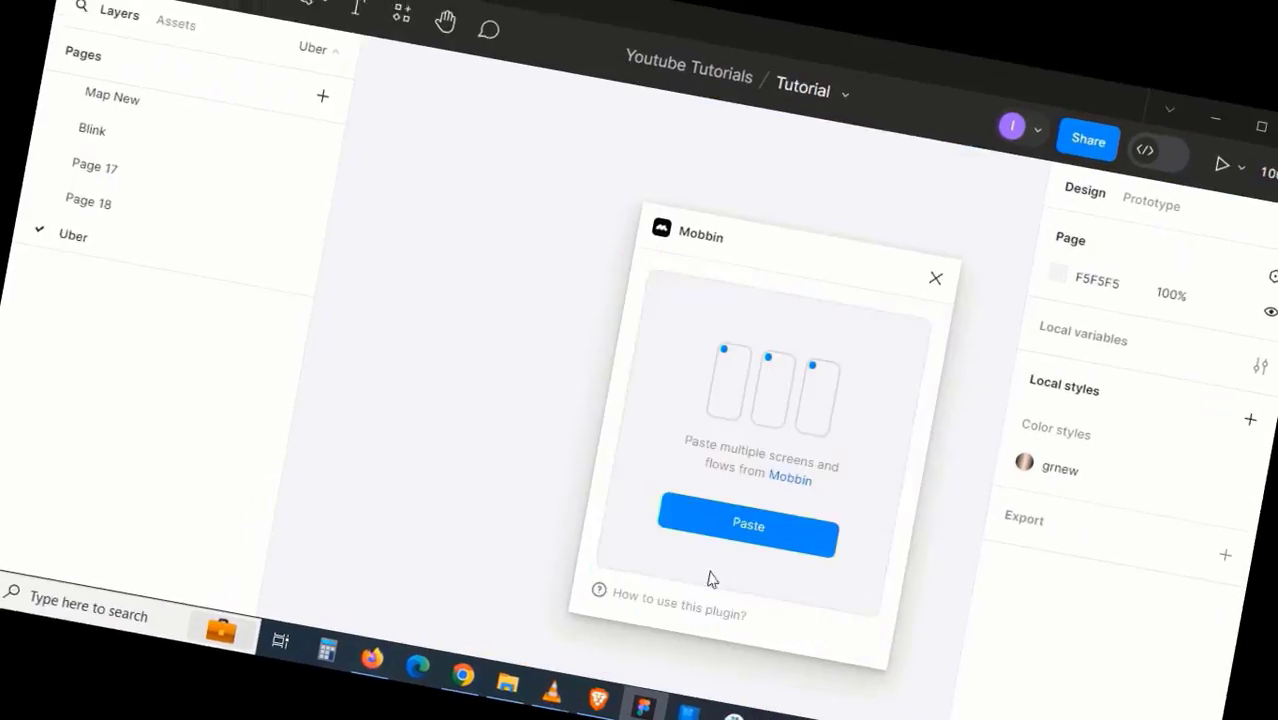
- Paste the Uber Eats screens and wrap the selection in an iPhone 13 mini frame
click(746, 526)
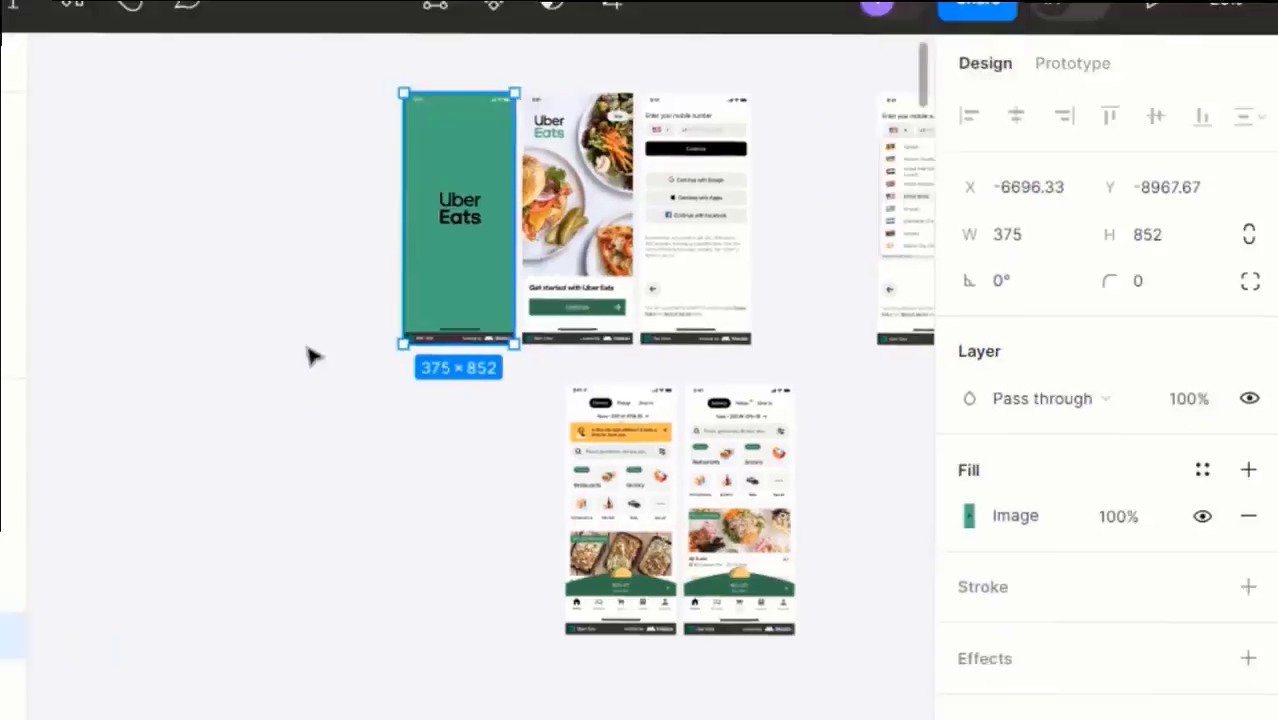
click(438, 324)
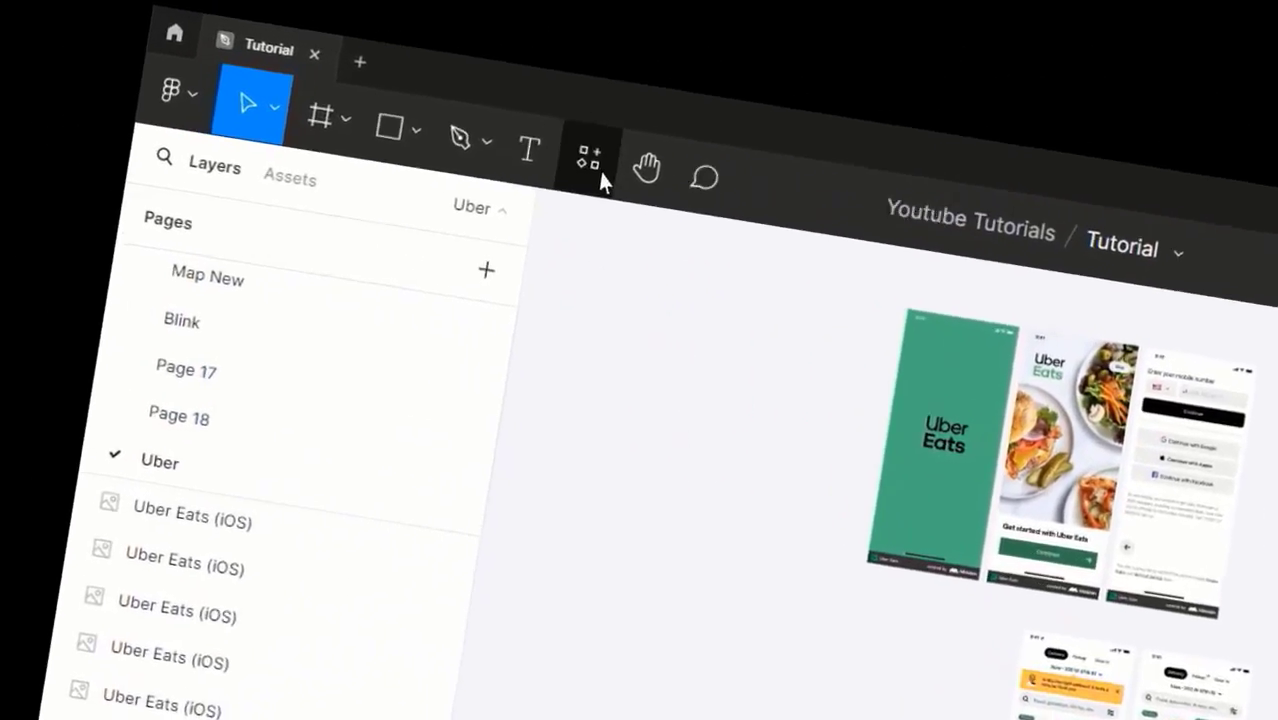
click(202, 88)
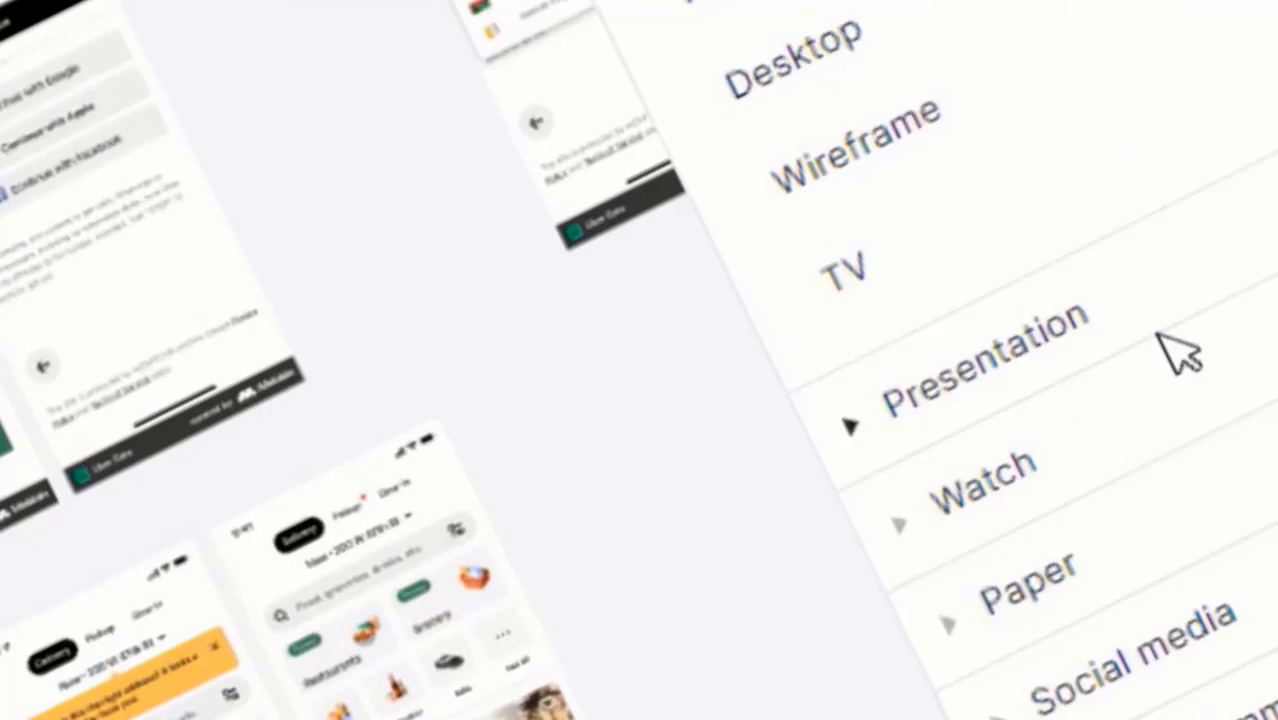
scroll(1165, 338, up, 2)
scroll(1165, 338, down, 3)
scroll(1060, 230, up, 7)
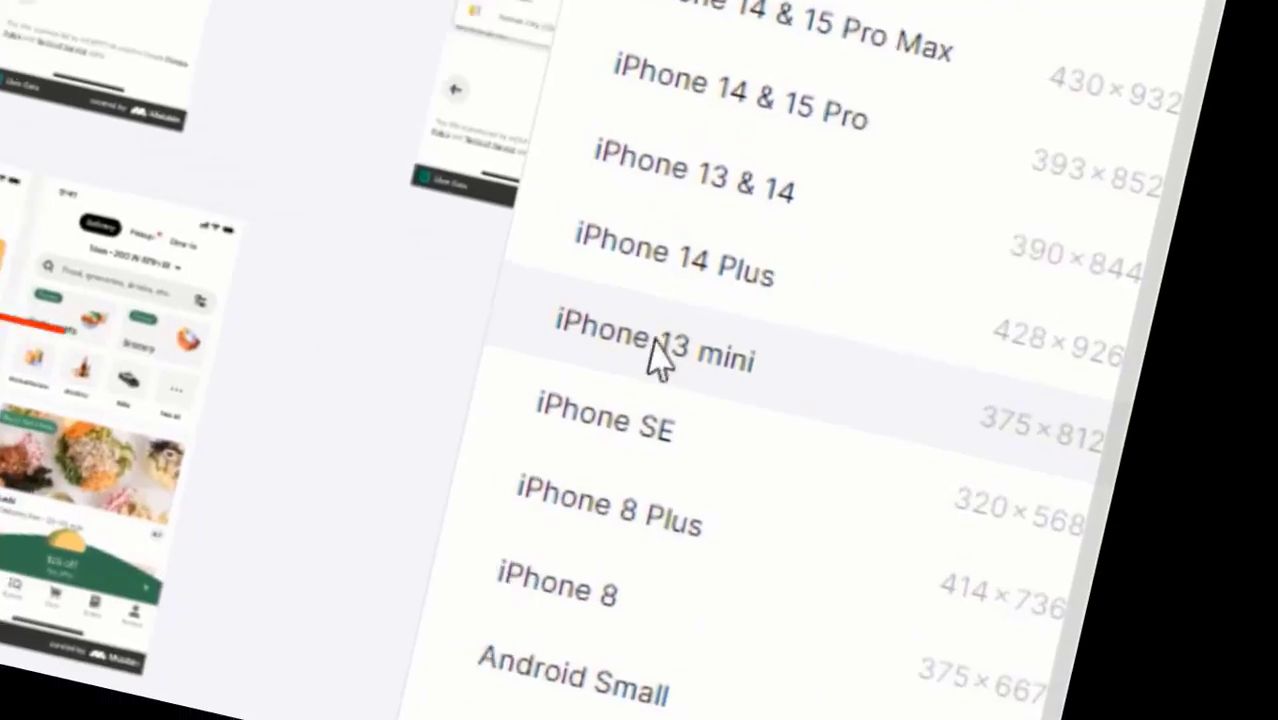
click(645, 342)
key(ctrl+alt+g)
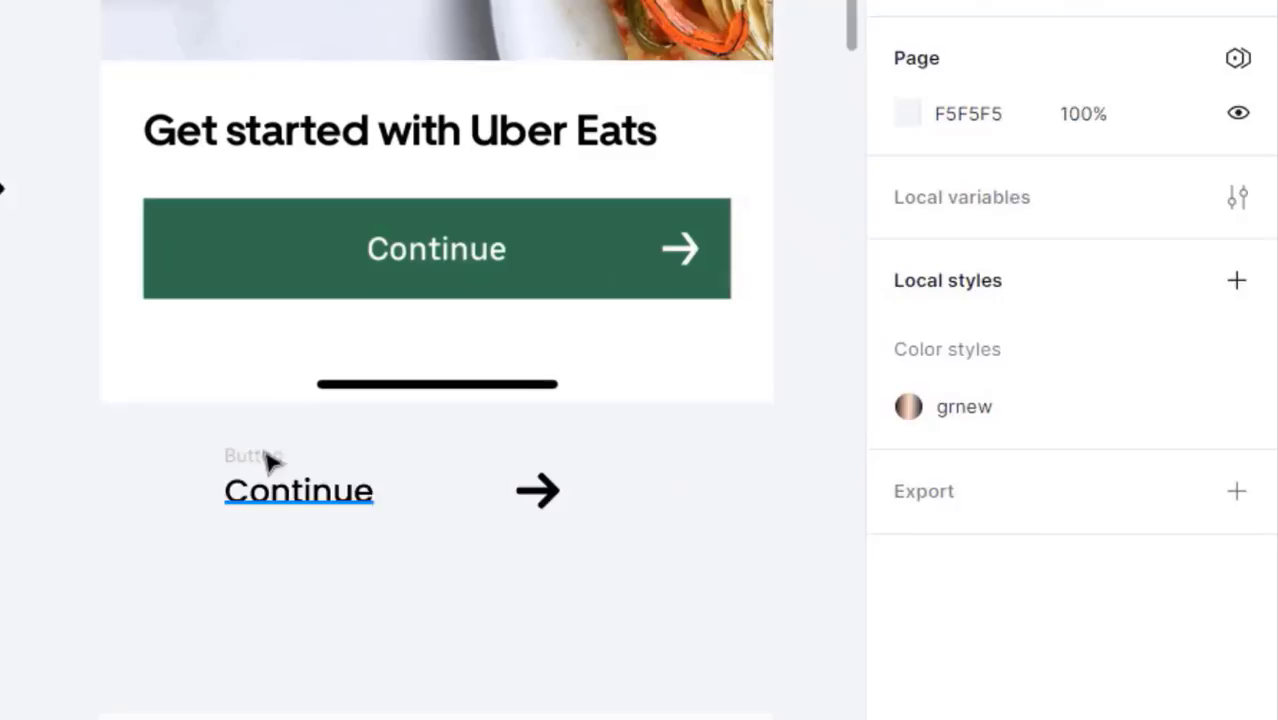
- Make the Continue button green and fixed-width, then click through the running prototype
click(270, 460)
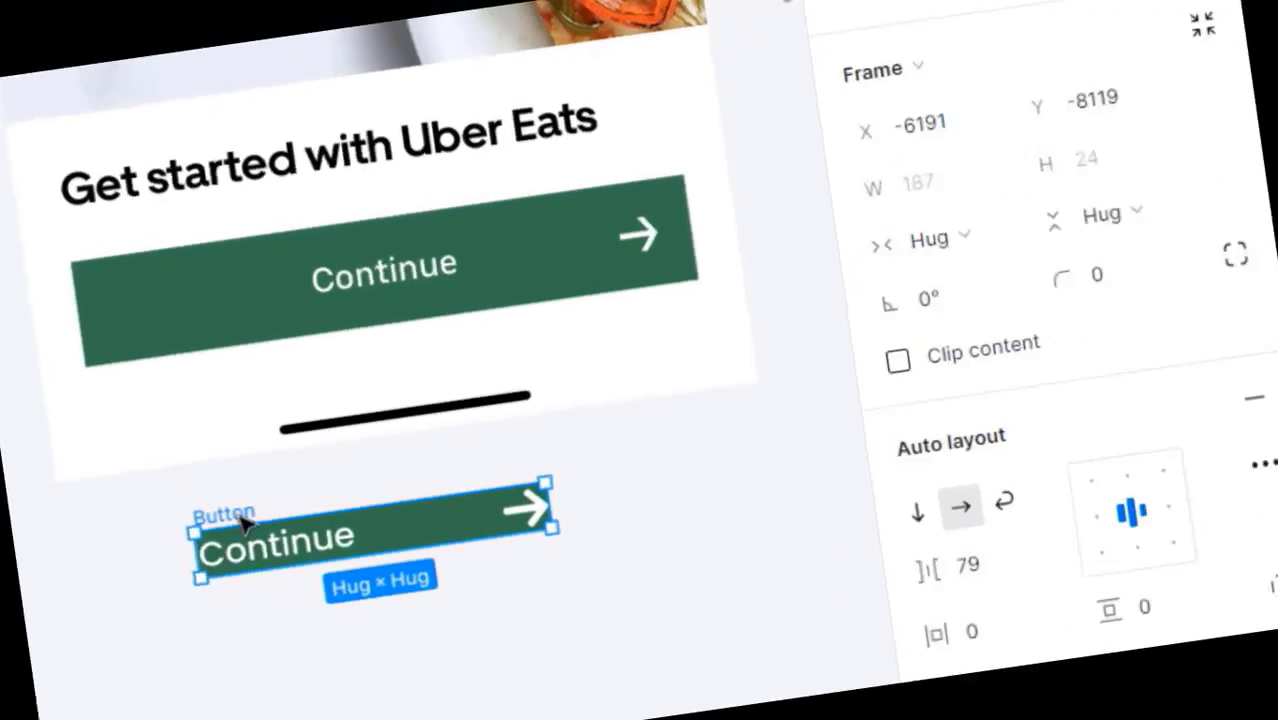
click(955, 402)
drag(635, 522, 867, 402)
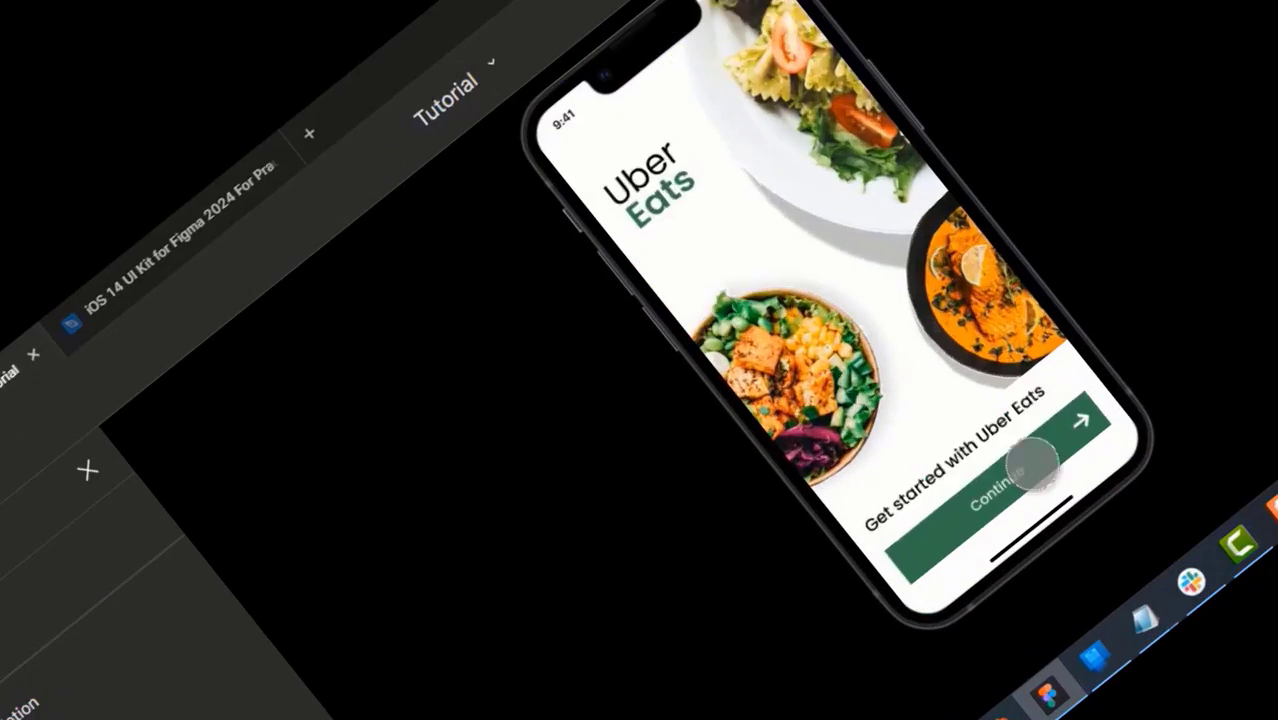
click(1027, 465)
click(807, 285)
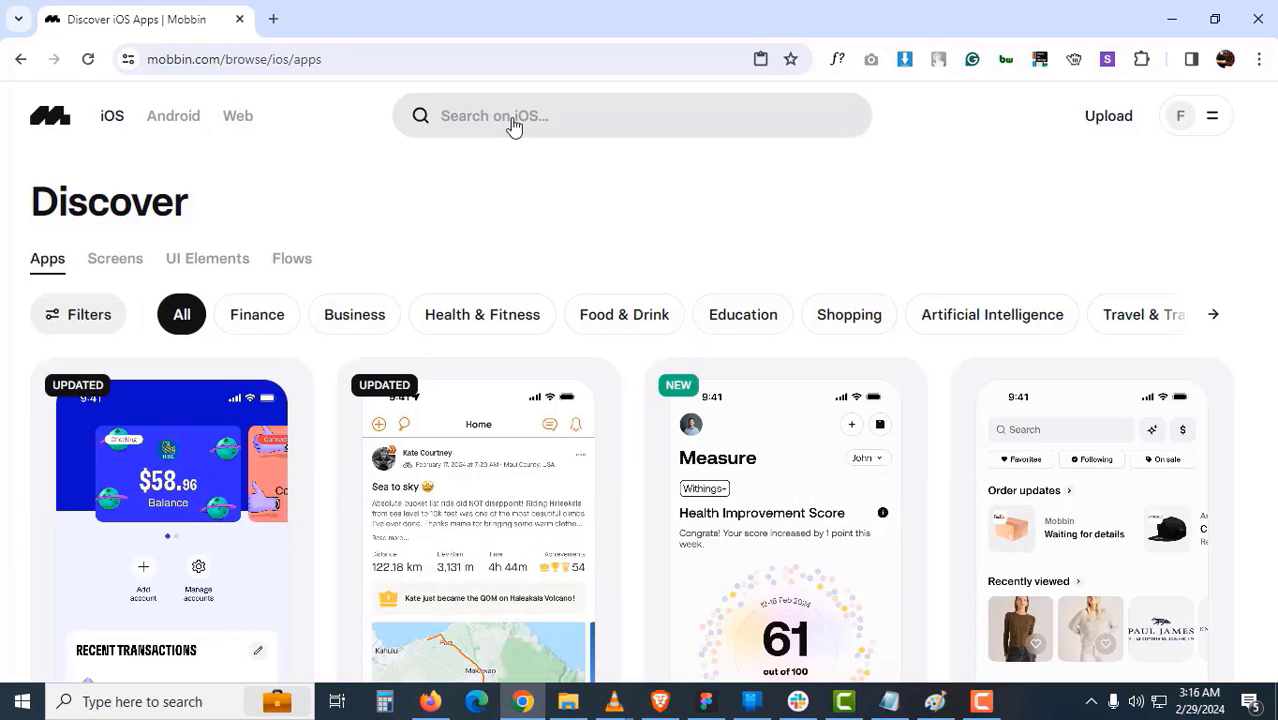
- Search Mobbin for 'uber', open Uber Eats and scroll to its Onboarding flows
click(513, 125)
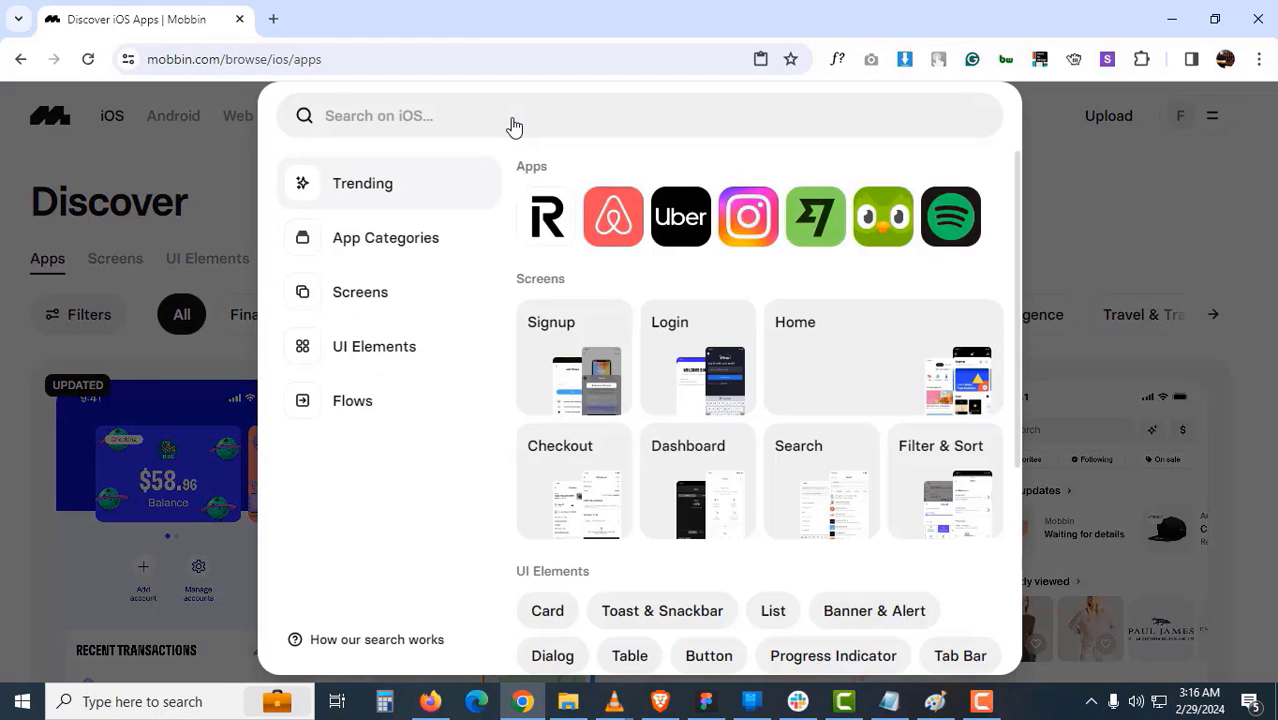
text(ub)
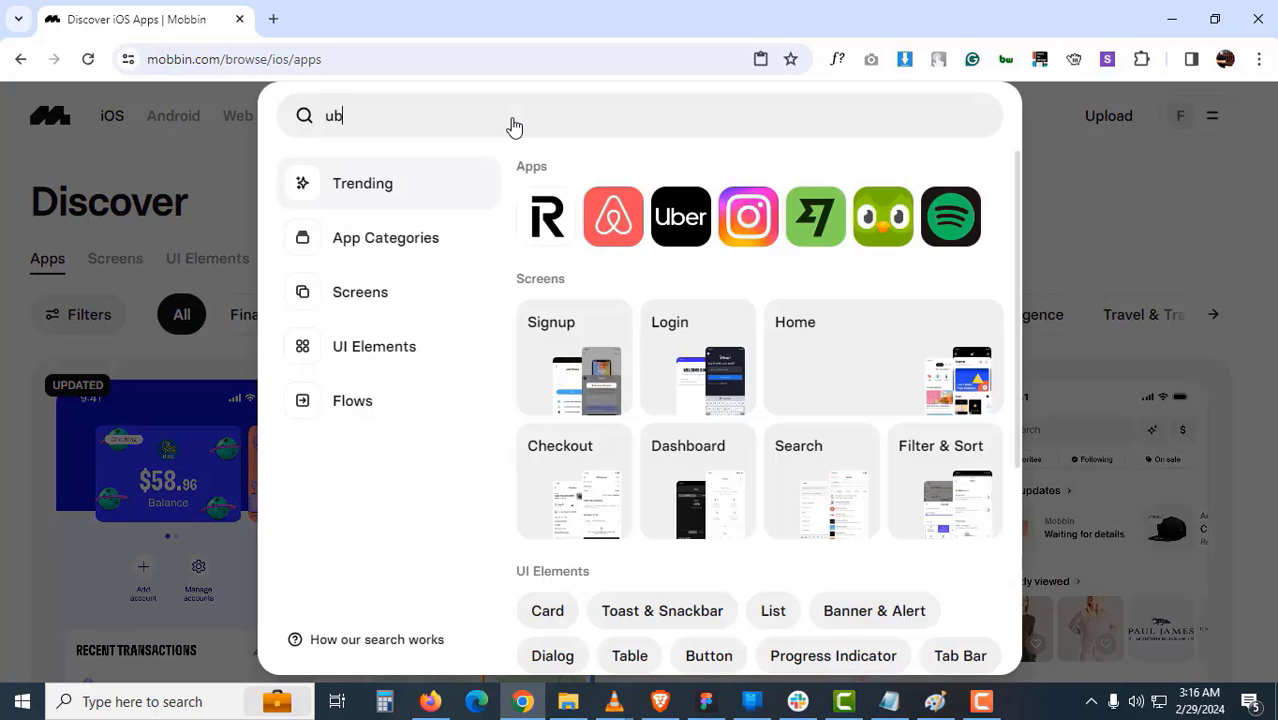
text(er)
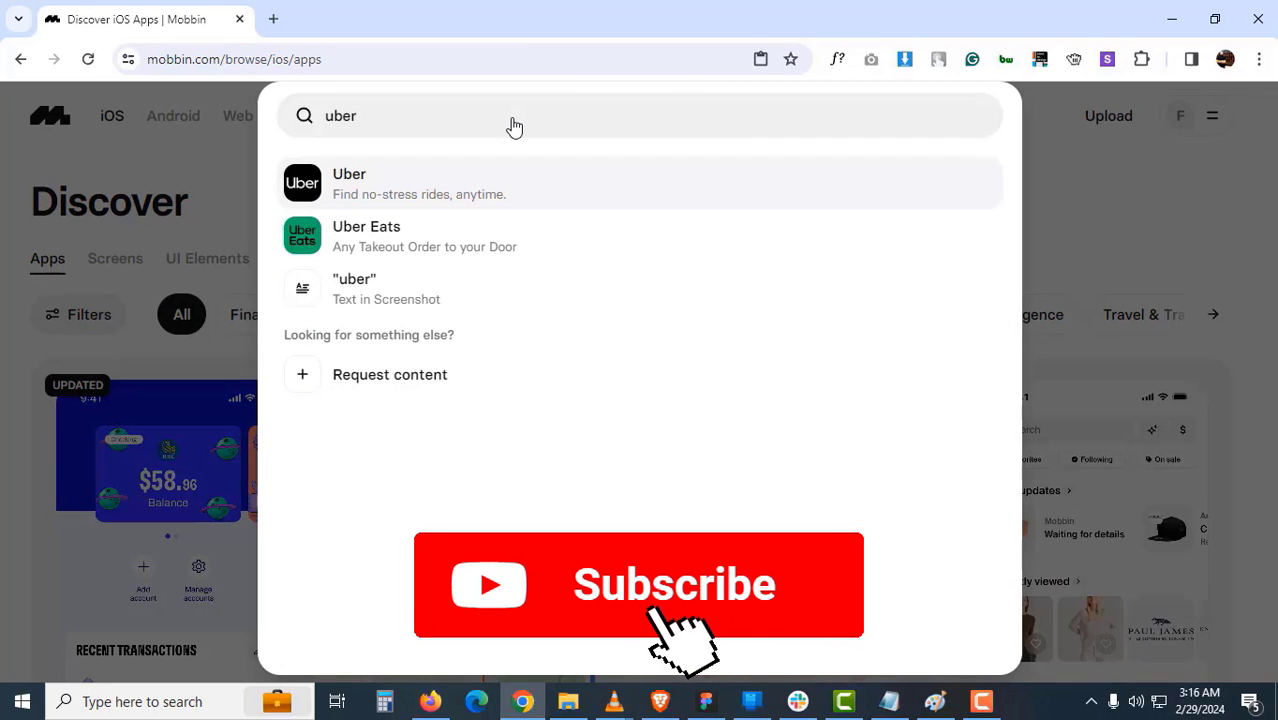
click(446, 257)
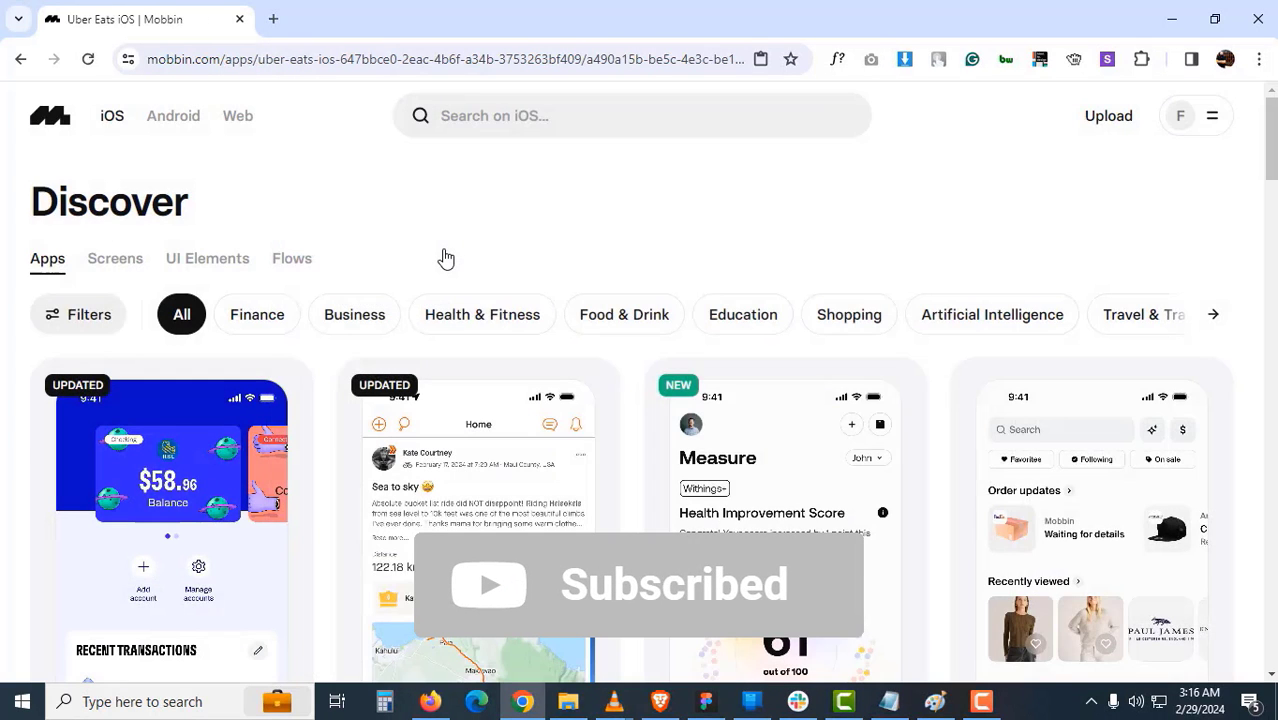
scroll(519, 339, down, 2)
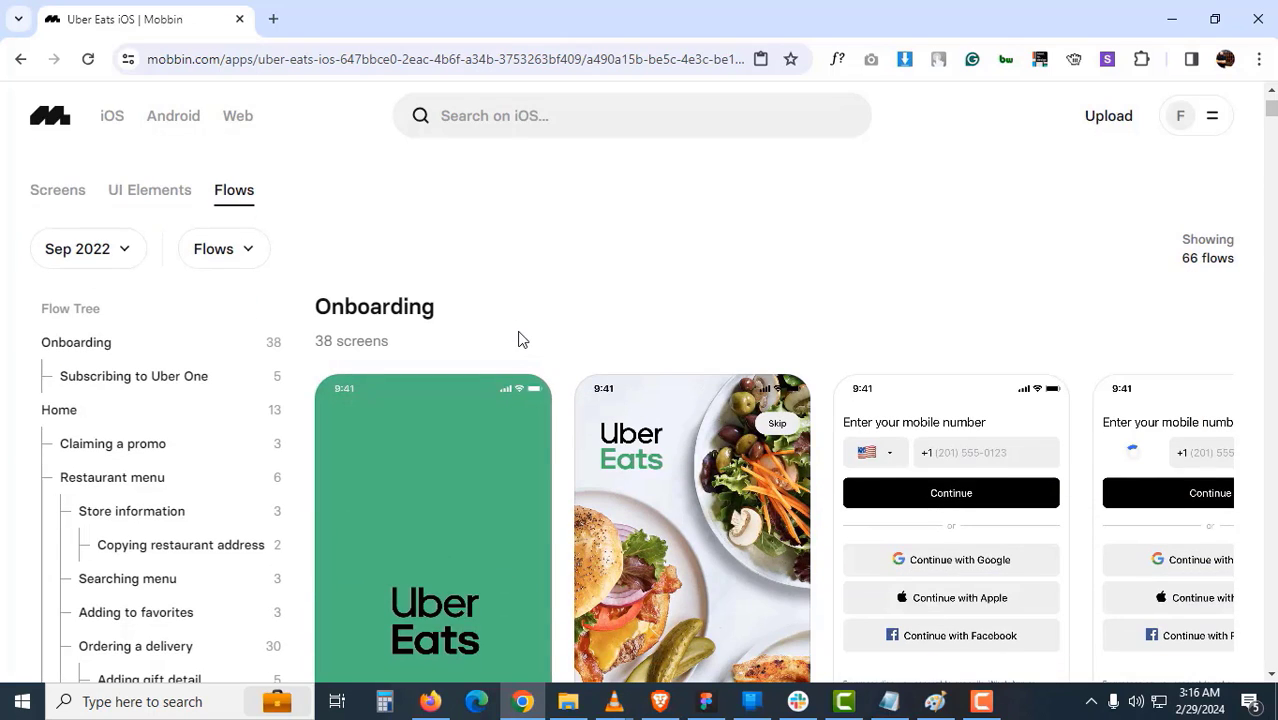
key(alt+Tab)
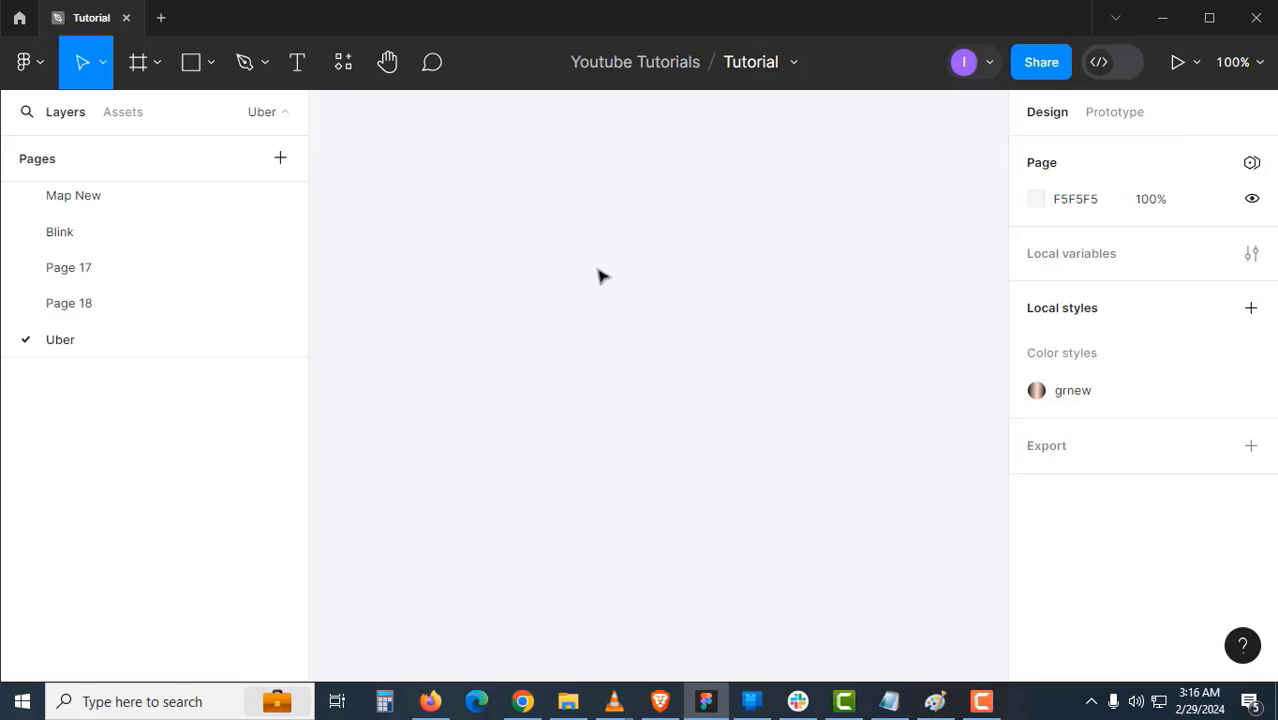
- Find the Mobbin plugin with a 'mob' search in Resources' Plugins and run it
click(343, 62)
click(440, 118)
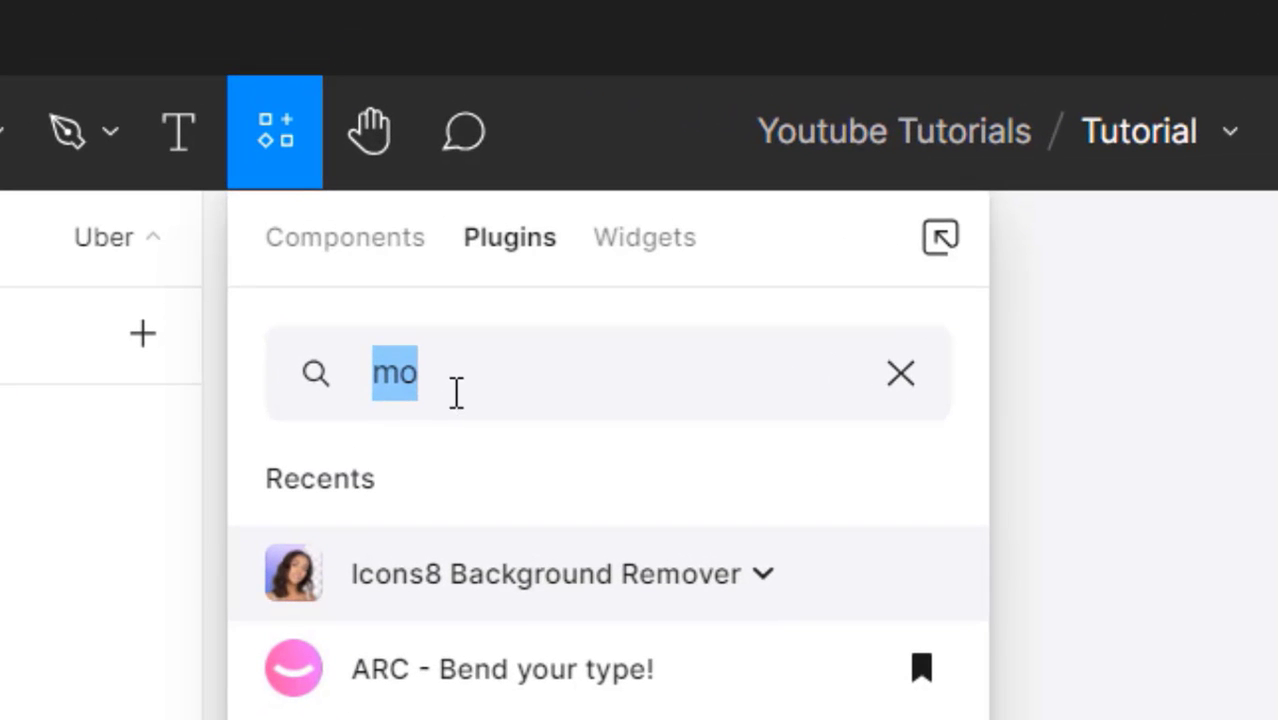
click(456, 212)
text(b)
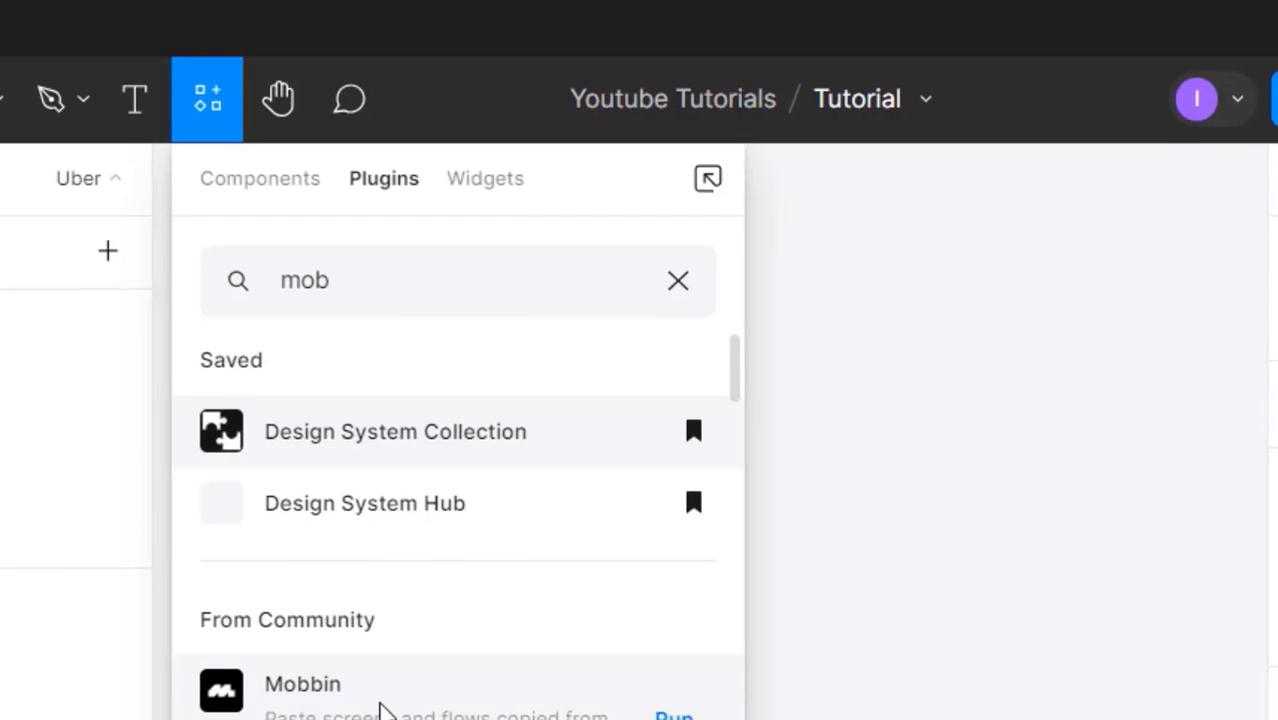
click(380, 705)
click(462, 438)
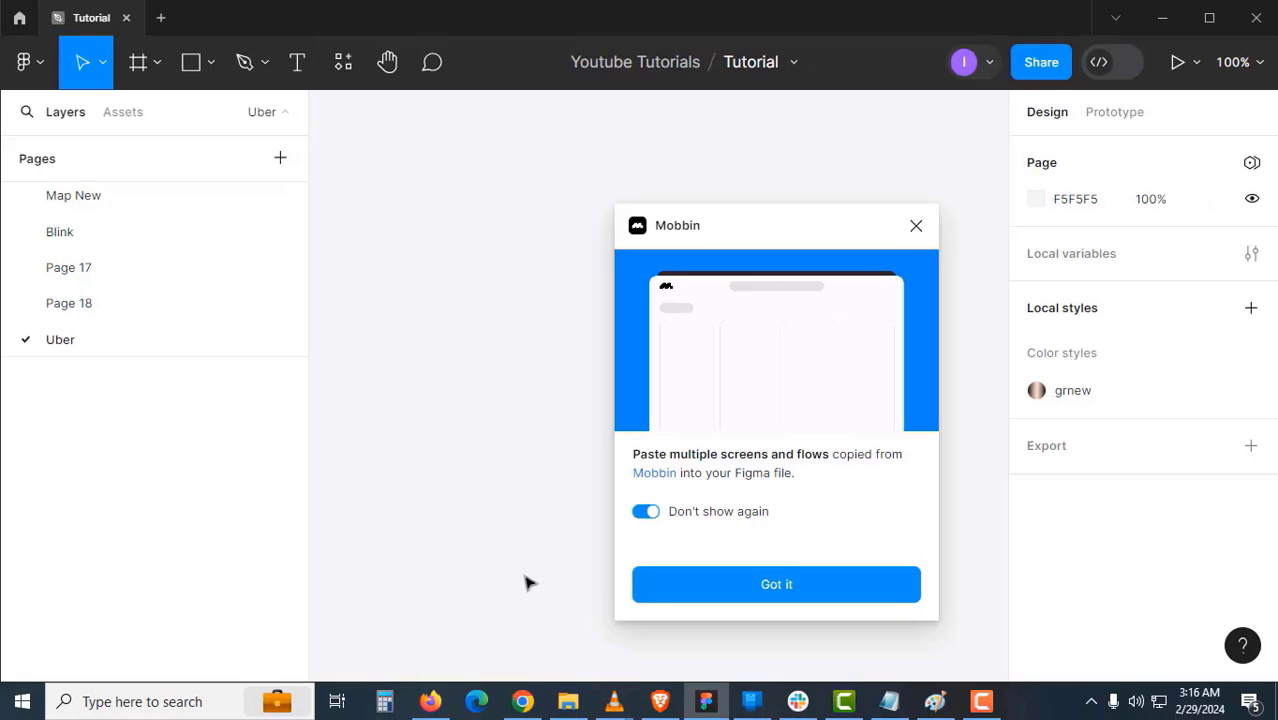
- Copy the 38-screen Uber Eats Onboarding flow to Figma and dismiss the confirmation toast
click(522, 701)
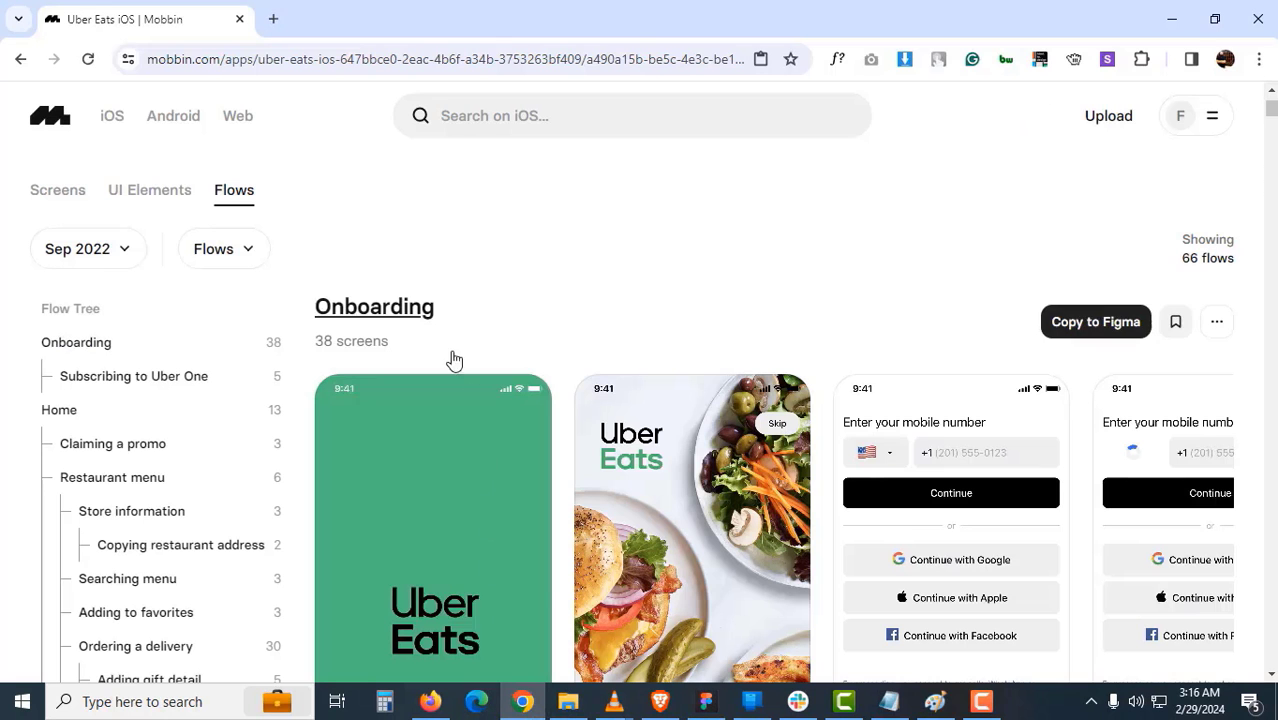
mouse_move(890, 358)
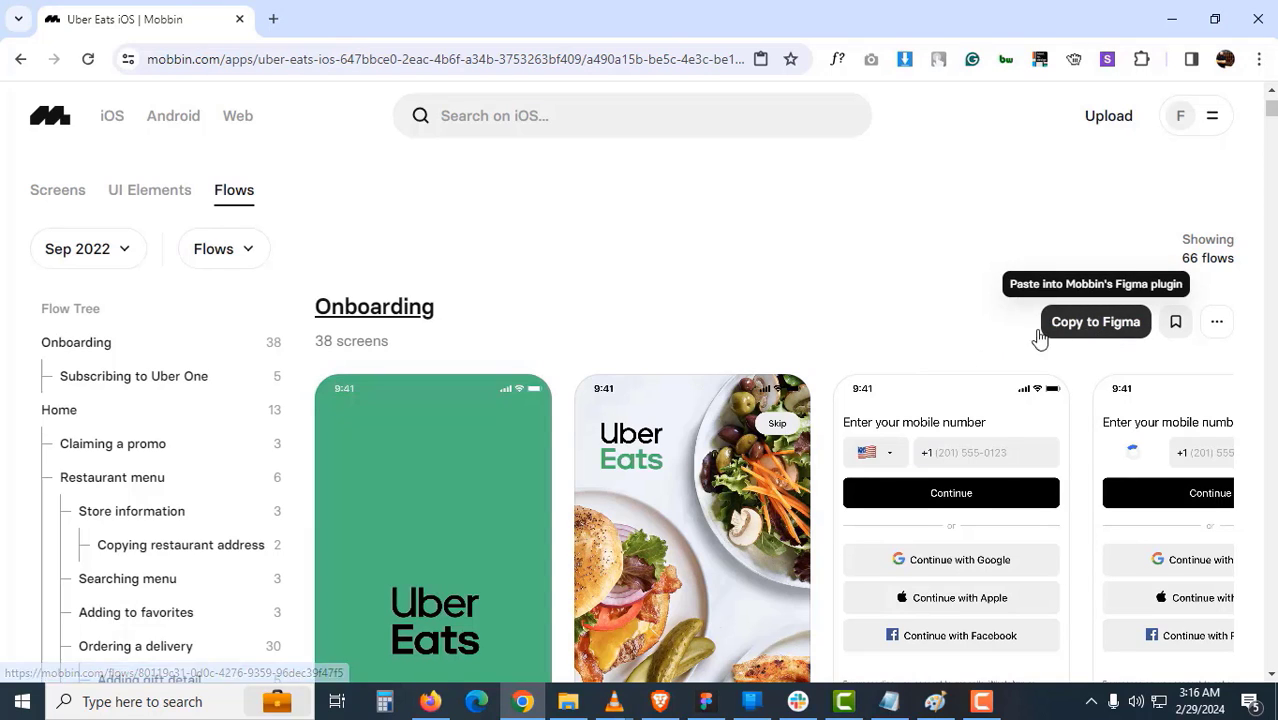
click(1096, 322)
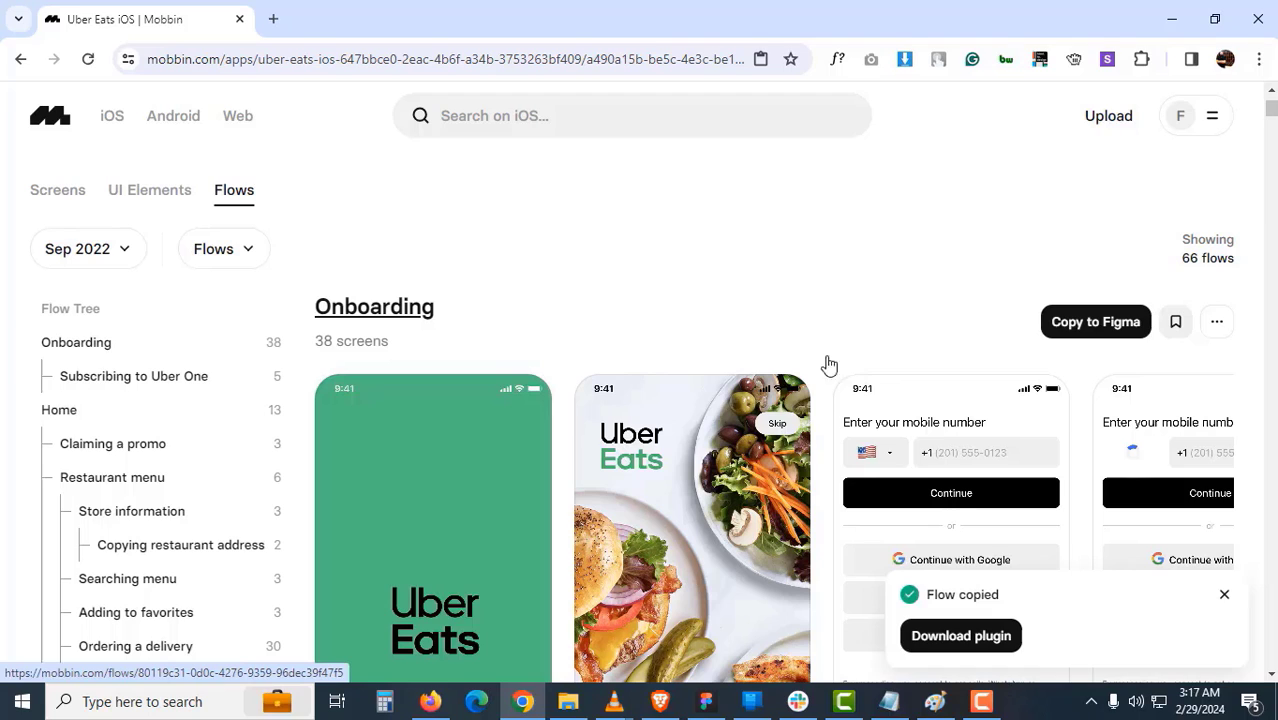
click(1227, 597)
- Dismiss the Mobbin plugin intro and paste the copied Onboarding flow onto the Uber page
click(706, 701)
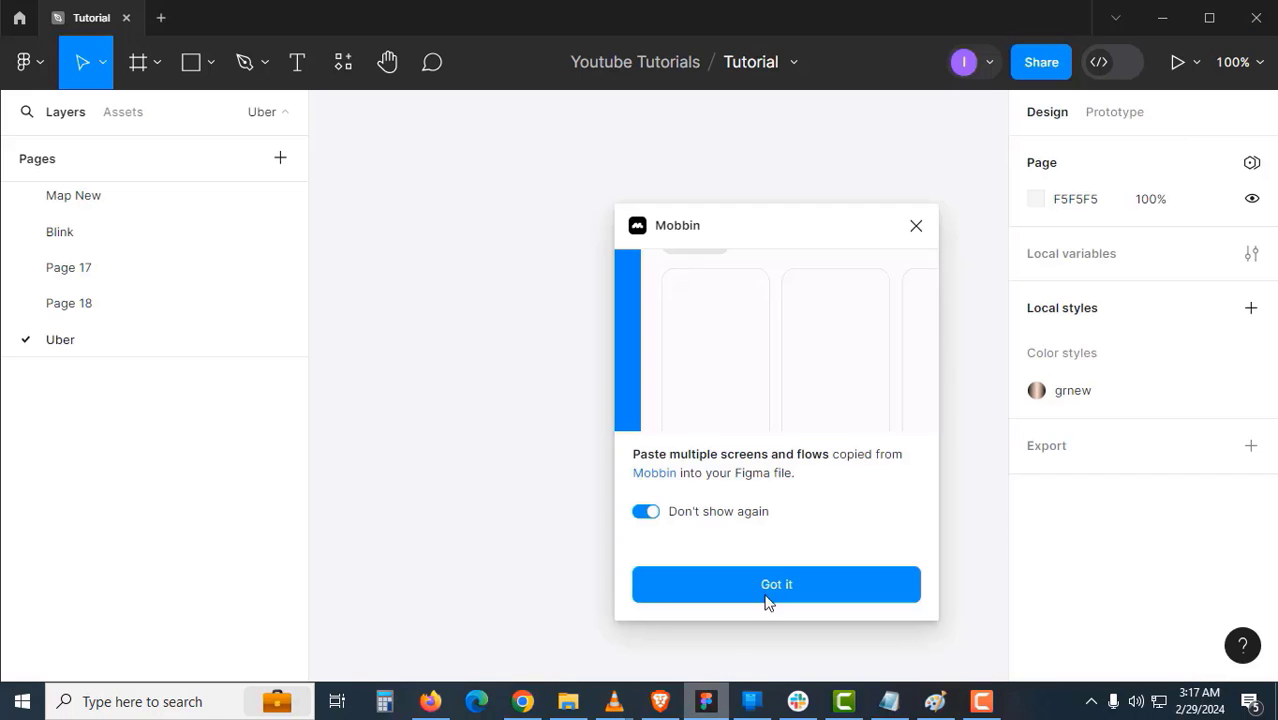
click(760, 585)
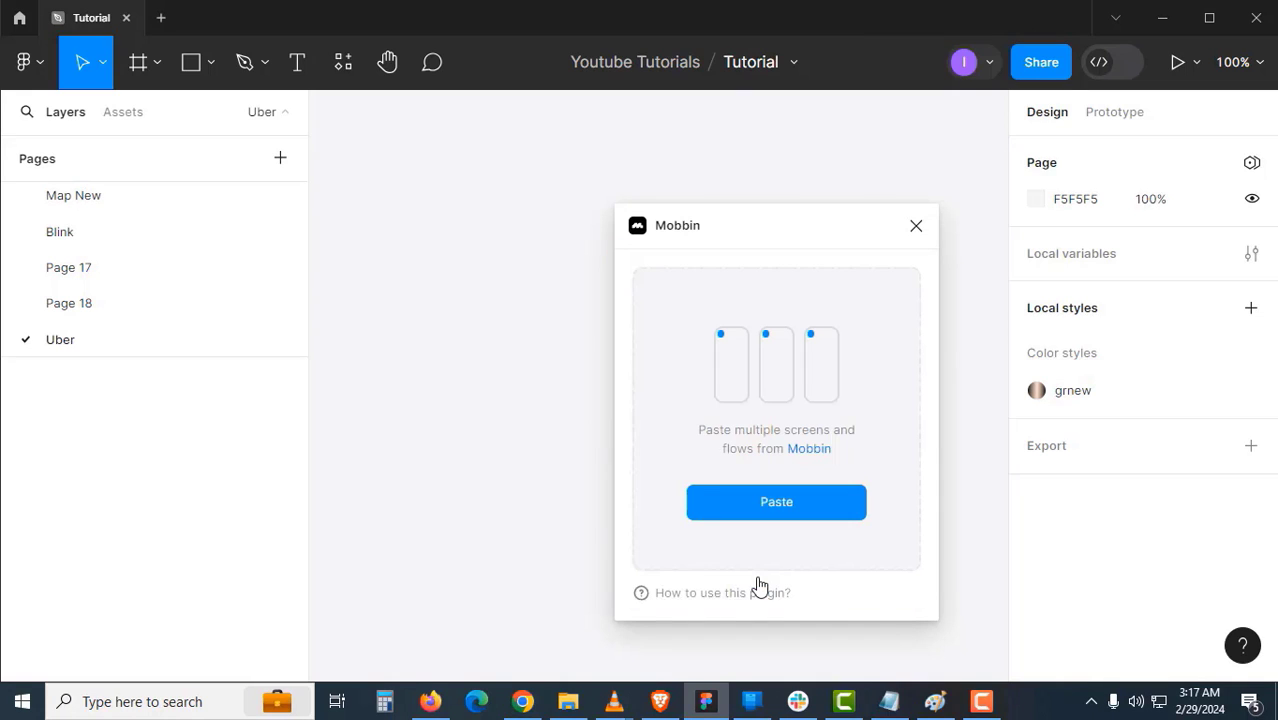
click(760, 508)
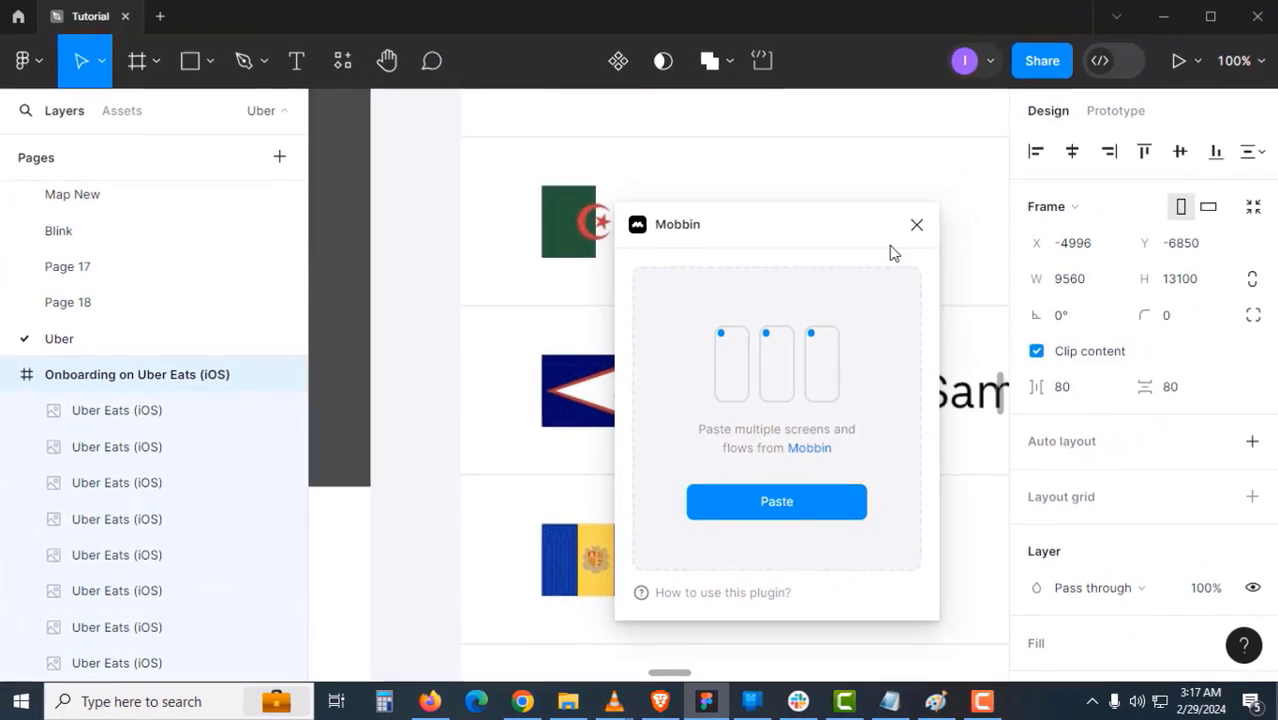
- Close the plugin and multi-select the splash, mobile-number and code-entry onboarding screens
click(915, 227)
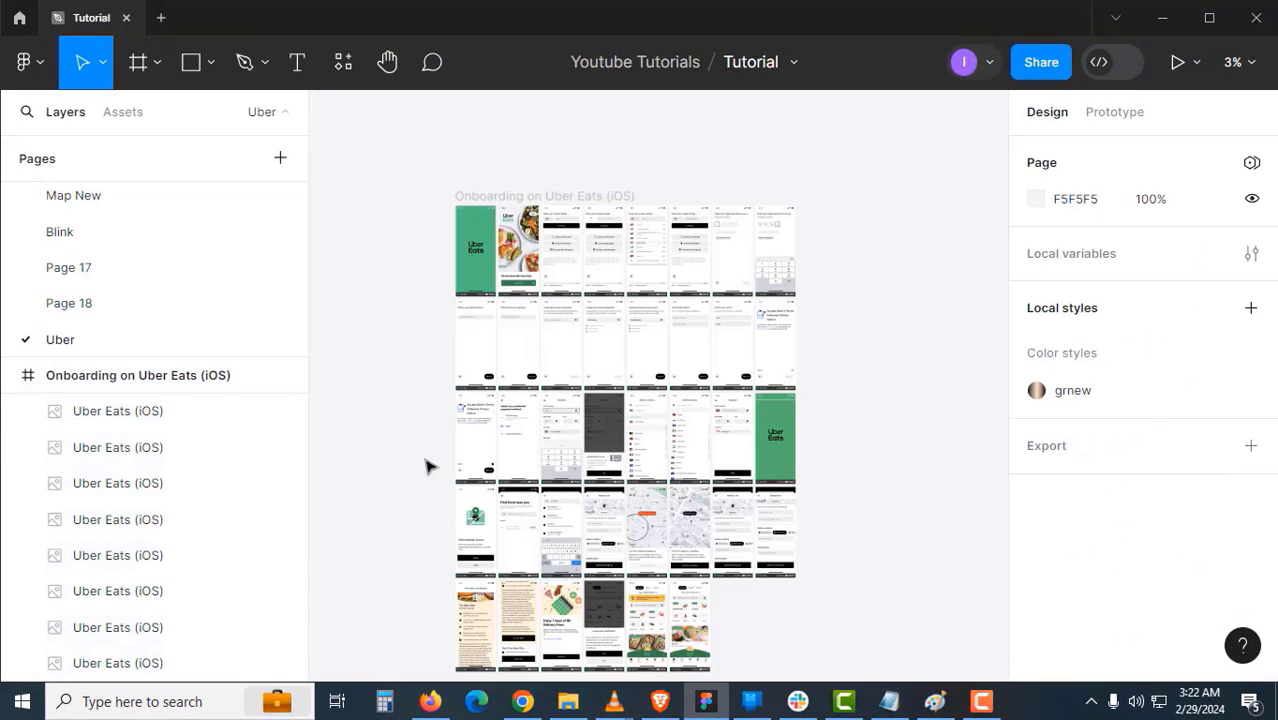
scroll(426, 467, up, 2)
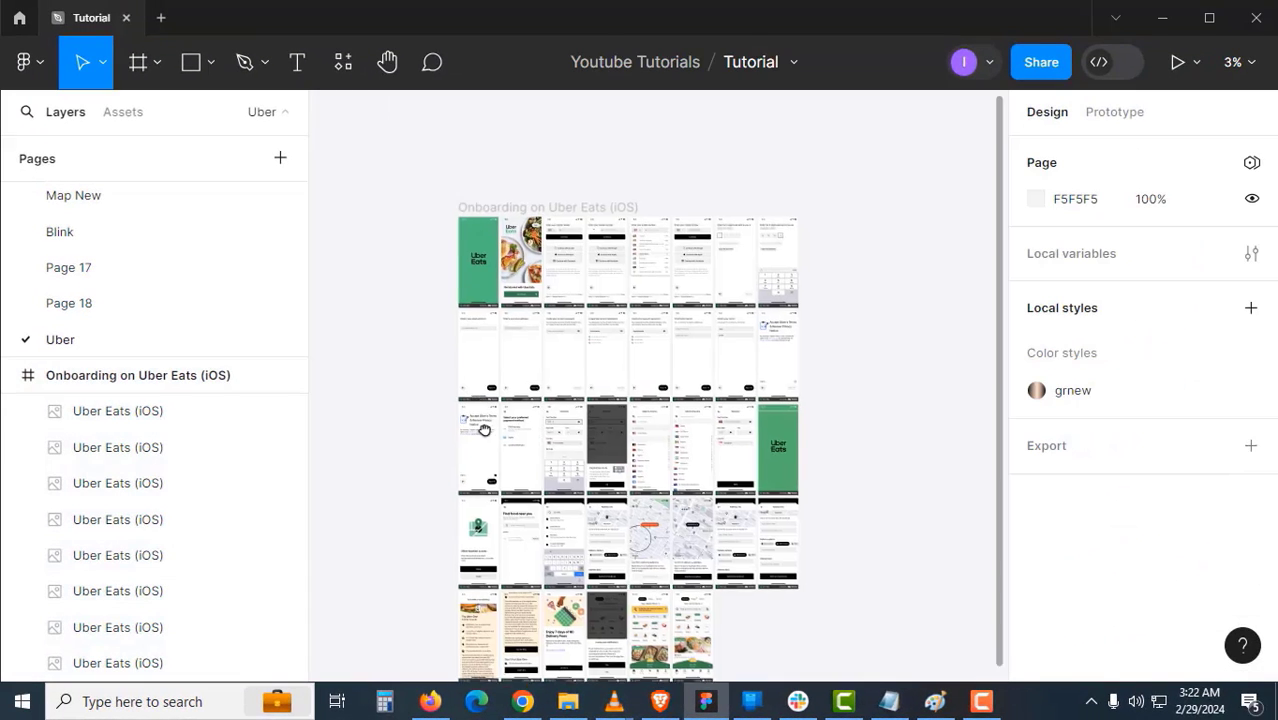
click(568, 277)
click(568, 277)
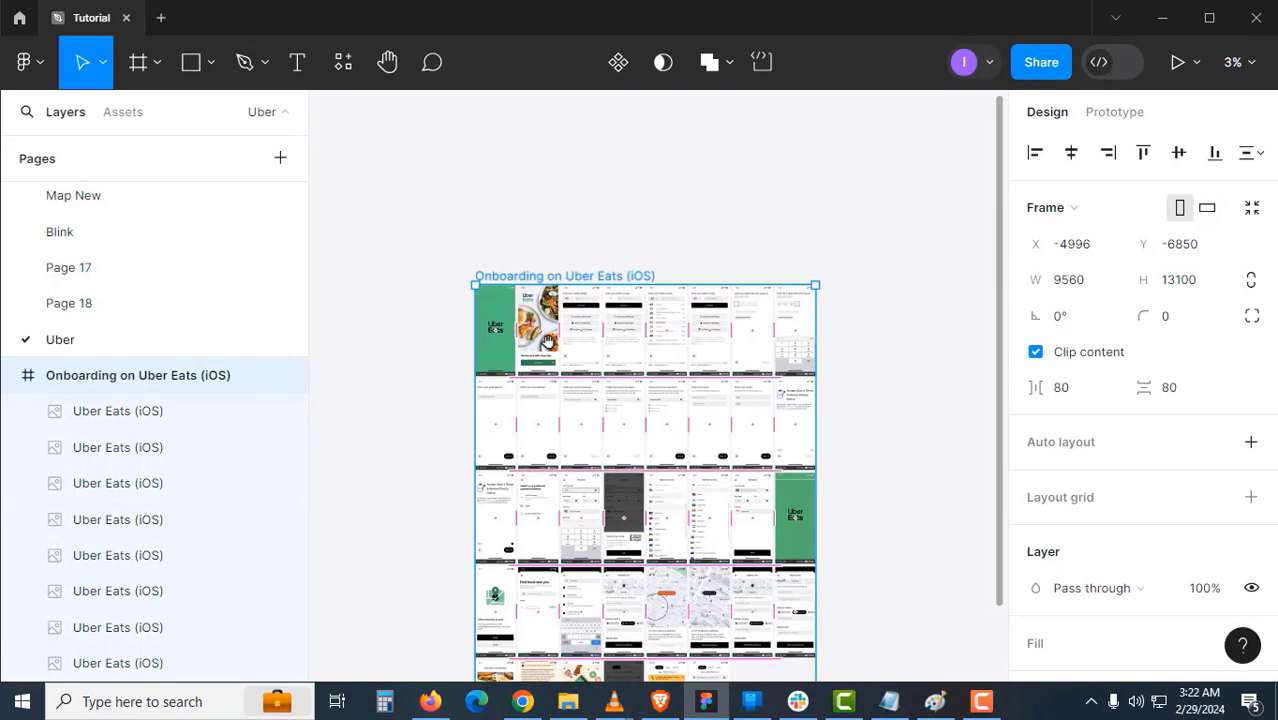
scroll(529, 358, up, 3)
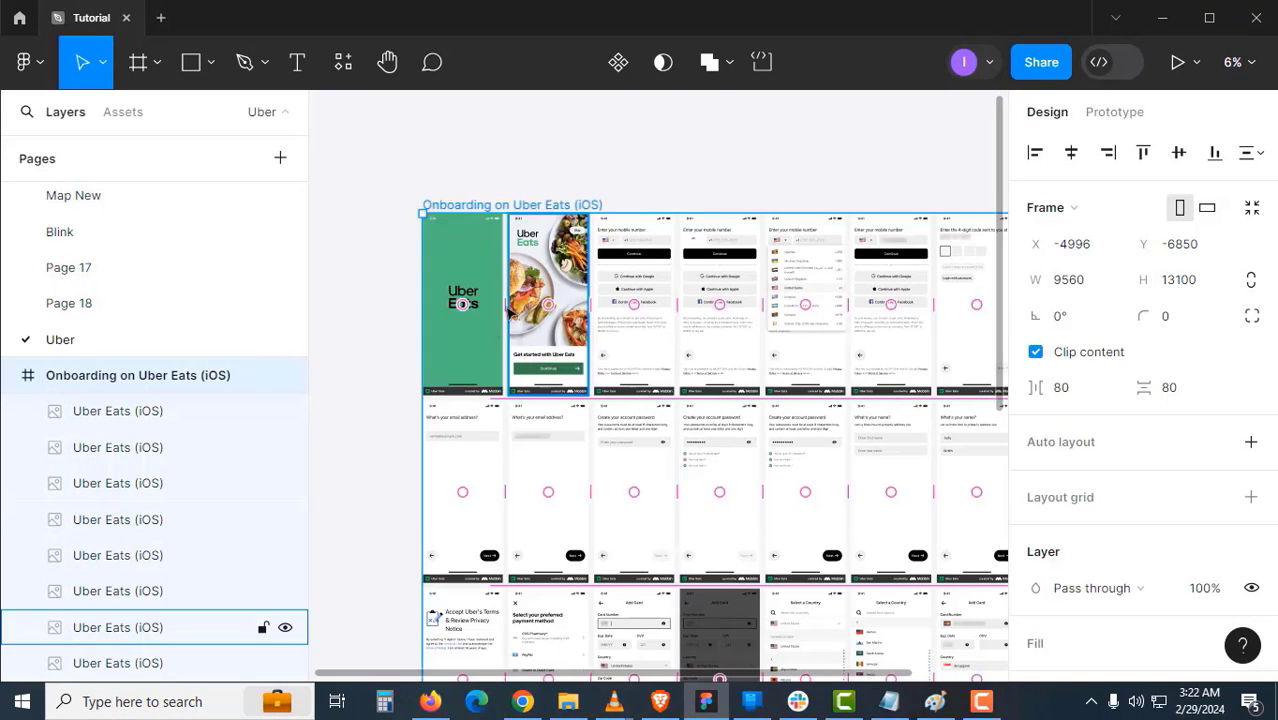
click(483, 360)
shift+click(512, 358)
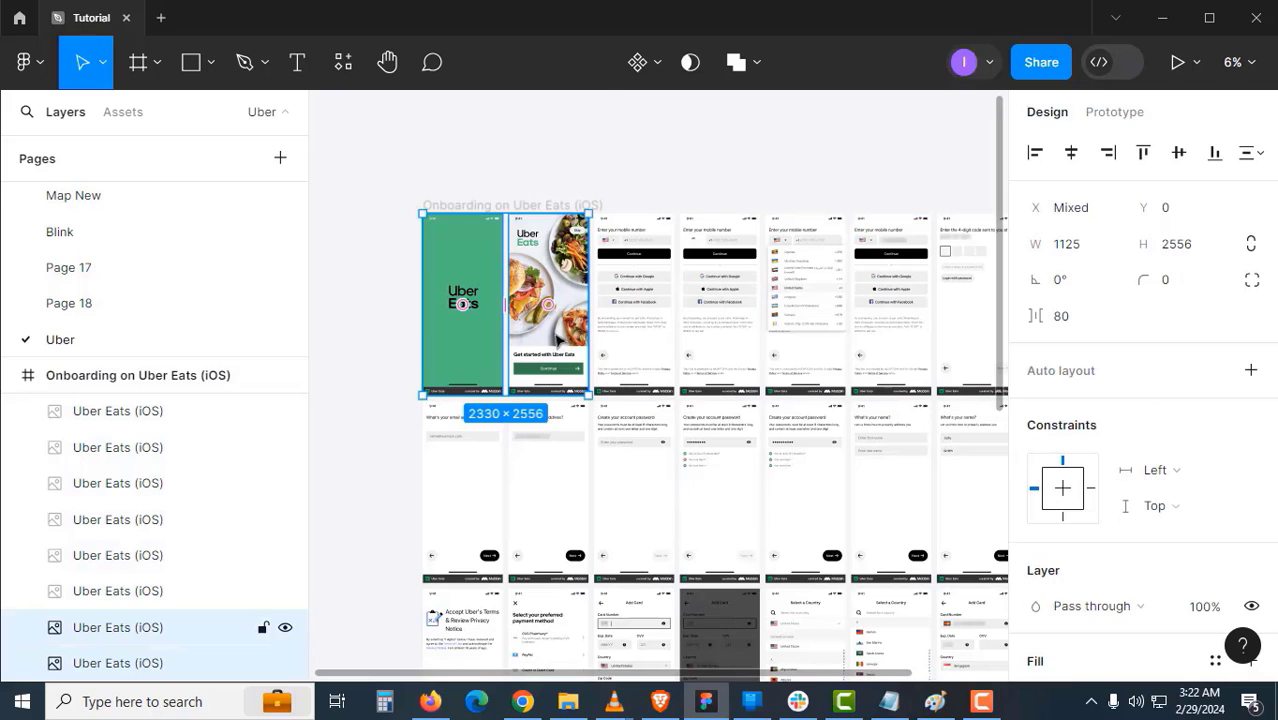
drag(576, 395, 567, 327)
scroll(619, 259, up, 3)
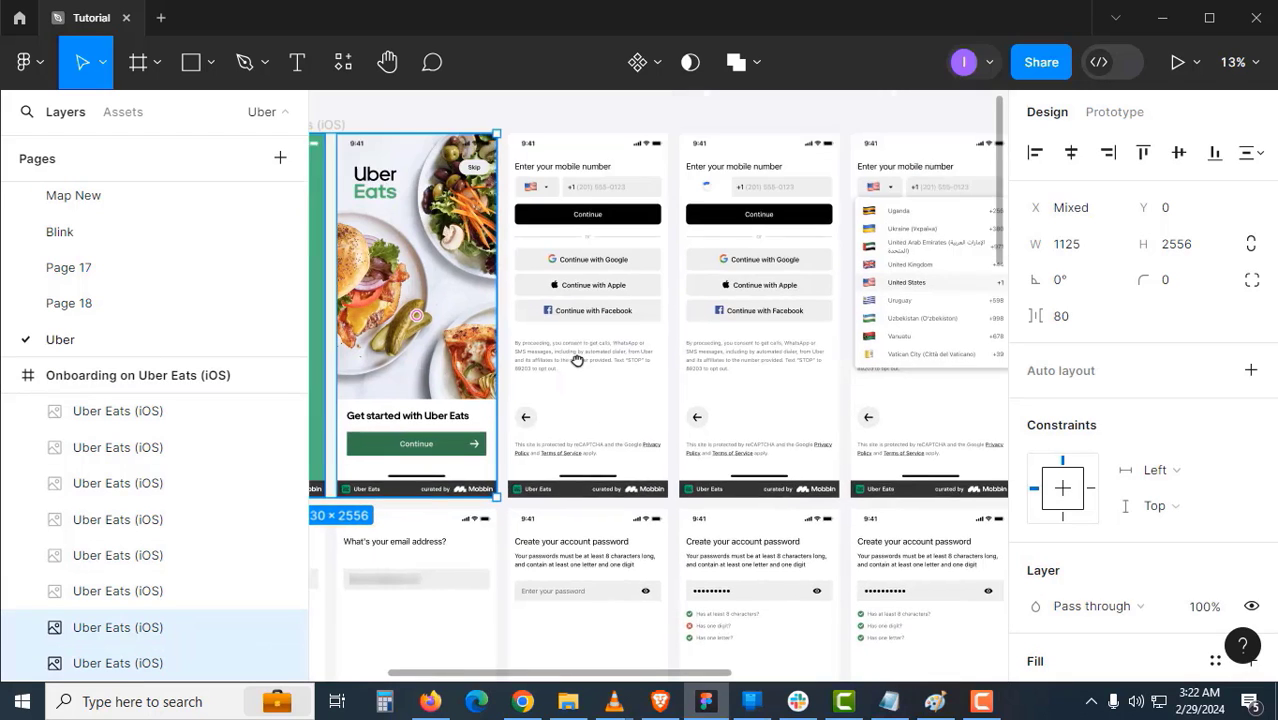
shift+click(603, 311)
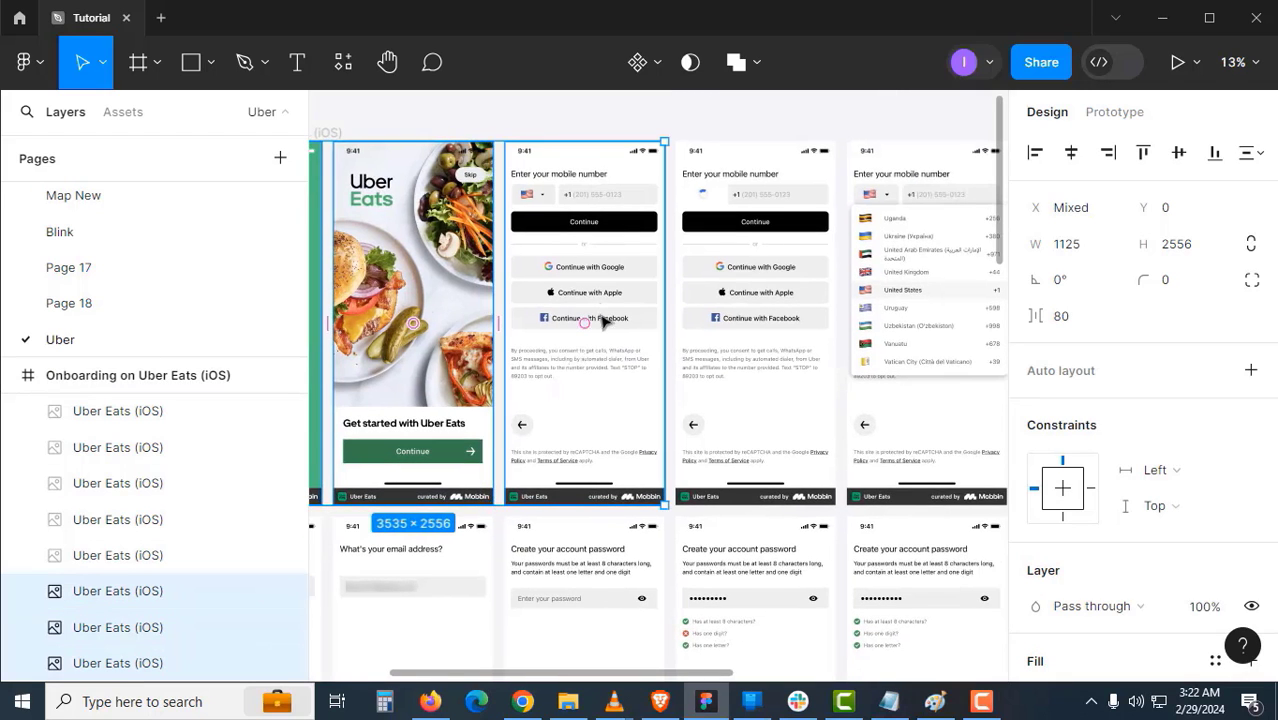
scroll(603, 318, right, 4)
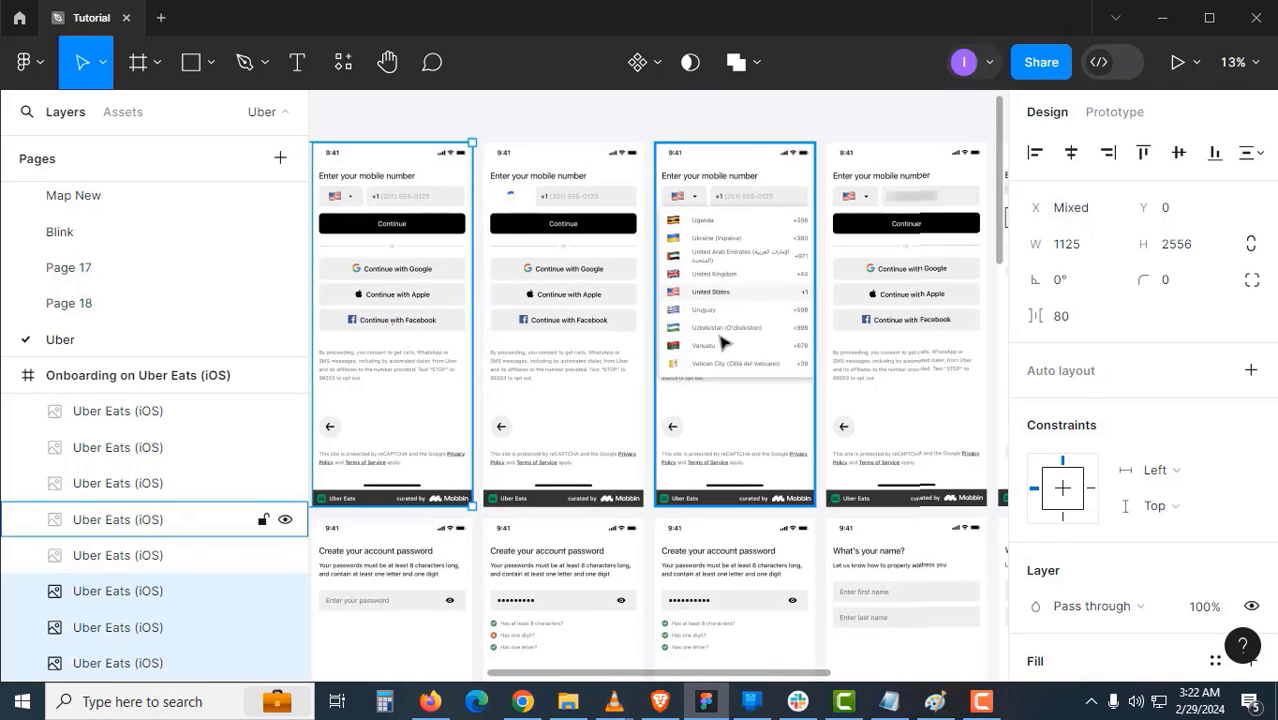
shift+click(723, 343)
drag(722, 343, 578, 348)
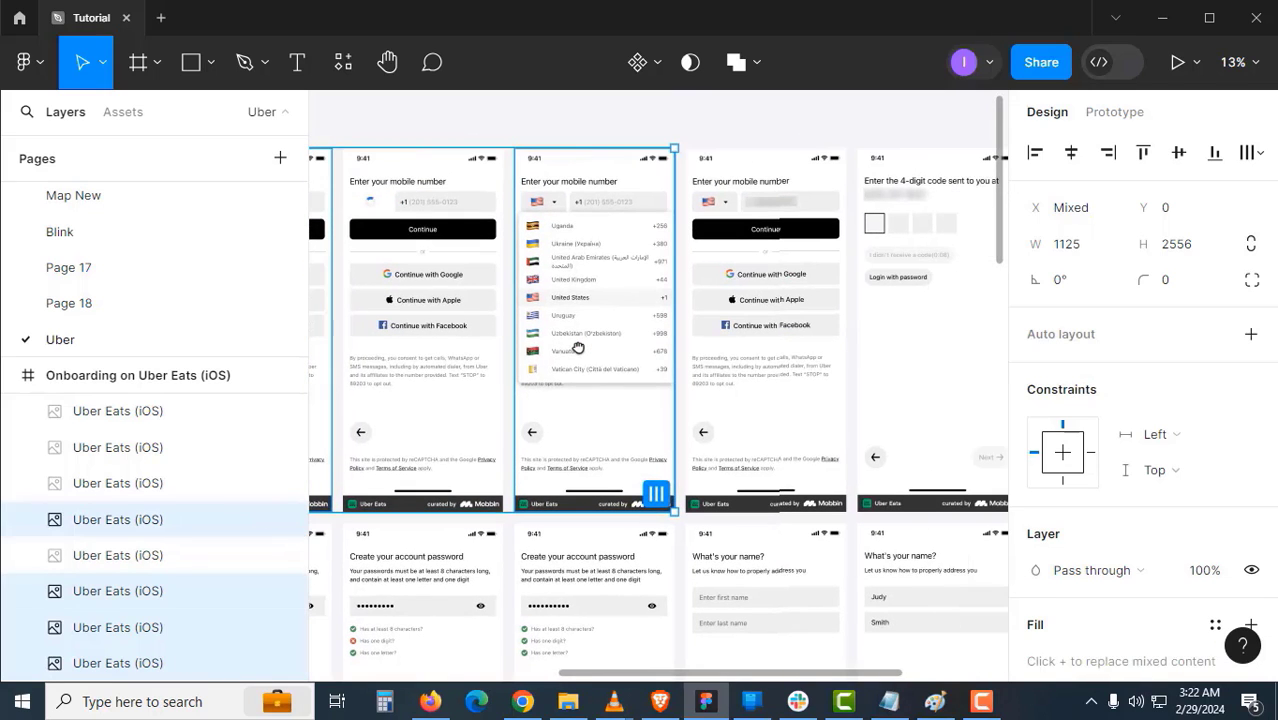
shift+click(901, 346)
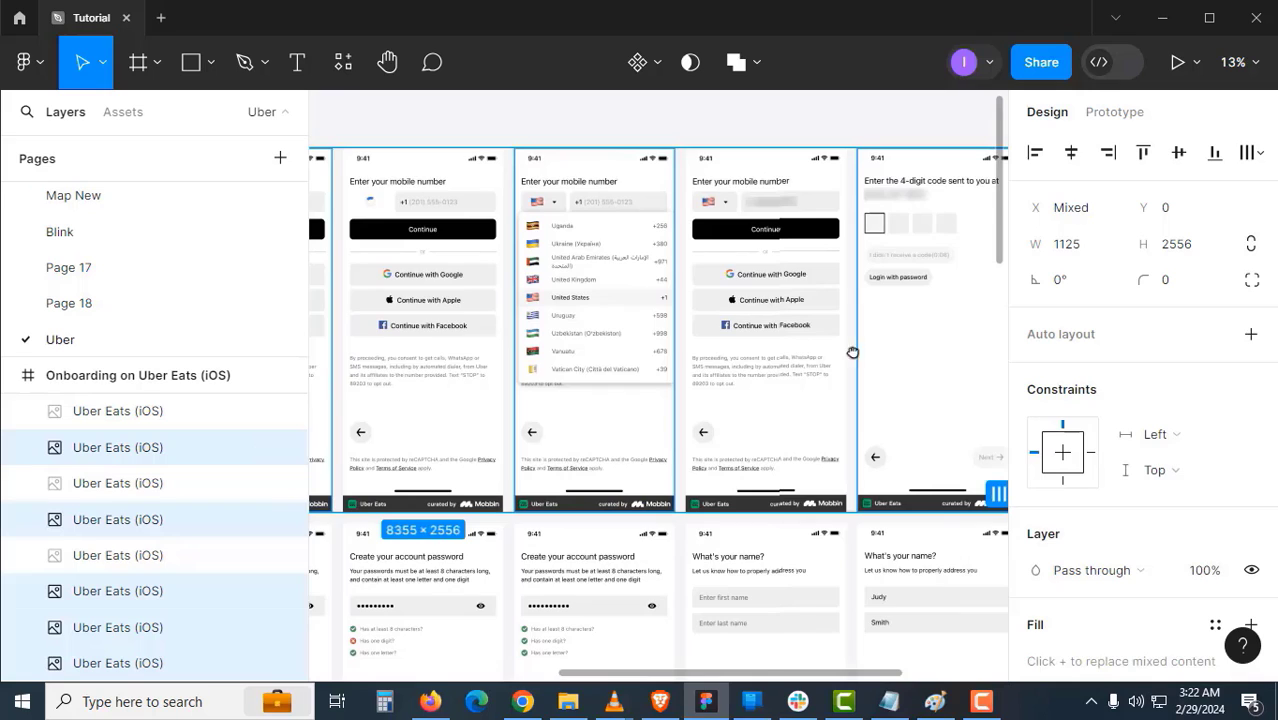
drag(852, 352, 632, 349)
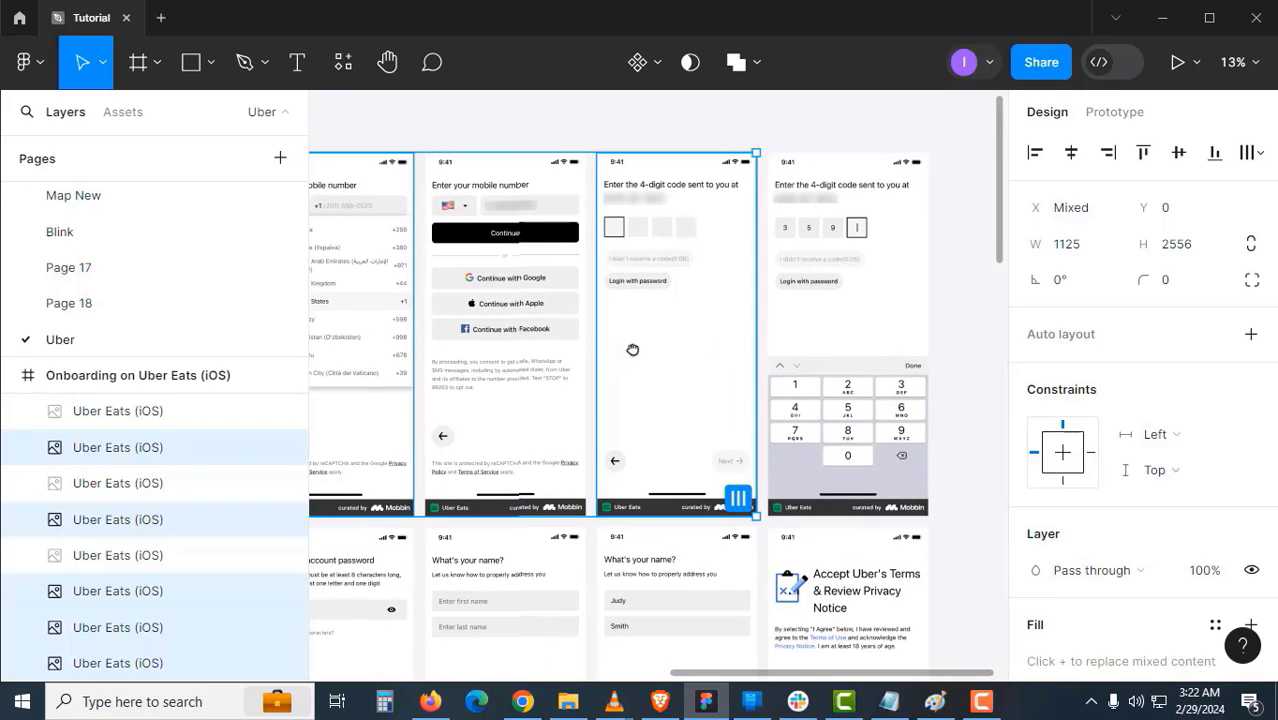
shift+click(792, 336)
- Drag the selected screens up and out of the Onboarding section
drag(554, 424, 835, 244)
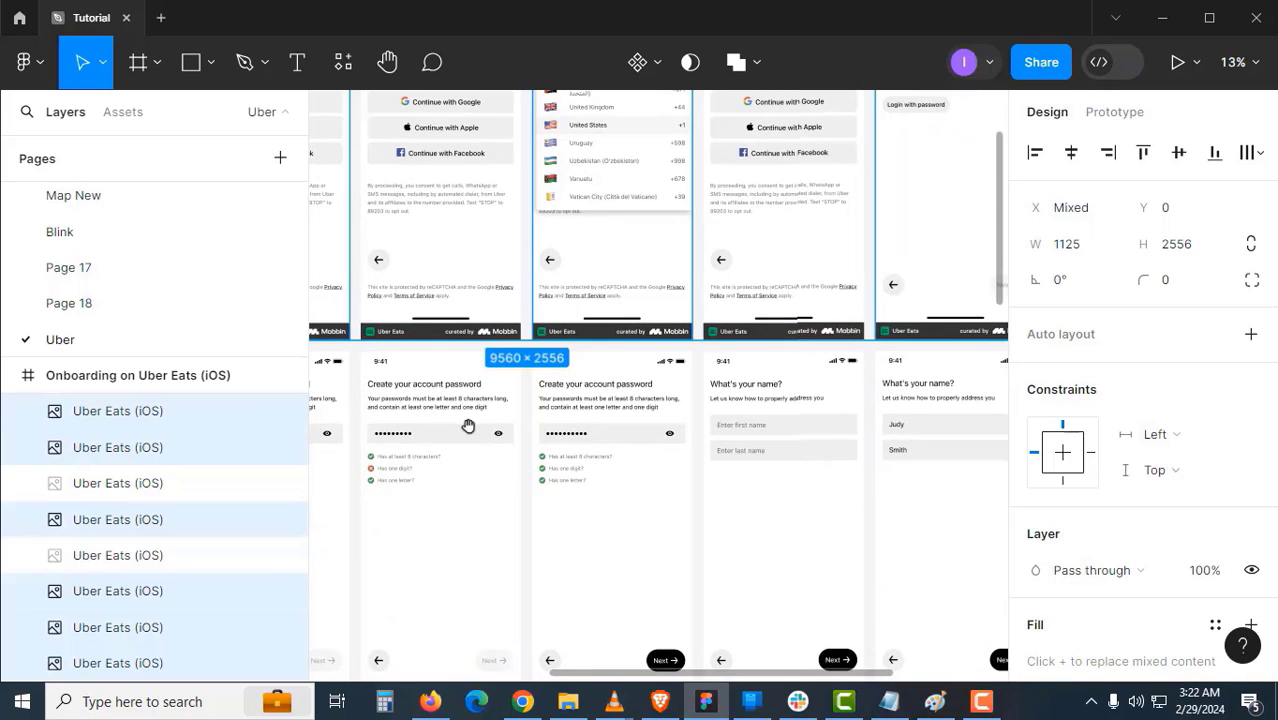
drag(468, 425, 898, 279)
drag(622, 391, 844, 382)
drag(765, 358, 878, 531)
scroll(874, 531, down, 1)
drag(791, 503, 541, 283)
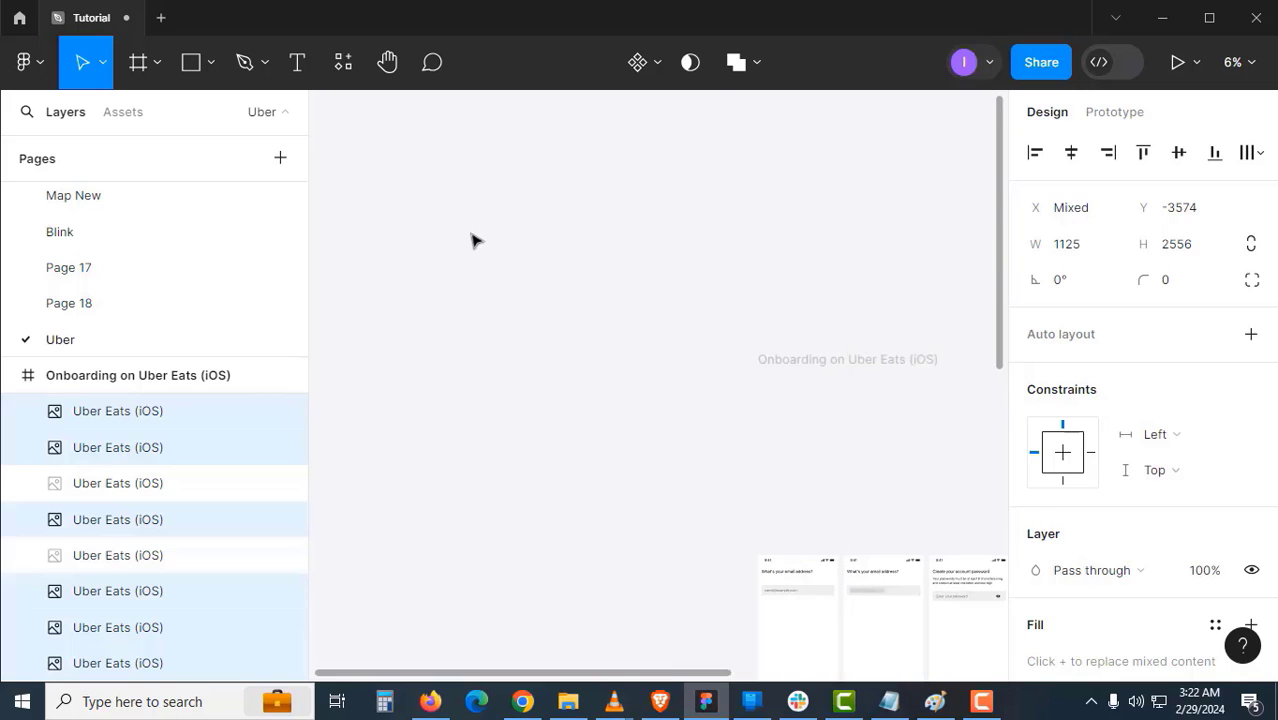
drag(475, 240, 451, 225)
- Move the two home-feed screens out beside the others and frame the view on them
scroll(628, 437, down, 1)
drag(604, 296, 574, 207)
ctrl+click(632, 538)
drag(592, 480, 345, 434)
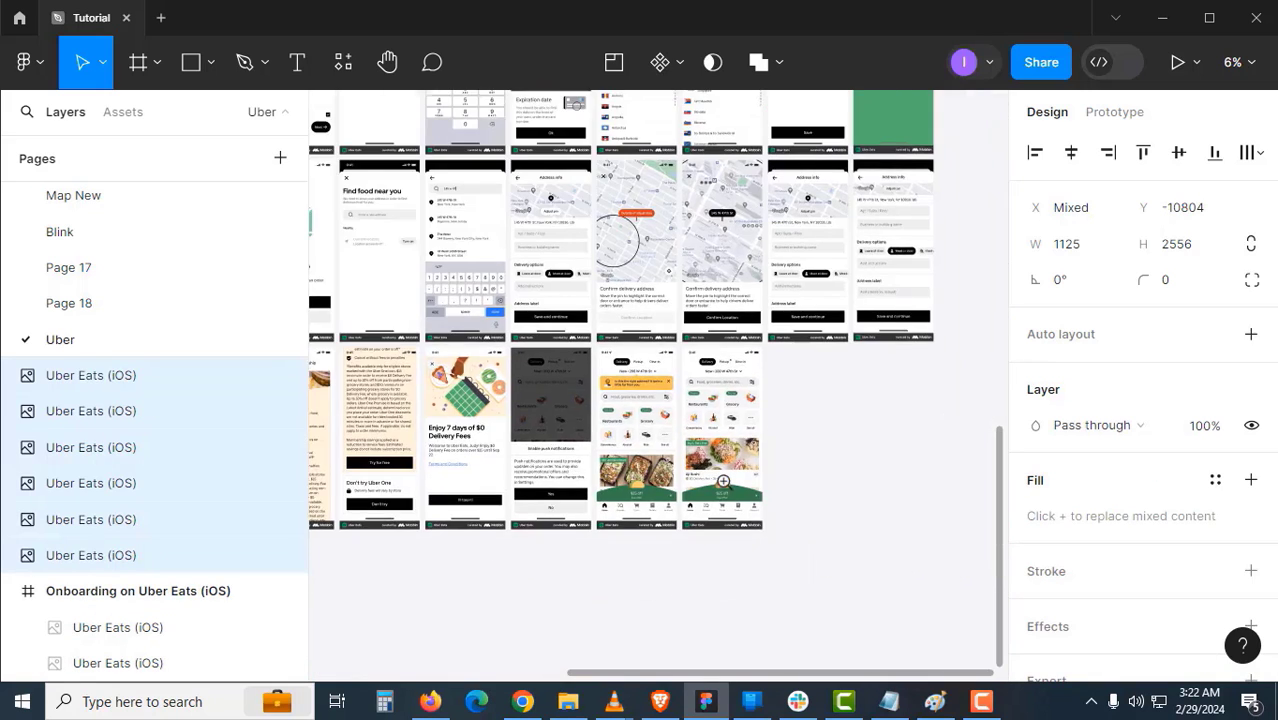
scroll(723, 481, up, 3)
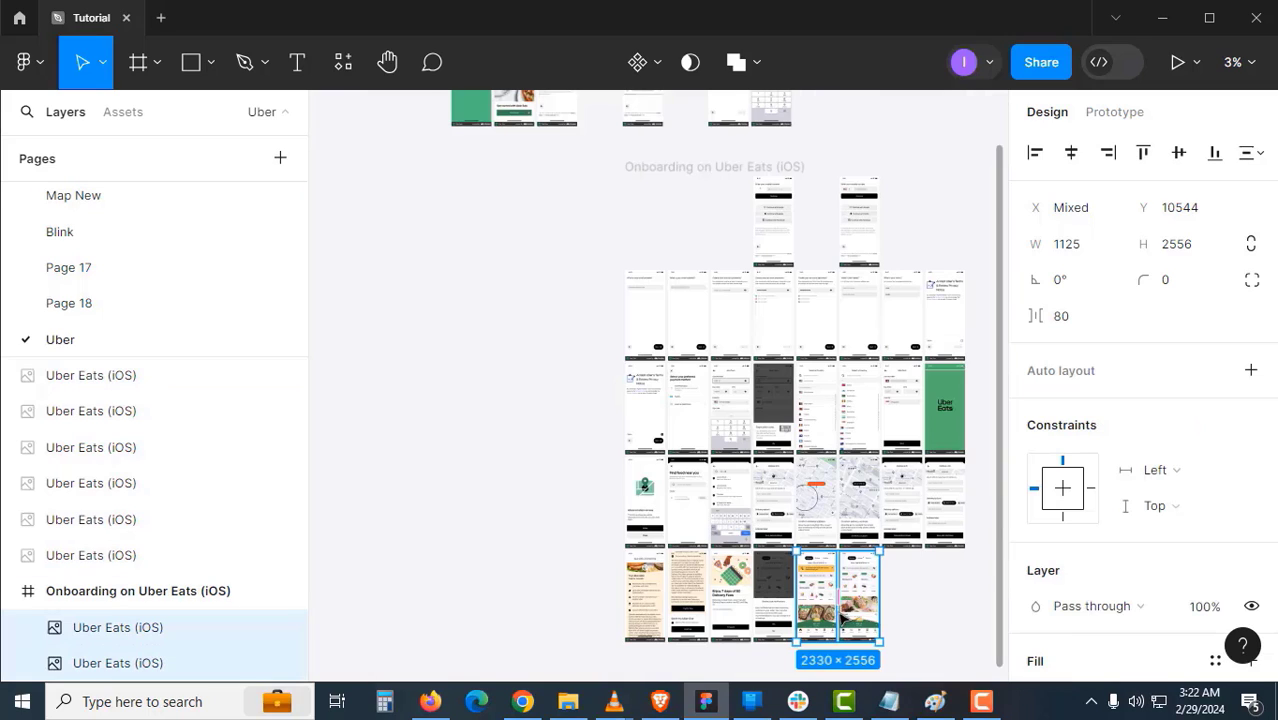
drag(810, 580, 499, 228)
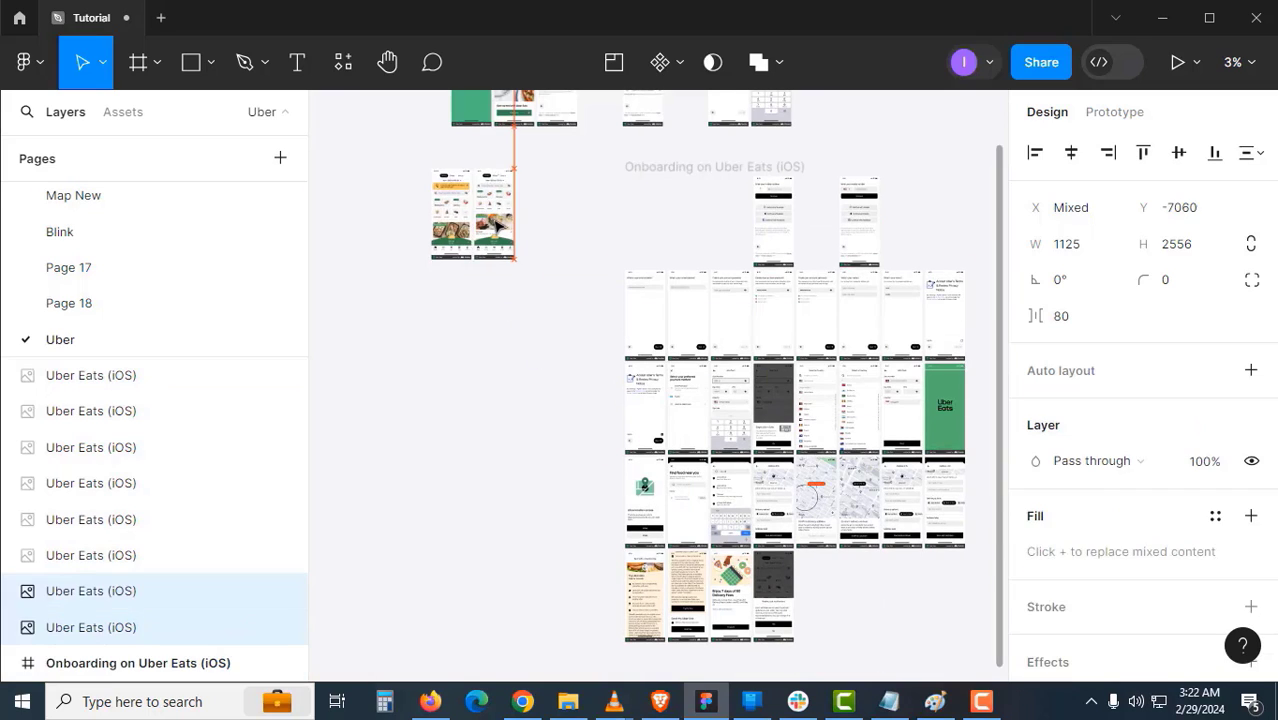
key(shift+2)
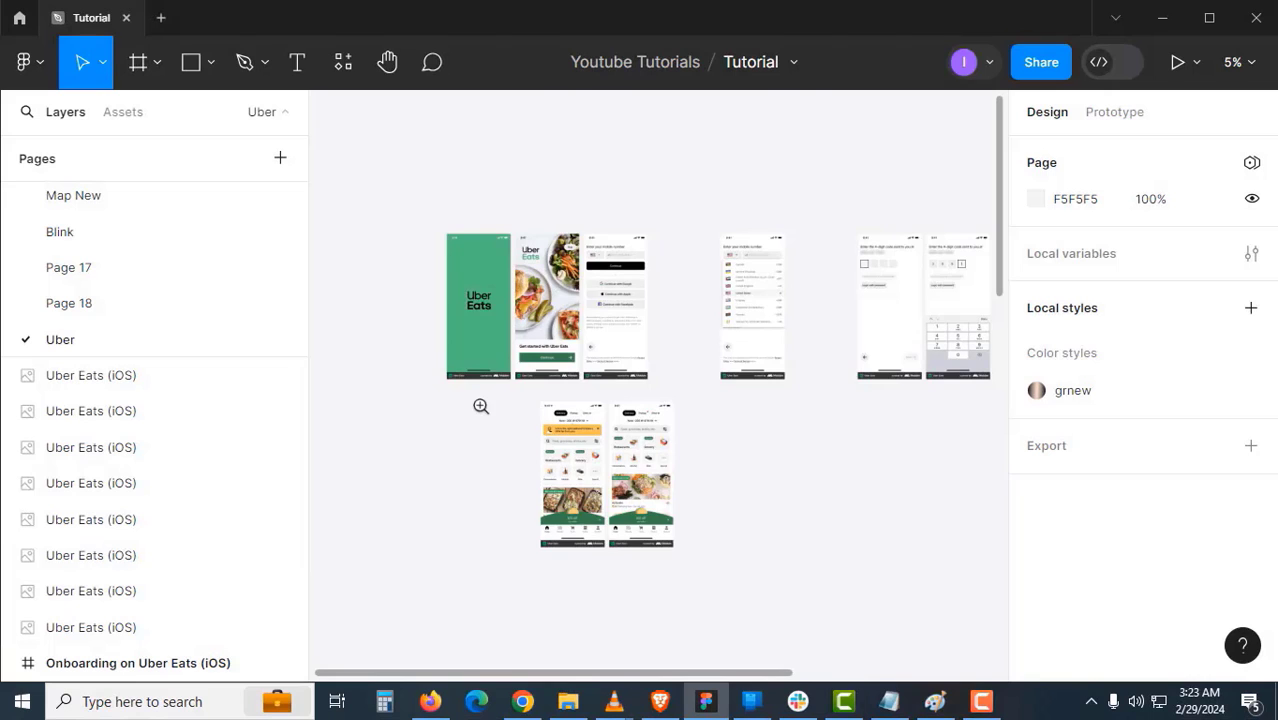
click(481, 406)
scroll(528, 342, up, 2)
click(528, 342)
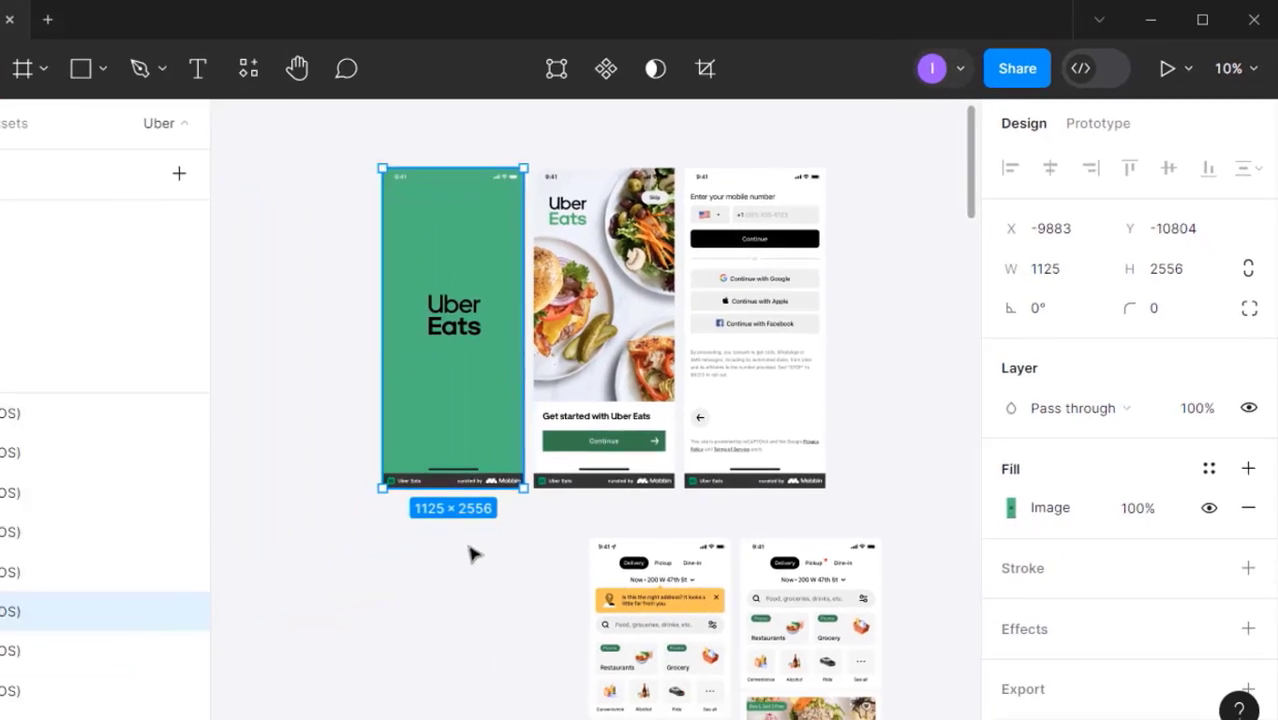
click(267, 684)
drag(265, 682, 176, 615)
click(496, 348)
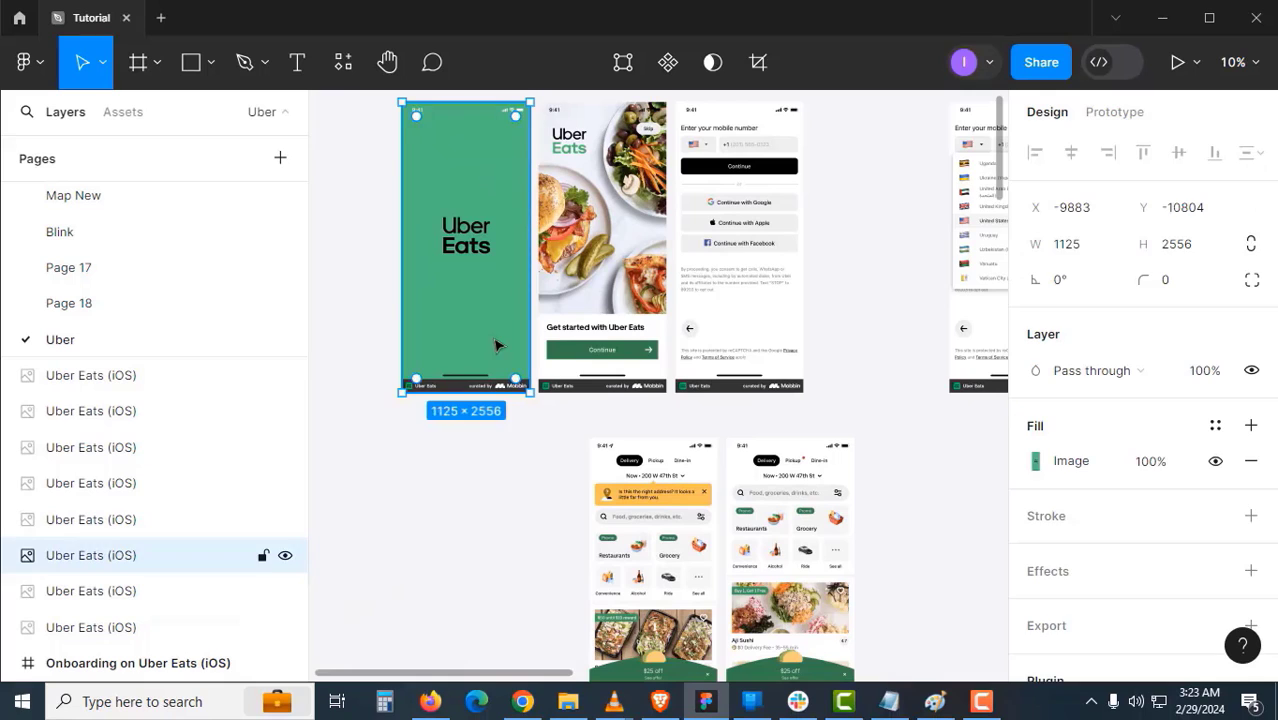
alt+click(604, 332)
drag(399, 148, 981, 590)
- Scale the eight selected screens proportionally to one third, 375 × 852 each
drag(788, 545, 802, 509)
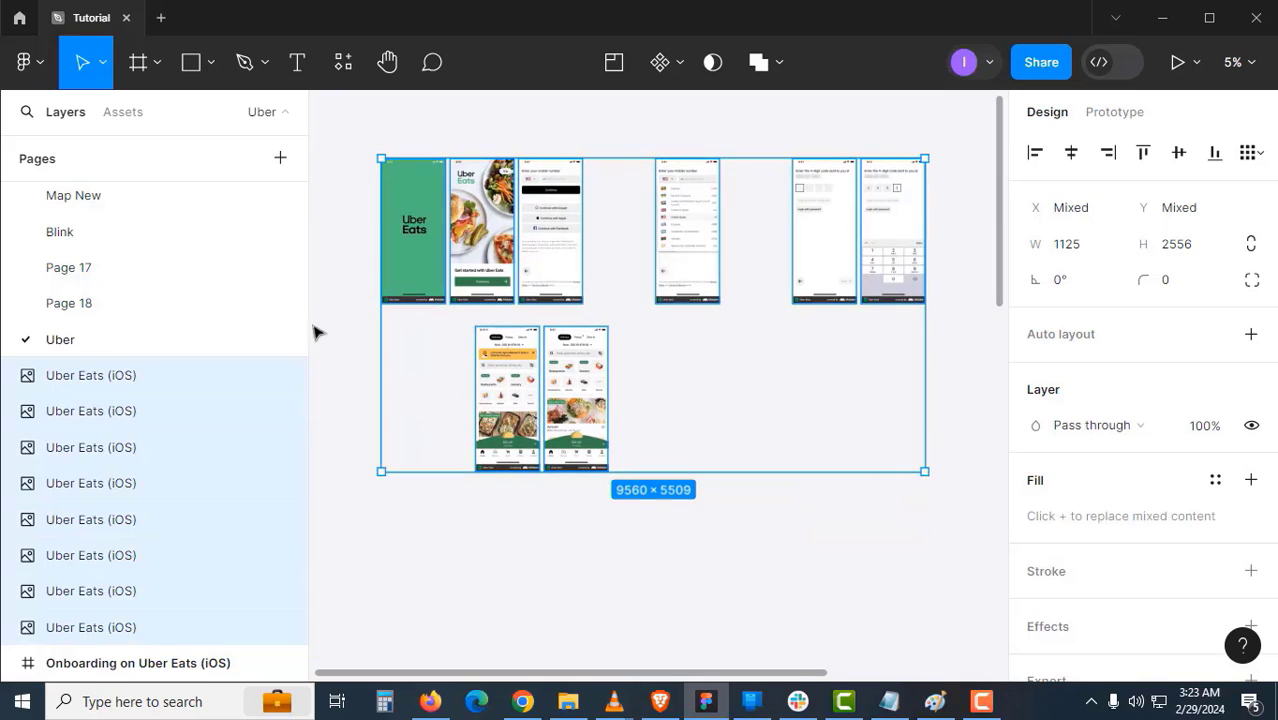
click(103, 64)
click(99, 144)
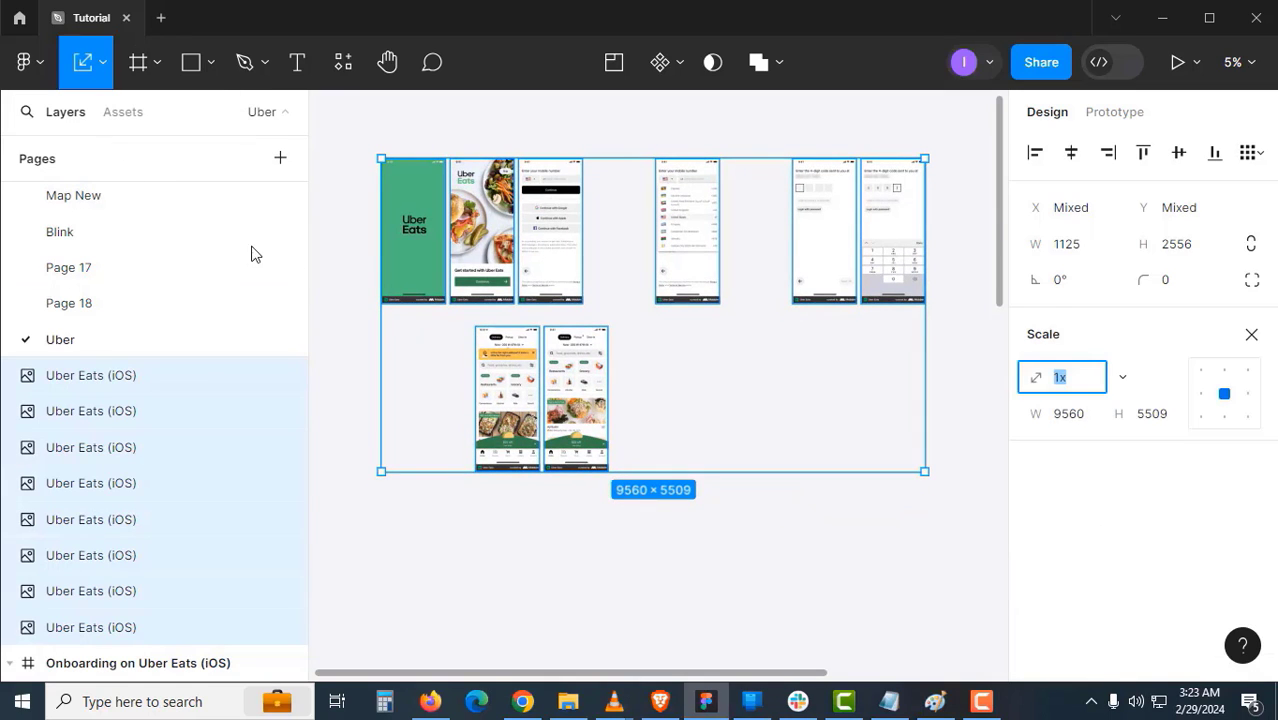
click(1090, 420)
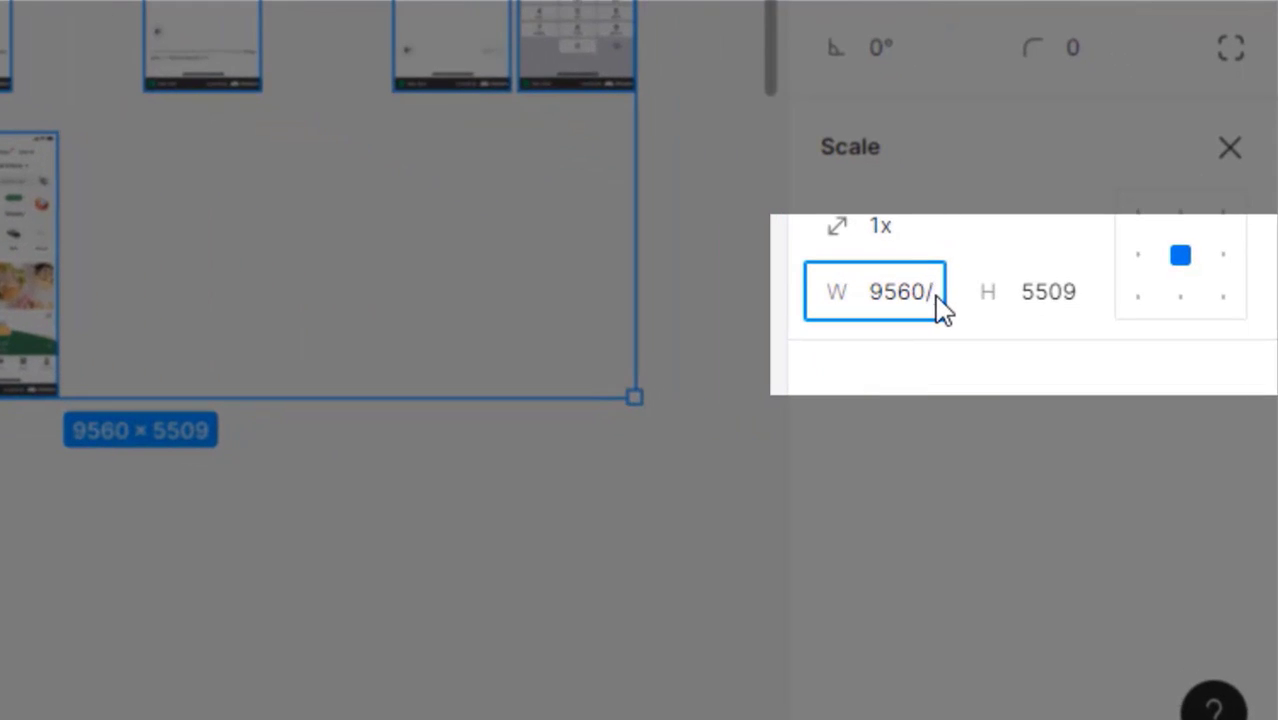
key(Return)
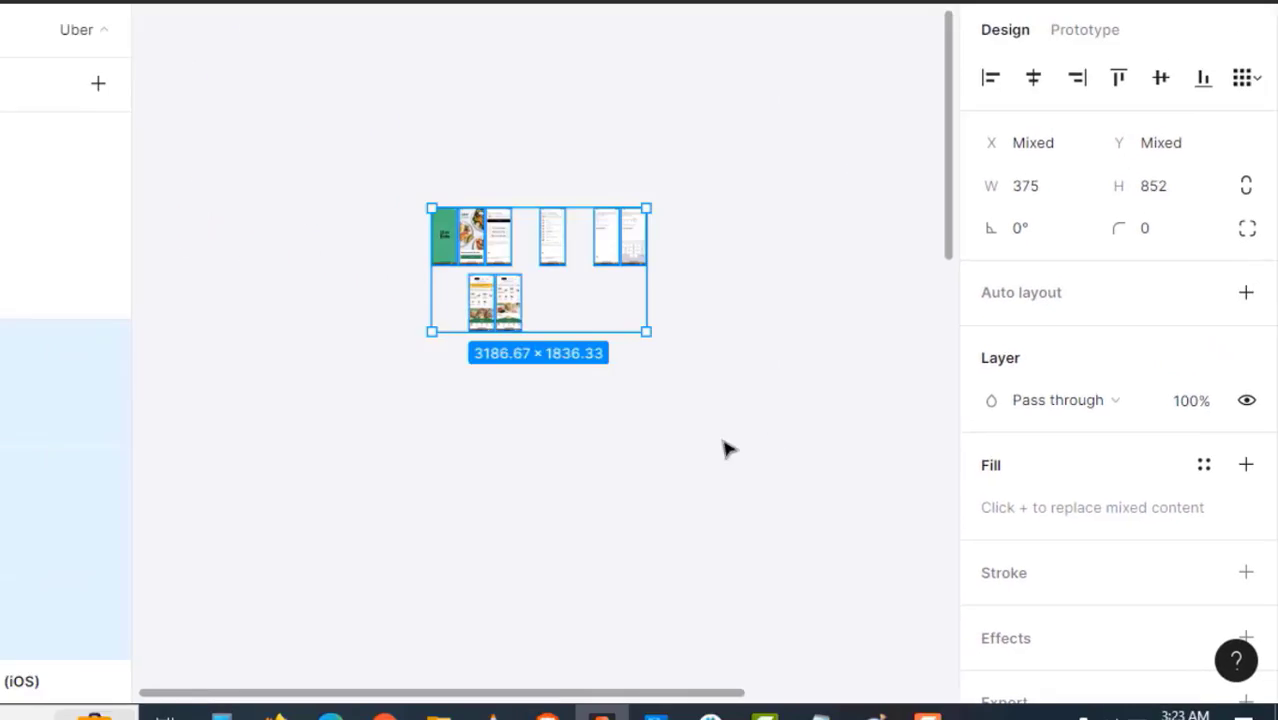
click(660, 440)
click(551, 305)
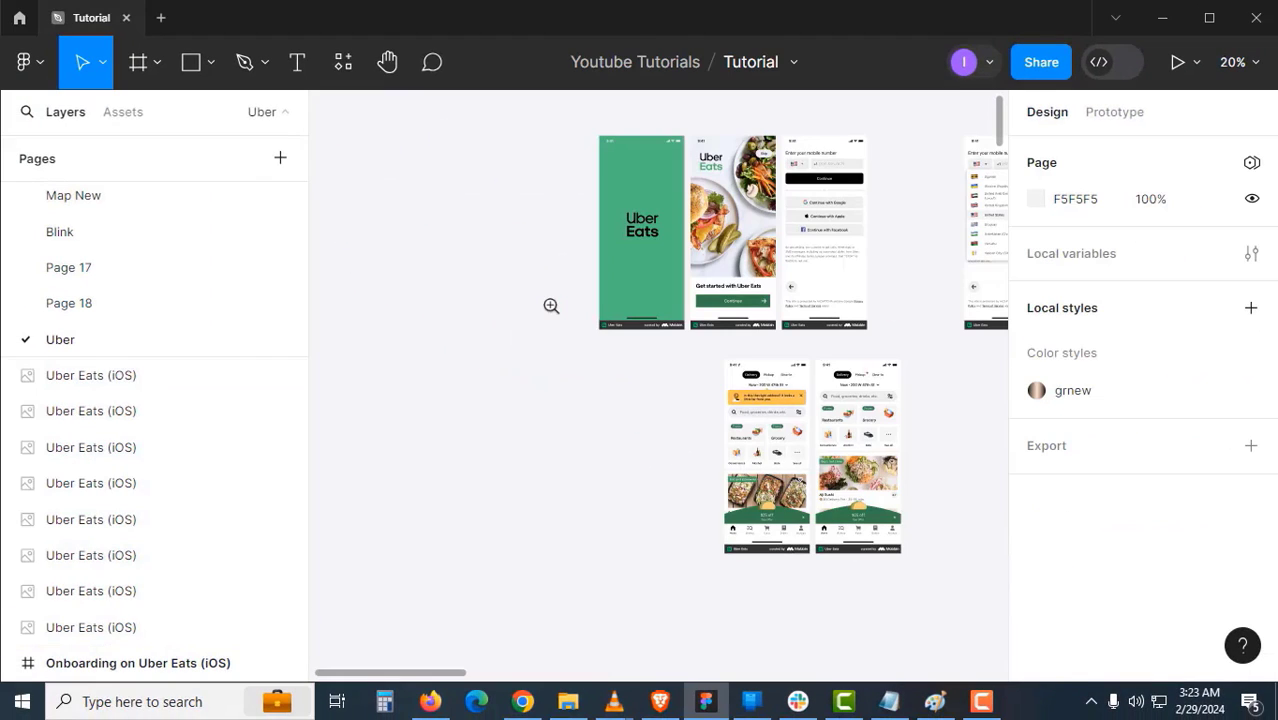
- Check the splash size, then add a 375 × 812 iPhone 13 mini frame from the Phone presets
click(608, 272)
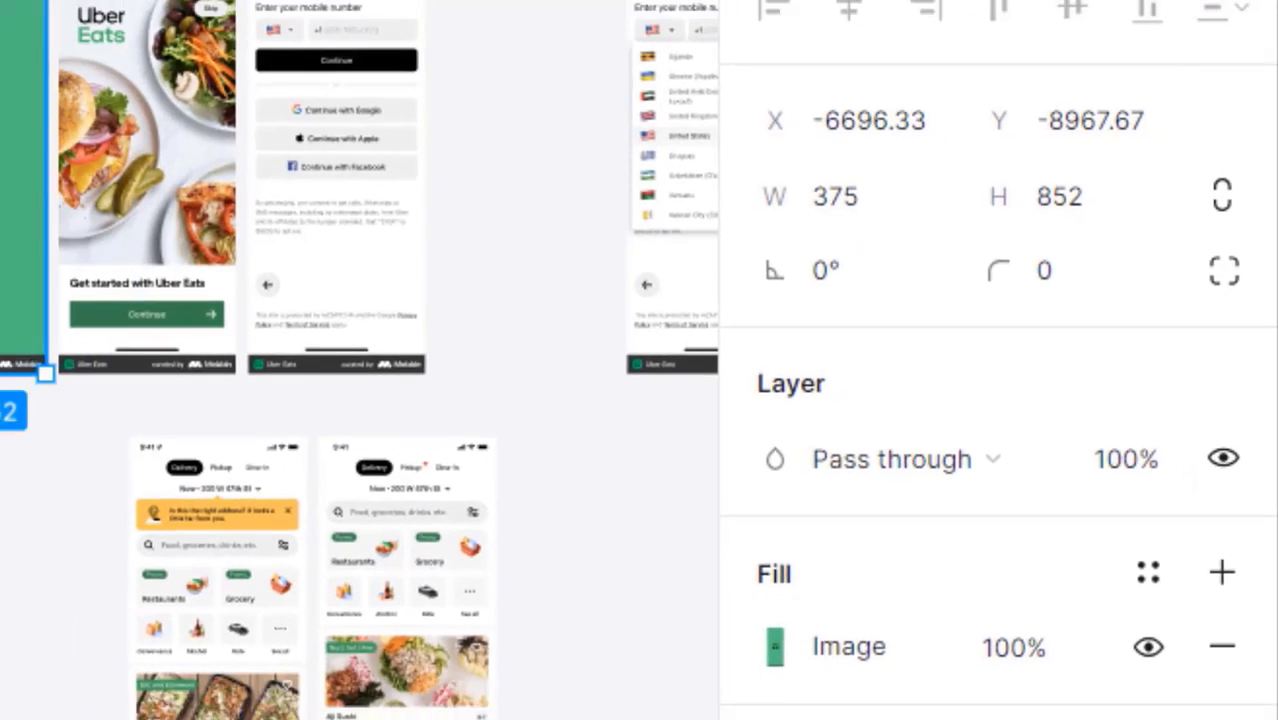
click(448, 342)
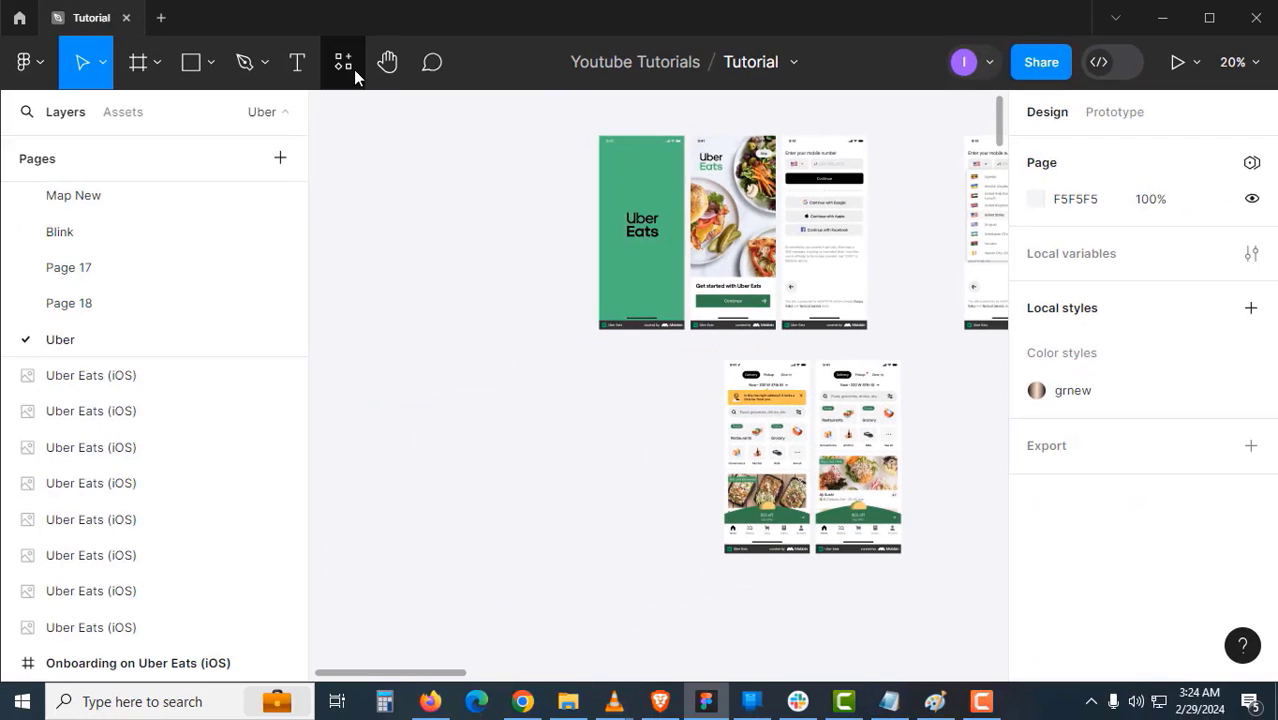
click(158, 66)
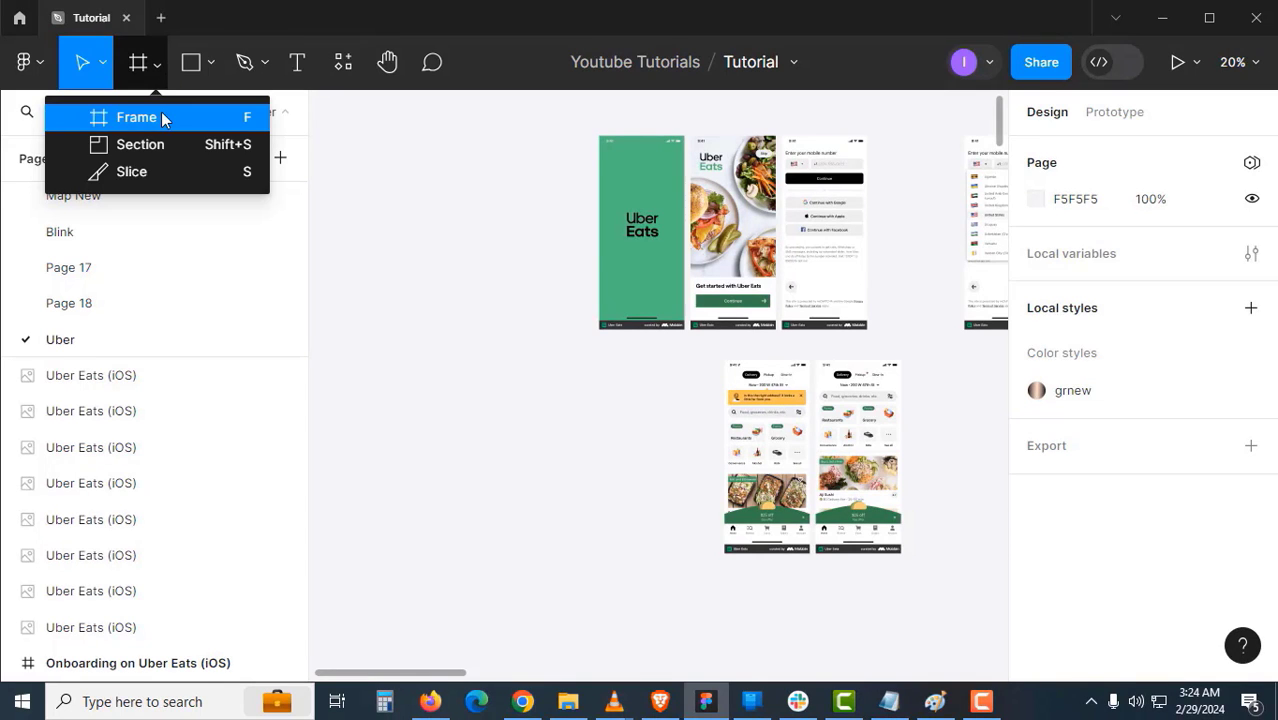
click(163, 119)
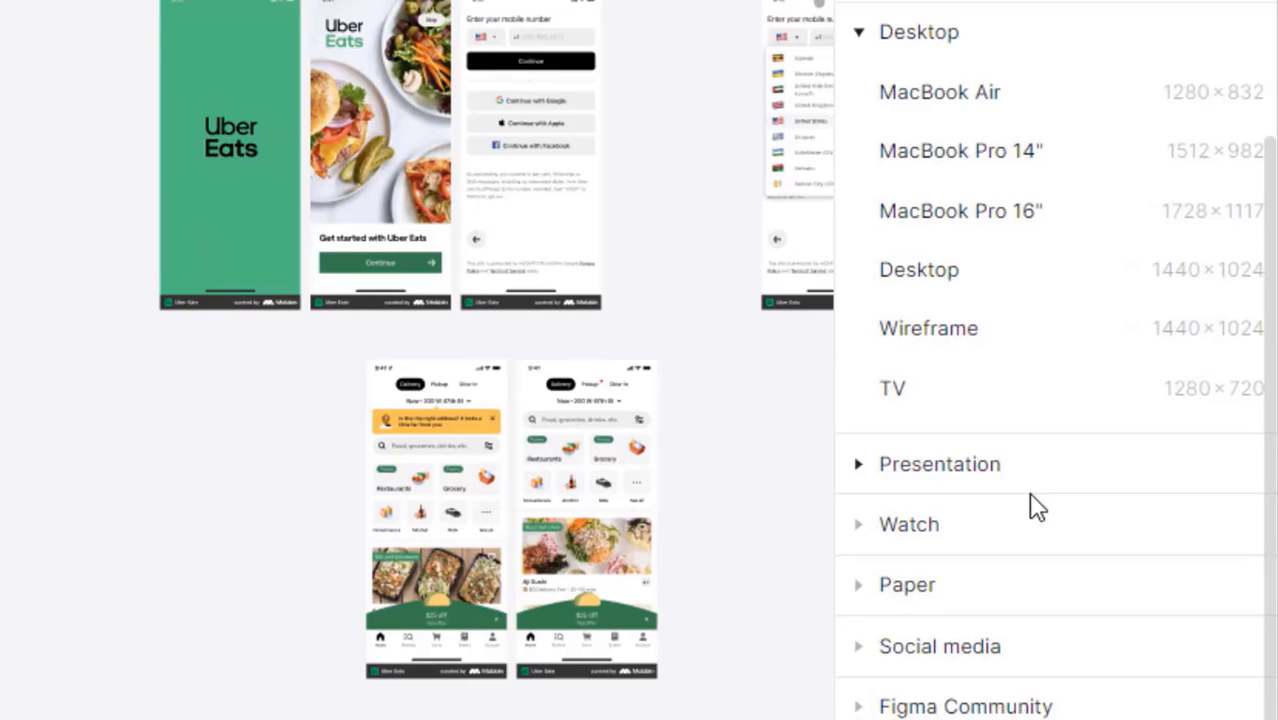
scroll(1037, 507, up, 3)
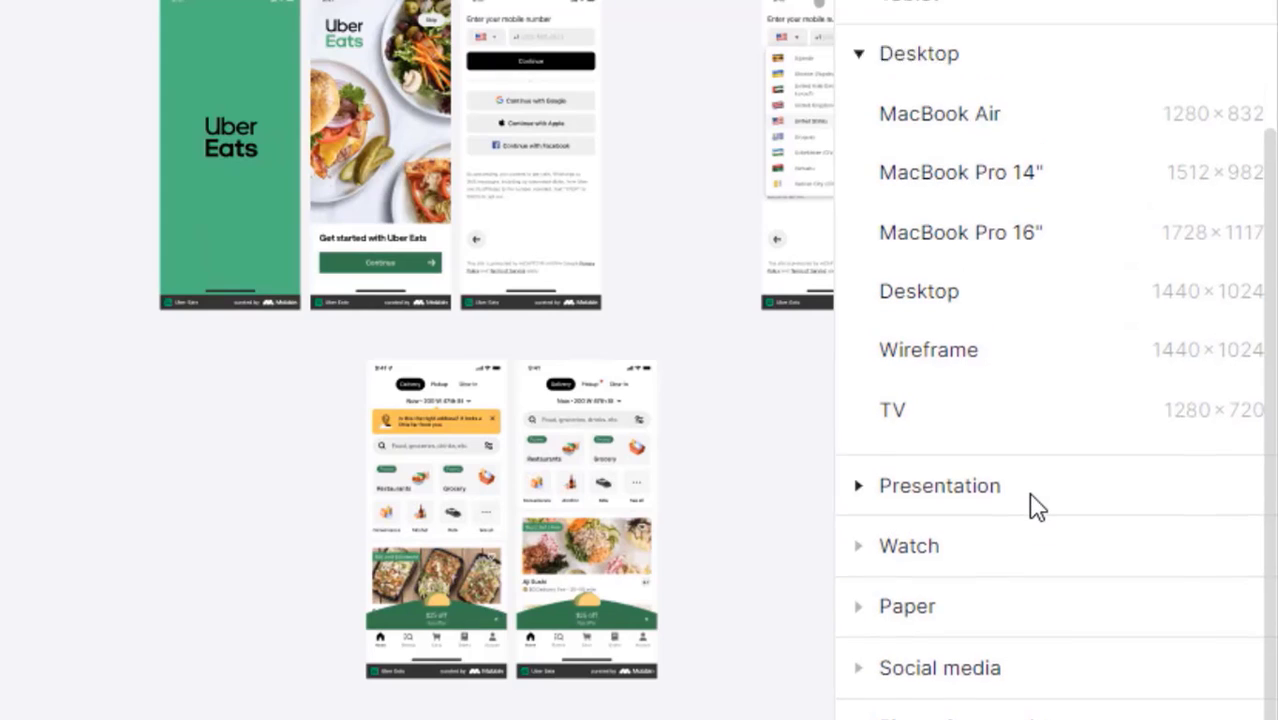
click(918, 200)
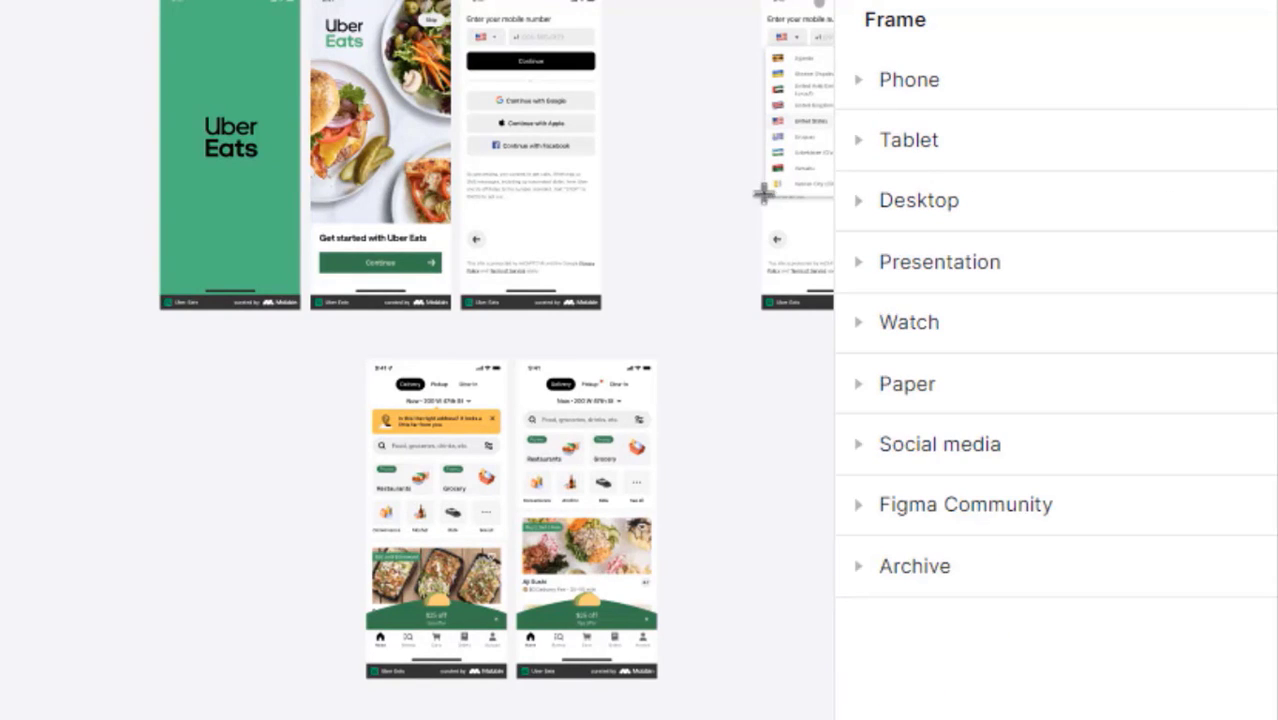
click(863, 86)
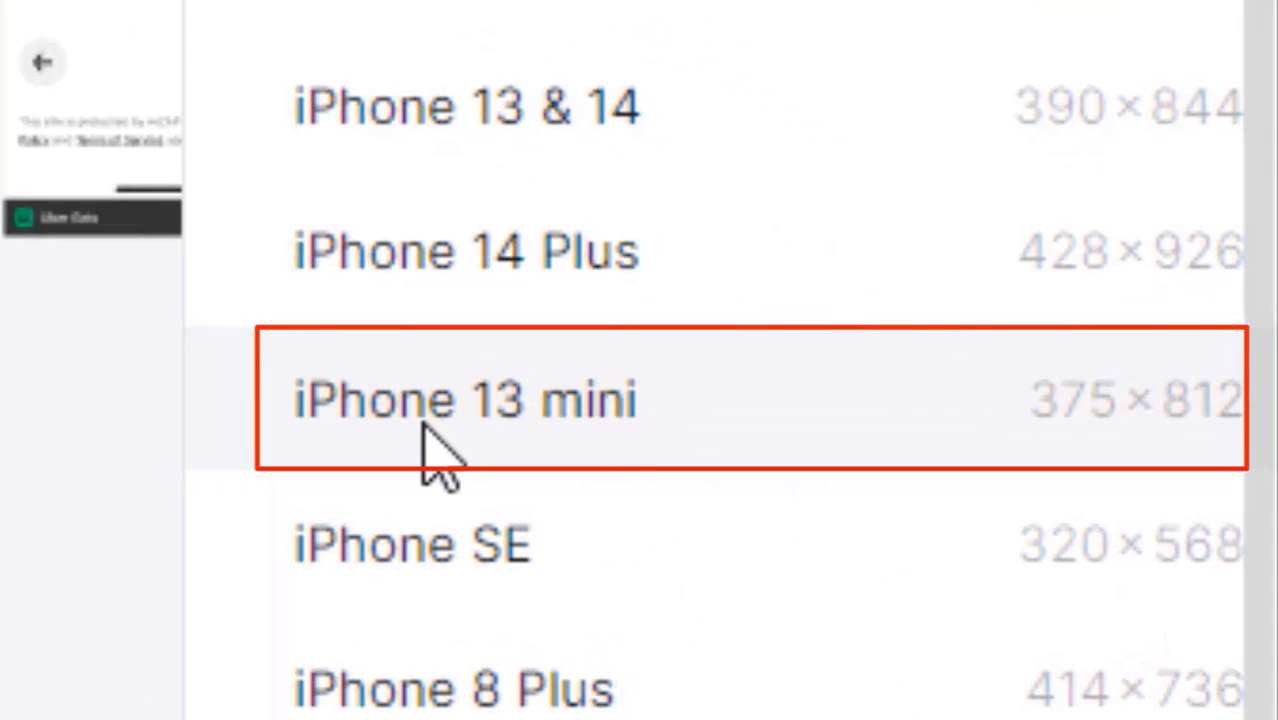
click(428, 430)
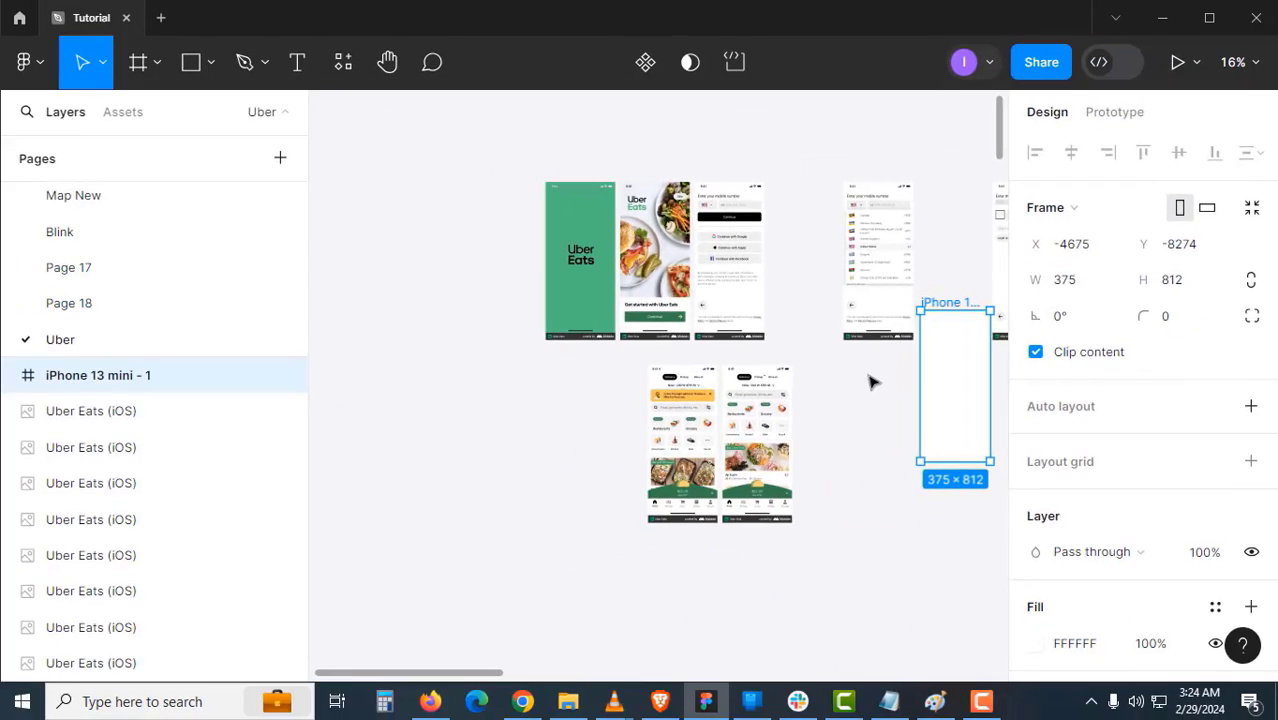
- Move the new frame left of the green splash and rename it 'Uber Splash Screen'
click(873, 380)
drag(936, 298, 483, 177)
scroll(483, 177, up, 2)
double_click(502, 171)
text(Uber)
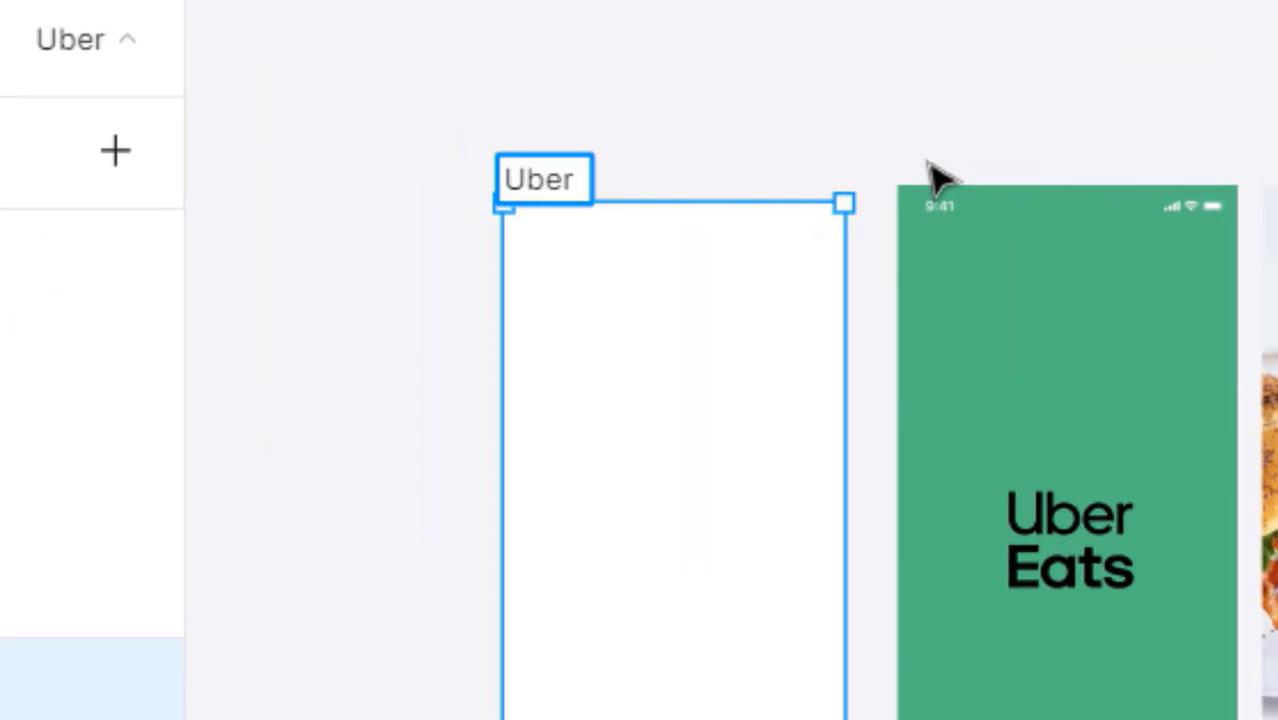
text( Splash Scree)
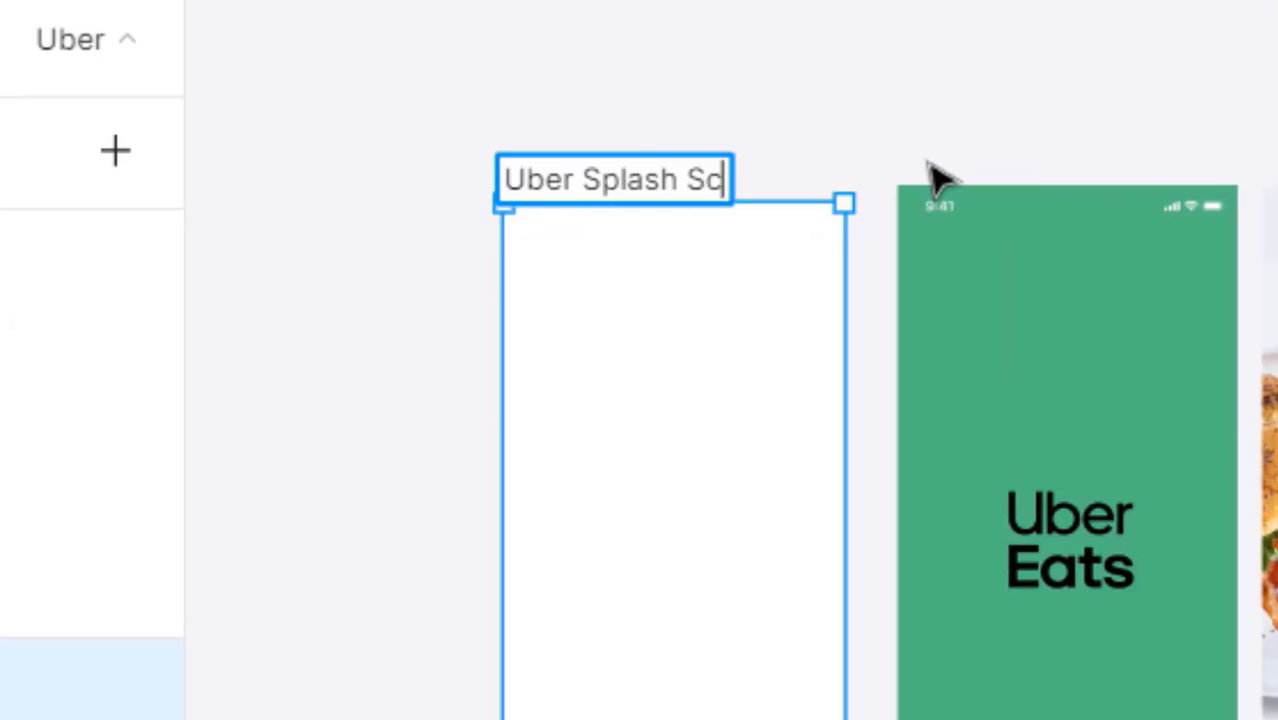
text(n)
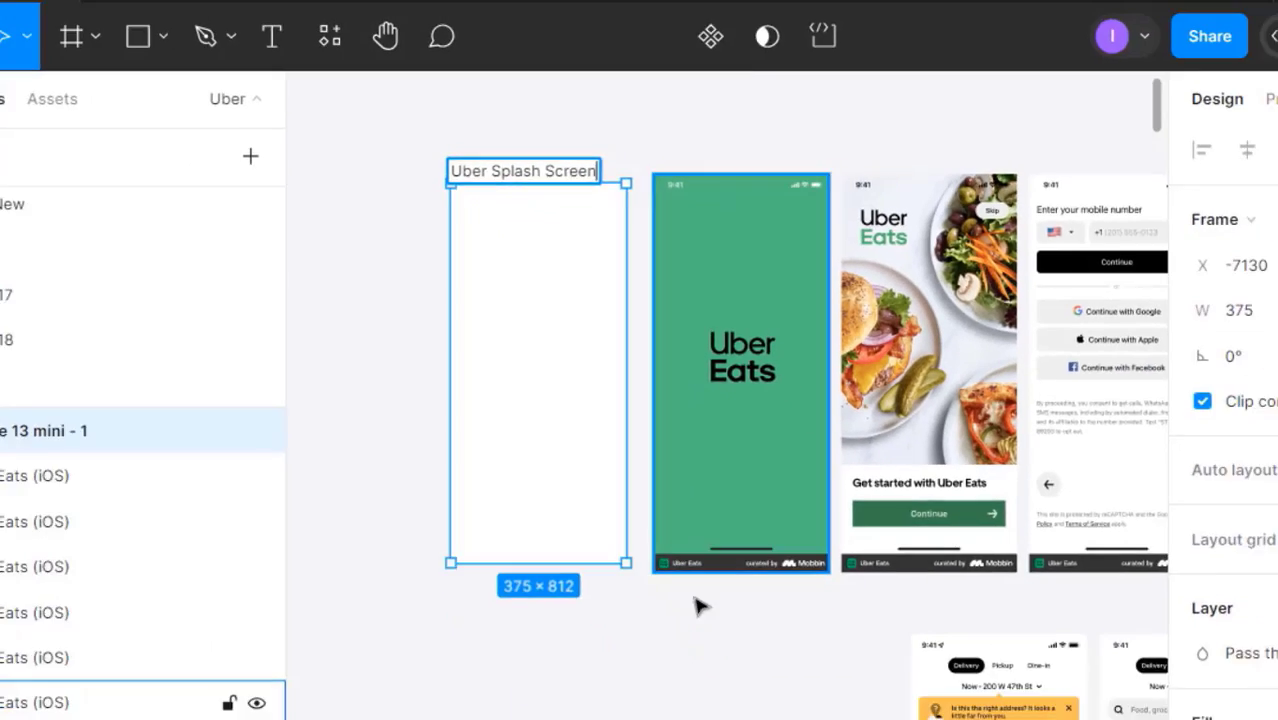
click(455, 580)
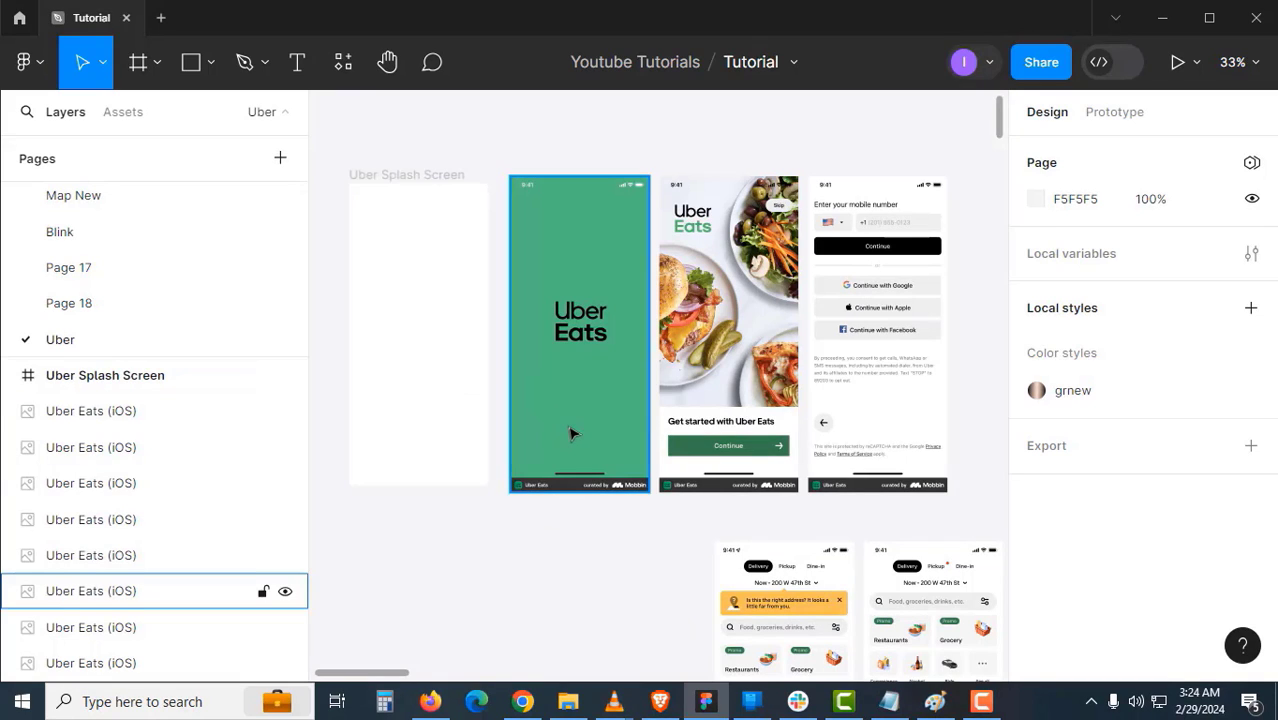
- Trim the green splash screenshot to about 816 px tall, checking it against the Uber Splash Screen frame
drag(591, 431, 586, 371)
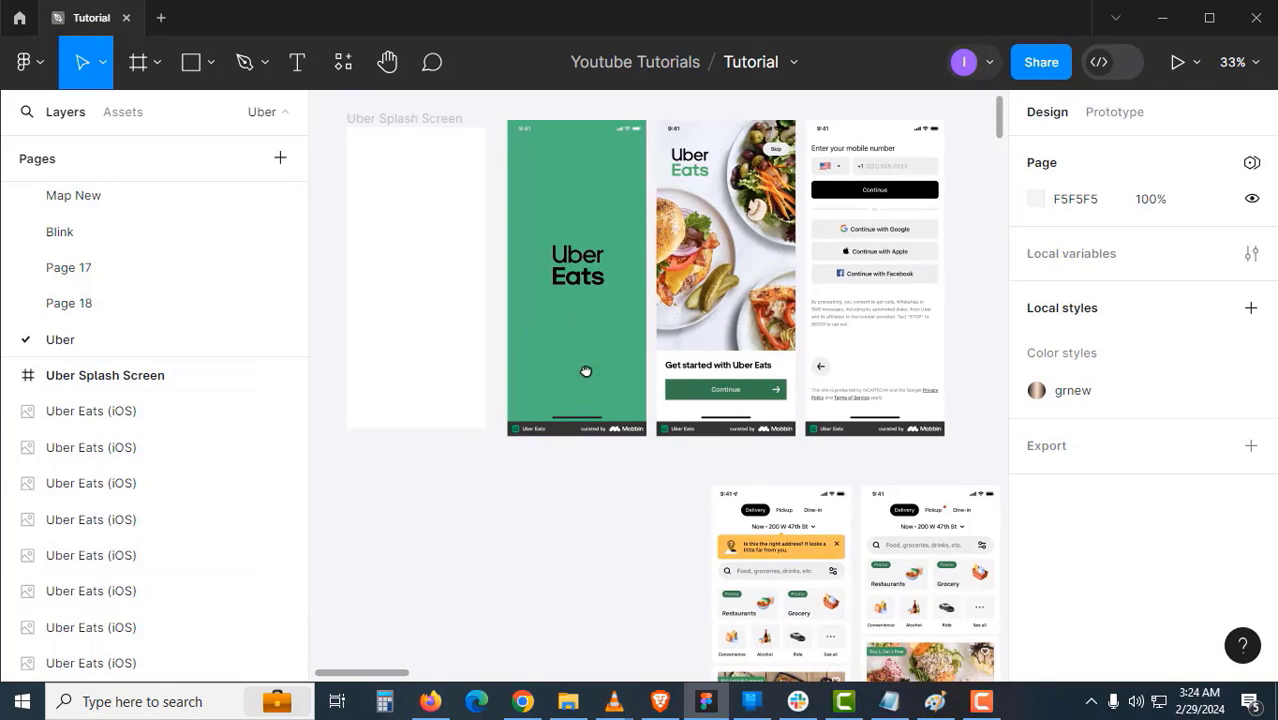
click(599, 447)
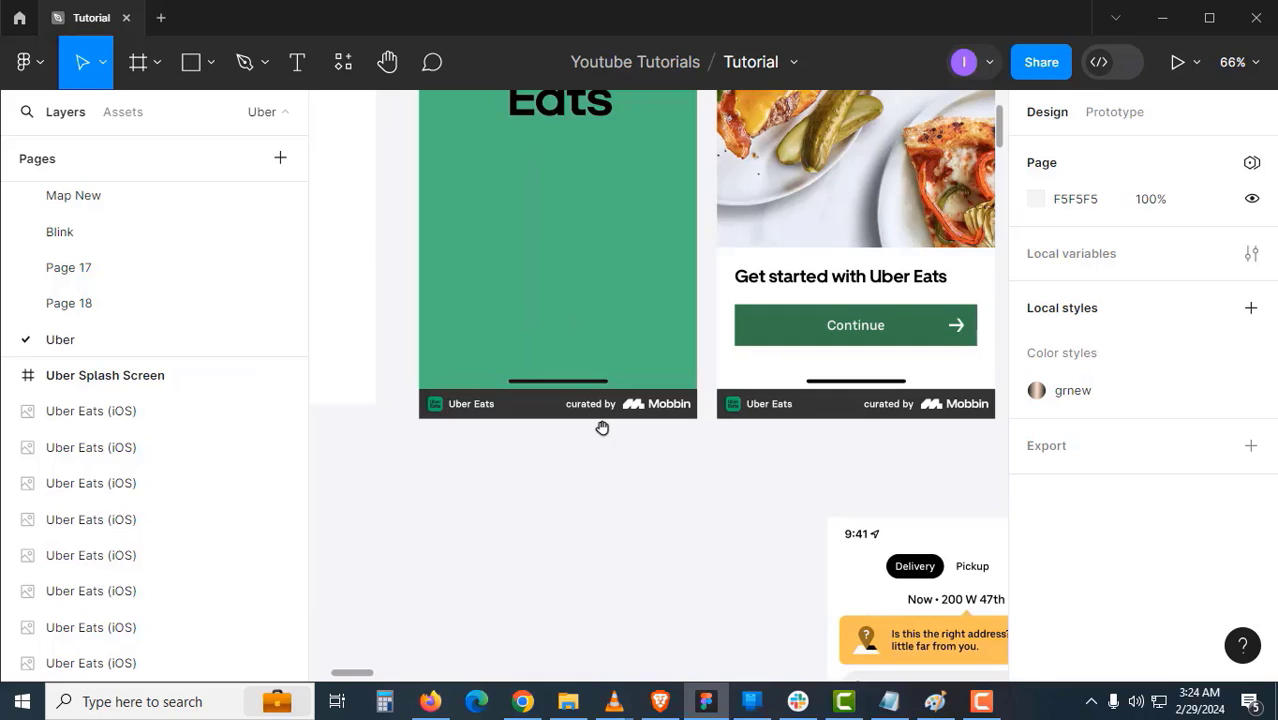
click(542, 422)
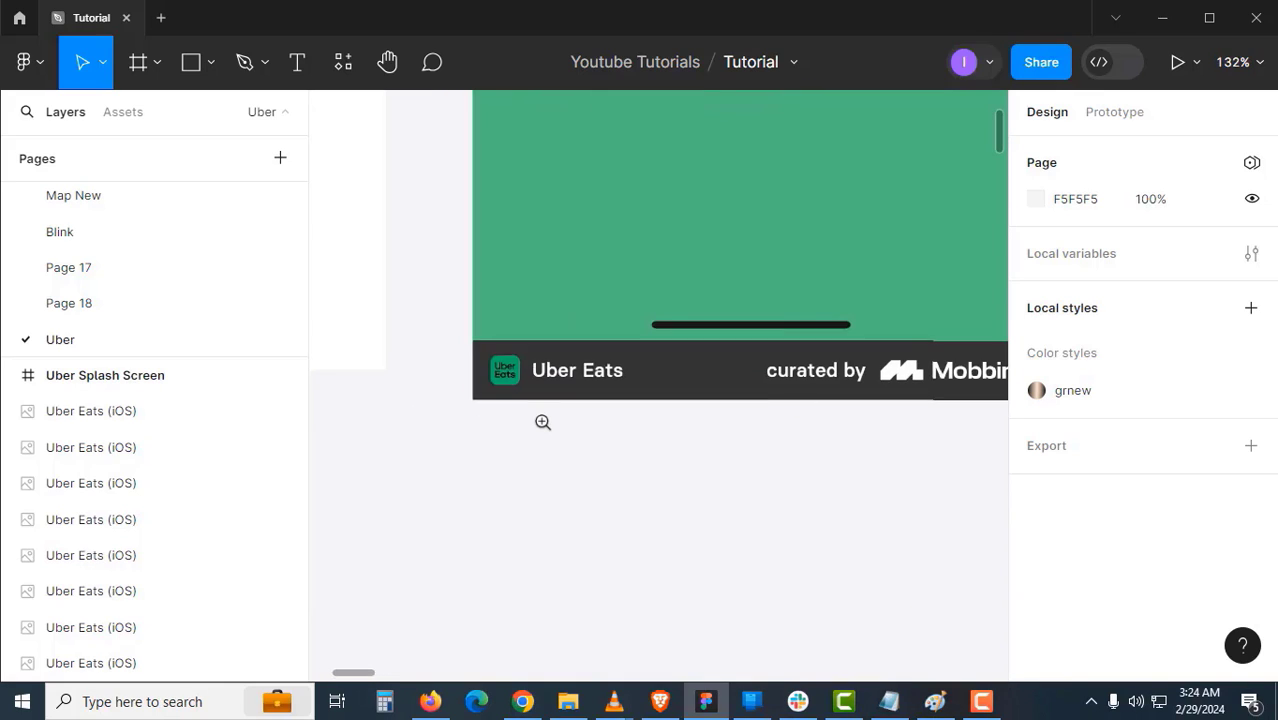
click(586, 397)
drag(568, 456, 529, 471)
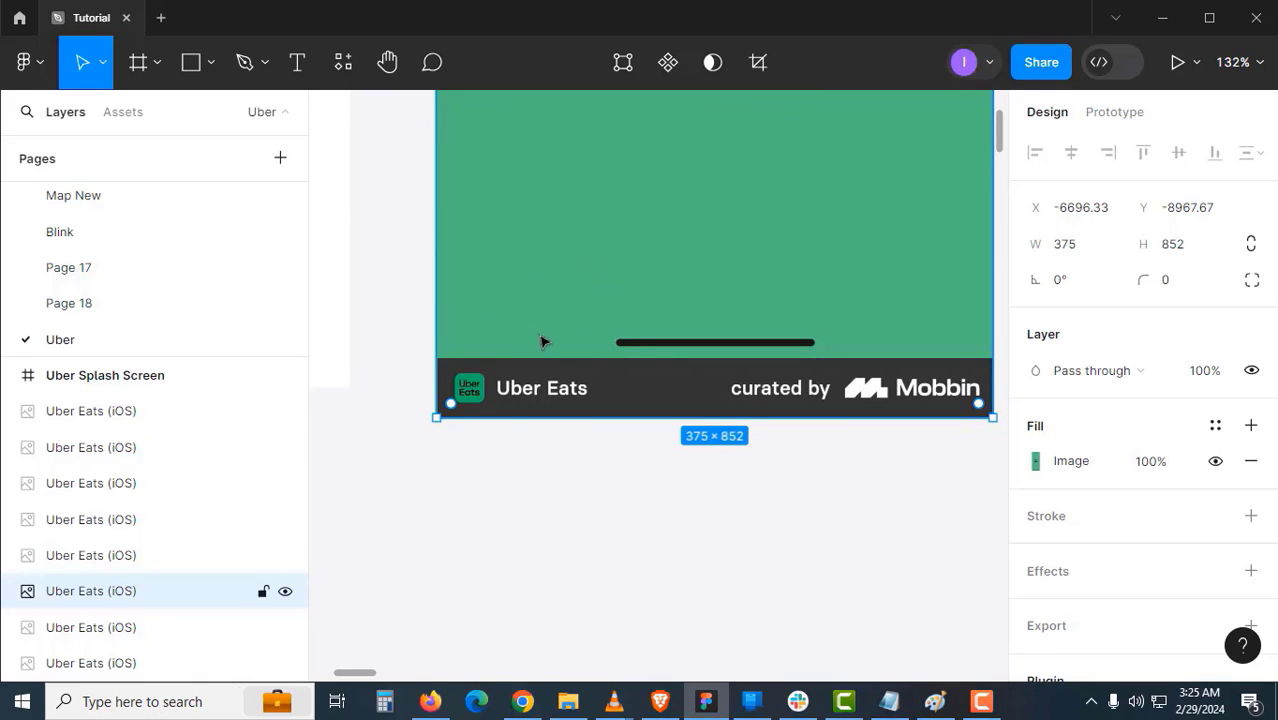
scroll(447, 464, up, 5)
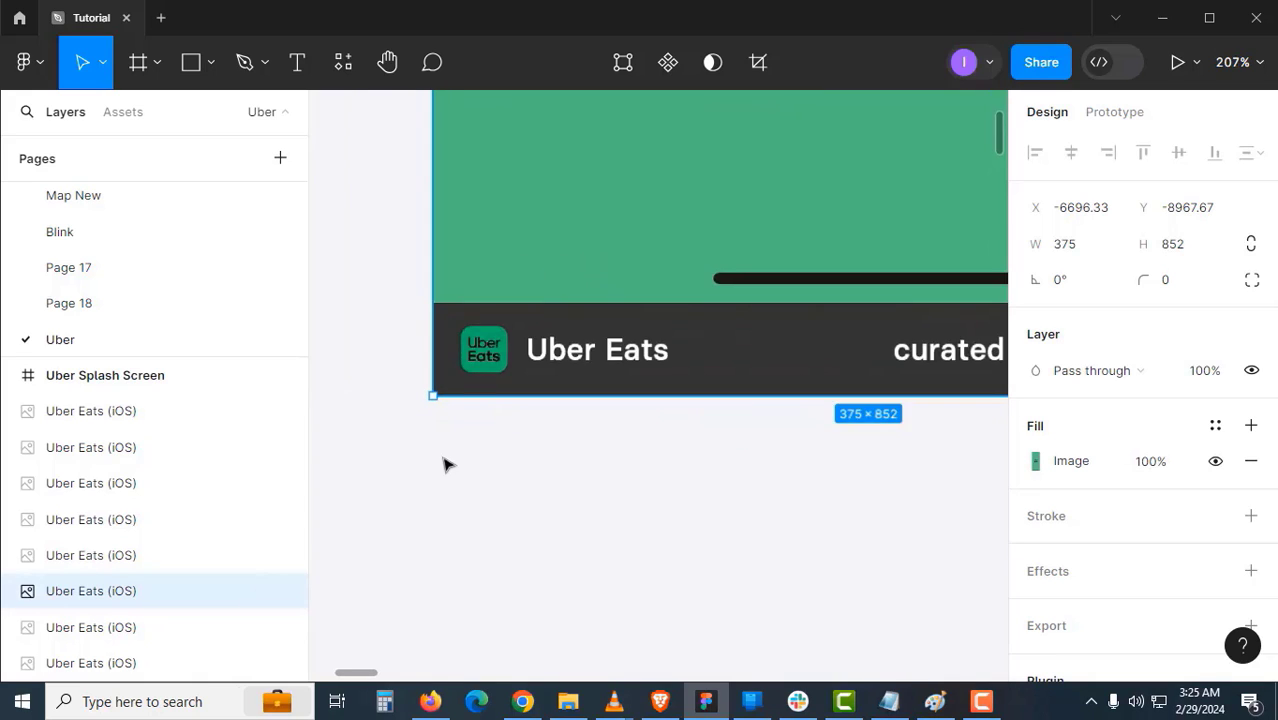
drag(477, 322, 503, 152)
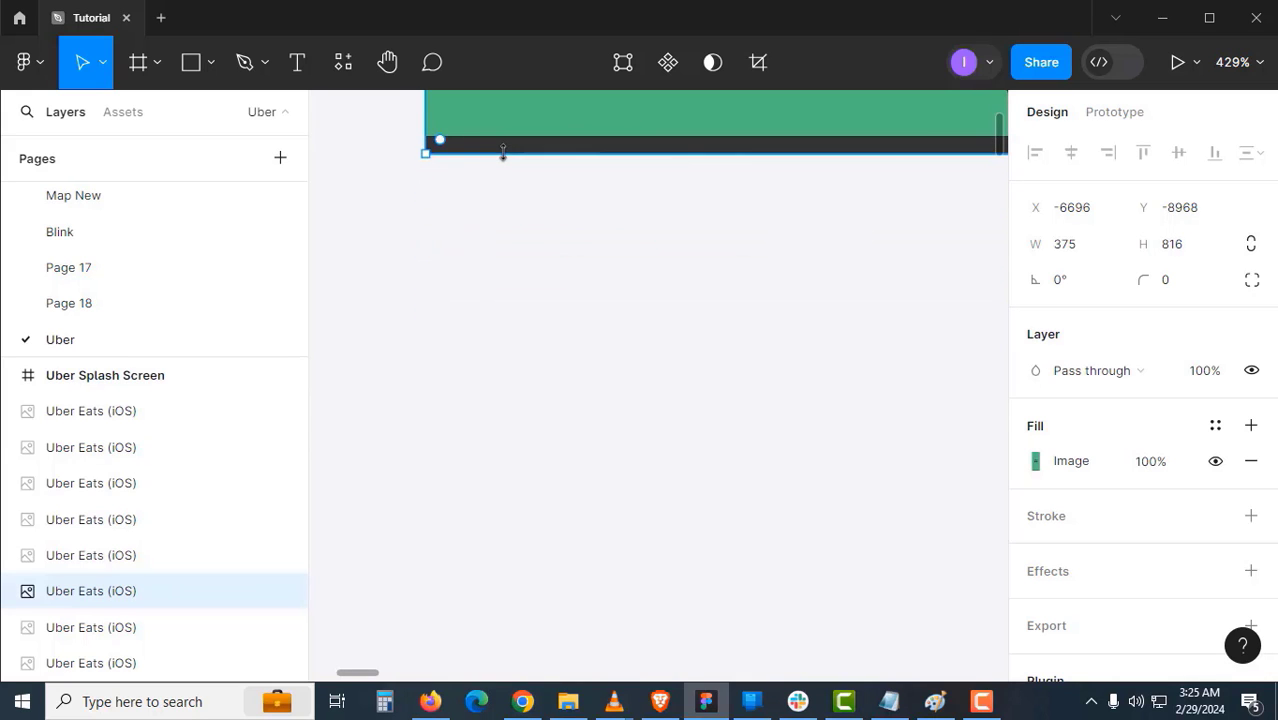
scroll(518, 212, up, 1)
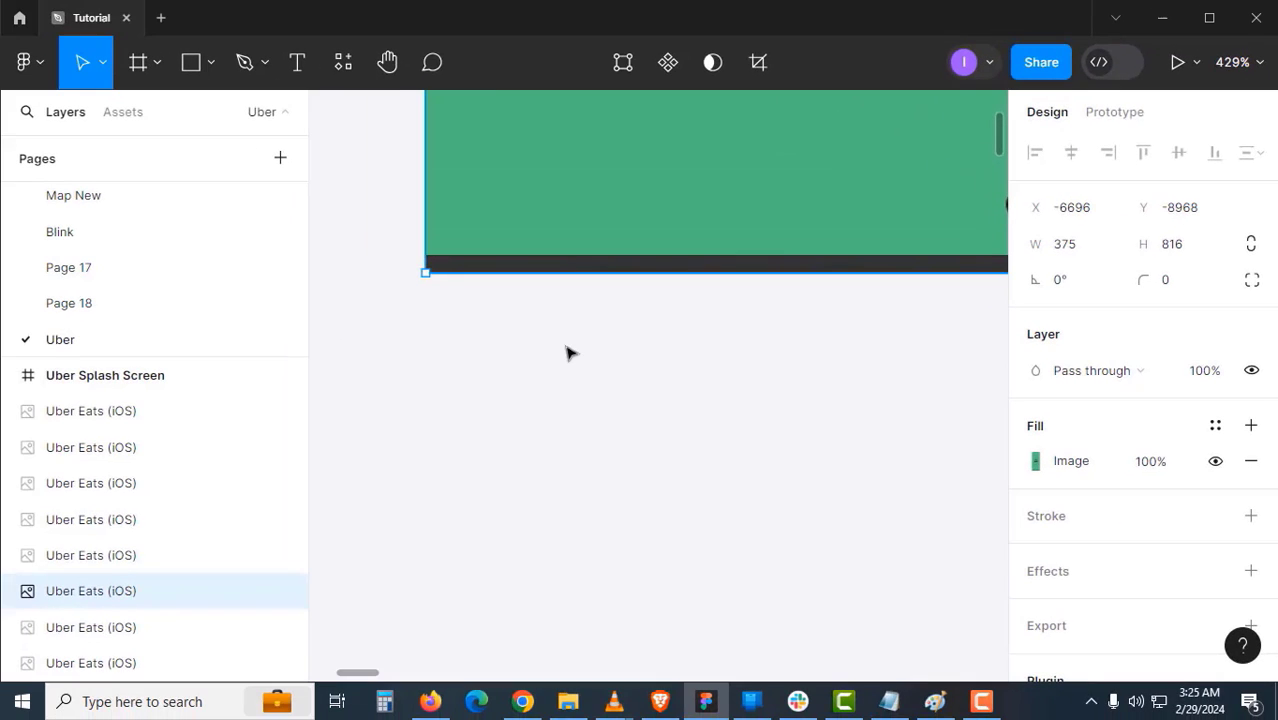
scroll(559, 346, down, 2)
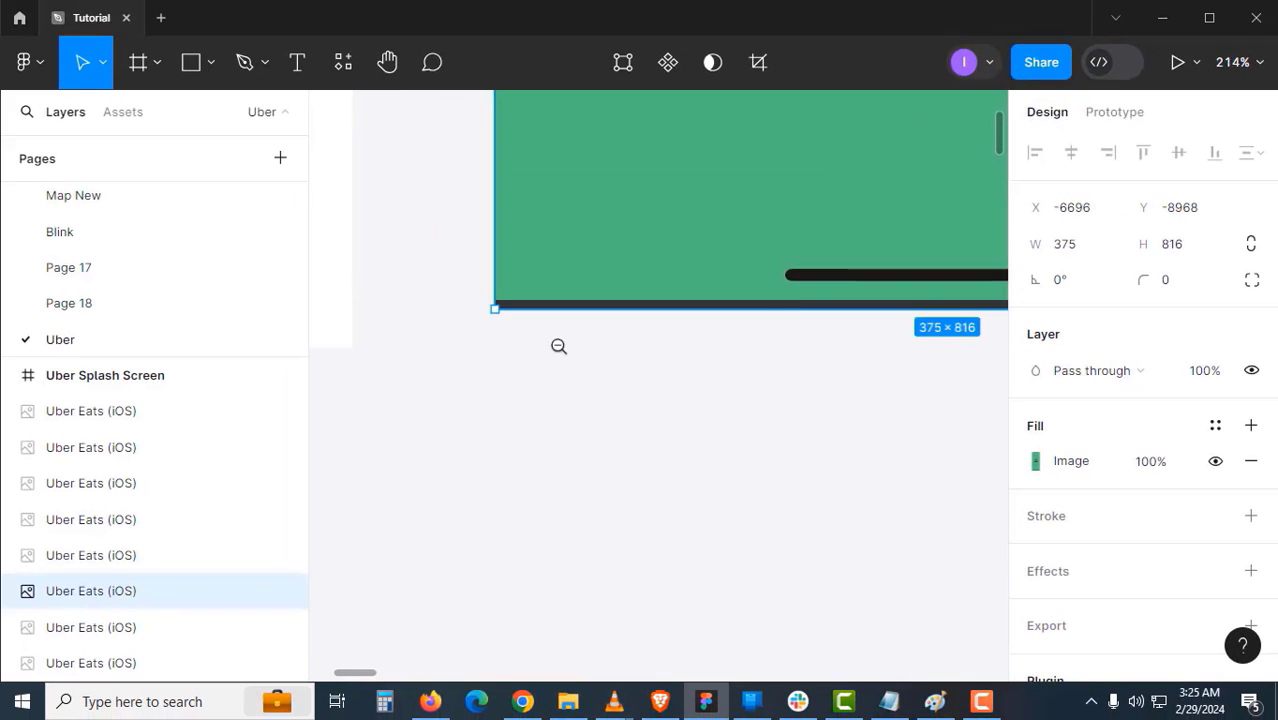
alt+click(488, 336)
drag(460, 305, 733, 582)
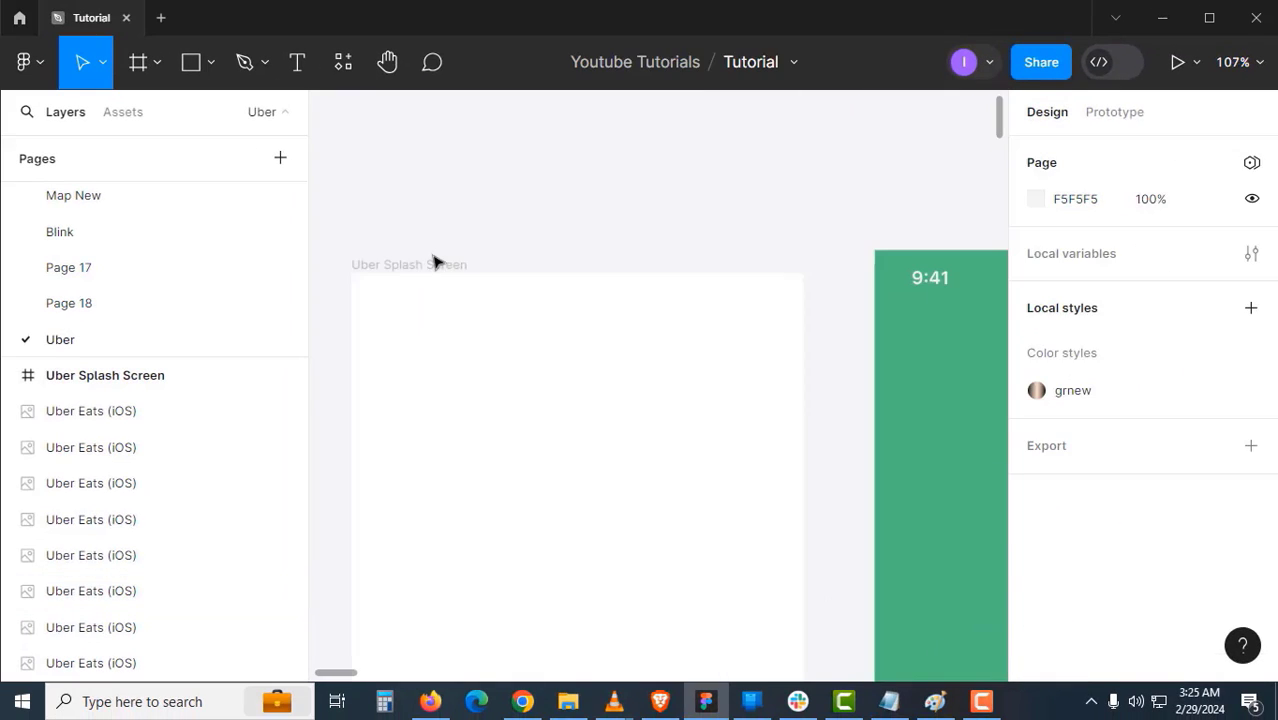
click(434, 264)
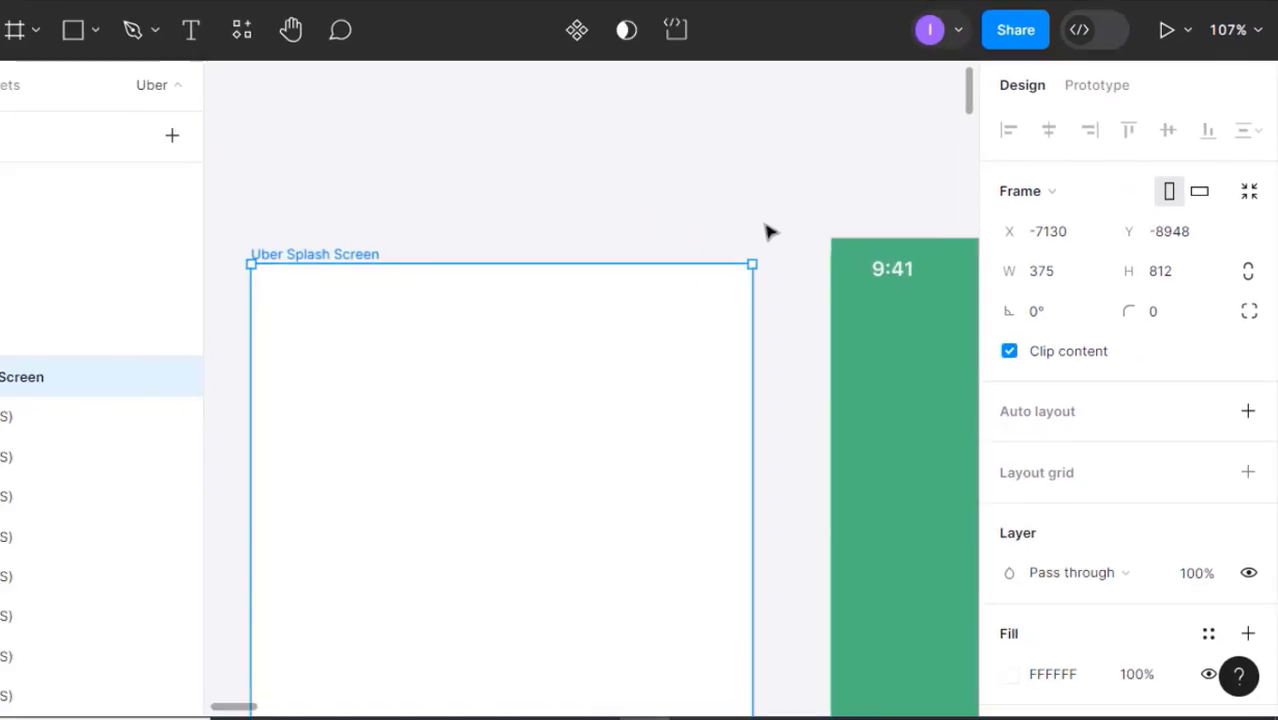
click(300, 134)
- Shorten the next three Uber Eats screenshots by raising their bottom edges toward 812 px
drag(790, 368, 518, 139)
drag(722, 620, 614, 301)
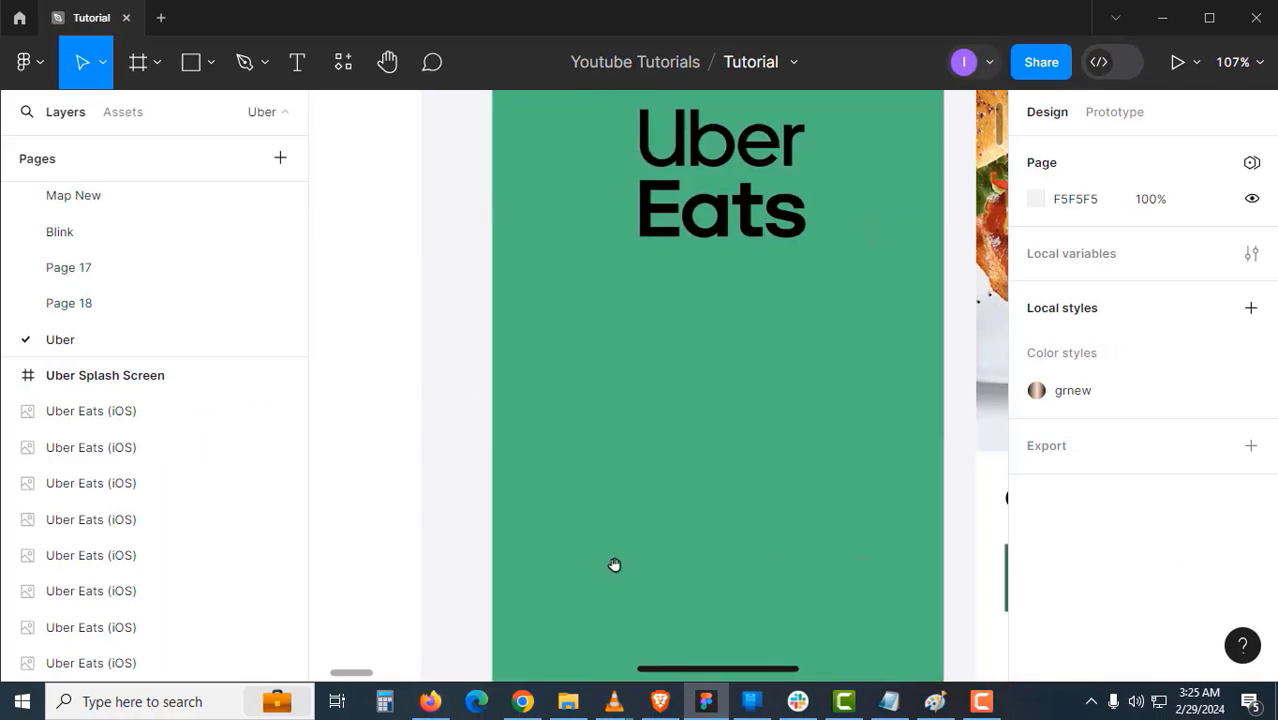
drag(614, 565, 588, 409)
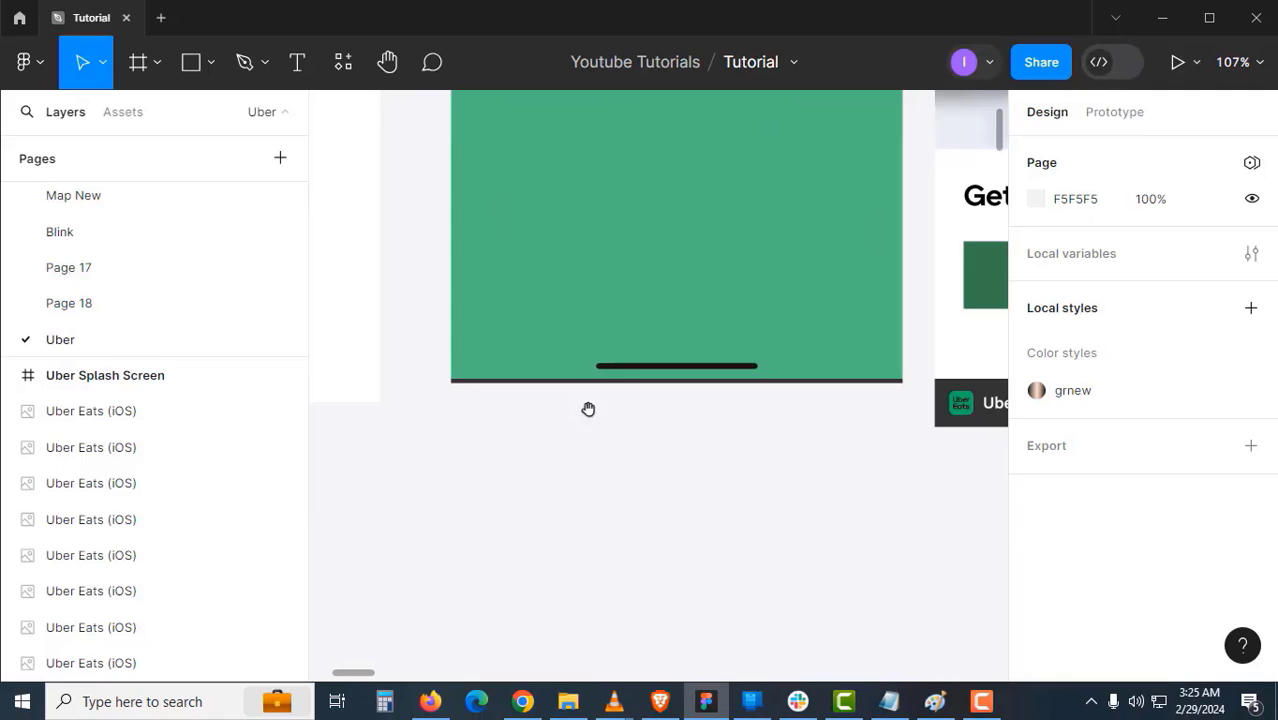
click(836, 366)
ctrl+click(870, 394)
ctrl+click(870, 394)
ctrl+click(870, 394)
drag(871, 397, 871, 373)
scroll(871, 373, down, 4)
click(710, 456)
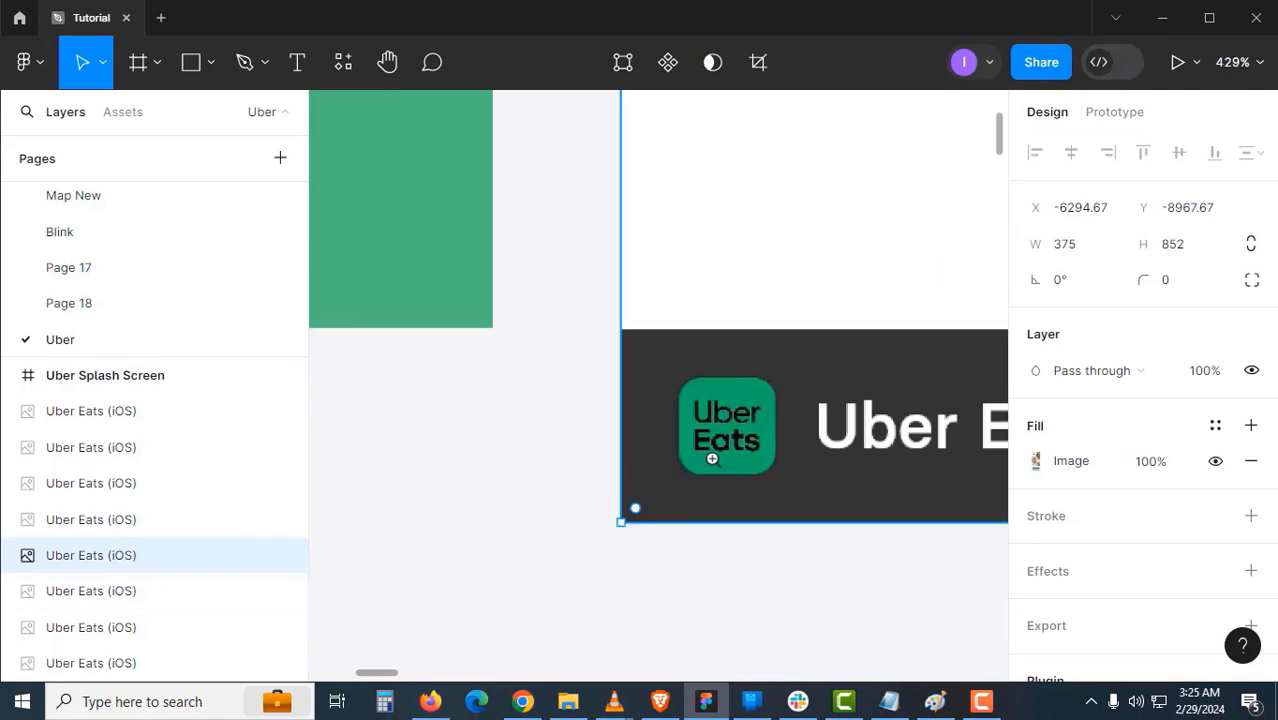
drag(690, 518, 652, 337)
scroll(652, 337, up, 7)
scroll(673, 317, down, 12)
click(640, 430)
scroll(405, 470, up, 8)
drag(569, 487, 569, 173)
scroll(713, 380, down, 4)
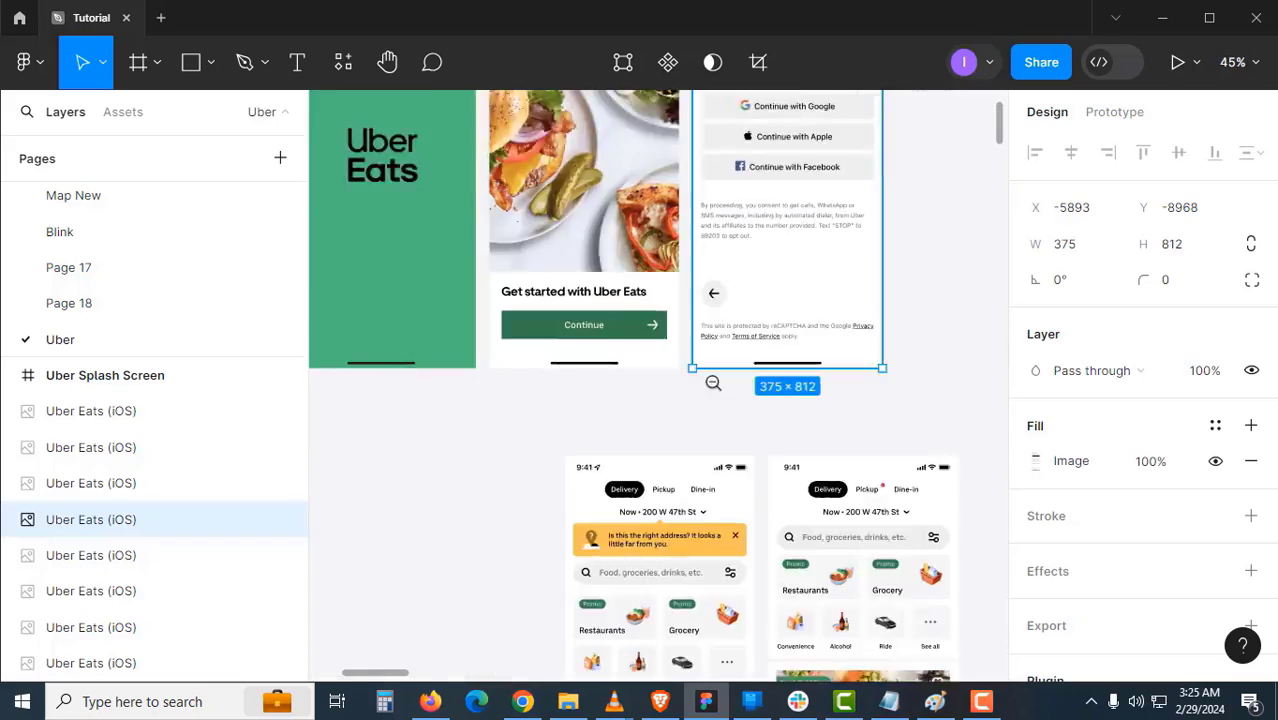
- Move the following screenshots left into the row, one to X -4519, trimming each from 852 to 812 px
click(947, 218)
drag(947, 218, 573, 357)
scroll(507, 526, up, 4)
drag(613, 438, 628, 340)
scroll(440, 110, up, 2)
scroll(628, 340, down, 10)
drag(830, 414, 685, 414)
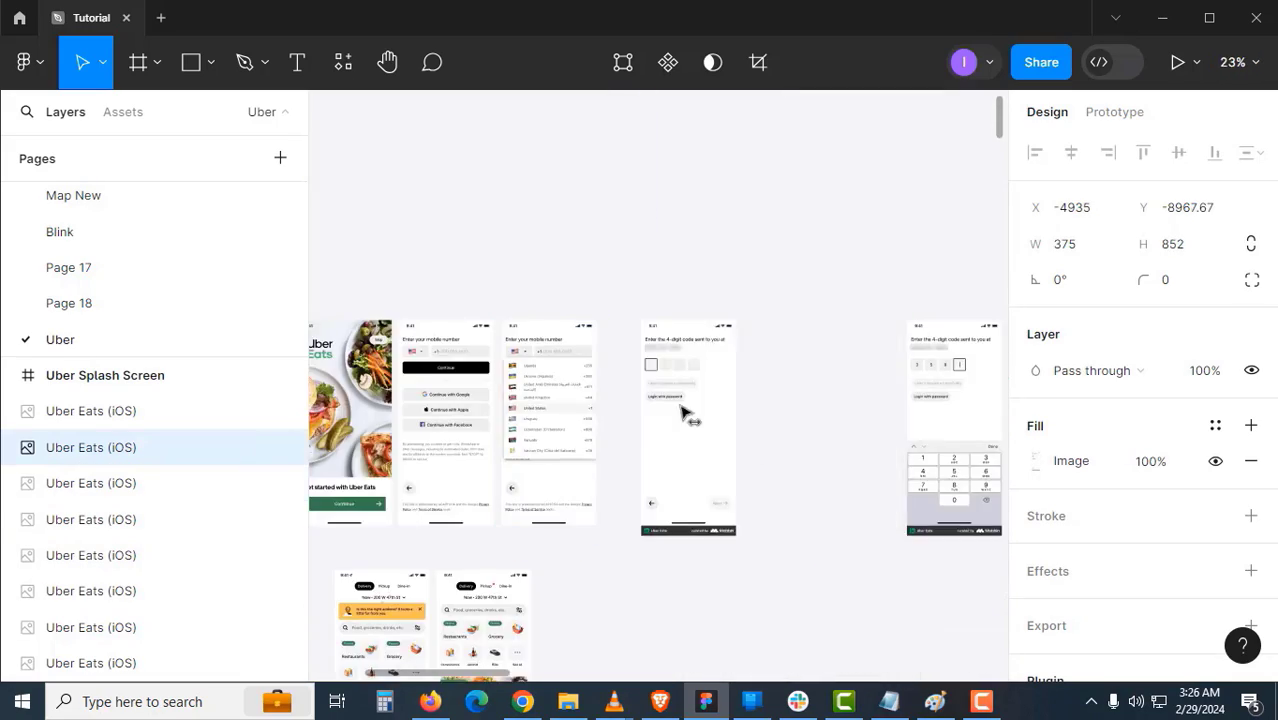
scroll(635, 523, up, 7)
drag(697, 576, 699, 283)
scroll(756, 311, down, 6)
drag(785, 310, 620, 310)
scroll(578, 435, up, 4)
drag(585, 254, 592, 165)
scroll(605, 342, up, 3)
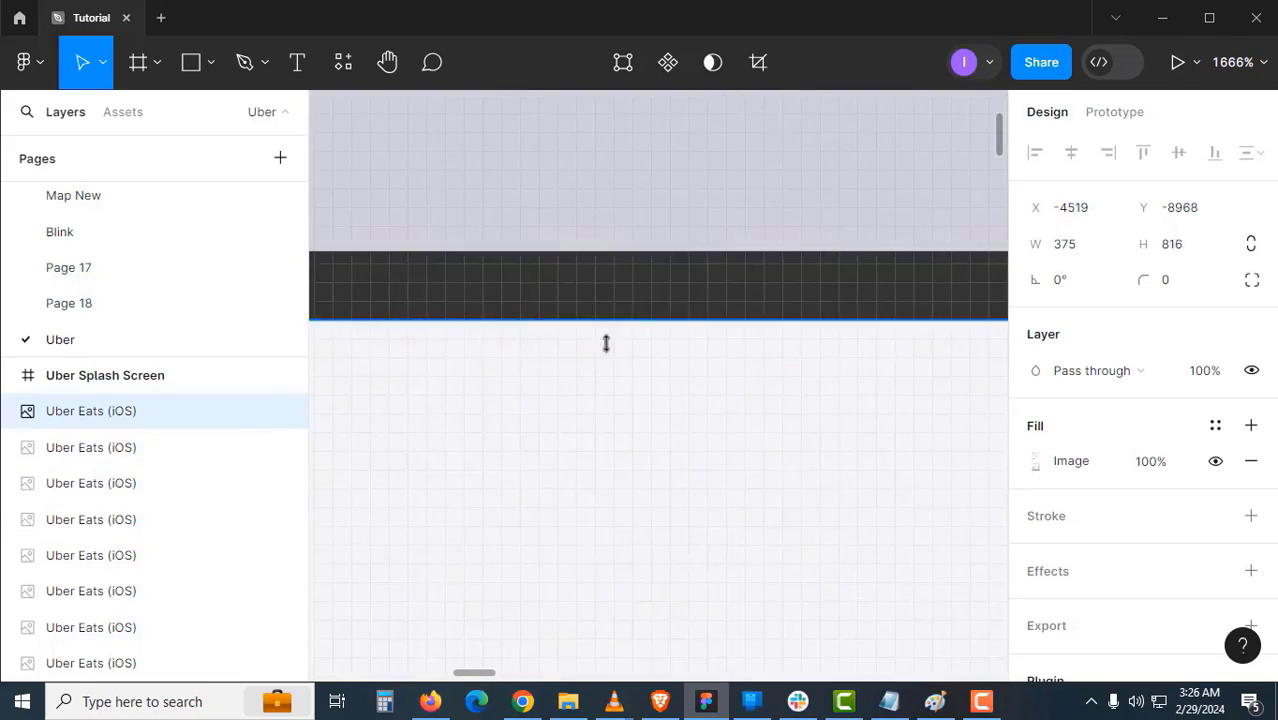
- Line up the remaining screenshots, one at X -5744, and trim each to 812 px tall
drag(605, 320, 605, 253)
scroll(640, 320, down, 5)
drag(670, 348, 620, 348)
scroll(576, 542, up, 4)
drag(580, 522, 600, 165)
scroll(674, 290, up, 3)
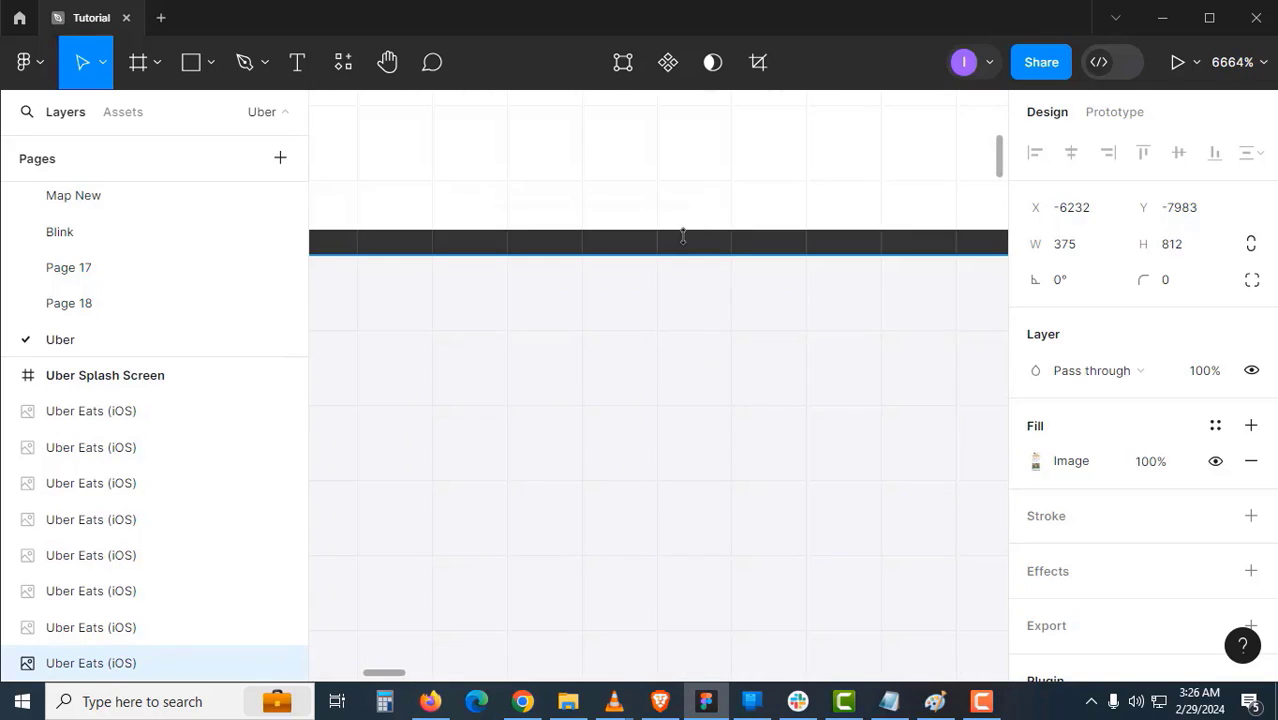
scroll(680, 234, down, 4)
scroll(700, 380, up, 6)
scroll(738, 376, down, 8)
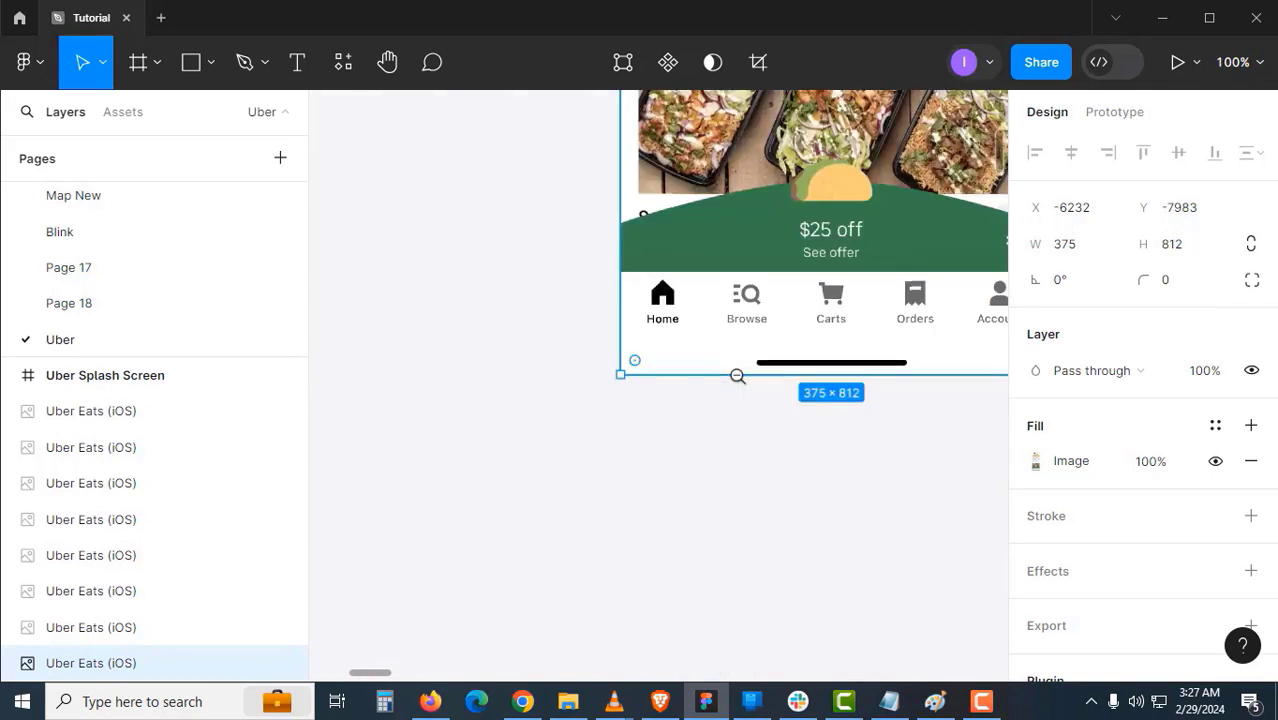
drag(860, 350, 800, 350)
scroll(640, 495, up, 5)
drag(639, 507, 648, 350)
scroll(665, 345, up, 3)
drag(690, 400, 702, 165)
scroll(677, 357, down, 2)
scroll(677, 357, down, 10)
click(793, 476)
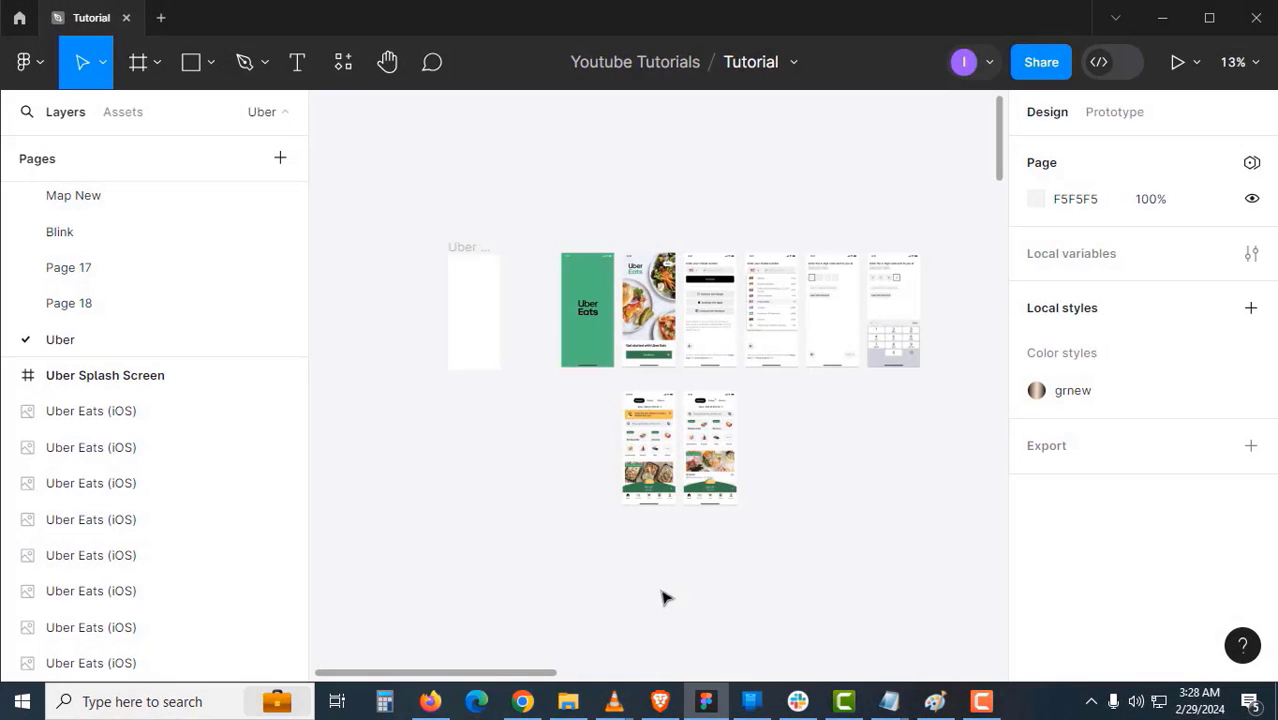
- Drag the 375 × 812 green splash screenshot about 123 px left, beside the empty splash frame
scroll(595, 305, up, 3)
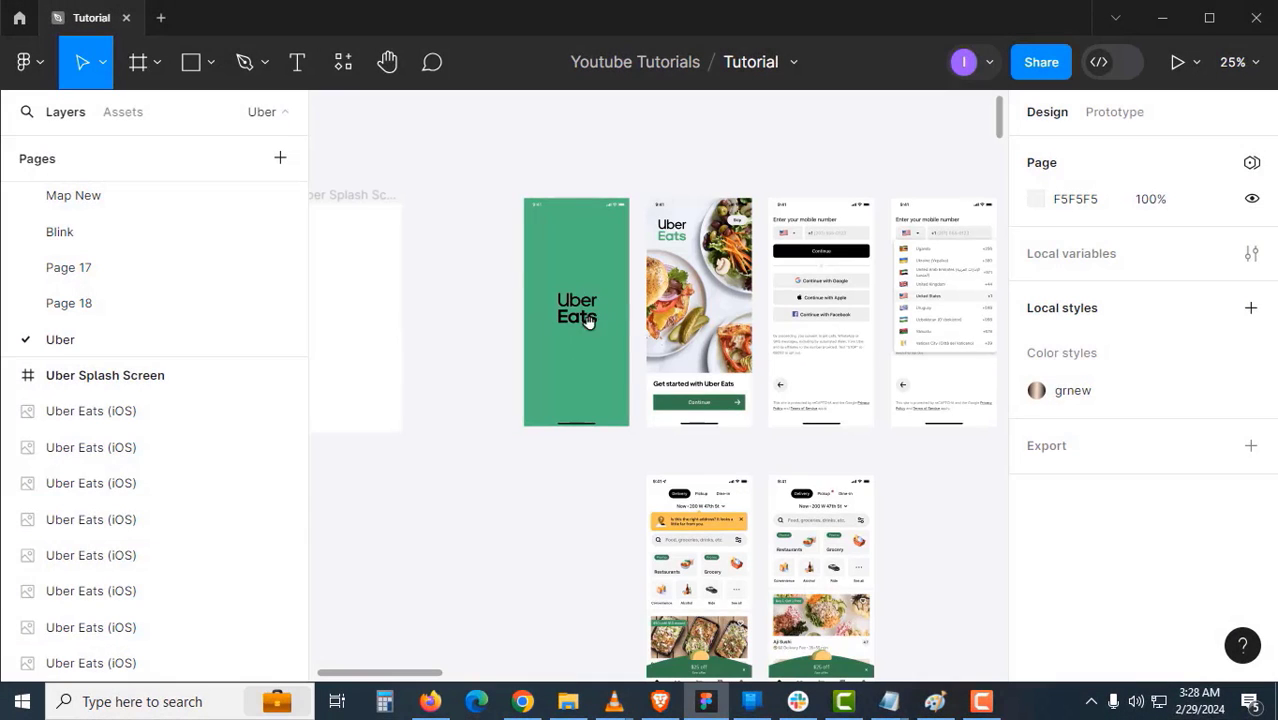
drag(589, 320, 803, 352)
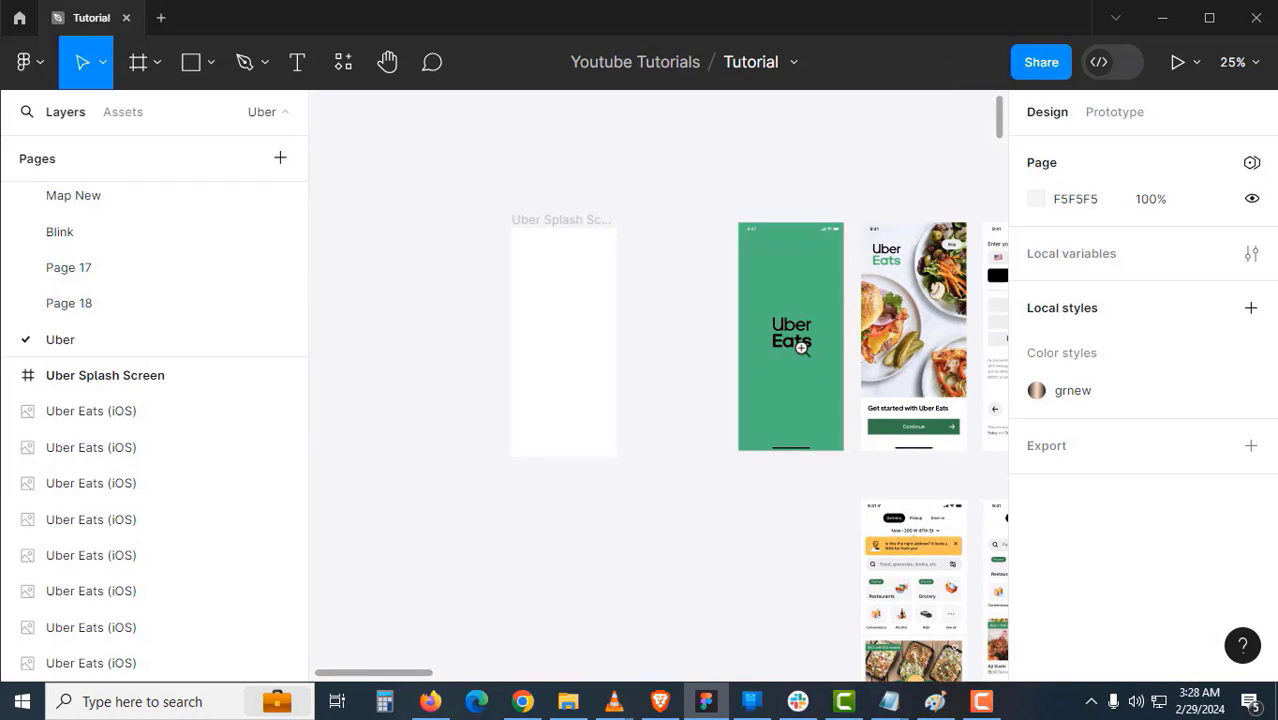
click(801, 347)
click(760, 376)
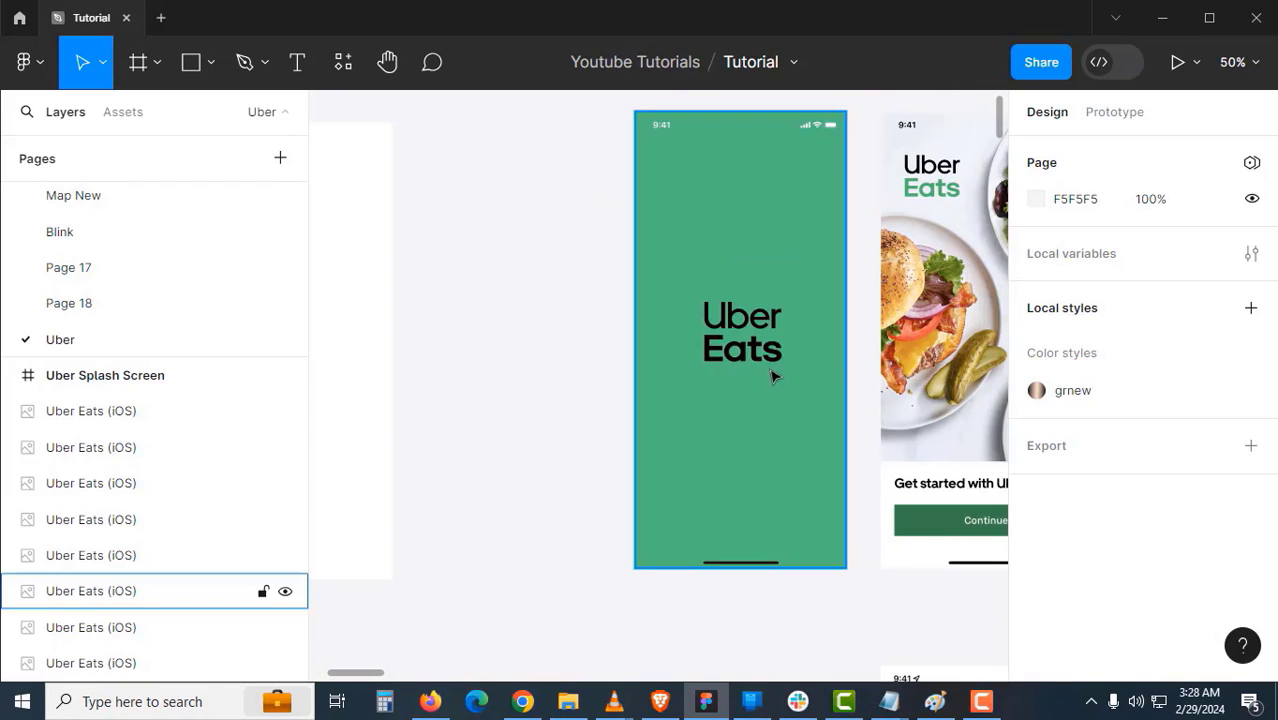
click(771, 376)
drag(776, 405, 657, 406)
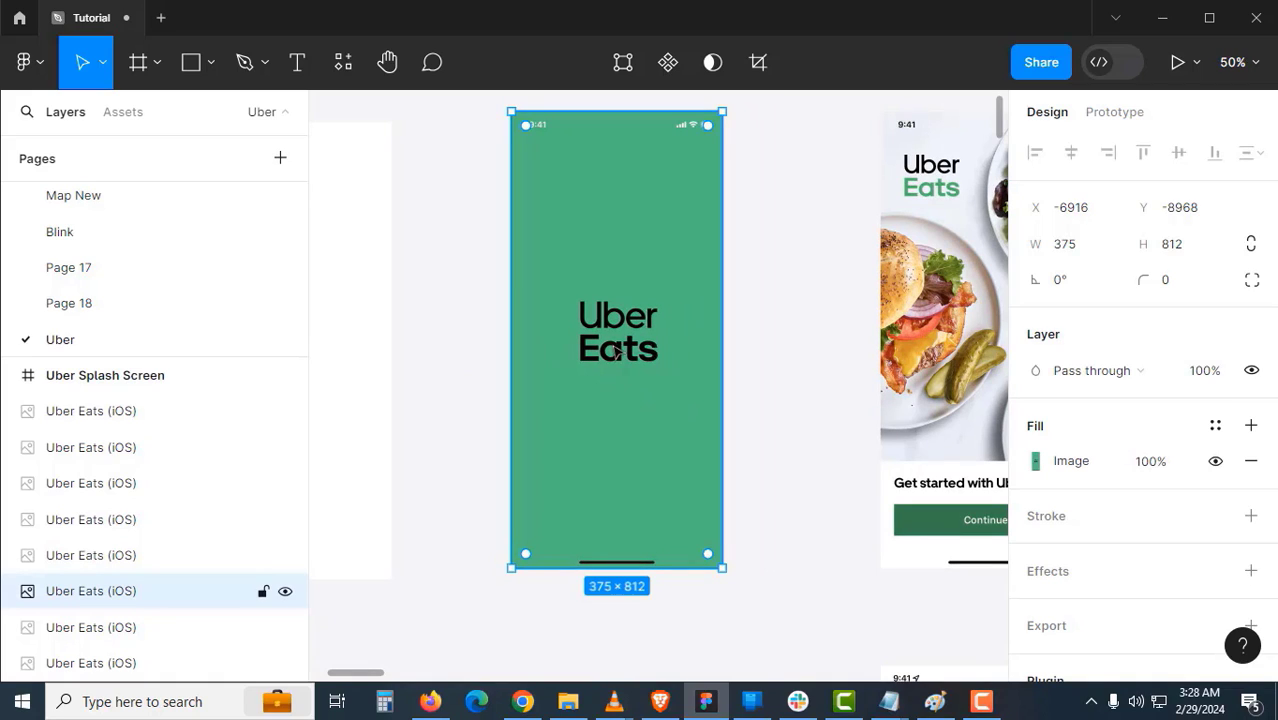
click(787, 308)
click(613, 272)
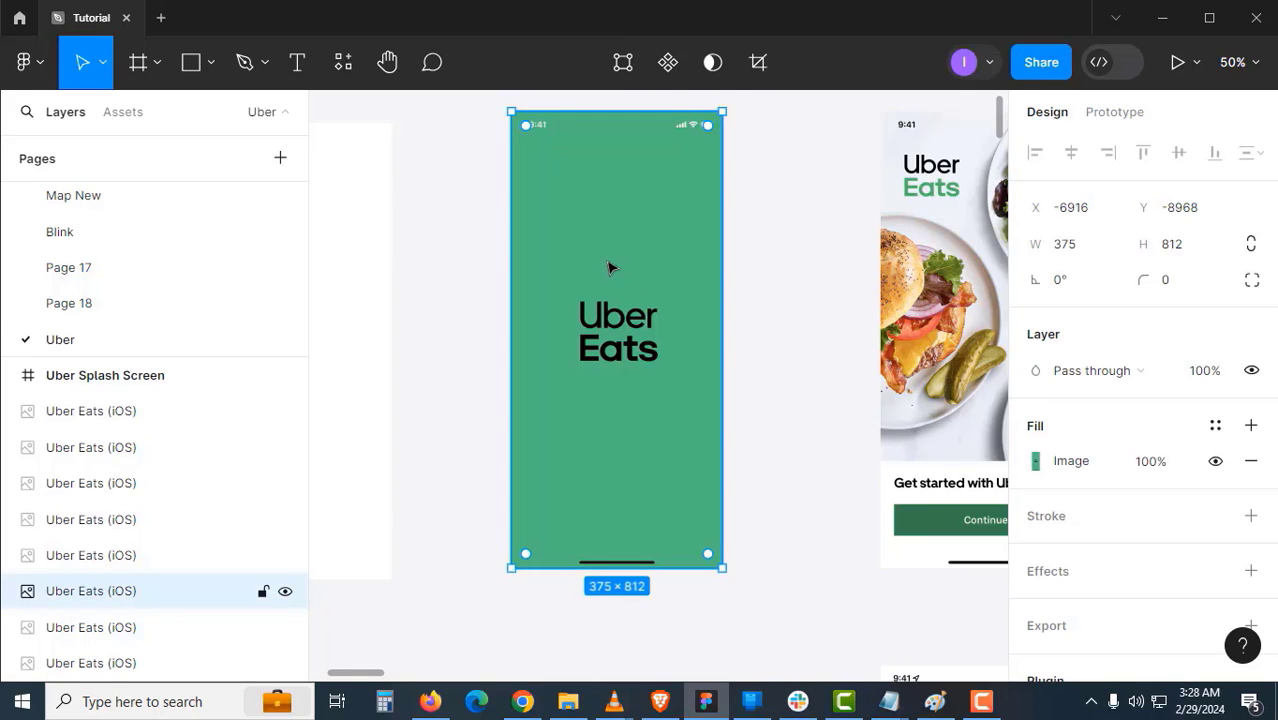
drag(612, 267, 615, 302)
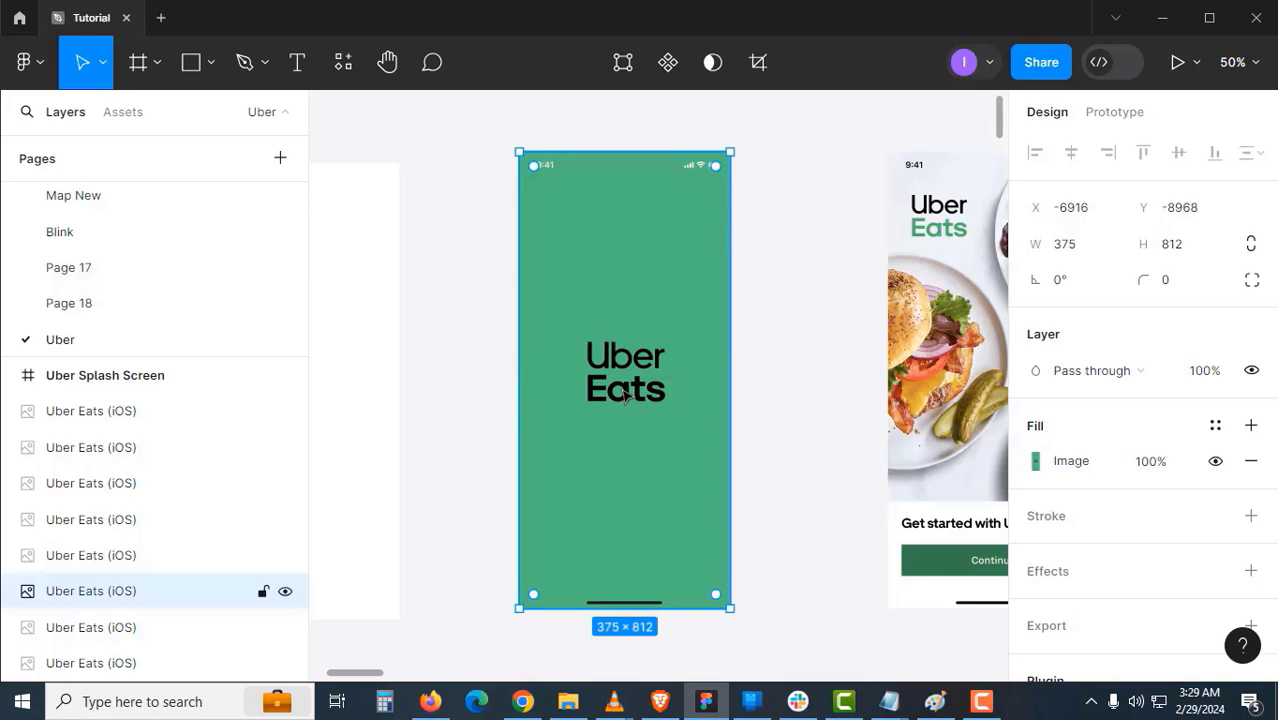
drag(632, 380, 643, 369)
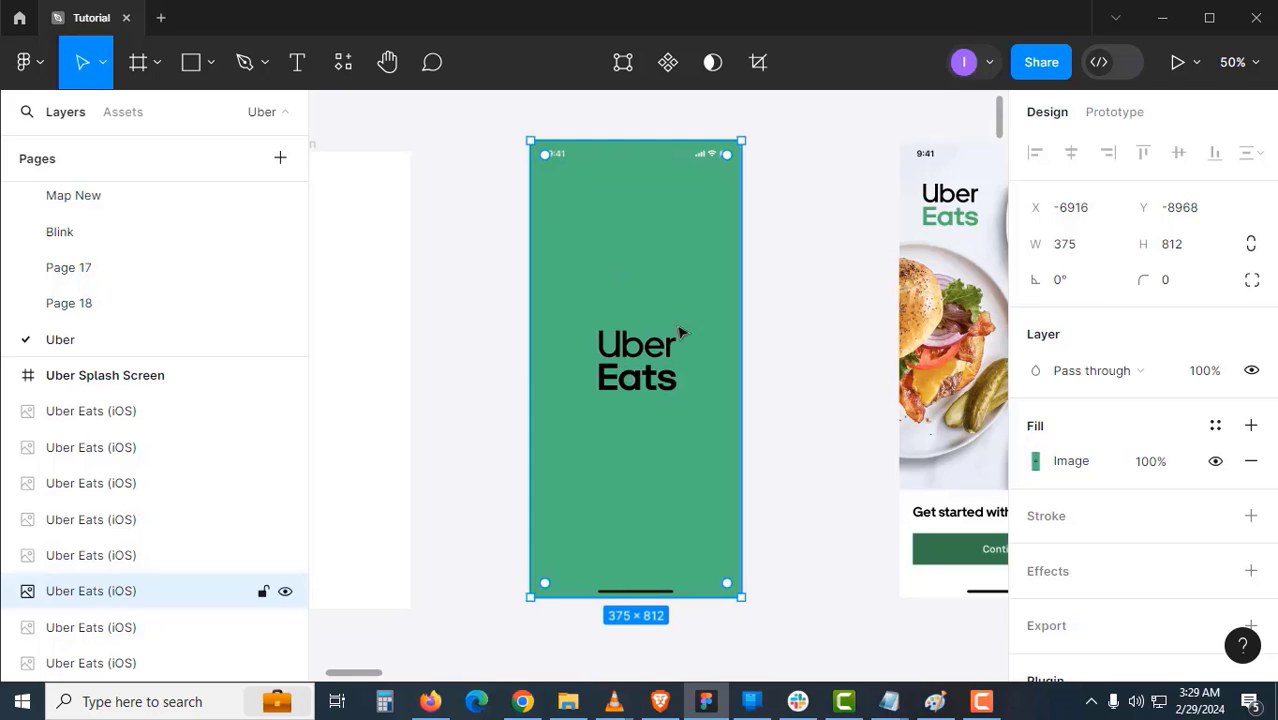
- Wrap the splash screenshot in a new Frame 1 with Ctrl+Alt+G and zoom to 100%
key(ctrl+alt+g)
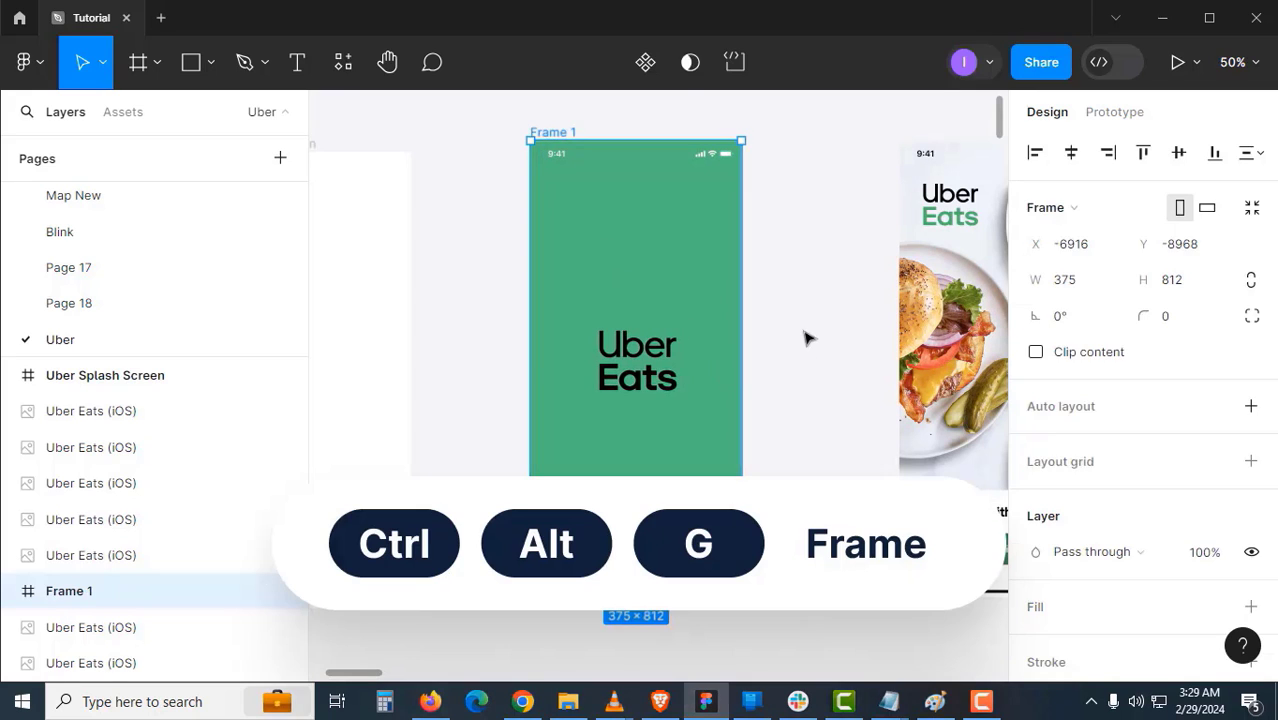
click(804, 337)
key(shift+0)
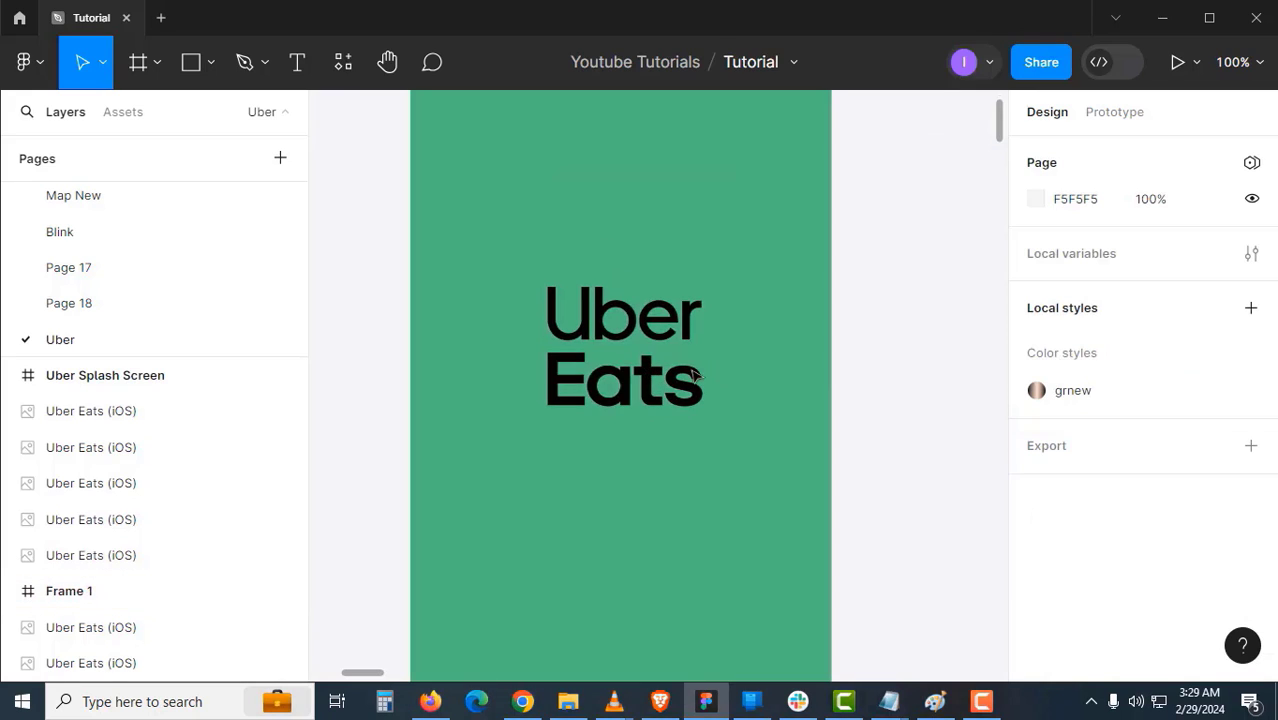
- Add an 'Uber Eats' text layer, place it over the green logo, and switch to the Scale tool
key(t)
click(881, 307)
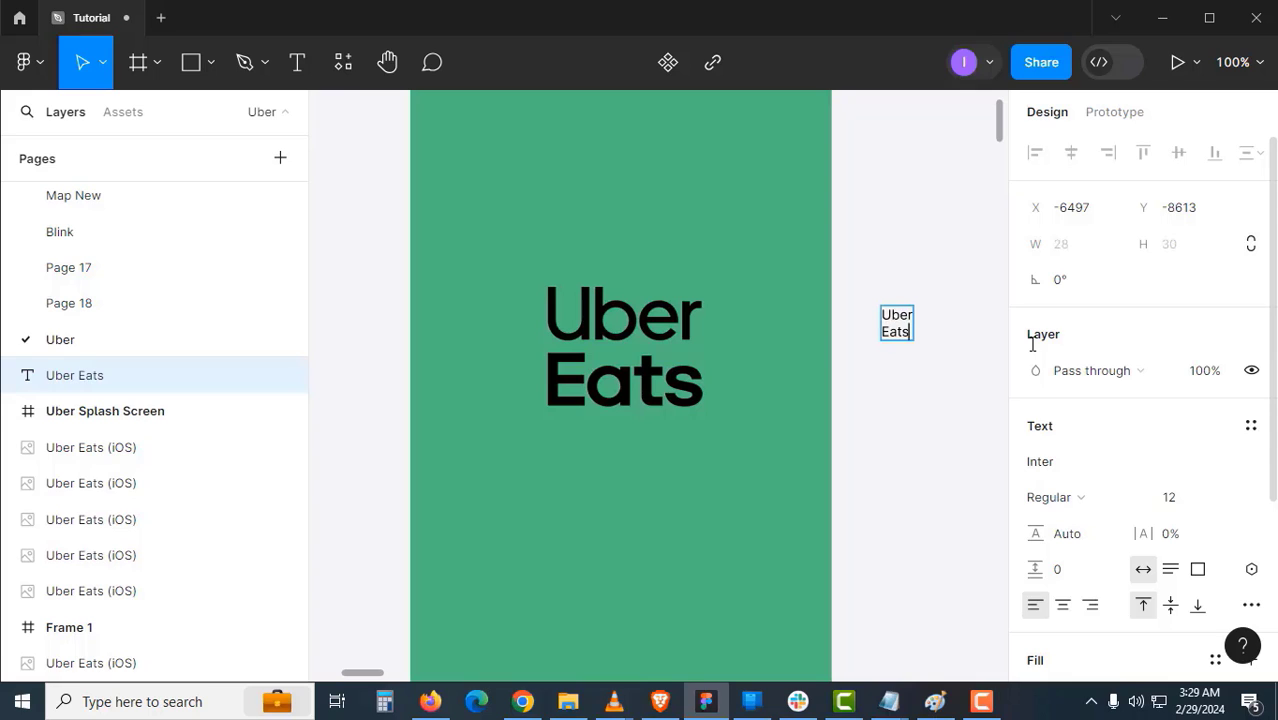
key(Escape)
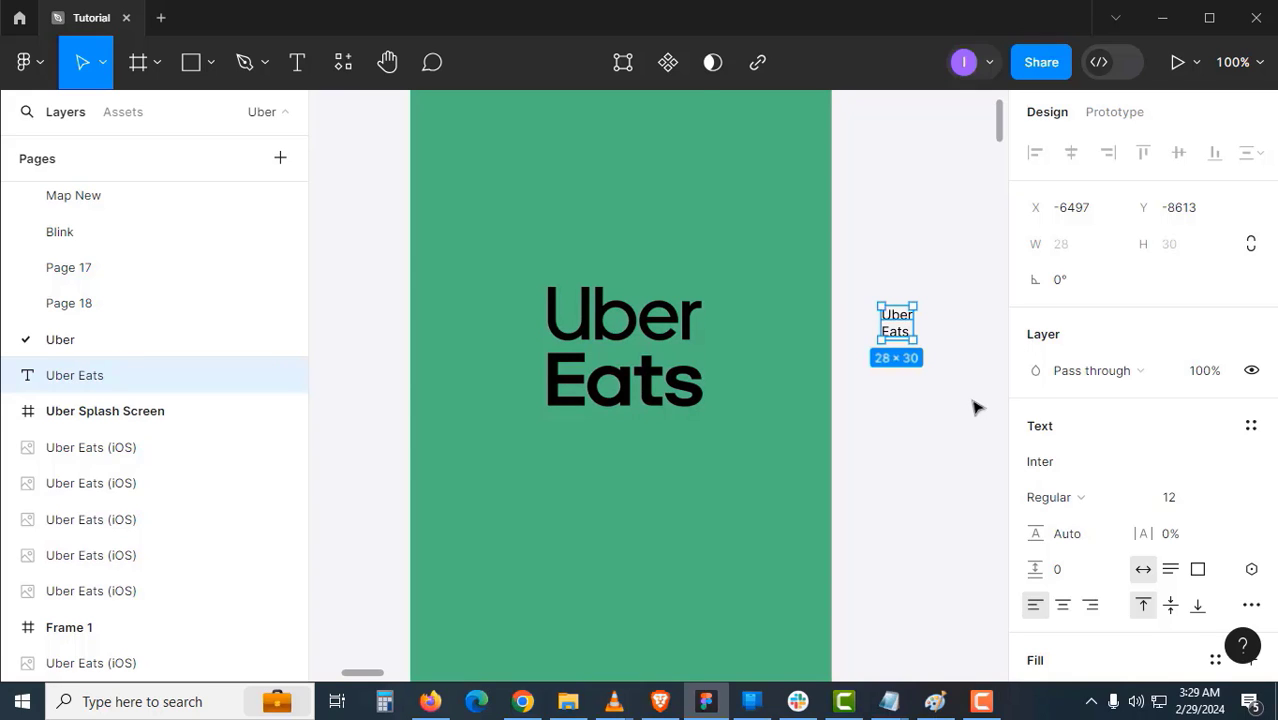
click(916, 366)
drag(890, 348, 848, 352)
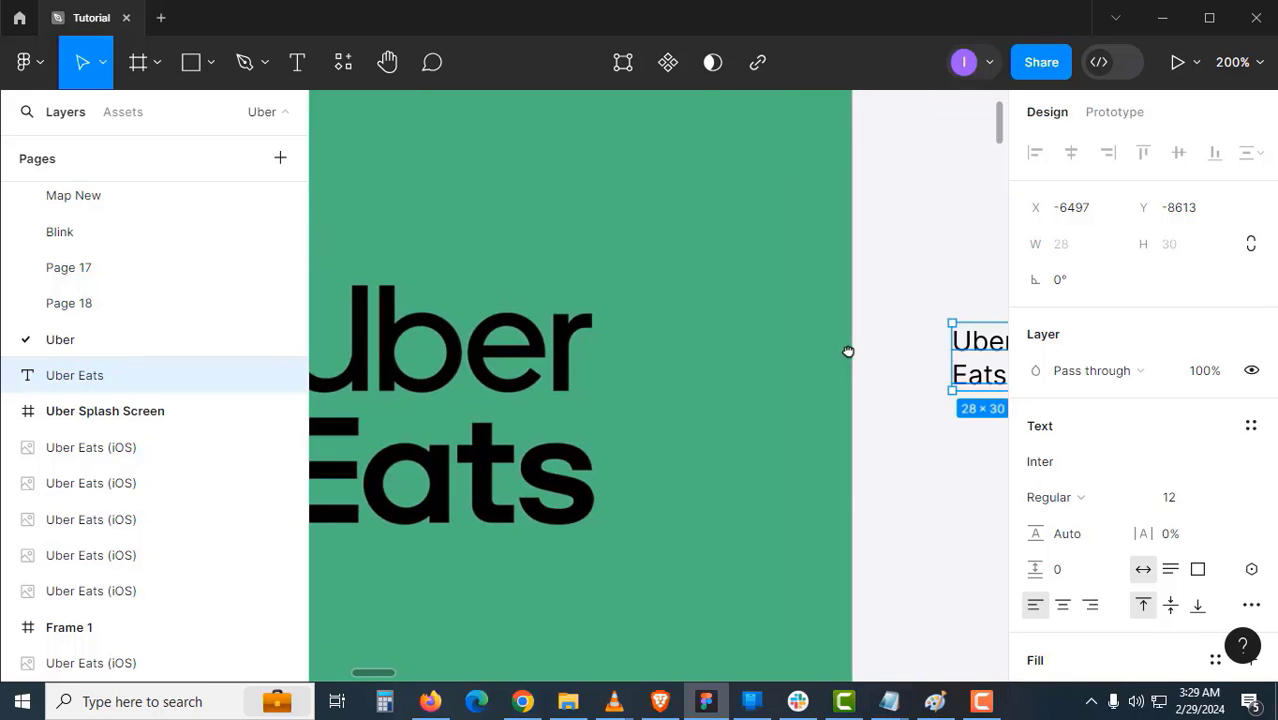
drag(985, 365, 820, 533)
click(103, 68)
click(89, 143)
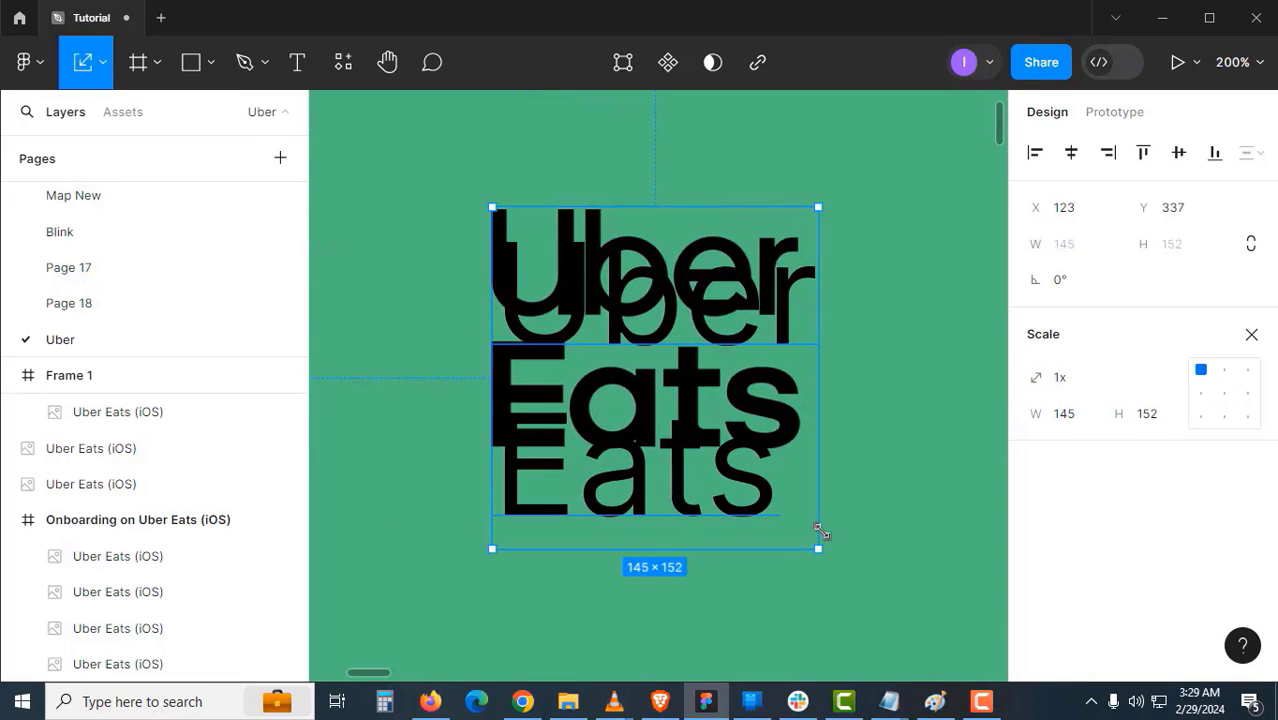
alt+click(774, 493)
- Move the Uber Eats text above the logo and centre-align it
key(v)
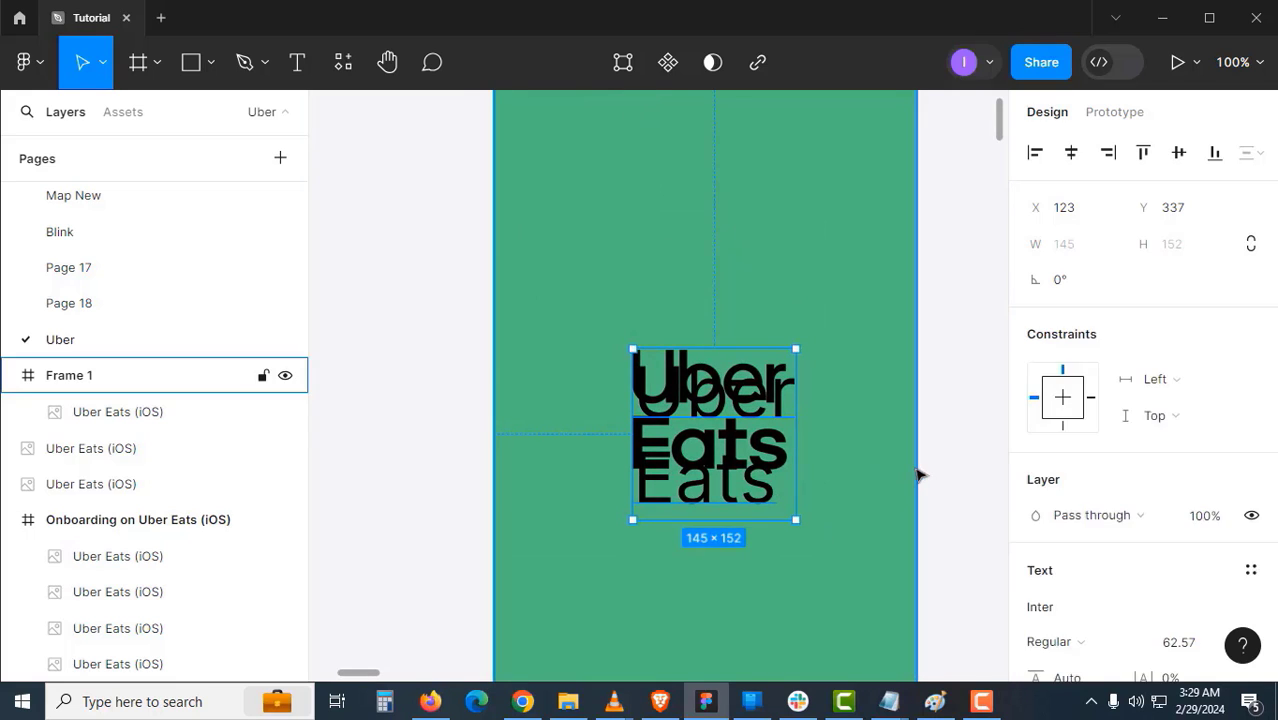
click(914, 468)
click(716, 495)
drag(730, 387, 711, 273)
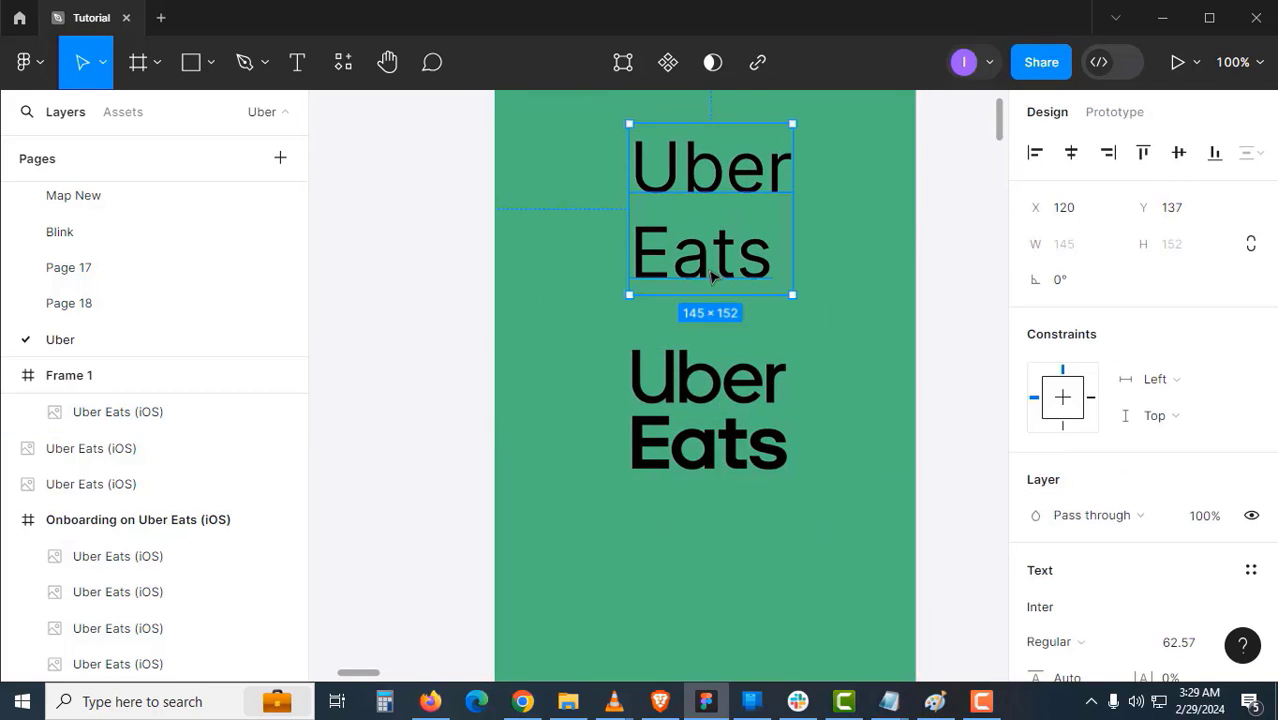
drag(720, 320, 680, 356)
click(908, 396)
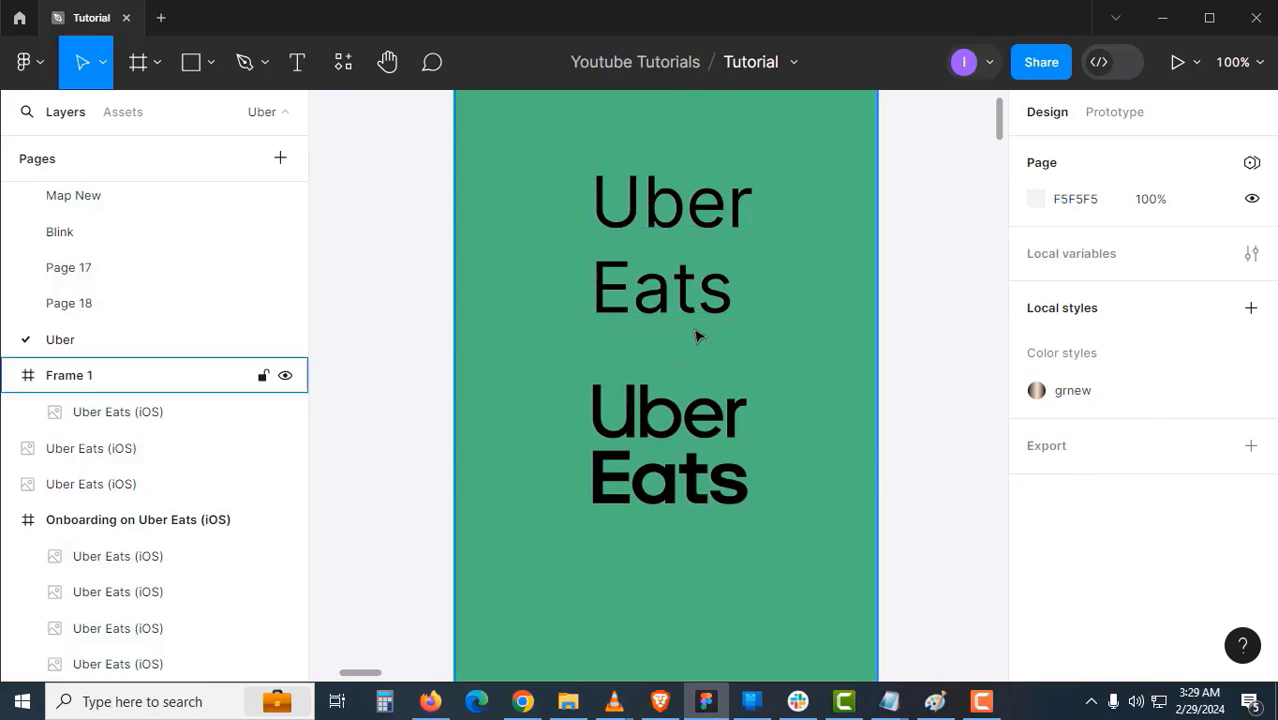
click(700, 322)
scroll(1054, 540, down, 2)
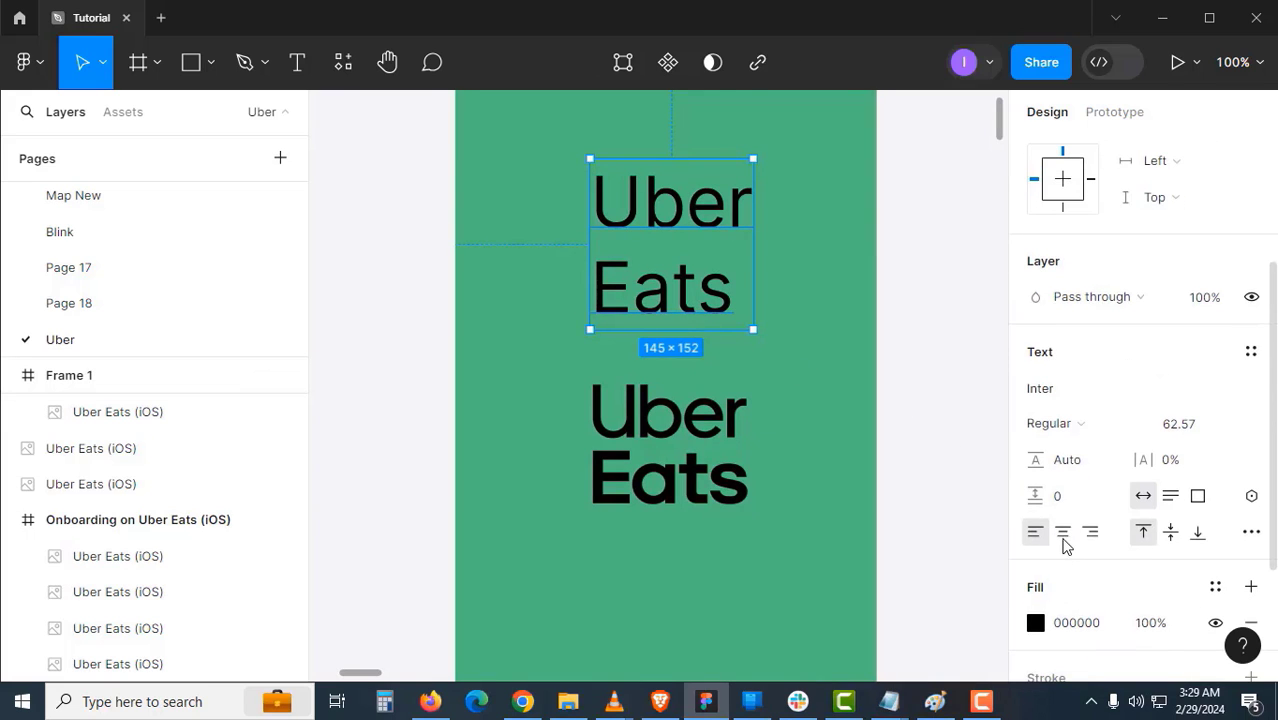
click(1063, 532)
click(921, 391)
click(785, 342)
click(730, 297)
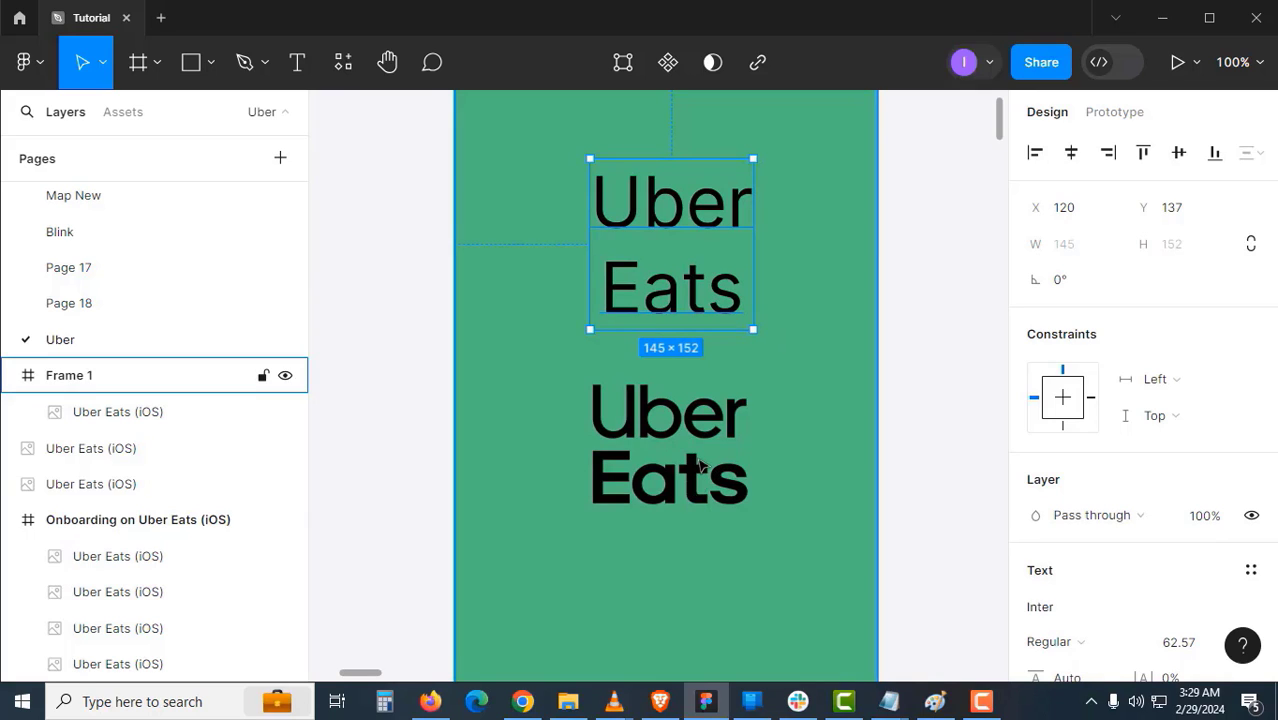
- Make 'Eats' Bold, switch the font to Poppins, and nudge the text toward the frame top
double_click(733, 307)
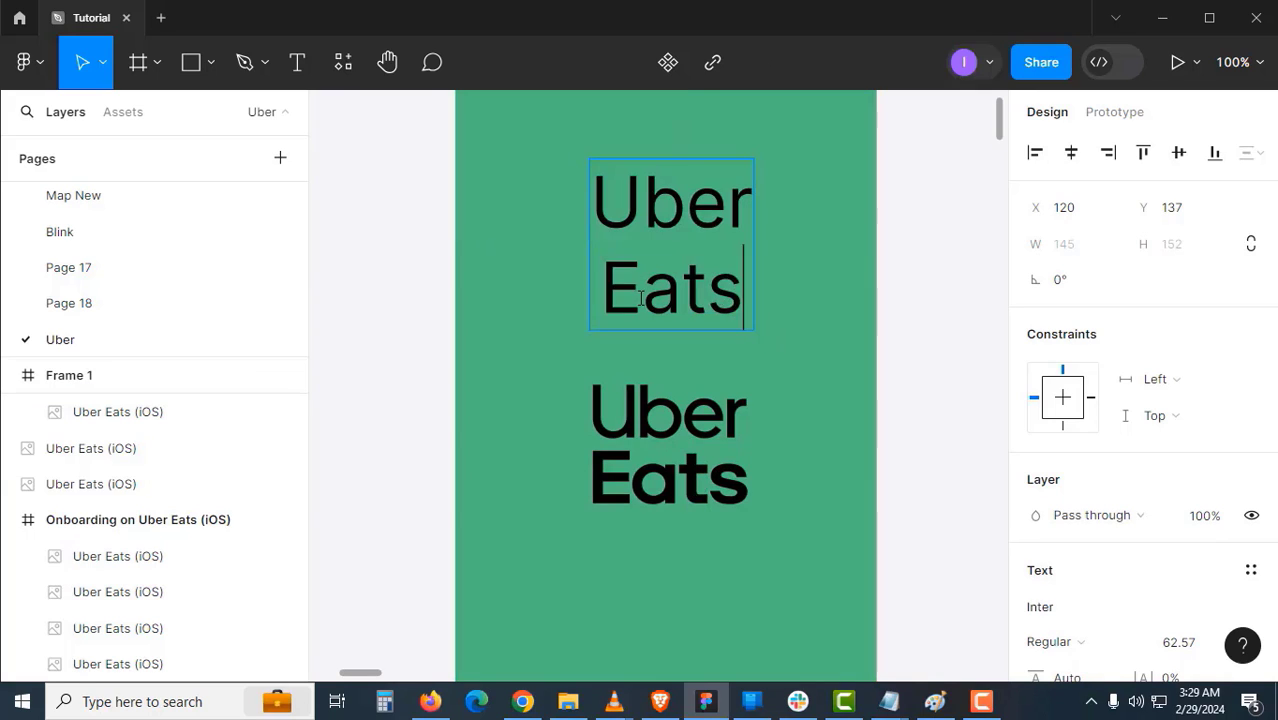
double_click(733, 307)
scroll(1133, 525, down, 2)
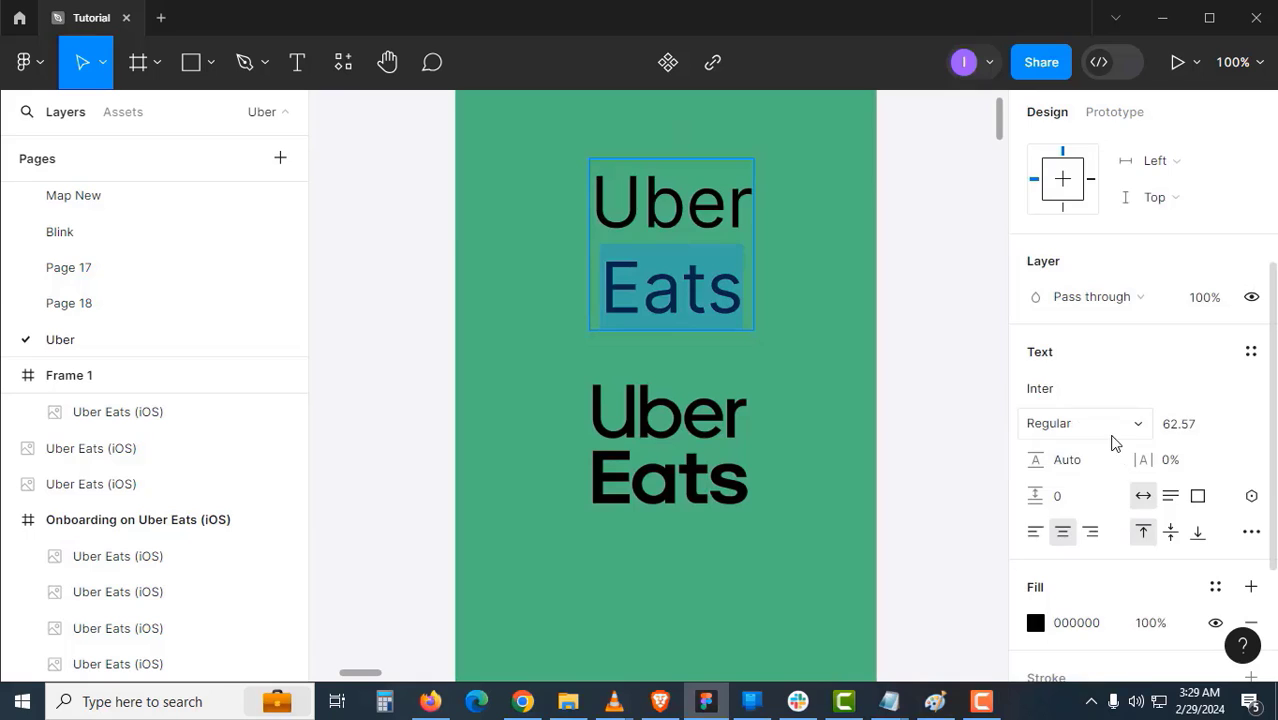
click(1112, 436)
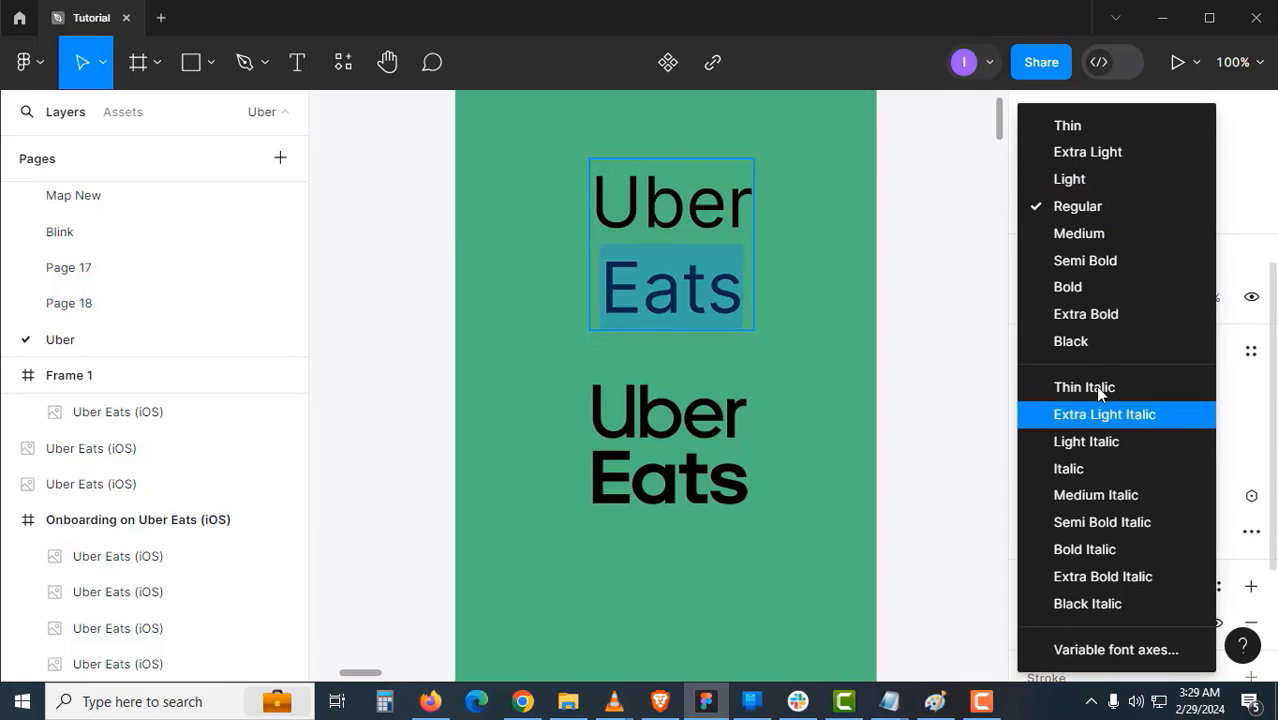
click(1091, 287)
key(Escape)
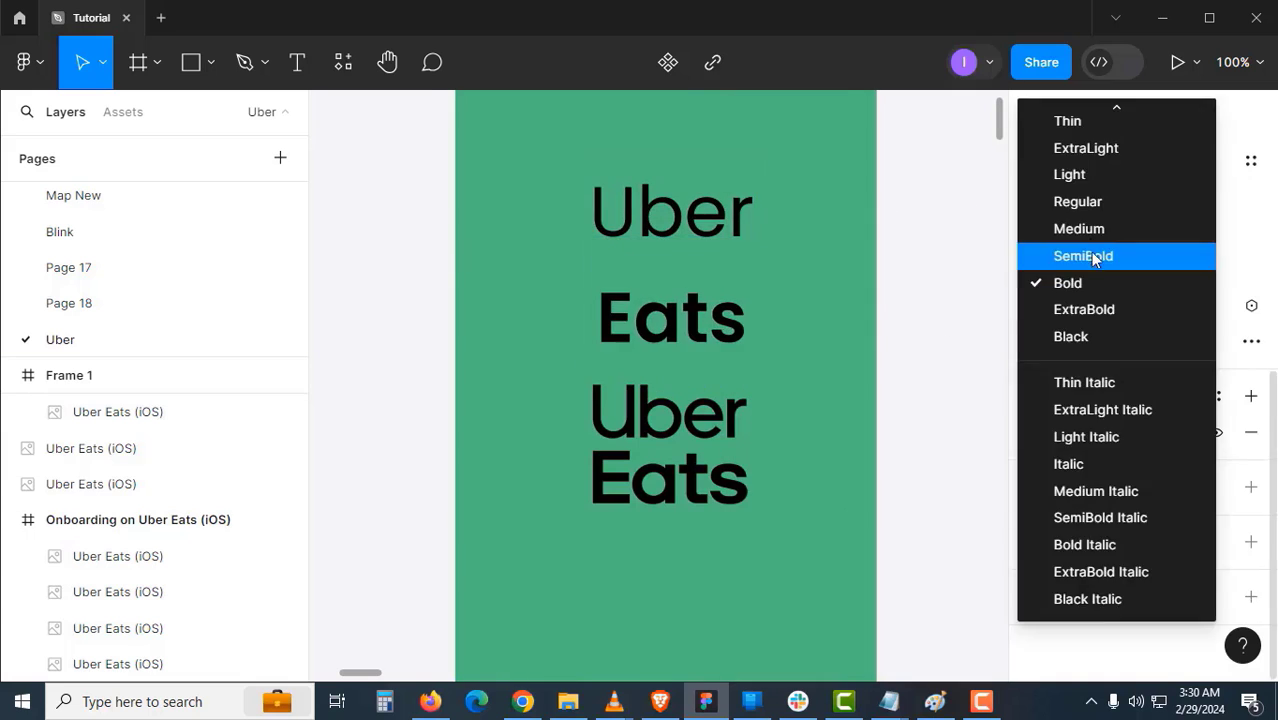
key(Escape)
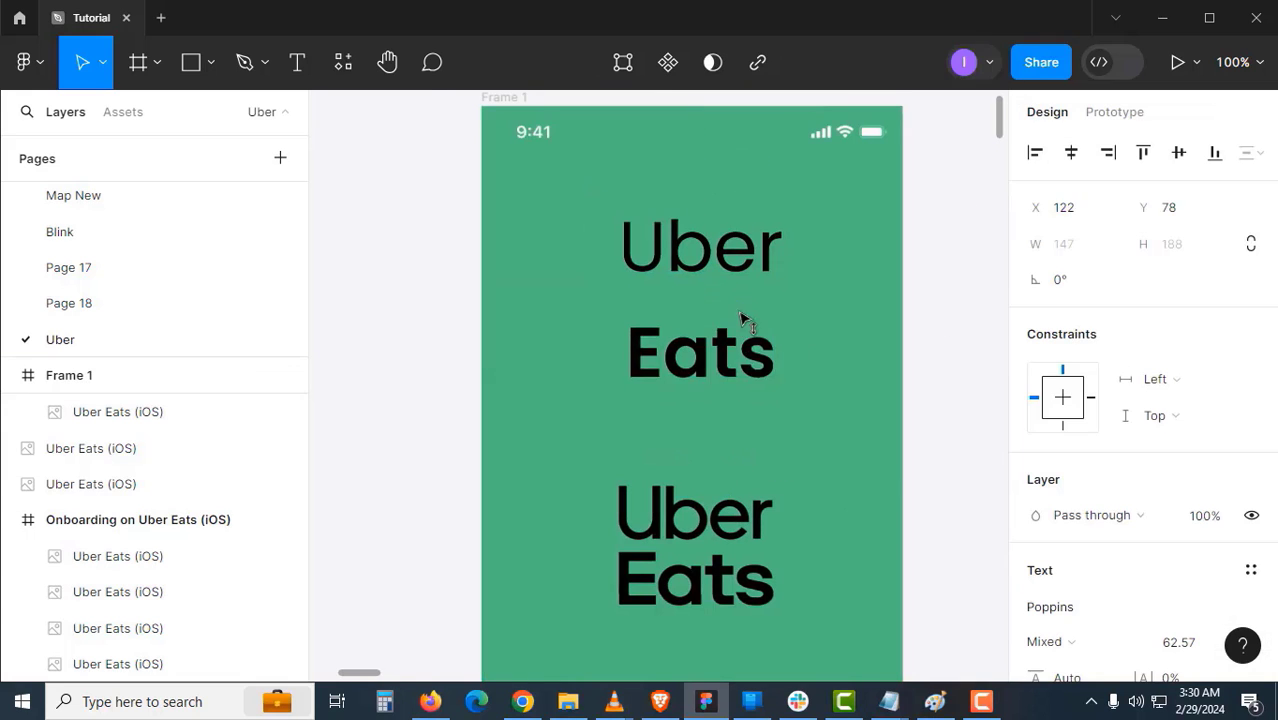
key(ctrl+z)
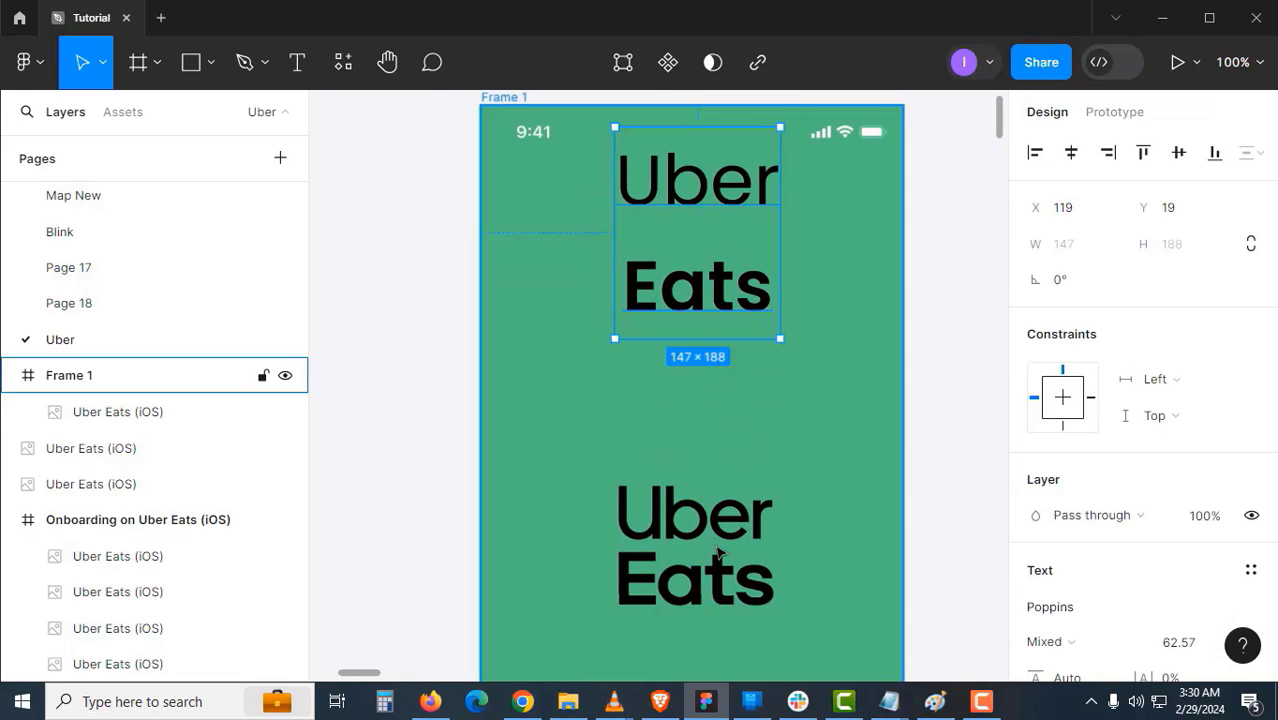
- Duplicate the Uber Eats text and reduce the original to just 'Uber'
drag(737, 394, 734, 497)
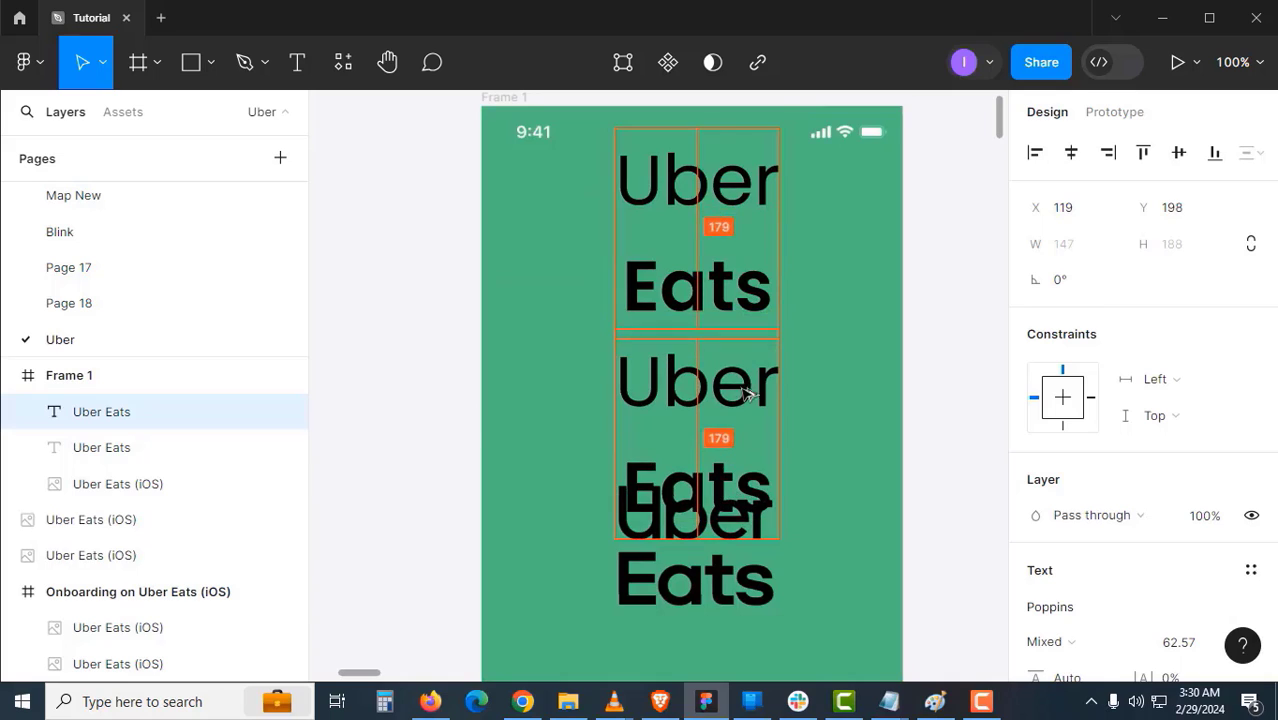
double_click(759, 202)
drag(776, 176, 549, 175)
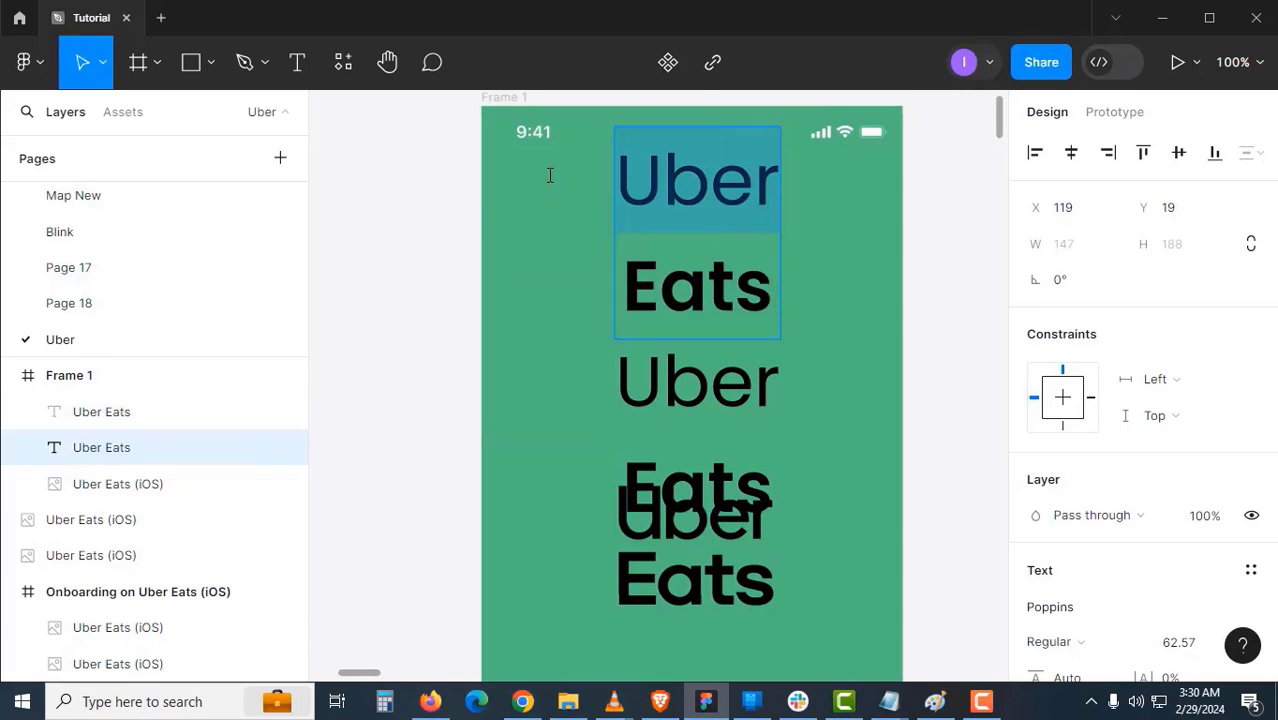
key(ctrl+a)
text(Uber)
key(Escape)
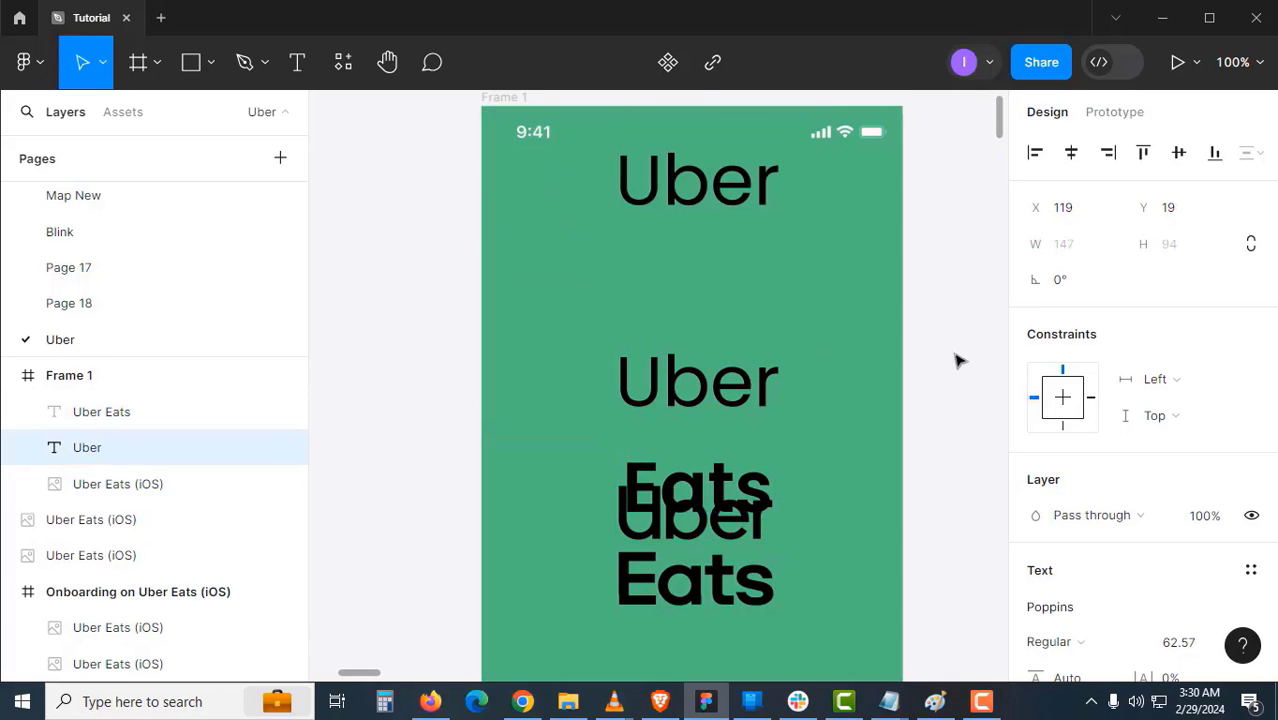
- Move the copy beneath 'Uber' and delete its Uber line, leaving only 'Eats'
click(725, 402)
drag(725, 402, 622, 290)
double_click(725, 321)
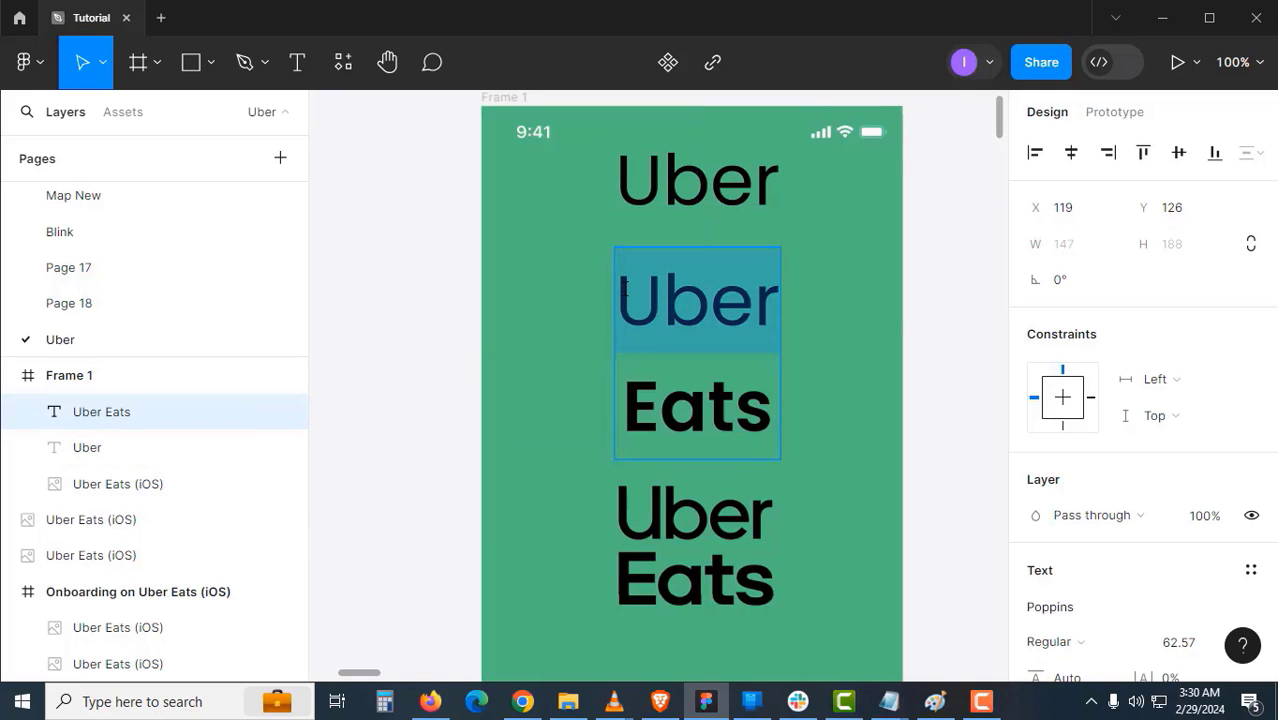
key(Delete)
key(Delete)
key(Escape)
- Select both Uber and Eats texts and move them down about 90 px together
click(737, 203)
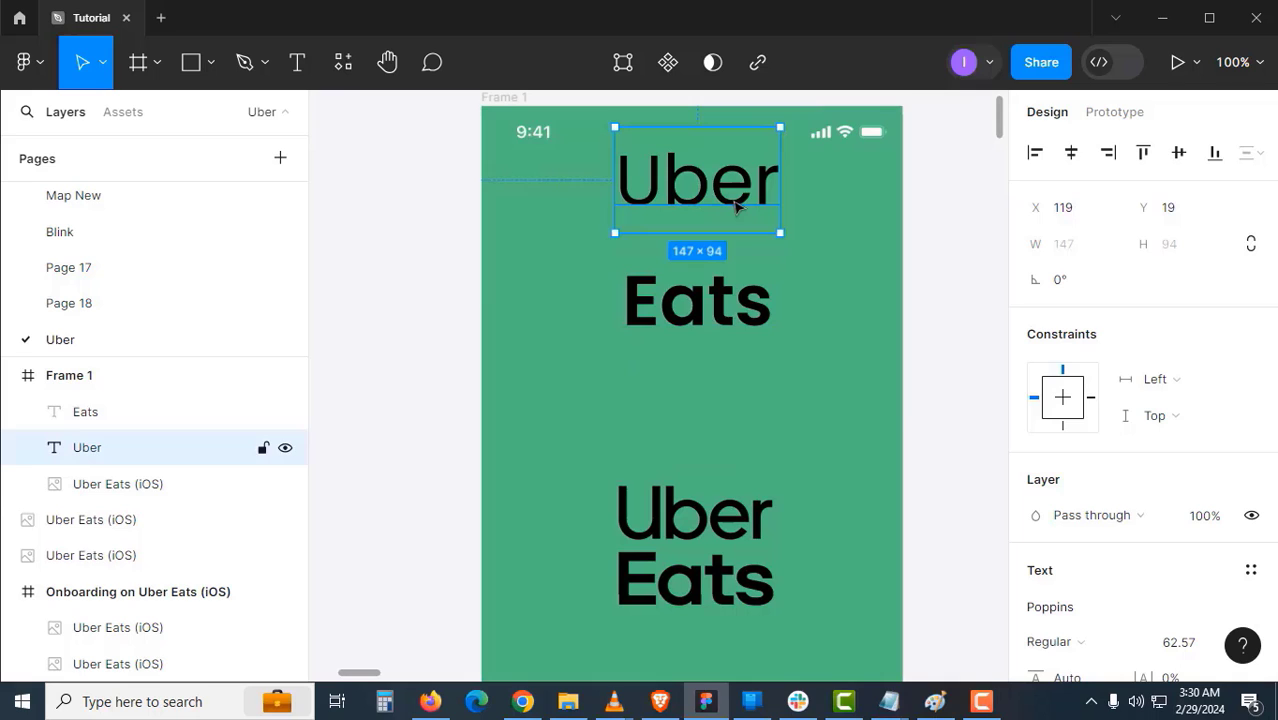
click(716, 307)
shift+click(716, 207)
drag(716, 207, 707, 297)
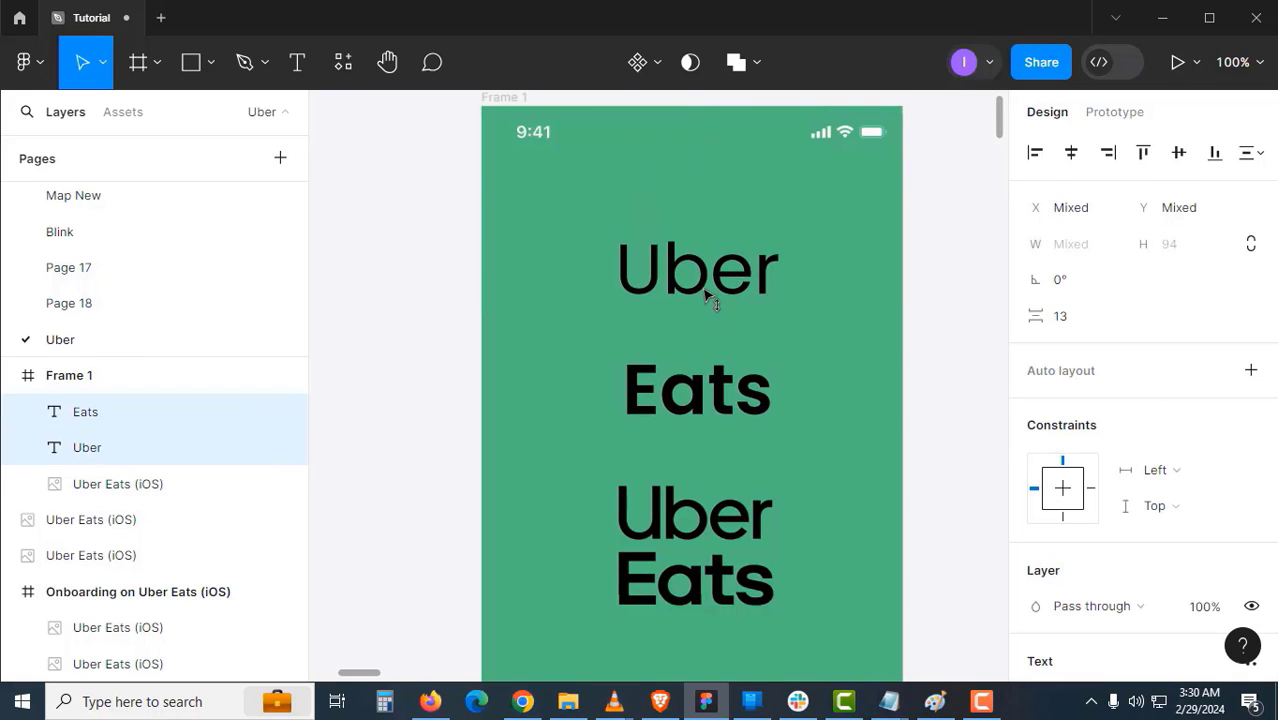
click(868, 378)
click(725, 408)
shift+click(727, 296)
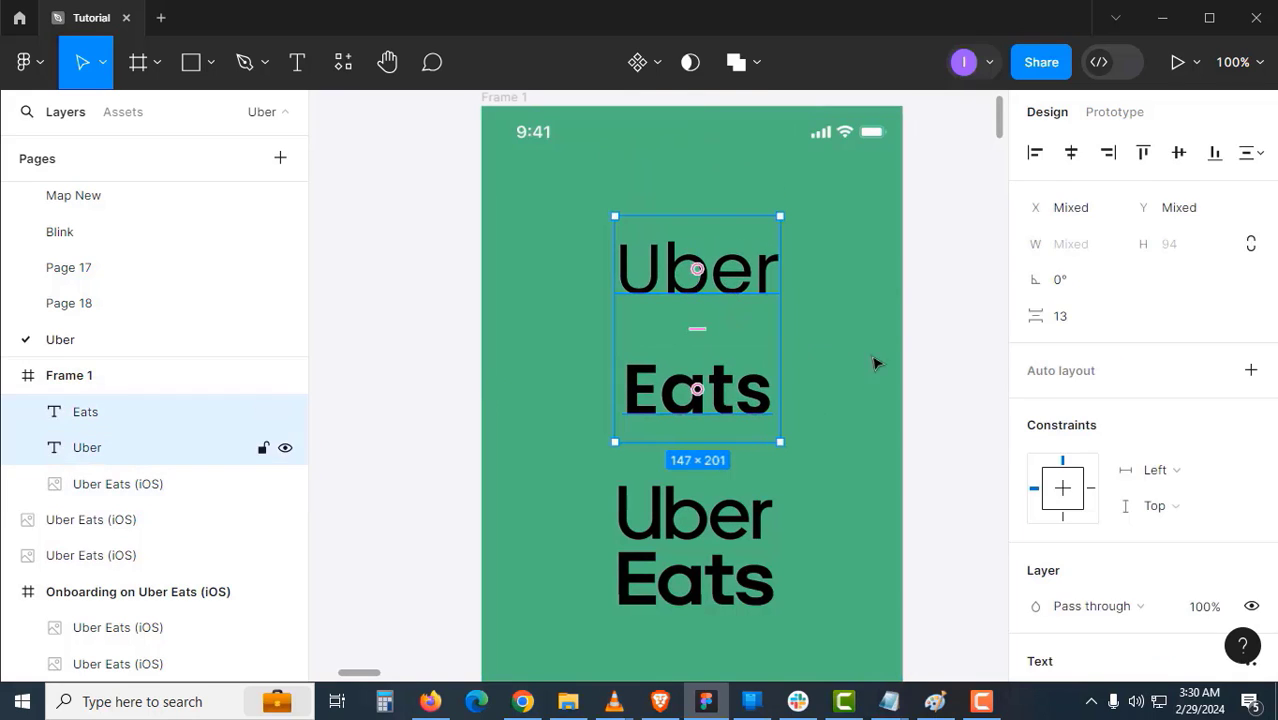
scroll(1152, 493, down, 3)
scroll(1167, 502, down, 2)
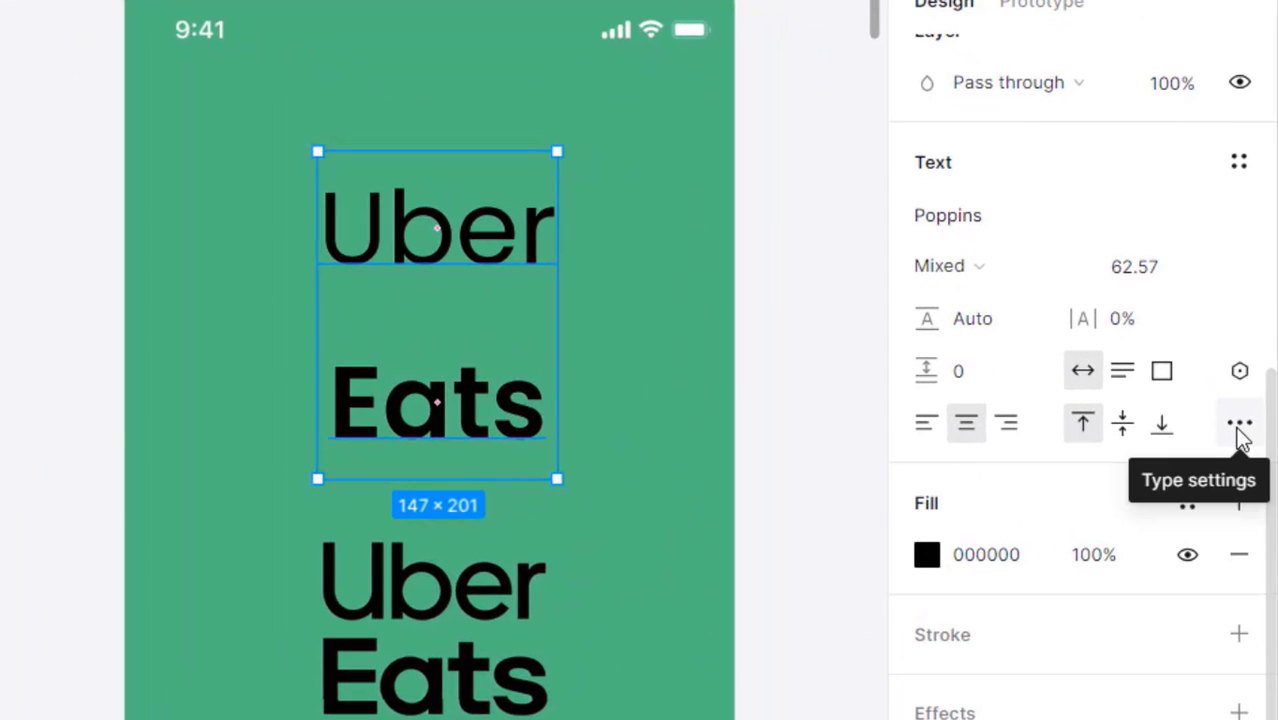
- Apply 'Cap height to baseline' vertical trim to both text layers in Type settings
click(1239, 424)
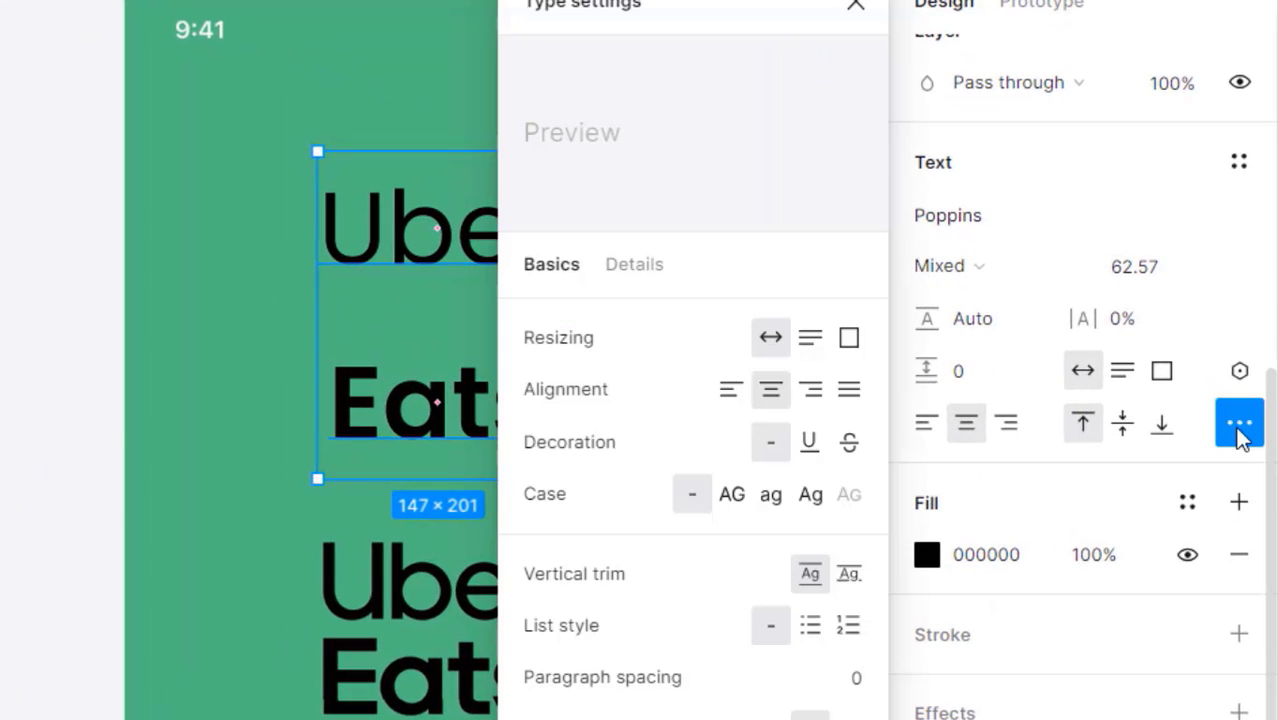
click(849, 578)
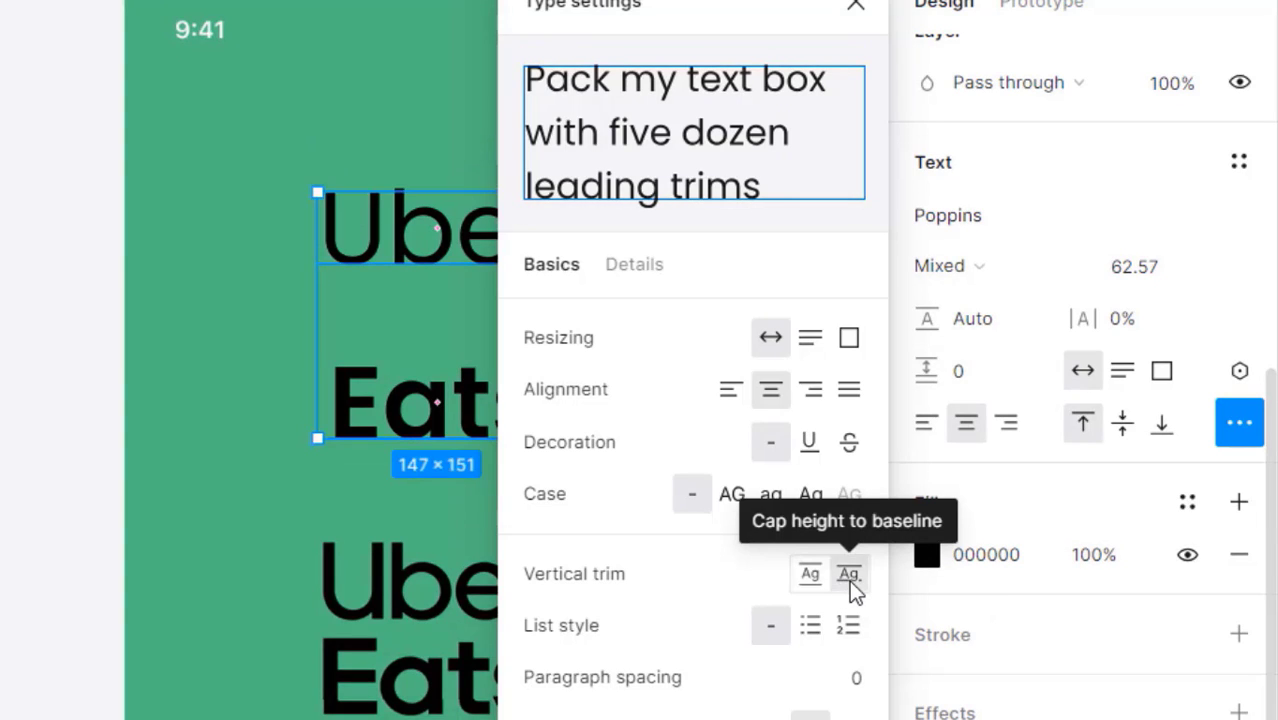
click(394, 297)
- Drag the Eats text up so it sits just below Uber
click(468, 258)
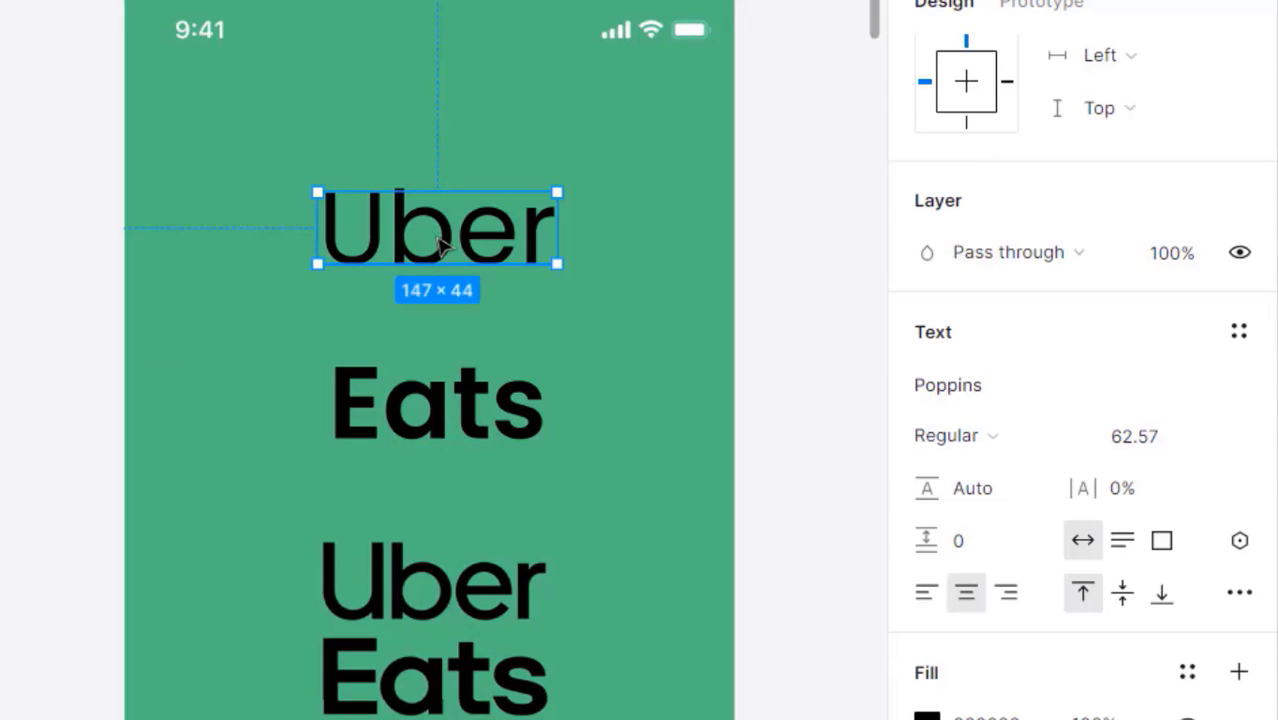
click(451, 414)
drag(451, 414, 465, 355)
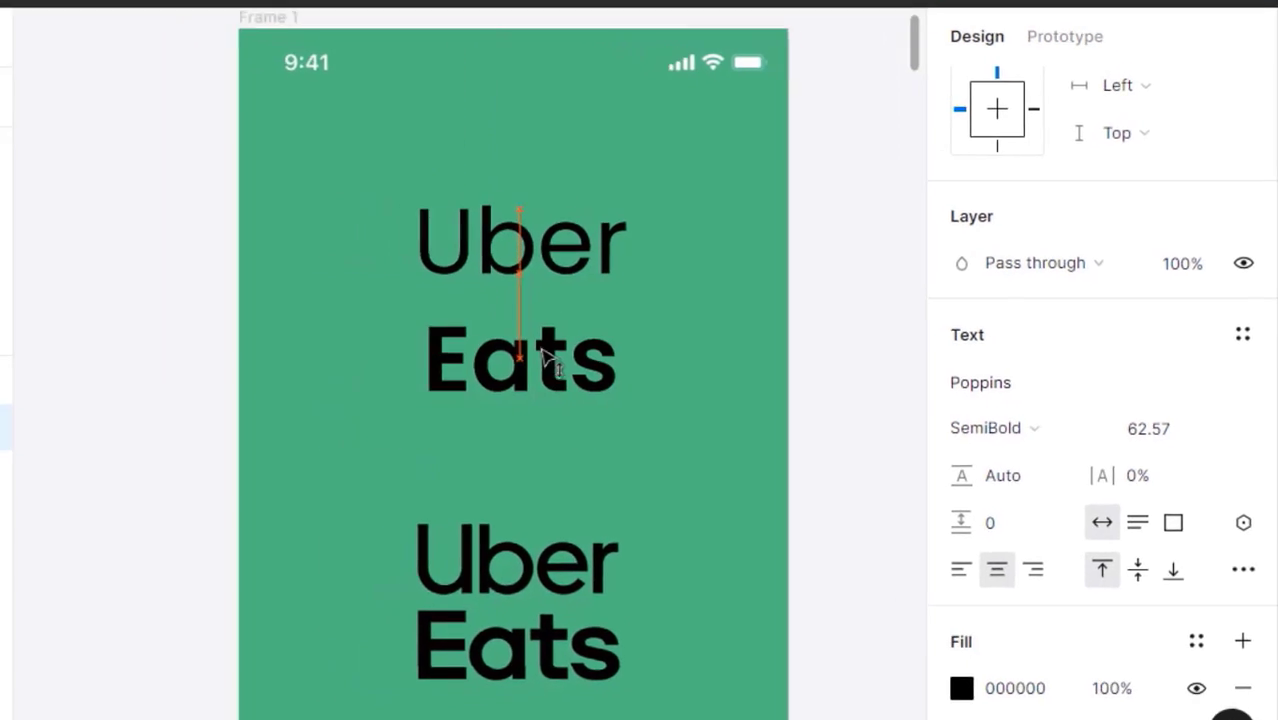
drag(545, 358, 547, 340)
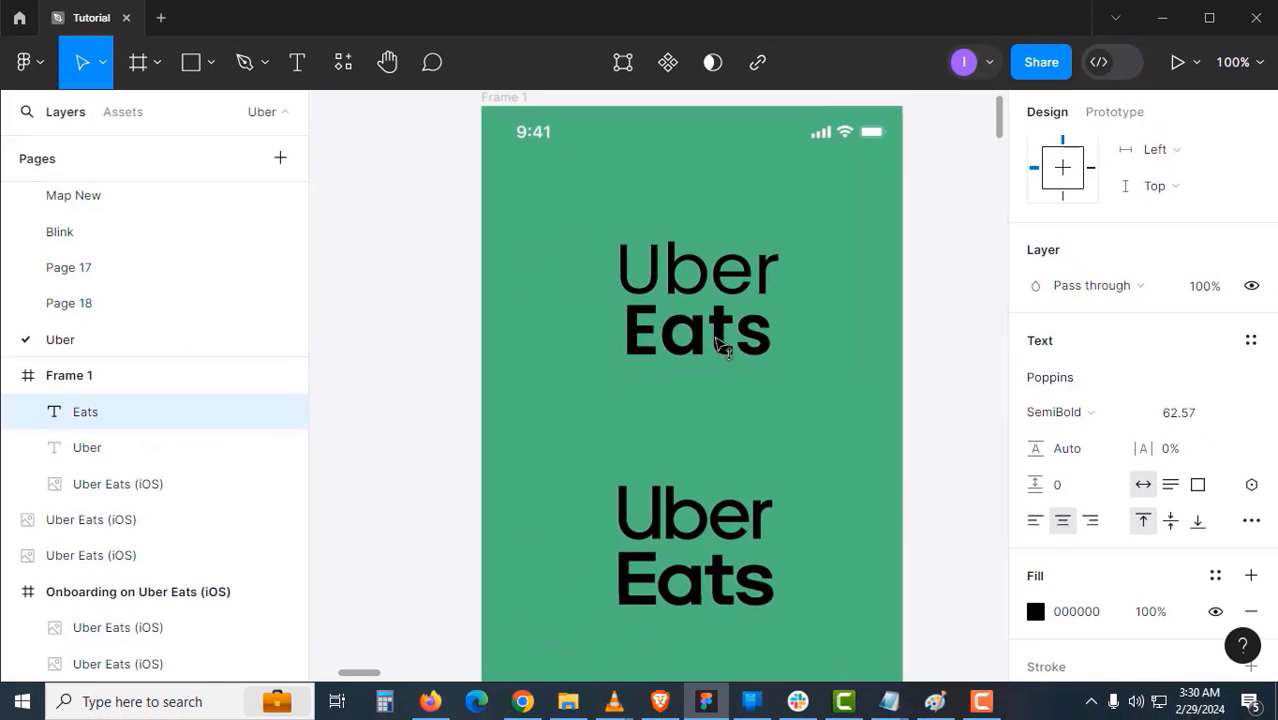
- Wrap the Uber and Eats text in an auto-layout frame named 'logo'
shift+click(690, 277)
key(shift+a)
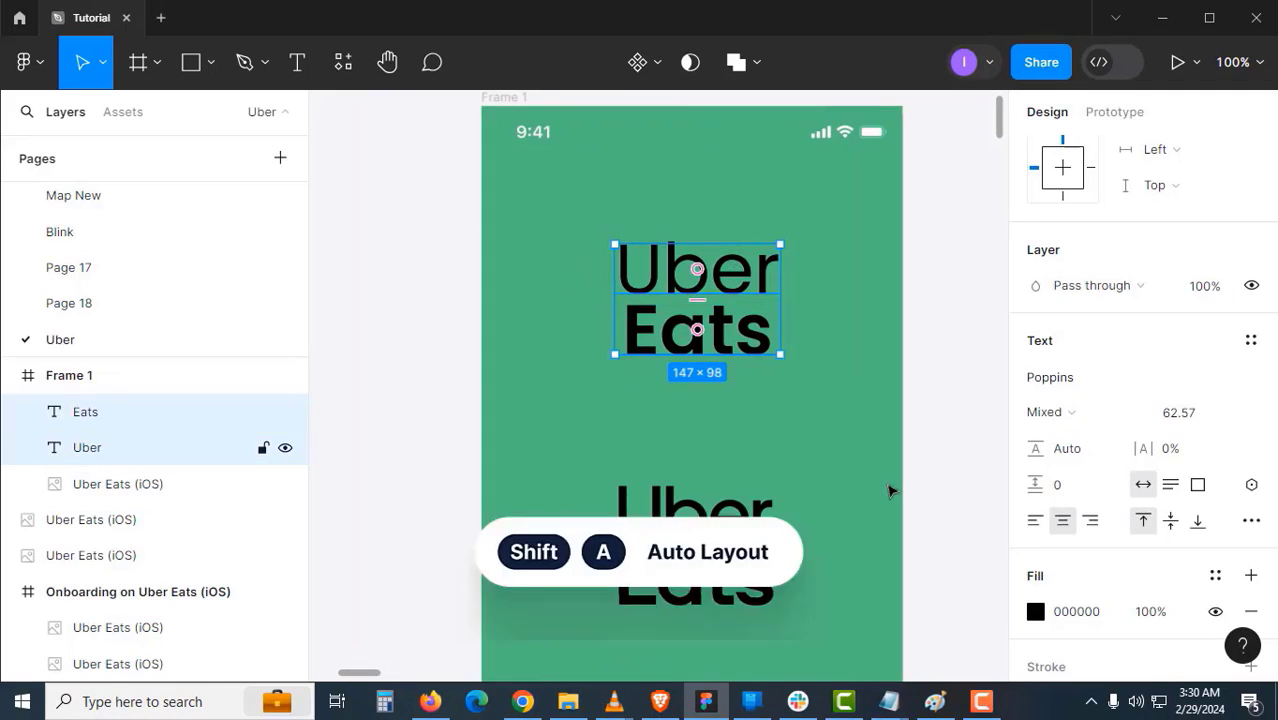
click(960, 445)
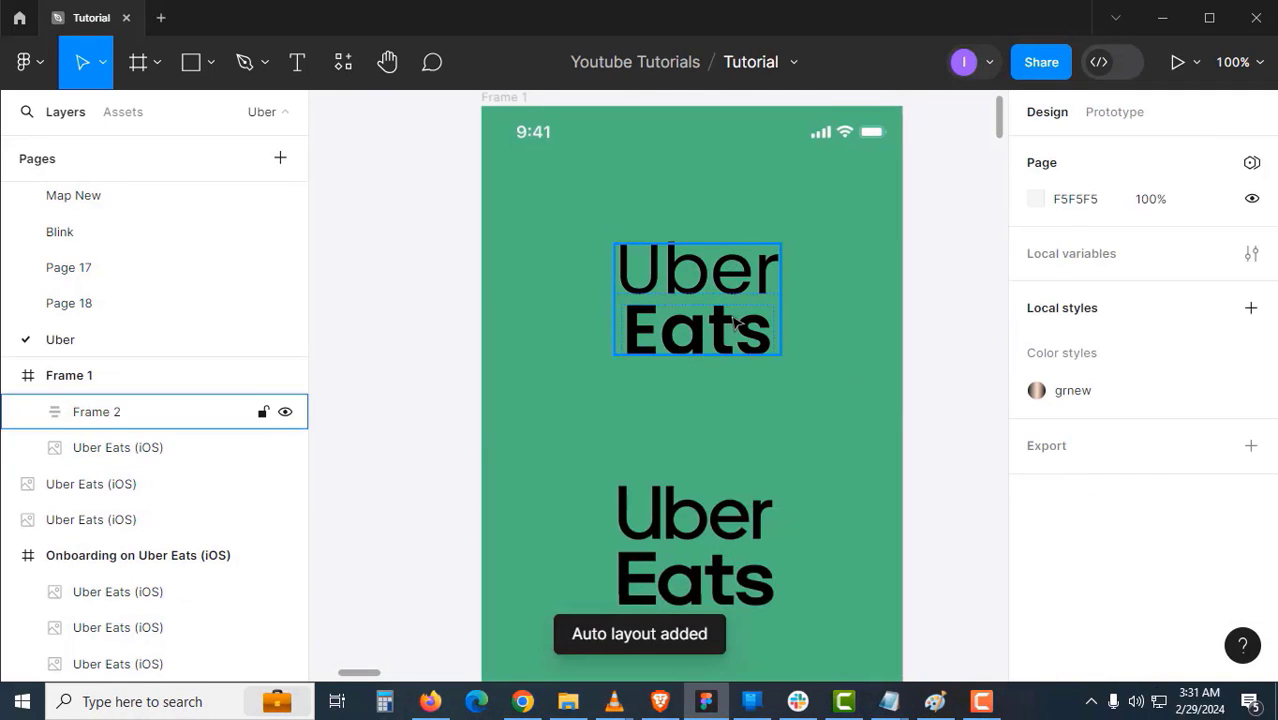
click(150, 412)
double_click(146, 425)
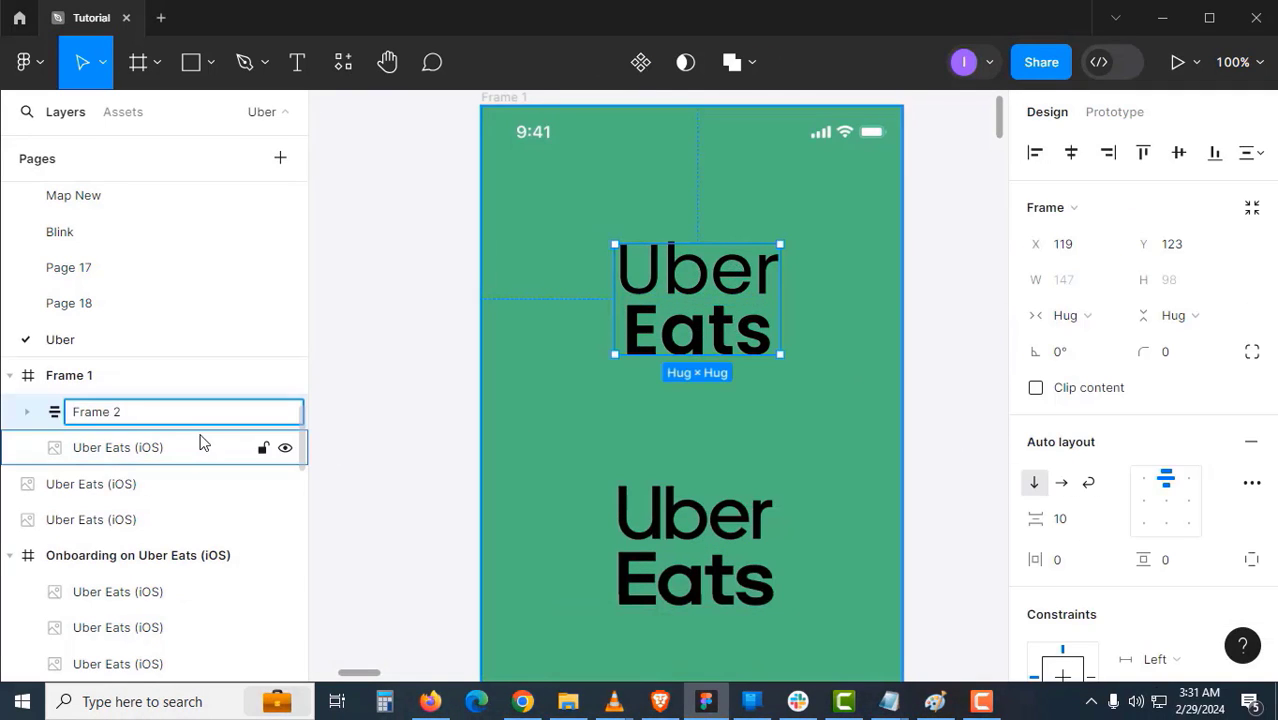
key(ctrl+a)
text(logo)
click(524, 348)
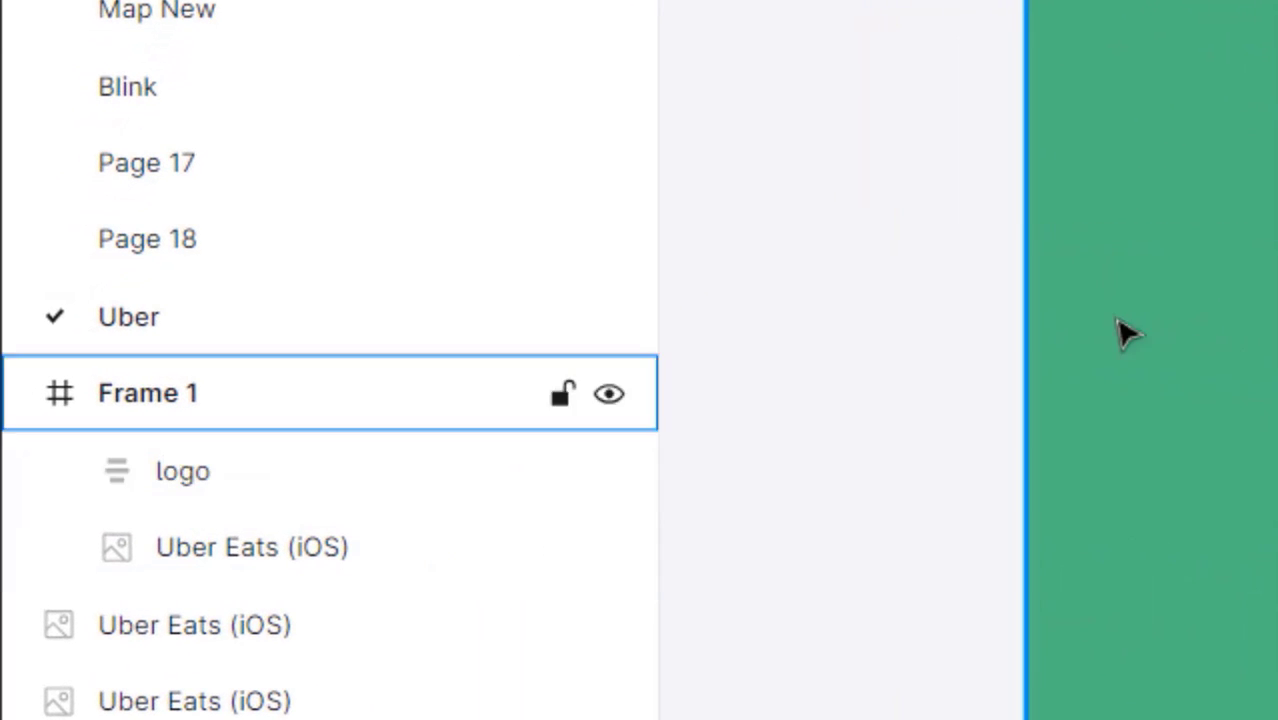
- Move the logo frame out of Frame 1 onto the canvas and make it a component
drag(570, 348, 632, 348)
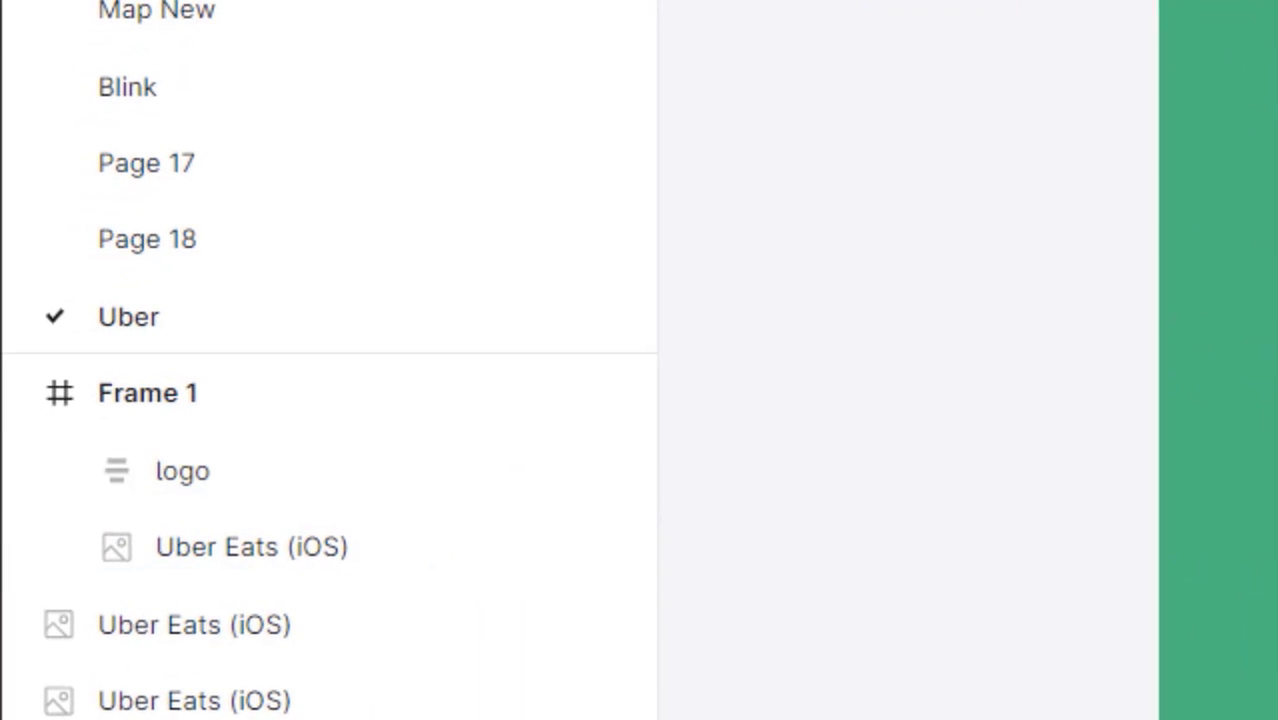
click(1164, 334)
drag(1164, 334, 427, 307)
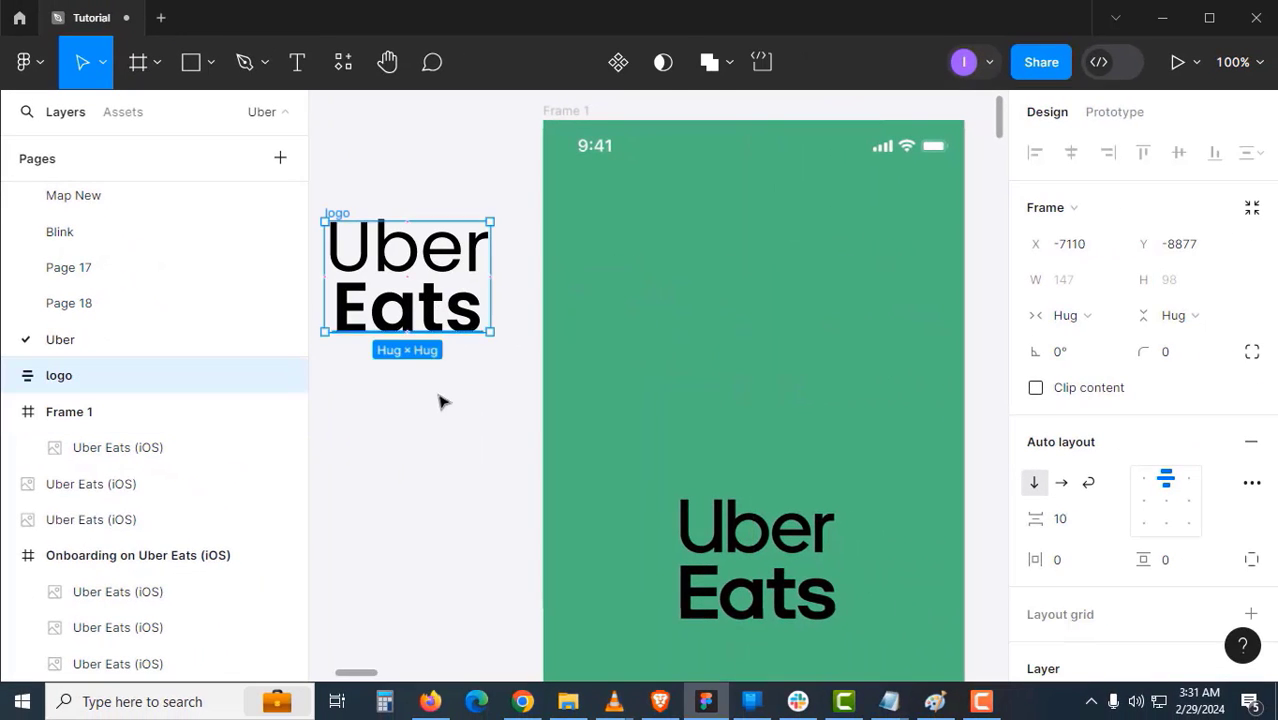
drag(441, 401, 509, 414)
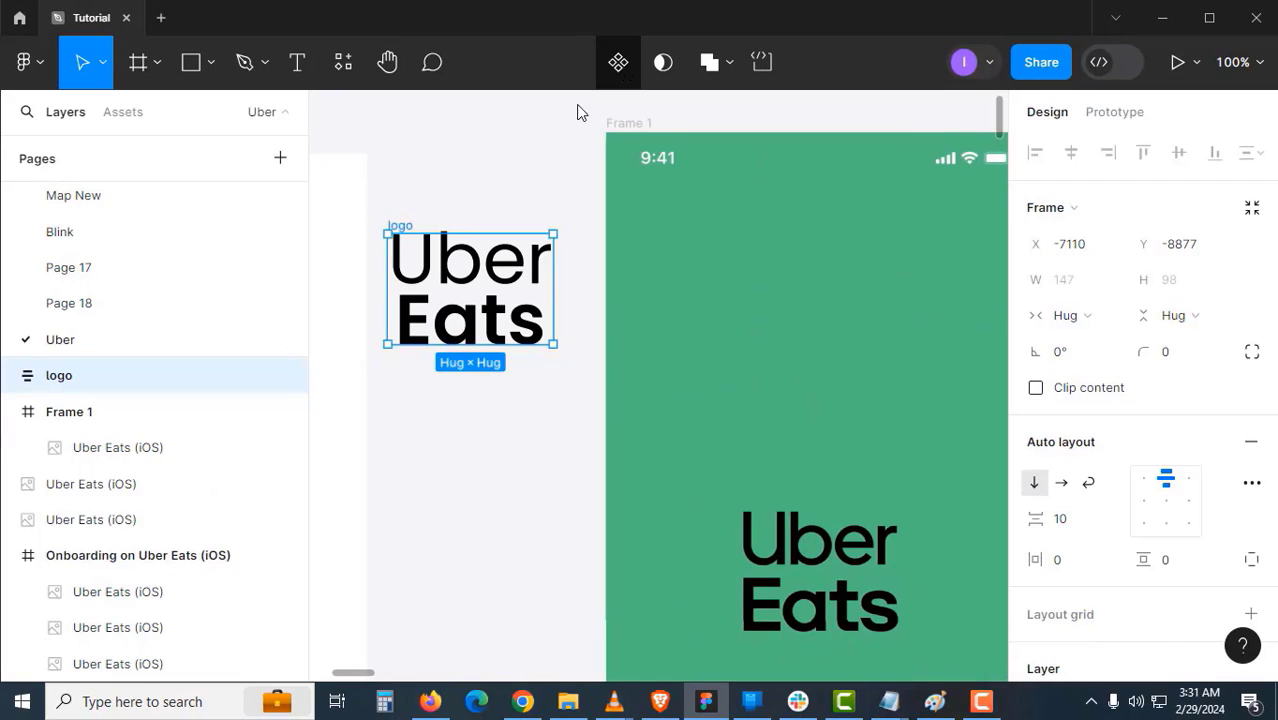
click(618, 63)
click(476, 203)
click(433, 226)
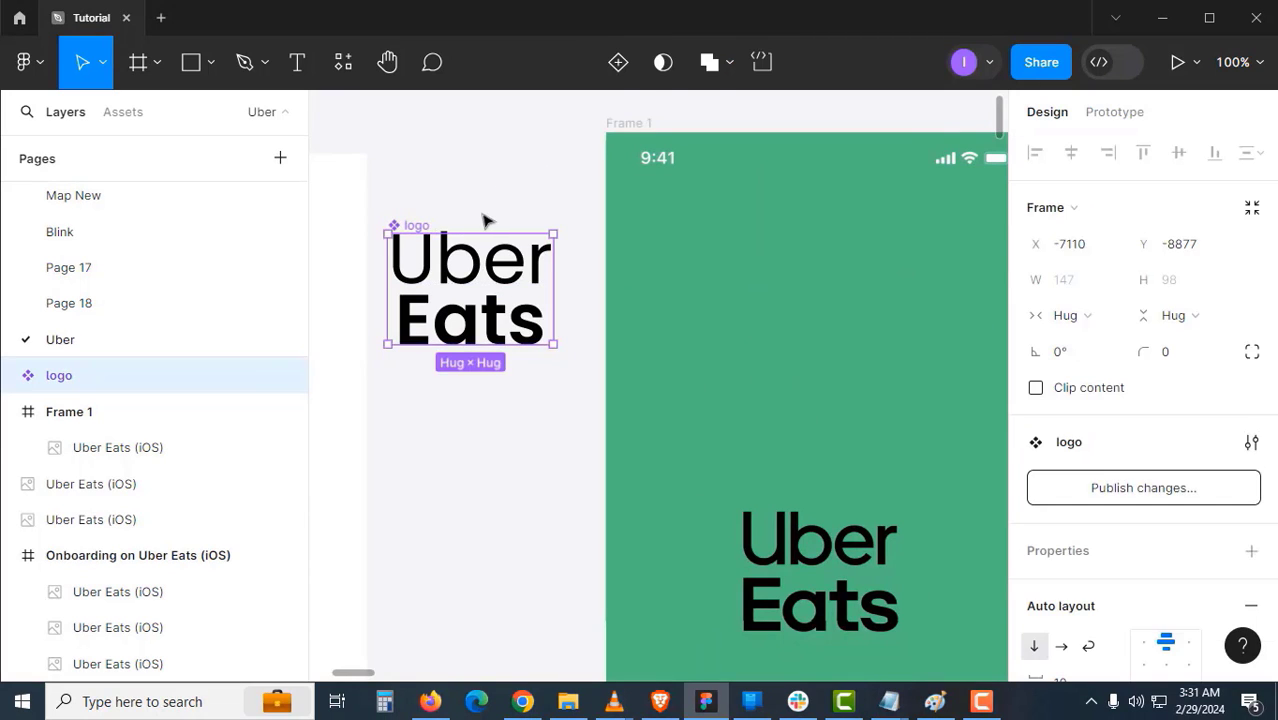
- Place a copy of the logo component inside Frame 1
scroll(492, 210, up, 1)
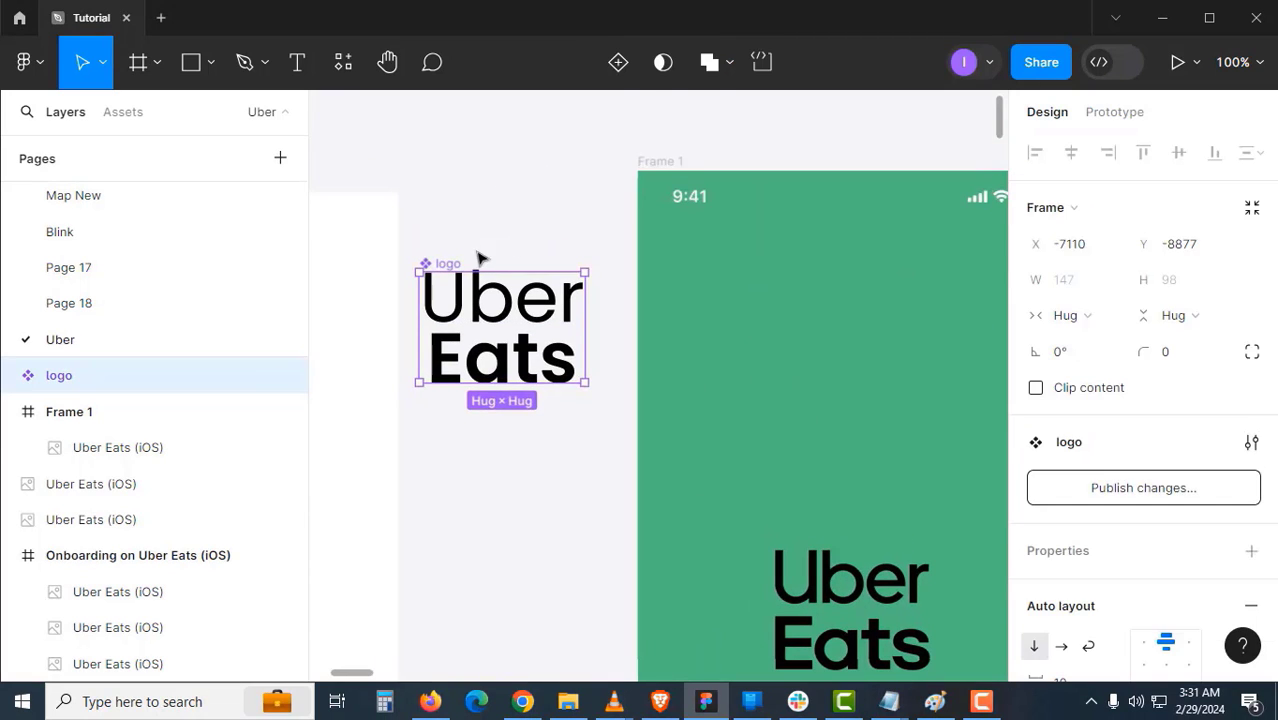
drag(480, 258, 548, 125)
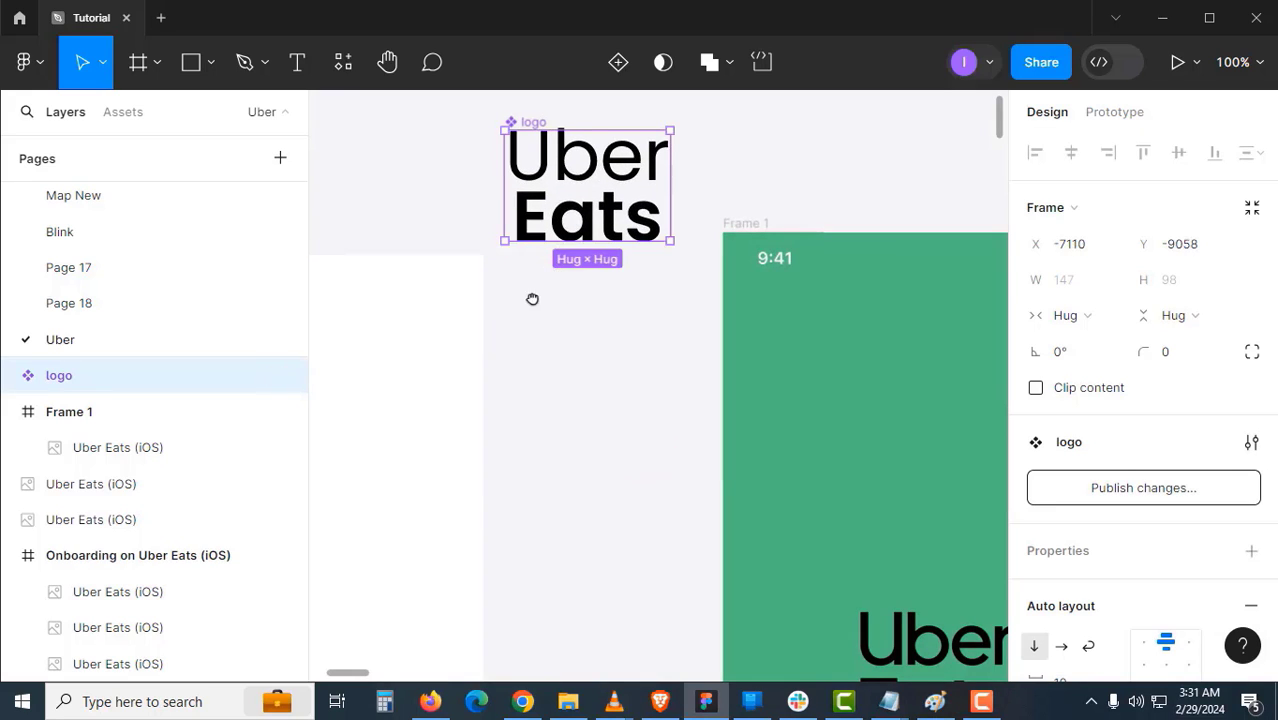
drag(532, 299, 507, 303)
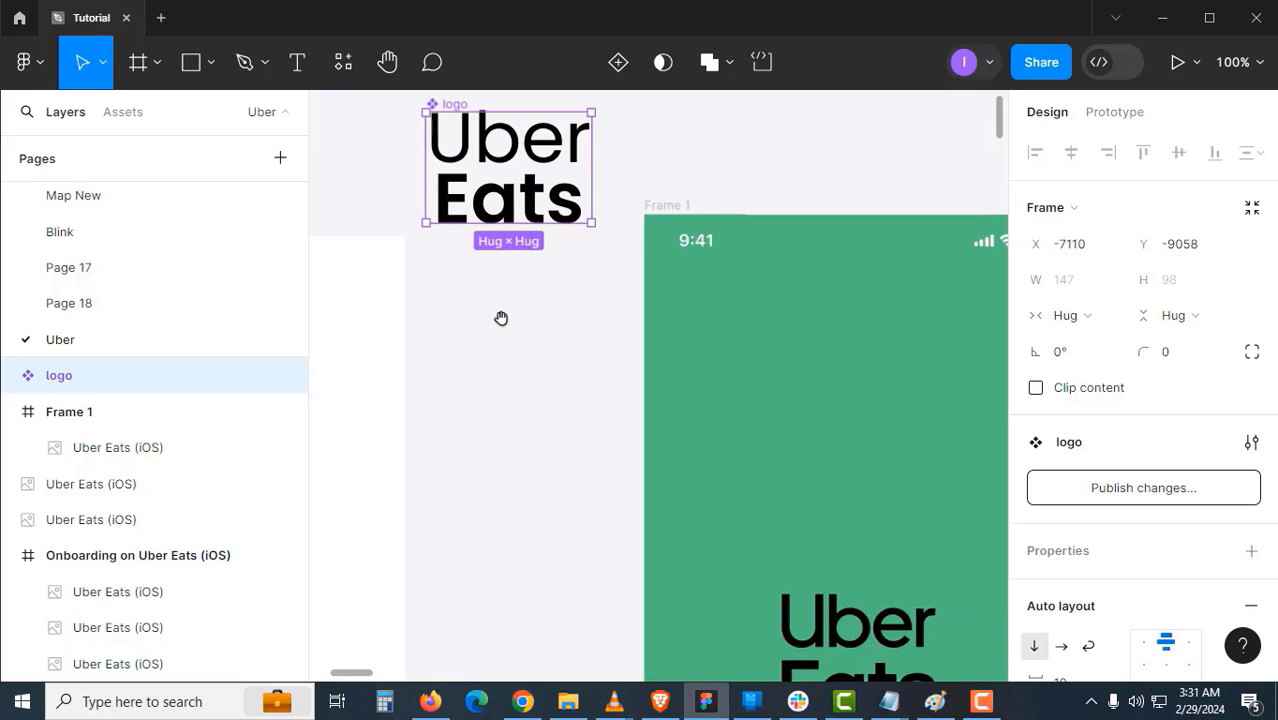
click(505, 305)
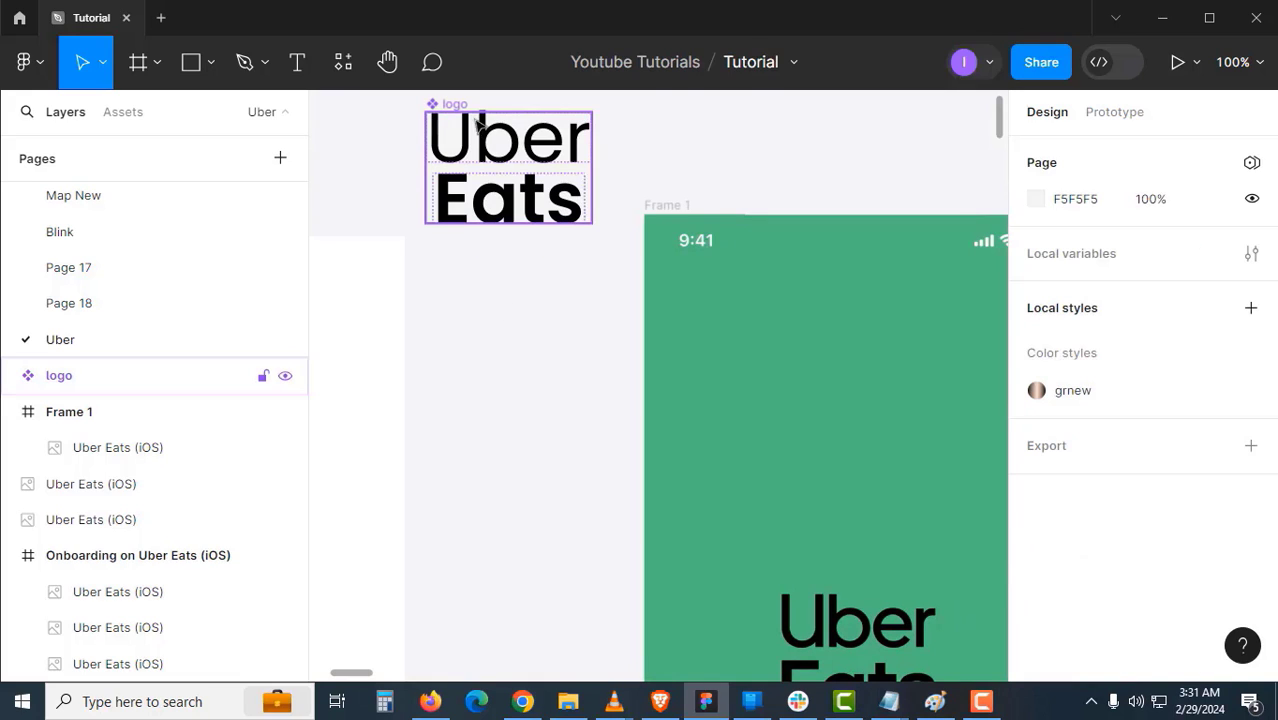
click(460, 110)
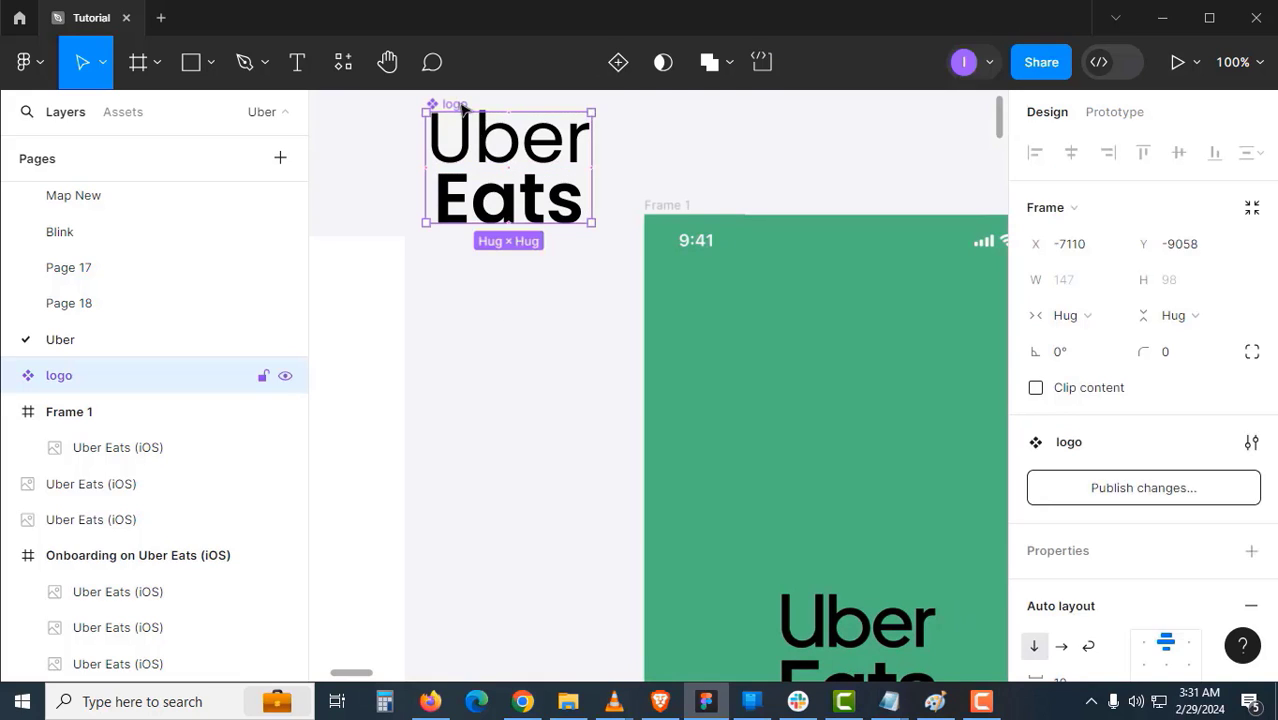
drag(470, 125, 826, 378)
- Rename Frame 1 to 'Splash' and look over the logo inside it
scroll(650, 250, right, 3)
scroll(650, 250, down, 2)
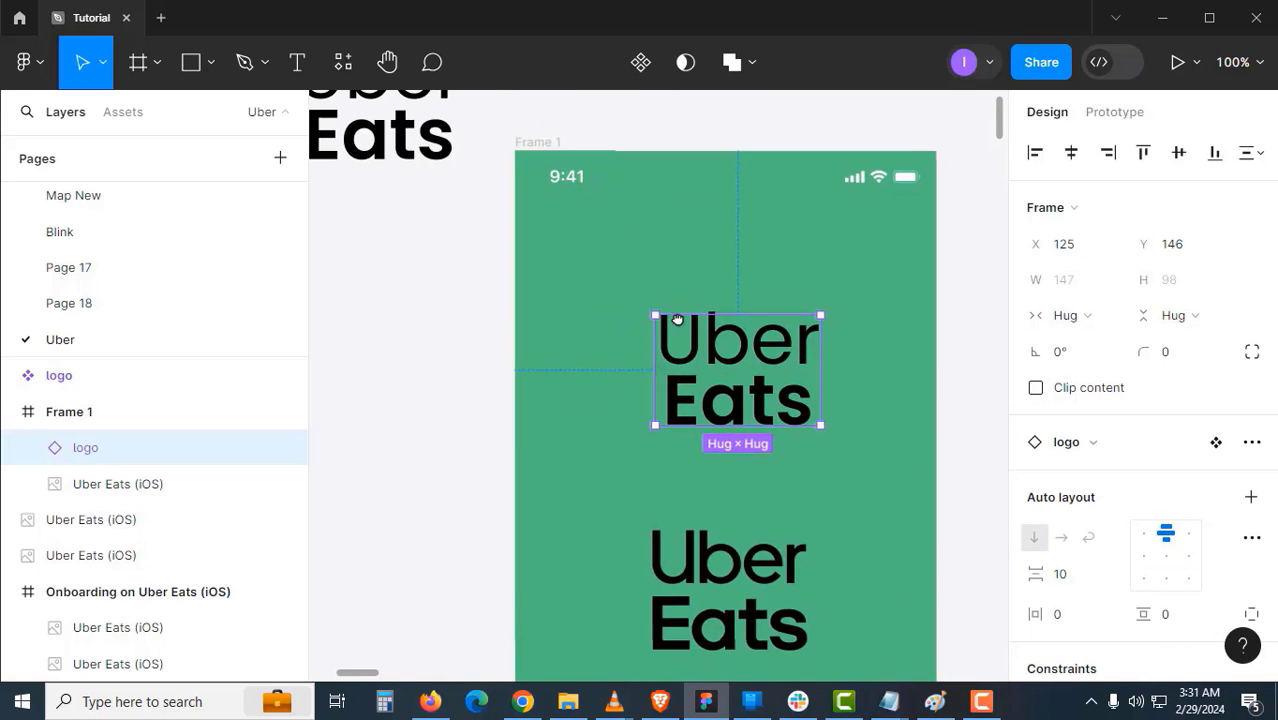
click(535, 141)
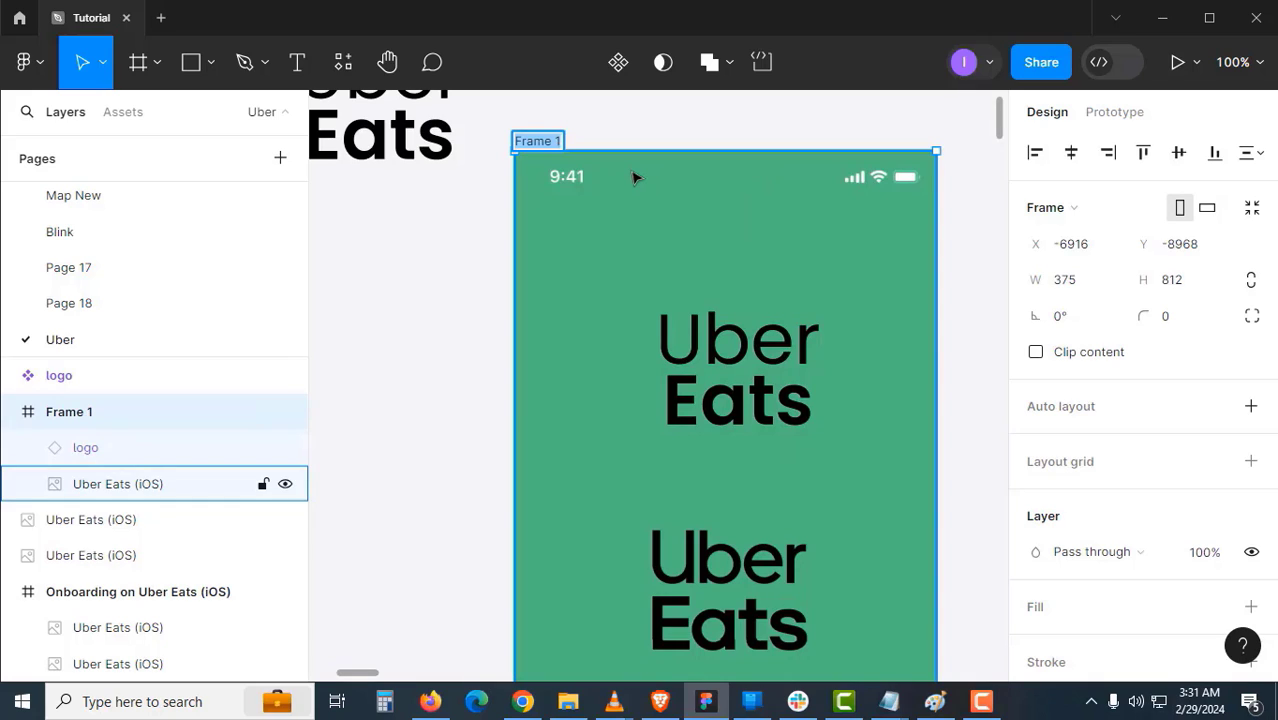
text(Splash)
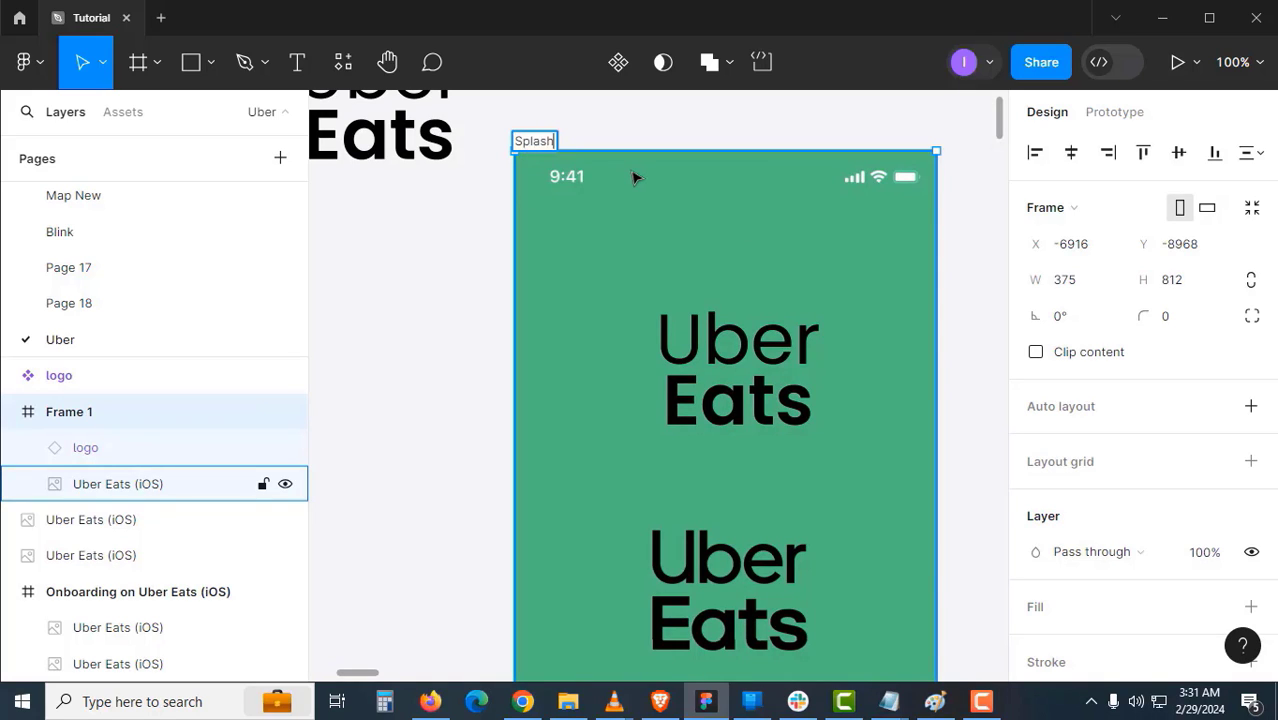
key(Return)
click(703, 344)
scroll(591, 194, down, 1)
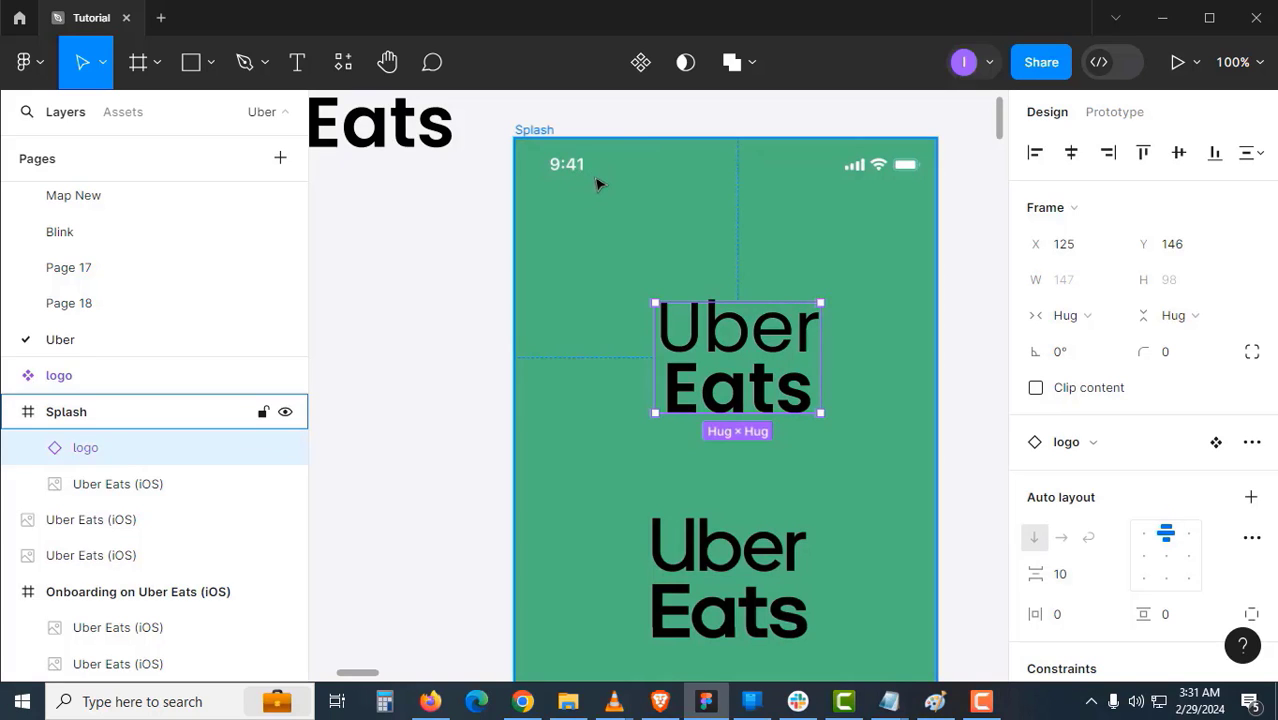
scroll(719, 280, down, 5)
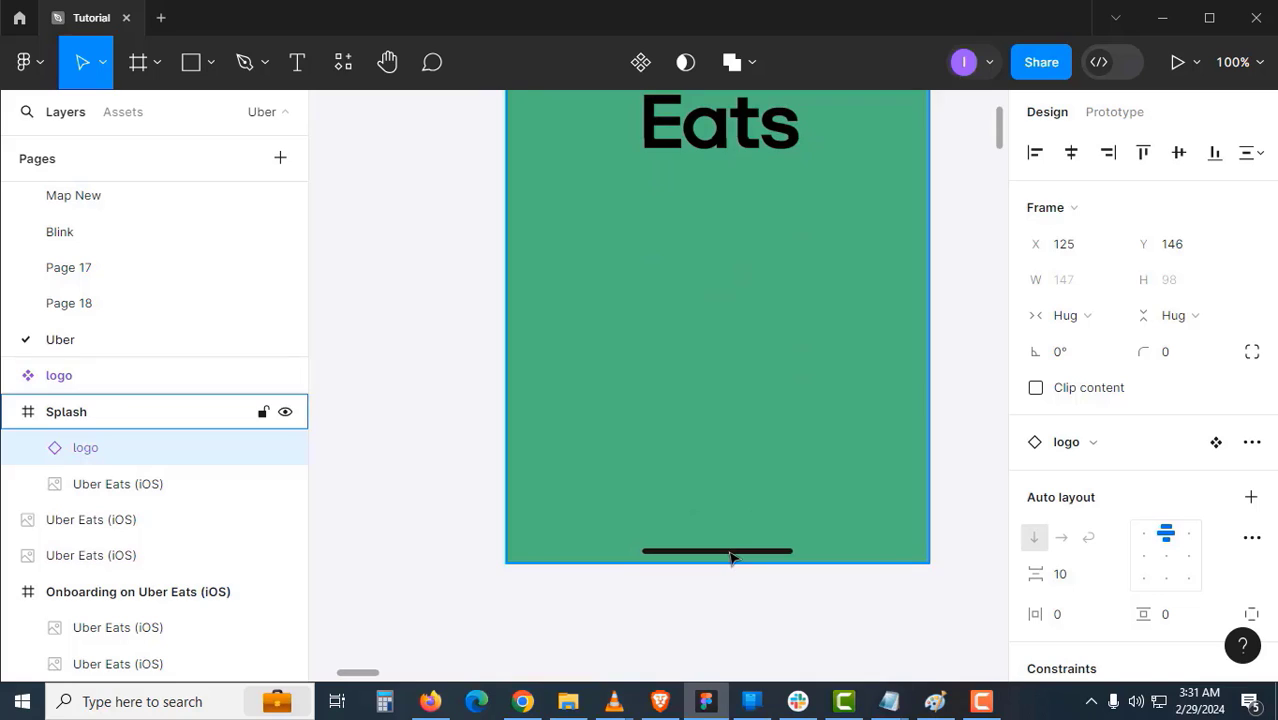
scroll(731, 557, up, 5)
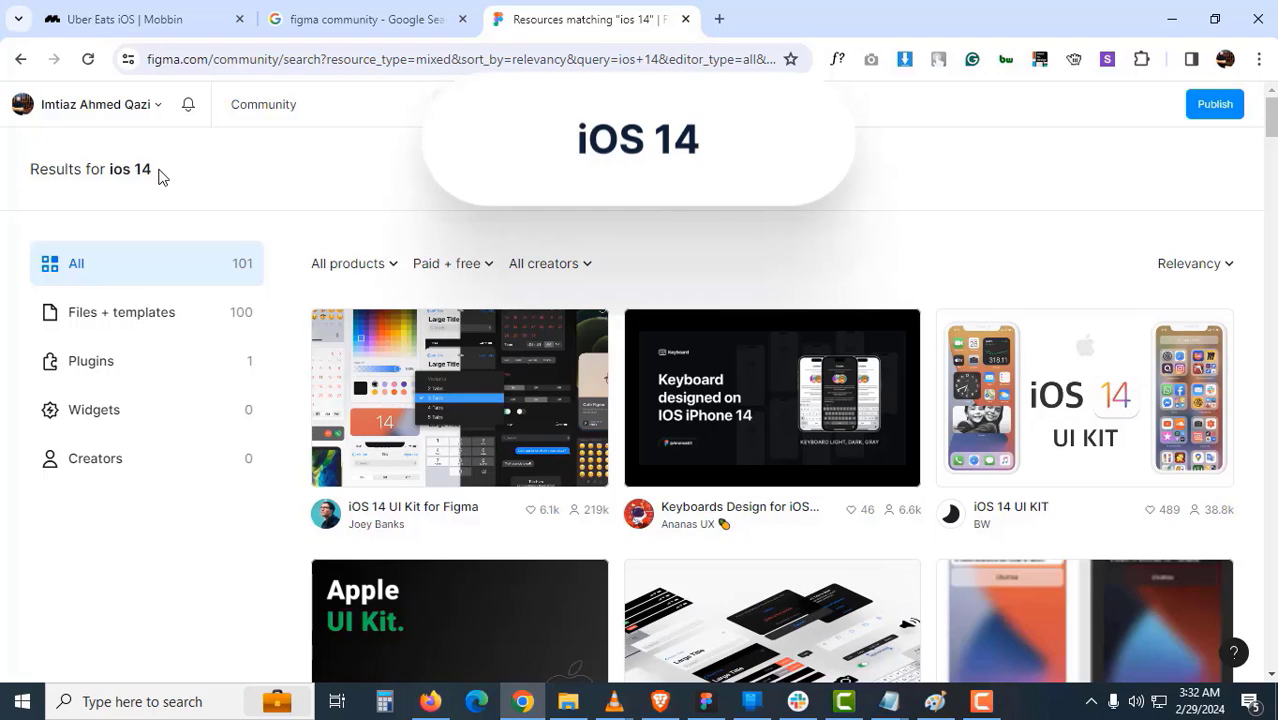
- Open the iOS 14 UI Kit for Figma page from the 'ios 14' results and choose Open in Figma
drag(160, 172, 110, 172)
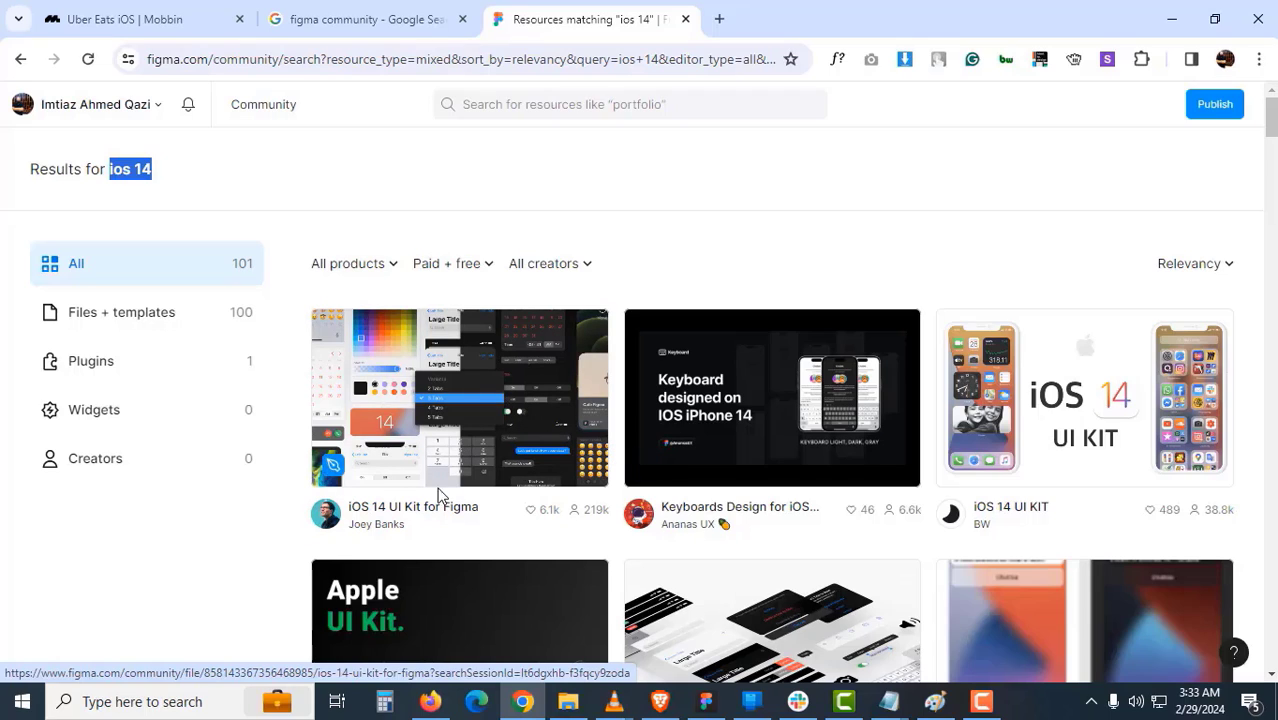
click(469, 459)
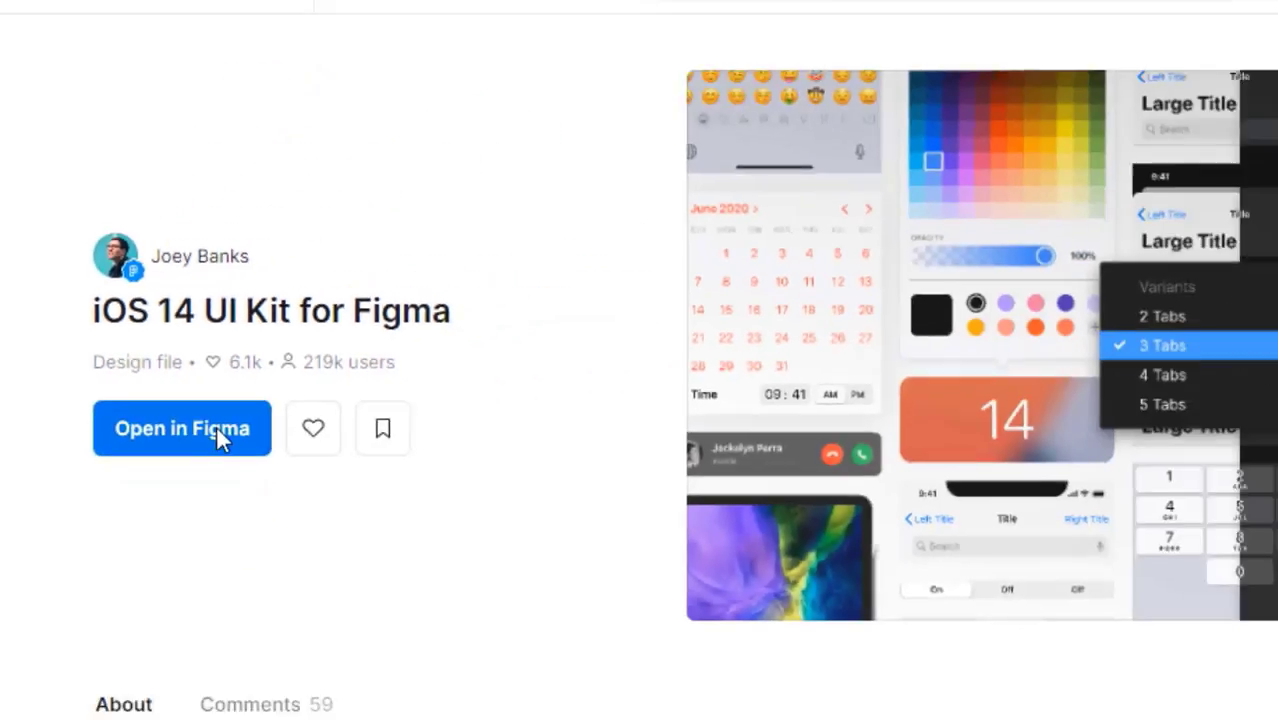
click(217, 430)
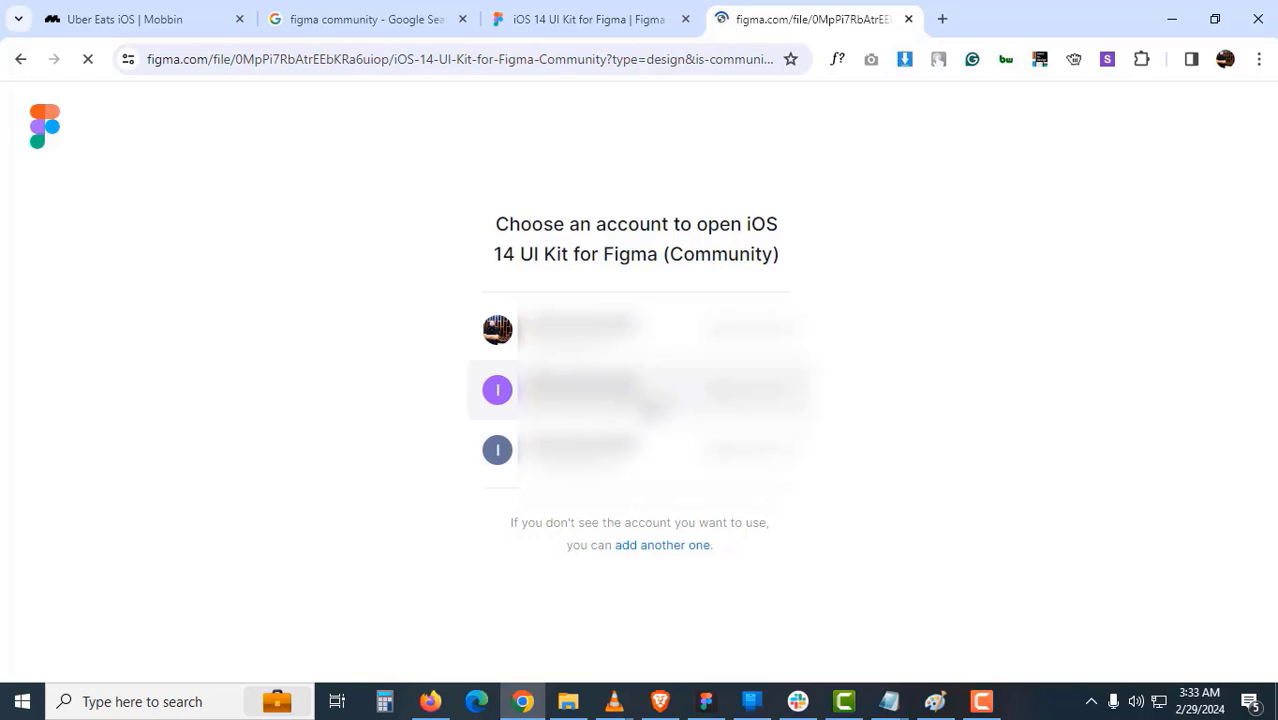
- Open the kit with the chosen account and pan around its page list and canvas
click(651, 406)
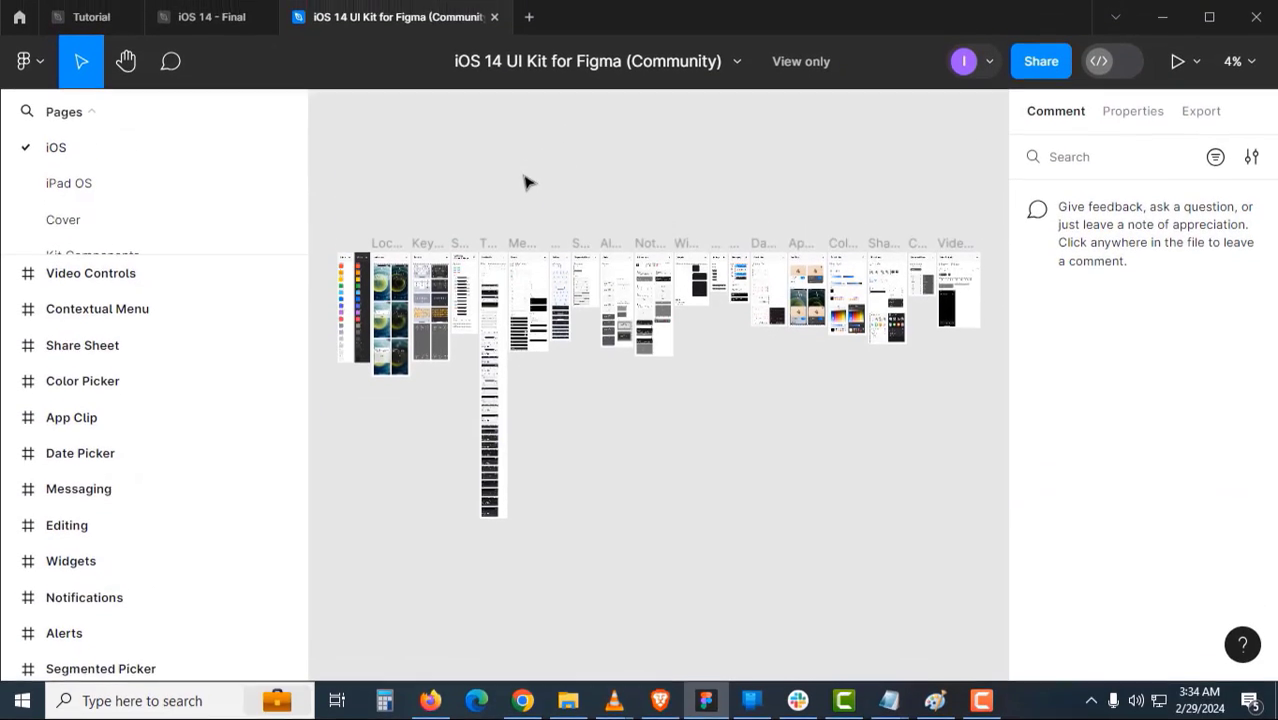
drag(208, 250, 211, 405)
scroll(450, 340, up, 3)
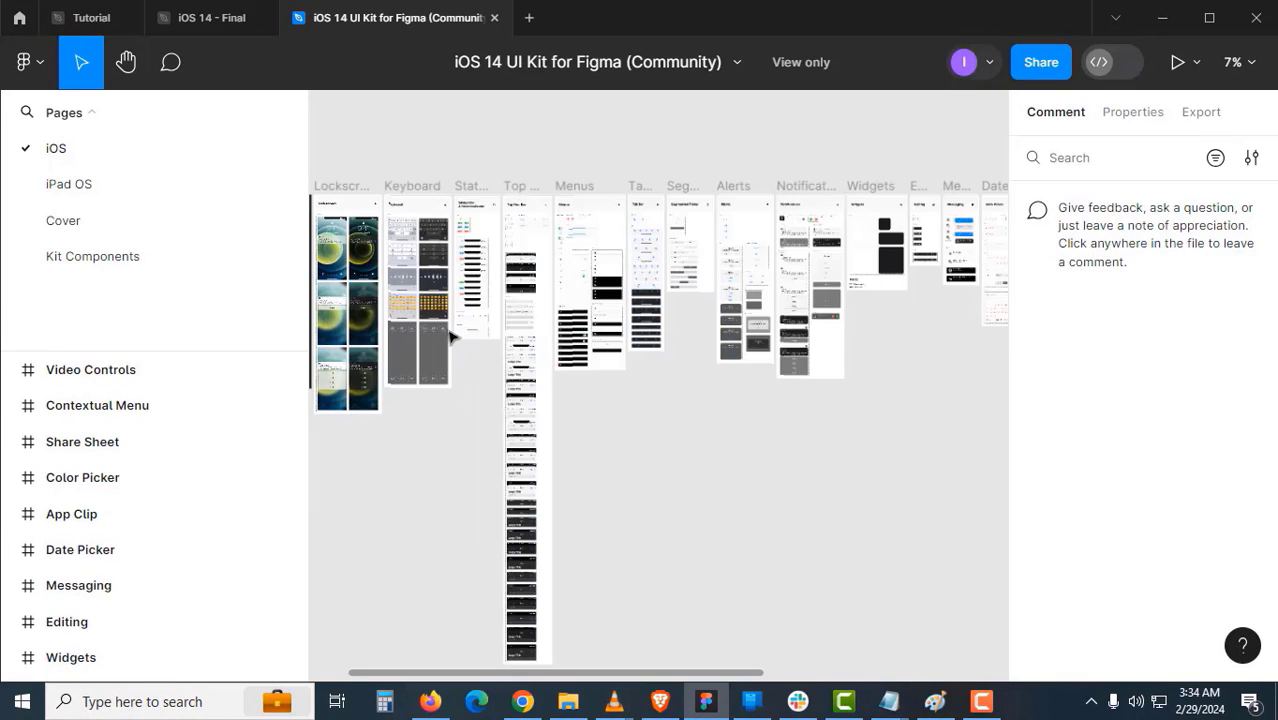
scroll(450, 338, left, 2)
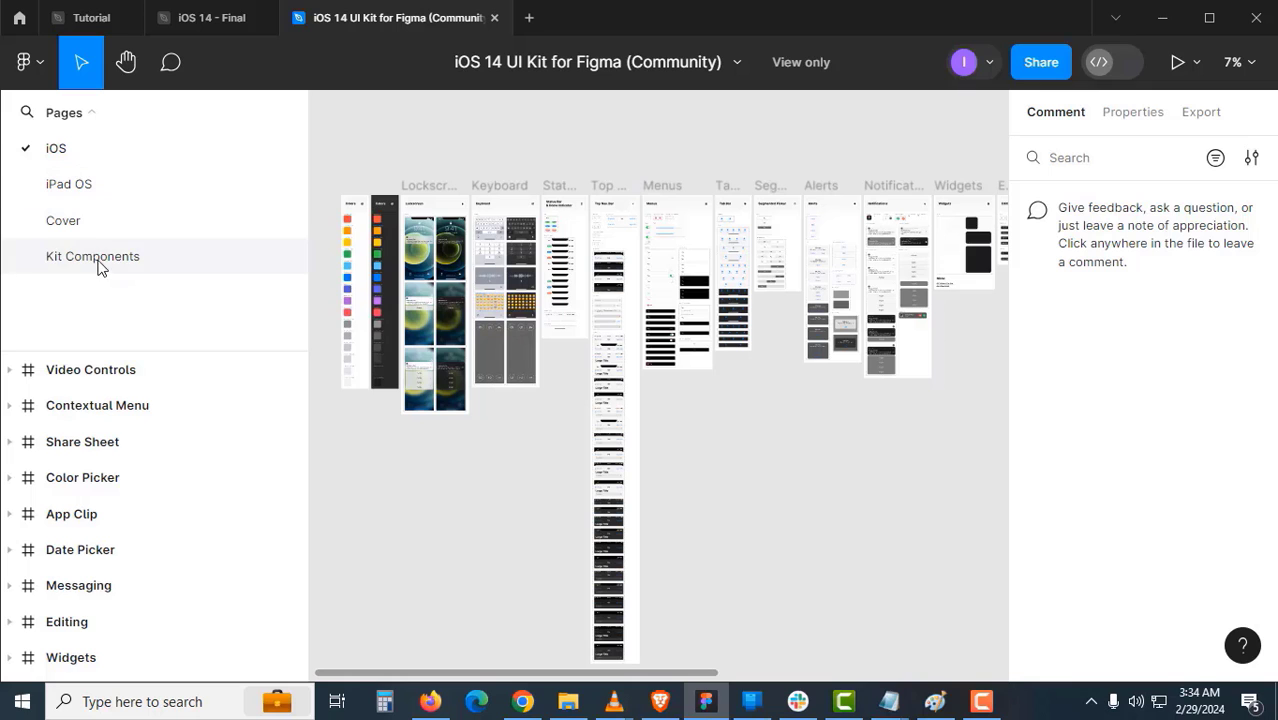
scroll(606, 320, up, 1)
scroll(793, 396, right, 1)
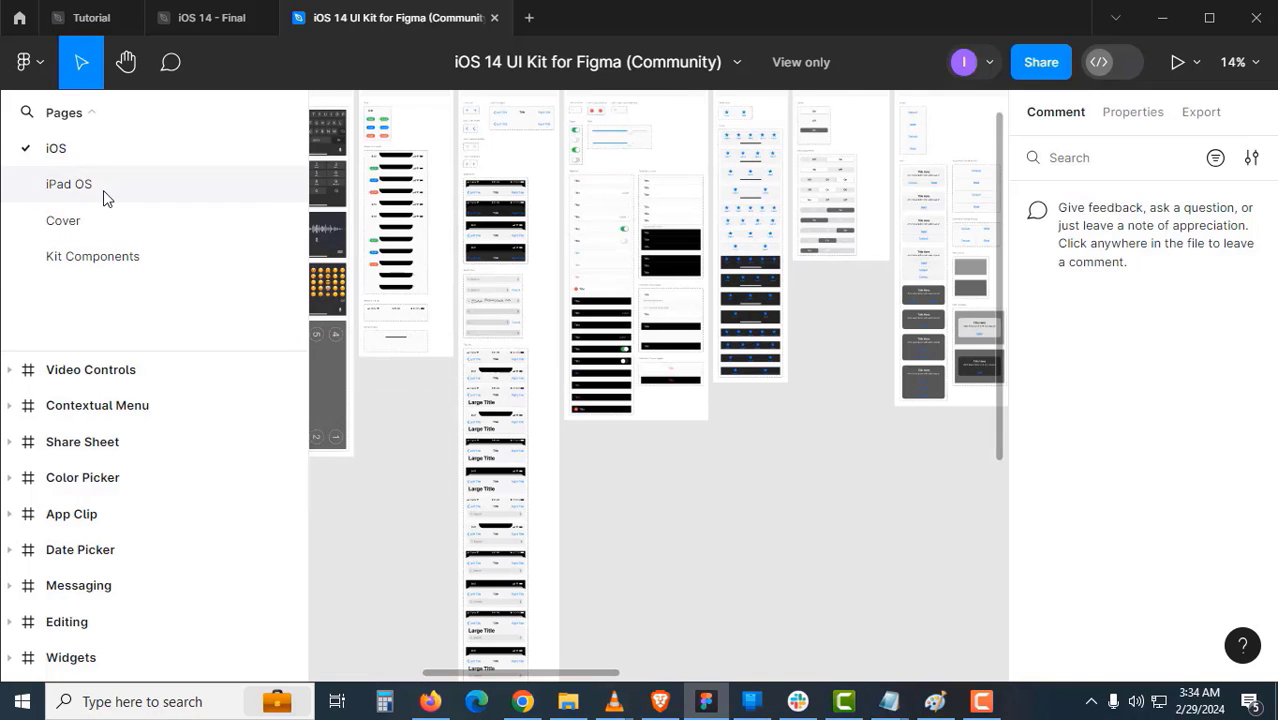
scroll(727, 443, up, 2)
scroll(684, 456, up, 4)
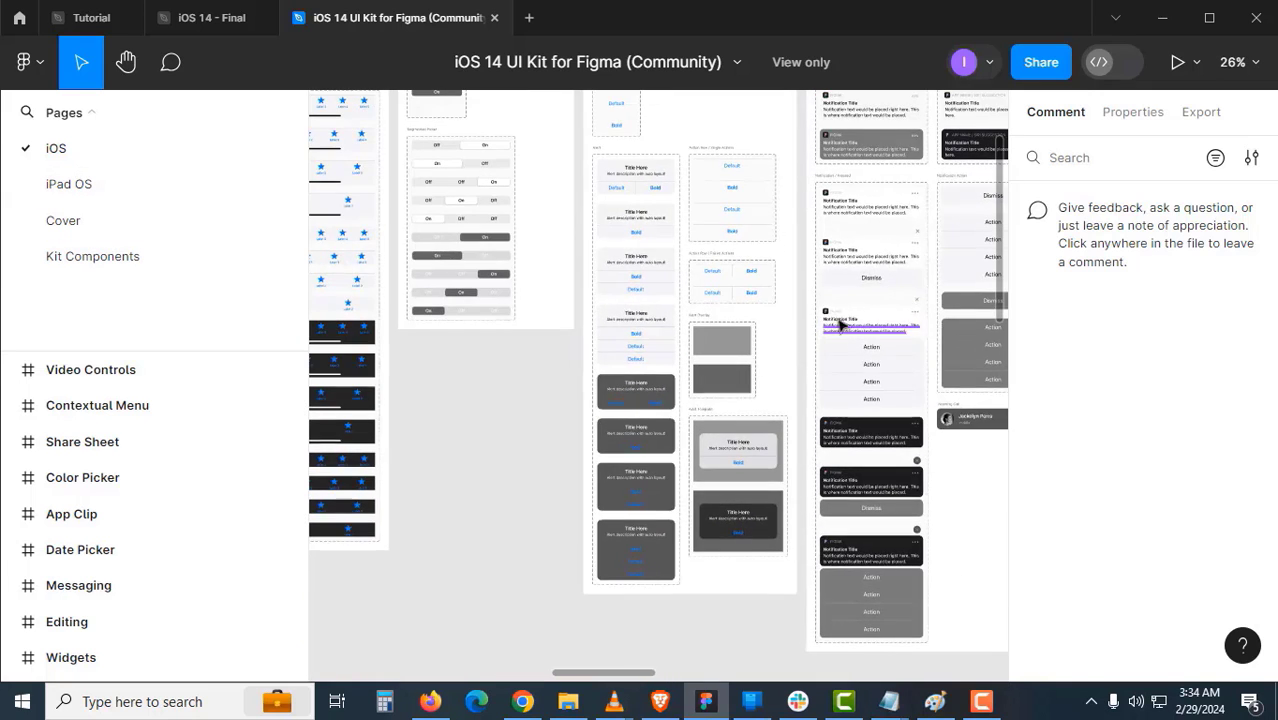
scroll(684, 456, right, 6)
scroll(836, 377, up, 2)
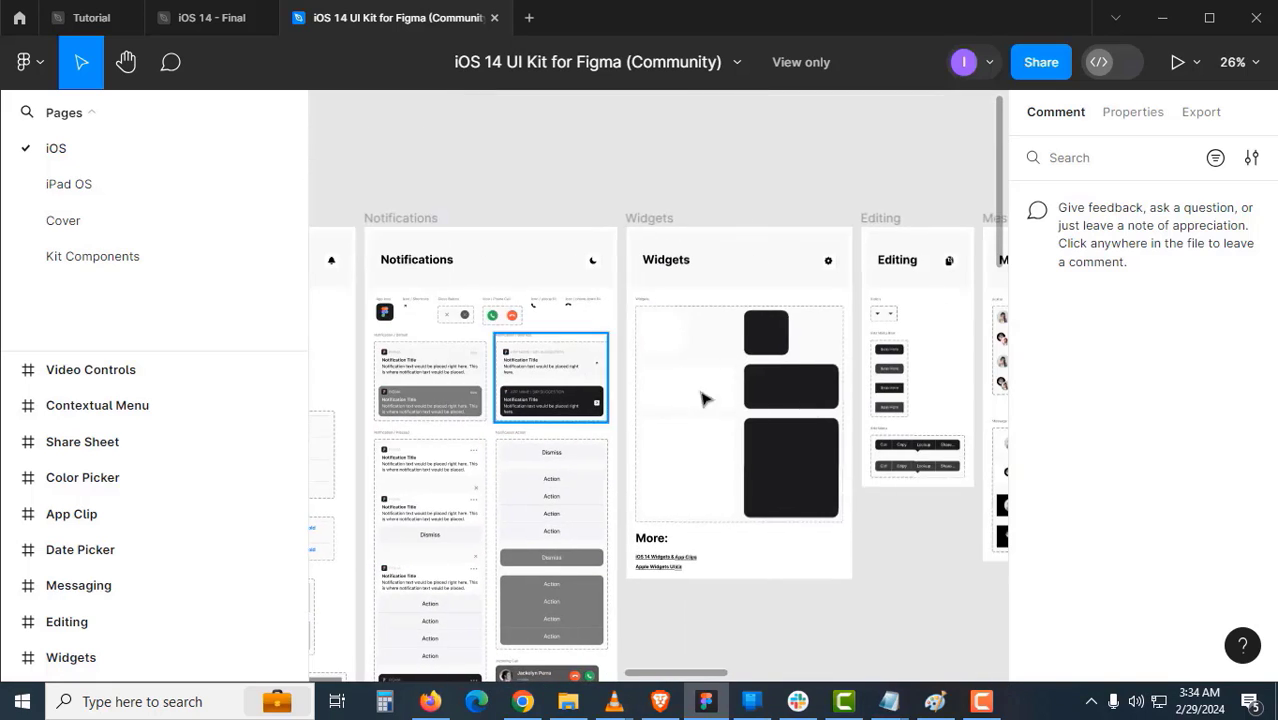
scroll(684, 420, right, 4)
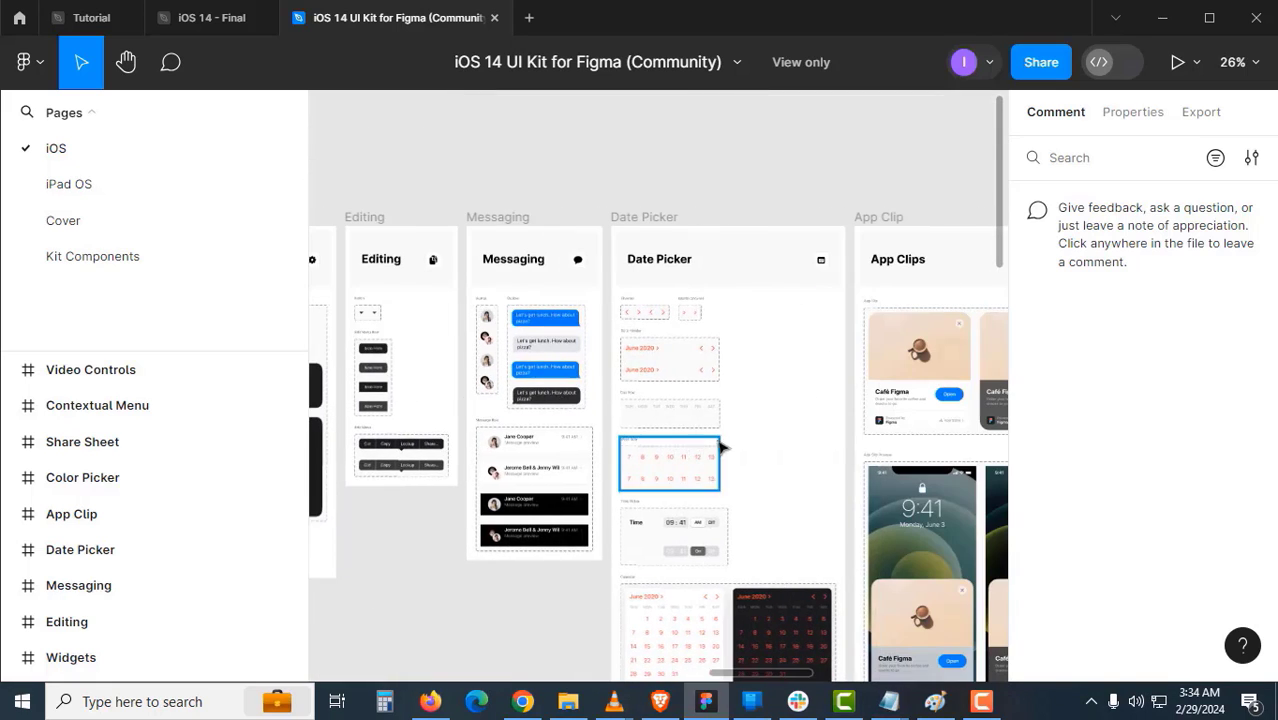
scroll(790, 408, down, 1)
scroll(733, 399, right, 1)
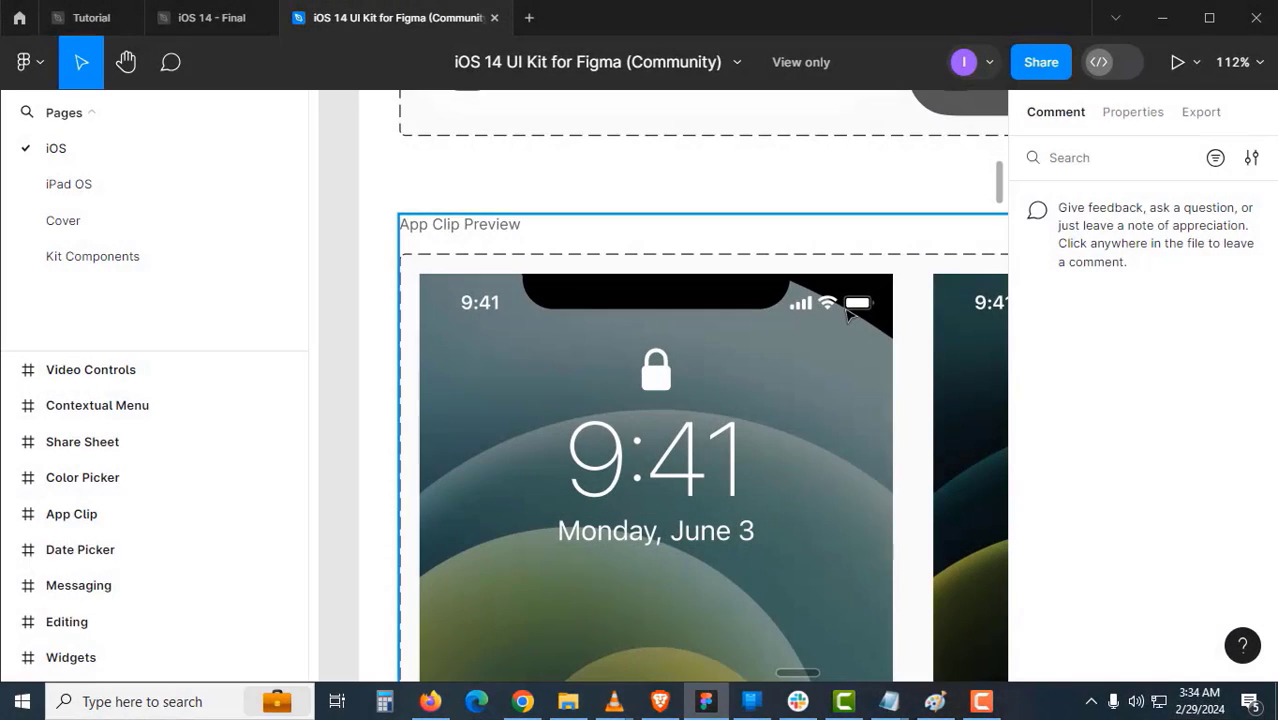
- Drill through App Clip Preview's lockscreen to the iPhone X (or newer) status bar instance
click(846, 313)
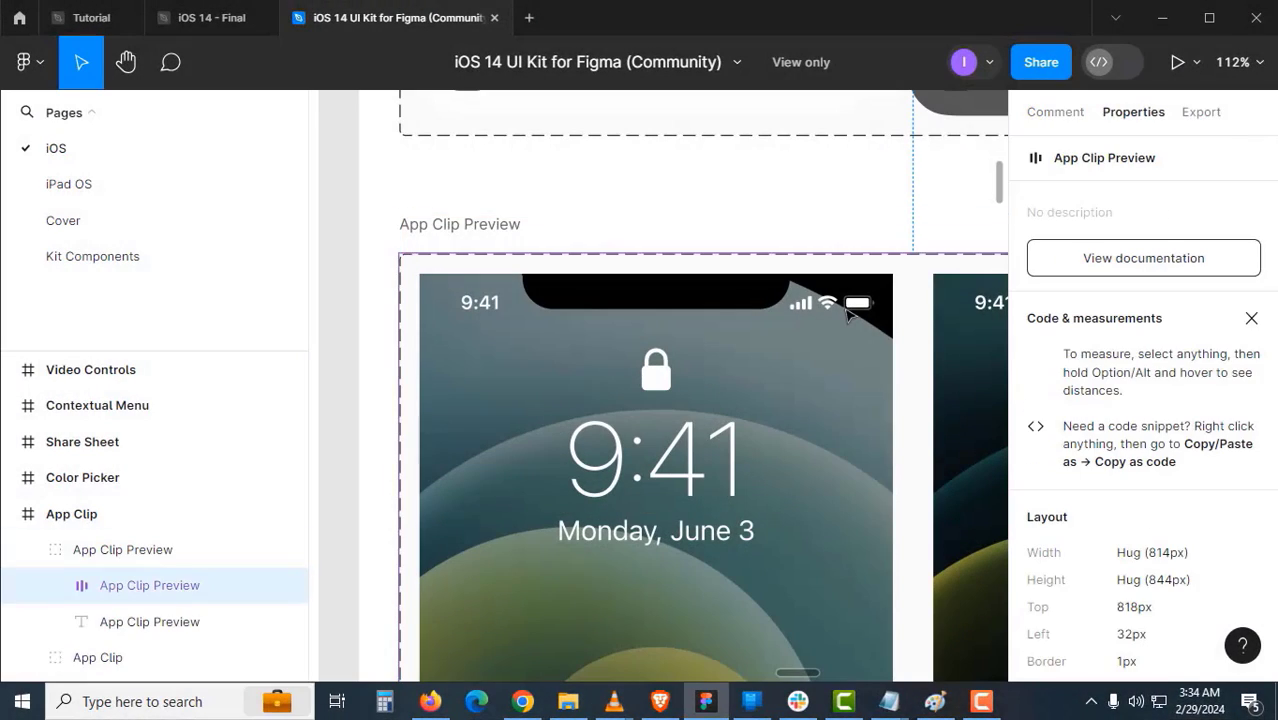
click(846, 313)
double_click(846, 313)
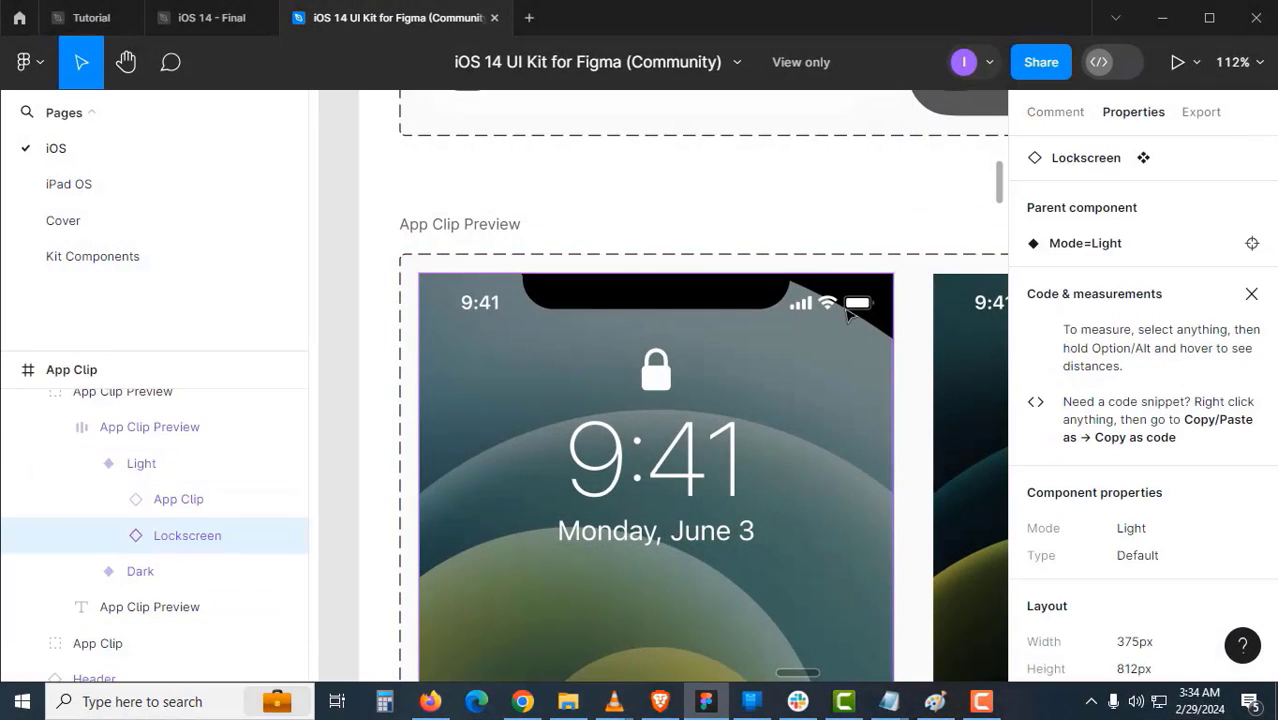
double_click(846, 313)
double_click(846, 313)
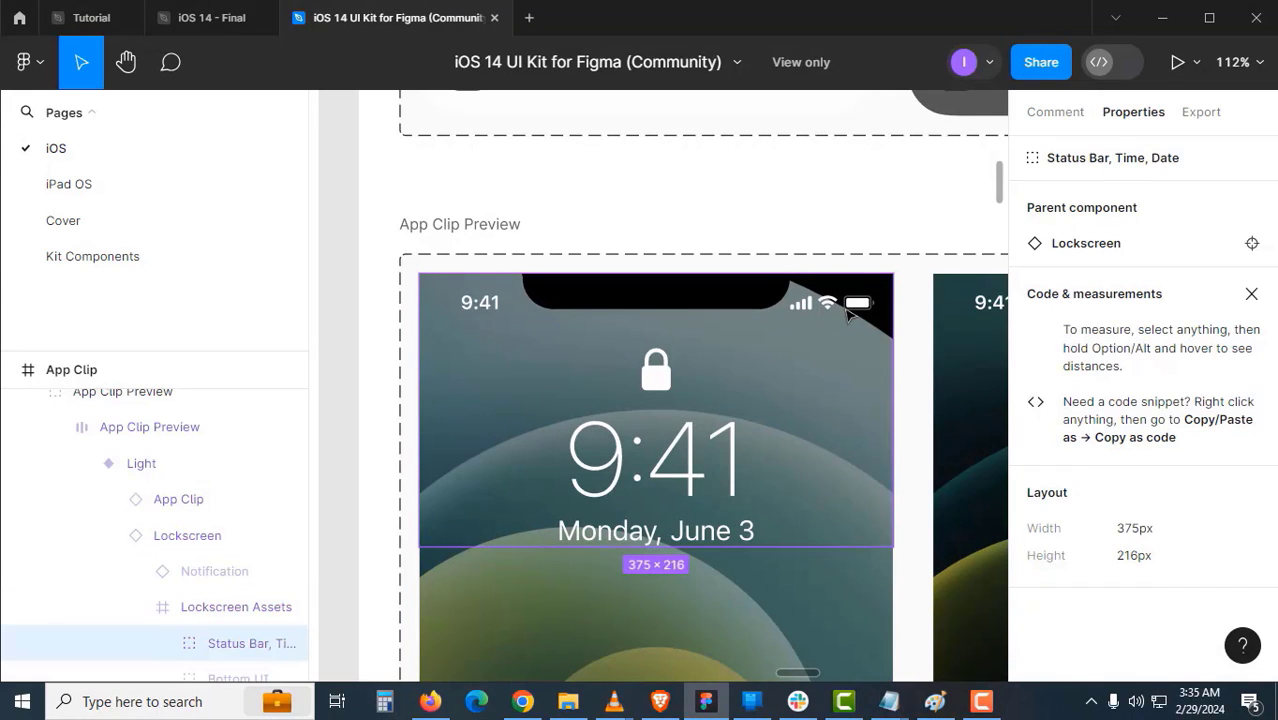
double_click(846, 313)
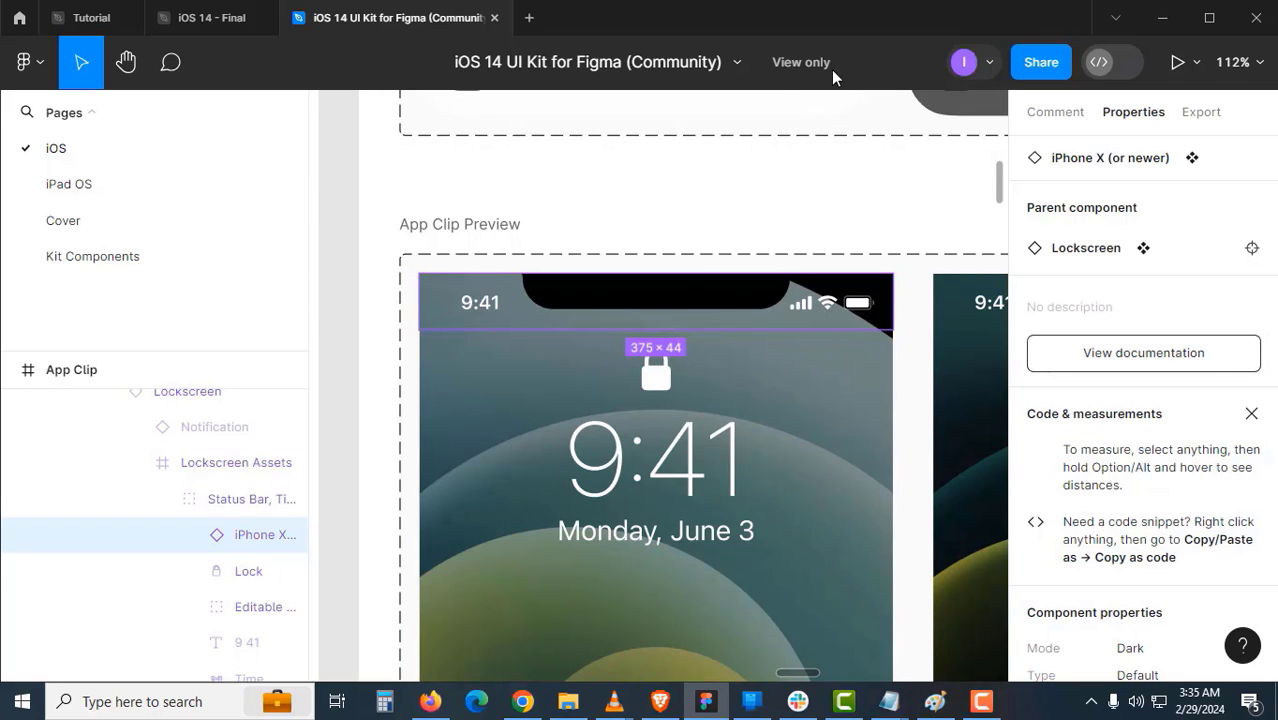
scroll(540, 272, down, 2)
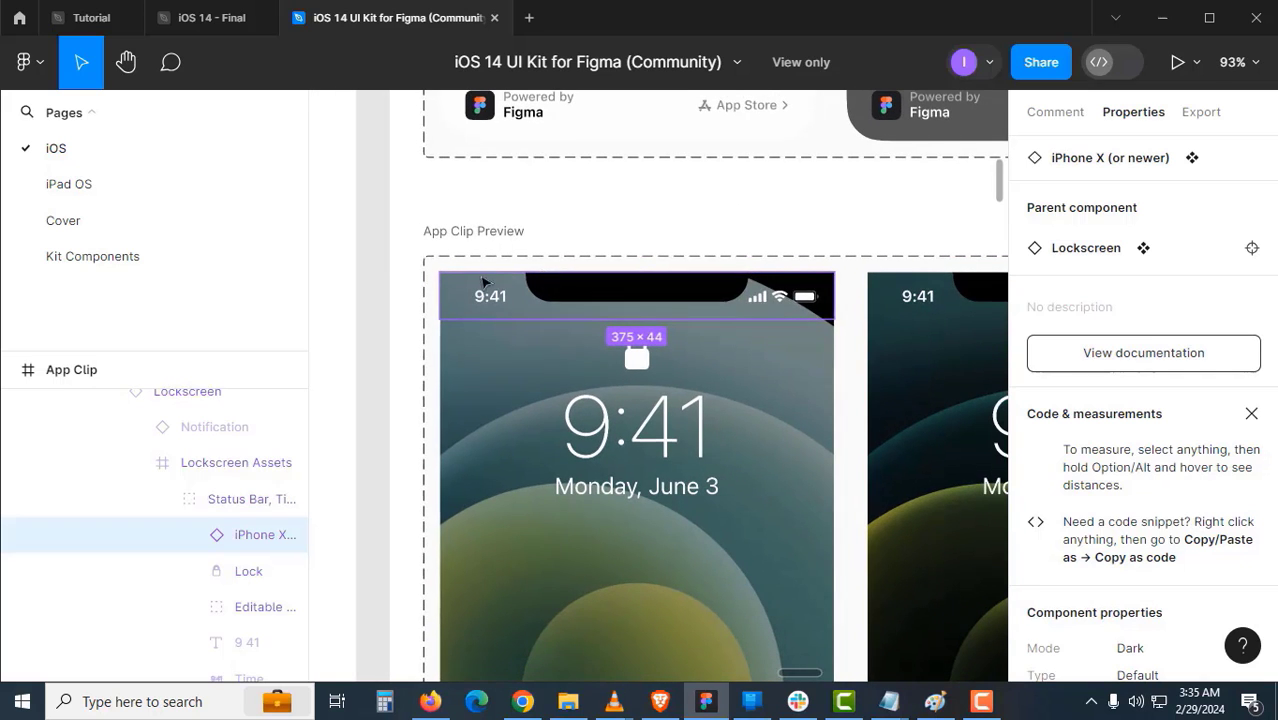
click(372, 262)
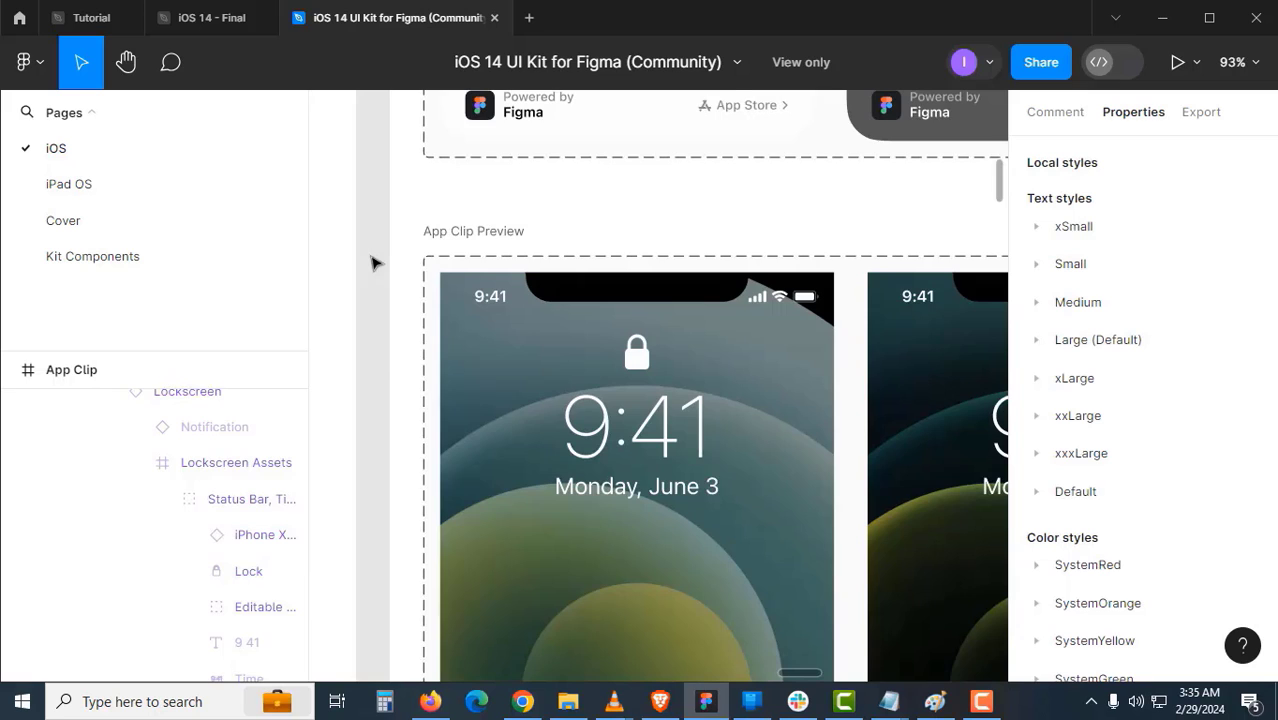
scroll(372, 262, down, 2)
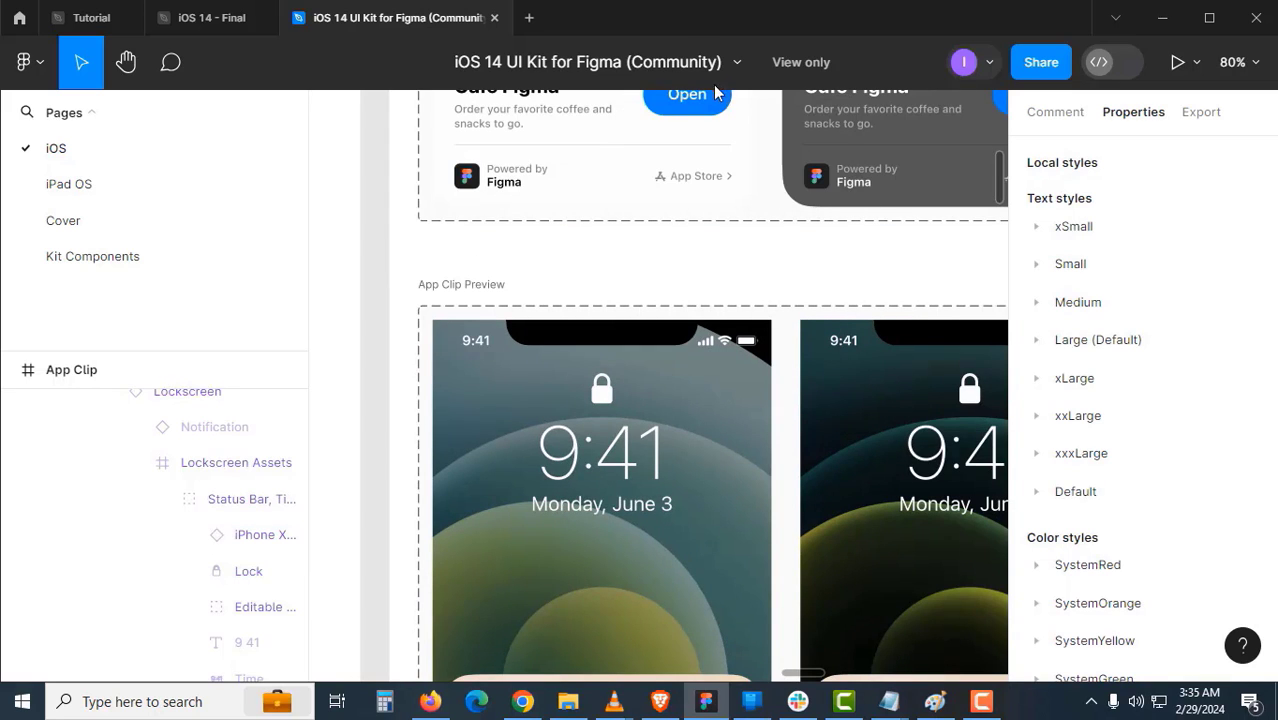
- Duplicate the kit to your drafts and close the view-only original
click(737, 64)
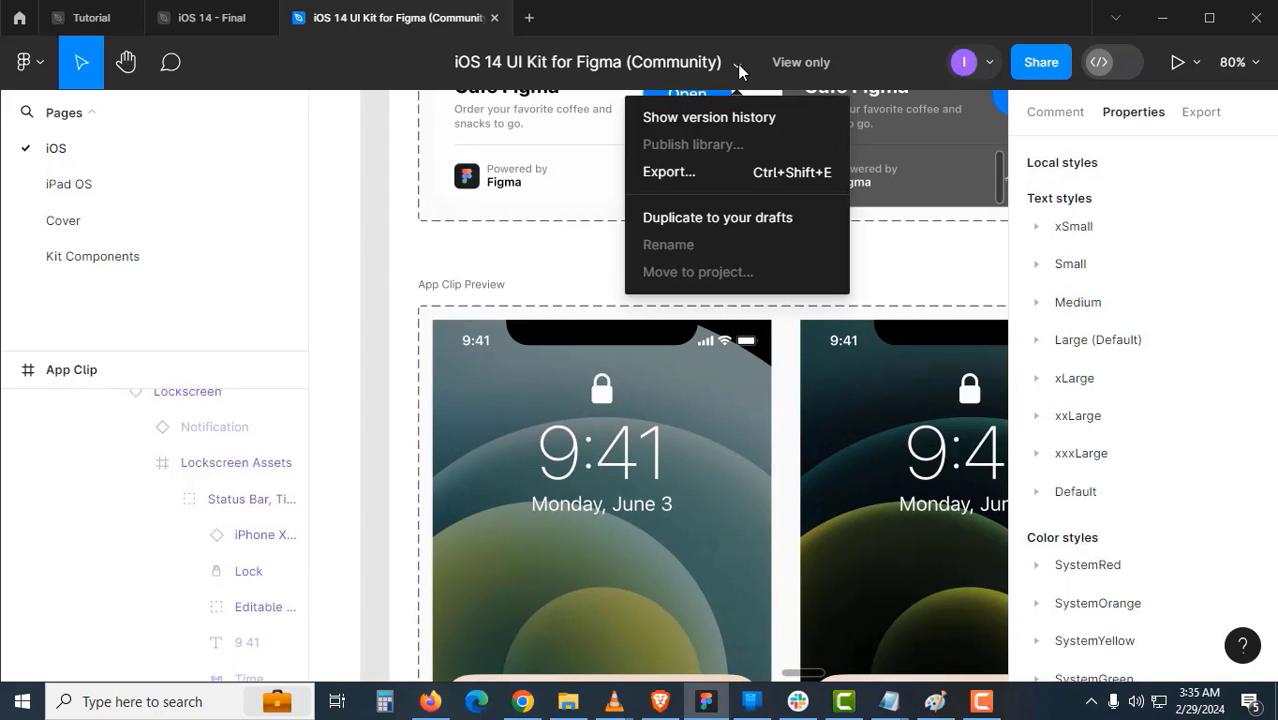
click(703, 218)
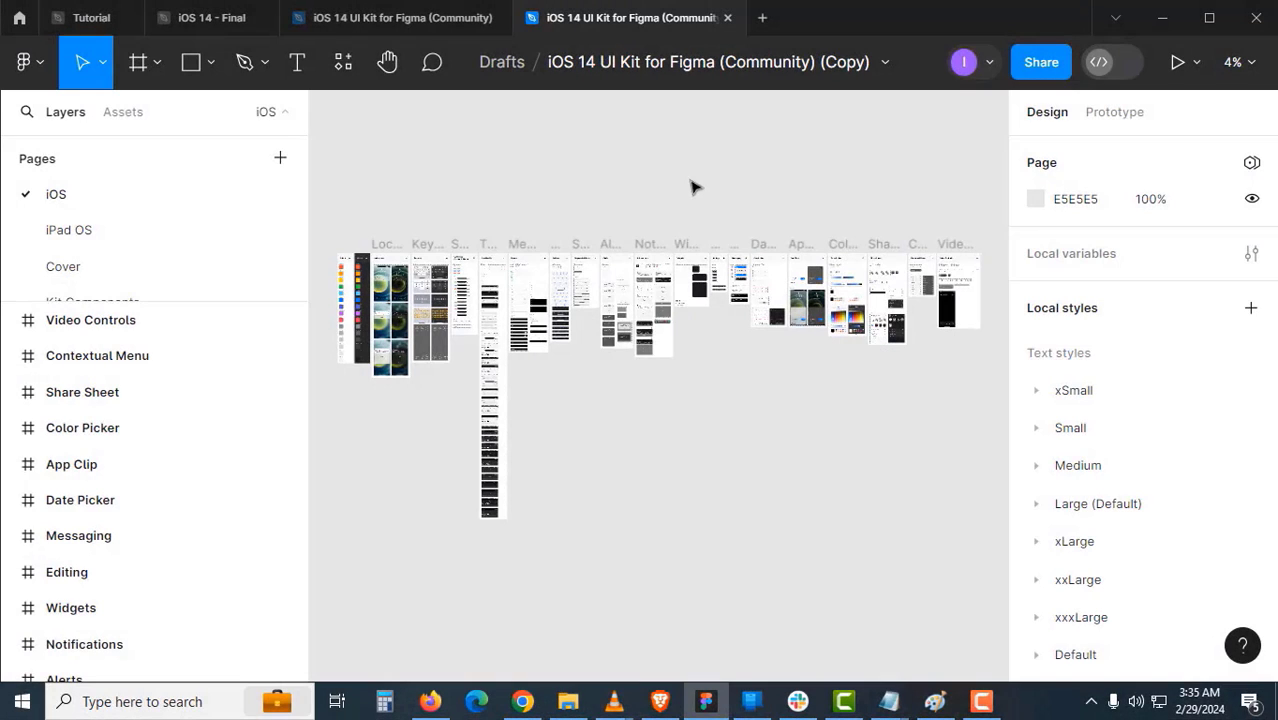
click(456, 24)
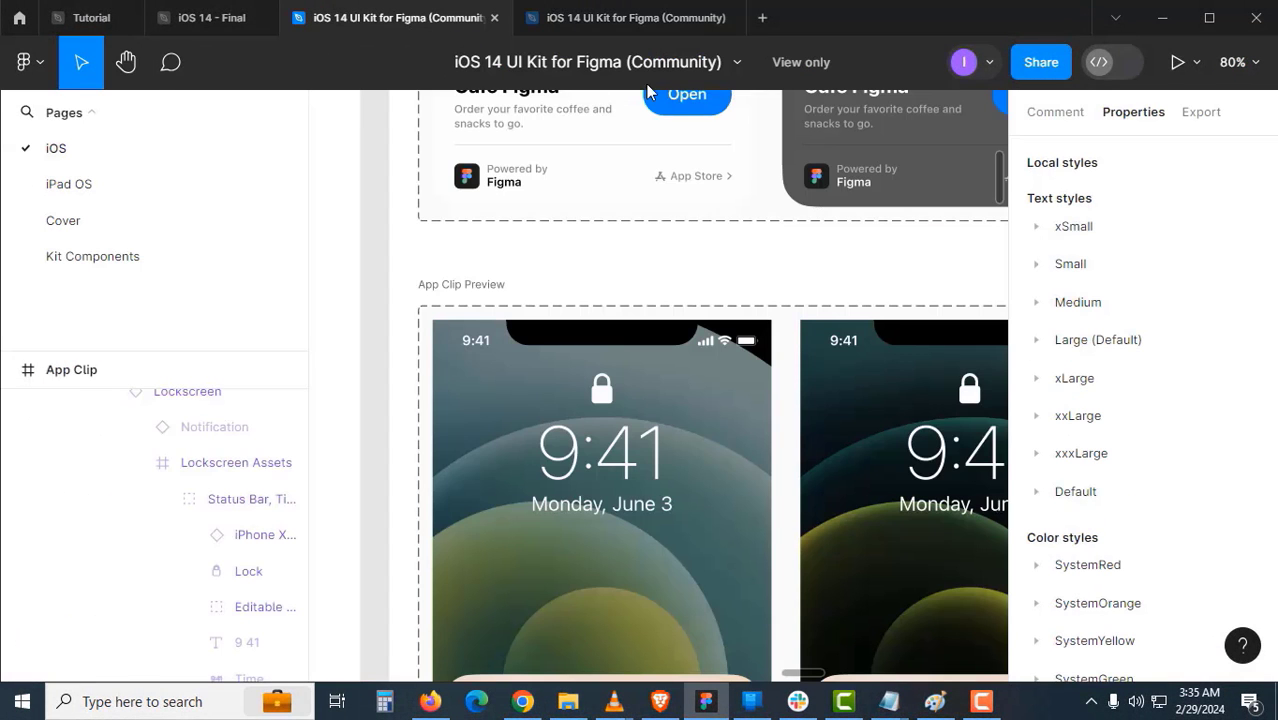
click(494, 17)
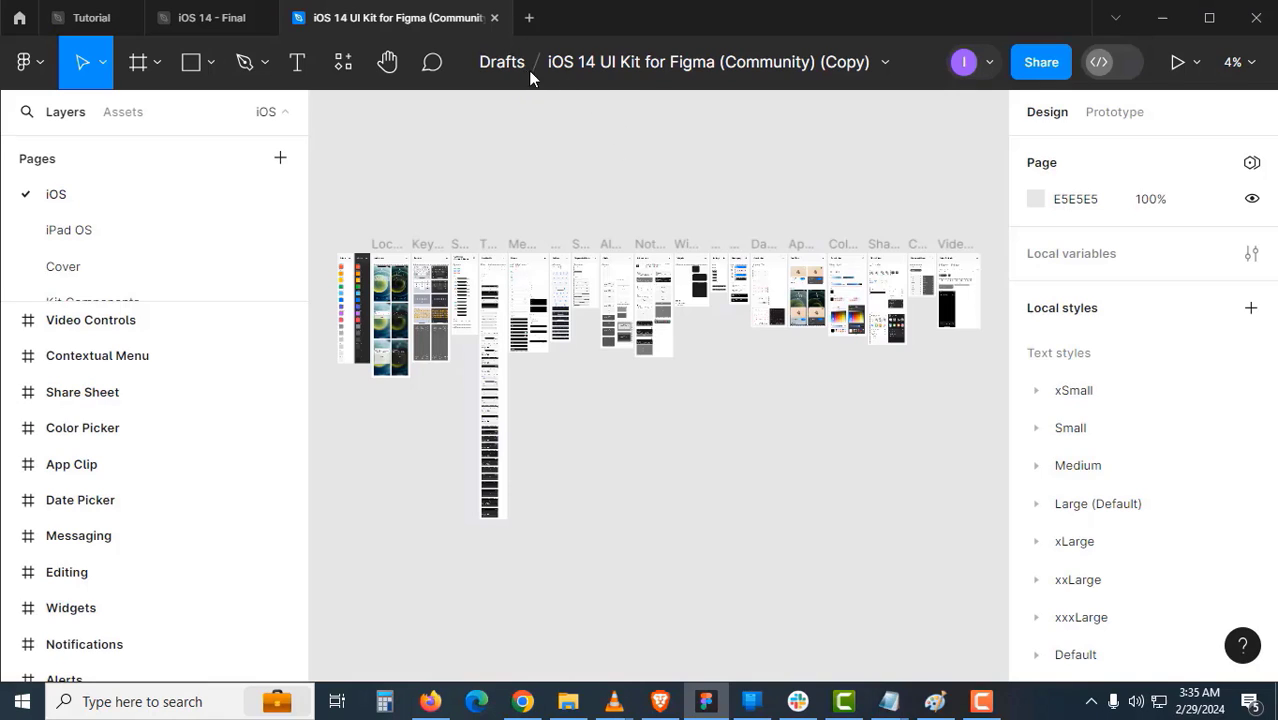
- Rename the draft copy to 'iOS 14 UI Kit for Figma 2024 For Practice'
click(652, 67)
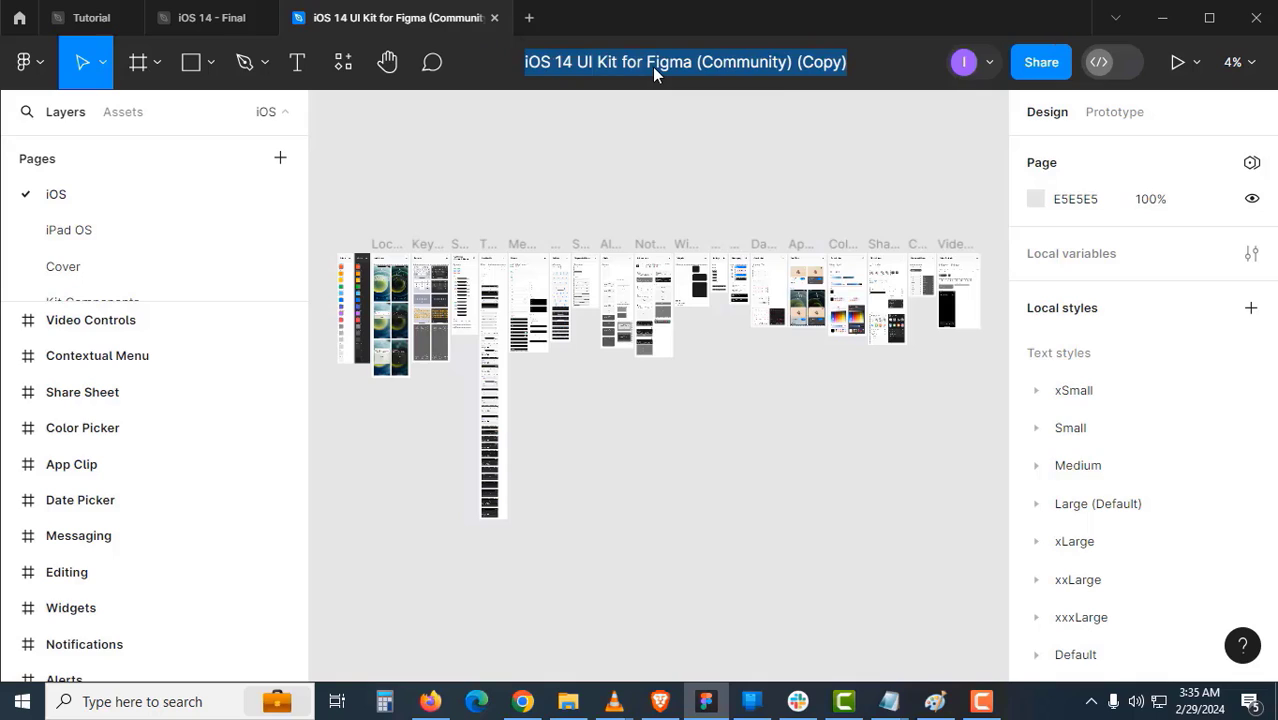
click(697, 66)
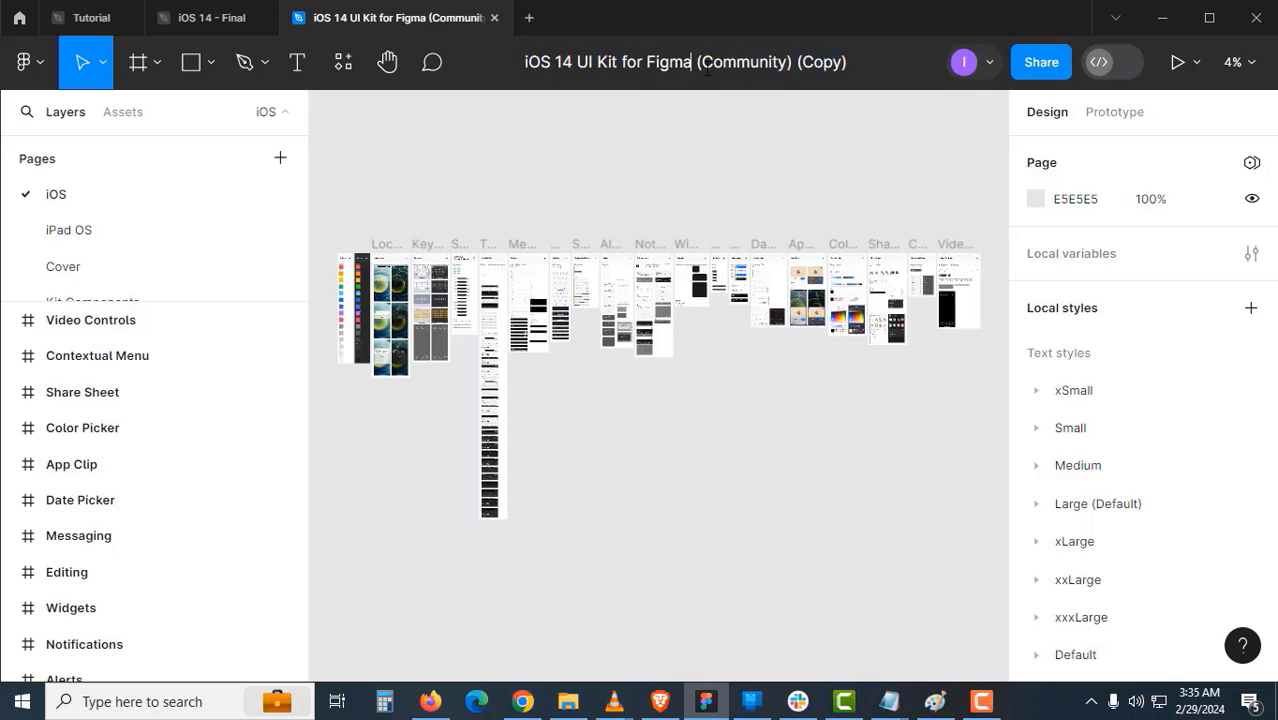
drag(706, 66, 911, 67)
key(BackSpace)
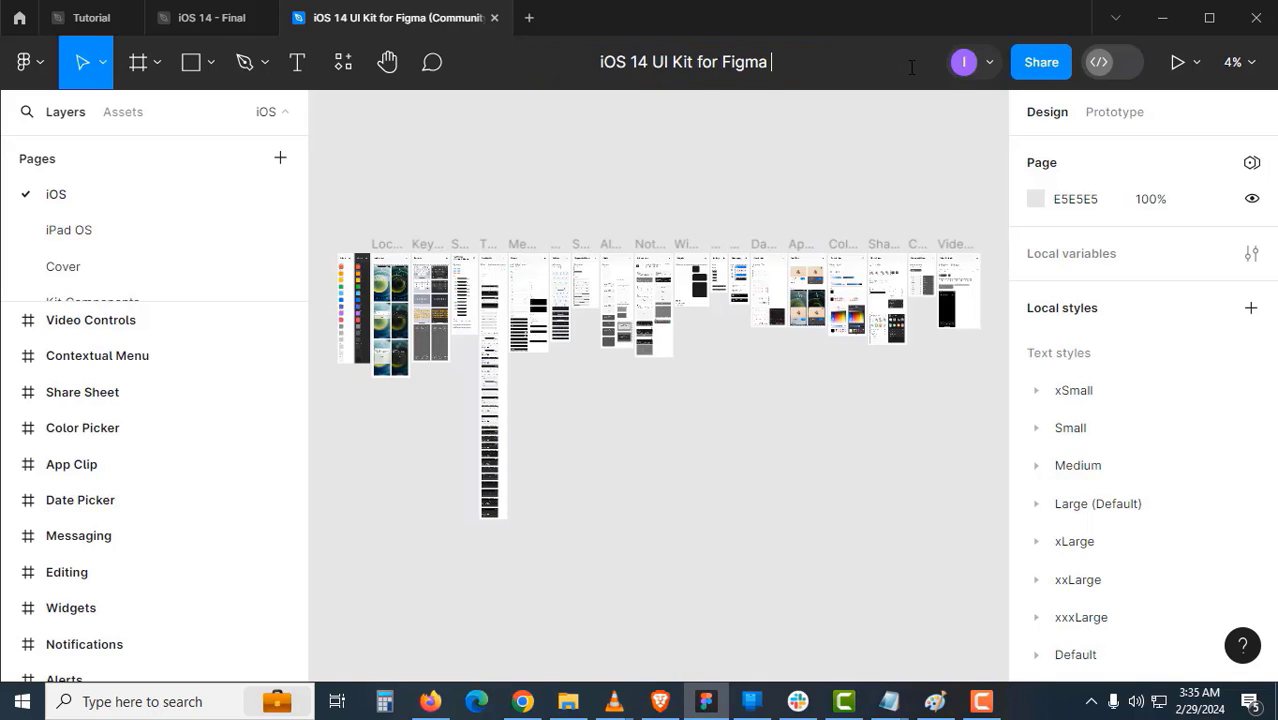
text(2024)
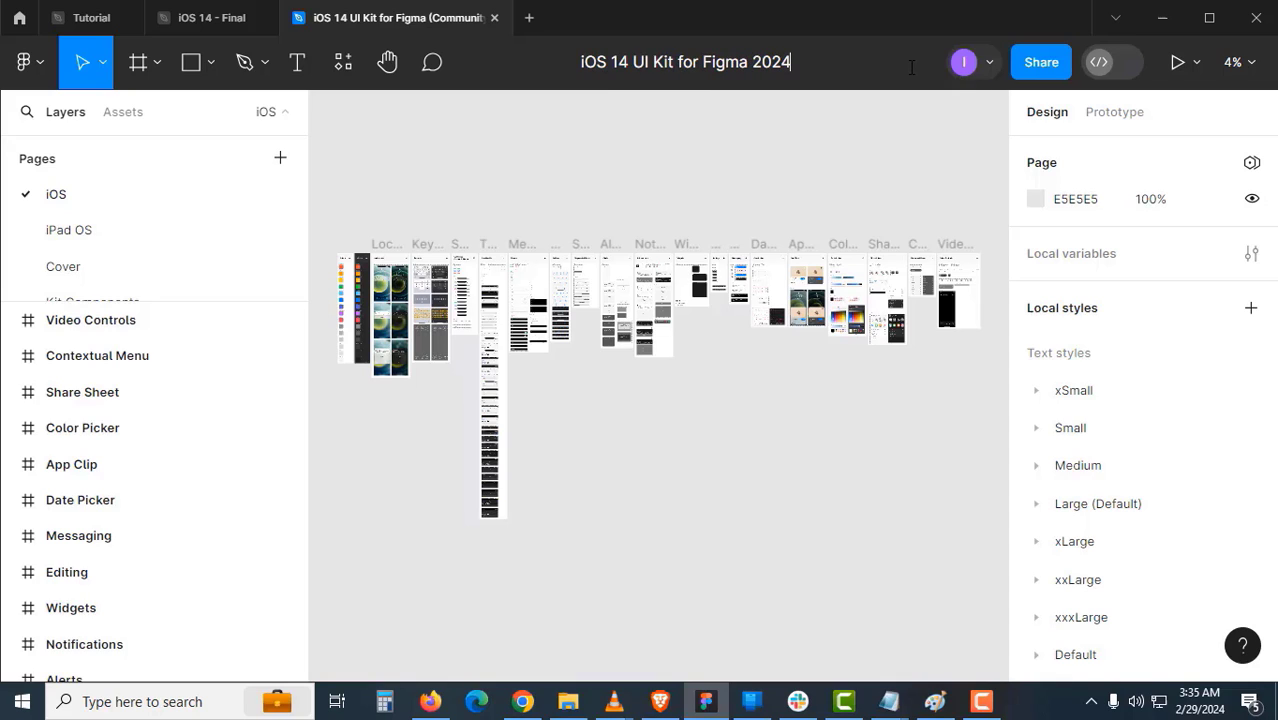
text( For )
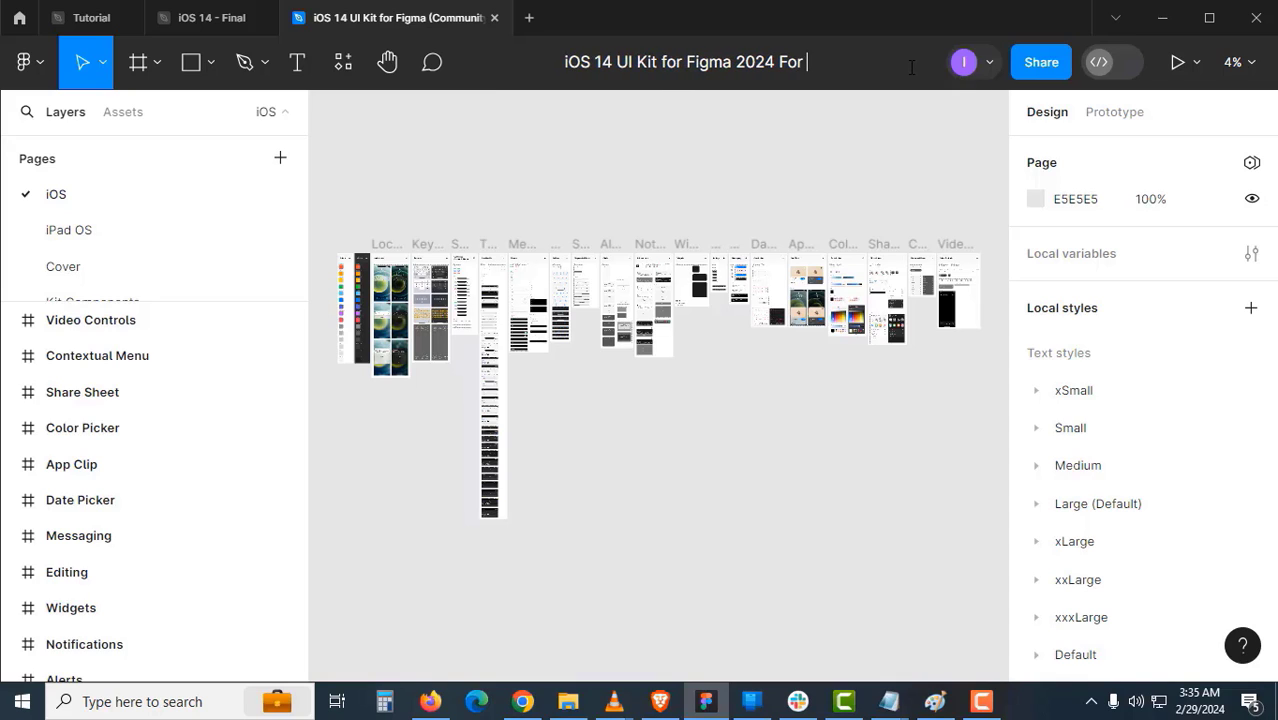
text(Practice)
key(Return)
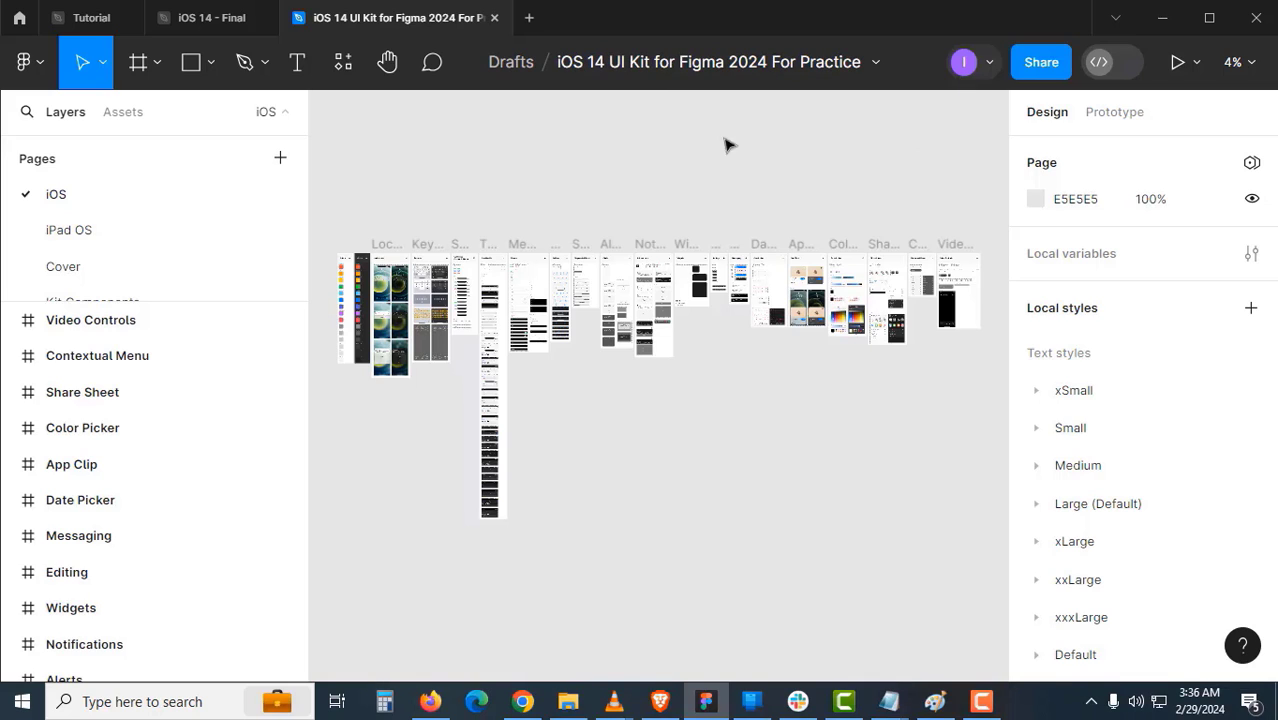
- Move the practice kit file from Drafts into the Youtube Tutorials project
click(877, 66)
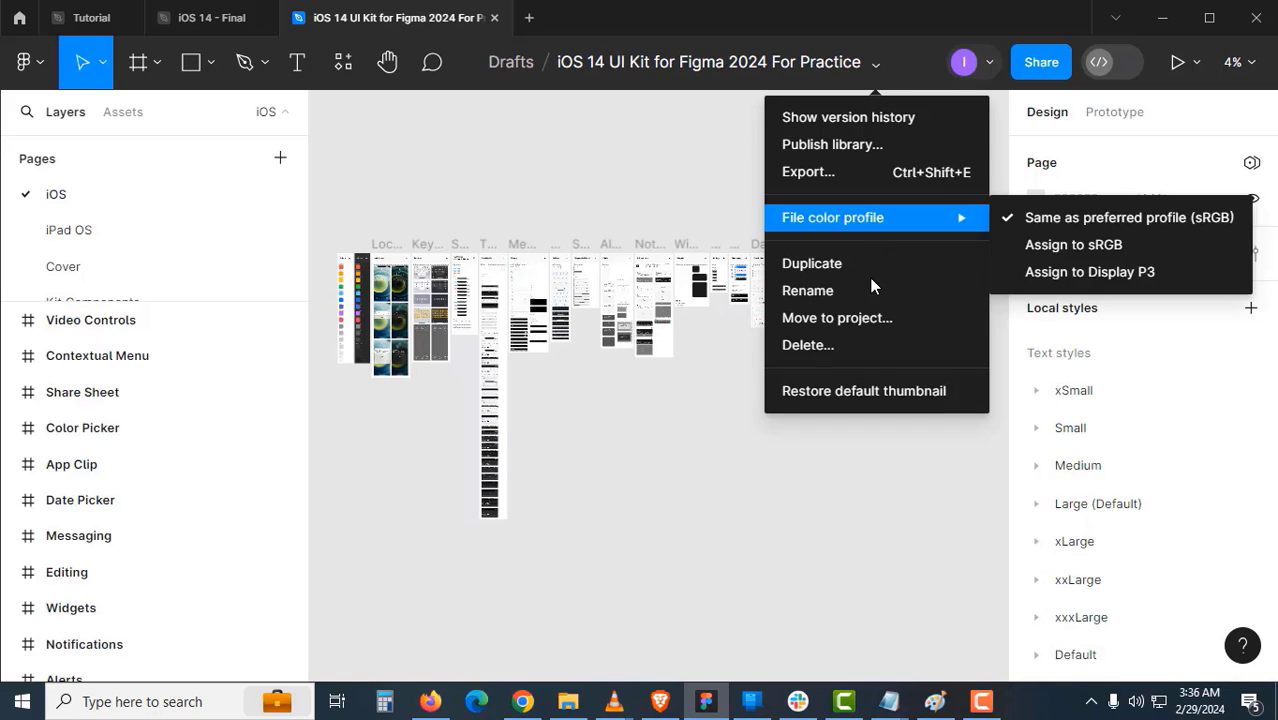
click(859, 319)
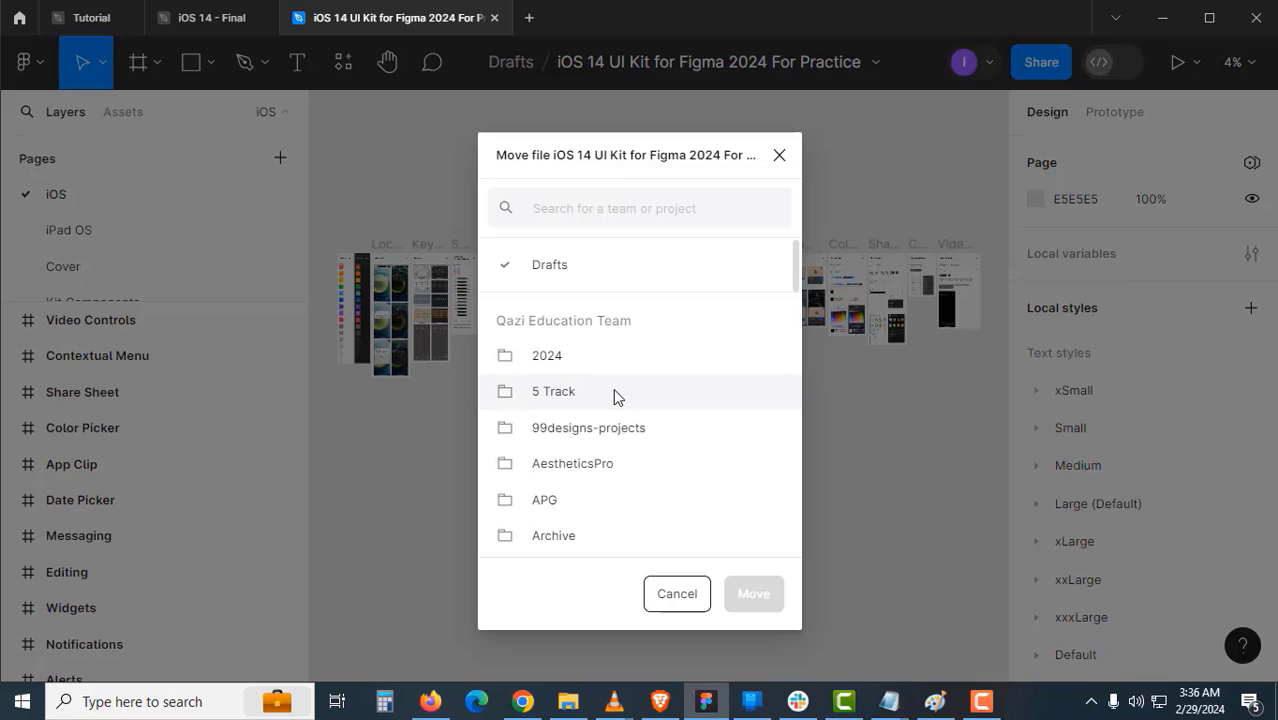
scroll(614, 396, down, 2)
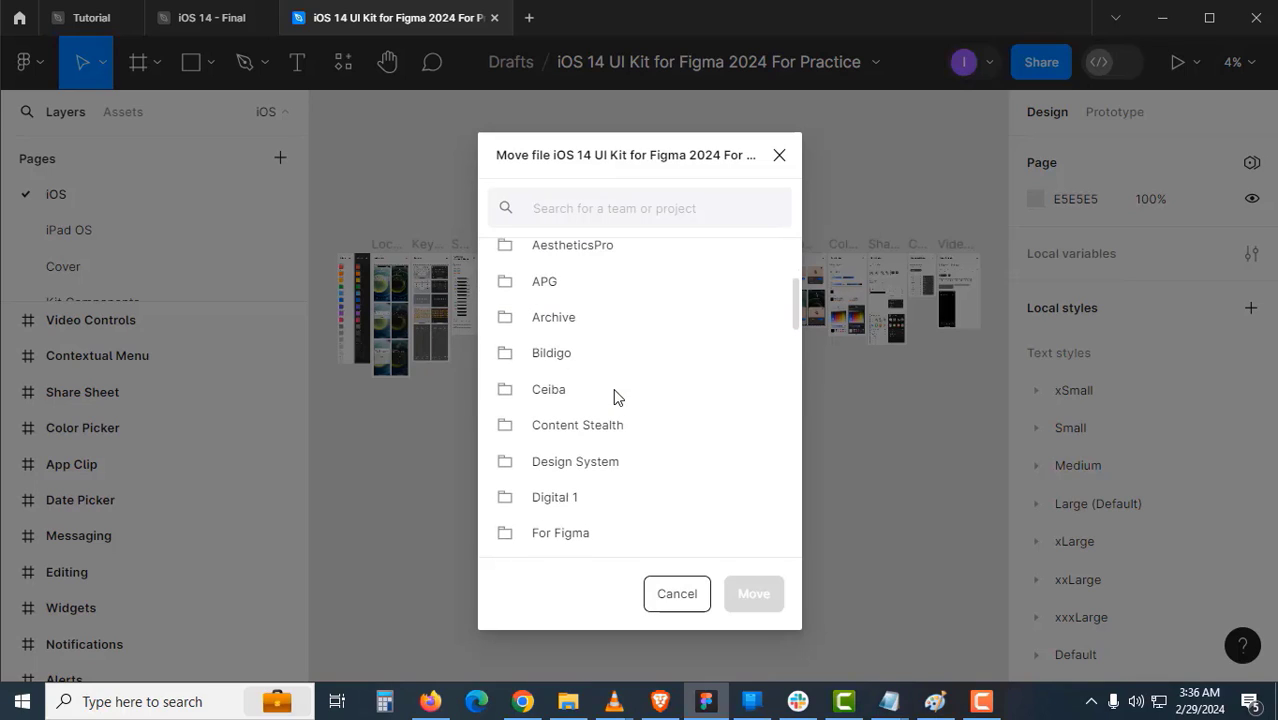
scroll(614, 396, down, 2)
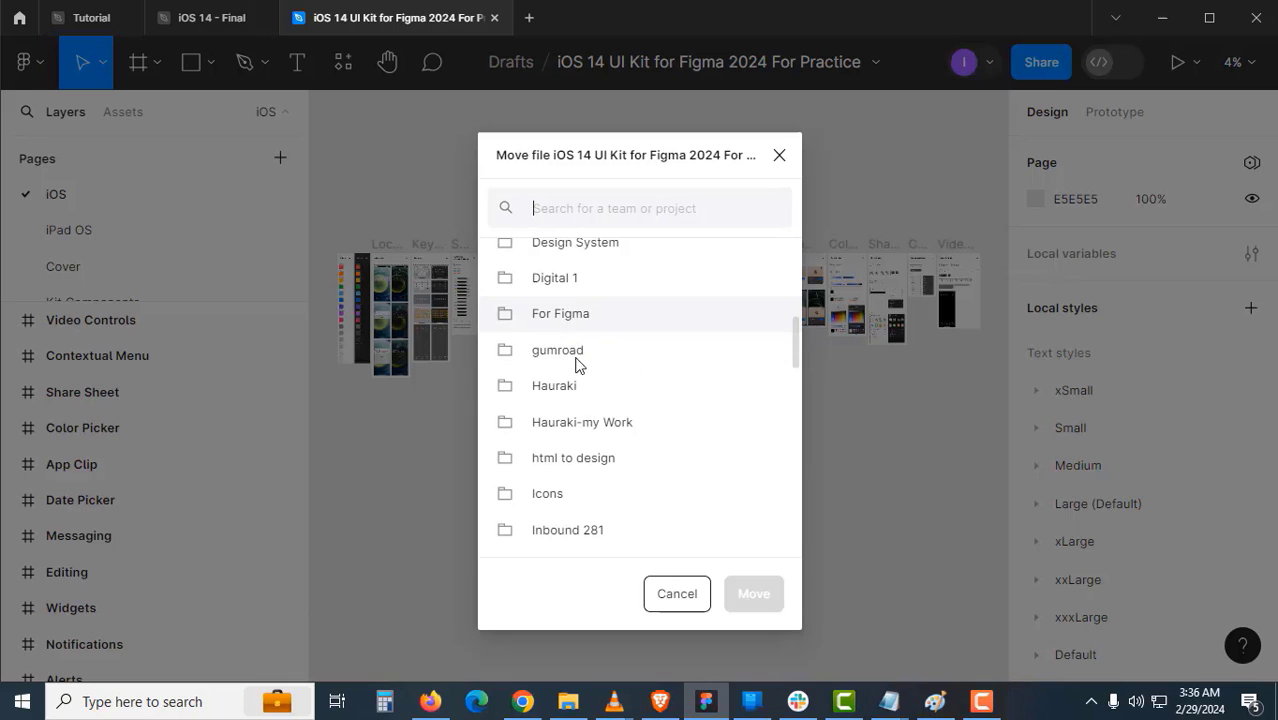
scroll(622, 442, down, 10)
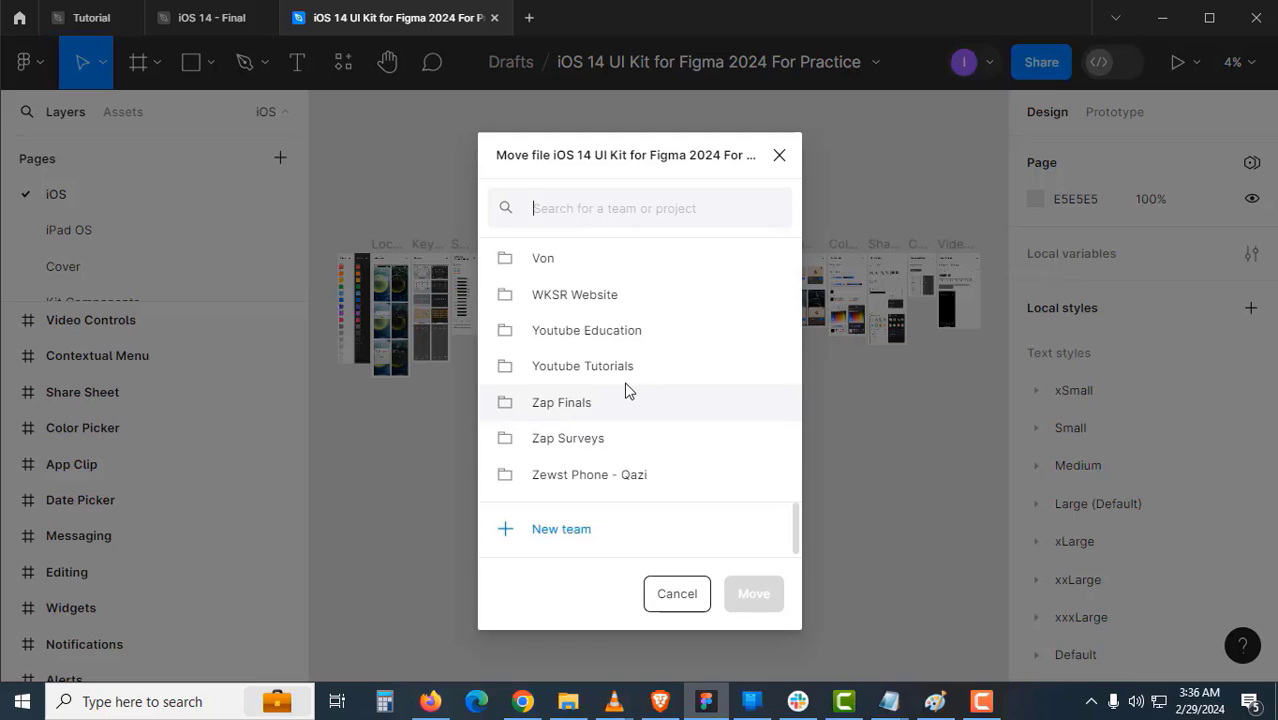
click(582, 372)
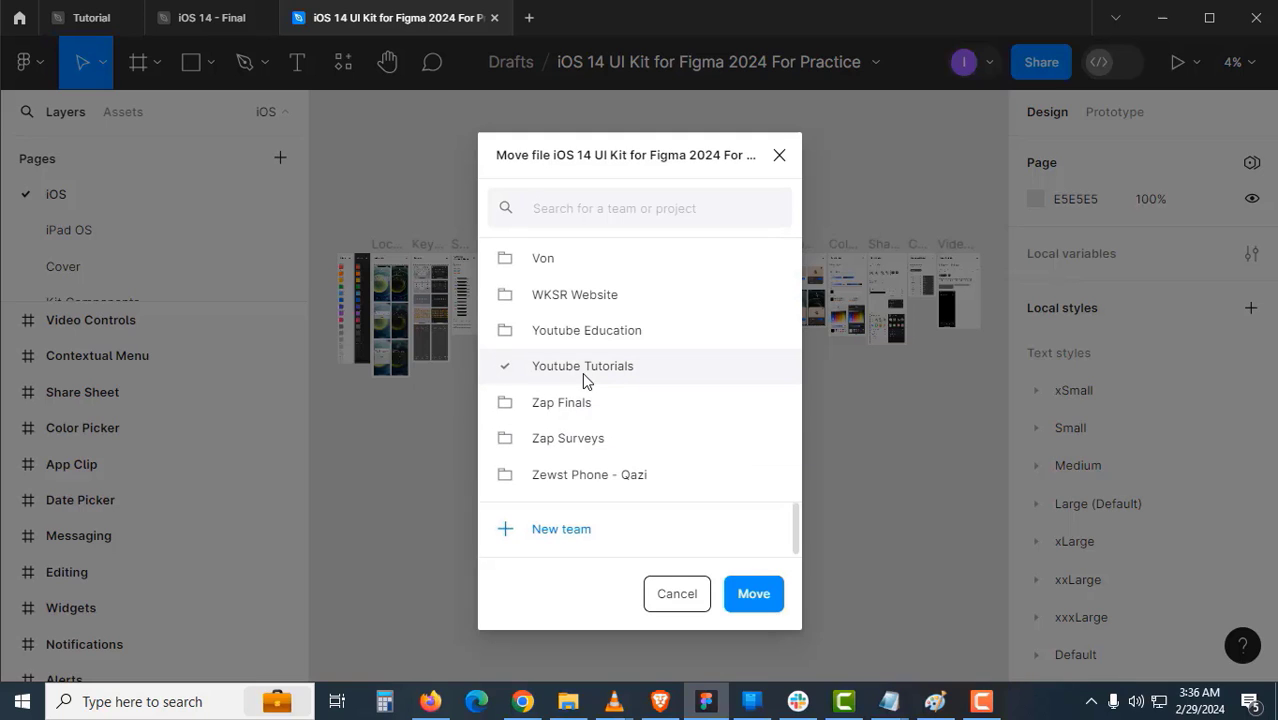
click(759, 594)
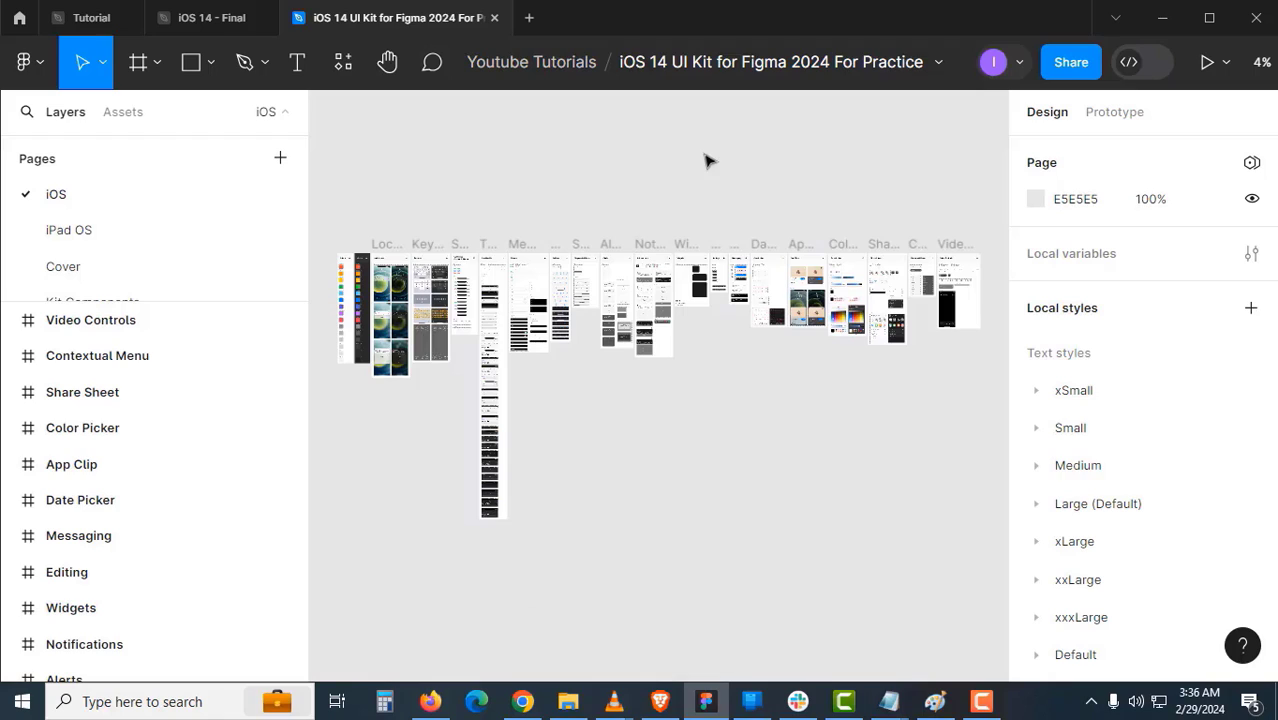
- Select the iPhone X status bar instance inside App Clip Preview's lockscreen, then return to the Tutorial file
scroll(736, 345, up, 10)
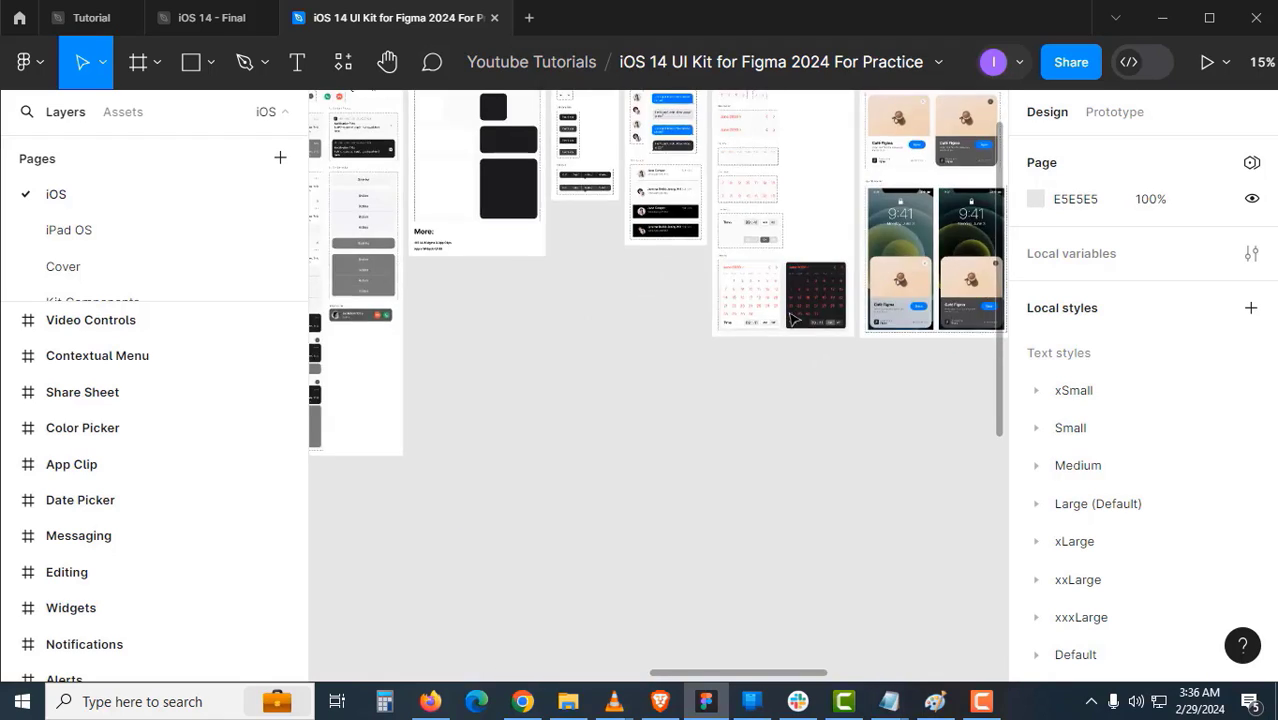
scroll(765, 293, up, 3)
scroll(700, 320, down, 8)
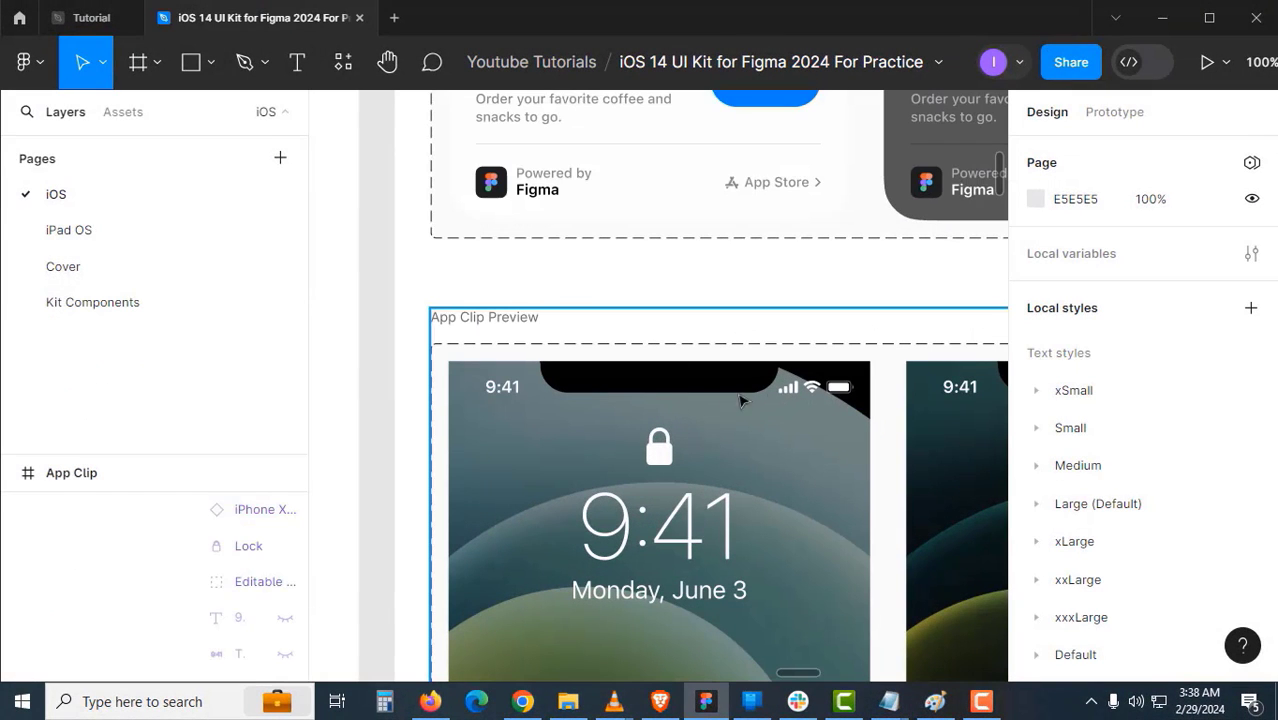
click(812, 400)
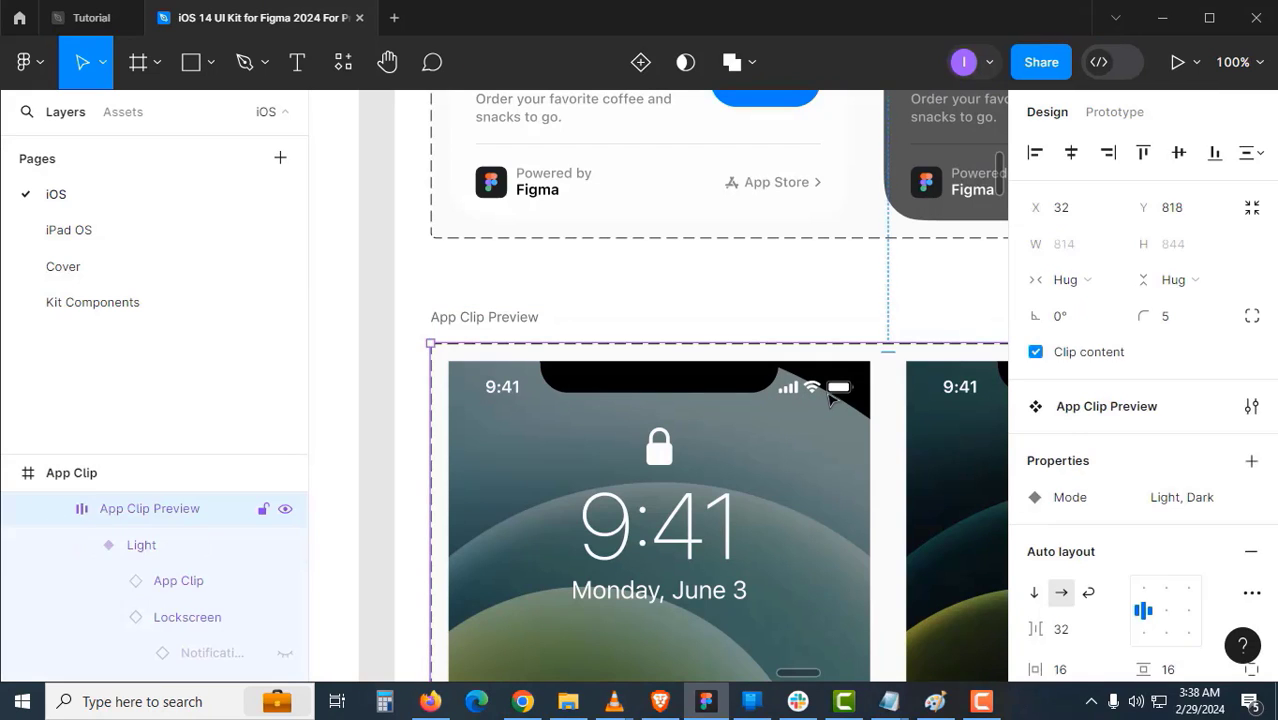
double_click(828, 398)
double_click(828, 398)
double_click(828, 398)
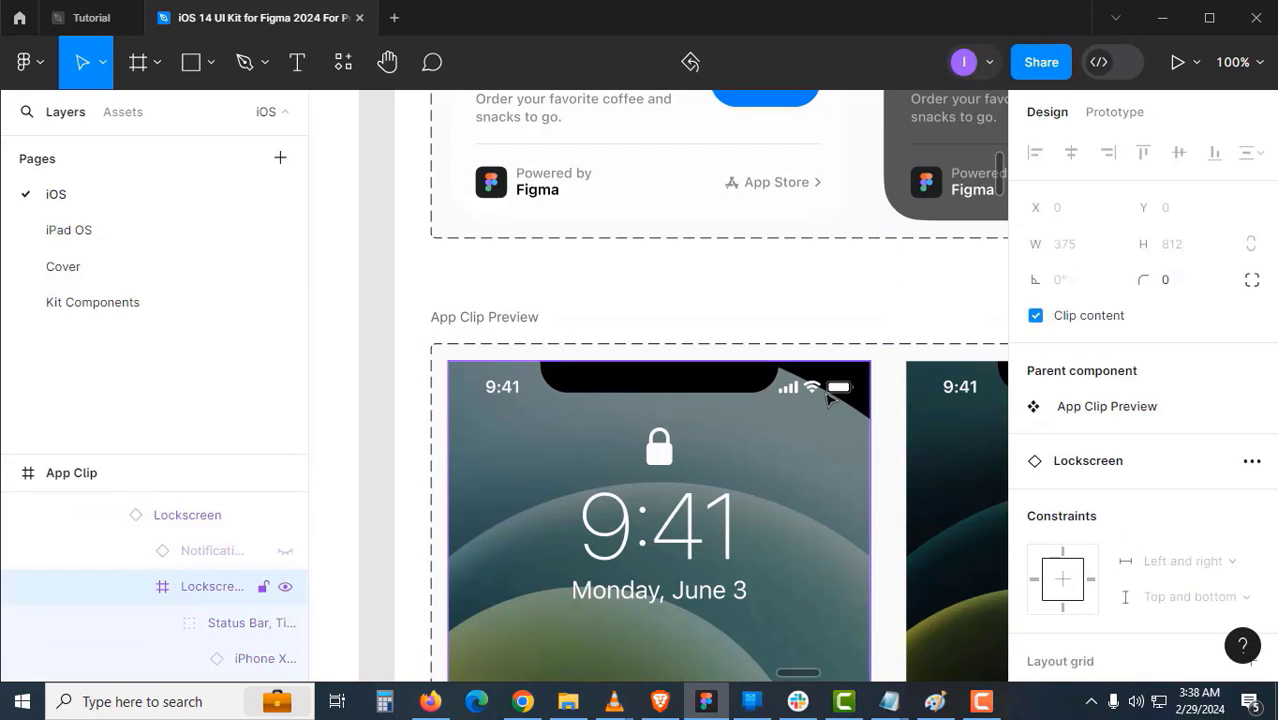
double_click(828, 398)
double_click(828, 398)
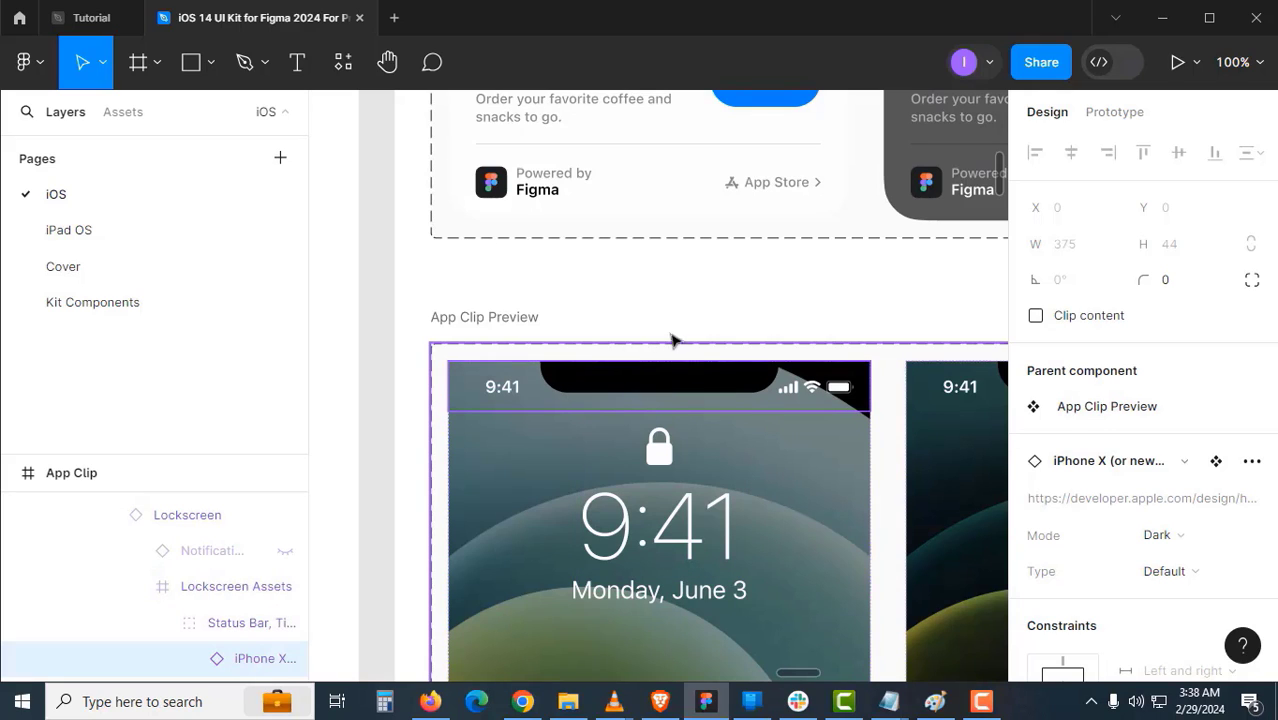
click(102, 27)
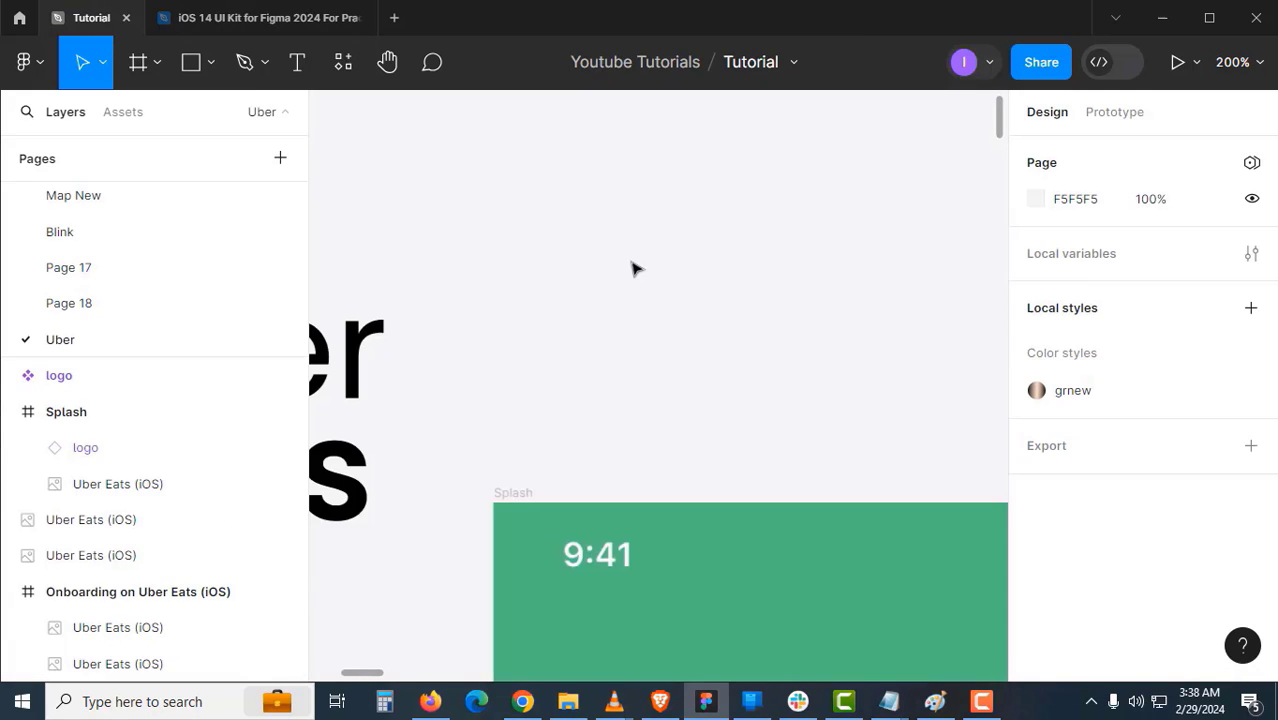
- Paste the iPhone X (or newer) status bar and place it inside the Splash frame
drag(631, 262, 635, 508)
right_click(547, 291)
click(587, 318)
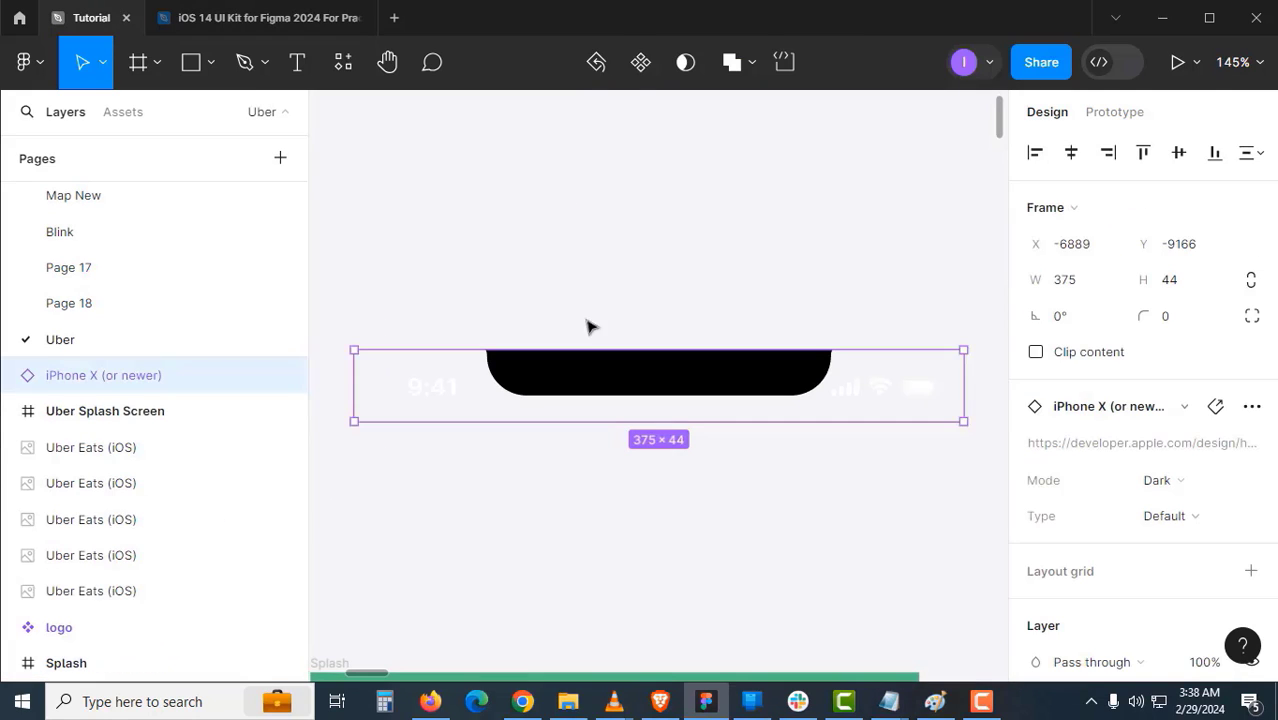
click(563, 303)
drag(563, 384, 578, 430)
click(597, 237)
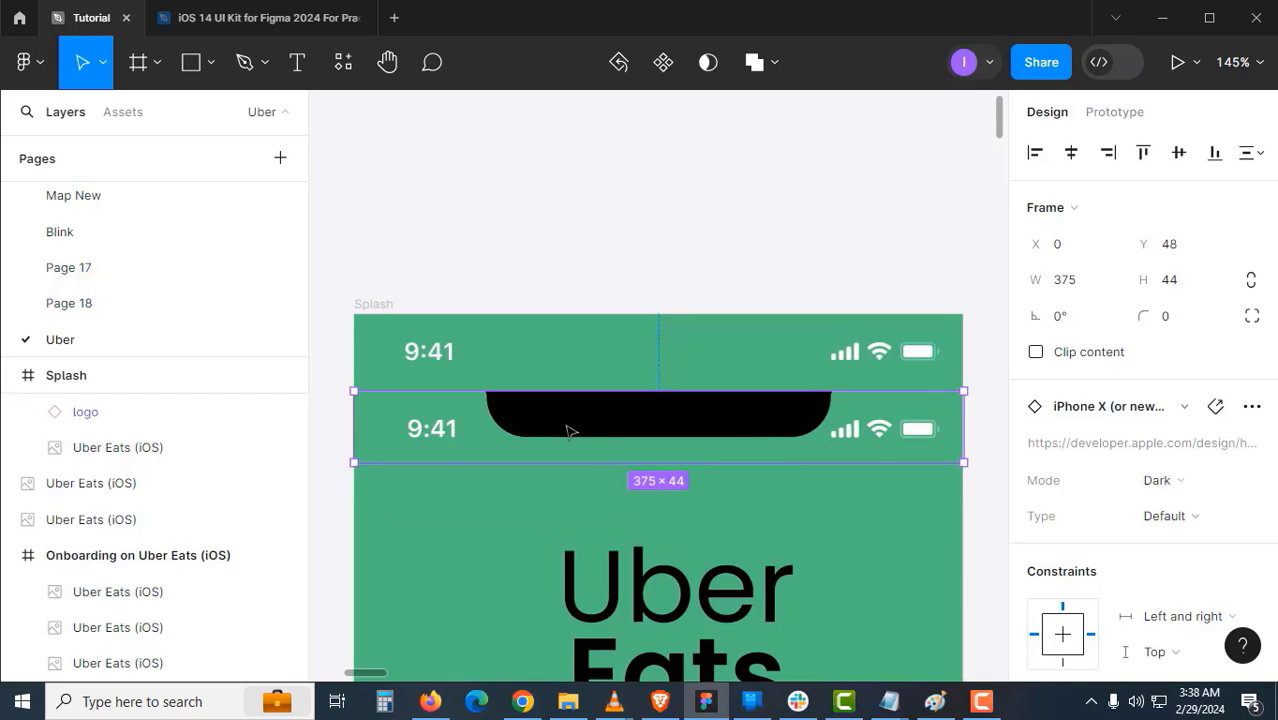
drag(566, 431, 566, 431)
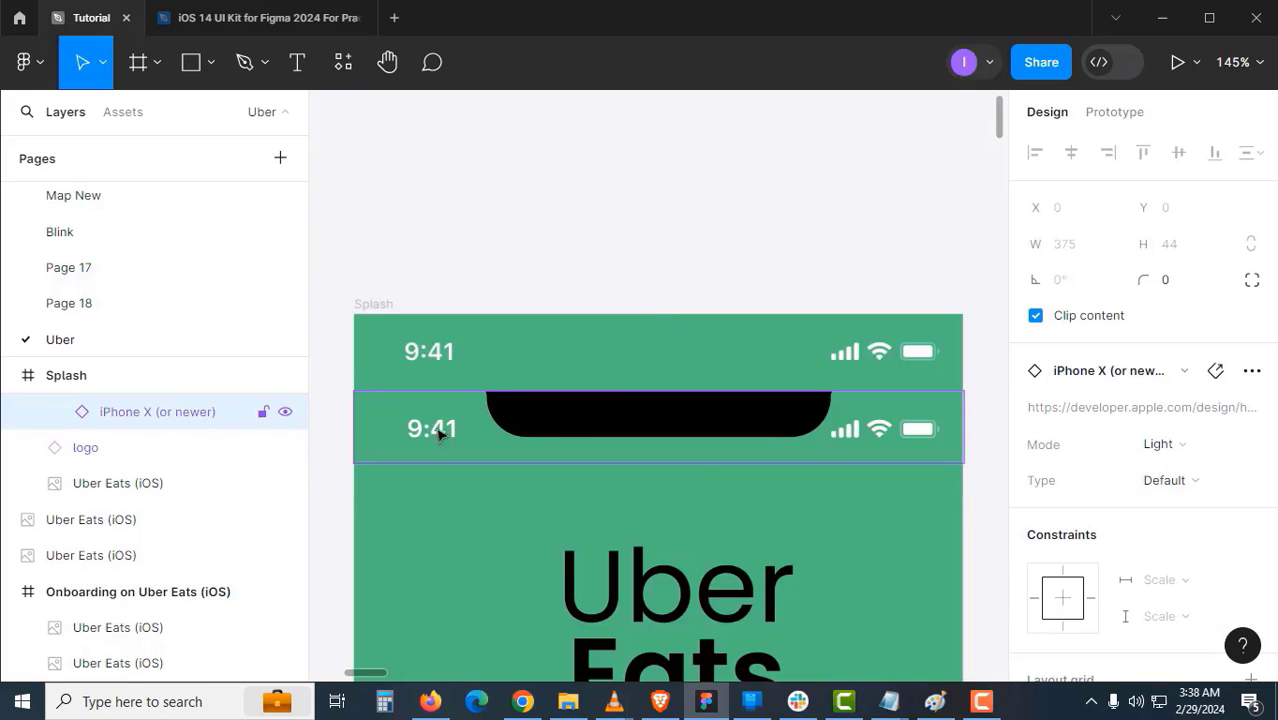
- Hide the status bar's black Notch layer
click(55, 413)
click(148, 449)
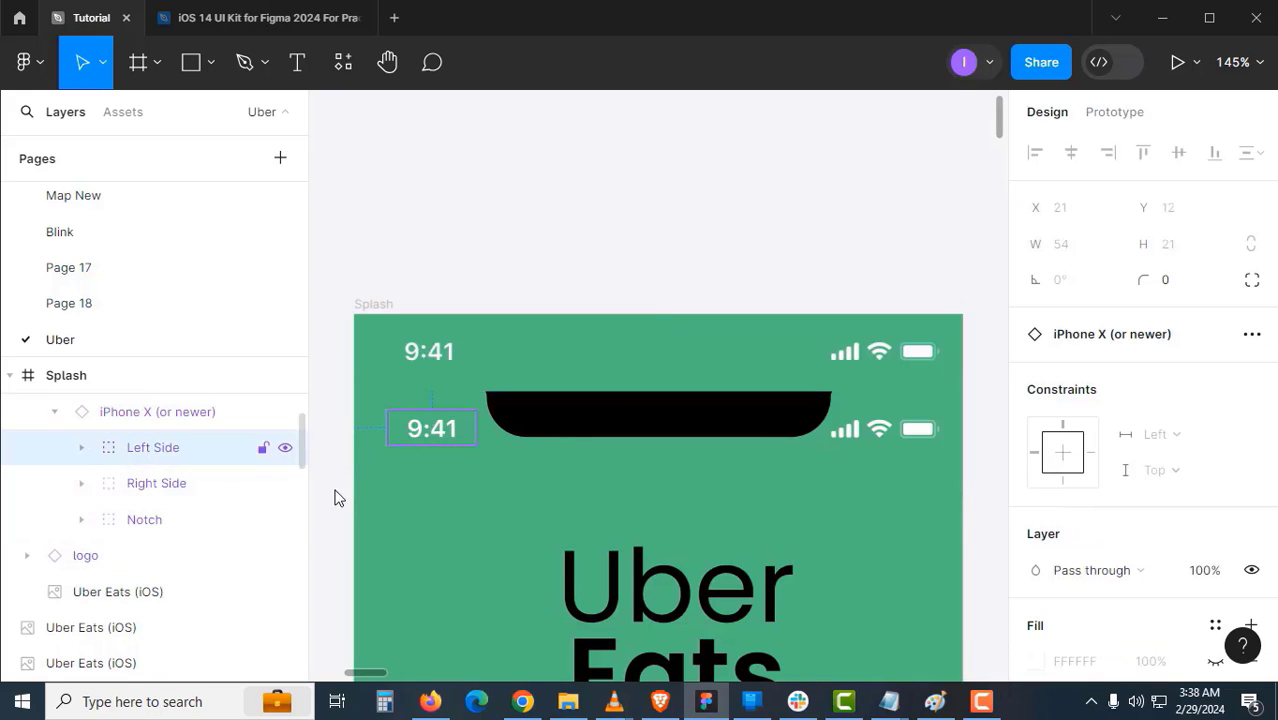
click(557, 428)
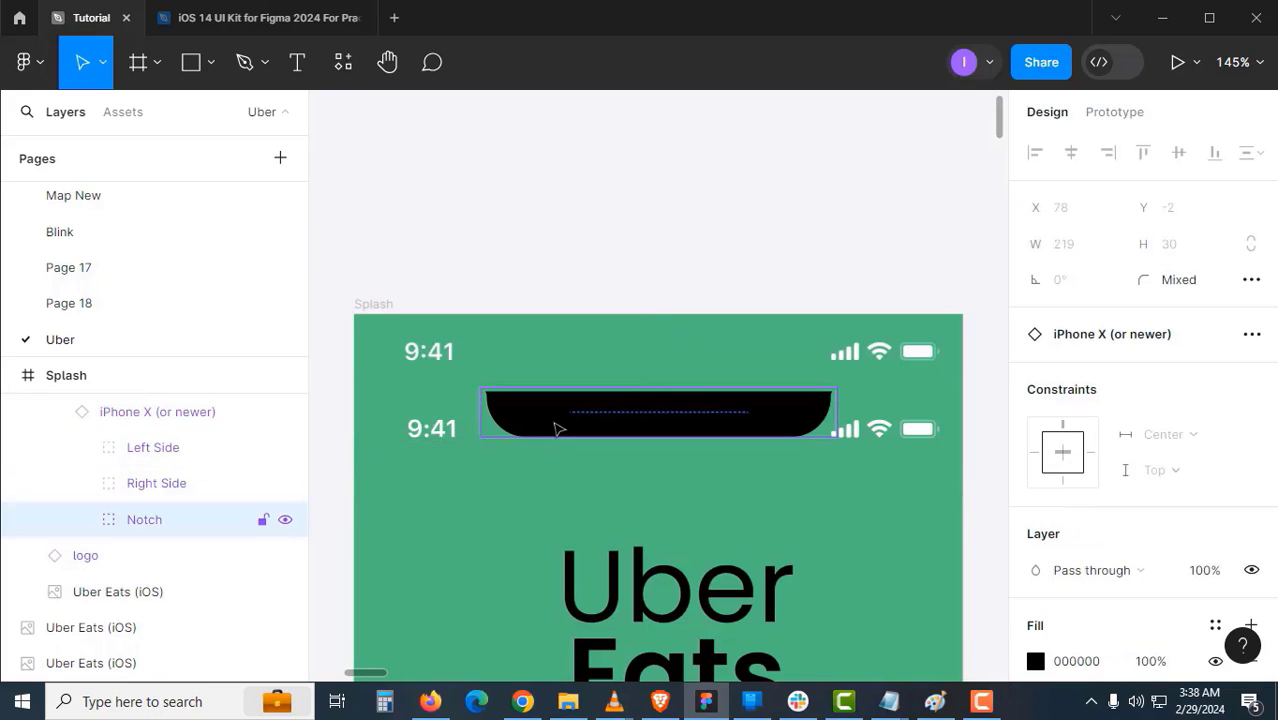
click(286, 521)
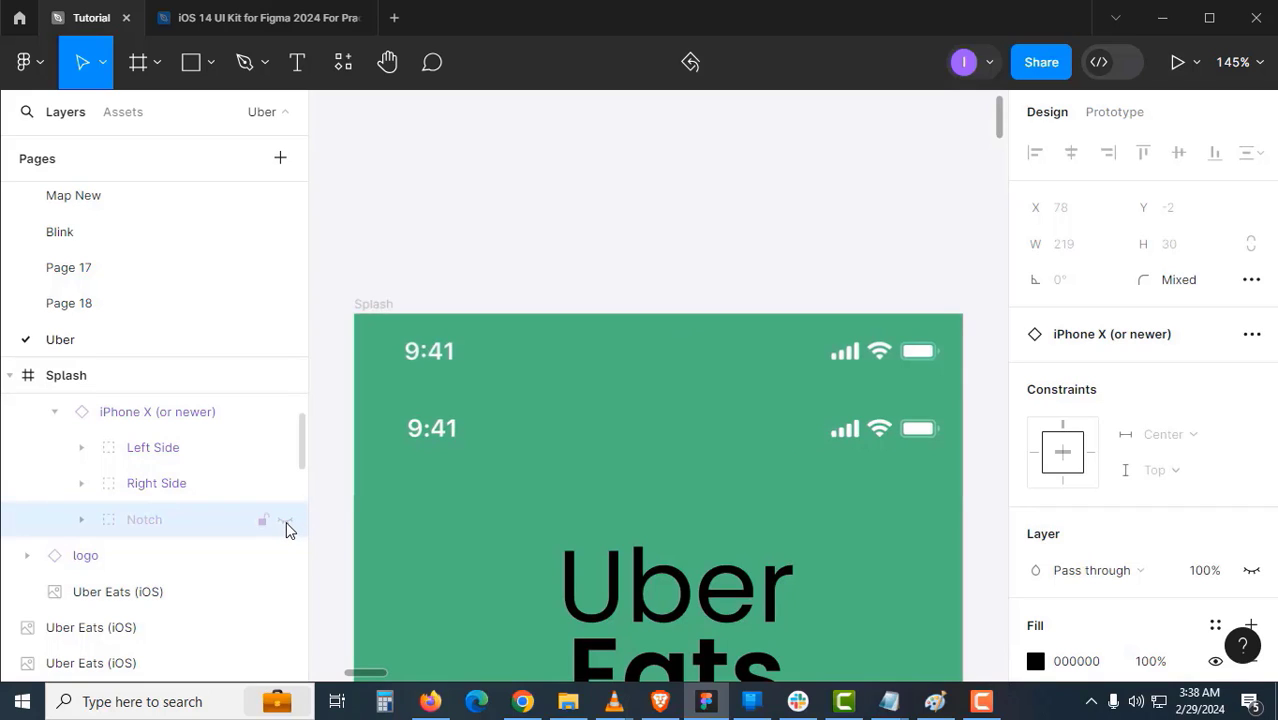
click(565, 270)
click(435, 451)
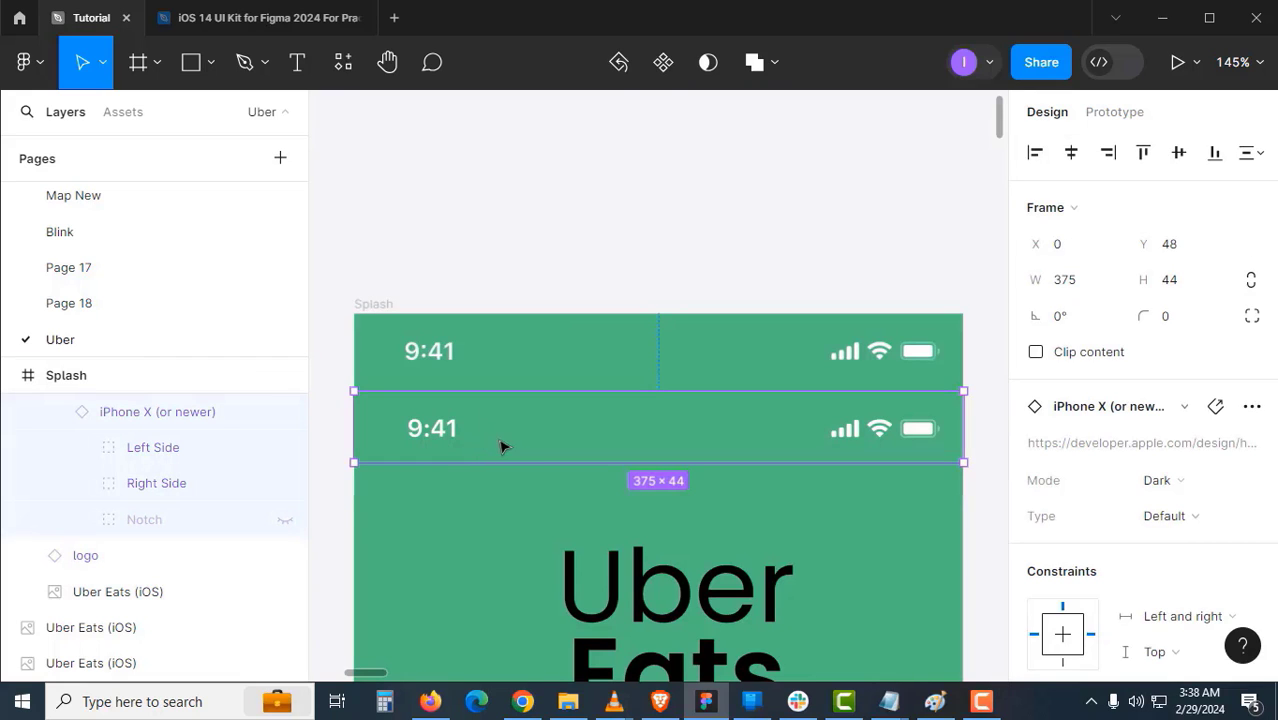
scroll(503, 447, down, 3)
scroll(750, 348, left, 4)
scroll(750, 348, up, 2)
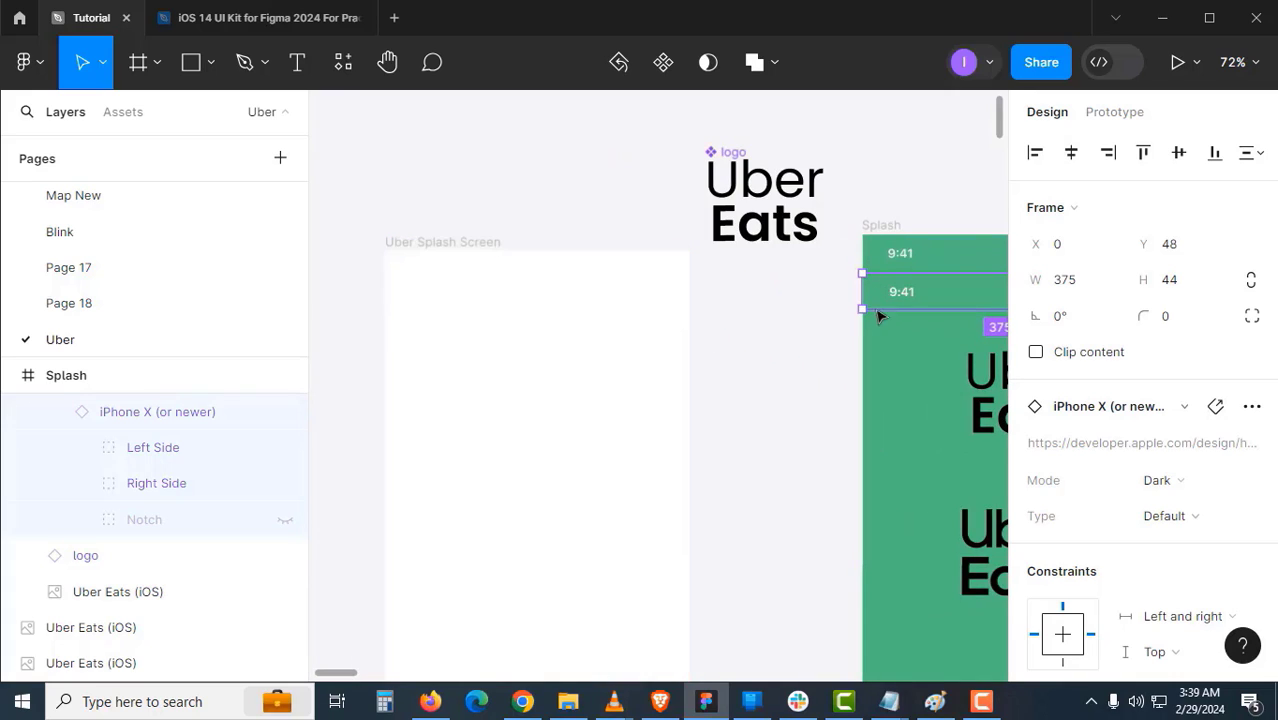
- Pin the status bar centred at the top of Uber Splash Screen and fill the frame with the Splash green
drag(878, 316, 441, 316)
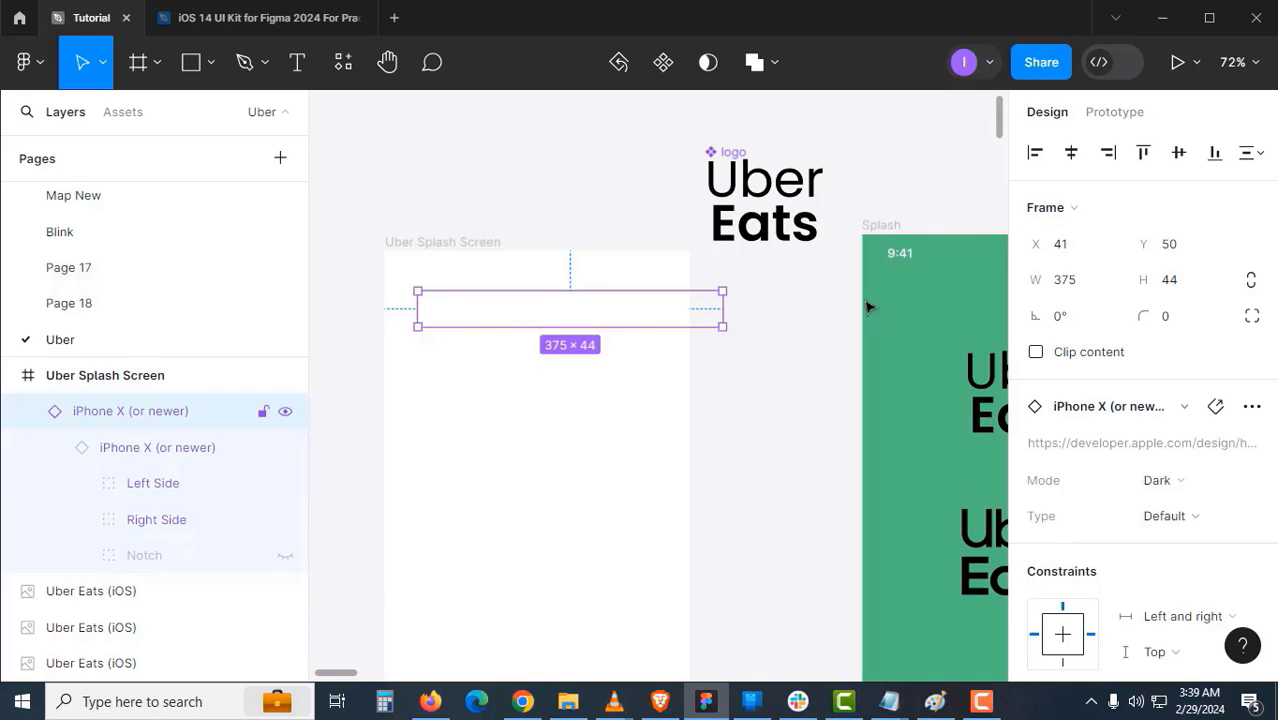
click(1071, 152)
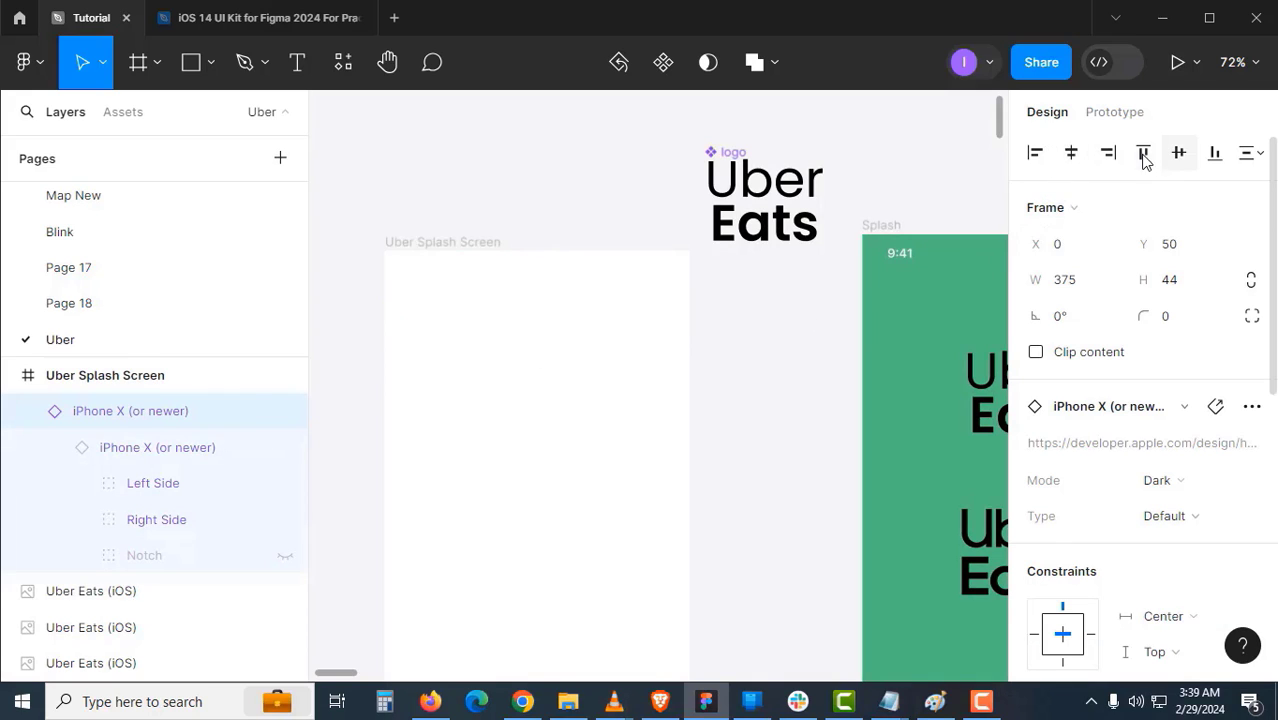
click(1145, 157)
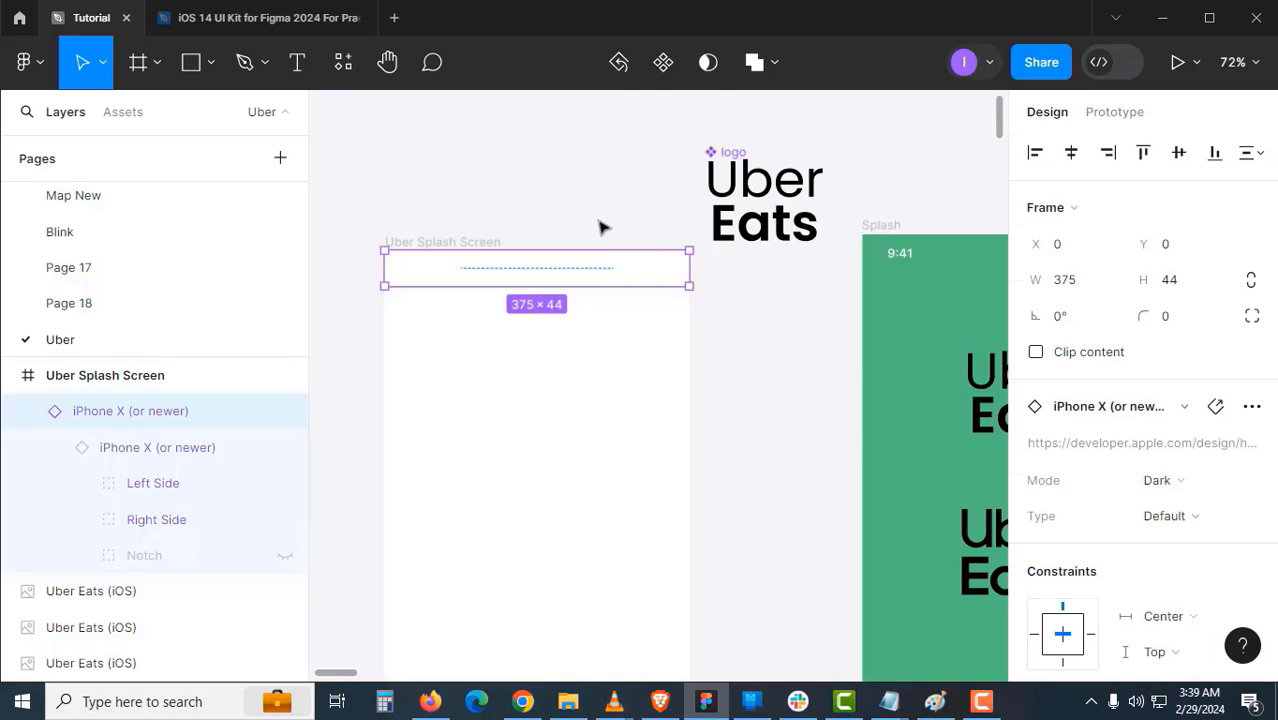
click(483, 246)
drag(899, 318, 833, 338)
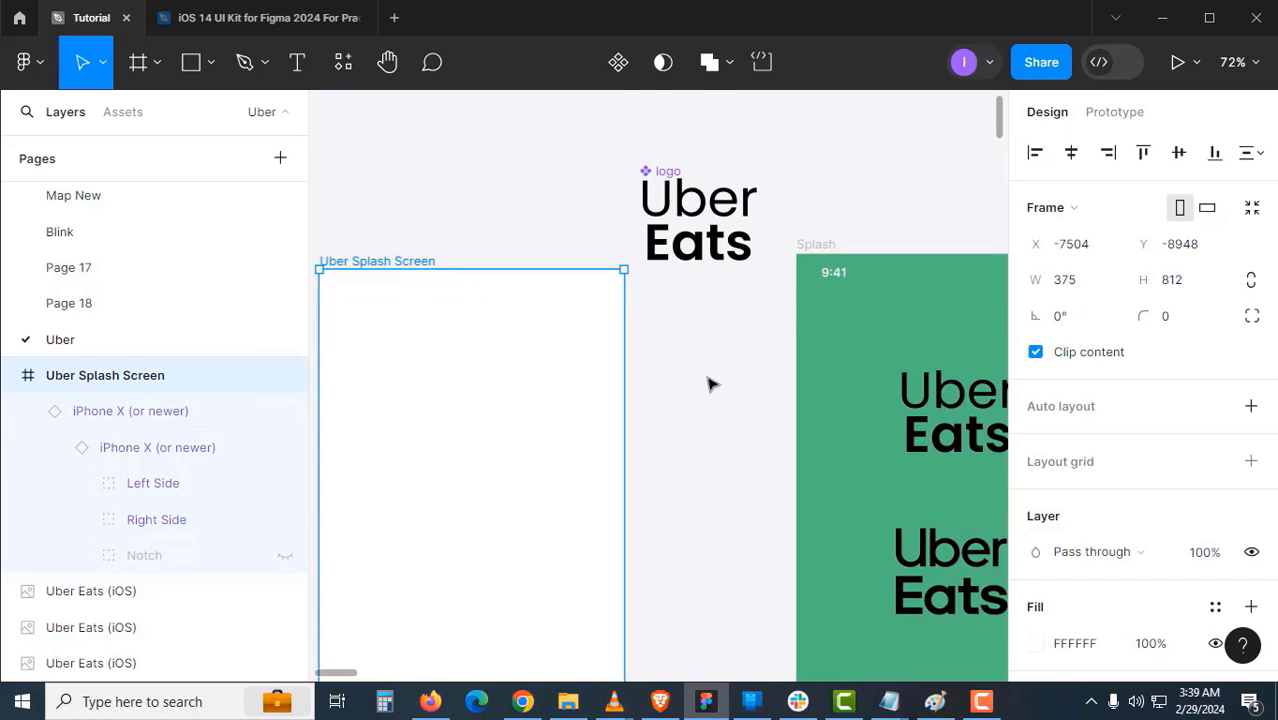
key(i)
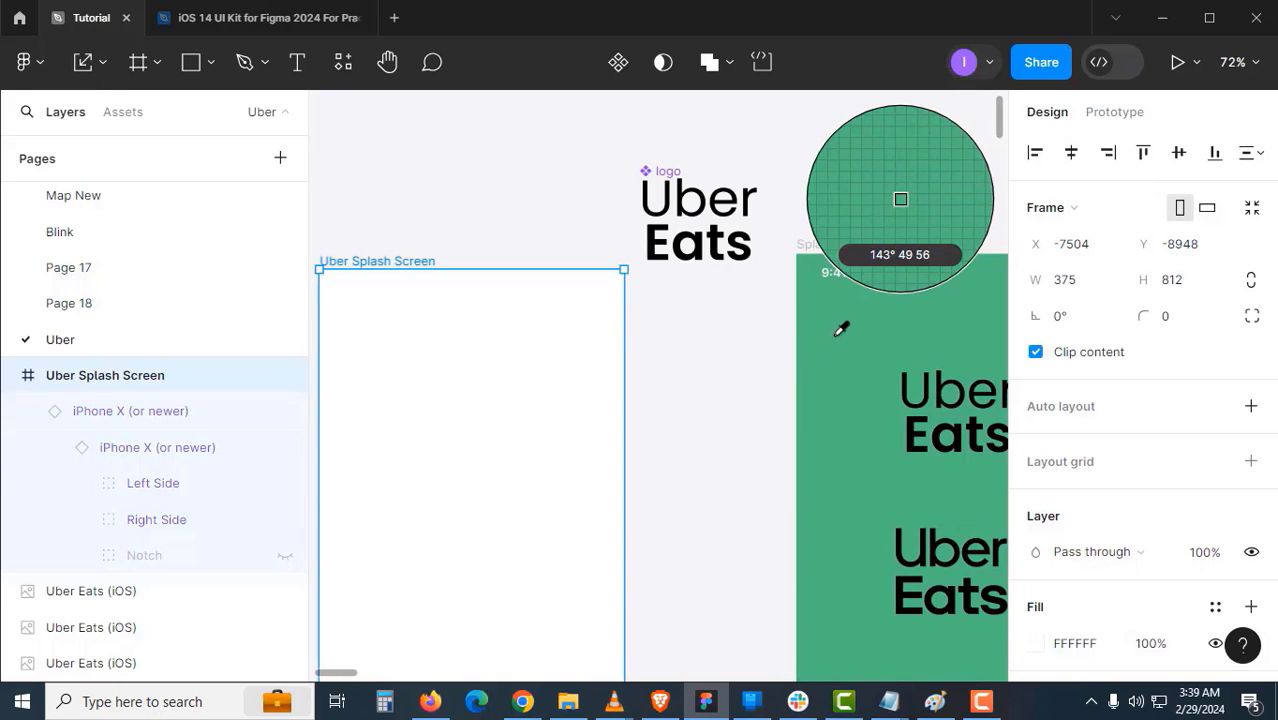
click(841, 329)
click(679, 396)
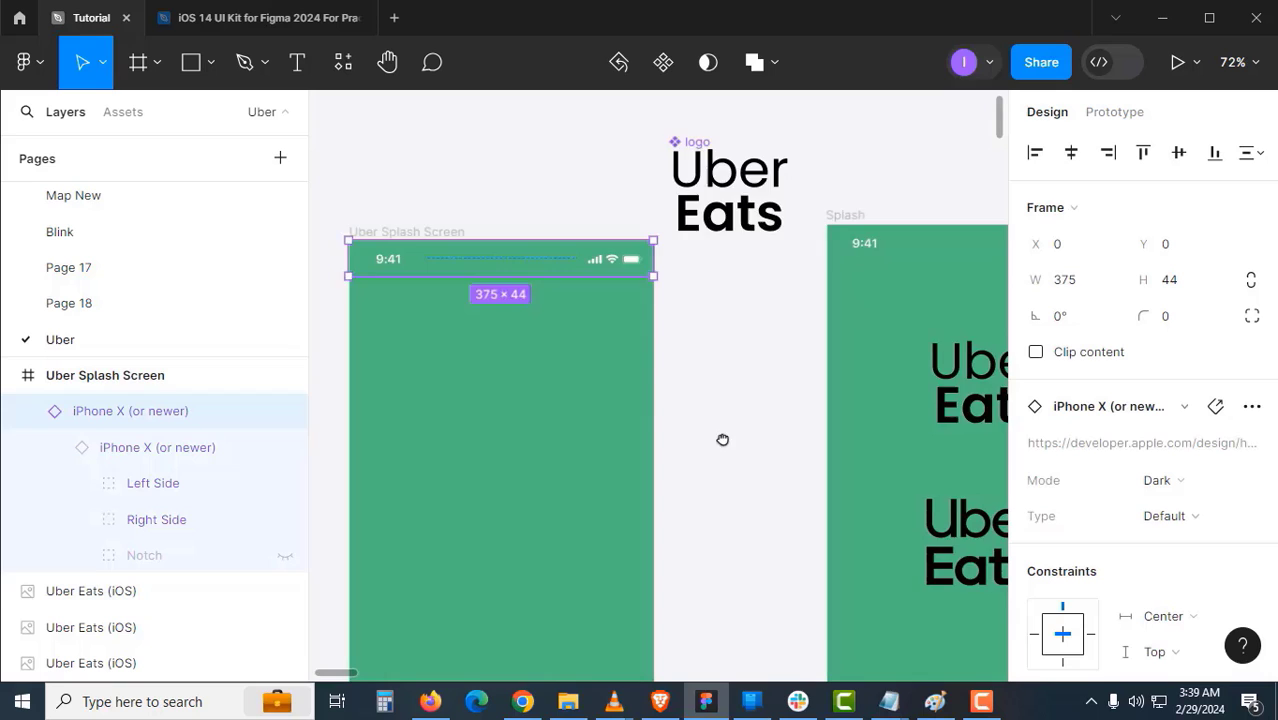
- Move the Uber Eats logo into Uber Splash Screen and centre it horizontally and vertically
drag(722, 440, 664, 375)
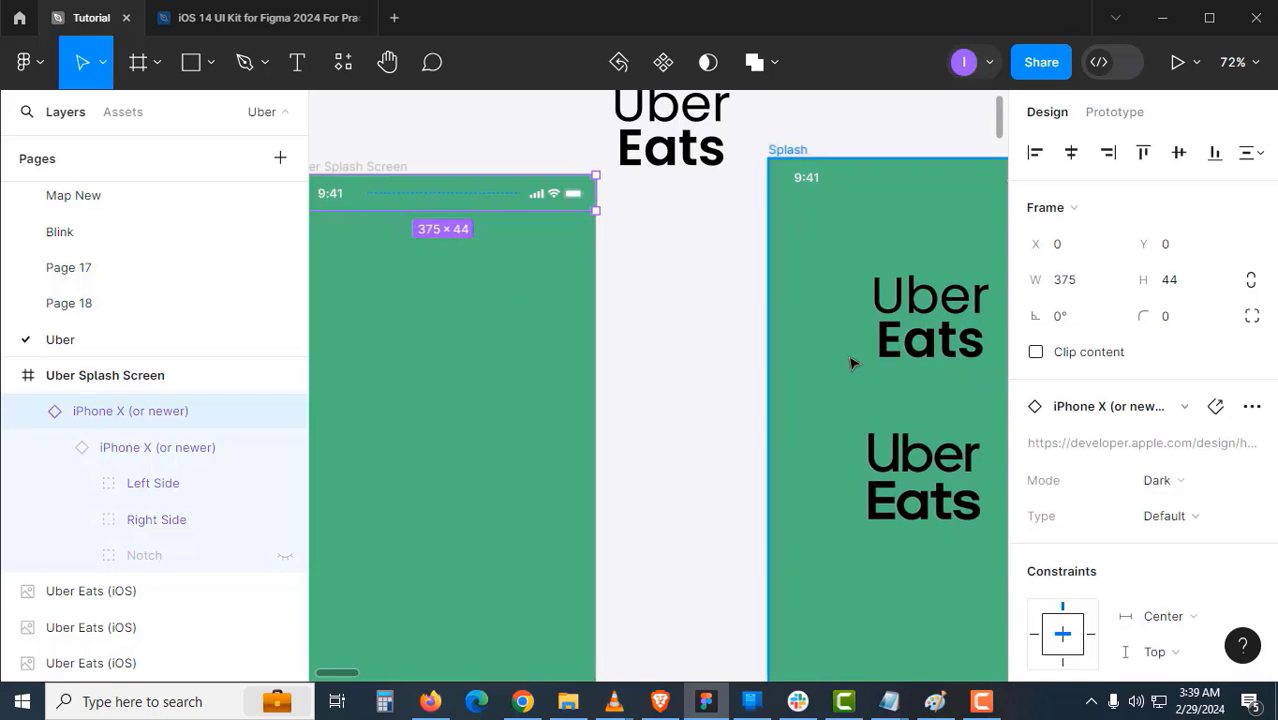
click(908, 330)
drag(910, 330, 458, 437)
drag(557, 398, 734, 330)
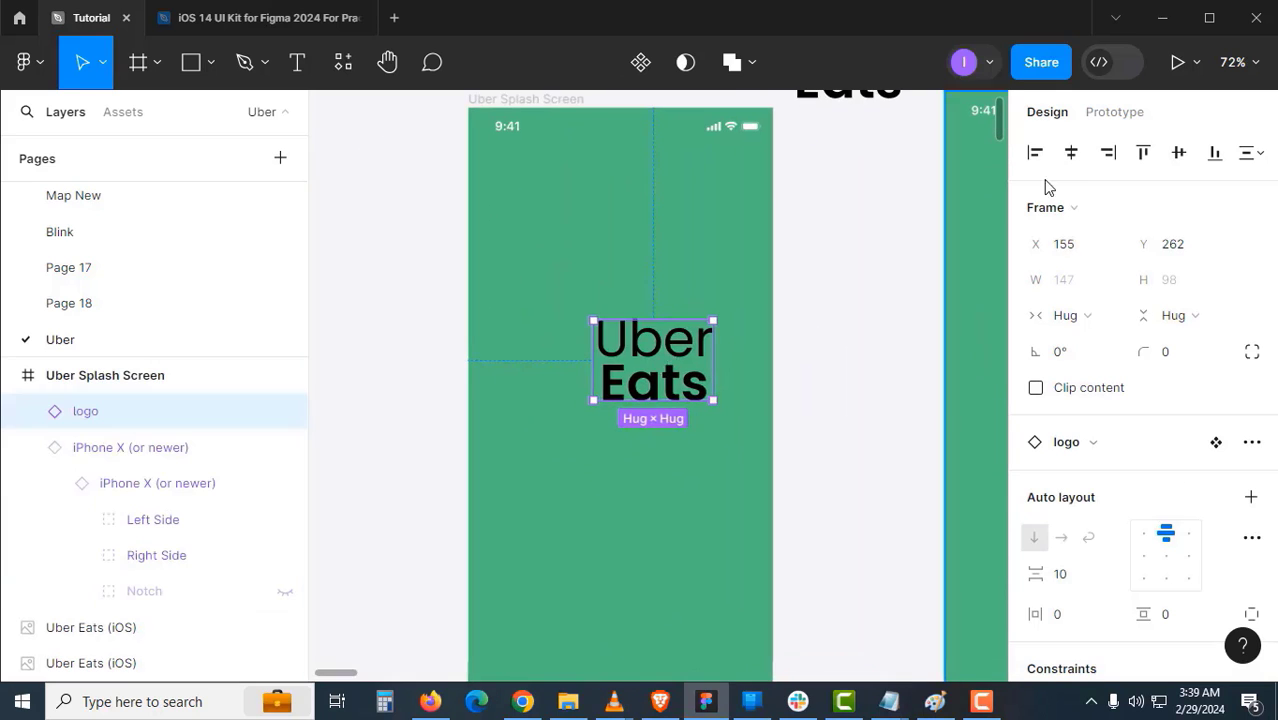
click(1071, 155)
click(1180, 156)
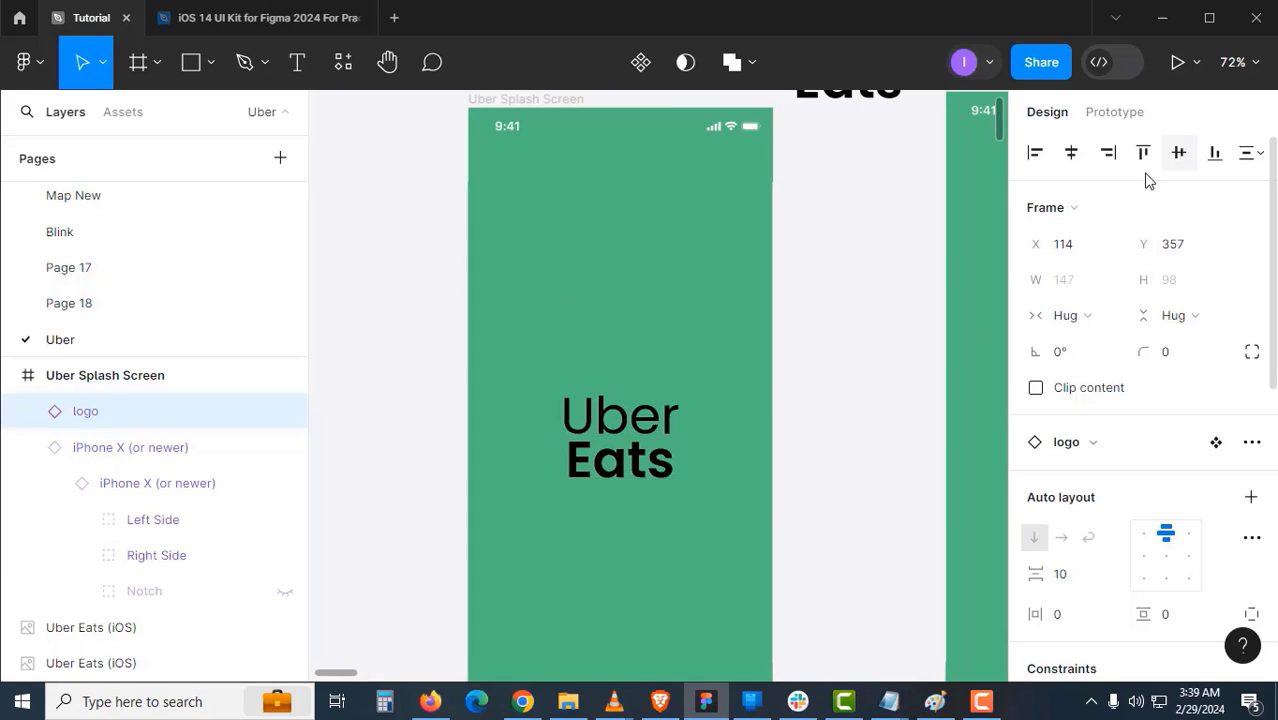
click(885, 368)
drag(777, 377, 667, 171)
drag(744, 420, 580, 407)
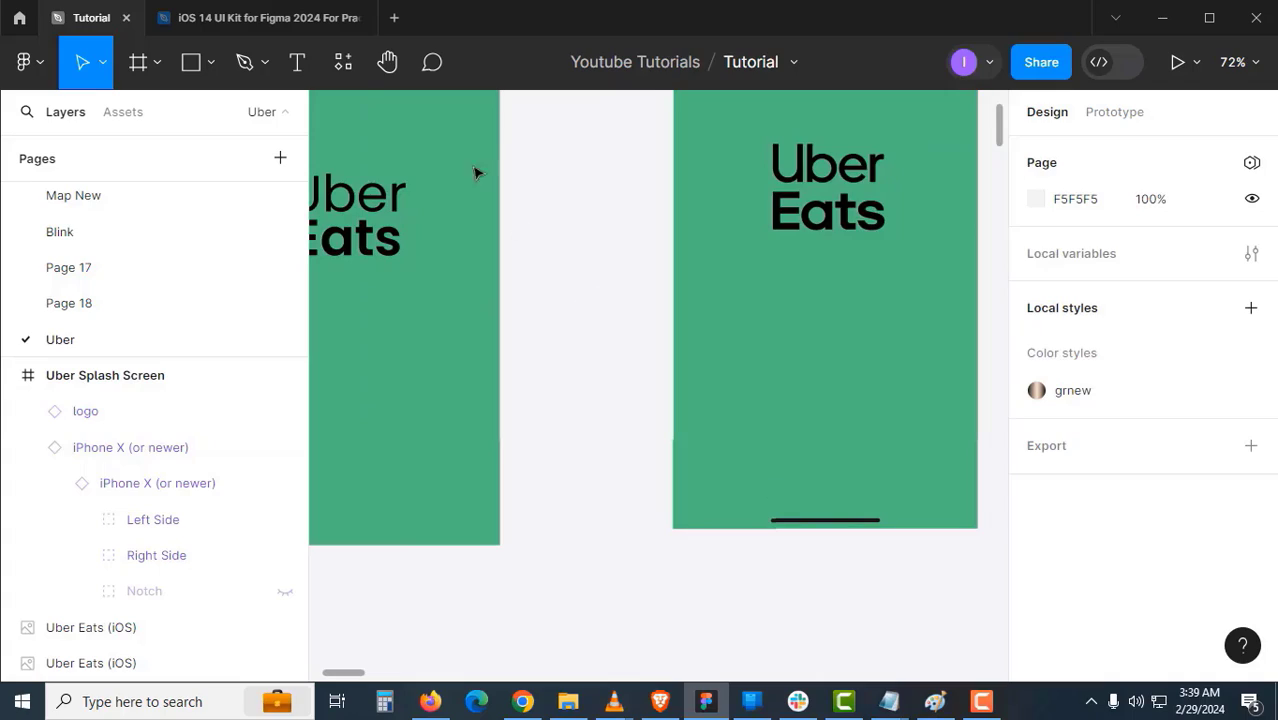
click(320, 28)
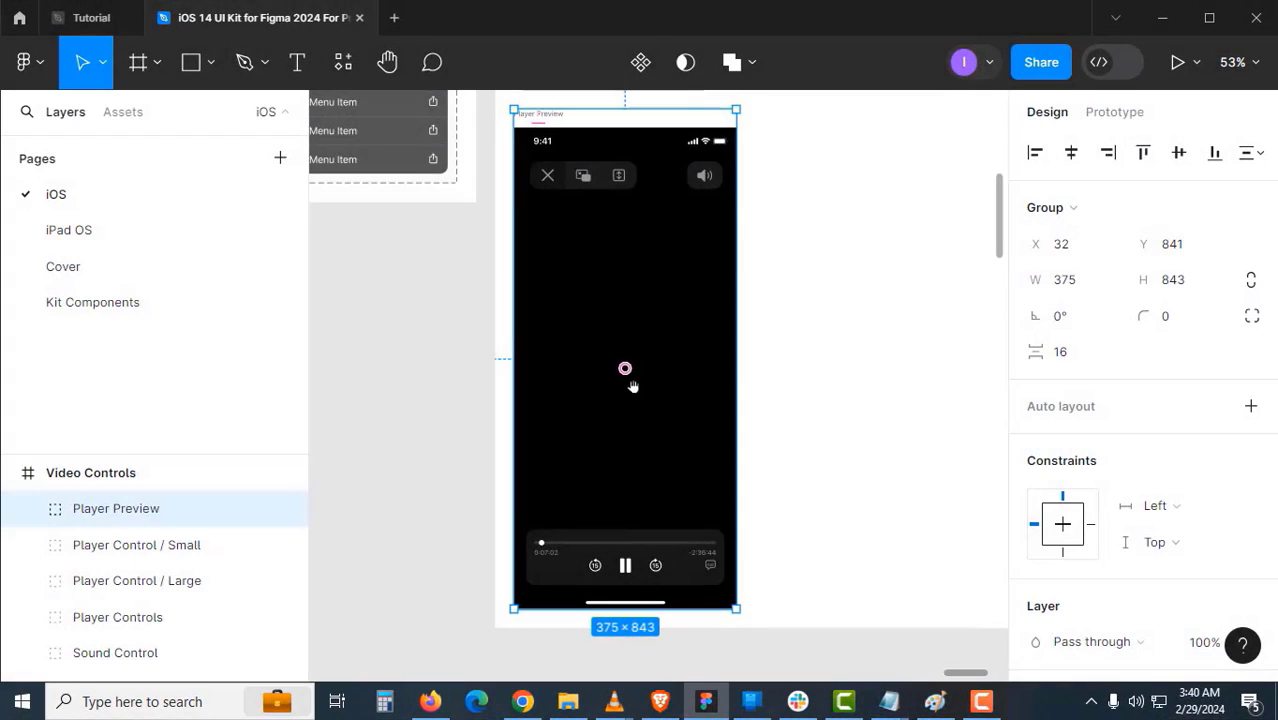
- Find the Player Preview's Home Indicator main component and select its Dark variant (375 × 34)
drag(622, 385, 628, 430)
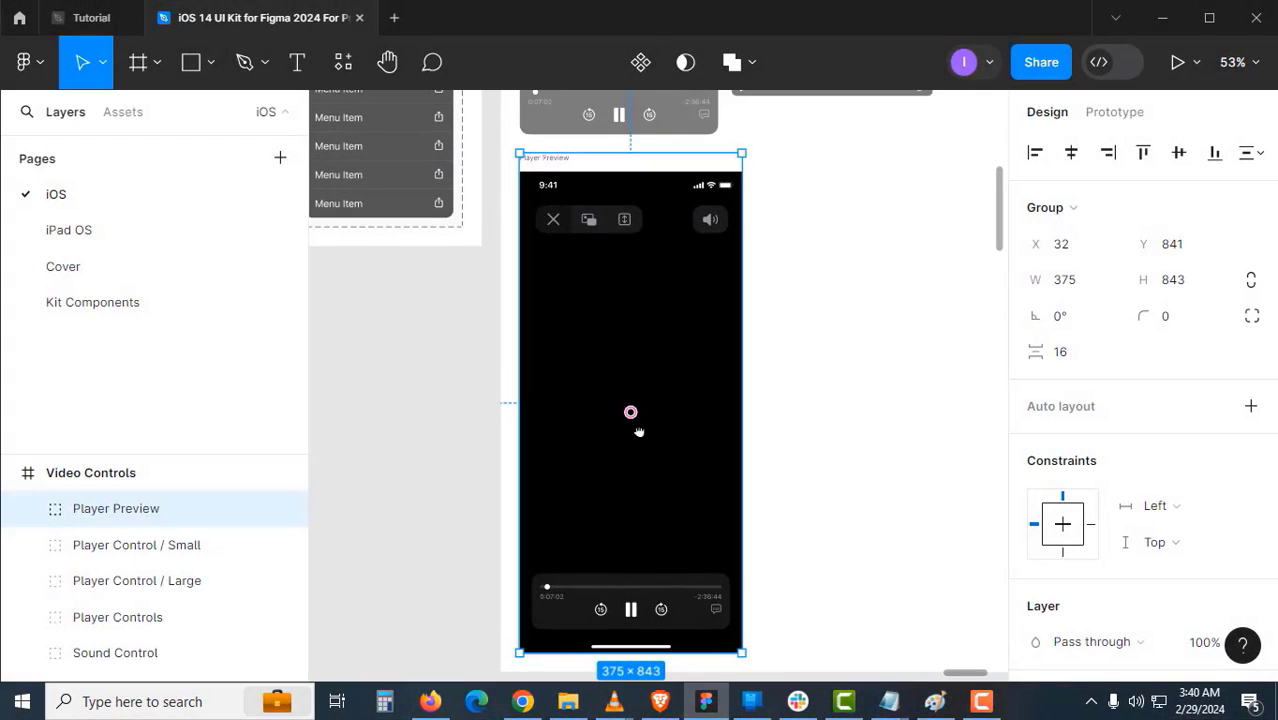
double_click(666, 335)
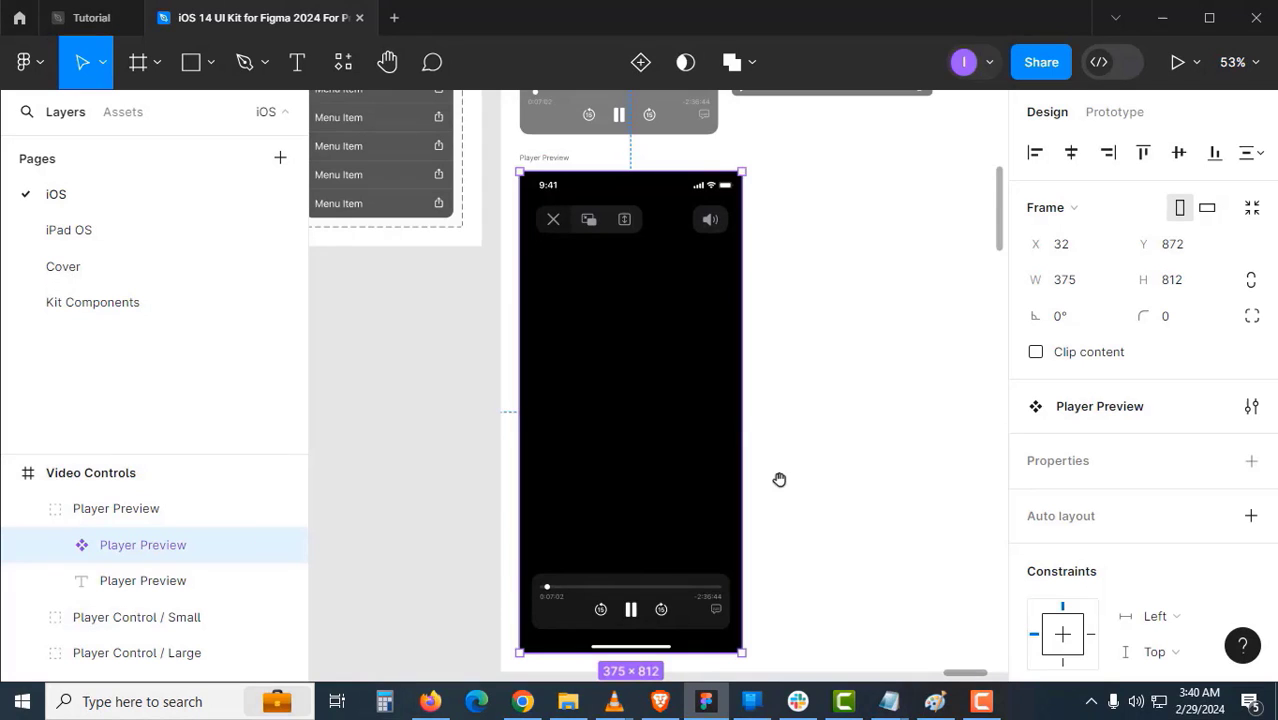
drag(782, 480, 807, 349)
scroll(677, 508, up, 5)
double_click(677, 508)
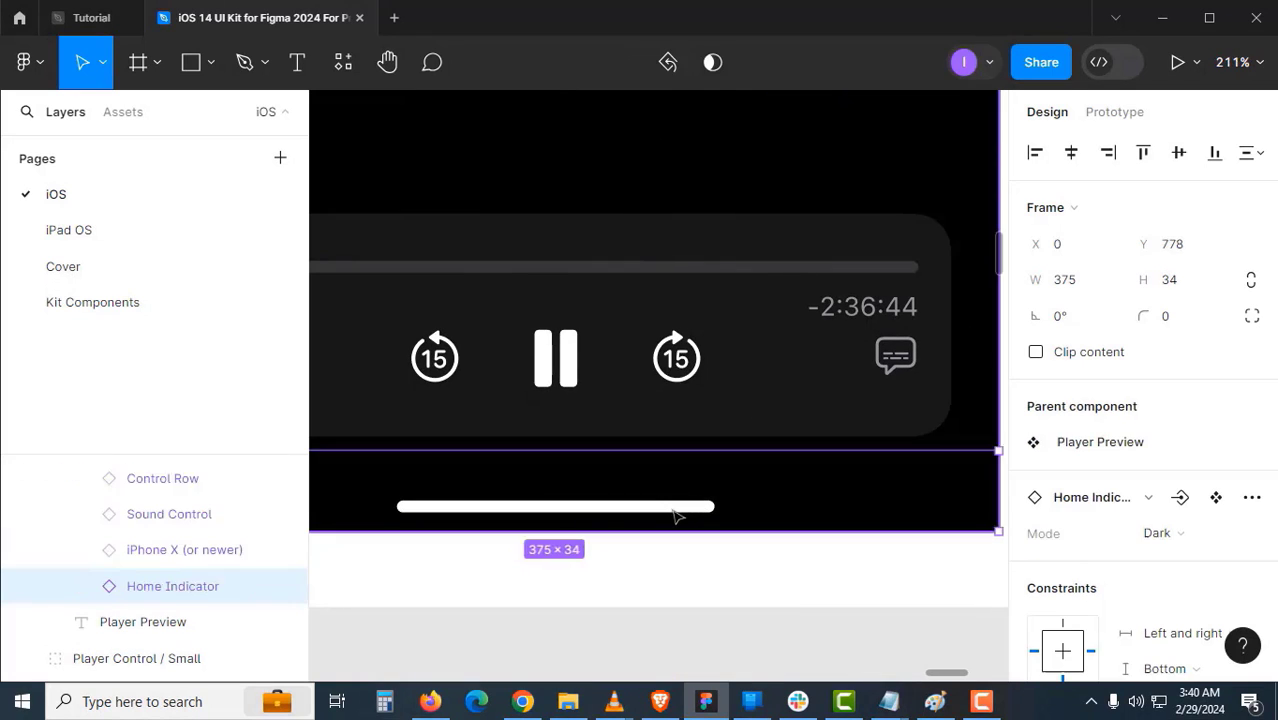
drag(676, 516, 908, 376)
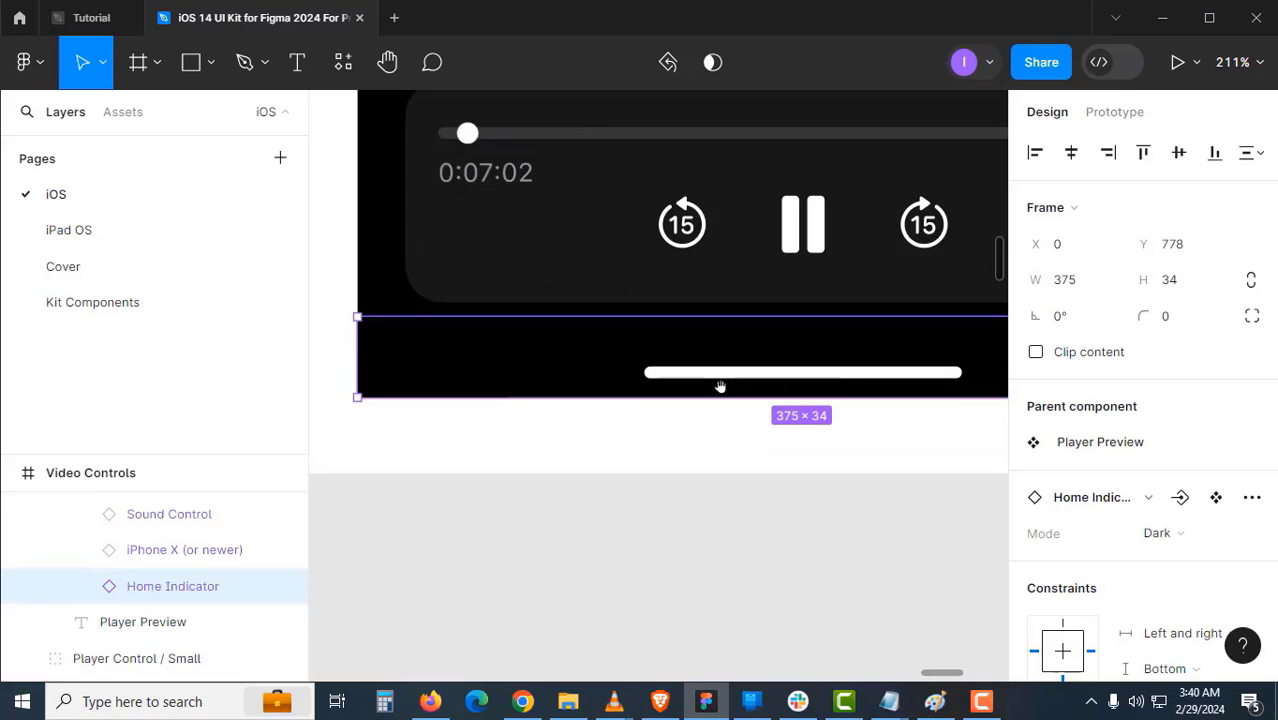
click(1216, 498)
click(801, 523)
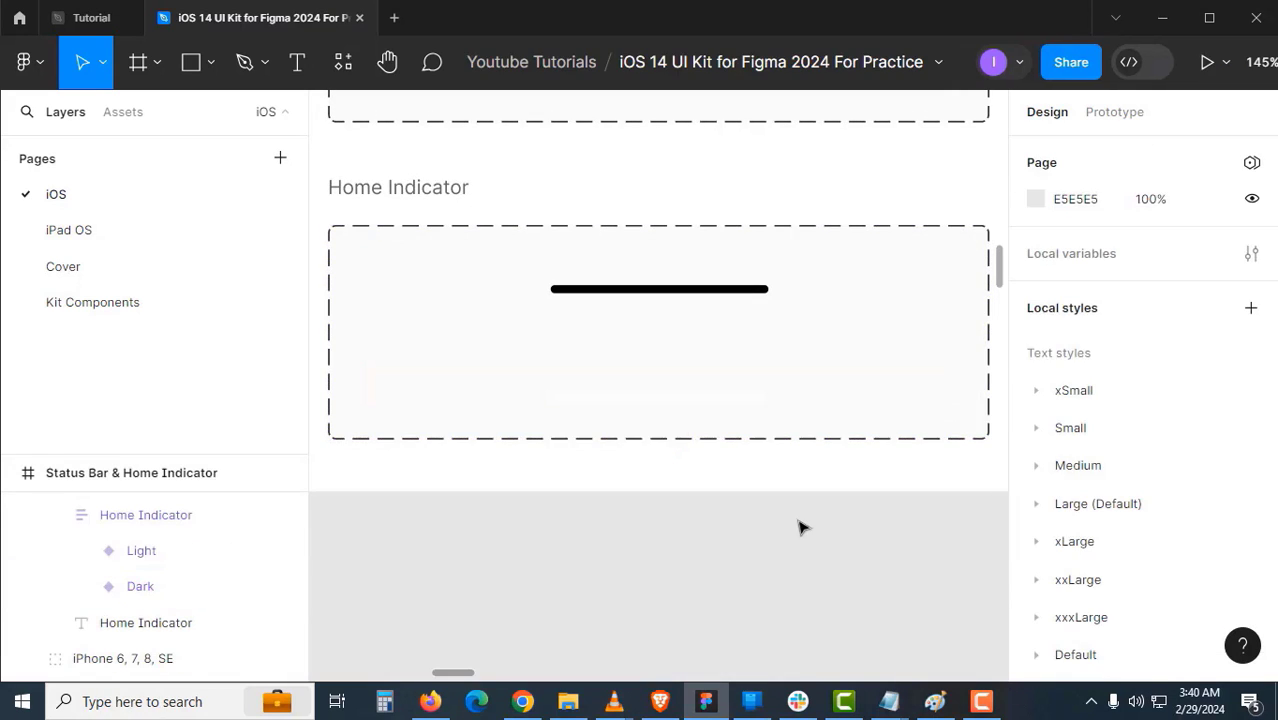
click(630, 398)
click(630, 398)
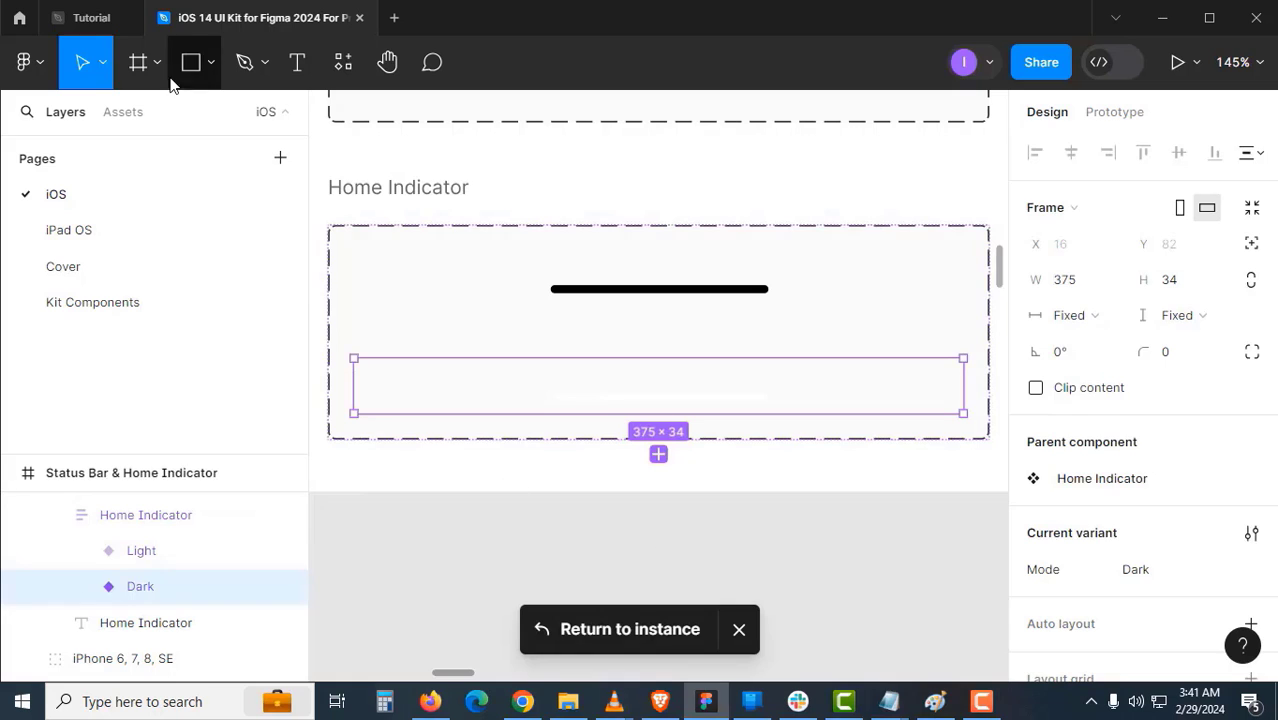
click(105, 24)
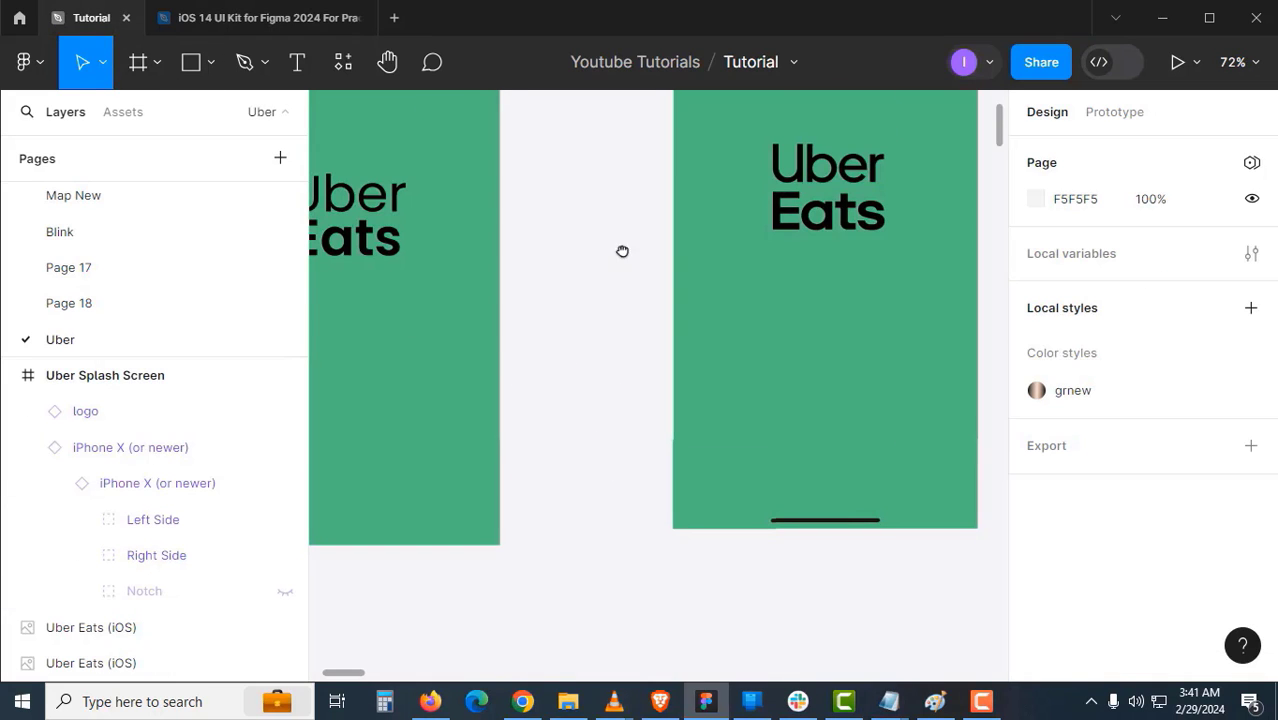
- Paste the Home Indicator into the Uber Splash Screen frame, centred horizontally and aligned to its bottom
scroll(620, 240, down, 3)
key(ctrl+v)
click(573, 447)
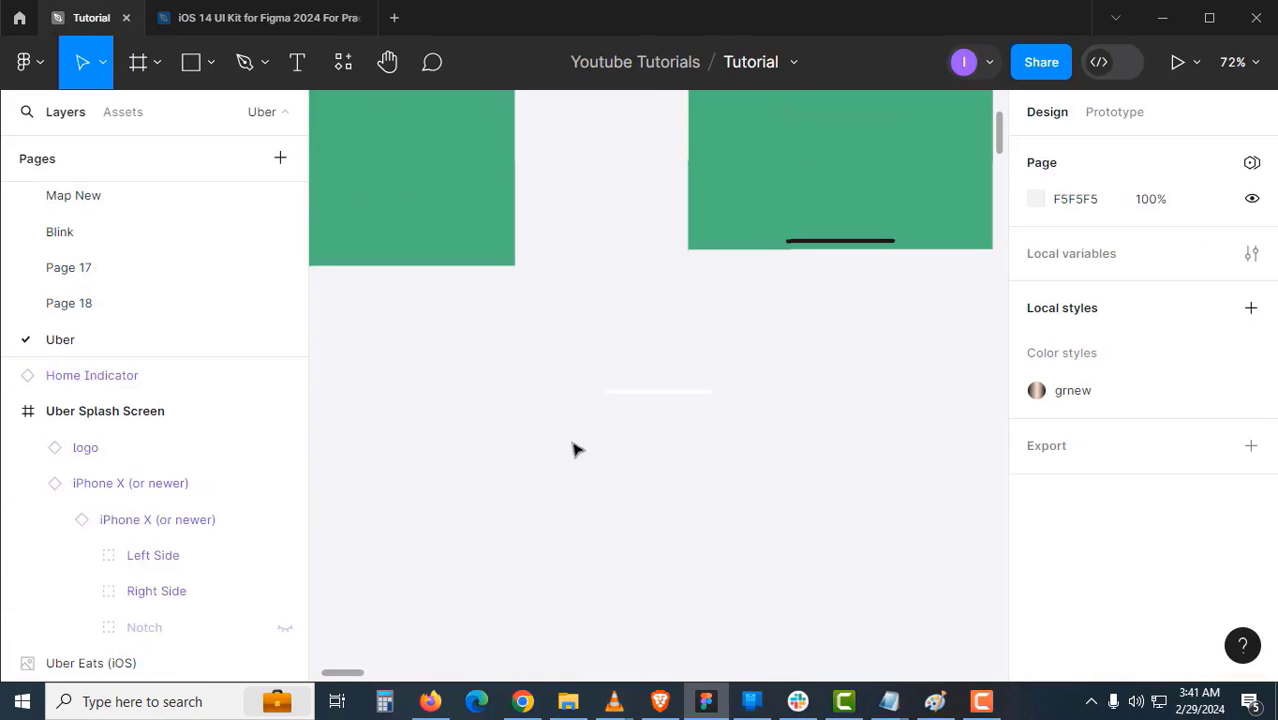
drag(584, 430, 690, 471)
drag(752, 443, 471, 265)
drag(591, 375, 683, 378)
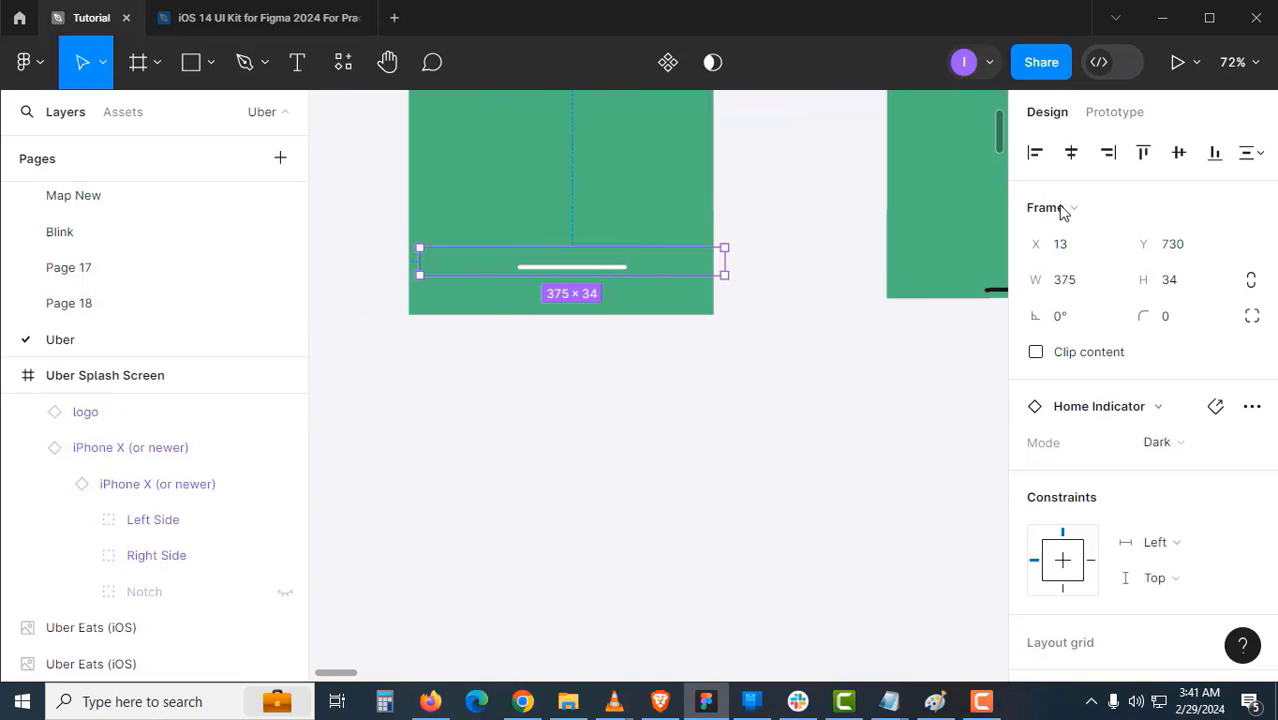
click(1071, 152)
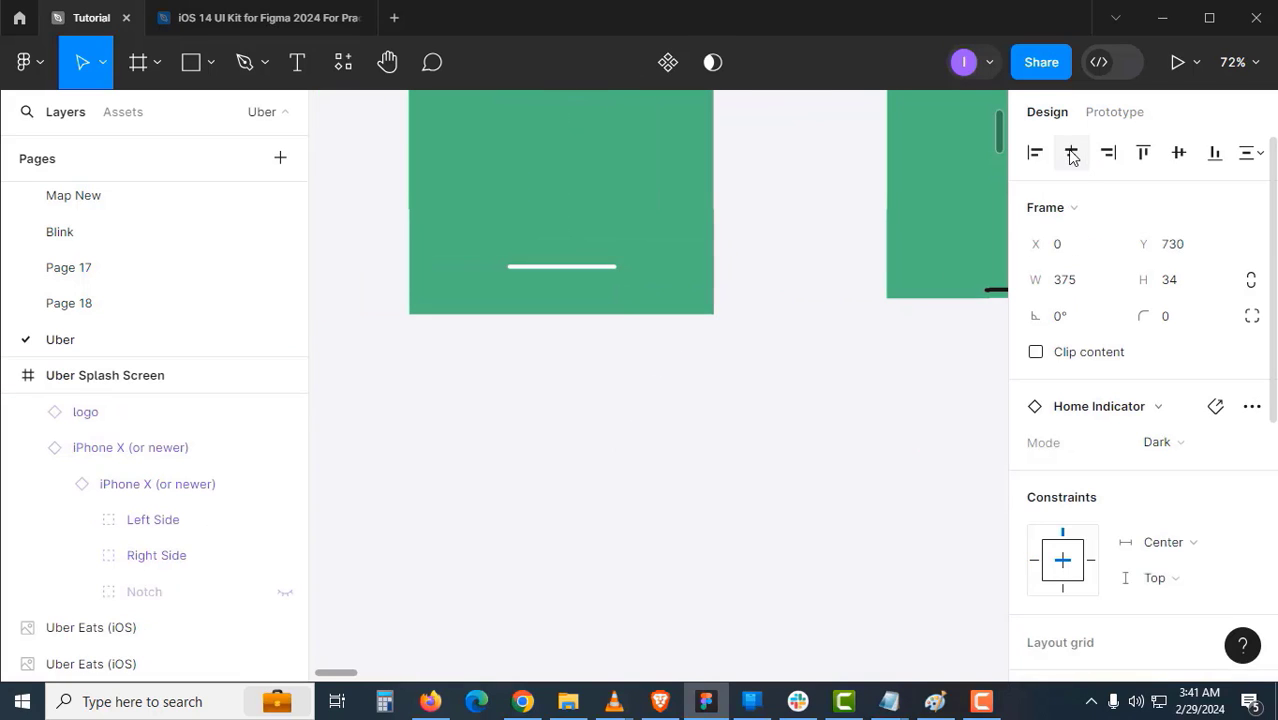
click(1215, 152)
- Switch the Home Indicator's Mode to Light so its bar turns black
click(757, 388)
drag(730, 365, 625, 402)
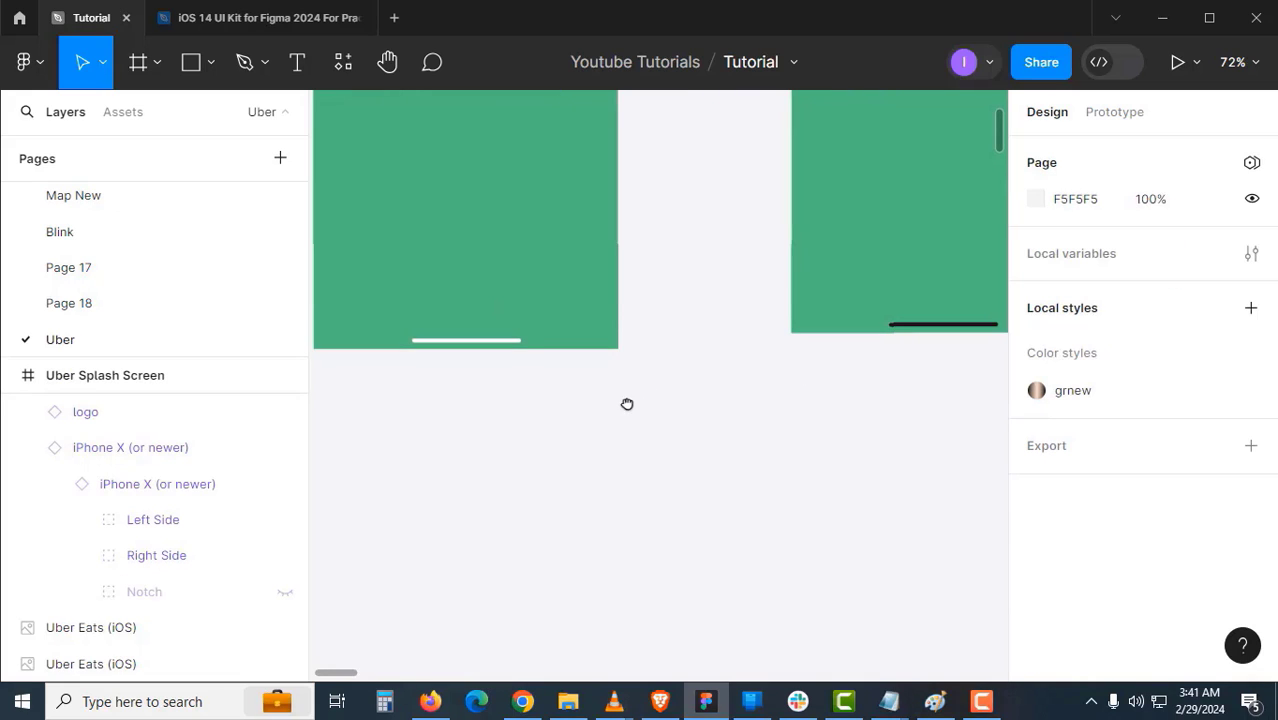
click(518, 345)
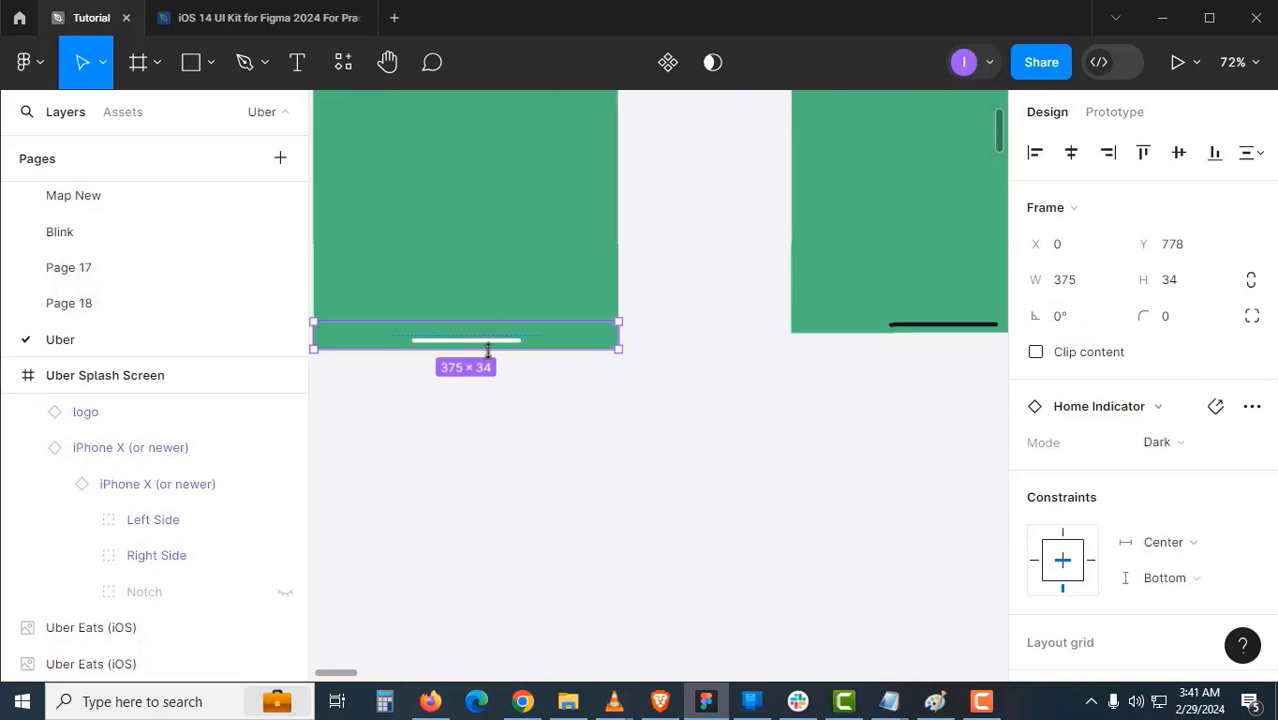
click(1169, 443)
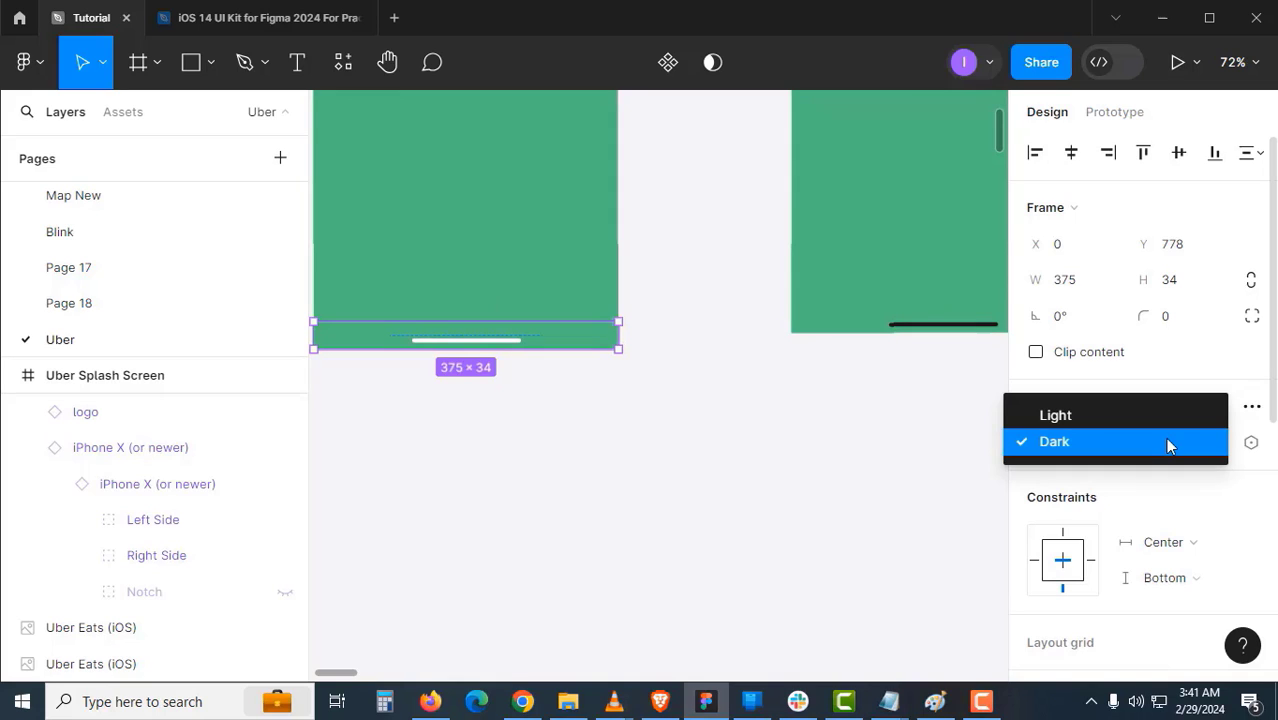
click(1072, 420)
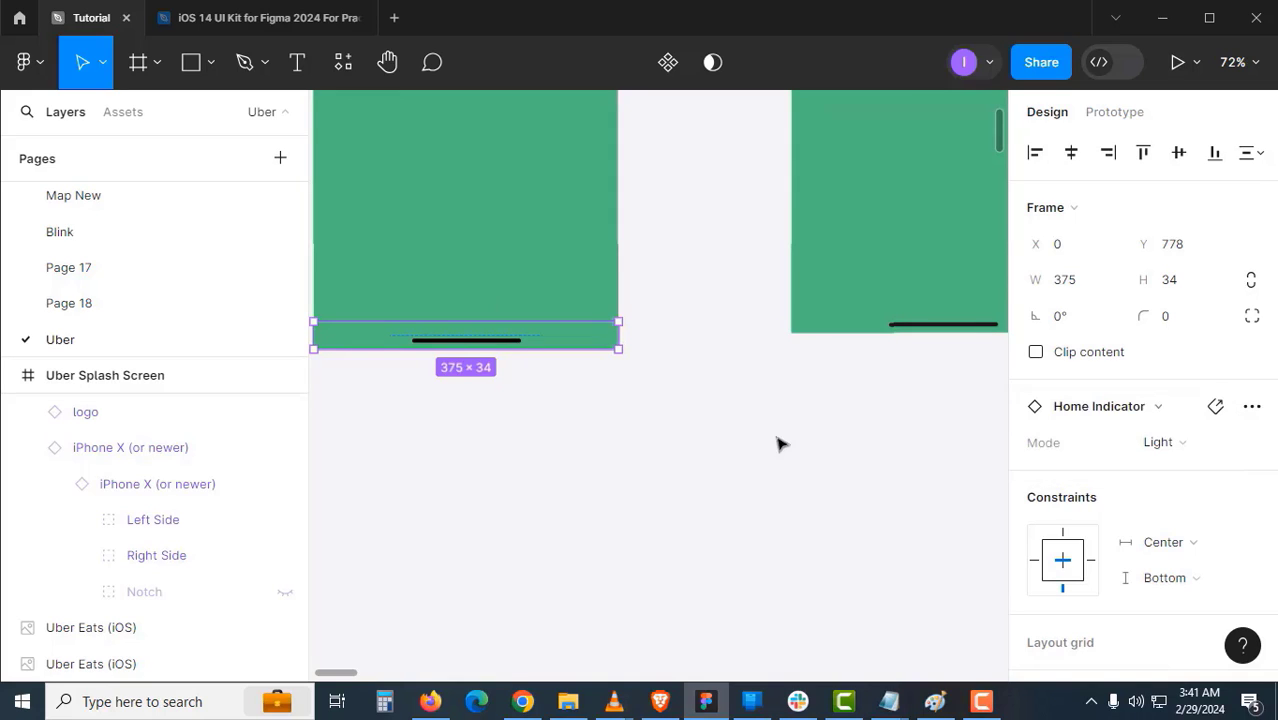
click(640, 414)
scroll(640, 414, down, 2)
drag(642, 264, 622, 411)
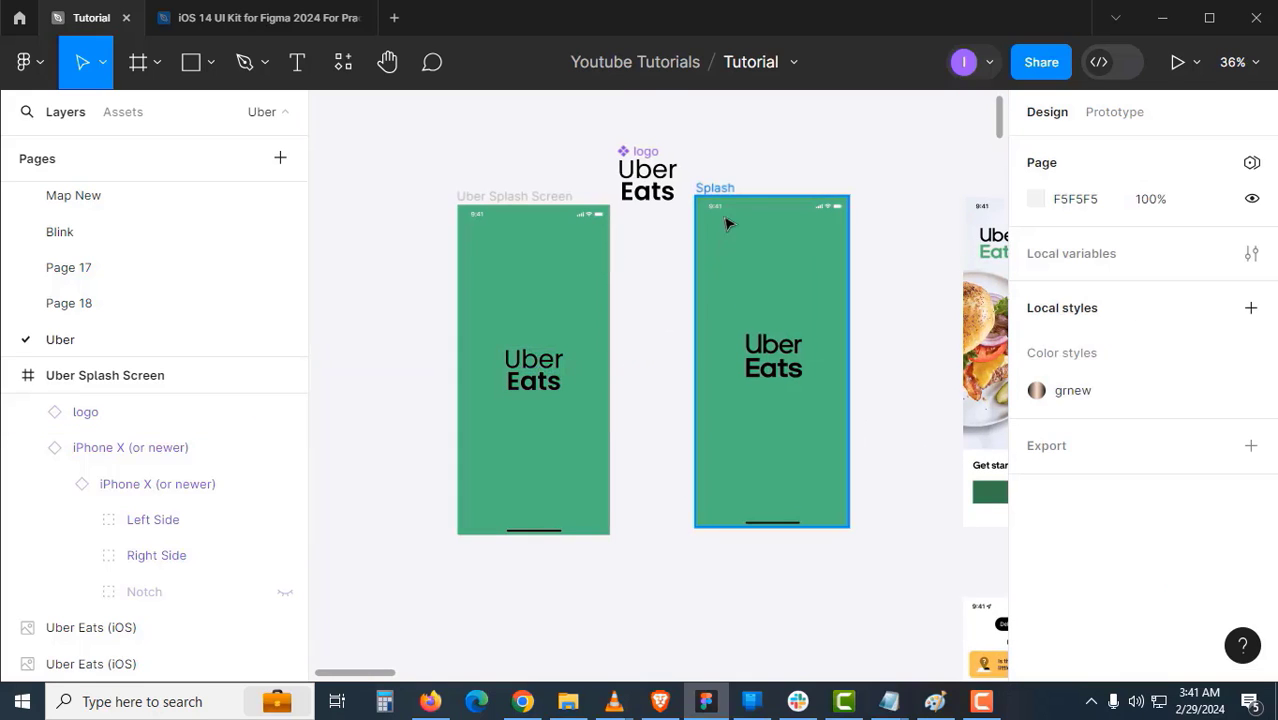
- Move the Splash frame and logo further down, and the Uber Splash Screen frame up and left
drag(731, 189, 561, 471)
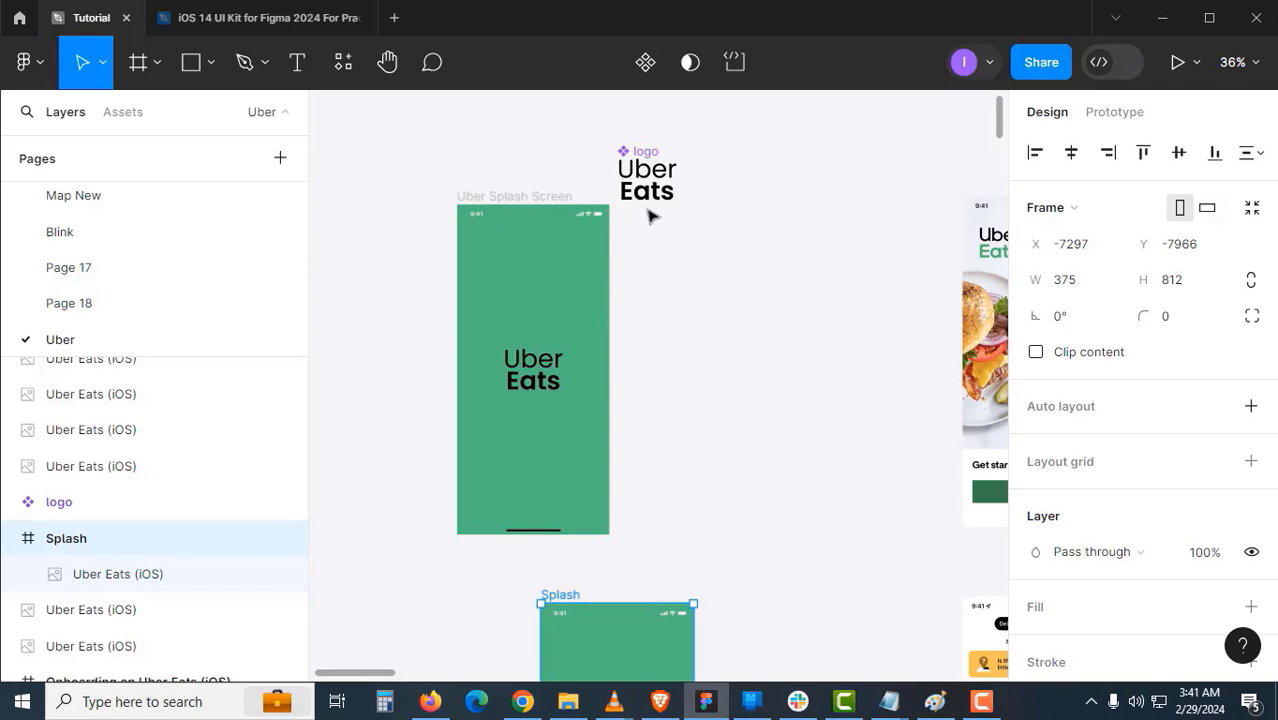
drag(624, 198, 422, 645)
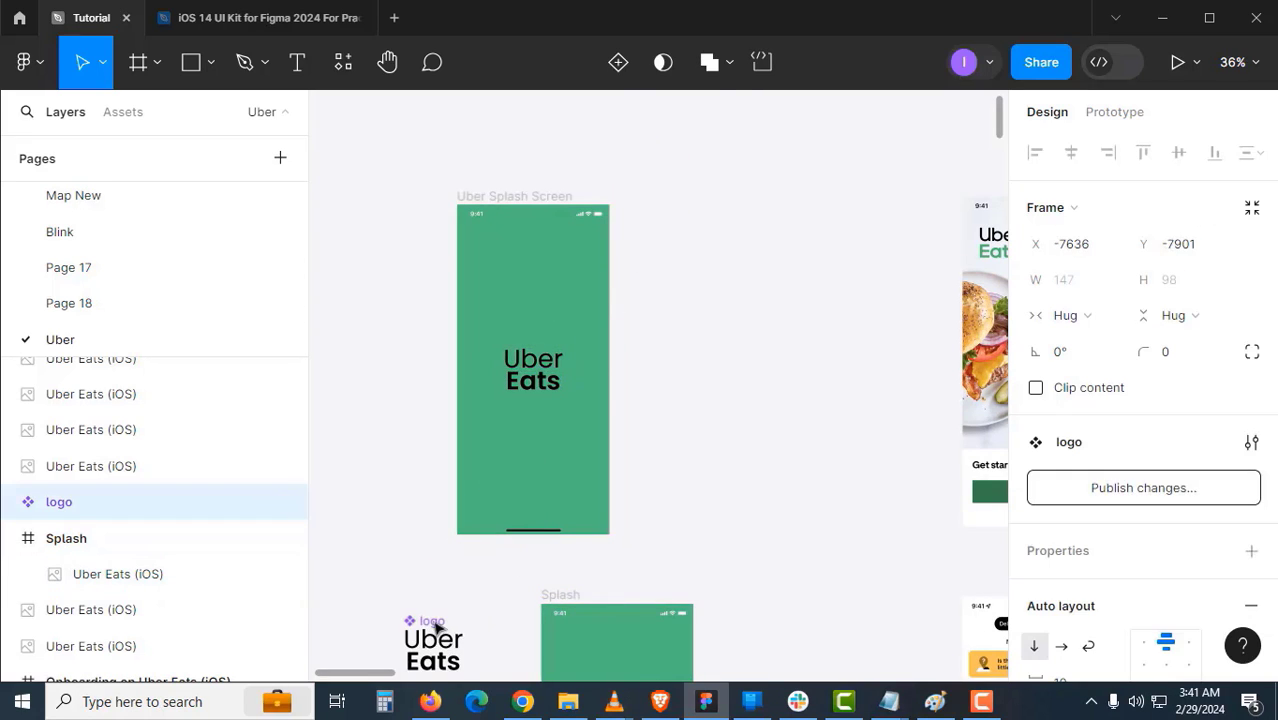
scroll(645, 400, up, 2)
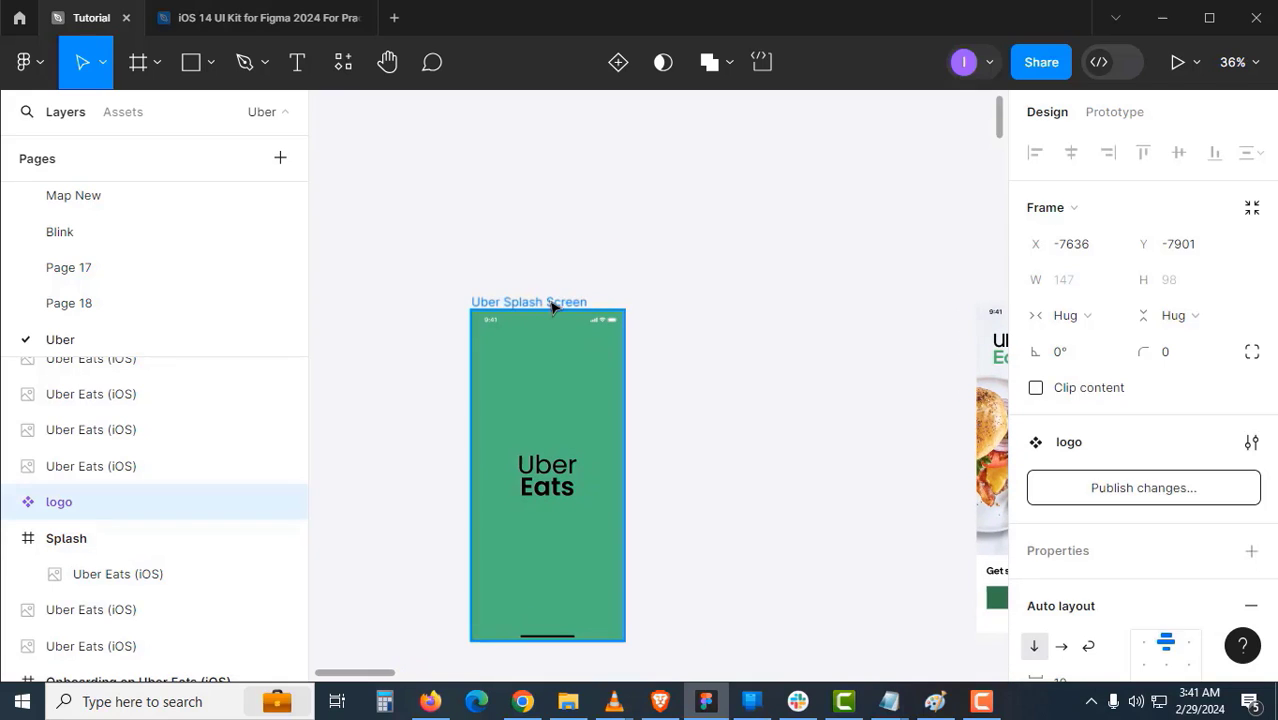
drag(551, 303, 522, 163)
- Zoom in to 145% on the onboarding screen's Continue button
scroll(705, 370, right, 5)
scroll(705, 370, down, 1)
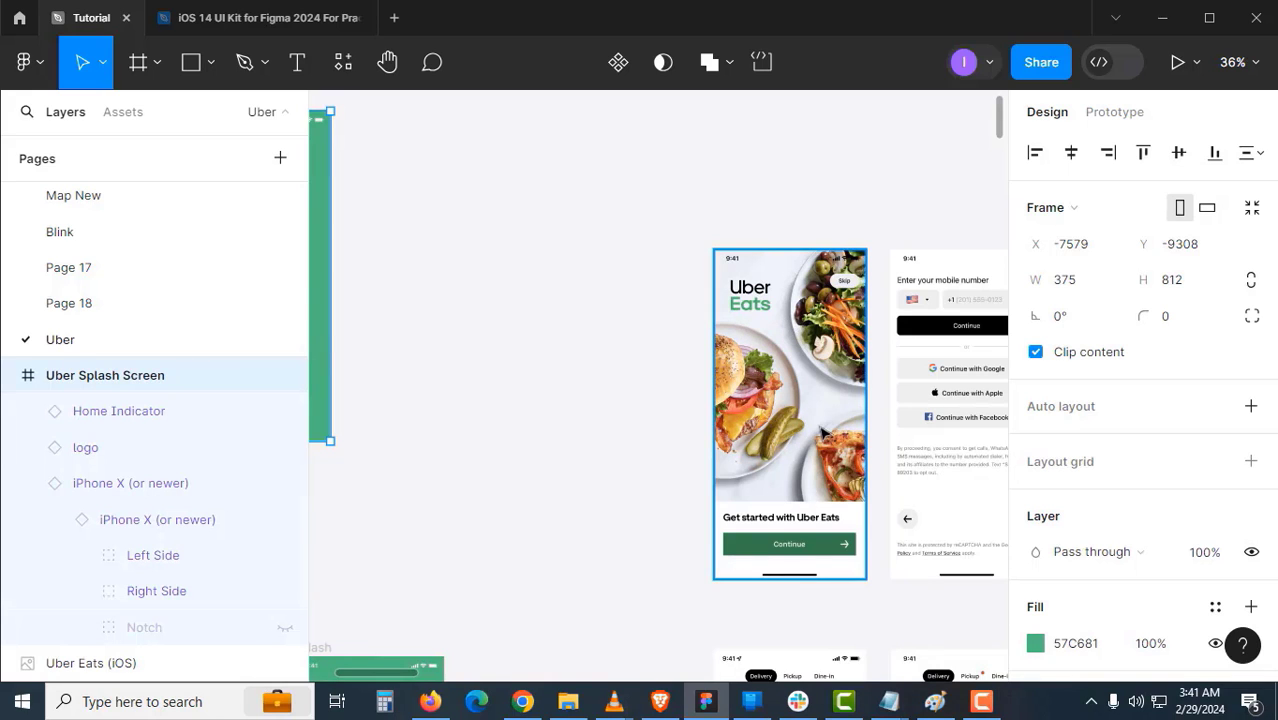
scroll(806, 428, up, 3)
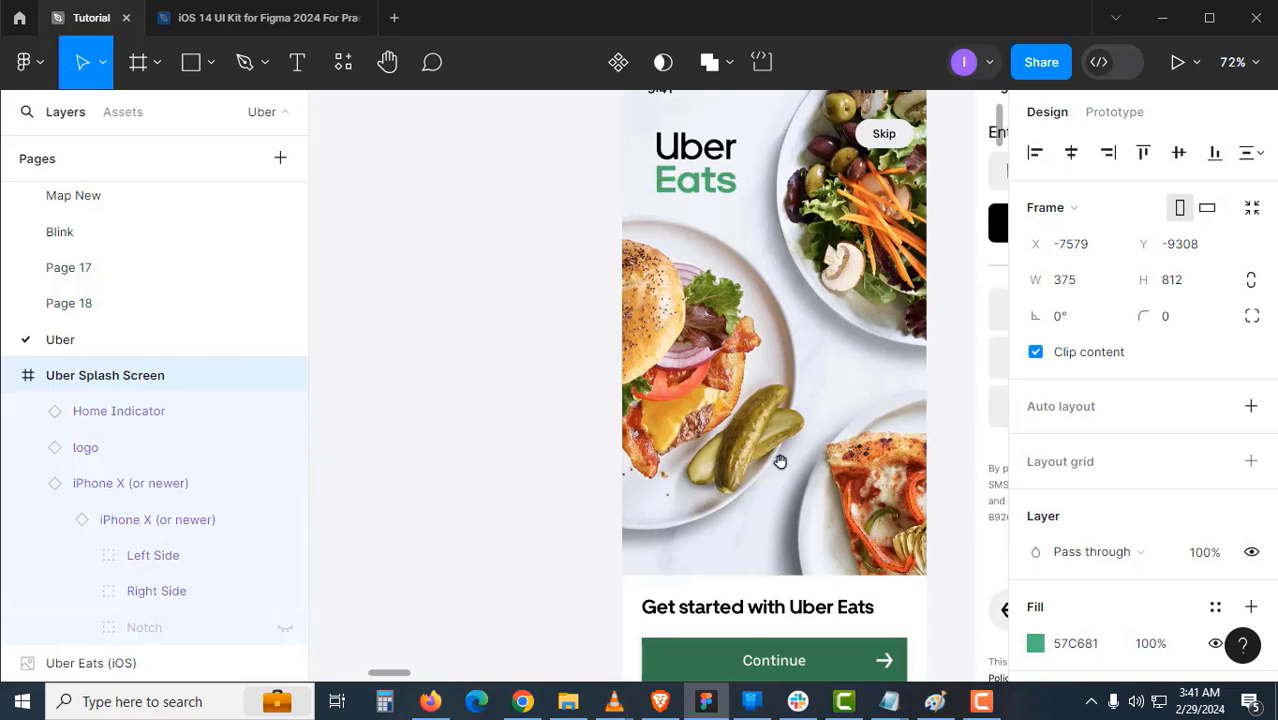
drag(780, 461, 710, 322)
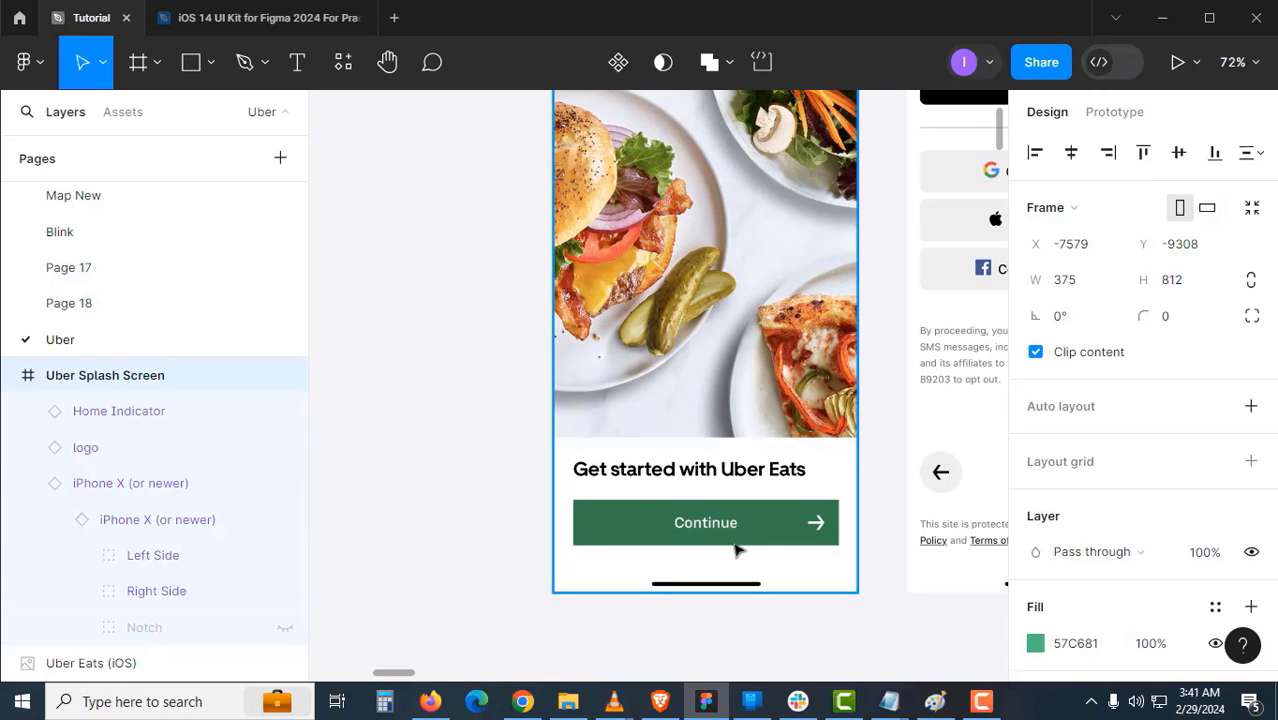
drag(725, 546, 699, 325)
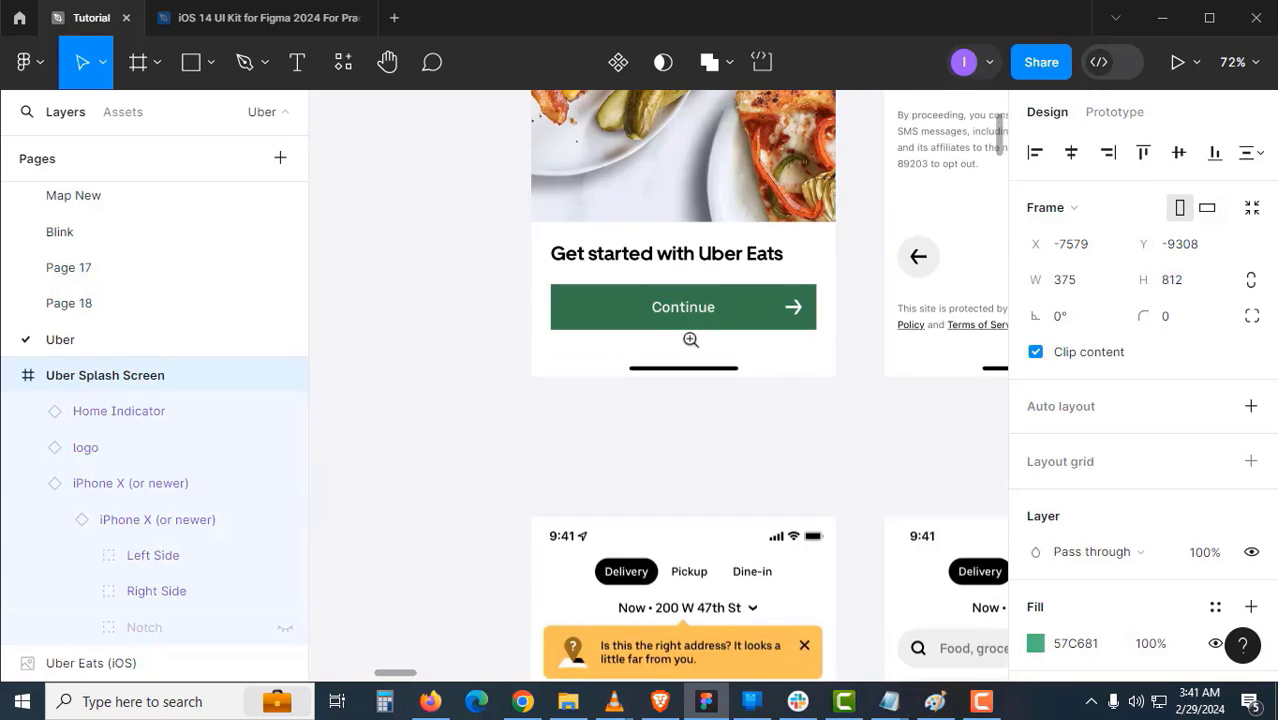
click(690, 340)
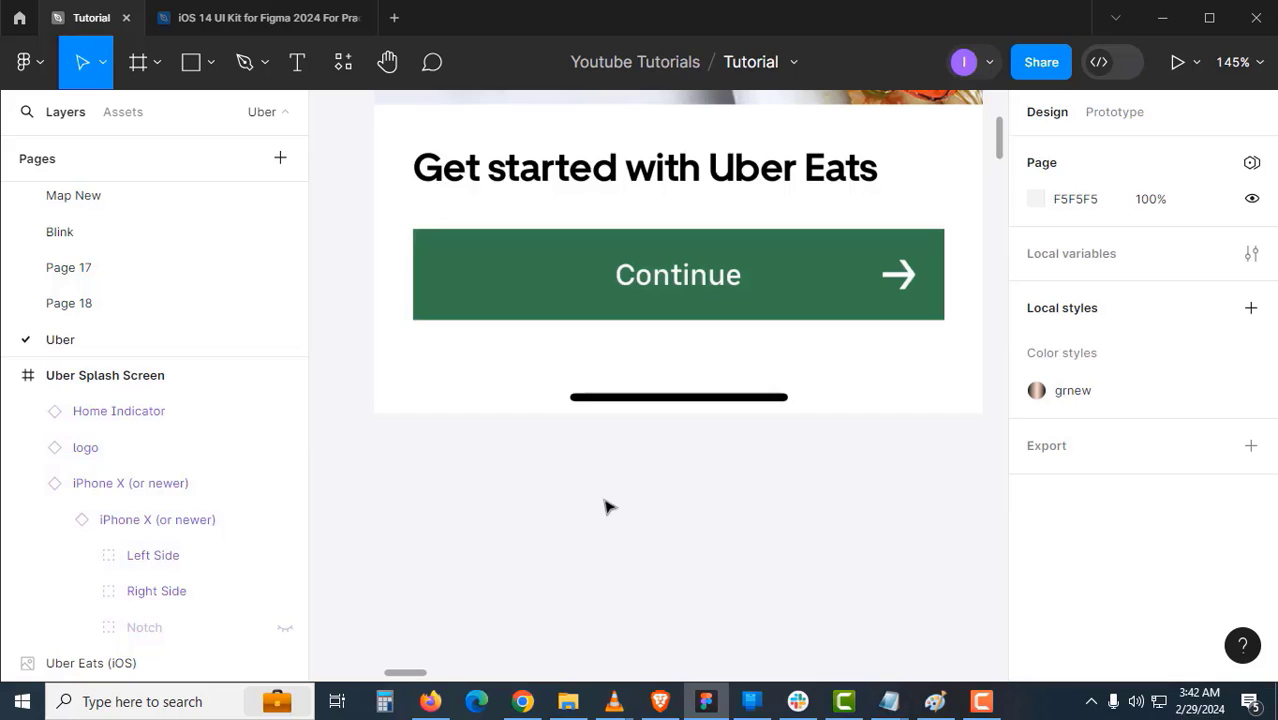
- Create a Poppins SemiBold 'Continue' text layer below the onboarding screen and nudge it into place
key(t)
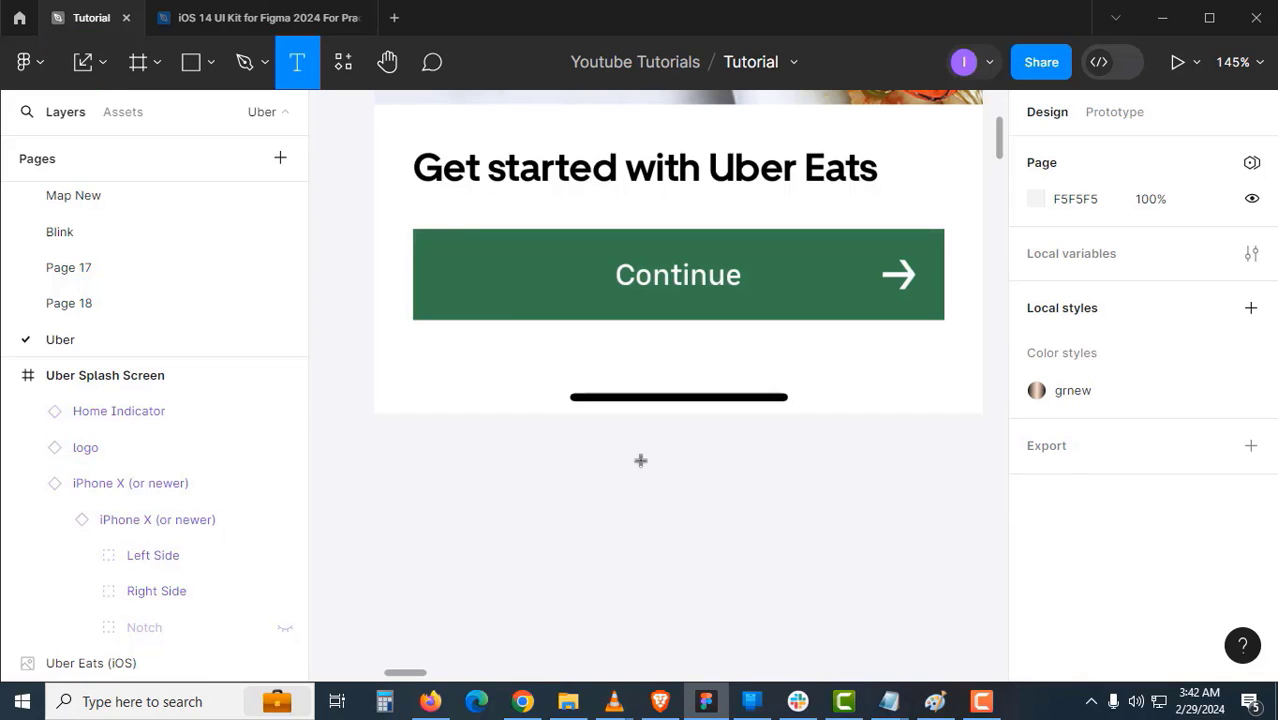
click(640, 460)
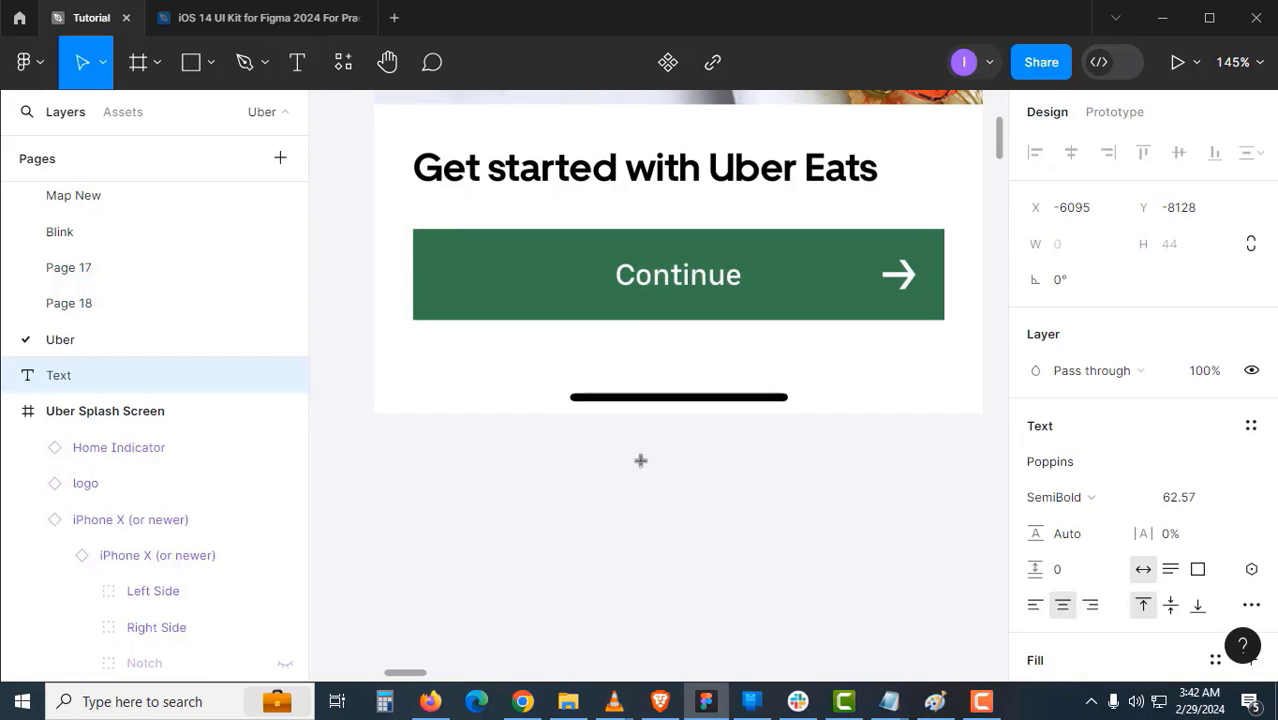
text(Con)
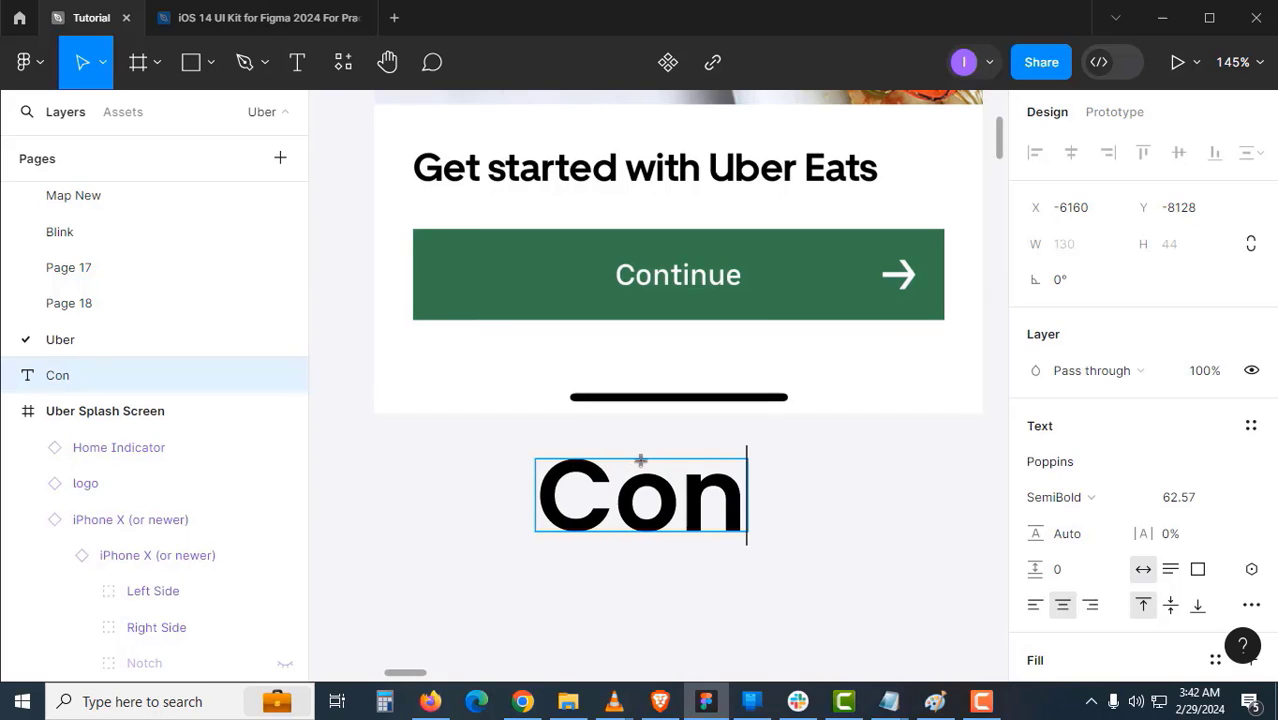
text(tinue)
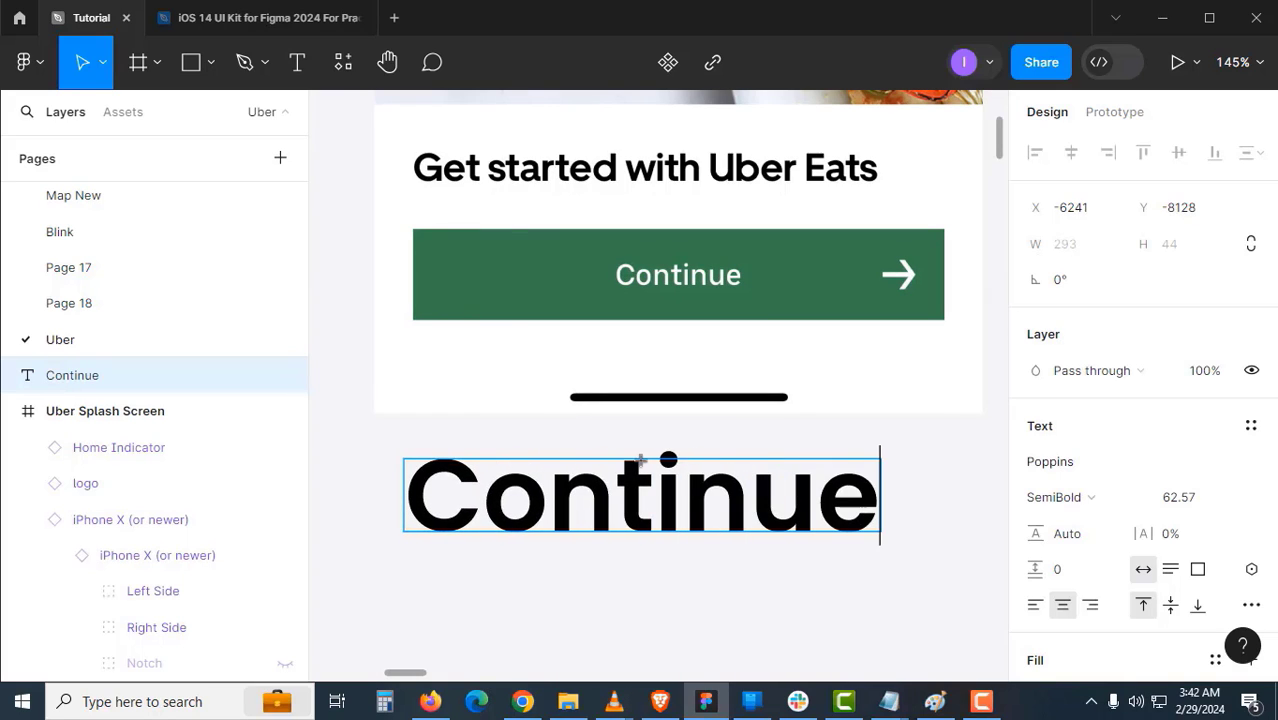
key(Escape)
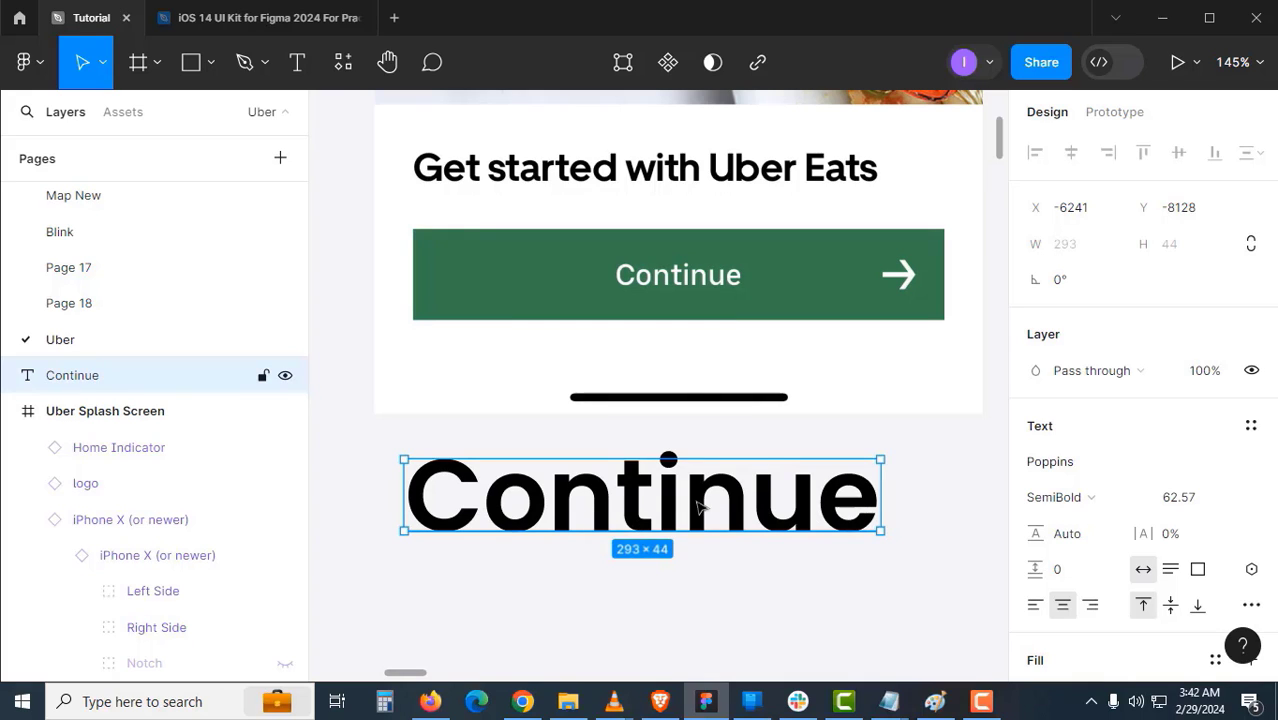
drag(679, 507, 715, 551)
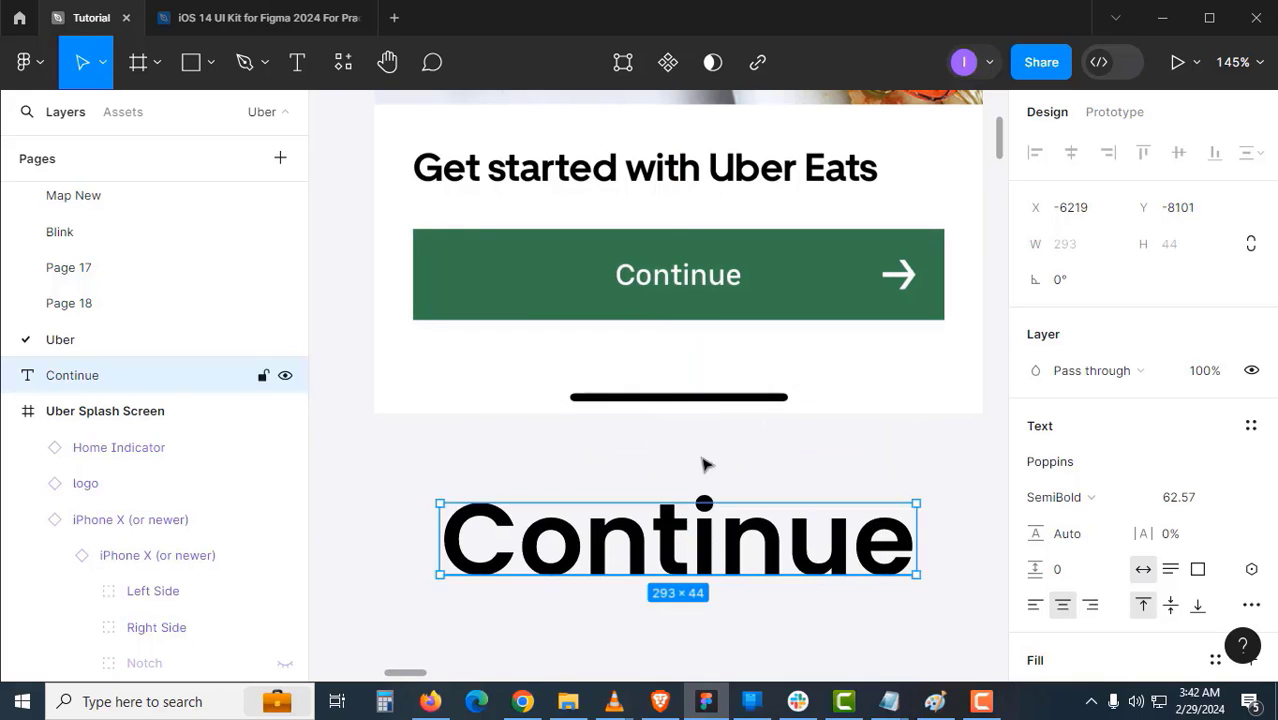
scroll(700, 397, down, 3)
drag(693, 356, 670, 508)
drag(663, 393, 643, 545)
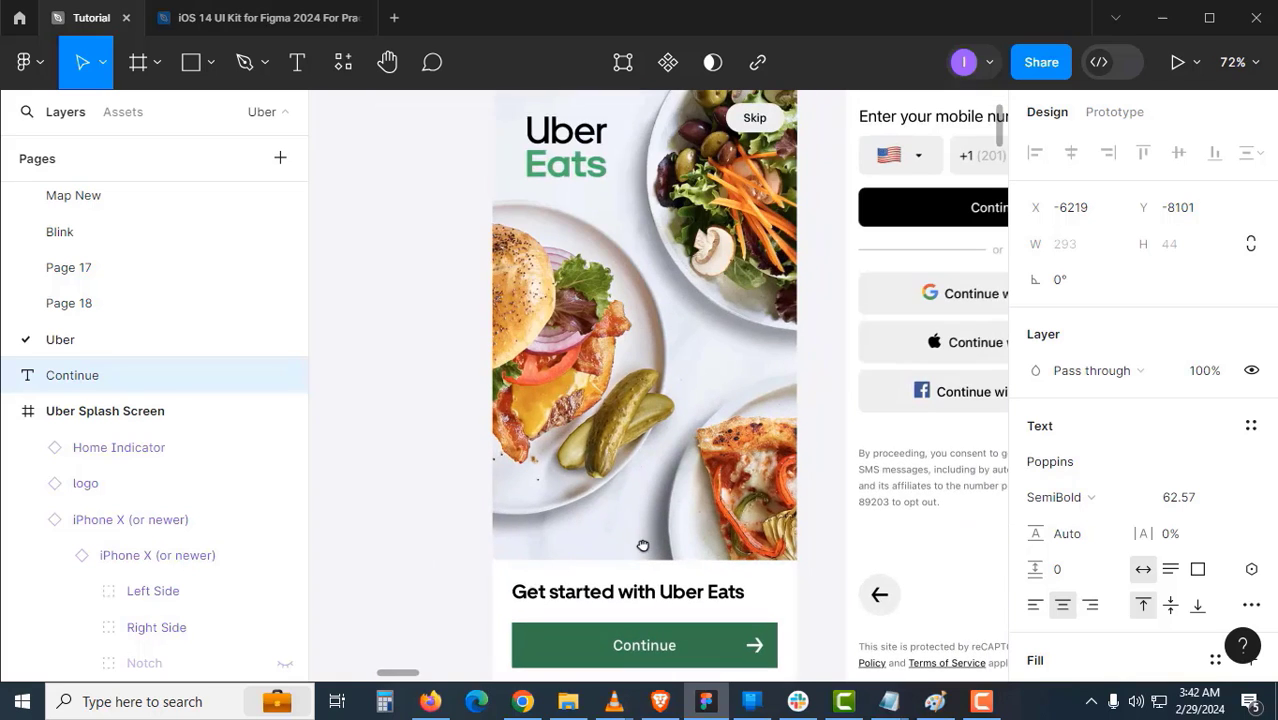
- Wrap the onboarding screen image in a new frame and name it 'Screen 2'
drag(643, 332, 635, 490)
click(620, 366)
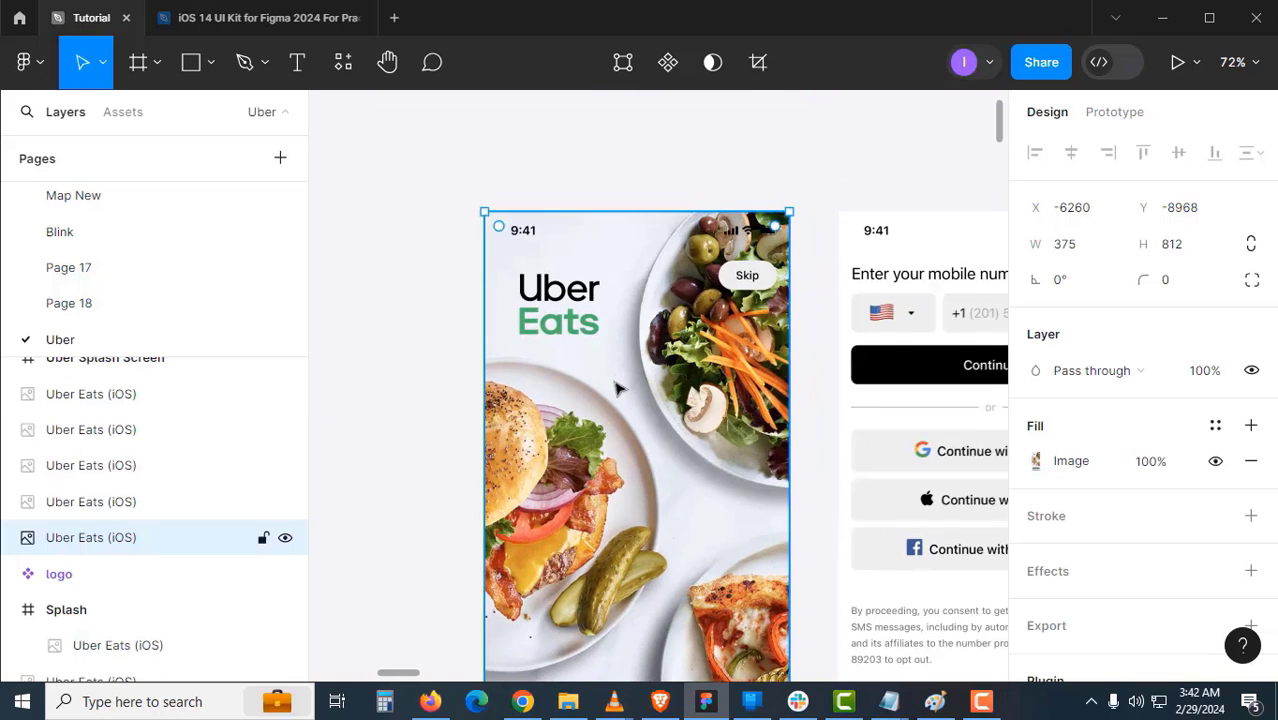
key(ctrl+alt+g)
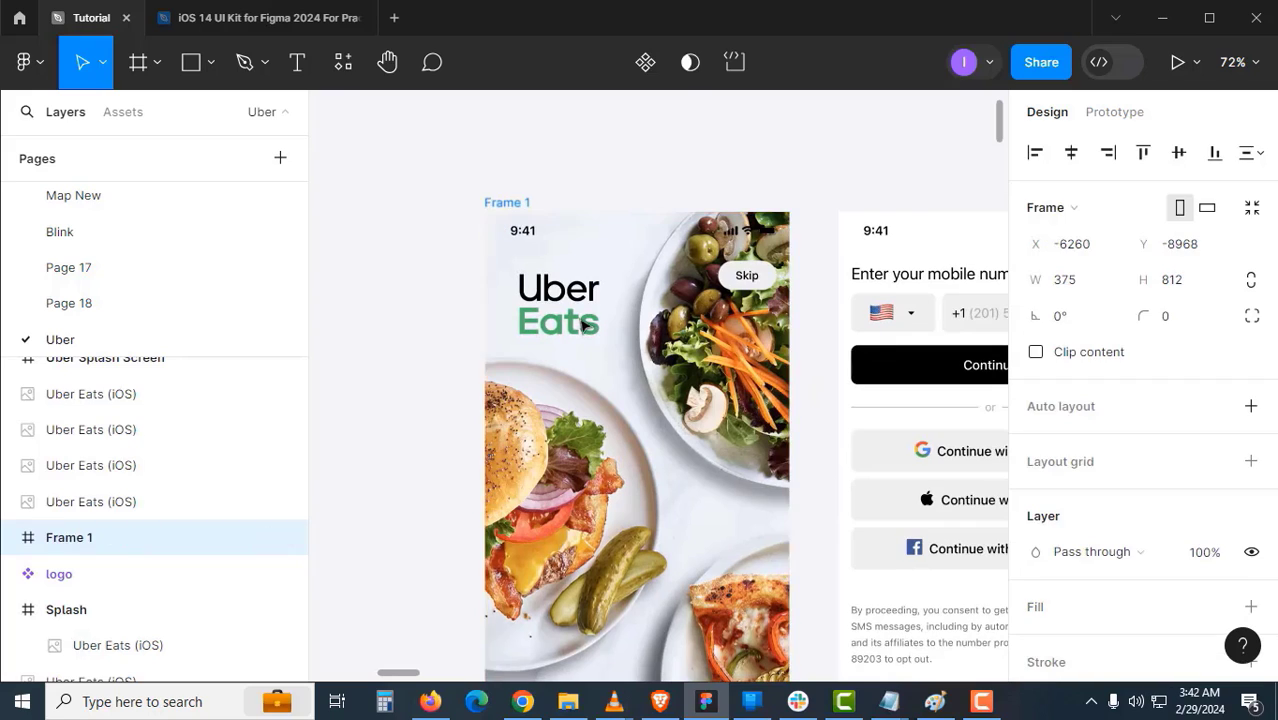
click(474, 348)
double_click(525, 203)
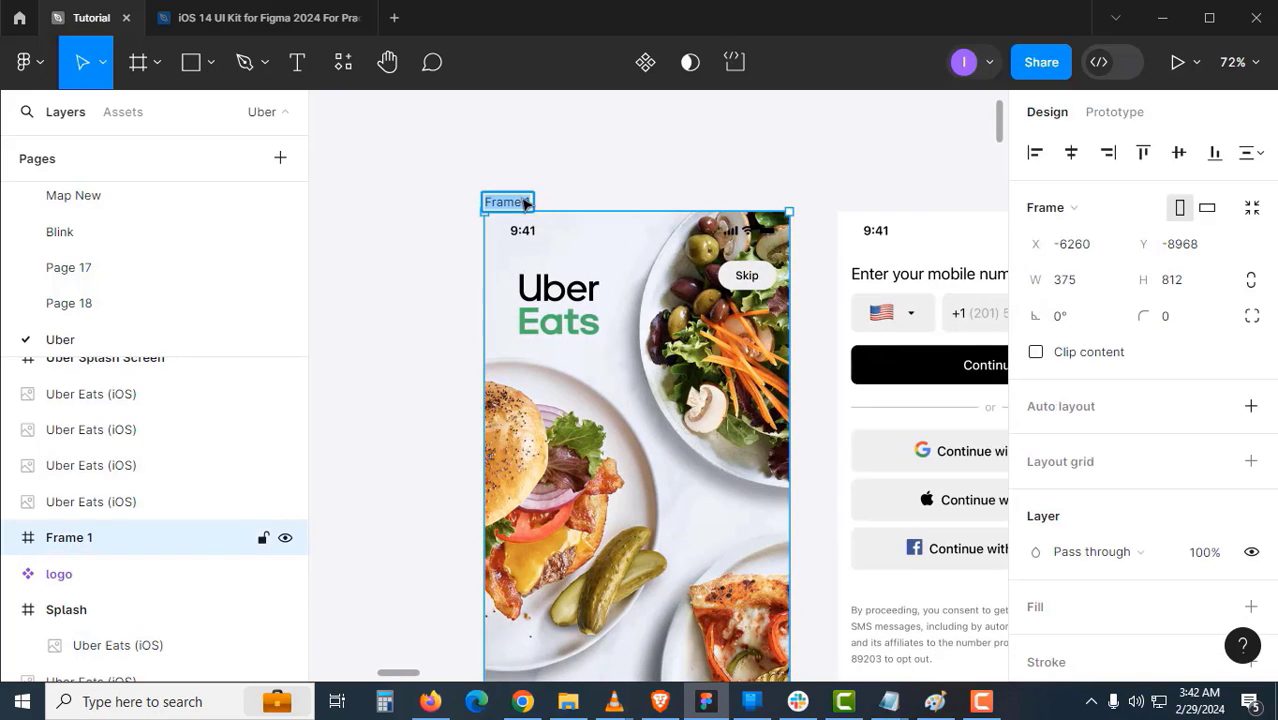
text(Screen 2)
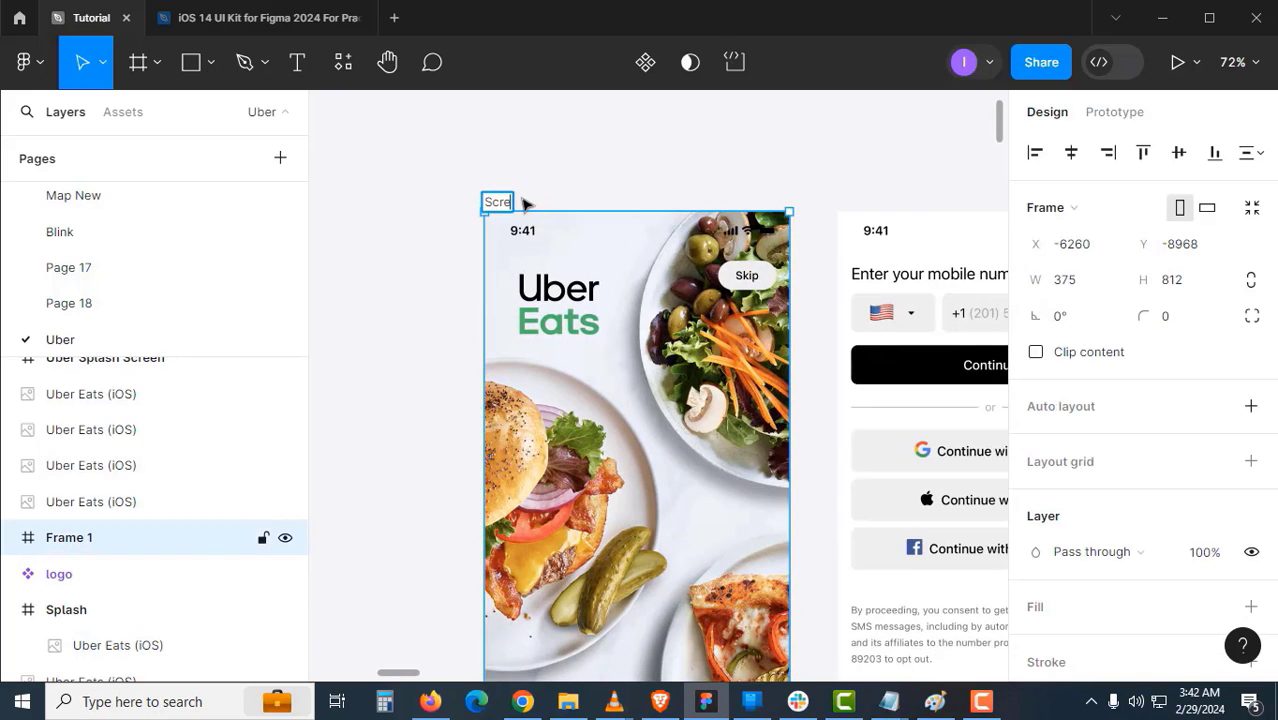
key(Return)
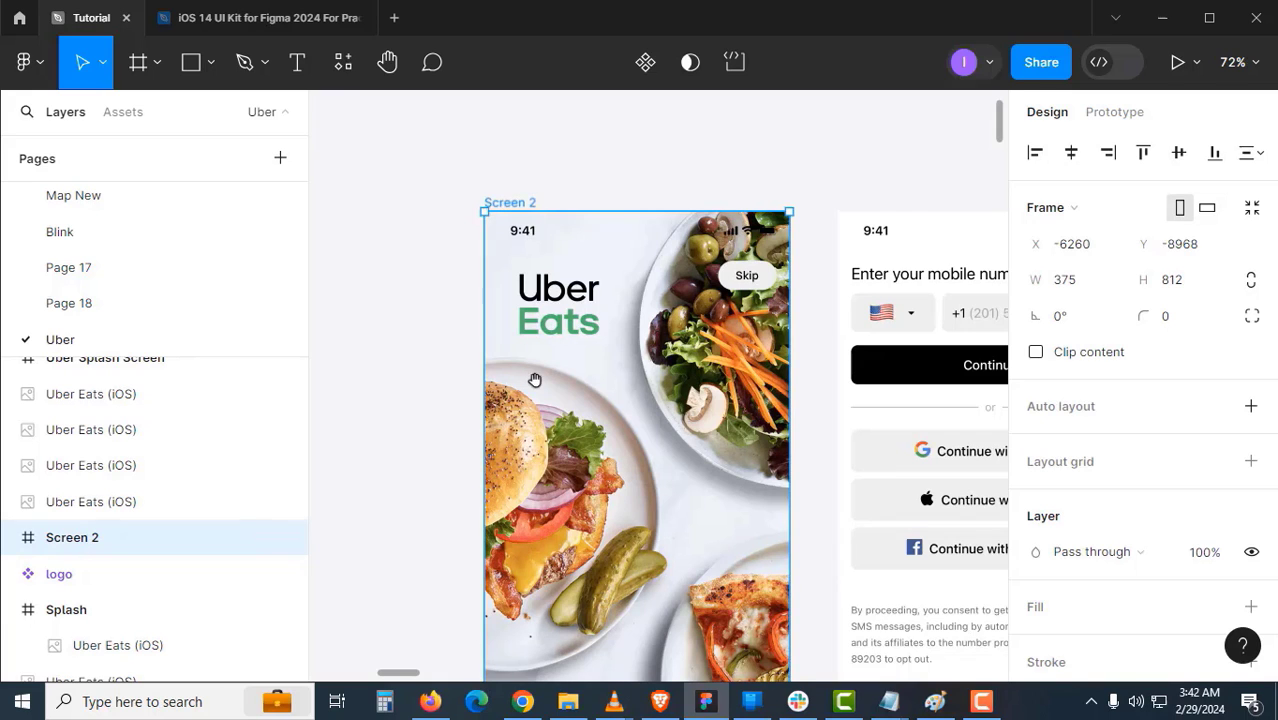
scroll(533, 374, down, 8)
- Move the large black Continue text onto Screen 2's green Continue button
click(647, 512)
drag(647, 512, 637, 367)
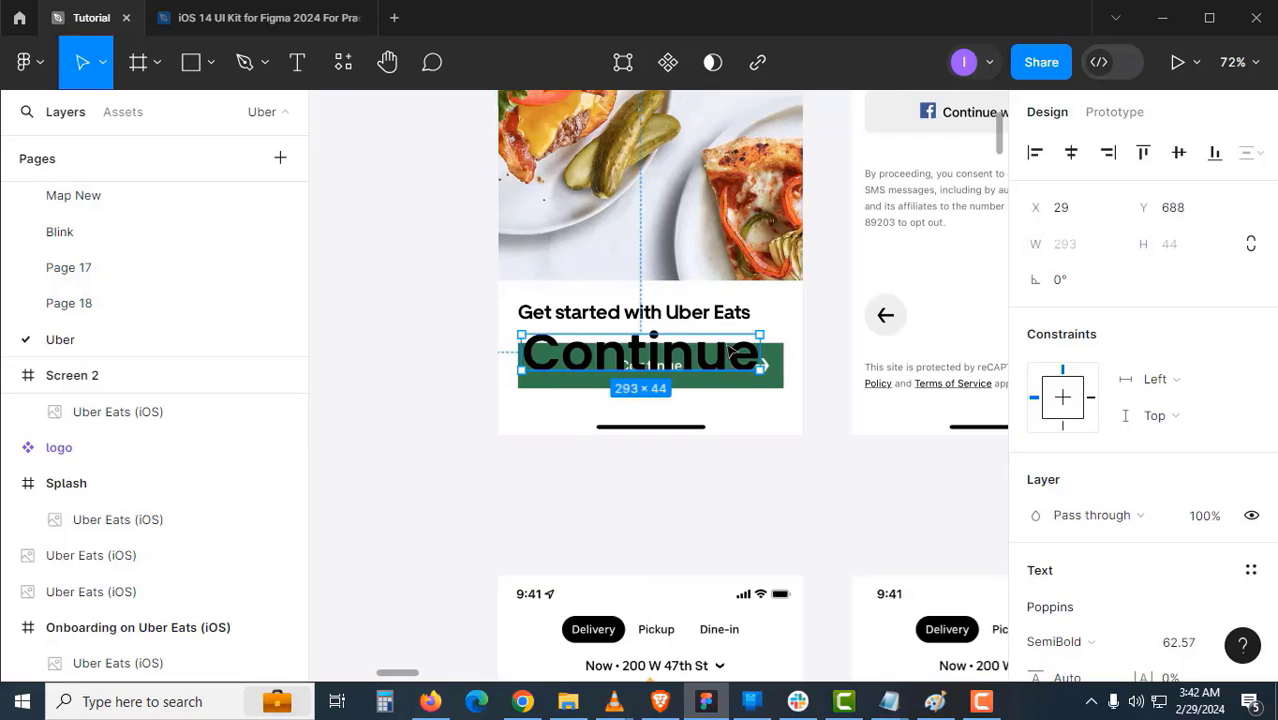
scroll(662, 362, up, 4)
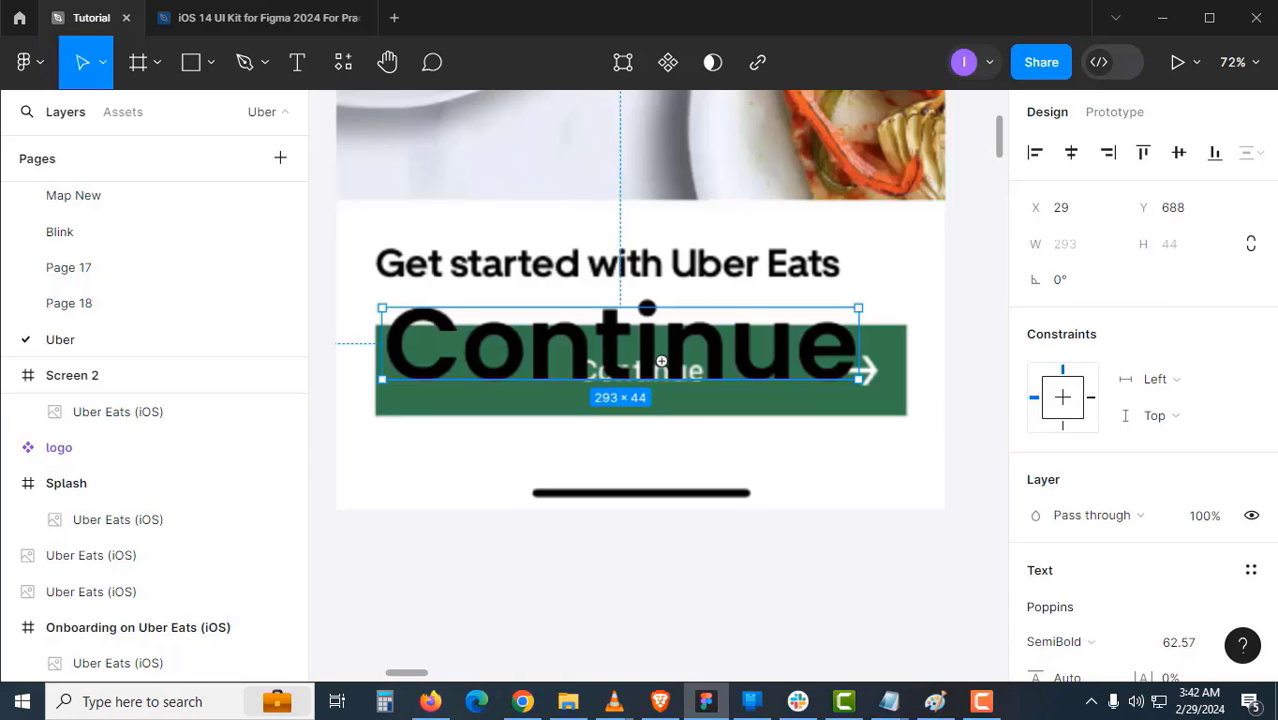
drag(599, 363, 621, 346)
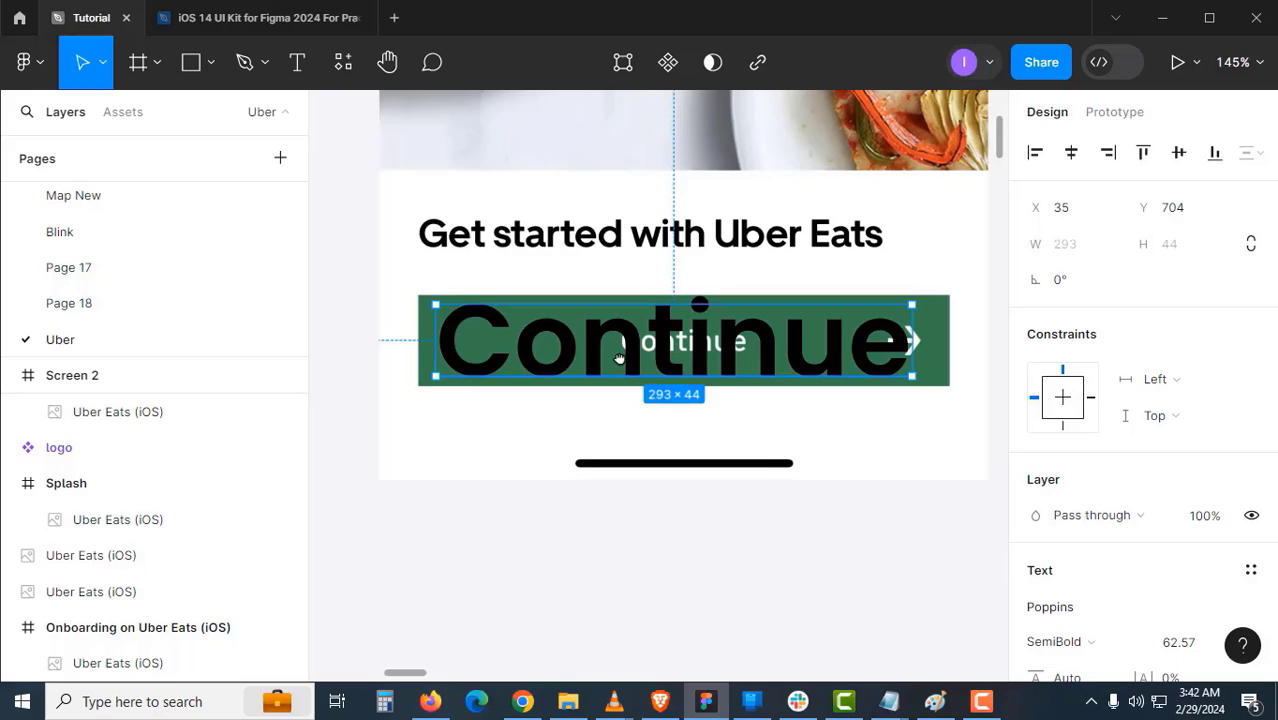
- Scale the Continue text down to 80 × 12 (size 17.08) and place it under the white label
click(102, 62)
click(125, 146)
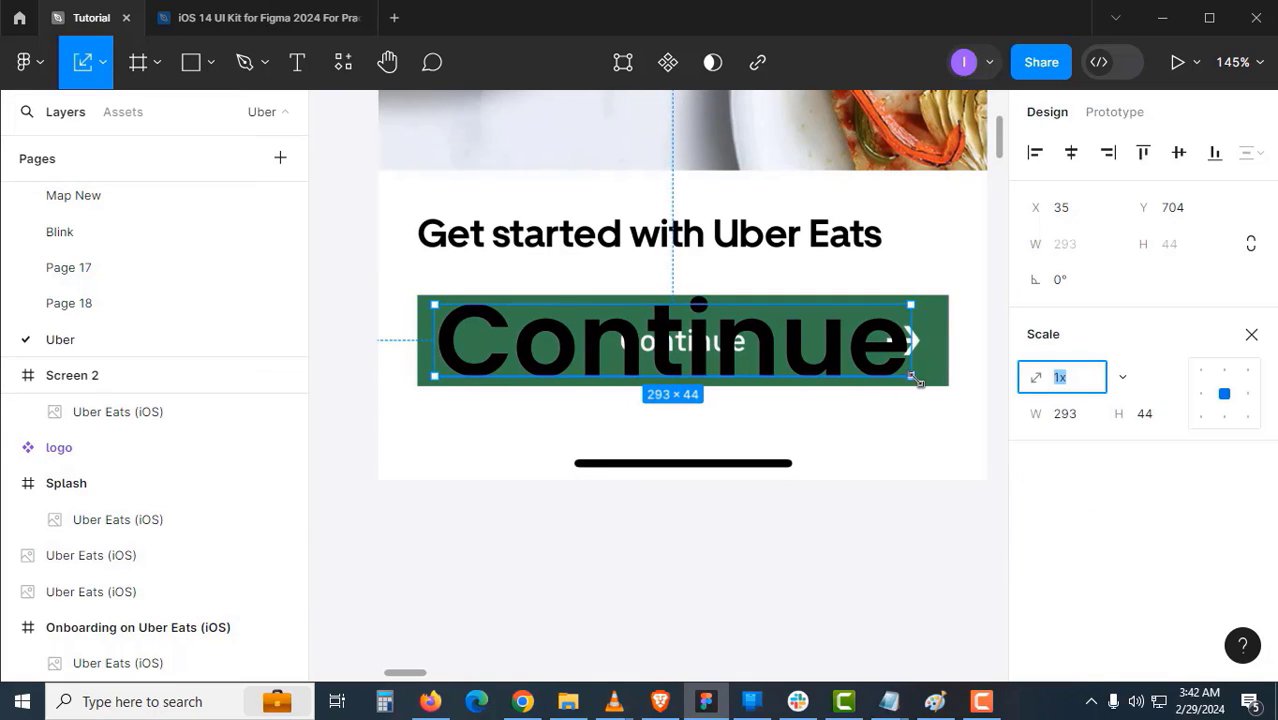
drag(912, 378, 700, 369)
key(v)
scroll(698, 368, up, 2)
click(102, 62)
click(125, 146)
drag(830, 388, 811, 384)
key(v)
click(760, 430)
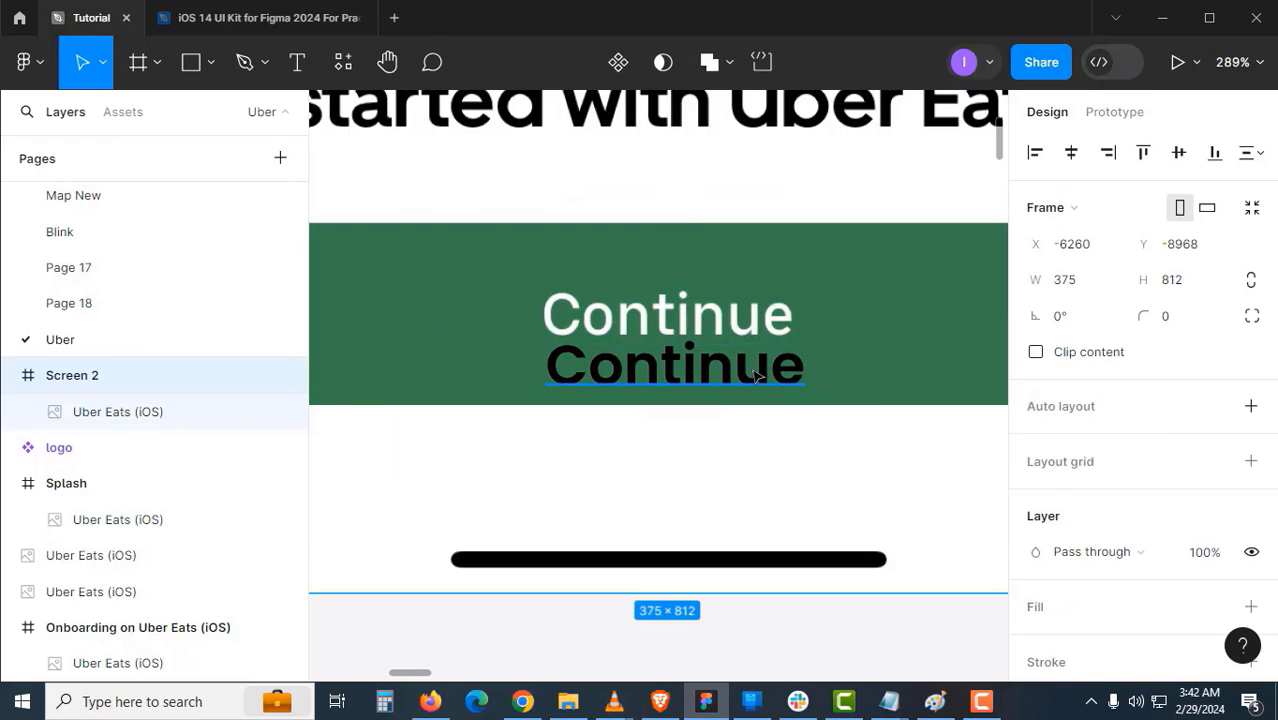
click(757, 376)
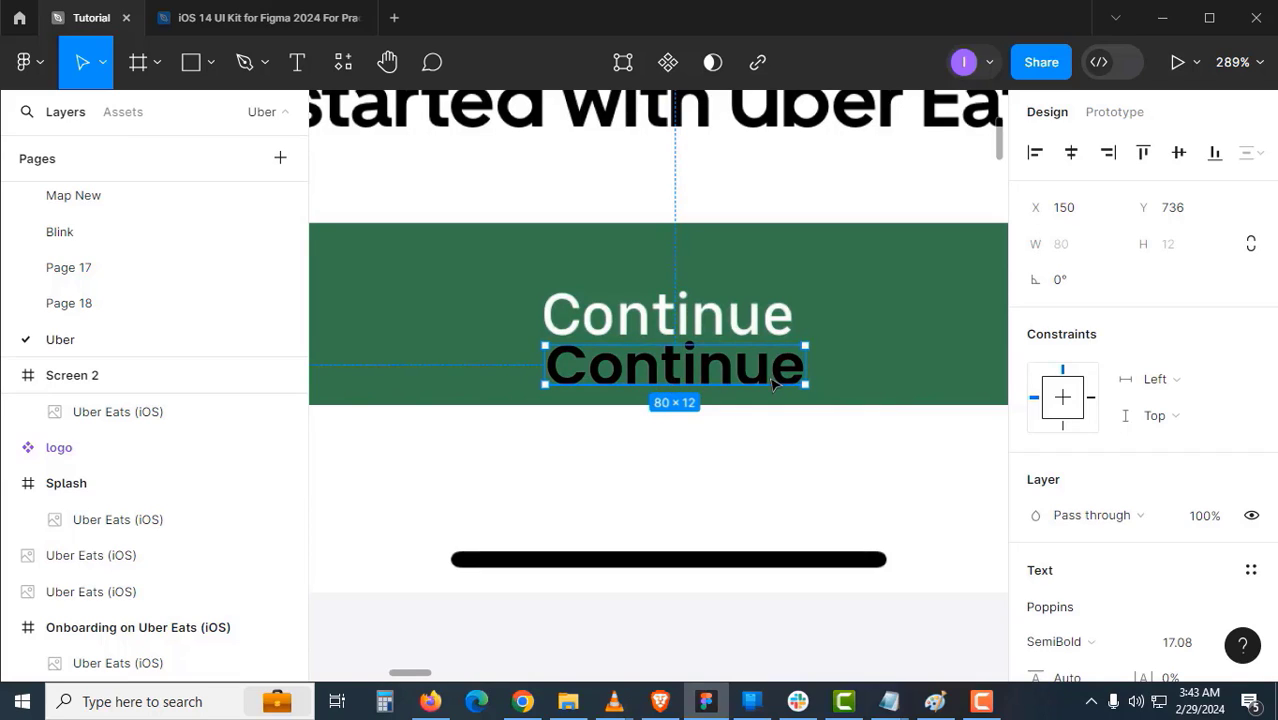
- Zoom out to the whole board and select the logo on the green splash screen
alt+click(594, 362)
alt+click(594, 362)
drag(435, 362, 882, 385)
alt+click(656, 348)
drag(652, 345, 656, 388)
drag(454, 219, 528, 431)
click(509, 232)
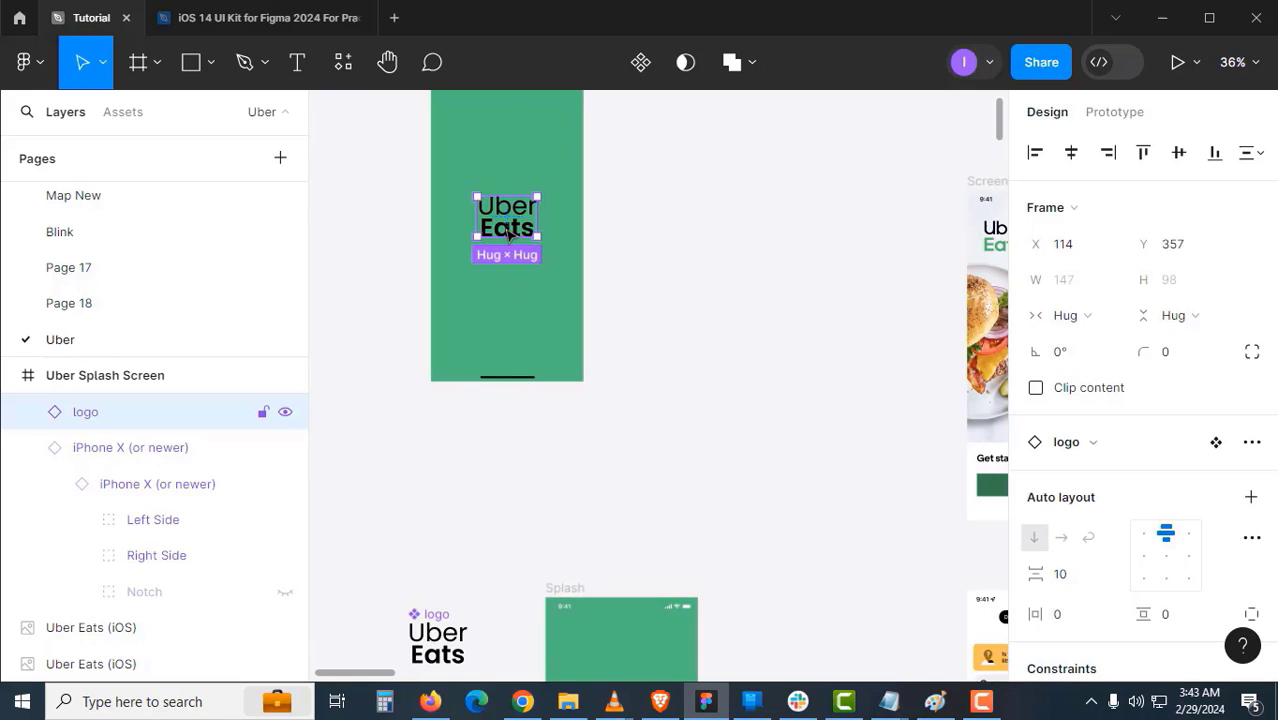
double_click(520, 230)
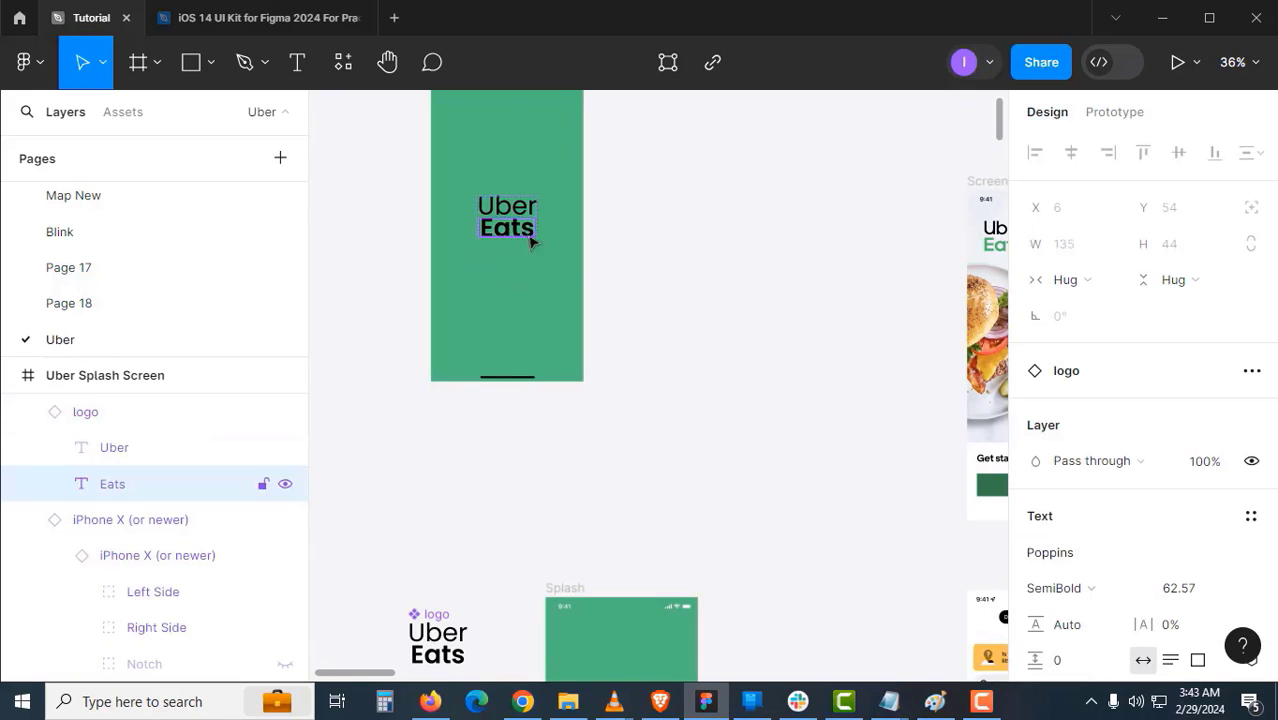
scroll(1113, 490, down, 3)
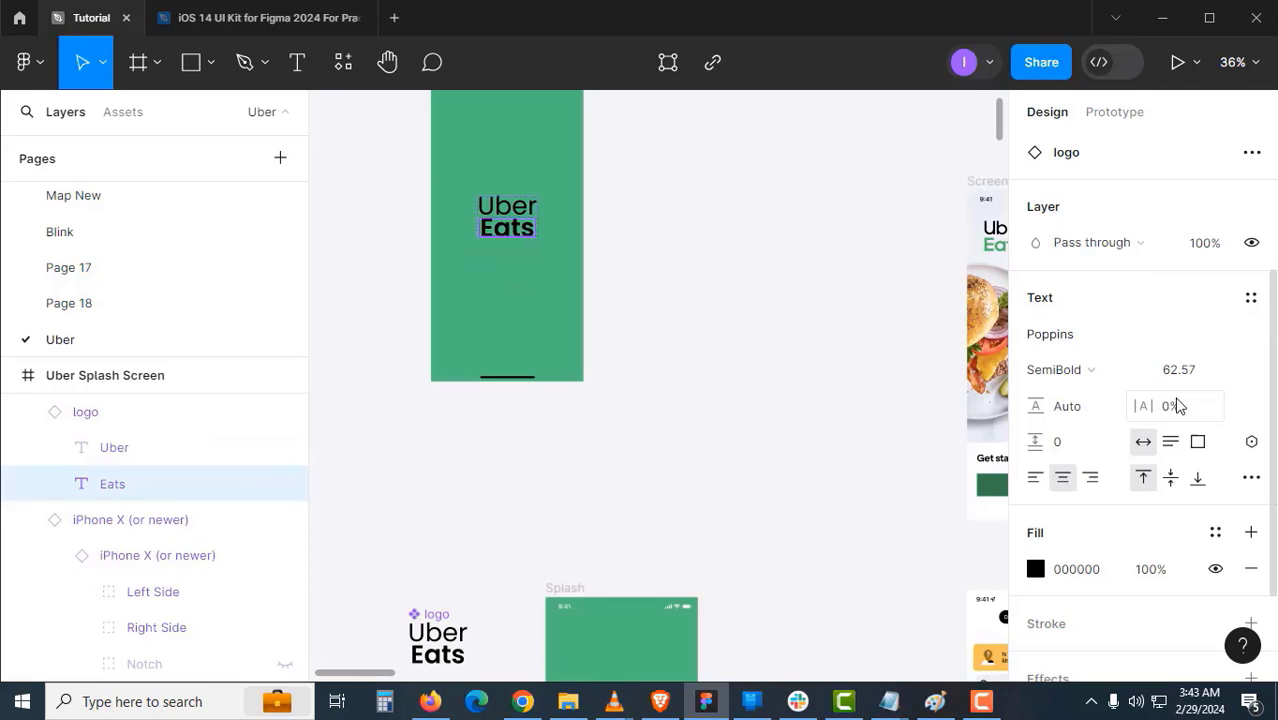
click(756, 374)
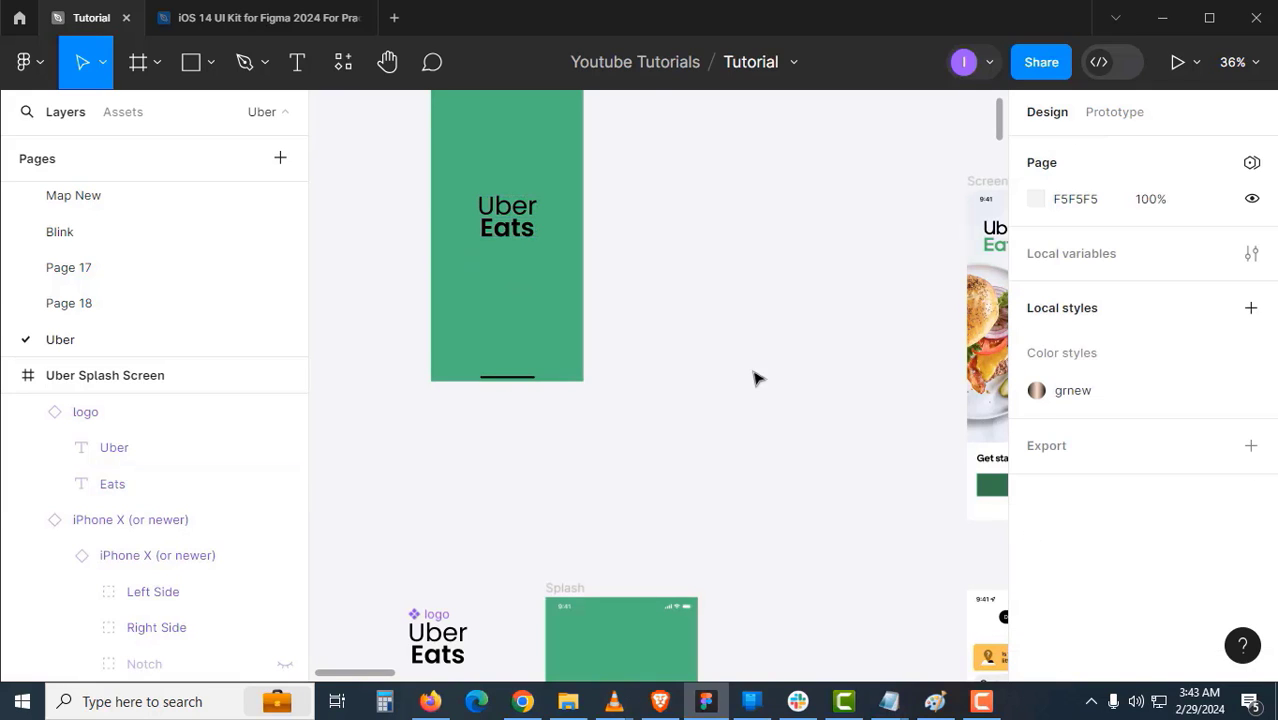
mouse_move(696, 345)
mouse_down()
mouse_move(672, 391)
mouse_move(491, 235)
mouse_up()
drag(705, 426, 569, 305)
drag(703, 488, 650, 456)
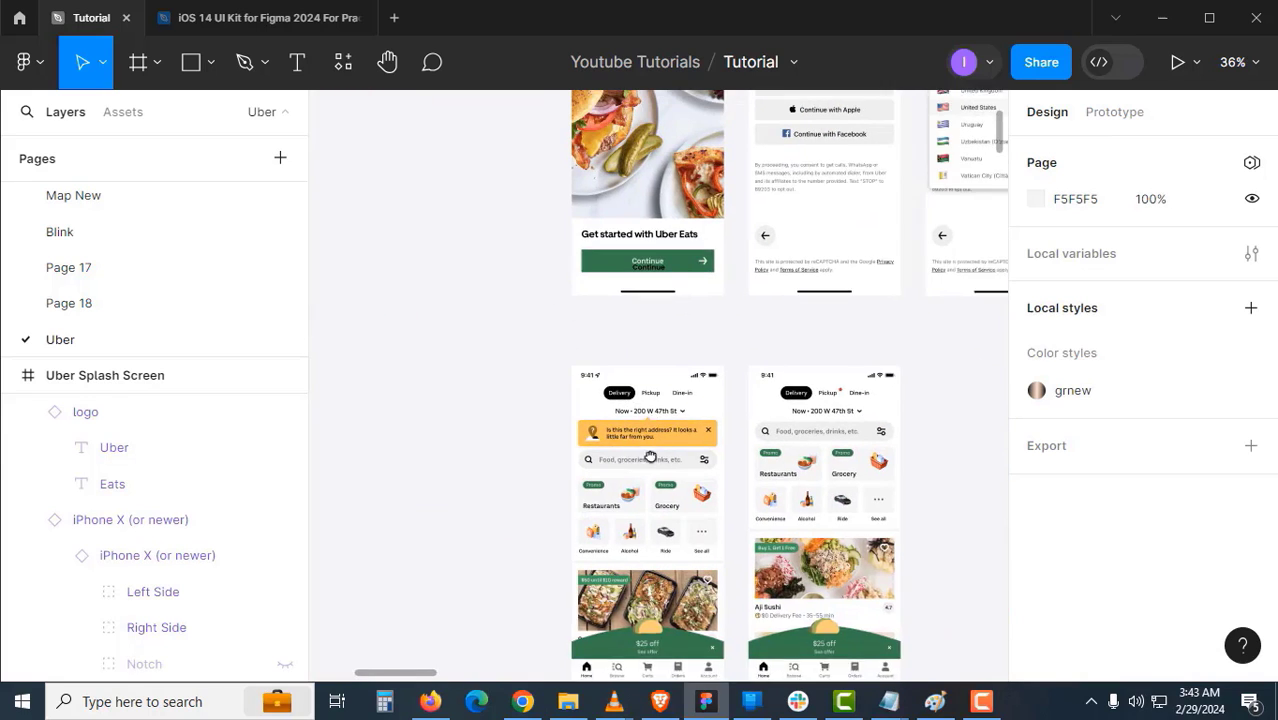
scroll(660, 390, up, 3)
scroll(625, 403, up, 6)
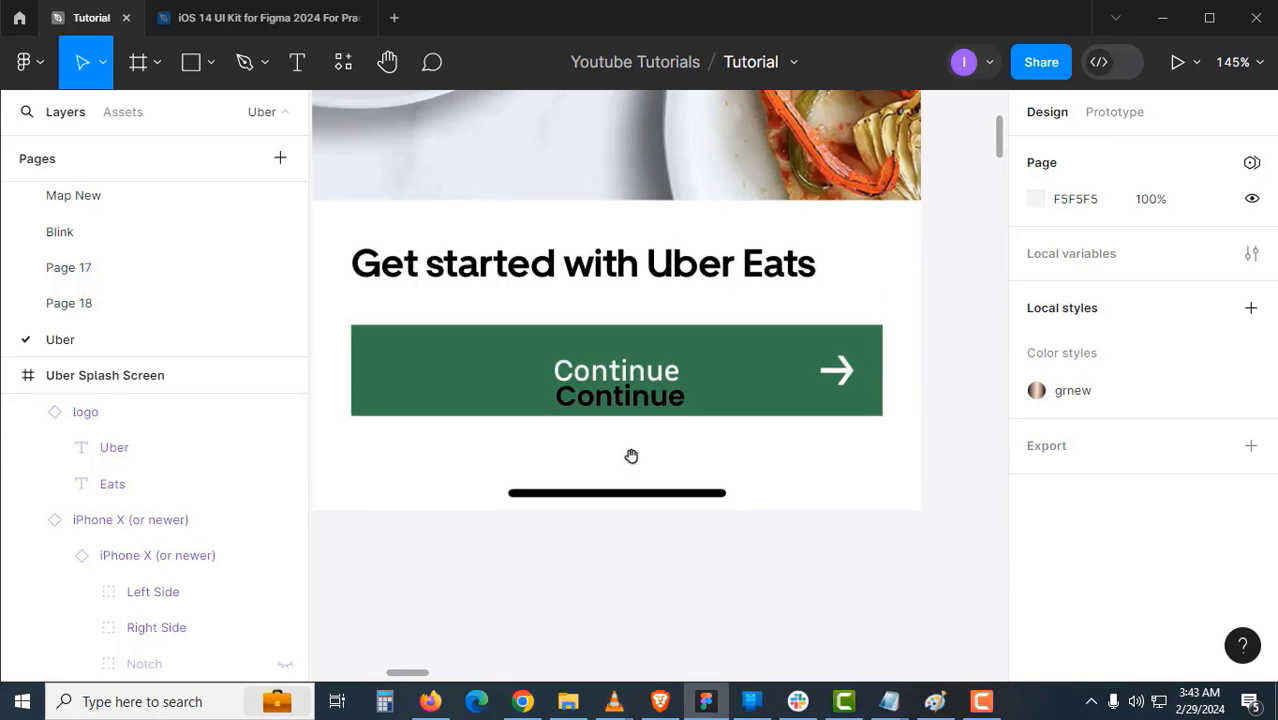
click(640, 404)
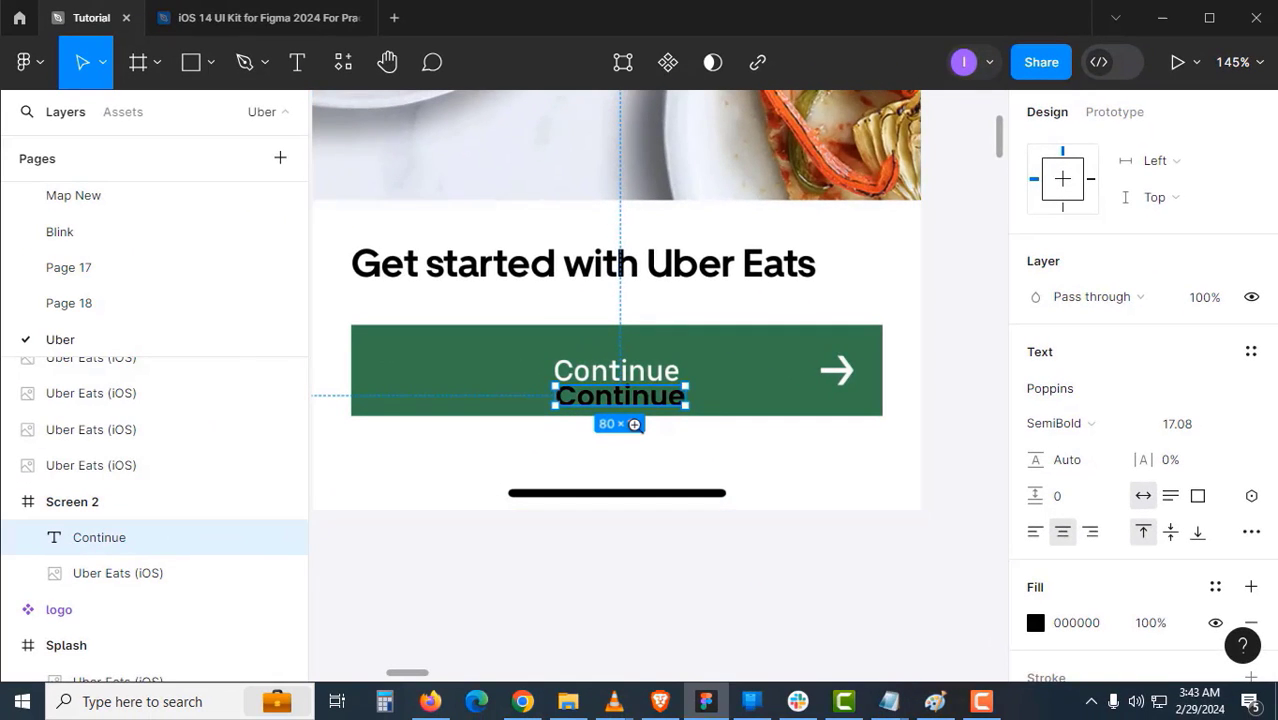
- Set the black Continue text to Poppins Medium at font size 18
click(634, 425)
double_click(662, 372)
click(667, 427)
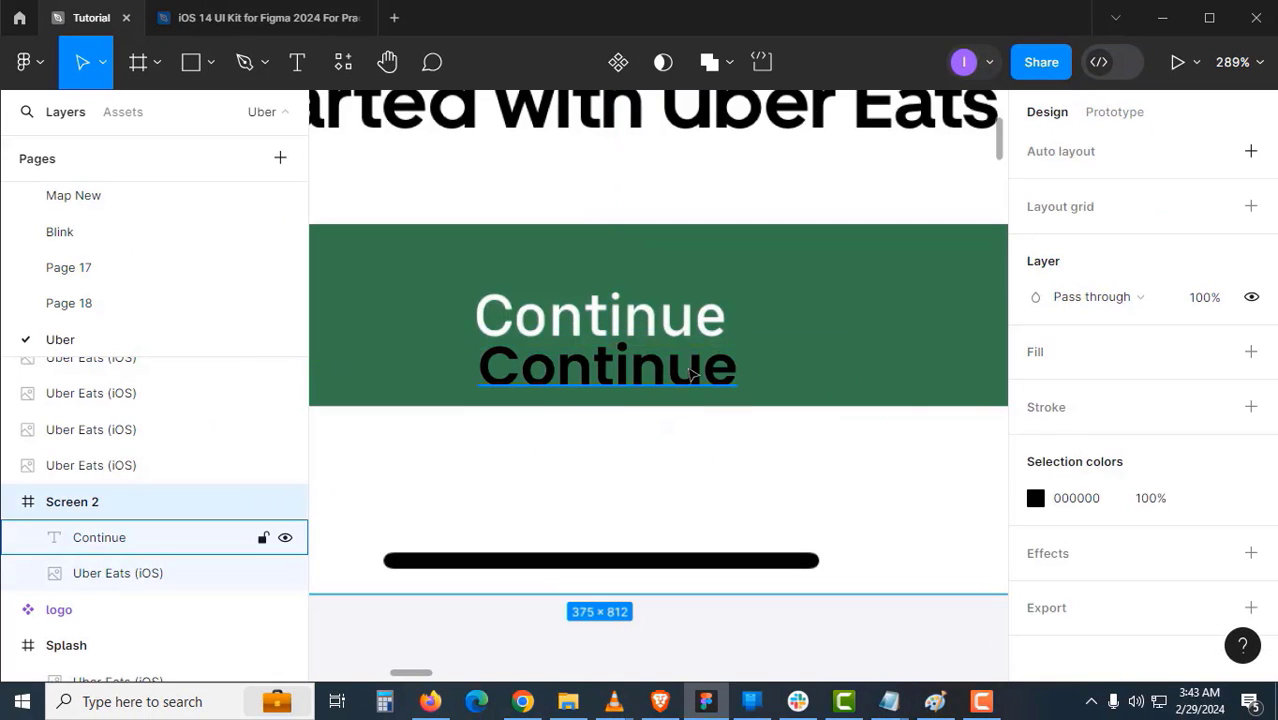
click(690, 375)
click(1203, 434)
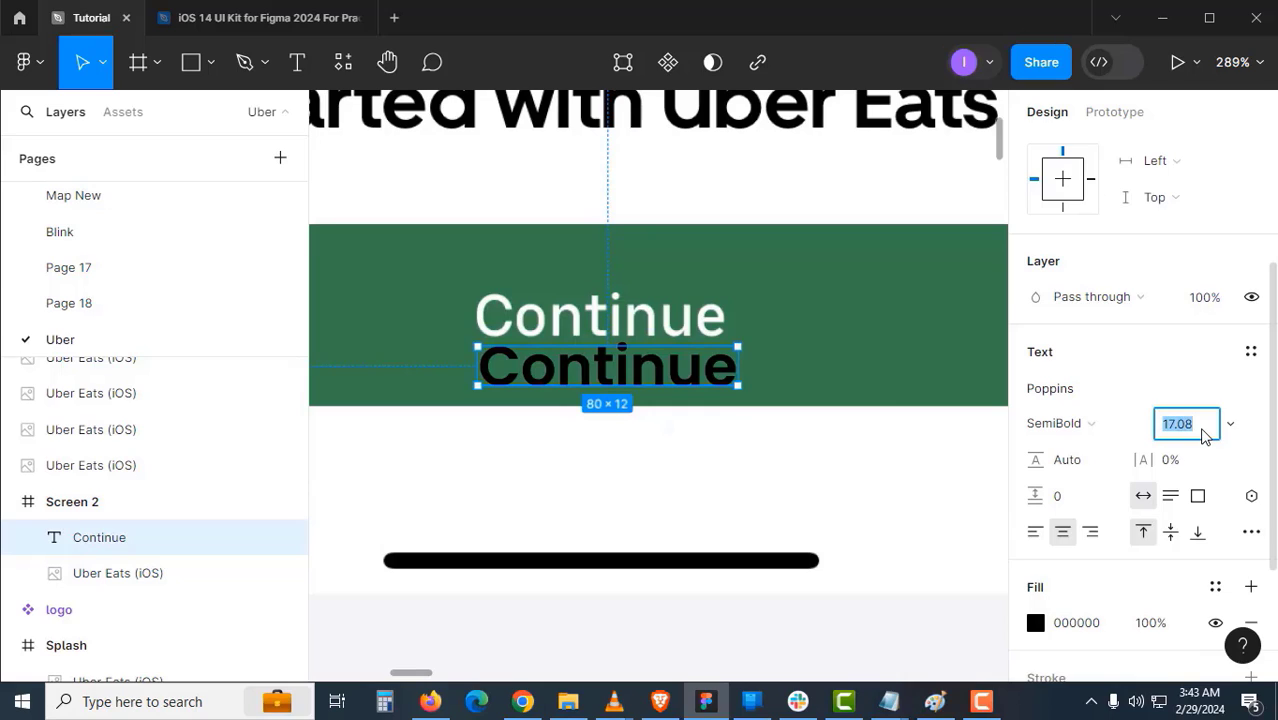
text(16)
key(Return)
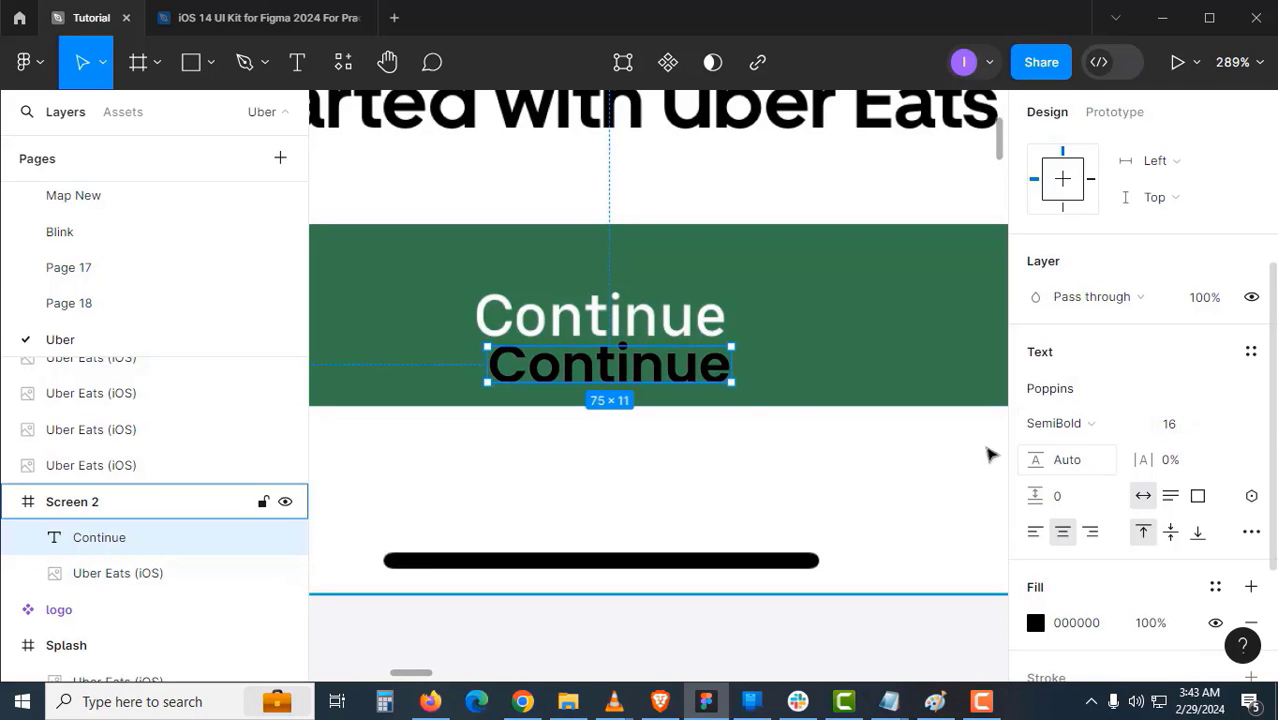
click(1193, 428)
text(18)
key(Return)
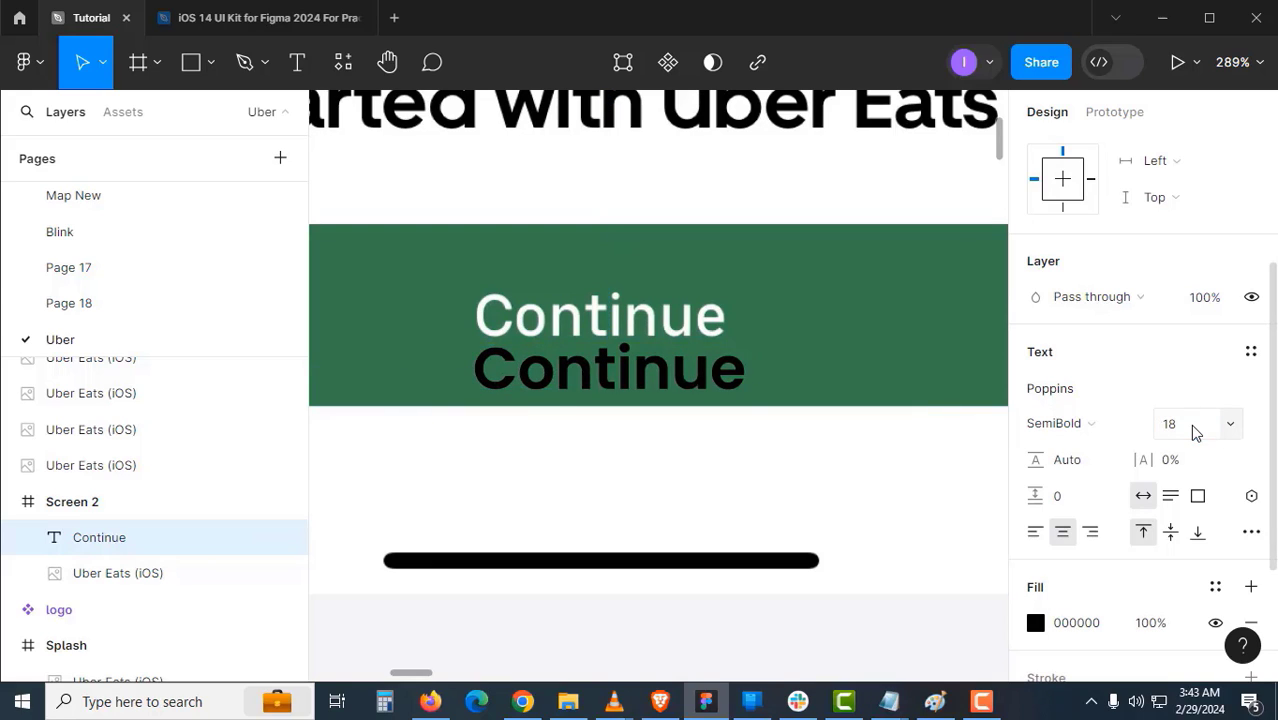
click(1090, 425)
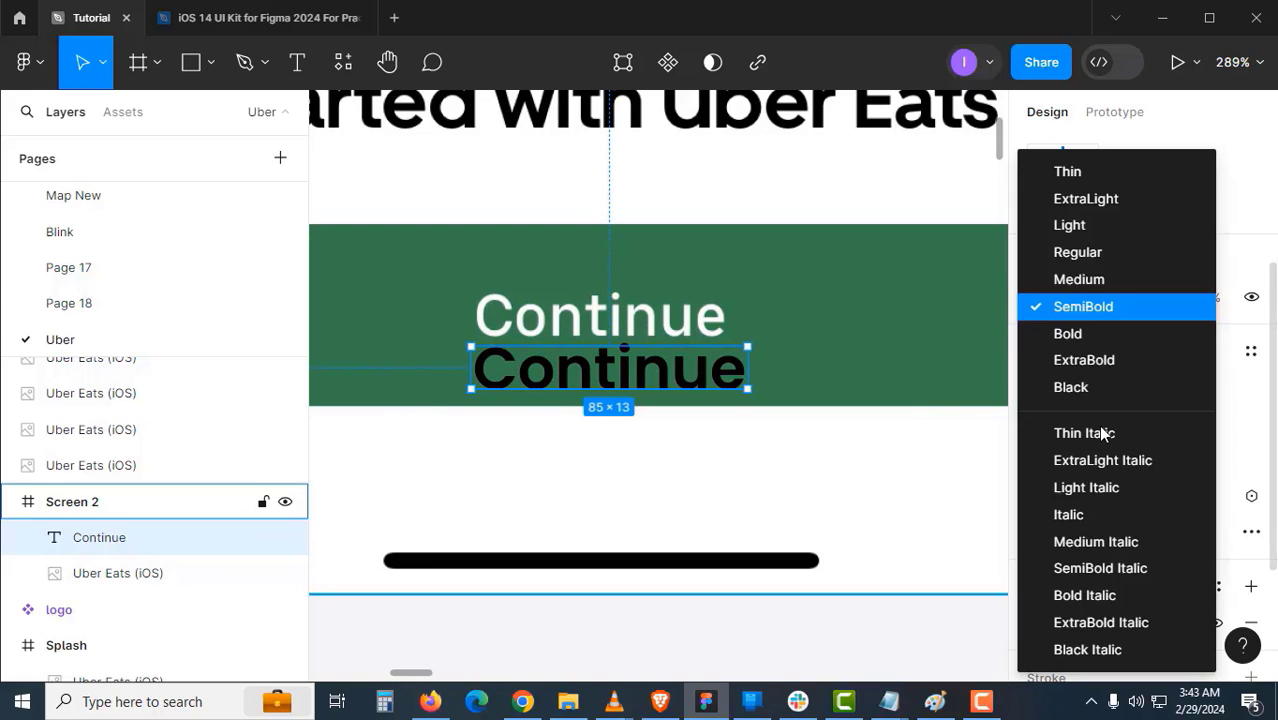
click(1102, 279)
- Lay the black Continue text directly over the white Continue label on the button
drag(660, 372, 667, 320)
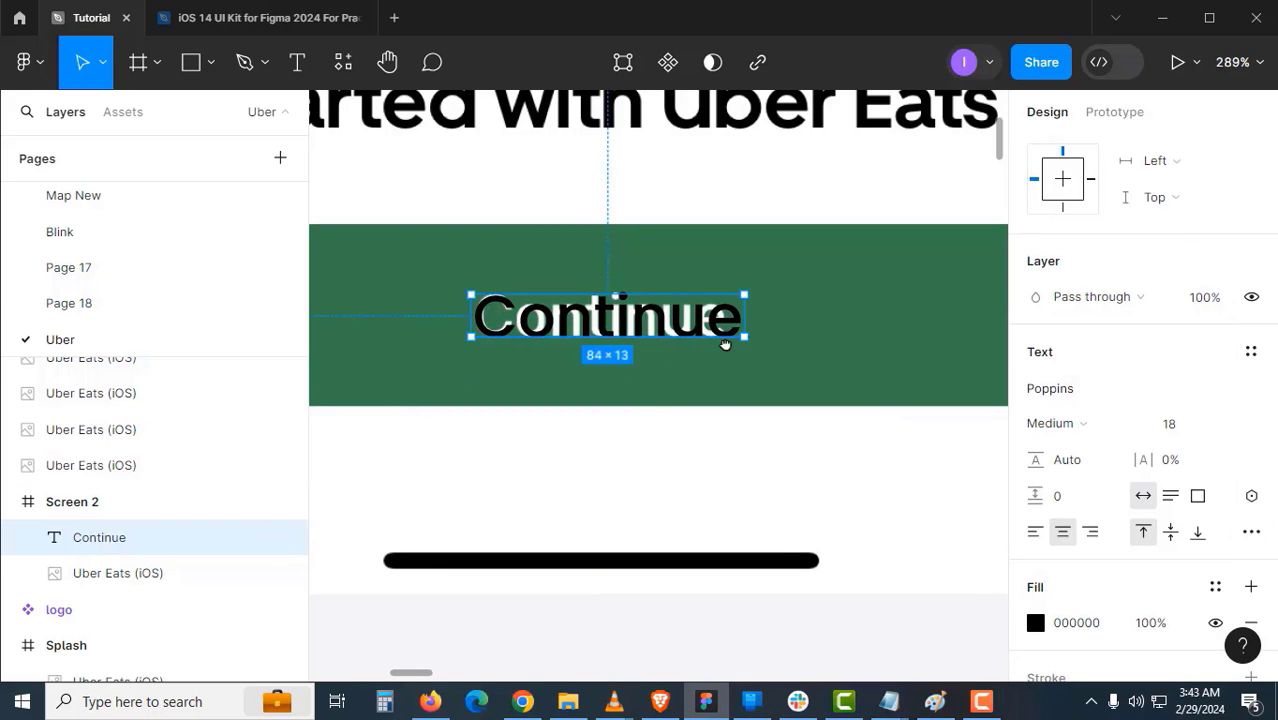
scroll(821, 320, right, 5)
scroll(713, 345, down, 5)
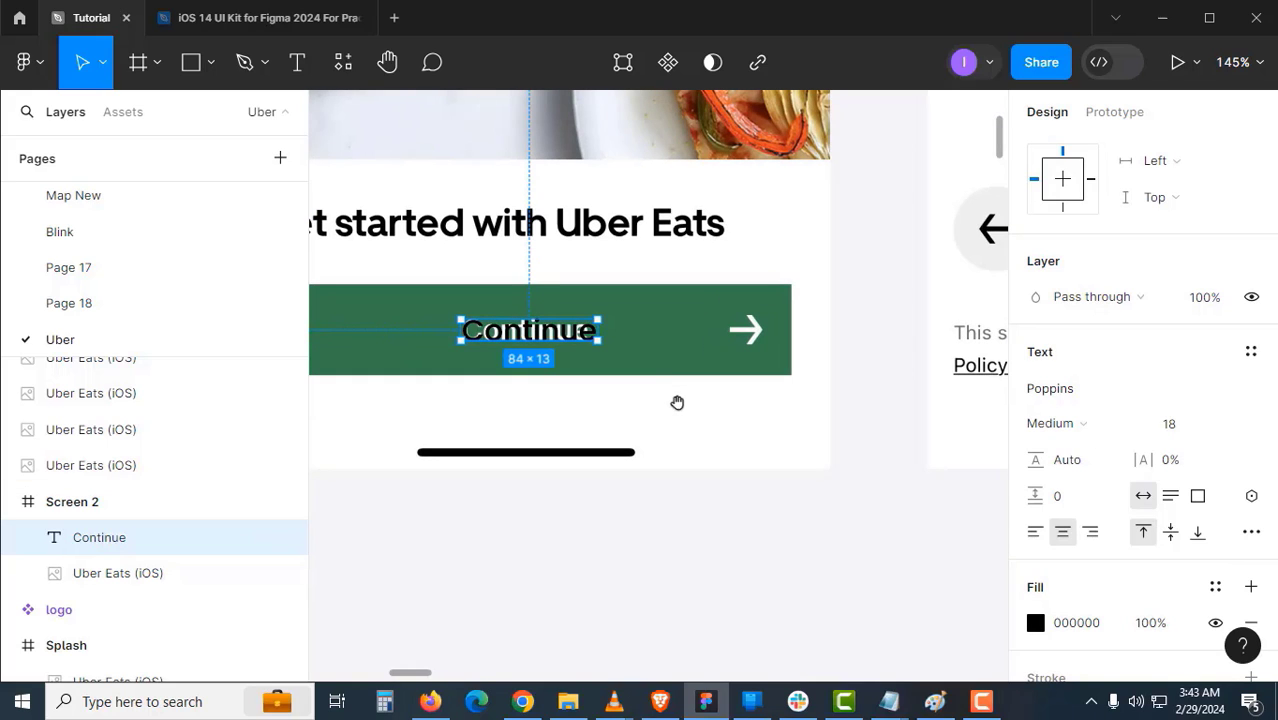
click(686, 511)
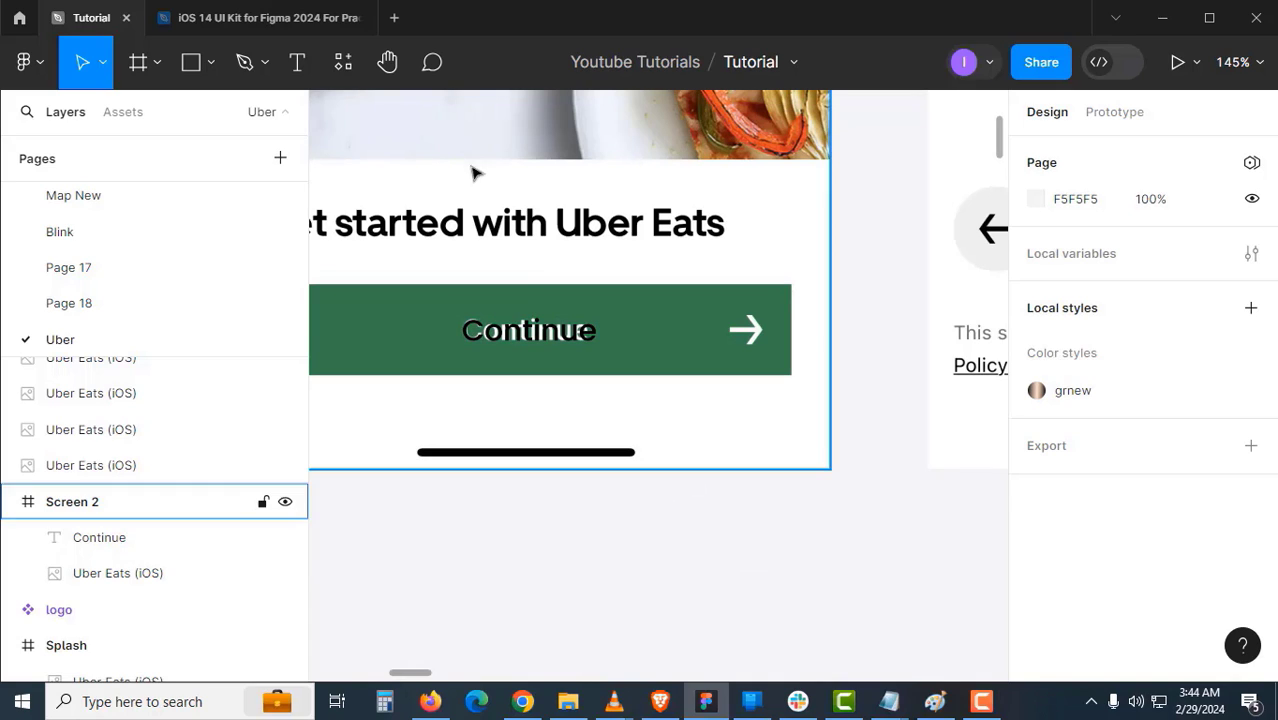
- Search Figma plugins for 'icons', then go to flaticon.com in Chrome
click(352, 64)
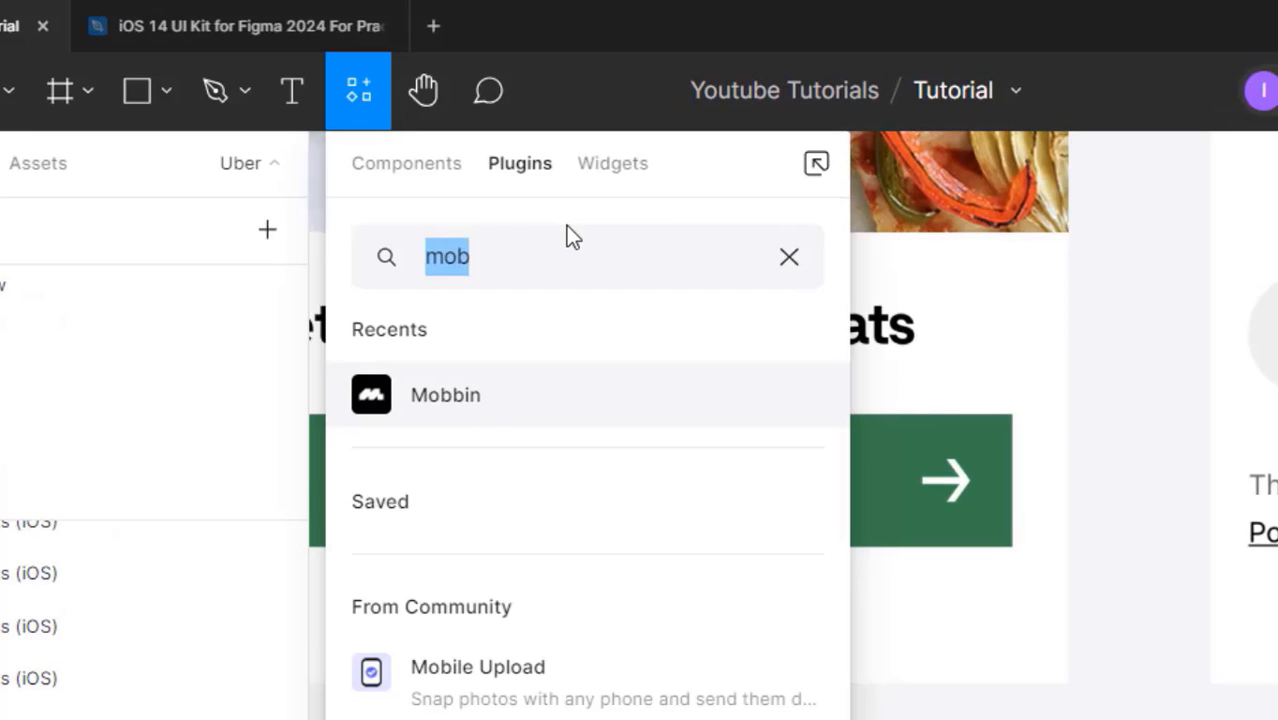
text(icons)
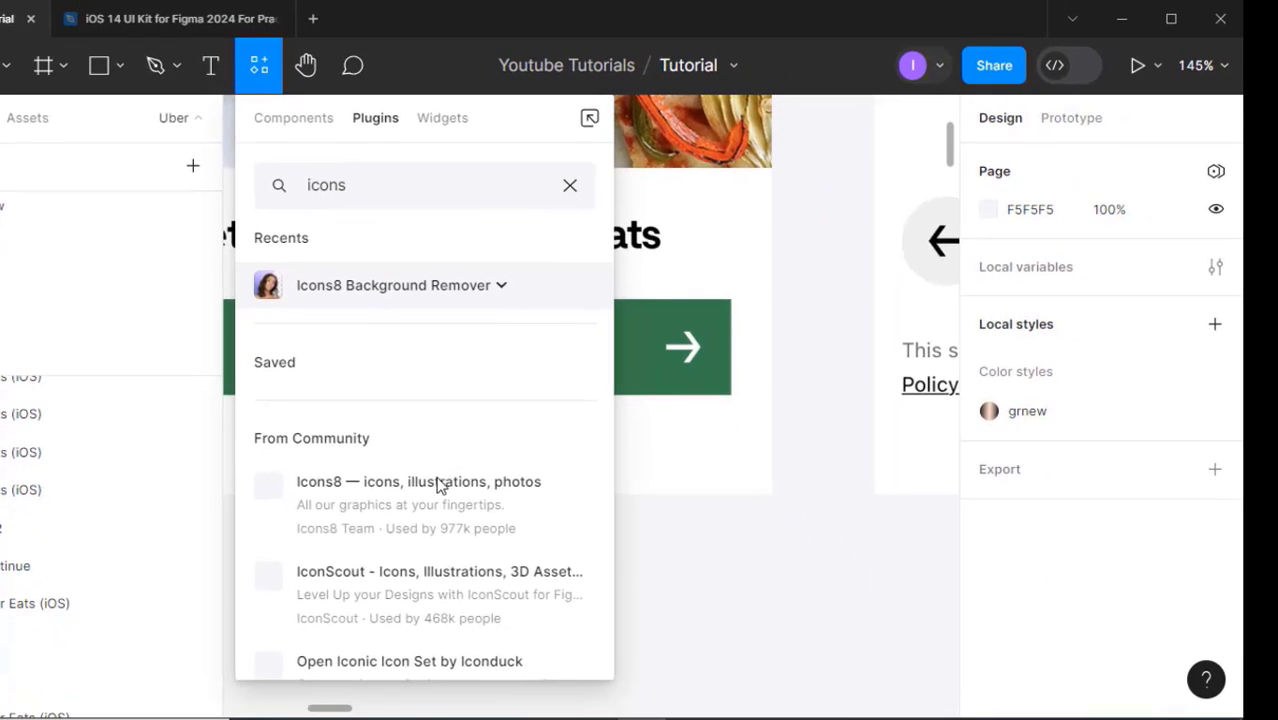
scroll(437, 540, down, 3)
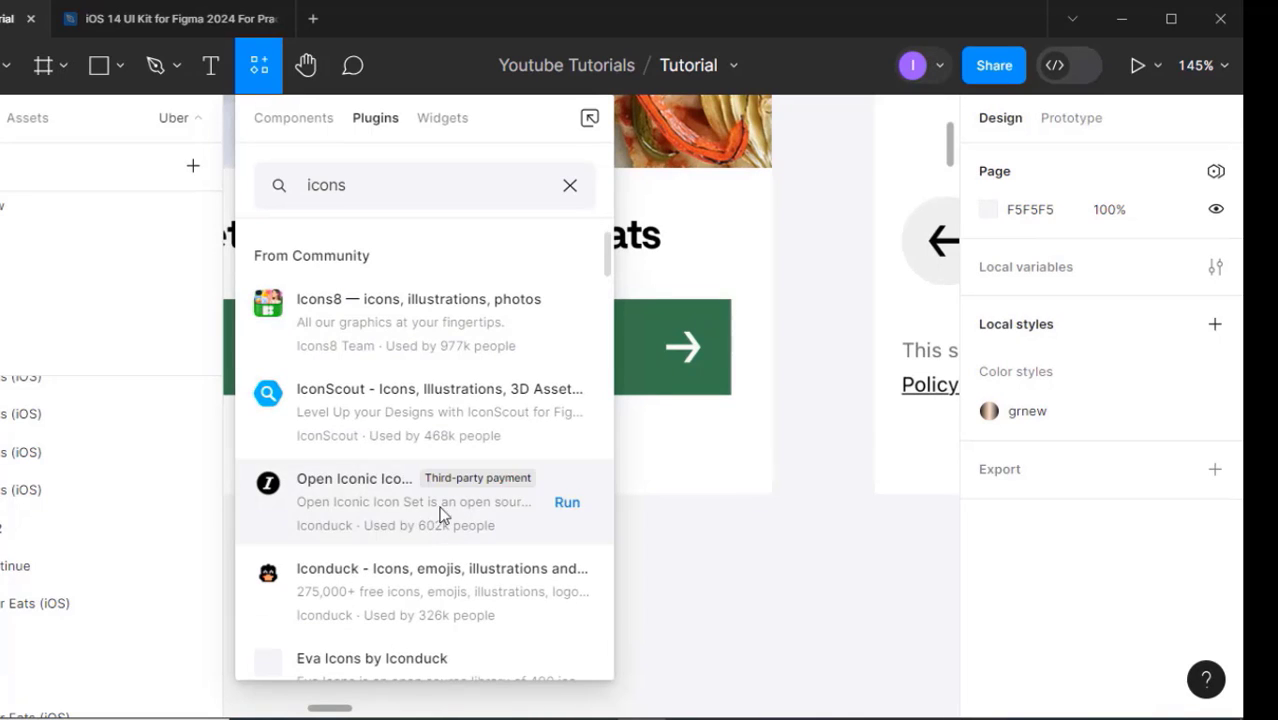
click(685, 500)
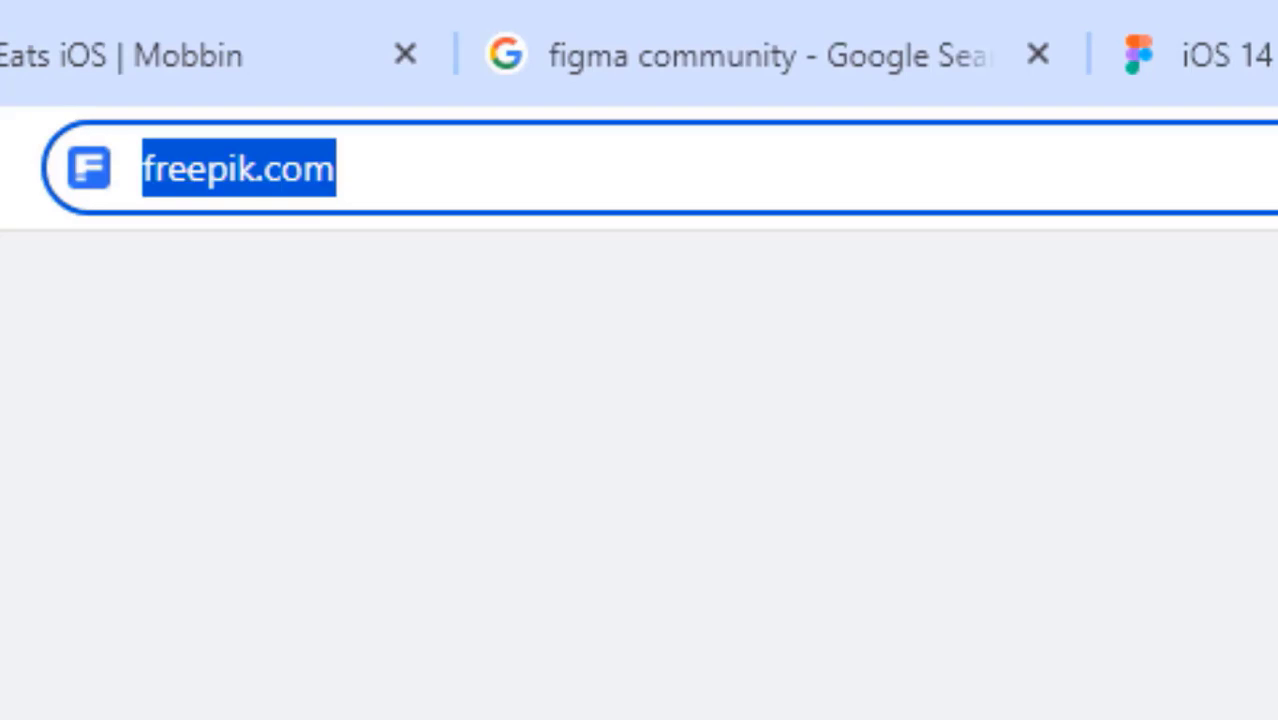
text(flaticon)
key(Return)
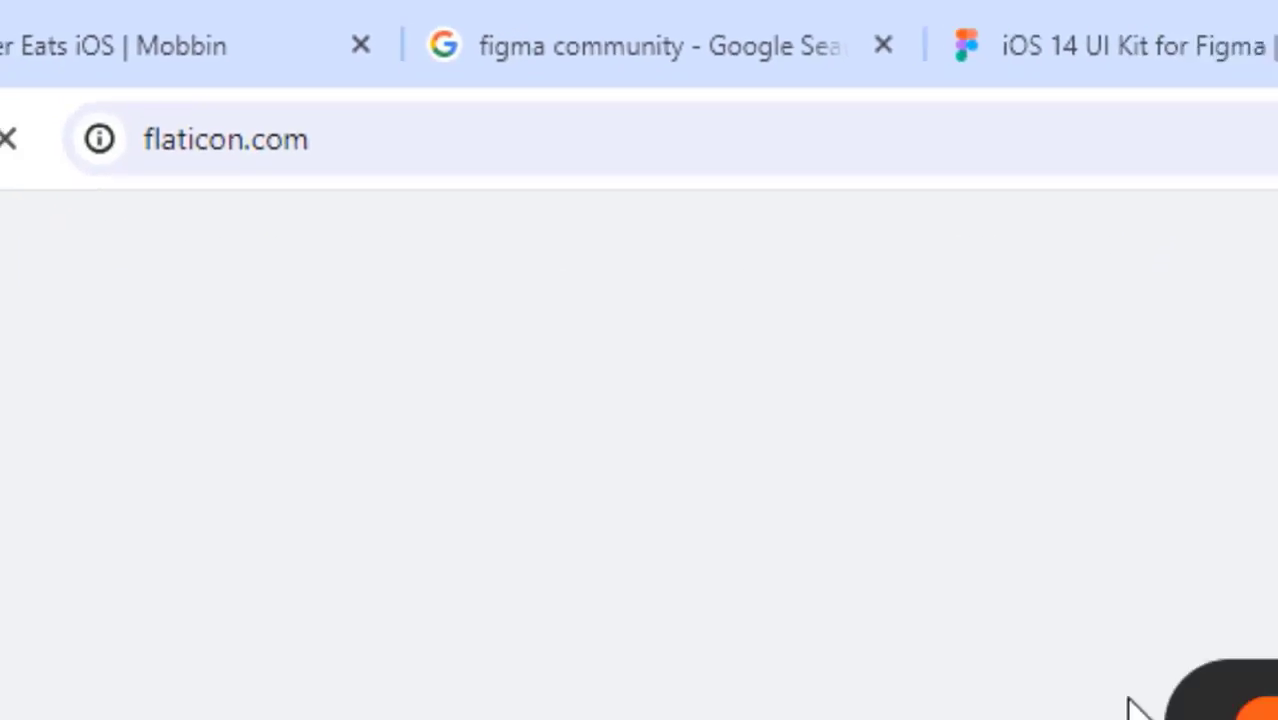
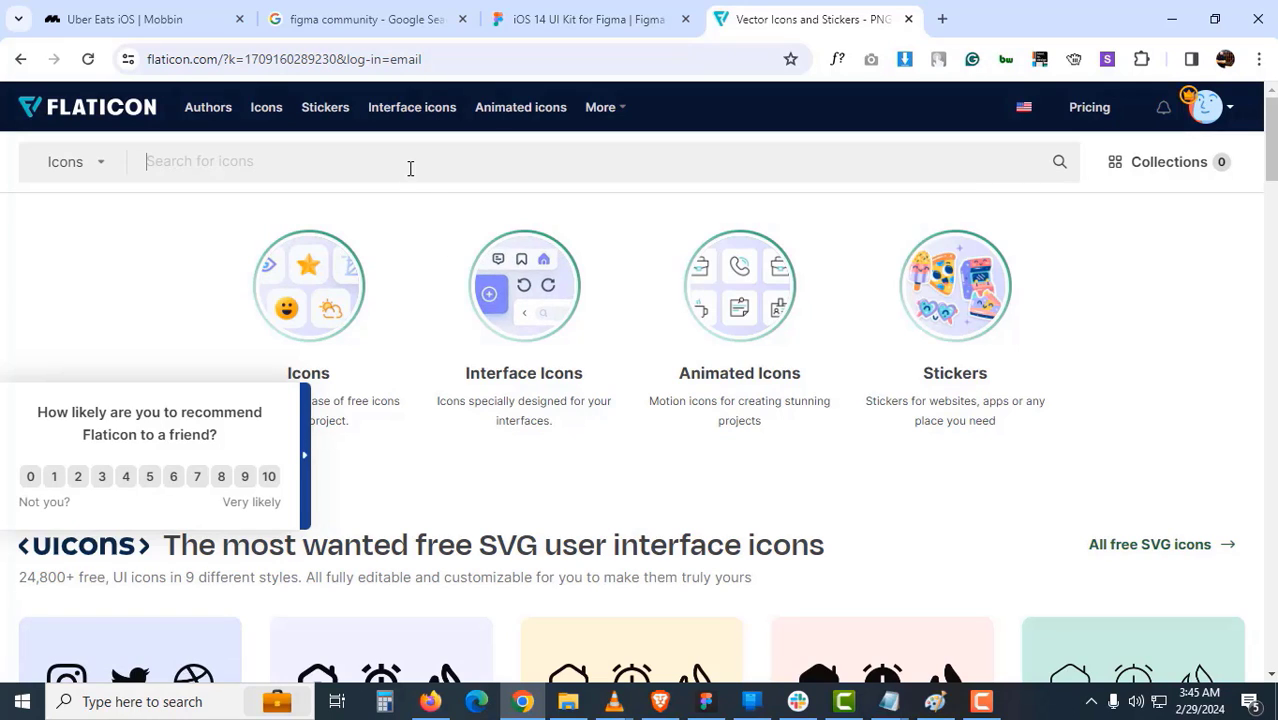
- Search Flaticon for 'arrow' and copy the Right Arrow icon as SVG into Figma
text(arrow)
key(Return)
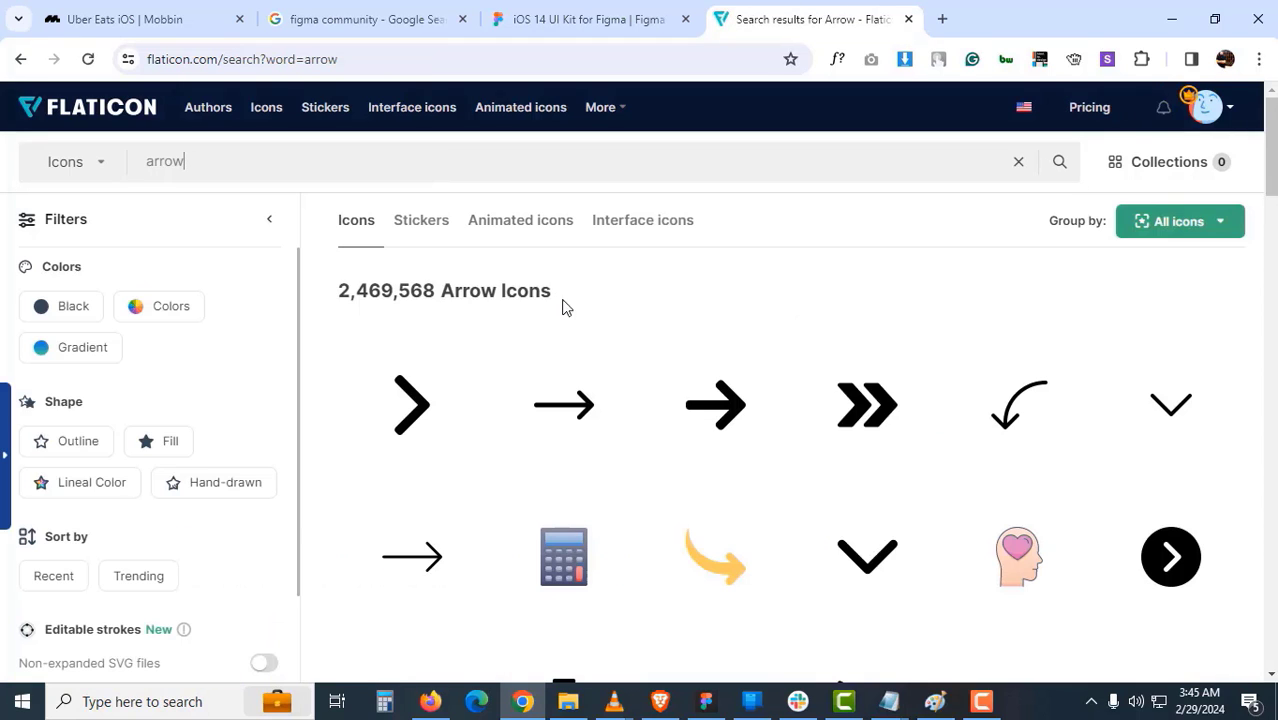
middle_click(706, 413)
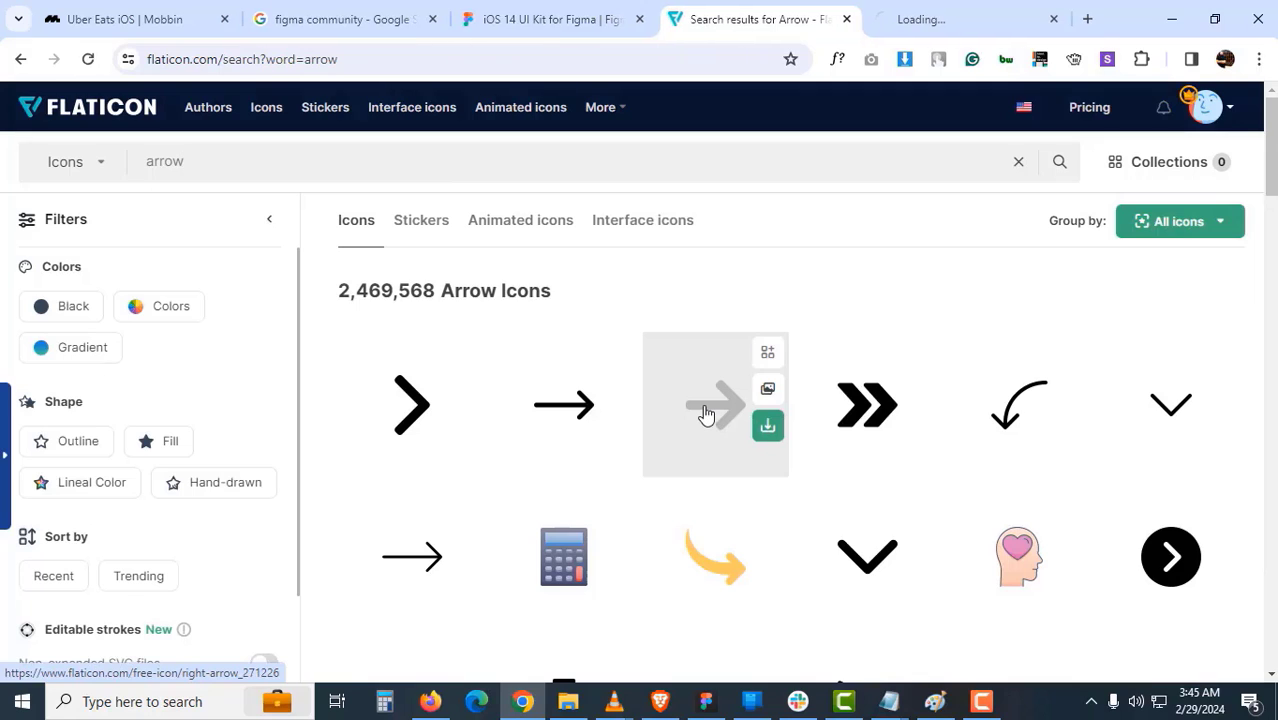
click(947, 19)
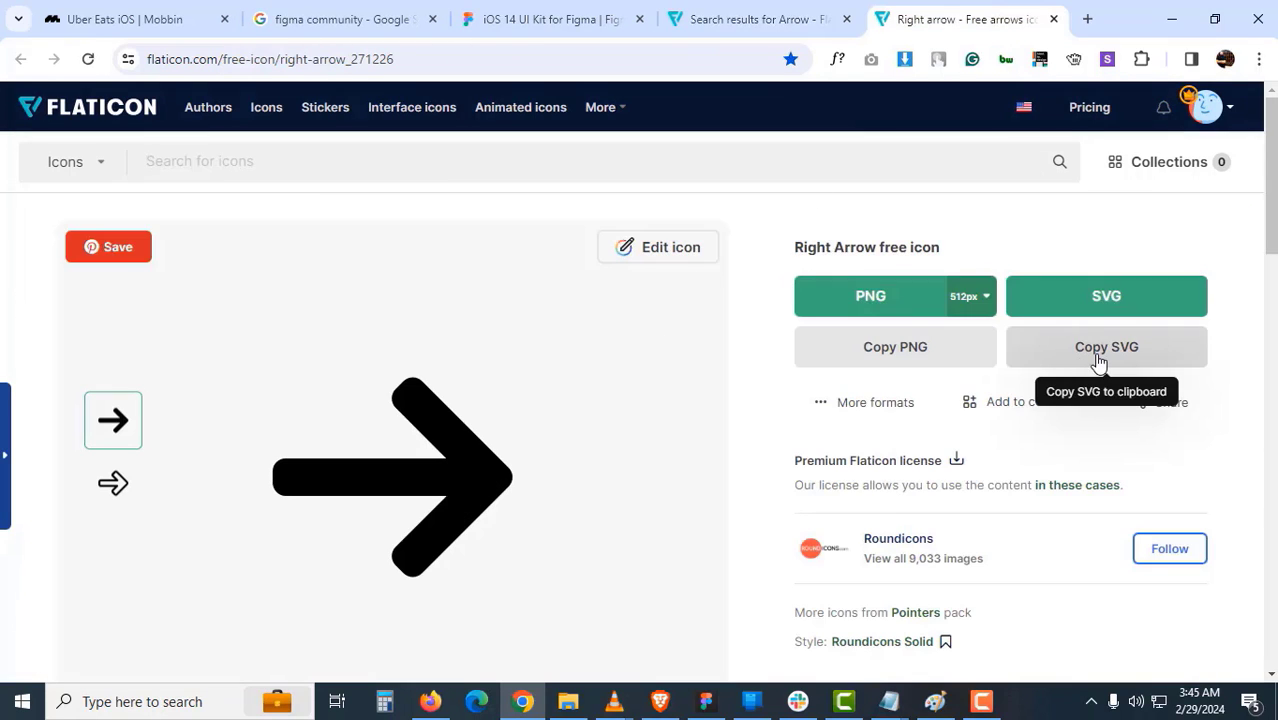
click(1100, 358)
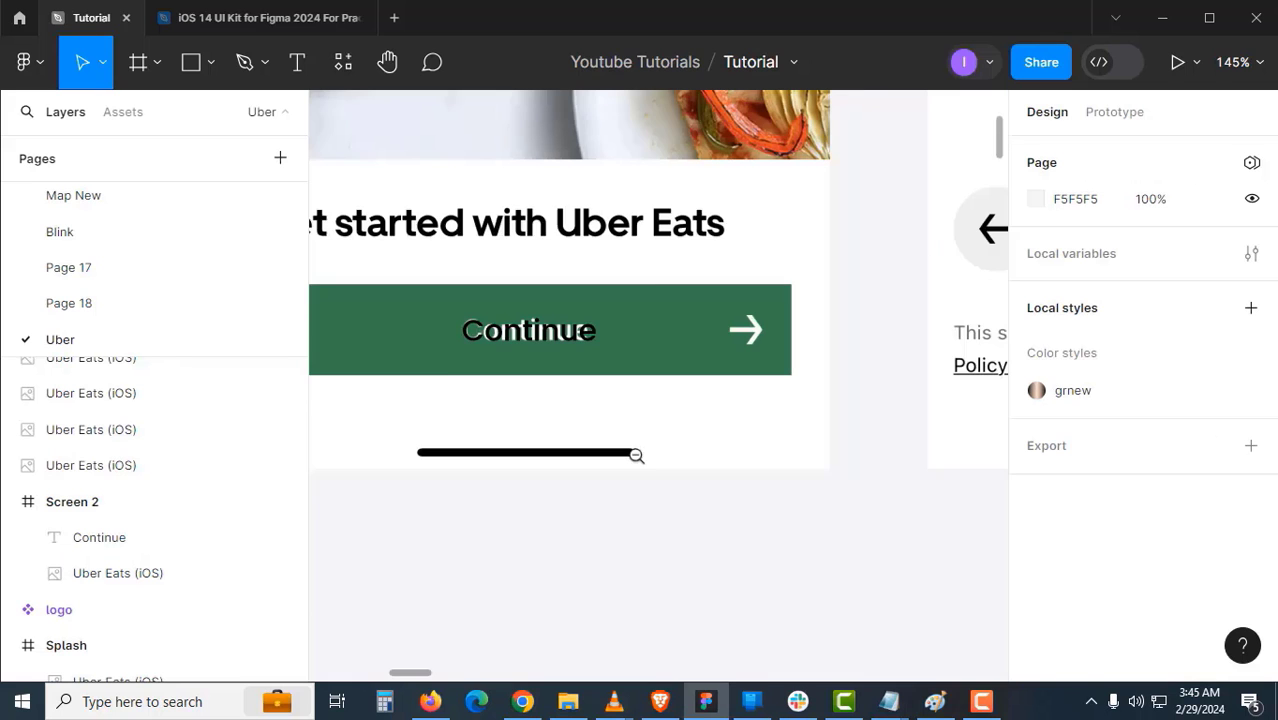
click(705, 700)
drag(631, 491, 798, 435)
- Paste the arrow SVG and scale it down proportionally from 492 to 66 pixels
key(ctrl+v)
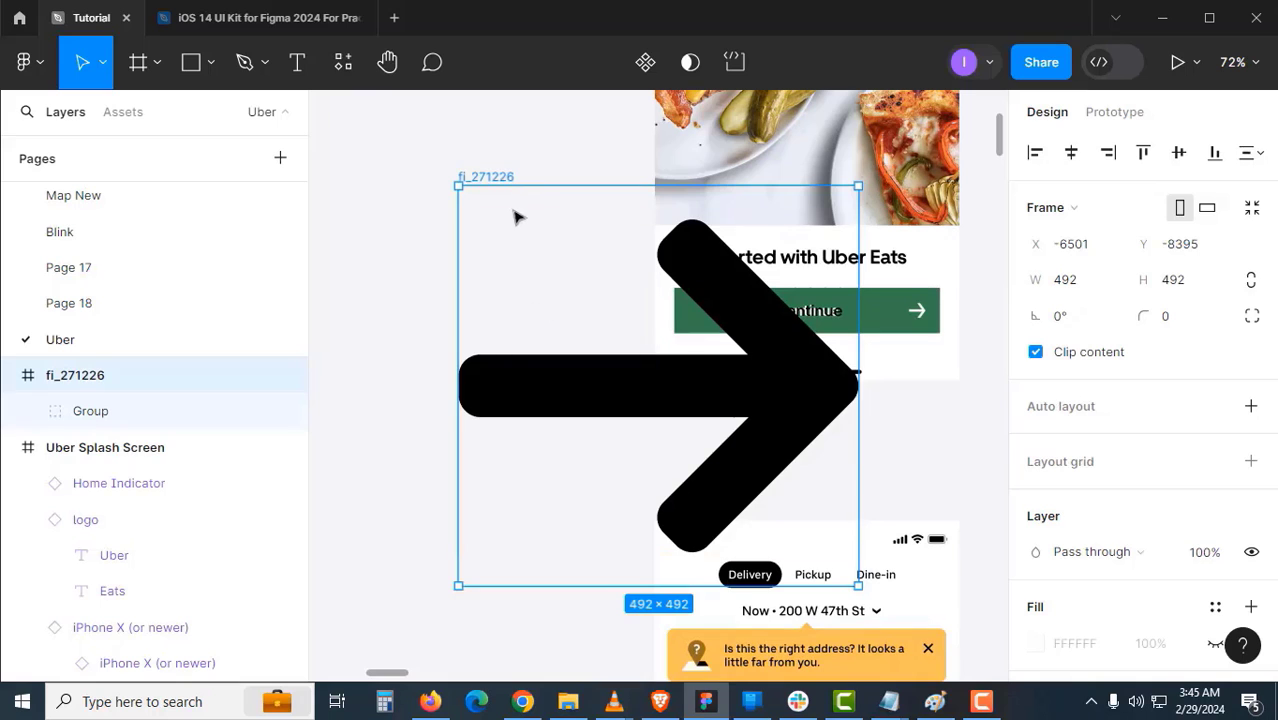
click(102, 80)
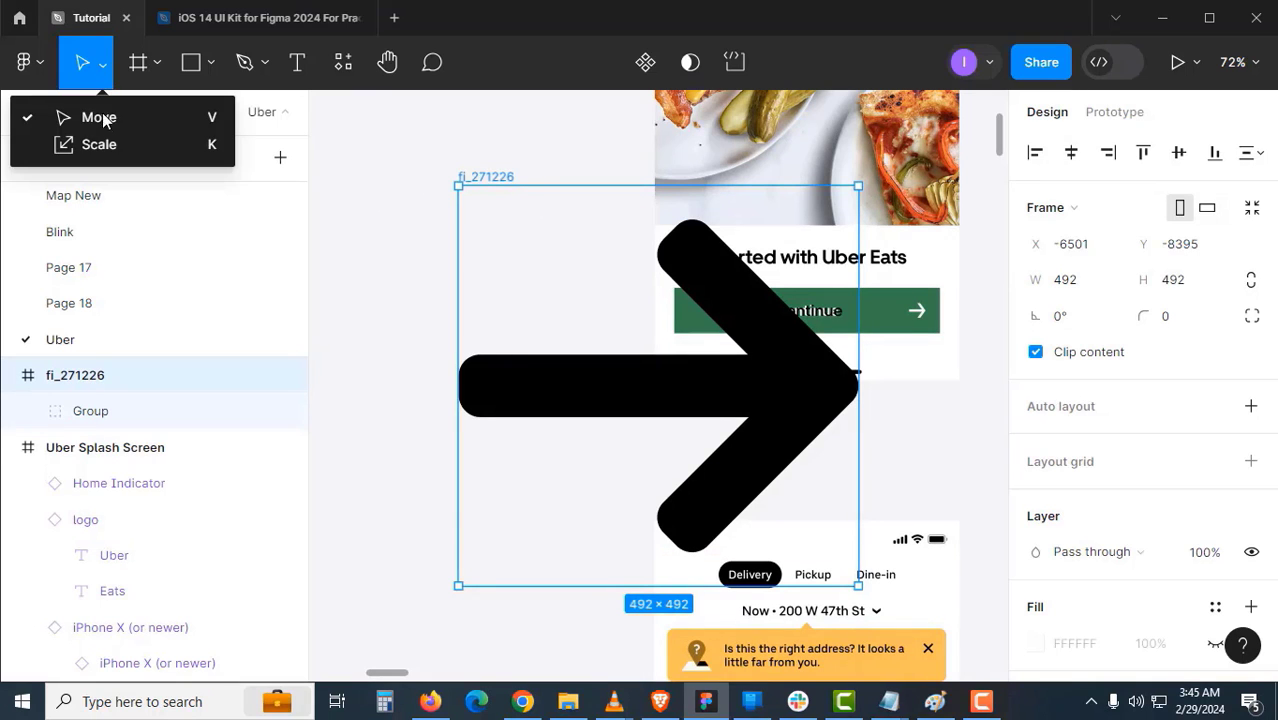
click(104, 148)
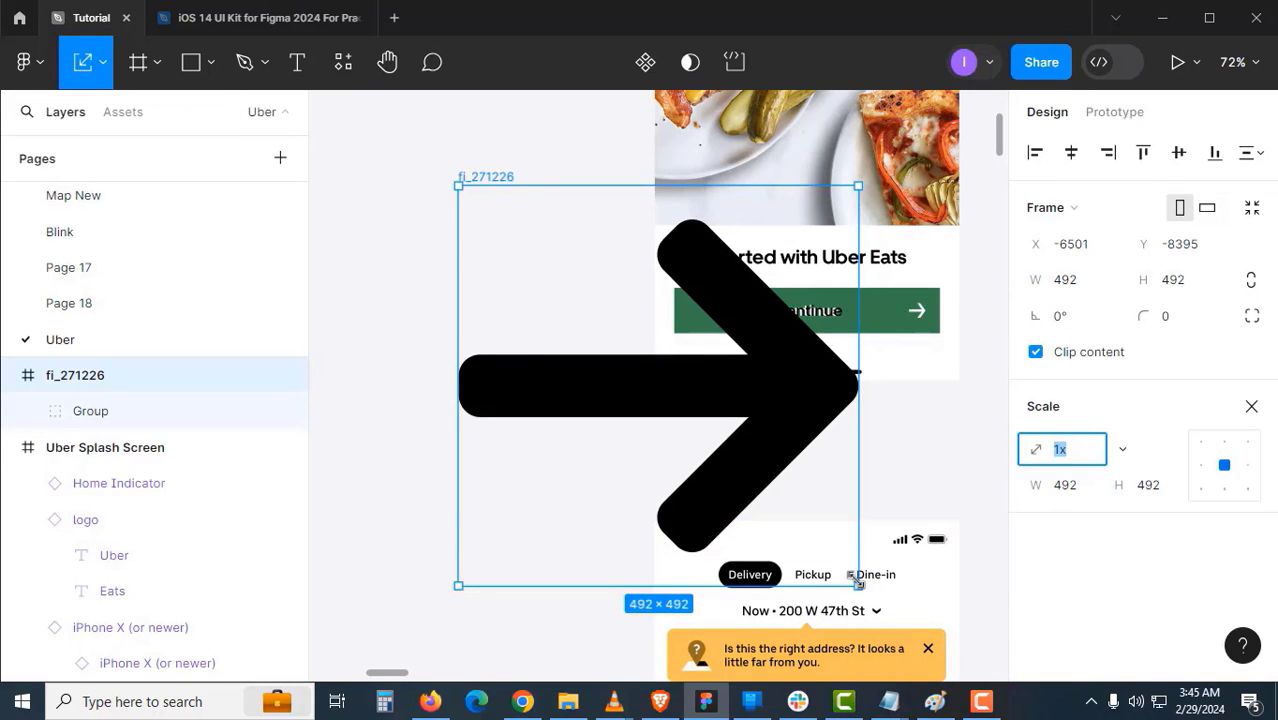
drag(858, 586, 475, 240)
key(Escape)
scroll(490, 194, up, 3)
key(v)
- Move the arrow onto Screen 2's green Continue button, shrinking it to about 25×25 at the right end
drag(467, 165, 873, 415)
scroll(914, 480, up, 3)
drag(914, 480, 876, 337)
drag(855, 337, 721, 331)
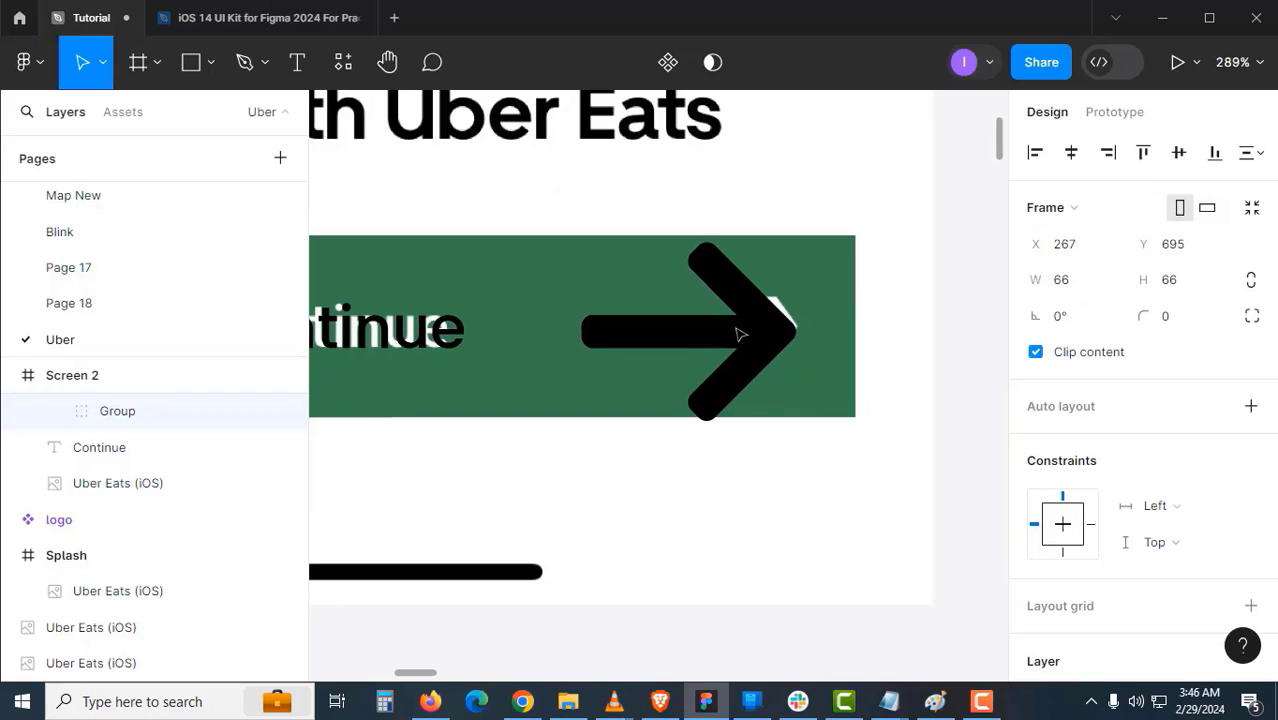
click(103, 62)
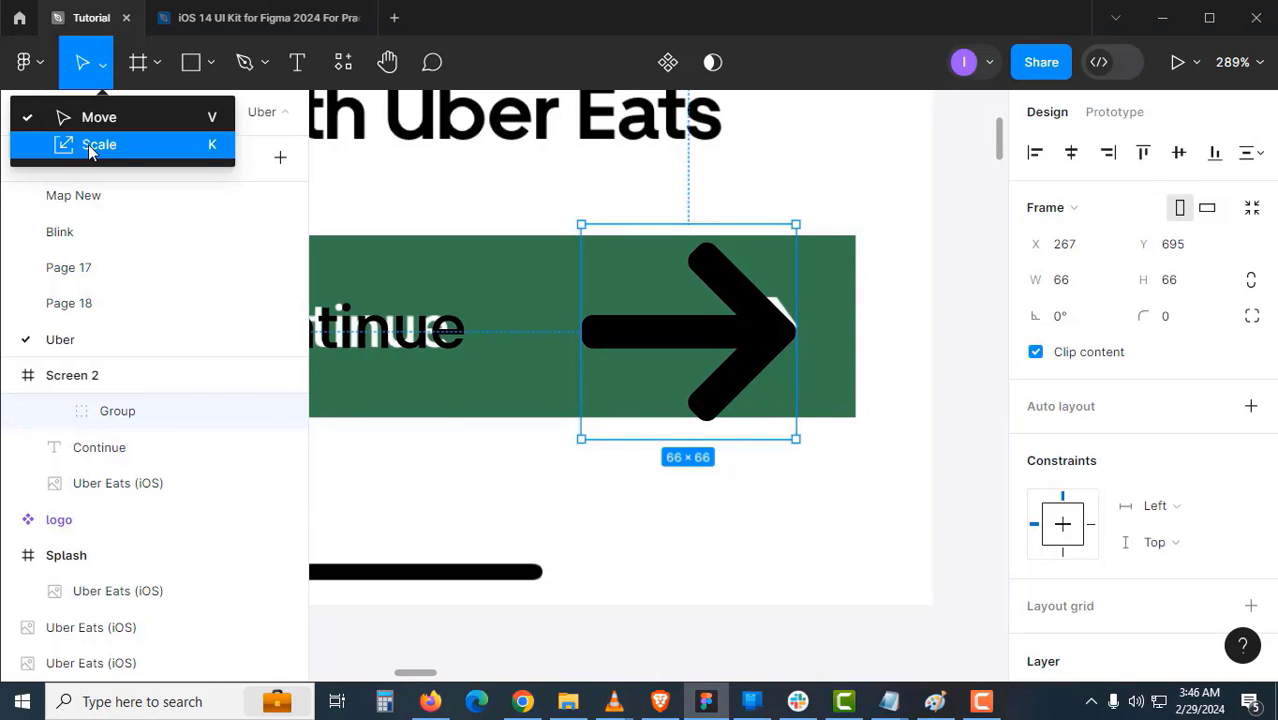
click(96, 143)
drag(579, 437, 724, 296)
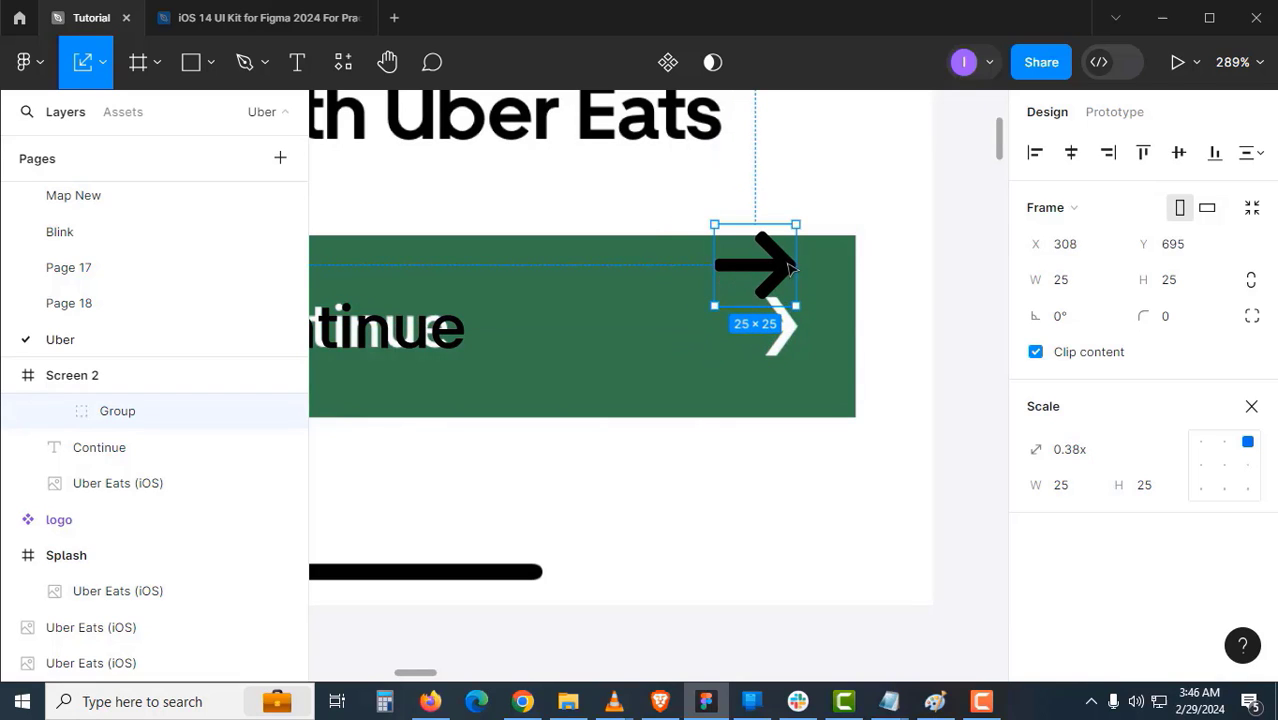
drag(793, 277, 673, 359)
drag(585, 383, 813, 369)
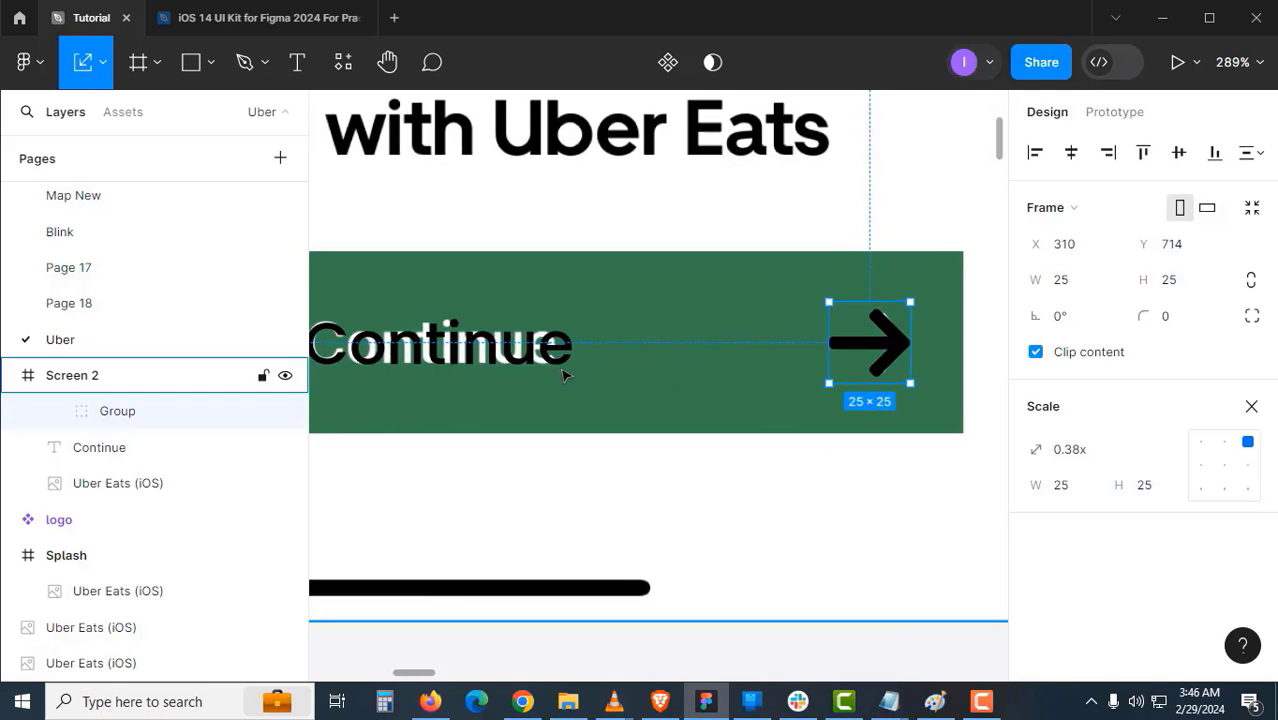
- Set the arrow's scaled width to exactly 24, making it 24×24
key(v)
click(555, 368)
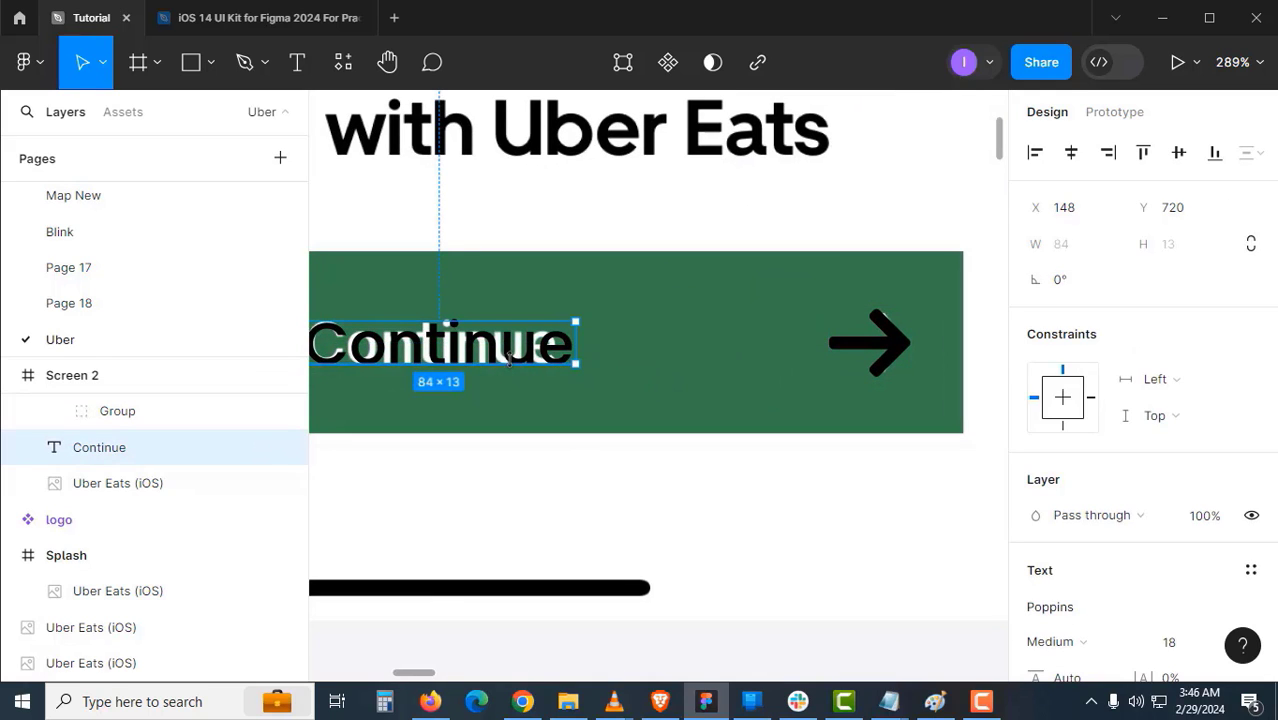
drag(509, 369, 568, 378)
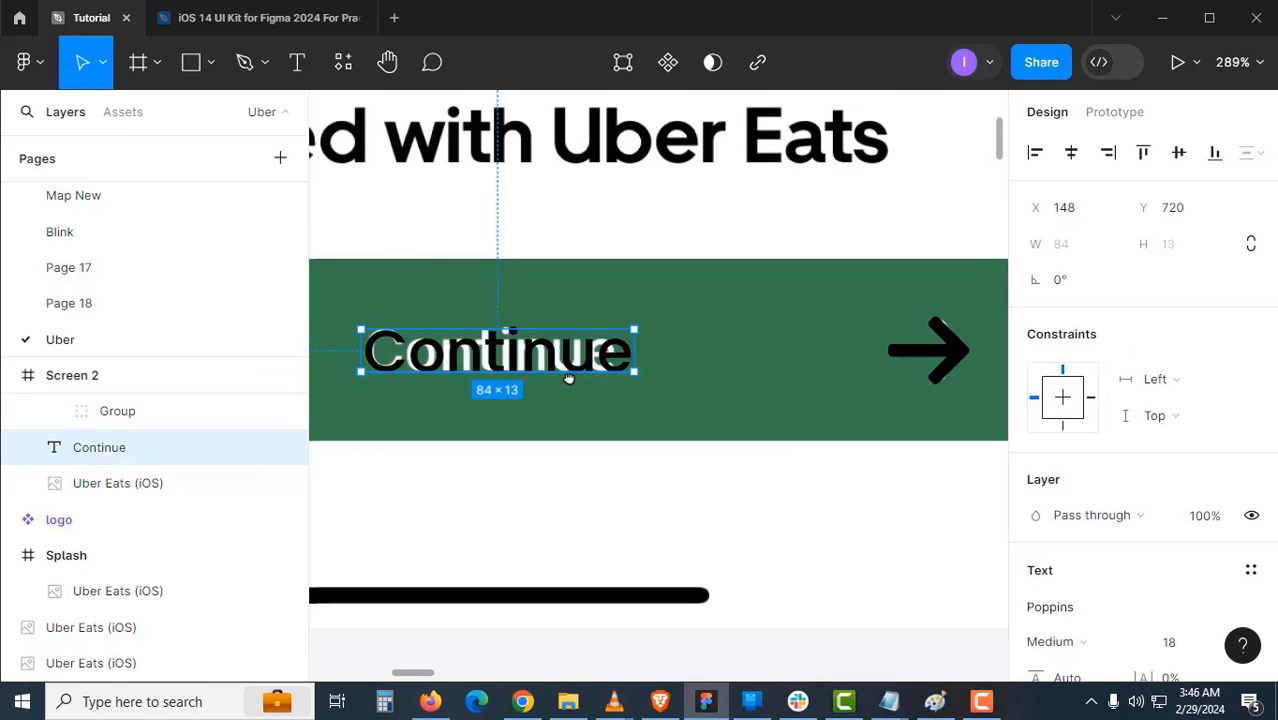
drag(710, 390, 525, 394)
click(756, 351)
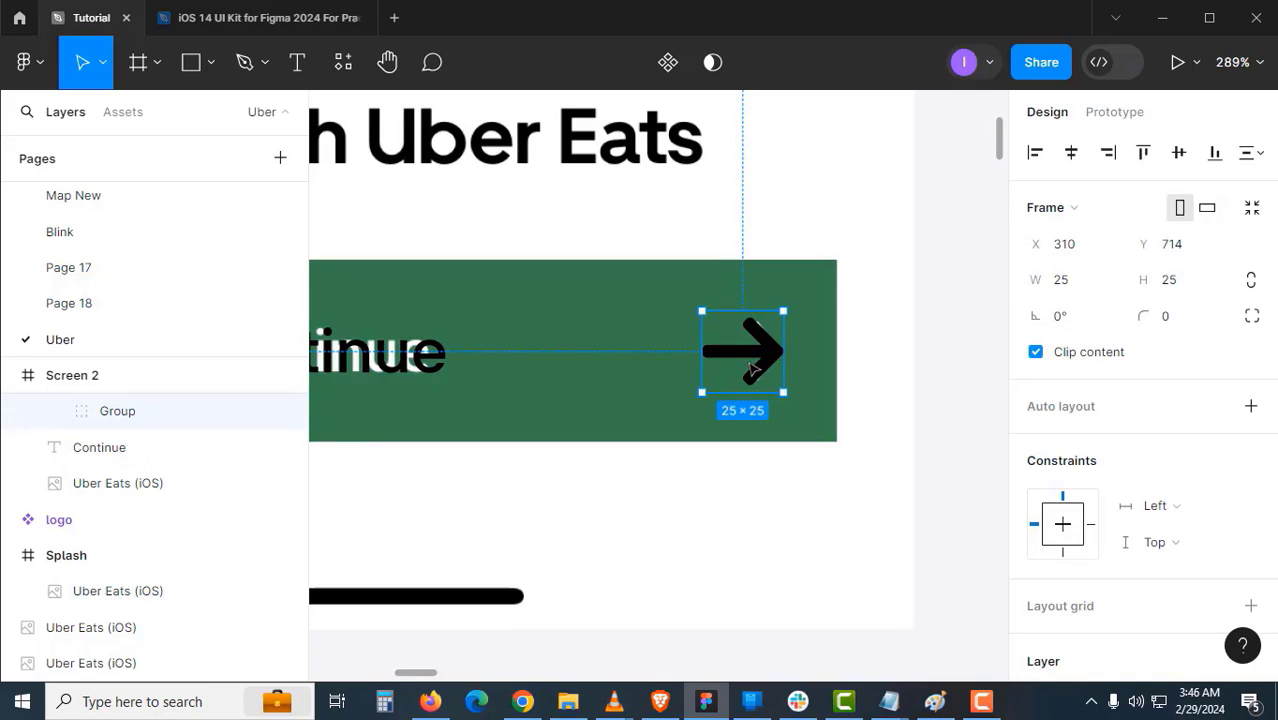
mouse_move(752, 370)
mouse_down()
mouse_move(700, 370)
mouse_move(756, 367)
mouse_up()
key(k)
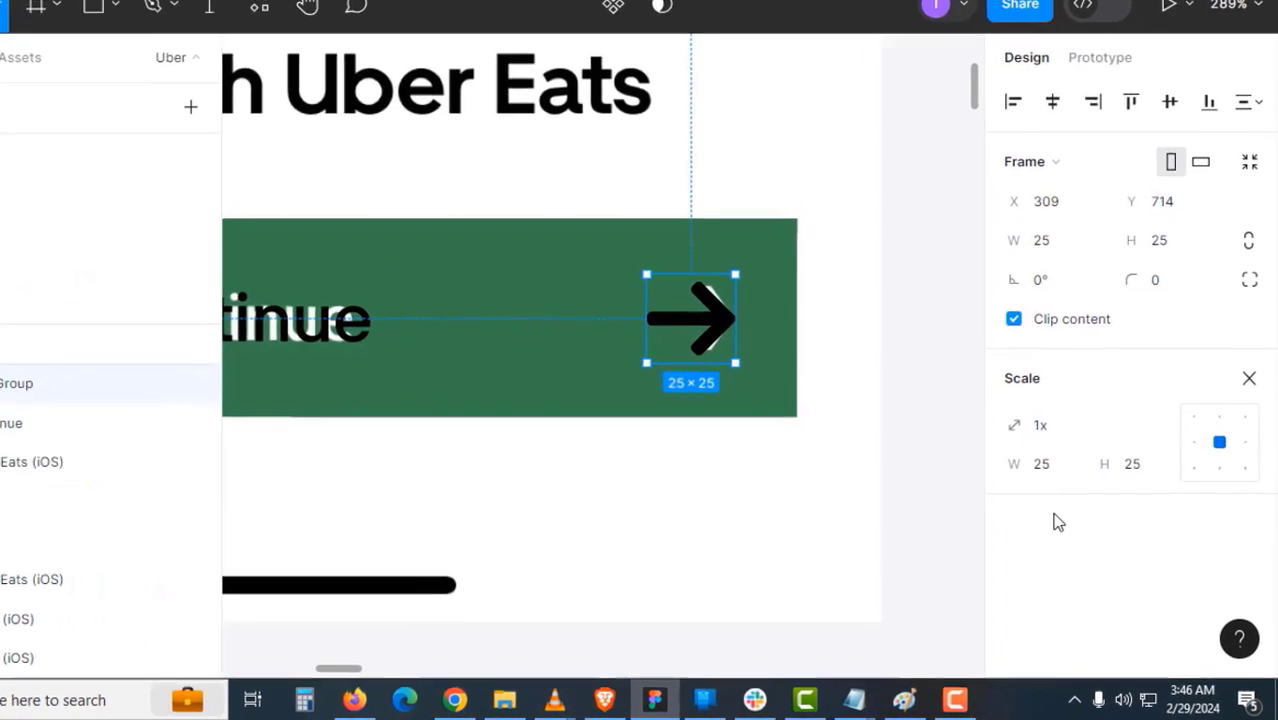
click(1054, 479)
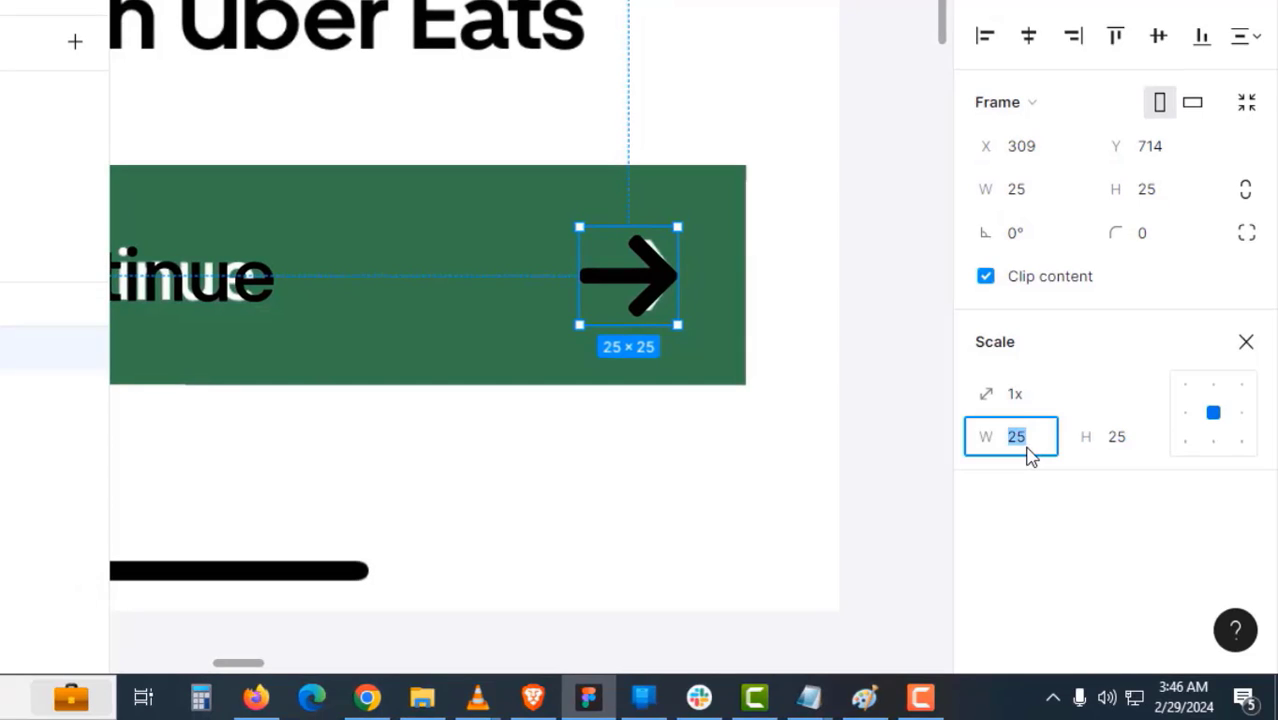
text(24)
key(Return)
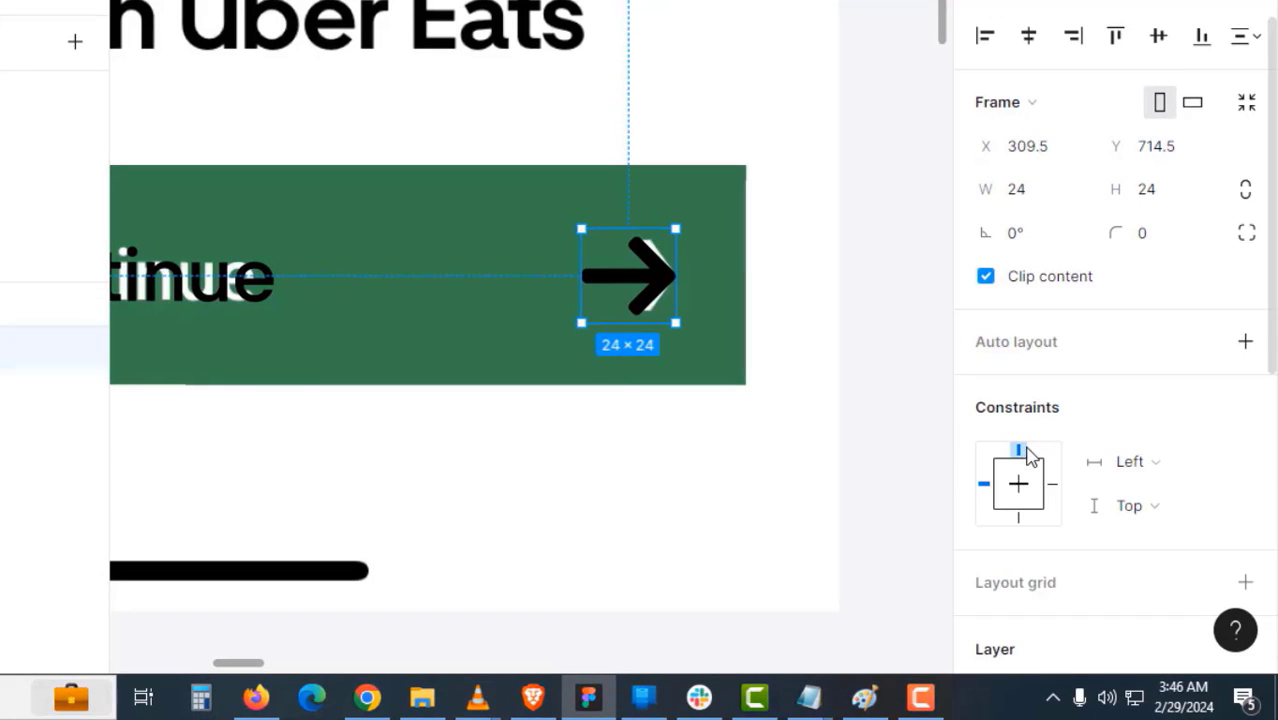
click(773, 431)
click(642, 284)
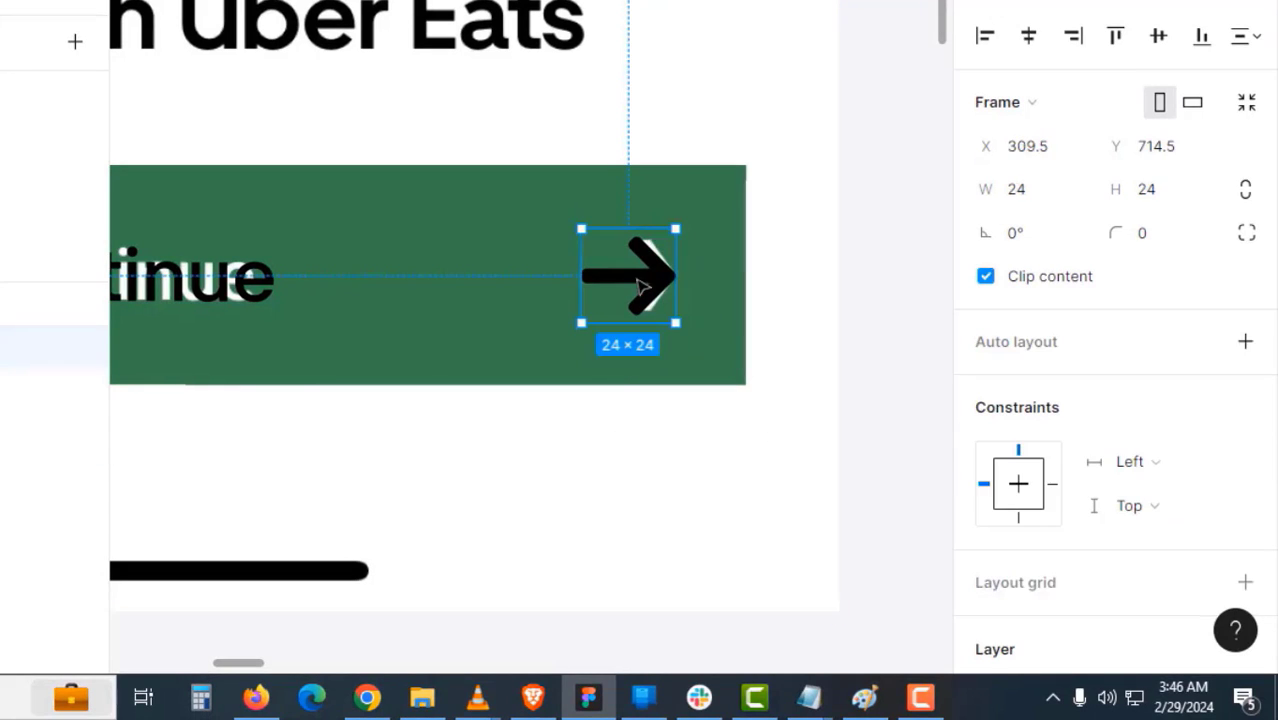
drag(642, 287, 165, 260)
- Ungroup the arrow's inner Group into a single Vector and turn the arrow frame into a component
scroll(863, 287, down, 5)
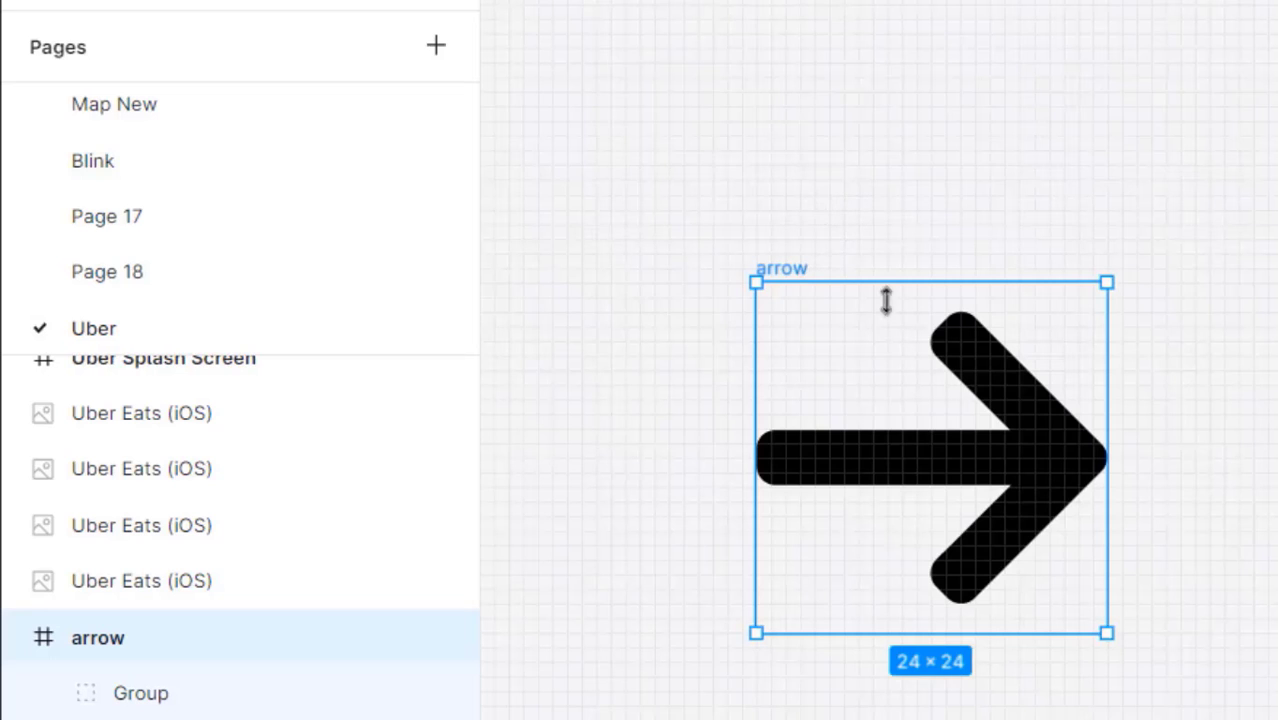
click(1005, 470)
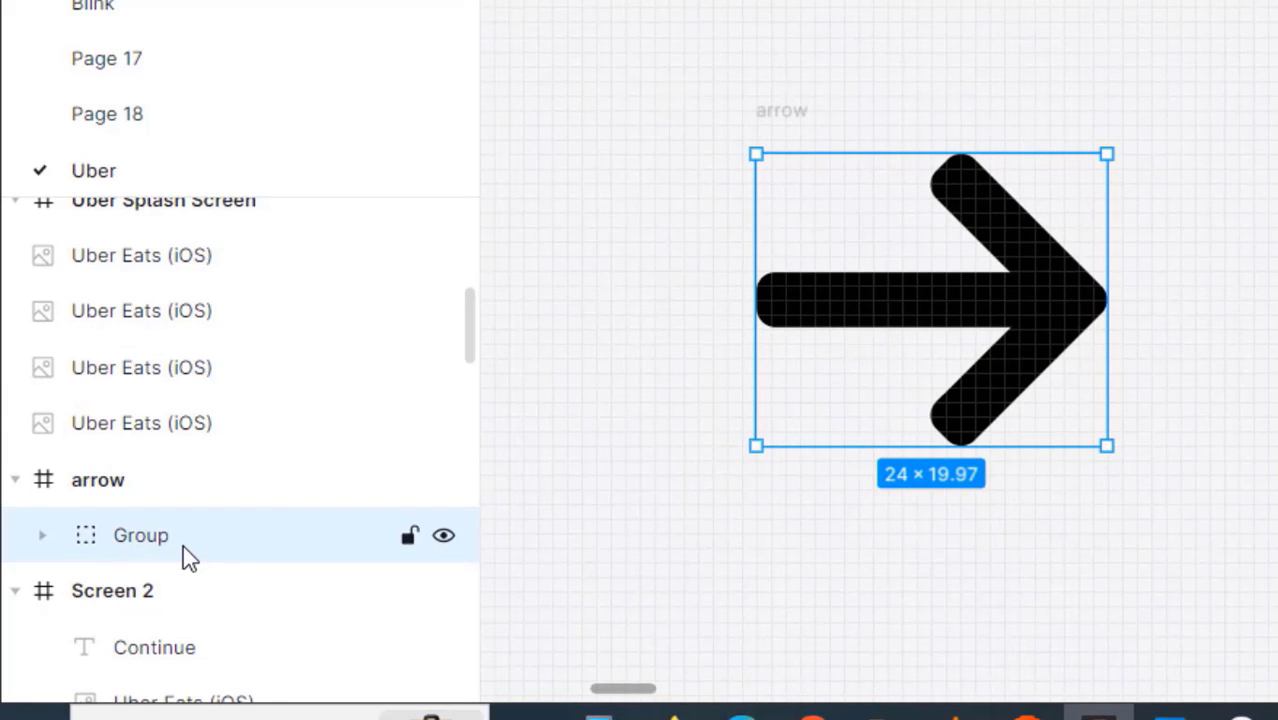
key(ctrl+shift+g)
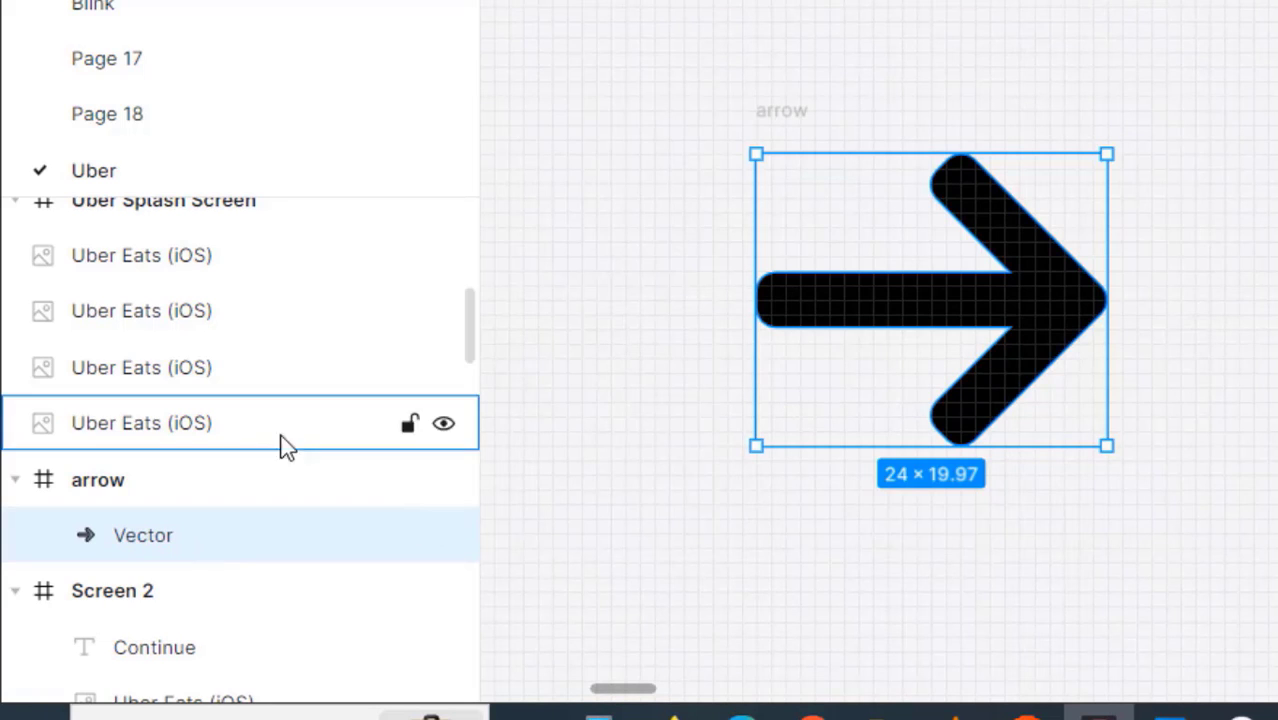
click(662, 331)
click(790, 110)
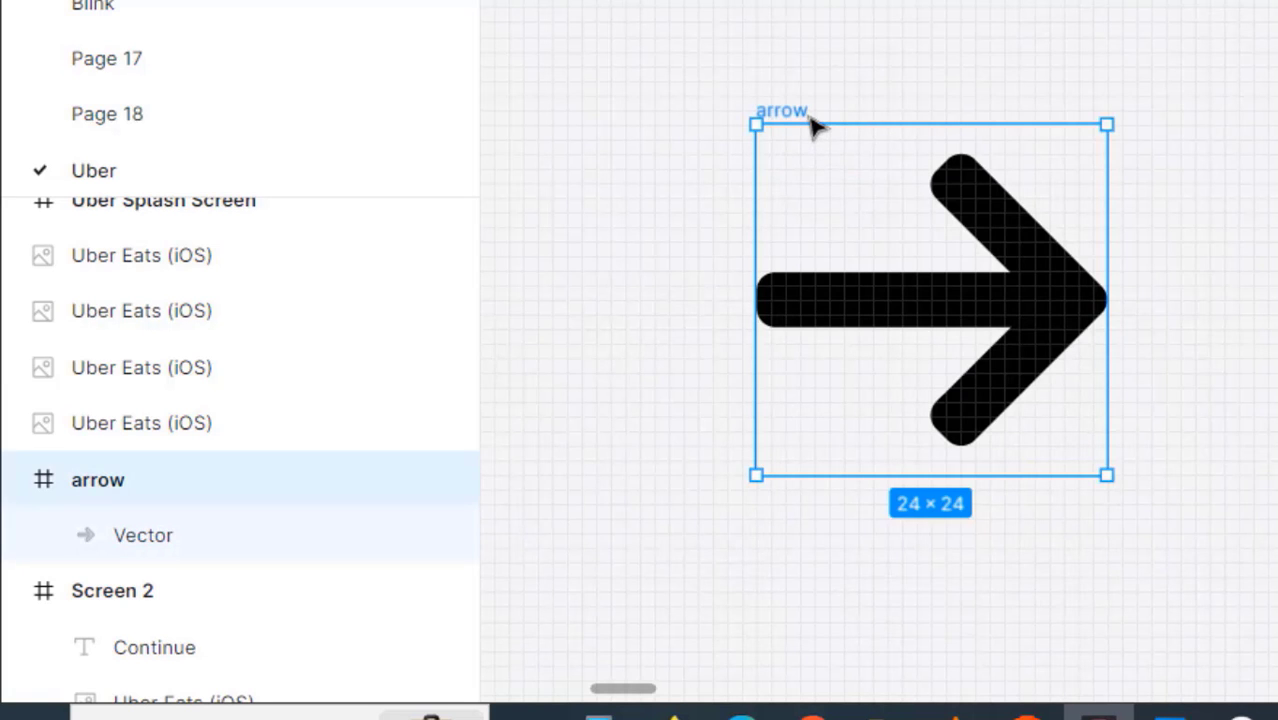
click(862, 88)
click(802, 114)
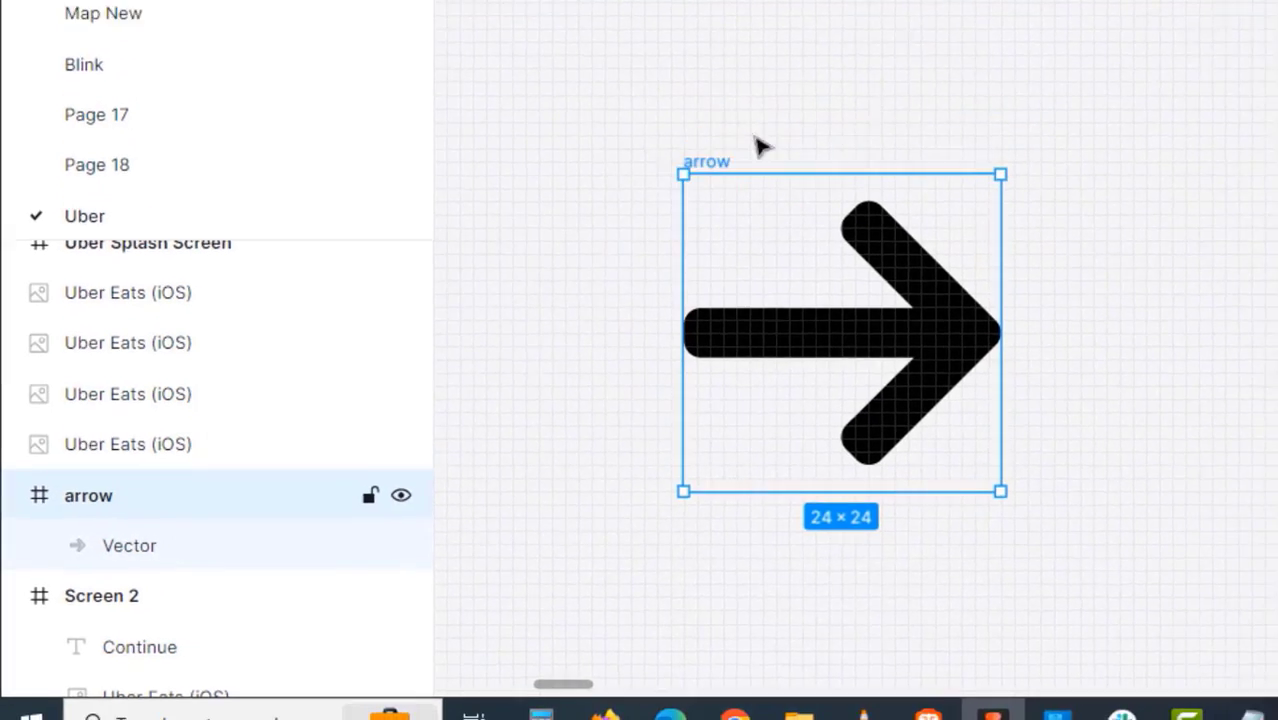
click(646, 60)
click(613, 203)
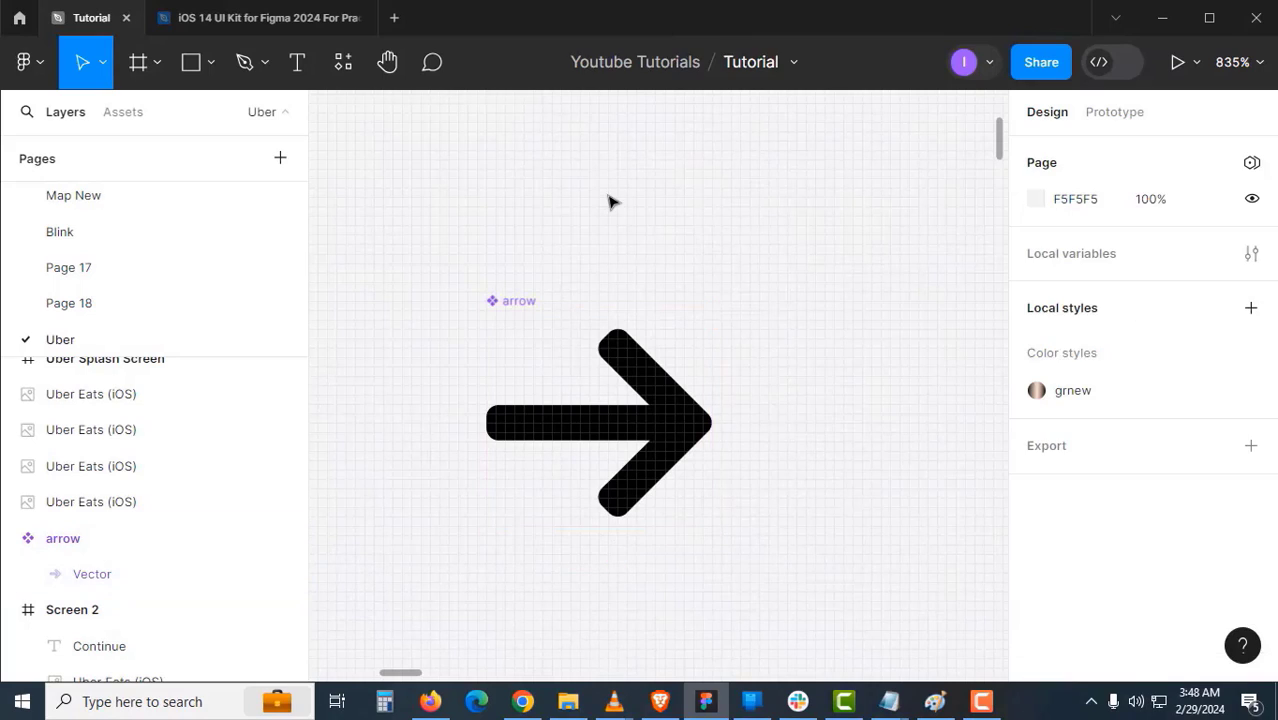
- Paste an arrow instance at the right end of Screen 2's Continue button
click(517, 299)
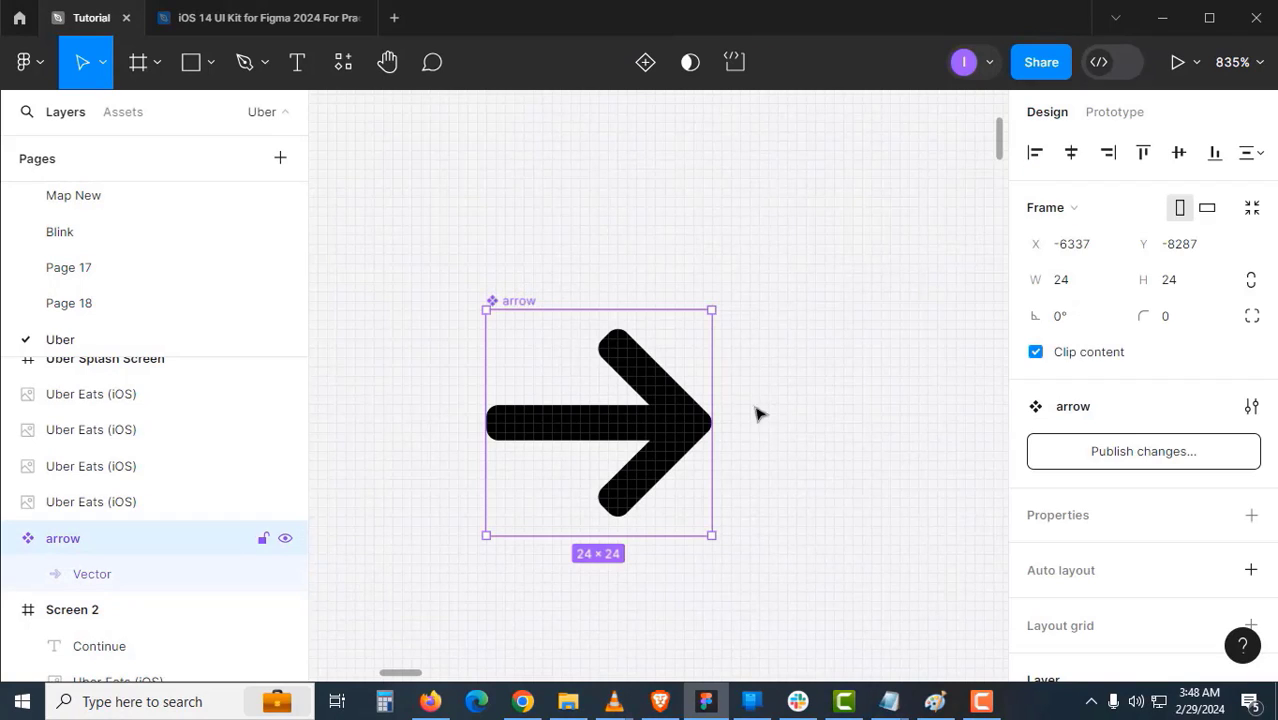
click(783, 404)
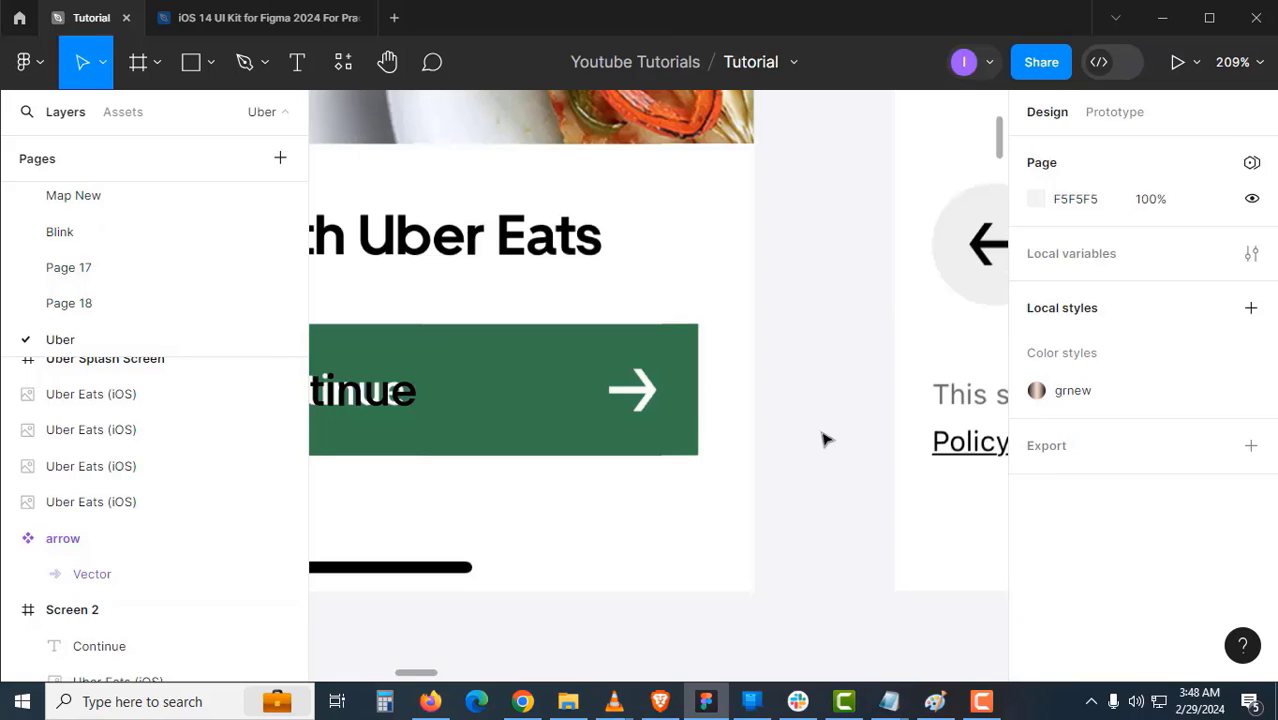
key(ctrl+v)
mouse_move(677, 388)
mouse_down()
mouse_move(838, 503)
mouse_move(654, 399)
mouse_up()
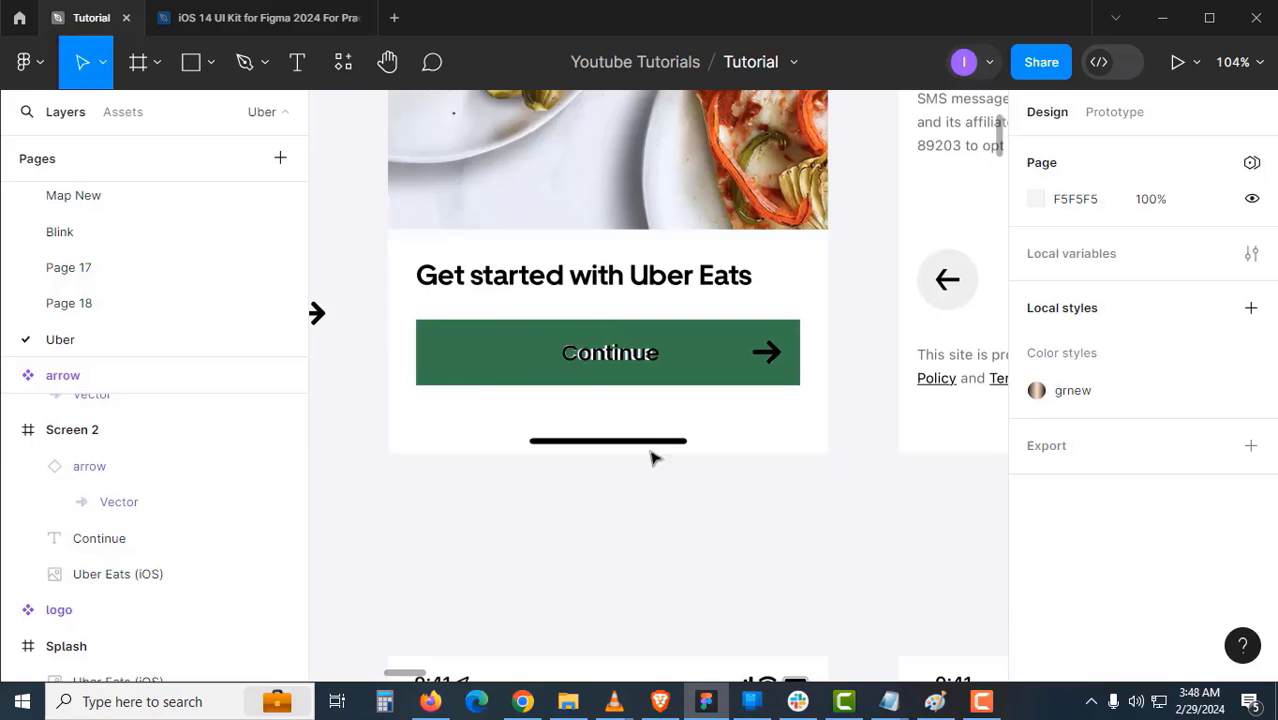
- Wrap the Continue text and arrow instance together in an auto layout frame
key(z)
click(638, 404)
click(630, 320)
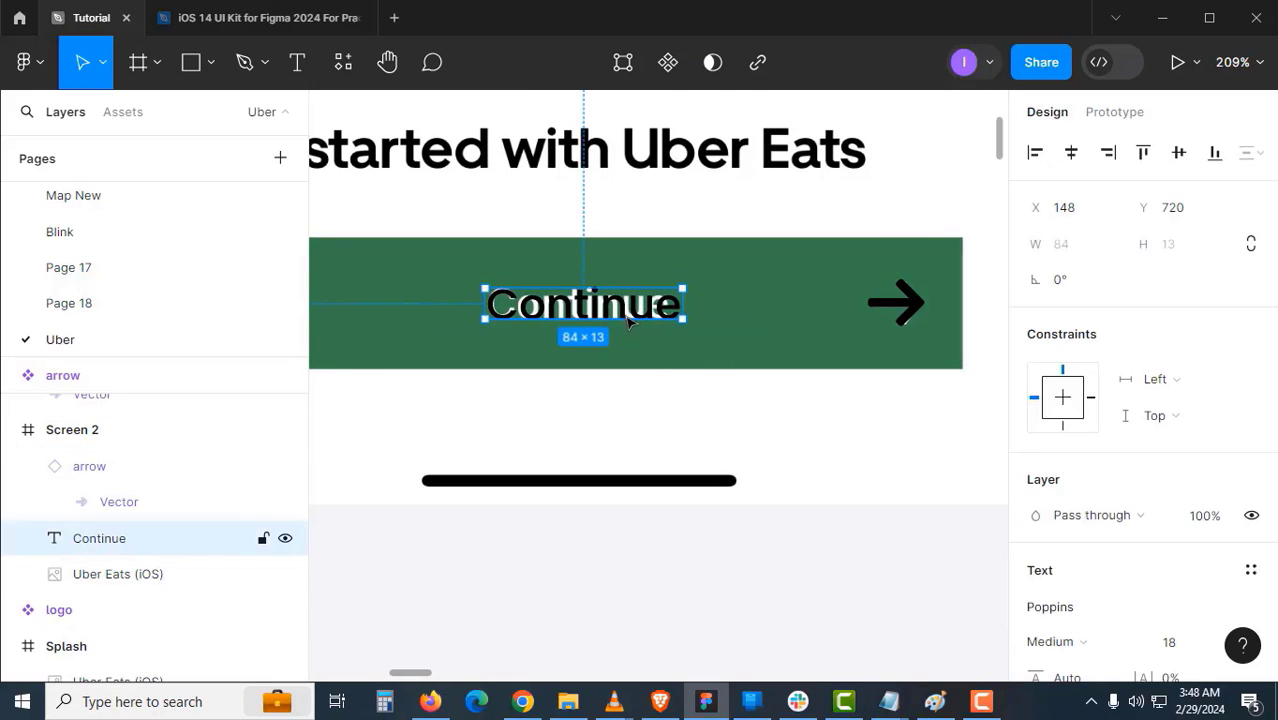
click(711, 440)
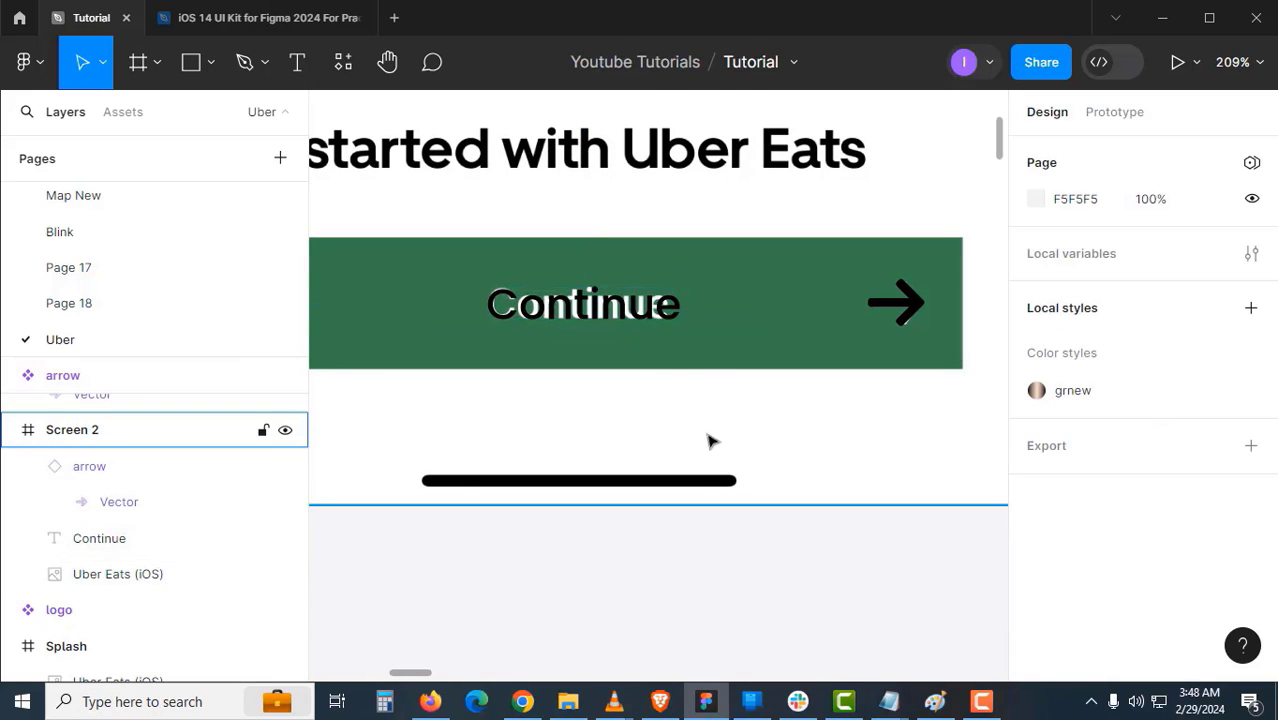
click(643, 316)
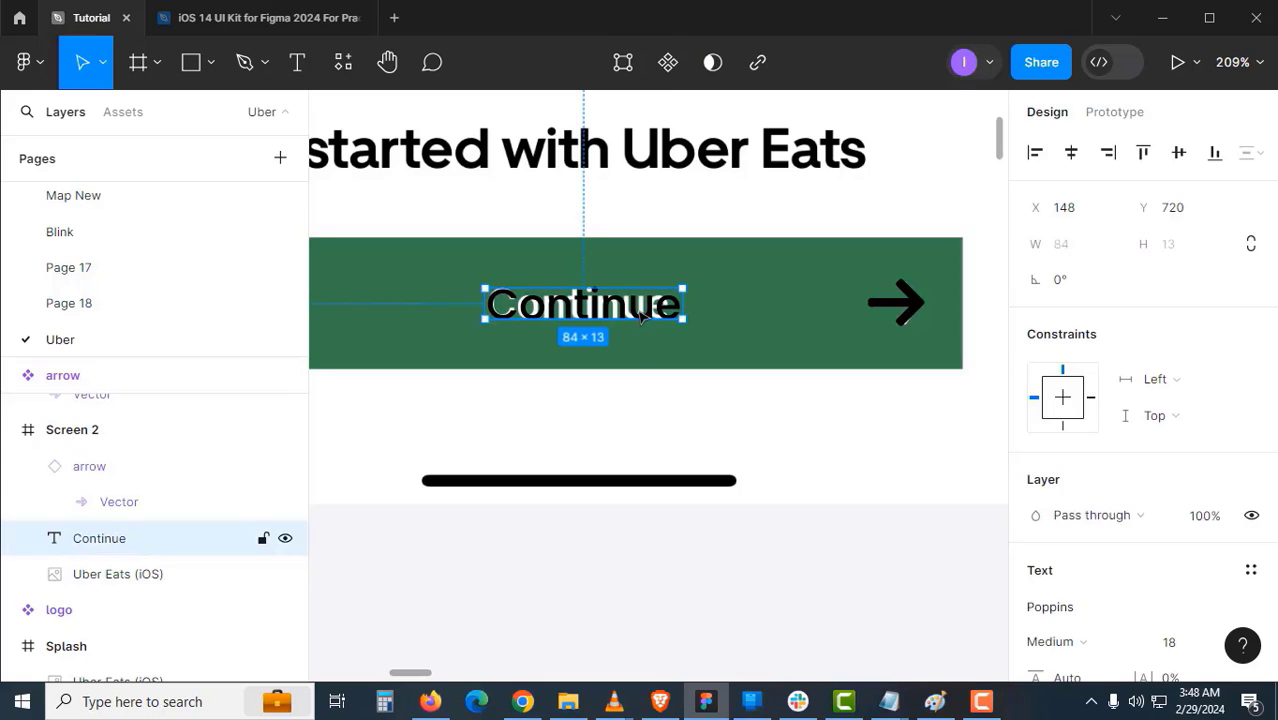
shift+click(900, 310)
scroll(662, 318, down, 5)
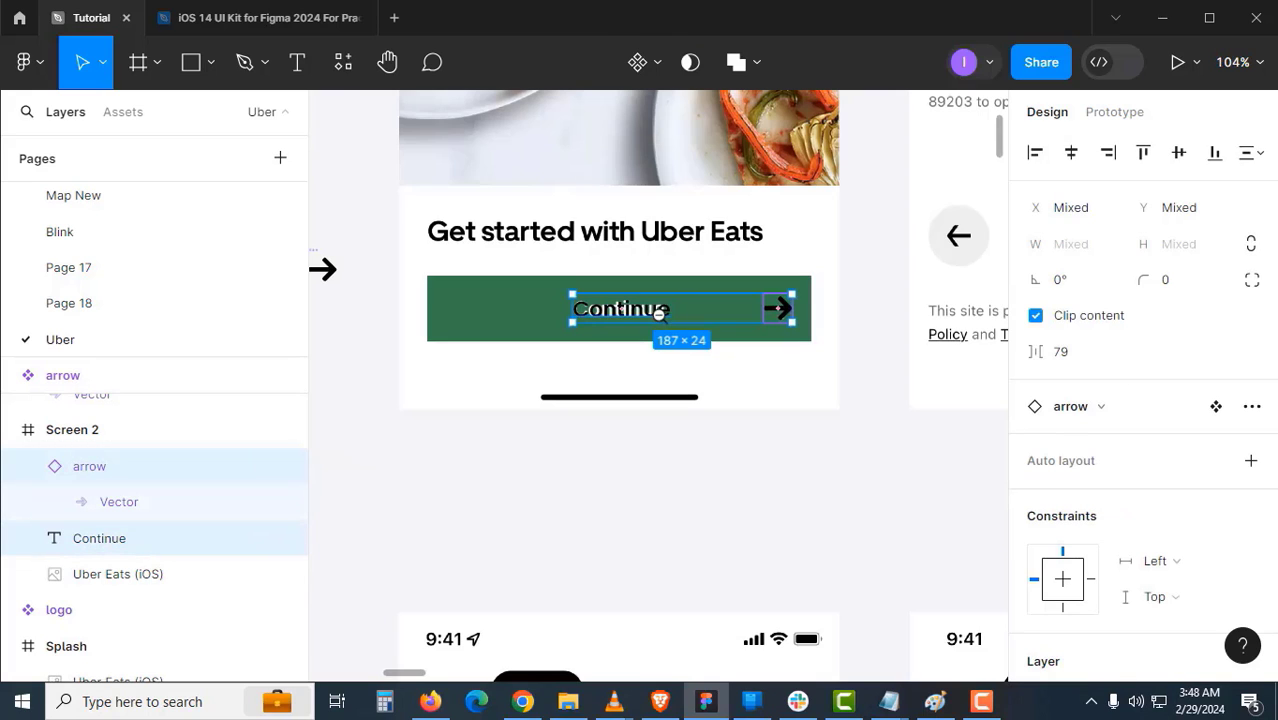
scroll(644, 312, up, 4)
click(648, 334)
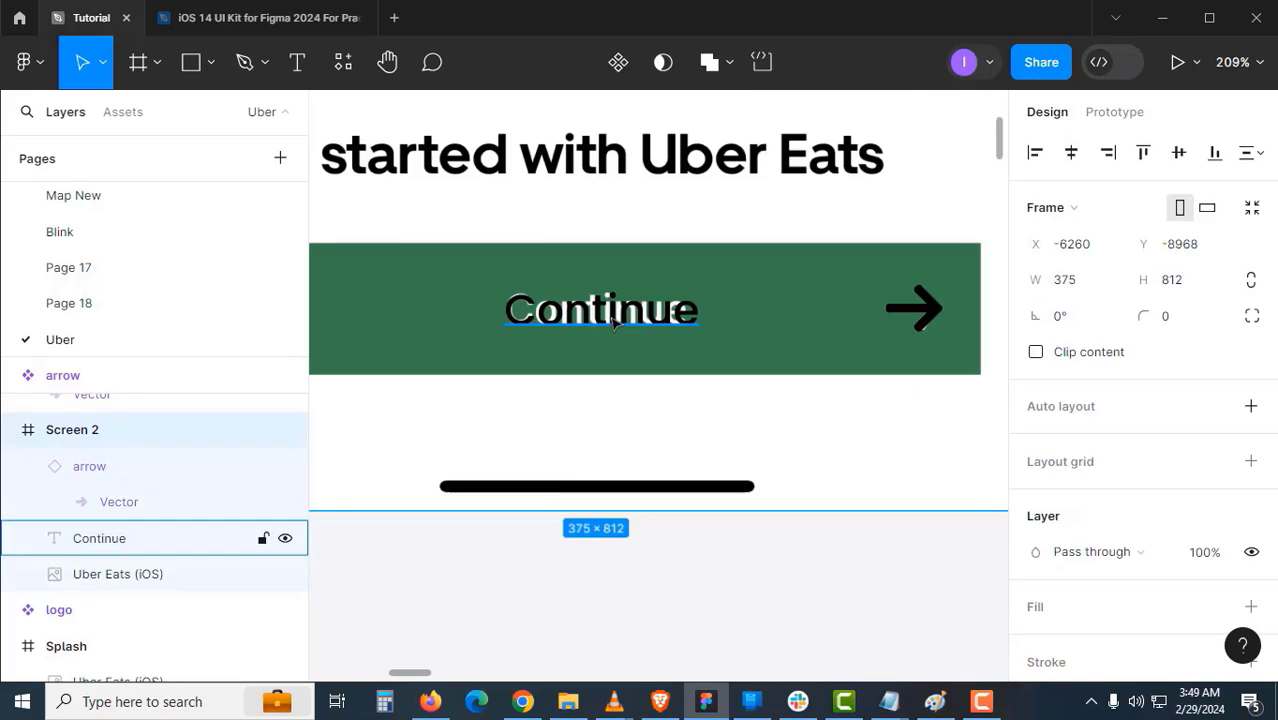
click(655, 314)
shift+click(918, 310)
key(shift+a)
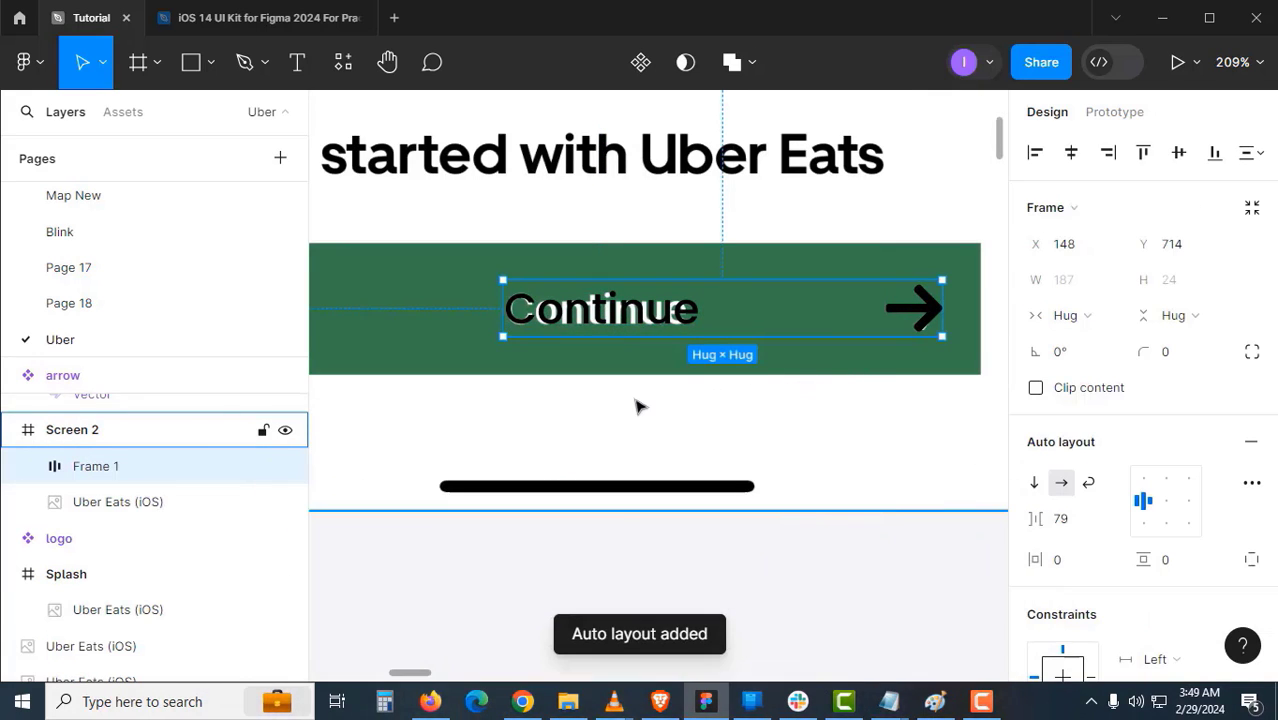
- Move the new auto layout frame below Screen 2 and rename it Button
click(630, 374)
scroll(630, 374, down, 5)
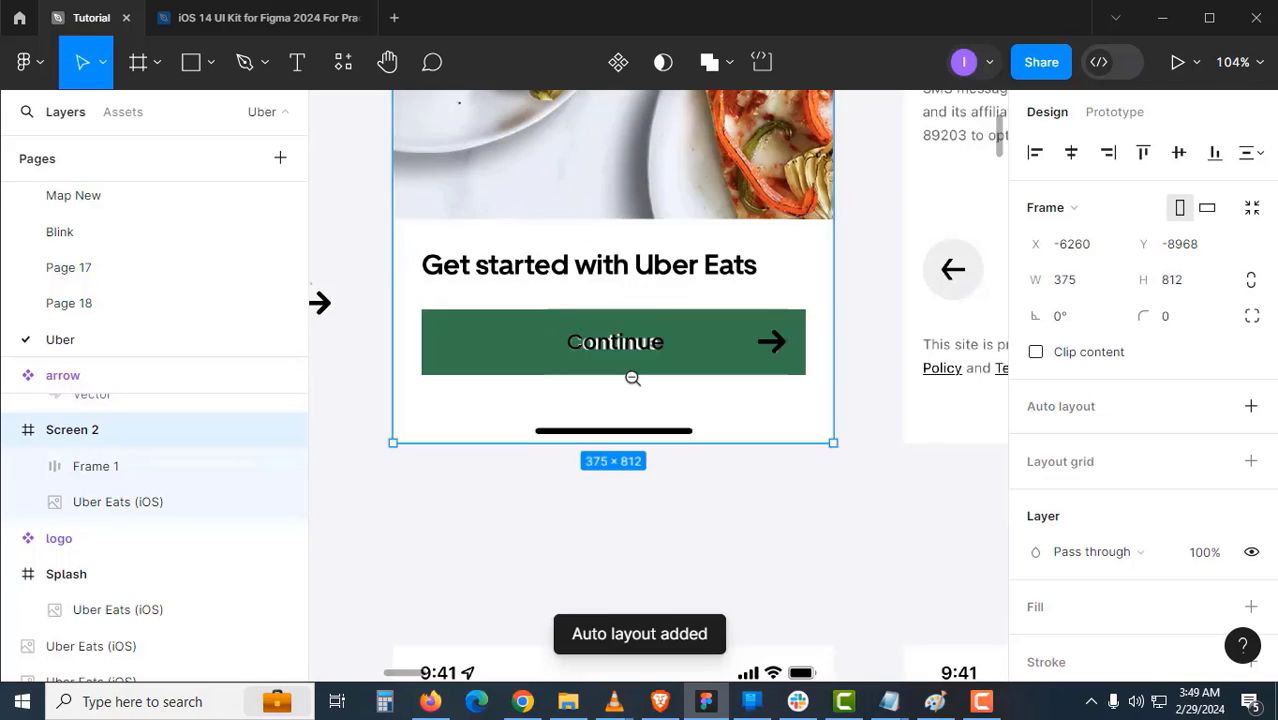
click(588, 339)
drag(588, 339, 617, 450)
double_click(625, 424)
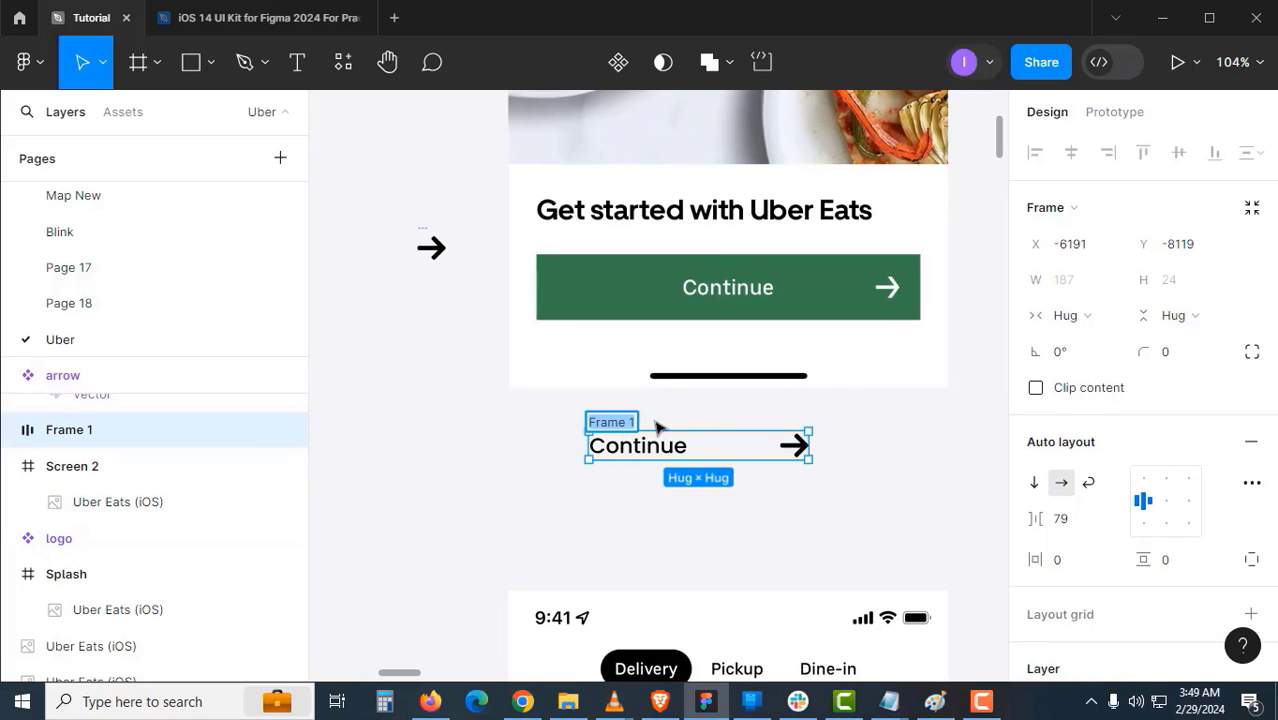
text(Button)
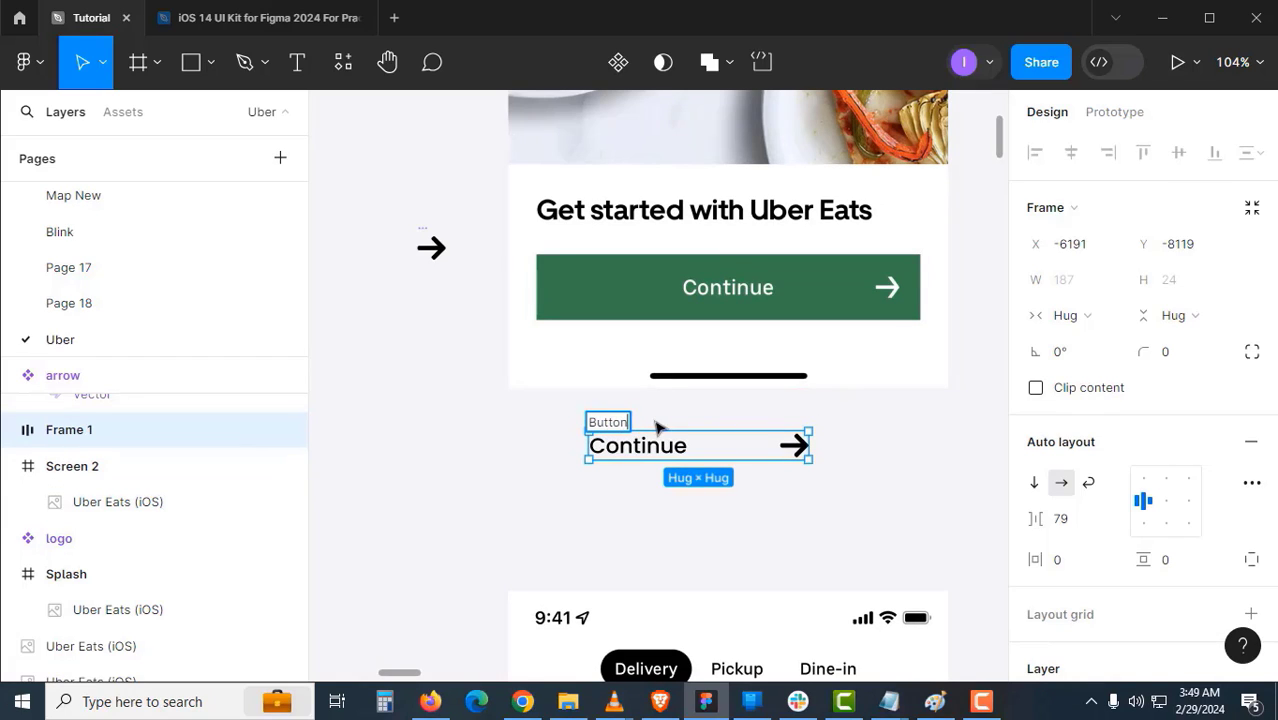
key(Return)
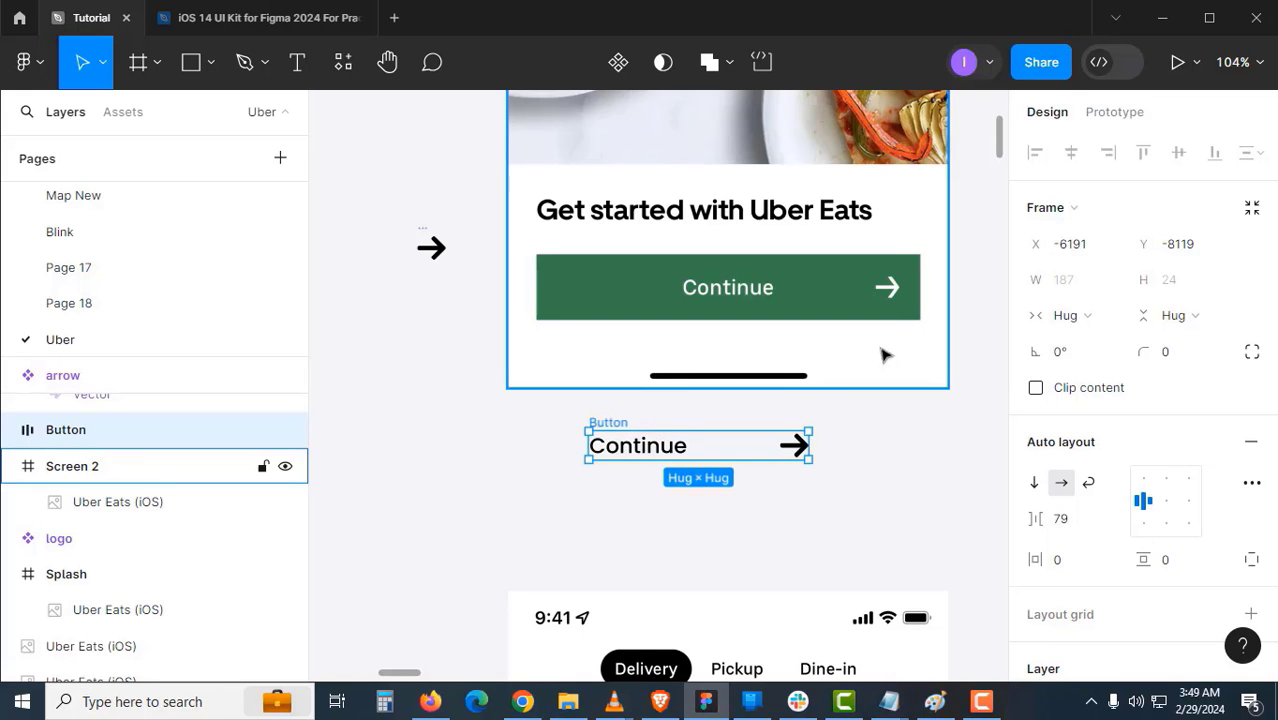
click(908, 462)
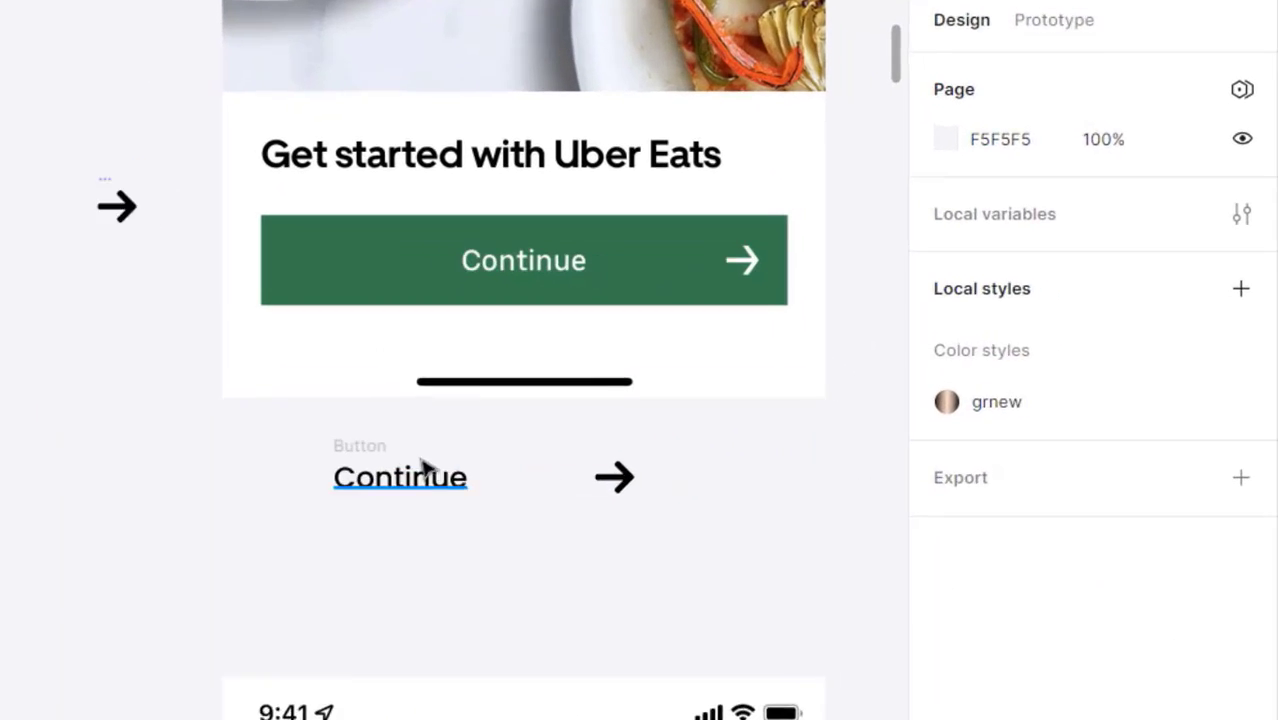
click(611, 423)
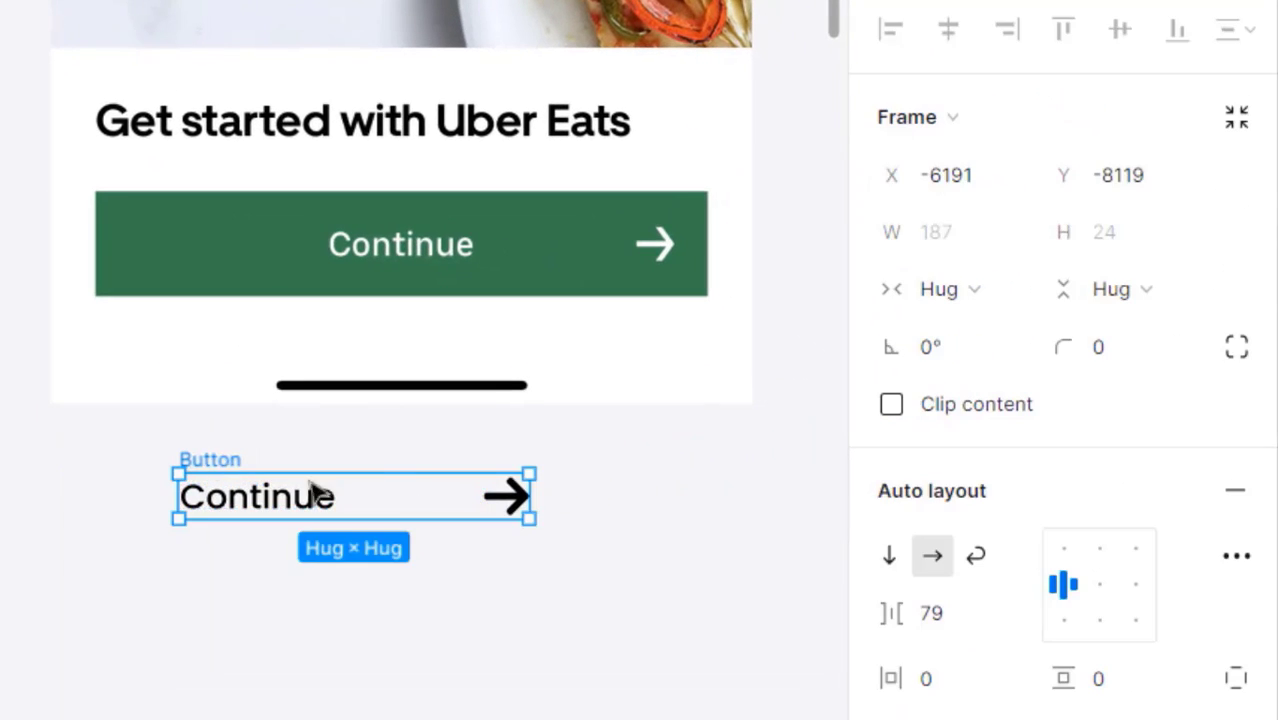
- Centre the Button's contents and fill it with green 3B854F sampled from the original Continue bar
scroll(1125, 545, down, 3)
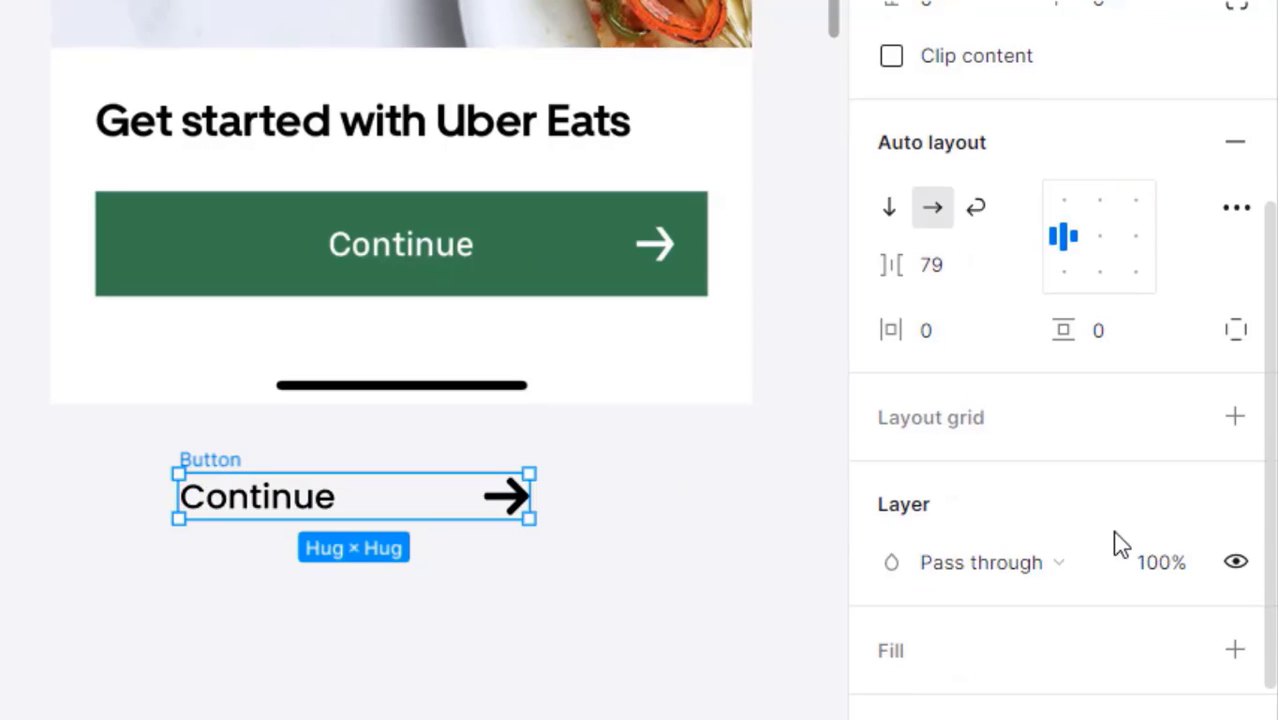
click(1092, 240)
scroll(1115, 551, up, 3)
scroll(1120, 558, down, 3)
scroll(1120, 560, down, 3)
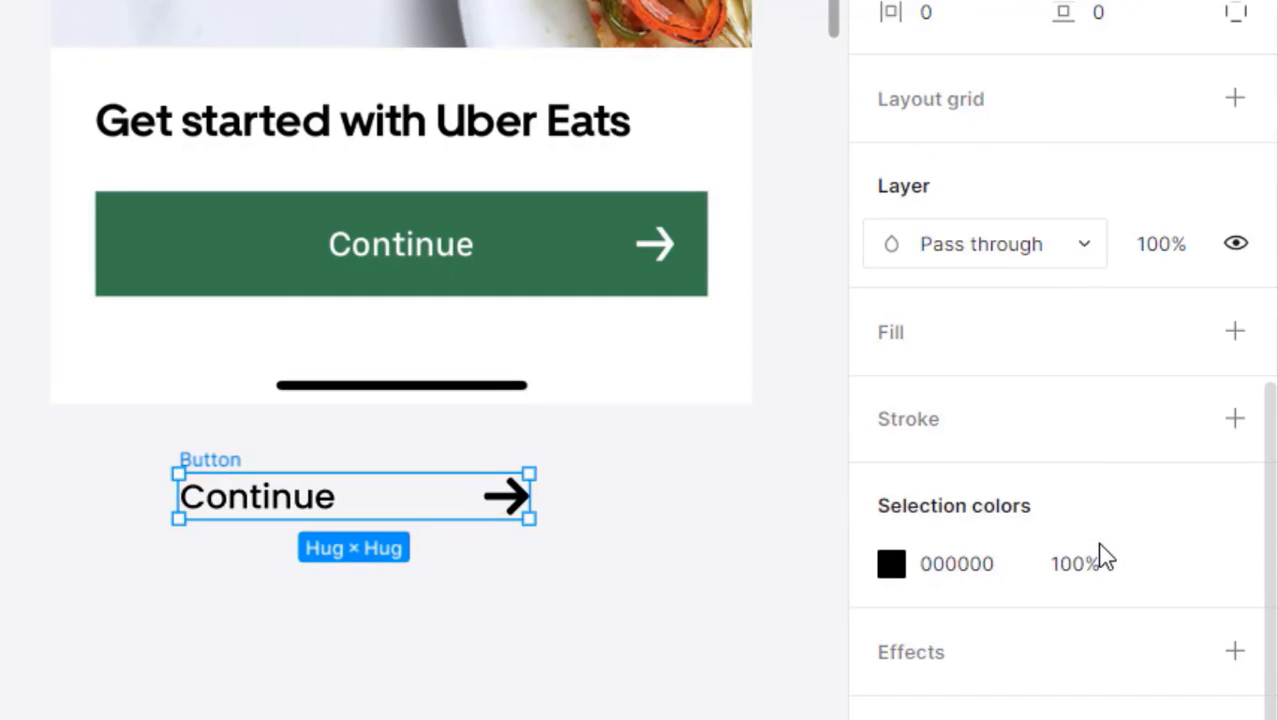
mouse_move(1183, 340)
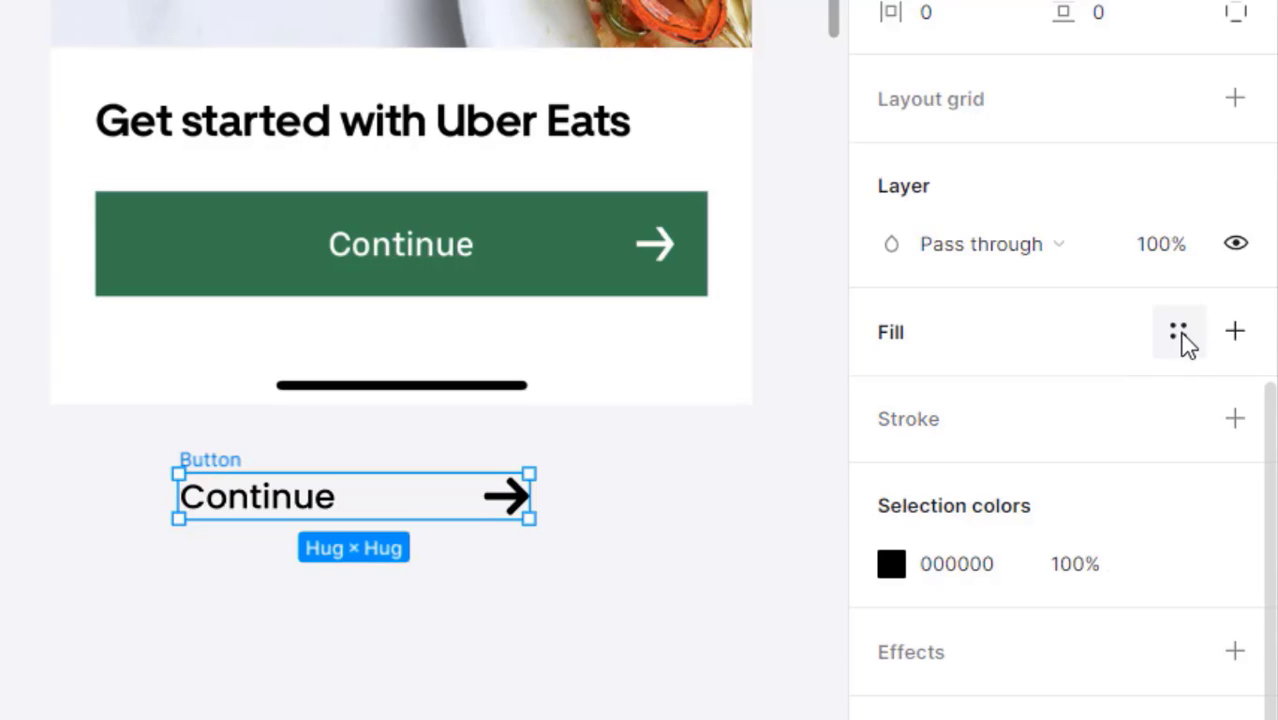
click(1235, 332)
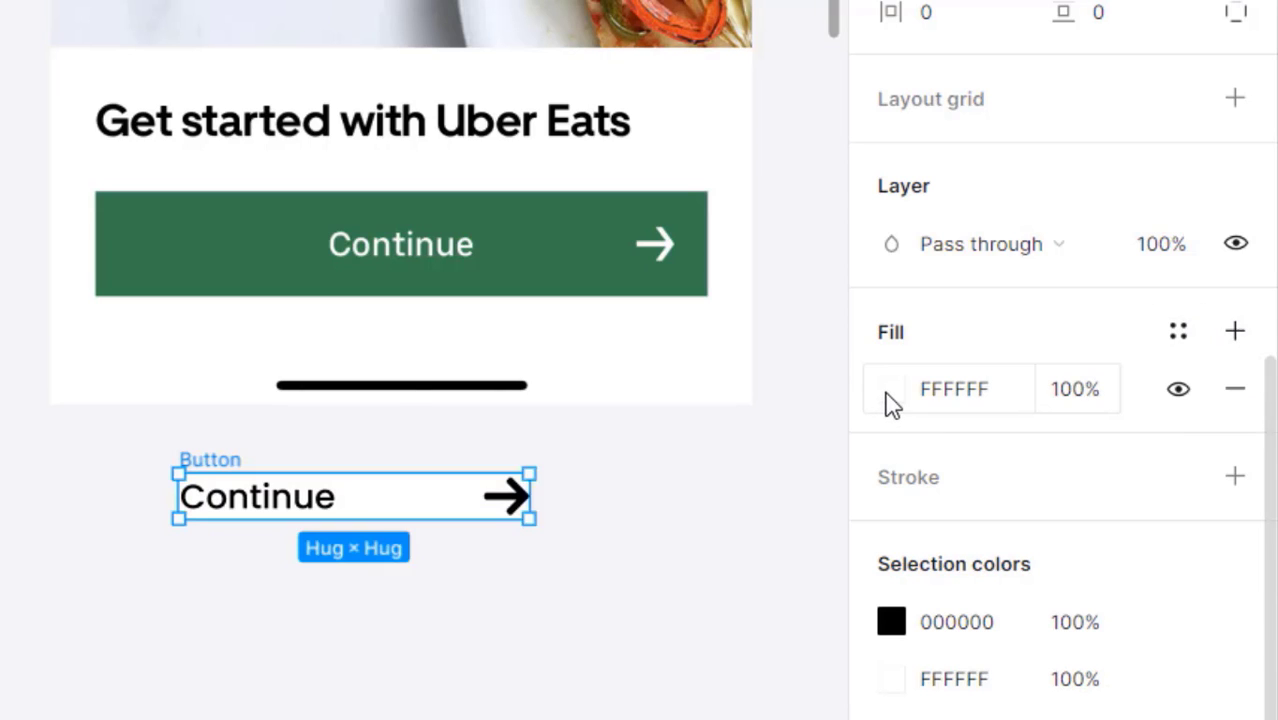
click(886, 396)
click(468, 575)
click(214, 248)
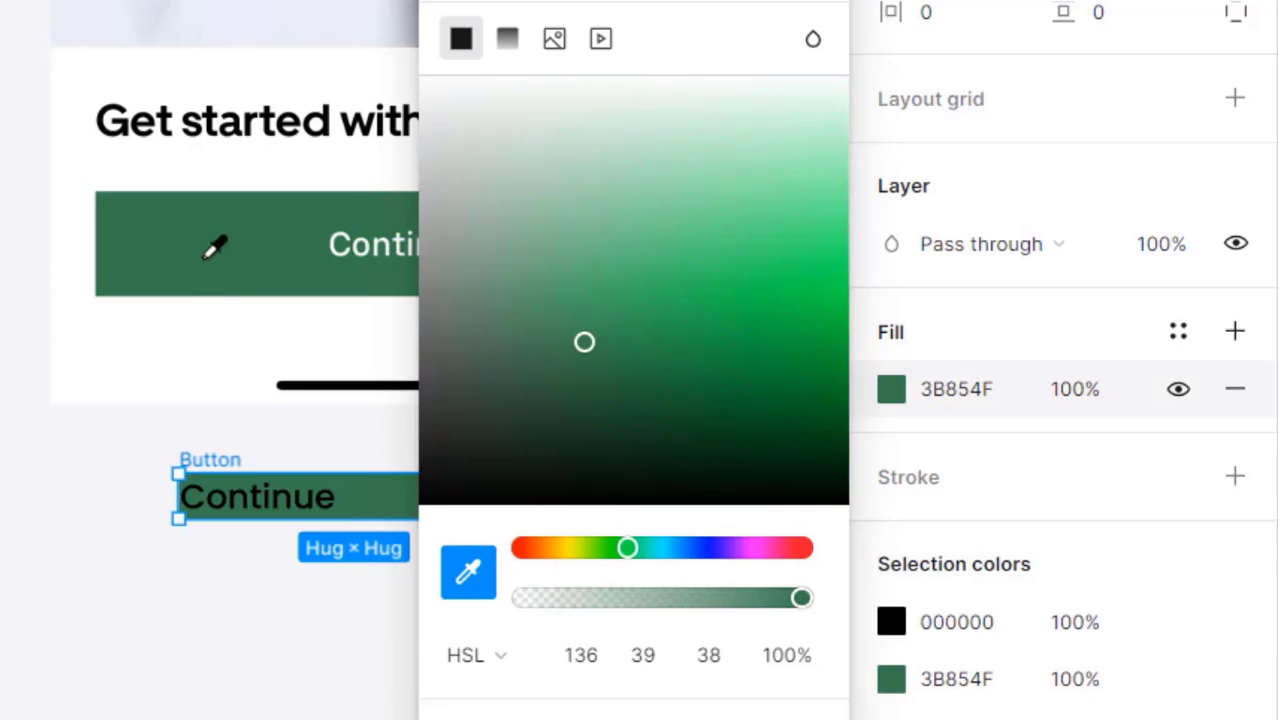
key(Escape)
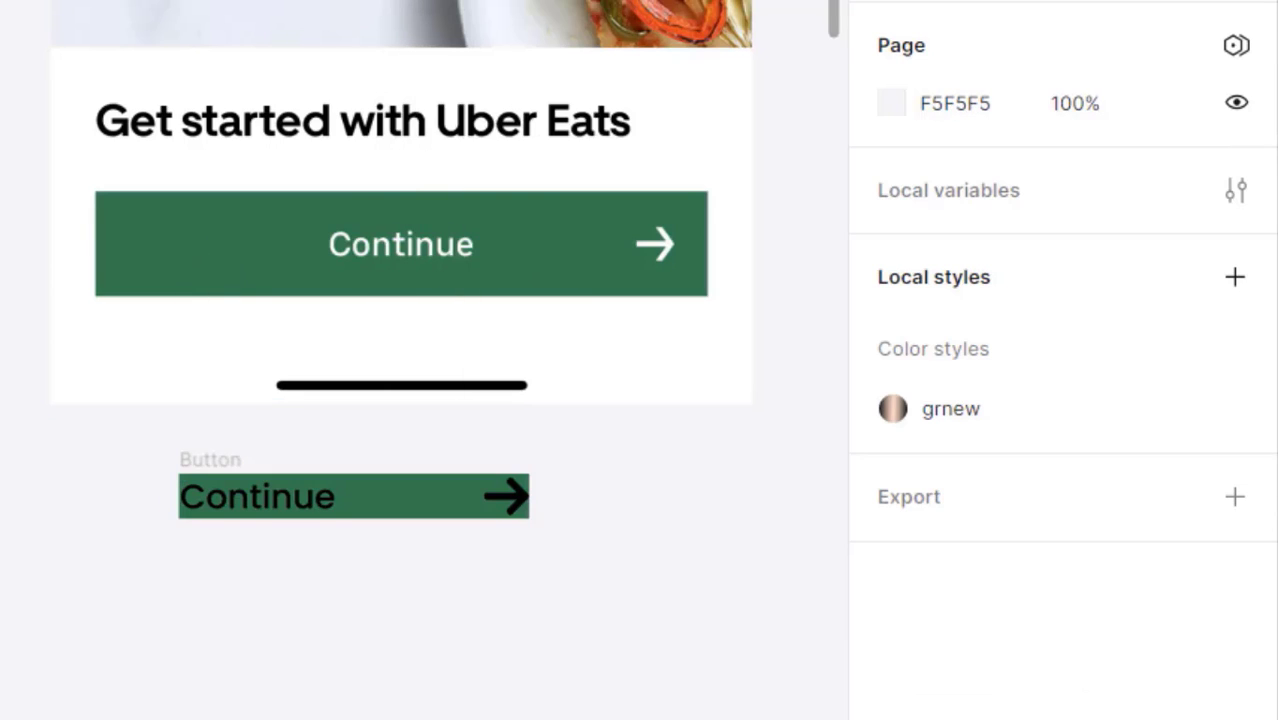
- Change the Button's text and arrow colour to white FFFFFF
click(210, 466)
scroll(964, 499, down, 5)
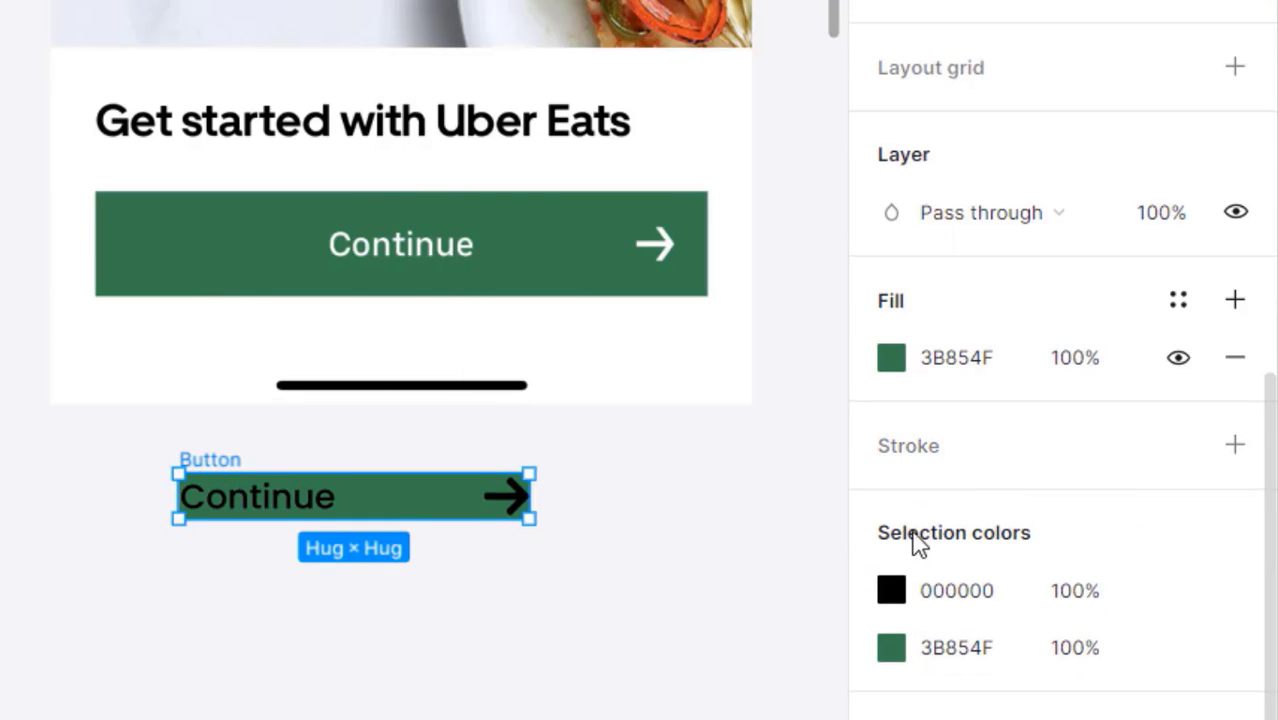
click(990, 596)
text(fff)
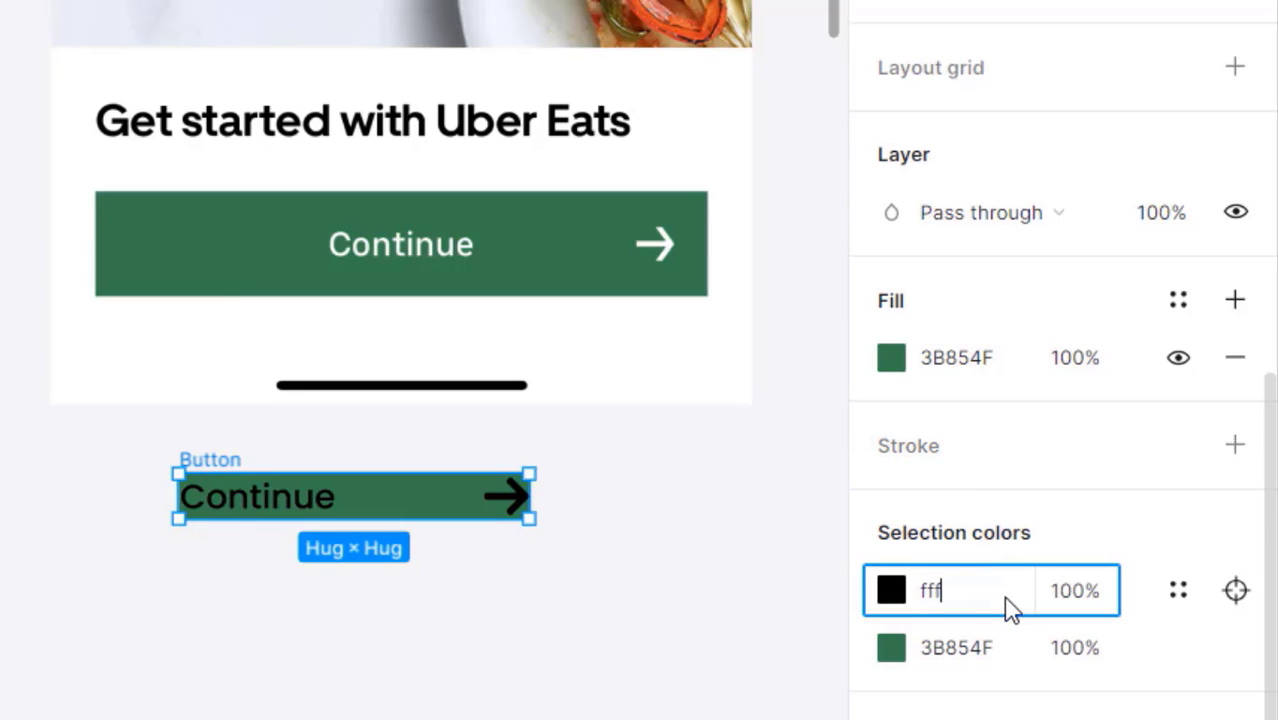
key(Return)
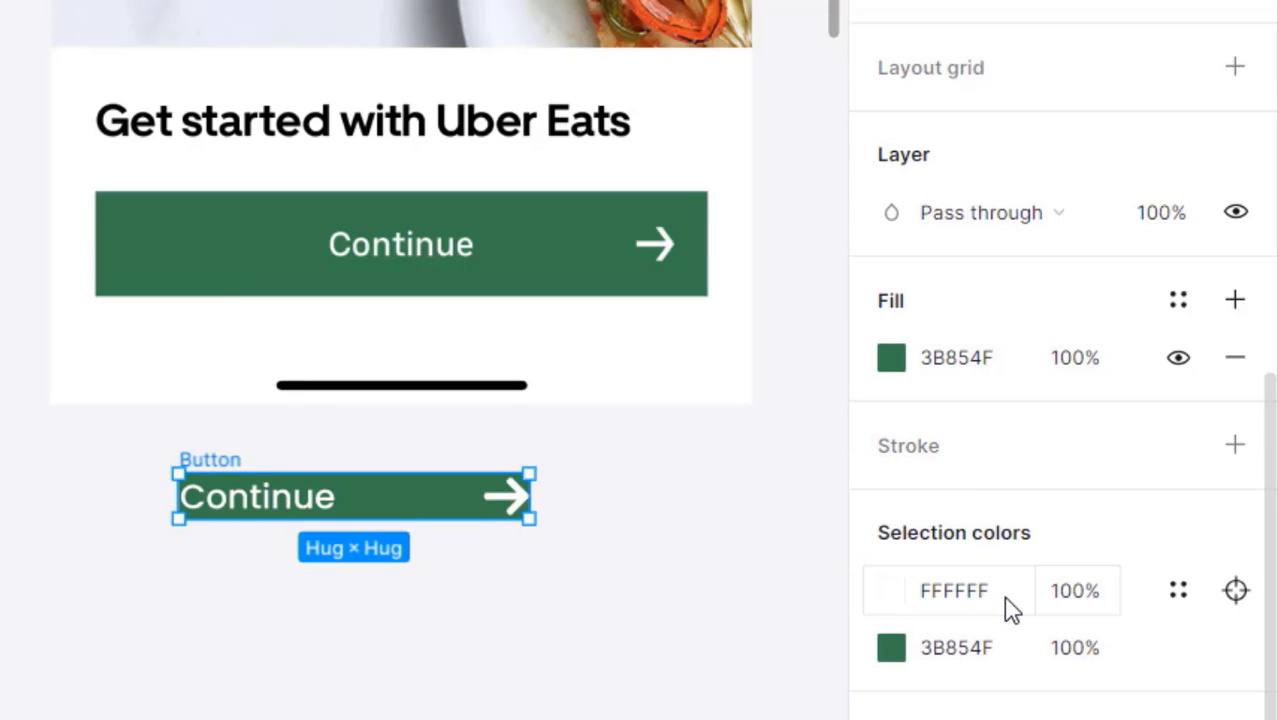
click(442, 580)
click(228, 470)
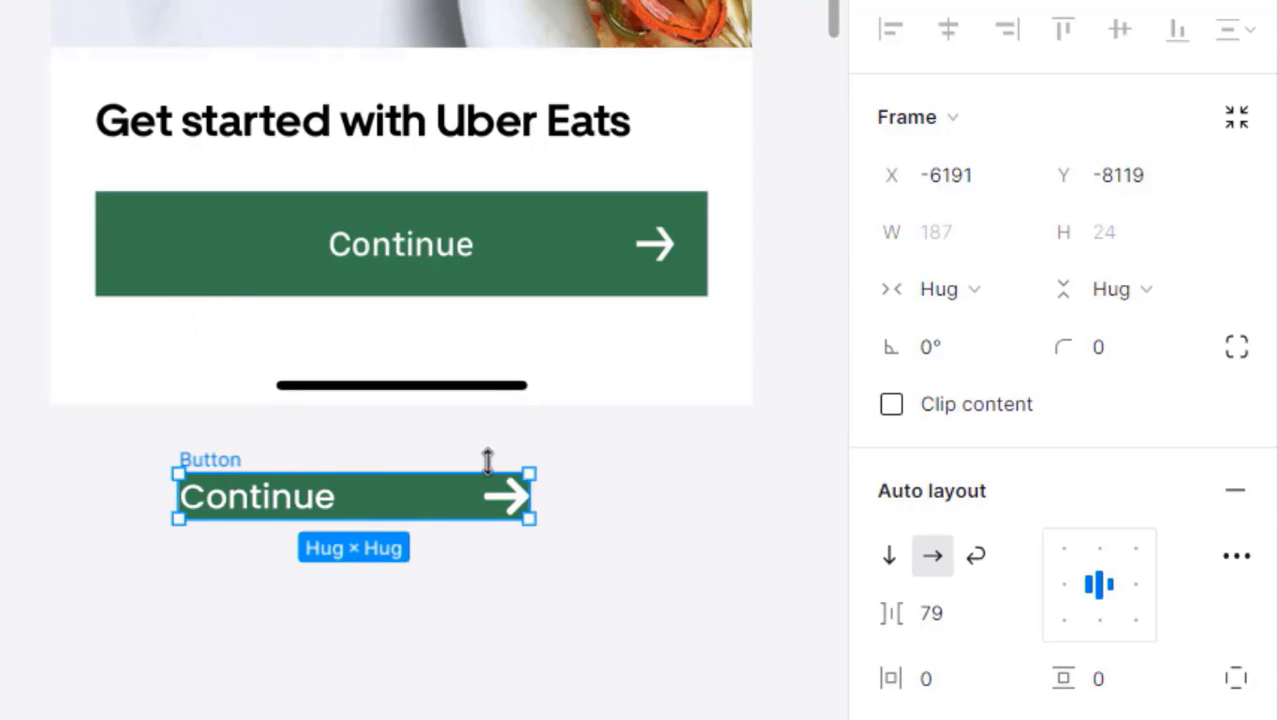
- Turn on Clip content and give the Button 16 horizontal and vertical padding
click(970, 412)
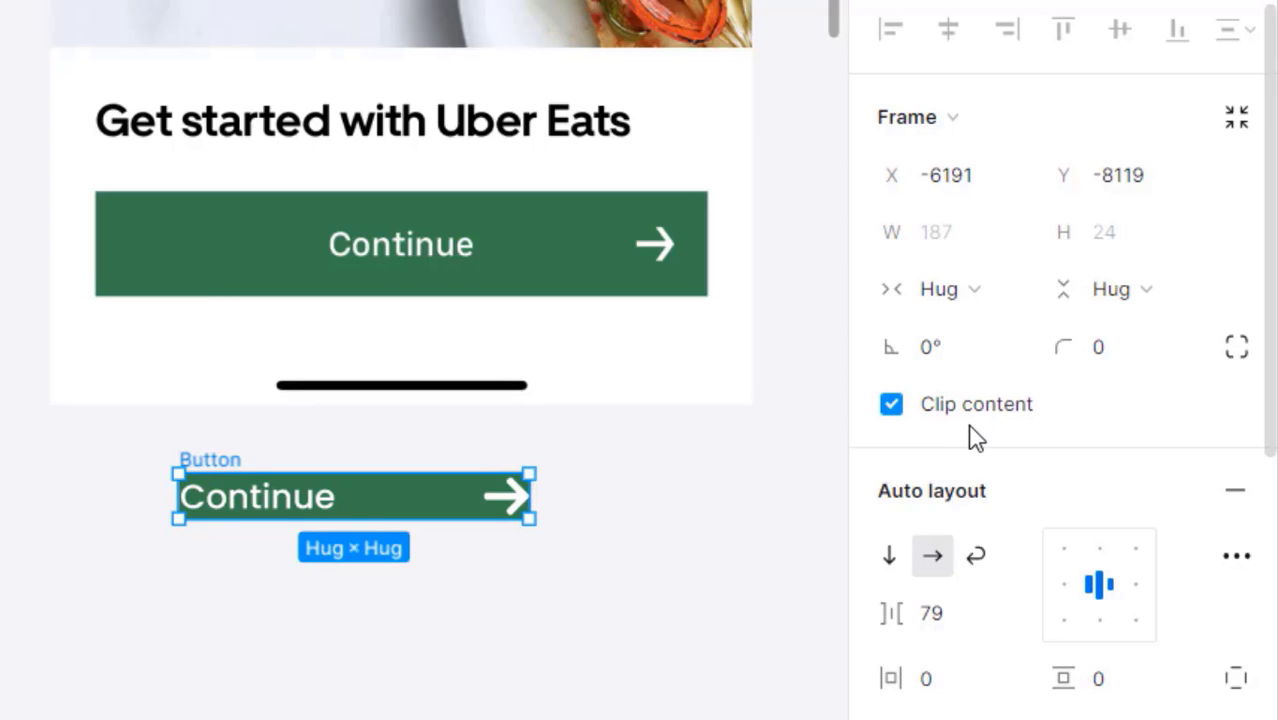
scroll(993, 462, down, 3)
click(955, 339)
text(16)
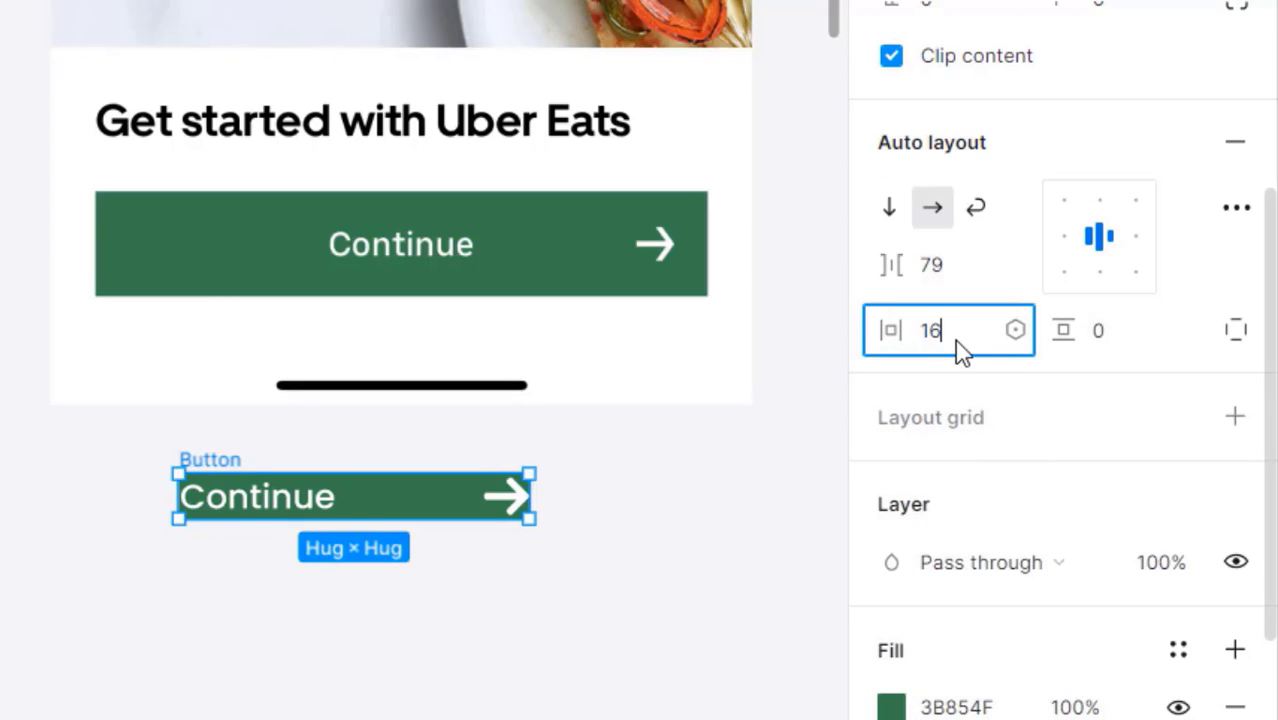
key(Tab)
text(16)
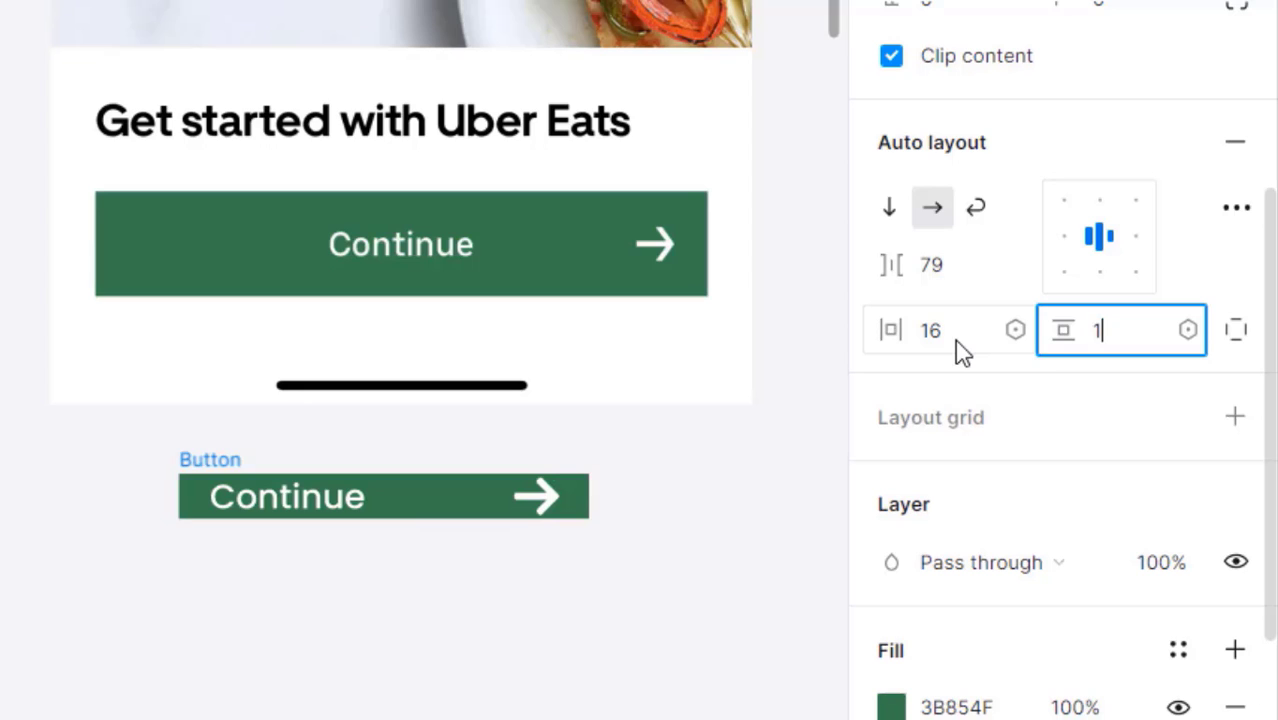
key(Return)
scroll(955, 339, up, 3)
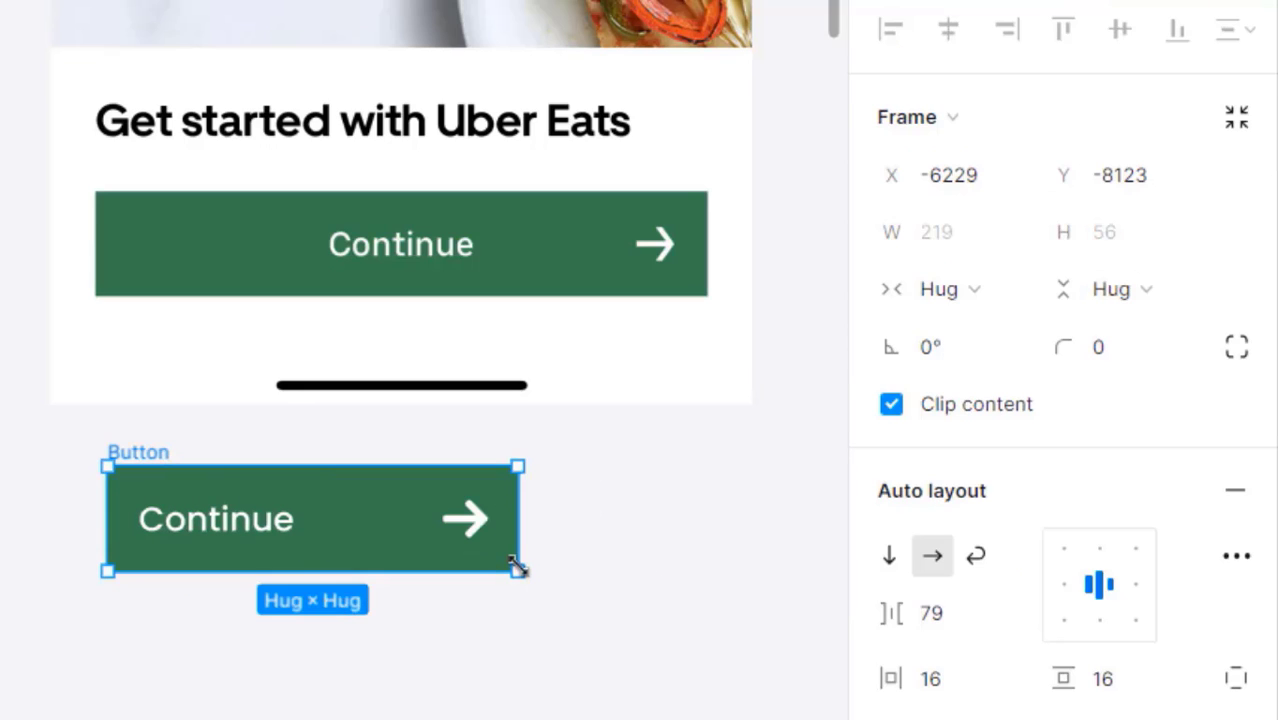
- Place the Button over Screen 2's original Continue bar and widen it to 327
drag(538, 554, 700, 553)
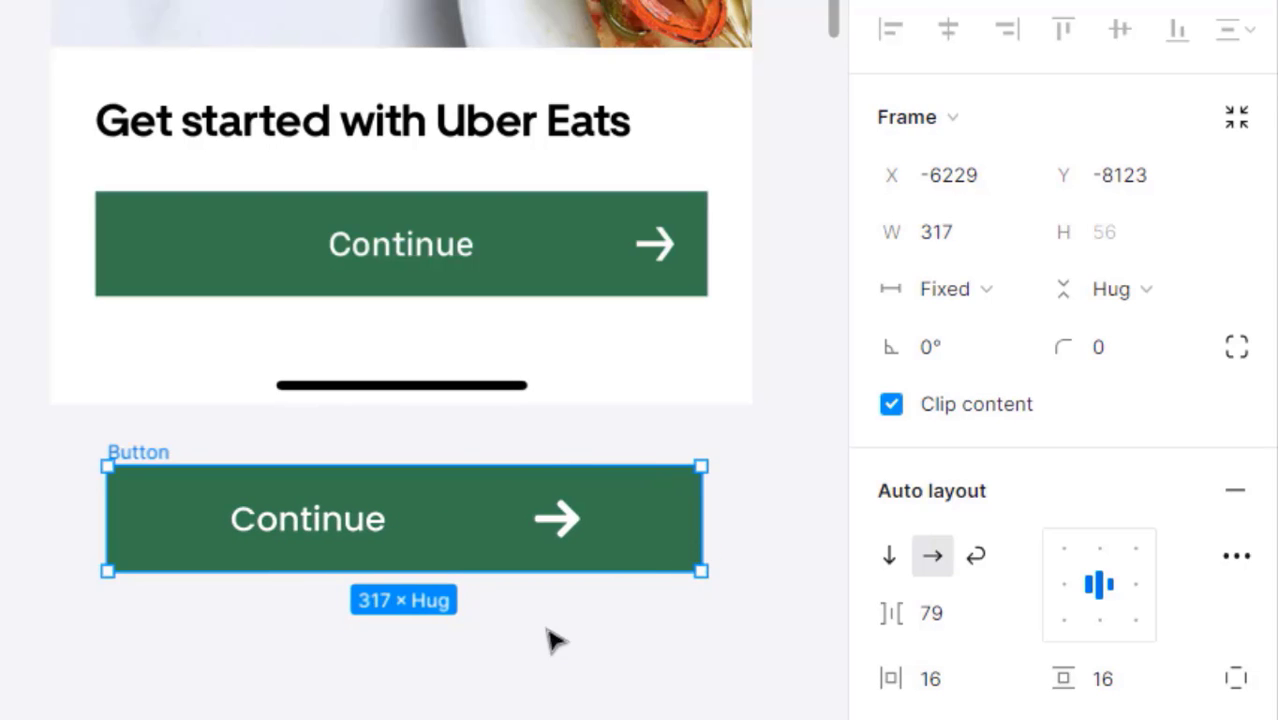
click(475, 671)
drag(128, 455, 139, 322)
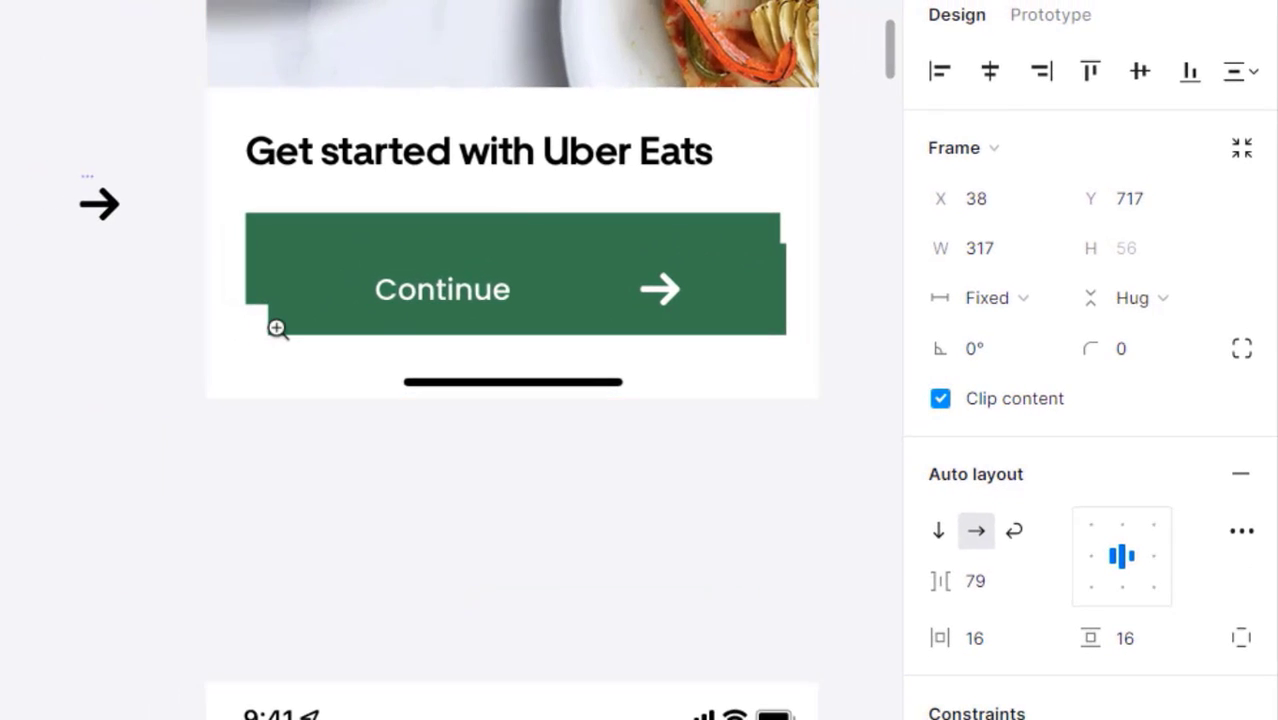
click(277, 328)
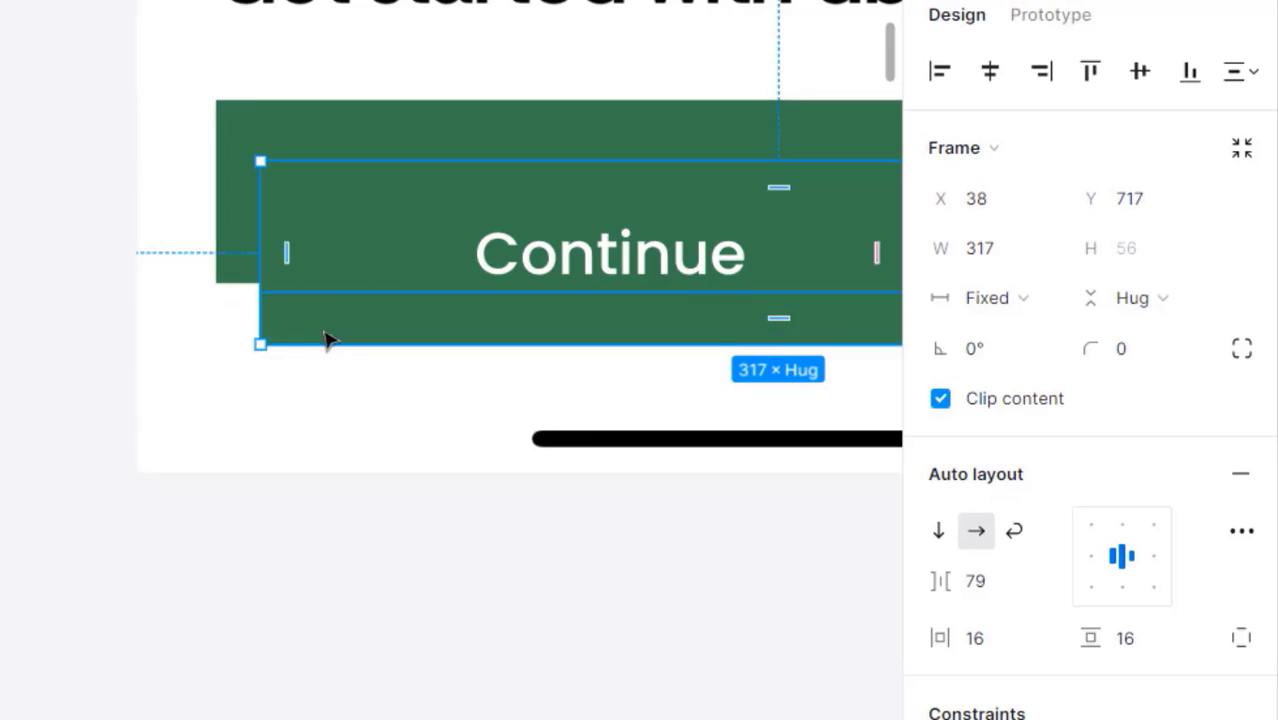
drag(328, 340, 281, 342)
drag(895, 397, 174, 468)
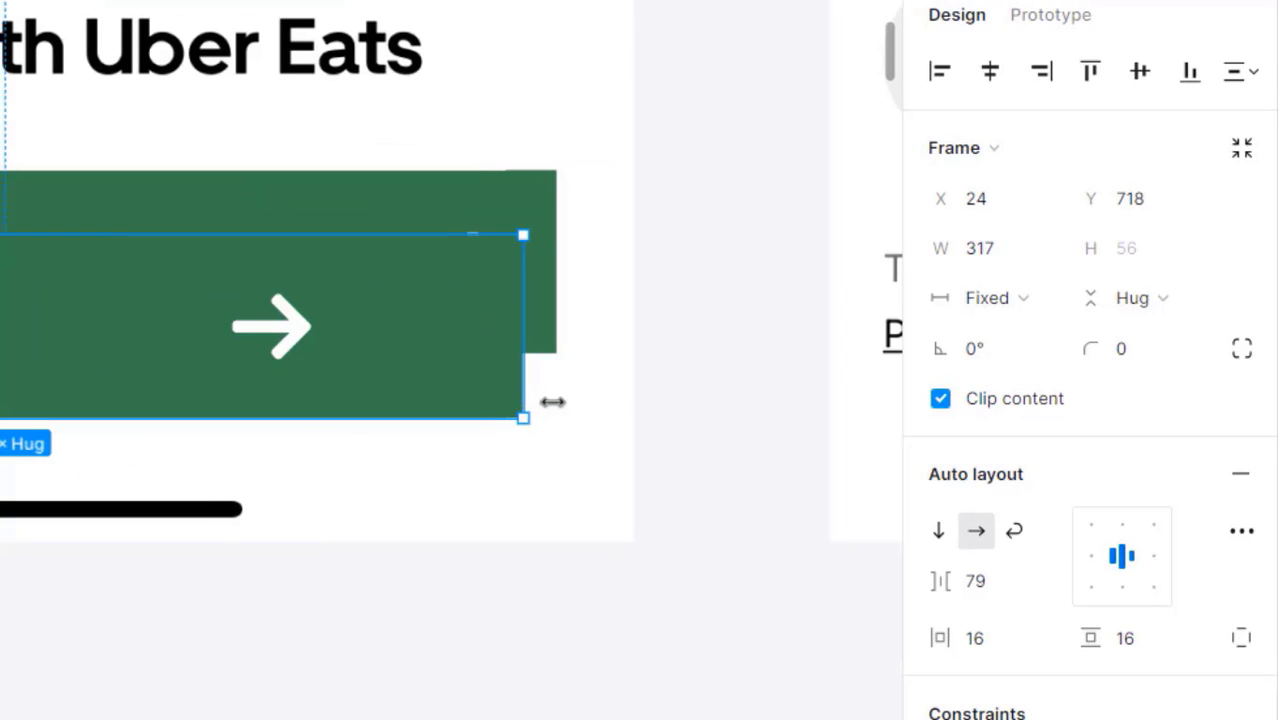
drag(553, 401, 559, 402)
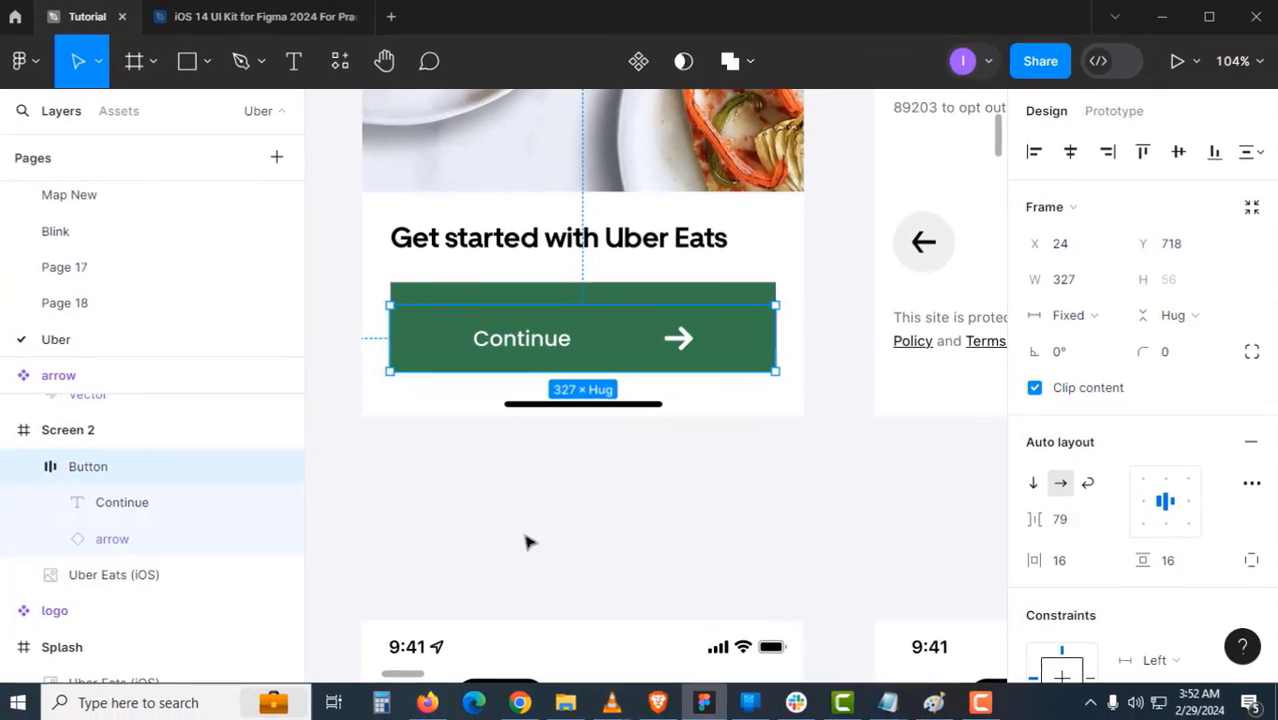
- Drag the Button frame out of Screen 2 onto the canvas below and select its arrow
click(528, 540)
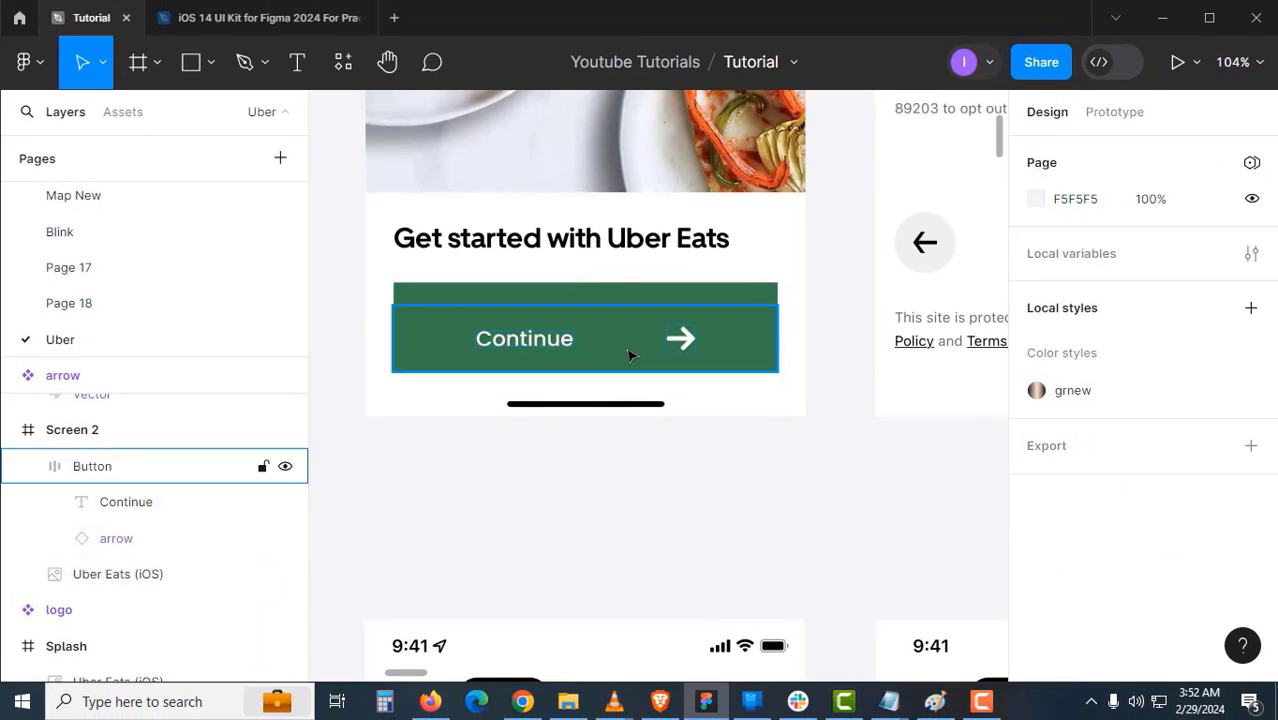
click(630, 355)
drag(659, 345, 657, 507)
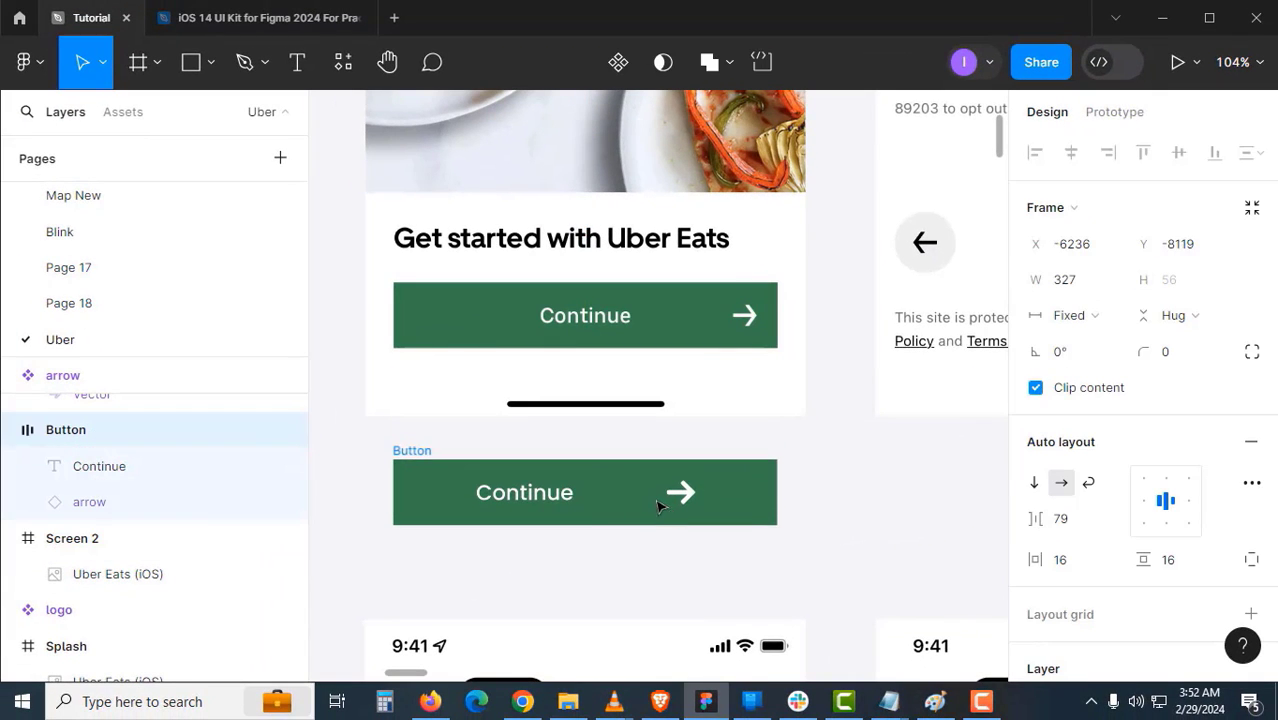
click(590, 563)
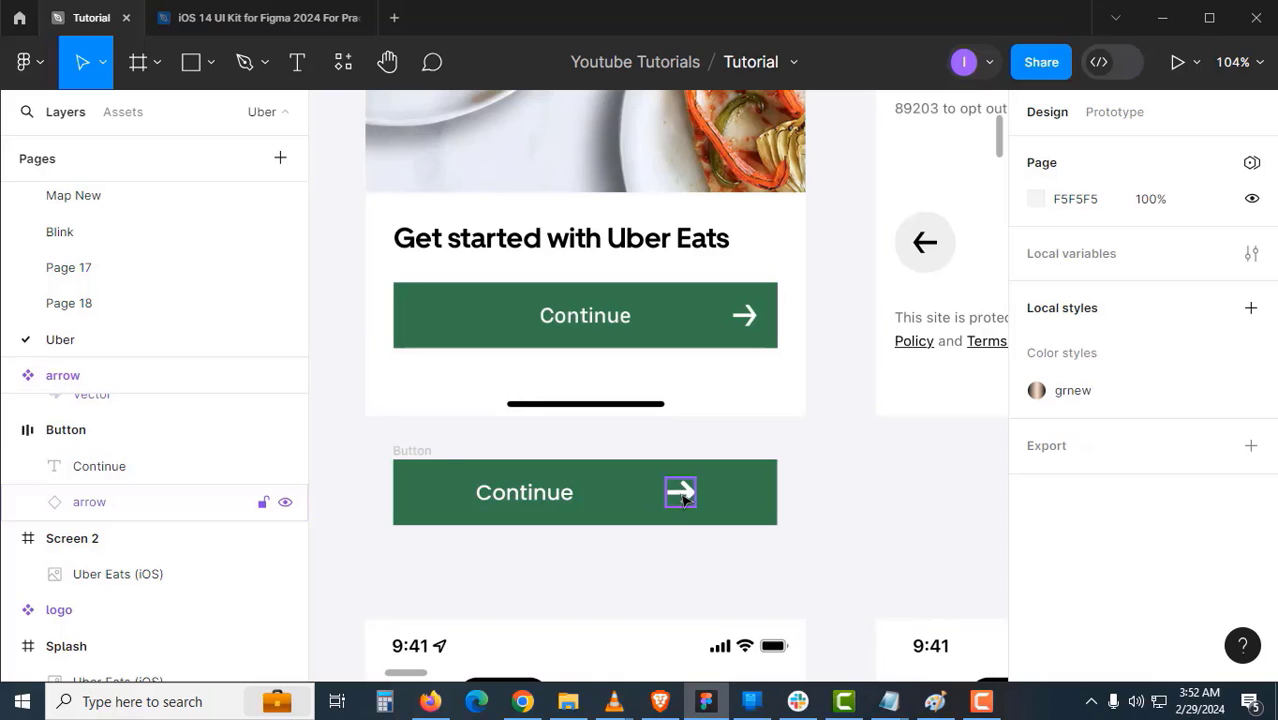
click(776, 506)
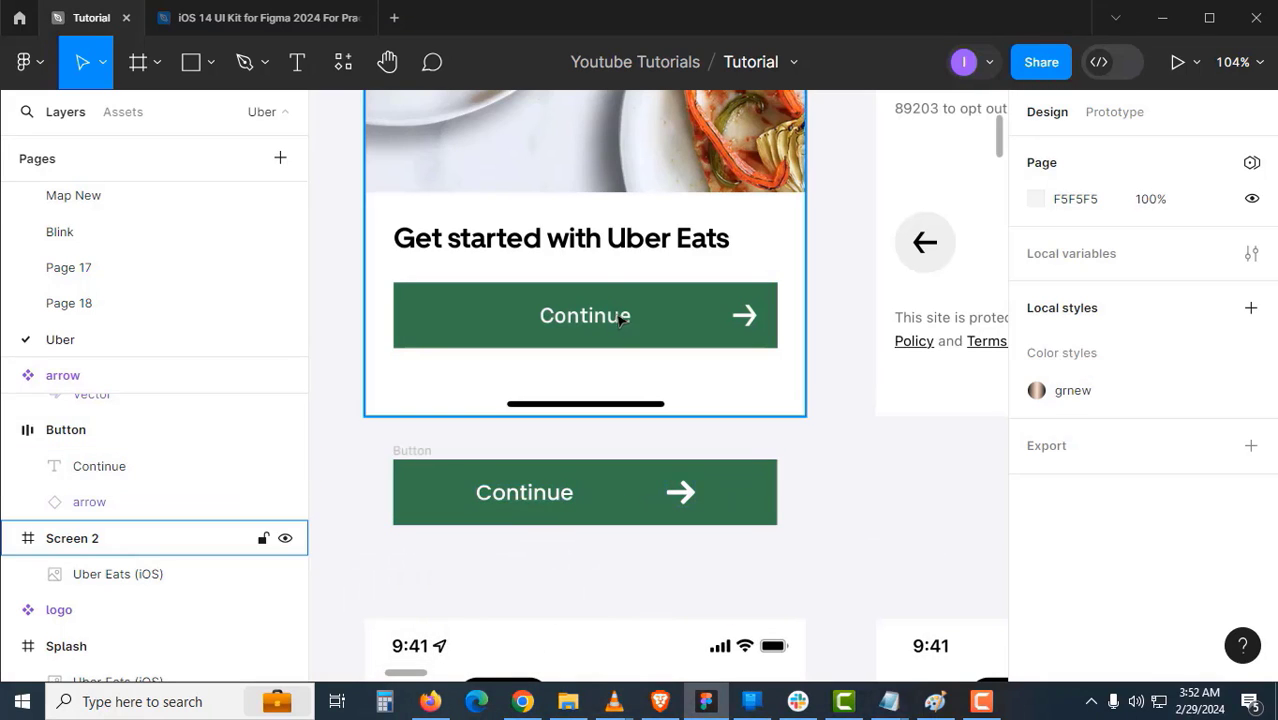
click(685, 505)
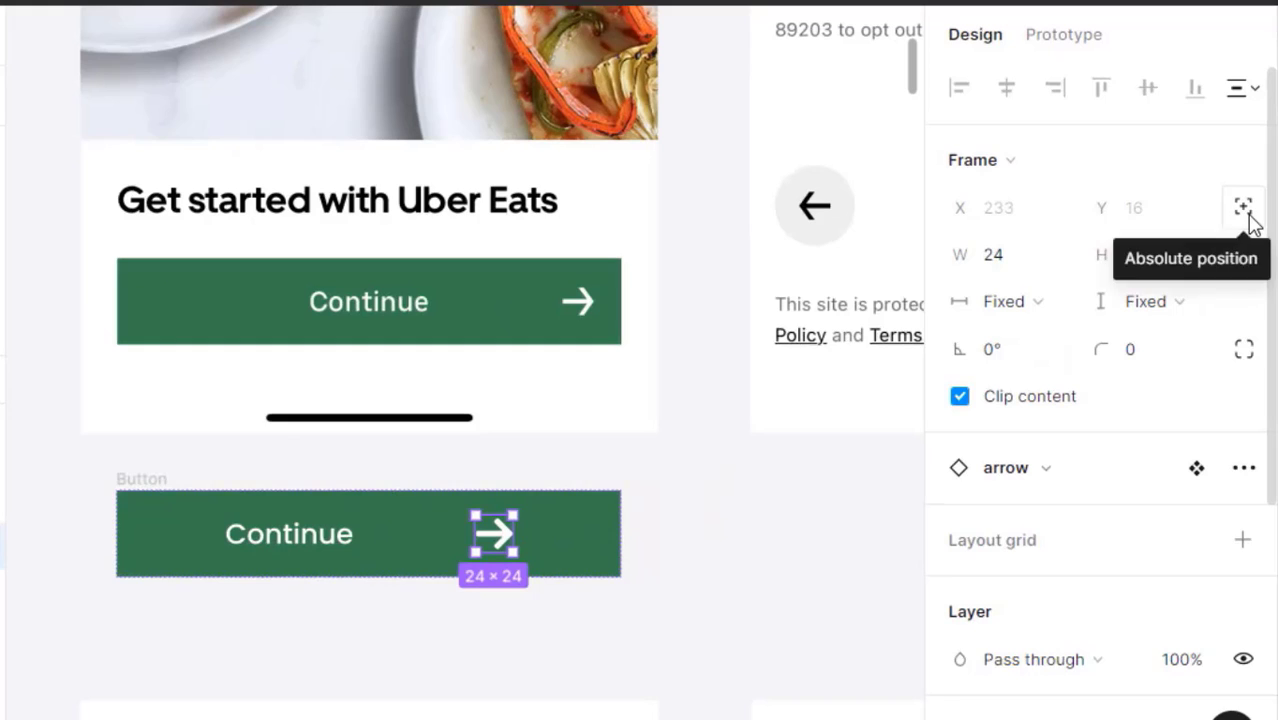
- Make the arrow absolutely positioned at the button's right end with a vertical Center constraint
click(1245, 207)
click(663, 555)
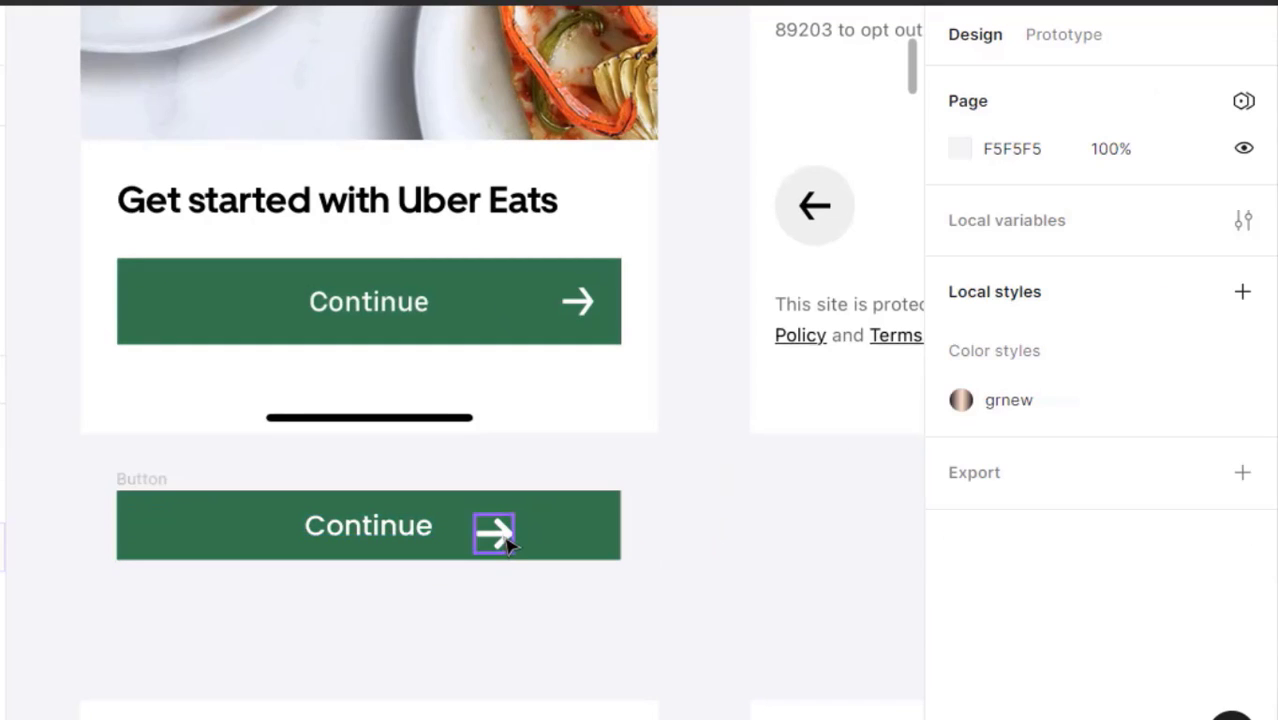
drag(507, 541, 567, 531)
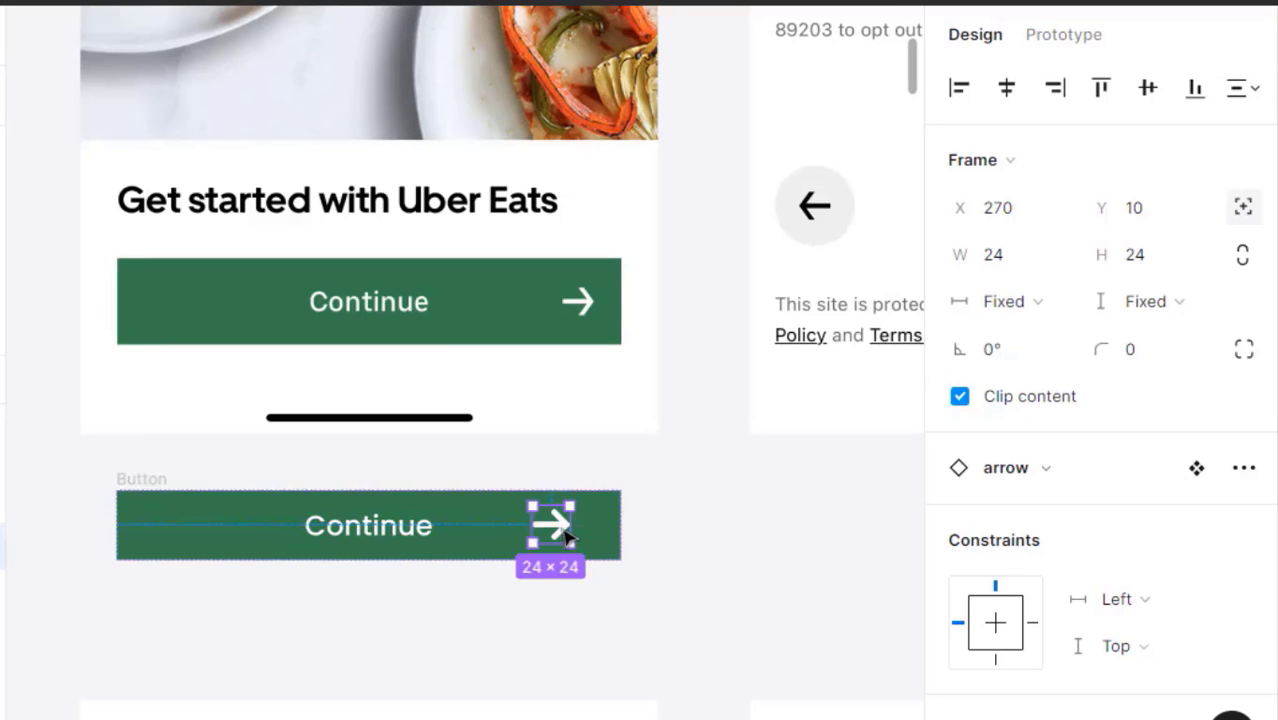
scroll(575, 583, up, 3)
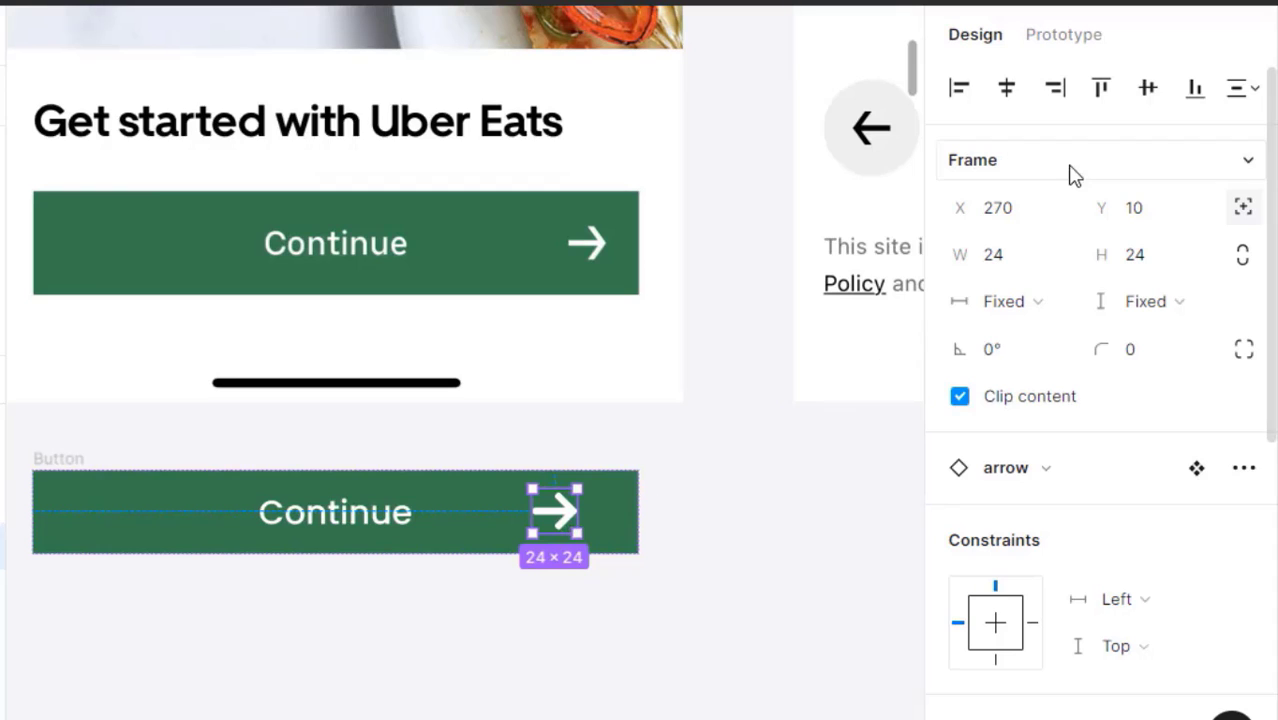
click(1149, 92)
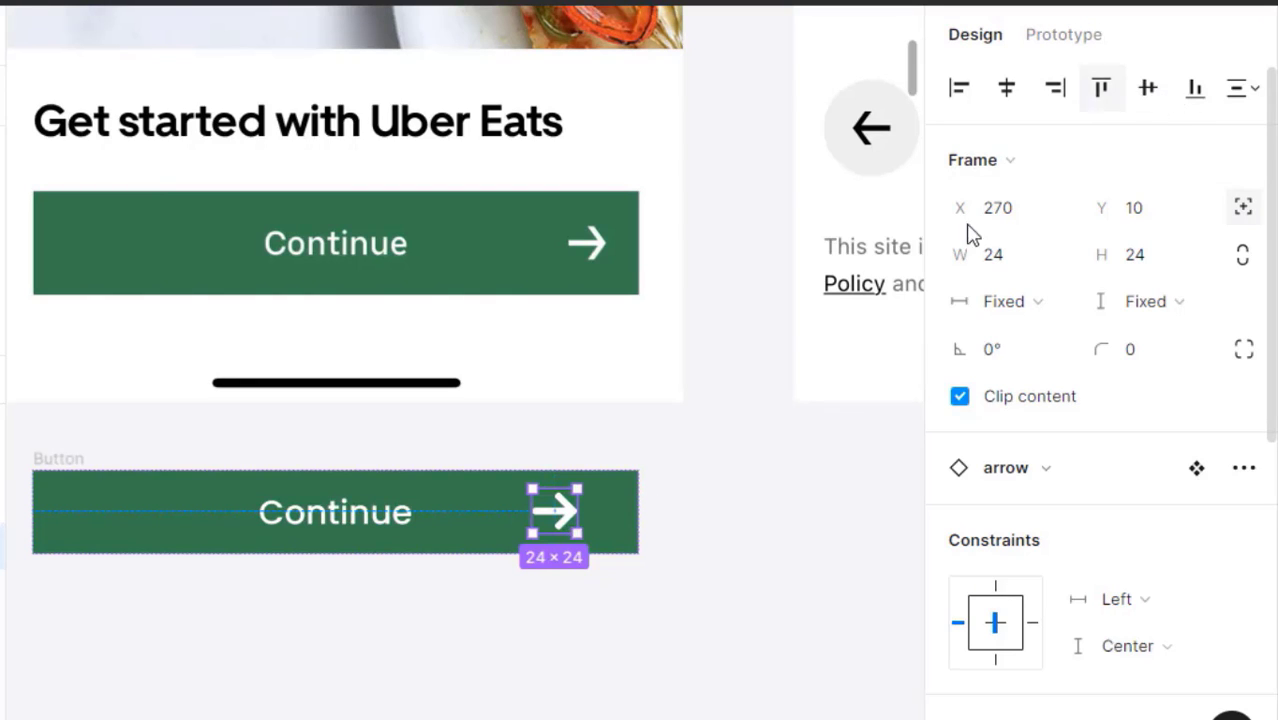
click(686, 478)
scroll(600, 535, left, 1)
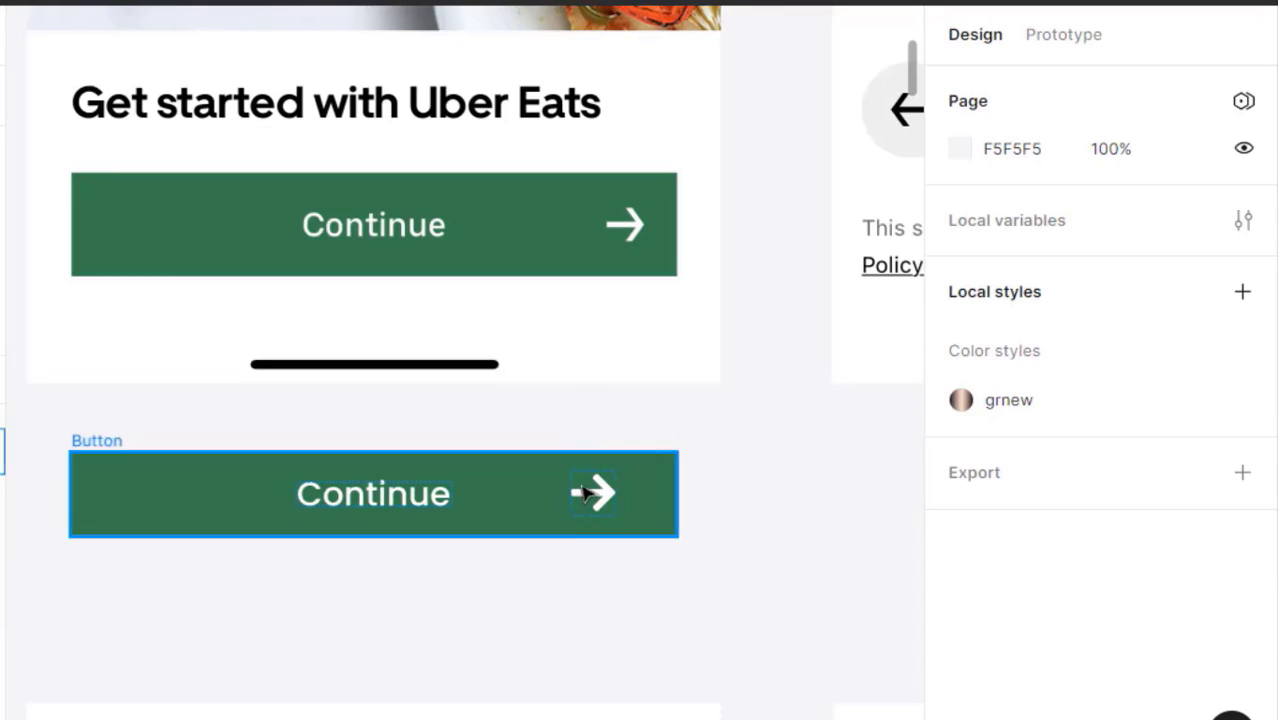
click(418, 510)
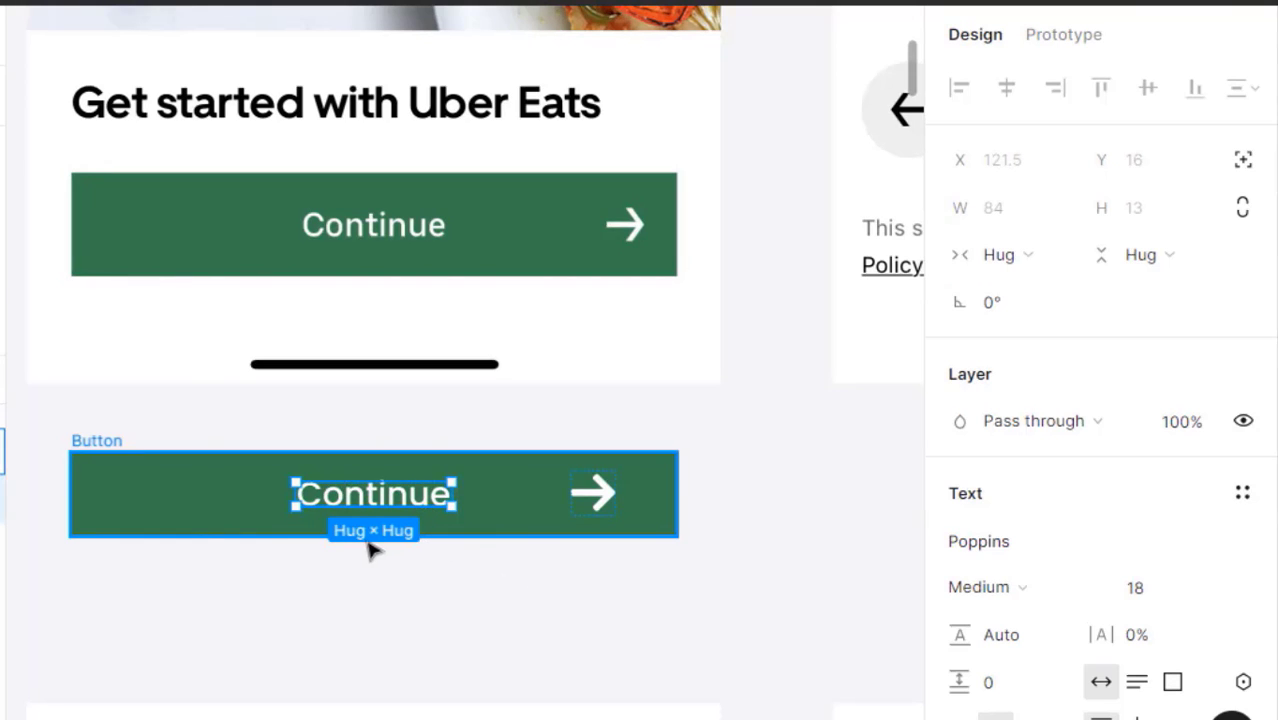
click(437, 568)
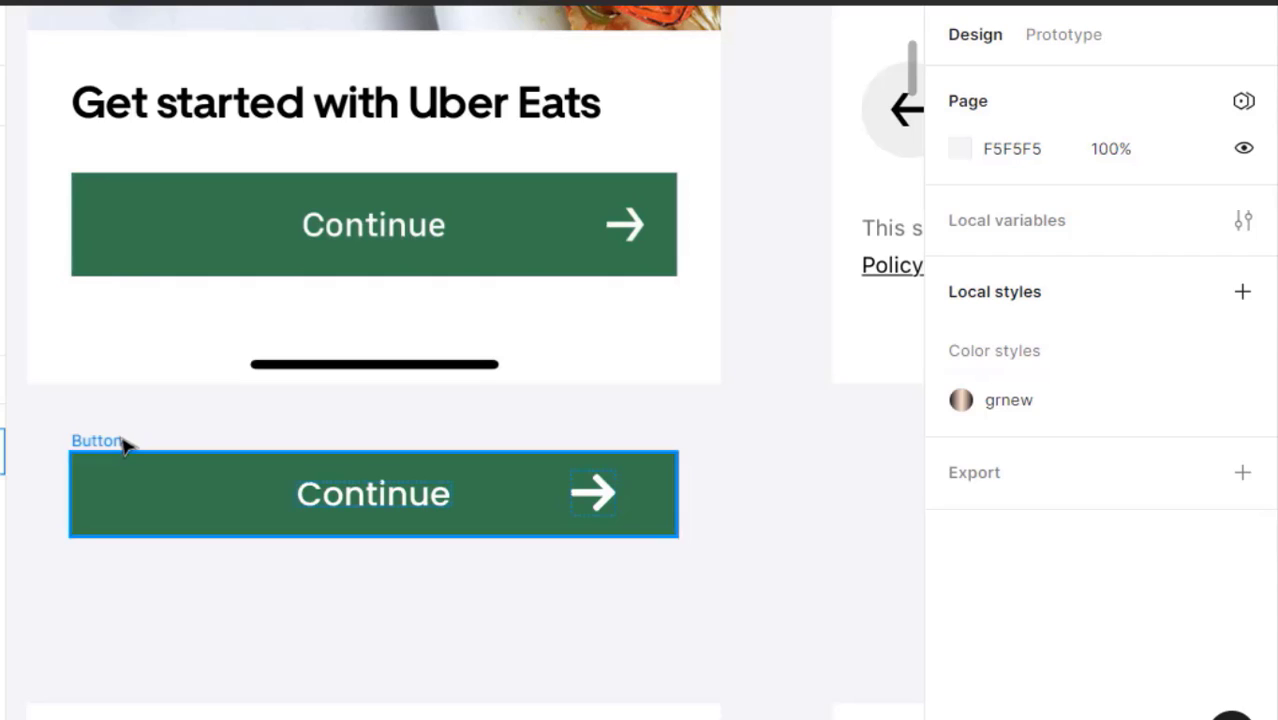
click(120, 442)
scroll(445, 512, down, 3)
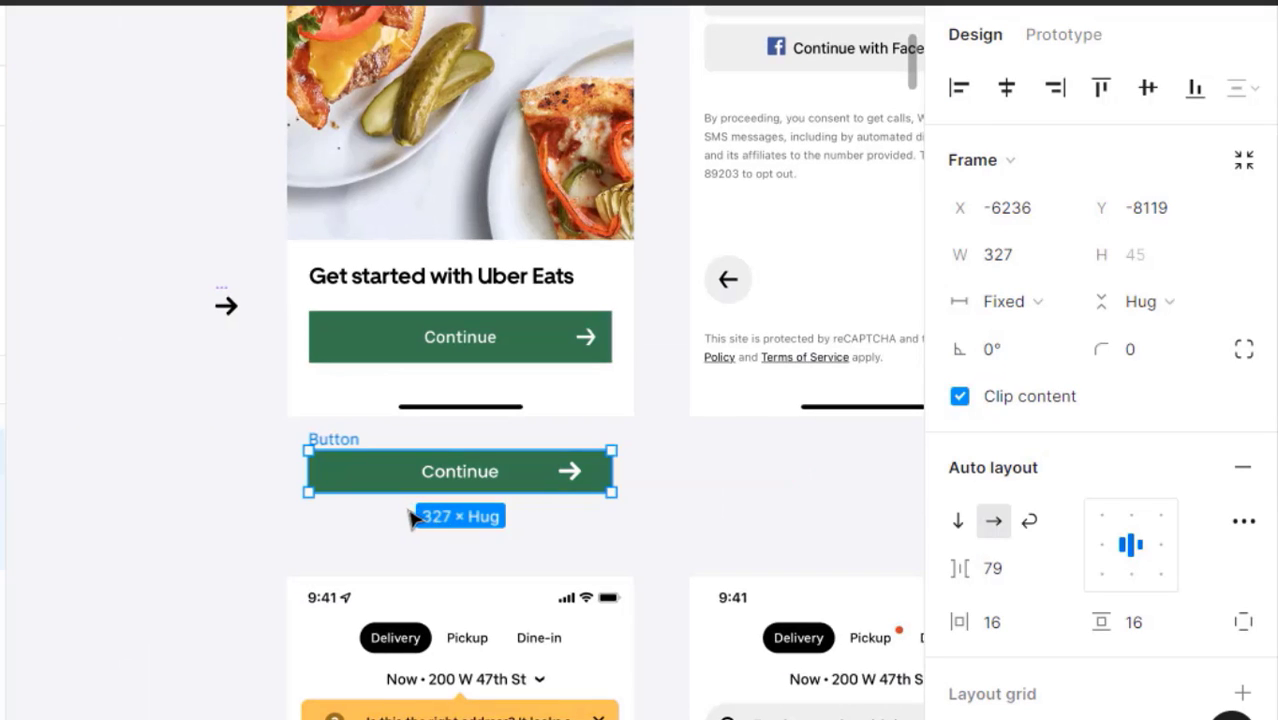
- Undo the recent button changes, restoring the Button below the phone screen
key(z)
click(407, 510)
click(336, 541)
key(ctrl+z)
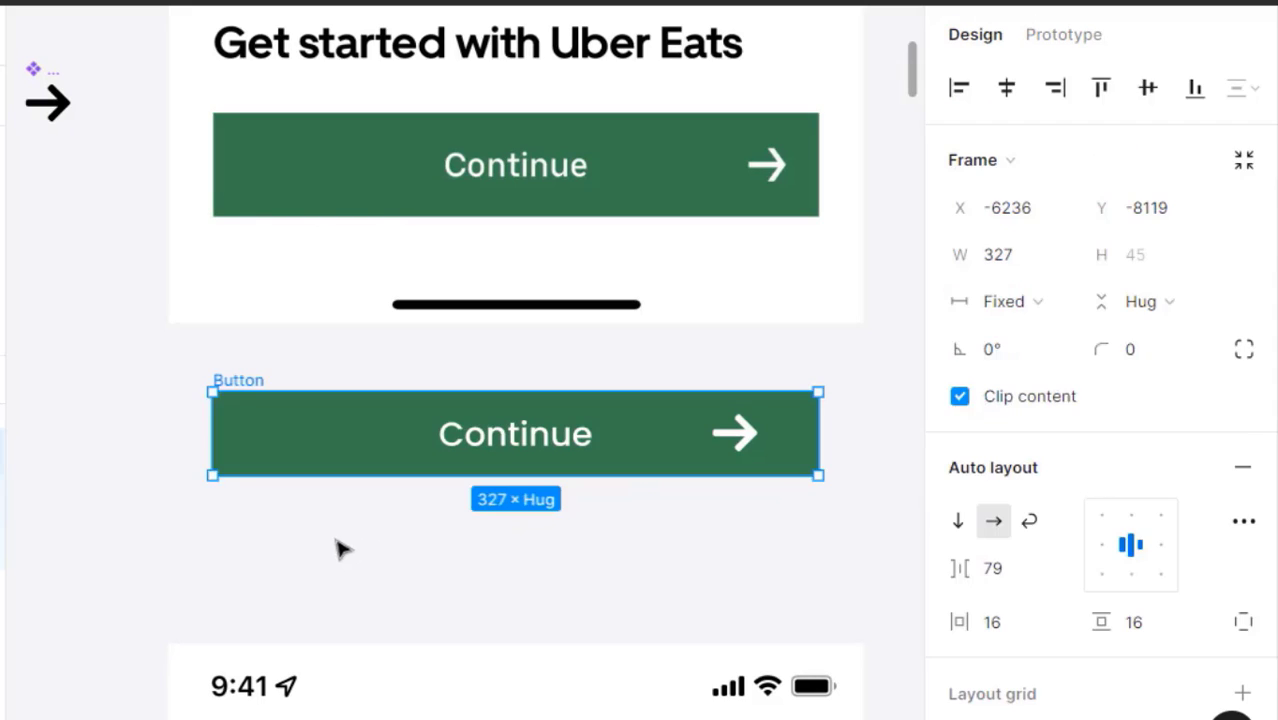
key(ctrl+z)
key(ctrl+z)
key(ctrl+z)
key(ctrl+z)
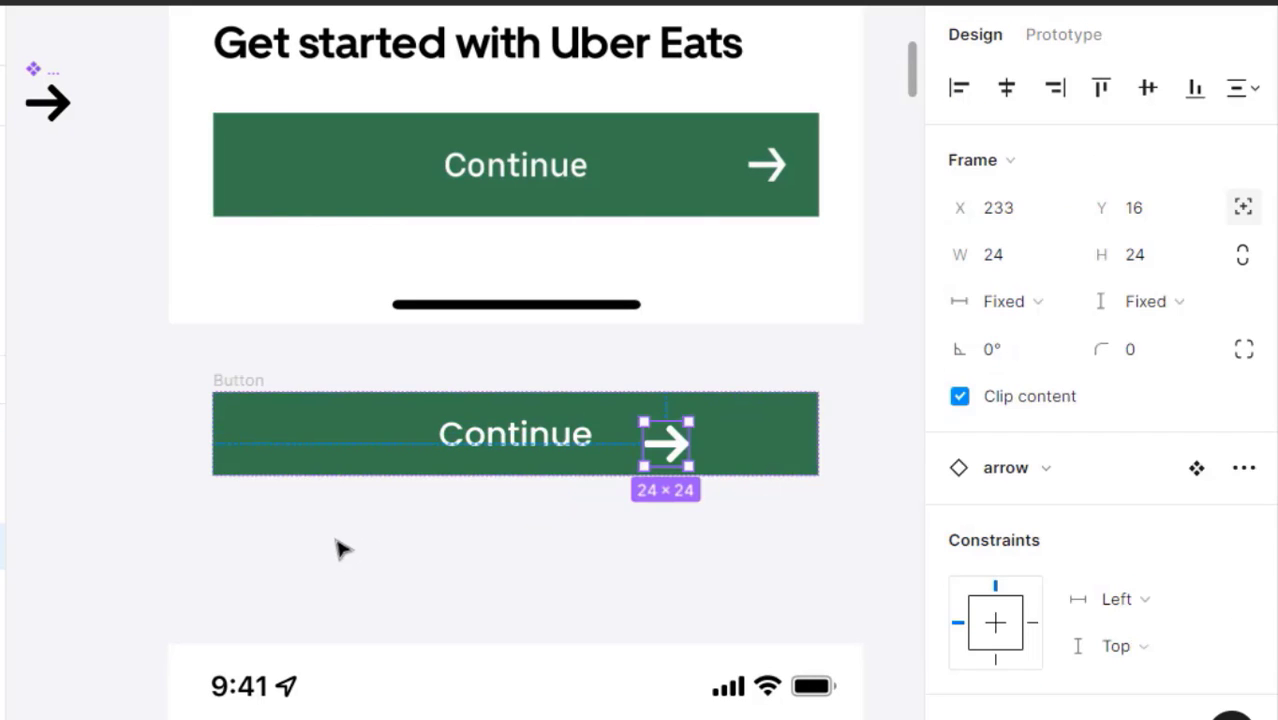
key(ctrl+z)
key(ctrl+z)
key(ctrl+z)
key(ctrl+z)
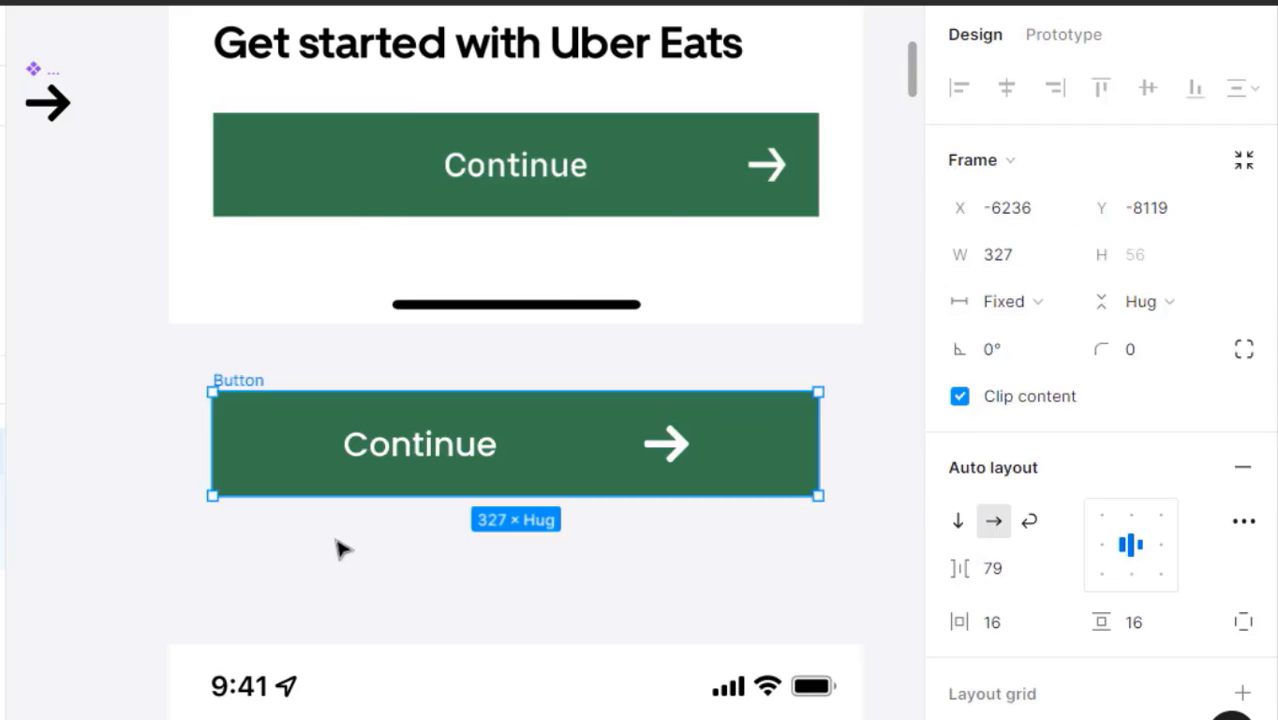
key(ctrl+z)
- Move the Button frame left of the screens and rename it 'Button Absoulte'
click(275, 524)
drag(275, 524, 620, 444)
drag(479, 458, 693, 465)
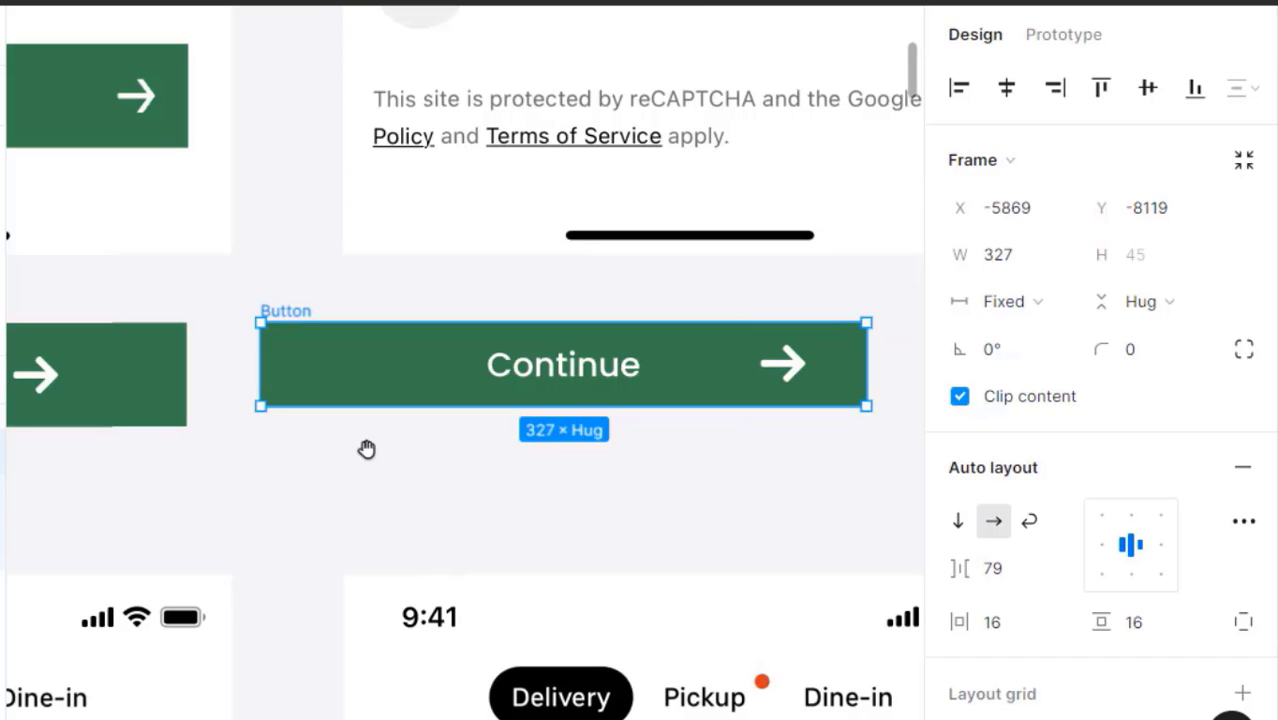
alt+click(366, 456)
drag(368, 460, 796, 481)
drag(781, 397, 138, 277)
key(Right)
text(Absoulte)
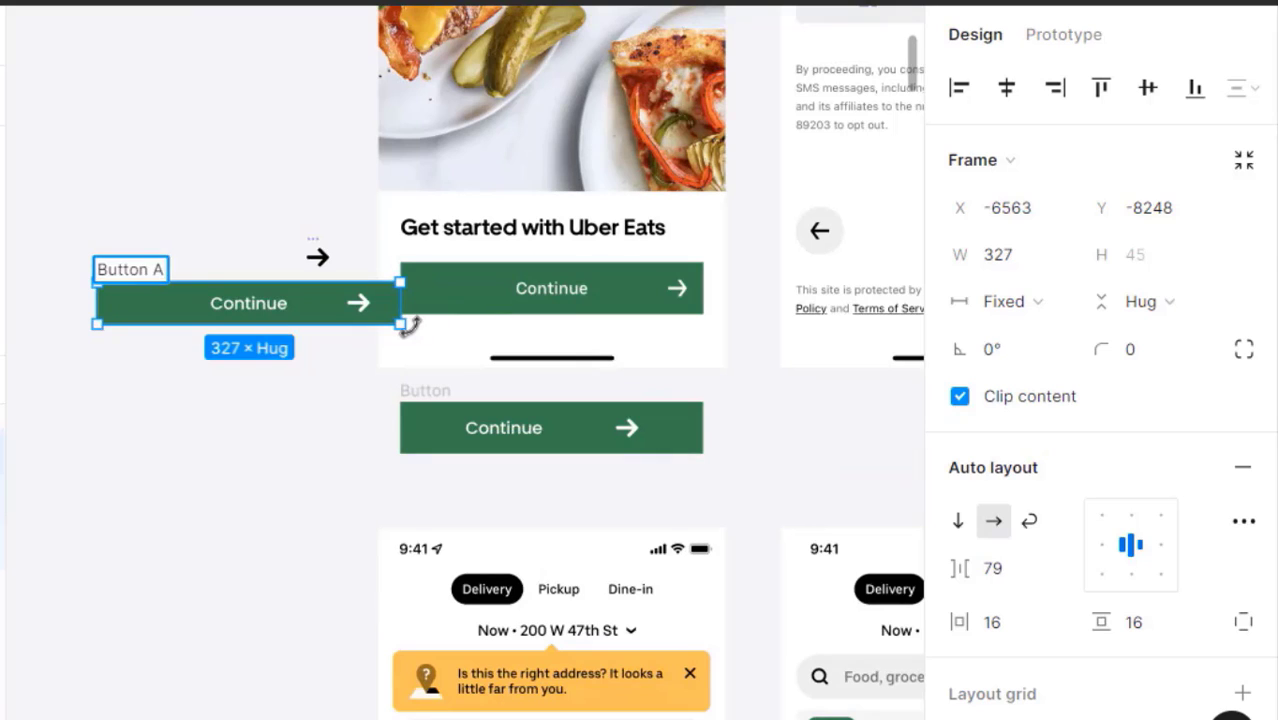
click(281, 493)
drag(281, 493, 160, 471)
click(331, 415)
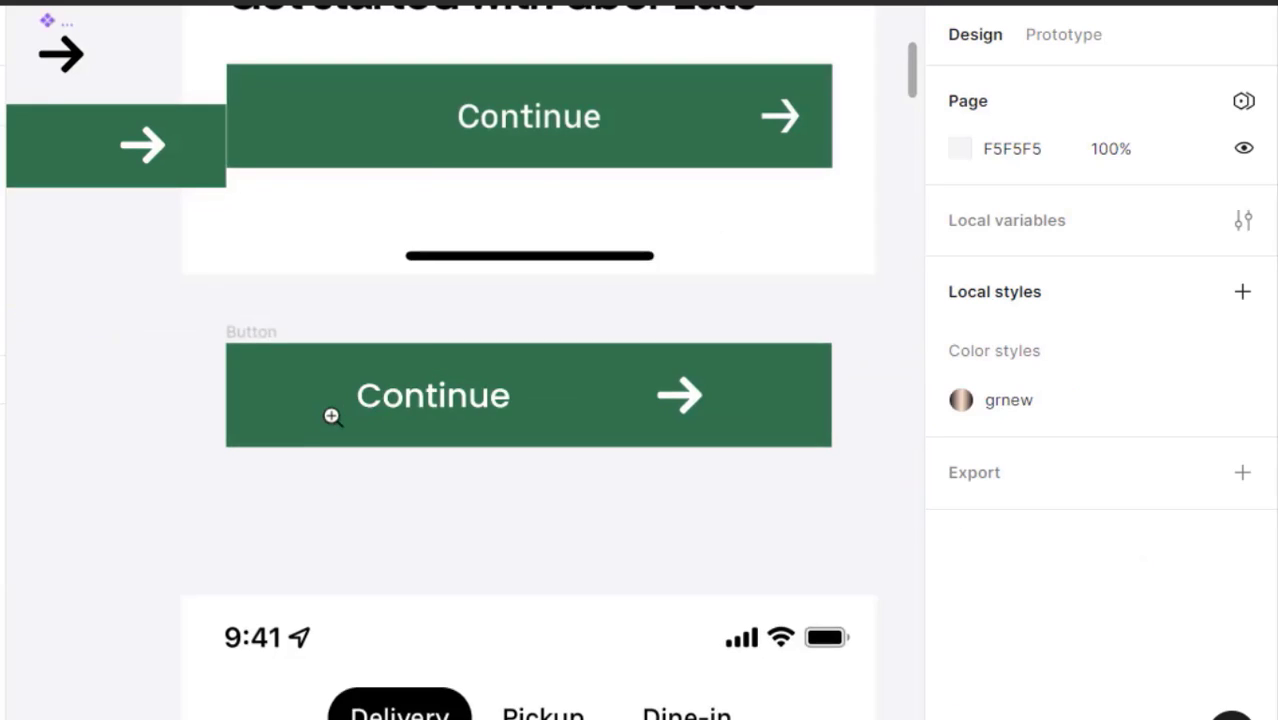
drag(331, 415, 265, 434)
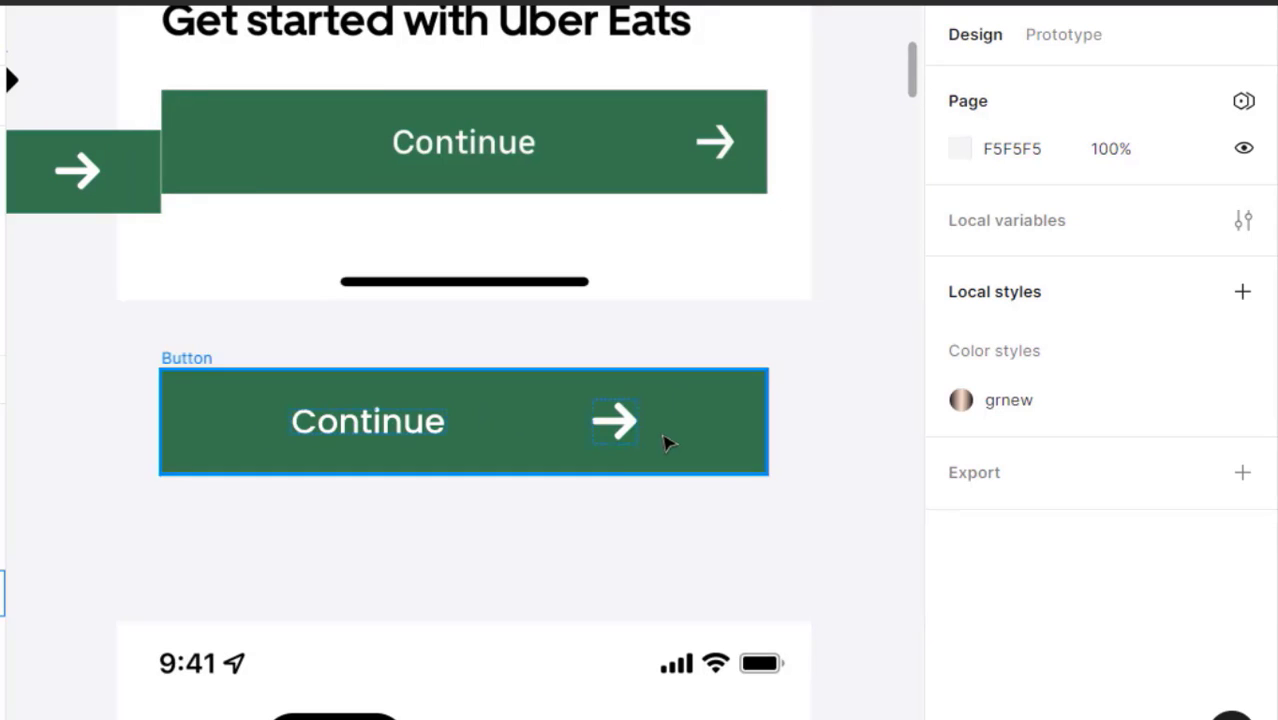
- Set a 16 gap between the Continue label and the arrow in the lower button
double_click(428, 433)
click(192, 359)
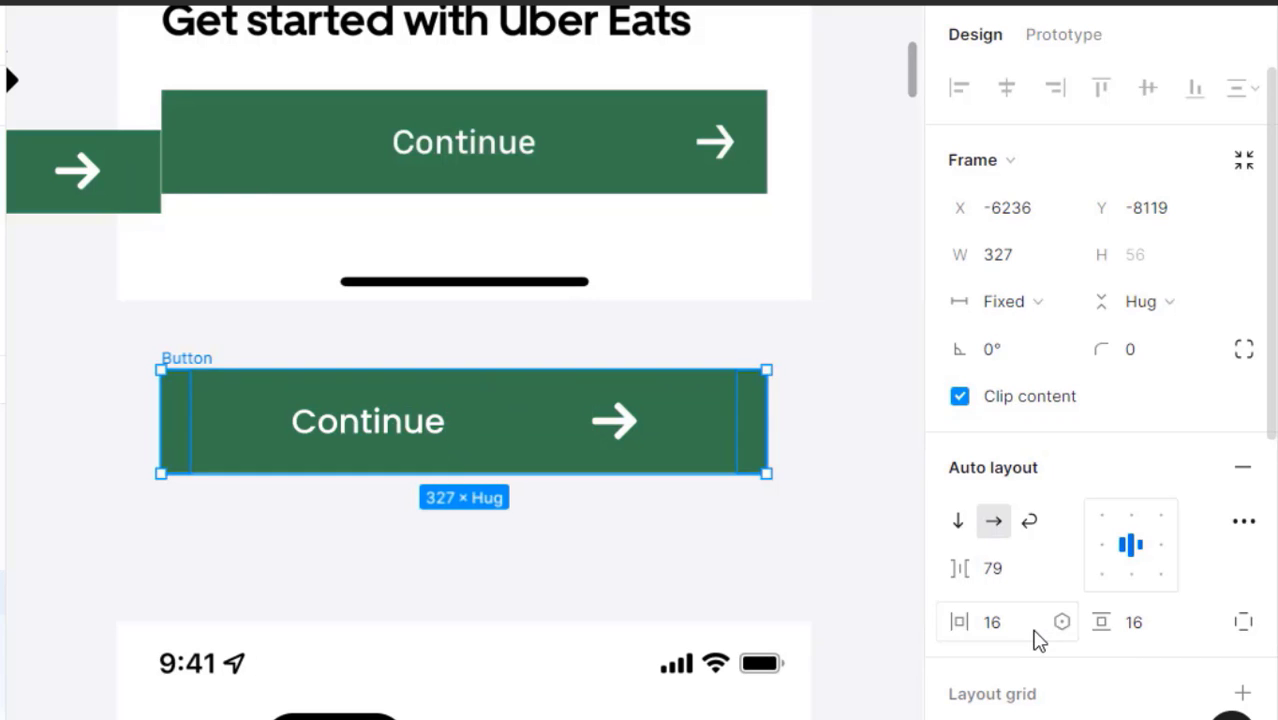
click(998, 569)
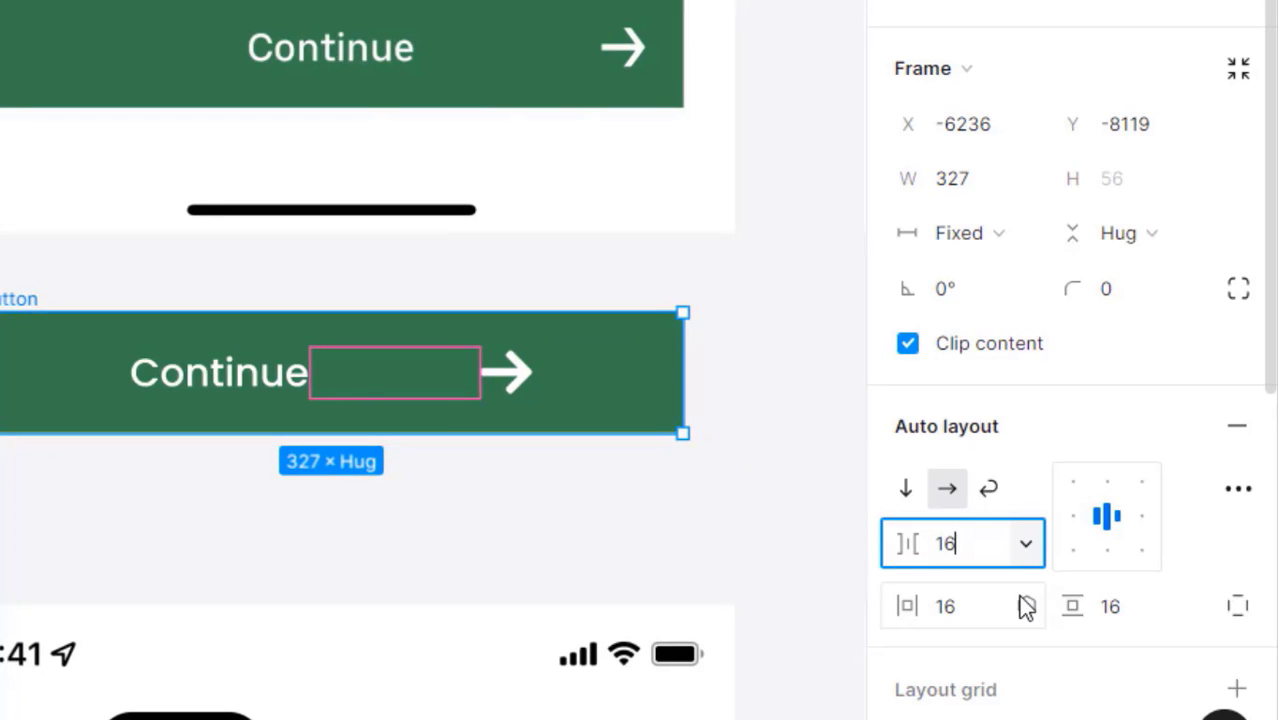
key(Return)
- Wrap the Continue text in a left-aligned auto-layout frame named 'Text Frame'
click(523, 555)
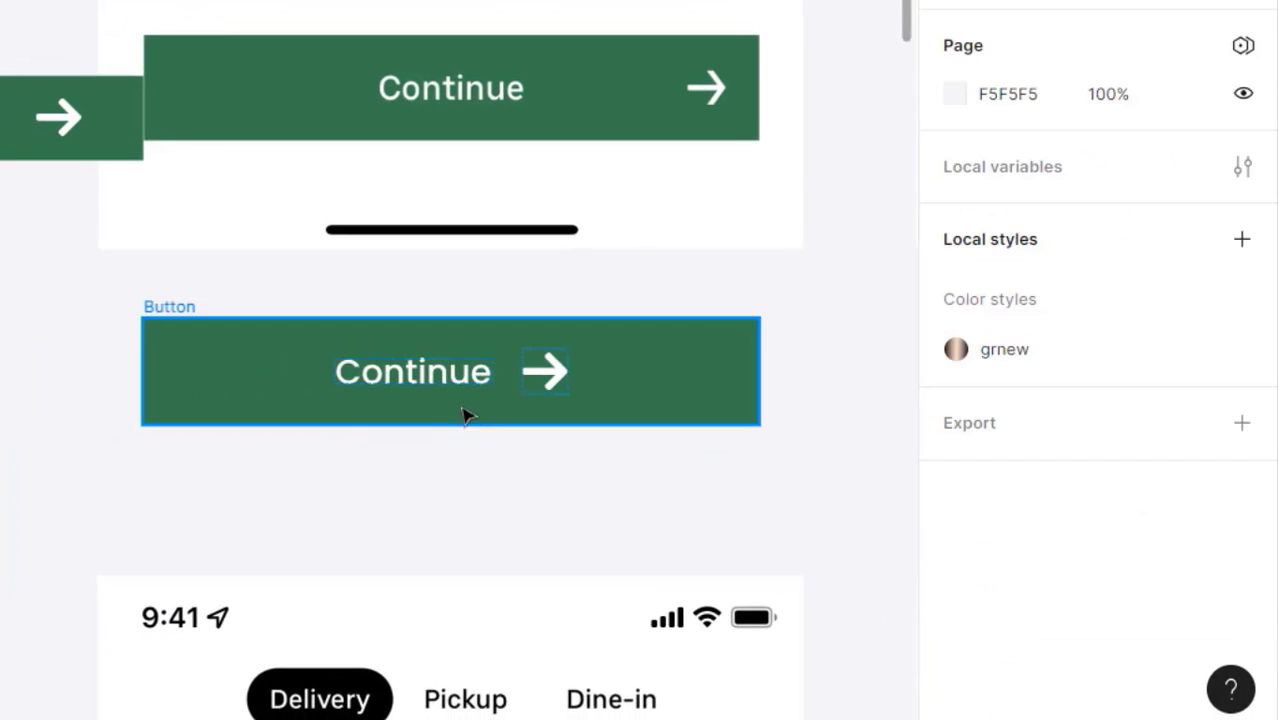
click(455, 383)
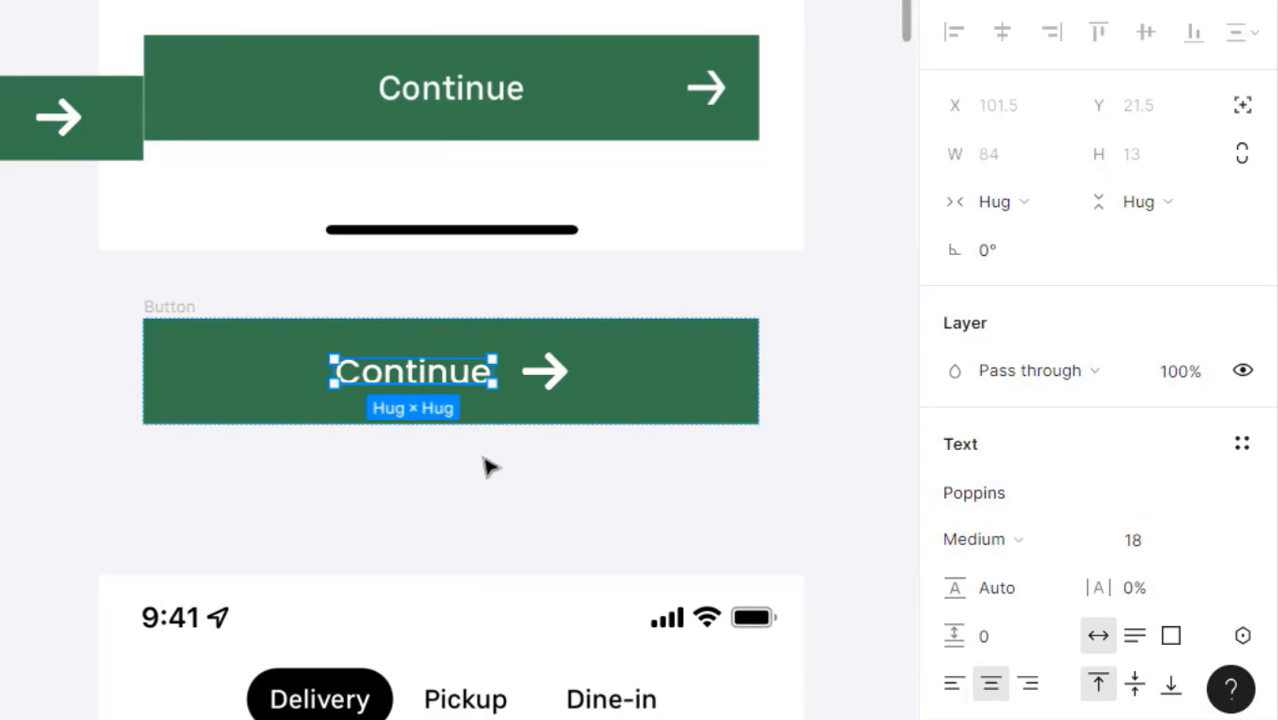
key(shift+a)
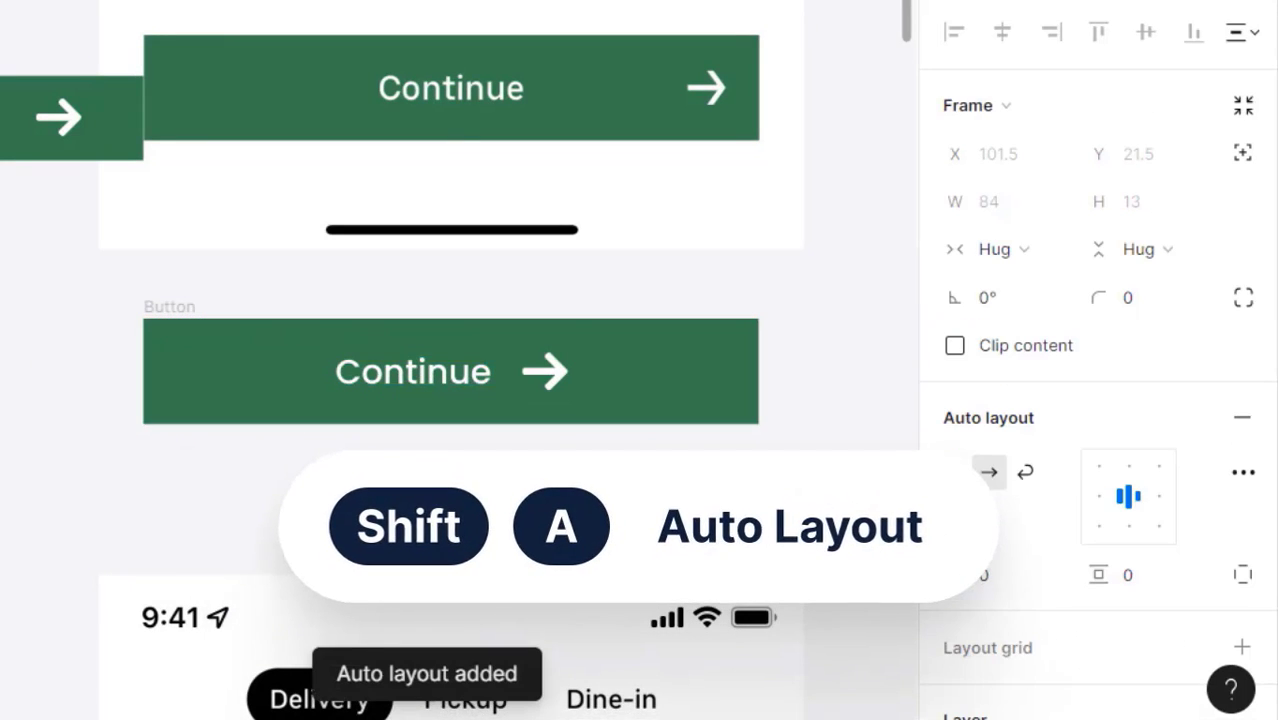
click(1100, 500)
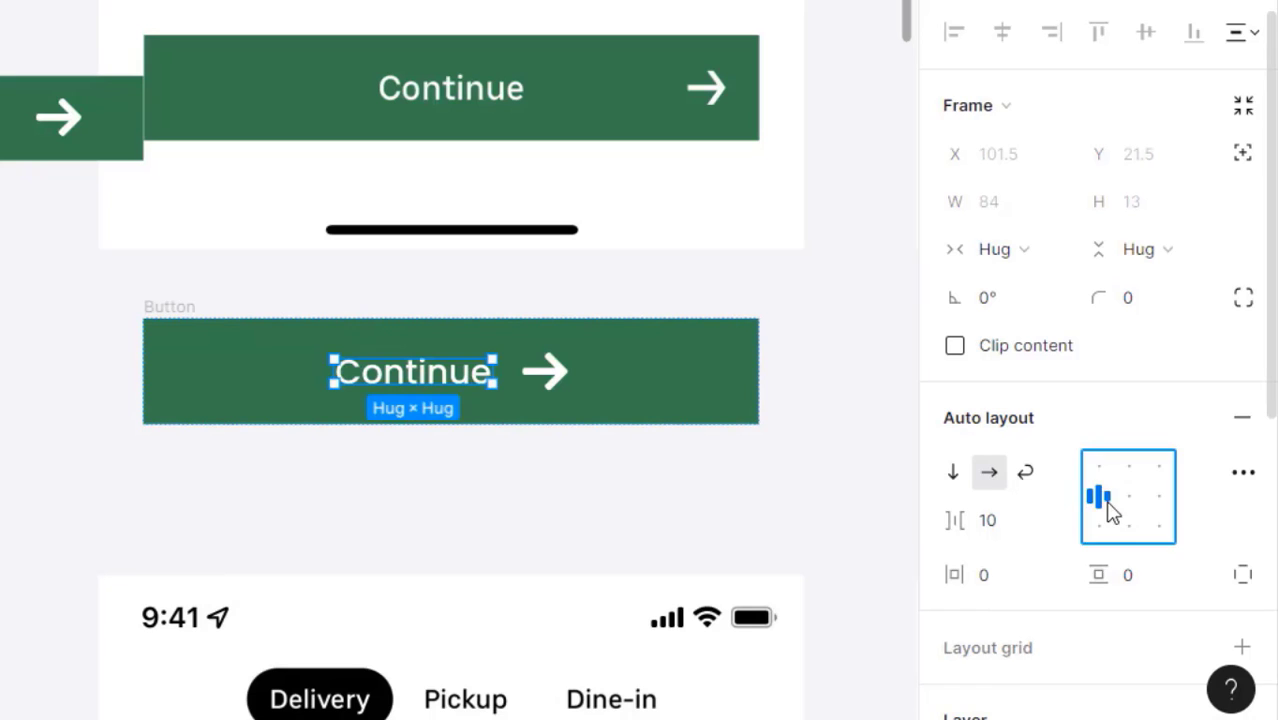
click(480, 480)
click(437, 379)
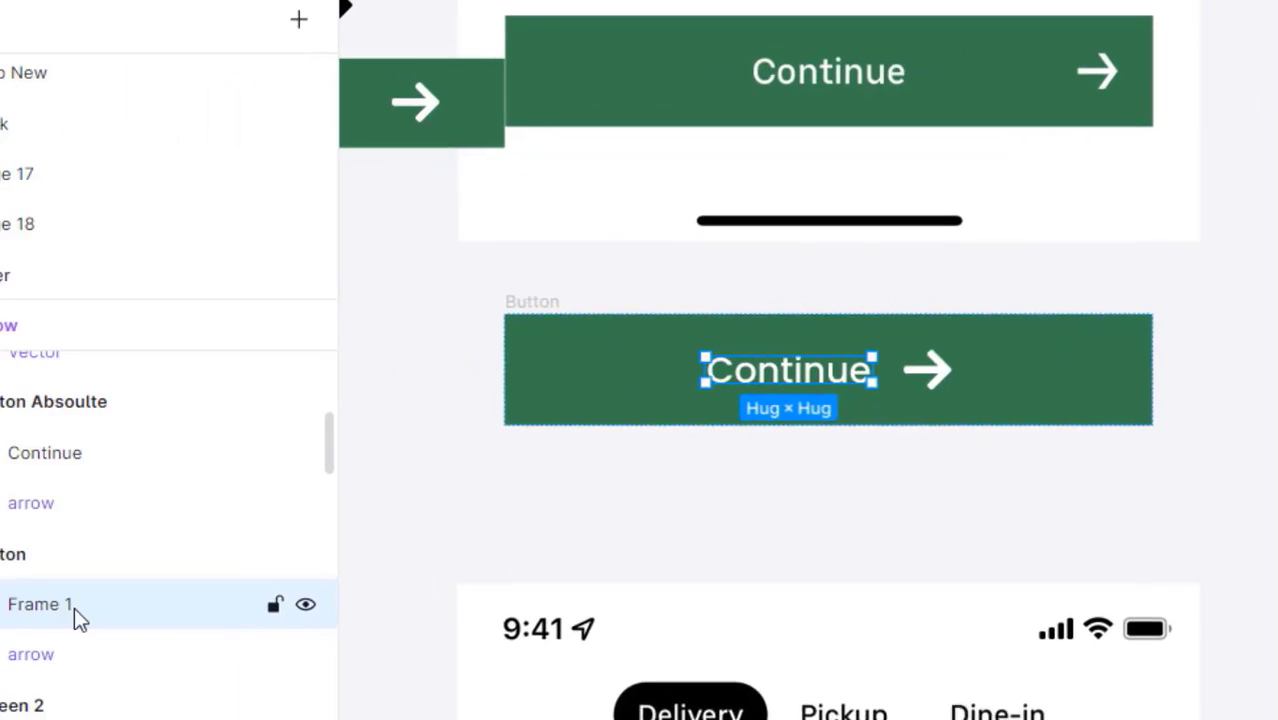
double_click(80, 612)
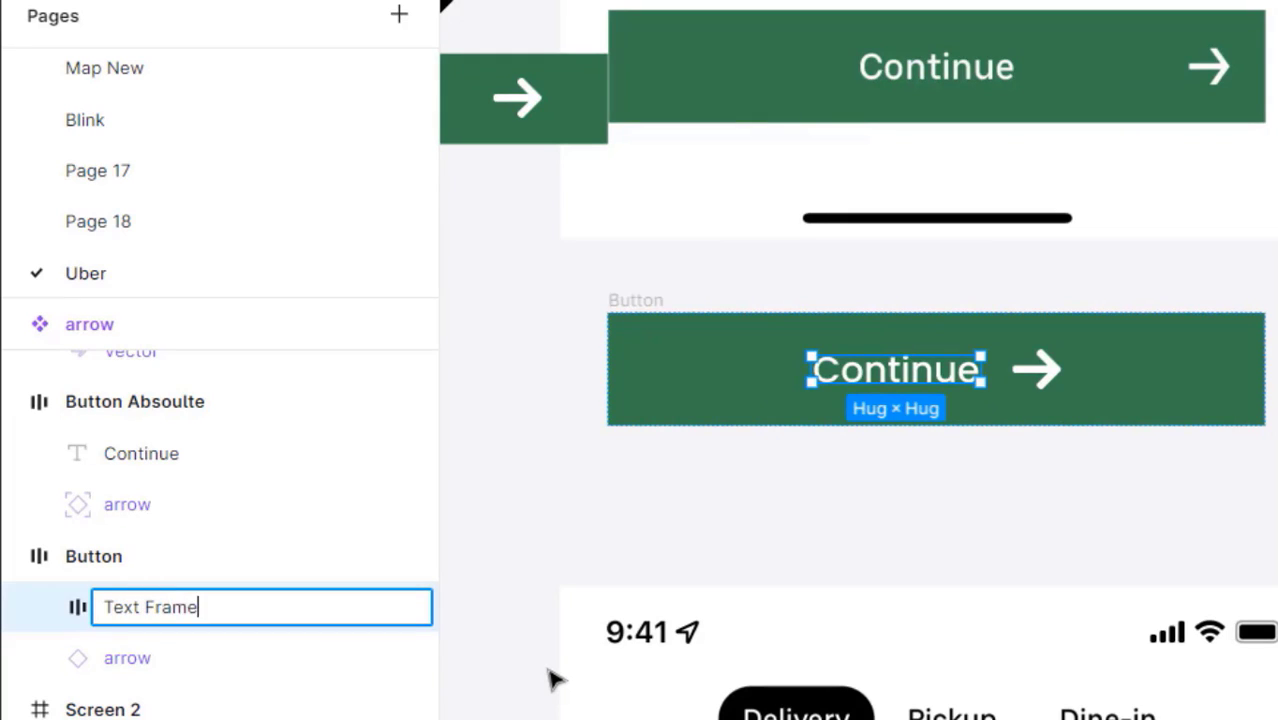
key(Return)
- Make the Text Frame fill the button width and centre the Continue text inside it
click(869, 556)
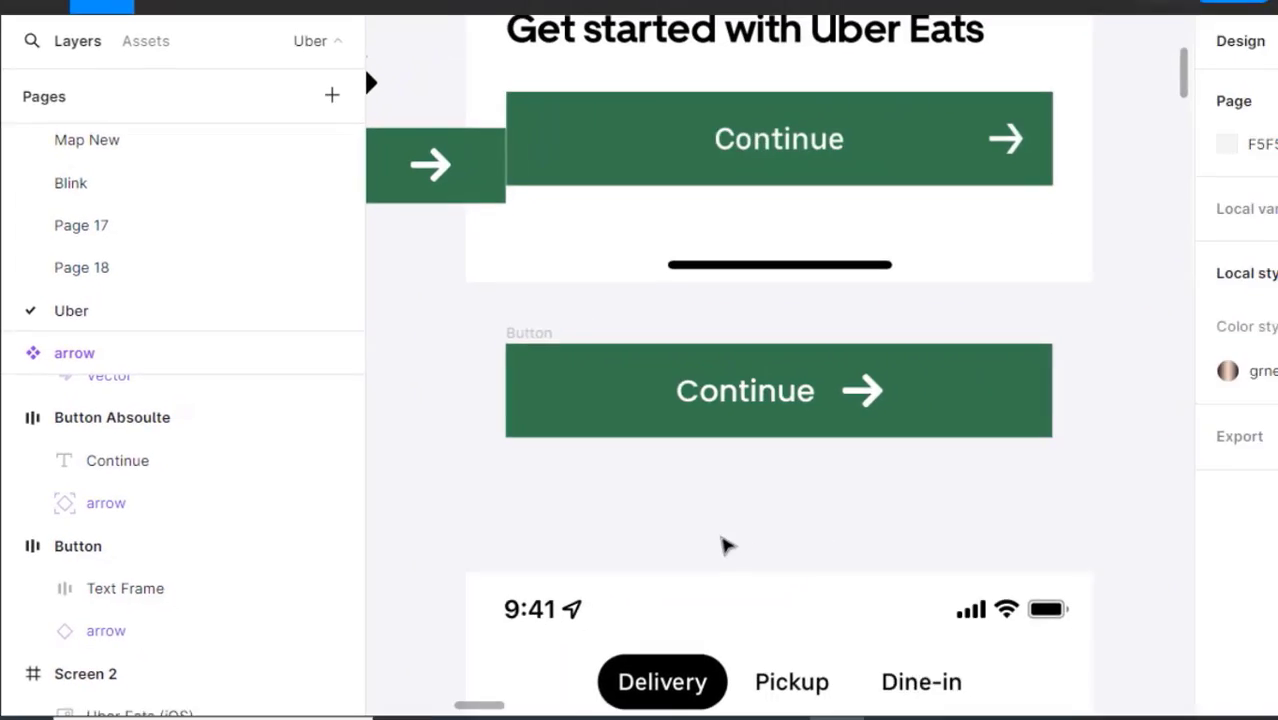
click(630, 420)
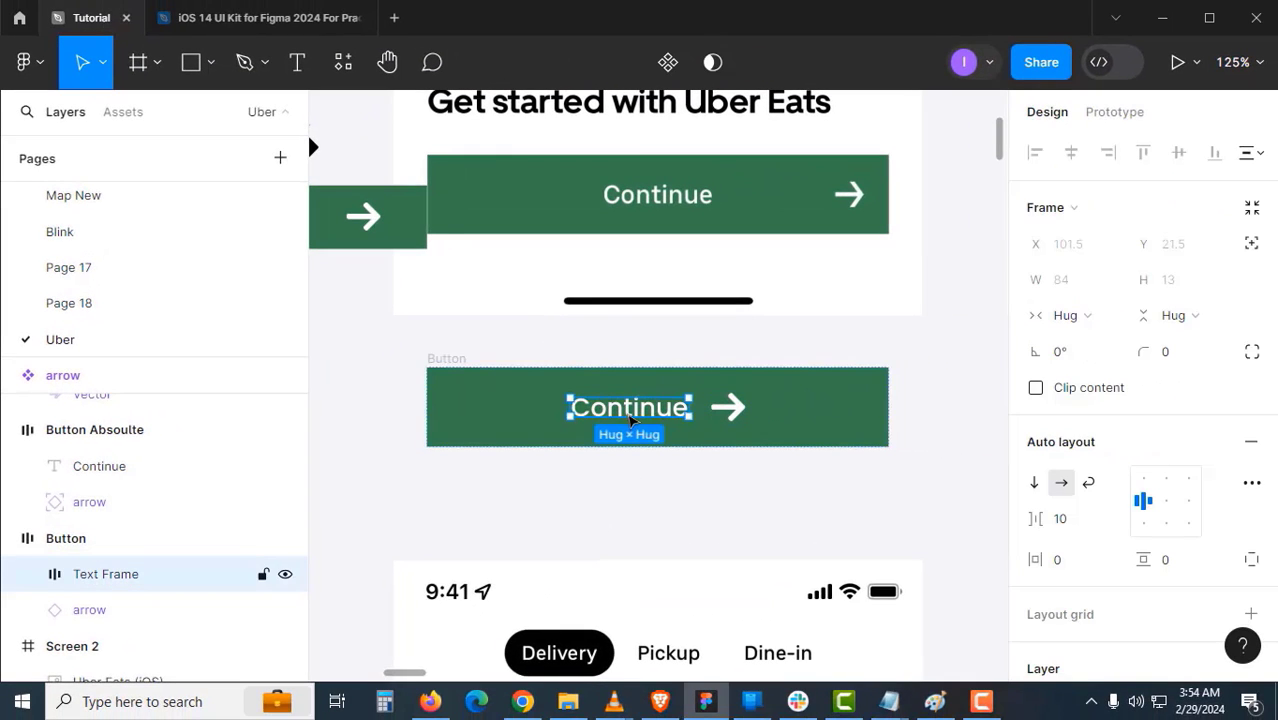
click(1065, 315)
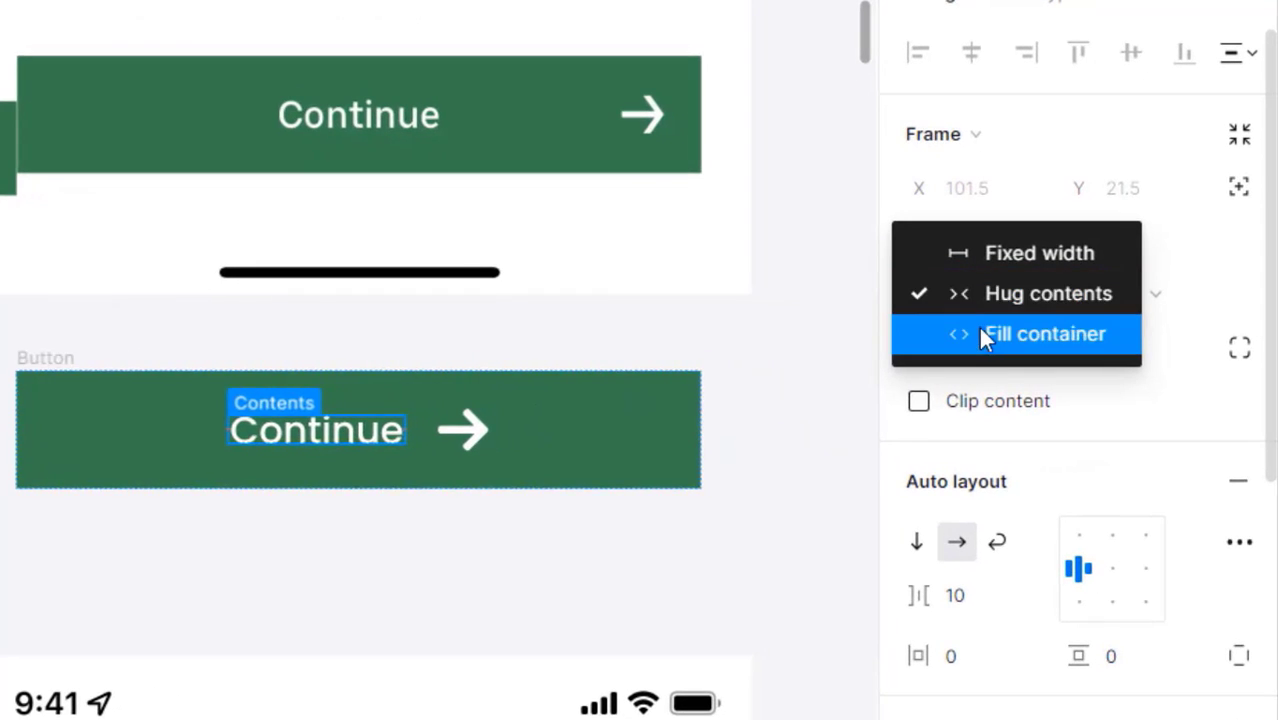
click(980, 336)
click(280, 508)
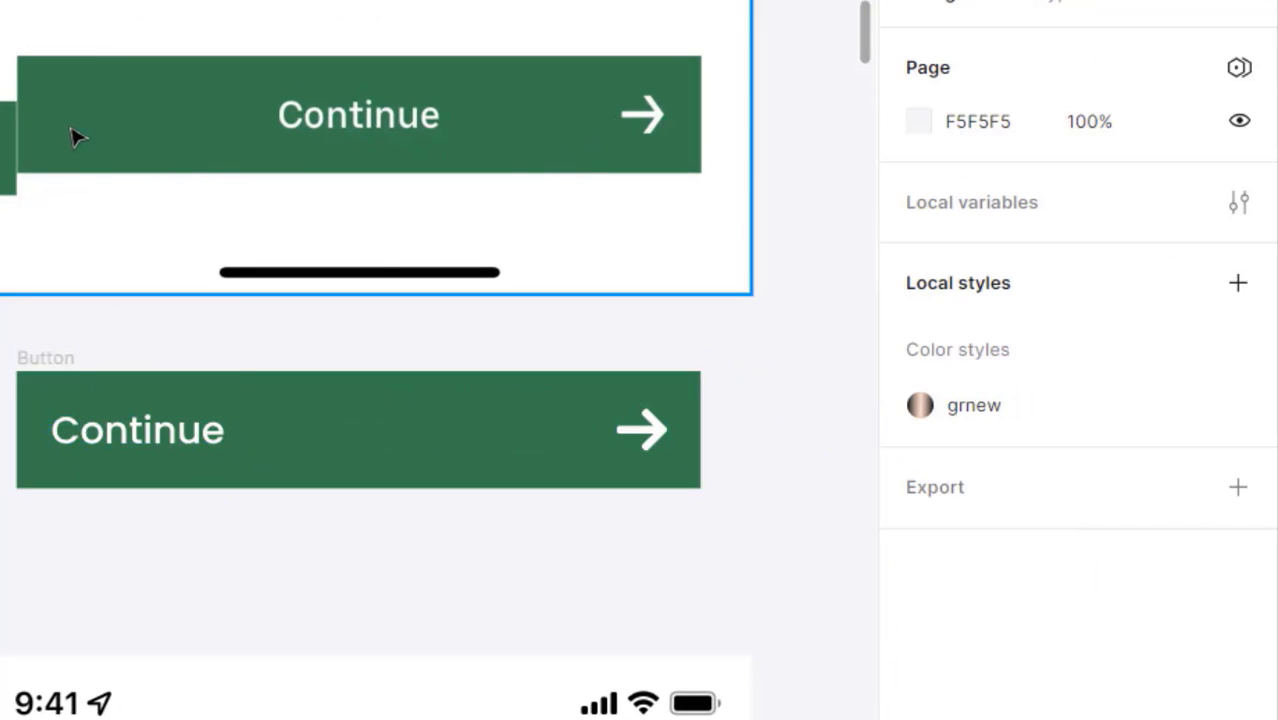
click(163, 427)
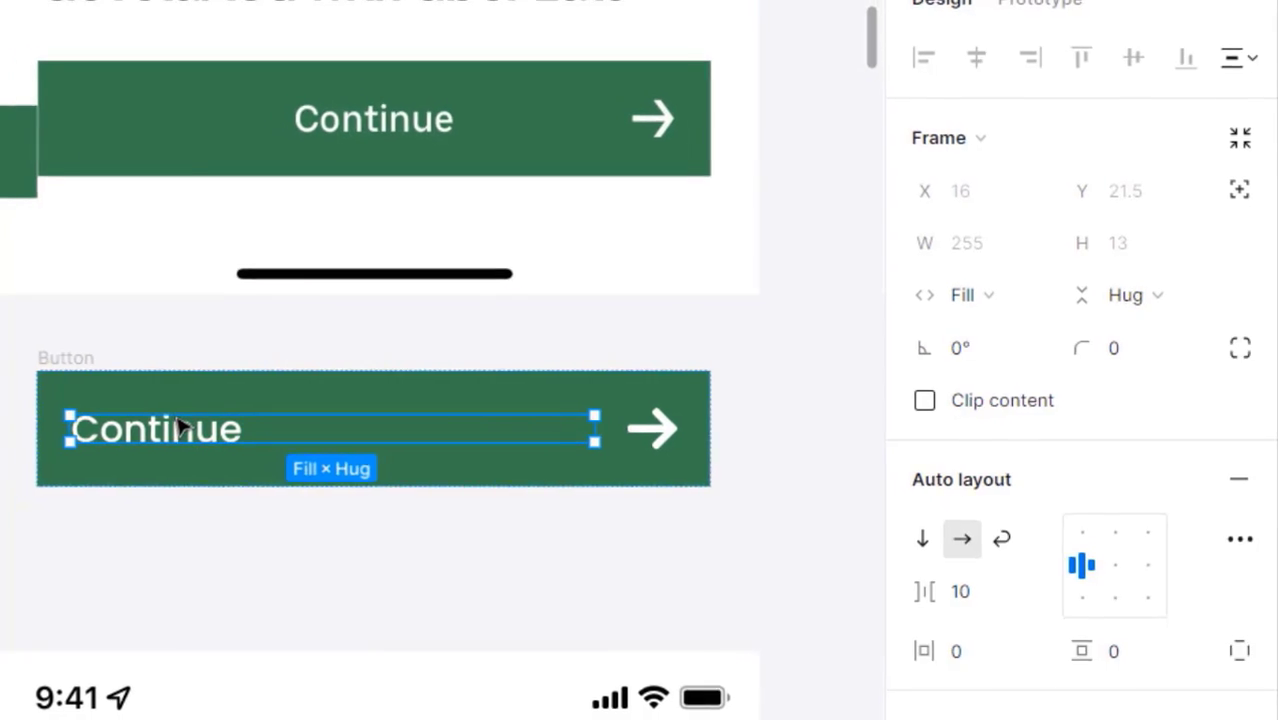
click(1127, 564)
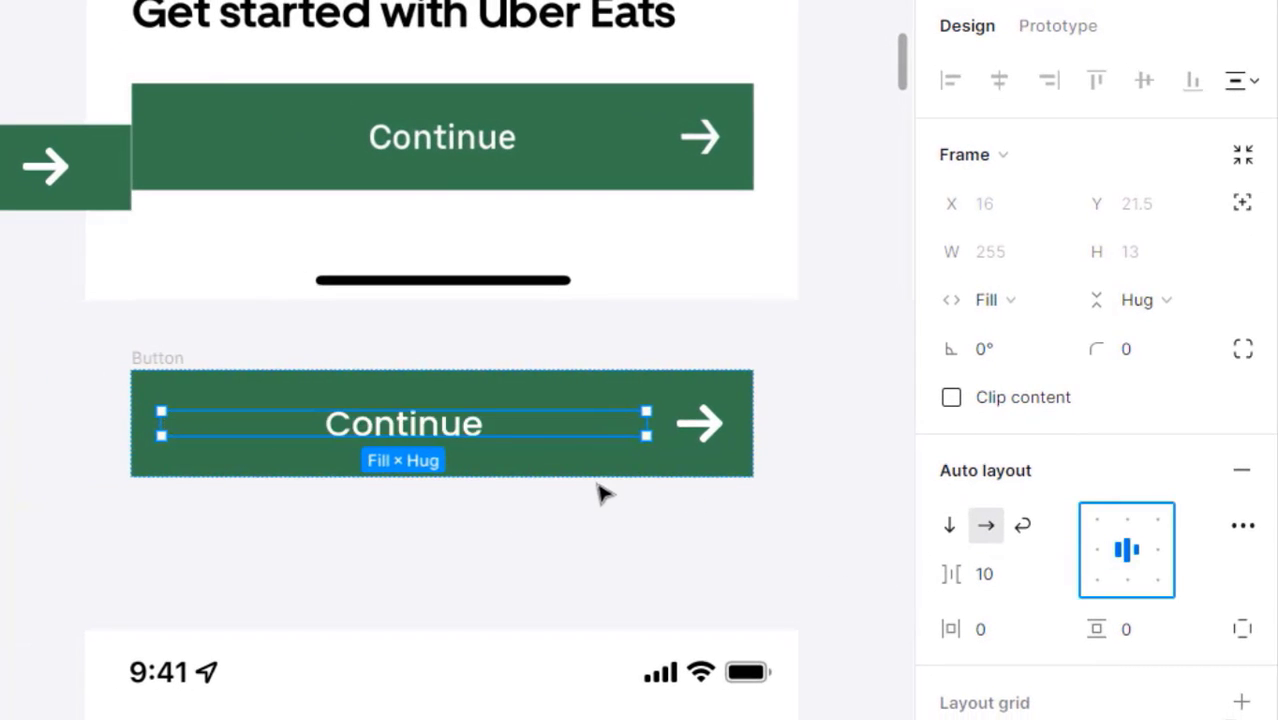
click(560, 515)
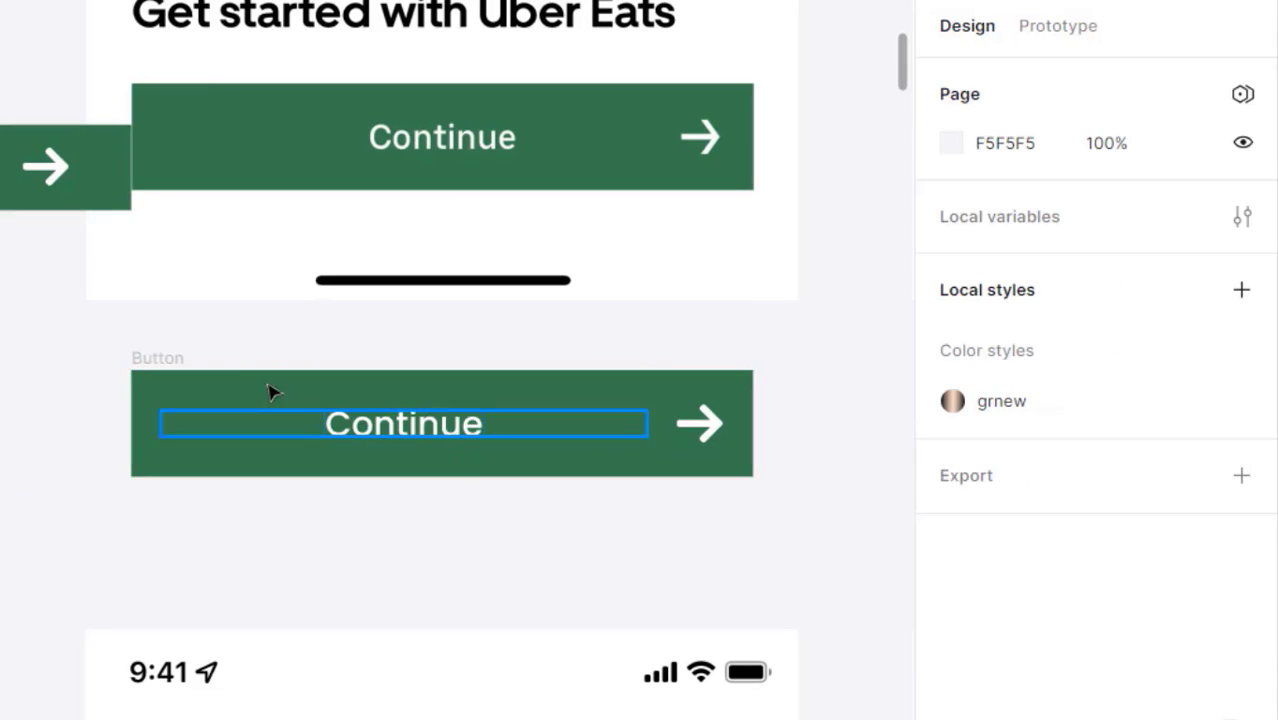
- Stack the copied button beneath the first Continue button
drag(183, 366, 207, 191)
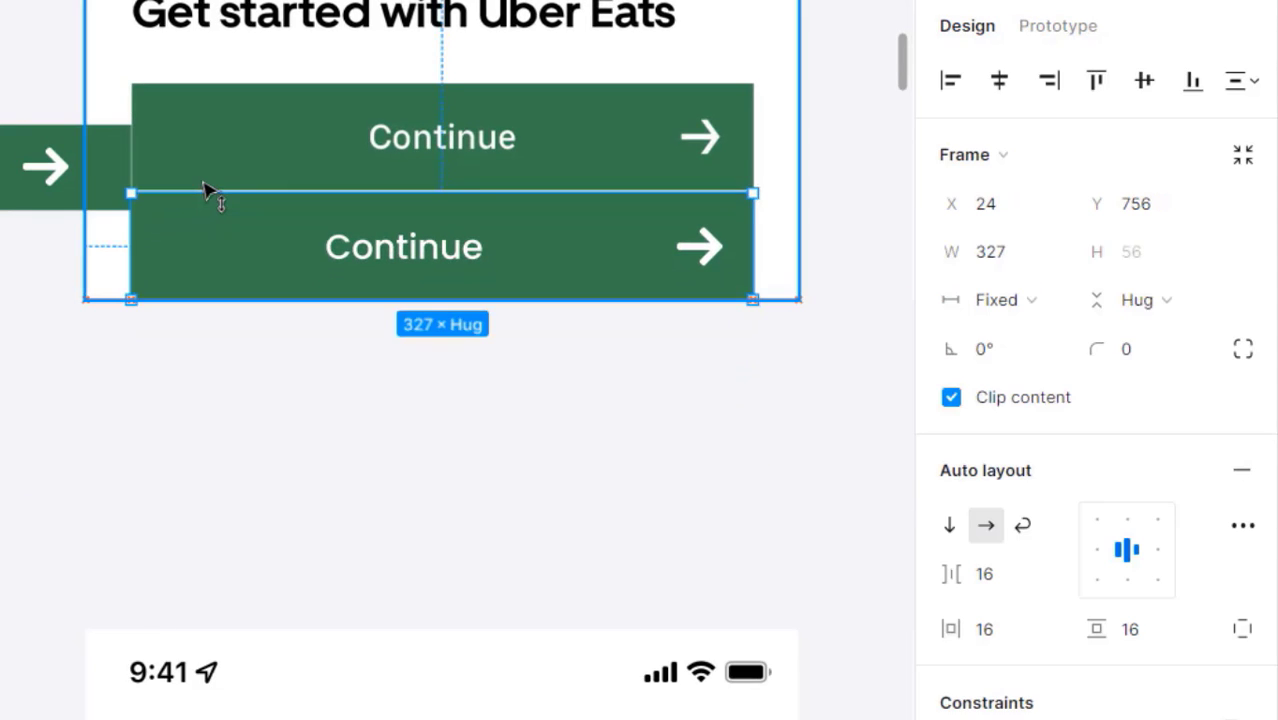
click(302, 428)
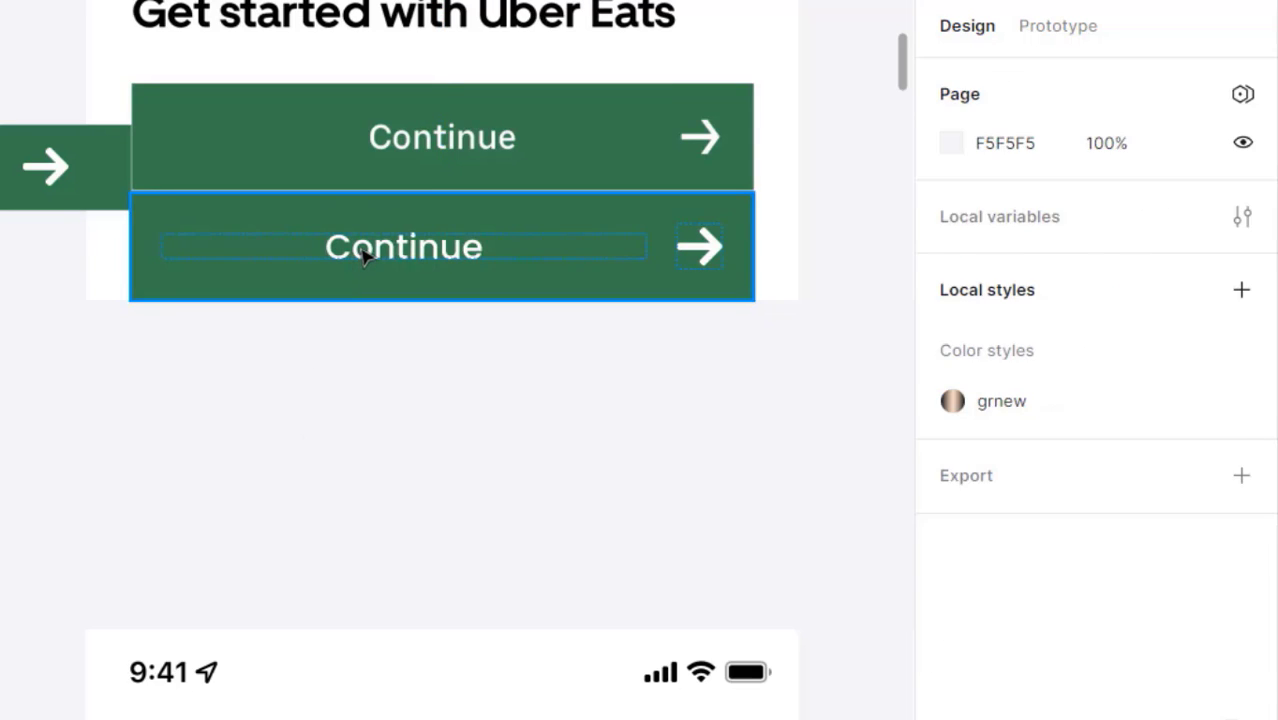
click(366, 256)
click(366, 256)
click(366, 256)
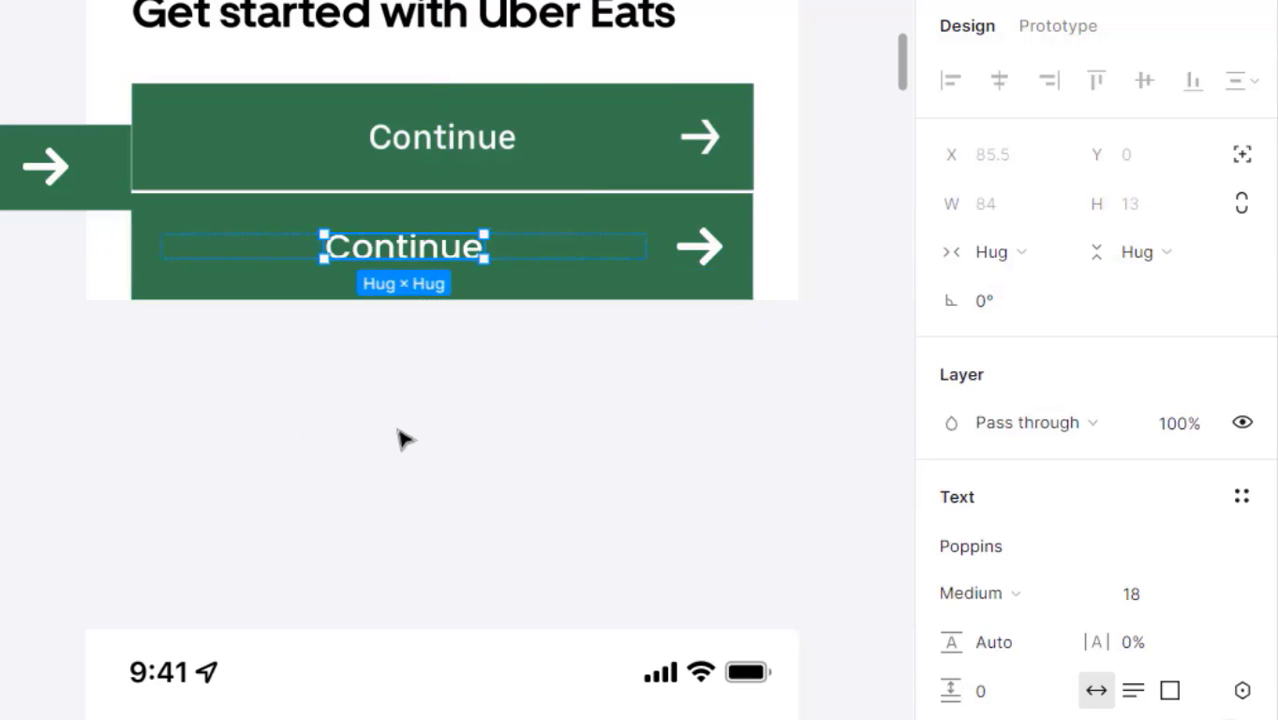
- Left-align Continue in the inner text frame and switch to individual side padding
click(405, 333)
click(400, 250)
click(400, 250)
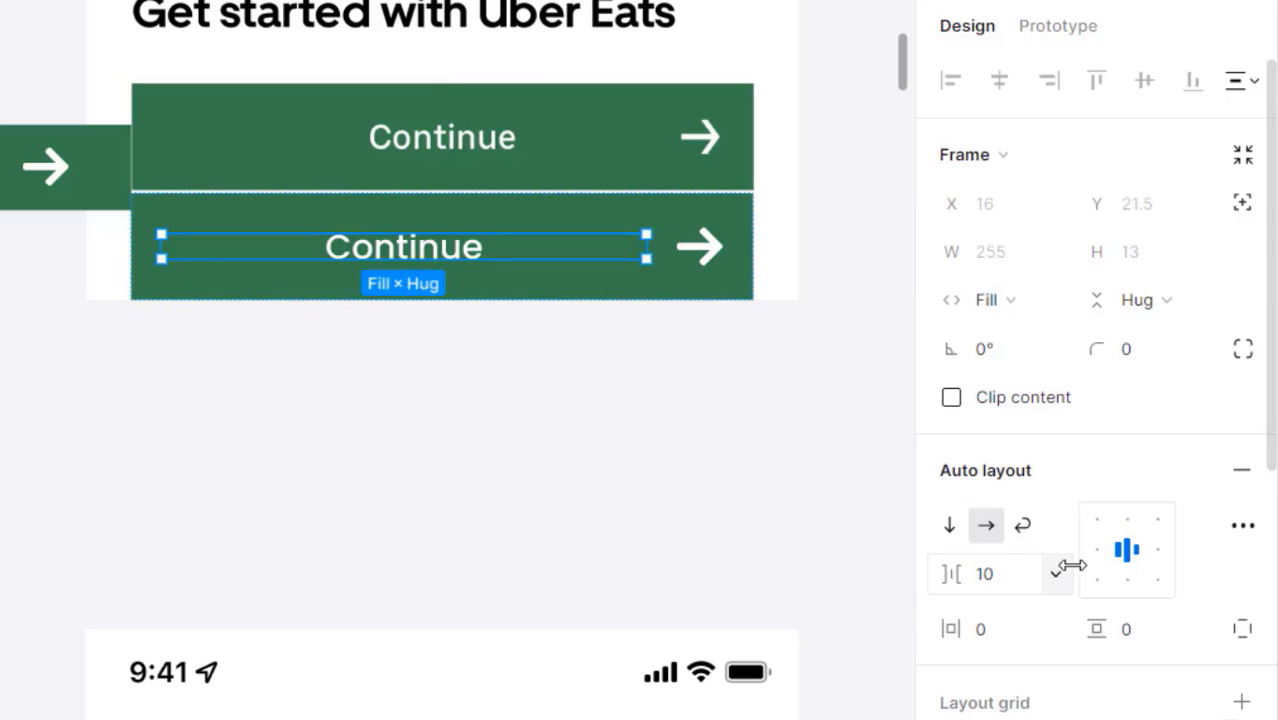
click(1104, 556)
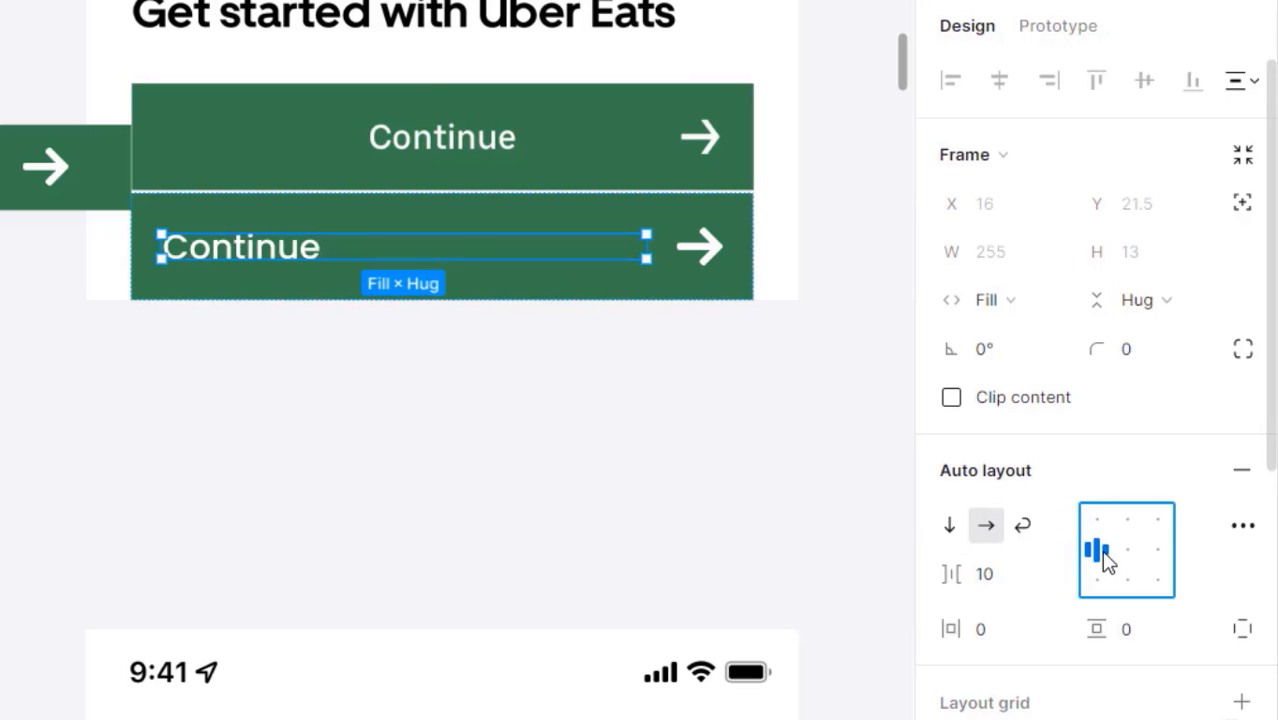
click(440, 472)
double_click(305, 257)
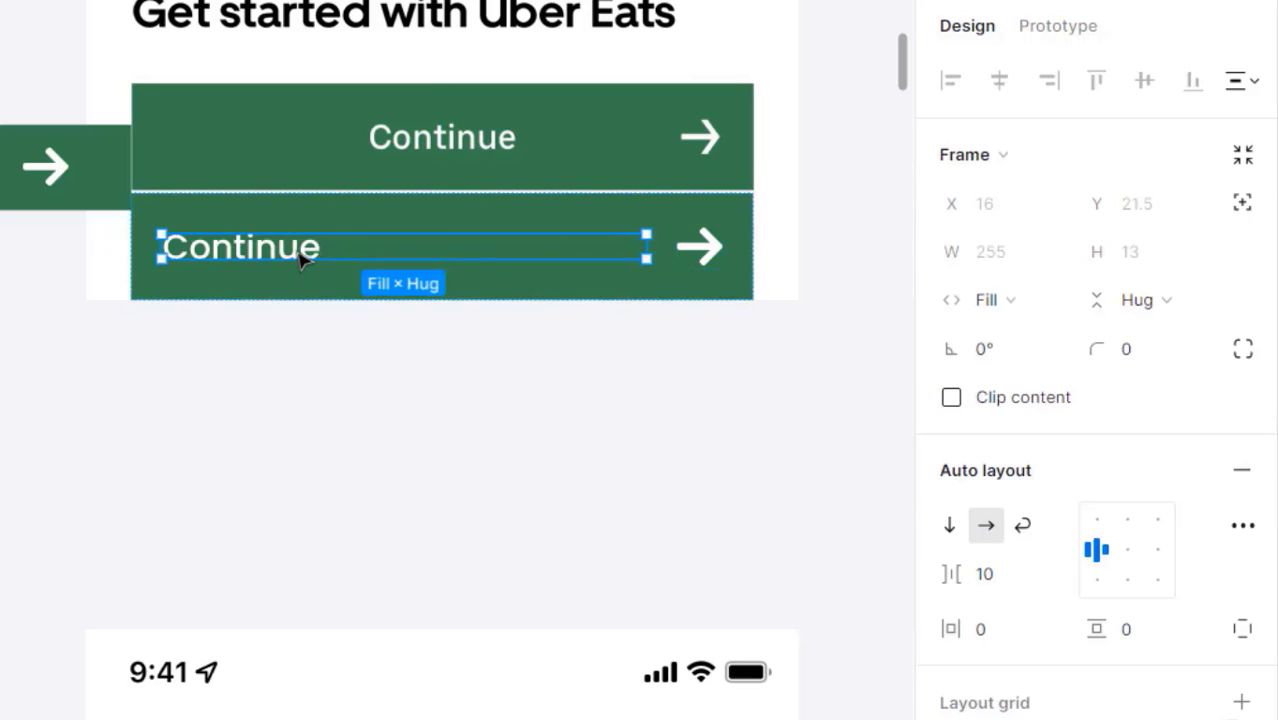
click(1241, 628)
click(1012, 638)
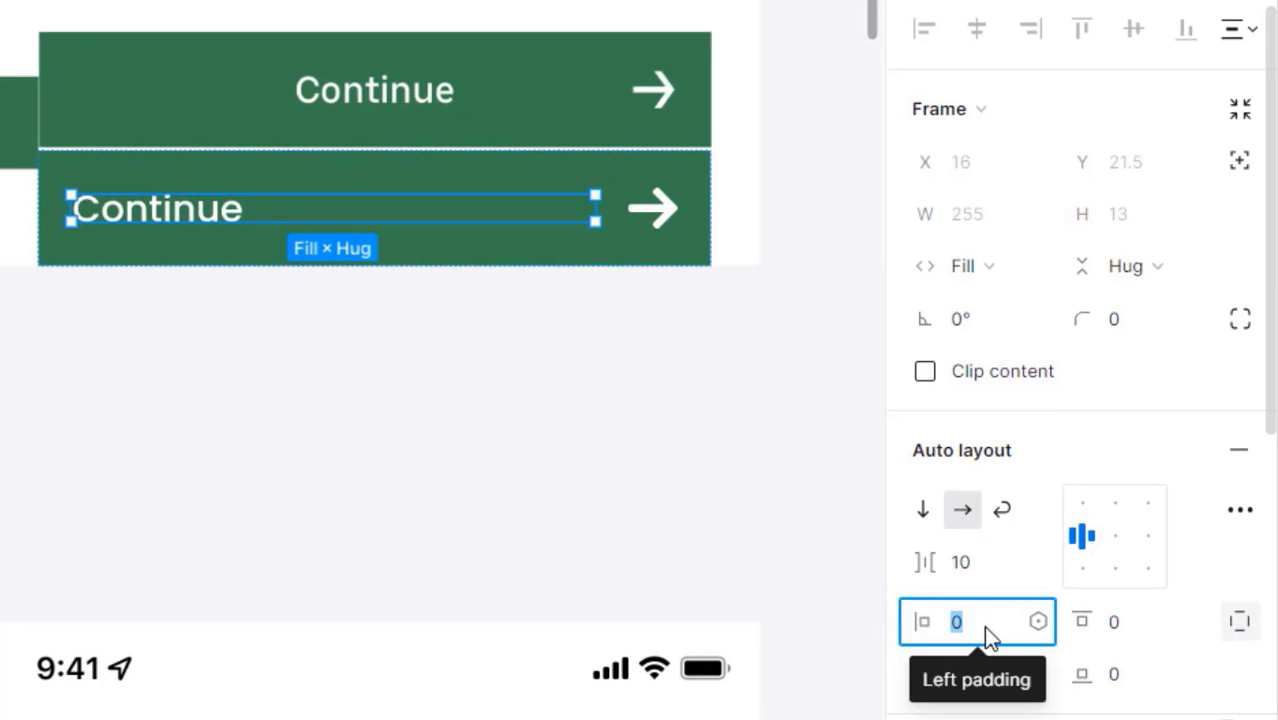
- Raise the text frame's left padding to 104 so the Continue label sits centred
key(shift+Up)
key(shift+Up)
key(shift+Up)
key(shift+Up)
key(shift+Up)
key(shift+Up)
key(shift+Up)
key(shift+Up)
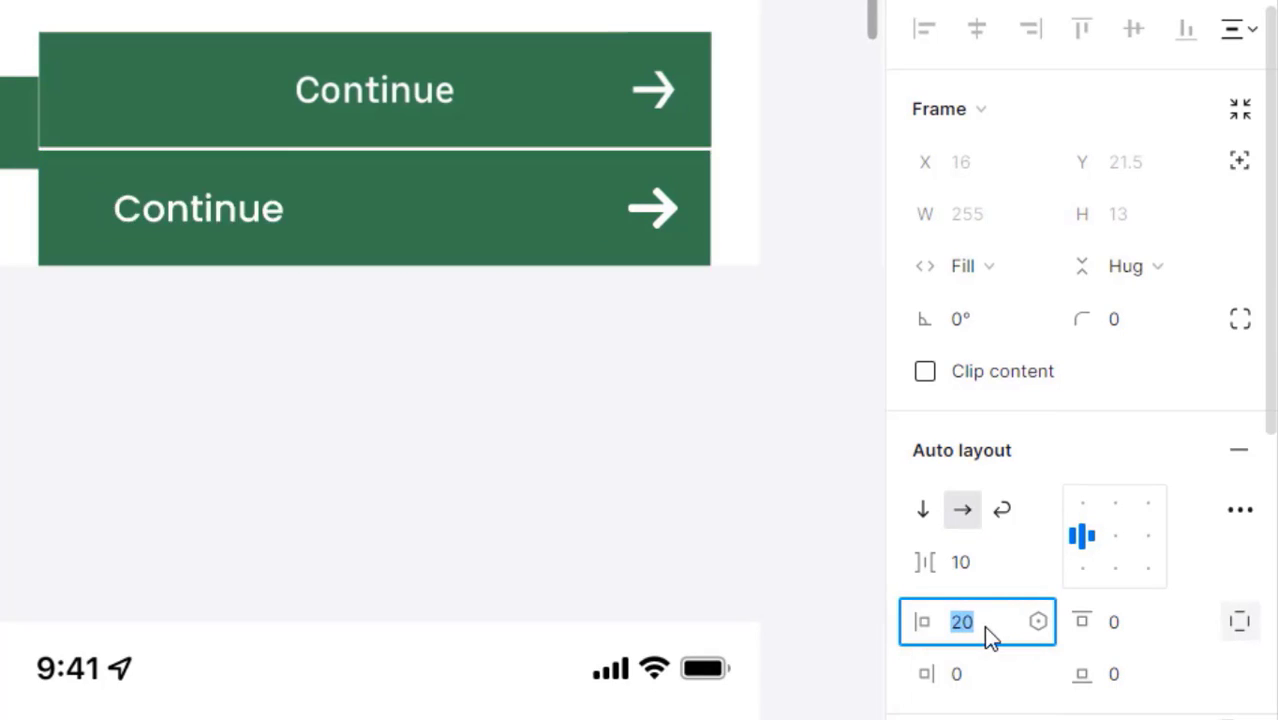
key(shift+Up)
key(shift+Up)
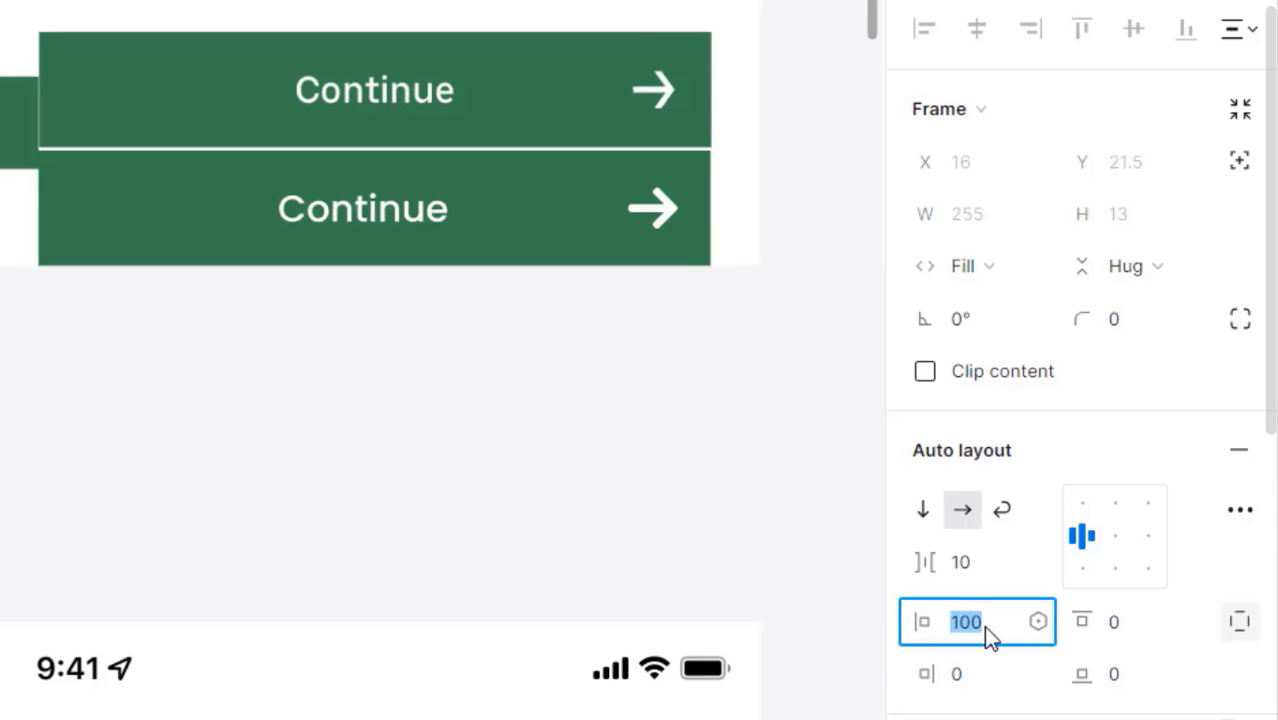
key(Up)
key(Up)
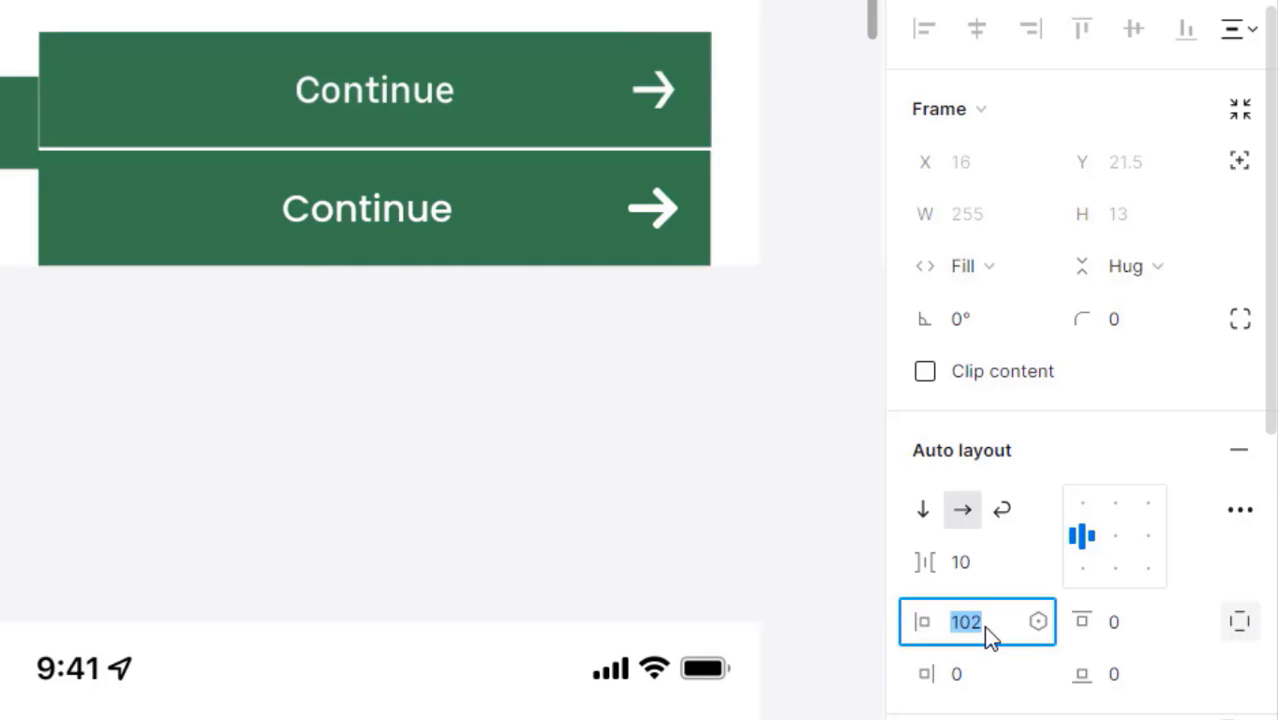
key(Down)
key(Up)
key(Up)
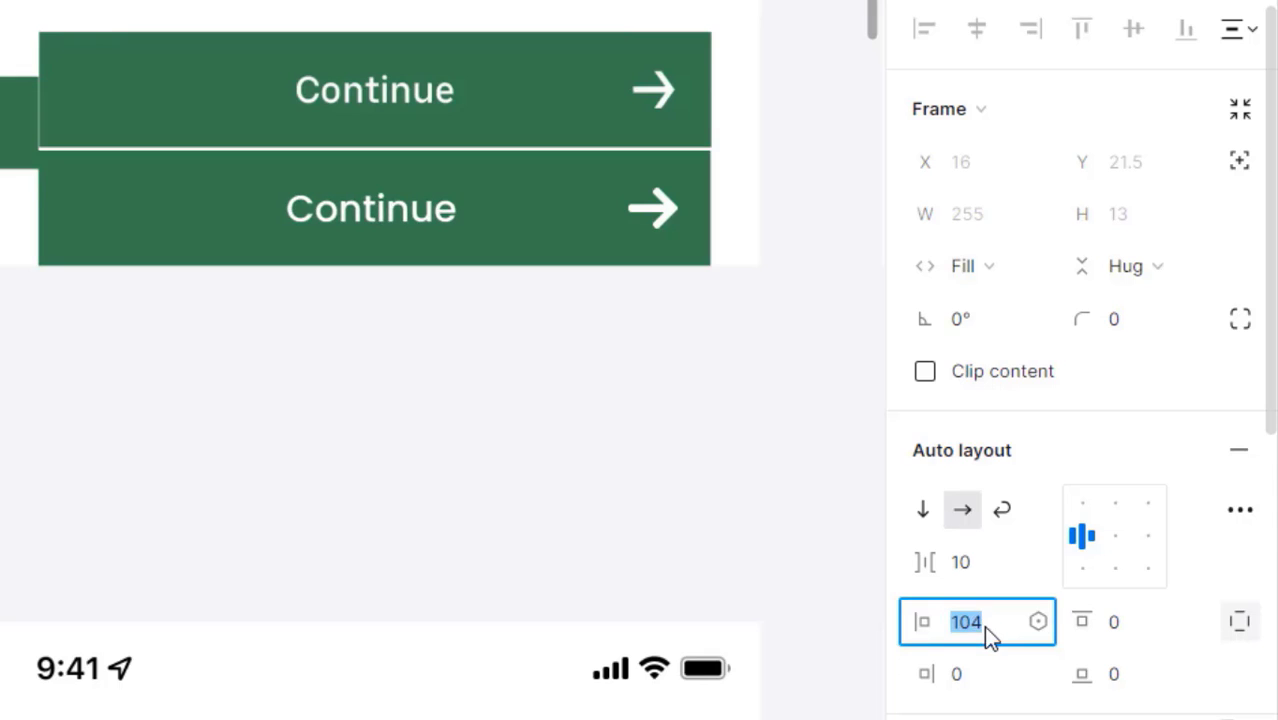
click(550, 465)
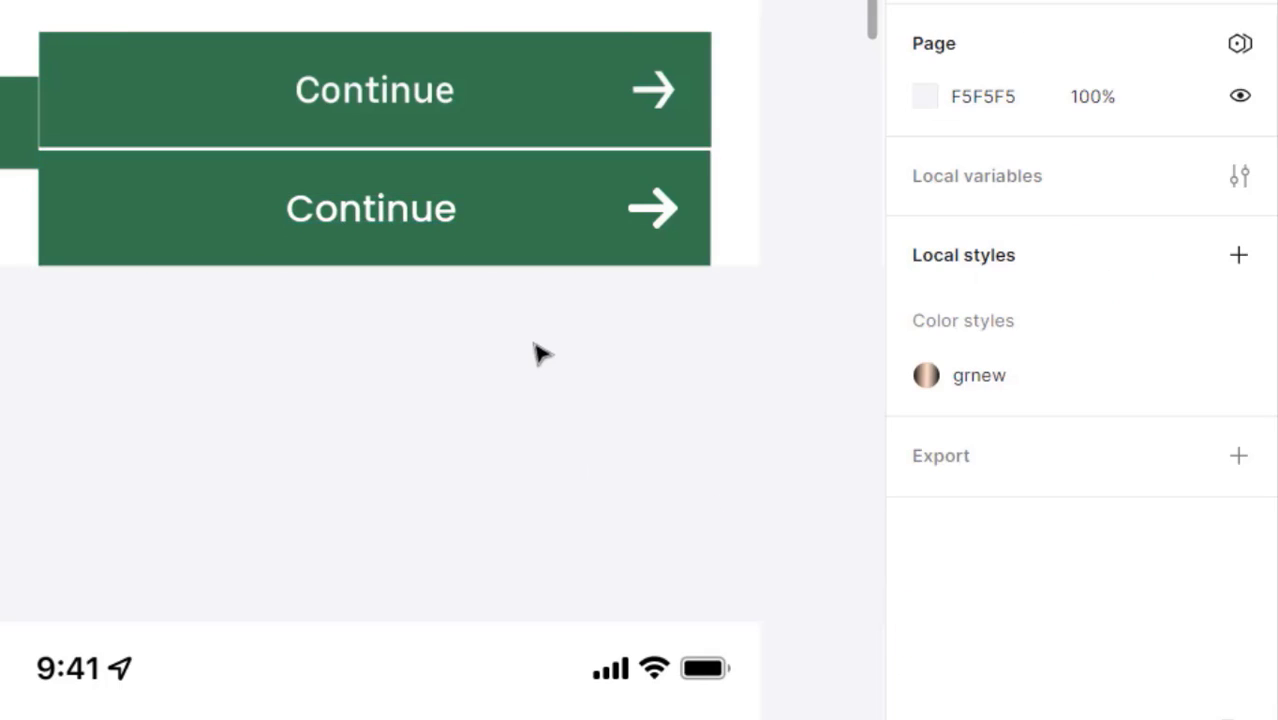
- Move the second Continue button off the phone screen and make it a Button component
drag(528, 263, 512, 481)
ctrl+alt+click(257, 374)
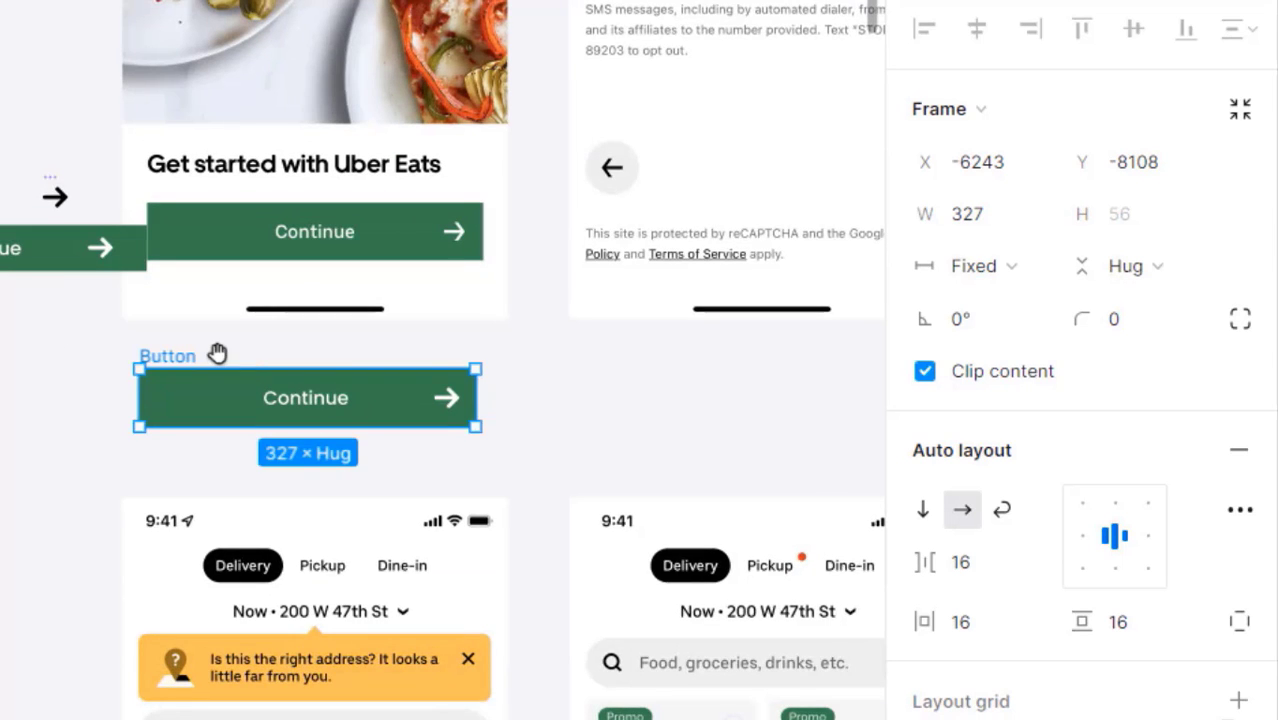
drag(217, 354, 131, 359)
click(573, 42)
click(187, 308)
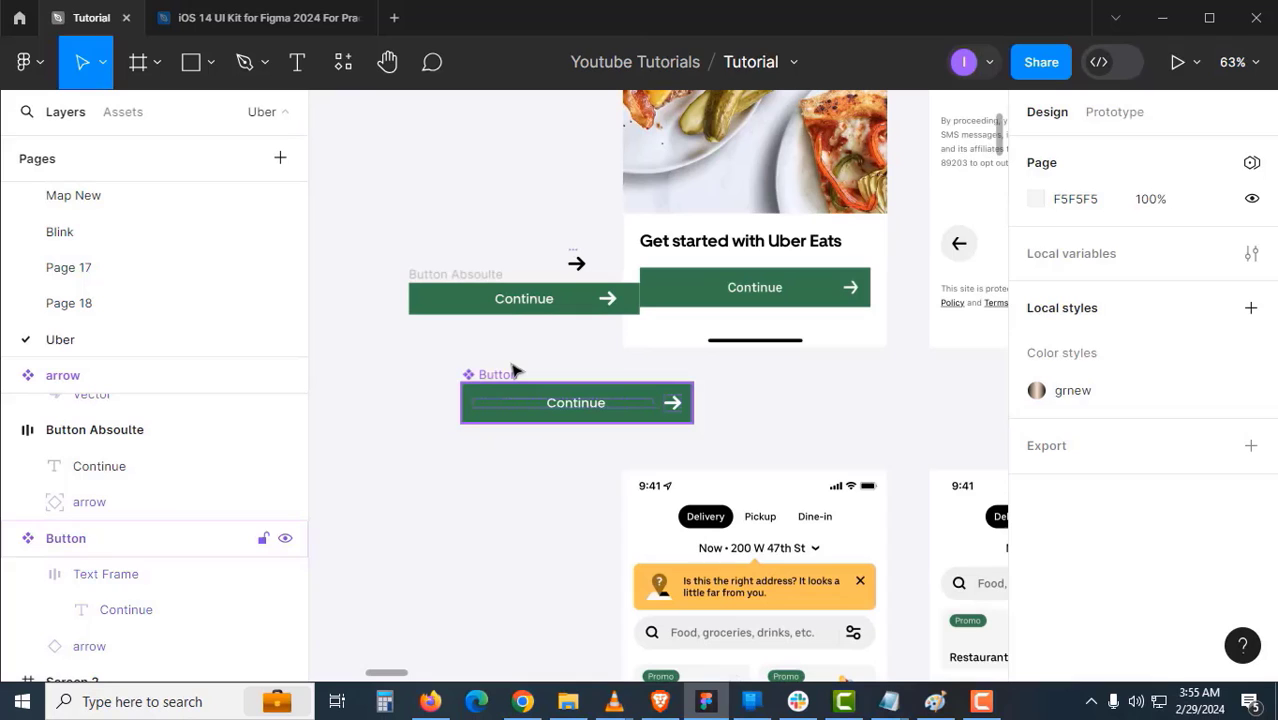
click(512, 371)
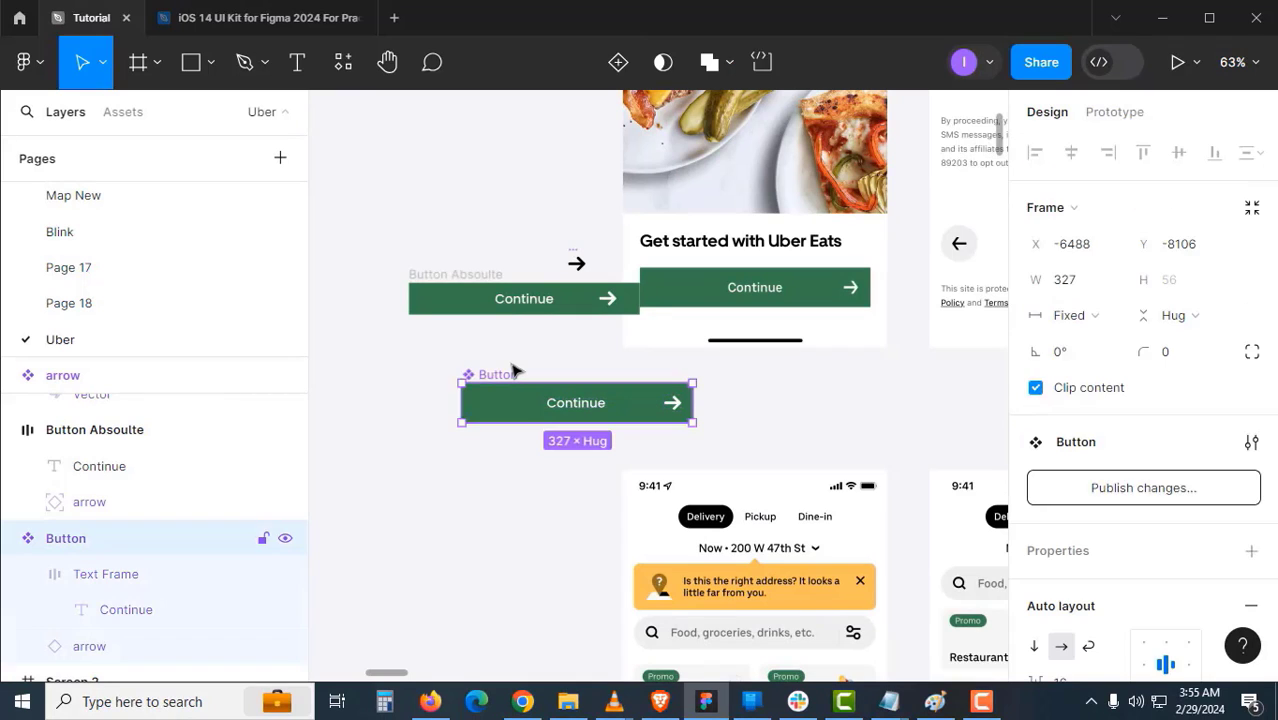
- Duplicate the Uber Splash Screen frame and place the copy beside the original
scroll(512, 371, down, 3)
drag(425, 524, 693, 522)
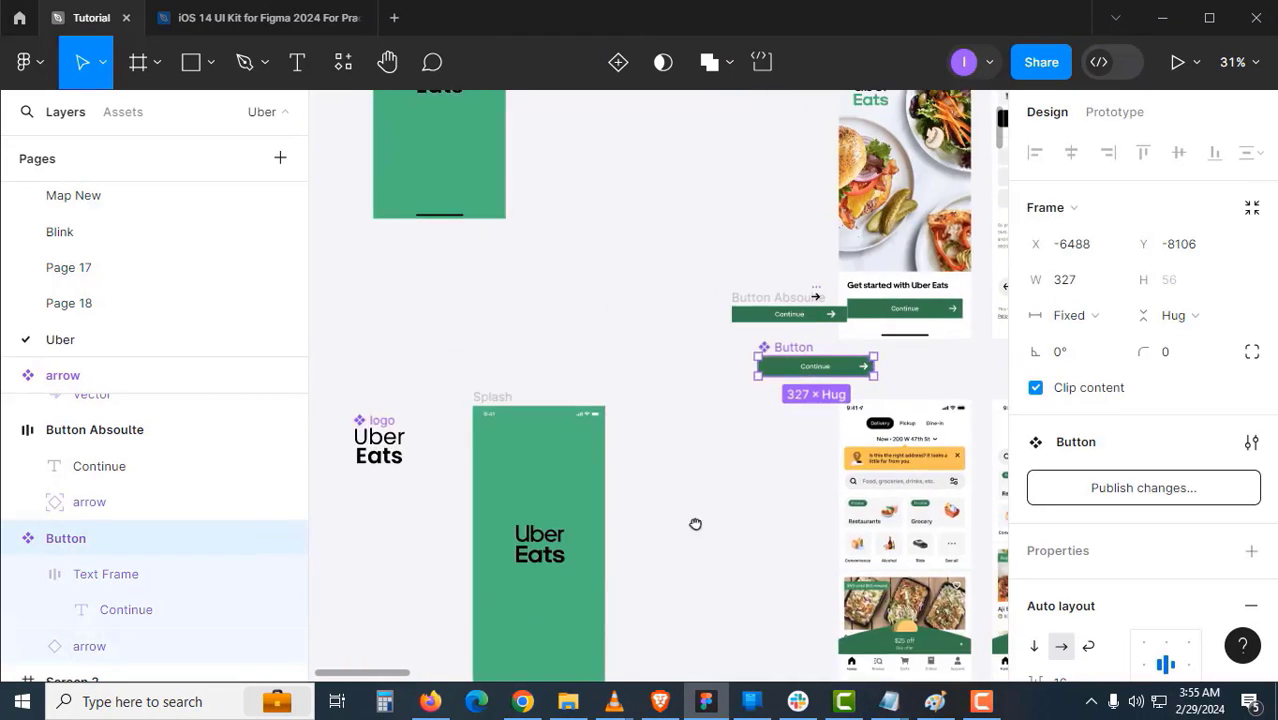
scroll(693, 522, up, 5)
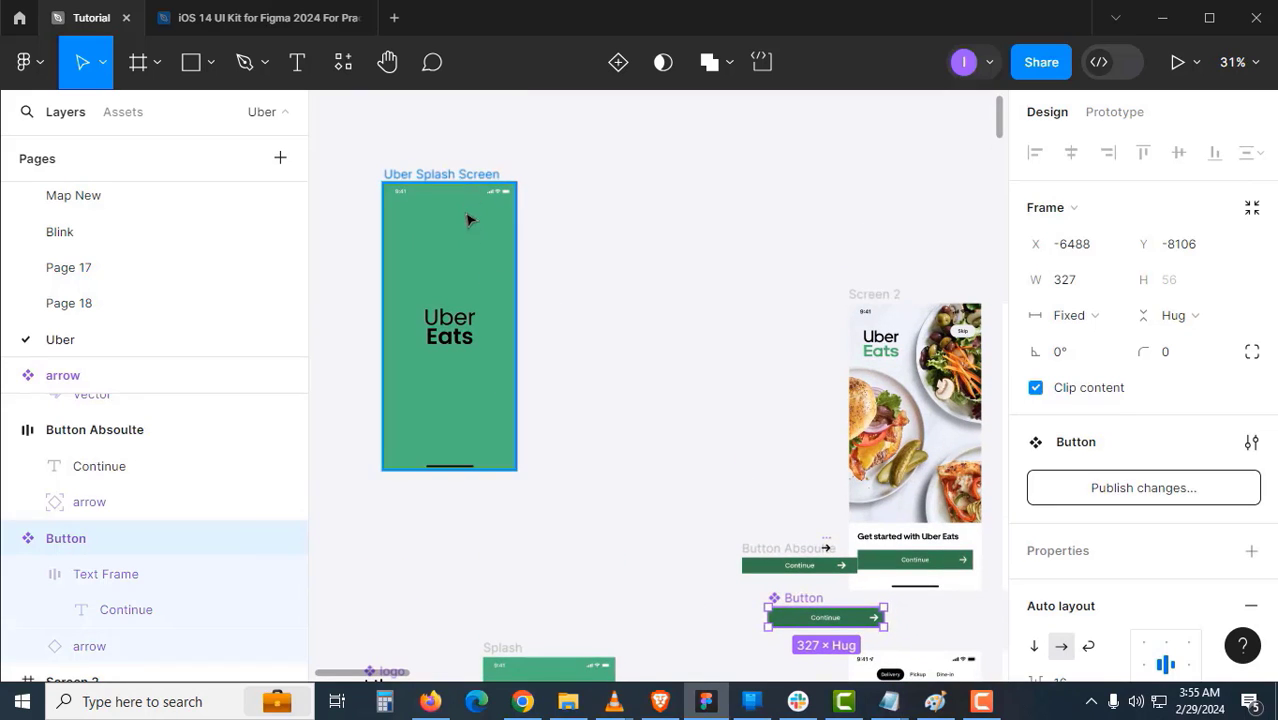
drag(471, 222, 650, 260)
click(576, 256)
drag(717, 371, 705, 299)
- Drop a Button instance into the copied splash screen near its bottom edge
scroll(705, 299, down, 1)
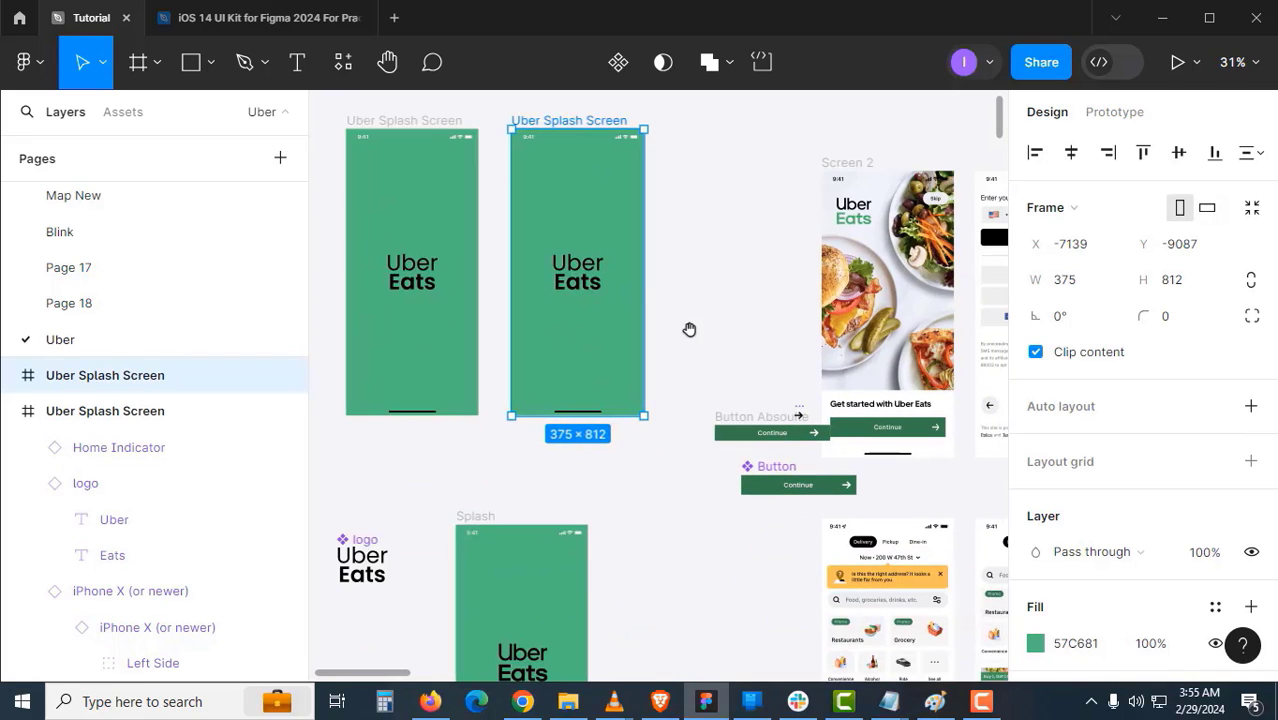
click(680, 437)
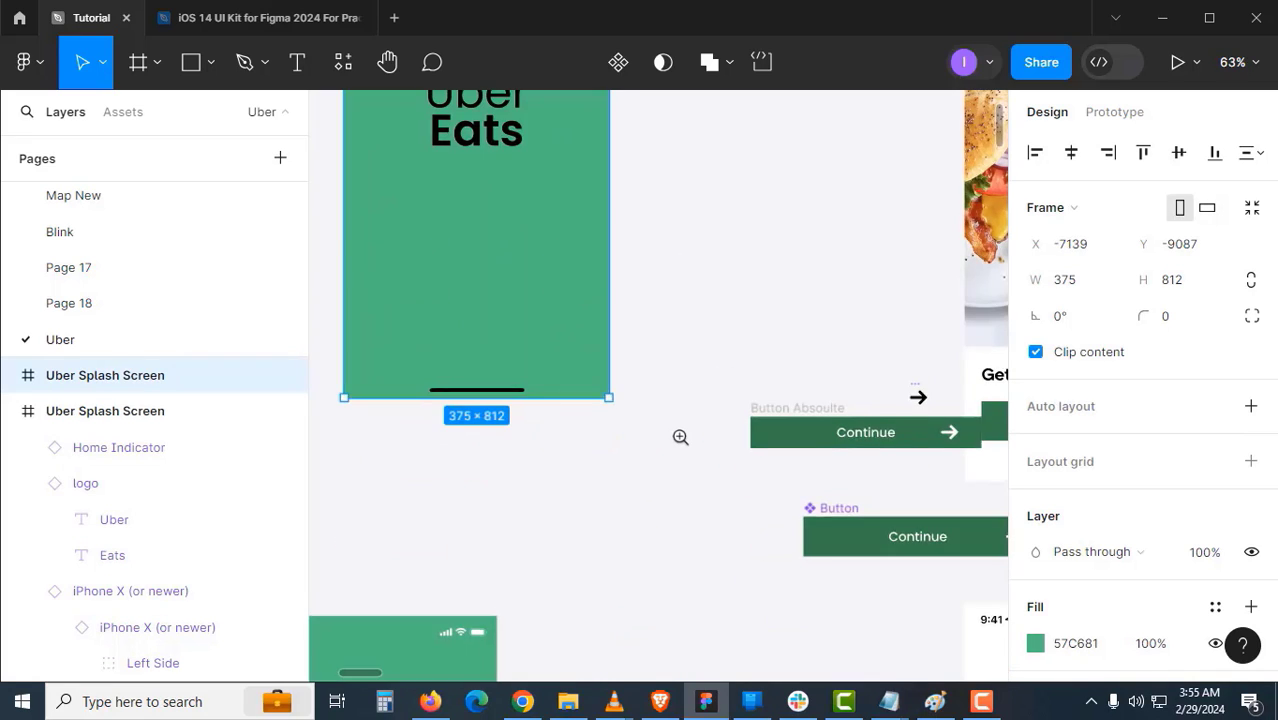
click(826, 507)
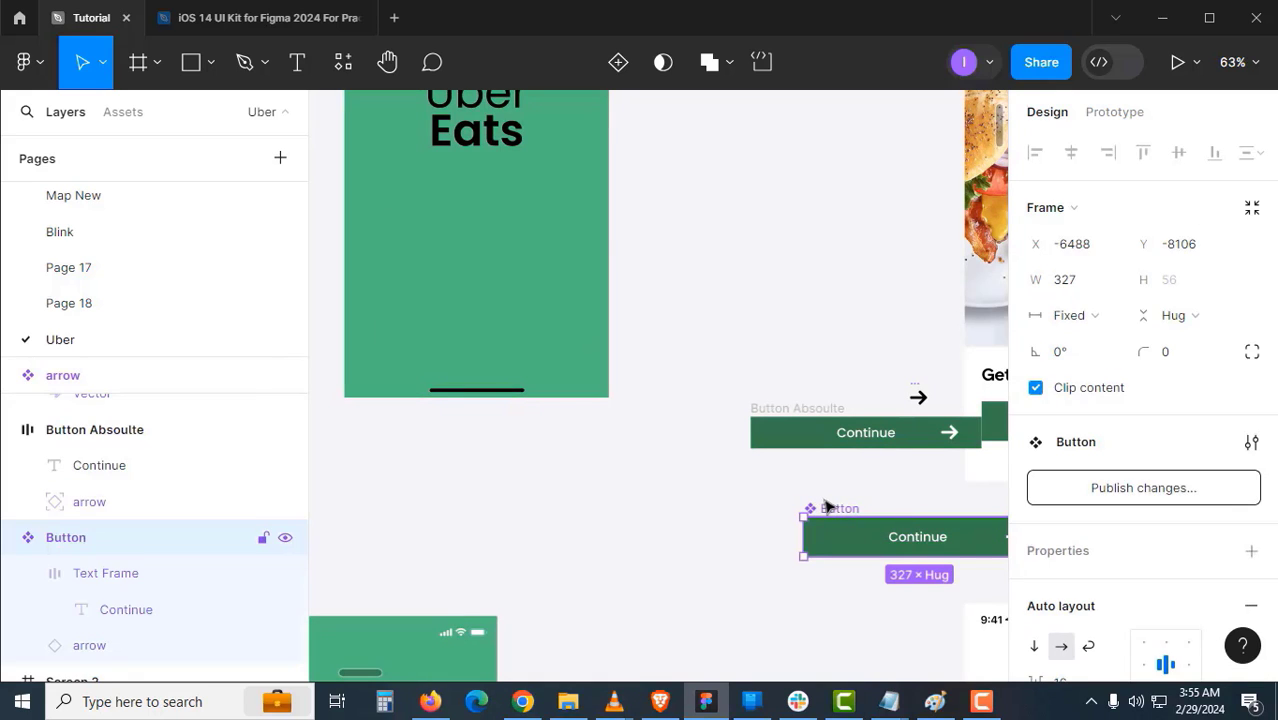
drag(826, 505, 391, 277)
drag(588, 283, 474, 346)
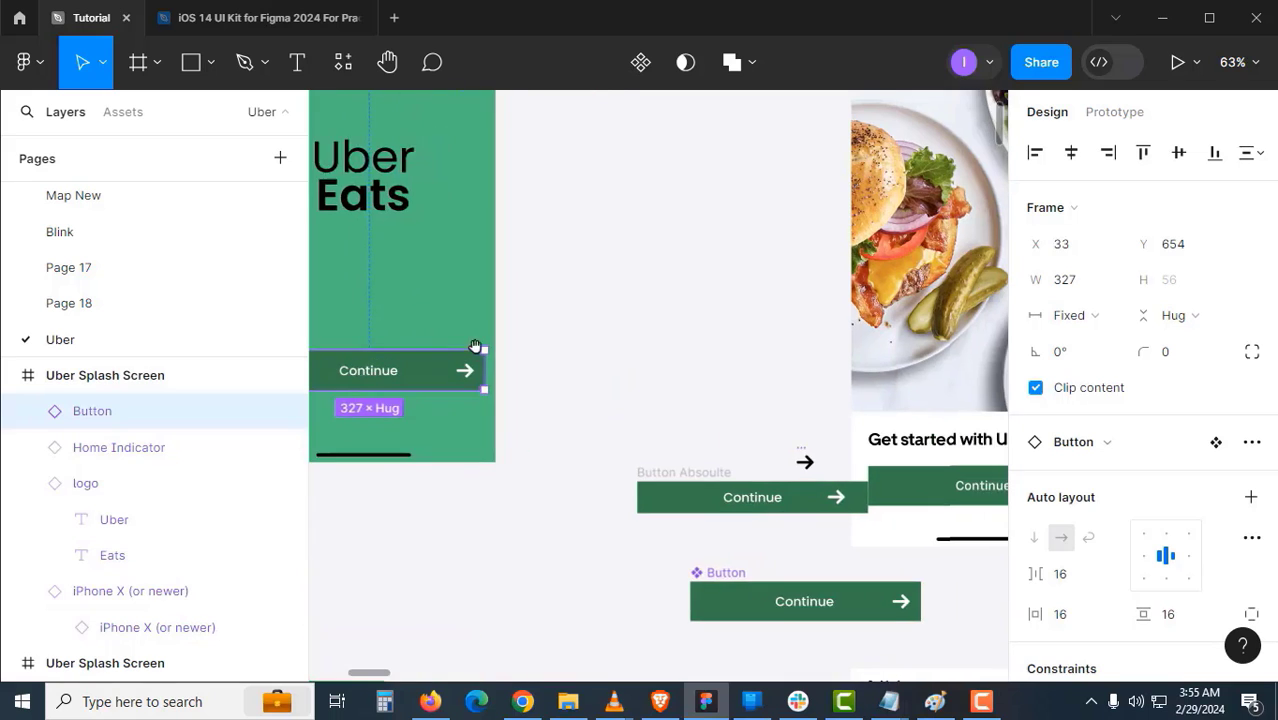
drag(640, 360, 552, 440)
drag(663, 433, 551, 410)
- Delete the Uber Eats logo from the copied splash screen
drag(644, 324, 627, 458)
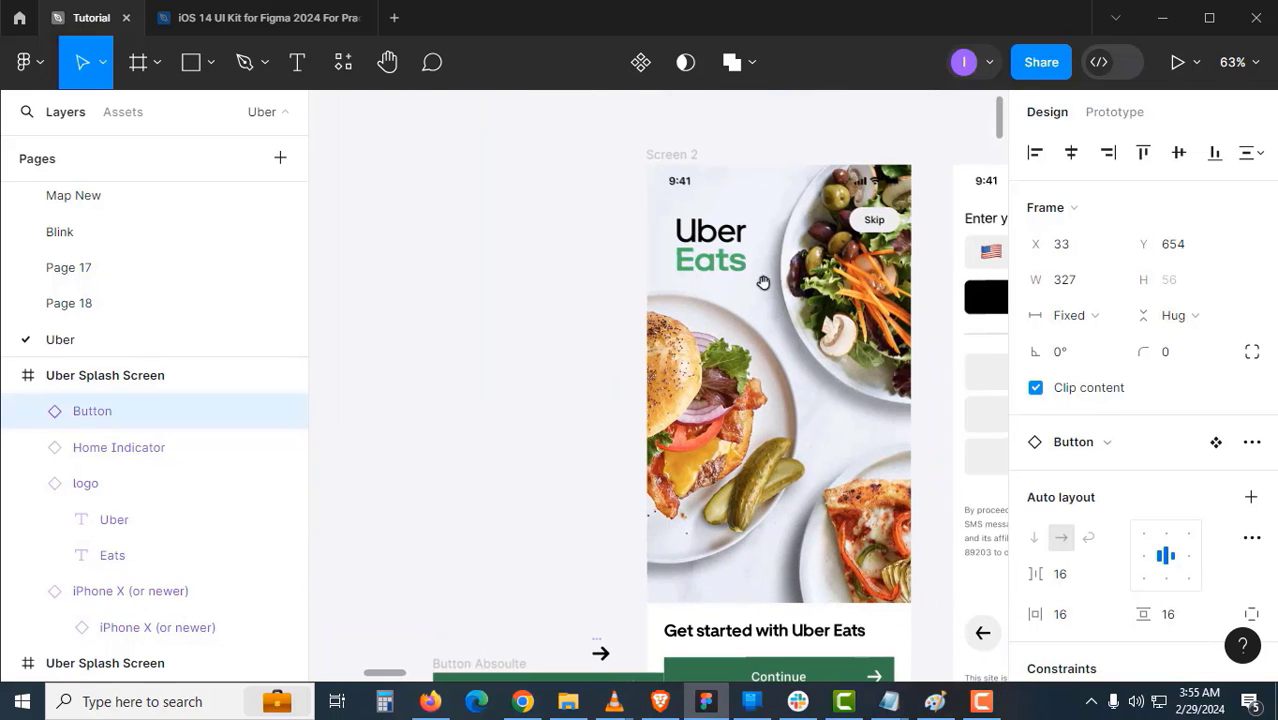
drag(615, 305, 850, 308)
drag(700, 316, 573, 488)
click(548, 372)
key(Delete)
drag(520, 329, 782, 276)
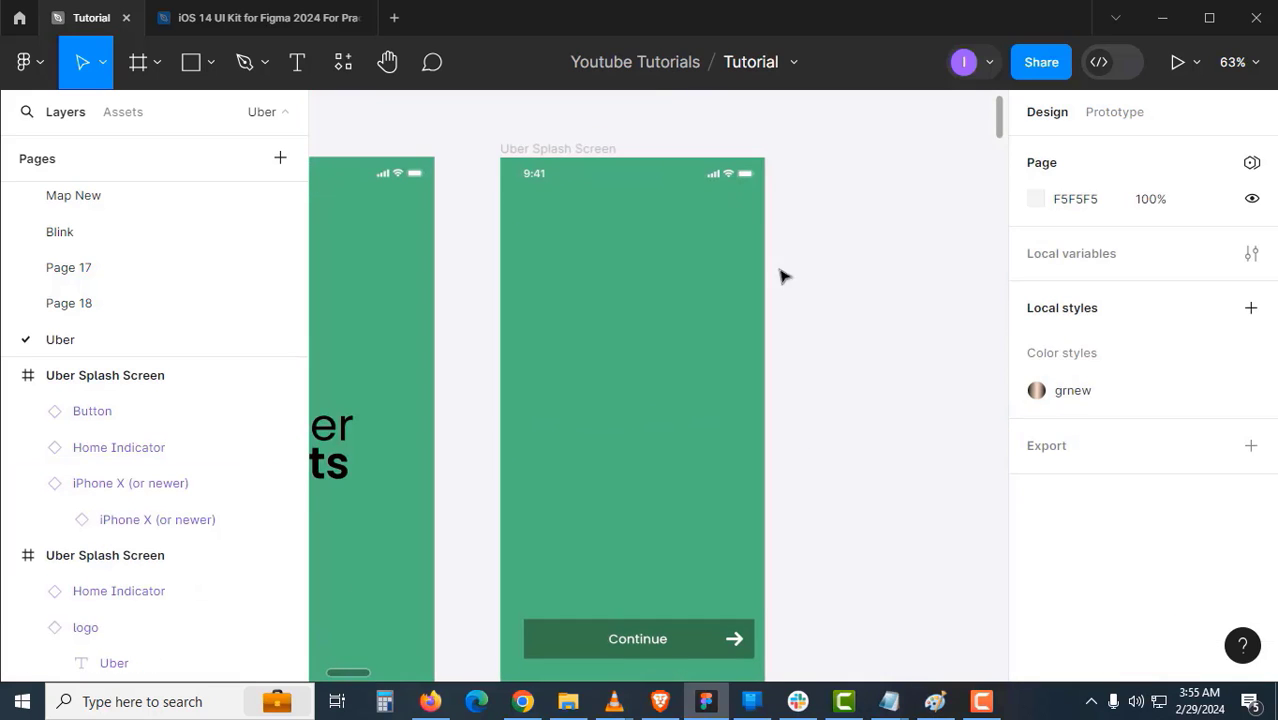
- Switch the copy's status bar to Light mode and hide its notch
click(756, 178)
click(1159, 481)
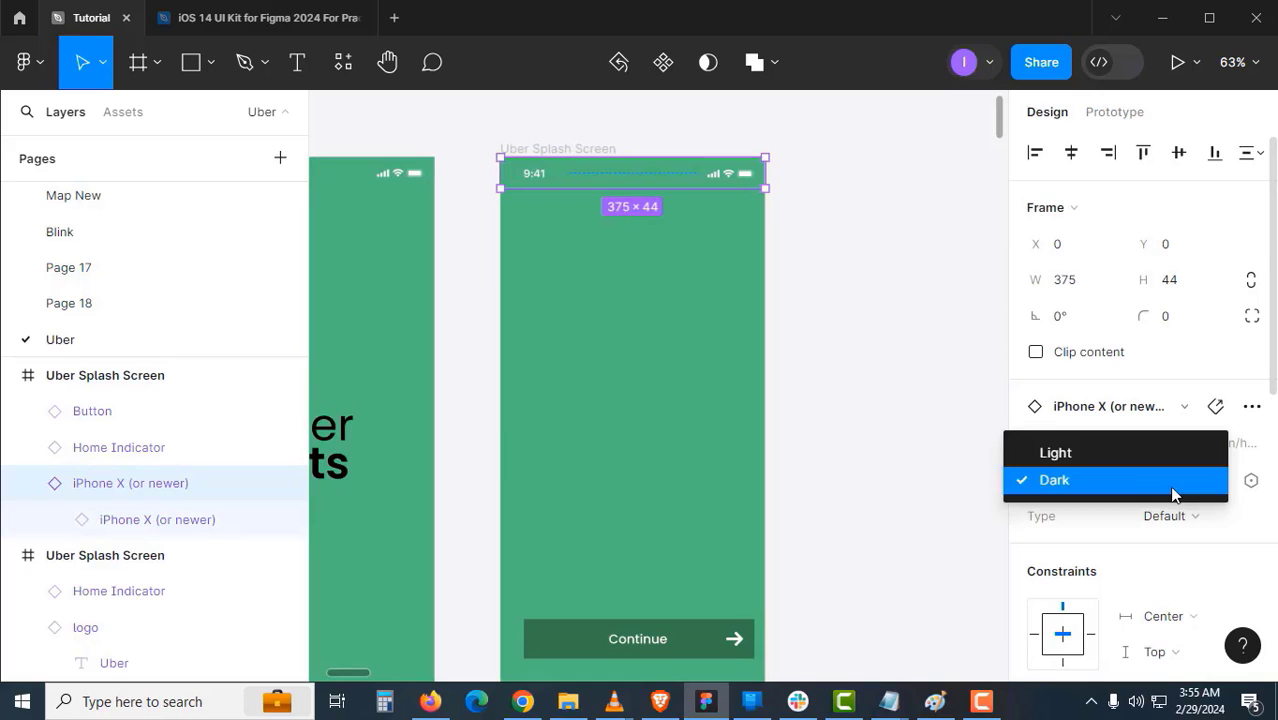
click(1110, 455)
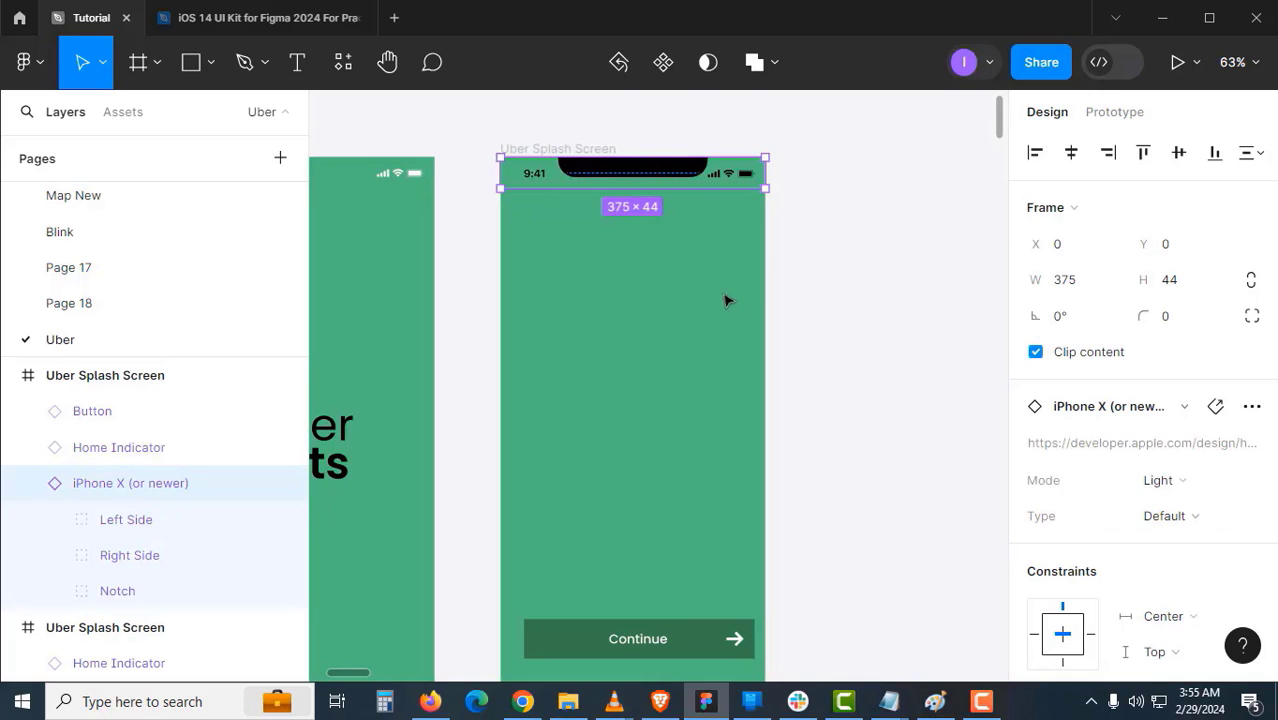
click(840, 288)
ctrl+click(655, 172)
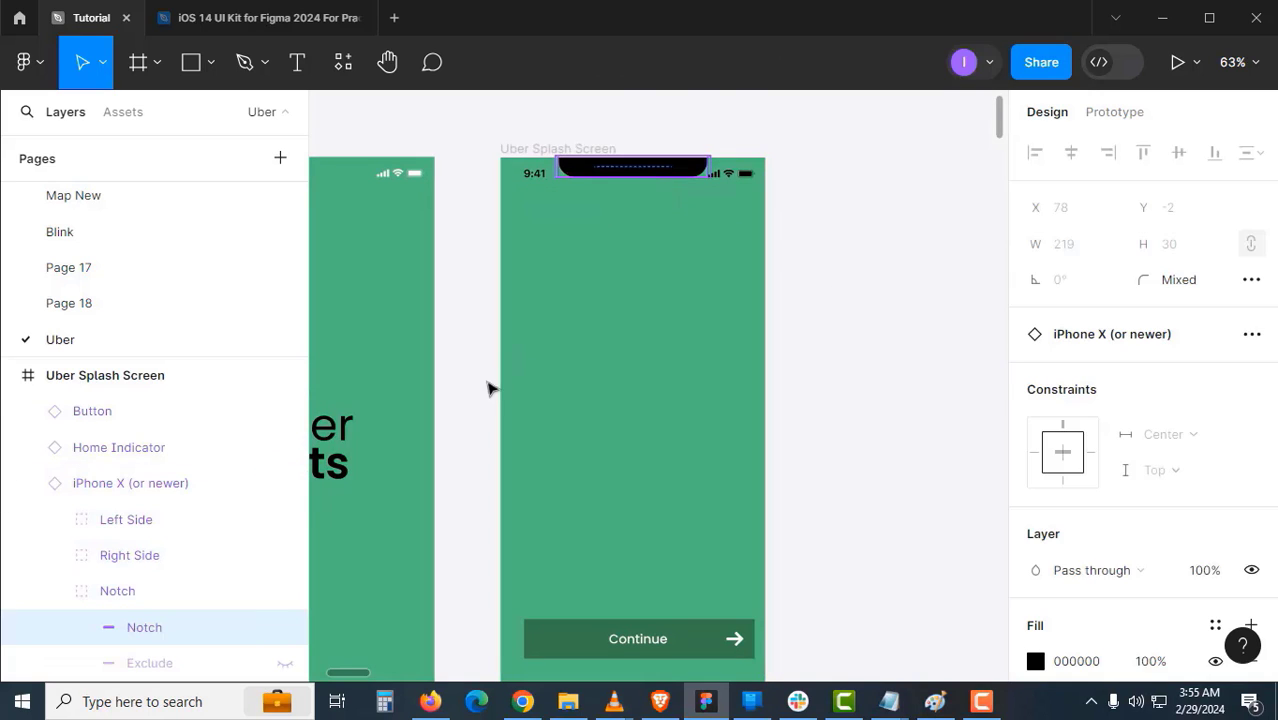
click(286, 630)
click(838, 330)
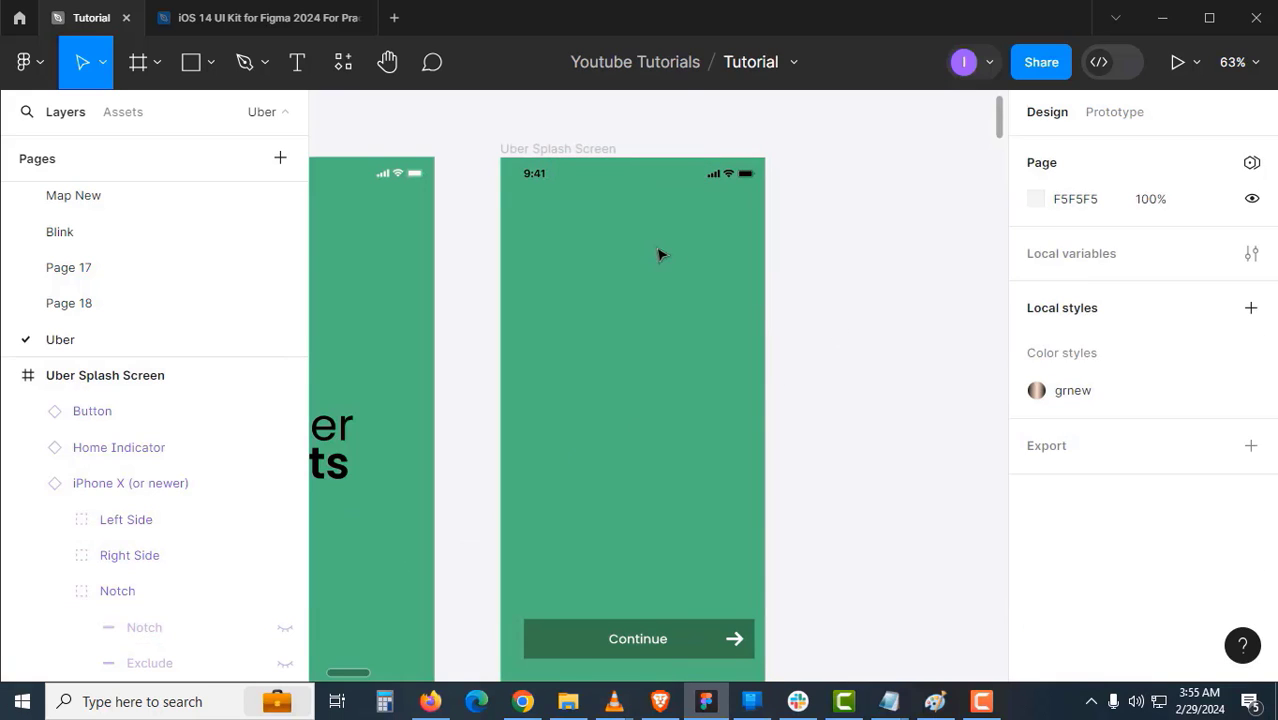
- Set the Uber Splash Screen copy's fill to white
click(552, 149)
scroll(1160, 510, down, 5)
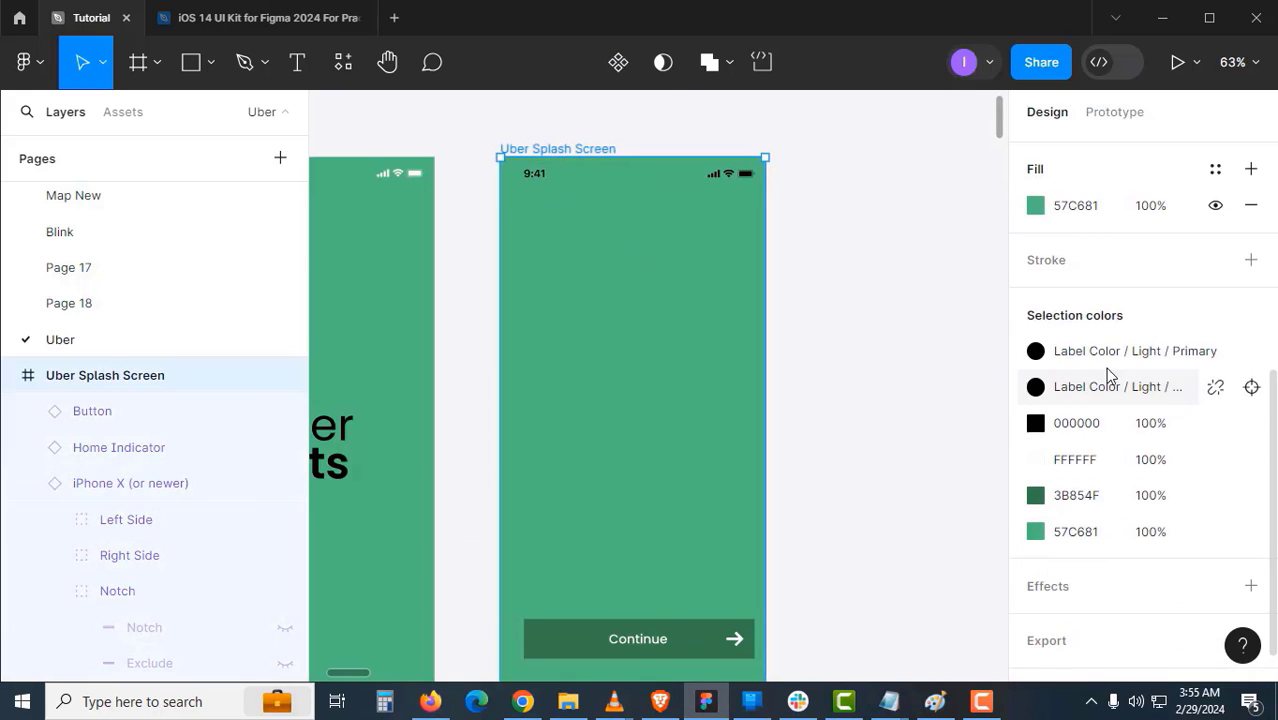
click(1099, 208)
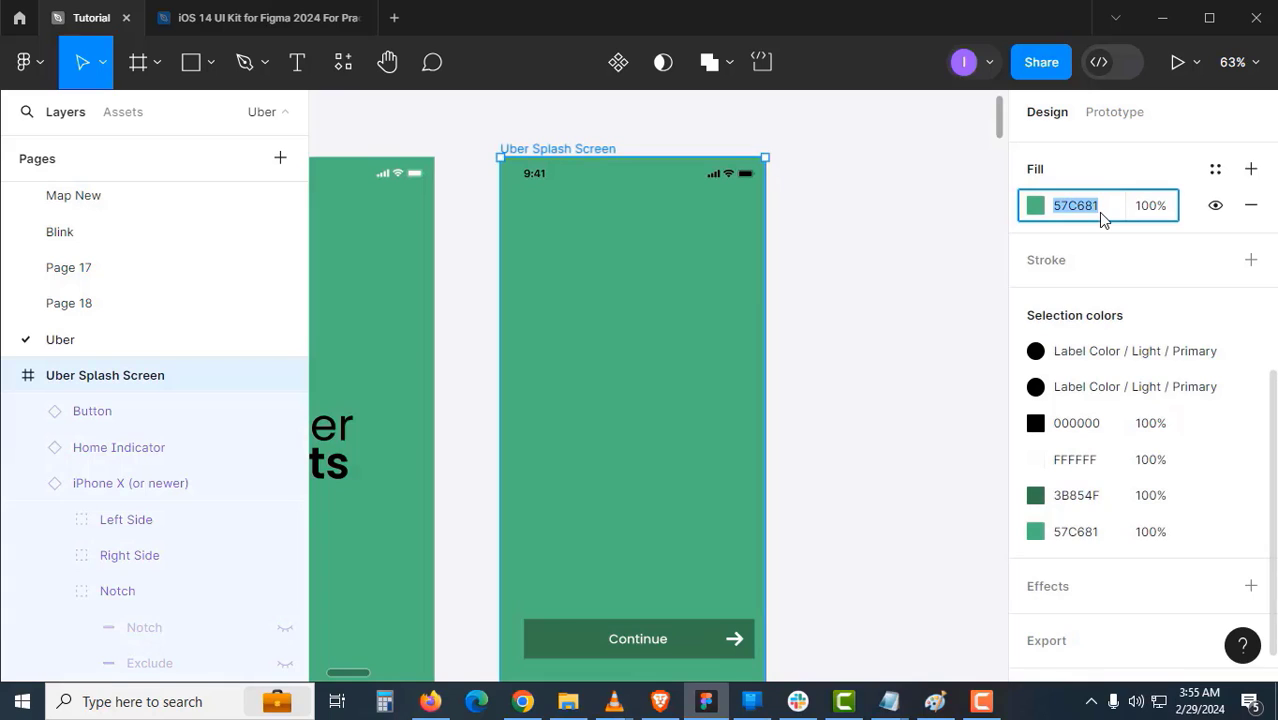
text(white)
key(Return)
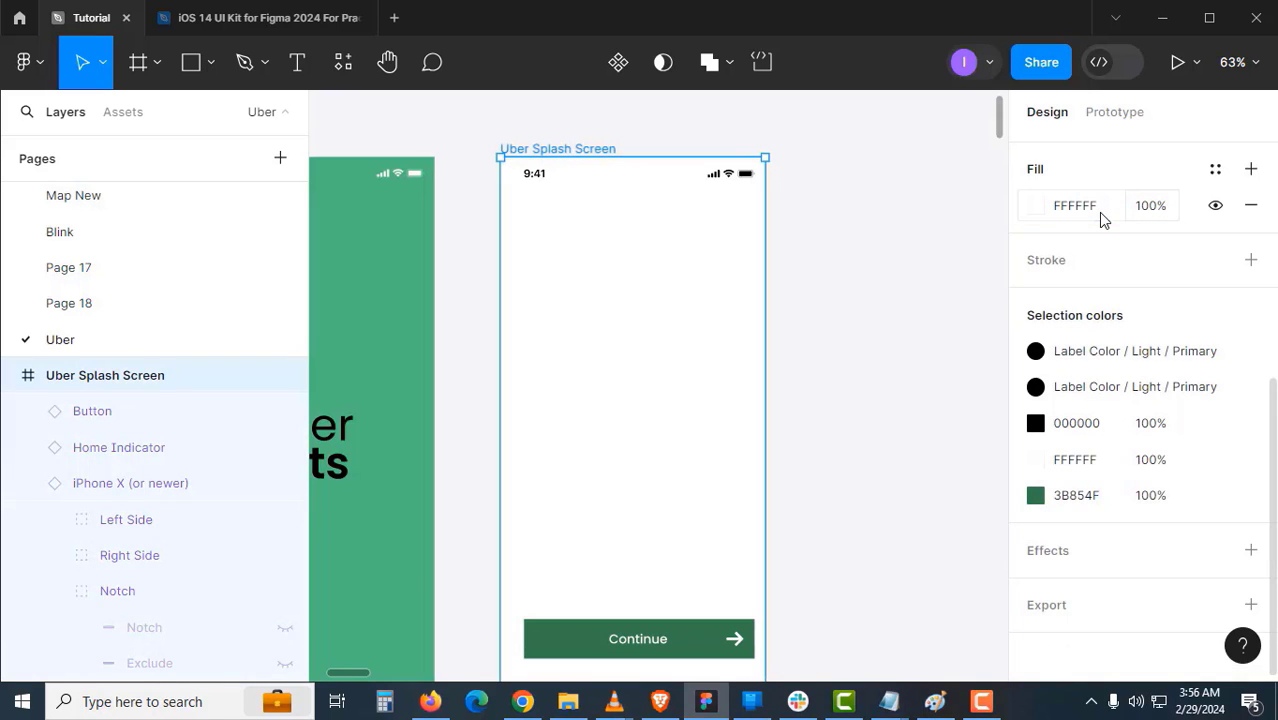
- Reposition the arrow component and the Button Absoulte frame on the canvas
click(908, 372)
drag(866, 462, 478, 176)
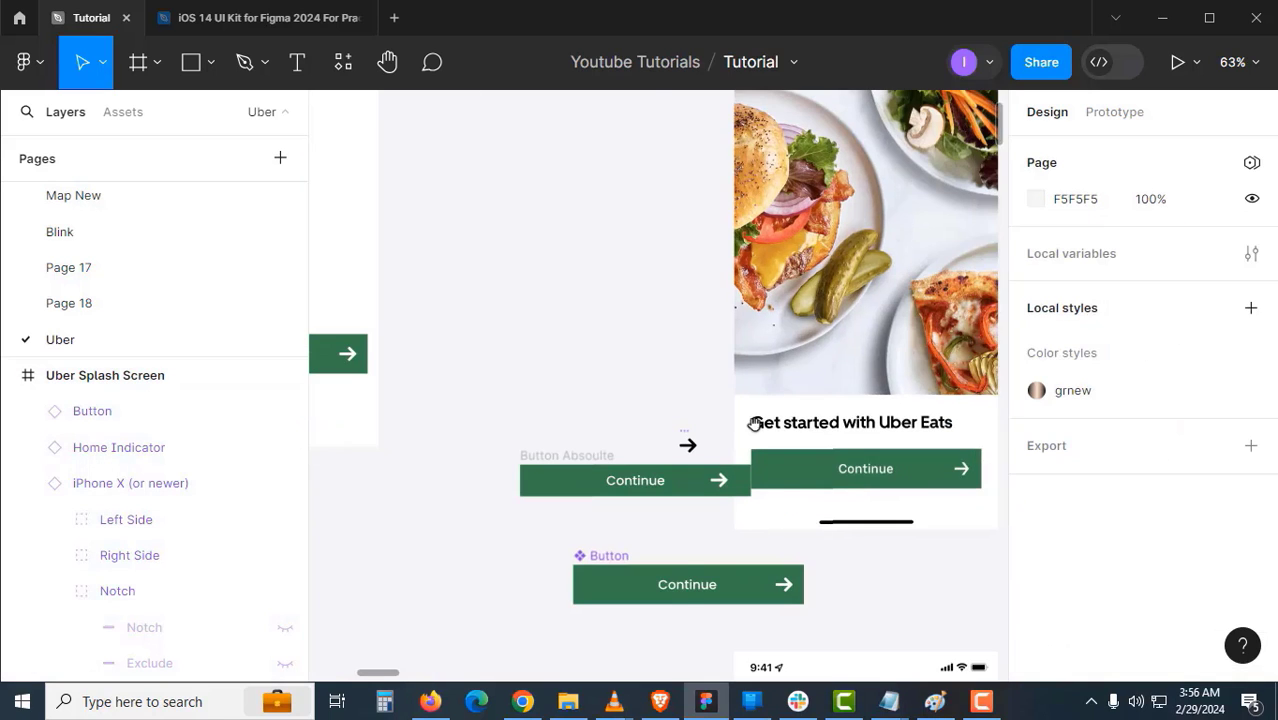
scroll(755, 424, up, 2)
drag(650, 417, 479, 337)
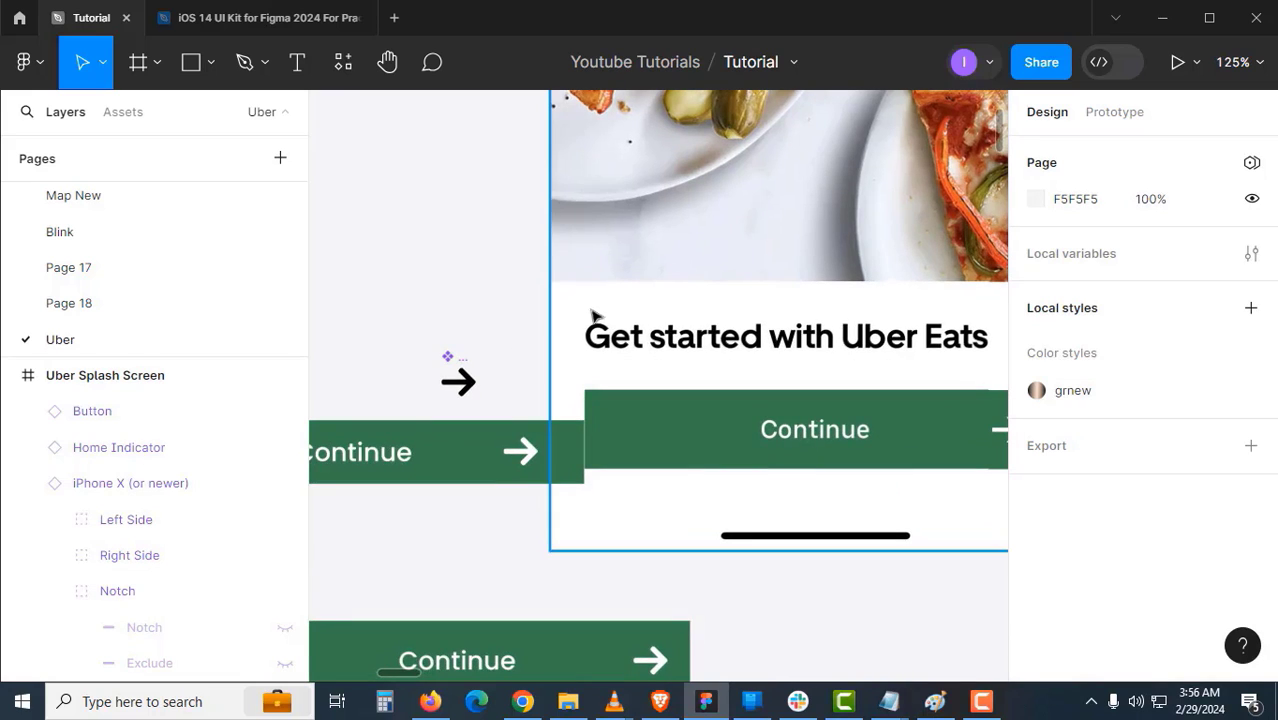
scroll(593, 319, left, 5)
drag(606, 345, 482, 235)
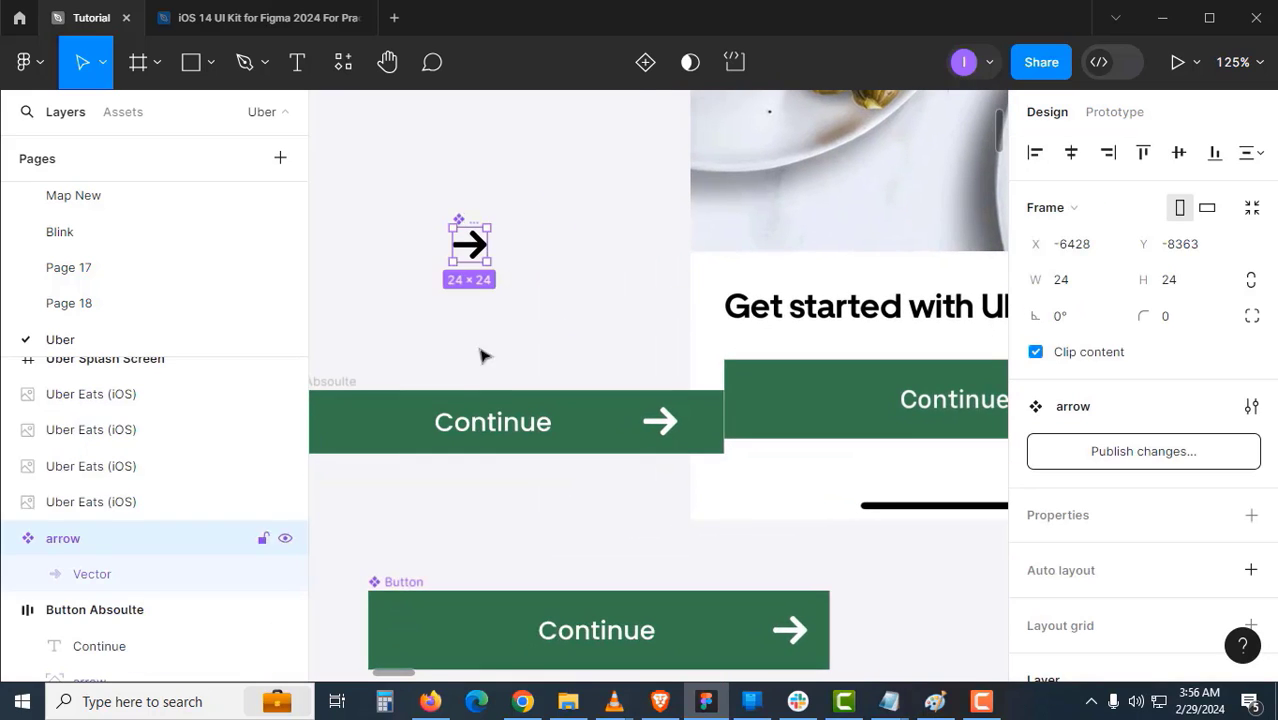
drag(499, 378, 628, 328)
click(445, 333)
drag(375, 402, 346, 406)
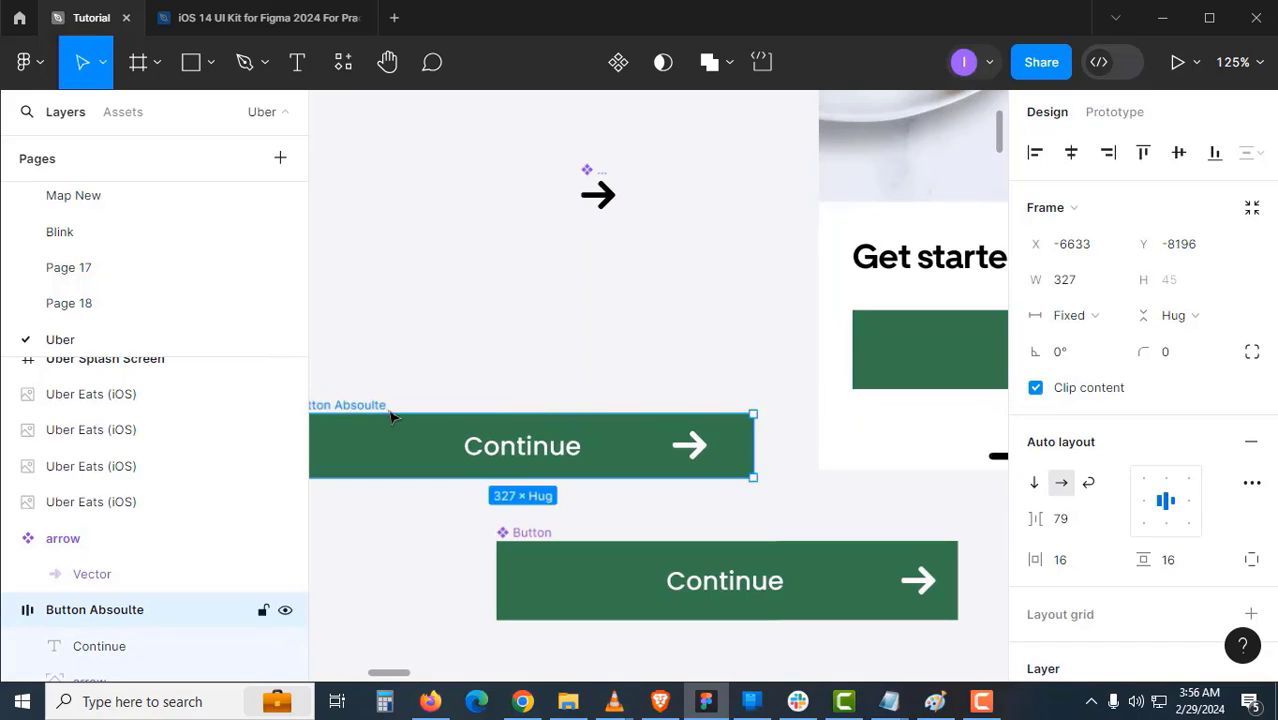
drag(718, 394, 397, 422)
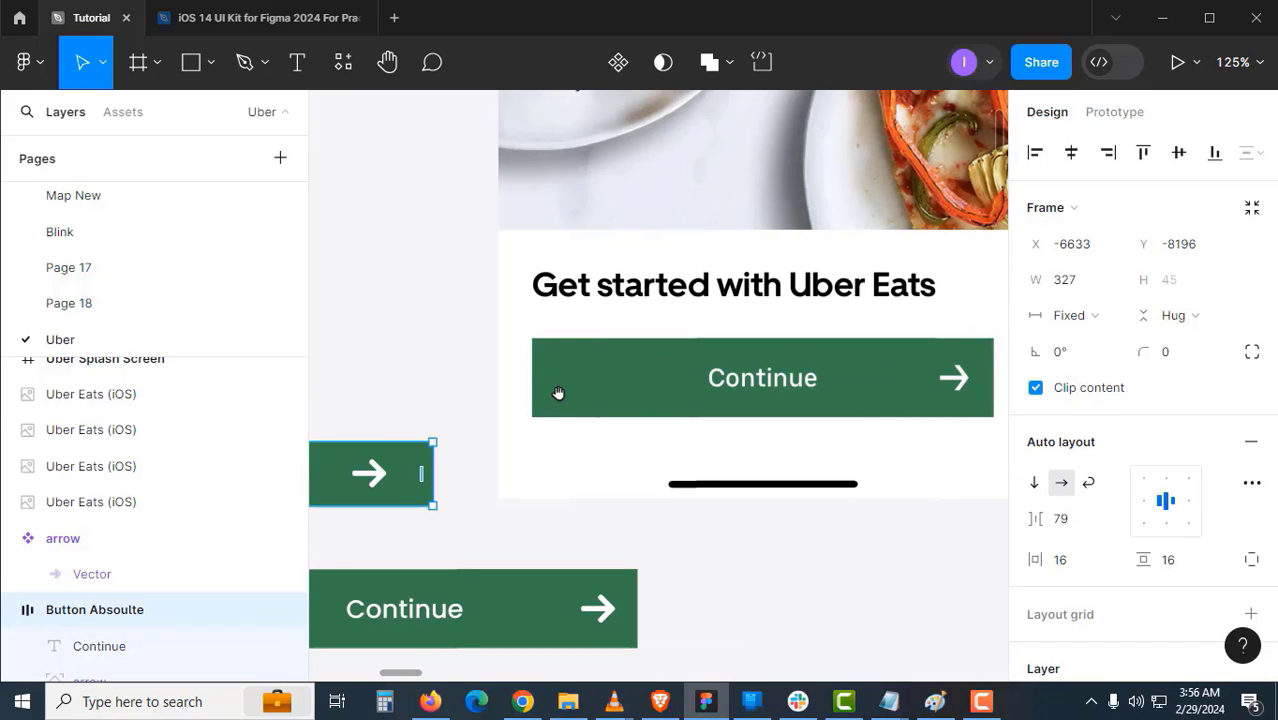
drag(585, 333, 587, 366)
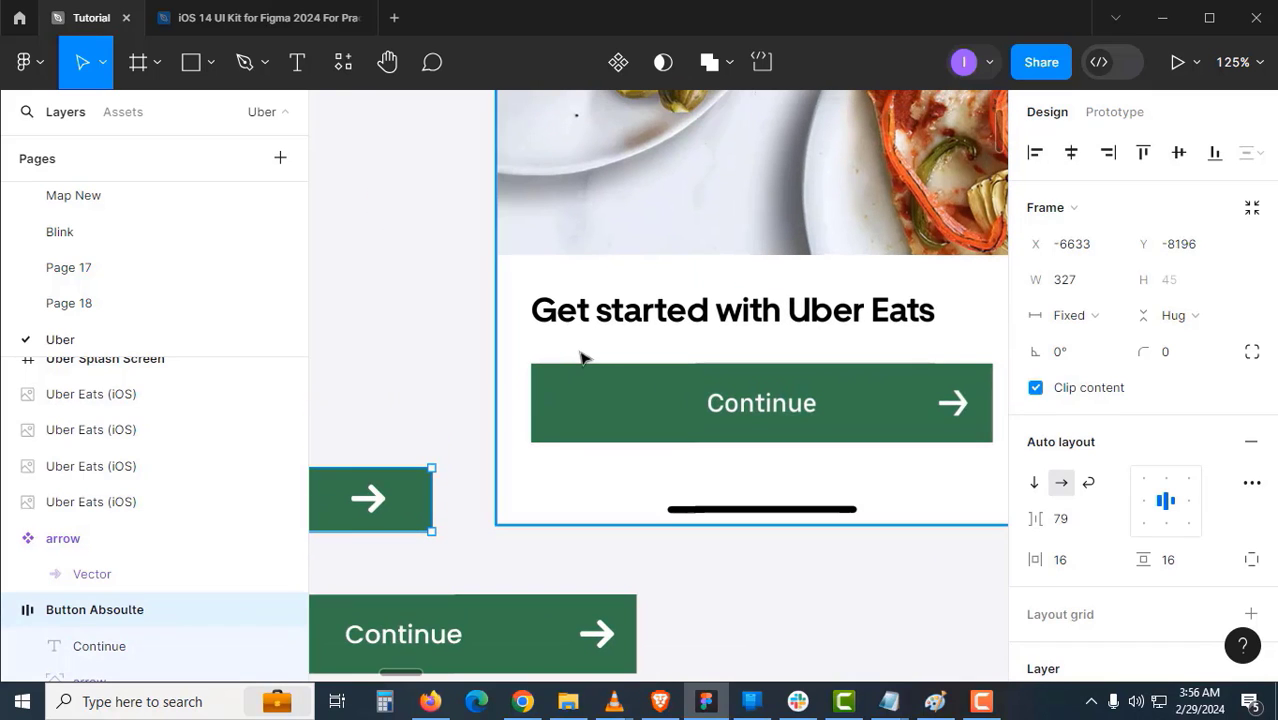
- Add the text 'Get started with Uber Eats' in Screen 2 with Standard vertical trim
key(t)
click(779, 428)
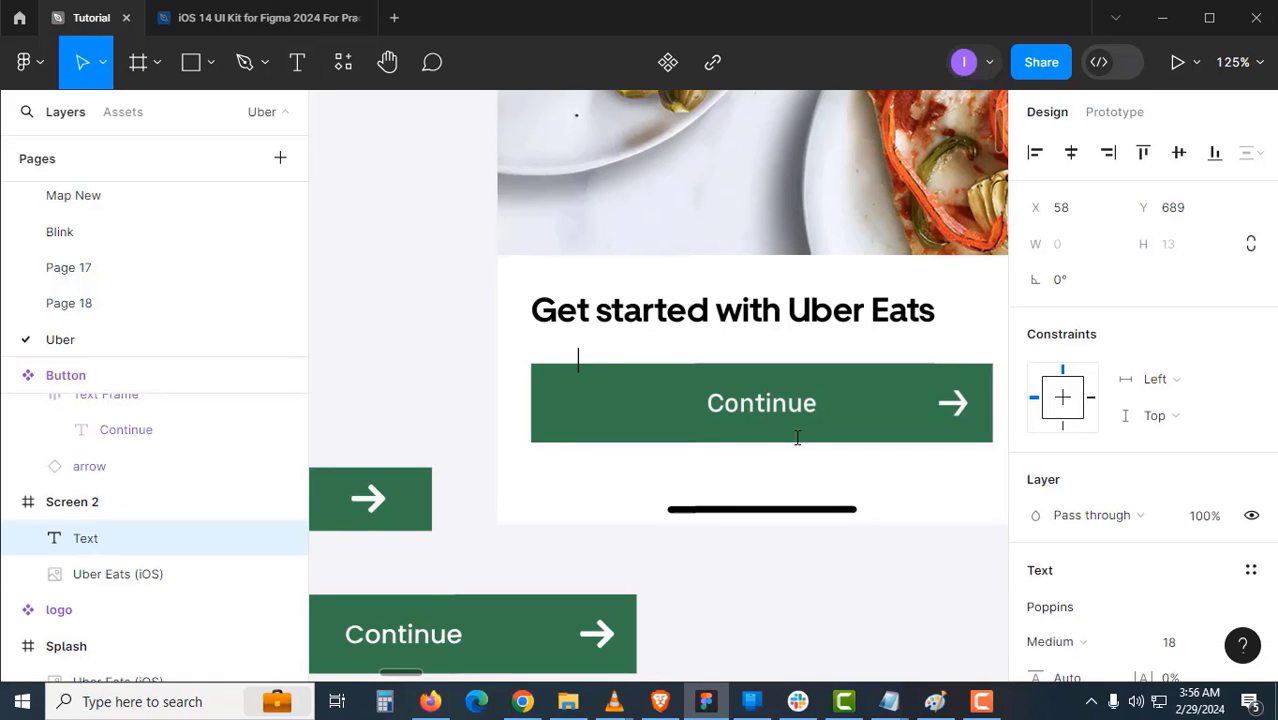
text(Get started with Uber Eats)
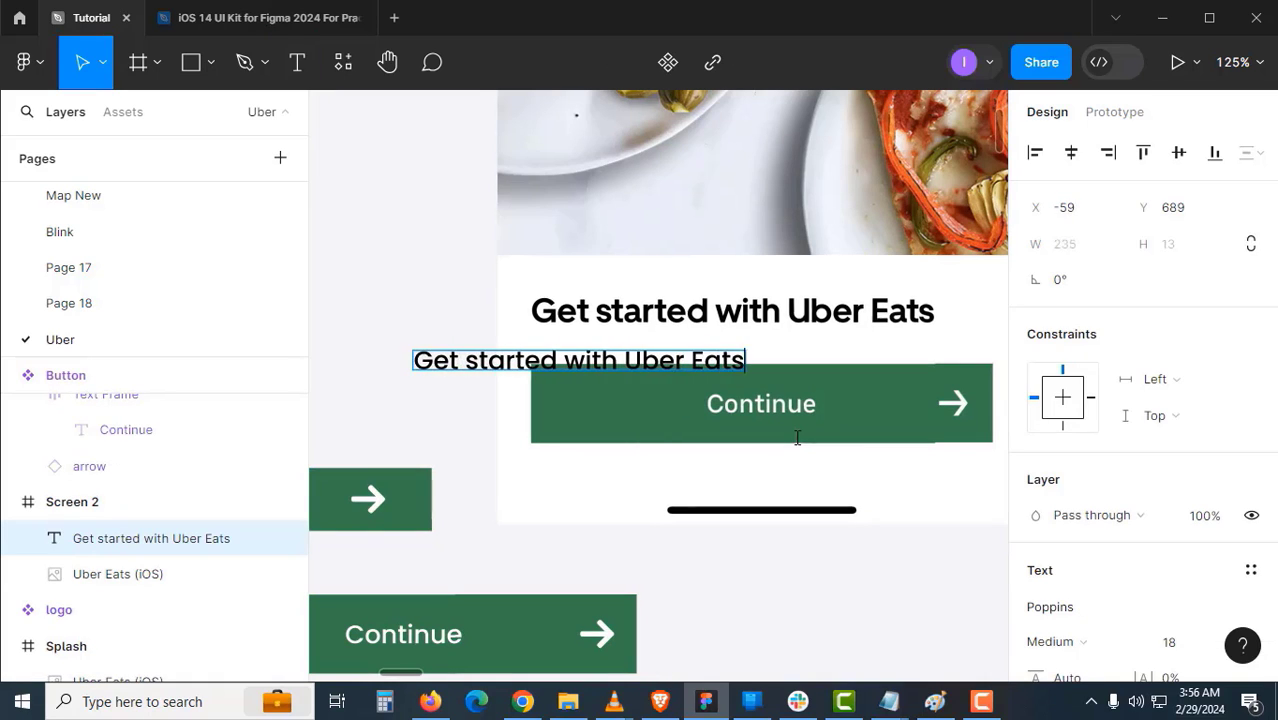
key(Escape)
scroll(1098, 490, down, 3)
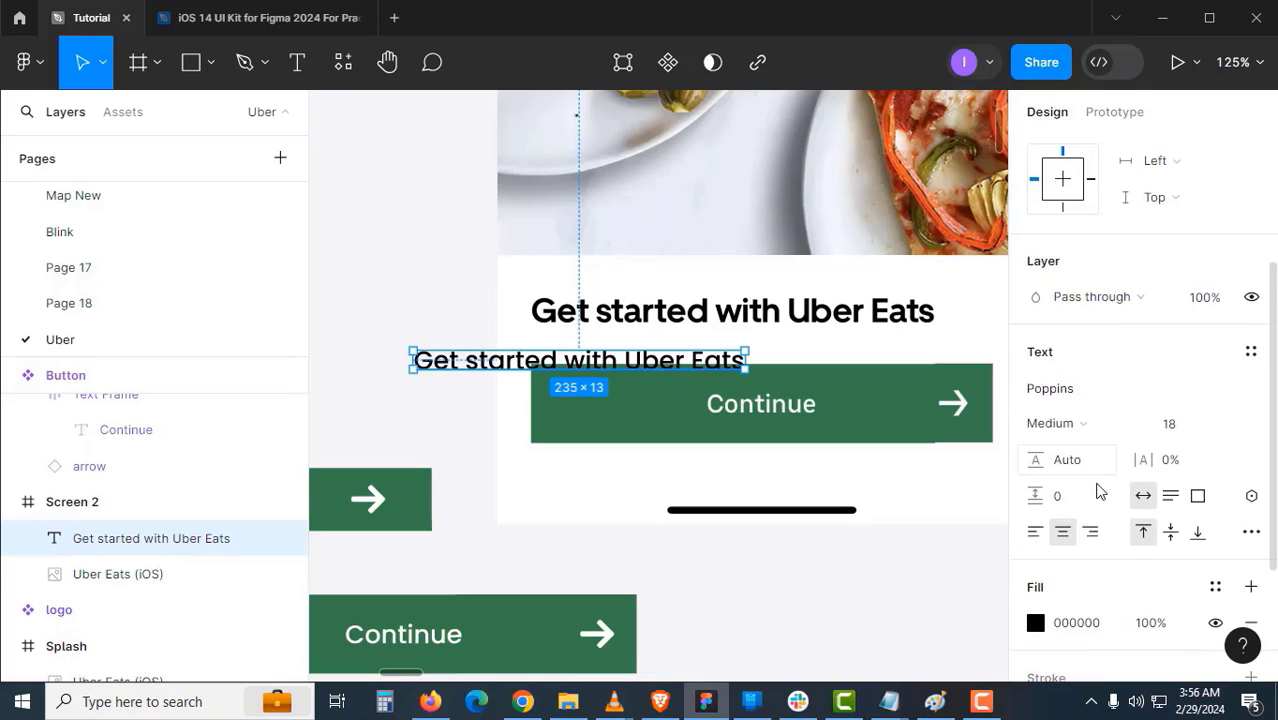
click(788, 558)
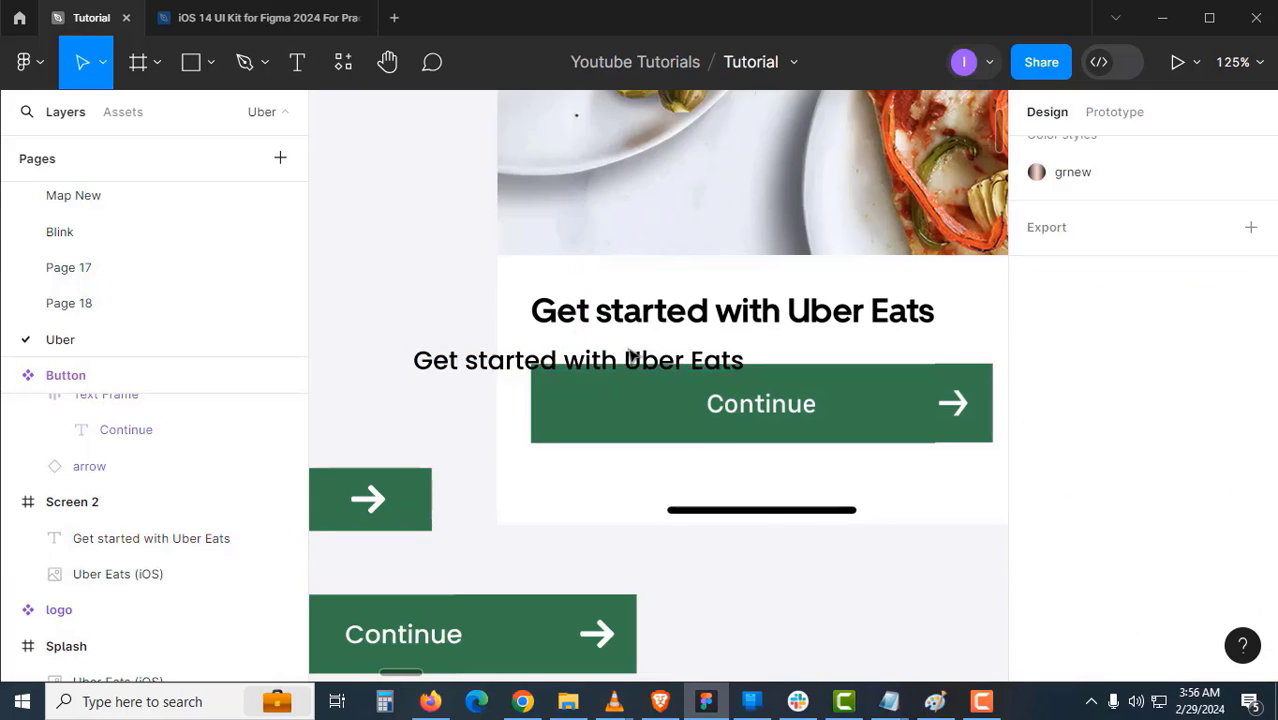
click(160, 538)
scroll(1040, 465, down, 5)
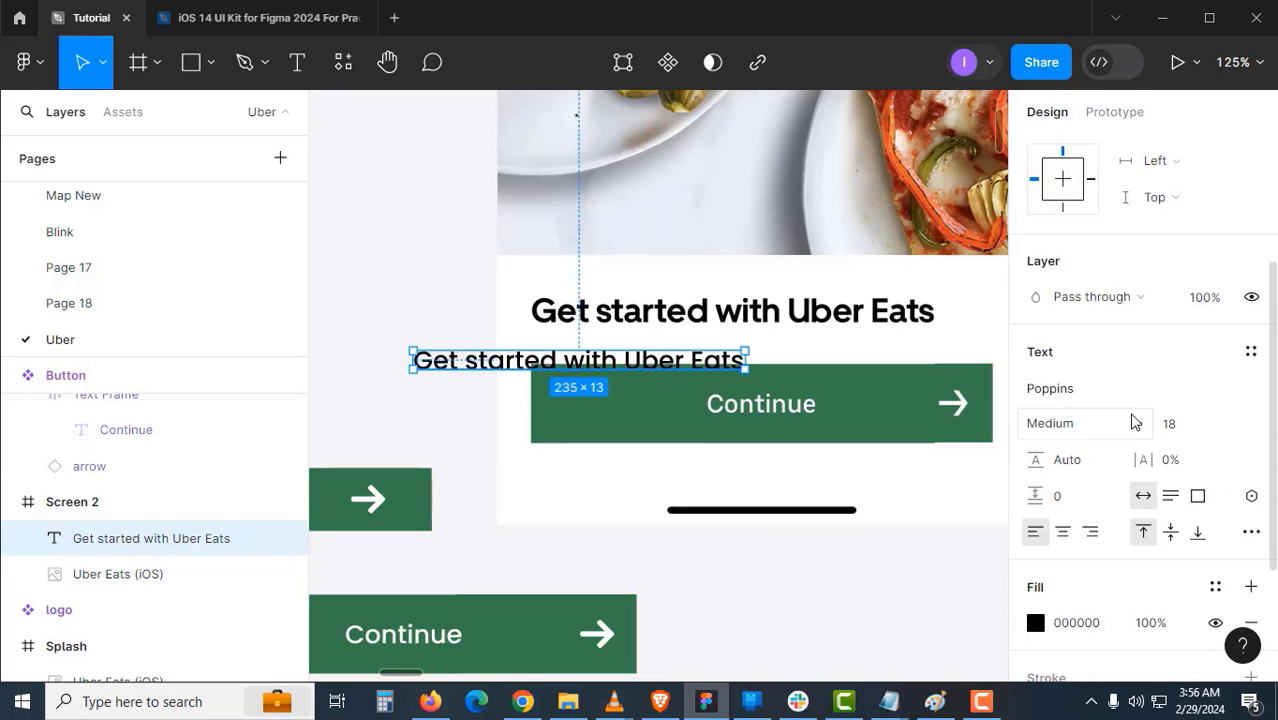
click(1251, 341)
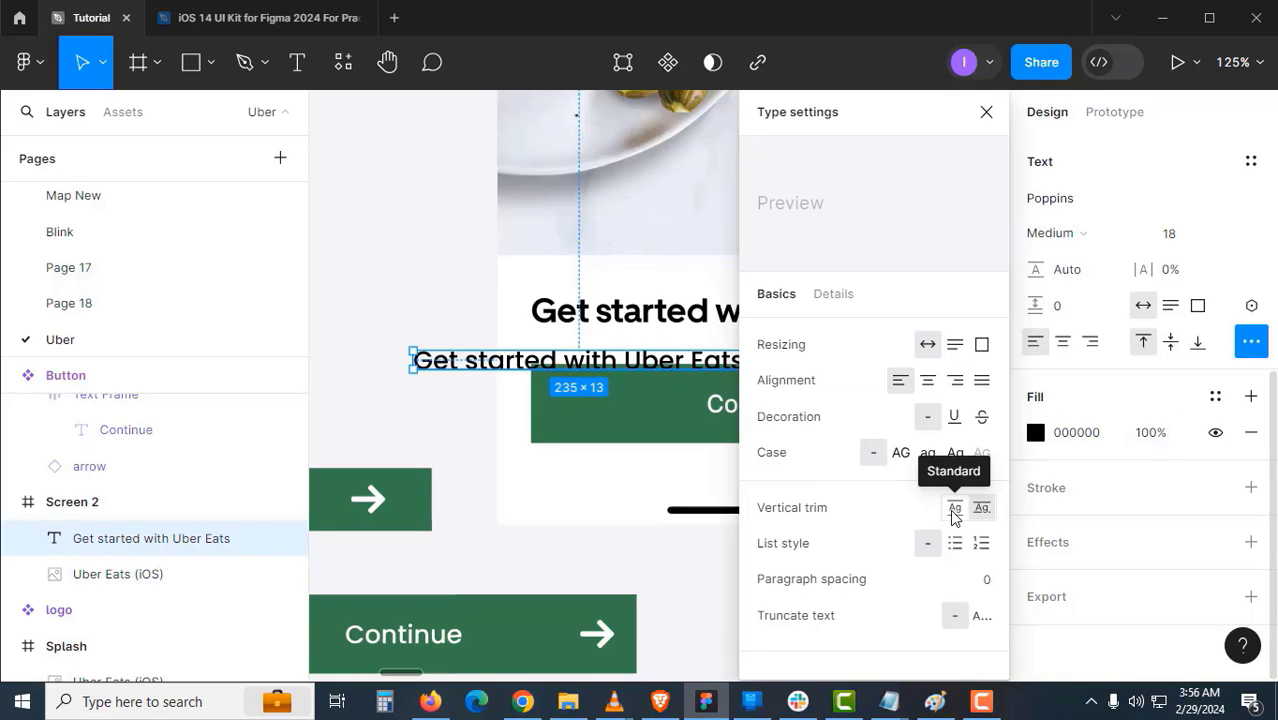
click(953, 509)
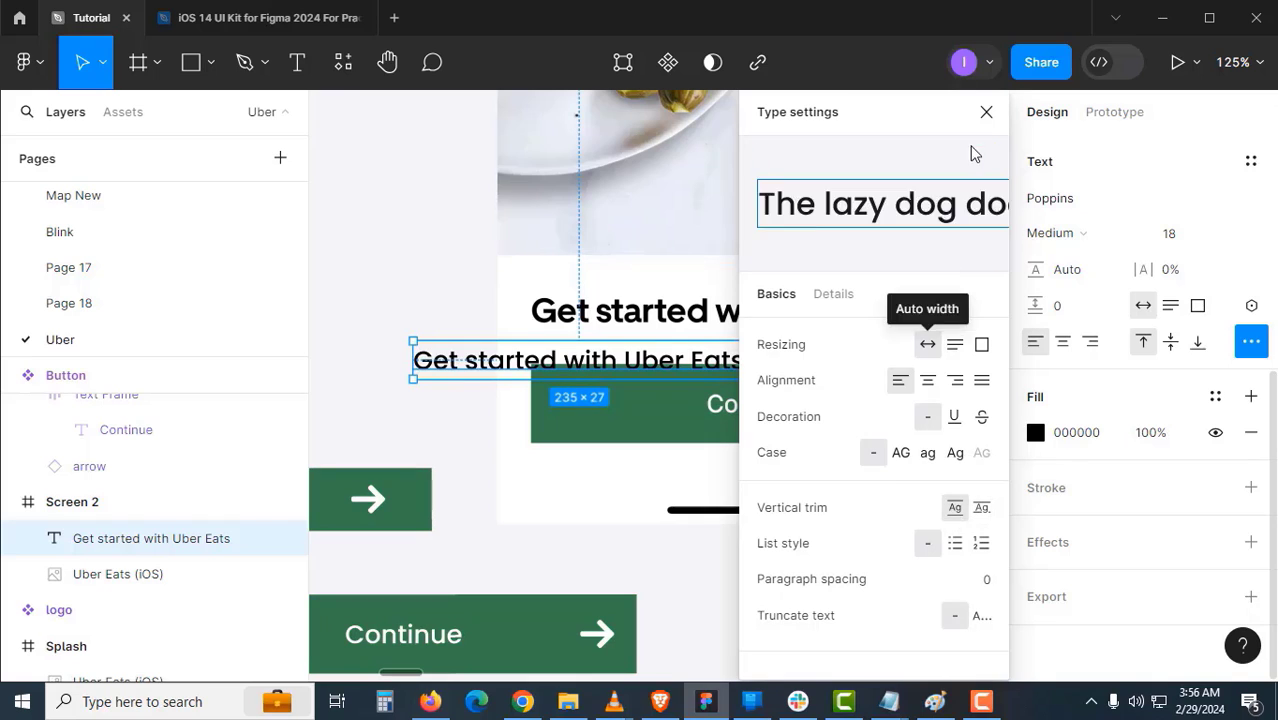
click(986, 112)
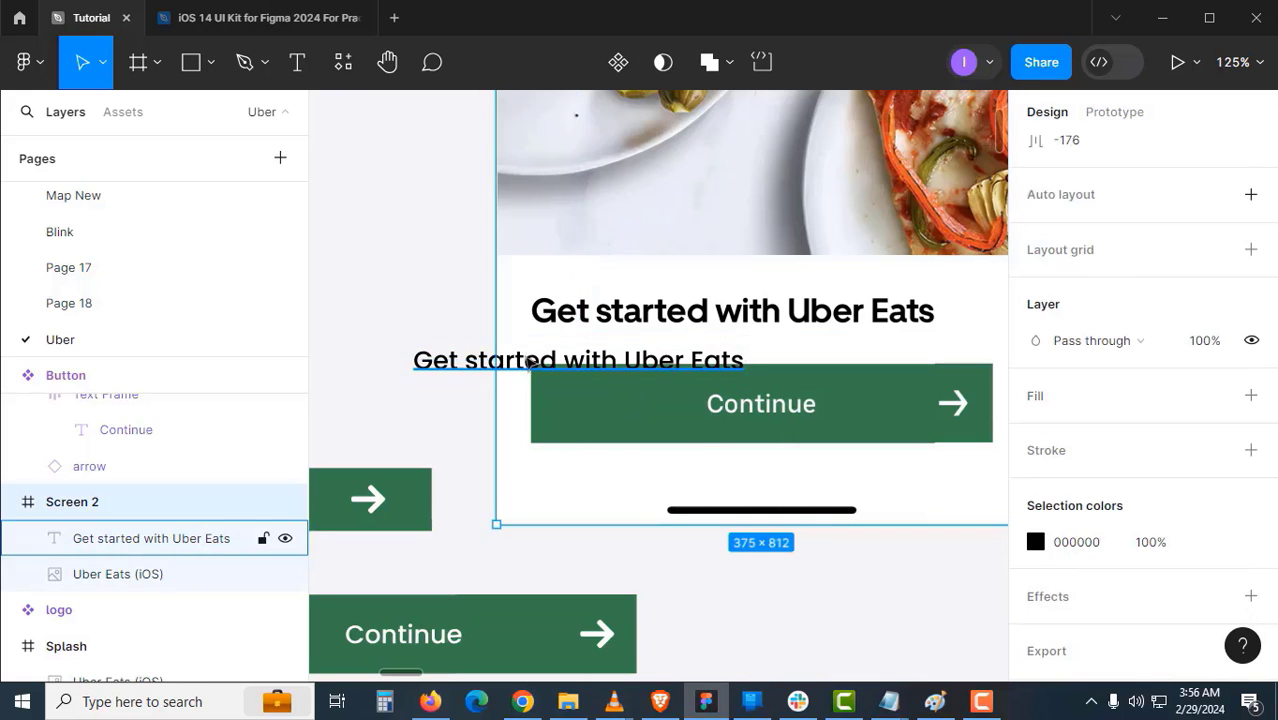
- Move the heading onto Screen 2's title and colour it red
drag(535, 365, 652, 313)
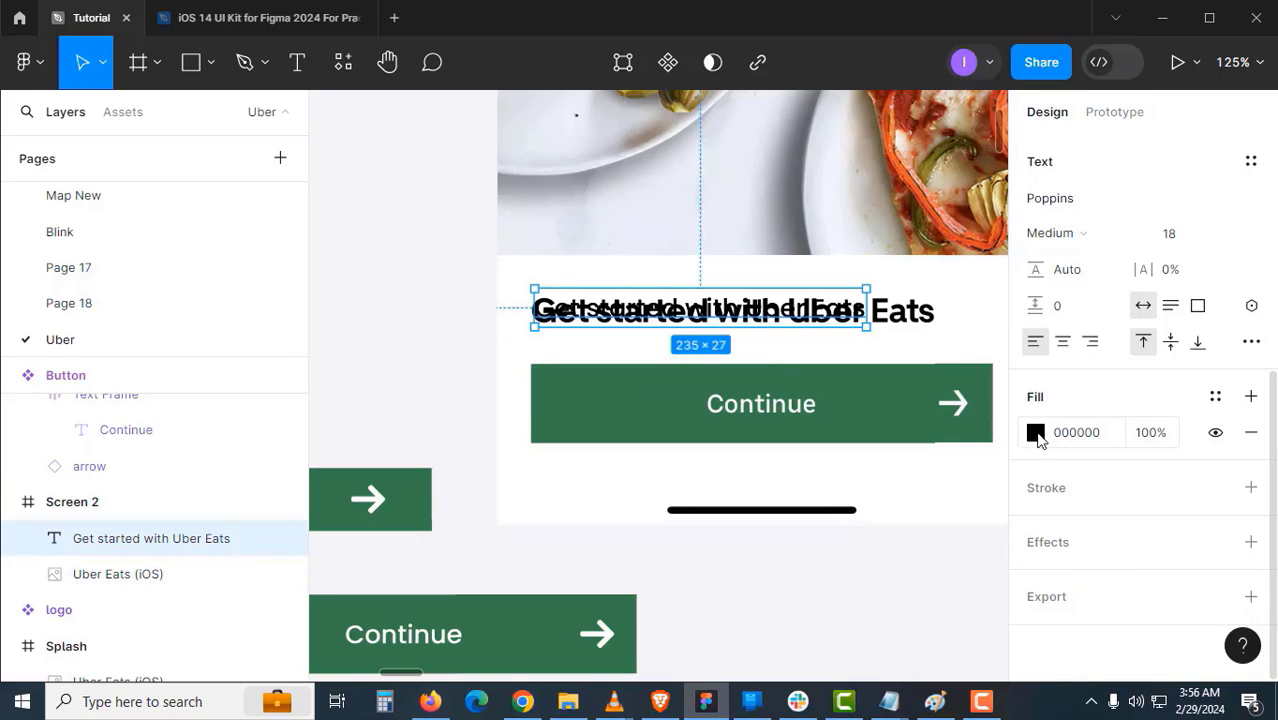
click(1088, 440)
key(Return)
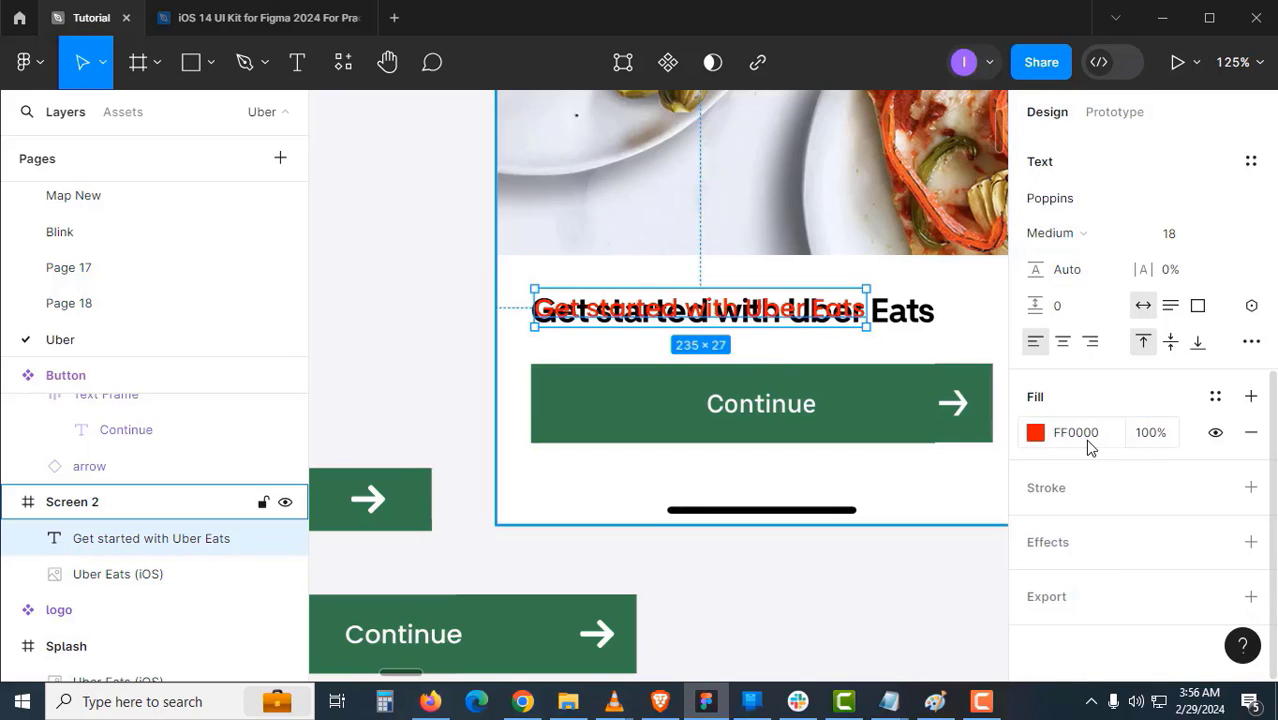
- Scale the red heading up proportionally with the Scale tool
click(836, 575)
click(822, 312)
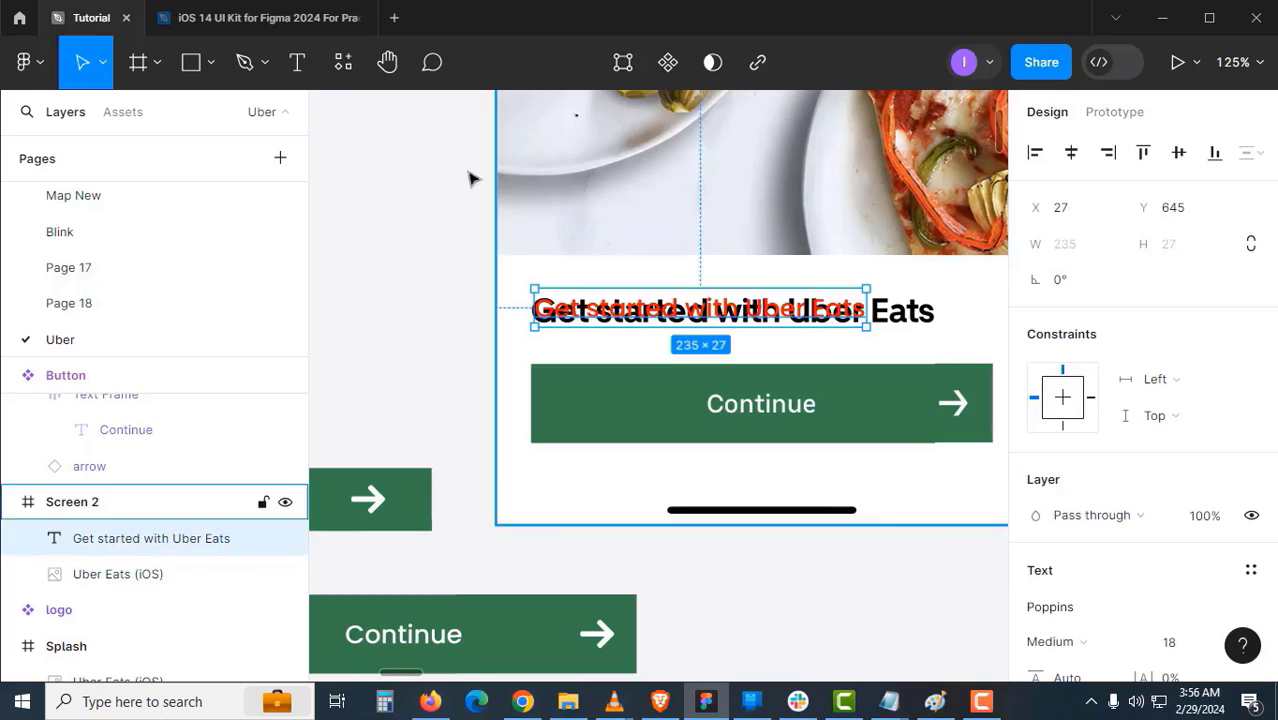
click(102, 62)
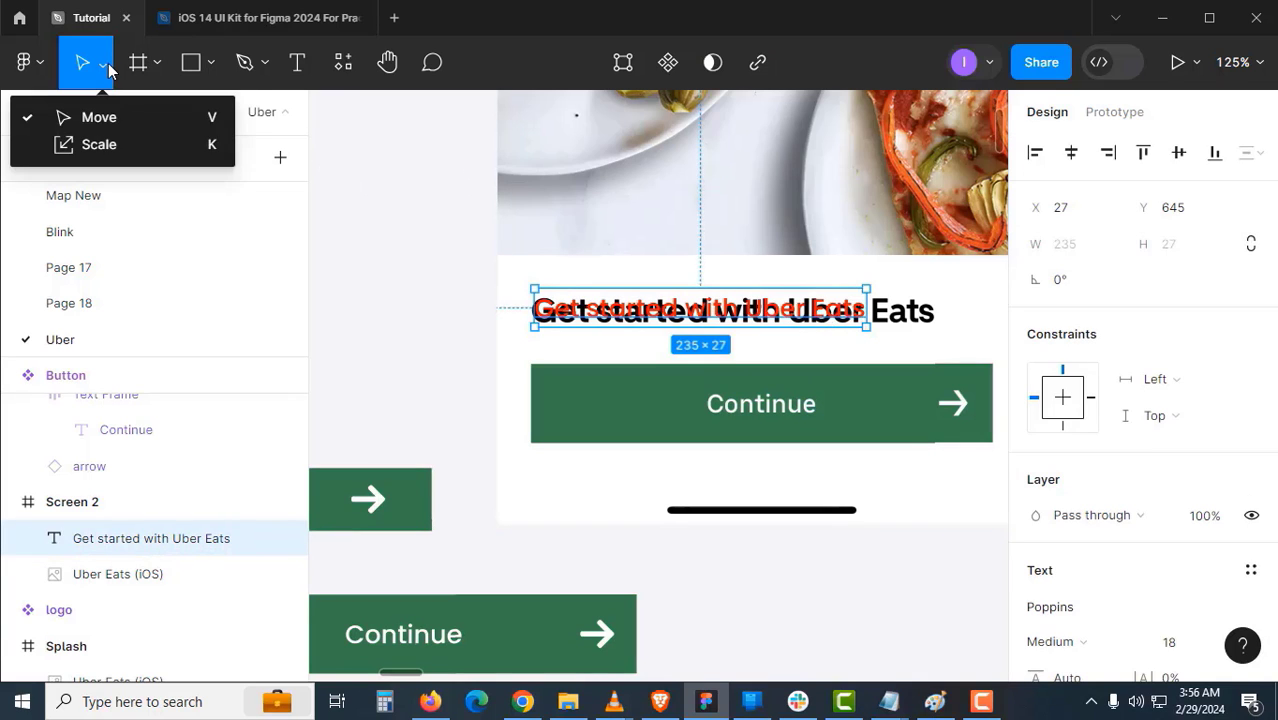
click(114, 137)
drag(730, 297, 771, 307)
- Move the red heading below Screen 2
key(v)
drag(733, 286, 660, 432)
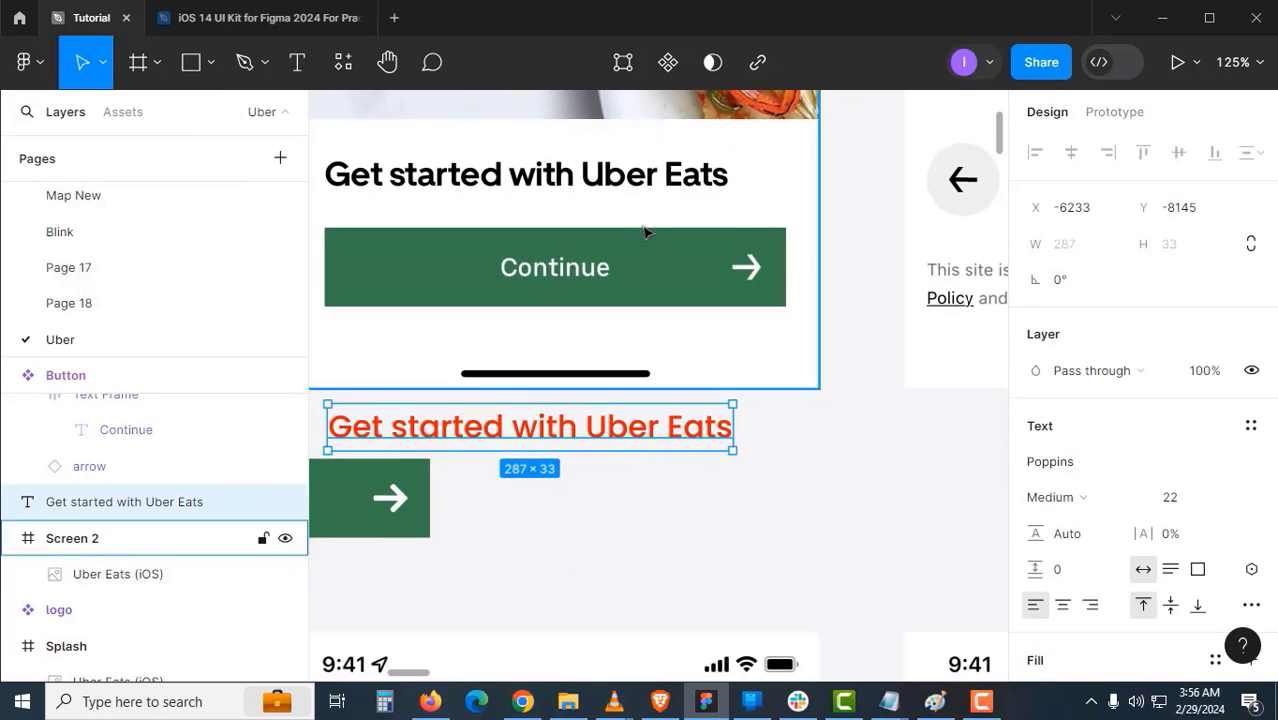
click(685, 490)
click(684, 440)
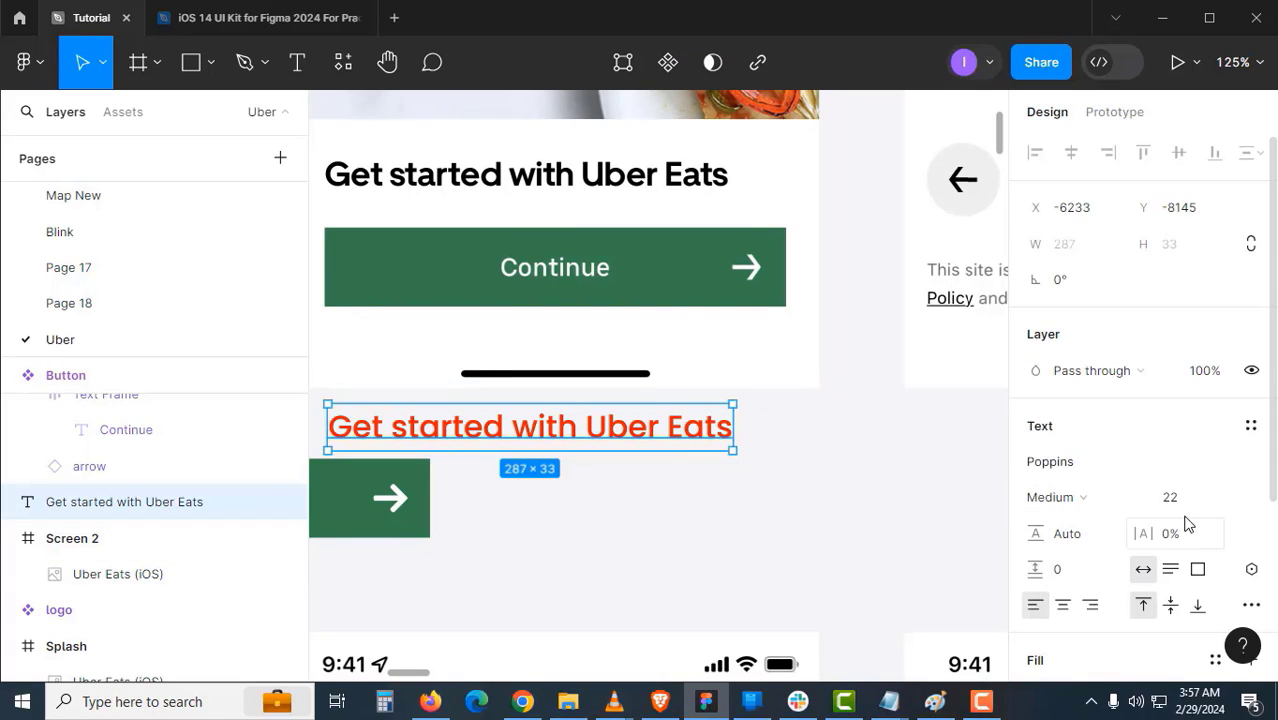
click(718, 505)
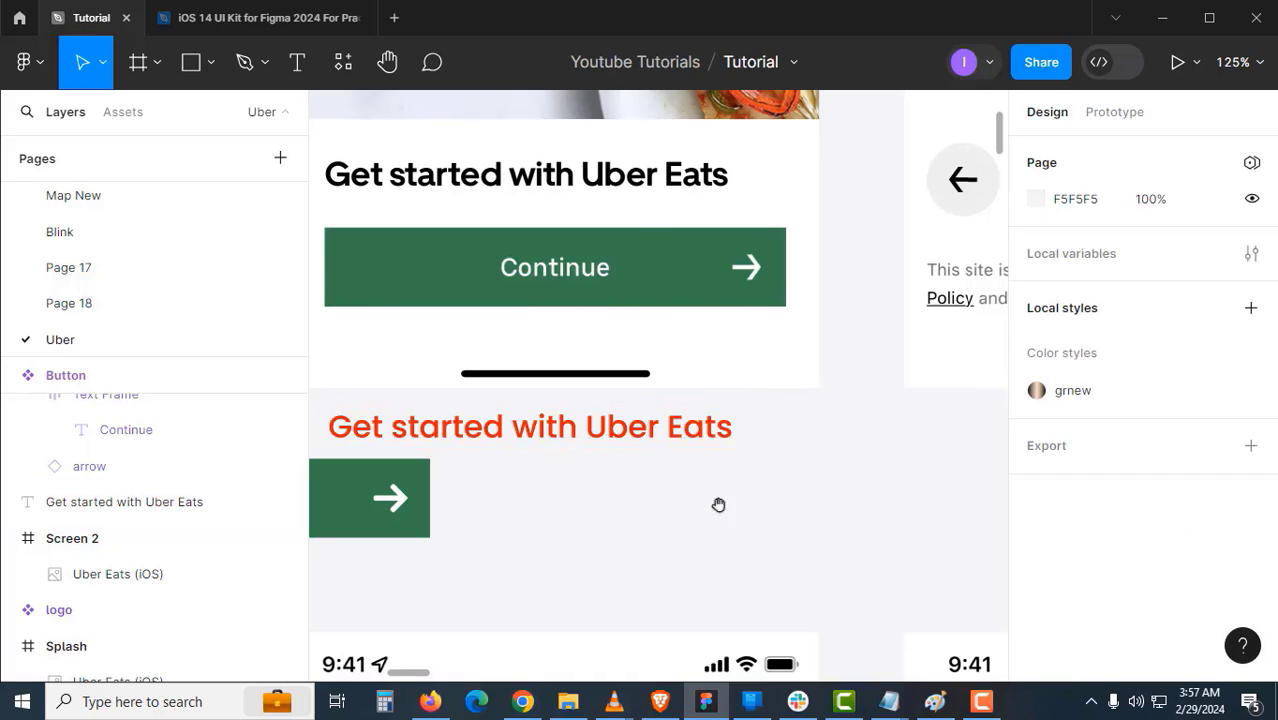
- Place the Continue button directly under the heading, leaving the arrow icon separate
scroll(622, 488, down, 2)
drag(622, 488, 772, 269)
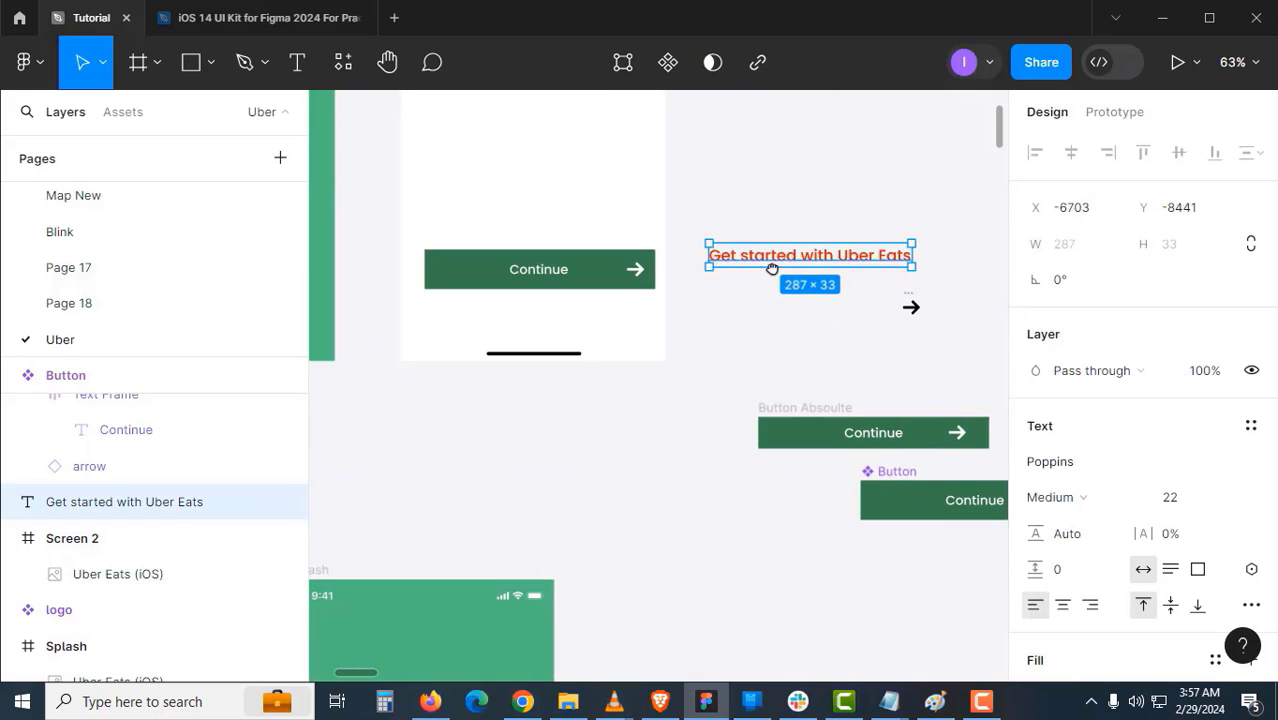
drag(645, 280, 651, 466)
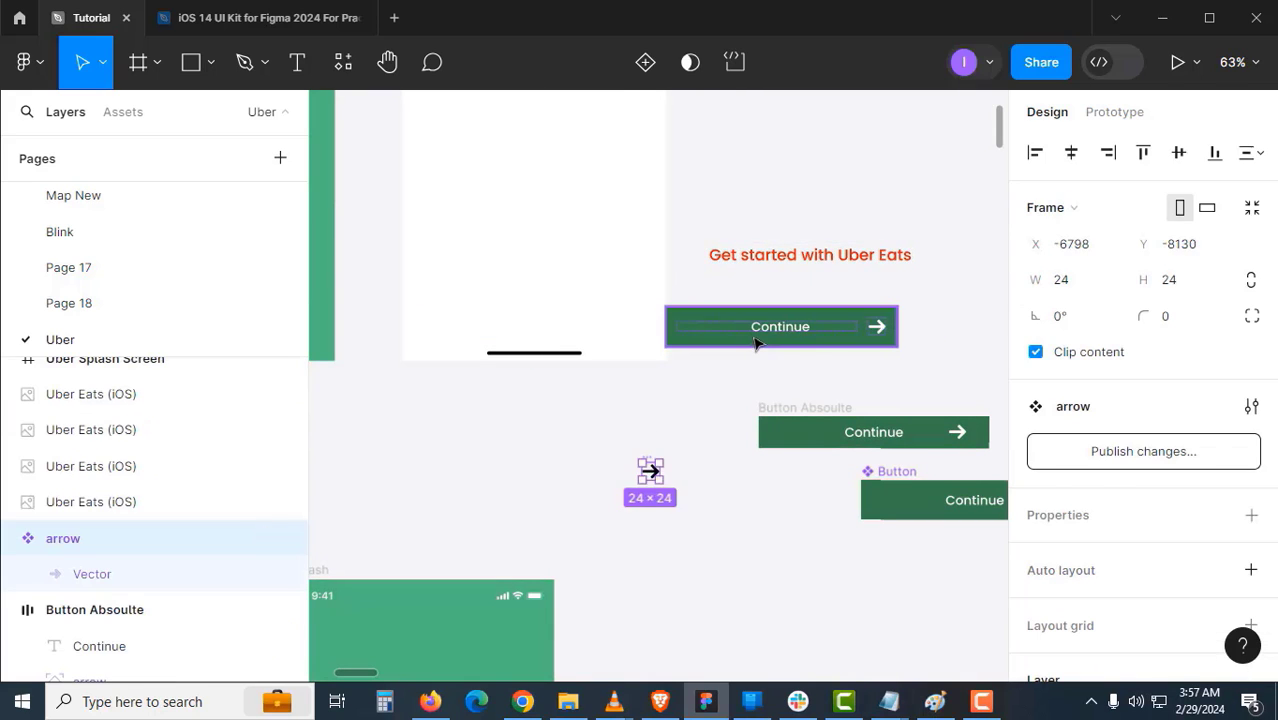
drag(745, 338, 795, 322)
drag(785, 322, 536, 367)
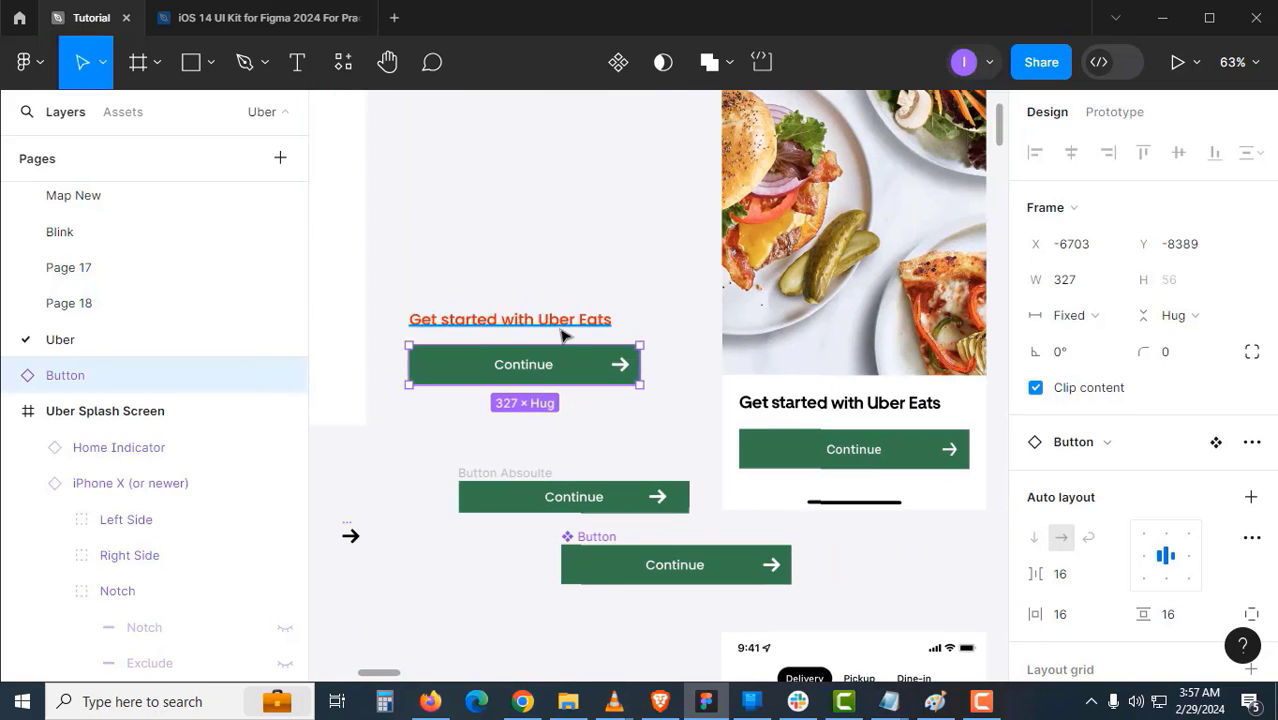
- Make the heading black, then select it together with the Continue button
click(565, 328)
scroll(1086, 595, down, 2)
scroll(1086, 595, down, 1)
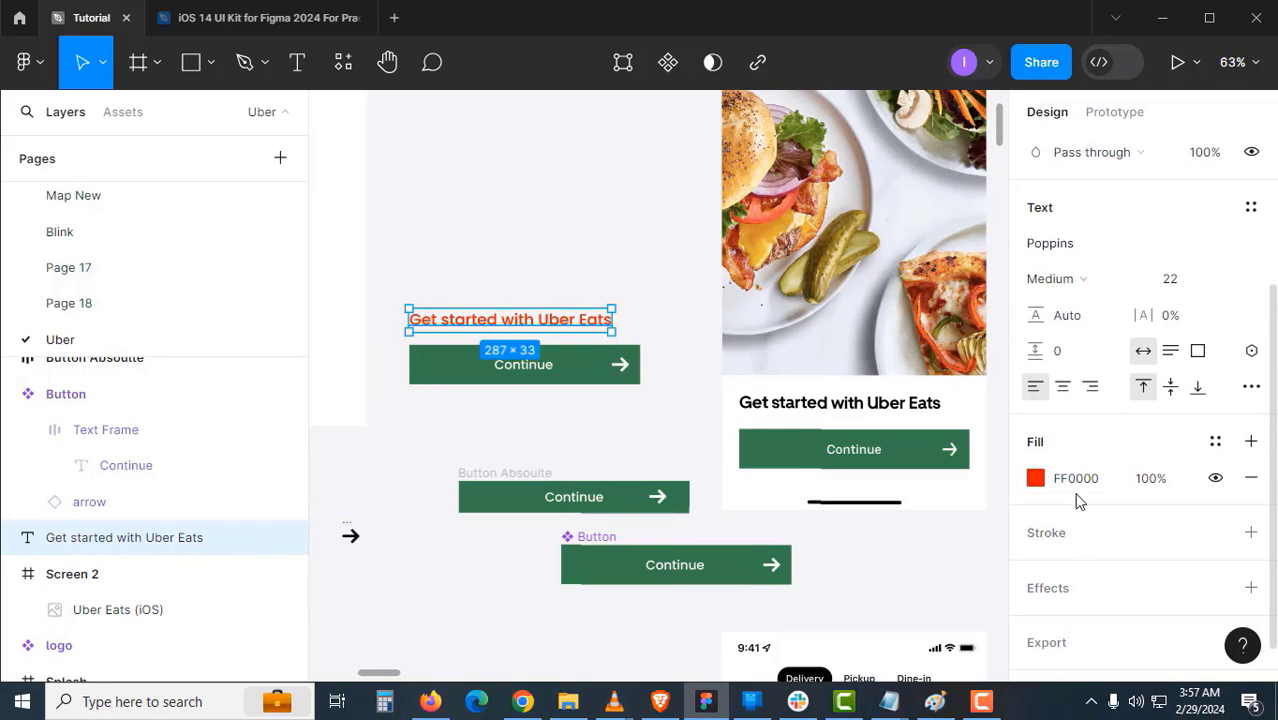
click(1075, 480)
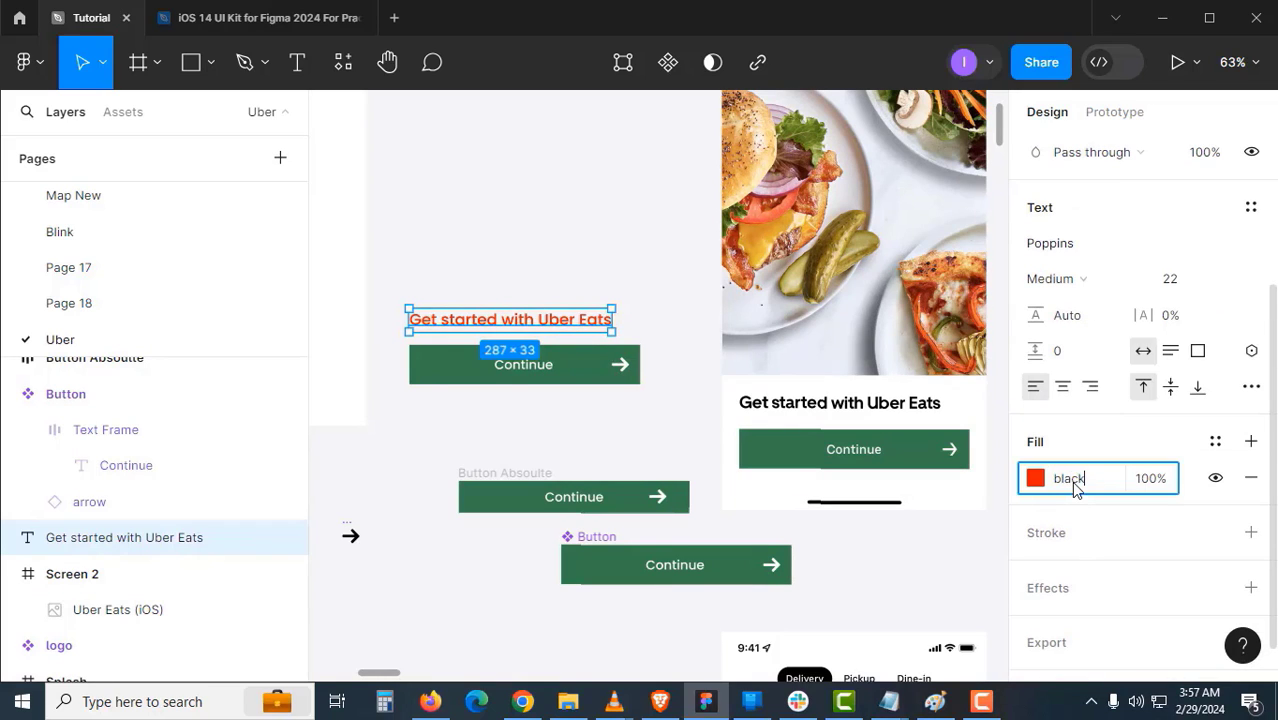
key(Return)
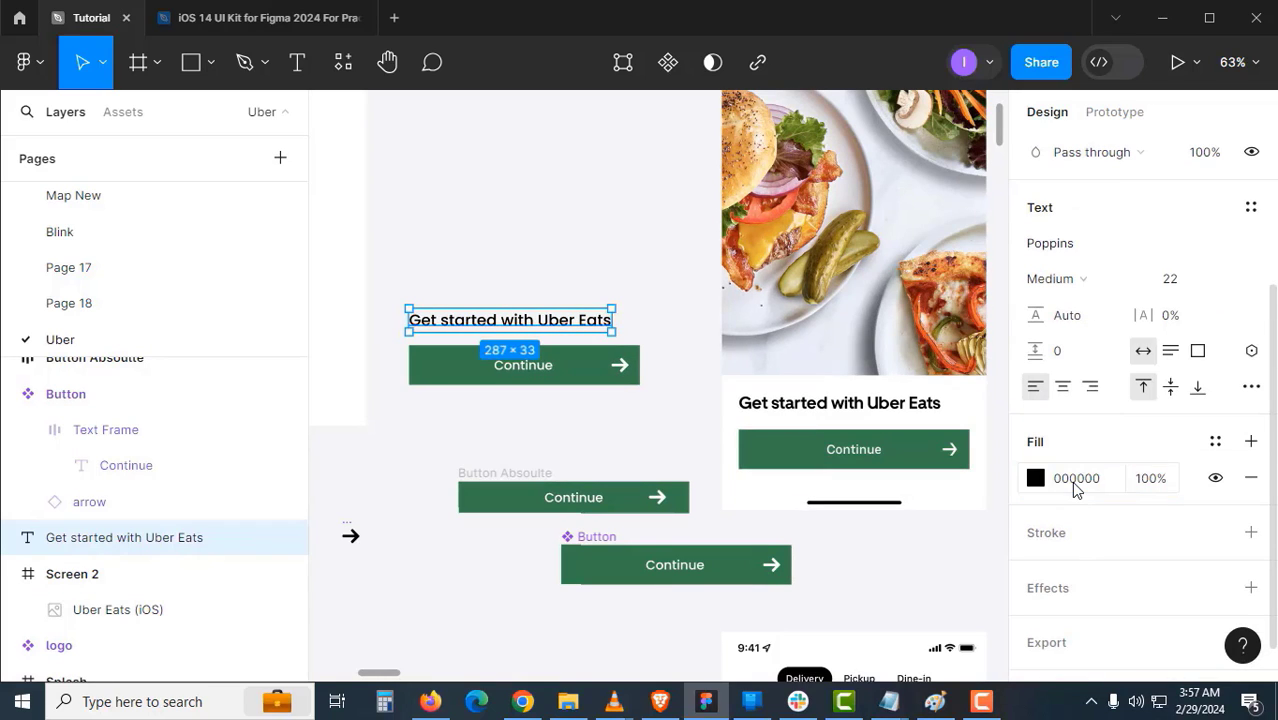
click(535, 413)
click(522, 368)
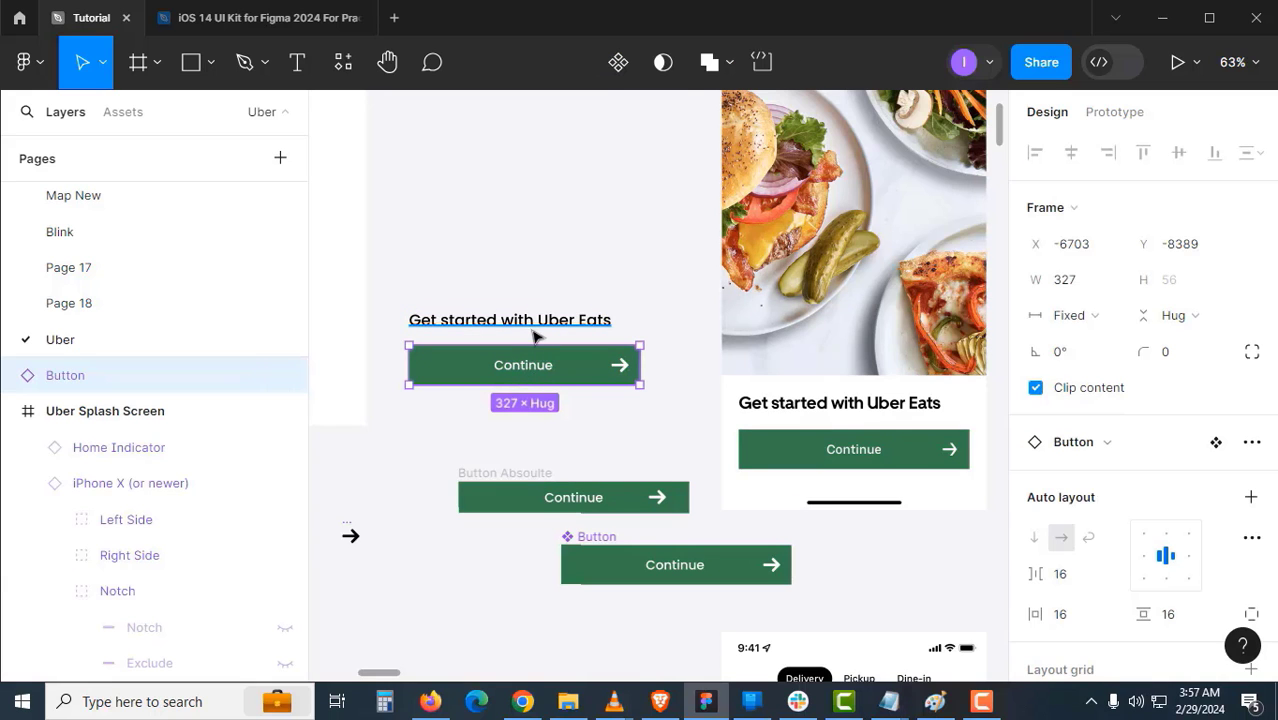
shift+click(531, 330)
- Wrap the heading and Continue button in an auto-layout frame named 'Bottom Part'
key(shift+a)
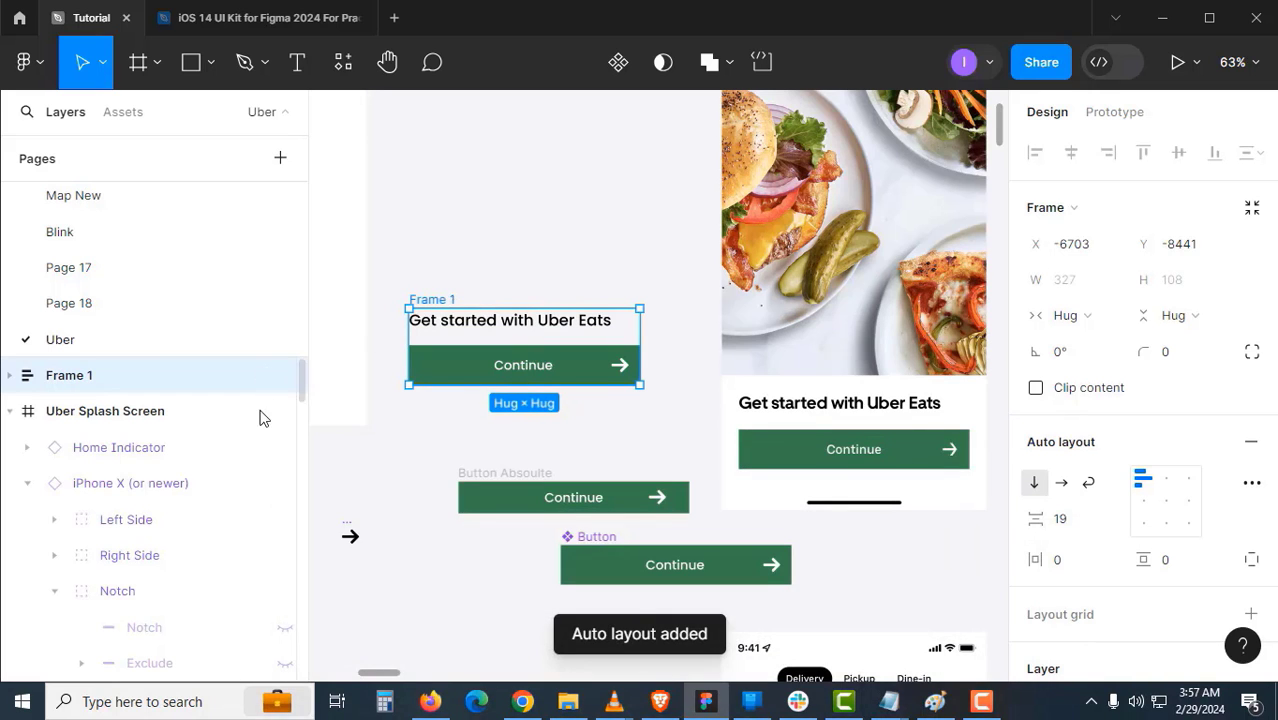
double_click(155, 378)
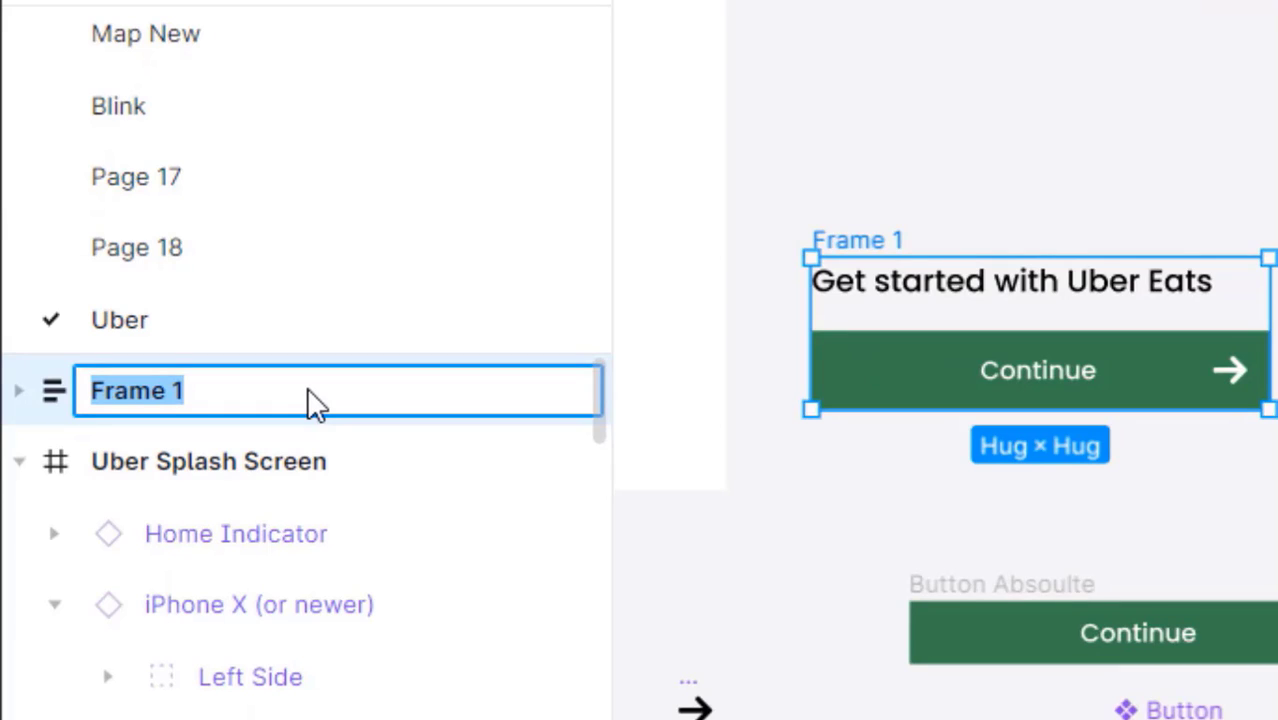
text(Bottom )
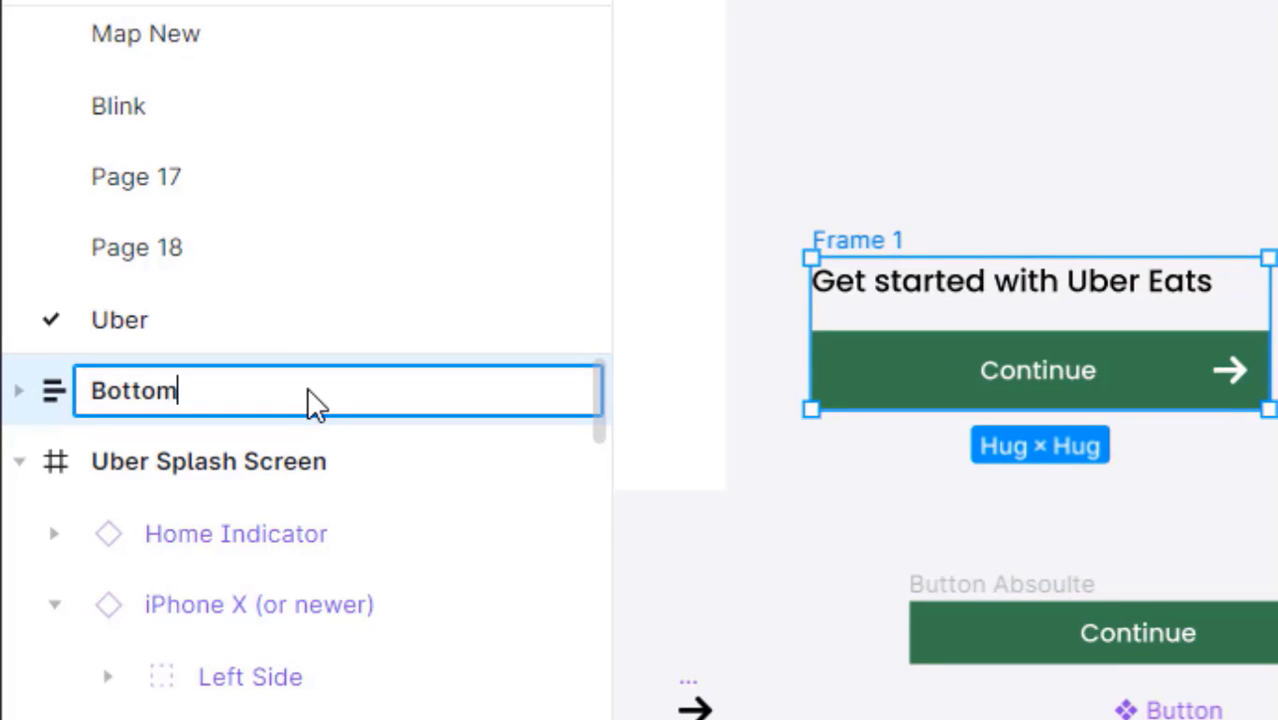
text(Part)
key(Return)
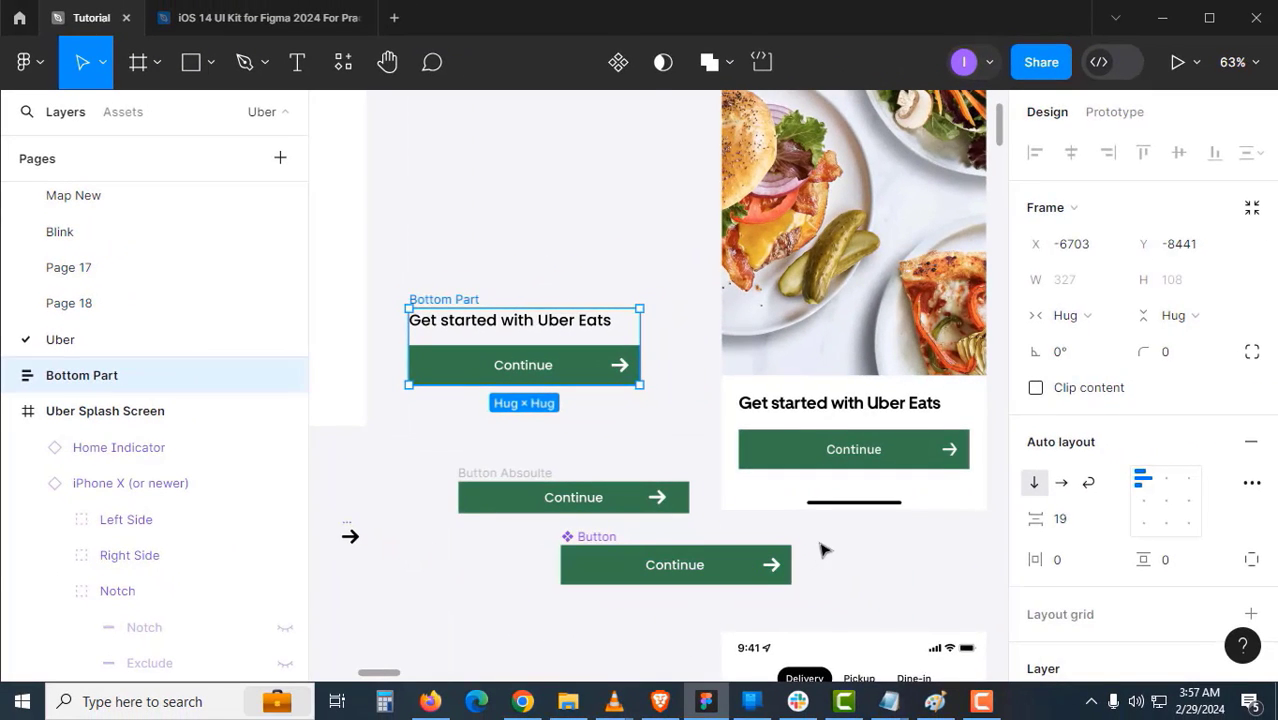
- Drag the Home Indicator out of the Uber Splash Screen
click(822, 545)
scroll(780, 470, down, 2)
scroll(700, 460, down, 3)
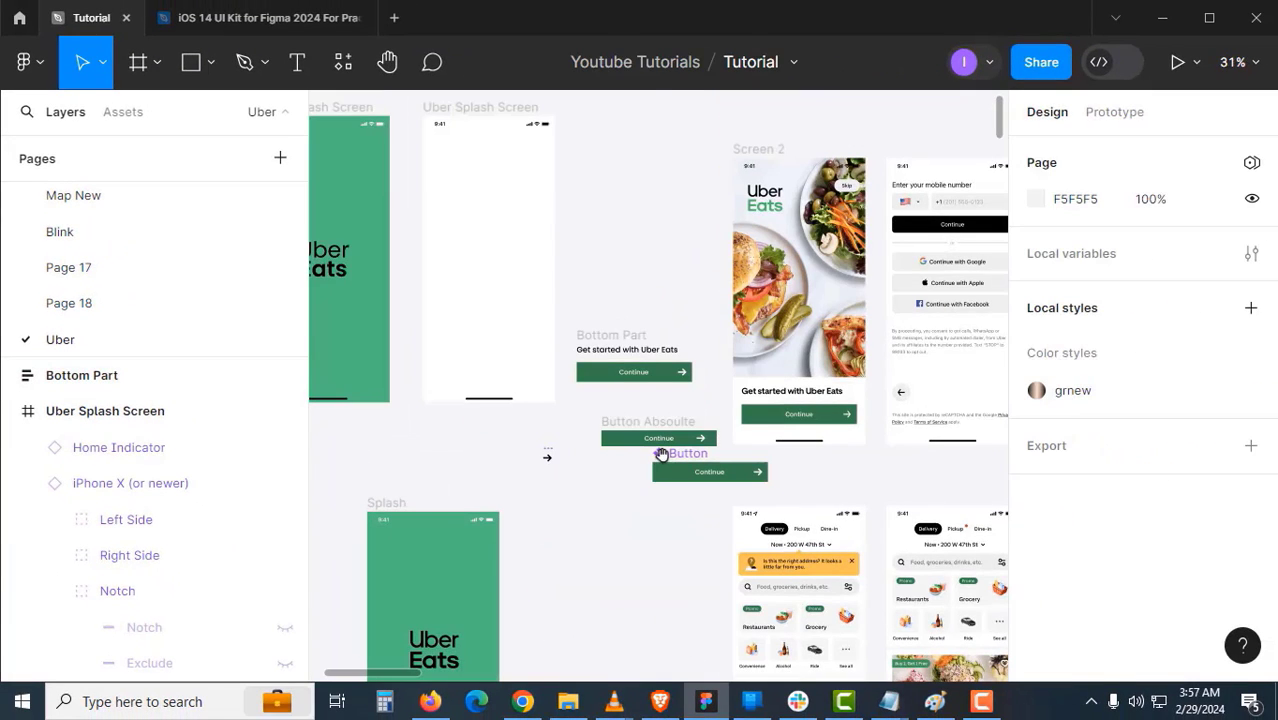
click(516, 400)
drag(550, 399, 695, 396)
scroll(560, 372, up, 3)
- Wrap Bottom Part and the home indicator in an auto-layout frame named 'bottom part with line'
click(471, 265)
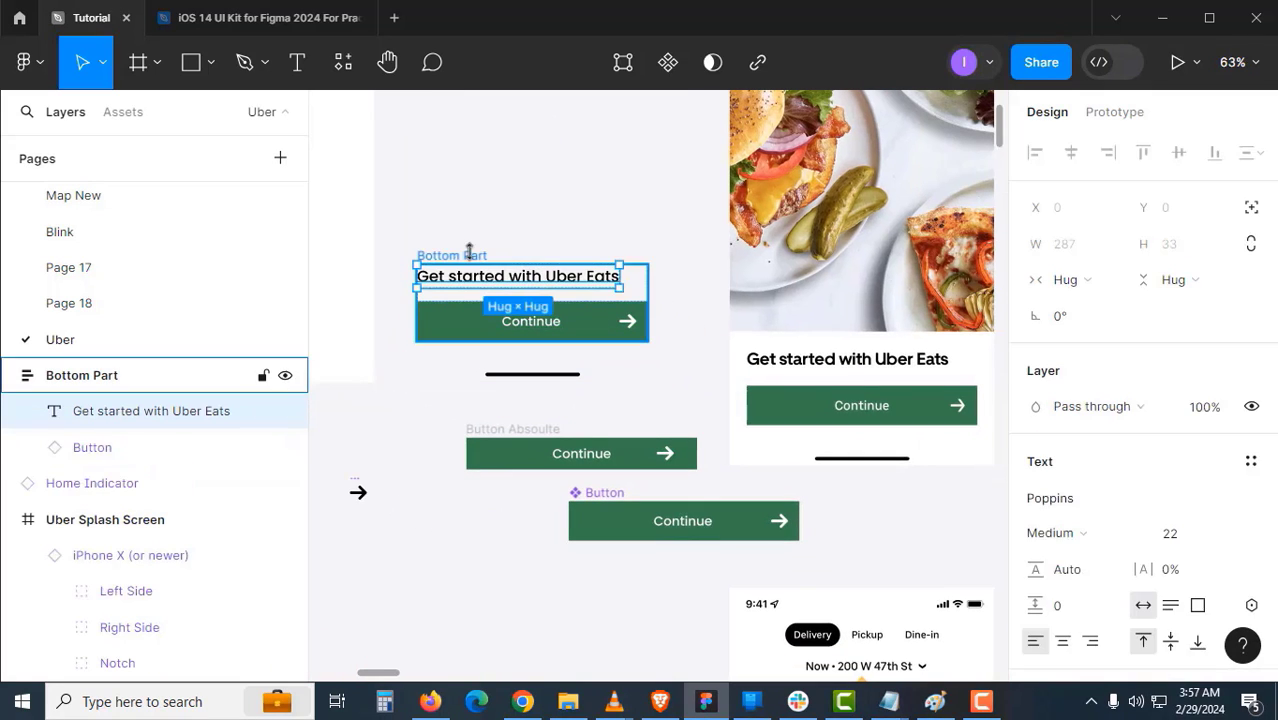
click(470, 256)
shift+click(536, 374)
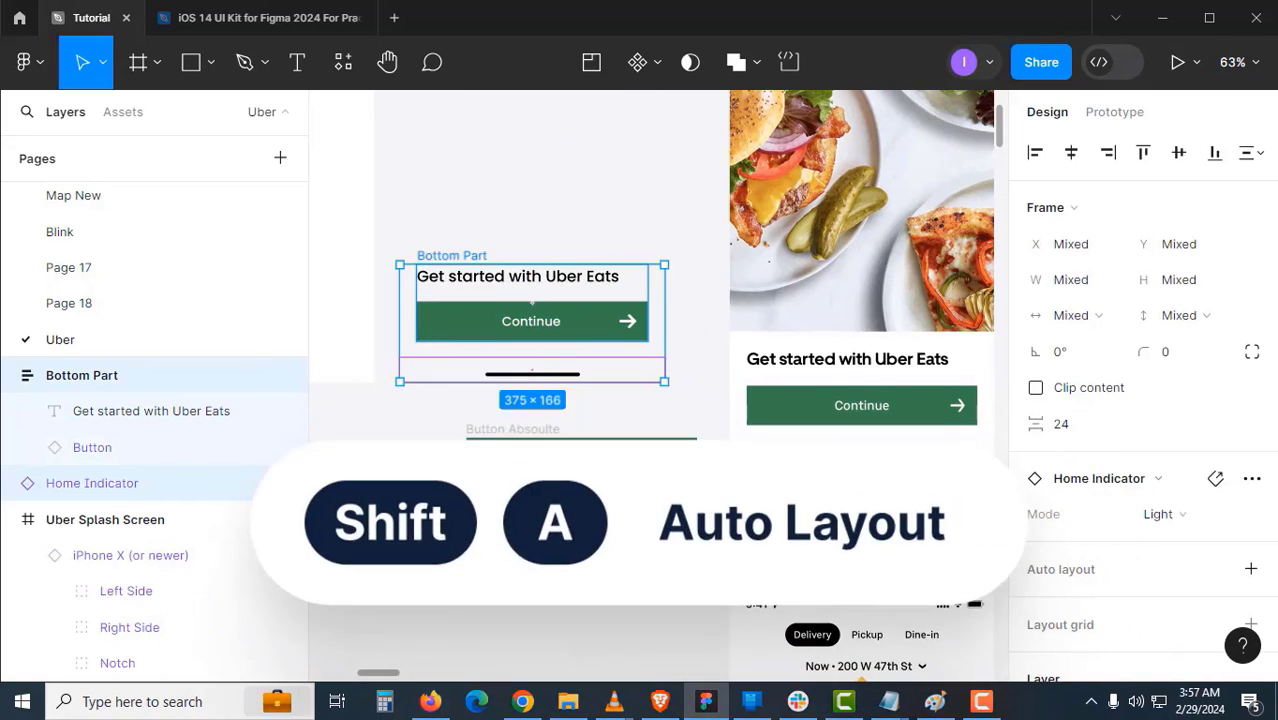
key(shift+a)
double_click(432, 254)
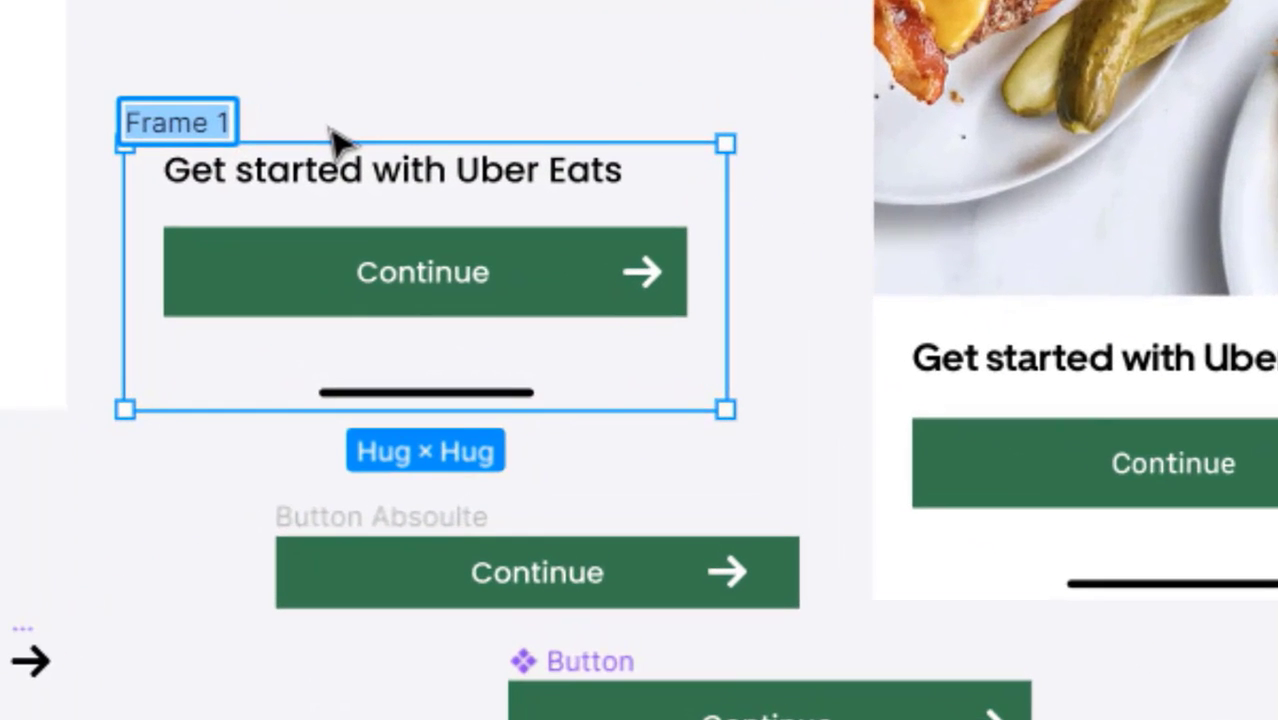
text(bottom part )
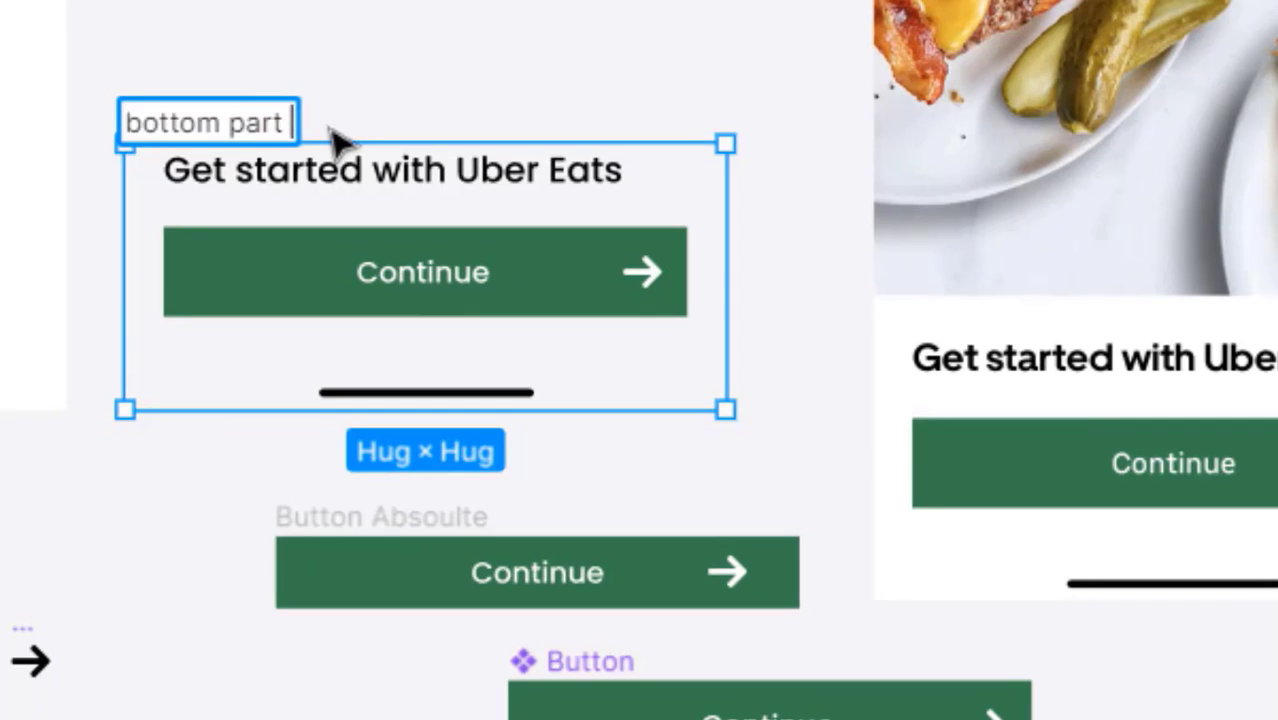
text(with line)
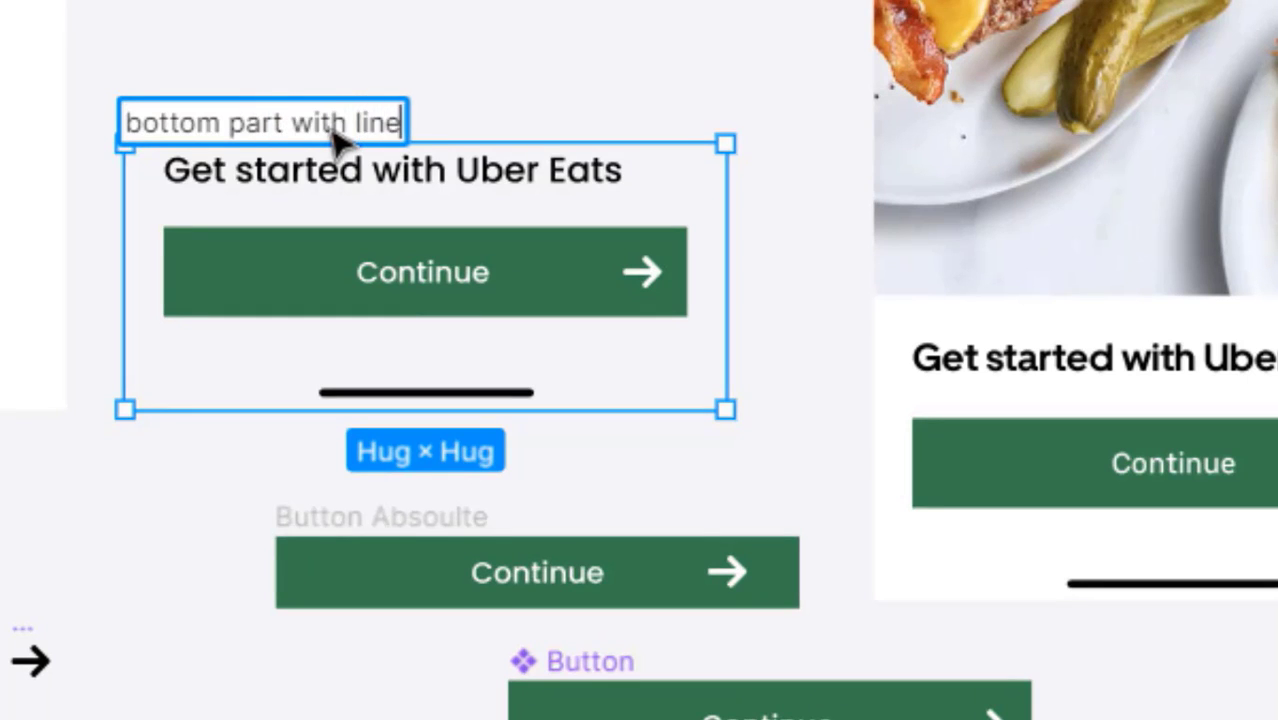
key(Return)
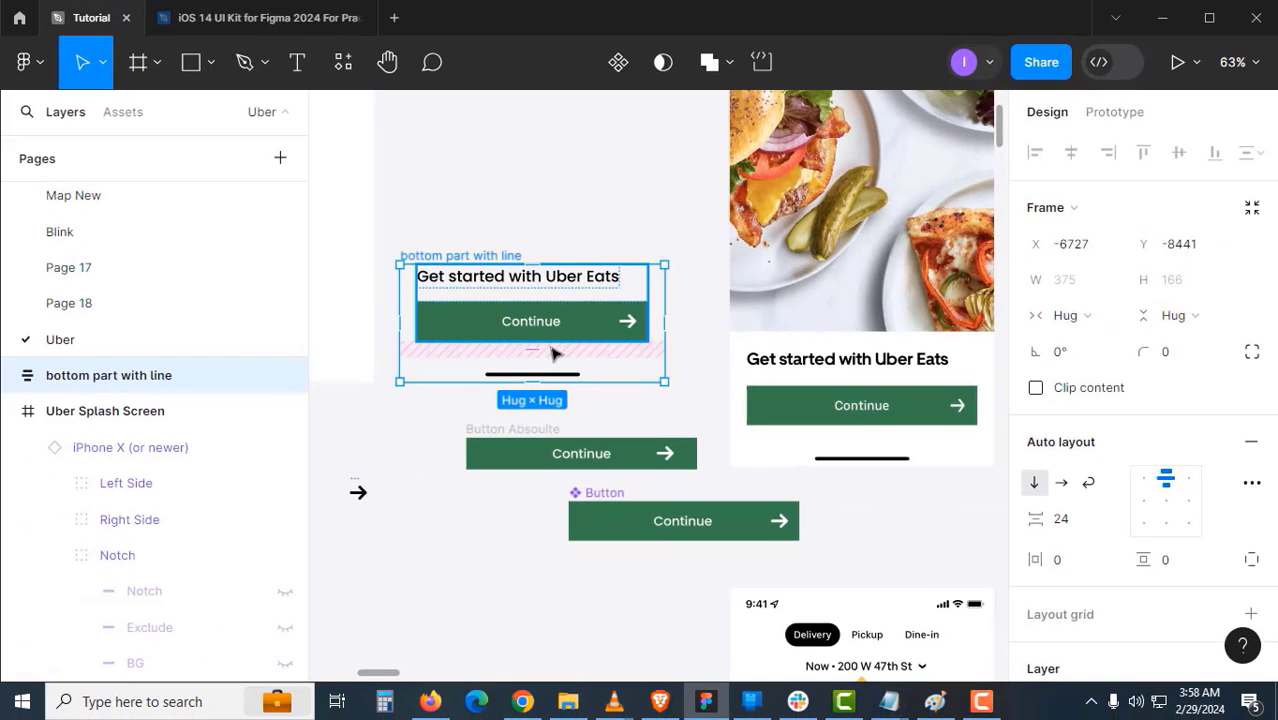
- Change the frame's item spacing from 25 to 16, then reselect the whole frame
click(583, 352)
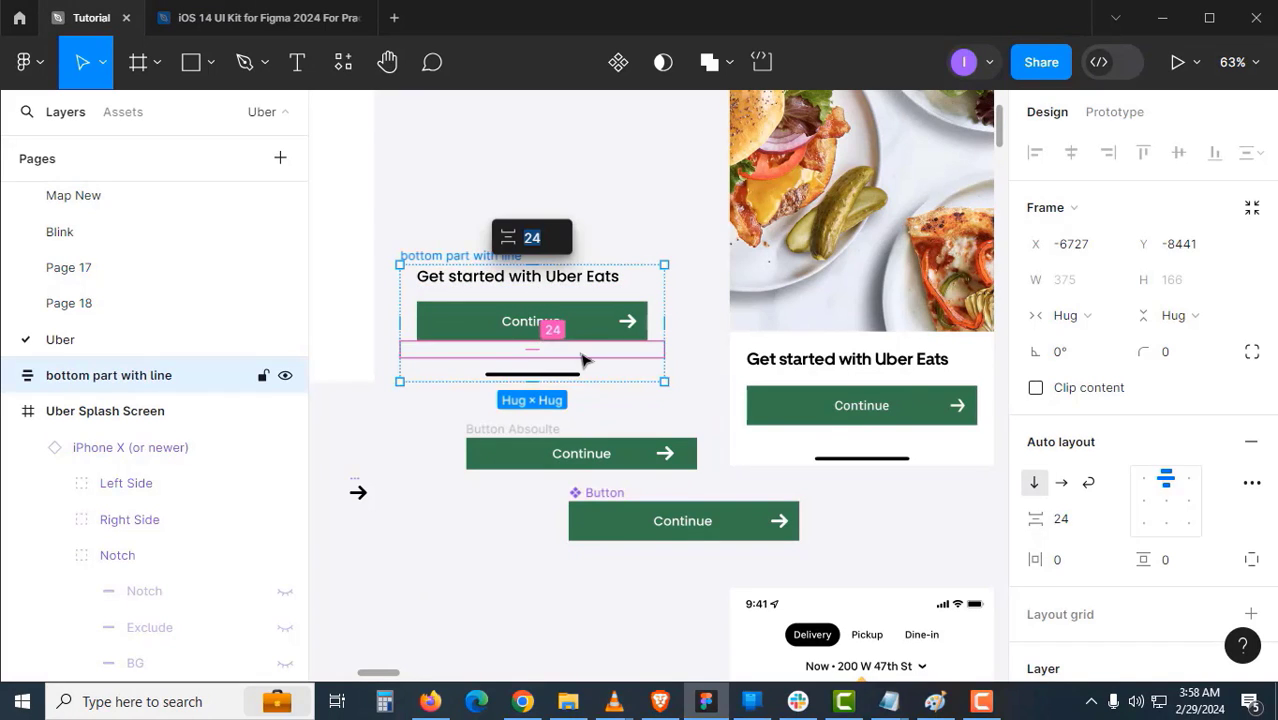
text(25)
key(Return)
click(533, 351)
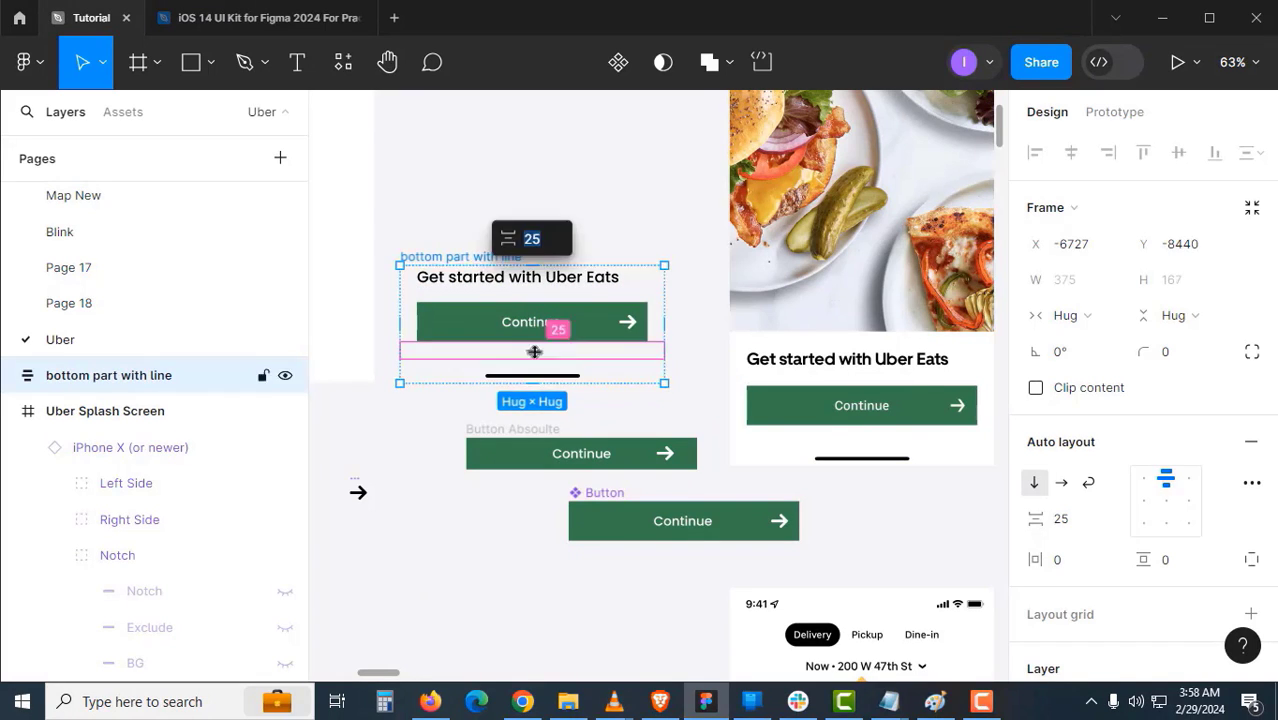
text(16)
click(425, 434)
click(508, 363)
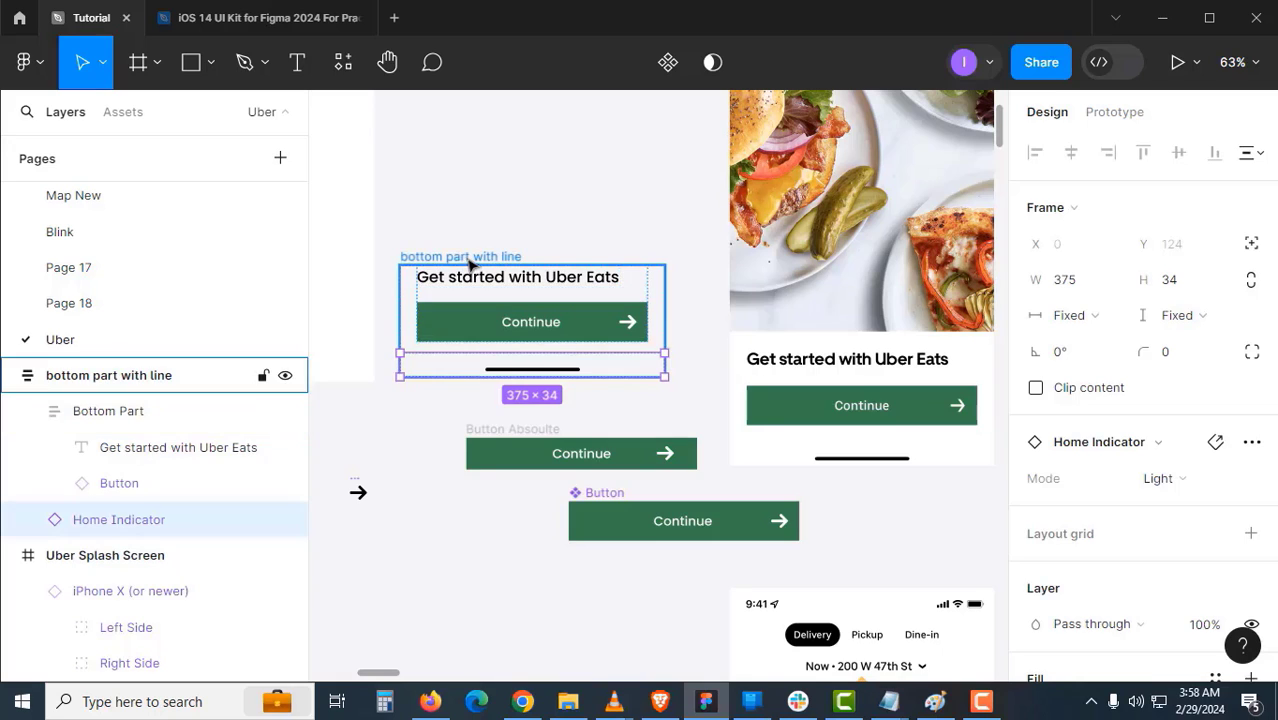
click(472, 259)
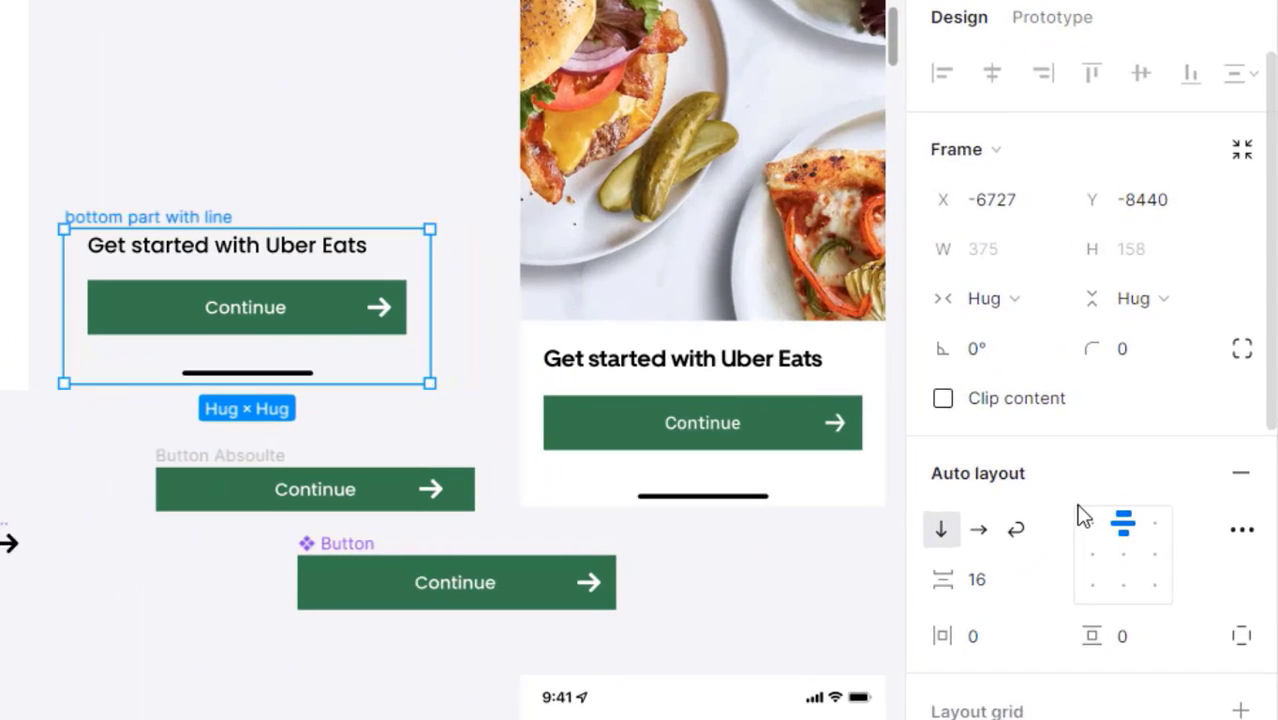
scroll(1080, 512, down, 3)
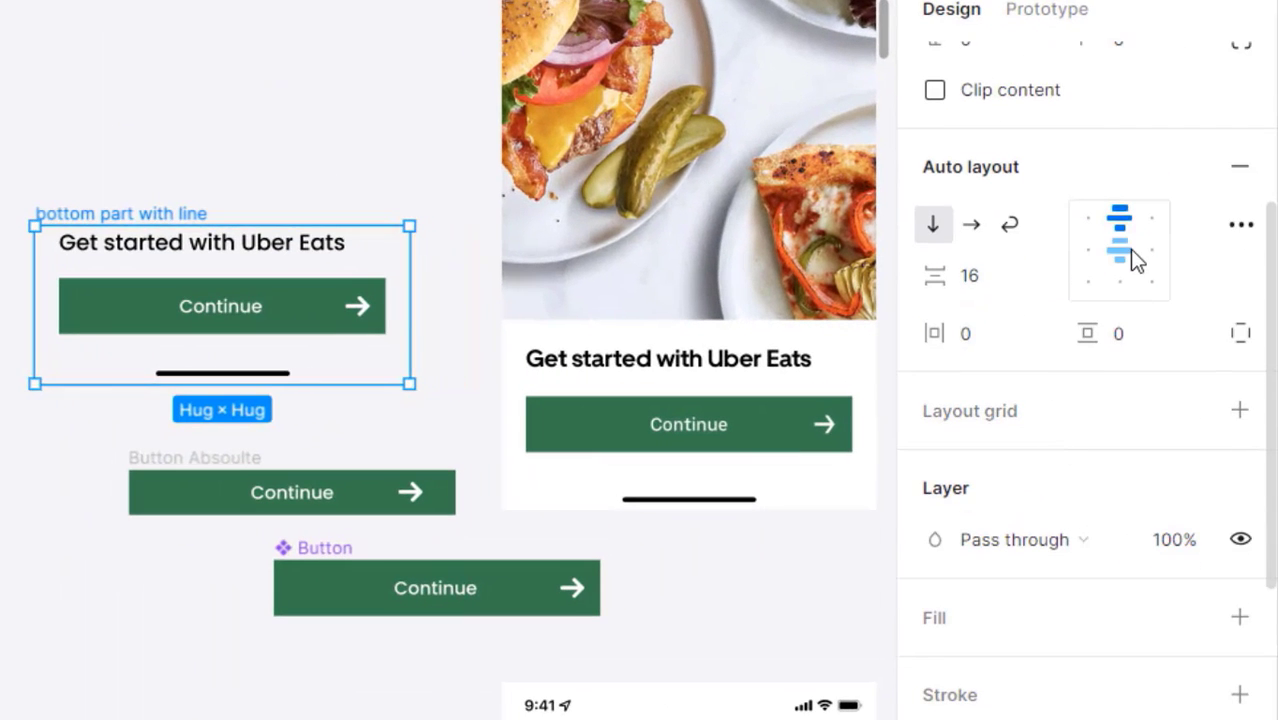
- Centre the frame's auto-layout contents and add a white fill
click(1129, 249)
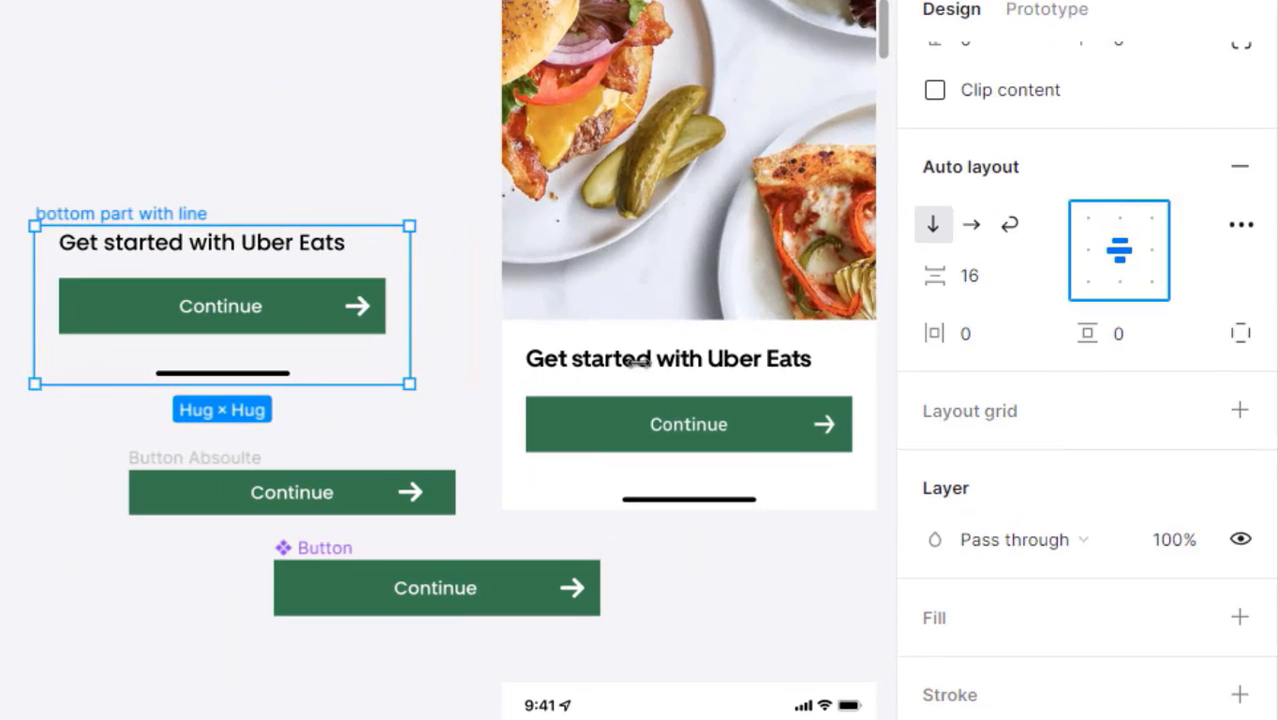
scroll(1041, 522, down, 3)
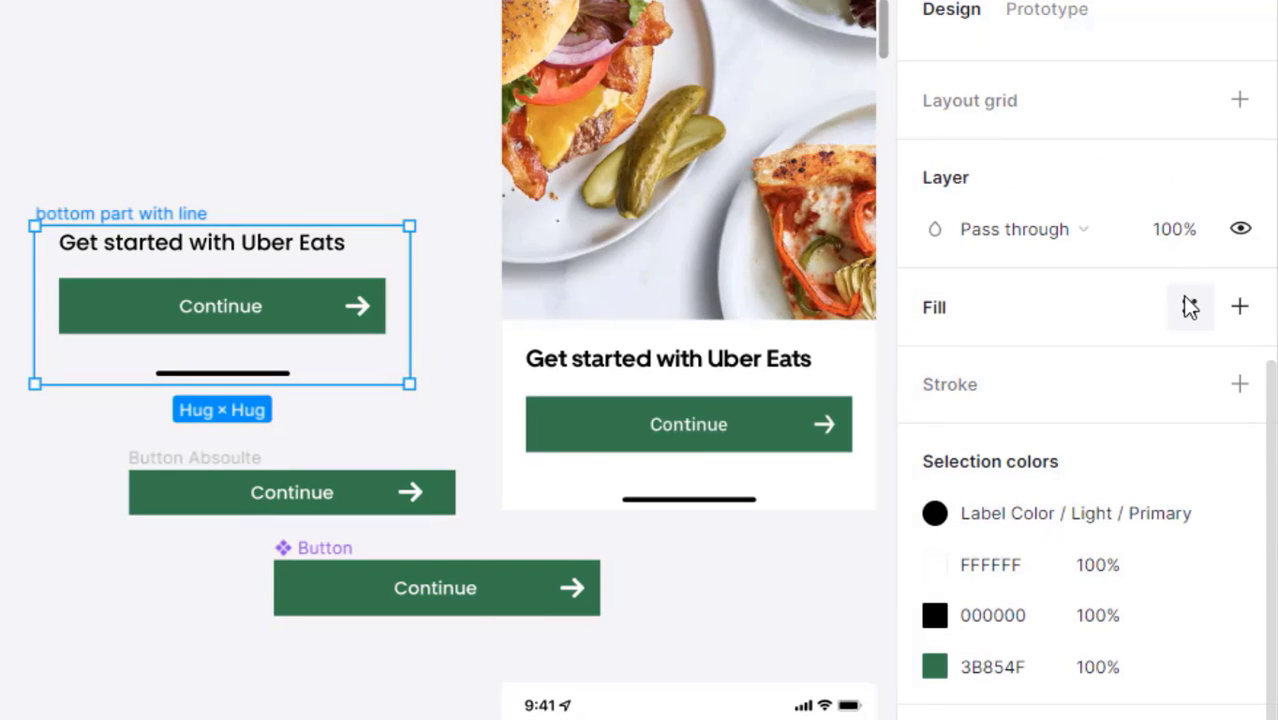
click(1189, 307)
click(1180, 312)
click(1239, 307)
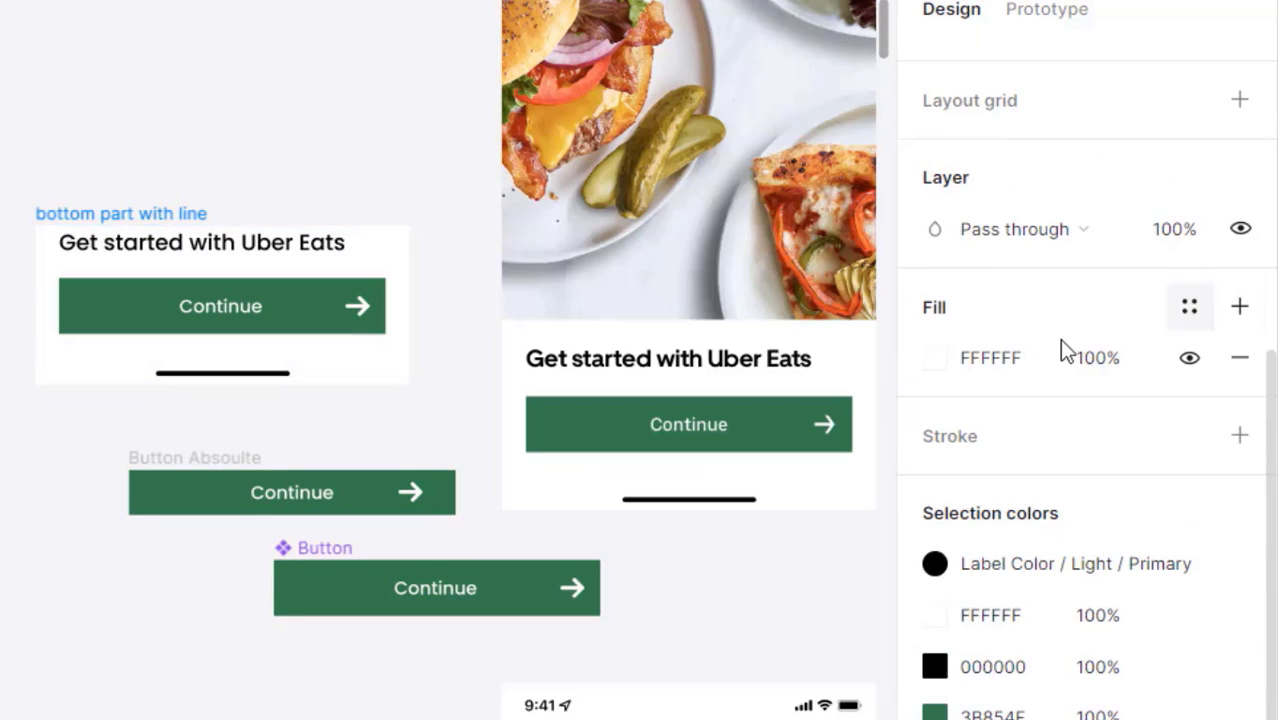
click(1033, 361)
text(whit)
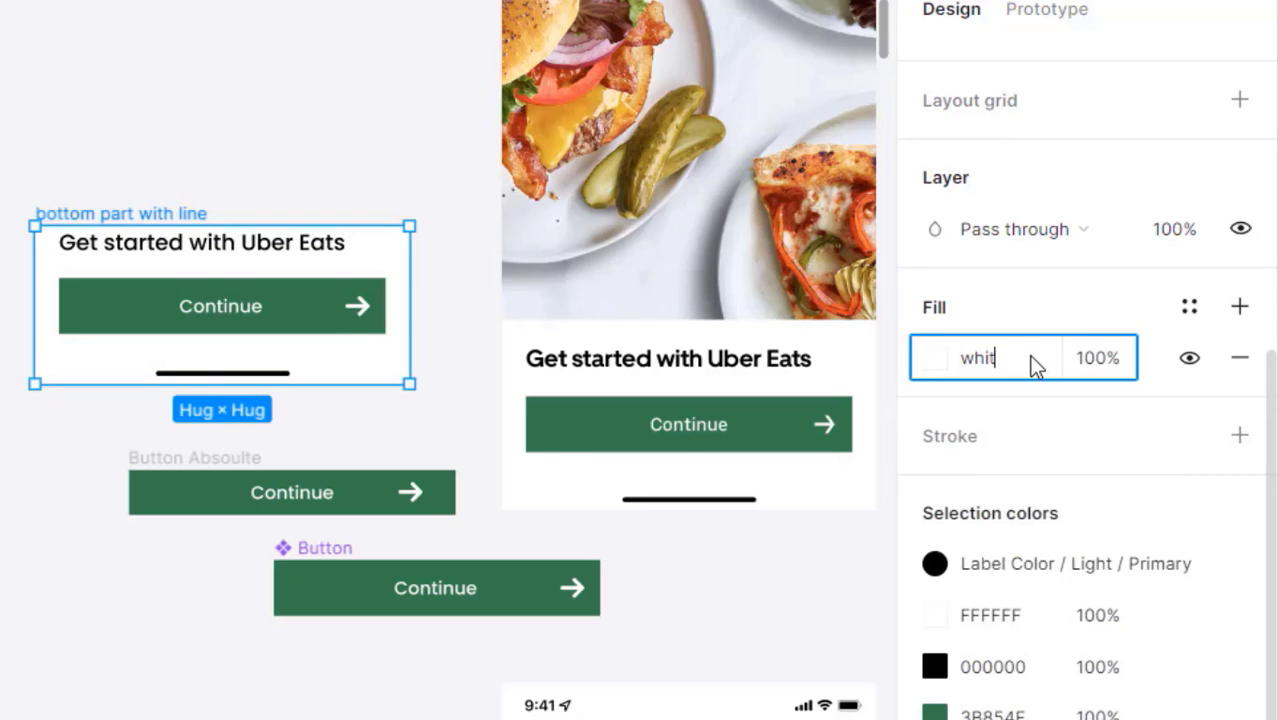
text(e)
key(Return)
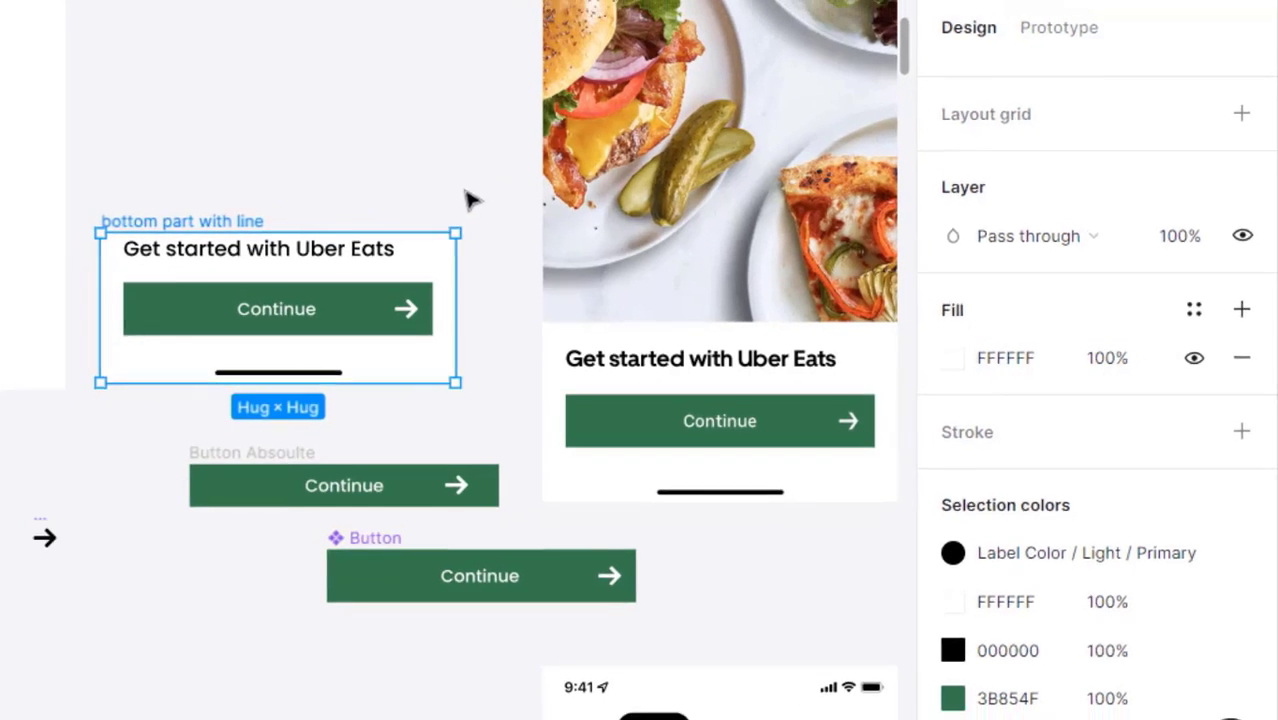
- Move the bottom part into Uber Splash Screen, aligned to horizontal centre and bottom
click(425, 193)
drag(380, 194, 523, 192)
drag(744, 242, 738, 253)
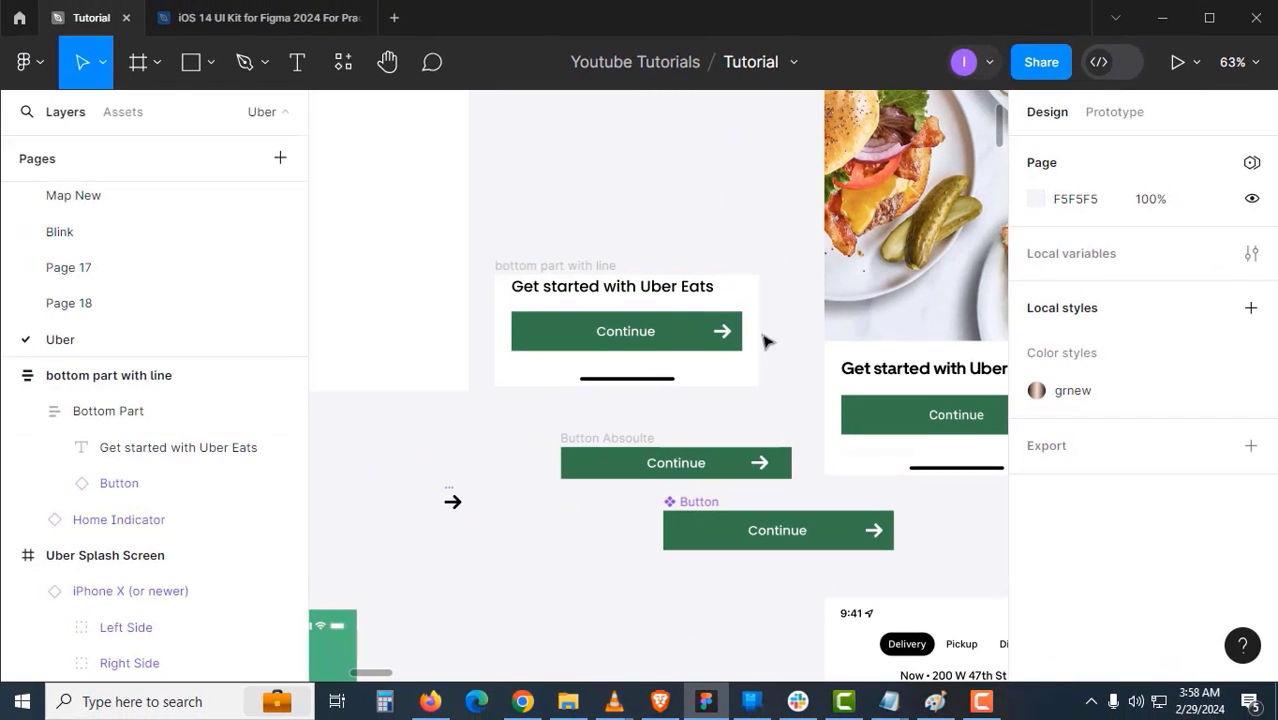
drag(559, 428, 795, 445)
drag(778, 270, 496, 240)
drag(815, 342, 734, 357)
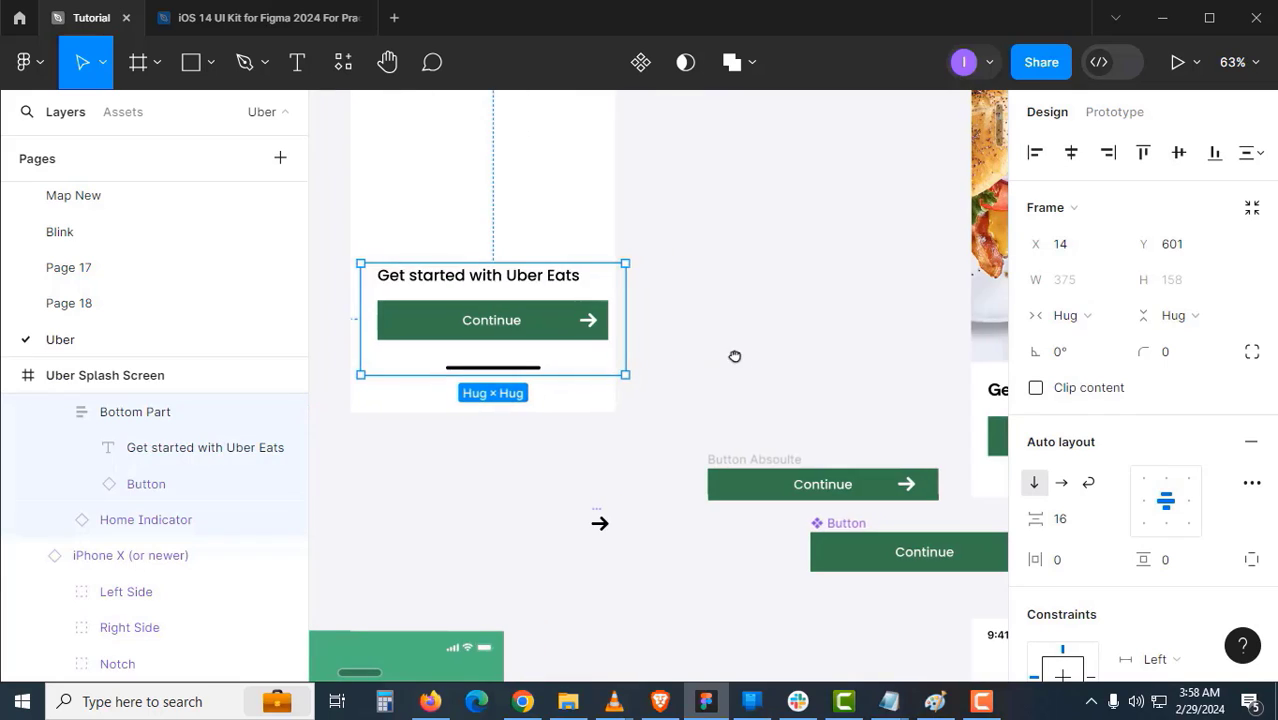
click(1071, 152)
click(1215, 152)
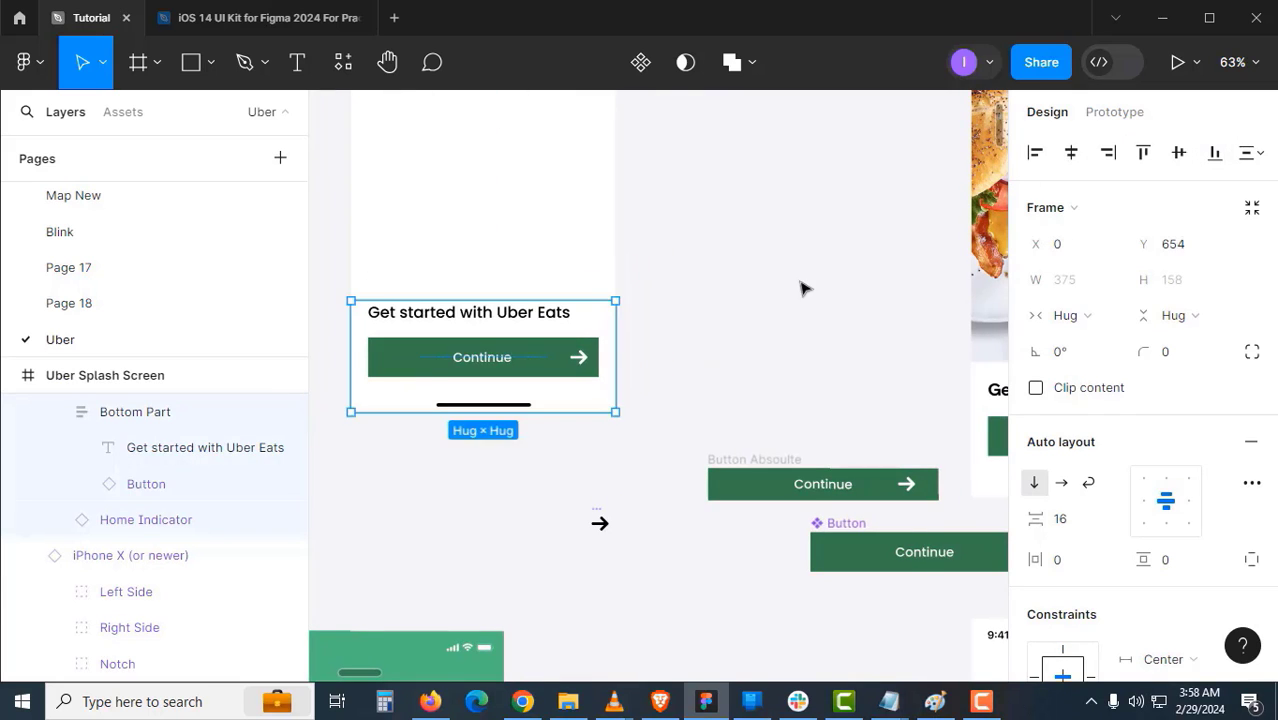
click(779, 294)
drag(939, 360, 770, 436)
drag(428, 449, 659, 399)
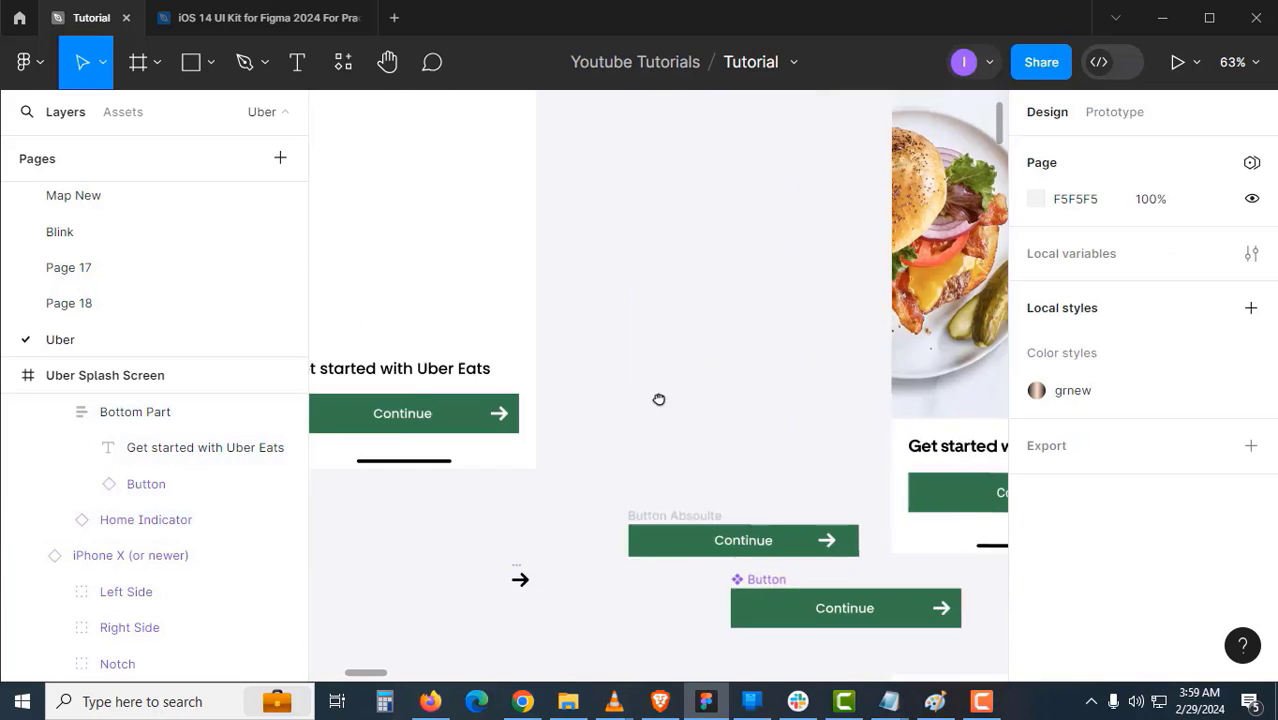
- Fill the Uber Splash Screen frame with mauve AC9696
click(565, 405)
drag(545, 250, 651, 596)
click(611, 203)
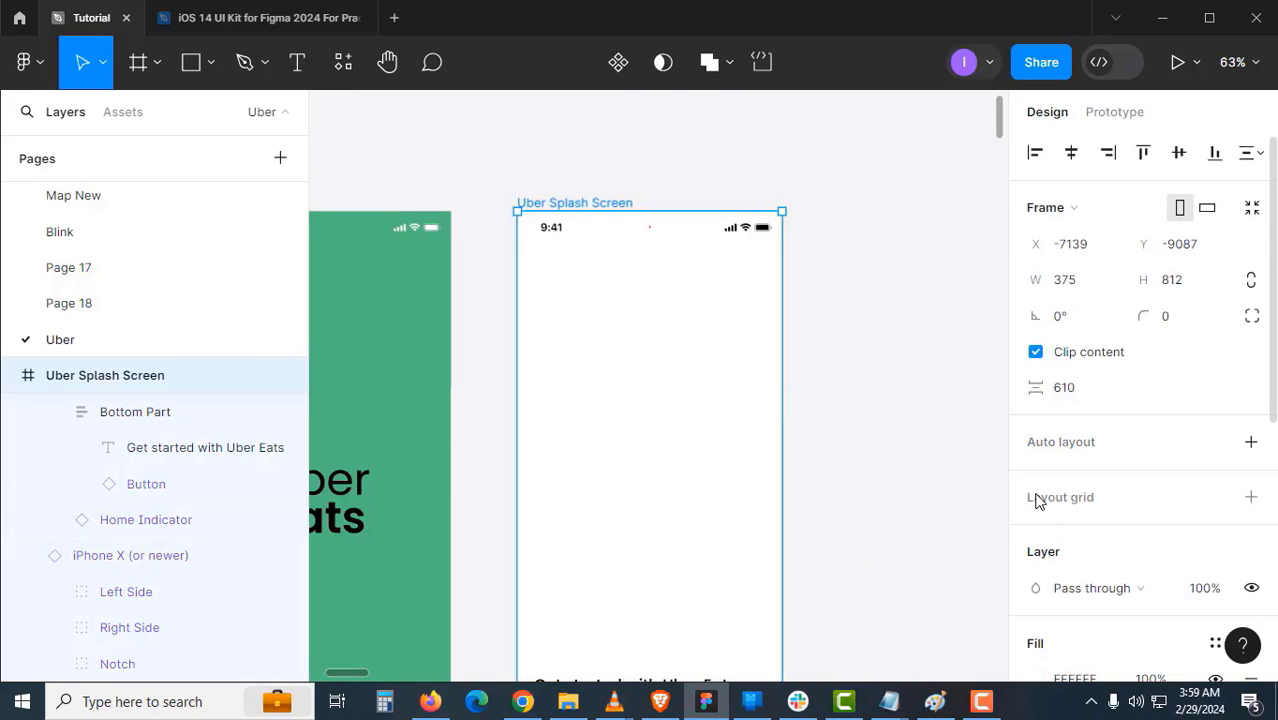
scroll(1050, 492, down, 2)
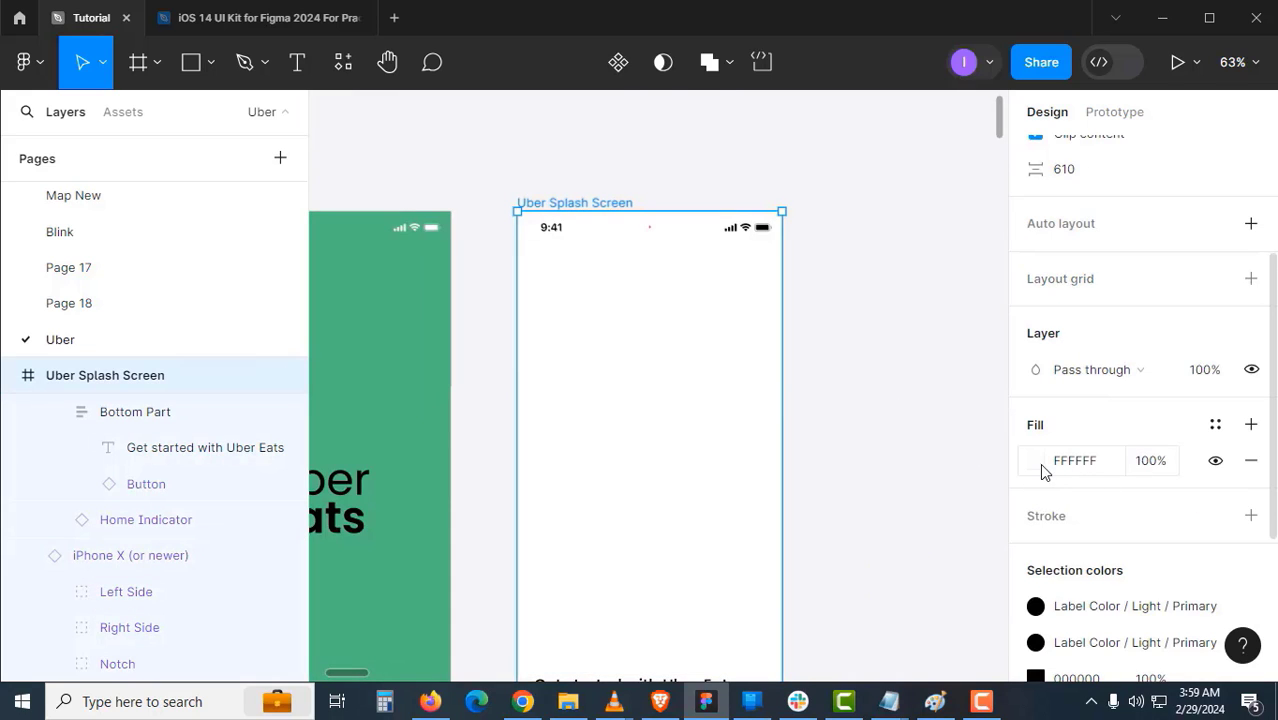
click(1034, 461)
click(774, 292)
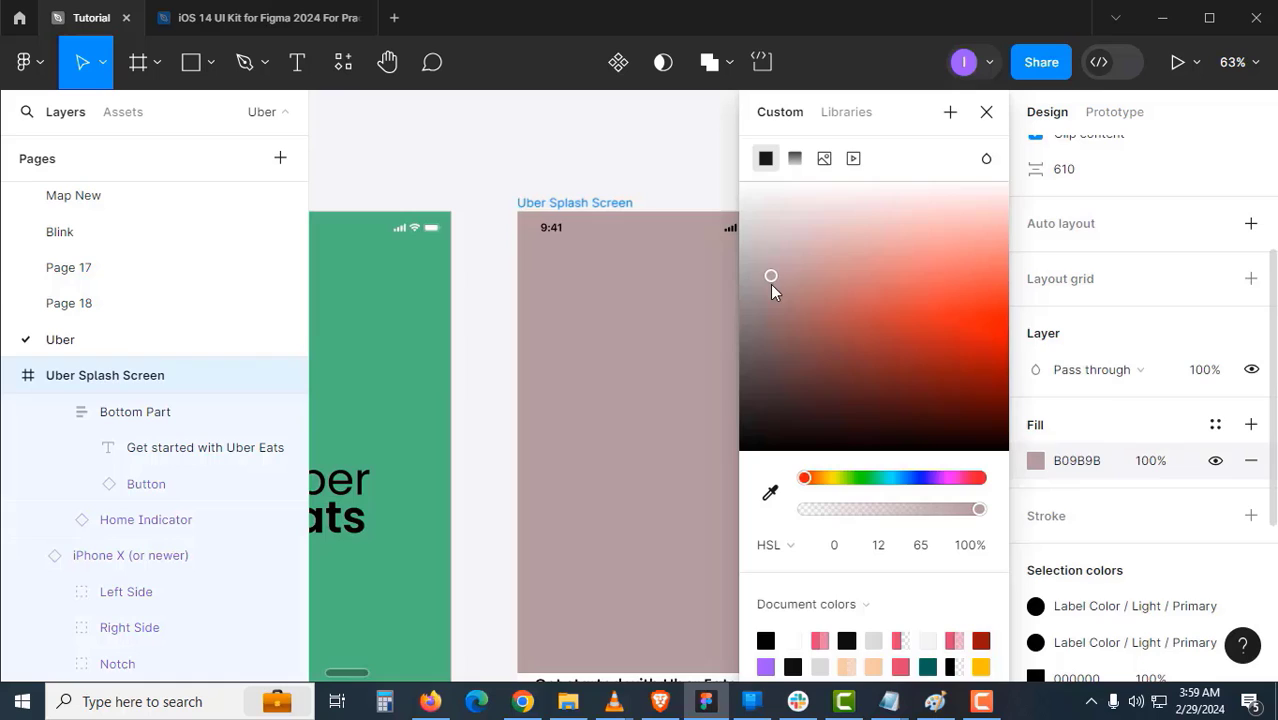
click(656, 165)
scroll(650, 428, down, 3)
- Switch the bottom part to independent padding and raise its top padding to 12
click(690, 509)
scroll(673, 460, down, 3)
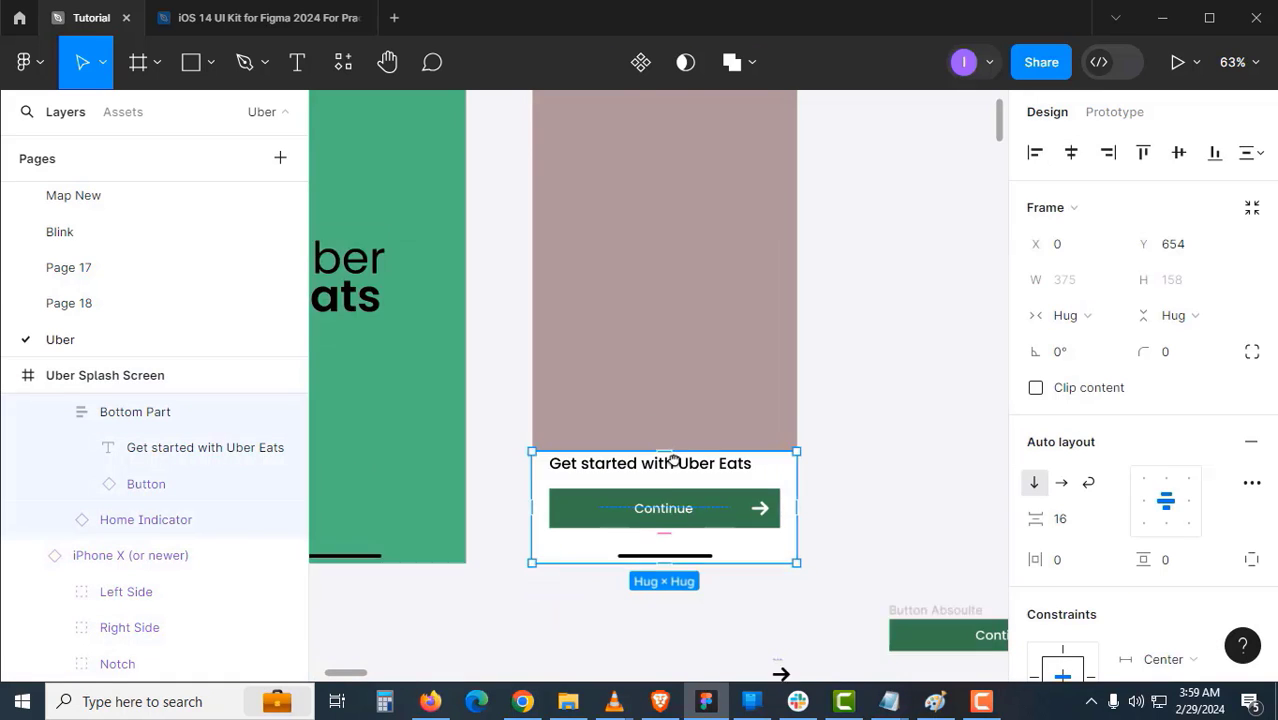
scroll(667, 493, up, 2)
scroll(667, 487, down, 1)
scroll(1113, 496, down, 3)
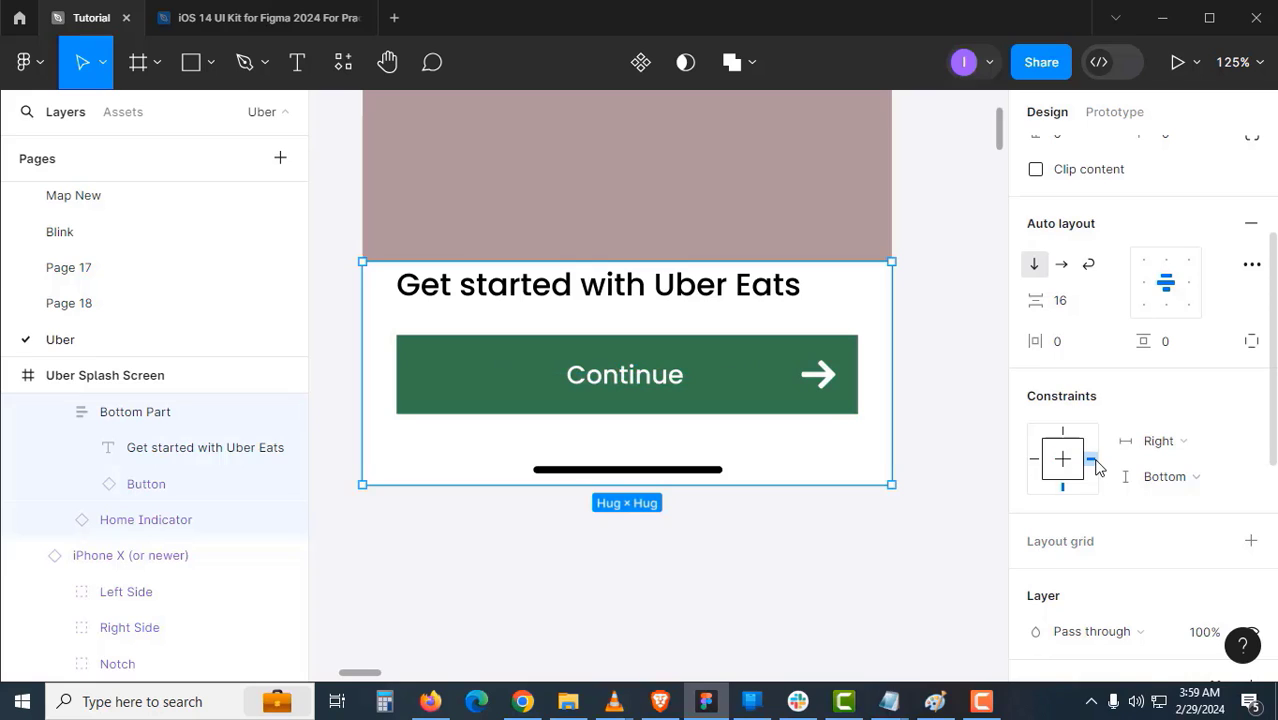
scroll(1188, 400, down, 3)
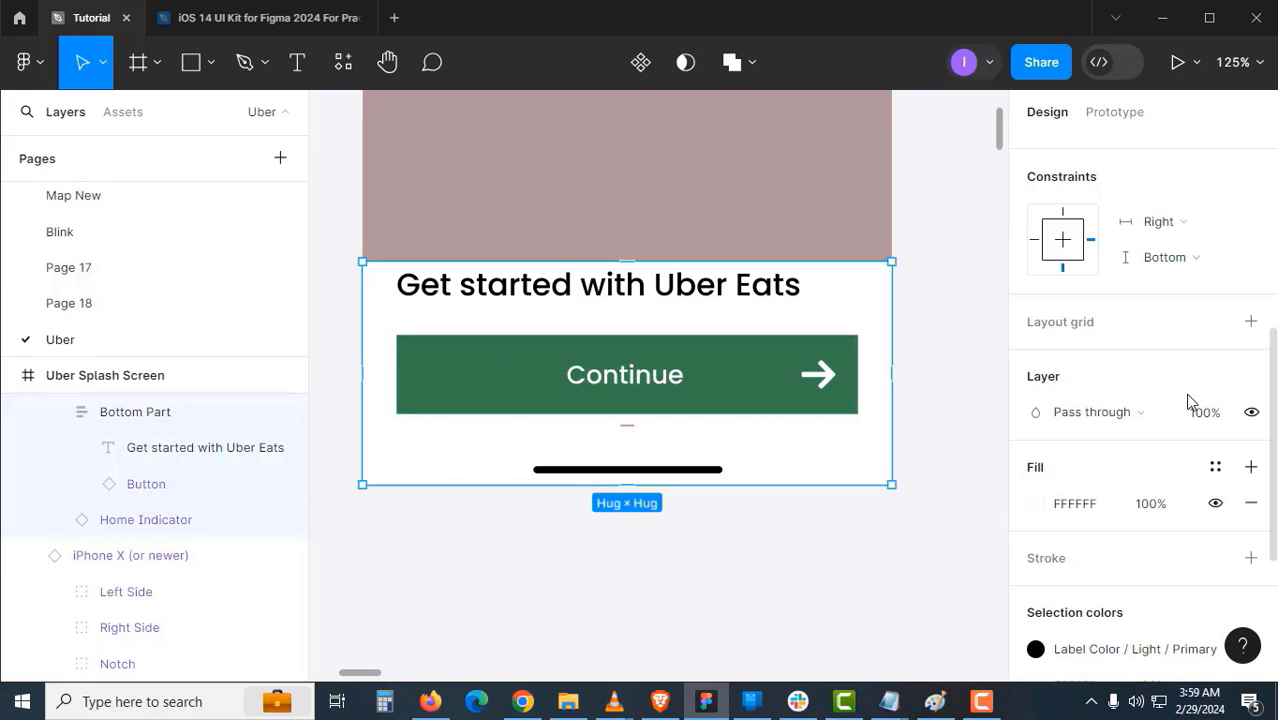
scroll(1190, 405, up, 3)
click(1248, 343)
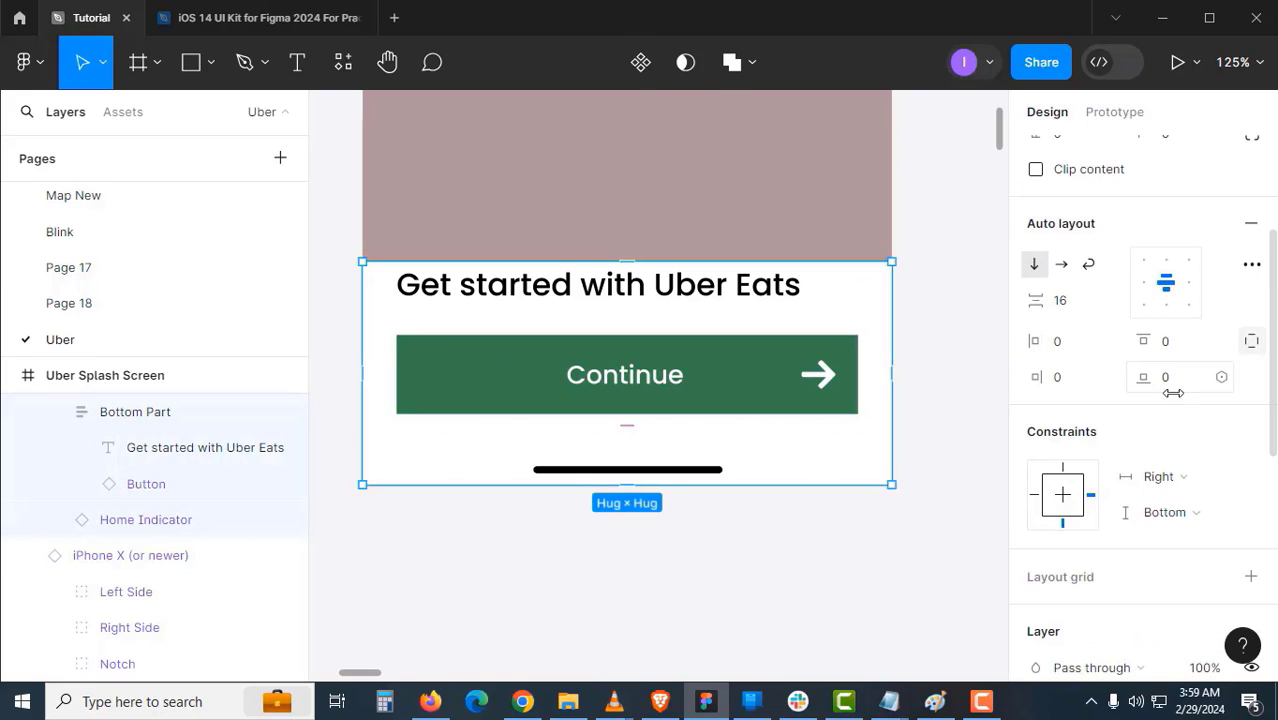
click(1172, 345)
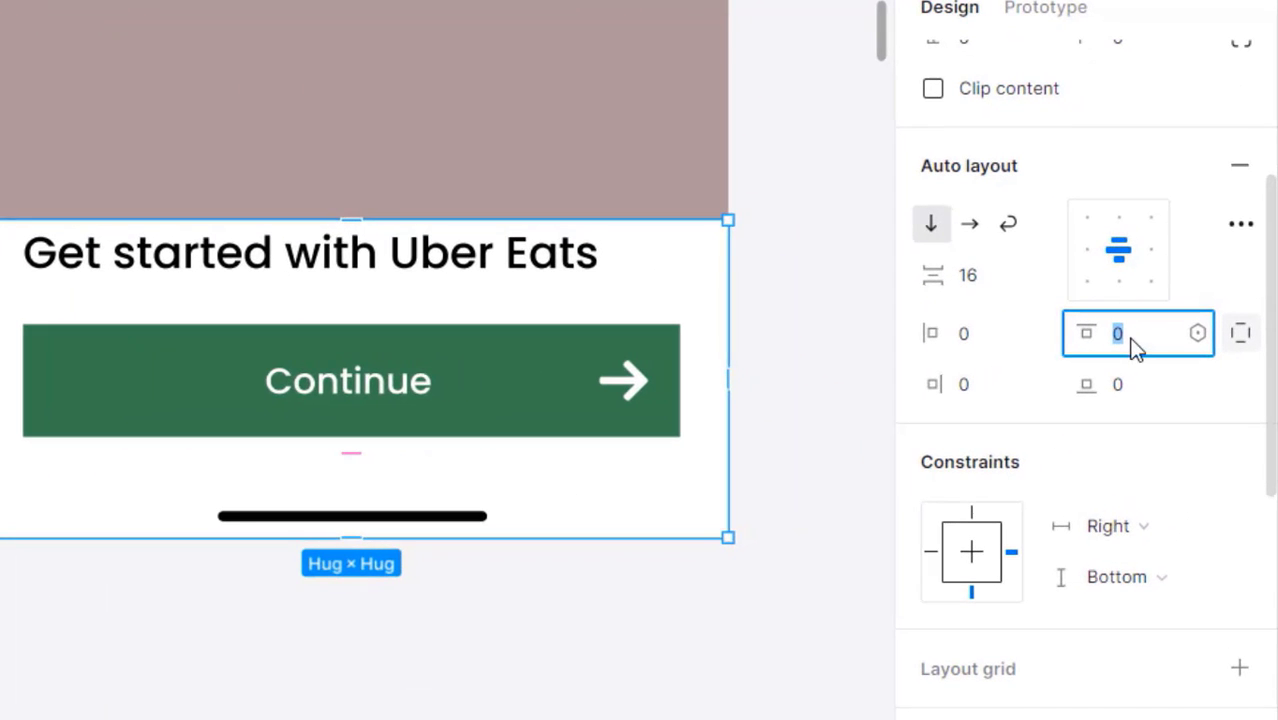
key(Up)
key(Up)
key(Up)
key(Up)
key(Up)
key(Up)
key(Up)
key(Up)
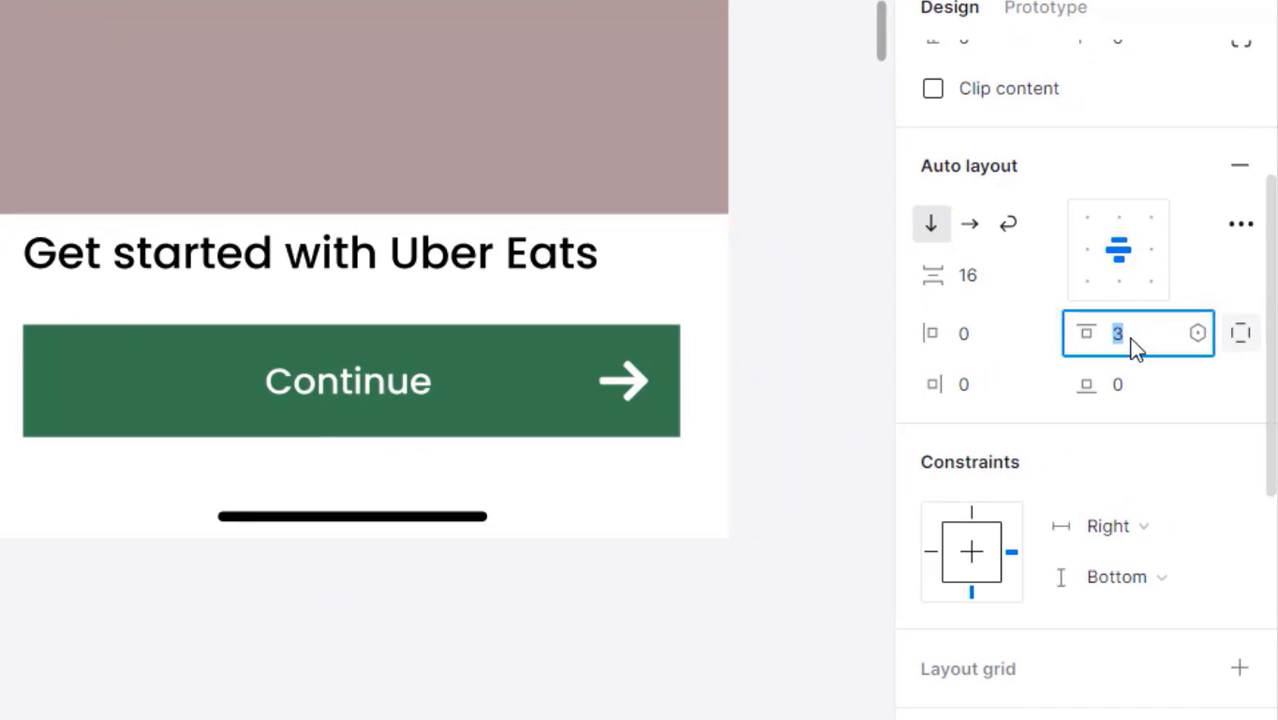
key(Up)
key(Up)
key(Up)
key(Up)
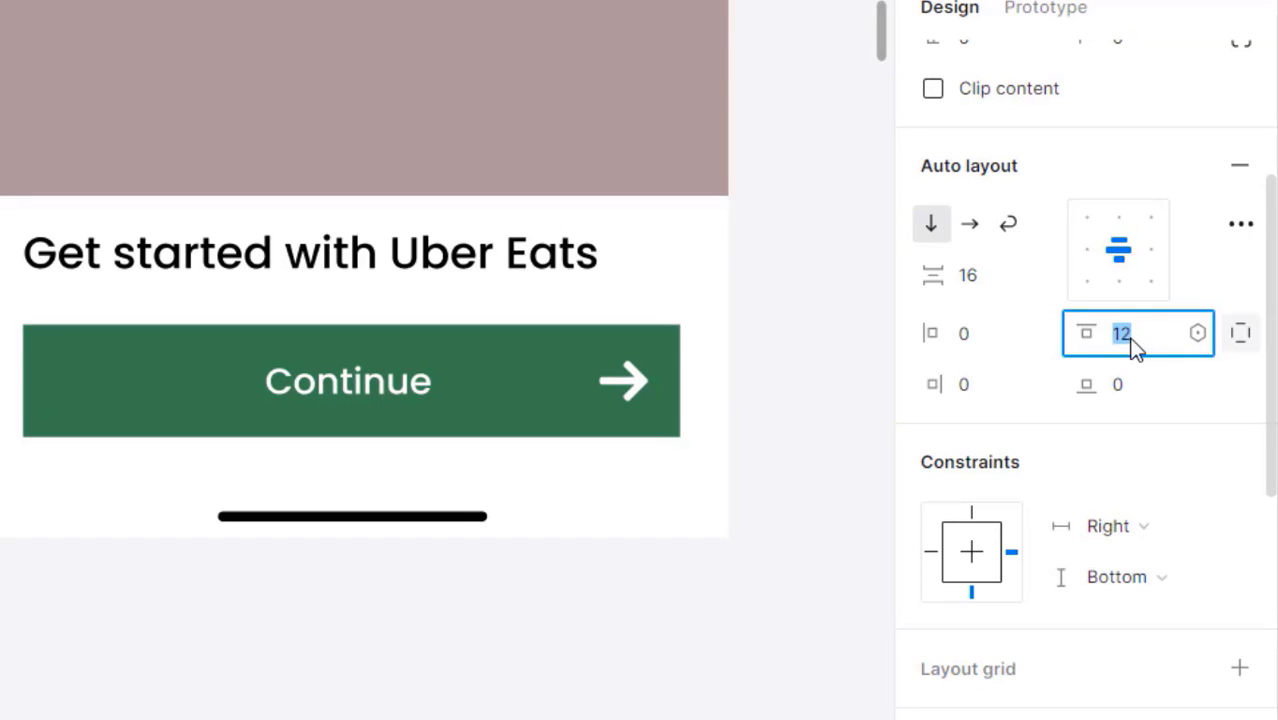
- Zoom out from the splash close-up and pan across Screen 2 to both splash screens
click(448, 676)
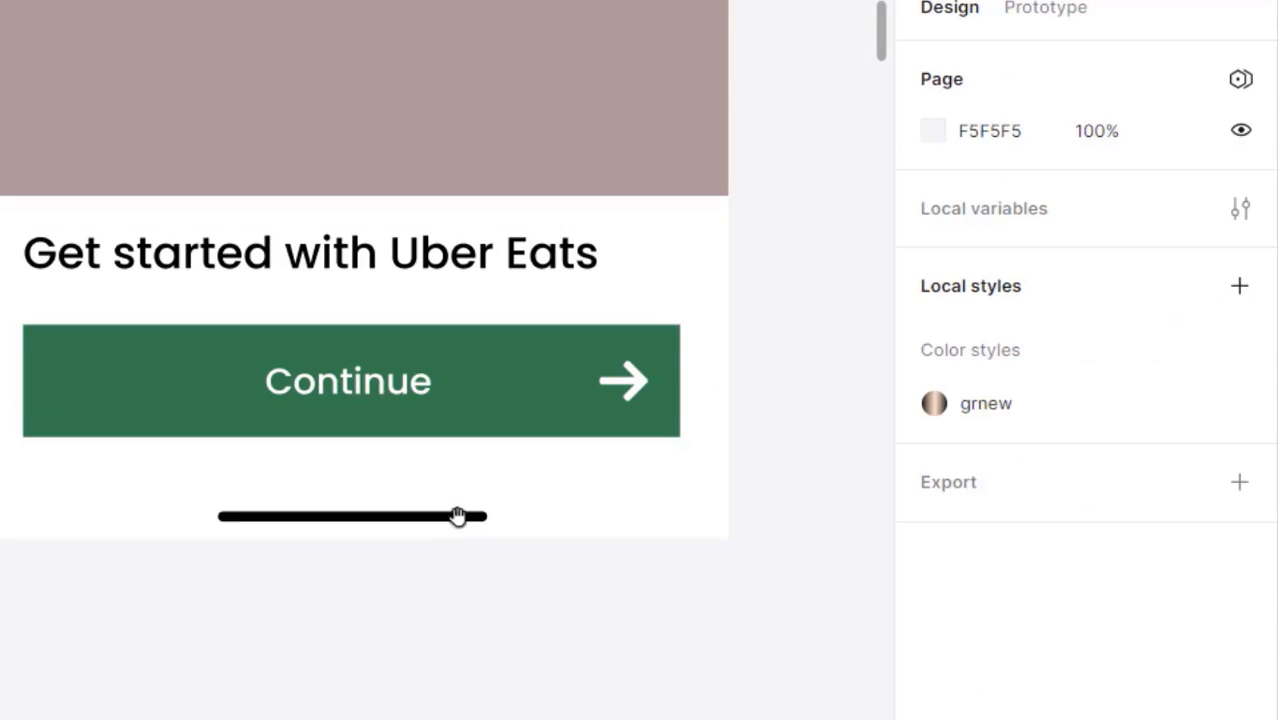
alt+click(460, 499)
drag(461, 472, 335, 619)
alt+click(340, 533)
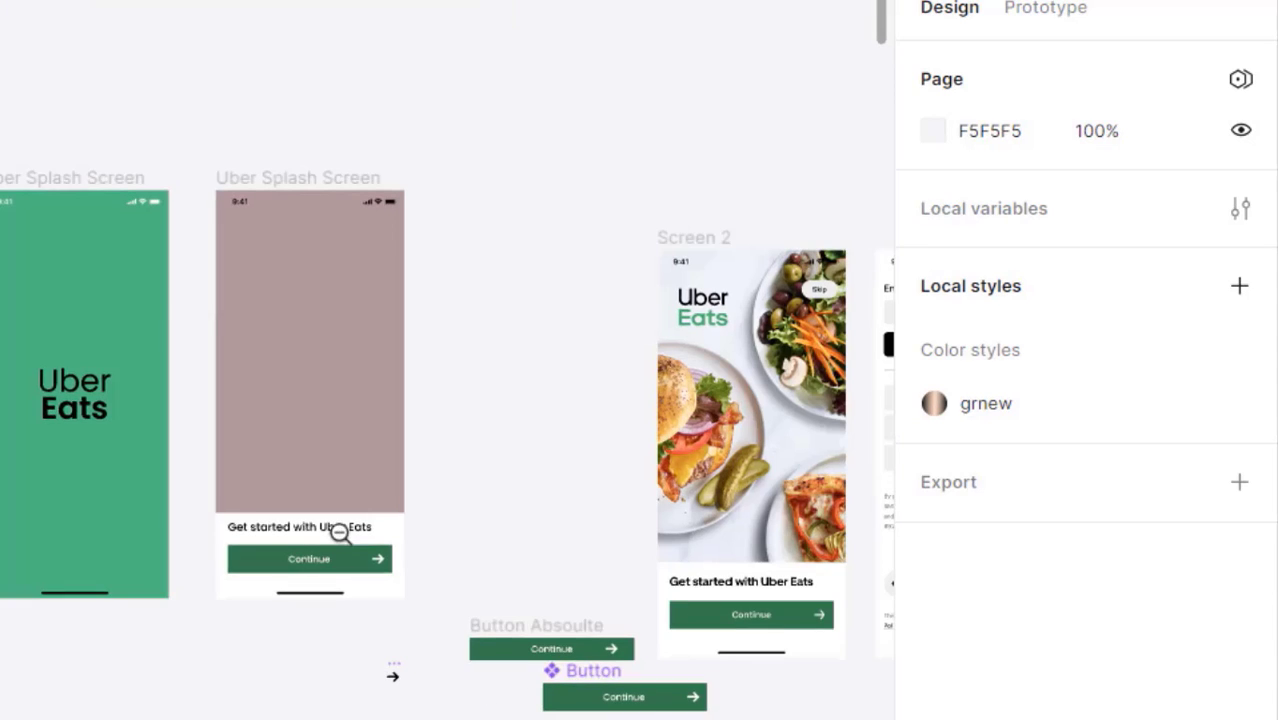
drag(352, 525, 253, 523)
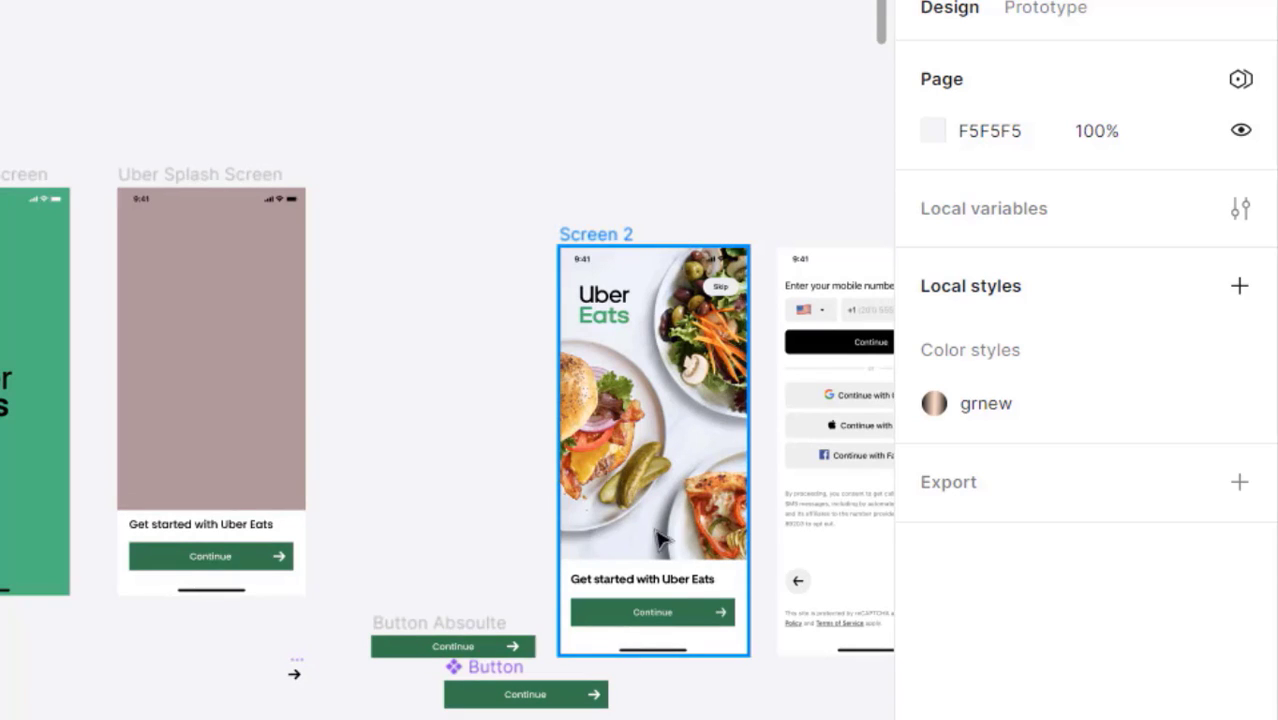
scroll(656, 465, up, 5)
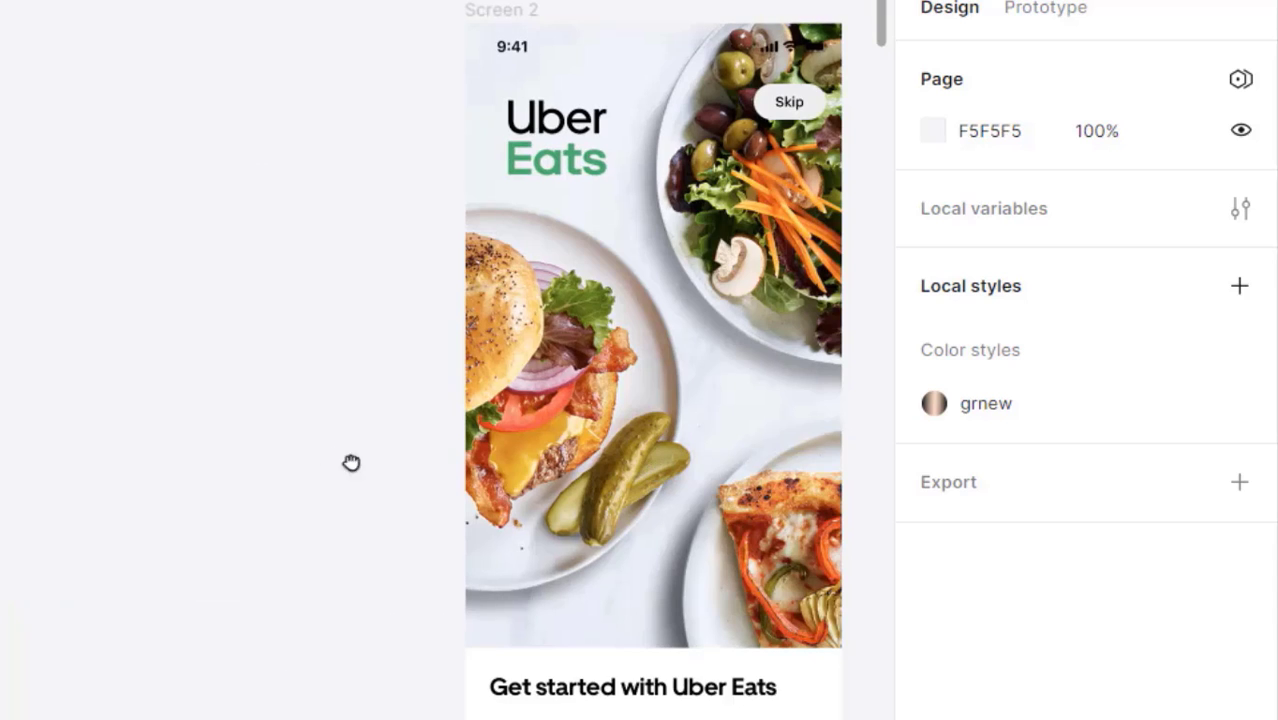
drag(351, 459, 492, 432)
drag(230, 434, 471, 459)
drag(323, 451, 608, 485)
drag(268, 378, 562, 551)
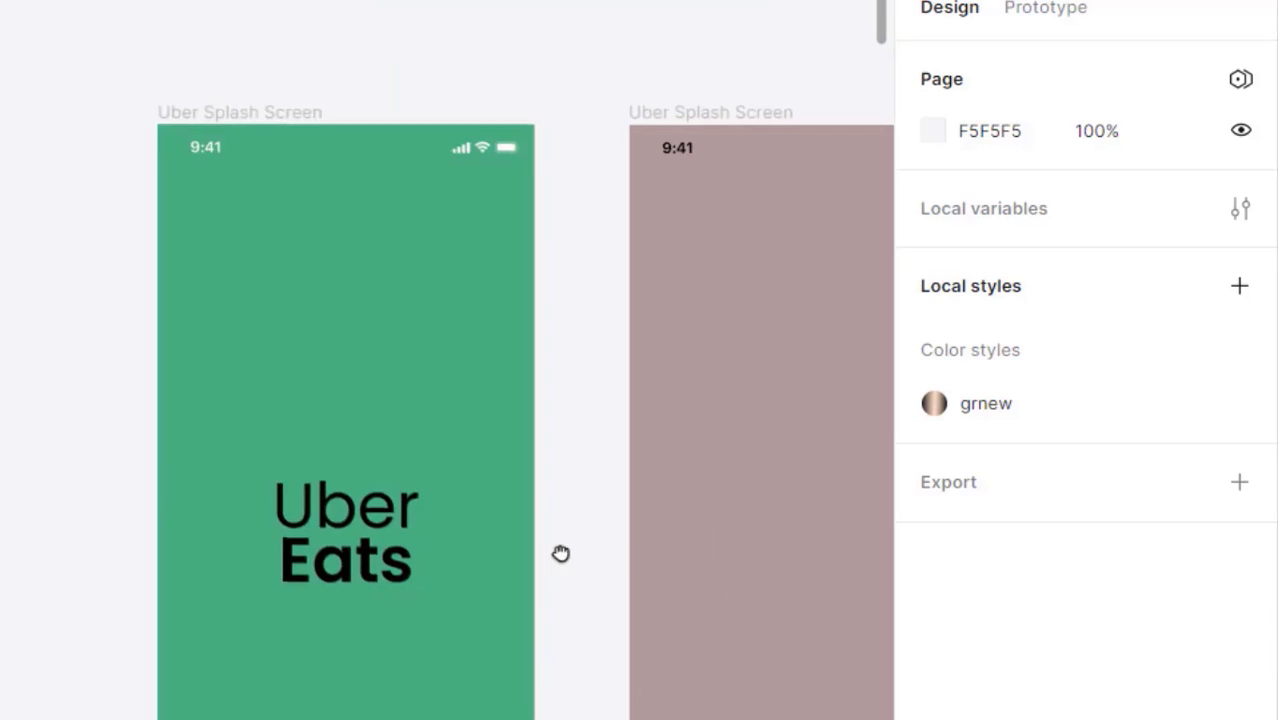
drag(471, 533, 249, 535)
- Recentre the splash screens, then pan up to the Uber Eats logo component above them
scroll(321, 446, down, 5)
drag(593, 473, 454, 478)
drag(418, 420, 626, 440)
drag(229, 466, 354, 428)
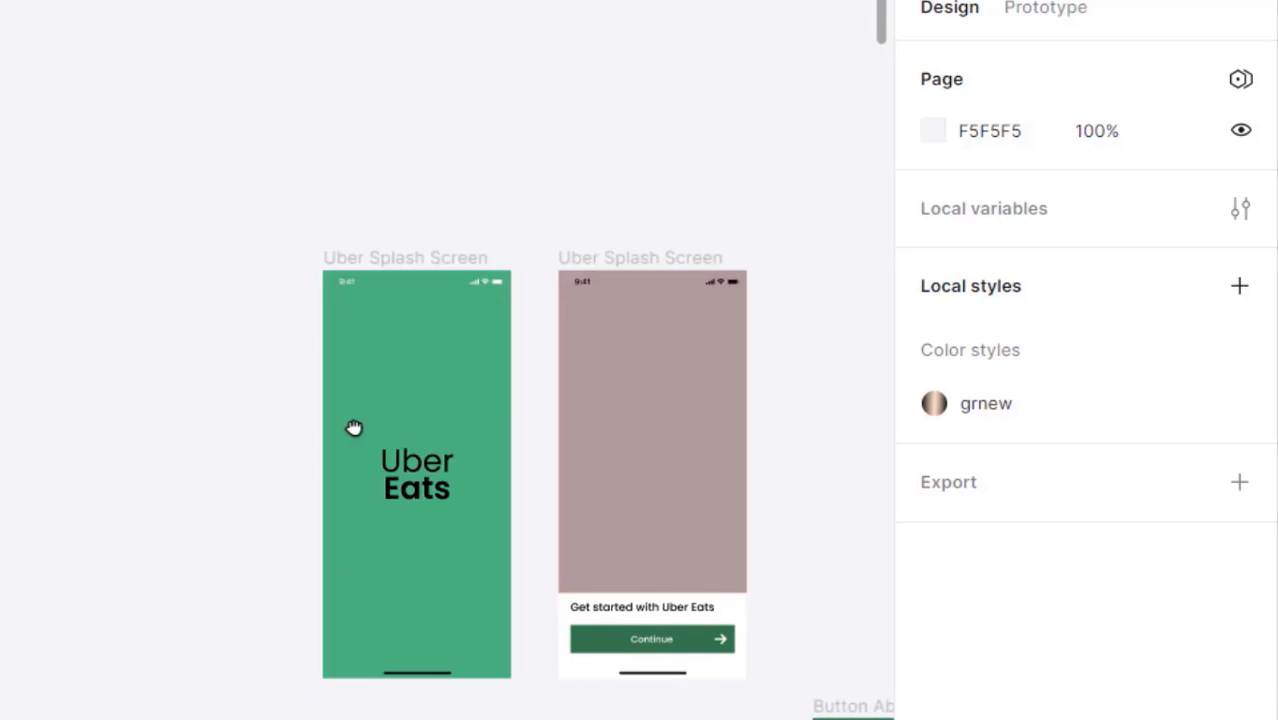
drag(355, 490, 120, 269)
drag(140, 625, 393, 163)
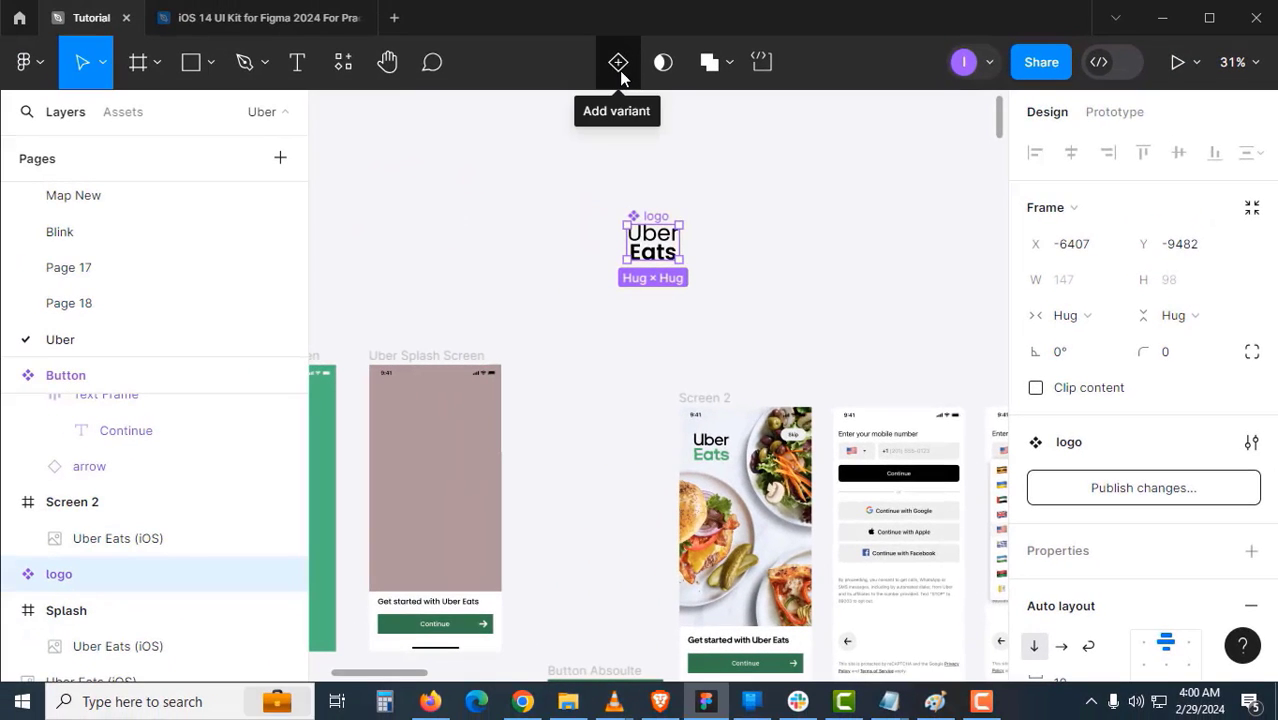
- Add a second variant to the logo component and check its Eats text fill
click(619, 64)
scroll(675, 285, up, 2)
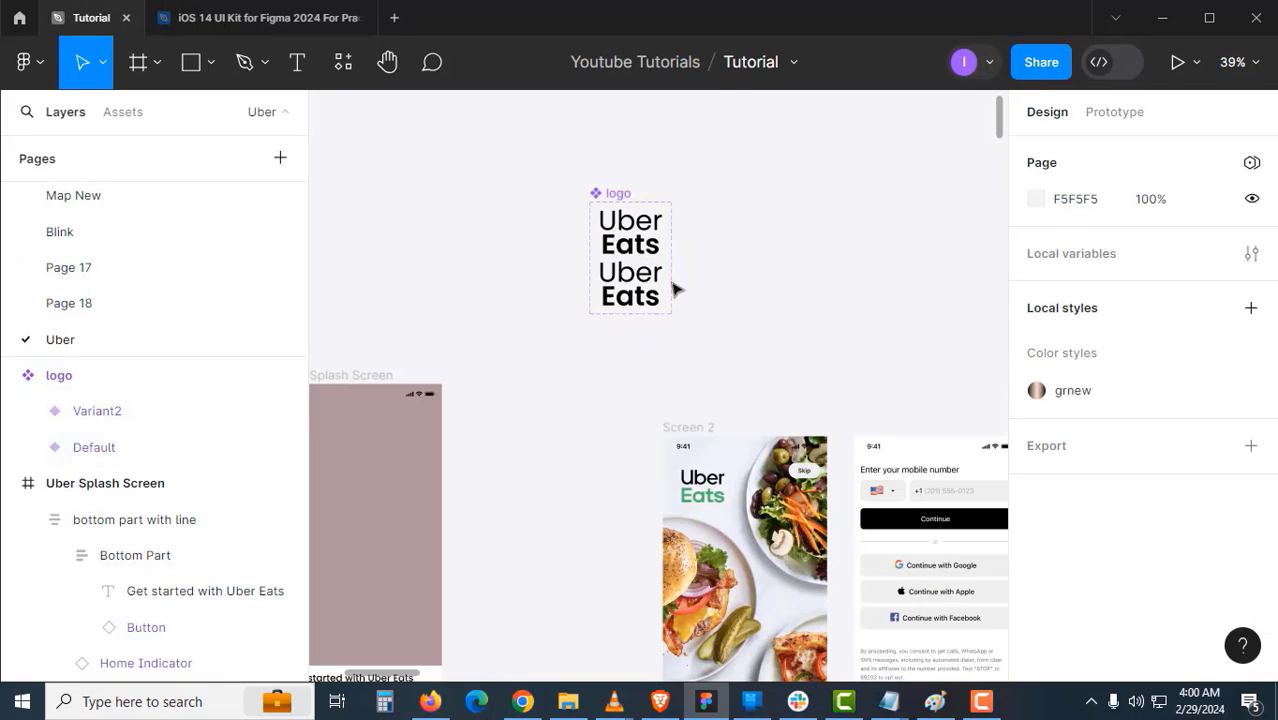
click(690, 313)
drag(690, 313, 588, 228)
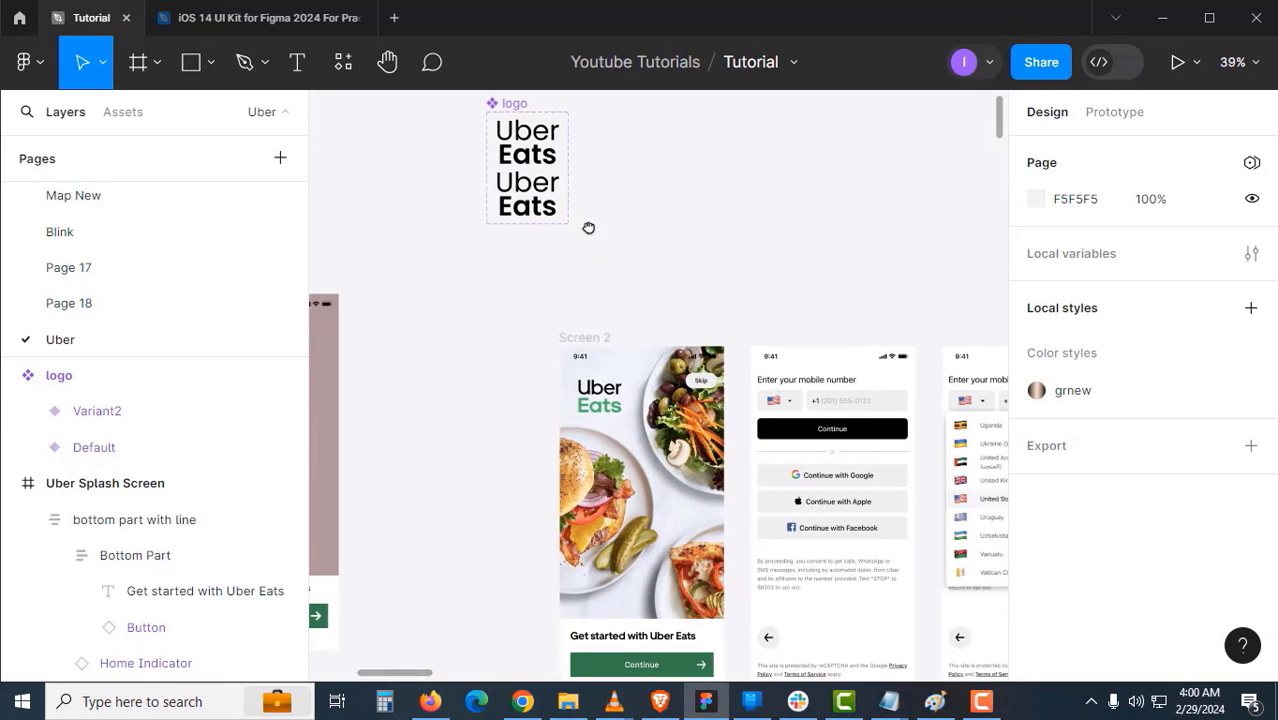
click(566, 227)
ctrl+click(520, 207)
scroll(1113, 525, down, 5)
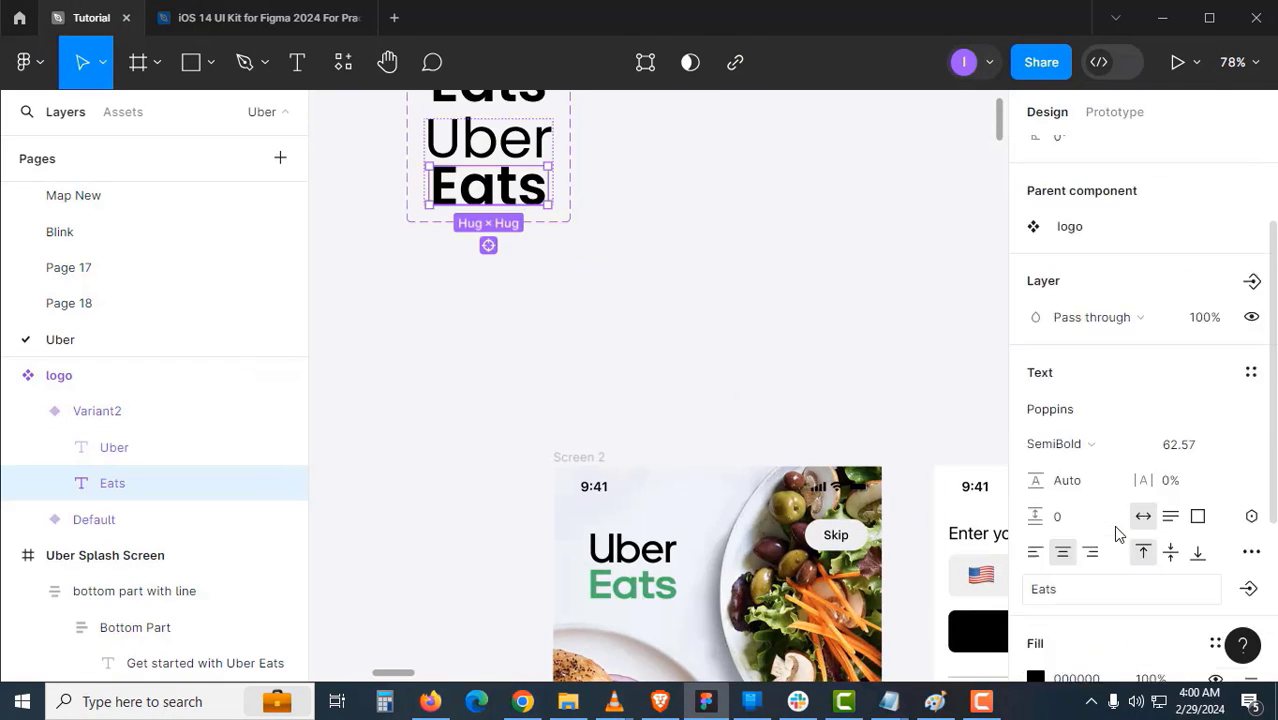
click(1112, 432)
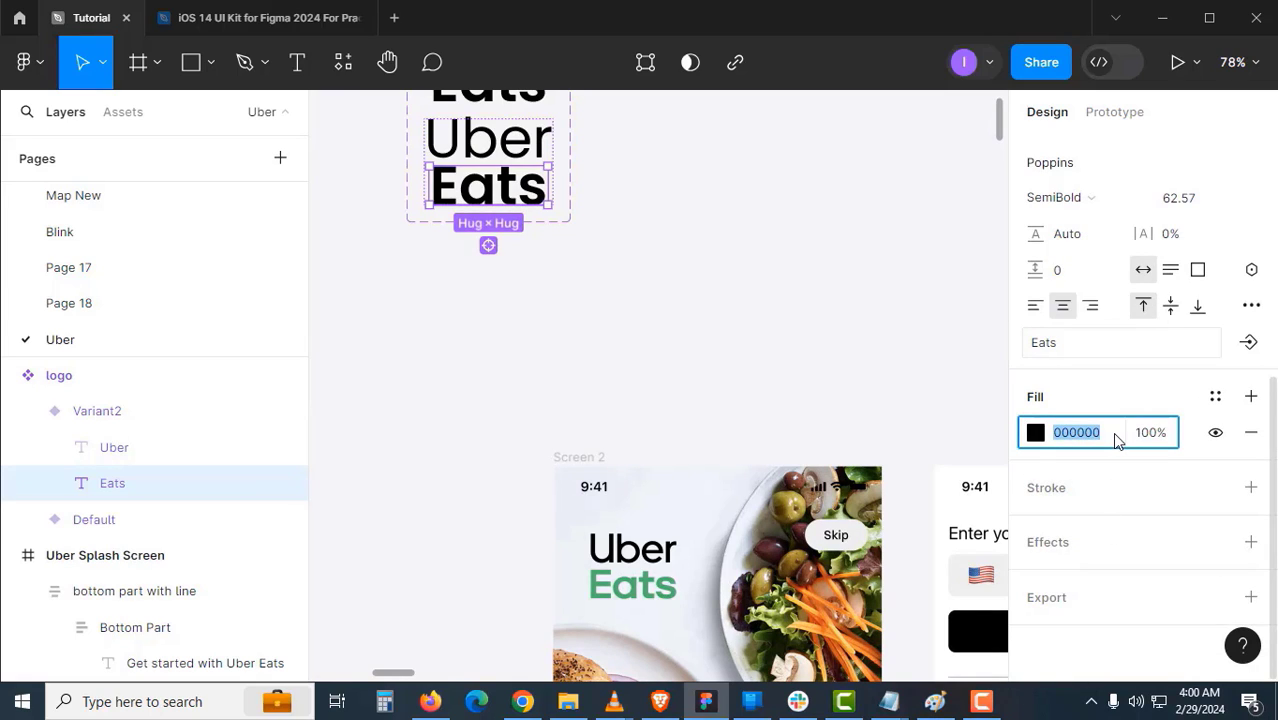
- Select the green Continue button component and scroll to its 3B854F fill
click(640, 362)
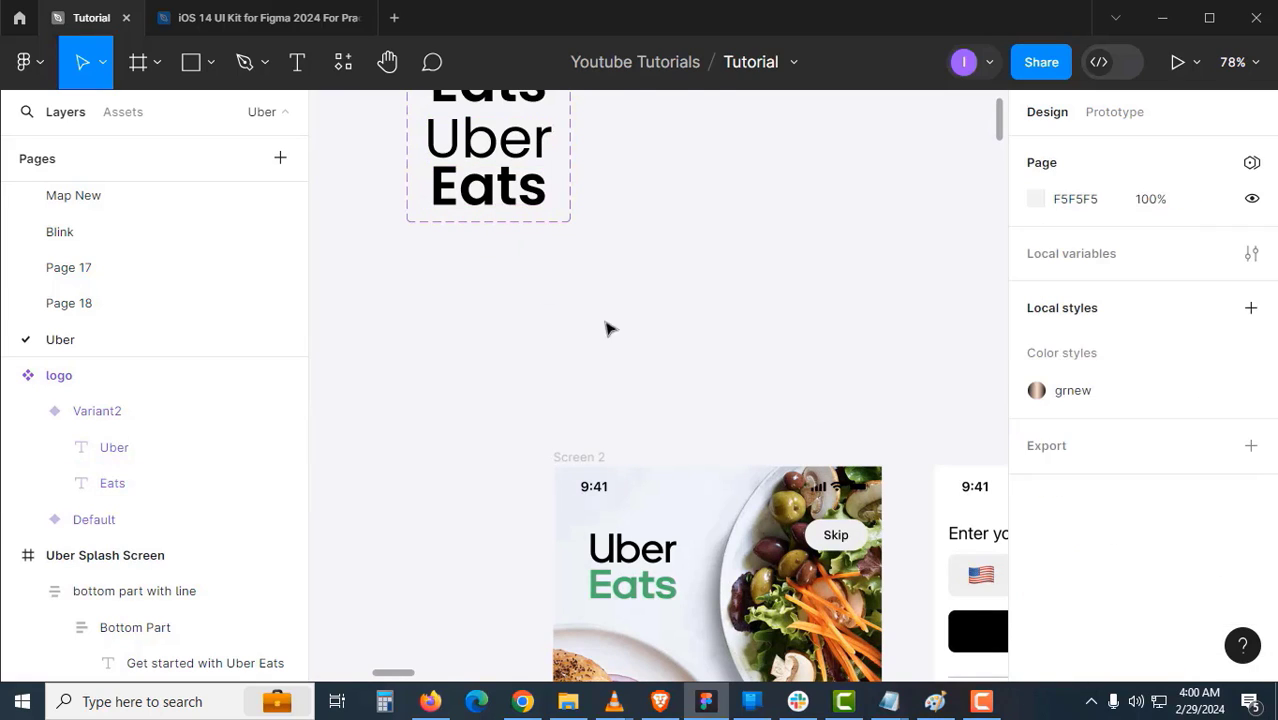
ctrl+click(507, 208)
scroll(1005, 508, down, 6)
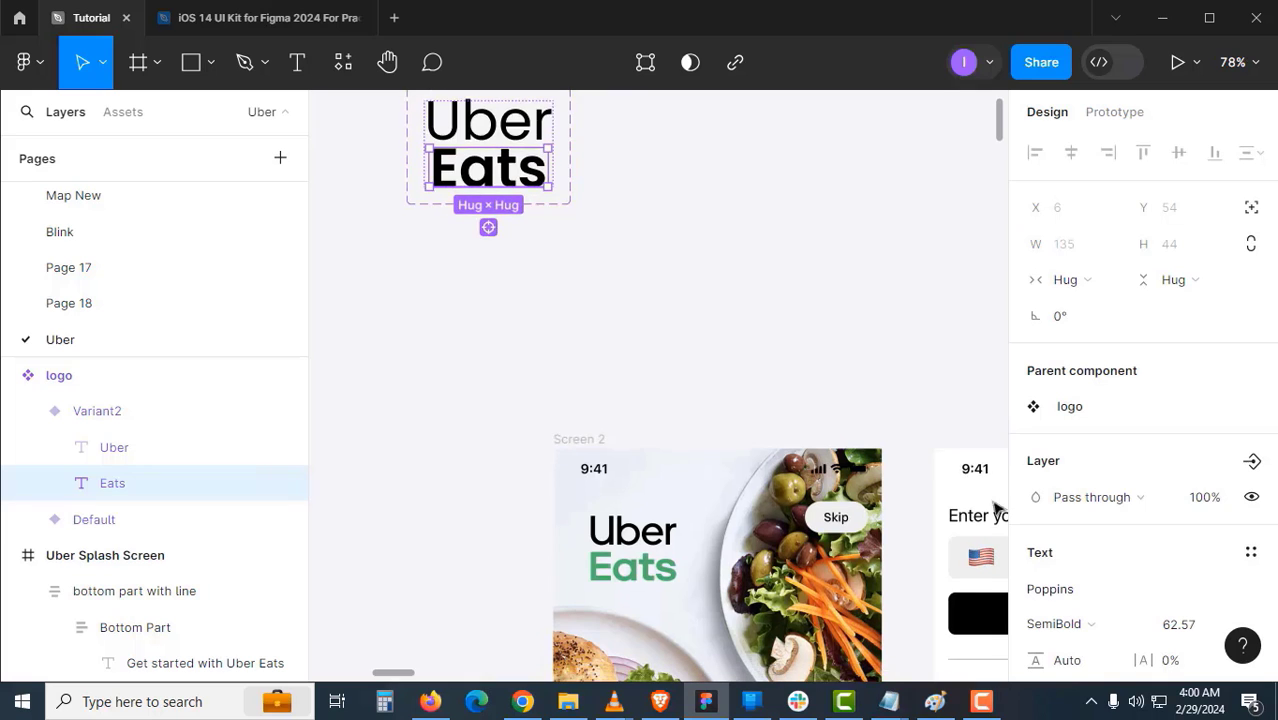
scroll(567, 407, right, 3)
scroll(567, 407, down, 3)
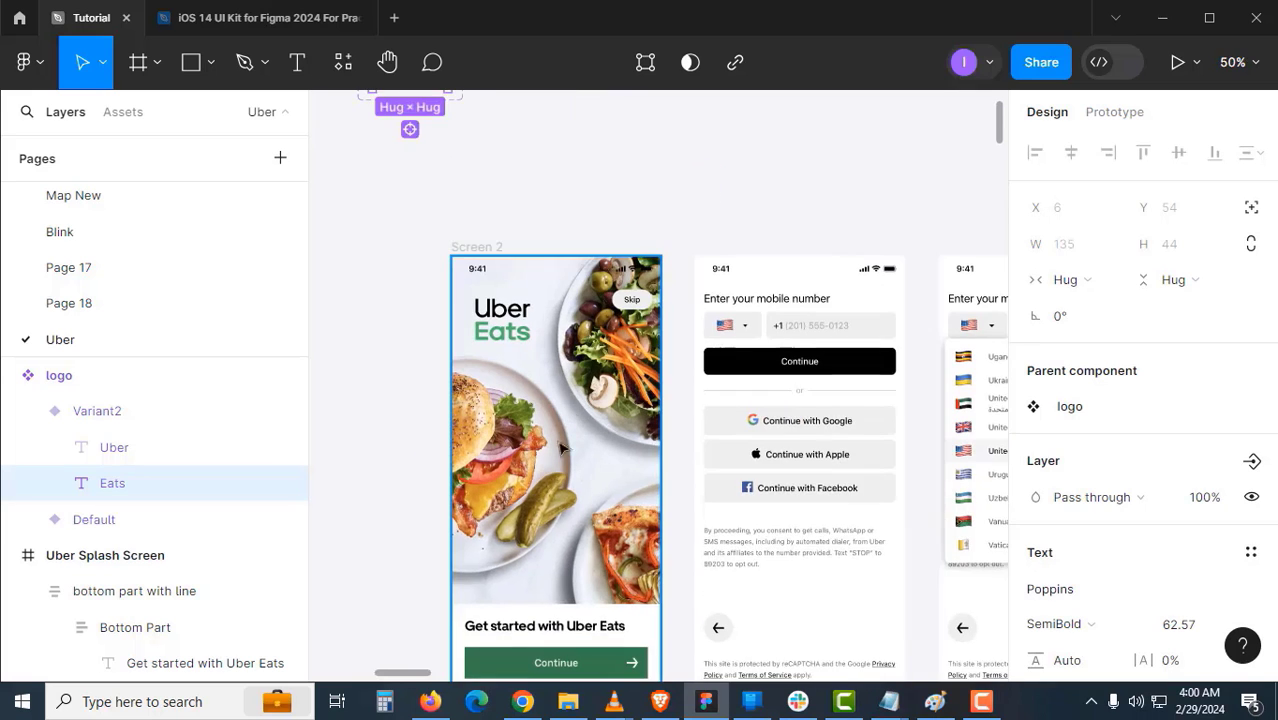
scroll(475, 487, down, 3)
scroll(568, 500, left, 5)
scroll(550, 370, down, 5)
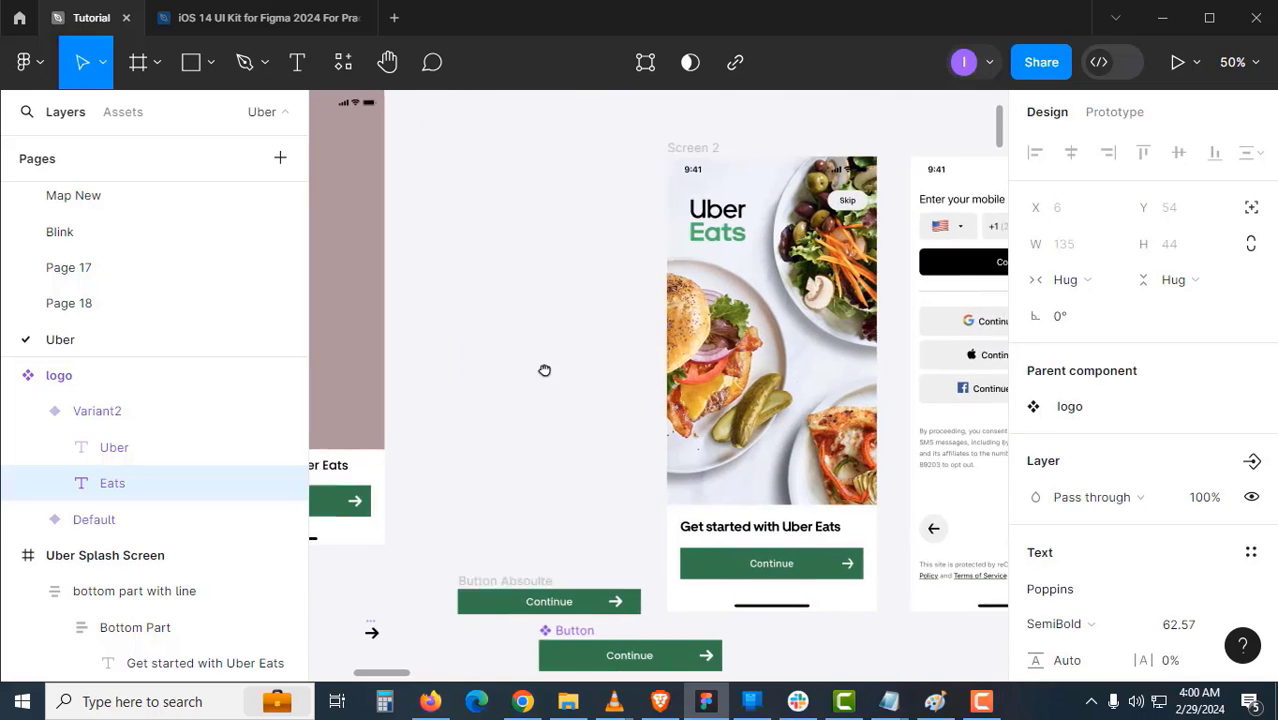
click(628, 495)
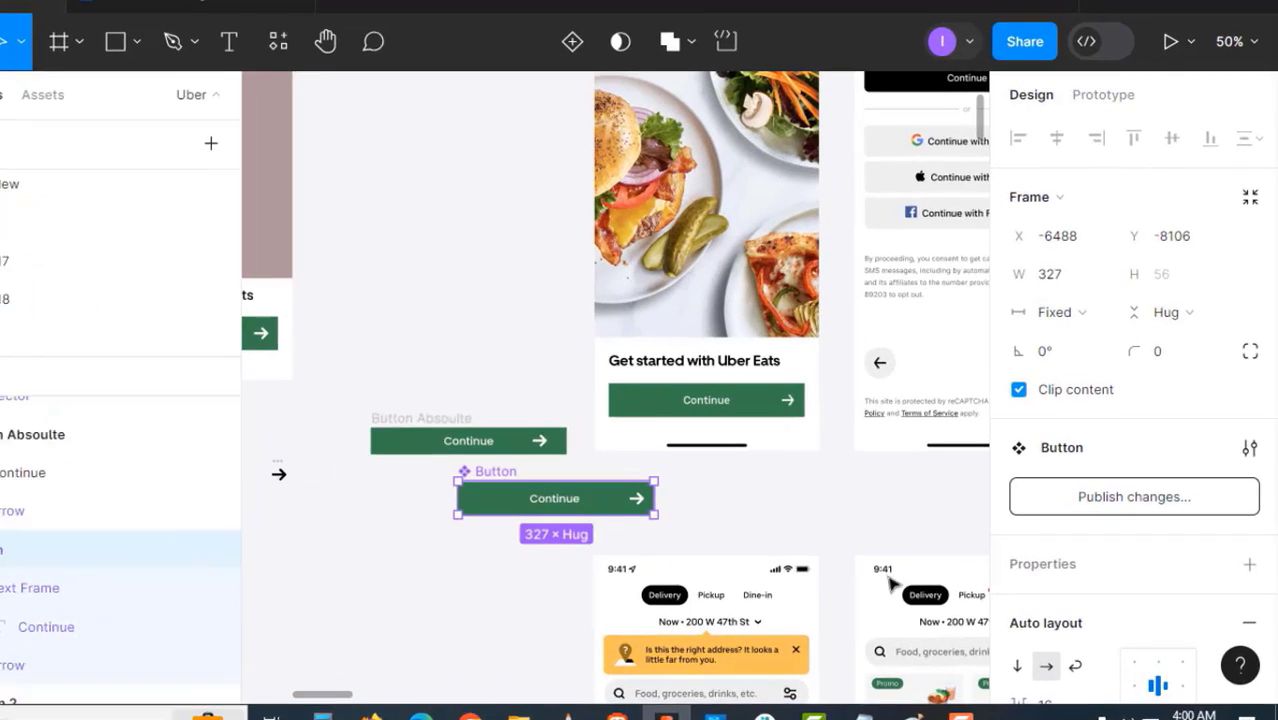
scroll(1106, 534, down, 3)
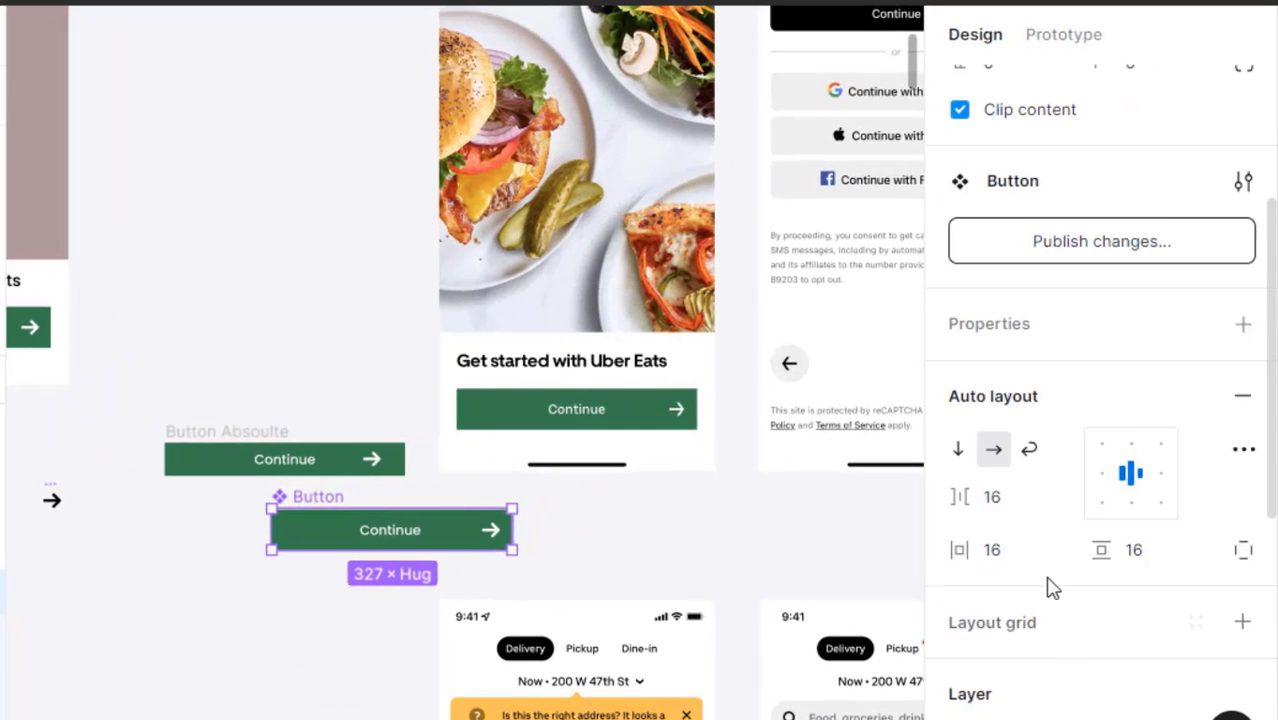
scroll(1052, 588, down, 3)
- Copy 3B854F from the button and paste it as the lower Eats text's fill
click(1040, 576)
key(ctrl+c)
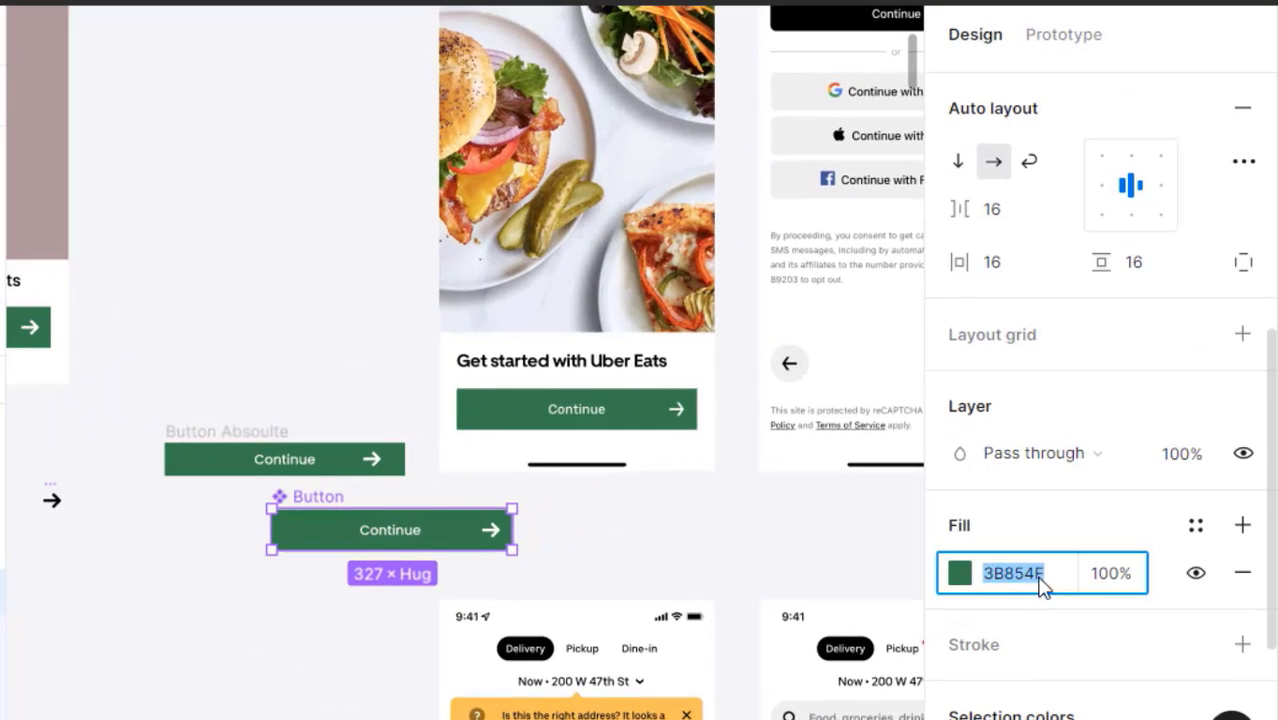
click(354, 311)
scroll(352, 430, up, 10)
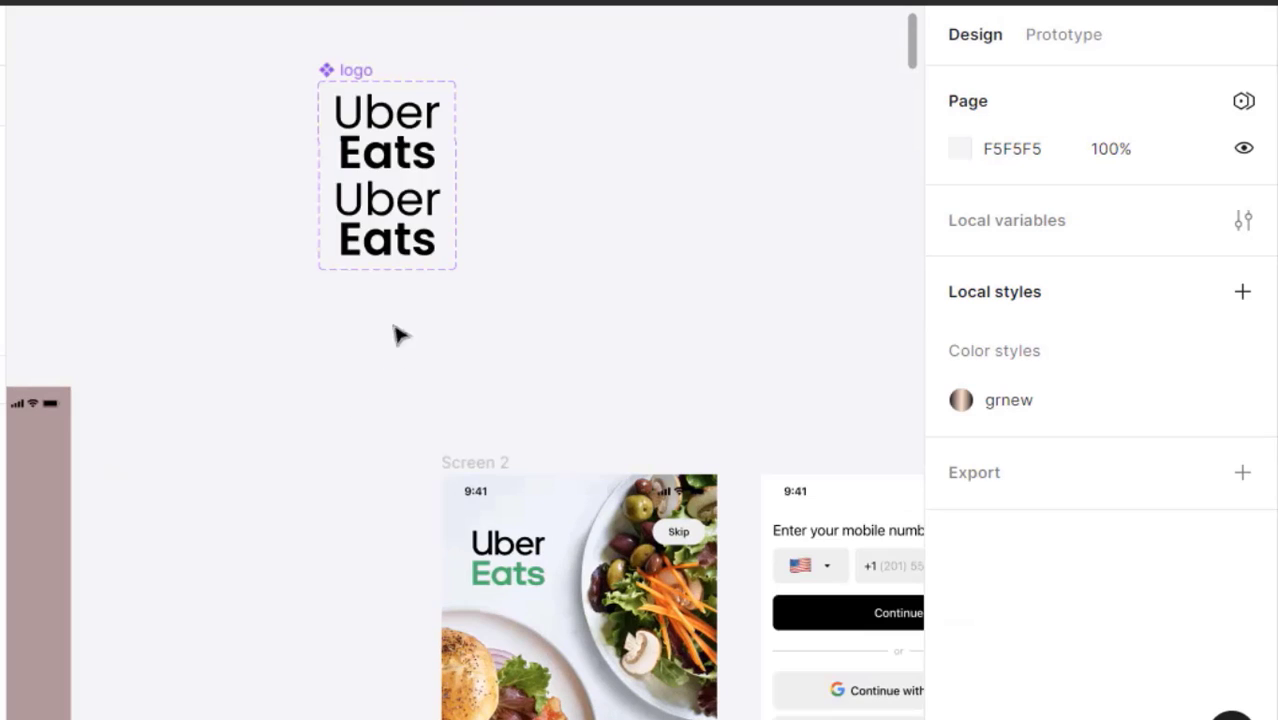
click(400, 258)
scroll(1120, 650, down, 5)
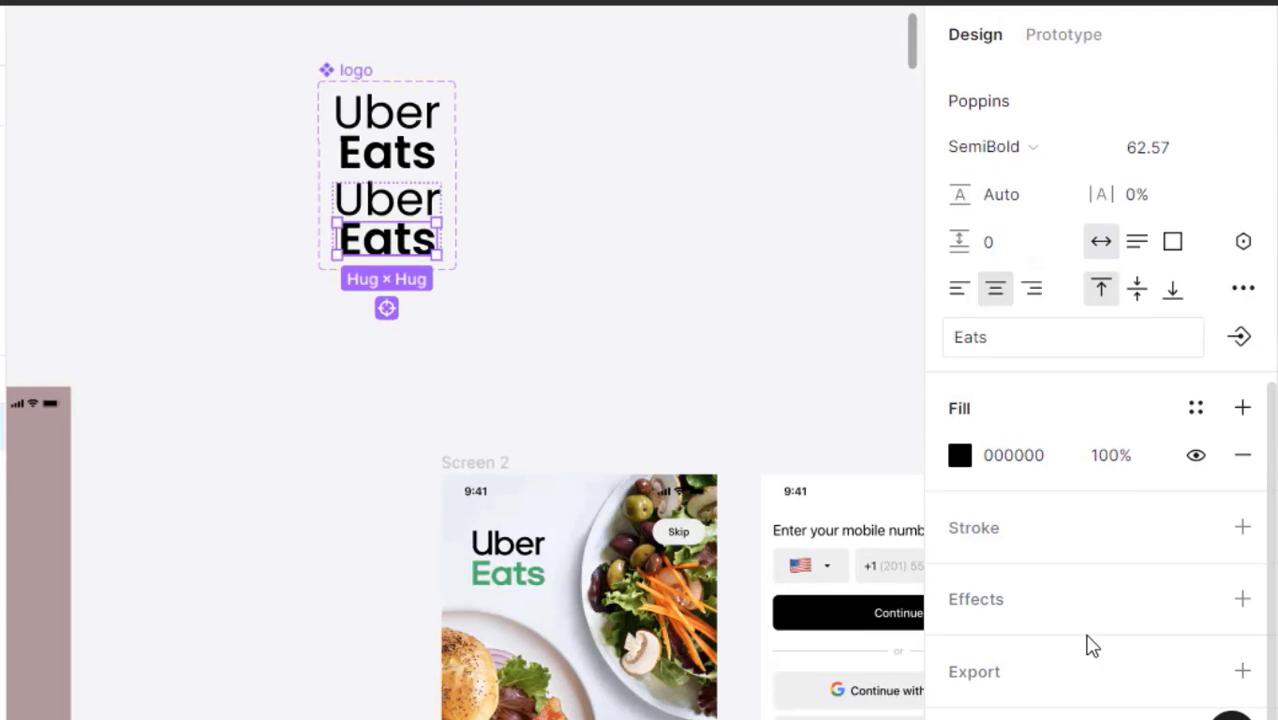
click(1044, 476)
key(ctrl+v)
- Bring the enlarged black-and-green logo variants fully into view
click(470, 462)
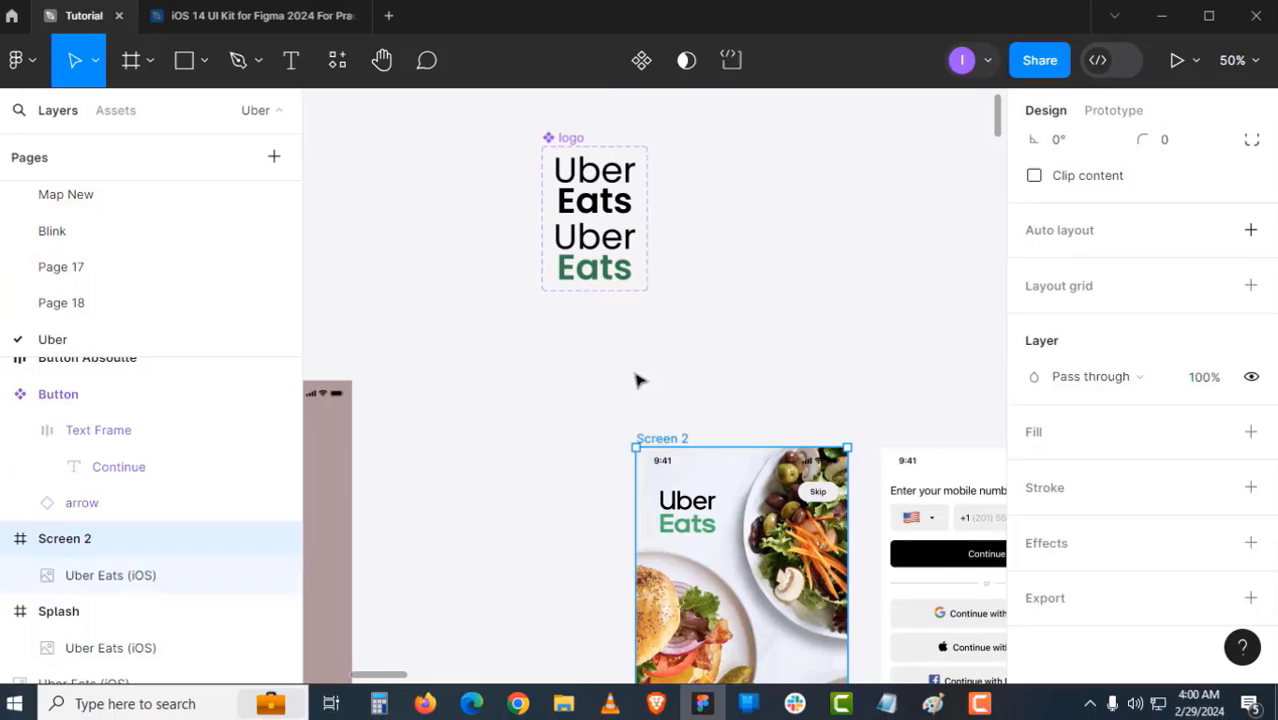
click(638, 380)
drag(651, 334, 656, 388)
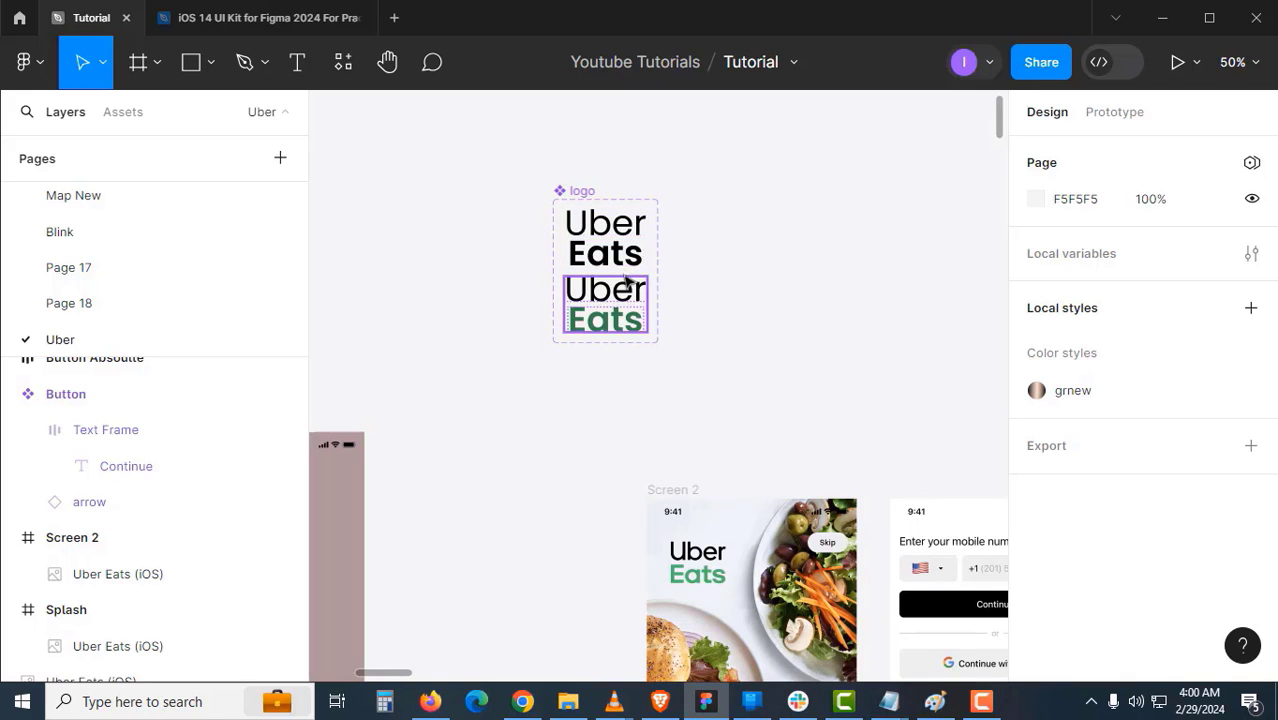
scroll(620, 345, up, 5)
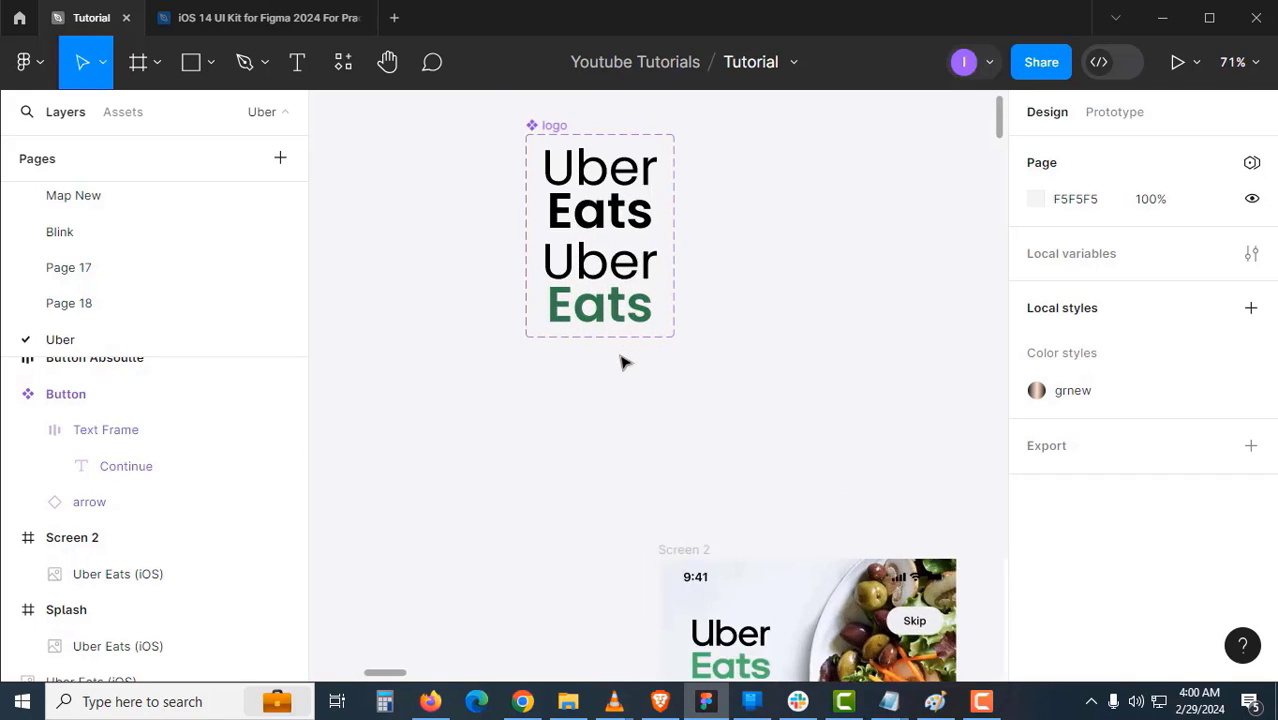
scroll(620, 360, up, 1)
drag(622, 360, 600, 525)
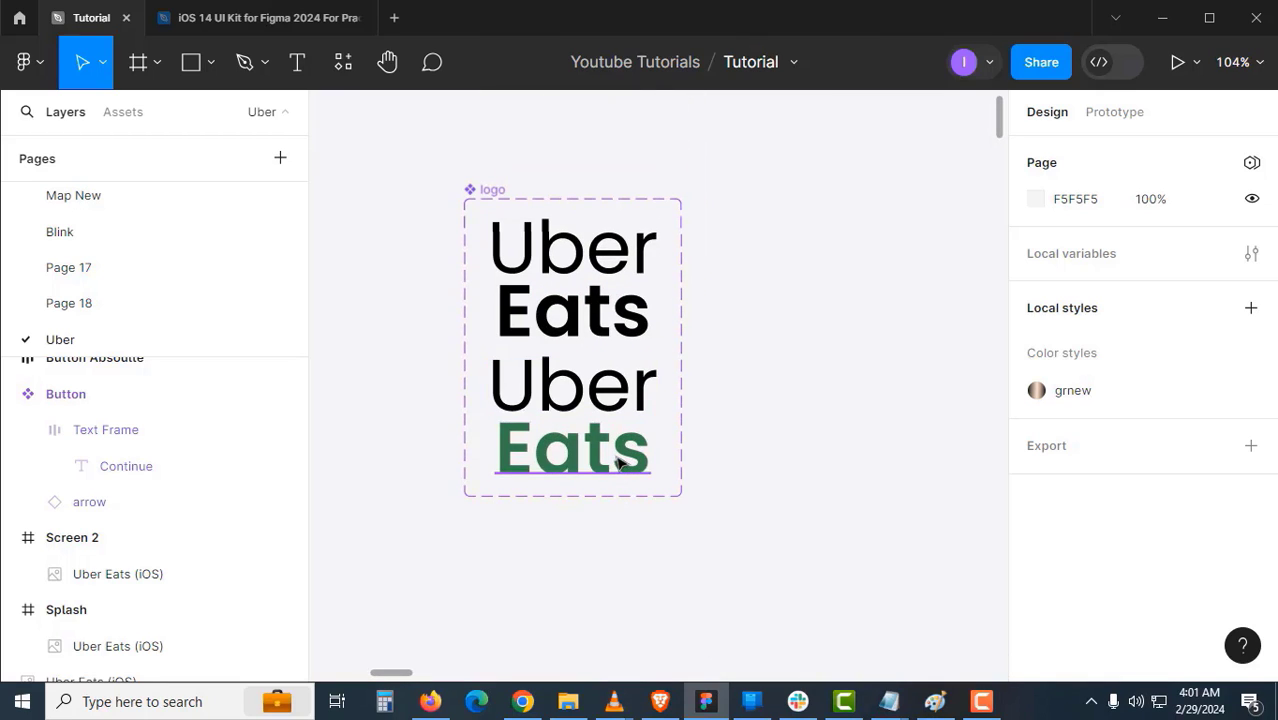
- Pick out the Uber and Eats text layers of both variants one by one
ctrl+click(618, 460)
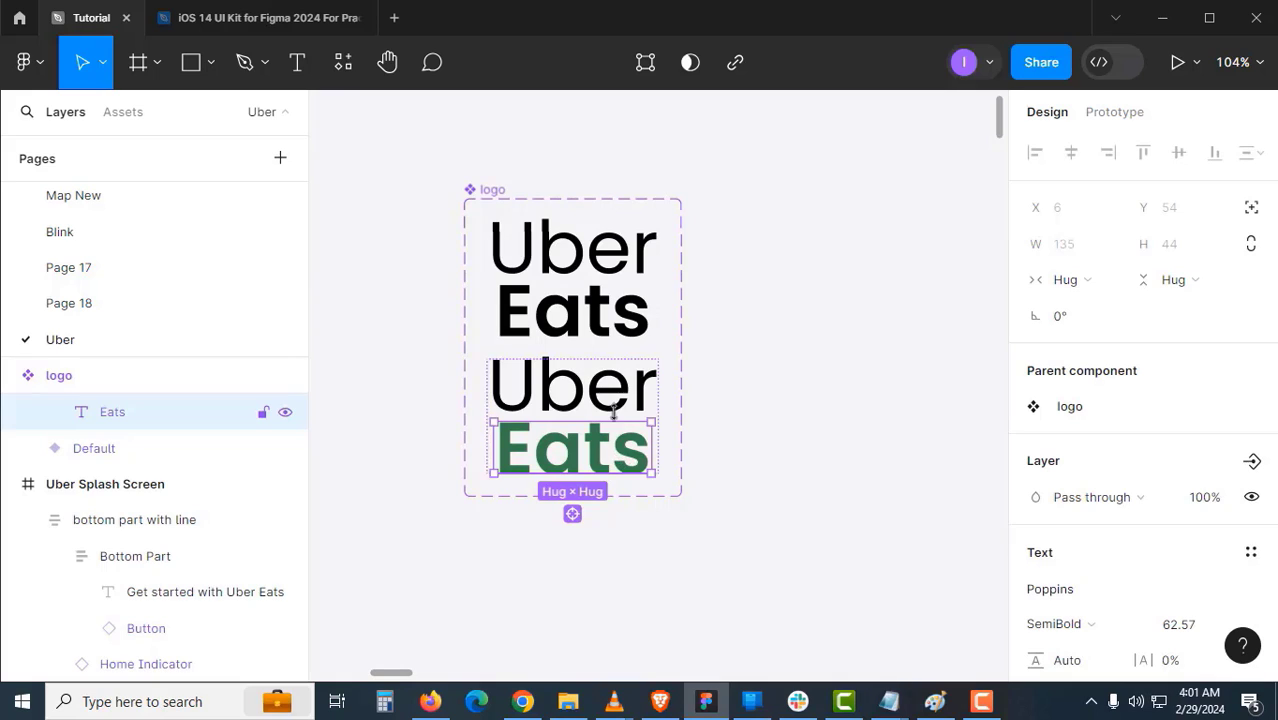
shift+click(614, 410)
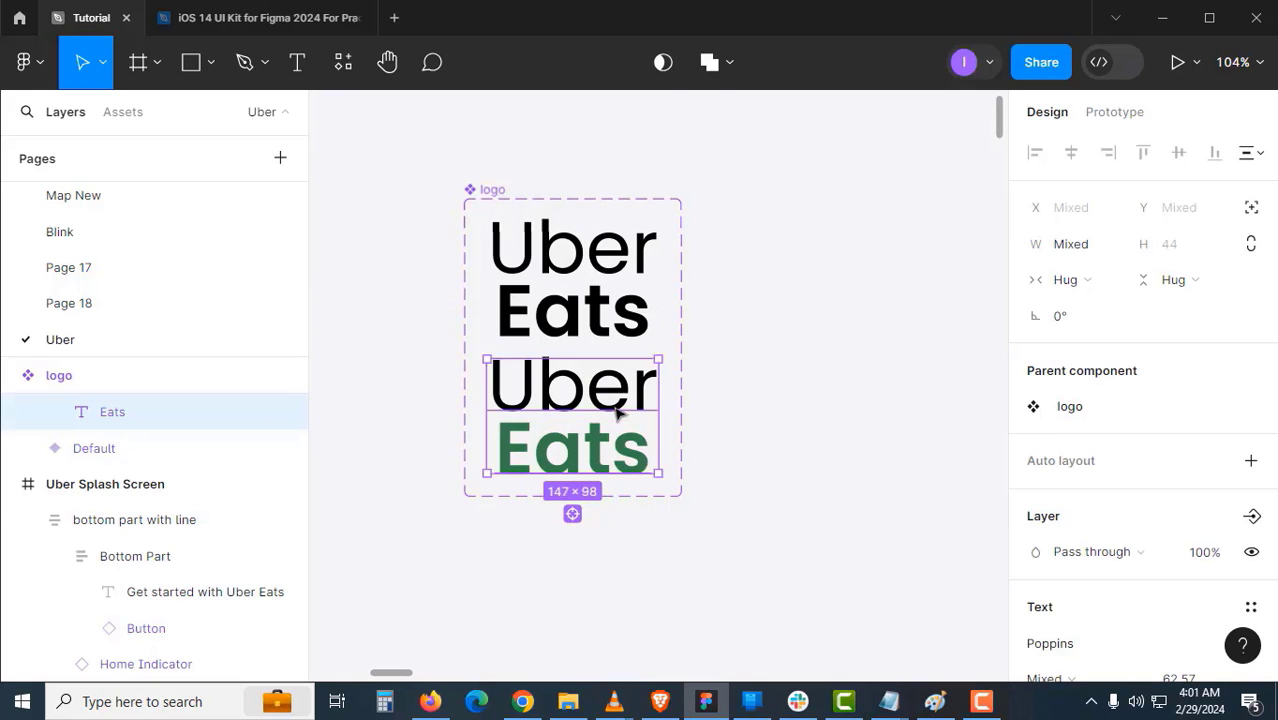
shift+click(608, 332)
shift+click(614, 279)
shift+click(601, 312)
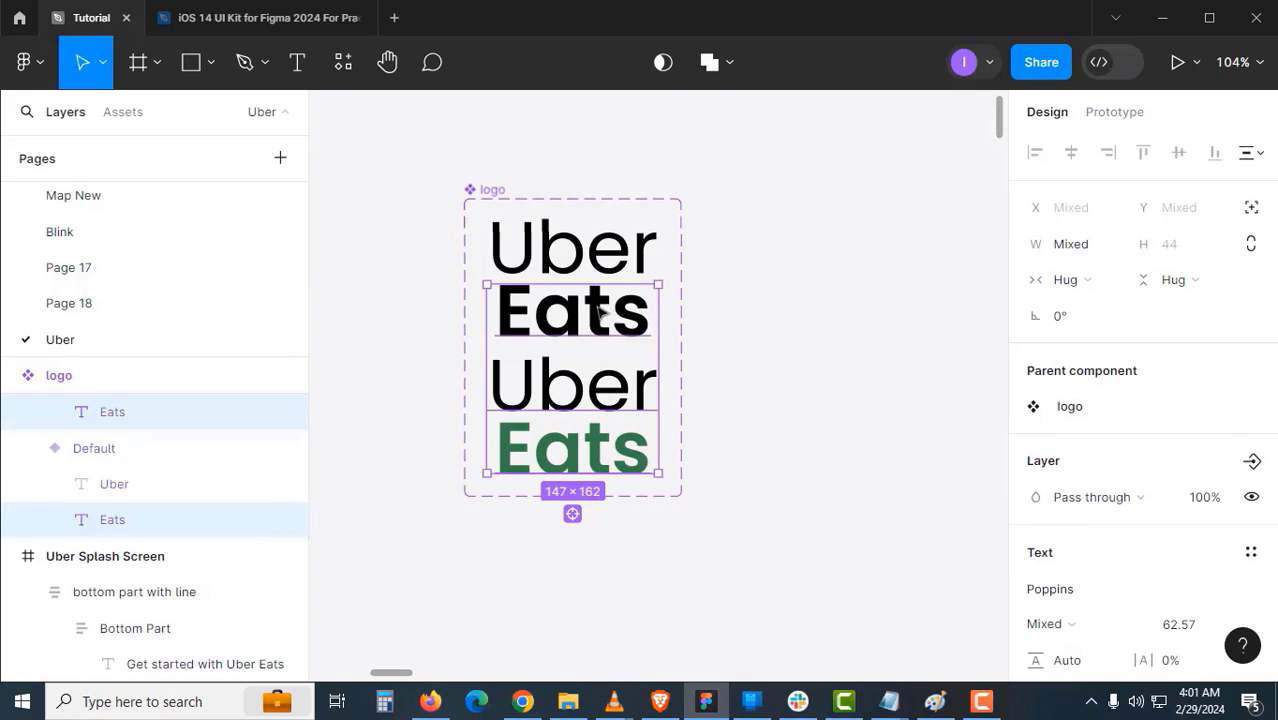
shift+click(601, 279)
shift+click(605, 270)
shift+click(592, 248)
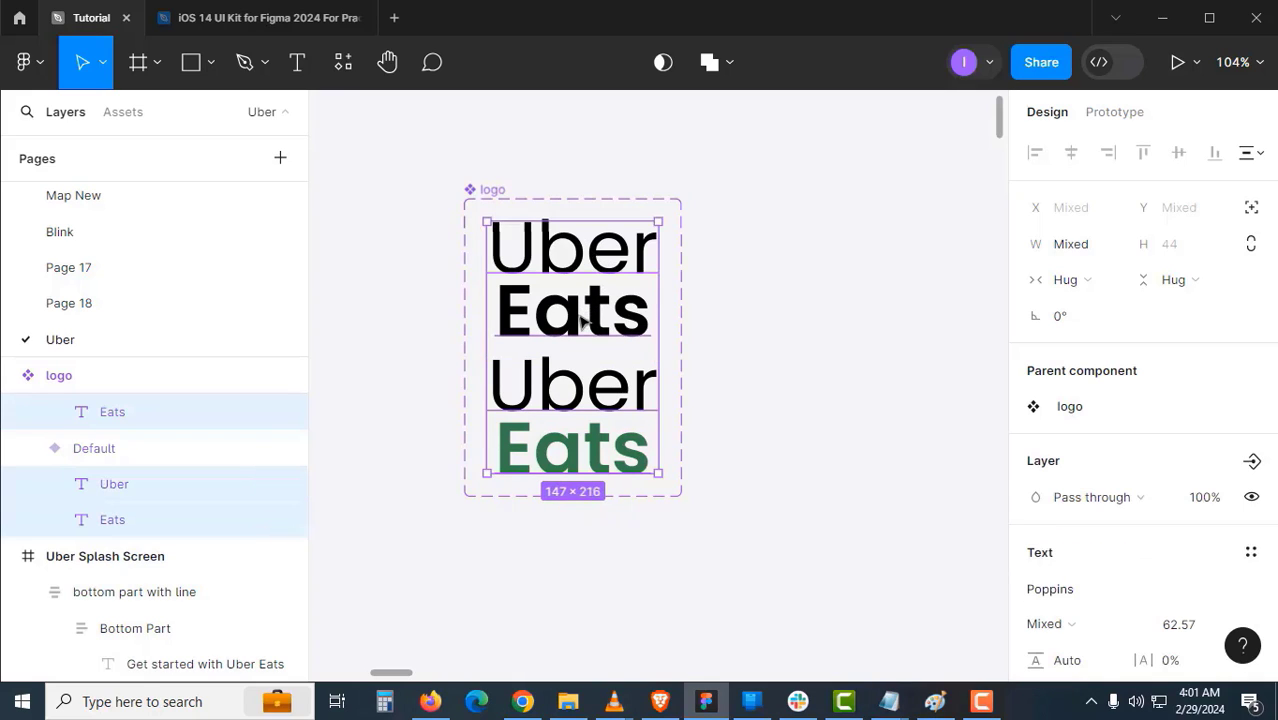
click(730, 322)
- Select all four text layers via the component set and apply Outline stroke
click(499, 191)
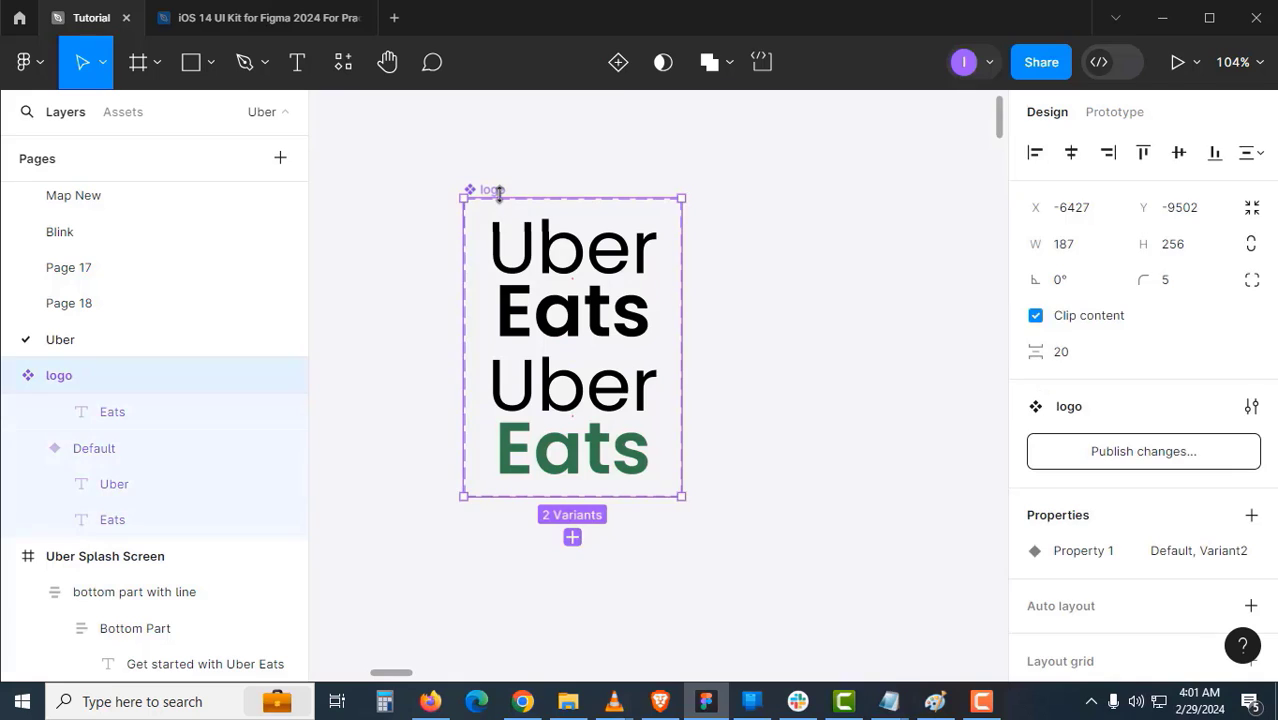
key(Return)
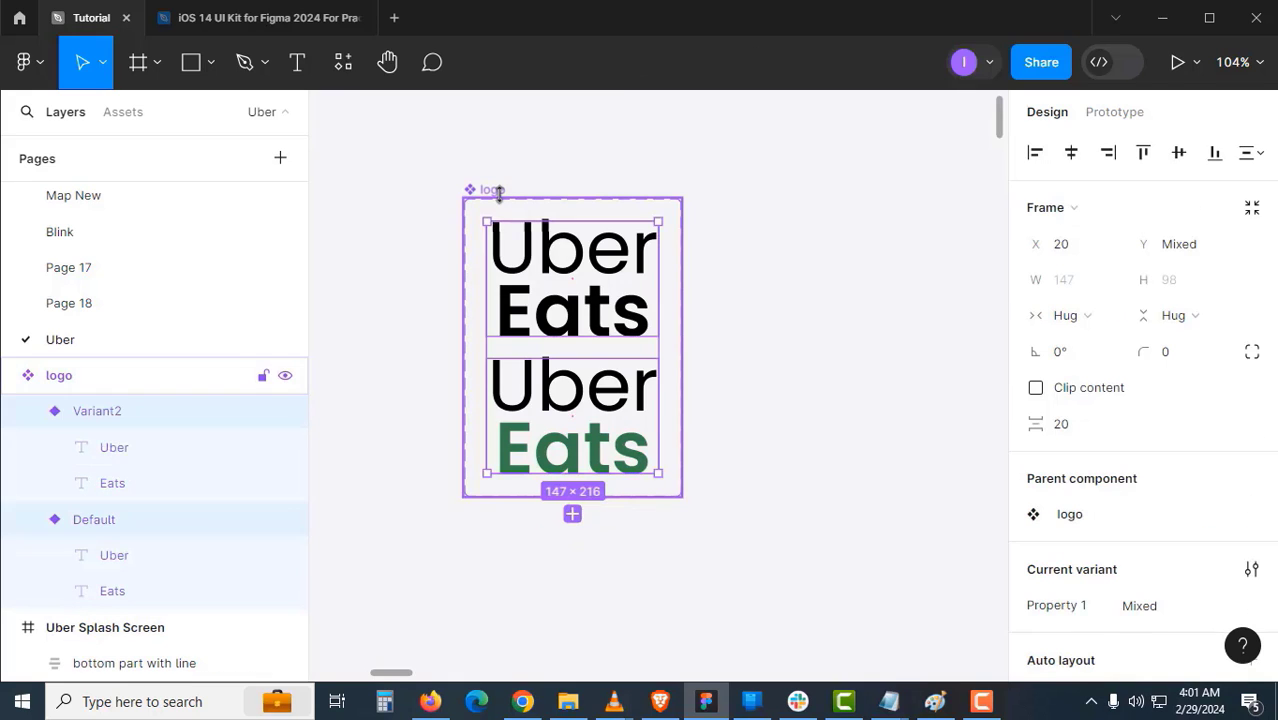
key(Return)
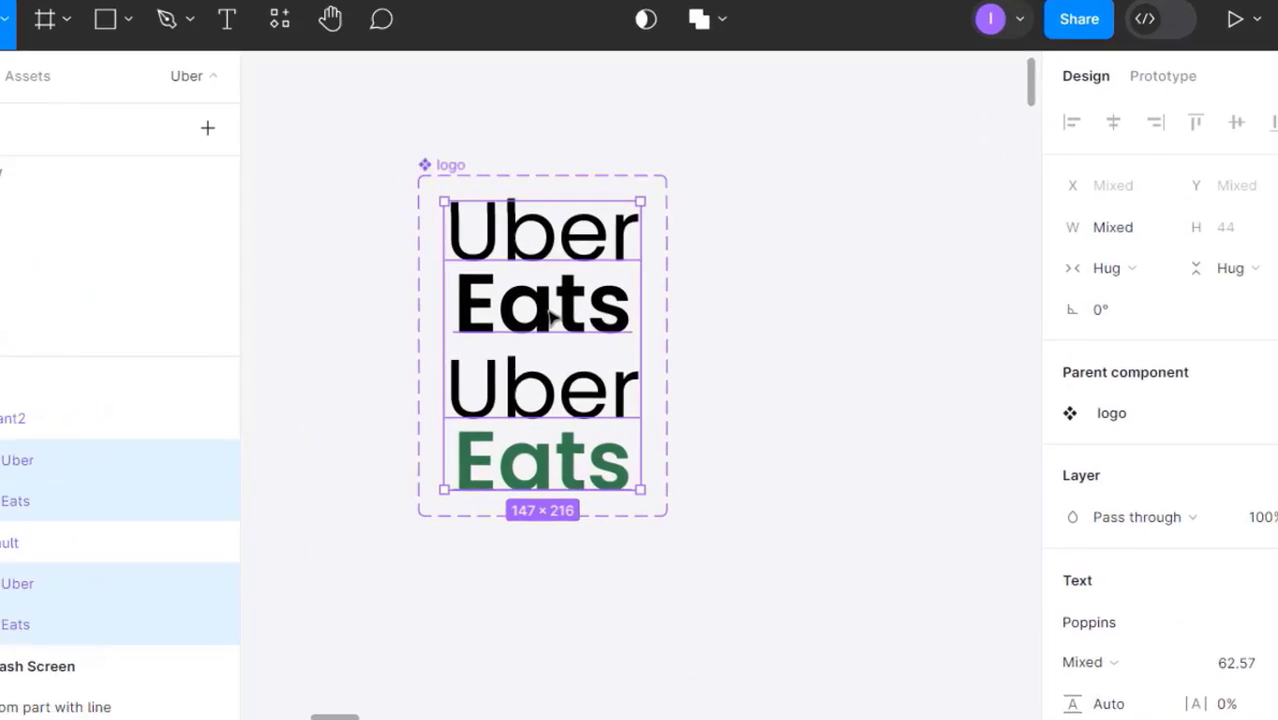
right_click(579, 319)
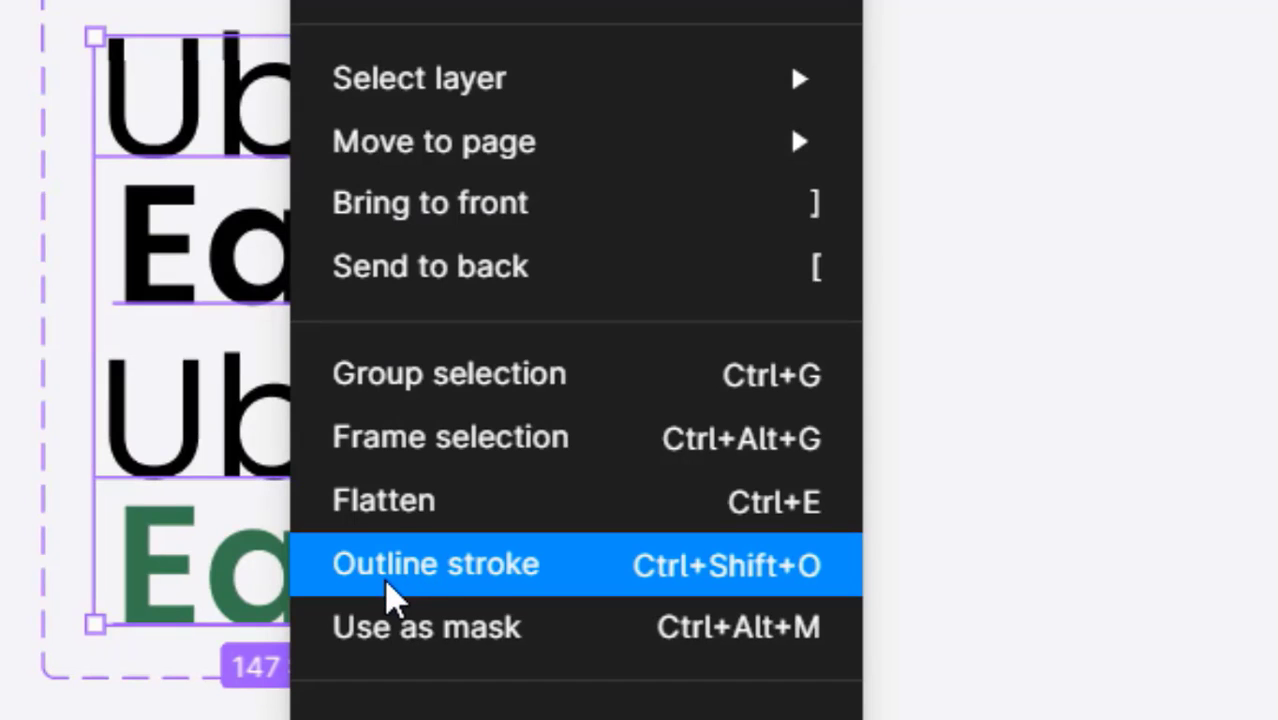
click(505, 590)
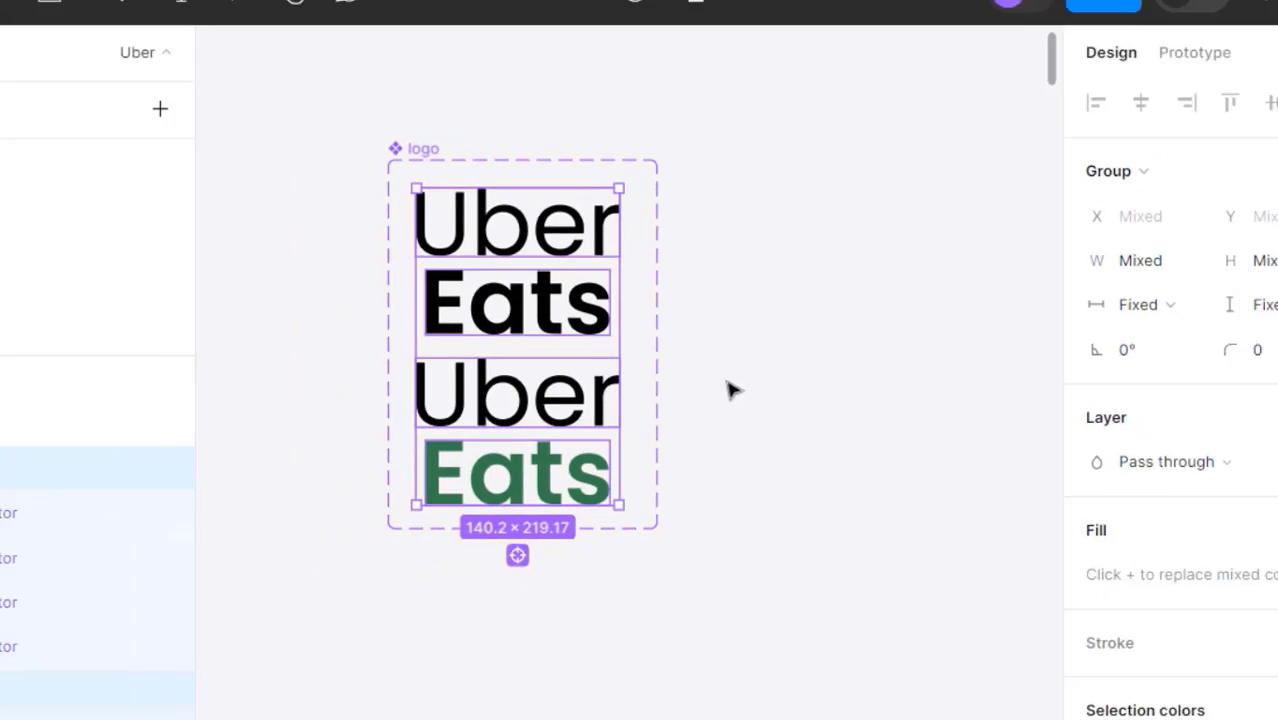
click(740, 384)
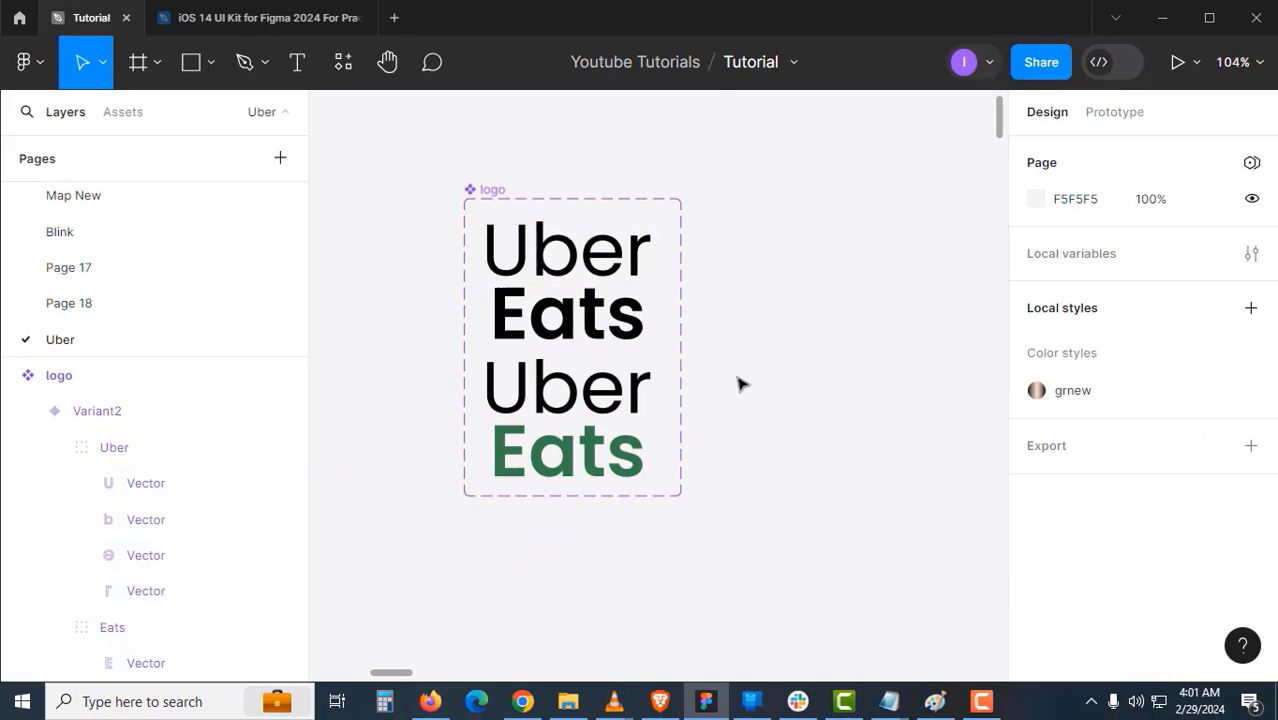
key(ctrl+z)
key(ctrl+z)
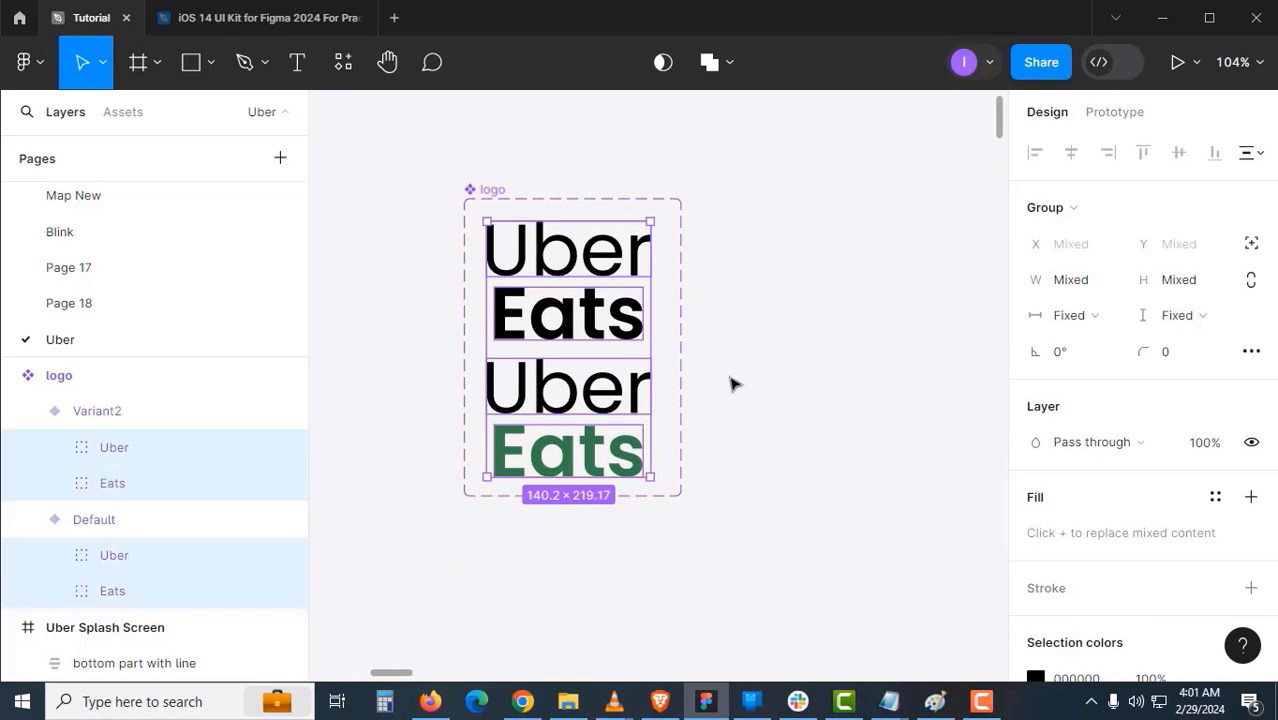
- Inspect the Default and Variant2 logo variants after outlining
click(661, 364)
click(577, 325)
scroll(1100, 475, down, 2)
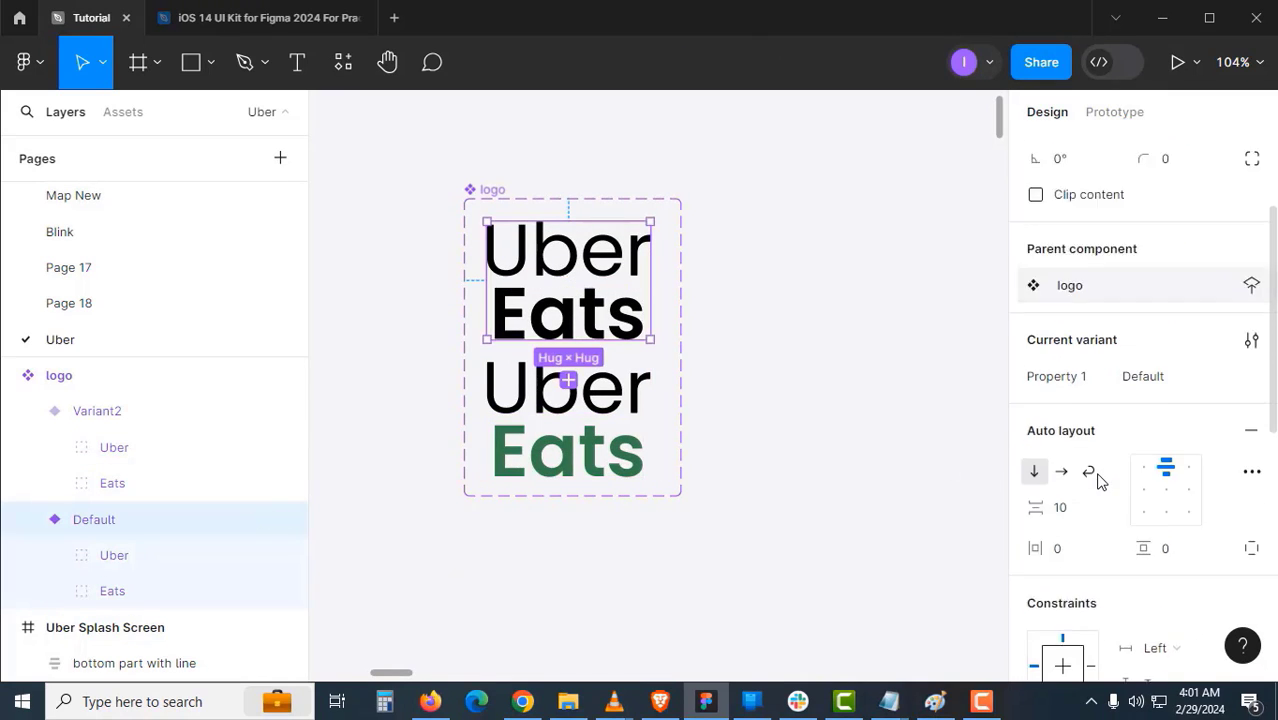
click(598, 440)
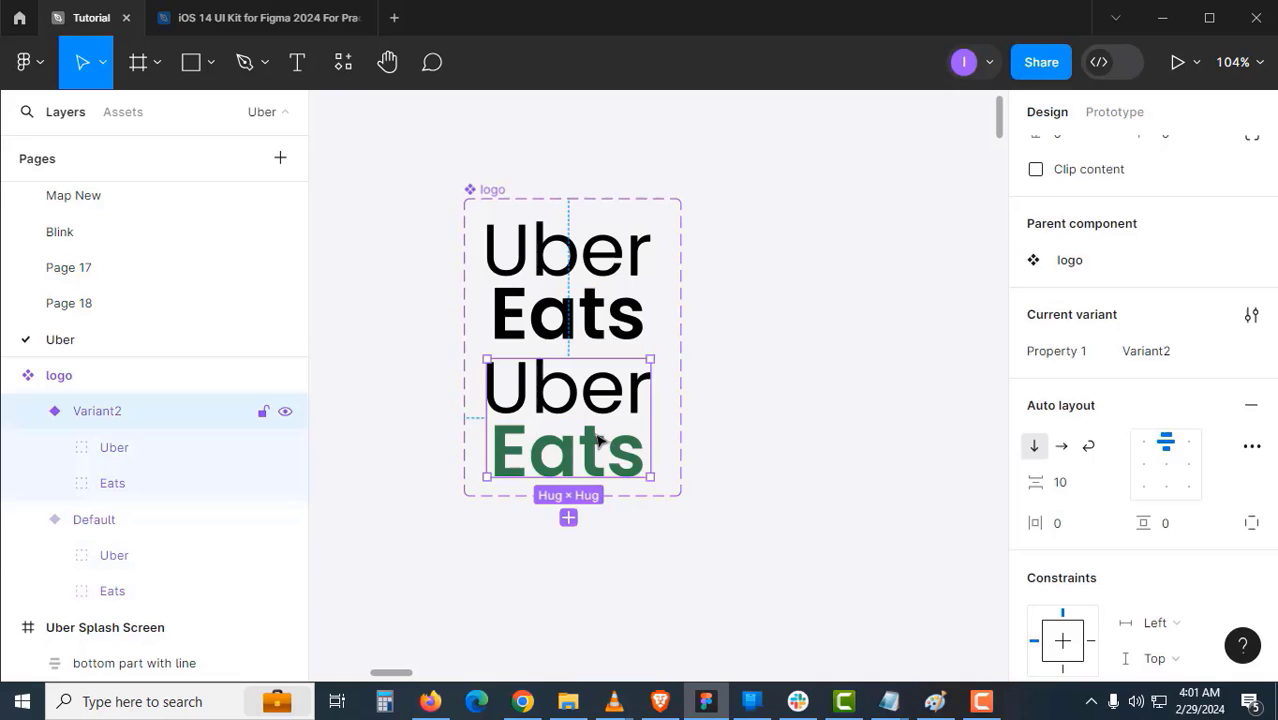
click(595, 338)
click(844, 500)
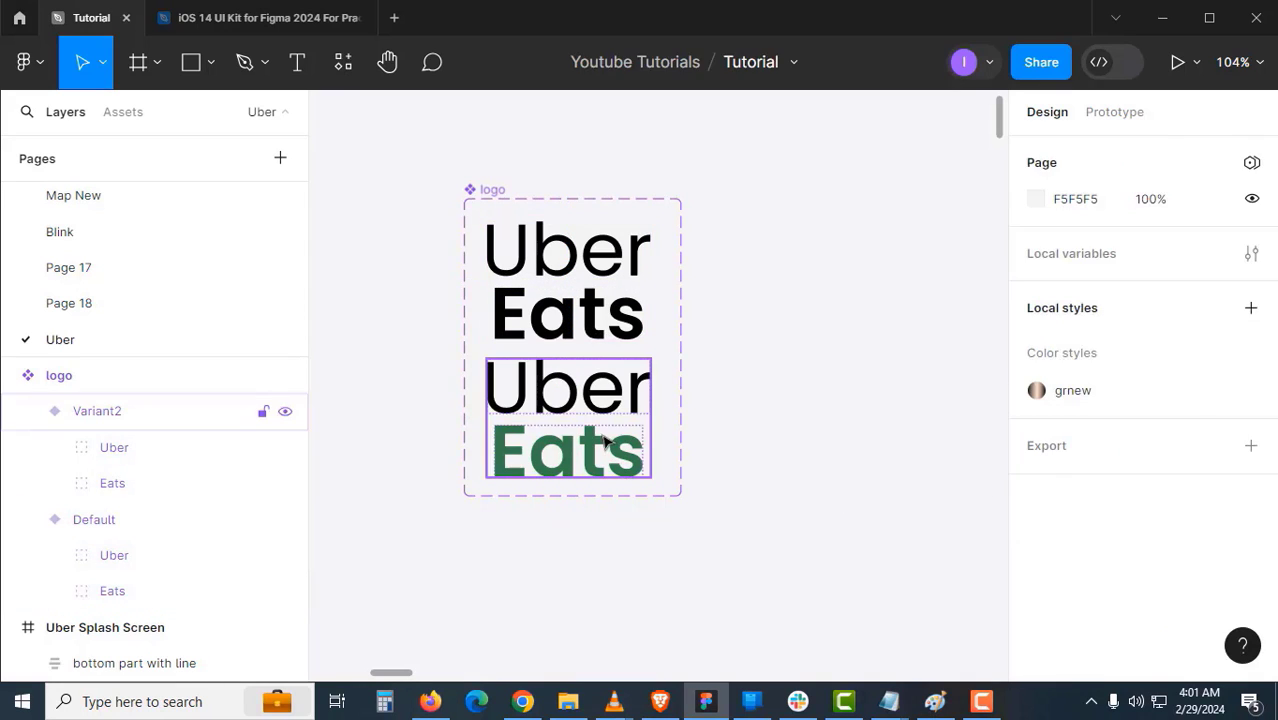
click(605, 441)
scroll(1169, 560, down, 2)
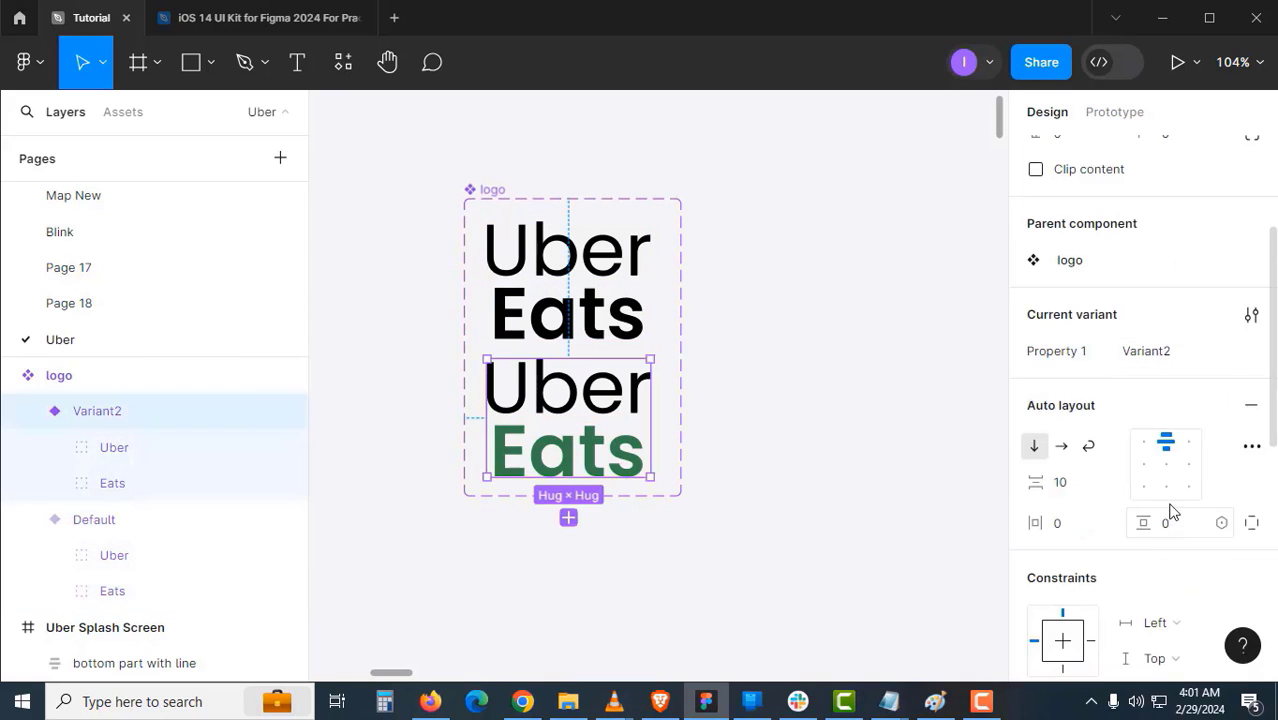
- Check the outlined letter vectors, such as the e, s and r shapes
click(873, 510)
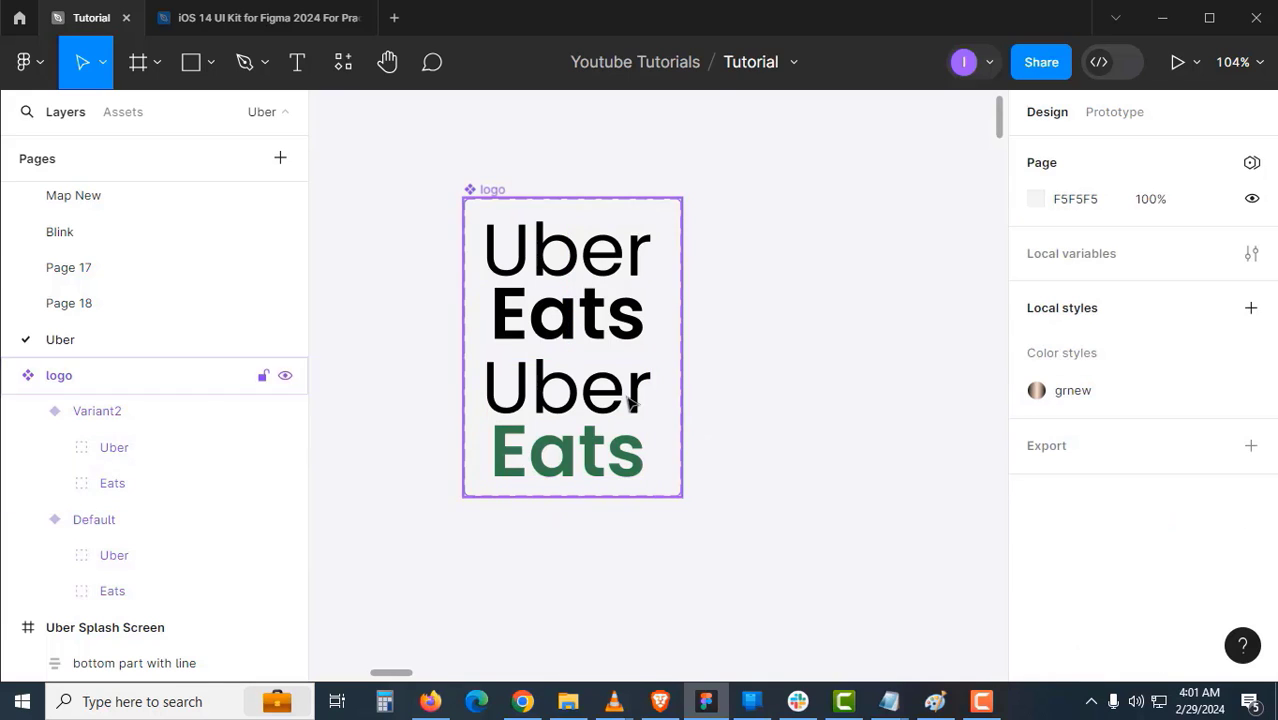
ctrl+click(628, 398)
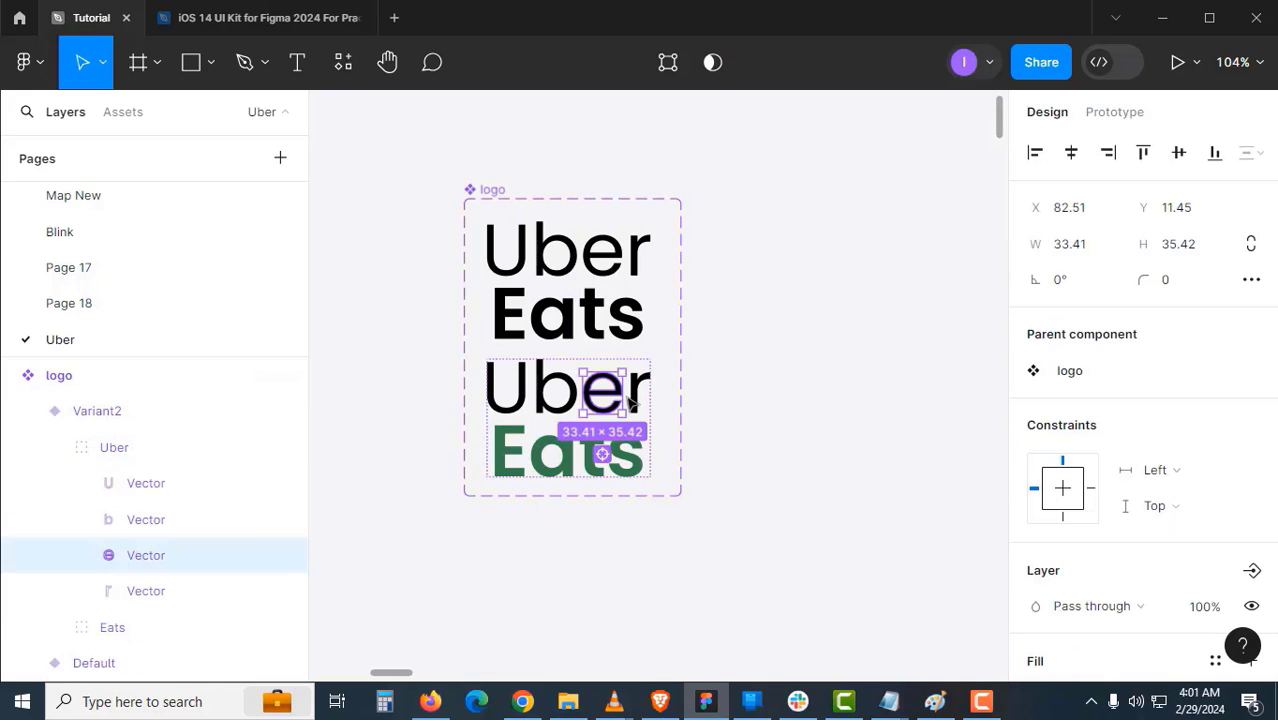
ctrl+click(638, 470)
ctrl+click(630, 342)
ctrl+click(640, 255)
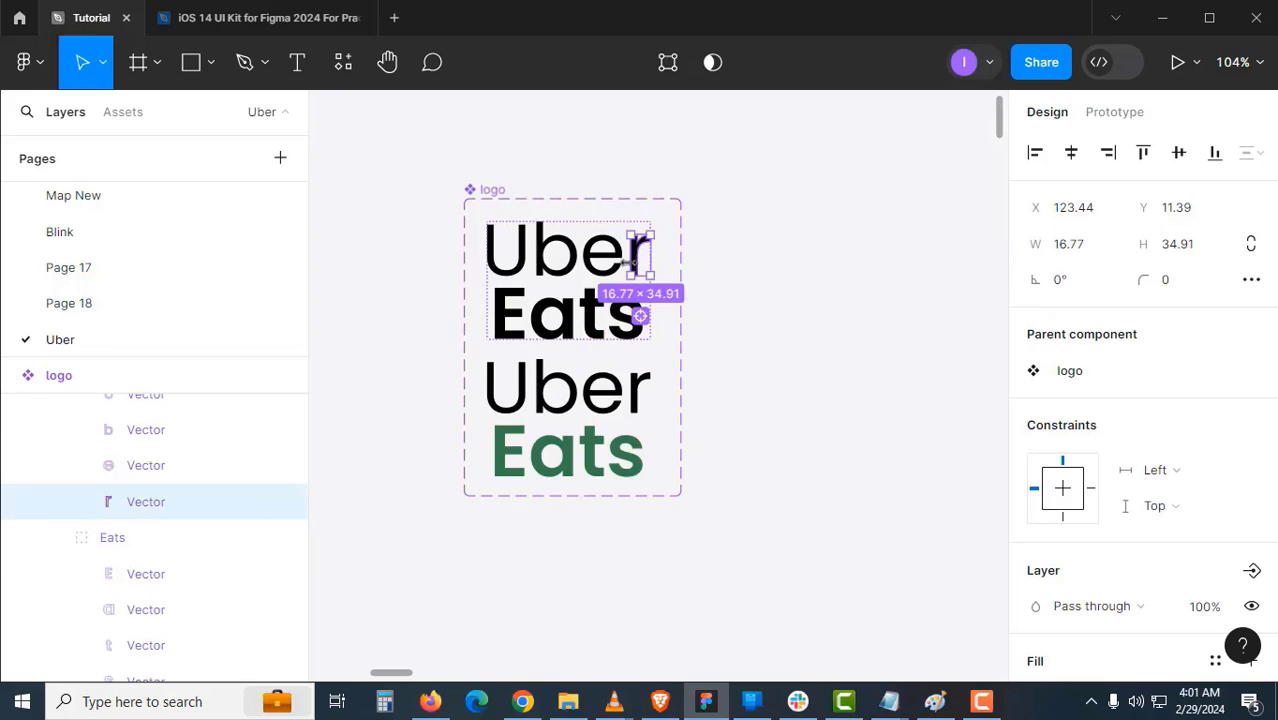
click(735, 333)
ctrl+scroll(660, 403, down, 5)
scroll(605, 460, down, 5)
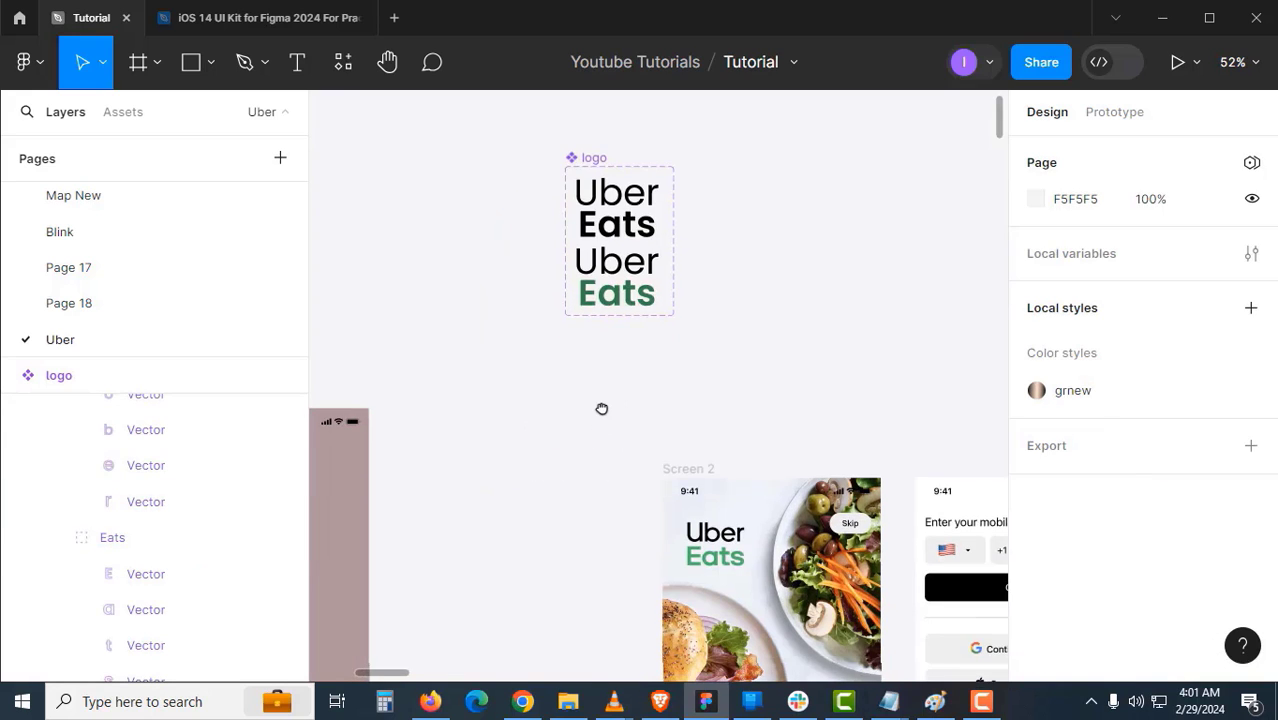
scroll(576, 404, up, 2)
- Pull a copy of the Variant2 logo out of the component set and place it on Screen 2
click(605, 258)
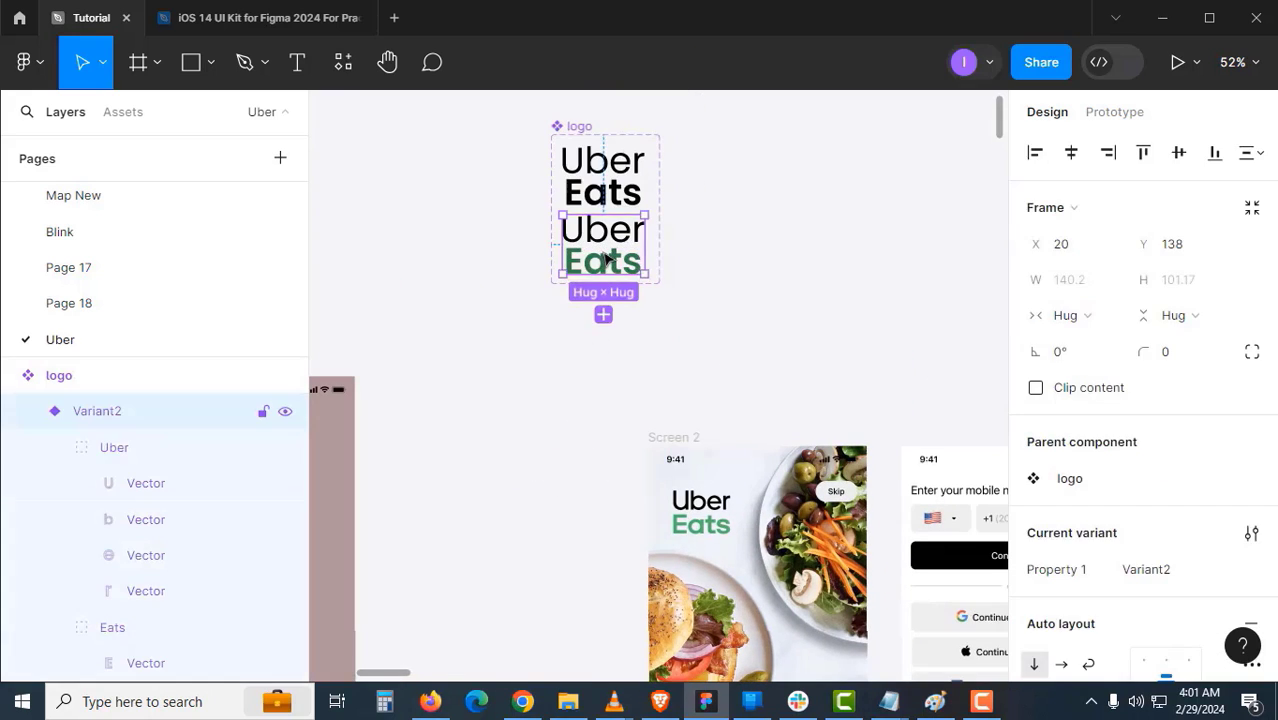
drag(624, 401, 580, 385)
drag(543, 427, 735, 432)
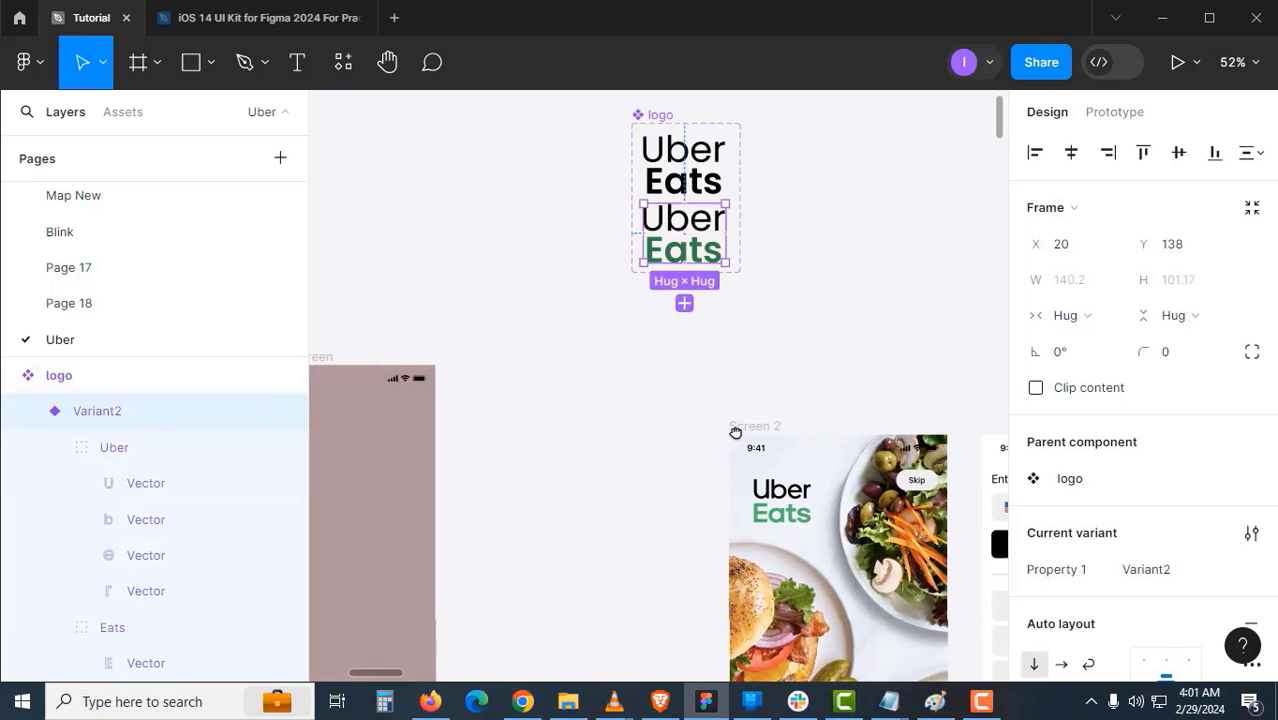
drag(757, 252, 660, 472)
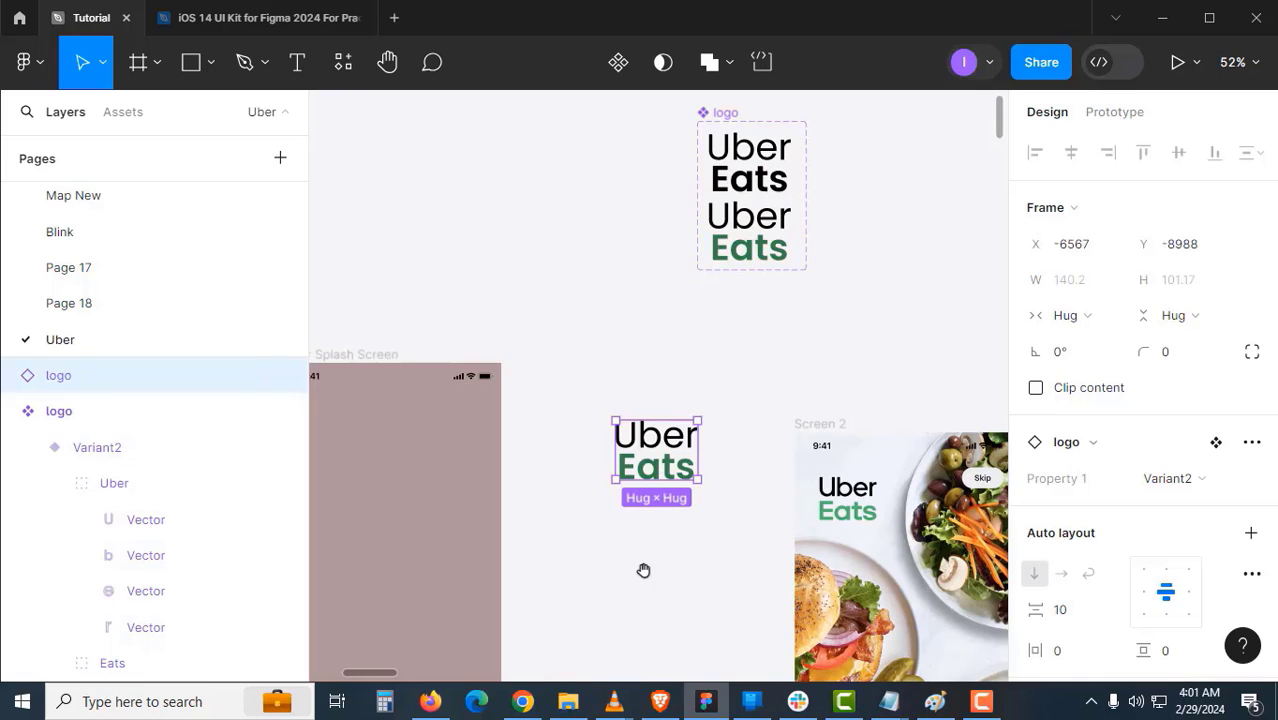
drag(643, 570, 718, 434)
click(720, 345)
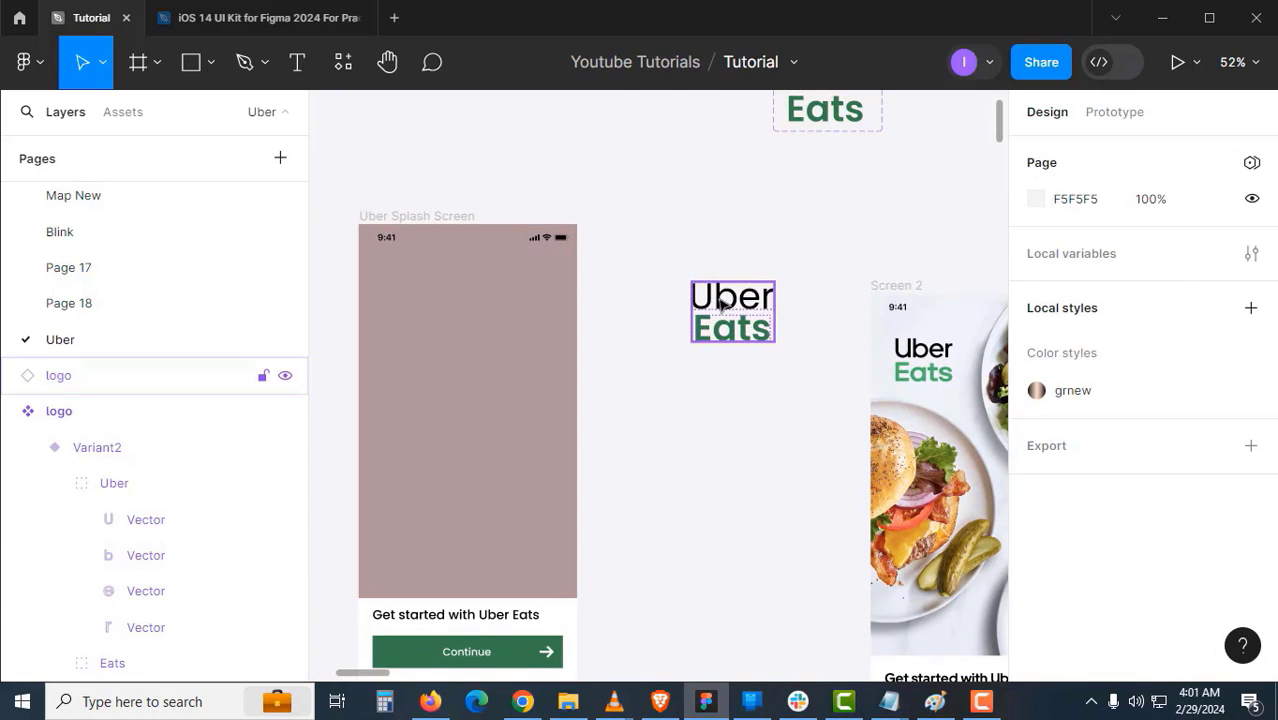
click(722, 328)
drag(709, 338, 700, 461)
- Scale the logo instance proportionally down to 0.72x (101×72.88) with the Scale tool
scroll(770, 390, up, 2)
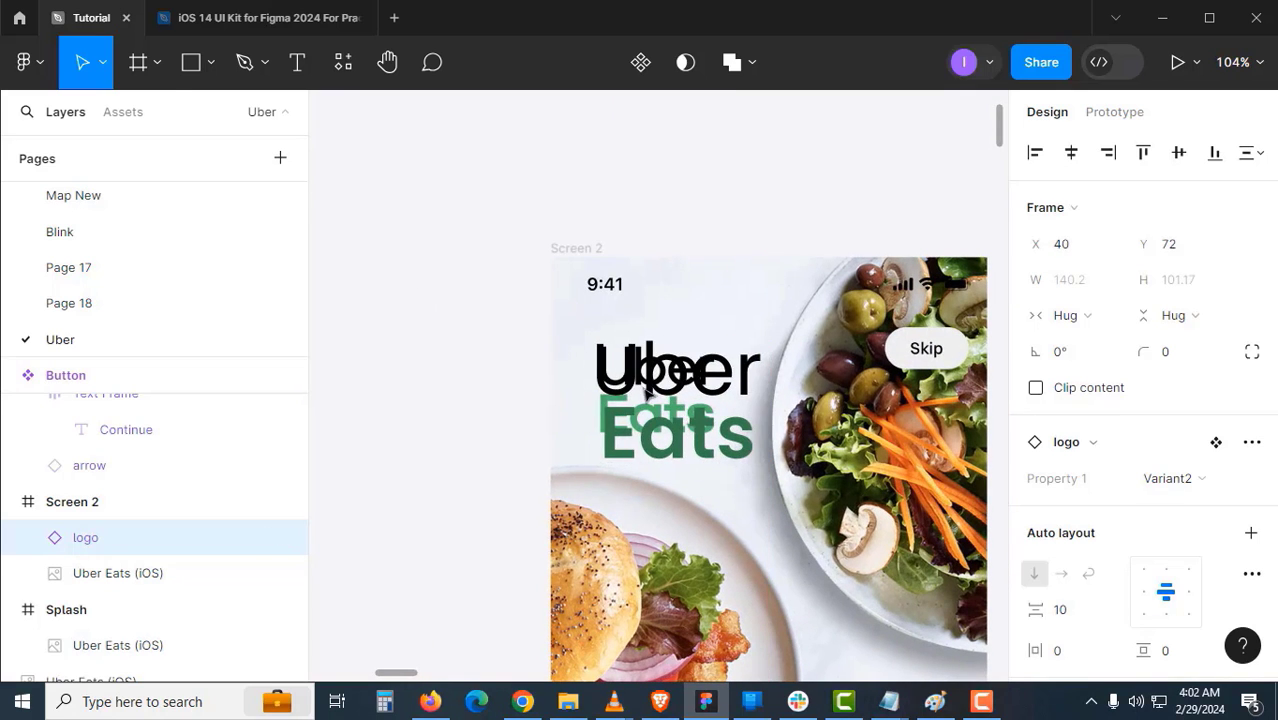
click(103, 67)
click(112, 143)
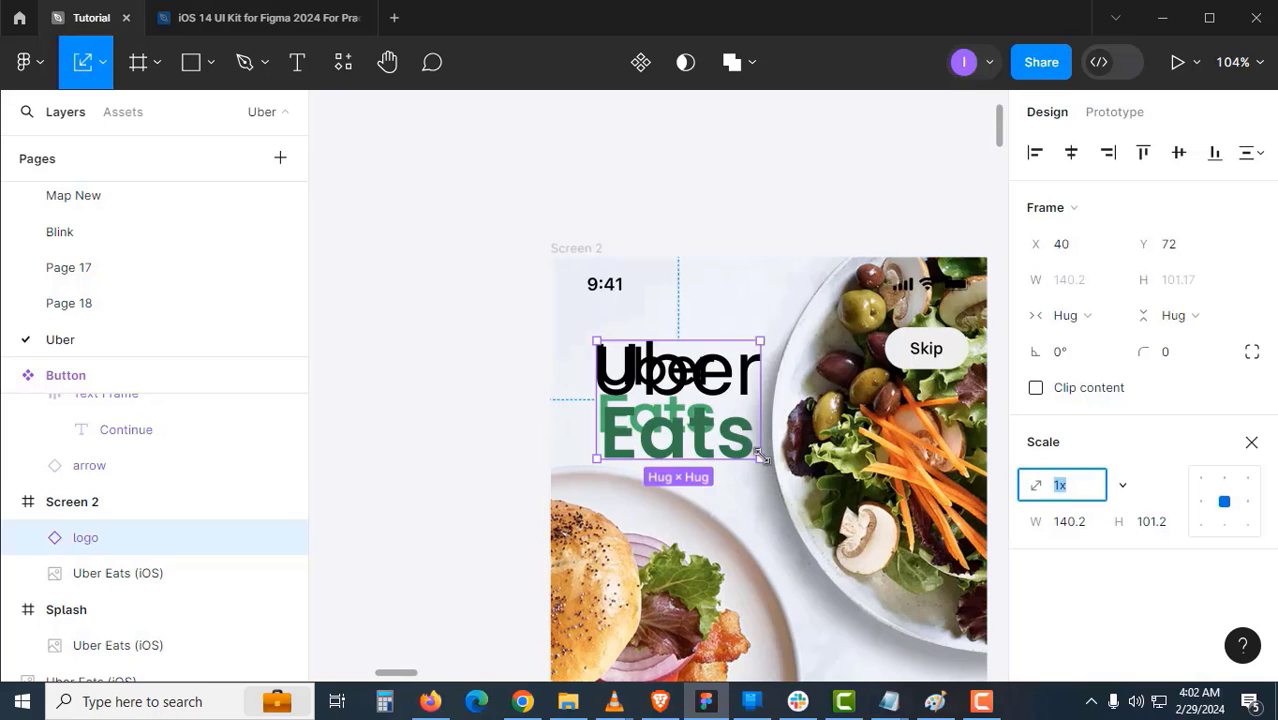
mouse_move(722, 405)
mouse_down()
mouse_move(693, 410)
mouse_move(716, 420)
mouse_up()
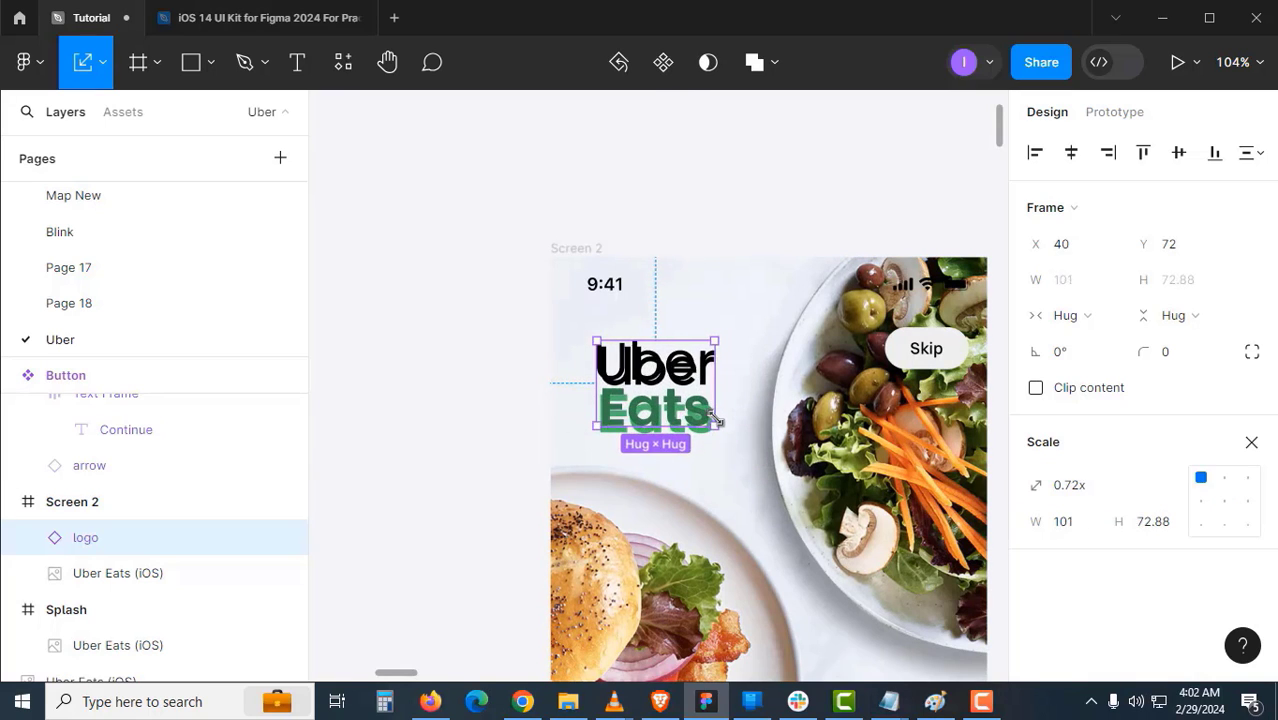
scroll(675, 408, down, 2)
drag(615, 413, 419, 342)
key(v)
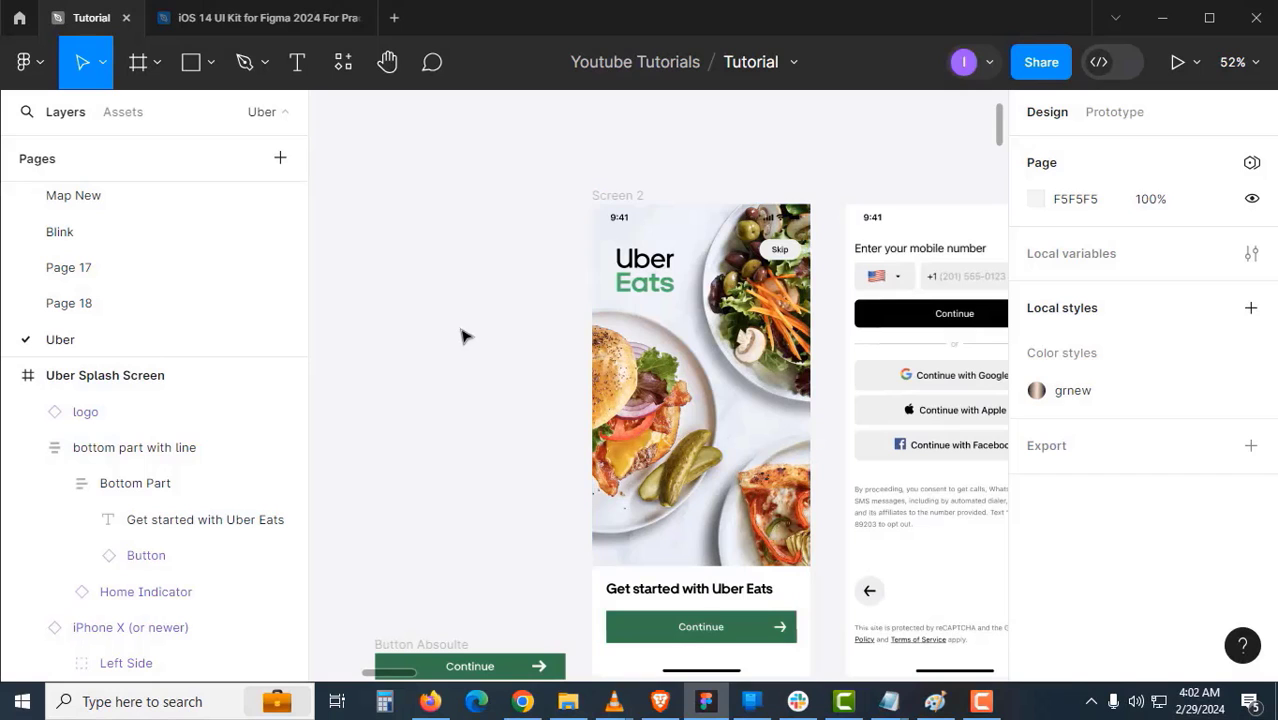
- Run the Unsplash plugin, search "food" and insert the salad bowl photo (1920×1920)
click(343, 62)
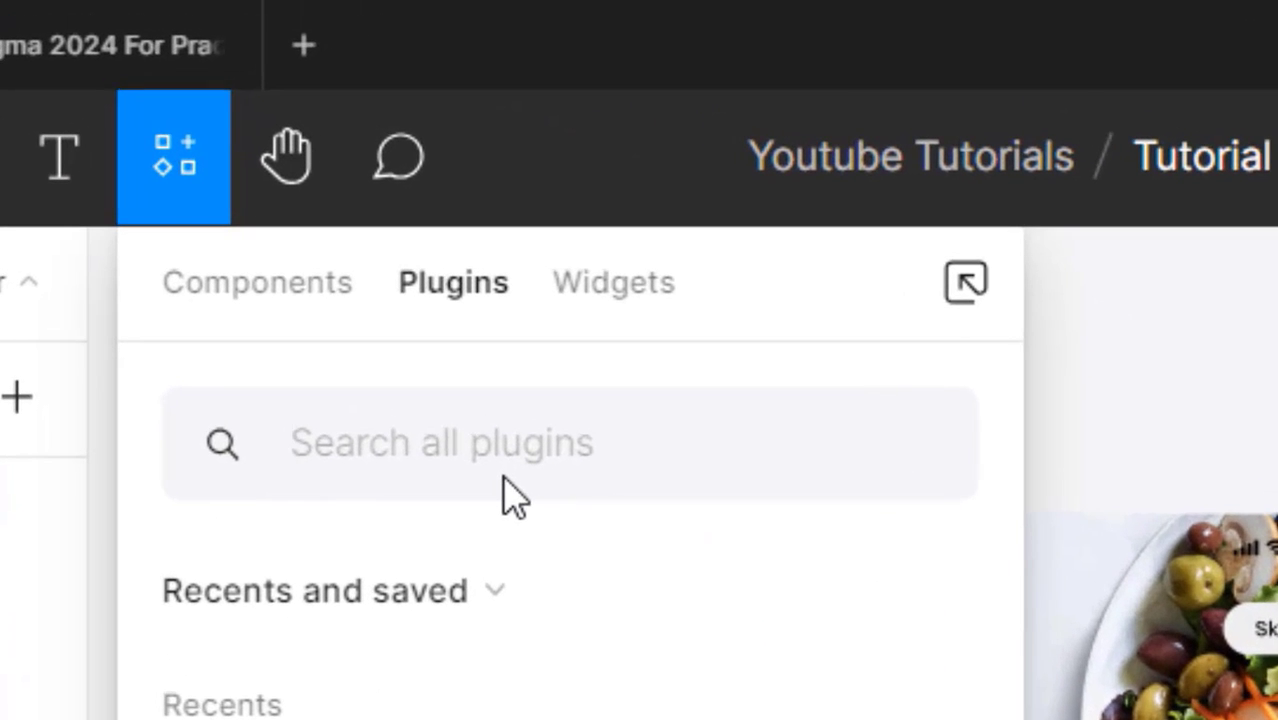
text(uns)
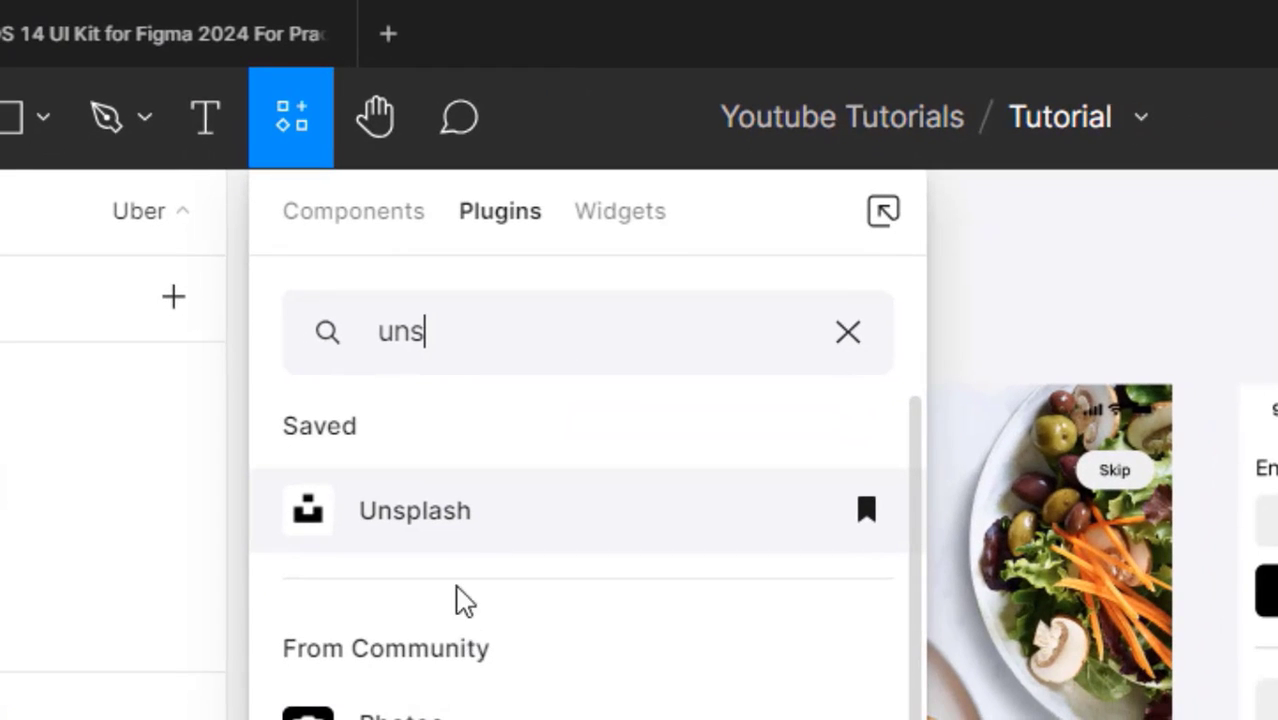
click(460, 540)
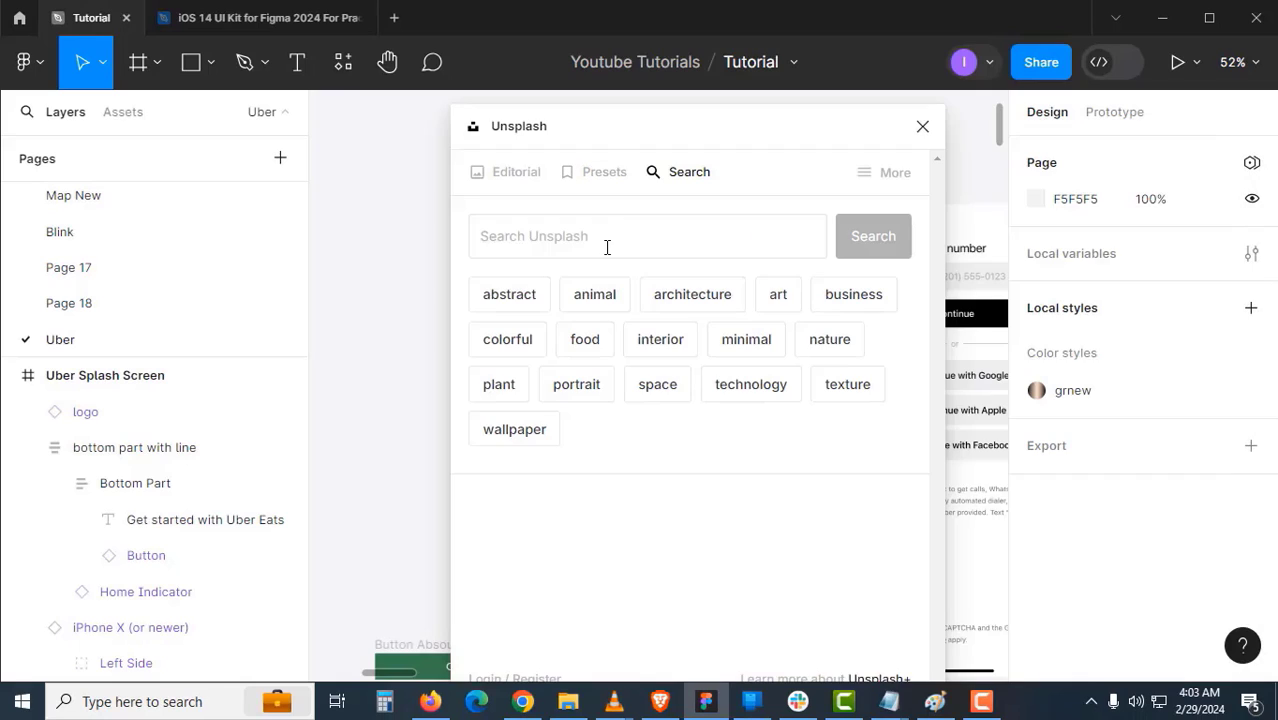
click(610, 240)
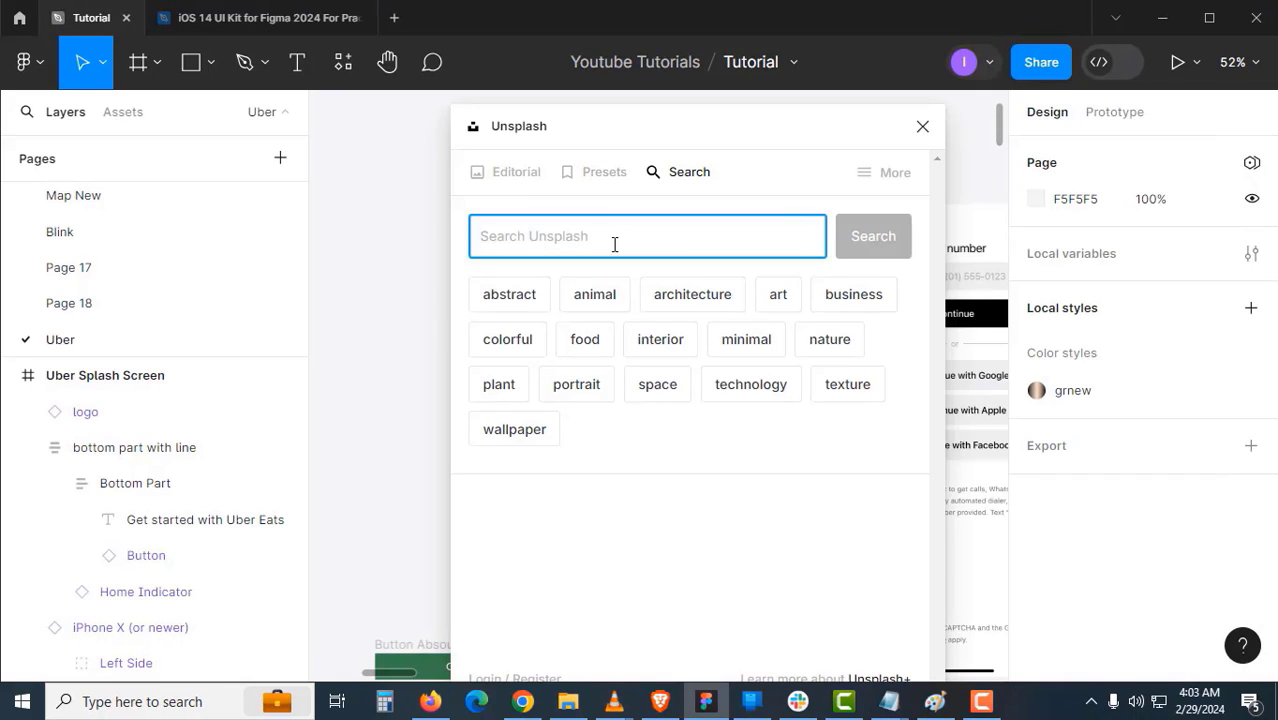
text(food)
key(Return)
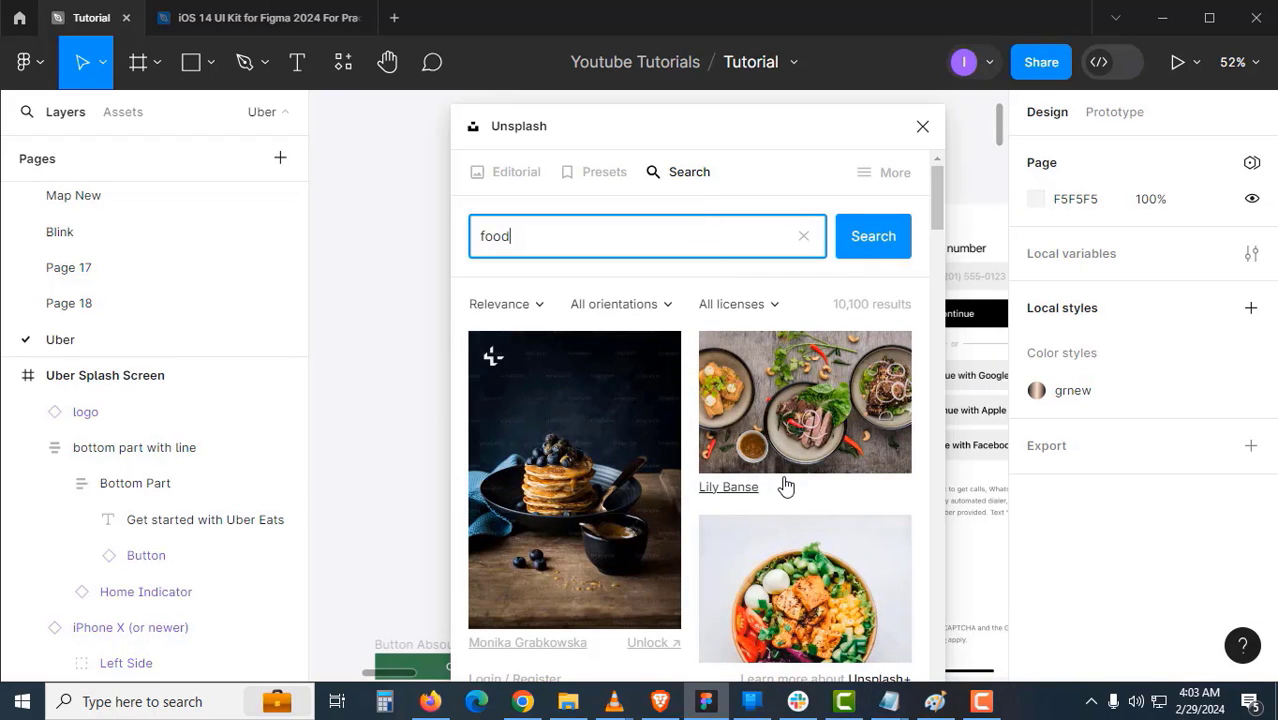
scroll(799, 540, down, 3)
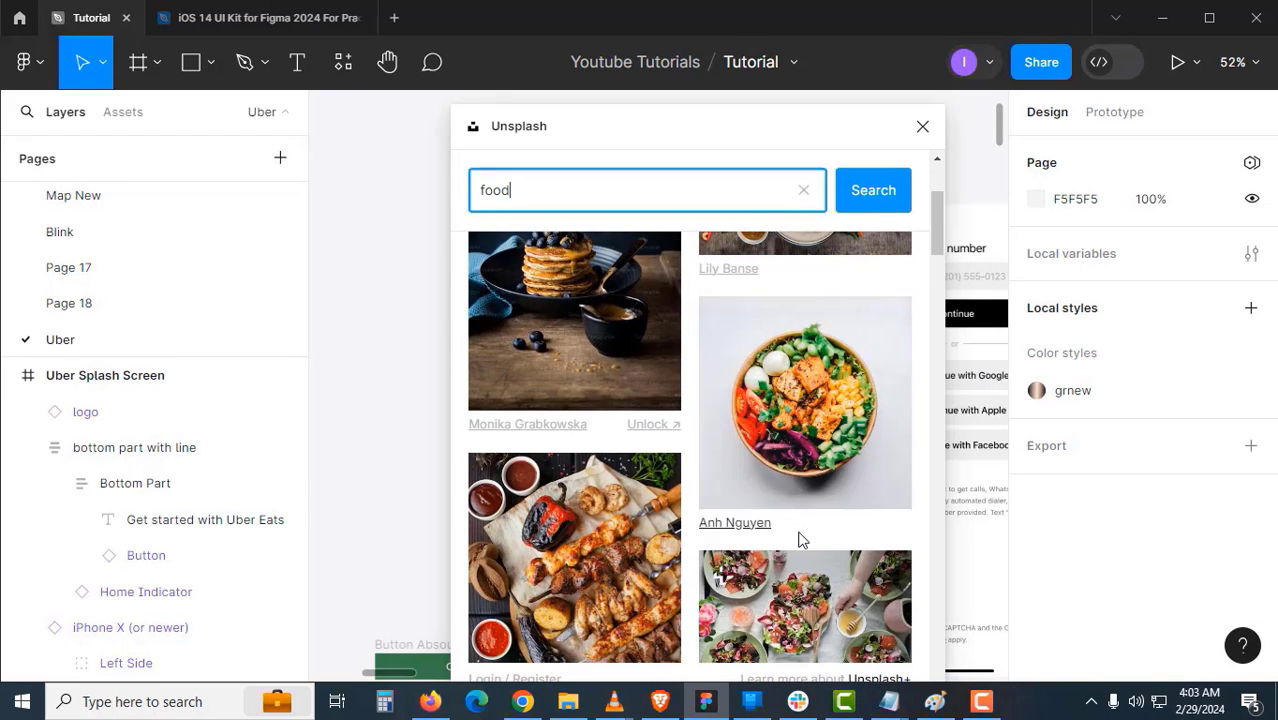
click(812, 426)
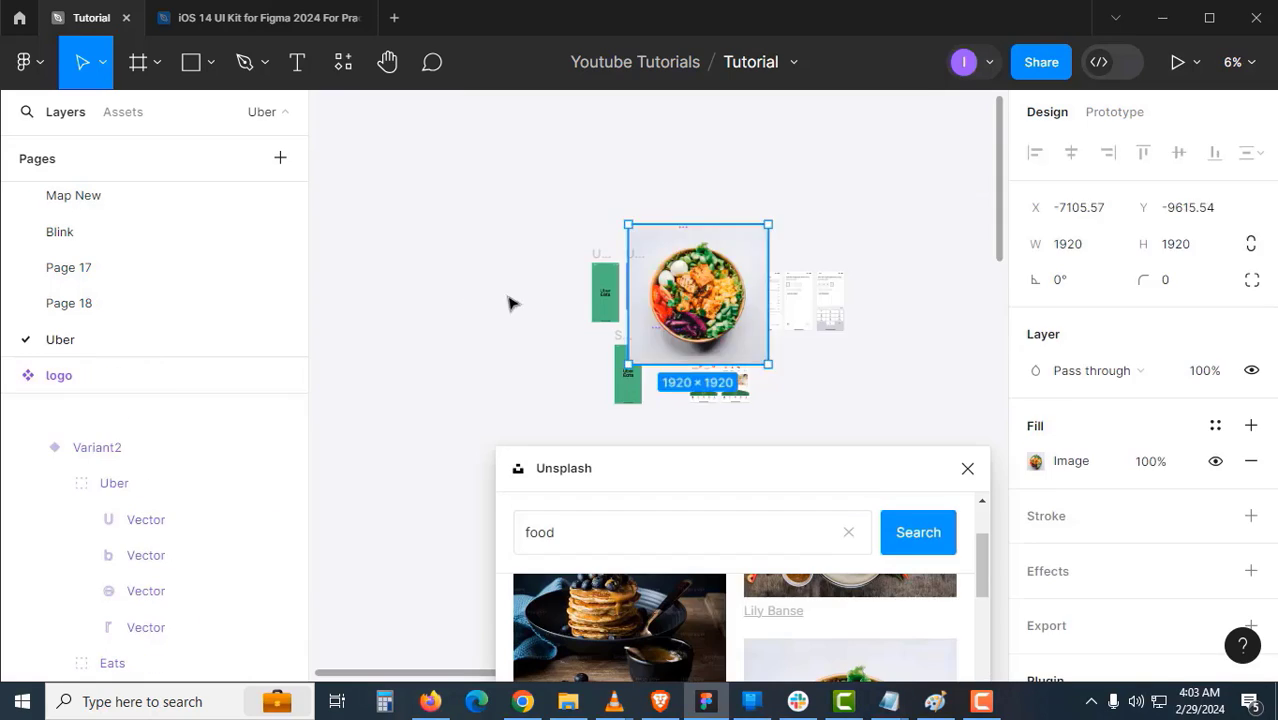
- Move the salad bowl photo aside and browse the Unsplash results for the curry and pasta photos
drag(700, 308, 389, 288)
scroll(677, 315, up, 5)
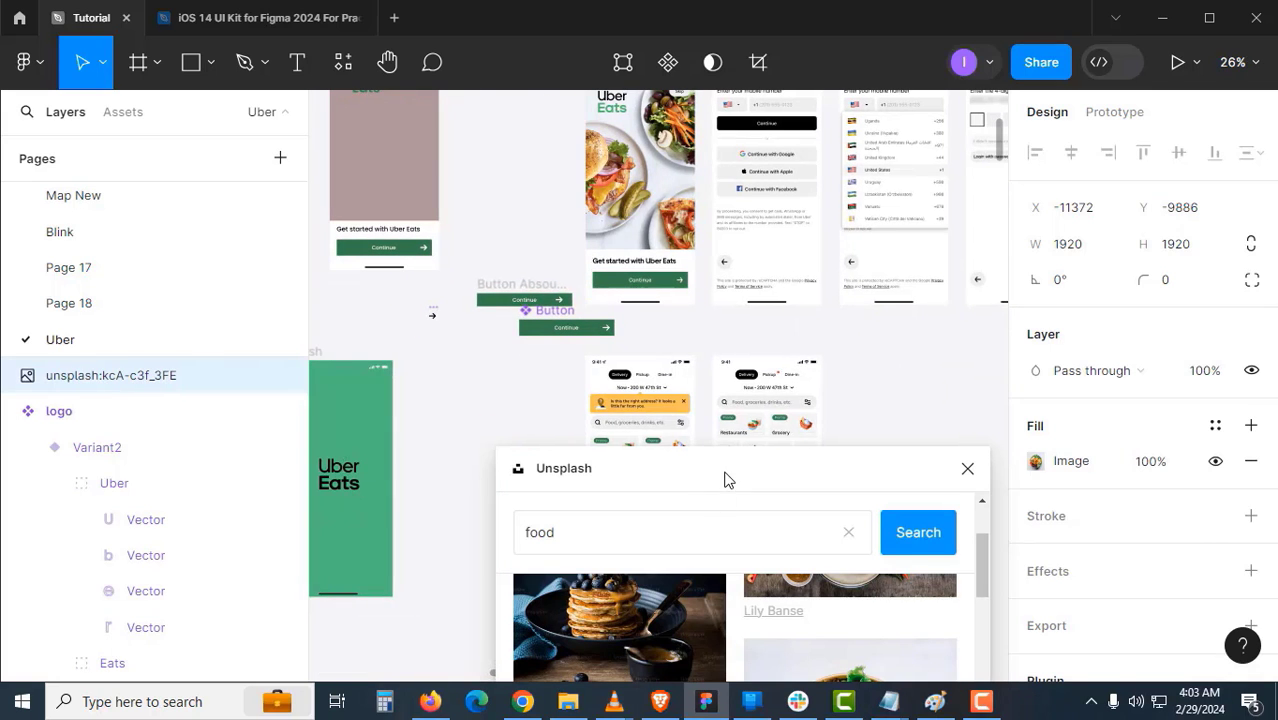
drag(727, 480, 700, 206)
scroll(720, 555, down, 5)
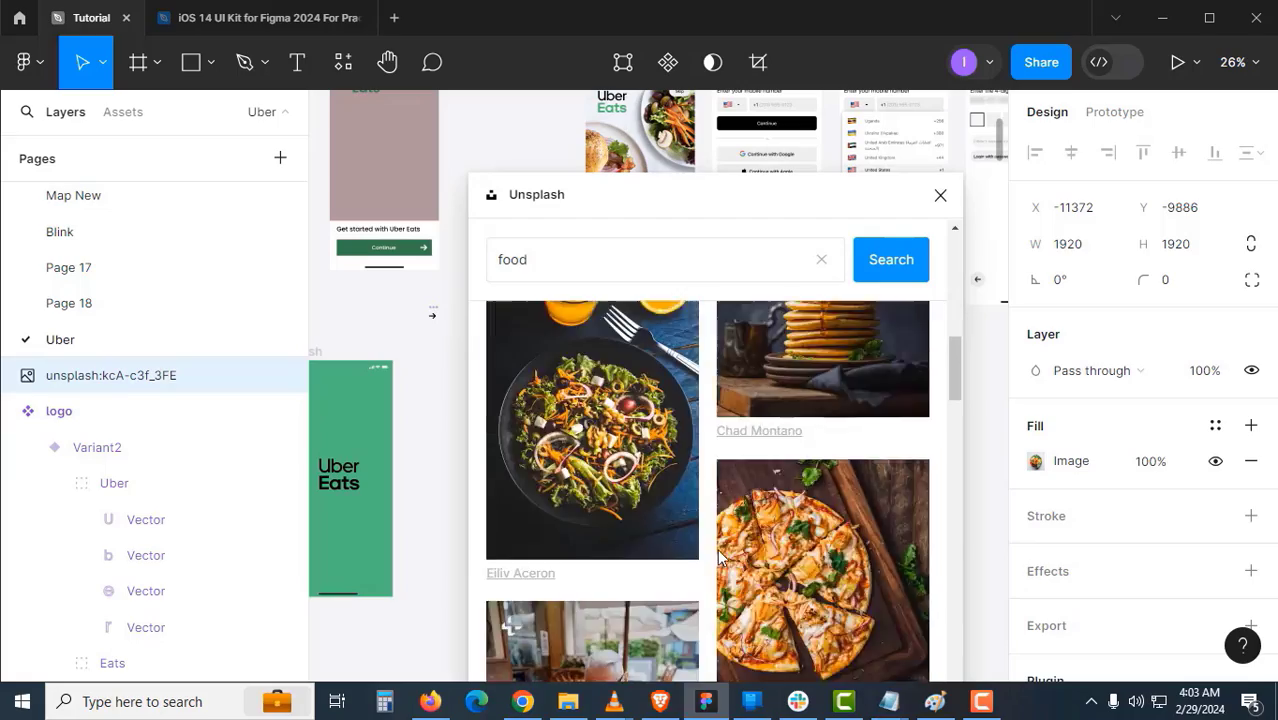
scroll(720, 555, down, 8)
scroll(770, 512, down, 3)
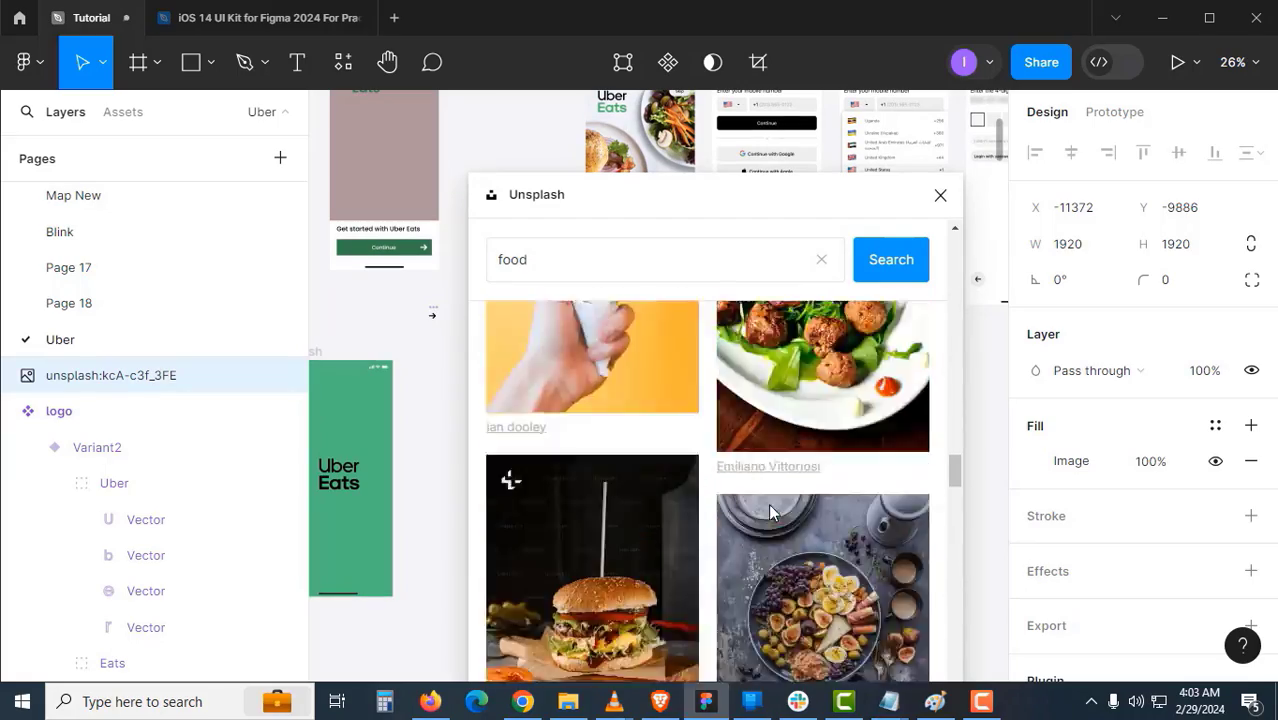
scroll(720, 520, down, 10)
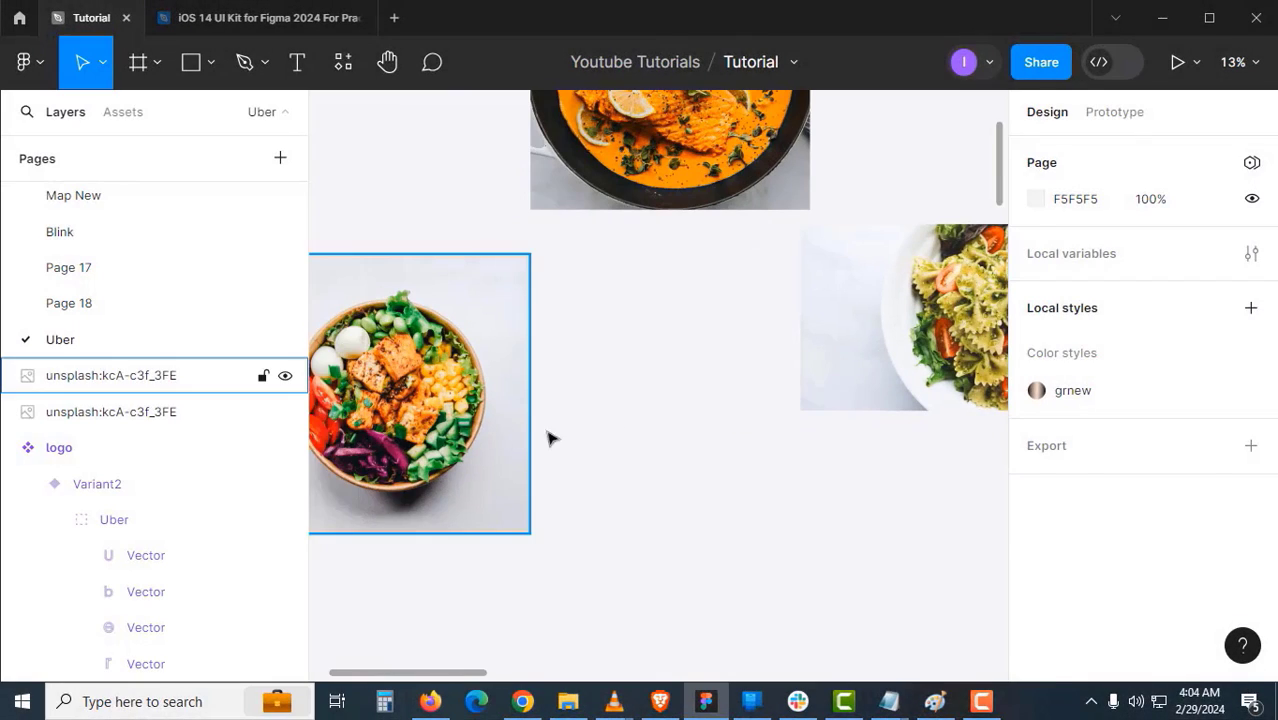
- Arrange the pasta image beside the salad bowl, aligning both to the guides
drag(548, 437, 502, 553)
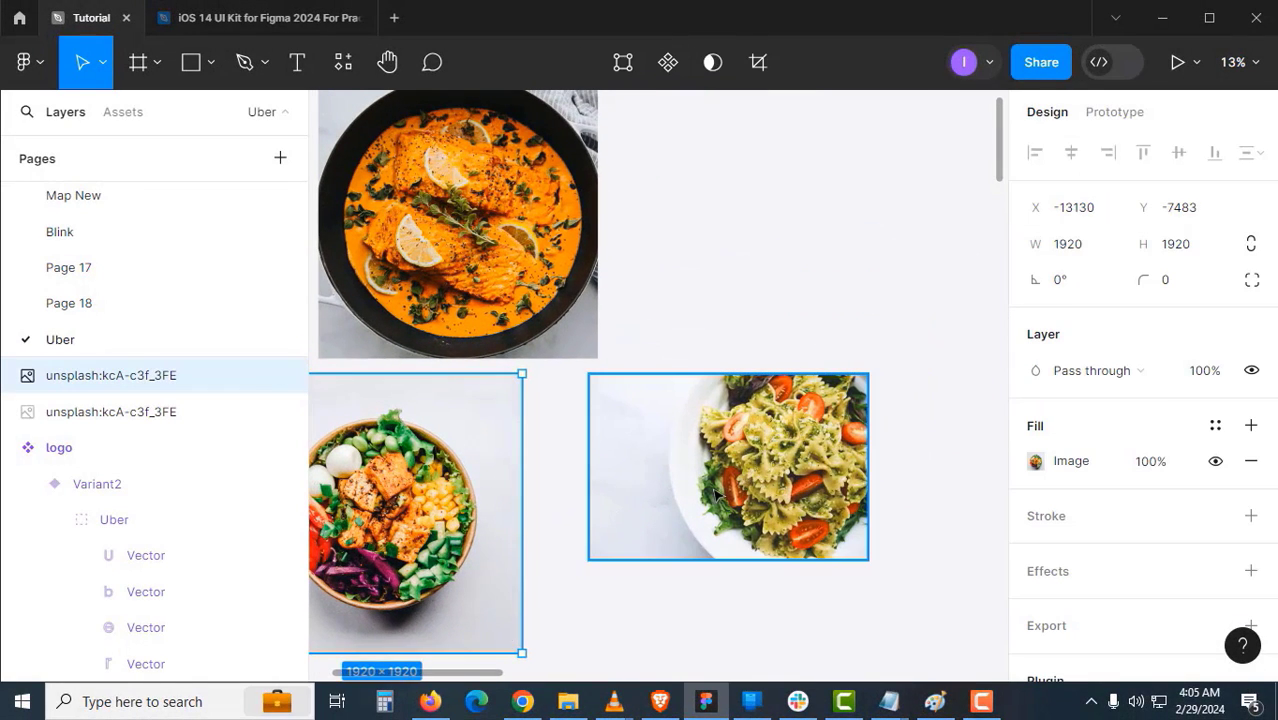
drag(716, 493, 745, 357)
drag(513, 485, 616, 474)
scroll(672, 463, up, 1)
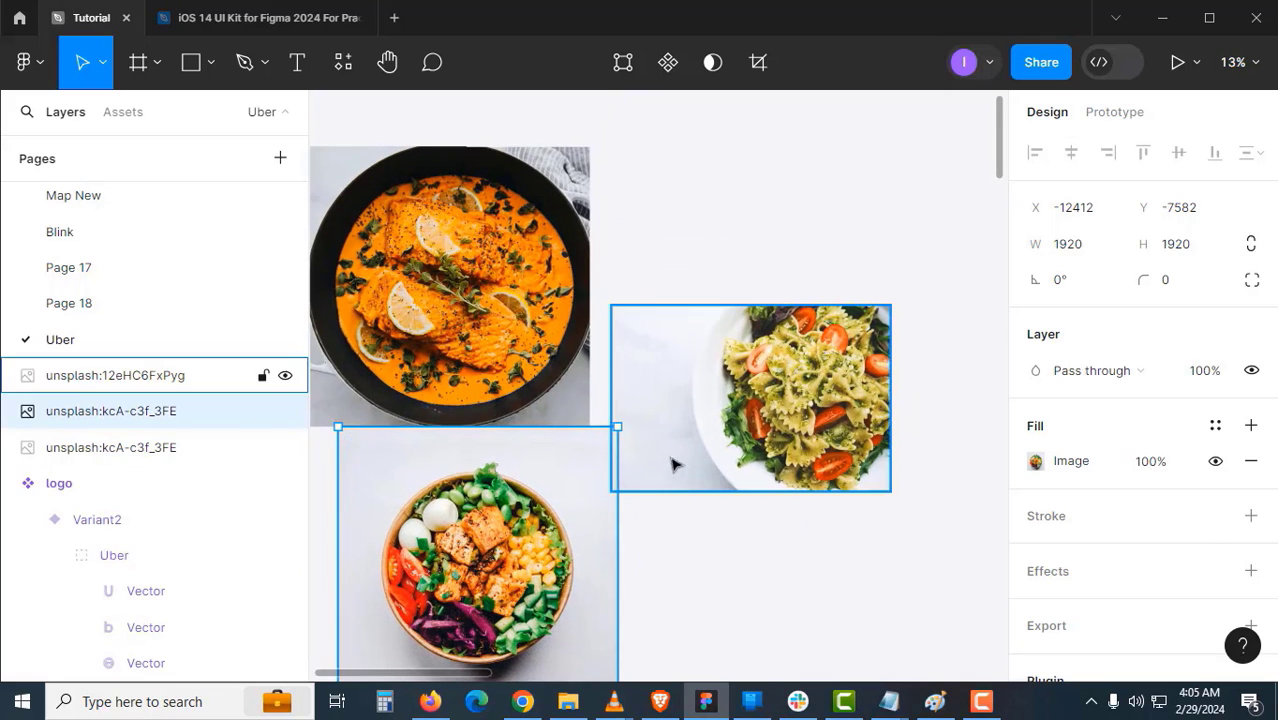
click(690, 453)
drag(690, 453, 725, 364)
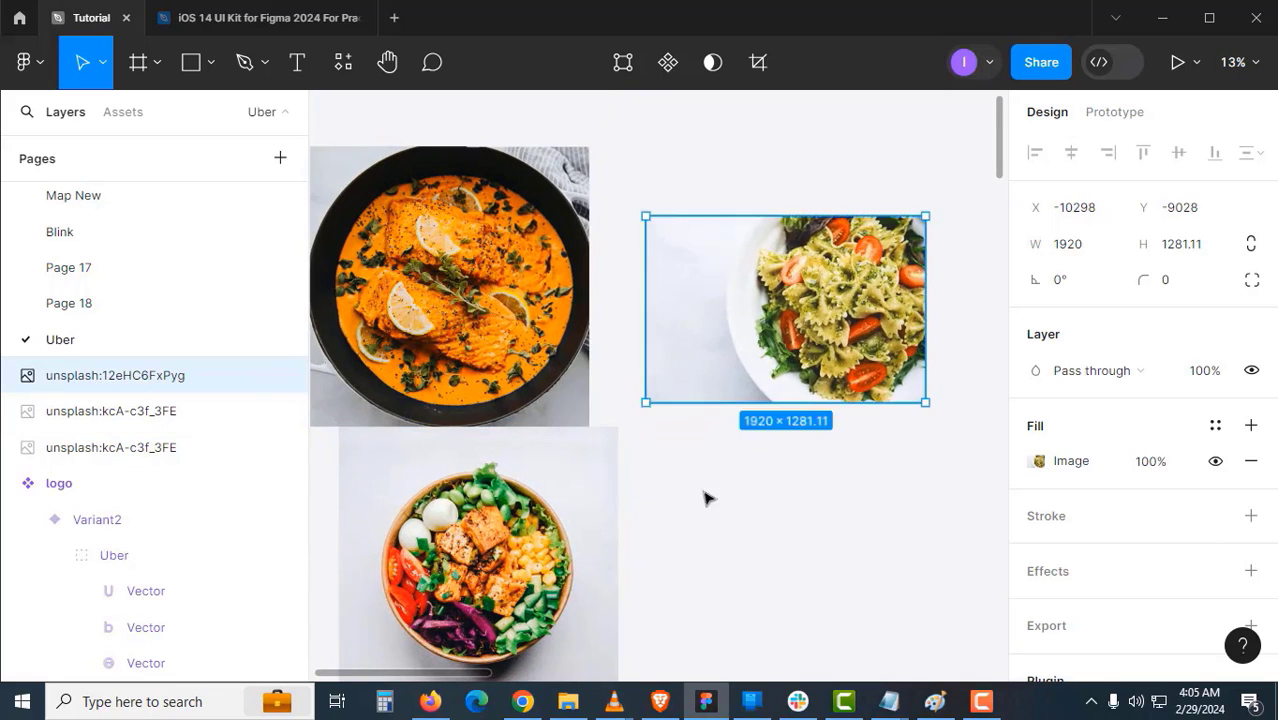
click(707, 497)
click(712, 360)
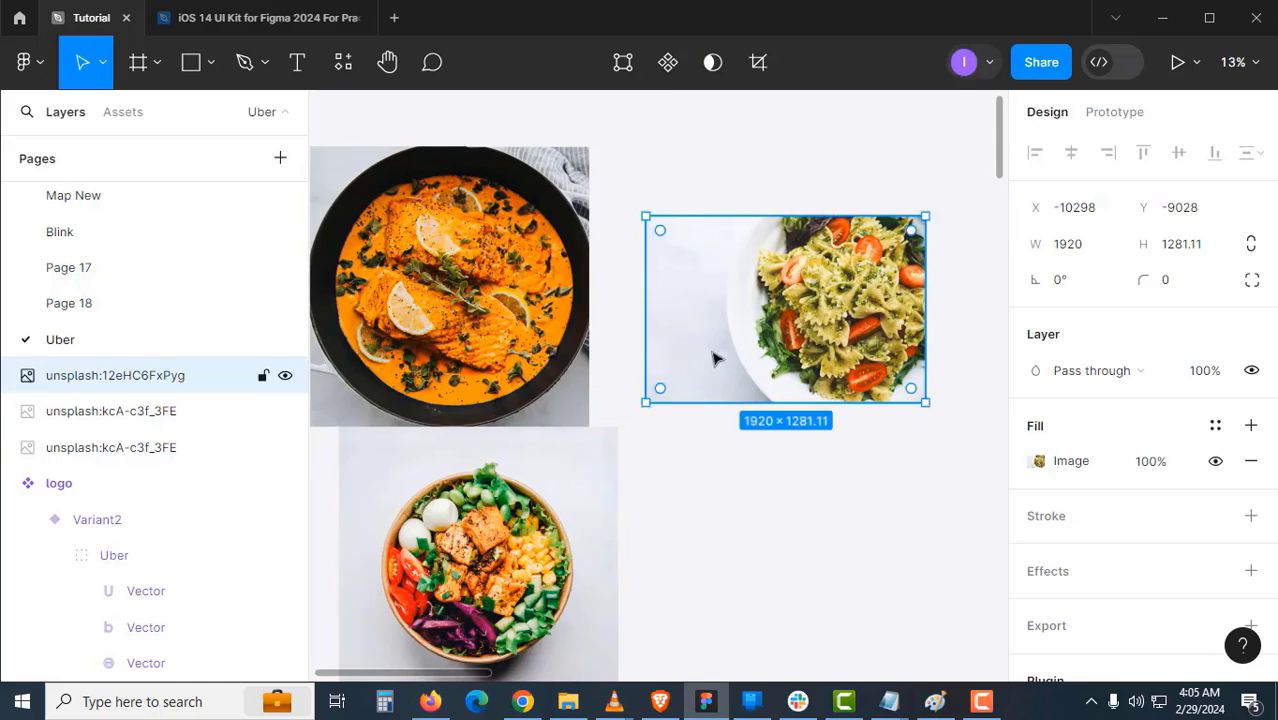
- Remove the pasta photo's background with Icons8 Background Remover and crop it to 1384×1281
click(352, 70)
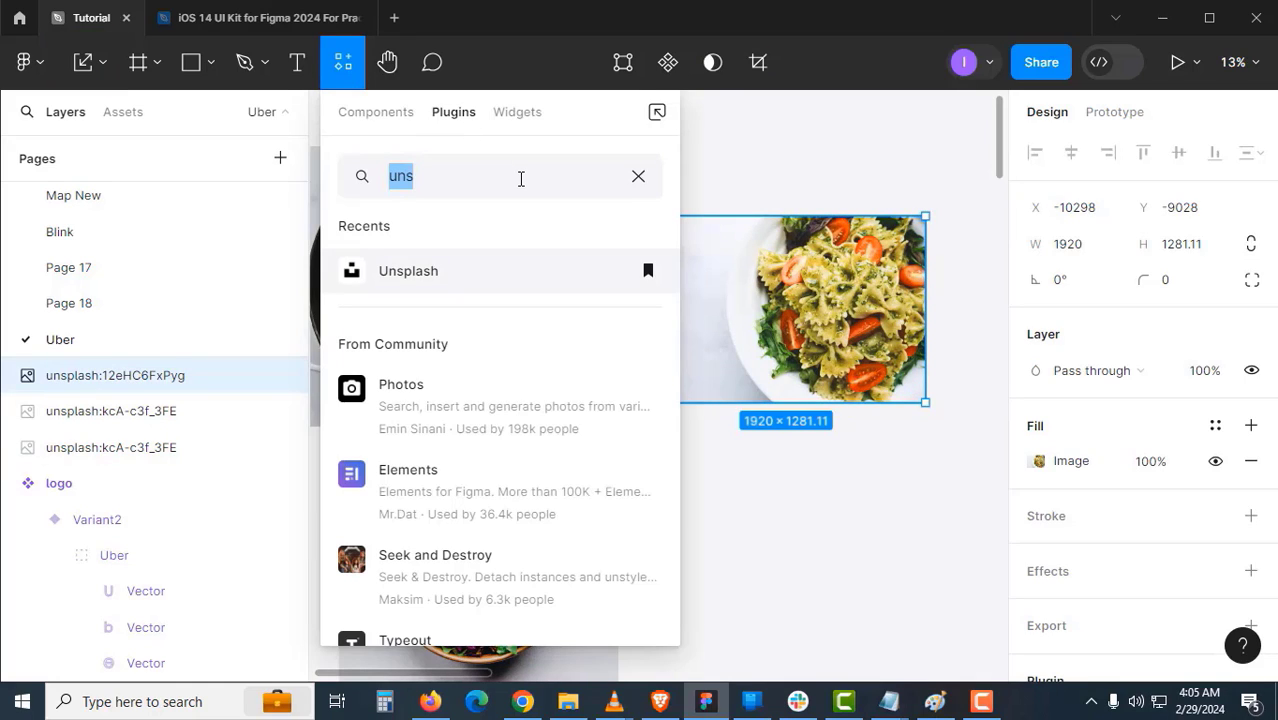
text(ba)
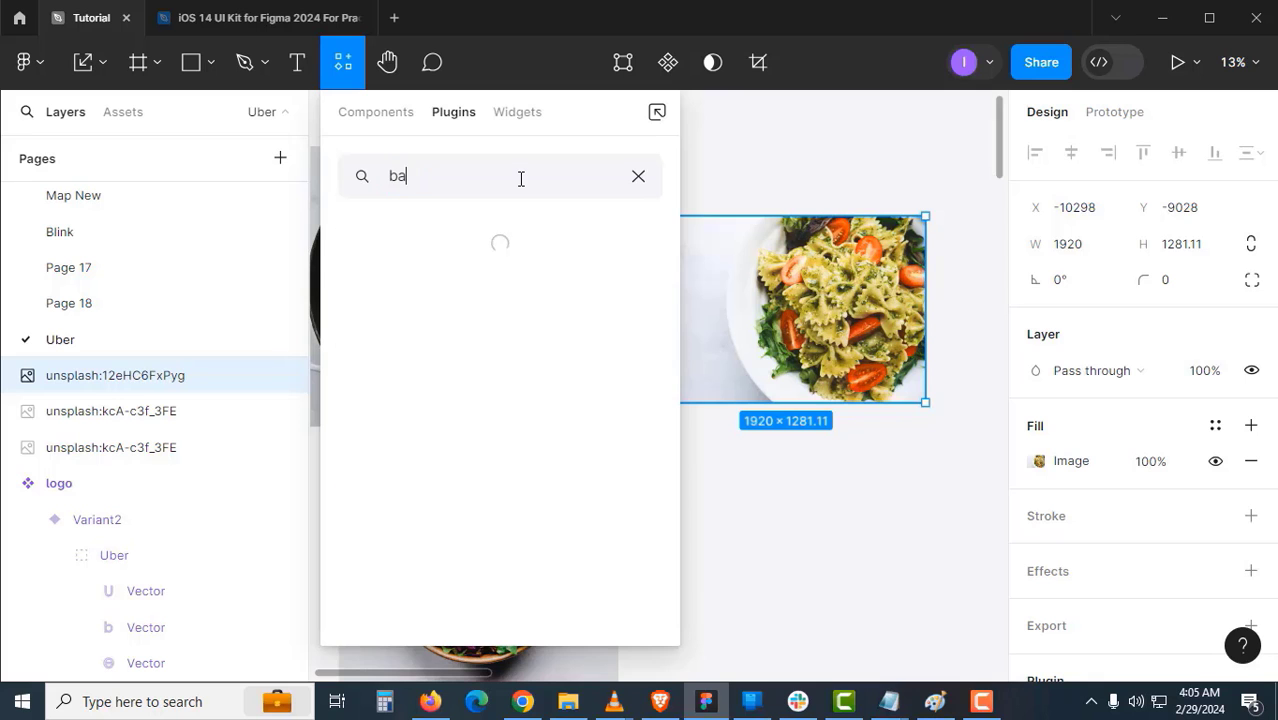
text(ckgr)
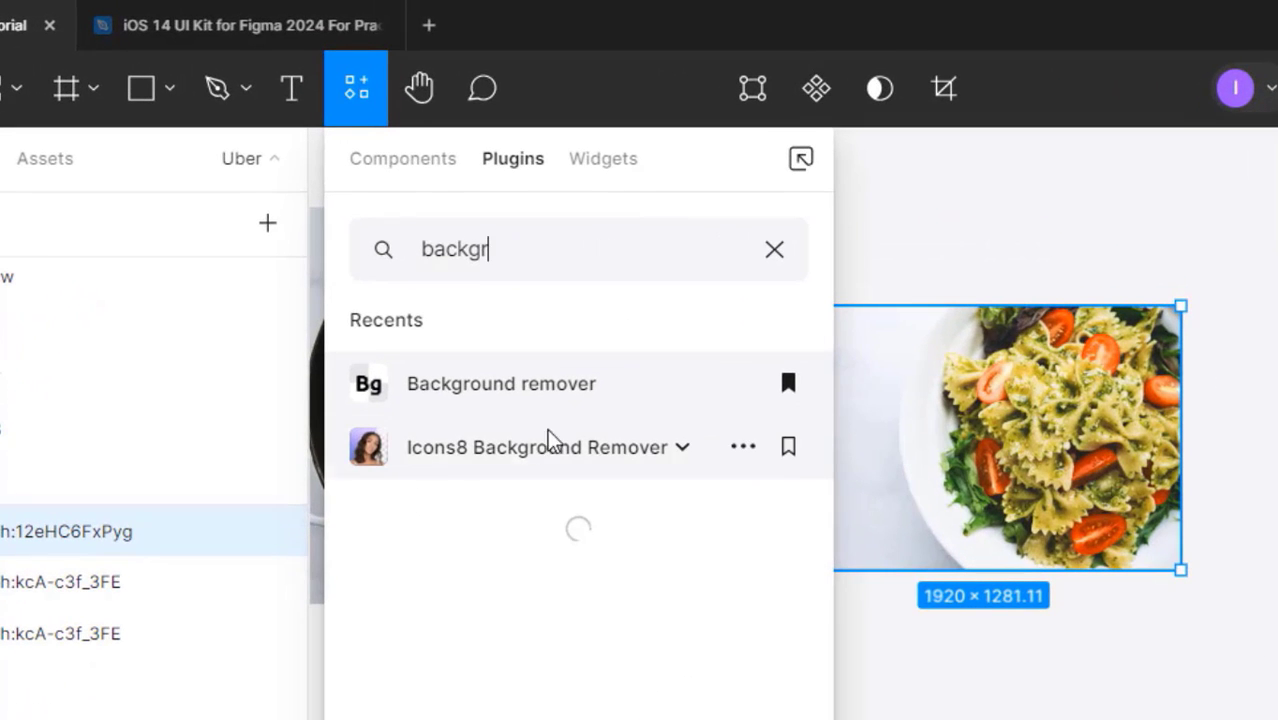
click(435, 444)
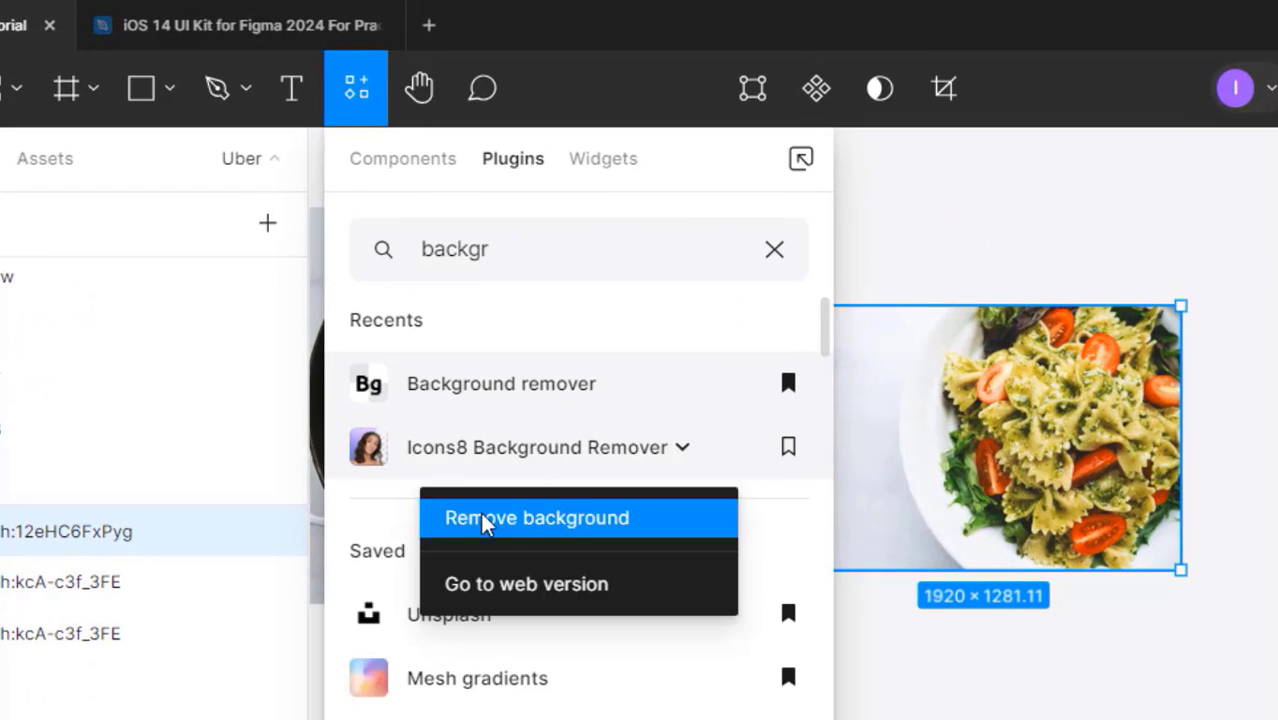
click(480, 512)
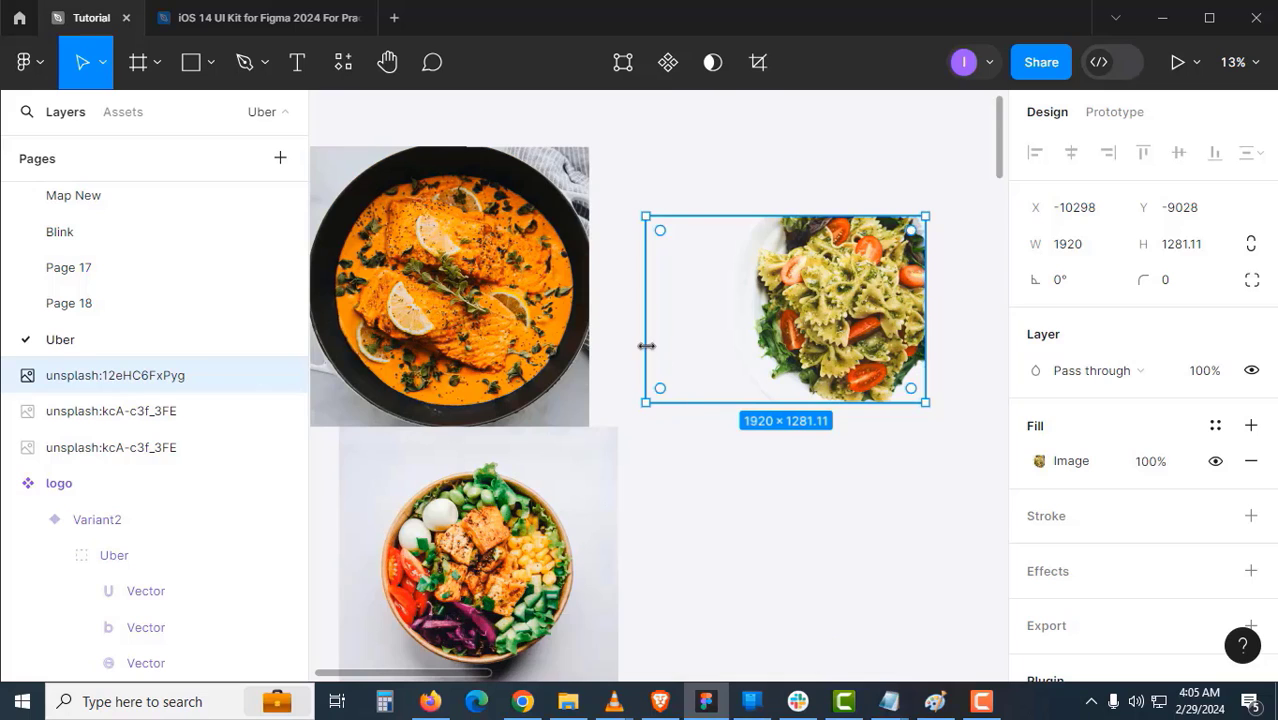
drag(648, 345, 723, 349)
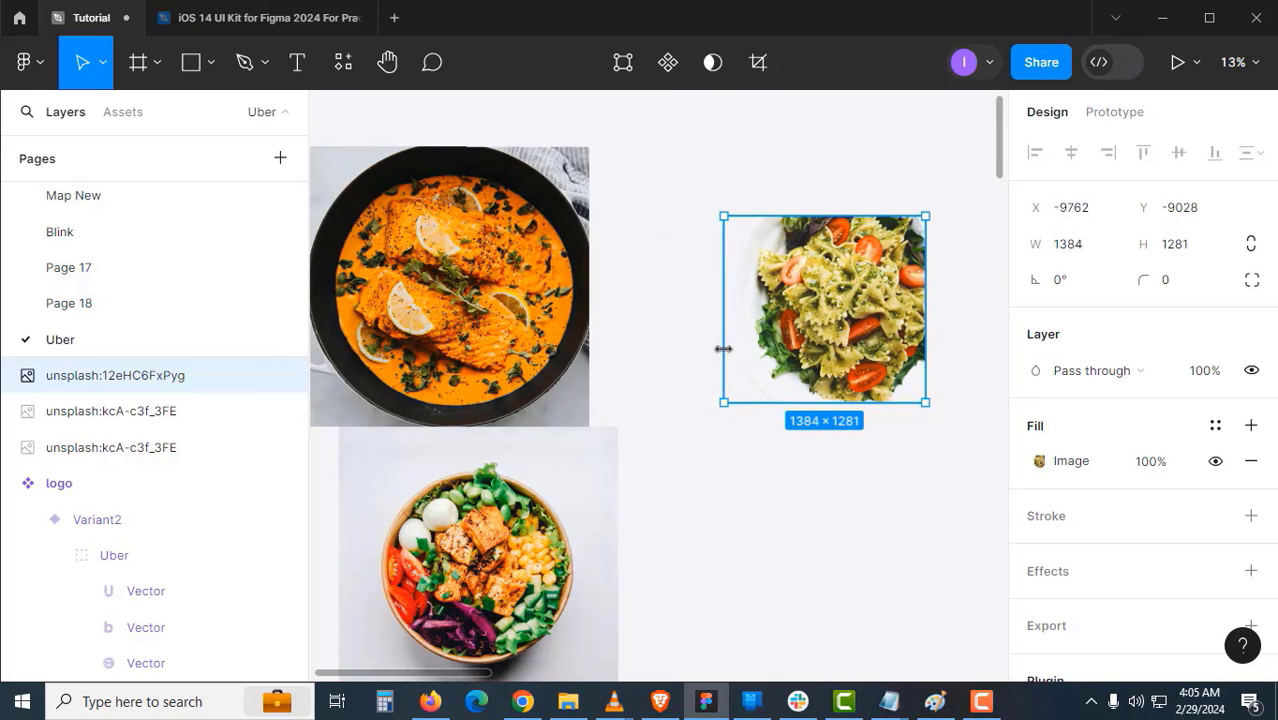
- Move the salad bowl image down and to the left
click(673, 397)
drag(625, 428, 693, 268)
click(648, 360)
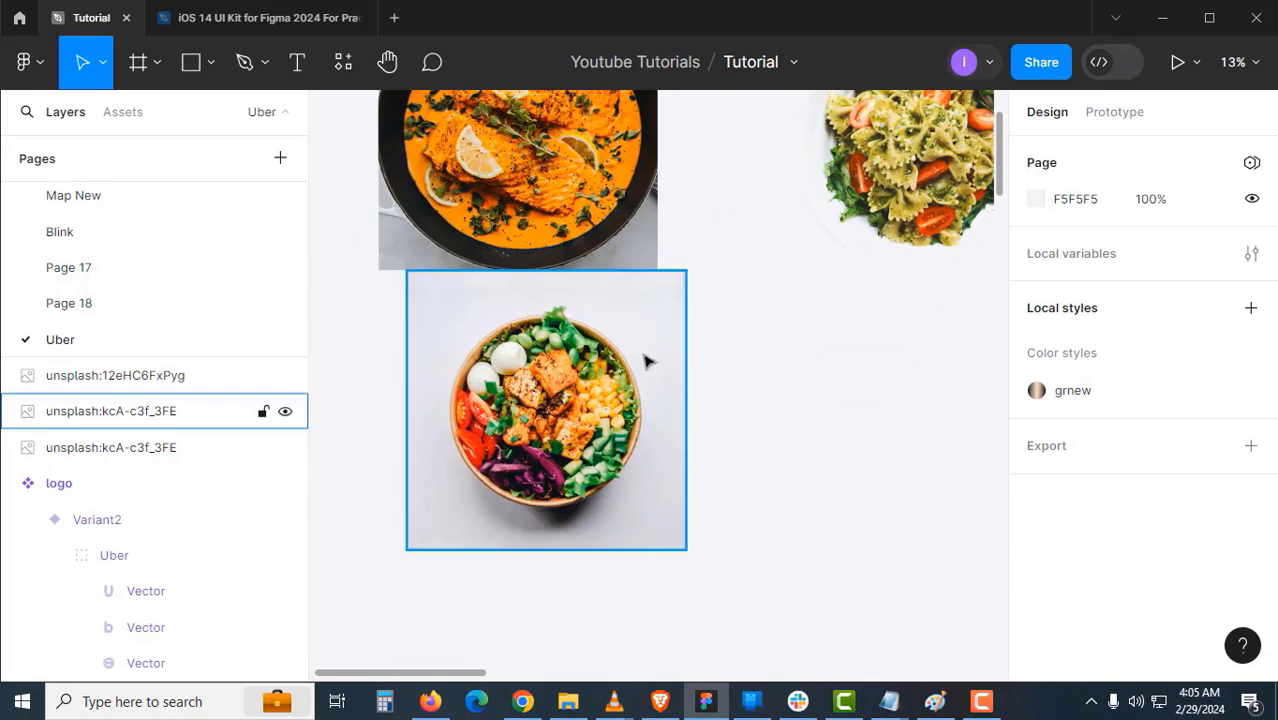
drag(606, 378, 584, 428)
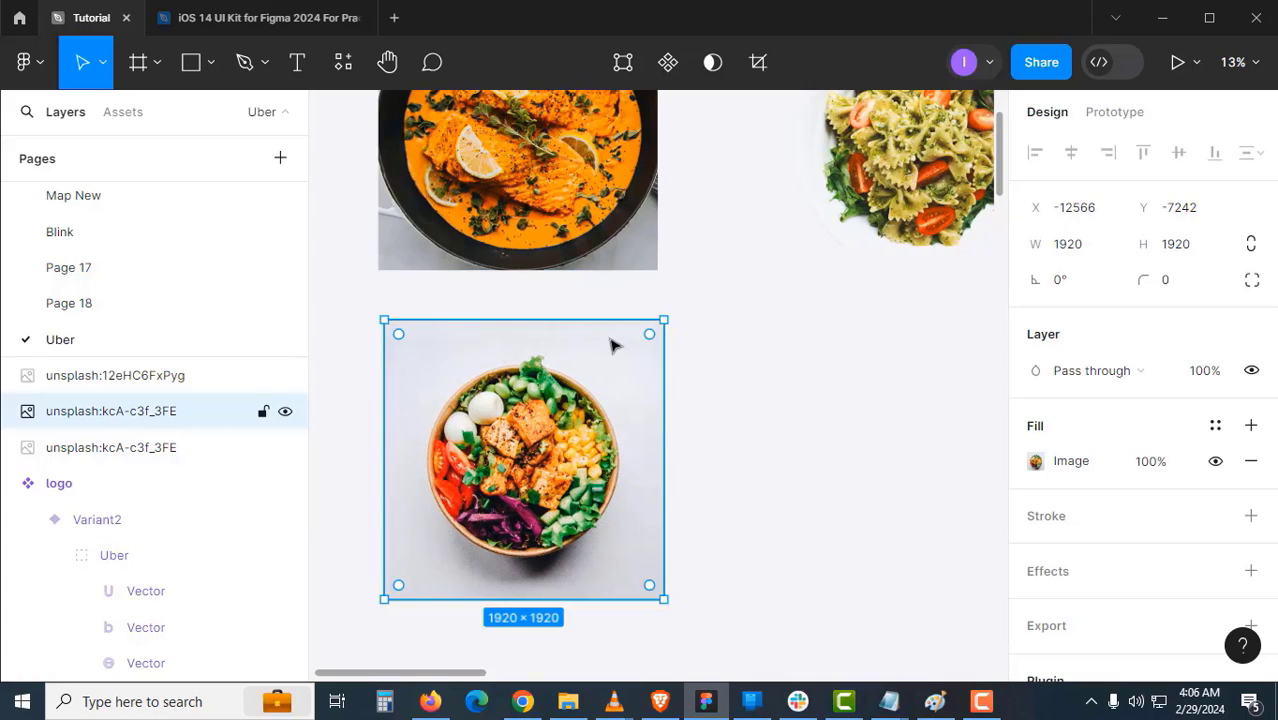
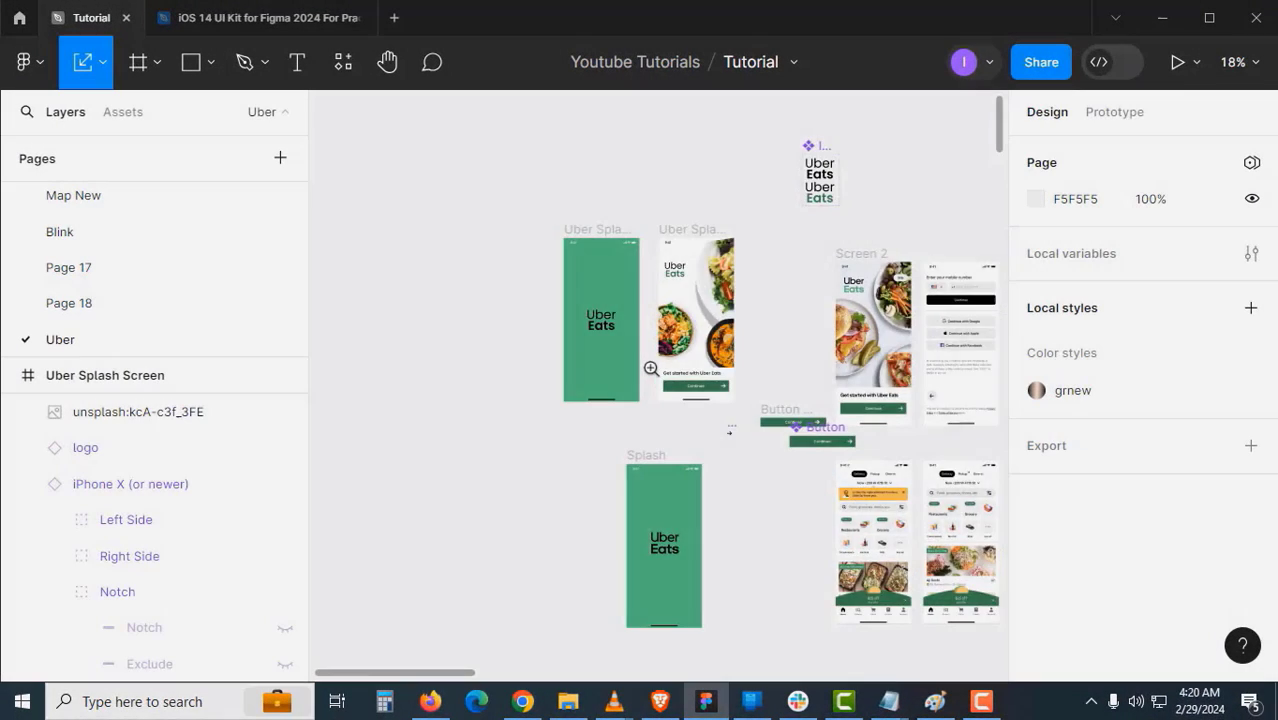
- Check the salad bowl, rotated salad plate and curry bowl images on the splash screen
click(651, 368)
drag(593, 328, 544, 383)
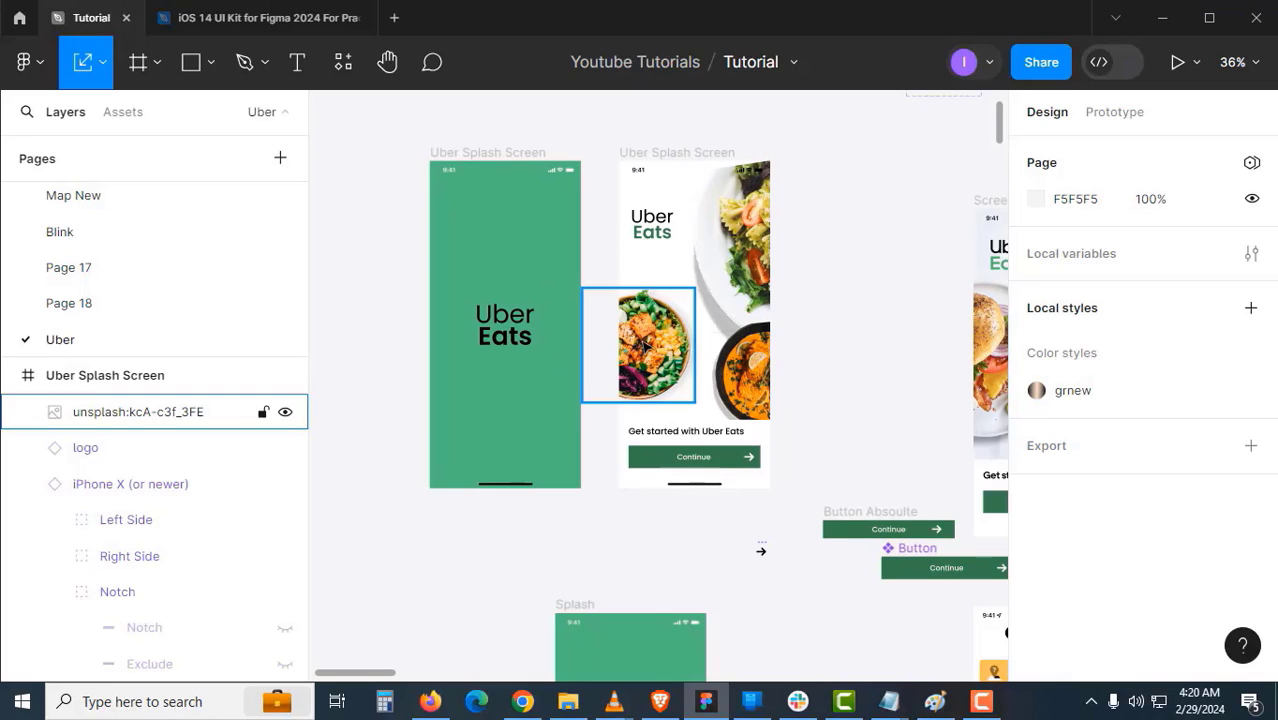
click(663, 343)
click(757, 285)
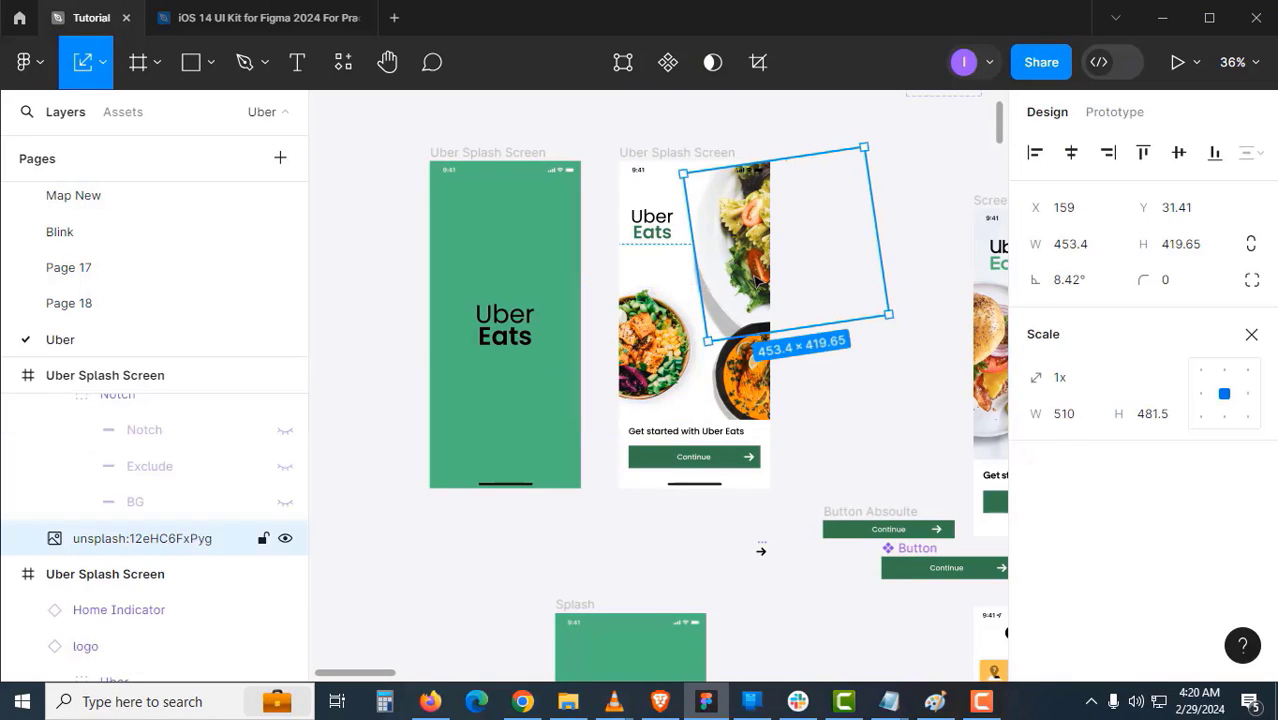
click(743, 369)
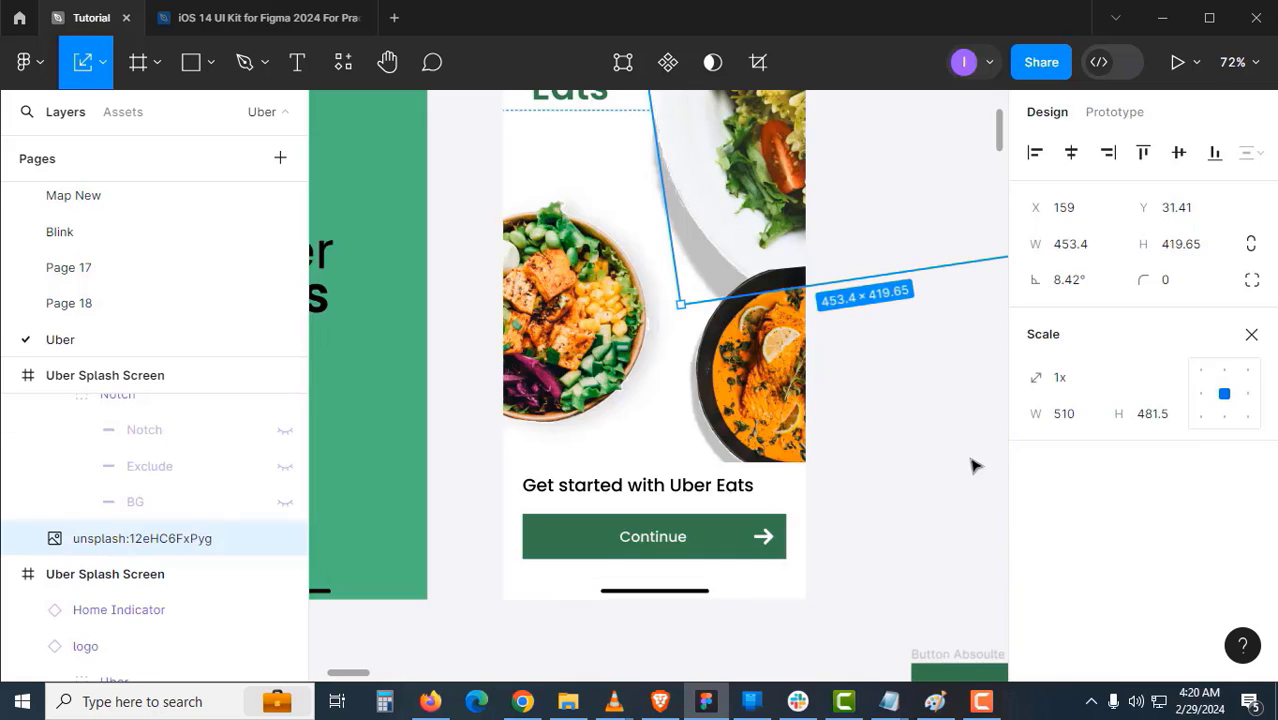
key(v)
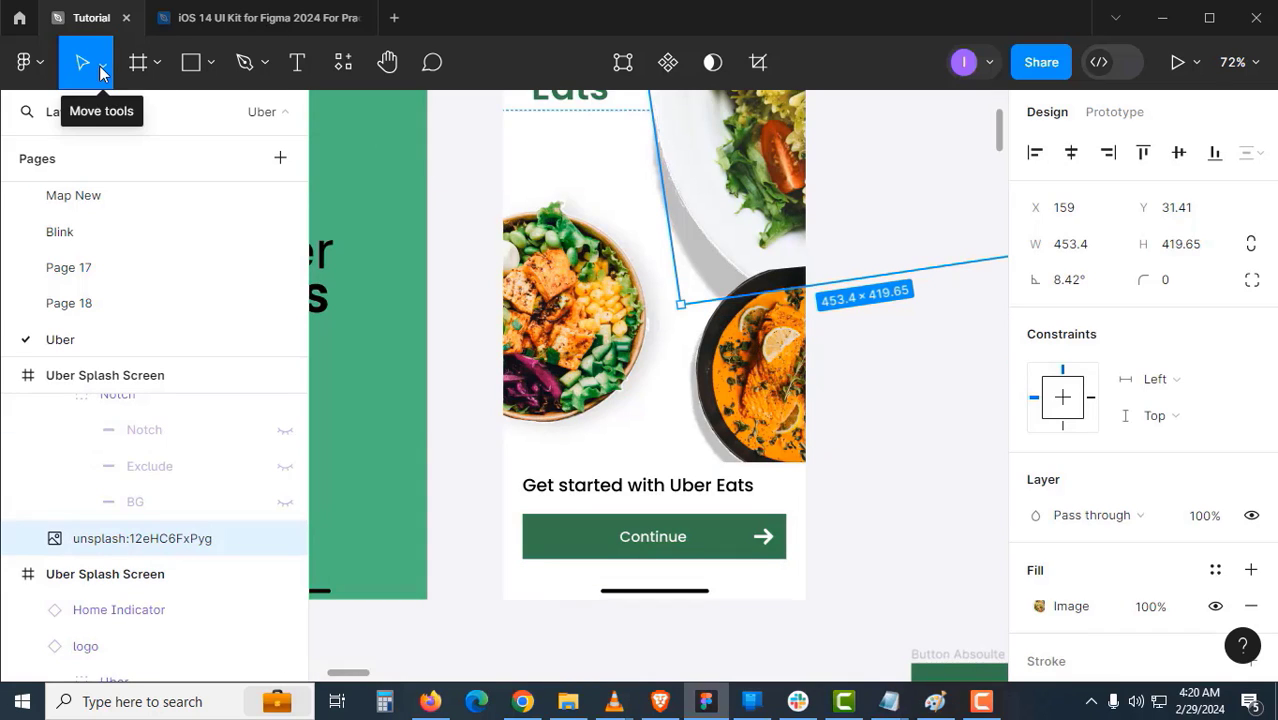
scroll(1085, 540, down, 3)
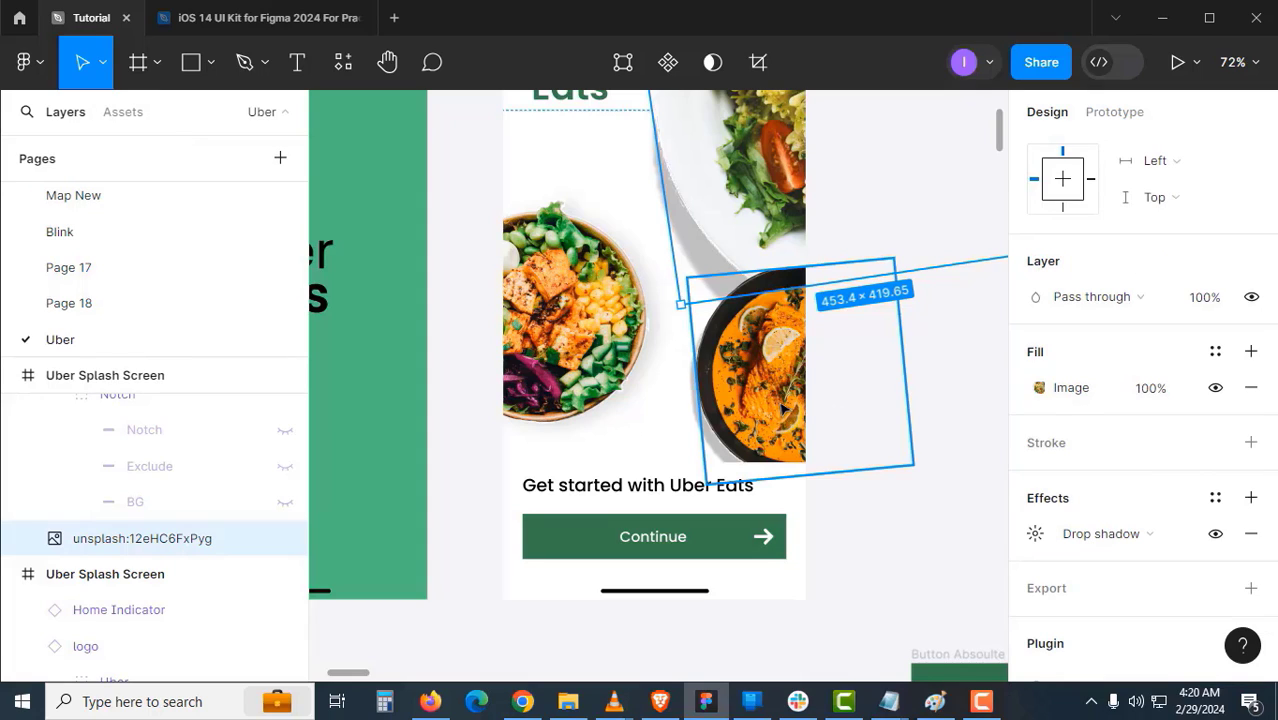
scroll(680, 440, up, 3)
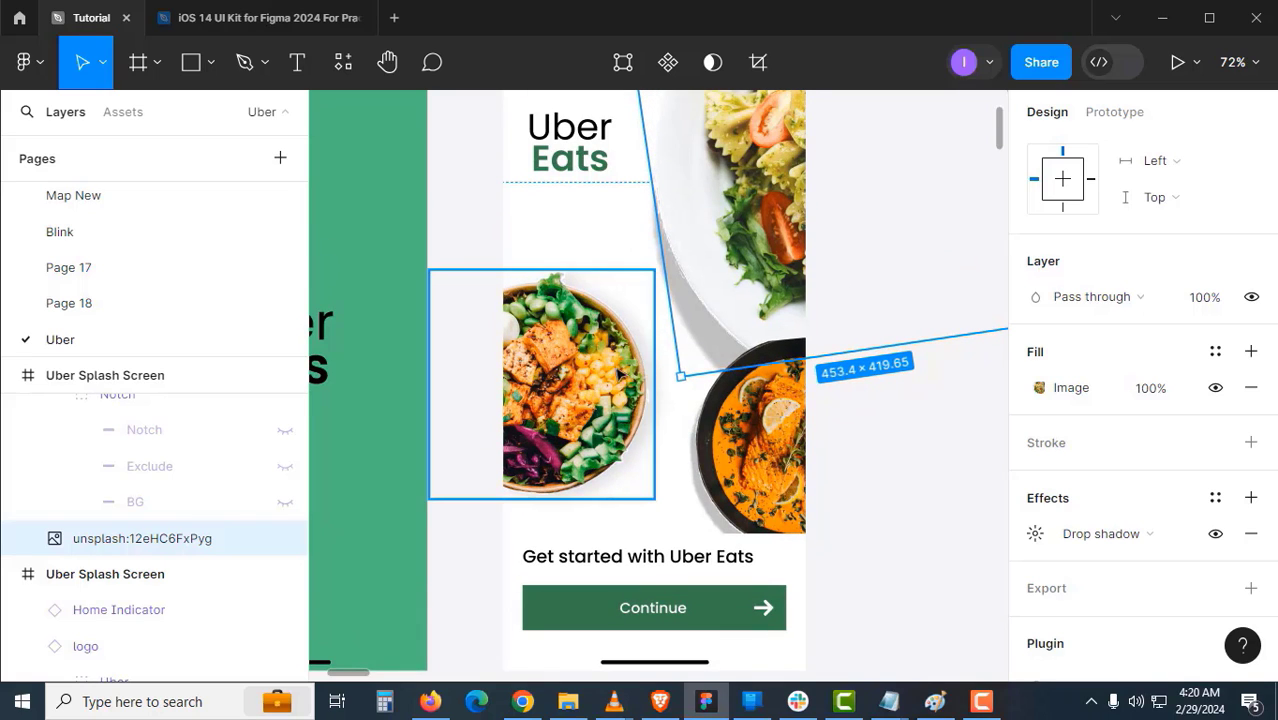
scroll(620, 378, up, 1)
scroll(724, 424, up, 2)
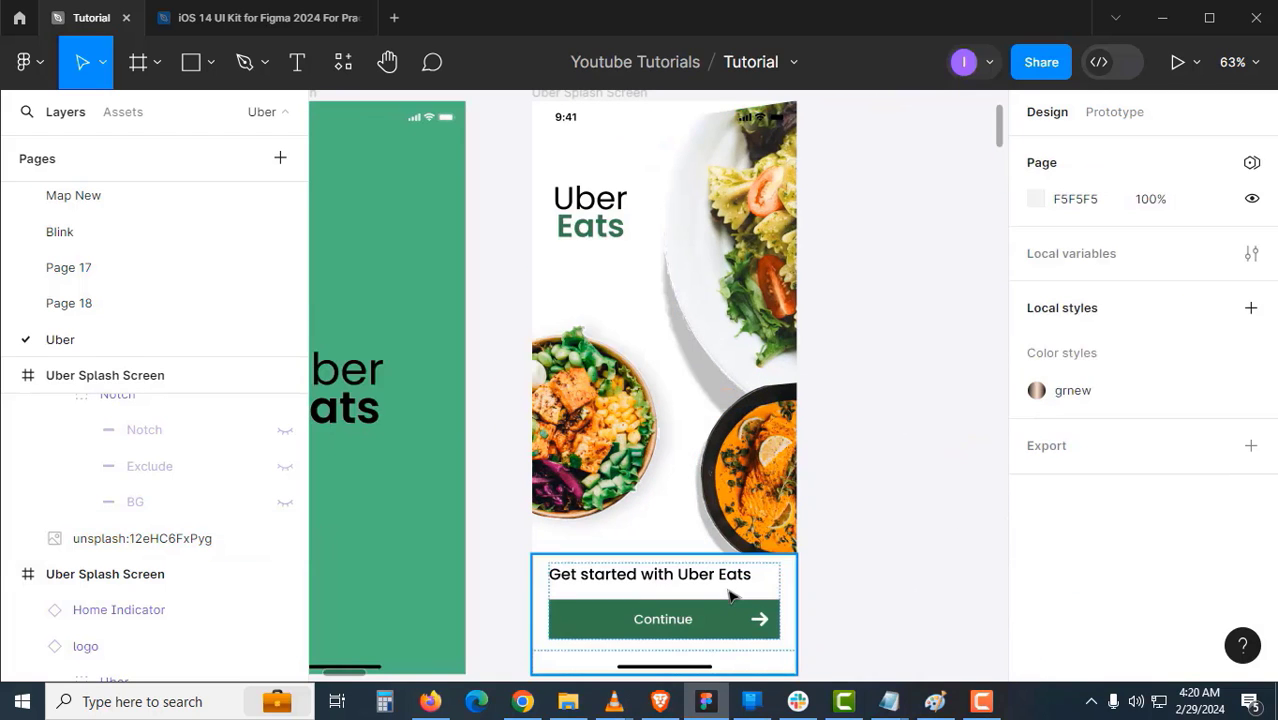
- Bring the bottom Get started section in front of the food images
click(731, 591)
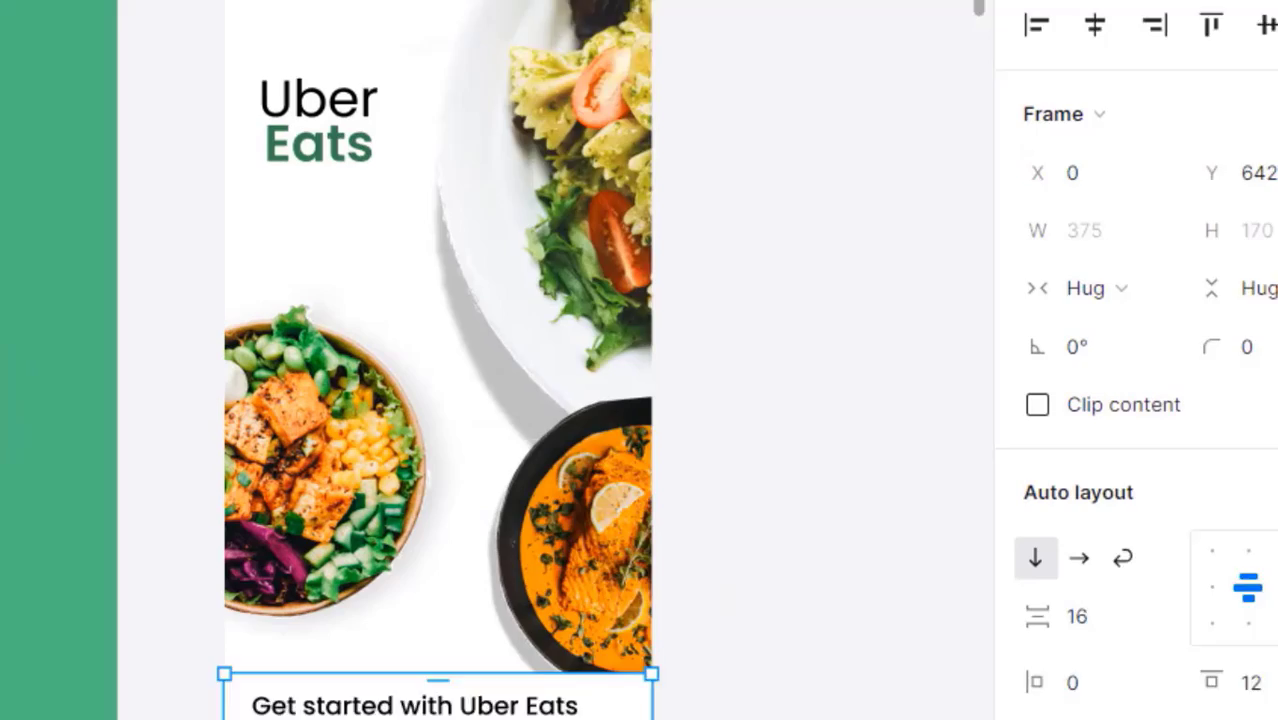
right_click(522, 702)
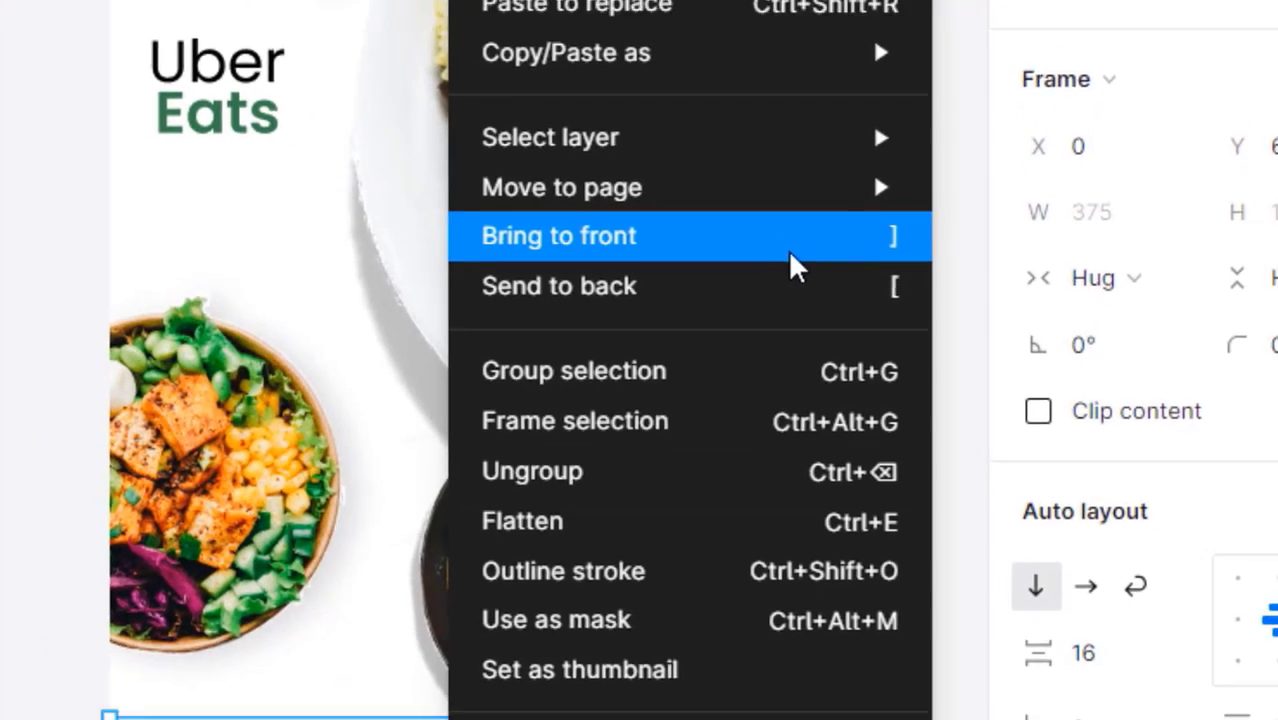
click(818, 258)
click(880, 311)
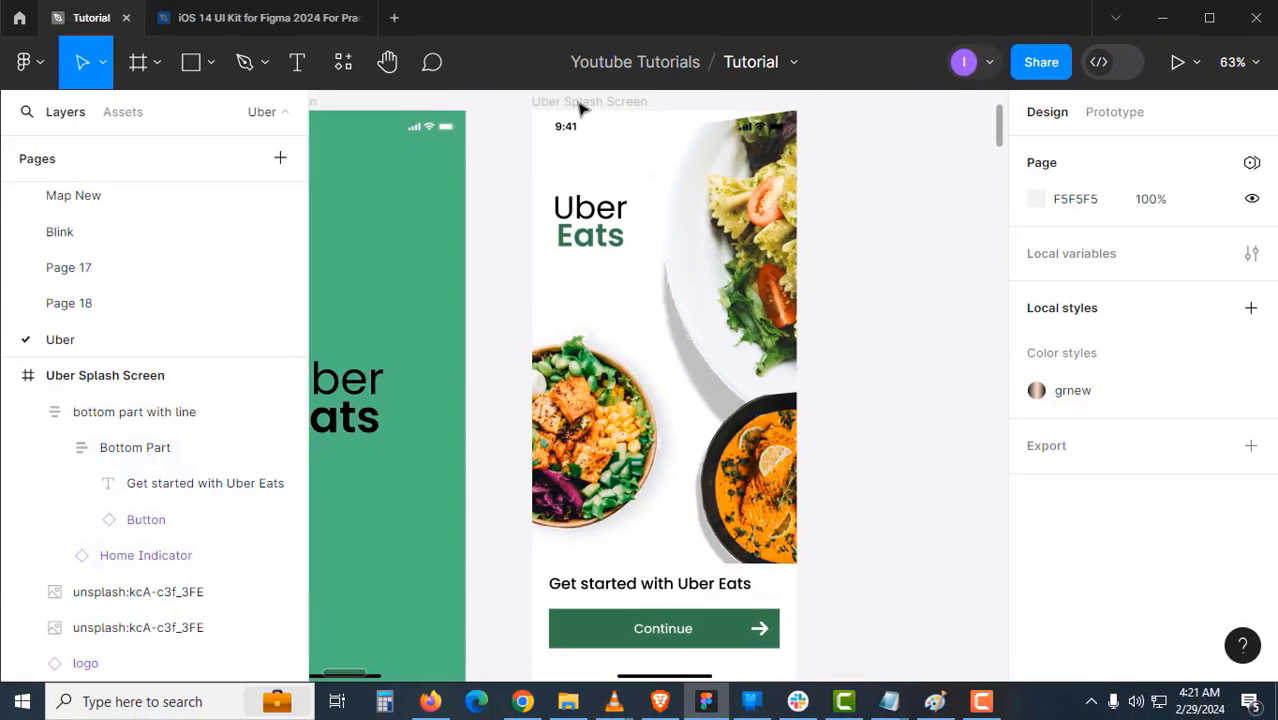
- Turn Clip content off and back on for the Uber Splash Screen frame
click(560, 103)
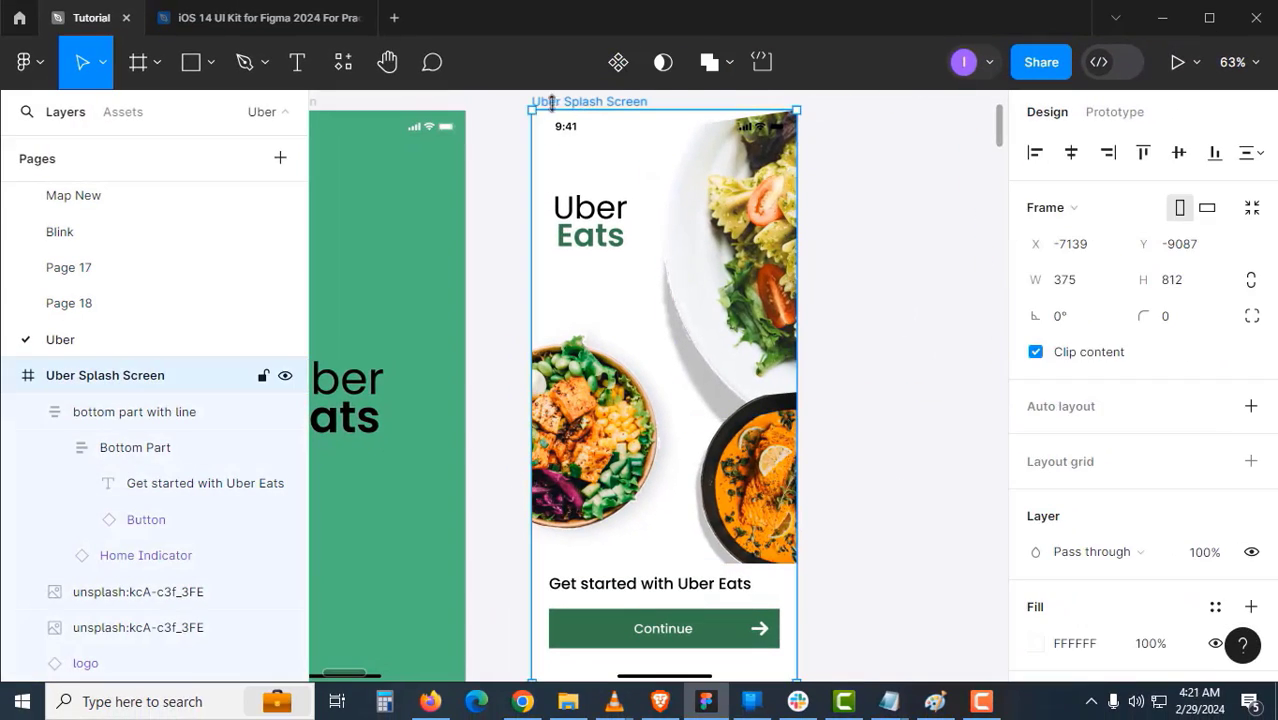
click(1037, 353)
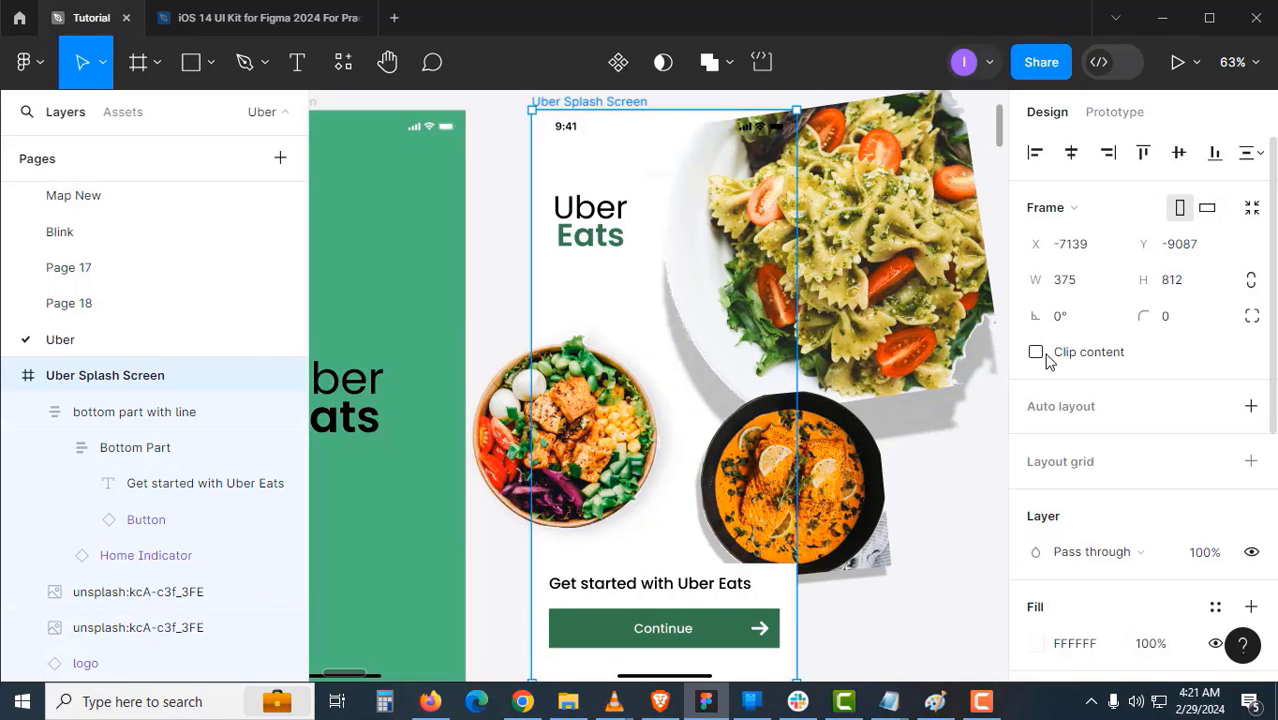
click(1037, 353)
click(825, 416)
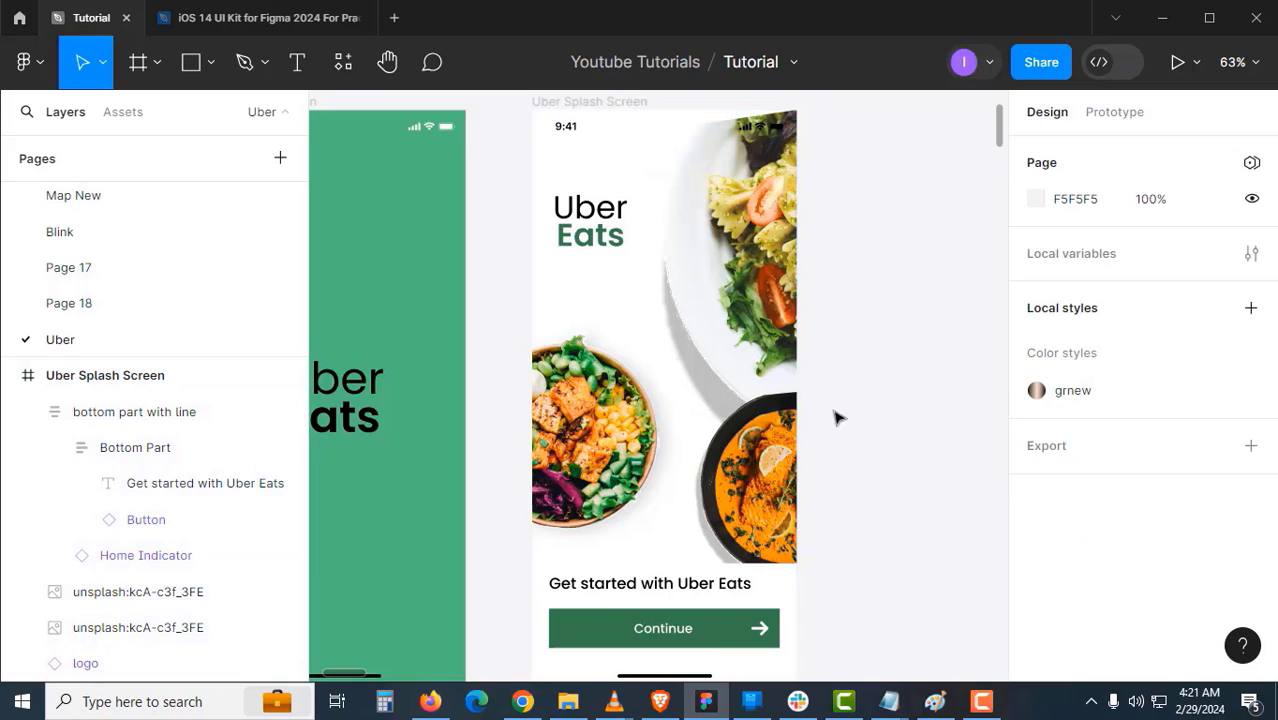
- Nudge the salad bowl image slightly higher while keeping it inside the frame
drag(825, 416, 841, 398)
click(640, 420)
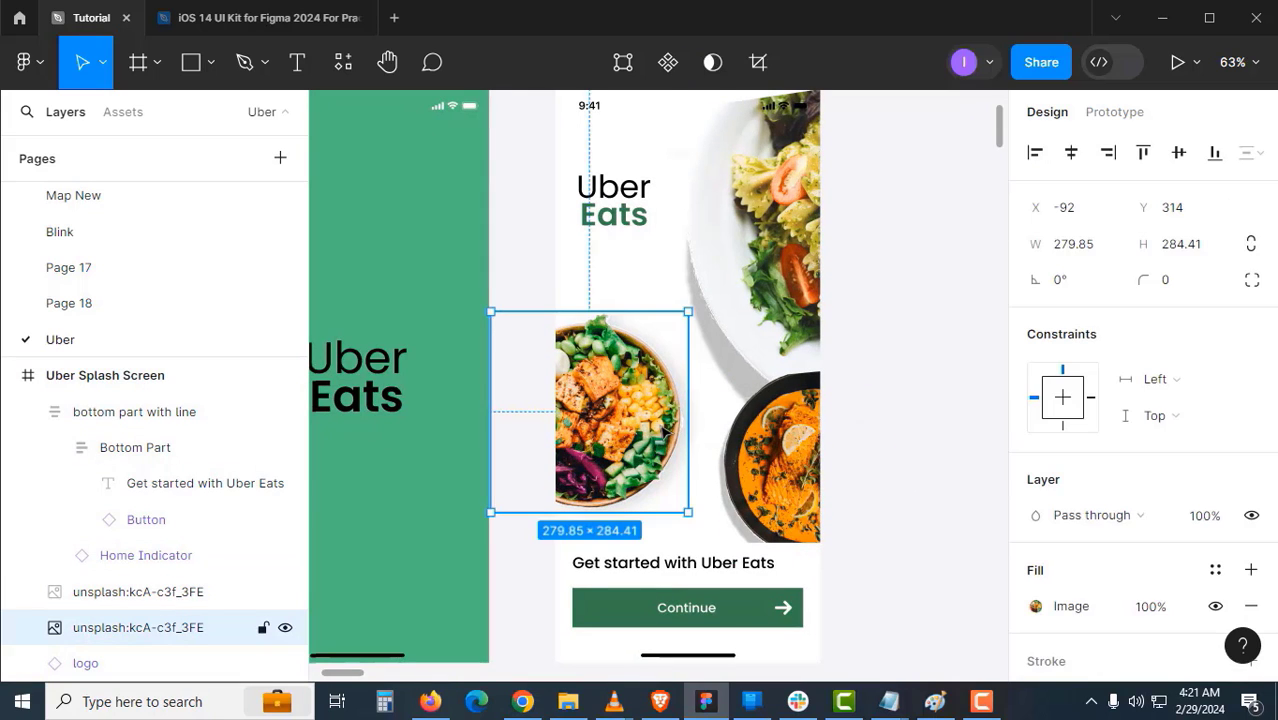
drag(663, 430, 893, 340)
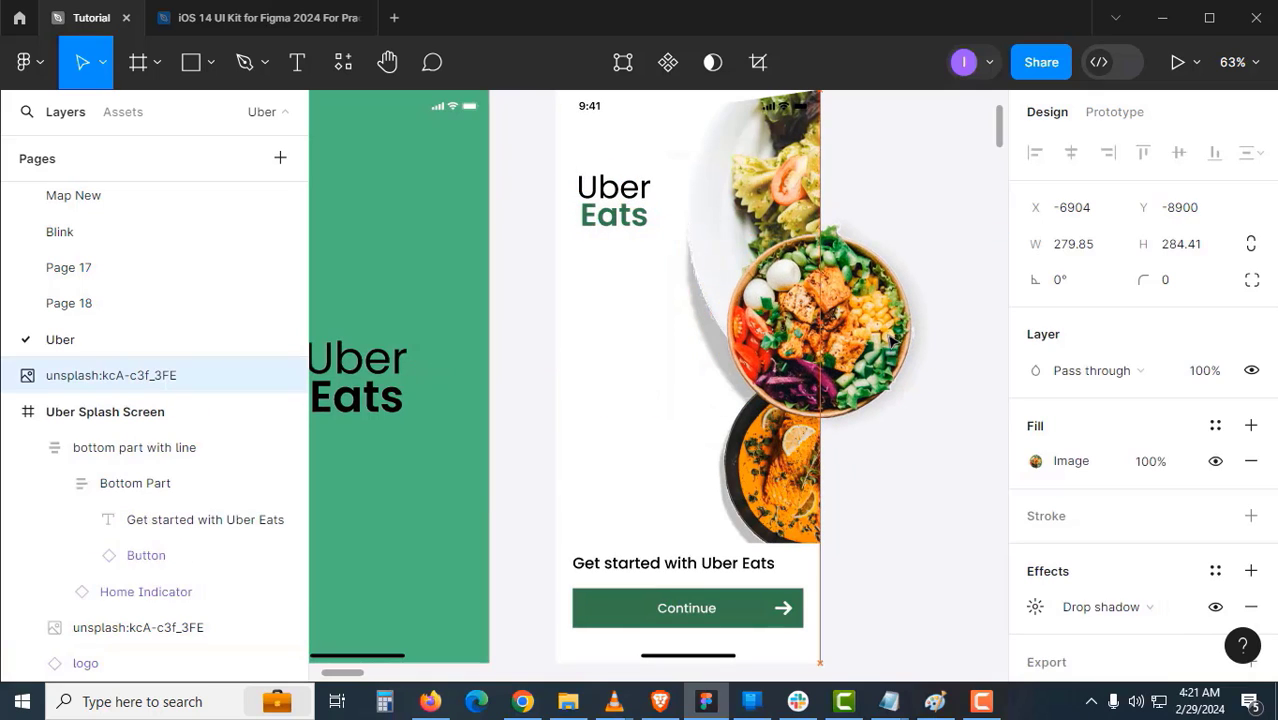
key(ctrl+z)
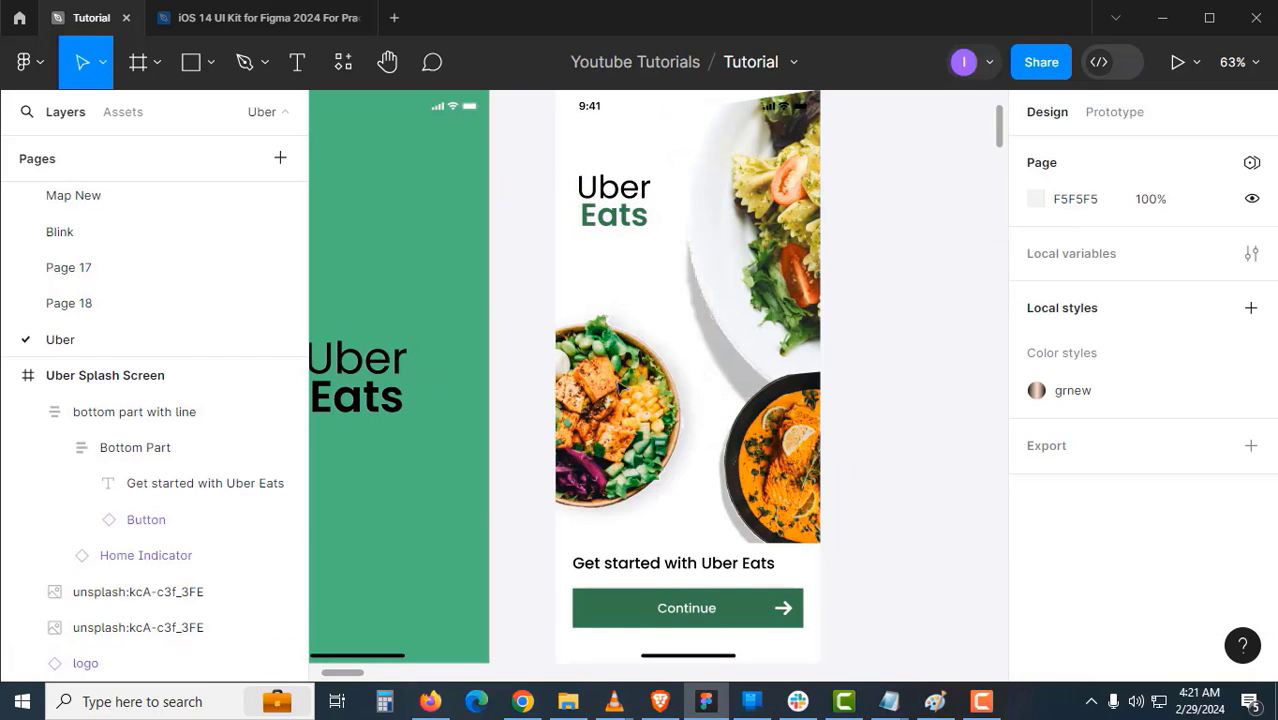
click(617, 428)
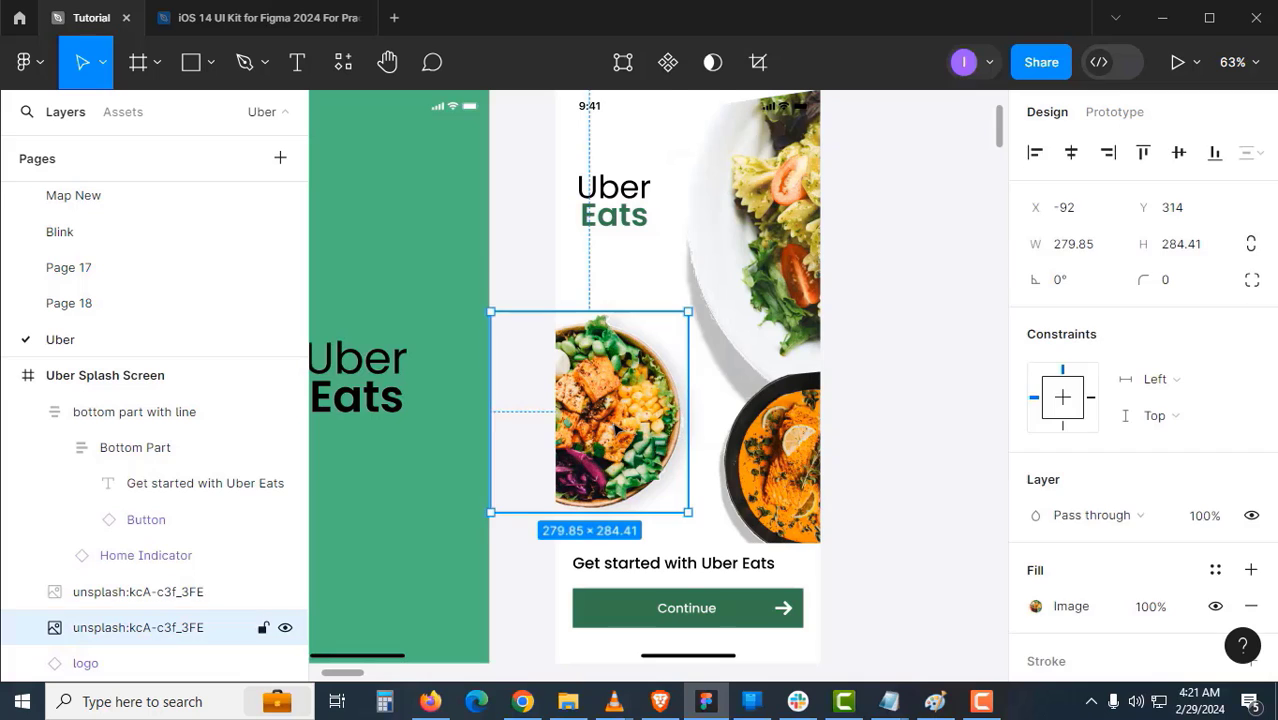
mouse_move(617, 428)
mouse_down()
mouse_move(616, 403)
mouse_move(824, 383)
mouse_move(824, 273)
mouse_move(742, 167)
mouse_move(609, 197)
mouse_move(568, 323)
mouse_move(630, 442)
mouse_move(622, 432)
mouse_up()
click(850, 408)
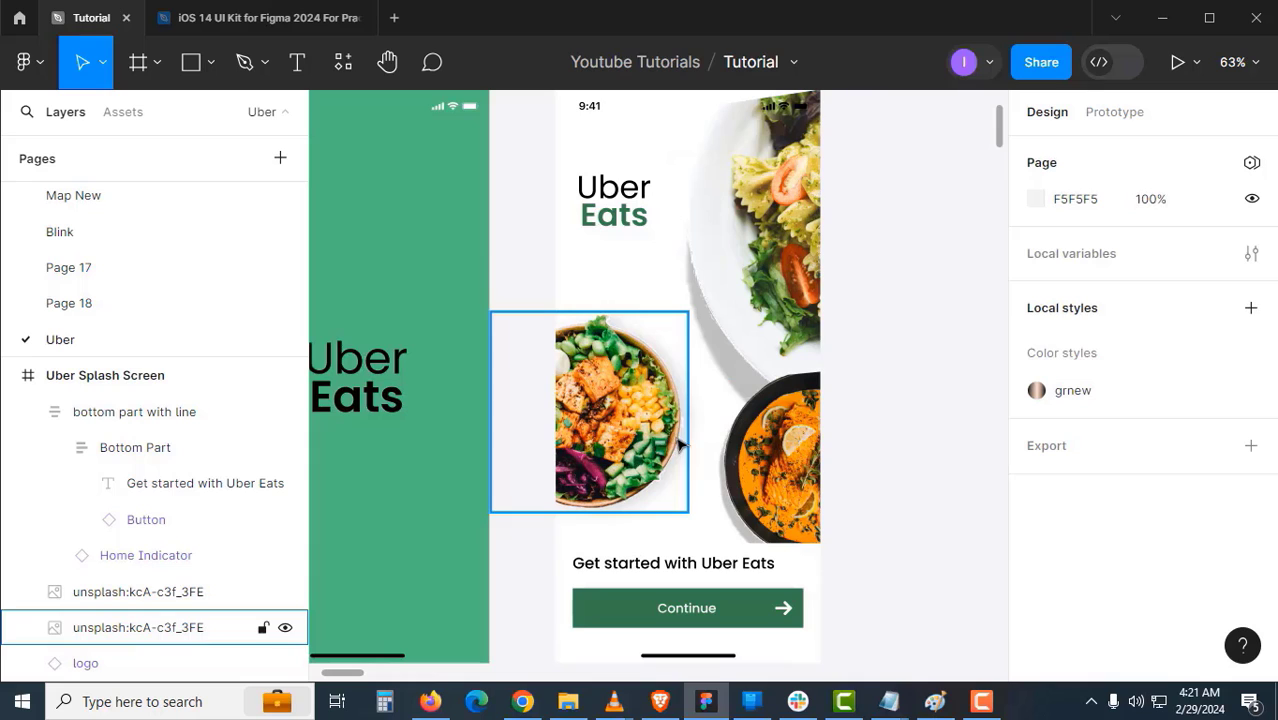
mouse_move(677, 413)
mouse_down()
mouse_move(689, 396)
mouse_move(683, 421)
mouse_up()
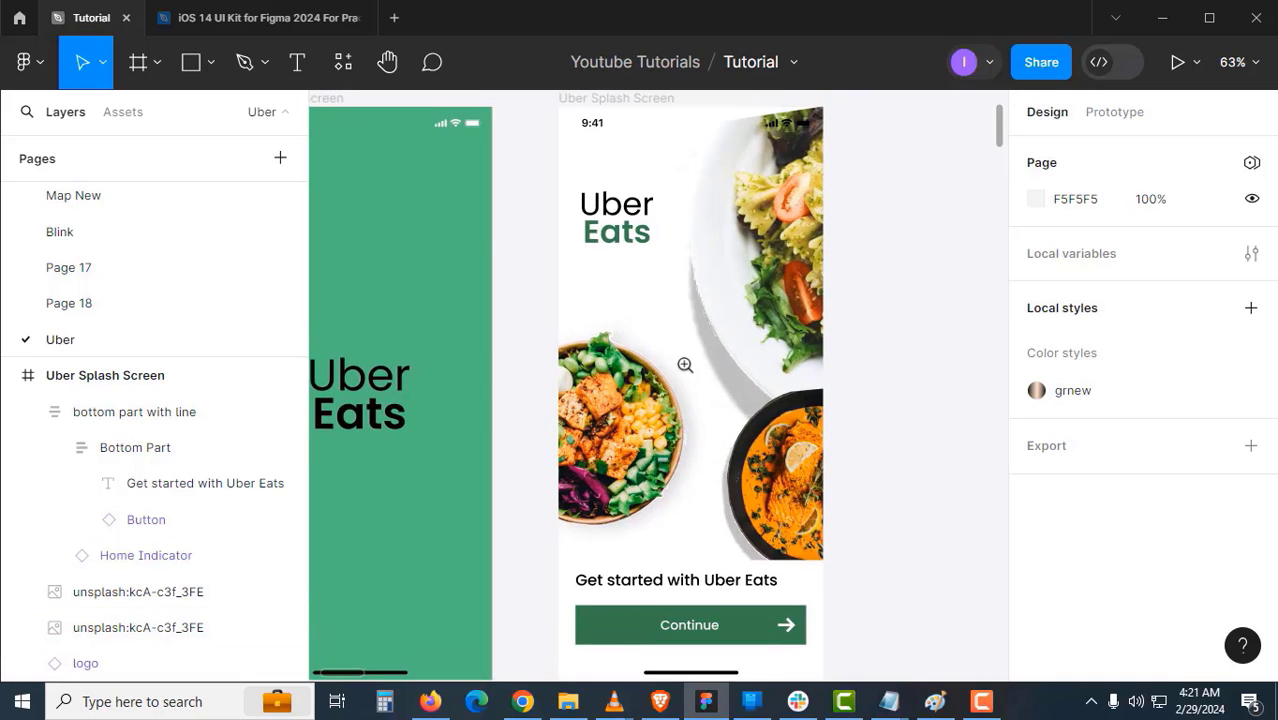
scroll(685, 365, down, 2)
- Place Screen 2 next to the Splash screen
drag(685, 365, 657, 357)
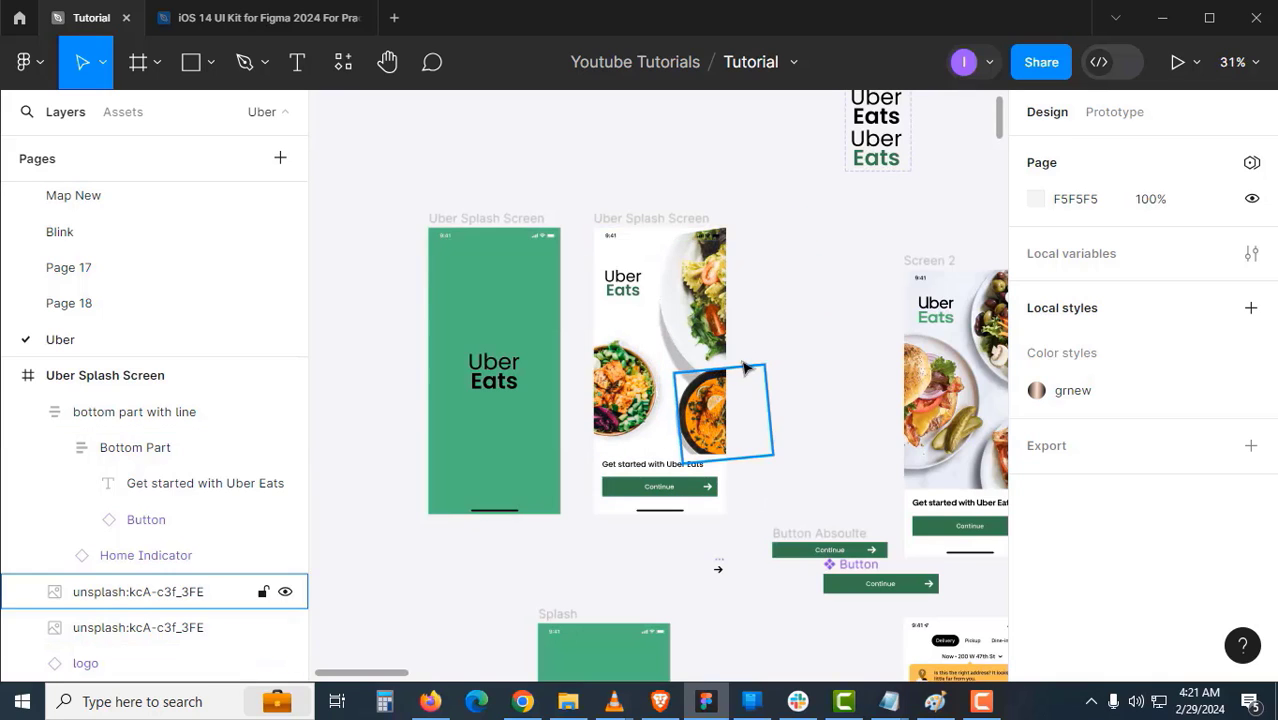
drag(765, 372, 645, 335)
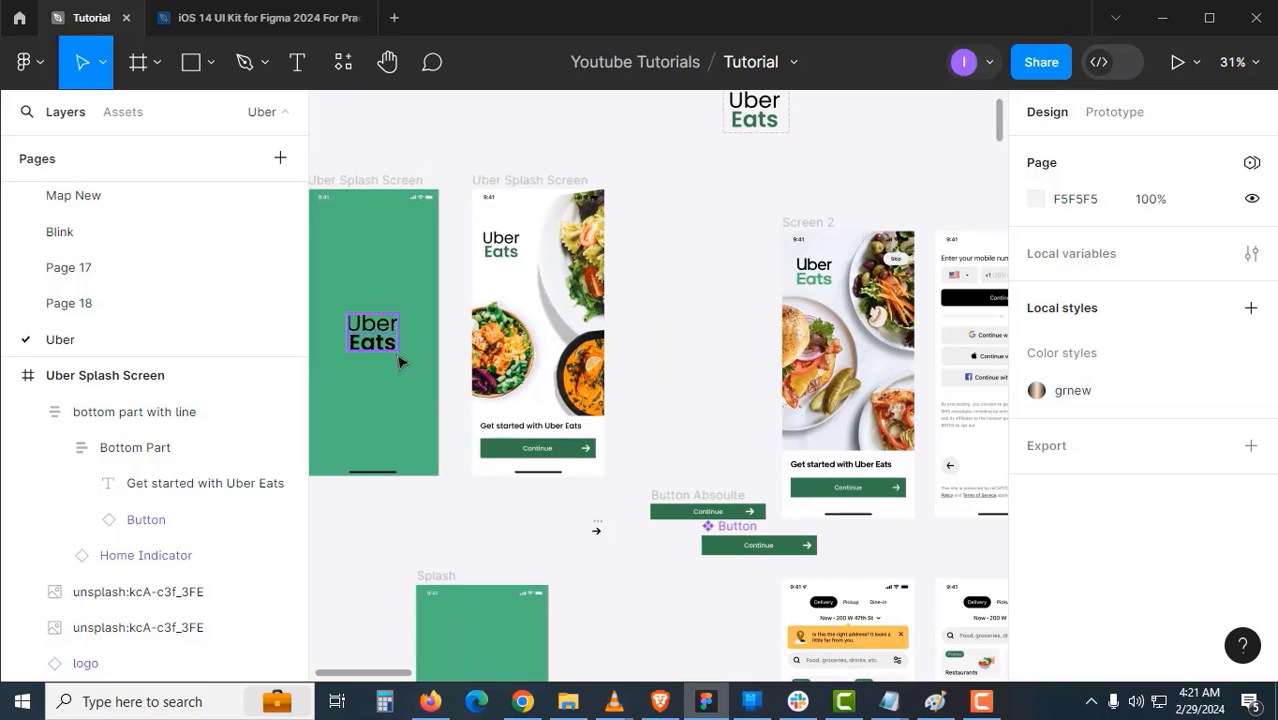
scroll(700, 335, down, 3)
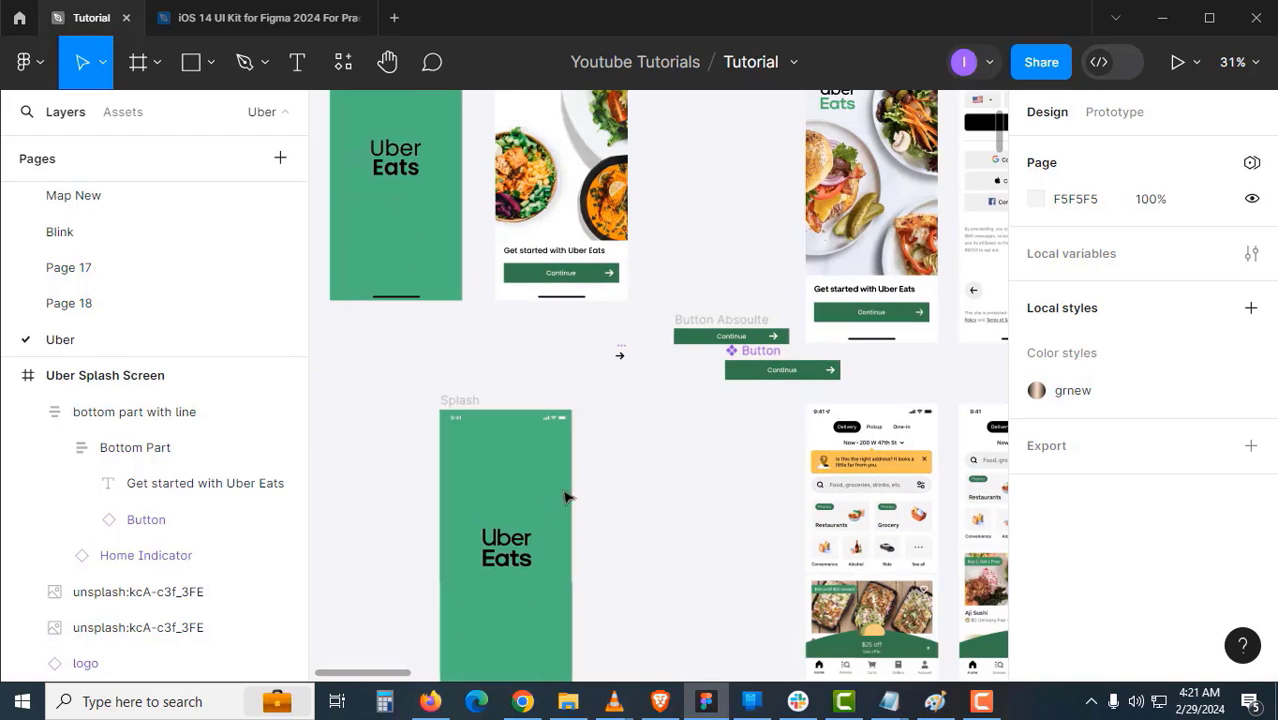
drag(611, 436, 622, 503)
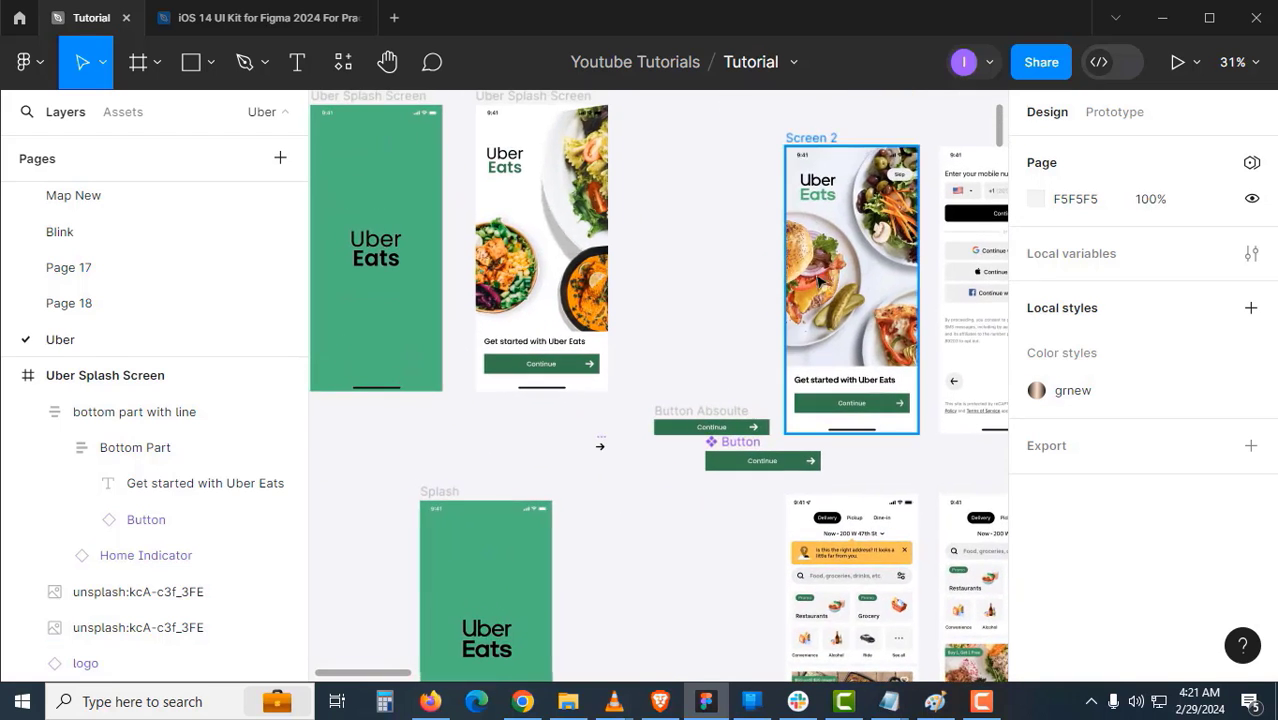
drag(826, 142, 334, 498)
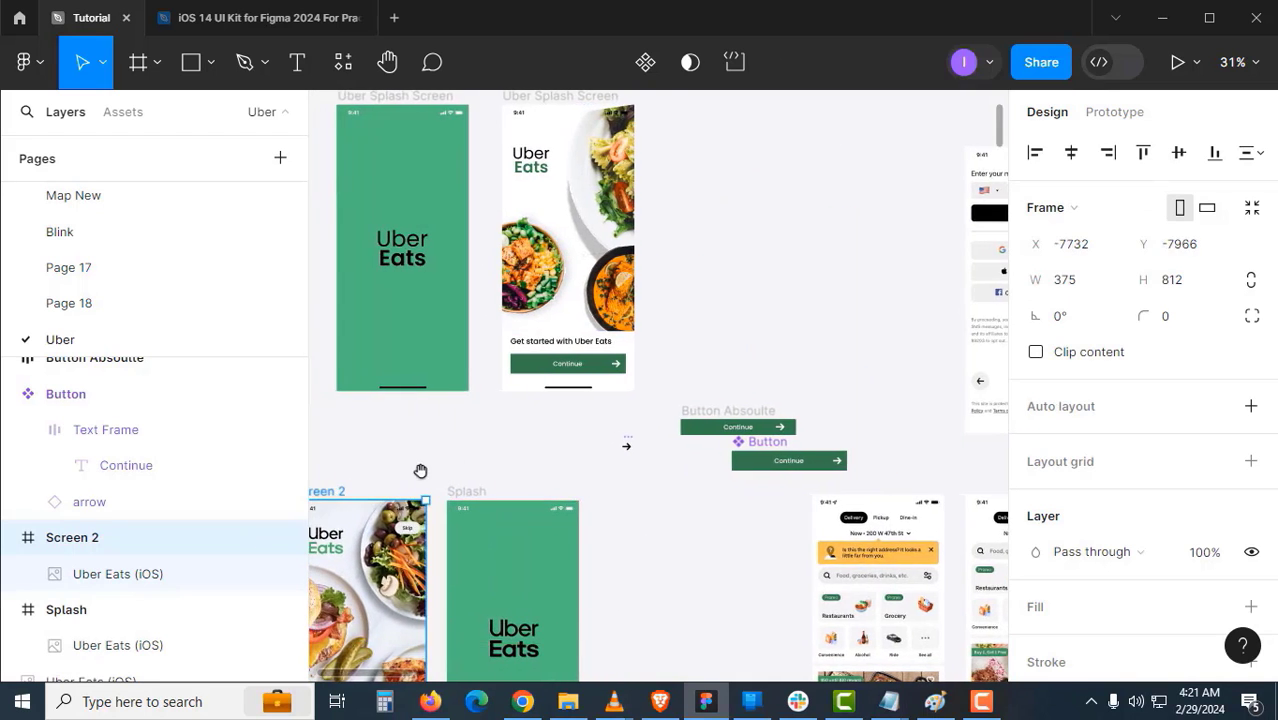
drag(419, 471, 516, 418)
- Shift the Screen 2 and Splash frames down-left together
click(488, 528)
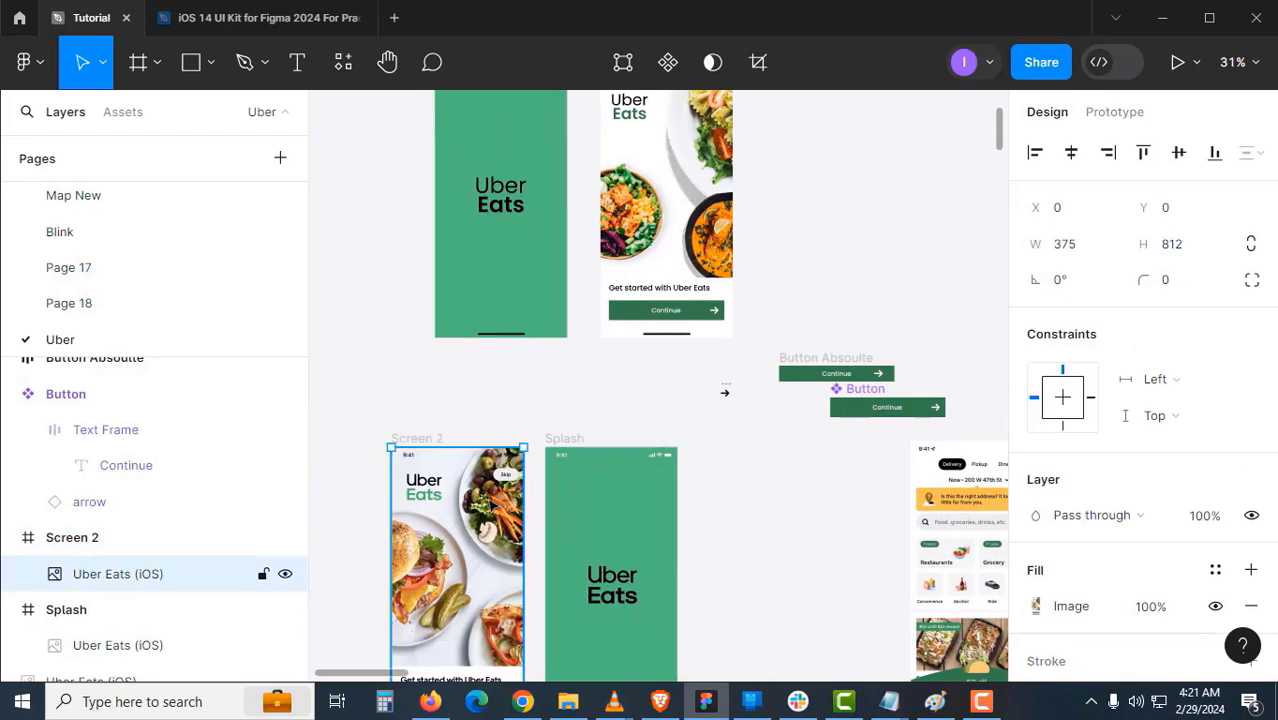
click(638, 527)
click(725, 511)
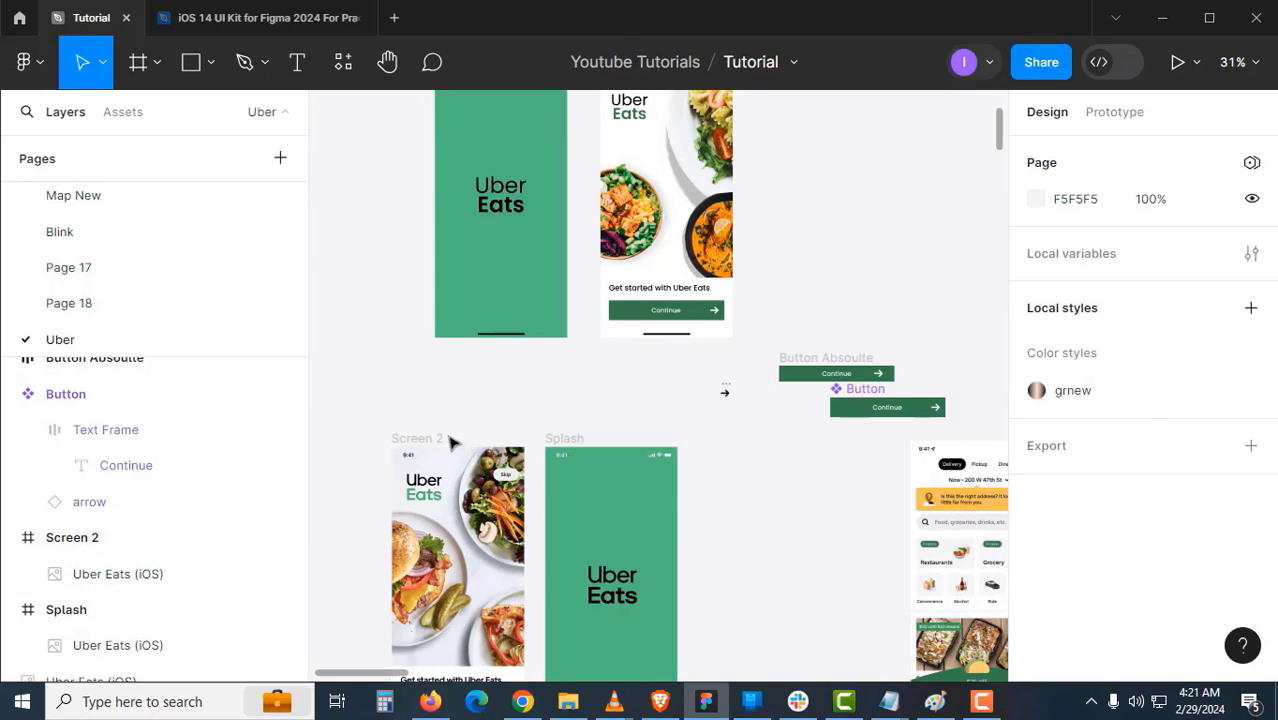
click(440, 438)
shift+click(548, 440)
drag(548, 440, 511, 512)
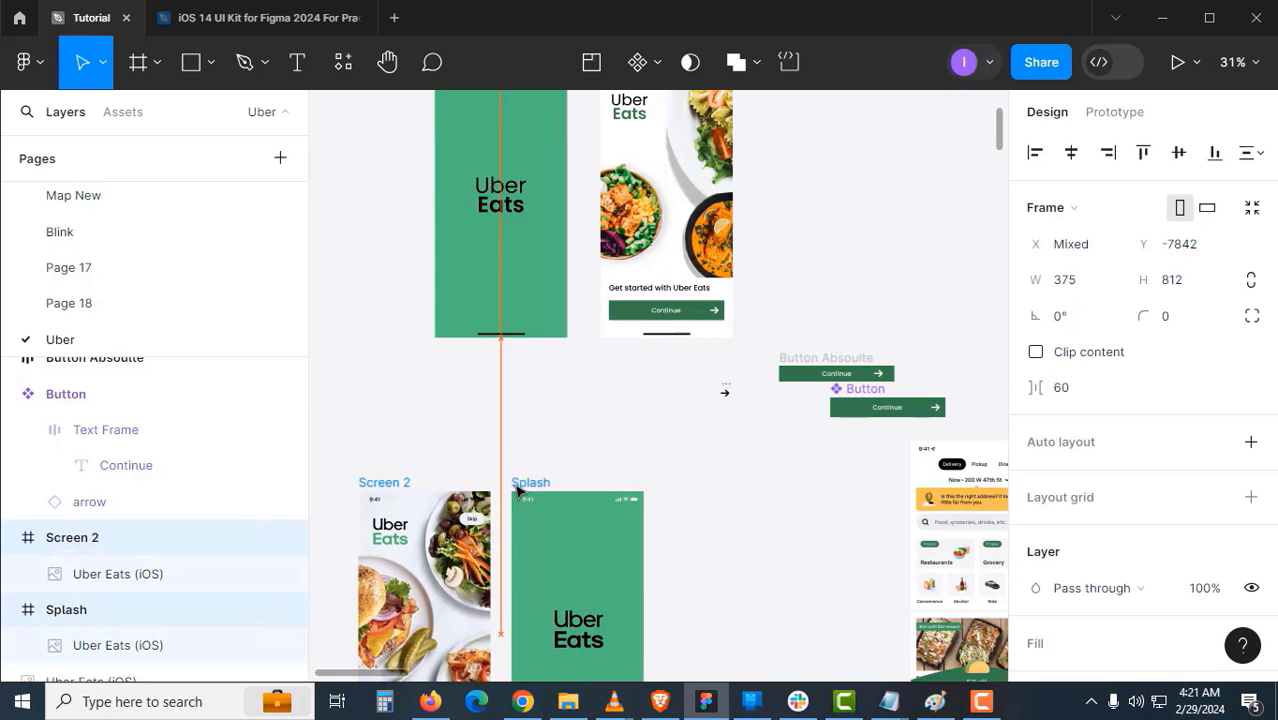
- Put the small arrow right of Button Absoulte and the Button component beneath it
drag(622, 430, 610, 454)
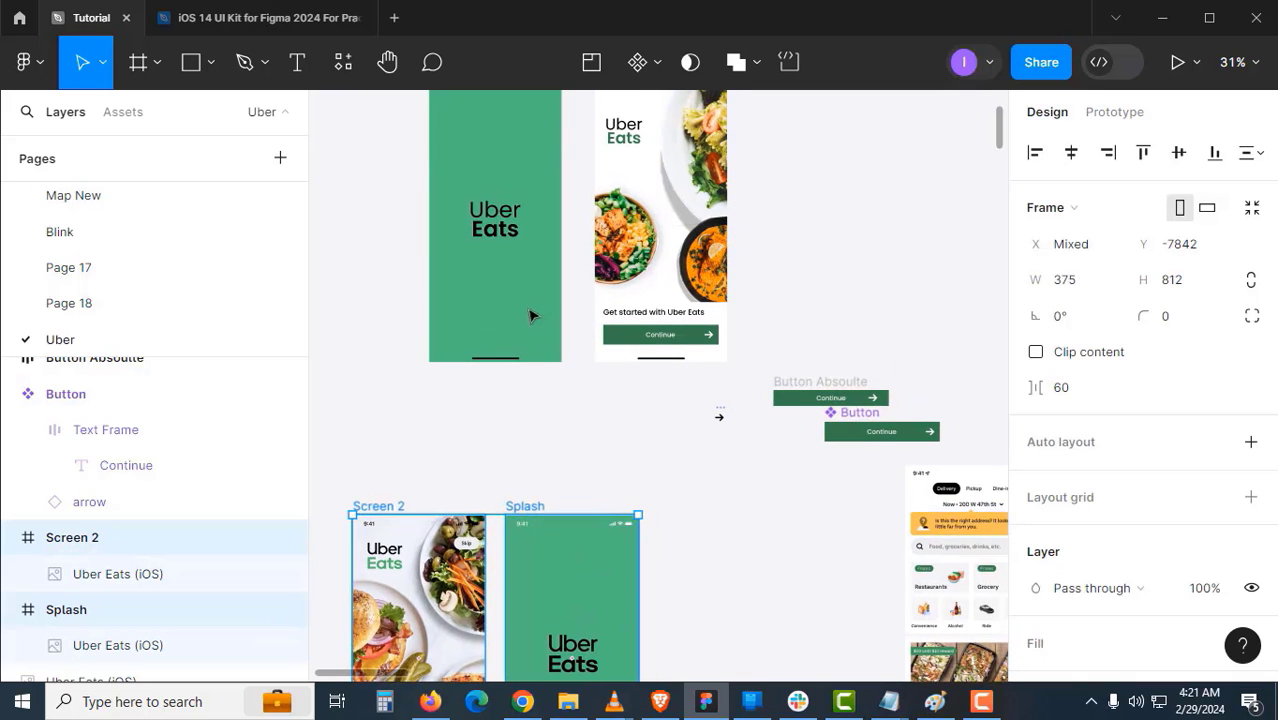
ctrl+click(503, 237)
click(584, 402)
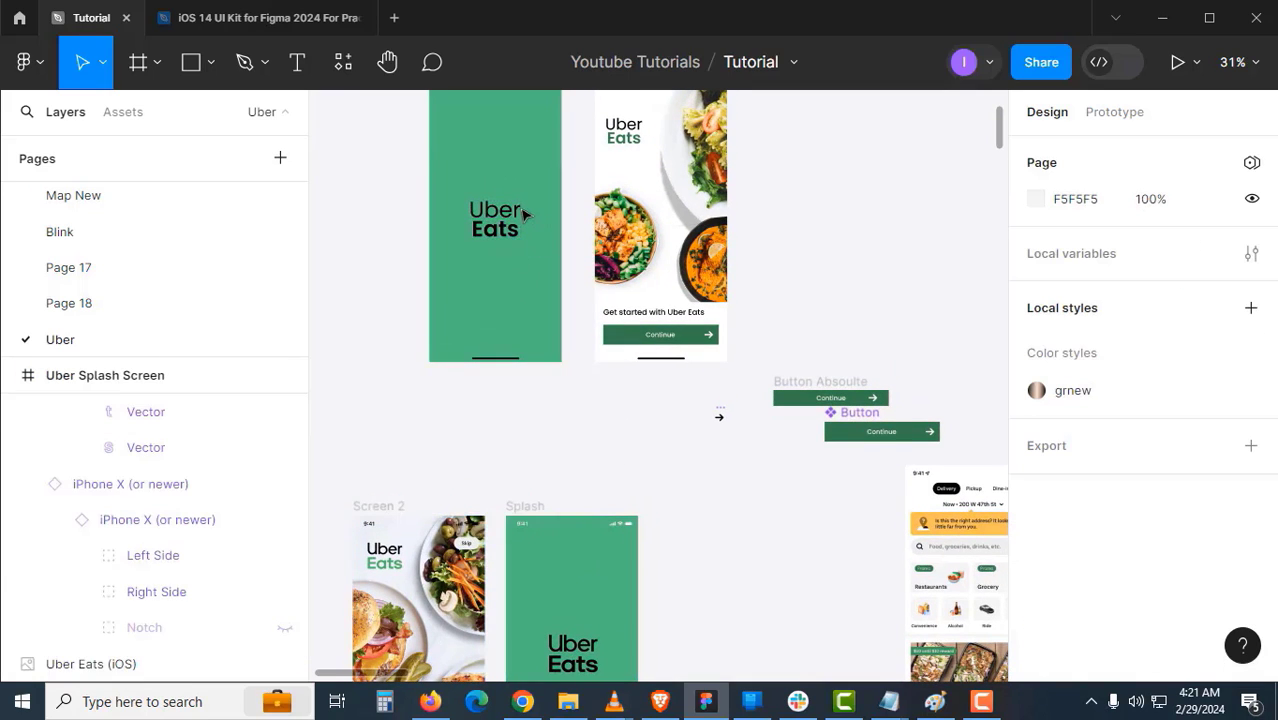
click(627, 570)
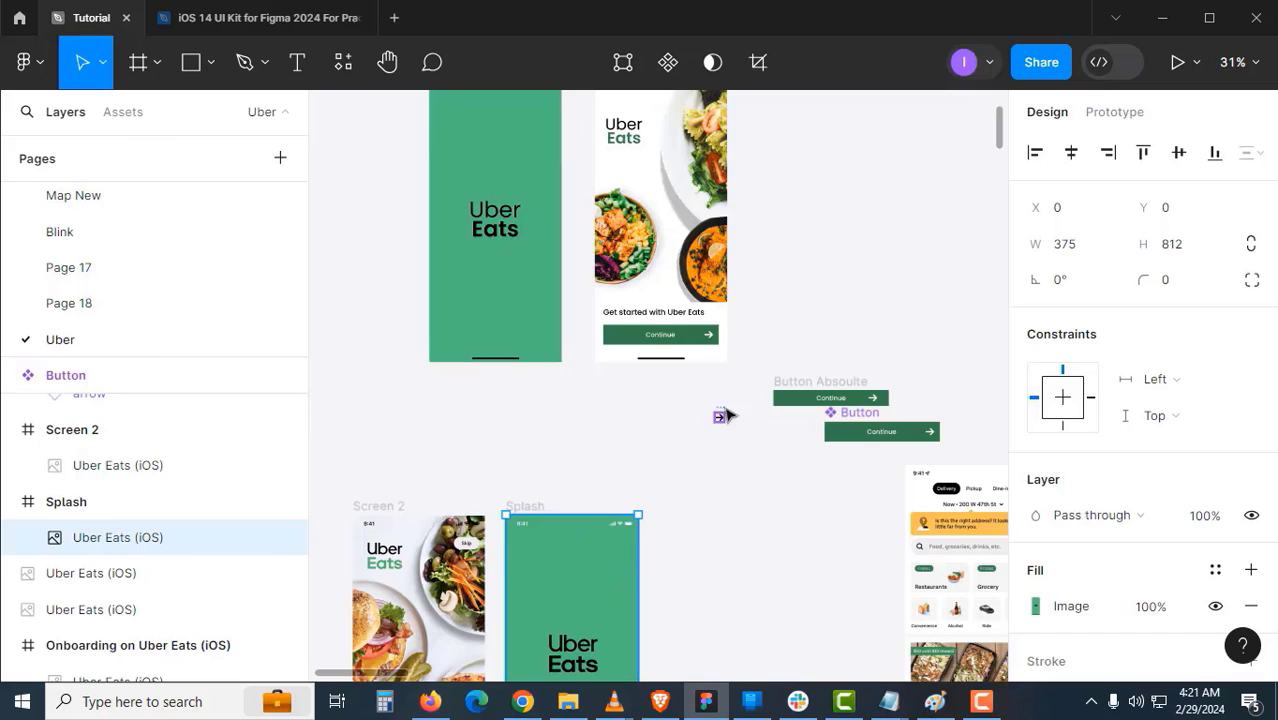
drag(722, 414, 637, 589)
drag(621, 492, 769, 590)
click(756, 482)
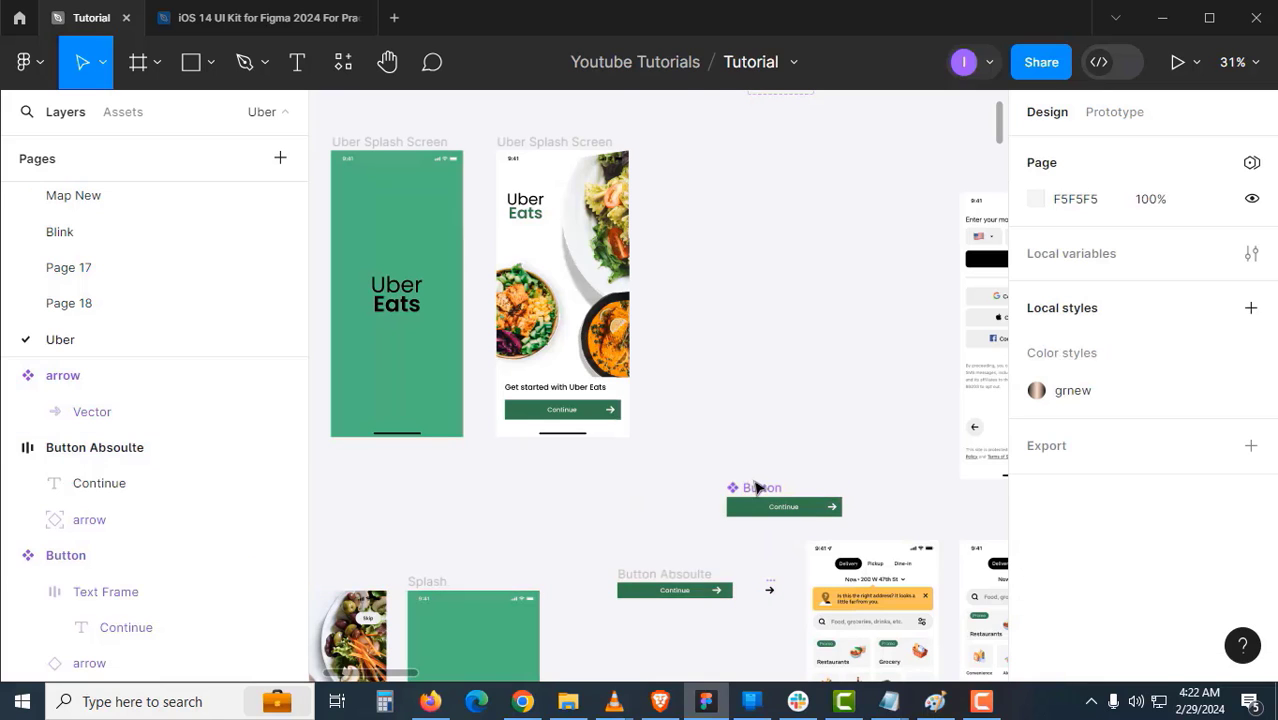
drag(757, 486, 672, 633)
drag(770, 456, 548, 480)
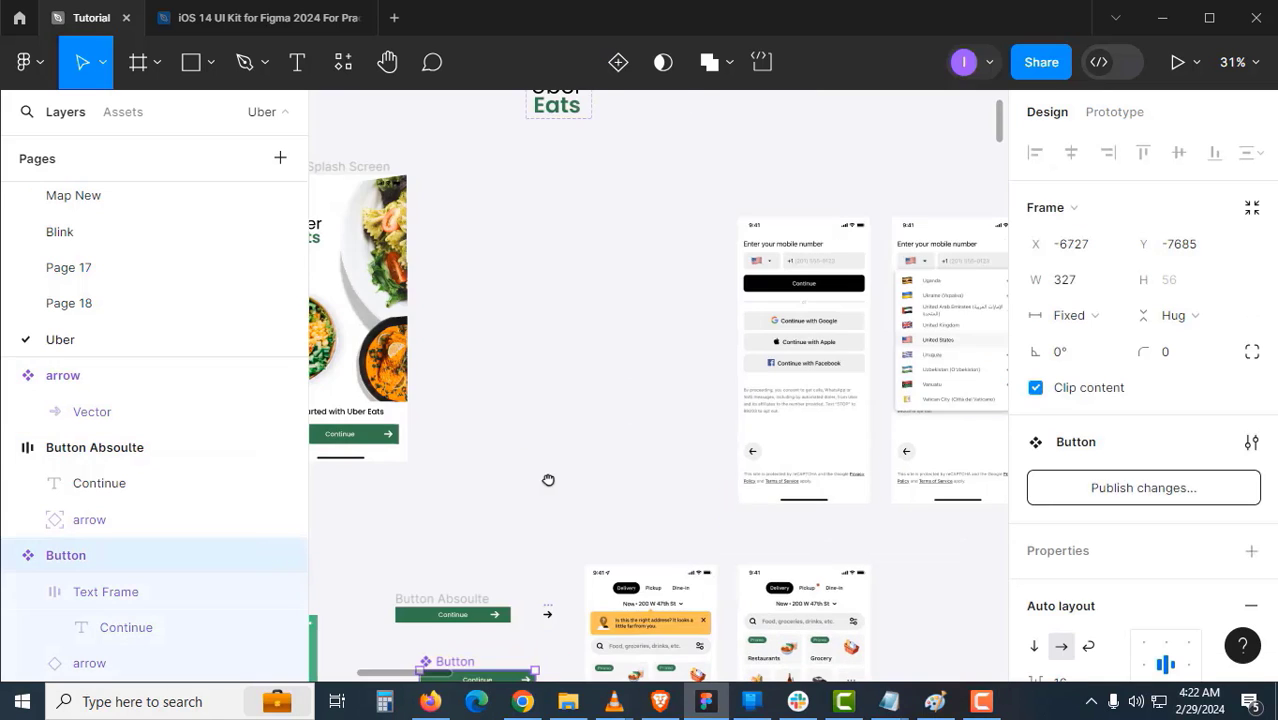
click(807, 326)
- Add a text layer reading 'Continue with Google' below the or divider
click(703, 348)
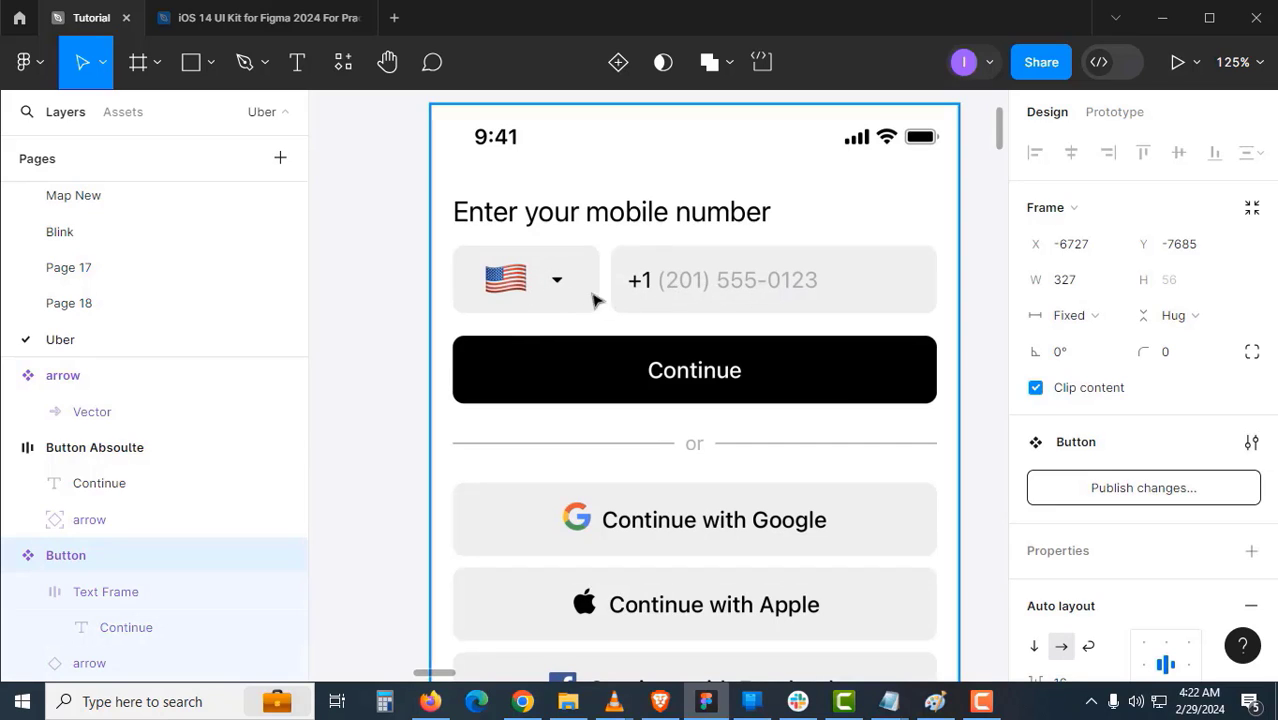
scroll(660, 390, down, 3)
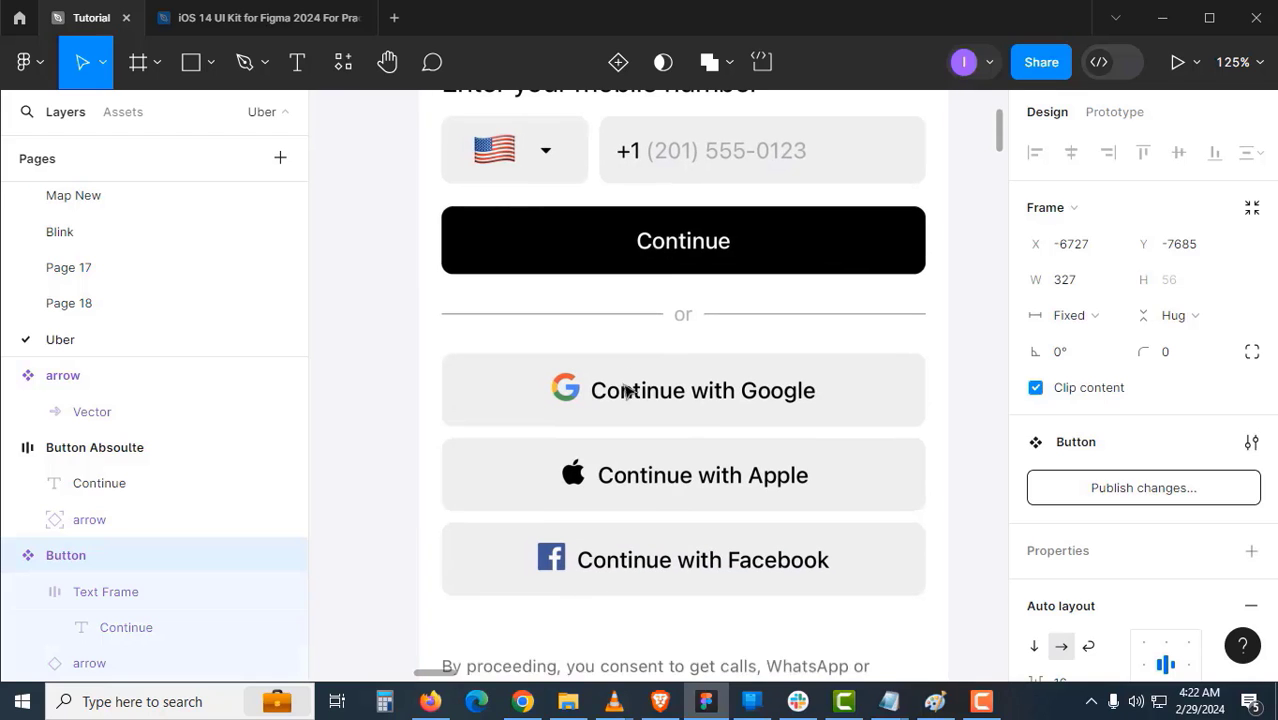
scroll(662, 481, up, 1)
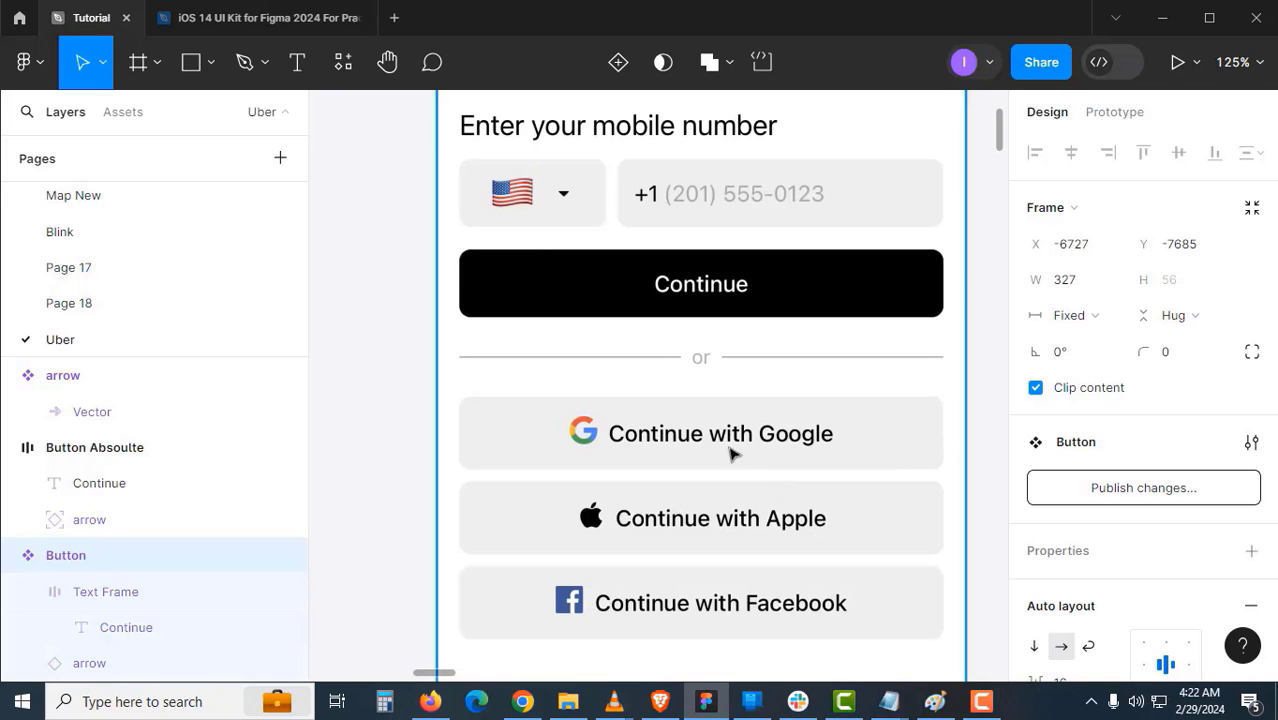
drag(726, 426, 706, 306)
click(368, 362)
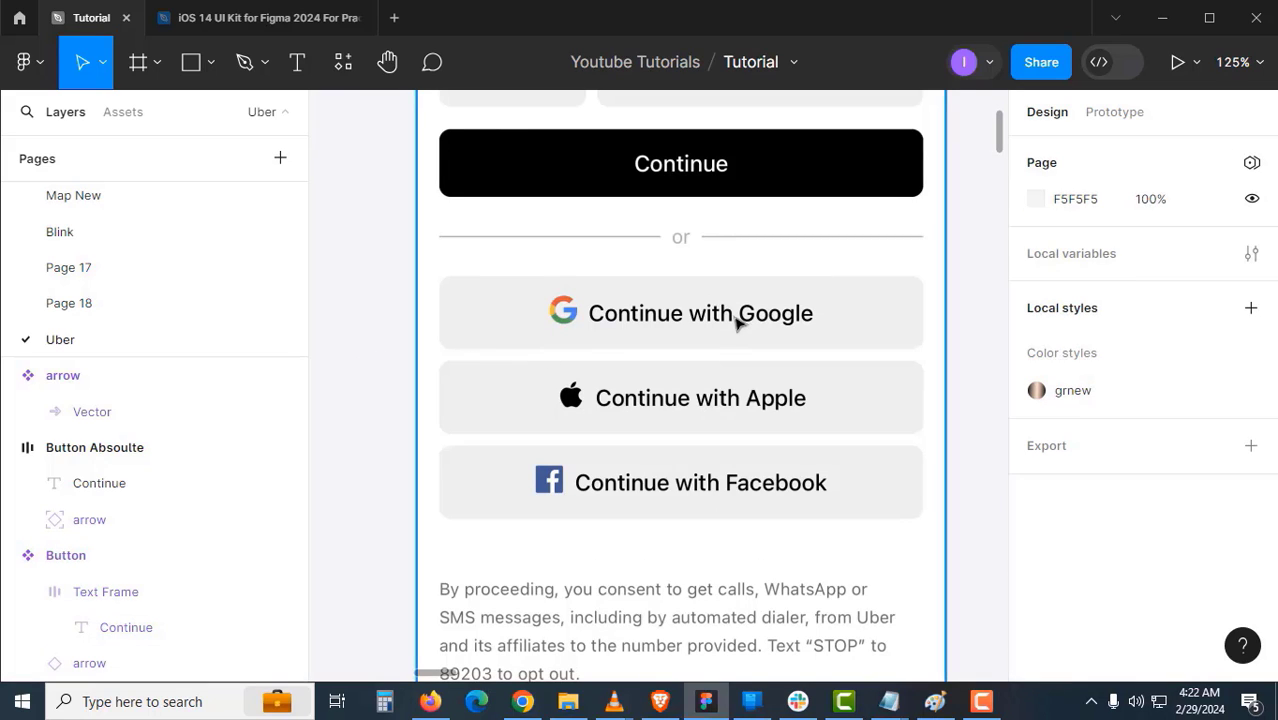
drag(732, 332, 710, 342)
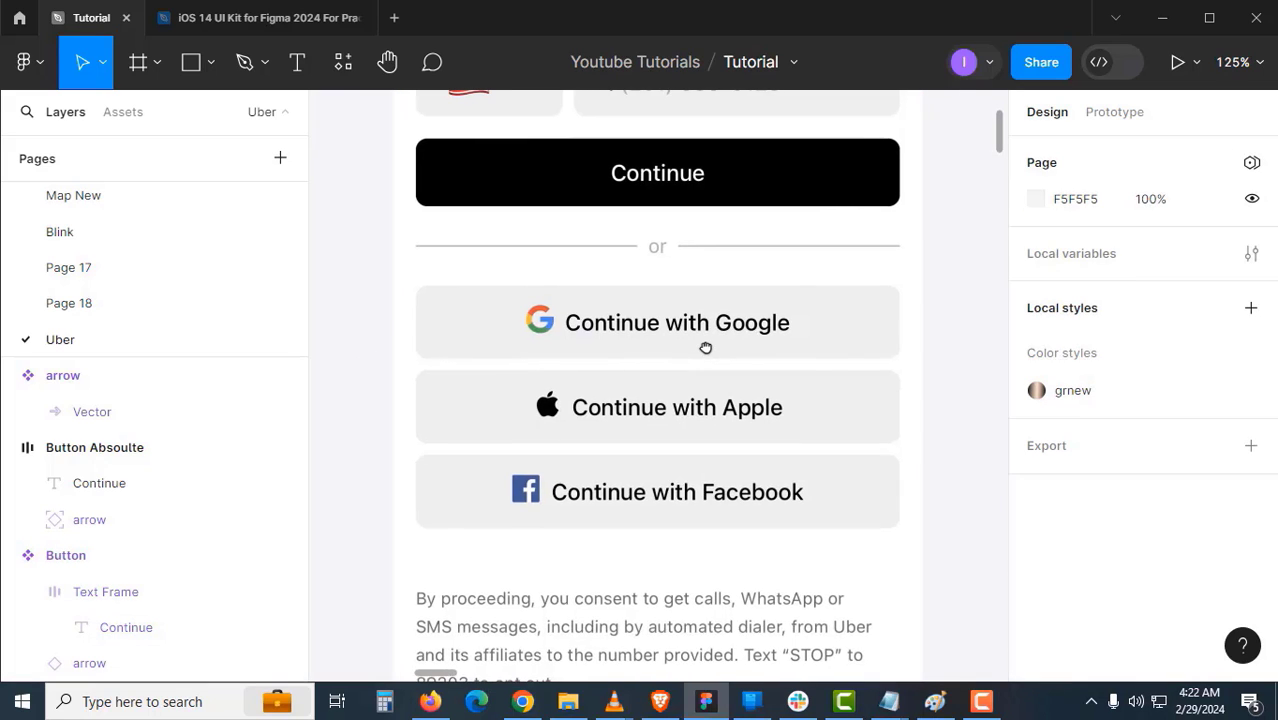
key(t)
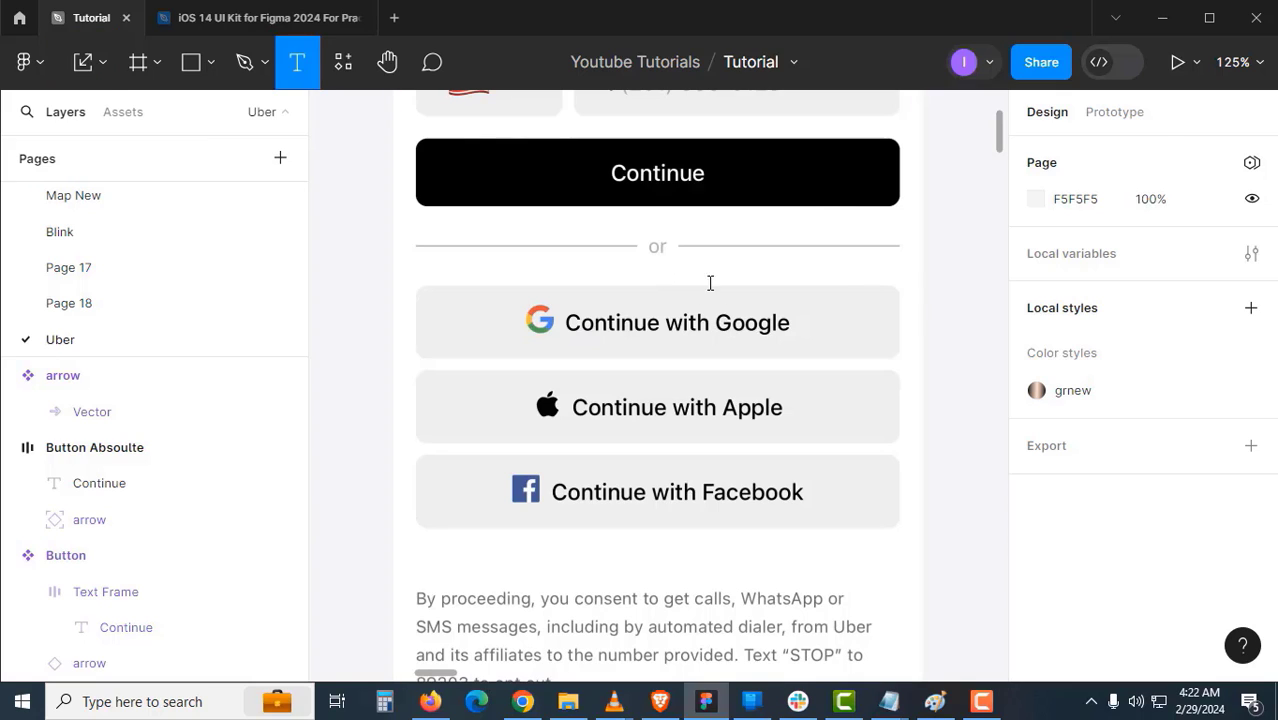
click(710, 283)
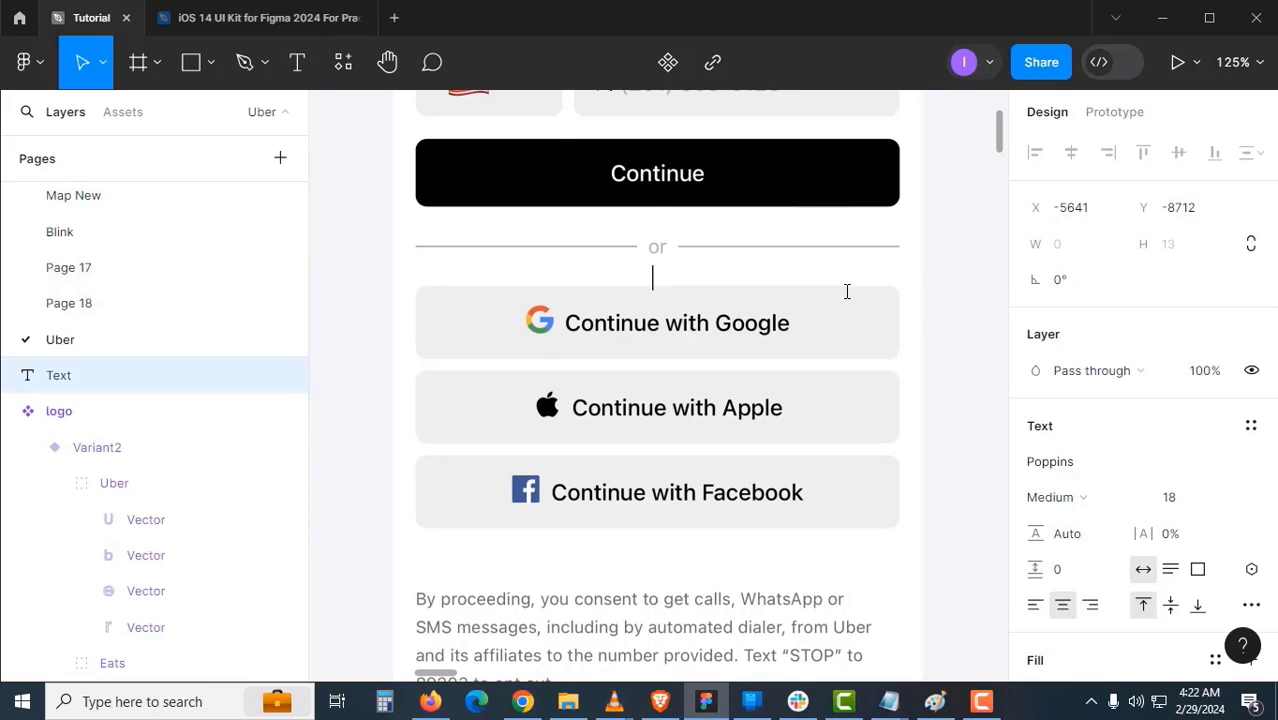
text(C)
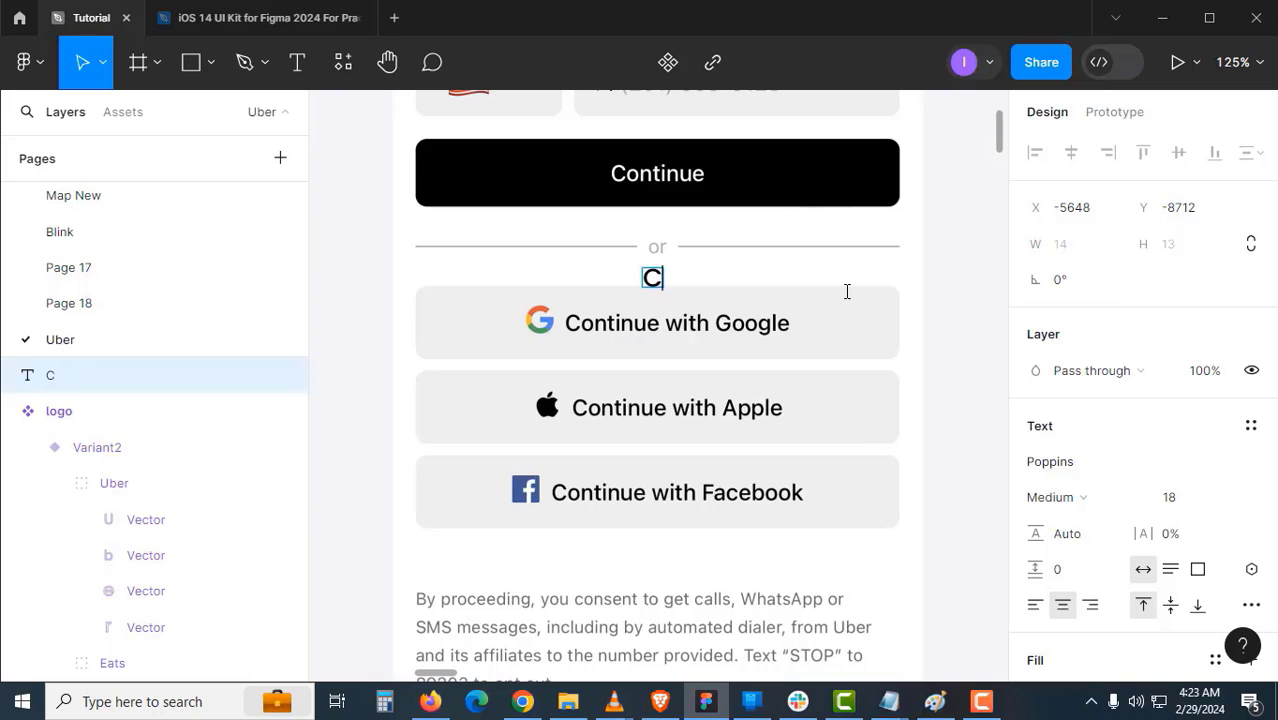
text(ontinue with Google)
key(Escape)
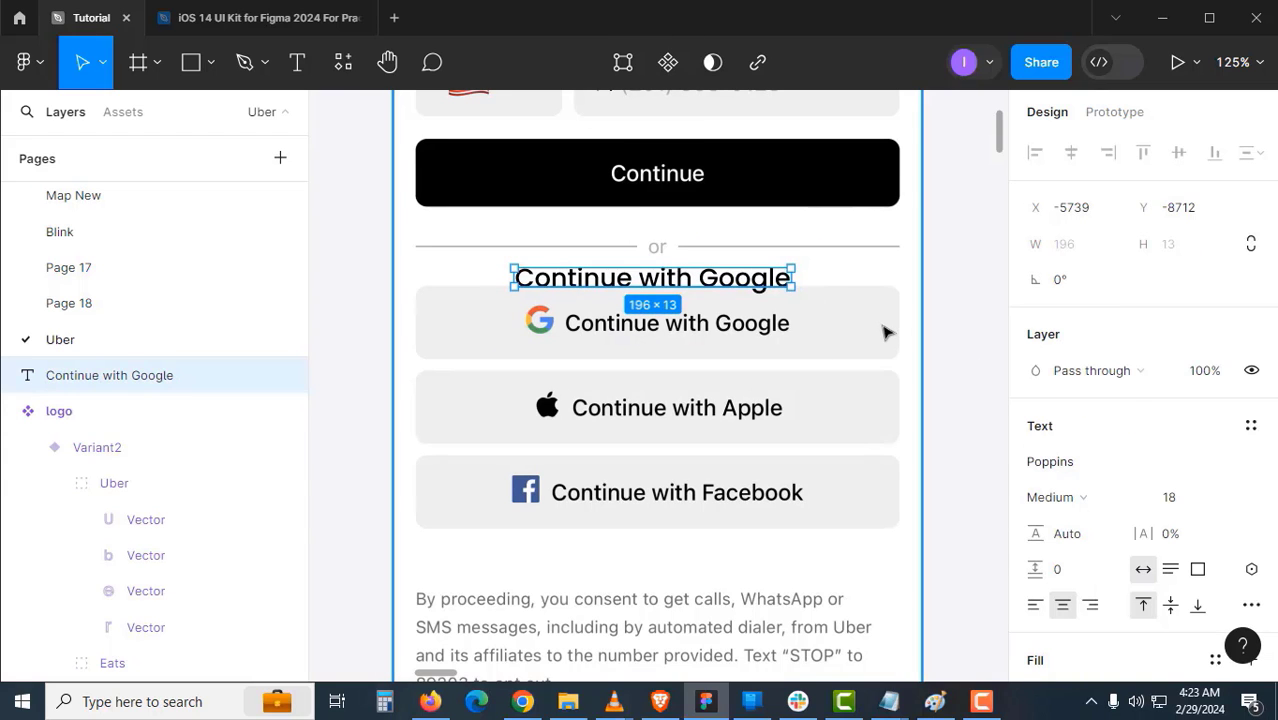
- Scale the new text down proportionally with the Scale tool
drag(746, 313, 836, 350)
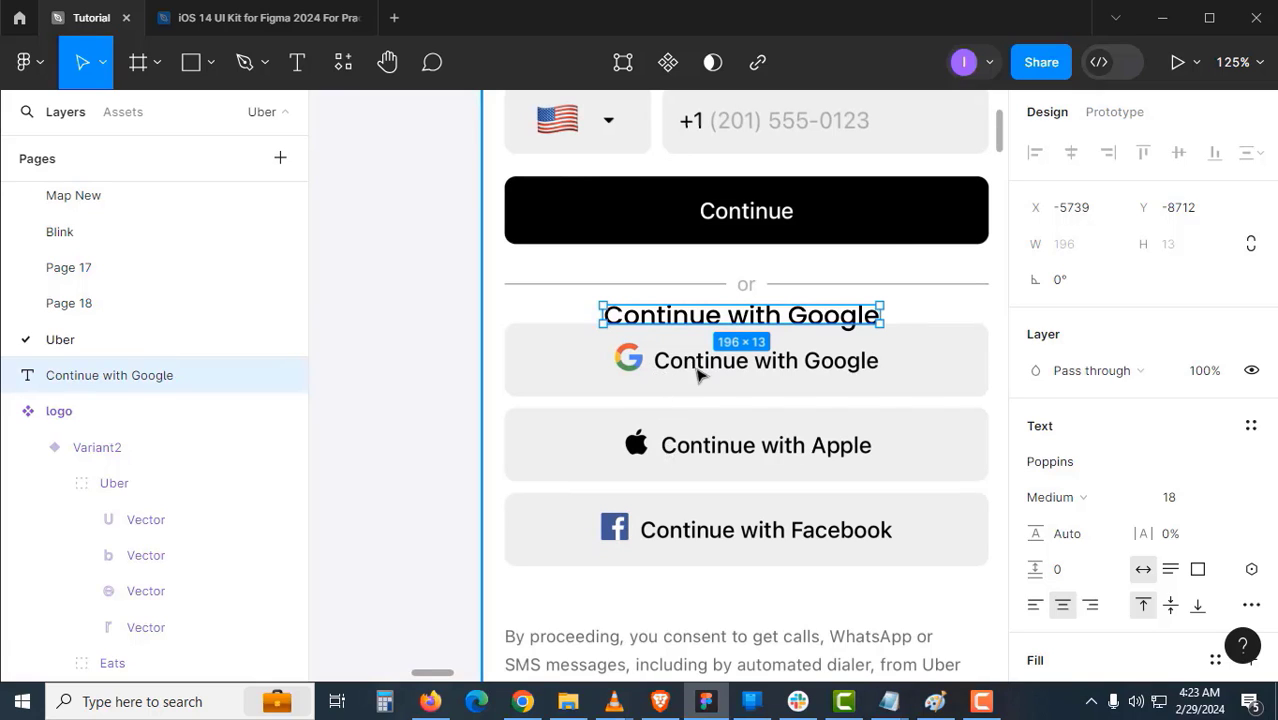
drag(680, 350, 579, 355)
scroll(693, 350, up, 3)
click(103, 63)
click(130, 145)
drag(961, 370, 861, 356)
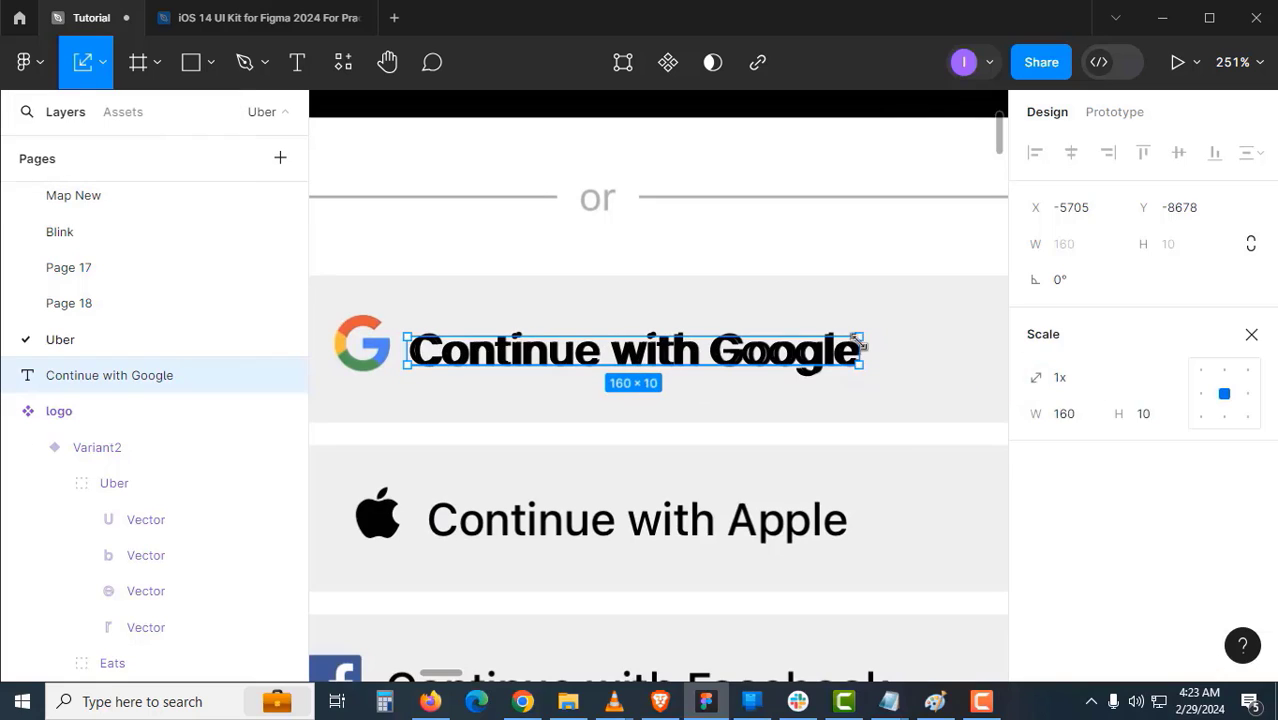
key(v)
- Set the text's font size to 15 and left-align it
click(1178, 497)
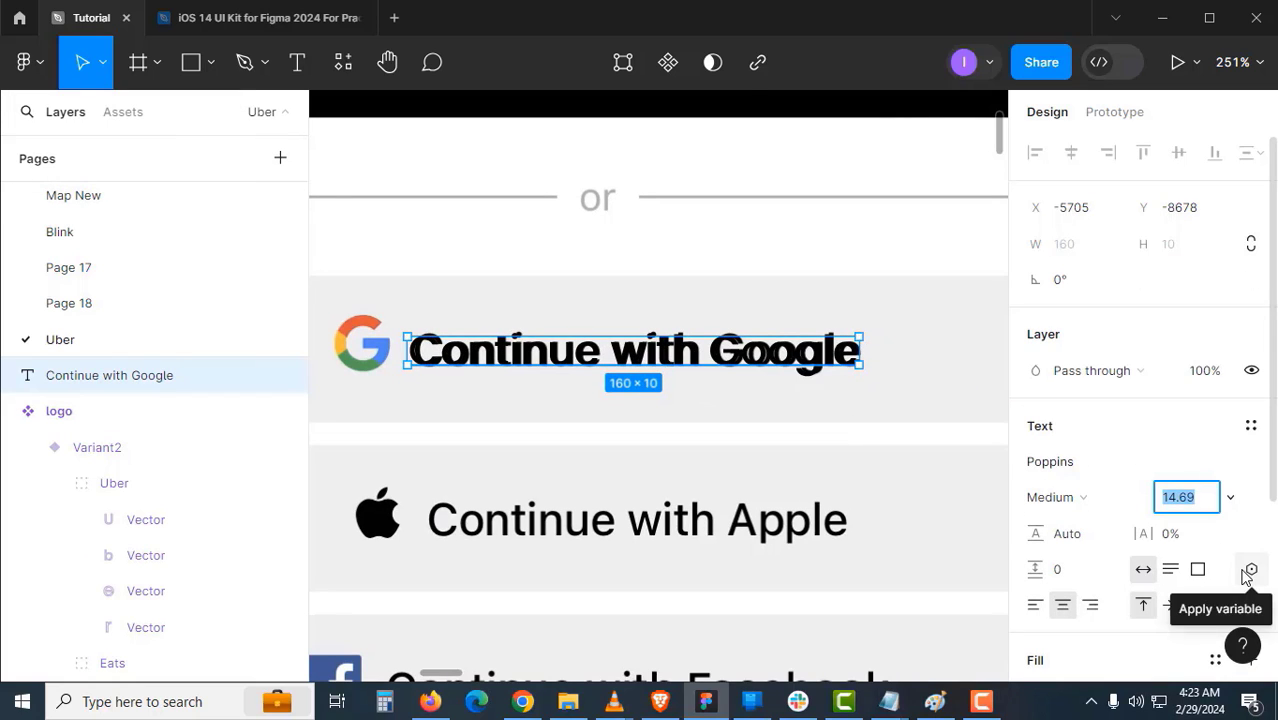
text(15)
key(Return)
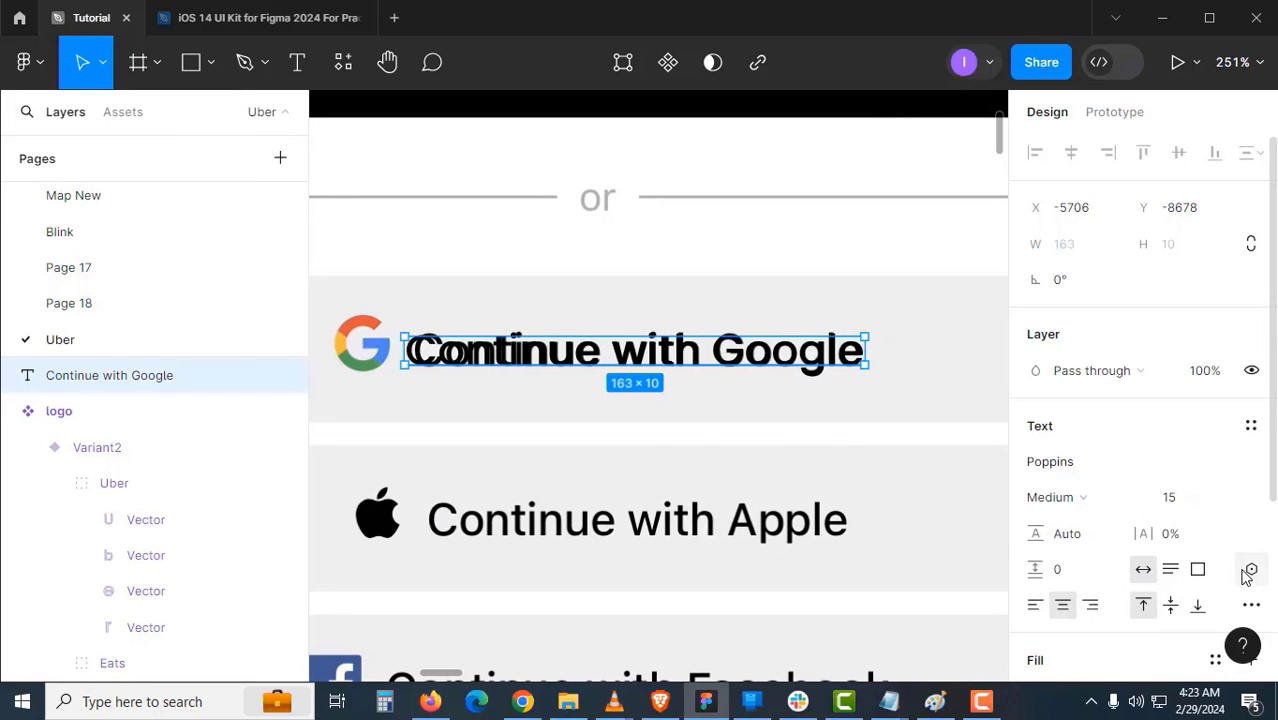
click(1042, 608)
click(831, 377)
click(833, 364)
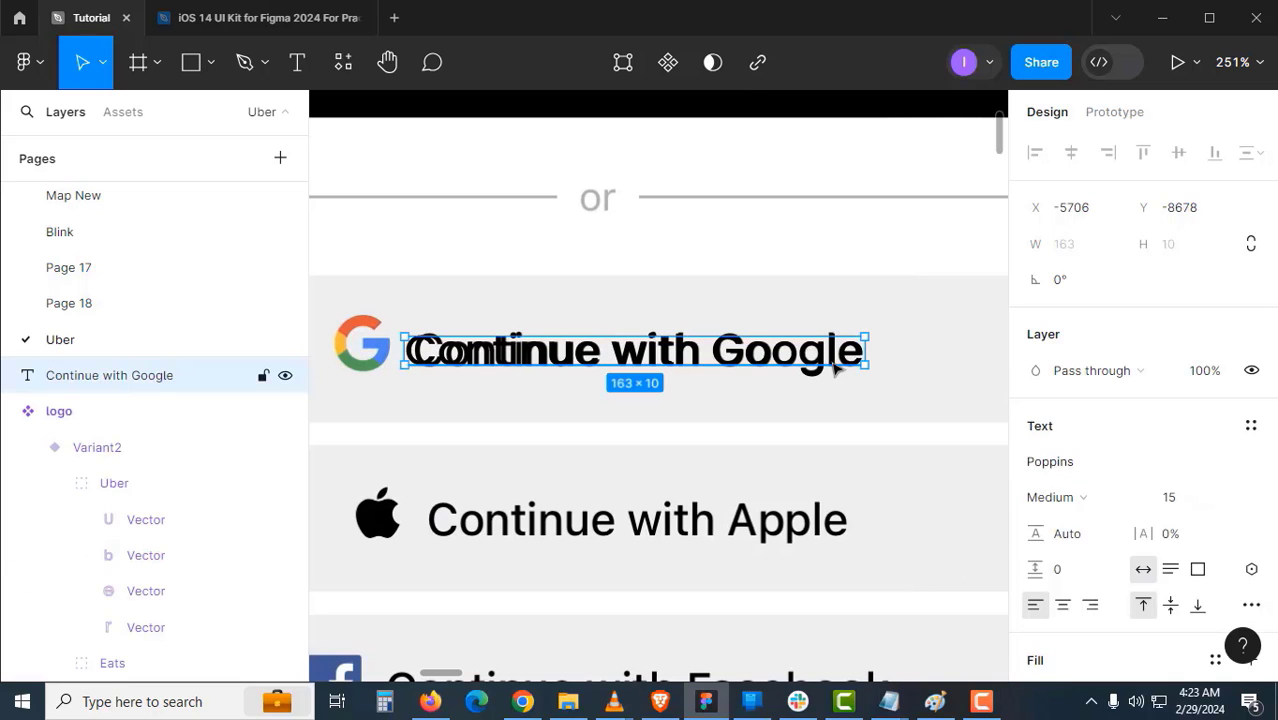
- Set the text's vertical trim to Standard and move it under the Google label
scroll(1172, 537, down, 3)
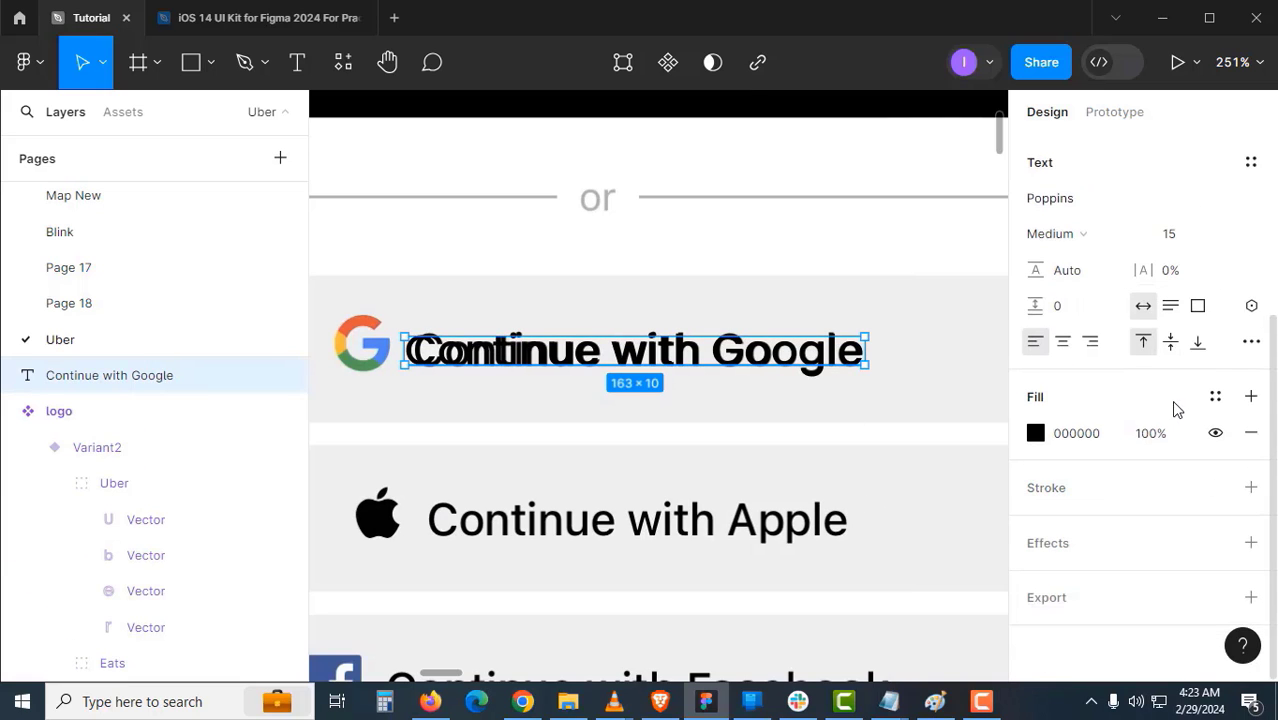
click(1242, 344)
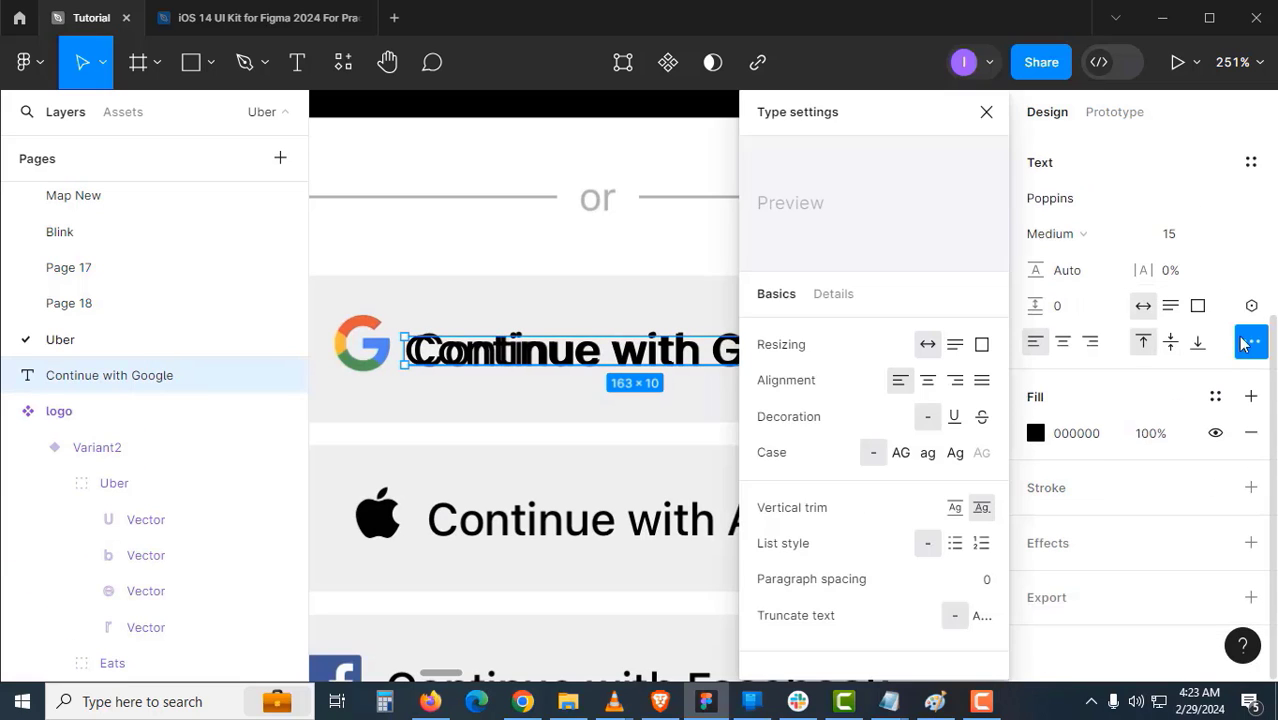
click(960, 519)
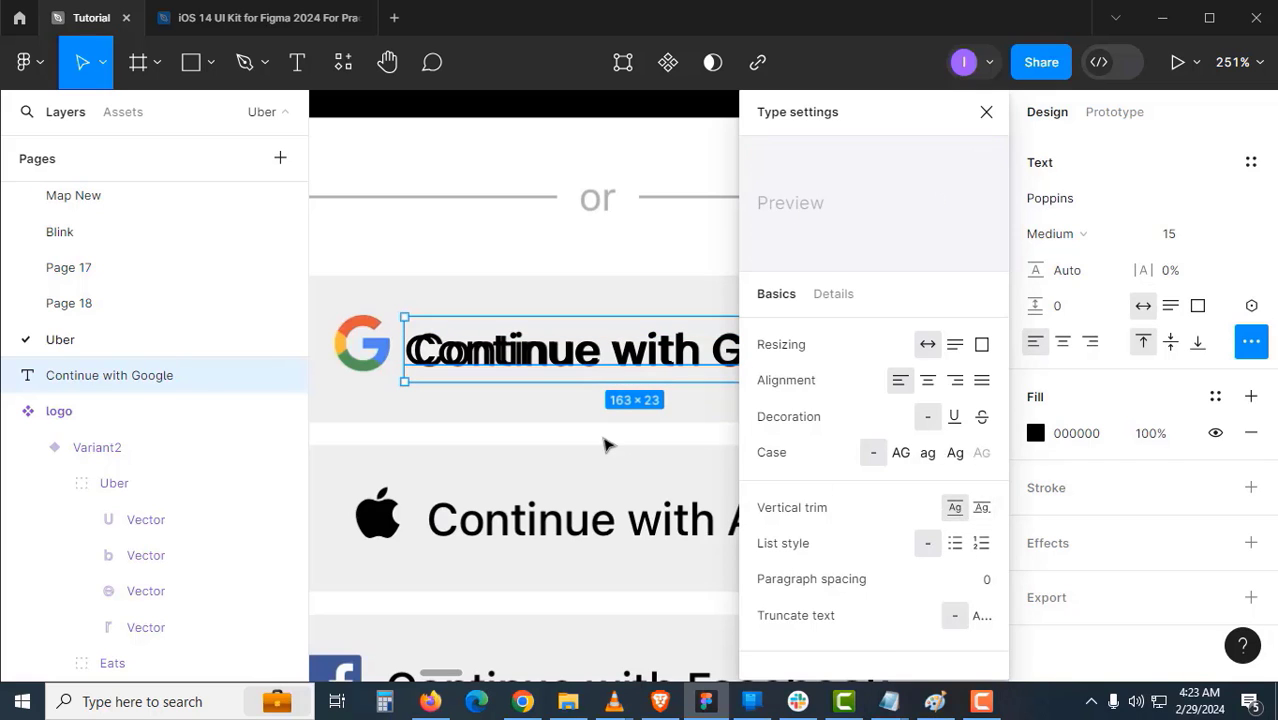
click(710, 360)
scroll(714, 361, down, 3)
drag(712, 356, 767, 357)
click(737, 355)
- Draw a small square over the Google logo and shift it left
key(r)
scroll(718, 367, up, 2)
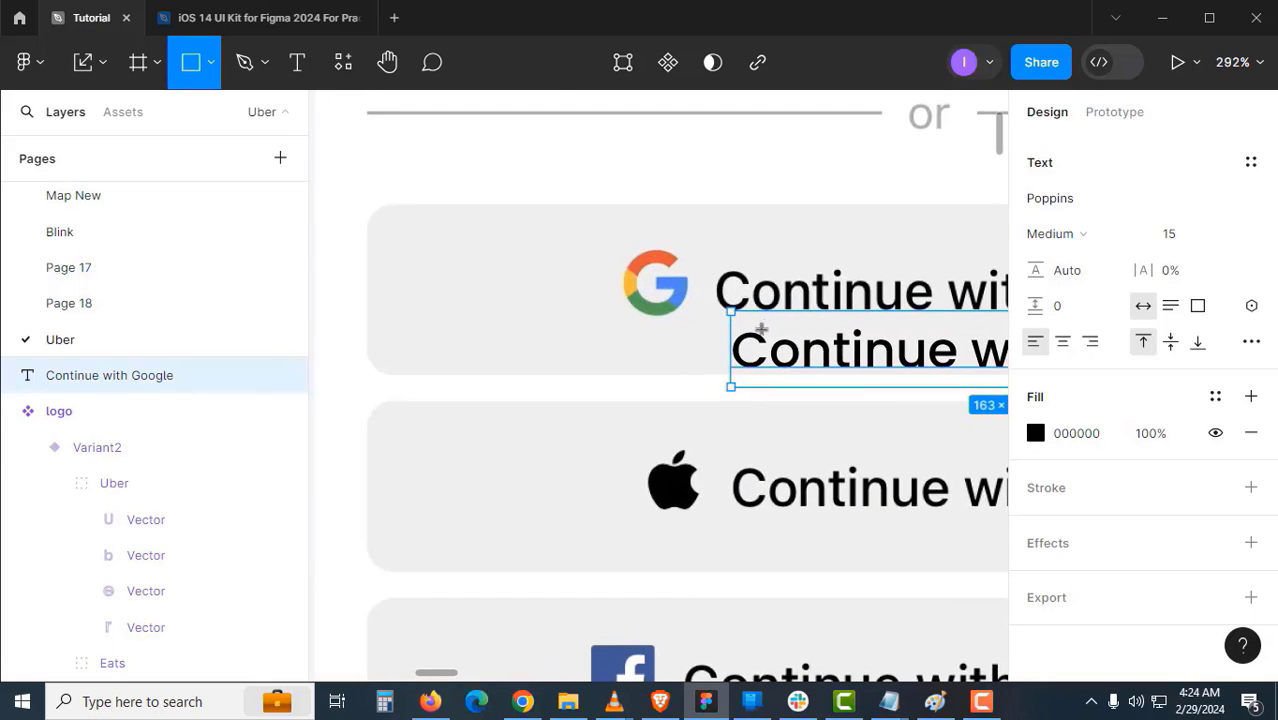
scroll(633, 262, up, 1)
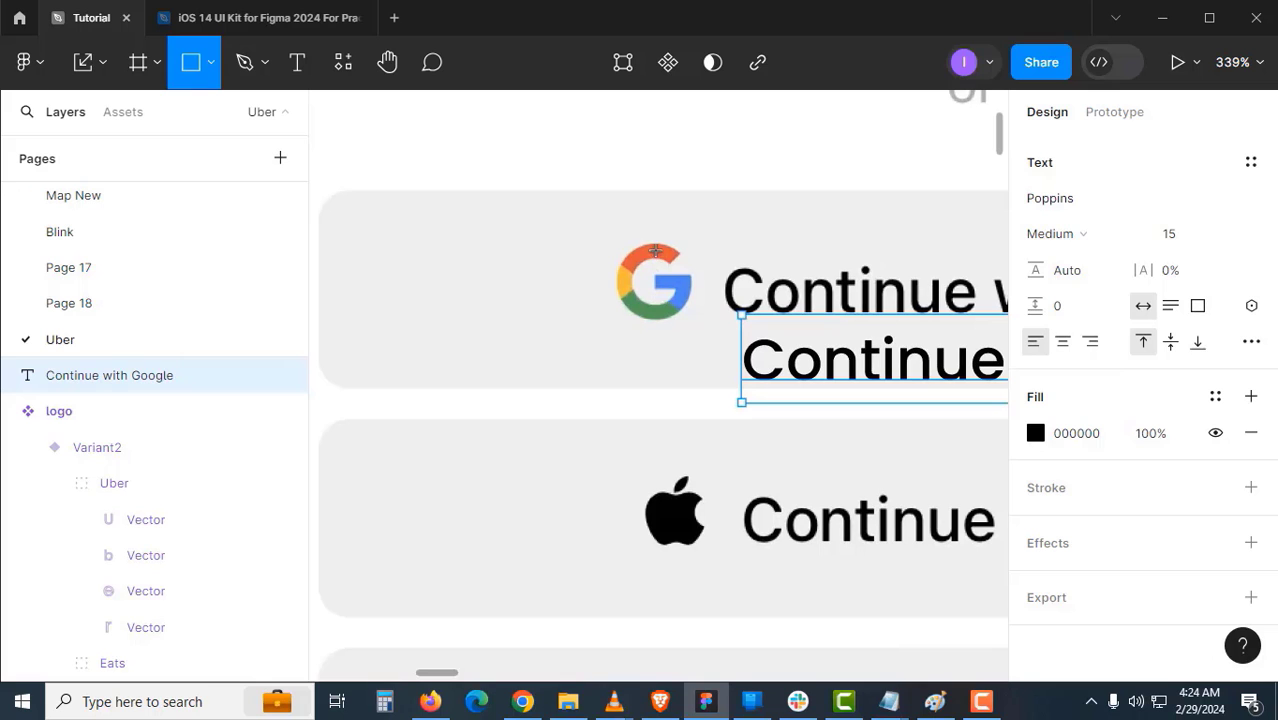
drag(646, 241, 734, 329)
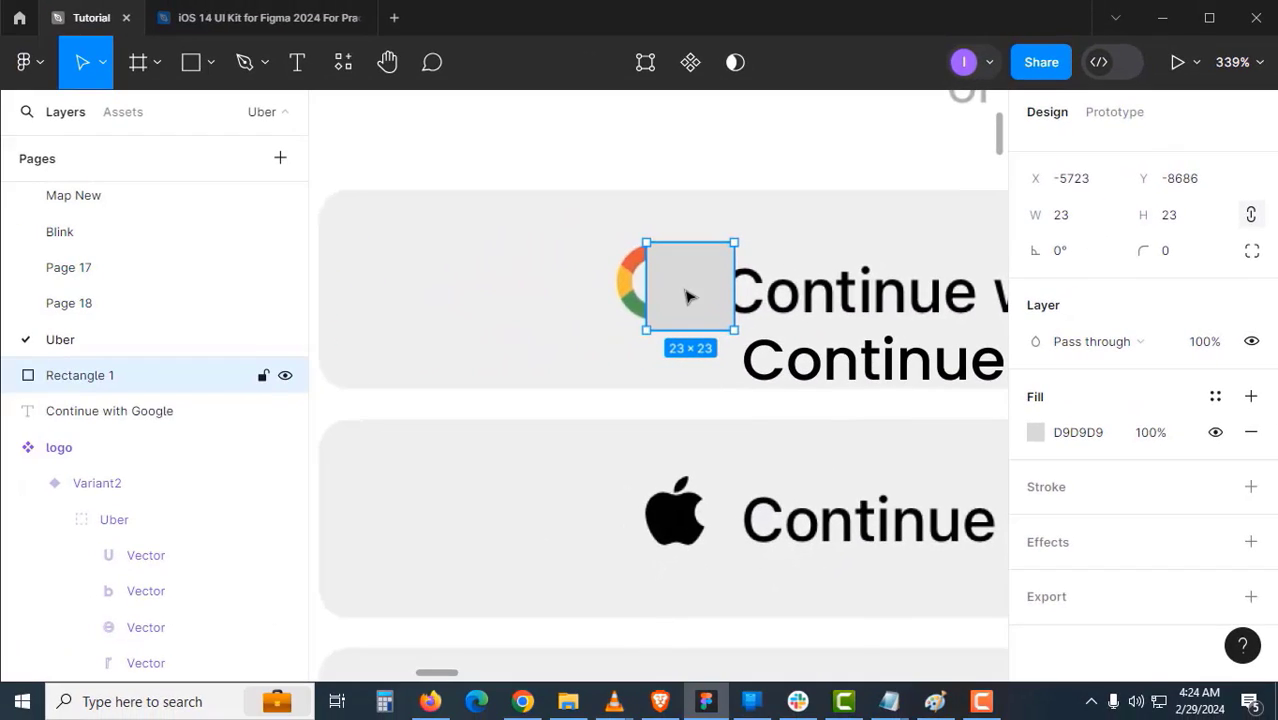
drag(558, 300, 362, 300)
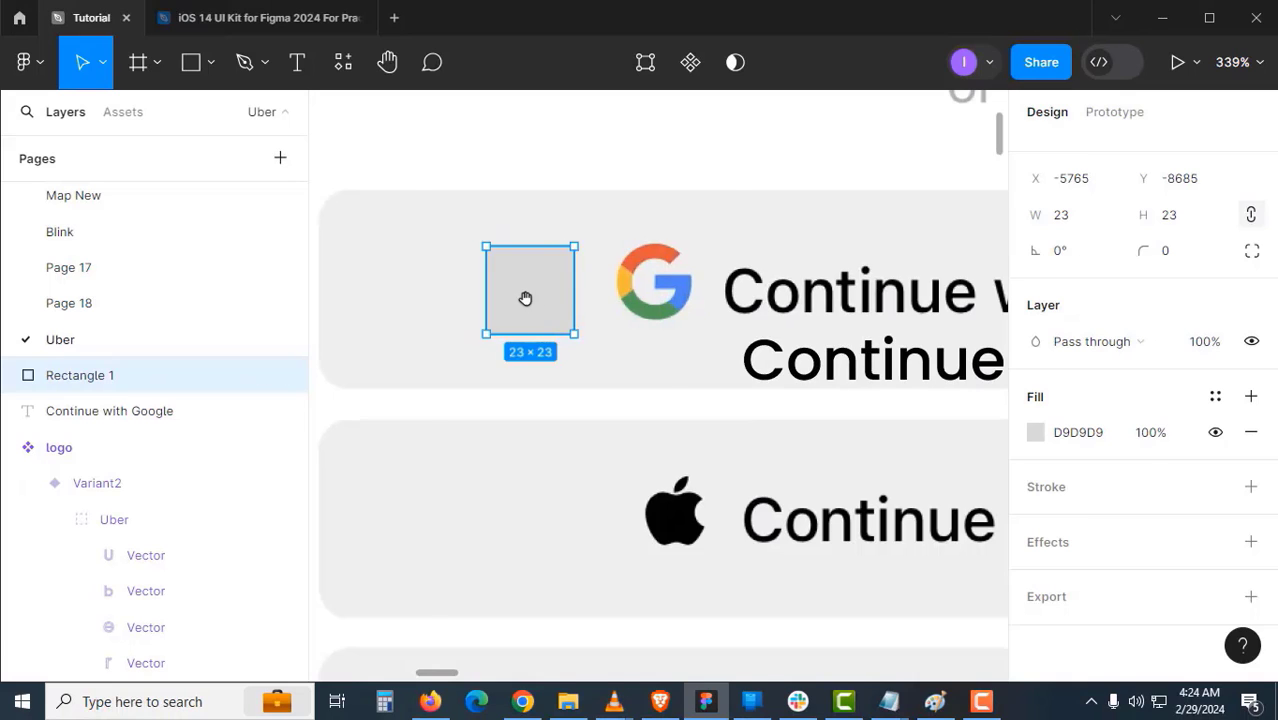
- Resize the square to 24×24 and move it left off the sign-in screen
scroll(530, 300, down, 3)
click(1078, 223)
text(24)
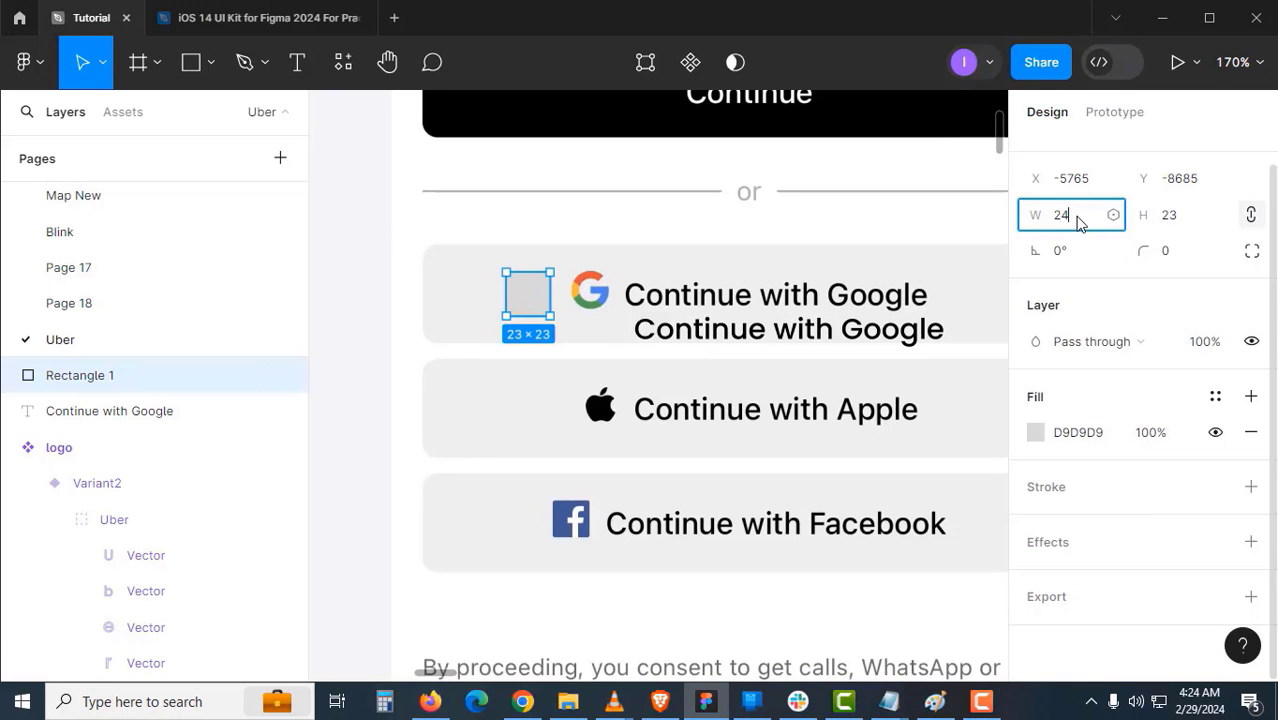
key(Tab)
text(2)
key(Return)
drag(531, 303, 602, 318)
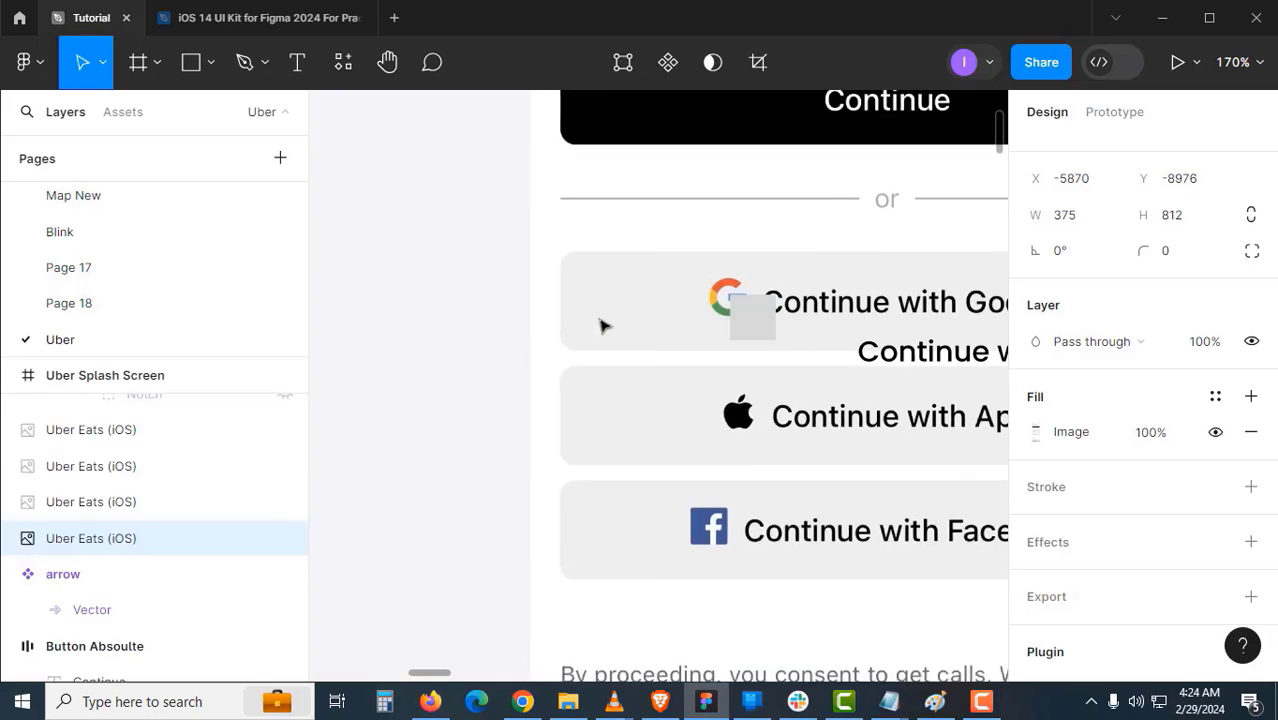
key(ctrl+z)
drag(759, 320, 497, 261)
click(490, 262)
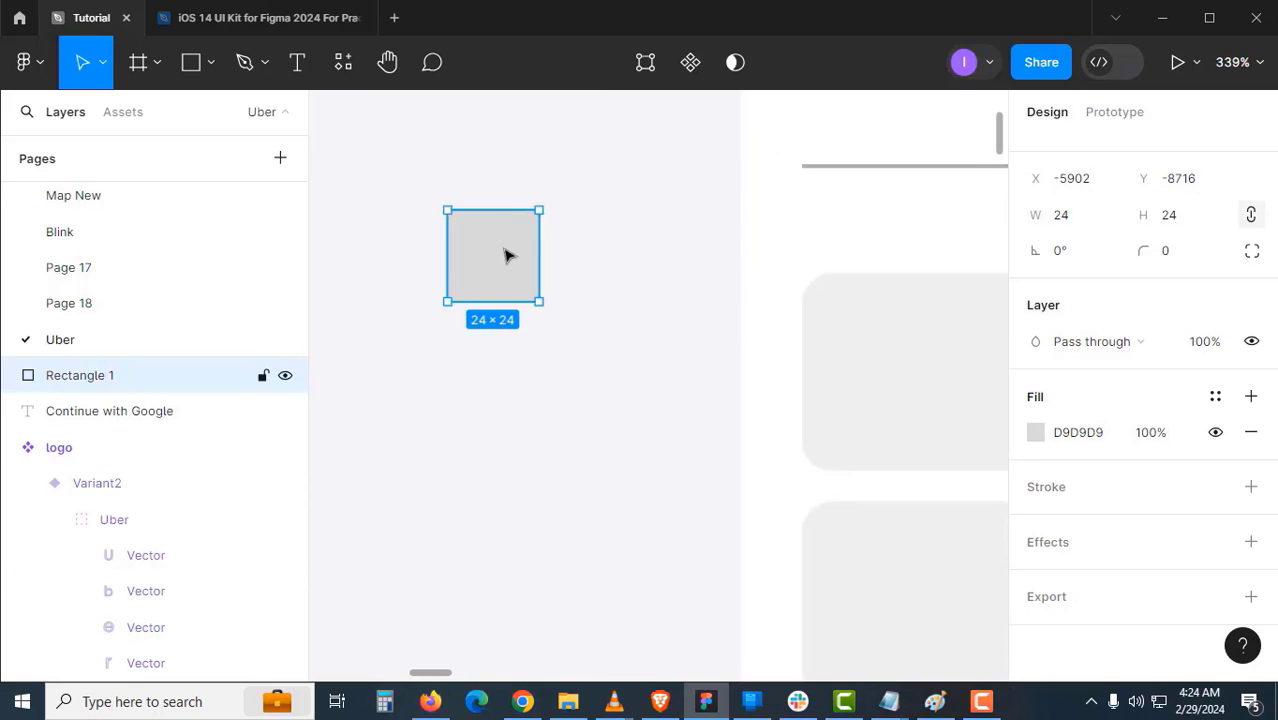
- Fill the square with red D82121
click(1035, 432)
click(937, 324)
click(495, 272)
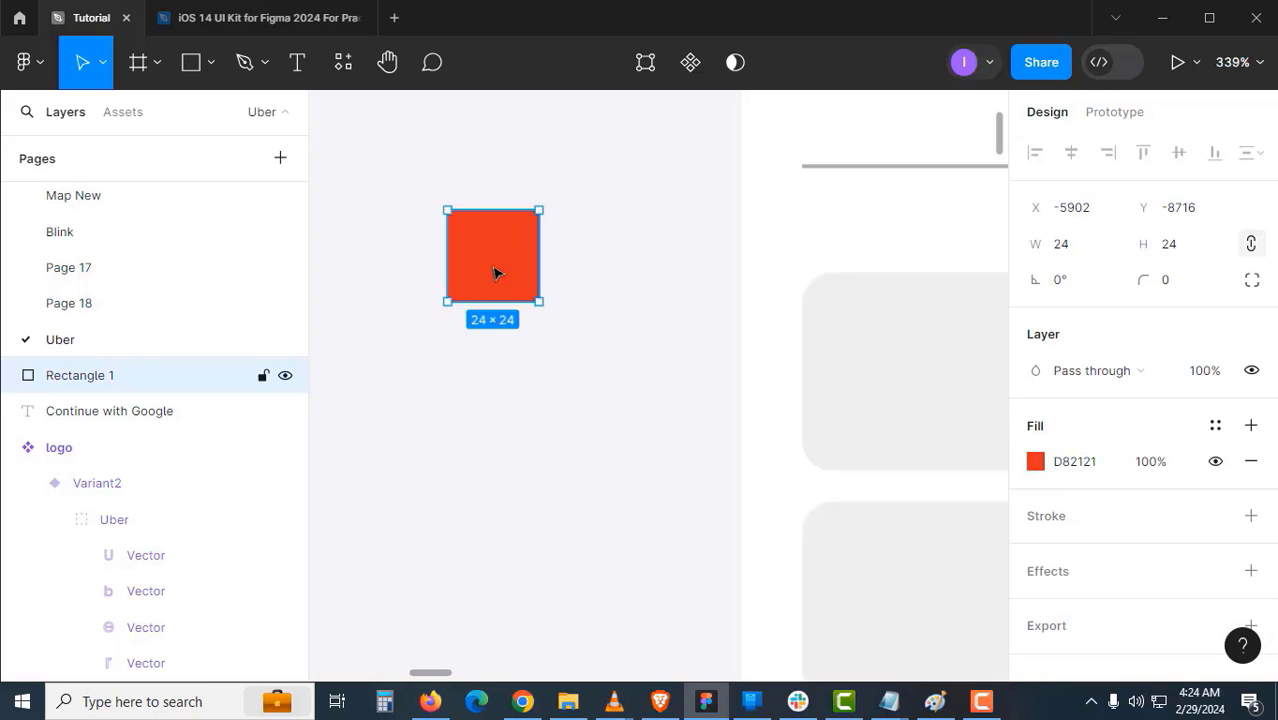
- Wrap the red square in a frame named 'placeholder' and rename the rectangle 'Vector'
key(ctrl+alt+g)
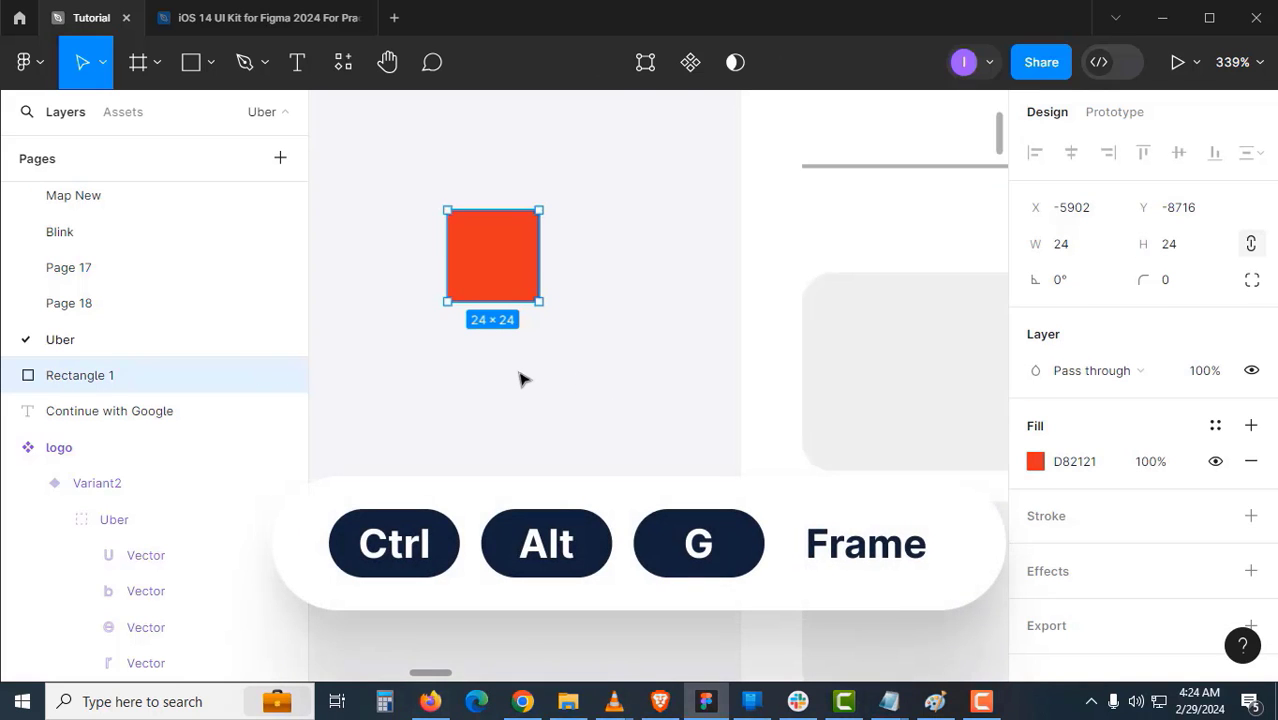
double_click(153, 375)
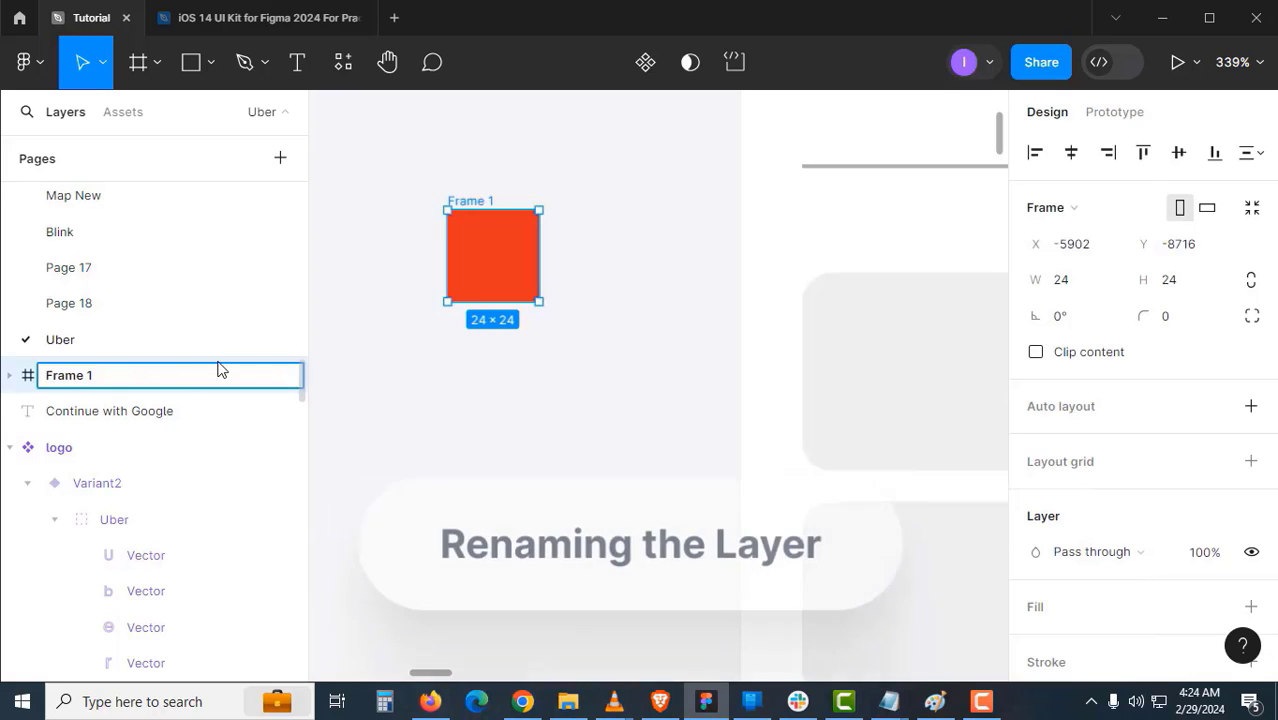
text(placeholder)
key(Return)
key(Escape)
click(107, 415)
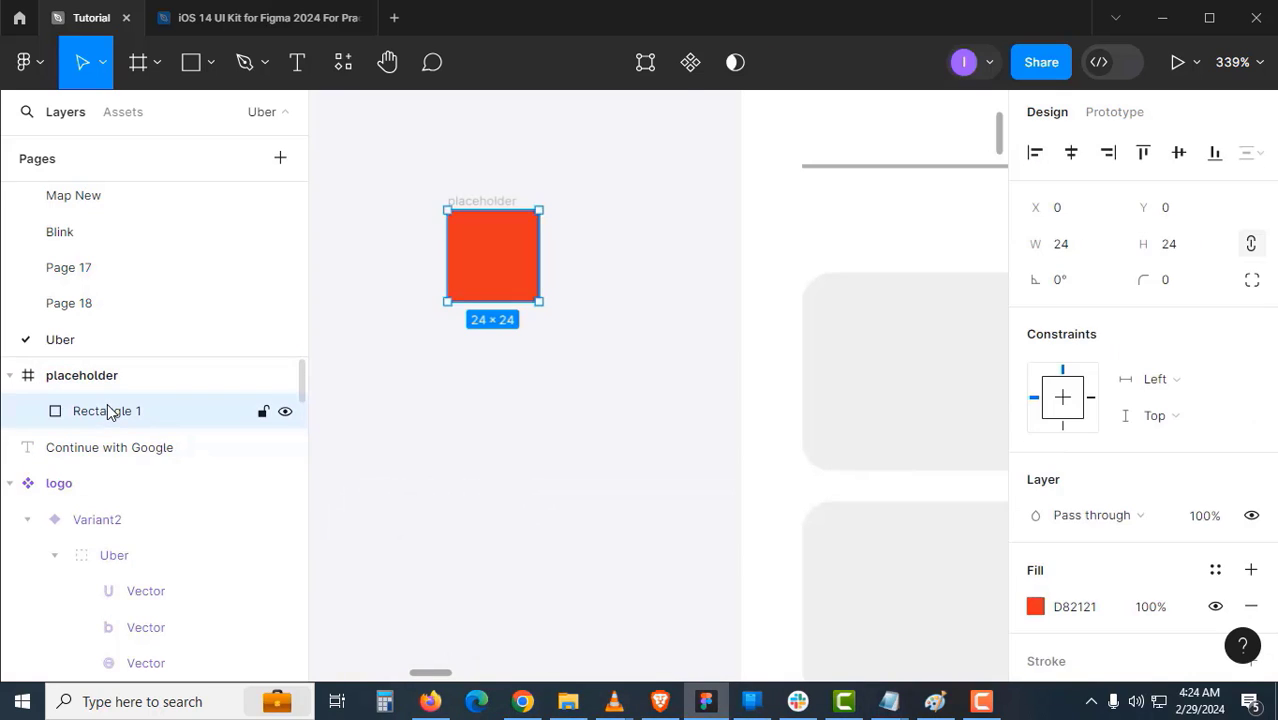
double_click(126, 415)
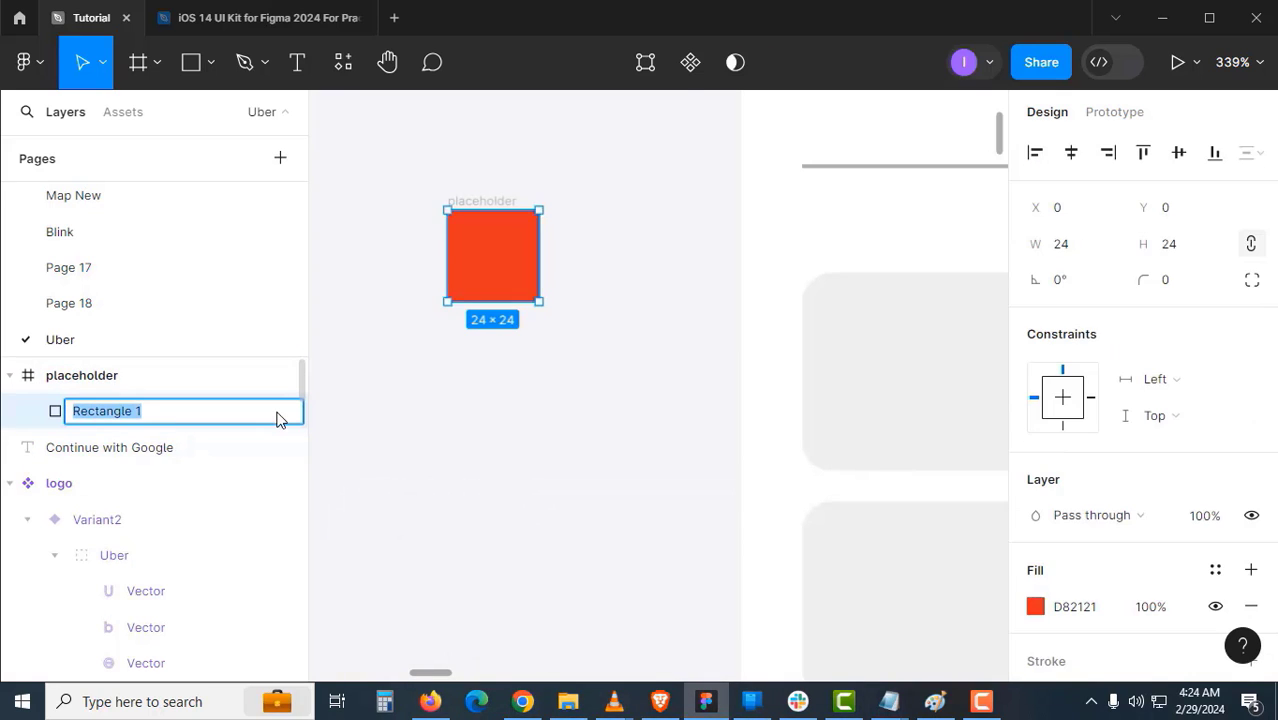
text(Vector)
key(Return)
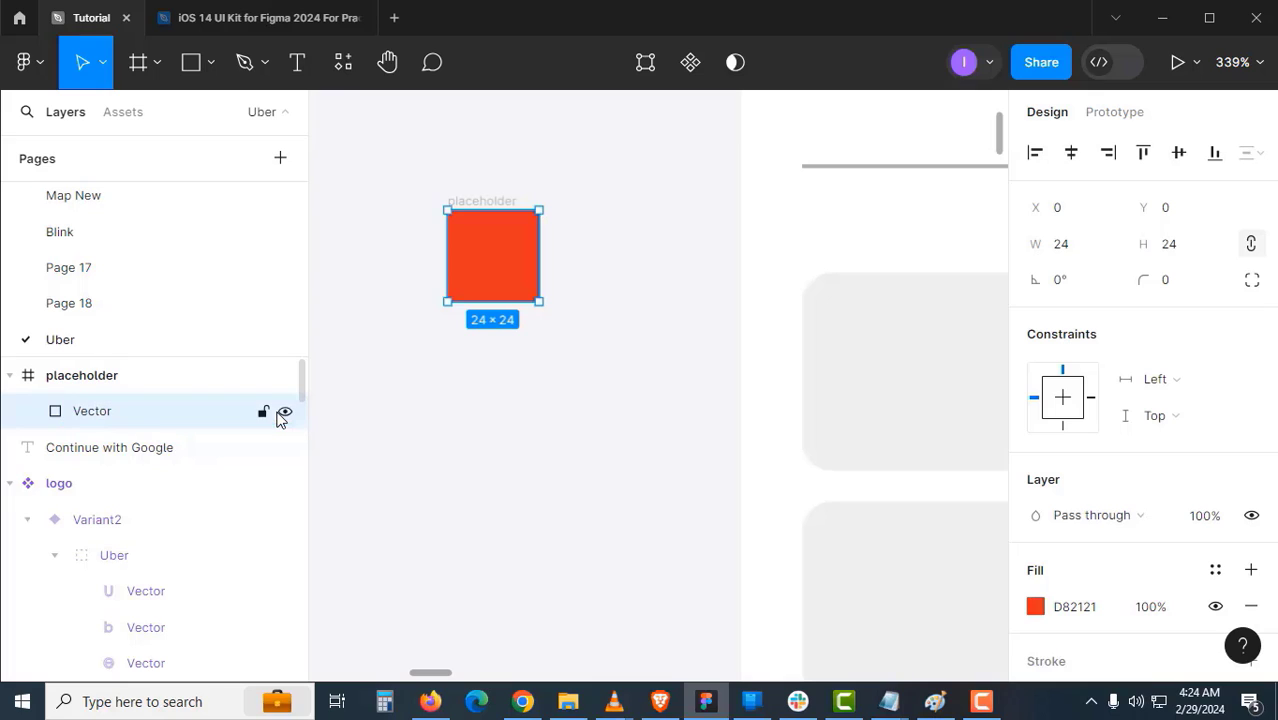
click(497, 405)
- Make the placeholder frame a component, add a variant, and name the set 'brand logos'
click(507, 203)
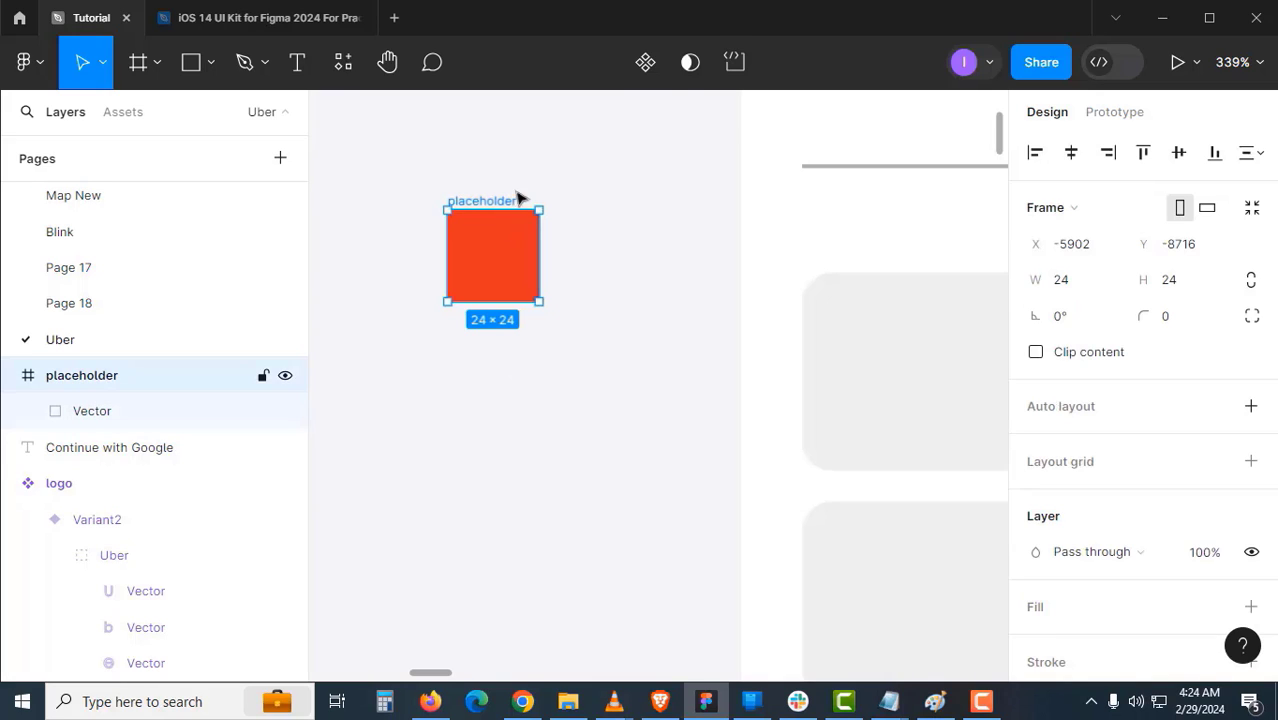
click(645, 74)
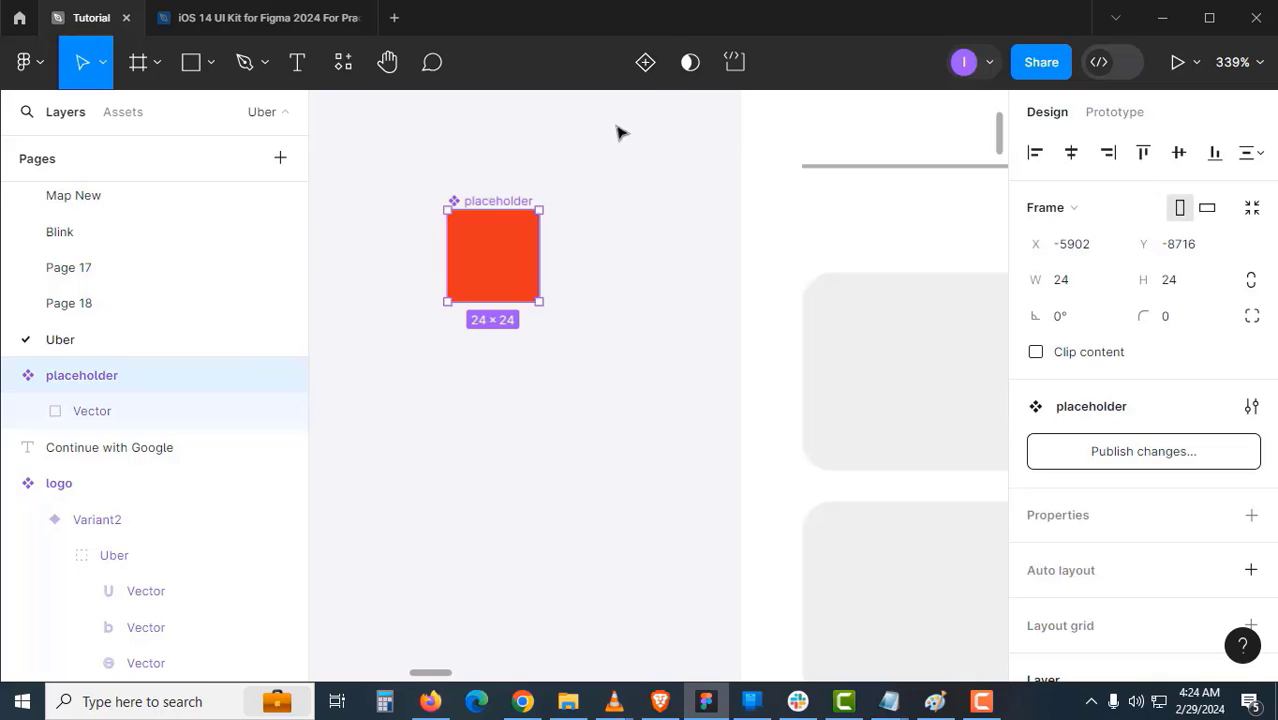
click(645, 64)
double_click(455, 225)
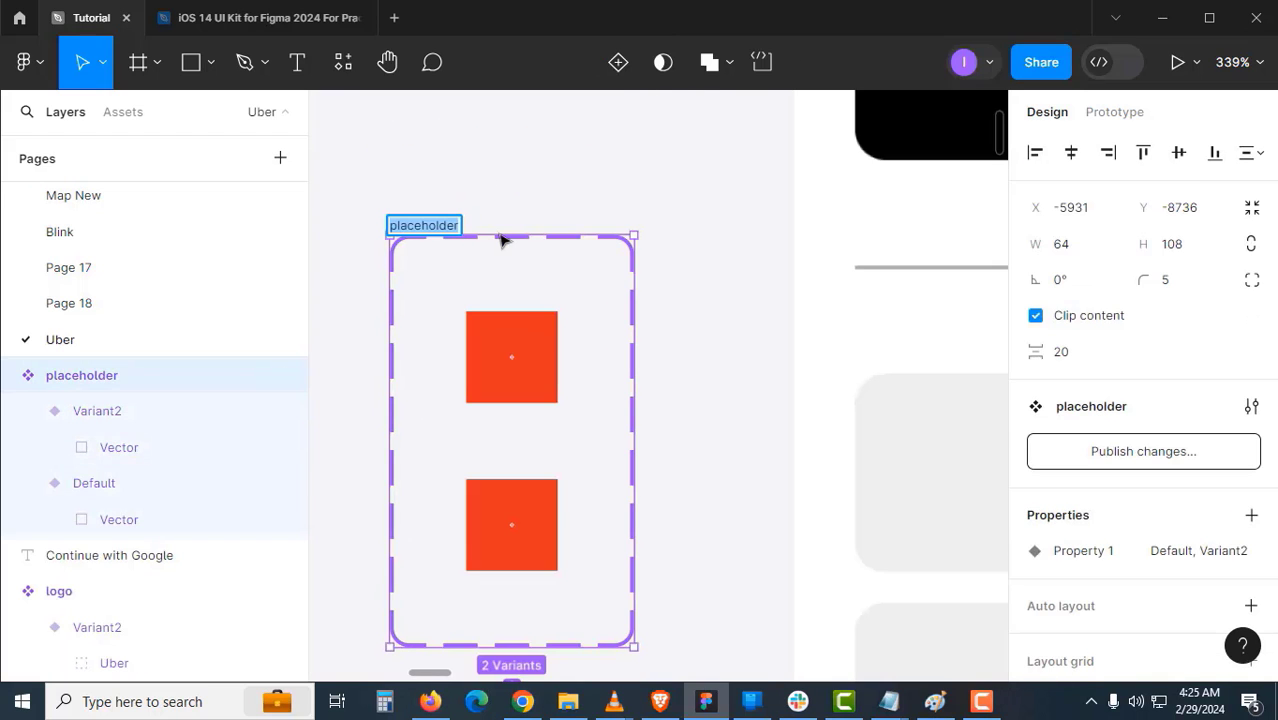
text(brand lo)
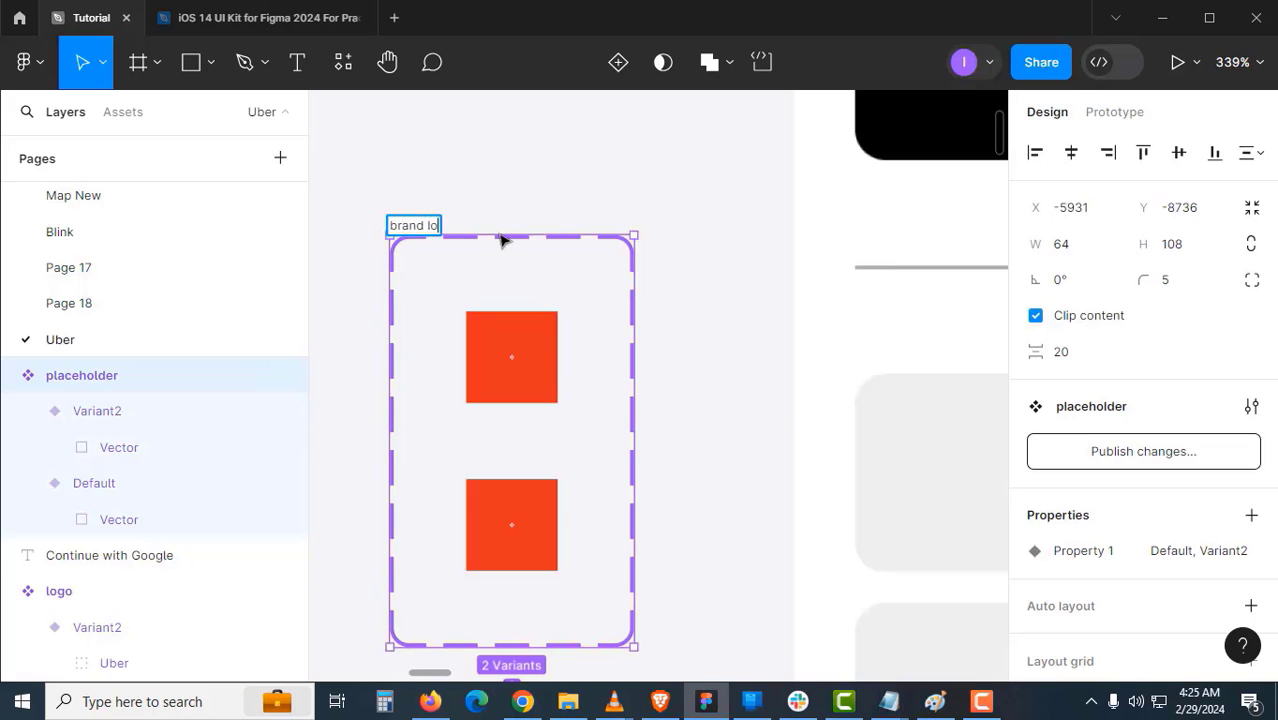
text(gos)
key(Return)
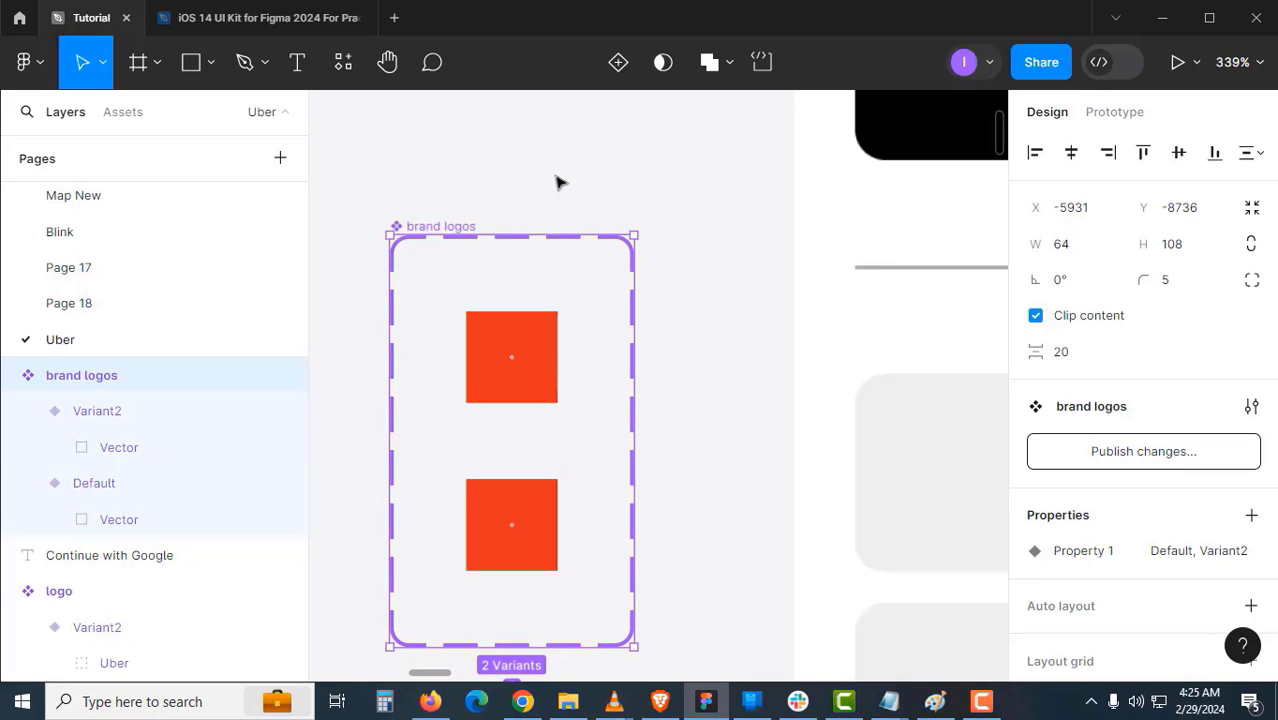
click(560, 183)
- Rename the Default value to 'Placeholder' and Property 1 to 'Logos'
click(530, 350)
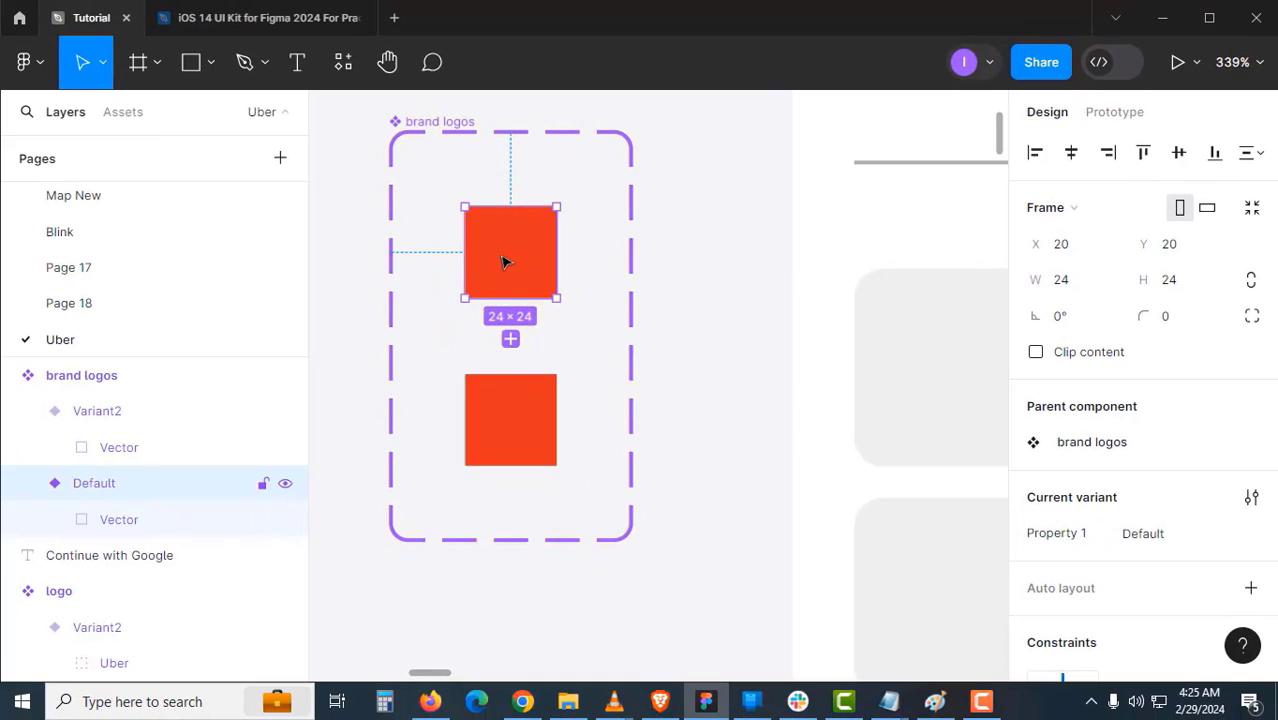
click(1170, 535)
text(Place)
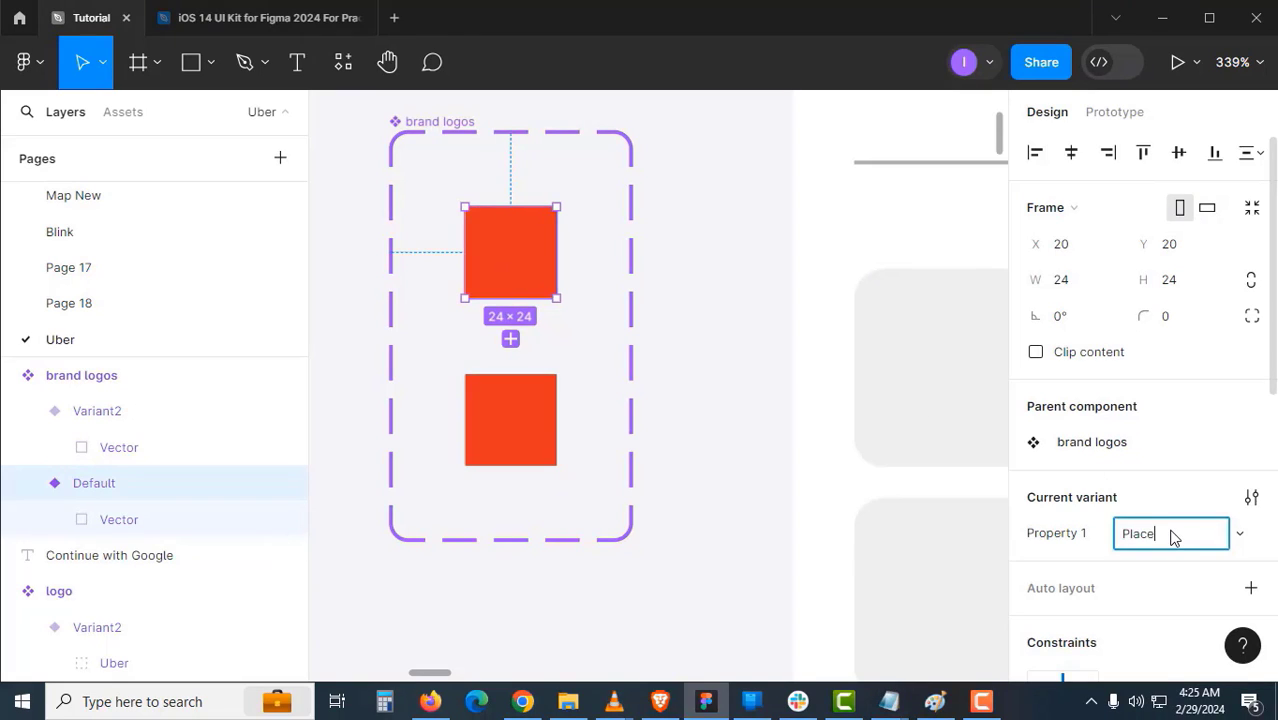
text(holder)
key(Return)
double_click(1072, 536)
text(Logos)
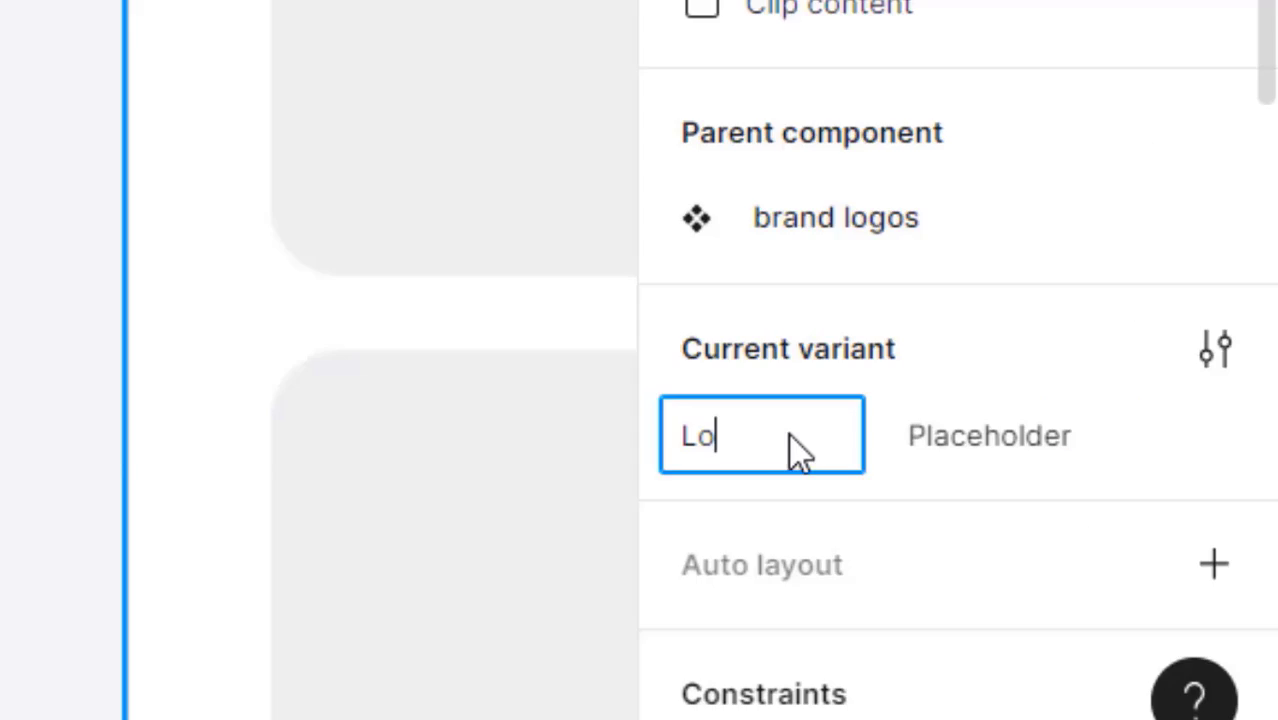
key(Return)
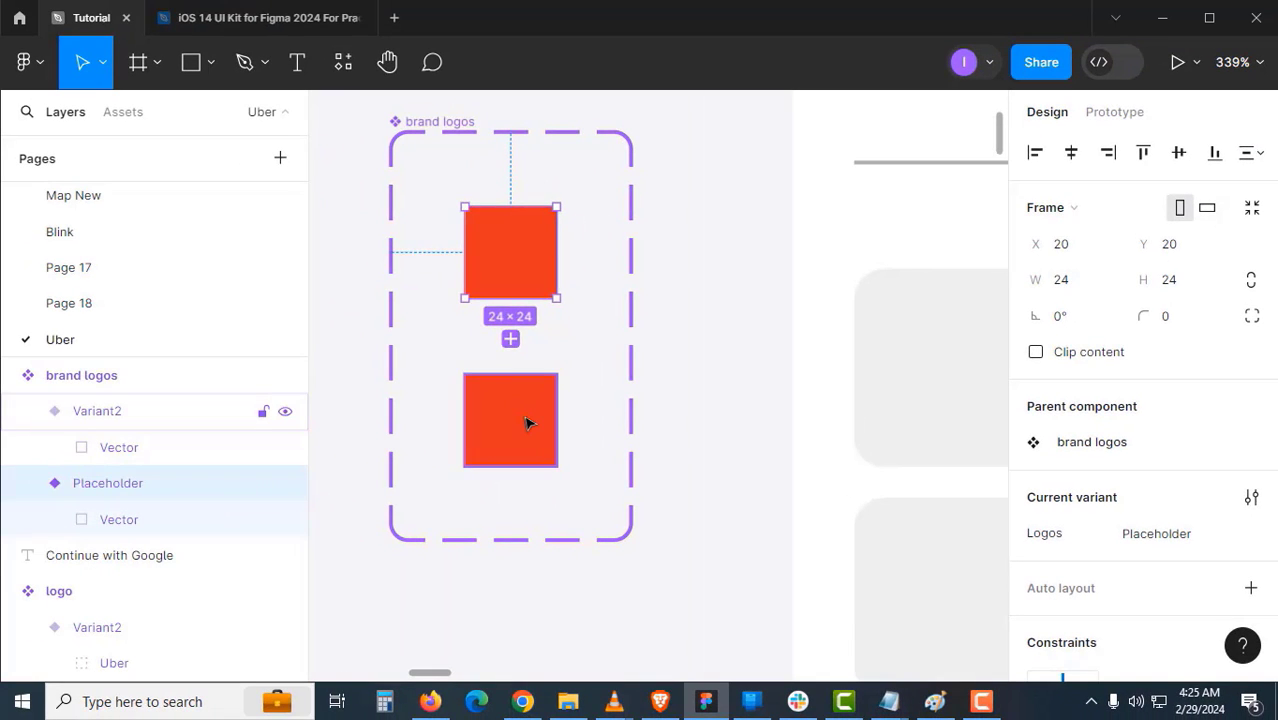
- Drag out a Placeholder brand logos instance below the component set
click(527, 423)
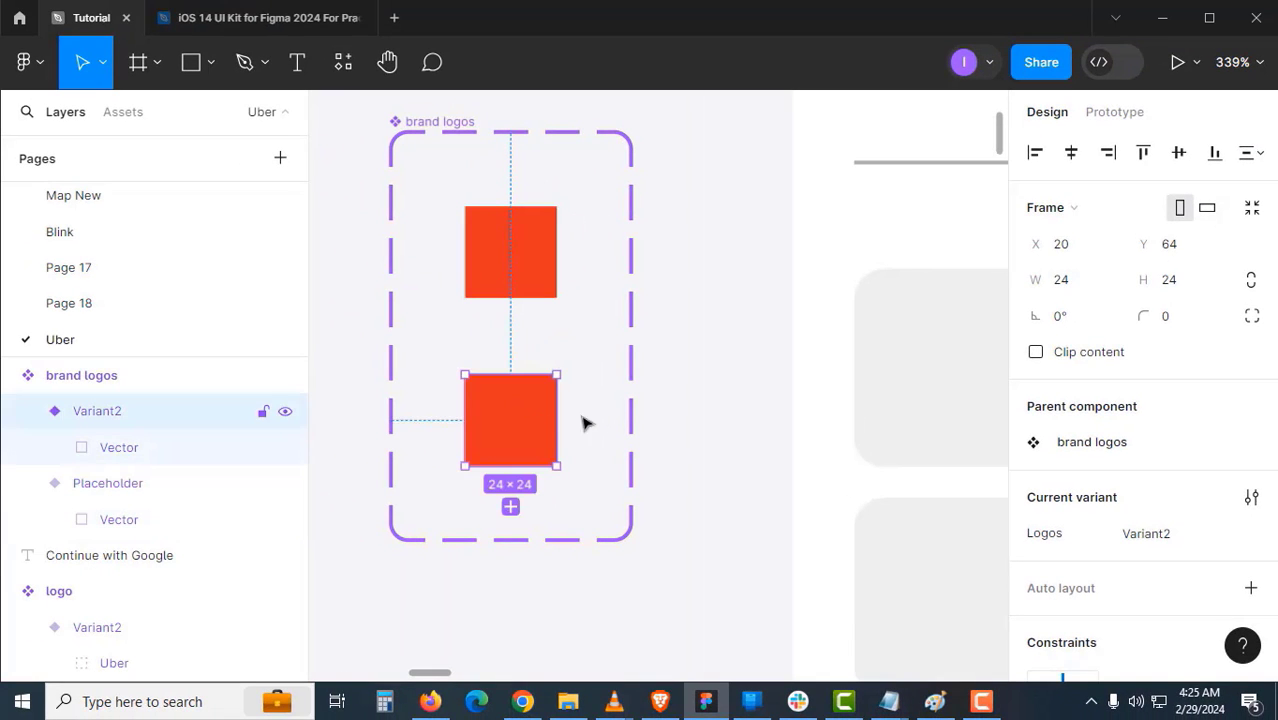
click(545, 282)
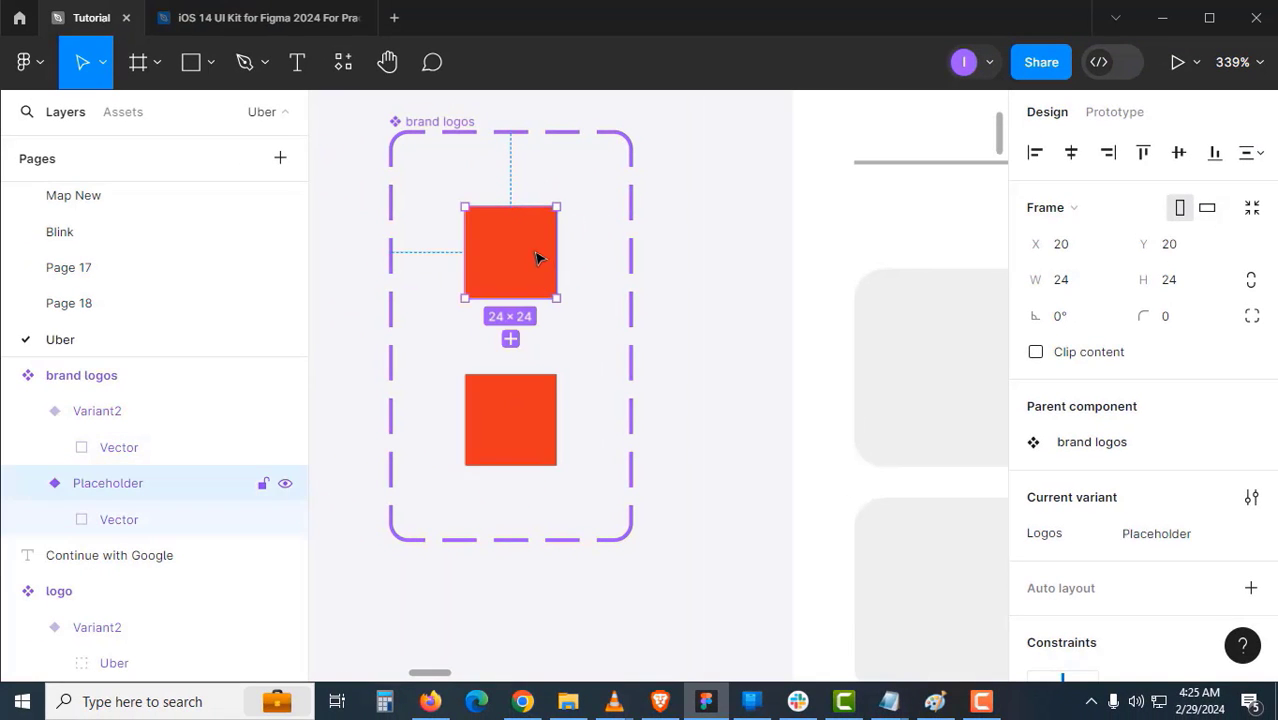
drag(536, 259, 571, 383)
- Move the Continue with Google text beside the logo instance and select both
ctrl+alt+click(561, 408)
drag(522, 442, 703, 322)
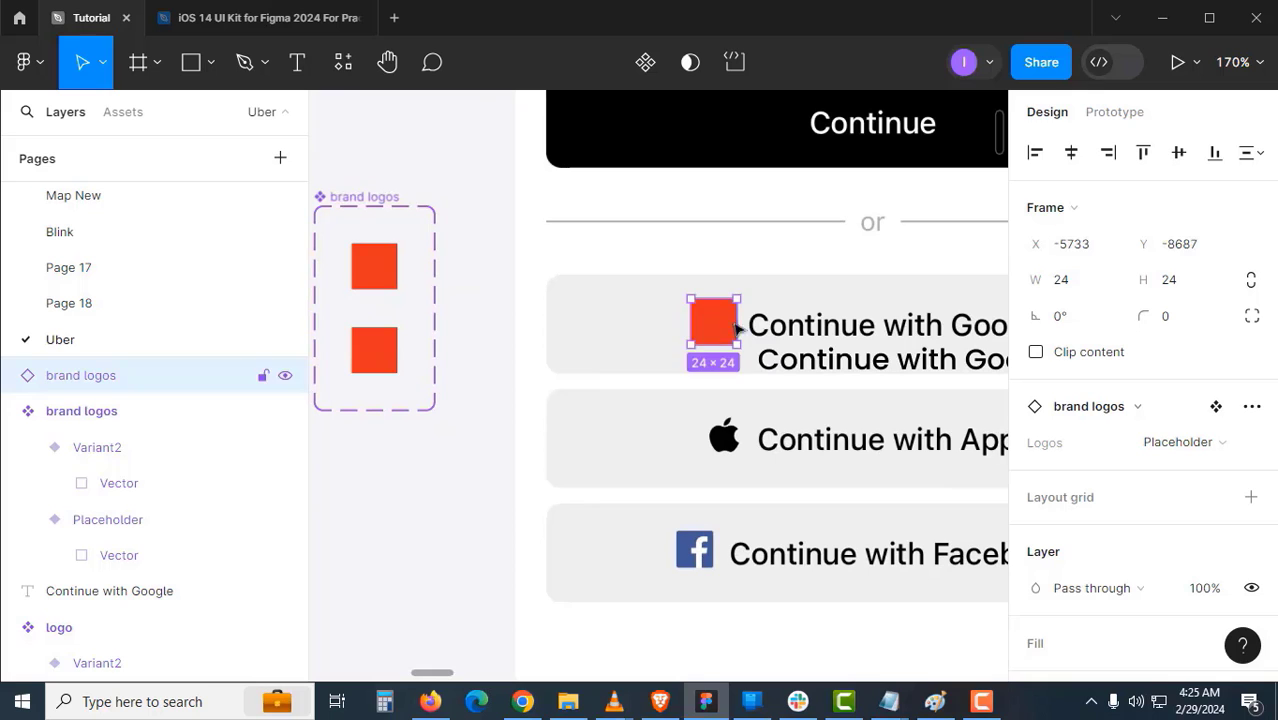
shift+click(771, 328)
drag(786, 362, 785, 328)
shift+click(712, 322)
- Wrap them in auto layout and name the frame 'Button with Icon on Left'
key(shift+a)
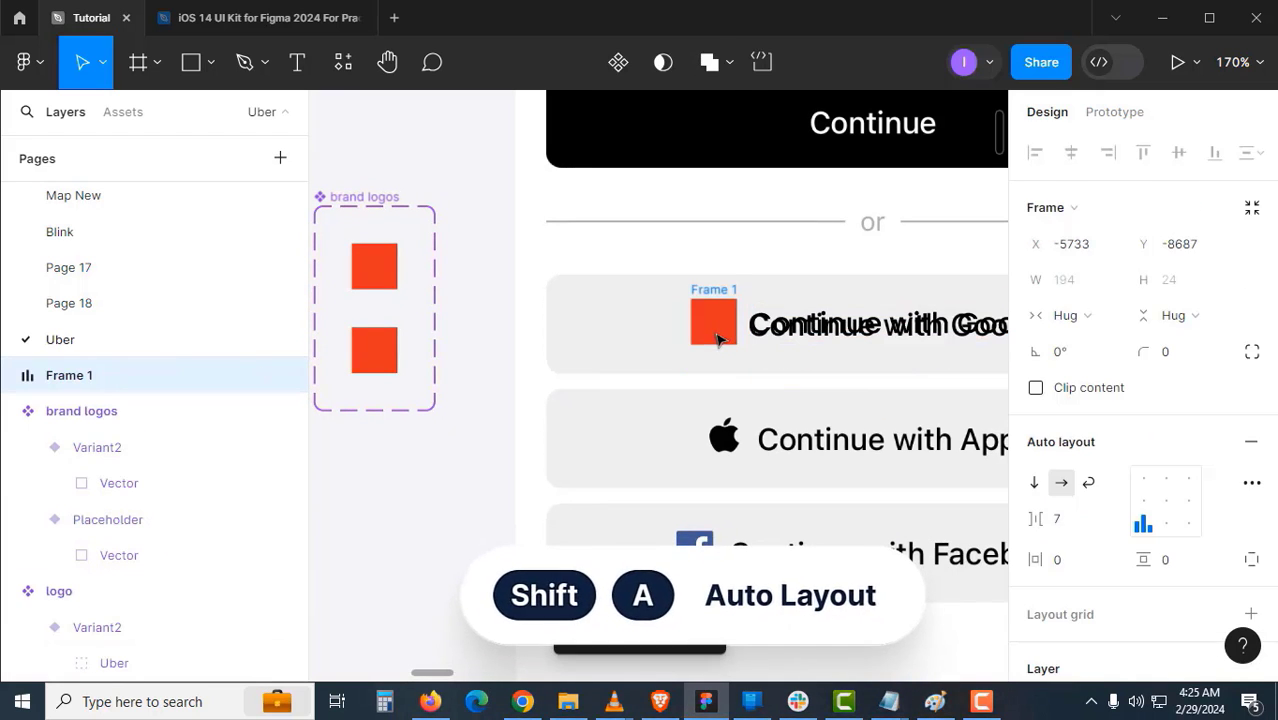
double_click(713, 289)
text(But)
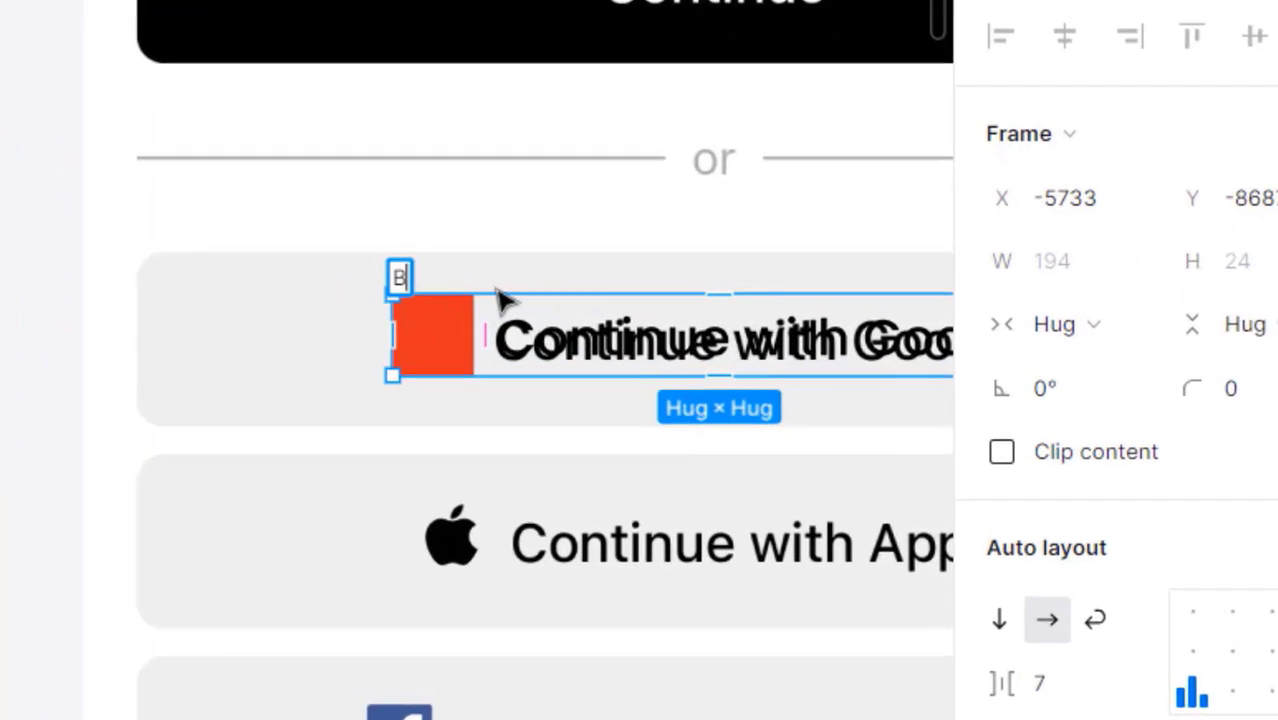
text(ton with)
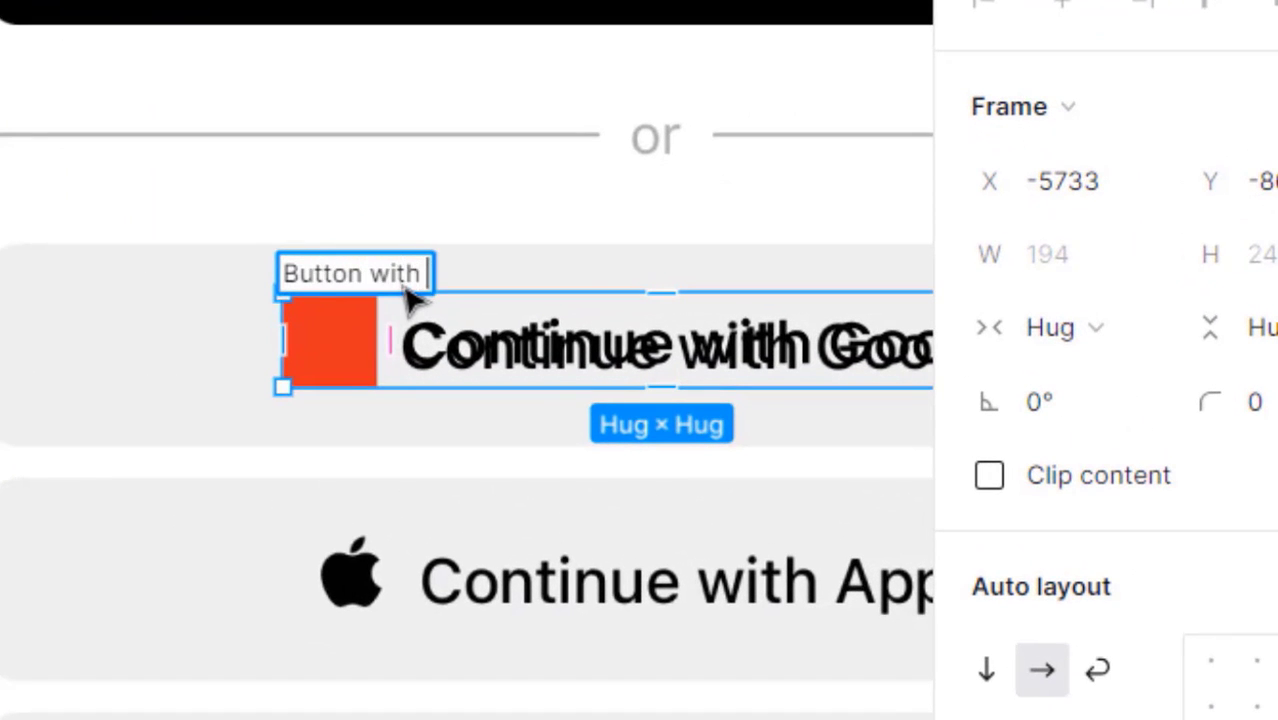
text( Icon on Left)
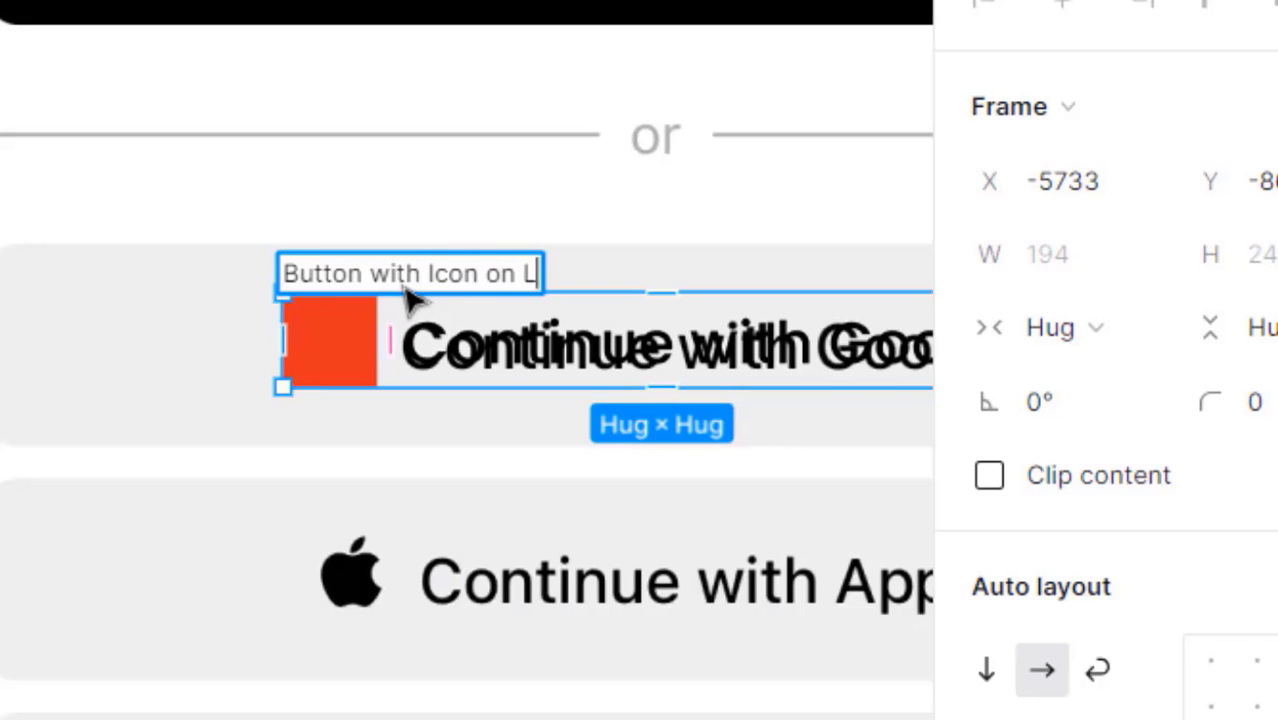
key(Return)
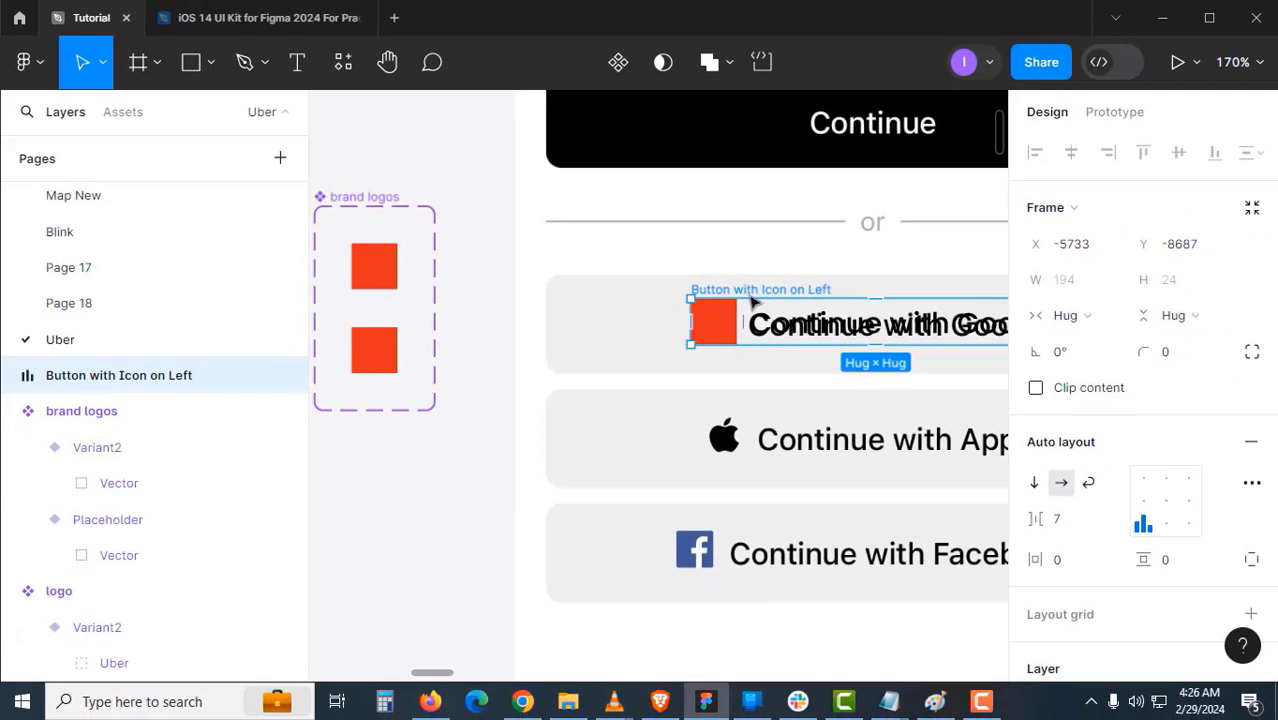
click(408, 450)
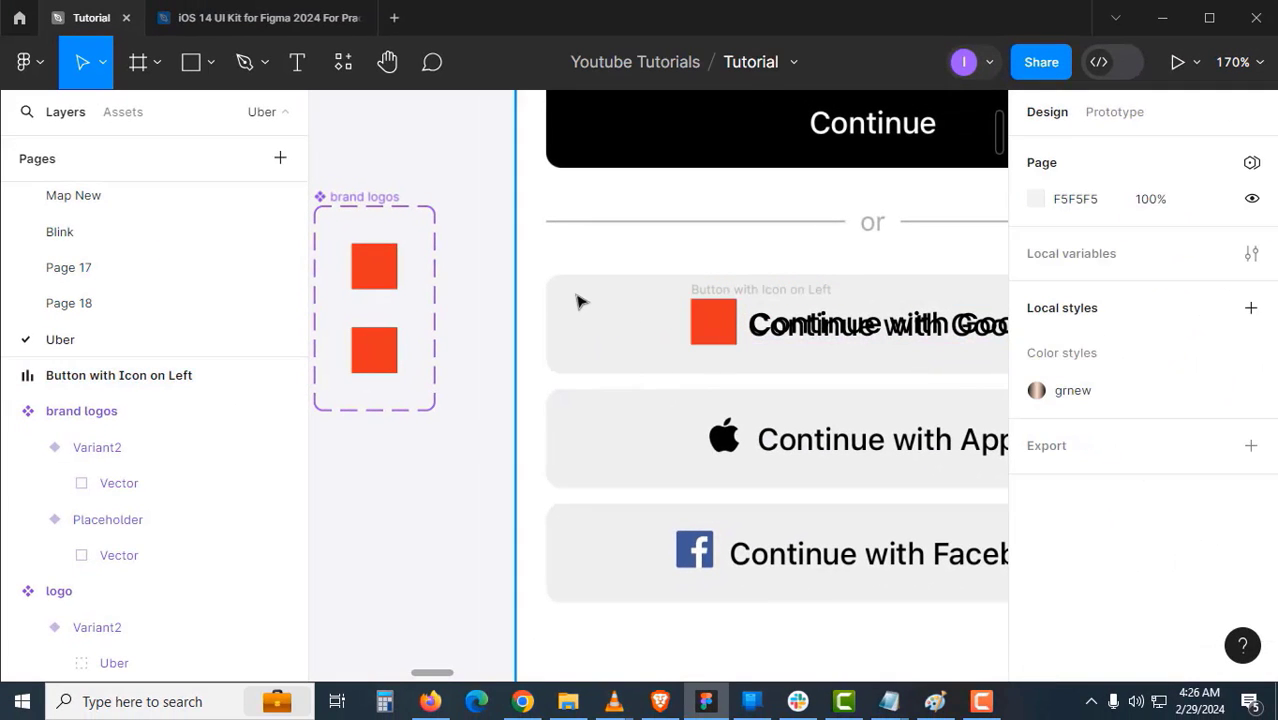
- Draw a 44×52 rectangle at the Google button's corner
scroll(565, 300, up, 5)
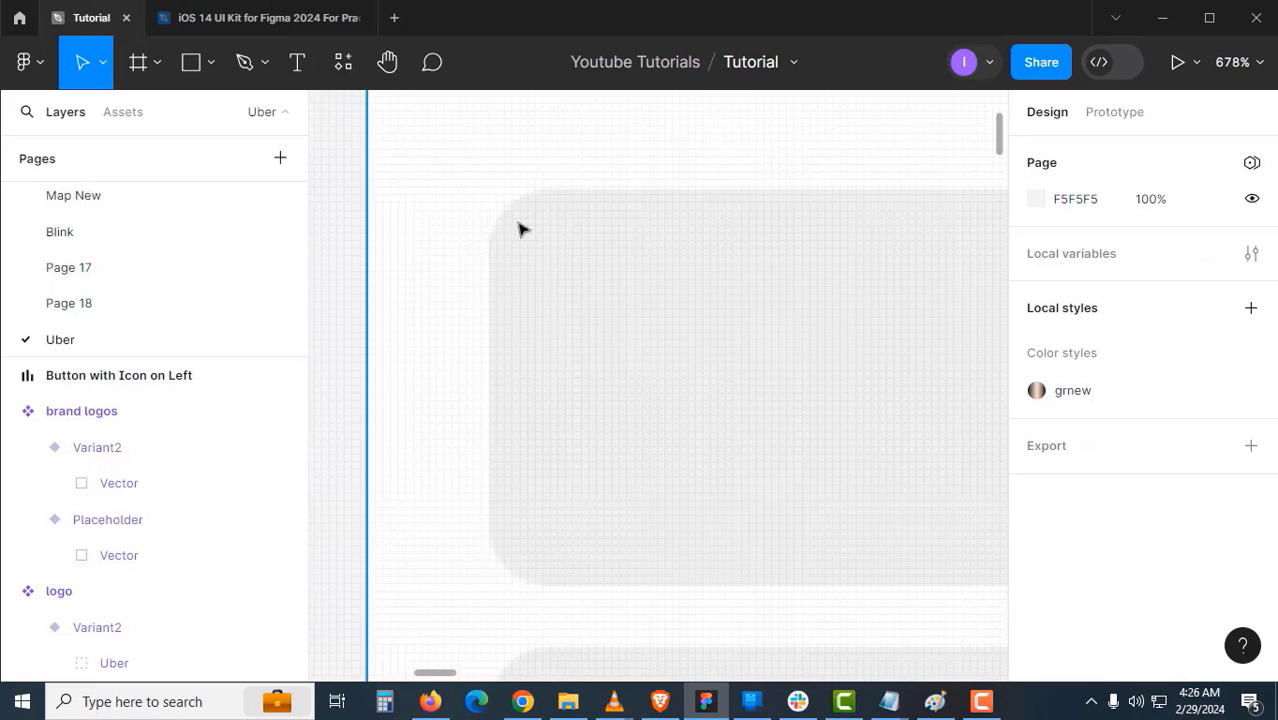
click(212, 65)
click(219, 107)
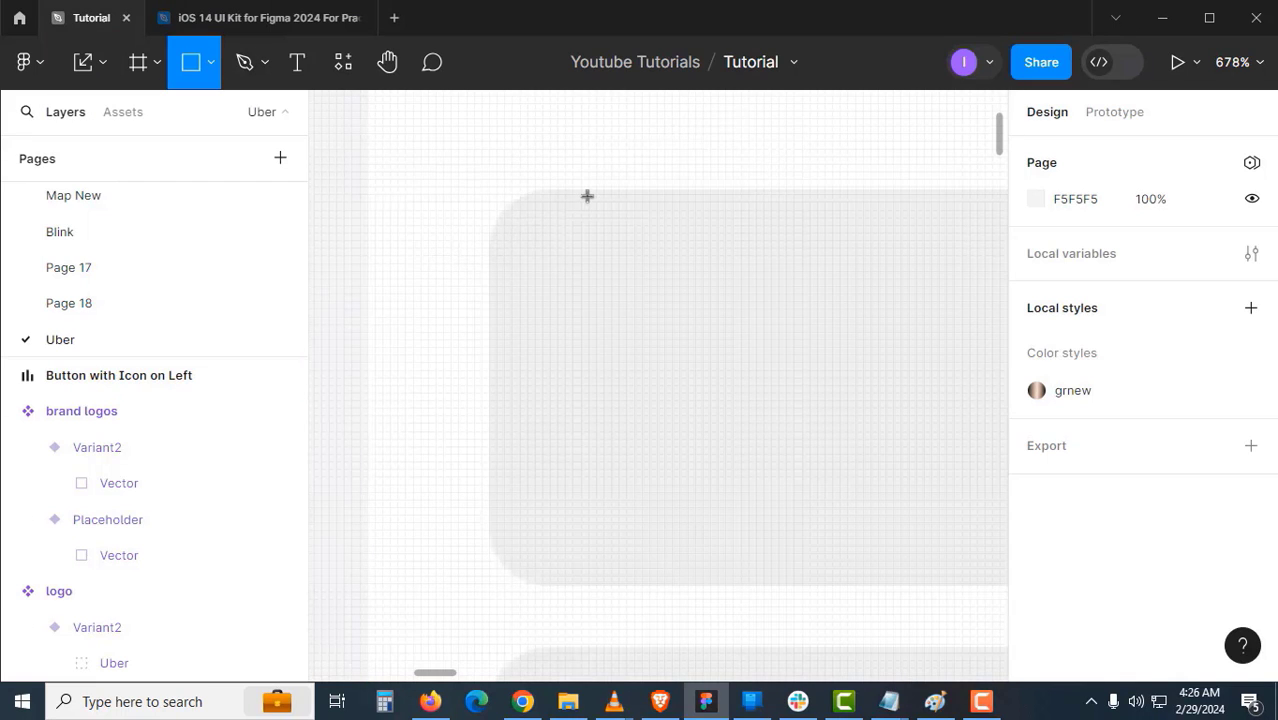
mouse_move(588, 194)
mouse_down()
mouse_move(712, 393)
mouse_move(758, 546)
mouse_move(786, 591)
mouse_up()
drag(711, 366, 613, 368)
drag(690, 366, 824, 366)
- Fill the rectangle with FF0000 at 20% opacity and round its corners to 8
click(1068, 461)
text(ff0000)
key(Return)
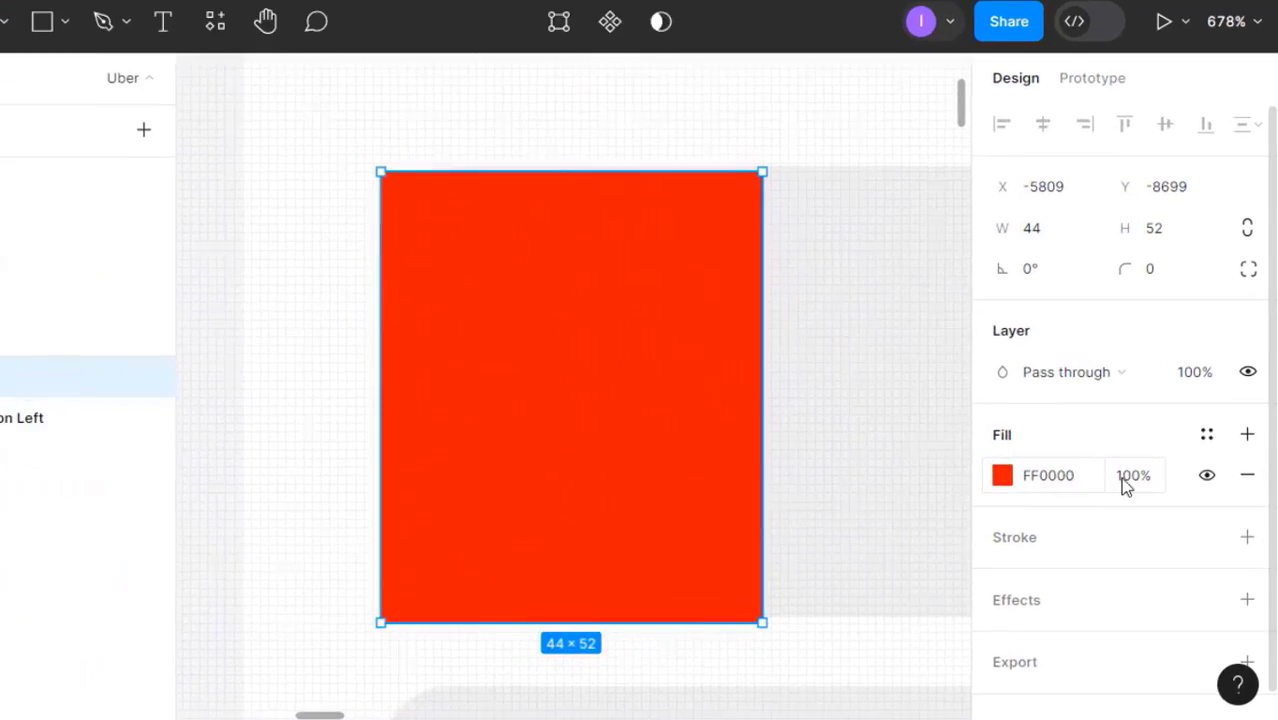
click(1122, 478)
text(20)
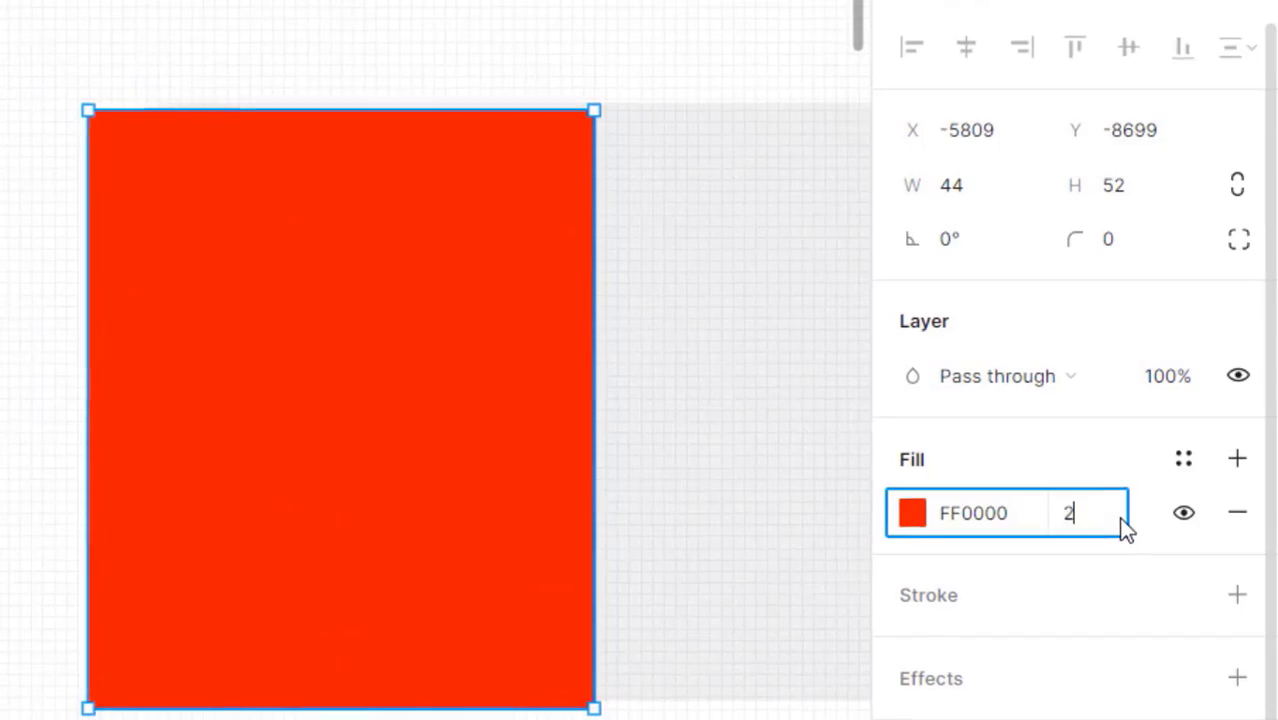
key(Return)
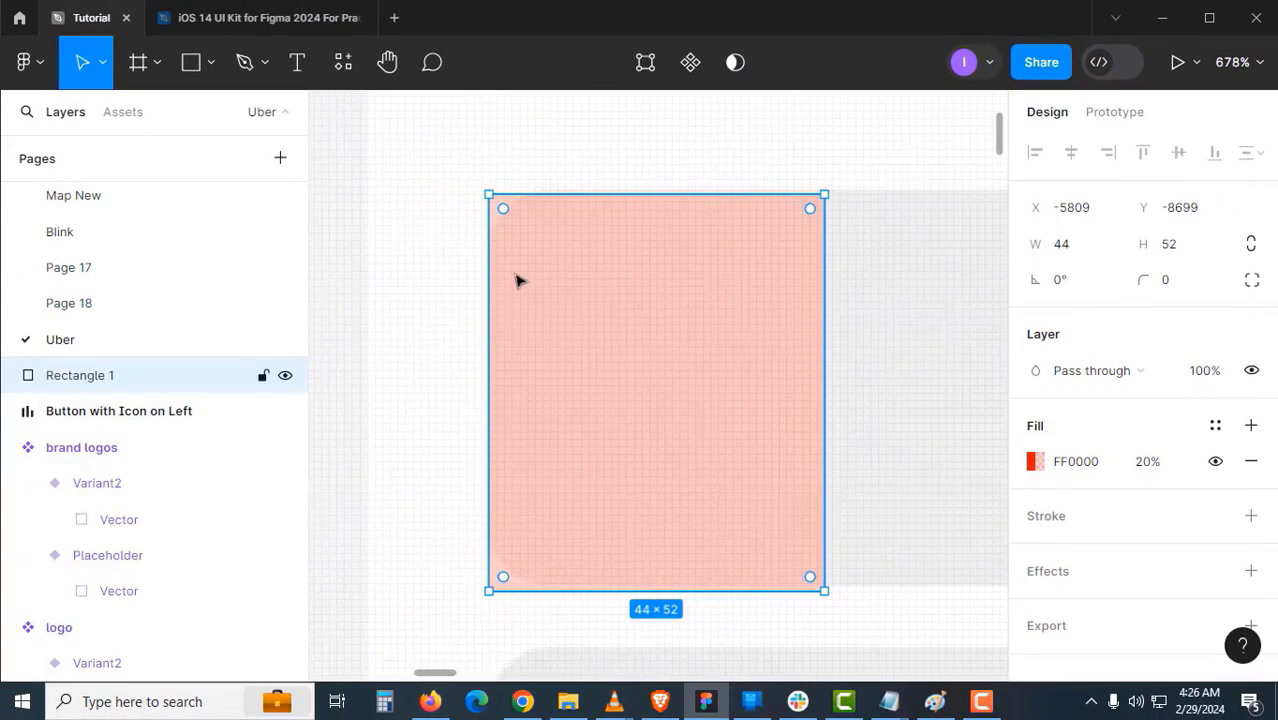
drag(511, 226, 557, 282)
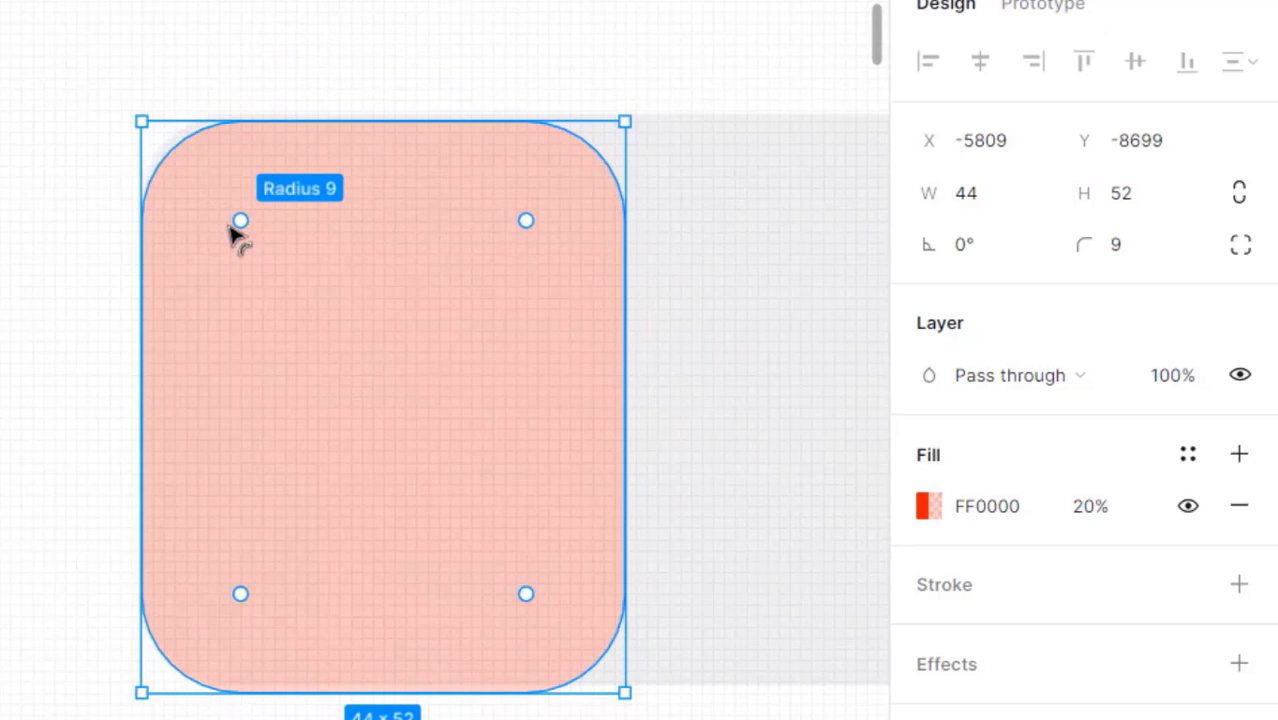
drag(230, 232, 229, 225)
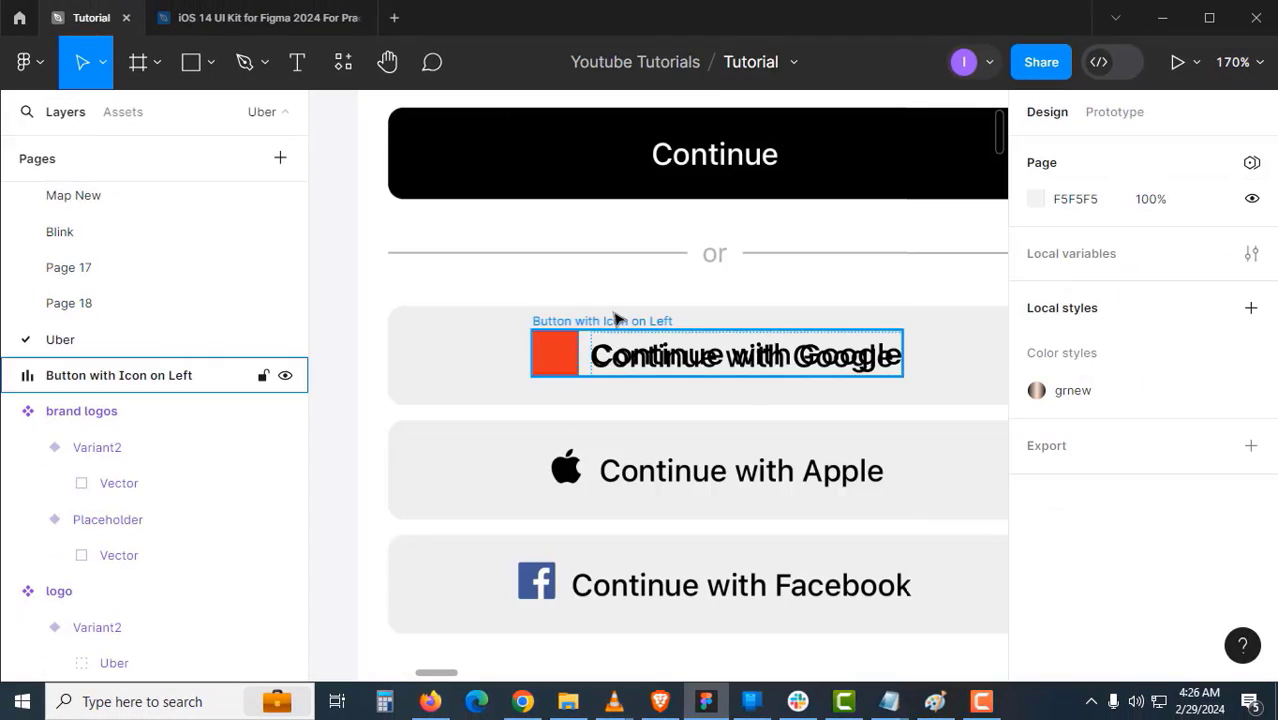
- Give the button frame an 8 corner radius and move it left off the screen
click(613, 320)
drag(664, 237, 854, 101)
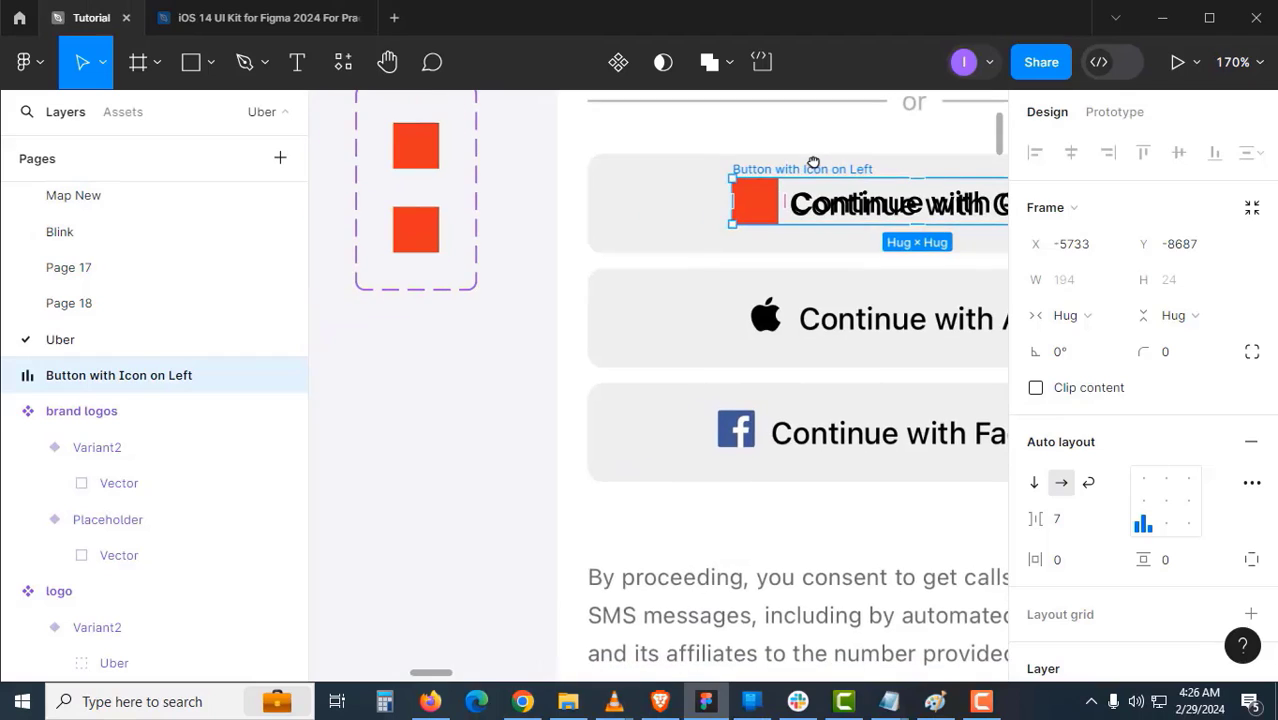
click(1167, 356)
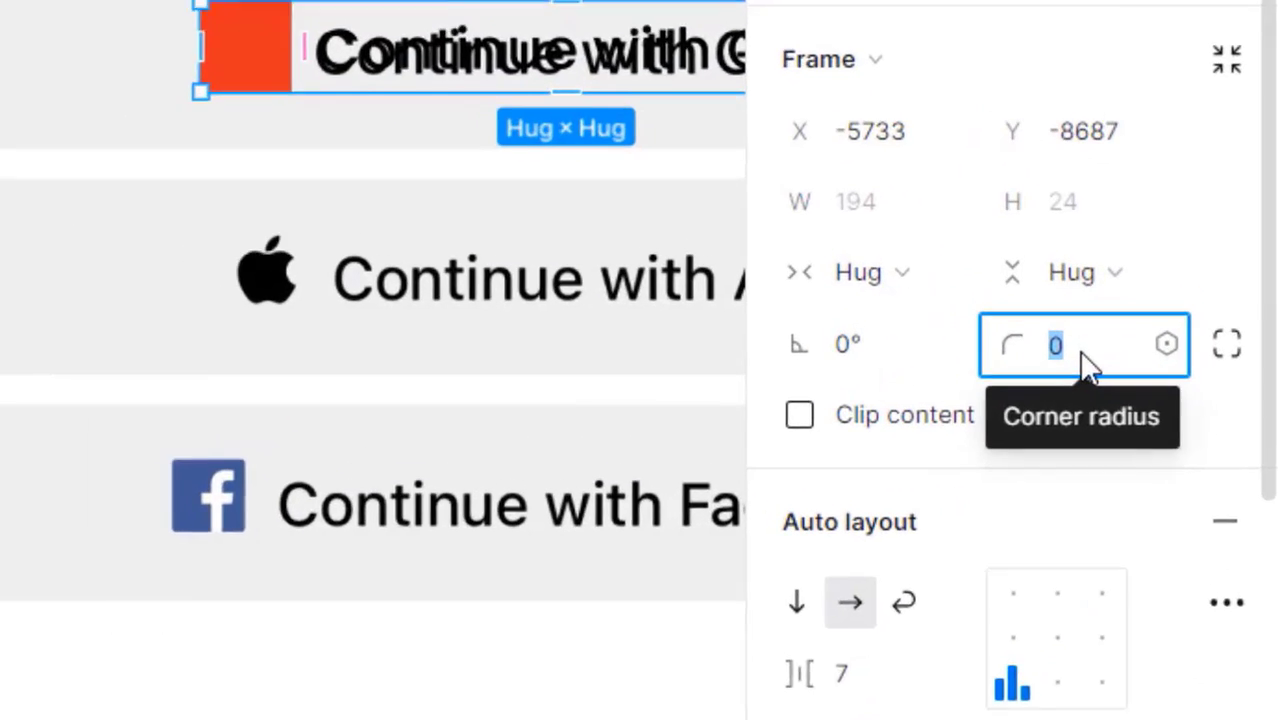
text(8)
key(Return)
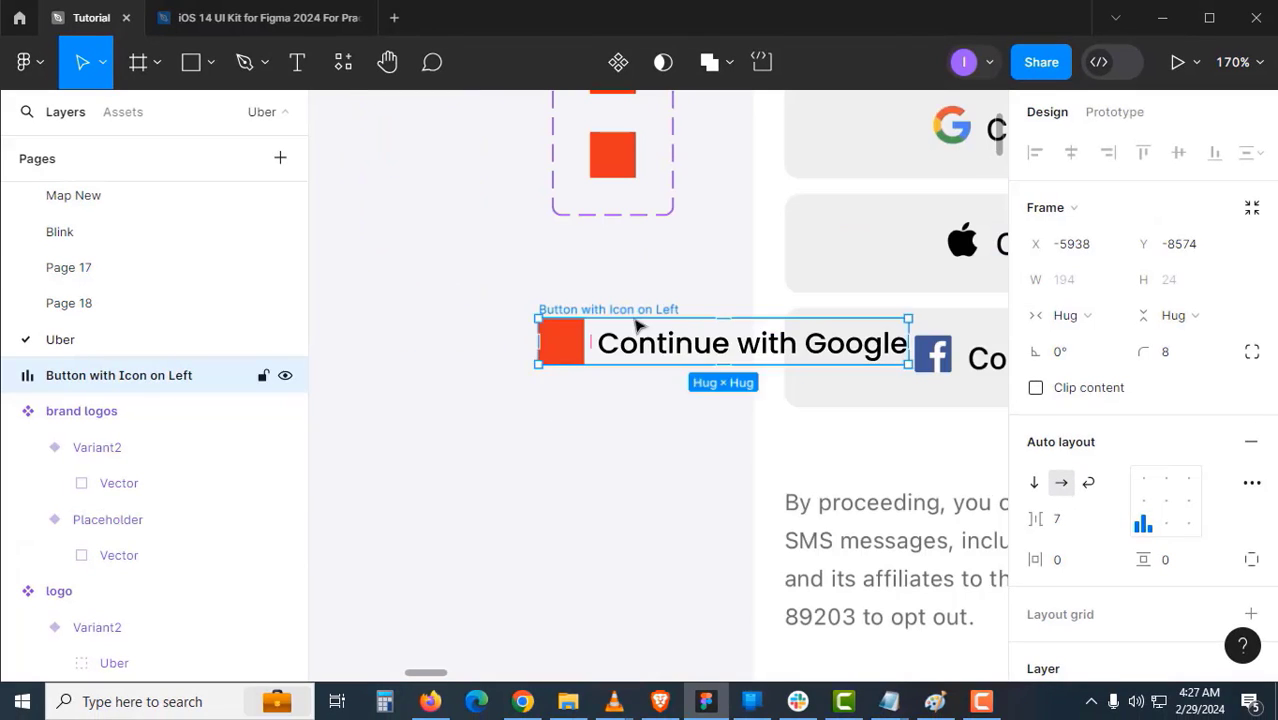
drag(635, 320, 441, 381)
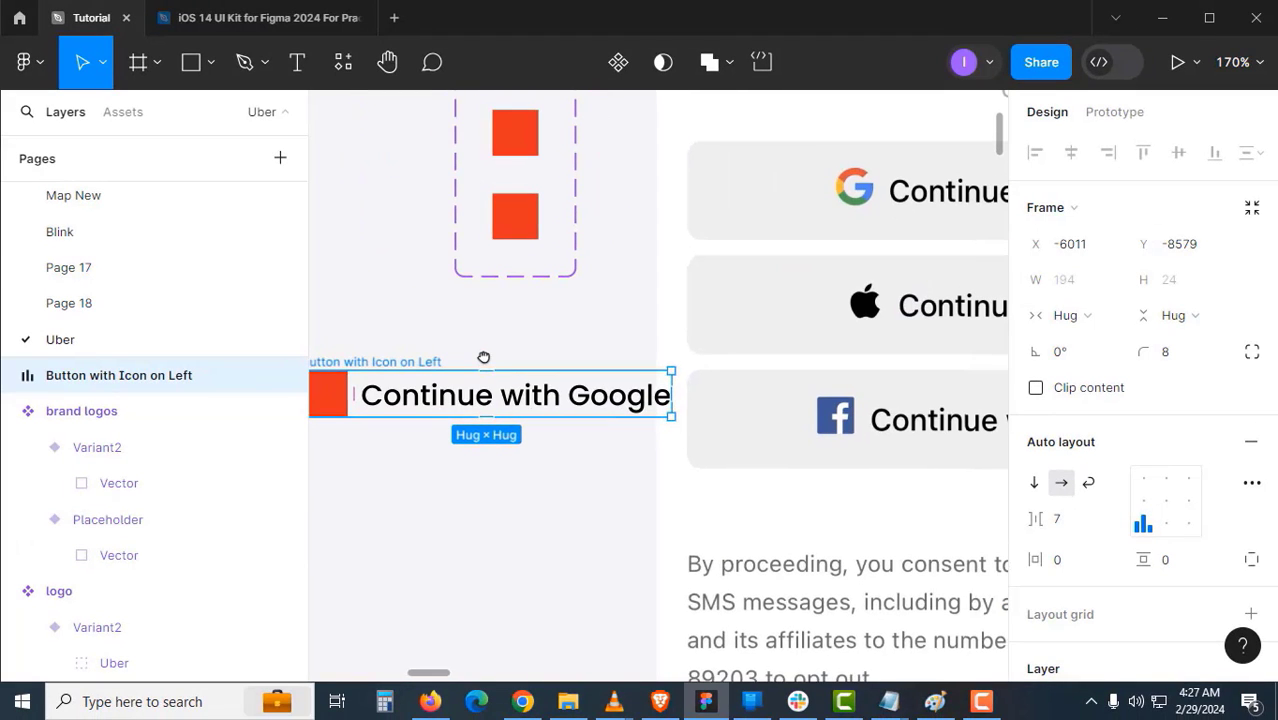
- Add a light grey EFEFEF fill to the button frame, sampled from the canvas
scroll(1235, 465, down, 3)
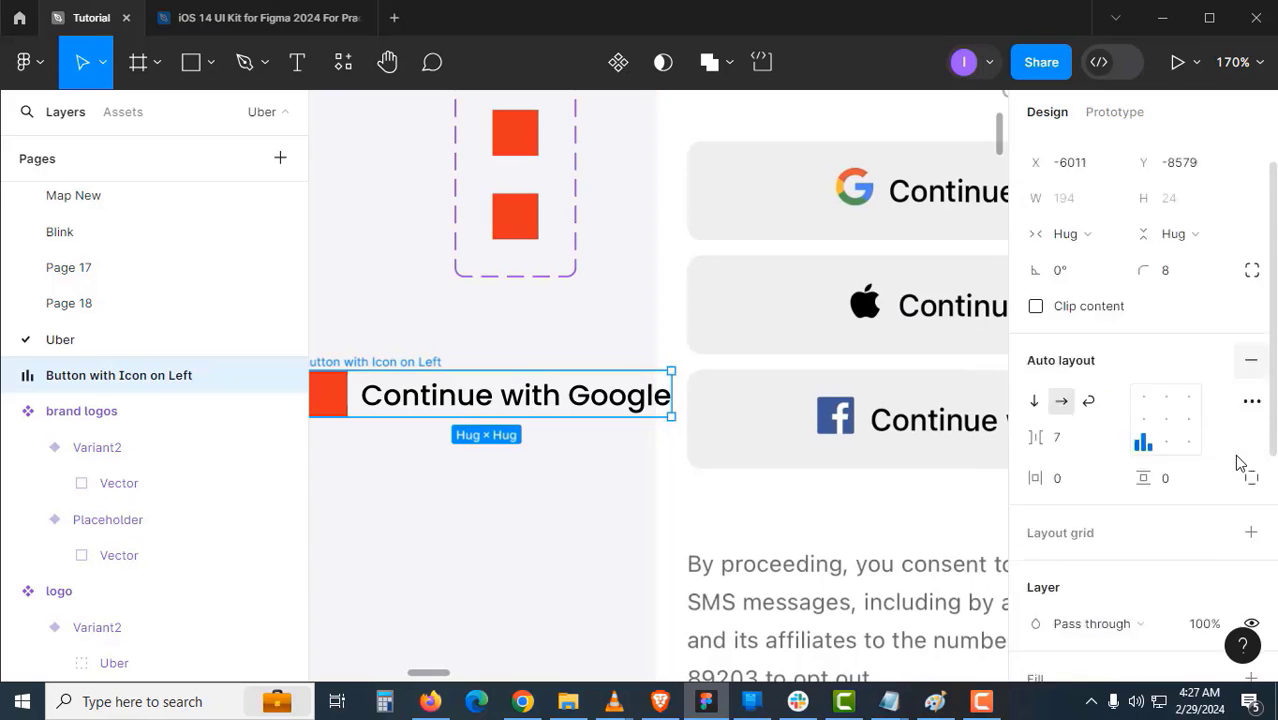
scroll(1105, 400, down, 3)
click(1250, 321)
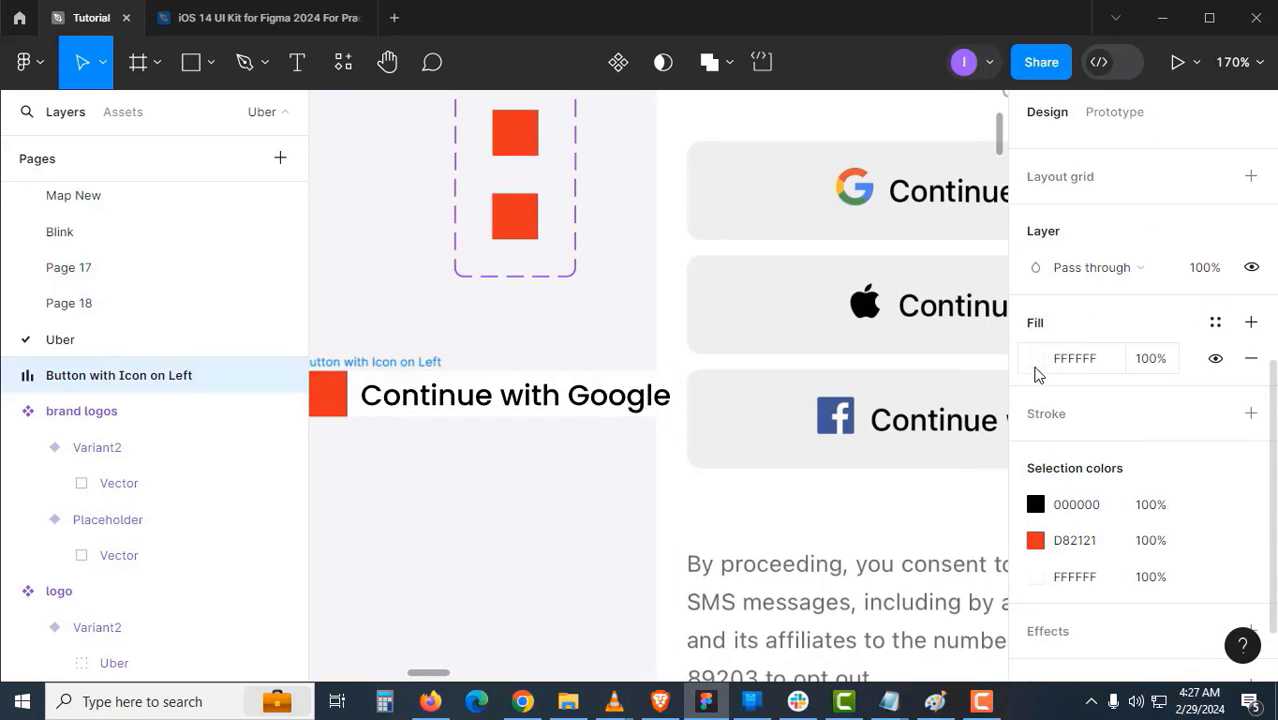
click(1035, 358)
click(770, 497)
click(690, 465)
click(548, 482)
drag(531, 488, 648, 451)
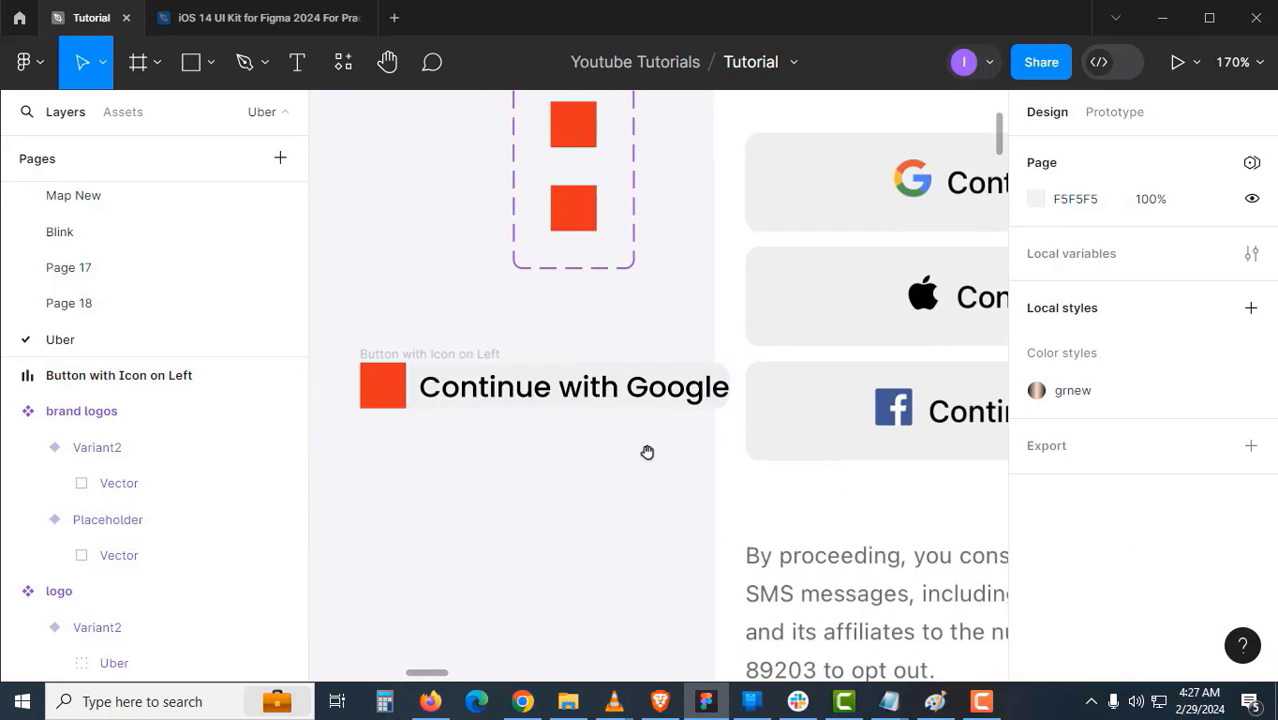
- Centre the button's contents and set padding to 16 horizontal and 8 vertical
click(447, 356)
scroll(456, 380, down, 2)
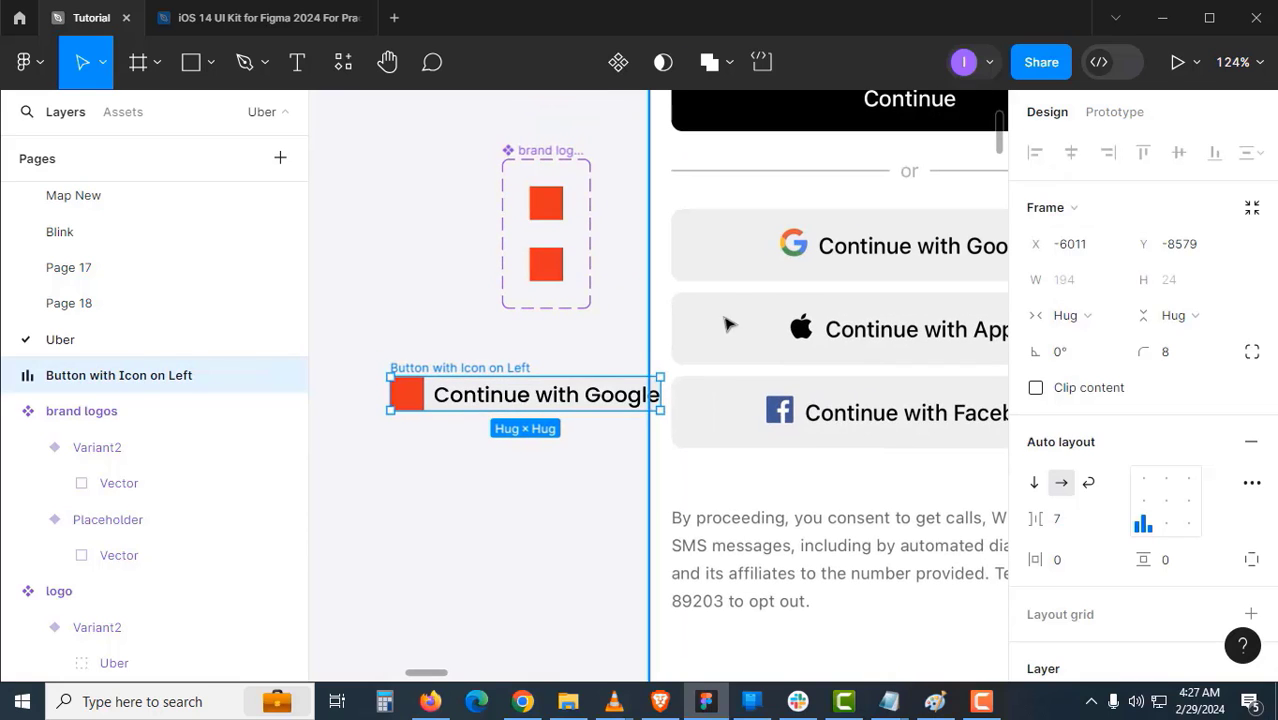
drag(456, 370, 419, 379)
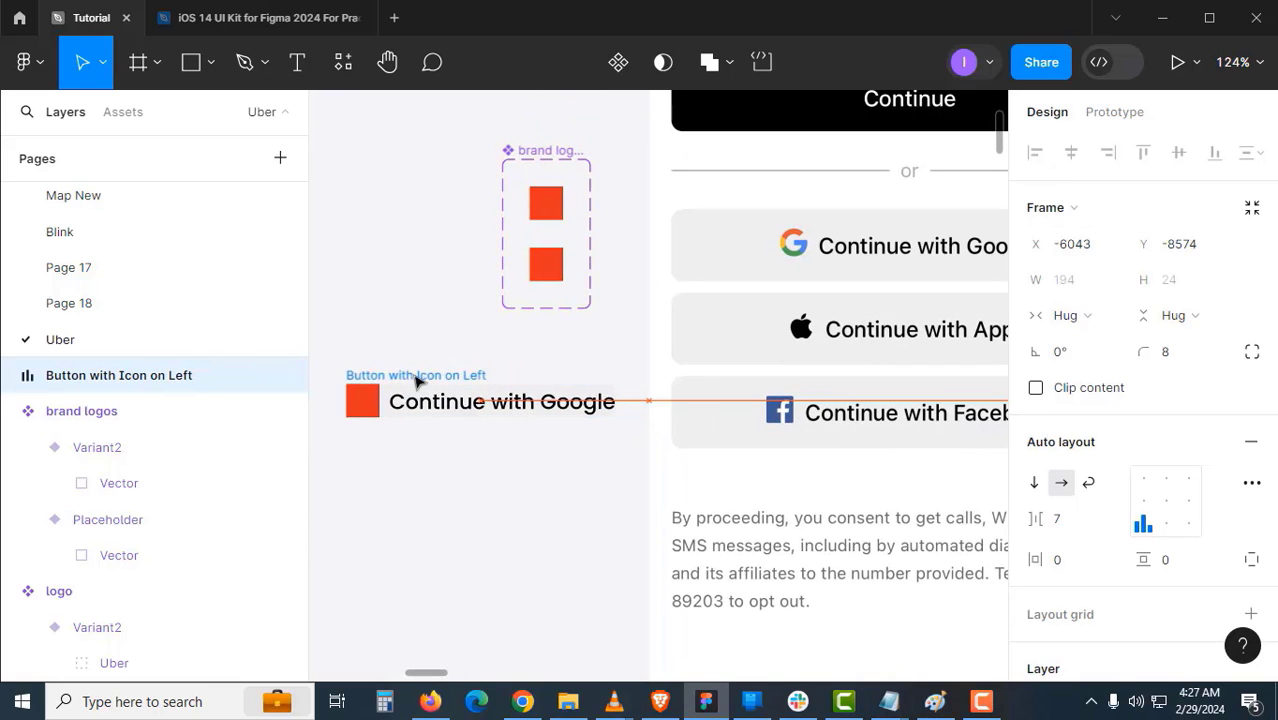
scroll(619, 417, down, 1)
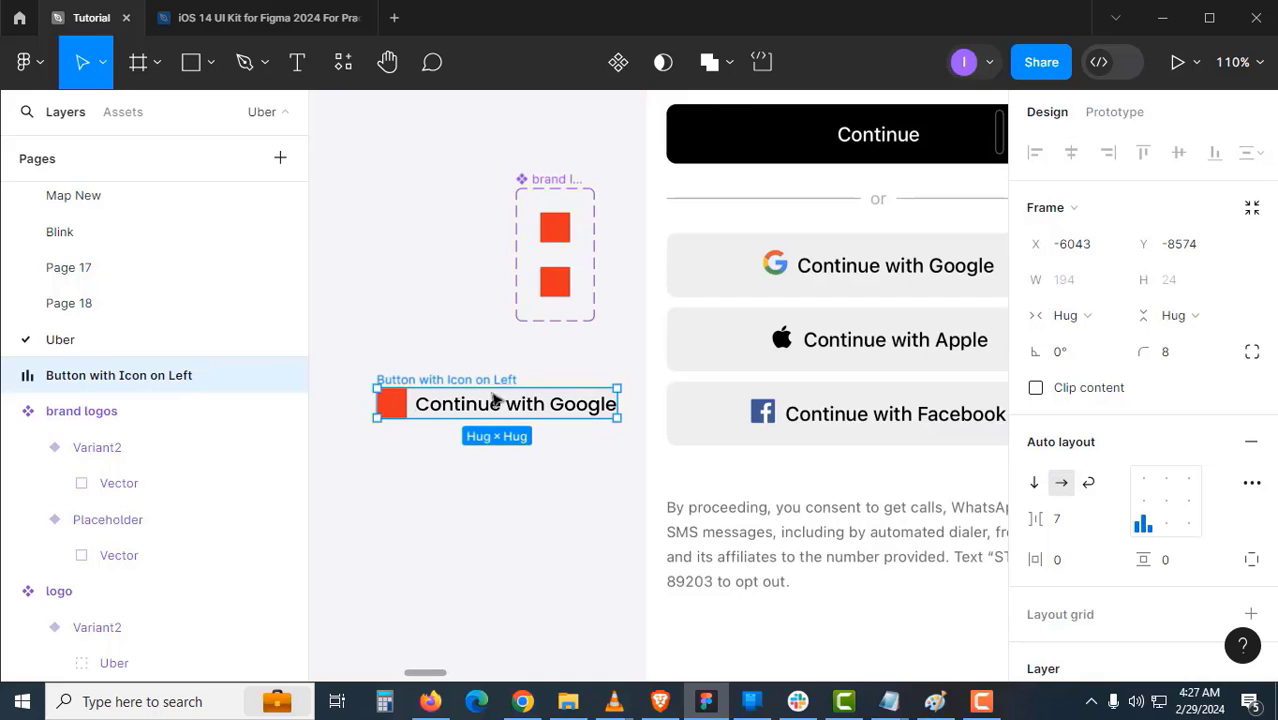
click(1163, 502)
click(556, 499)
click(513, 388)
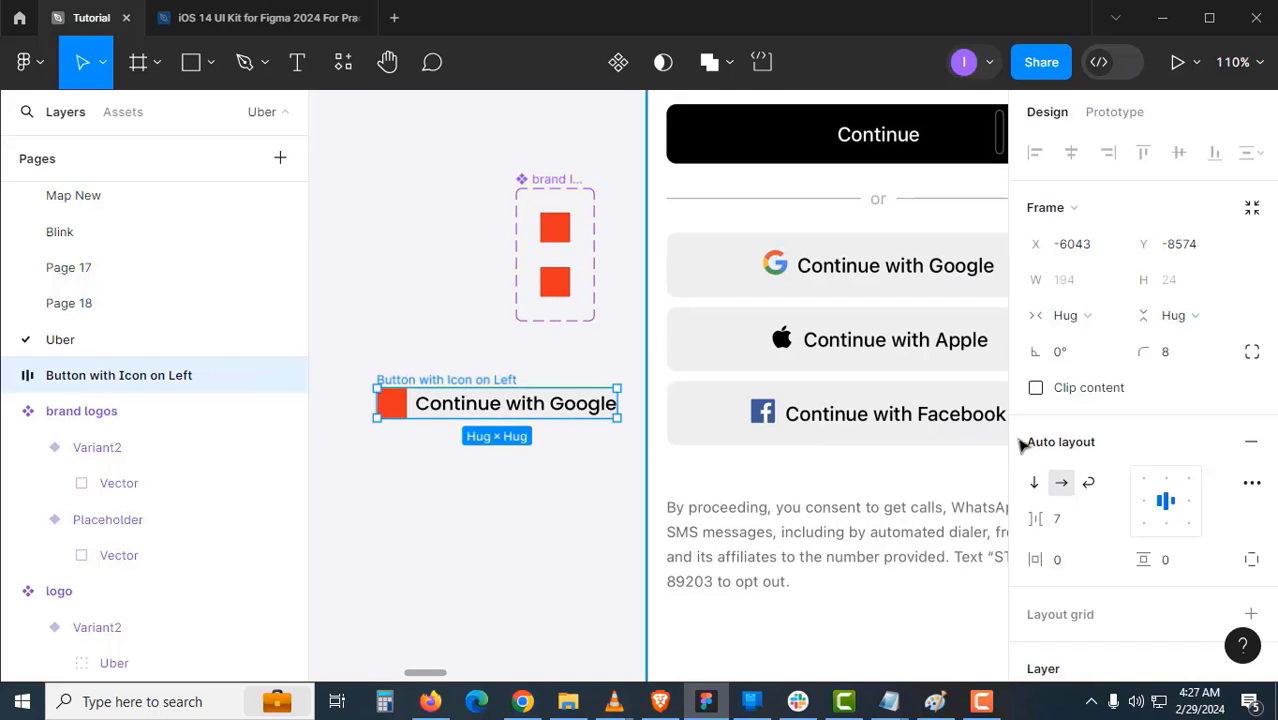
click(1071, 560)
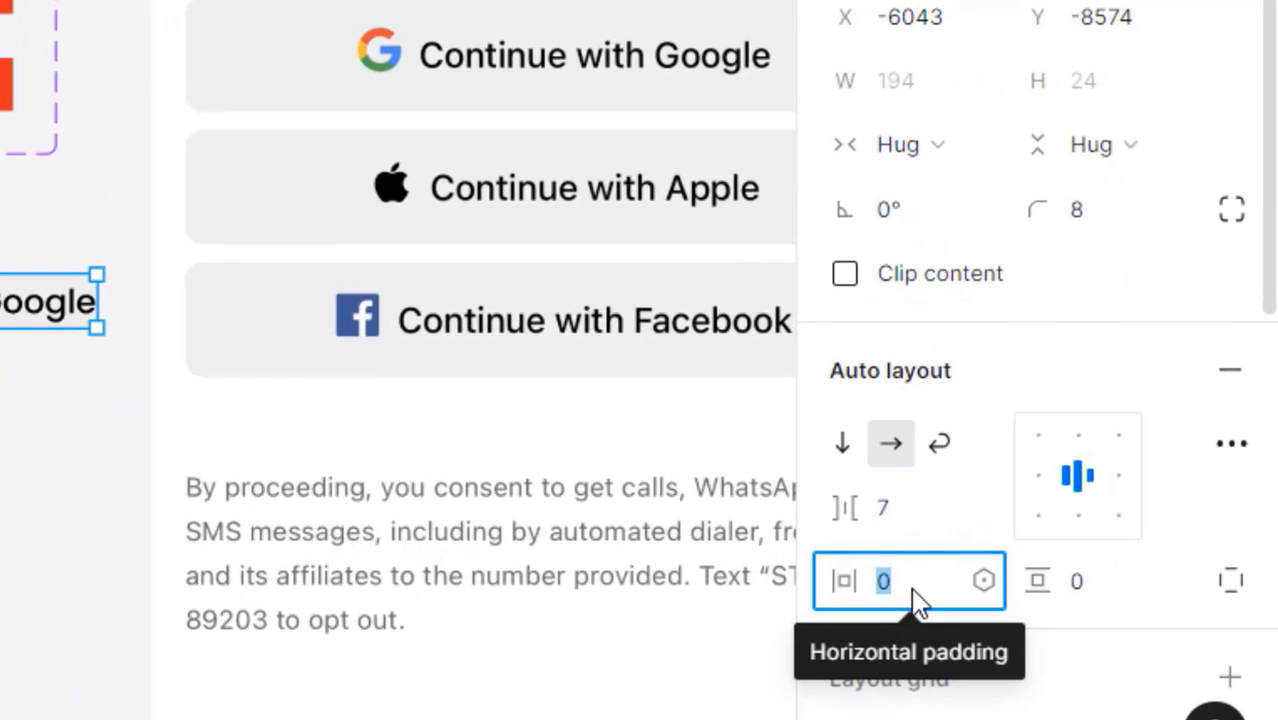
text(16)
key(Tab)
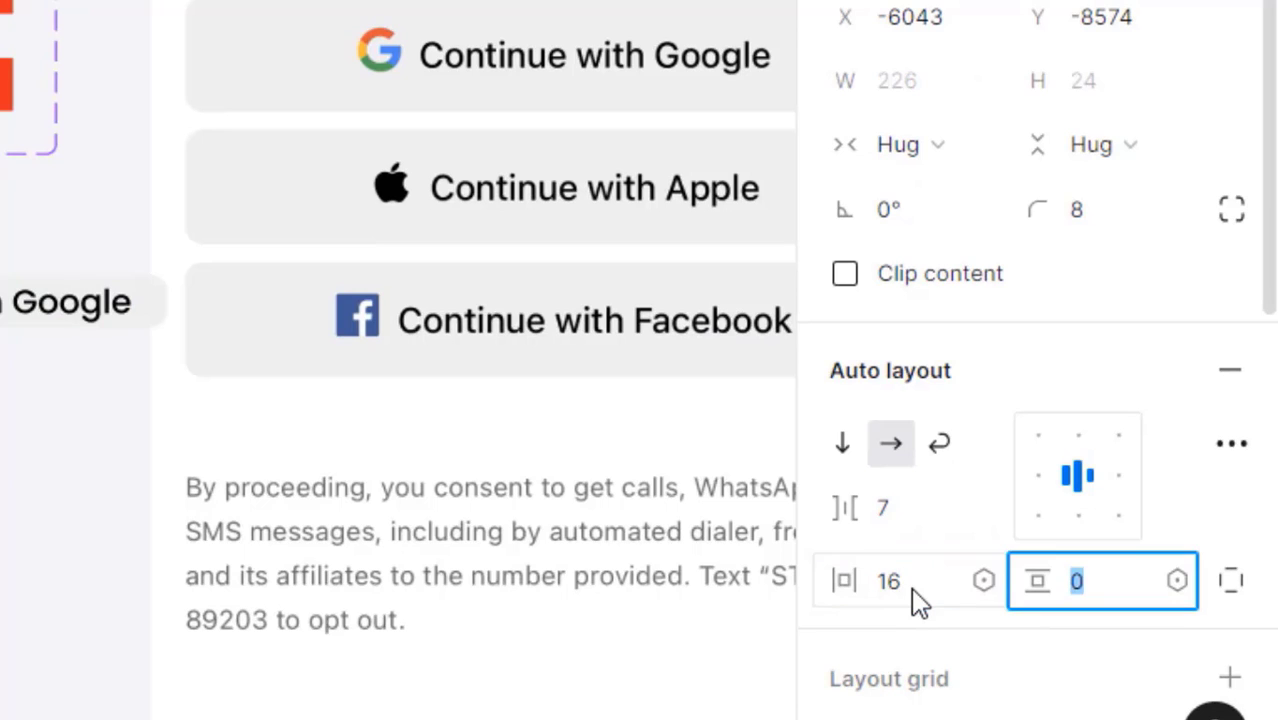
key(Return)
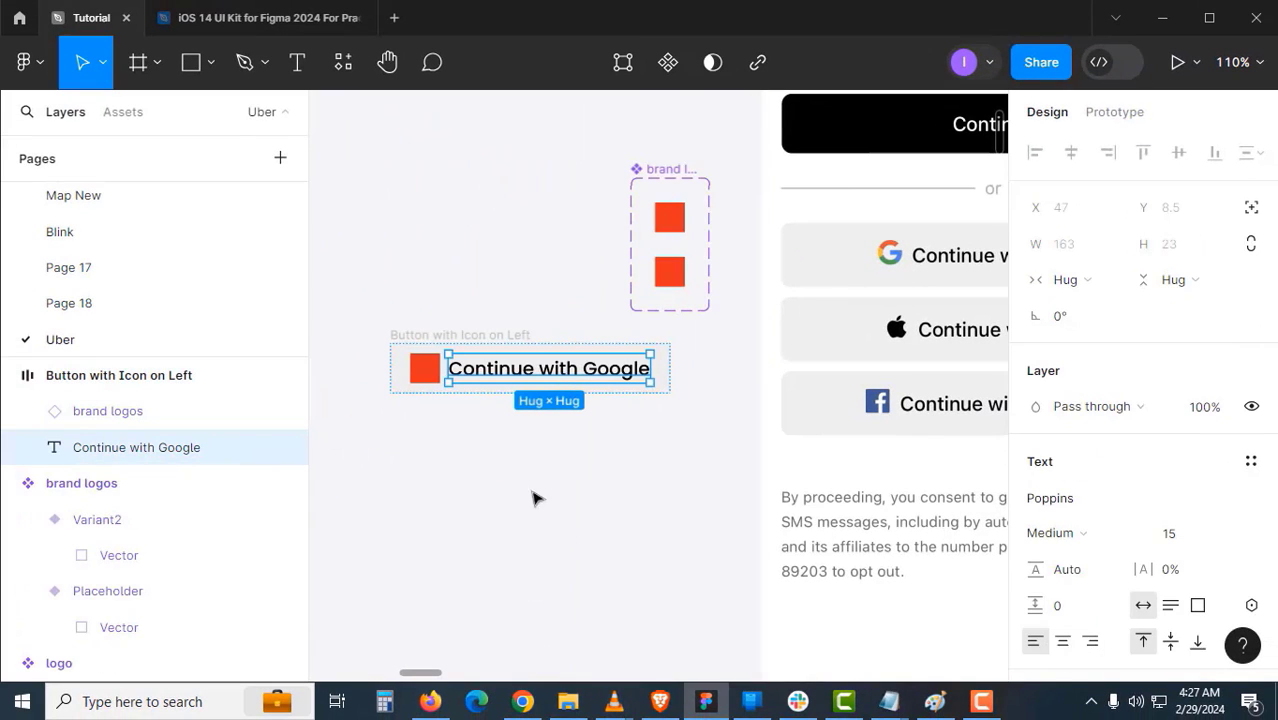
- Turn the Button with Icon on Left frame into a component
click(512, 334)
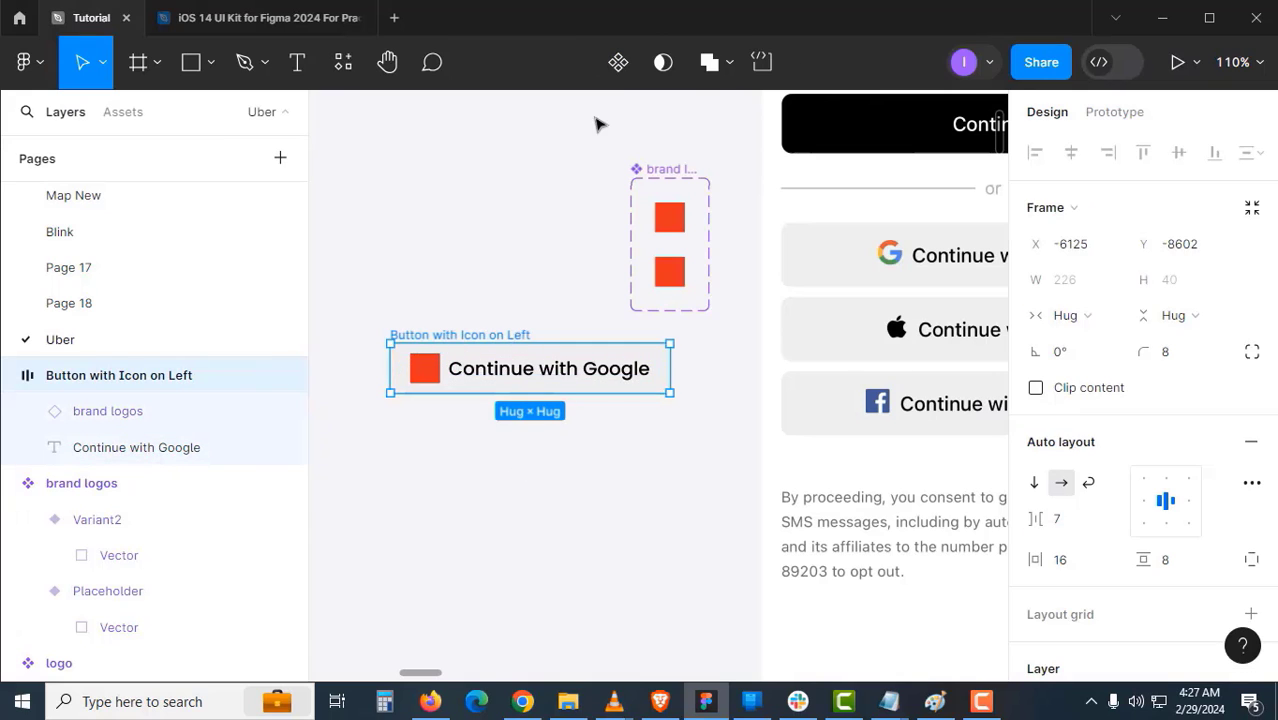
click(618, 64)
click(510, 254)
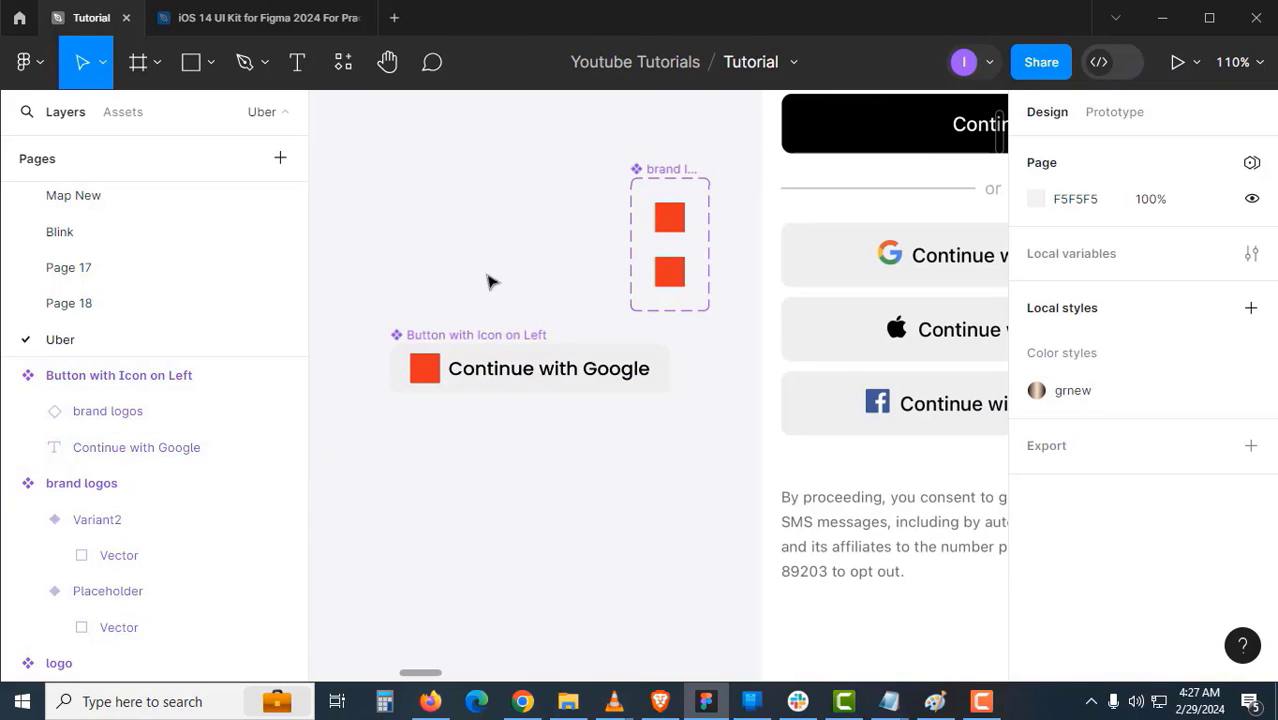
- Expose the nested brand logos instance's properties on the component
click(474, 334)
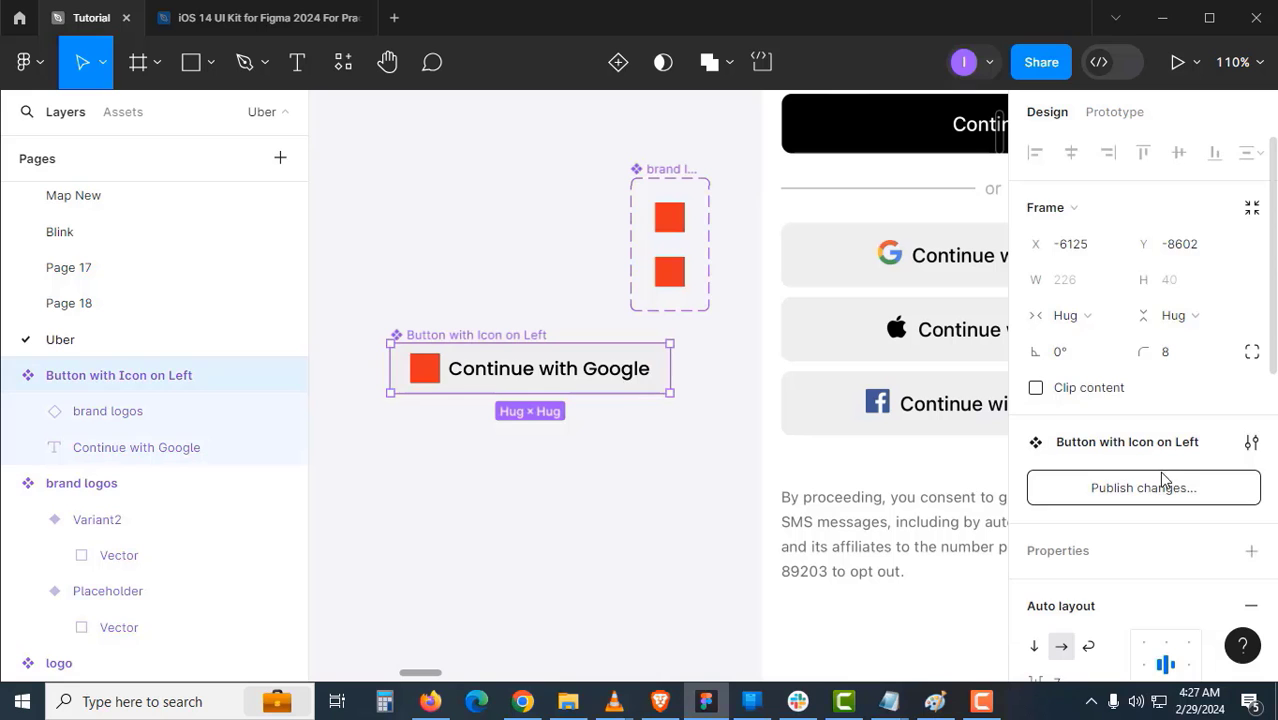
scroll(1163, 480, down, 2)
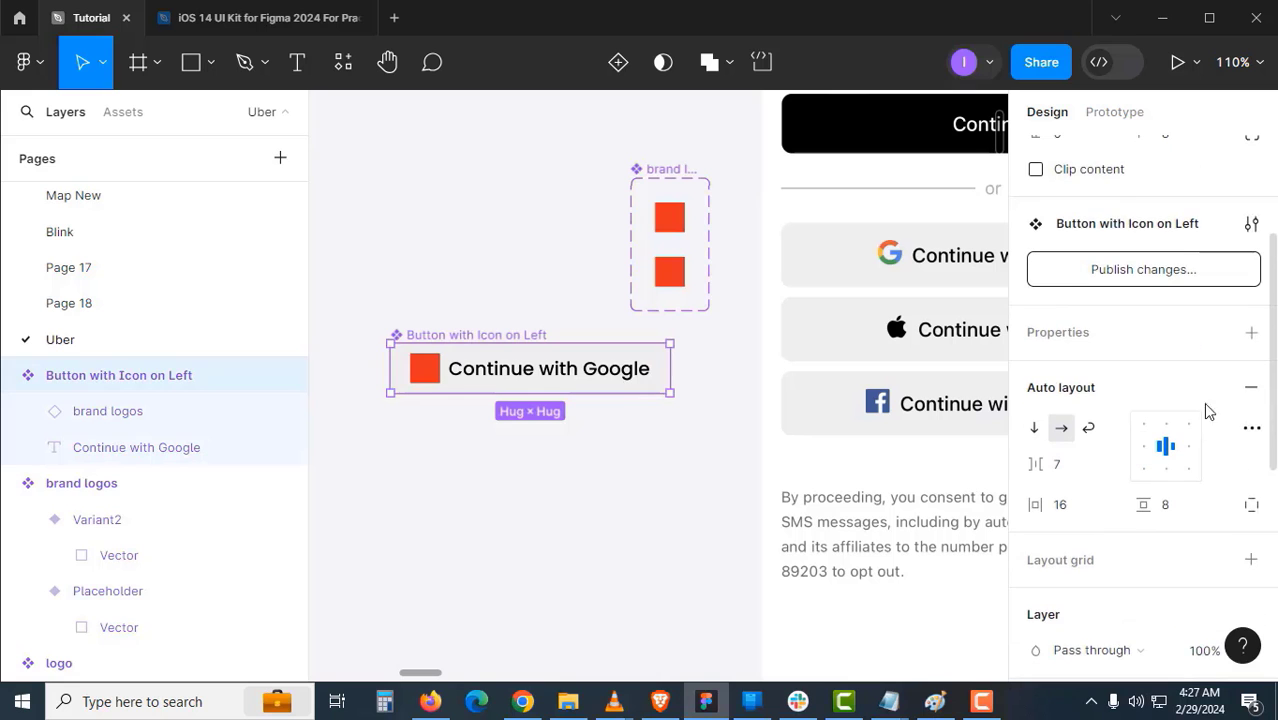
click(1251, 333)
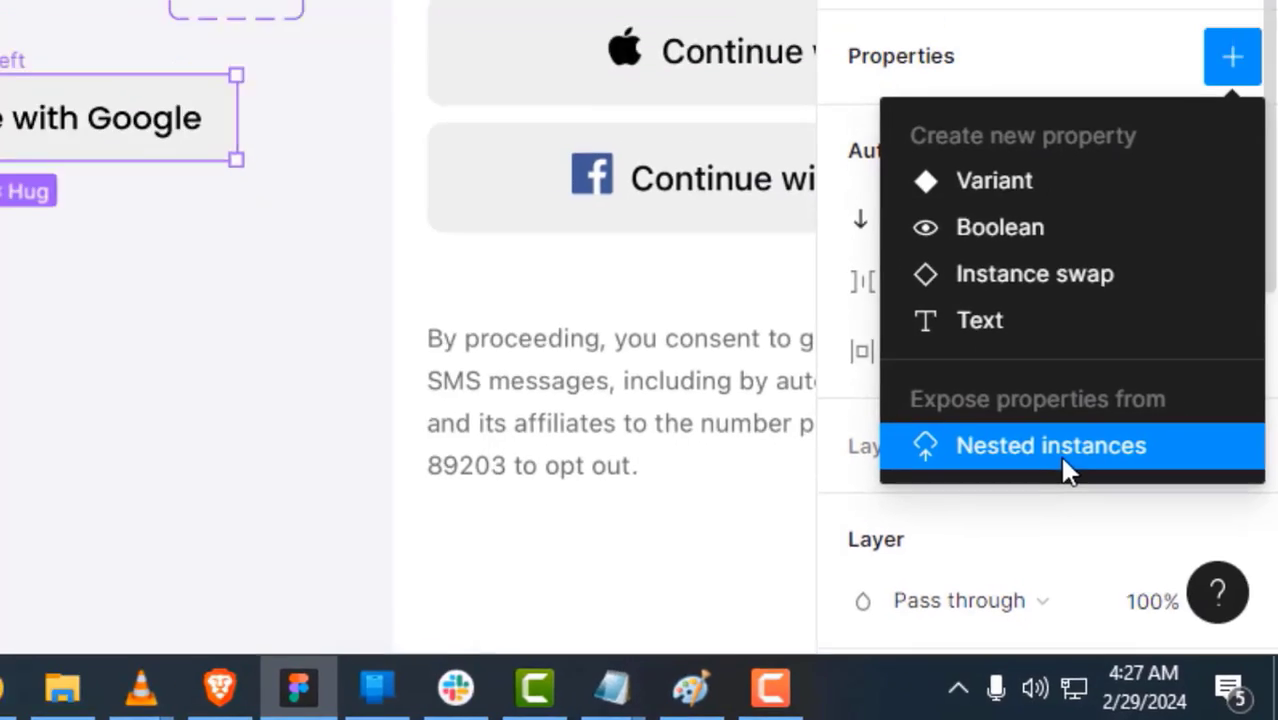
click(1039, 430)
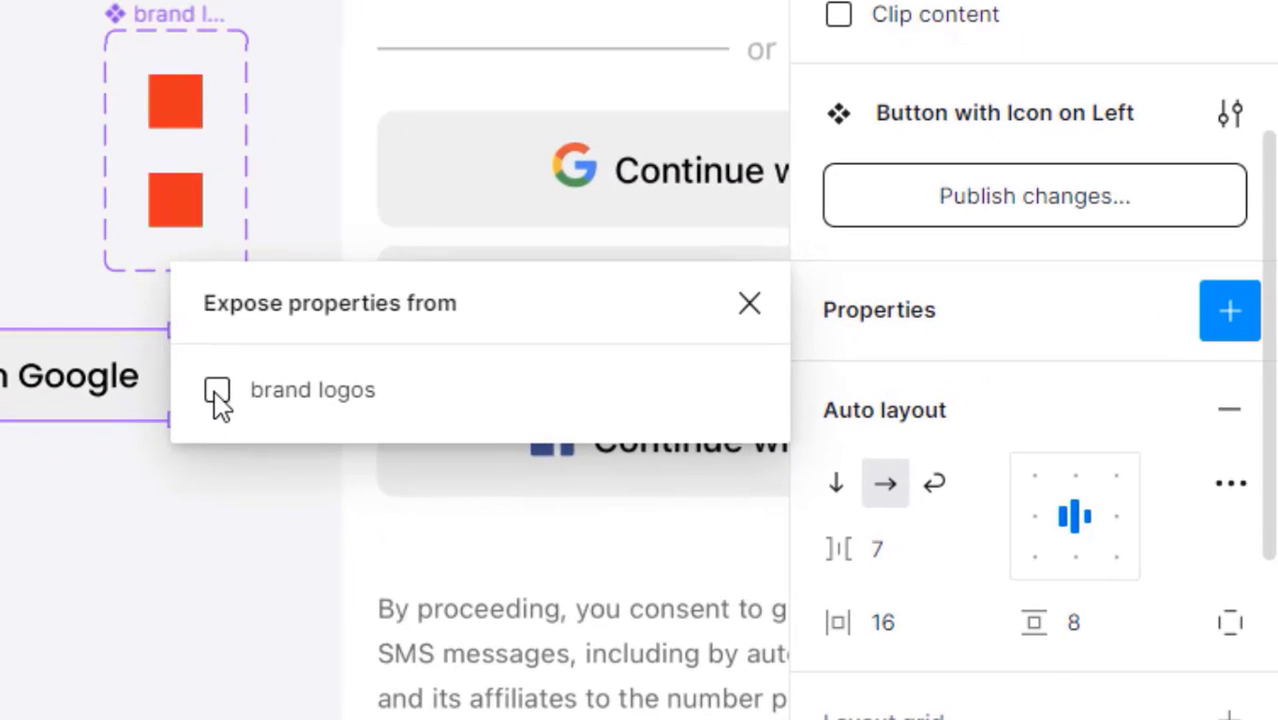
click(217, 391)
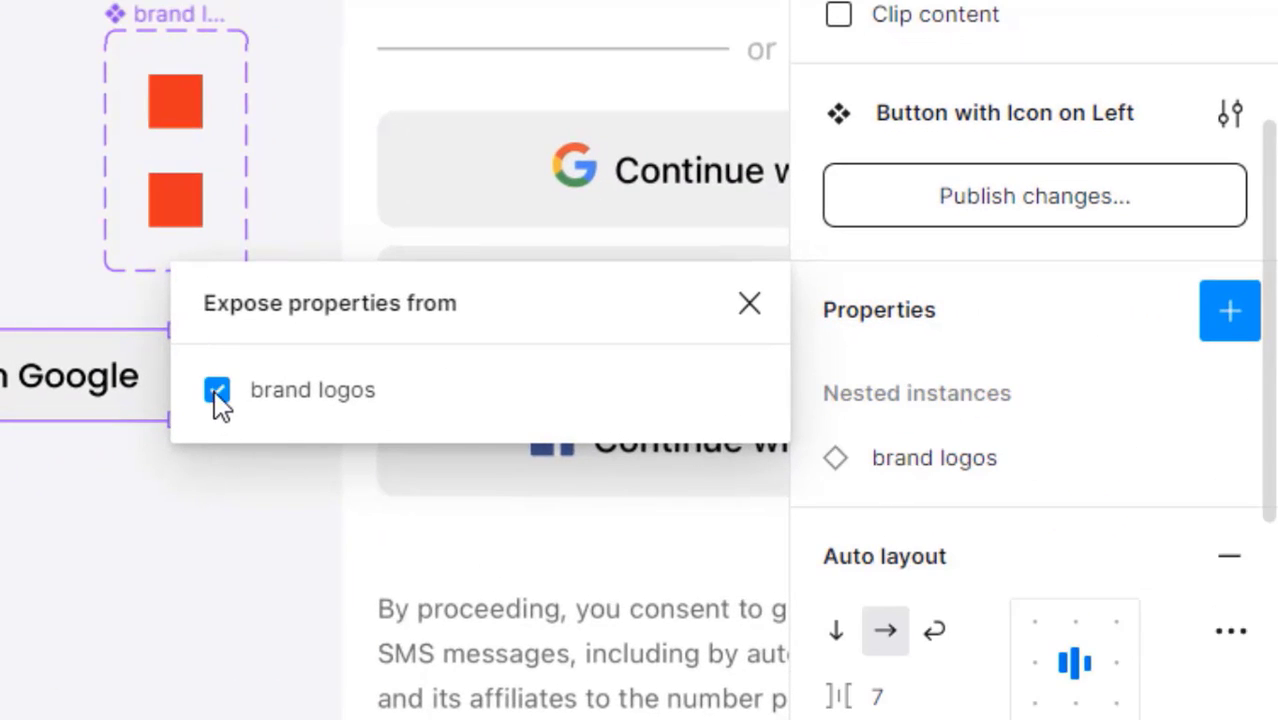
click(747, 304)
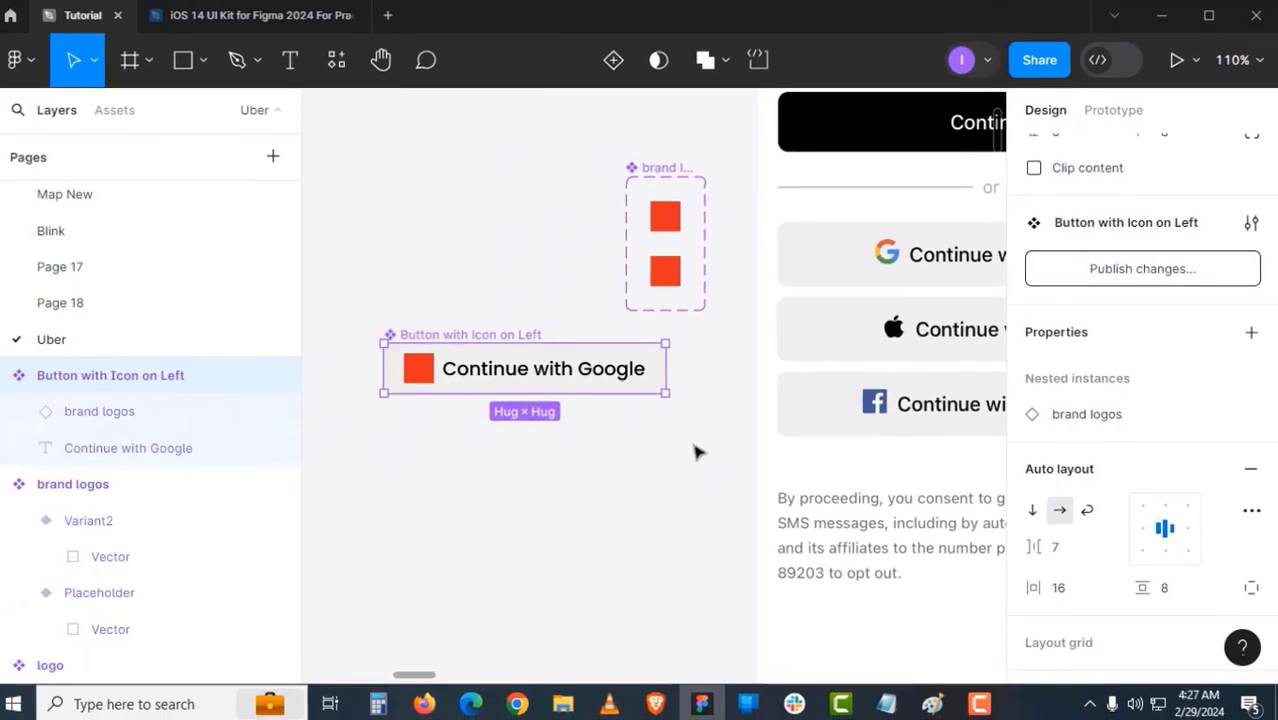
click(141, 519)
drag(624, 441, 596, 437)
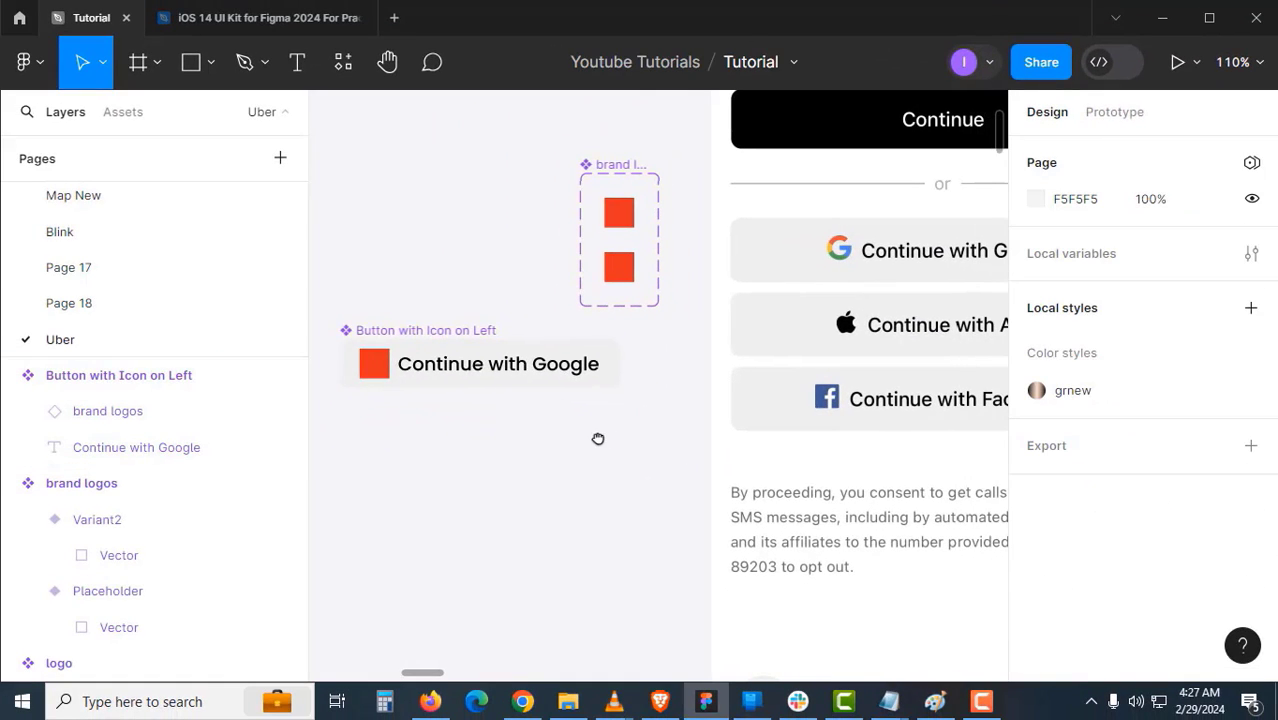
- Draw Frame 1 below the button and move the button component into it
click(431, 330)
scroll(600, 362, left, 3)
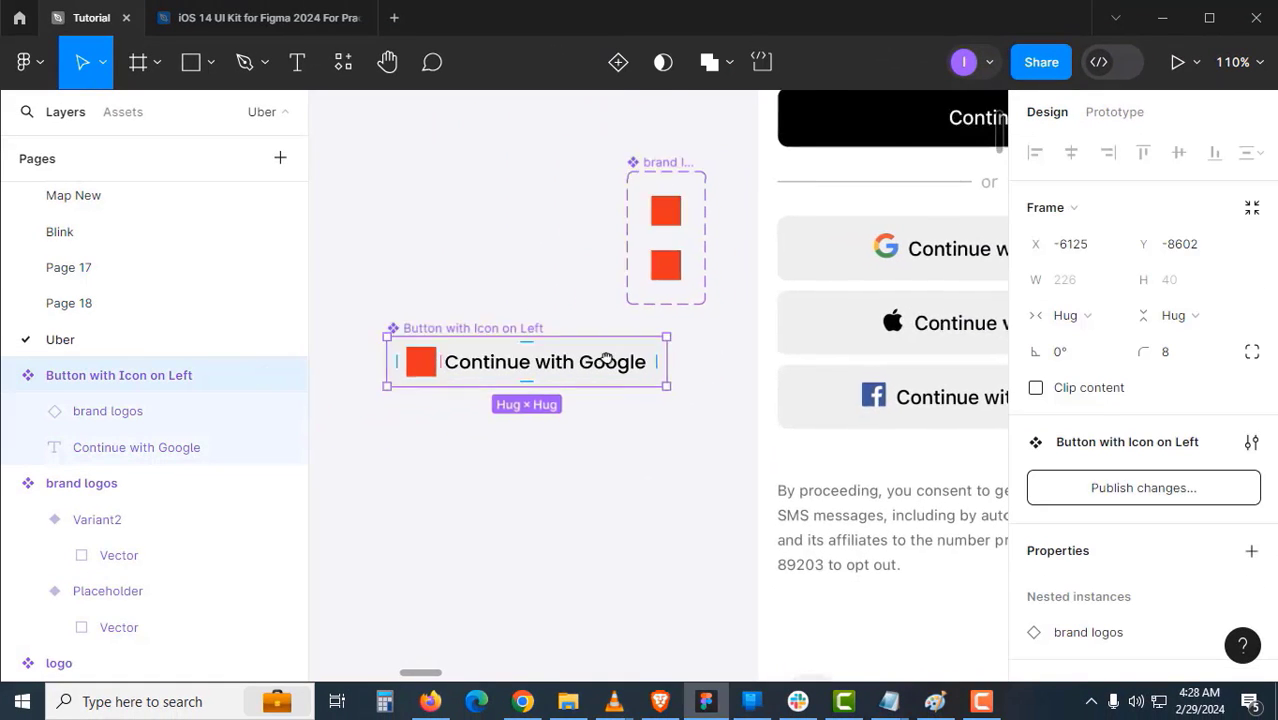
click(557, 287)
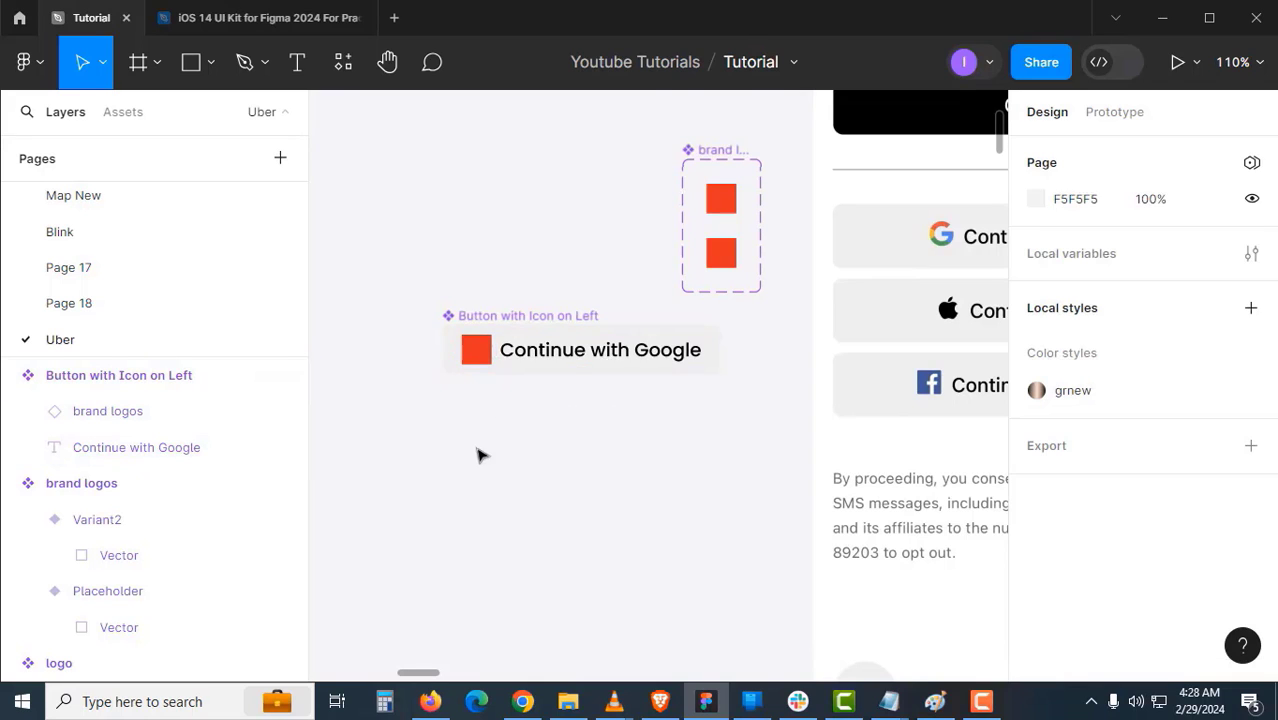
key(f)
drag(397, 395, 746, 587)
click(425, 318)
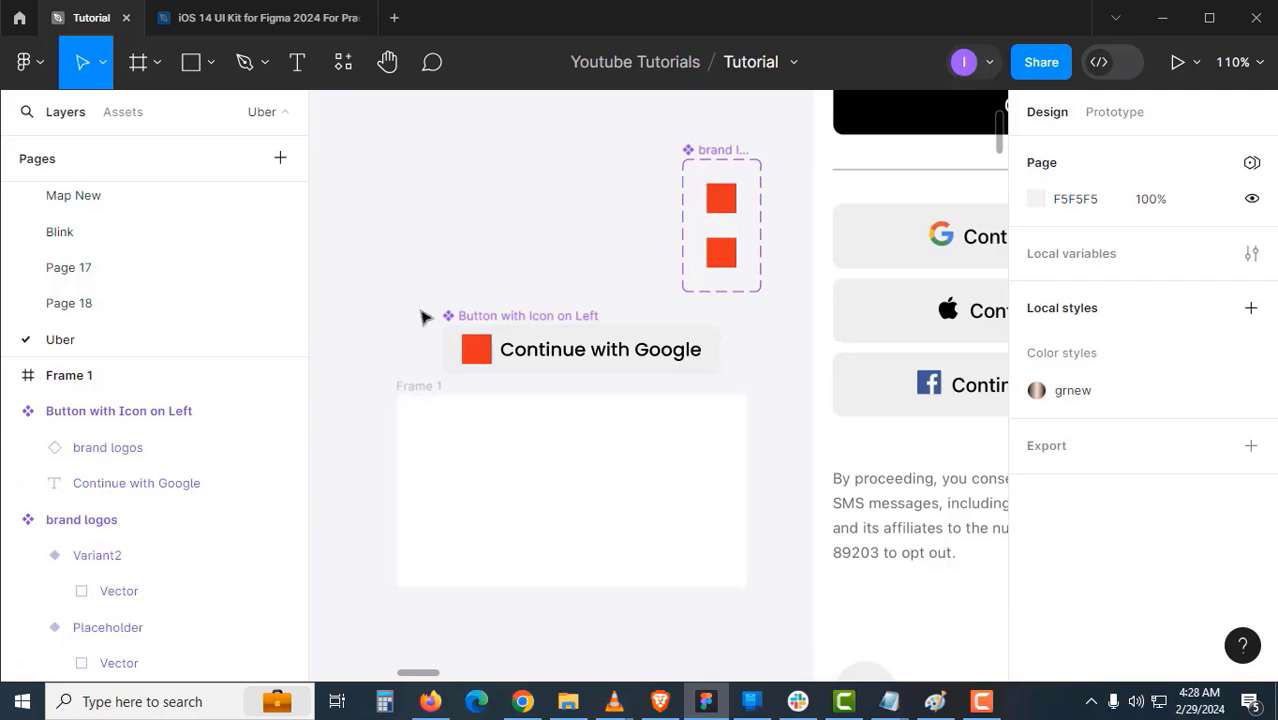
click(483, 313)
drag(487, 356, 477, 436)
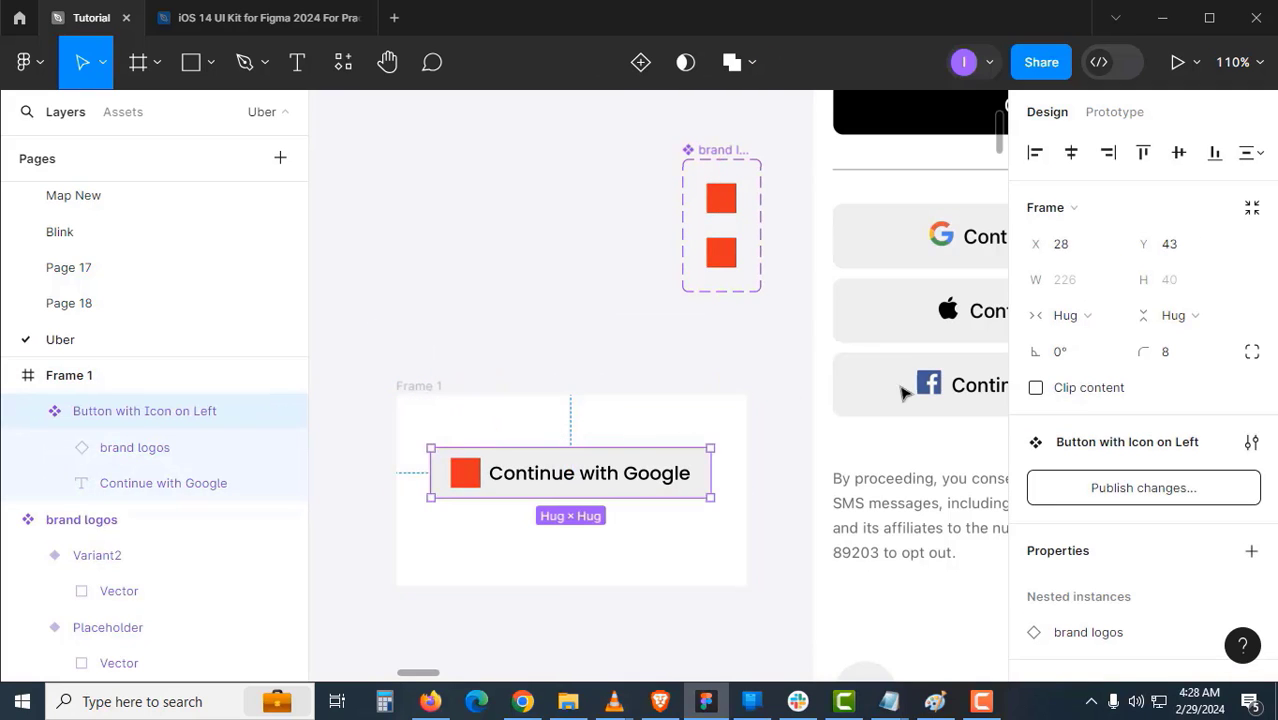
click(681, 396)
drag(658, 390, 657, 326)
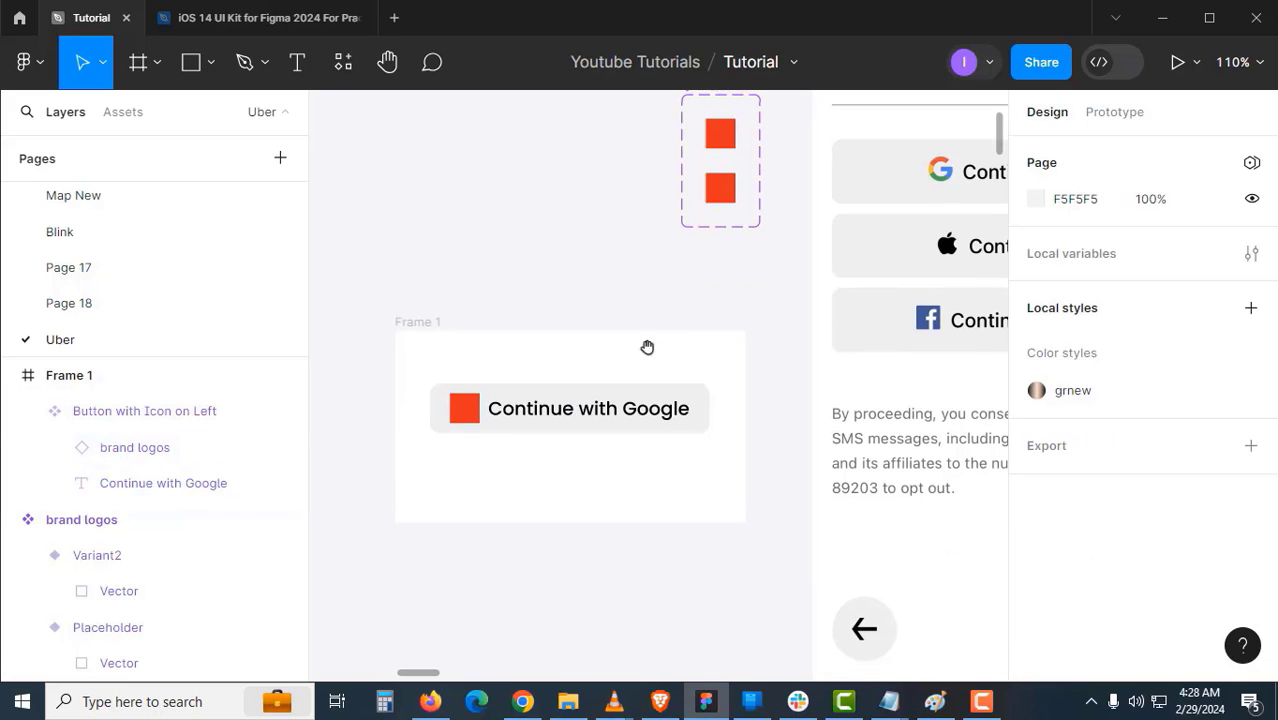
- Widen the button component to 244 and move it back out of Frame 1
click(630, 412)
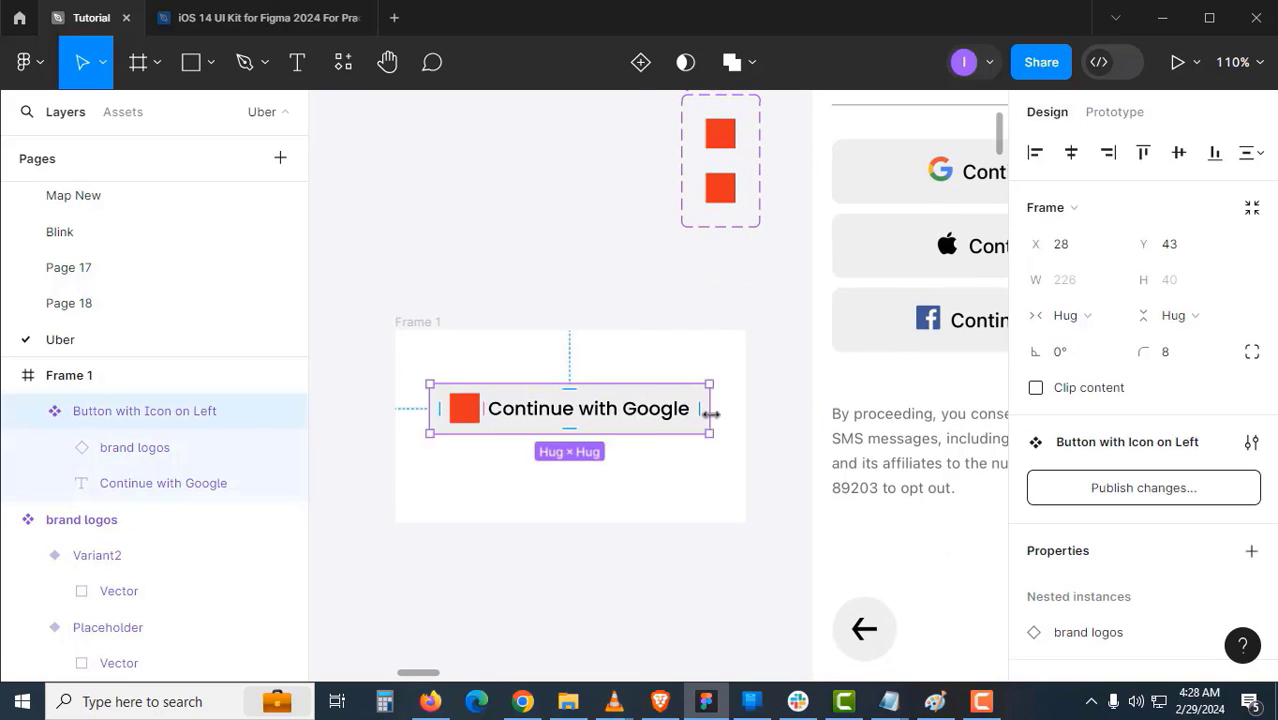
drag(711, 413, 591, 517)
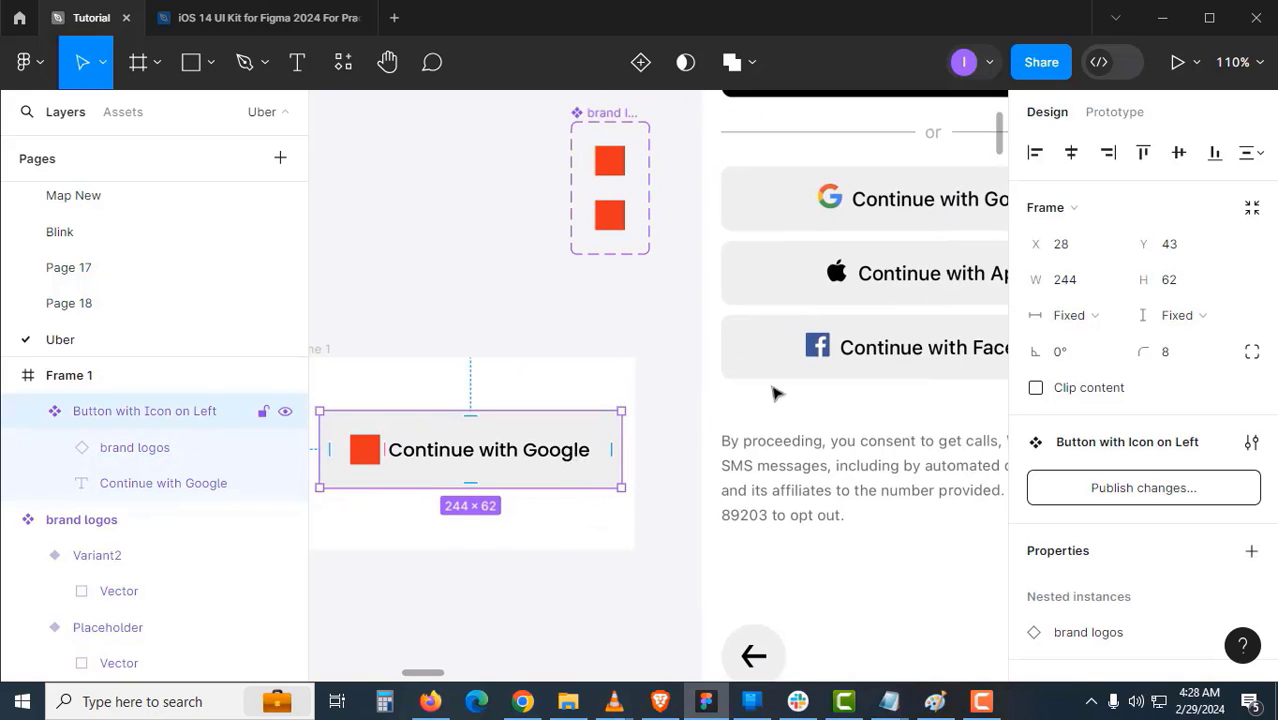
drag(565, 452, 500, 262)
scroll(565, 250, left, 3)
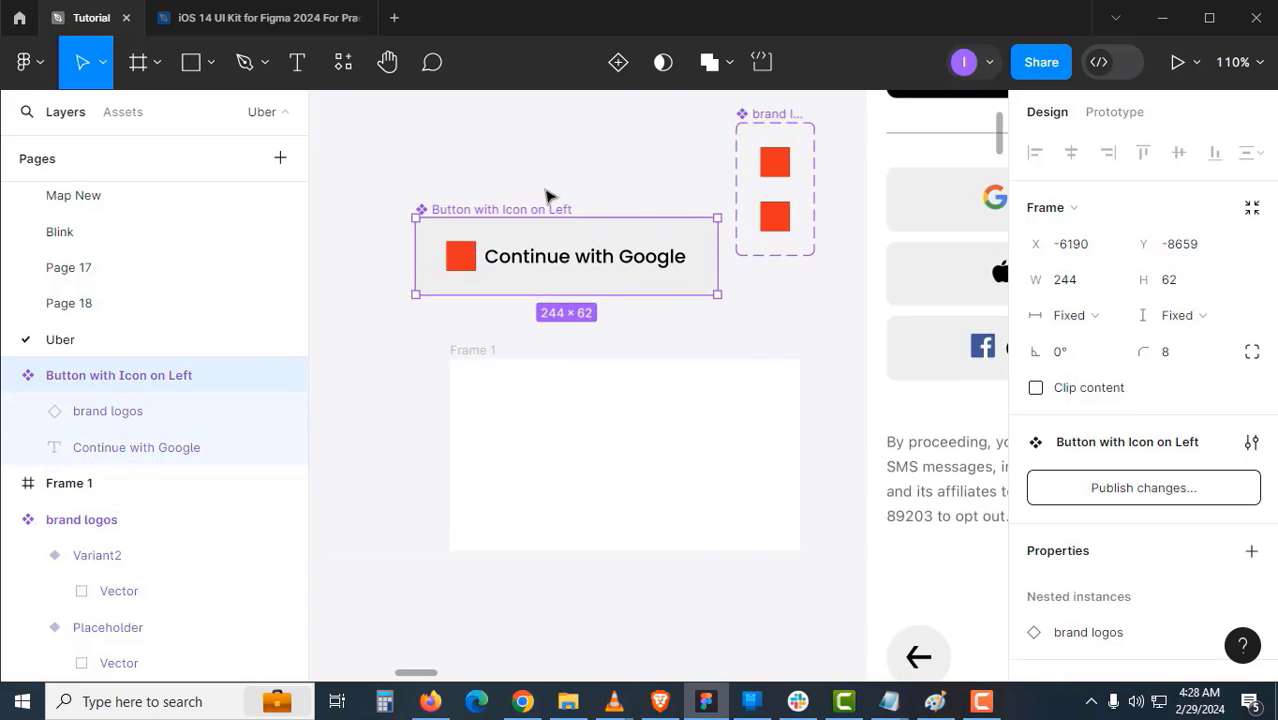
drag(534, 216, 534, 165)
key(ctrl+z)
key(ctrl+z)
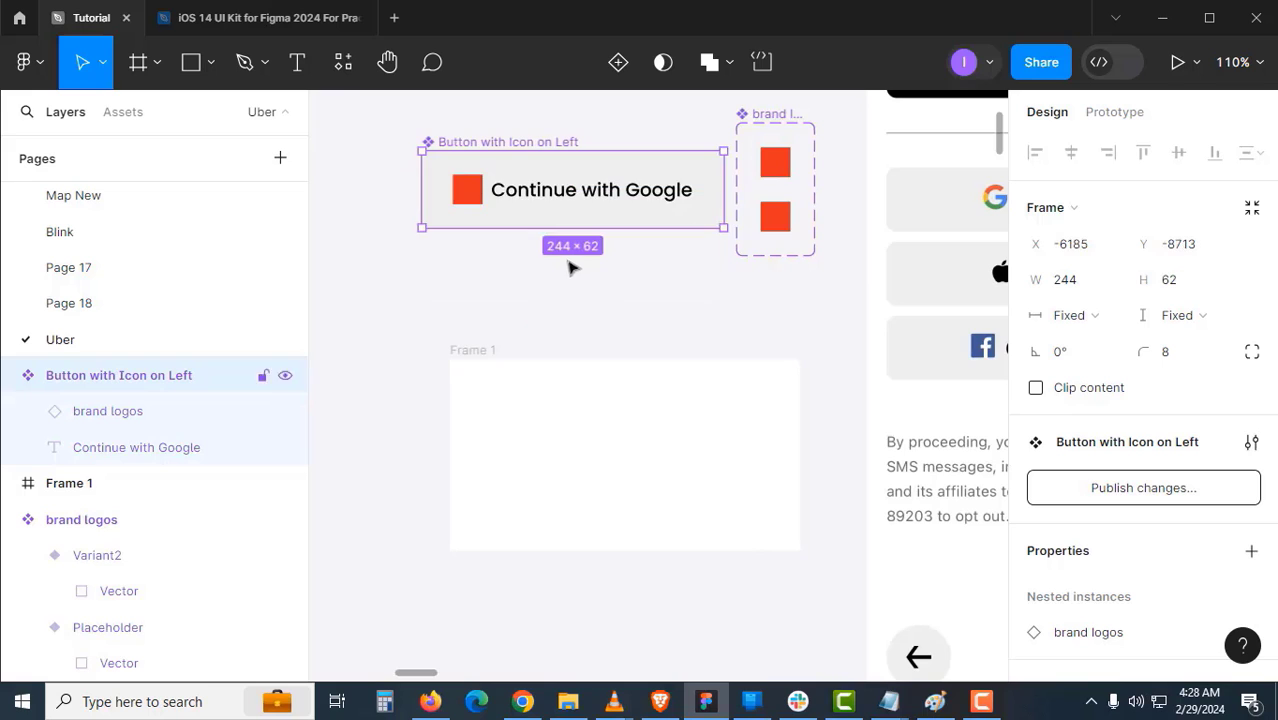
click(634, 325)
- Paste a button instance over the Uber screen's Google button, sized 342 wide by 53 high
drag(690, 322, 674, 364)
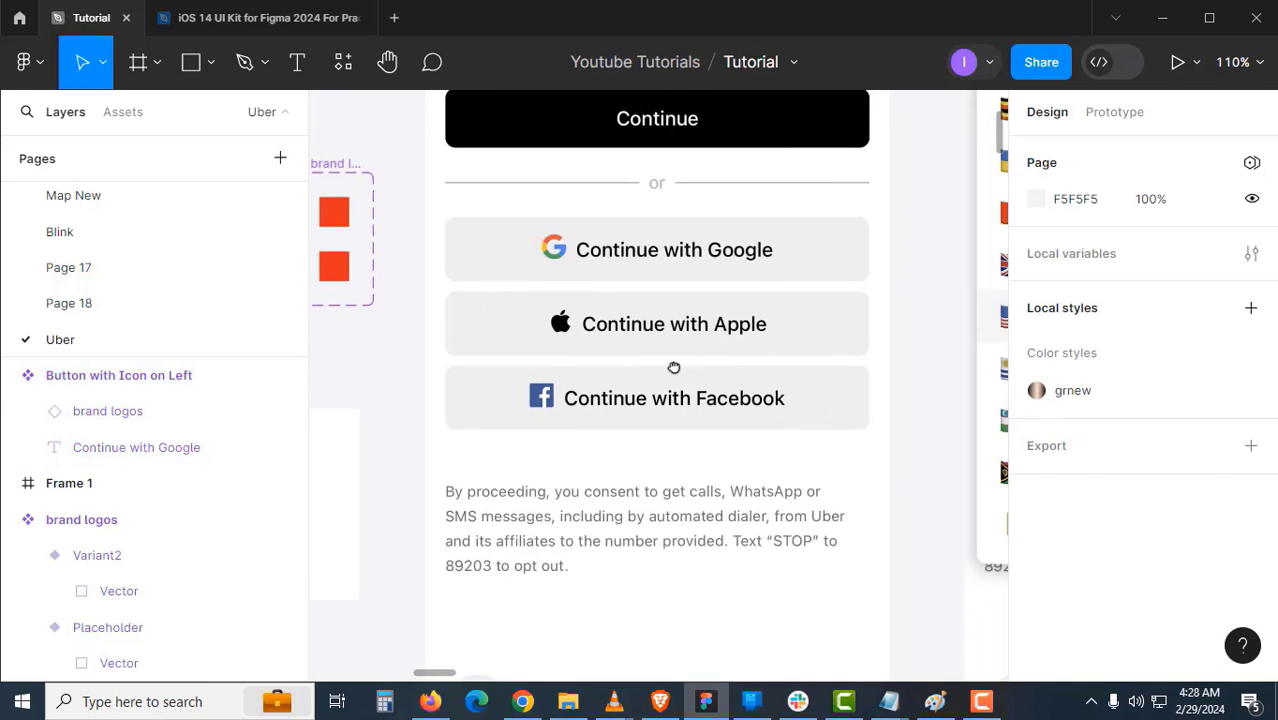
click(695, 323)
key(ctrl+v)
drag(600, 388, 538, 271)
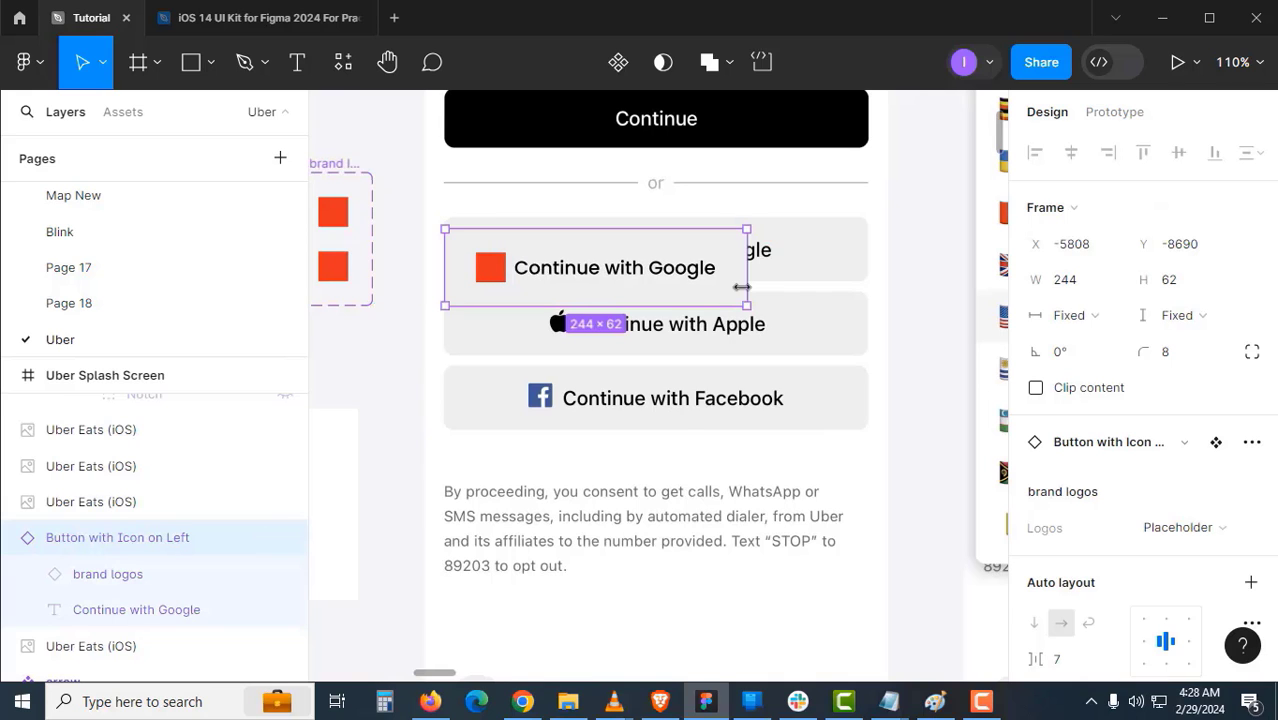
drag(803, 291, 868, 291)
drag(777, 257, 777, 245)
scroll(473, 315, up, 4)
mouse_move(491, 283)
mouse_down()
mouse_move(491, 252)
mouse_move(491, 265)
mouse_up()
scroll(505, 275, down, 6)
scroll(512, 280, left, 3)
- Bind the master button's label layer to a new component property named Text
click(512, 286)
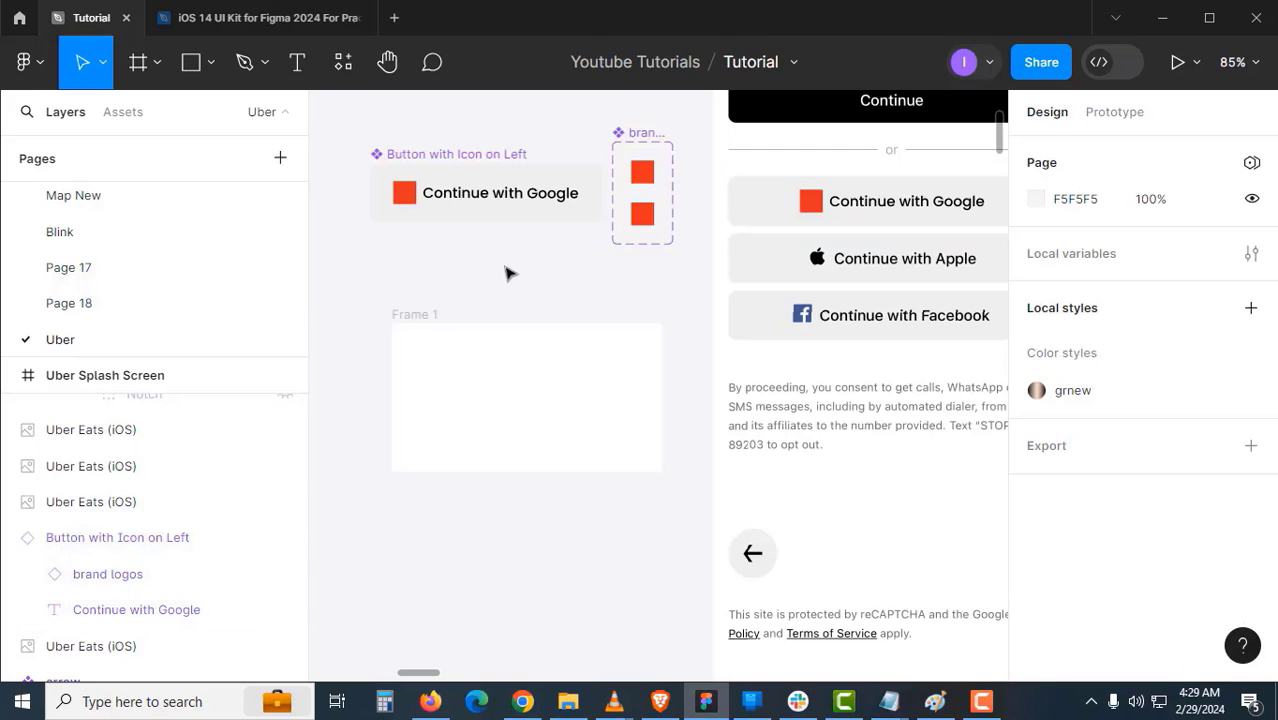
click(470, 172)
scroll(1245, 492, down, 3)
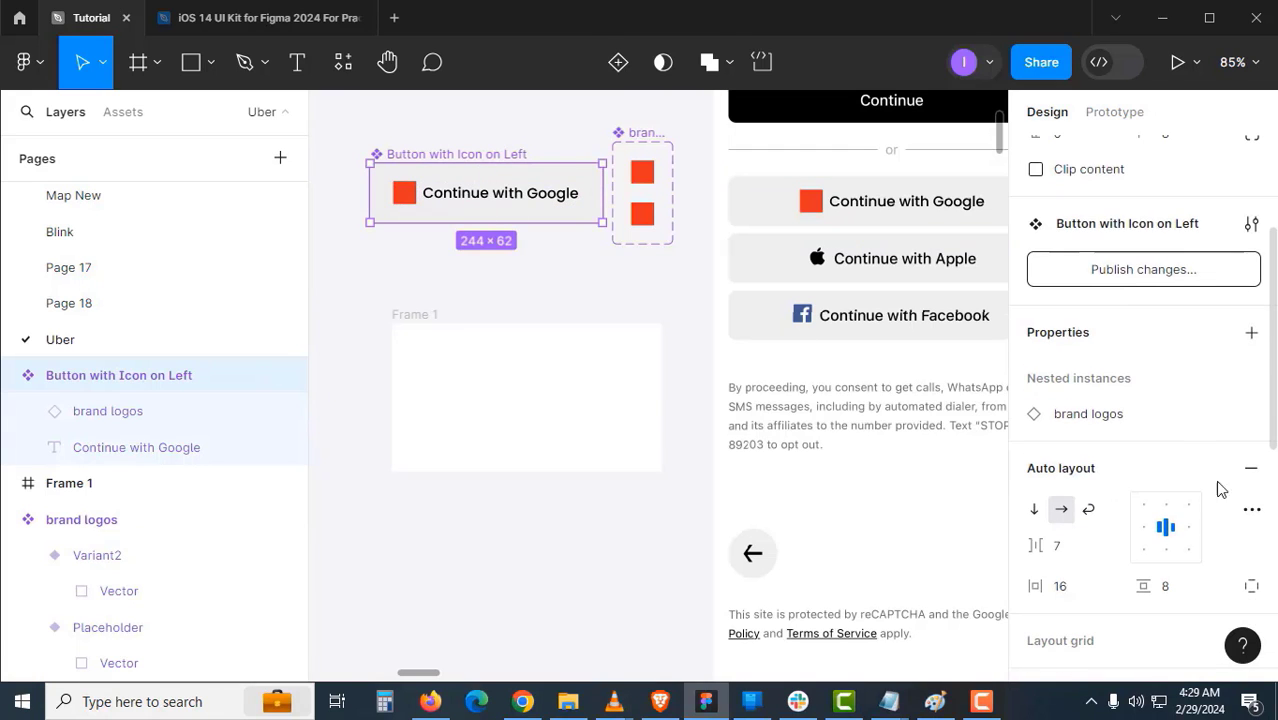
click(539, 205)
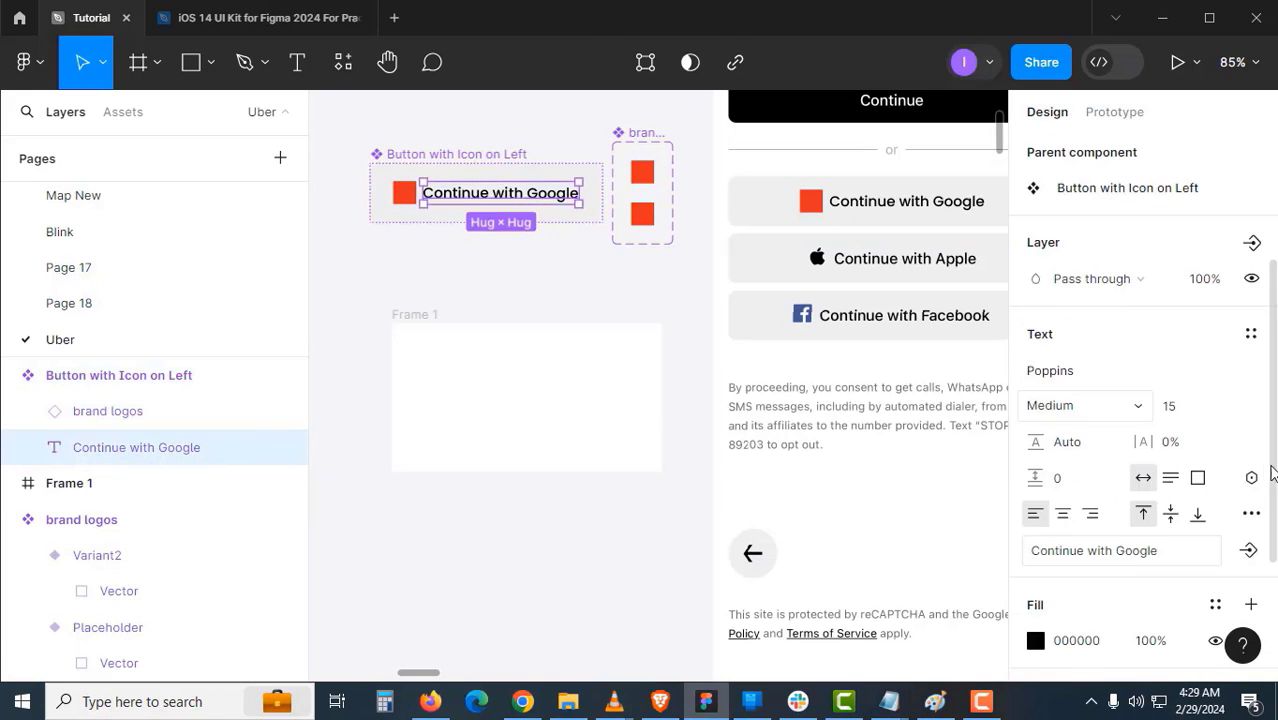
scroll(1257, 472, down, 3)
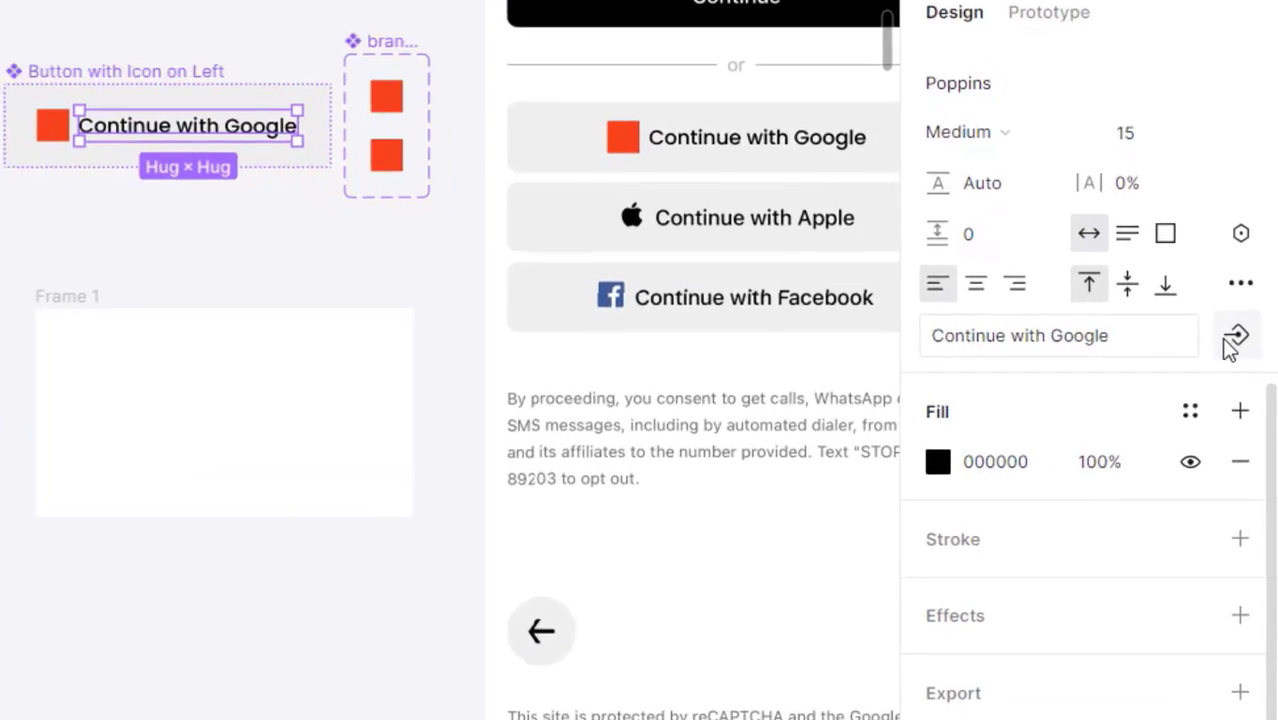
click(1248, 342)
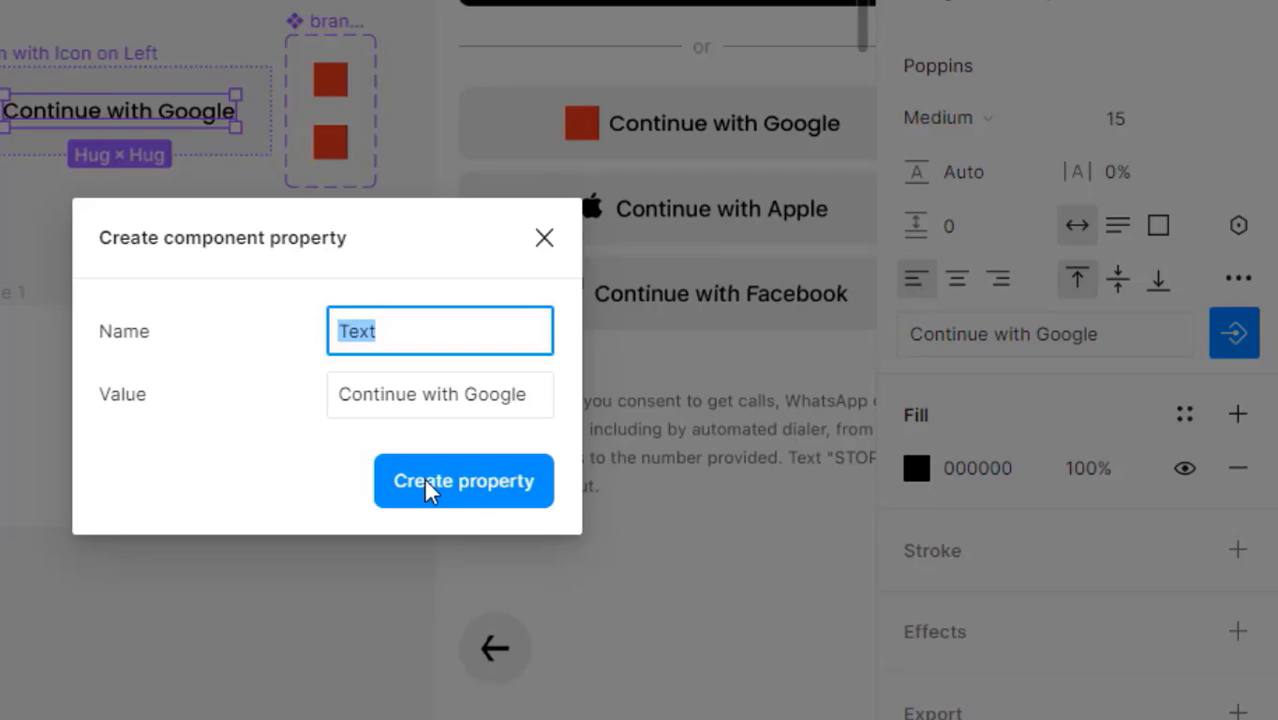
click(428, 487)
click(568, 325)
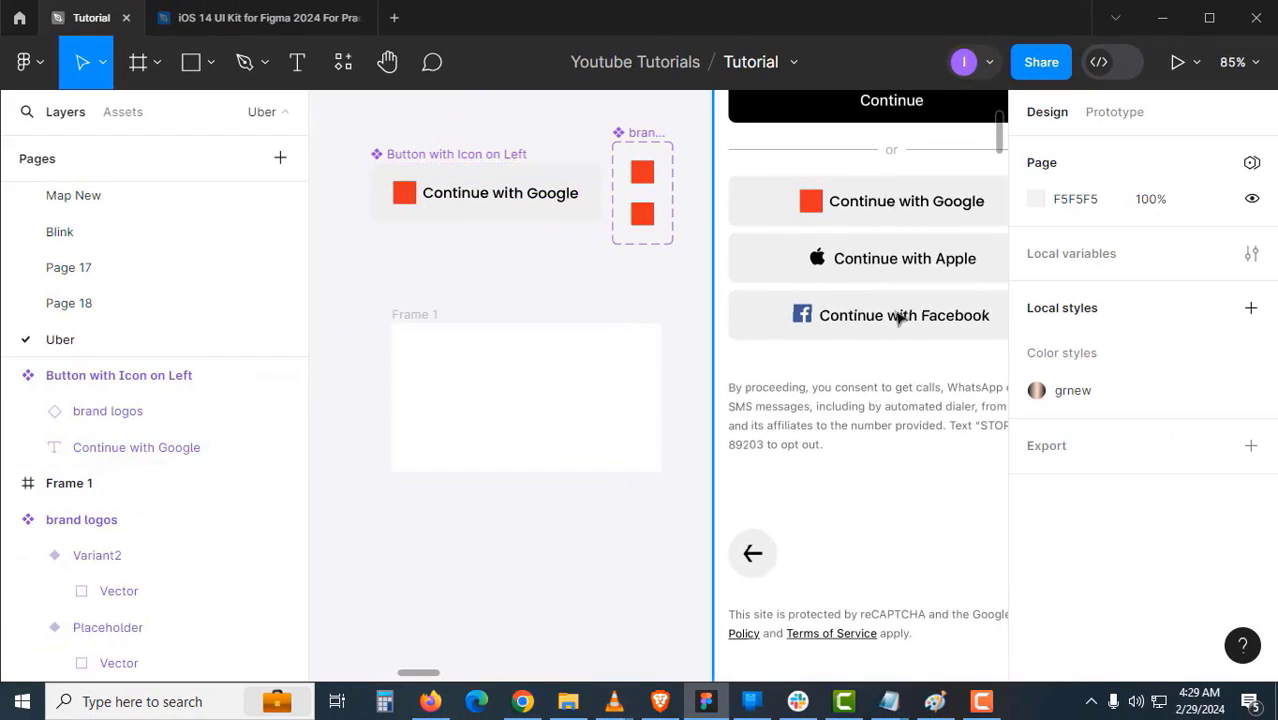
click(855, 214)
- Move the Google button instance below Frame 1 and duplicate it
drag(856, 209, 491, 544)
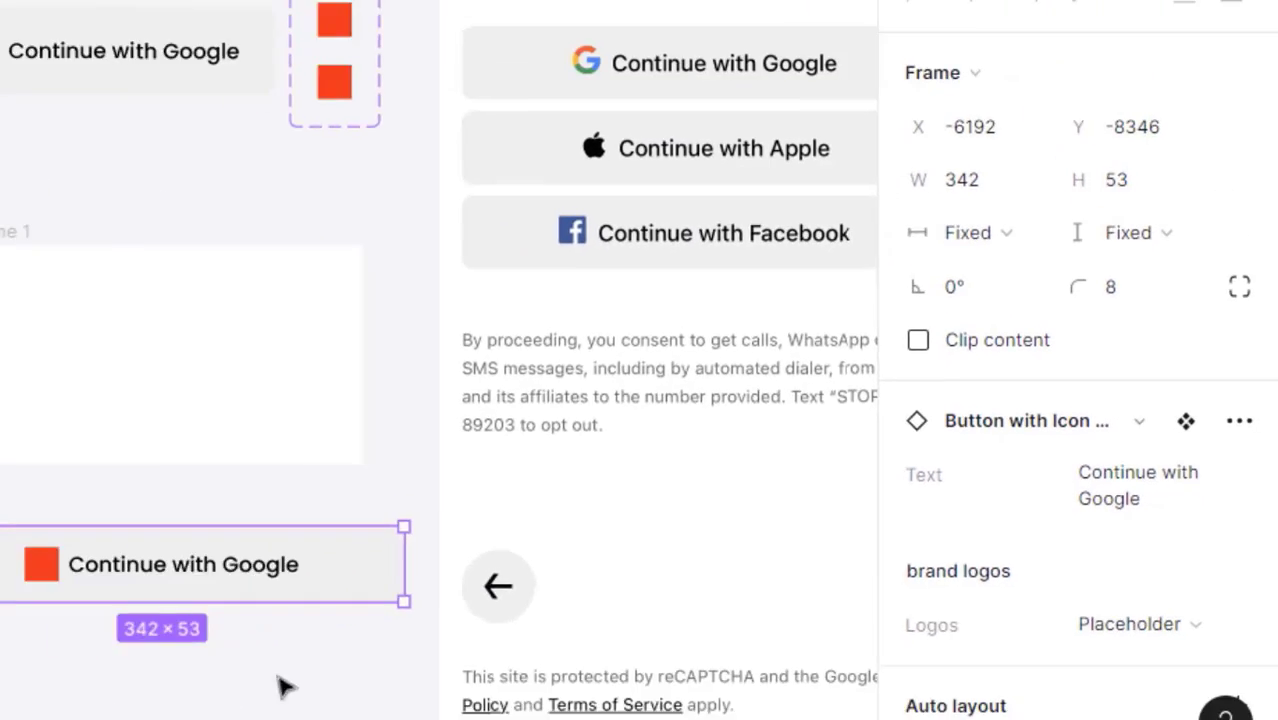
click(607, 590)
drag(606, 586, 633, 480)
click(612, 431)
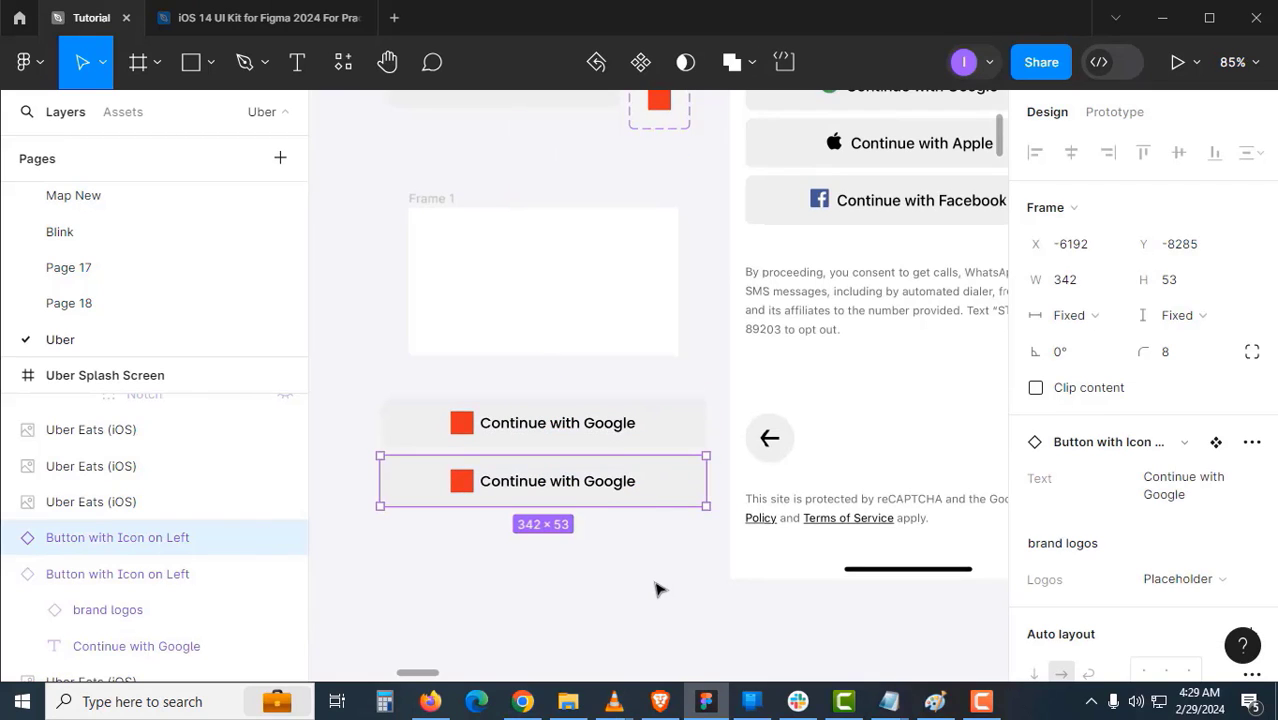
key(ctrl+d)
- Wrap the three stacked buttons in an auto-layout frame named 'buttons'
click(655, 594)
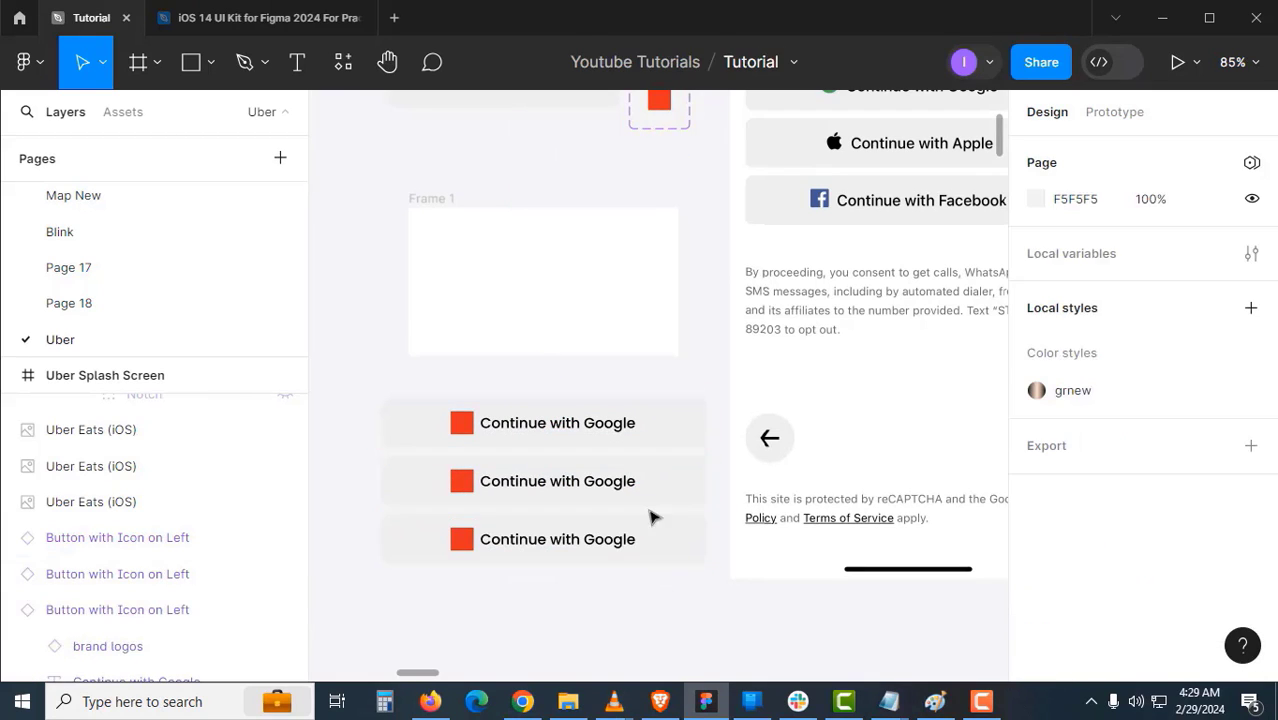
click(643, 528)
shift+click(645, 495)
shift+click(643, 445)
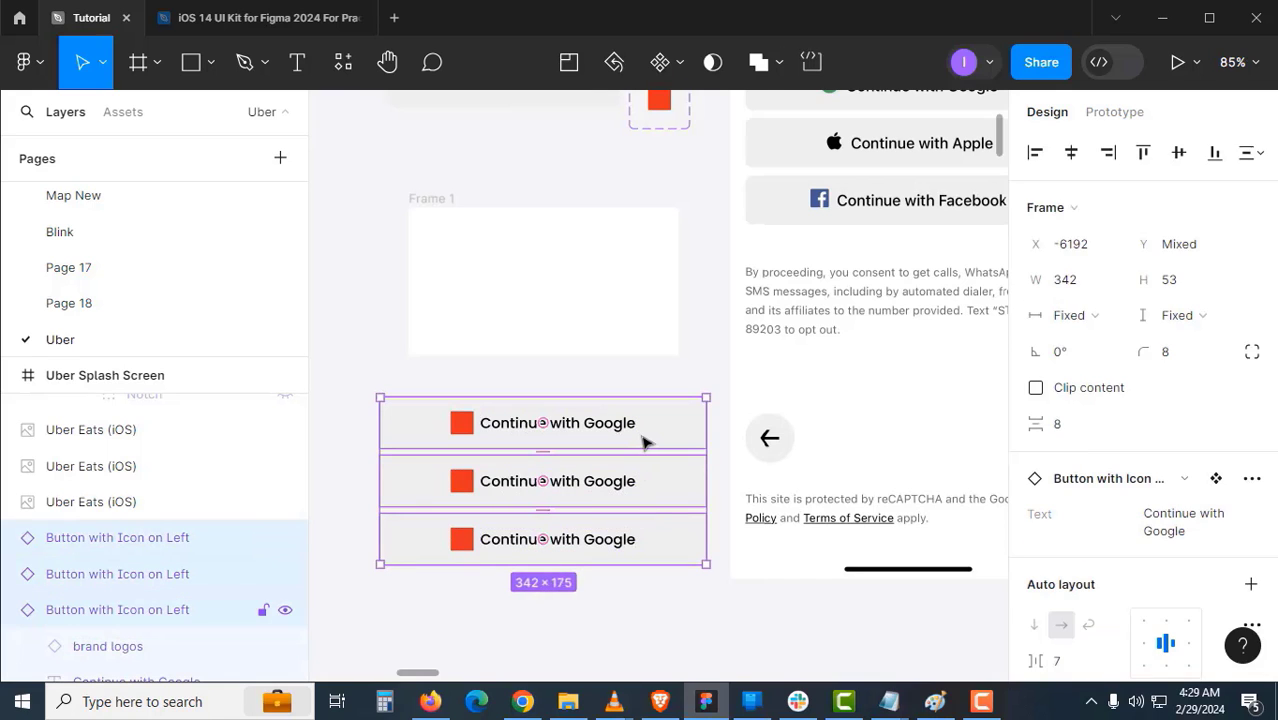
key(shift+a)
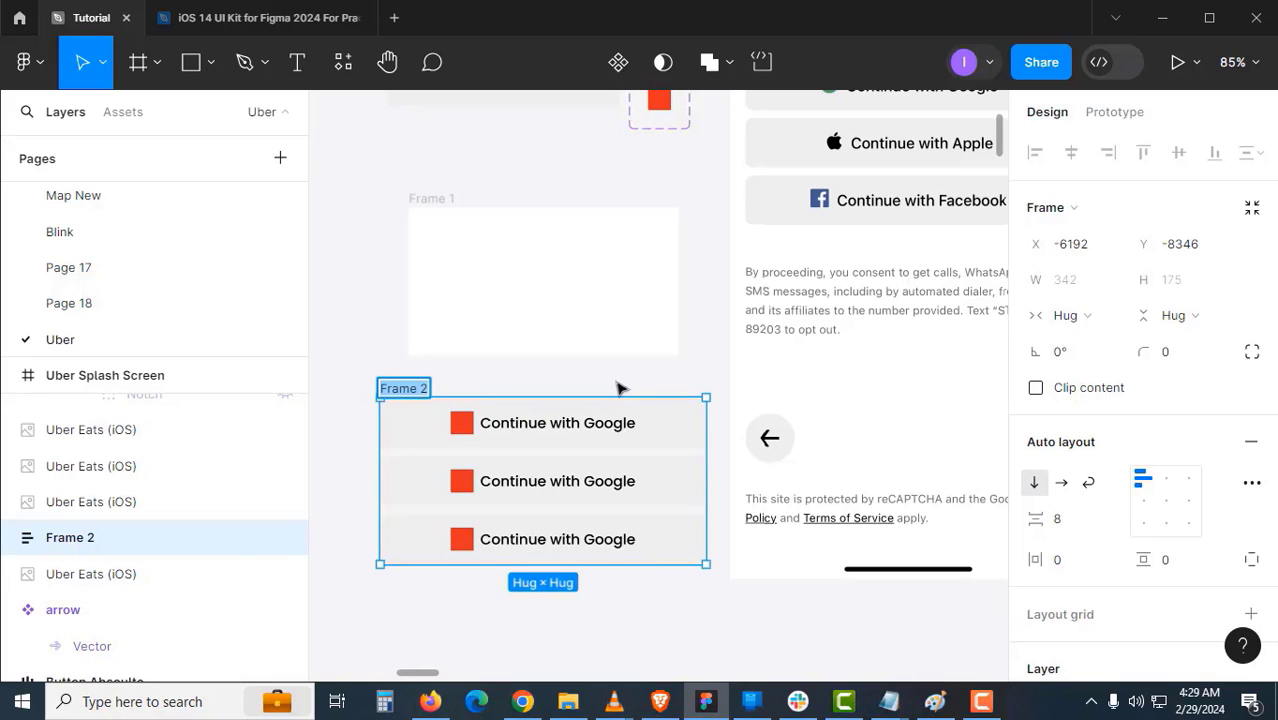
text(buttons)
key(Return)
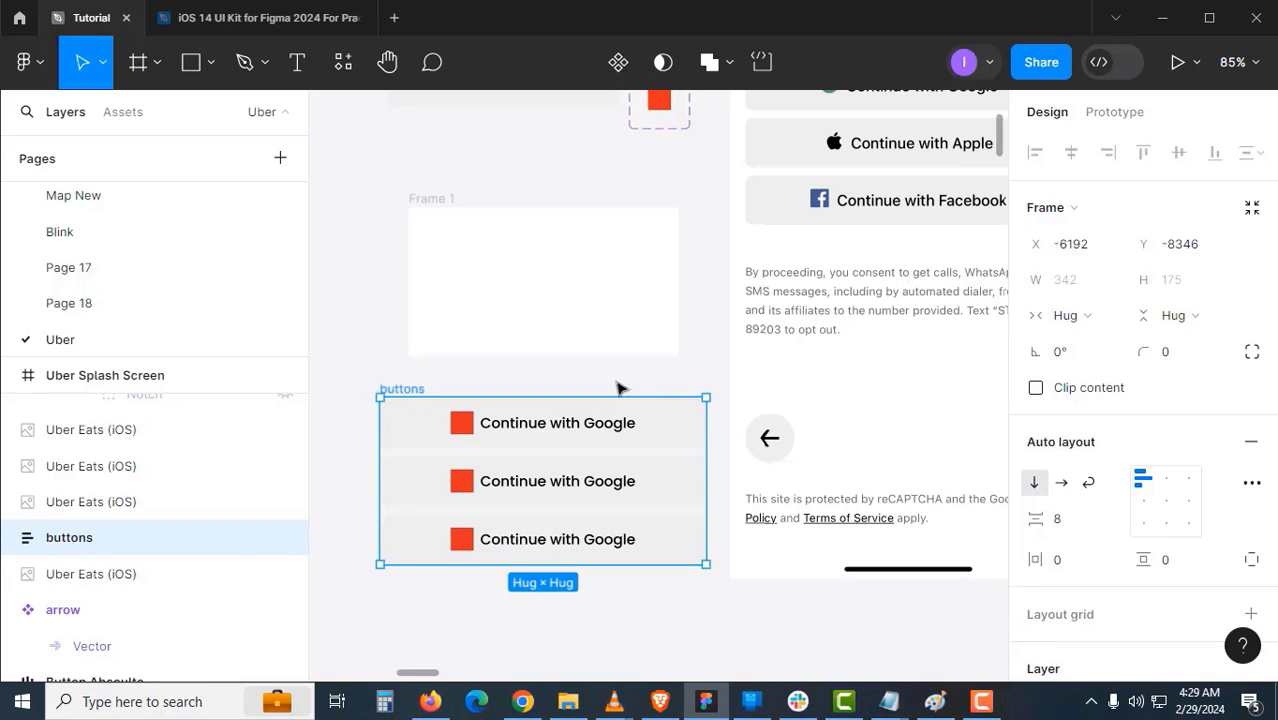
scroll(716, 351, right, 2)
scroll(716, 351, up, 1)
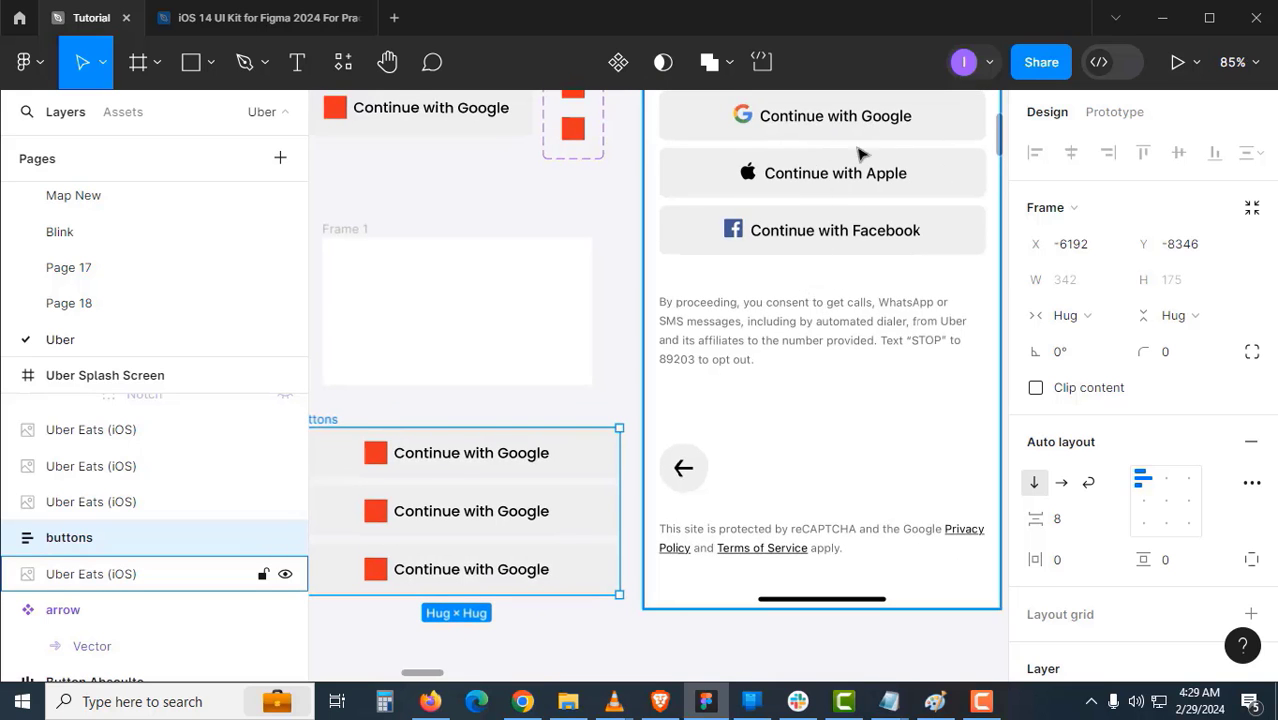
click(579, 505)
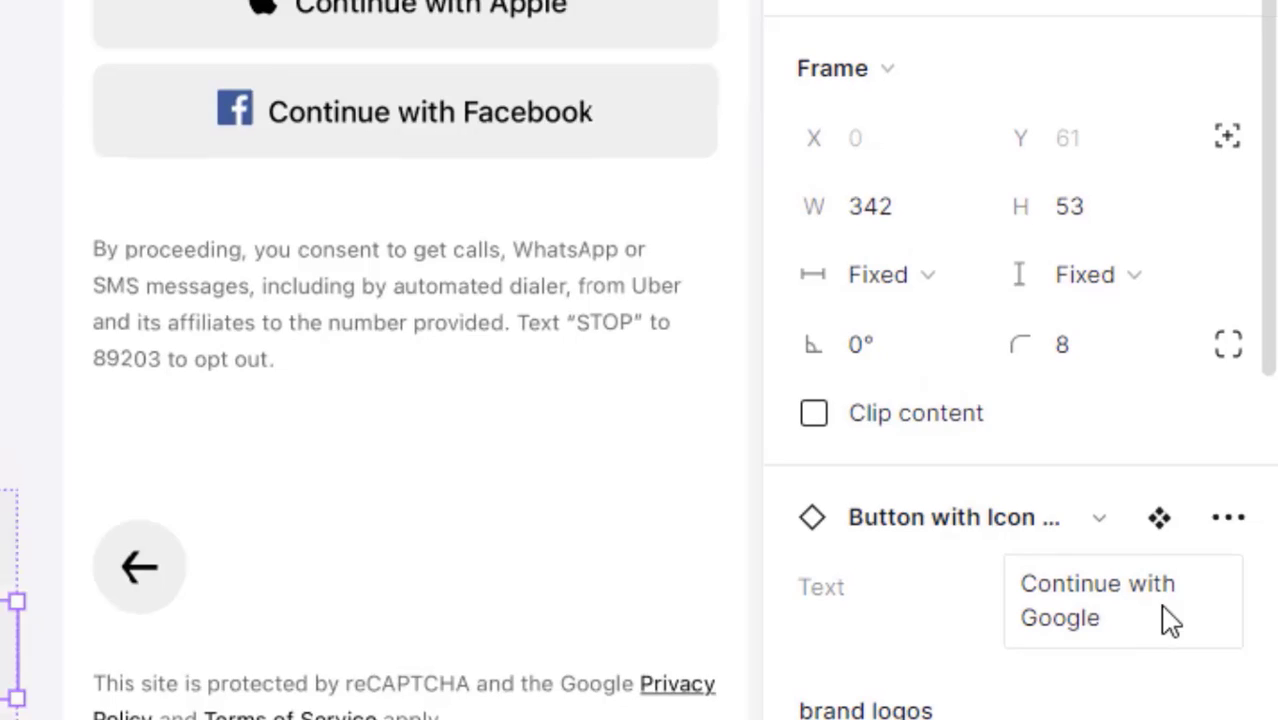
- Change the middle button's label to 'Continue with Apple'
click(1170, 620)
key(shift+Left)
key(shift+Left)
key(shift+Left)
key(shift+Left)
key(shift+Left)
key(shift+Left)
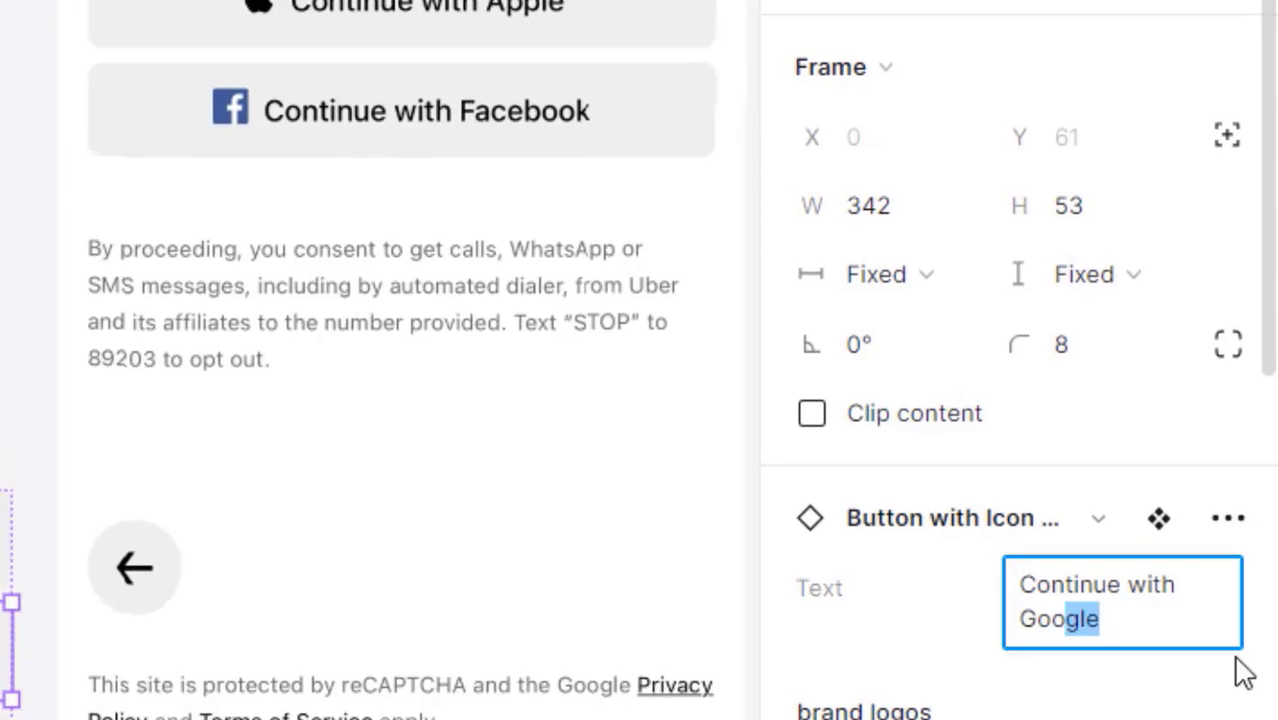
text(Apple)
key(Return)
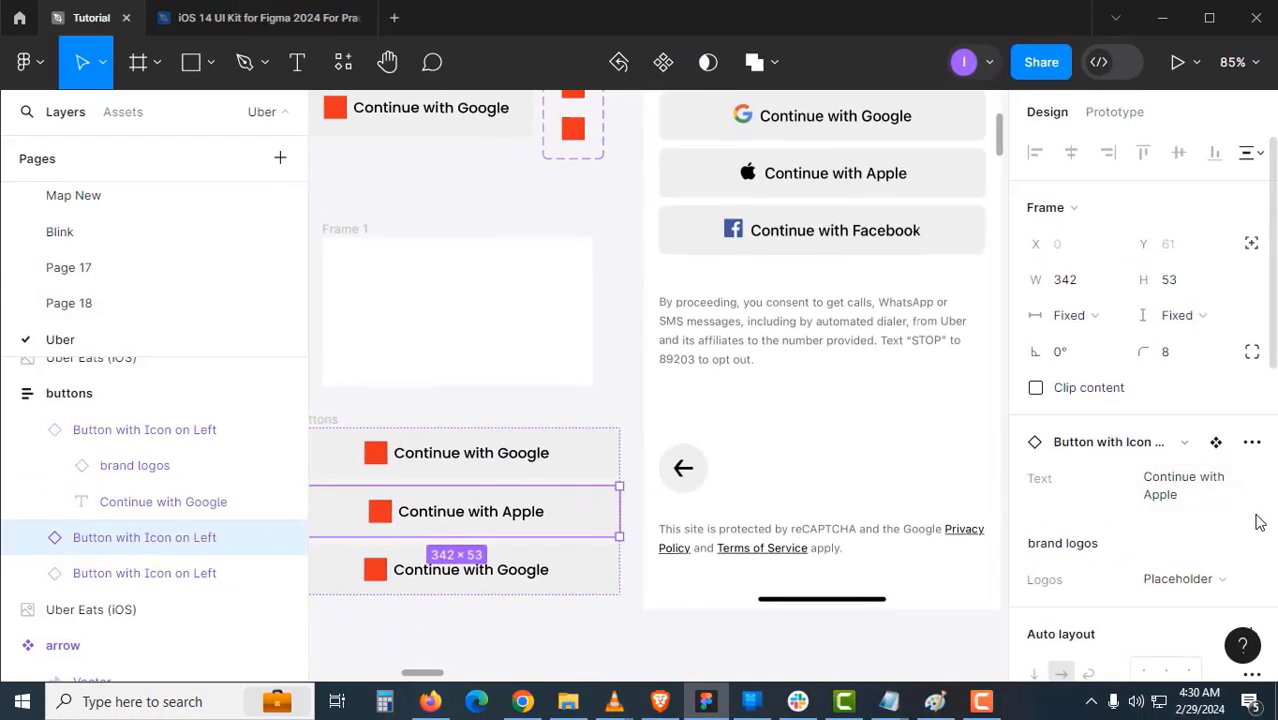
- Change the bottom button's label to 'Continue with Facebook'
click(590, 583)
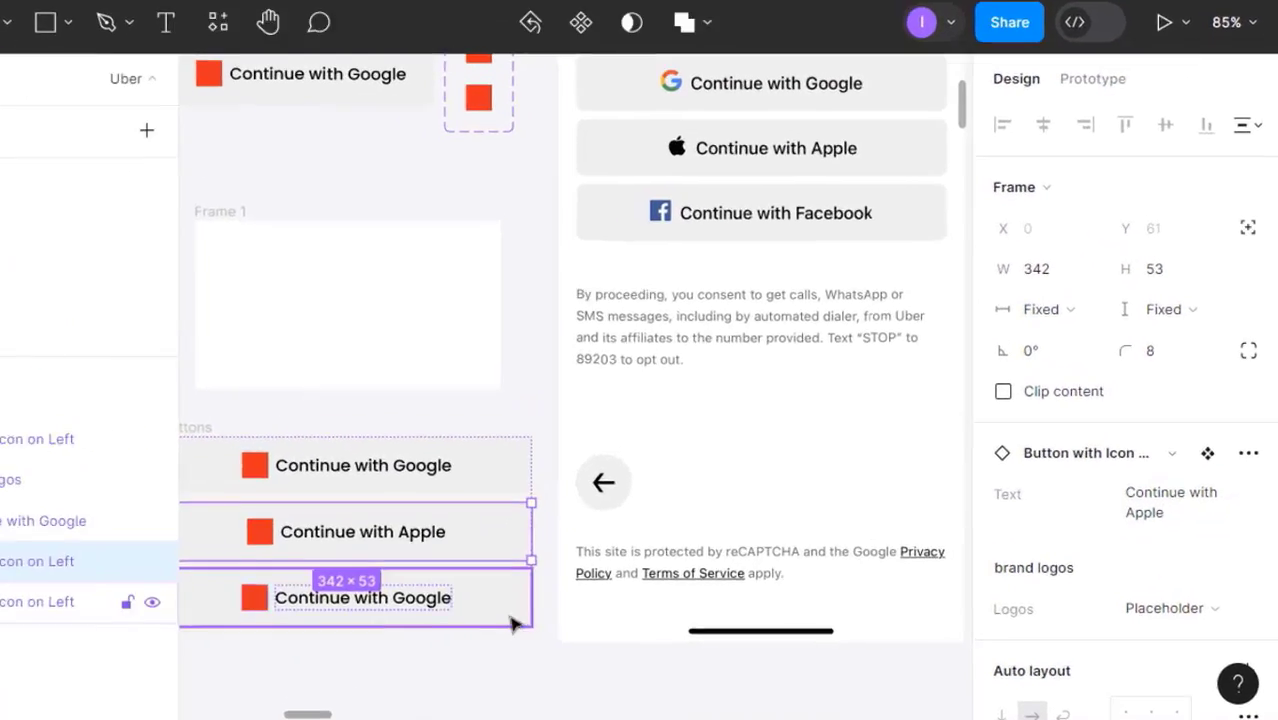
click(1195, 492)
key(Right)
key(shift+Left)
key(shift+Left)
key(shift+Left)
key(shift+Left)
key(shift+Left)
key(shift+Left)
text(Facebook)
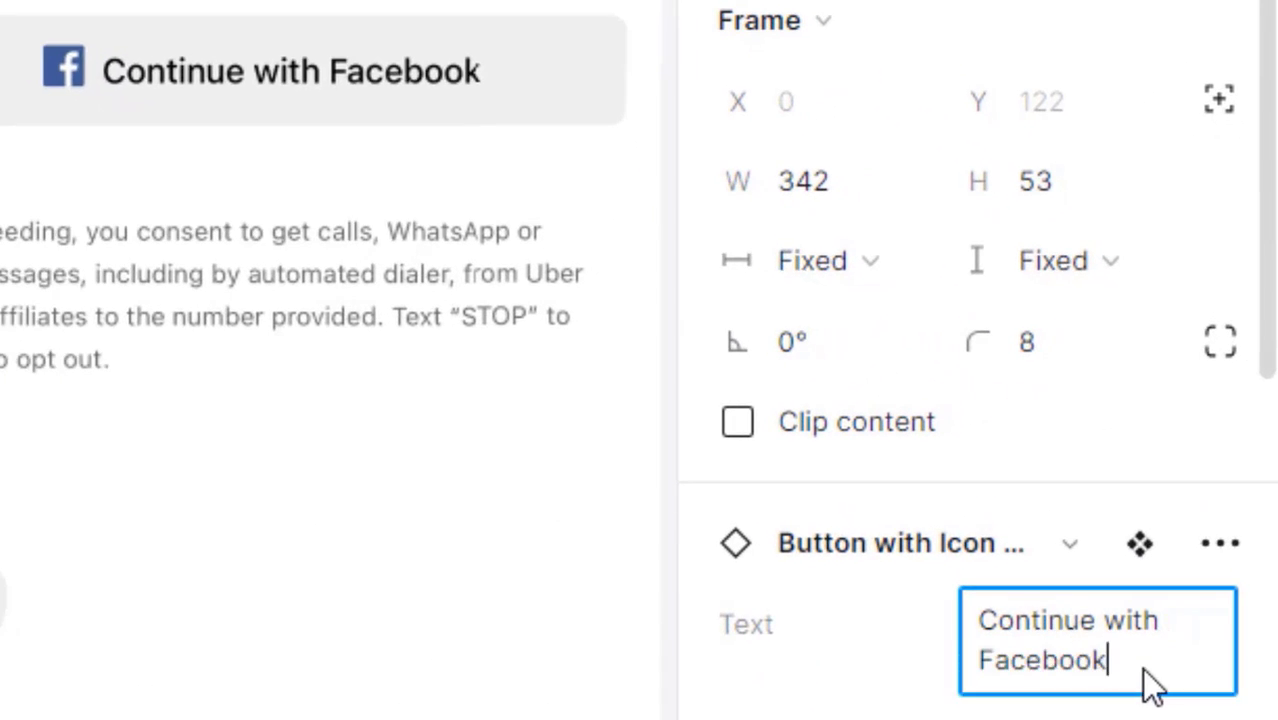
key(Return)
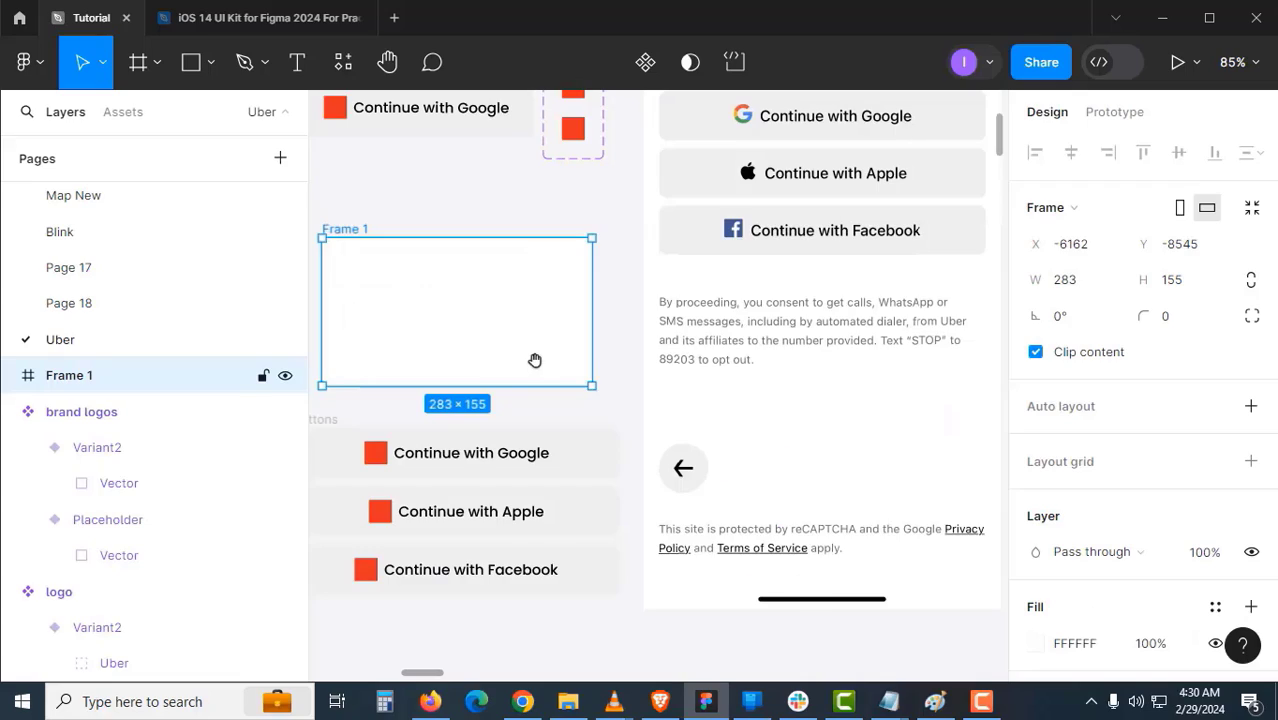
drag(533, 360, 650, 476)
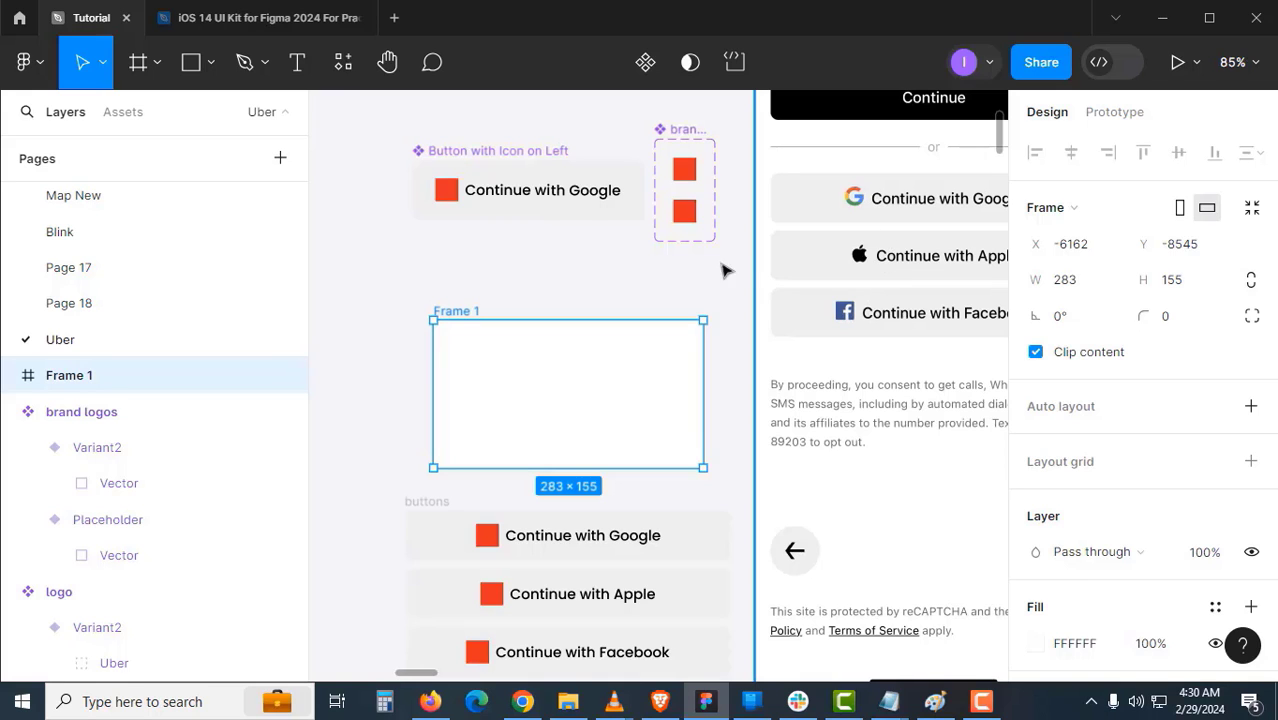
click(617, 270)
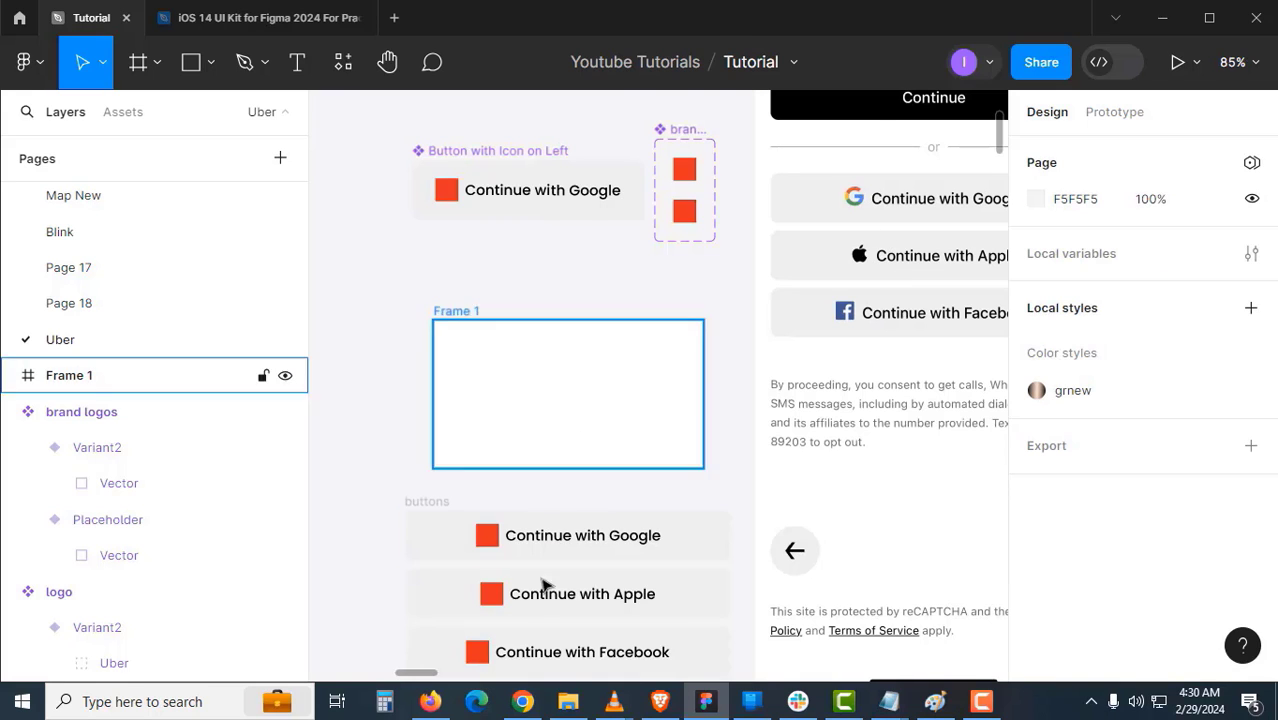
- Find and open a Google logo icon on Flaticon
click(522, 701)
key(Return)
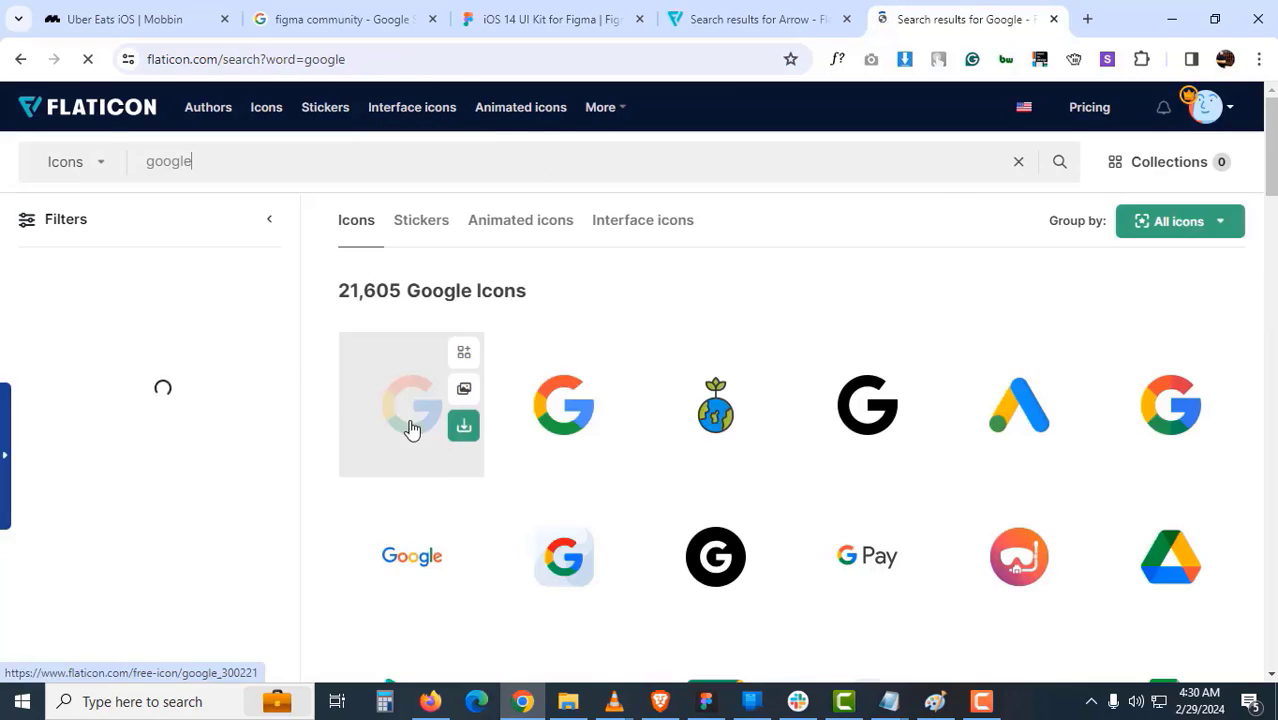
click(408, 428)
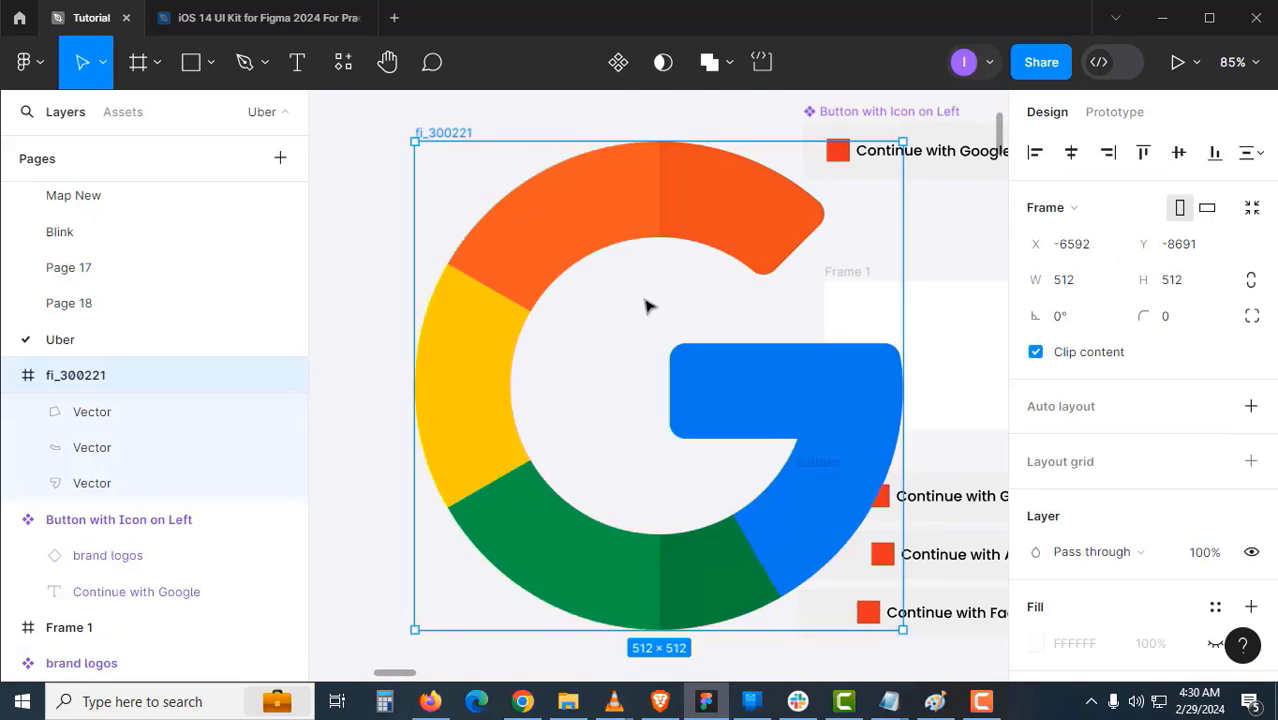
scroll(647, 305, down, 5)
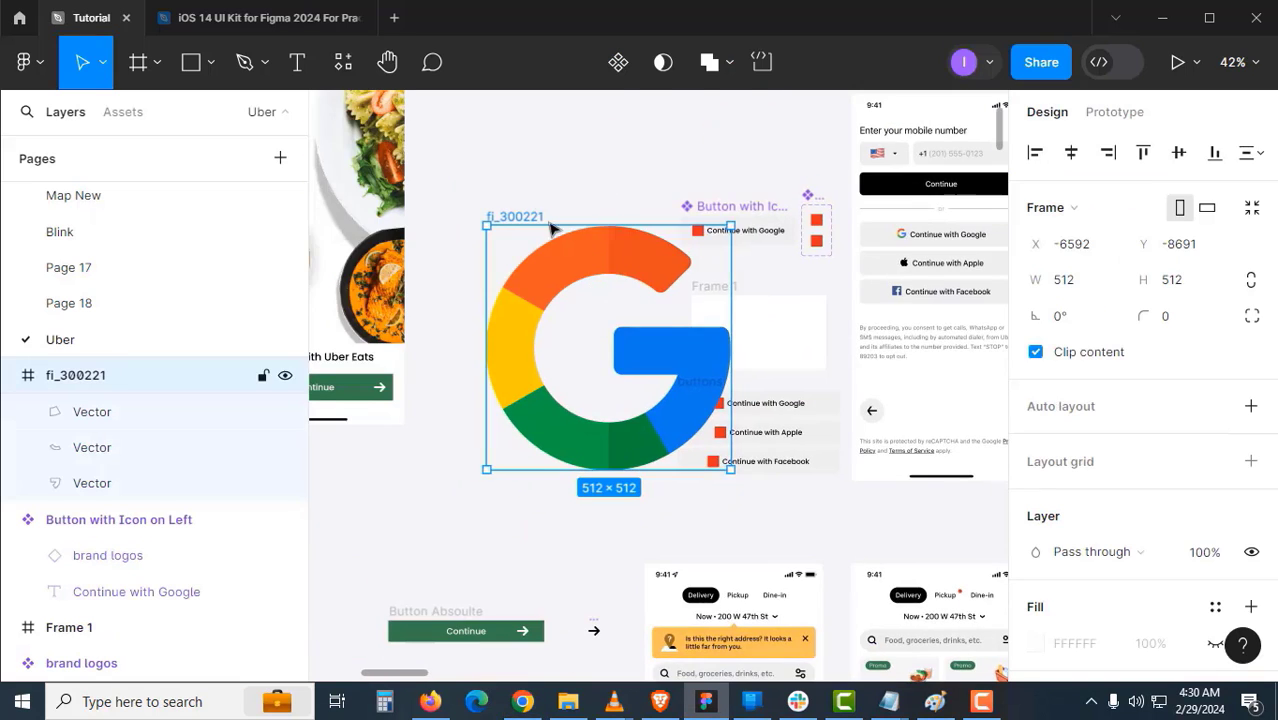
click(1225, 128)
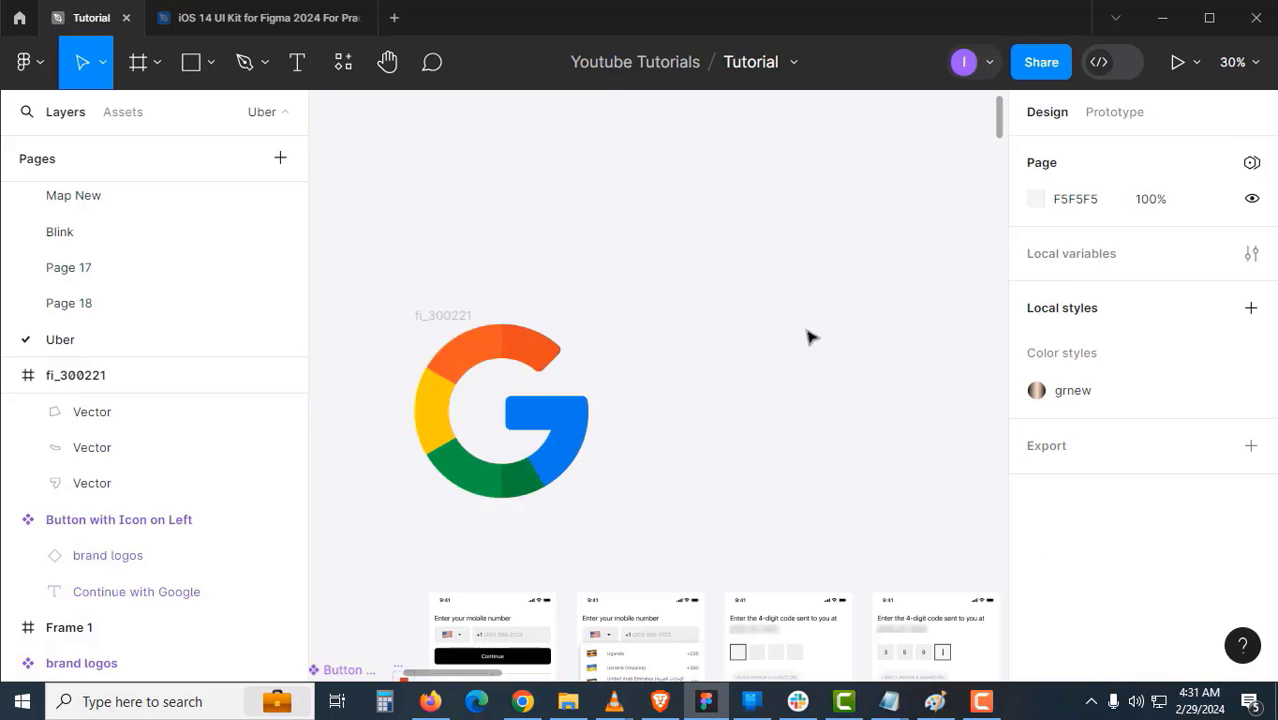
- Paste the Apple logo into Figma and scale it up proportionally
key(ctrl+v)
scroll(657, 439, up, 7)
scroll(657, 432, down, 3)
click(104, 64)
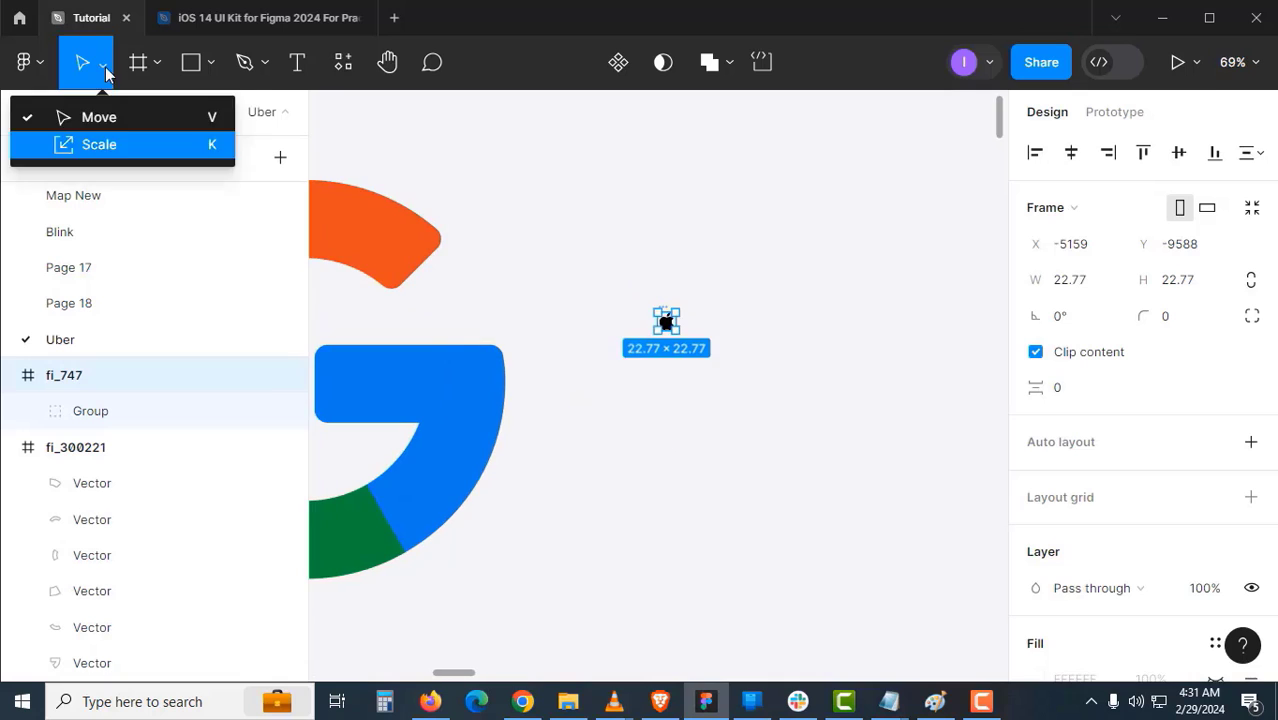
click(100, 143)
drag(674, 328, 753, 392)
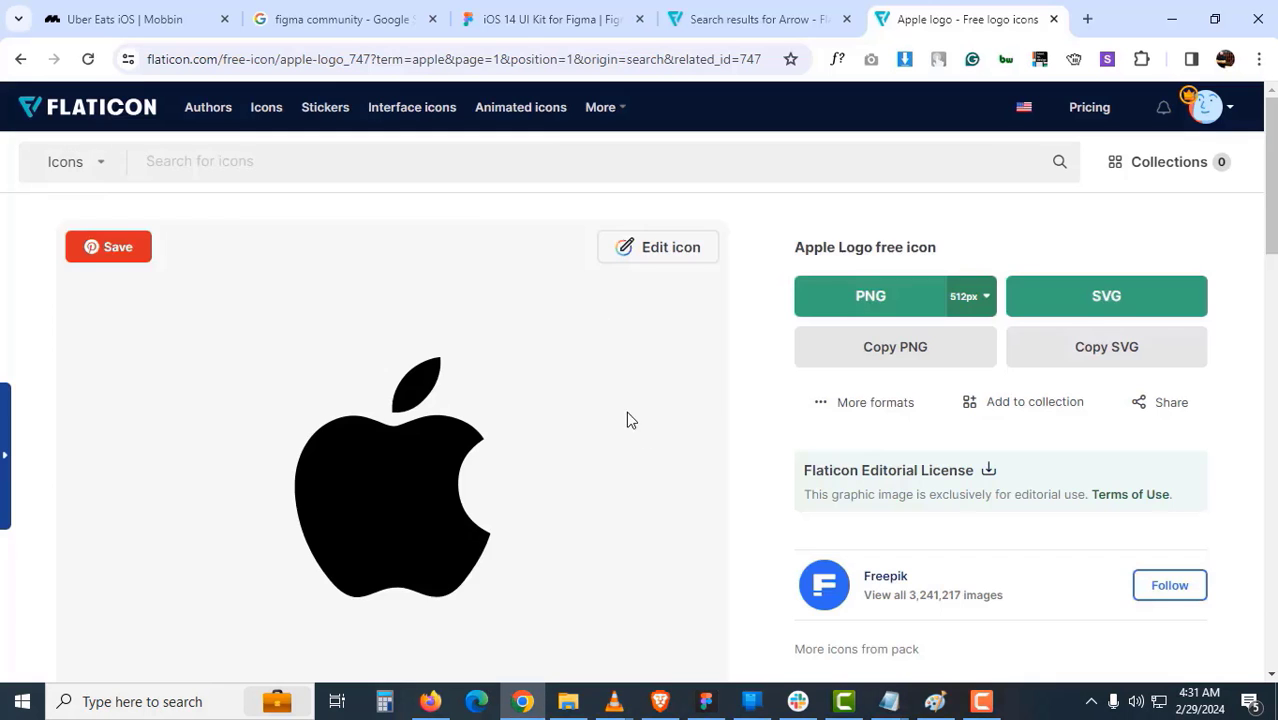
- Search Flaticon for 'facebook' and paste the Facebook logo into Figma
key(ctrl+shift+Tab)
click(297, 157)
text(facebook)
key(Return)
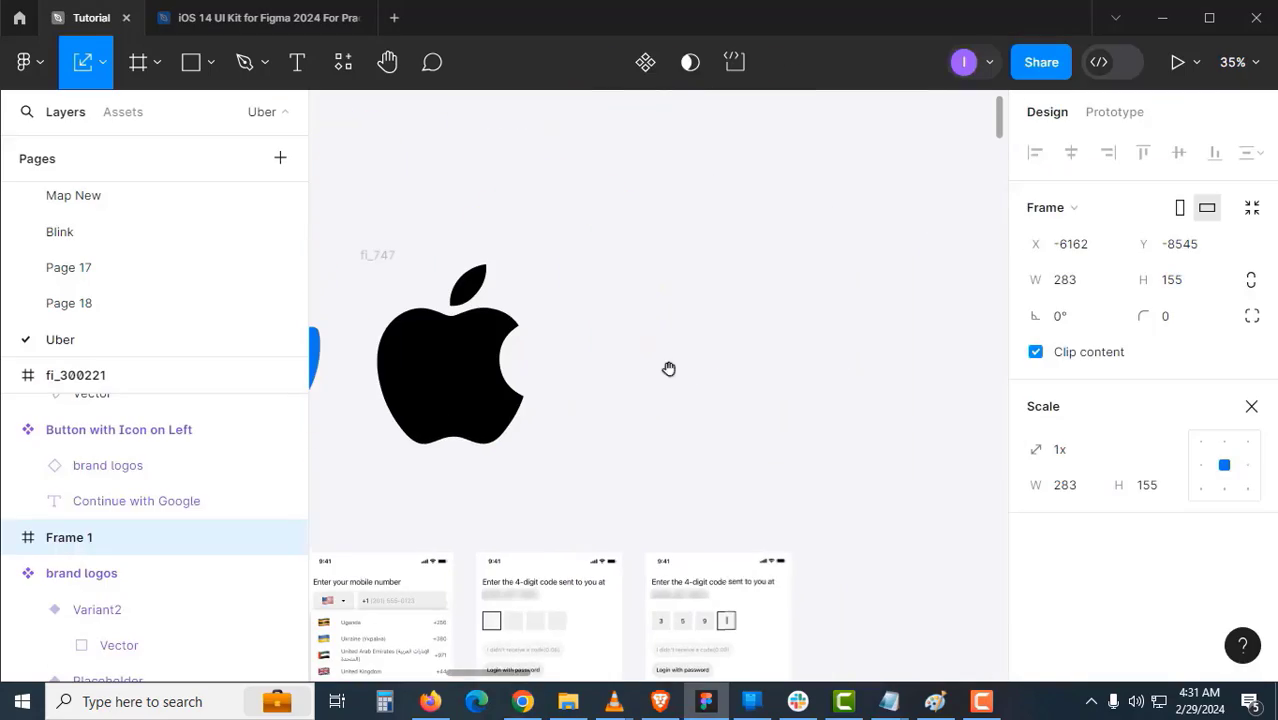
key(ctrl+v)
scroll(645, 275, down, 2)
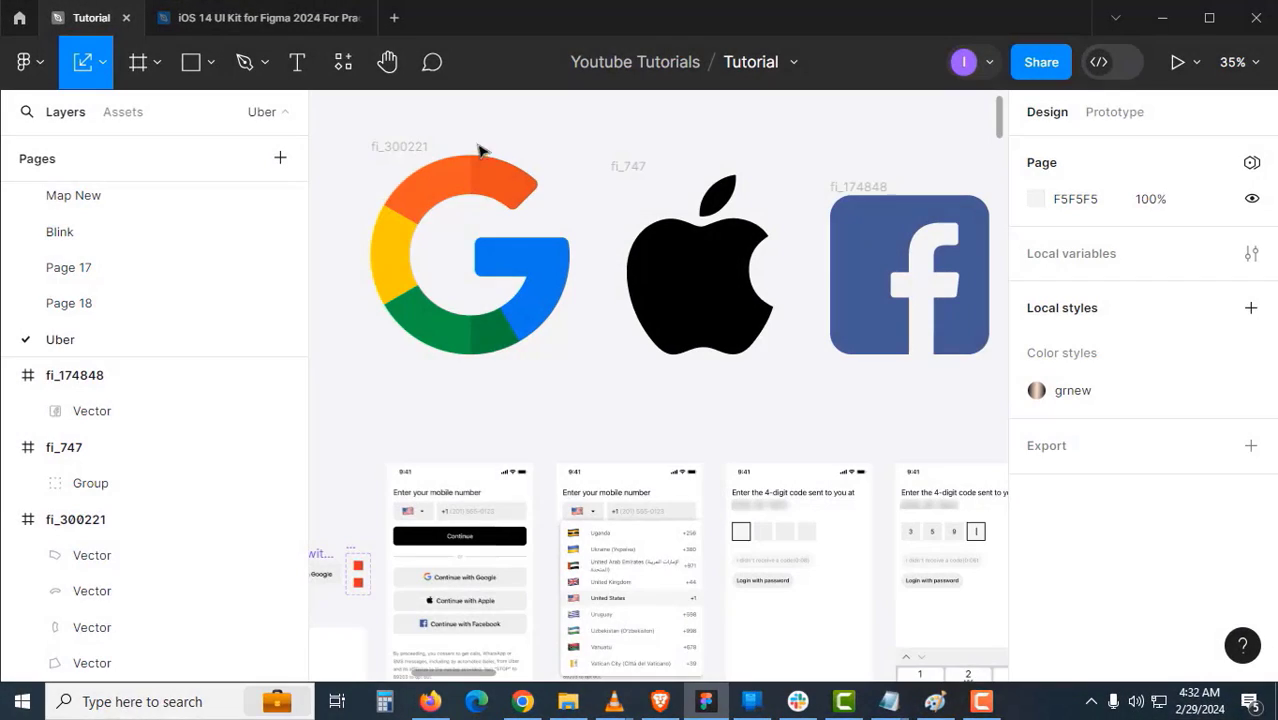
- Add auto layout to the brand logos component set so it hugs its variants at 64×108
click(393, 148)
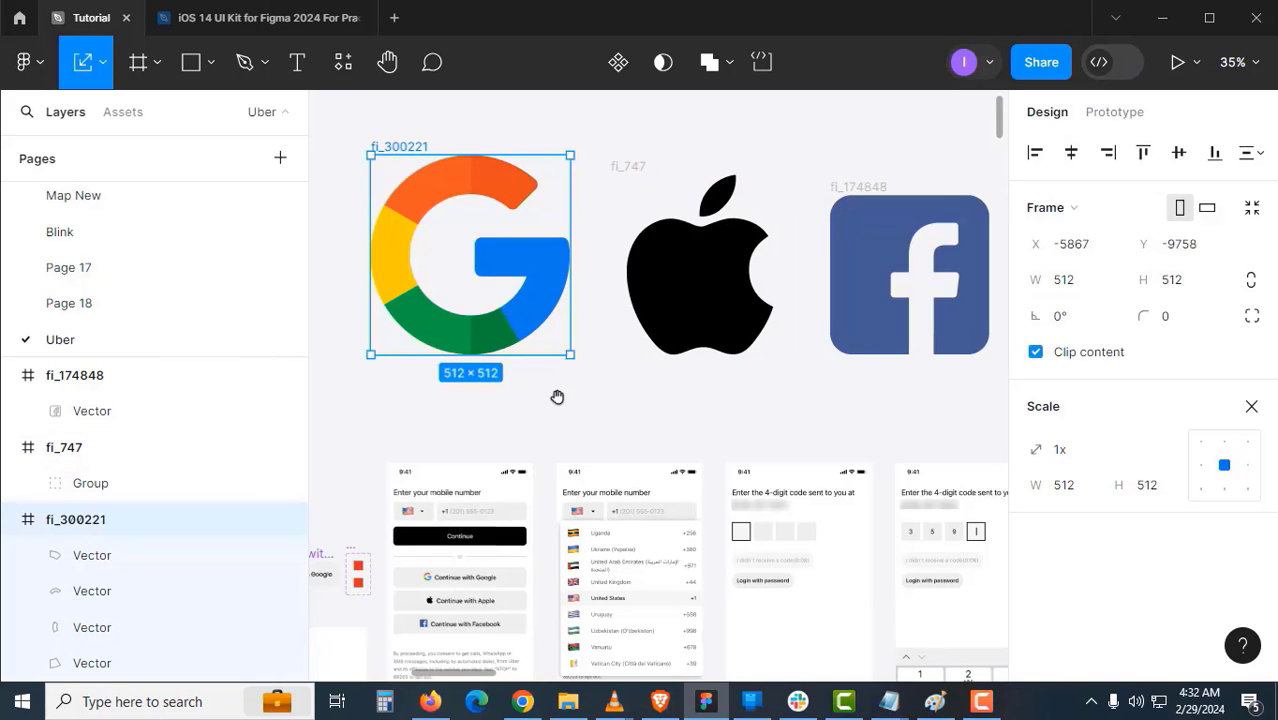
drag(557, 397, 674, 246)
scroll(486, 422, up, 5)
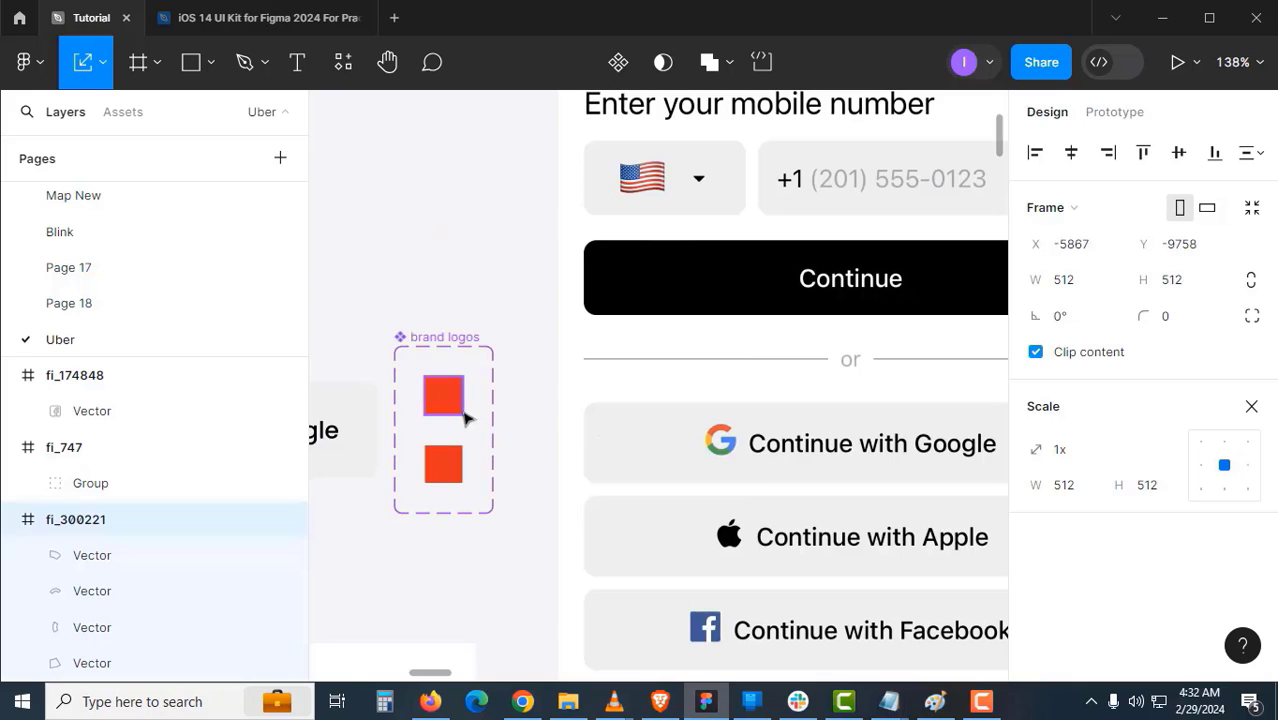
ctrl+click(458, 410)
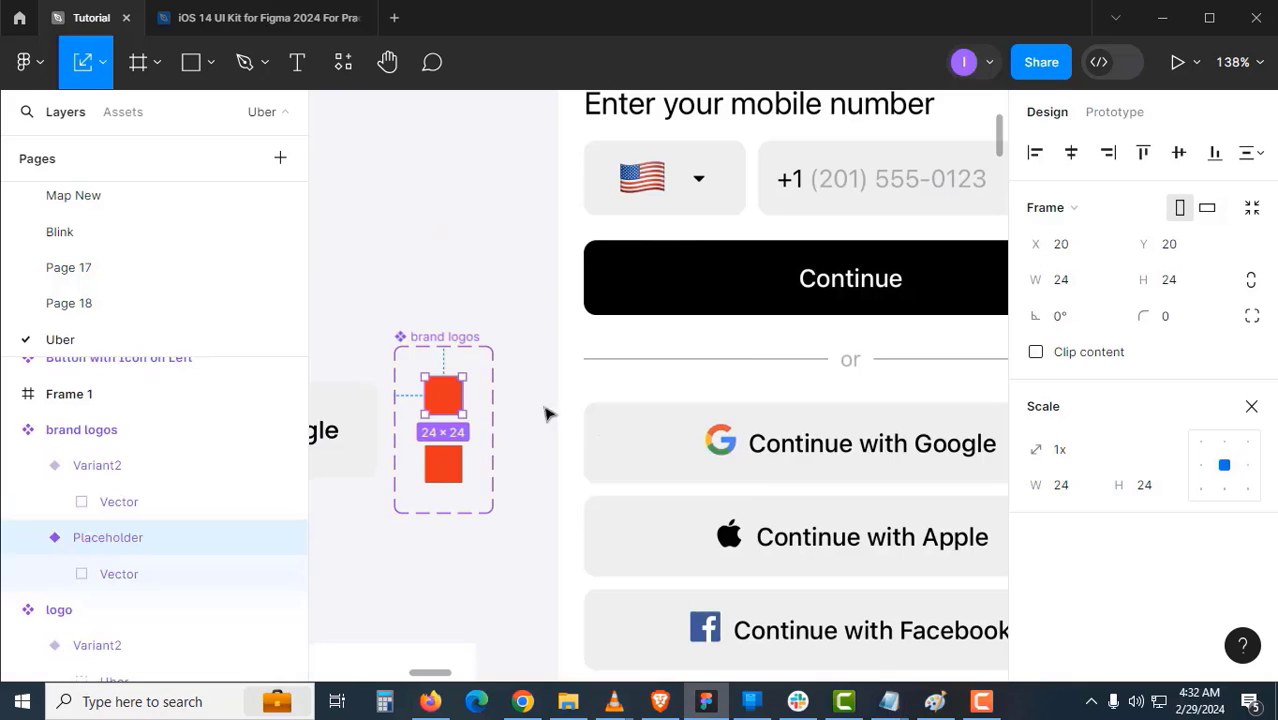
click(456, 294)
click(460, 341)
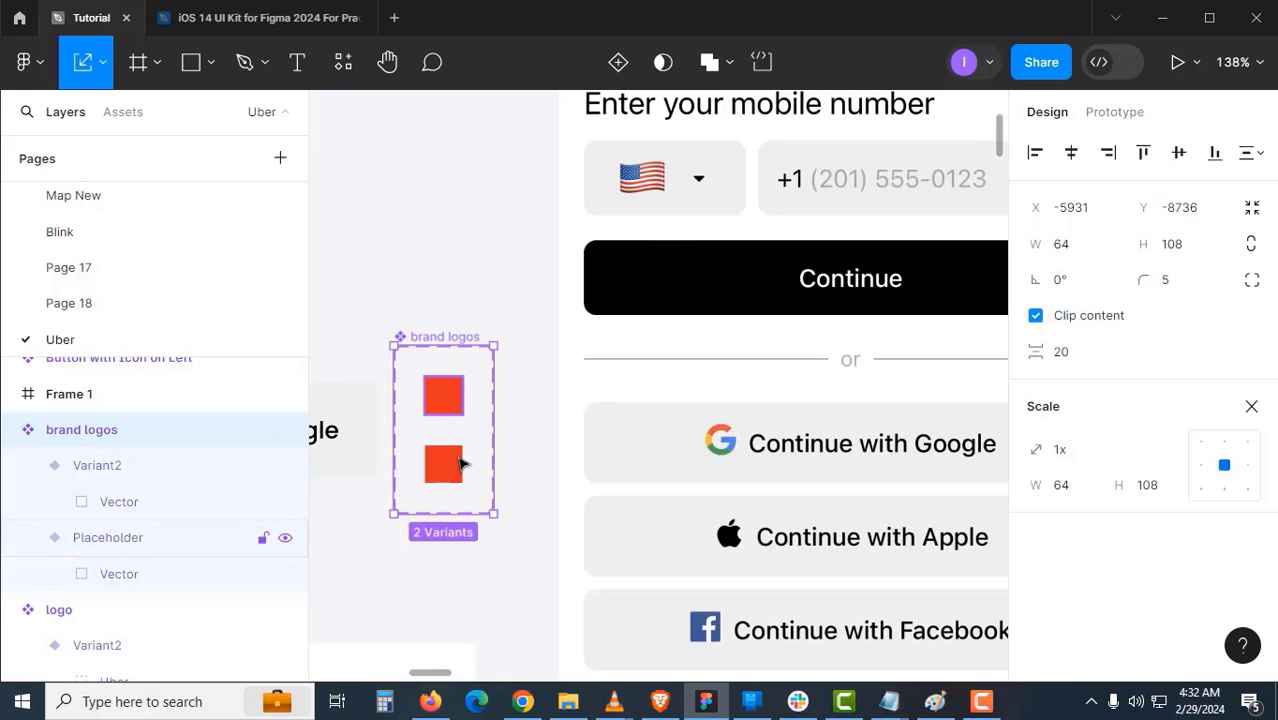
key(shift+a)
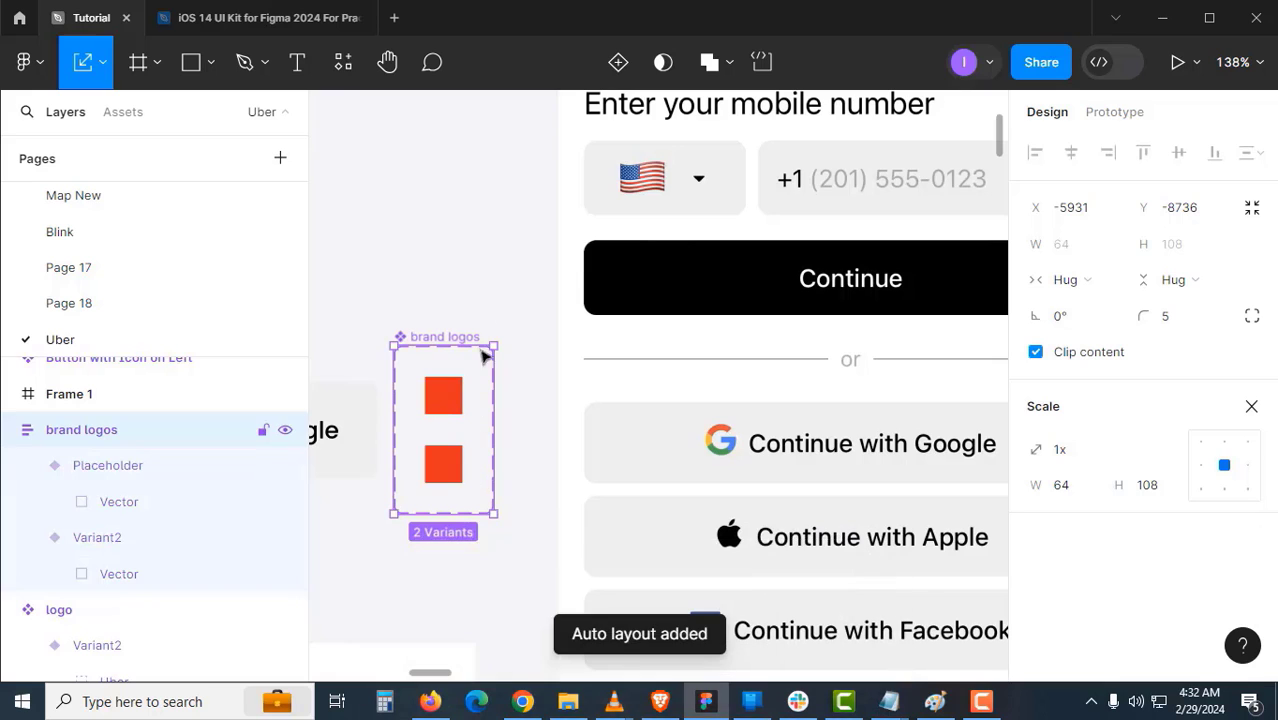
click(488, 268)
scroll(465, 559, up, 10)
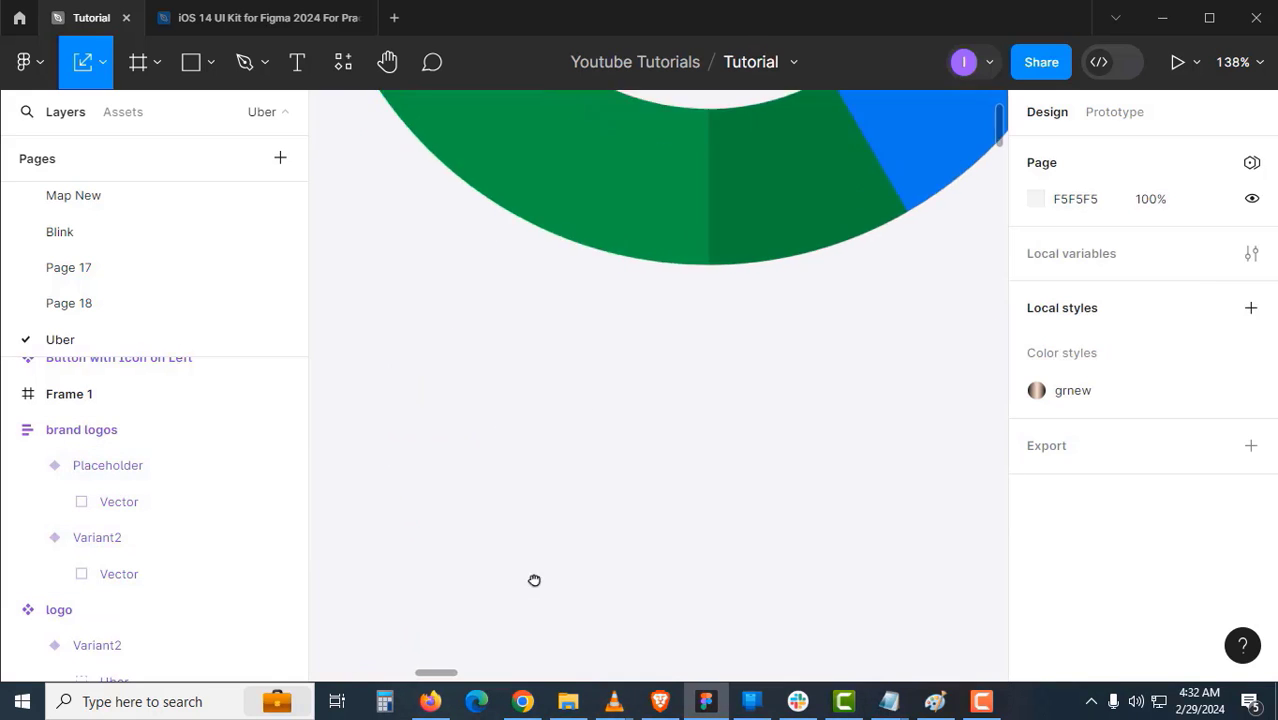
scroll(616, 501, down, 10)
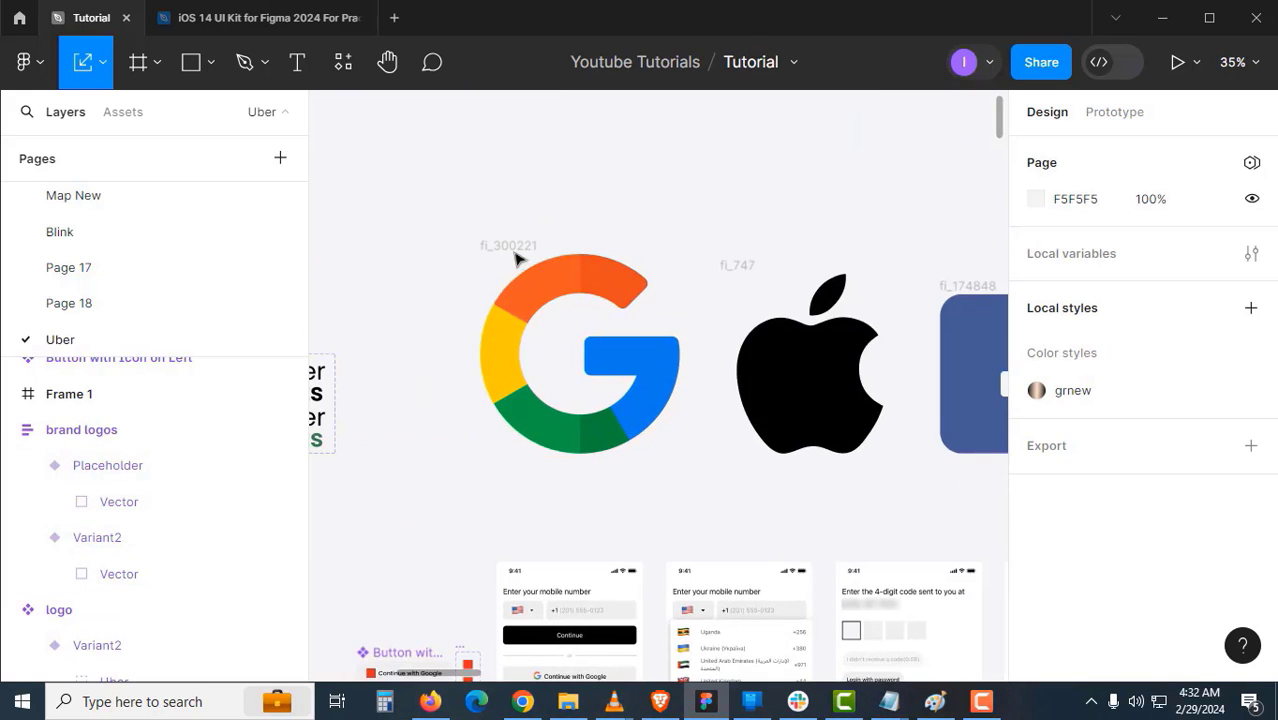
- Scale the Google logo frame down to 24 wide with the Scale tool (K)
click(517, 262)
scroll(532, 387, down, 5)
ctrl+scroll(607, 356, up, 5)
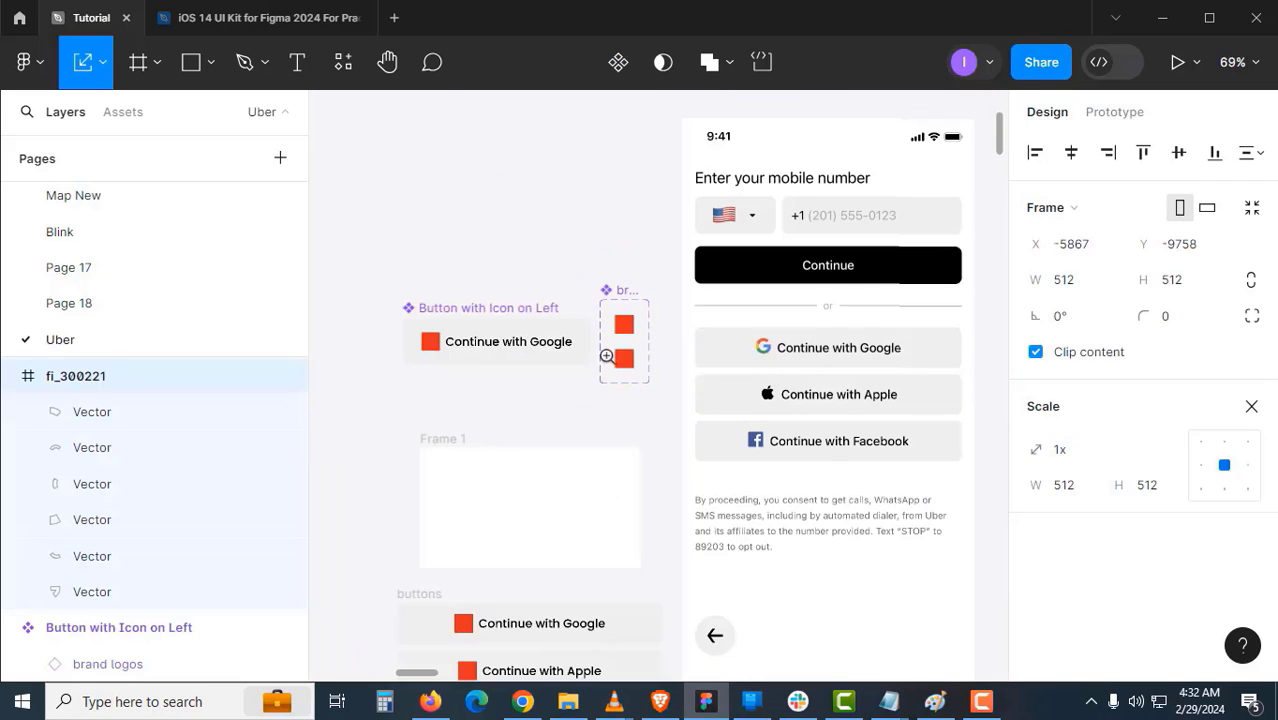
click(624, 330)
click(582, 183)
drag(592, 155, 436, 473)
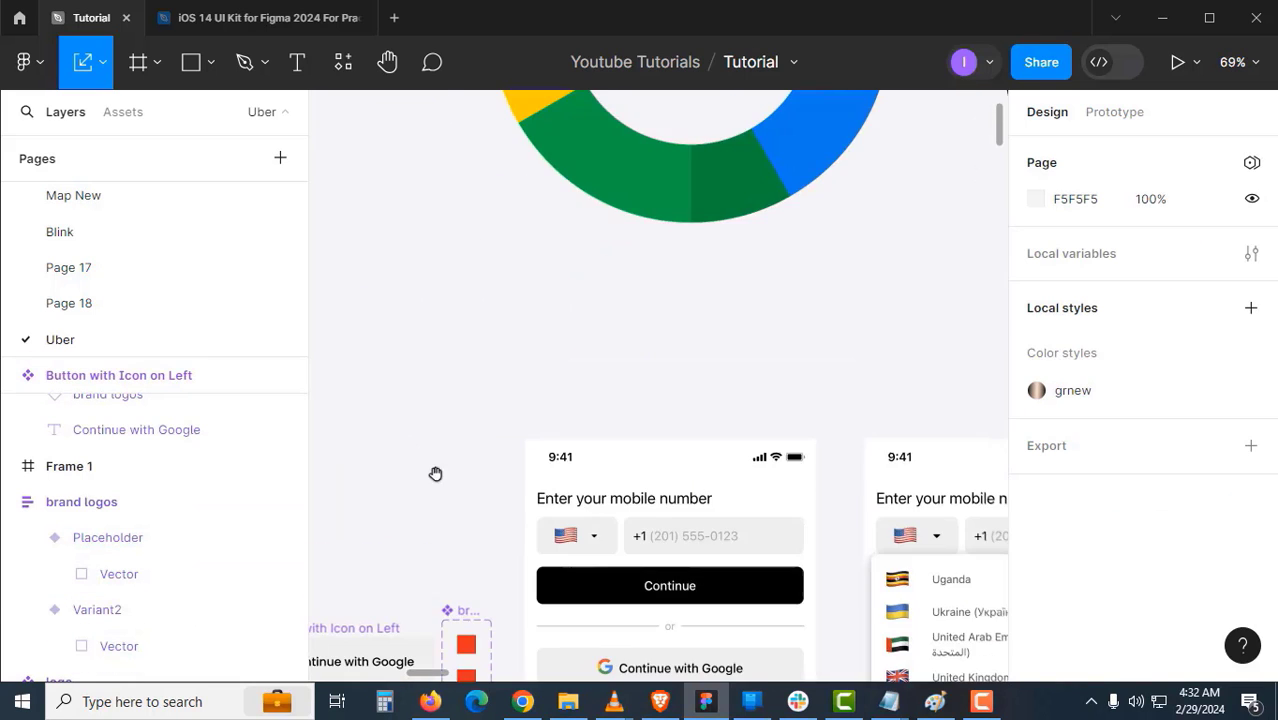
drag(645, 270, 522, 491)
alt+click(646, 311)
drag(646, 310, 578, 390)
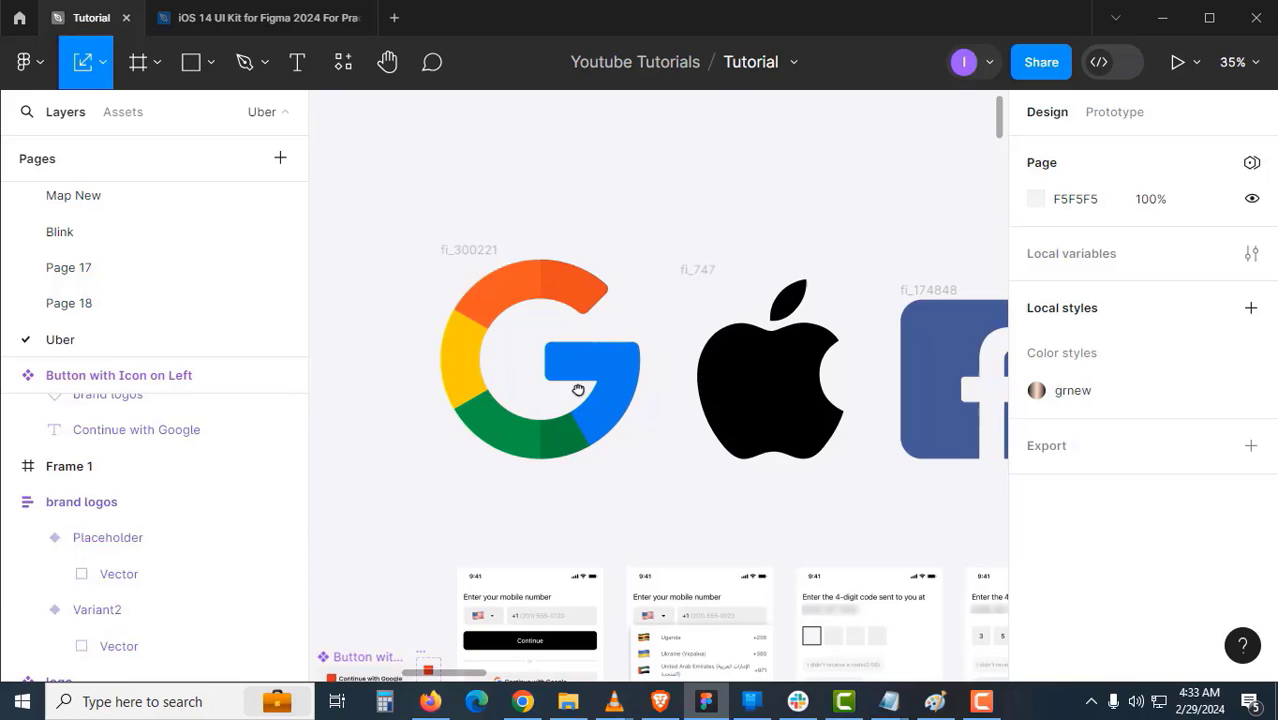
click(505, 265)
text(k24)
key(Return)
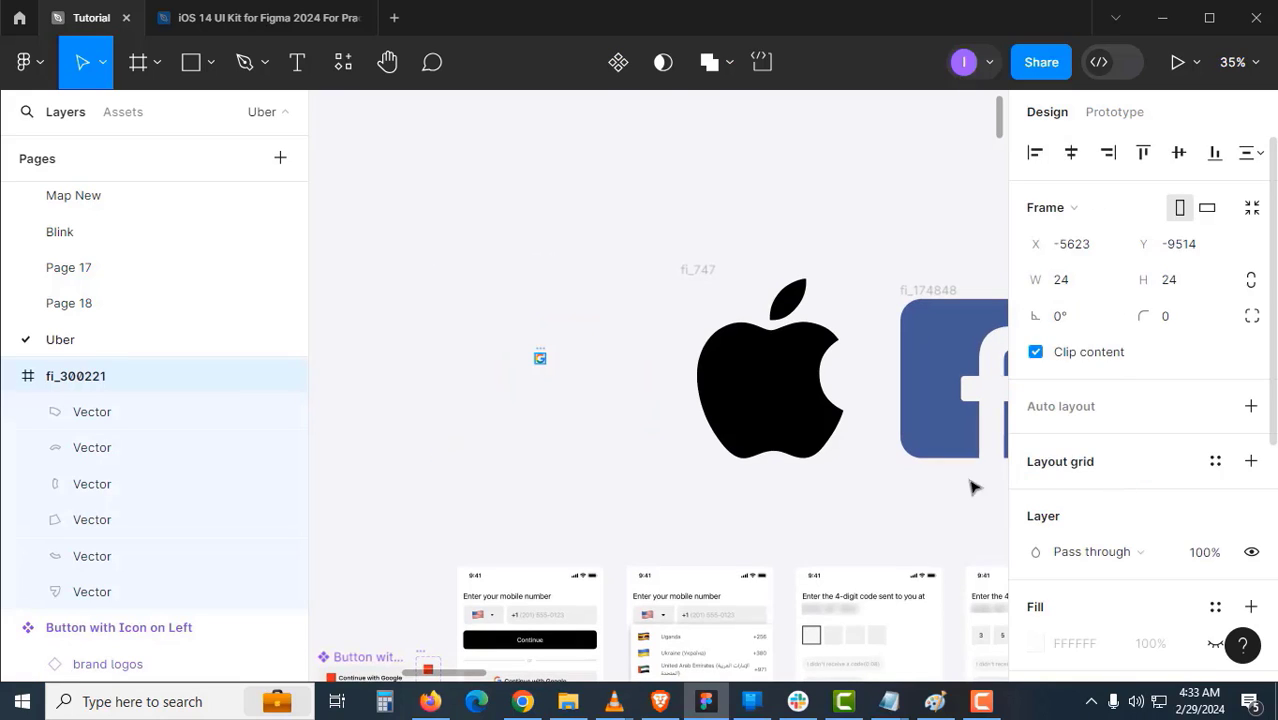
- Scale the Apple and Facebook logo frames proportionally to 24×24
click(710, 269)
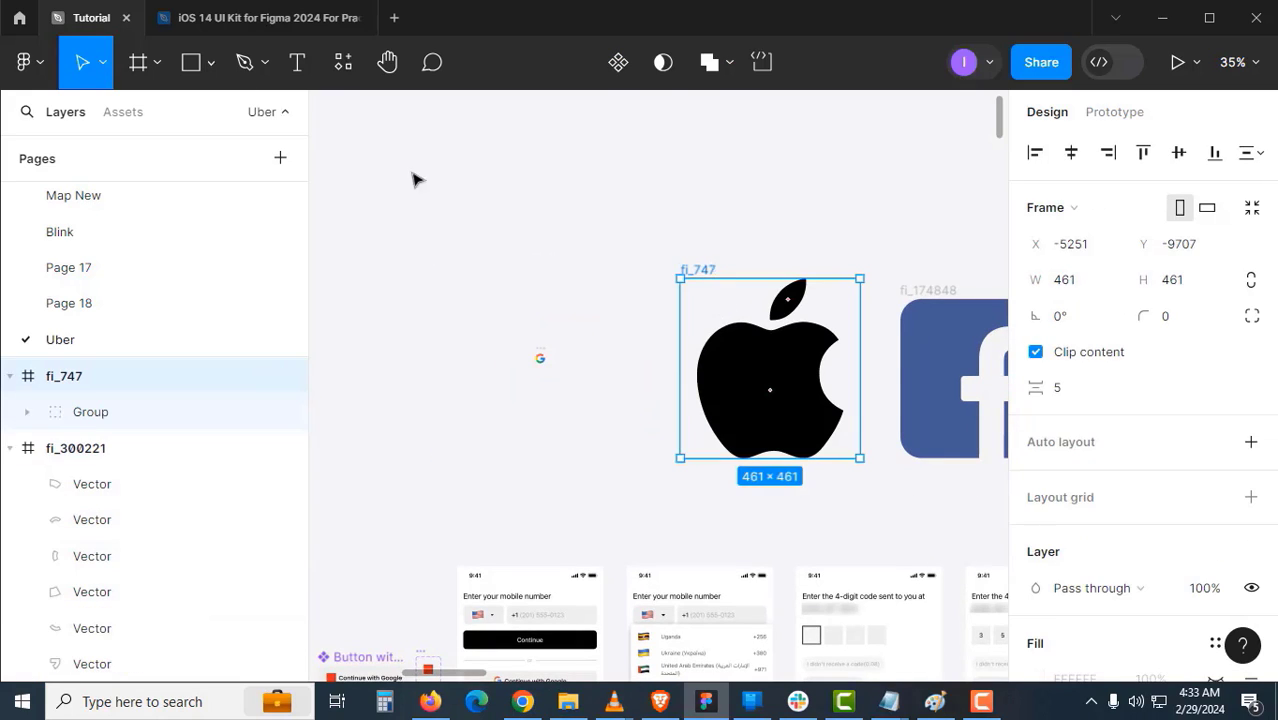
click(105, 67)
click(103, 143)
click(1070, 521)
text(24)
key(Return)
click(928, 291)
click(103, 67)
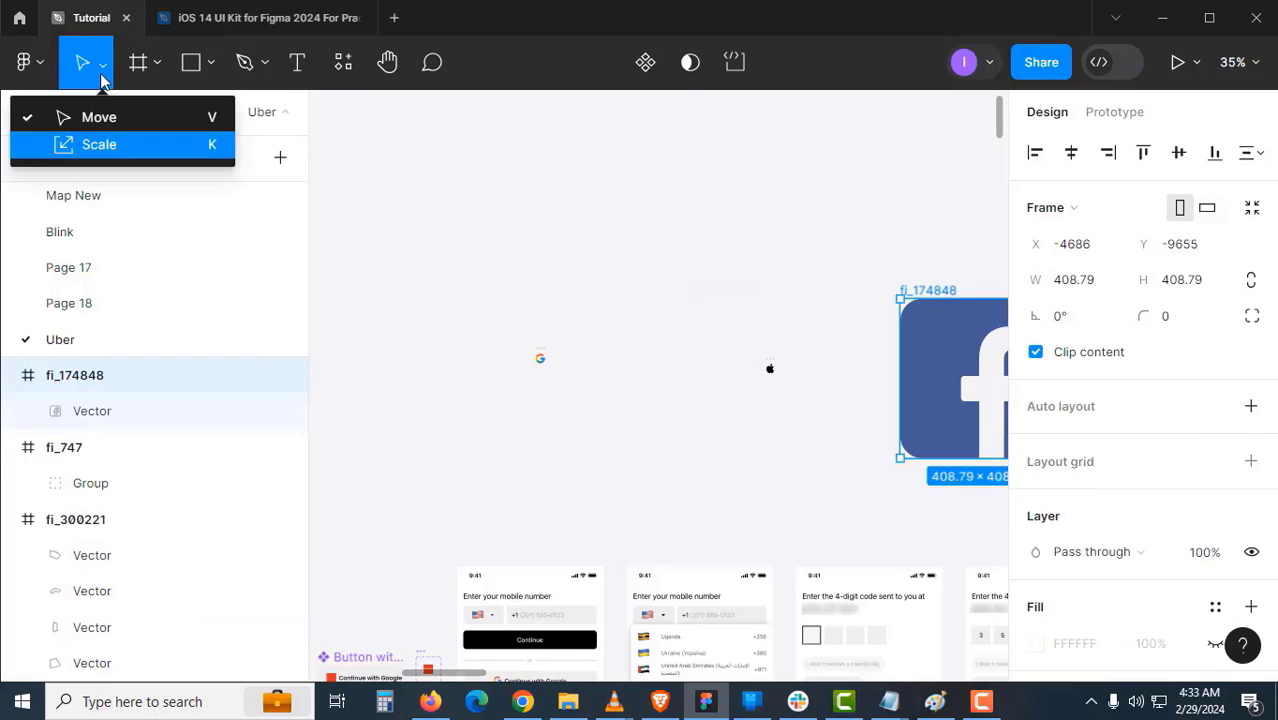
click(103, 143)
key(ctrl+z)
scroll(458, 345, up, 1)
click(458, 319)
scroll(953, 432, down, 1)
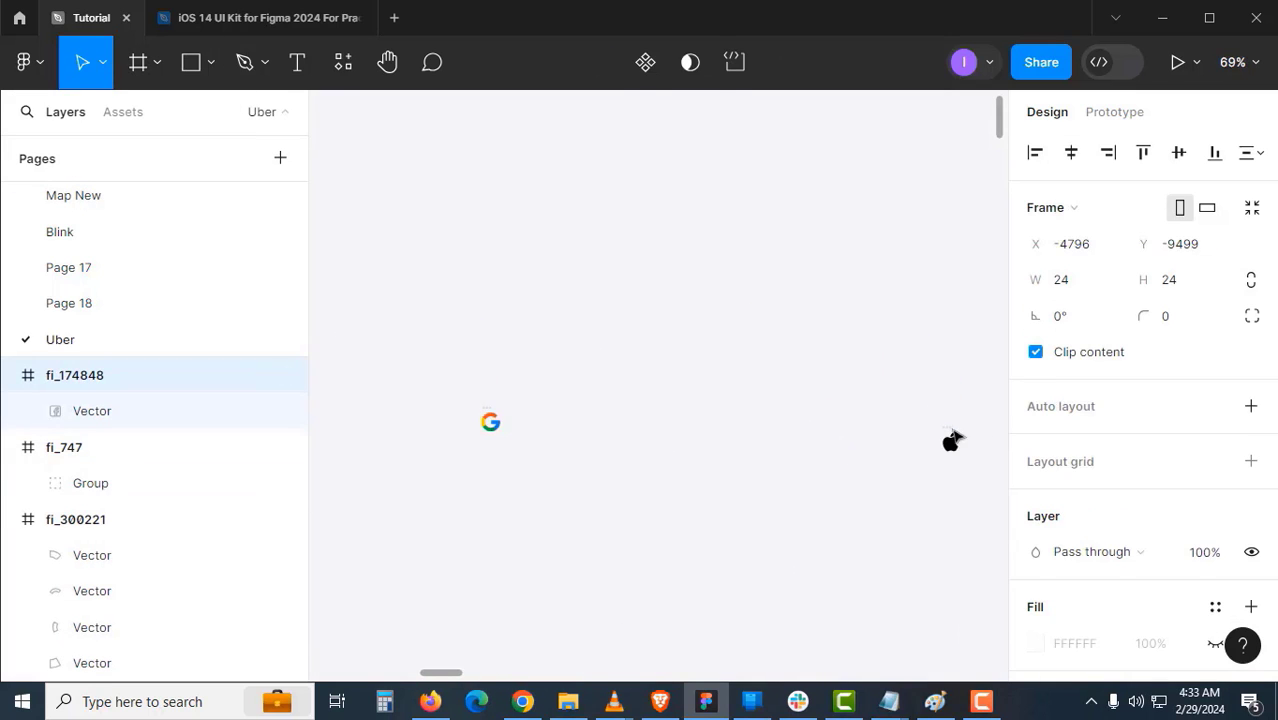
scroll(953, 432, up, 1)
- Line up the Apple and Facebook logos in a row beside the Google logo
click(944, 405)
drag(918, 432, 493, 370)
scroll(493, 370, right, 4)
drag(1003, 440, 117, 459)
drag(788, 362, 533, 368)
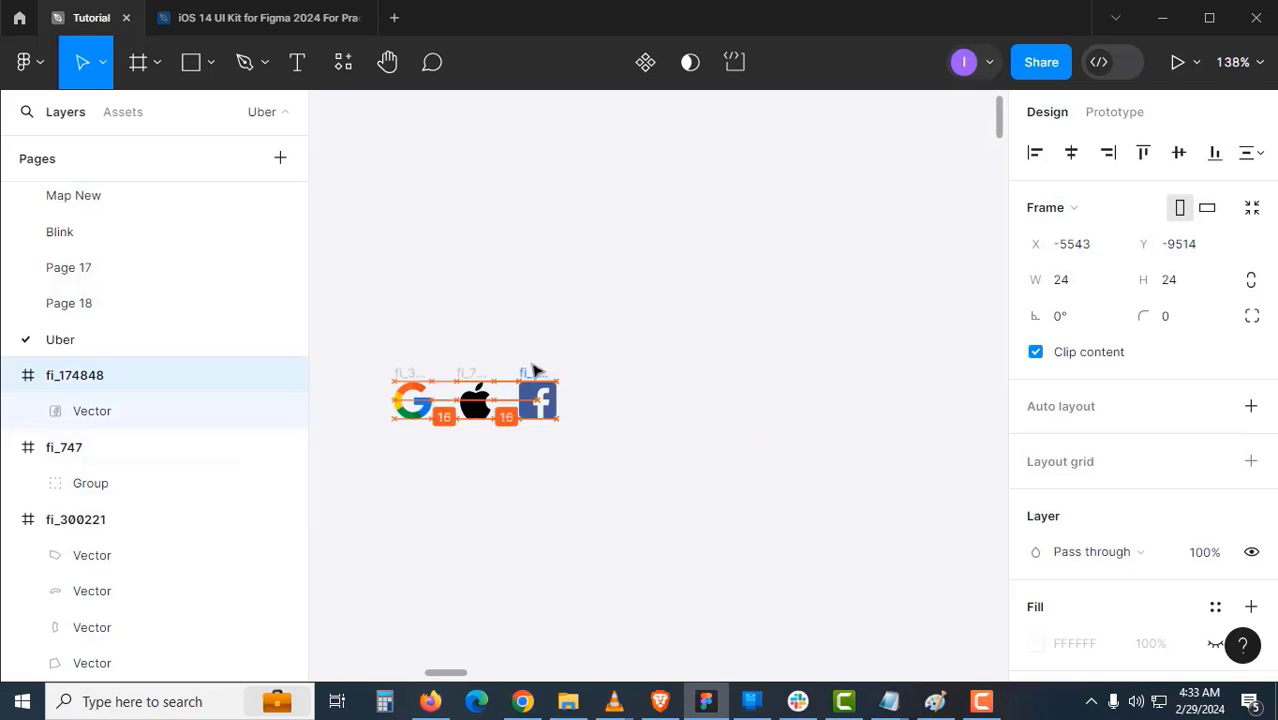
scroll(357, 439, up, 2)
click(727, 478)
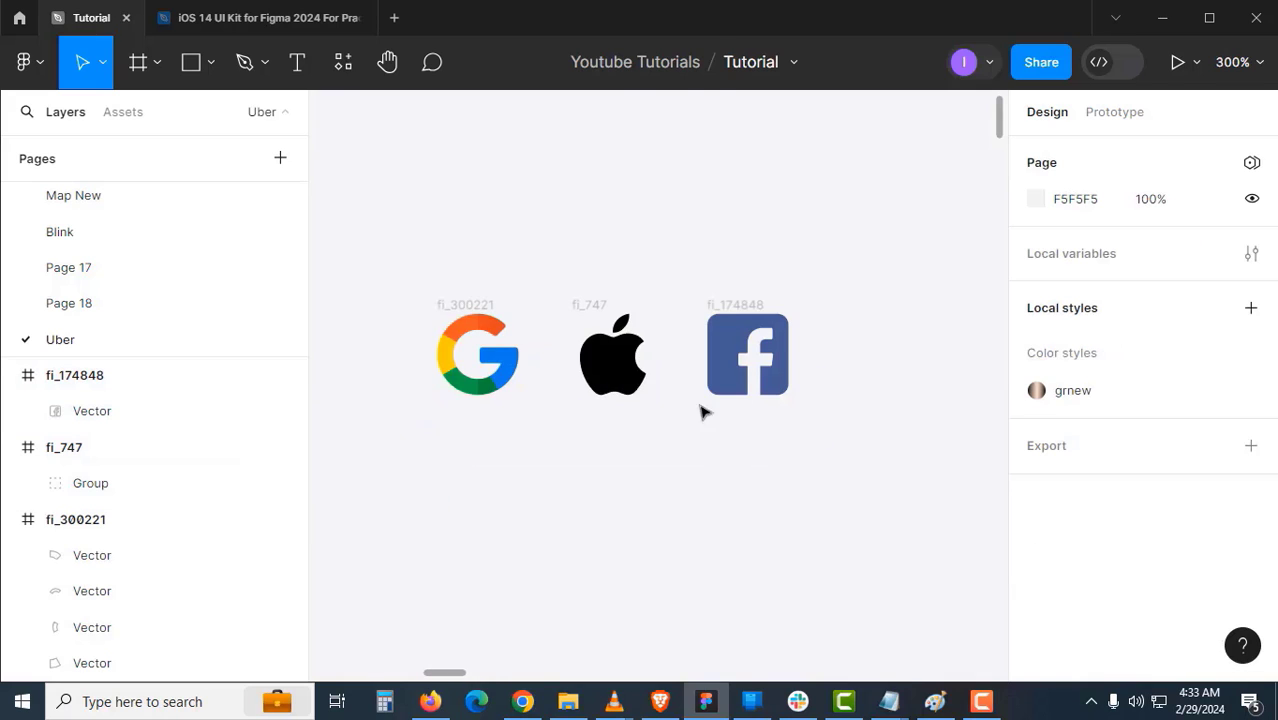
click(484, 311)
click(484, 311)
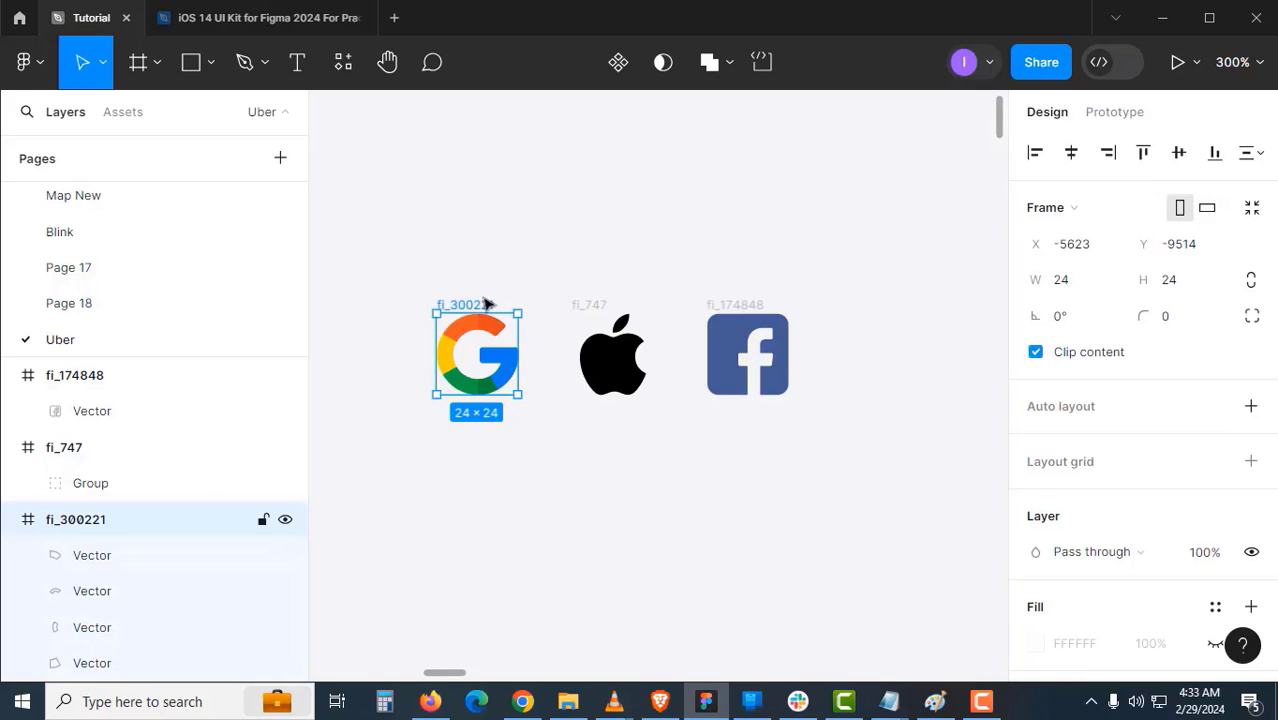
- Rename the three logo frames to google, Apple and Facebook
double_click(484, 304)
text(google)
key(Return)
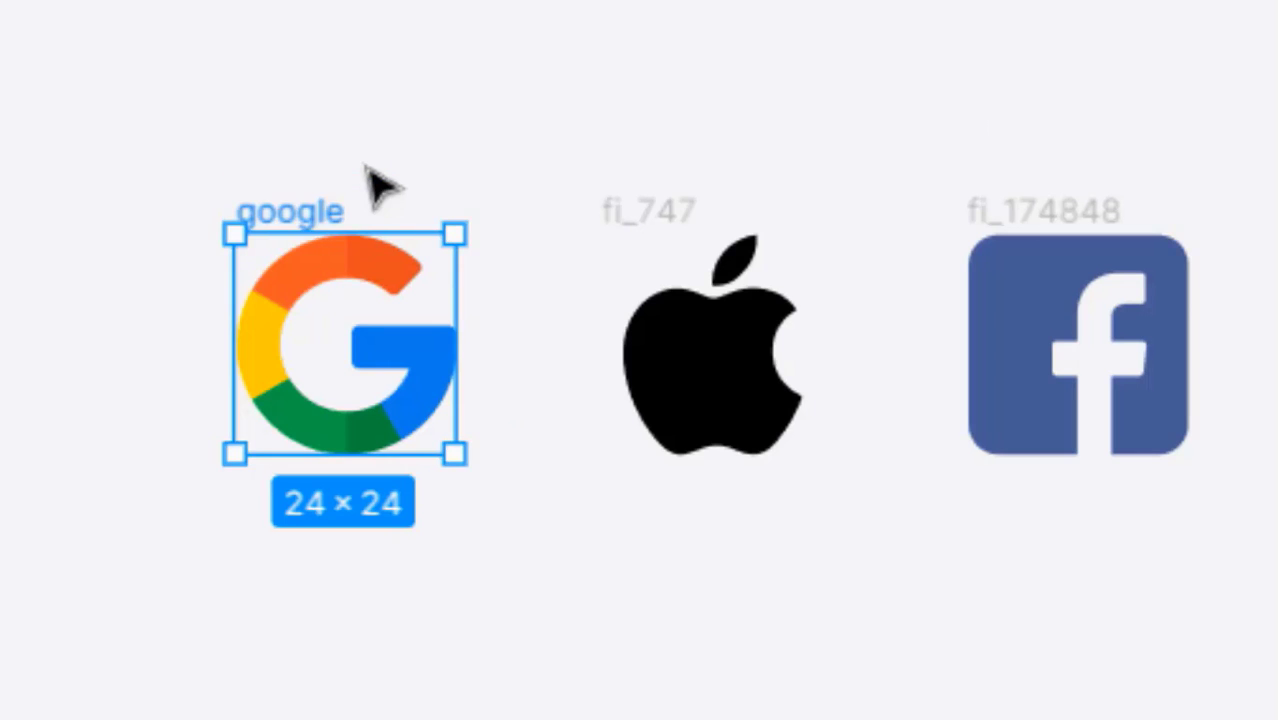
double_click(645, 209)
text(Apple)
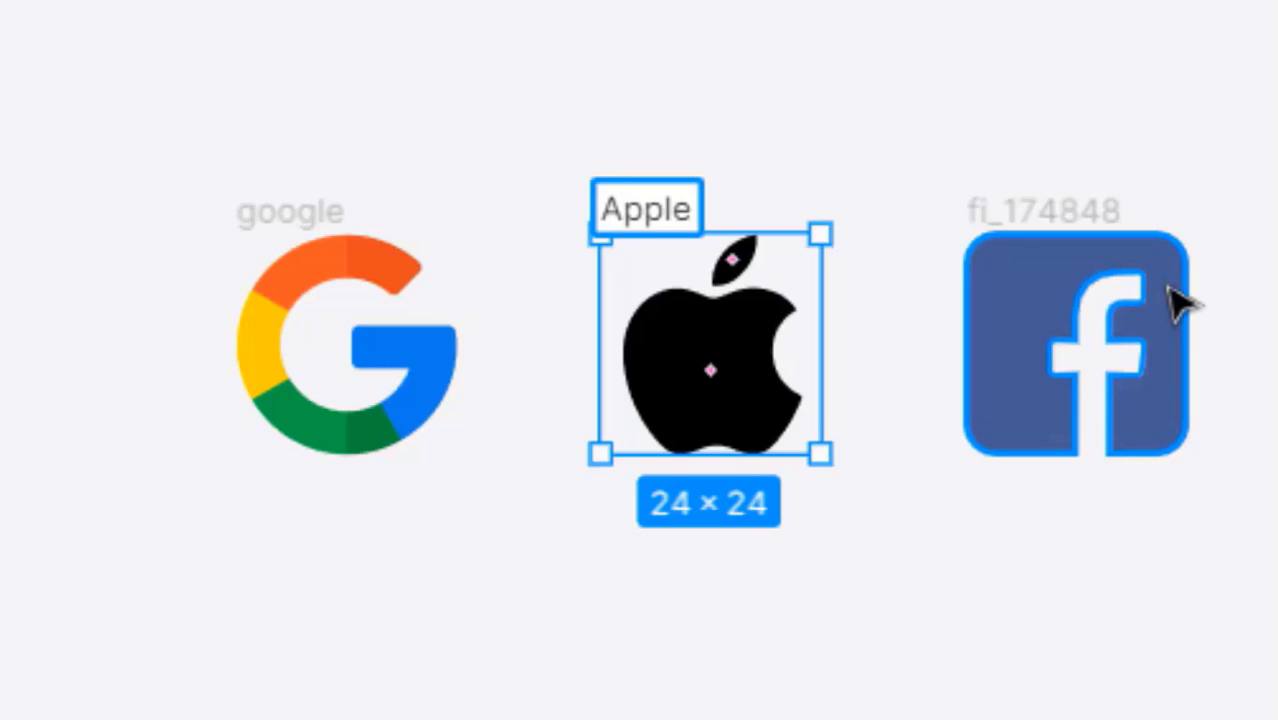
click(1180, 305)
double_click(1110, 200)
text(F)
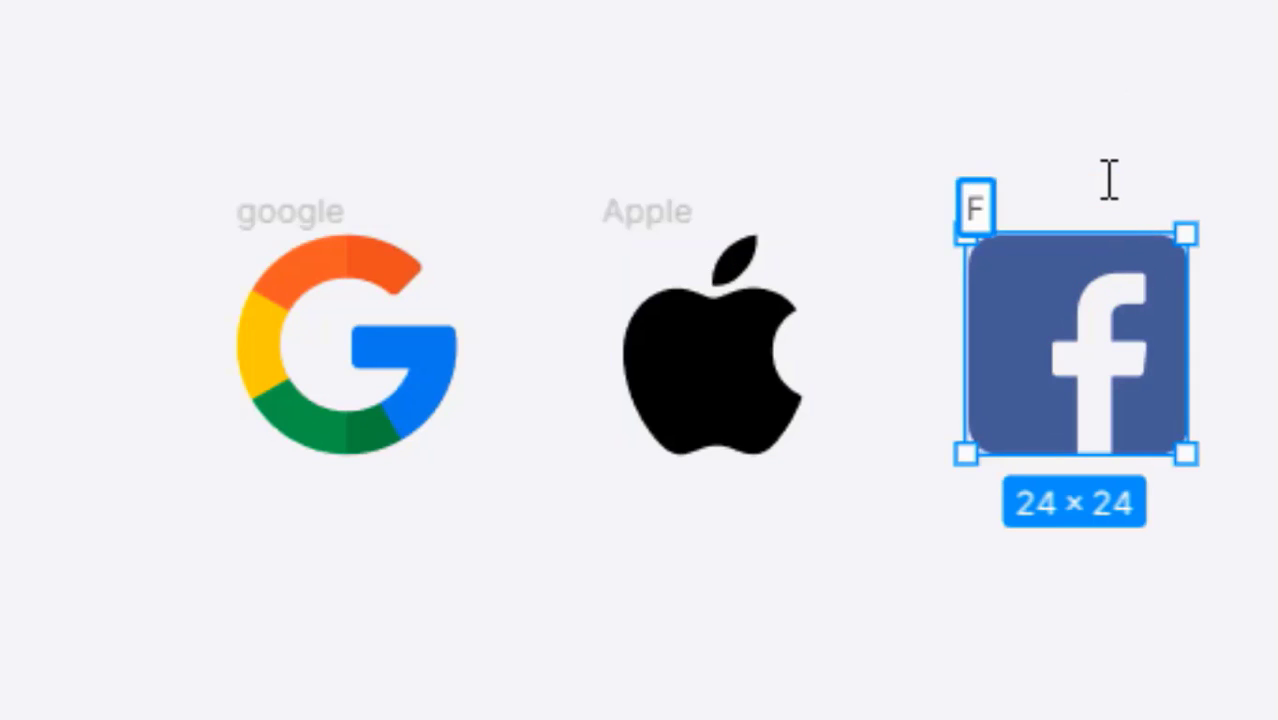
text(acebook)
key(Return)
- Turn all three logo frames into separate components with Create multiple components
click(339, 141)
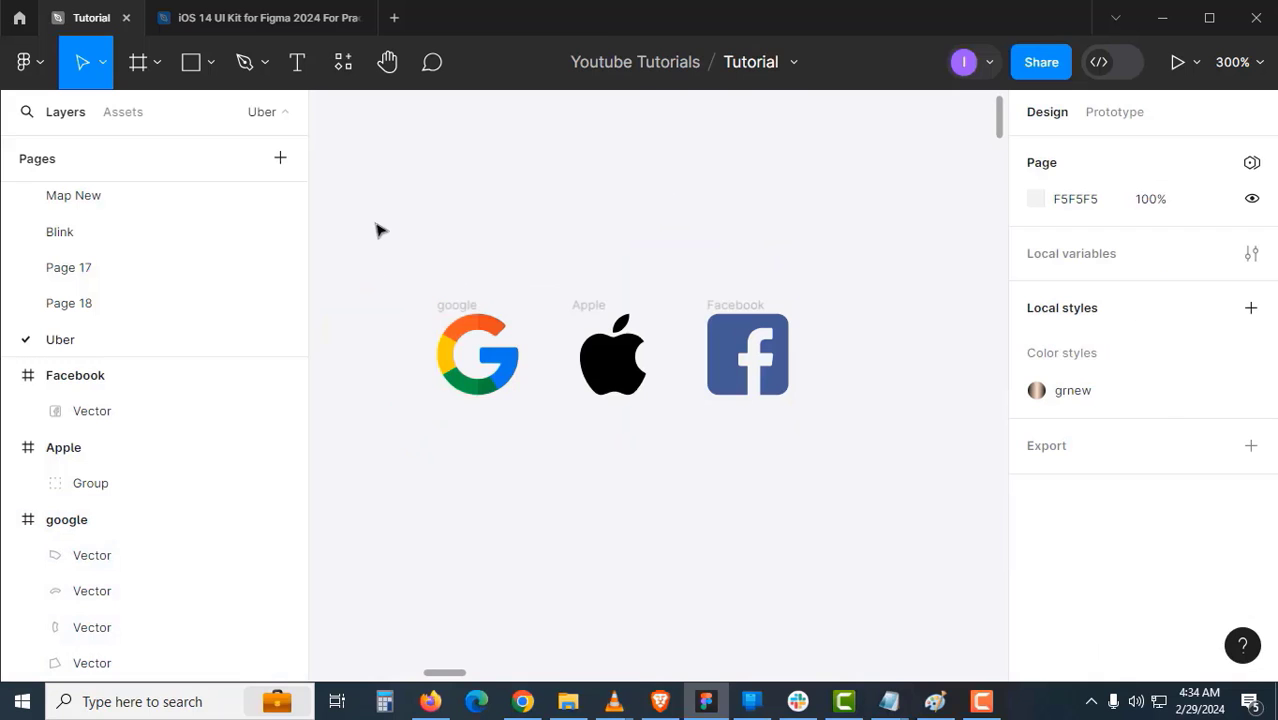
drag(378, 231, 833, 451)
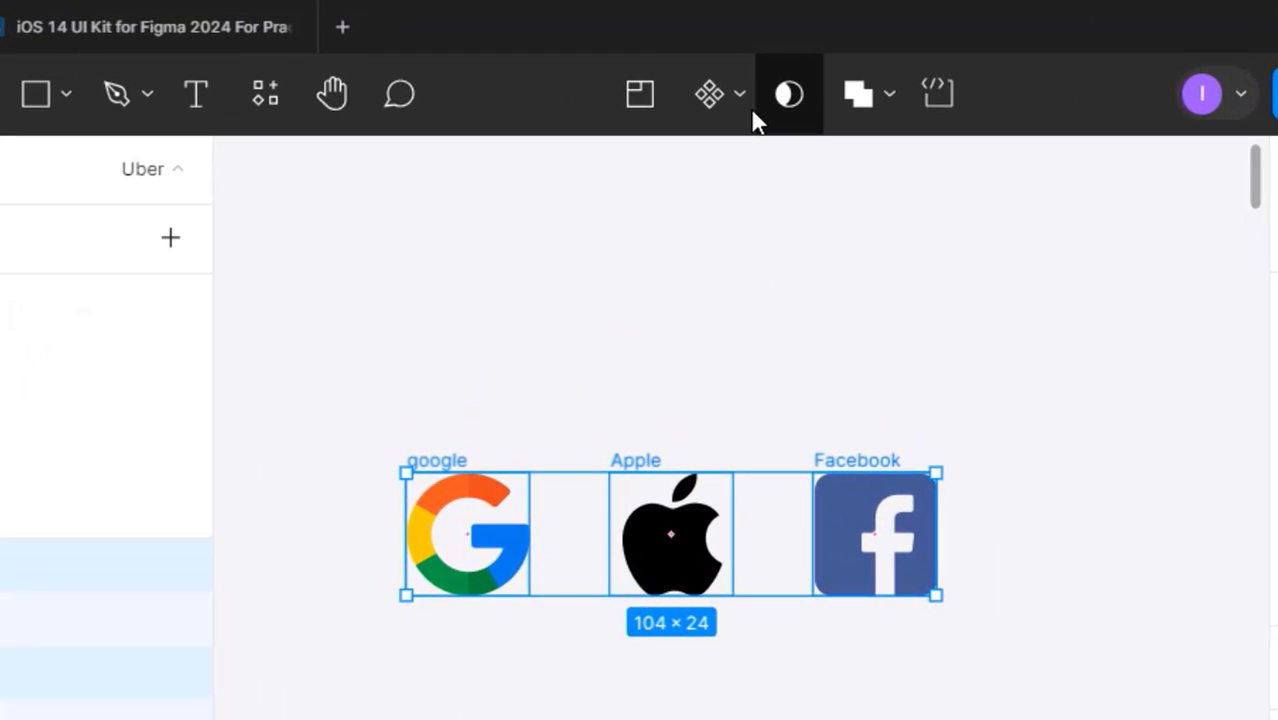
click(747, 107)
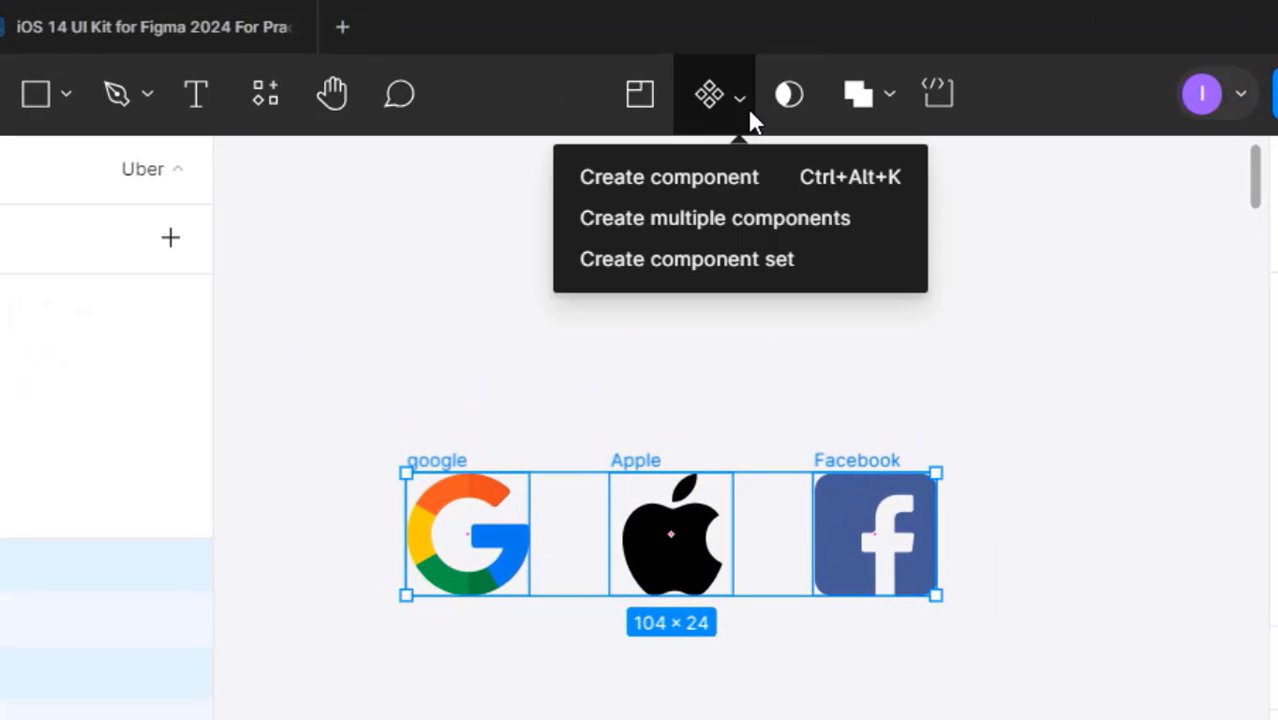
click(848, 221)
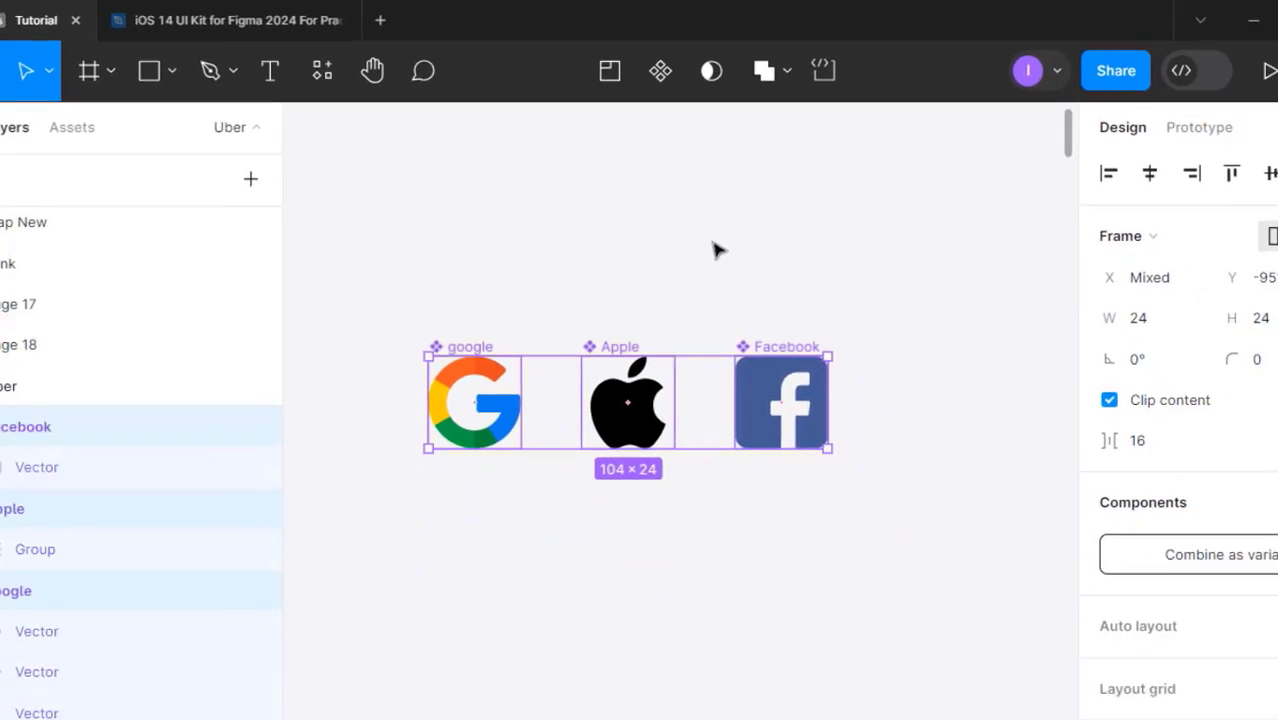
- Move the brand logos component set above the button, keeping the three logo components
key(Delete)
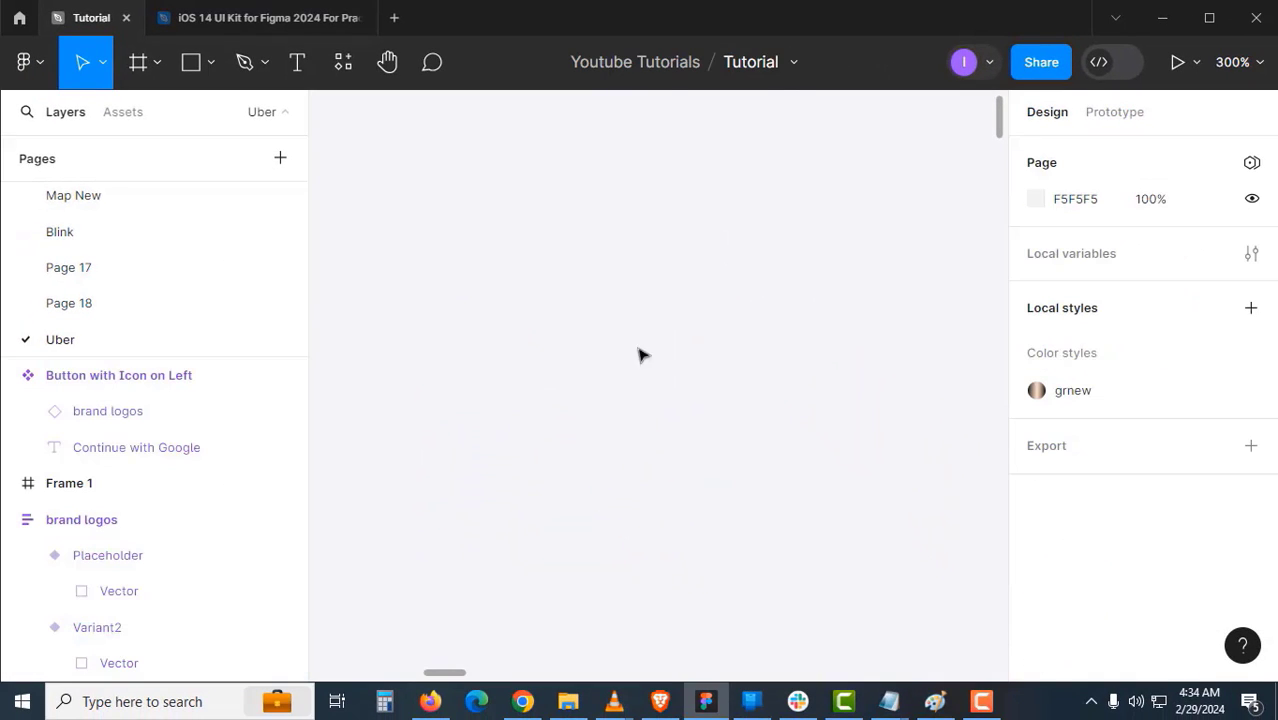
ctrl+alt+click(633, 362)
ctrl+alt+click(633, 362)
drag(985, 600, 747, 445)
ctrl+click(747, 300)
drag(747, 300, 556, 220)
ctrl+click(538, 285)
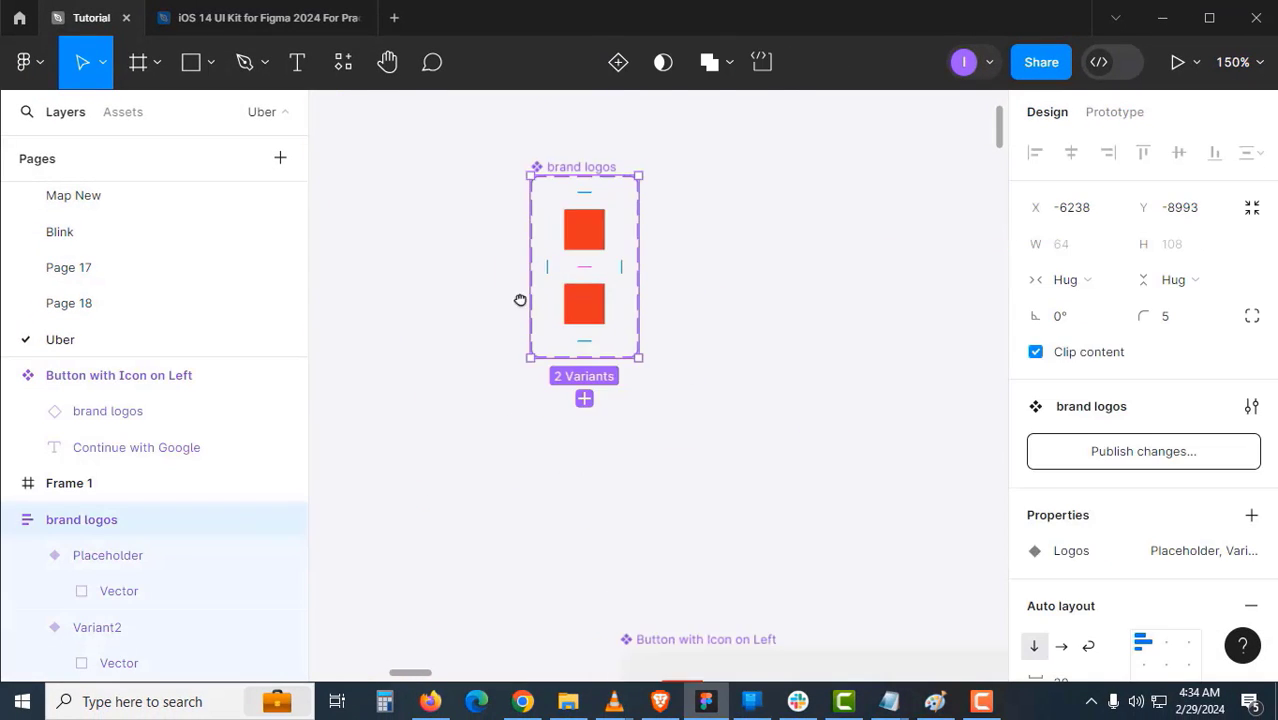
drag(519, 300, 456, 312)
click(719, 330)
key(ctrl+z)
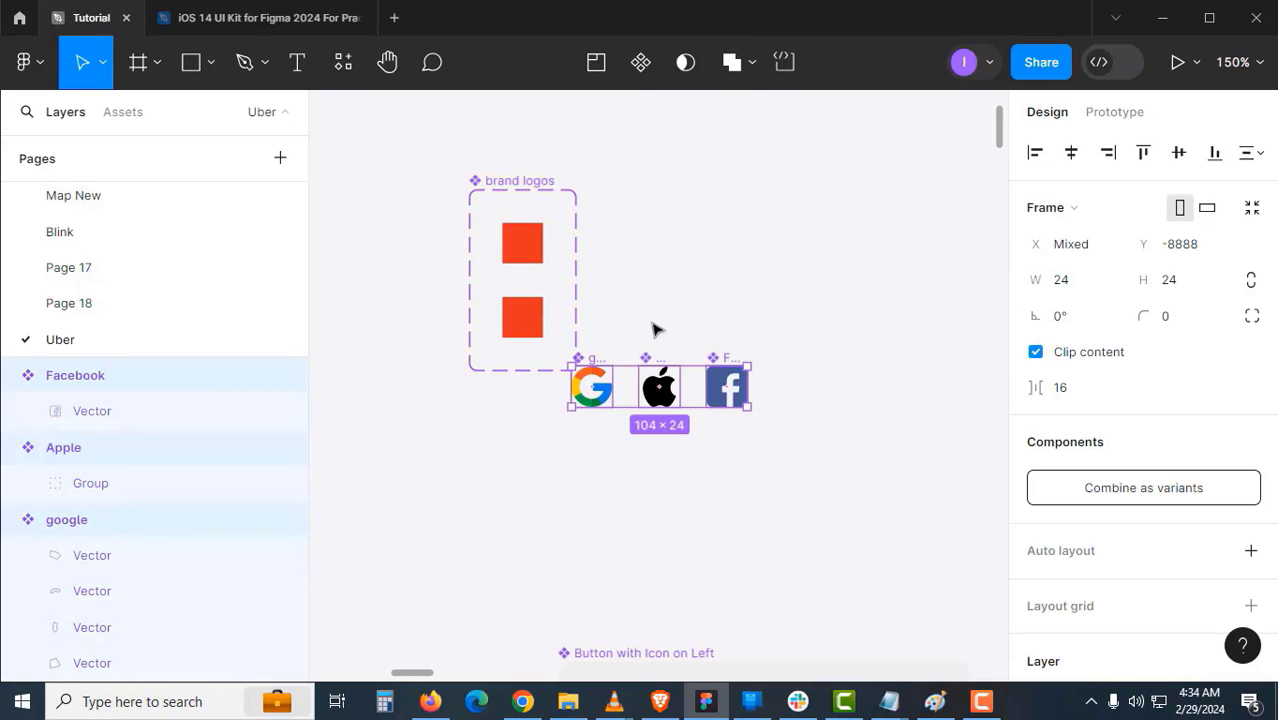
click(638, 334)
- Delete Variant2 and add google, Apple and Facebook as variants in brand logos
click(522, 318)
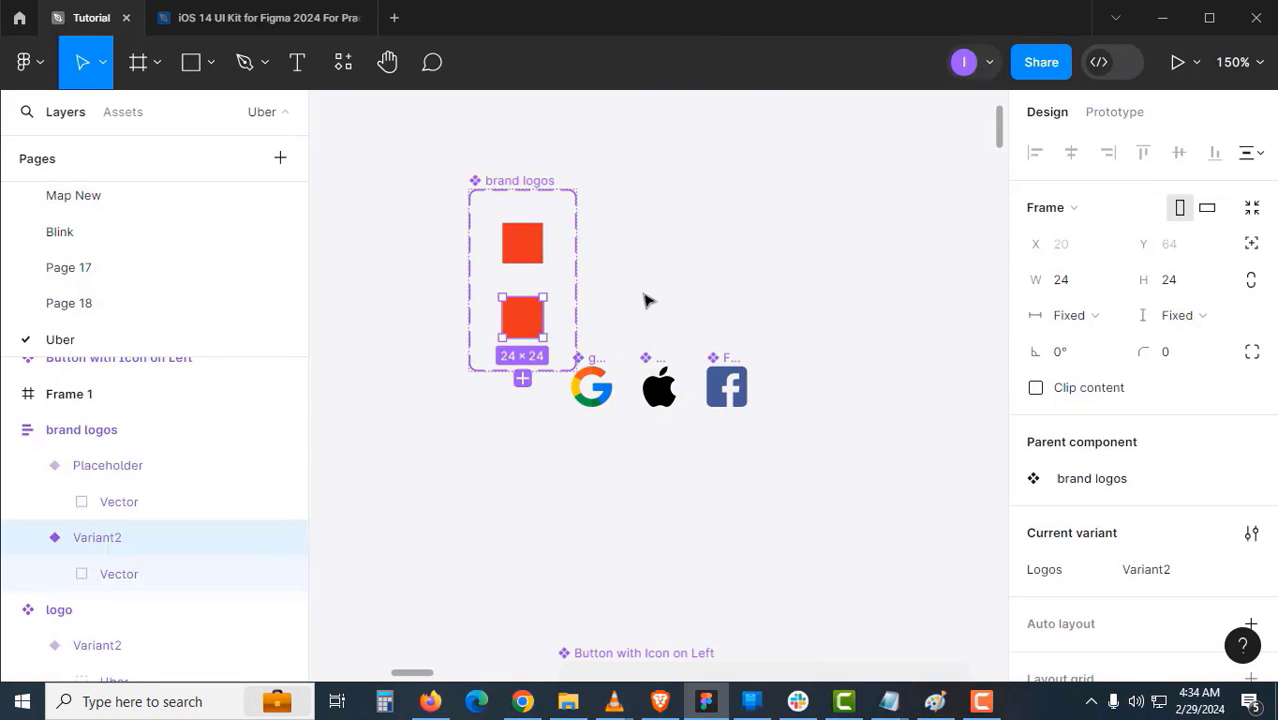
key(Delete)
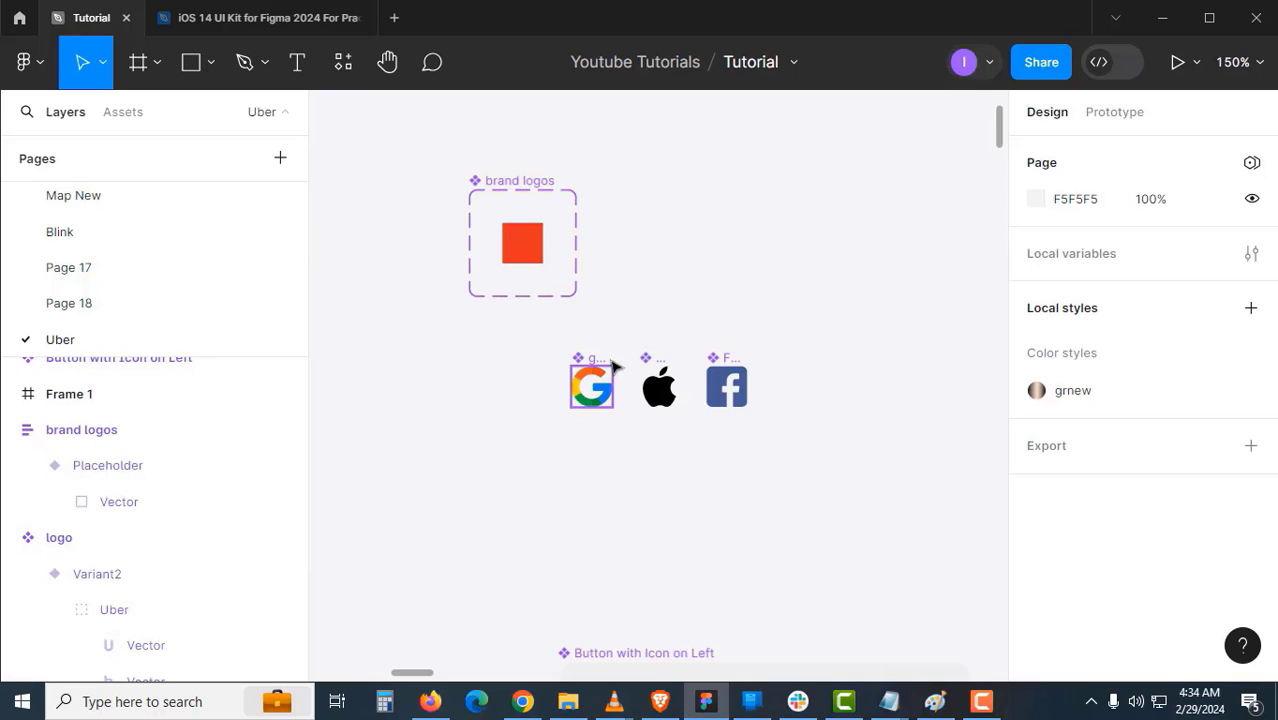
drag(610, 368, 541, 300)
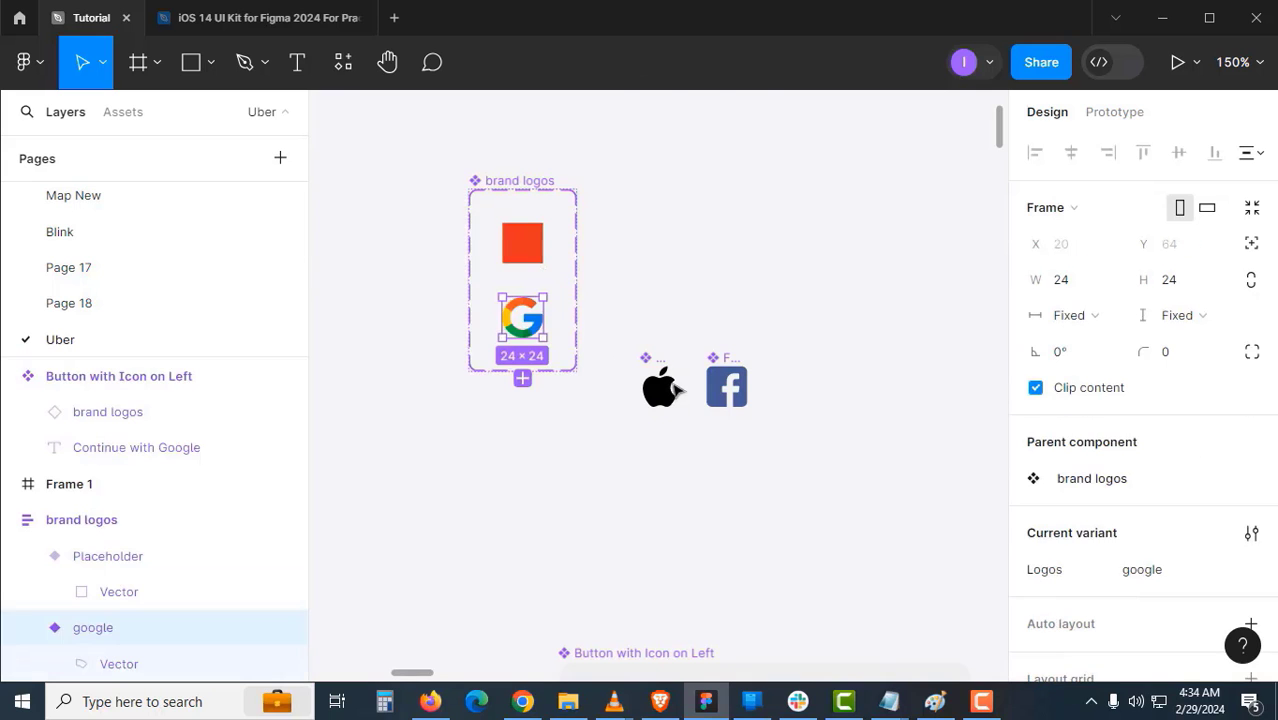
drag(665, 367, 528, 372)
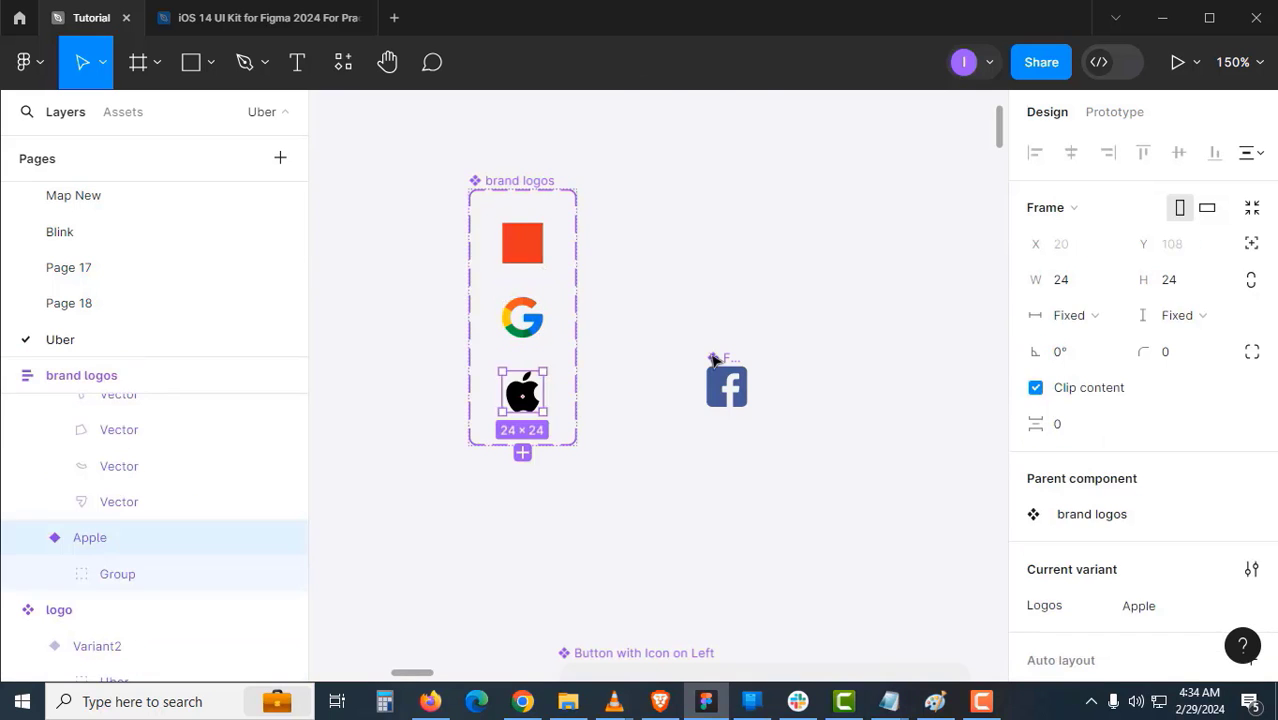
click(714, 370)
drag(726, 386, 528, 445)
click(670, 451)
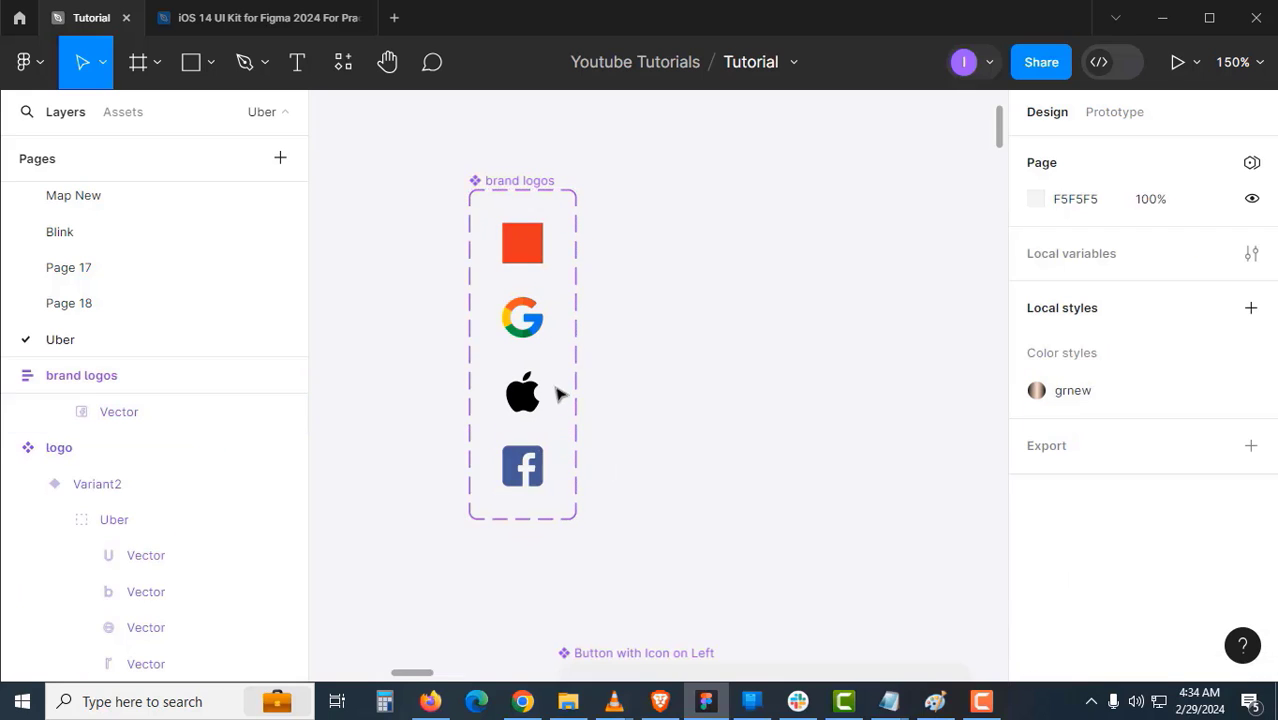
drag(711, 424, 573, 364)
scroll(619, 377, down, 4)
drag(736, 417, 661, 286)
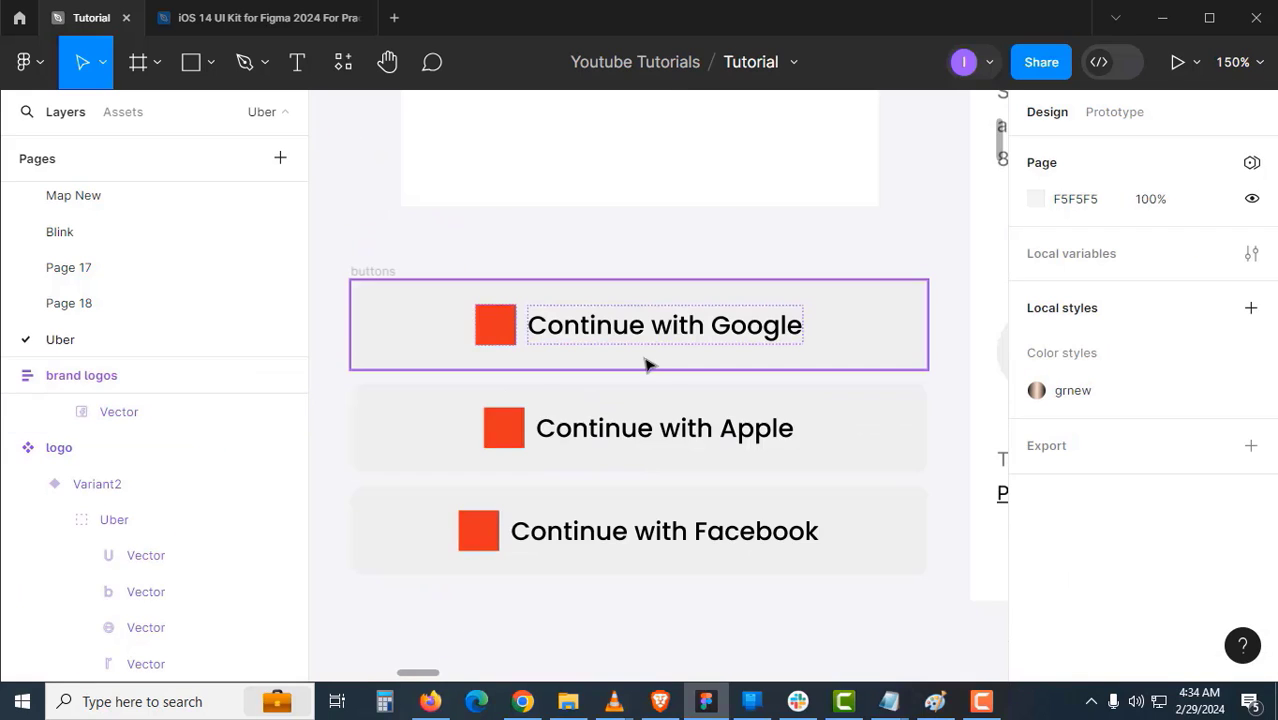
- Set the Continue with Google button's Logos property to google
click(650, 361)
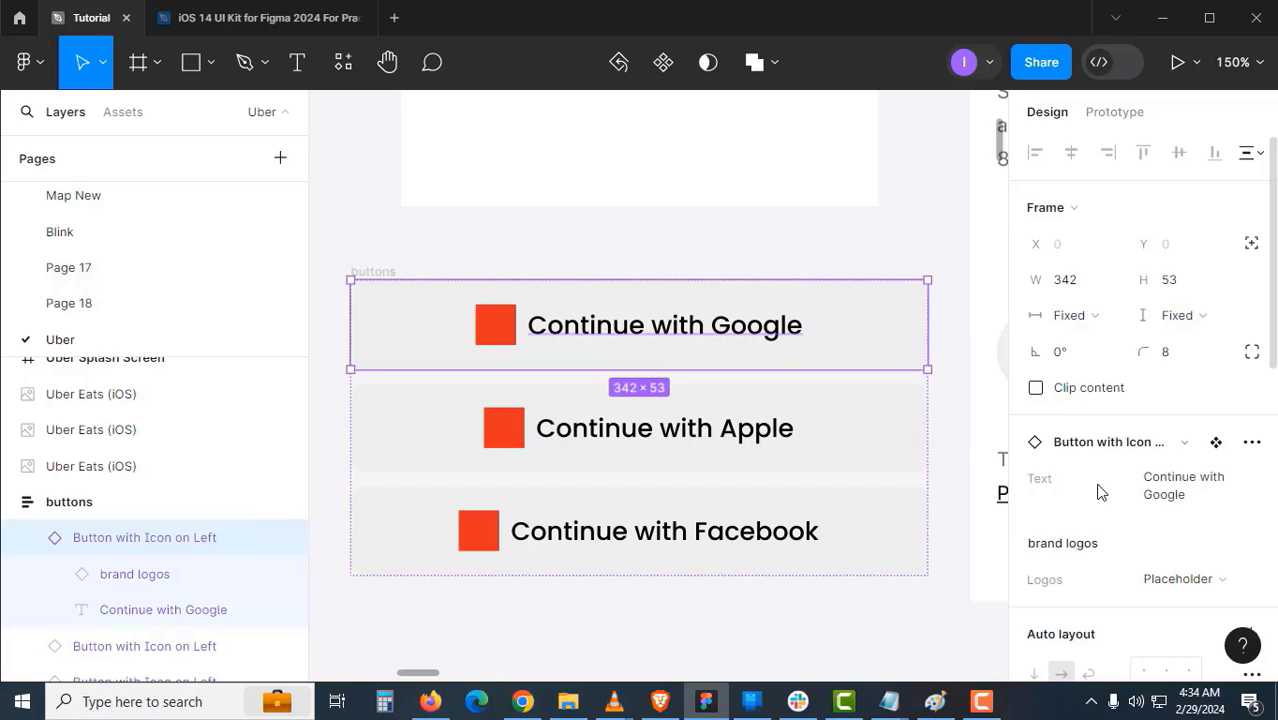
scroll(1100, 488, down, 2)
click(1166, 366)
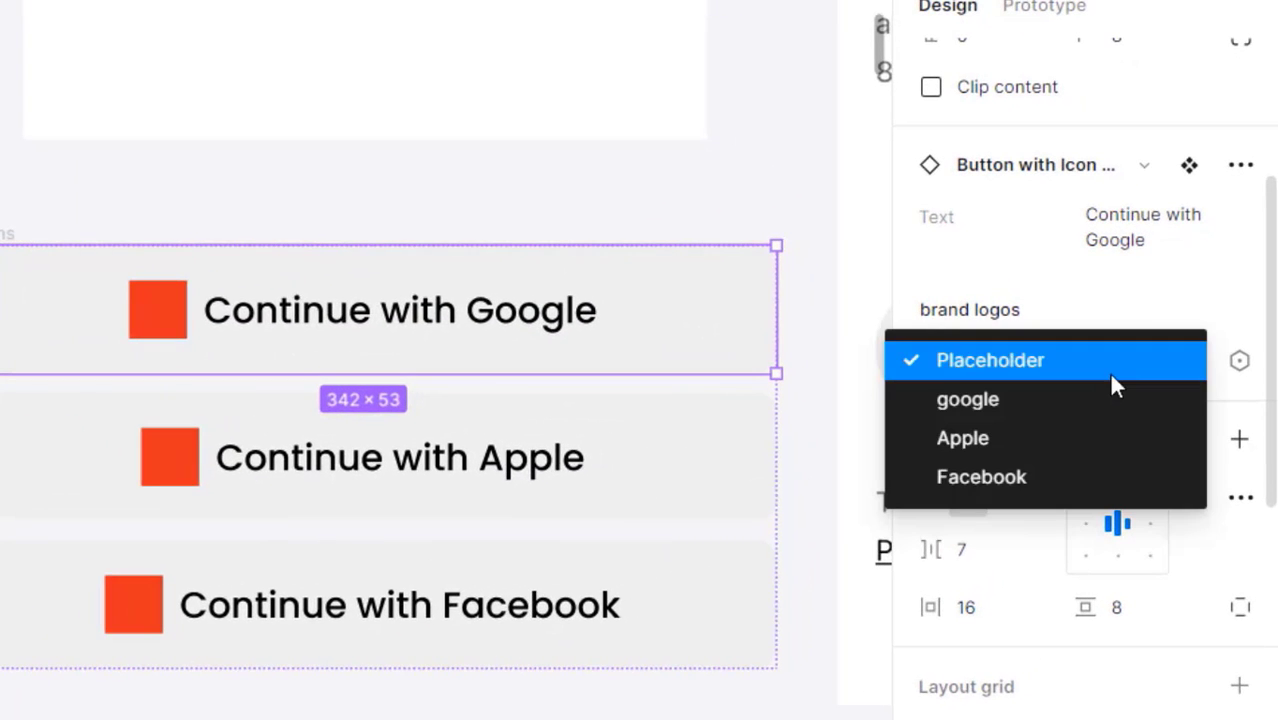
click(1070, 399)
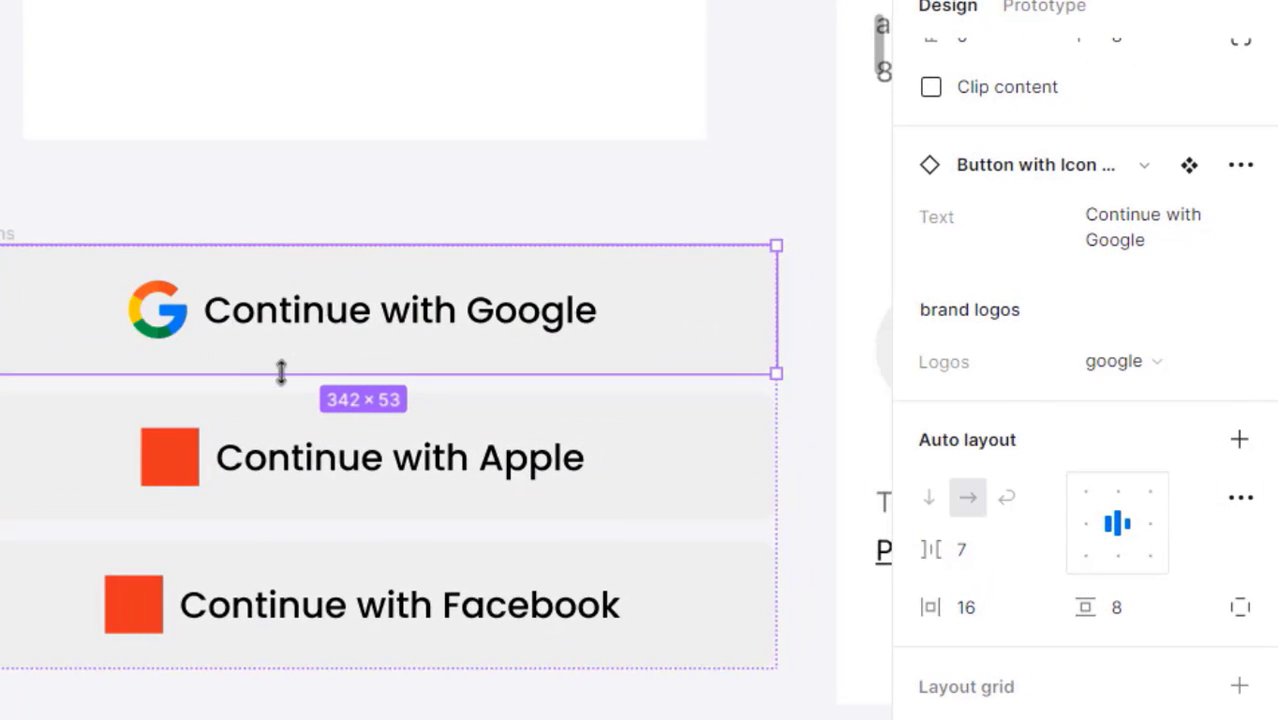
- Set the Apple and Facebook buttons' Logos property to Apple and Facebook respectively
click(527, 474)
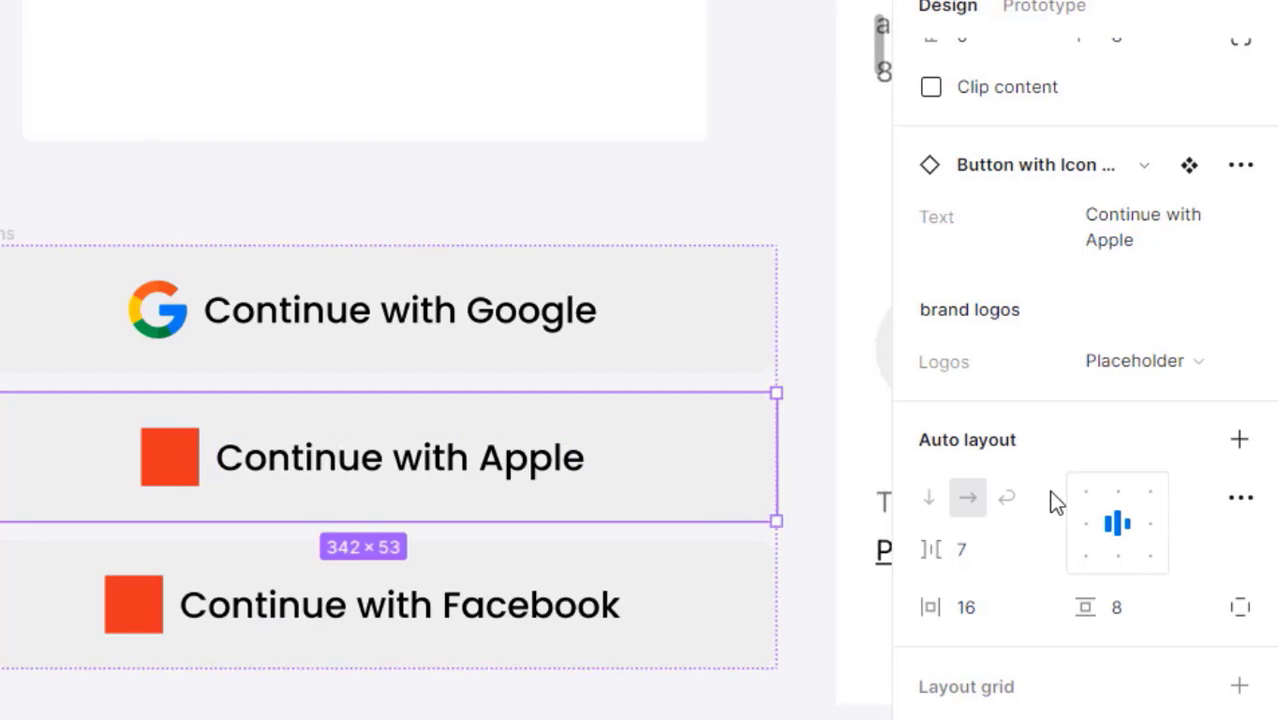
click(1117, 365)
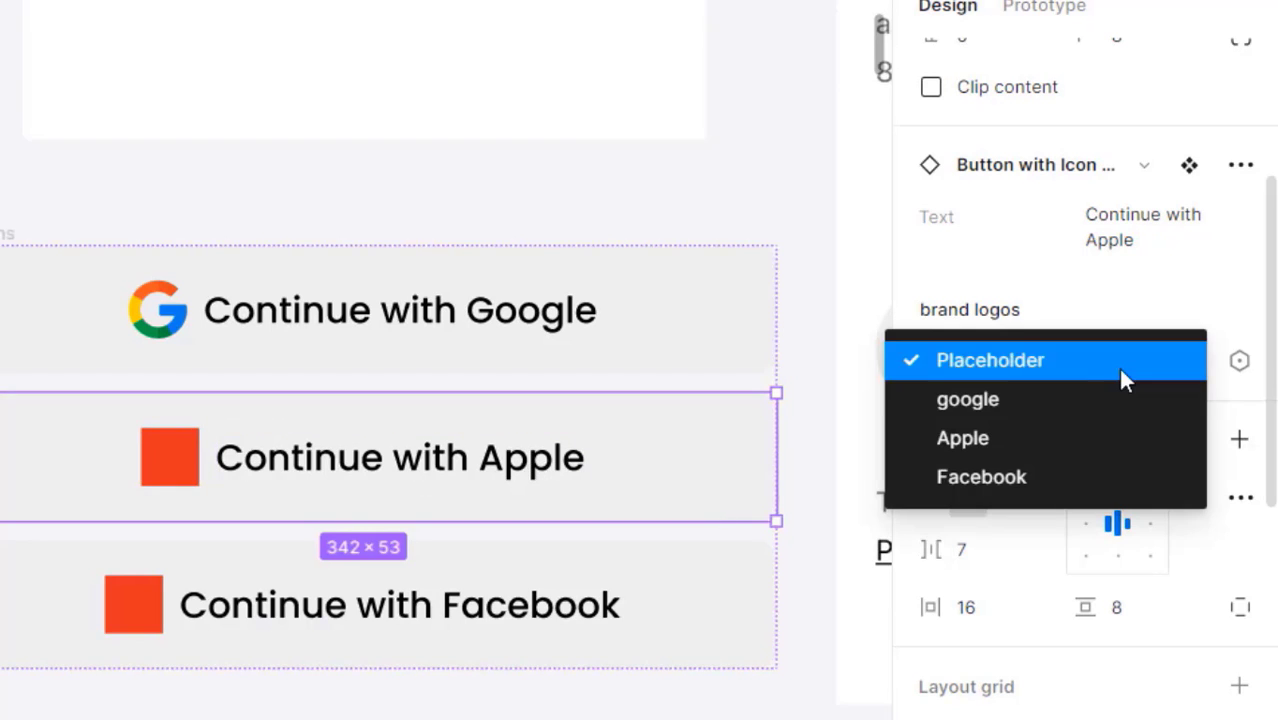
click(990, 436)
click(722, 605)
scroll(722, 605, down, 2)
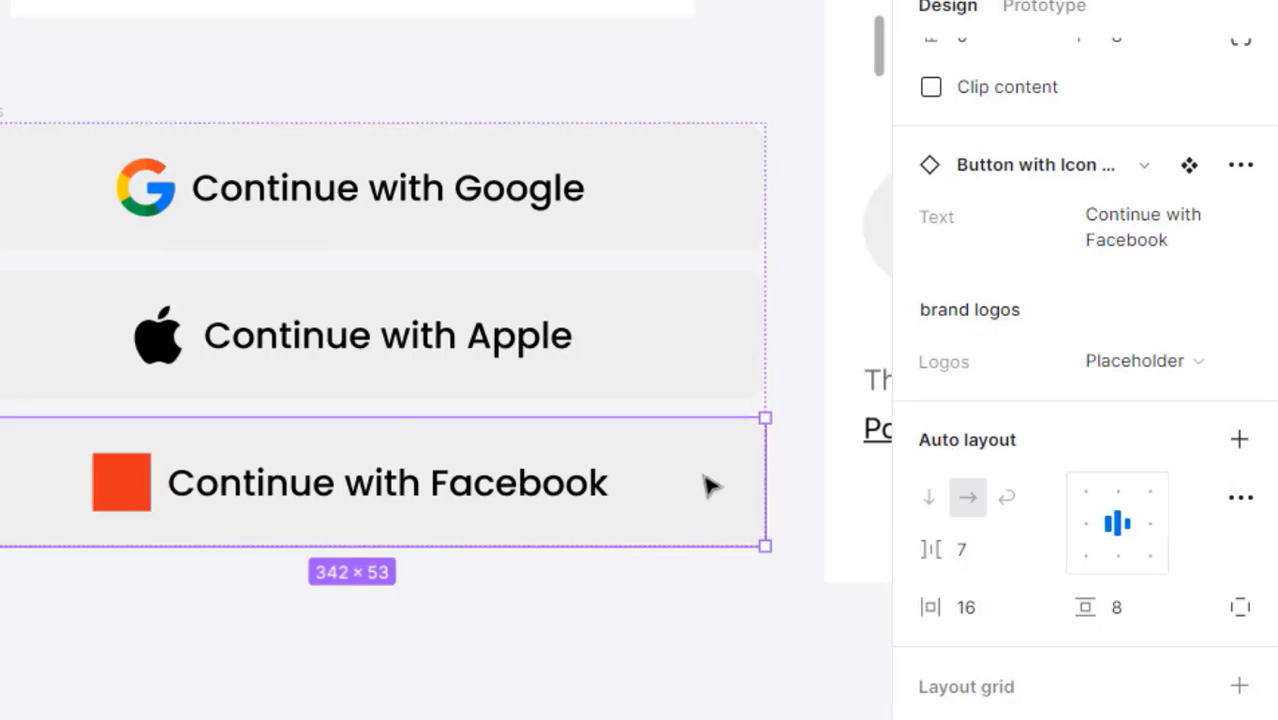
click(1150, 372)
click(1016, 472)
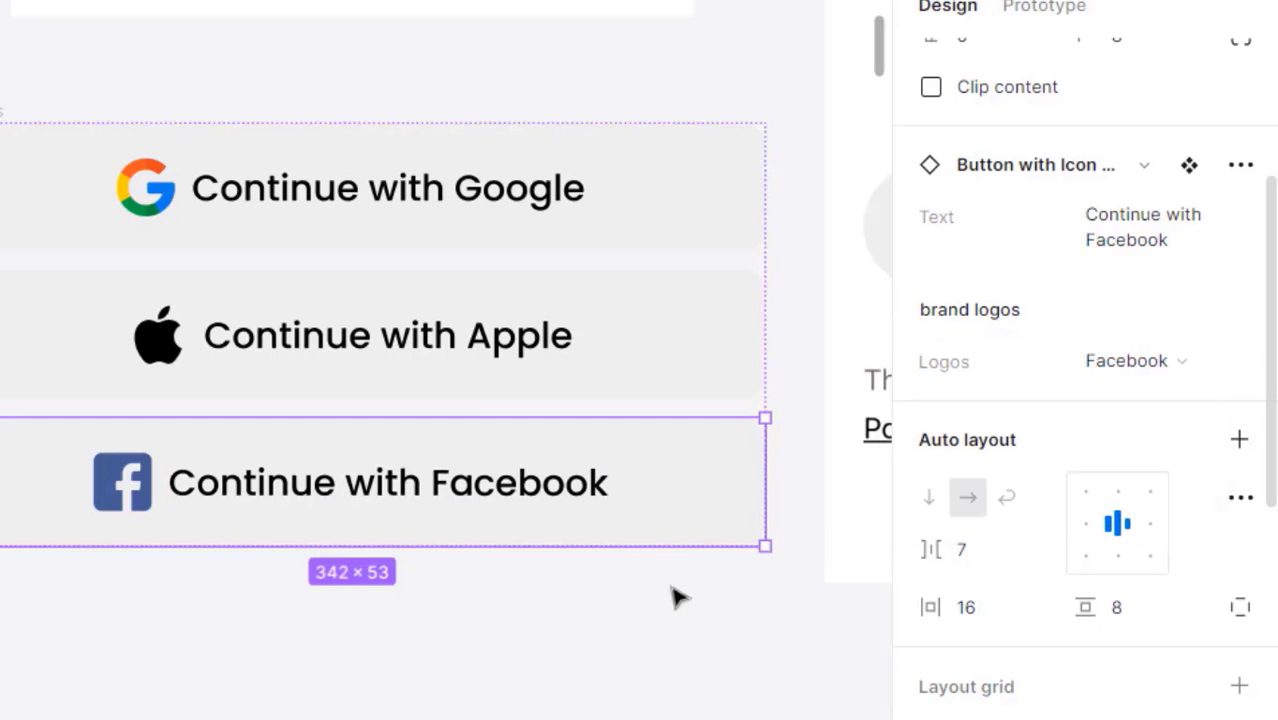
click(588, 638)
scroll(542, 460, down, 2)
- Zoom in on the round back-arrow button and draw a 53×53 frame over it
drag(542, 460, 350, 519)
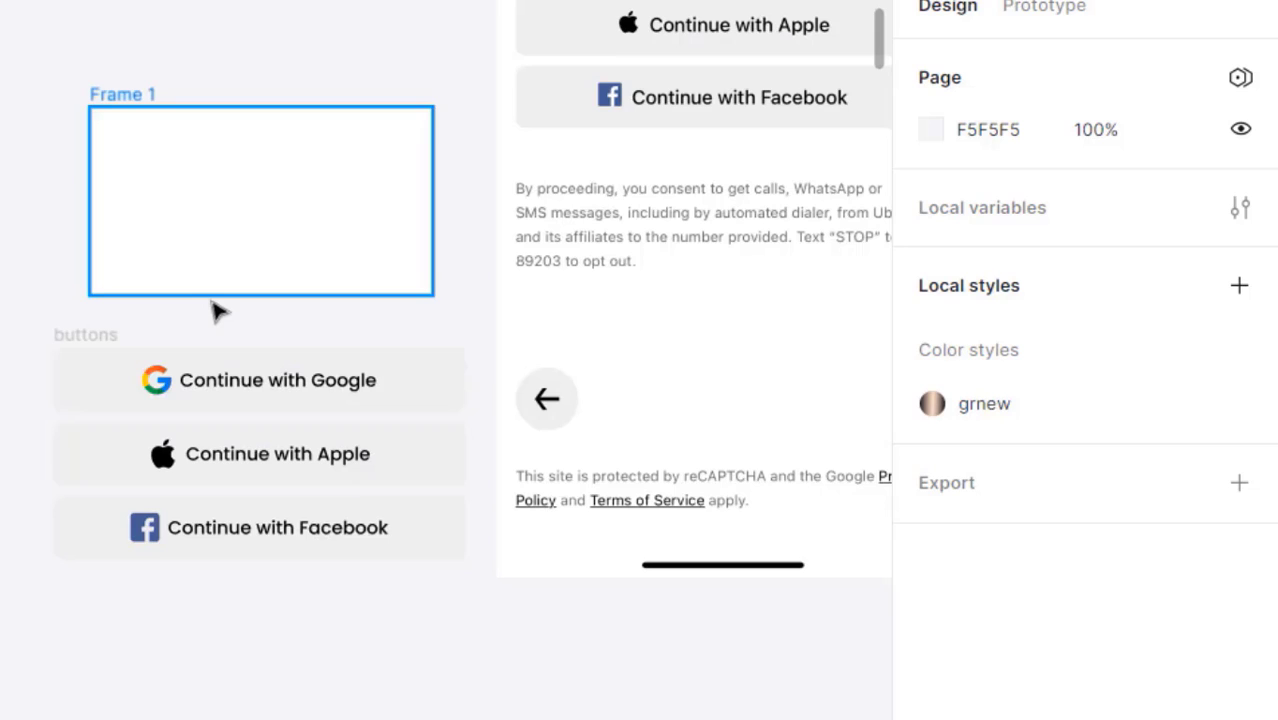
scroll(500, 401, up, 3)
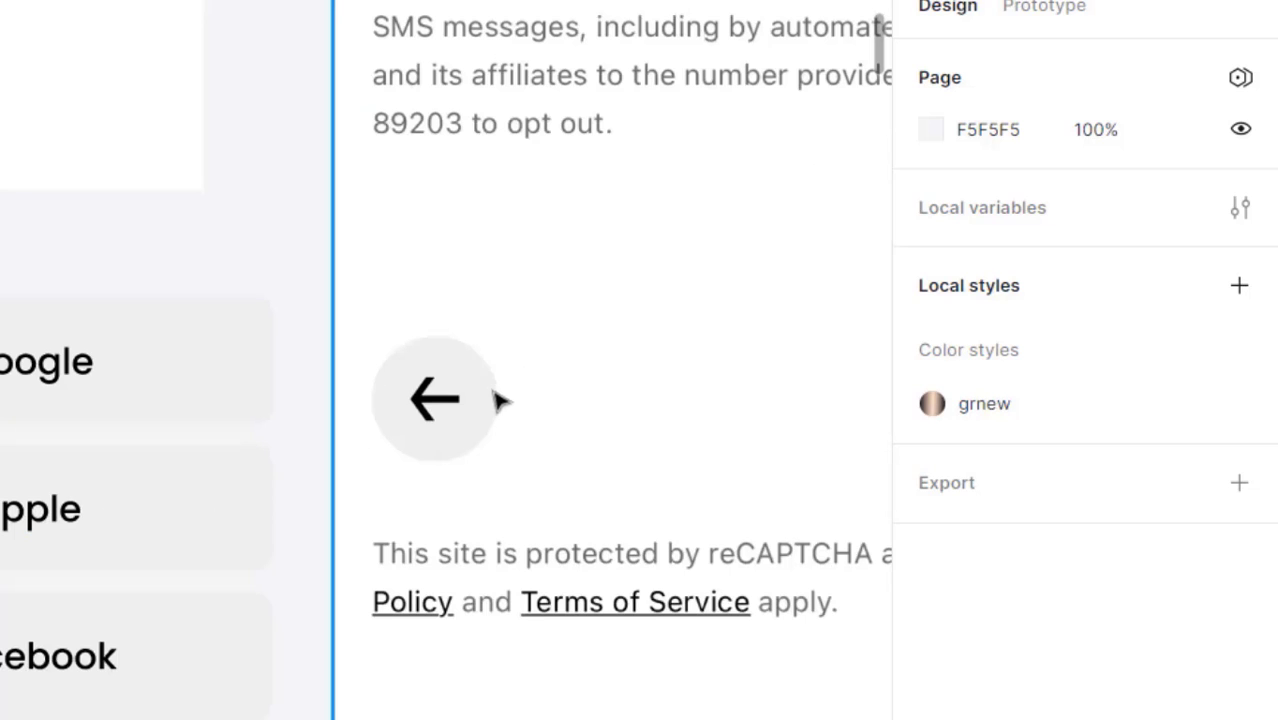
click(455, 430)
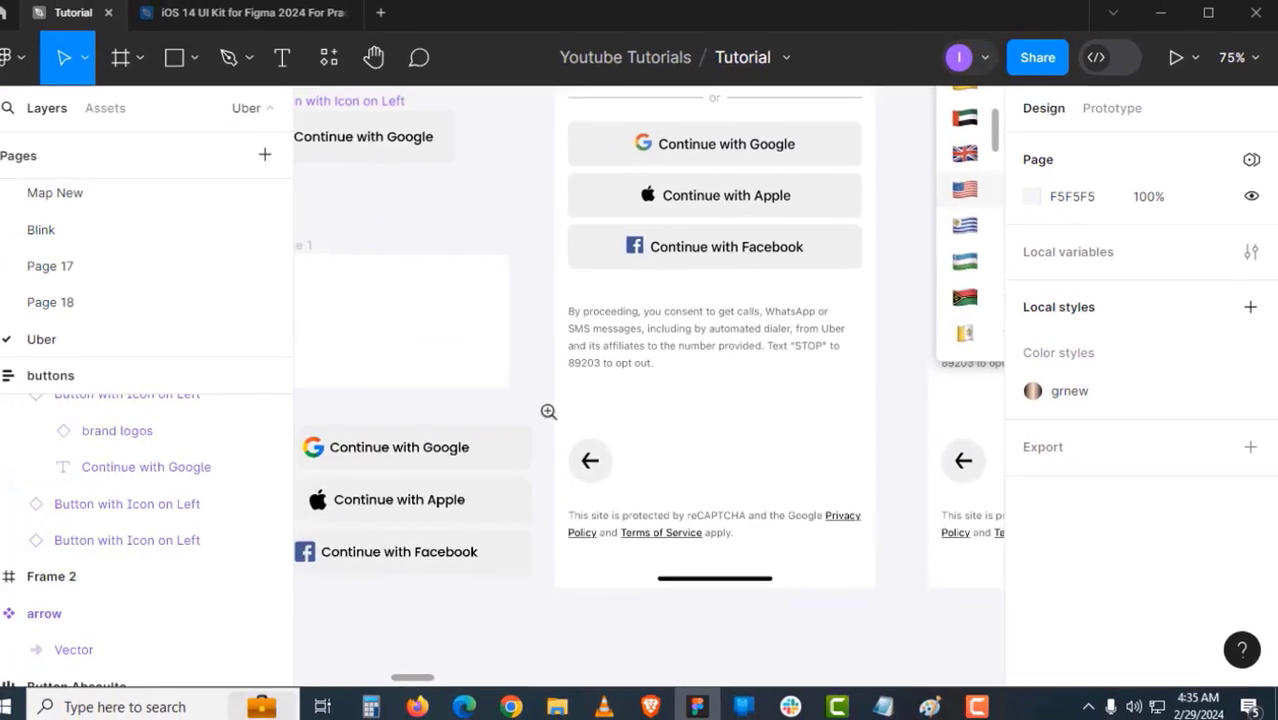
scroll(562, 276, up, 3)
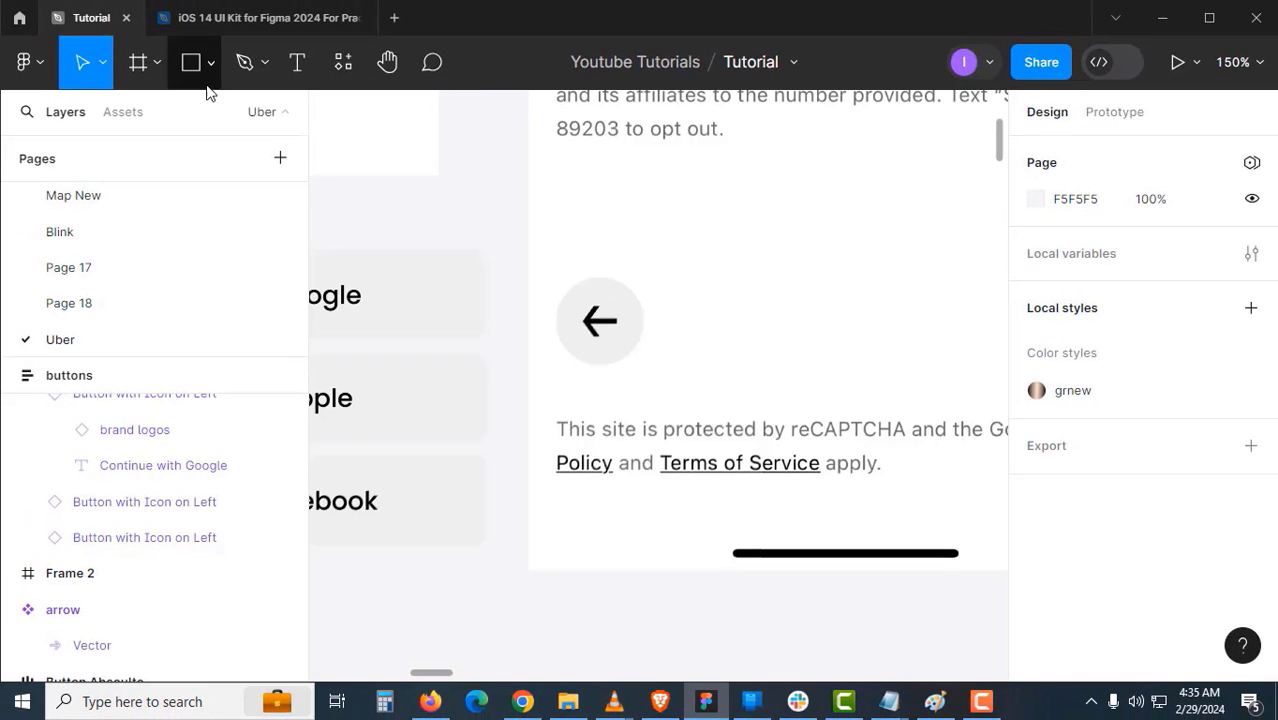
click(158, 66)
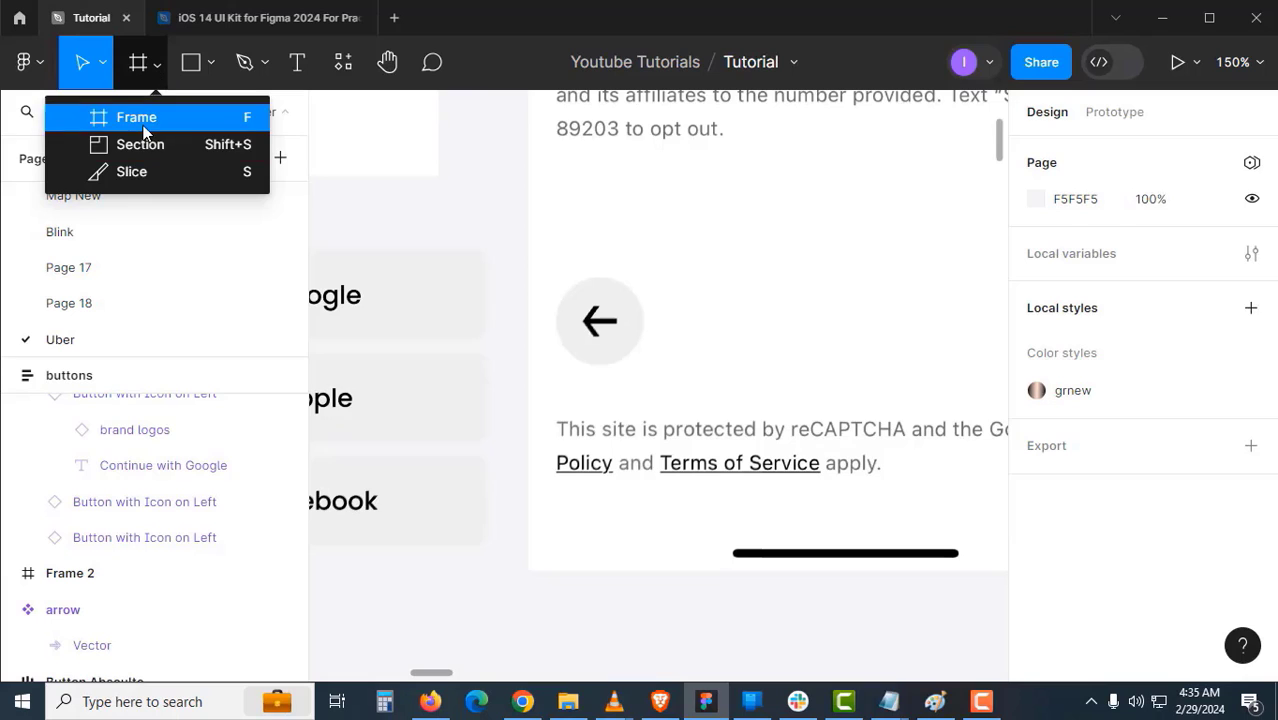
click(115, 114)
scroll(571, 363, up, 4)
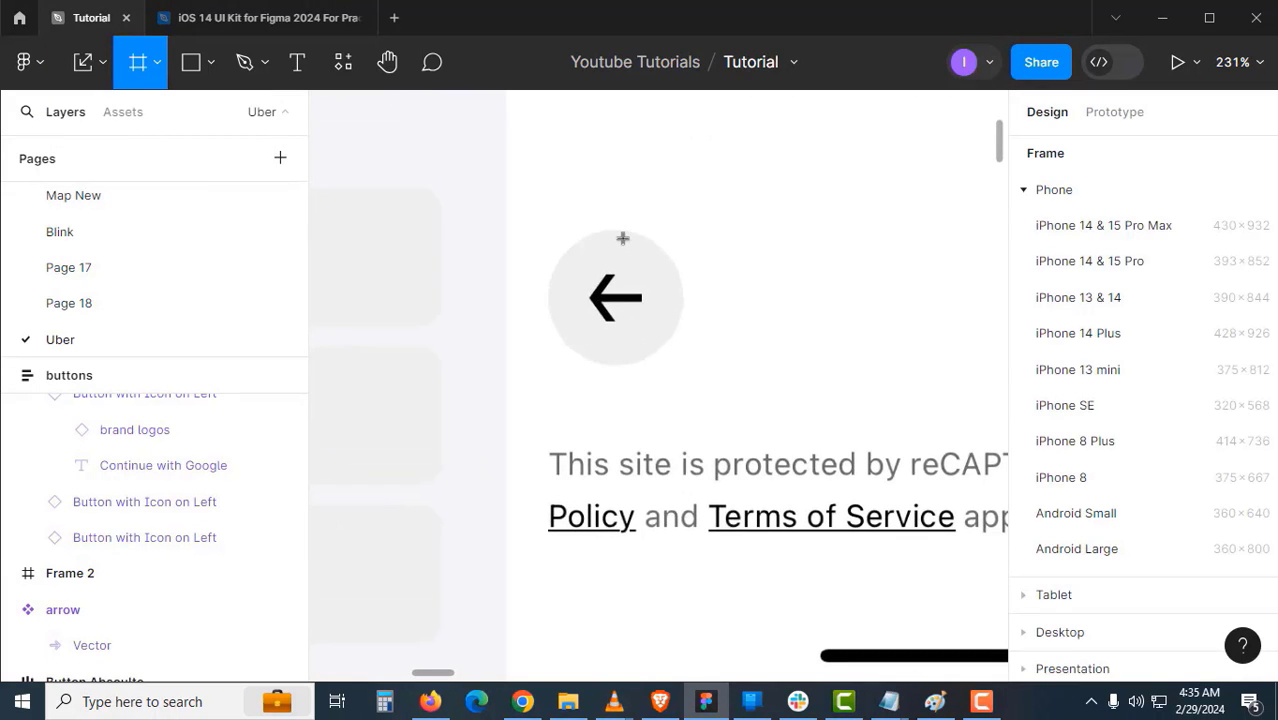
drag(618, 229, 756, 367)
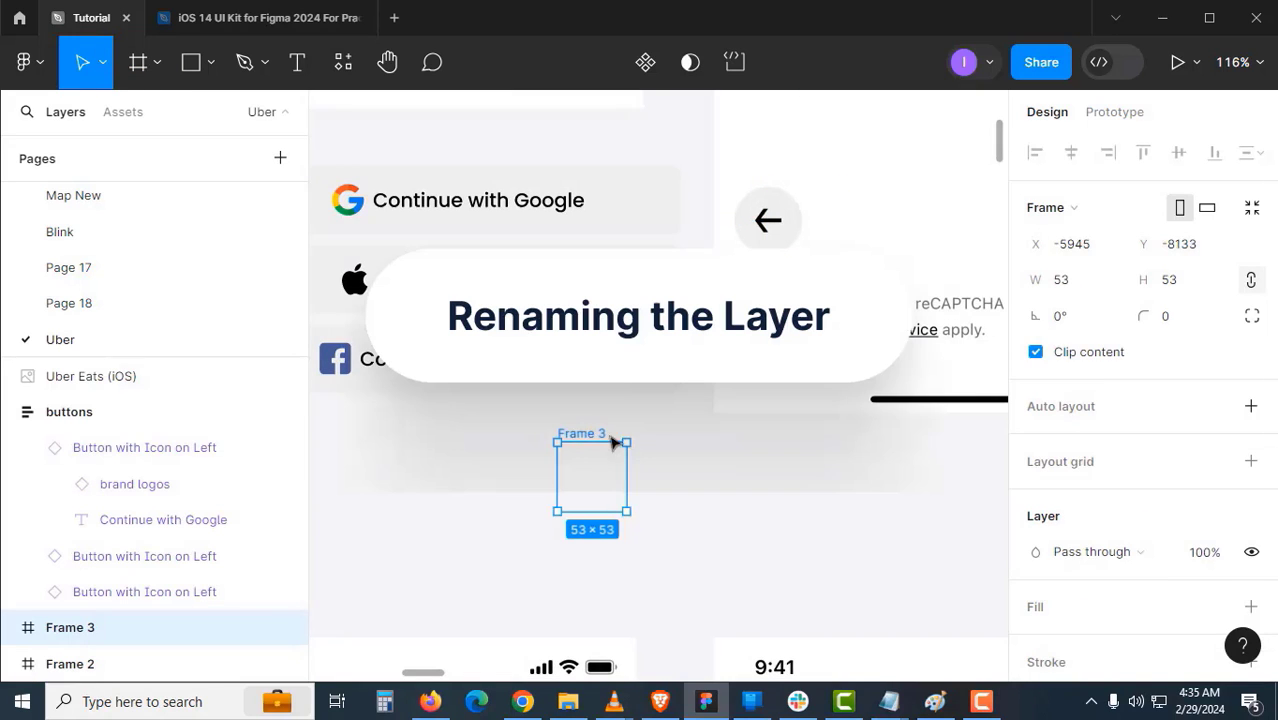
- Rename the new frame to 'circle with arrow'
double_click(583, 433)
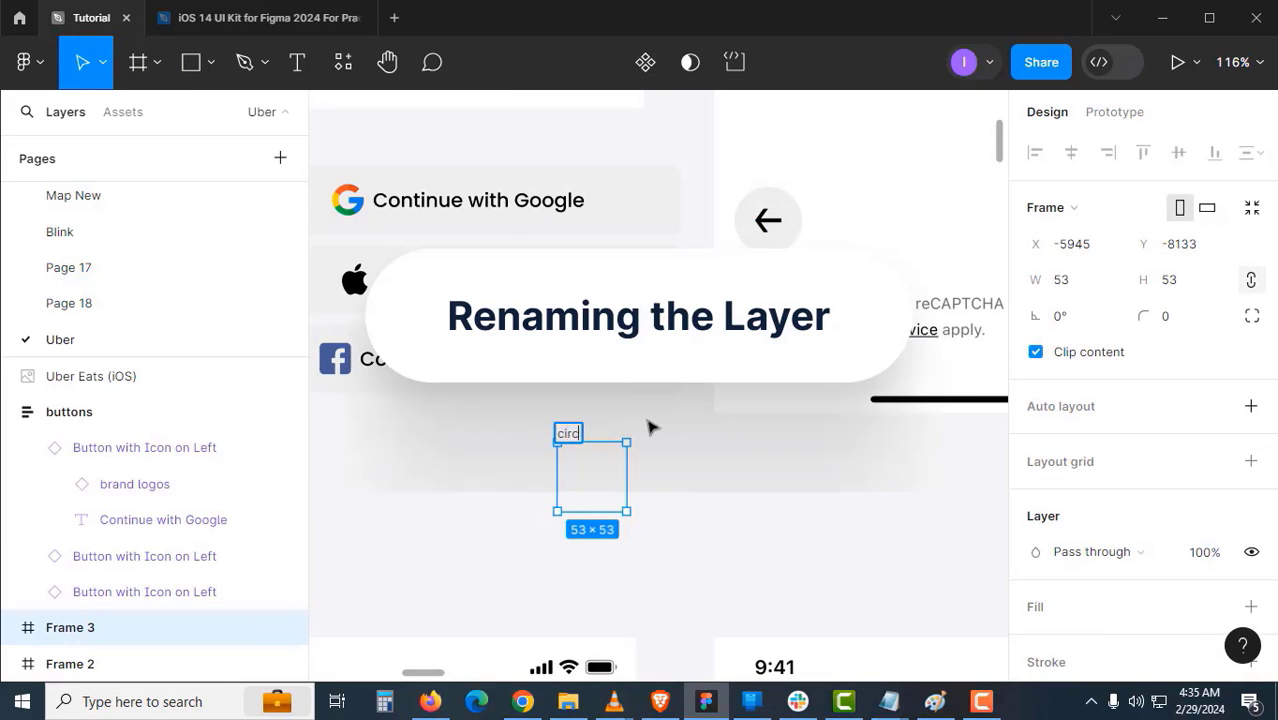
text(circle with arrow)
key(Return)
click(805, 499)
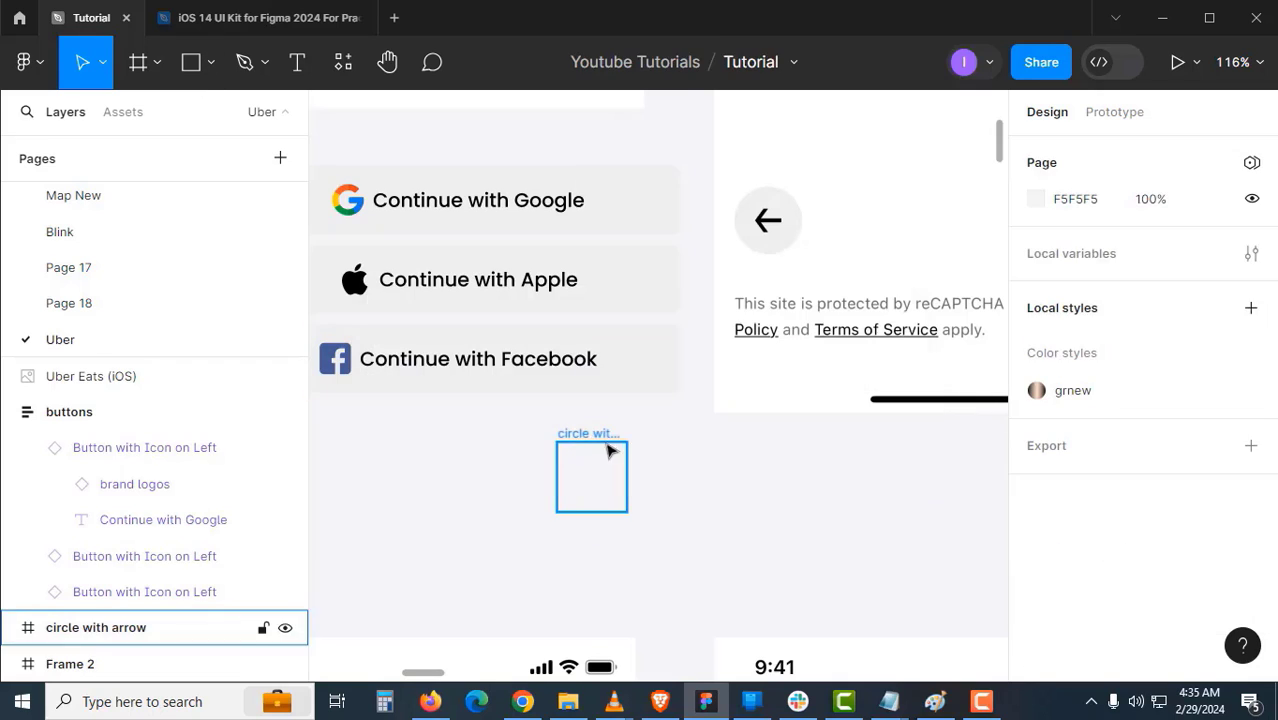
- Scale the circle with arrow frame proportionally to 54 wide
click(609, 444)
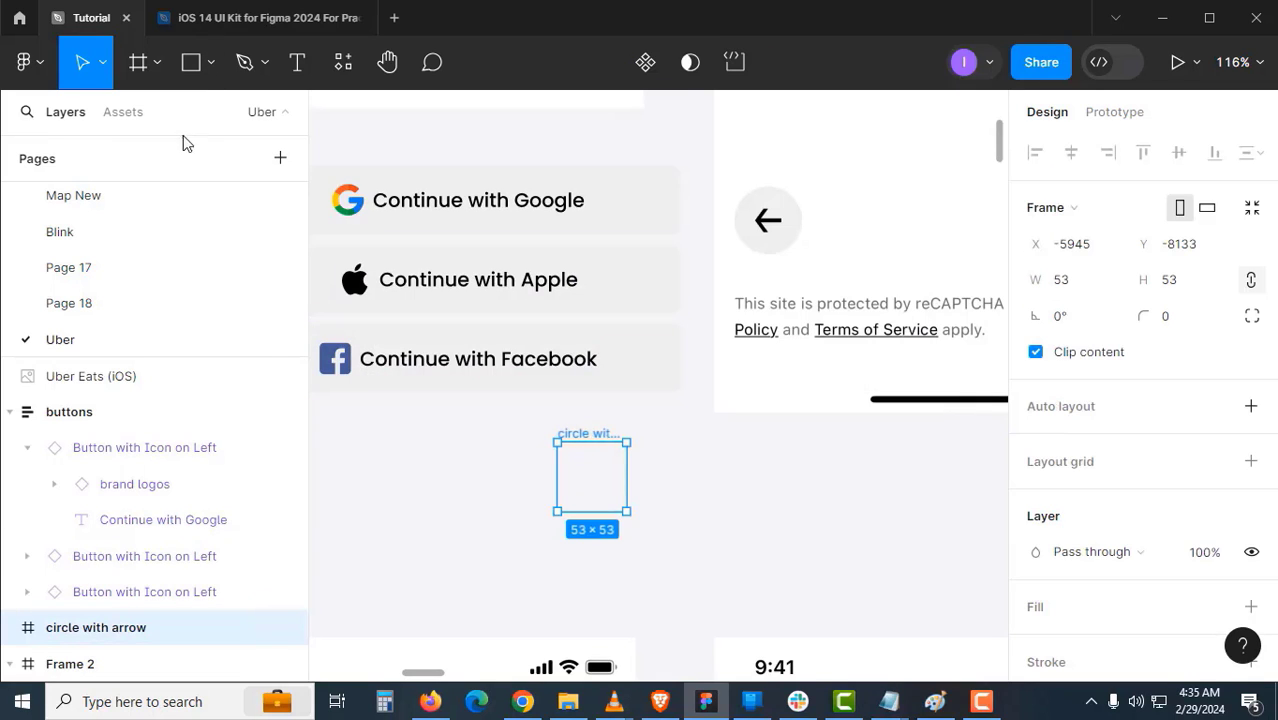
click(104, 64)
click(90, 143)
click(1077, 494)
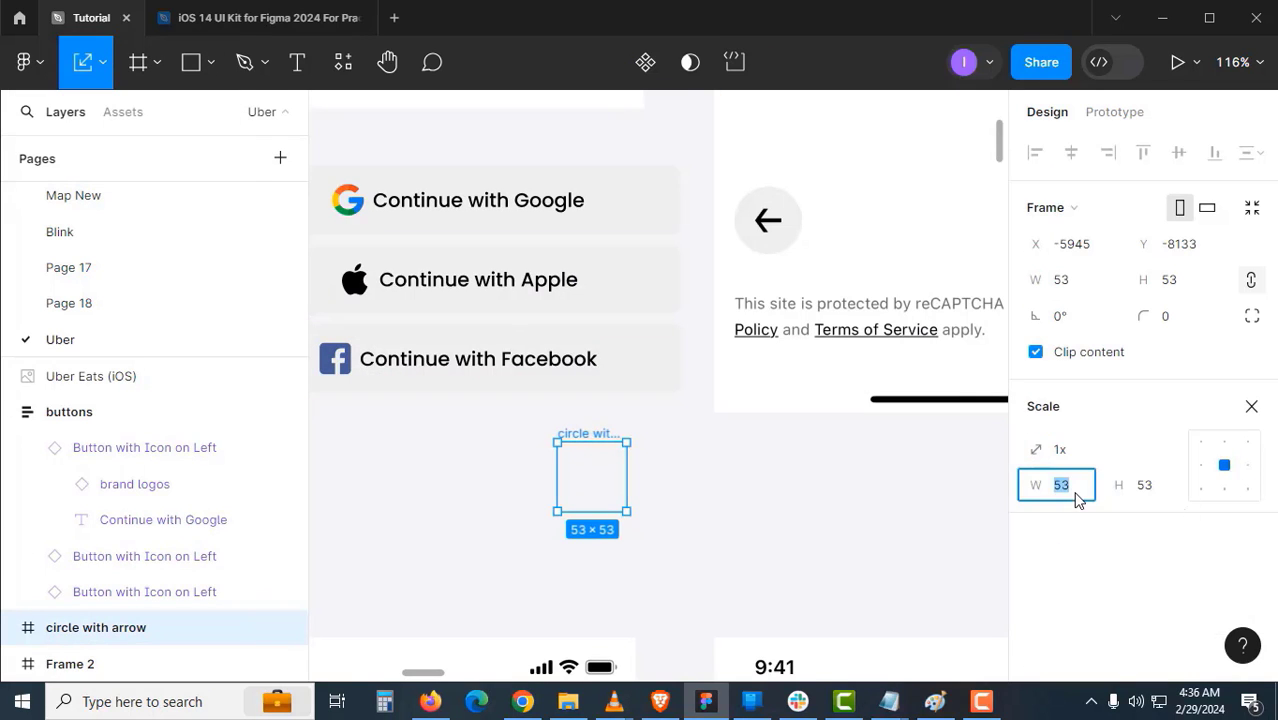
text(54)
key(Return)
click(813, 553)
click(610, 447)
click(973, 420)
- Draw a 54×54 ellipse and move it into the circle with arrow frame
click(210, 62)
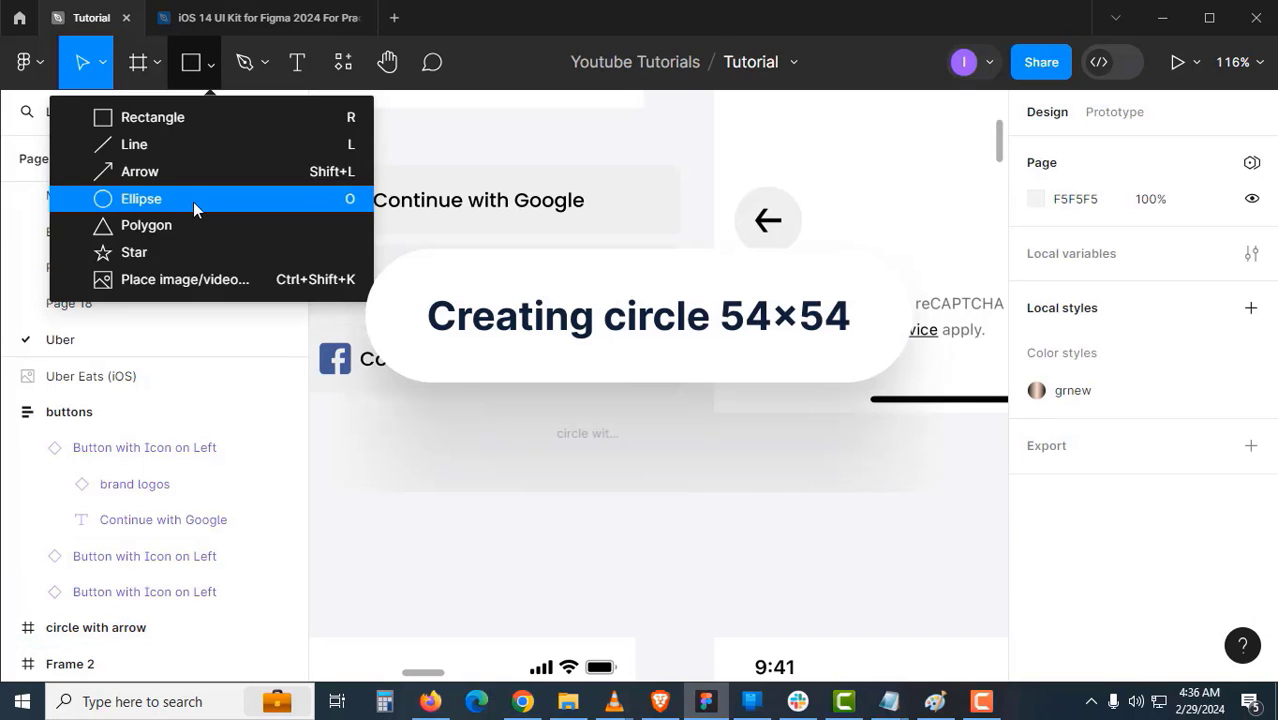
click(195, 200)
drag(771, 476, 822, 525)
click(1073, 246)
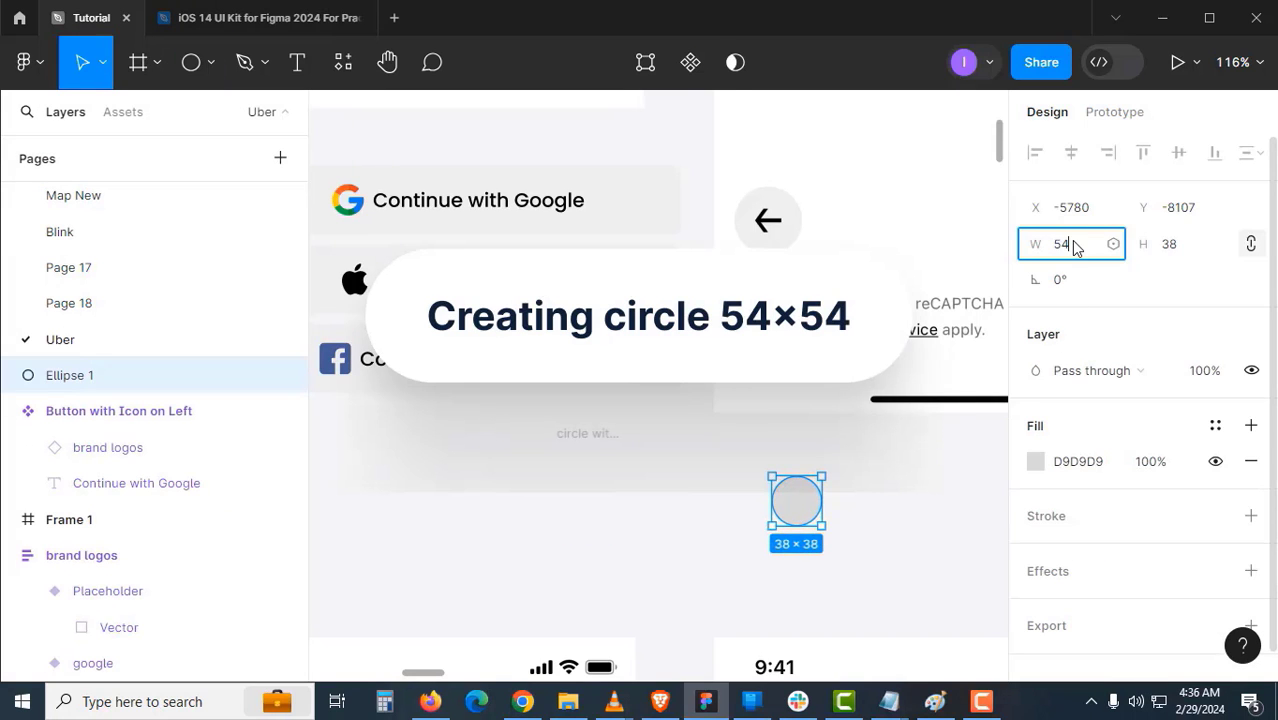
key(Tab)
text(54)
key(Return)
click(858, 503)
drag(811, 514, 585, 482)
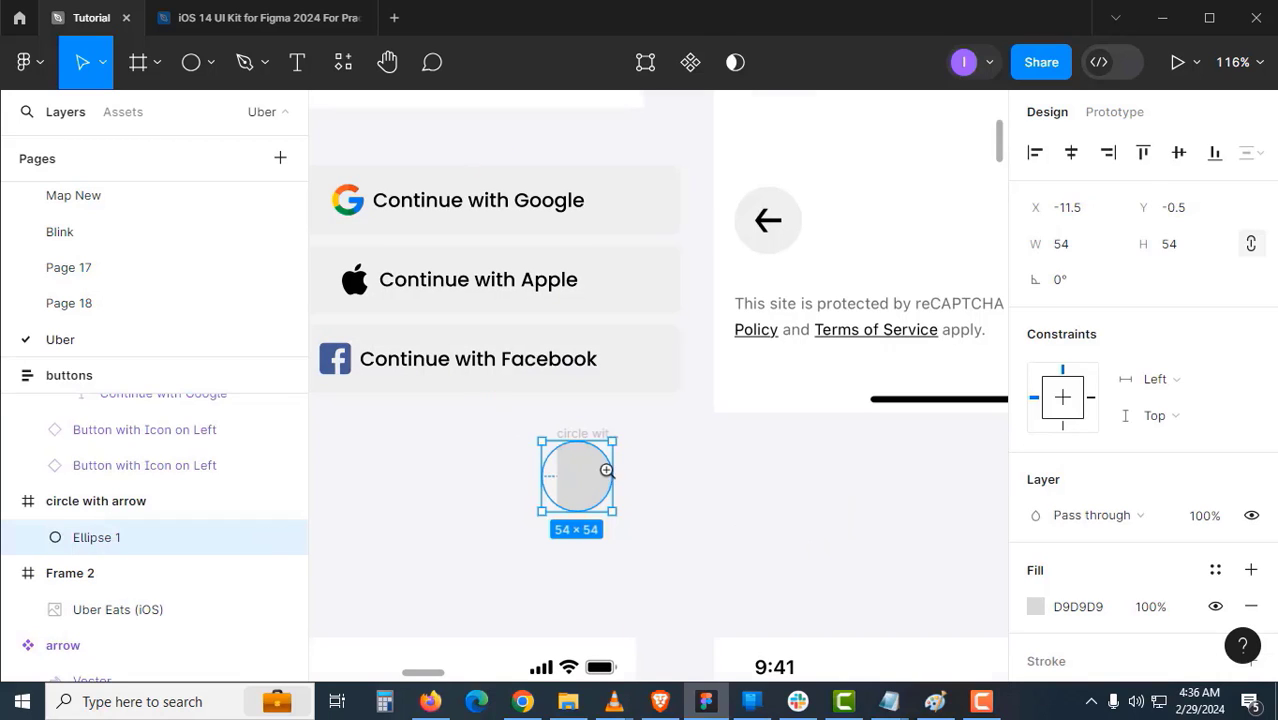
click(606, 470)
- Give the circle with arrow frame a red fill
click(533, 406)
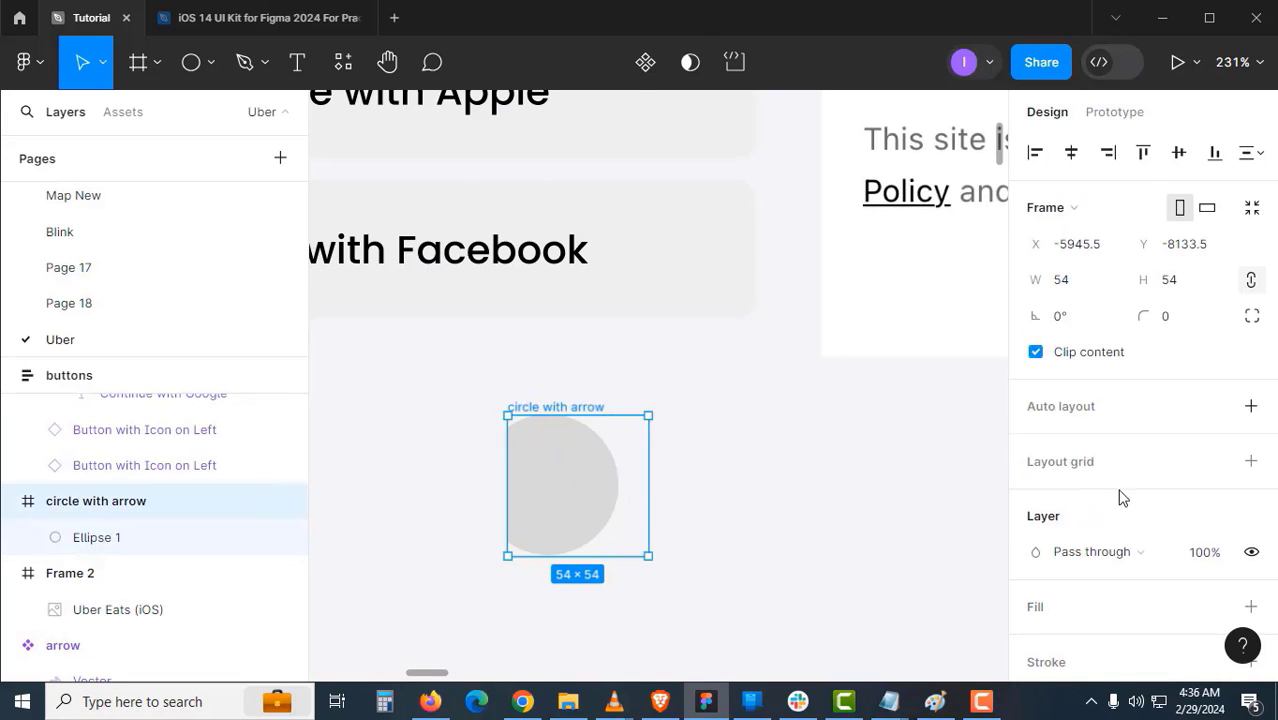
scroll(1238, 487, down, 3)
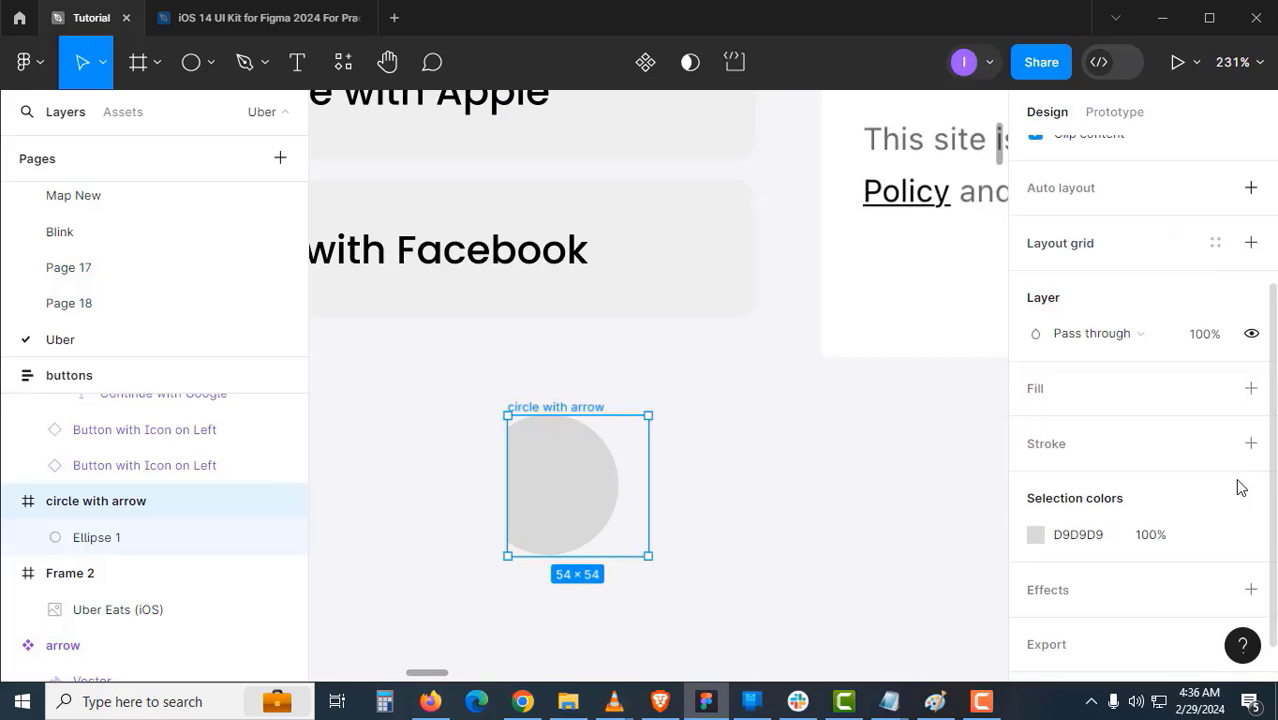
click(1250, 389)
click(1112, 425)
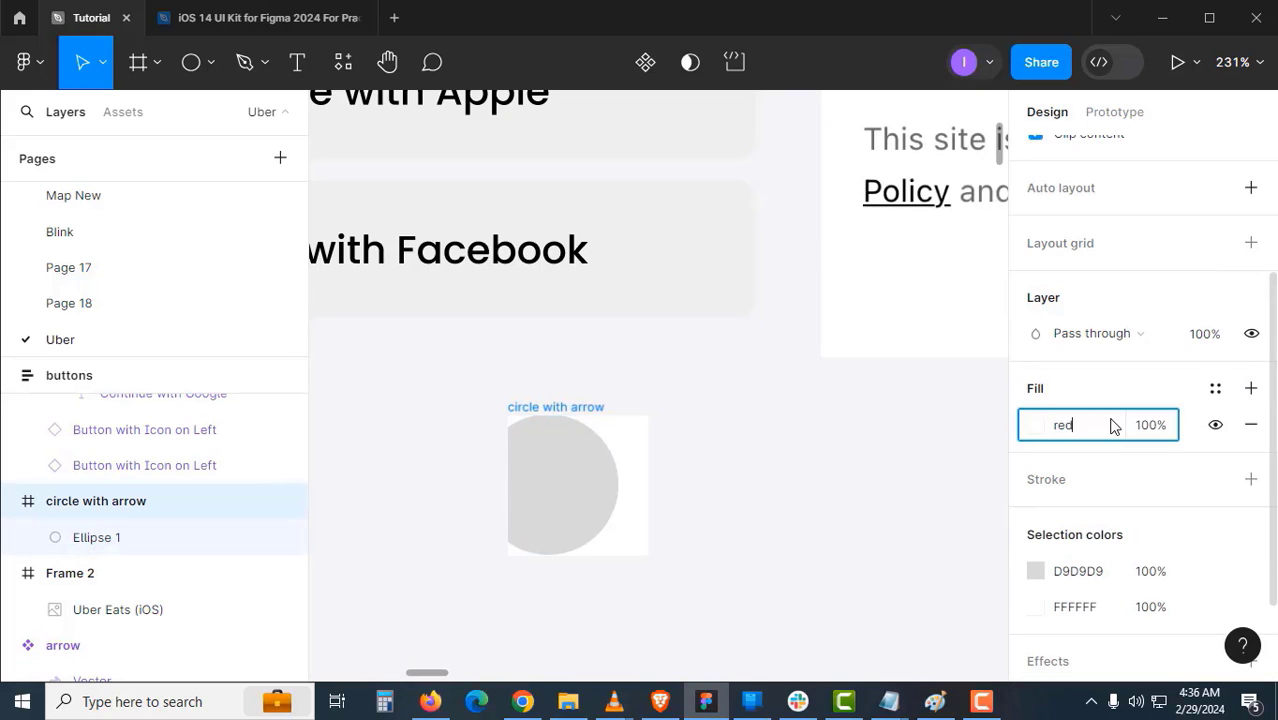
text(red)
key(Return)
click(850, 491)
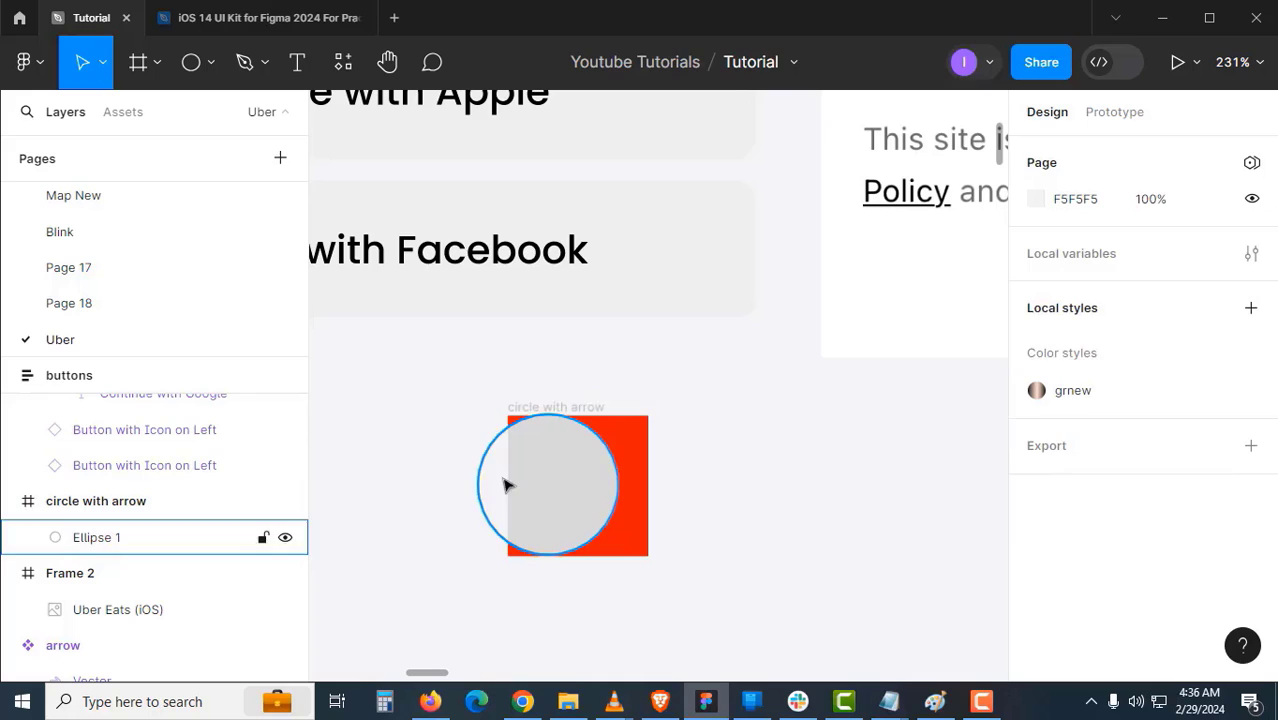
- Centre the circle in the frame and set both its constraints to Scale
click(592, 481)
click(1071, 153)
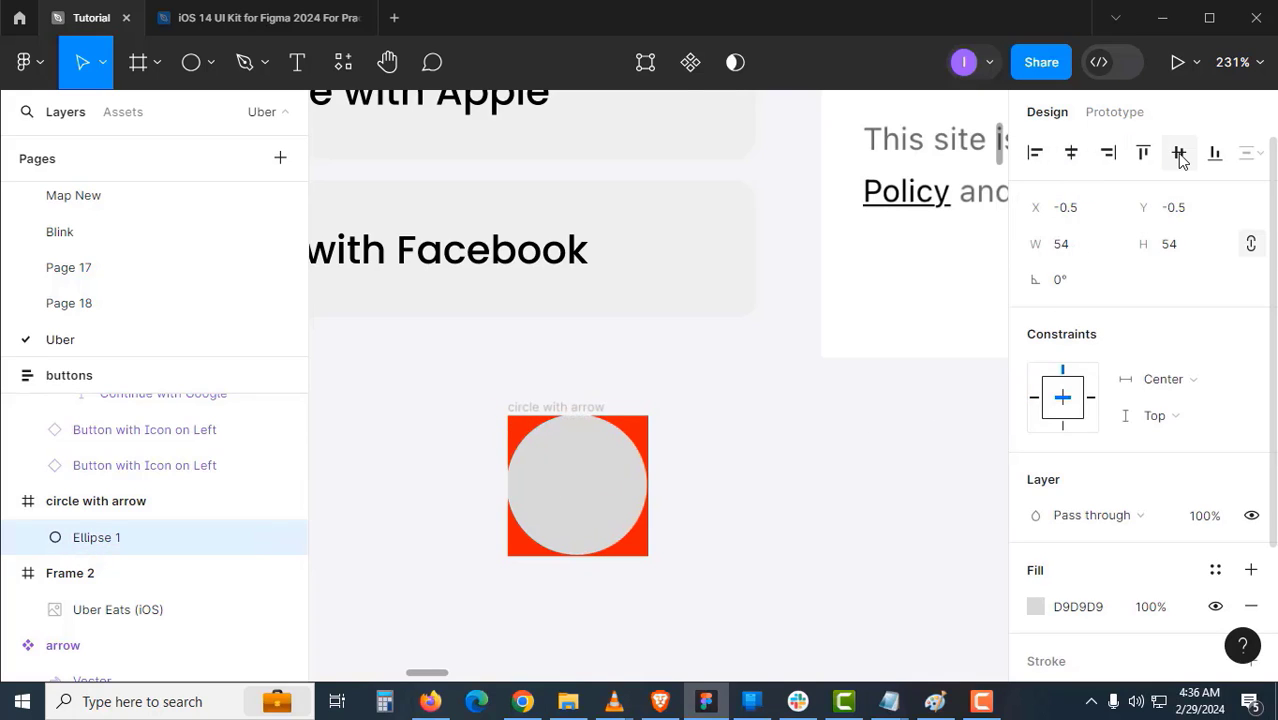
click(1165, 385)
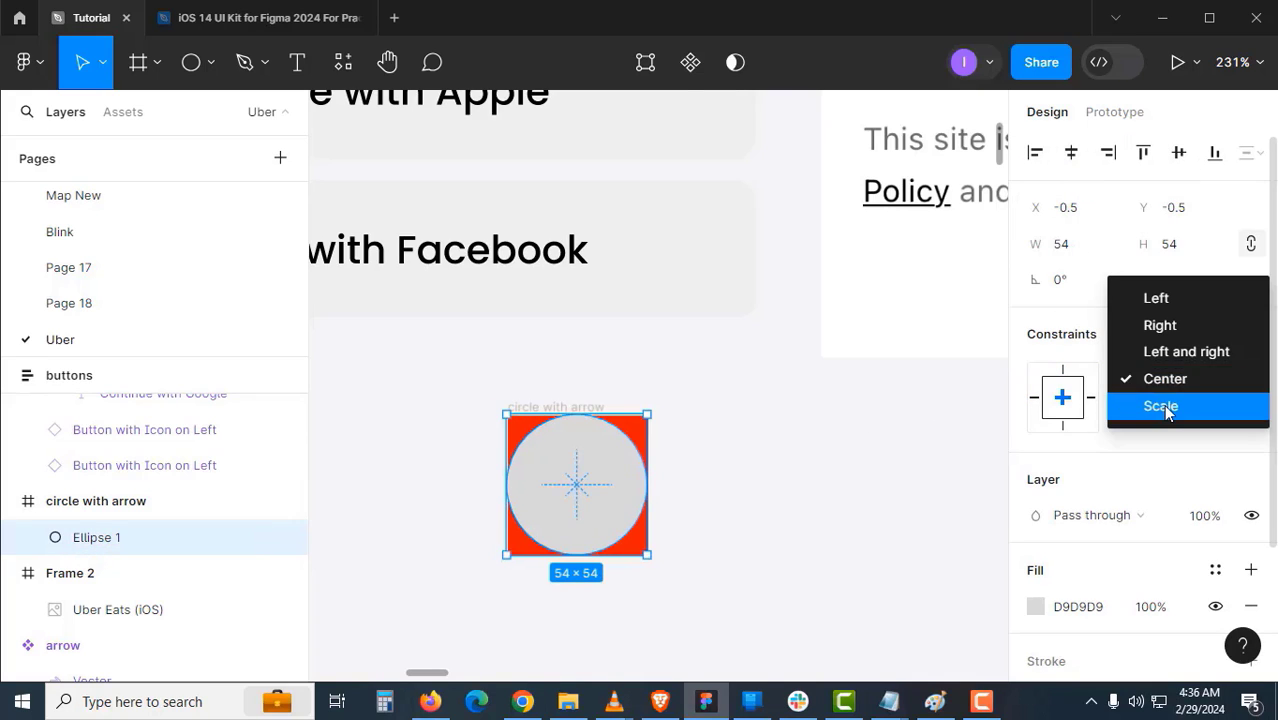
click(1160, 405)
click(1167, 414)
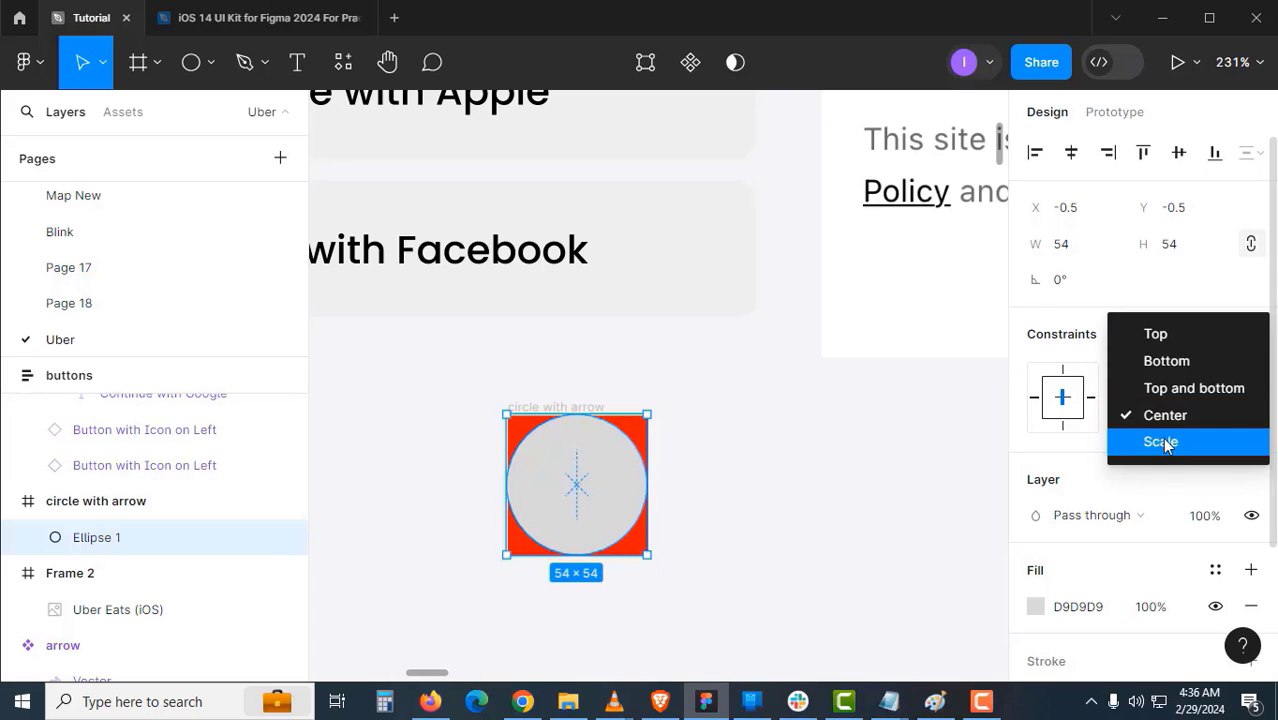
click(1162, 440)
click(829, 481)
- Duplicate the arrow icon, flip it to point left, and place it on the grey circle
alt+click(682, 433)
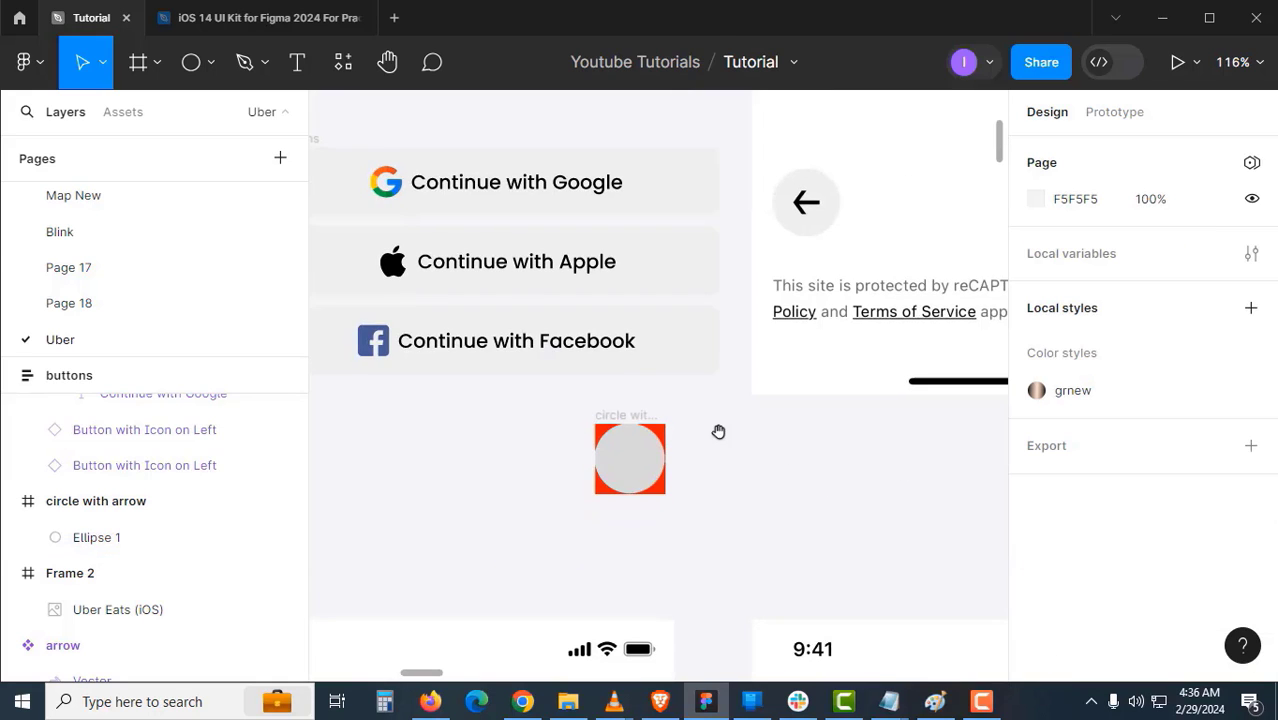
drag(708, 432, 656, 456)
alt+click(672, 433)
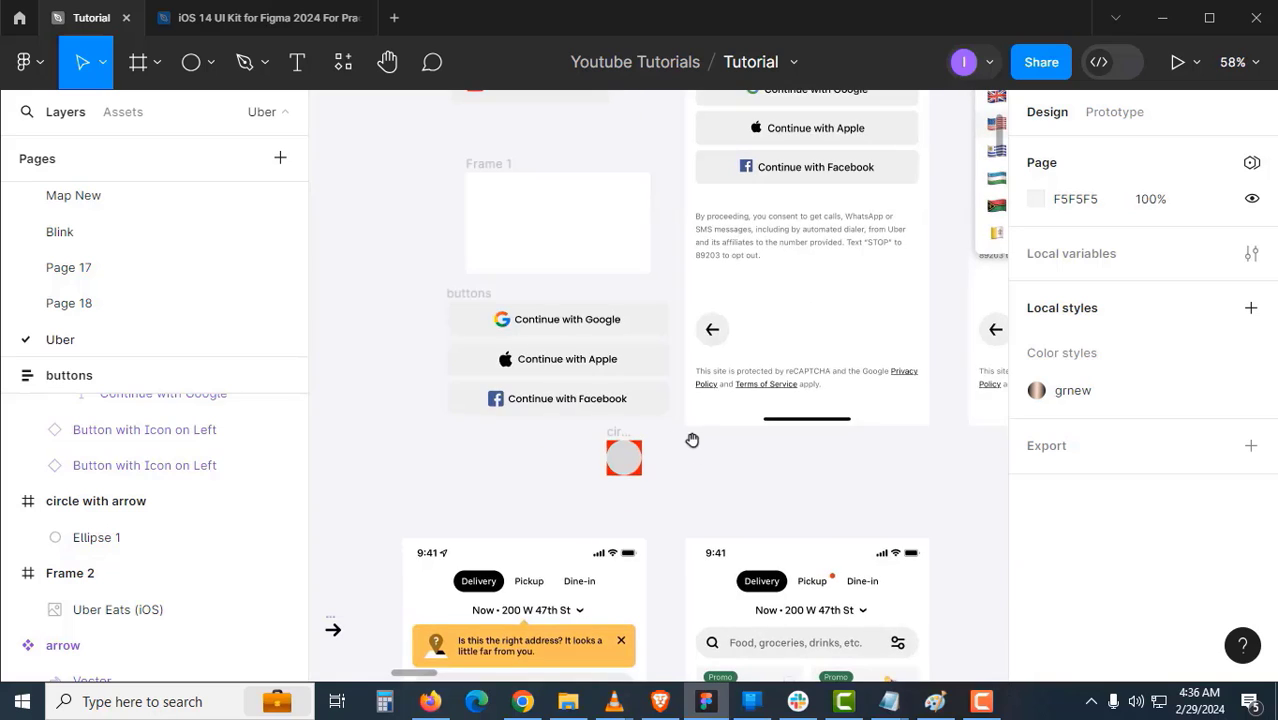
drag(630, 508, 717, 385)
click(428, 504)
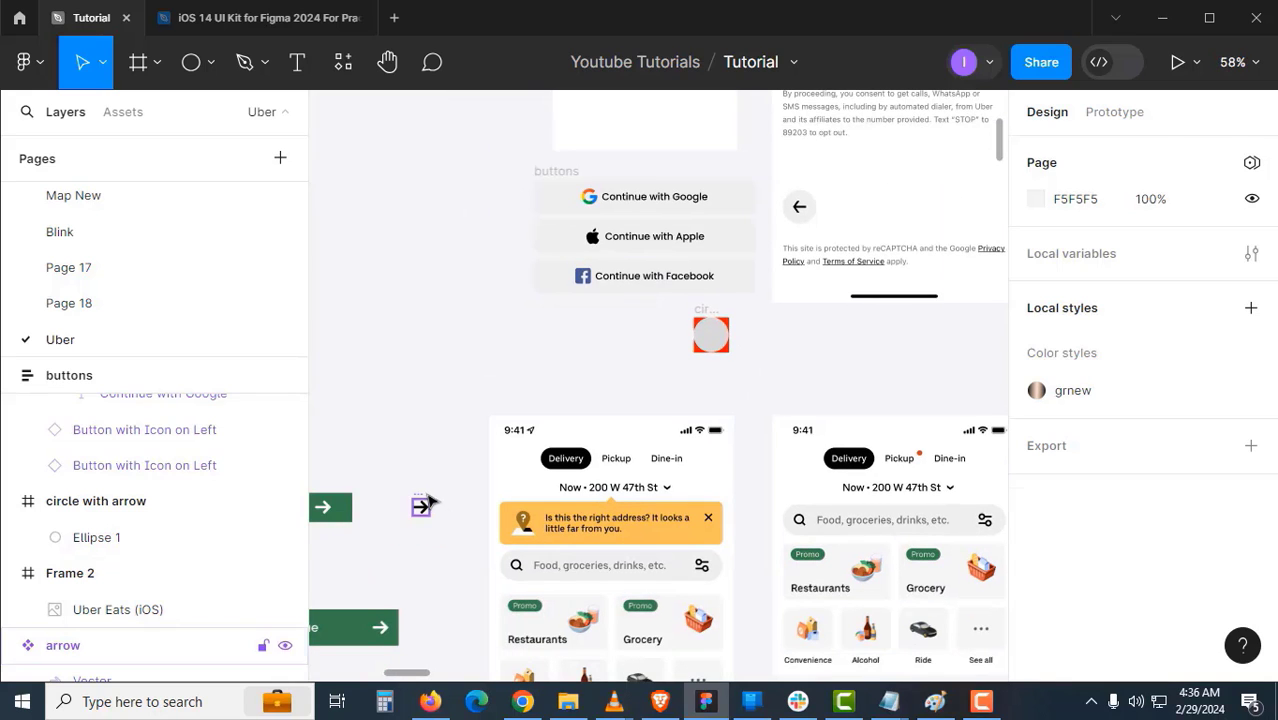
drag(440, 488, 666, 350)
scroll(666, 350, up, 5)
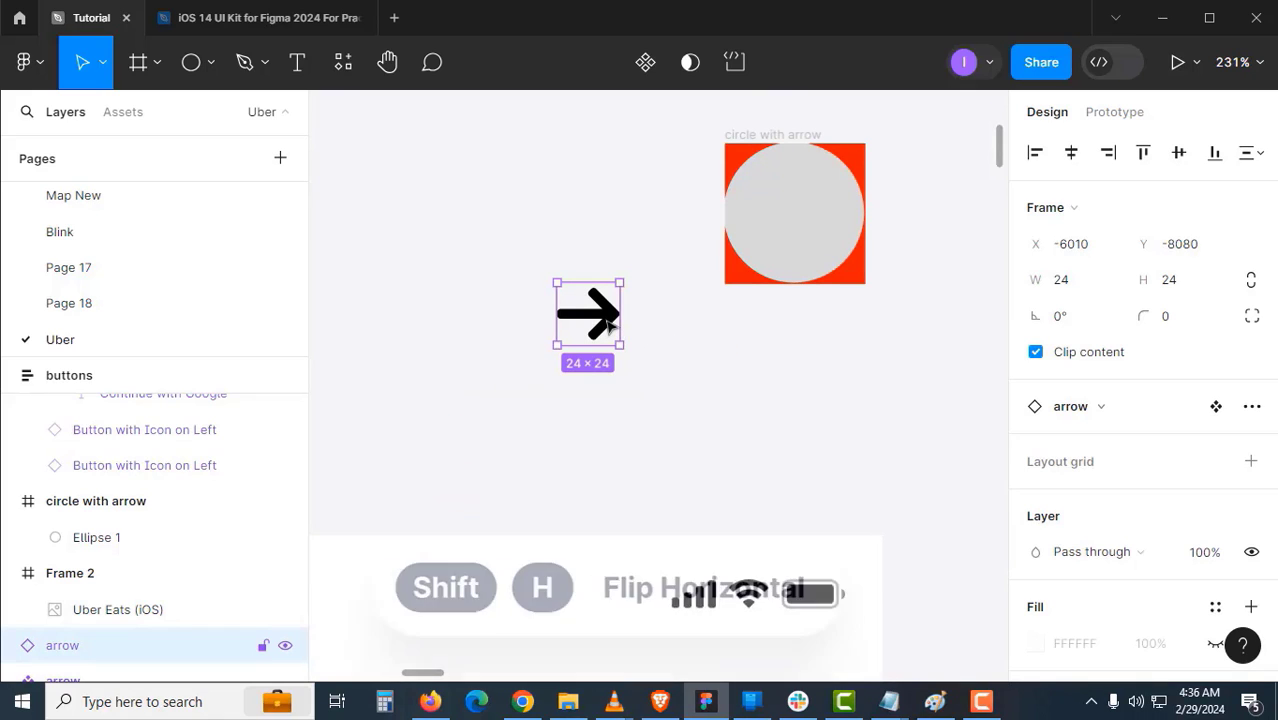
key(shift+h)
click(661, 364)
drag(658, 359, 608, 435)
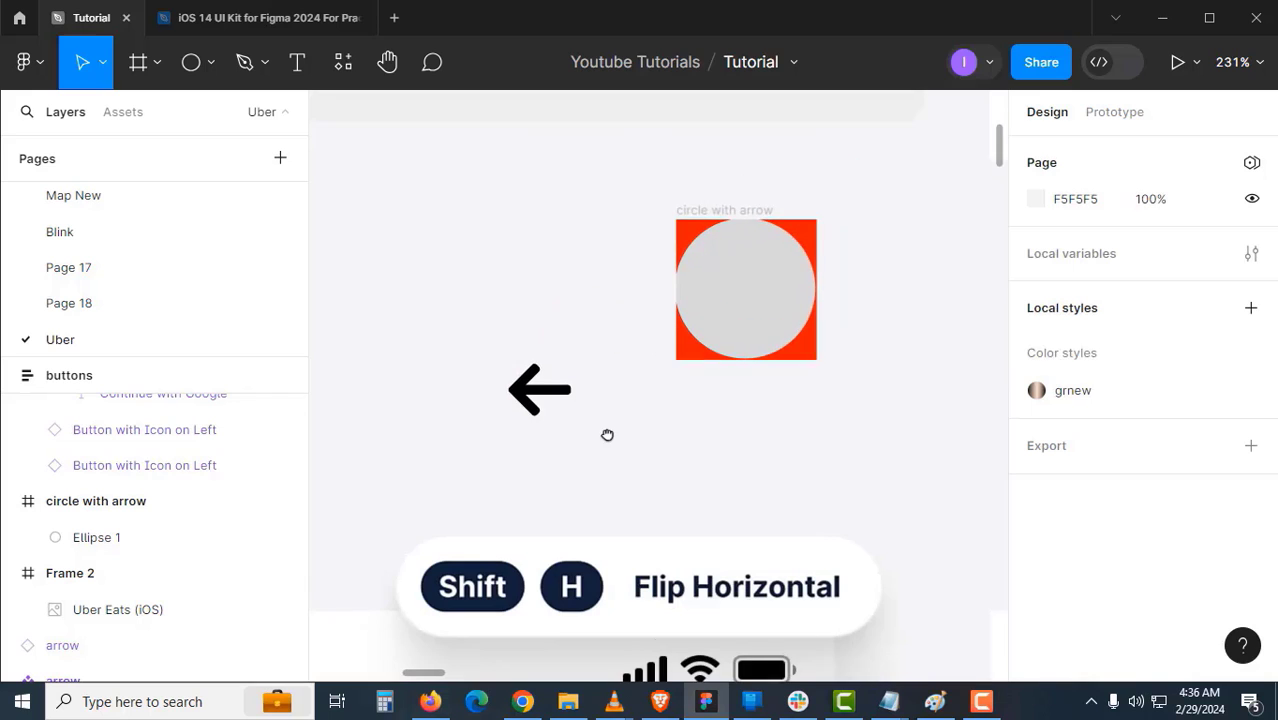
drag(562, 389, 688, 399)
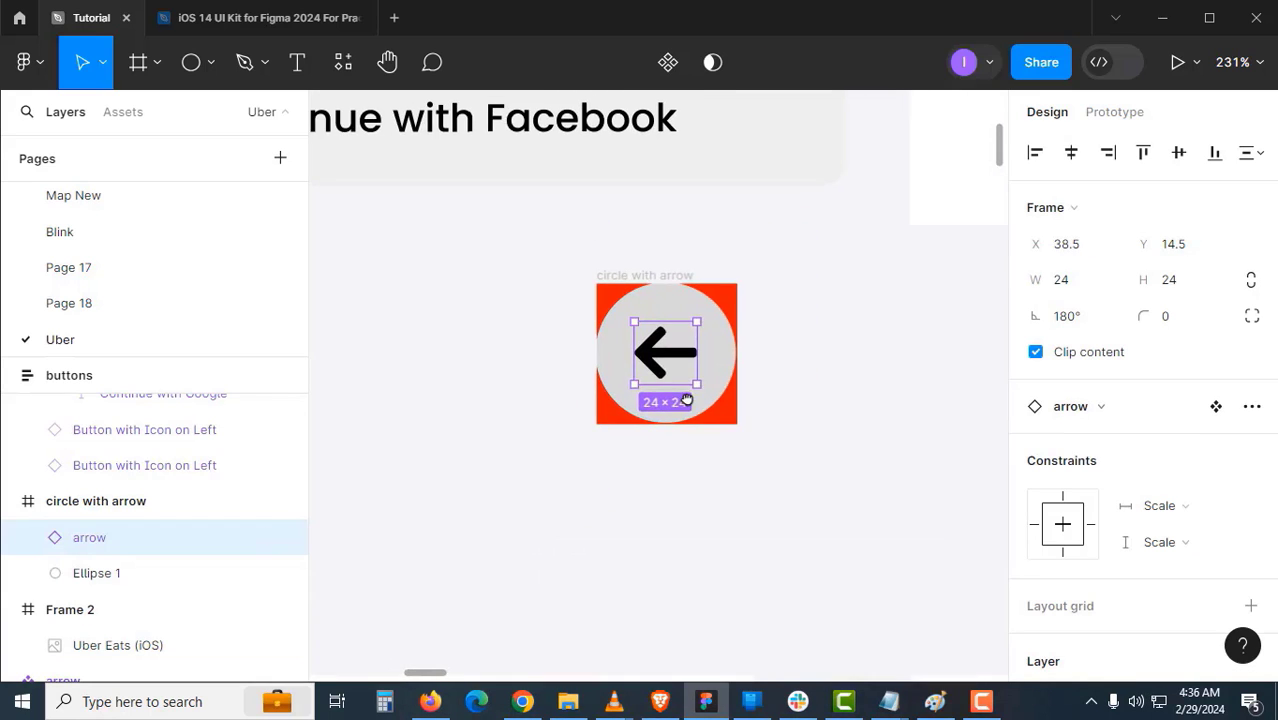
- Center the arrow horizontally in the circle and remove the circle with arrow frame's red fill
click(1071, 152)
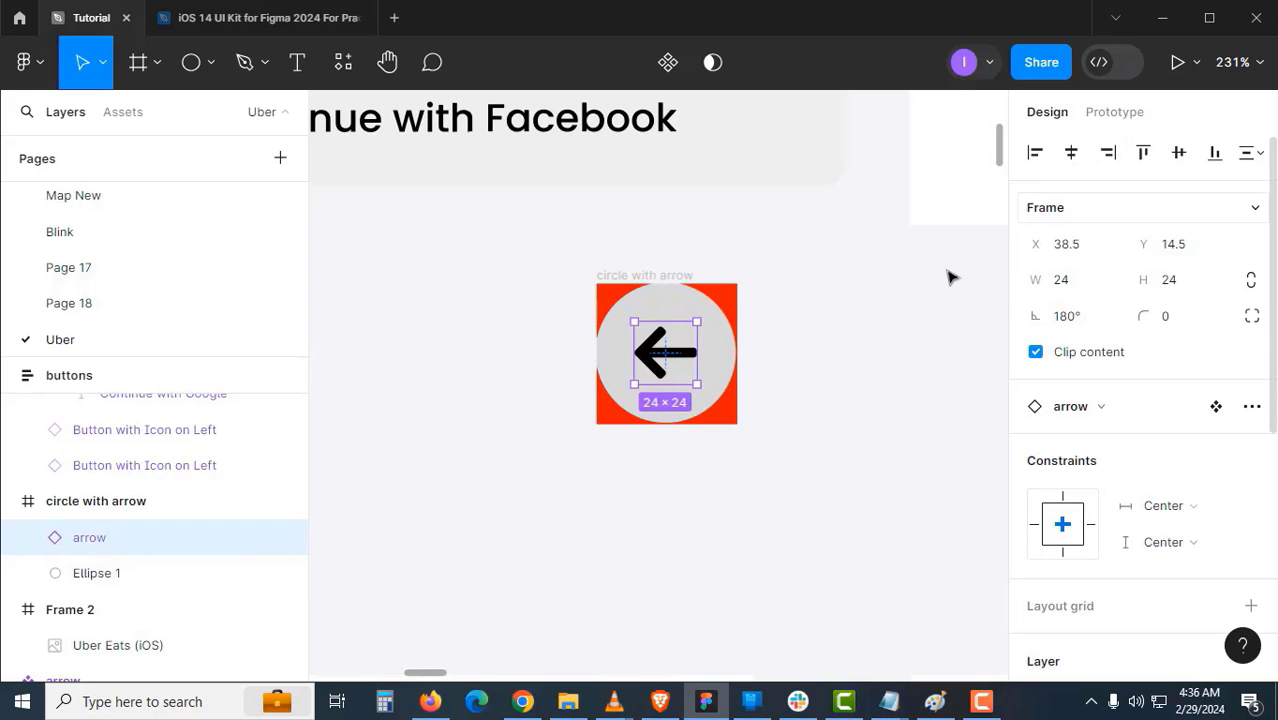
click(840, 328)
click(659, 274)
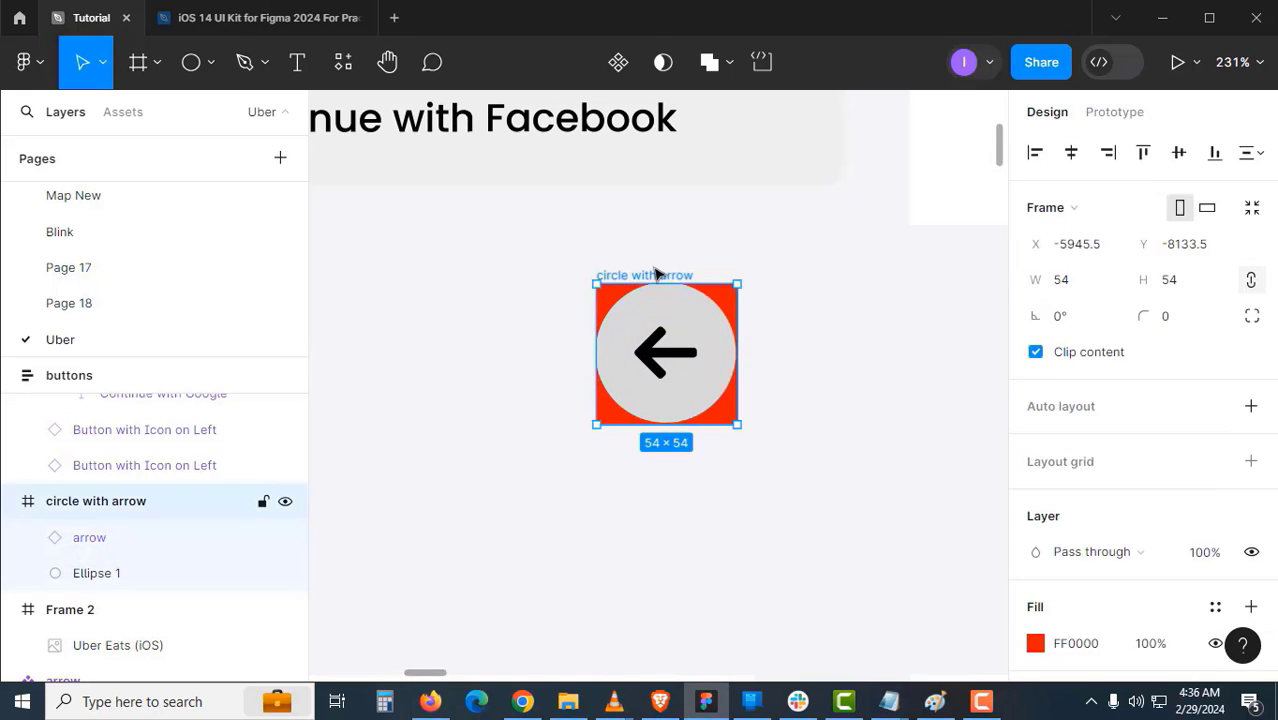
scroll(985, 465, down, 3)
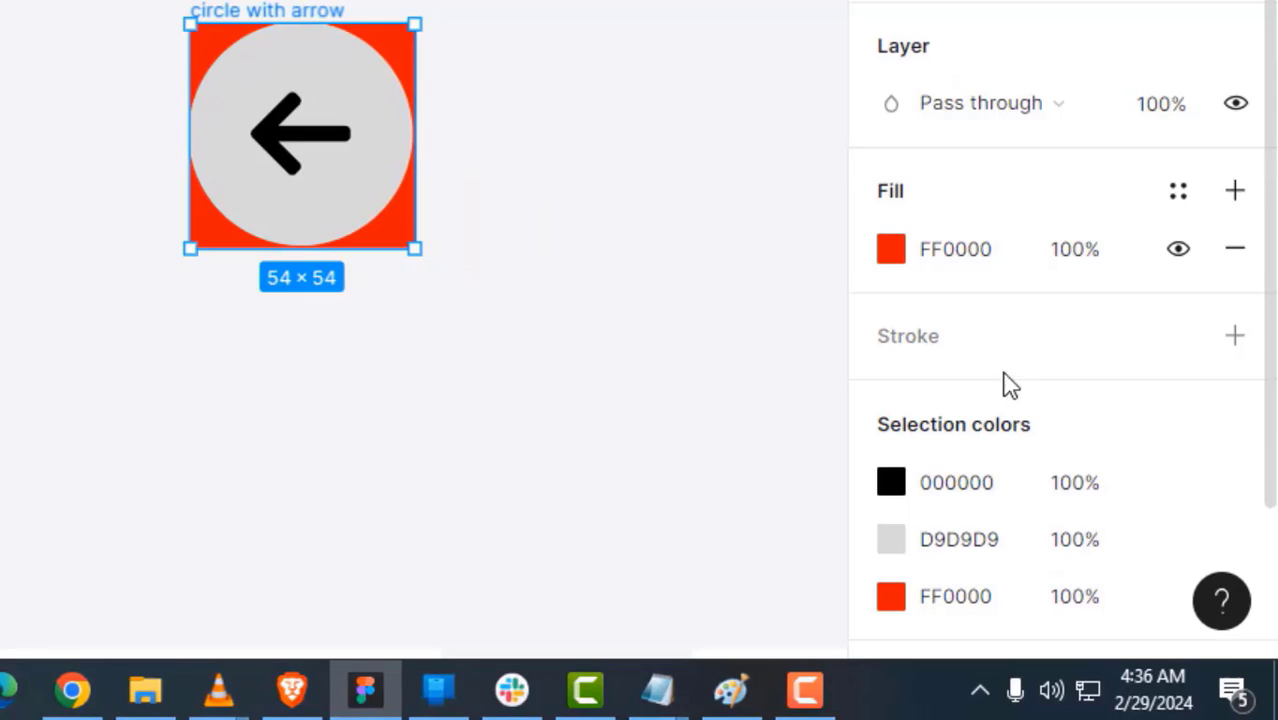
click(1226, 280)
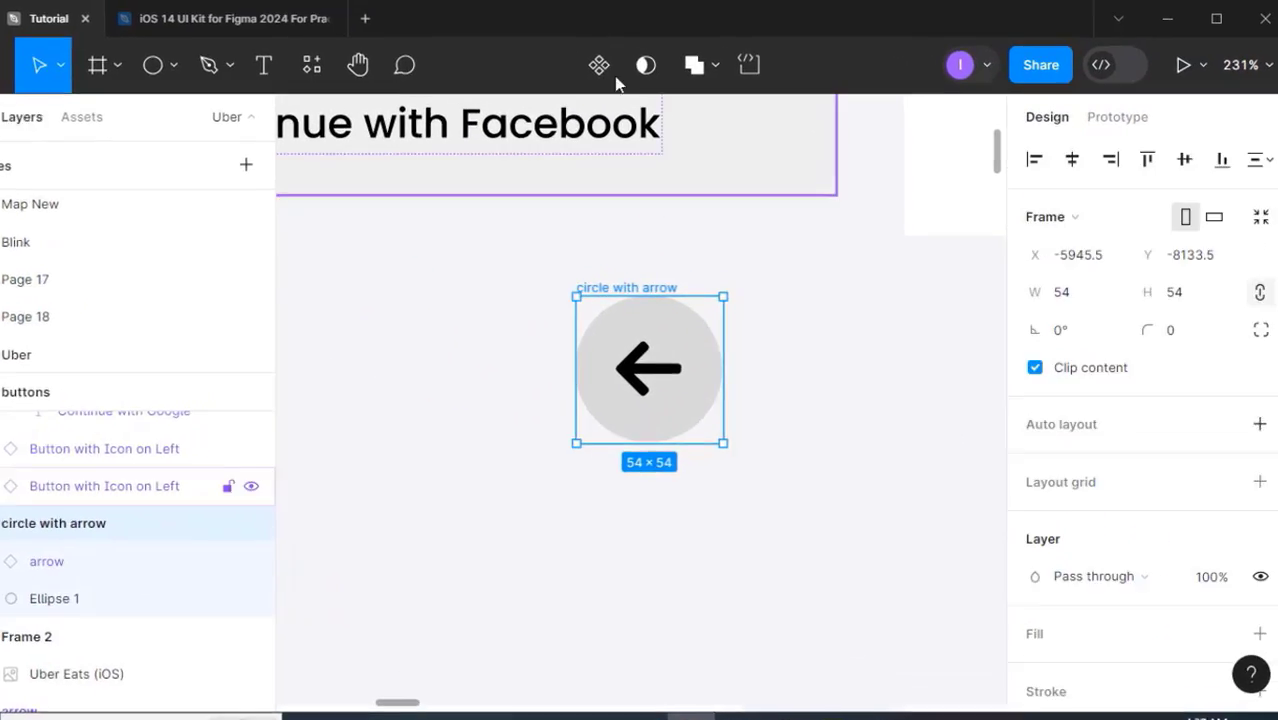
- Turn the circle with arrow frame into a component
click(465, 86)
click(277, 519)
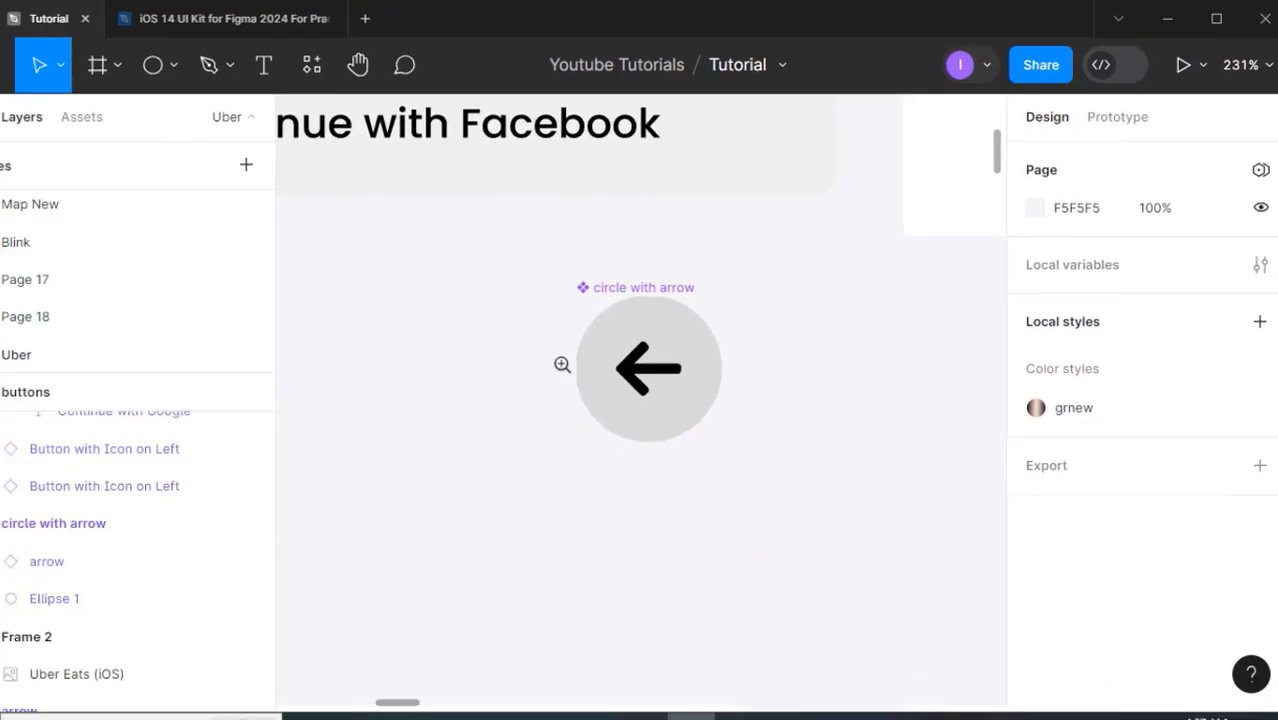
scroll(394, 494, down, 3)
drag(659, 351, 560, 548)
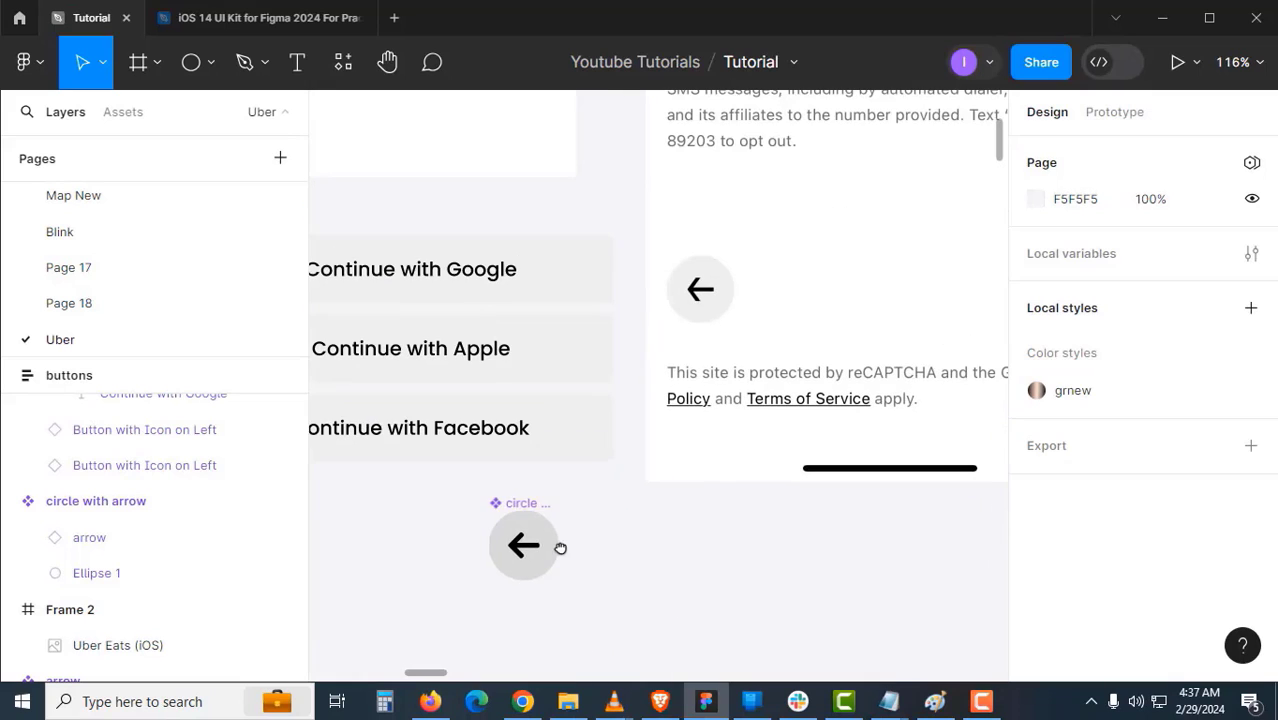
click(511, 500)
- Select the brand logos icon in Button with Icon on Left and start a boolean visibility property for it
drag(649, 496, 551, 548)
scroll(700, 516, up, 10)
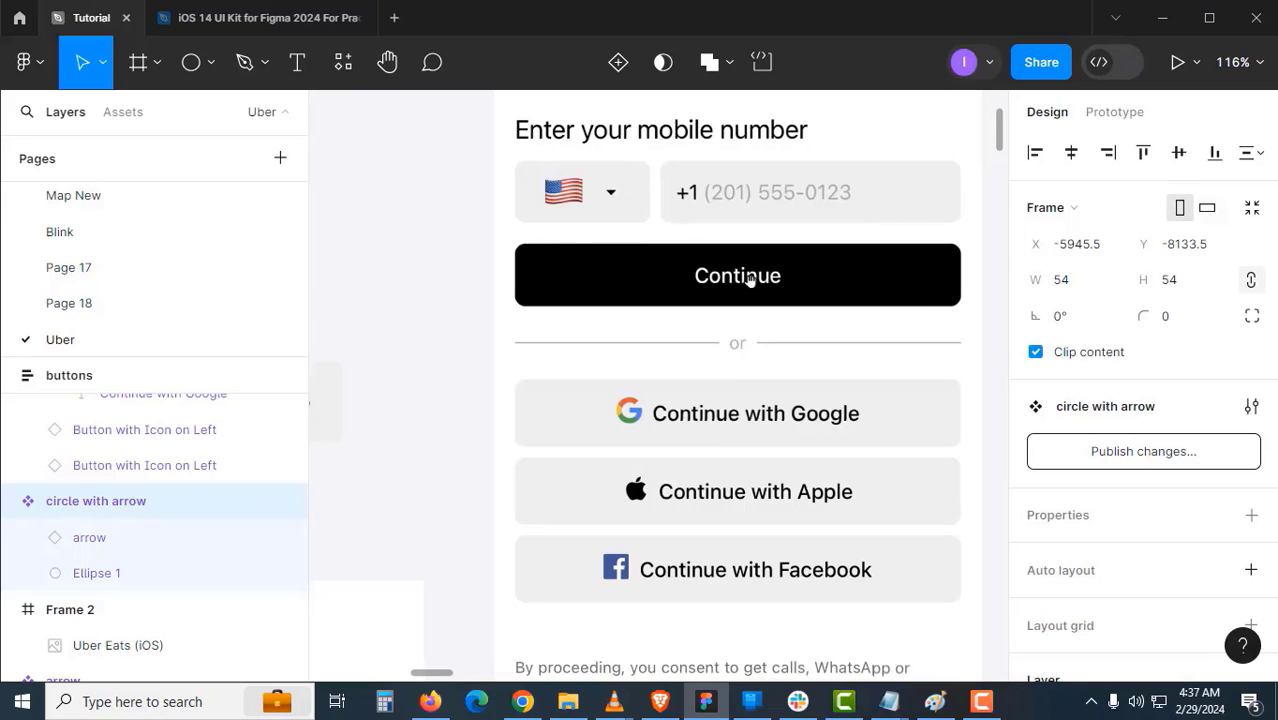
drag(669, 328, 854, 272)
drag(602, 379, 853, 288)
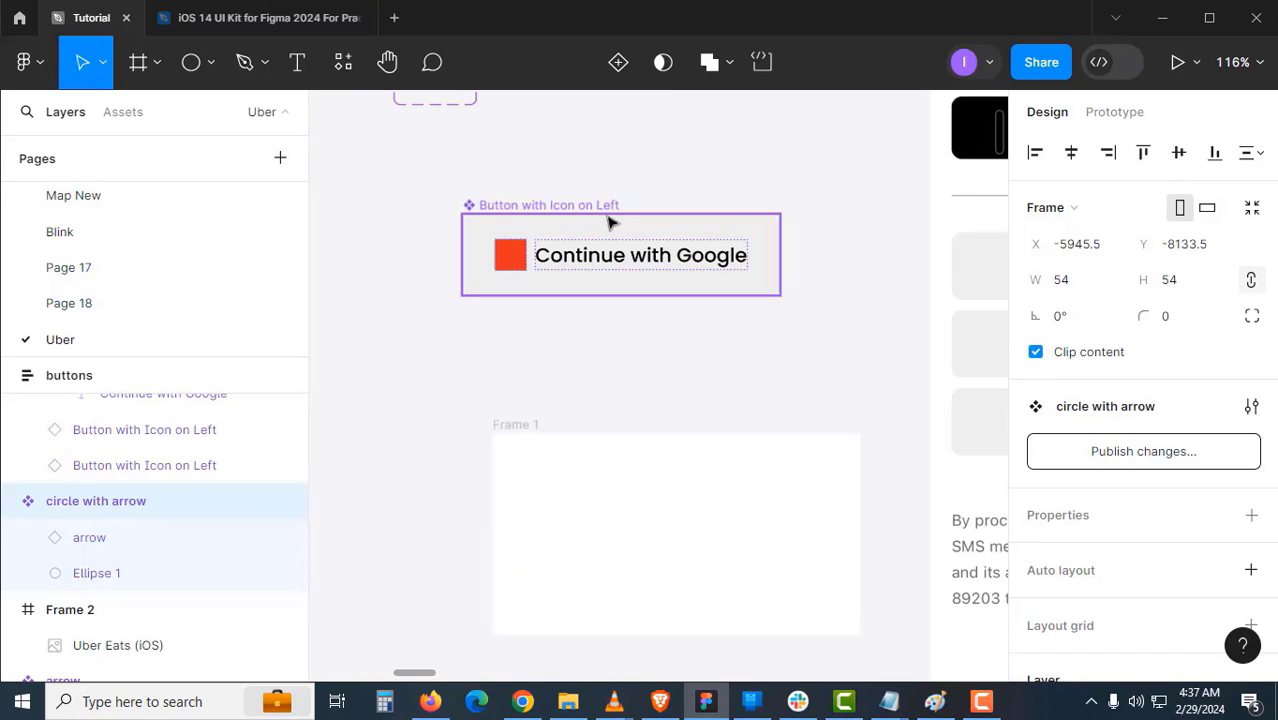
click(510, 258)
click(510, 258)
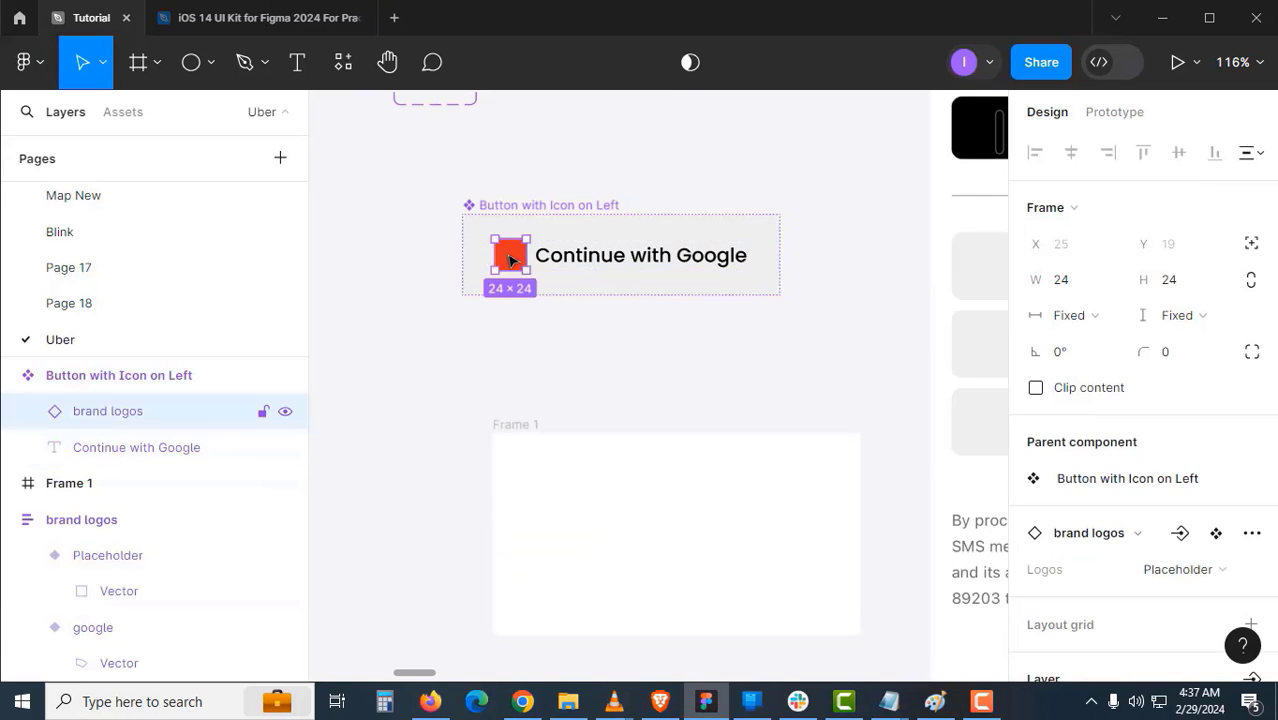
scroll(1047, 451, down, 3)
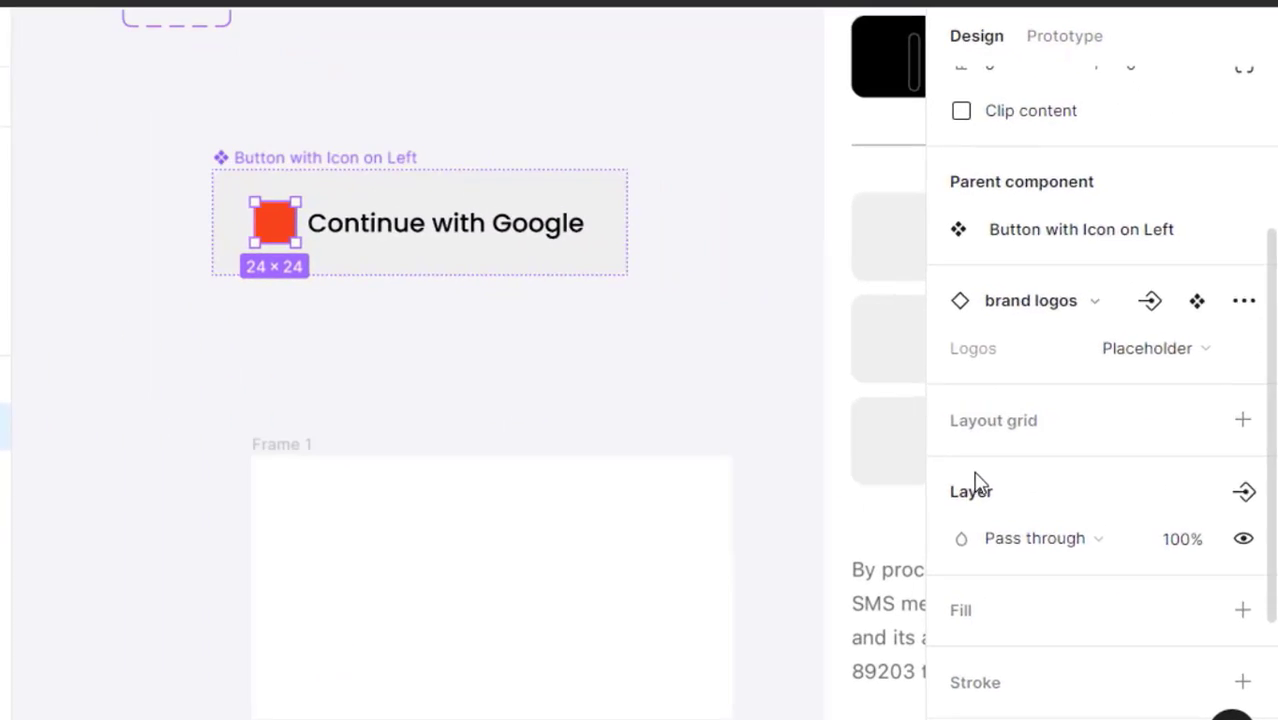
scroll(977, 481, down, 3)
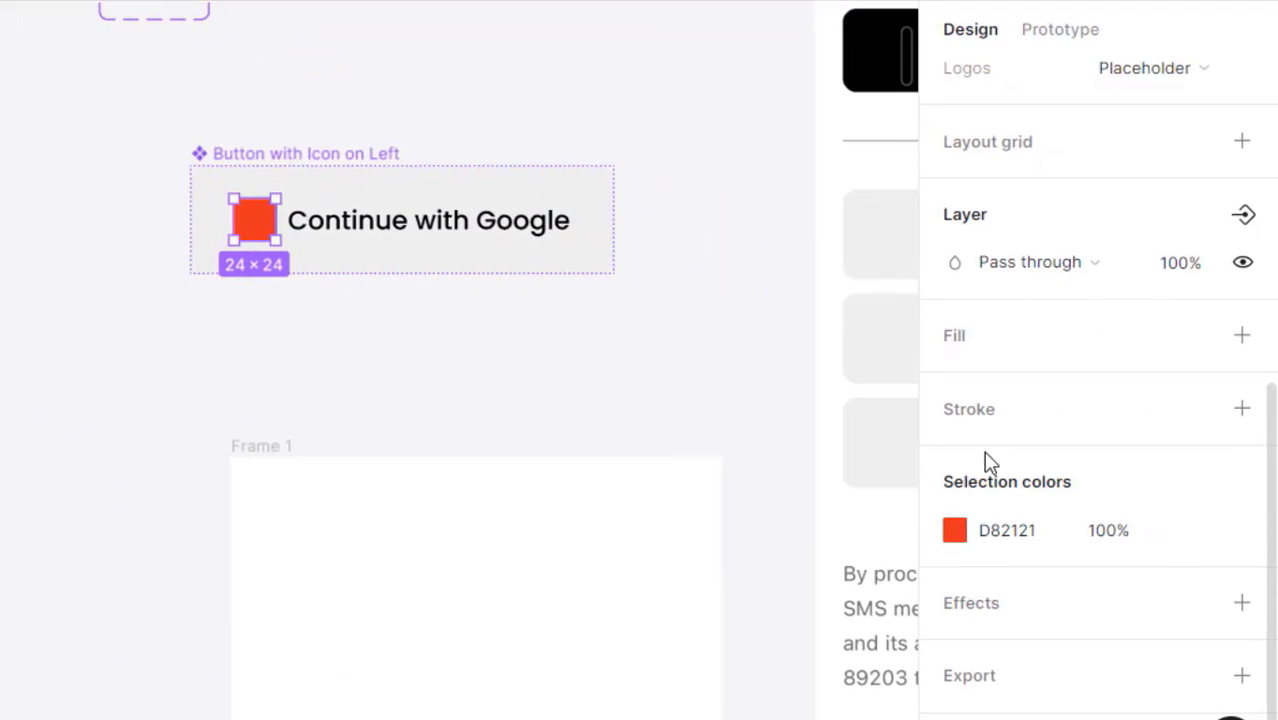
click(1245, 218)
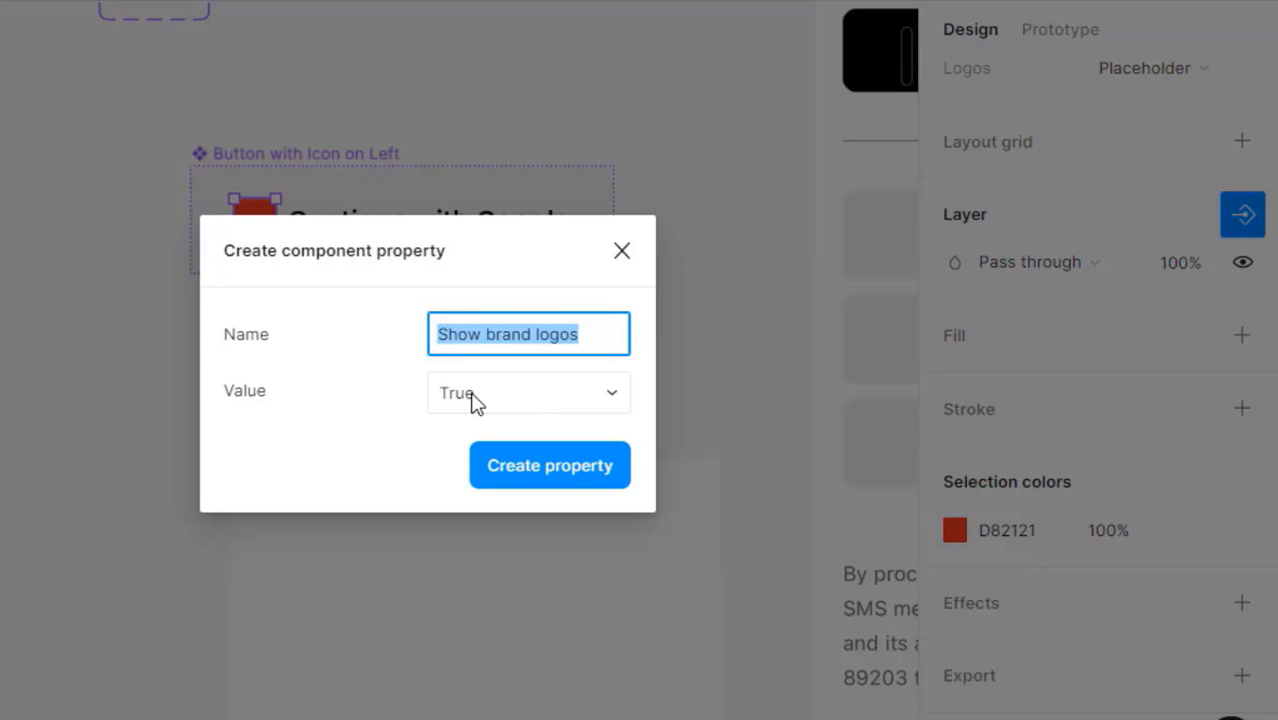
- Name the logo's boolean property 'Show'
text(Sh)
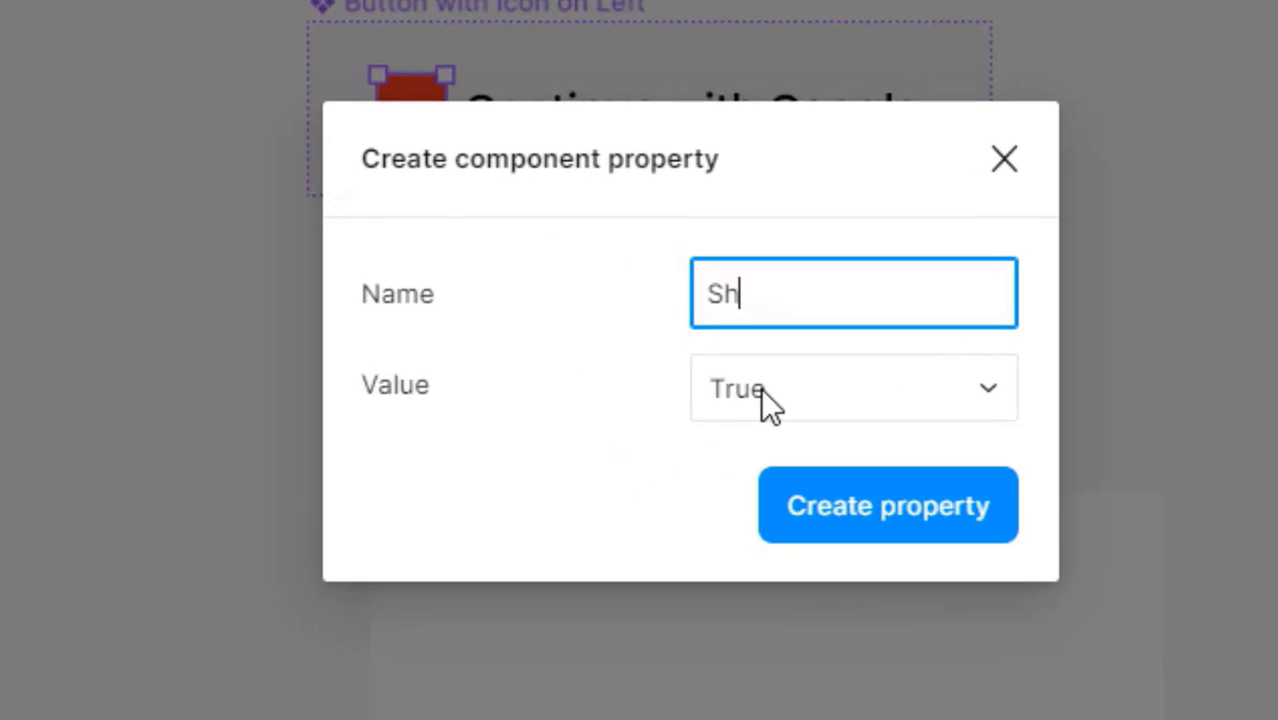
text(ow)
key(Return)
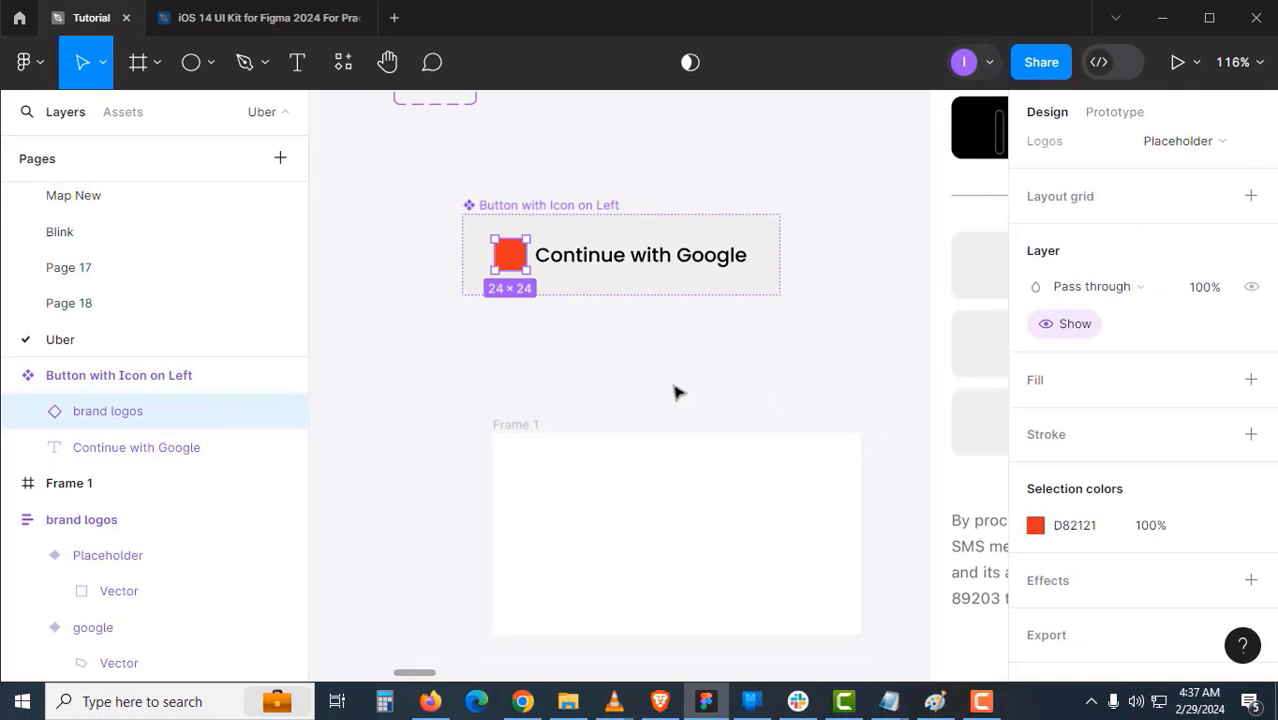
click(675, 392)
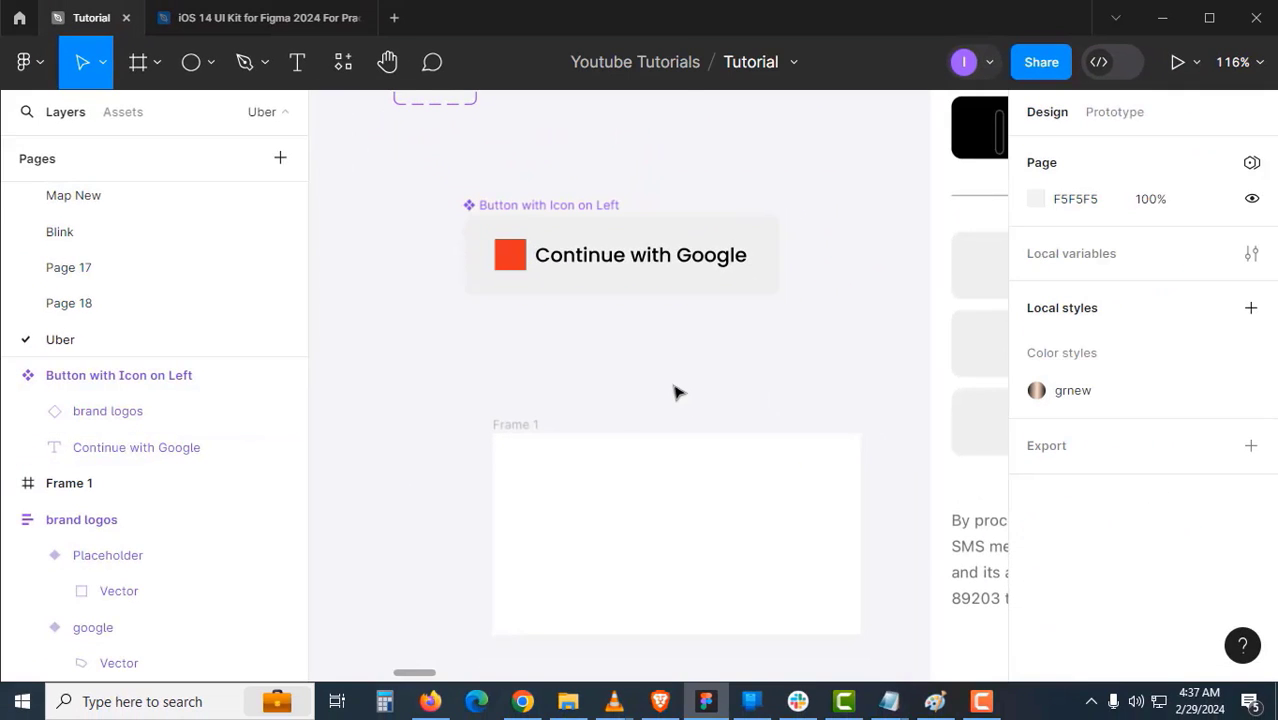
- Duplicate the button just below and switch Show off in the copy to hide its logo
scroll(610, 330, right, 2)
click(541, 242)
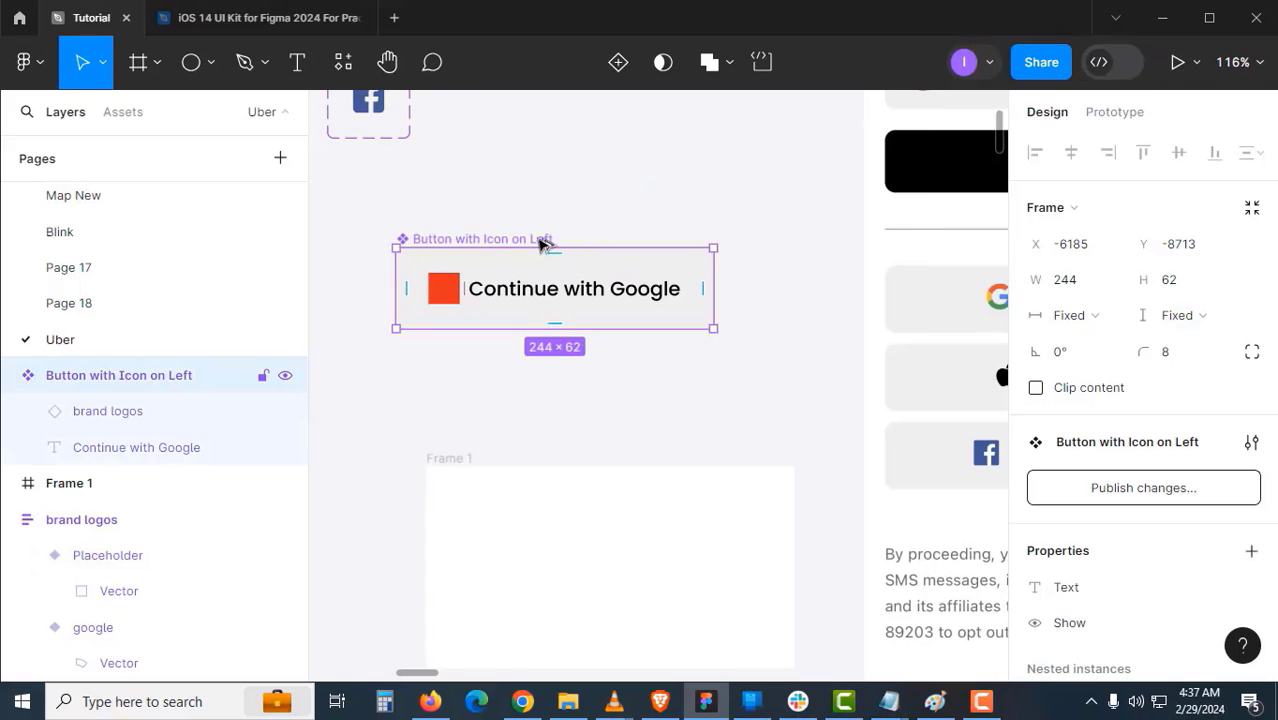
drag(541, 242, 650, 354)
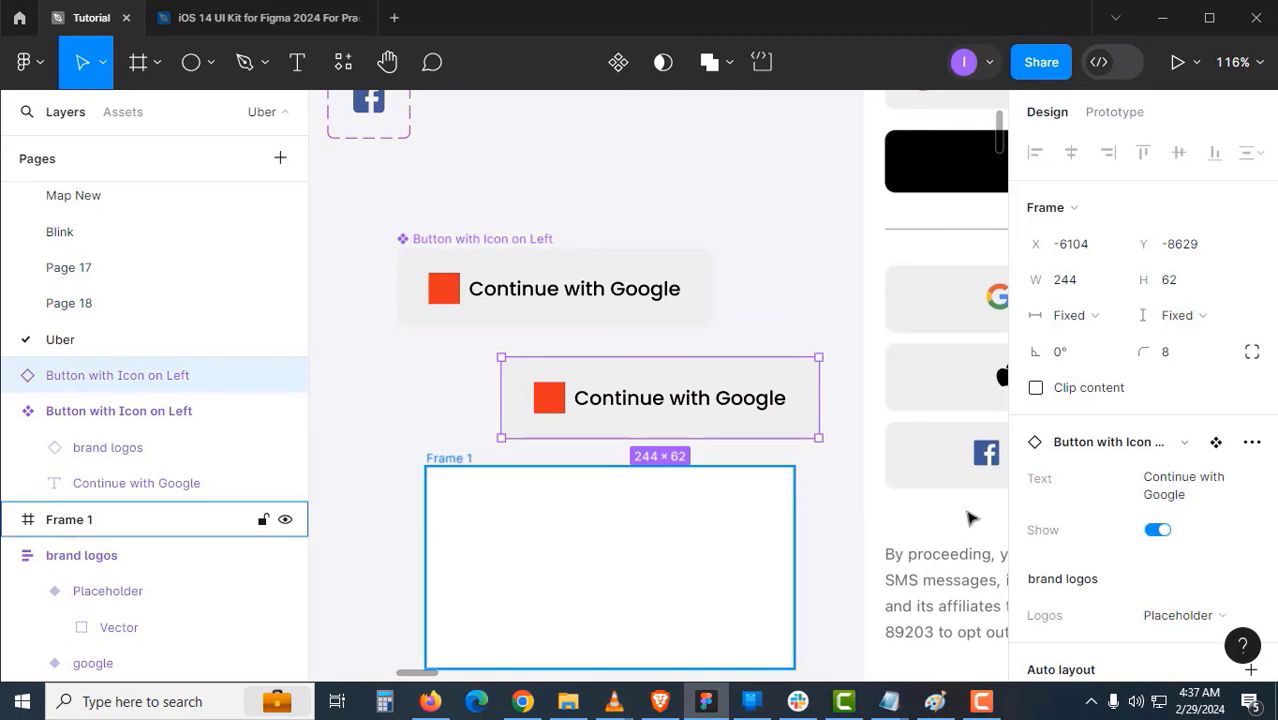
click(1157, 530)
- Change the copied button's label to 'Continue'
click(776, 330)
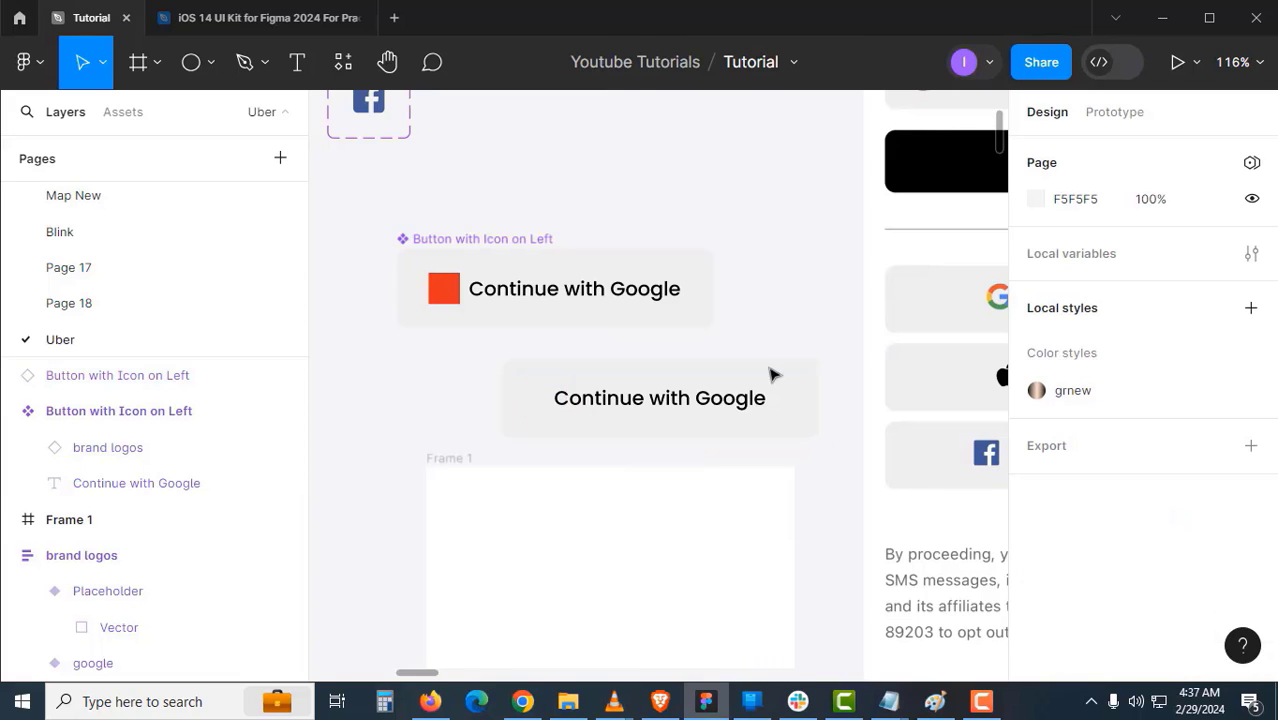
drag(768, 374, 586, 398)
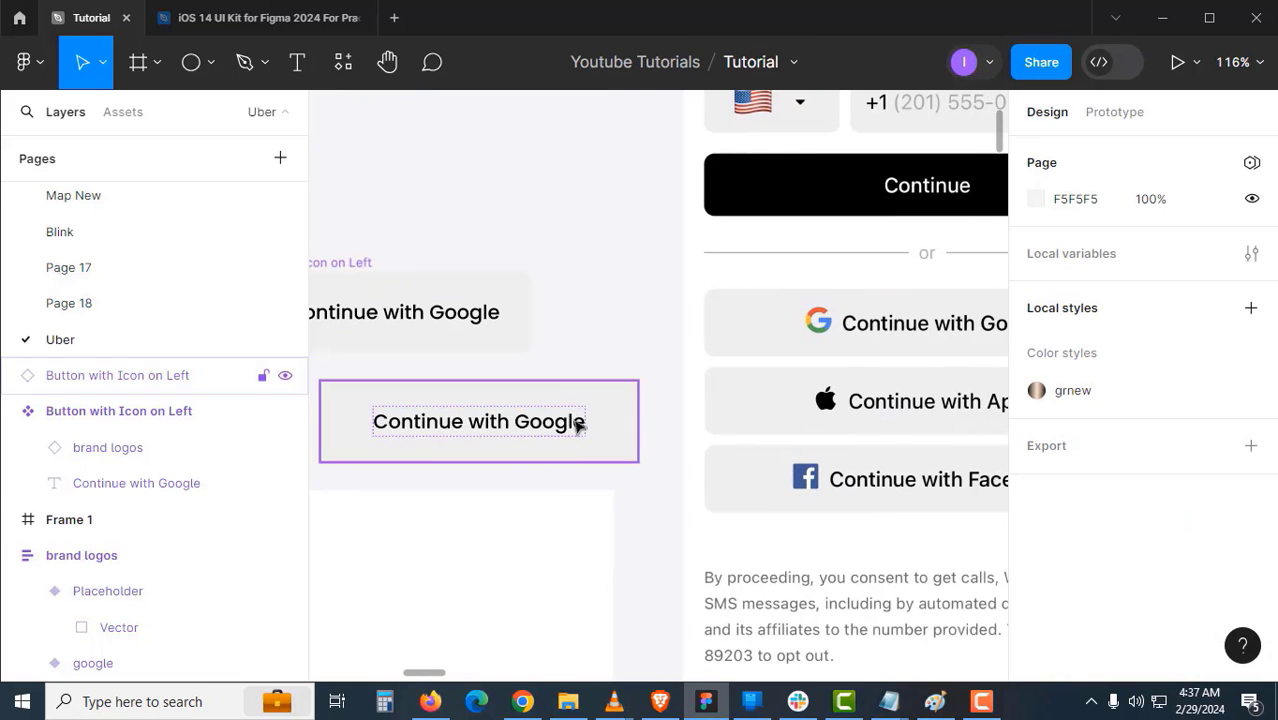
double_click(556, 428)
text(Continue)
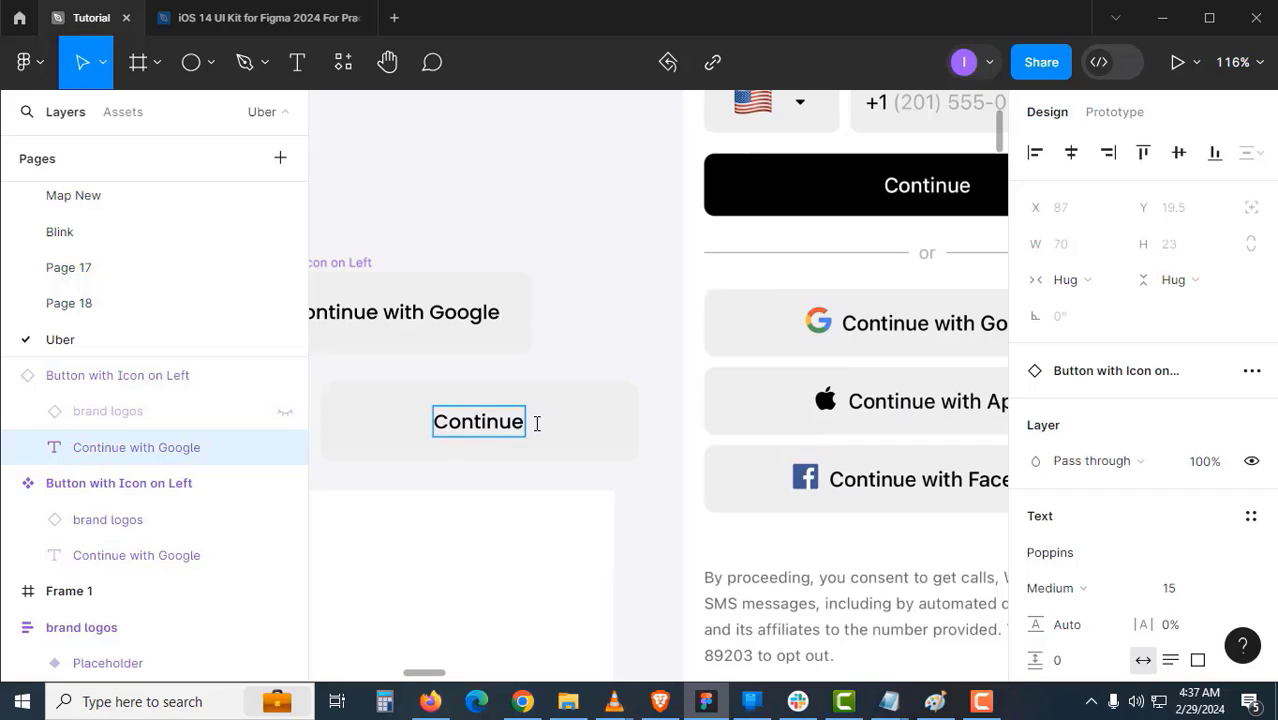
key(Escape)
key(Escape)
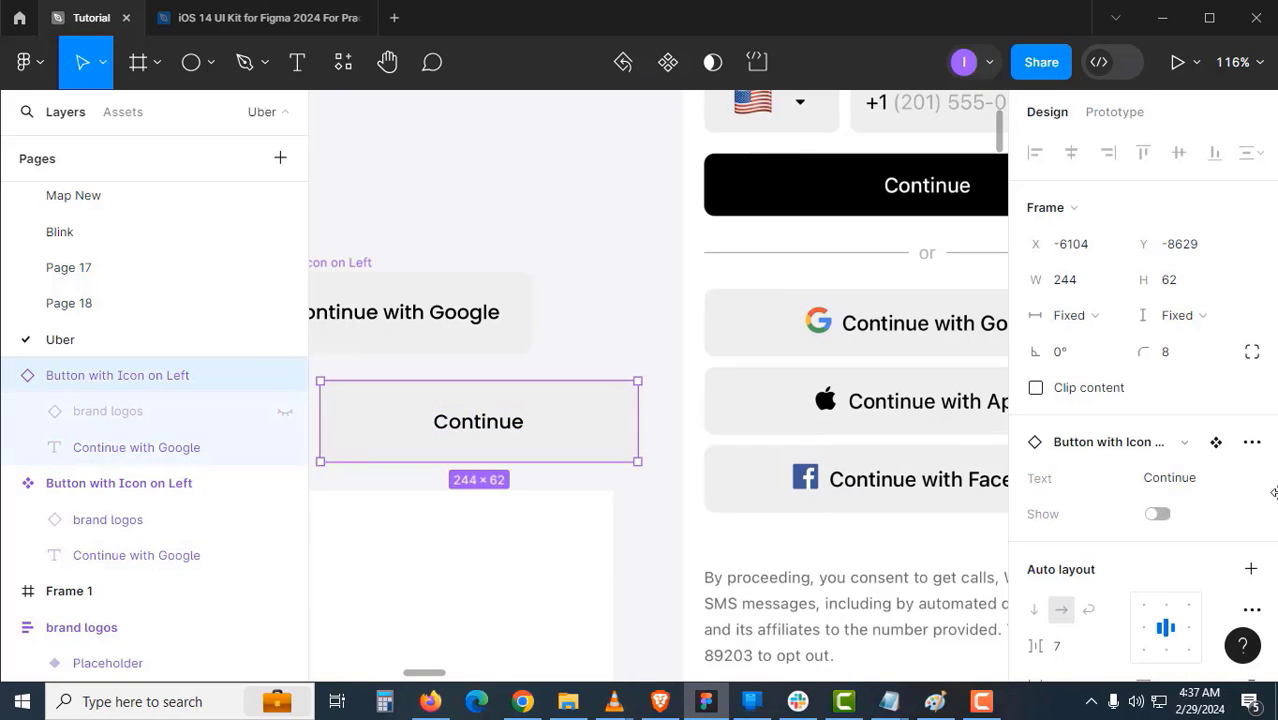
- Make the button fill black (000000) and the label text white (FFF)
scroll(1133, 482, down, 3)
scroll(1127, 470, down, 3)
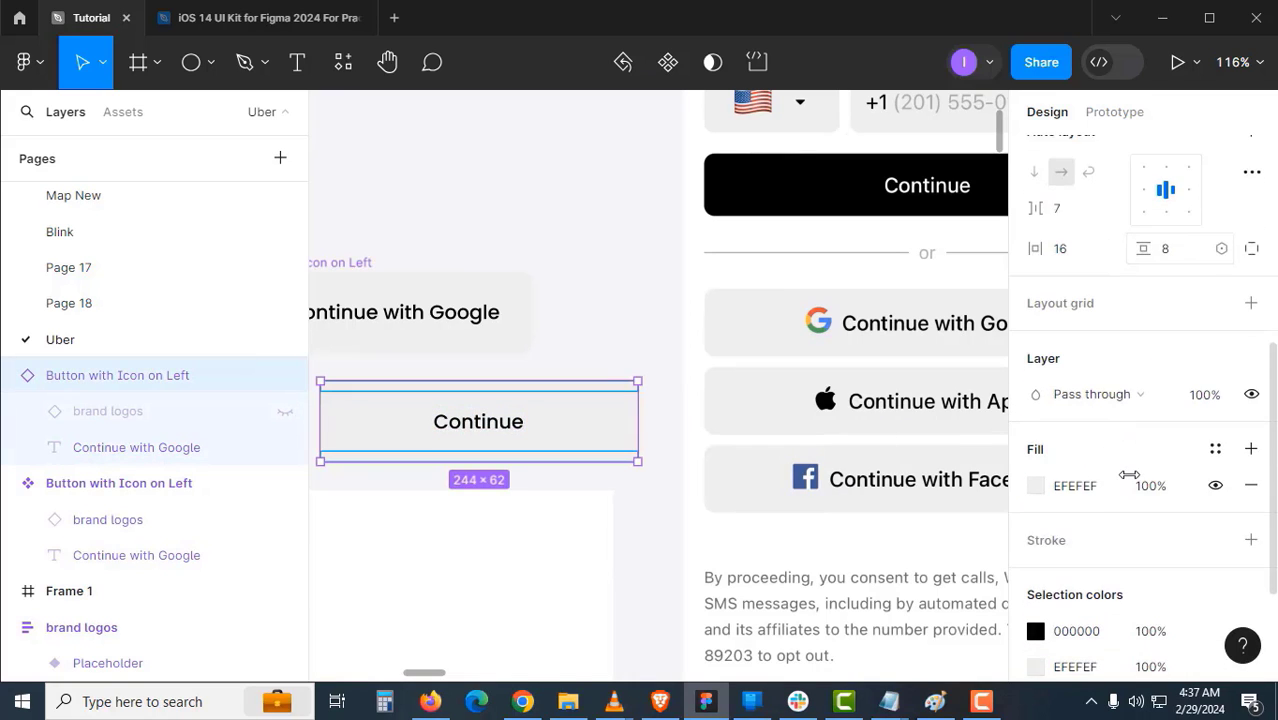
click(1105, 497)
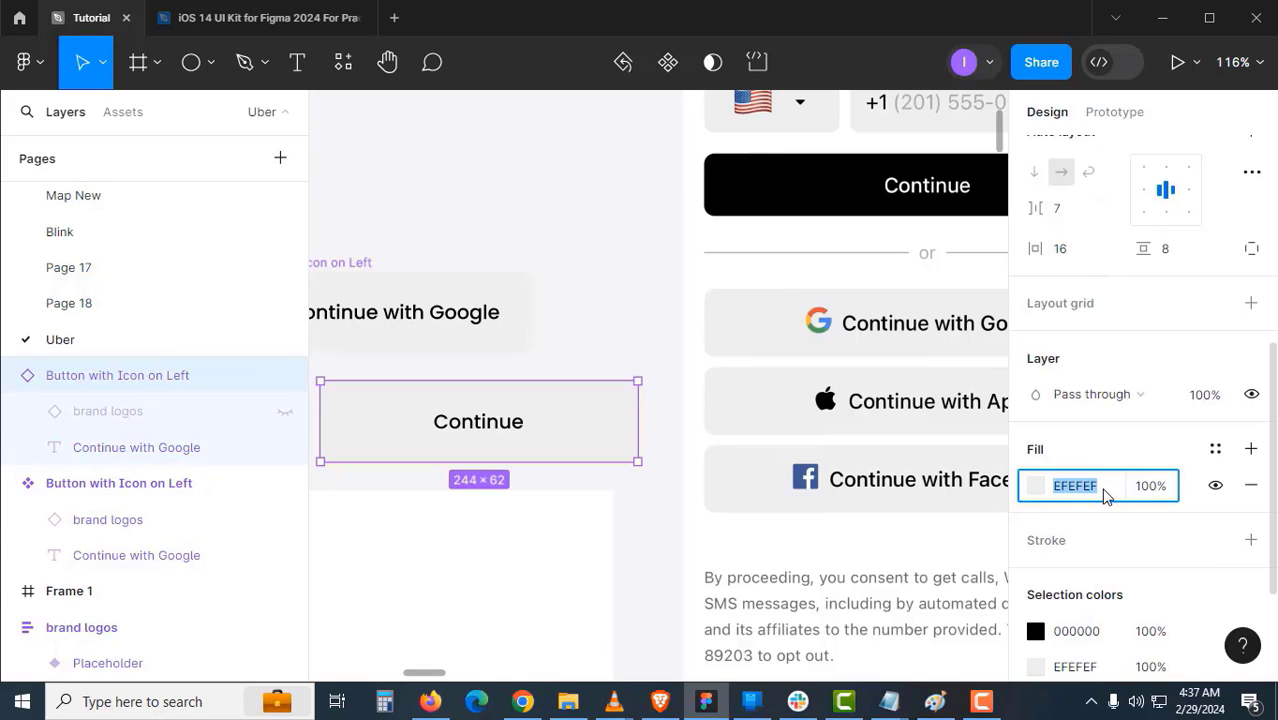
text(000)
key(Return)
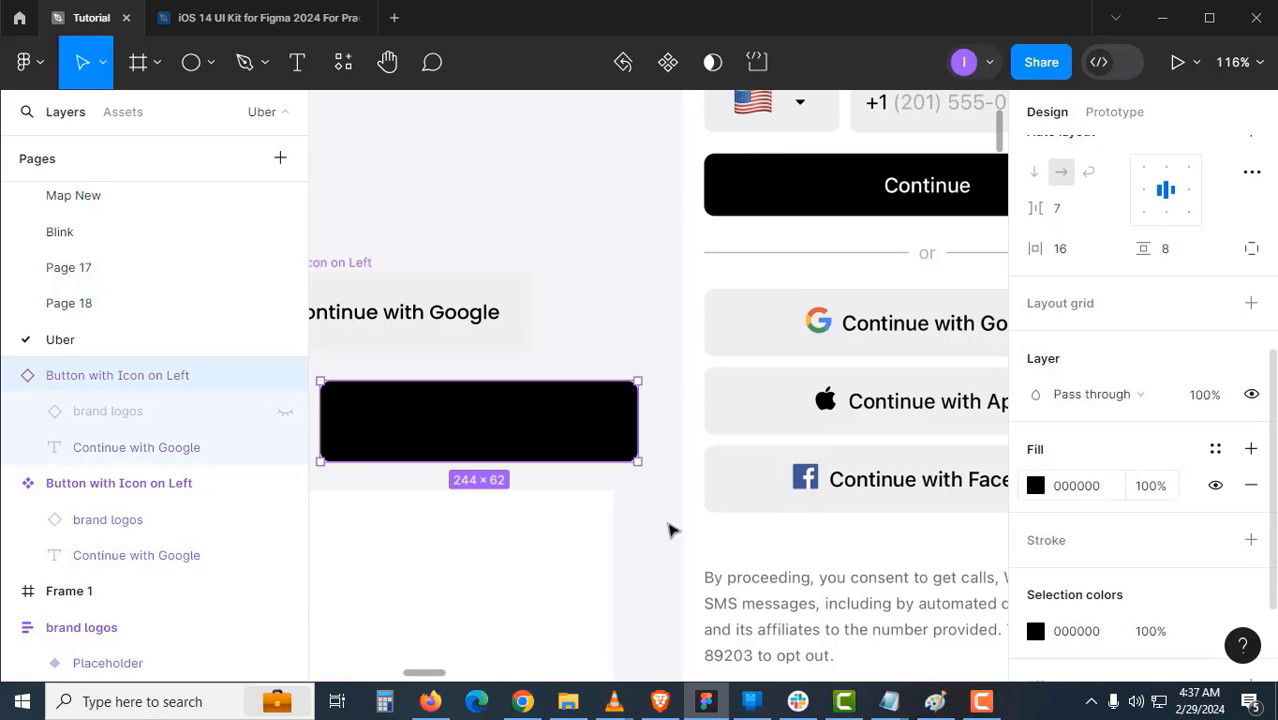
double_click(513, 417)
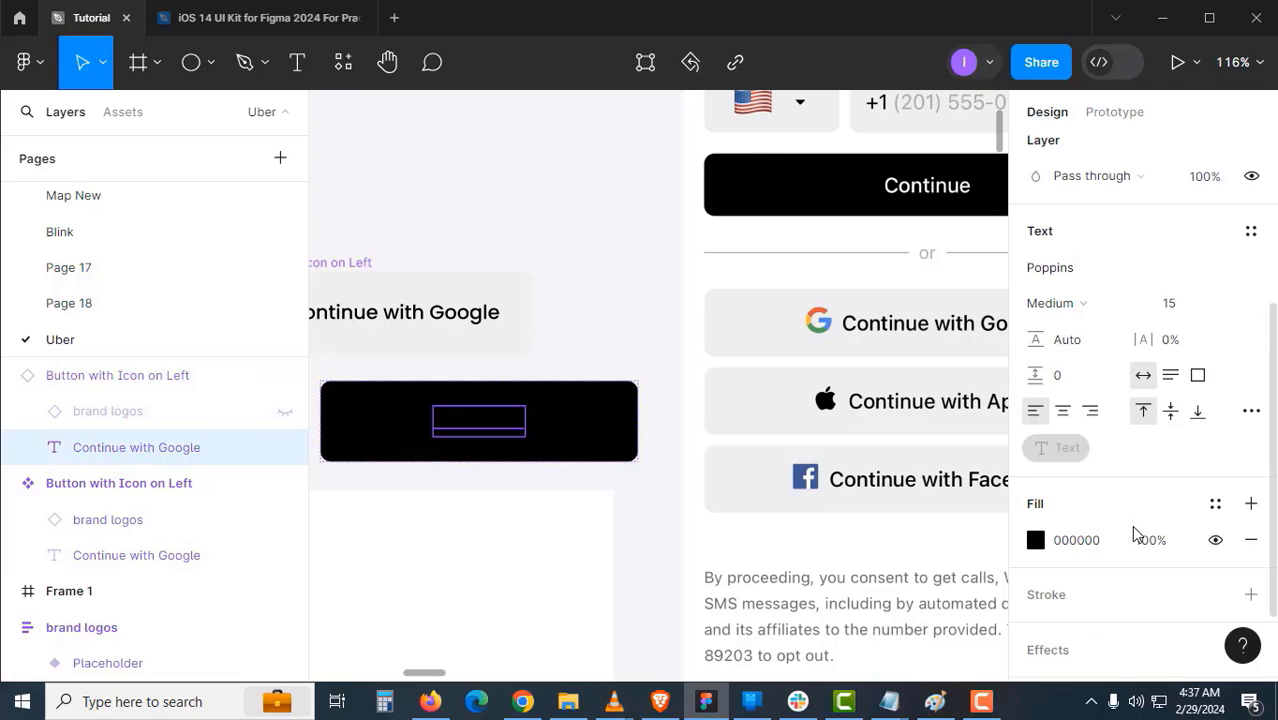
click(1095, 545)
text(fff)
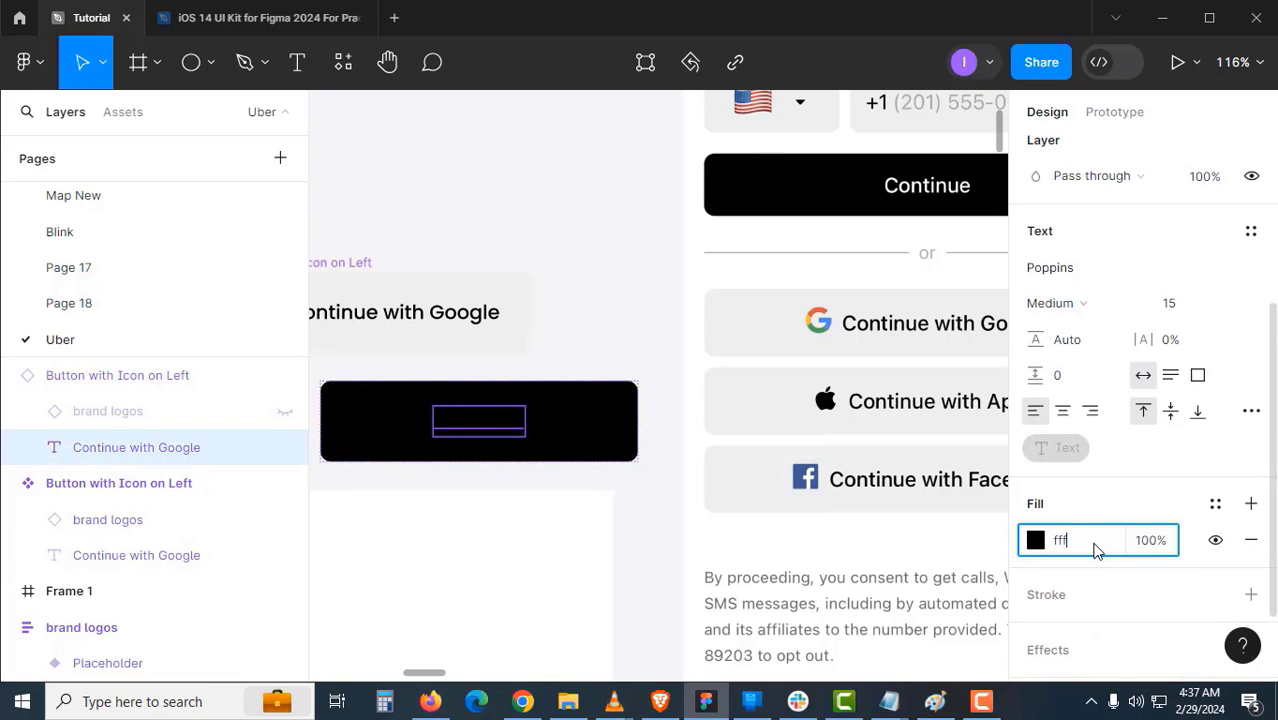
key(Return)
- Move the black Continue button onto the mobile-number screen
click(502, 530)
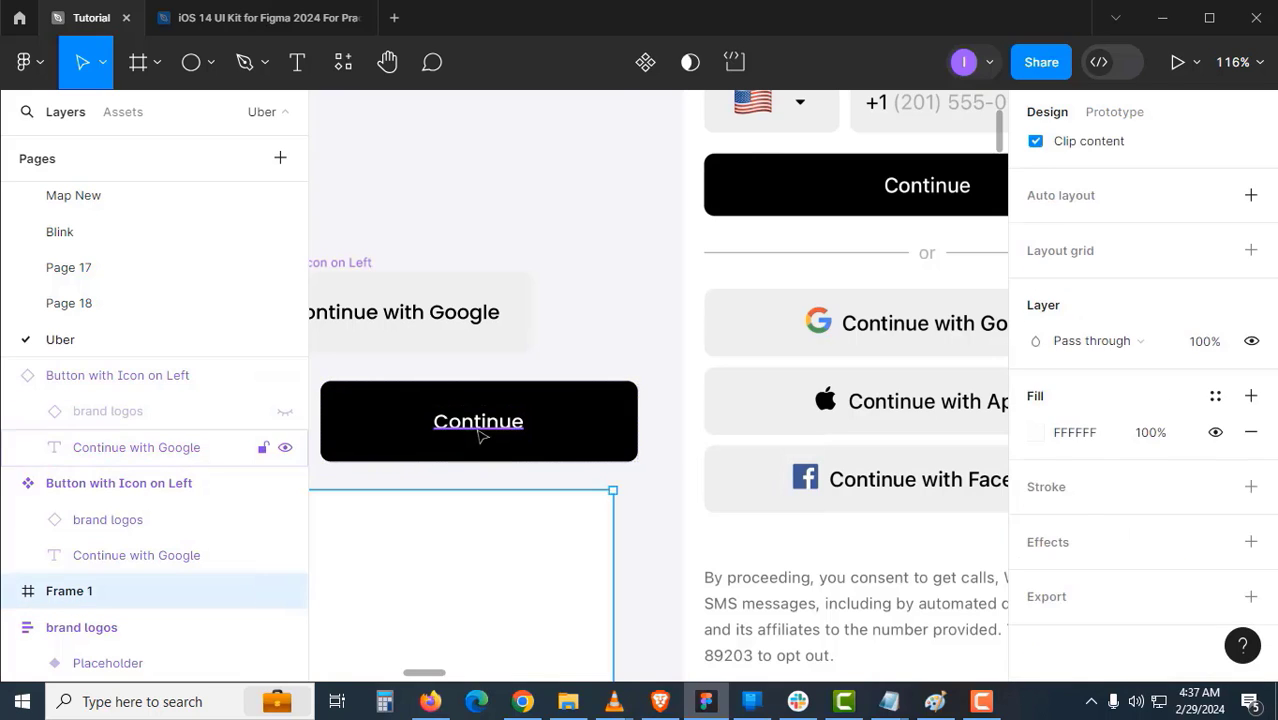
click(480, 435)
scroll(1065, 480, down, 3)
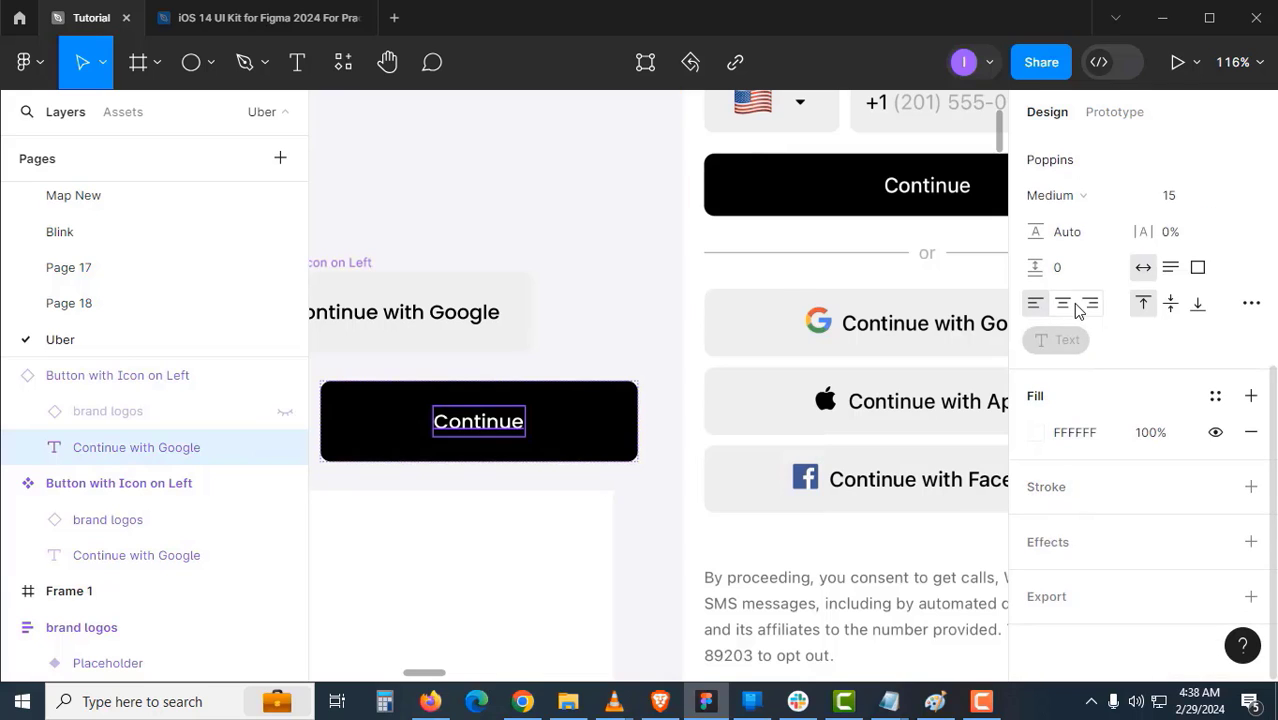
click(612, 486)
drag(605, 451, 546, 560)
click(385, 531)
drag(385, 531, 822, 333)
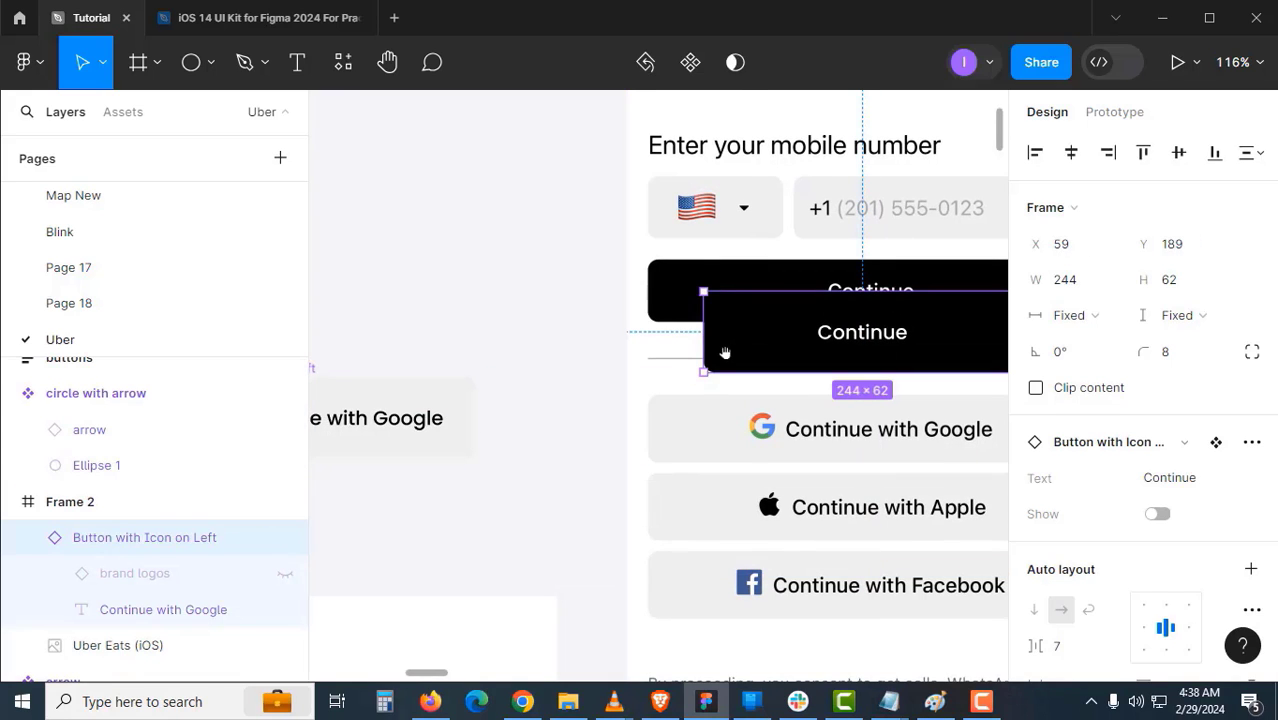
- Shorten the Continue button to 47 high and move it out of the phone frame
scroll(716, 397, up, 2)
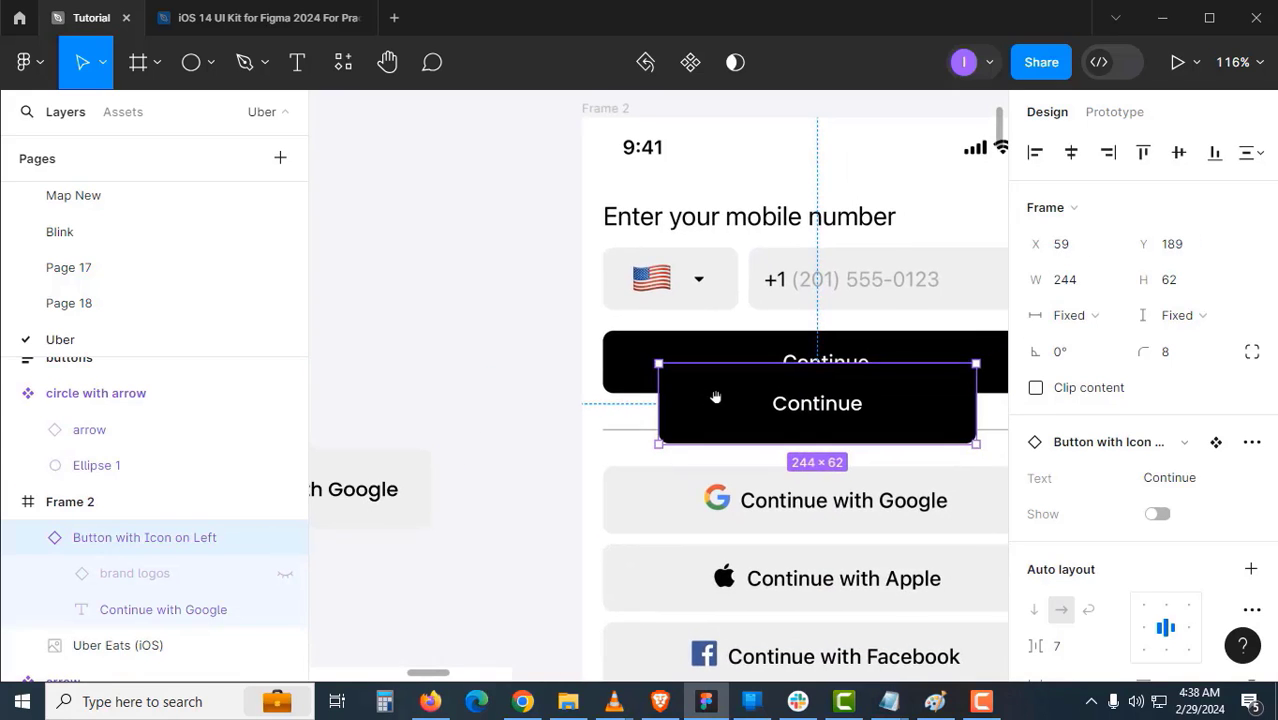
scroll(710, 405, up, 4)
drag(710, 405, 646, 343)
drag(597, 430, 598, 392)
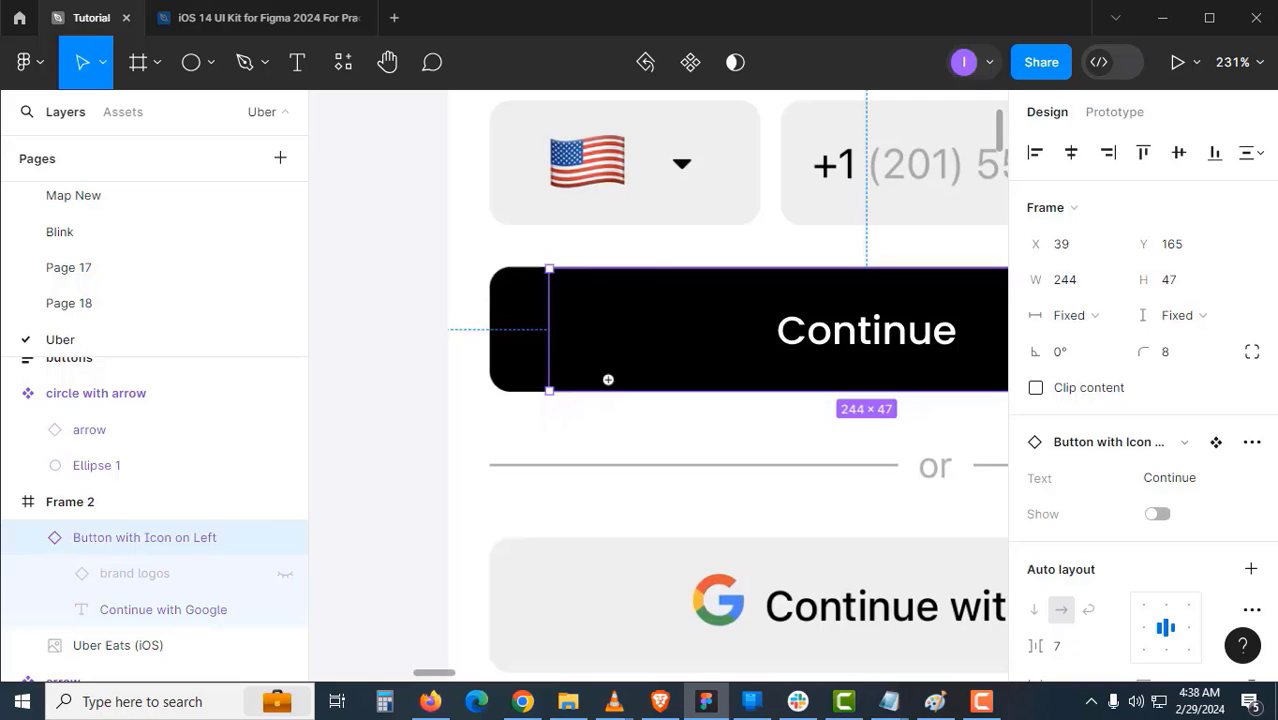
scroll(608, 380, down, 5)
drag(742, 294, 368, 403)
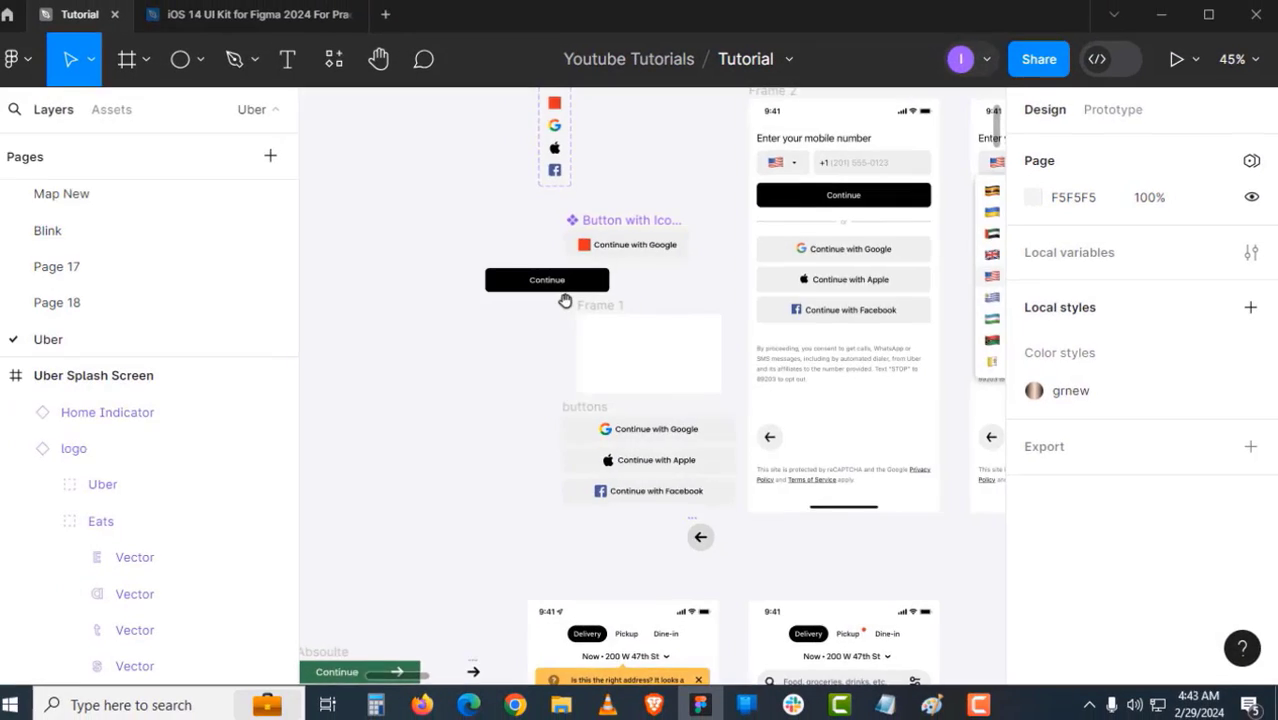
- Pan over to the green Uber Eats splash and food-photo Uber Splash Screen frames
scroll(565, 301, up, 5)
click(542, 284)
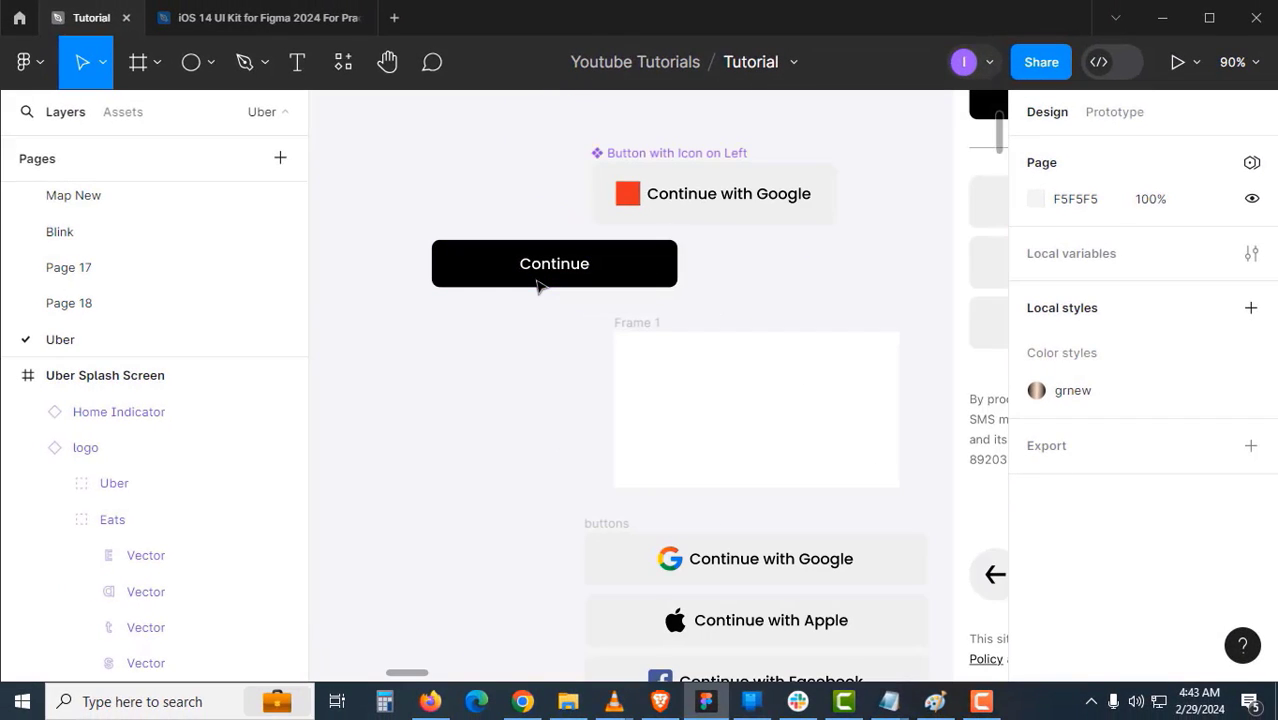
scroll(534, 278, down, 5)
drag(533, 279, 628, 314)
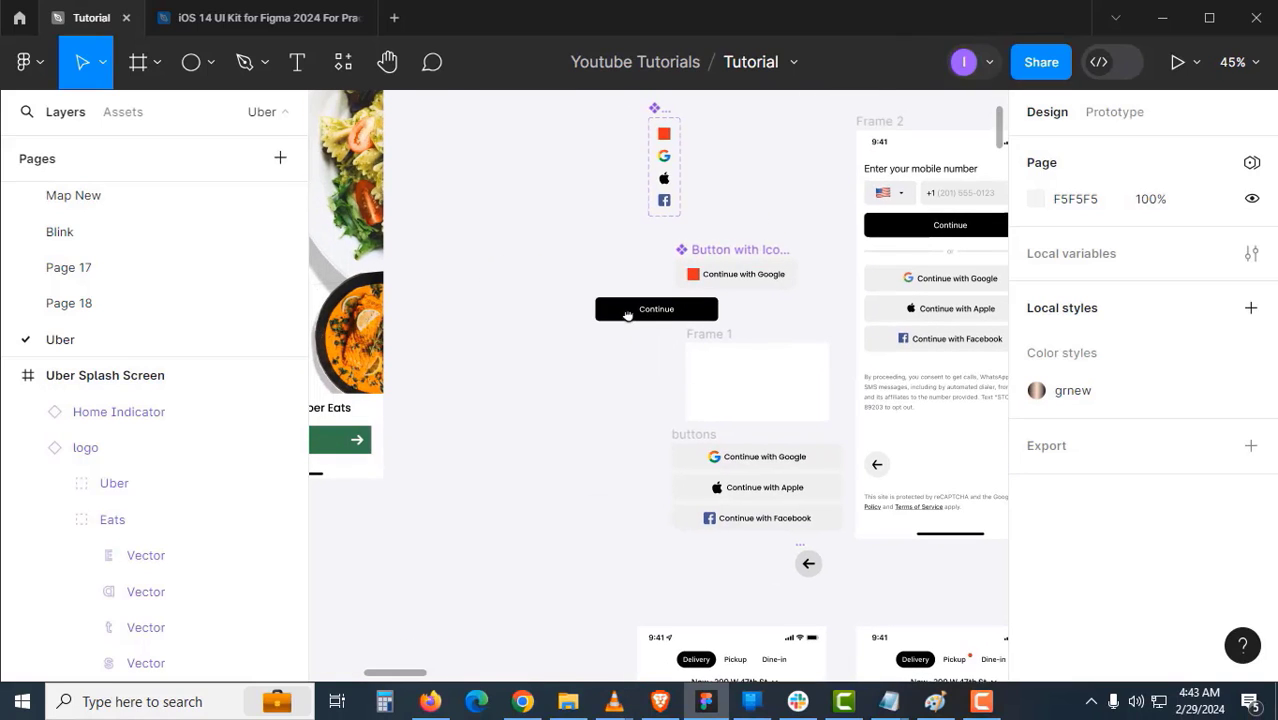
drag(520, 286, 638, 293)
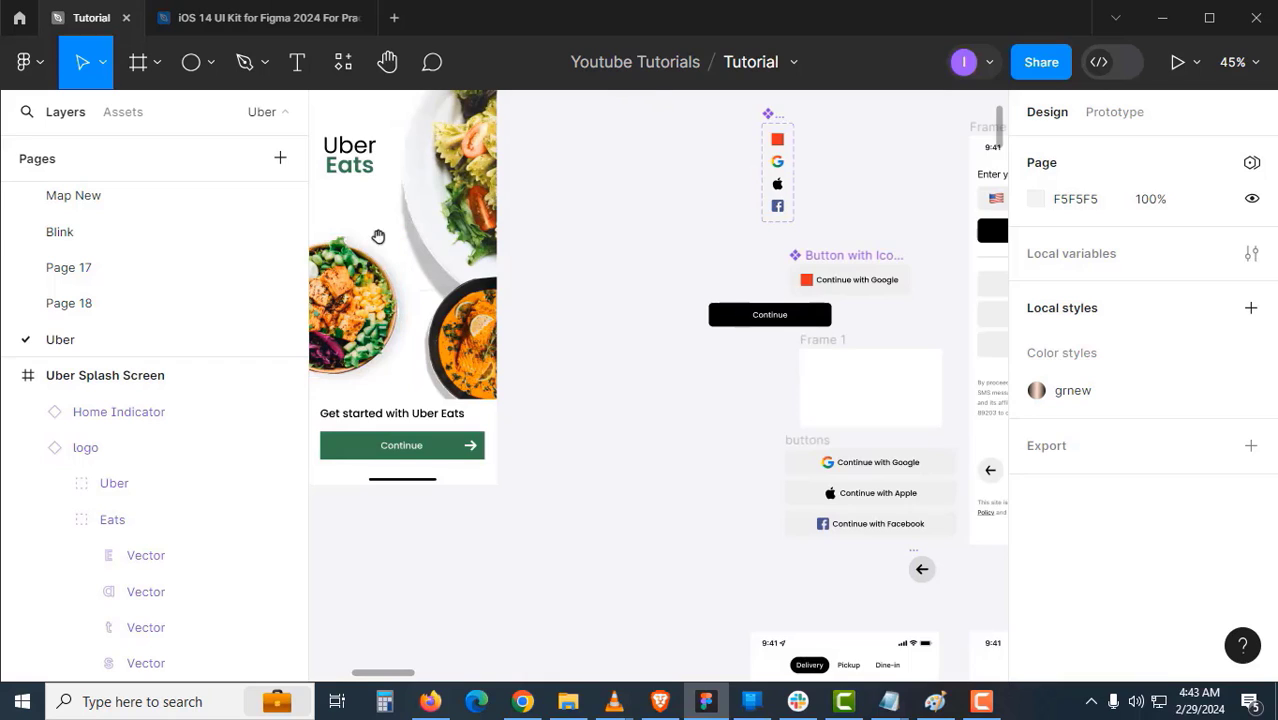
drag(377, 234, 706, 250)
drag(534, 268, 719, 257)
drag(548, 271, 411, 345)
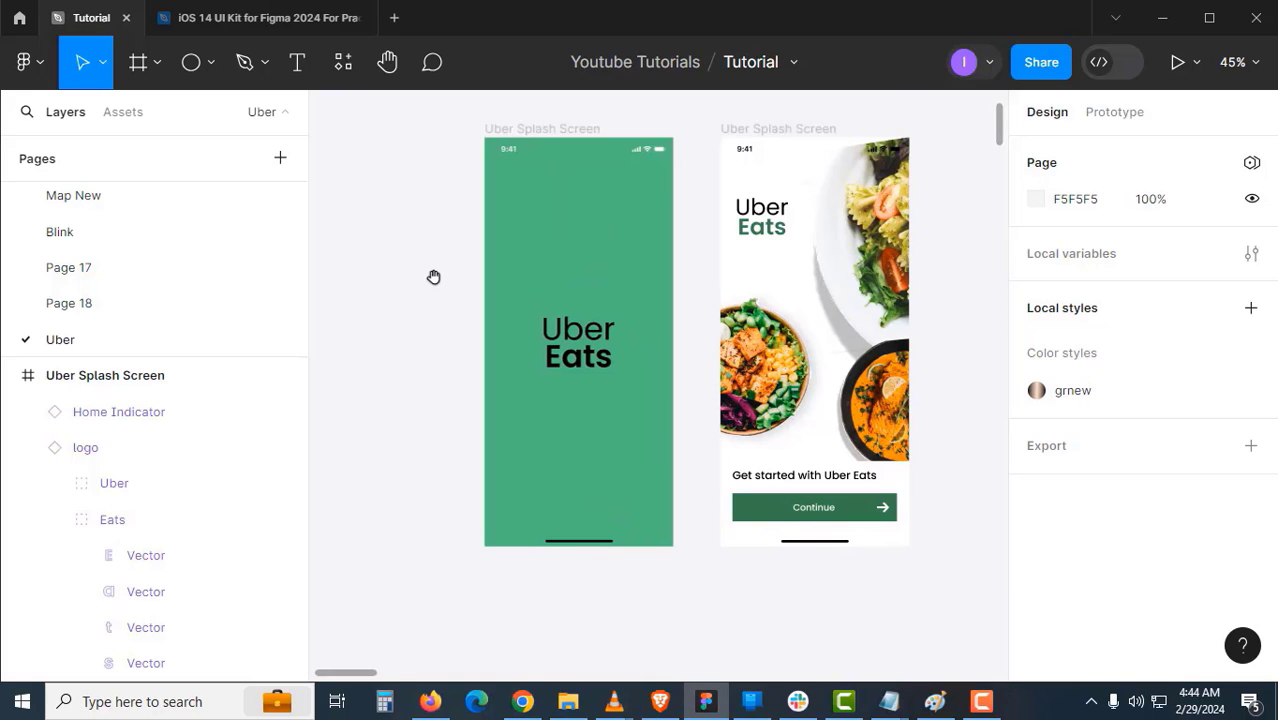
scroll(433, 277, up, 3)
drag(434, 274, 308, 357)
scroll(392, 340, up, 2)
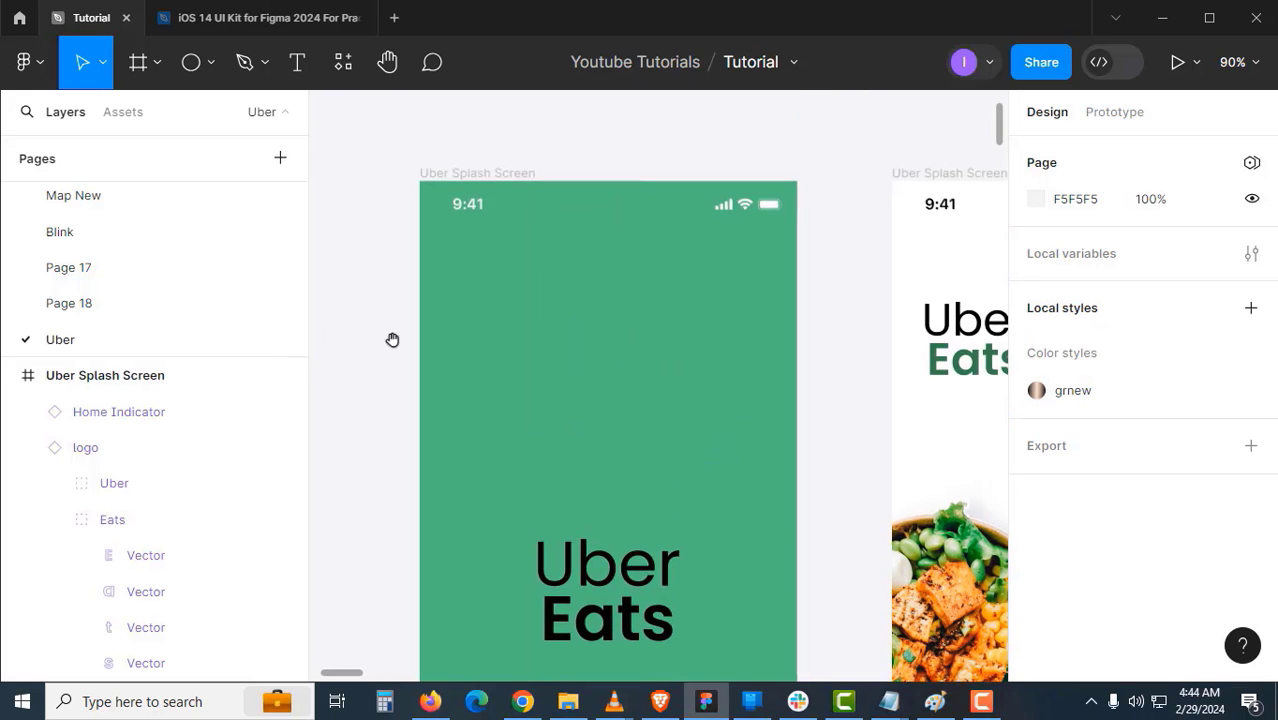
- Add a layout grid to the green splash frame and switch it to Columns
click(506, 175)
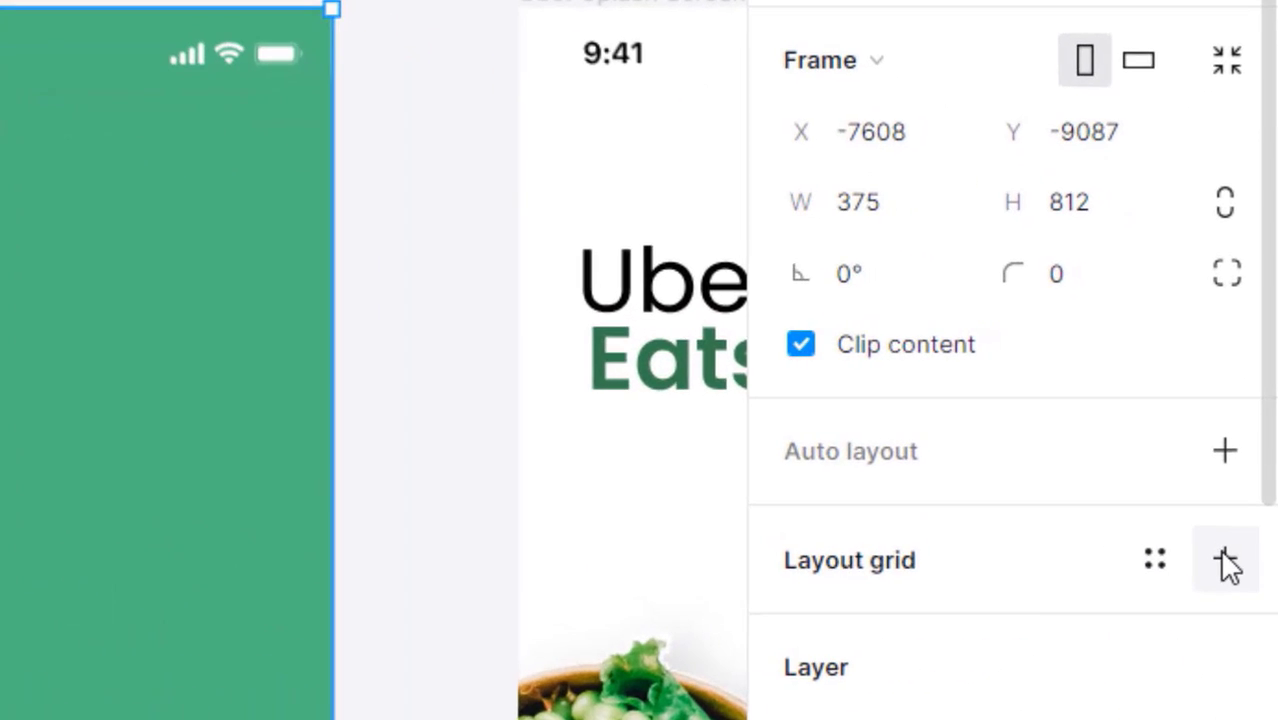
click(1226, 562)
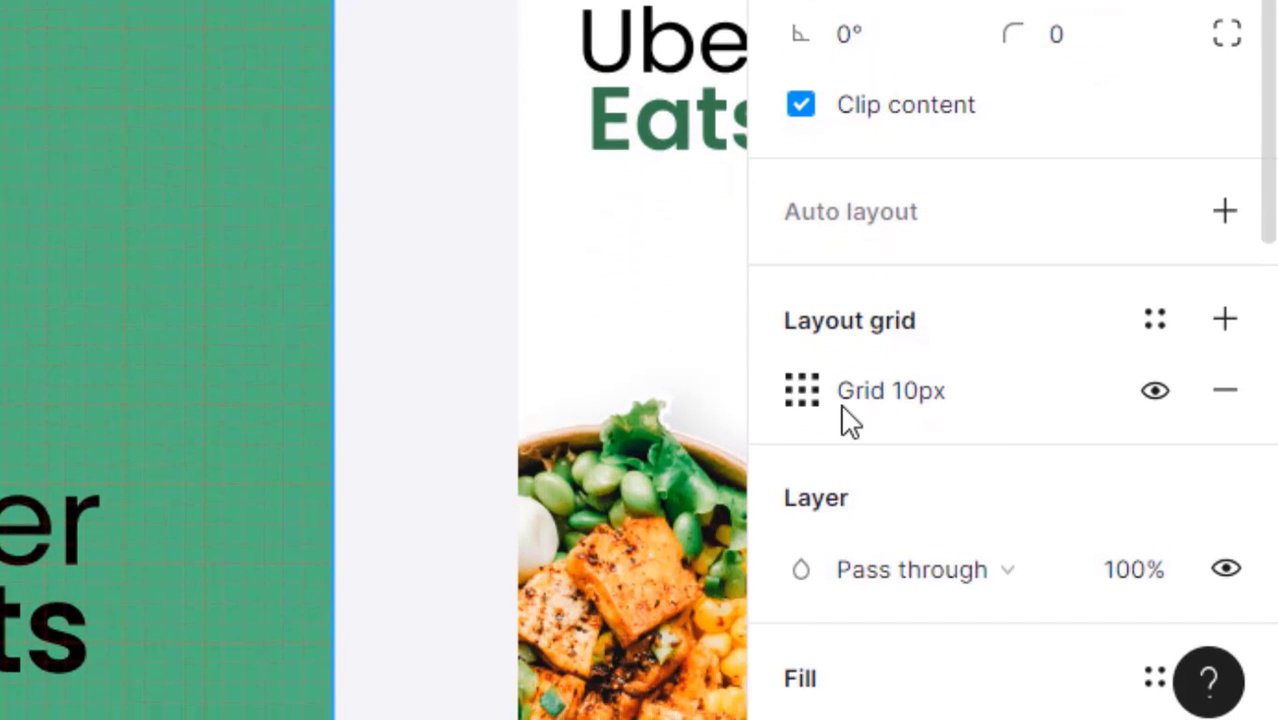
click(800, 390)
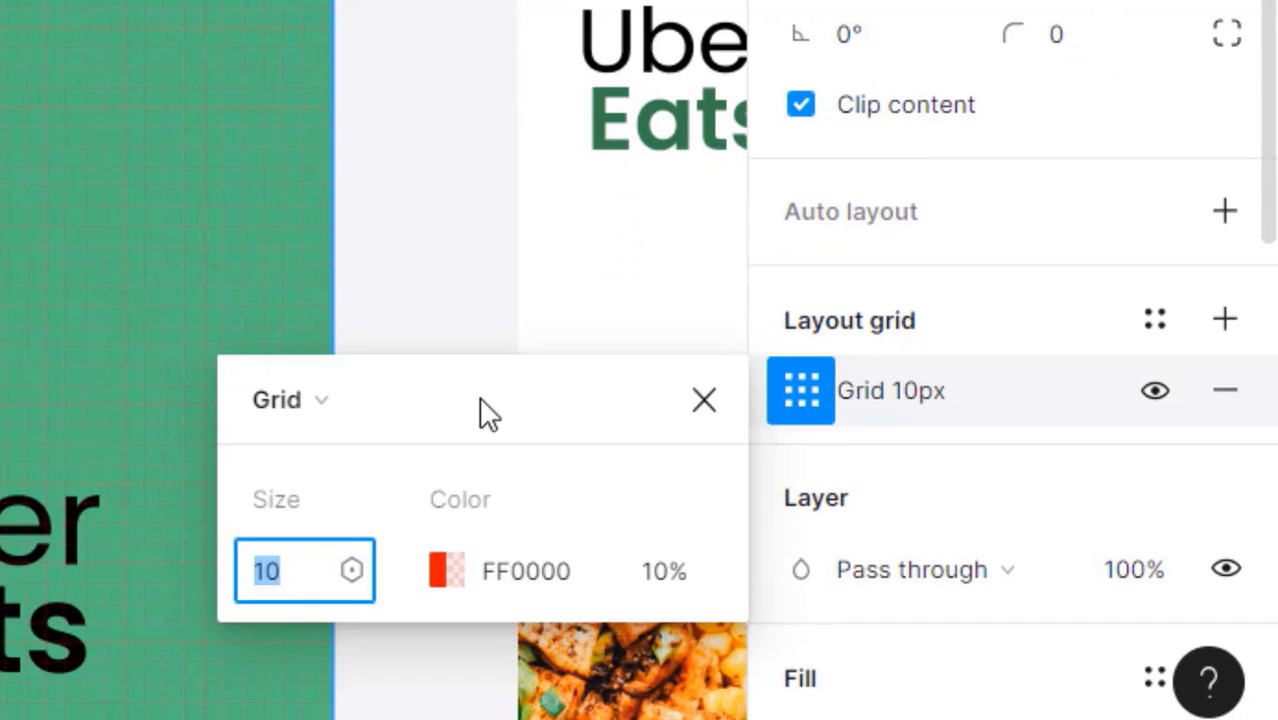
click(335, 403)
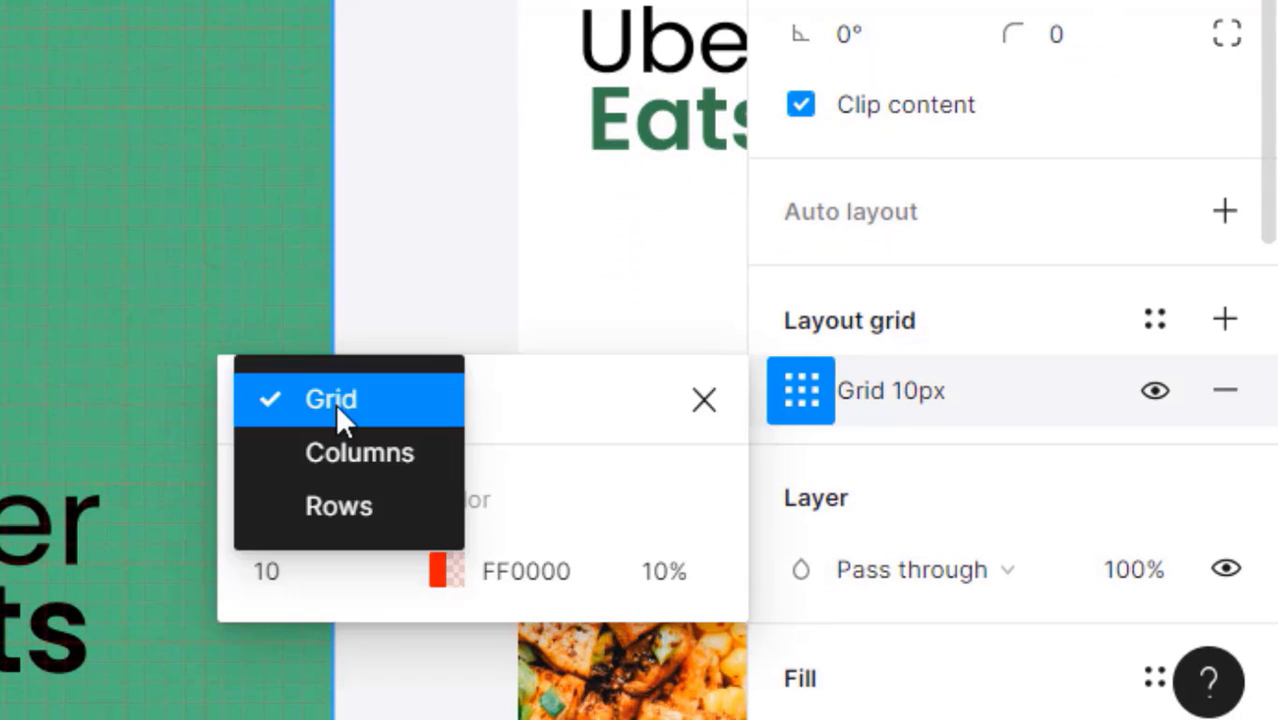
click(359, 455)
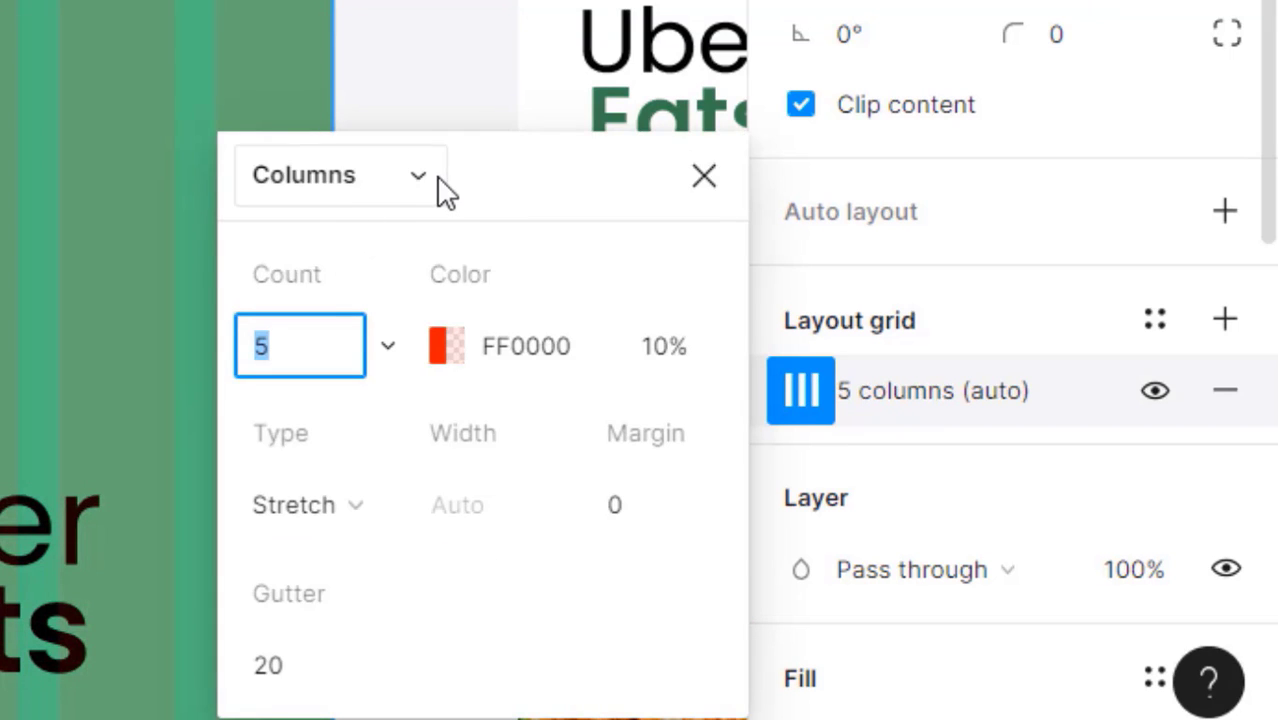
- Set the column grid to 4 columns, Stretch type, 8 px gutter and 16 px margin
drag(455, 148, 665, 45)
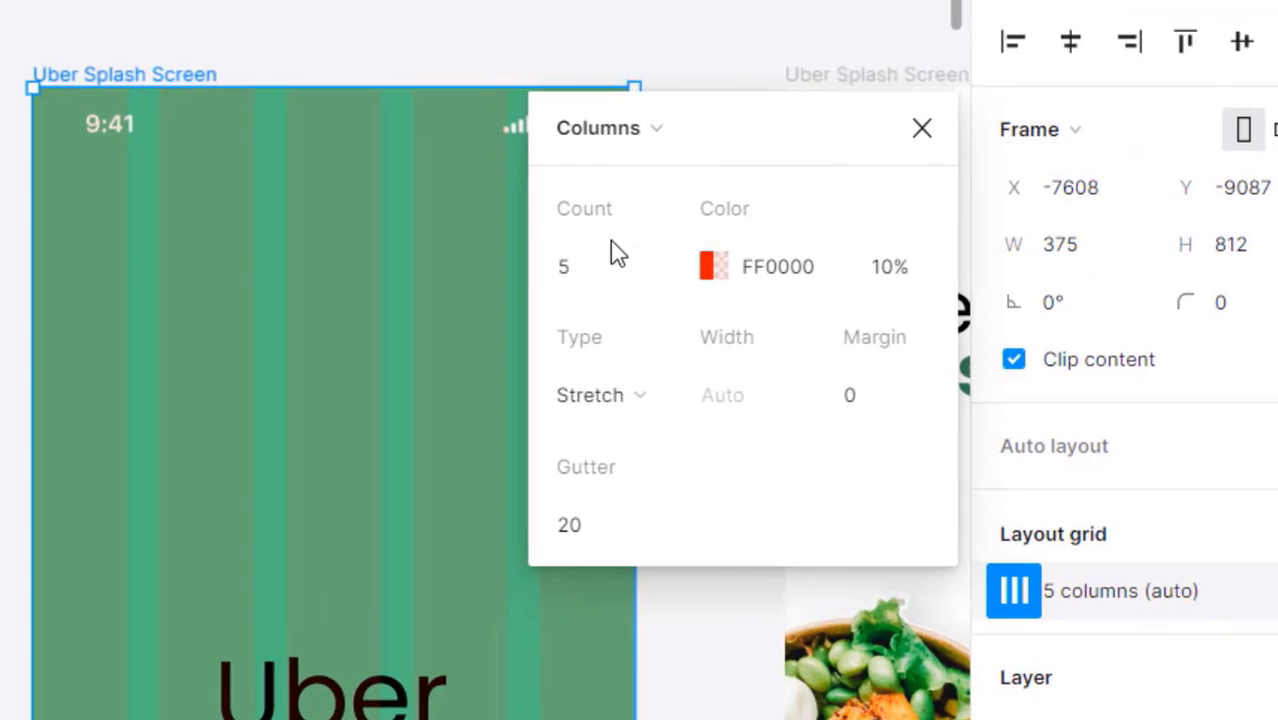
click(599, 268)
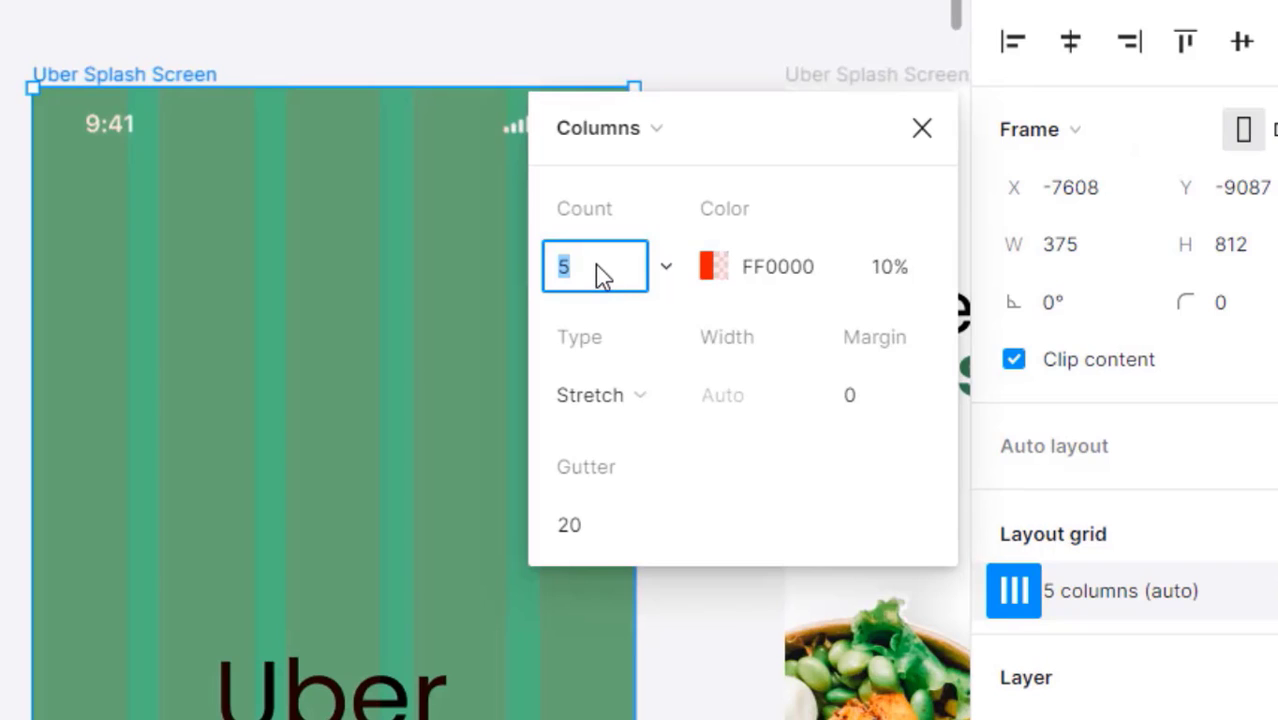
text(4)
key(Tab)
key(Tab)
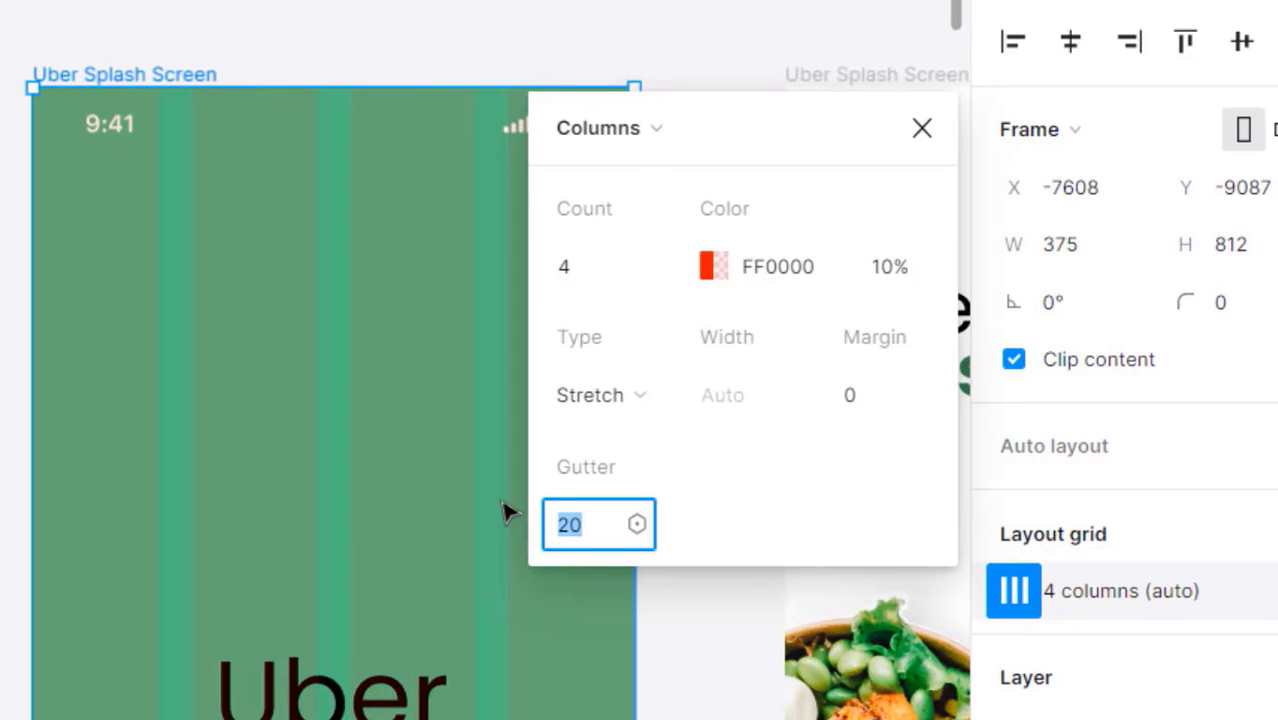
click(613, 396)
click(613, 400)
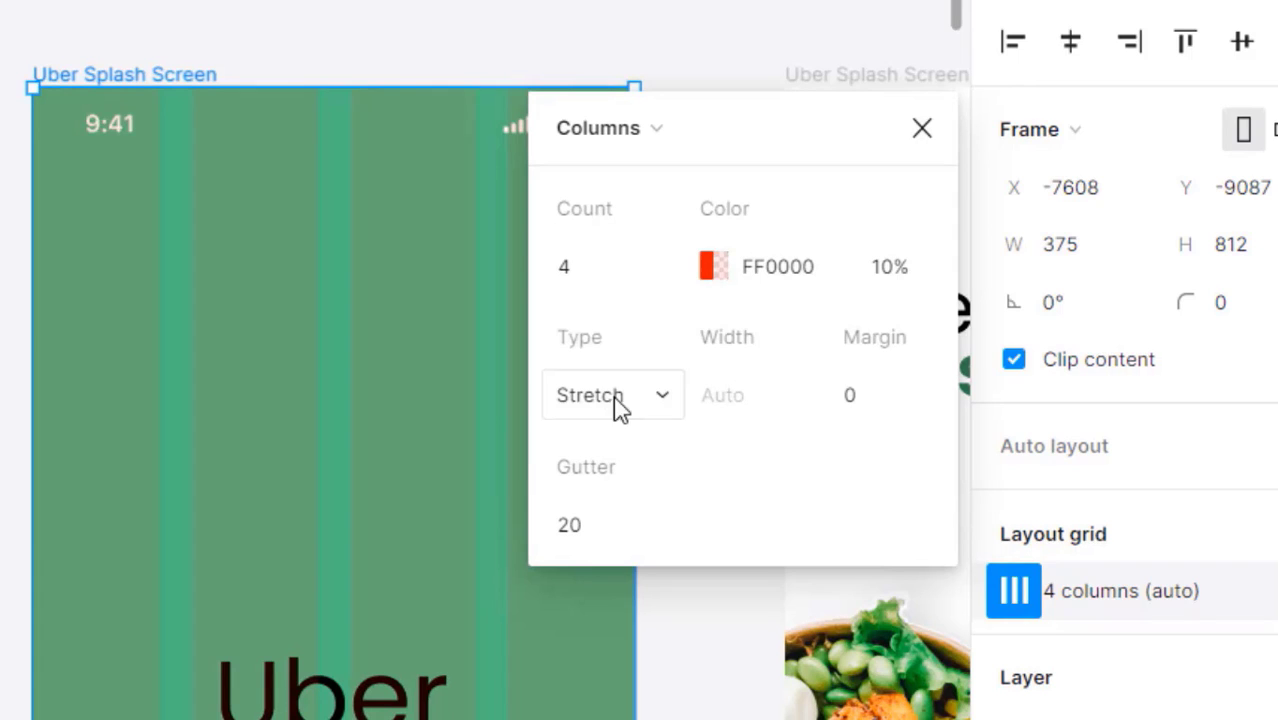
click(589, 545)
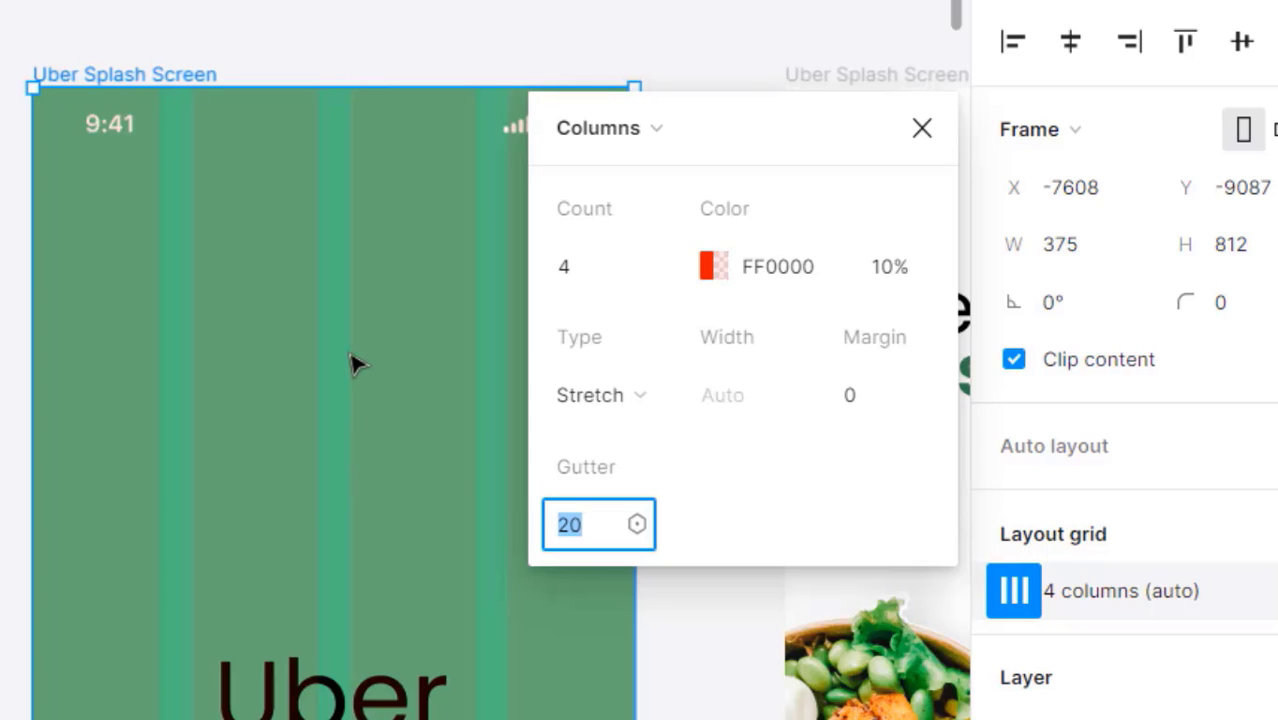
text(8)
key(Return)
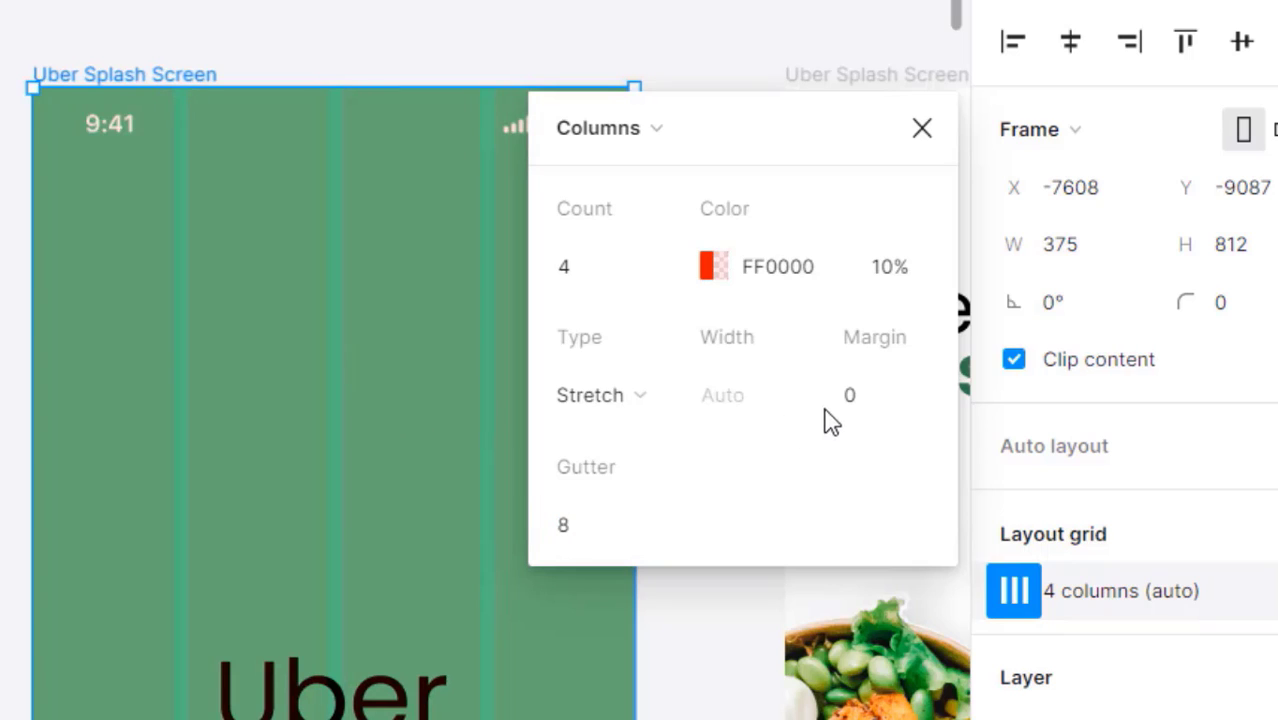
click(868, 385)
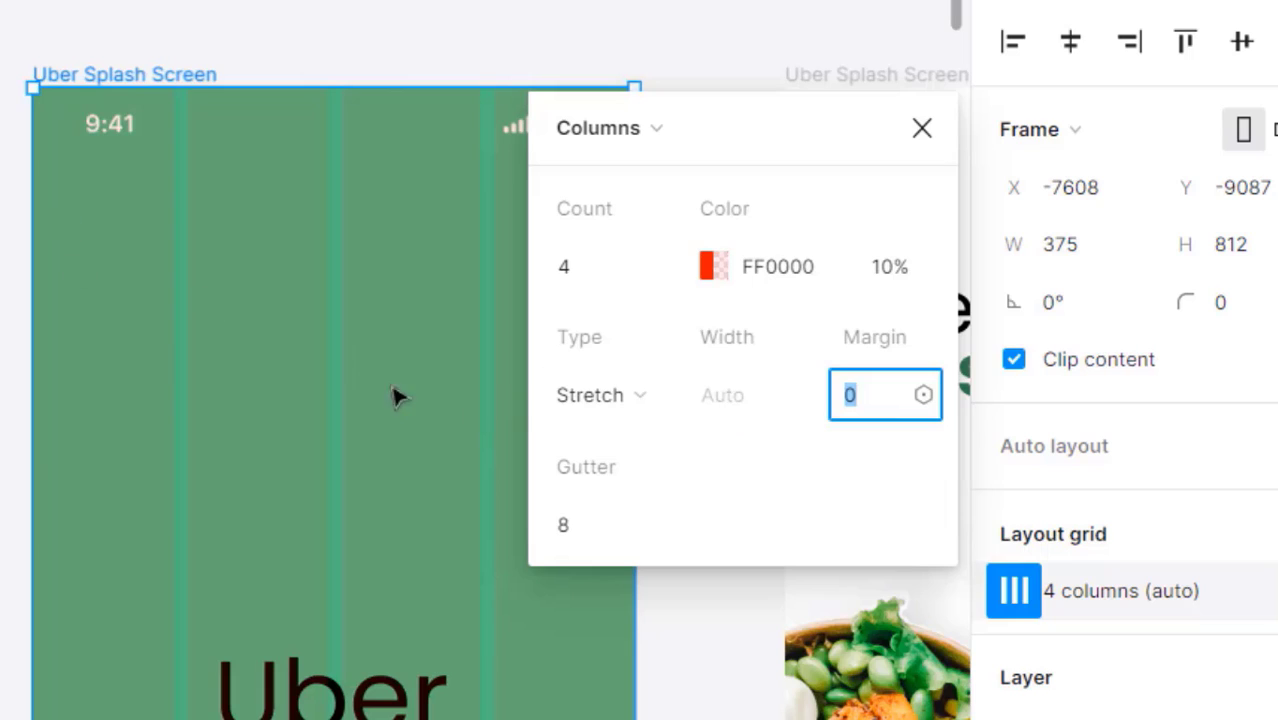
key(Return)
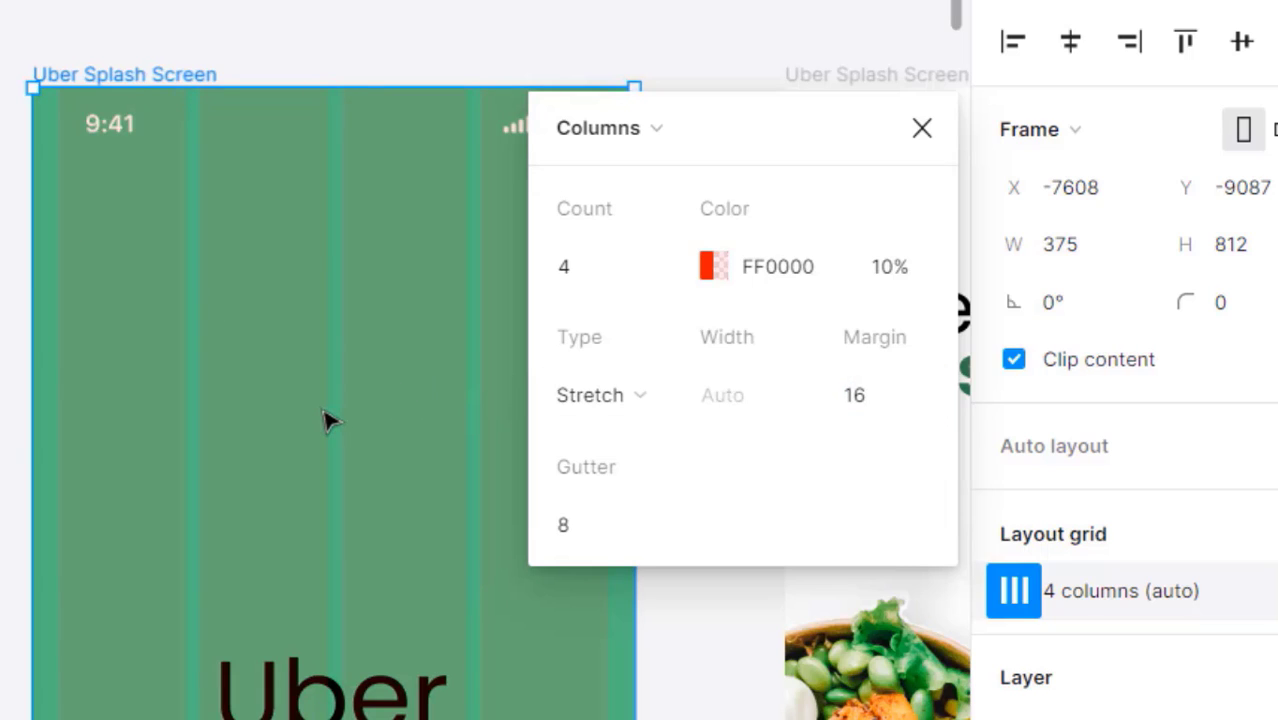
click(922, 130)
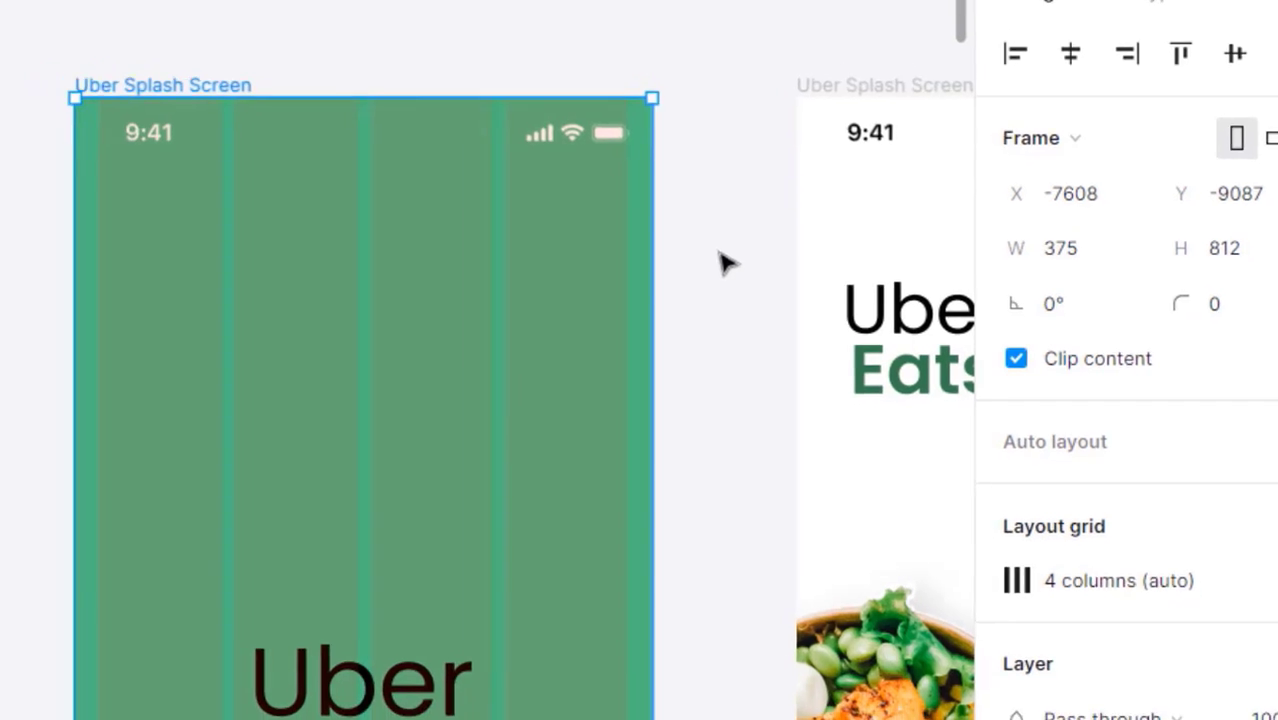
click(720, 256)
- Open the UX Golden Tip grid diagram (375×812, 8 px gutters, 16 px margins) full size in a new tab
click(528, 702)
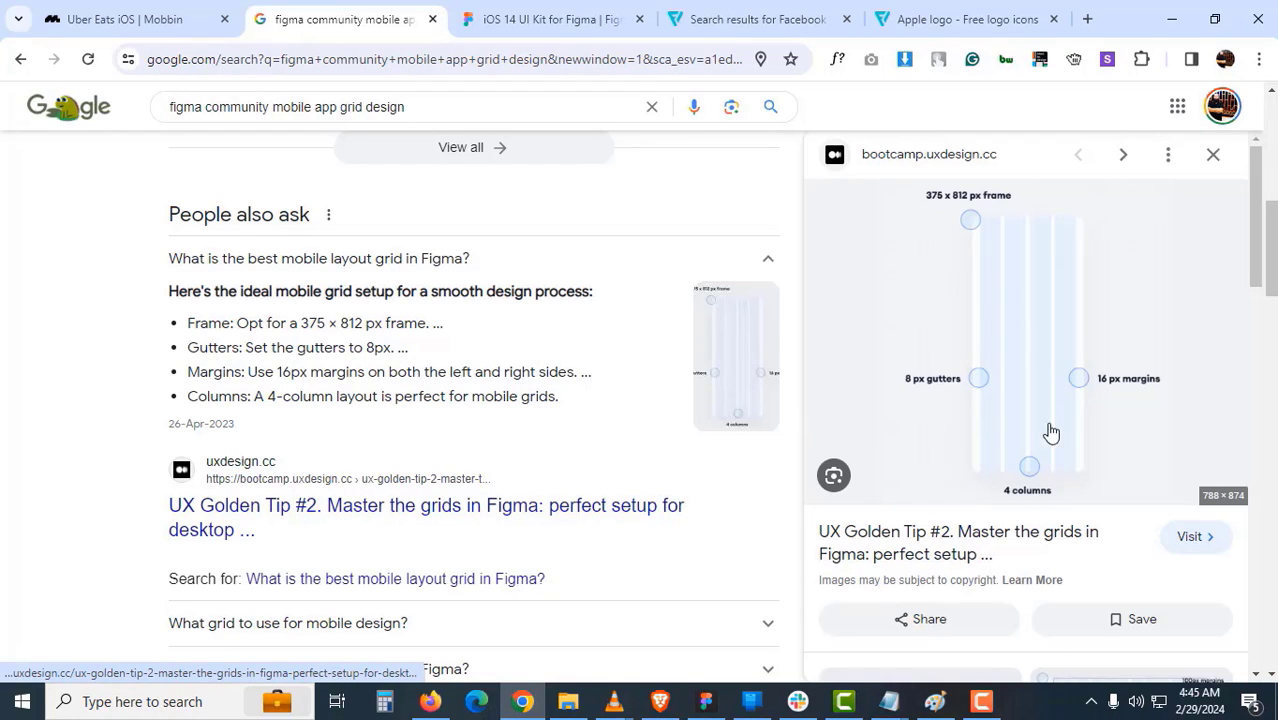
middle_click(1035, 354)
right_click(1011, 333)
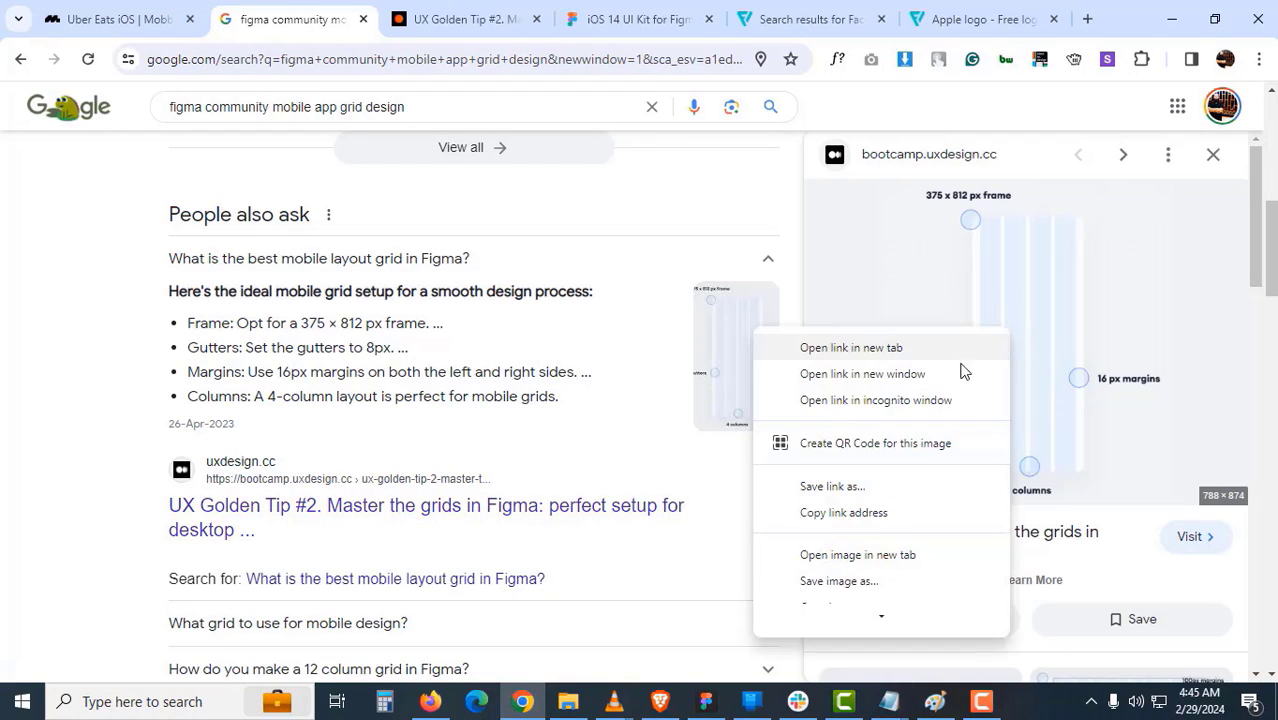
click(845, 554)
click(613, 320)
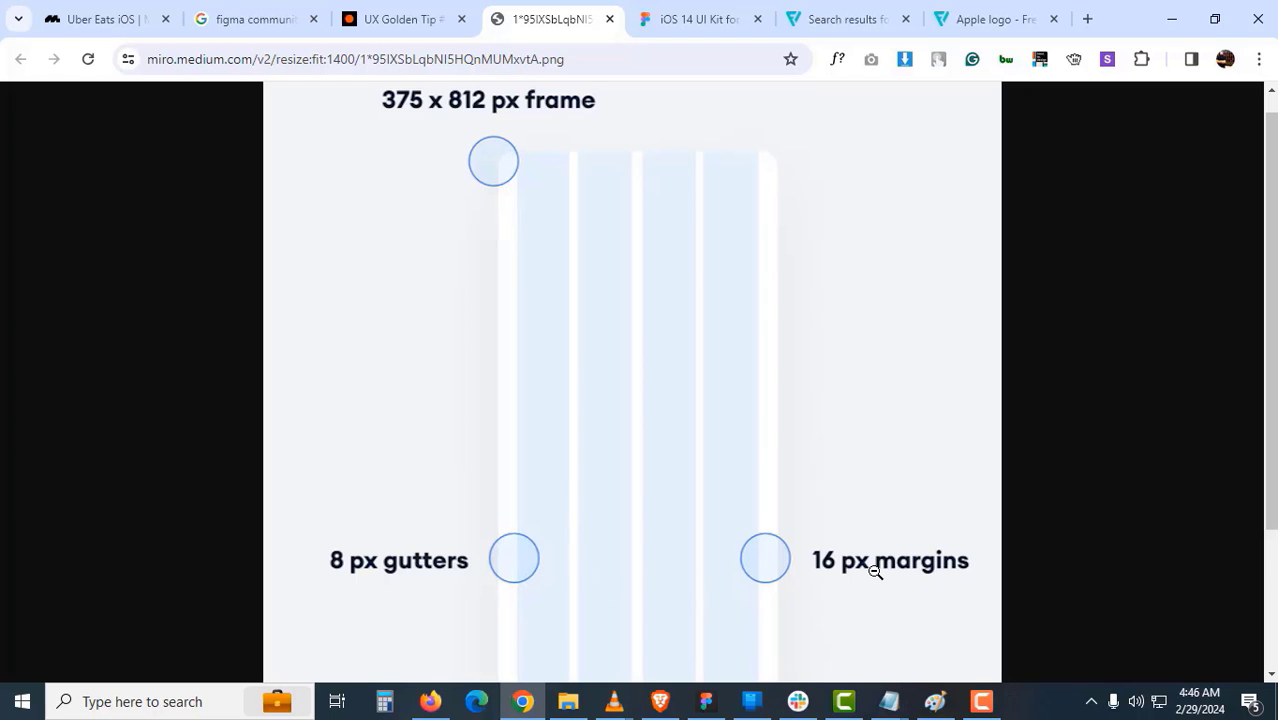
- Switch from the Chrome grid reference image back to the Figma Uber splash screen
click(705, 699)
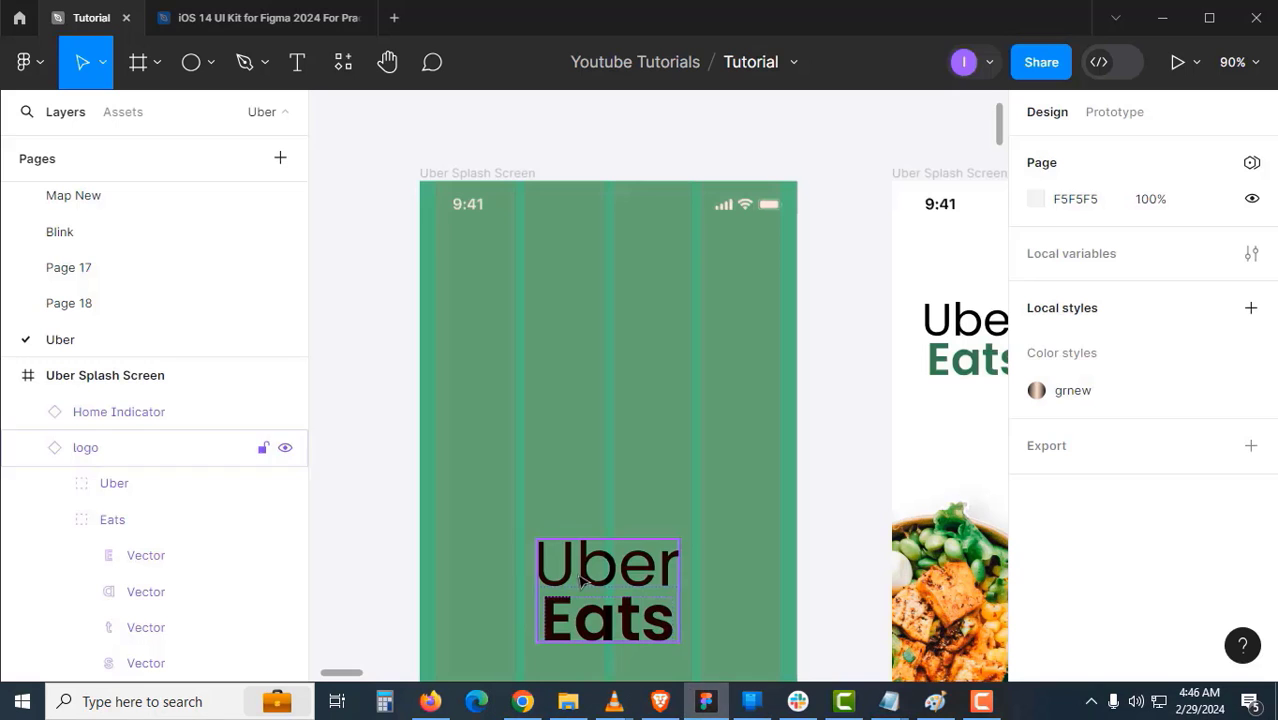
- With the Uber Splash Screen frame selected, compute 375 − 16 − 16 = 343 in Calculator
click(494, 172)
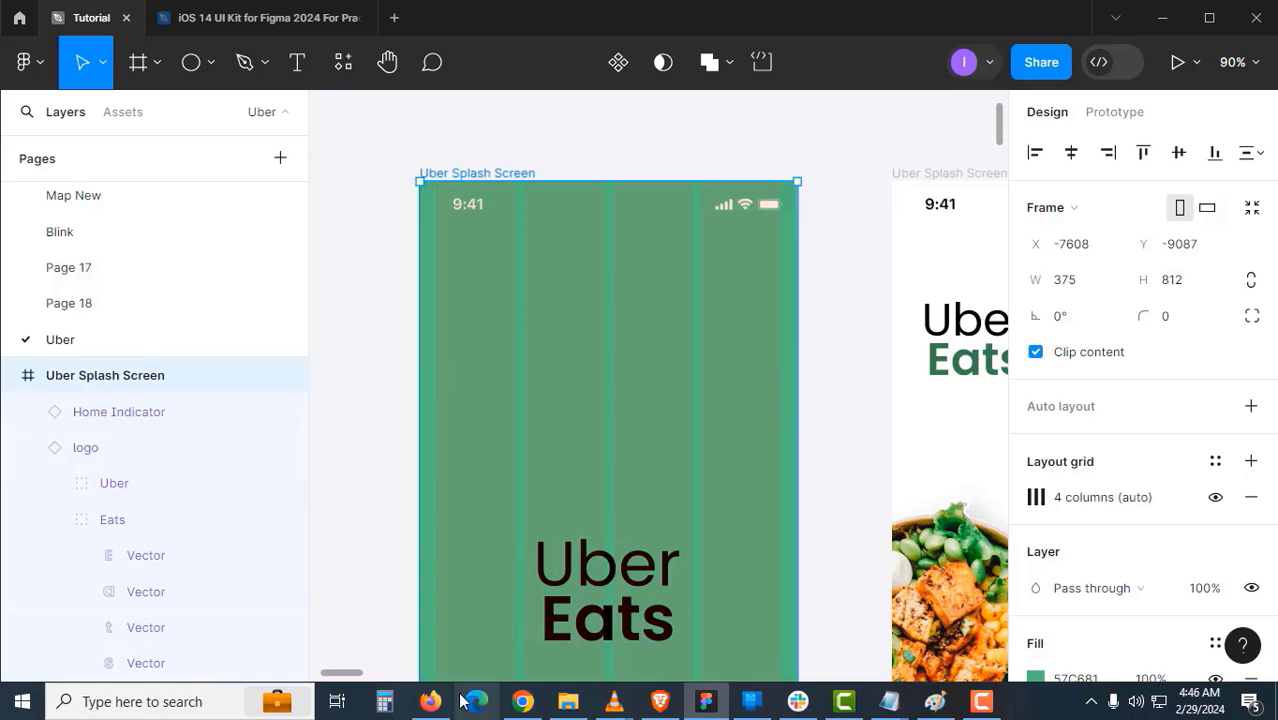
click(384, 701)
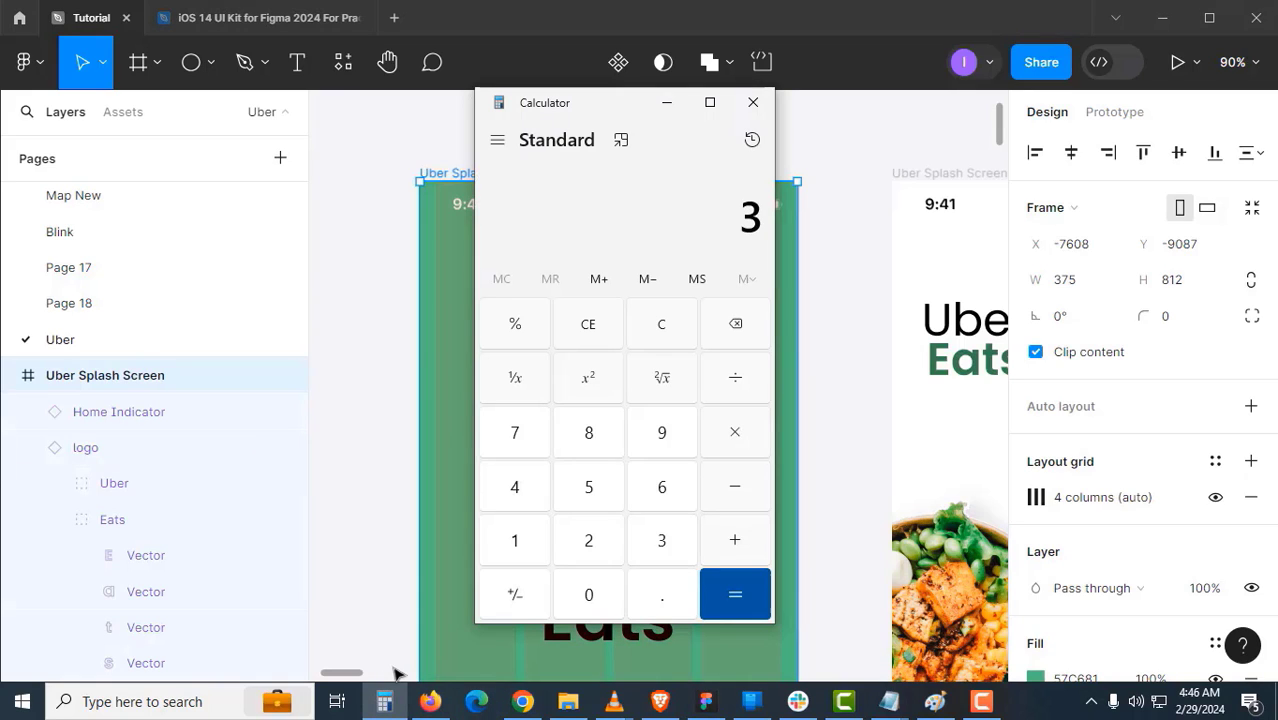
text(75)
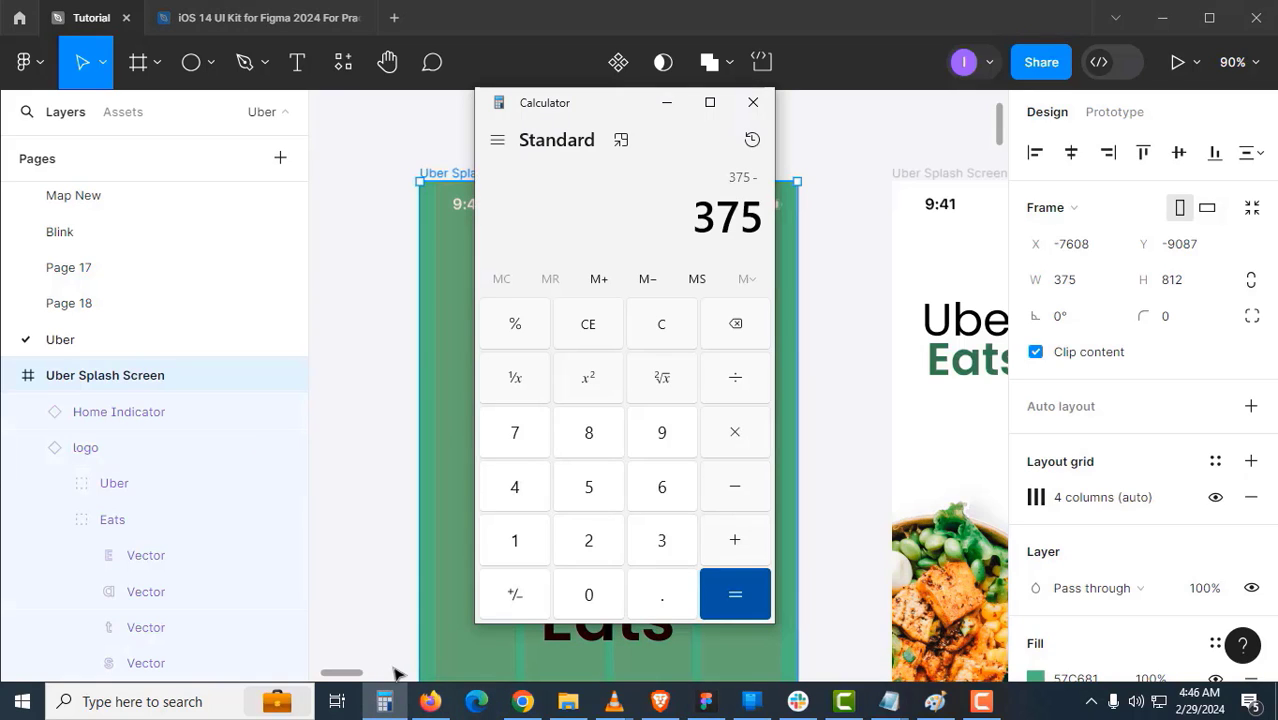
text(16-1)
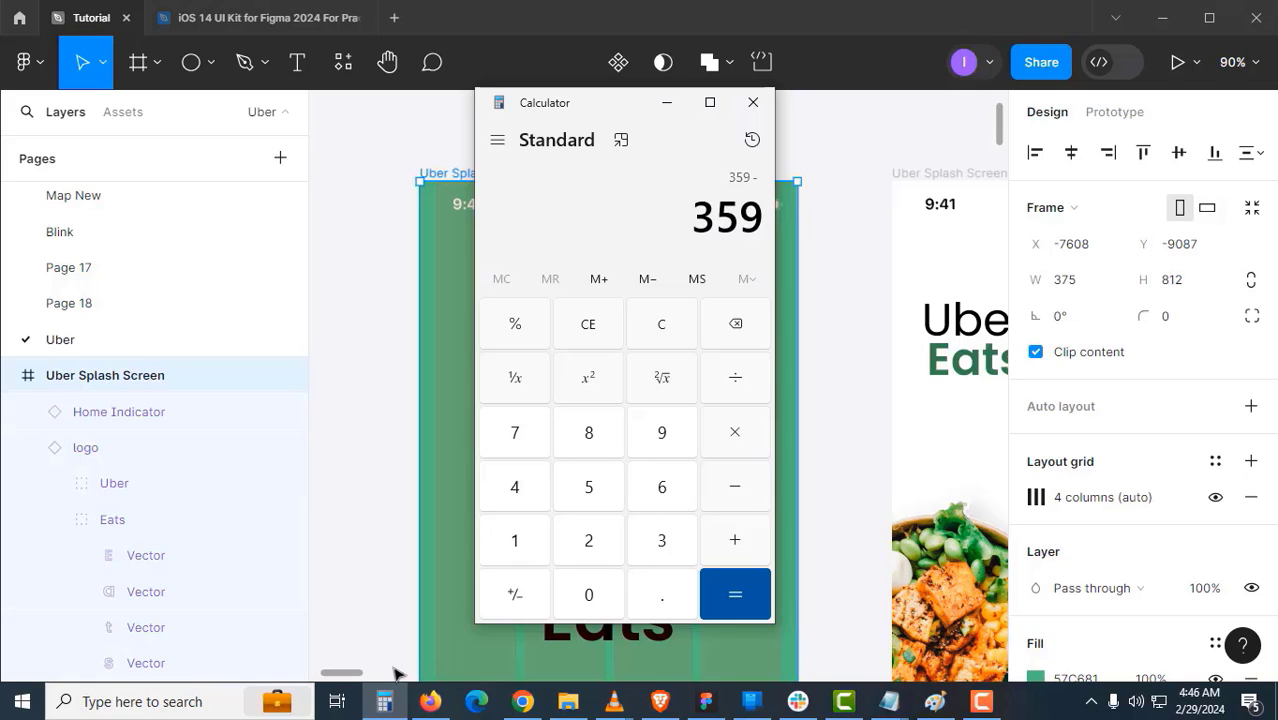
text(6)
key(Return)
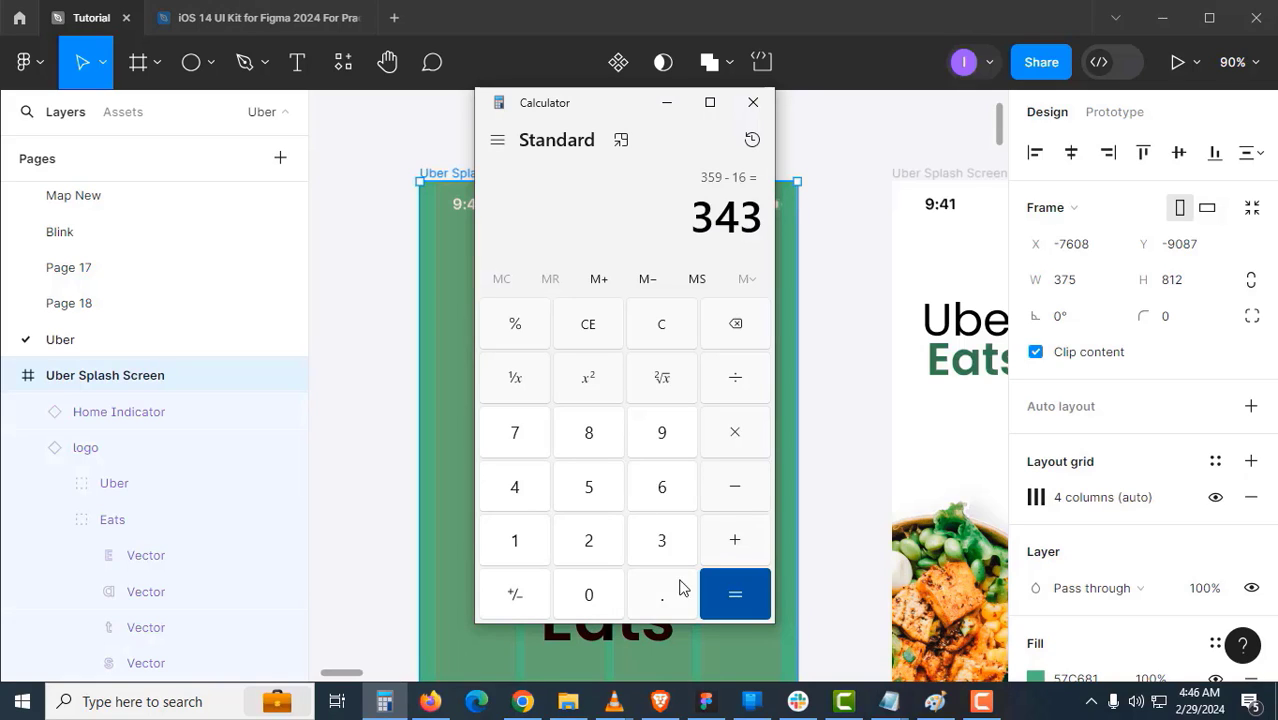
click(795, 583)
drag(828, 261, 782, 262)
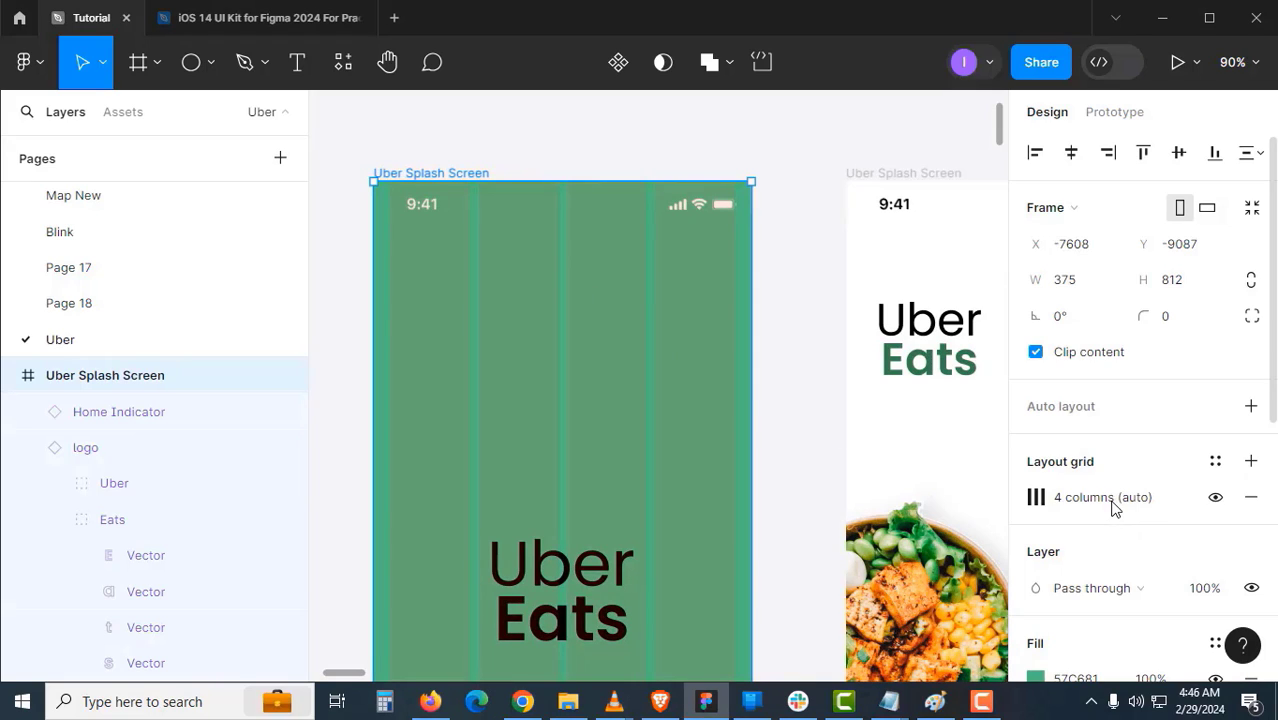
- Save the splash frame's 4-column layout grid as a new grid style named 'Mobile Grid System'
click(1035, 497)
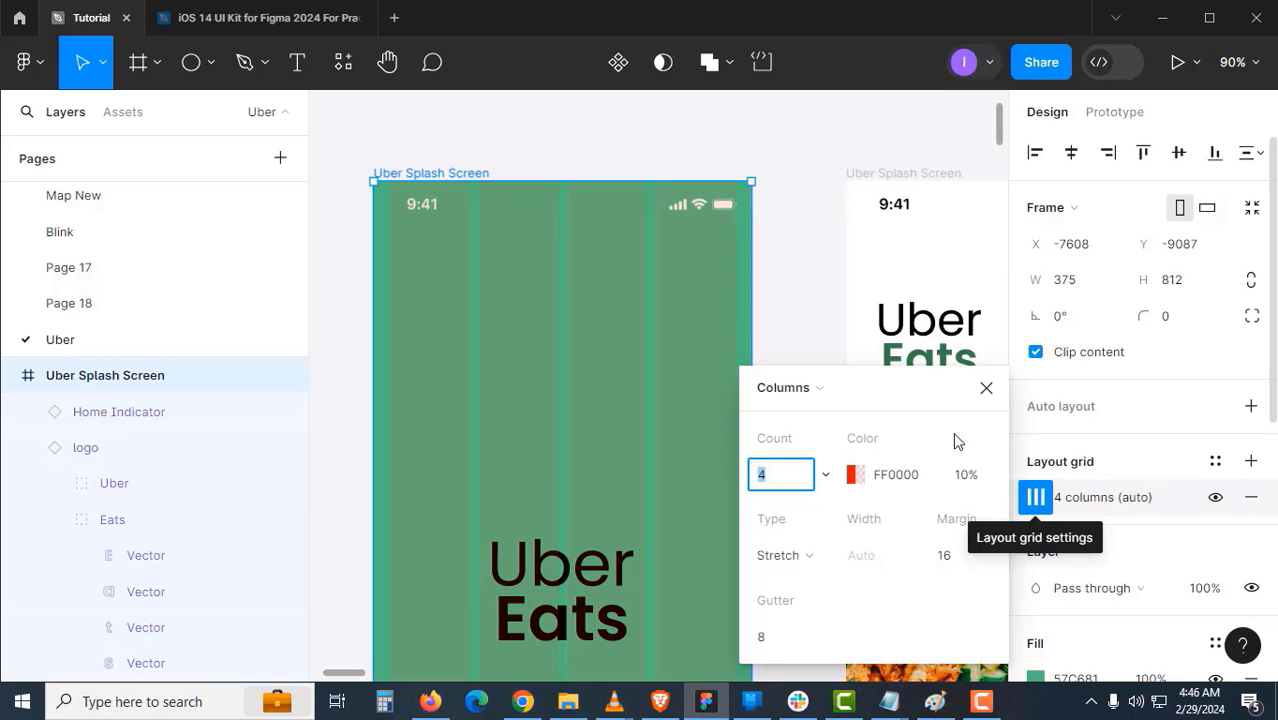
click(987, 390)
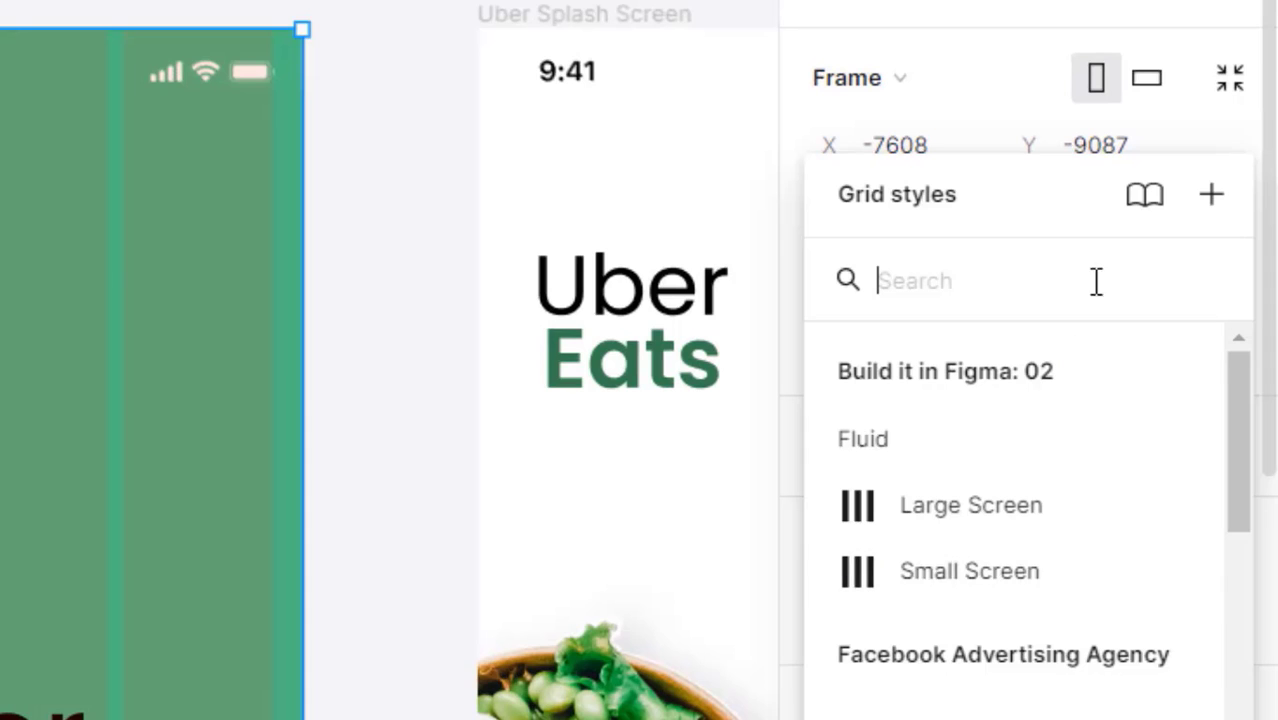
click(1209, 195)
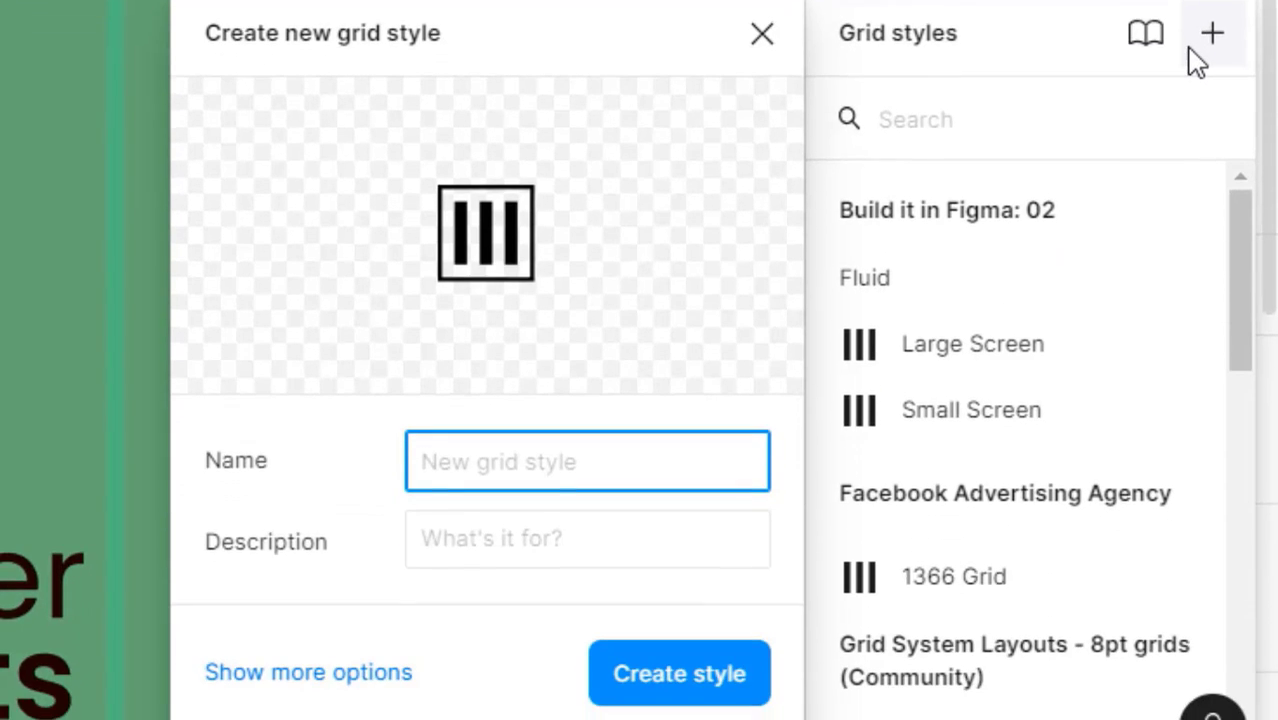
text(Mobile Gr)
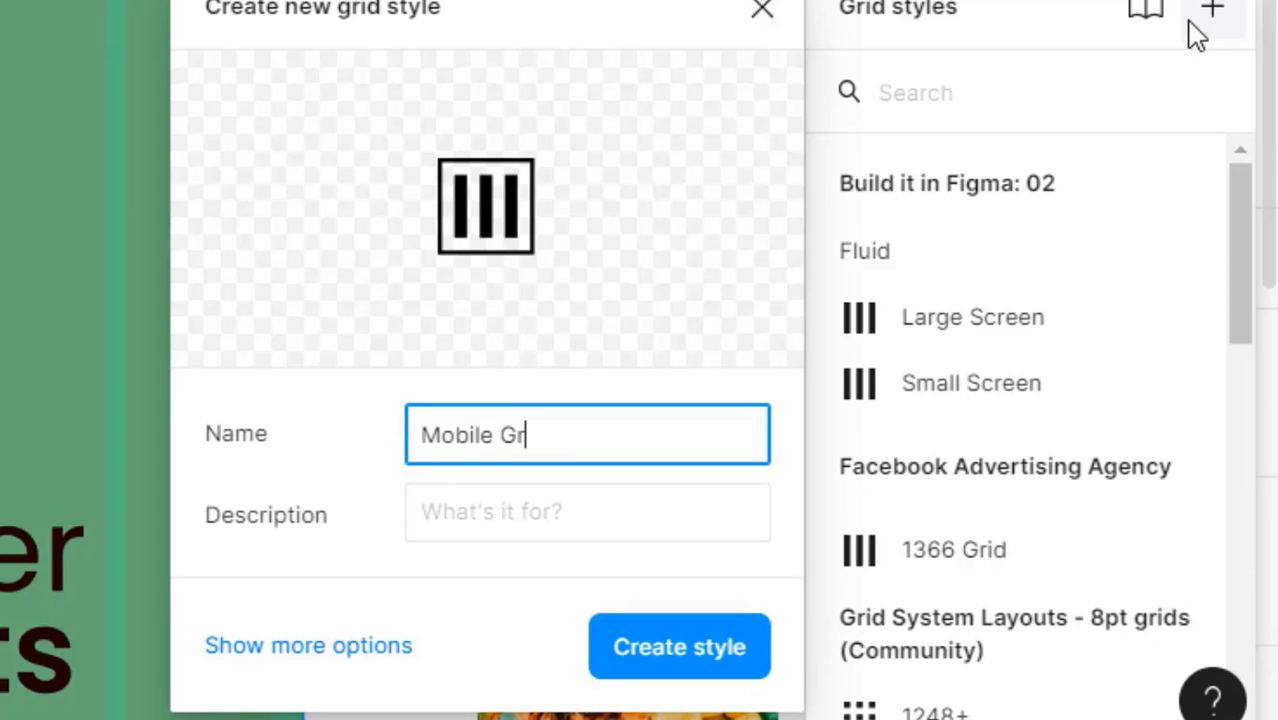
text(id System)
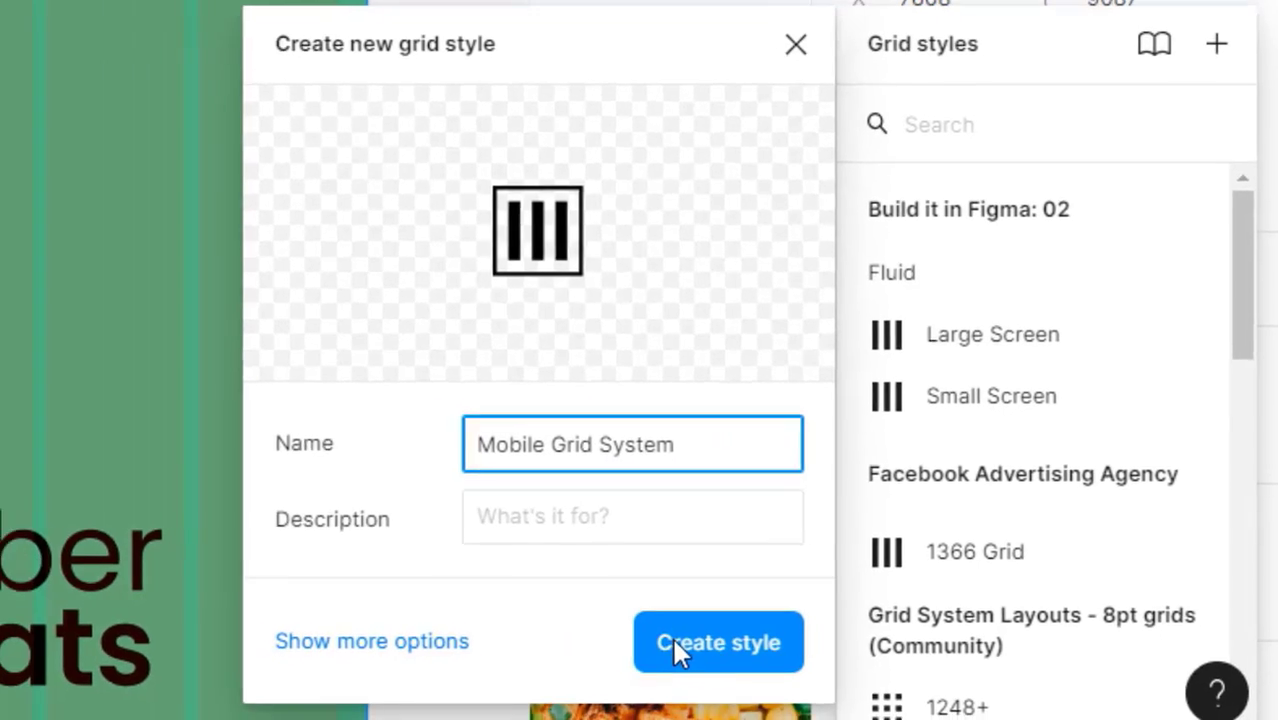
click(640, 647)
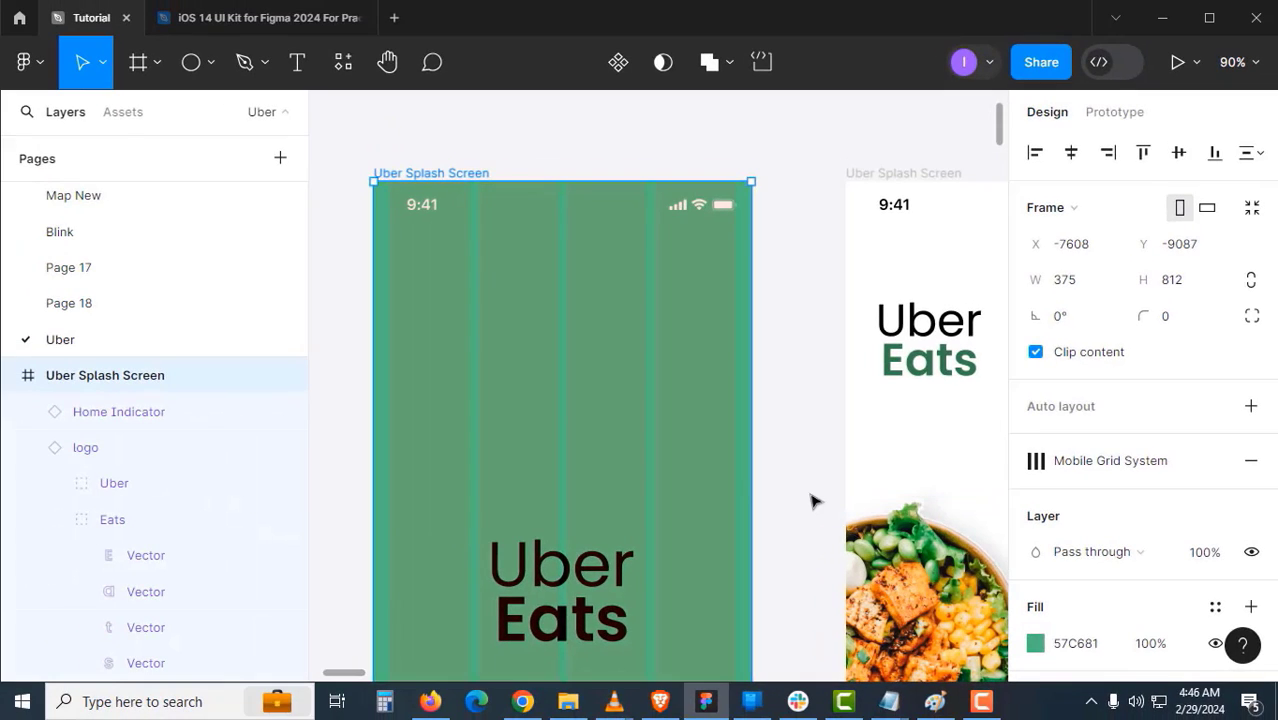
drag(806, 495, 744, 482)
- Hide the splash frame's layout grids and bring the login screen buttons into view
click(1189, 467)
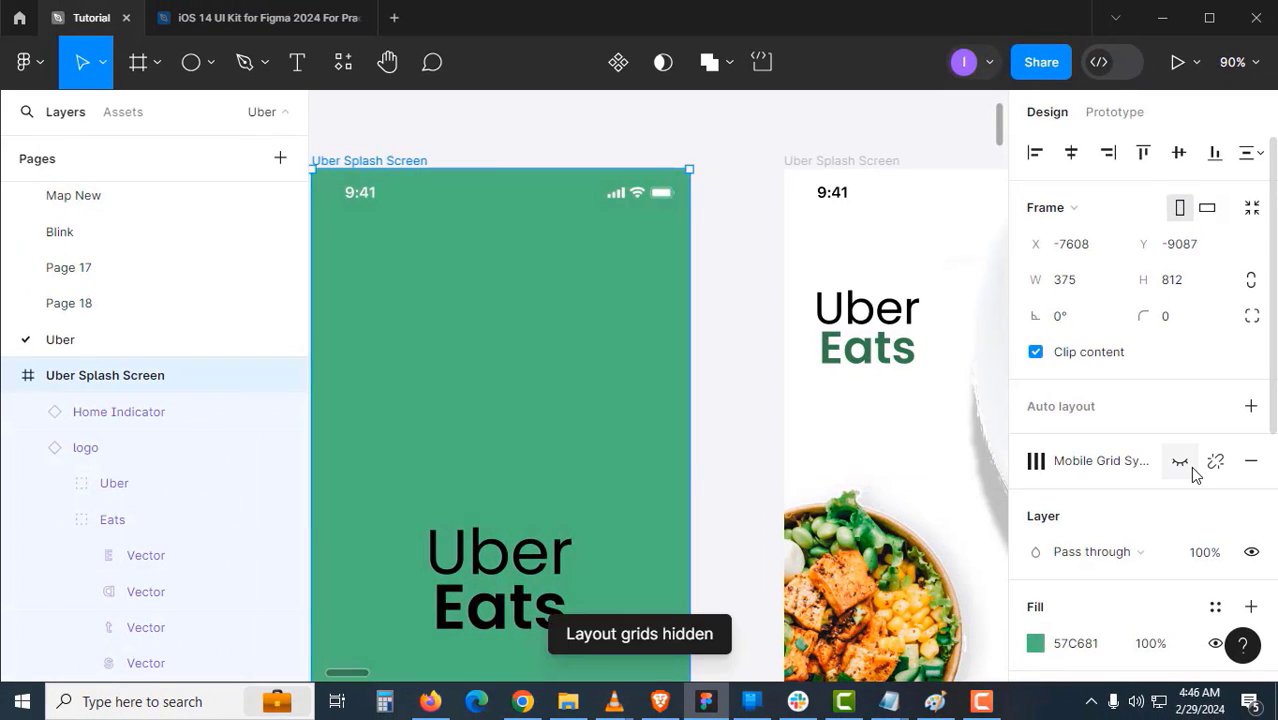
click(1189, 467)
click(1189, 467)
click(782, 426)
drag(770, 426, 541, 373)
alt+click(585, 398)
drag(698, 433, 562, 408)
mouse_move(684, 466)
mouse_down()
mouse_move(562, 454)
mouse_move(576, 434)
mouse_move(594, 441)
mouse_up()
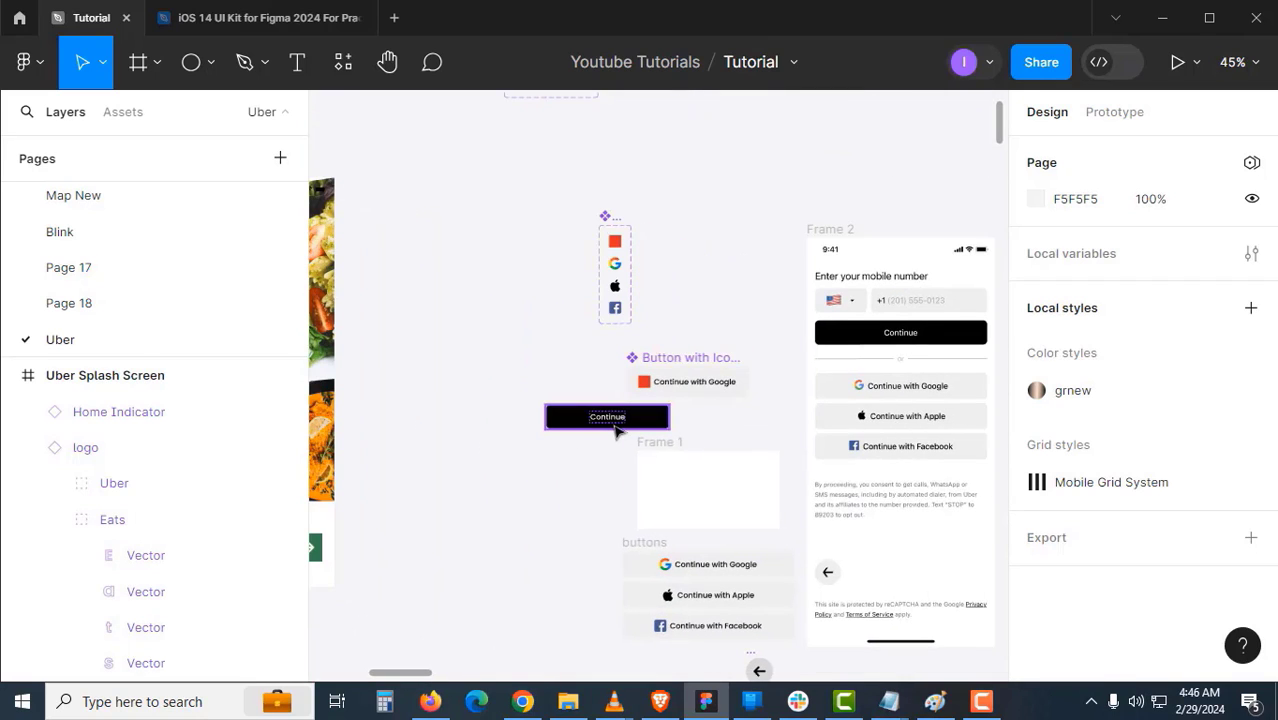
- Set the black Continue button's width to 343 px
click(614, 430)
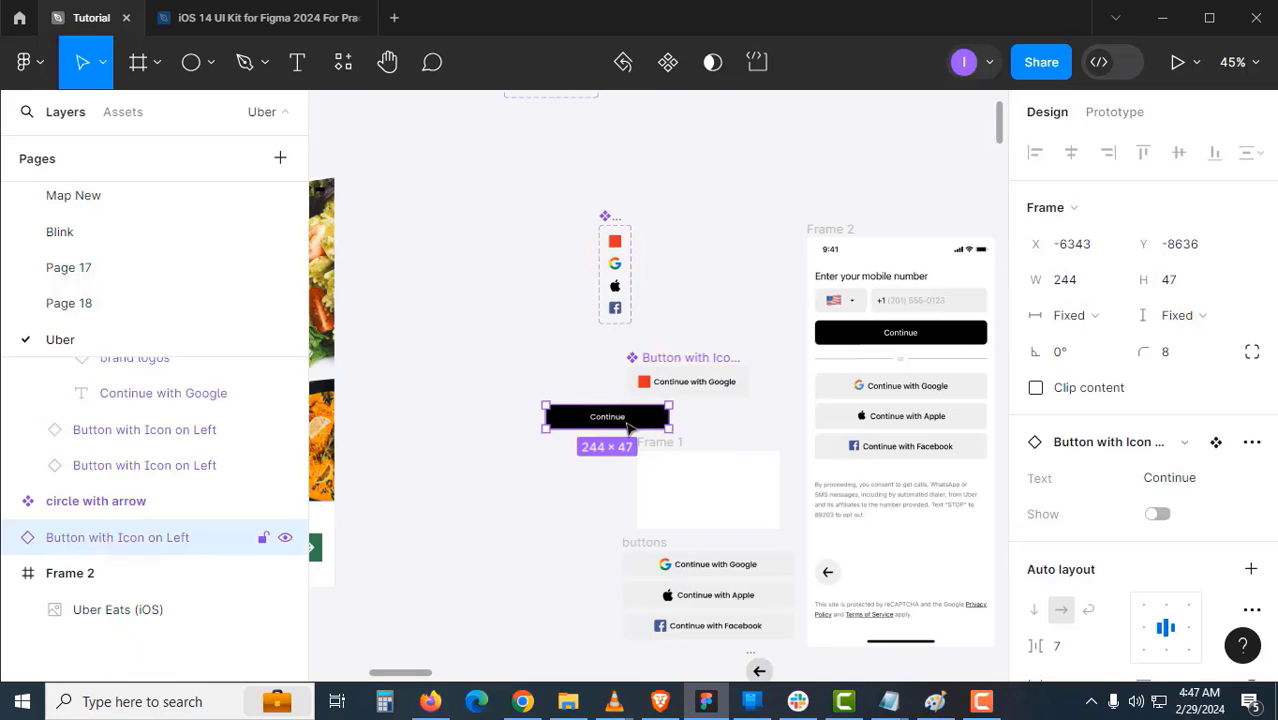
click(1085, 290)
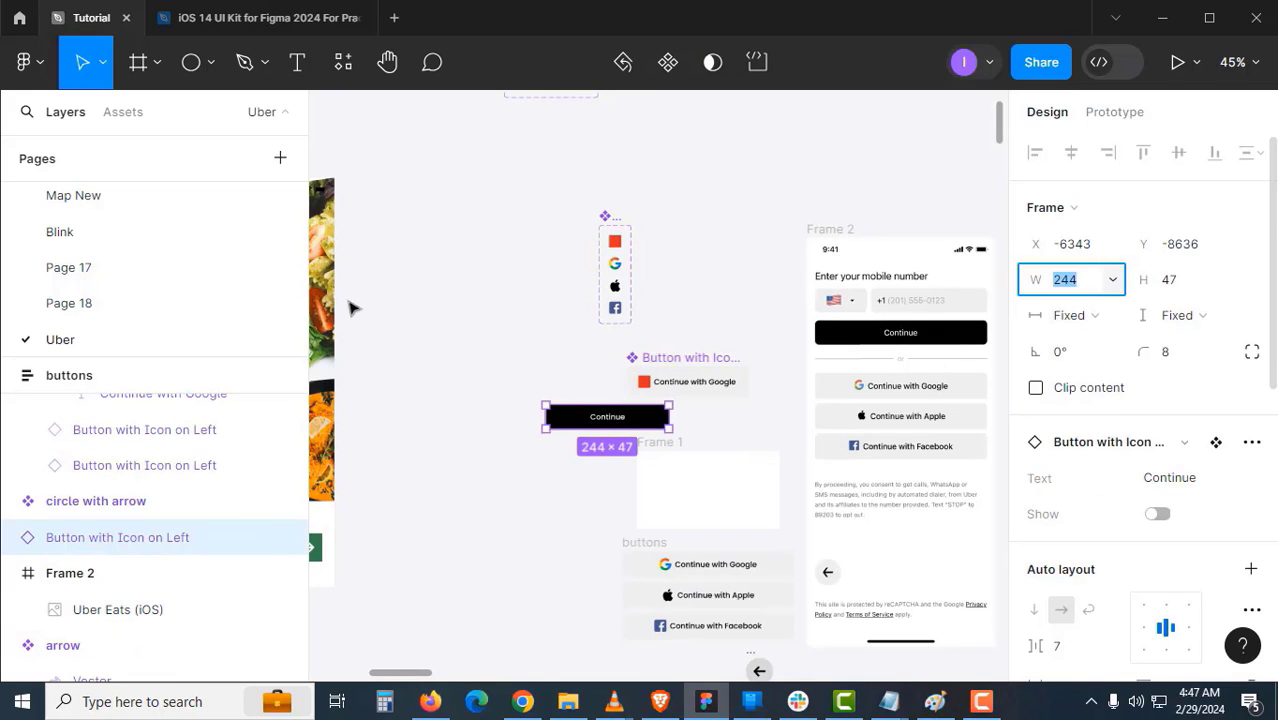
text(342)
key(Return)
scroll(397, 345, down, 4)
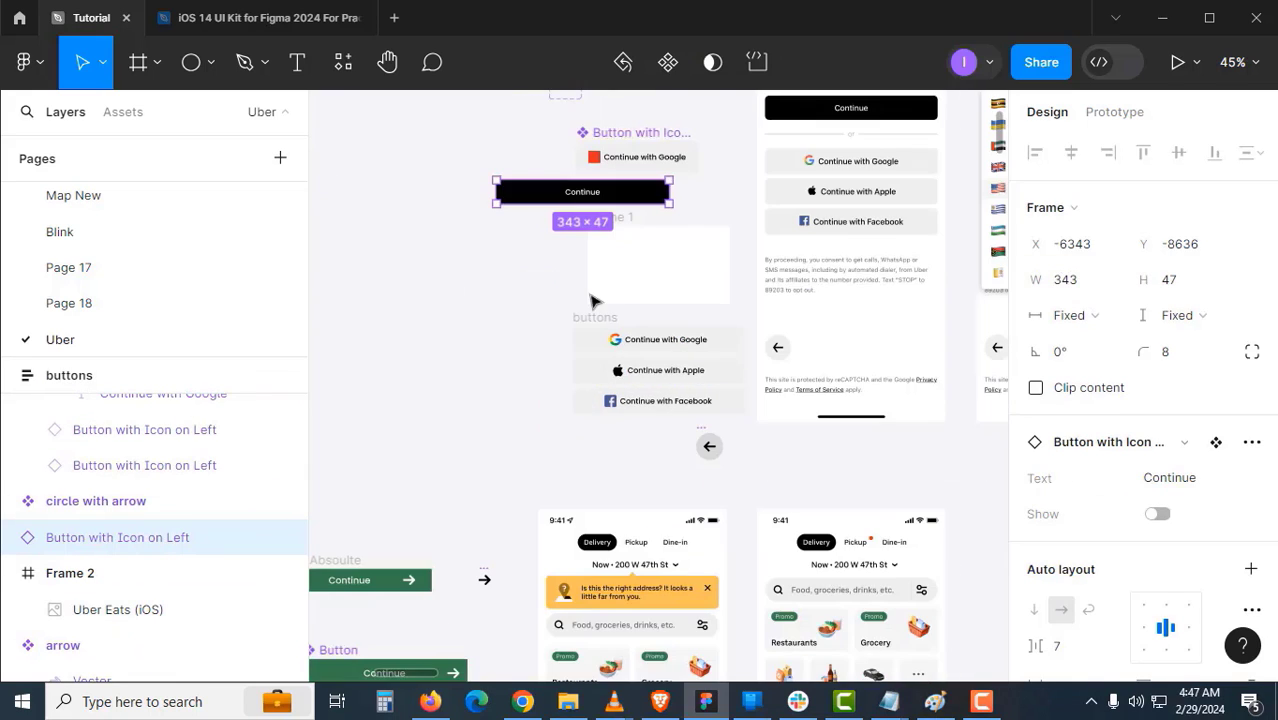
click(597, 337)
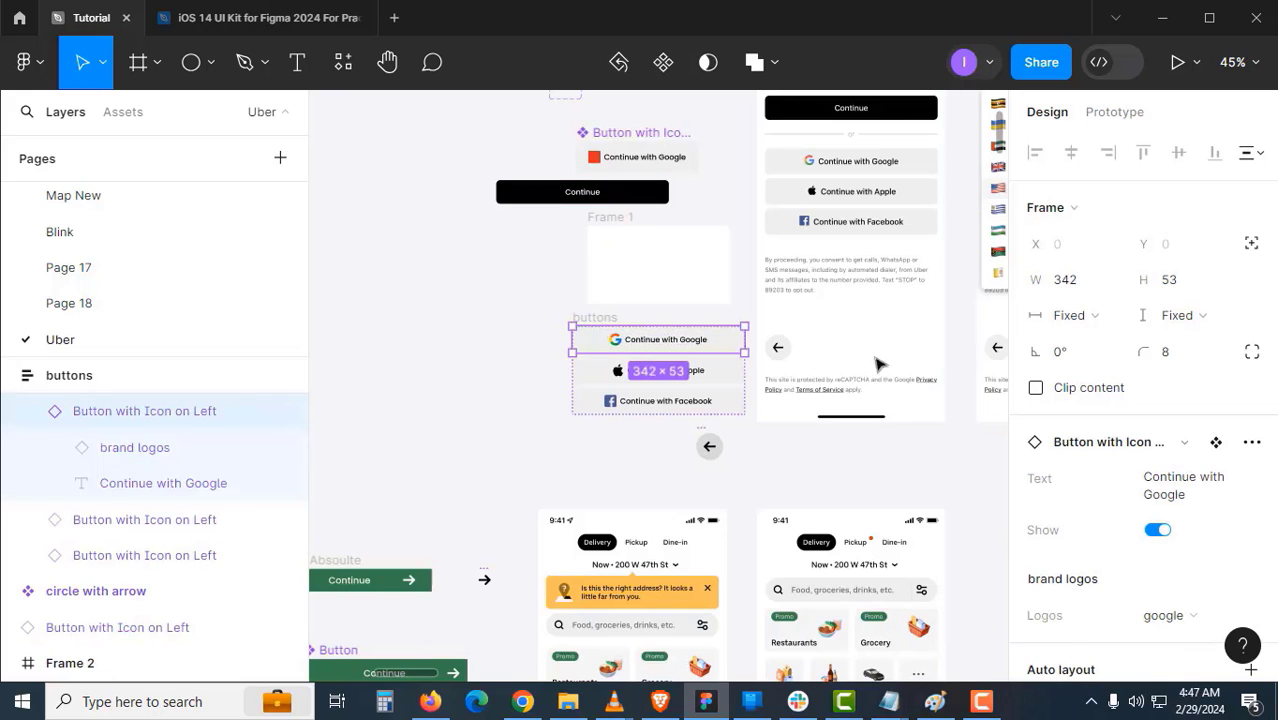
scroll(605, 318, up, 3)
scroll(460, 288, right, 3)
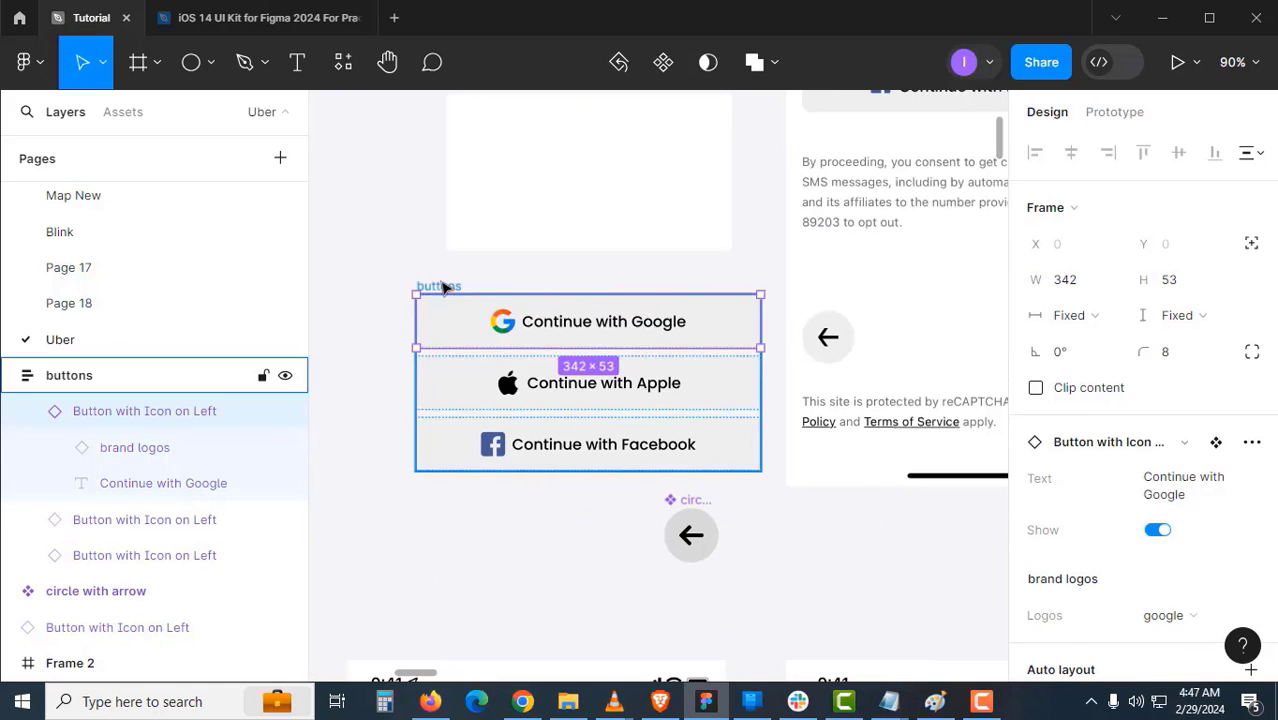
- Make the parent buttons frame a fixed width of 343 px
click(444, 286)
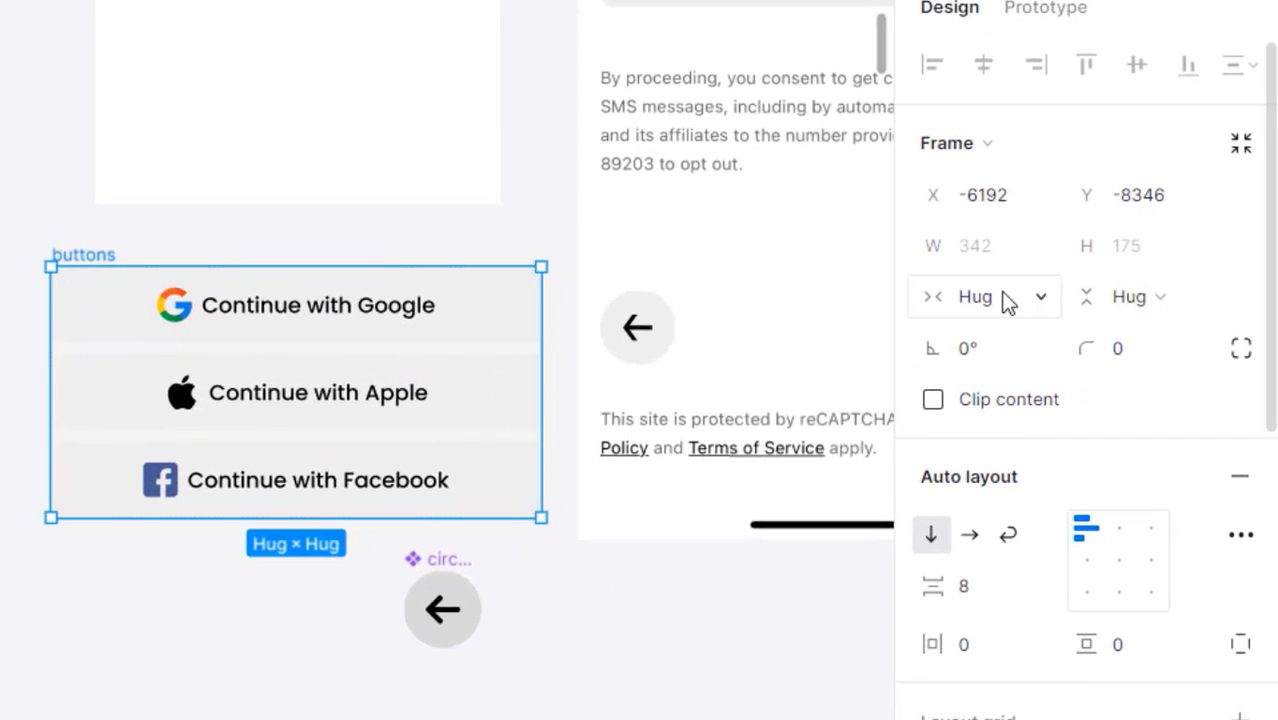
click(1072, 314)
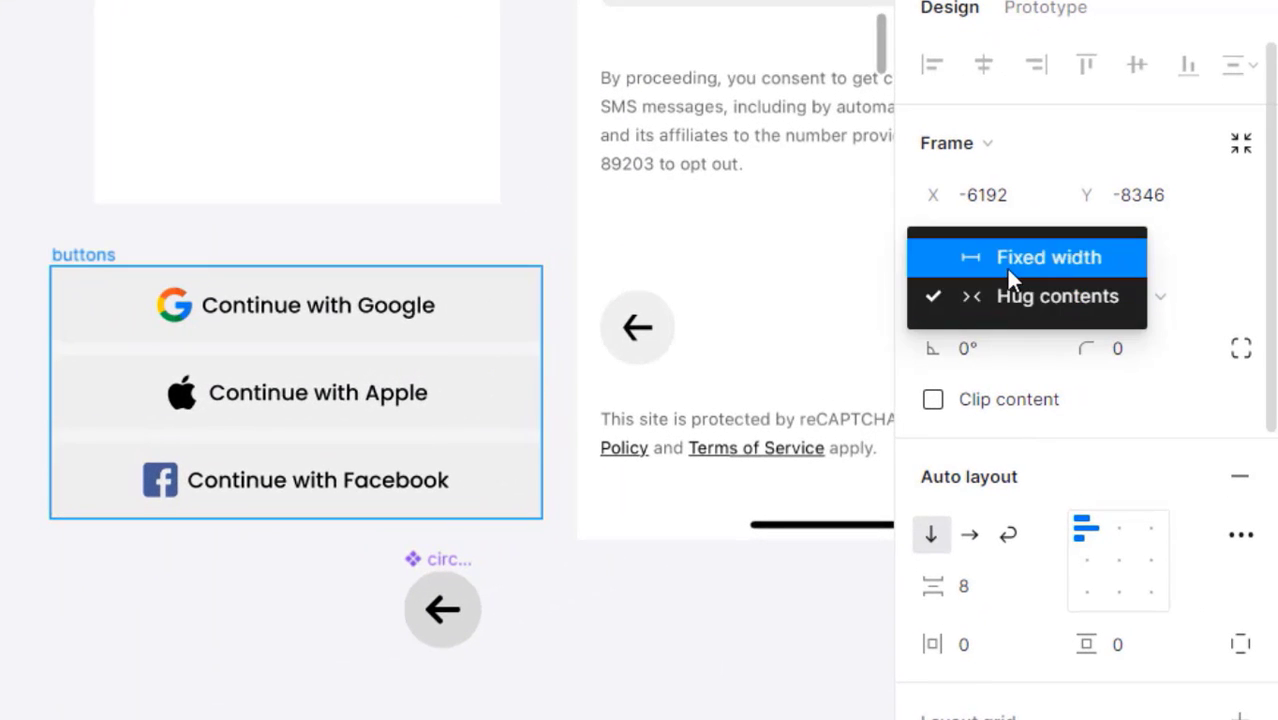
click(1005, 266)
click(998, 255)
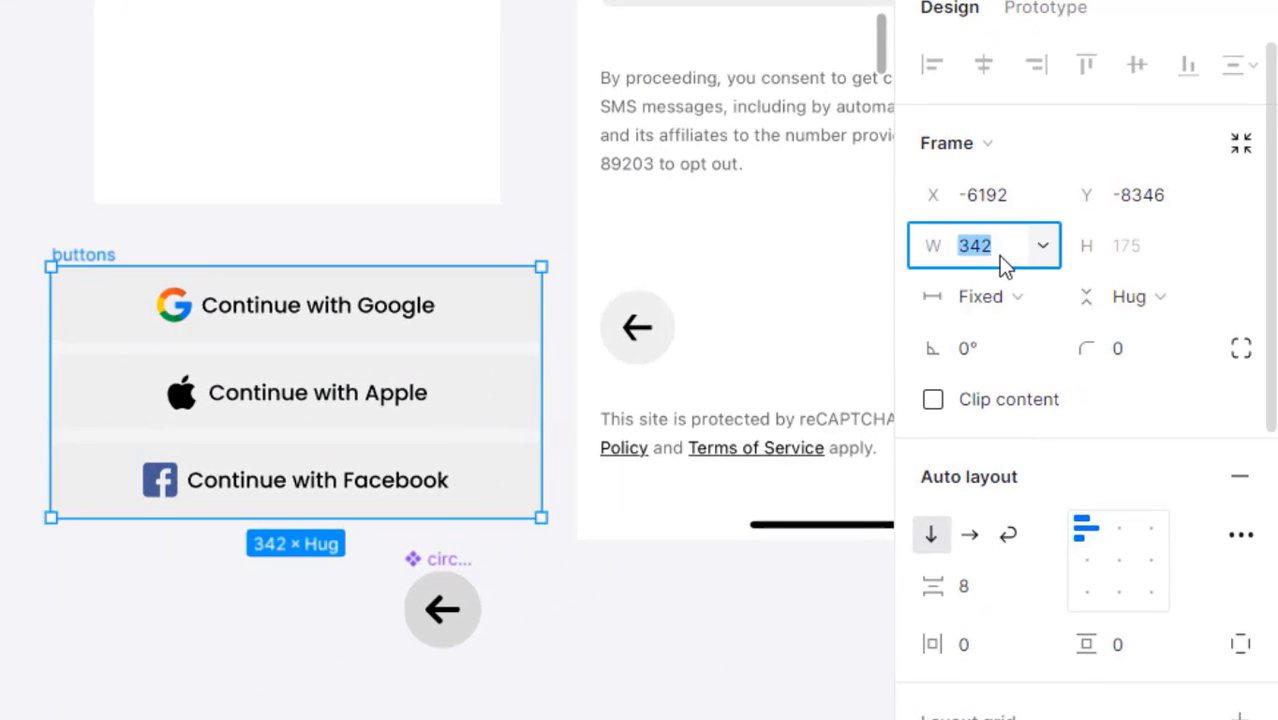
text(343)
key(Return)
scroll(542, 337, up, 5)
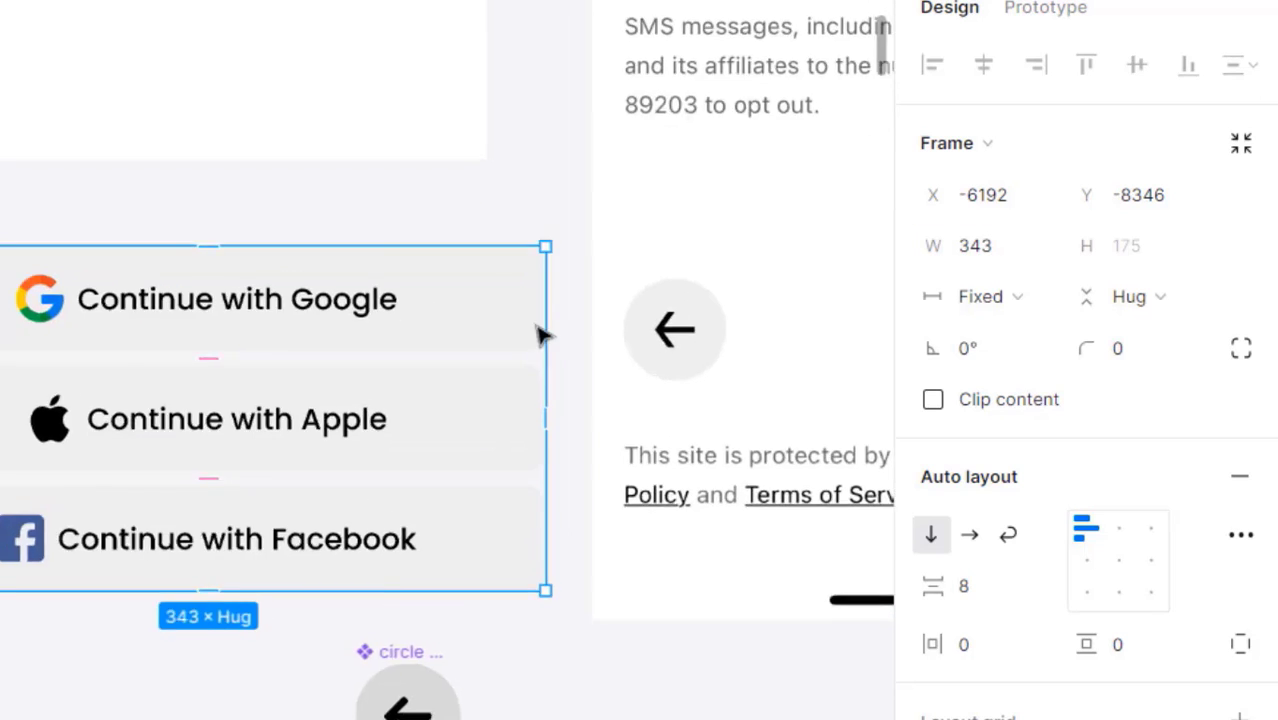
scroll(552, 336, up, 6)
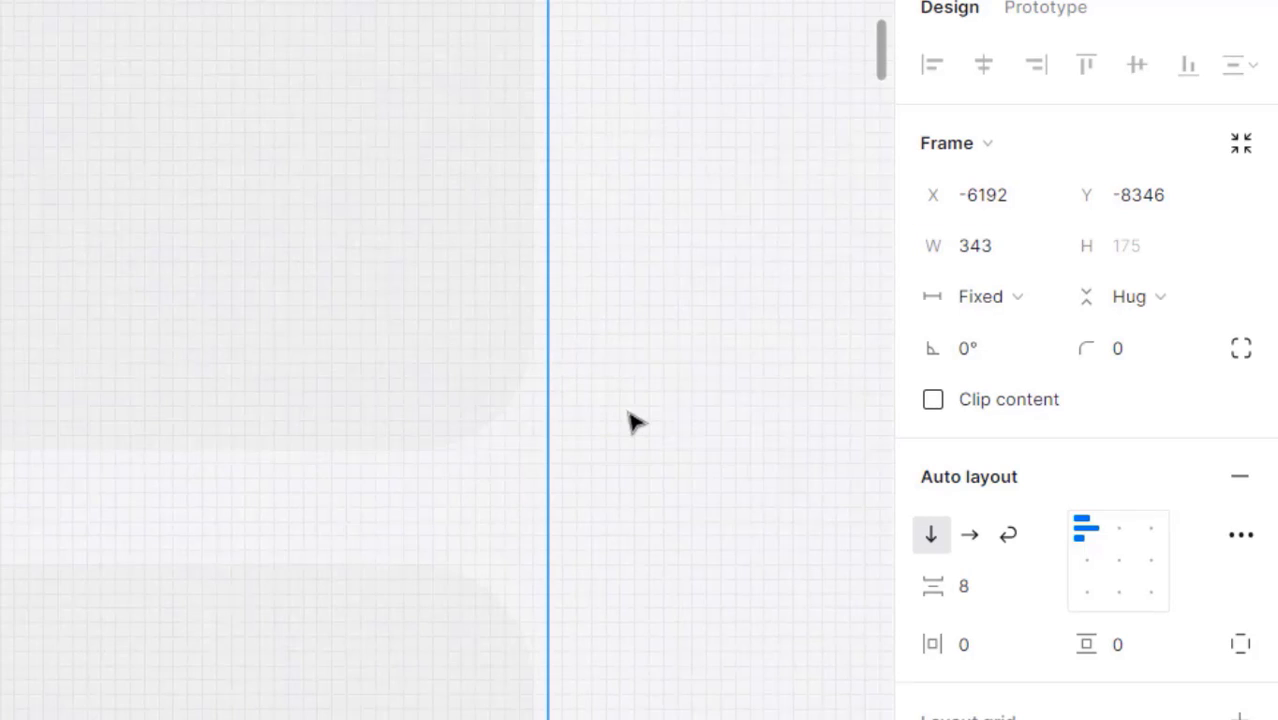
scroll(632, 422, down, 10)
scroll(560, 430, down, 1)
- Set the Google, Apple and Facebook buttons to Fill container horizontally
click(556, 372)
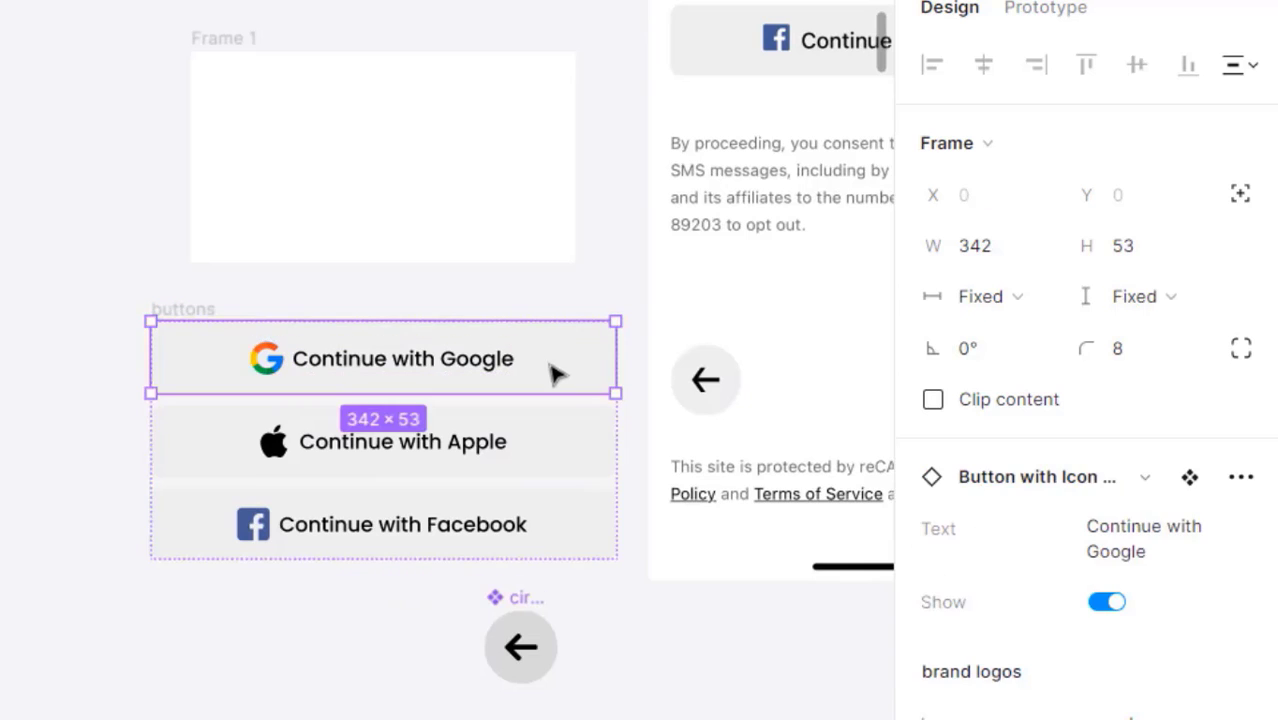
shift+click(575, 475)
shift+click(590, 535)
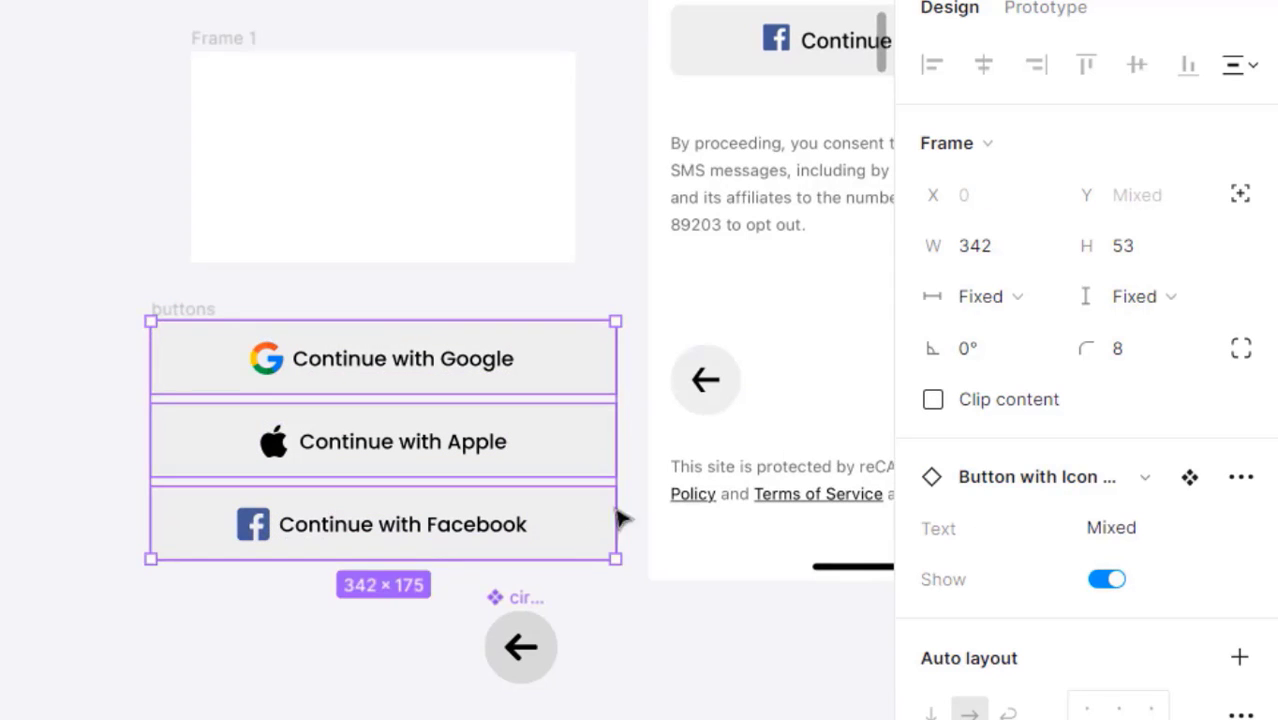
click(1017, 296)
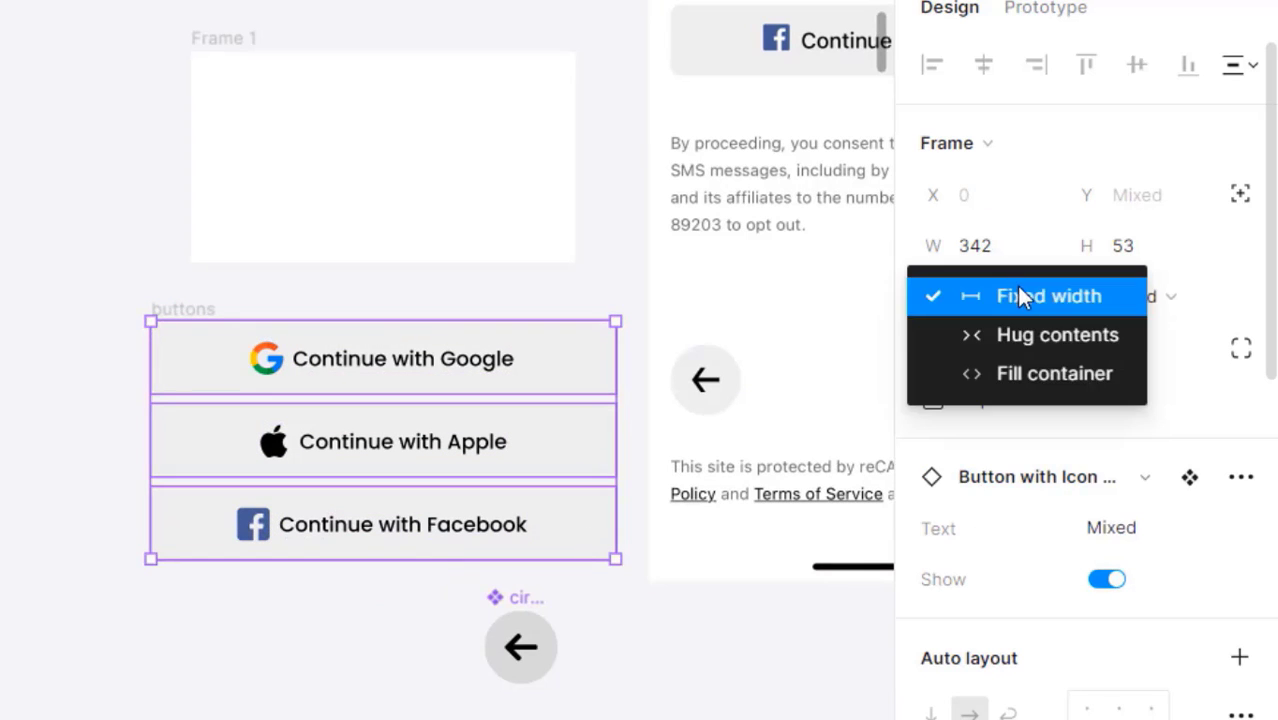
click(1017, 378)
click(521, 647)
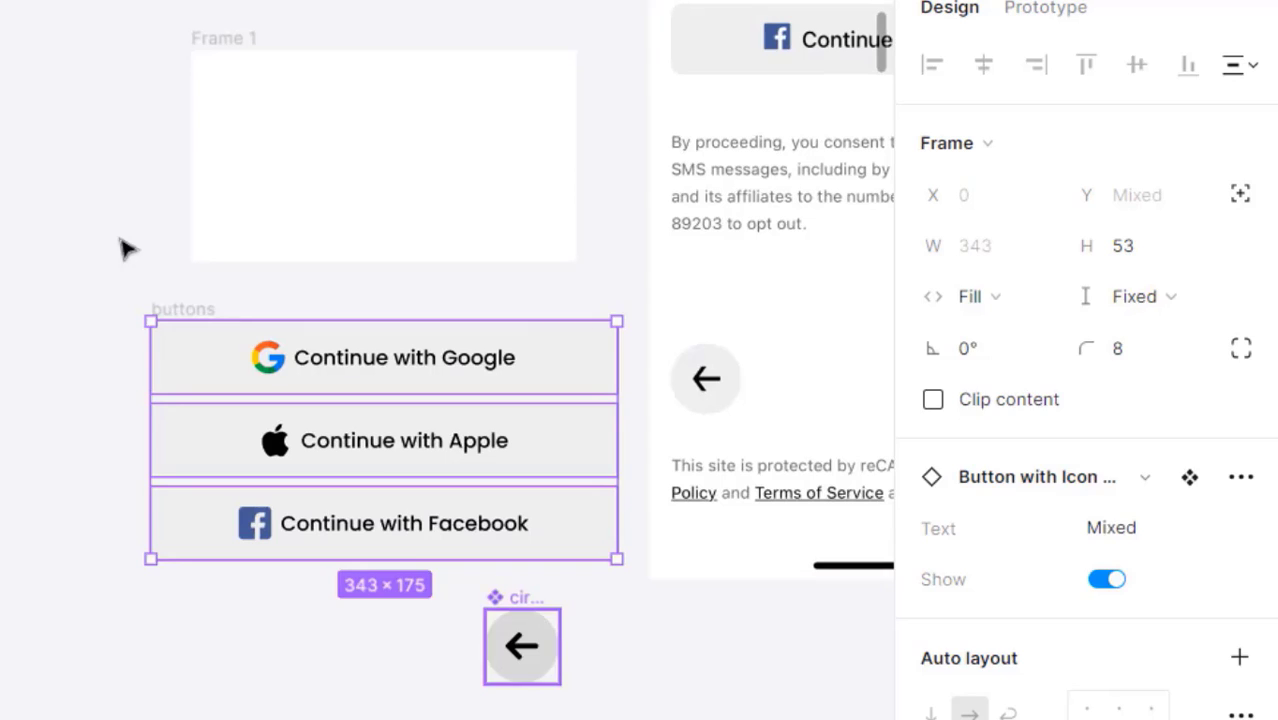
click(178, 312)
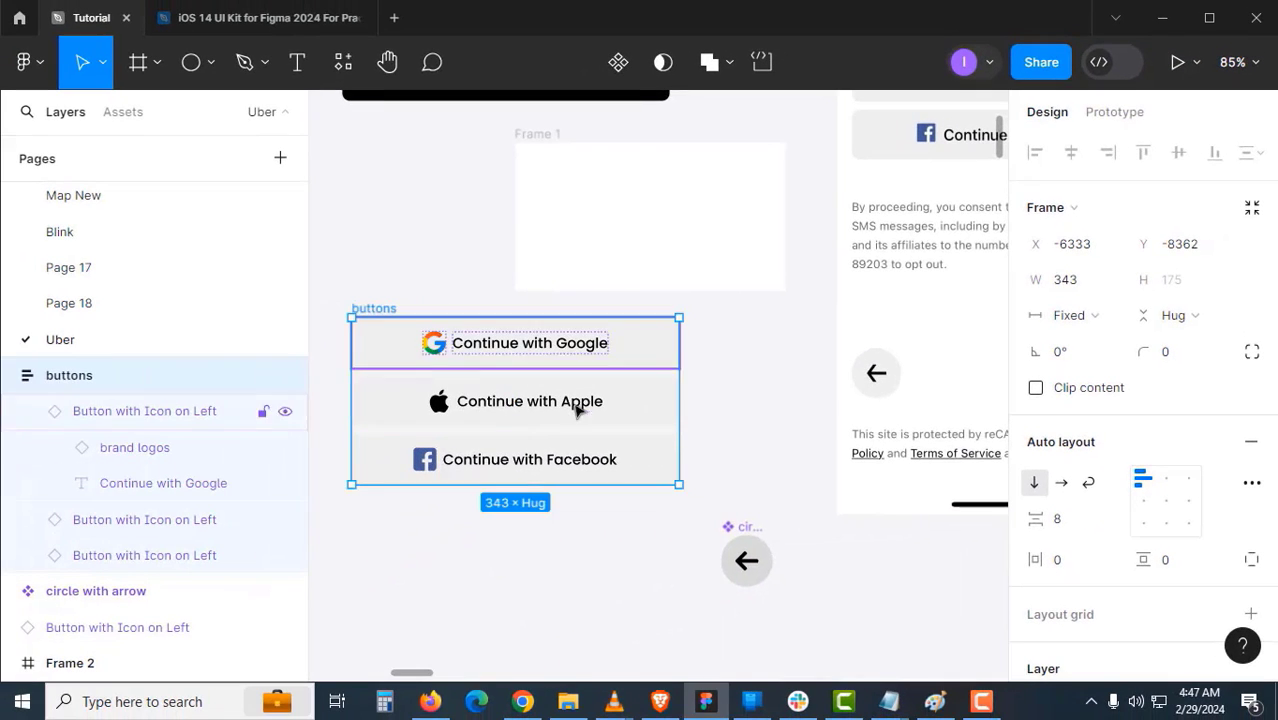
drag(684, 426, 764, 437)
key(ctrl+z)
click(773, 445)
scroll(473, 332, down, 2)
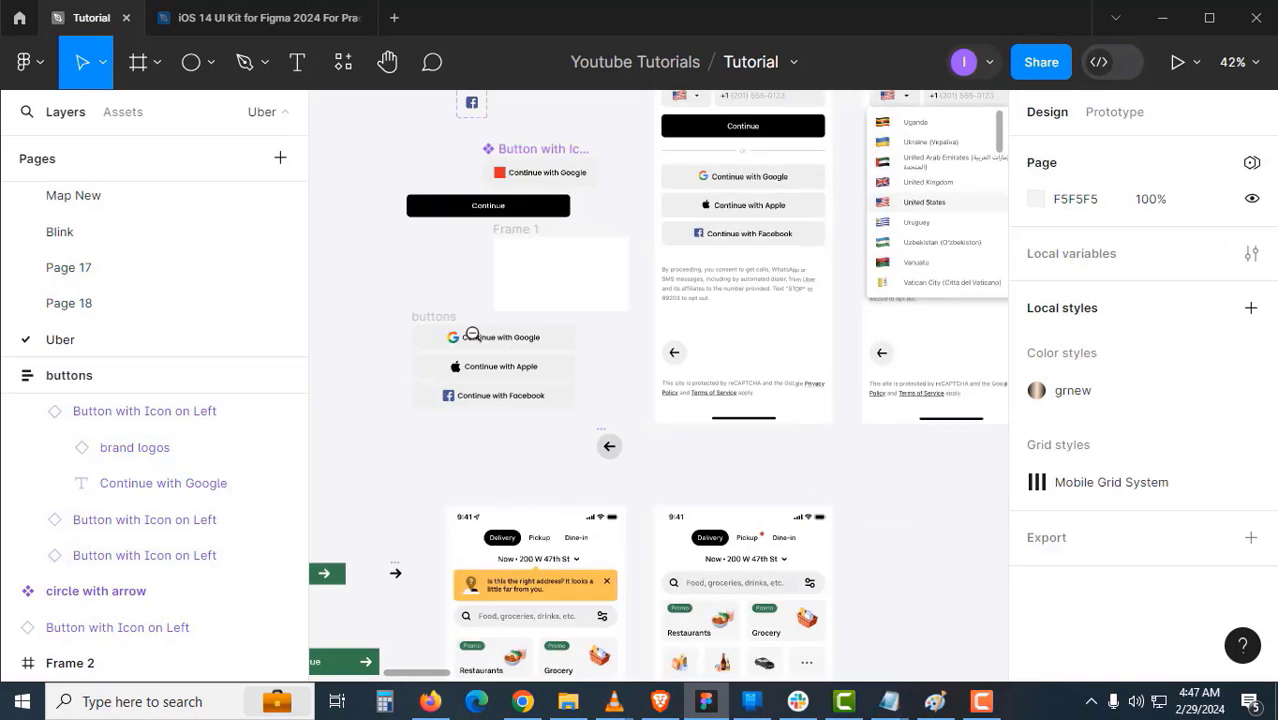
drag(533, 348, 476, 391)
drag(680, 199, 668, 282)
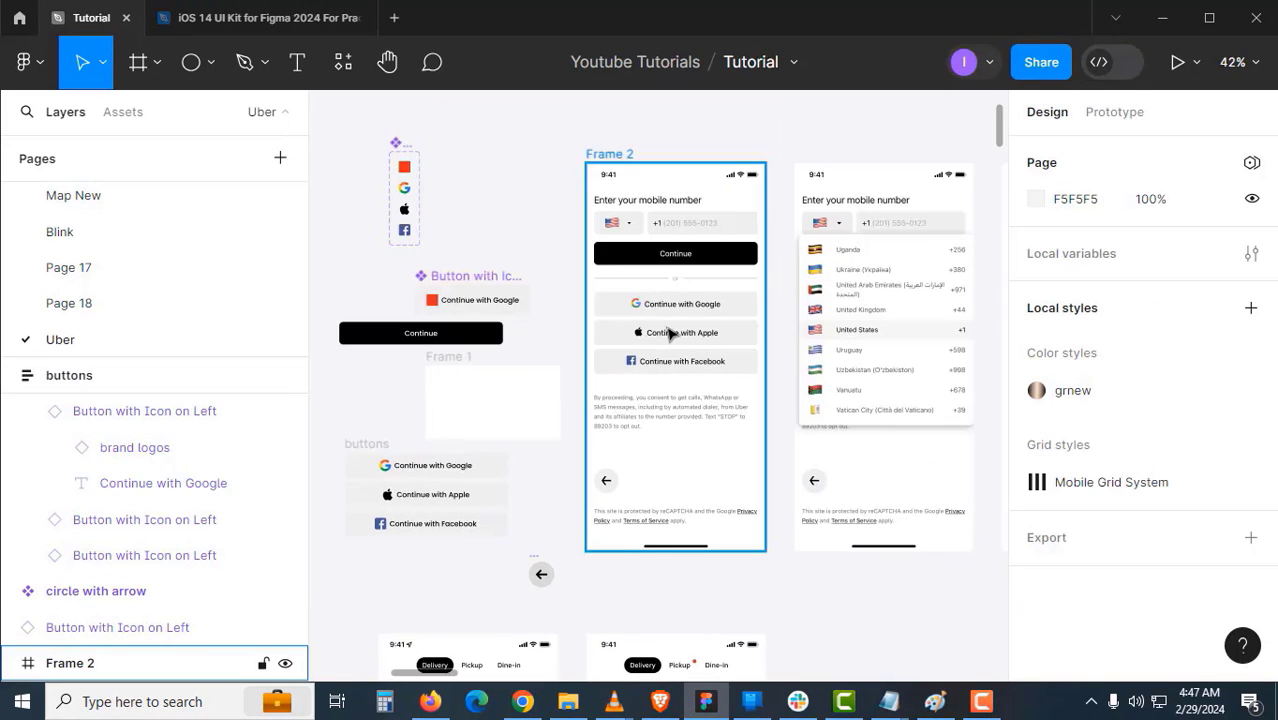
drag(657, 492, 660, 442)
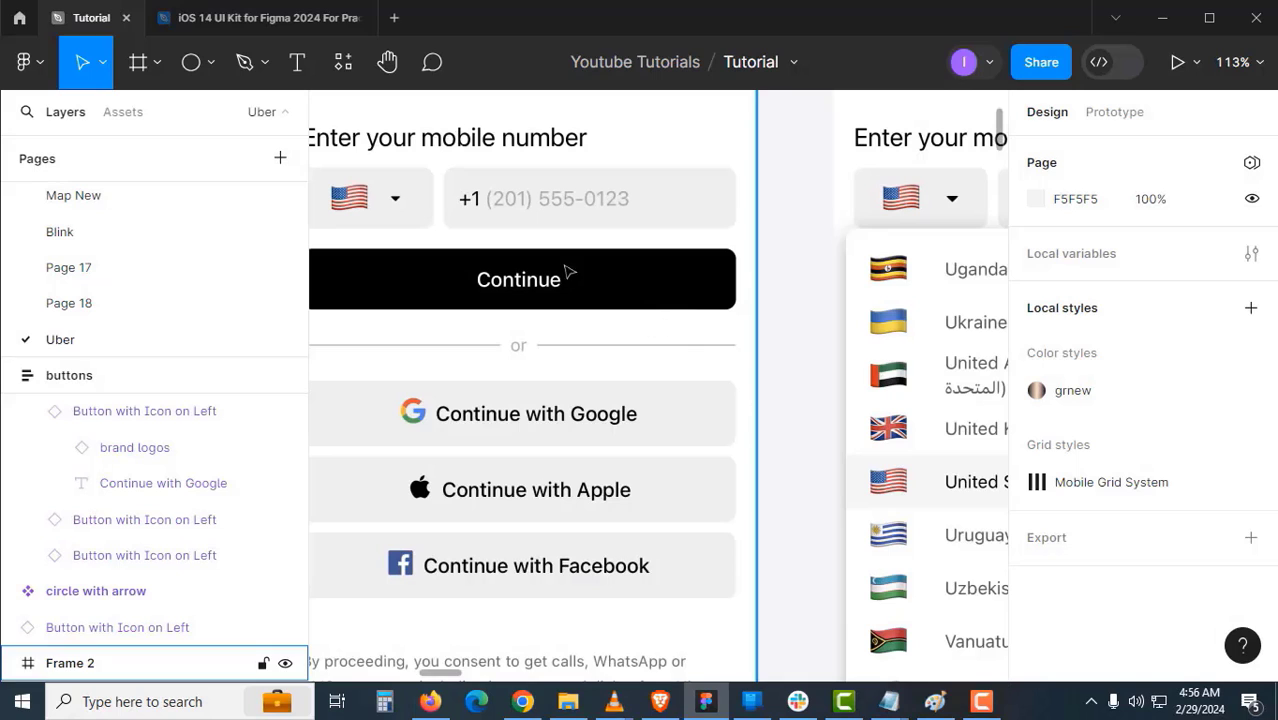
ctrl+scroll(530, 228, up, 2)
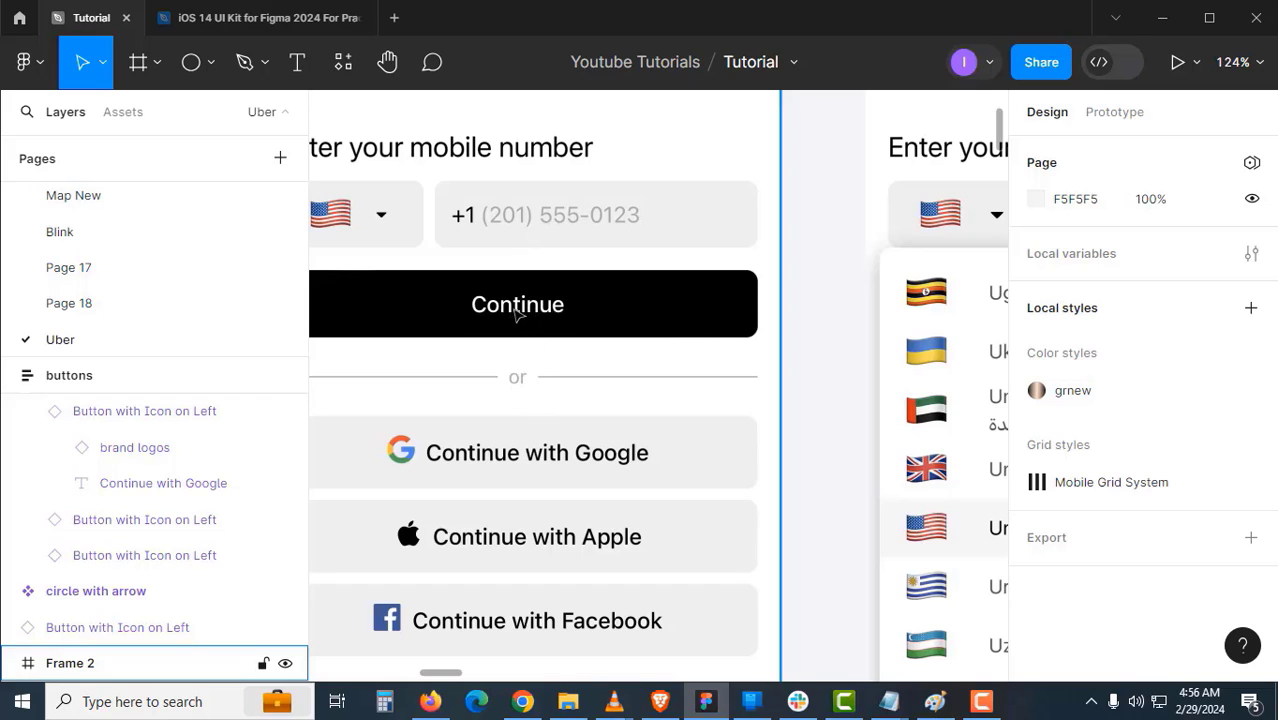
scroll(516, 313, down, 1)
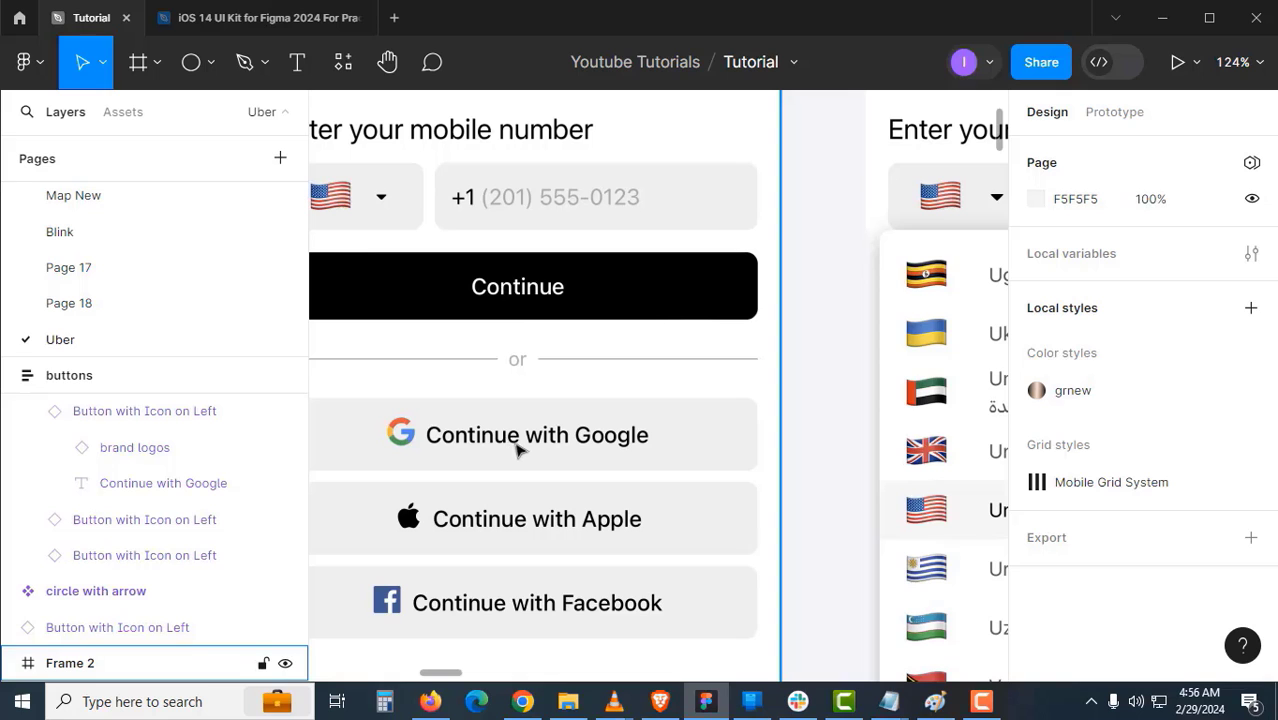
scroll(489, 210, down, 5)
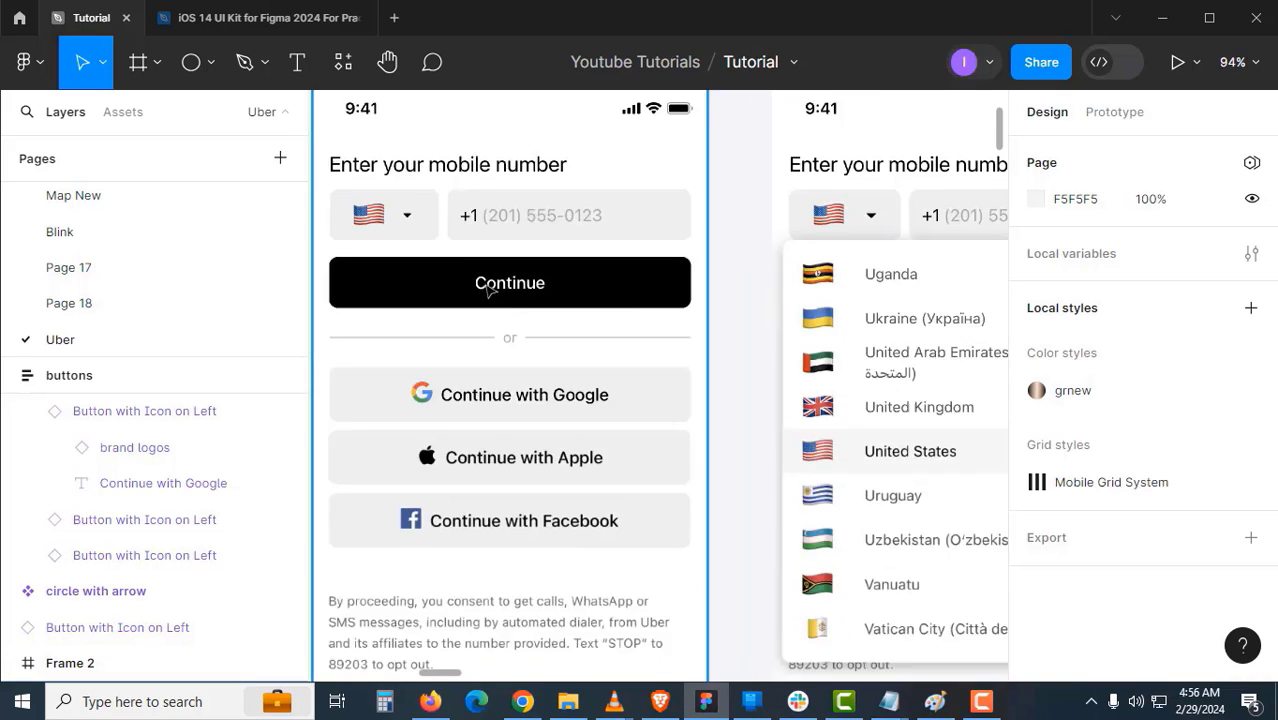
scroll(525, 398, left, 5)
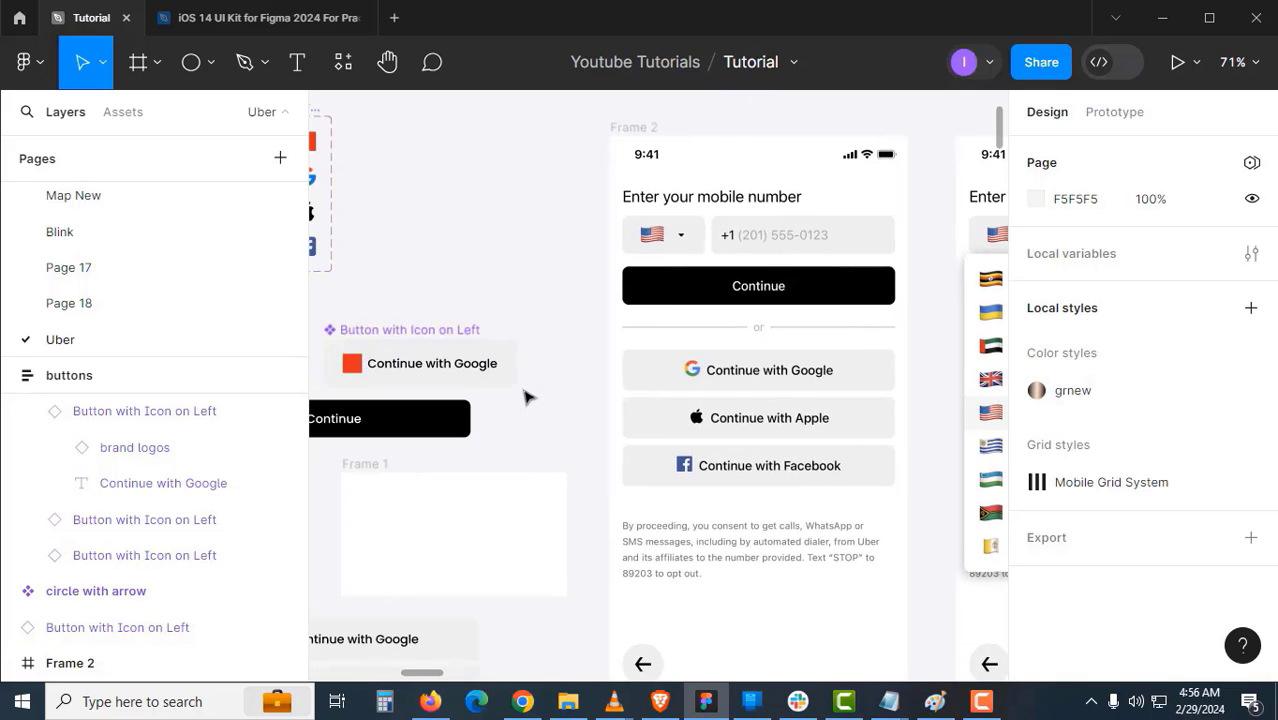
- Copy the Continue with Google text onto Frame 2, left-align it and detach its text style
click(468, 376)
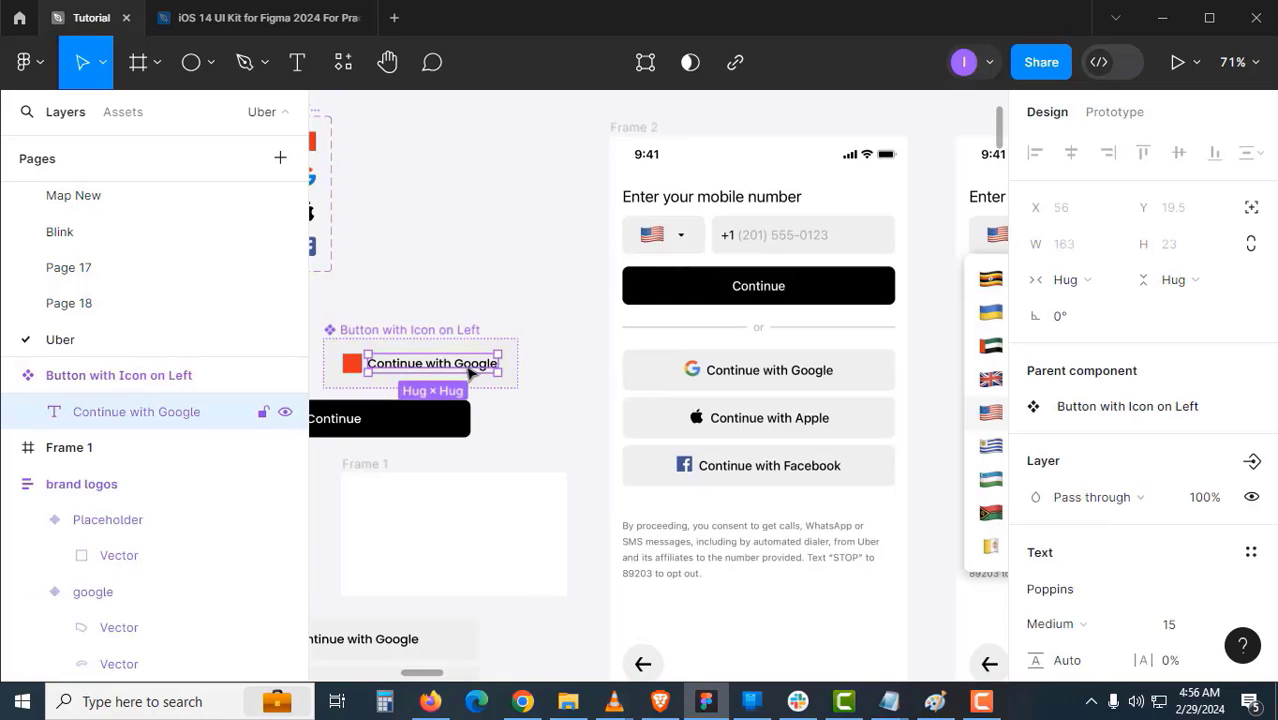
drag(471, 372, 636, 289)
key(z)
click(768, 250)
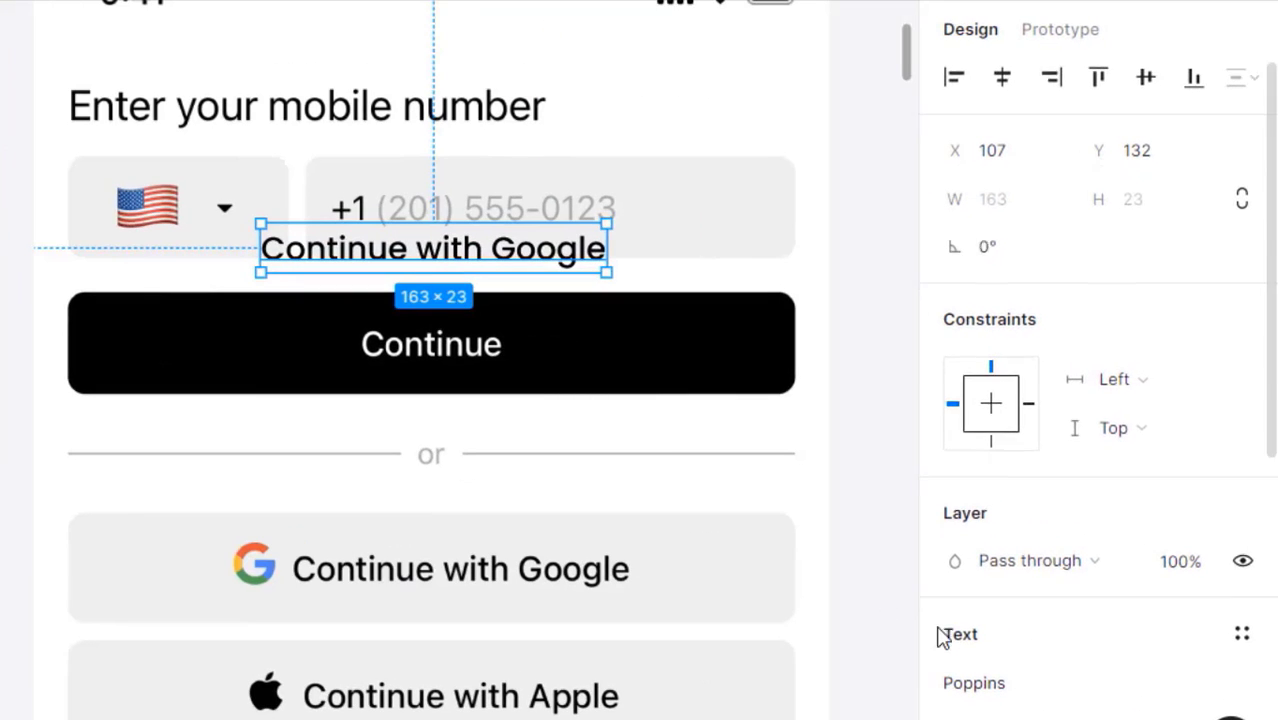
scroll(945, 615, down, 3)
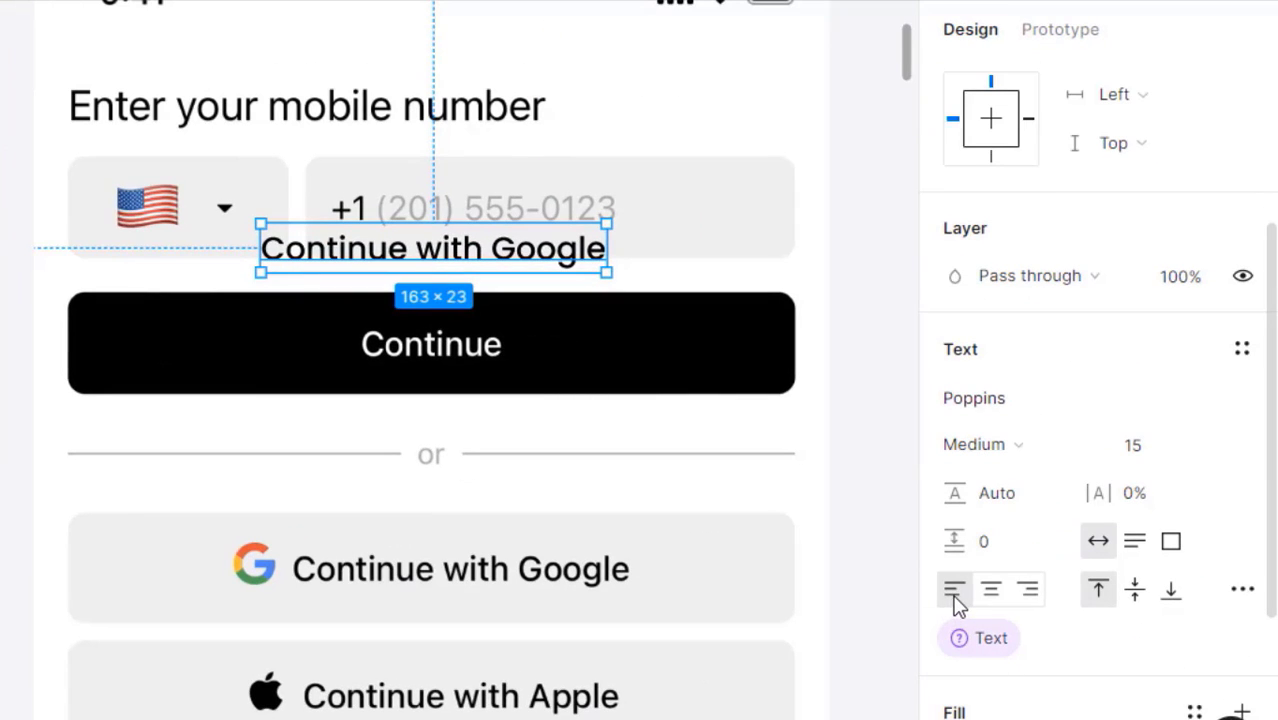
click(951, 594)
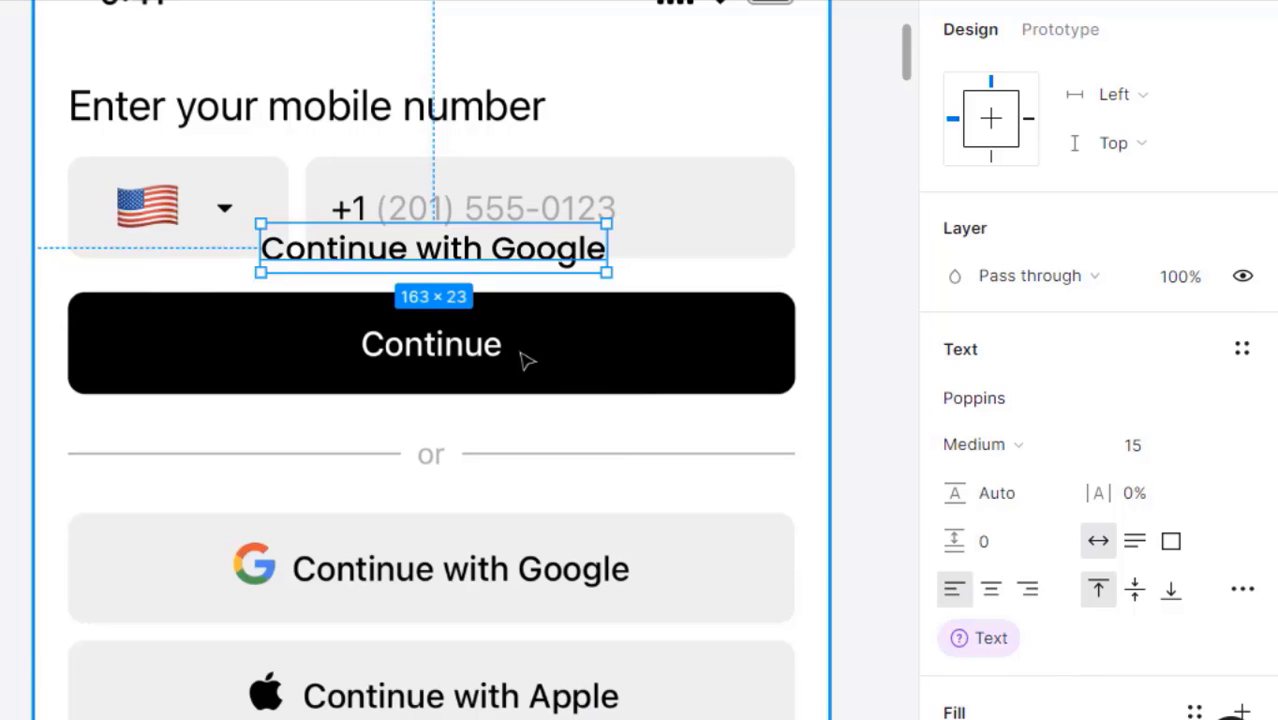
mouse_move(990, 639)
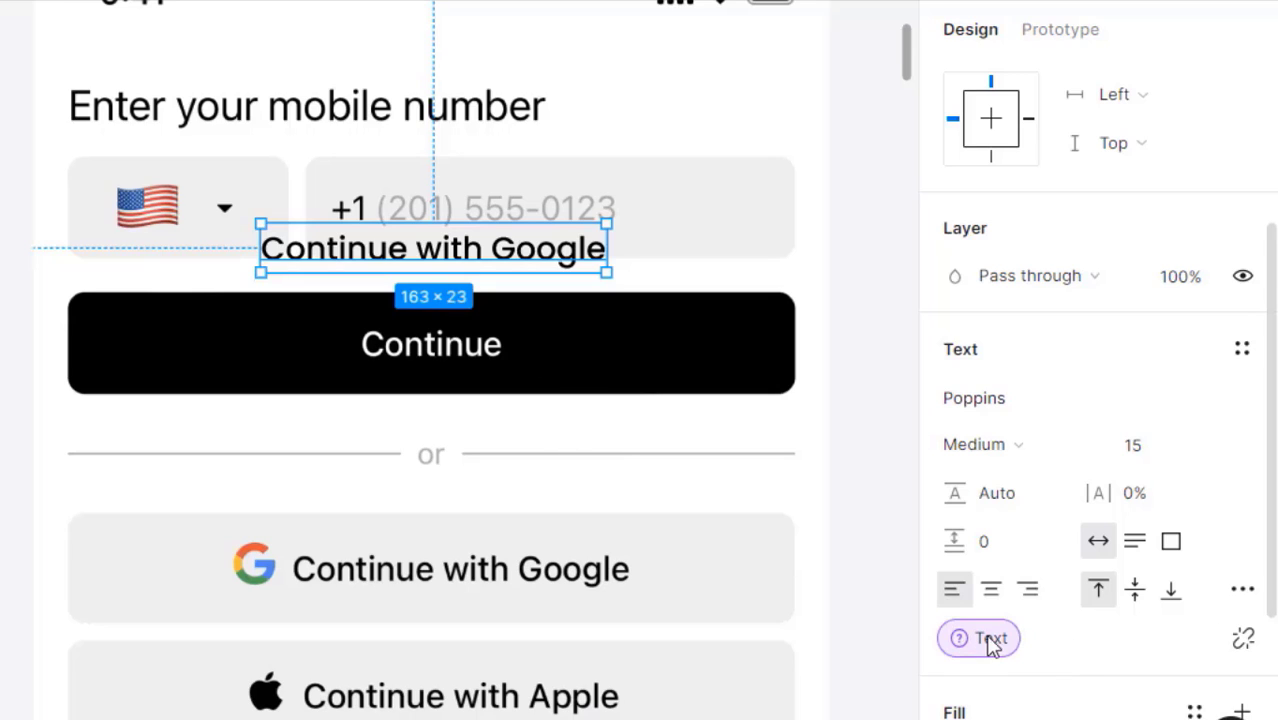
click(1245, 640)
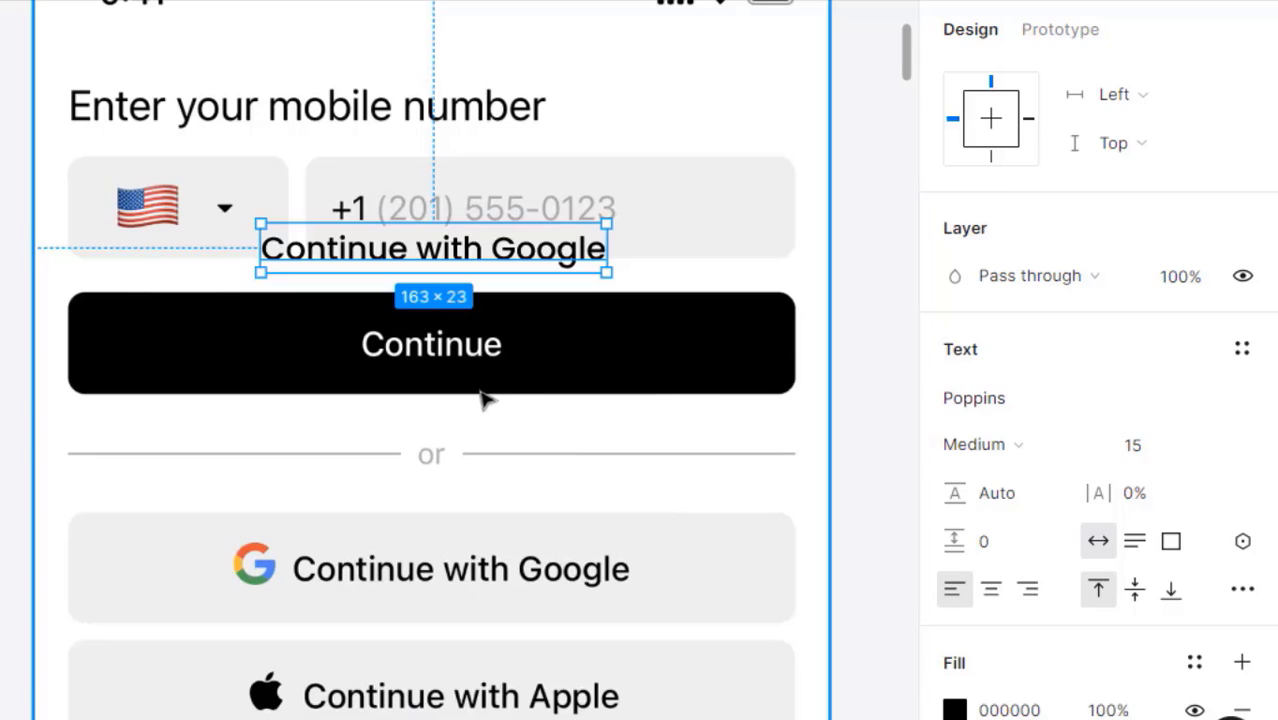
key(Escape)
- Change the copied text to '+1' and move it into the phone field
double_click(433, 258)
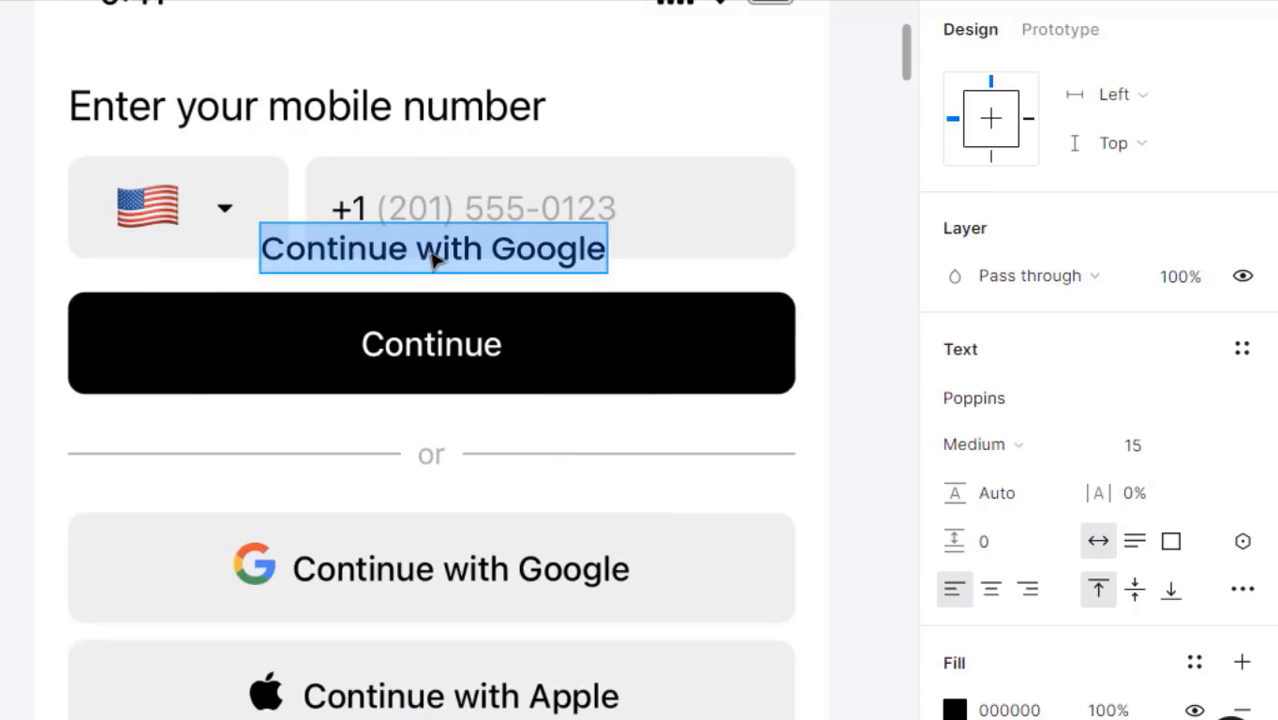
text(+1)
key(Escape)
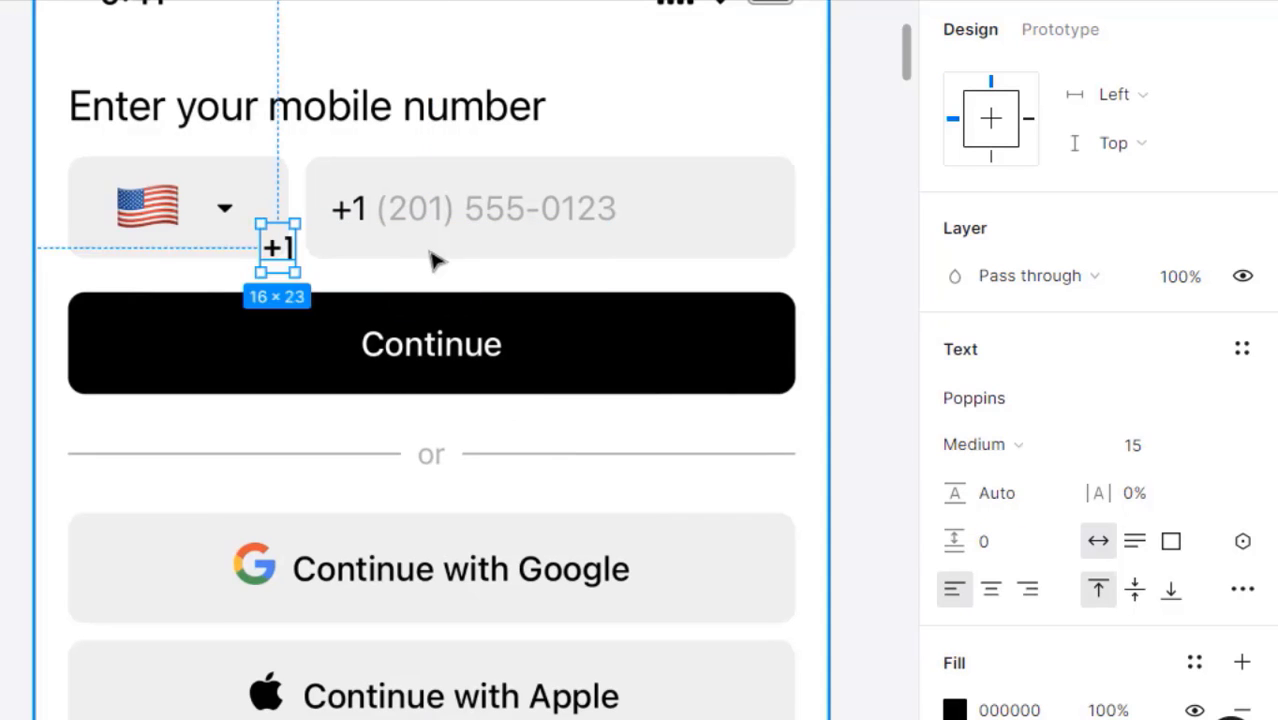
scroll(330, 330, up, 2)
scroll(283, 366, up, 5)
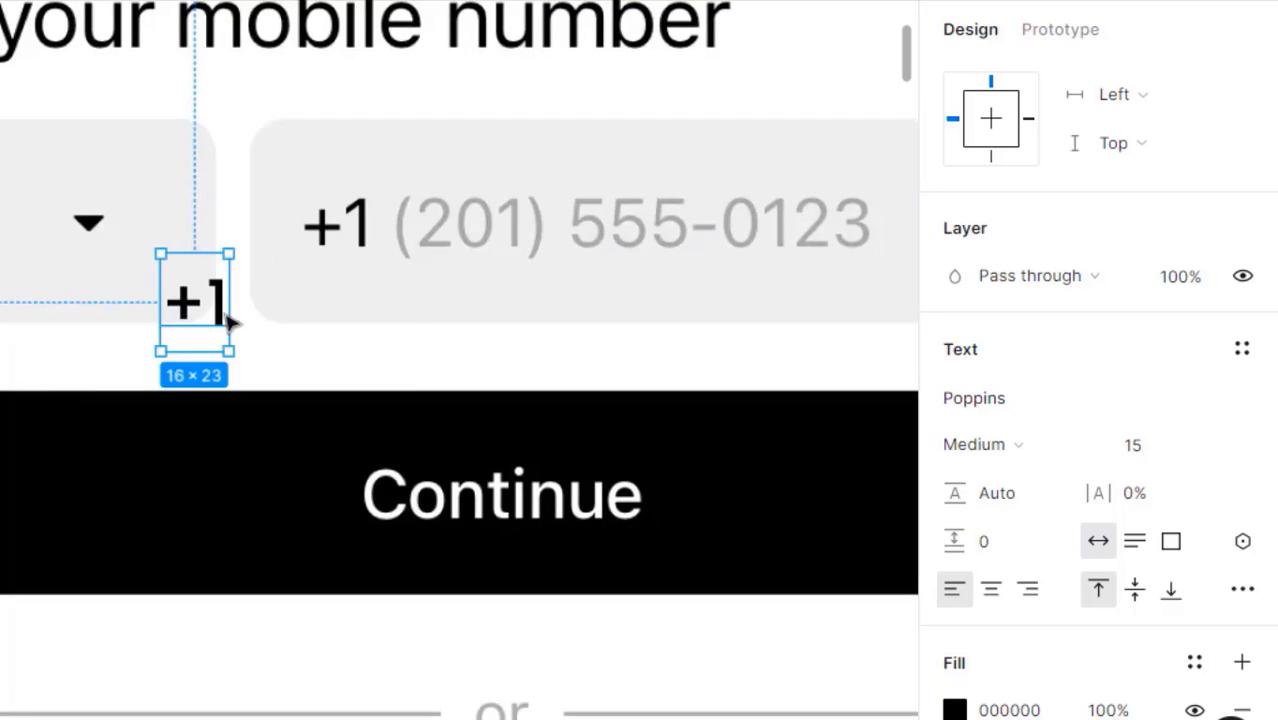
drag(228, 320, 733, 240)
key(Left)
double_click(729, 222)
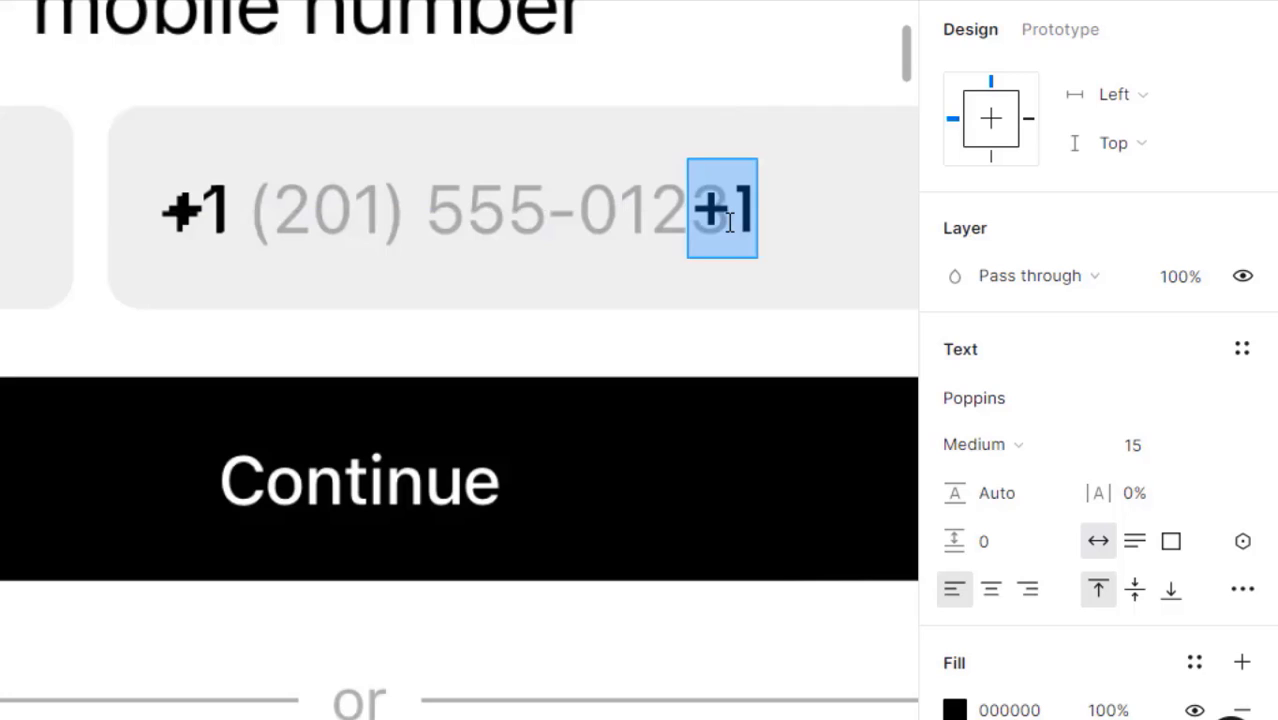
text(())
text(0)
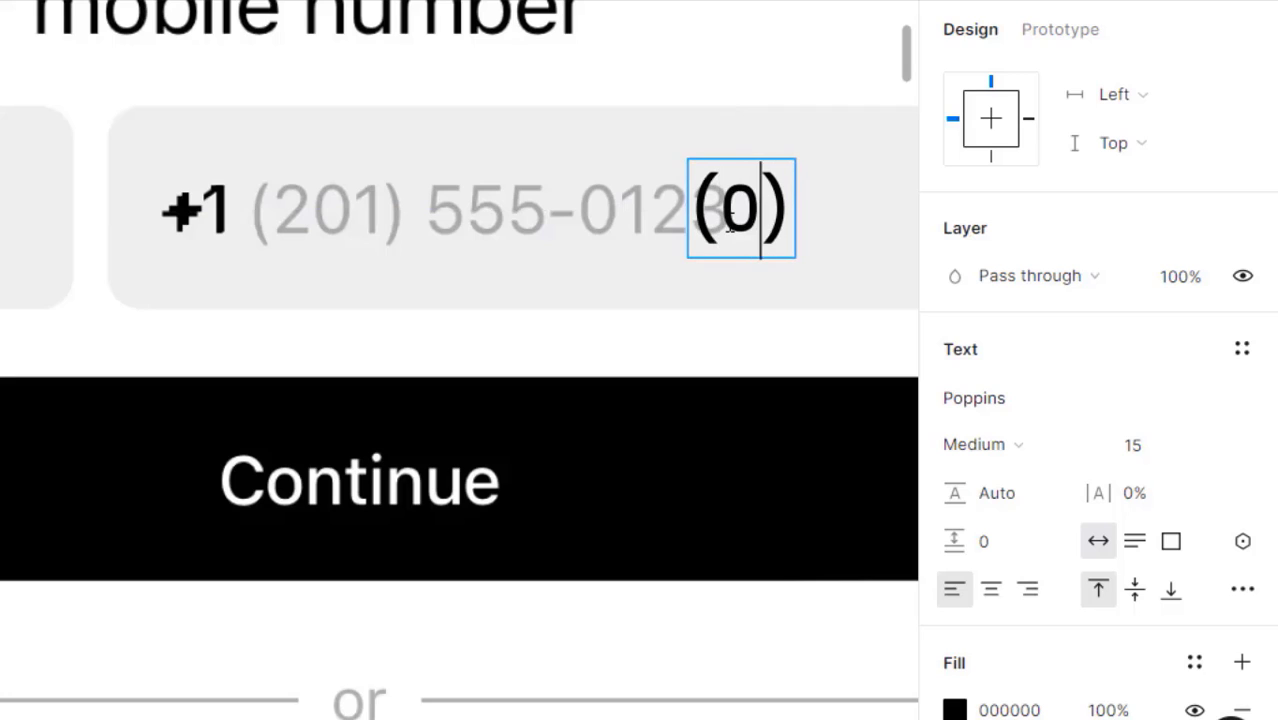
key(shift+Left)
text(201)
key(Right)
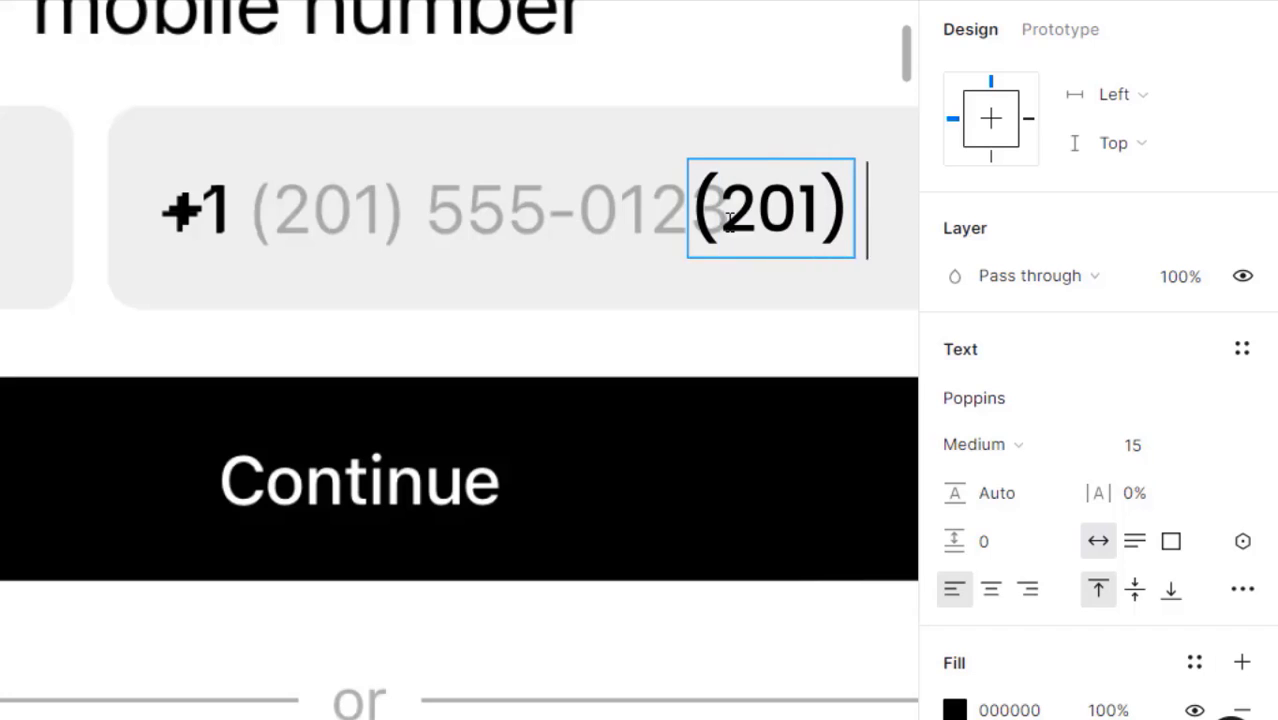
text(555-0123)
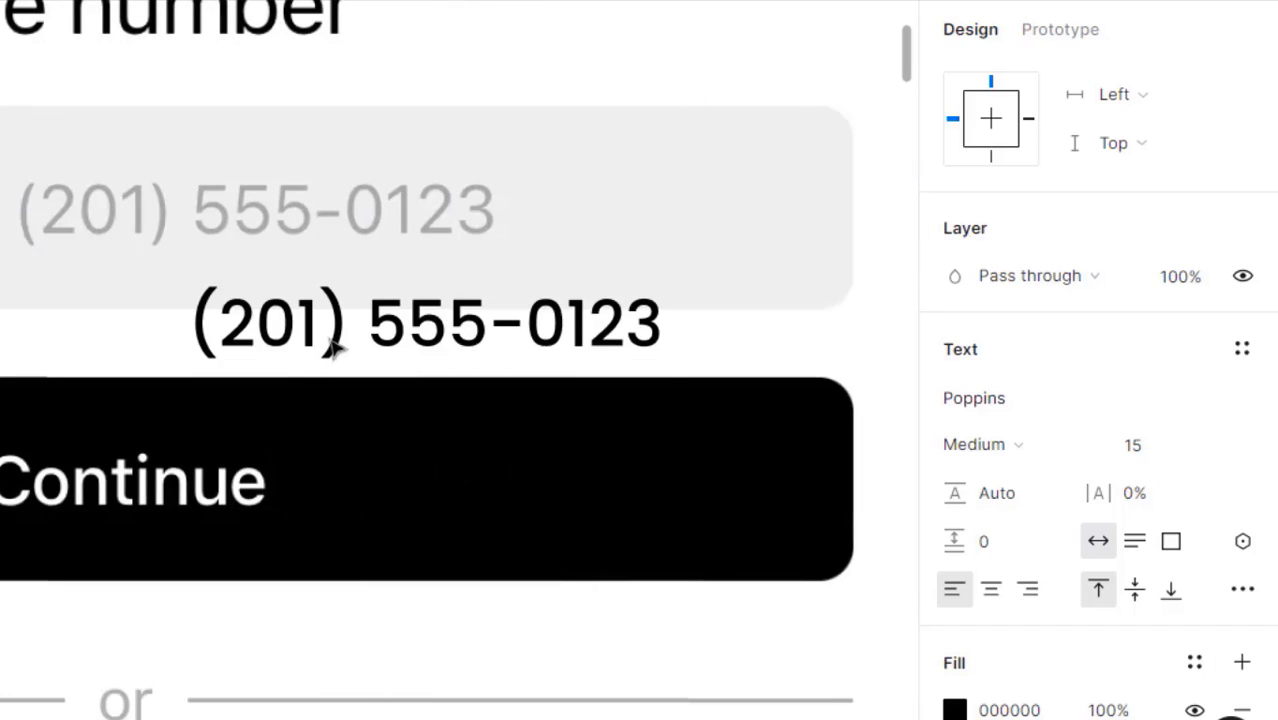
- Place the number beside +1 and wrap both in a vertically centred auto layout
click(330, 345)
drag(327, 339, 433, 313)
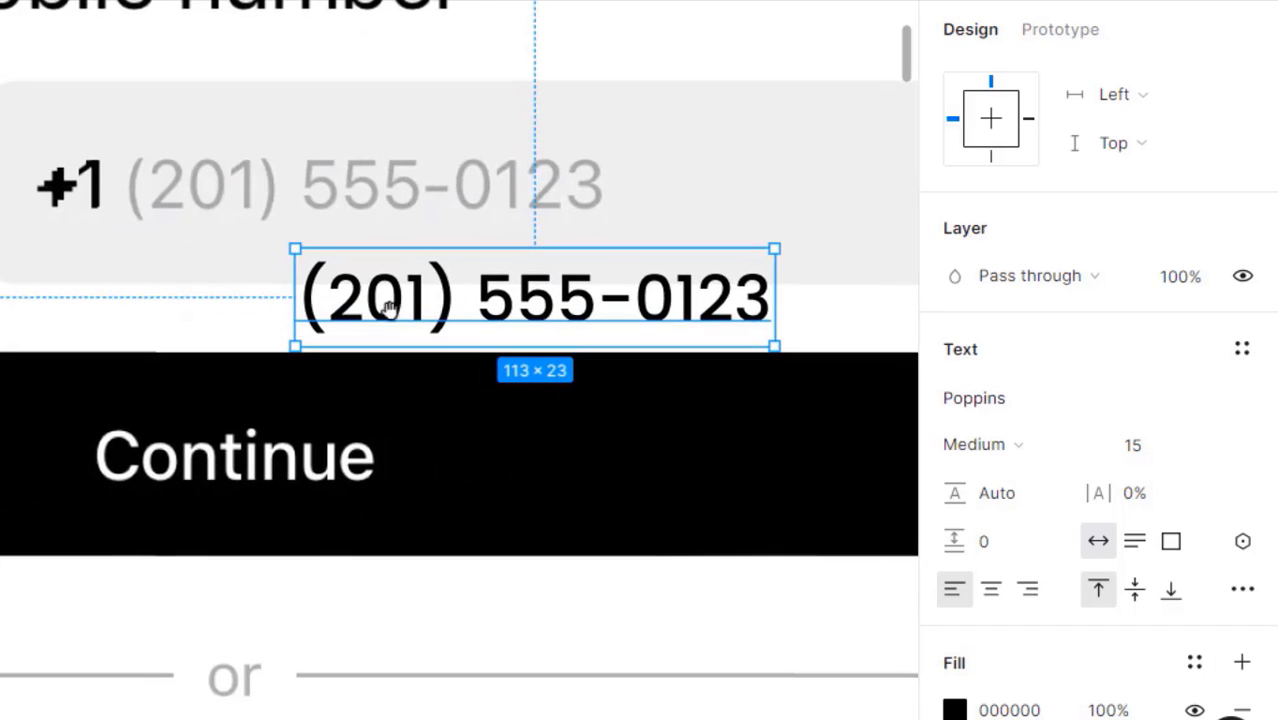
click(104, 213)
drag(337, 294, 155, 186)
shift+click(80, 196)
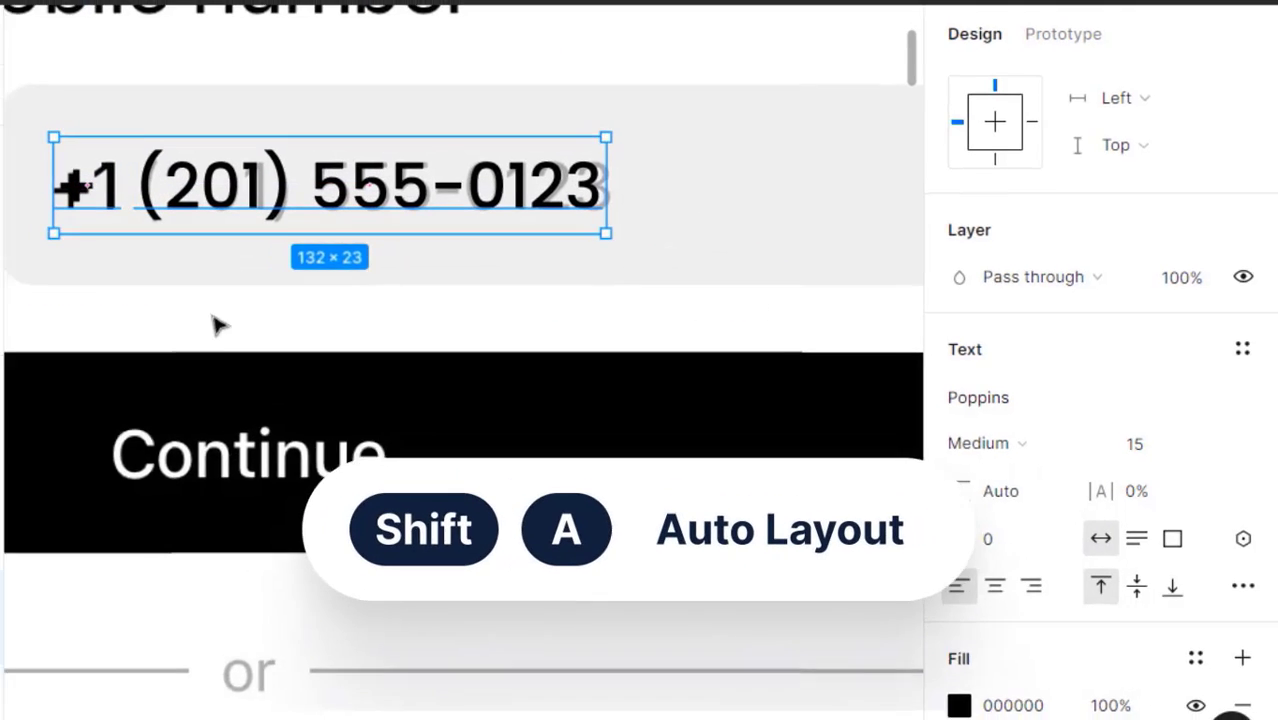
key(shift+a)
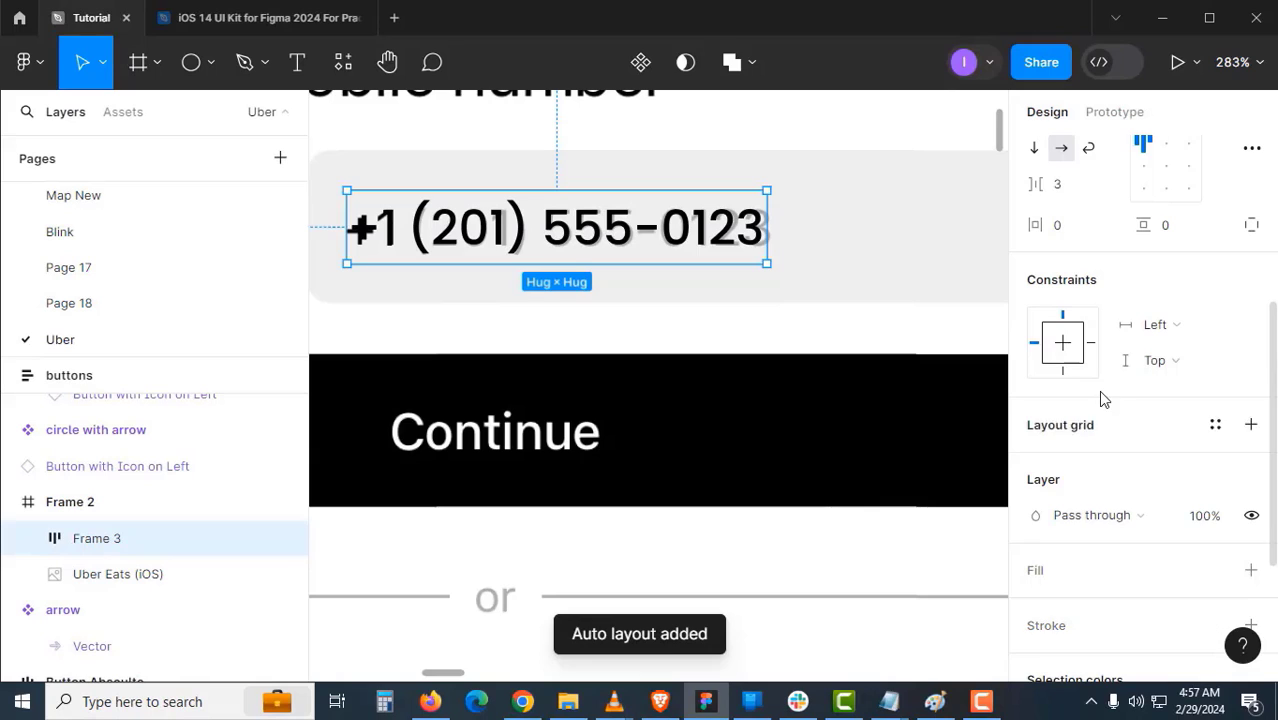
scroll(1101, 390, up, 3)
click(1138, 389)
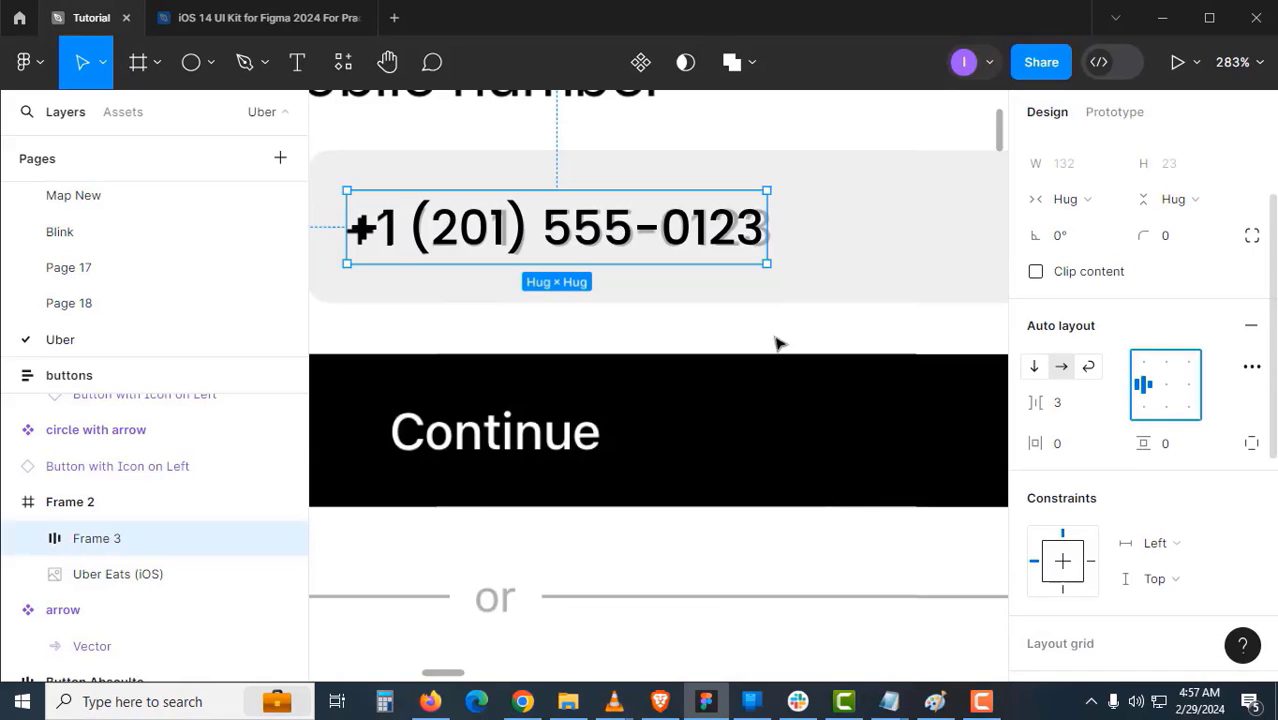
- Rename the new auto layout group 'phone number'
click(631, 334)
drag(548, 306, 577, 305)
click(578, 240)
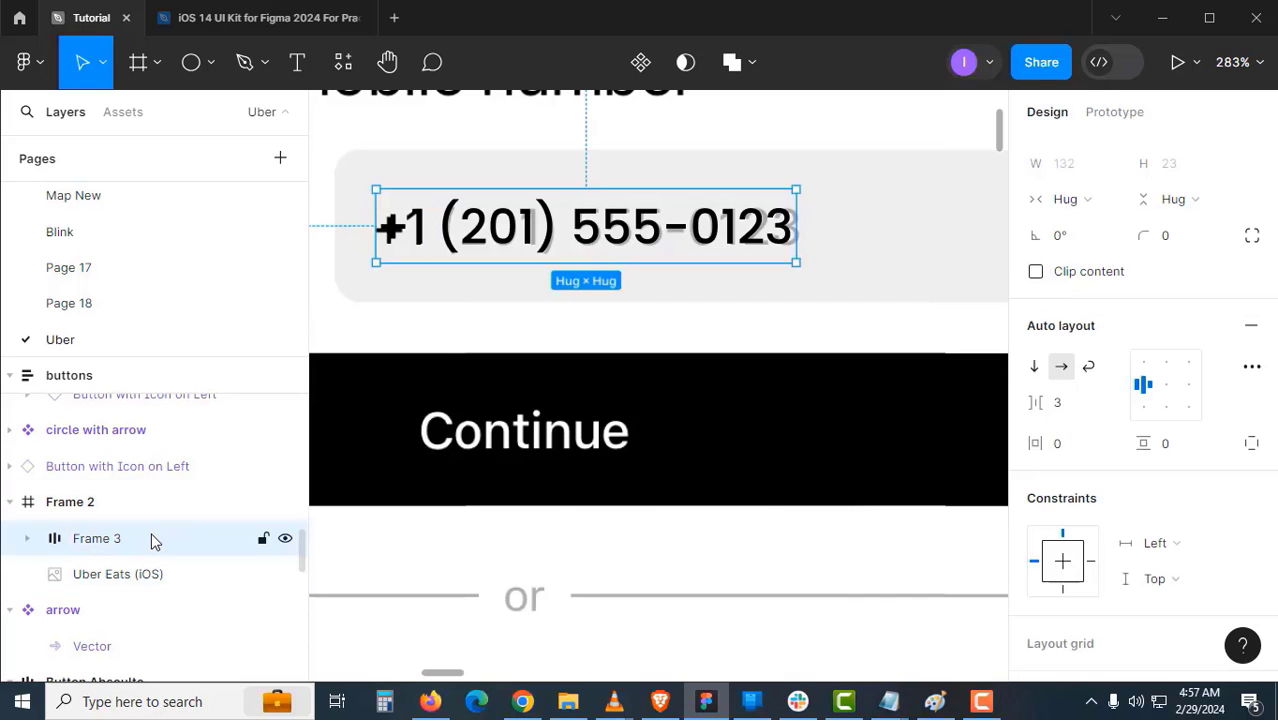
double_click(155, 539)
text(phone number)
key(Return)
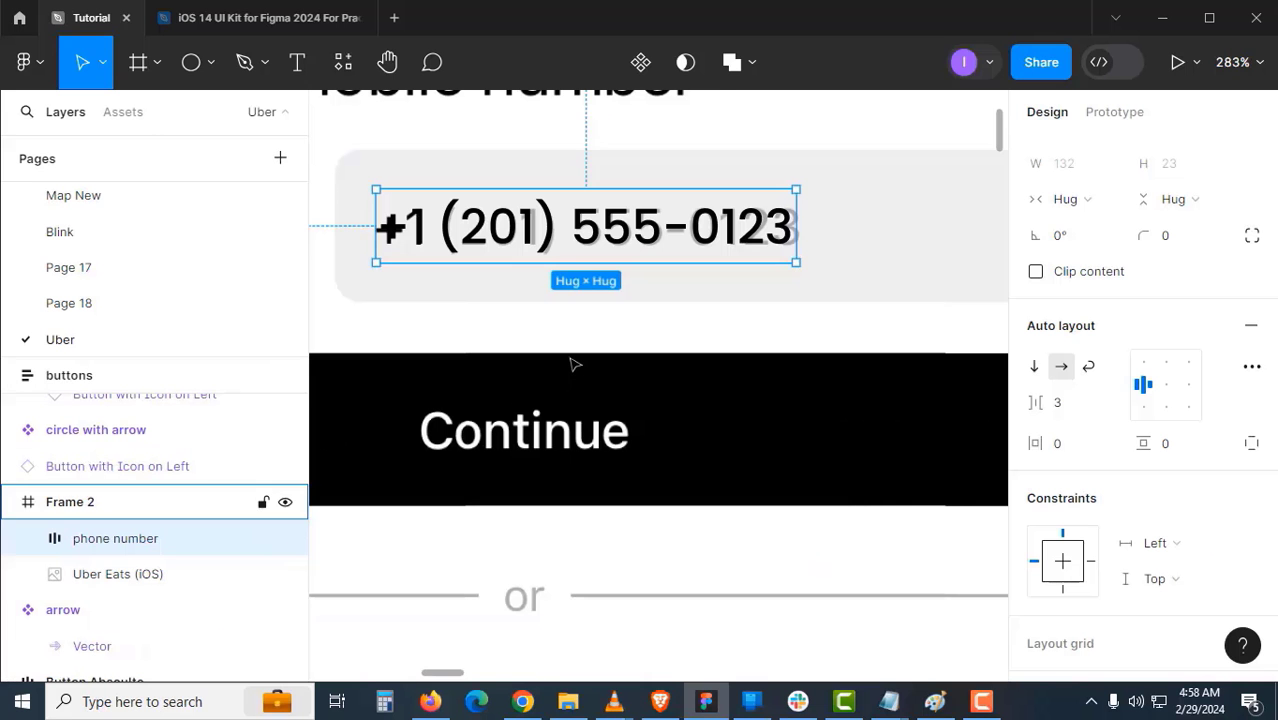
click(580, 340)
- Move the phone number group below the grey placeholder box
drag(593, 296, 598, 398)
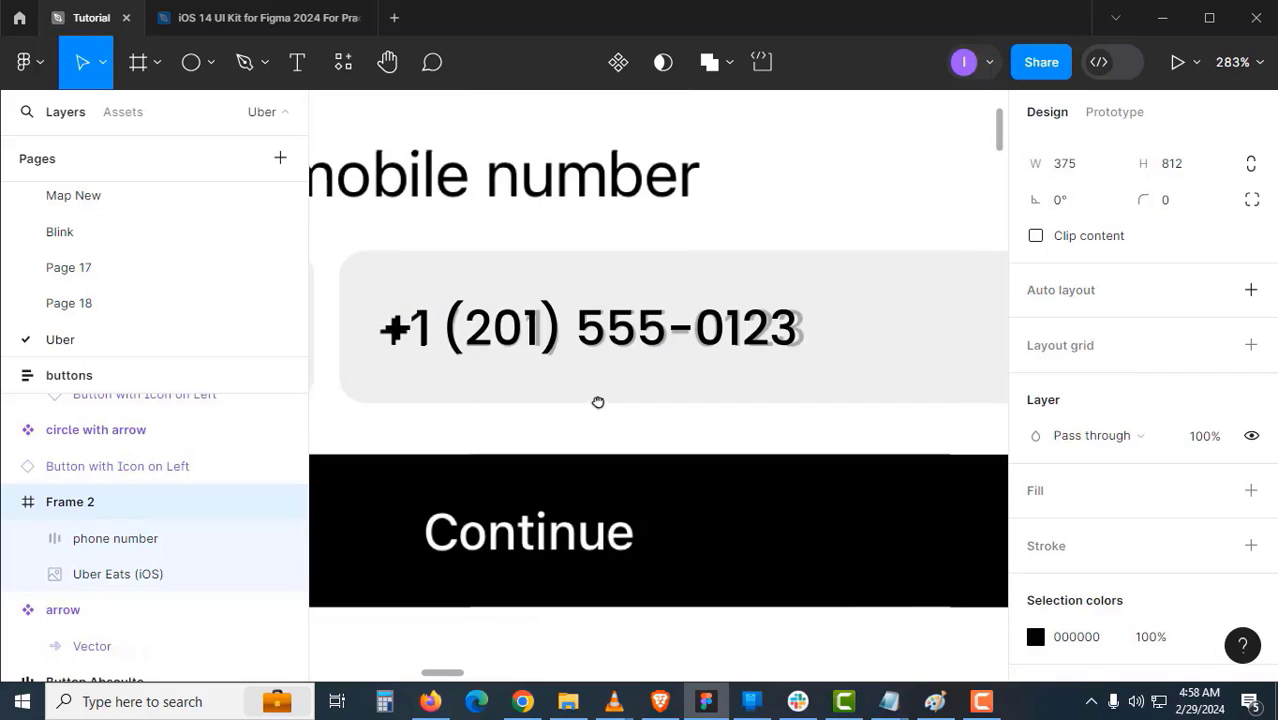
click(646, 336)
drag(648, 338, 656, 434)
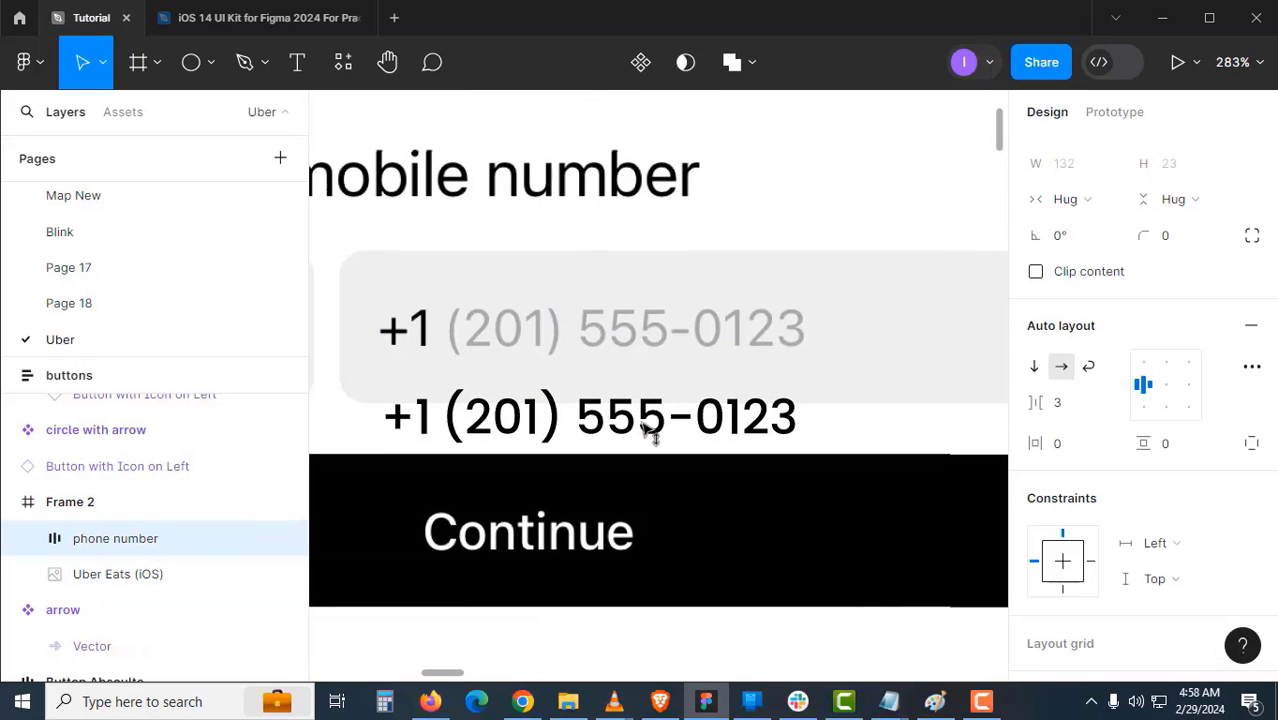
scroll(540, 380, up, 5)
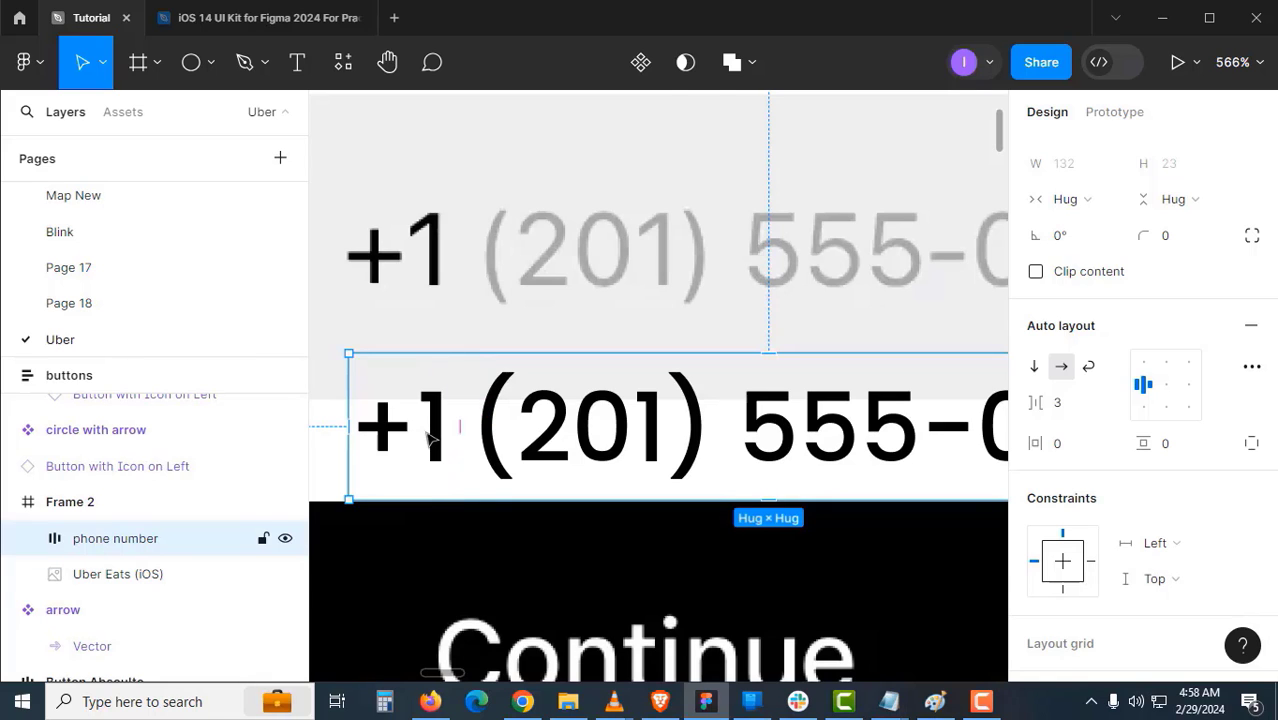
double_click(430, 437)
click(570, 451)
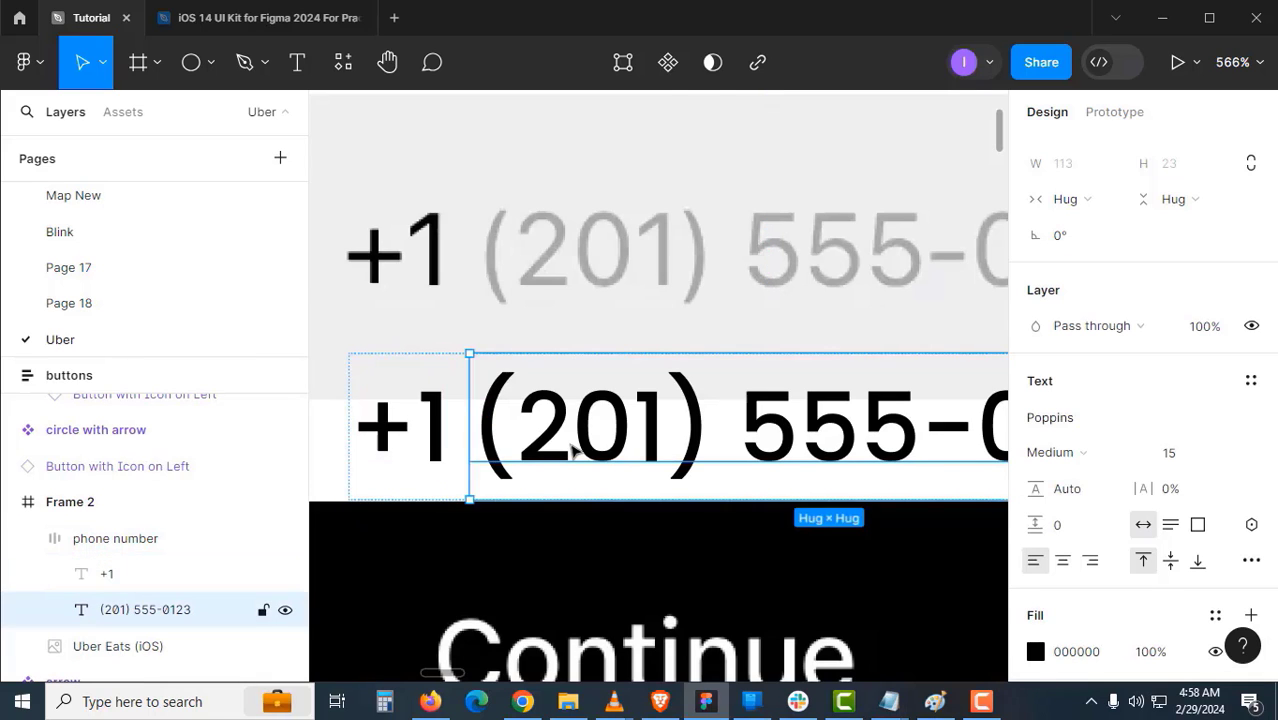
key(Escape)
key(Escape)
scroll(568, 377, up, 2)
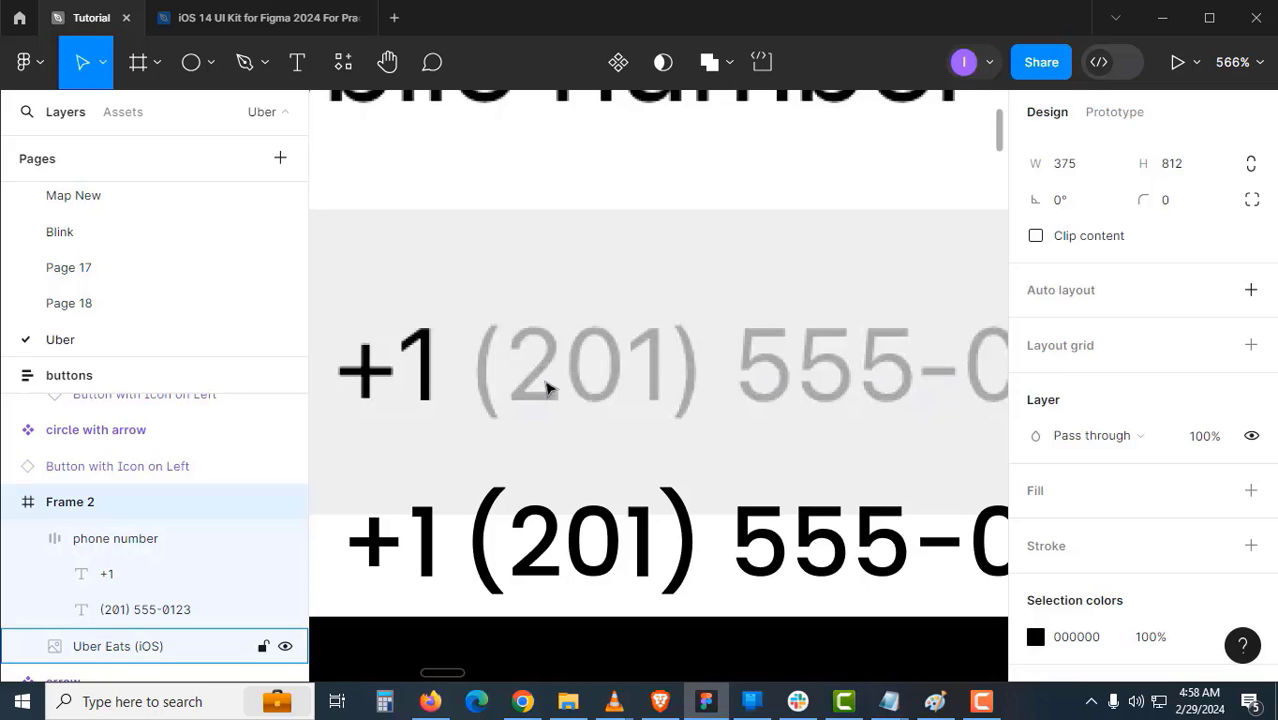
- Draw a temporary square, eyedrop the placeholder's grey onto it and copy its A4A4A4 value
key(r)
scroll(548, 388, up, 1)
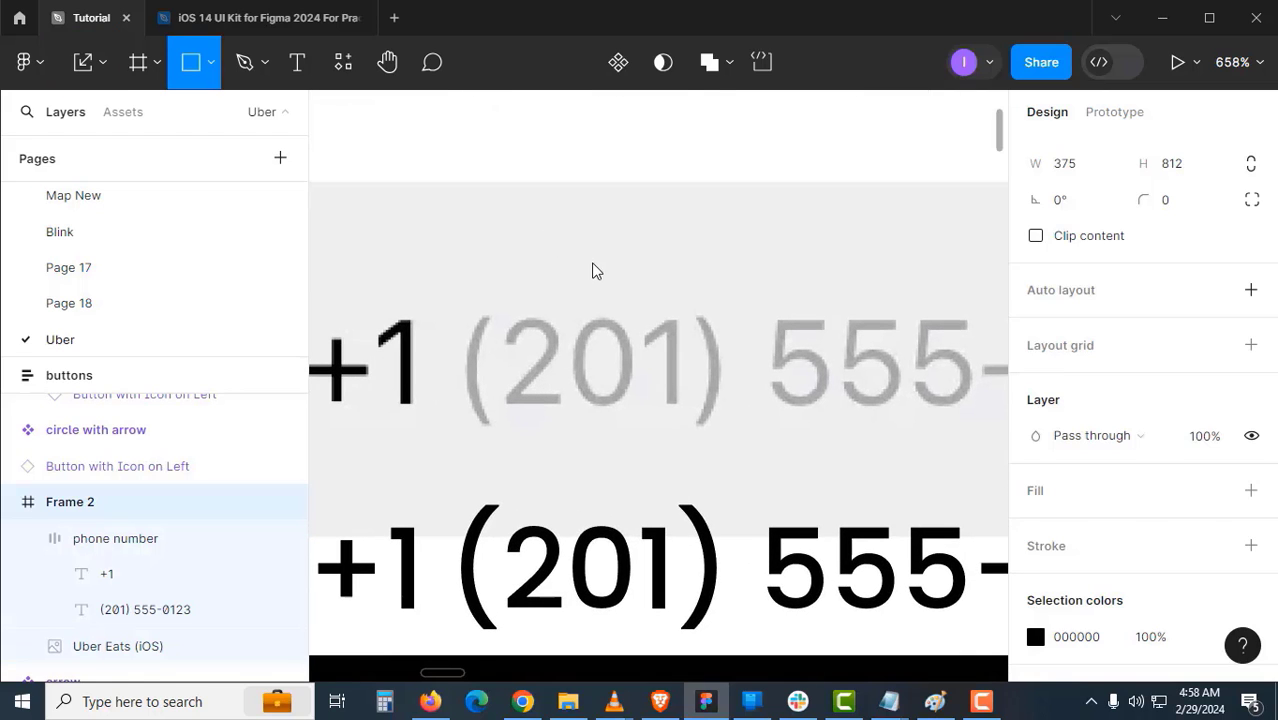
drag(551, 222, 613, 290)
click(562, 354)
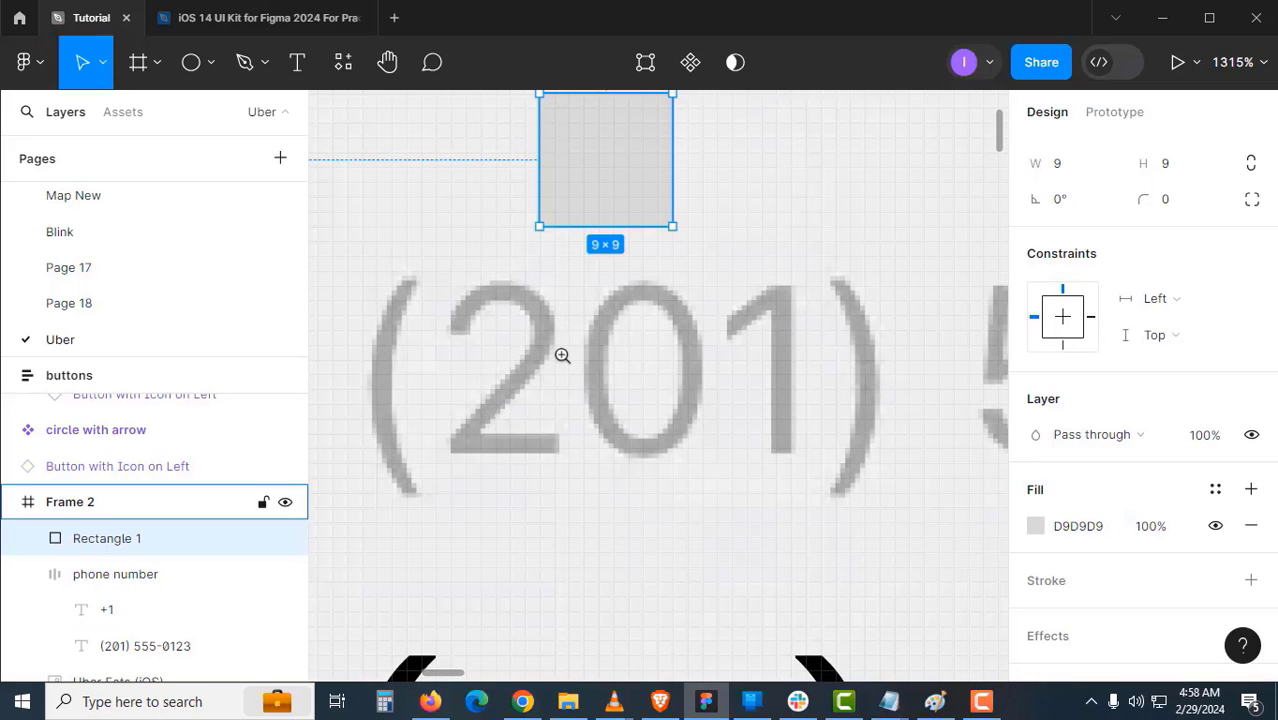
key(i)
click(546, 347)
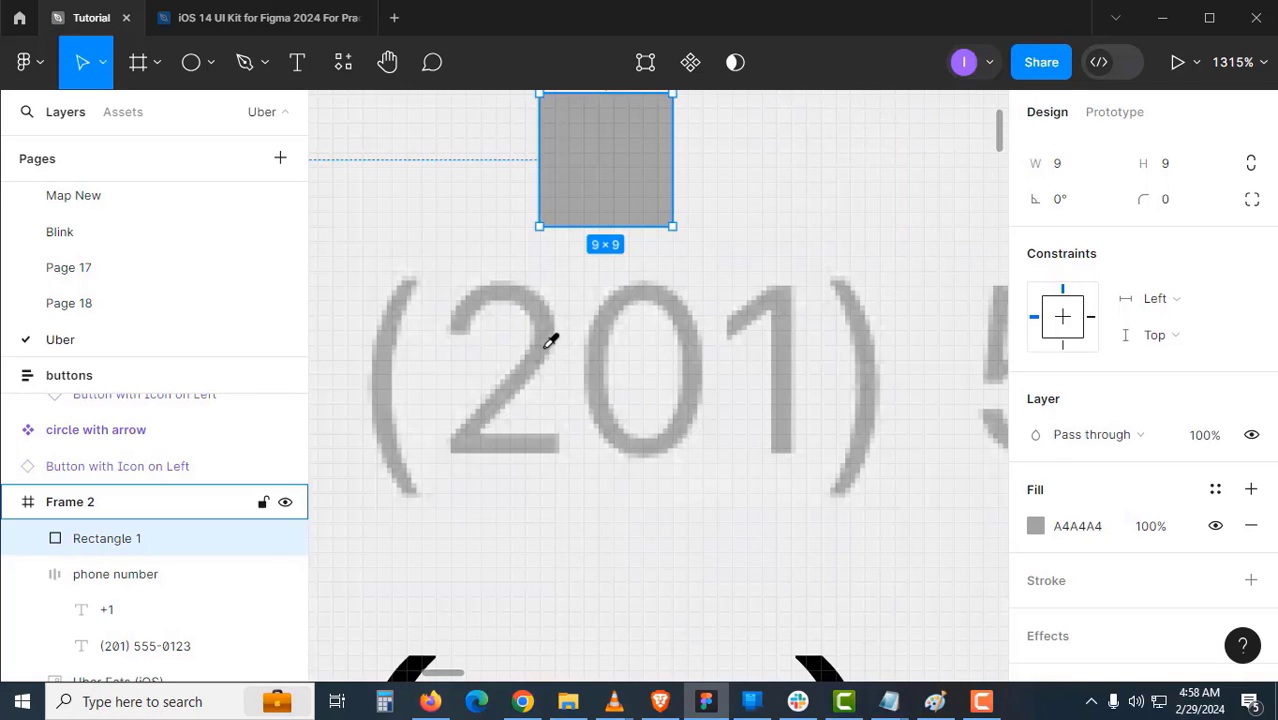
click(1071, 528)
key(ctrl+c)
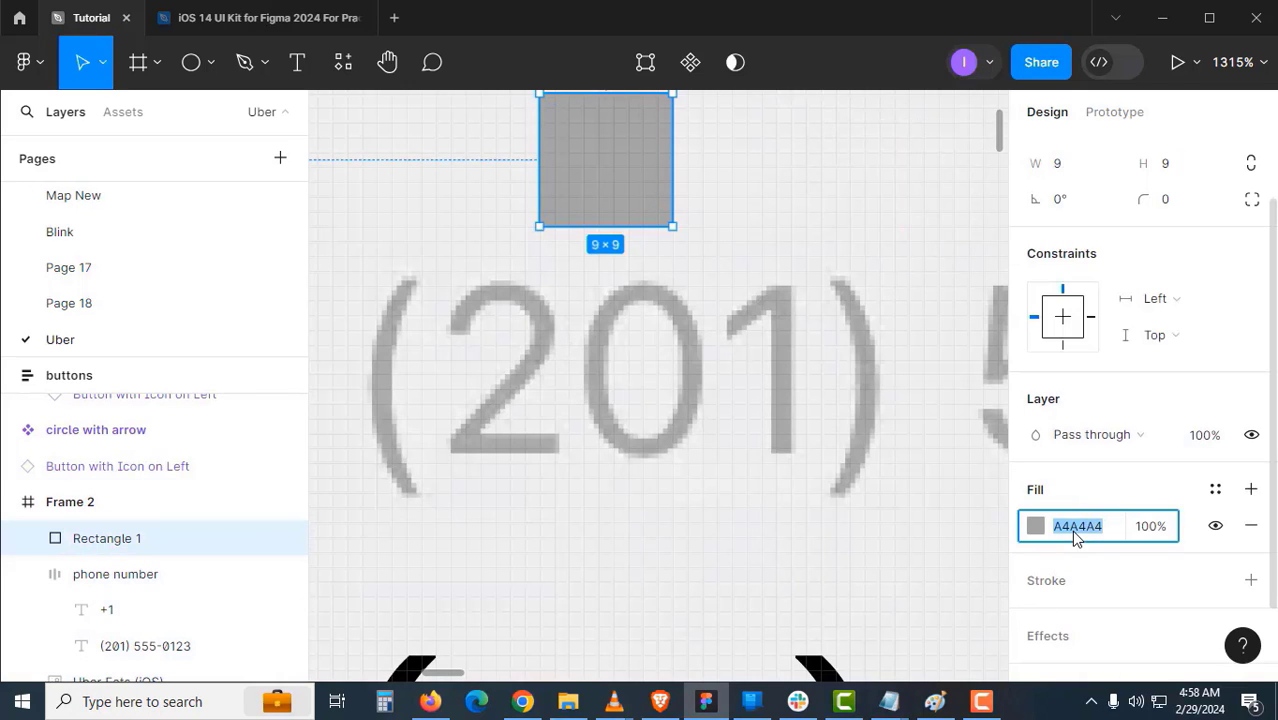
click(789, 230)
alt+click(725, 382)
drag(714, 479, 705, 371)
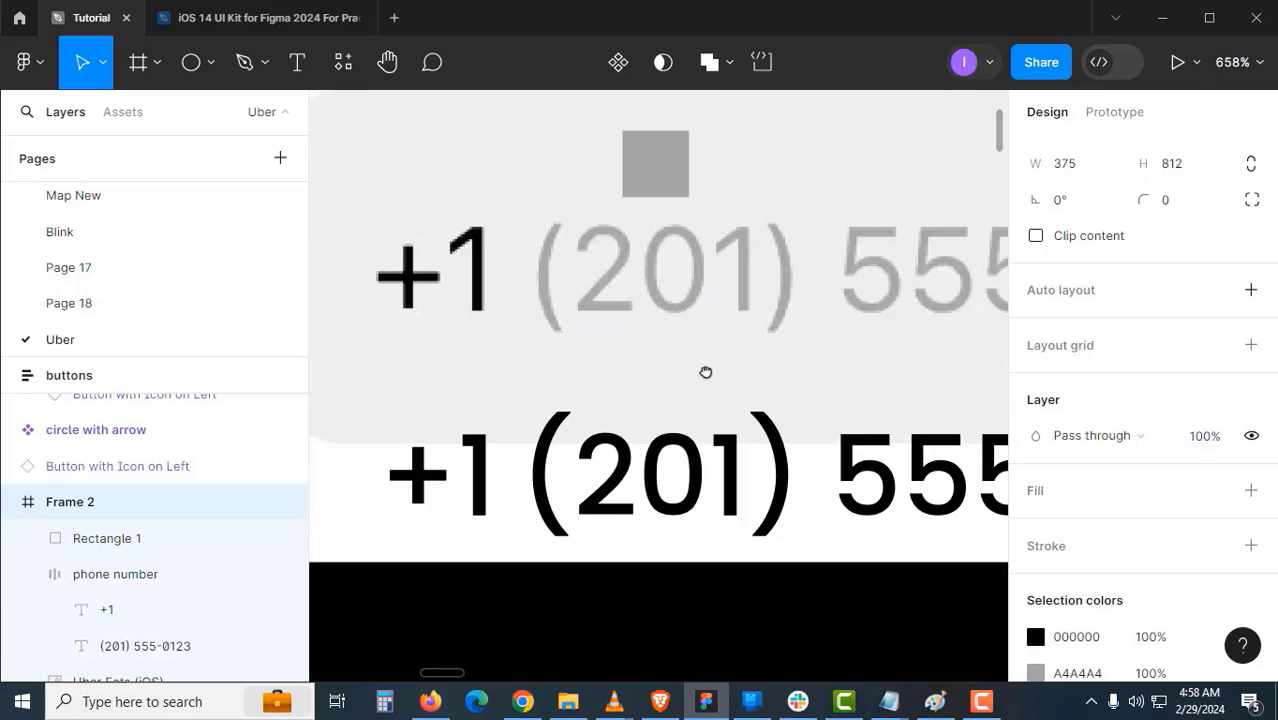
click(667, 513)
click(1083, 650)
key(ctrl+v)
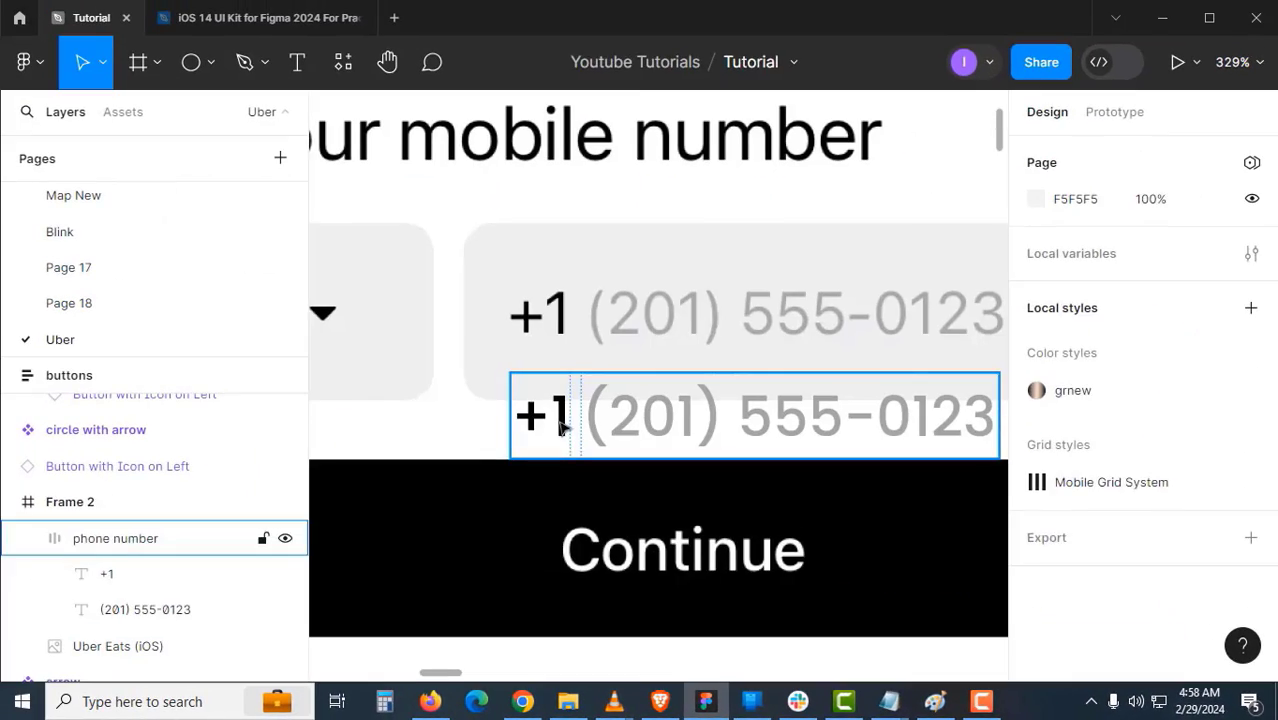
click(564, 420)
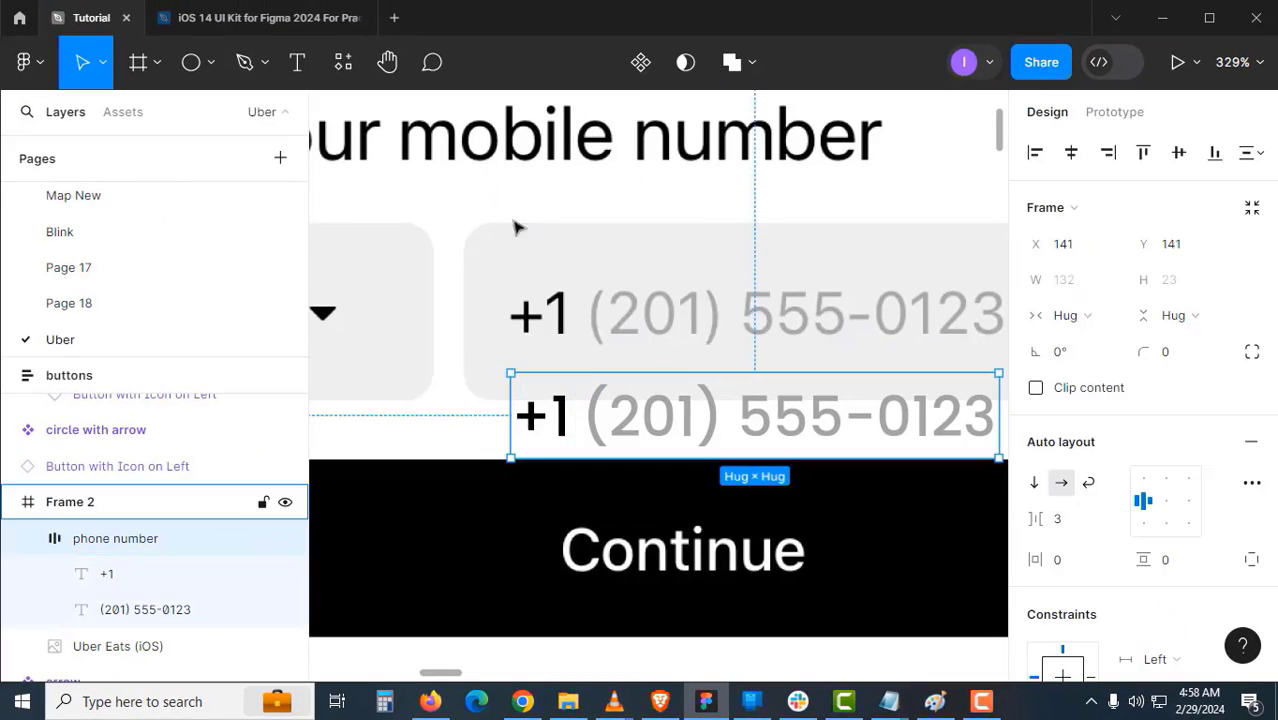
- Move the phone number group up near the status bar at the top of Frame 2
key(z)
alt+click(626, 321)
drag(636, 403, 630, 211)
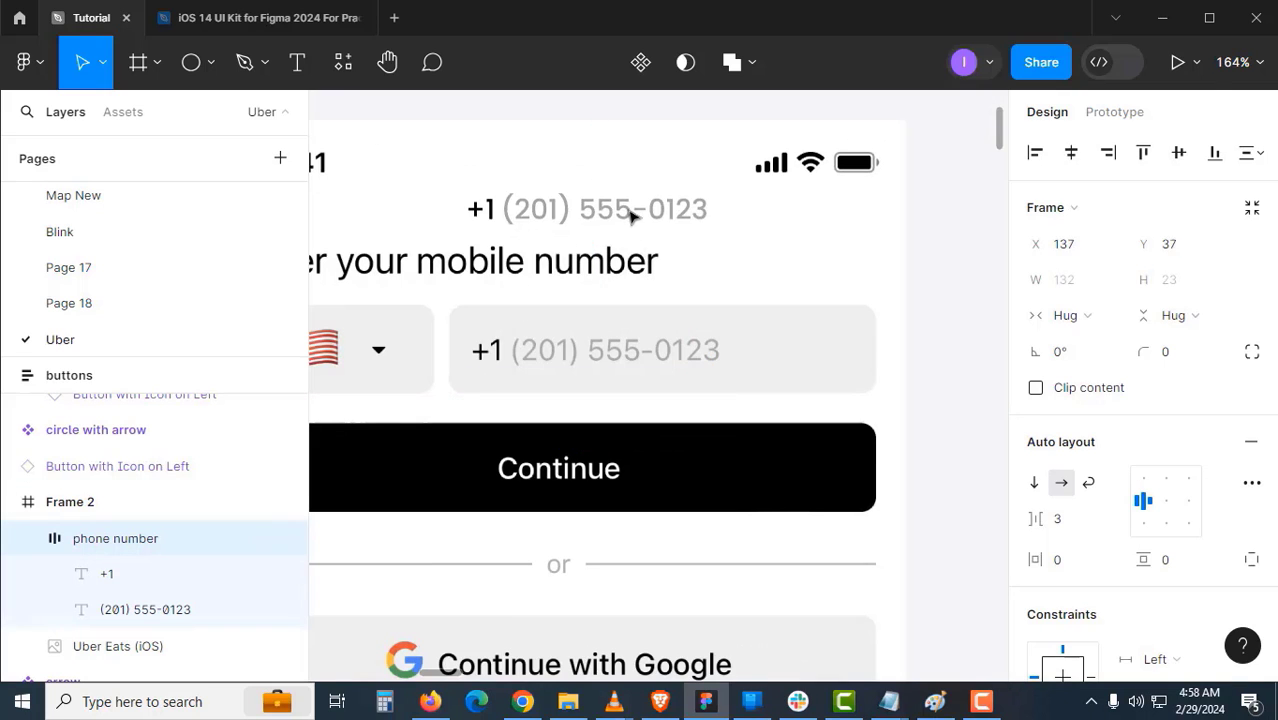
scroll(667, 262, down, 3)
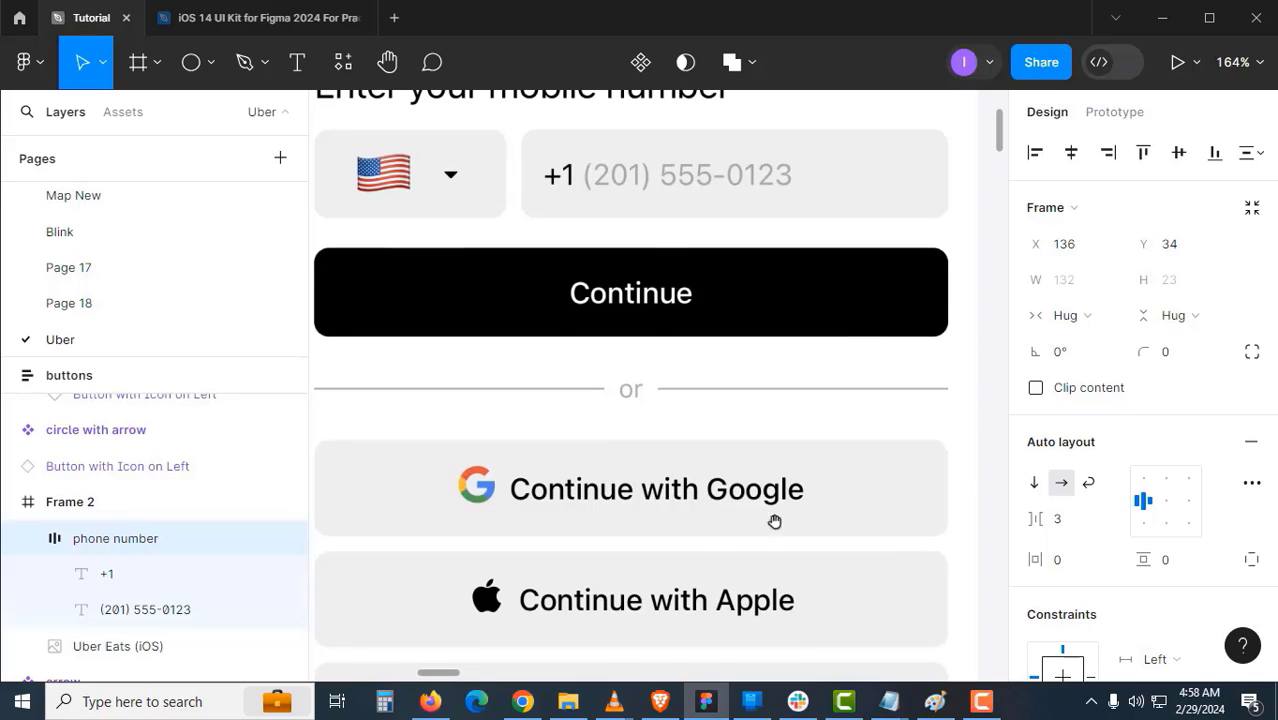
drag(773, 519, 779, 554)
scroll(715, 517, right, 3)
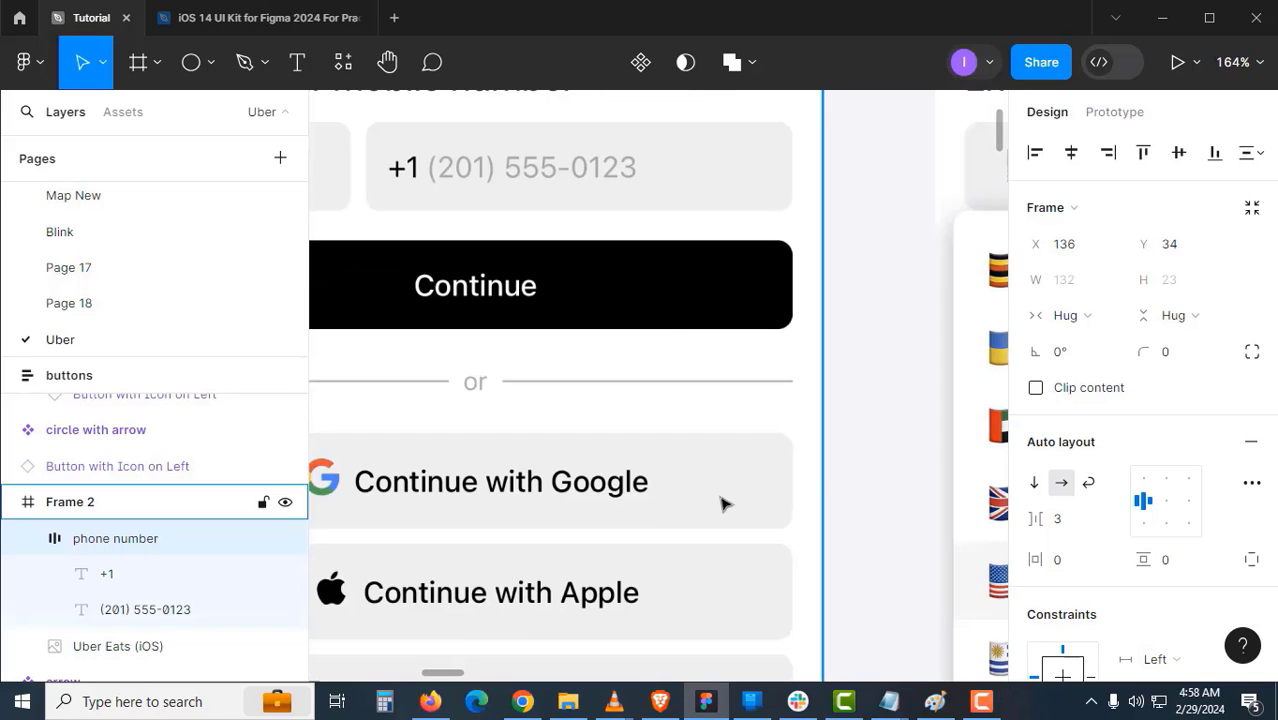
scroll(714, 497, right, 1)
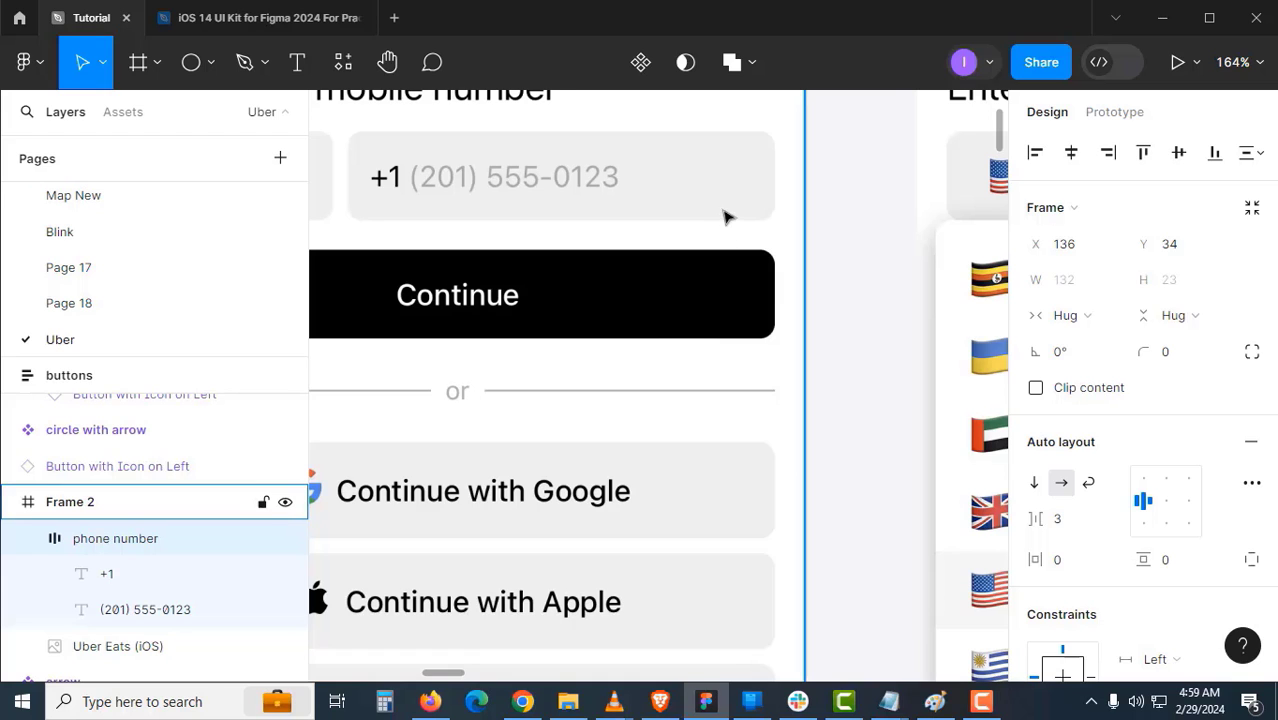
- Inspect the Button with Icon on Left component, then return to the phone-number screen
drag(727, 217, 782, 377)
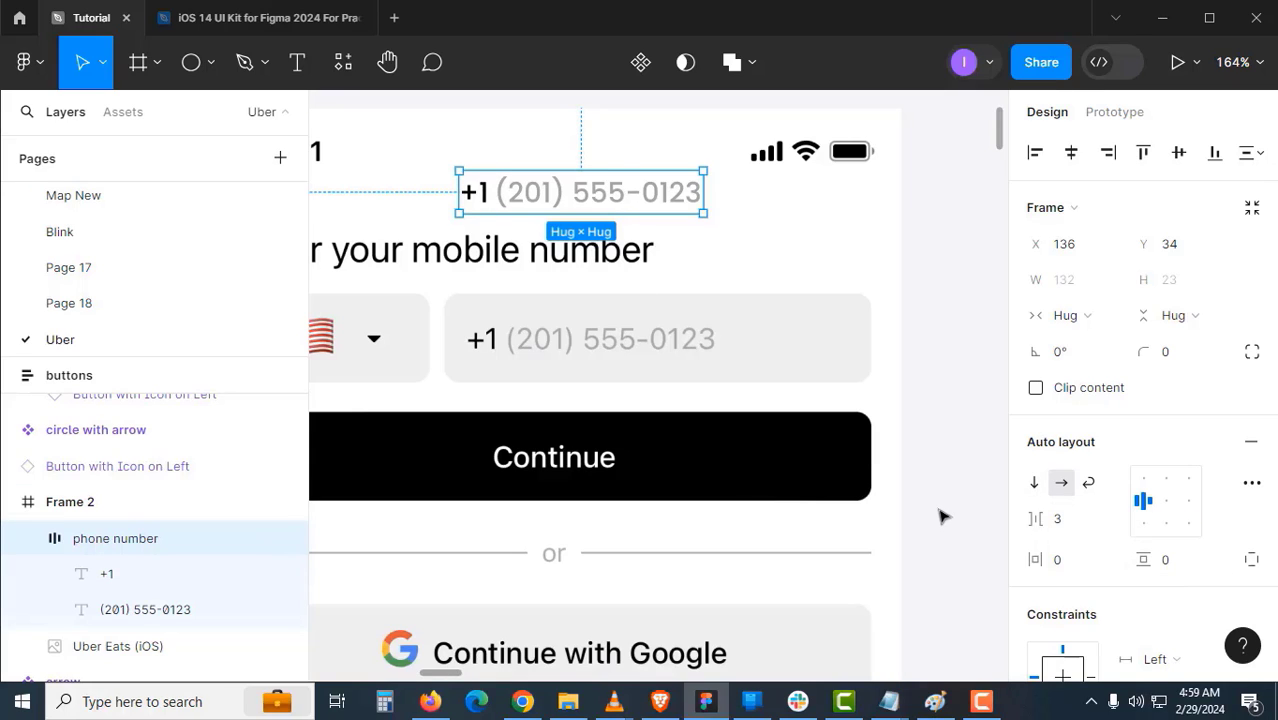
scroll(1176, 568, down, 3)
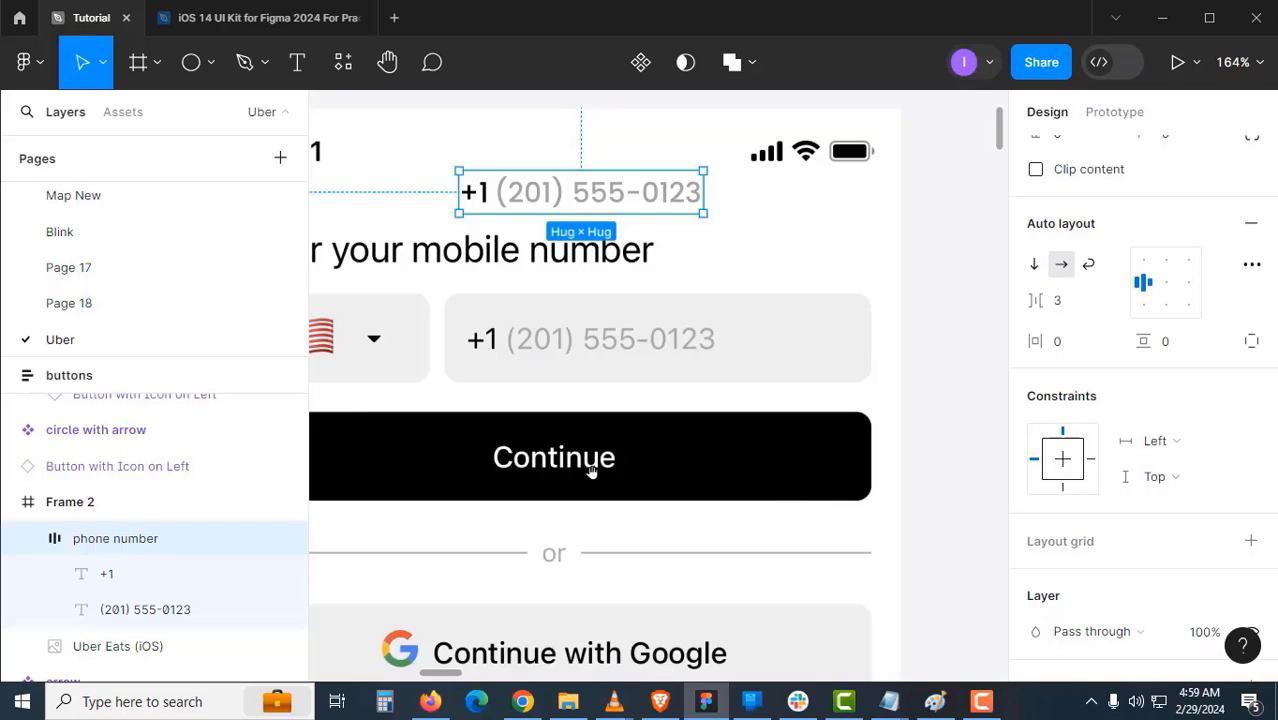
drag(590, 471, 792, 453)
drag(542, 442, 724, 376)
drag(593, 495, 776, 394)
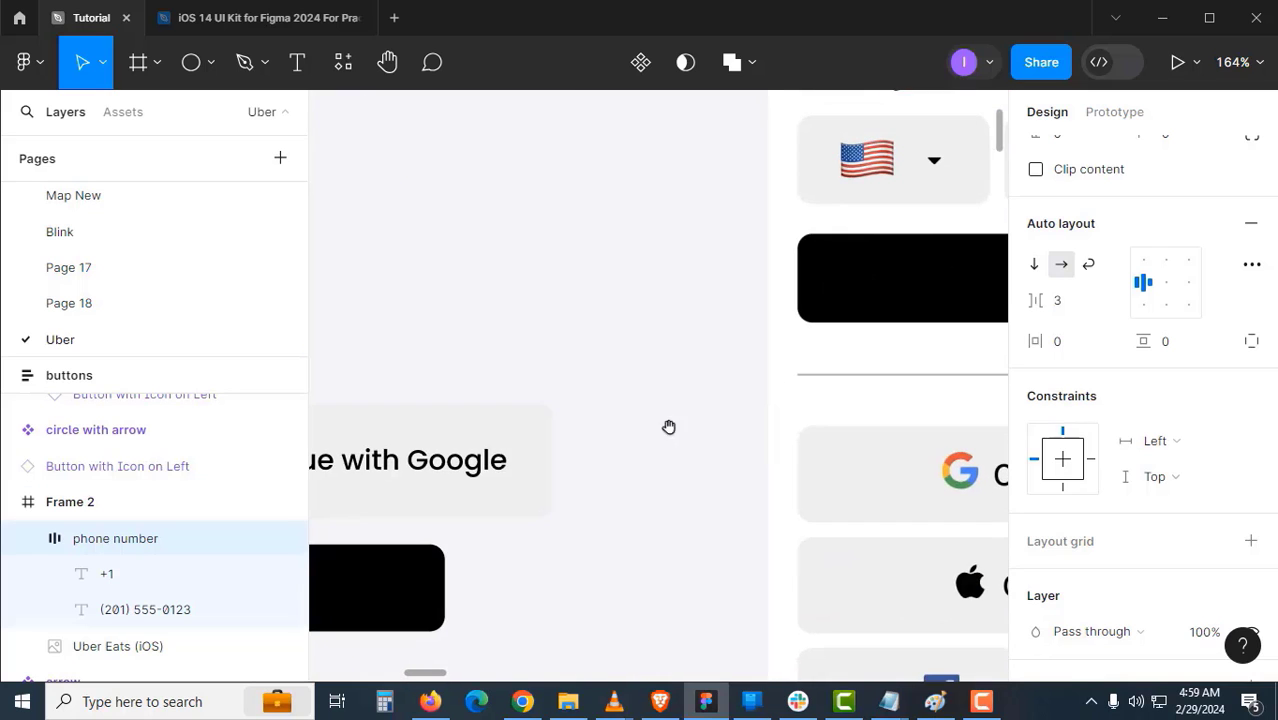
drag(670, 424, 812, 369)
click(679, 385)
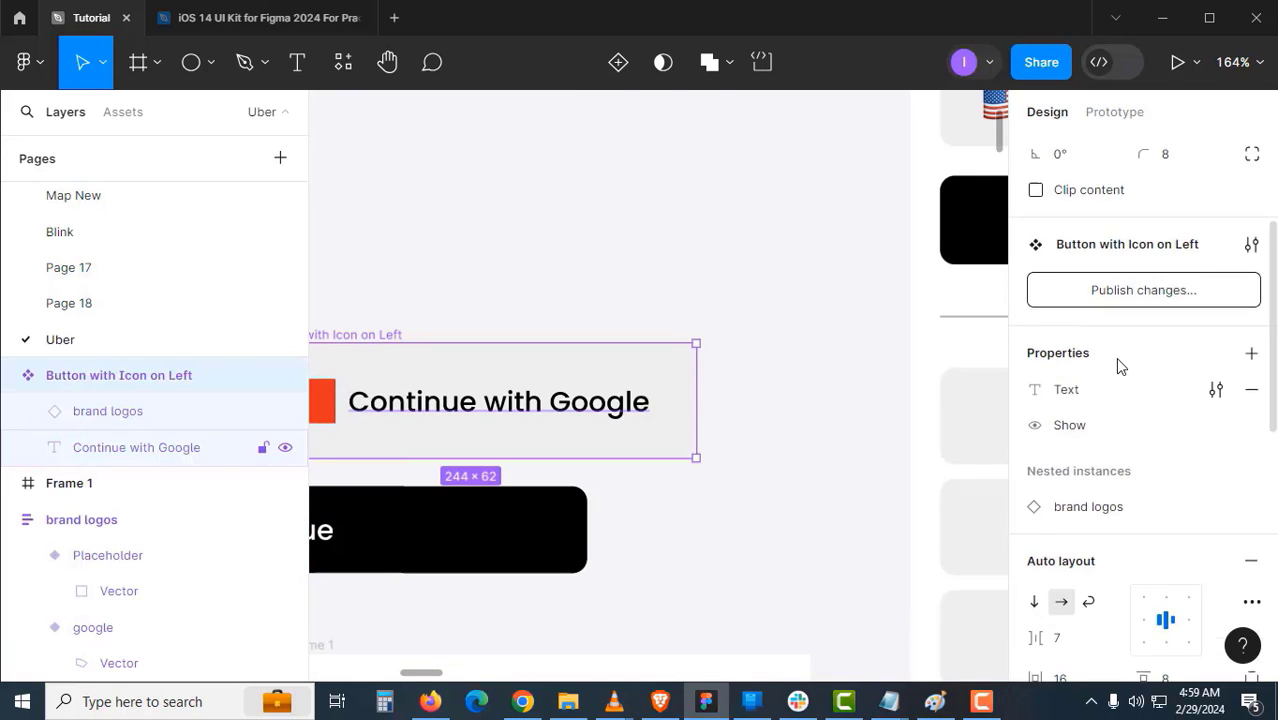
scroll(1116, 357, up, 3)
drag(834, 366, 656, 479)
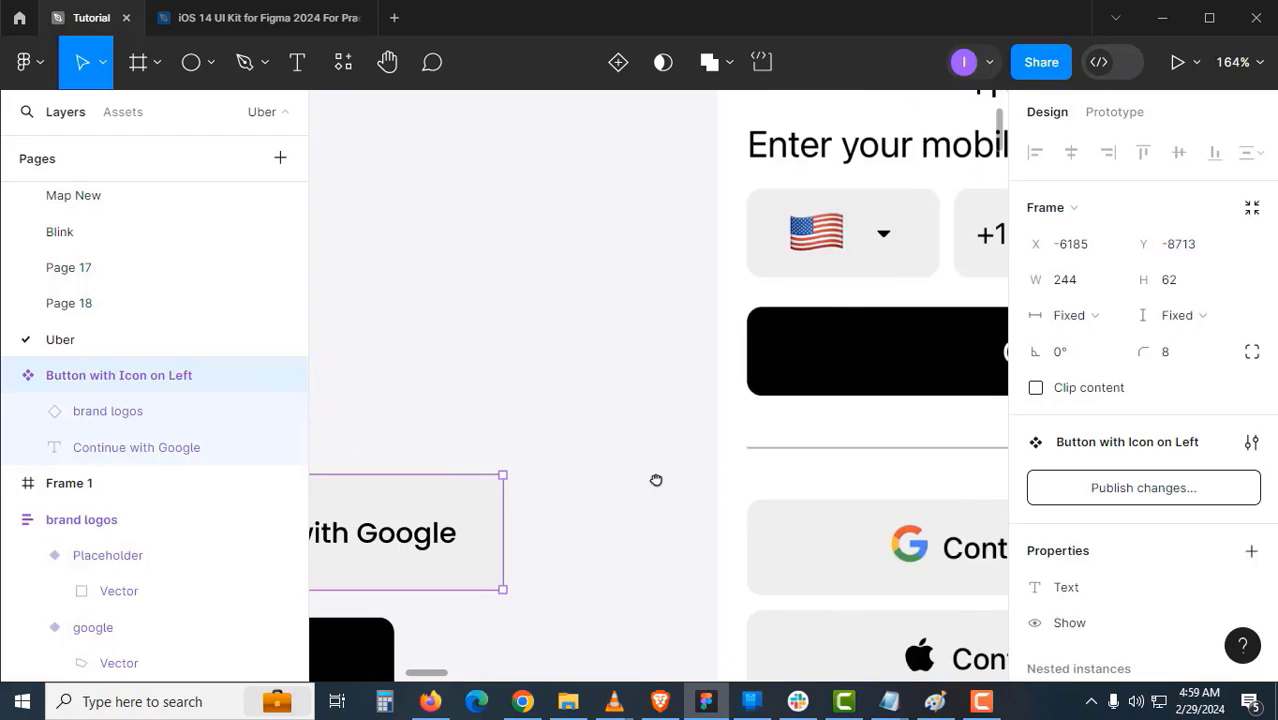
drag(708, 414, 479, 491)
drag(648, 385, 505, 456)
- Give the phone number copy a corner radius of 8 and a light grey fill sampled from the input field
click(670, 245)
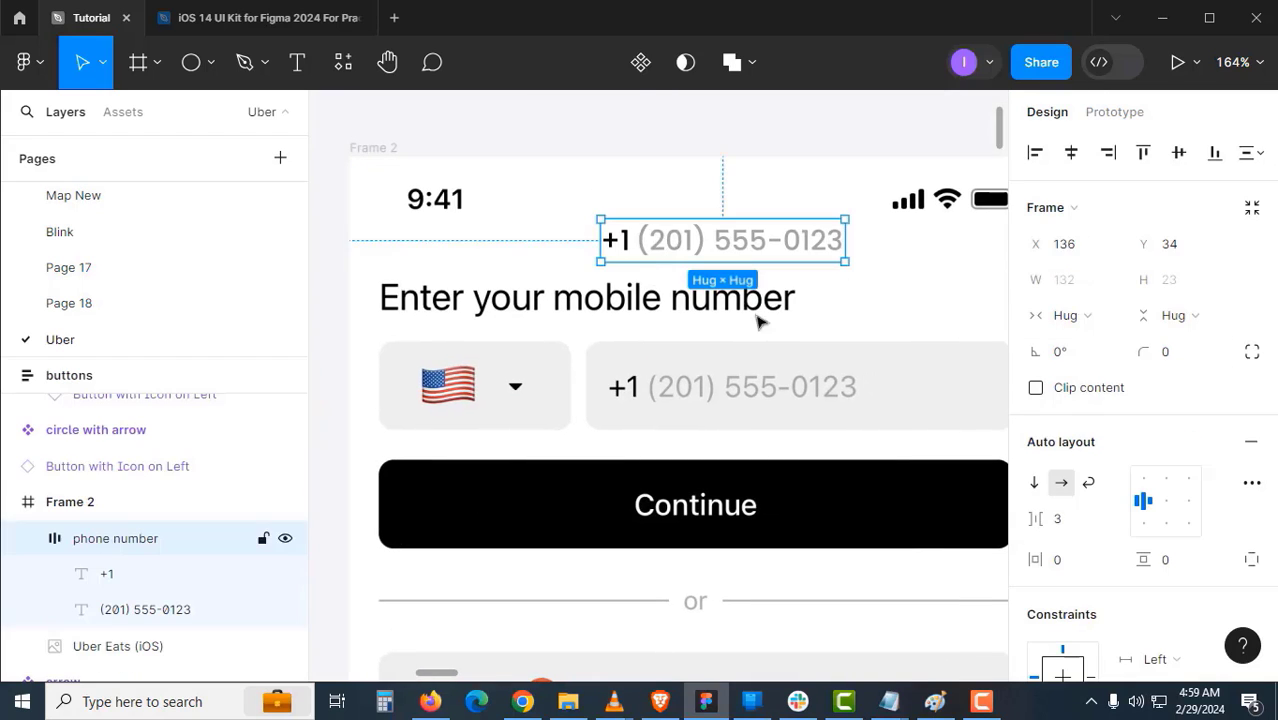
click(1180, 361)
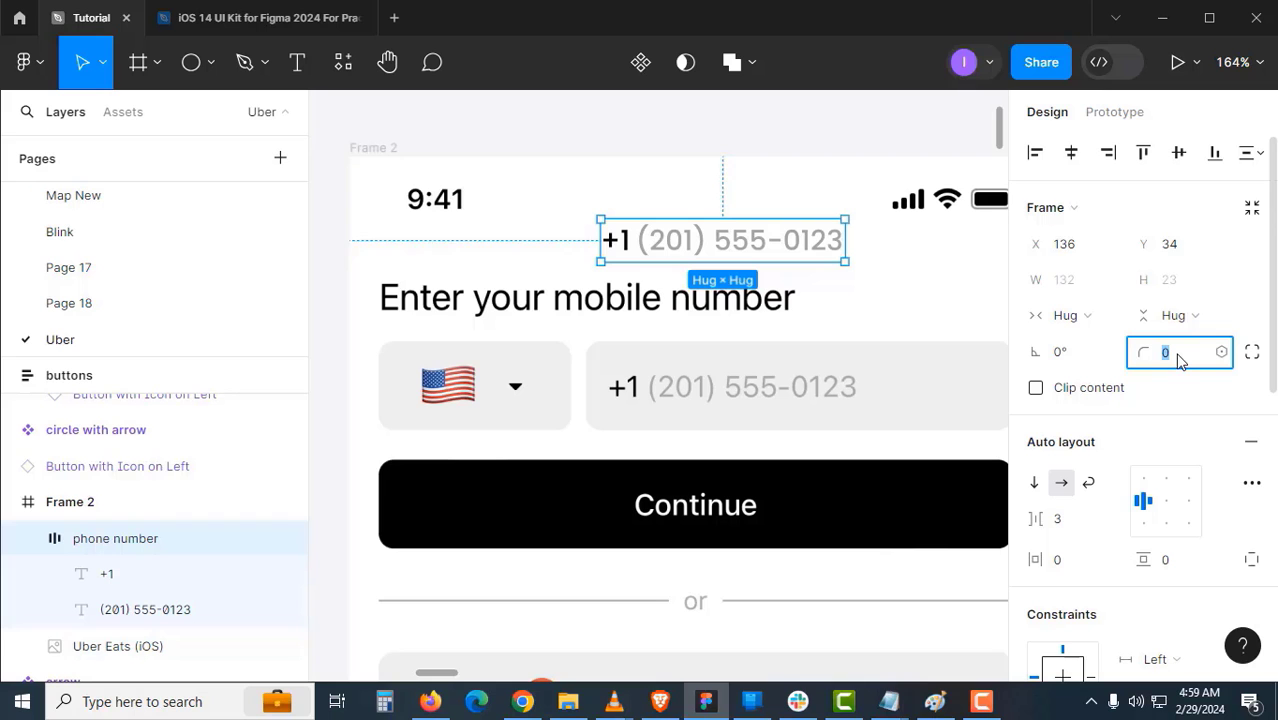
click(905, 285)
click(772, 240)
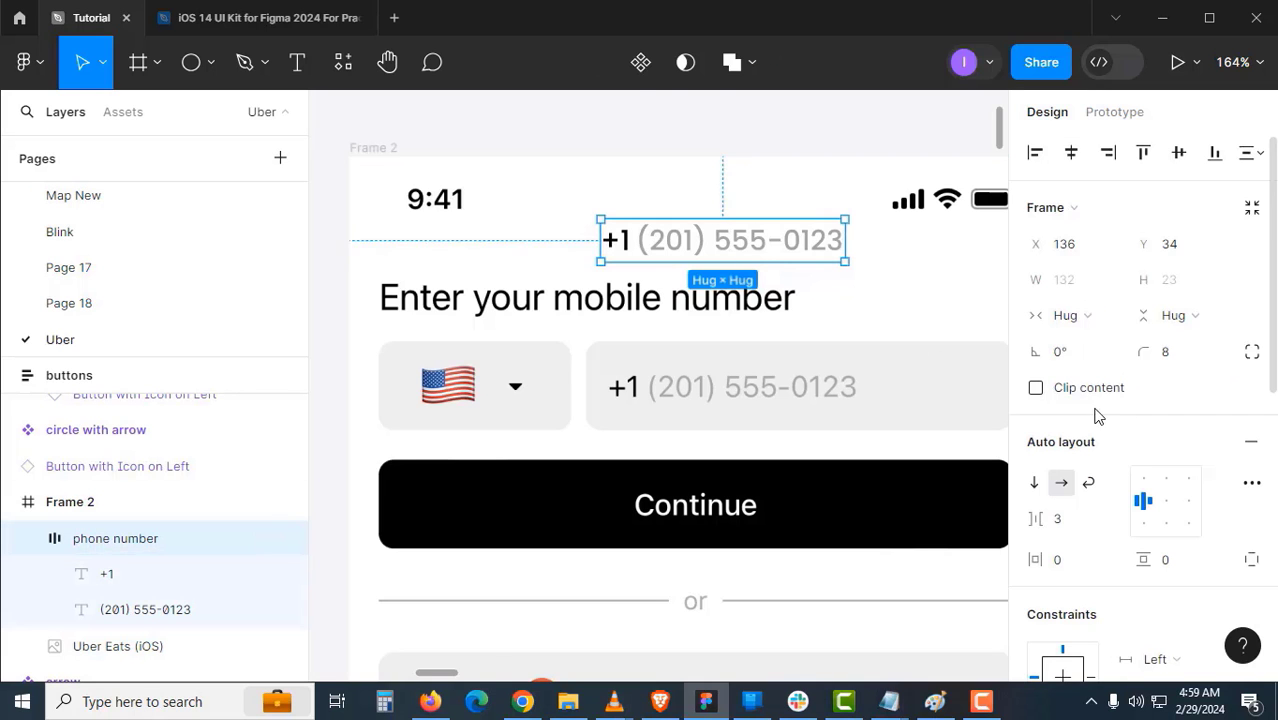
scroll(1227, 446, down, 2)
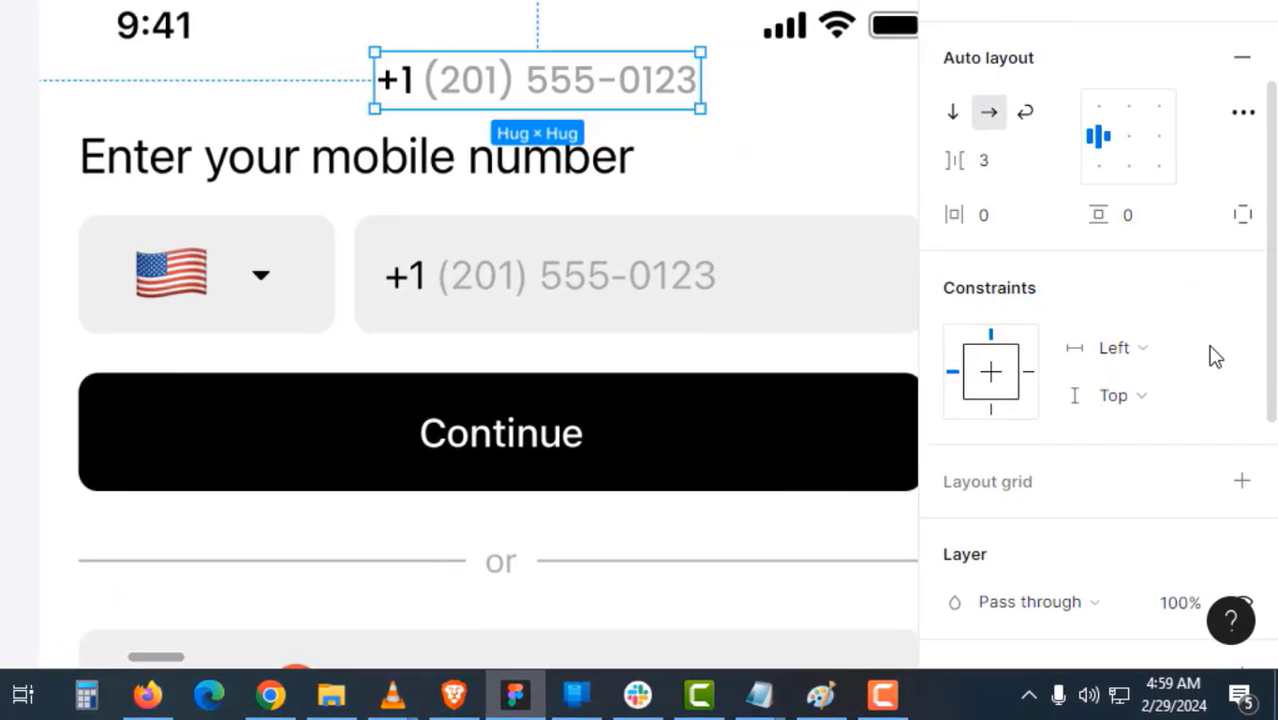
scroll(1181, 400, down, 3)
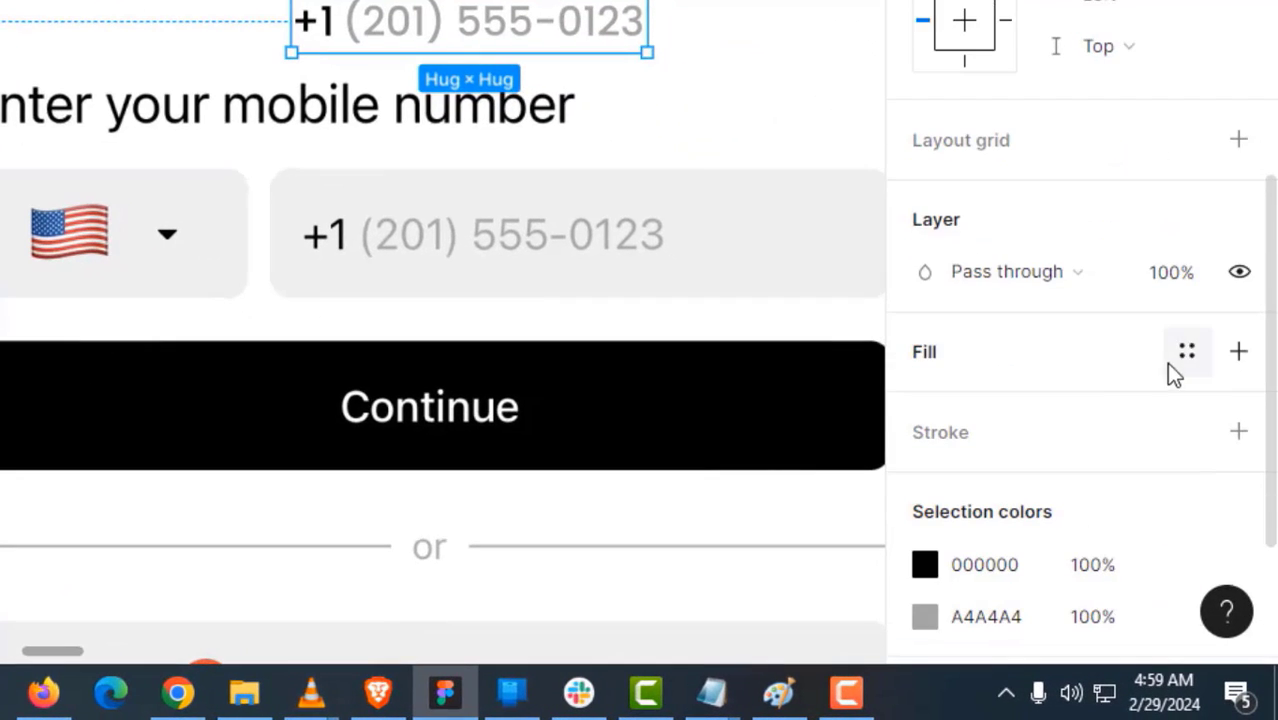
click(1243, 382)
click(925, 404)
scroll(348, 300, right, 2)
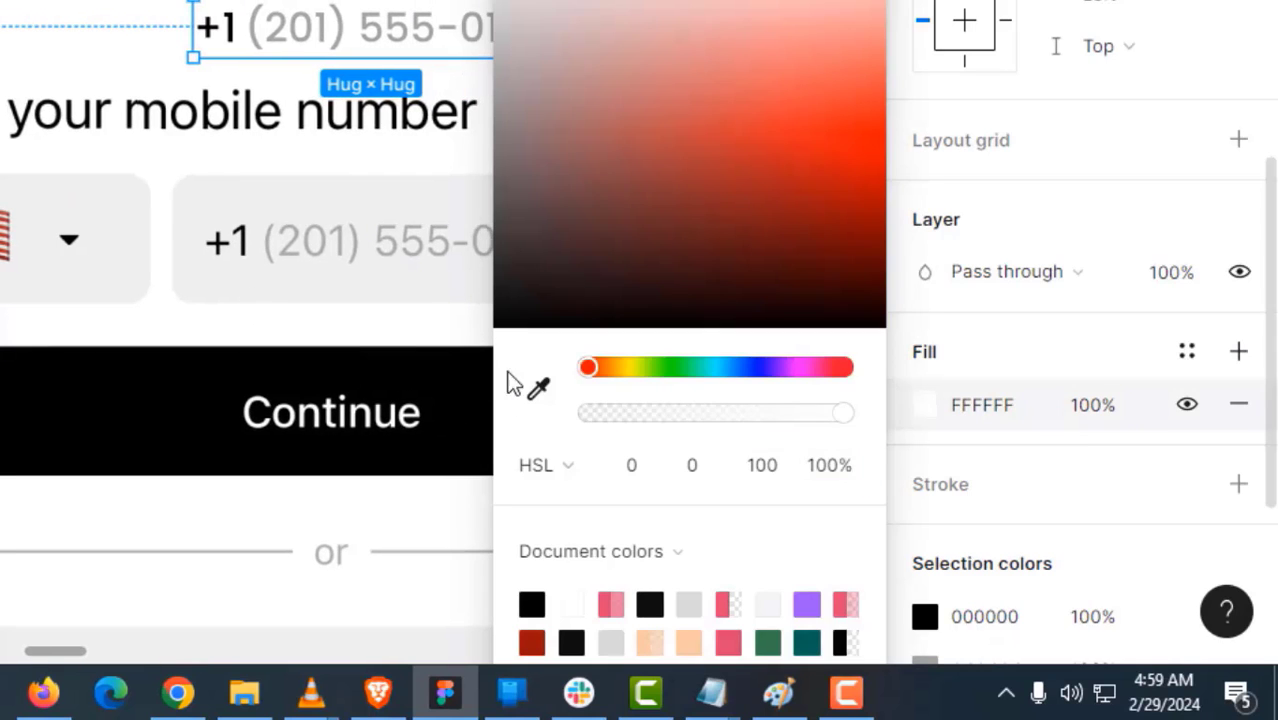
click(538, 389)
click(340, 291)
click(226, 155)
- Draw a small rectangle beside the +1 on the input field, then delete it
drag(262, 130, 208, 168)
scroll(246, 262, up, 3)
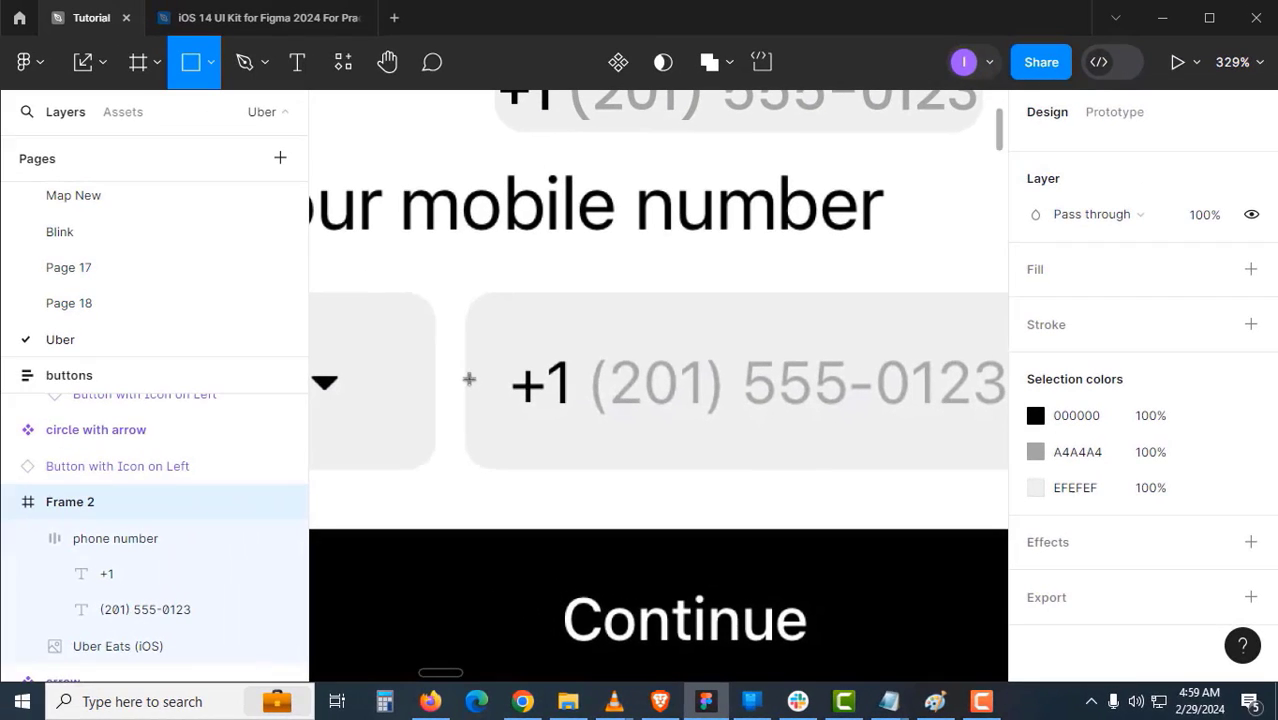
drag(468, 378, 514, 457)
scroll(1148, 287, up, 3)
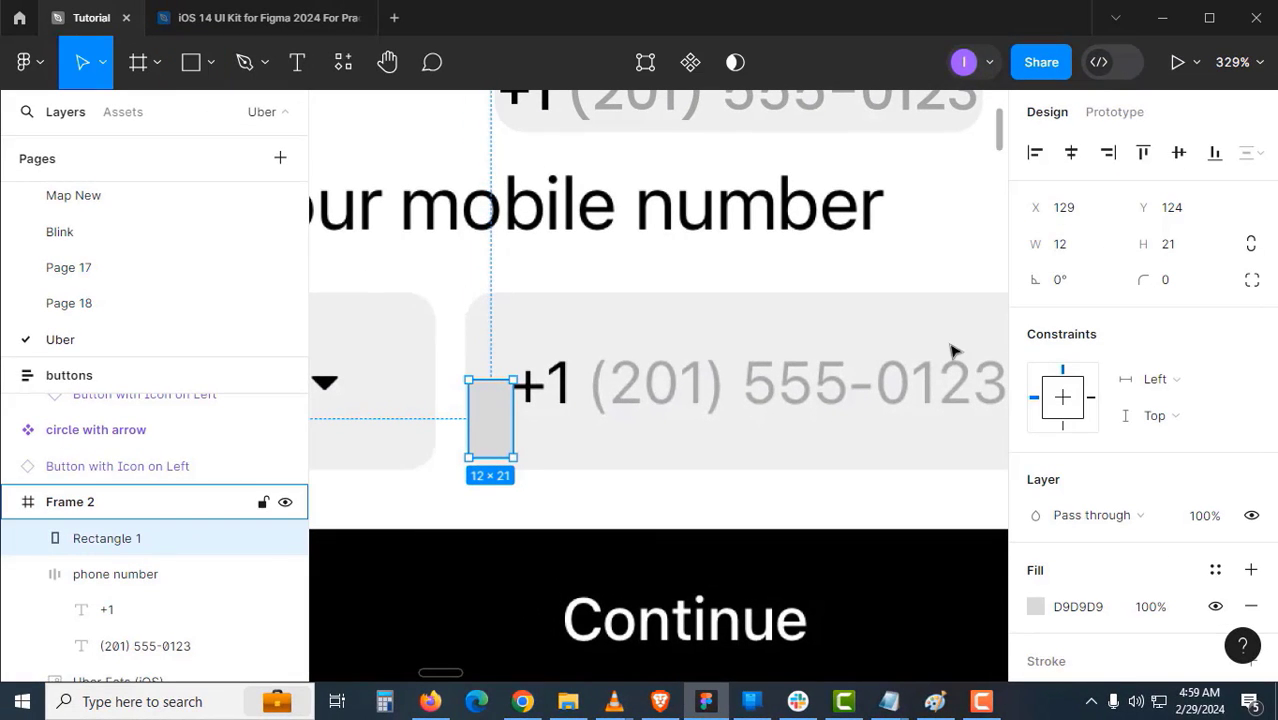
key(Delete)
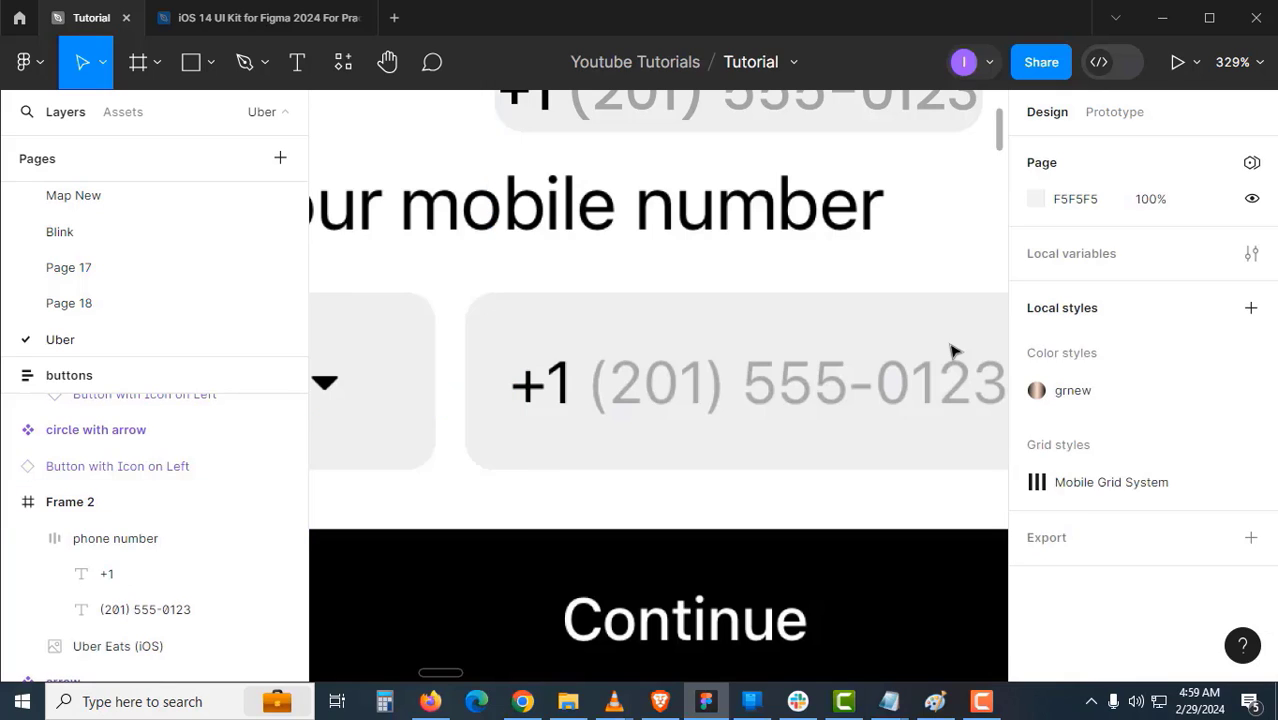
alt+click(762, 438)
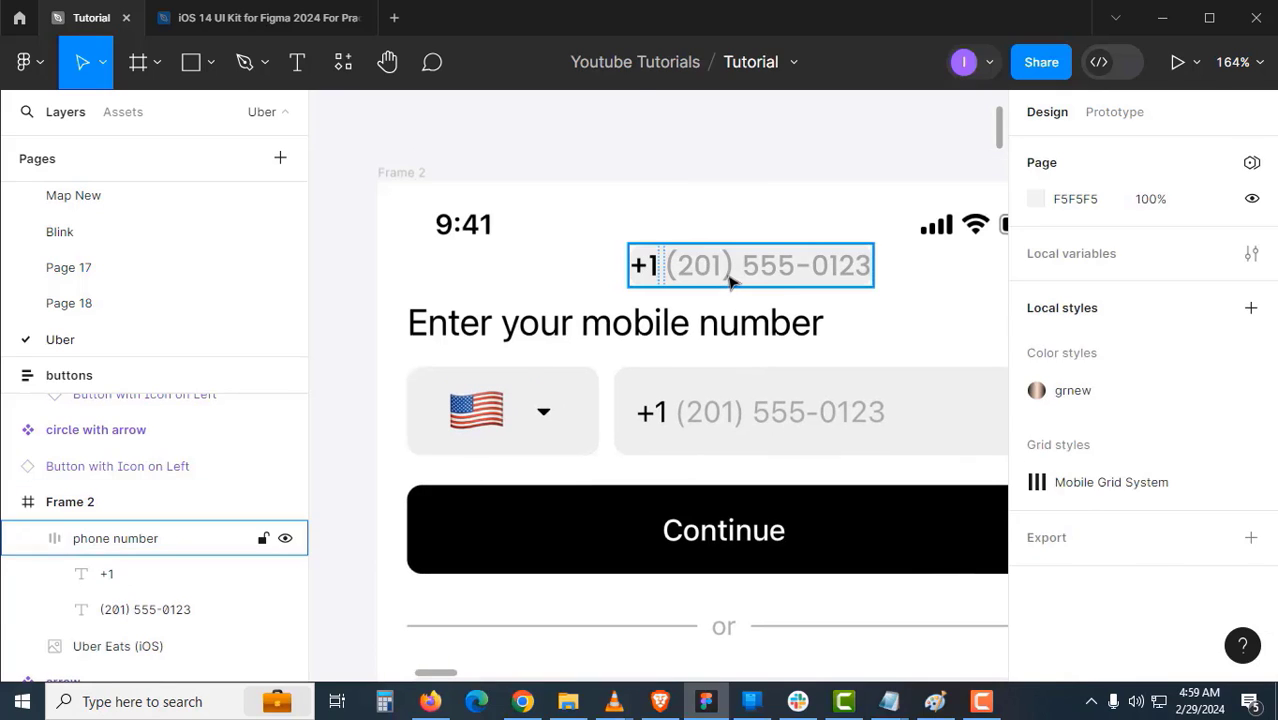
- Set the phone number group's horizontal padding to 12 and vertical padding to 8
click(730, 283)
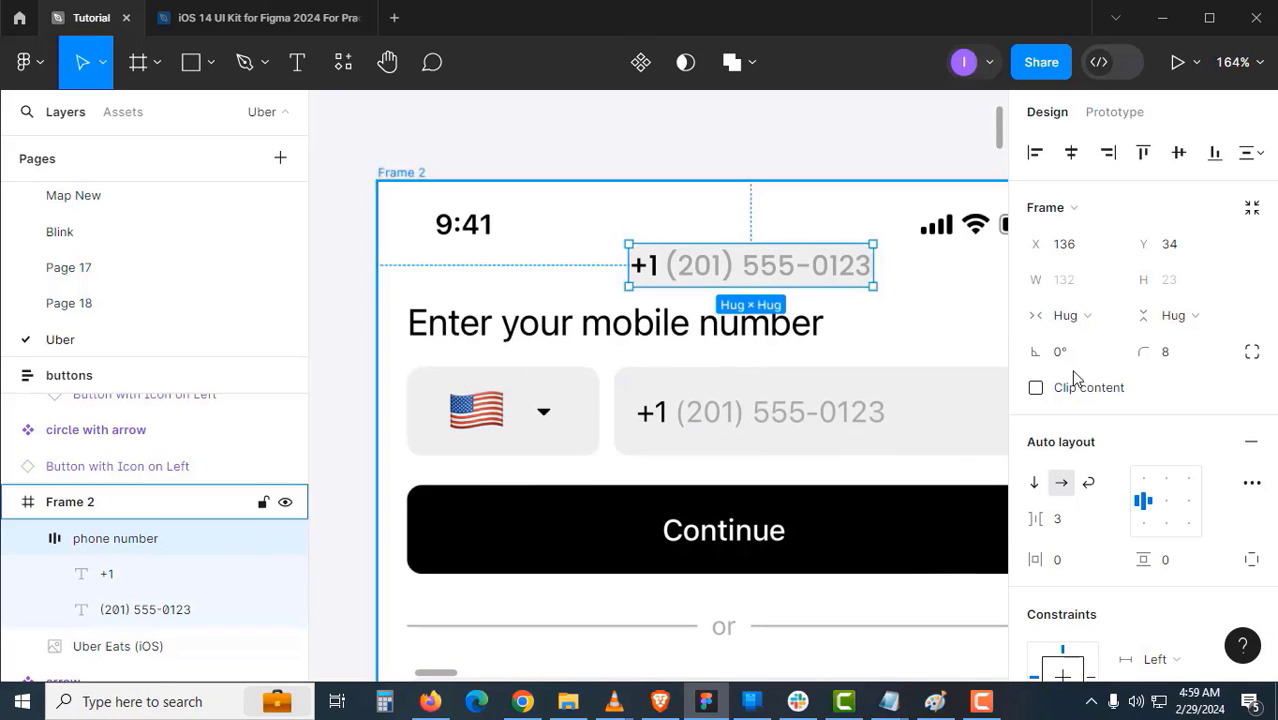
click(1075, 572)
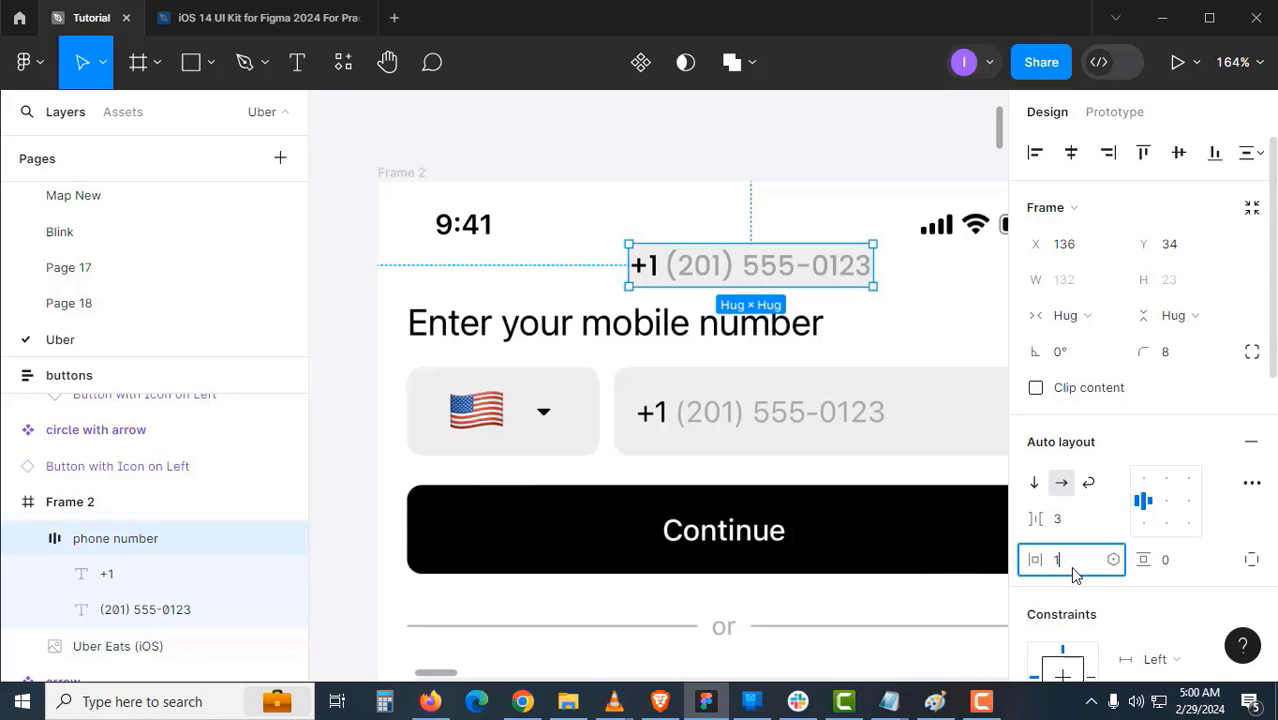
text(12)
key(Return)
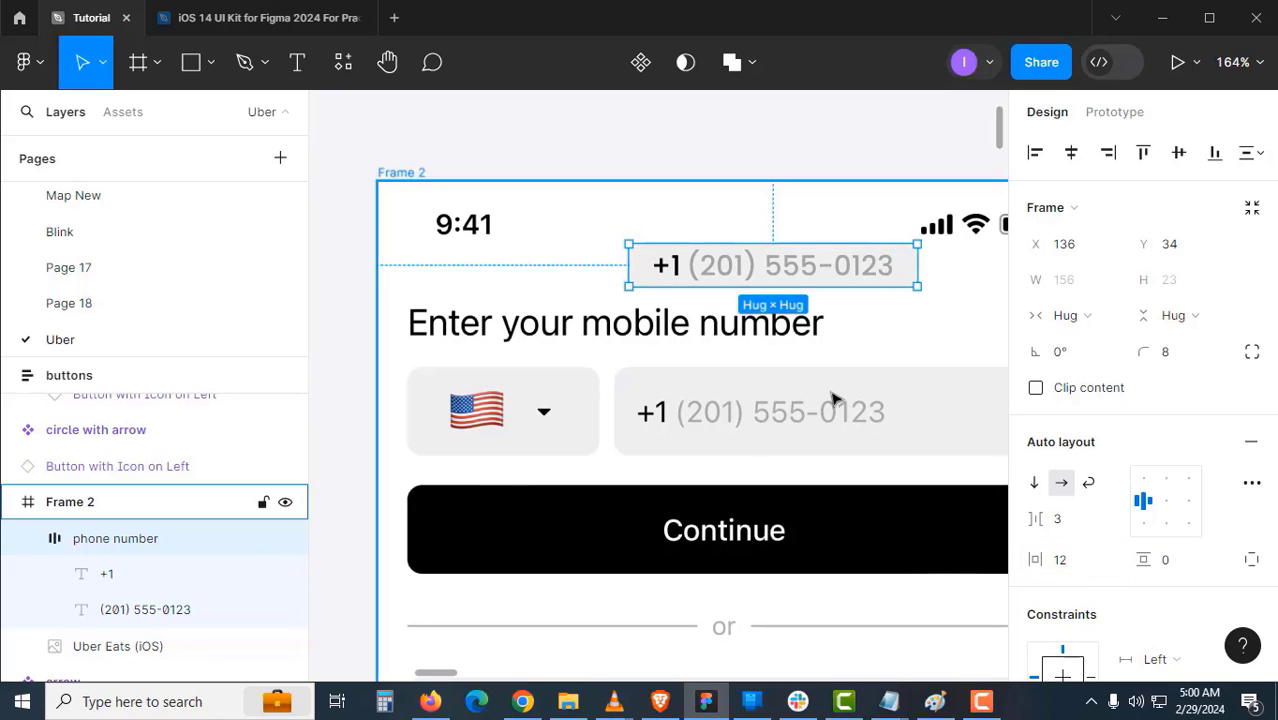
key(Escape)
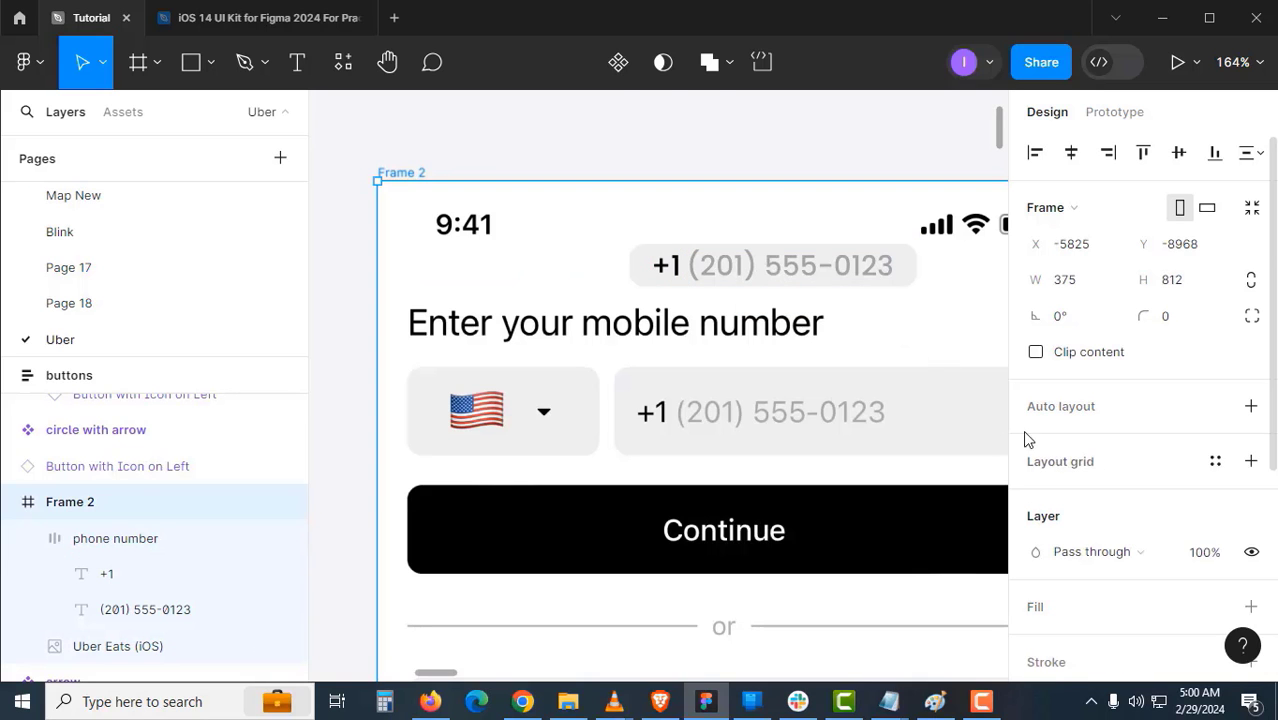
click(807, 265)
click(1177, 558)
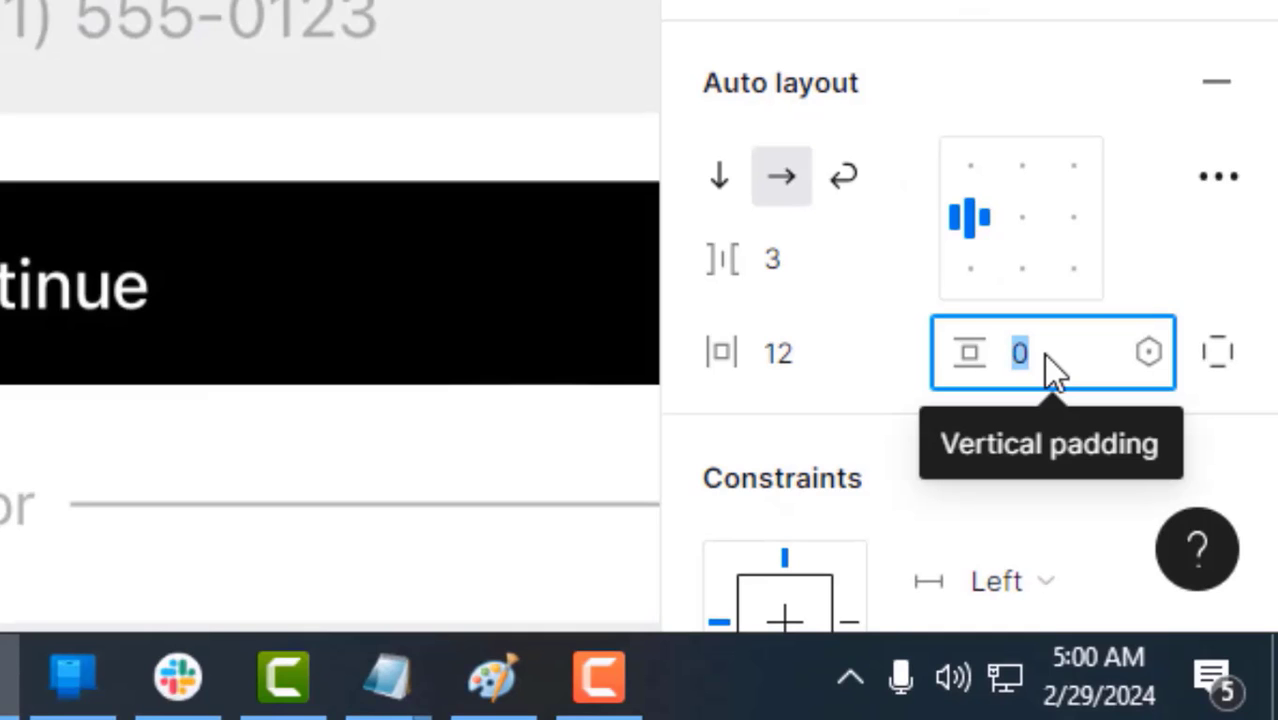
text(8)
key(Return)
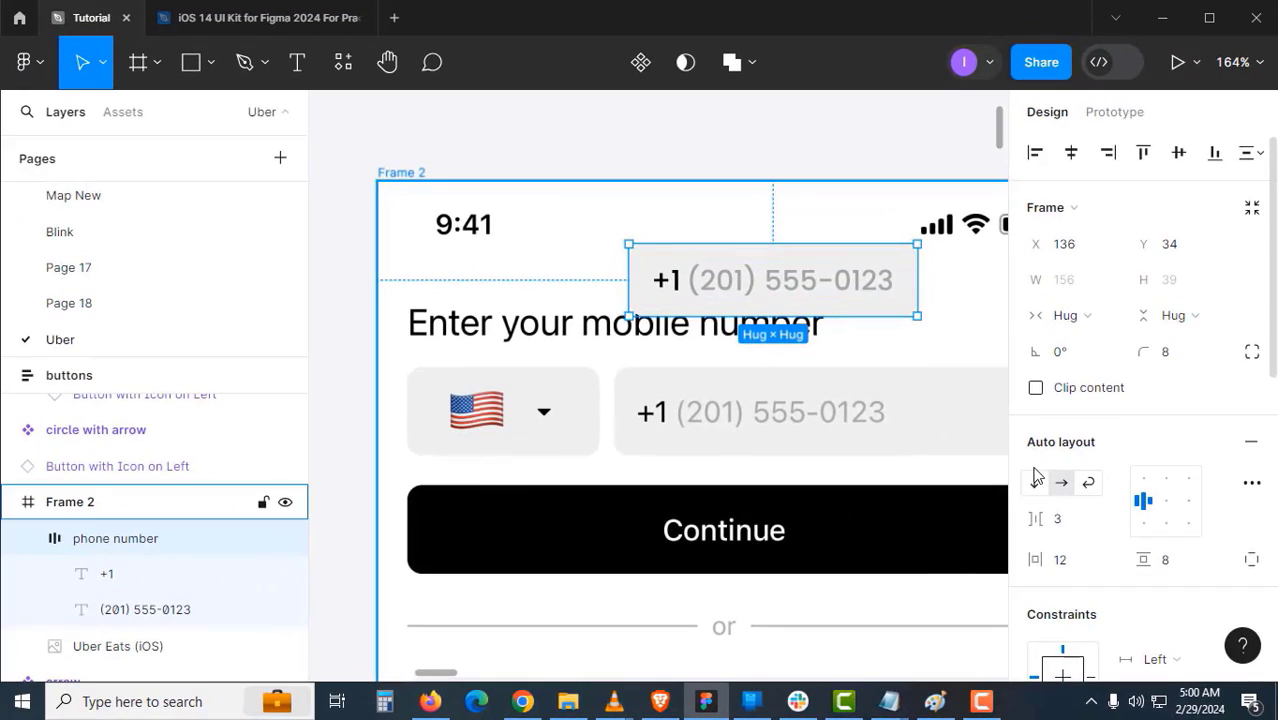
key(Escape)
- Move the phone number group onto the phone input field at X 166, Y 100
click(855, 287)
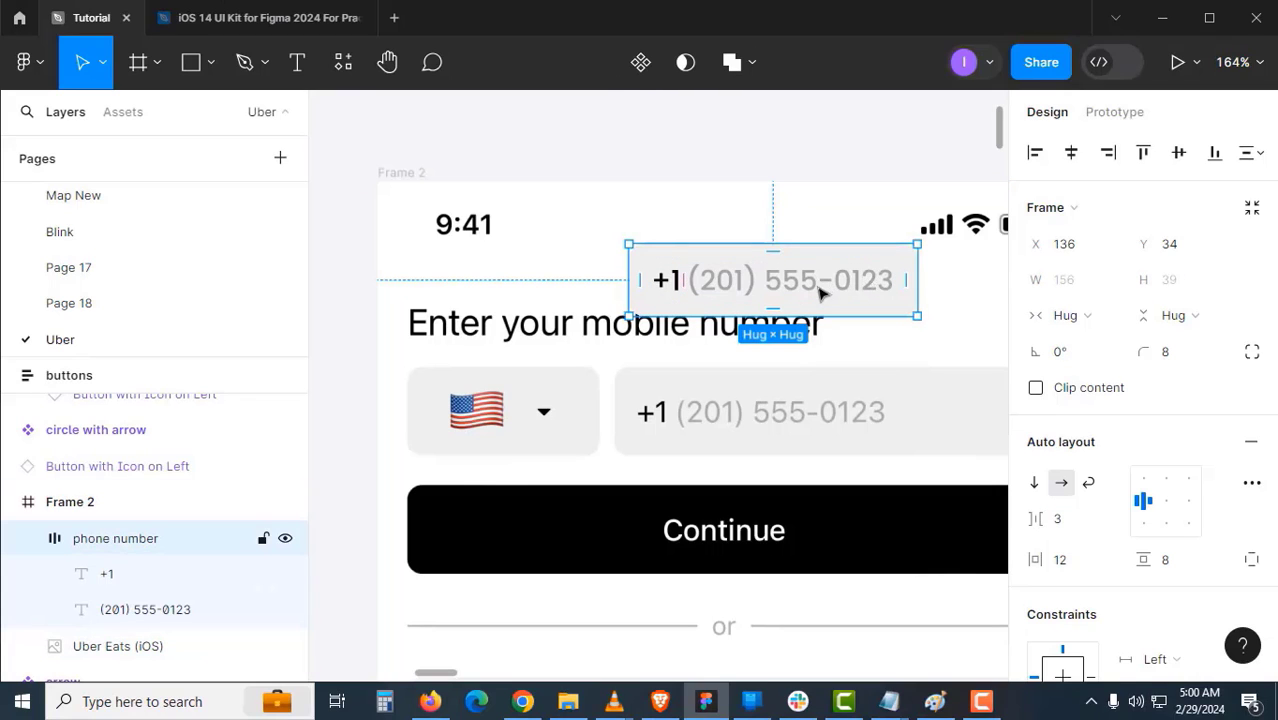
drag(822, 291, 823, 385)
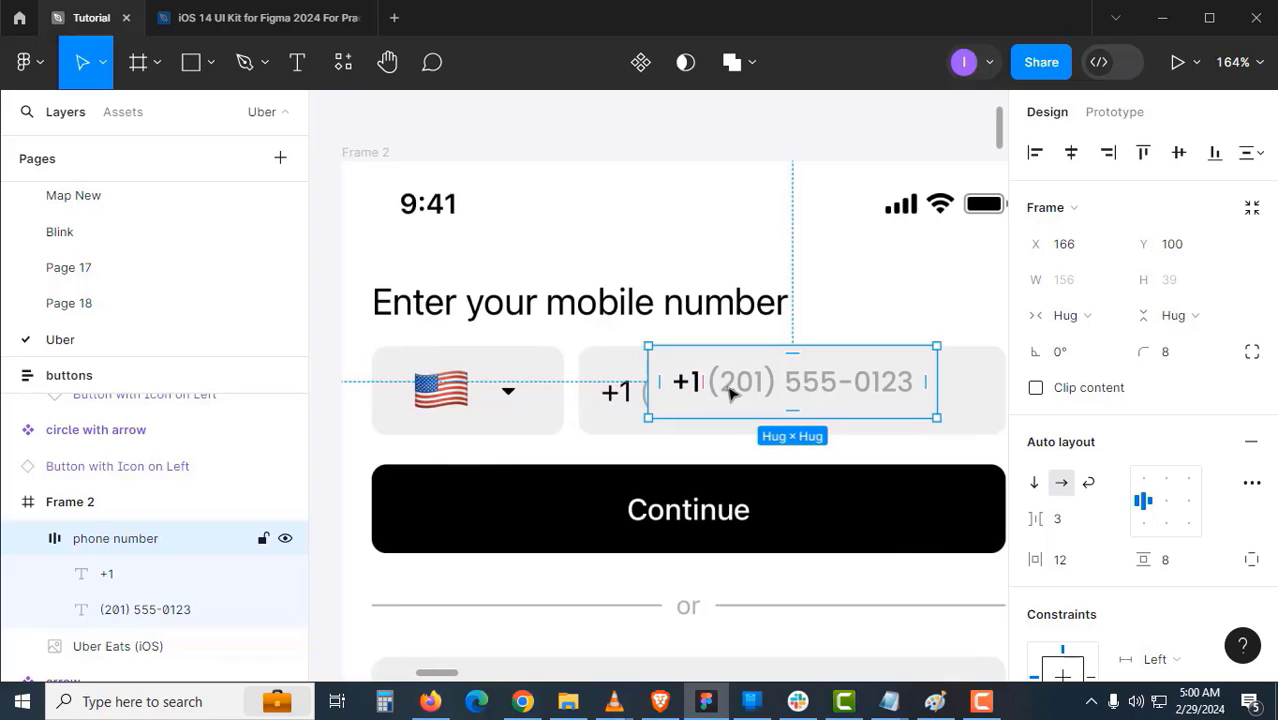
click(493, 267)
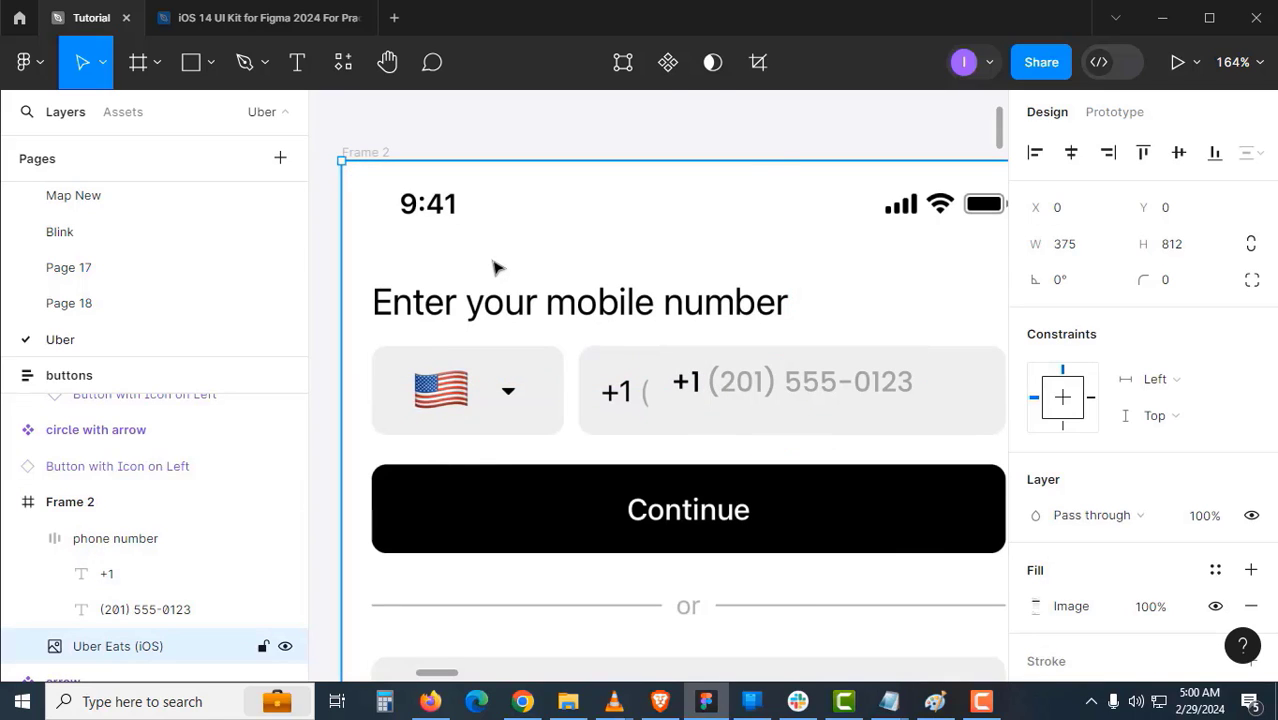
double_click(493, 267)
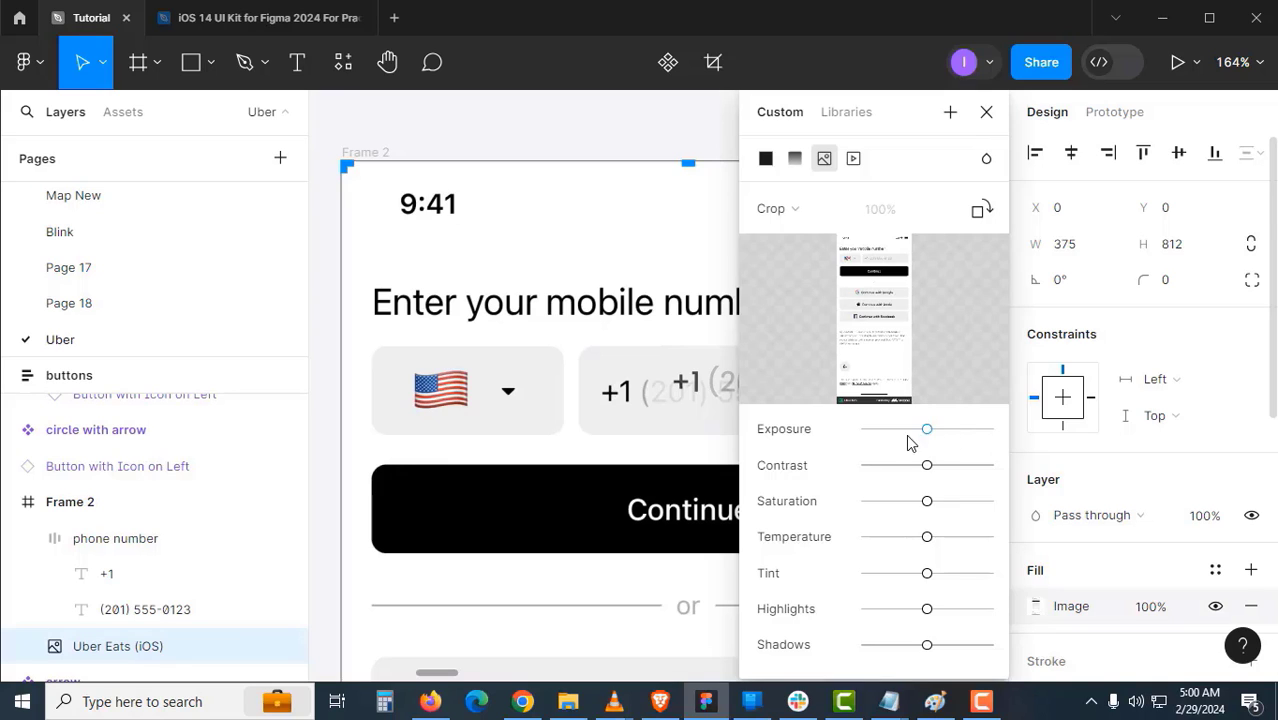
- Lower the Uber Eats screenshot's exposure so it appears dimmed
drag(908, 436, 868, 437)
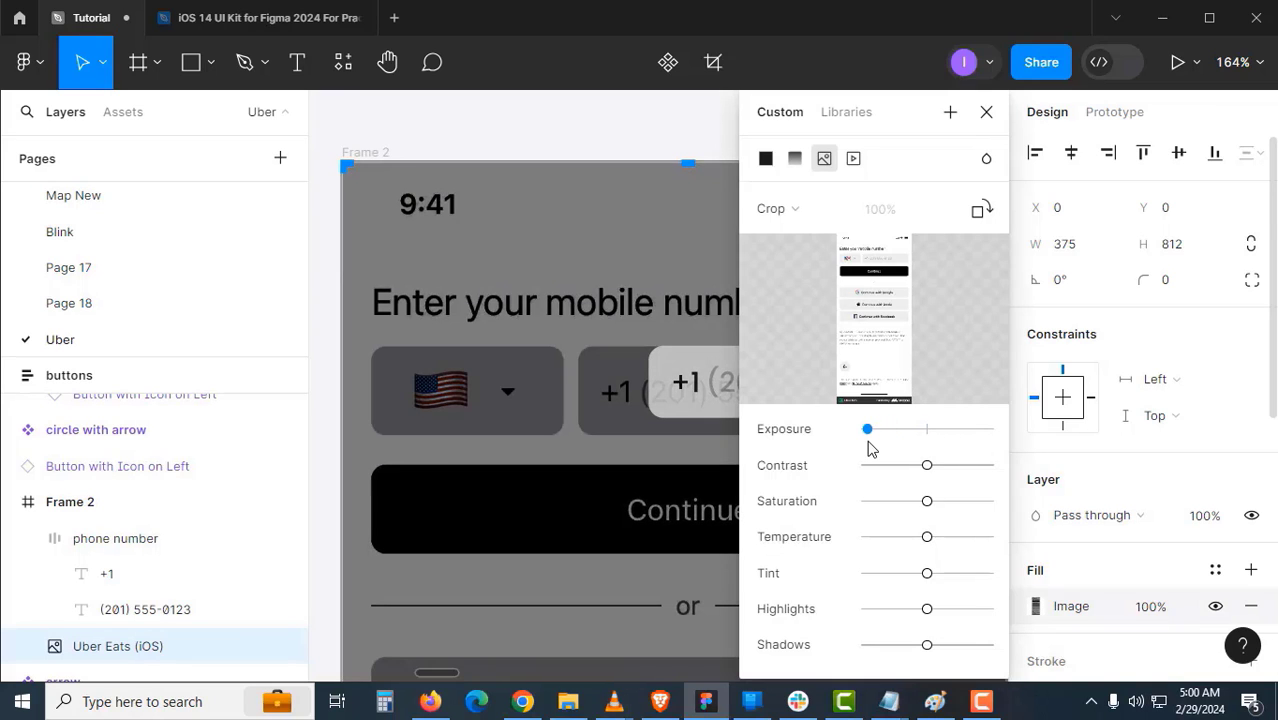
click(986, 113)
scroll(650, 382, up, 3)
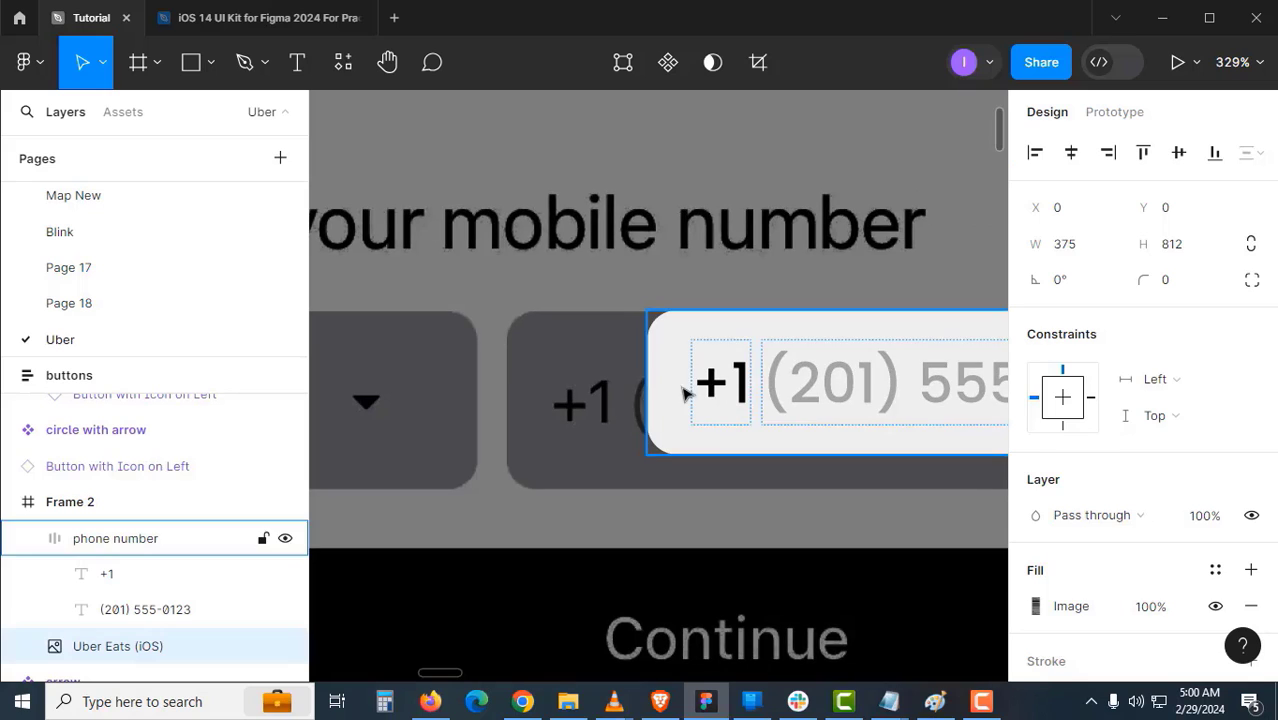
- Resize the phone number group to about 233×48 and position it at X 128 over the input field
drag(700, 398, 638, 400)
drag(674, 455, 677, 488)
drag(786, 454, 940, 470)
scroll(713, 457, right, 4)
scroll(932, 445, down, 3)
scroll(830, 357, left, 1)
click(508, 394)
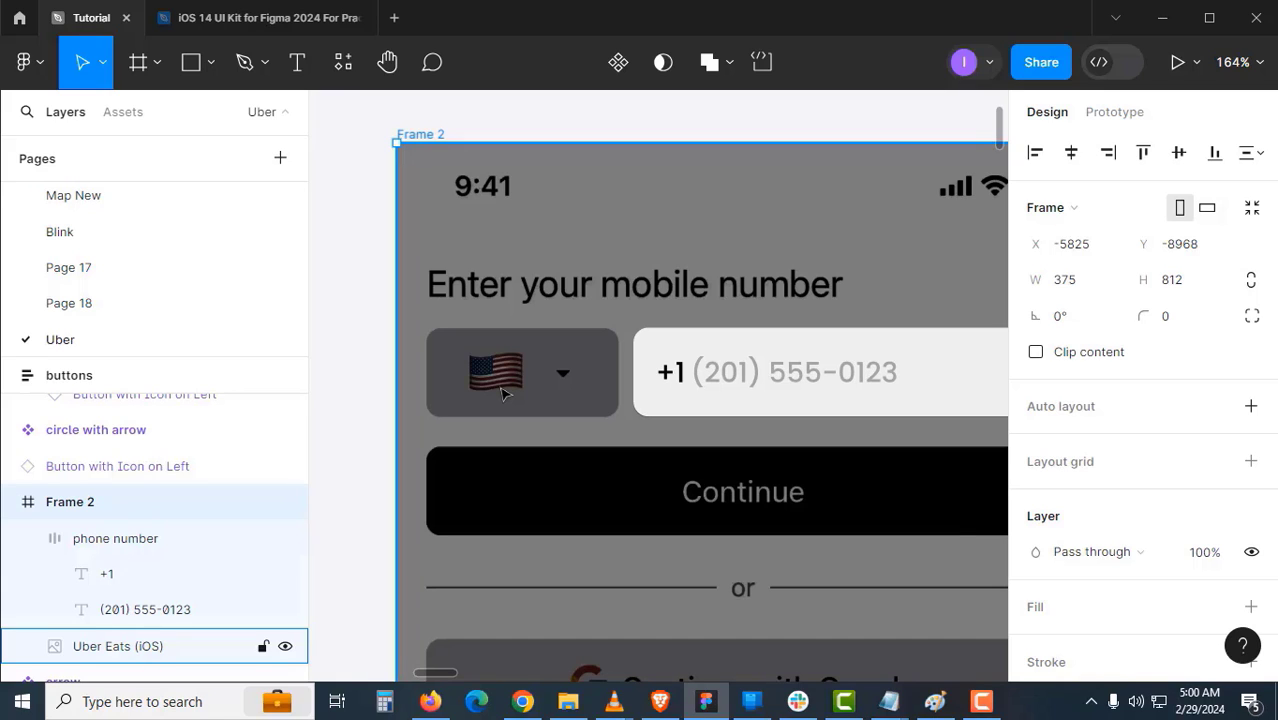
click(499, 386)
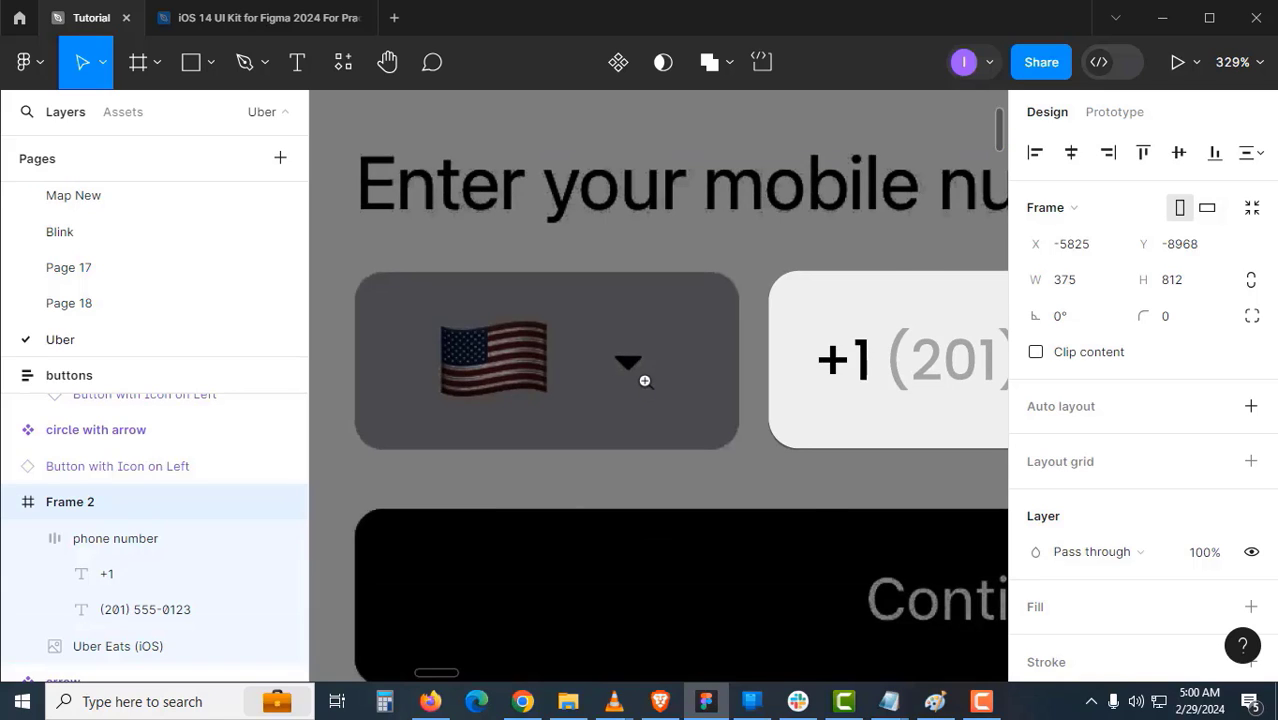
click(645, 381)
scroll(557, 338, up, 1)
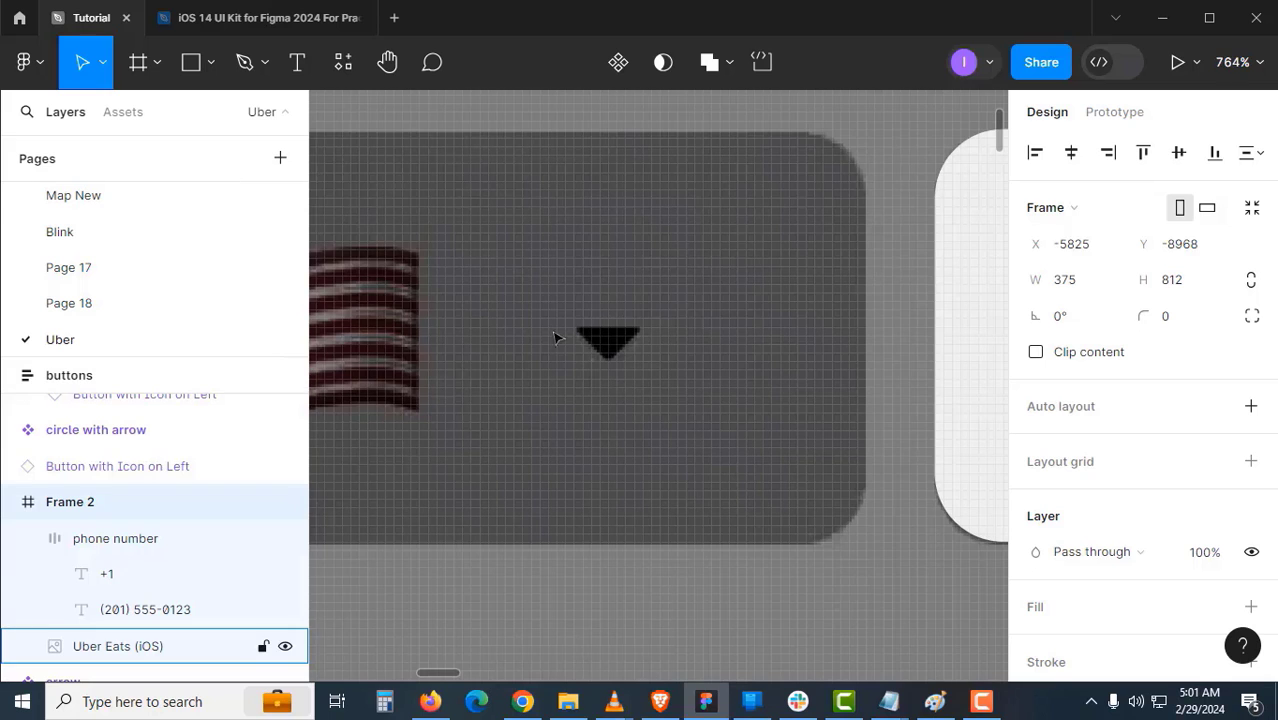
- Draw an 8×8 square beside the dropdown arrow, reshape it into a triangle, and flatten it
click(212, 67)
click(195, 116)
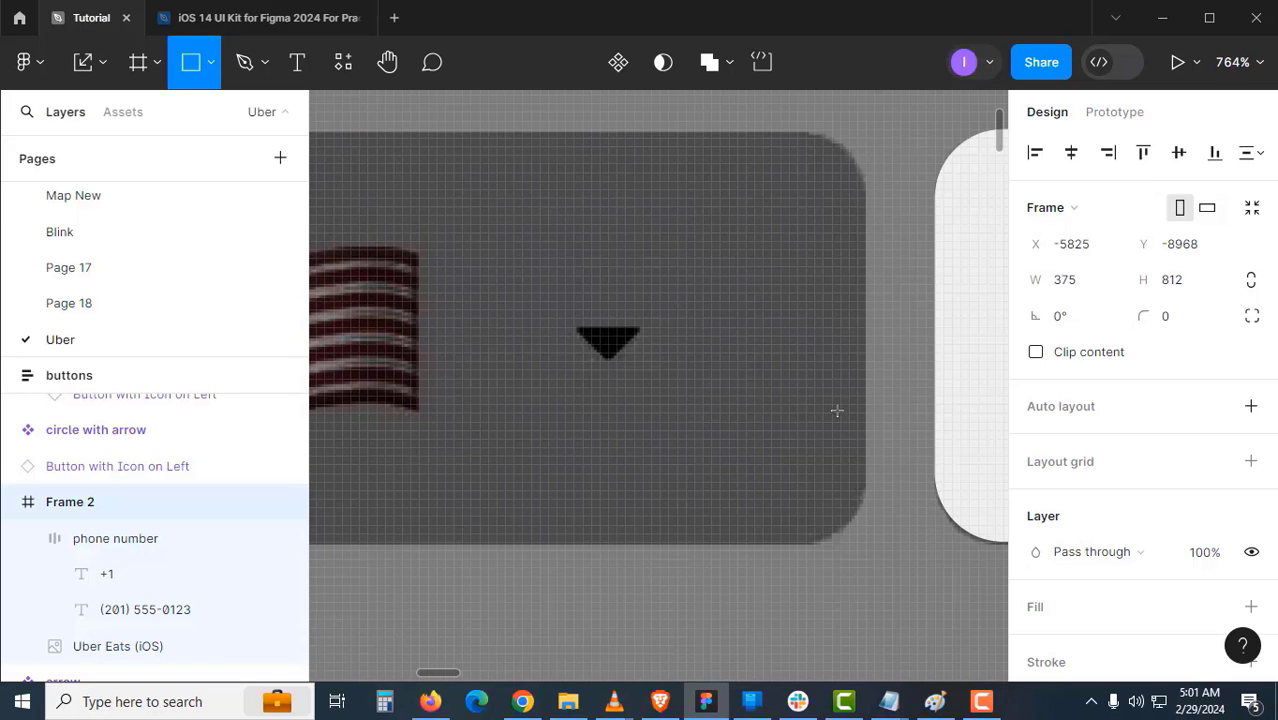
mouse_move(703, 353)
mouse_down()
mouse_move(771, 421)
mouse_move(807, 372)
mouse_up()
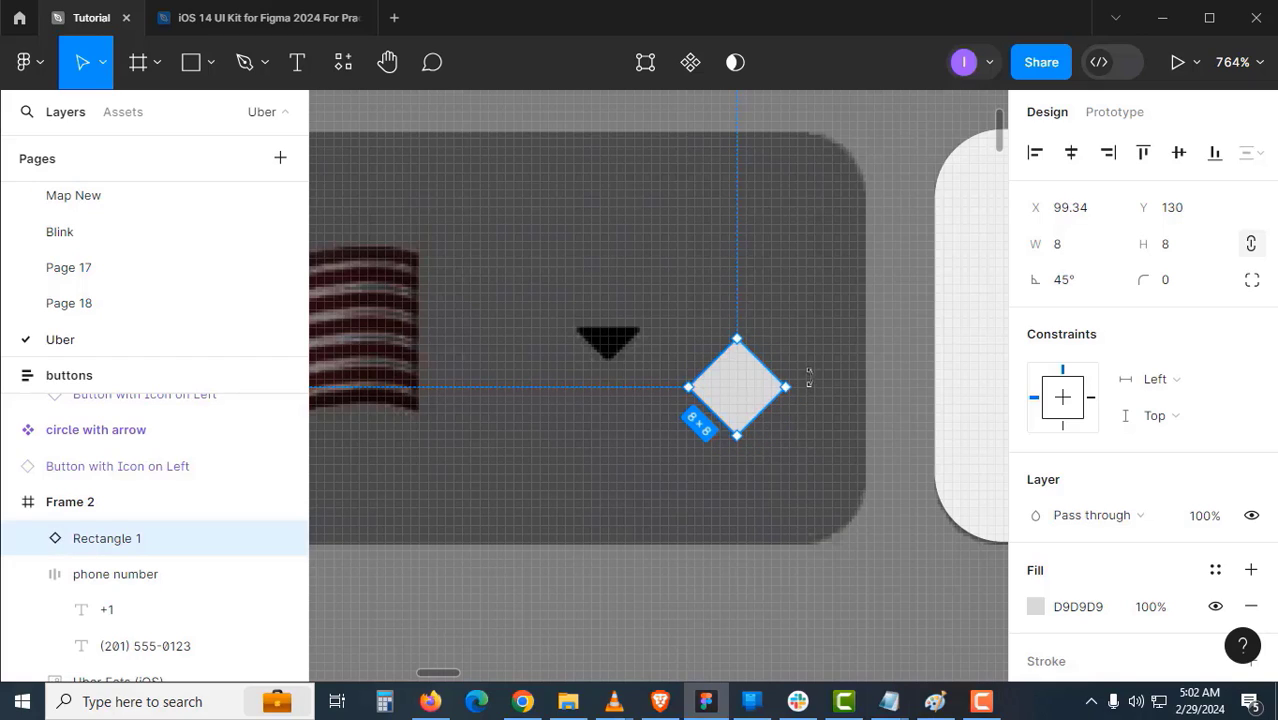
double_click(745, 377)
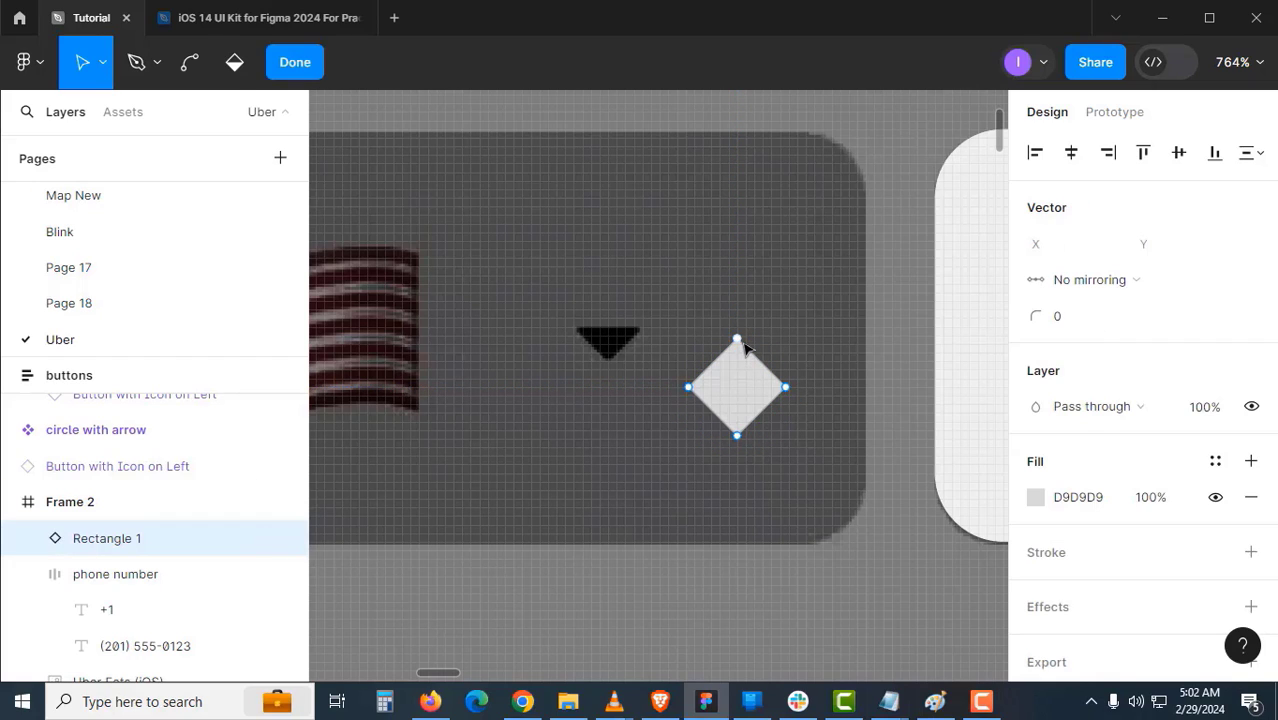
drag(744, 354, 745, 380)
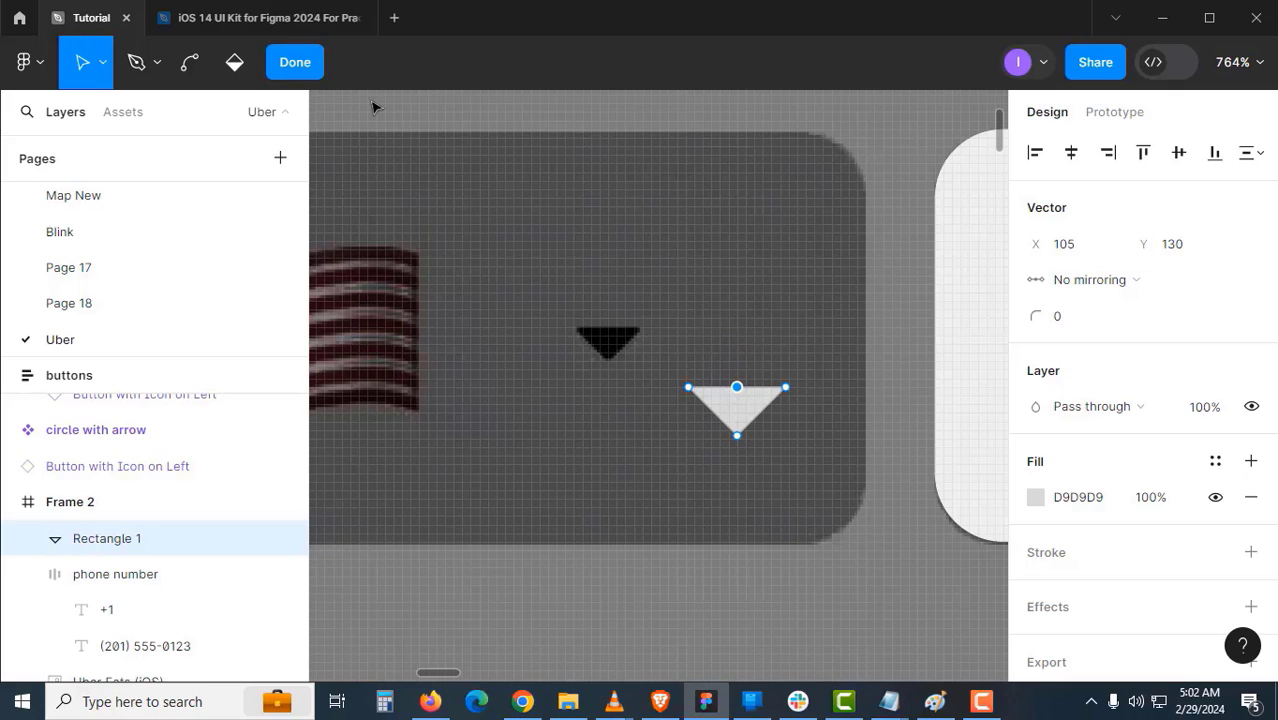
click(295, 62)
click(844, 502)
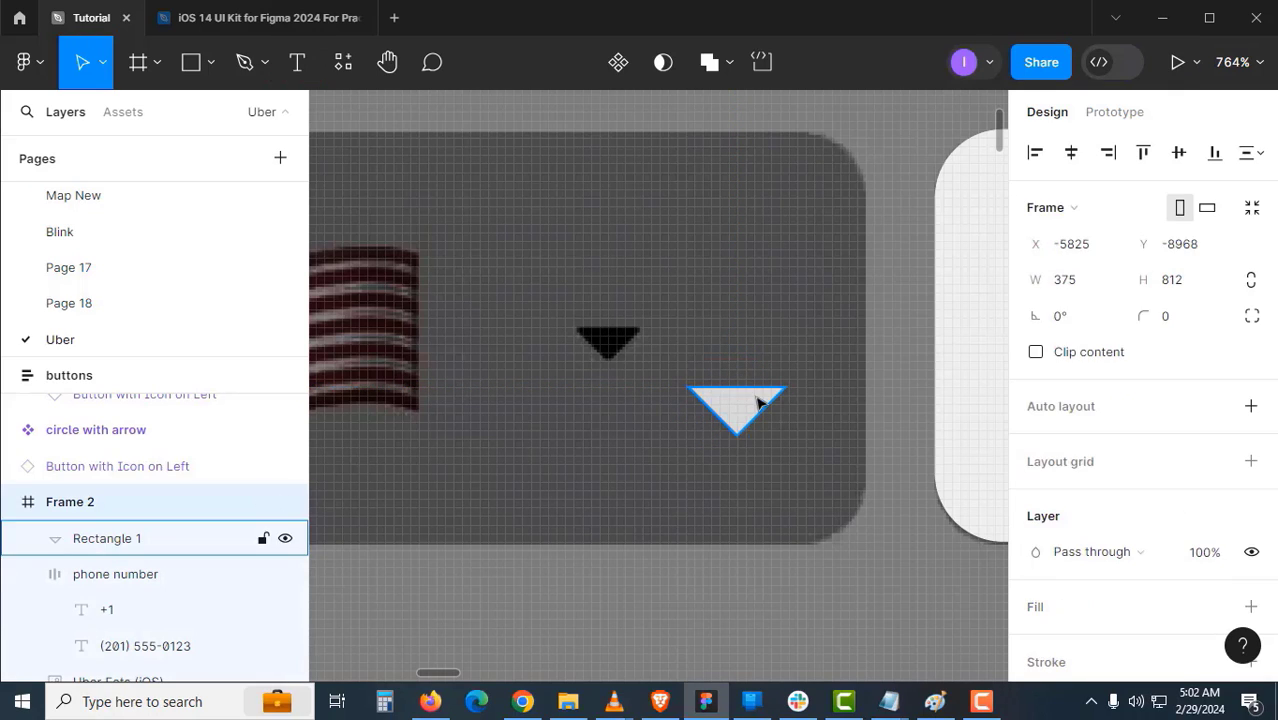
click(755, 418)
key(ctrl+e)
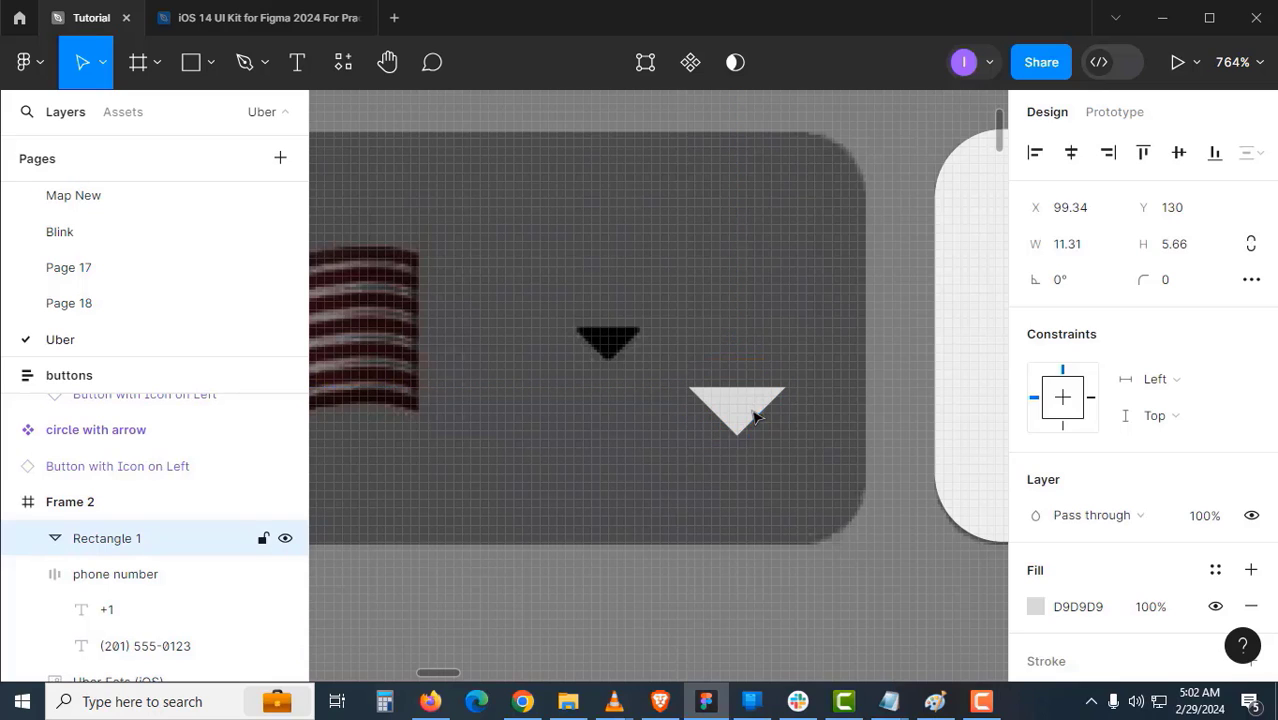
- Scale the triangle down proportionally to 8×4 beside the black arrow
drag(736, 408, 631, 340)
scroll(622, 360, up, 5)
click(100, 68)
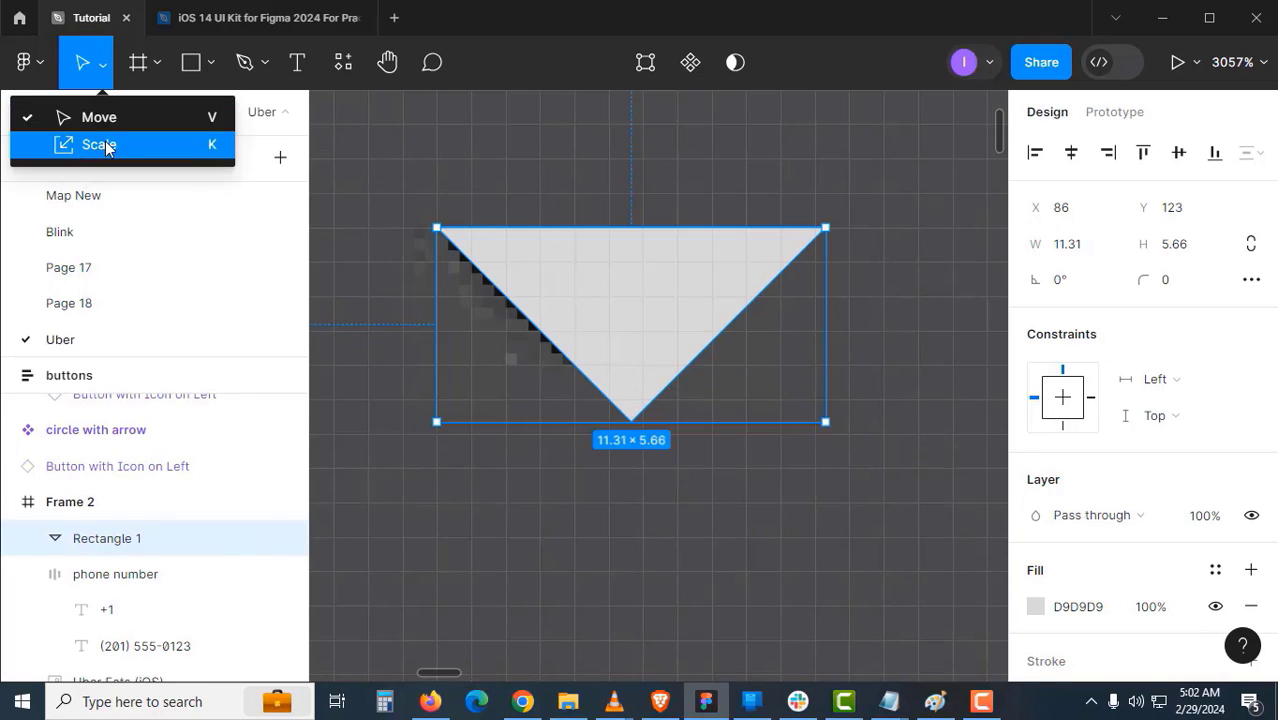
click(100, 140)
drag(819, 417, 702, 297)
key(z)
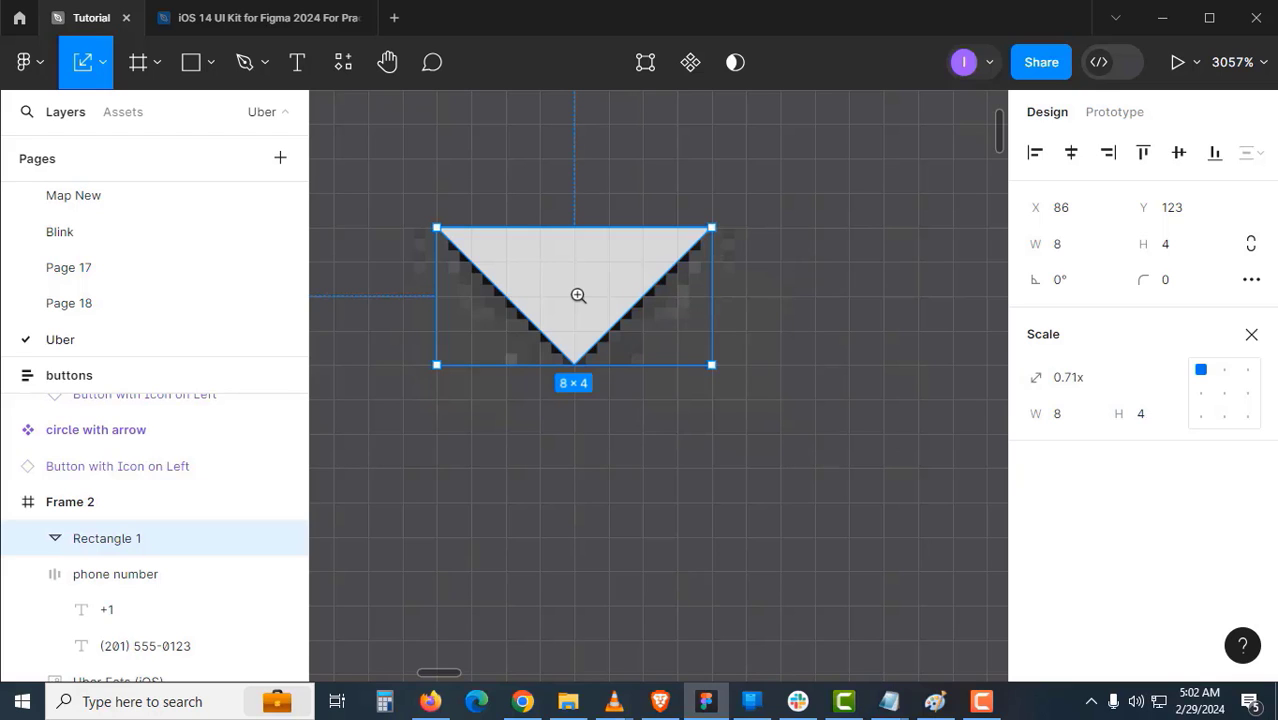
alt+click(576, 295)
key(v)
key(Down)
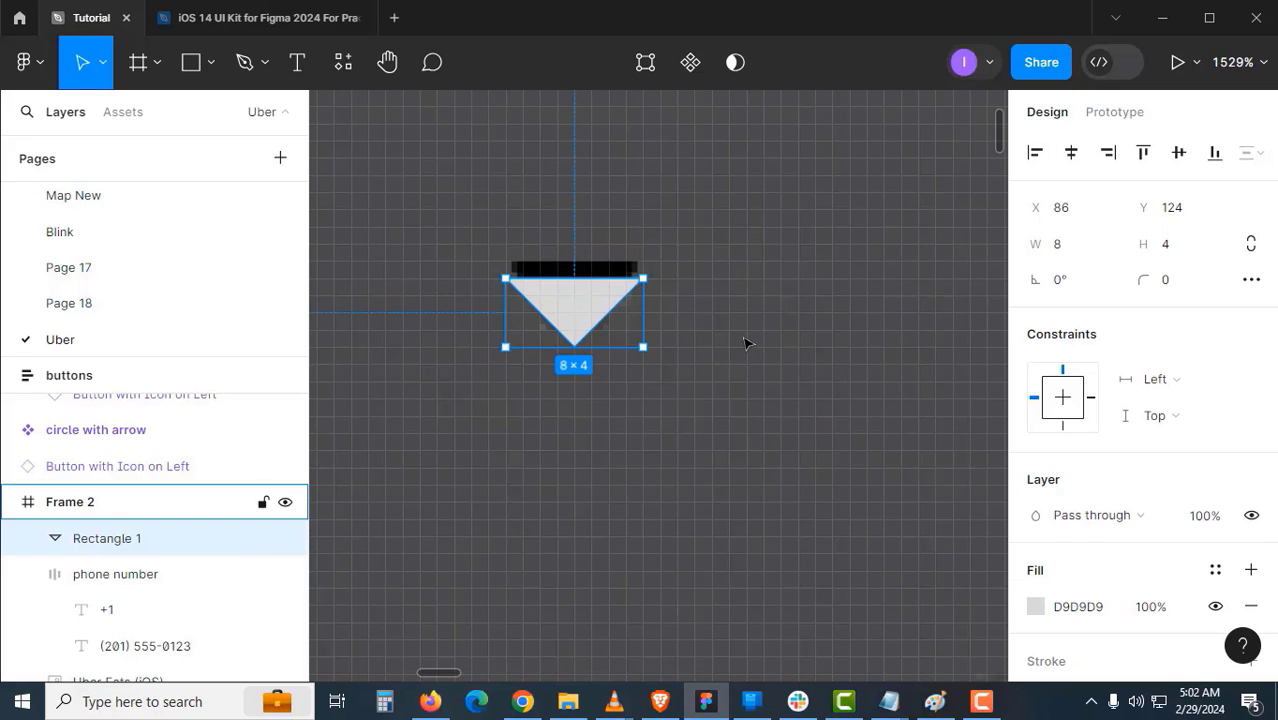
- Position the triangle at X 95, Y 127 and wrap it in a new frame
key(Escape)
click(578, 318)
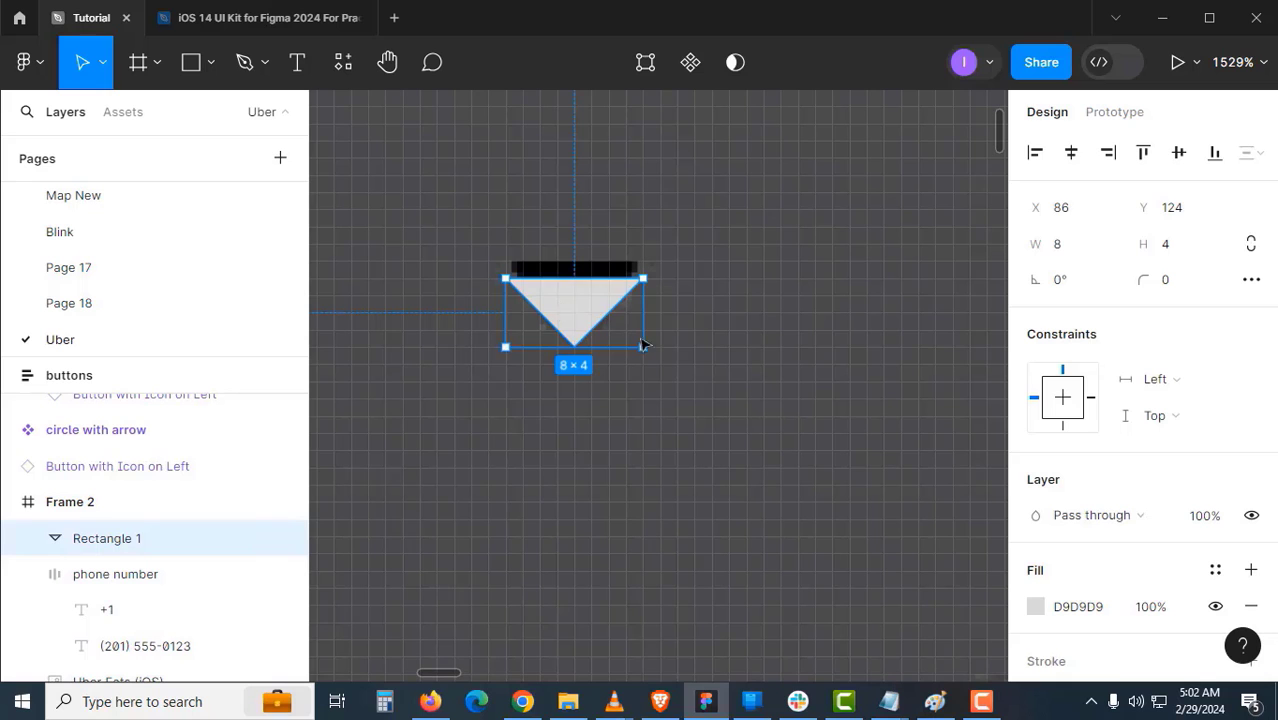
drag(569, 309, 659, 346)
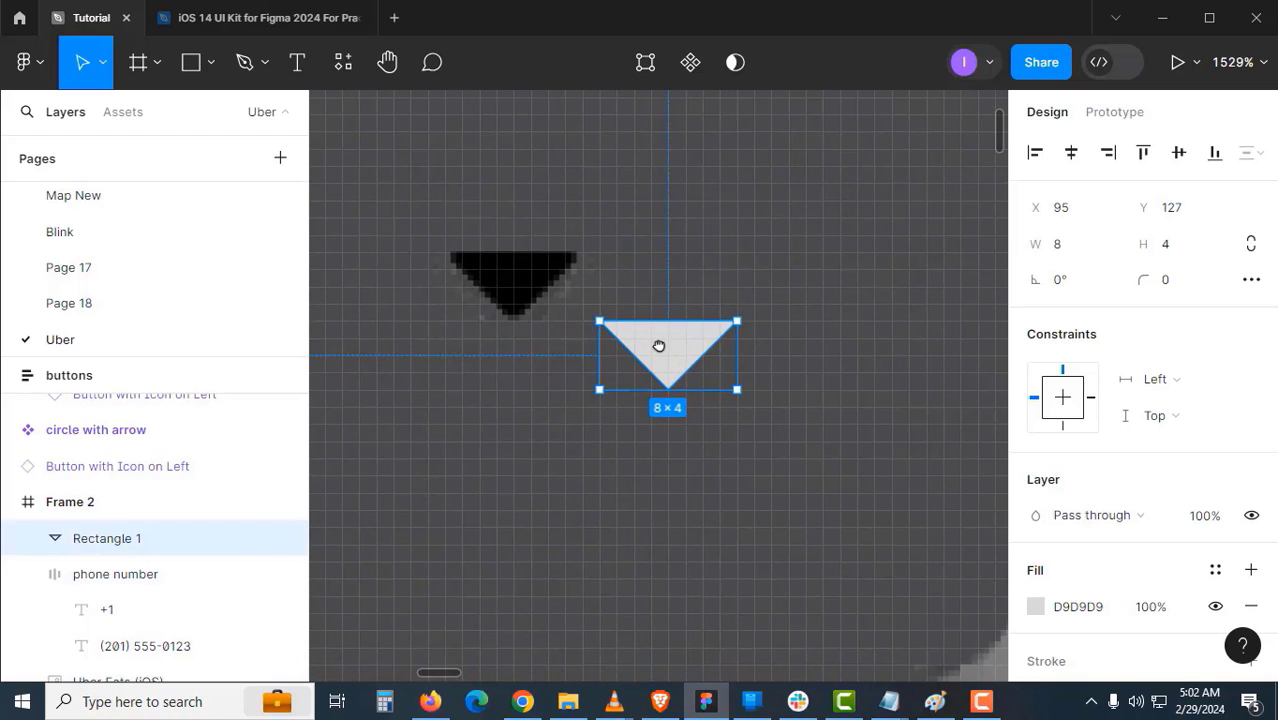
key(ctrl+alt+g)
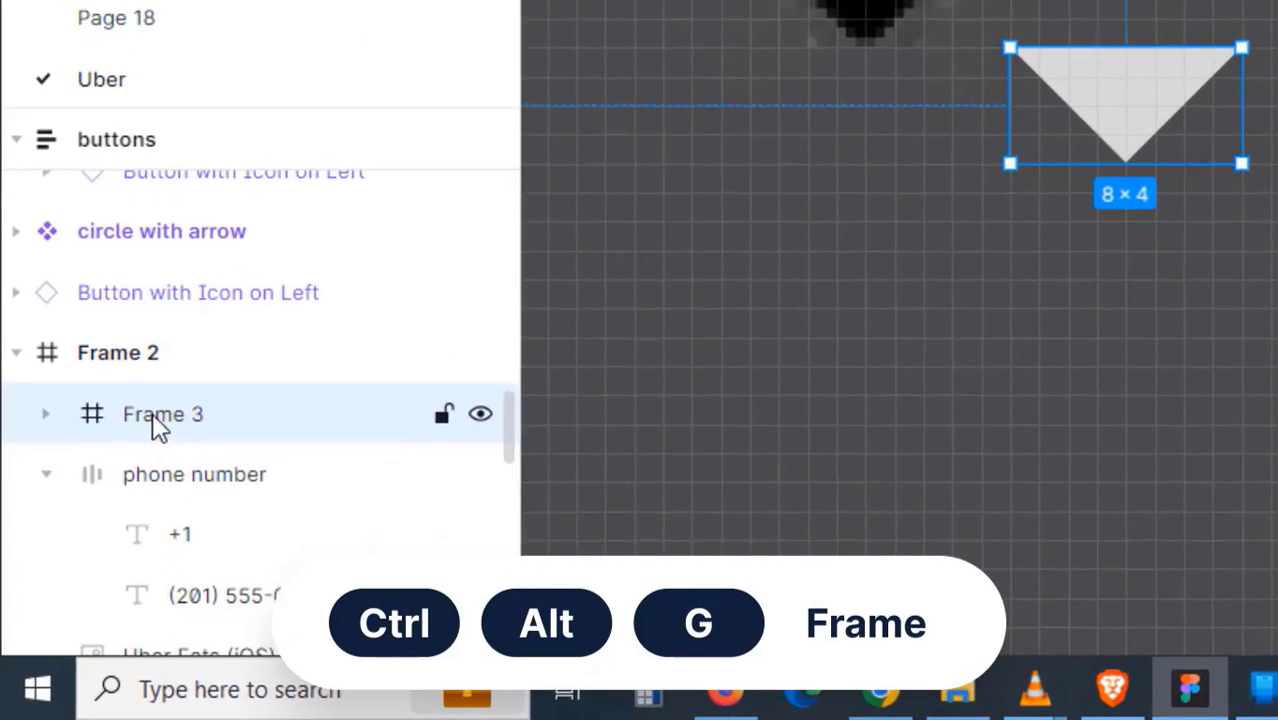
- Rename the new frame to 'Small Arrow' and make it taller to 8×8
double_click(89, 541)
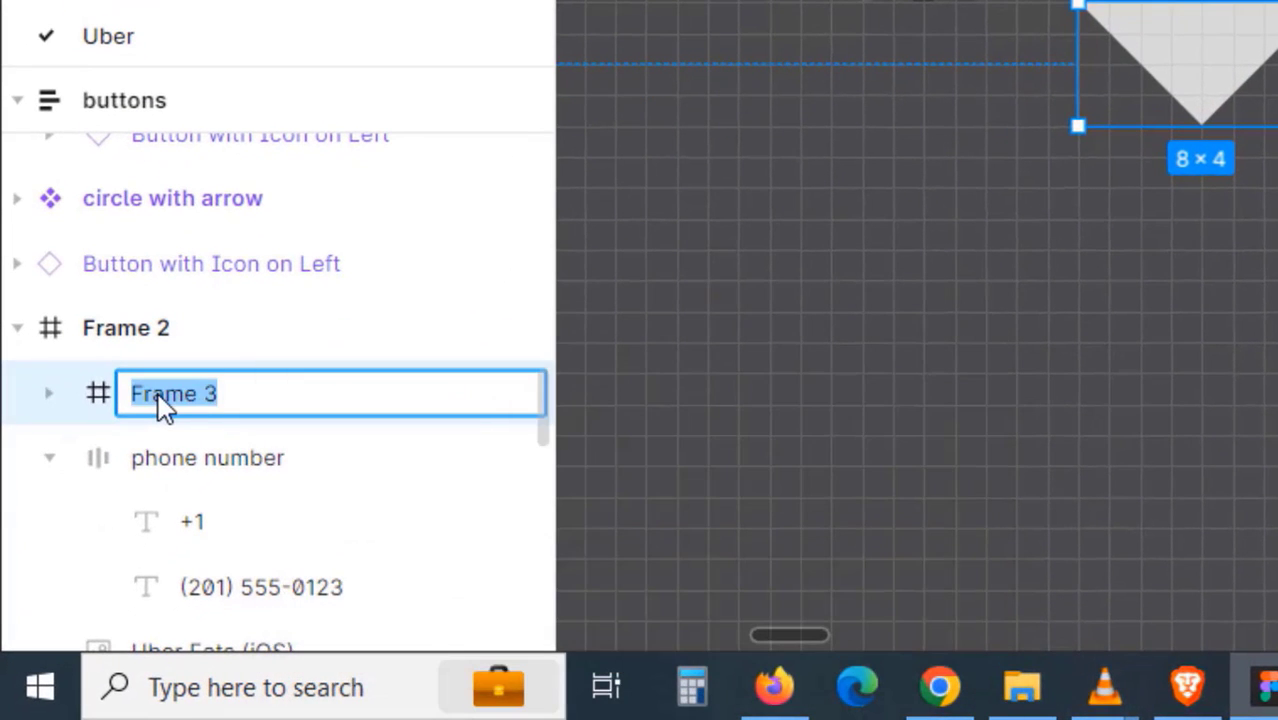
key(BackSpace)
text(Small Arrow)
key(Return)
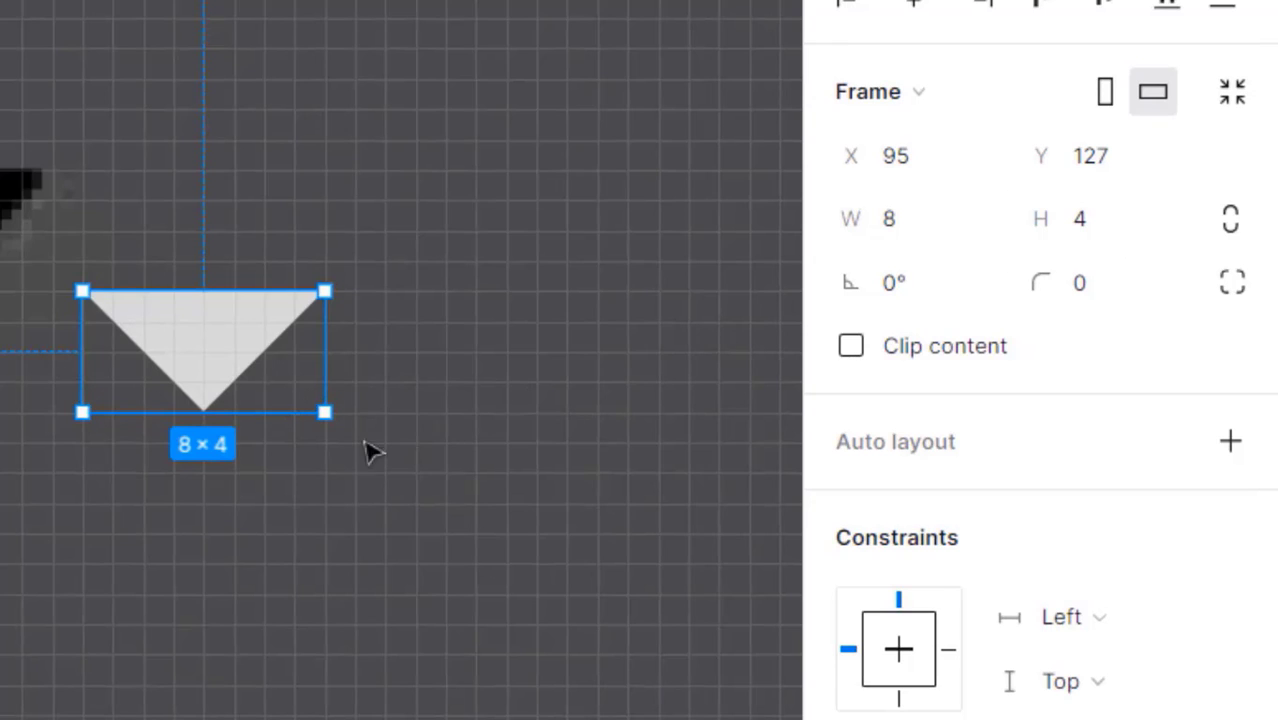
drag(299, 410, 287, 536)
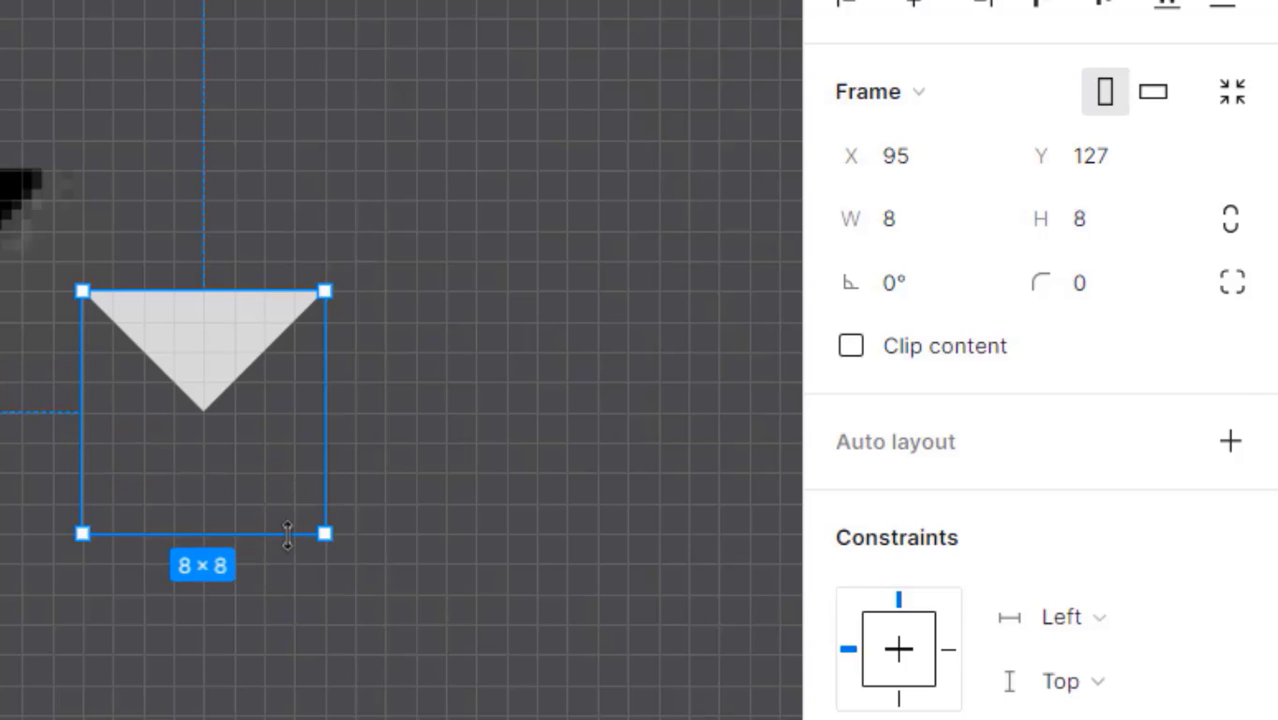
- Centre the triangle horizontally and vertically inside the Small Arrow frame
click(420, 391)
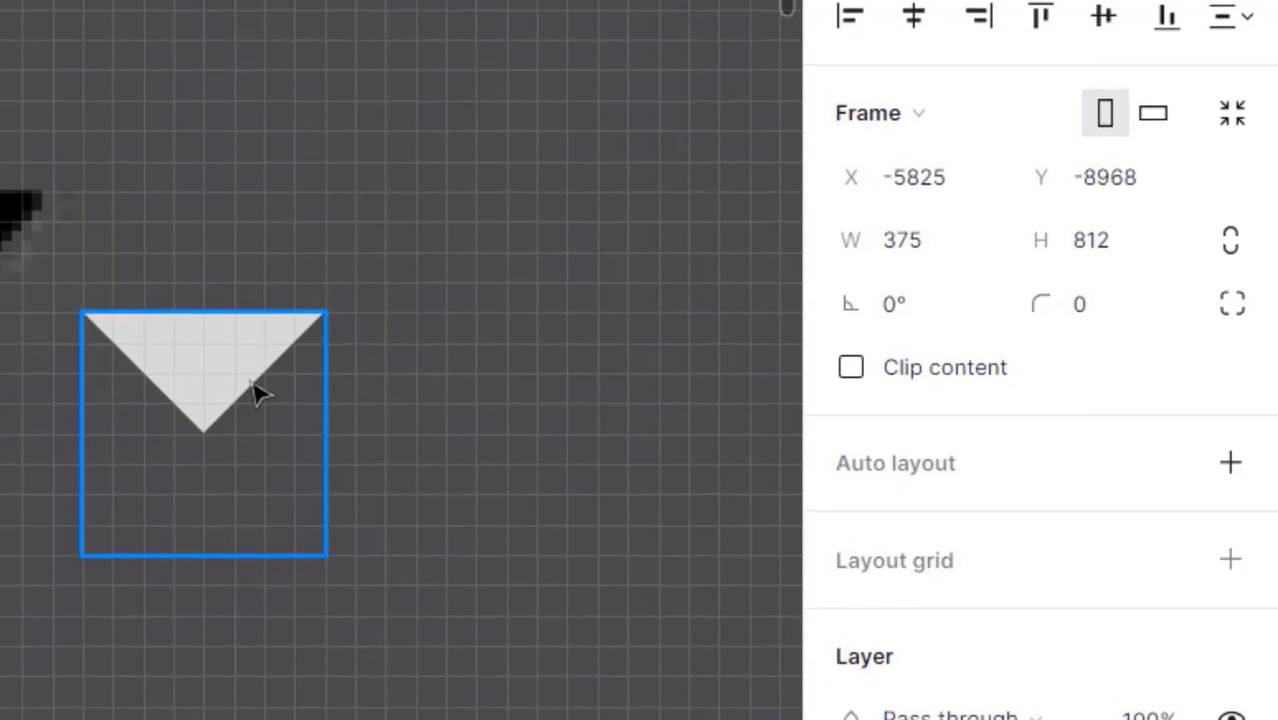
click(260, 373)
click(922, 6)
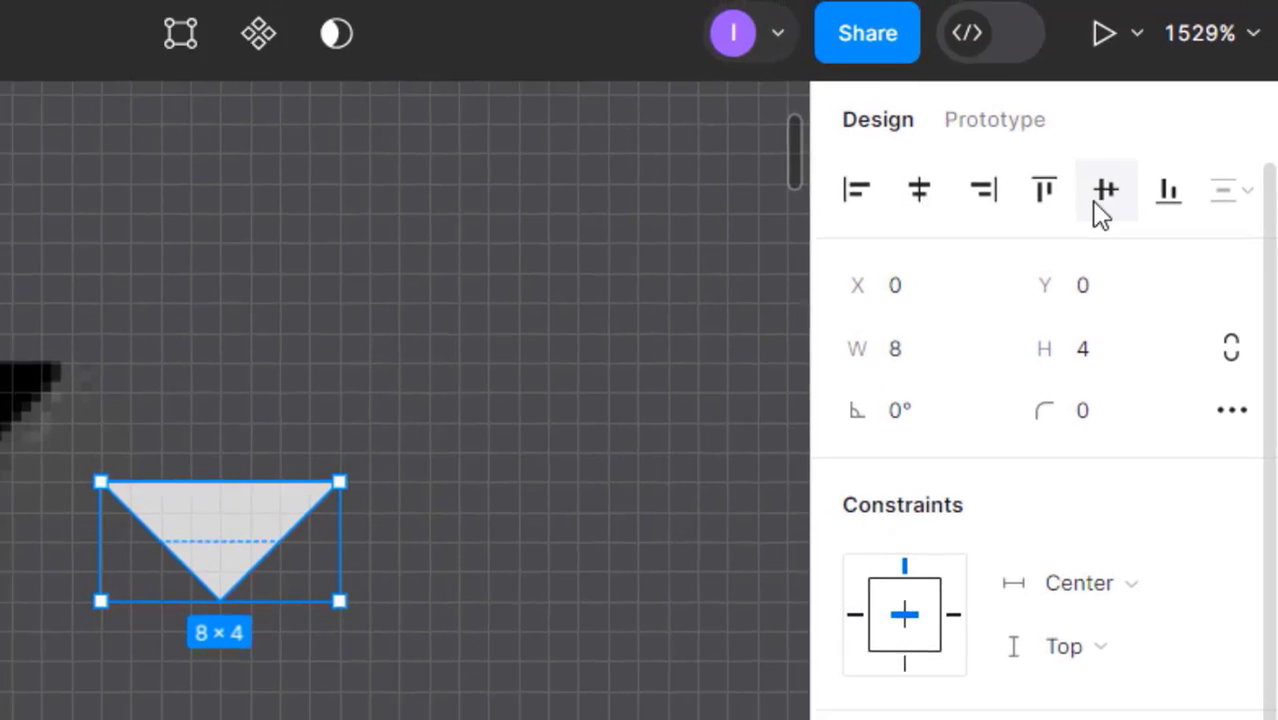
click(1103, 191)
- Give the Small Arrow frame a white FFFFFF fill
click(269, 615)
double_click(703, 393)
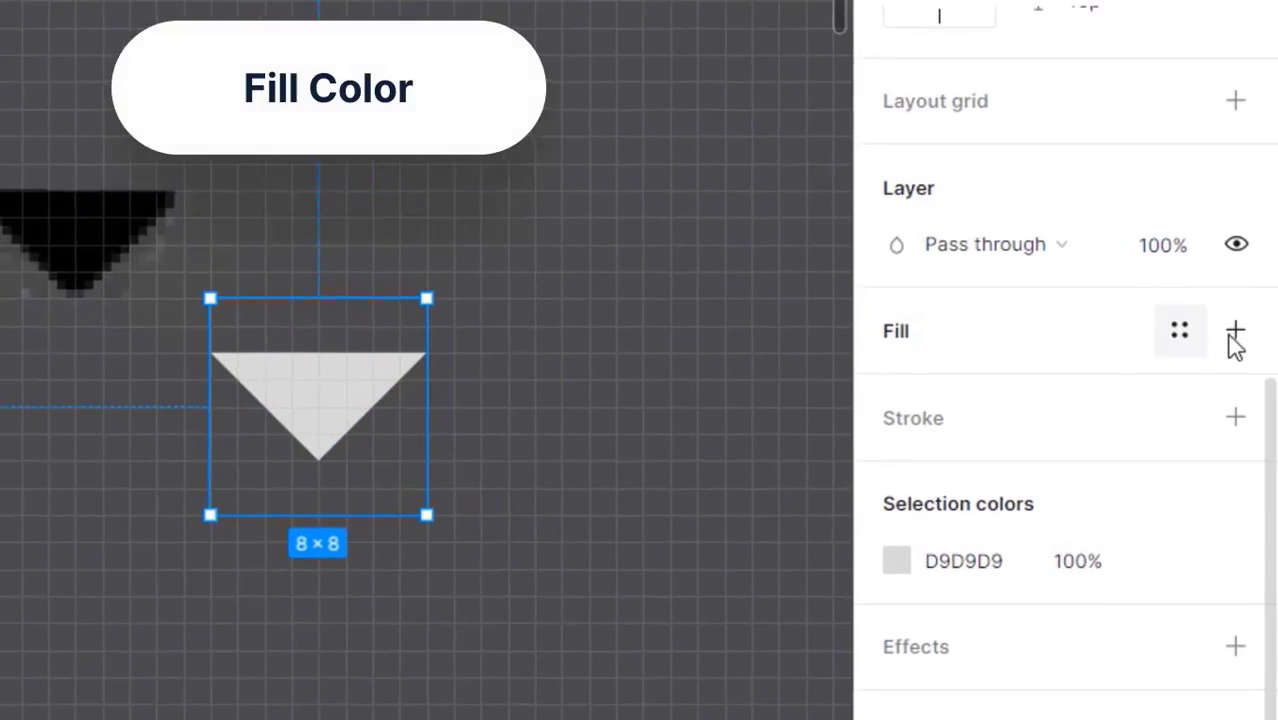
click(1231, 335)
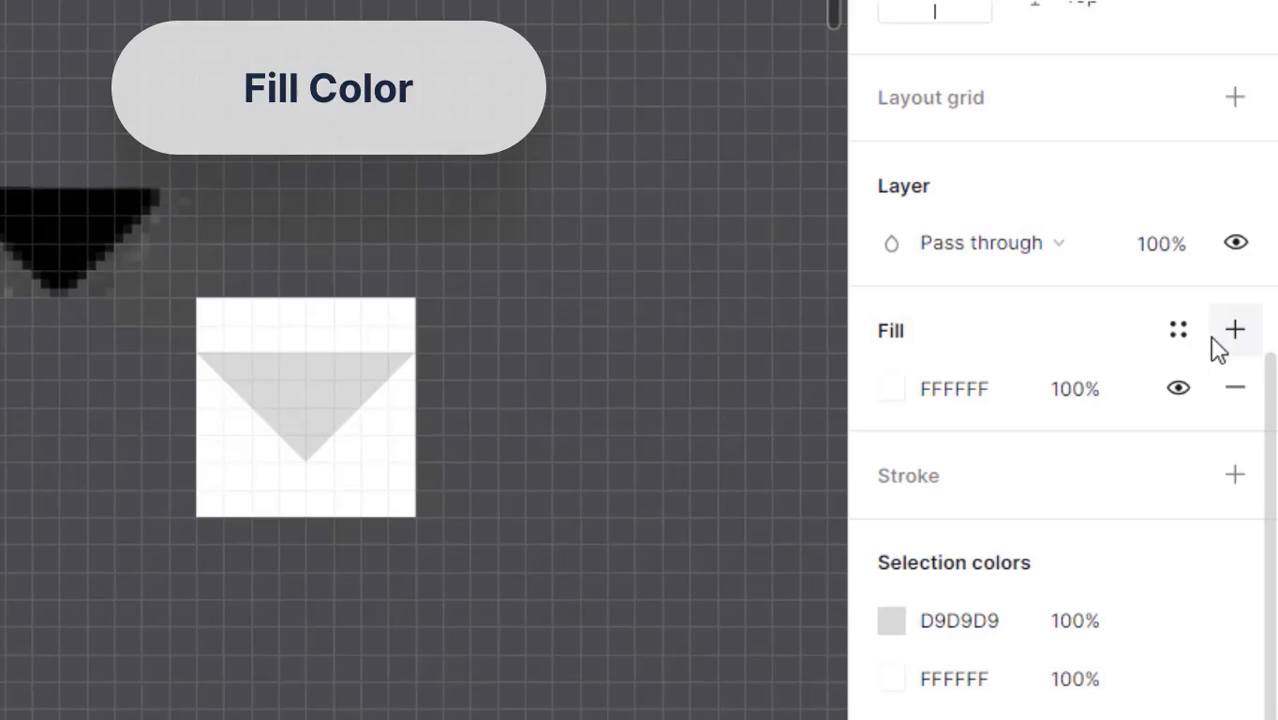
click(616, 480)
- Nudge the triangle down and back up to check its position in the frame
double_click(324, 395)
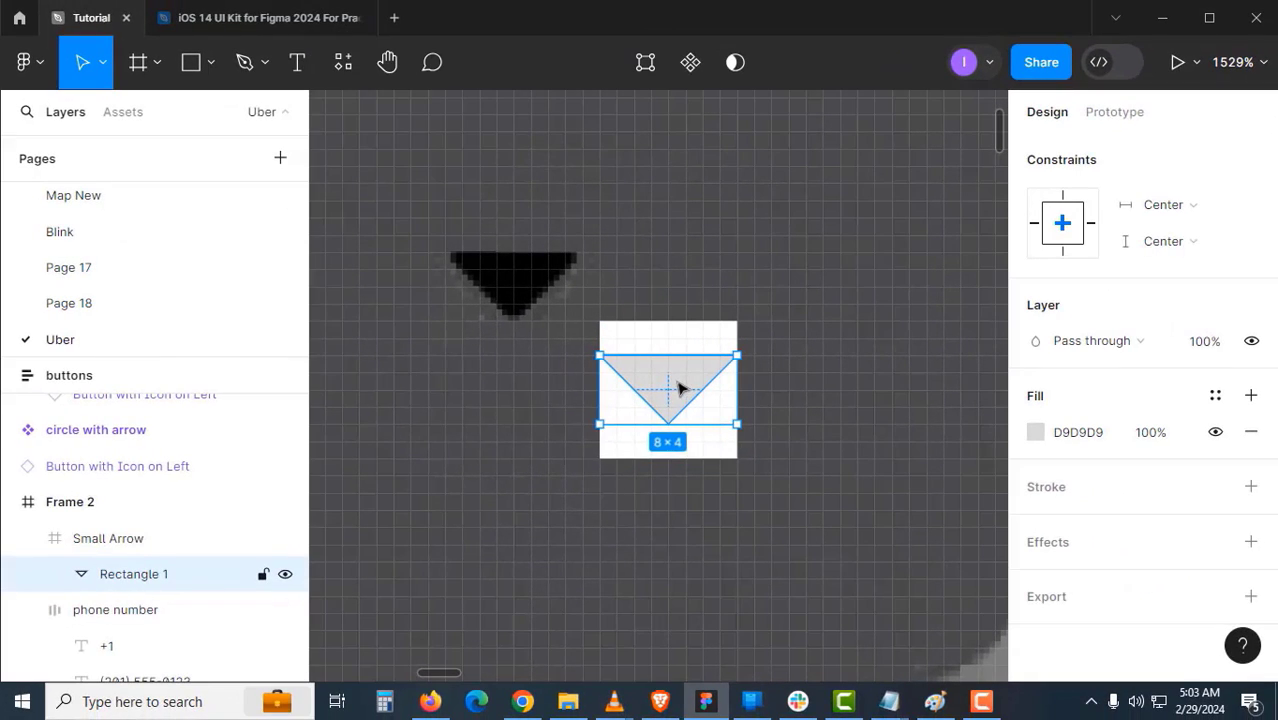
scroll(673, 421, up, 2)
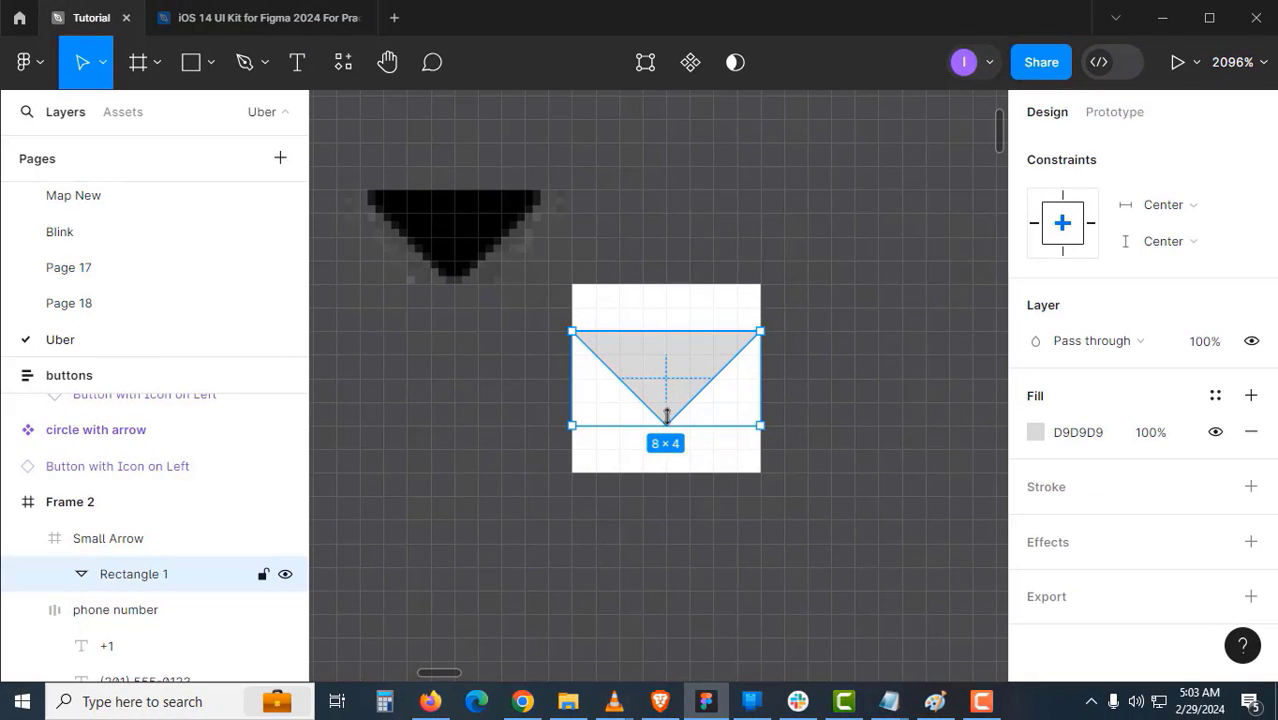
key(Down)
key(Up)
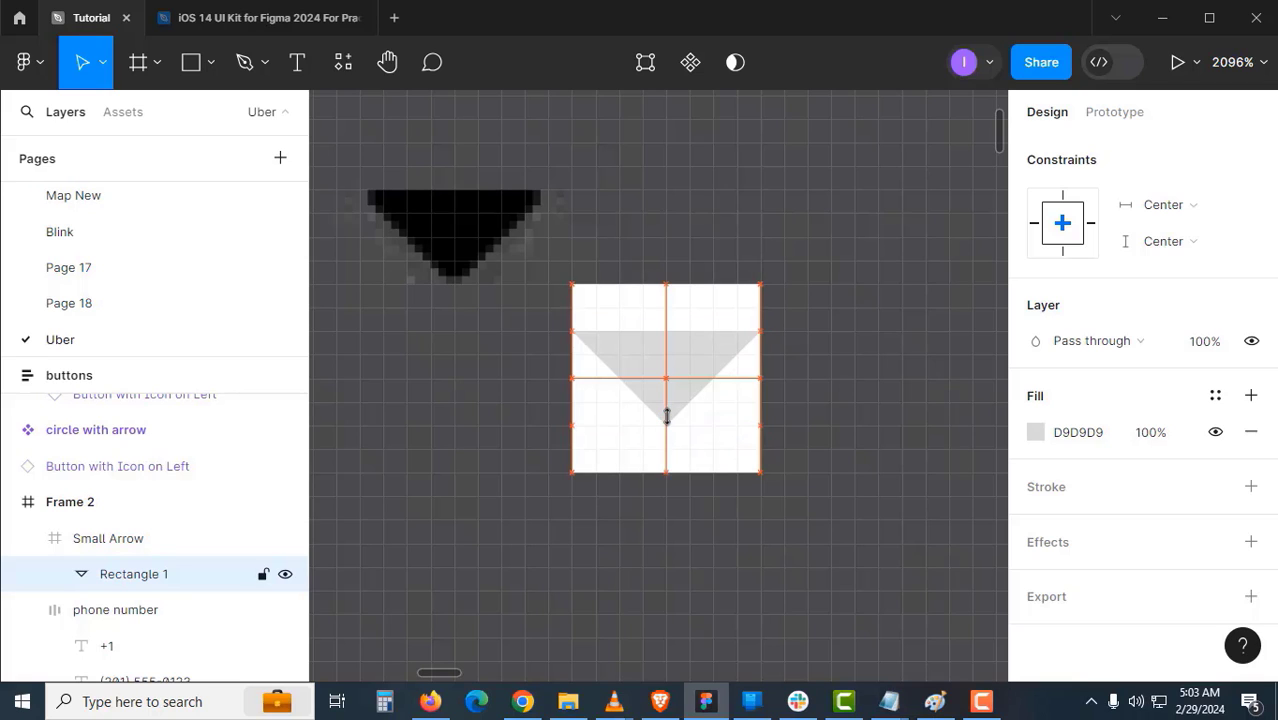
click(846, 307)
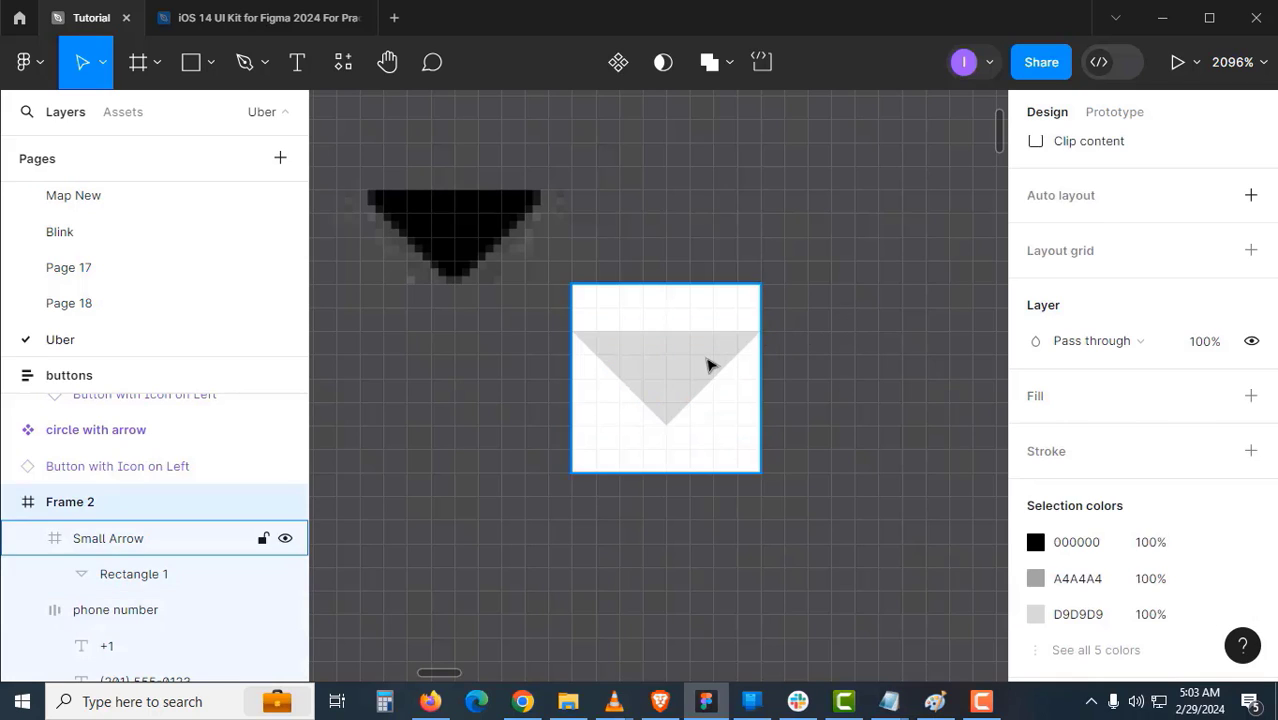
double_click(709, 364)
key(Down)
key(Up)
scroll(709, 365, down, 2)
click(732, 335)
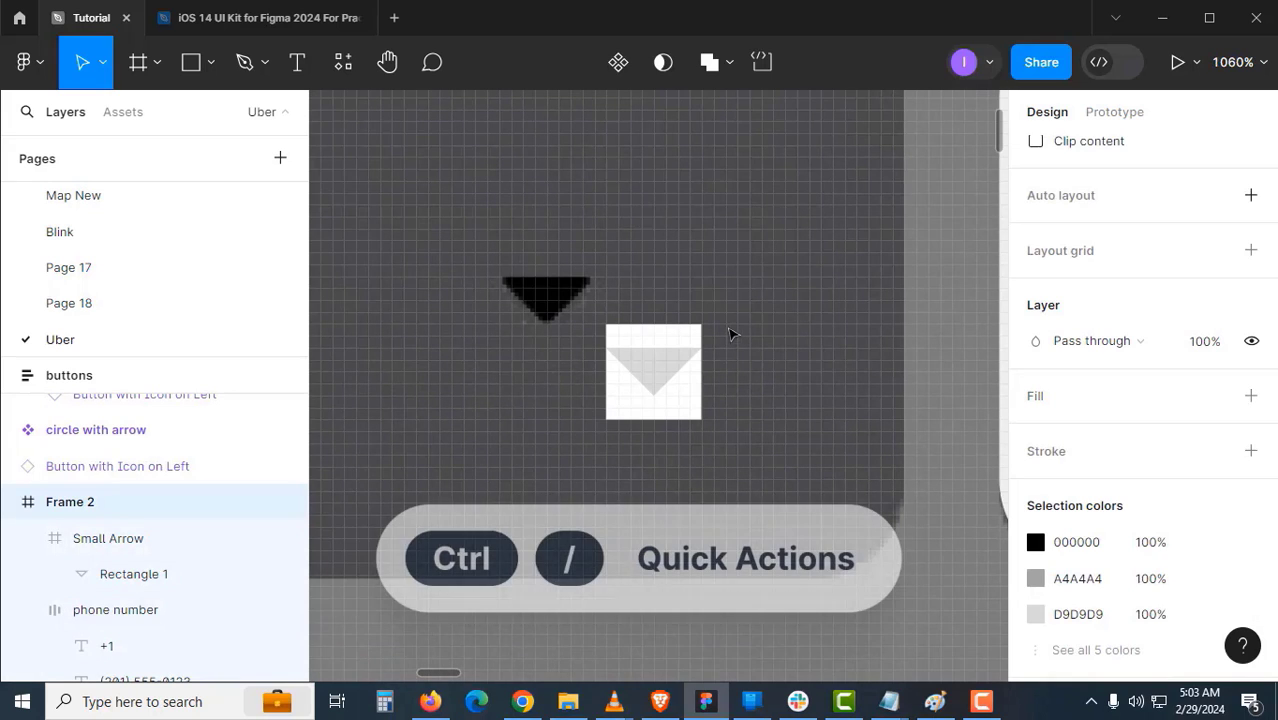
key(ctrl+slash)
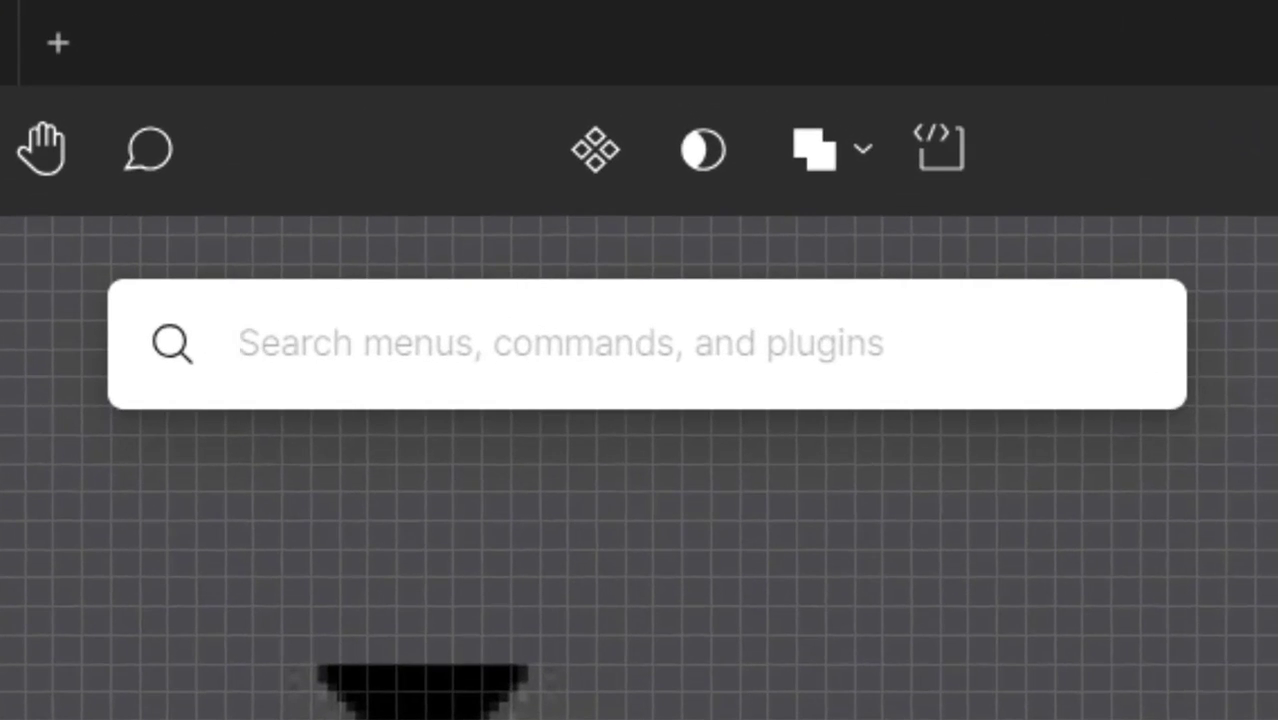
text(nudge)
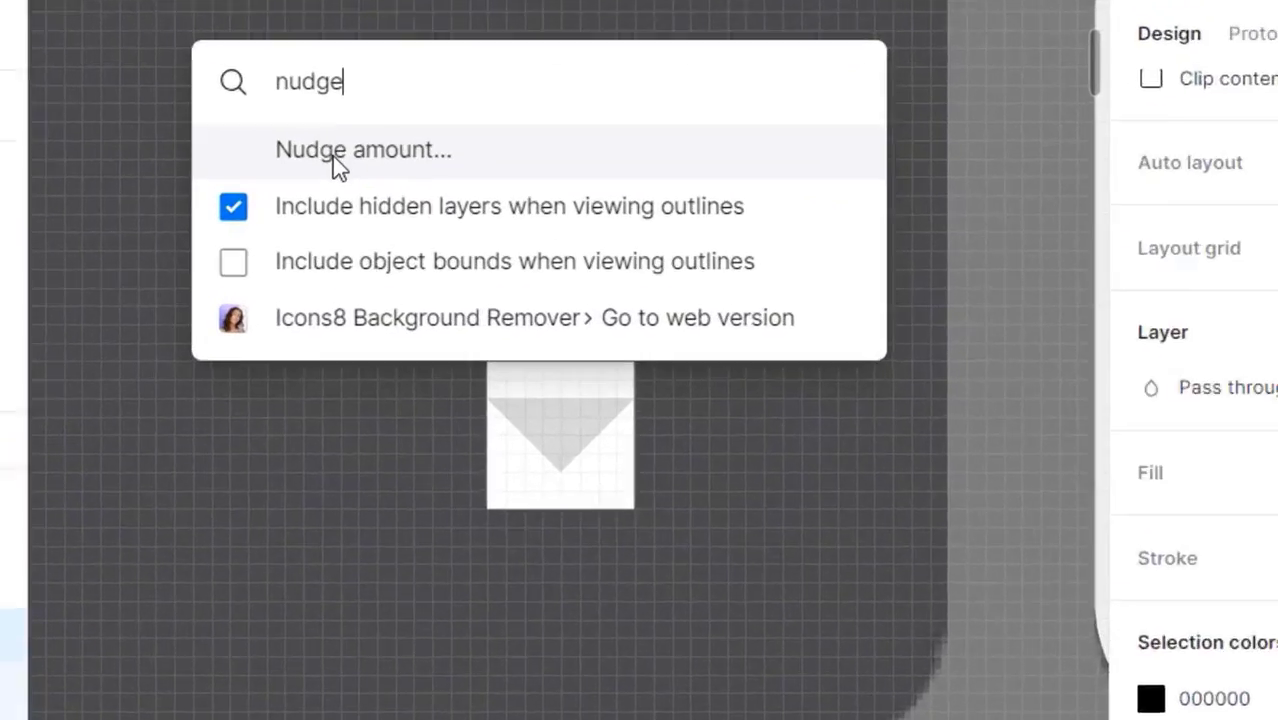
click(505, 193)
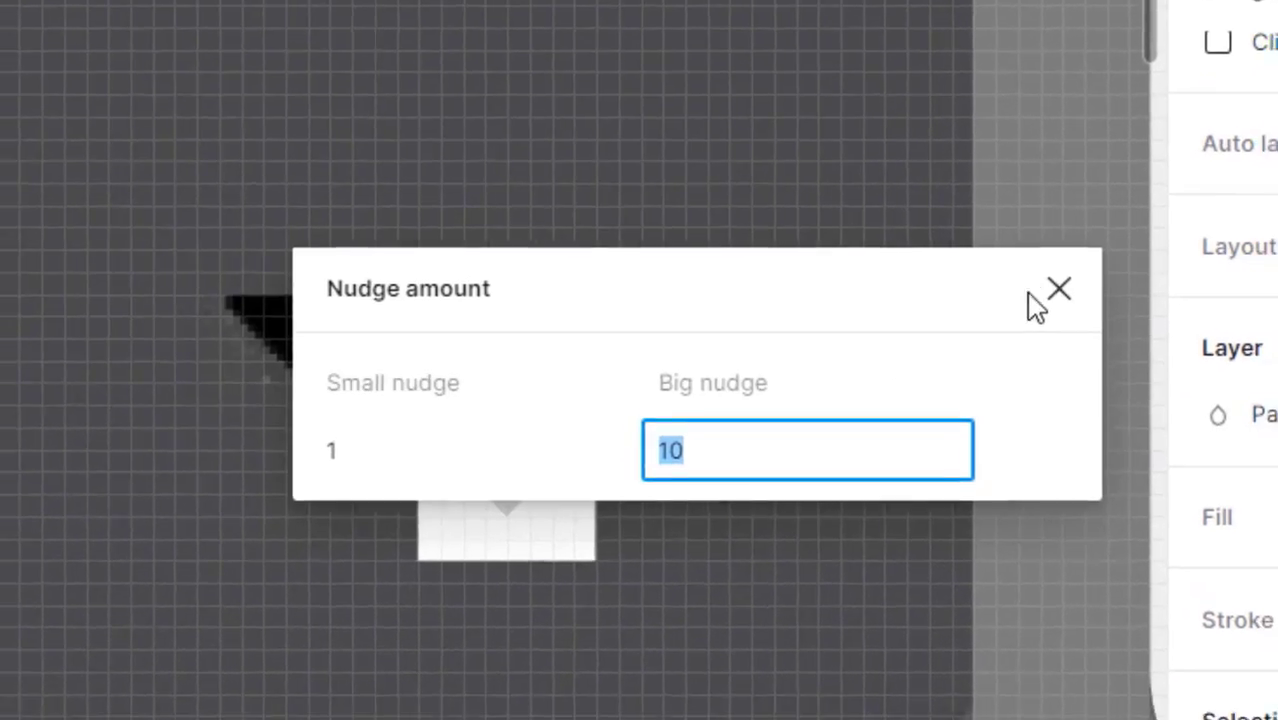
click(1072, 291)
click(830, 303)
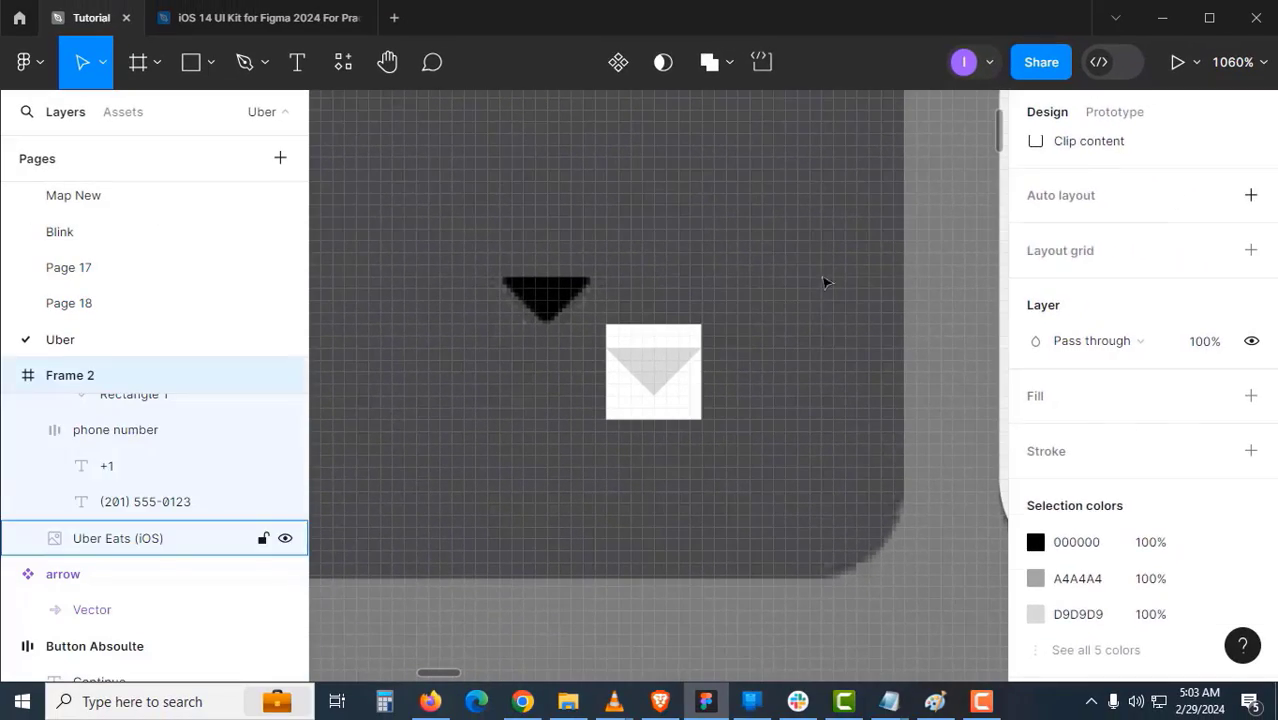
click(24, 62)
mouse_move(137, 438)
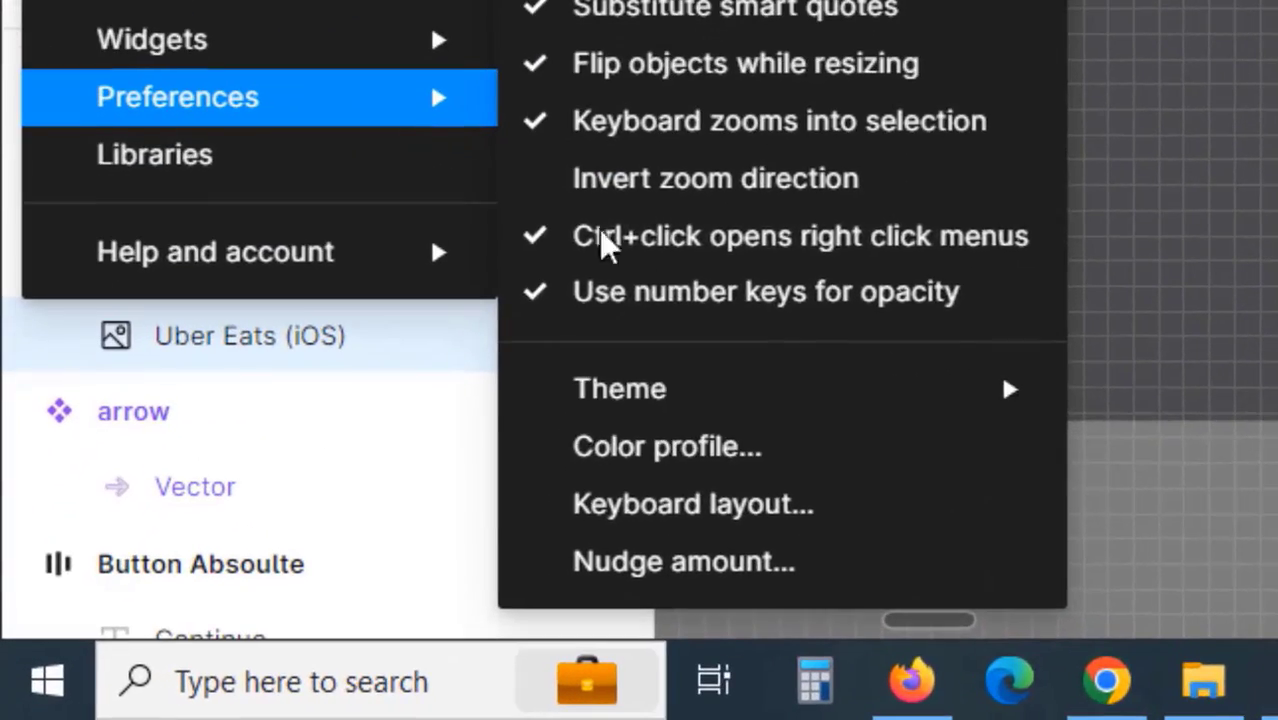
click(626, 590)
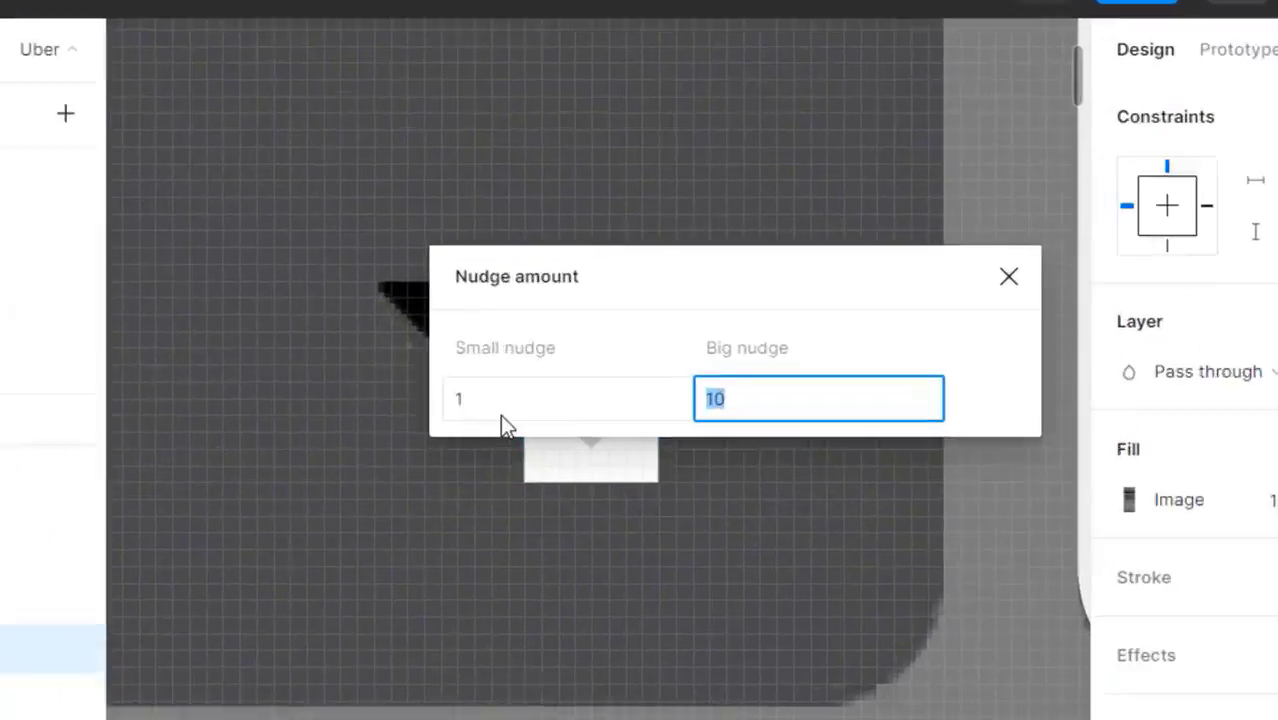
click(767, 266)
key(Escape)
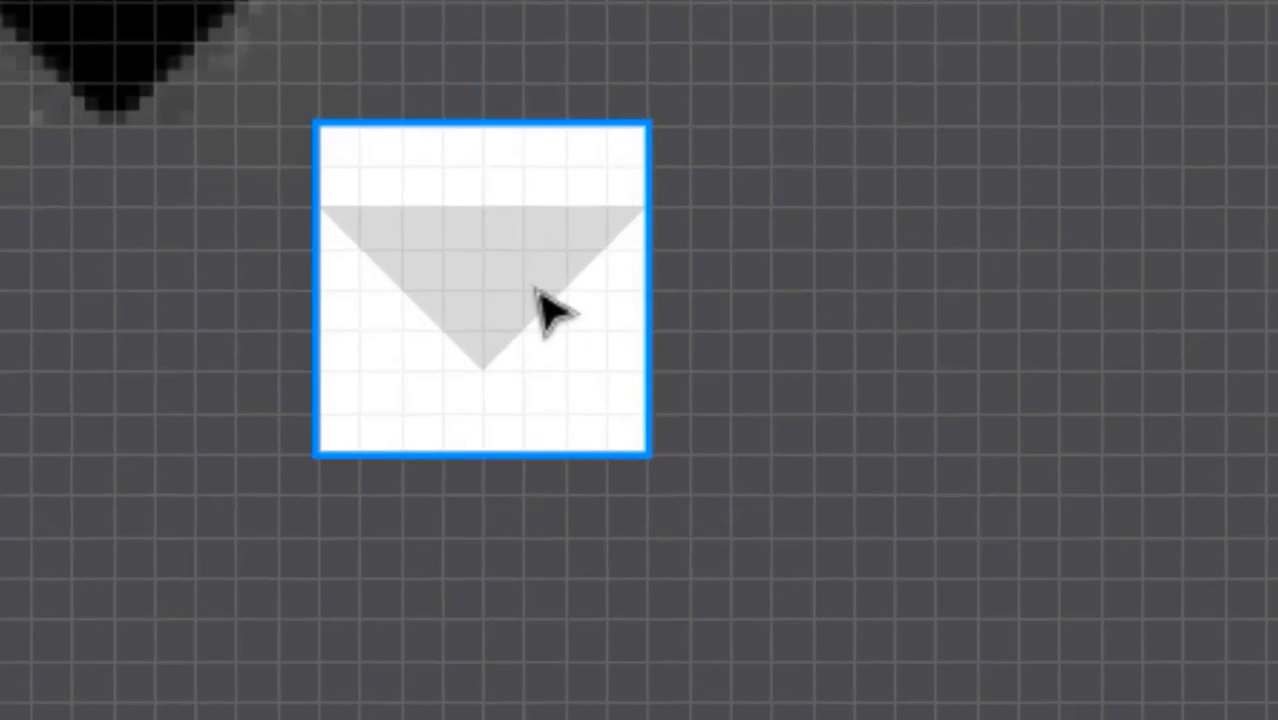
- Nudge the triangle slightly down inside the Small Arrow frame
click(412, 400)
click(412, 400)
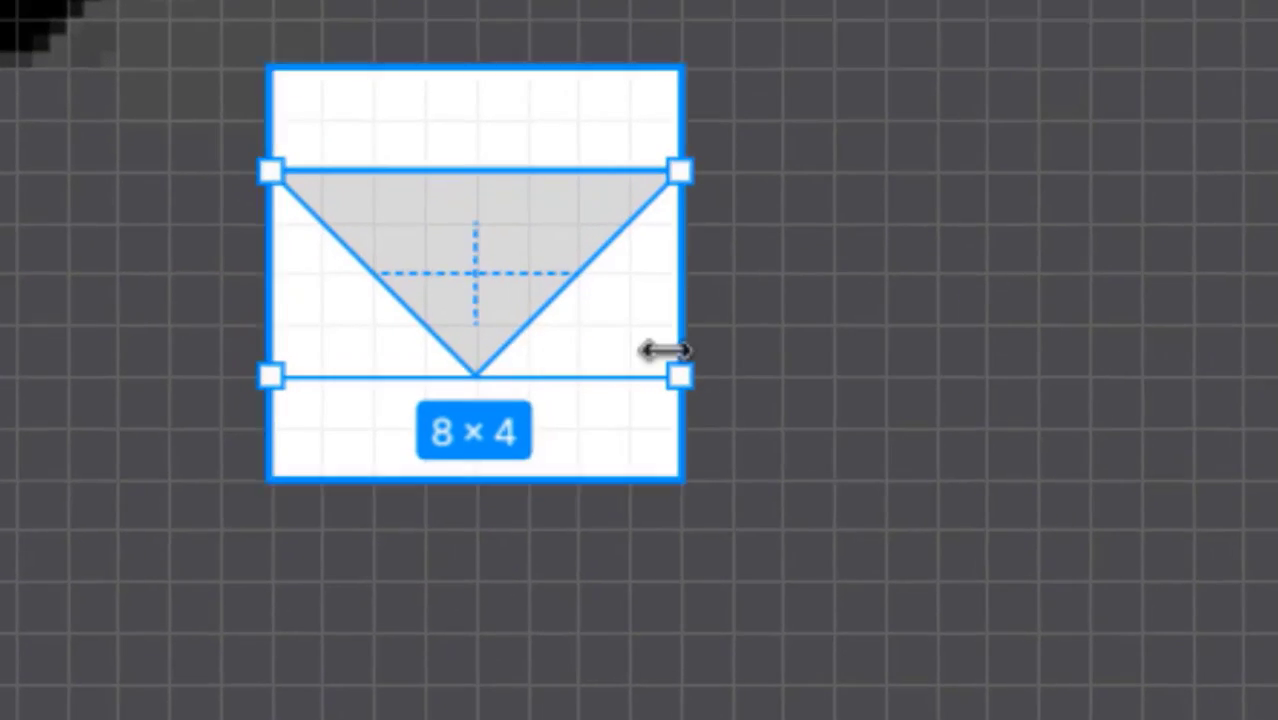
key(Escape)
key(Down)
key(Down)
key(Down)
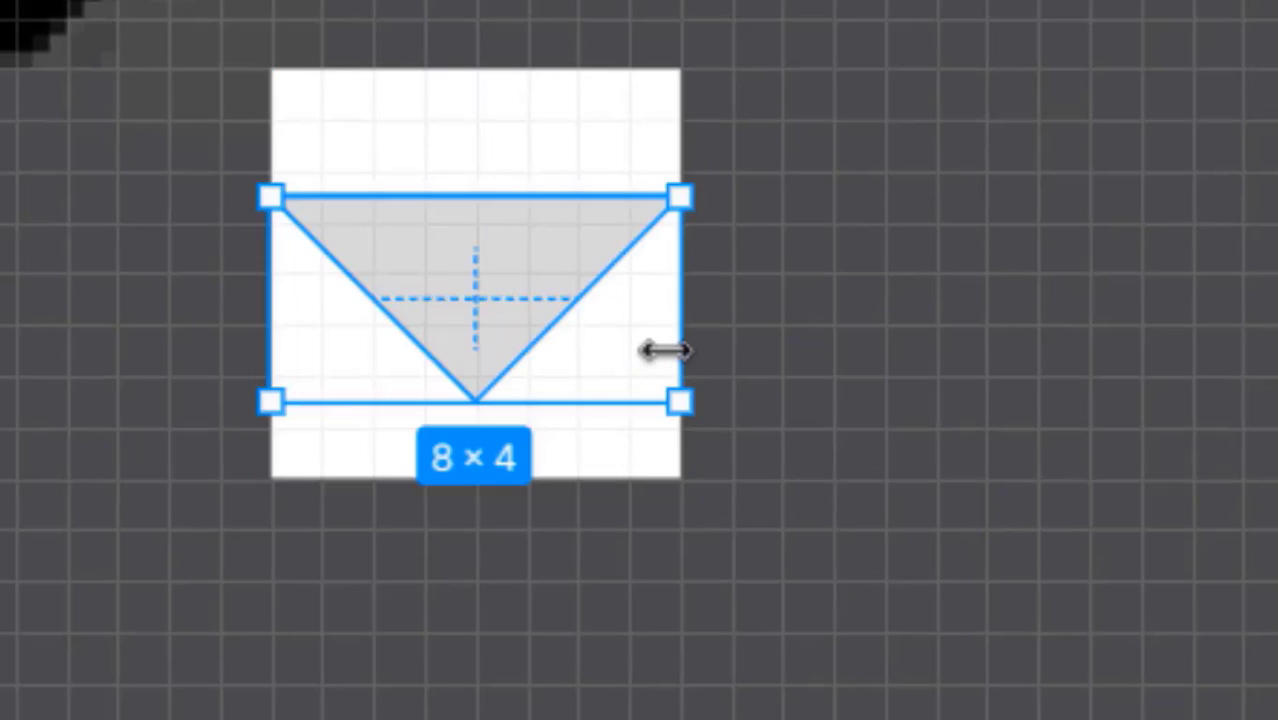
key(Escape)
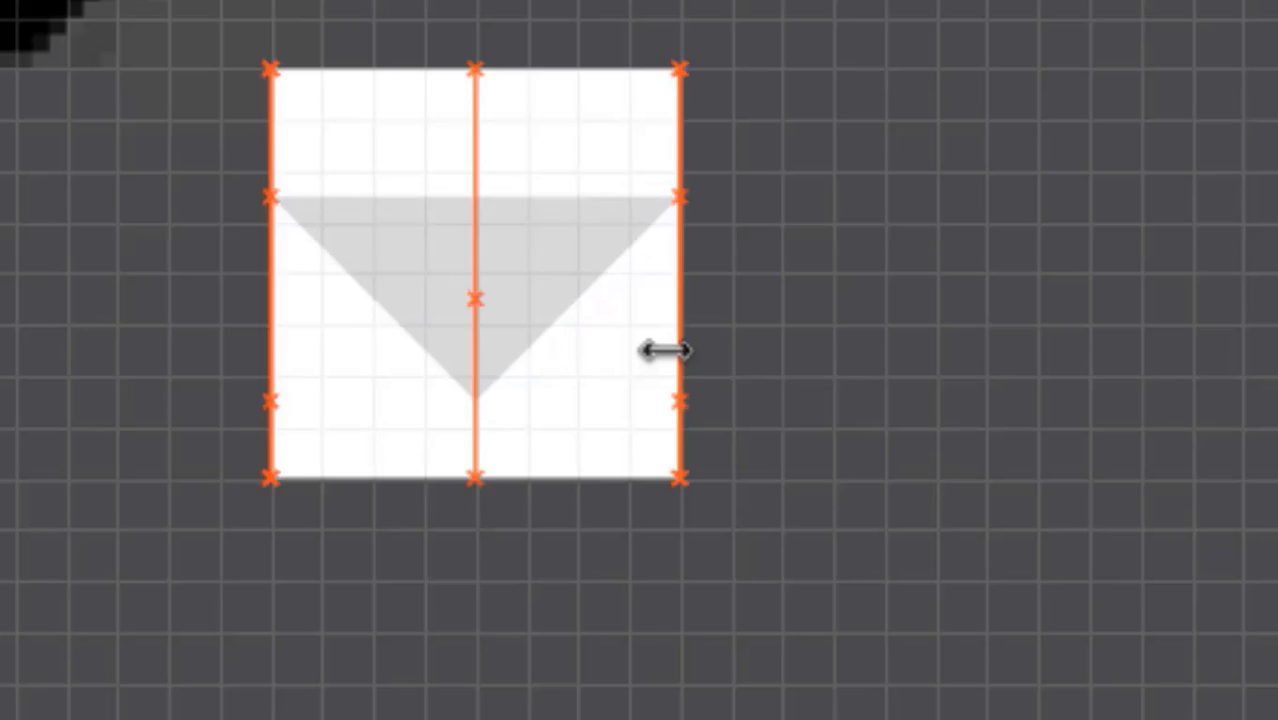
key(Down)
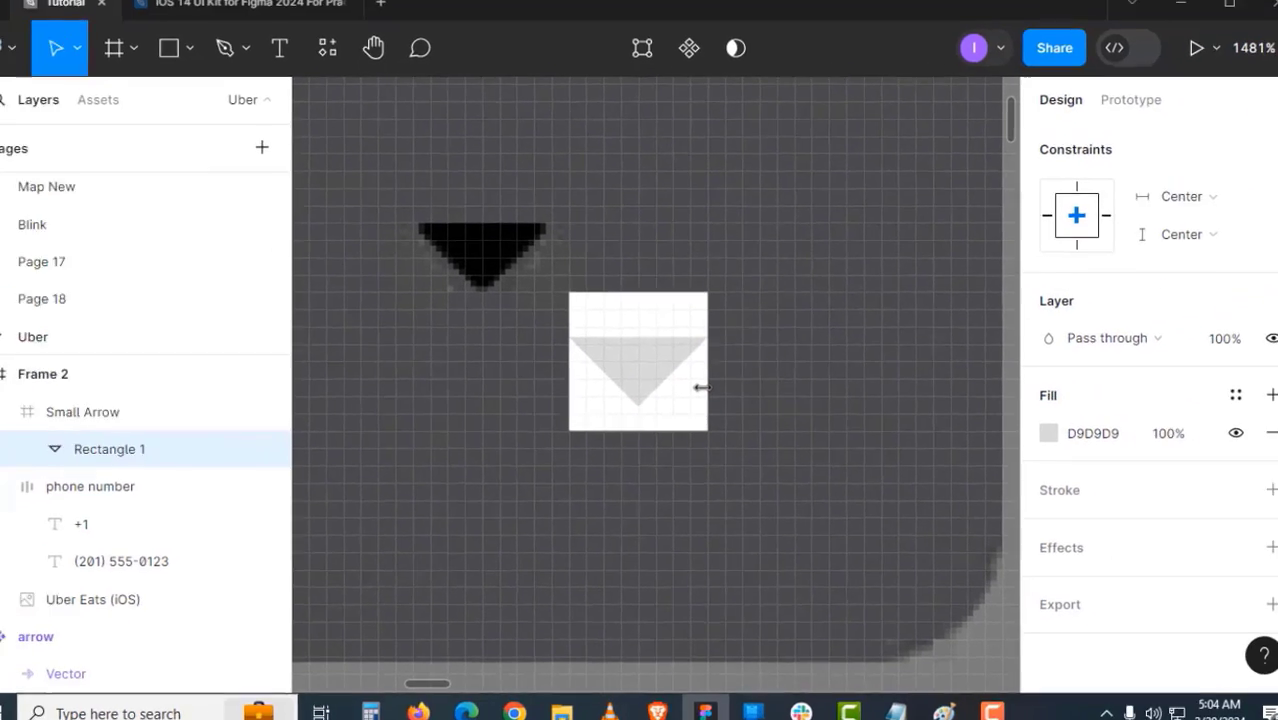
click(787, 287)
- Remove the white fill from the Small Arrow frame and turn it into a component
click(668, 374)
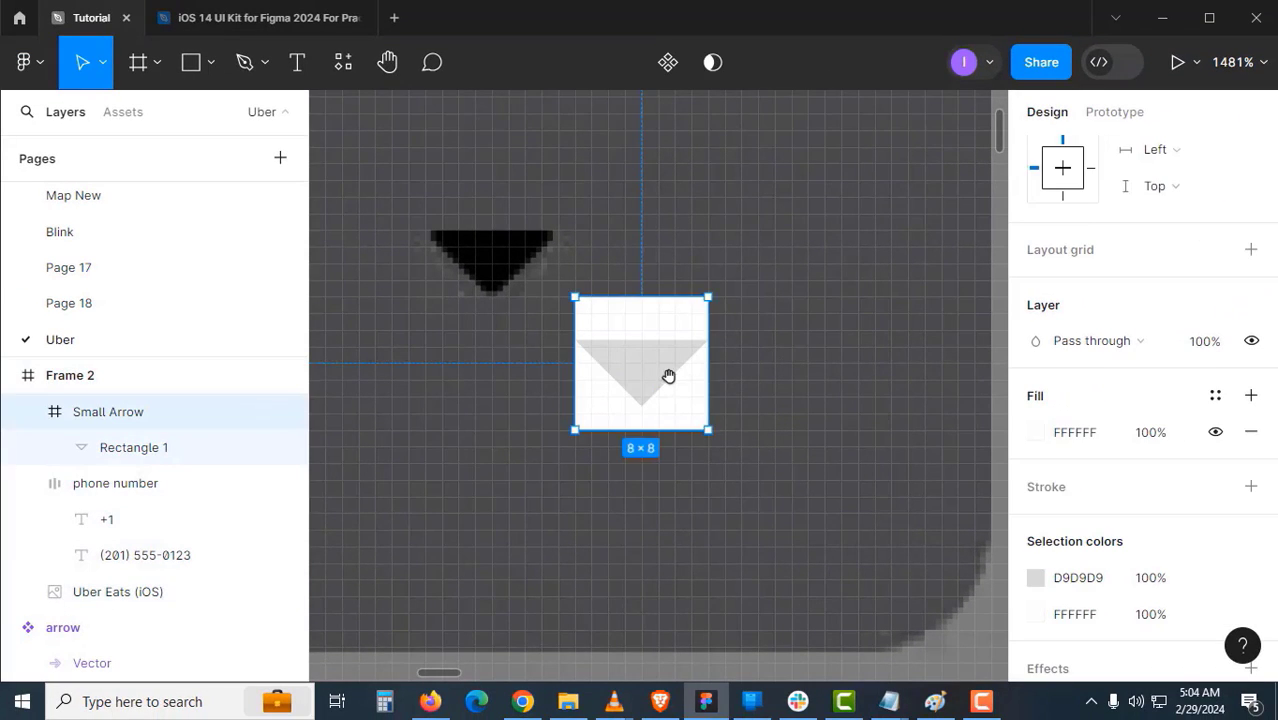
drag(668, 374, 747, 420)
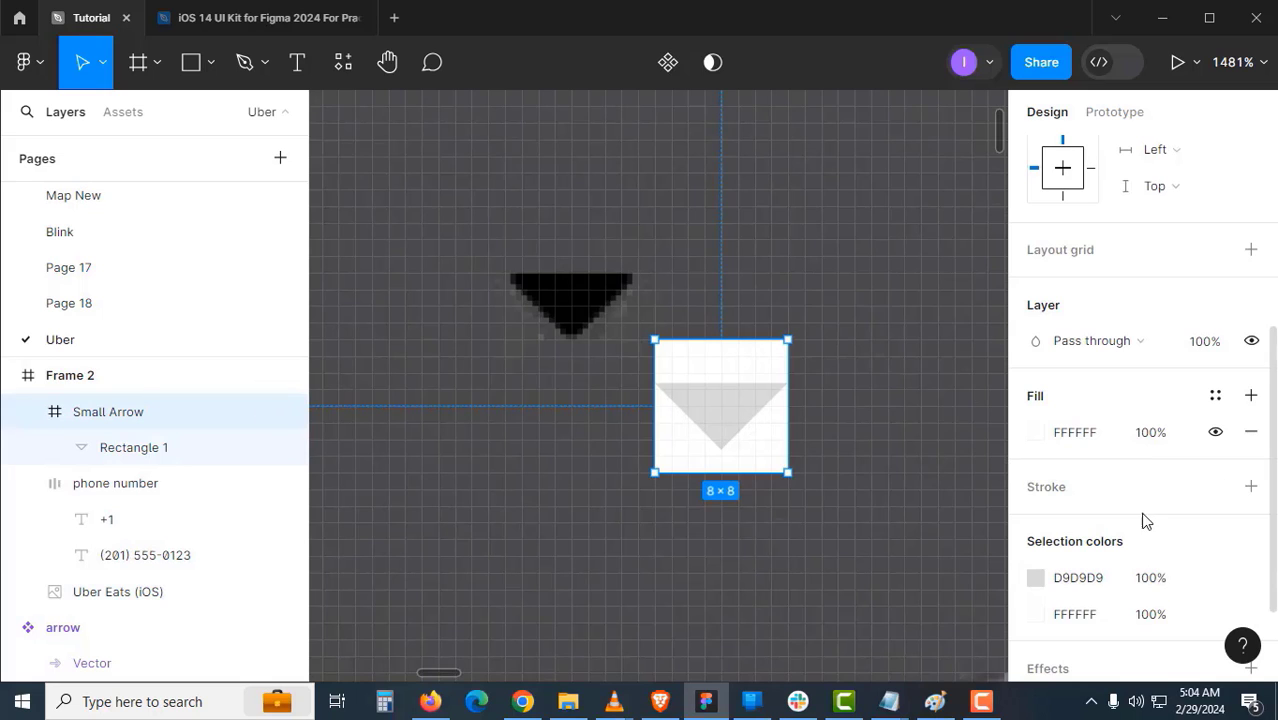
click(1250, 431)
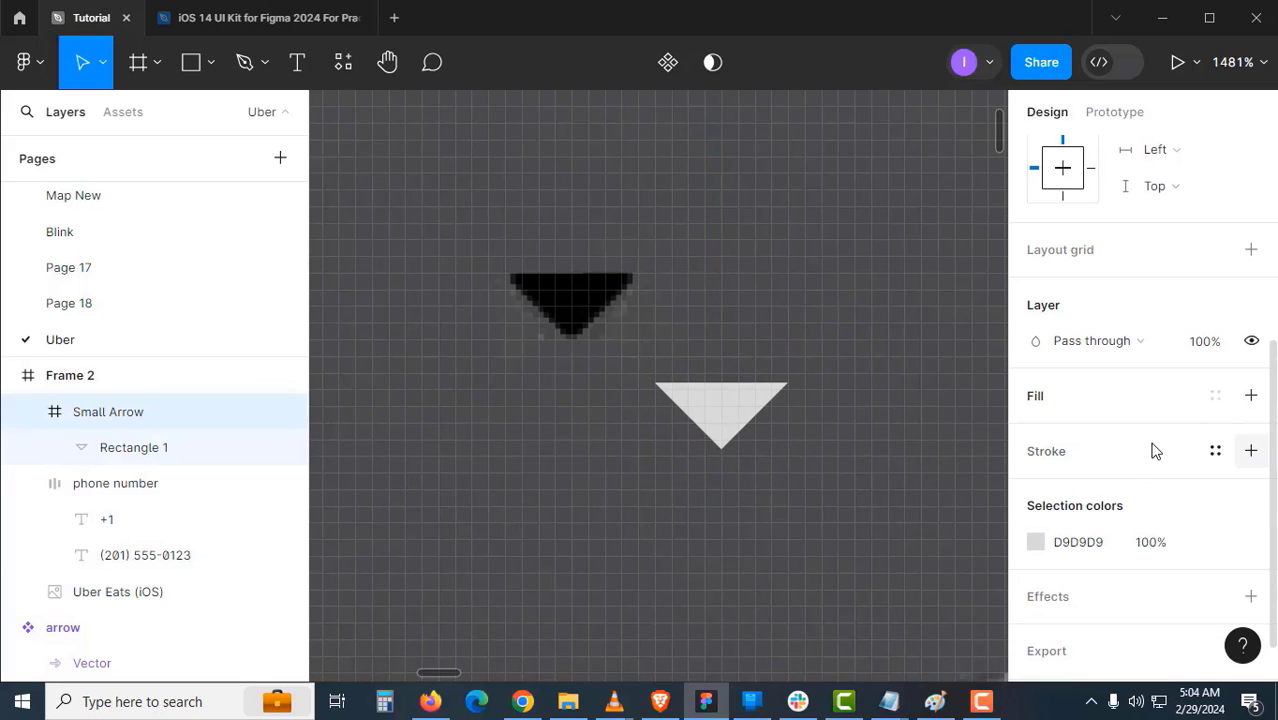
click(824, 502)
click(754, 424)
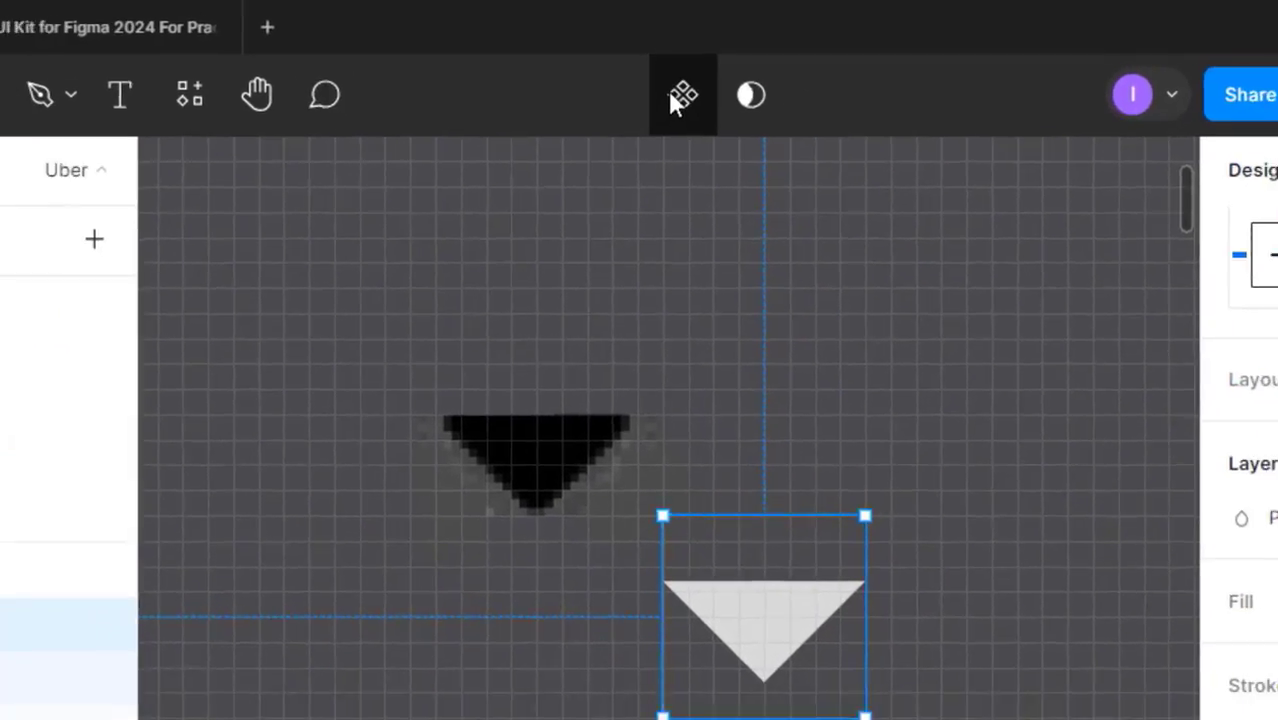
click(686, 93)
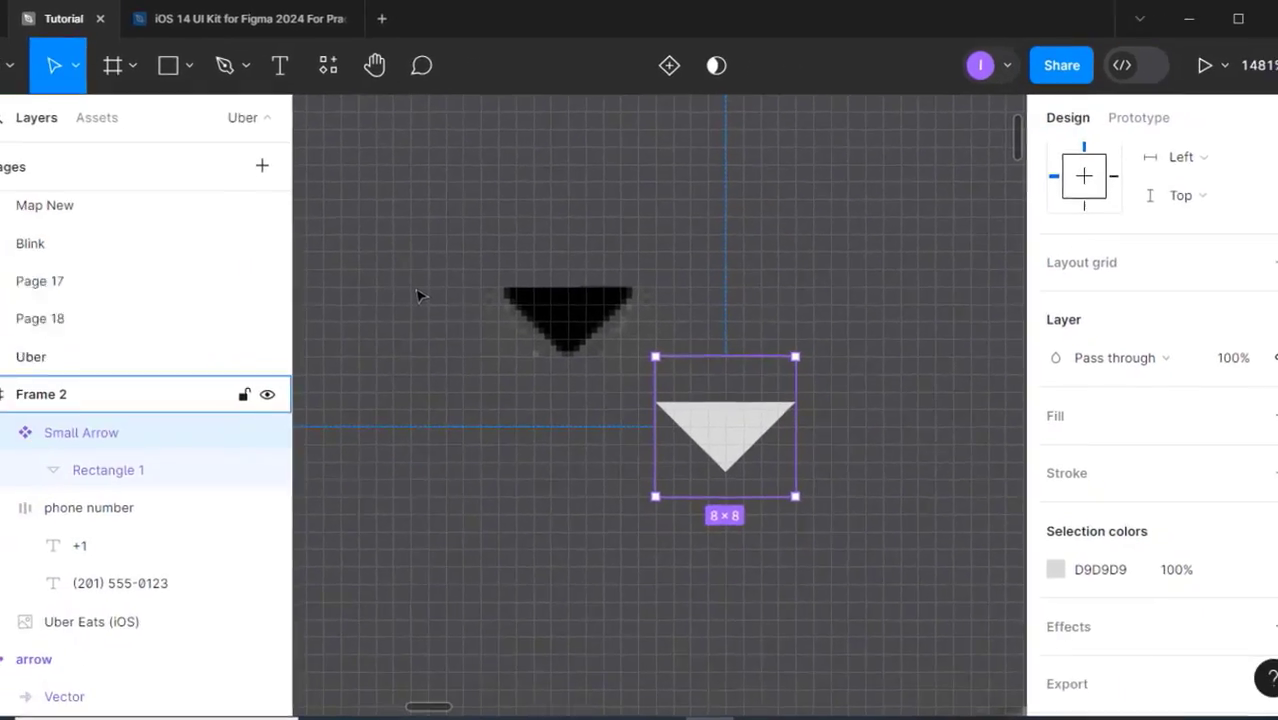
click(614, 398)
- Drag a Small Arrow instance from the component to beside the flag
scroll(670, 442, down, 5)
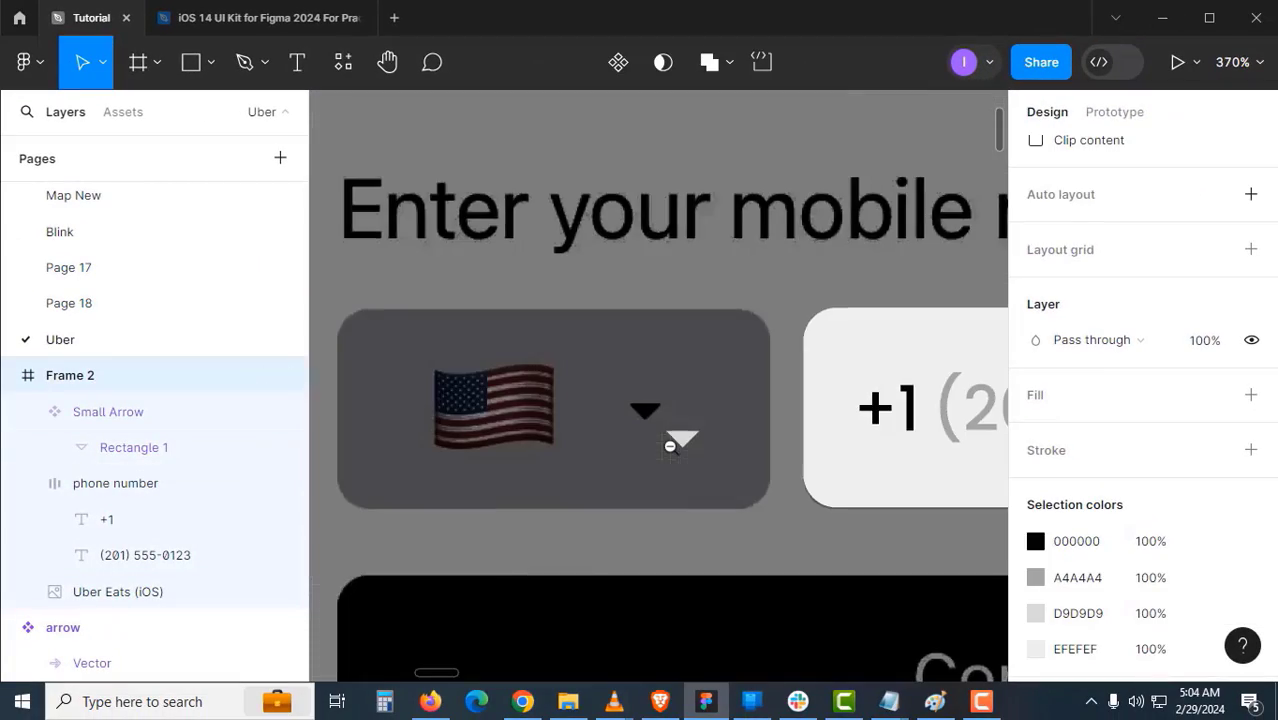
drag(670, 442, 459, 449)
click(462, 463)
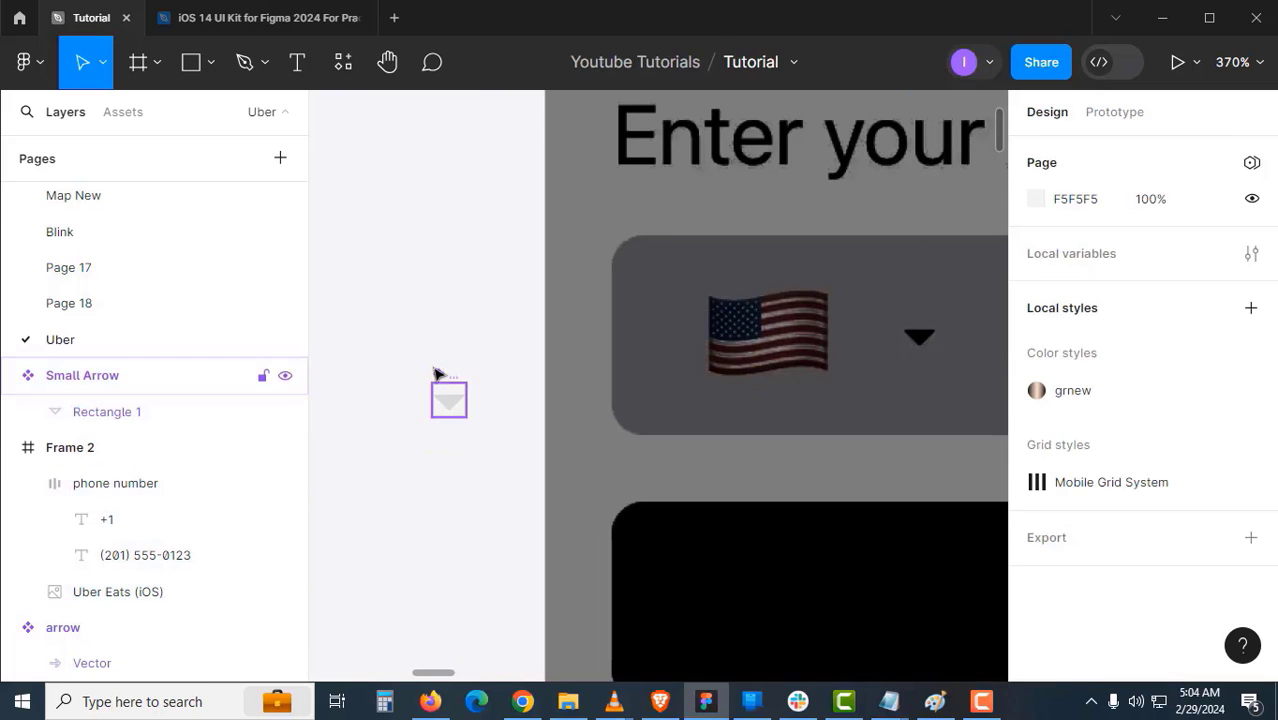
click(436, 371)
drag(445, 377, 876, 342)
- Set the arrow's triangle fill colour to black 000
key(z)
click(450, 411)
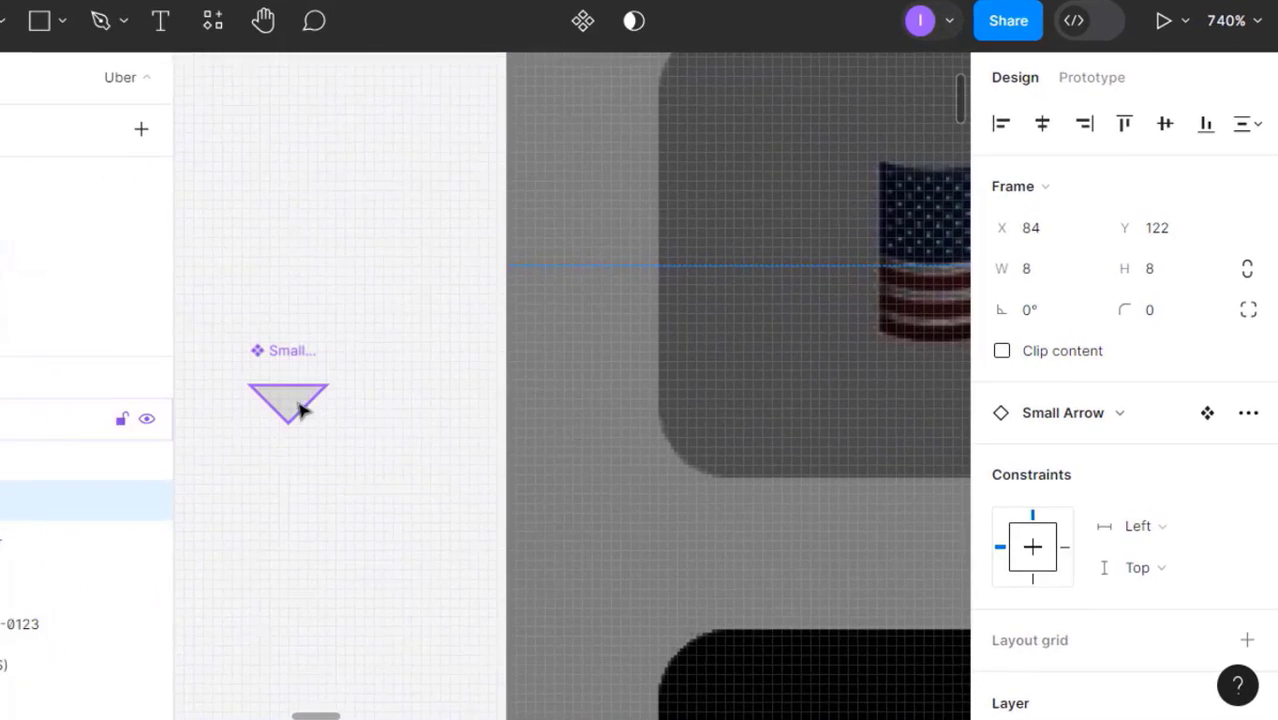
double_click(300, 410)
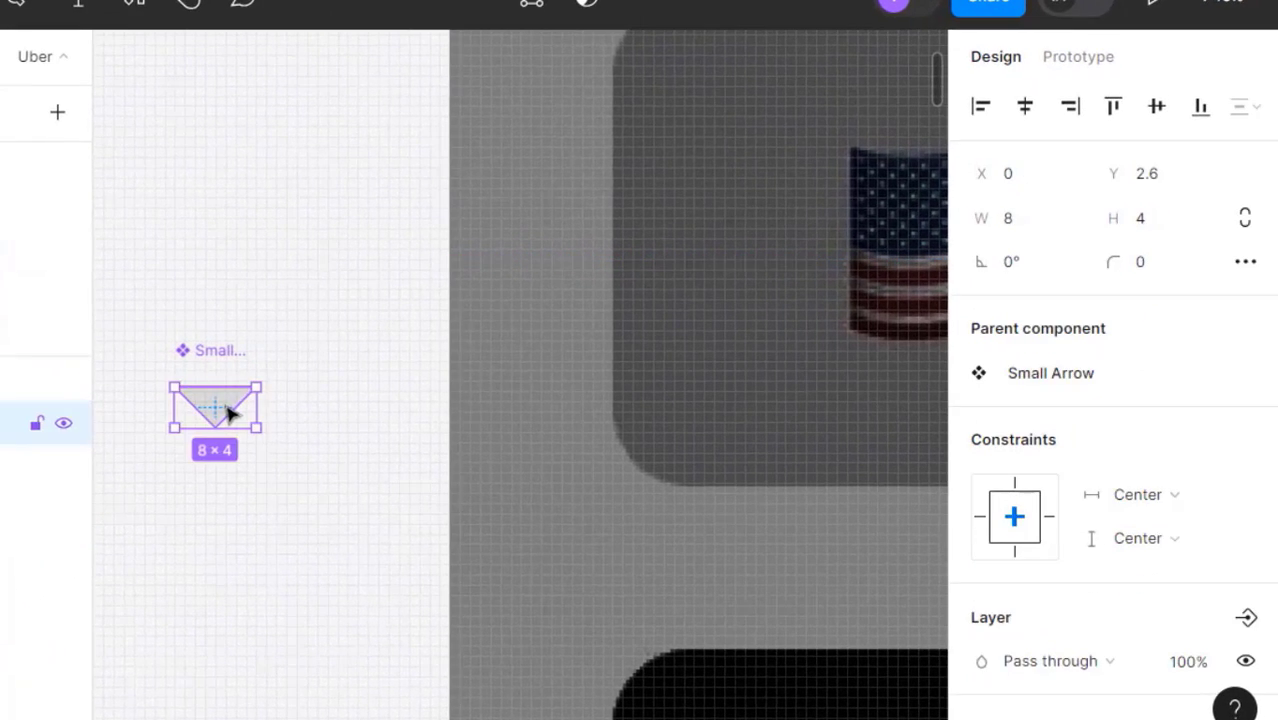
scroll(1030, 620, down, 4)
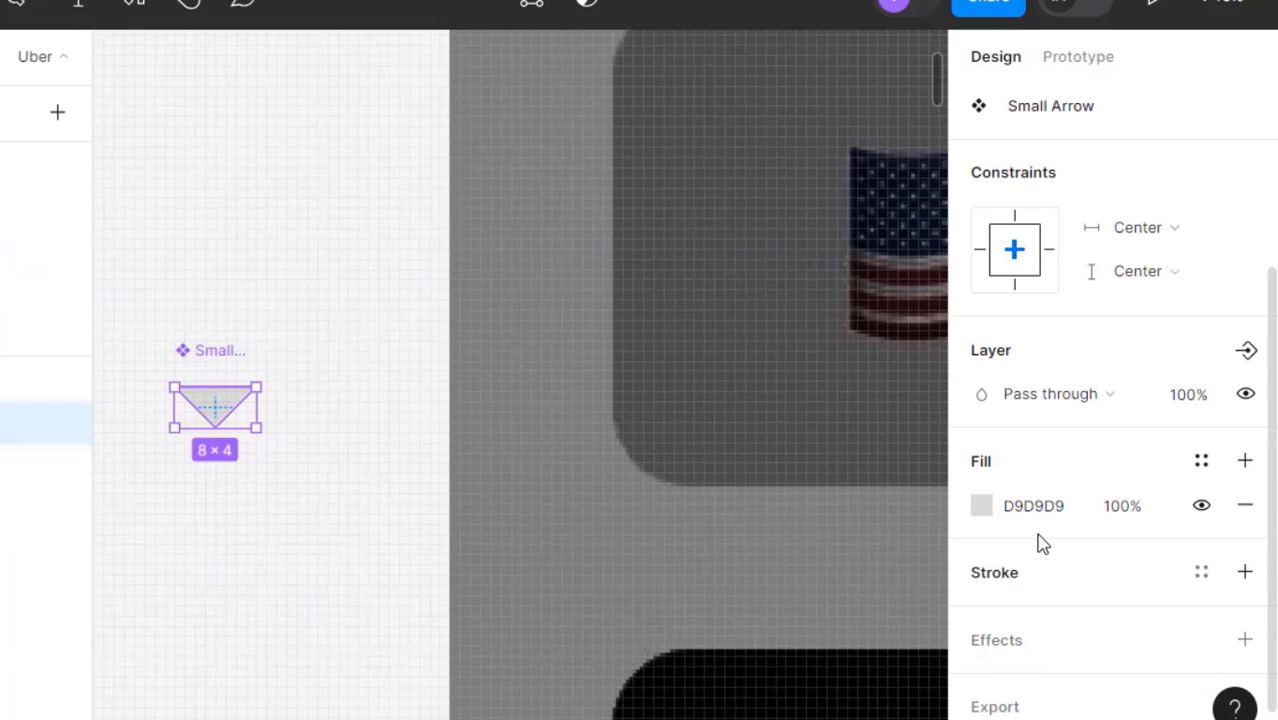
click(1043, 511)
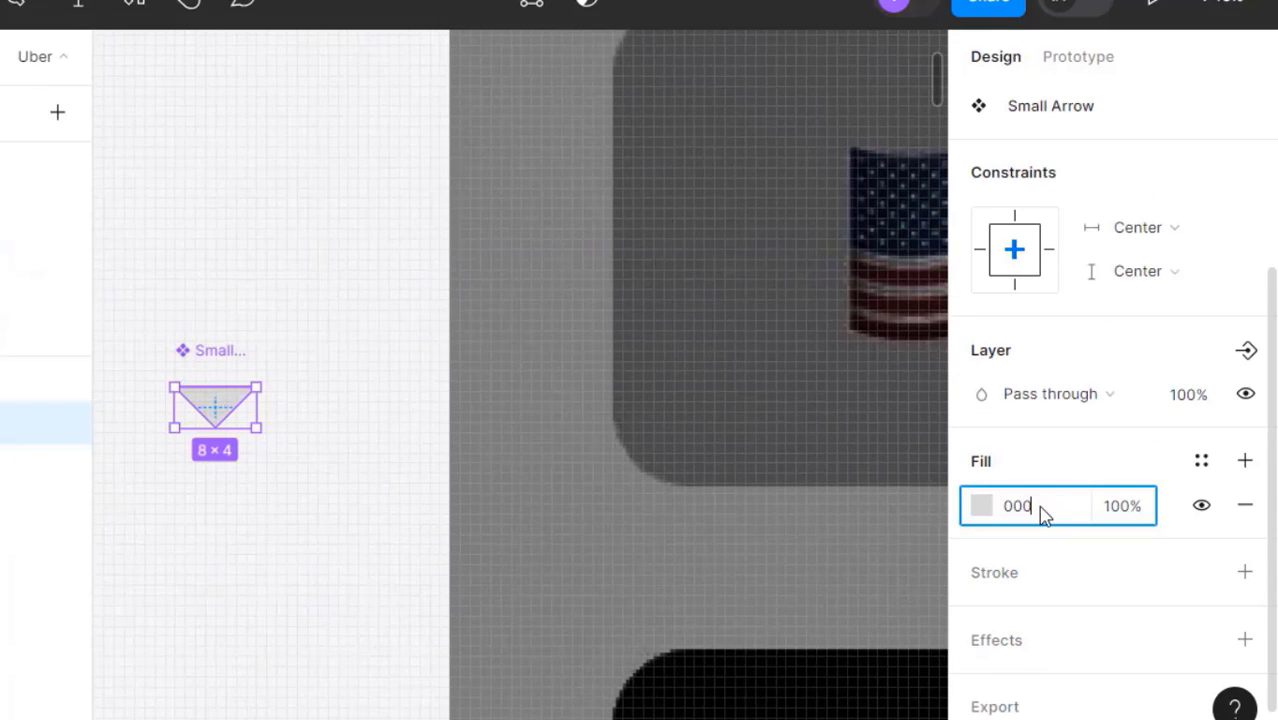
text(000)
key(Return)
key(Escape)
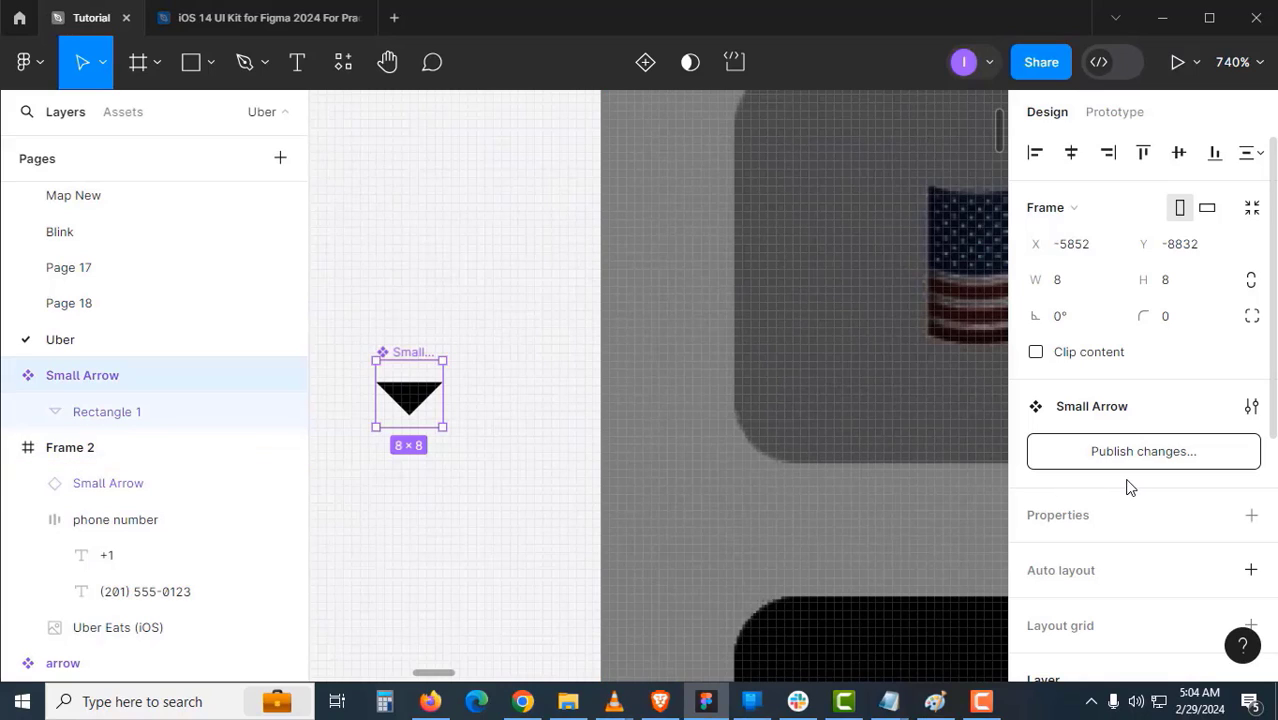
- Move the small arrow beside the US flag at X 86, Y 120, vertically centred in the selector
scroll(720, 423, down, 2)
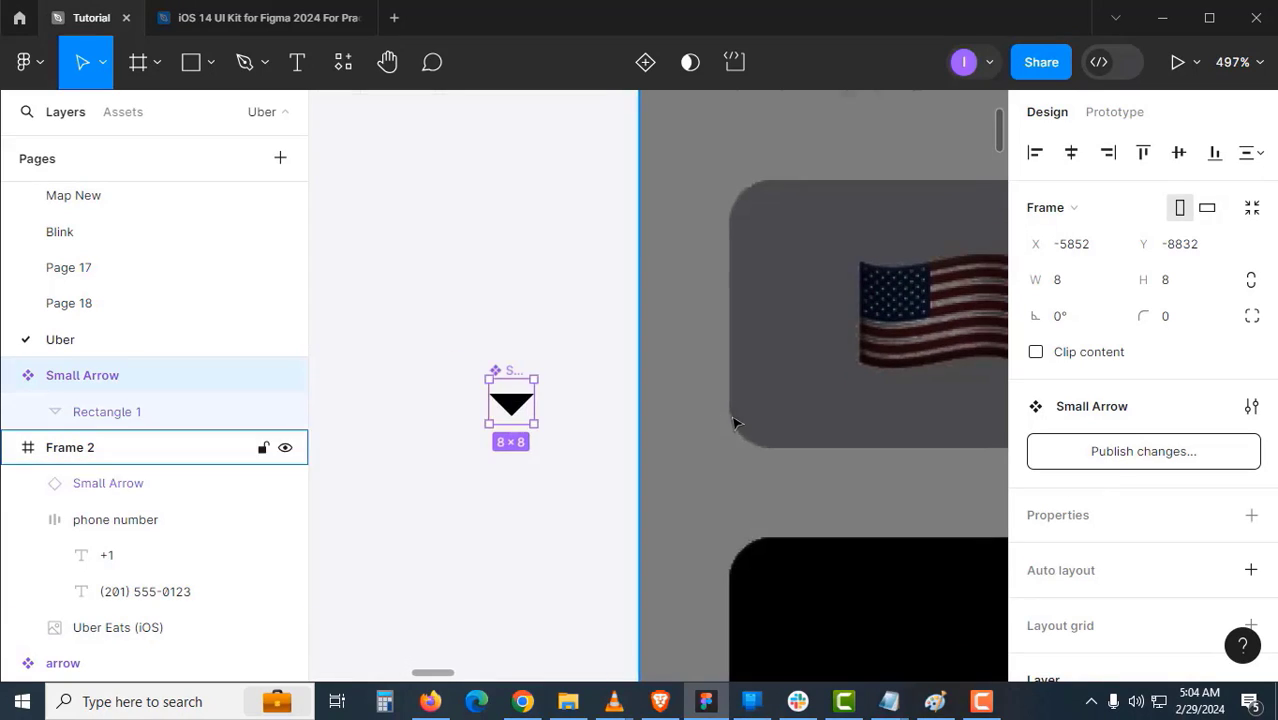
drag(733, 420, 542, 428)
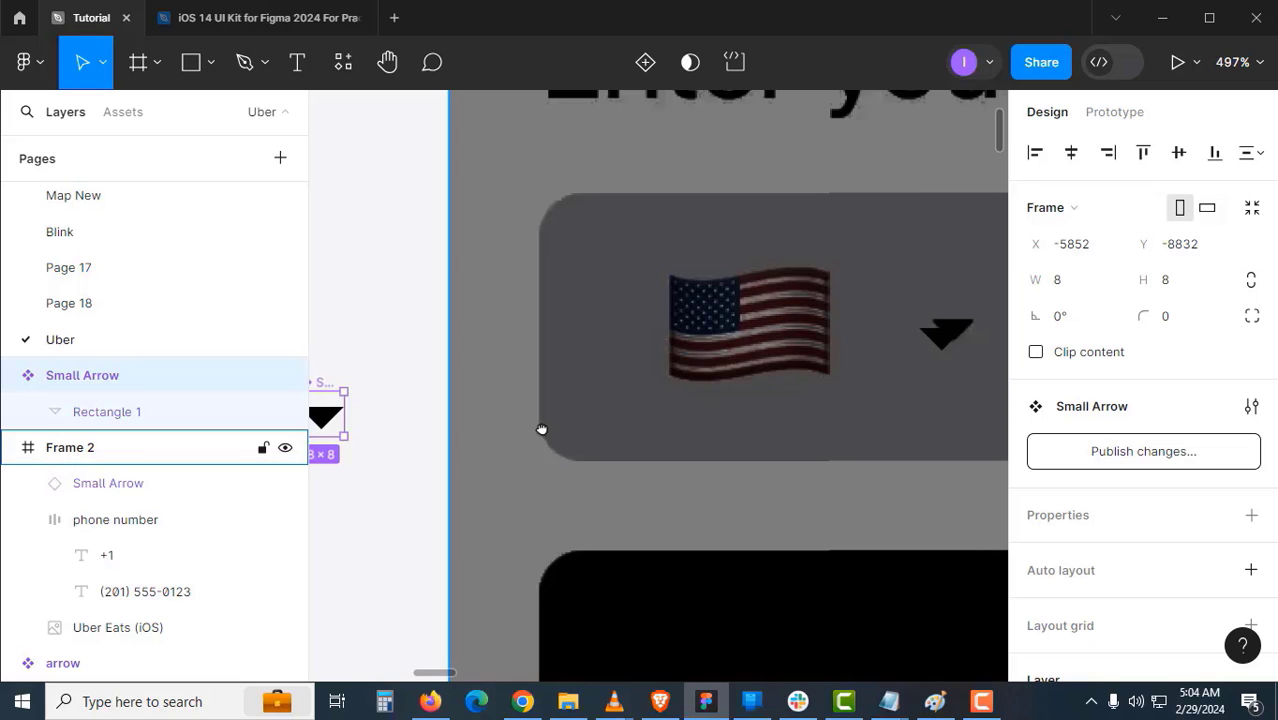
scroll(660, 432, right, 5)
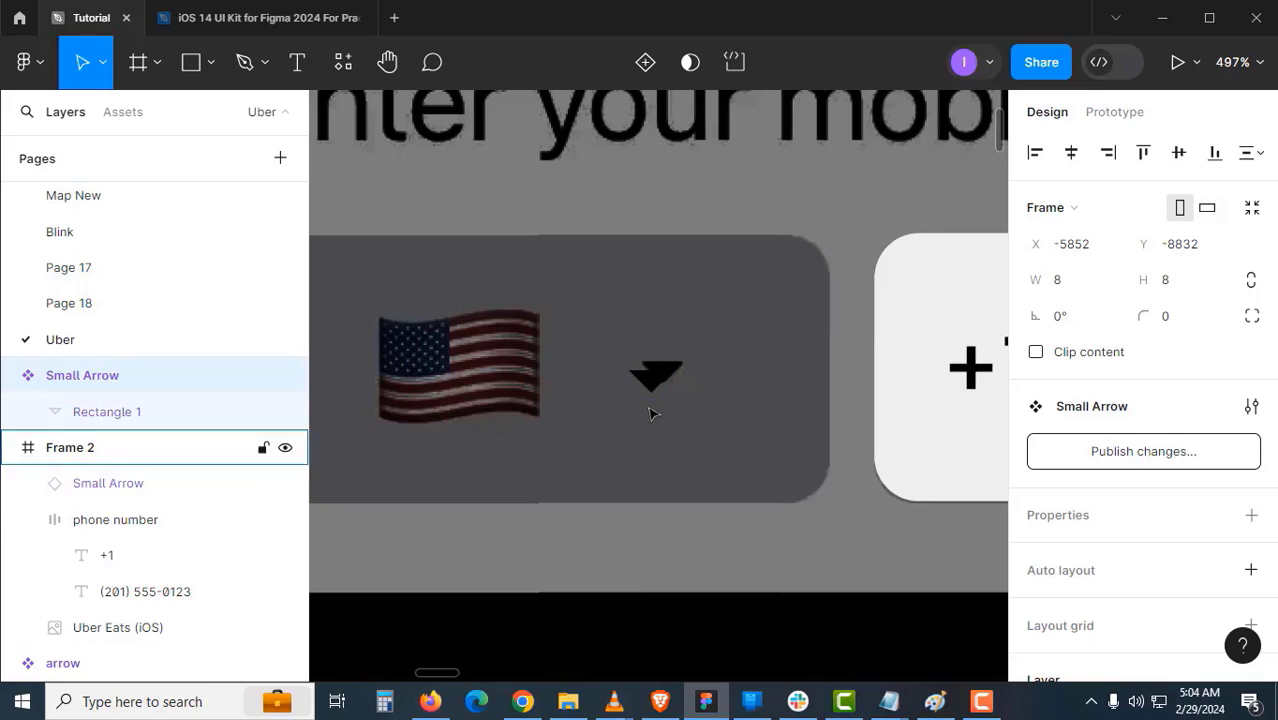
scroll(650, 410, up, 3)
mouse_move(659, 388)
mouse_down()
mouse_move(683, 449)
mouse_move(673, 375)
mouse_up()
alt+click(611, 382)
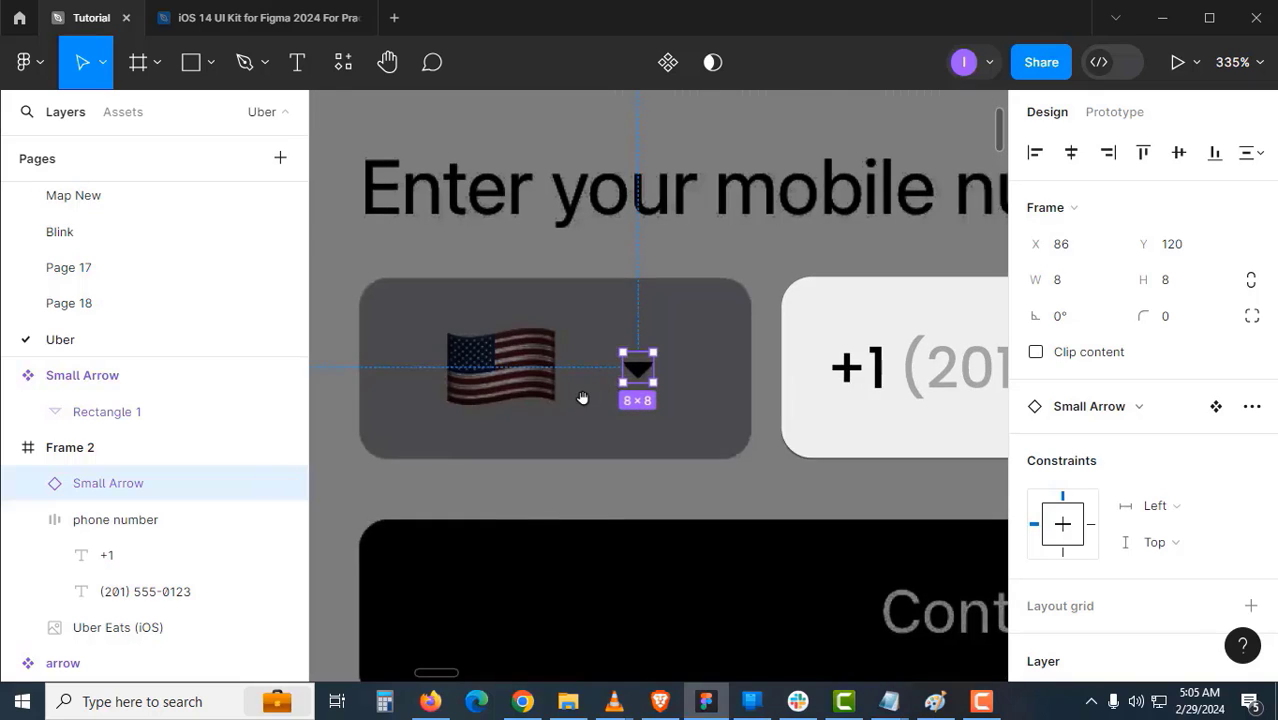
drag(582, 399, 620, 358)
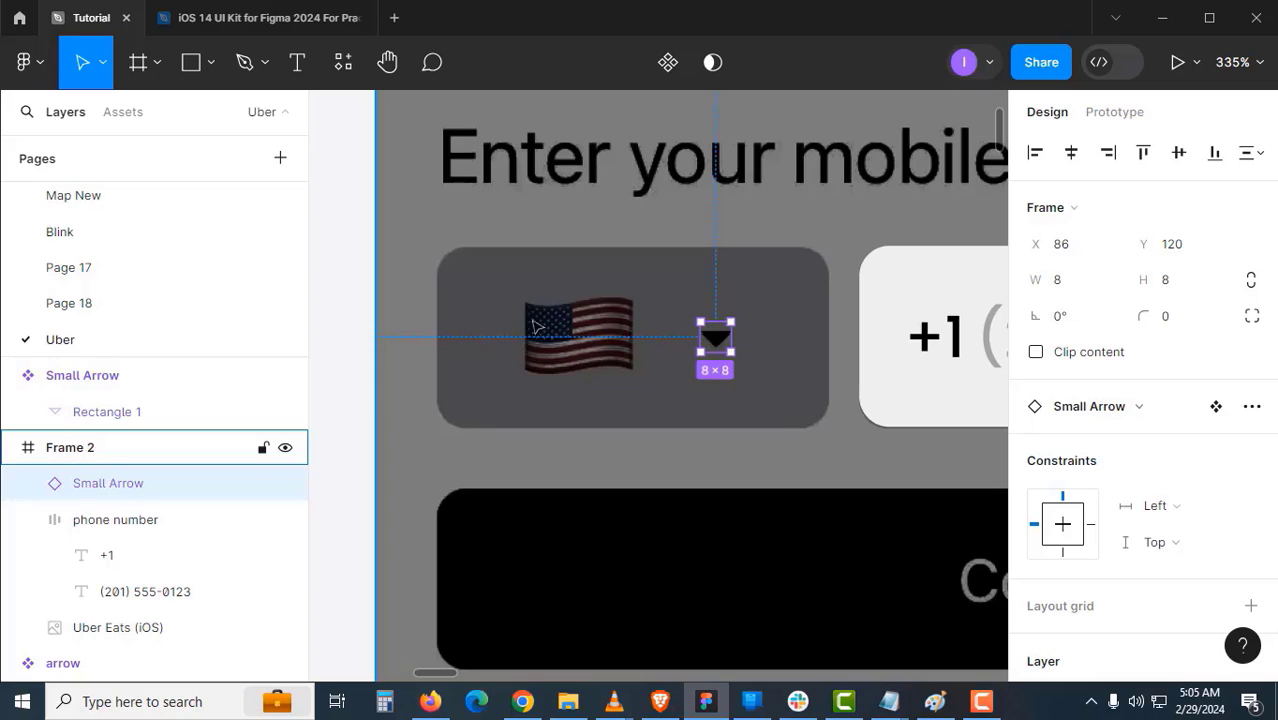
drag(549, 343, 576, 343)
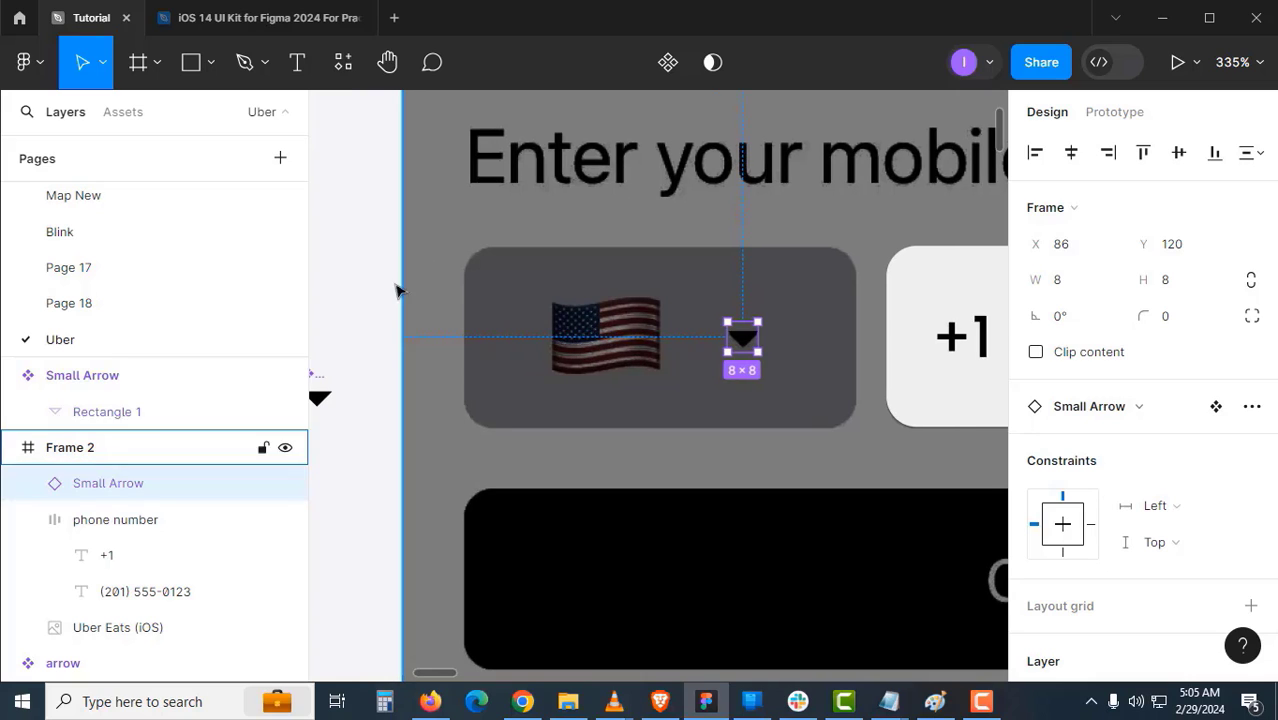
click(323, 190)
- Draw a square placeholder, move it out of Frame 2, and wrap it in its own frame
click(212, 64)
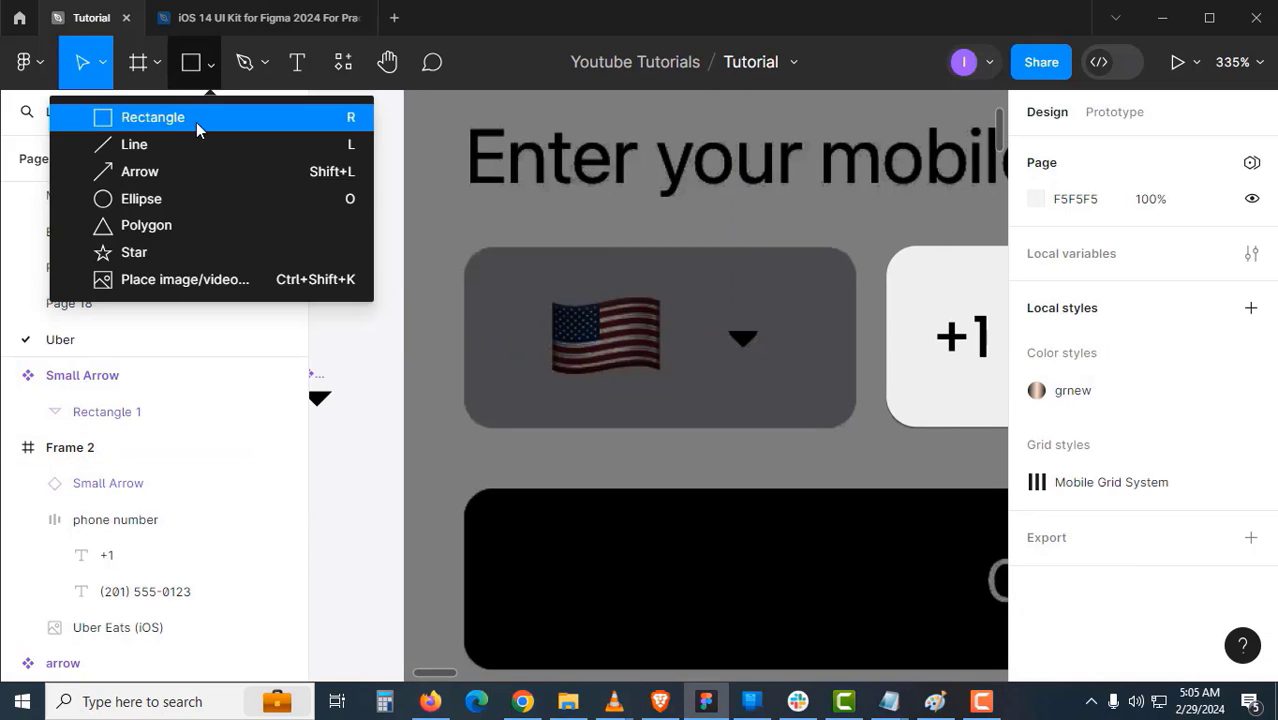
click(196, 119)
mouse_move(552, 297)
mouse_down()
mouse_move(661, 403)
mouse_move(707, 342)
mouse_move(619, 398)
mouse_up()
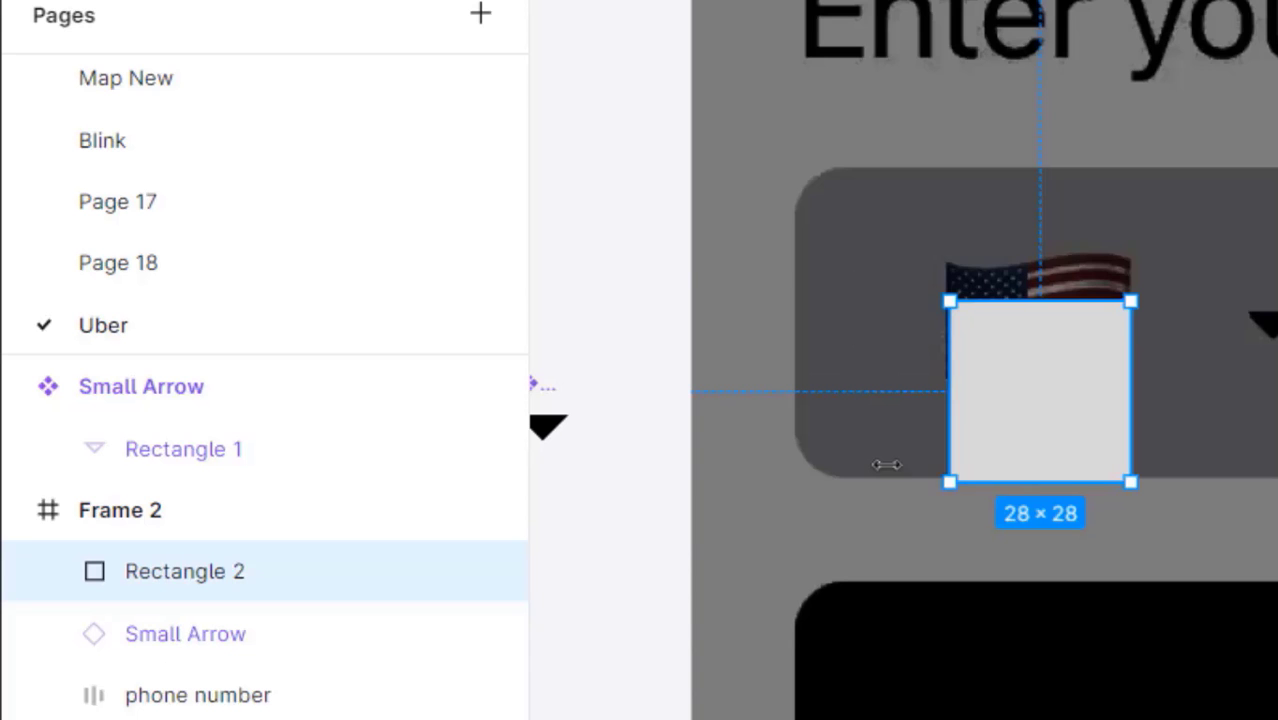
drag(1102, 394, 719, 448)
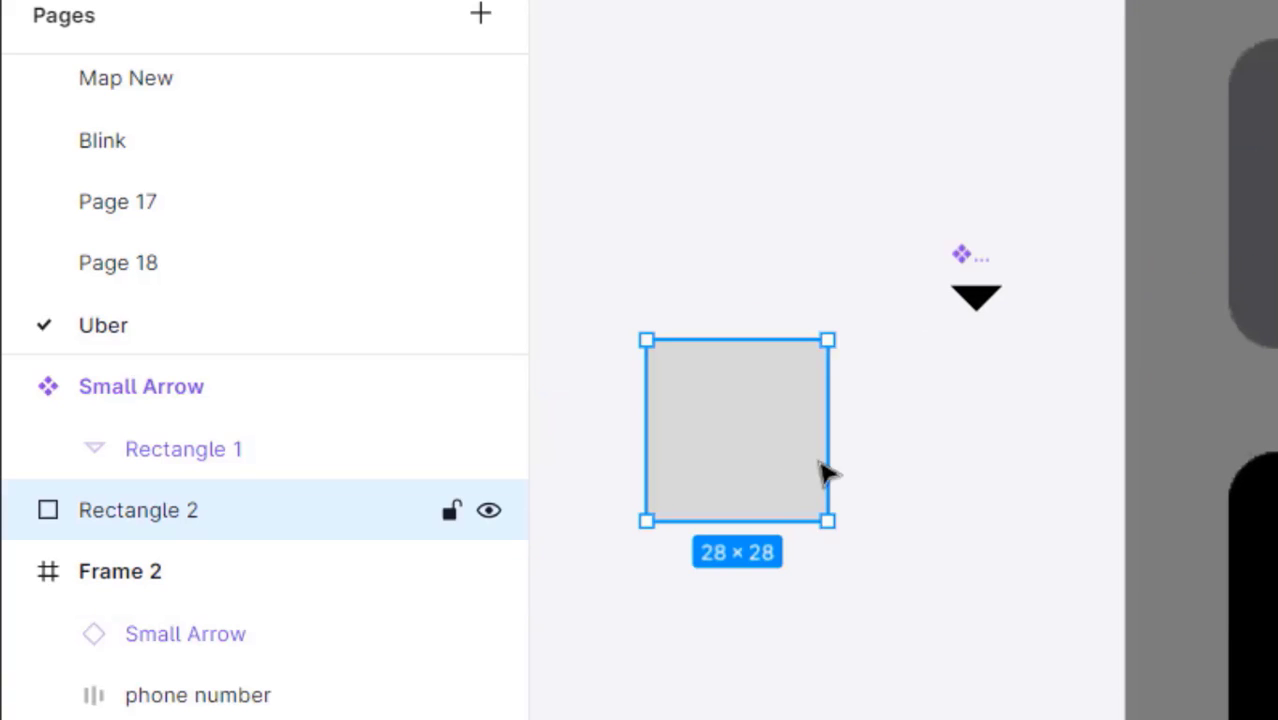
key(ctrl+alt+g)
key(ctrl+alt+g)
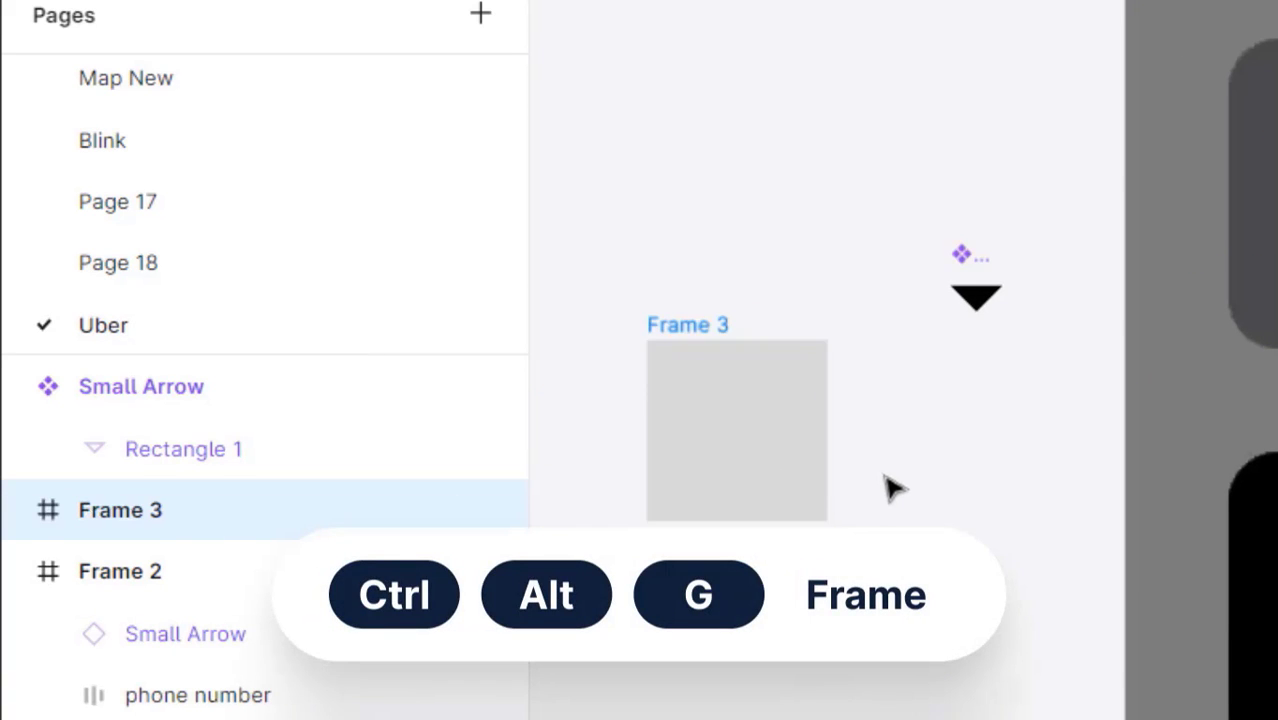
click(884, 470)
click(710, 332)
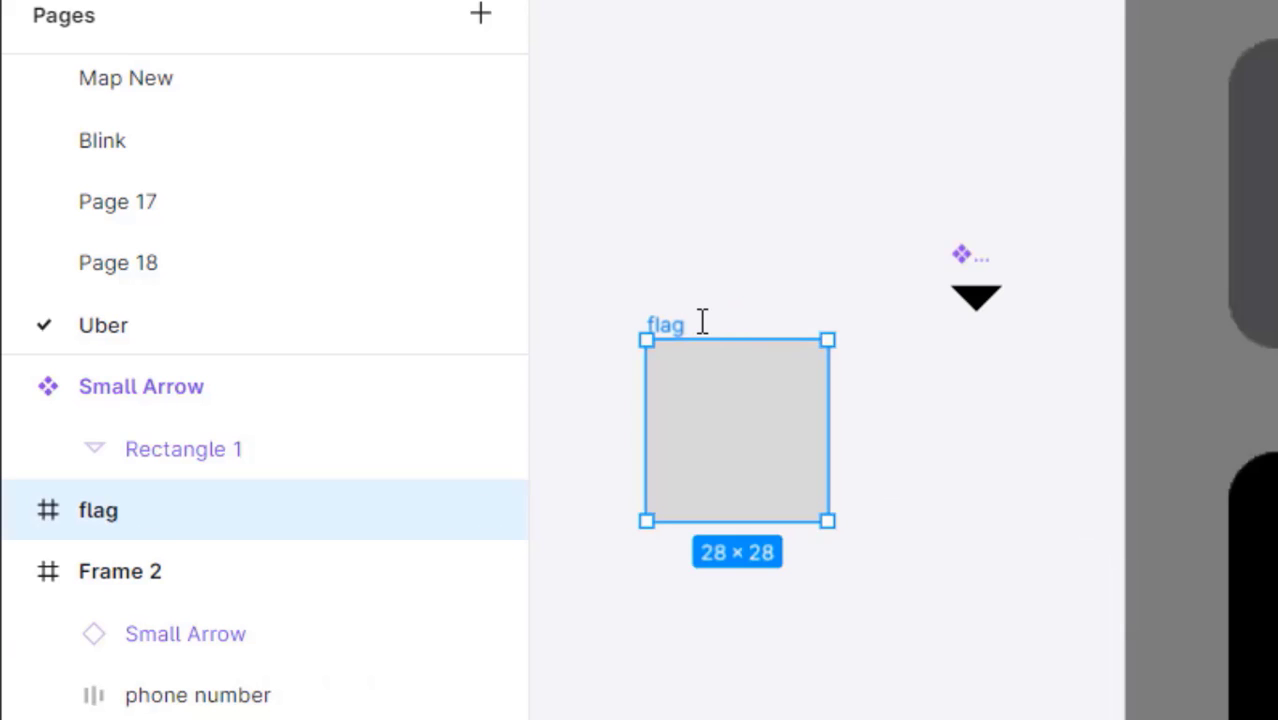
- Rename the inner rectangle to Vector and move the flag frame up and left
click(16, 512)
double_click(214, 579)
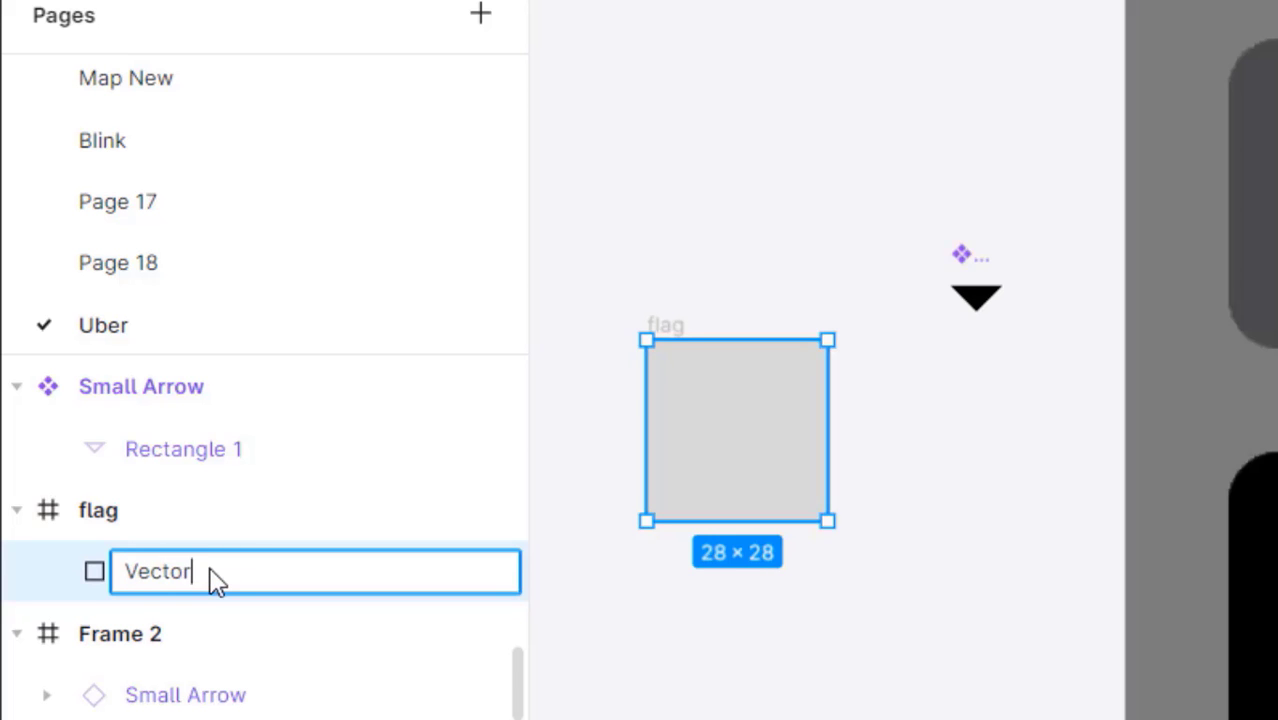
key(Return)
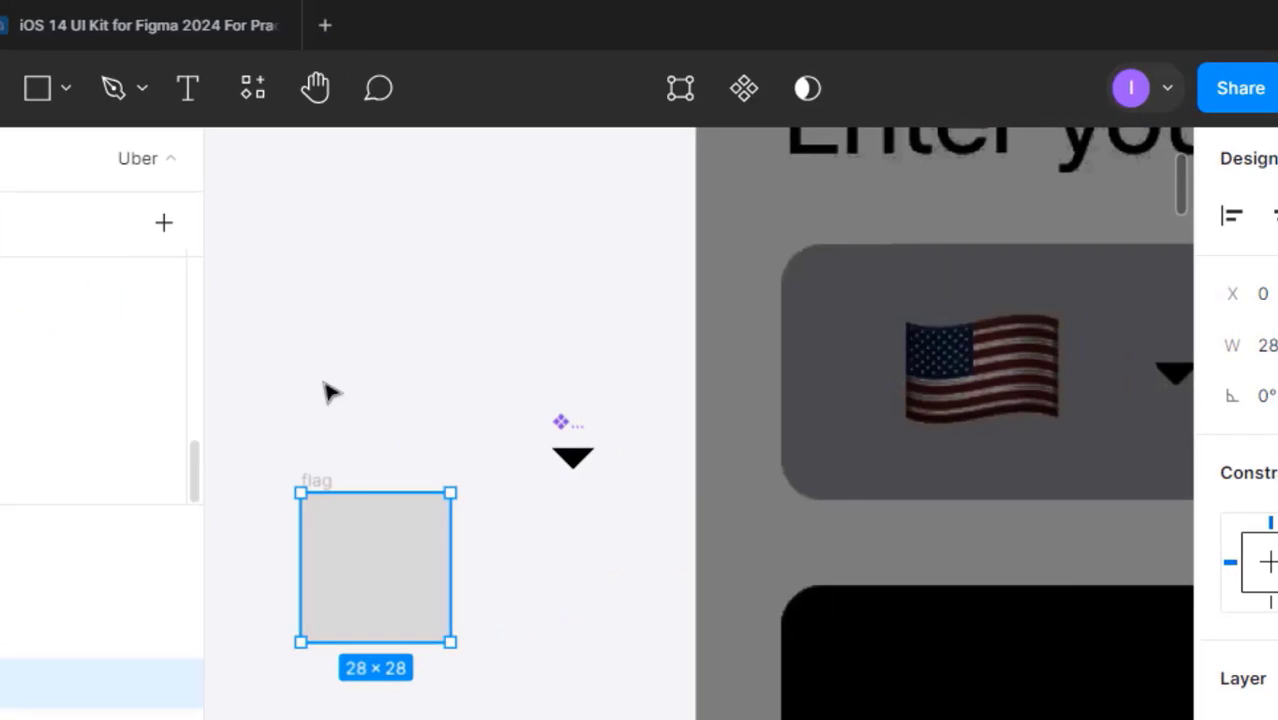
click(696, 315)
drag(696, 315, 849, 201)
drag(472, 387, 443, 365)
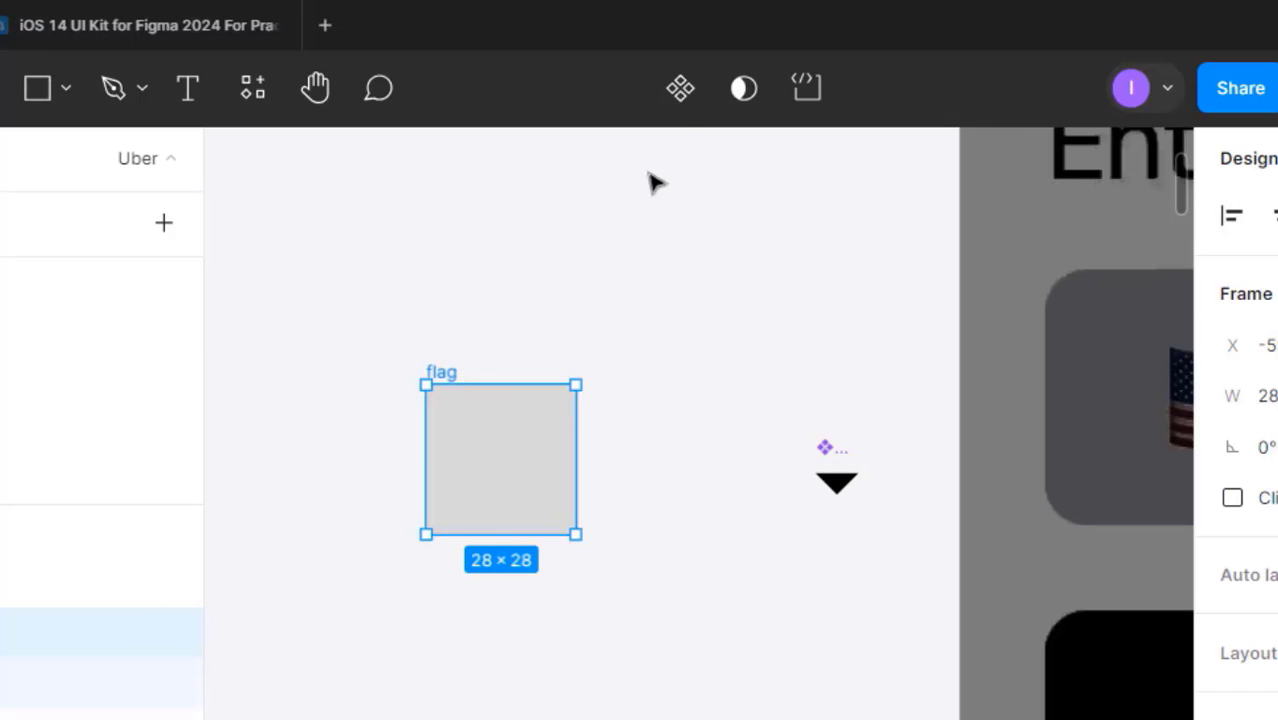
- Make the frame a component with a second variant, name the set flags, property Country, default Placeholder
click(686, 110)
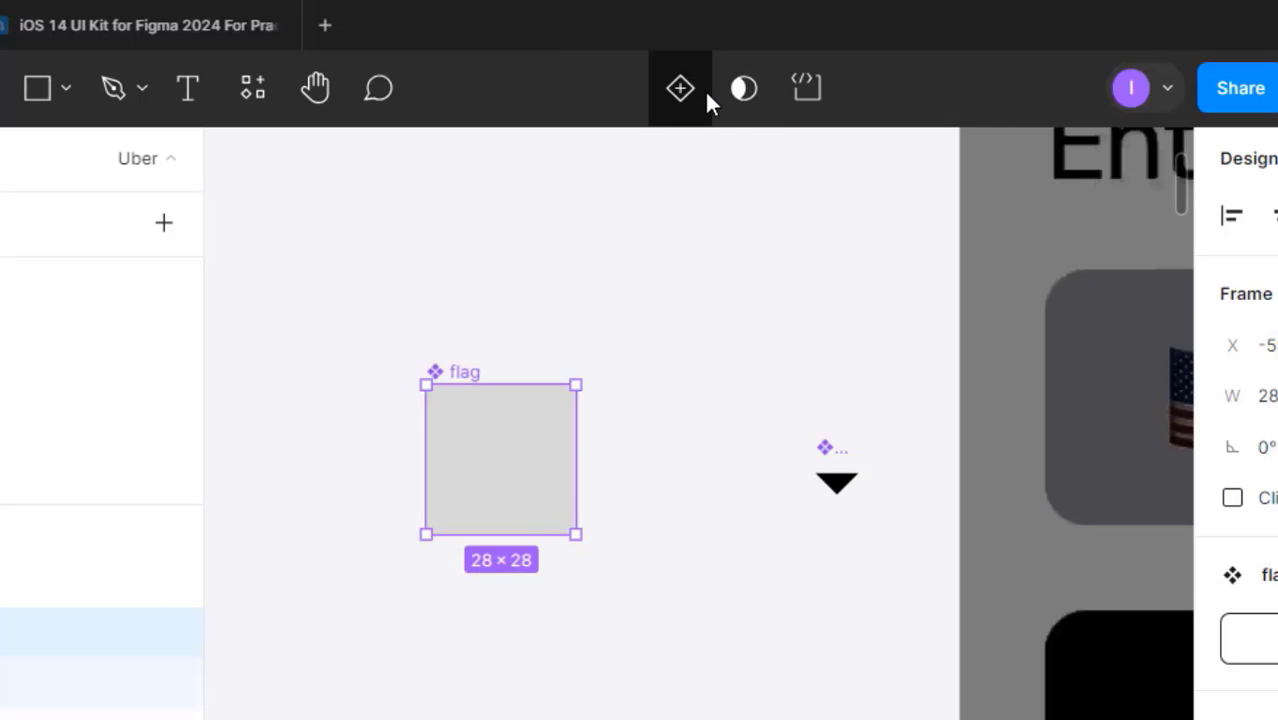
click(682, 92)
click(668, 246)
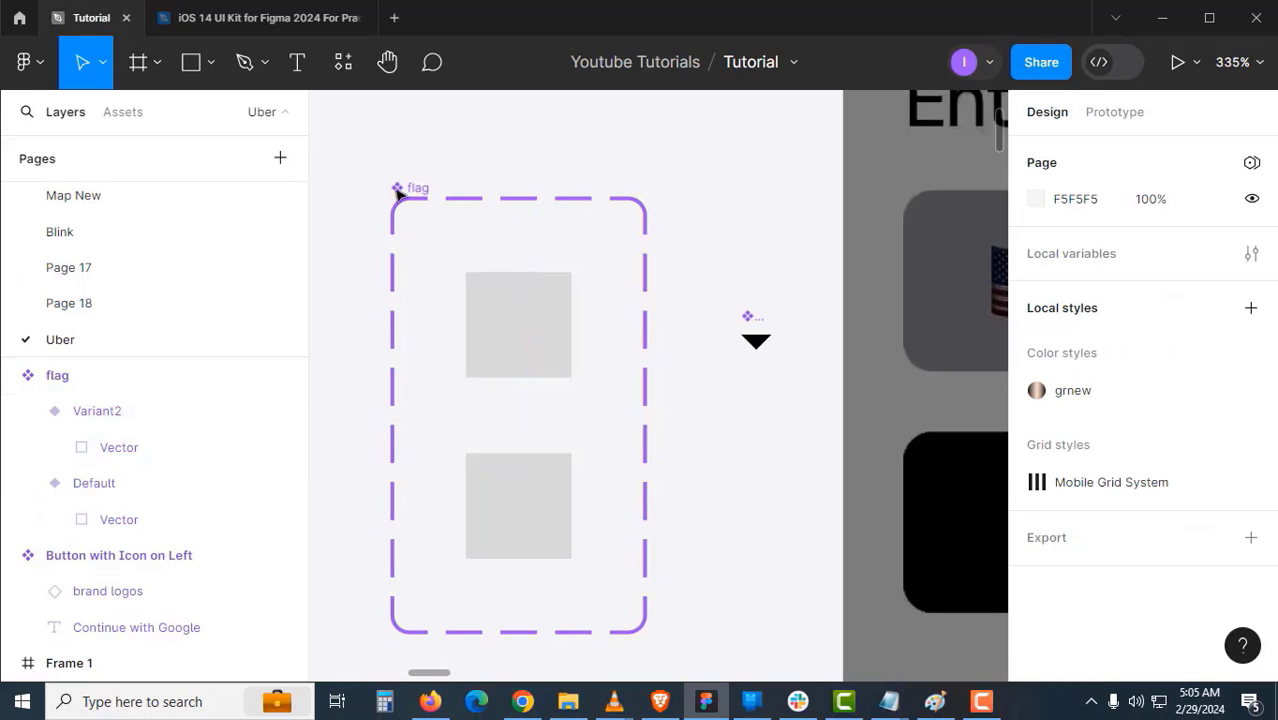
double_click(414, 189)
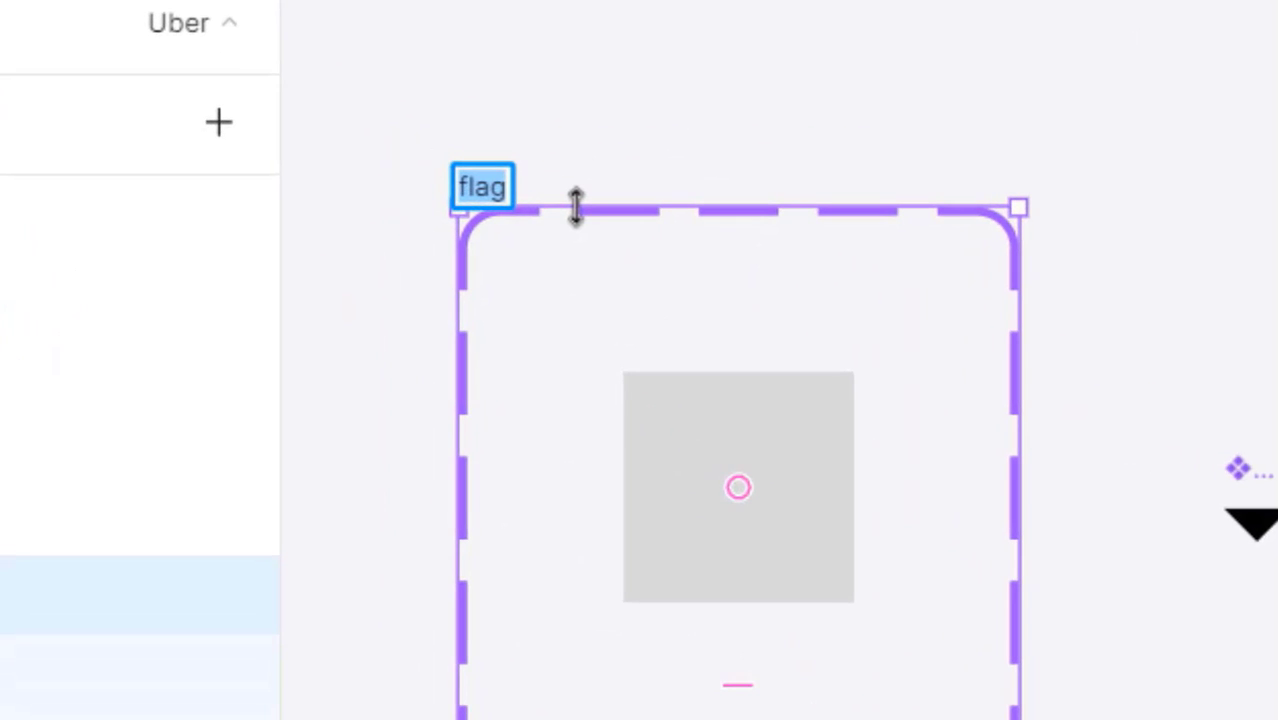
text(s)
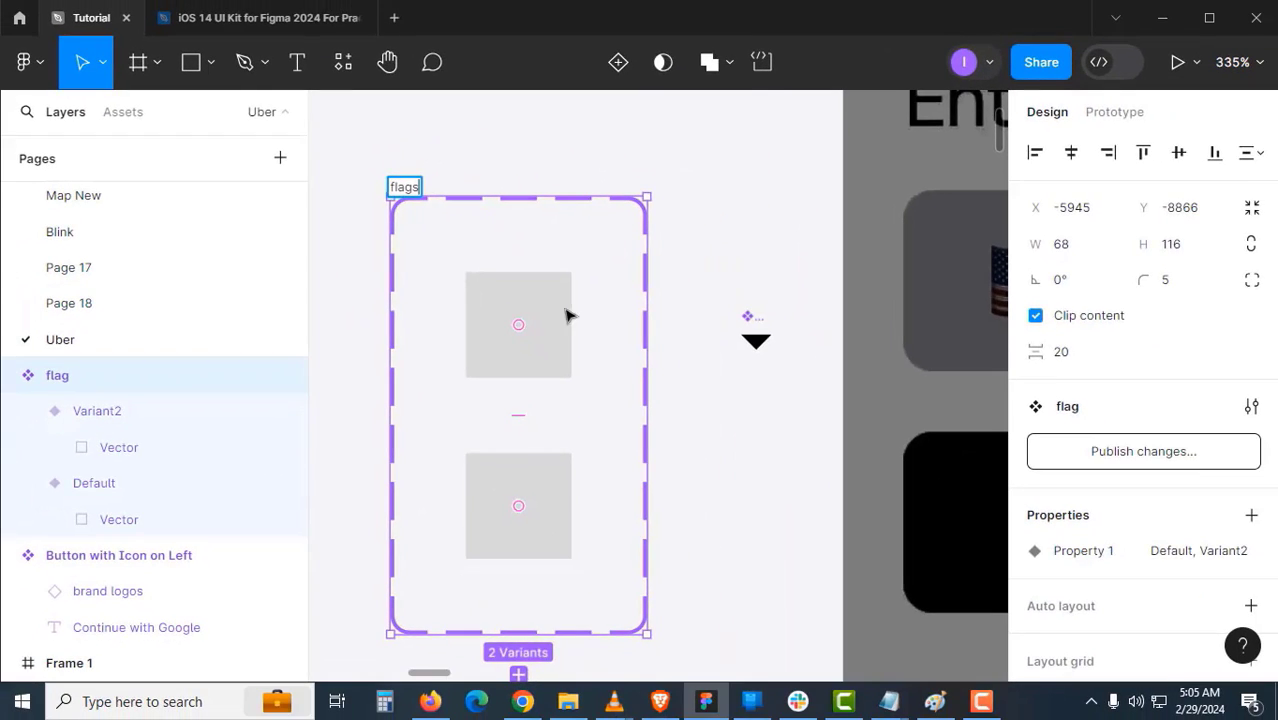
click(801, 474)
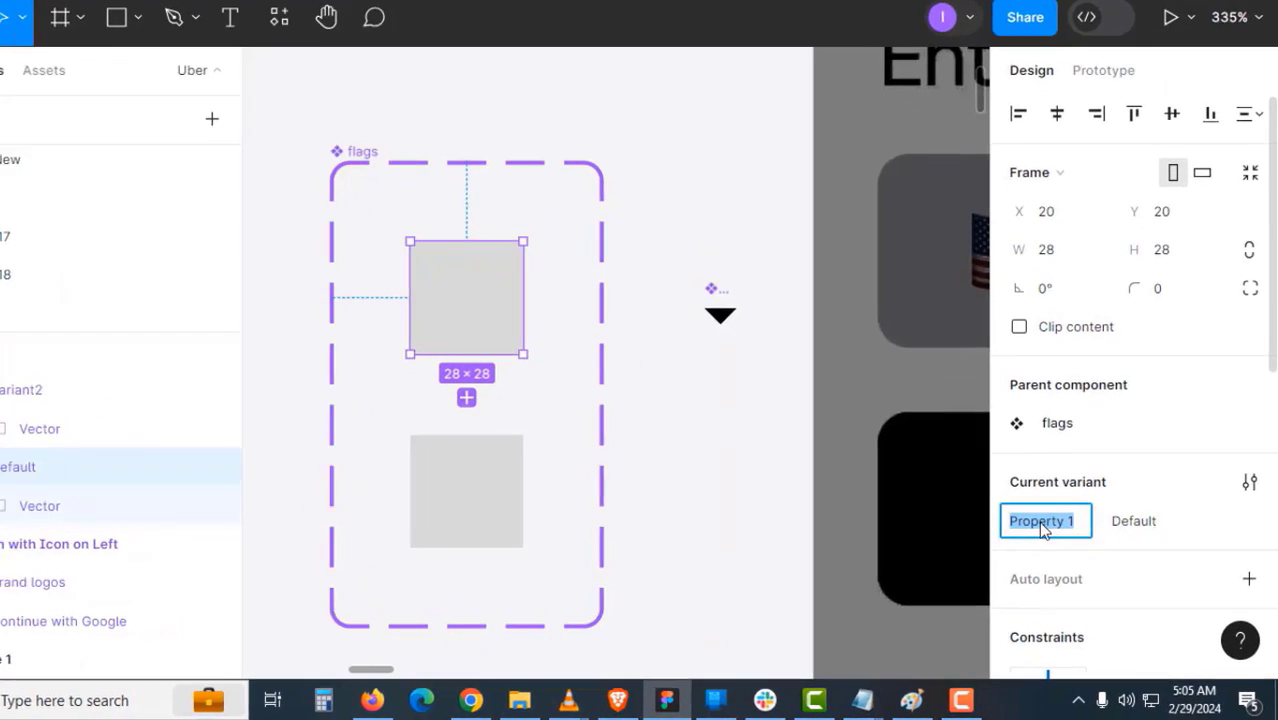
text(Country)
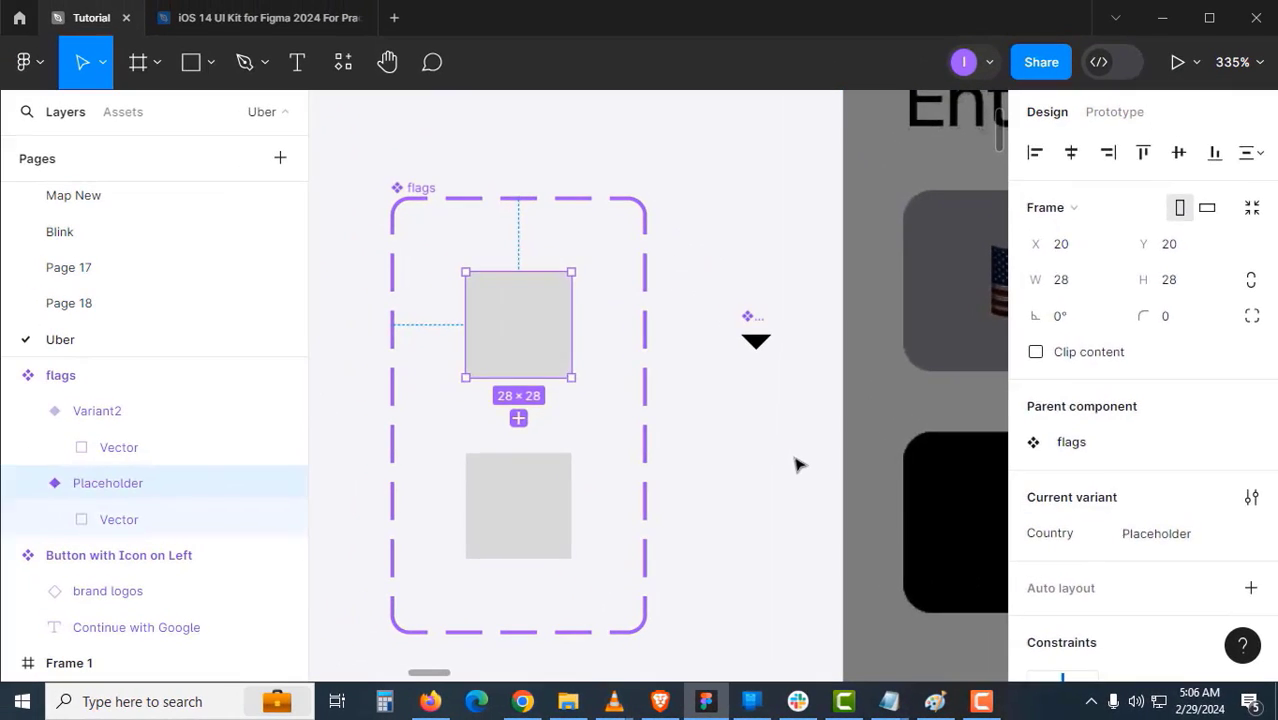
click(694, 402)
- Paste the Uganda flag from Flaticon onto the canvas beside the country list
scroll(694, 402, down, 4)
drag(694, 402, 406, 380)
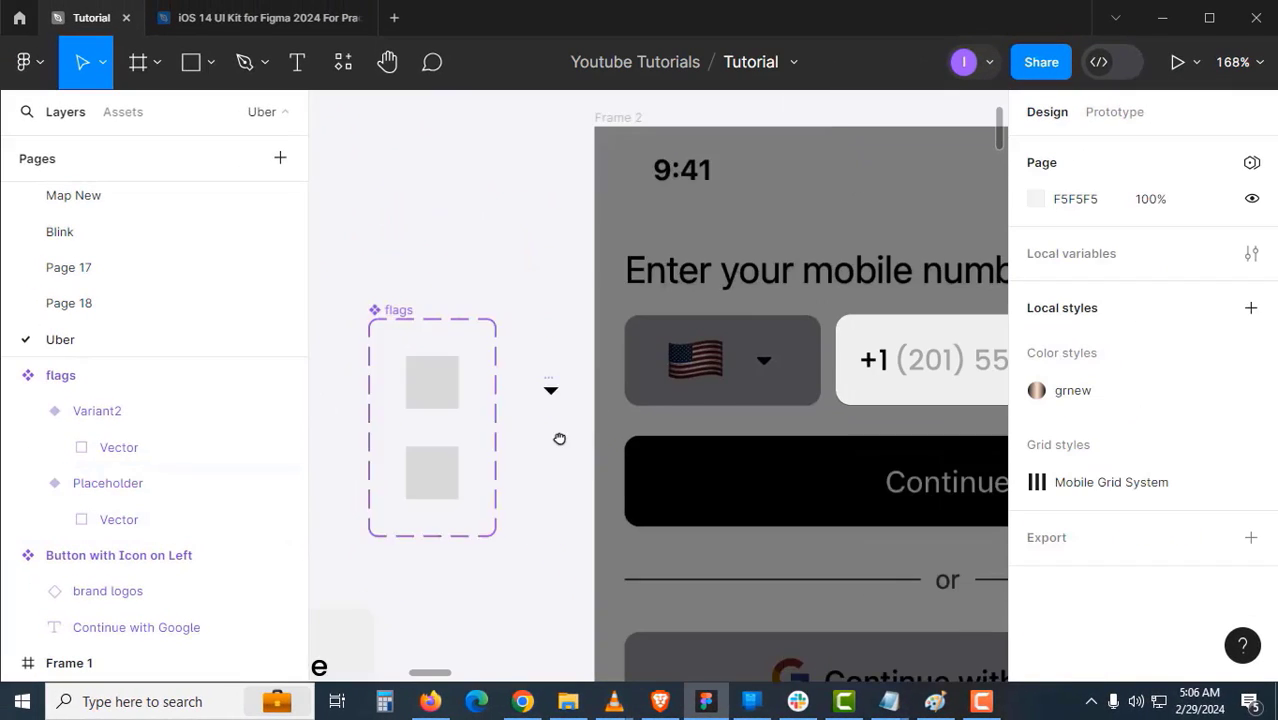
drag(559, 439, 498, 436)
scroll(782, 411, down, 2)
drag(884, 450, 528, 411)
scroll(837, 406, up, 2)
drag(837, 406, 716, 280)
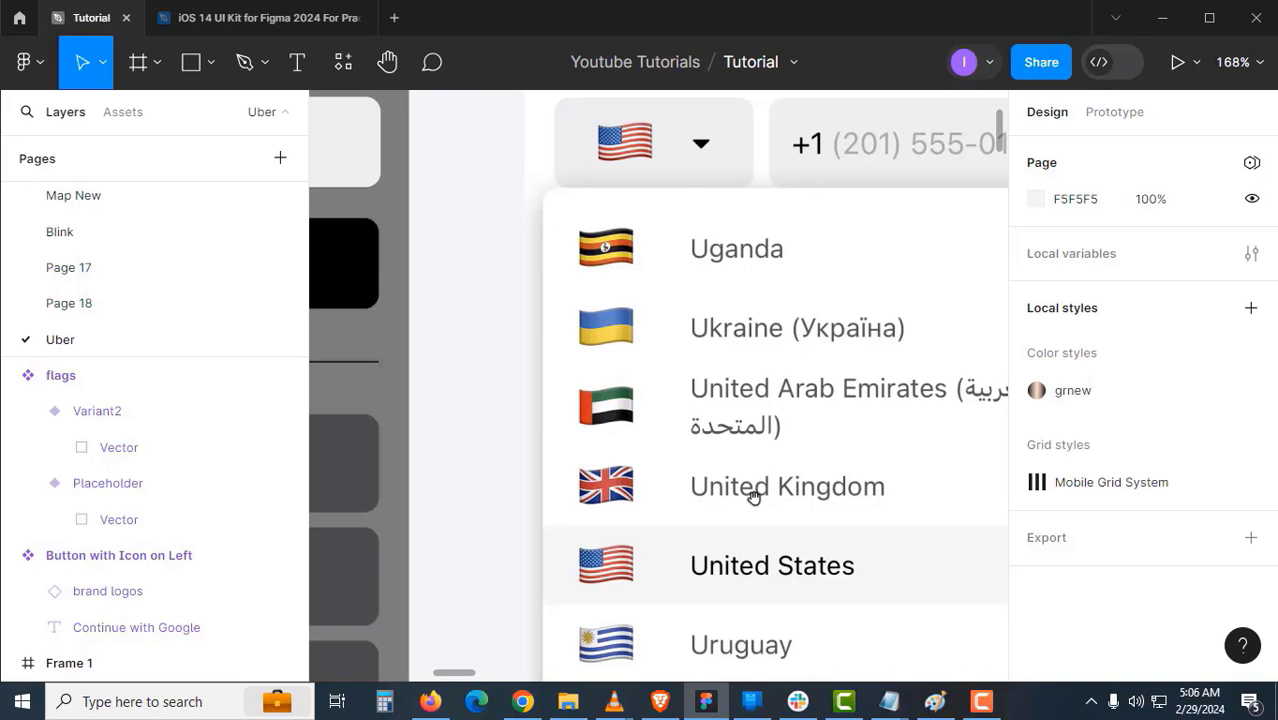
scroll(752, 495, down, 2)
scroll(742, 458, down, 1)
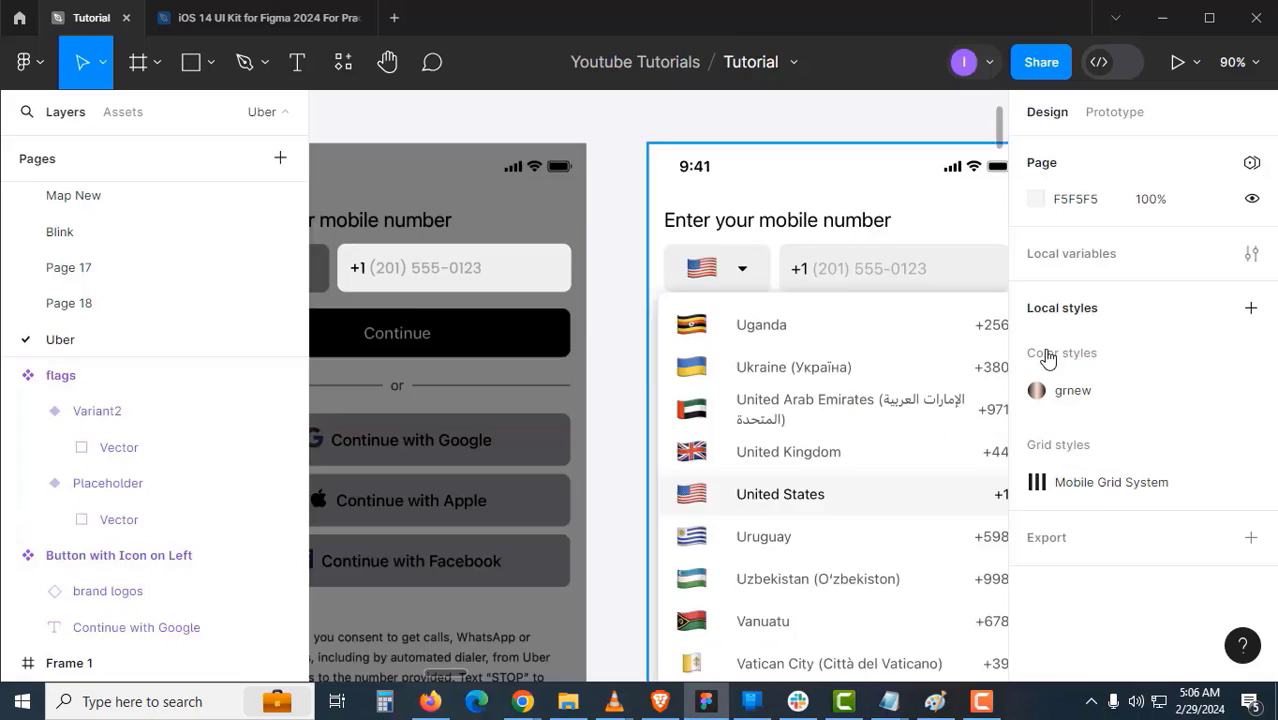
scroll(553, 363, up, 5)
key(ctrl+v)
- Name the 28×28 flag frames Uganda, UAE, Ukraine, USA and Uruguy, and select the whole row
scroll(685, 351, up, 4)
double_click(560, 404)
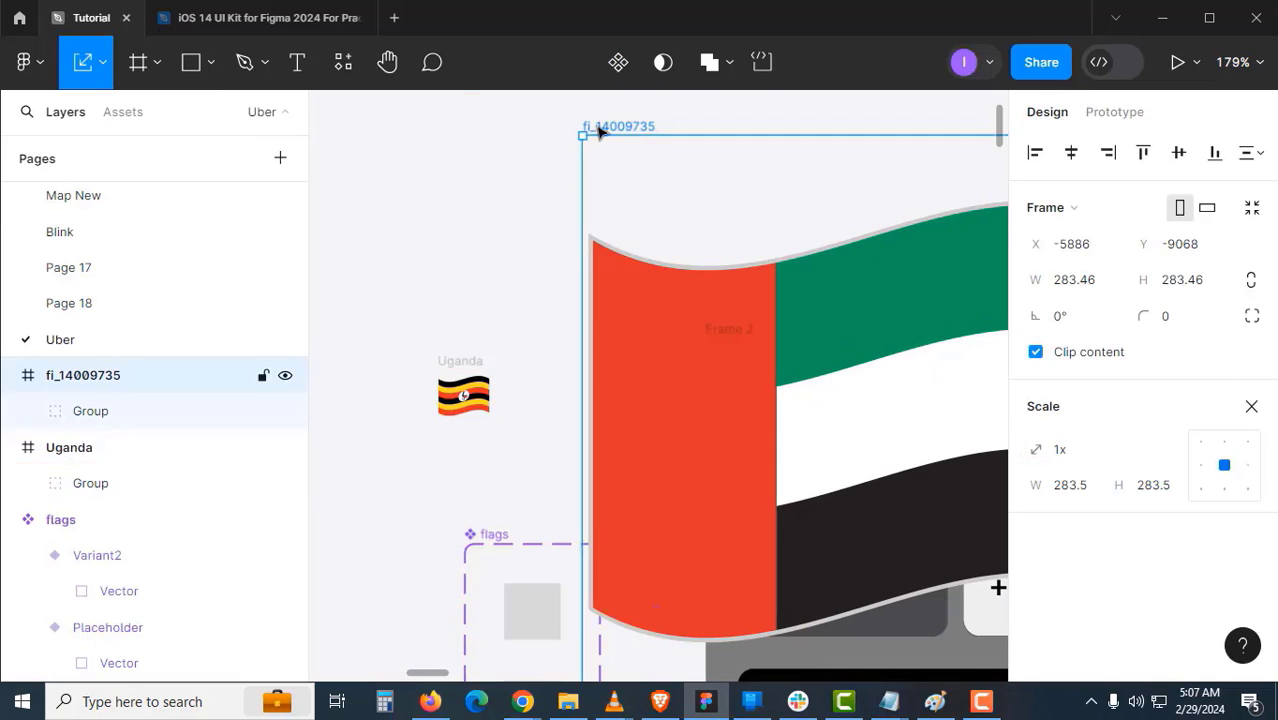
click(531, 609)
click(463, 395)
click(645, 147)
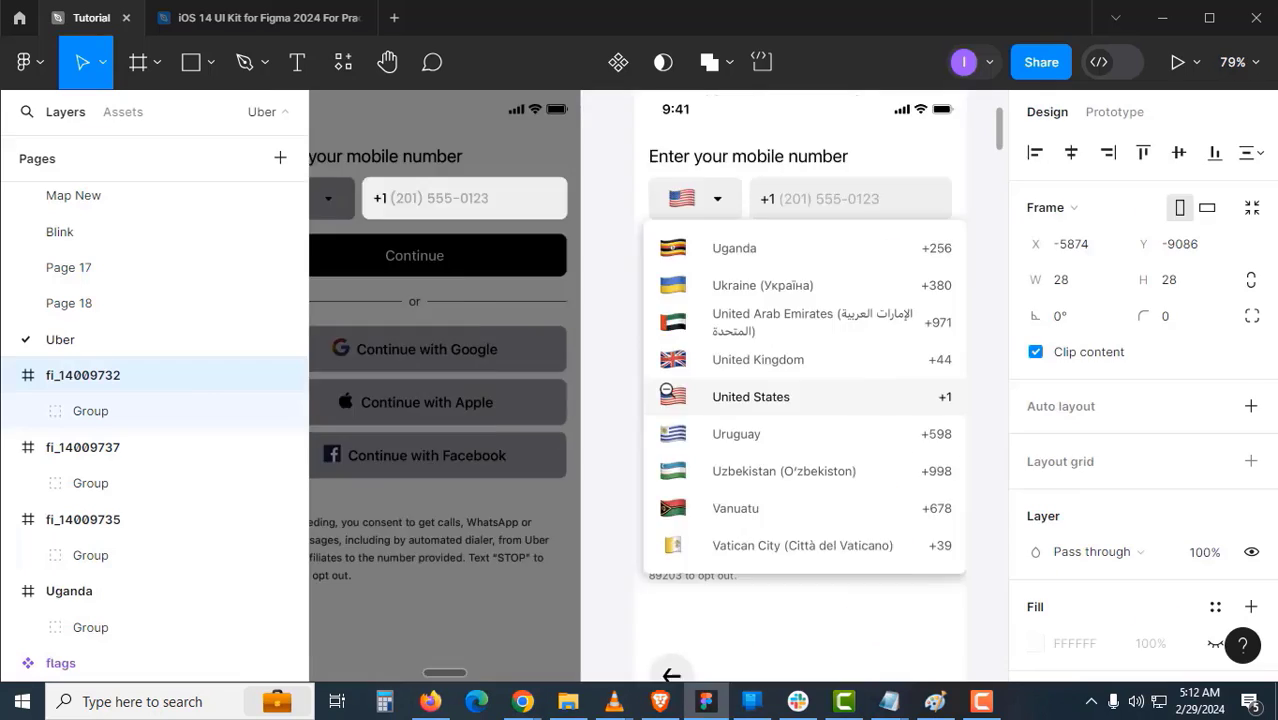
double_click(565, 229)
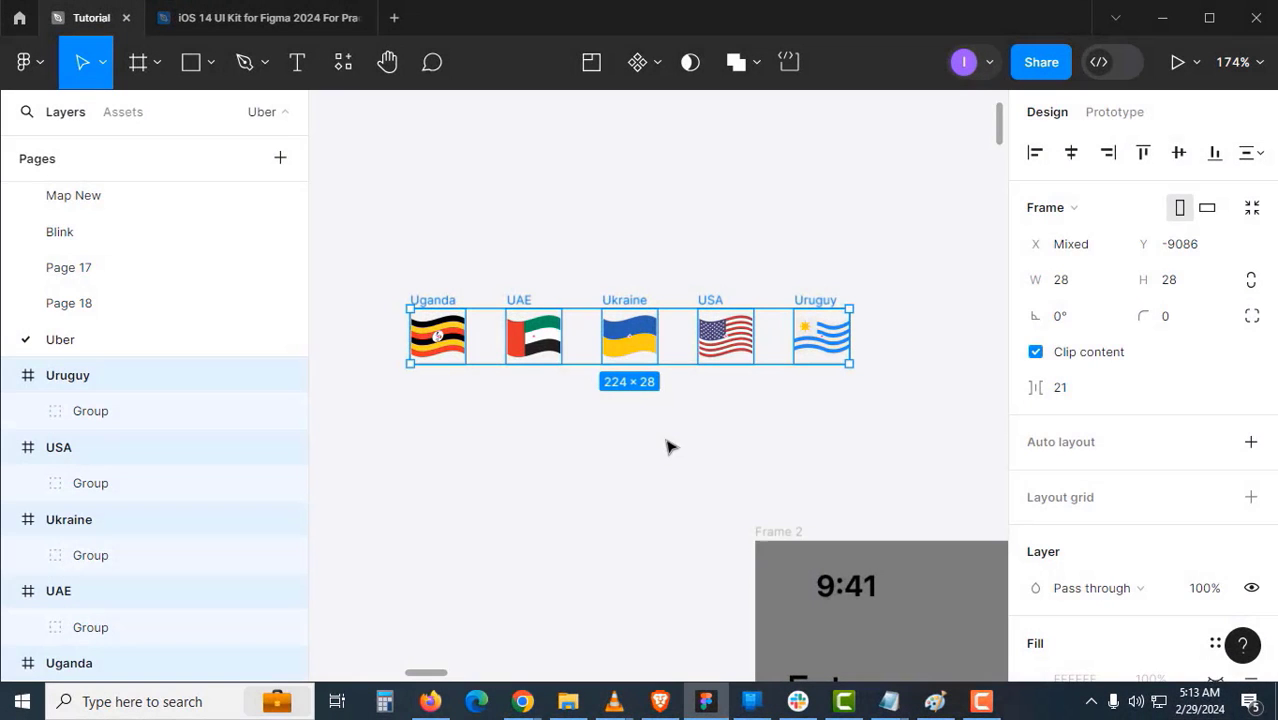
click(690, 441)
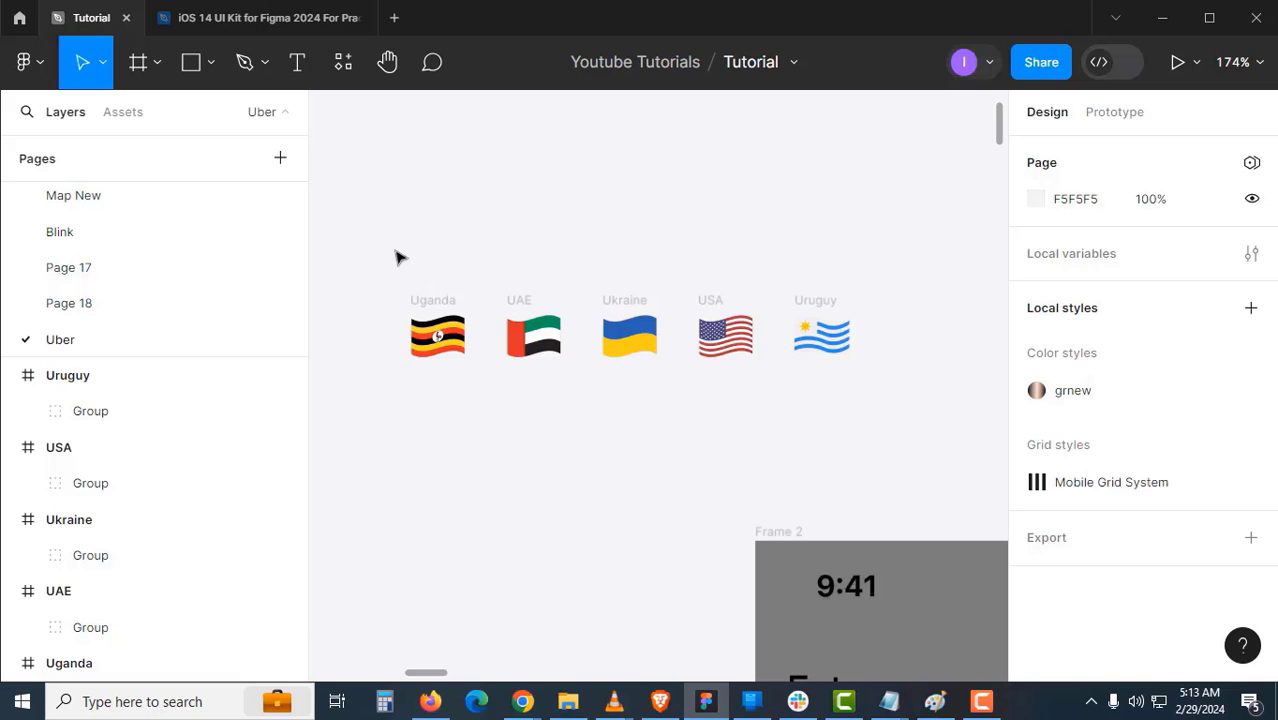
drag(362, 248, 880, 450)
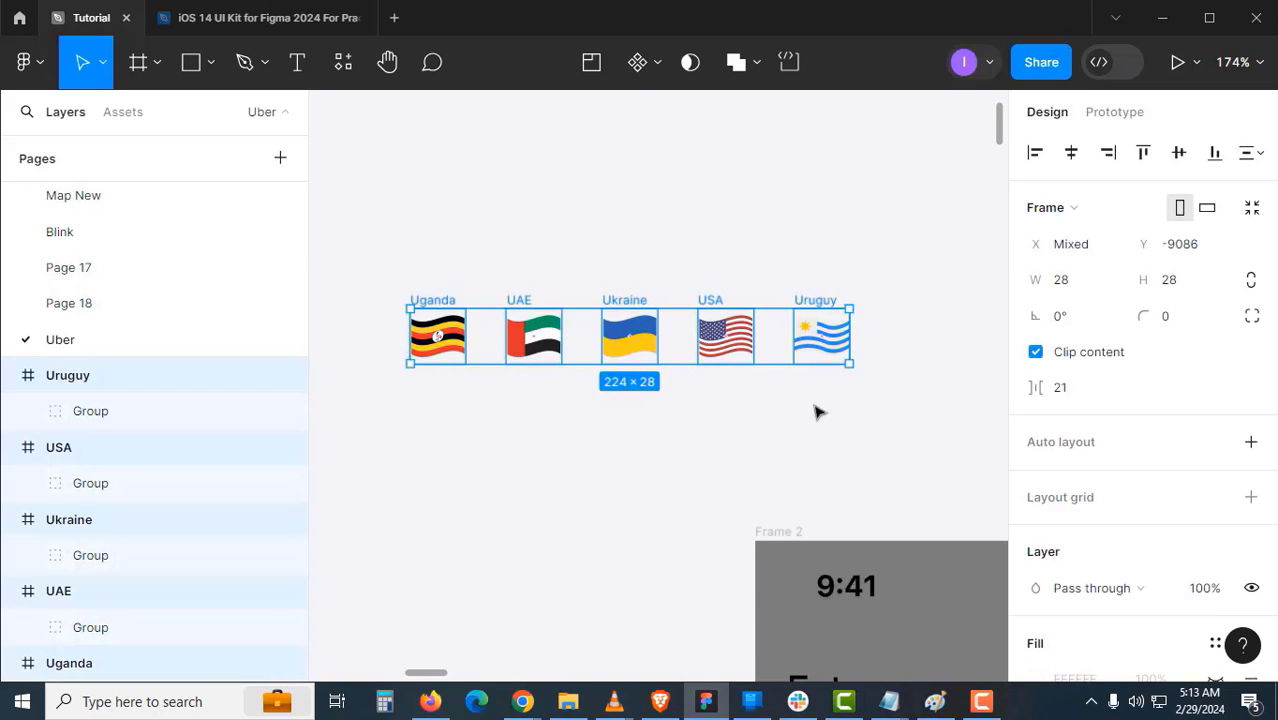
- Turn each of the five flag frames into its own component
click(685, 83)
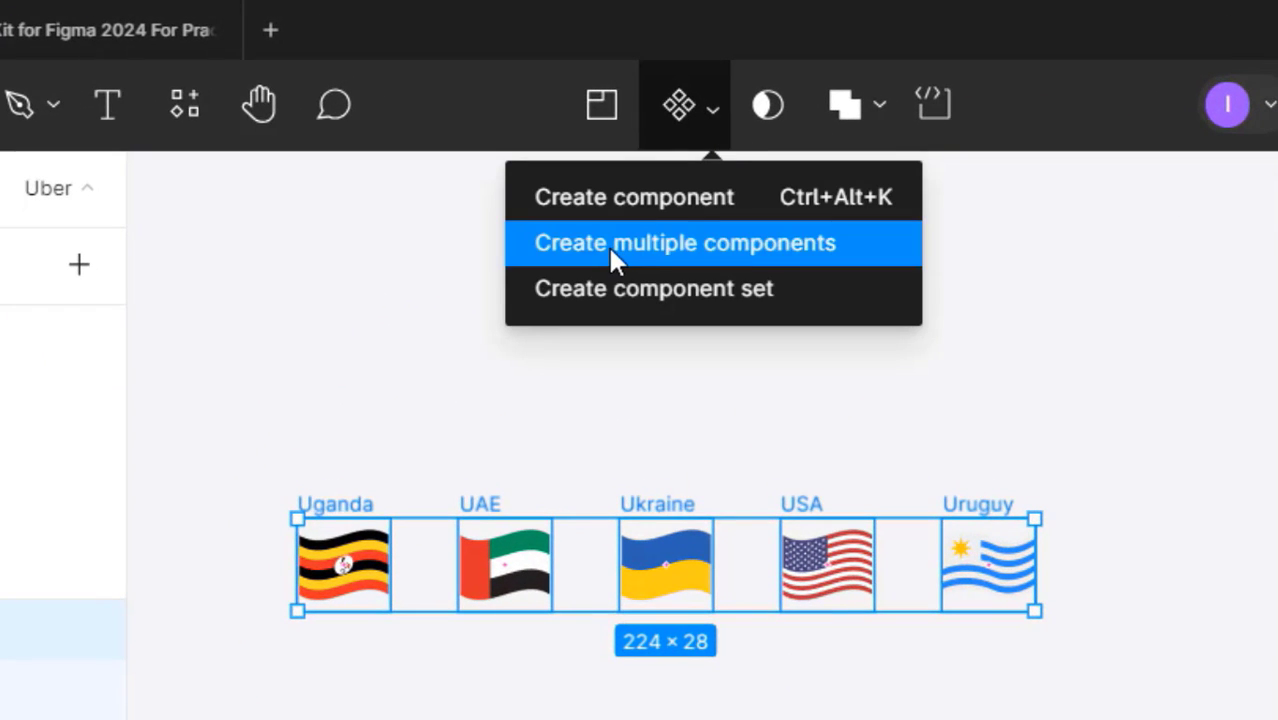
click(650, 250)
key(Escape)
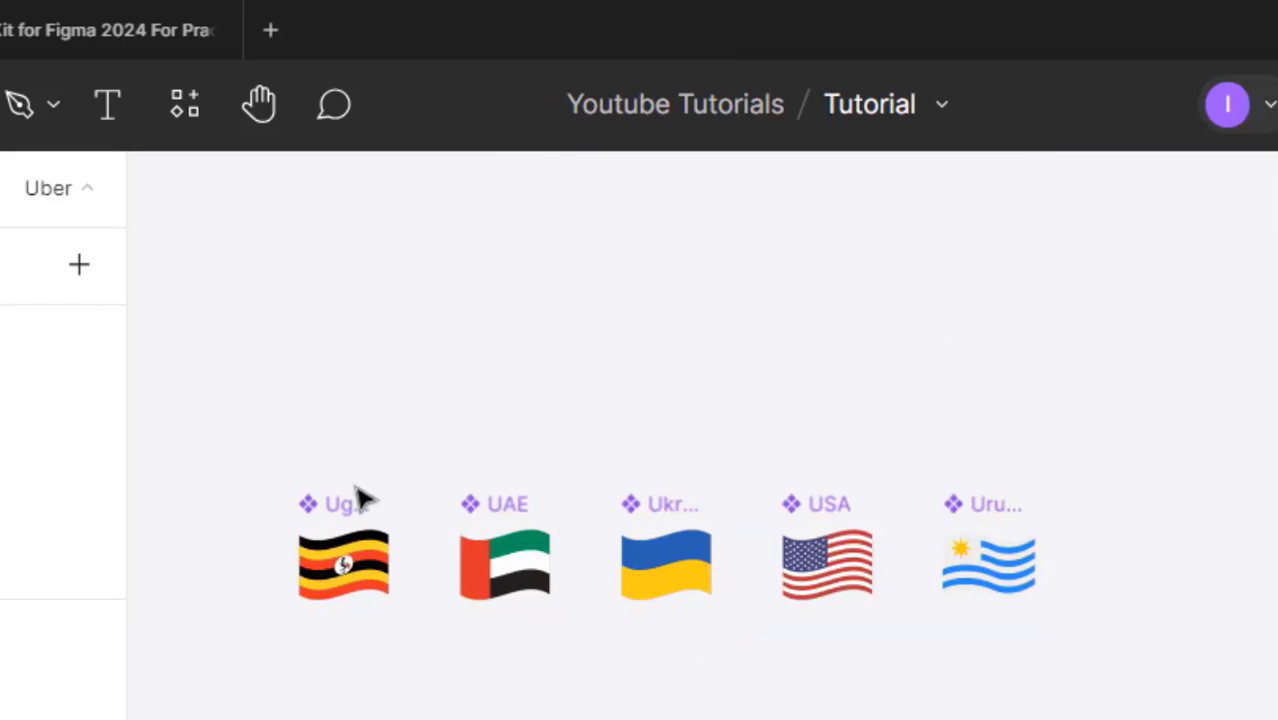
click(360, 505)
drag(249, 405, 1122, 705)
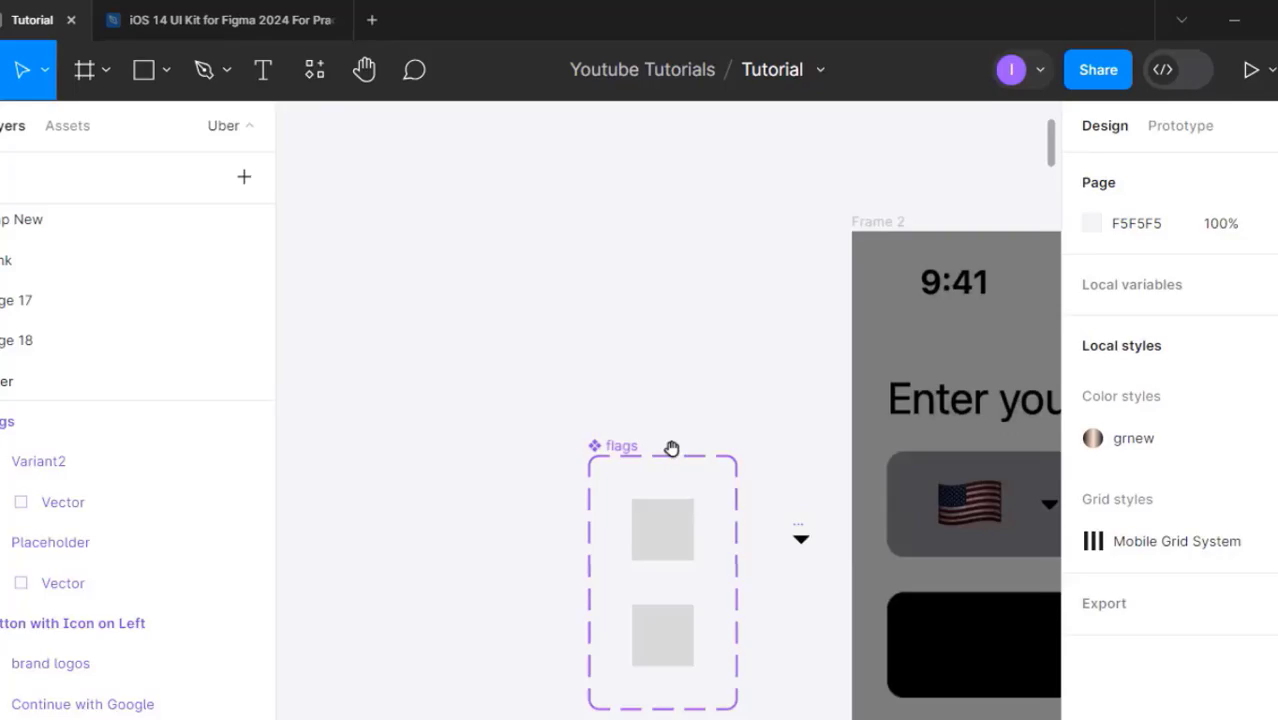
- Reposition the flags component set, paste the flag components, and add auto layout to the set
scroll(637, 260, up, 3)
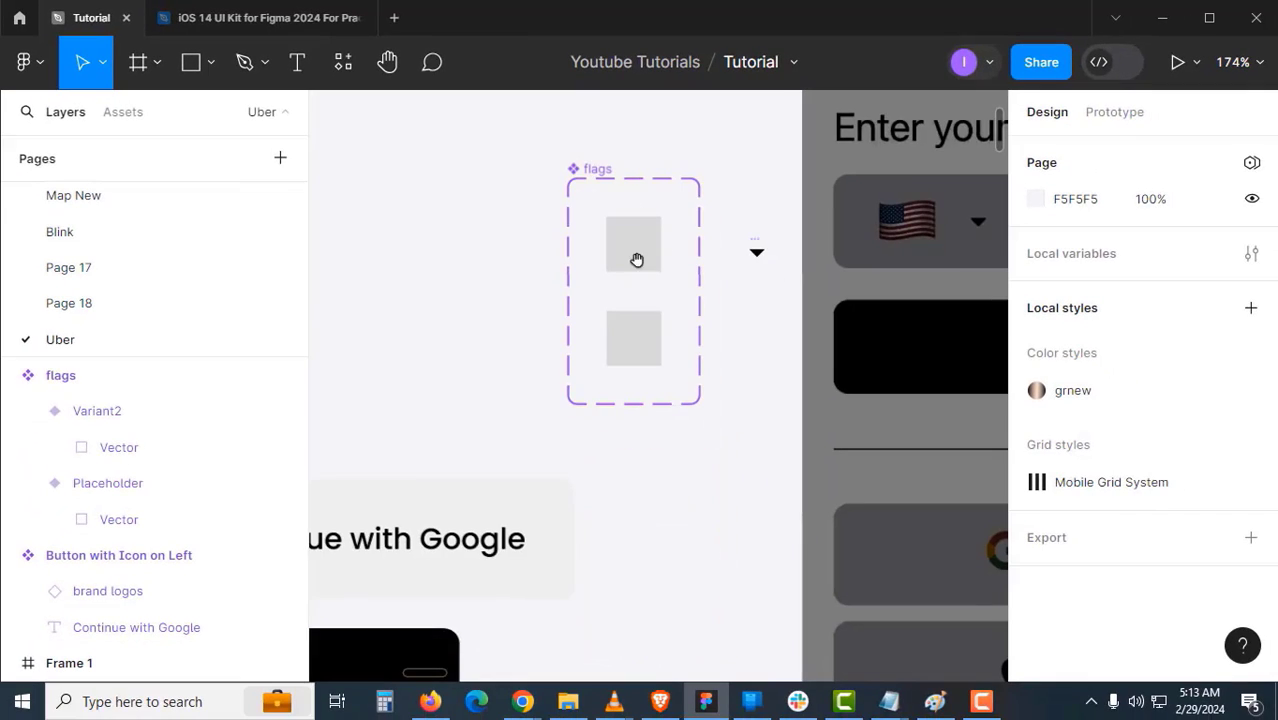
drag(666, 273, 476, 155)
click(655, 311)
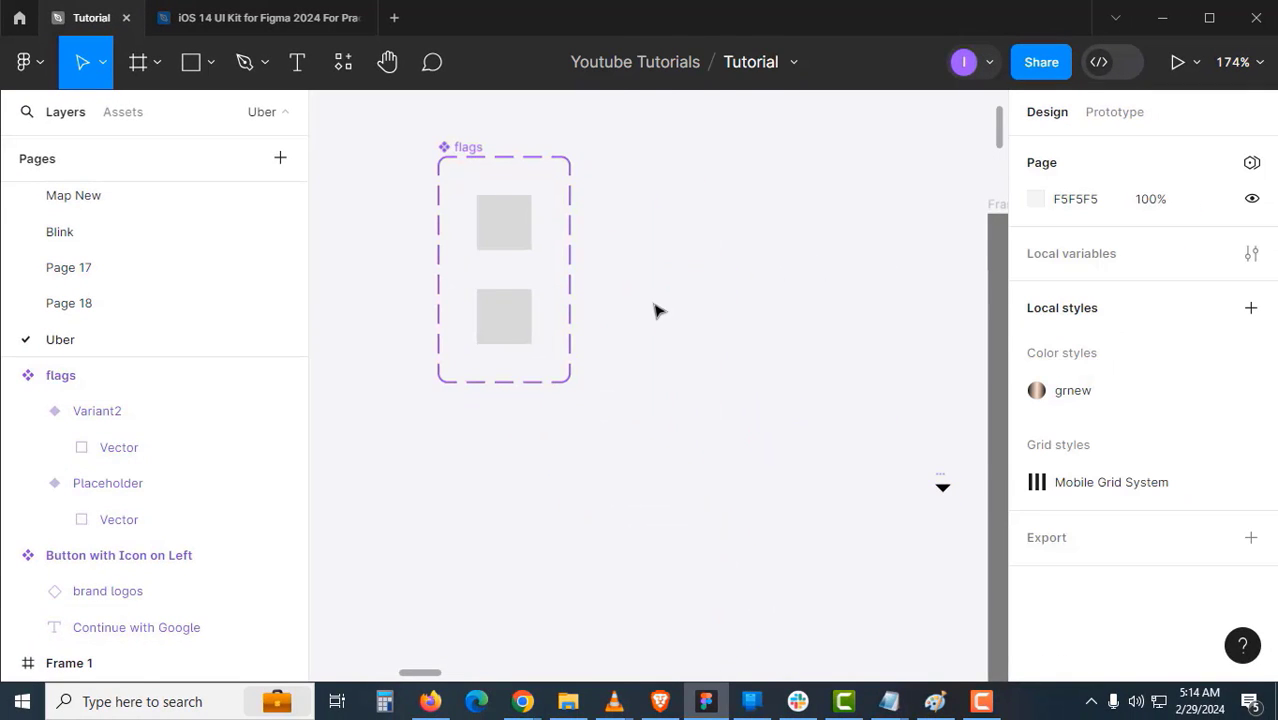
key(ctrl+v)
click(486, 151)
key(shift+a)
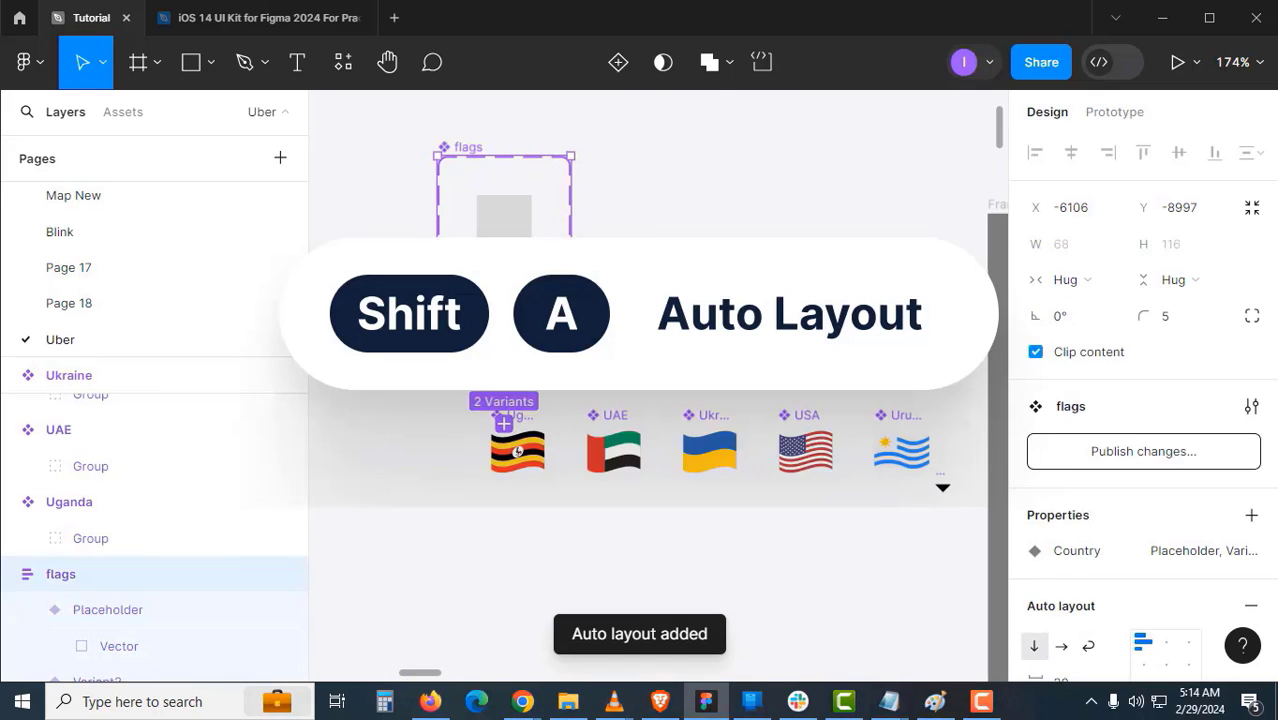
- Delete the second placeholder variant and move the Uganda, UAE, Ukraine, USA and Uruguay flags into the set
click(640, 318)
click(511, 334)
key(Delete)
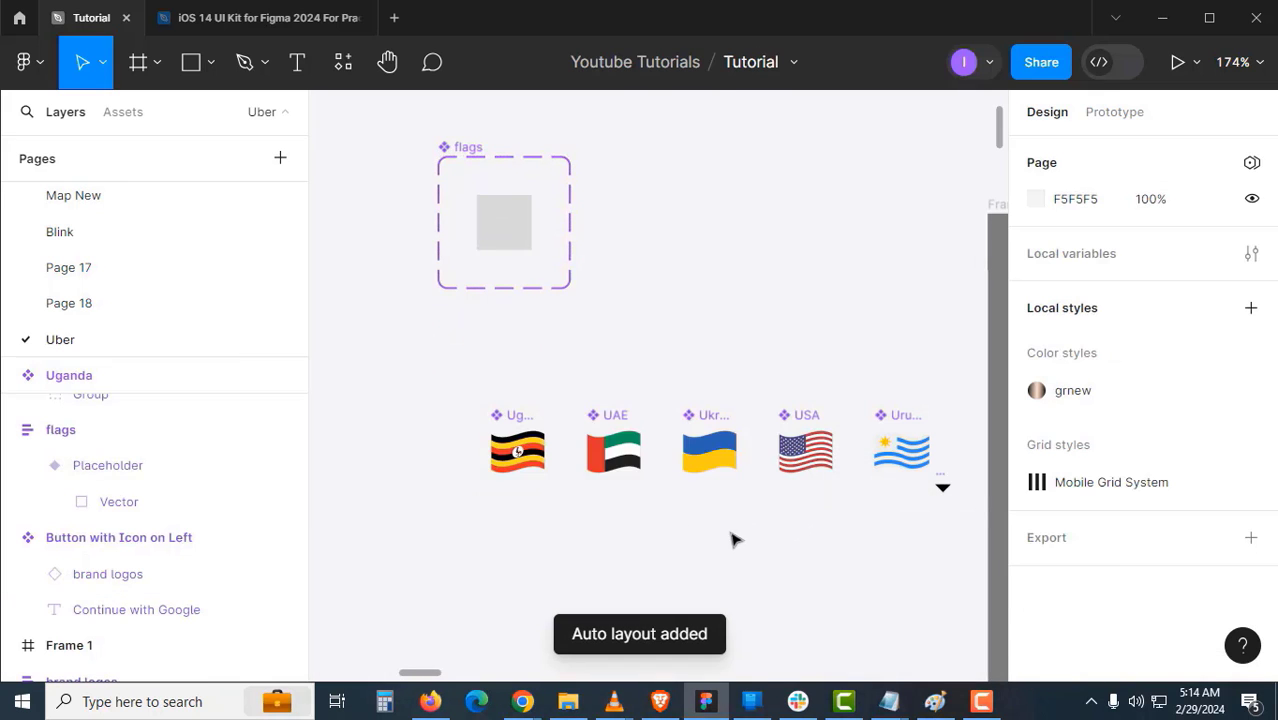
scroll(808, 525, right, 2)
drag(326, 340, 840, 549)
click(842, 547)
click(798, 411)
shift+click(705, 410)
shift+click(612, 409)
shift+click(524, 409)
shift+click(421, 410)
drag(421, 411, 418, 264)
click(622, 431)
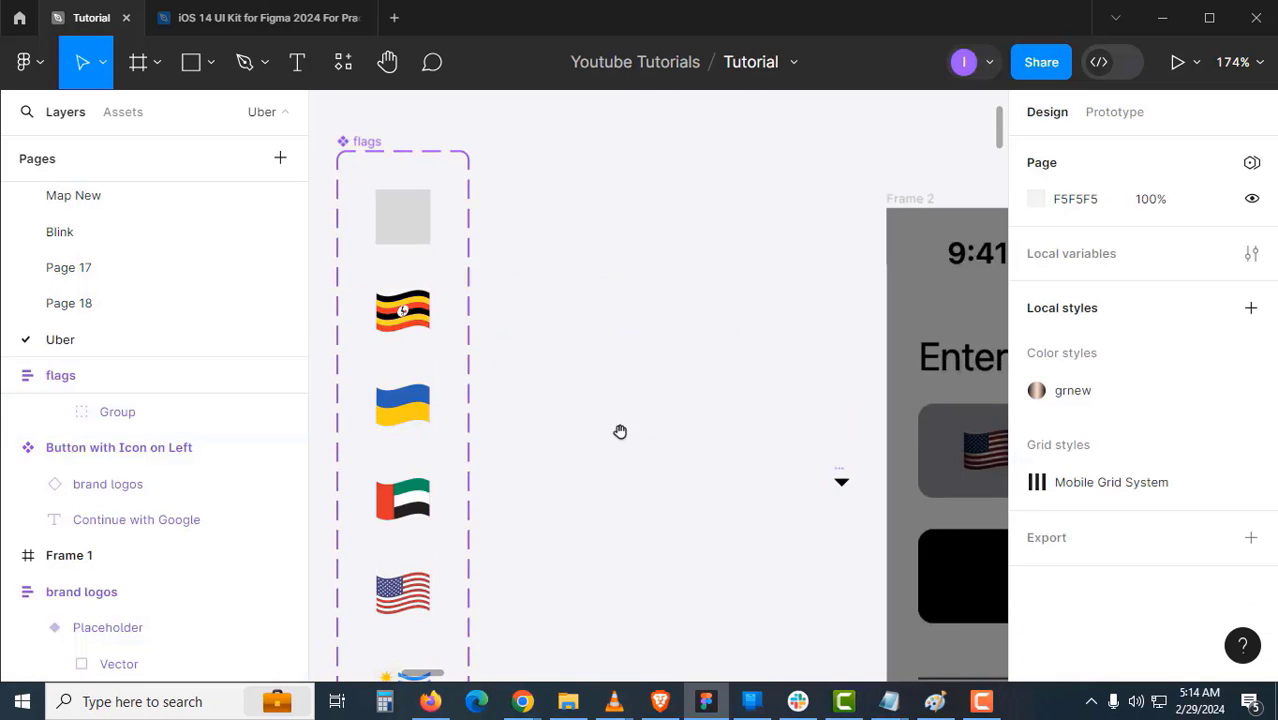
- Pan and zoom out across the canvas back toward Frame 2
scroll(622, 431, down, 5)
drag(925, 500, 600, 425)
key(ctrl+z)
click(587, 447)
scroll(619, 431, down, 5)
drag(713, 469, 558, 412)
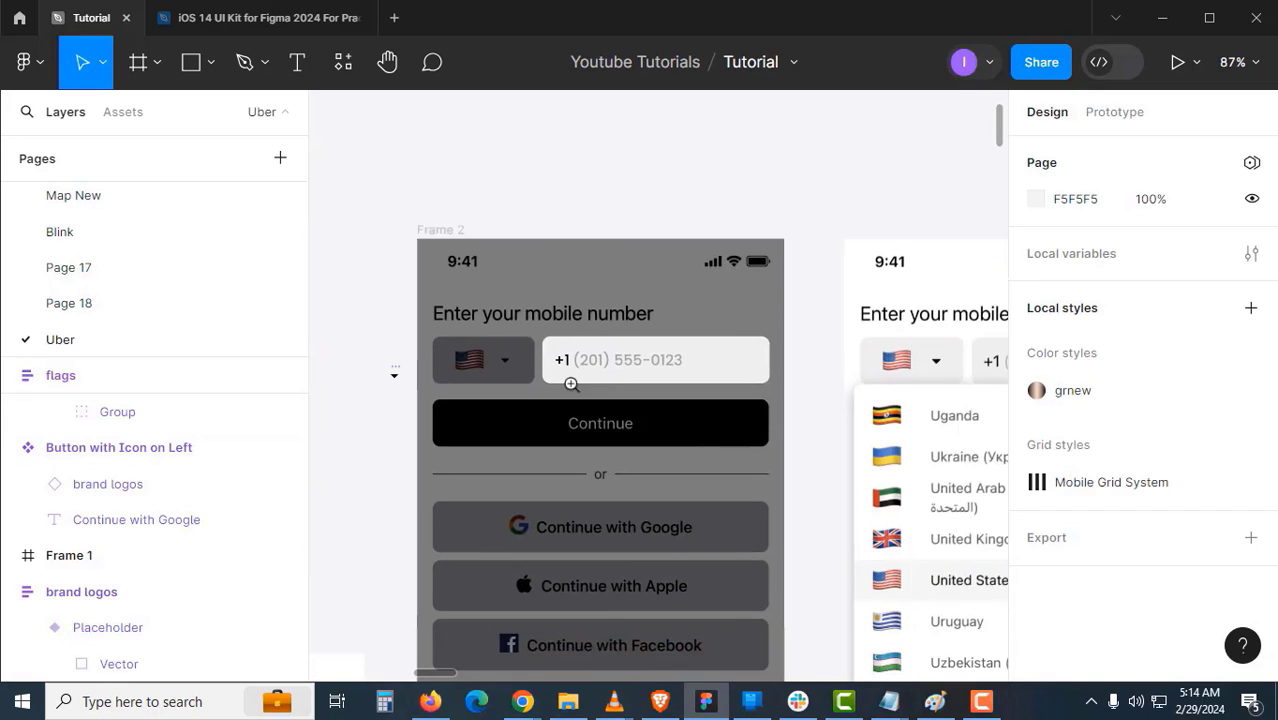
- Place a Placeholder flags instance into the country selector in Frame 2
click(513, 383)
click(503, 342)
drag(504, 347, 729, 345)
alt+click(531, 347)
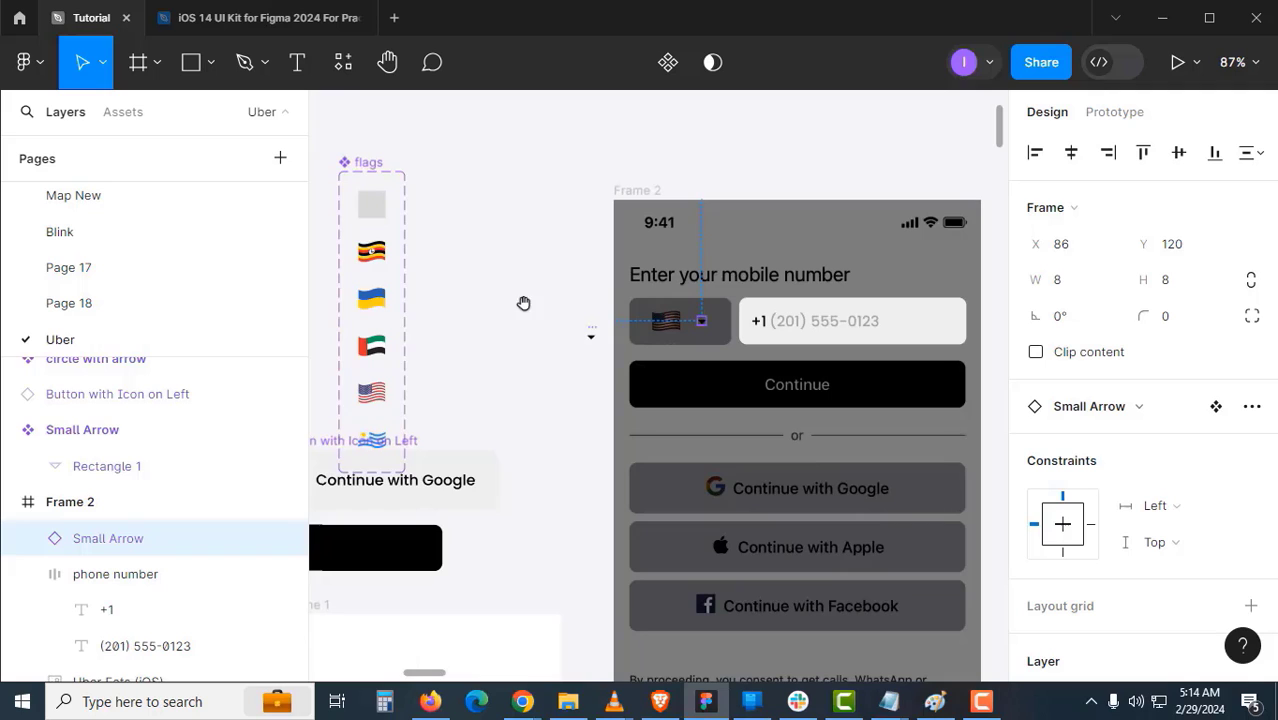
click(385, 211)
drag(597, 335, 624, 347)
- Wrap the flags instance and Small Arrow together in a horizontal auto-layout frame
click(669, 324)
shift+click(669, 337)
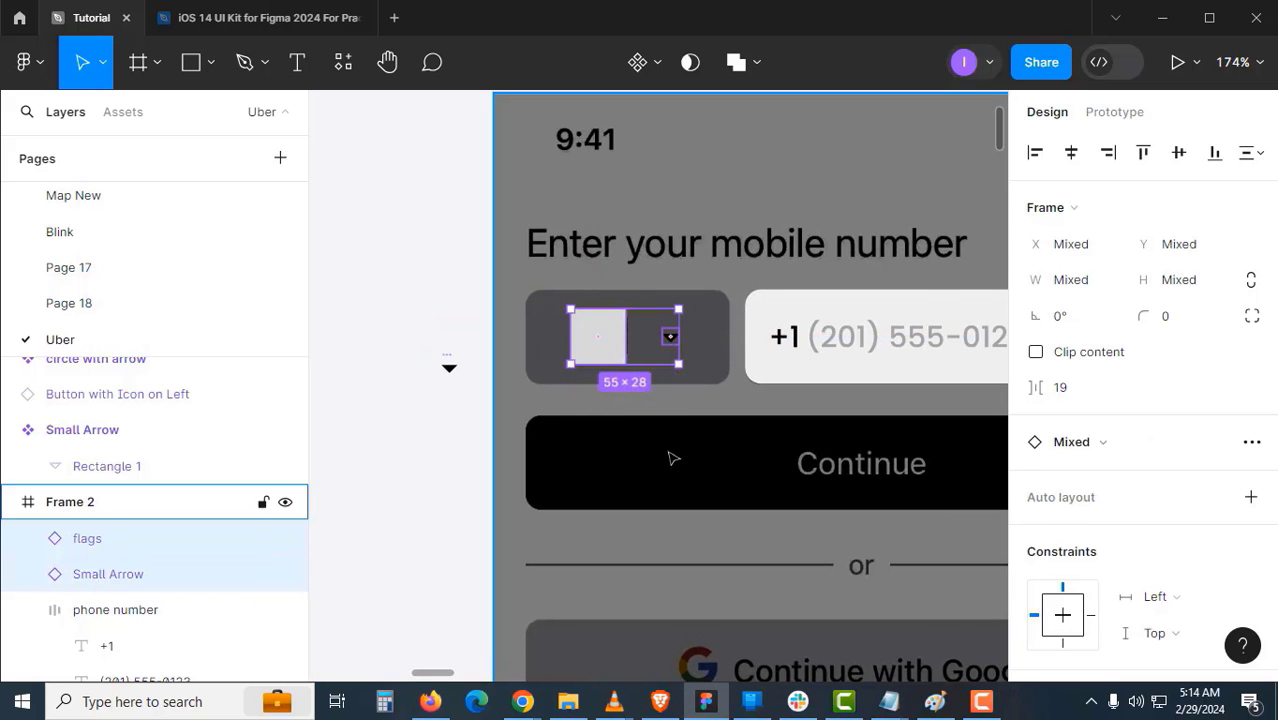
key(shift+a)
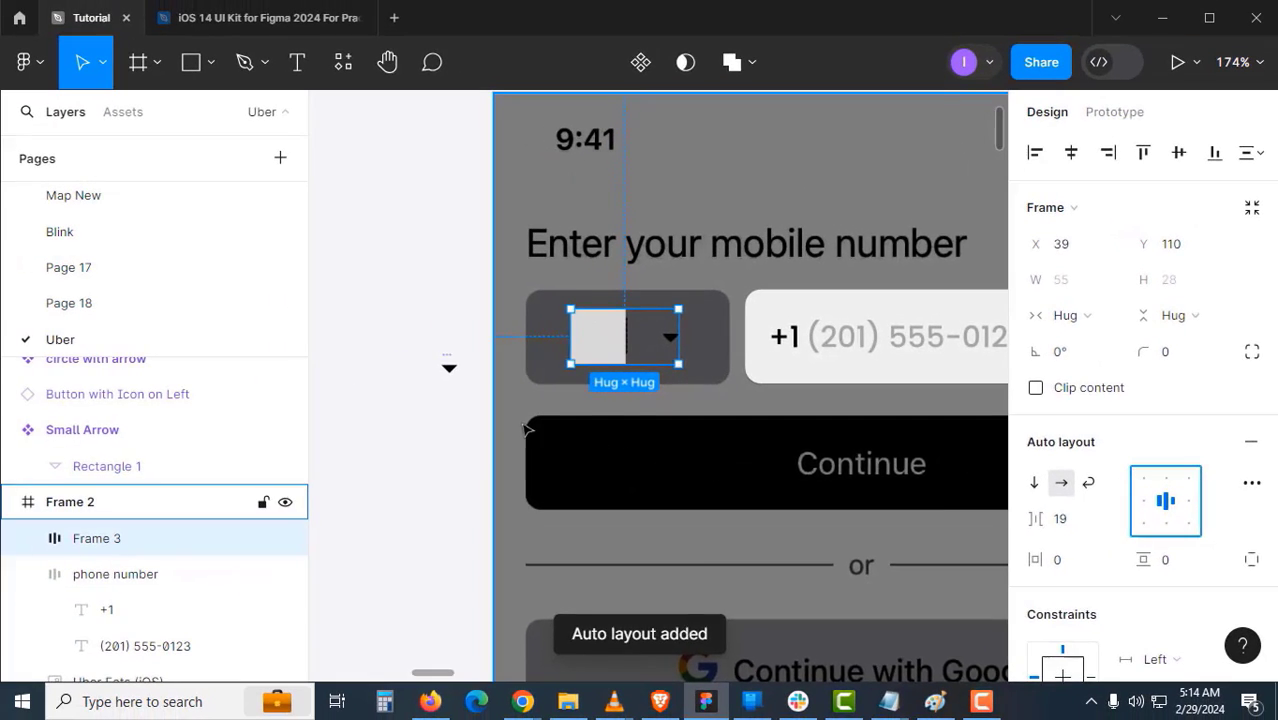
key(Escape)
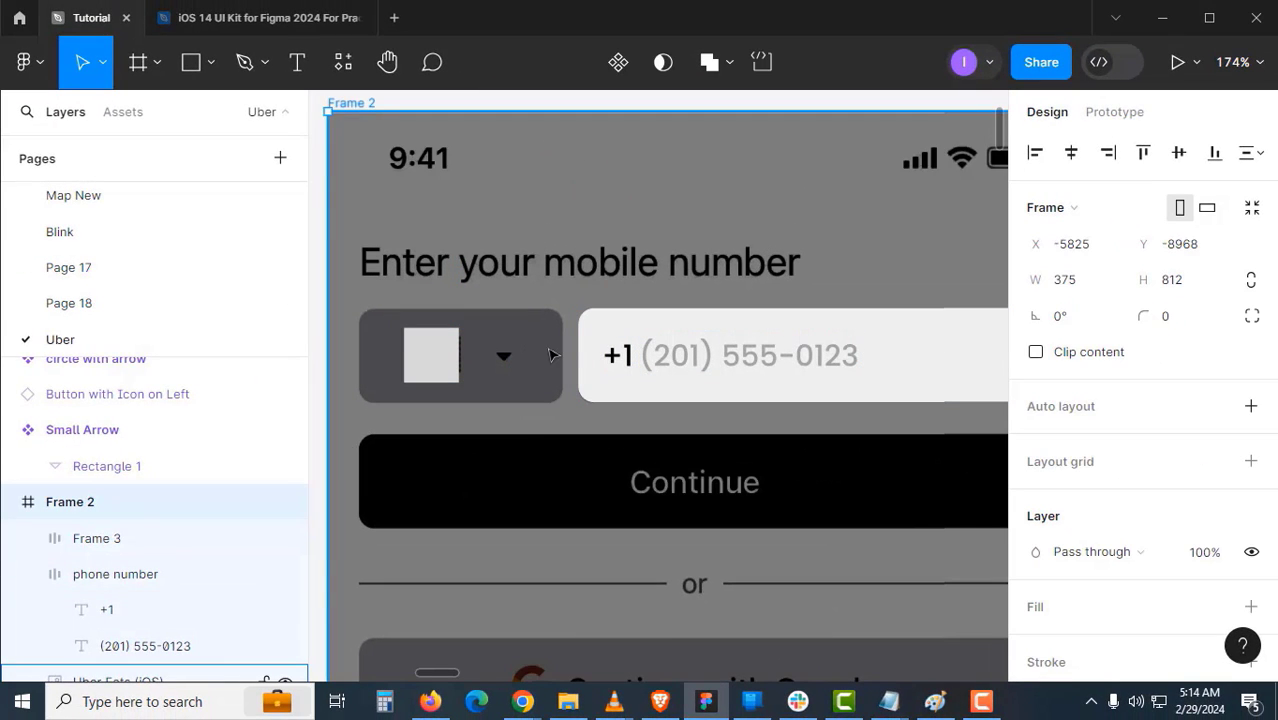
click(613, 340)
click(542, 355)
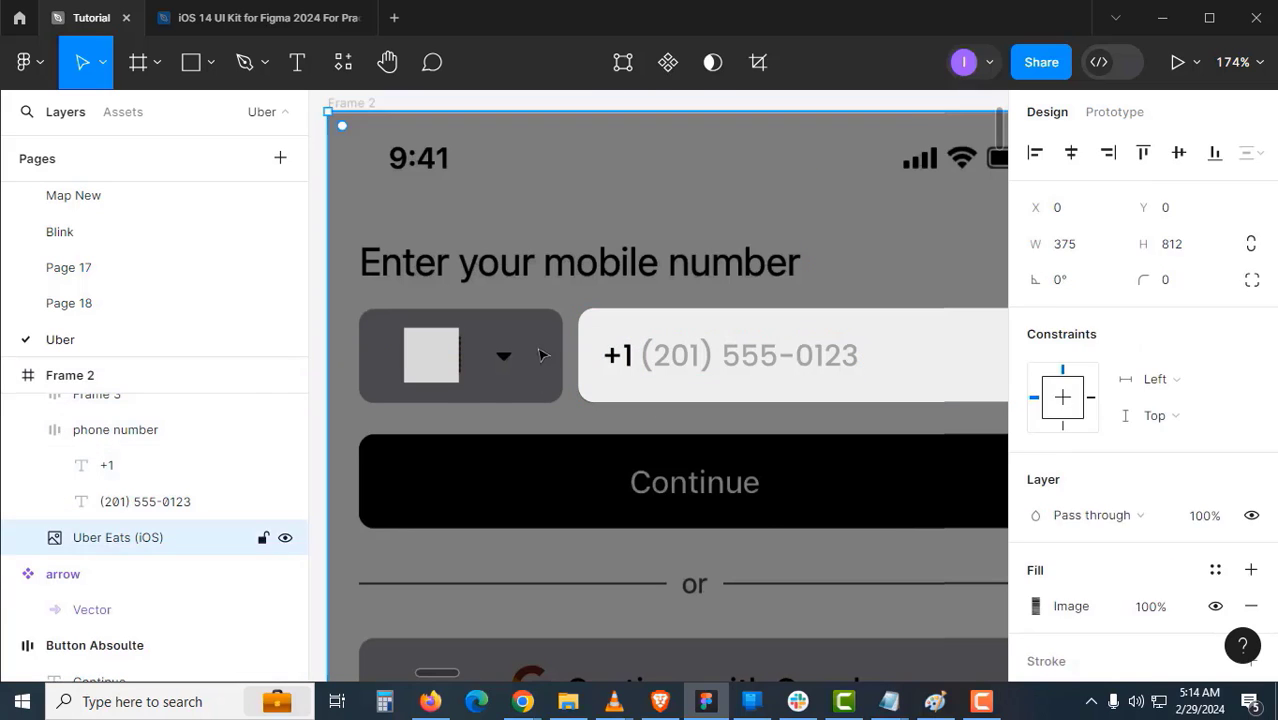
click(504, 357)
- Give the selector frame corner radius 8, horizontal padding 12 and vertical padding 8
click(1170, 362)
text(8)
key(Return)
scroll(1112, 537, down, 2)
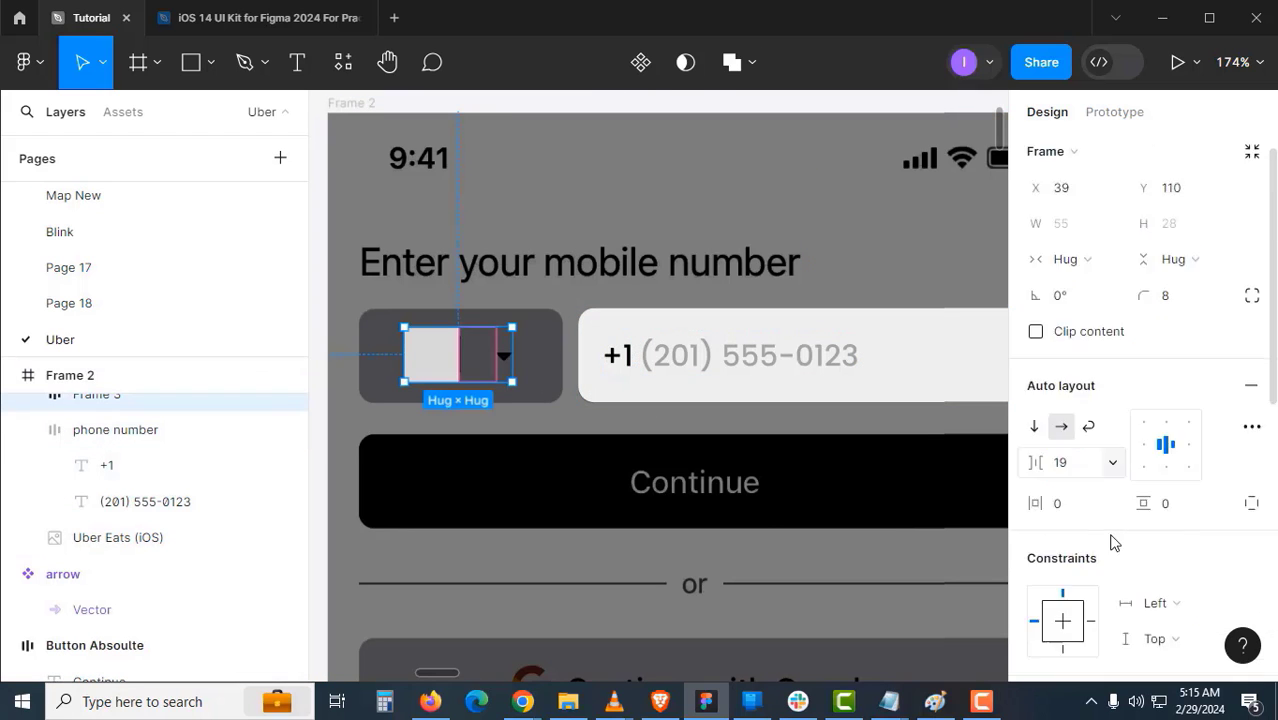
click(662, 358)
click(421, 358)
click(1069, 350)
text(12)
key(Tab)
text(8)
key(Return)
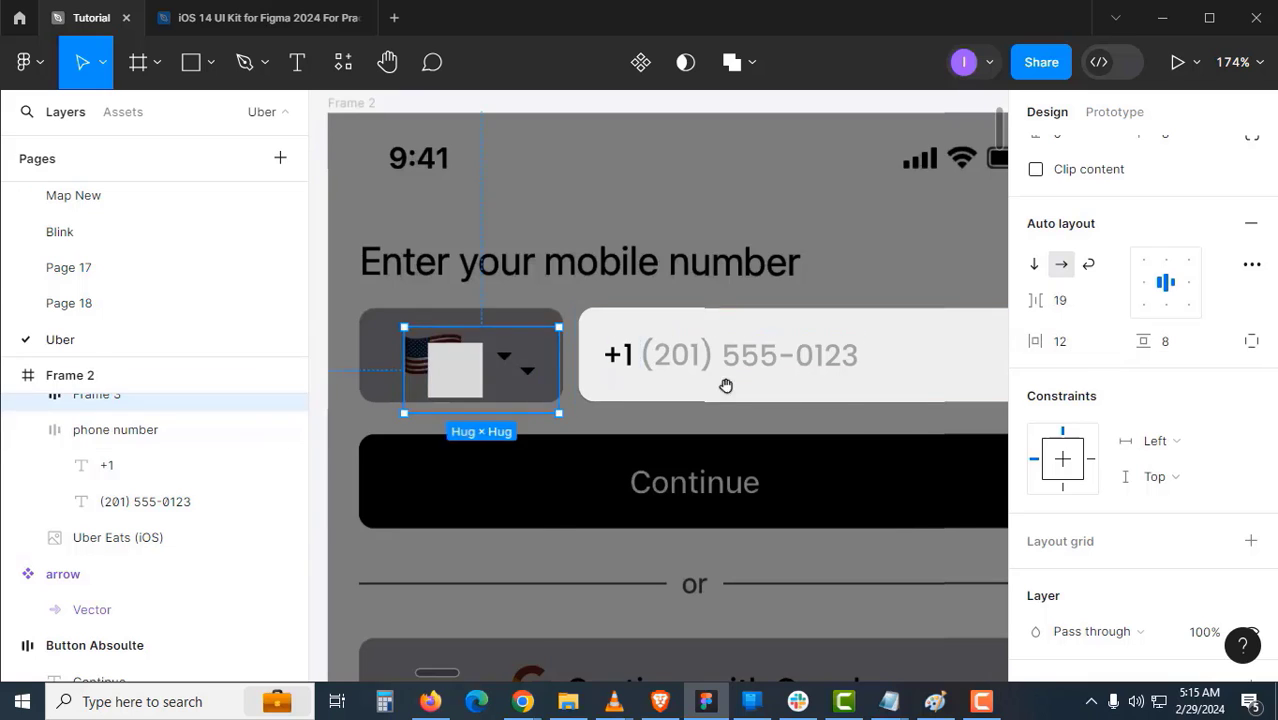
- Brighten the exposure of the Uber Eats reference image
drag(562, 425, 628, 451)
click(688, 422)
key(ctrl+minus)
click(634, 458)
click(1036, 388)
drag(867, 429, 930, 431)
click(986, 112)
- Fill the selector with light grey EFEFEF and move it back over the flag box
scroll(628, 441, up, 3)
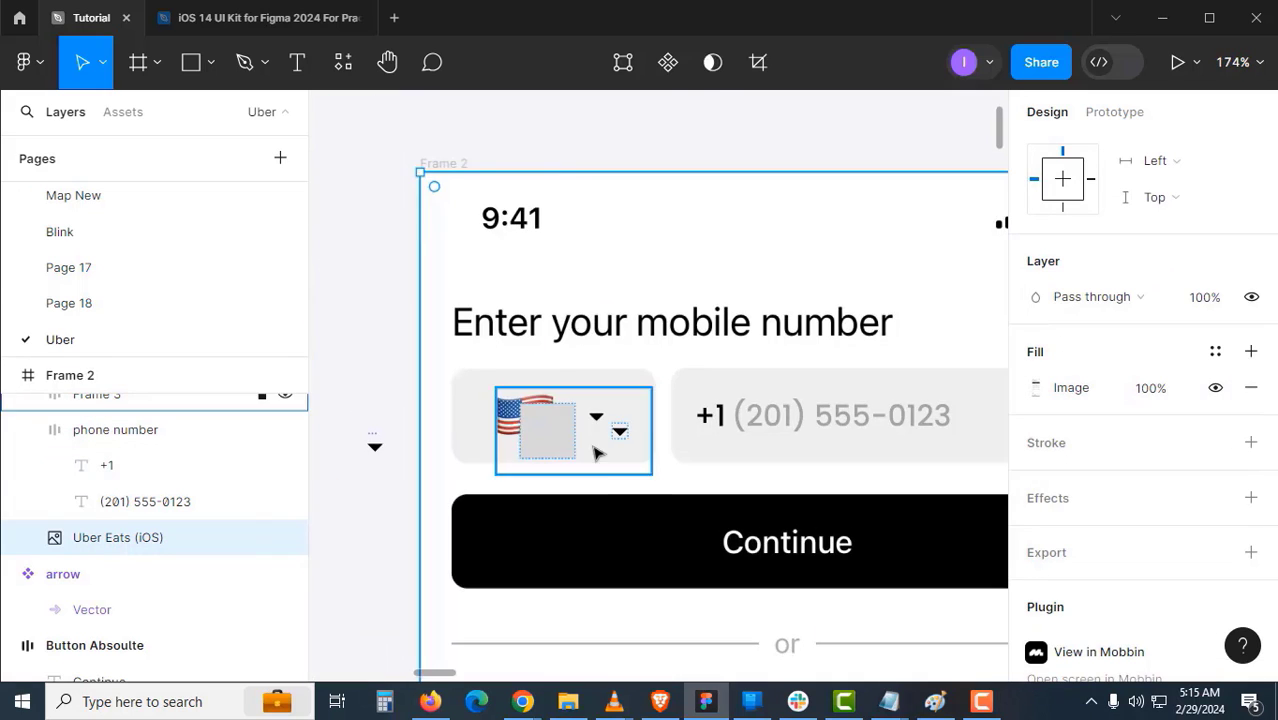
drag(616, 458, 745, 288)
click(790, 442)
drag(790, 442, 702, 376)
click(1070, 442)
click(645, 215)
scroll(1145, 545, down, 2)
click(1251, 305)
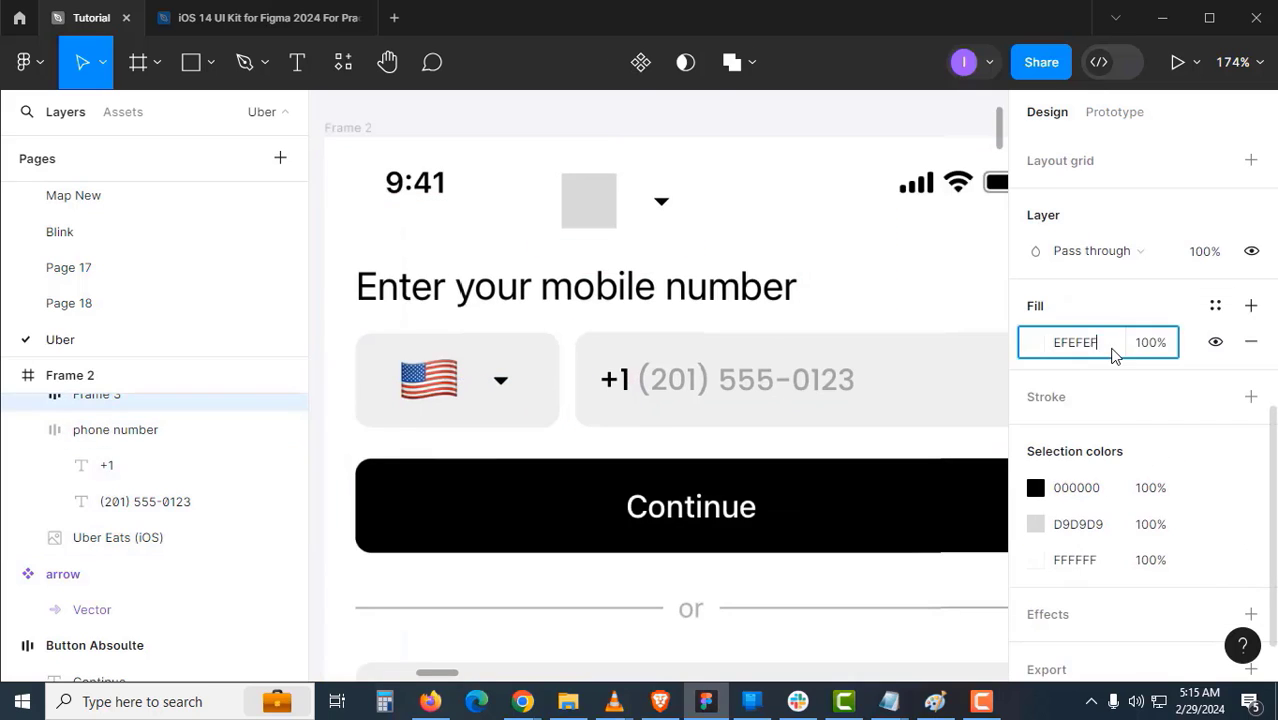
scroll(730, 216, left, 2)
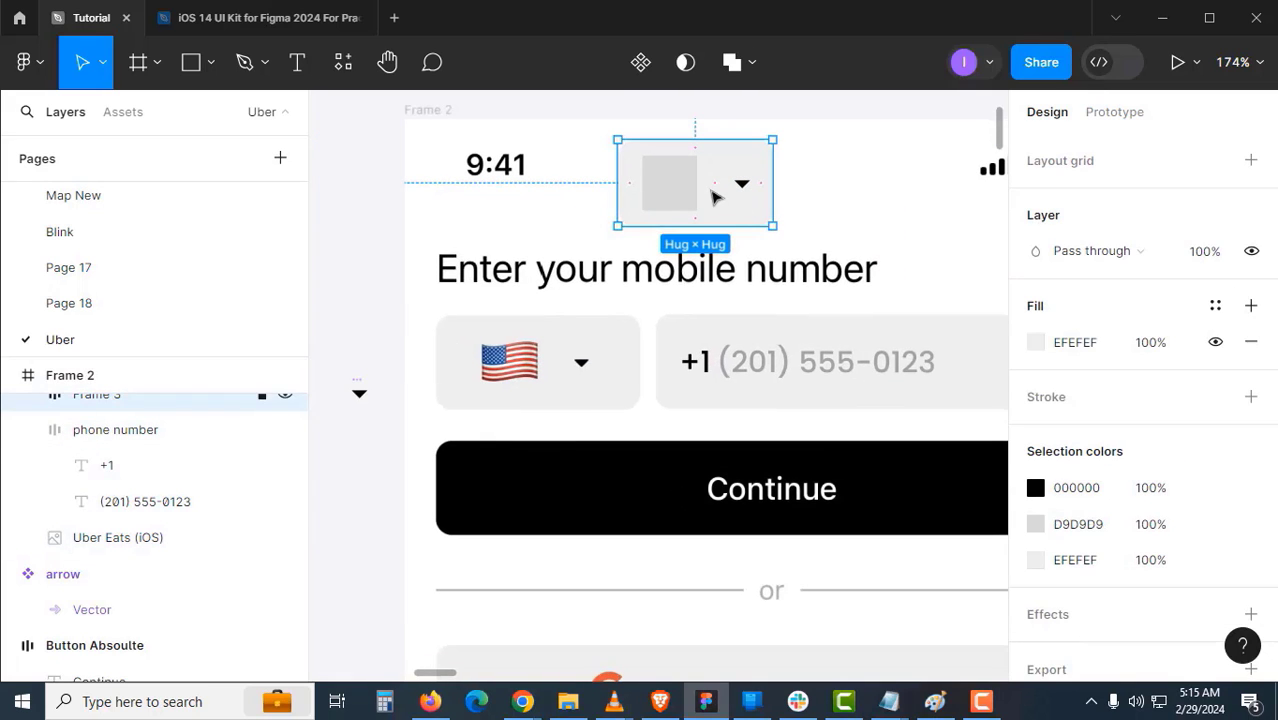
click(727, 372)
drag(699, 218, 634, 372)
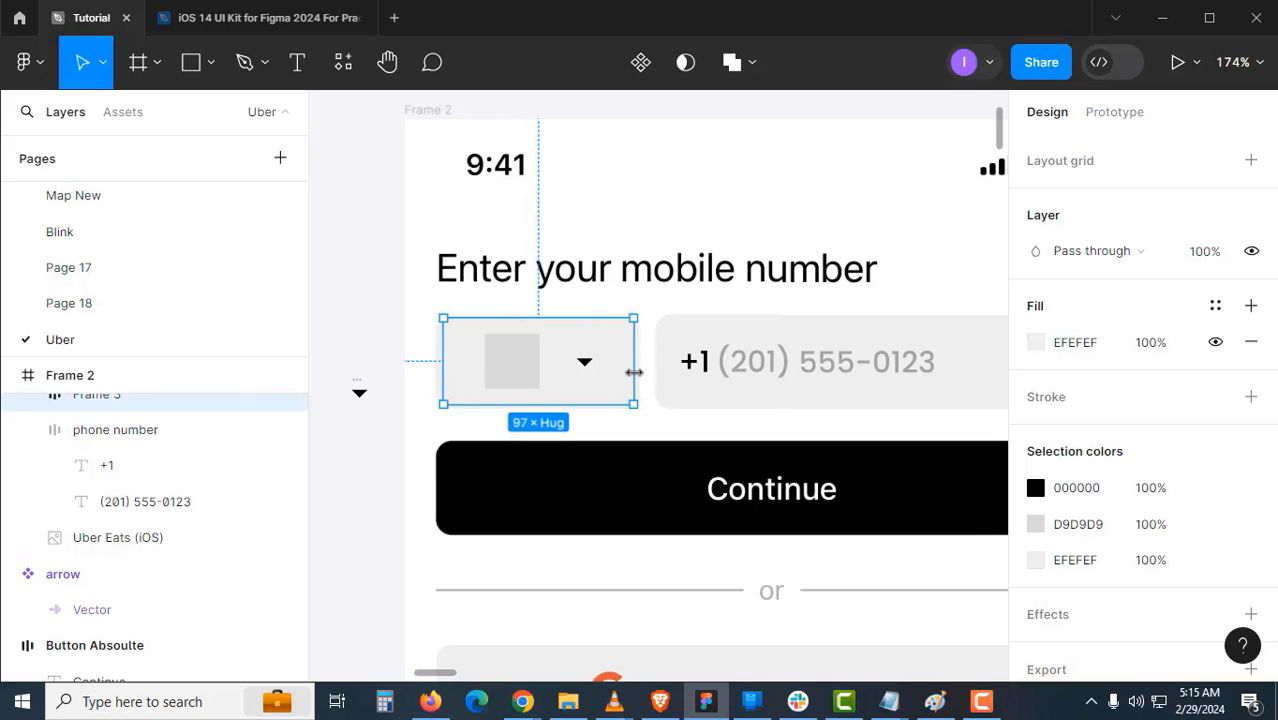
- Set the selector height to Fixed 48 to match the phone number field
click(545, 388)
click(921, 336)
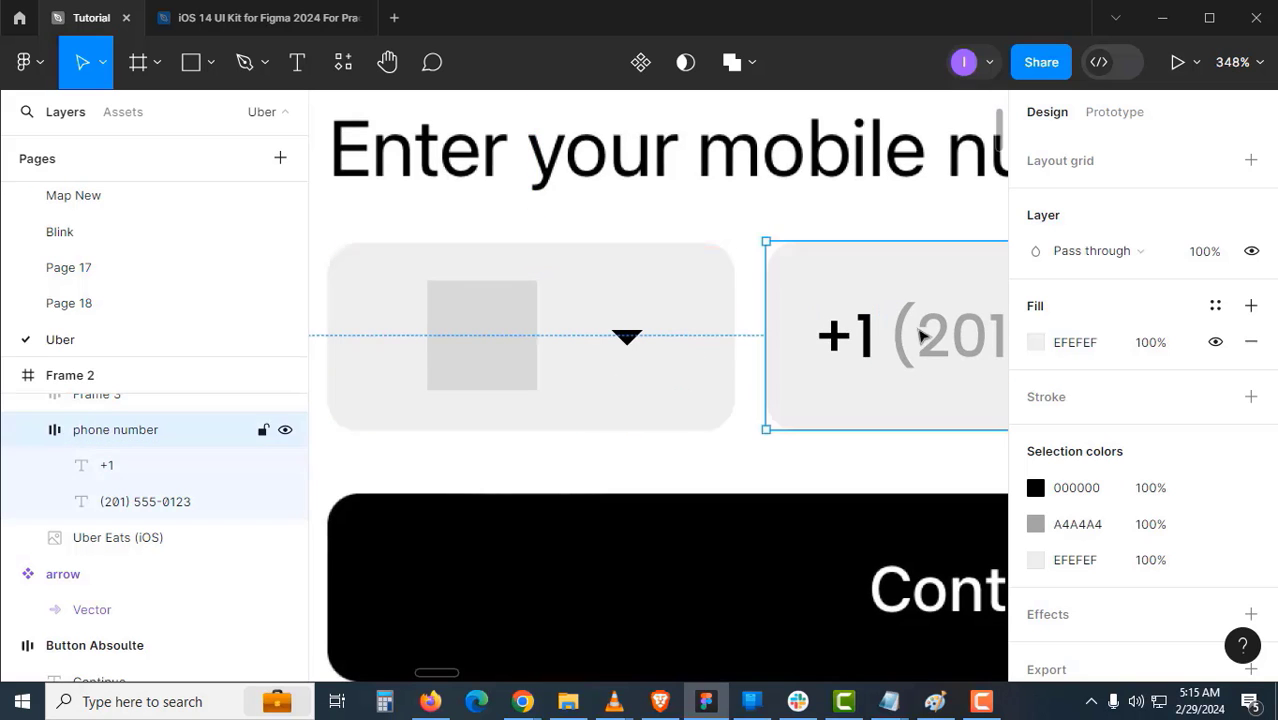
scroll(1172, 282, up, 5)
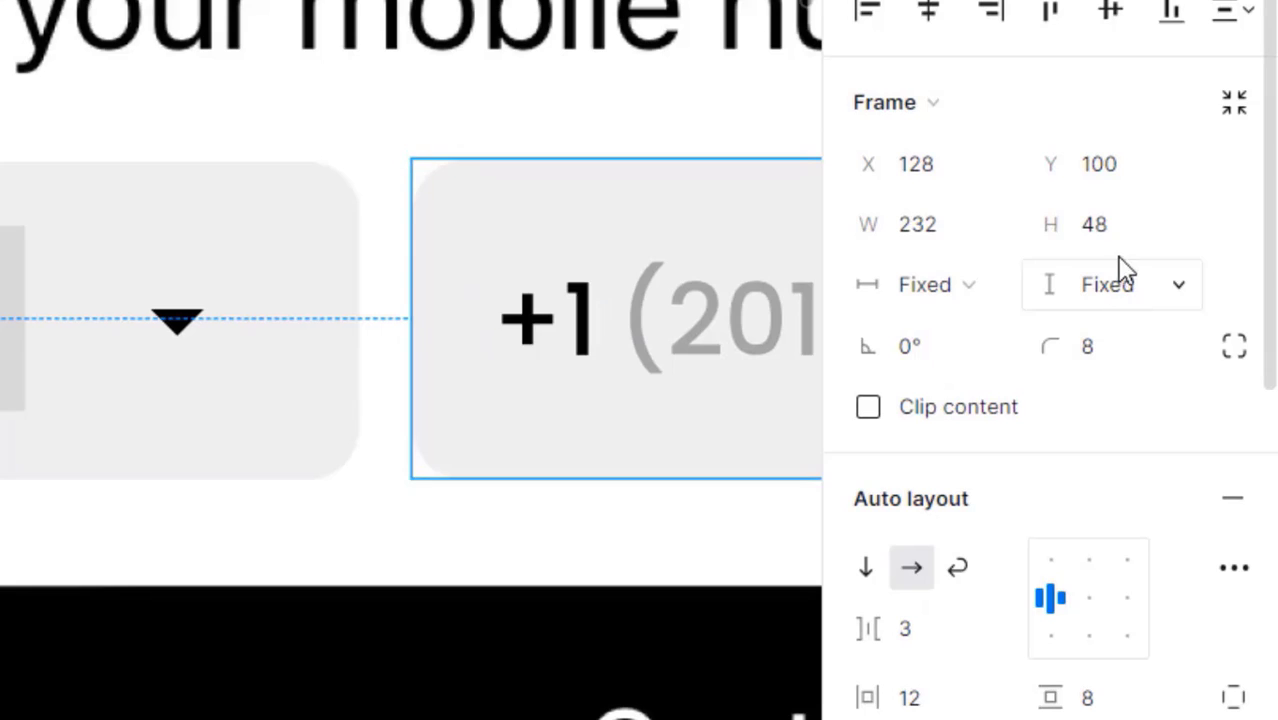
click(310, 370)
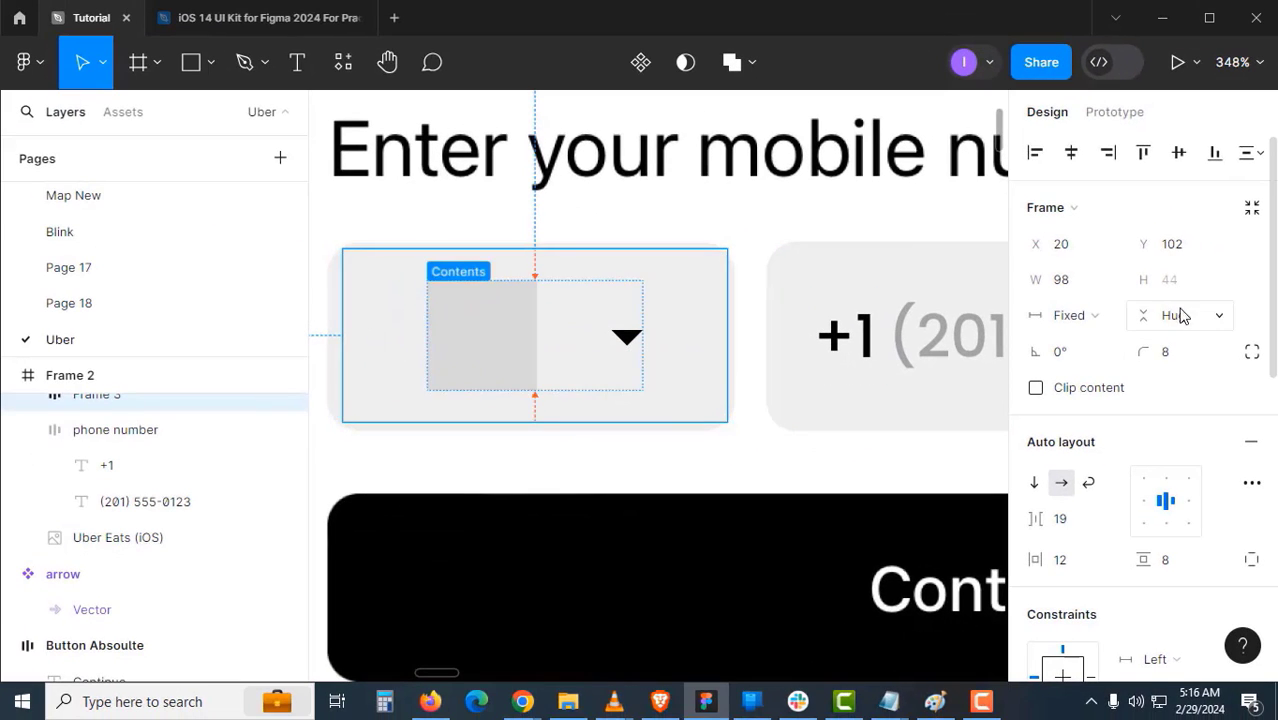
click(1183, 318)
click(1181, 292)
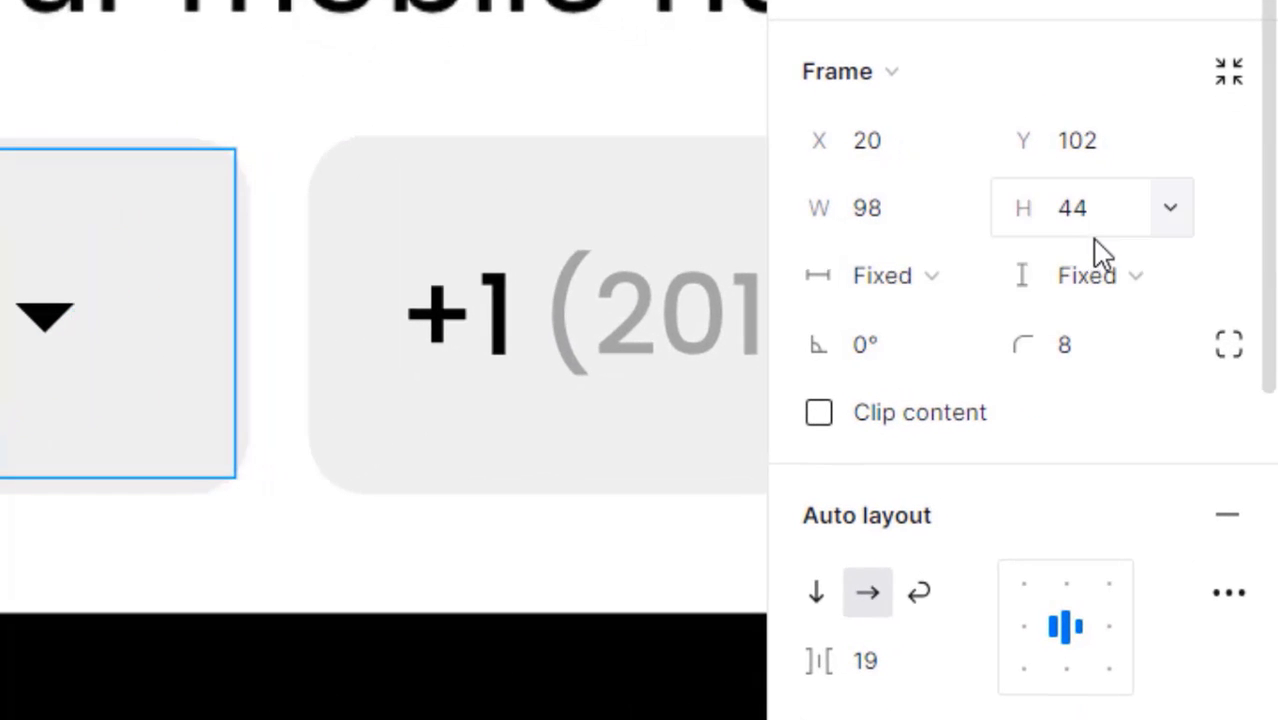
click(1183, 289)
text(48)
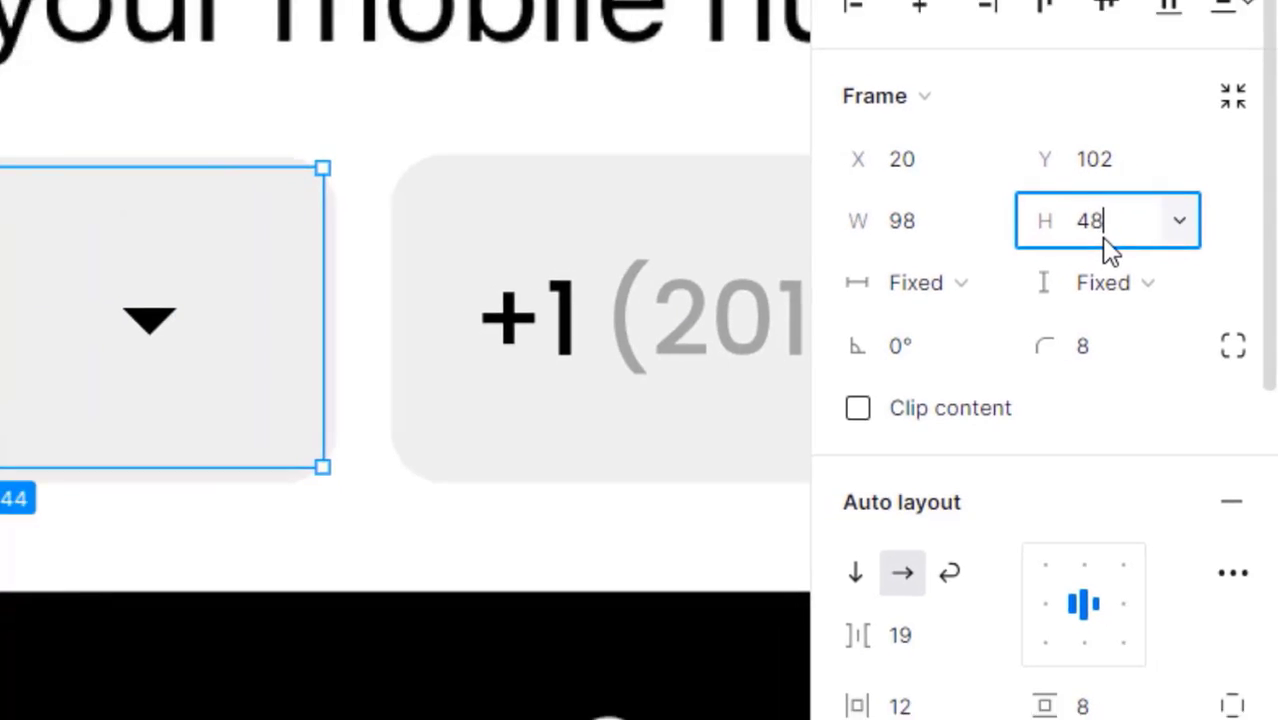
key(Return)
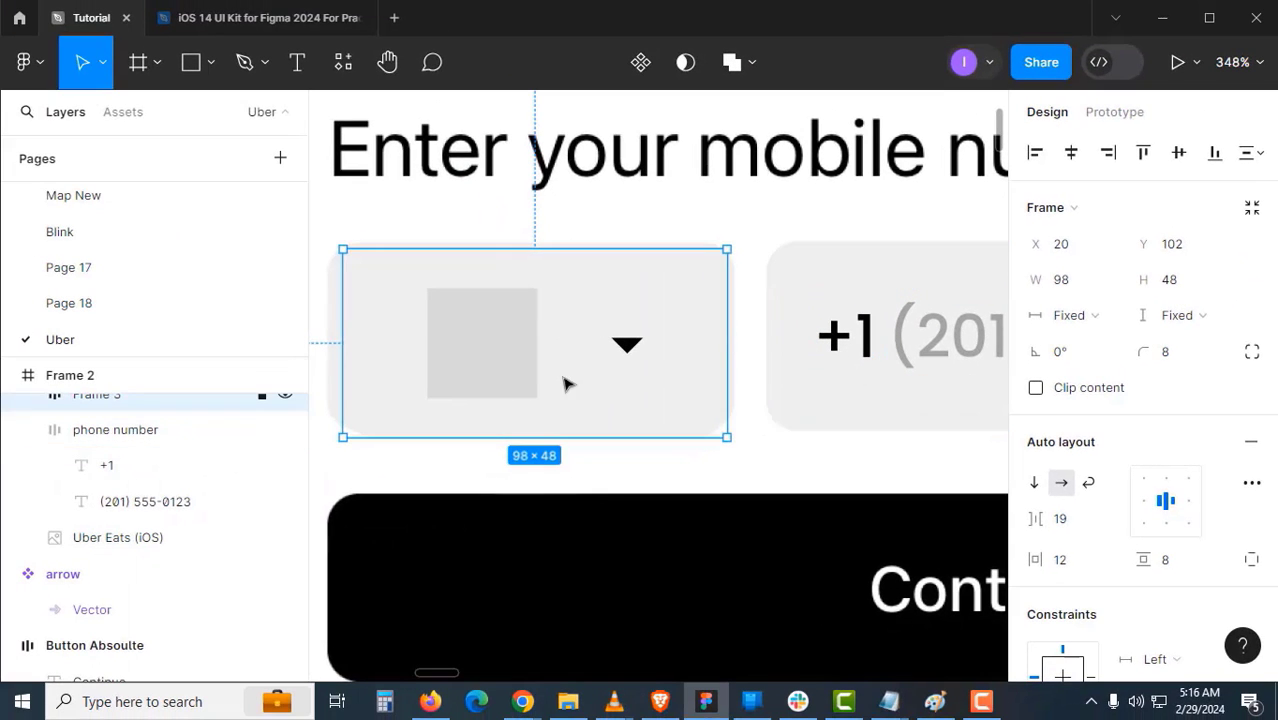
click(930, 338)
click(686, 376)
- Move the country selector out of Frame 2 and name it 'drop down for flag'
alt+click(541, 391)
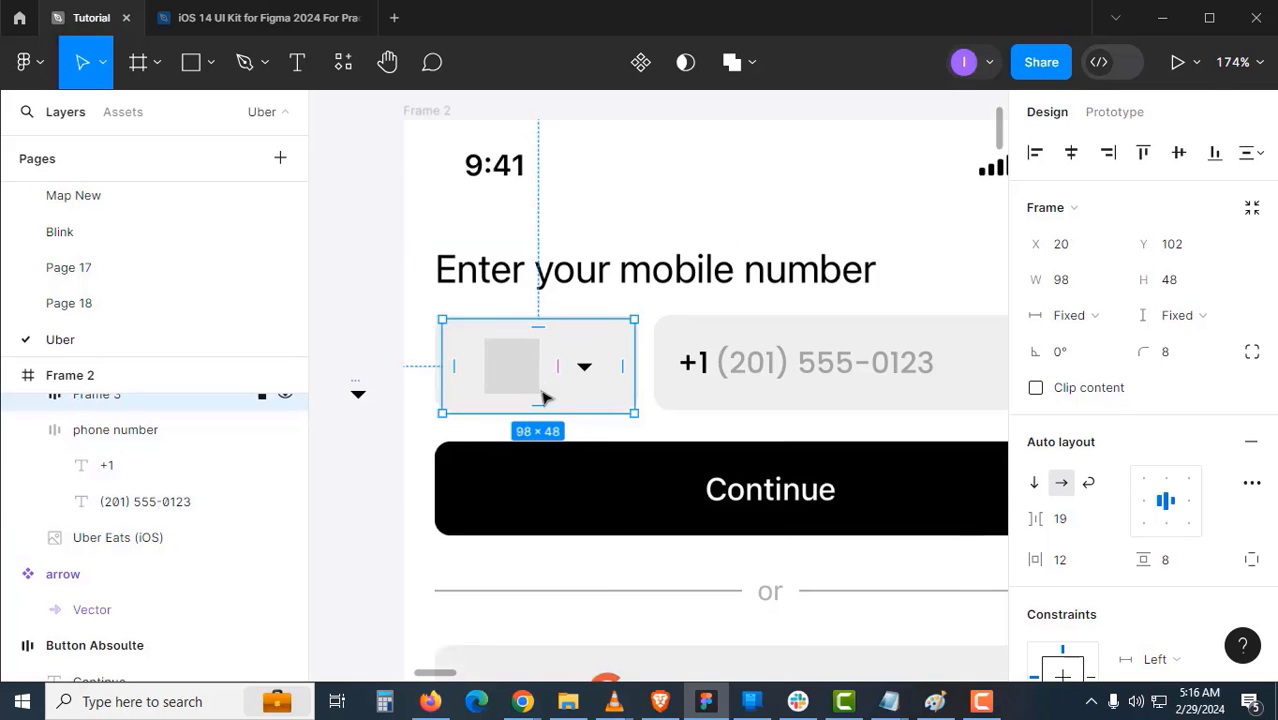
drag(583, 378, 785, 373)
drag(702, 358, 414, 234)
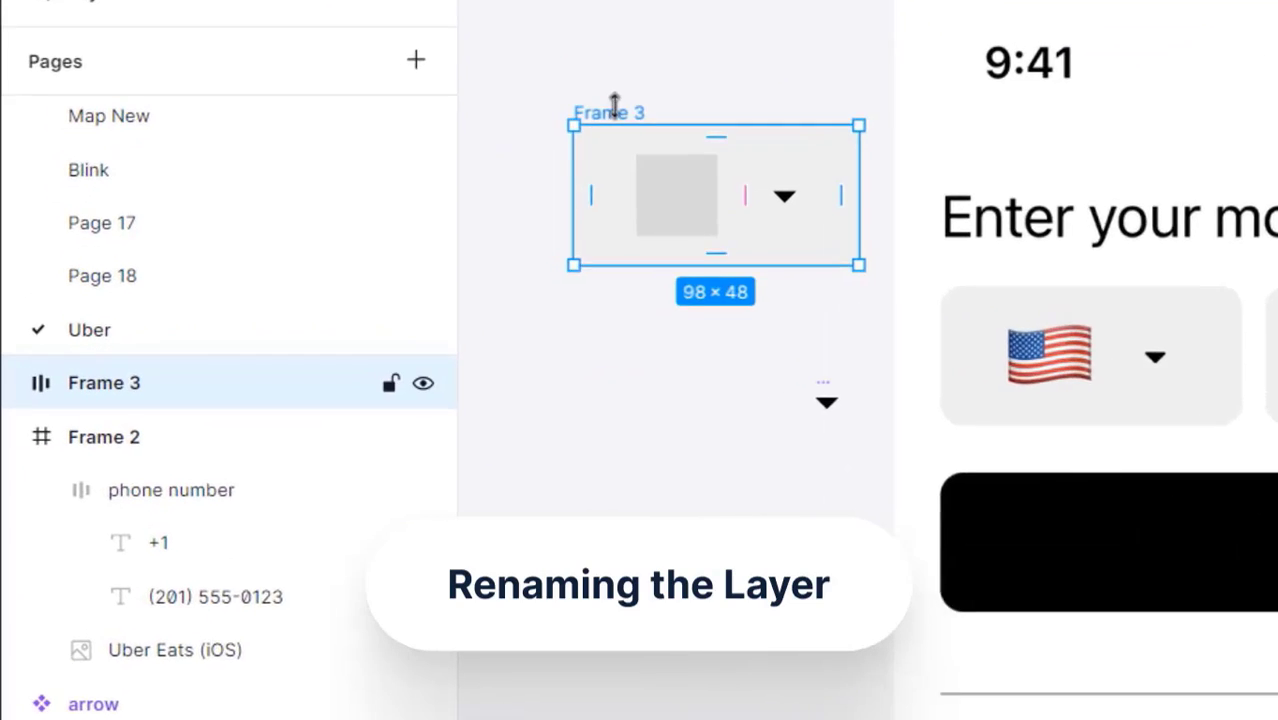
double_click(412, 191)
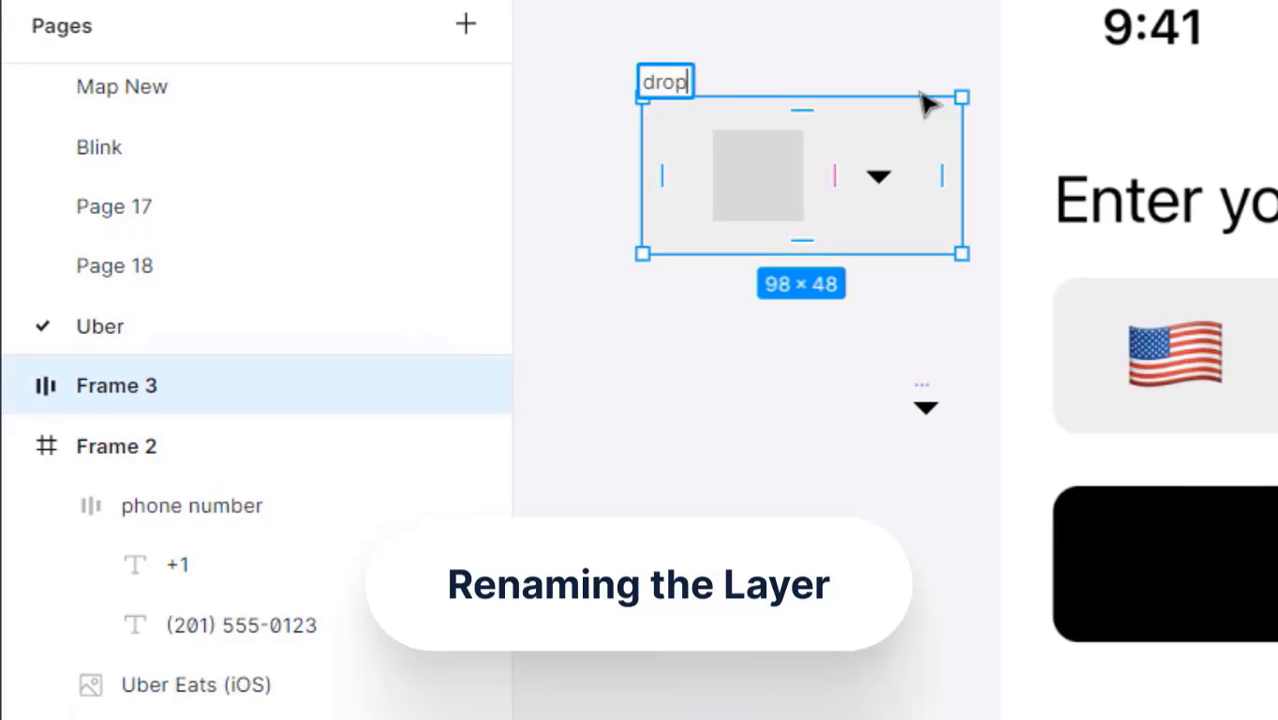
key(Return)
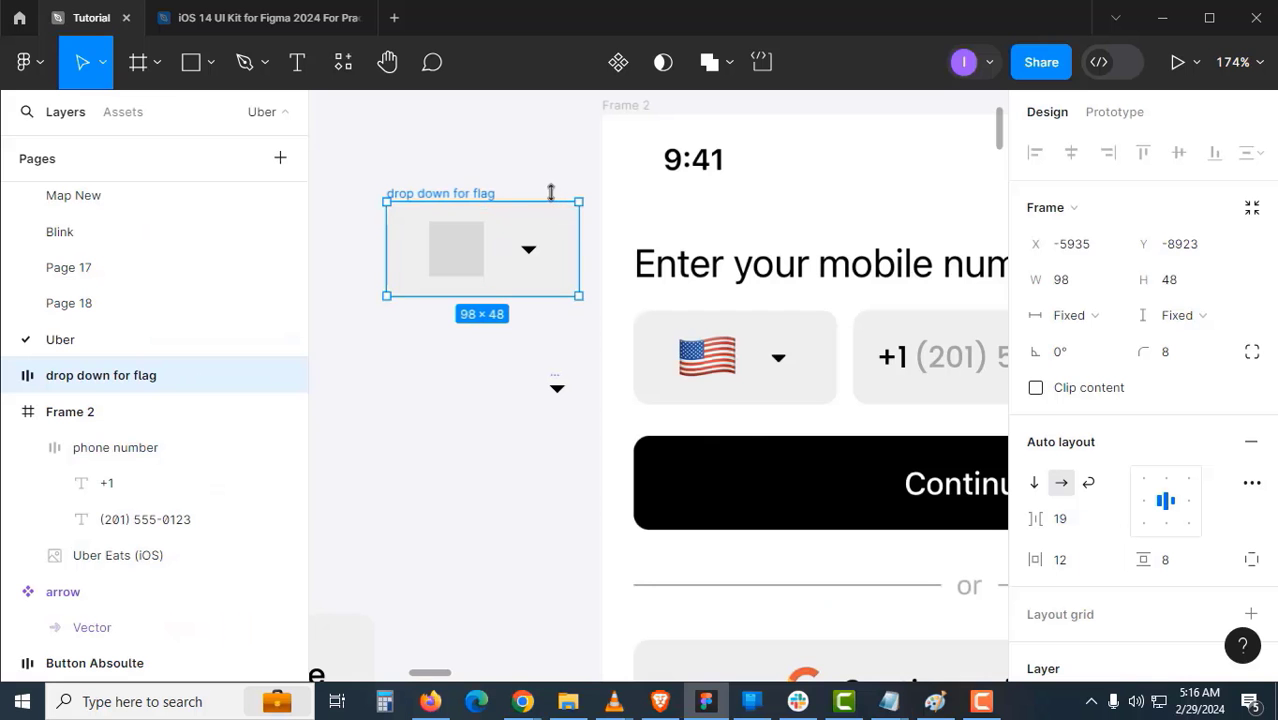
click(535, 191)
- Widen the drop down for flag frame, then undo that width change
scroll(528, 205, up, 1)
click(494, 228)
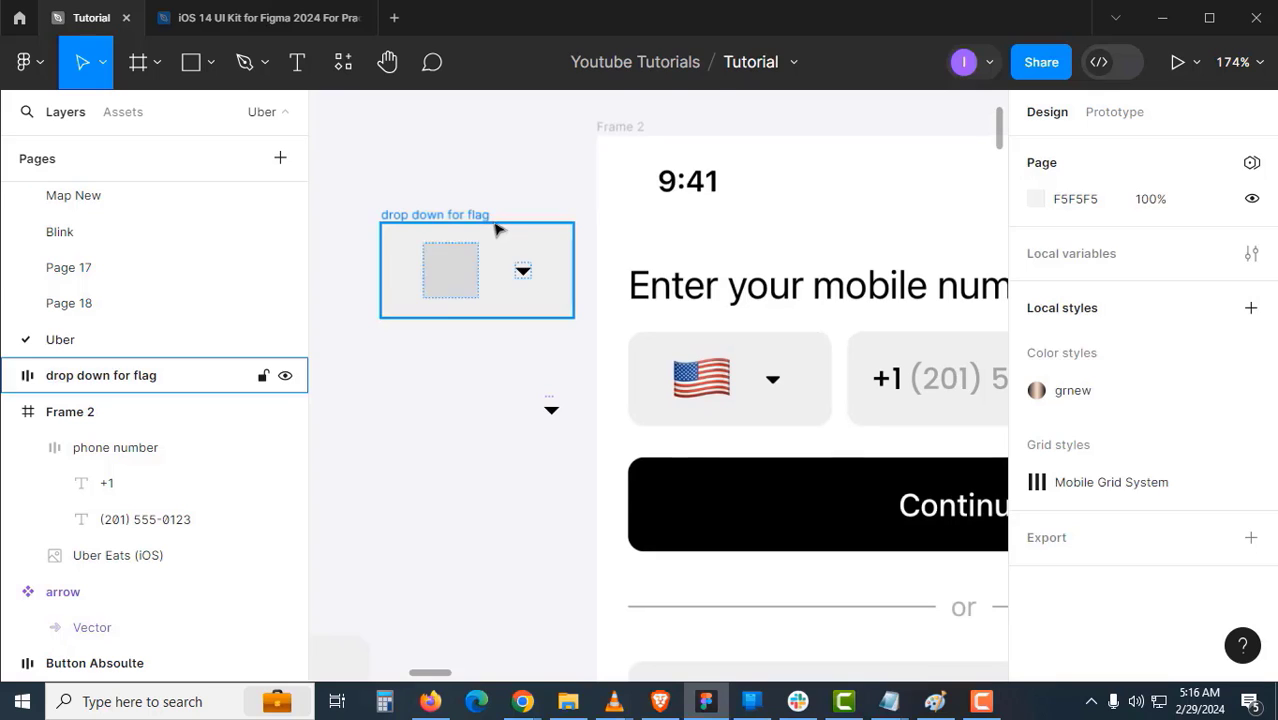
drag(580, 290, 708, 297)
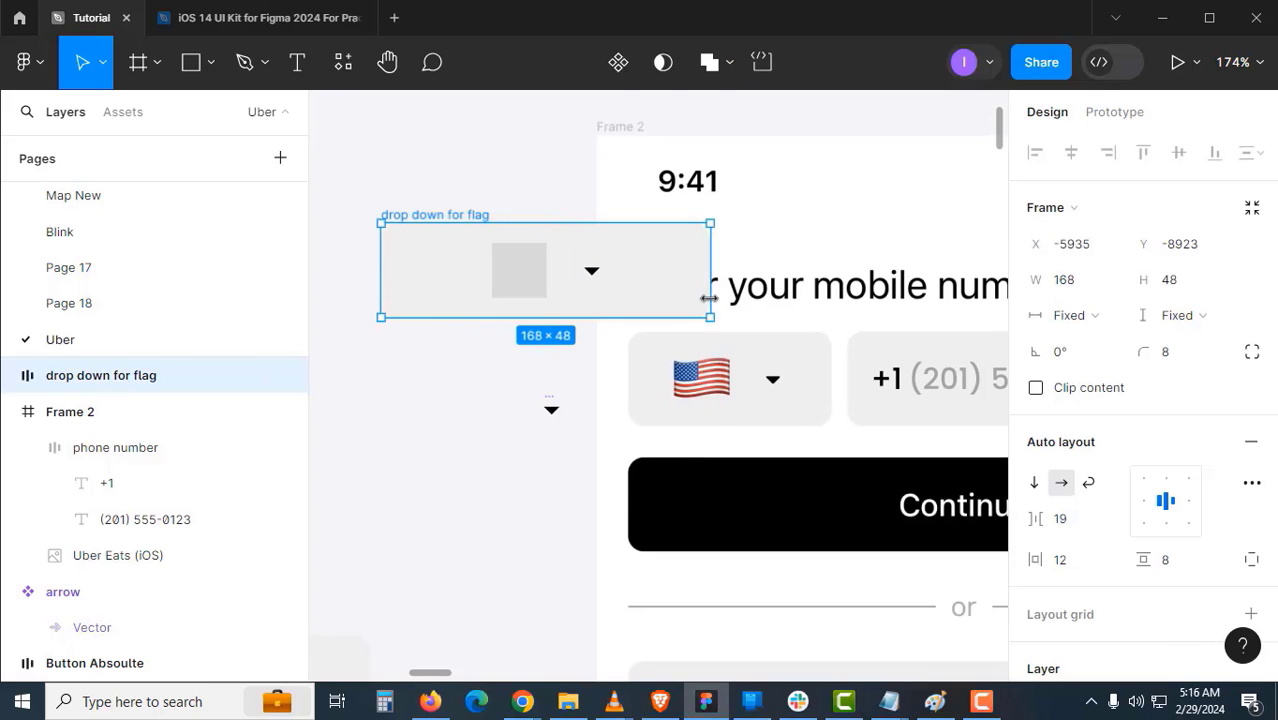
key(ctrl+z)
click(440, 372)
drag(440, 364, 432, 386)
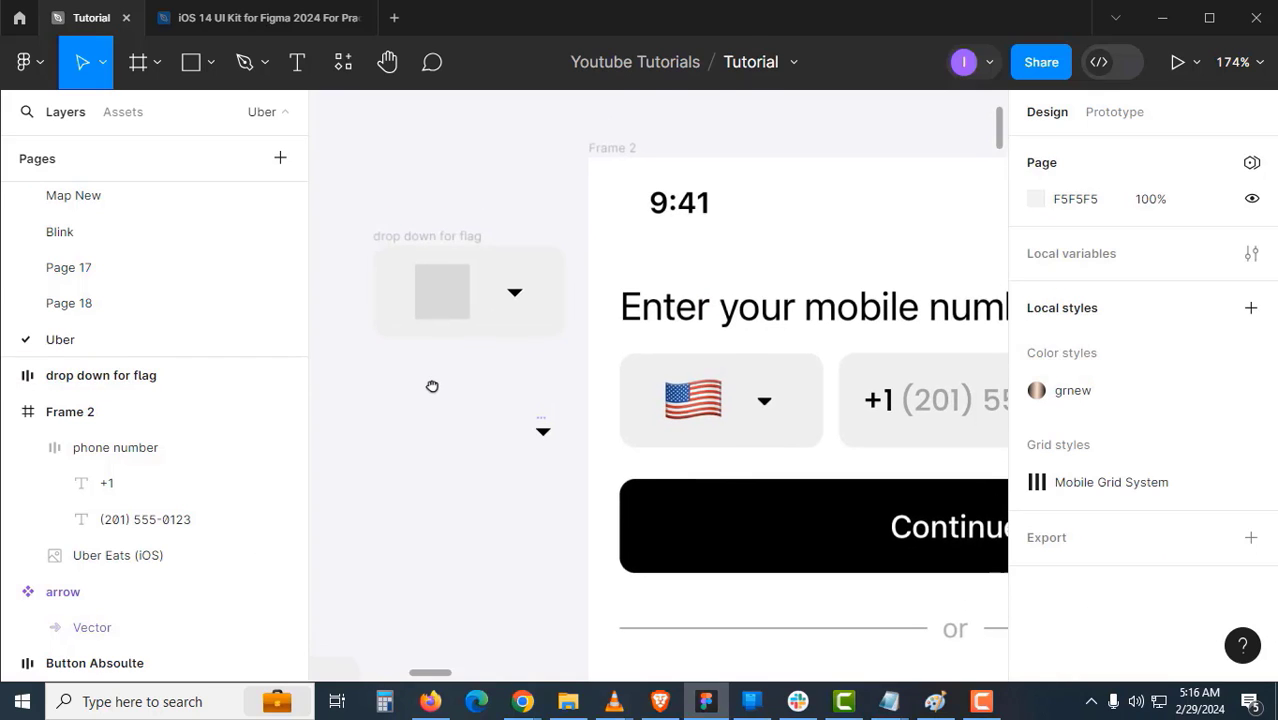
- Set the auto-layout gap between the flag and arrow to 16
click(445, 296)
click(463, 236)
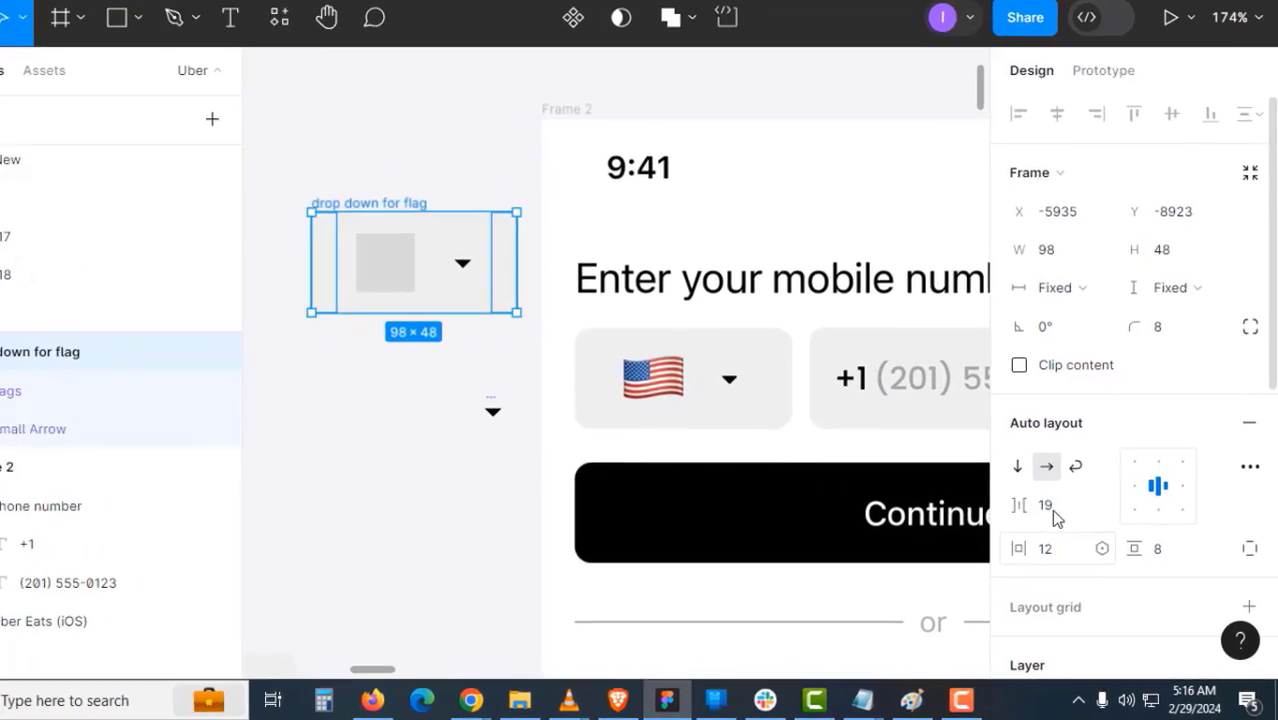
click(1050, 508)
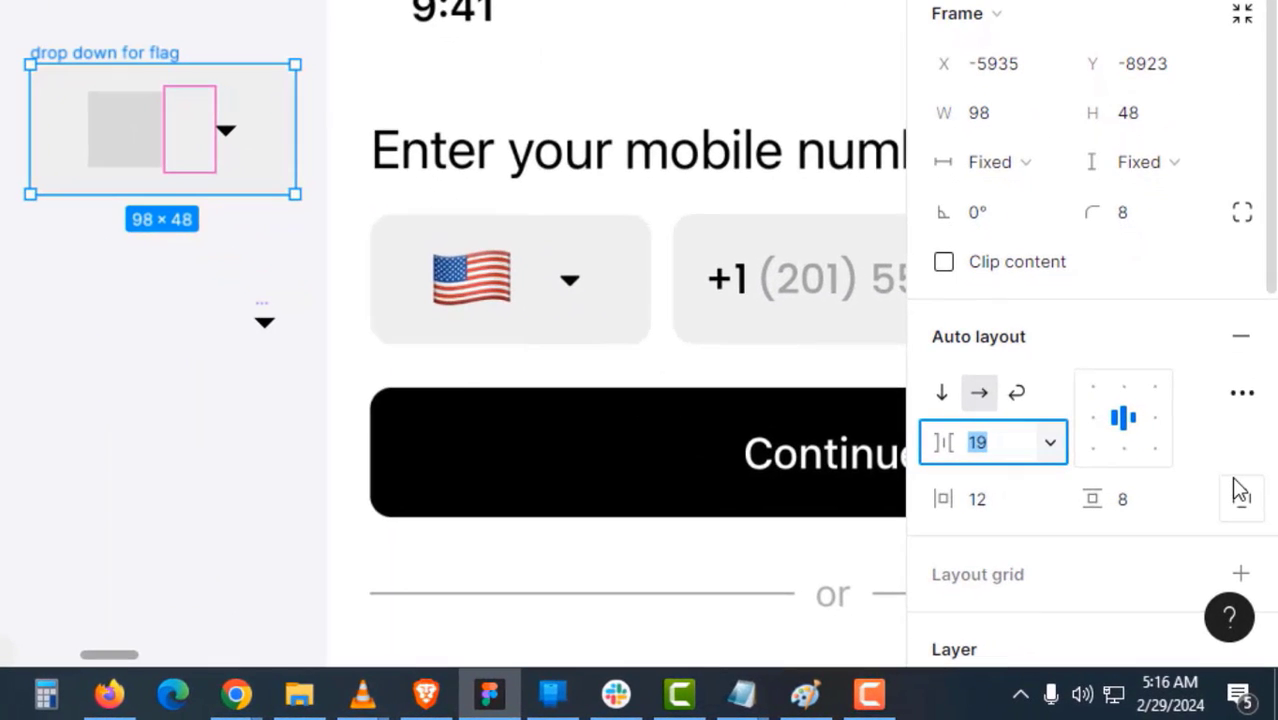
text(16)
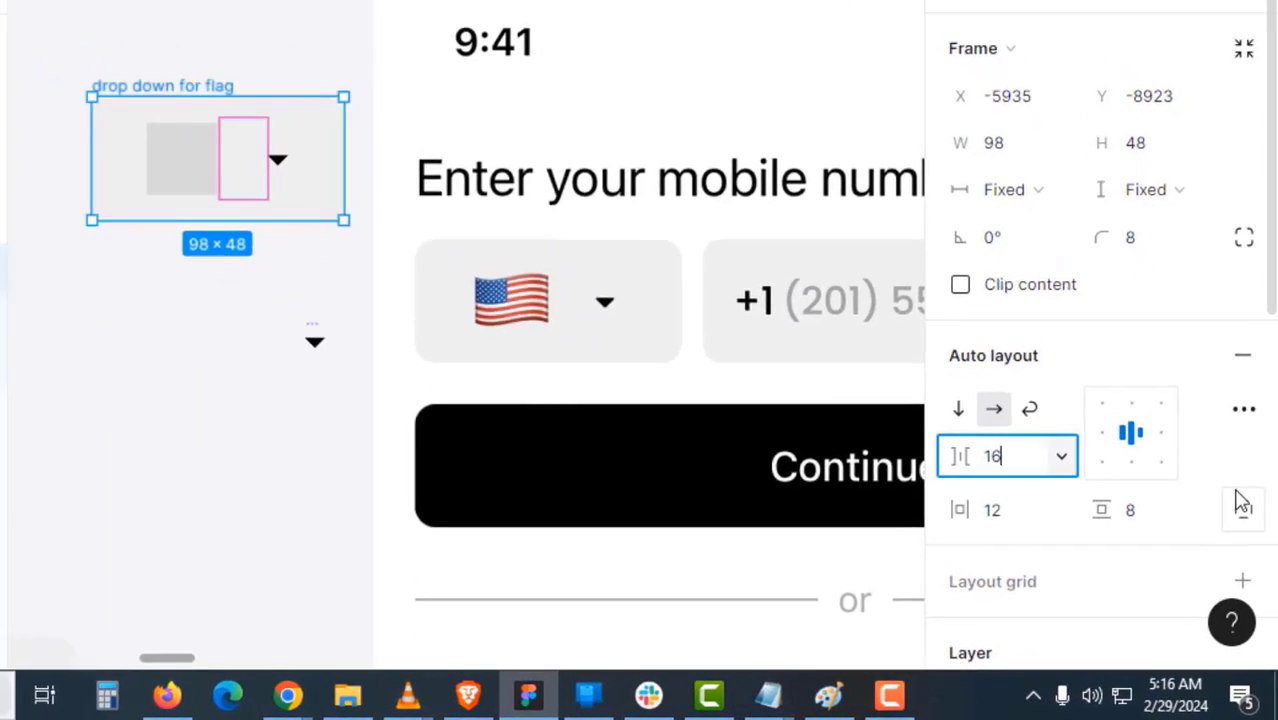
key(Return)
click(268, 386)
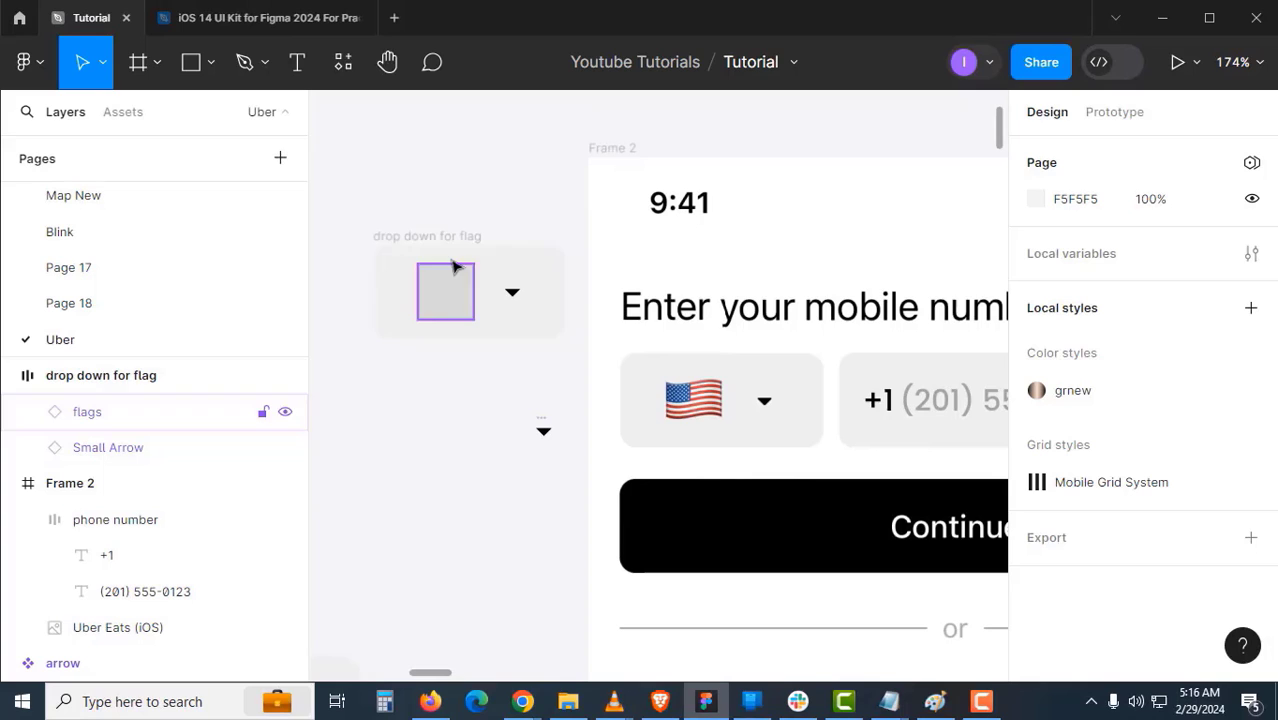
- Add a Nested instances property exposing the flags instance on the drop down for flag component
click(453, 266)
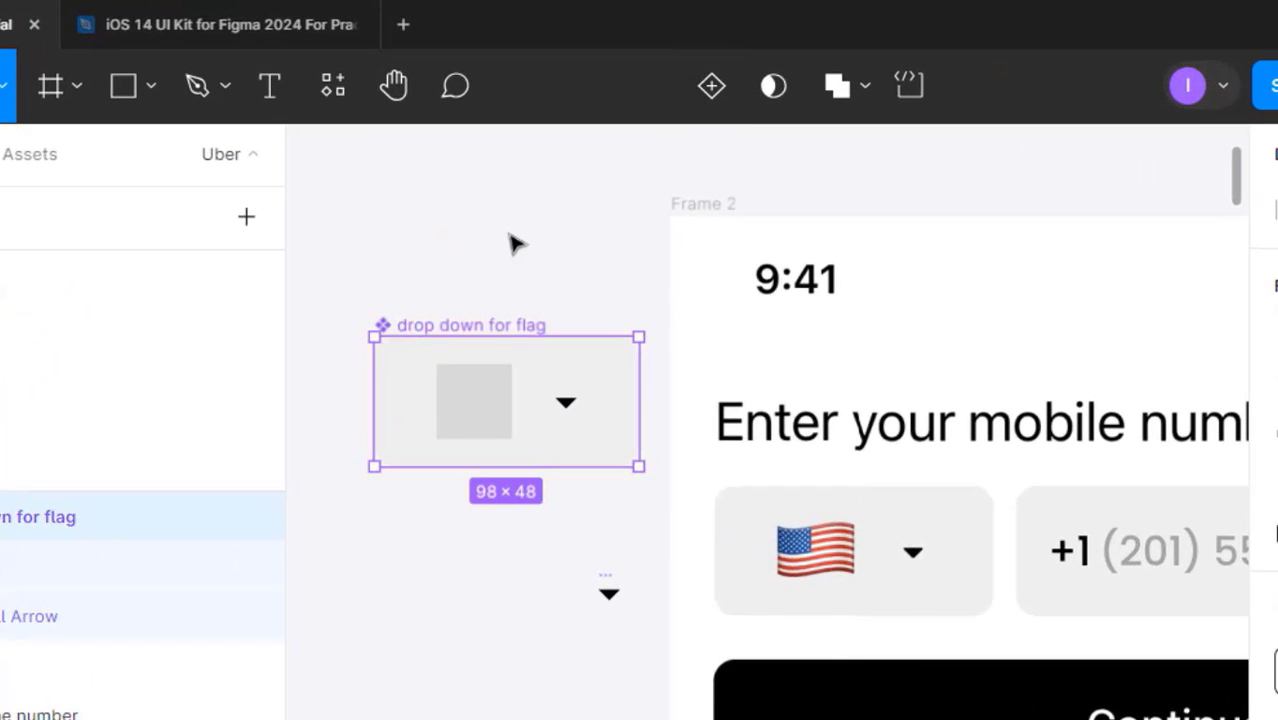
click(510, 246)
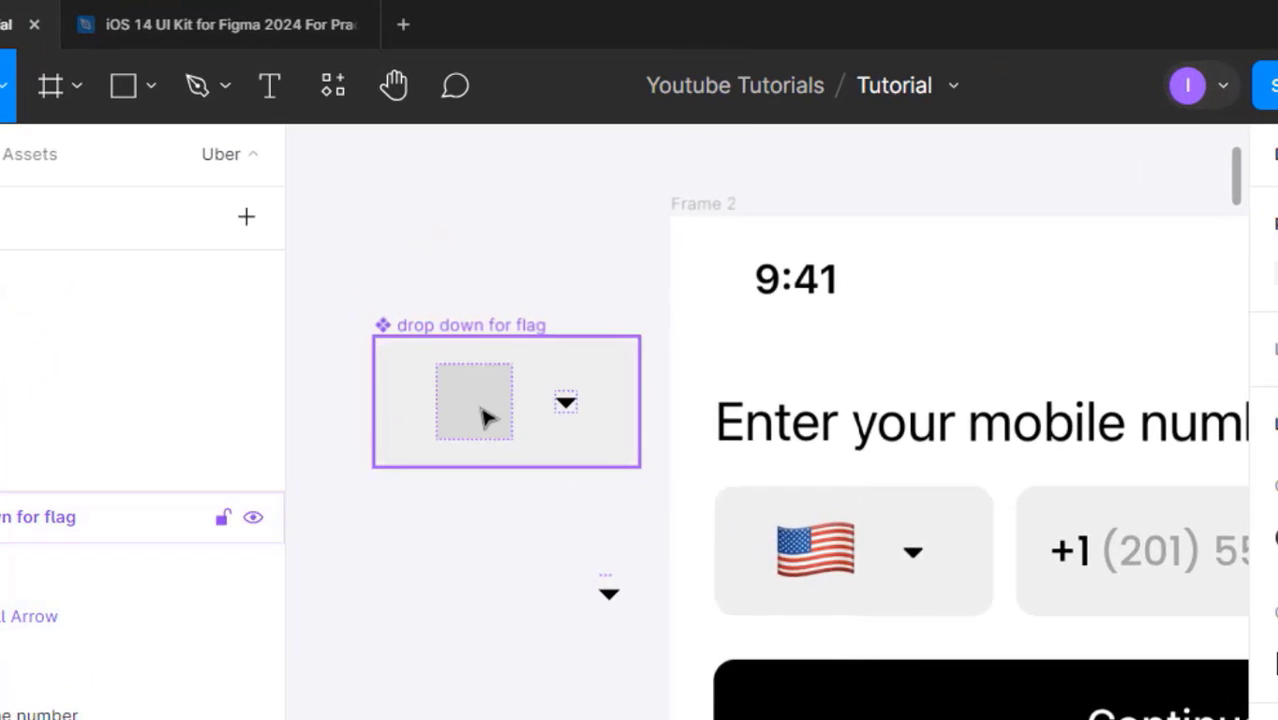
click(481, 410)
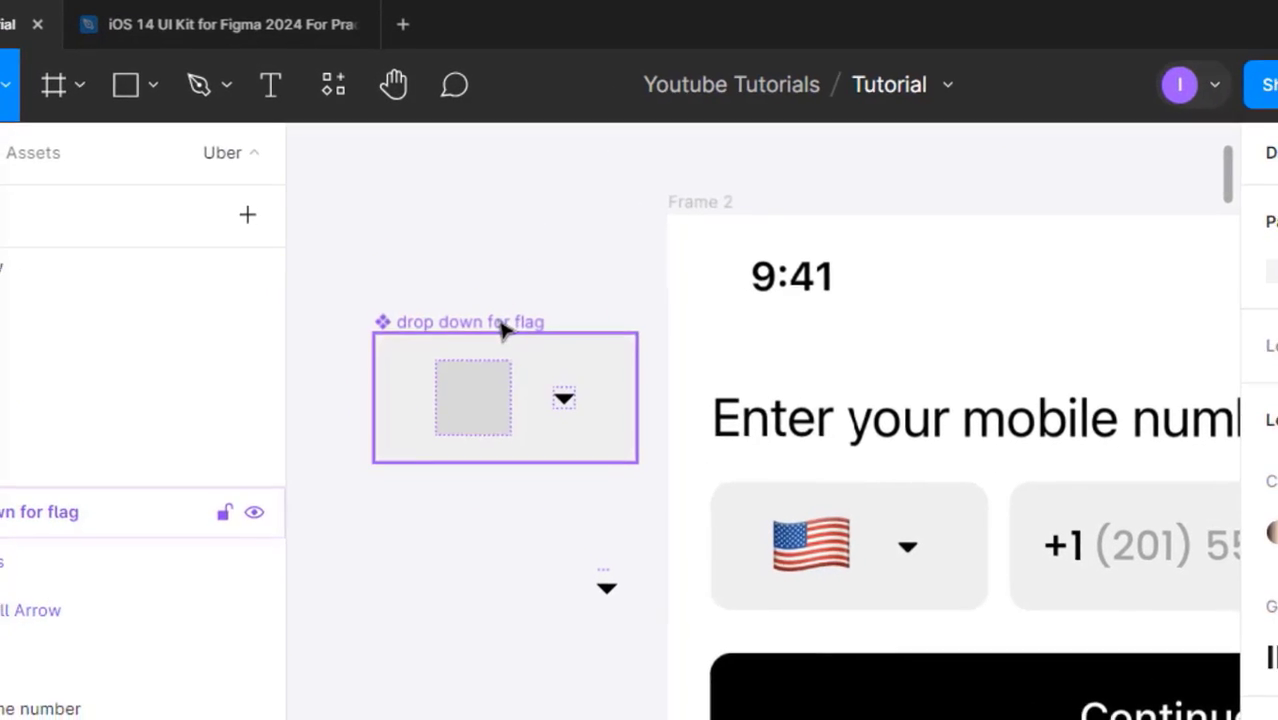
drag(506, 320, 475, 235)
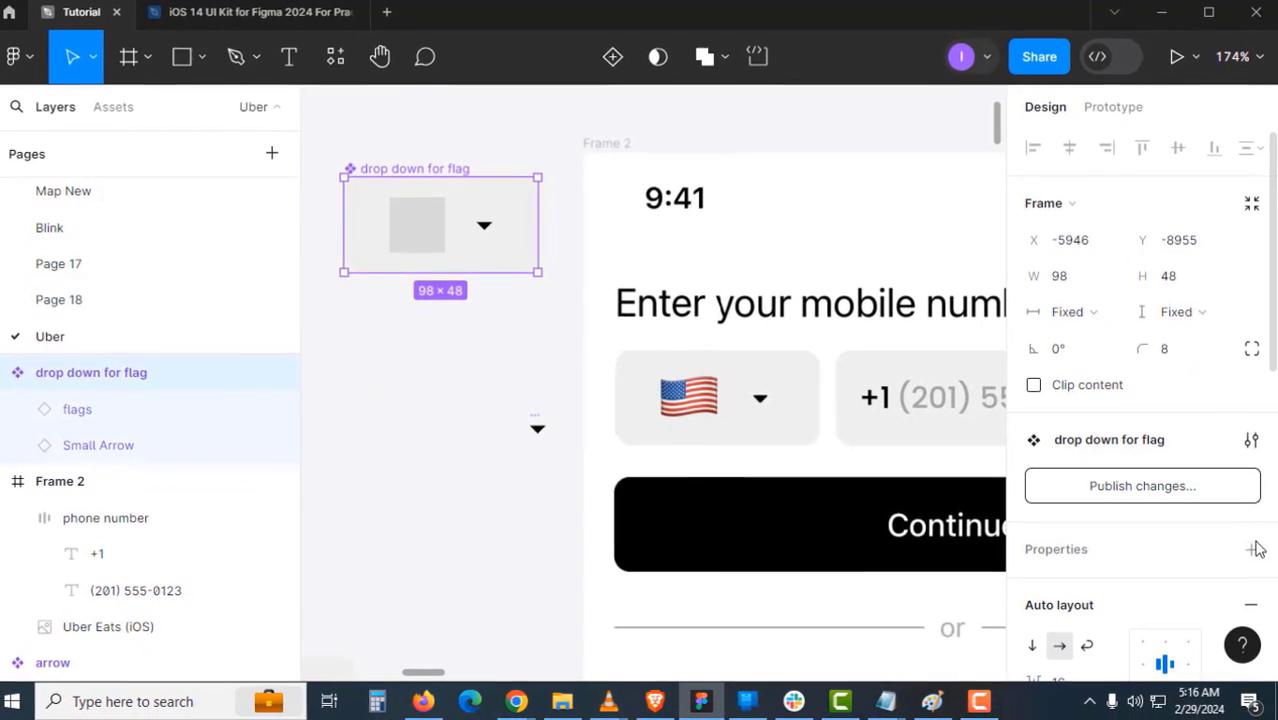
click(1251, 550)
click(1153, 650)
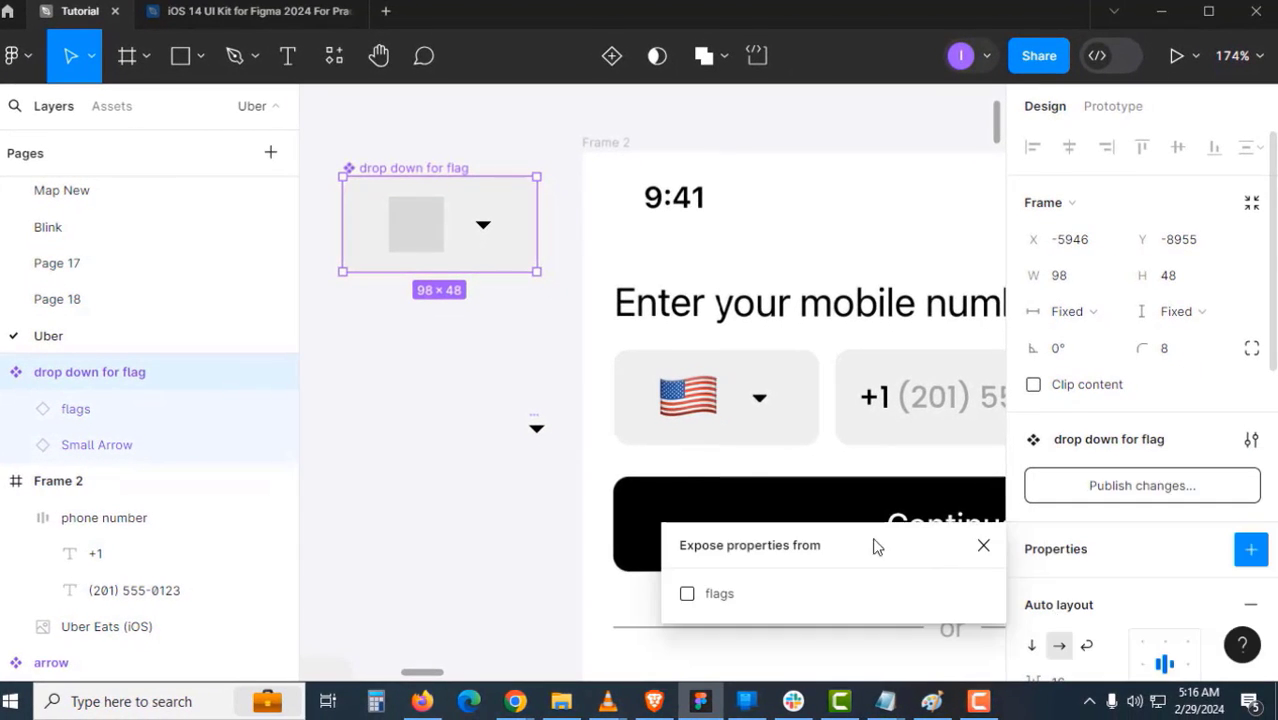
click(713, 596)
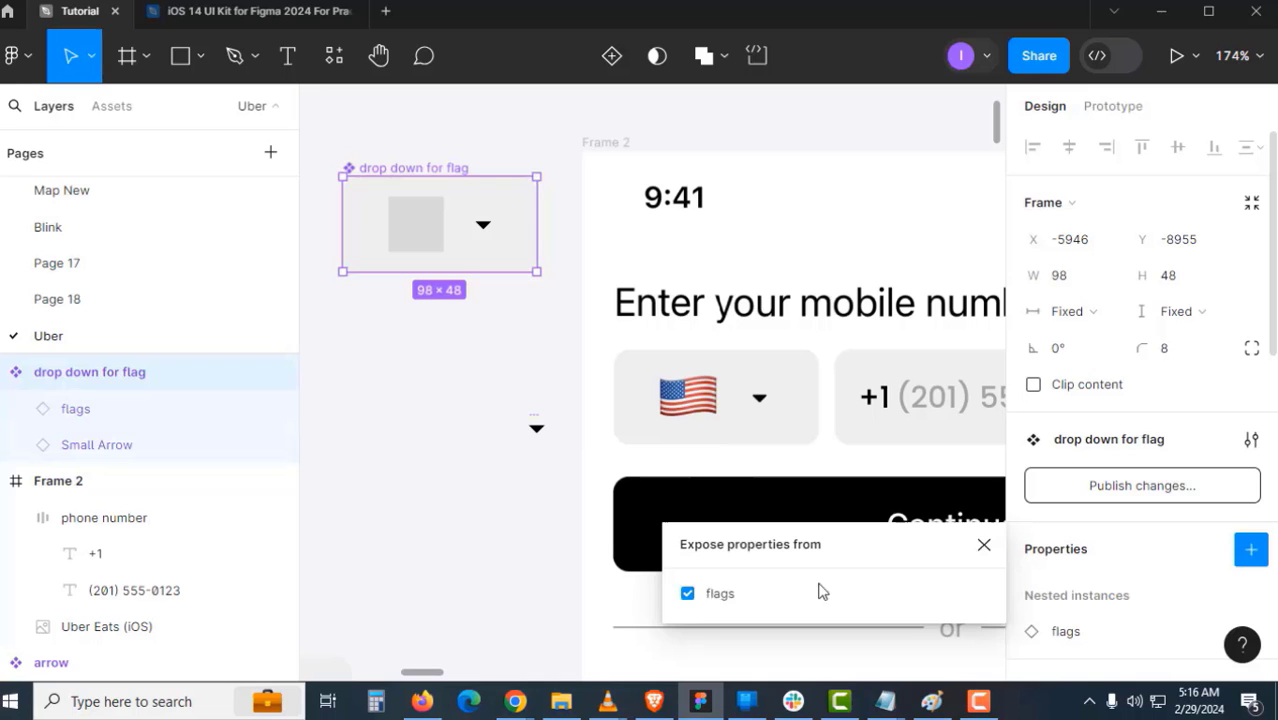
click(983, 546)
click(503, 433)
click(452, 184)
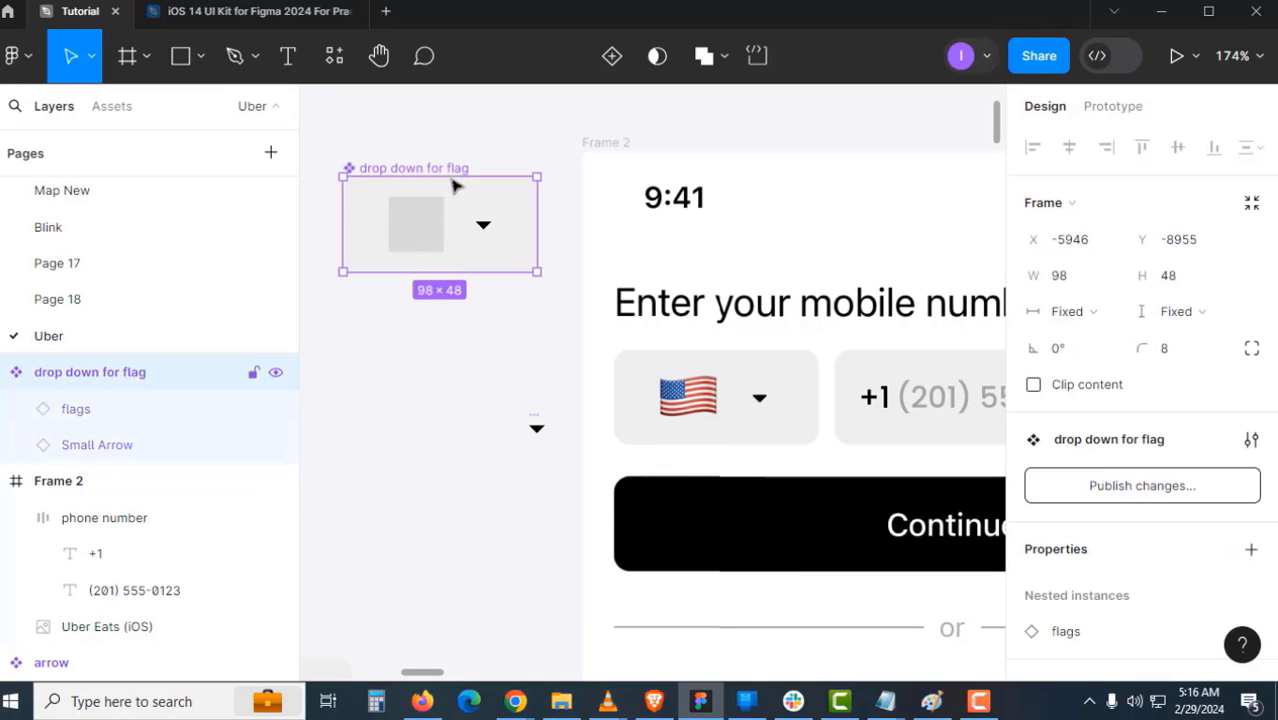
- Duplicate the drop down for flag instance and set the copy's Country to USA
drag(455, 174, 451, 340)
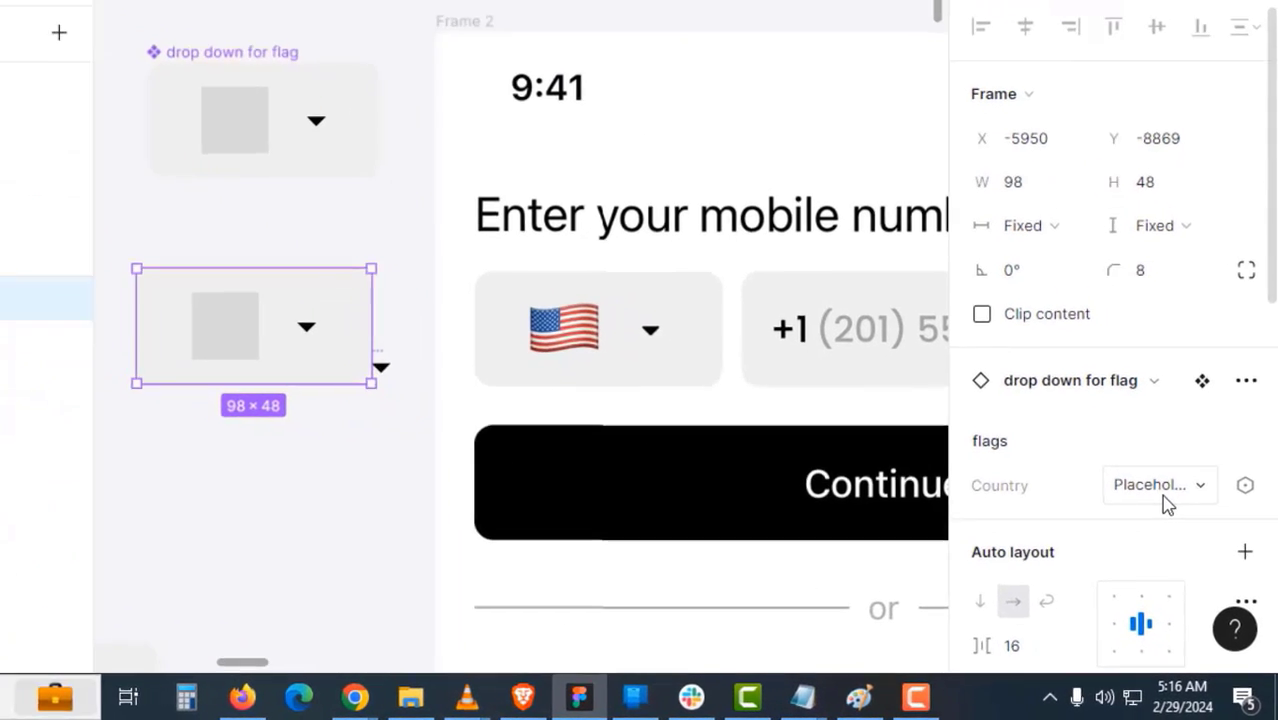
click(1188, 527)
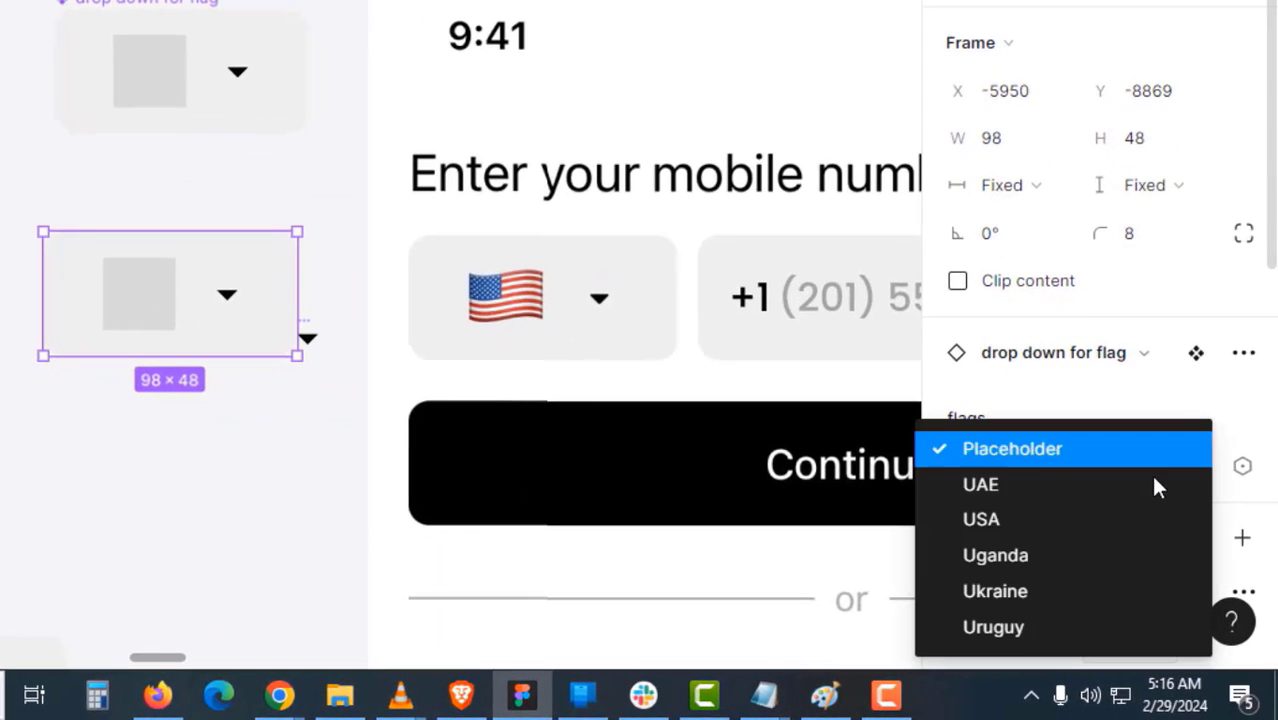
click(1061, 520)
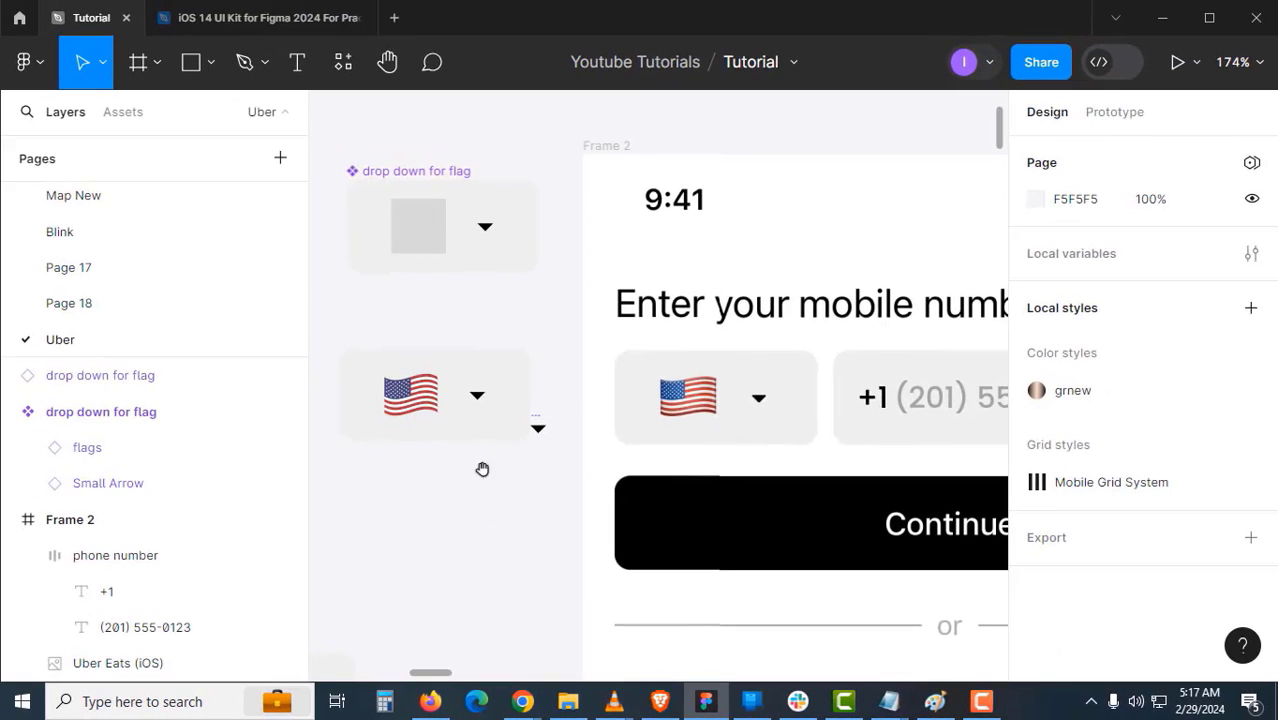
- Place the USA dropdown beside the phone number and wrap both in a horizontal auto layout
drag(417, 392, 741, 411)
scroll(700, 415, right, 2)
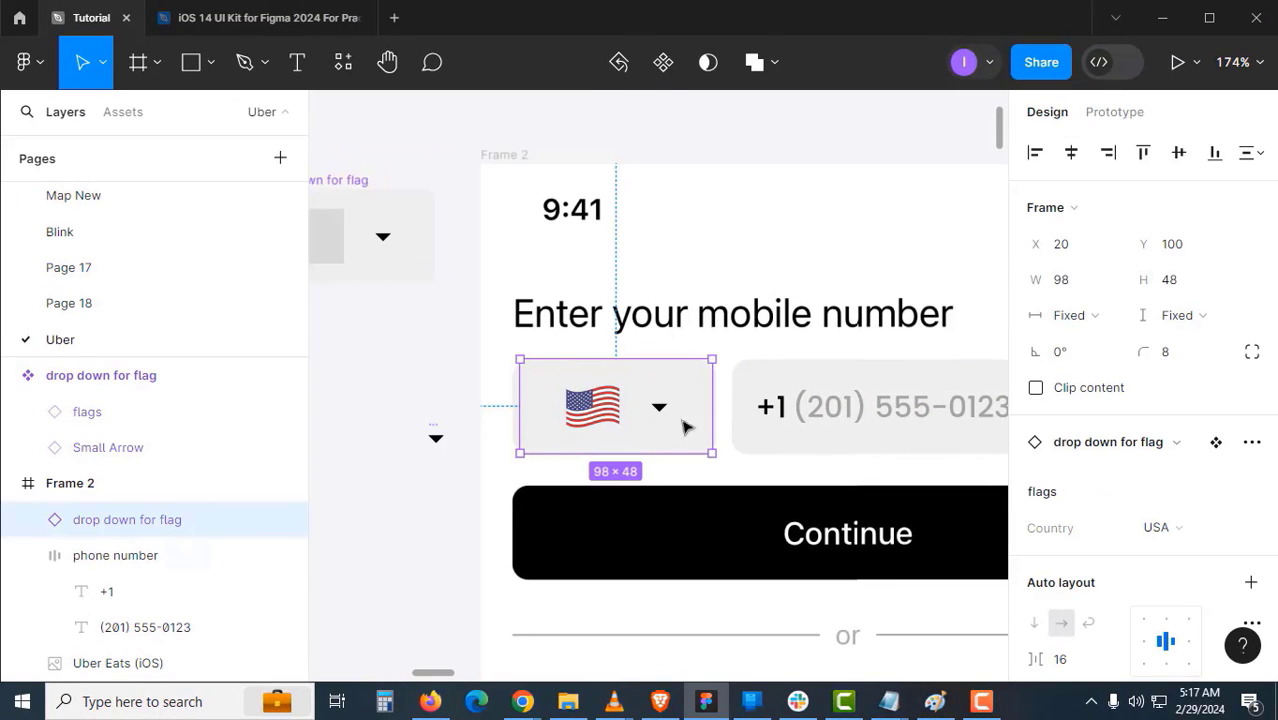
shift+click(843, 437)
key(shift+a)
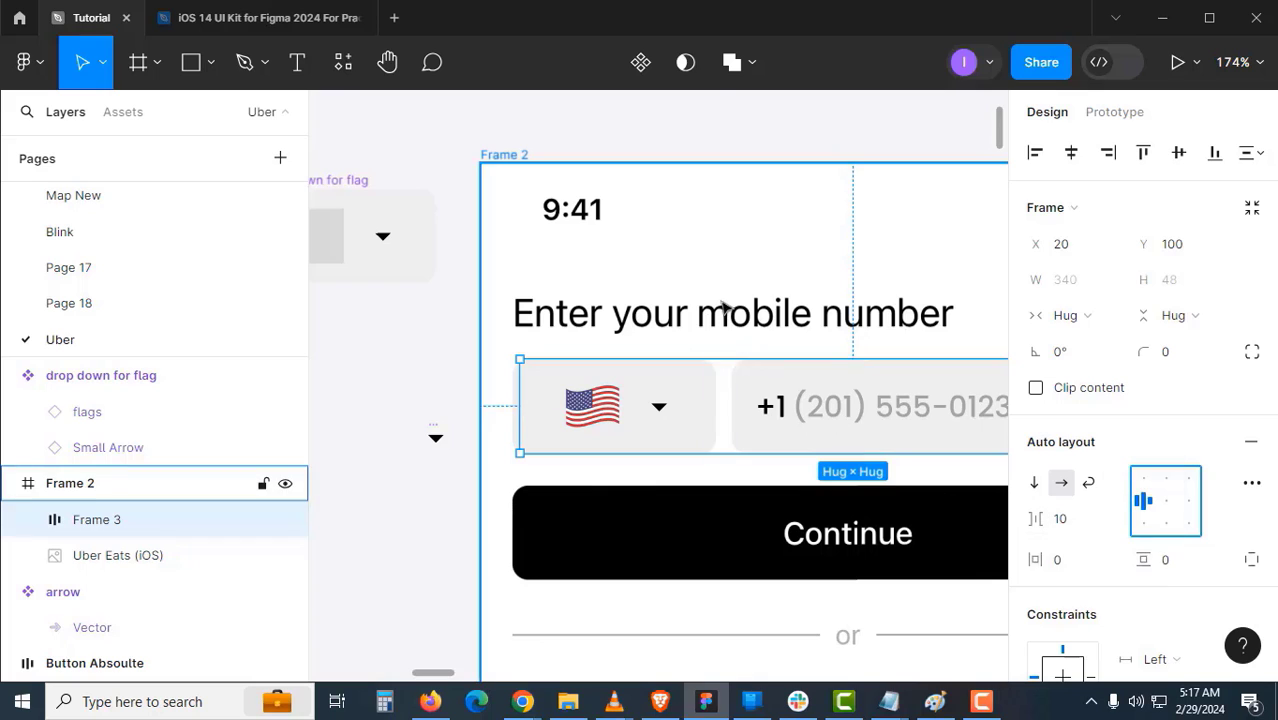
- Give the Frame 3 phone row a fixed 343 width and move it above Frame 2
click(693, 371)
click(656, 404)
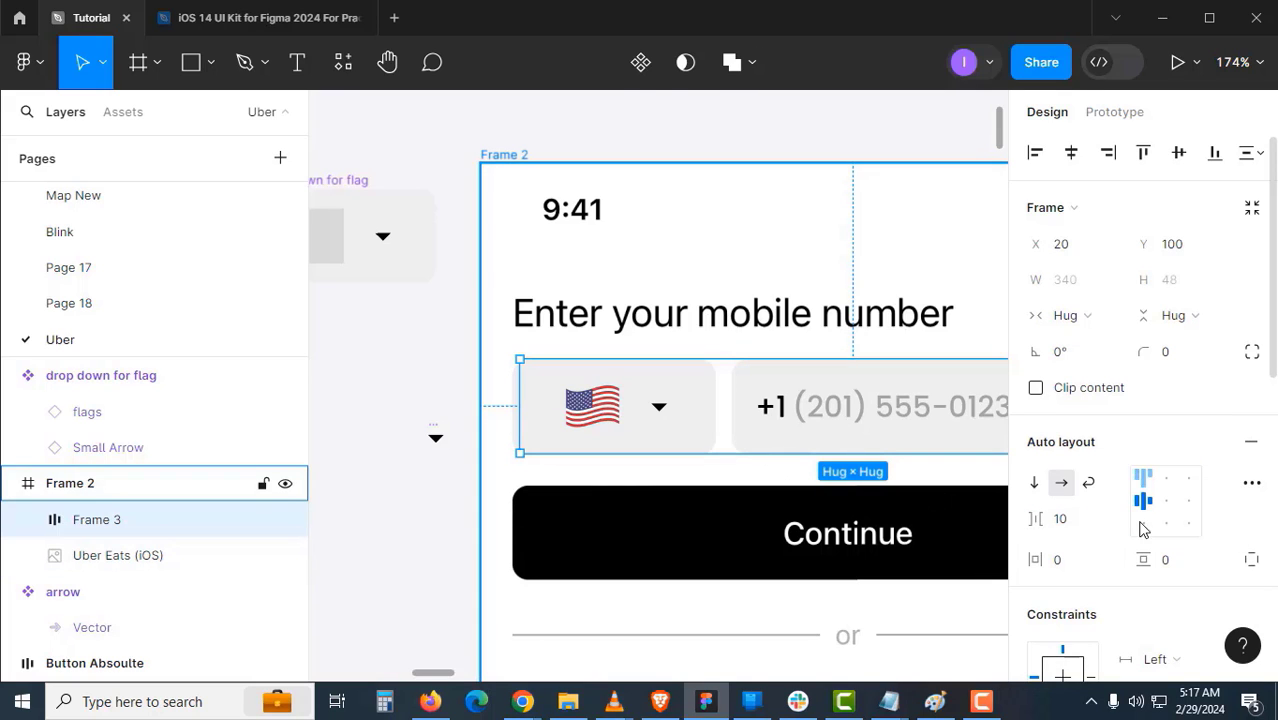
scroll(773, 455, down, 3)
drag(773, 456, 667, 470)
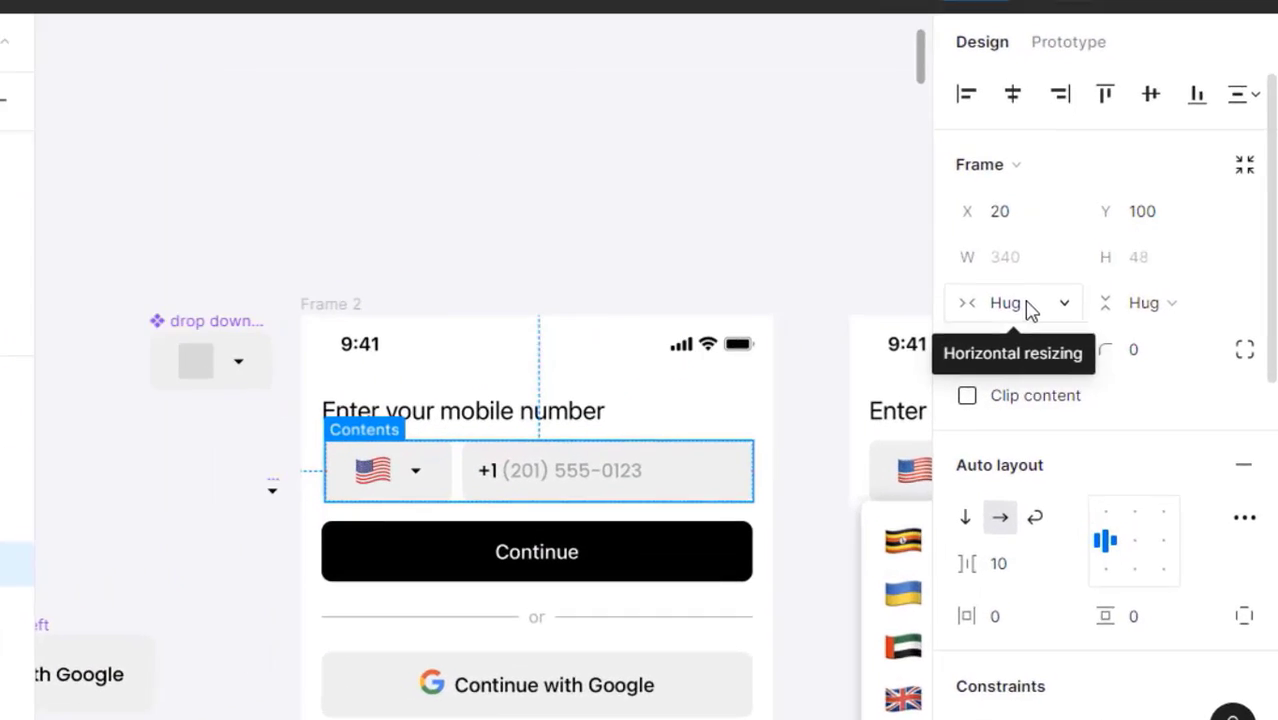
click(1075, 315)
click(987, 250)
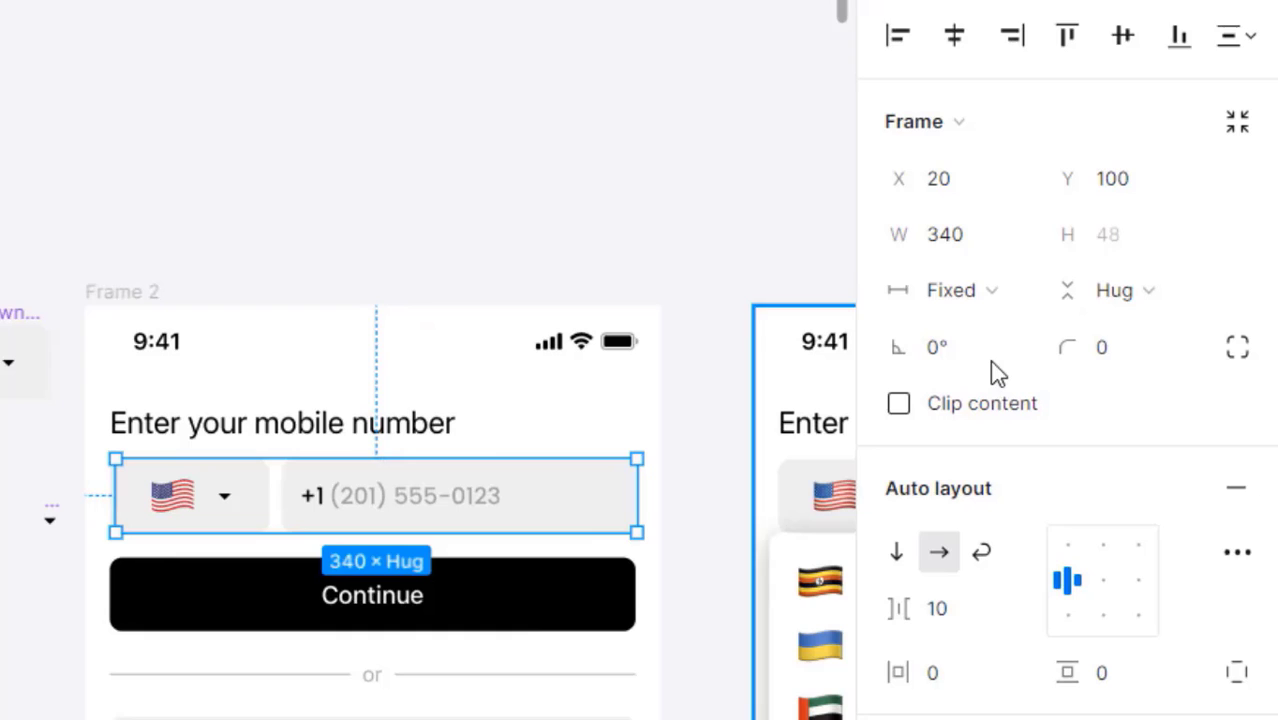
click(969, 251)
text(343)
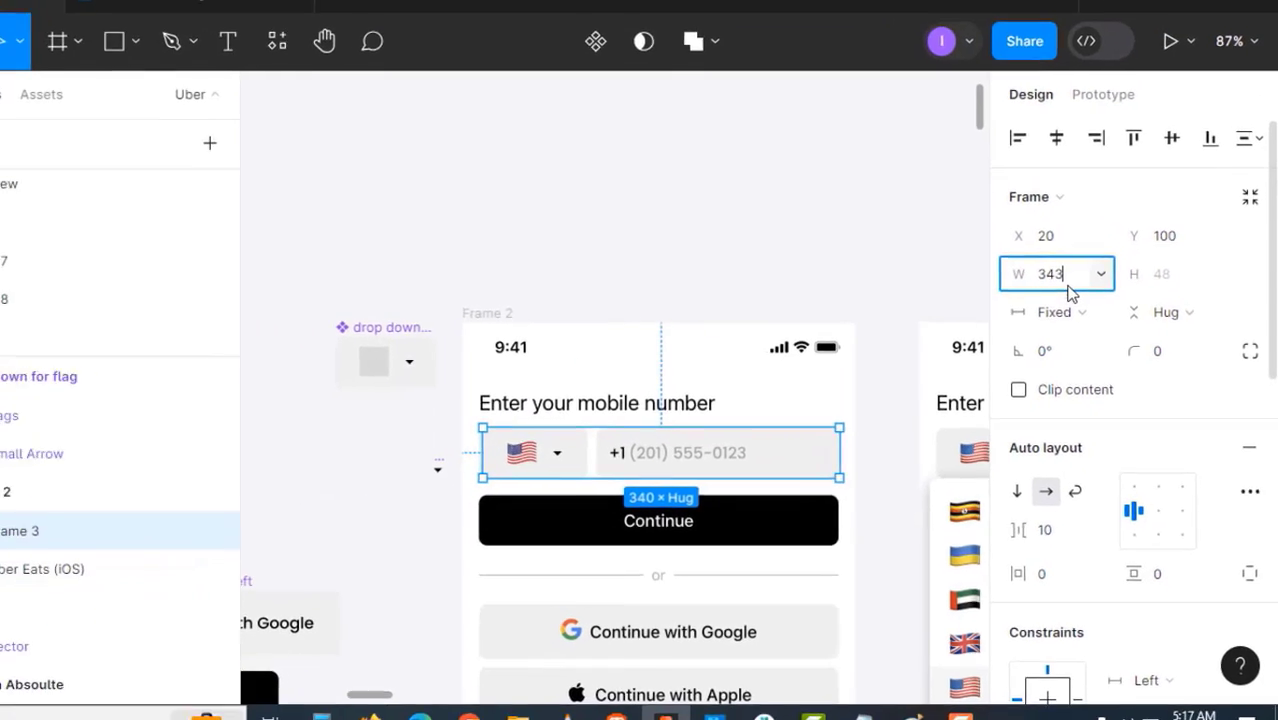
key(Return)
click(791, 309)
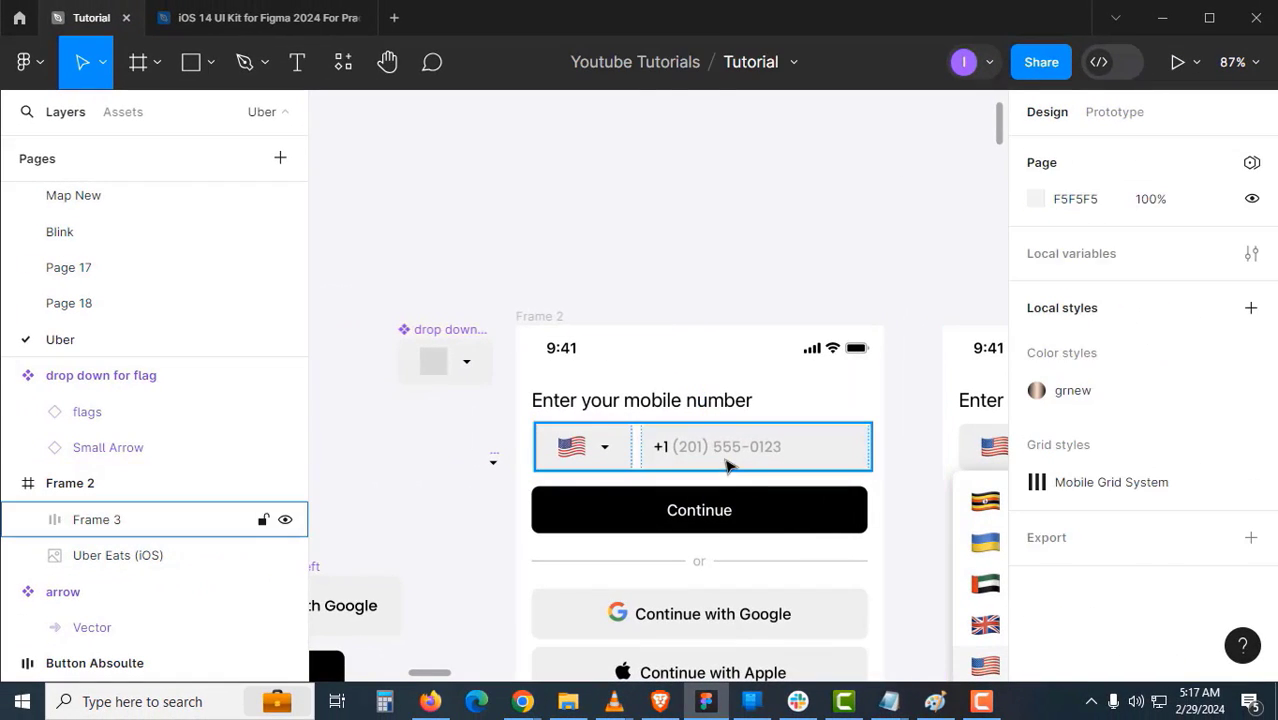
drag(731, 460, 747, 257)
- Add a red FF0000 fill to the Frame 3 row
click(659, 311)
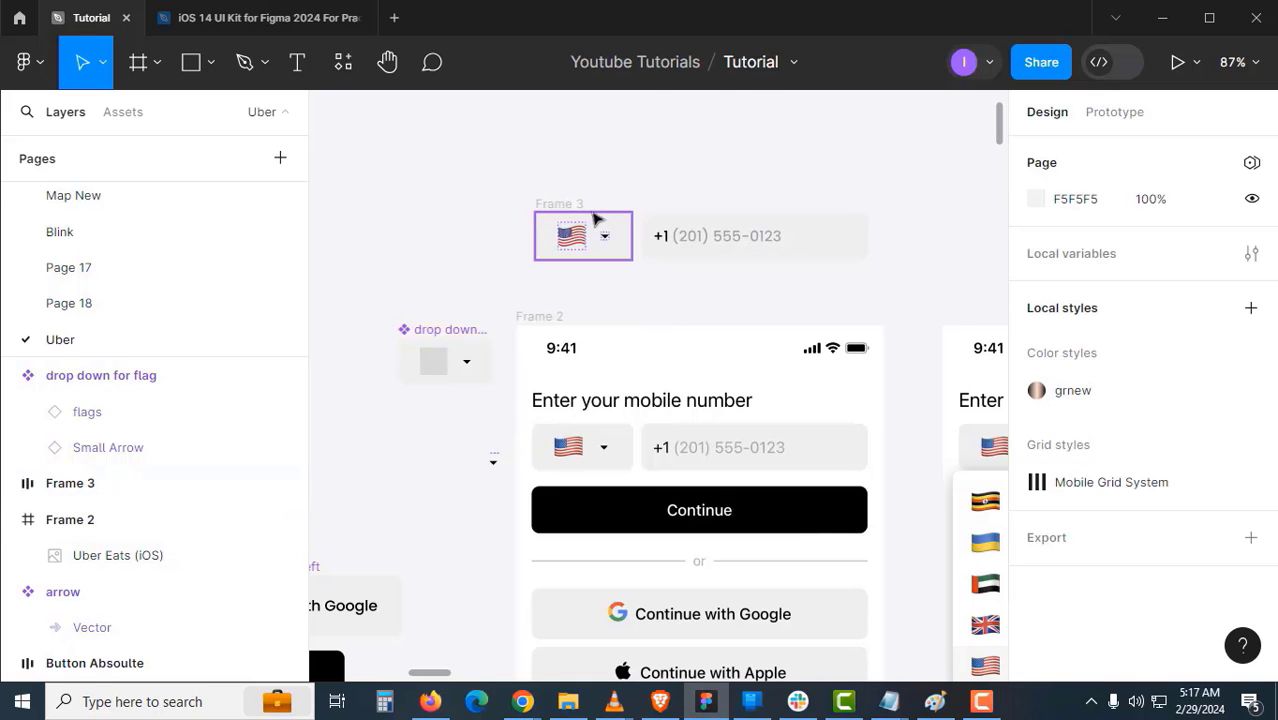
click(590, 214)
scroll(838, 240, up, 4)
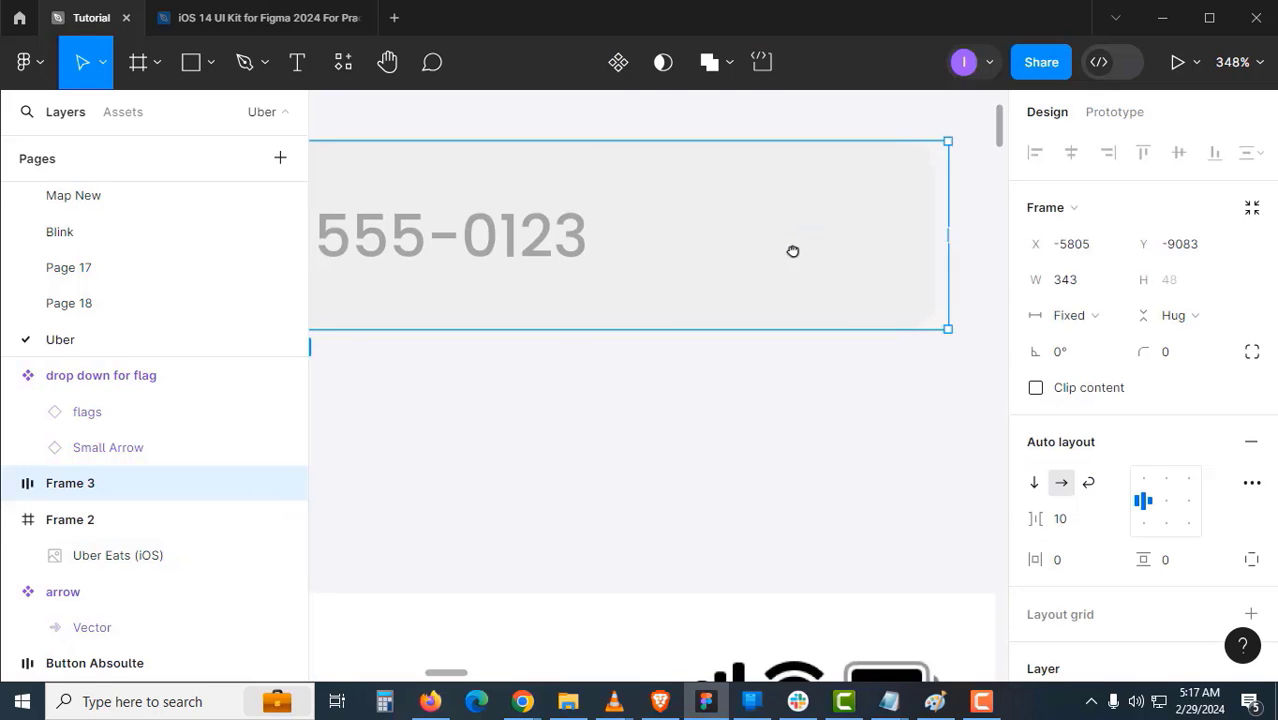
ctrl+scroll(650, 317, down, 3)
scroll(1200, 525, down, 5)
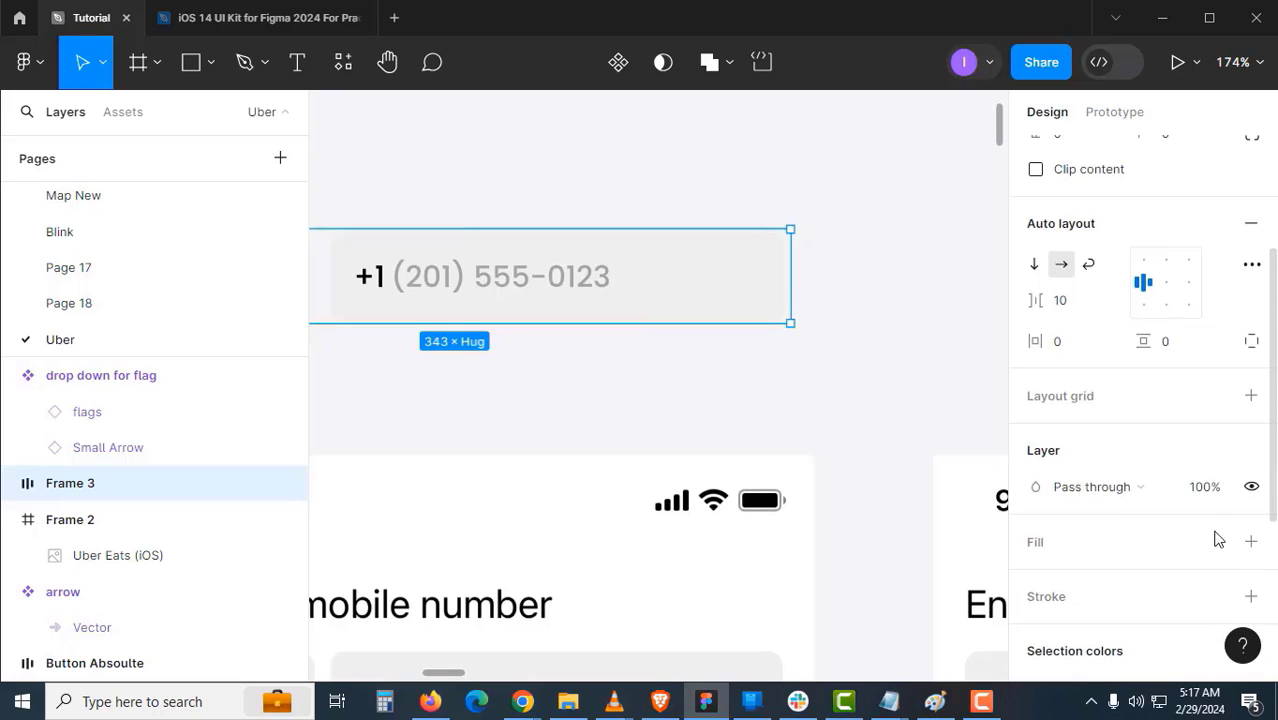
scroll(1186, 517, down, 1)
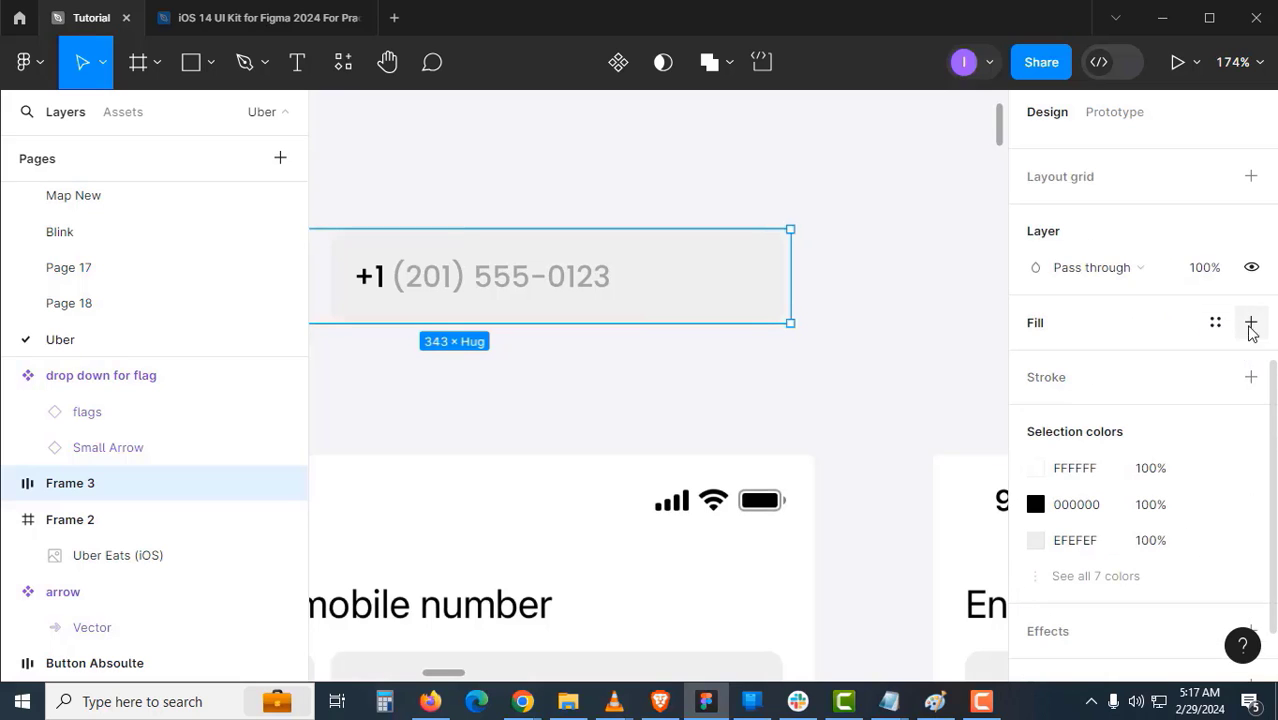
click(1250, 322)
text(red)
key(Return)
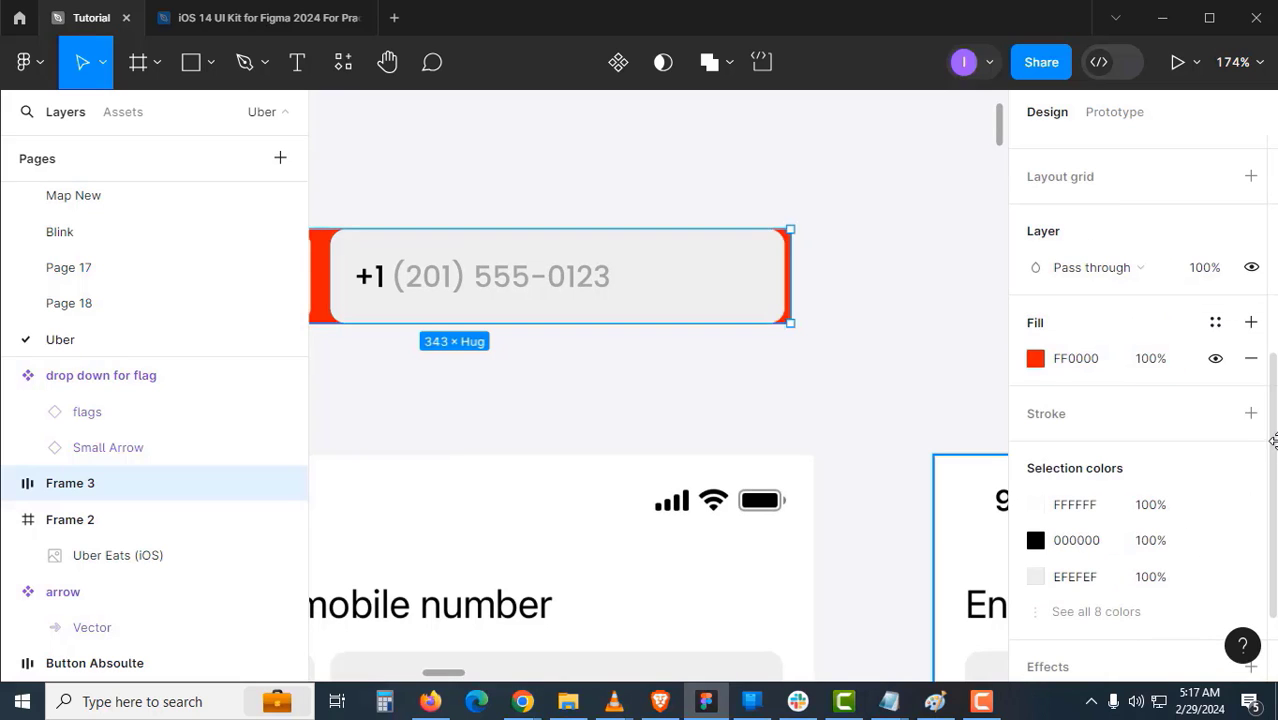
- Set the phone number field's width to Fill container within the row
click(619, 365)
scroll(585, 361, down, 1)
drag(585, 361, 773, 382)
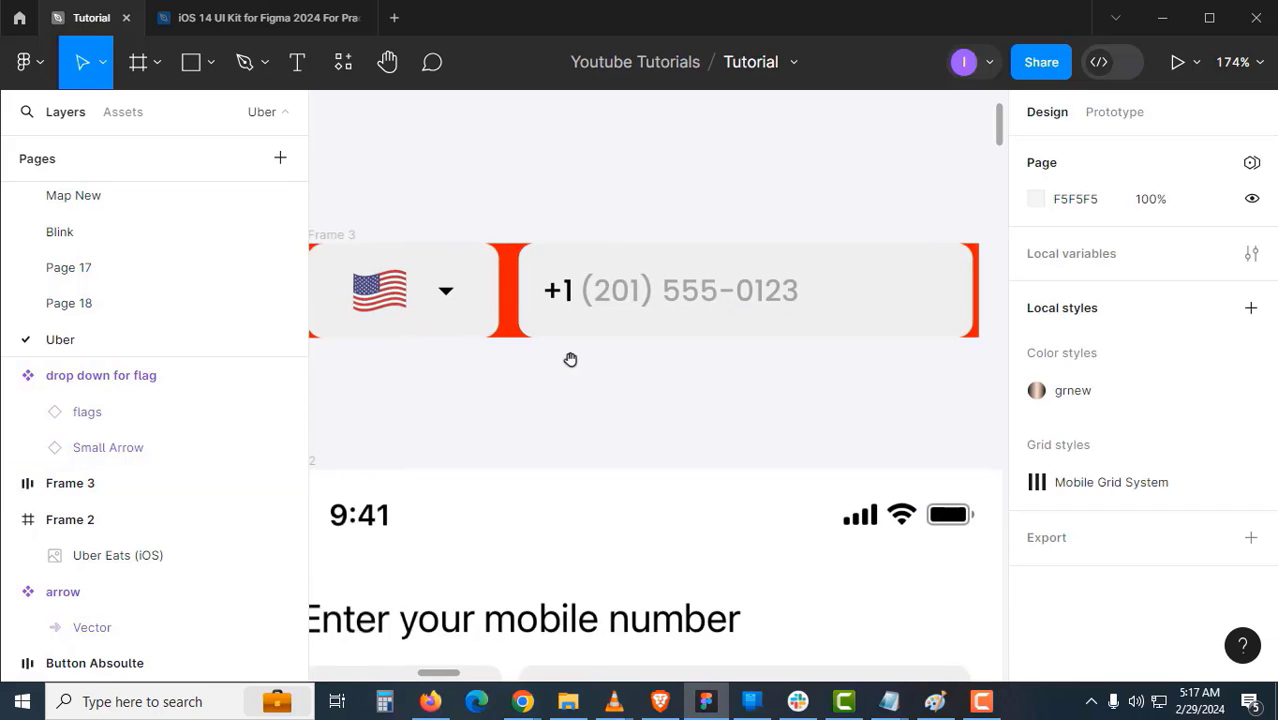
drag(530, 338, 613, 334)
click(588, 320)
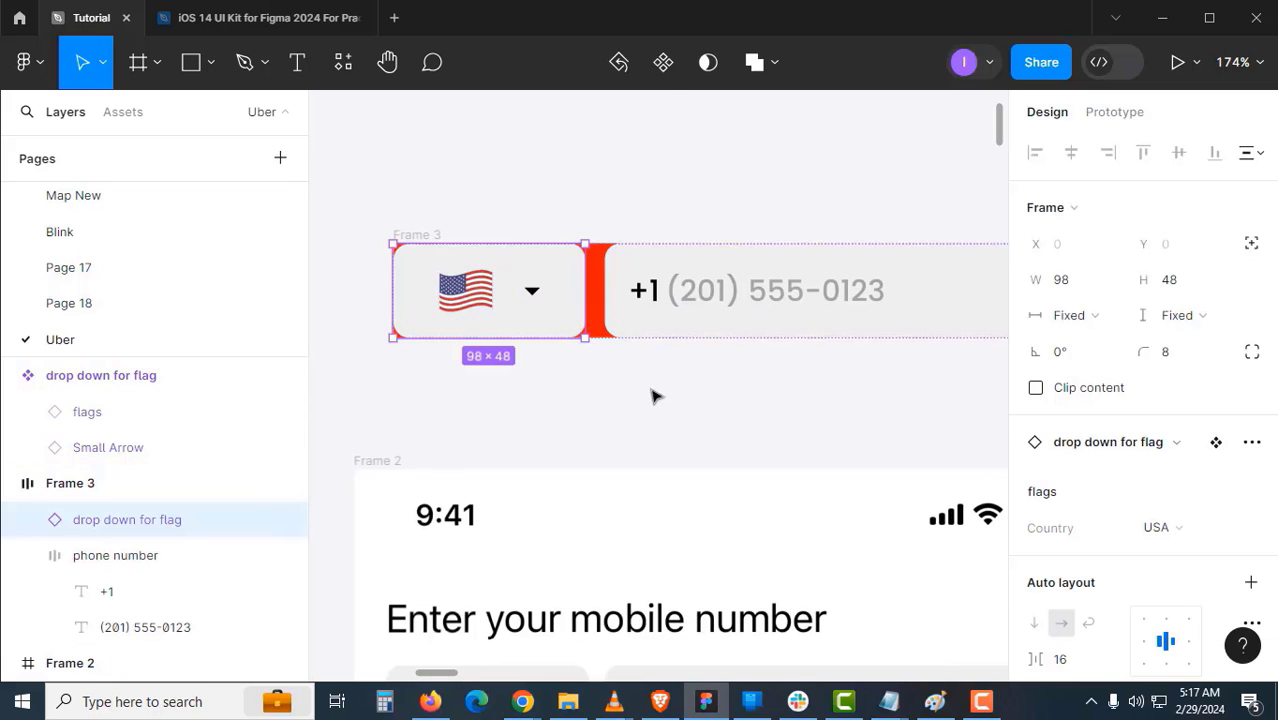
click(610, 325)
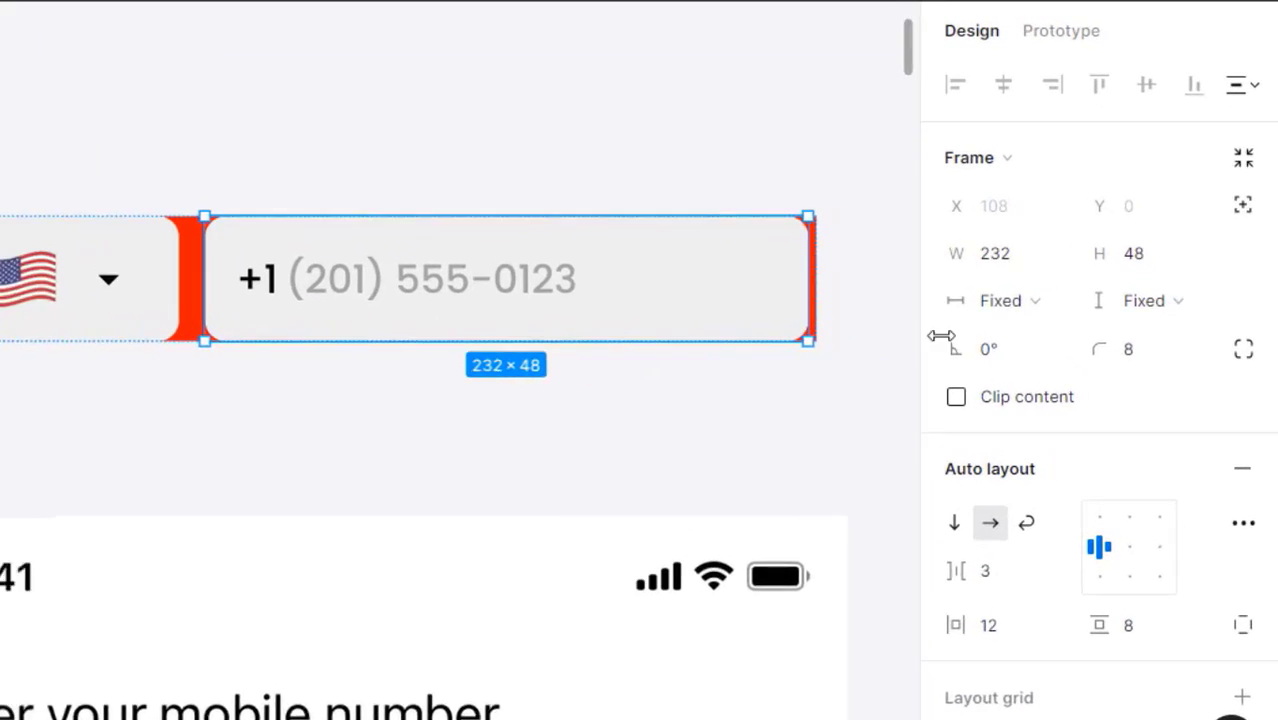
click(1005, 300)
click(984, 371)
click(675, 440)
drag(460, 409, 551, 380)
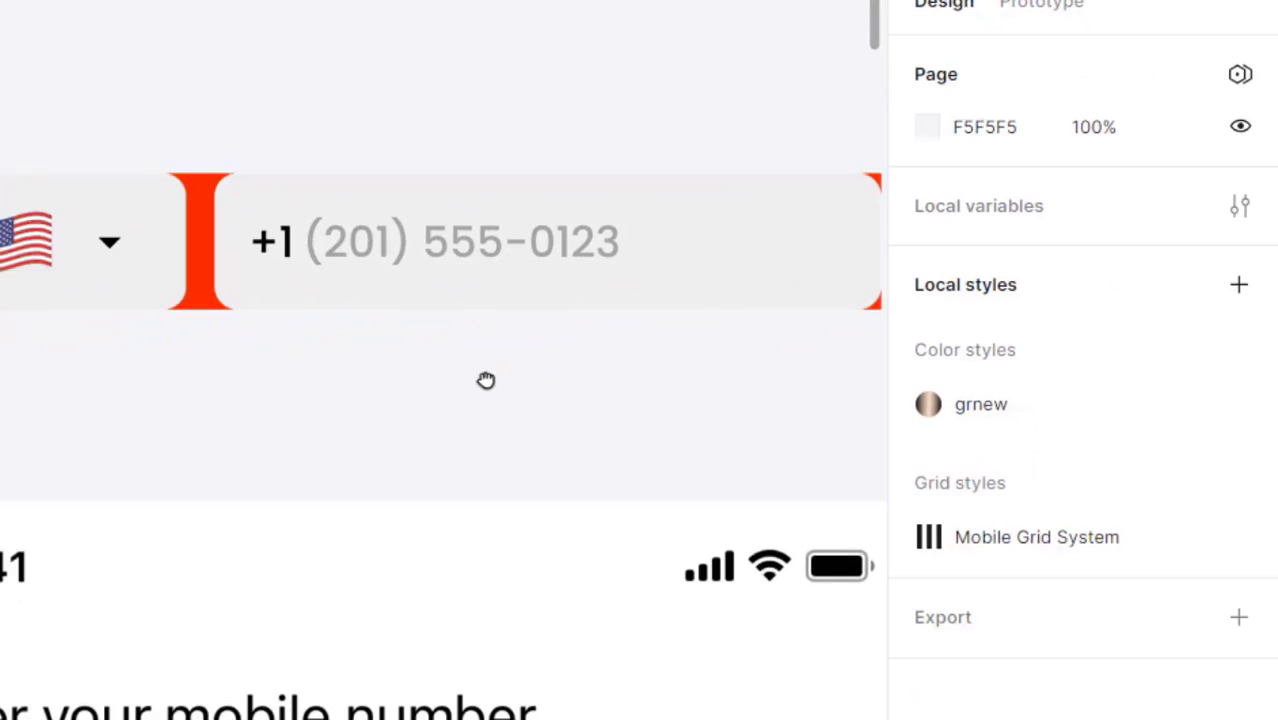
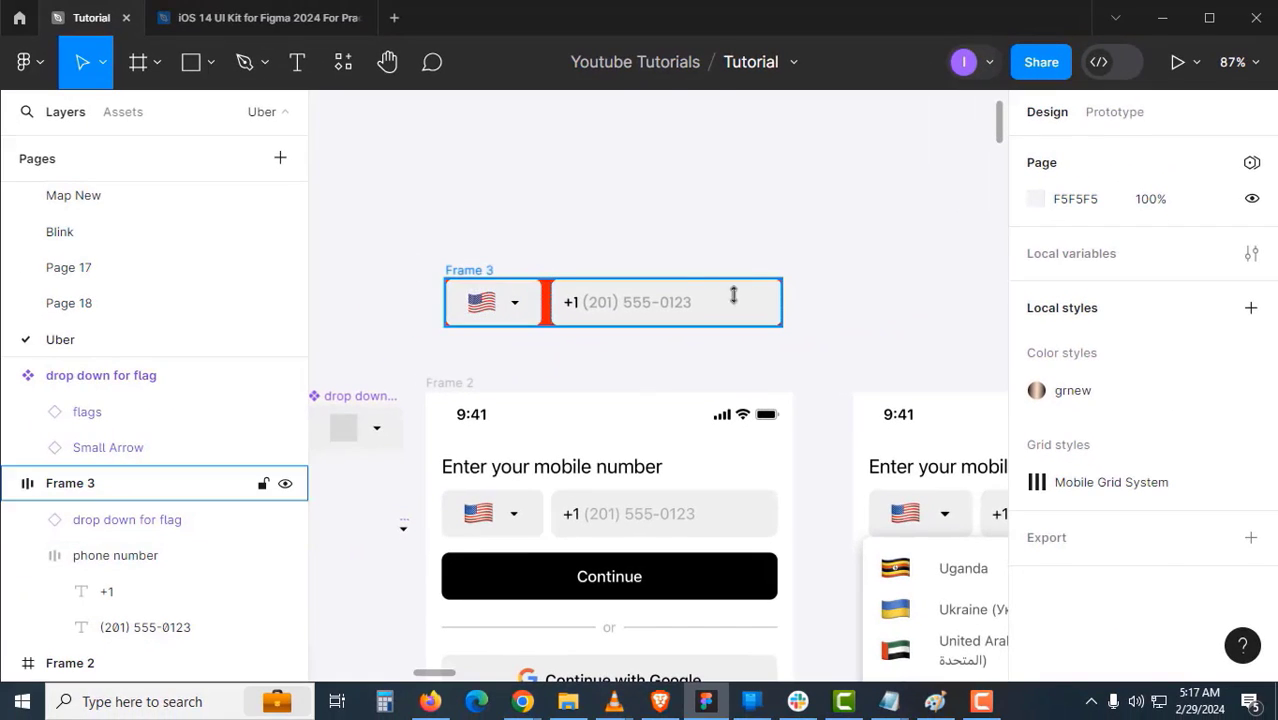
- Remove the red FF0000 fill from the Frame 3 flag-and-phone row
click(733, 295)
drag(840, 293, 767, 307)
click(698, 371)
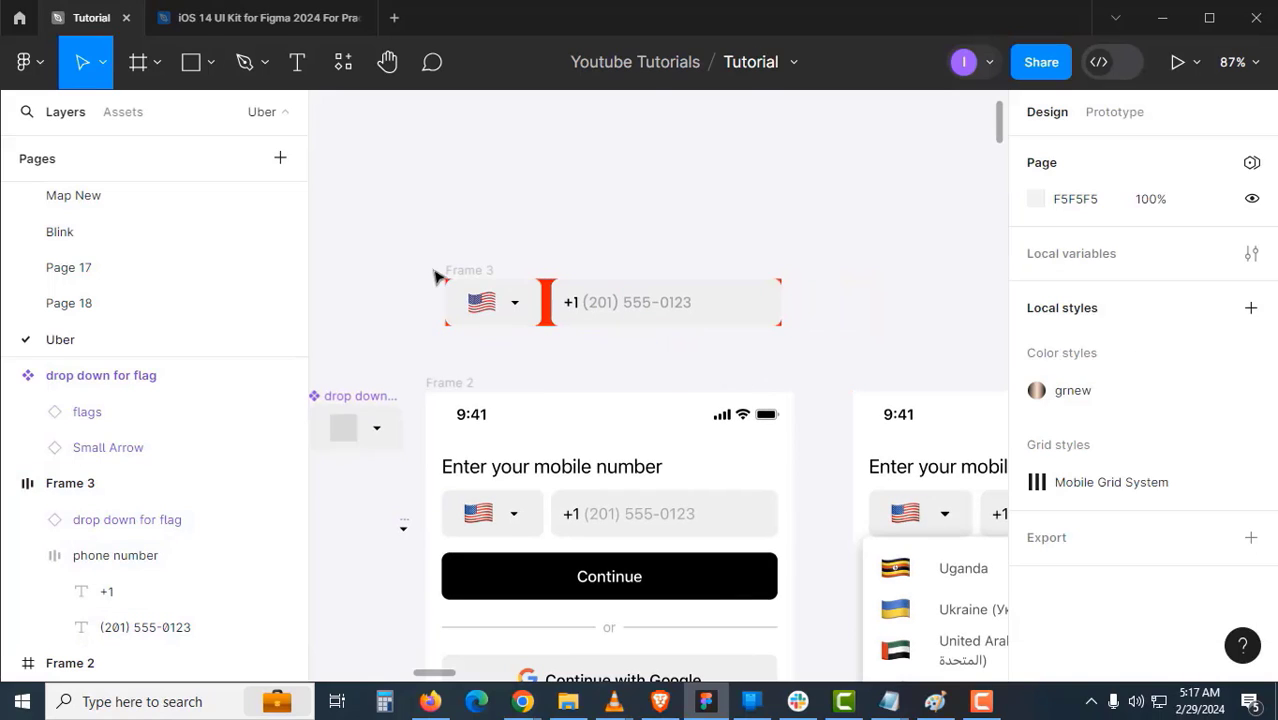
click(447, 276)
scroll(1080, 482, down, 3)
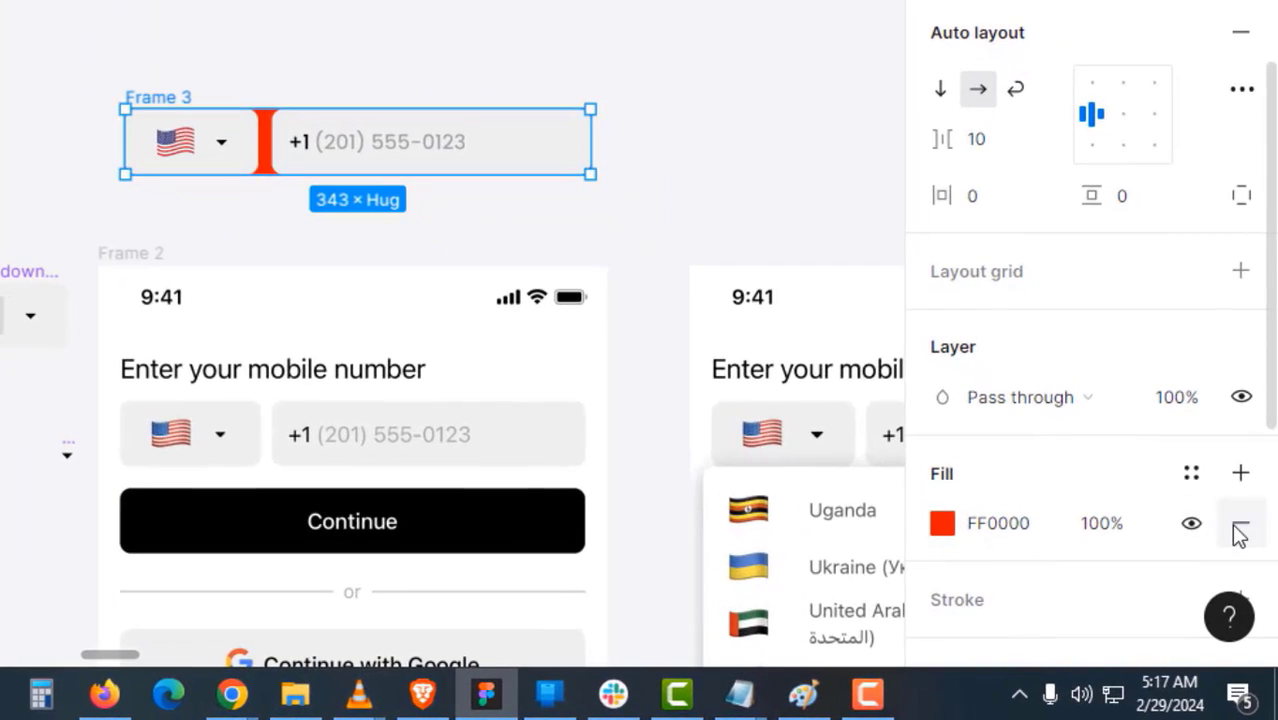
click(1240, 535)
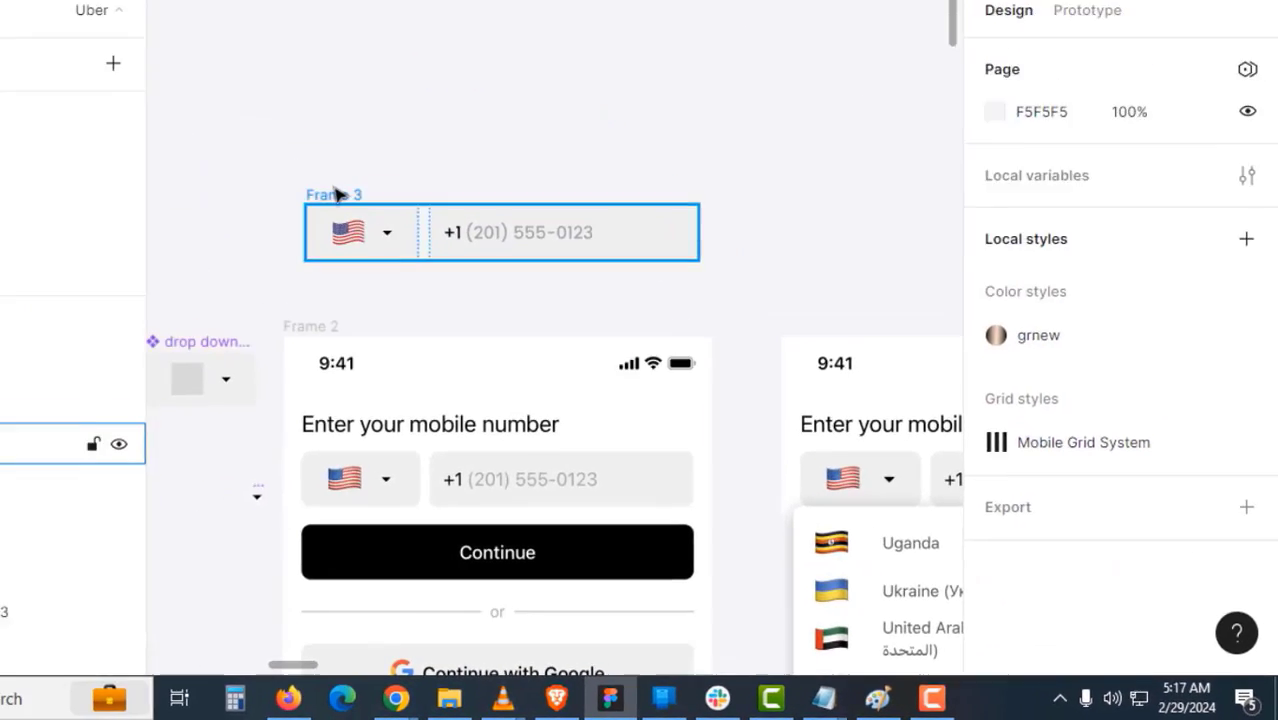
- Rename the row frame to 'flat and number'
double_click(161, 96)
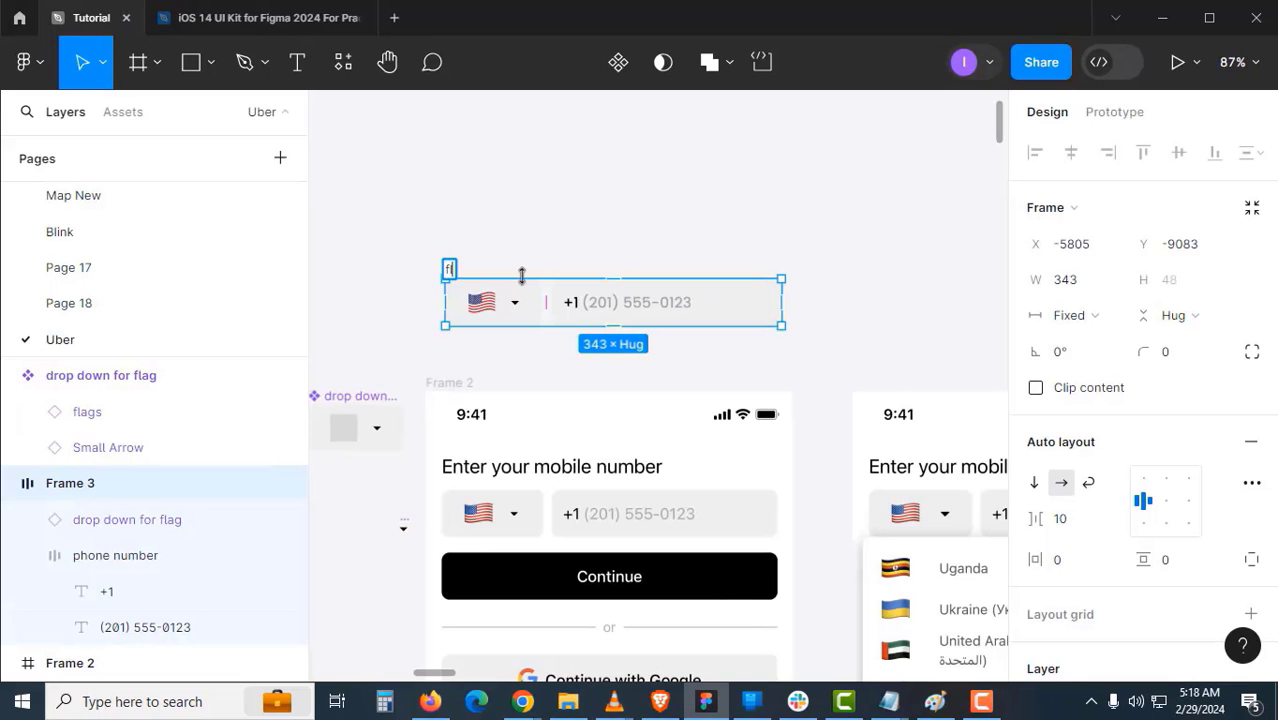
text(flat and )
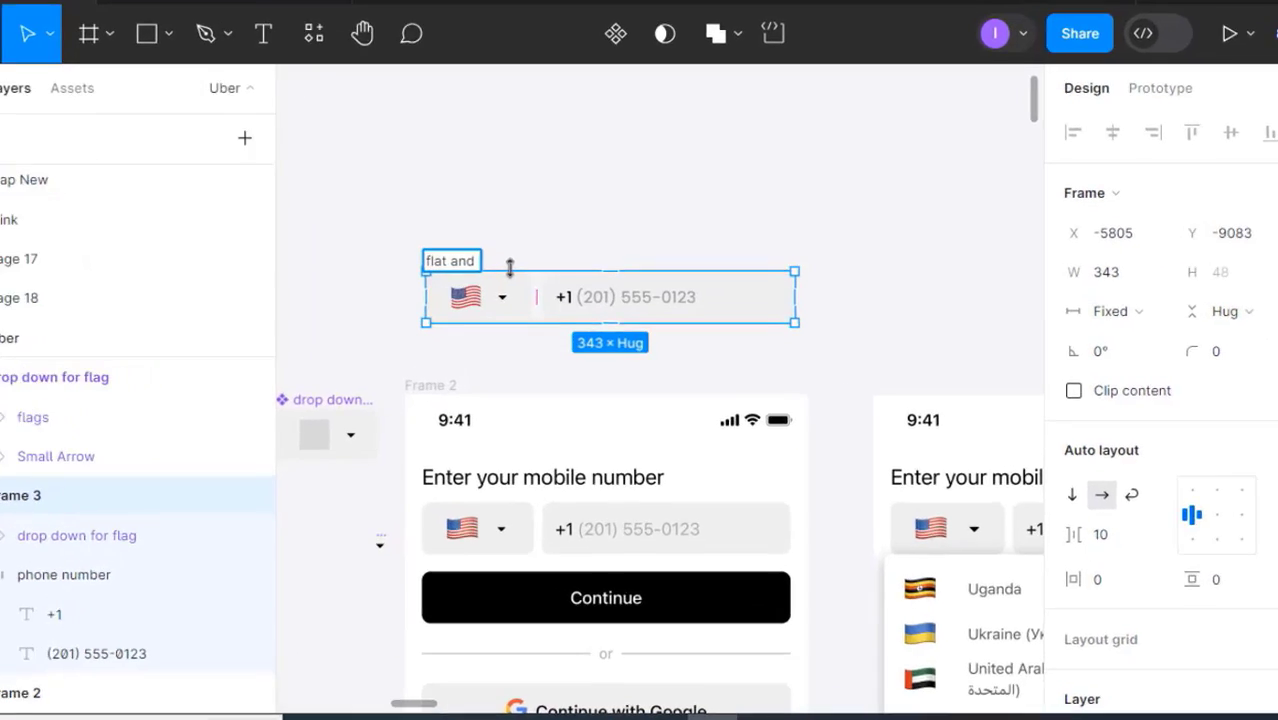
text(number)
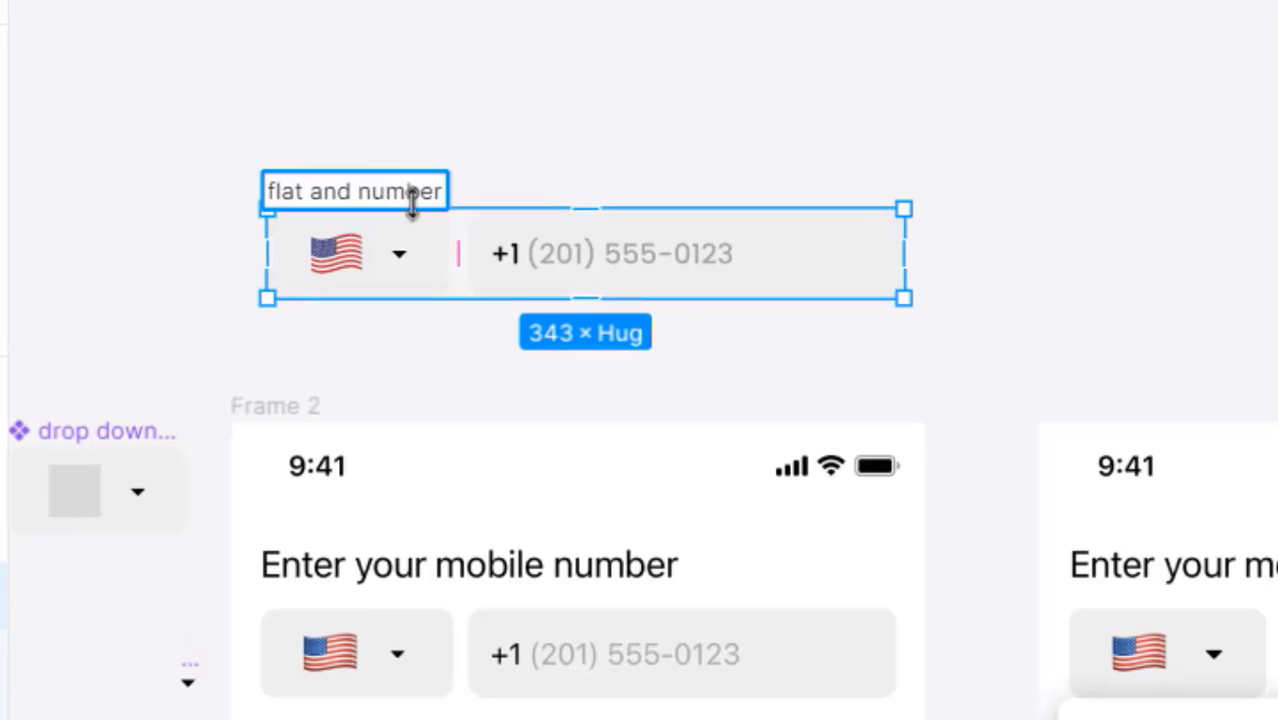
click(688, 118)
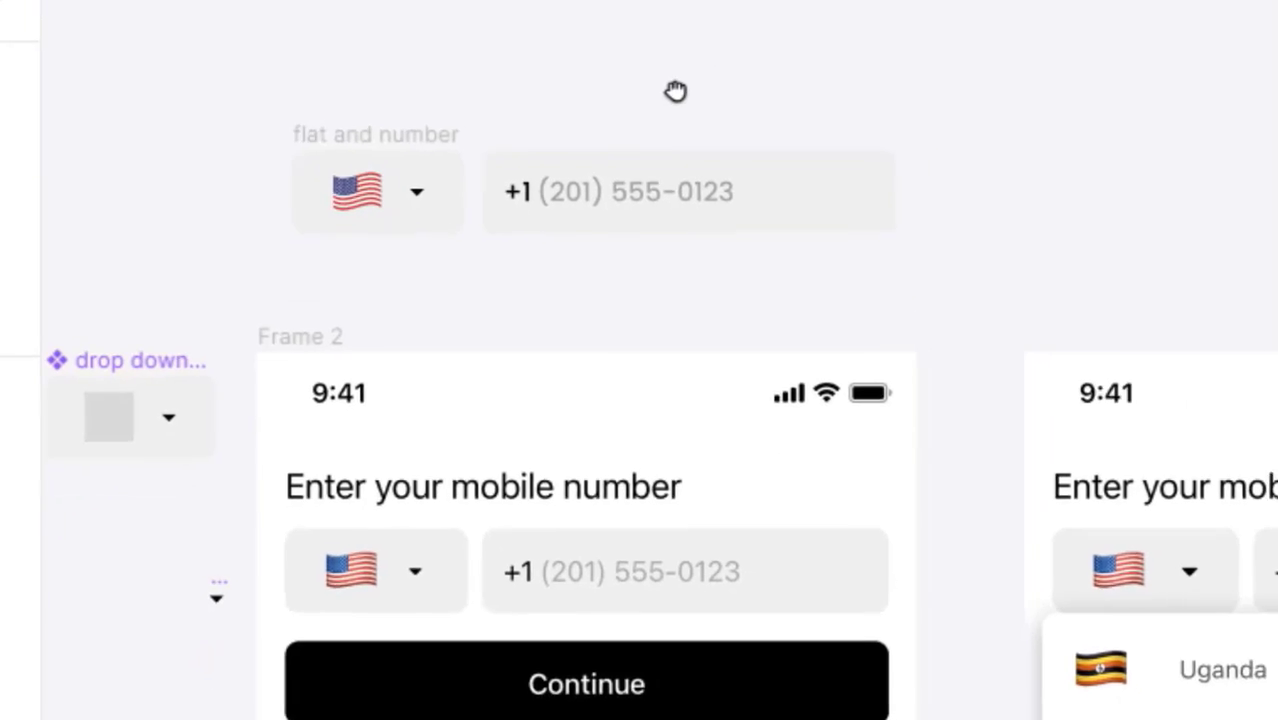
- Create a new 'Enter your mobile number' text layer inside Frame 2
scroll(585, 351, down, 8)
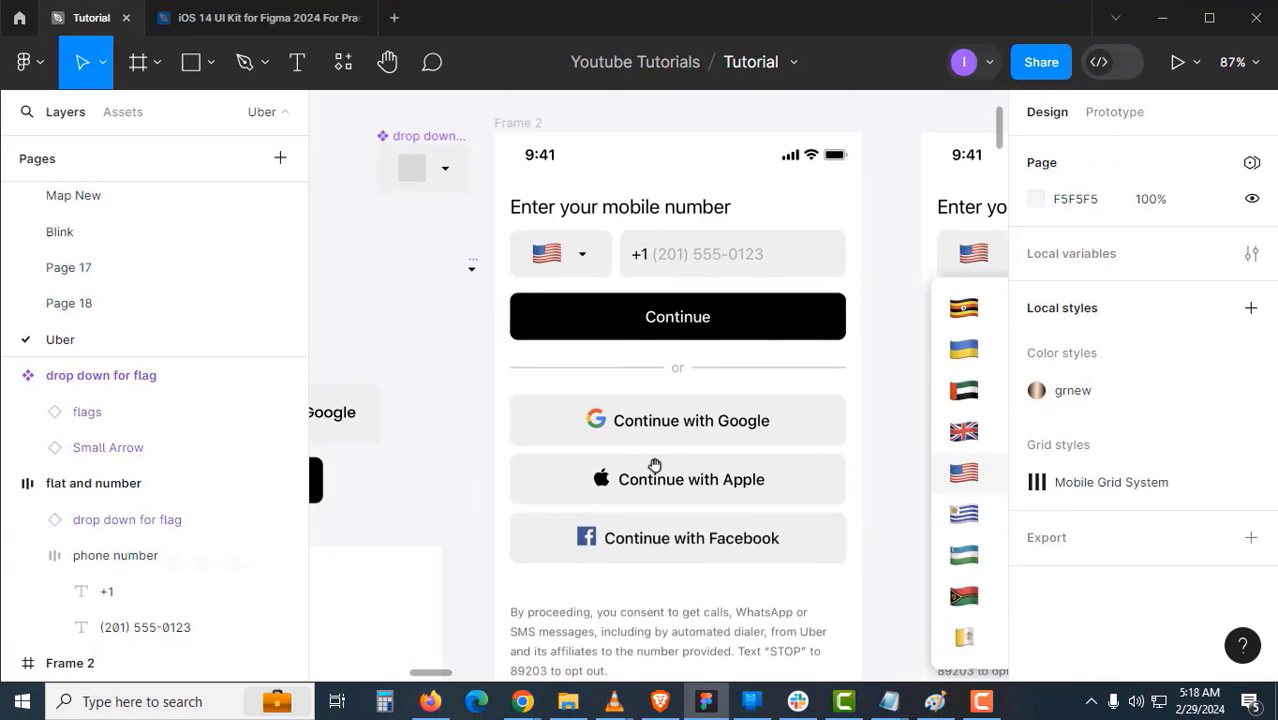
scroll(669, 403, up, 5)
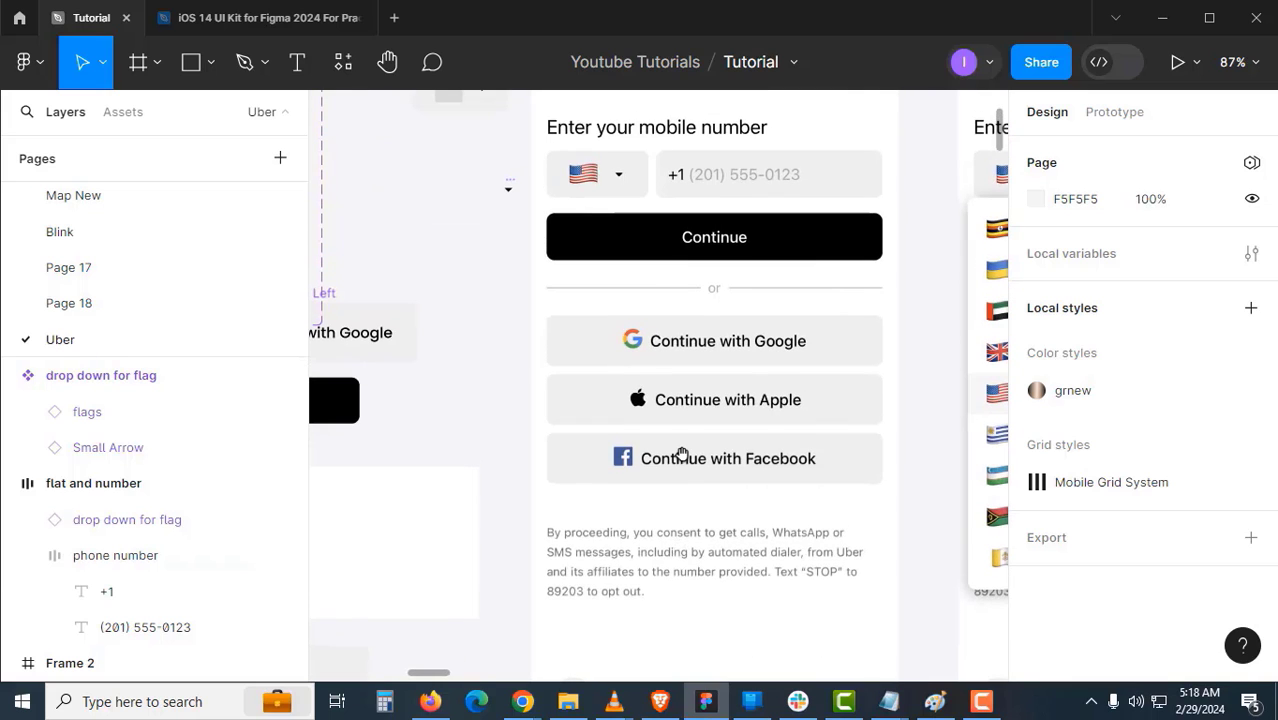
drag(682, 455, 668, 527)
ctrl+click(632, 276)
drag(628, 272, 640, 401)
key(t)
click(592, 228)
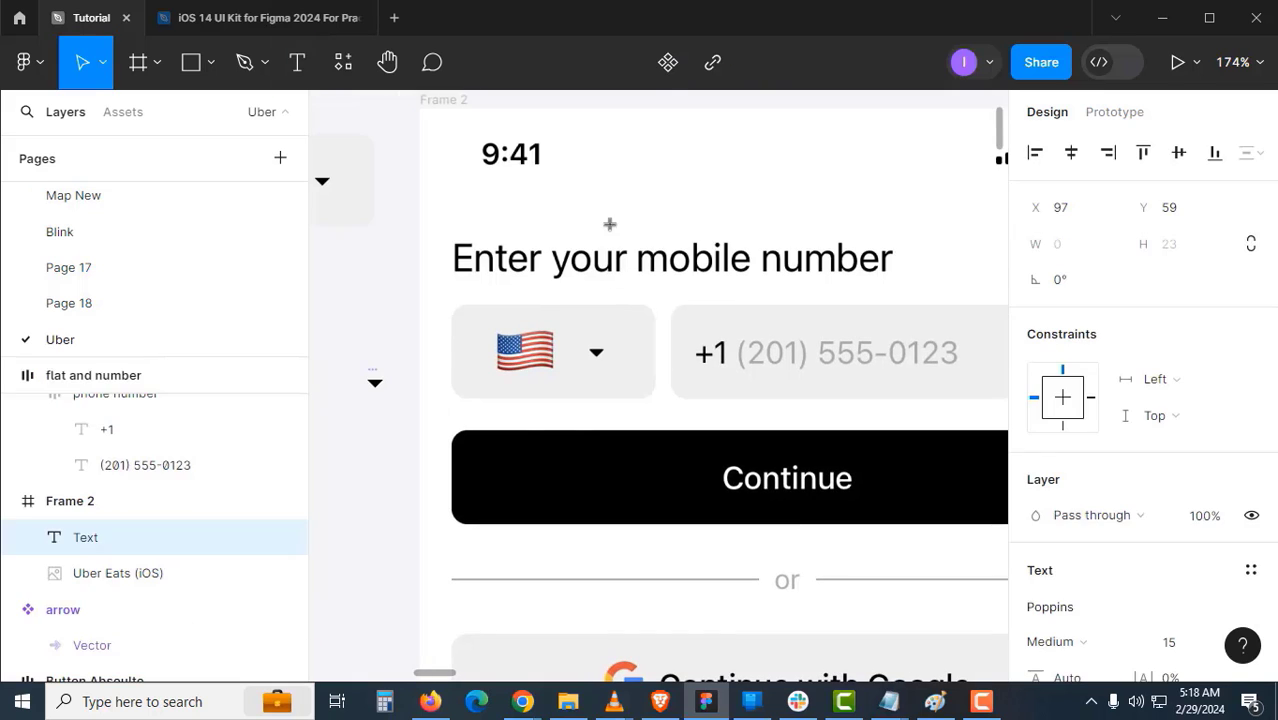
key(Escape)
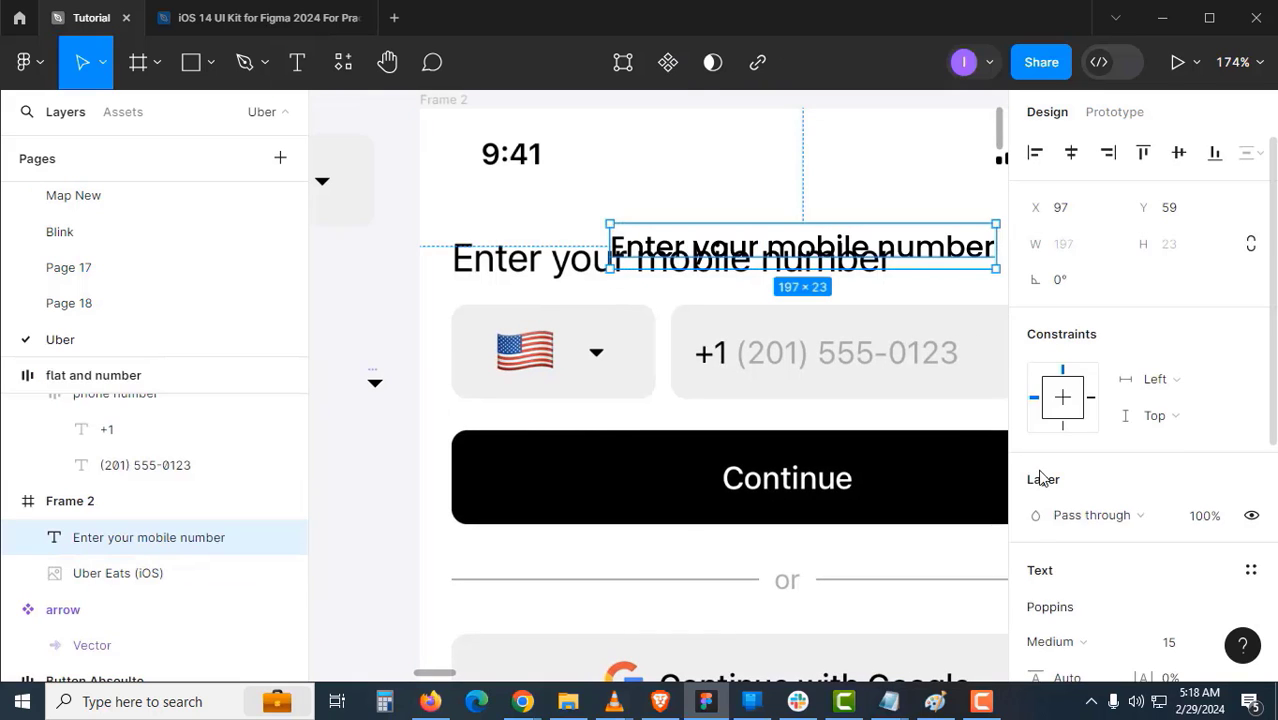
- Move the new heading over the original and scale it proportionally to 228×26
scroll(1042, 476, down, 2)
click(1060, 424)
click(1112, 262)
drag(860, 259, 709, 272)
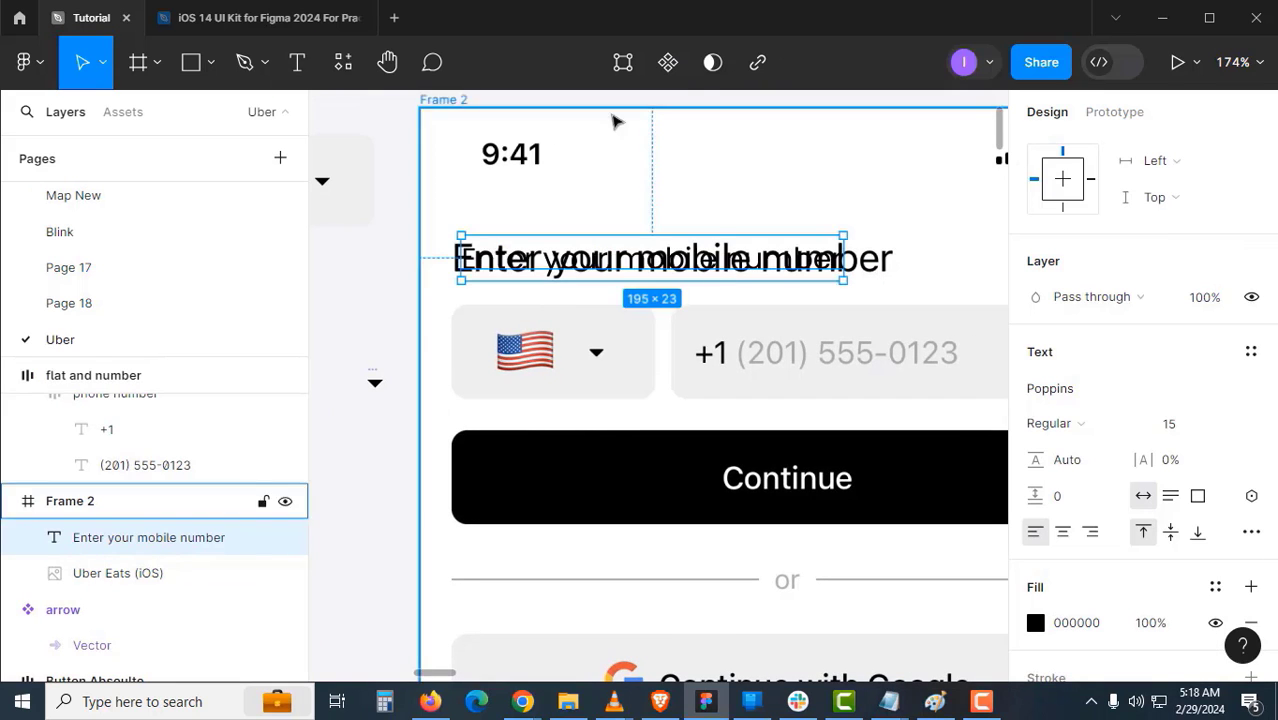
key(Left)
key(Left)
key(Left)
key(Left)
key(Left)
key(Up)
key(Up)
click(102, 62)
click(98, 157)
drag(835, 278, 840, 224)
key(v)
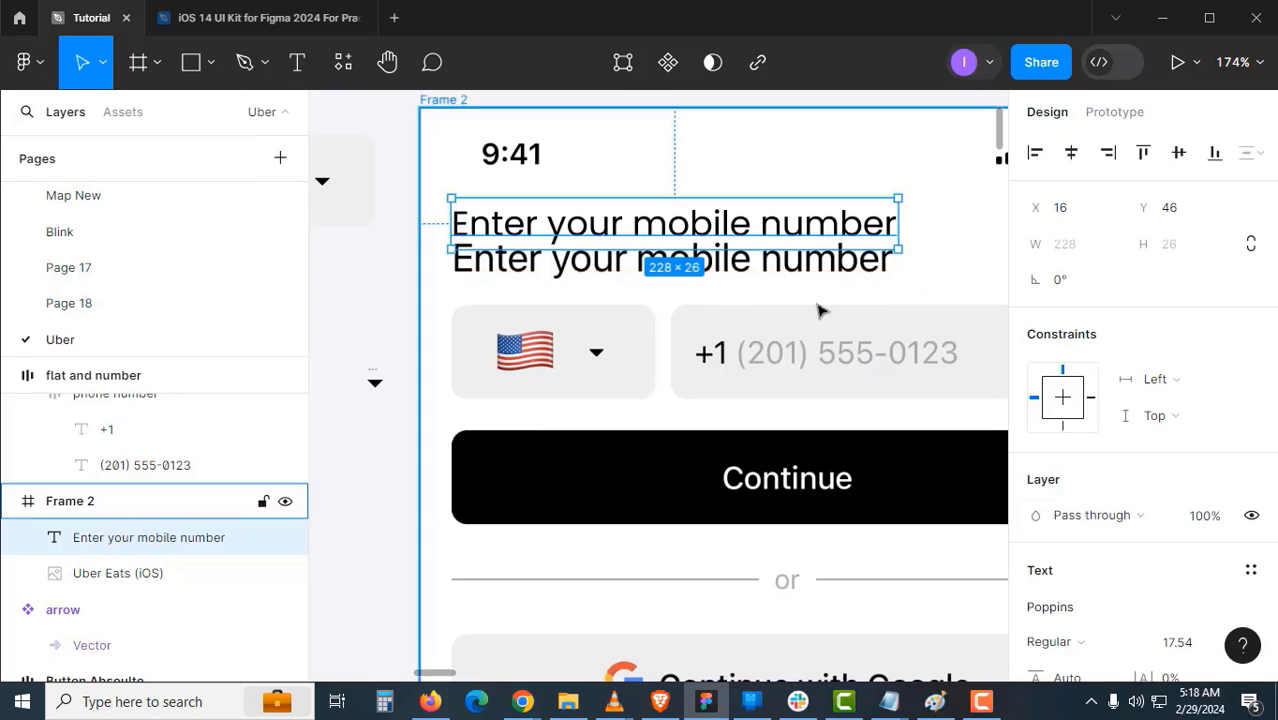
- Set the new heading to Poppins Regular, size 18, above the original heading
scroll(1088, 440, down, 2)
click(1060, 424)
click(1080, 280)
key(ctrl+z)
click(1182, 424)
text(20)
key(Return)
click(1176, 430)
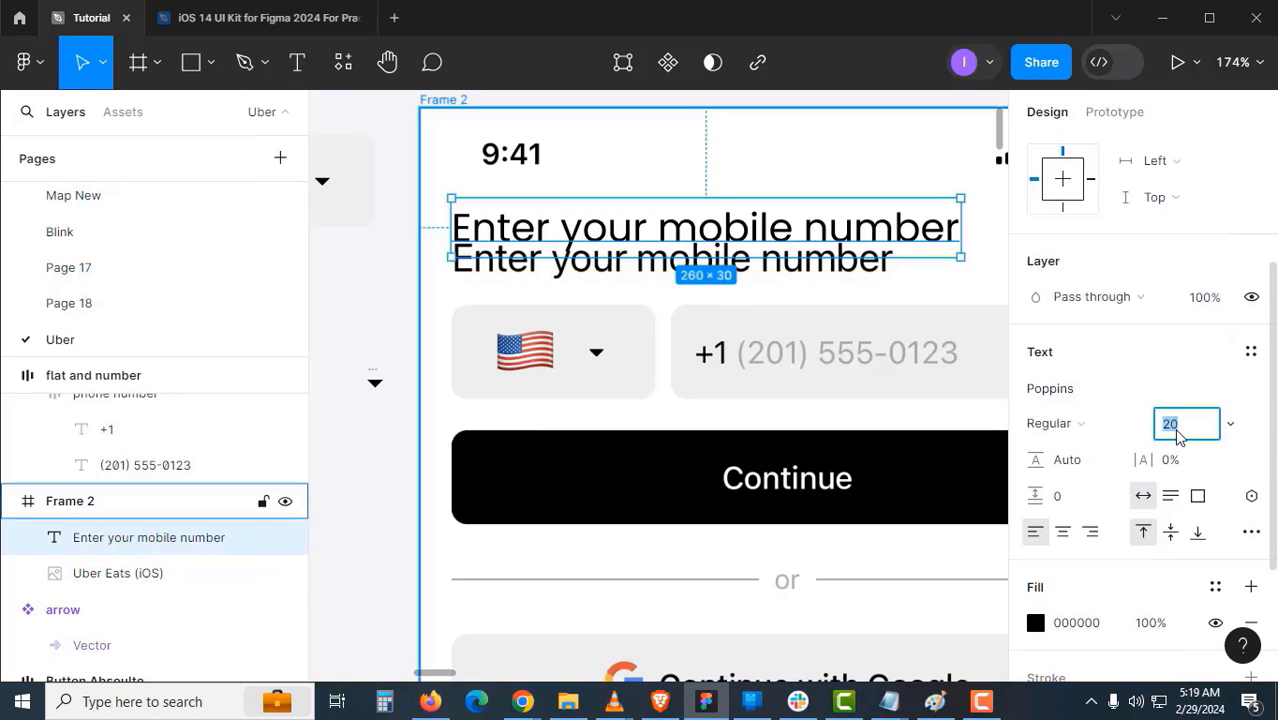
text(18)
key(Return)
scroll(700, 360, down, 5)
scroll(745, 343, up, 4)
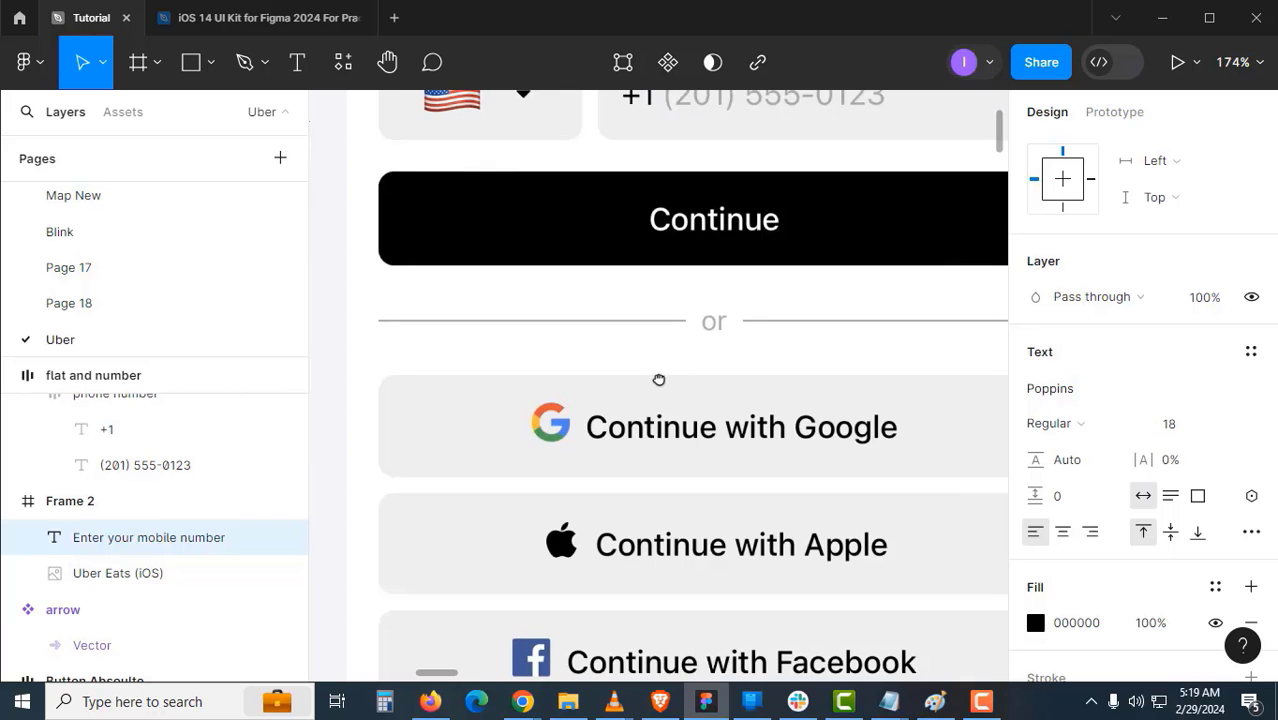
scroll(700, 360, left, 1)
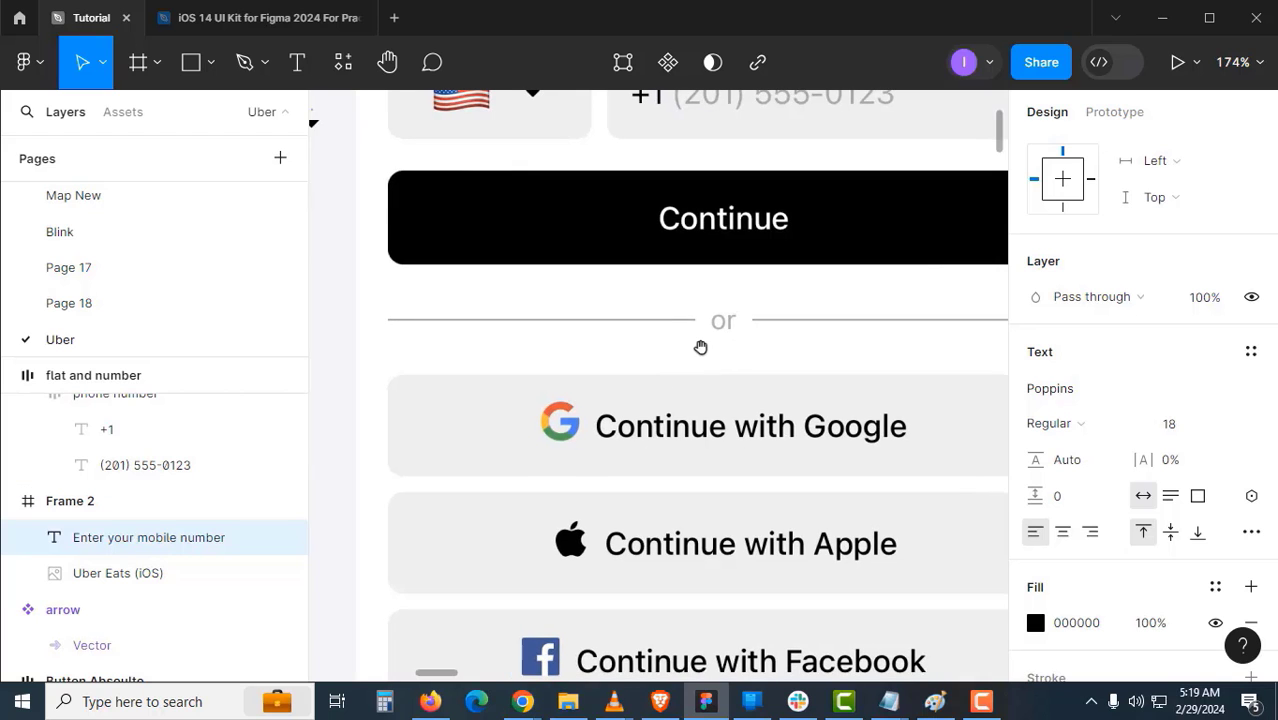
scroll(699, 345, down, 3)
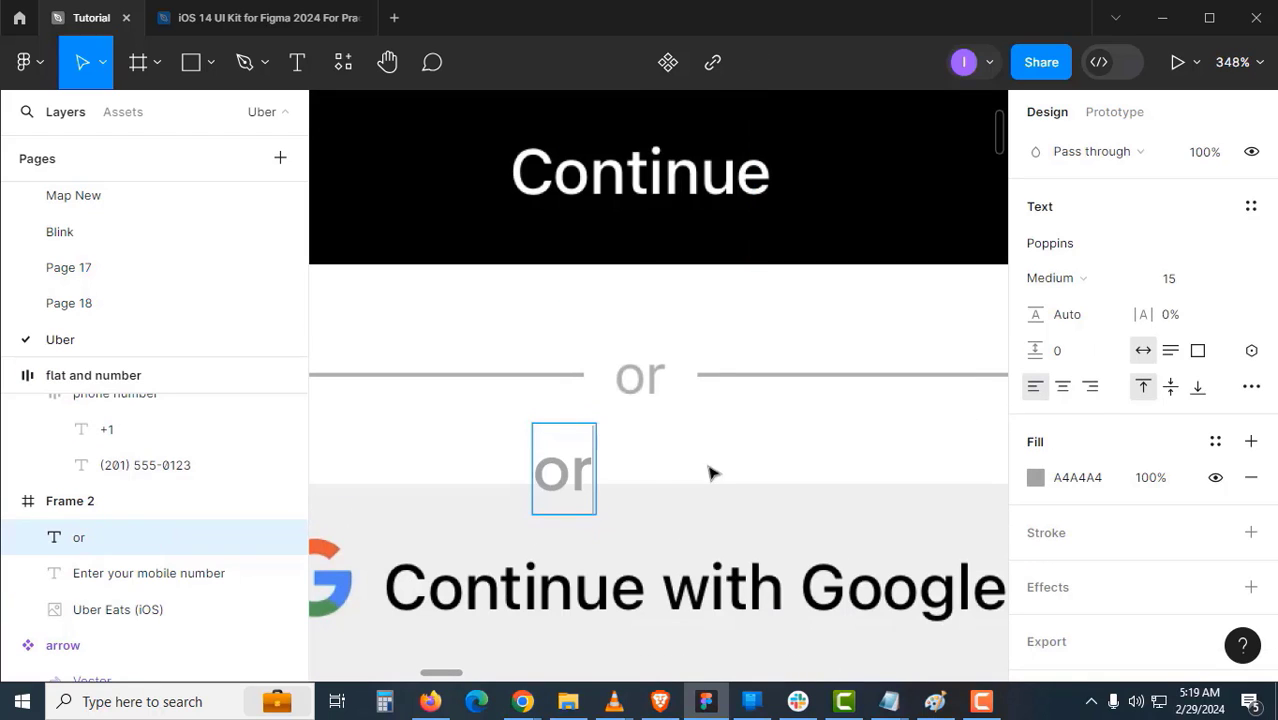
- Style the duplicate 'or' text at size 13 Regular with trimmed vertical spacing
click(1170, 279)
text(13)
drag(565, 470, 572, 412)
key(Return)
click(1056, 278)
click(730, 413)
click(1251, 486)
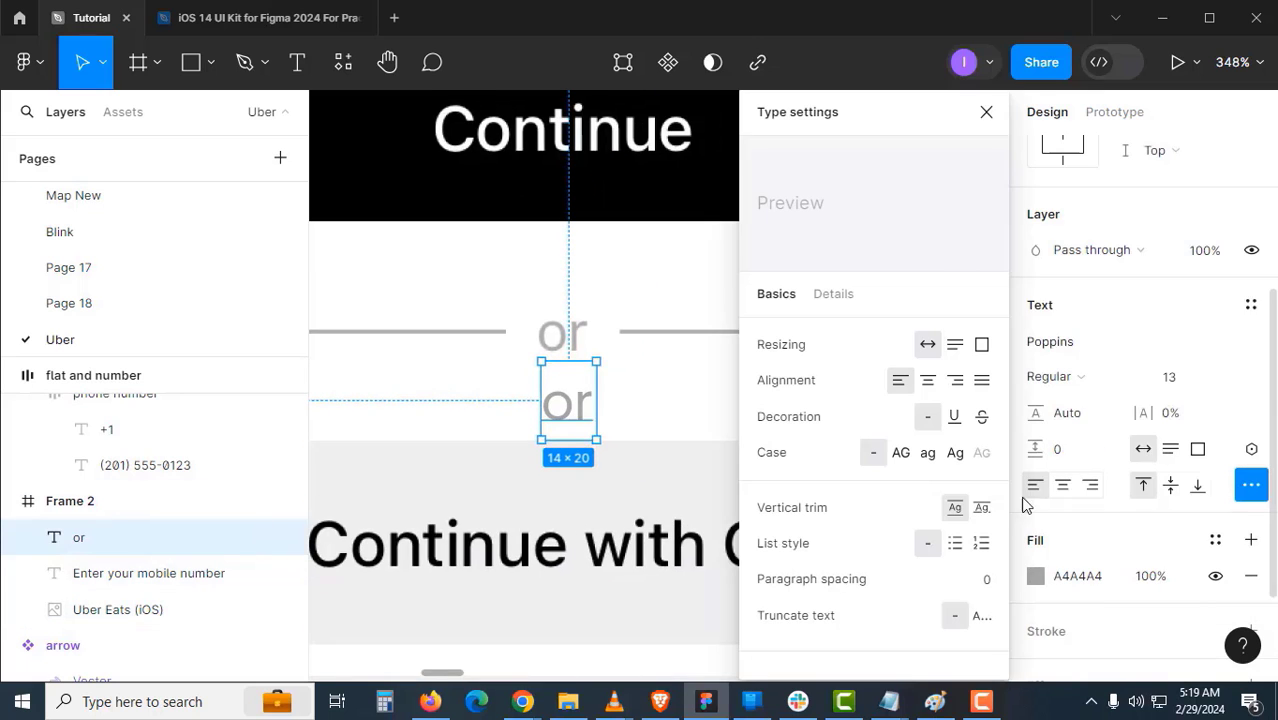
click(981, 507)
key(Escape)
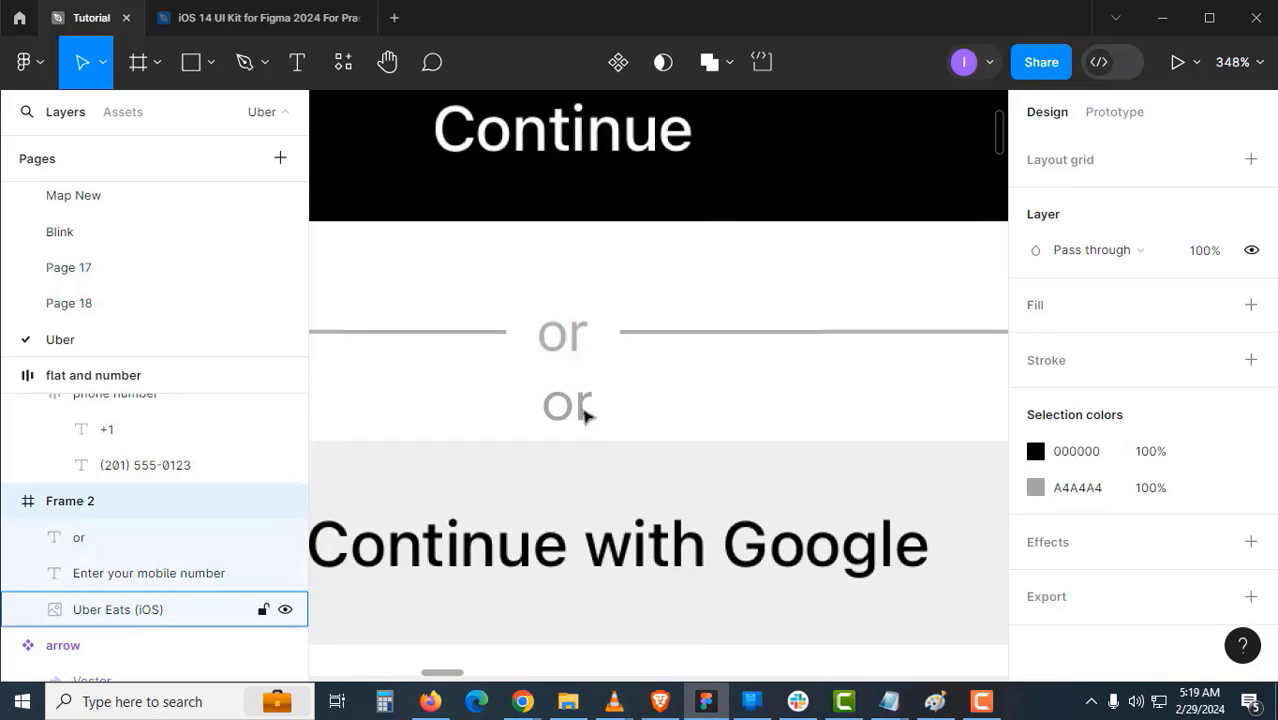
click(566, 418)
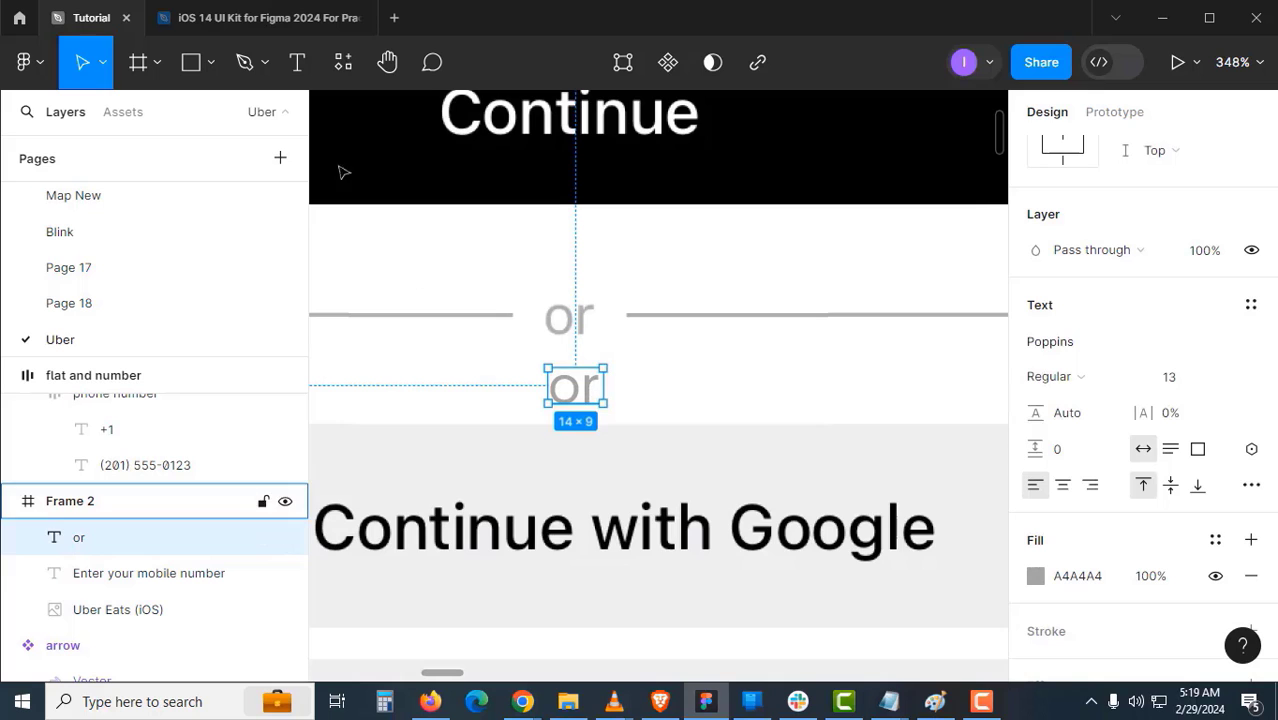
- Draw a rectangle and stretch it into an 18×1 line beside the lower 'or'
click(210, 66)
click(174, 121)
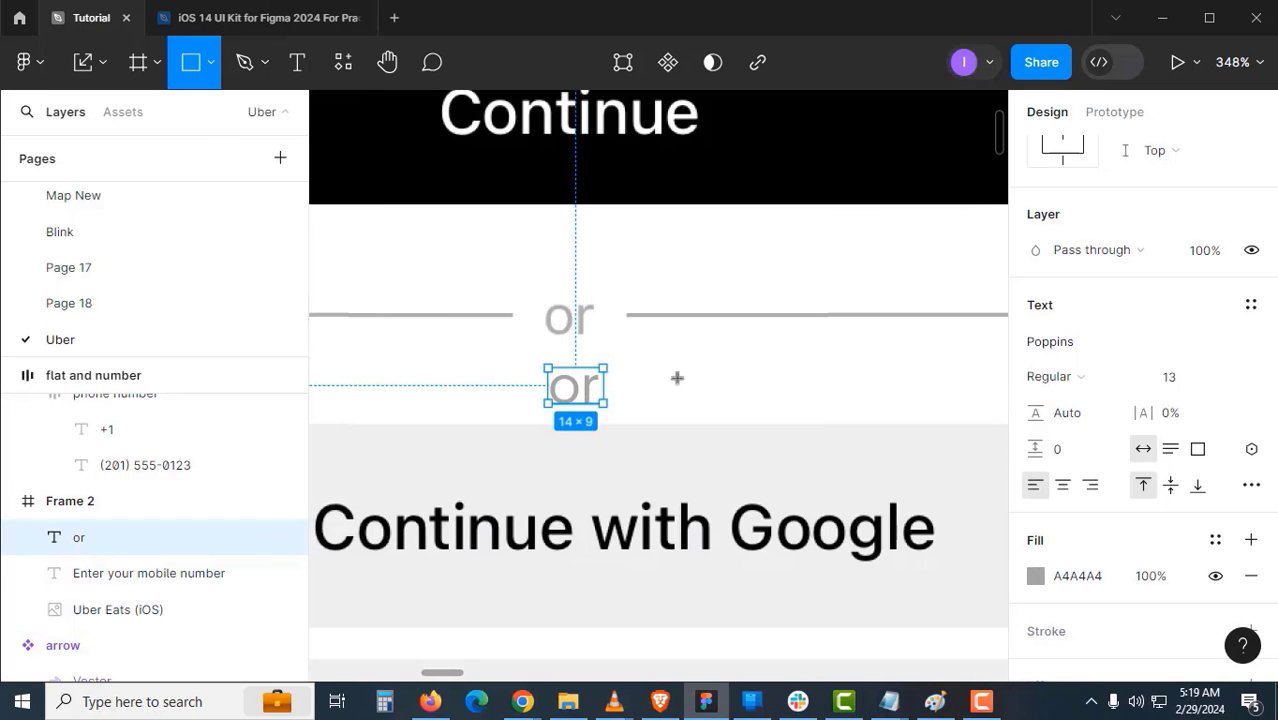
key(z)
click(659, 372)
click(631, 313)
click(586, 249)
click(543, 162)
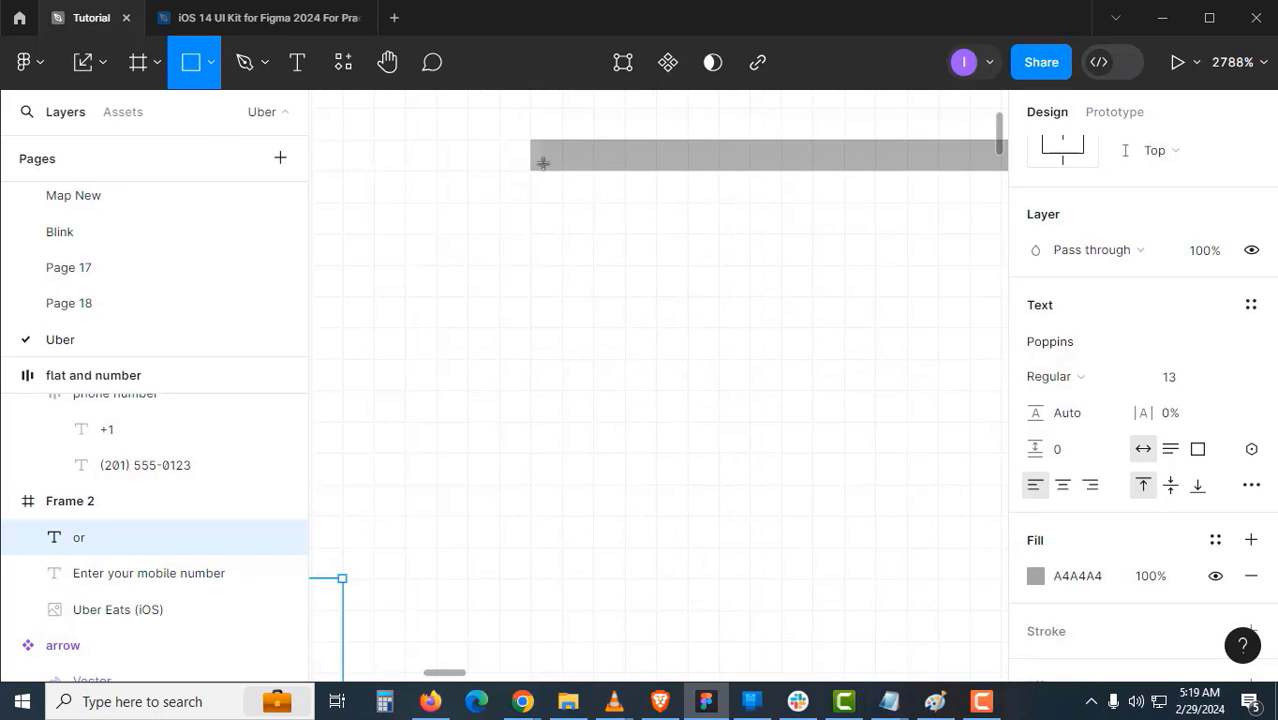
click(562, 157)
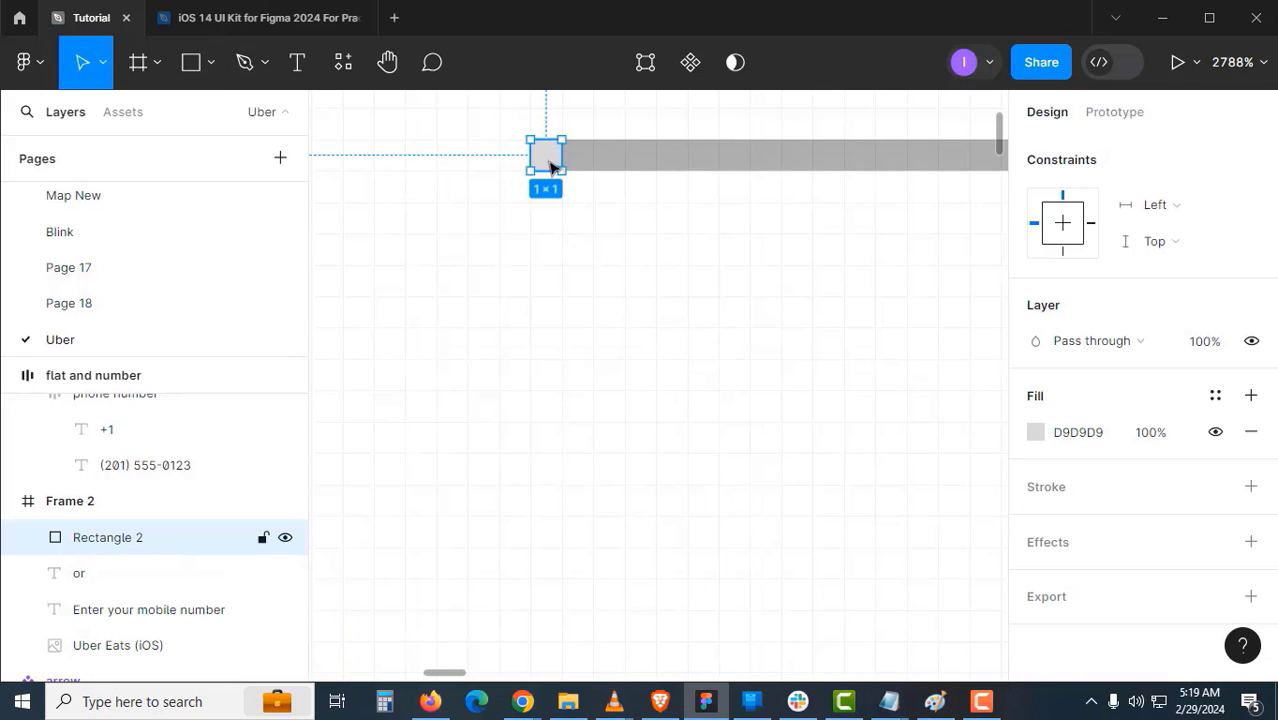
drag(562, 171, 644, 299)
key(z)
alt+click(615, 361)
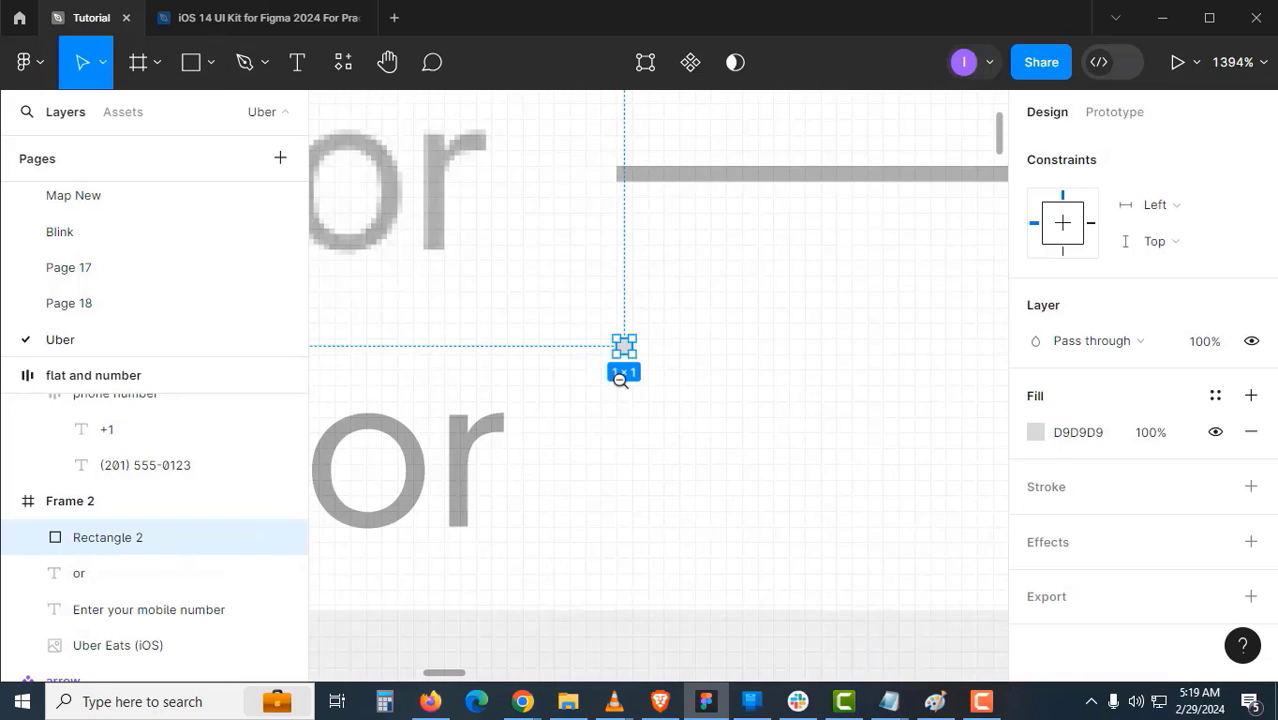
alt+click(619, 379)
key(z)
click(621, 391)
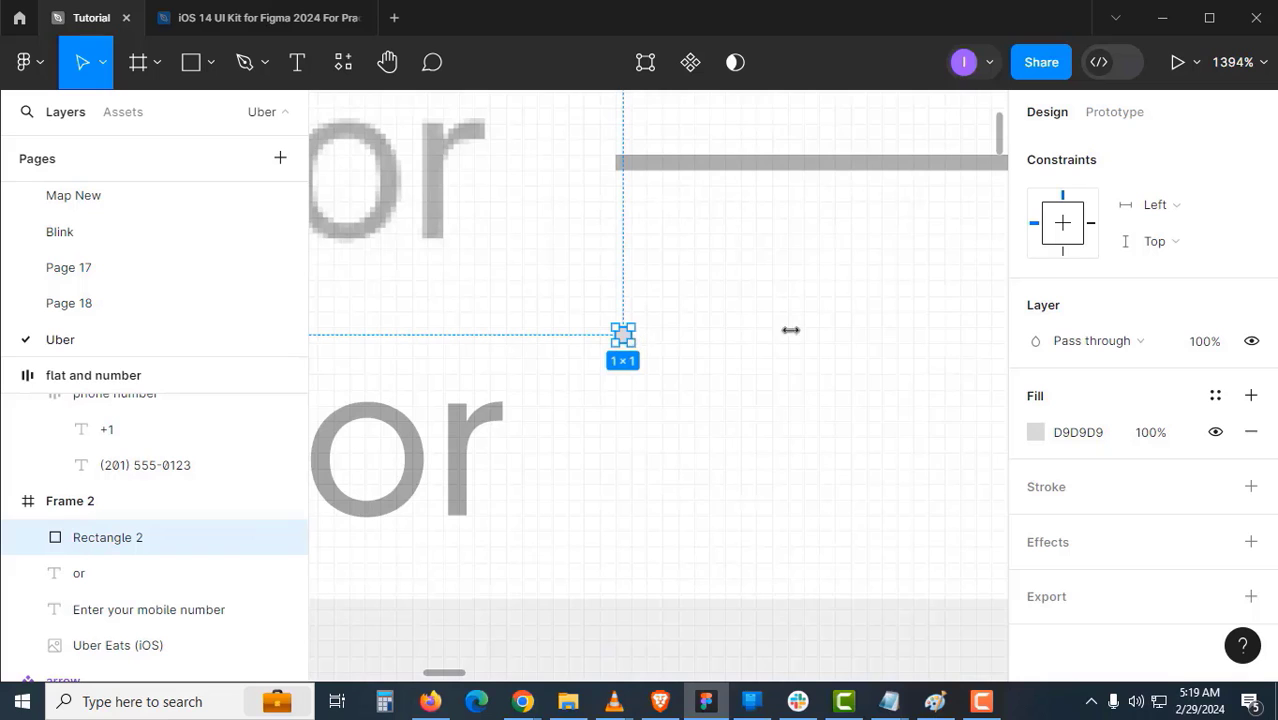
drag(790, 329, 767, 467)
ctrl+alt+click(573, 485)
drag(544, 497, 661, 460)
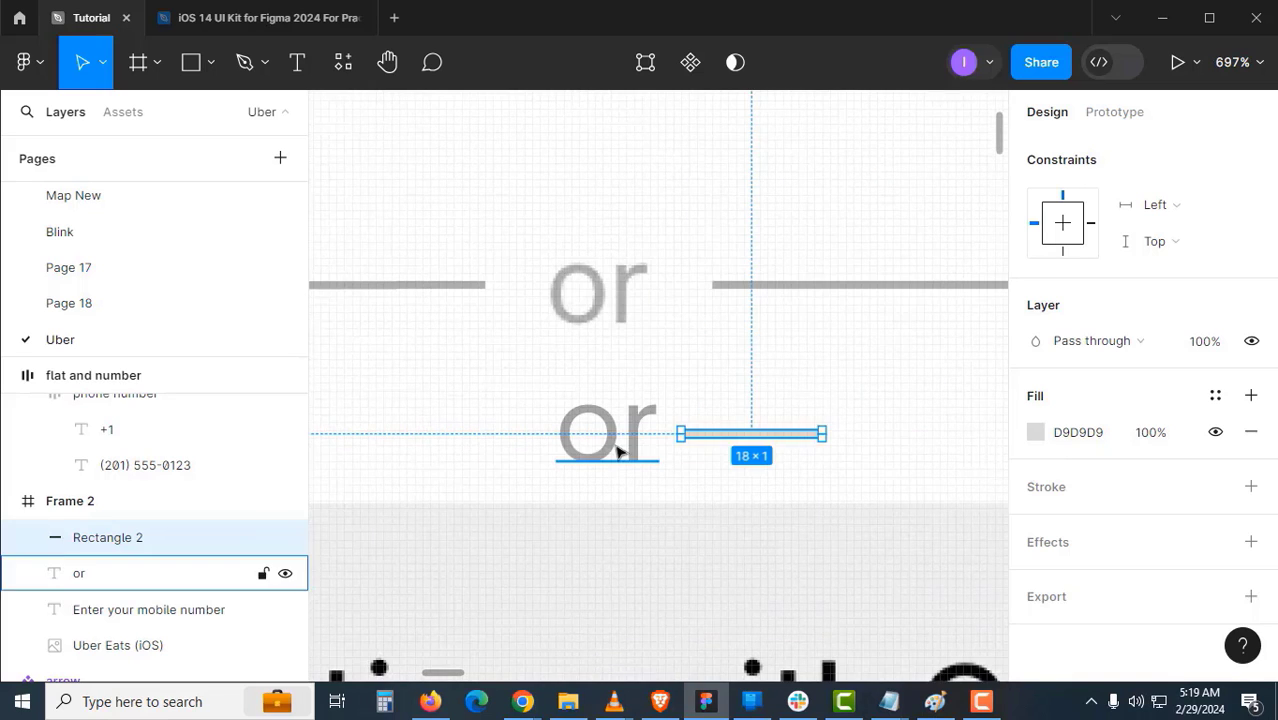
- Copy the line to the left of 'or' and wrap all three in centred auto layout
click(617, 452)
scroll(617, 452, right, 1)
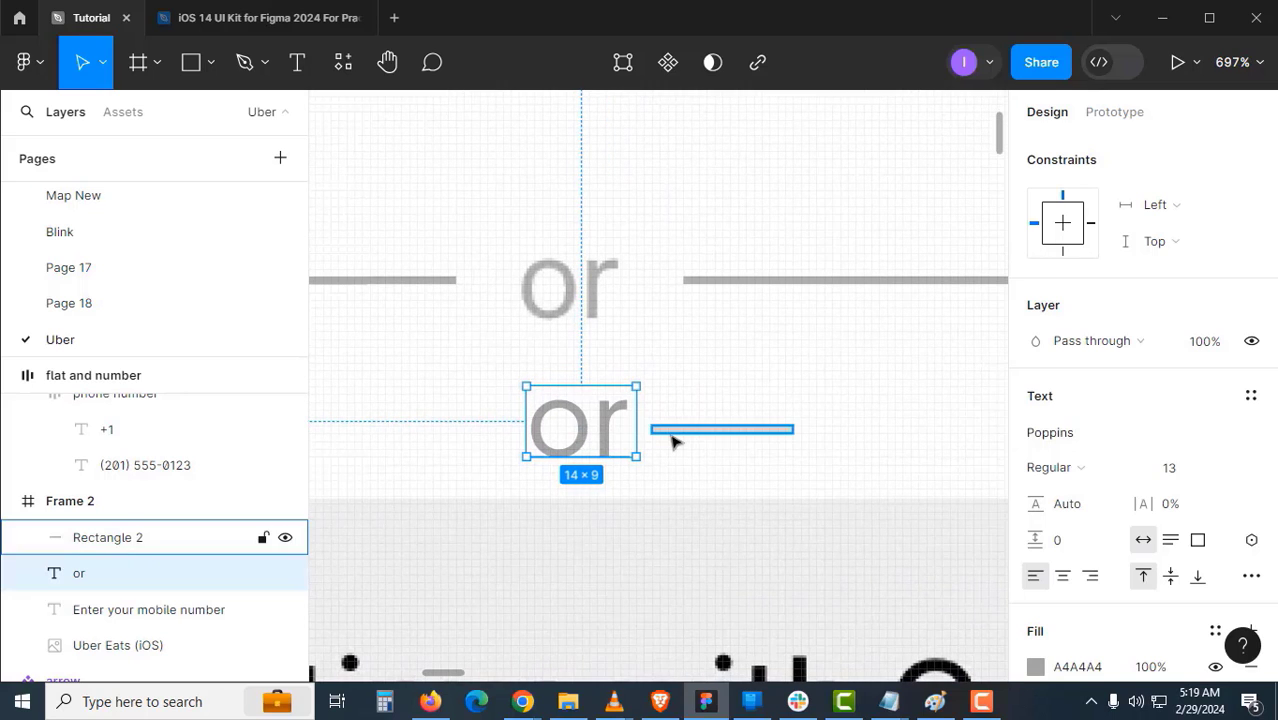
click(672, 431)
drag(712, 437, 441, 452)
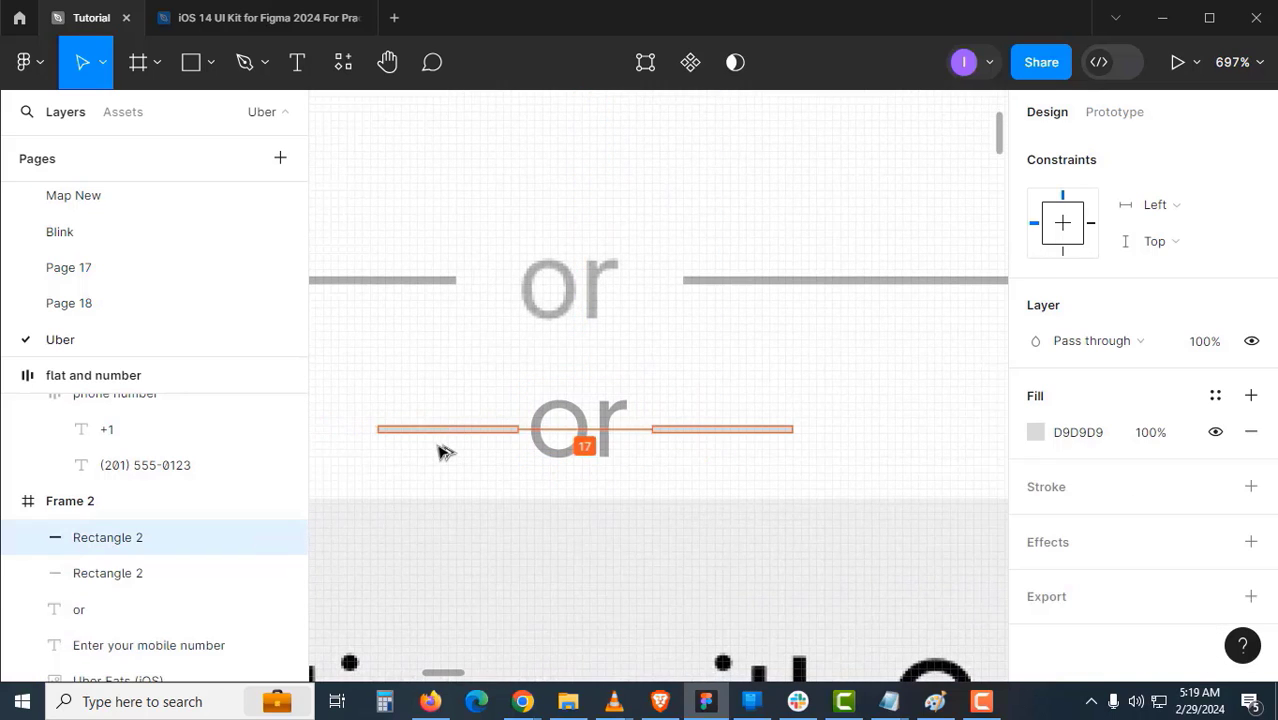
shift+click(590, 434)
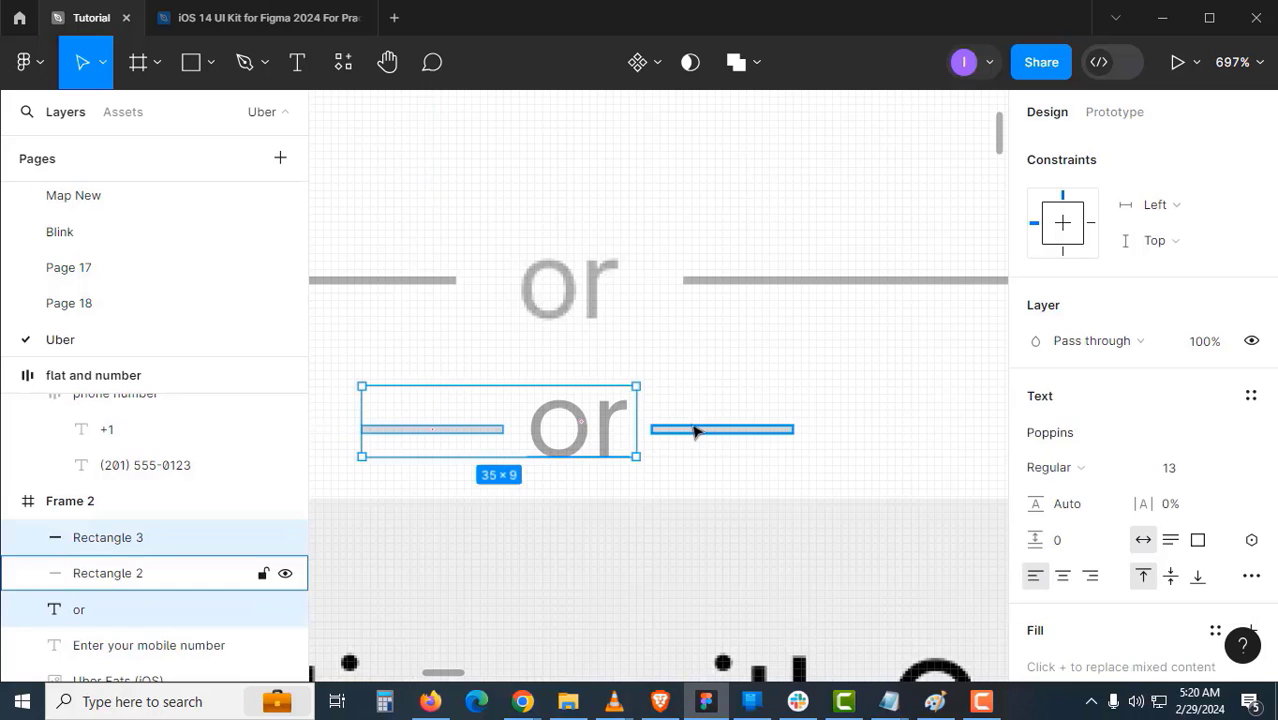
shift+click(720, 430)
key(shift+a)
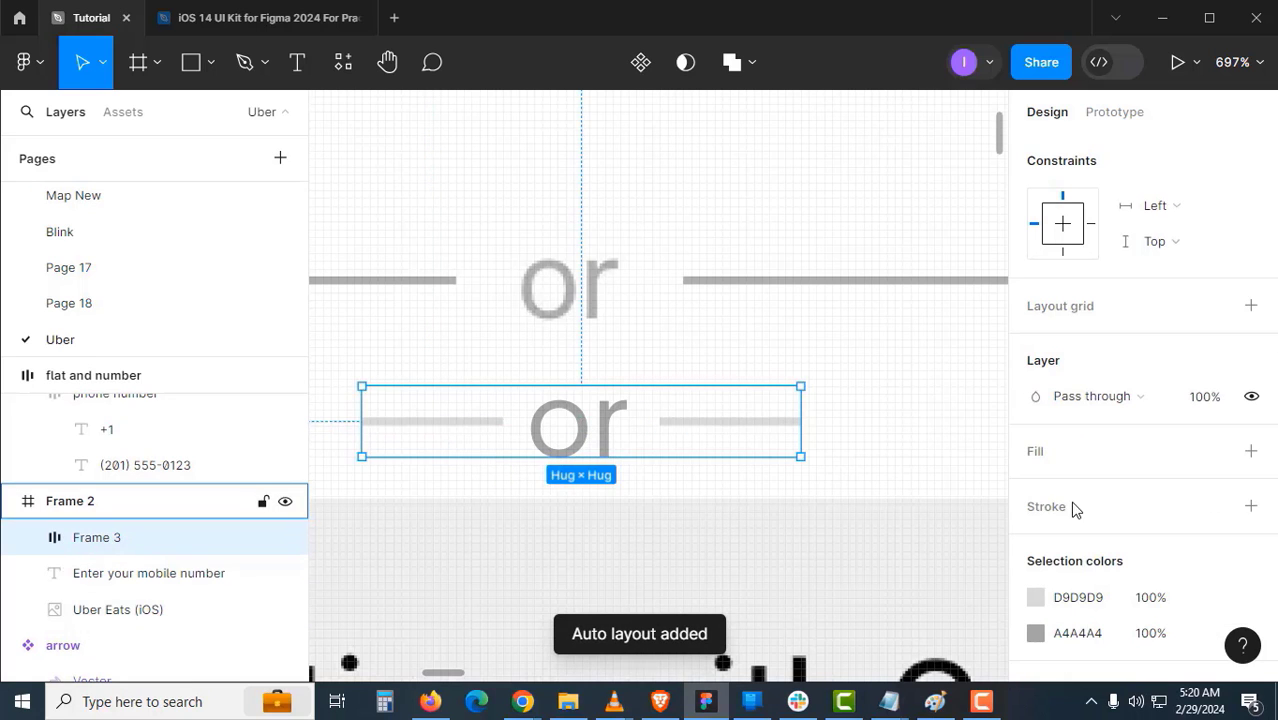
scroll(1160, 520, up, 5)
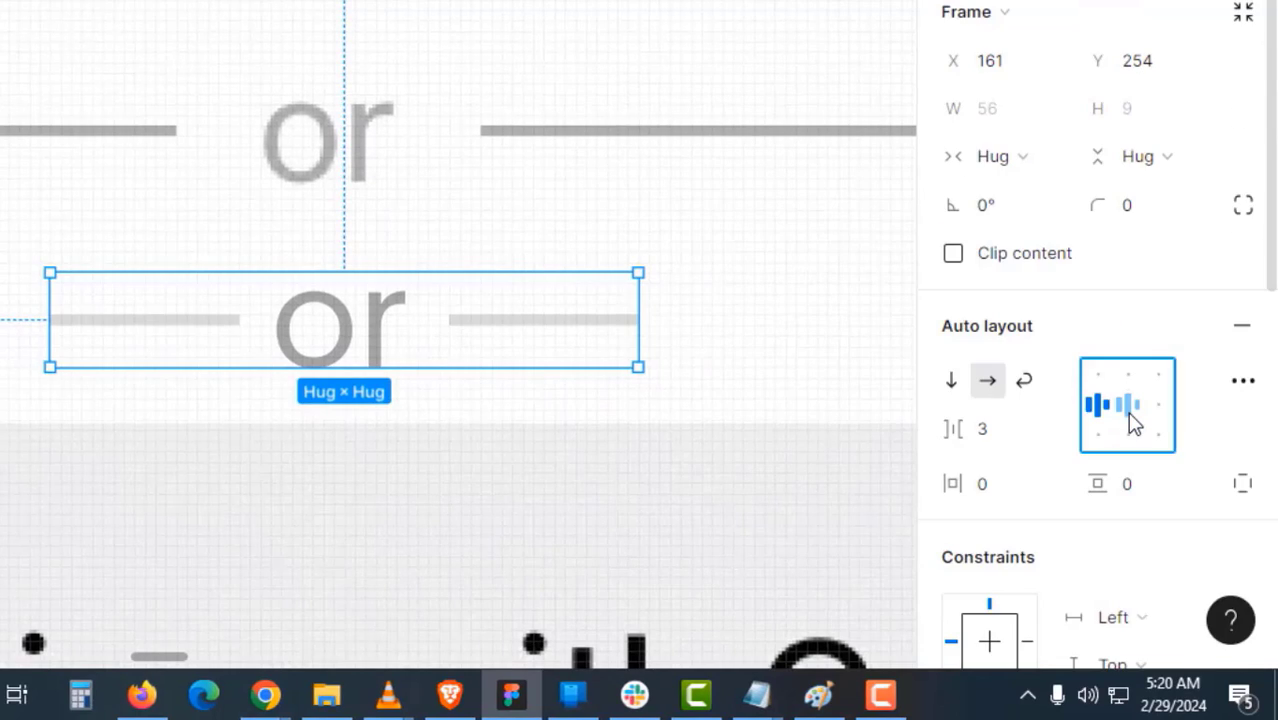
click(1130, 414)
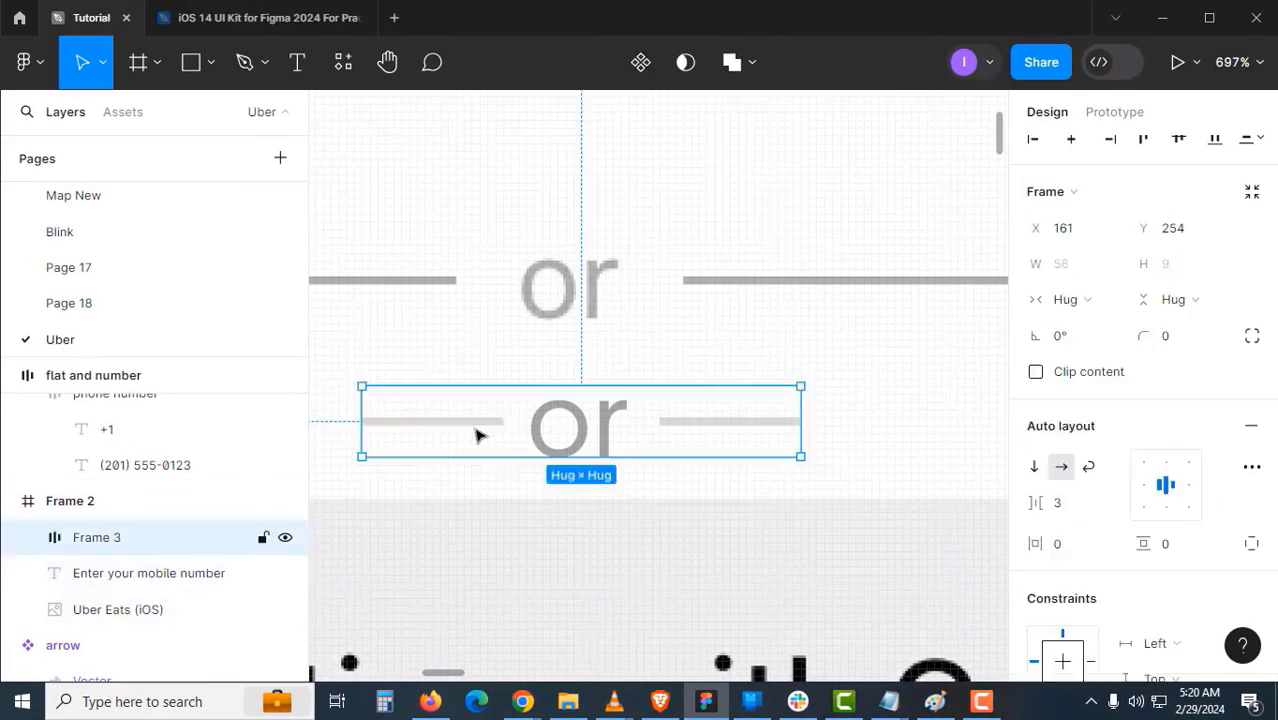
- Make both lines fill the row width and name the auto-layout group 'or'
click(477, 430)
shift+click(742, 423)
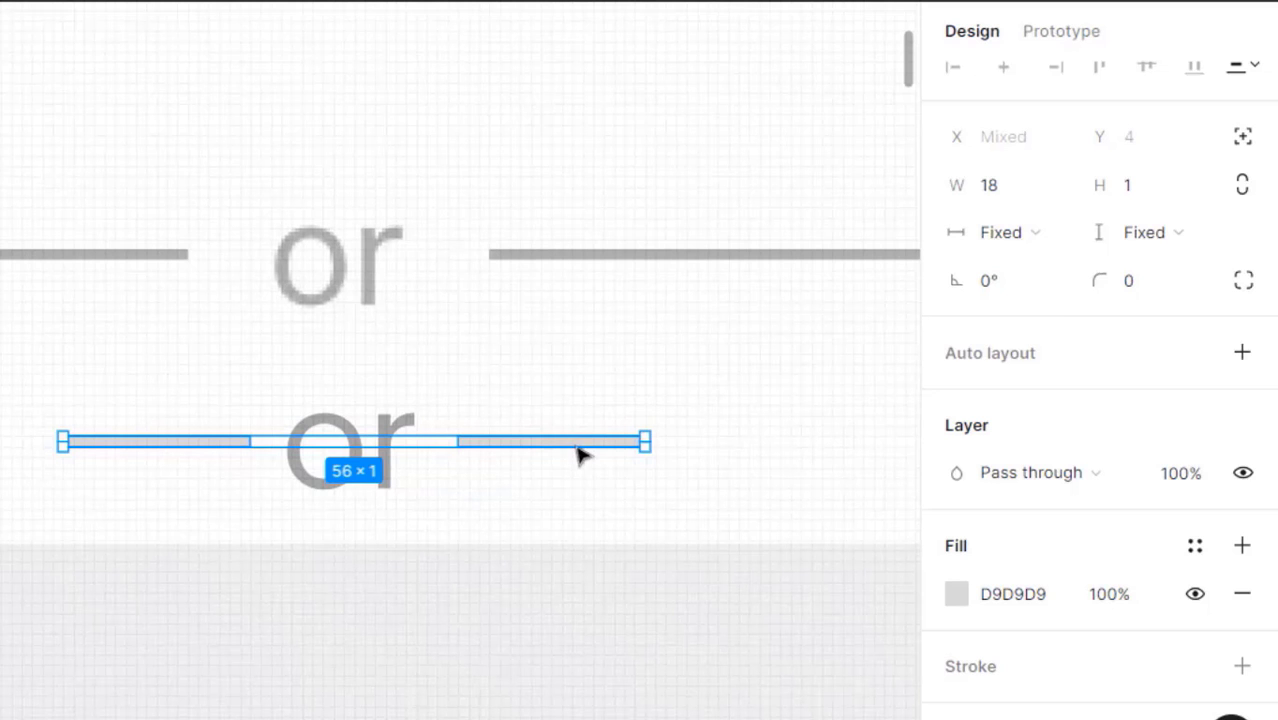
click(1033, 234)
click(1031, 272)
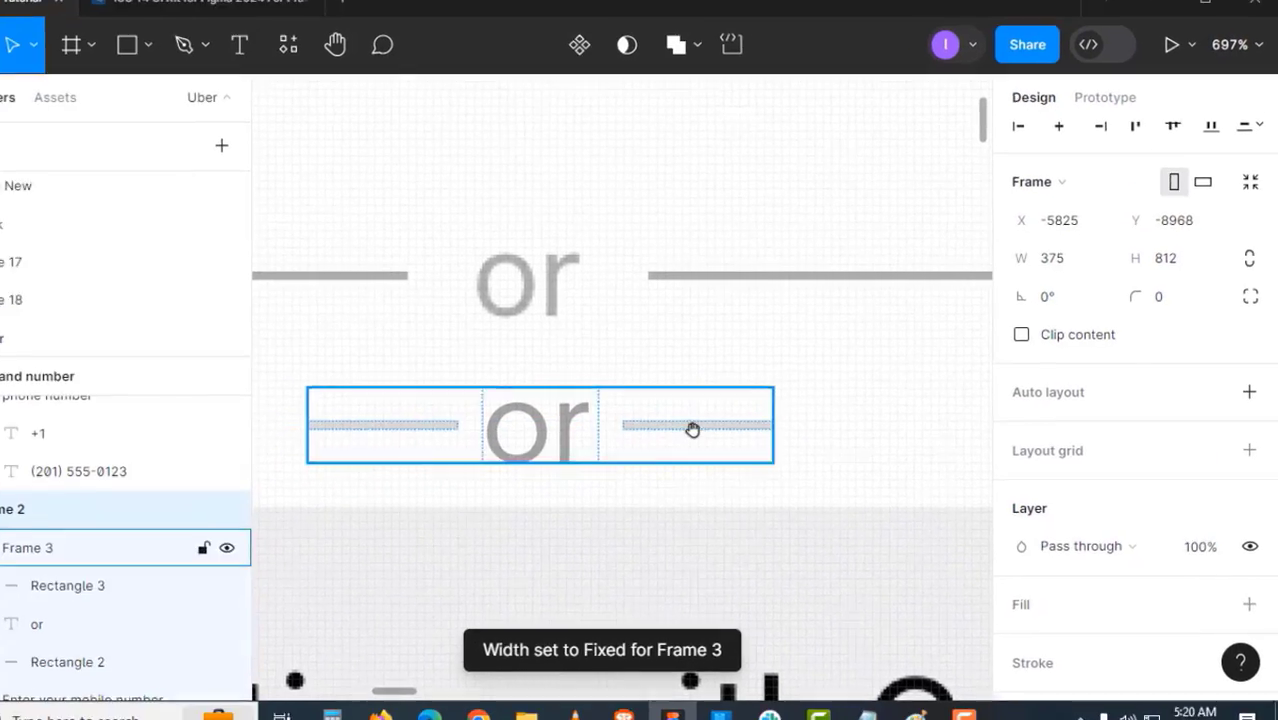
scroll(692, 430, down, 1)
click(680, 437)
double_click(127, 553)
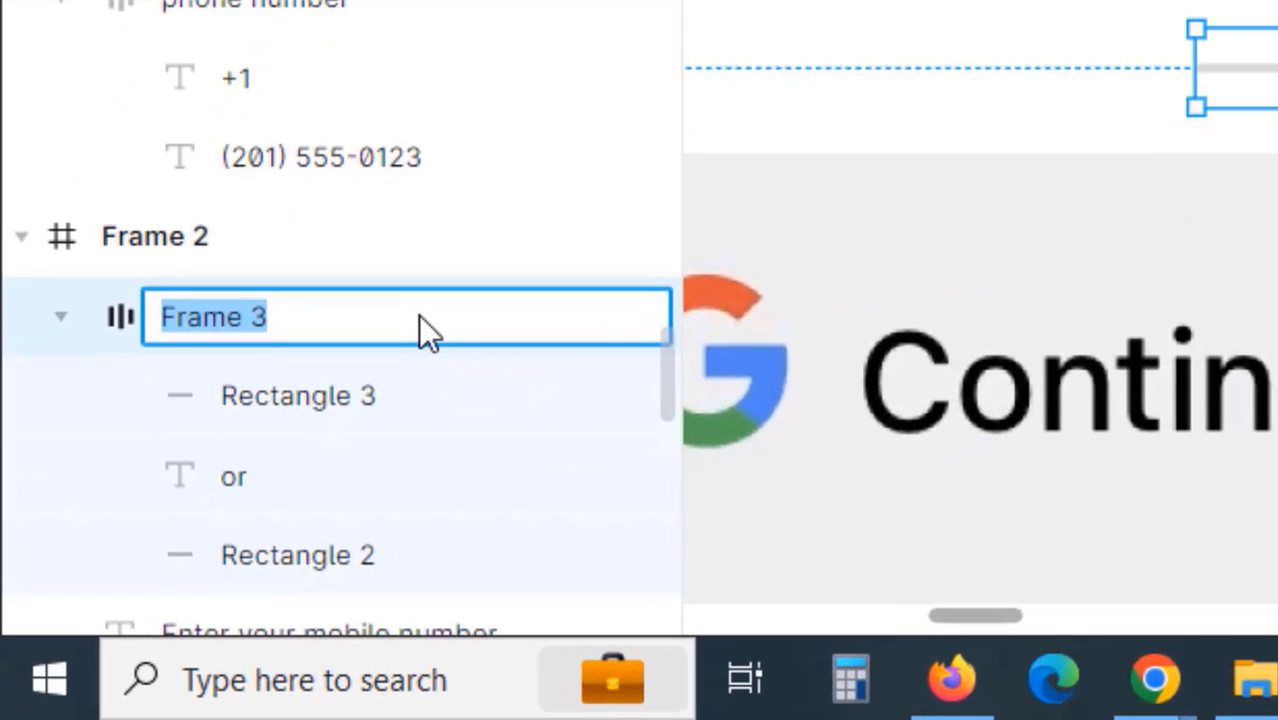
text(or)
key(Return)
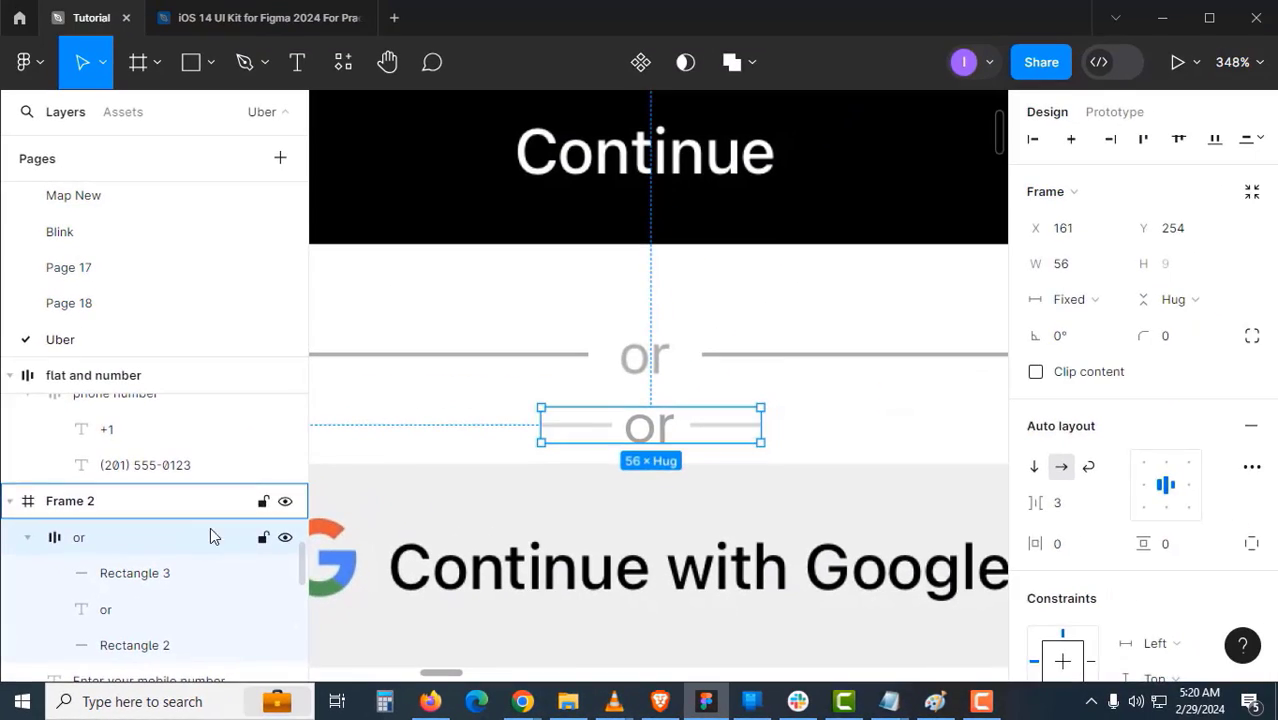
- Give both divider lines the original divider's grey colour with the eyedropper
key(Escape)
scroll(594, 448, up, 1)
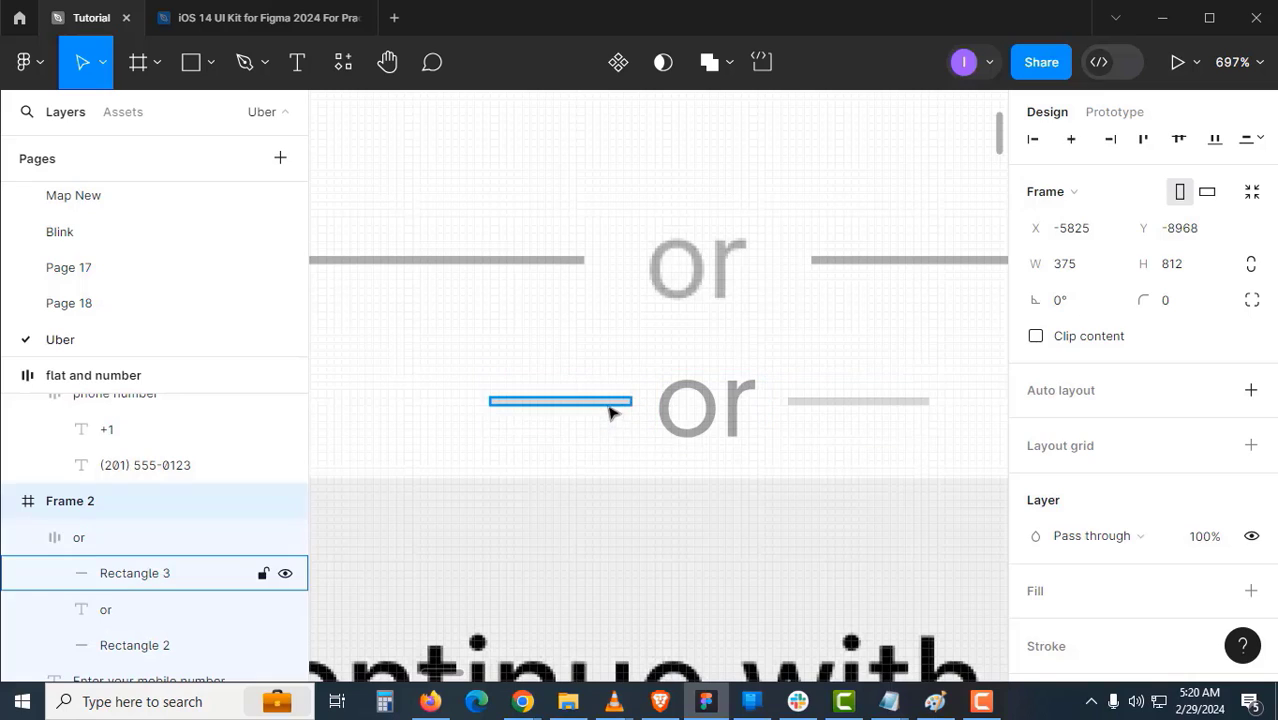
click(608, 403)
shift+click(816, 402)
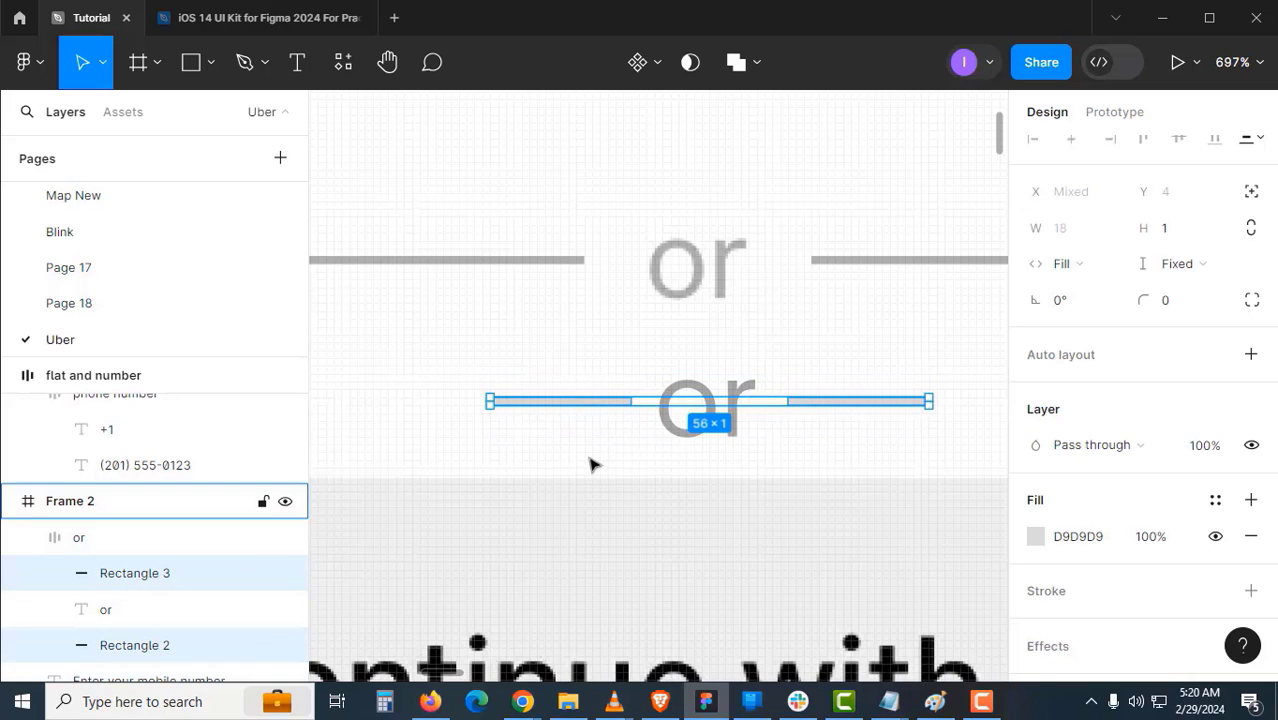
key(i)
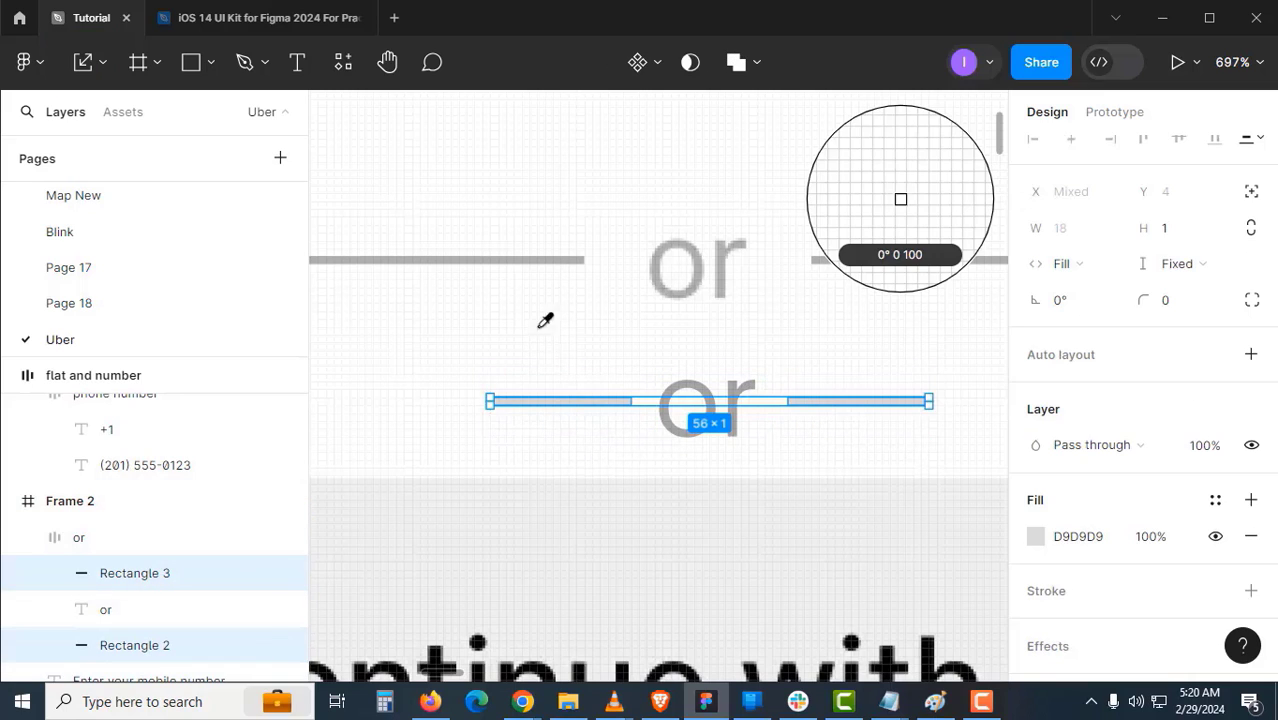
click(576, 255)
click(565, 351)
scroll(706, 428, down, 1)
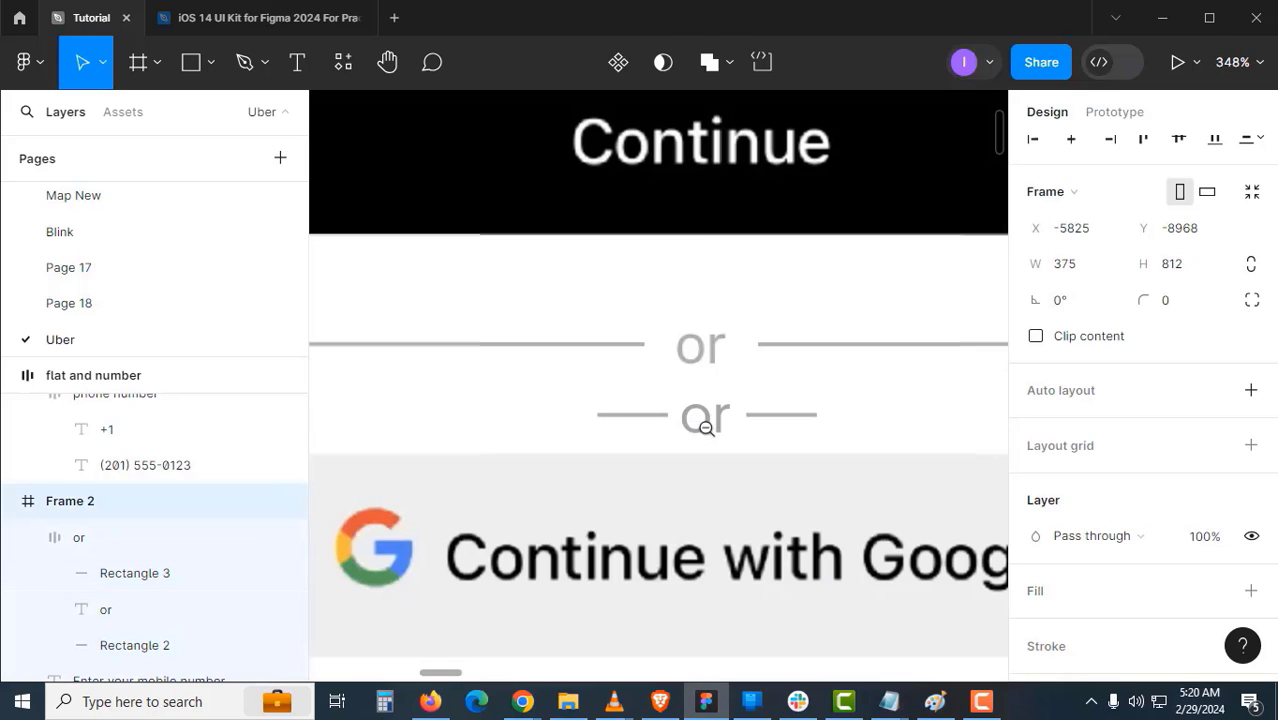
scroll(702, 419, up, 1)
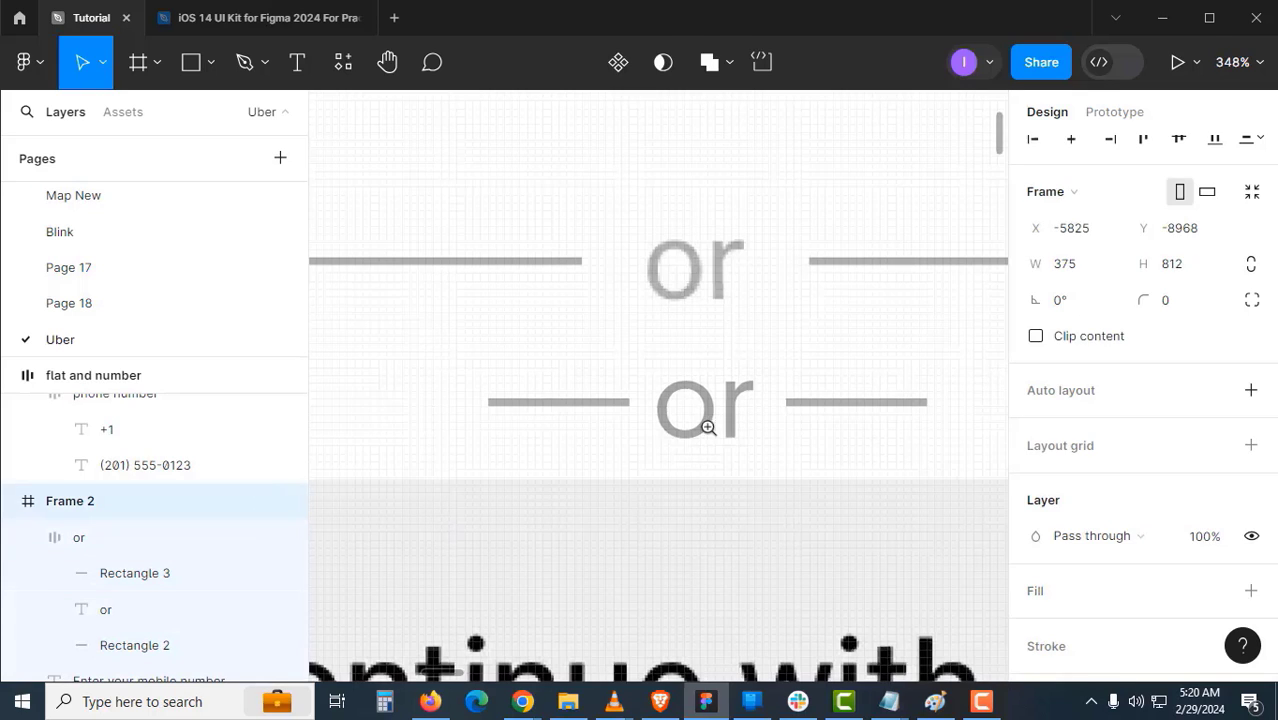
ctrl+click(700, 414)
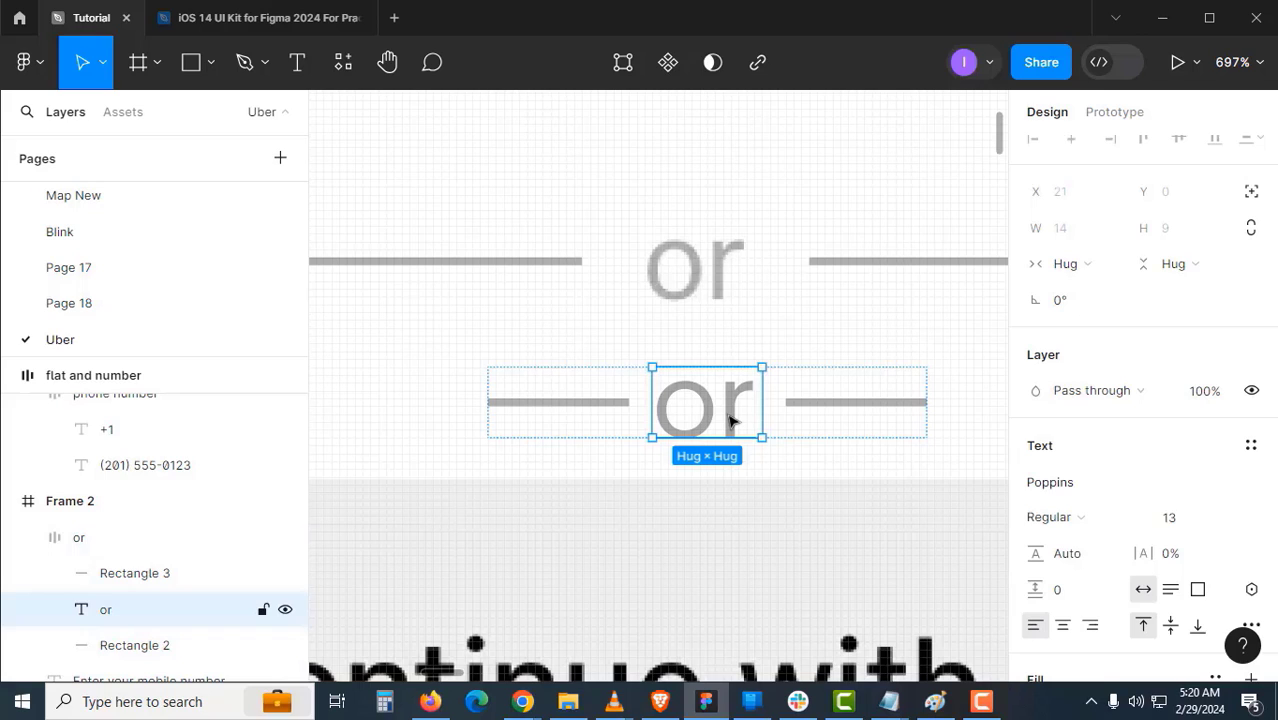
key(i)
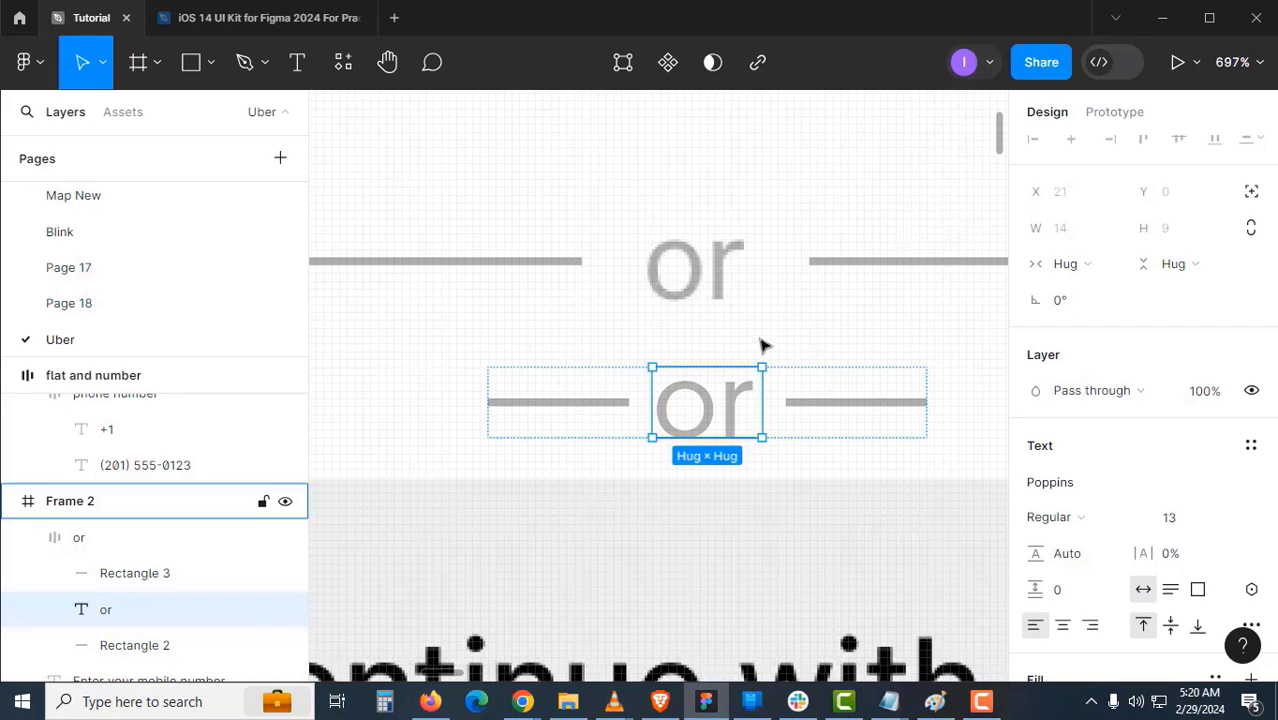
key(Escape)
click(716, 422)
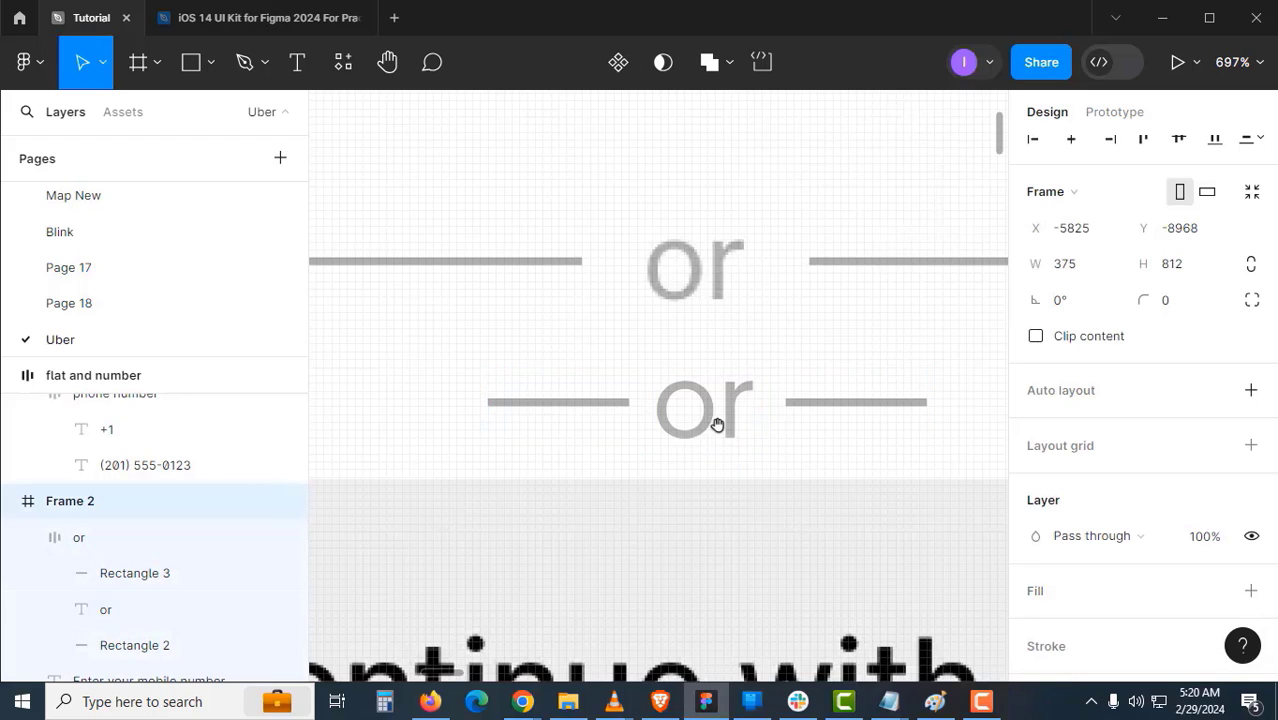
- Widen the divider group to 102 and set its item gap to 13
scroll(716, 428, down, 1)
click(716, 428)
scroll(716, 425, down, 1)
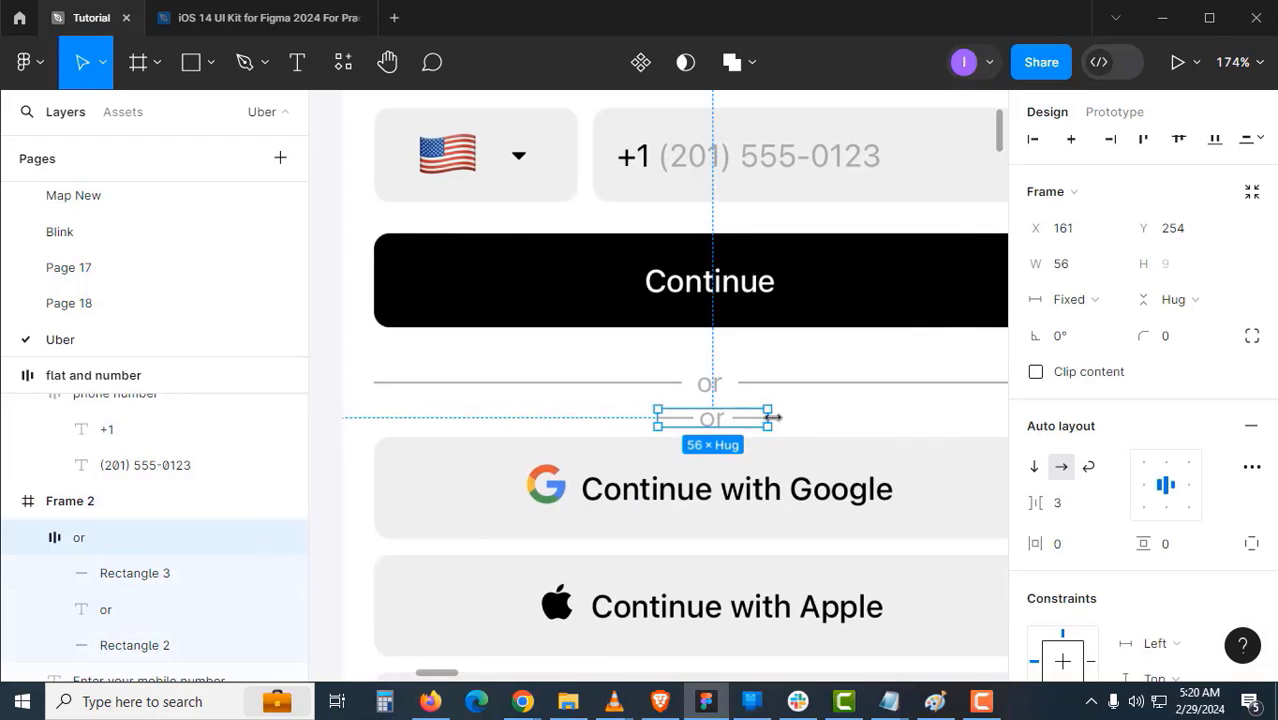
drag(814, 417, 858, 417)
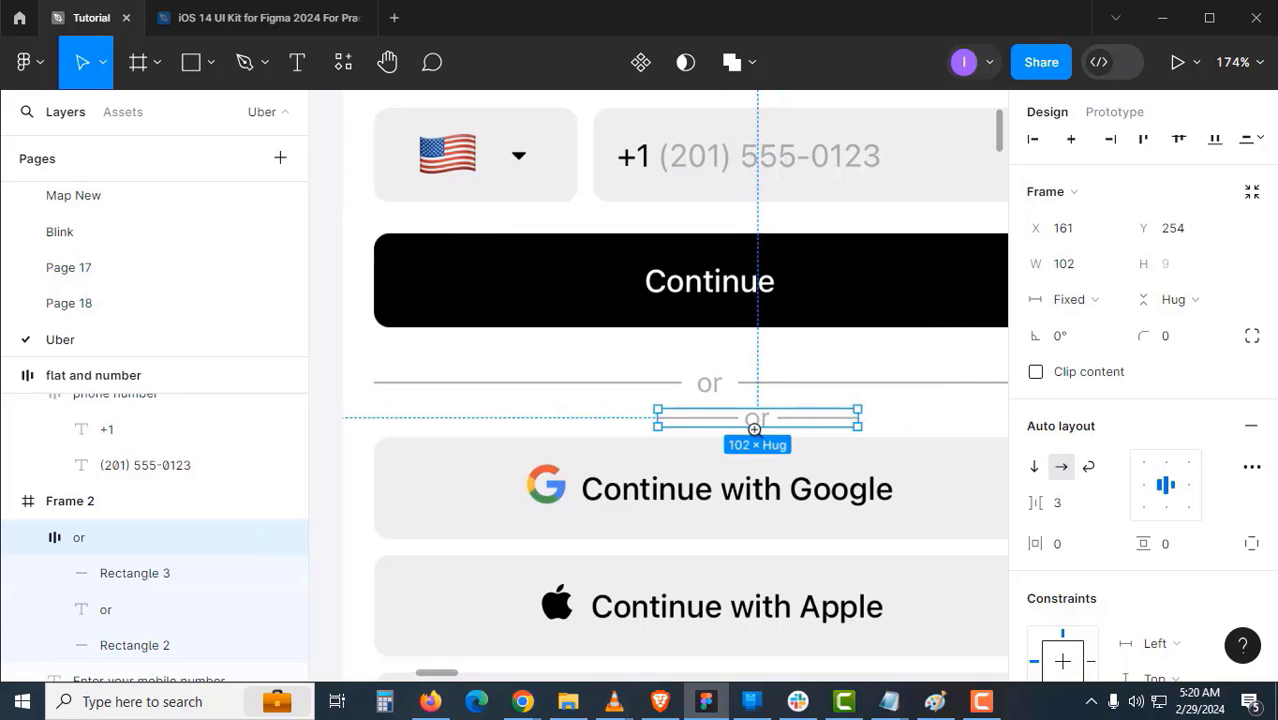
scroll(754, 429, up, 1)
click(1064, 504)
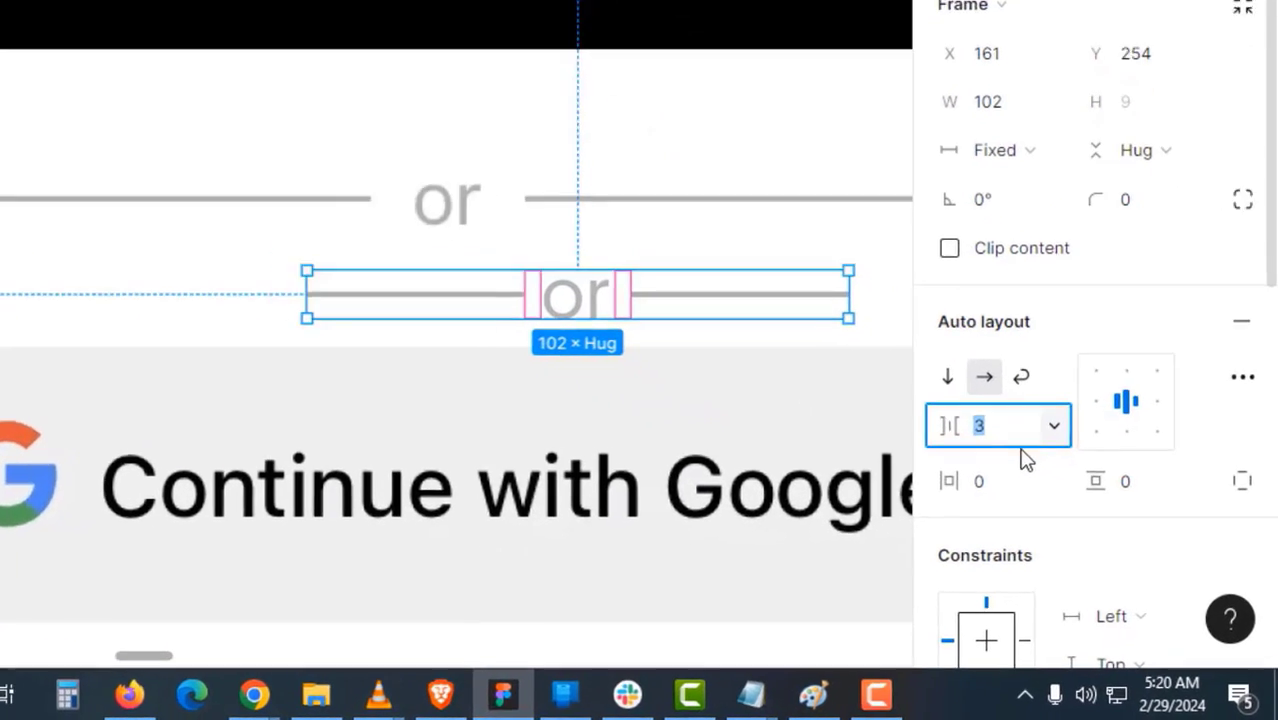
text(13)
key(Return)
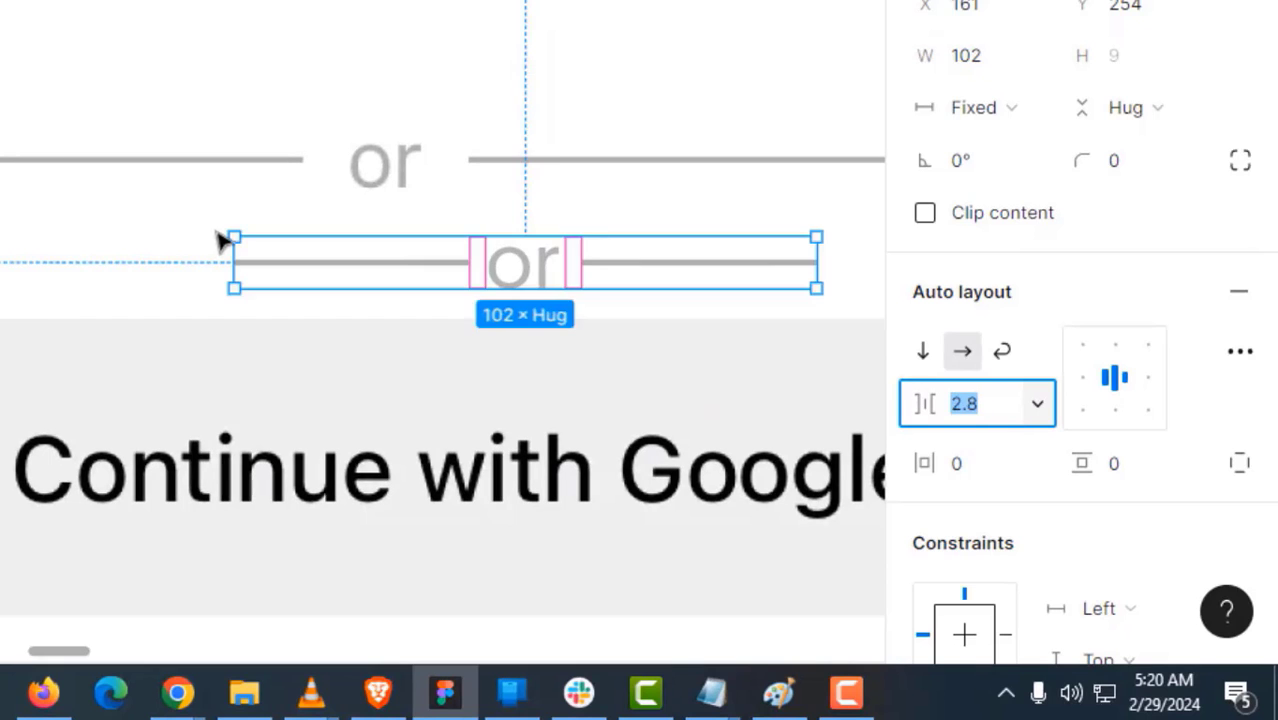
click(204, 218)
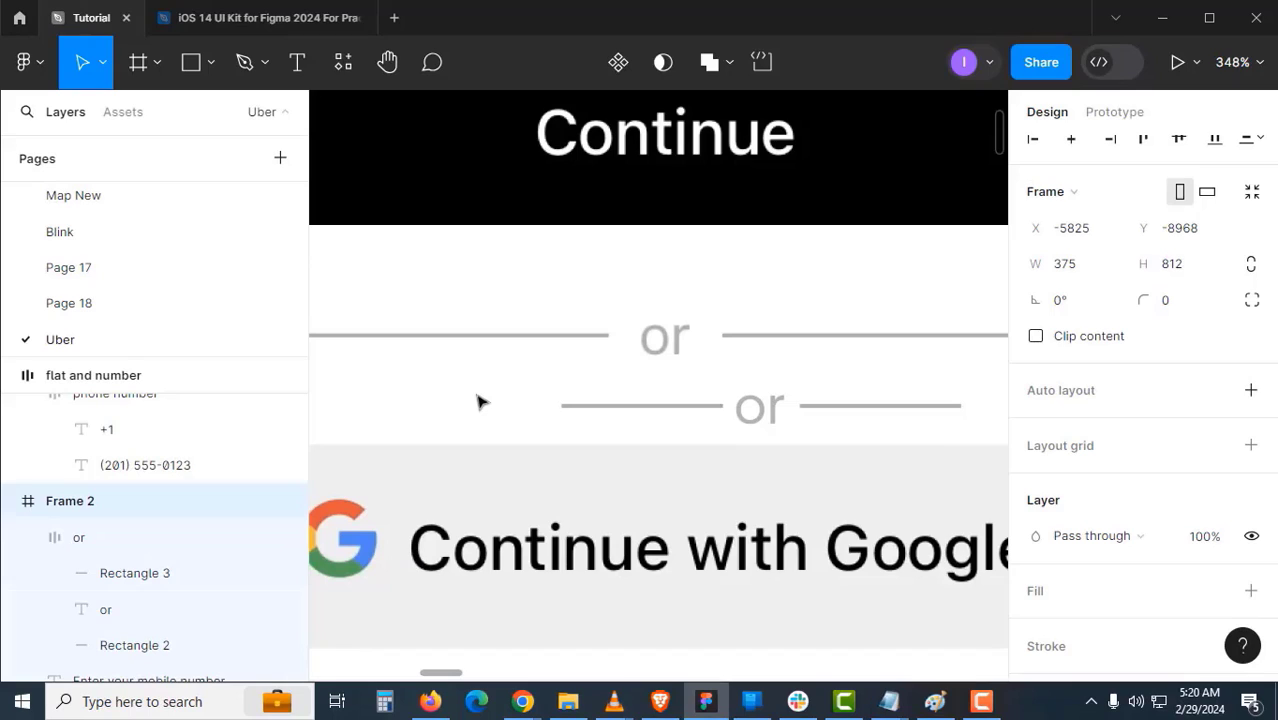
- Adjust the small nudge amount and set the divider gap to 6
key(ctrl+slash)
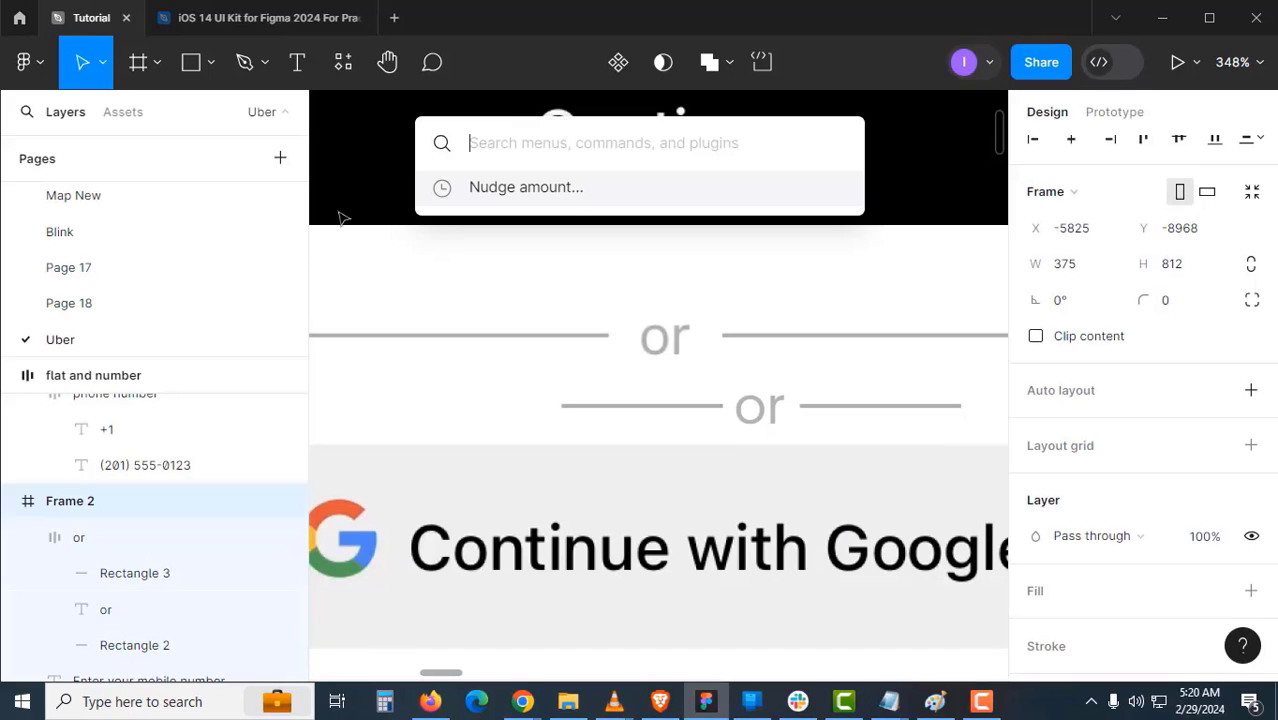
click(576, 206)
click(597, 363)
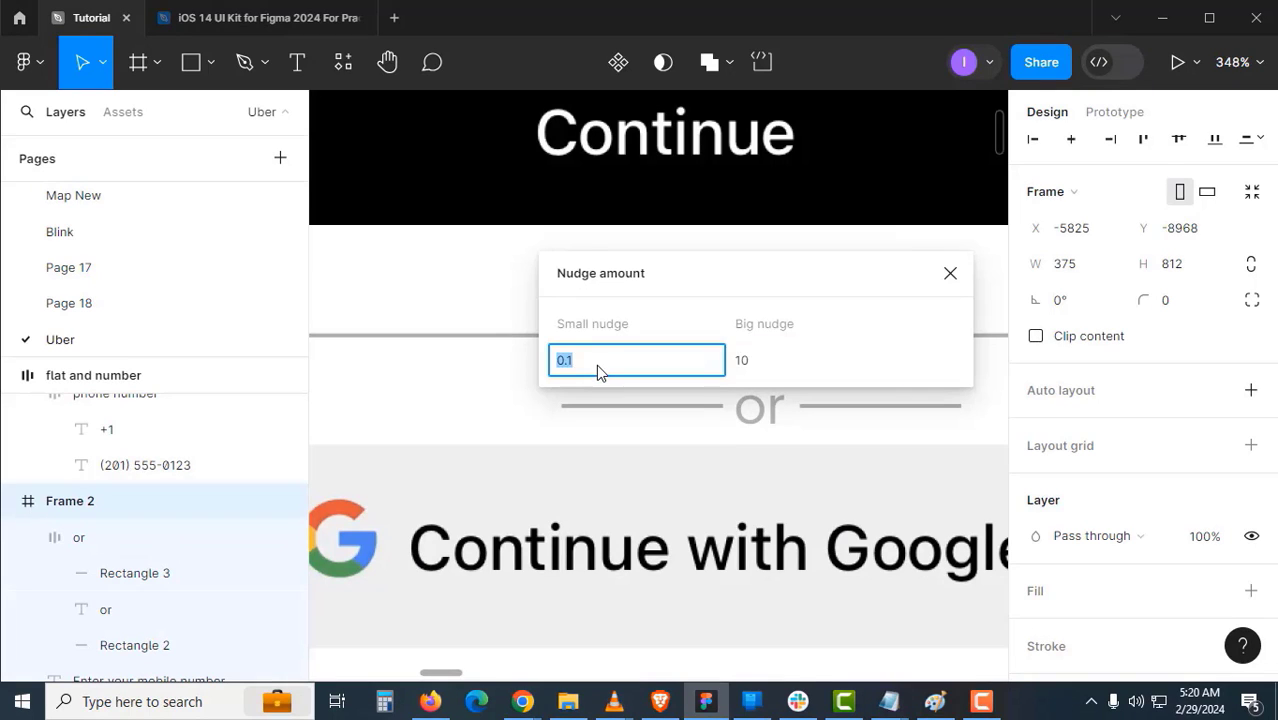
key(Return)
click(645, 405)
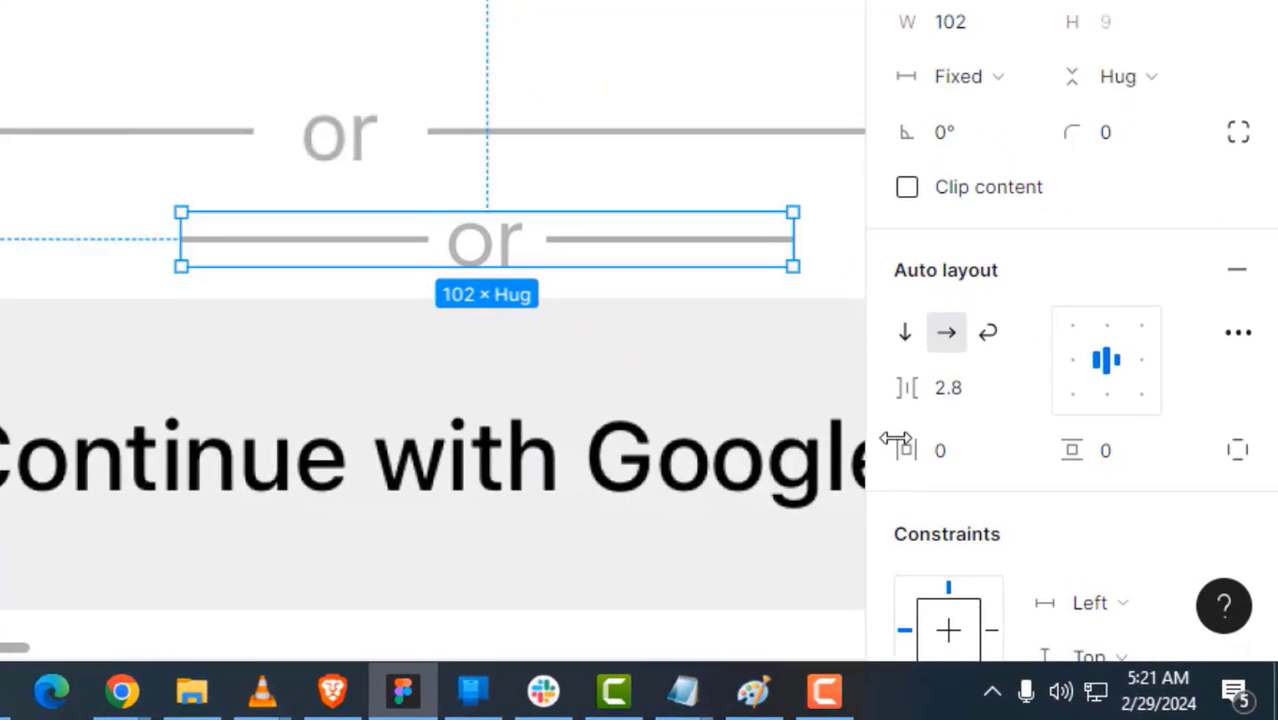
click(962, 402)
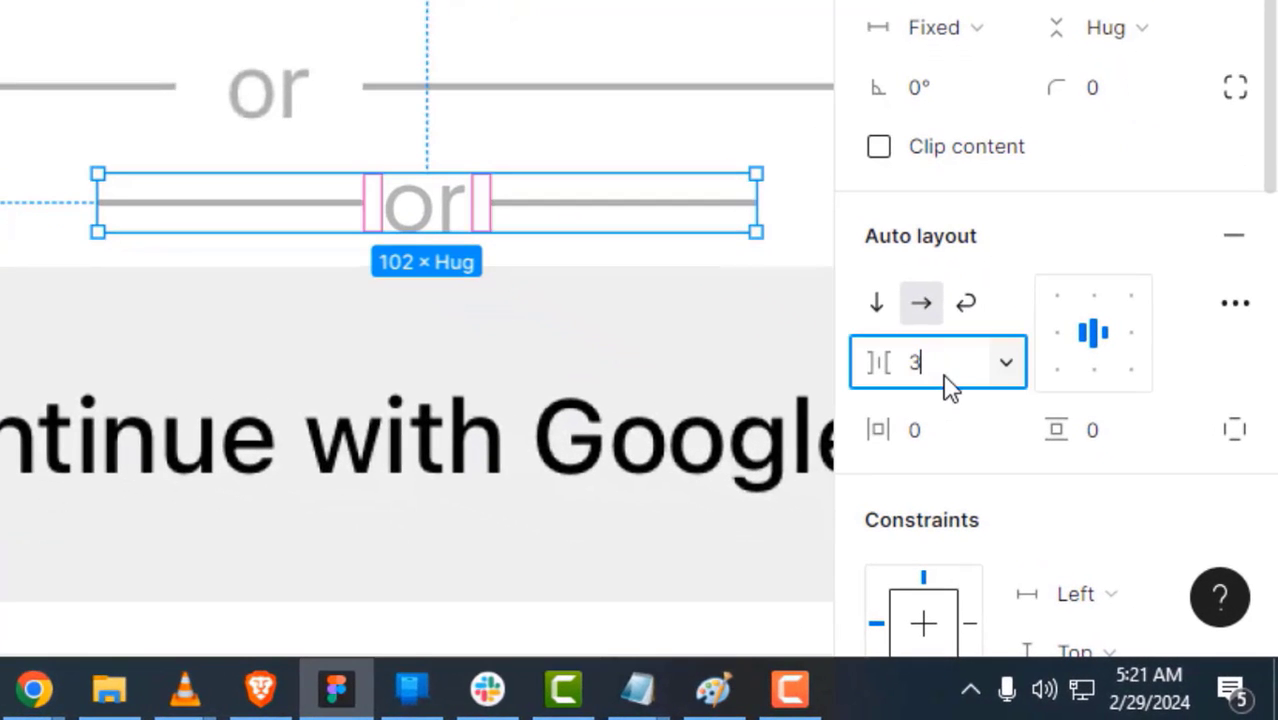
text(3)
key(Return)
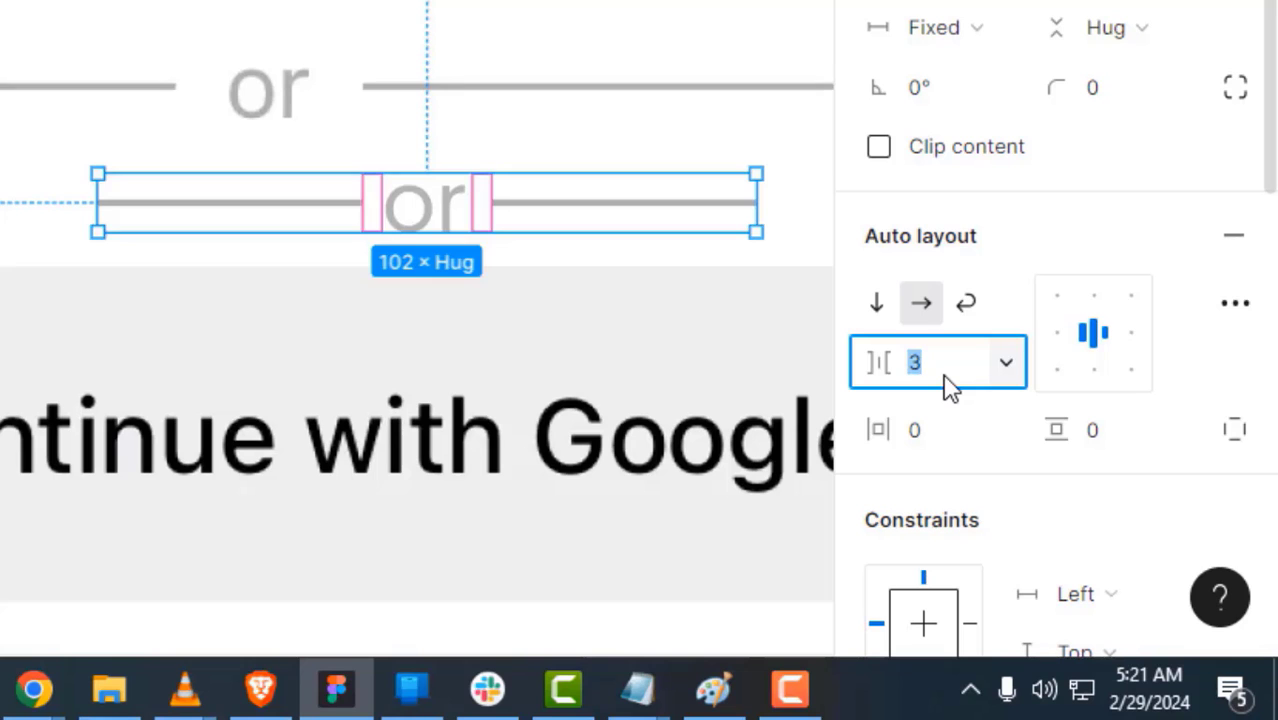
text(6)
key(Return)
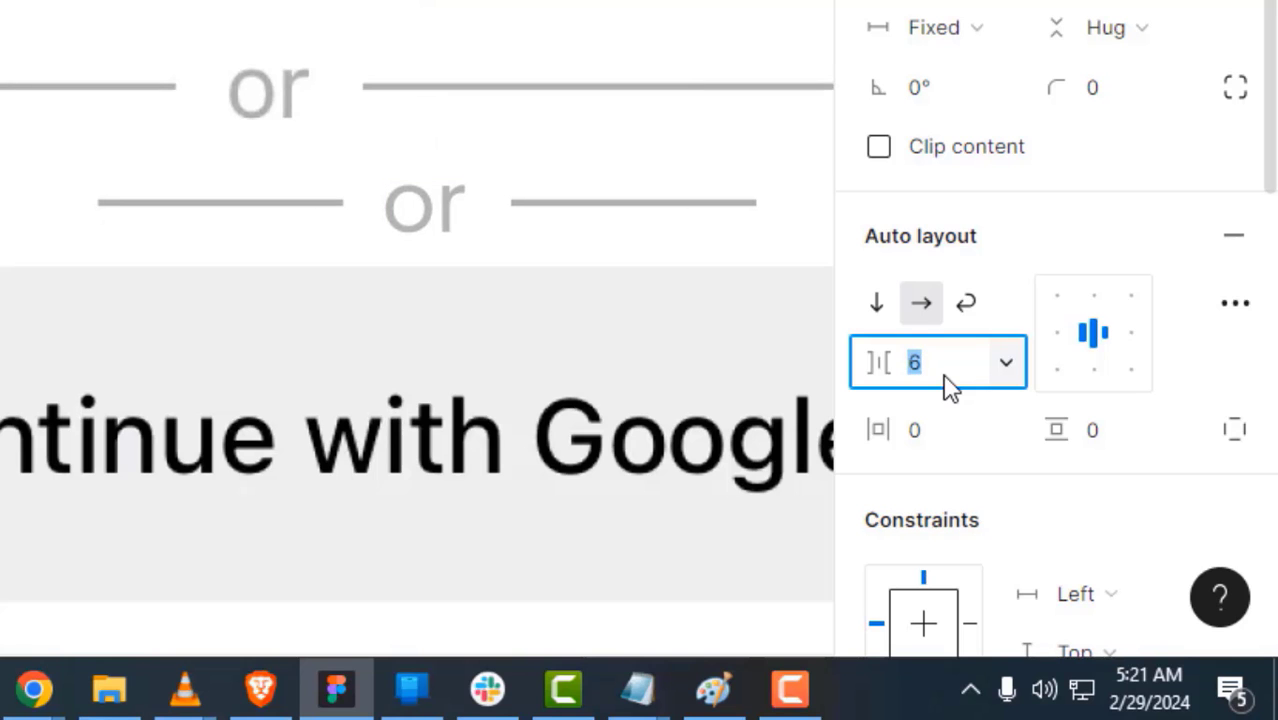
- Set the 'or' divider group's width to 343
click(498, 255)
click(625, 209)
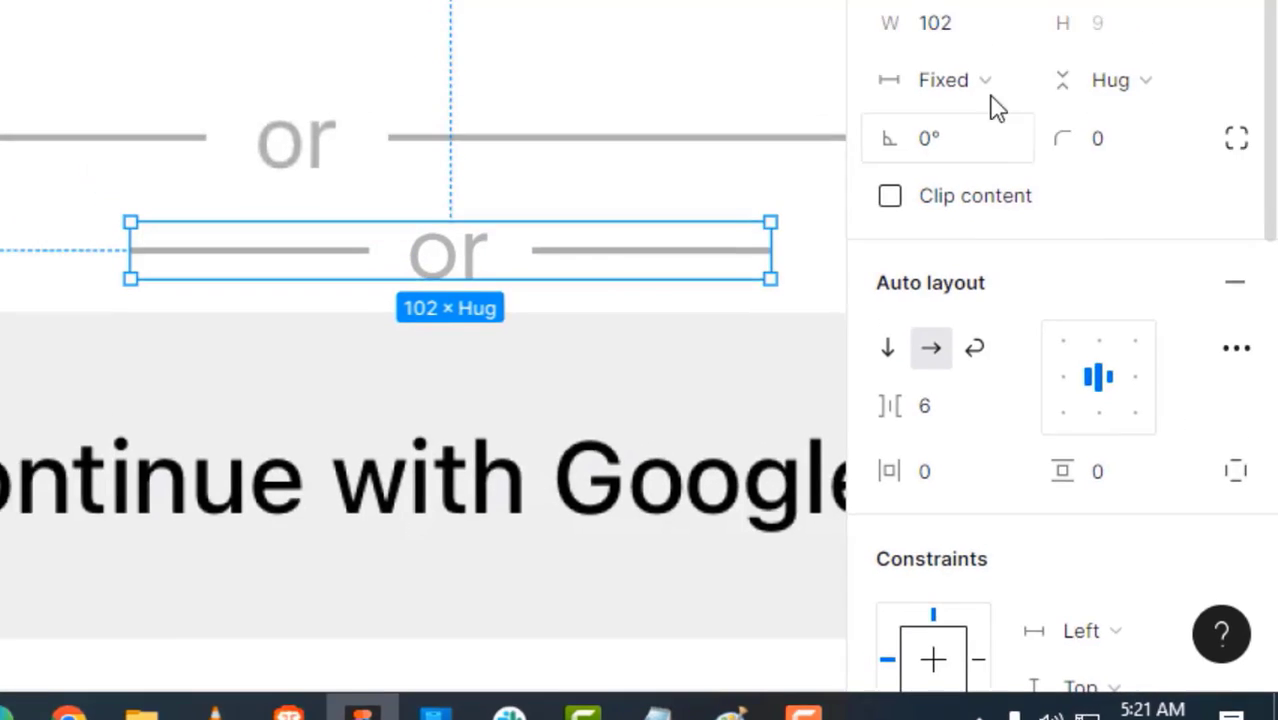
click(1007, 322)
key(Return)
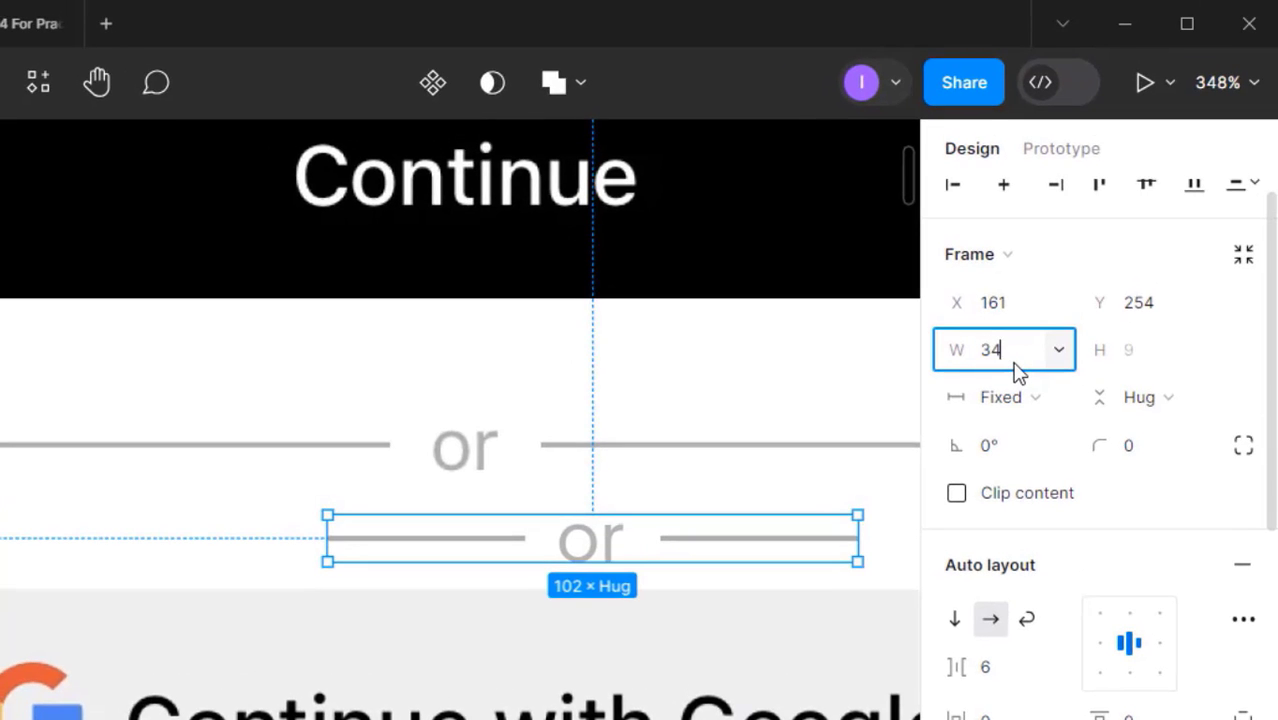
key(Return)
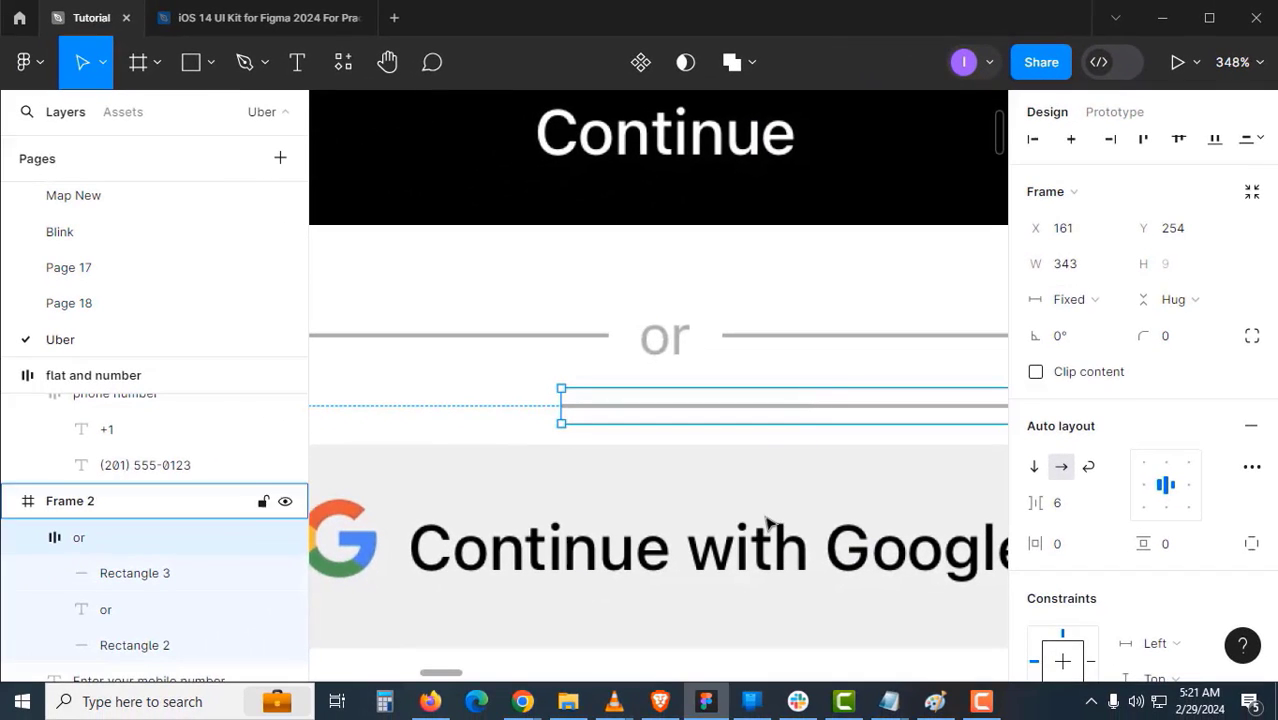
- Move the 'or' divider row into Frame 2 below the Continue button
click(602, 696)
scroll(798, 411, down, 5)
drag(800, 409, 617, 427)
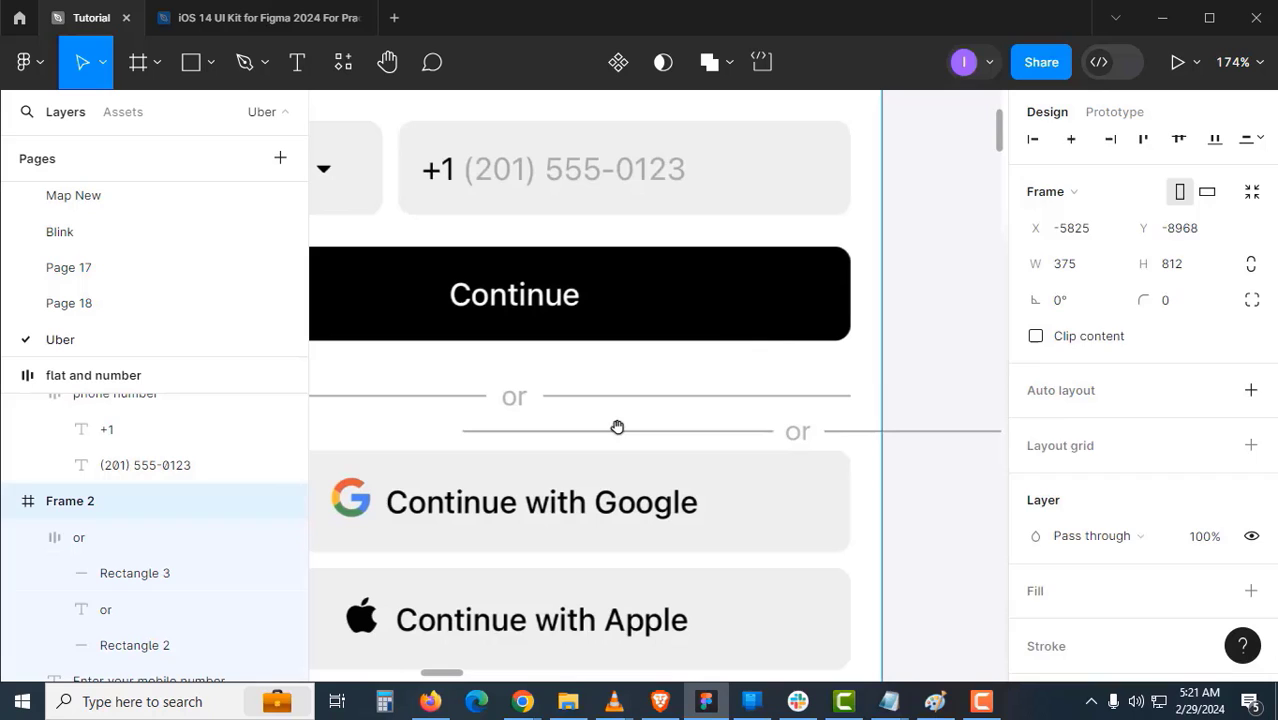
click(931, 365)
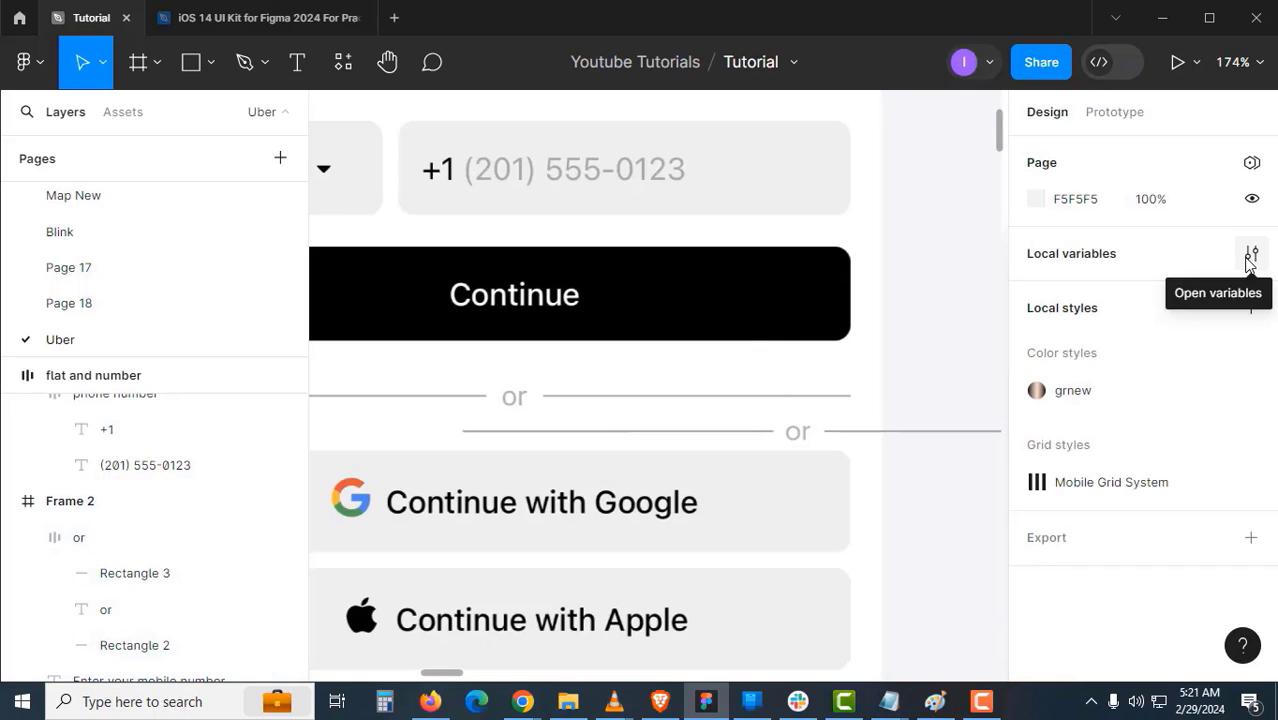
click(879, 438)
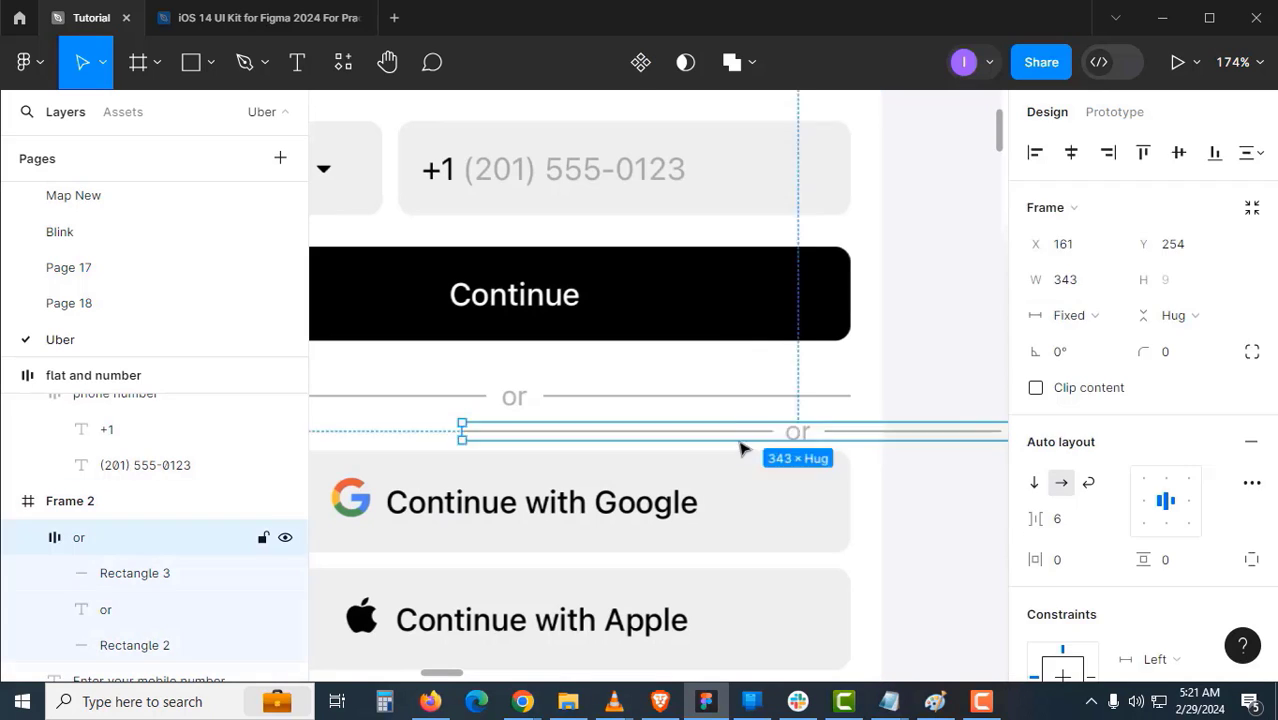
drag(879, 440, 617, 418)
scroll(648, 412, up, 2)
drag(522, 417, 692, 354)
scroll(845, 395, down, 8)
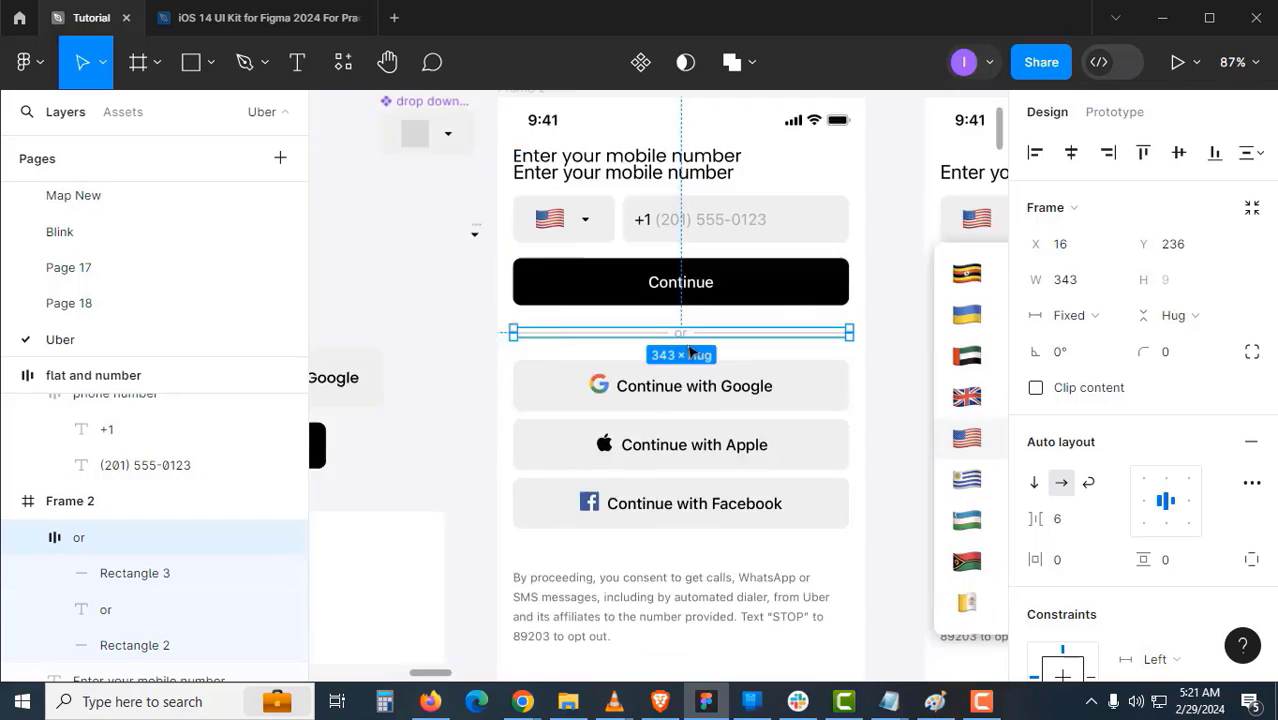
- Copy the consent paragraph from a notepad and return to Frame 2
ctrl+scroll(693, 356, up, 3)
scroll(693, 400, down, 5)
click(889, 702)
drag(700, 284, 646, 431)
text(By pro)
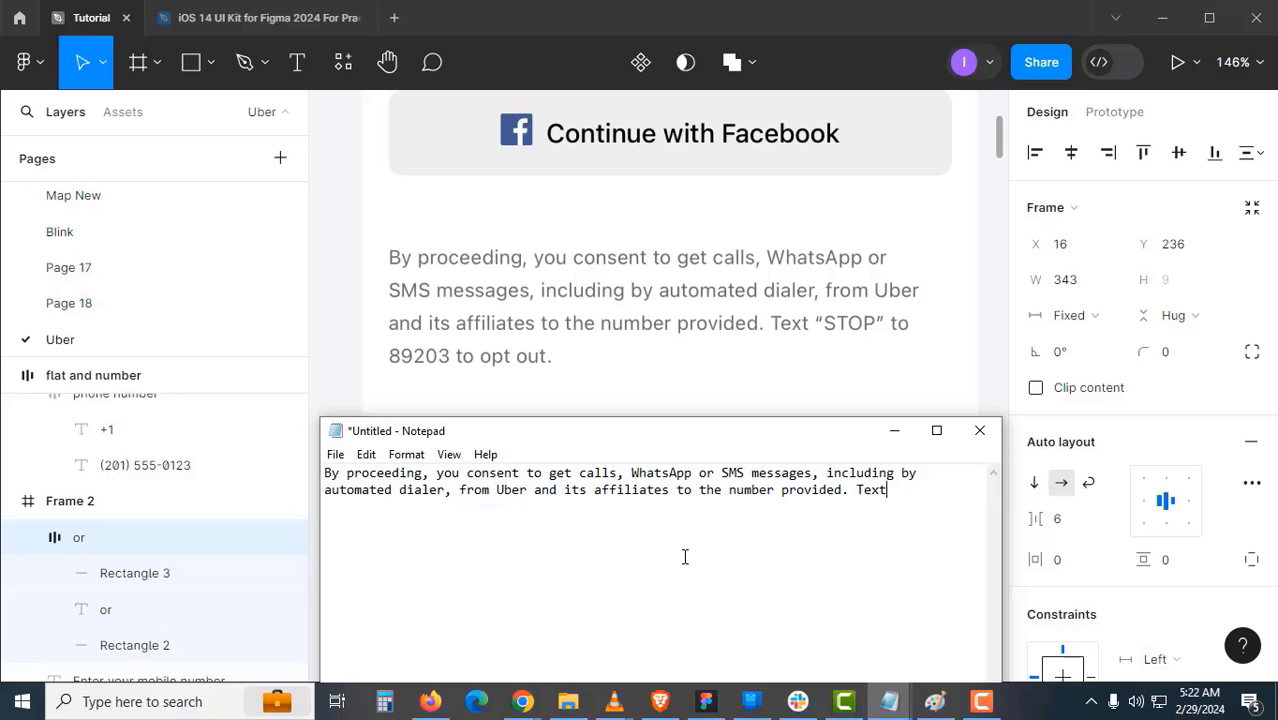
text(opt out.)
click(633, 404)
drag(633, 404, 627, 423)
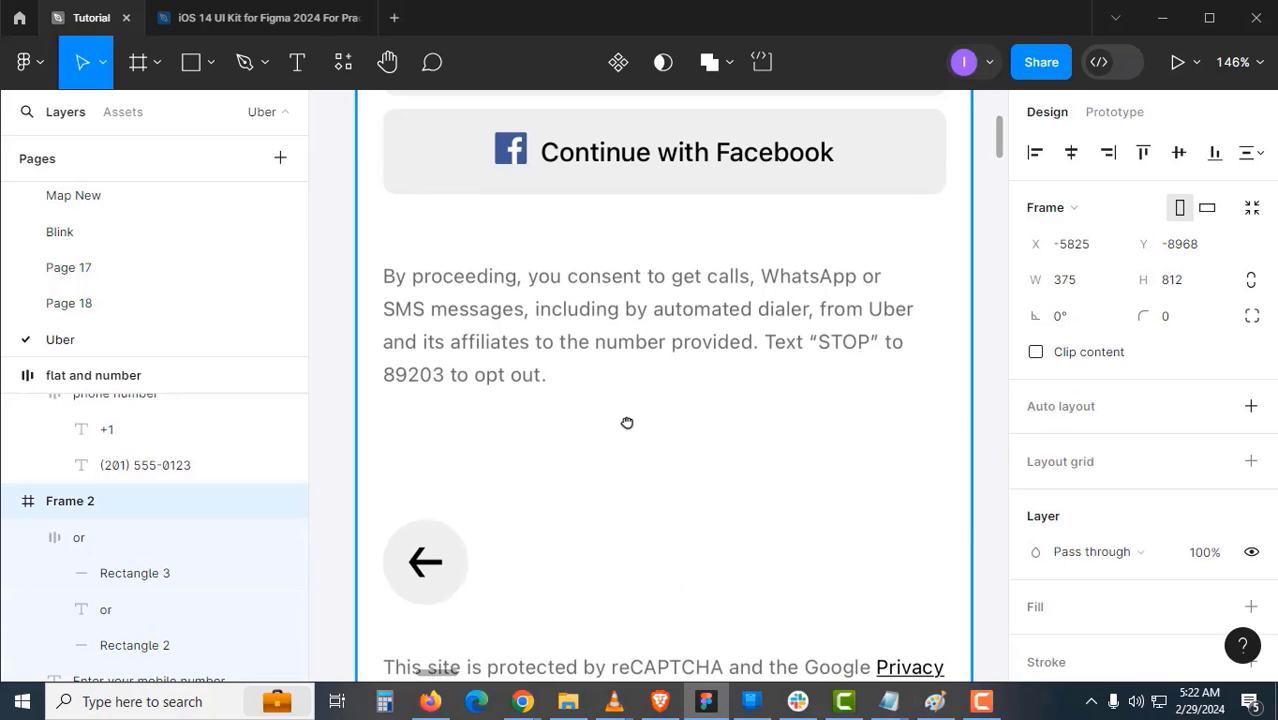
- Create a text box with the pasted consent paragraph below the grey consent text
key(t)
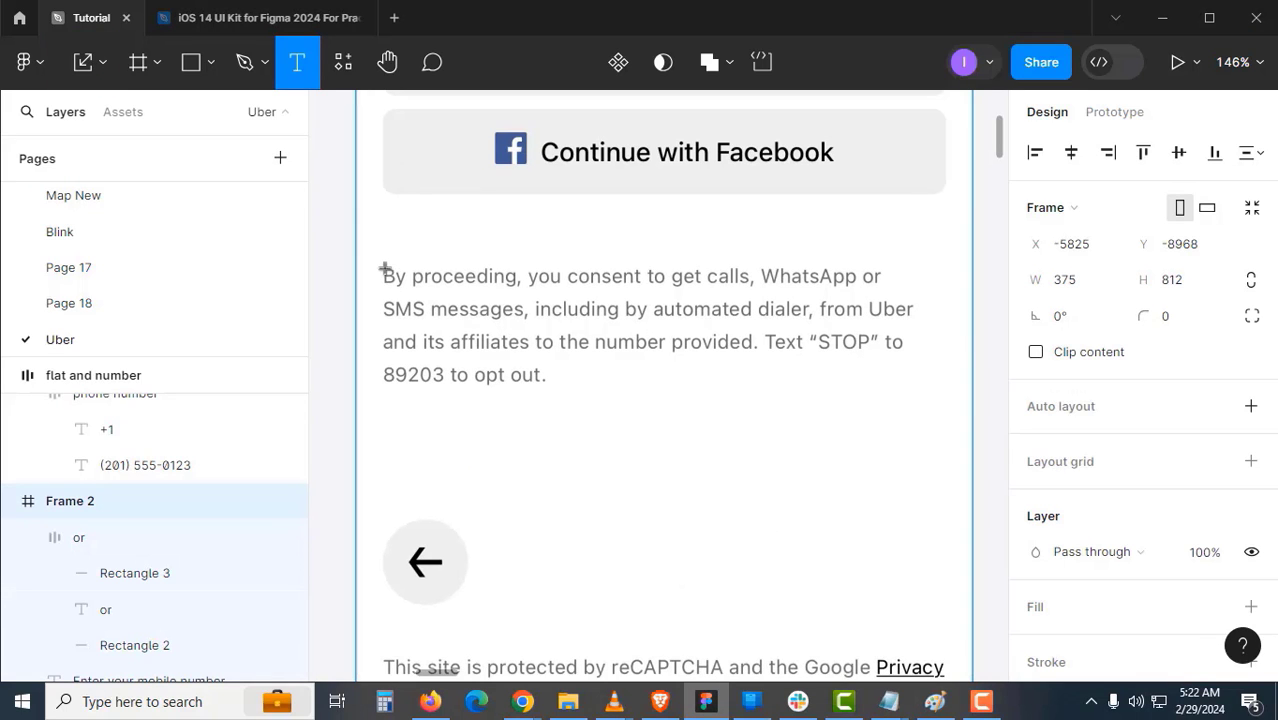
drag(384, 268, 926, 422)
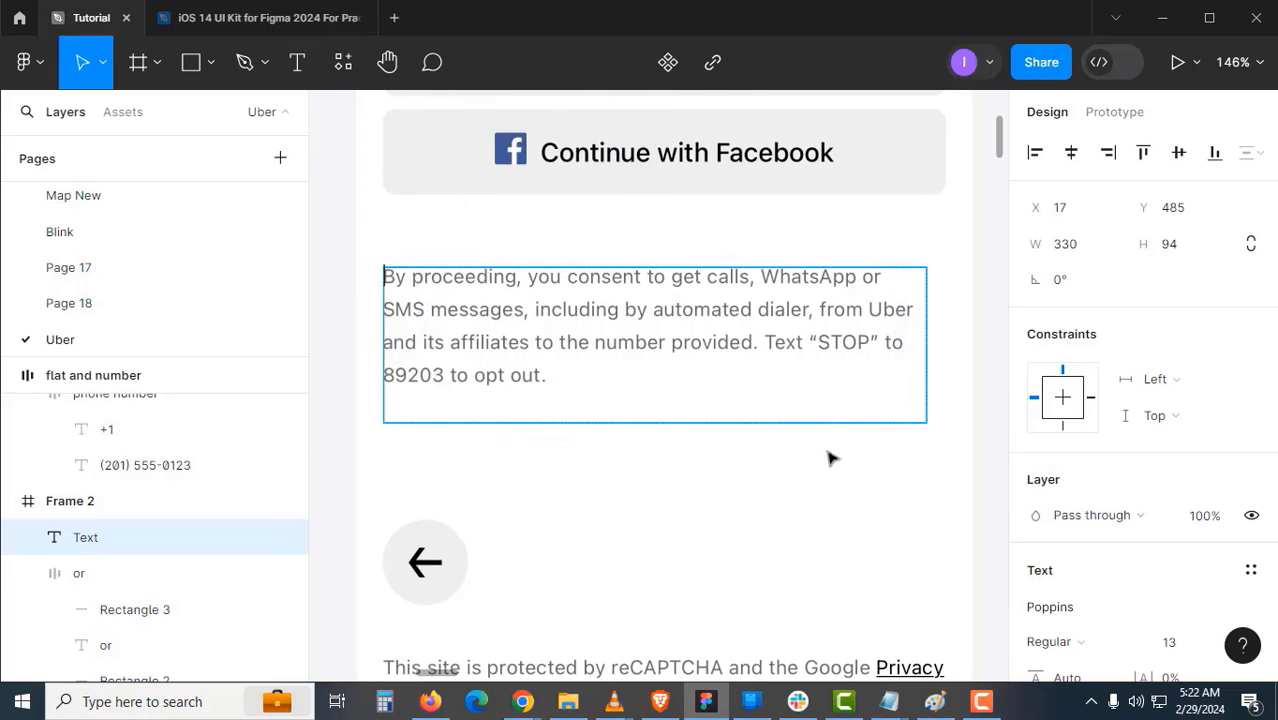
text(By proceeding, you consent to get calls, WhatsApp or SMS messages, including by automated dialer, from Uber and its affiliates to the number provided. Text "STOP" to 89203 to opt out.)
key(Escape)
drag(525, 317, 527, 463)
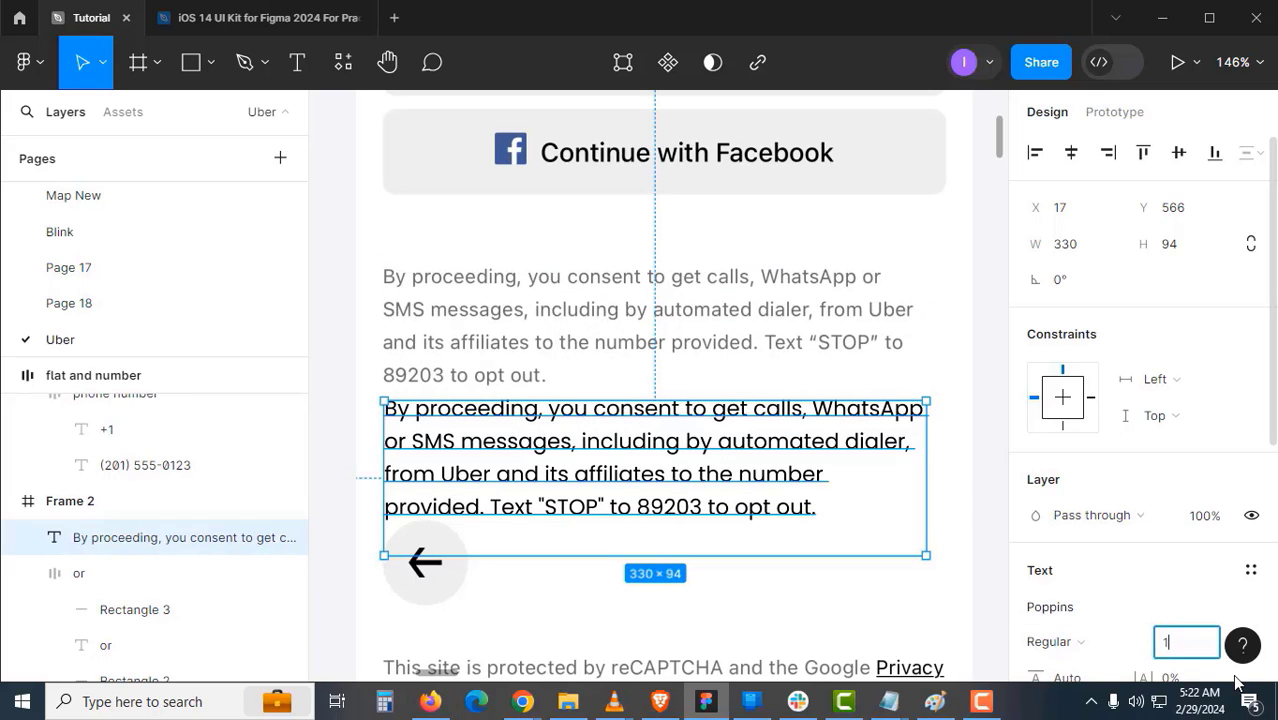
- Set the paragraph to font size 12, width 343 and auto height
key(Return)
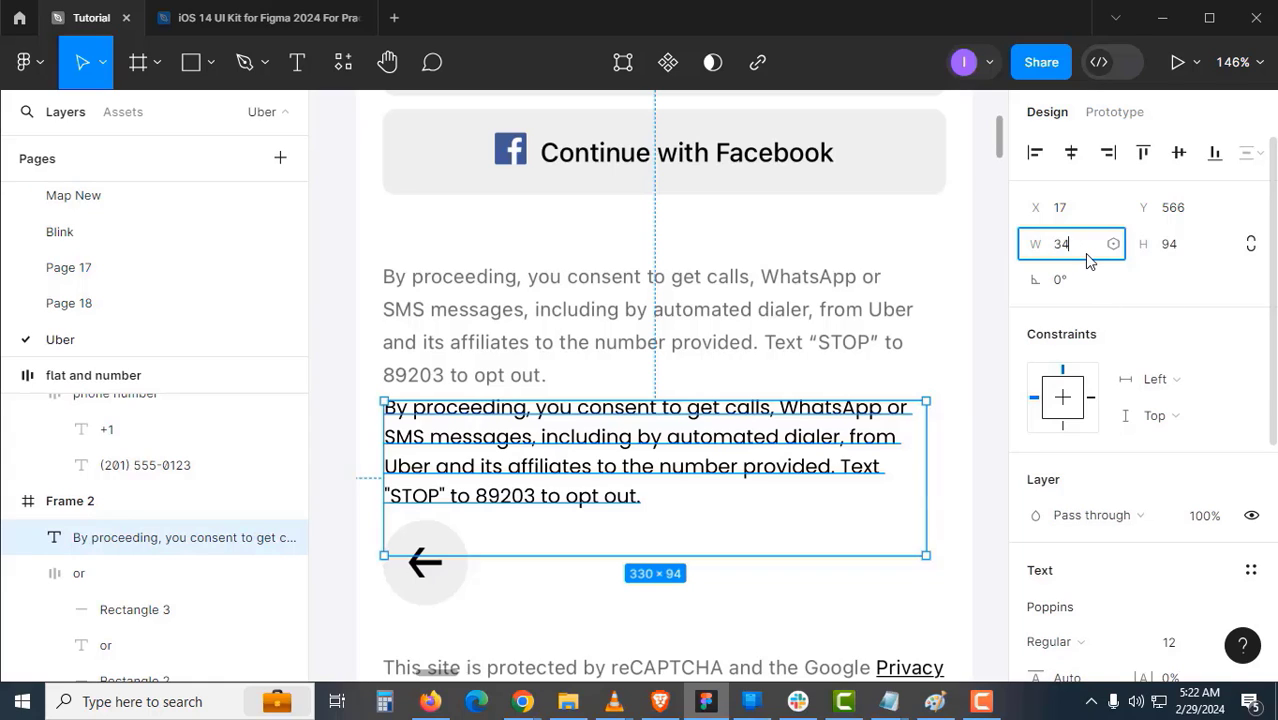
key(Return)
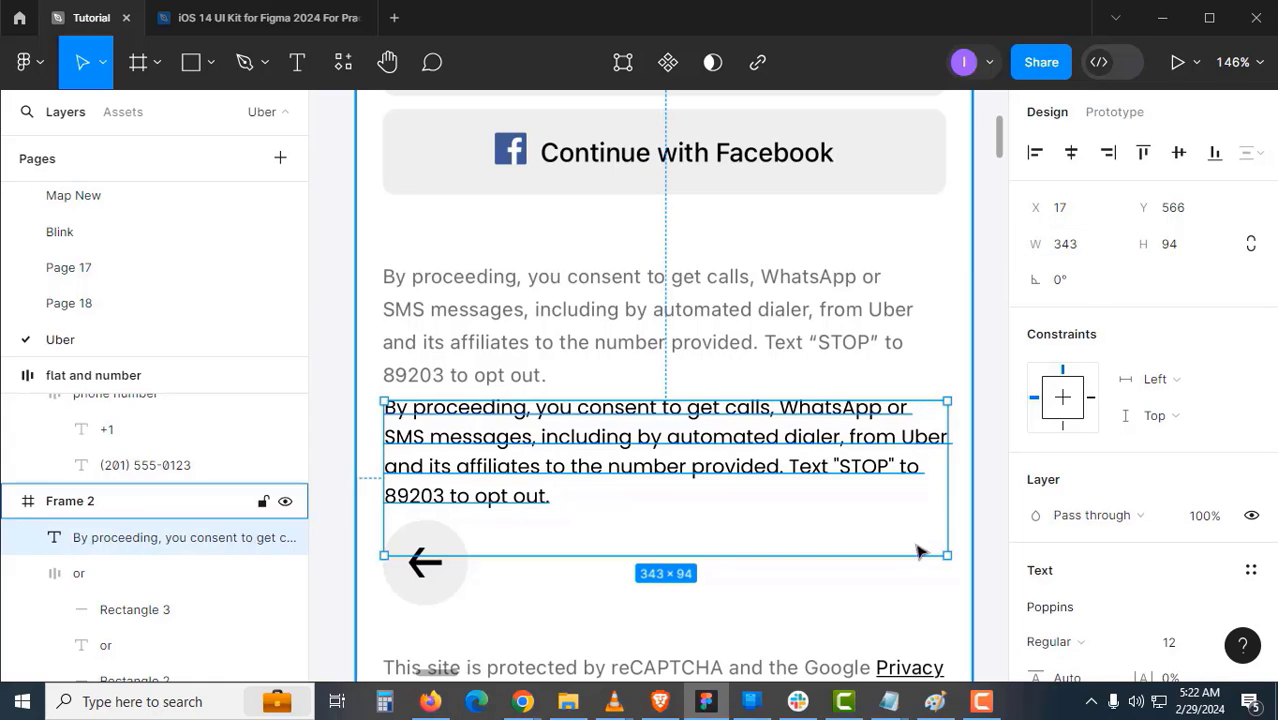
scroll(1176, 527, down, 1)
scroll(1176, 527, down, 2)
click(1170, 496)
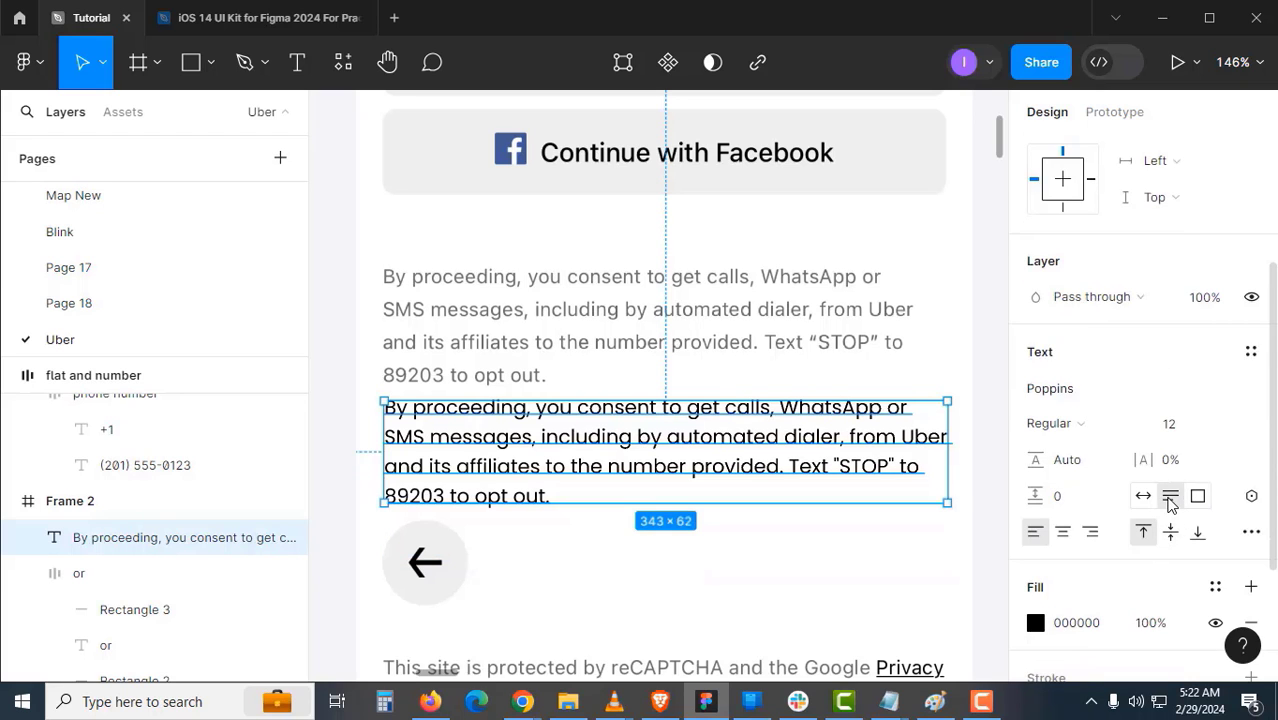
click(773, 536)
scroll(523, 461, up, 3)
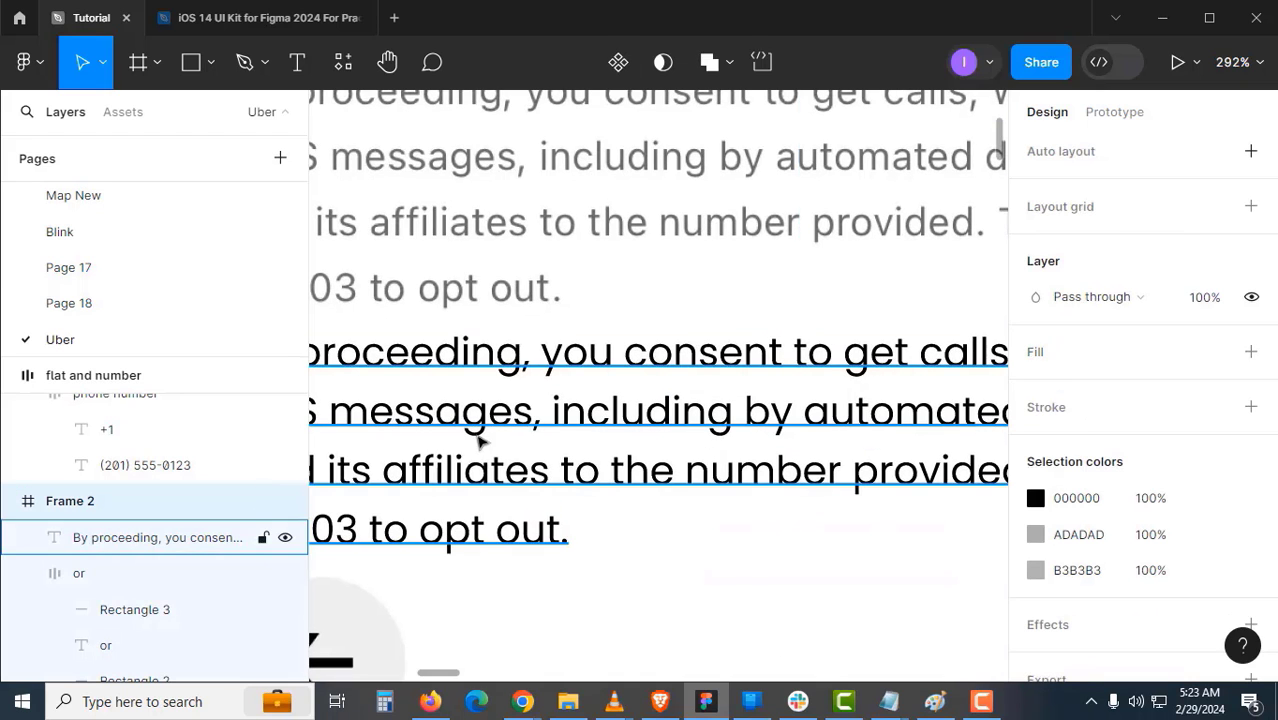
- Set the consent paragraph's line height to 160%
click(481, 440)
scroll(551, 408, down, 3)
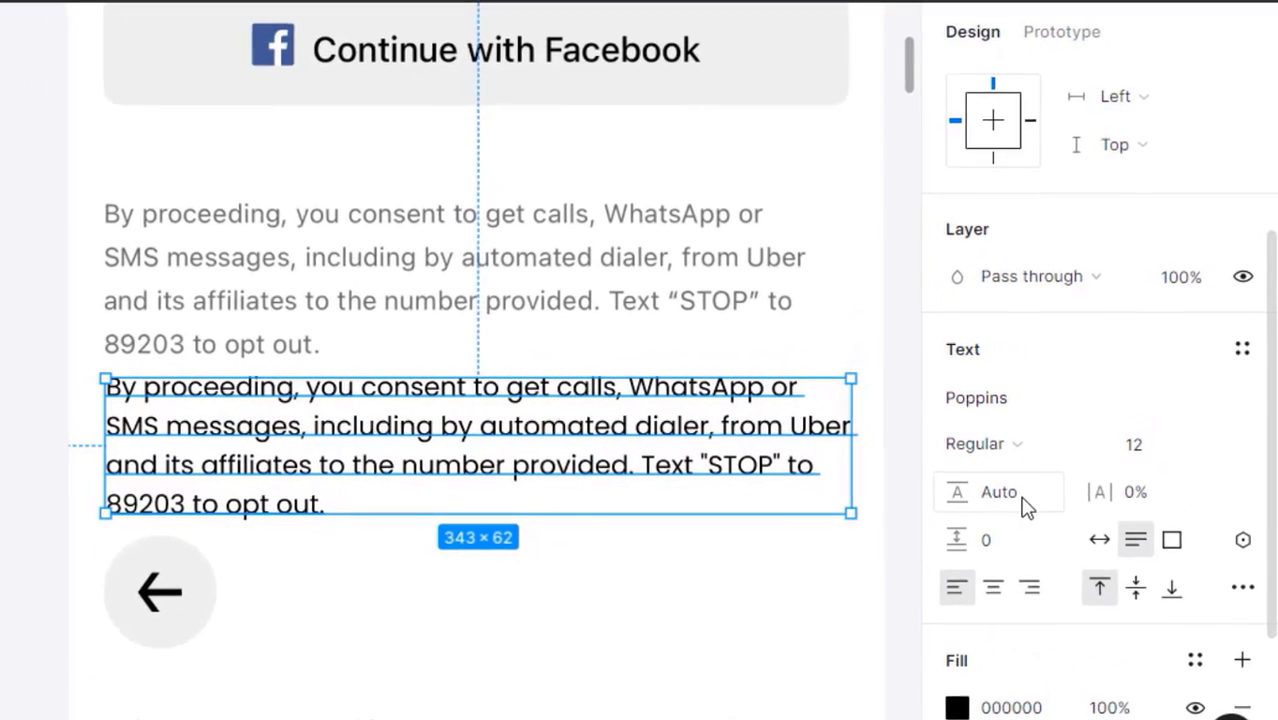
click(1087, 468)
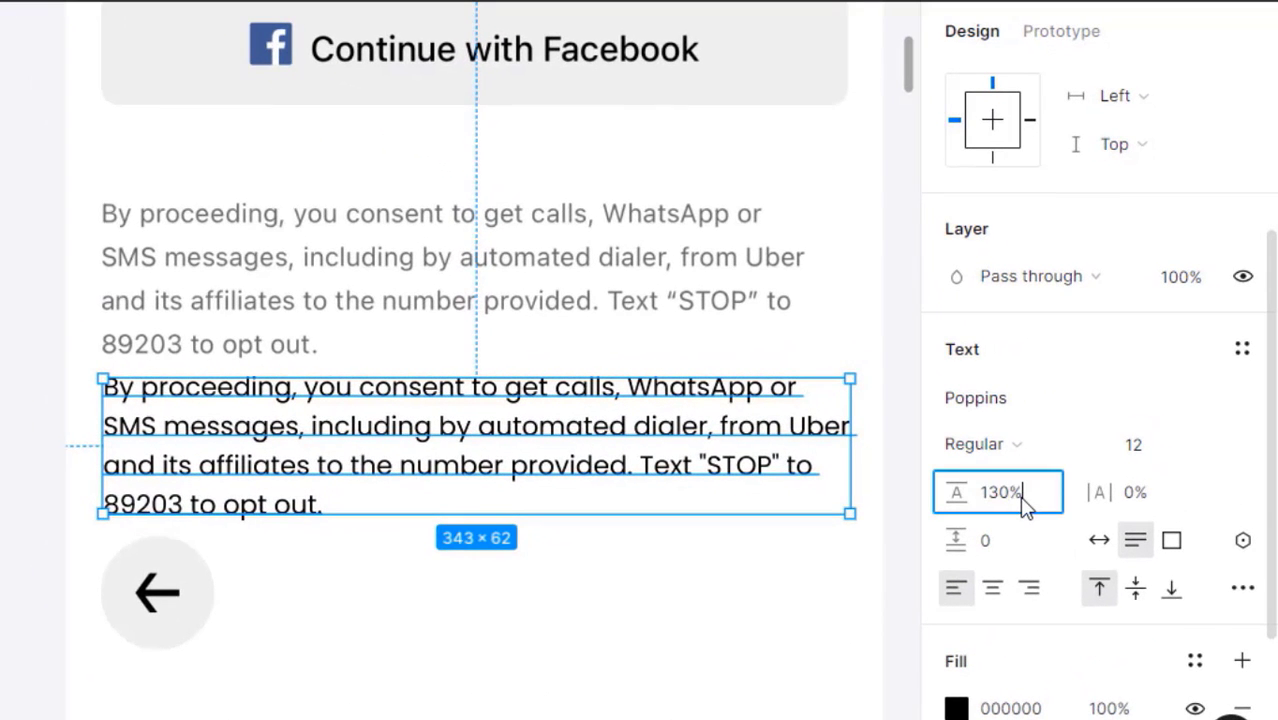
key(Return)
click(600, 545)
click(442, 466)
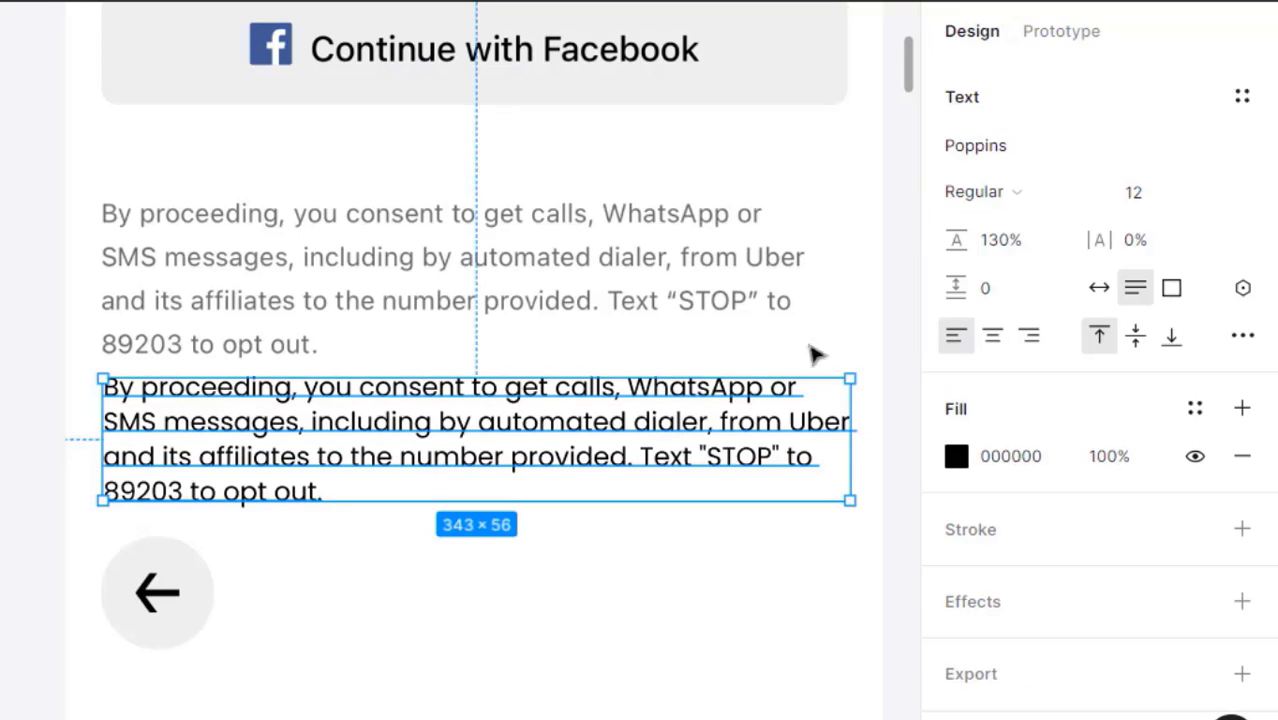
click(1000, 258)
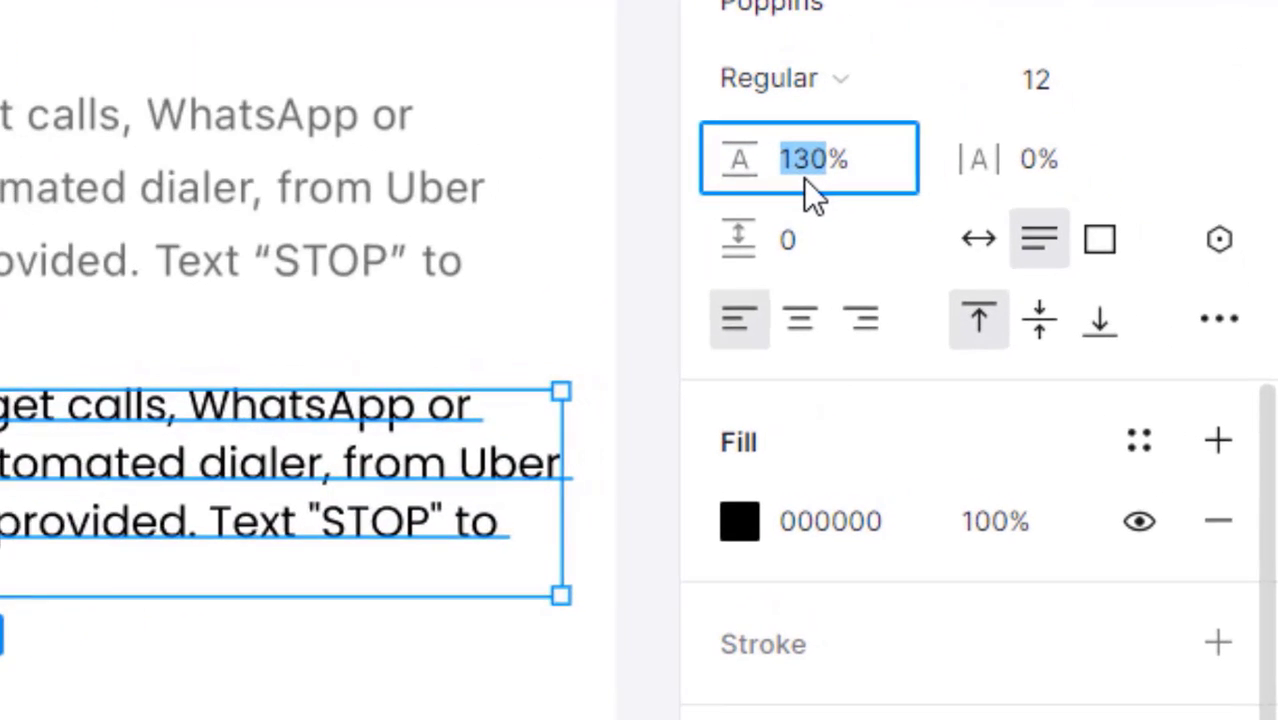
text(140)
key(Return)
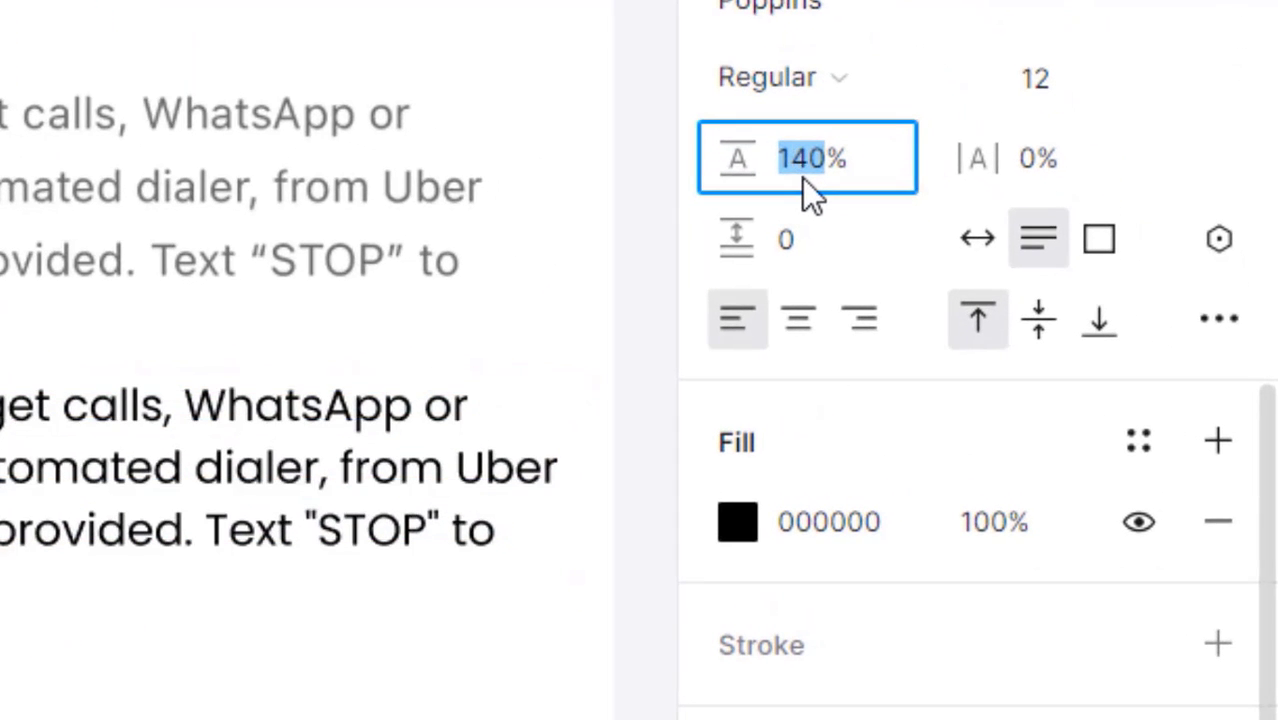
key(shift+Up)
key(shift+Up)
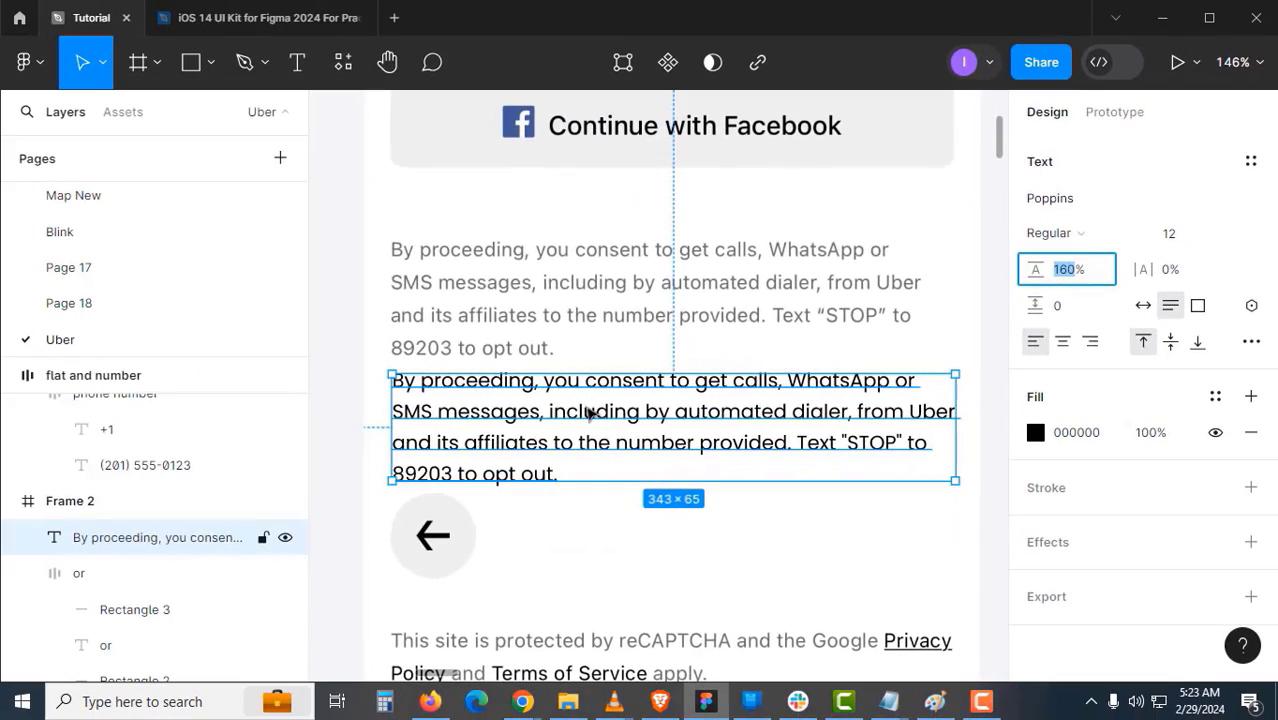
- Give the paragraph the reference text's grey 6E6E6E fill using the eyedropper
drag(585, 414, 544, 430)
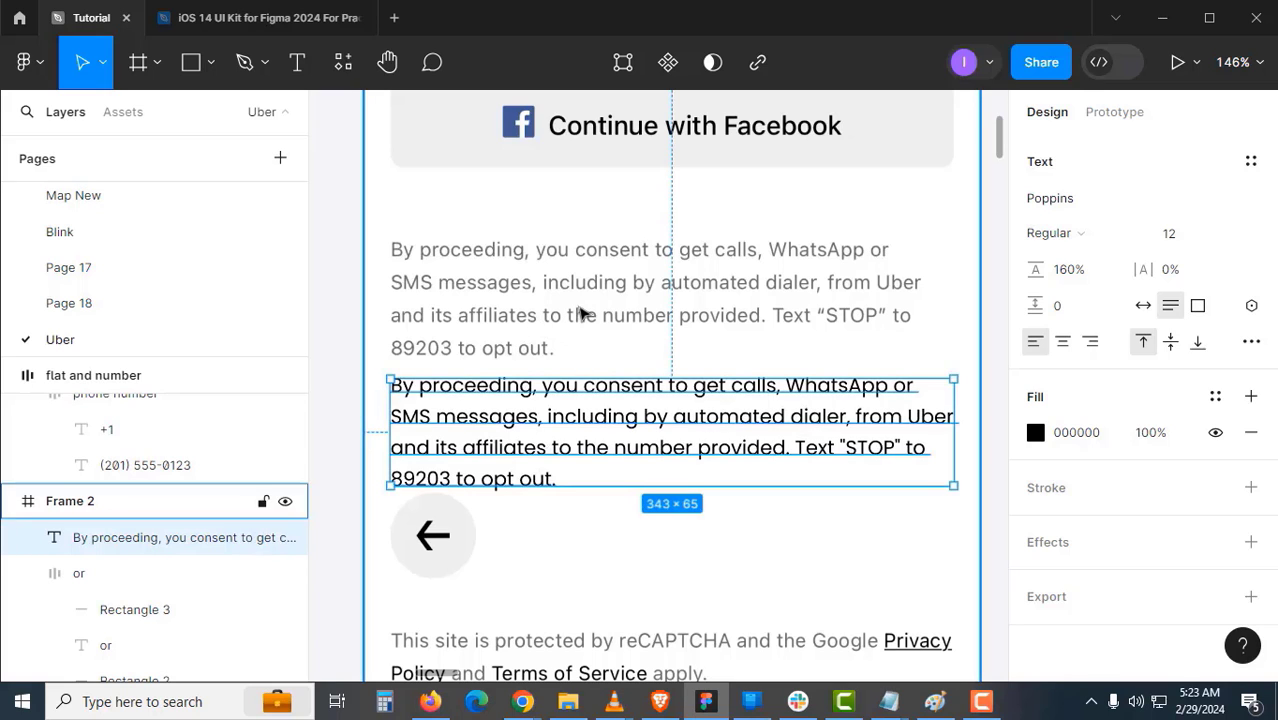
scroll(579, 310, up, 5)
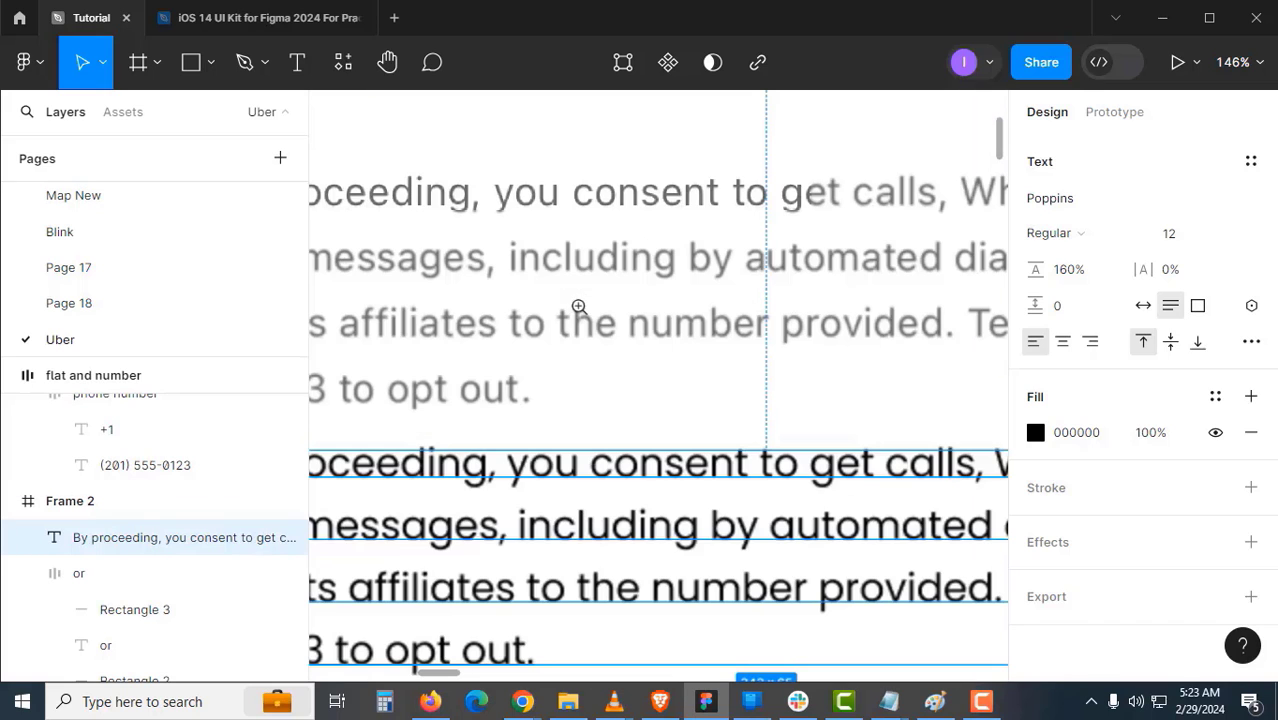
click(1040, 437)
click(770, 493)
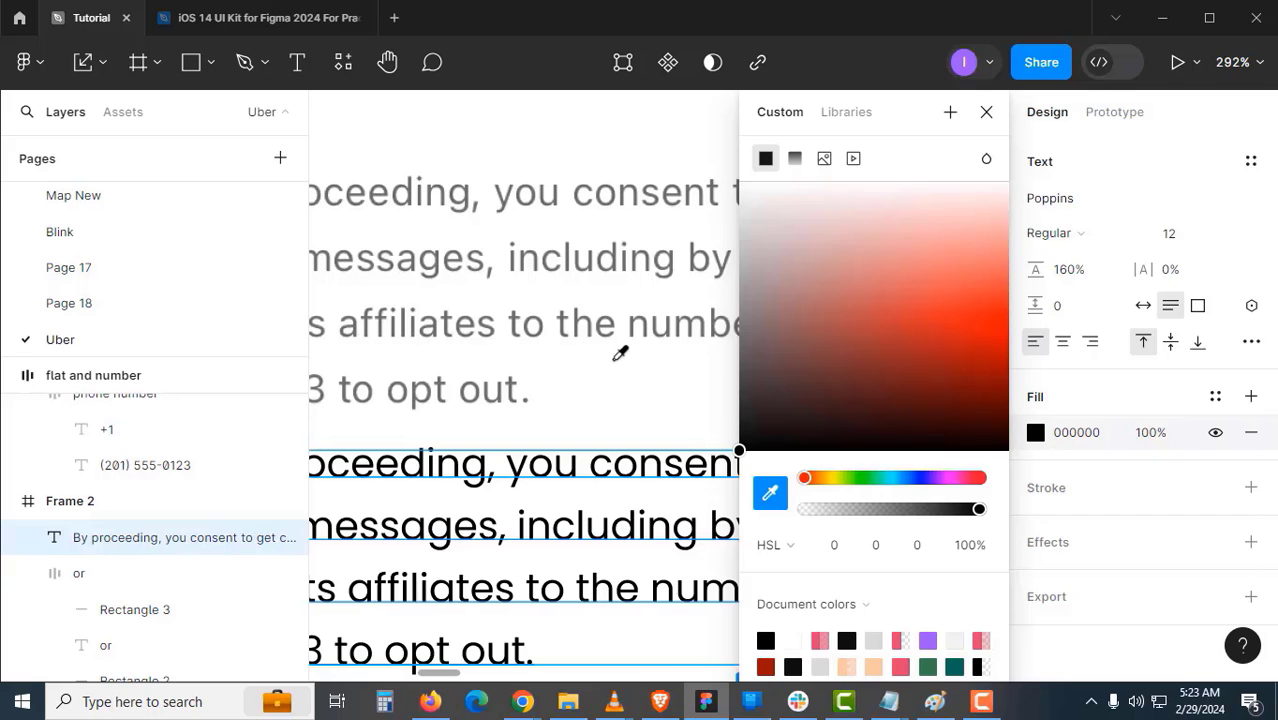
scroll(610, 345, up, 4)
scroll(578, 316, up, 4)
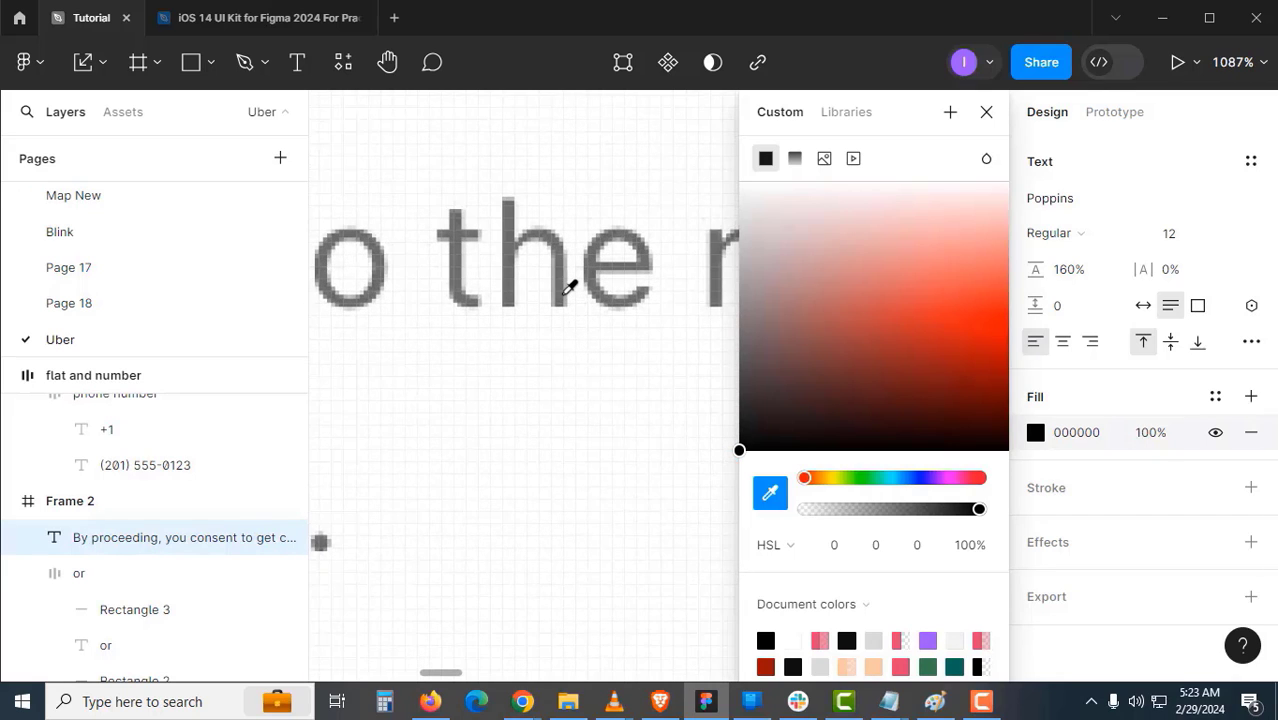
click(566, 291)
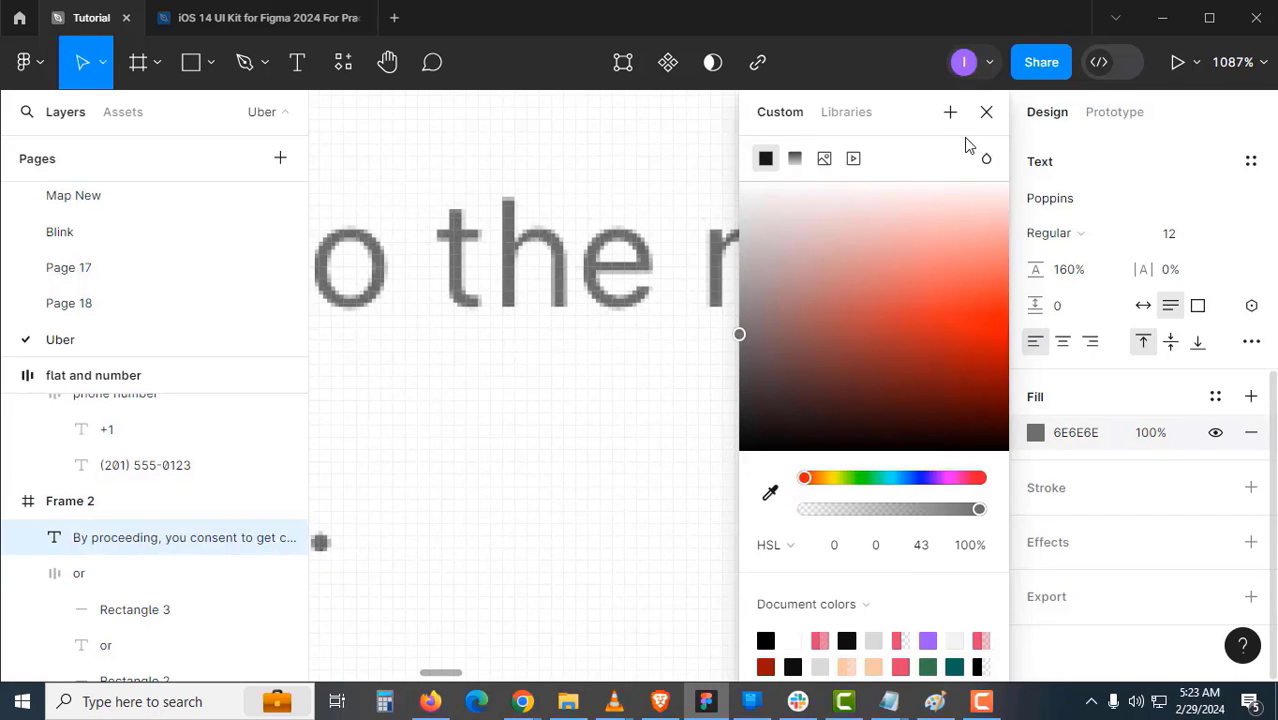
click(986, 112)
- Move the paragraph onto the original grey consent paragraph
scroll(596, 371, down, 10)
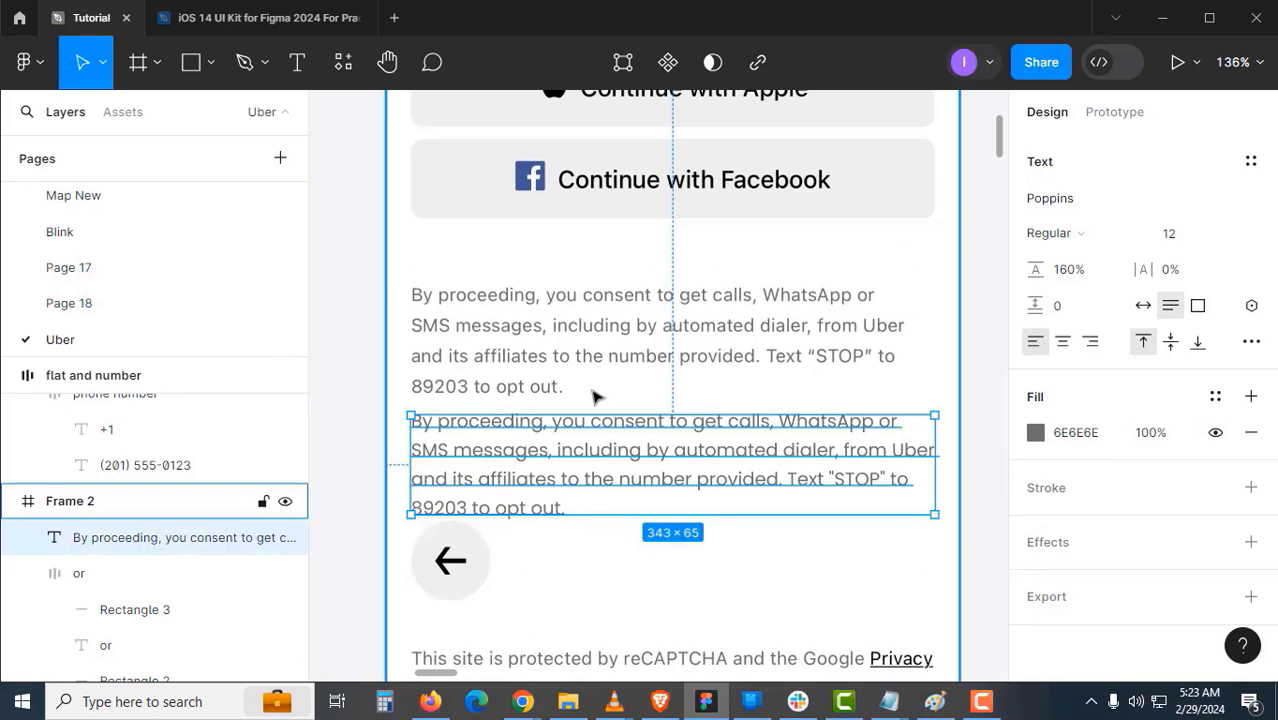
drag(613, 474, 578, 497)
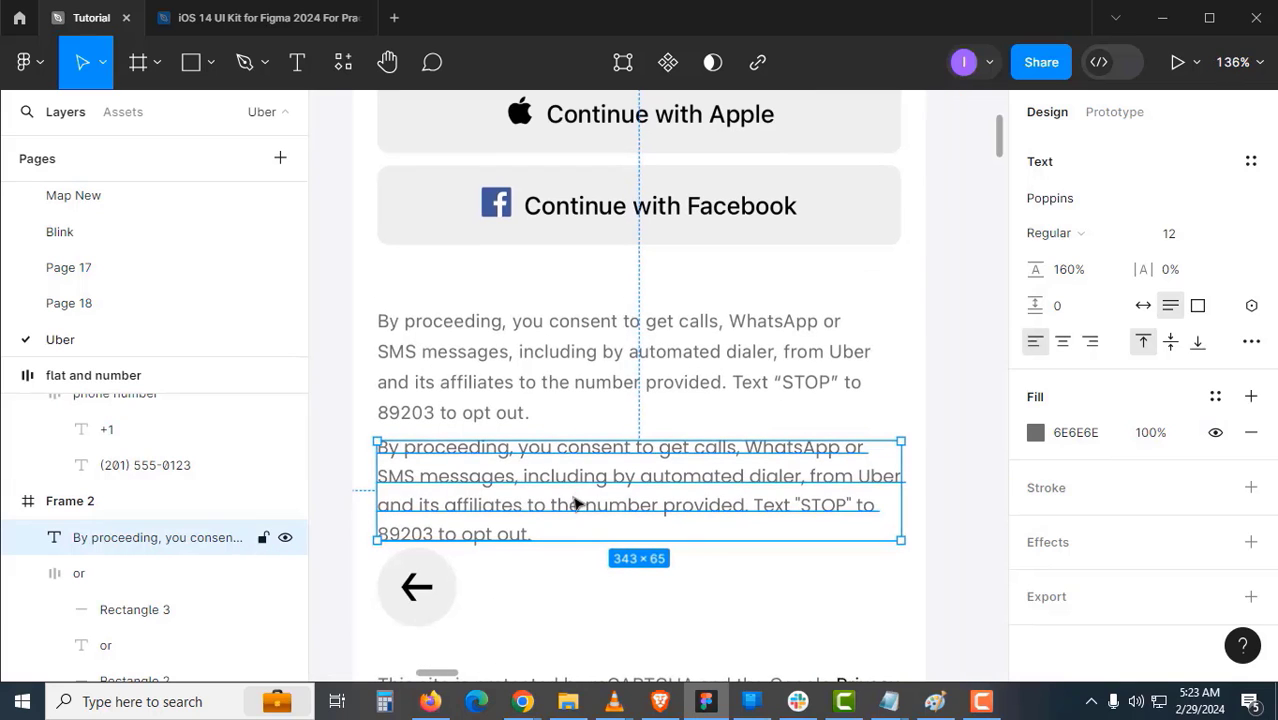
drag(563, 448, 563, 326)
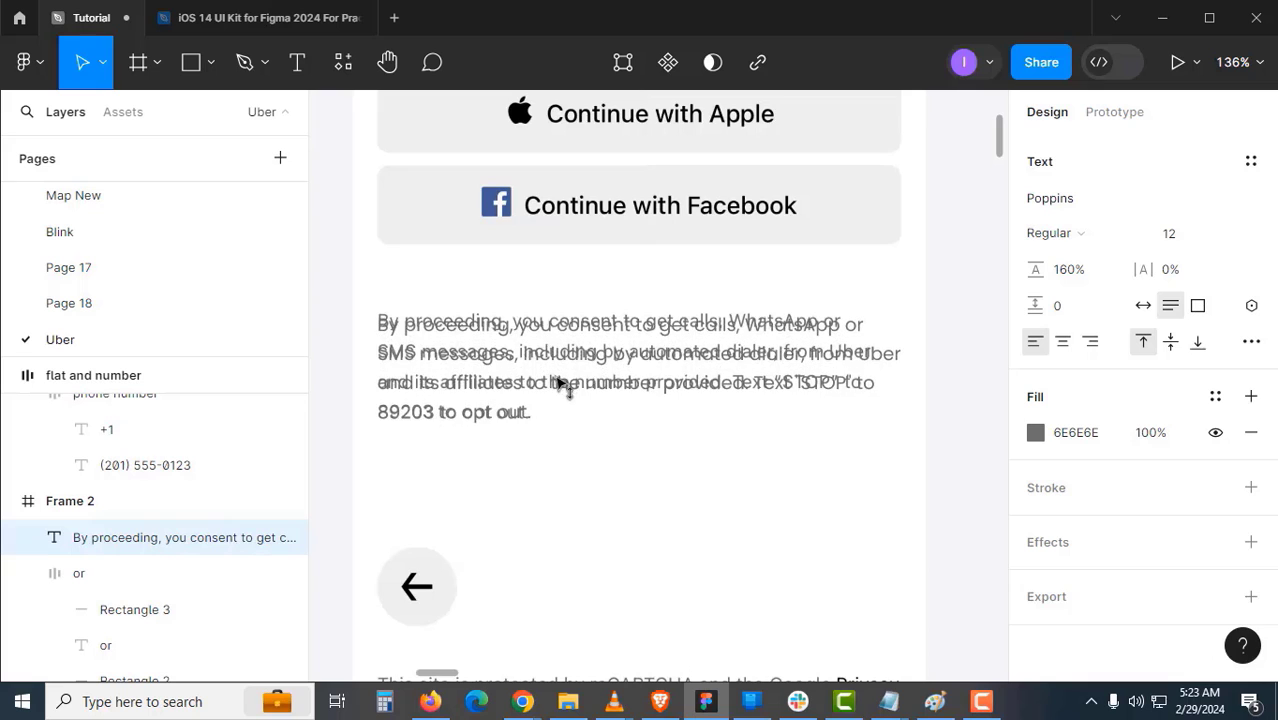
scroll(553, 519, down, 3)
- Paste the reCAPTCHA sentence as a new text layer and nudge it upward
scroll(465, 417, down, 1)
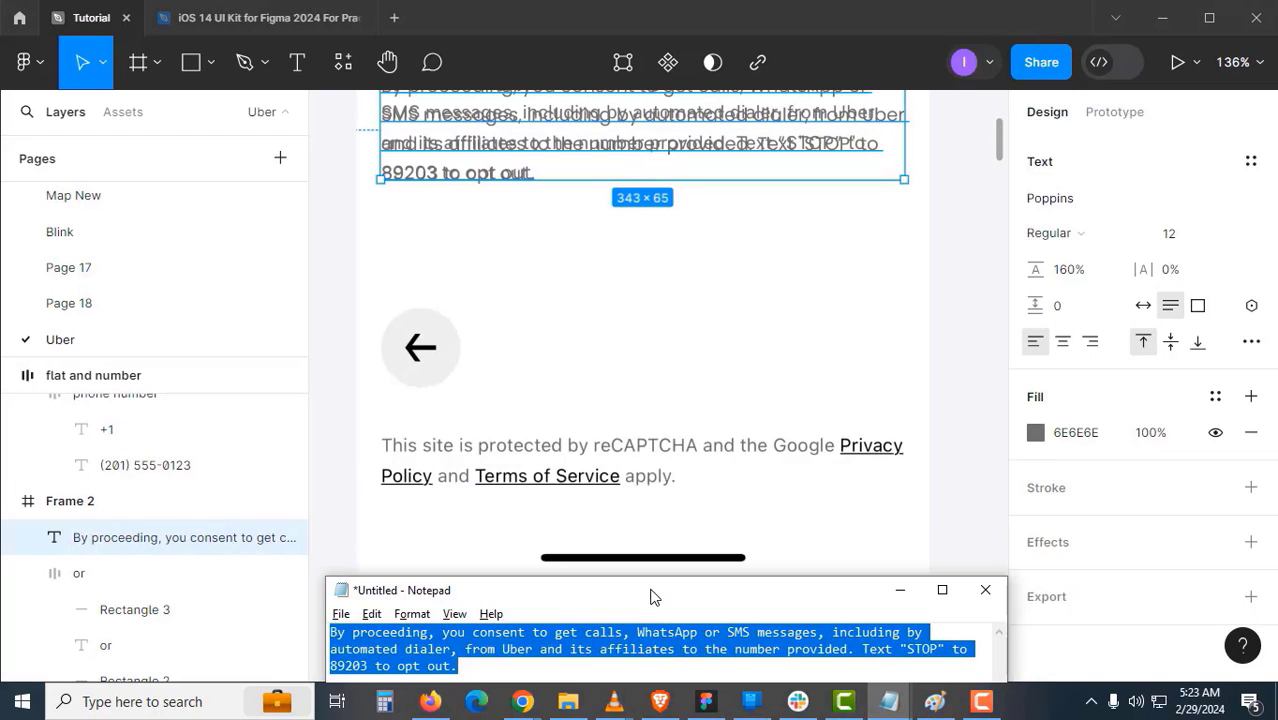
text(Thi)
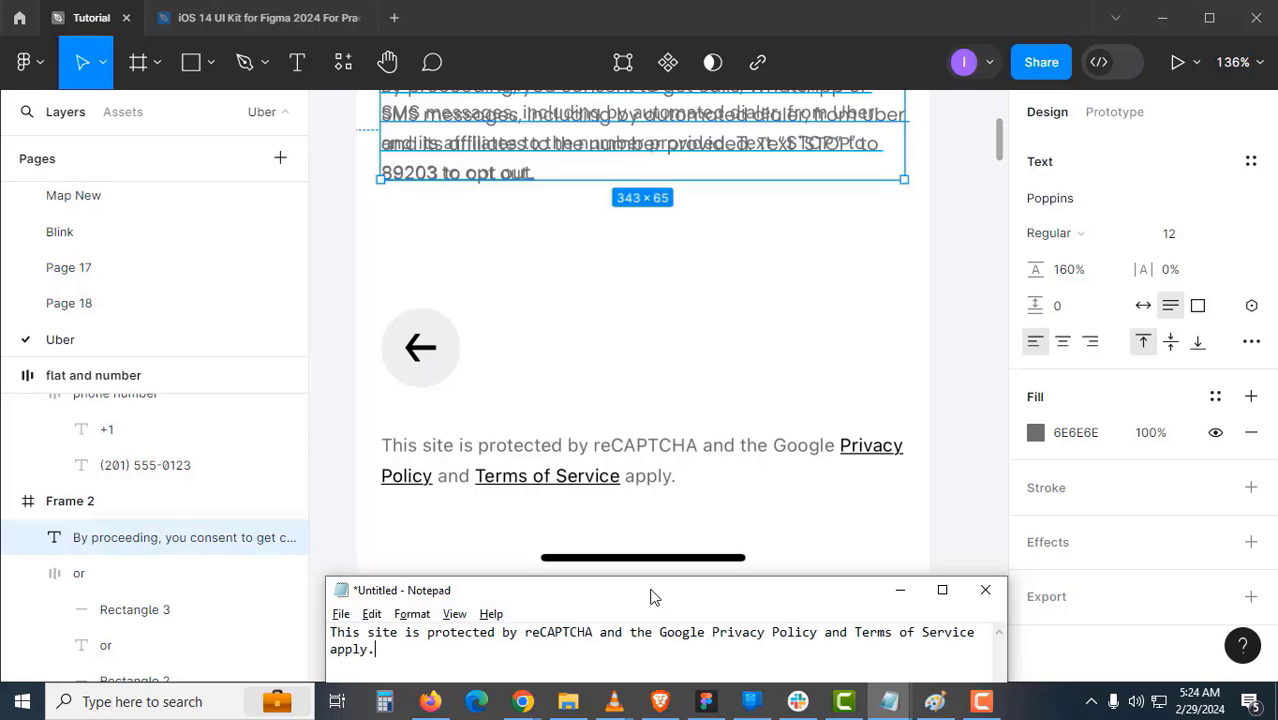
click(605, 137)
text(This site is protected by reCAPTCHA and the Google Privacy Policy and Terms of Service apply.)
click(700, 532)
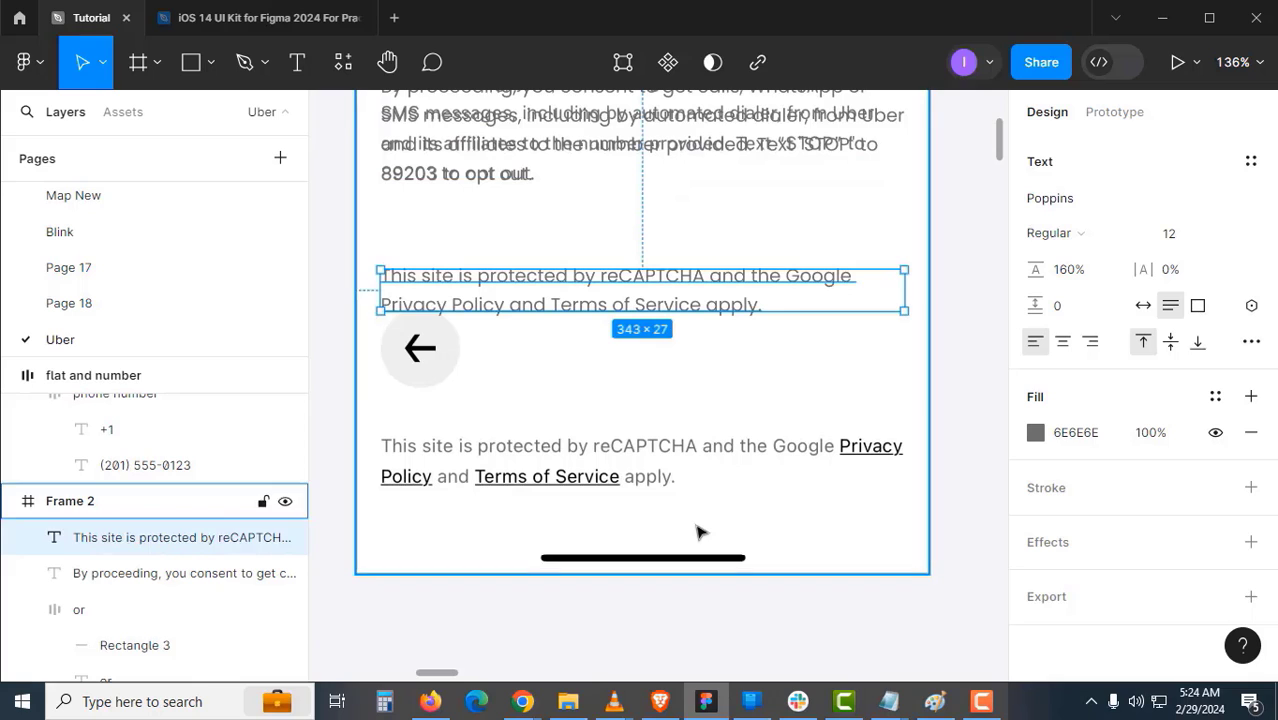
drag(665, 297, 667, 274)
- Make 'Privacy Policy' black 000000 and underlined
double_click(465, 284)
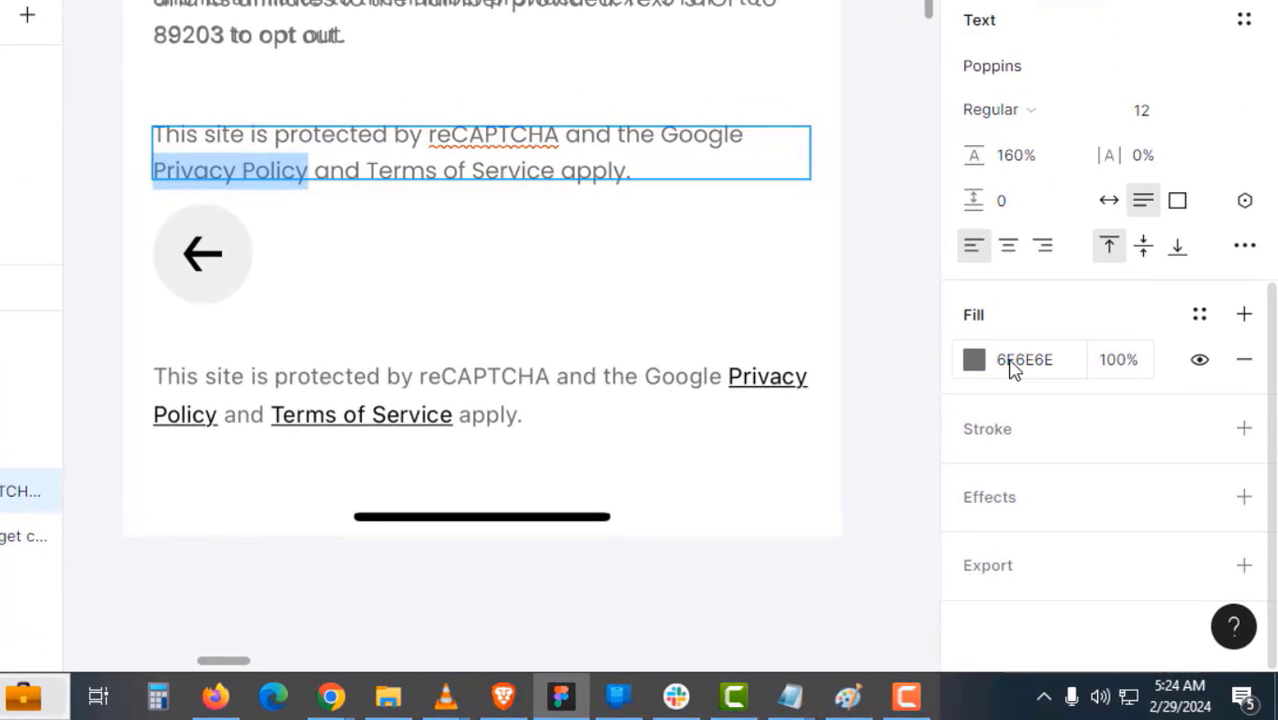
click(1023, 368)
text(000000)
key(Return)
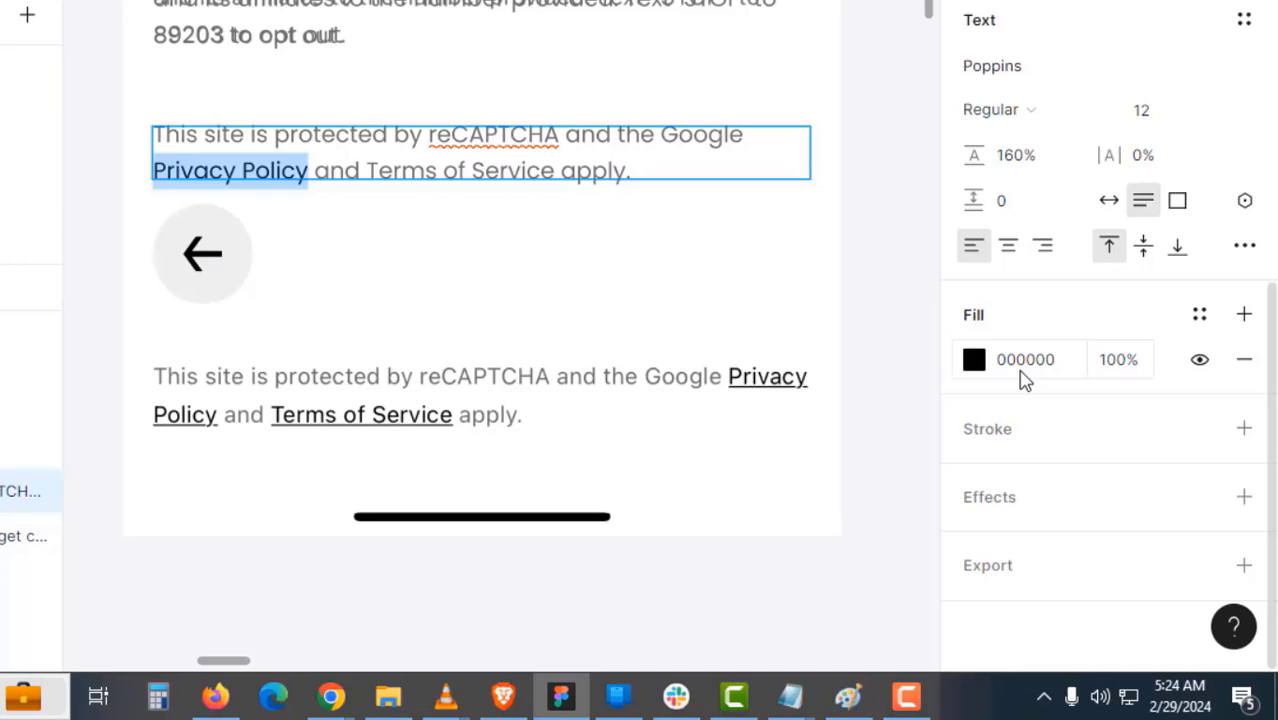
key(ctrl+u)
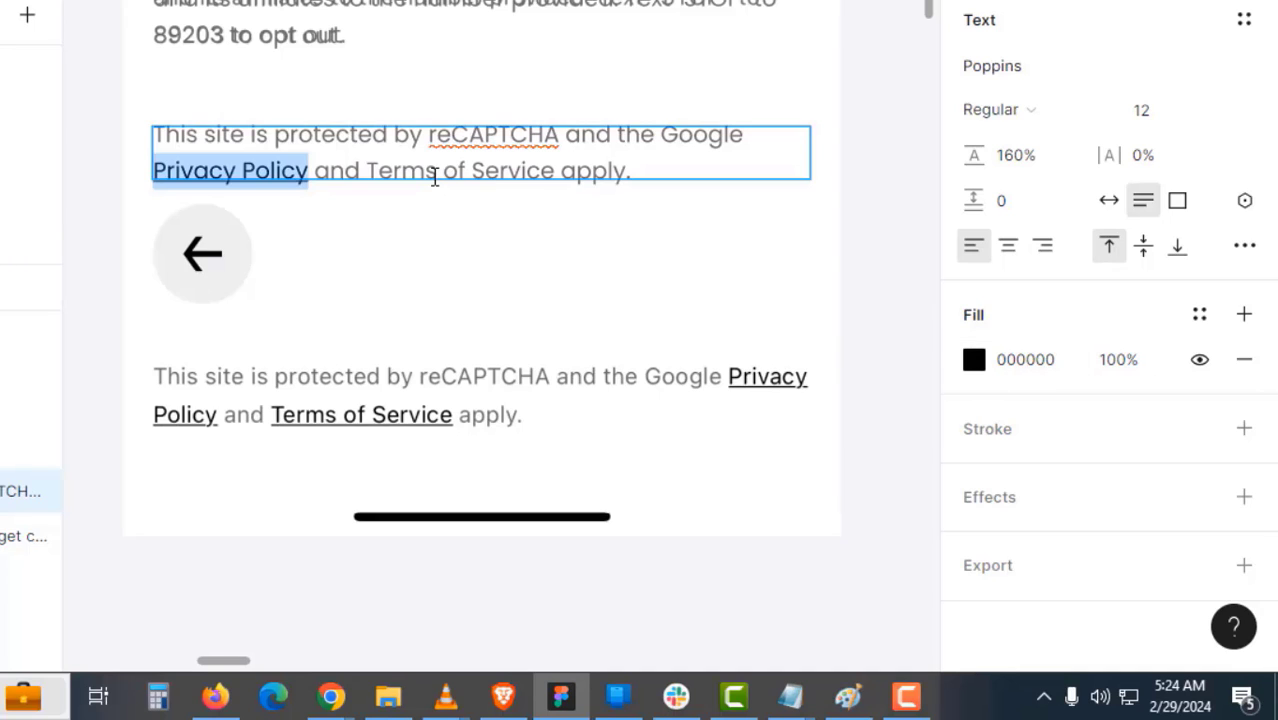
- Make 'Terms of Service' black 000000
drag(553, 170, 418, 172)
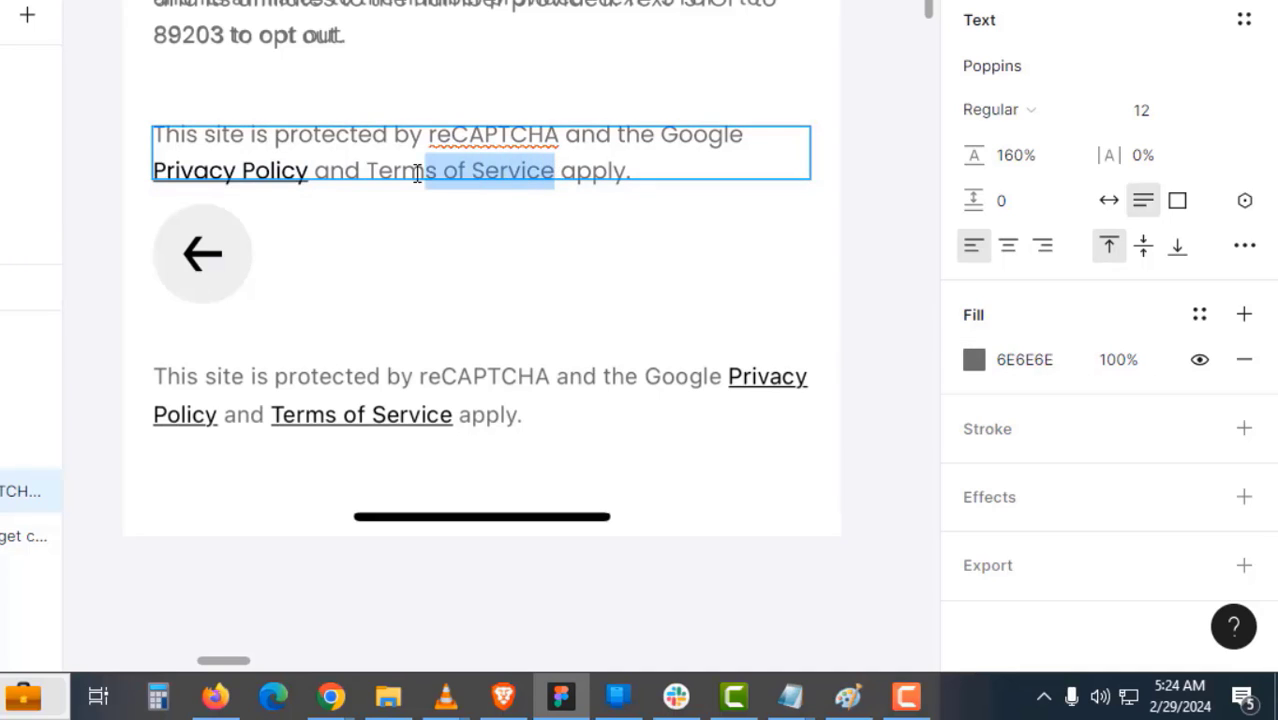
click(1030, 364)
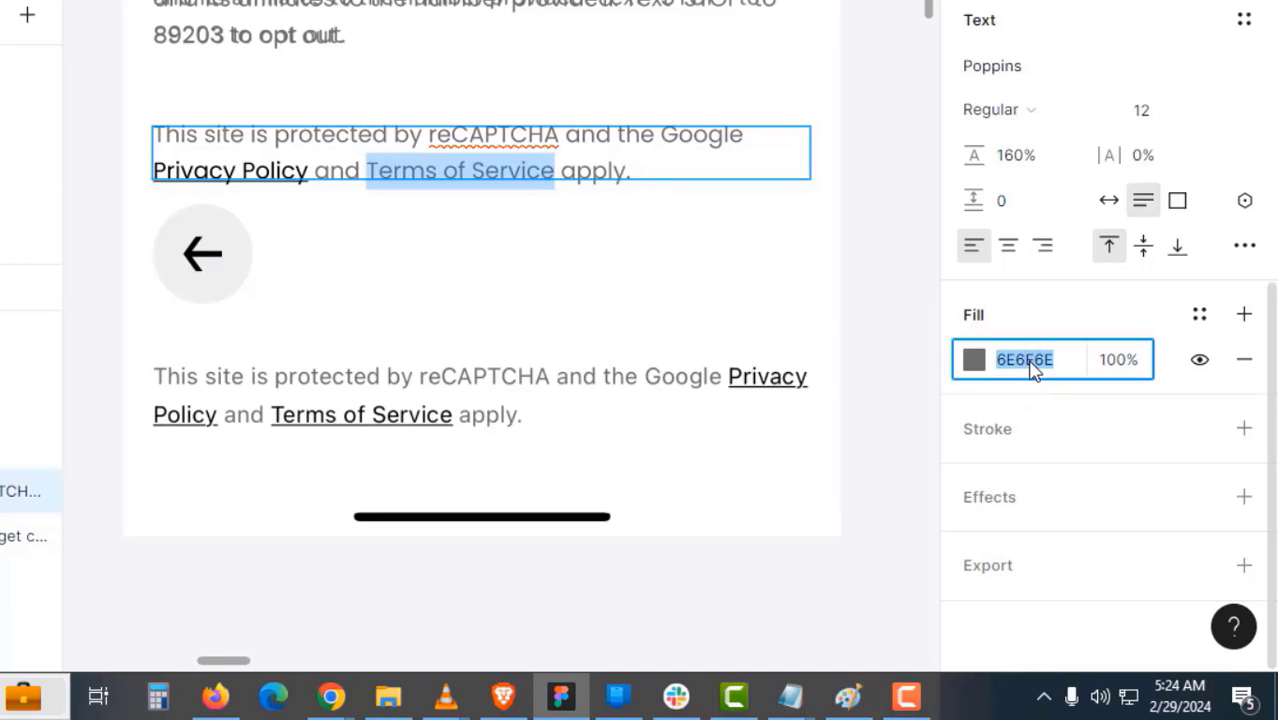
text(000000)
key(Return)
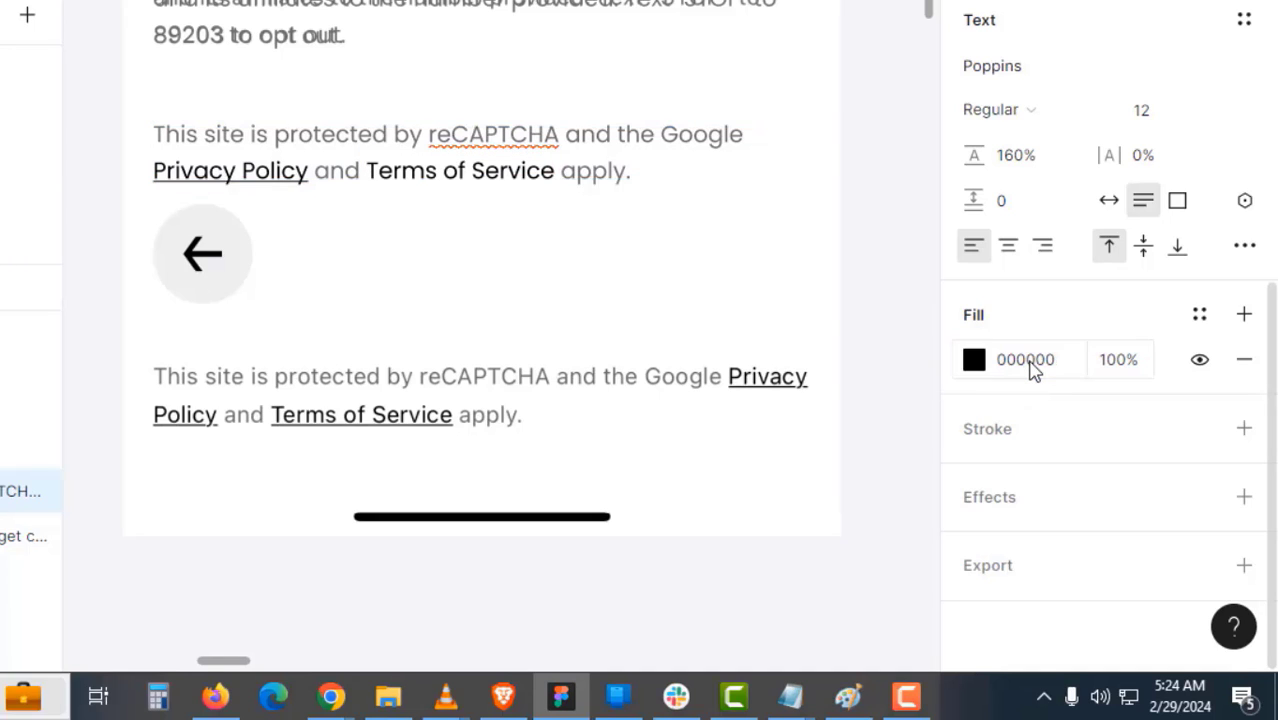
click(768, 298)
- Reduce the reCAPTCHA notice's font size to 11
click(655, 279)
drag(602, 276, 598, 306)
click(559, 208)
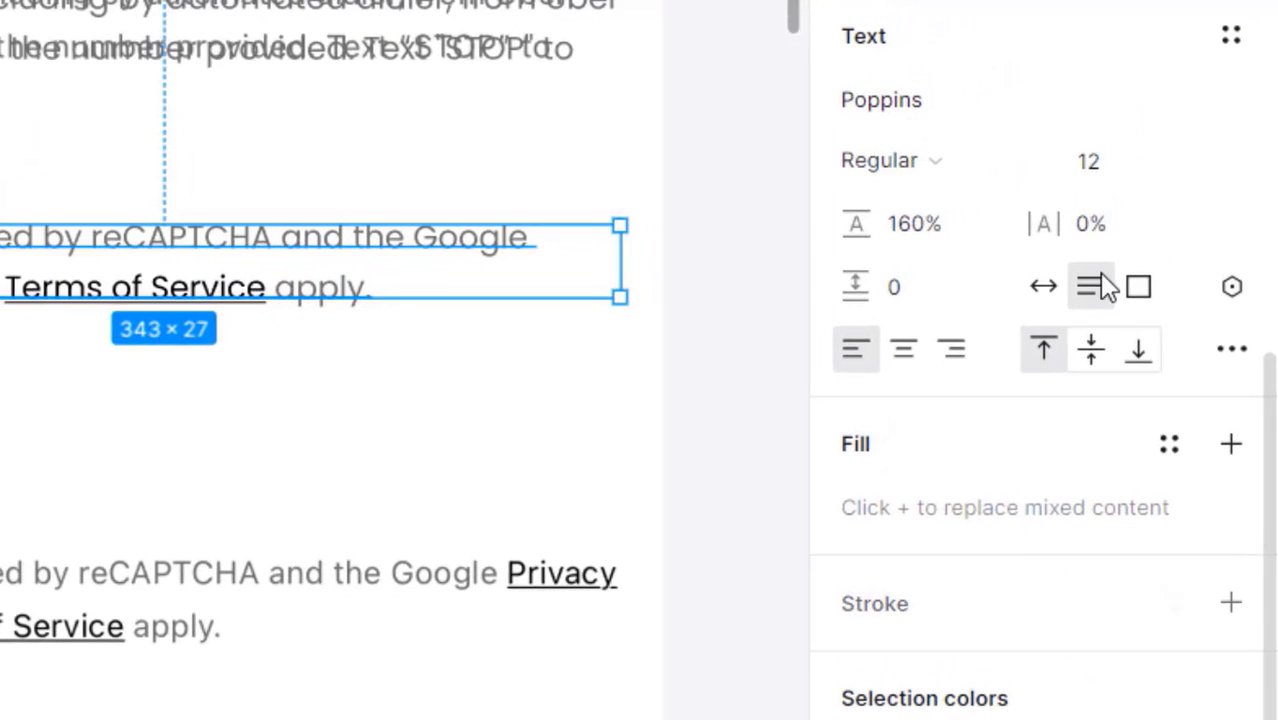
click(1116, 178)
text(11)
key(Return)
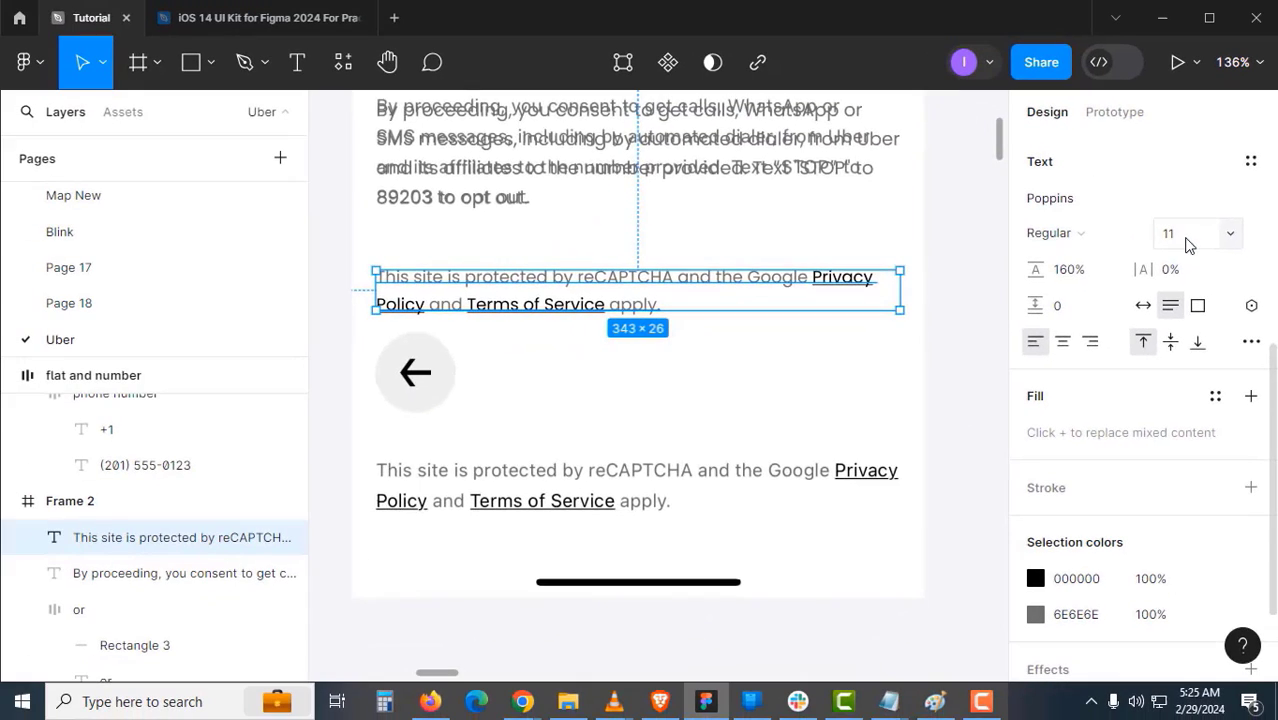
scroll(981, 308, up, 10)
click(575, 199)
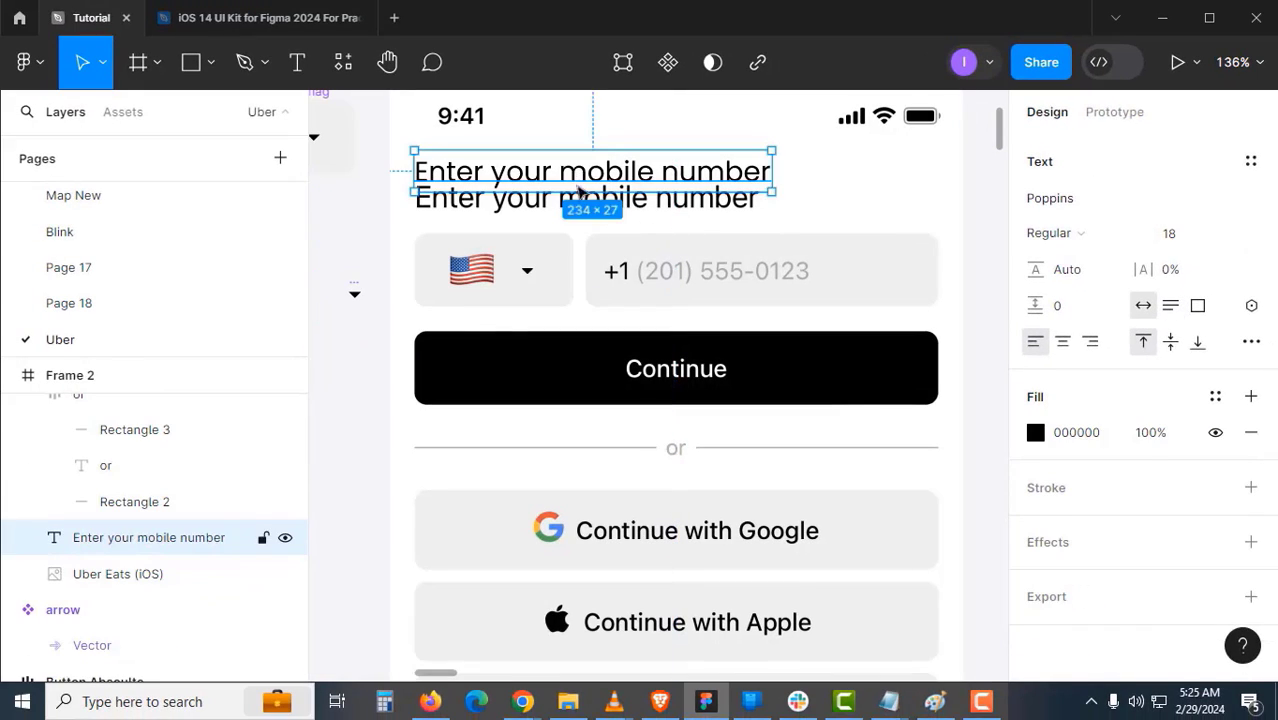
- Lower the exposure of the Uber Eats (iOS) screenshot in Frame 2 to darken it
scroll(600, 374, down, 3)
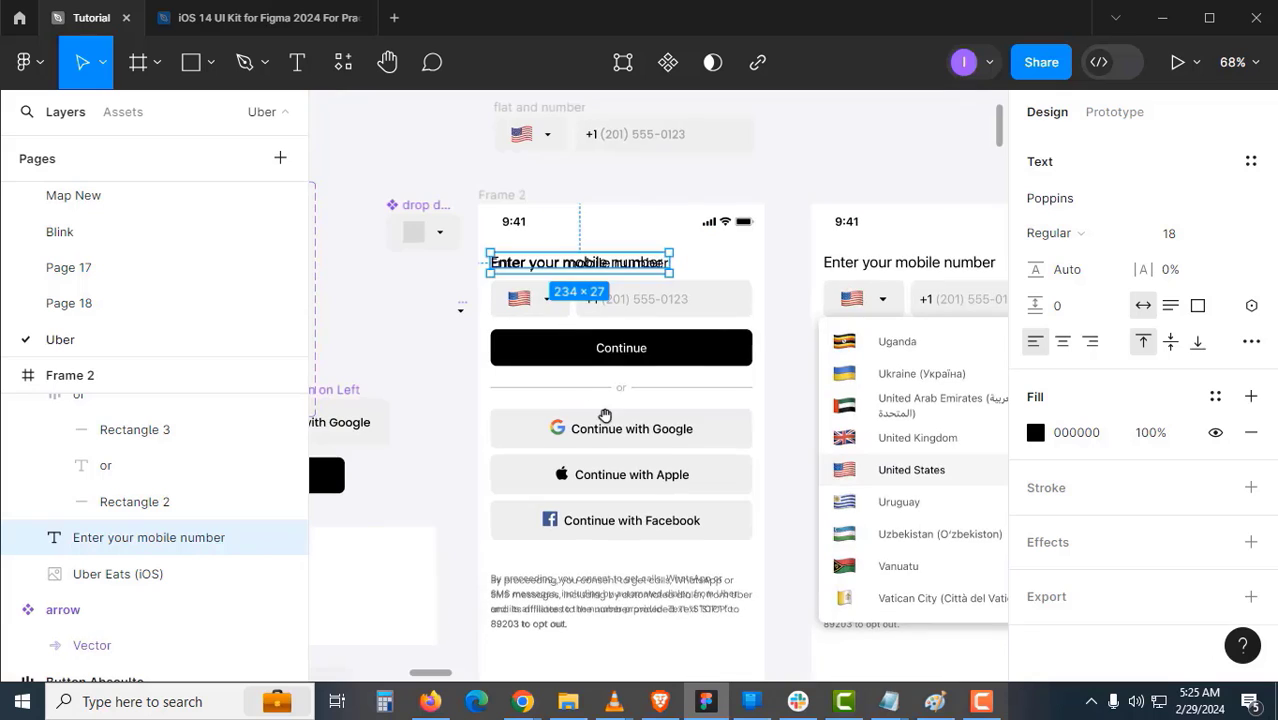
scroll(600, 374, down, 3)
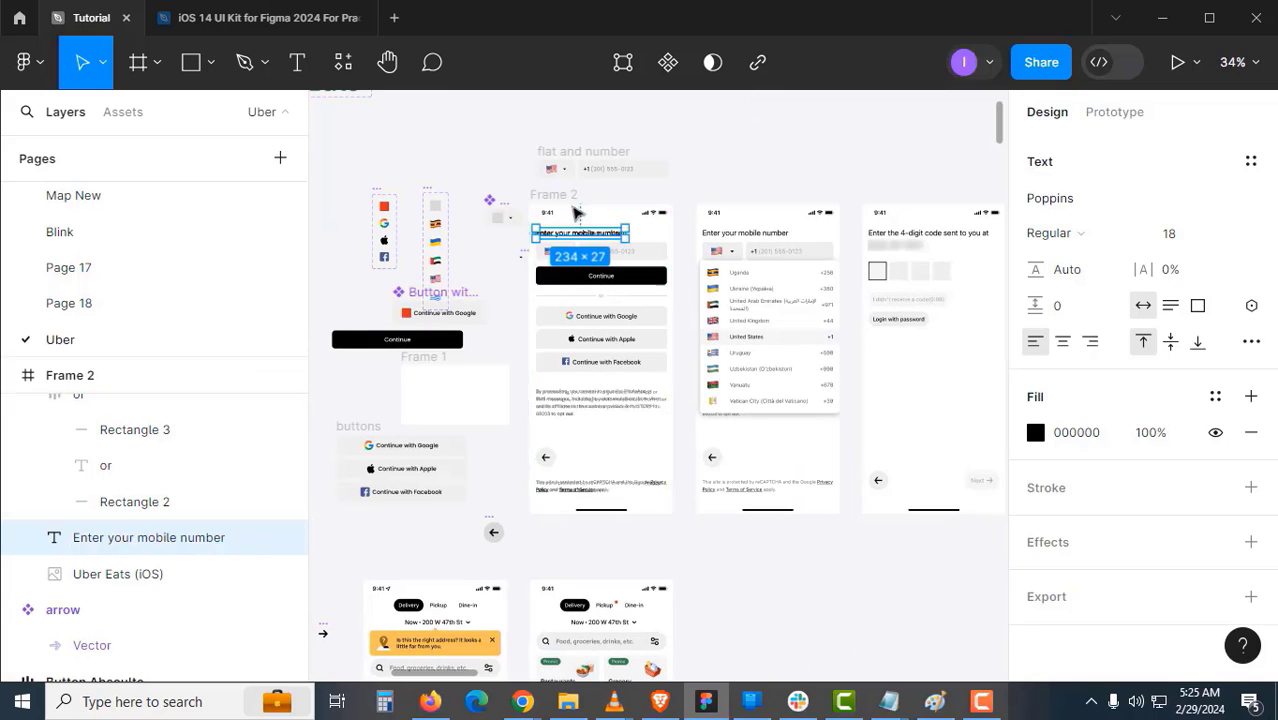
click(597, 358)
click(599, 368)
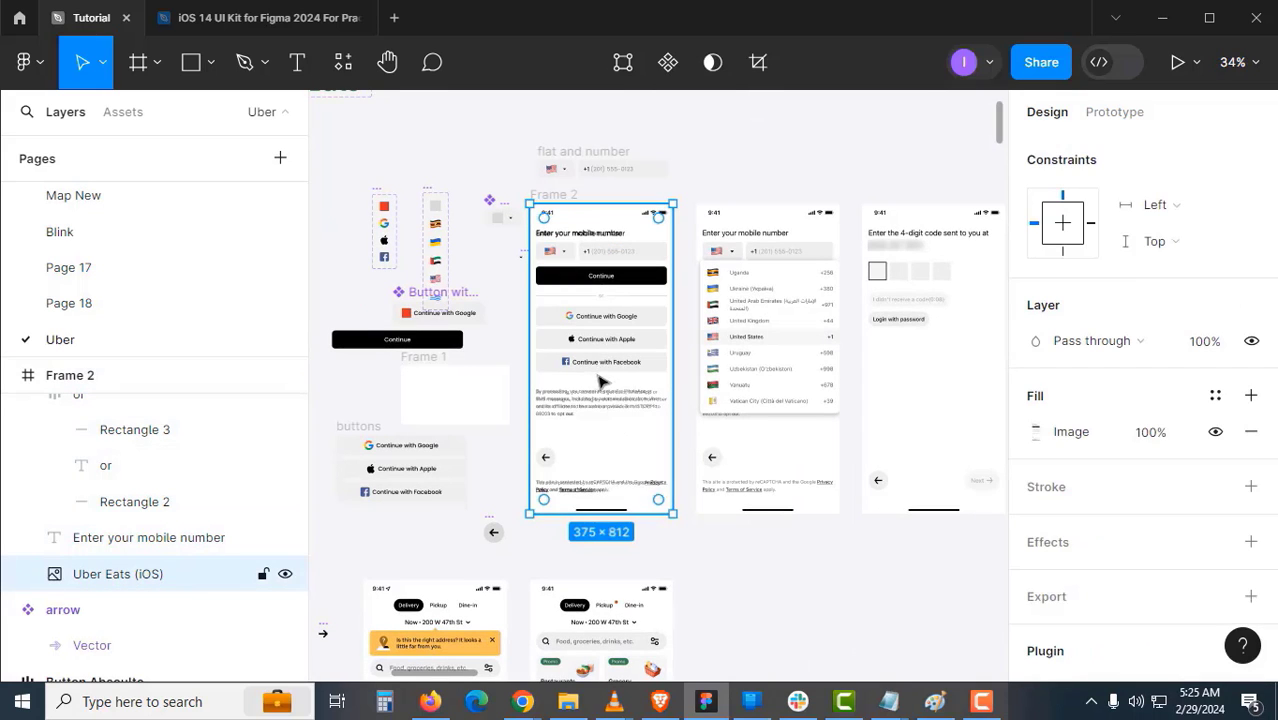
double_click(637, 377)
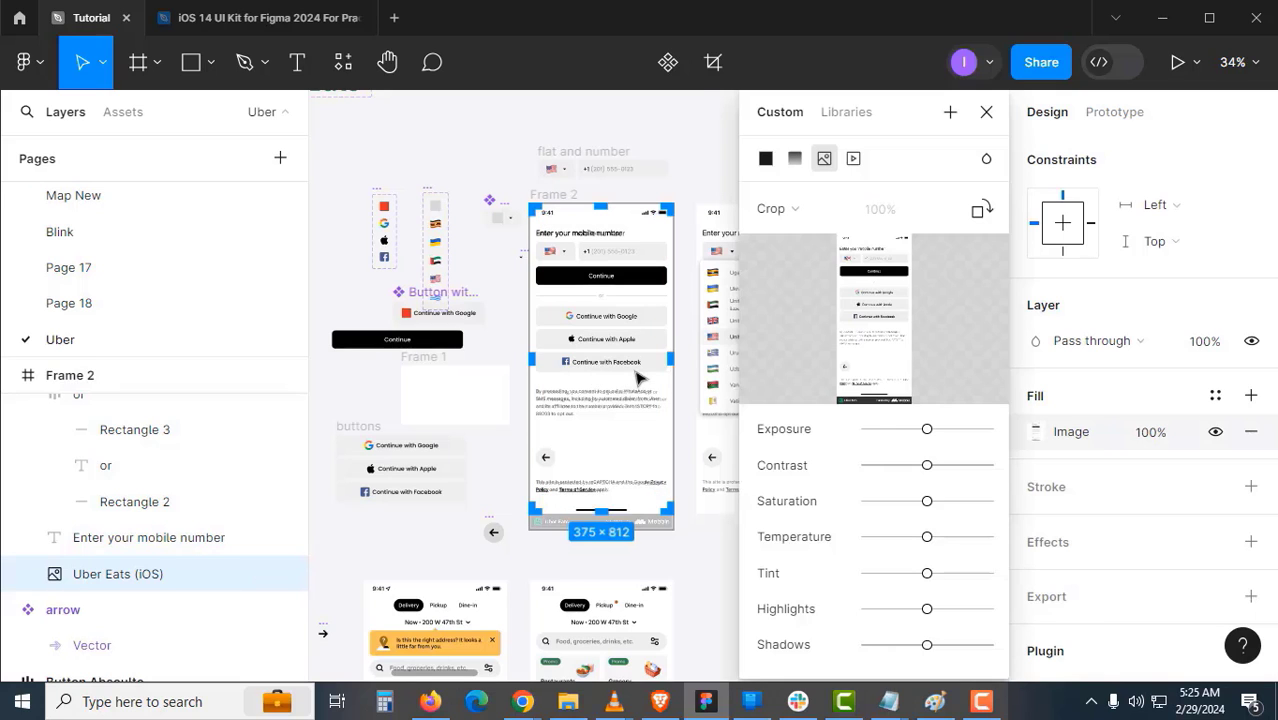
drag(927, 429, 871, 434)
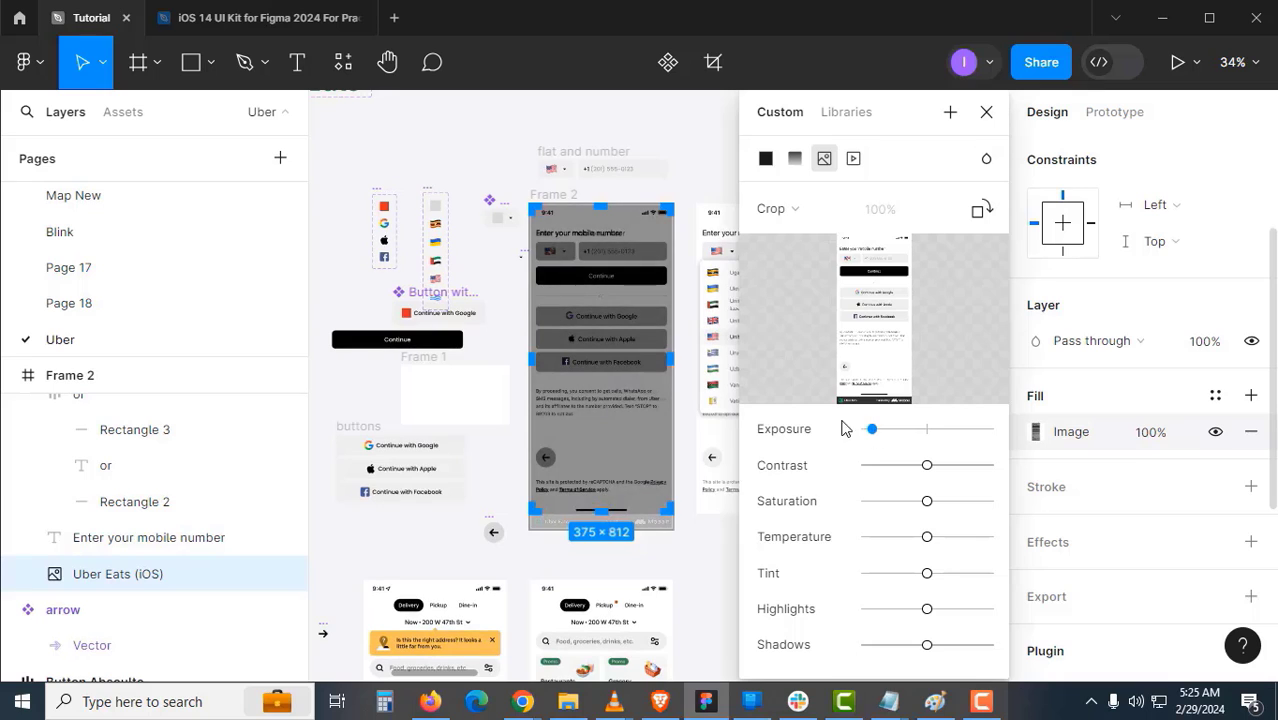
key(Escape)
- Move the 'flat and number' row into Frame 2 above Continue
ctrl+click(560, 200)
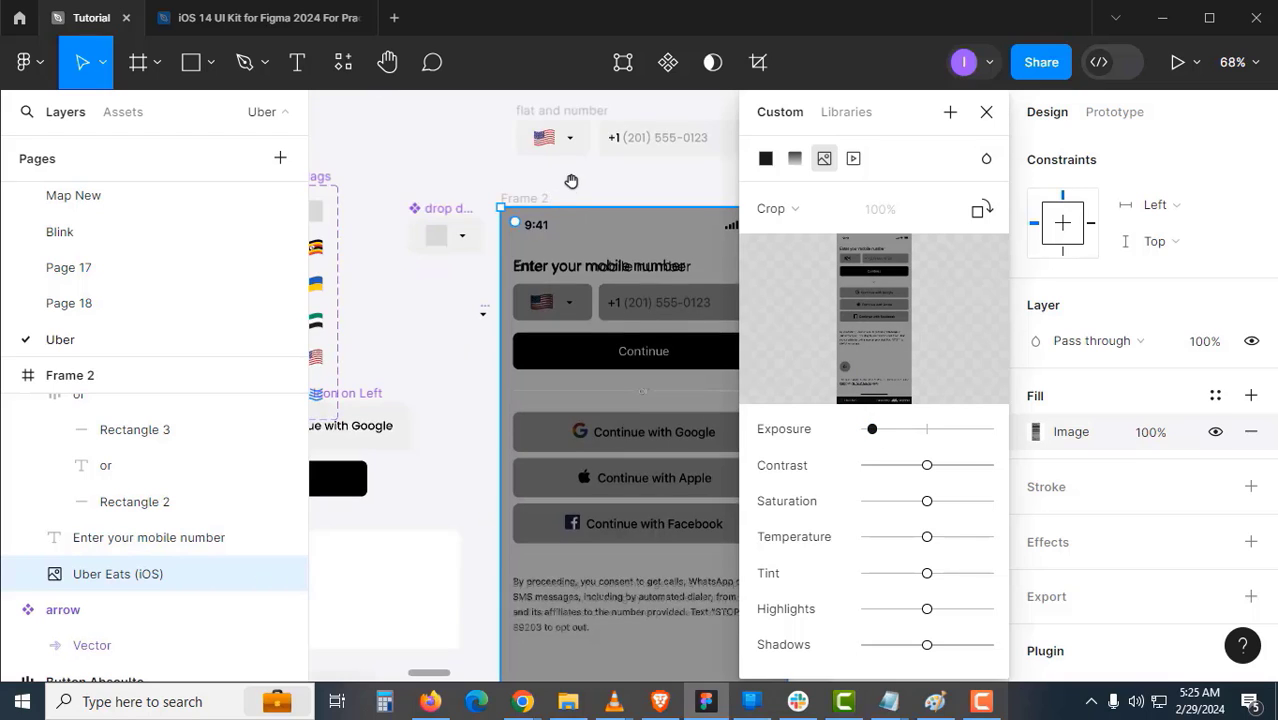
drag(571, 180, 468, 269)
click(471, 202)
drag(469, 199, 452, 362)
- Place the Continue button into Frame 2 under the phone row
scroll(473, 332, up, 1)
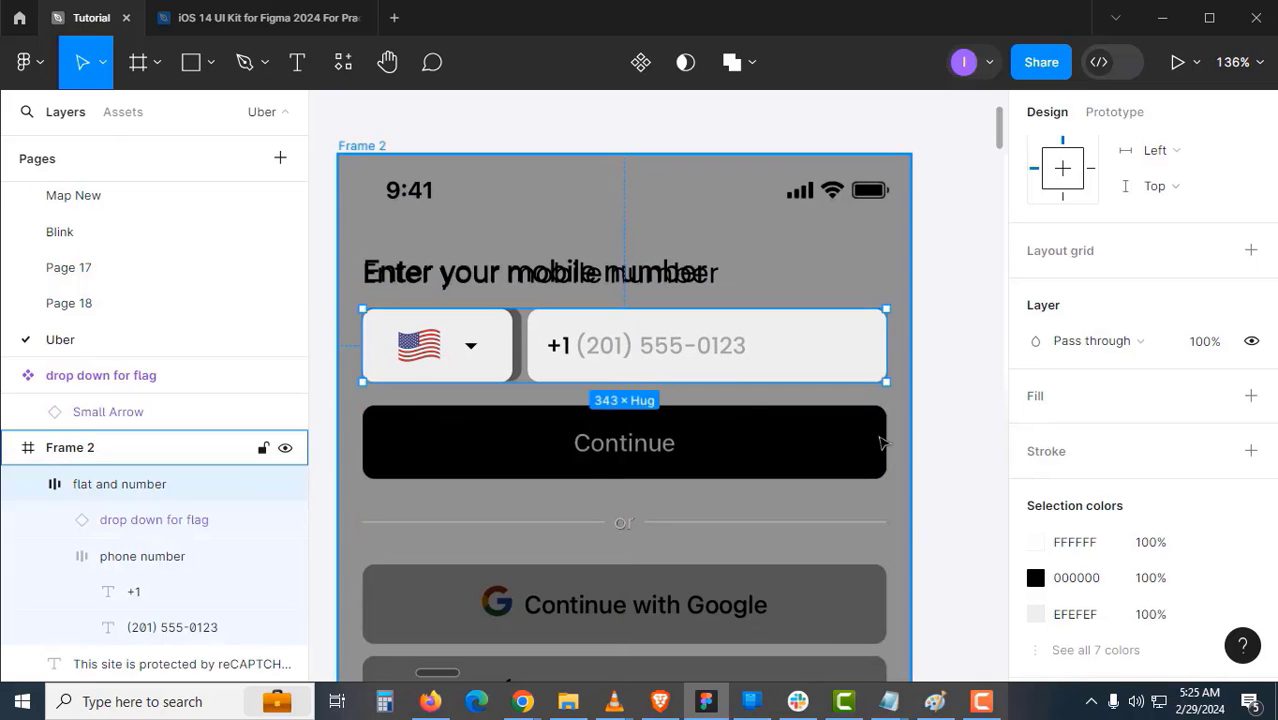
scroll(580, 340, up, 1)
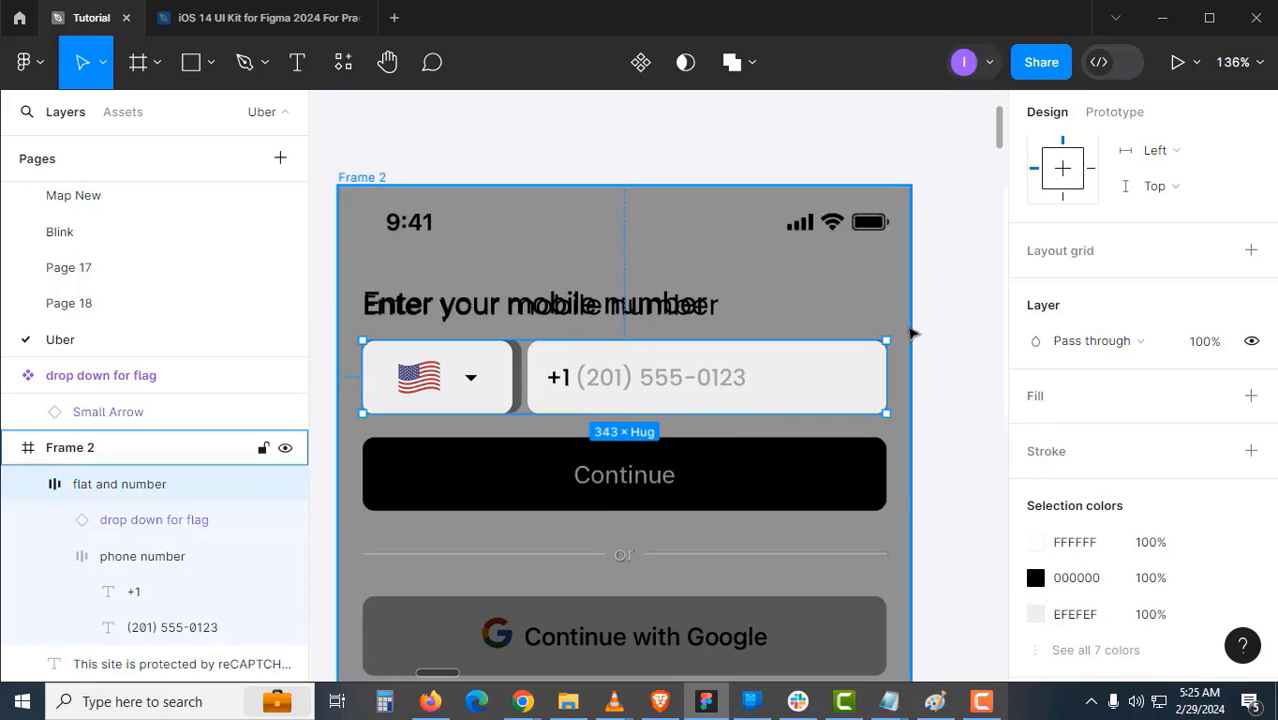
scroll(939, 354, up, 2)
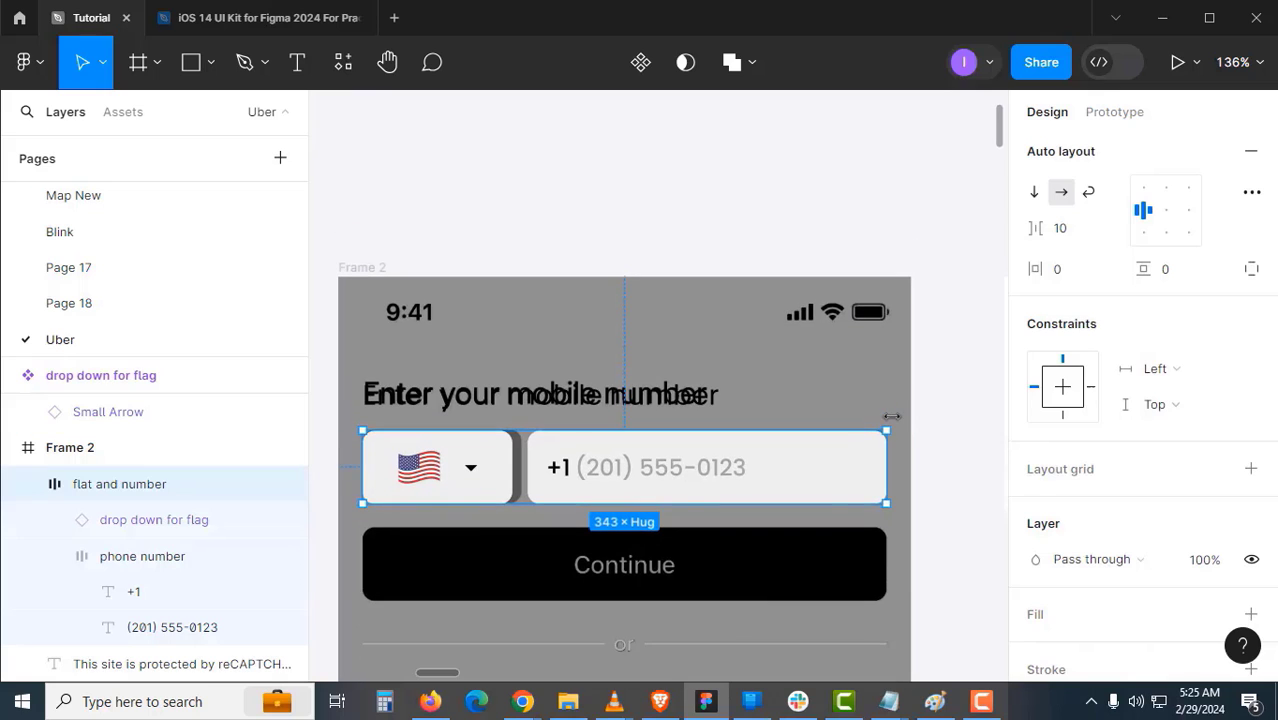
scroll(895, 418, up, 1)
scroll(1188, 388, up, 3)
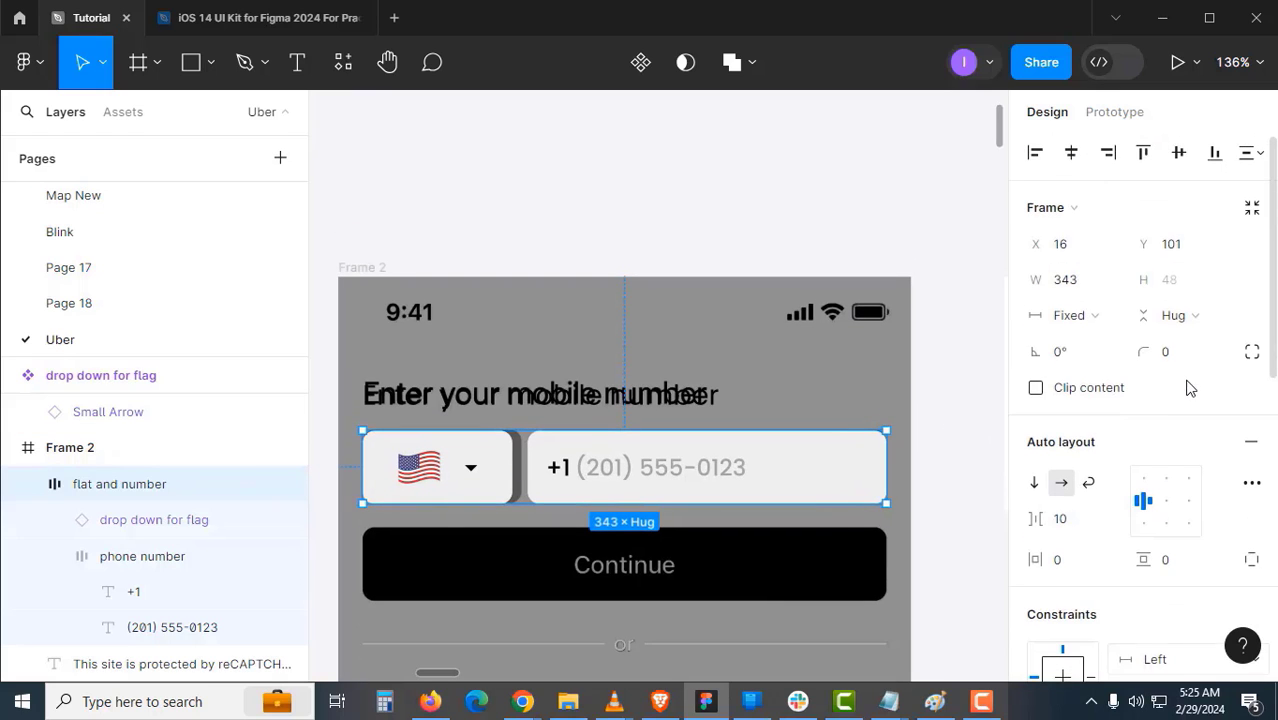
drag(707, 476, 724, 284)
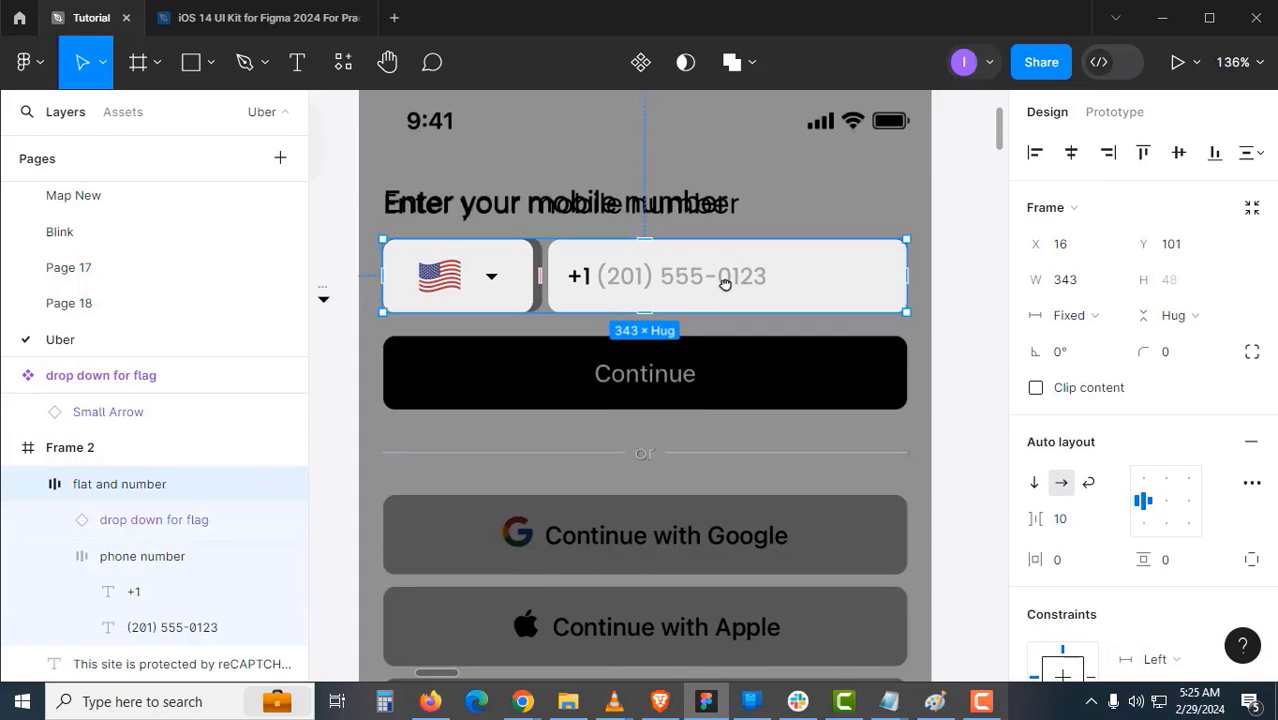
scroll(658, 400, down, 3)
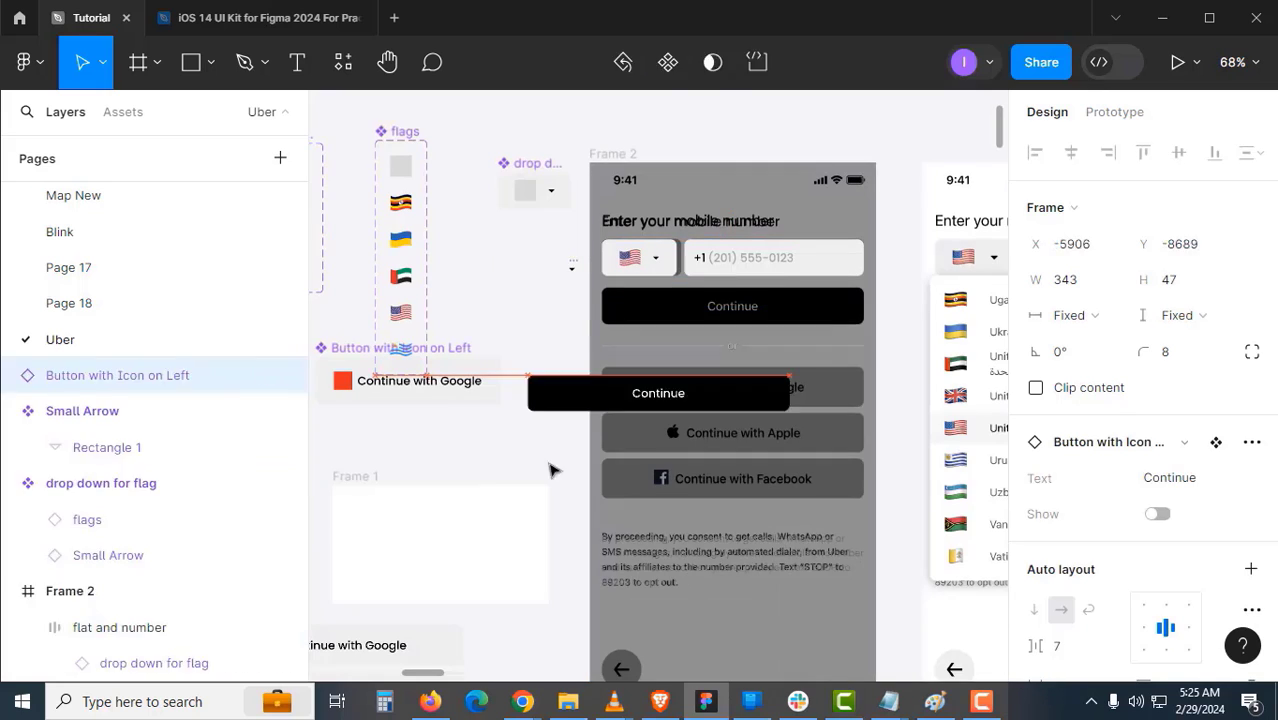
drag(554, 470, 807, 317)
drag(707, 473, 664, 336)
- Add the back-arrow circle into Frame 2
click(710, 221)
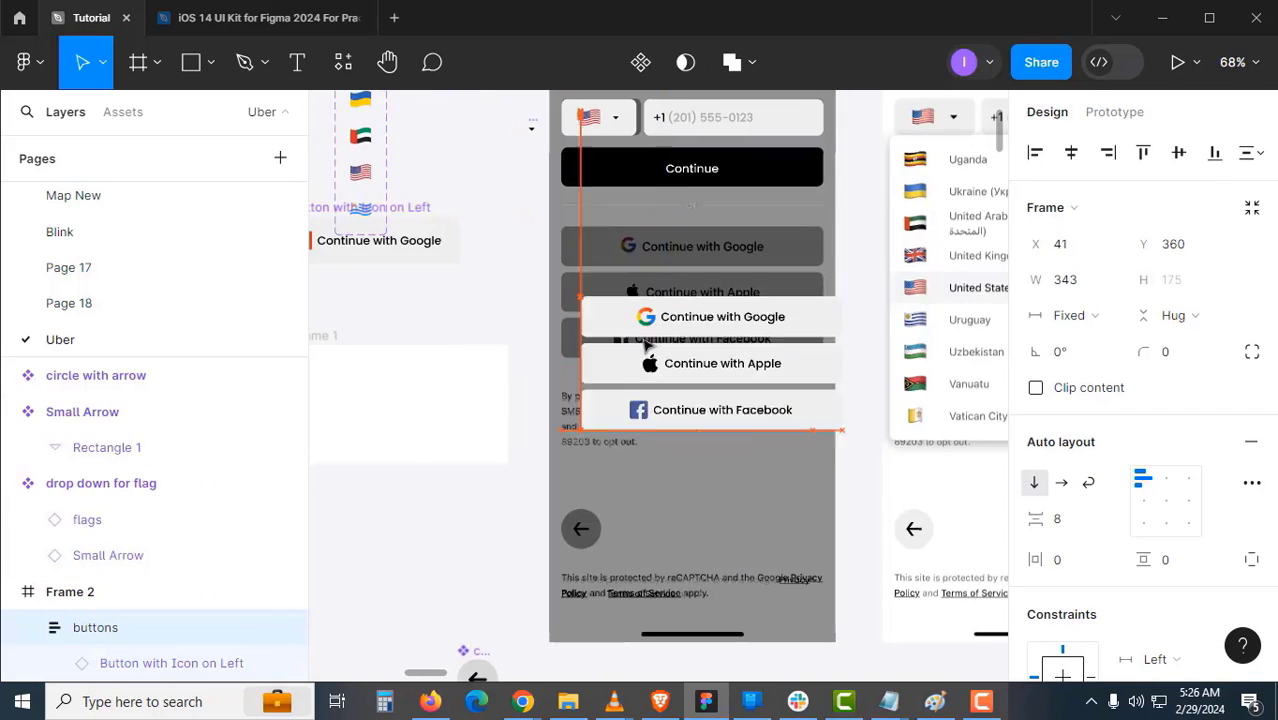
scroll(577, 492, down, 2)
drag(491, 587, 596, 437)
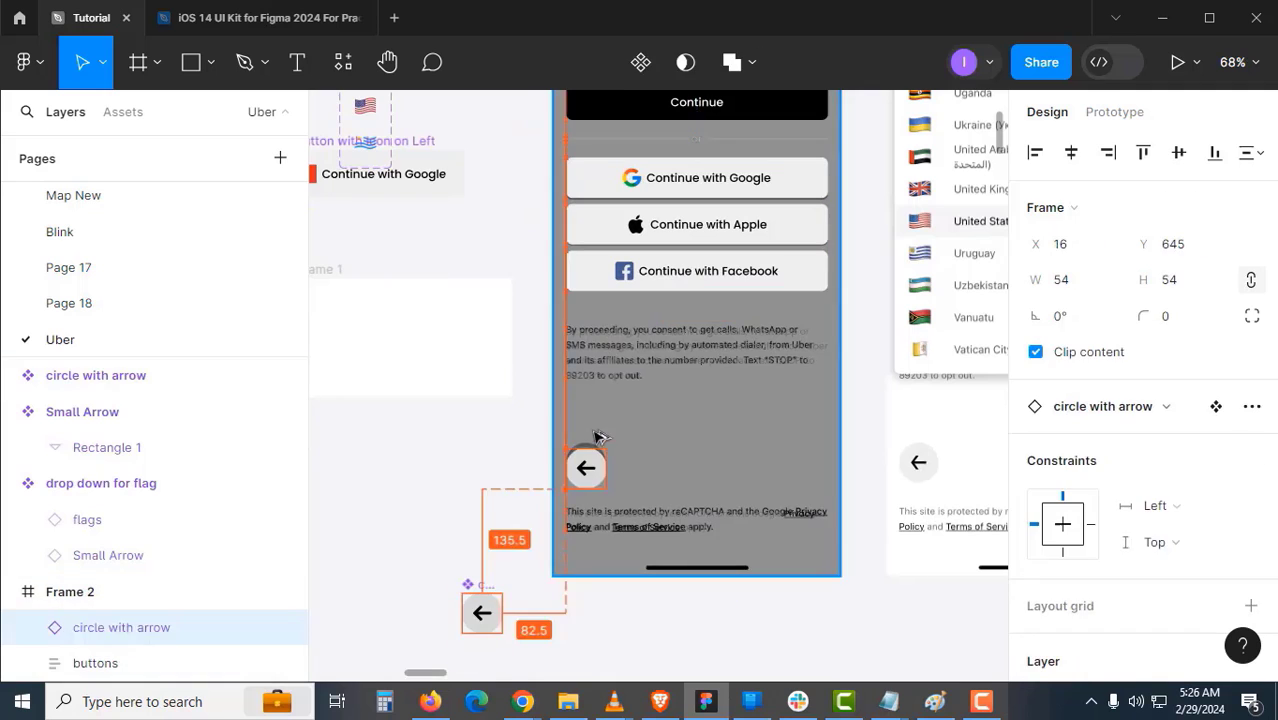
click(697, 519)
drag(722, 382, 720, 343)
scroll(720, 343, down, 3)
drag(700, 230, 697, 520)
- Move Frame 2 higher on the canvas
drag(673, 449, 606, 392)
drag(606, 390, 628, 112)
scroll(507, 235, up, 2)
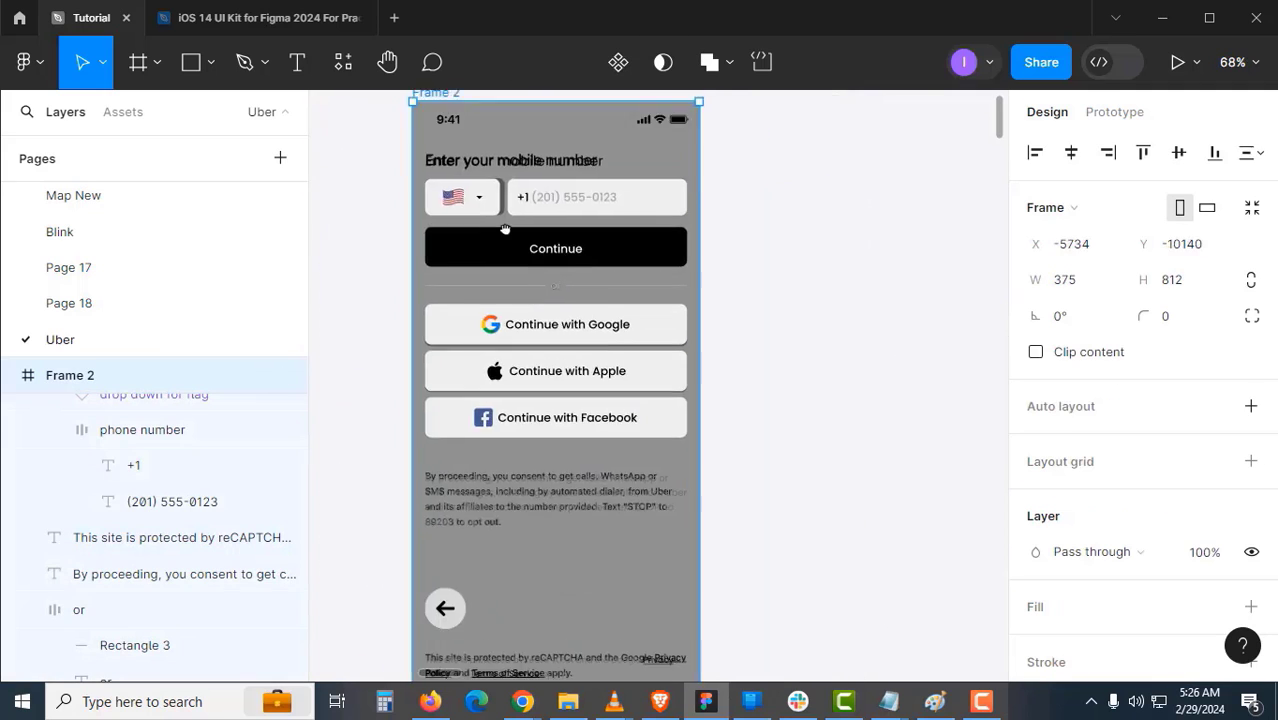
scroll(515, 250, down, 2)
- Duplicate Frame 2 into Frames 3 and 4, then delete Frame 2's reference screenshot
key(ctrl+d)
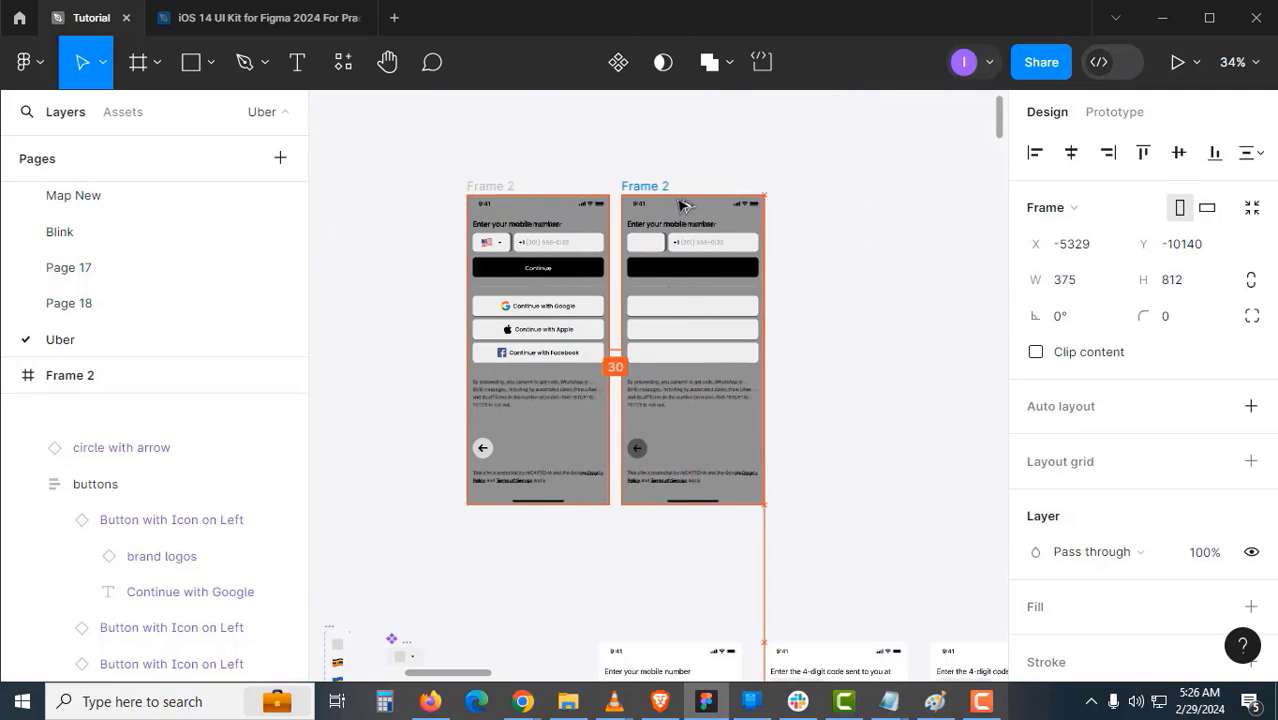
key(ctrl+d)
key(Escape)
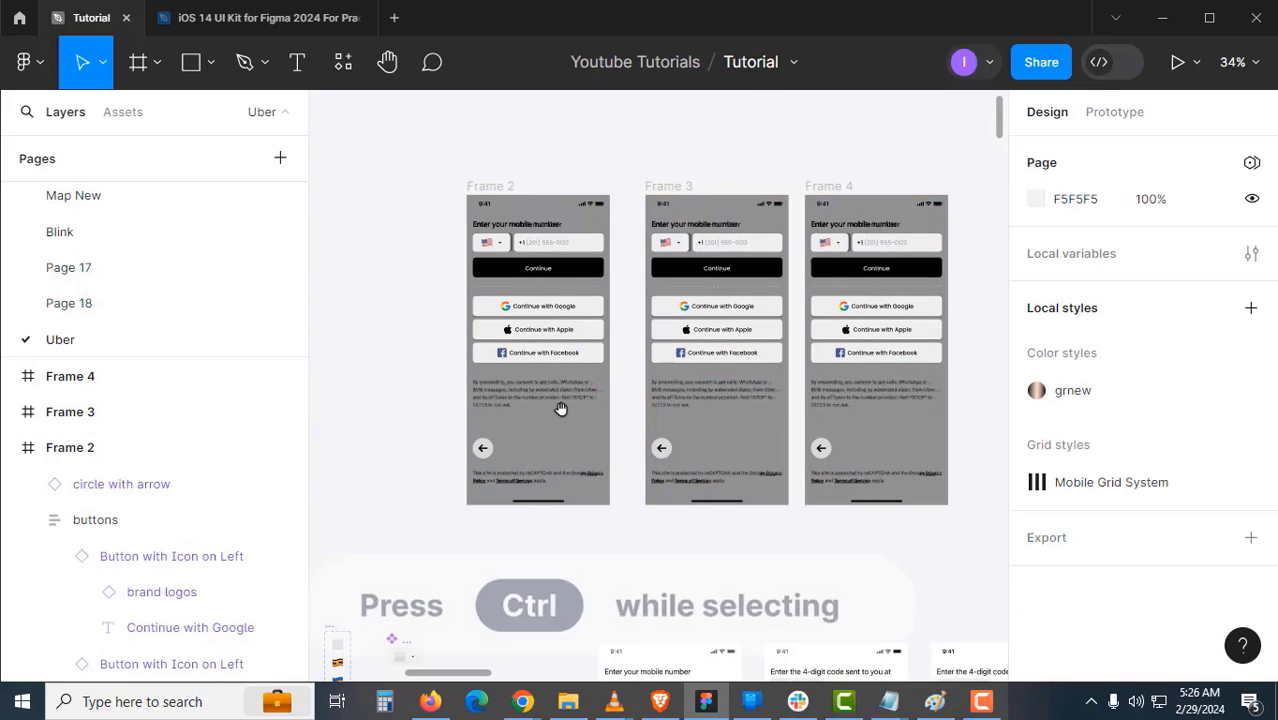
ctrl+click(595, 448)
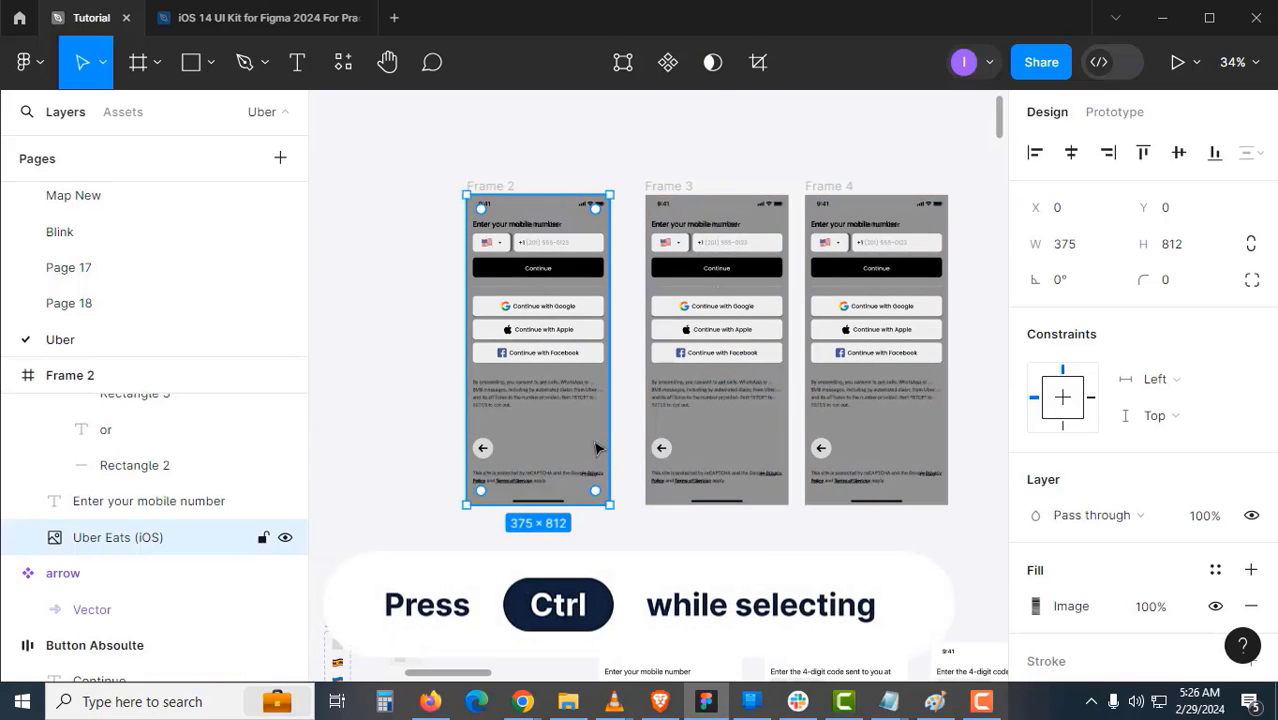
key(Delete)
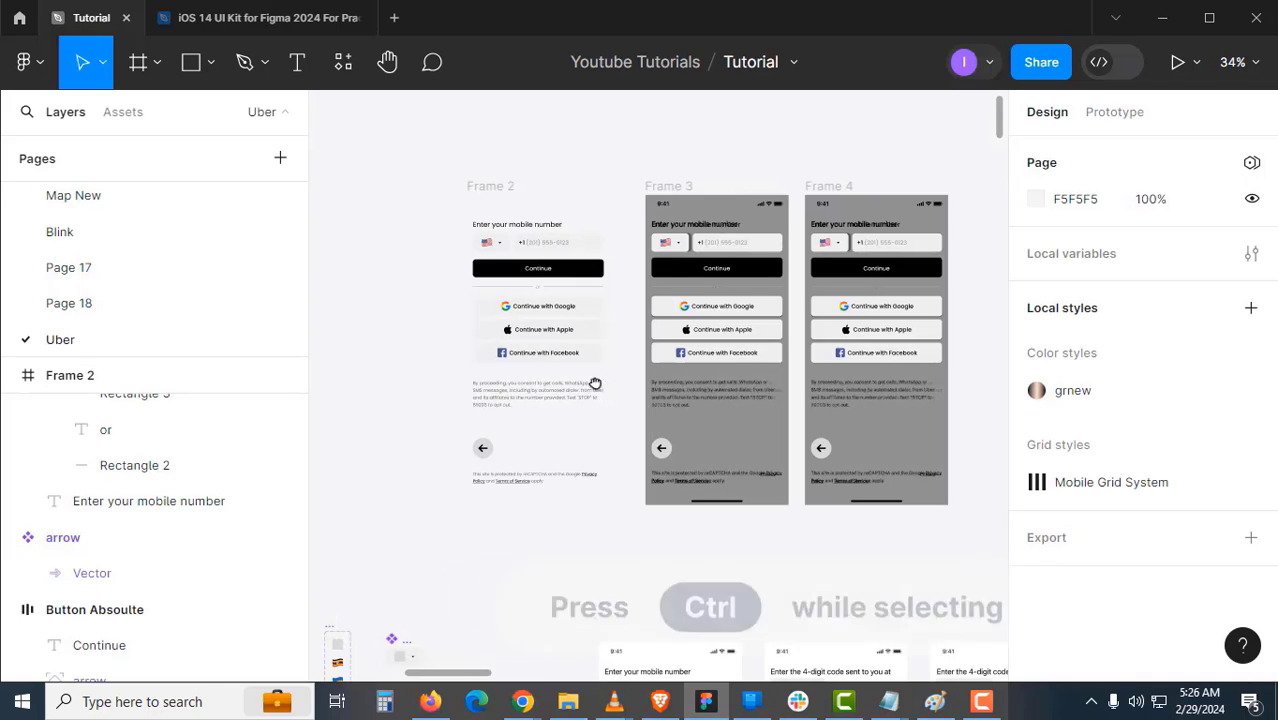
- Delete Frame 3's rebuilt layers, keeping only the Uber Eats screenshot
scroll(590, 379, right, 1)
click(633, 186)
key(Return)
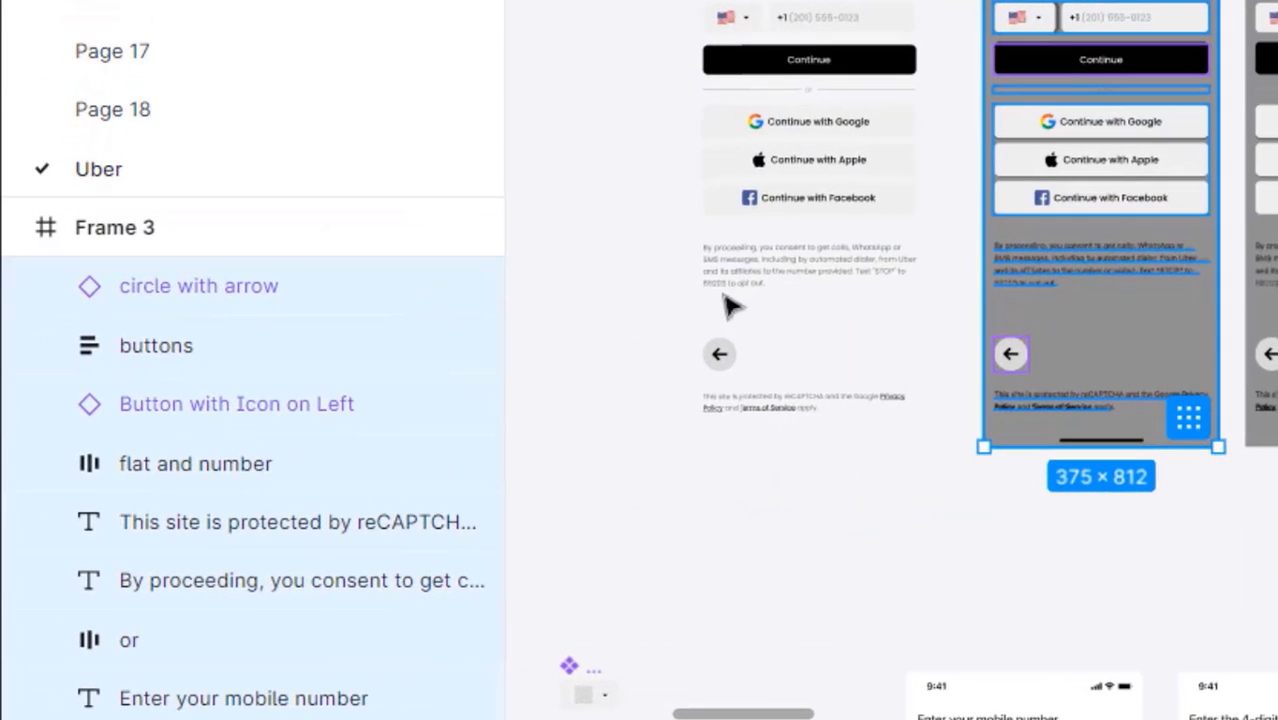
scroll(456, 419, down, 8)
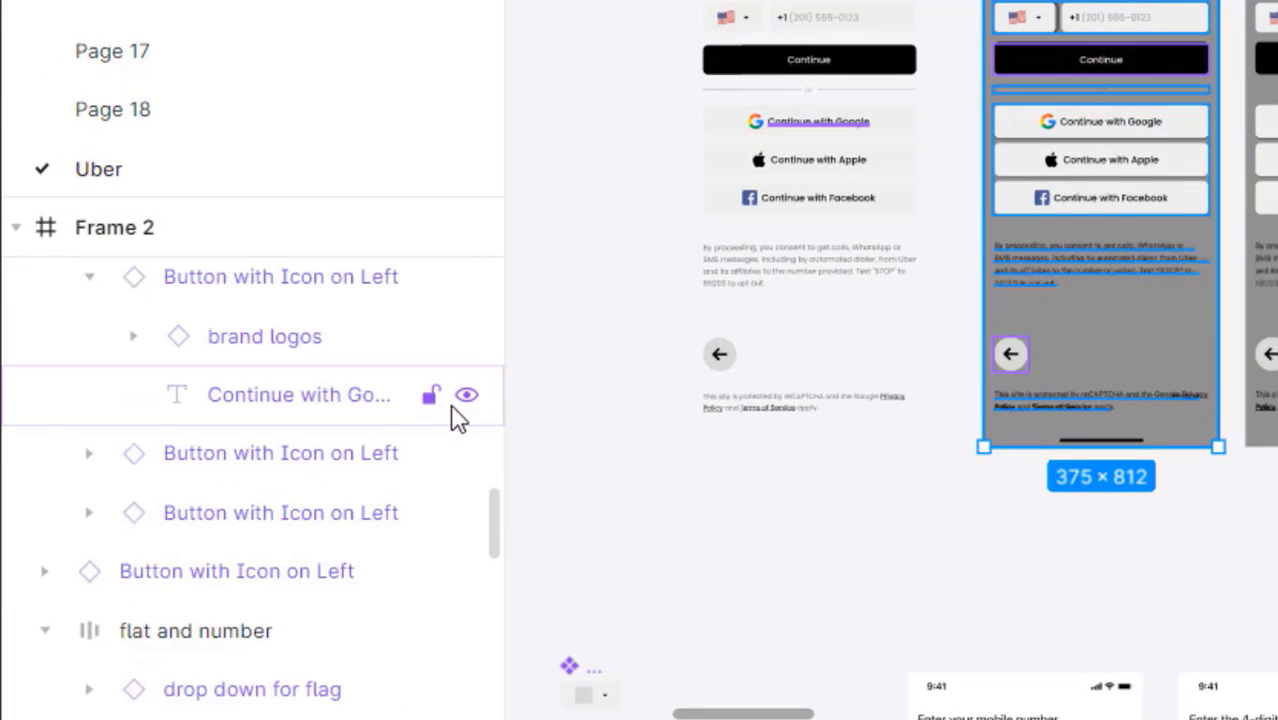
scroll(456, 419, up, 6)
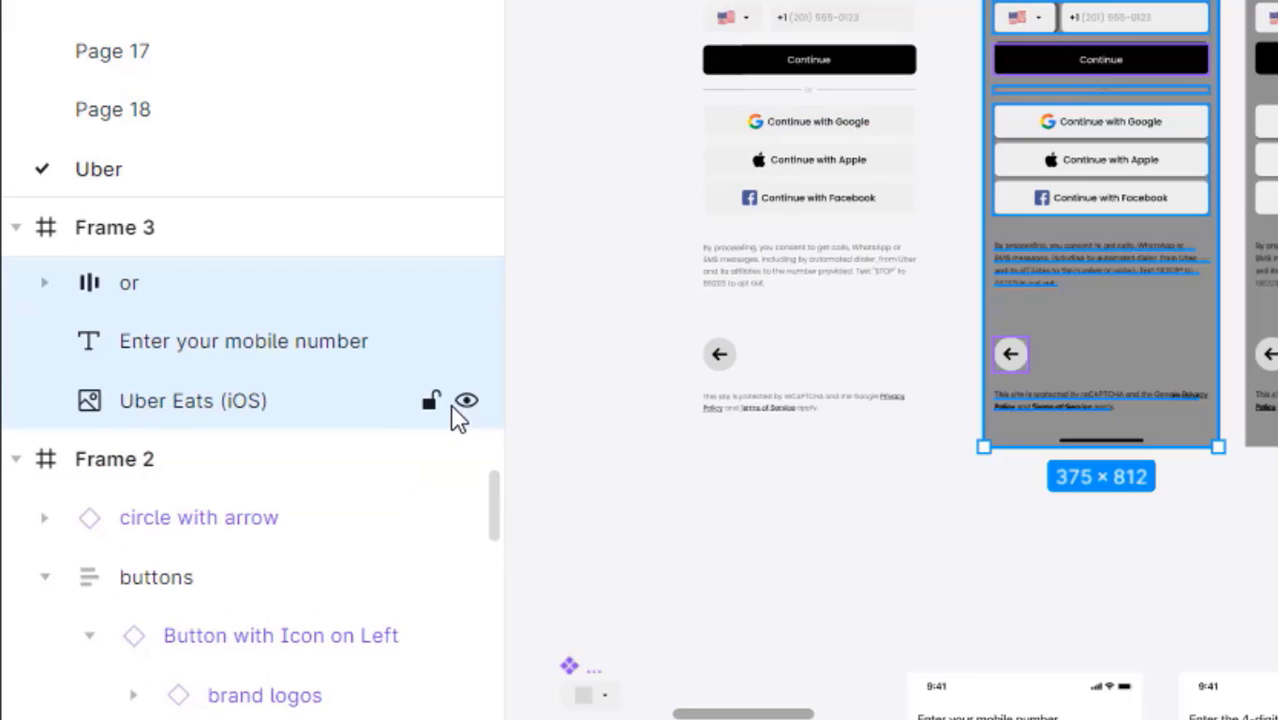
shift+click(228, 415)
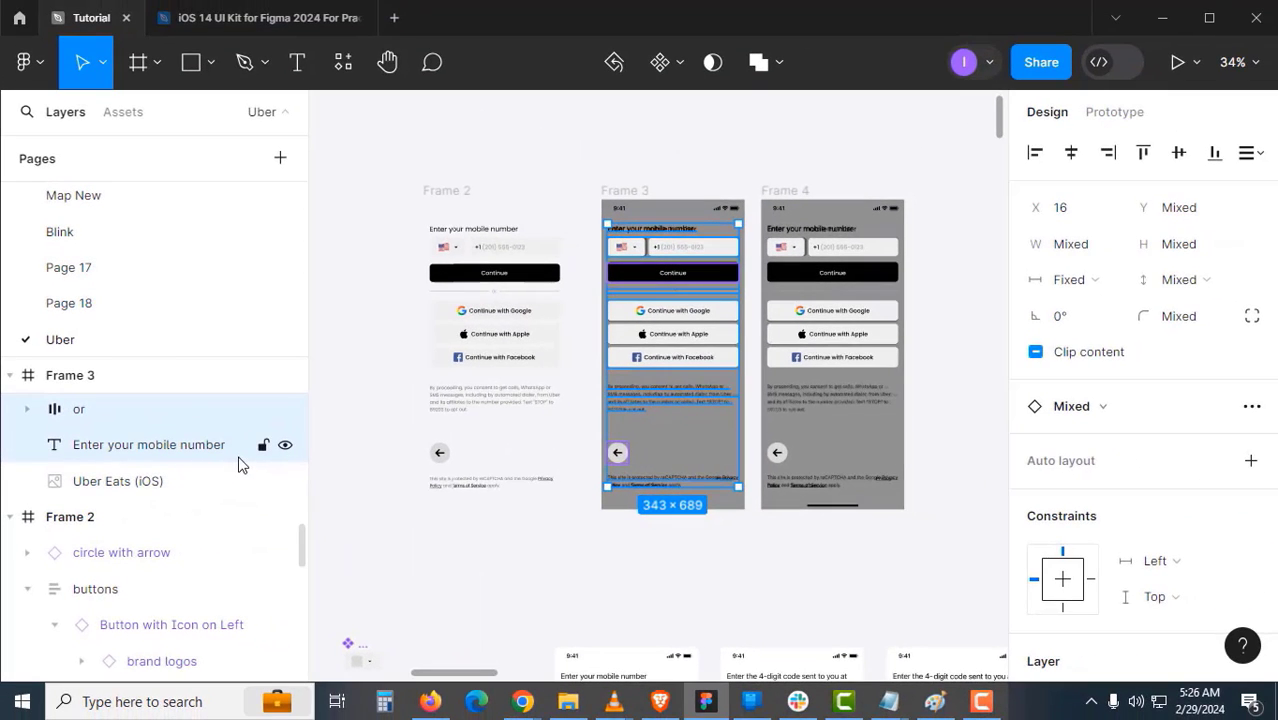
key(Delete)
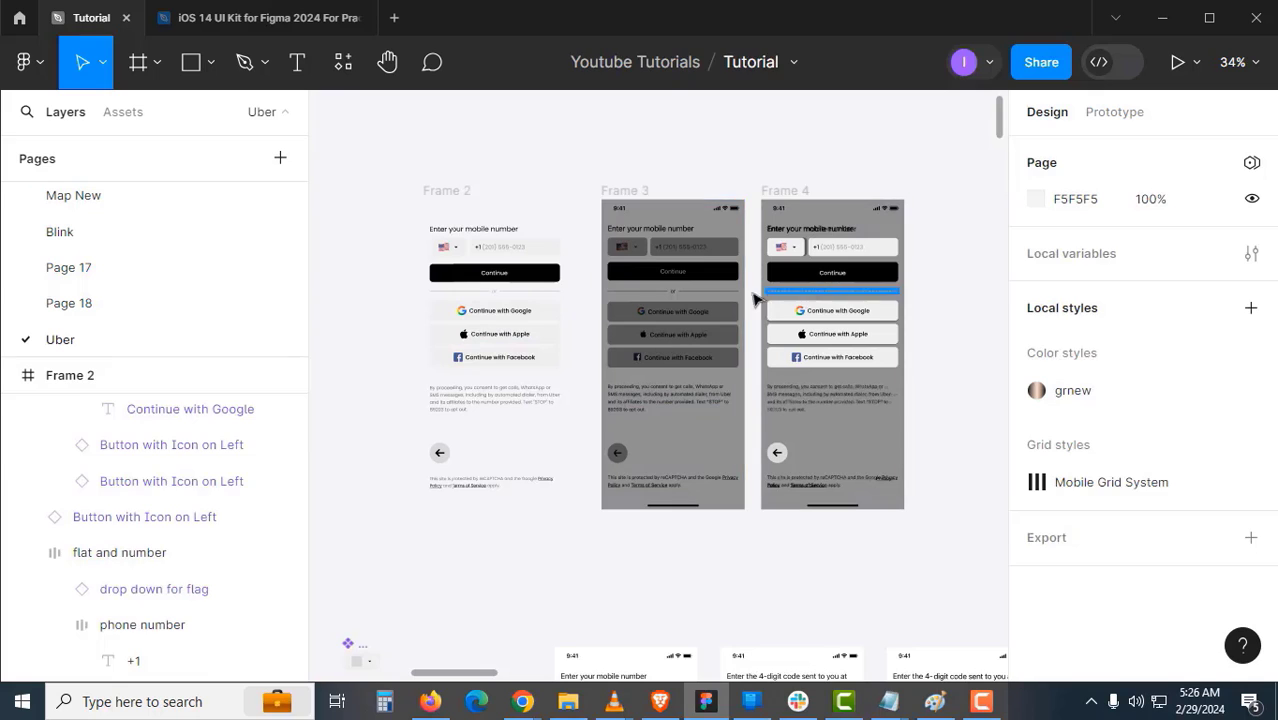
- Restore Frame 3's screenshot exposure to neutral brightness
click(679, 396)
double_click(690, 352)
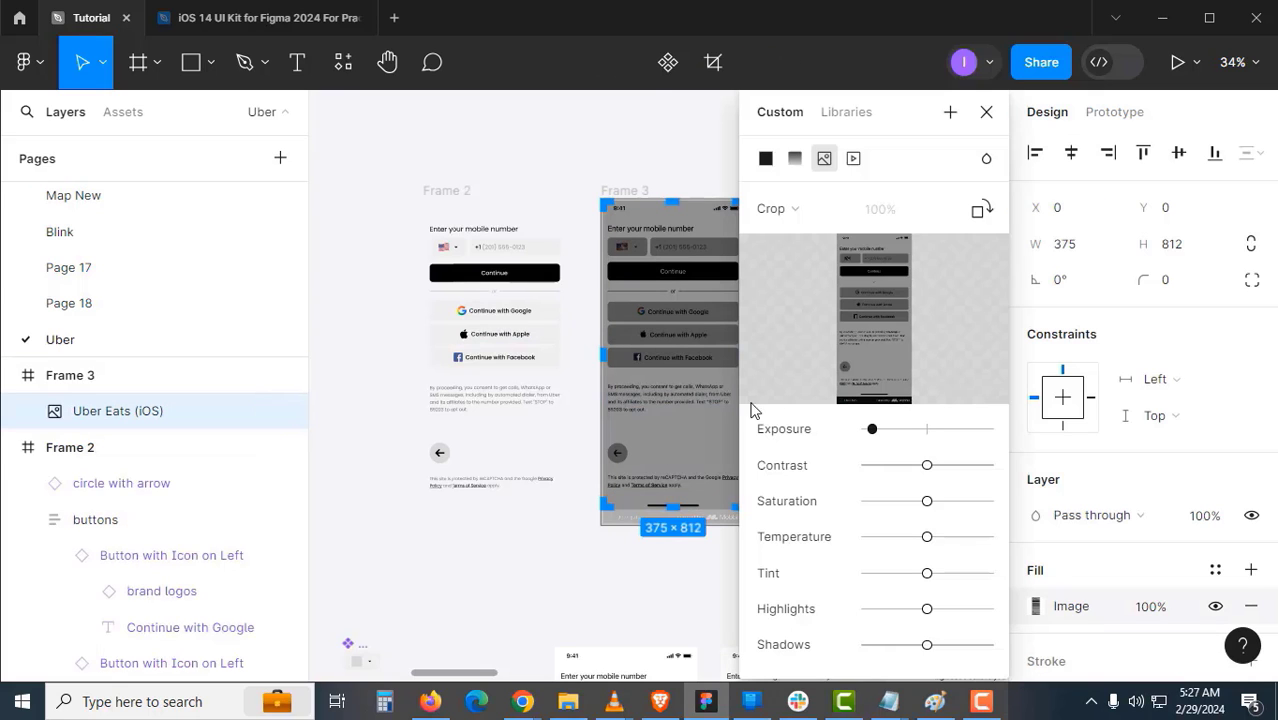
drag(884, 430, 930, 437)
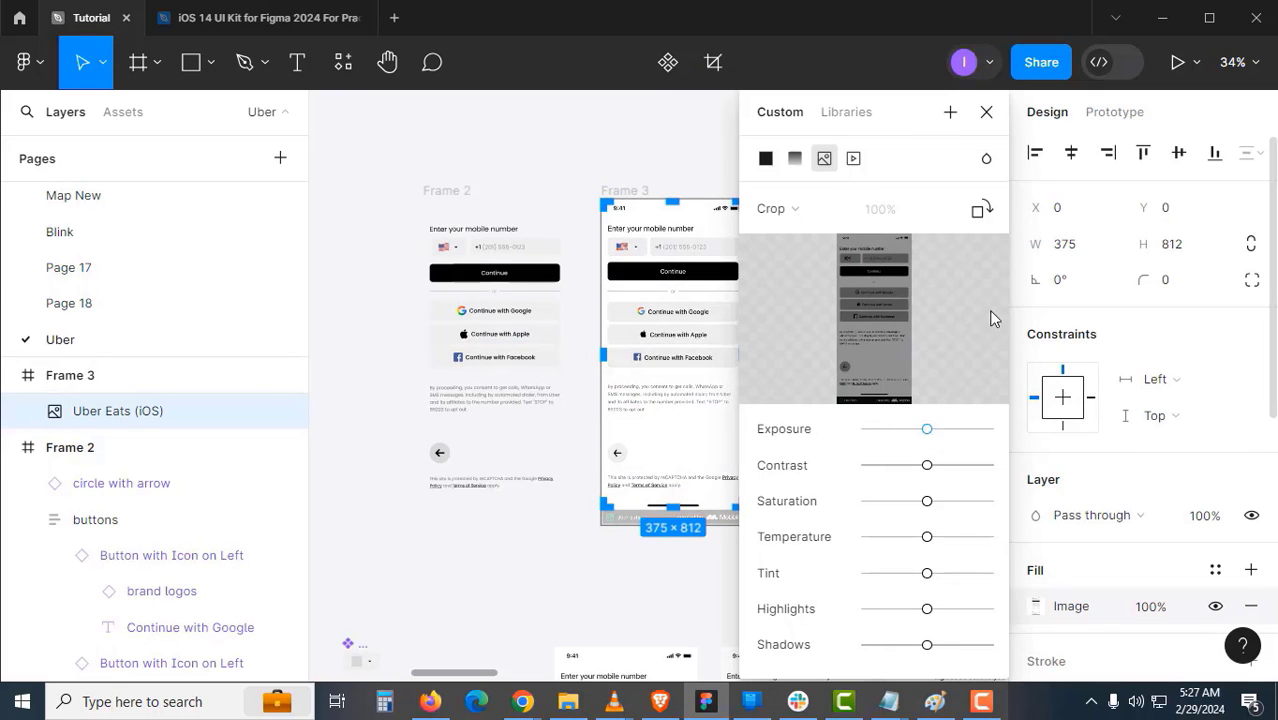
click(986, 112)
scroll(492, 262, up, 3)
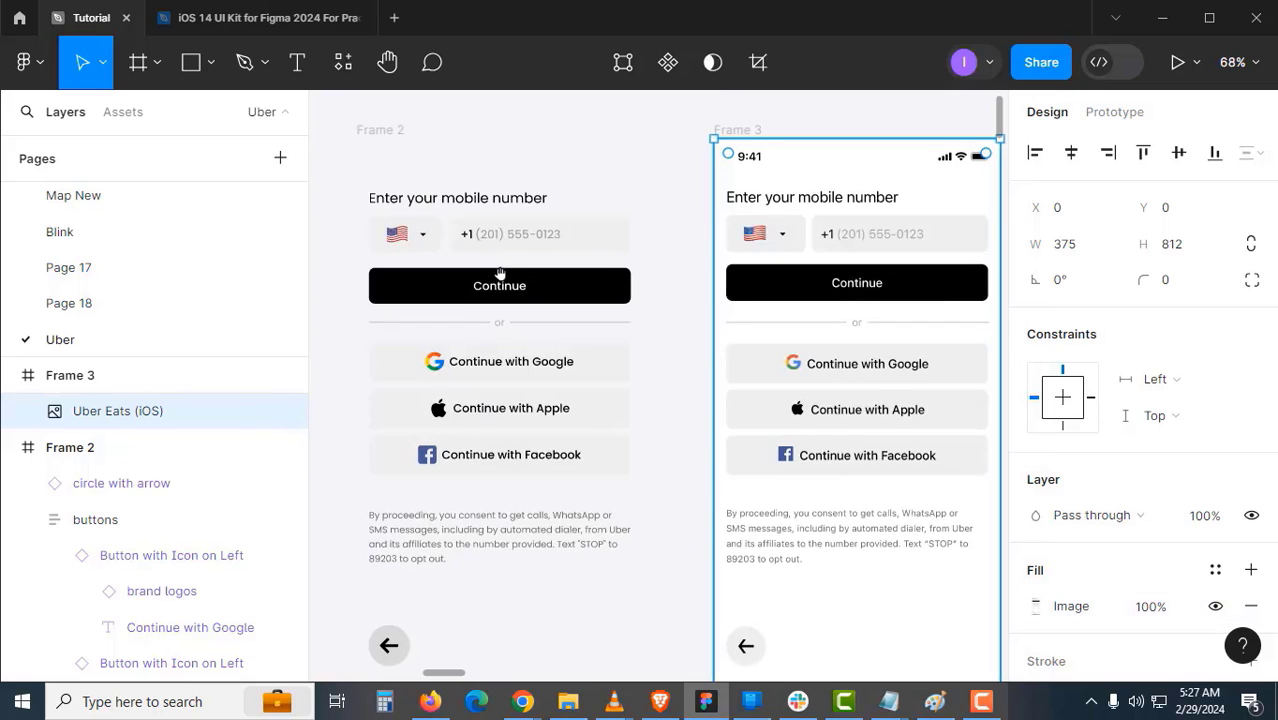
double_click(579, 342)
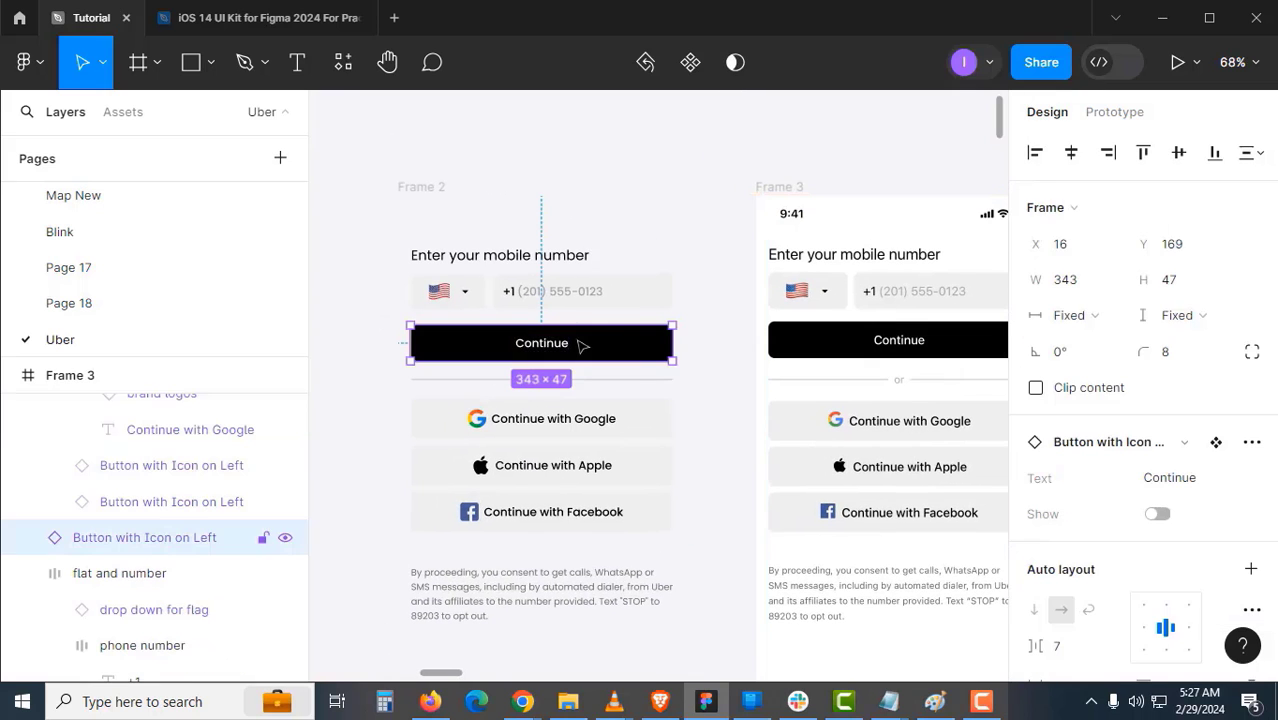
- Add a white FFFFFF fill to Frame 2
click(488, 256)
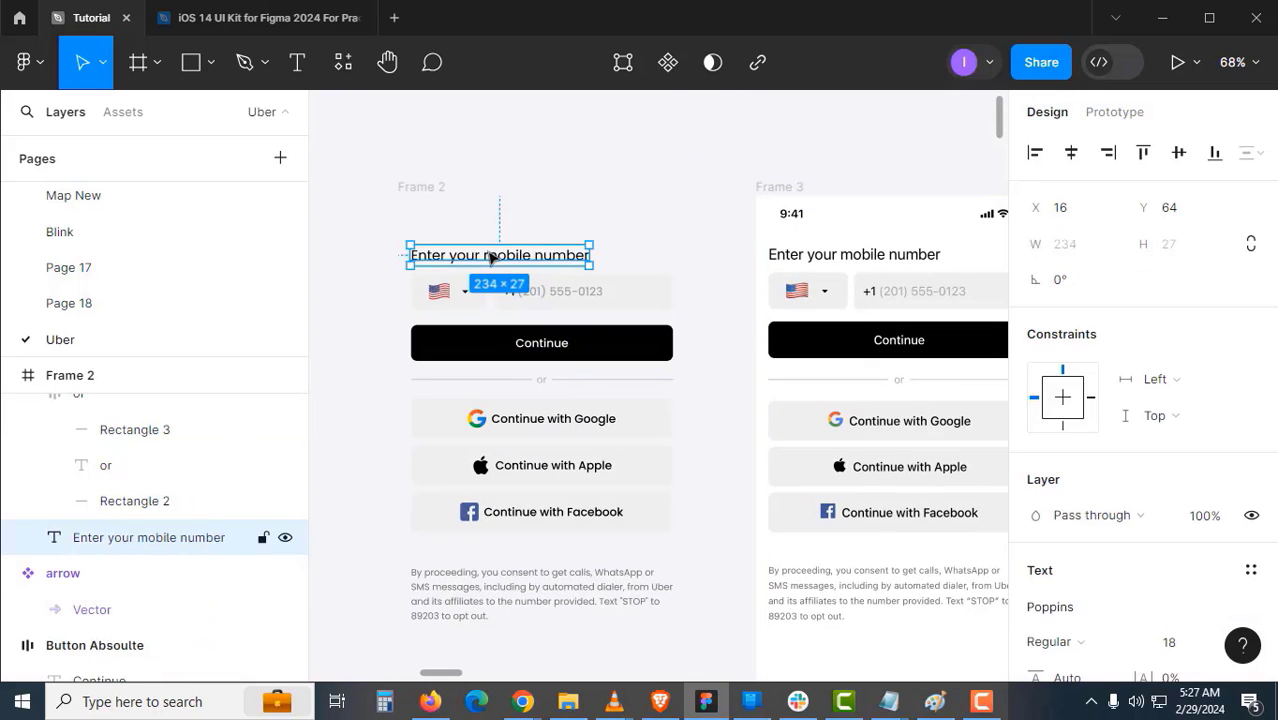
click(421, 187)
scroll(1070, 470, down, 4)
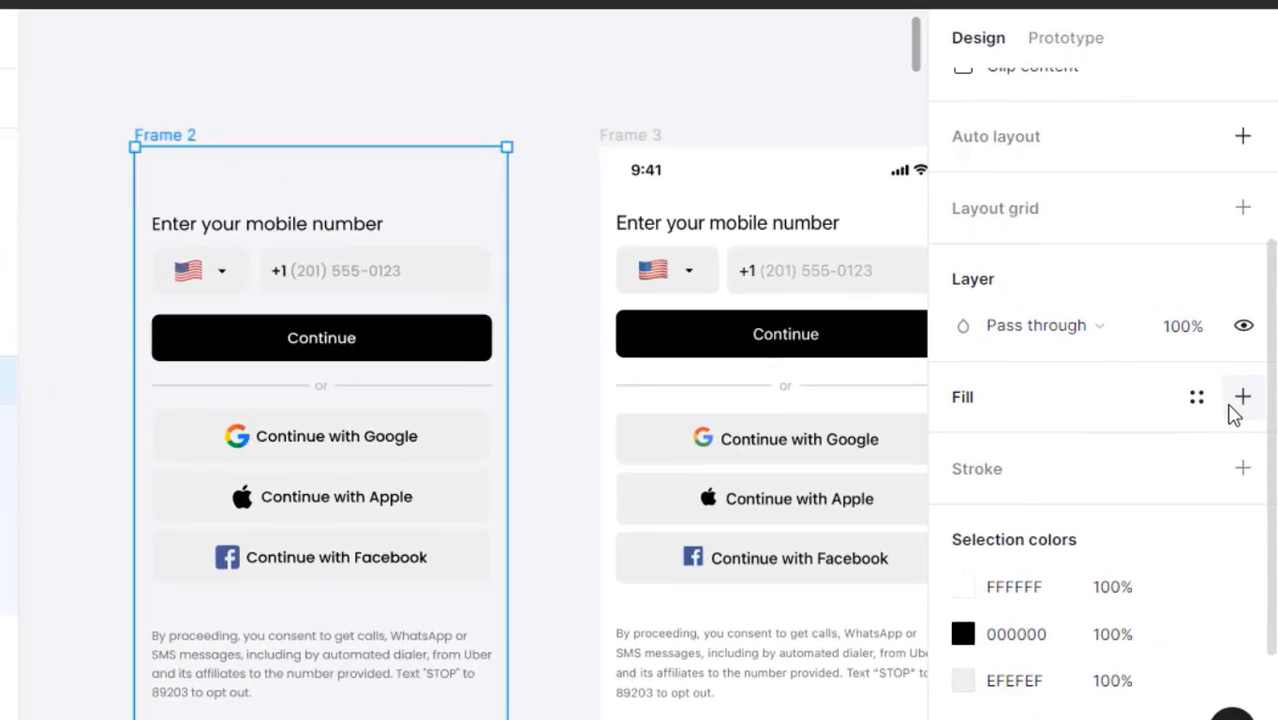
click(1236, 400)
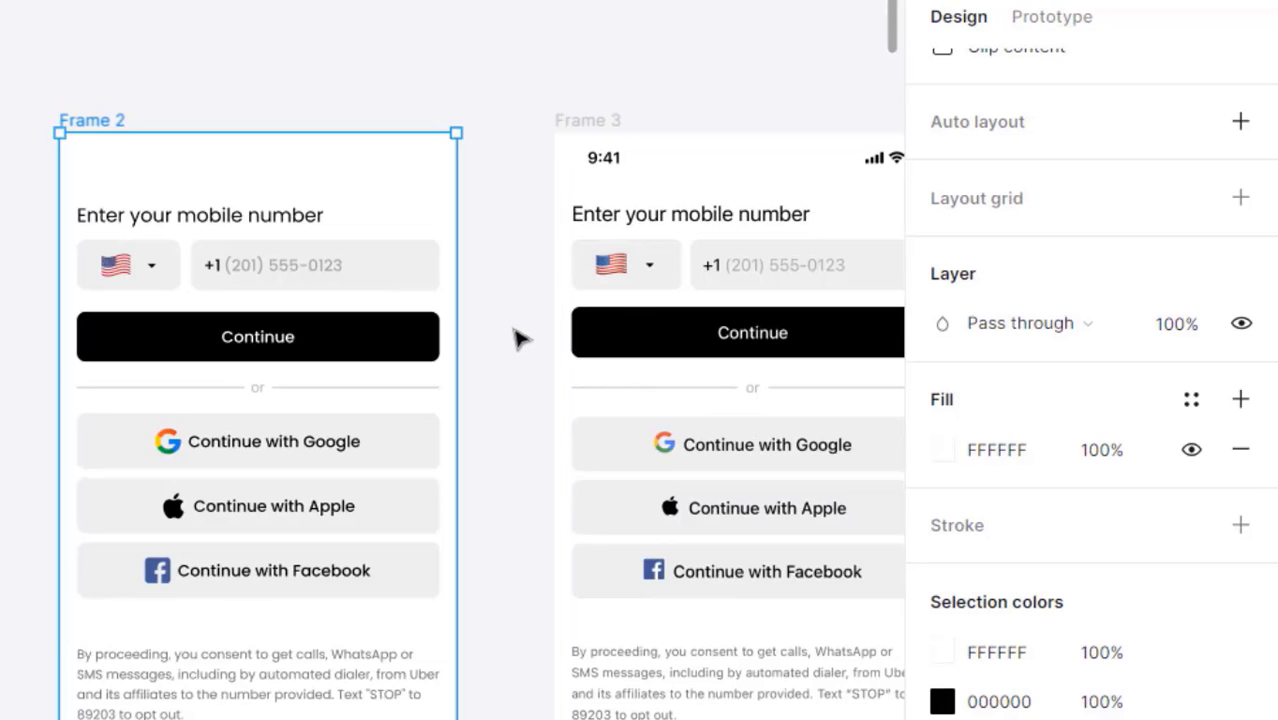
click(516, 338)
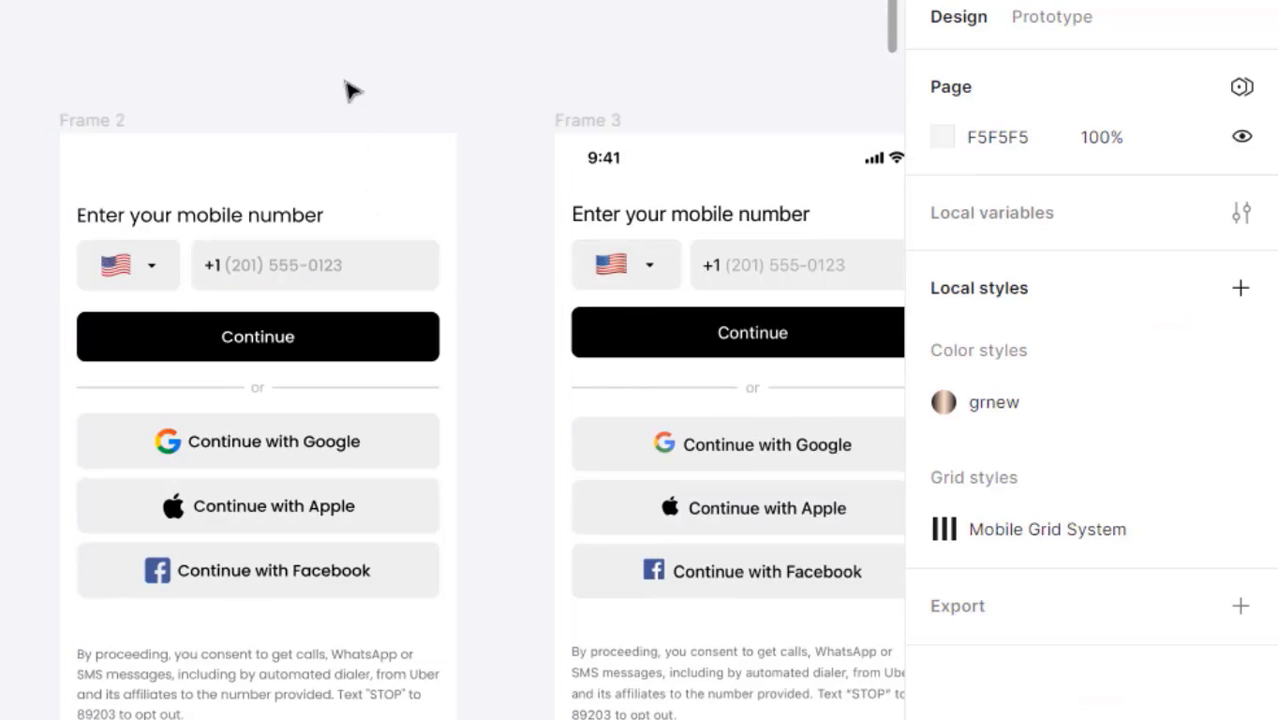
click(97, 120)
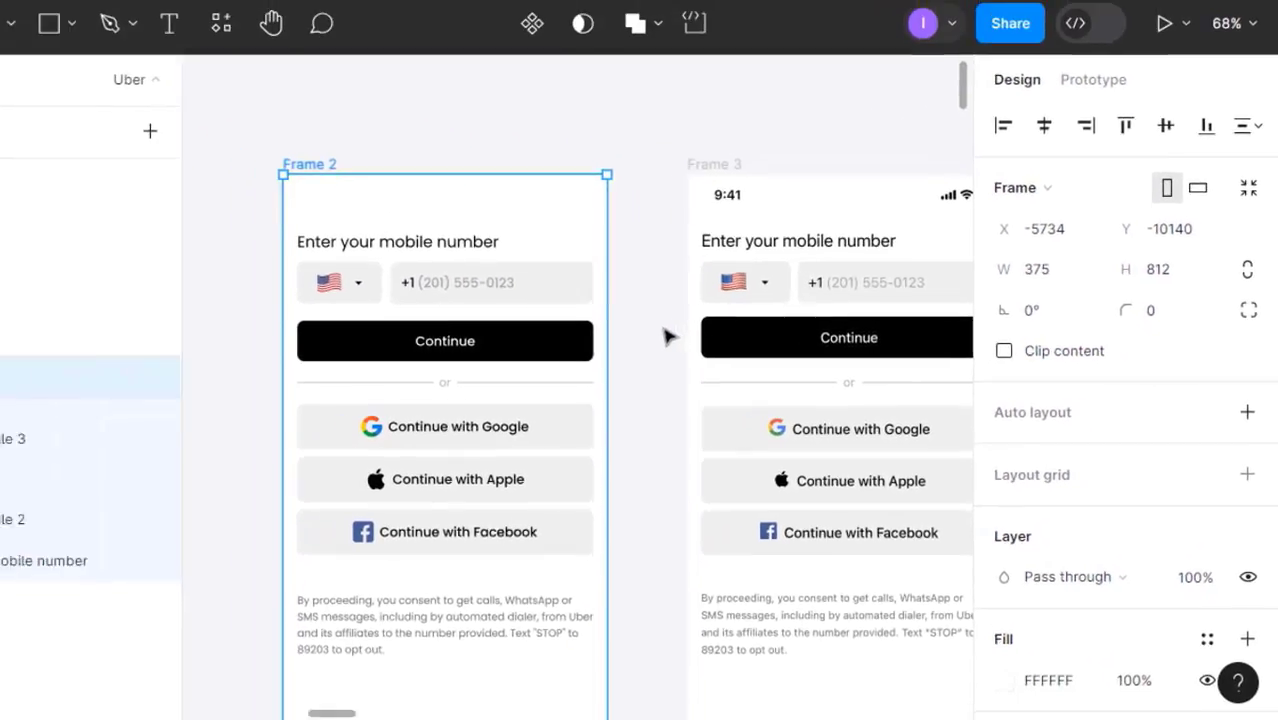
click(509, 300)
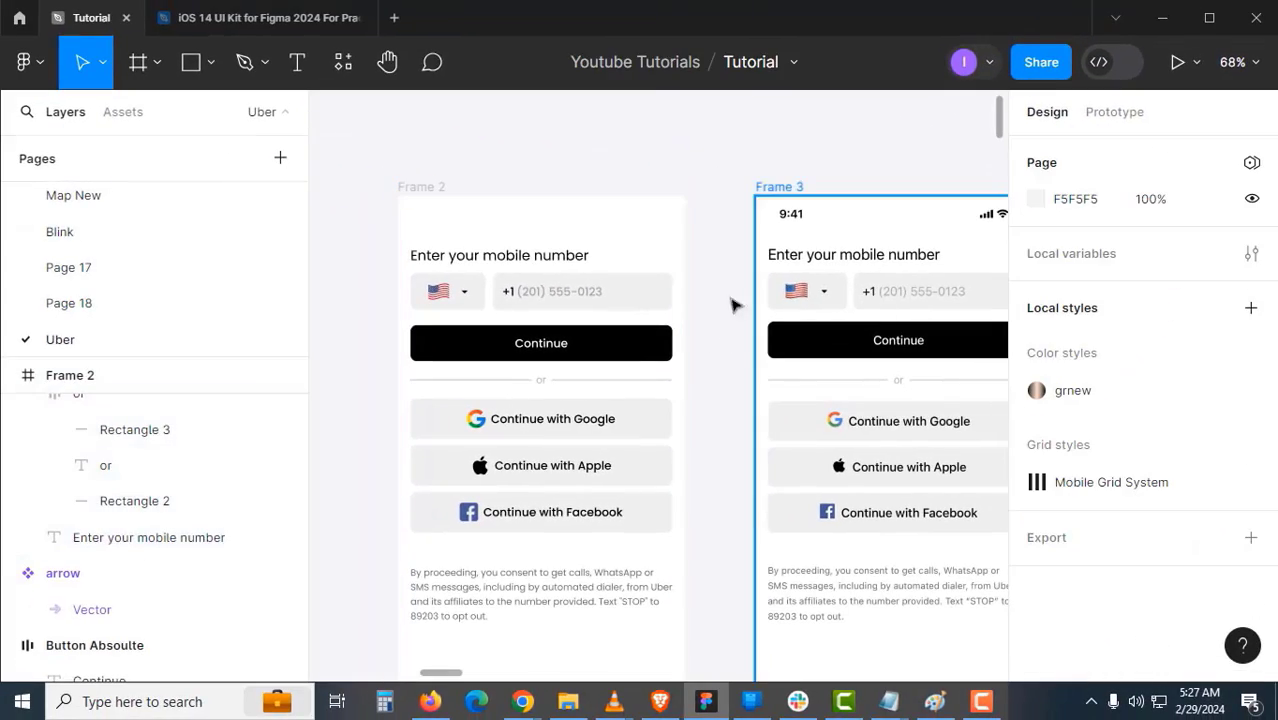
- Pan the view toward the splash screens
drag(722, 322, 678, 352)
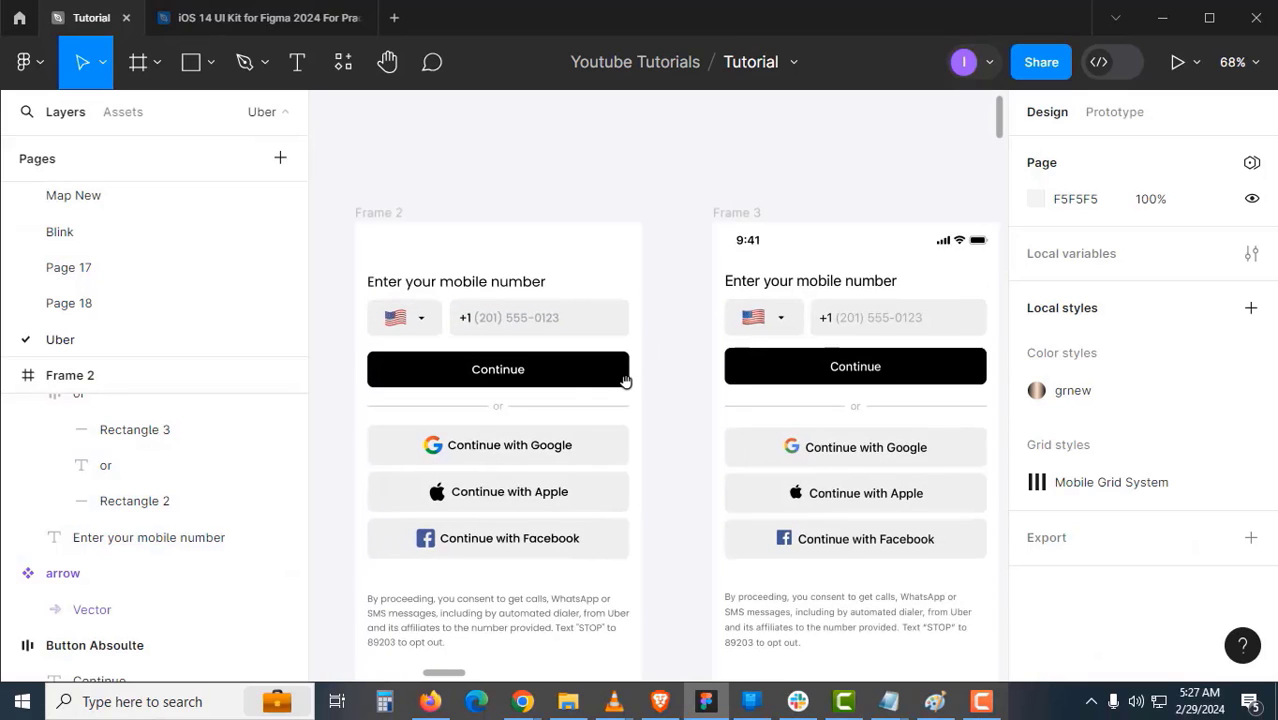
scroll(626, 382, down, 1)
drag(573, 547, 698, 336)
drag(544, 479, 648, 292)
- Copy the splash screen's iPhone X status bar and paste it into Frame 2
drag(692, 425, 798, 332)
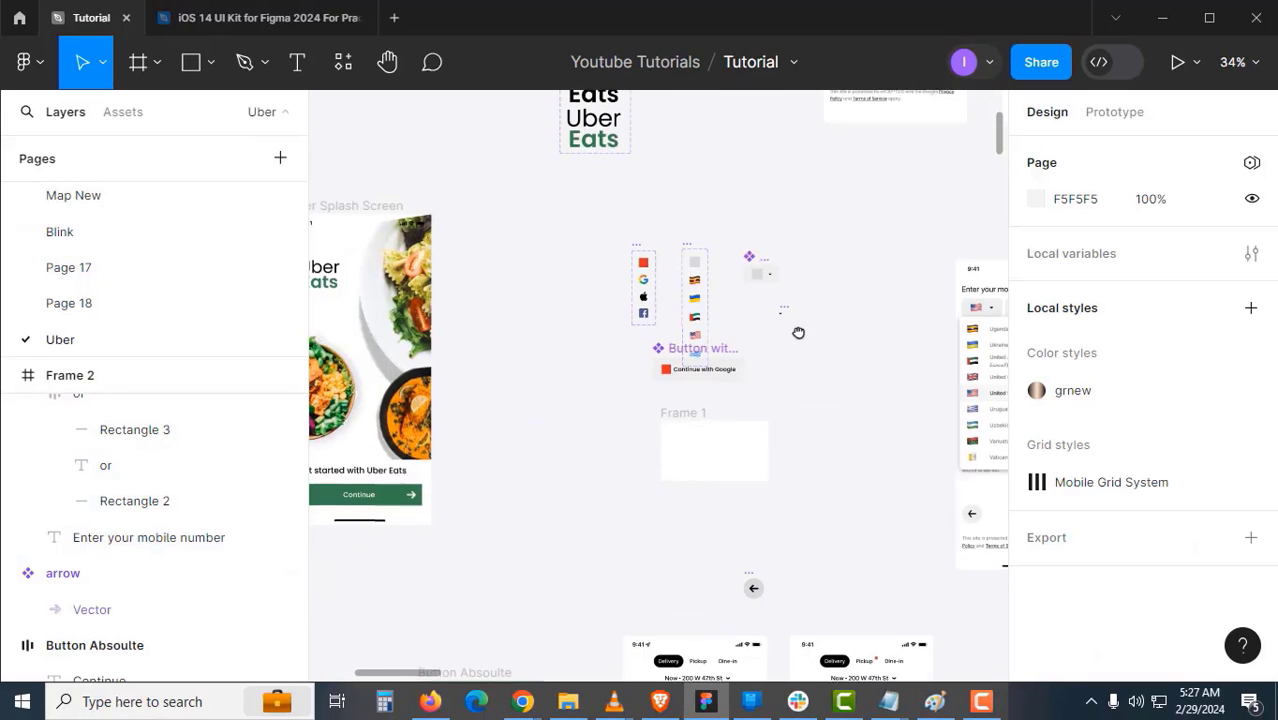
drag(503, 319, 756, 340)
scroll(429, 220, up, 1)
click(434, 268)
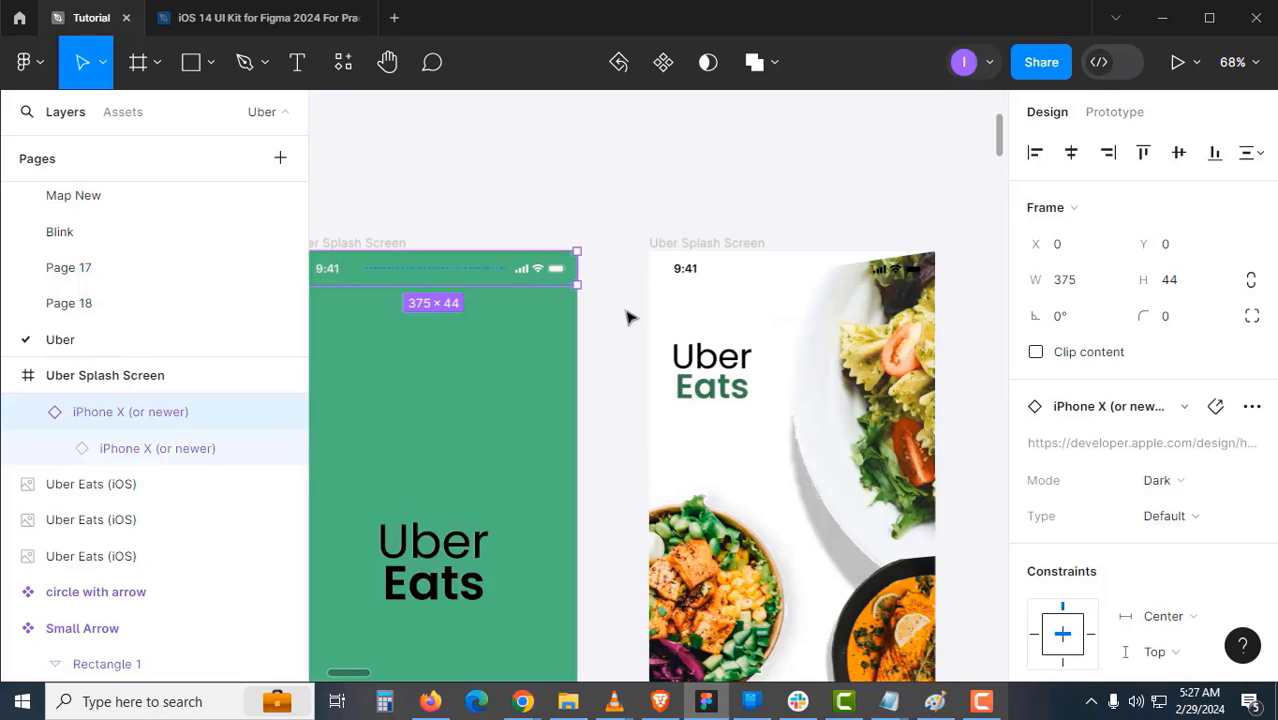
click(627, 312)
drag(901, 217, 410, 631)
drag(827, 231, 420, 495)
drag(621, 334, 522, 379)
click(615, 272)
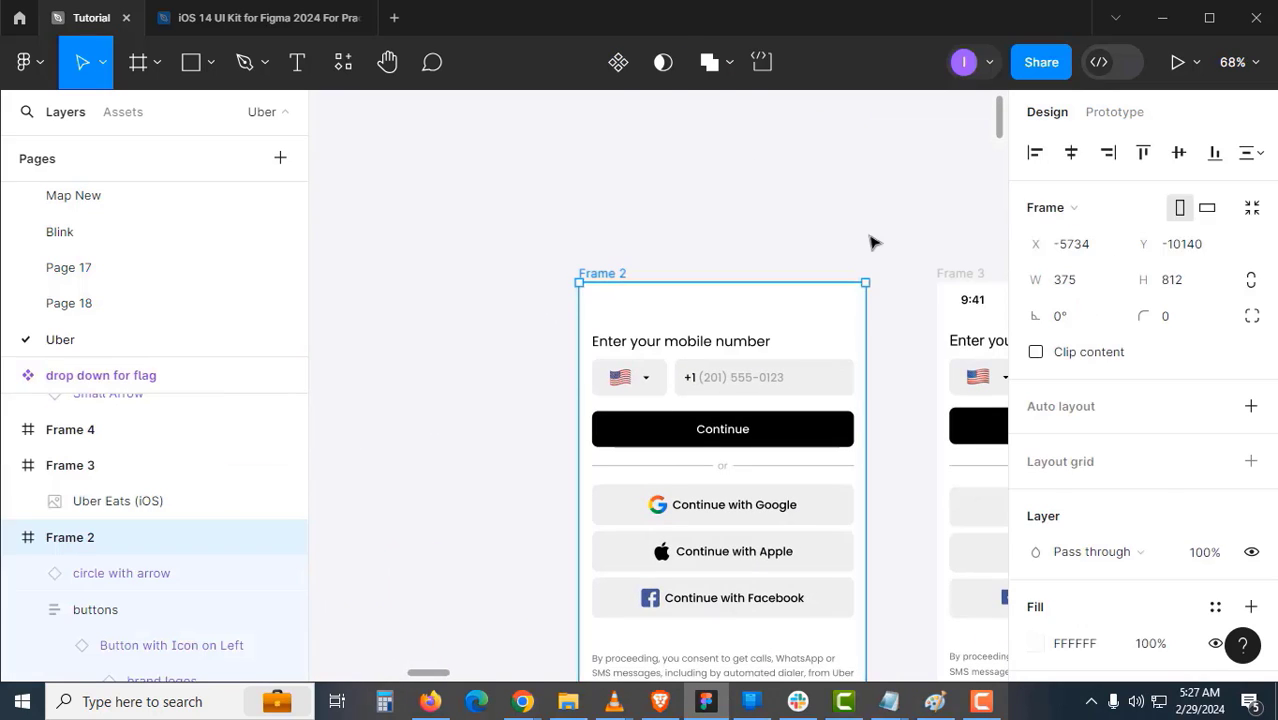
key(ctrl+v)
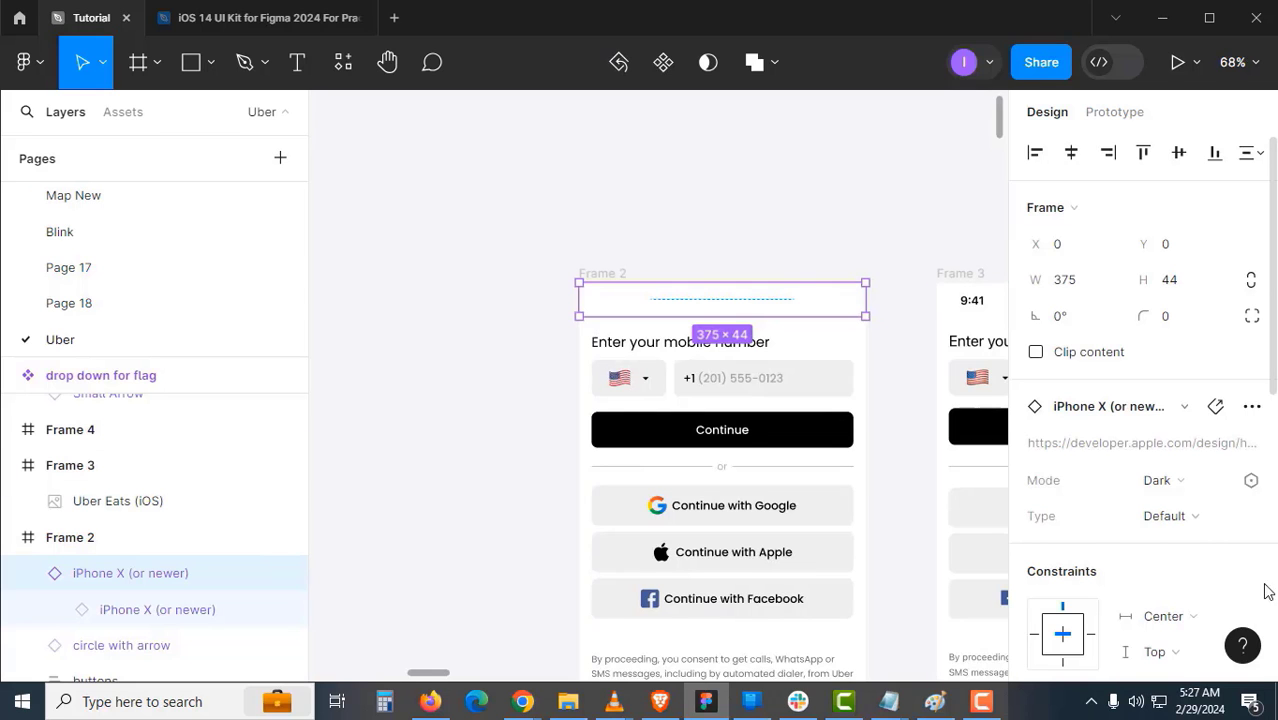
scroll(1230, 580, down, 3)
- Switch the pasted status bar to Light mode and hide its Notch layer
click(1080, 205)
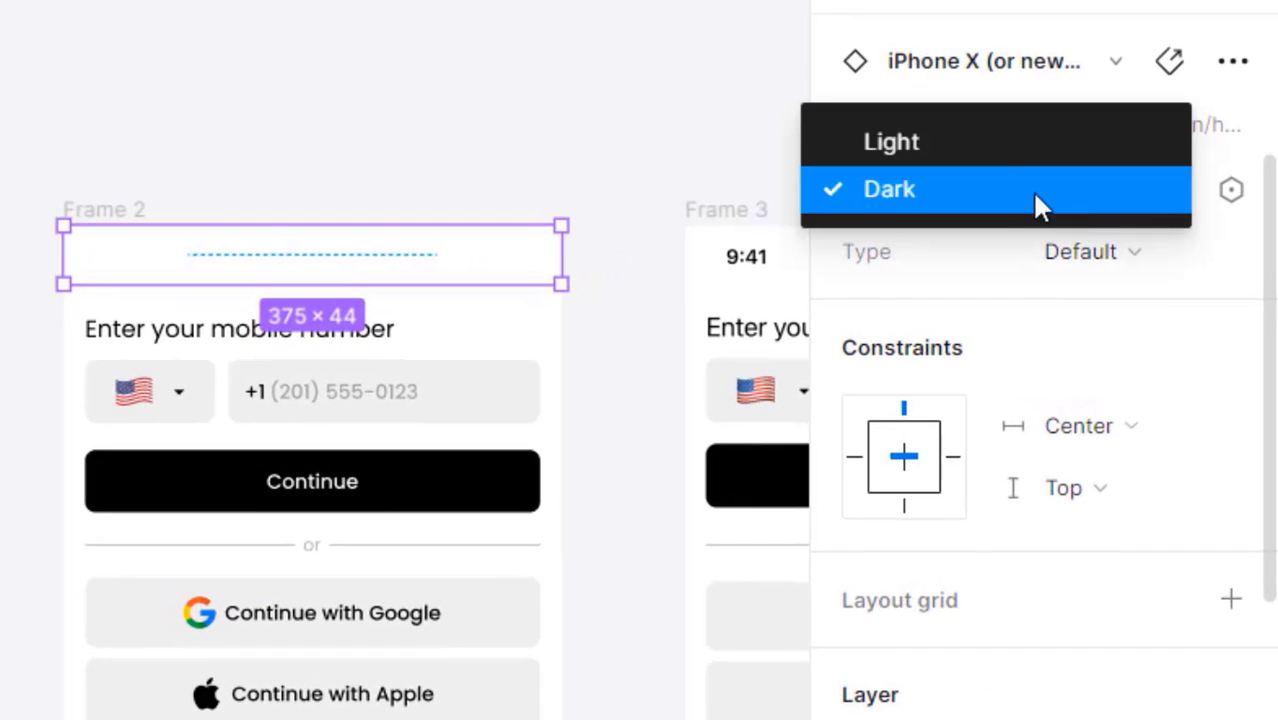
click(996, 155)
click(370, 192)
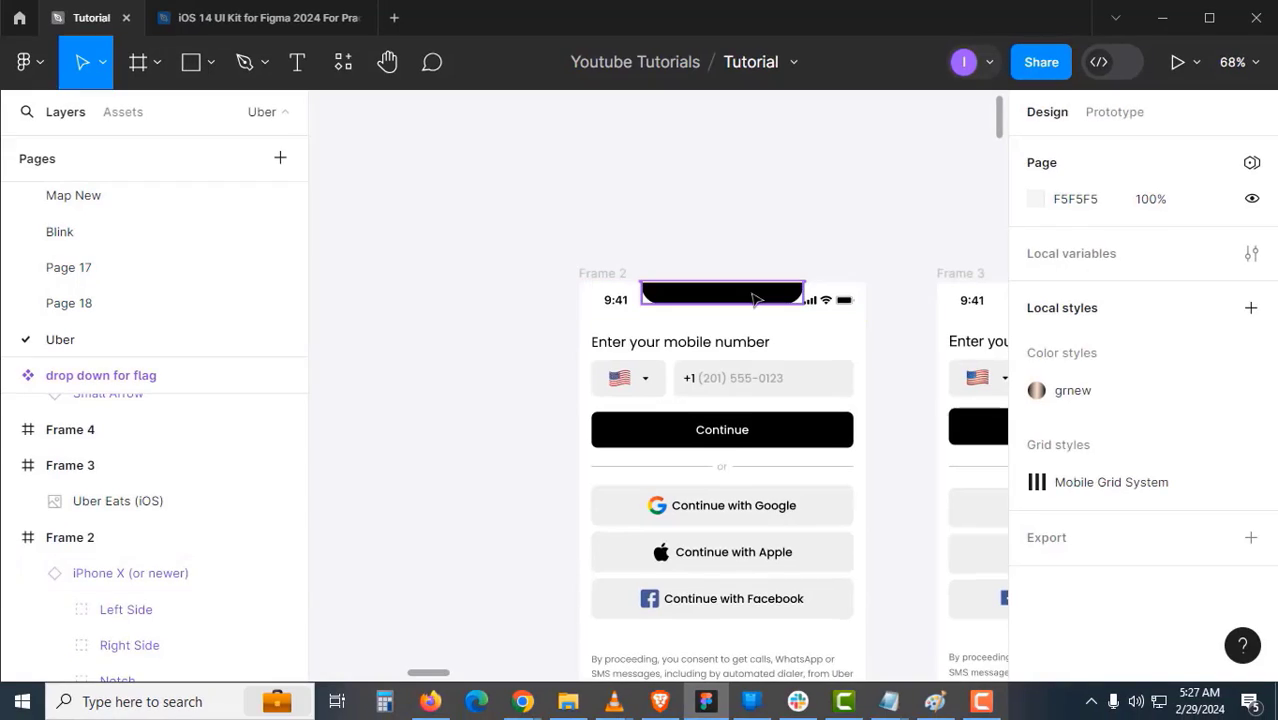
ctrl+click(756, 297)
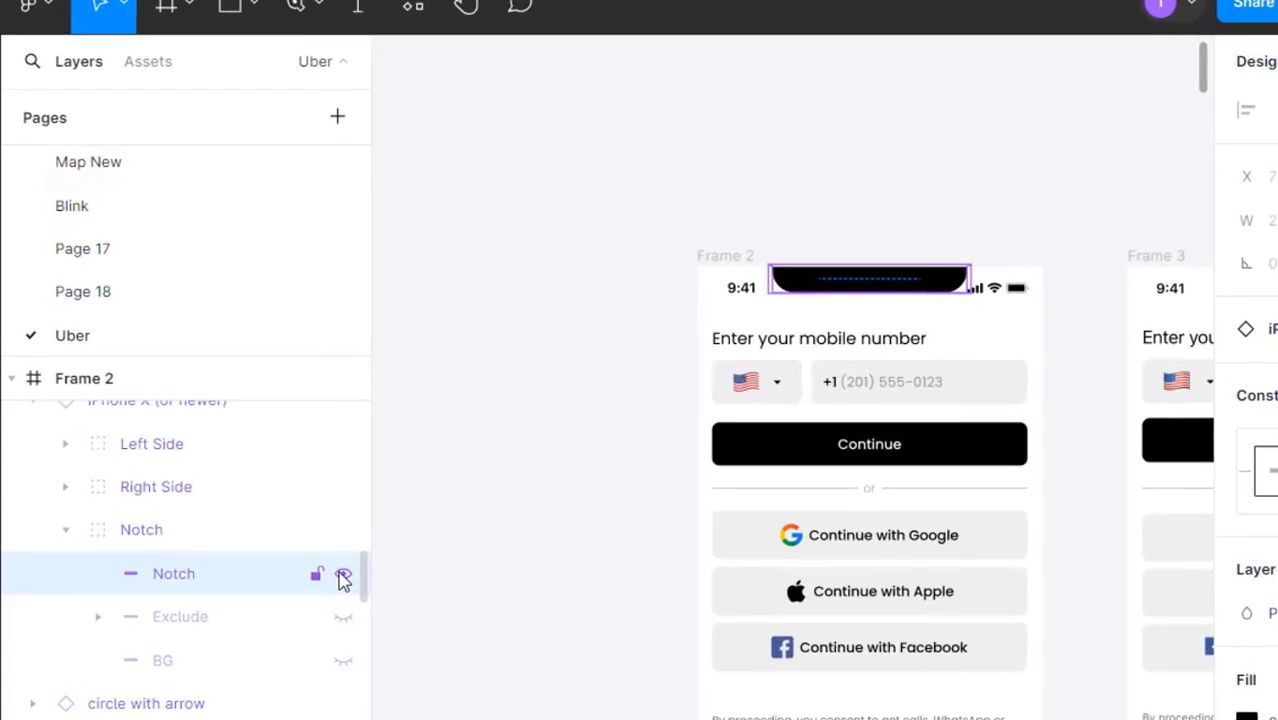
click(343, 576)
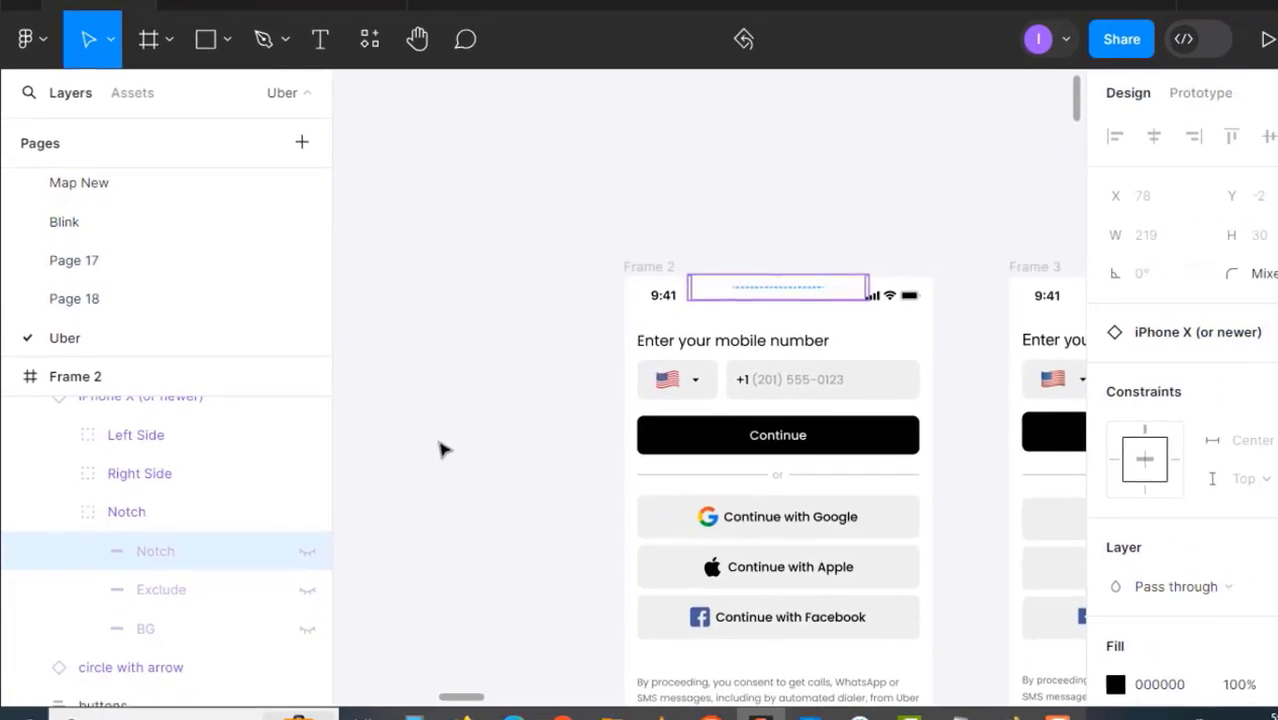
click(528, 490)
scroll(600, 431, down, 3)
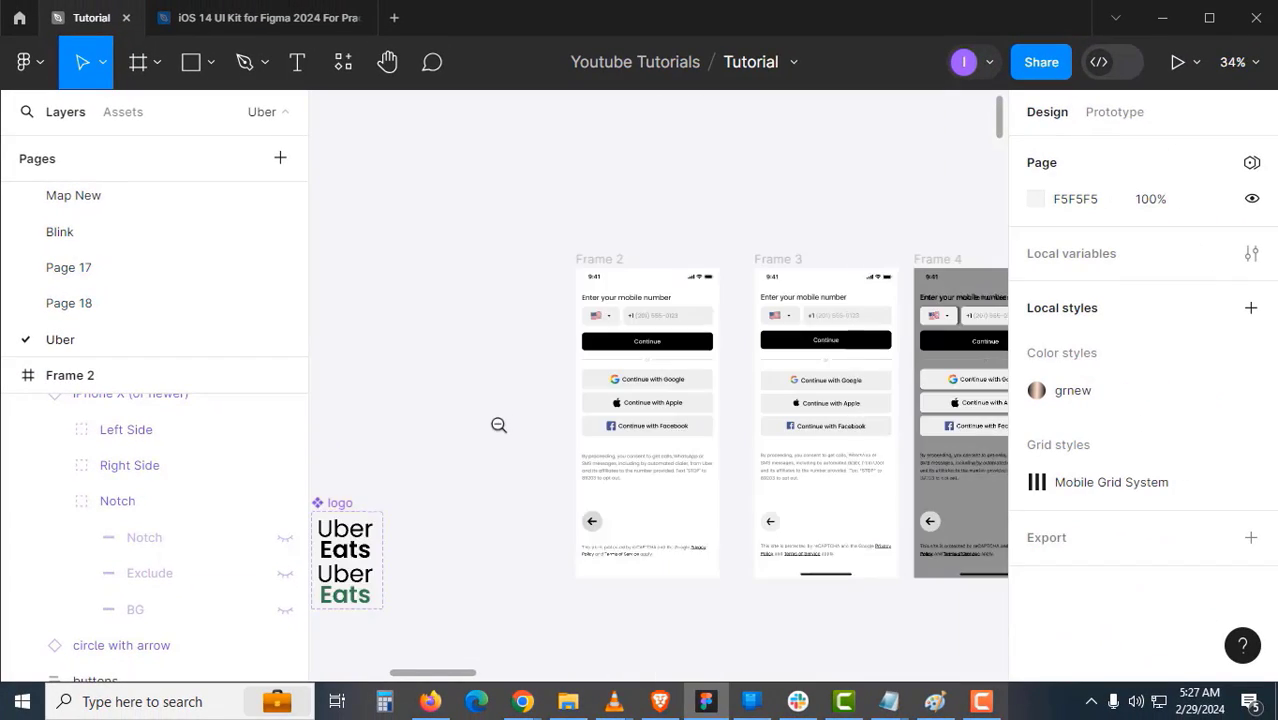
scroll(499, 425, down, 5)
scroll(499, 425, left, 5)
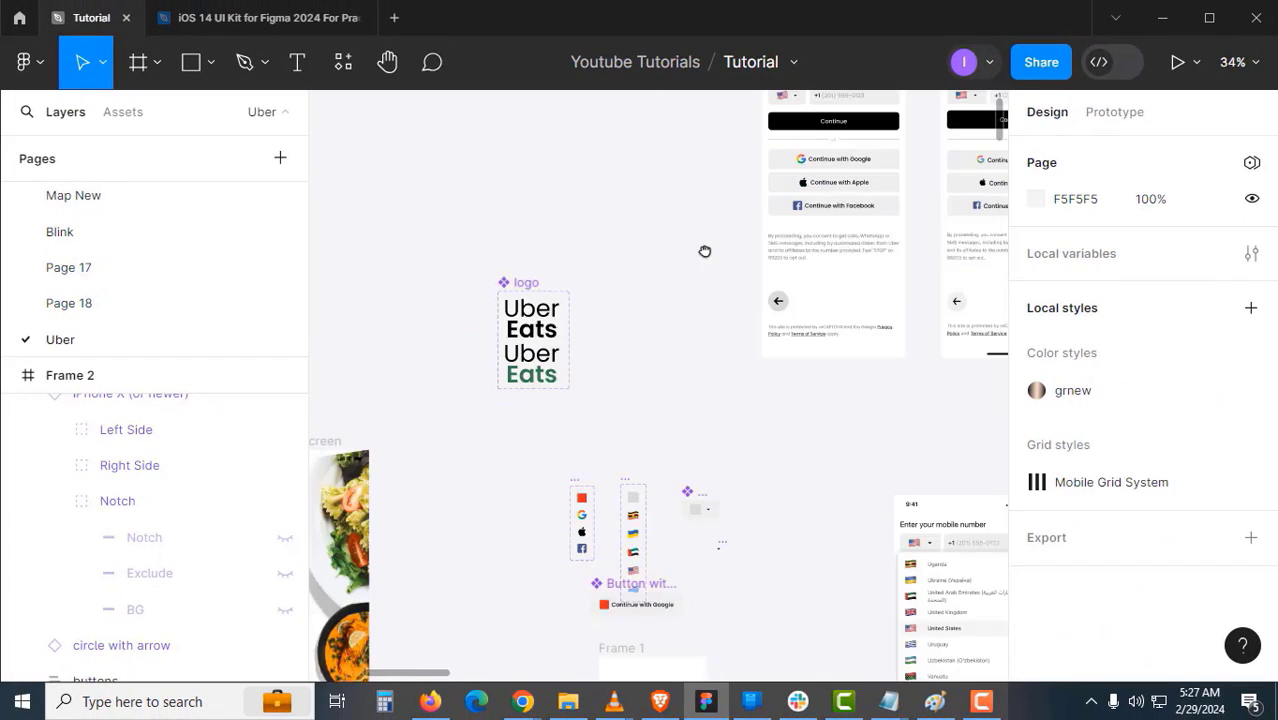
- Paste the splash screen's 375×34 Home Indicator along the bottom edge of Frame 2
click(516, 368)
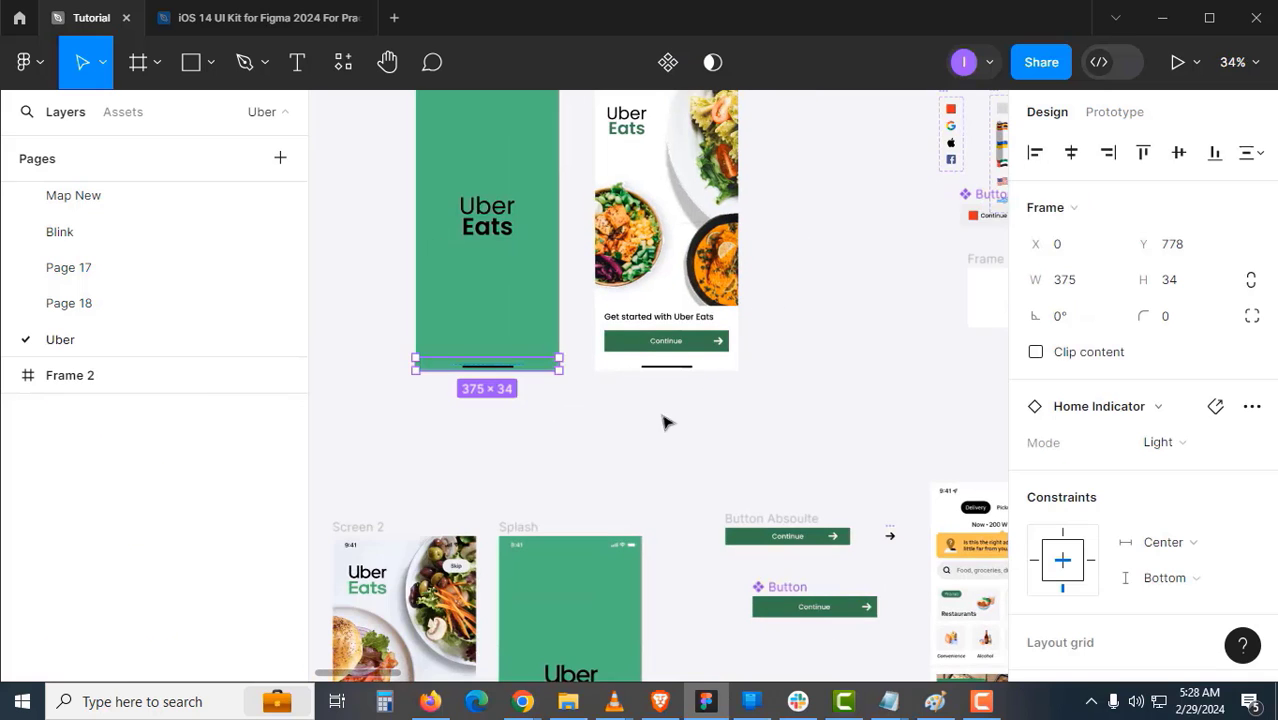
scroll(792, 399, right, 5)
scroll(792, 399, up, 2)
scroll(455, 484, right, 4)
scroll(385, 543, up, 5)
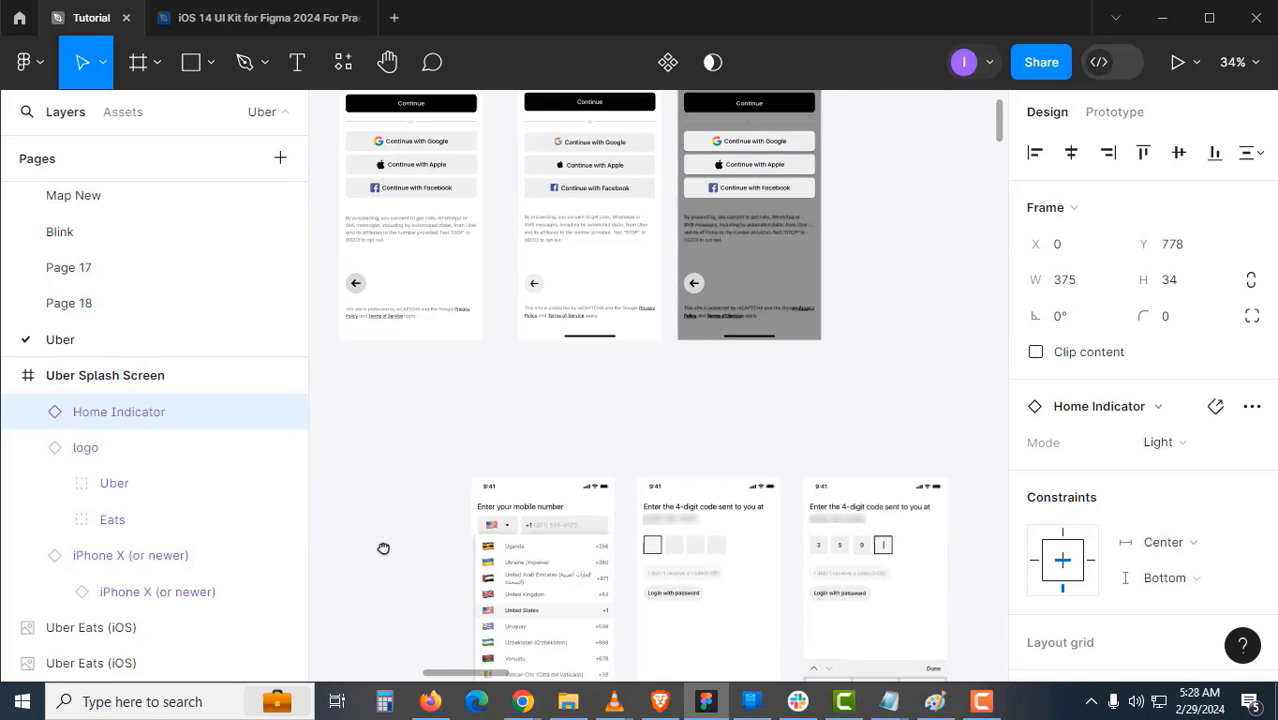
click(398, 158)
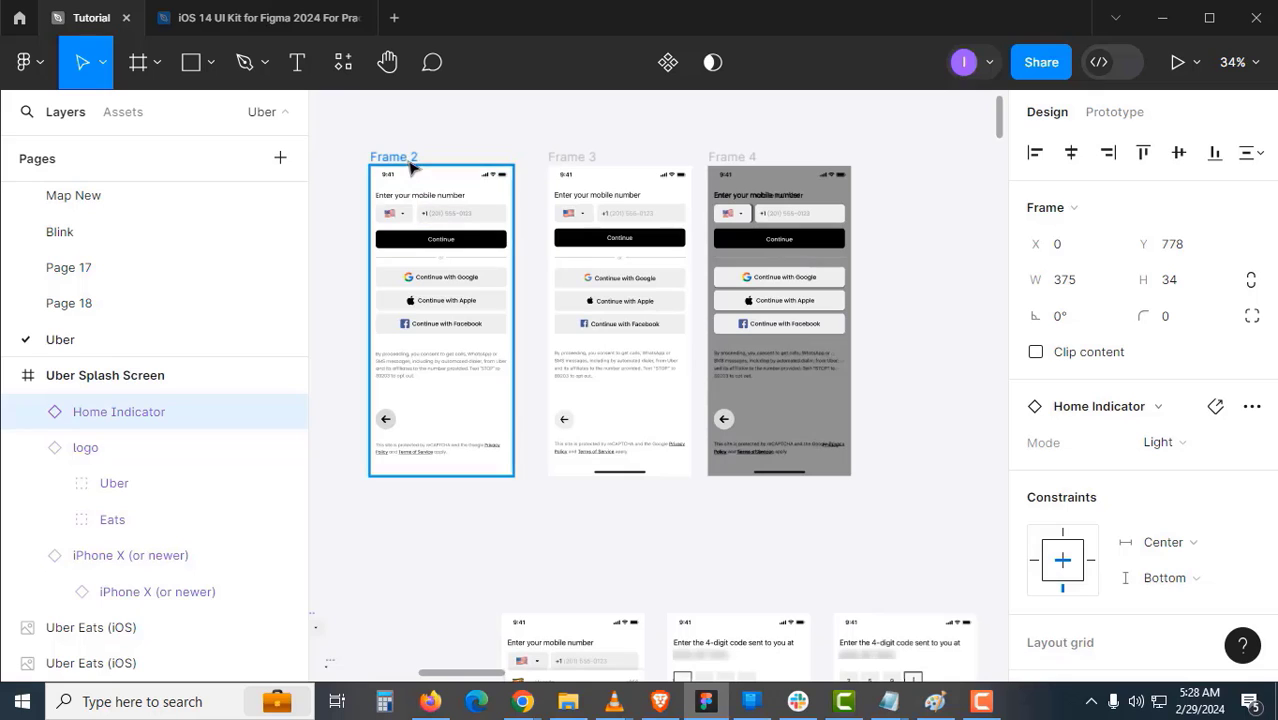
key(ctrl+v)
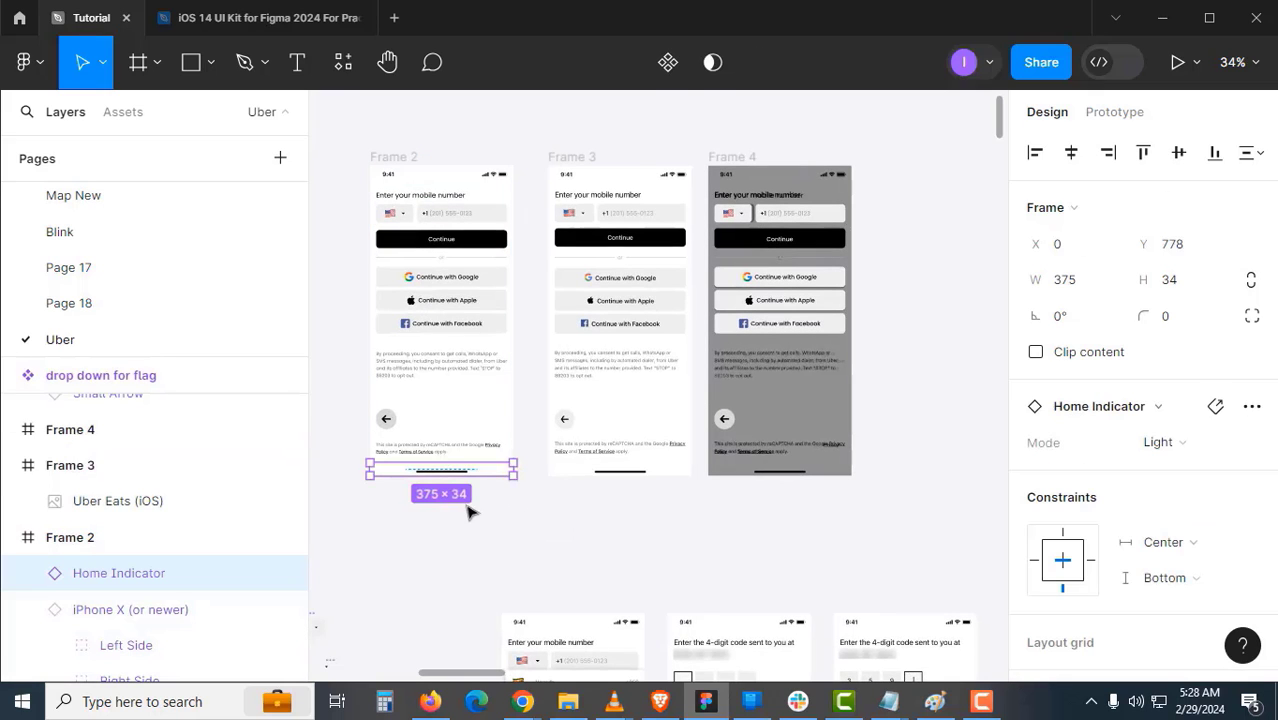
click(483, 510)
scroll(599, 448, left, 1)
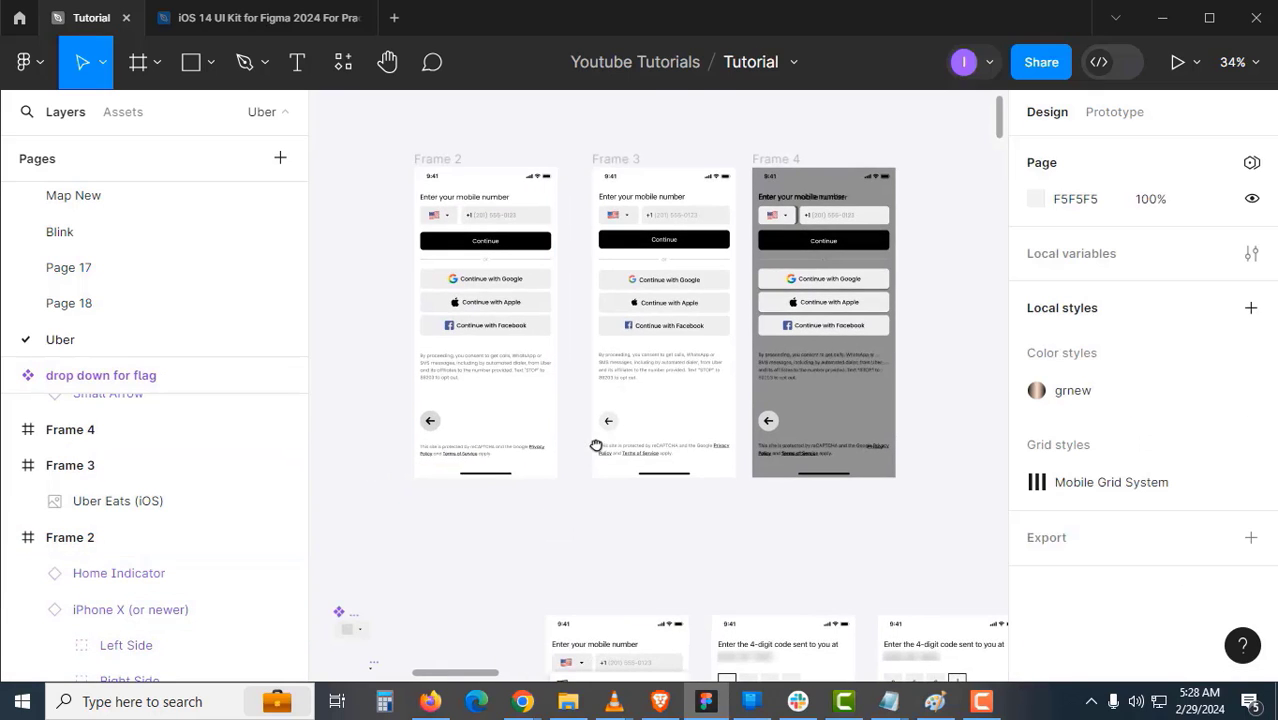
scroll(625, 314, up, 3)
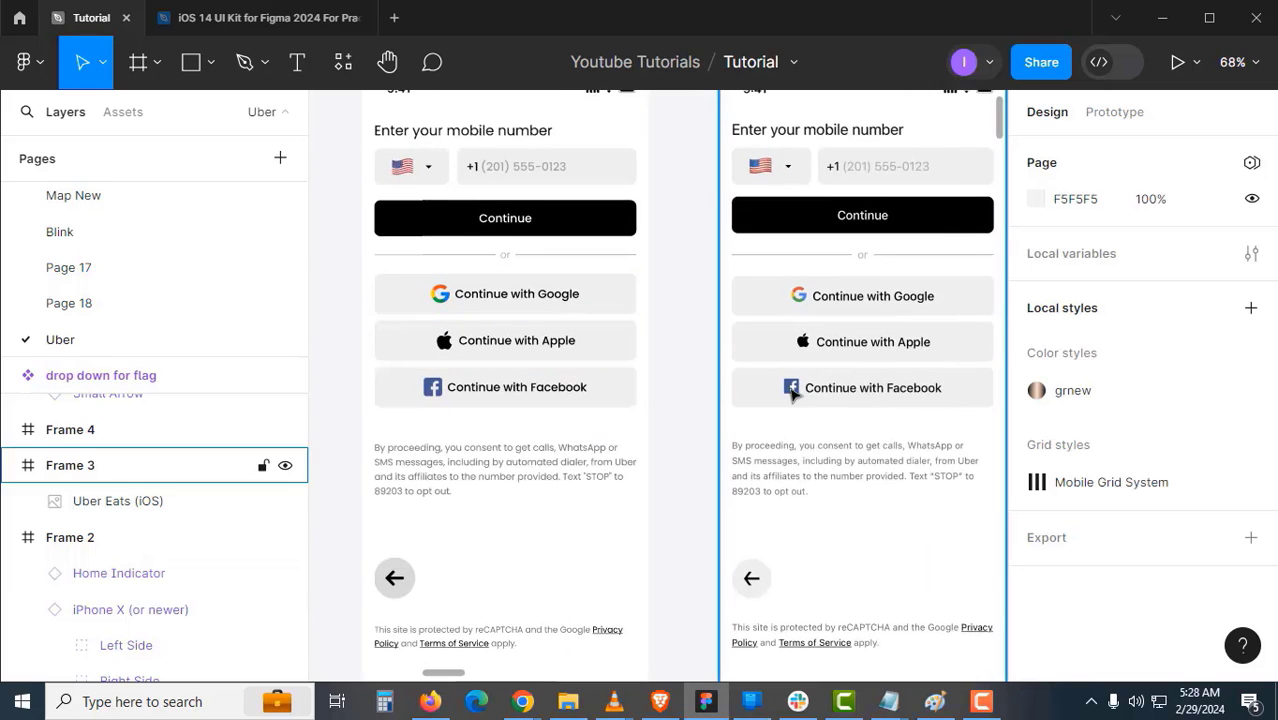
- Select the circle-with-arrow back button and bring it into view
drag(690, 401, 690, 409)
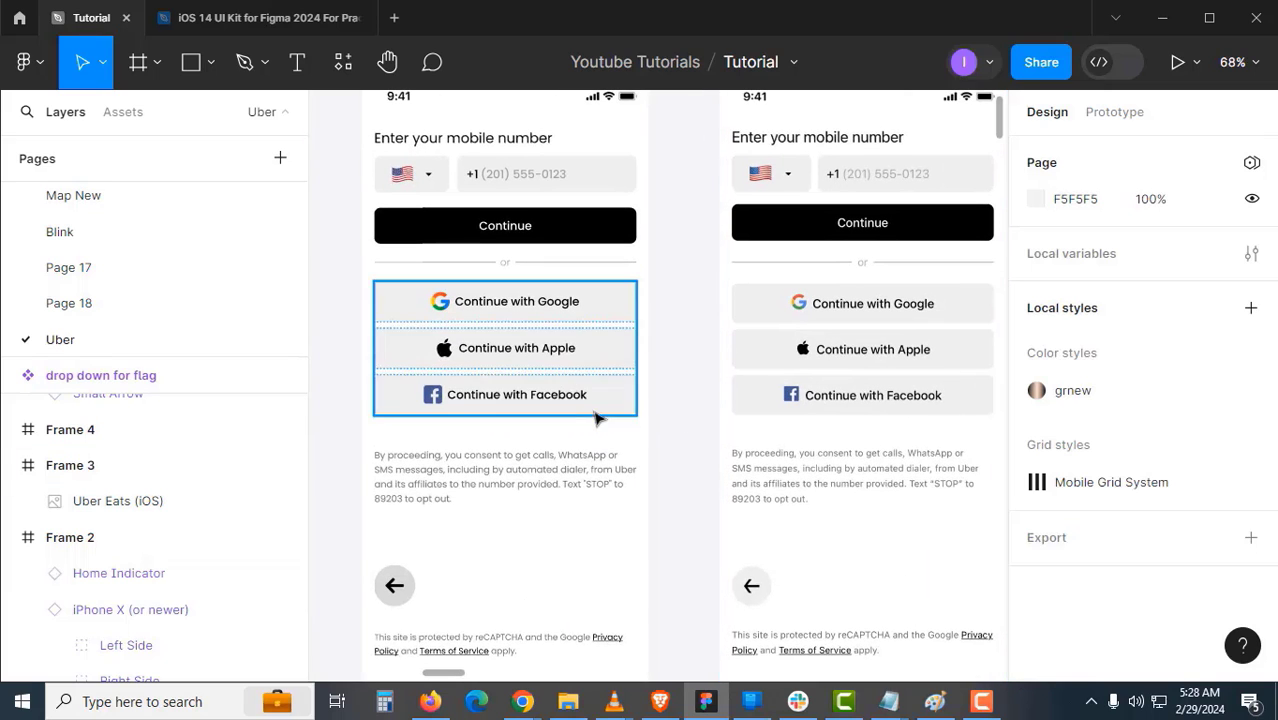
click(522, 456)
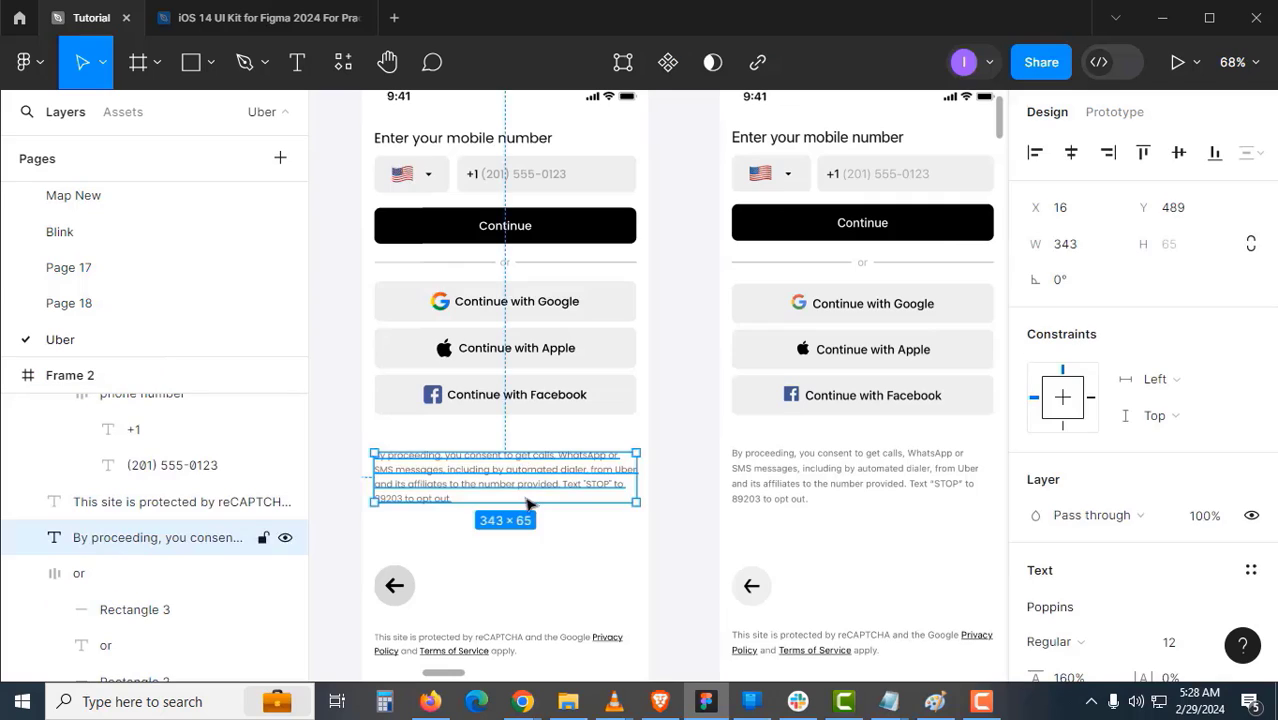
scroll(525, 422, down, 2)
click(405, 515)
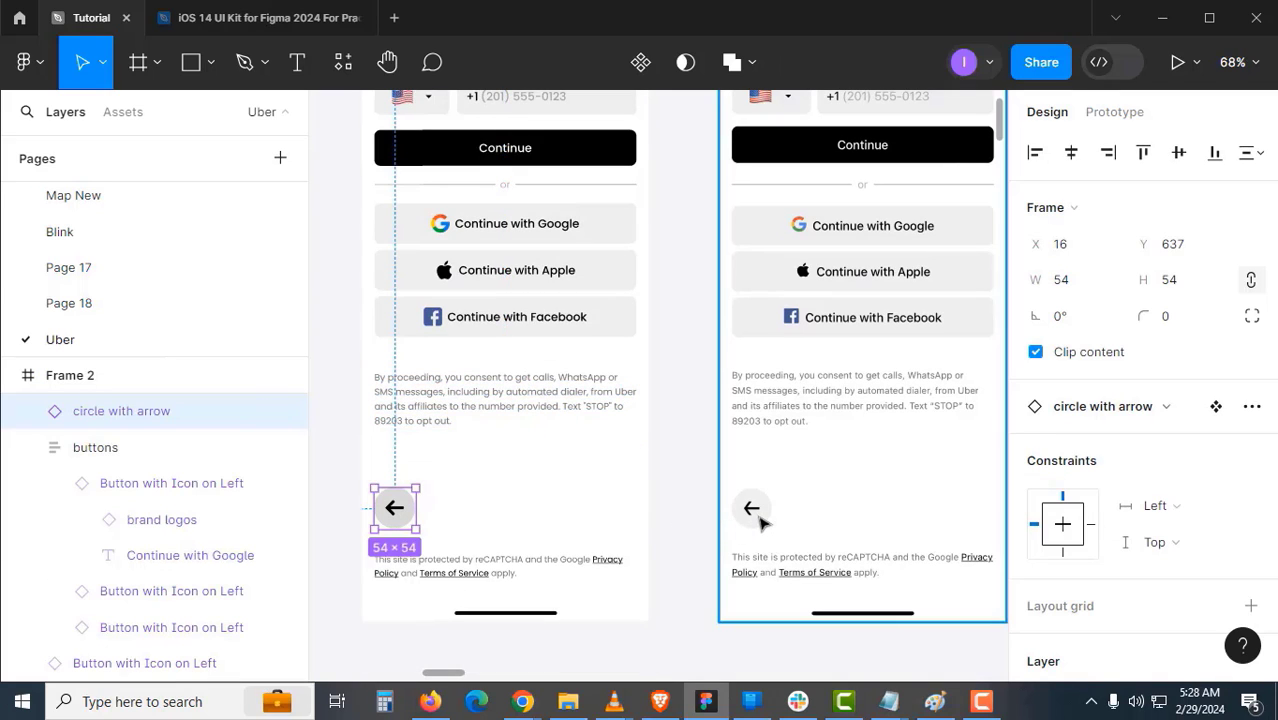
drag(747, 508, 707, 338)
- Draw a temporary rectangle, eyedrop light grey EFEFEF into it, then delete Rectangle 4
key(z)
click(709, 345)
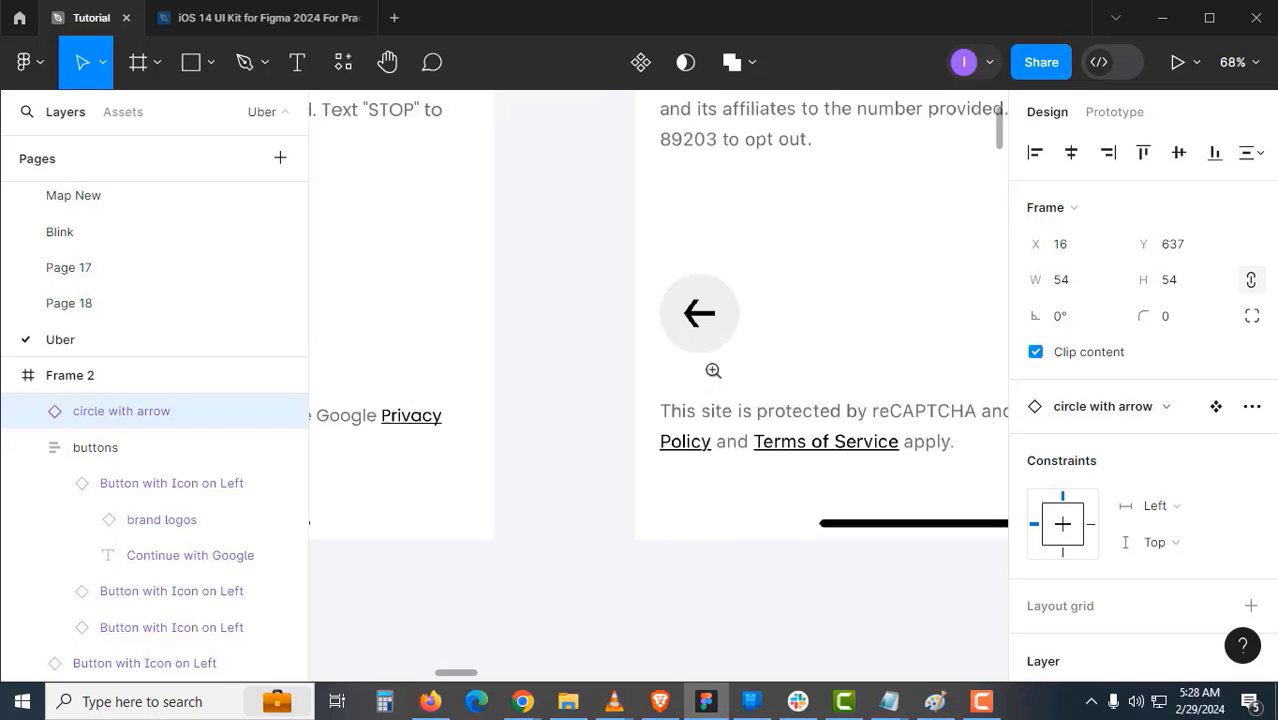
key(r)
mouse_move(781, 276)
mouse_down()
mouse_move(843, 352)
mouse_move(650, 568)
mouse_up()
key(i)
click(727, 335)
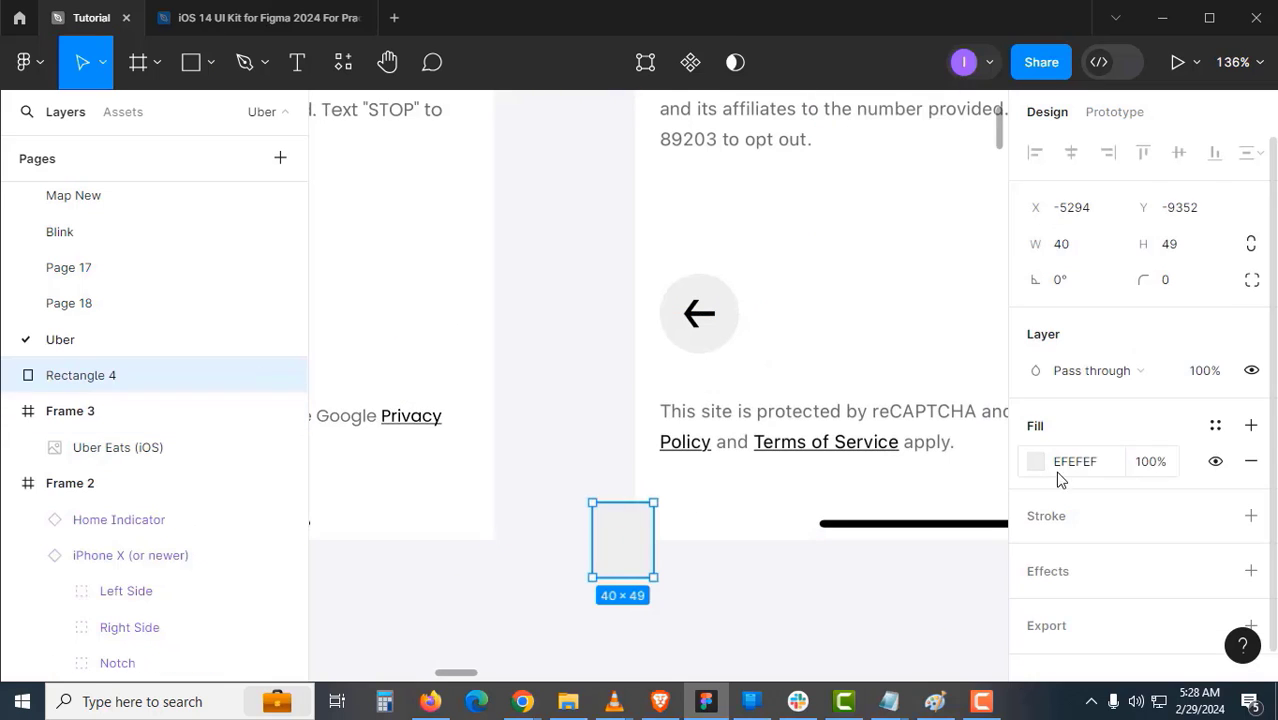
key(Escape)
click(627, 557)
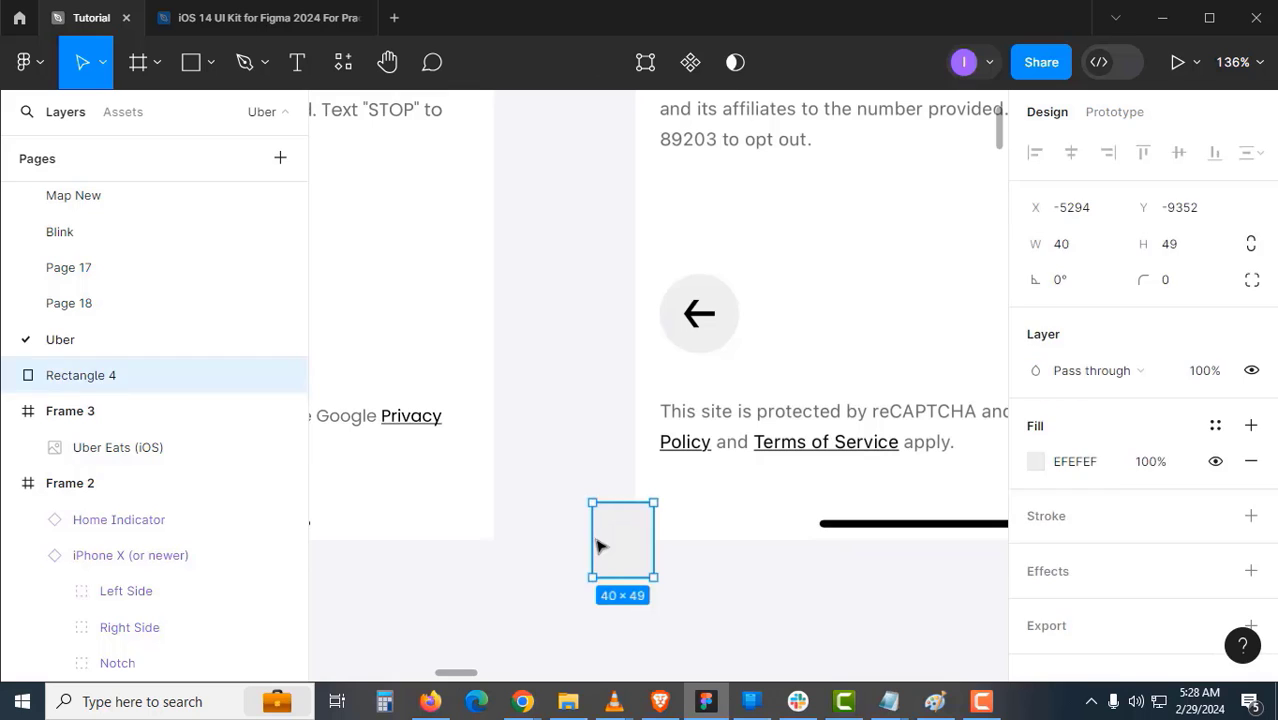
key(Delete)
- Set the fill of Ellipse 1 in 'circle with arrow' to EFEFEF
scroll(598, 510, down, 6)
drag(633, 302, 613, 442)
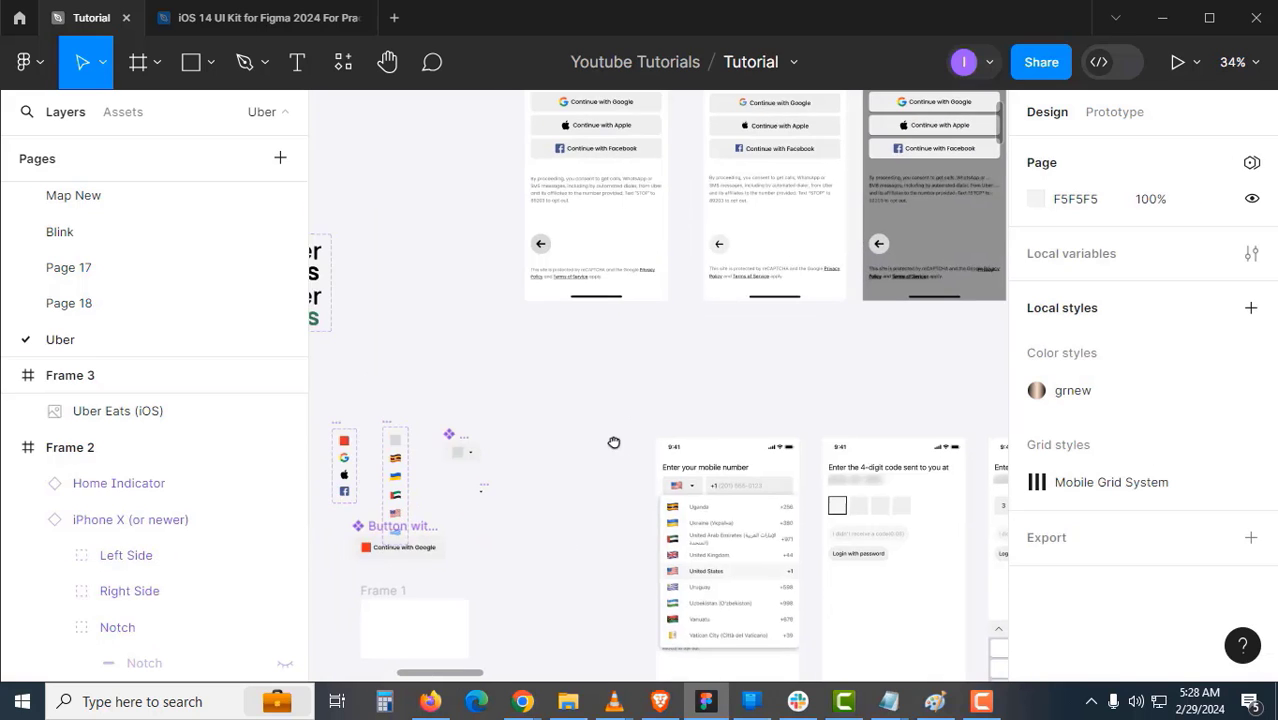
drag(531, 507, 551, 254)
drag(606, 413, 693, 391)
key(z)
double_click(573, 446)
double_click(480, 440)
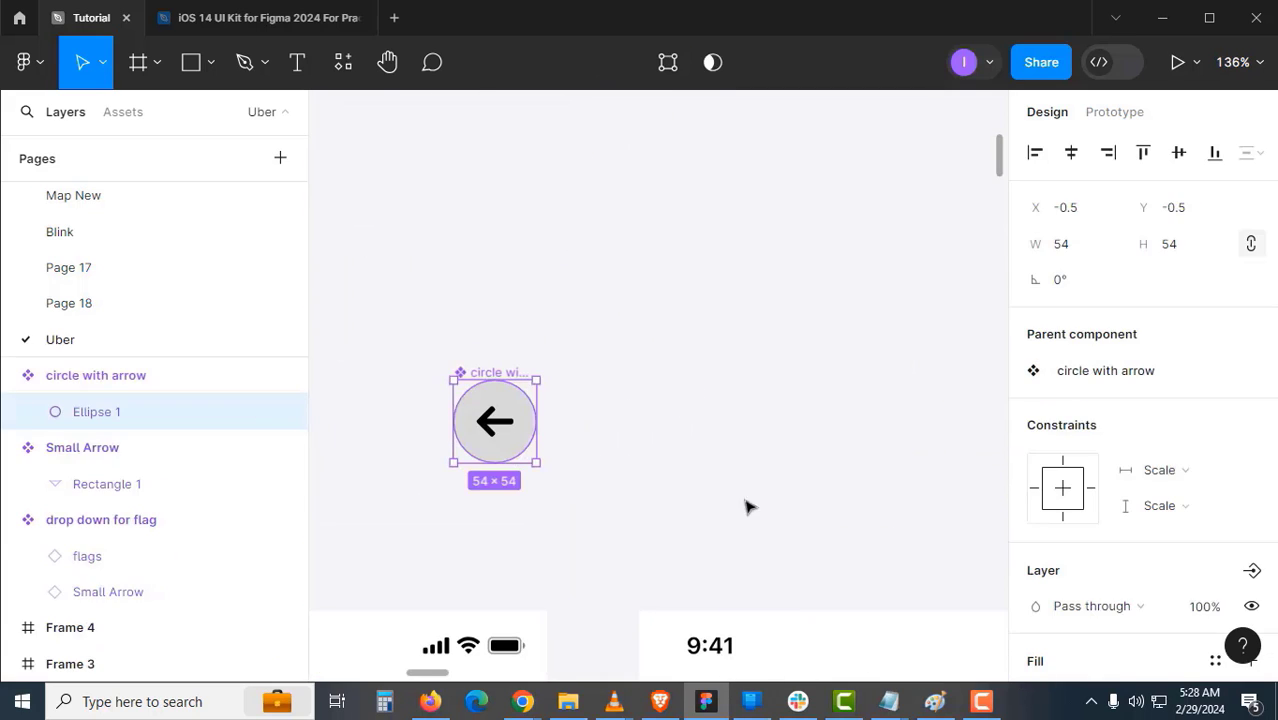
scroll(1070, 580, down, 4)
click(1085, 482)
text(EFEFEF)
click(785, 464)
- Zoom out and marquee-zoom onto Frames 2 and 3
key(z)
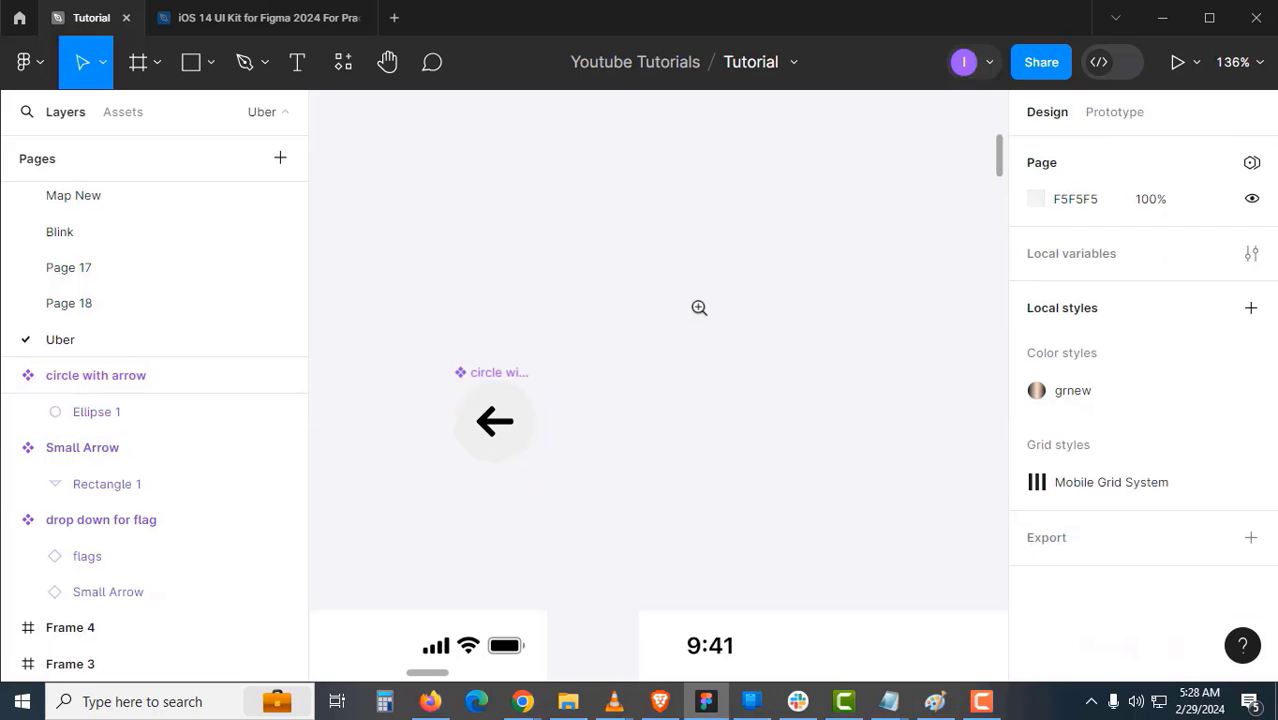
alt+click(699, 308)
drag(702, 310, 730, 533)
drag(775, 285, 713, 585)
drag(781, 127, 692, 616)
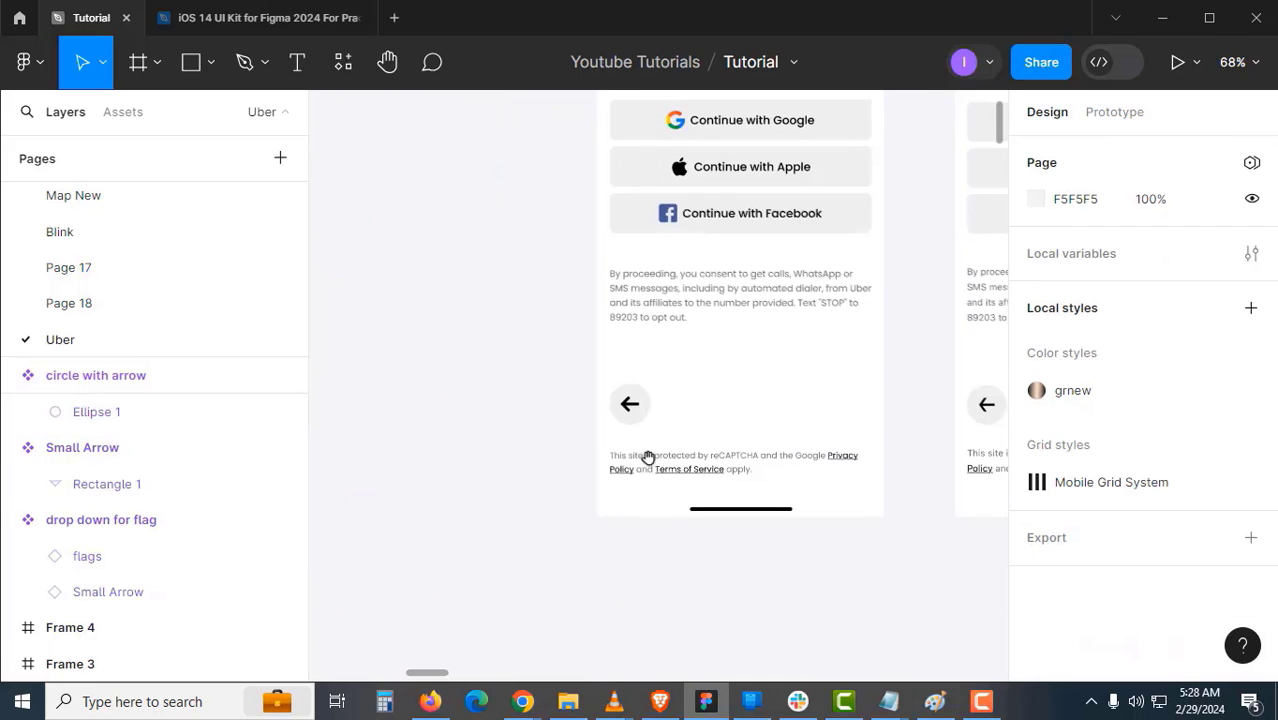
drag(658, 346, 568, 417)
key(z)
alt+click(695, 414)
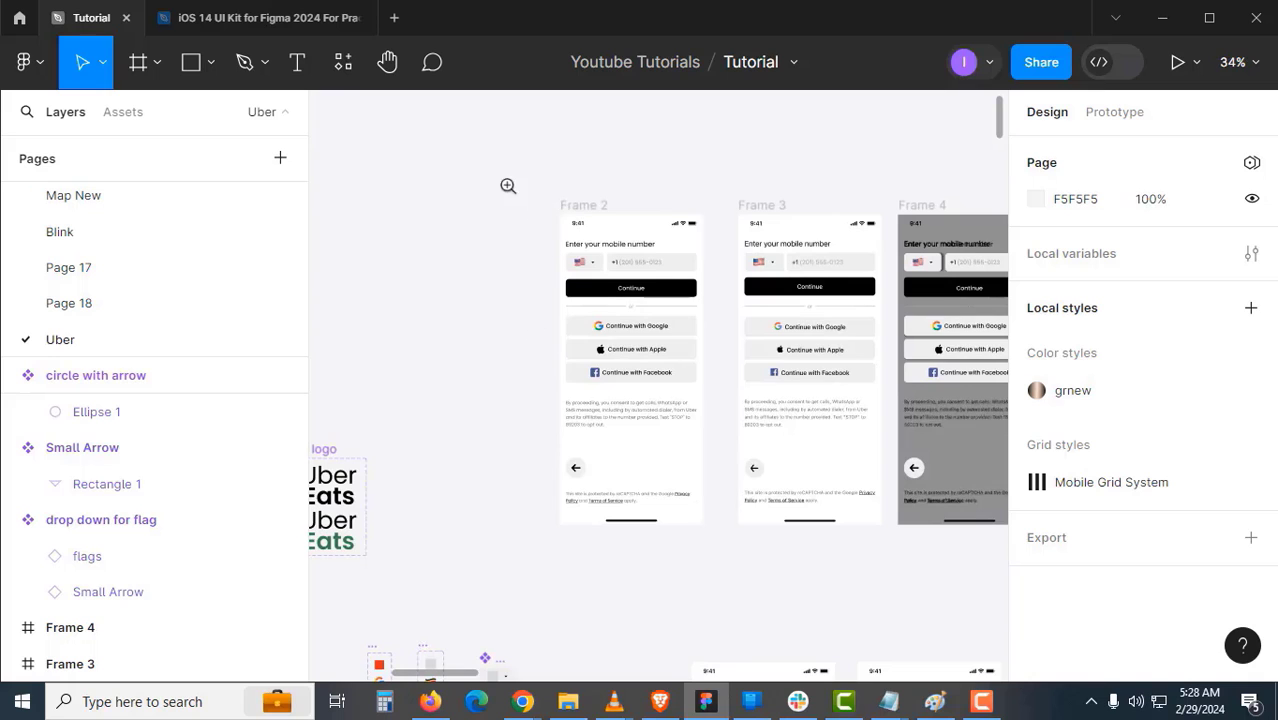
drag(508, 186, 907, 568)
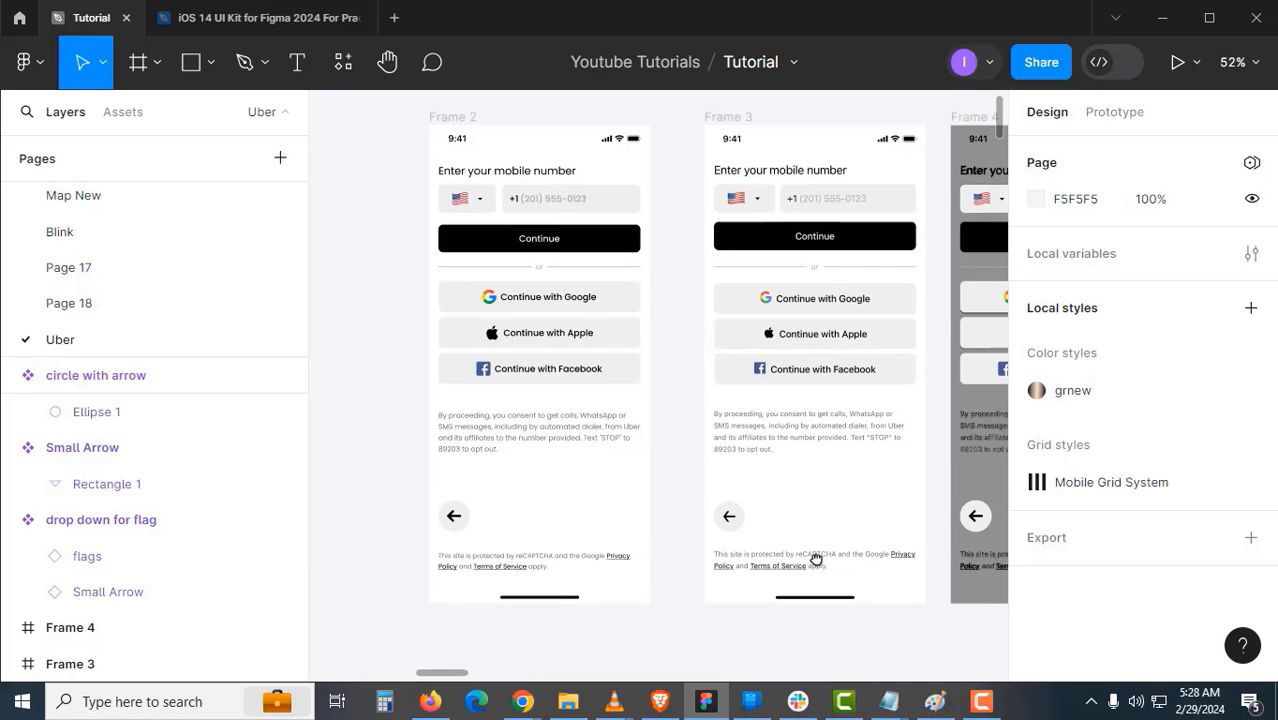
click(562, 558)
key(Escape)
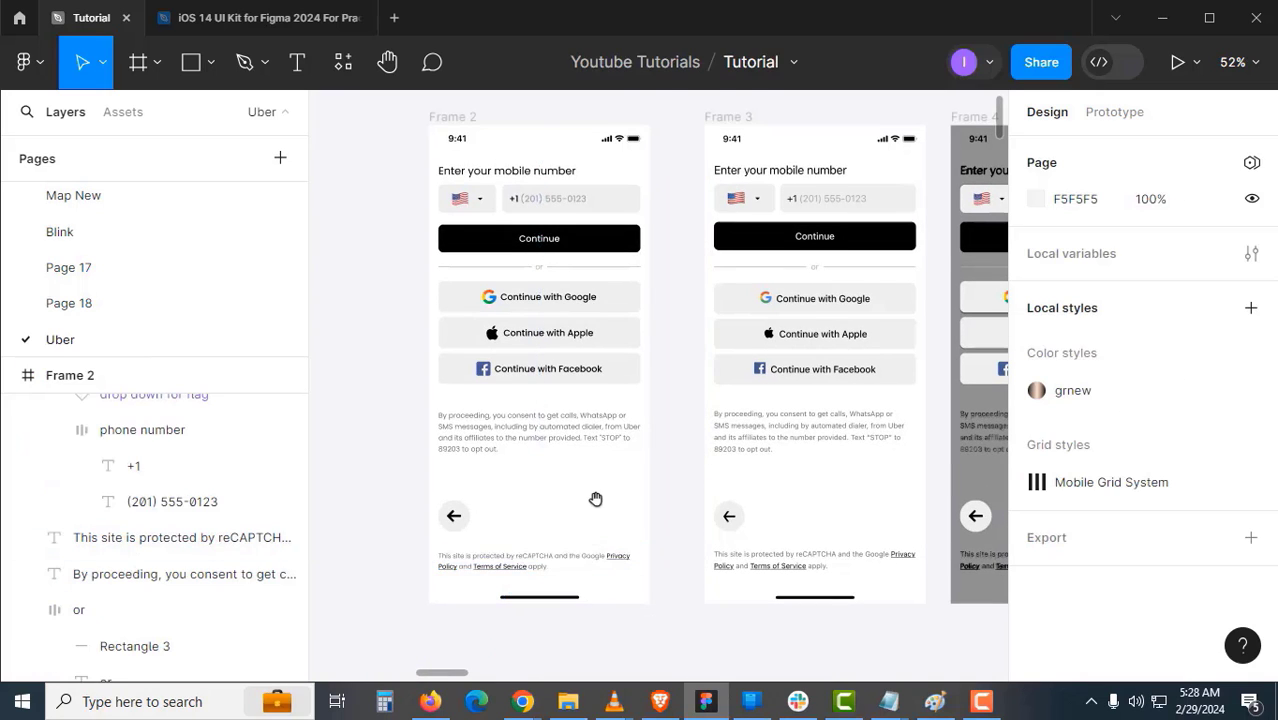
scroll(595, 499, up, 2)
ctrl+scroll(582, 462, up, 5)
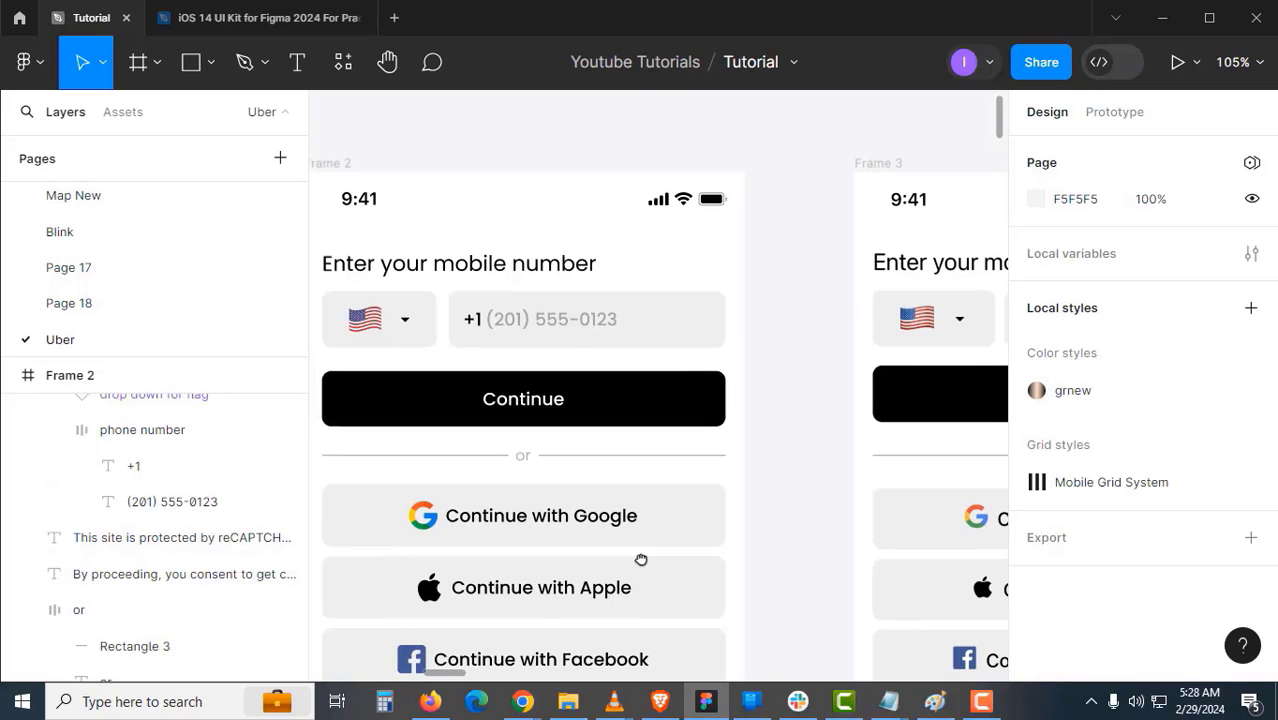
- Wrap the heading and flag-and-number row in auto layout named 'Enter your mobile number'
click(545, 334)
drag(540, 334, 616, 348)
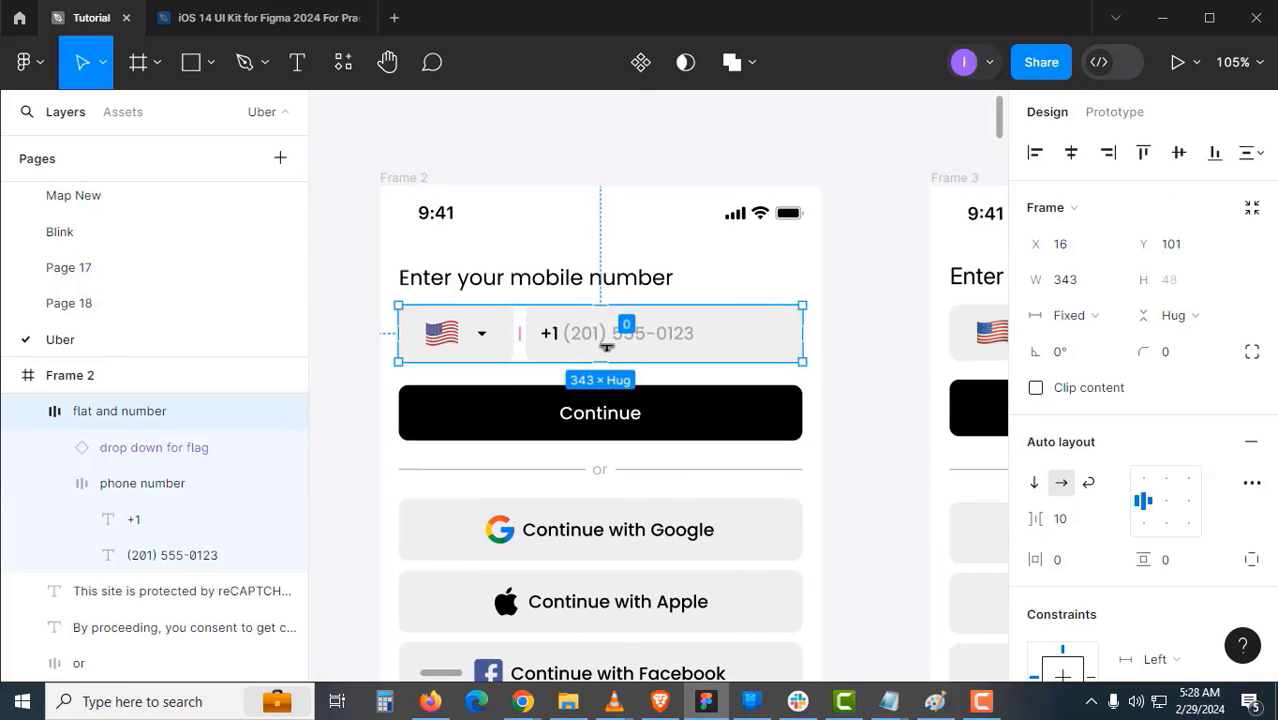
shift+click(602, 280)
key(shift+a)
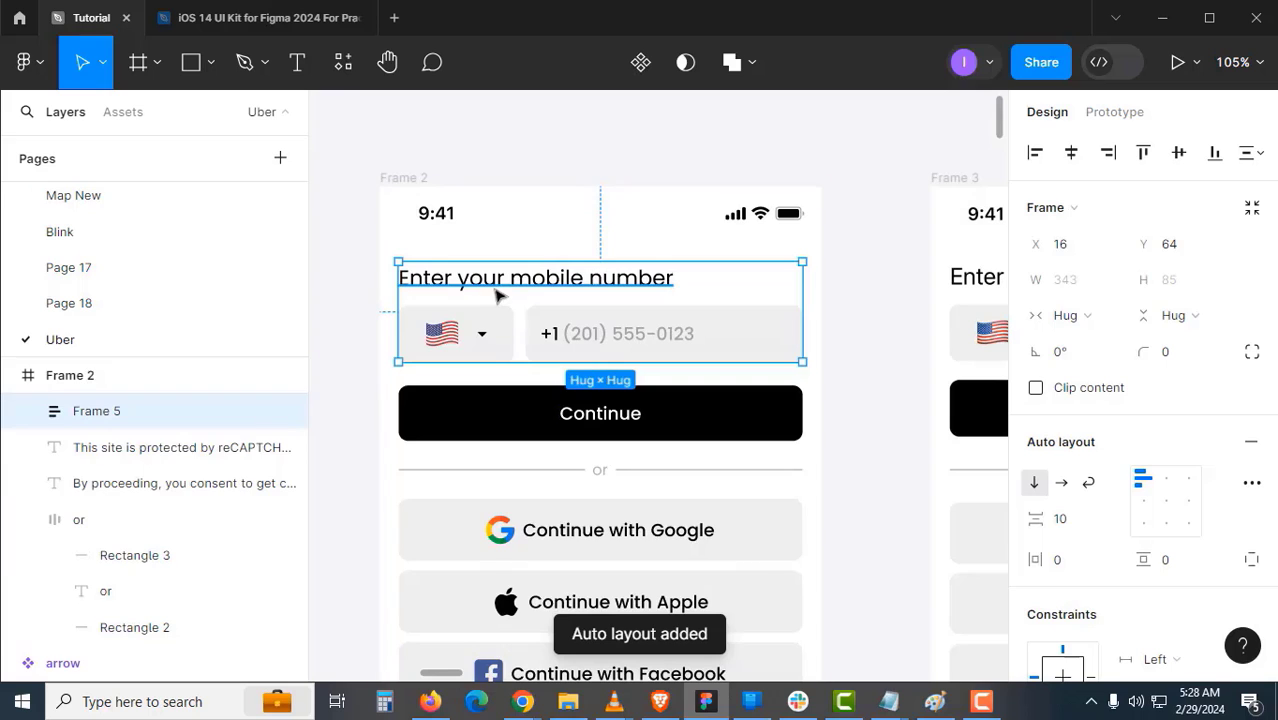
click(498, 294)
click(339, 323)
click(200, 411)
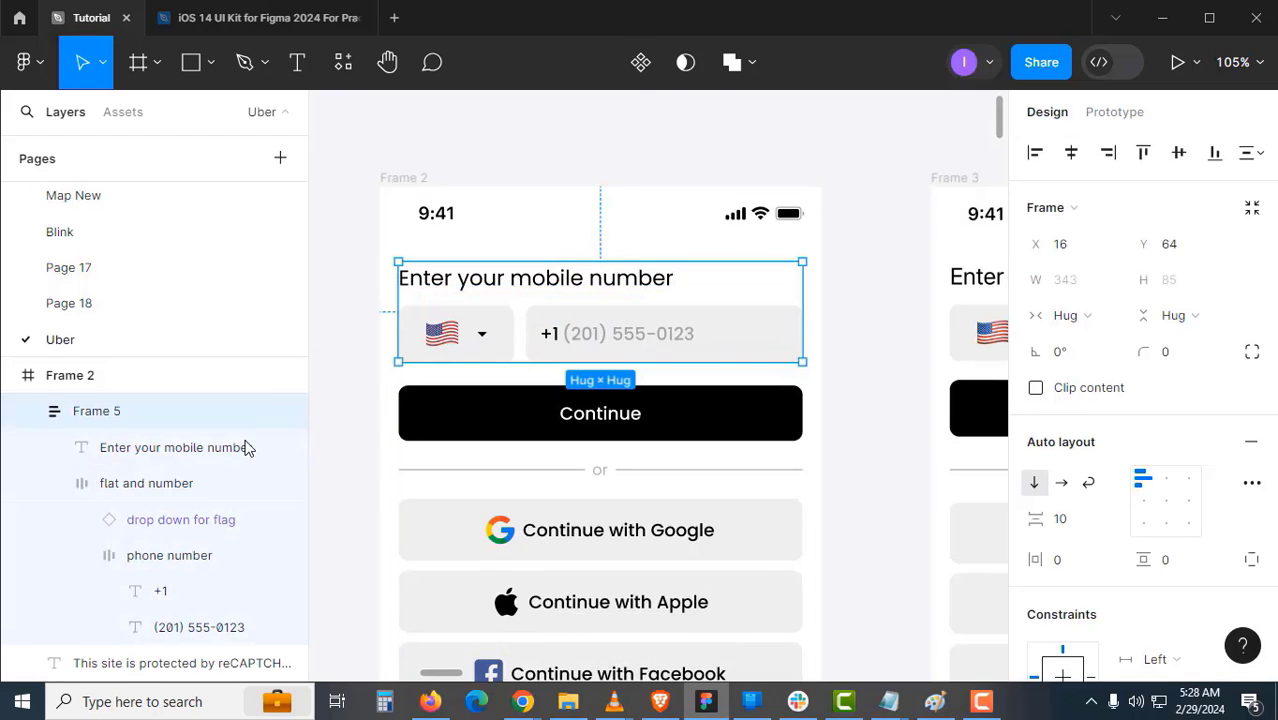
double_click(157, 415)
text(Enter your mobile number)
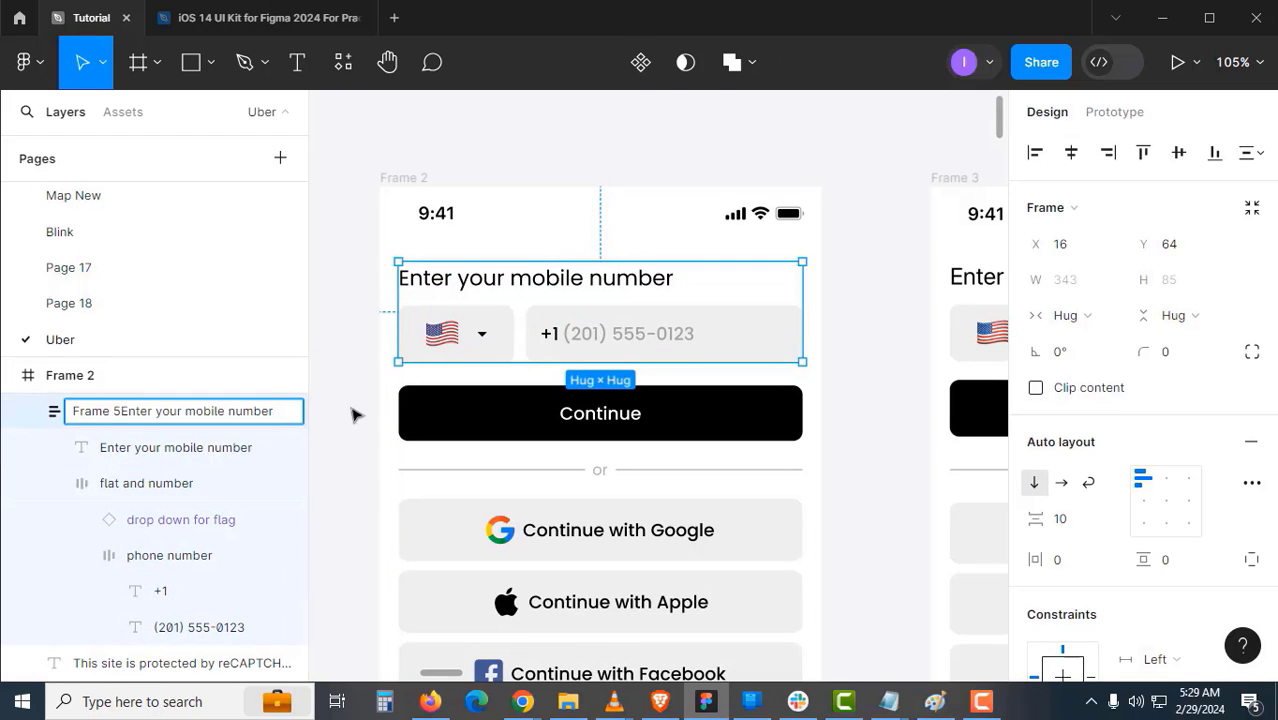
key(Home)
key(Delete)
key(Delete)
key(Delete)
key(Delete)
key(Delete)
key(Delete)
key(Delete)
click(352, 415)
- Stack that group with the Continue button in a vertical auto layout with 16 gap
click(549, 416)
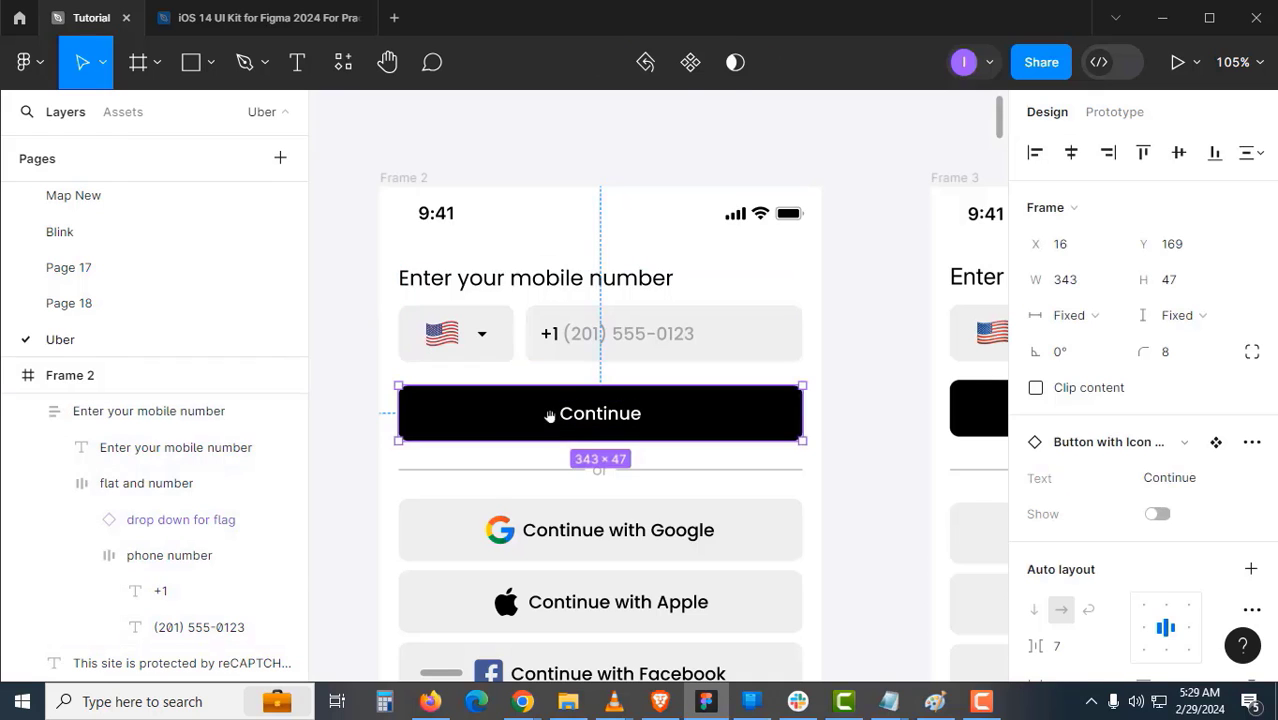
scroll(549, 416, right, 2)
shift+click(508, 300)
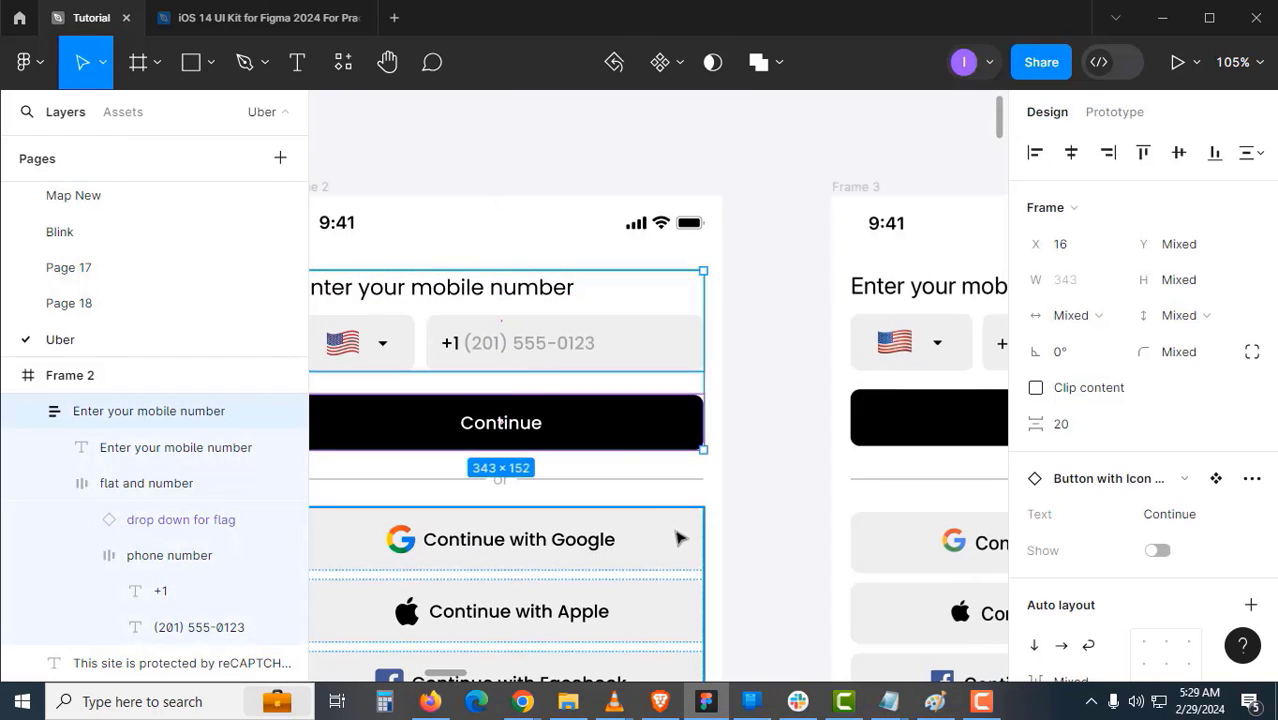
key(shift+a)
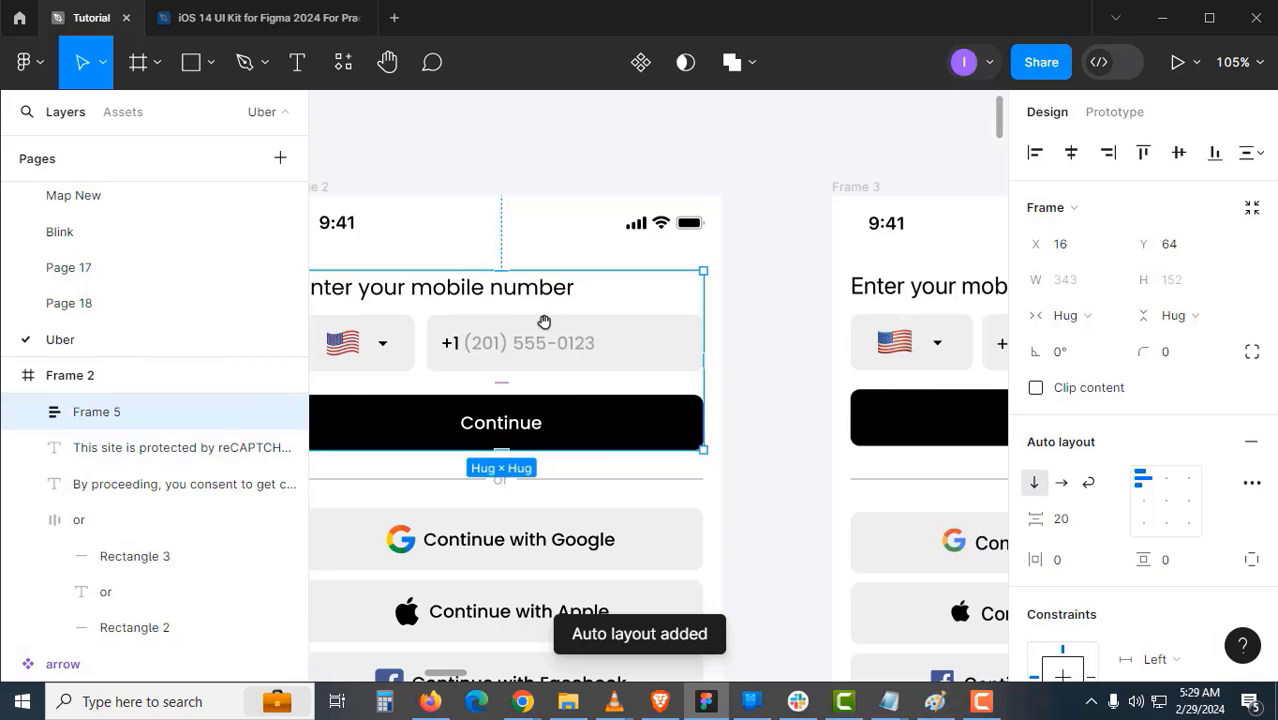
scroll(540, 322, left, 2)
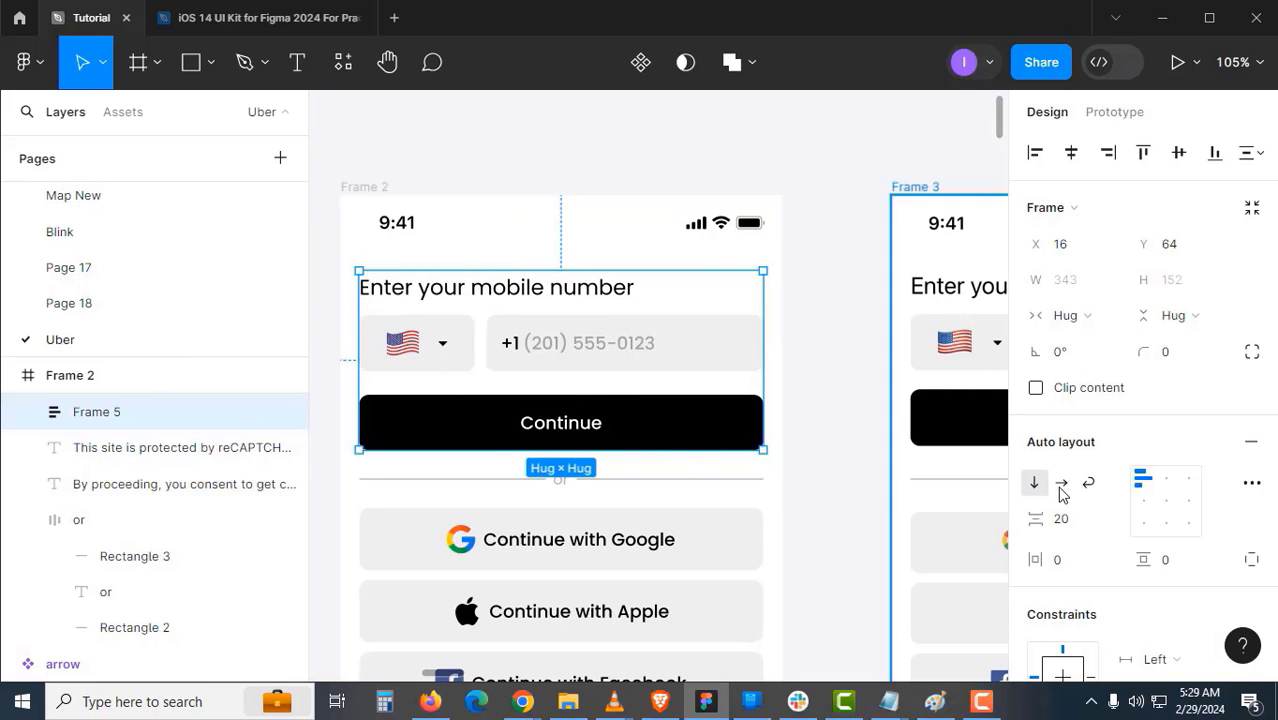
text(16)
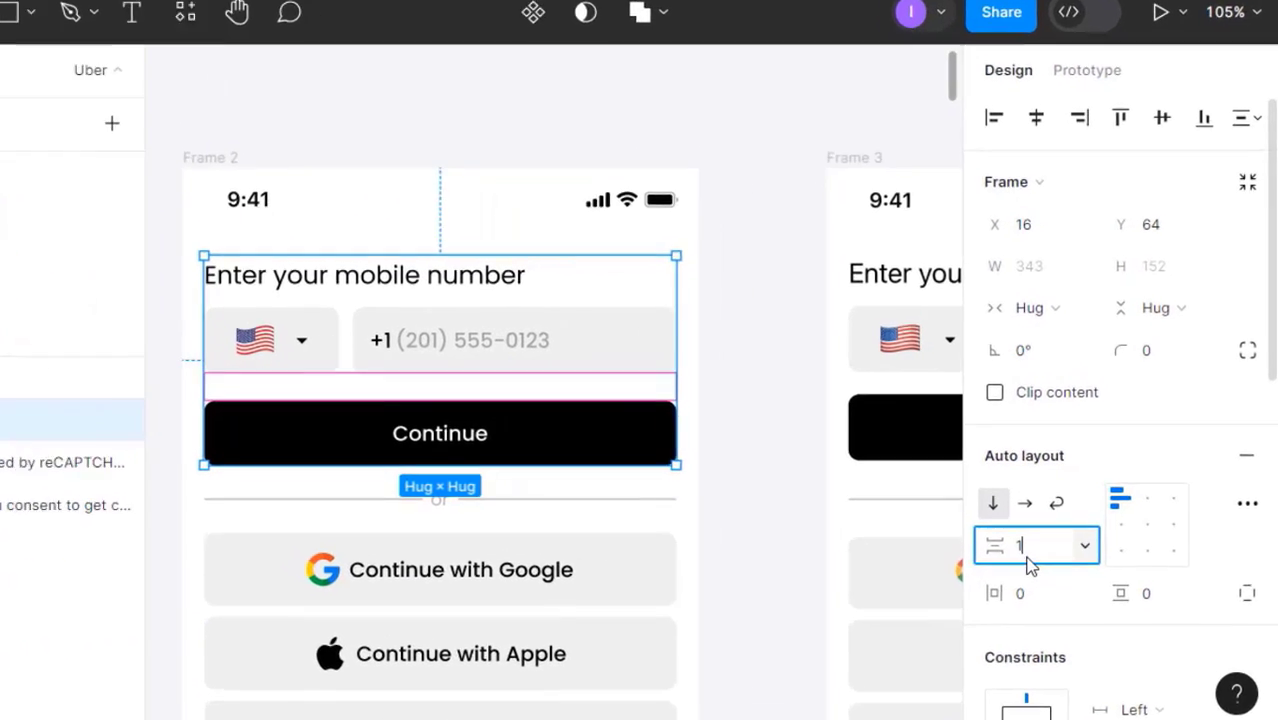
key(Return)
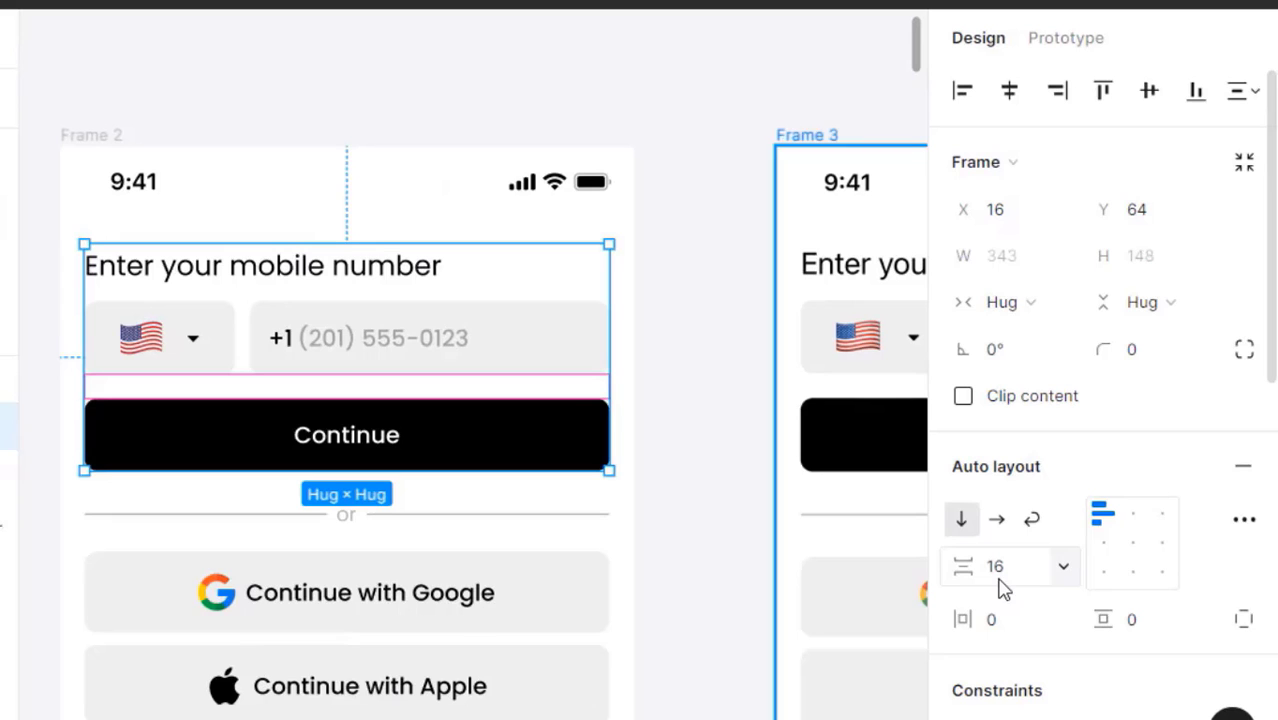
click(684, 549)
- Inspect the sign-in buttons, top section and consent text, then zoom out to the whole screens
drag(566, 590, 610, 444)
click(575, 456)
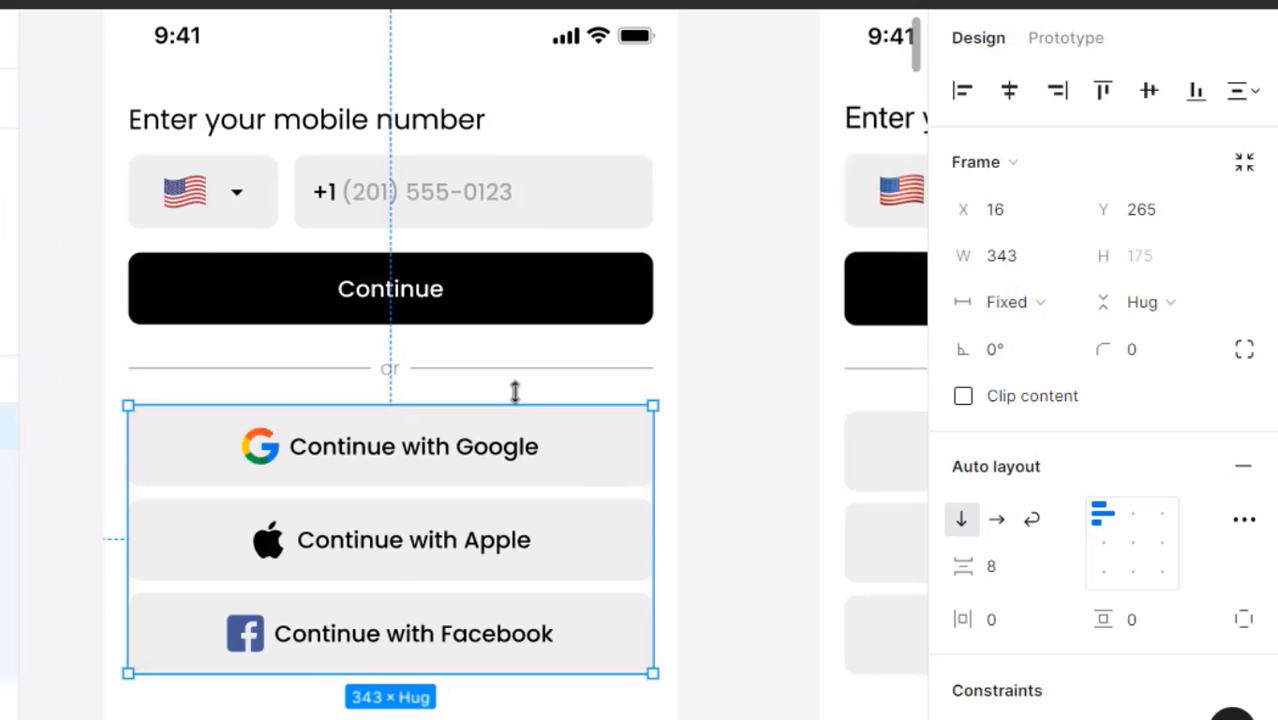
click(527, 308)
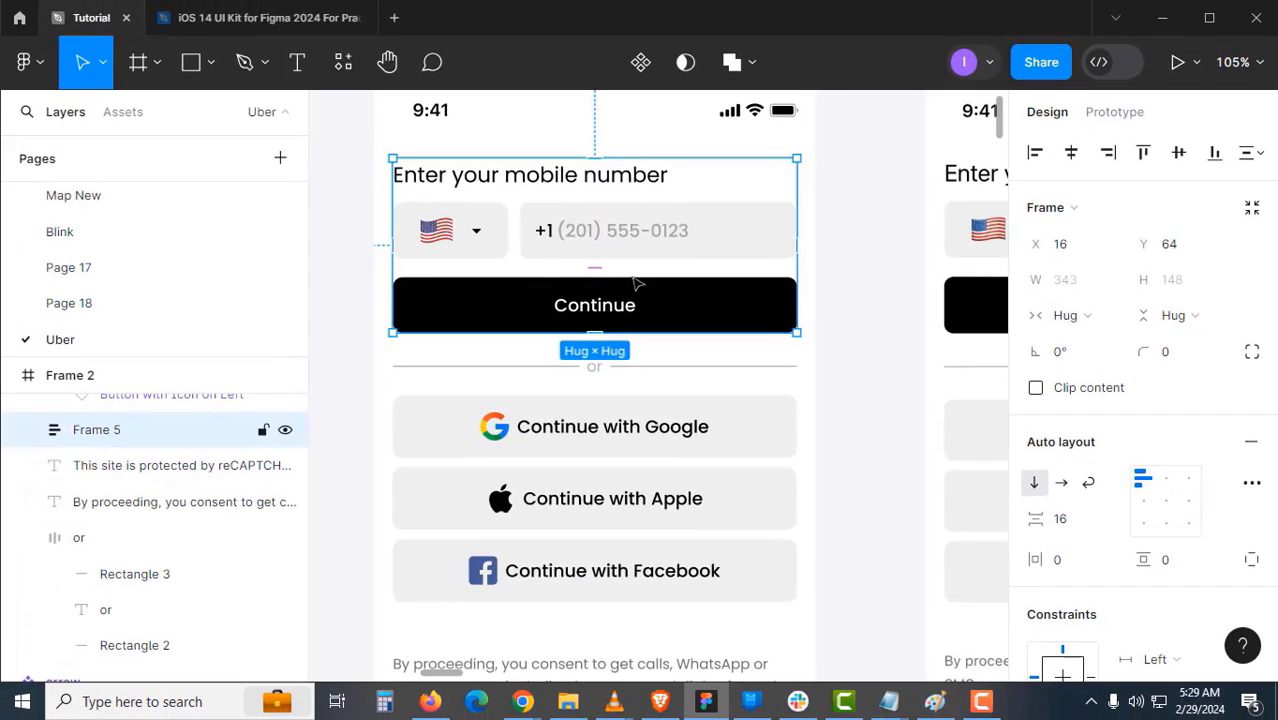
scroll(640, 490, down, 3)
click(623, 529)
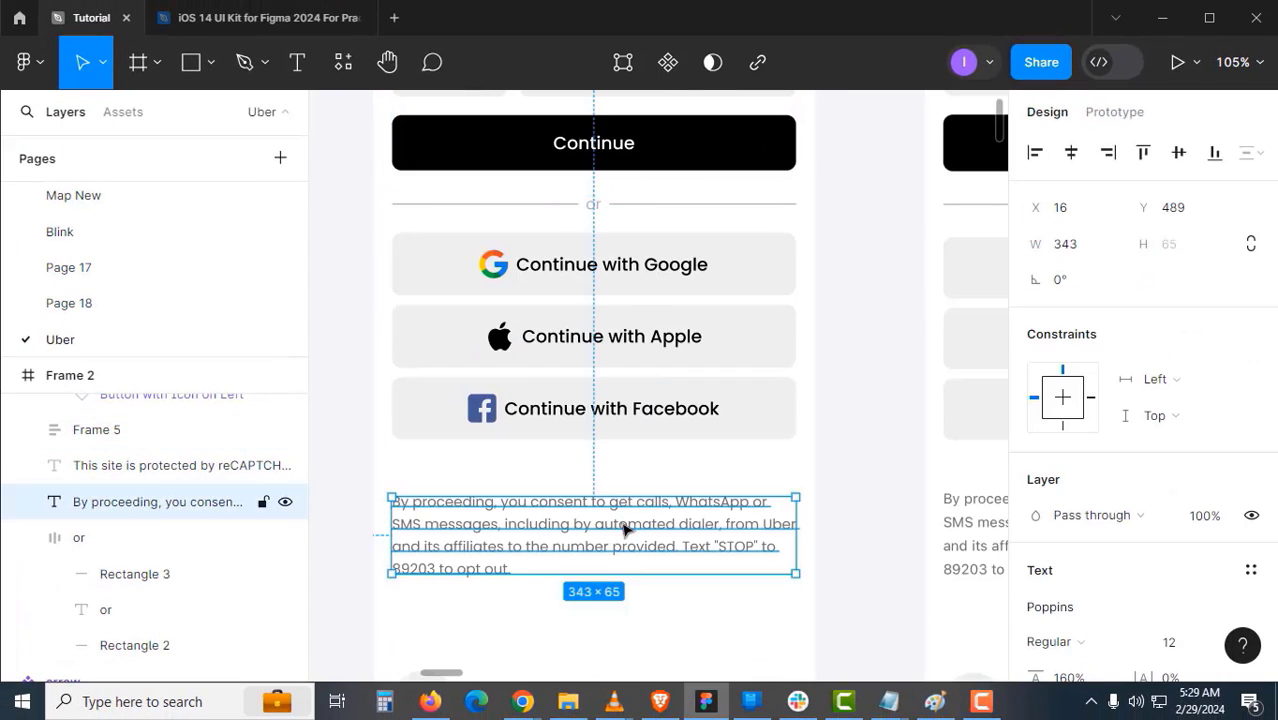
drag(610, 535, 591, 514)
alt+click(605, 457)
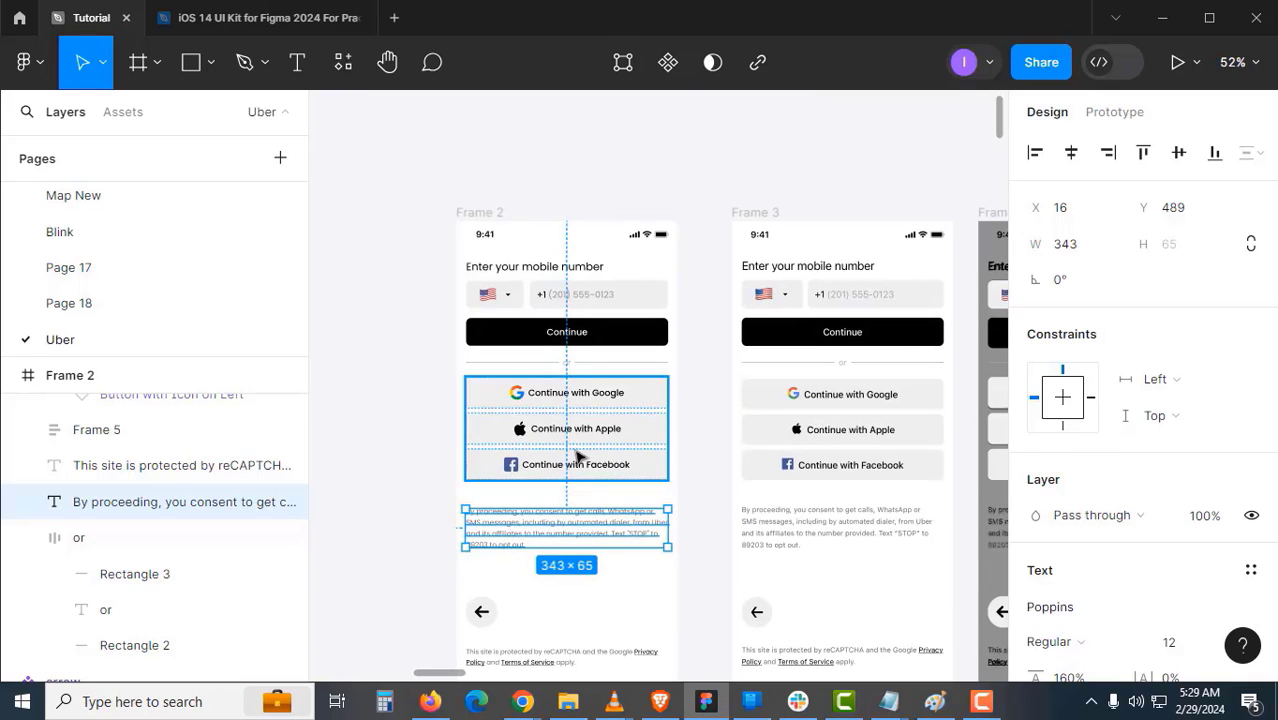
- Wrap the sign-in buttons, 'or' divider and top section in auto layout named 'top part'
click(578, 456)
shift+click(612, 365)
shift+click(613, 337)
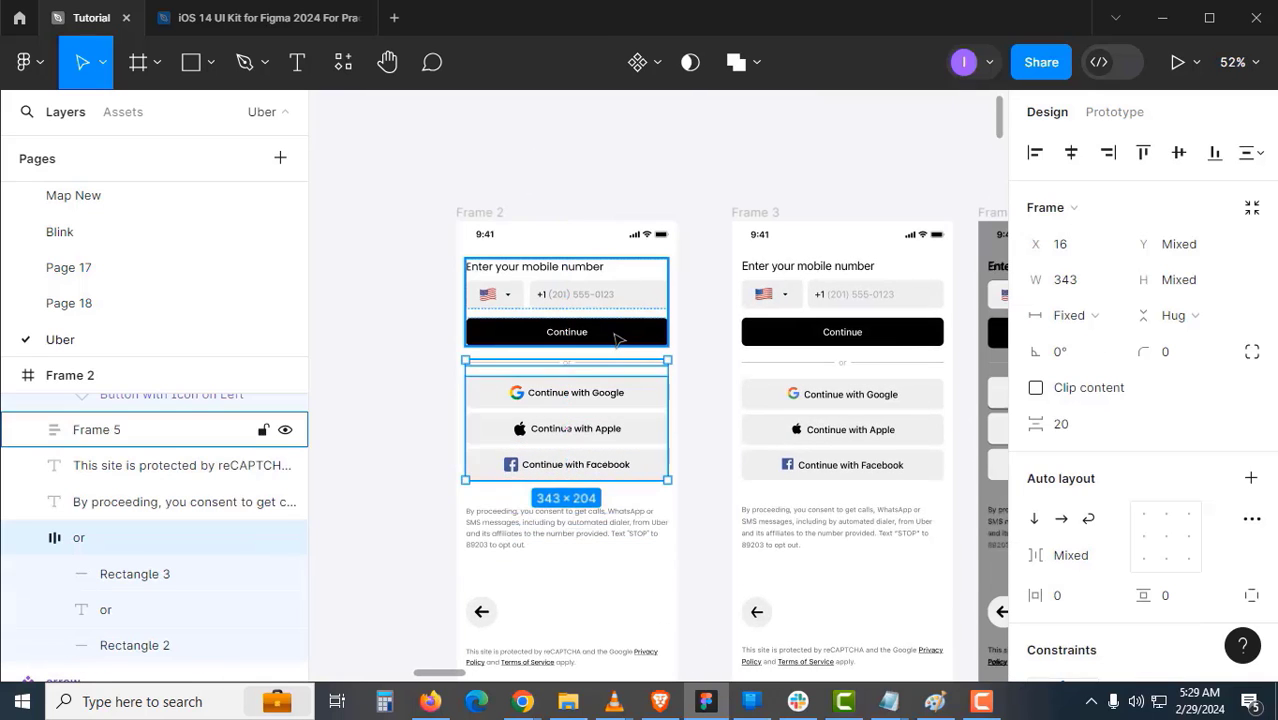
key(shift+a)
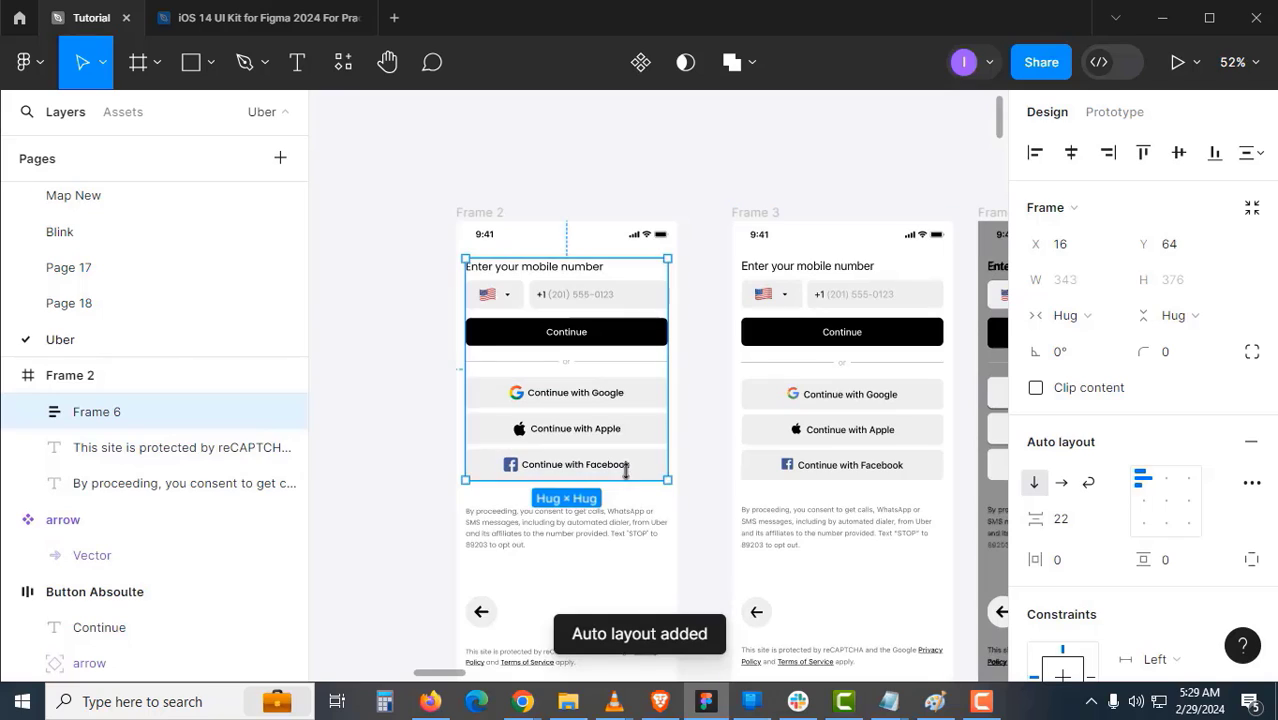
double_click(143, 421)
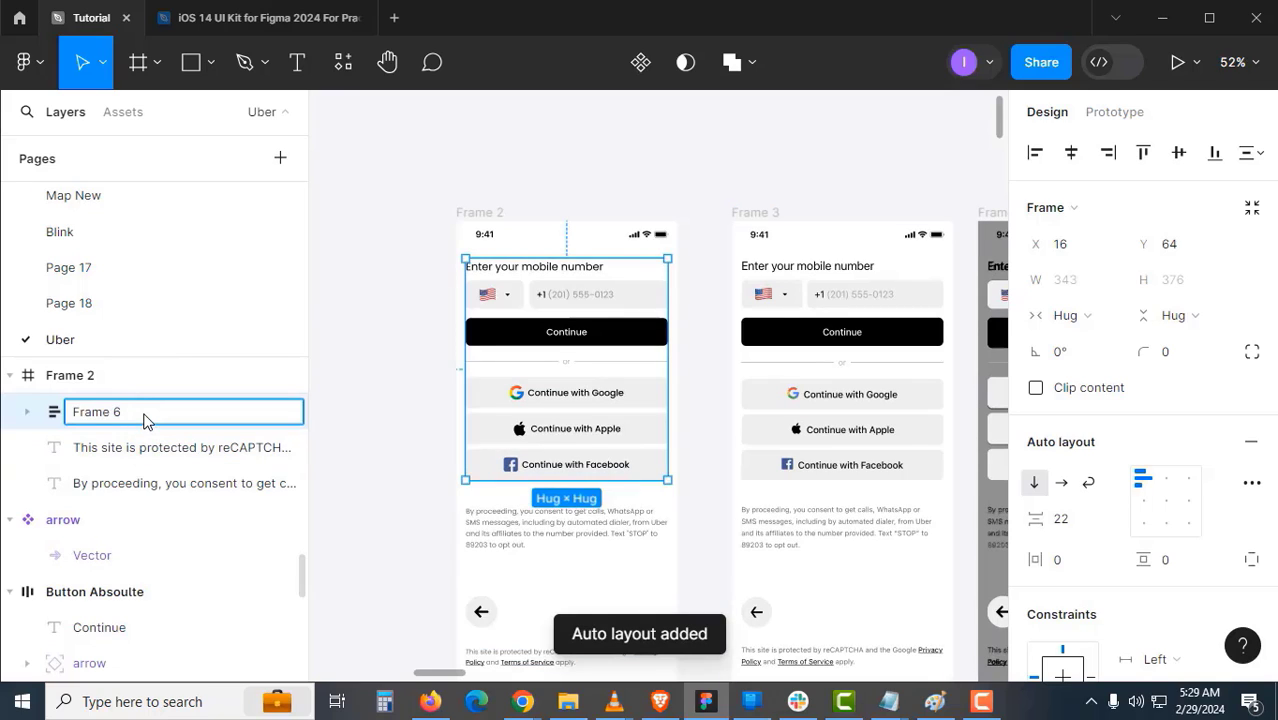
text(top par)
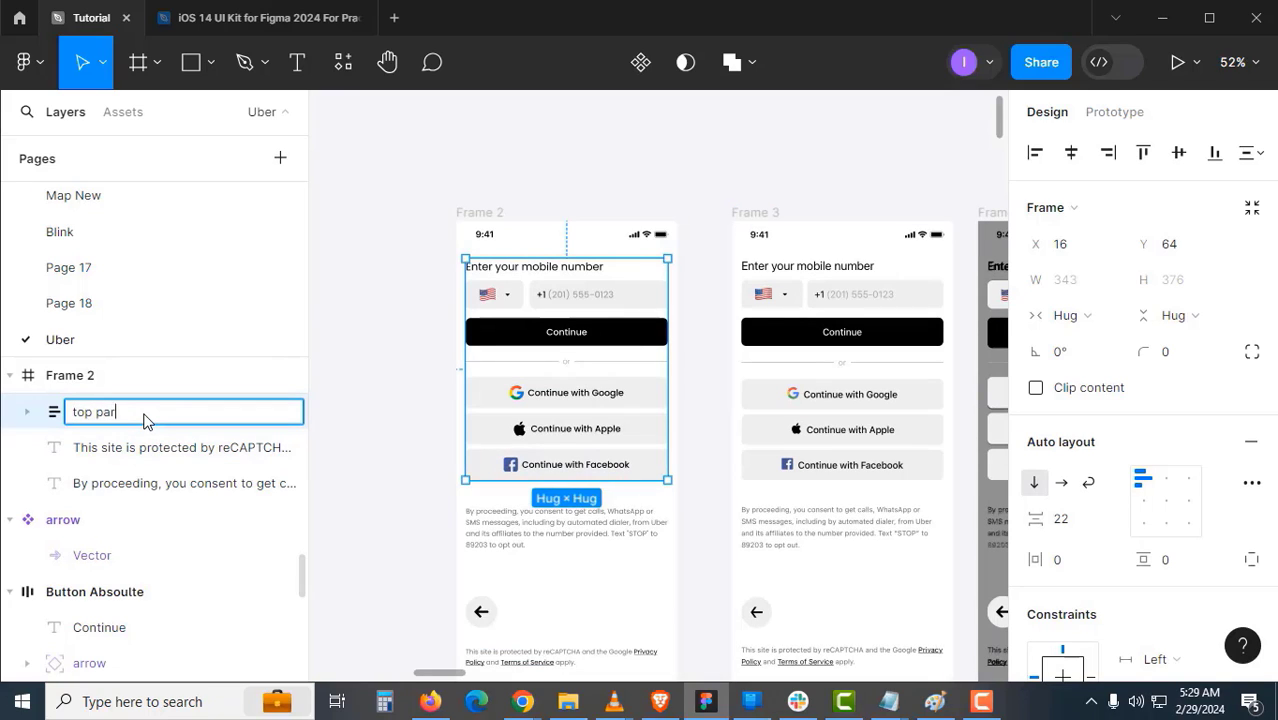
text(t)
key(Return)
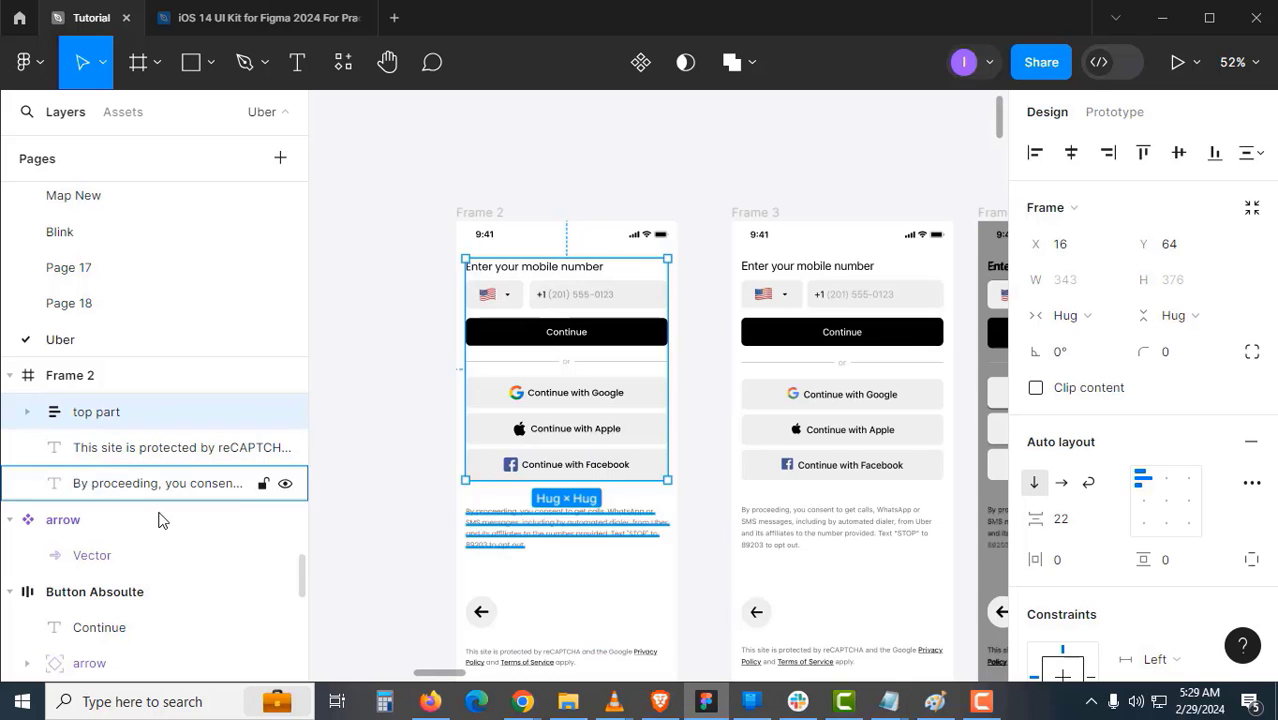
click(402, 520)
- Wrap the consent text and 'top part' in auto layout named 'with Terms'
scroll(460, 500, down, 1)
click(500, 483)
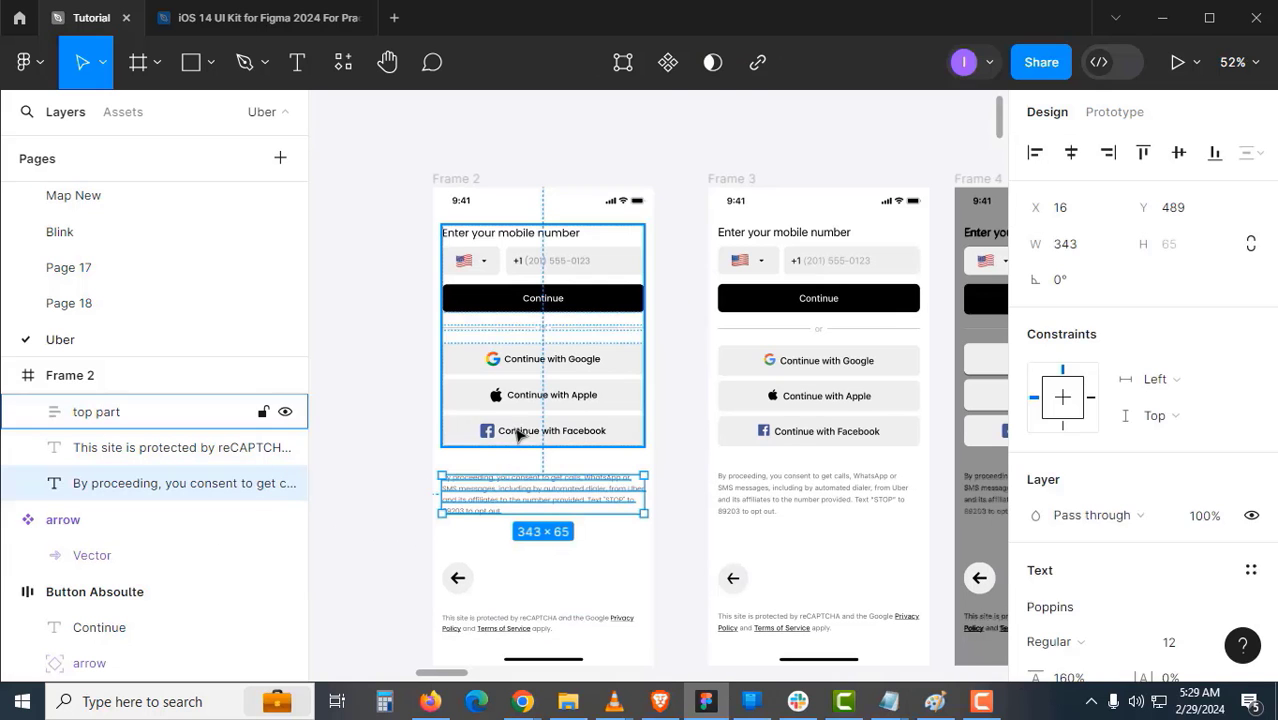
shift+click(552, 432)
key(shift+a)
key(ctrl+r)
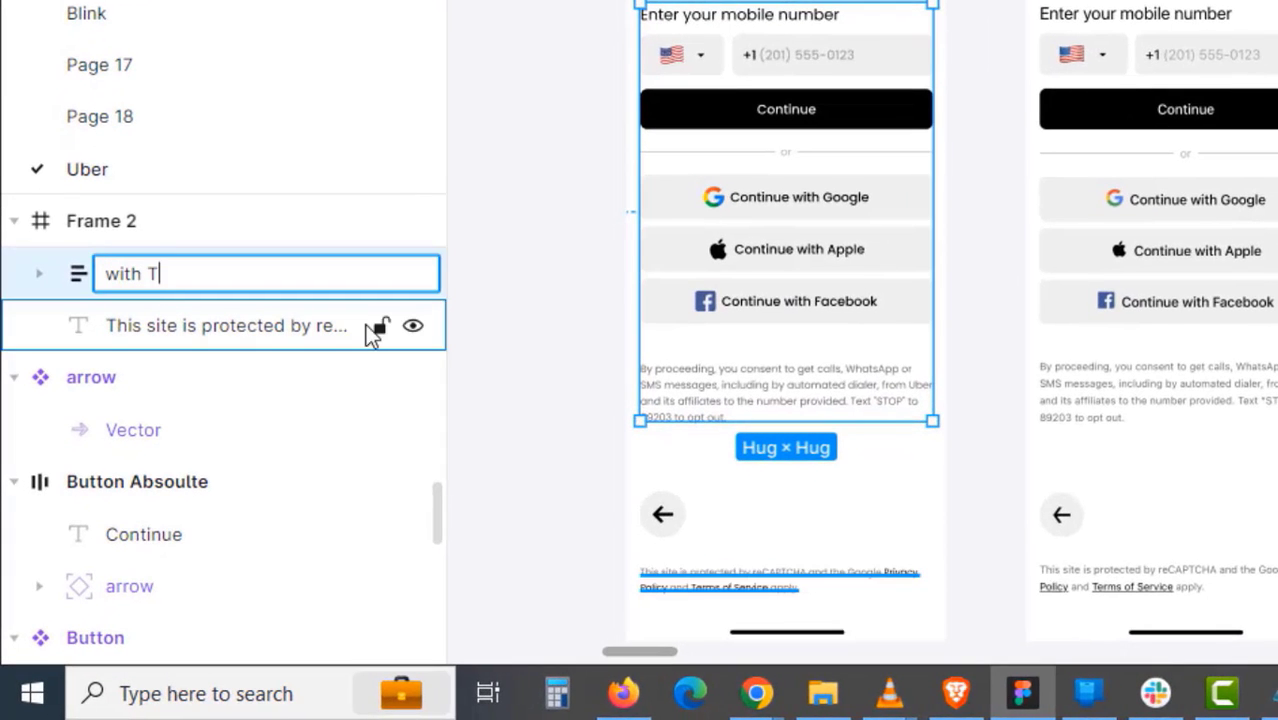
text(with Terms)
key(Return)
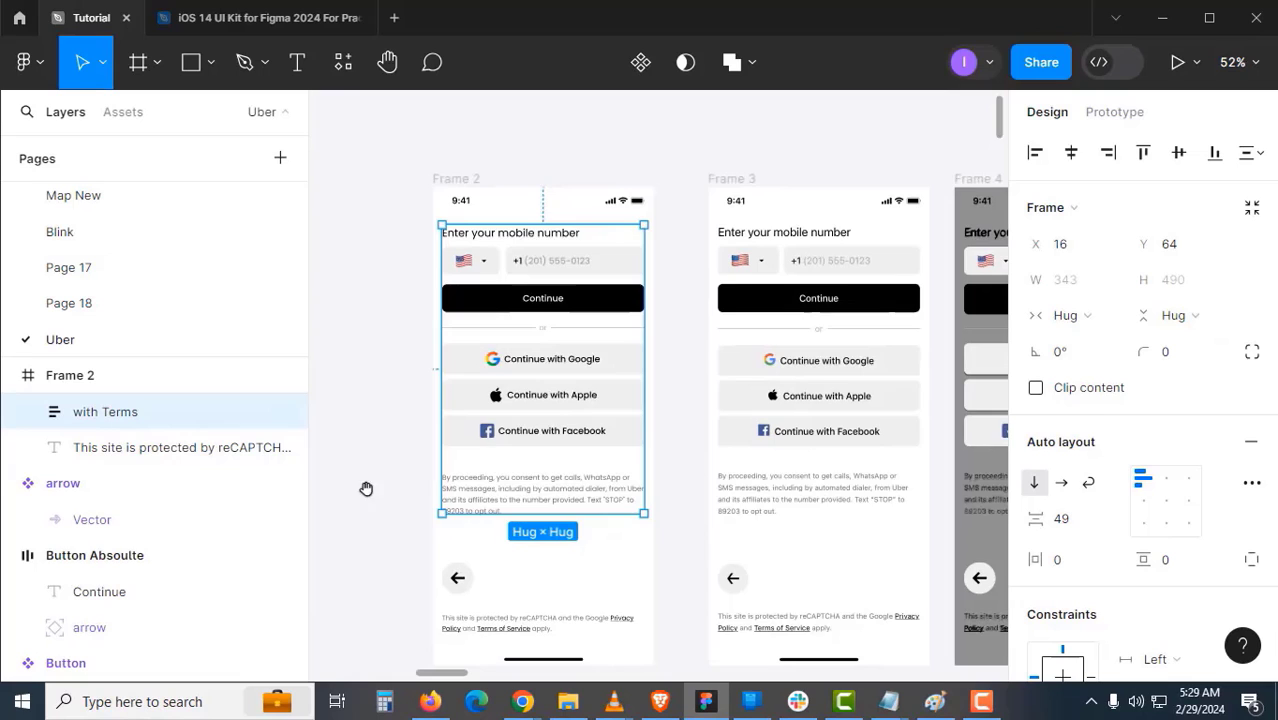
scroll(366, 488, down, 2)
- Wrap the back-arrow button and 'with Terms' in auto layout named 'Container with Arrow'
click(471, 486)
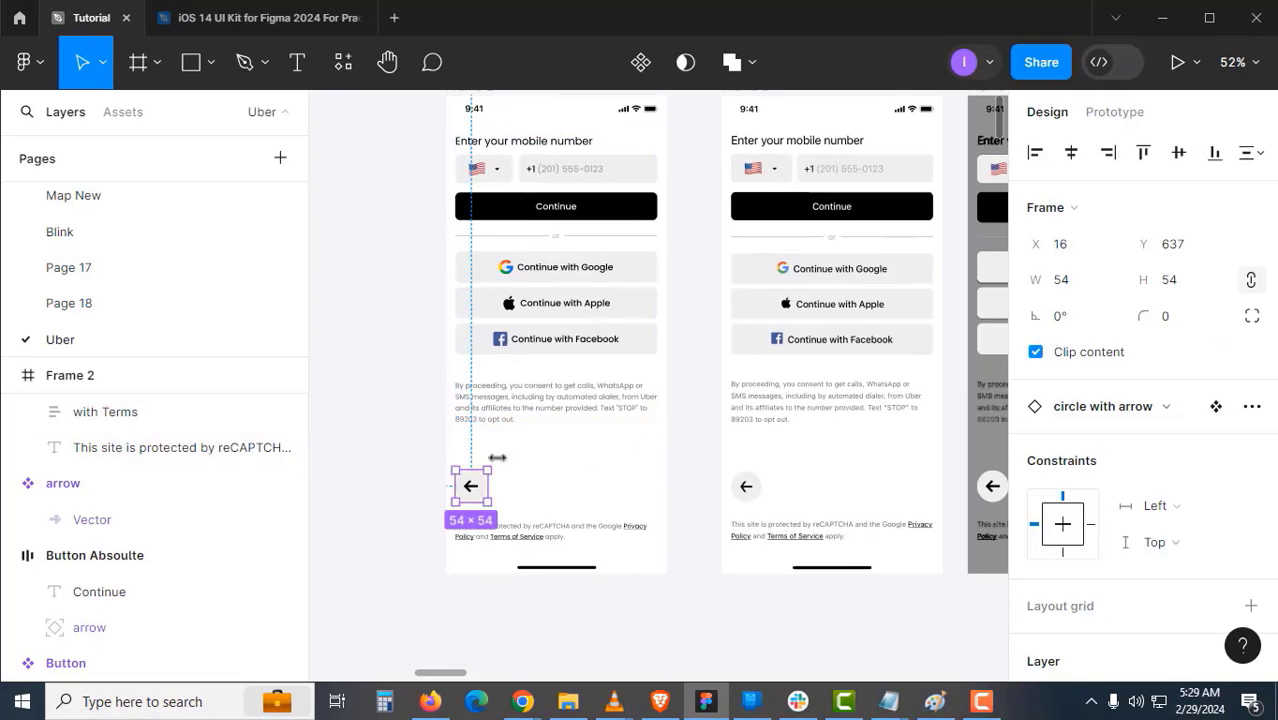
shift+click(519, 383)
key(shift+a)
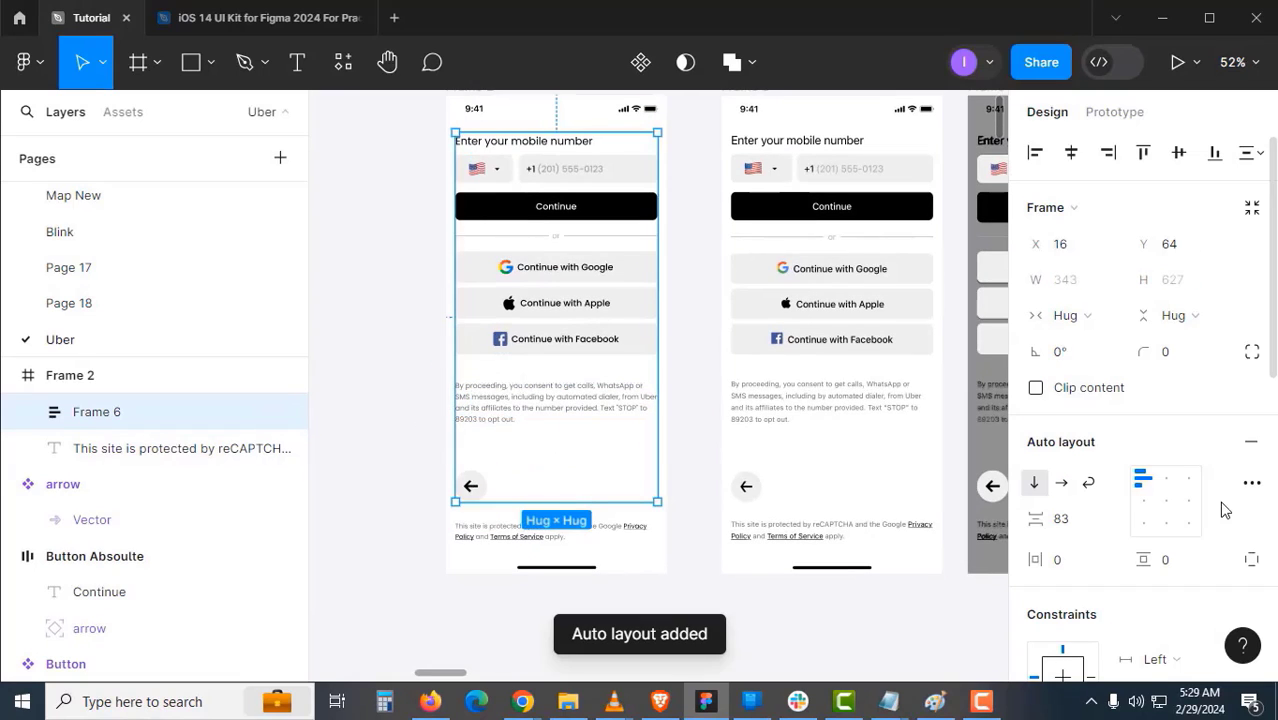
double_click(148, 410)
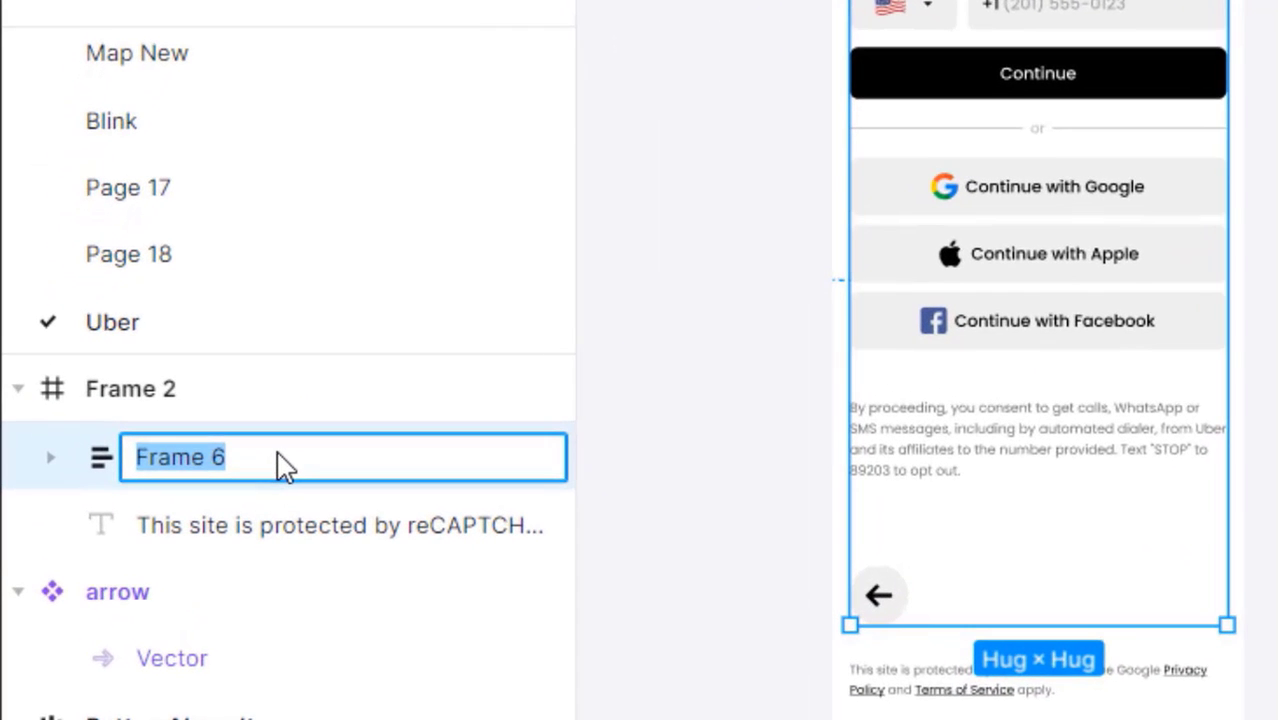
text(W)
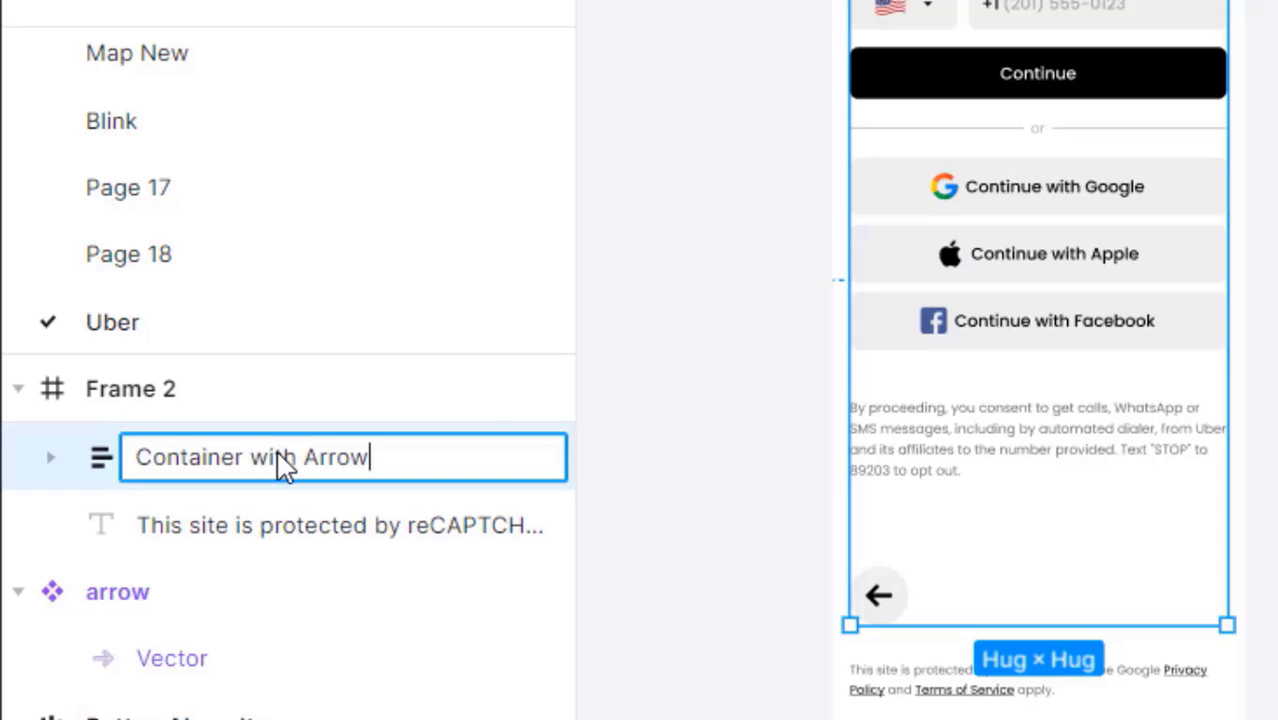
key(Return)
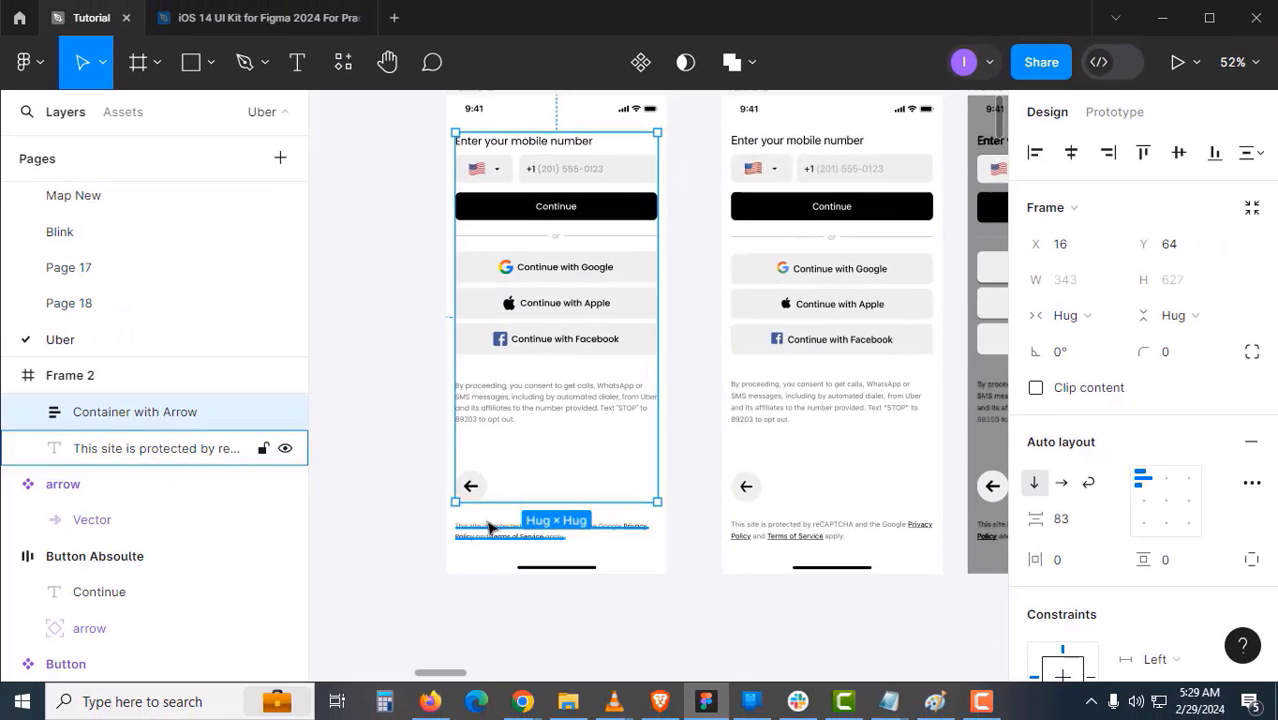
- Wrap the reCAPTCHA text and 'Container with Arrow' in auto layout named 'Full Container'
click(490, 528)
shift+click(487, 503)
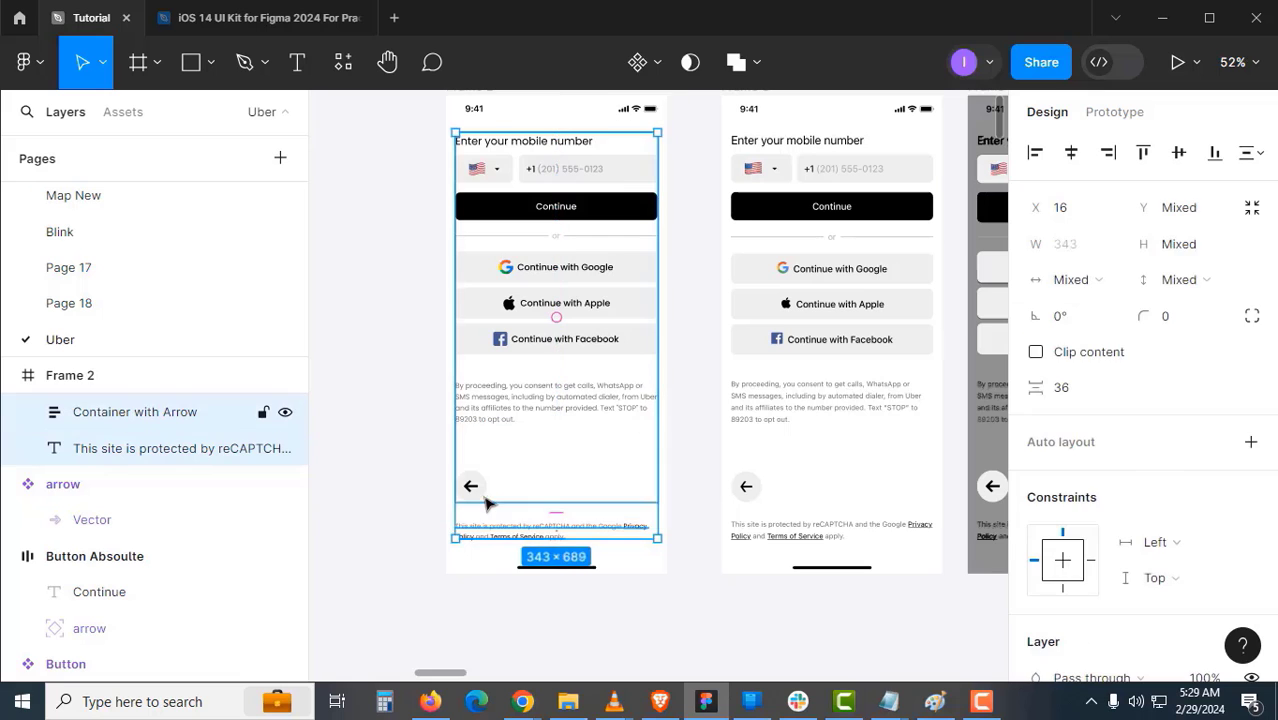
key(shift+a)
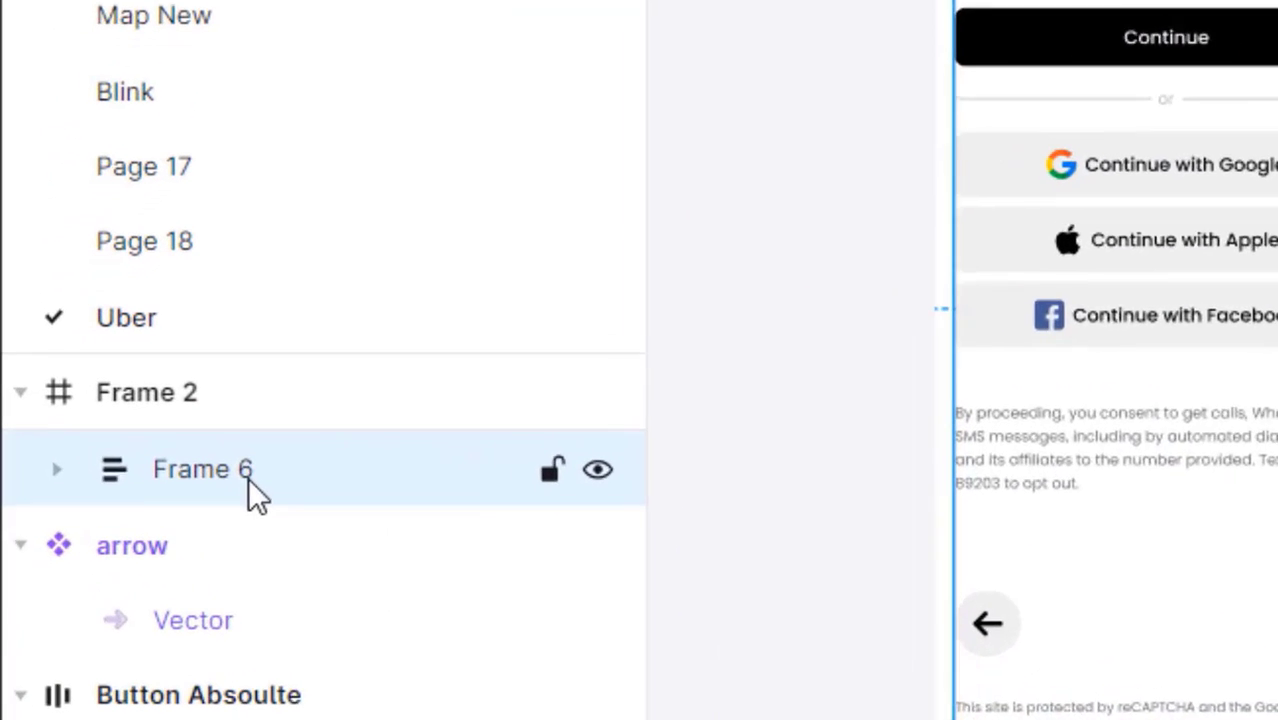
double_click(98, 412)
key(ctrl+a)
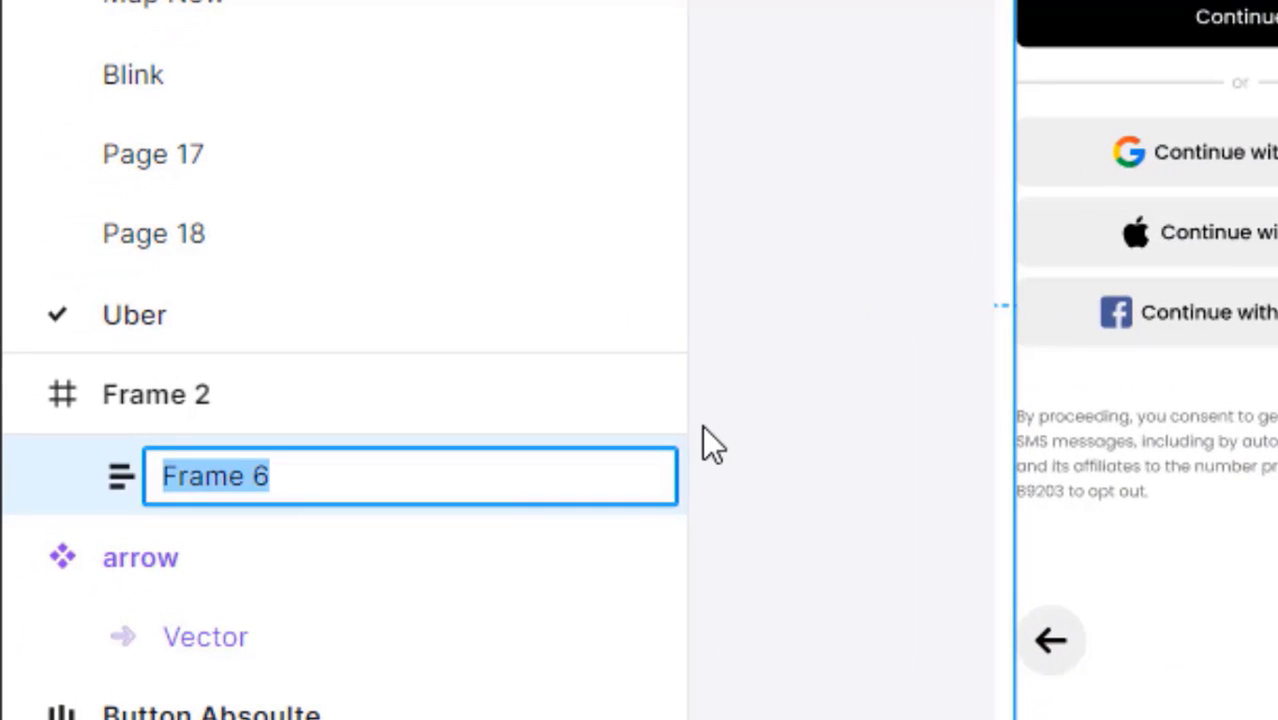
text(Full)
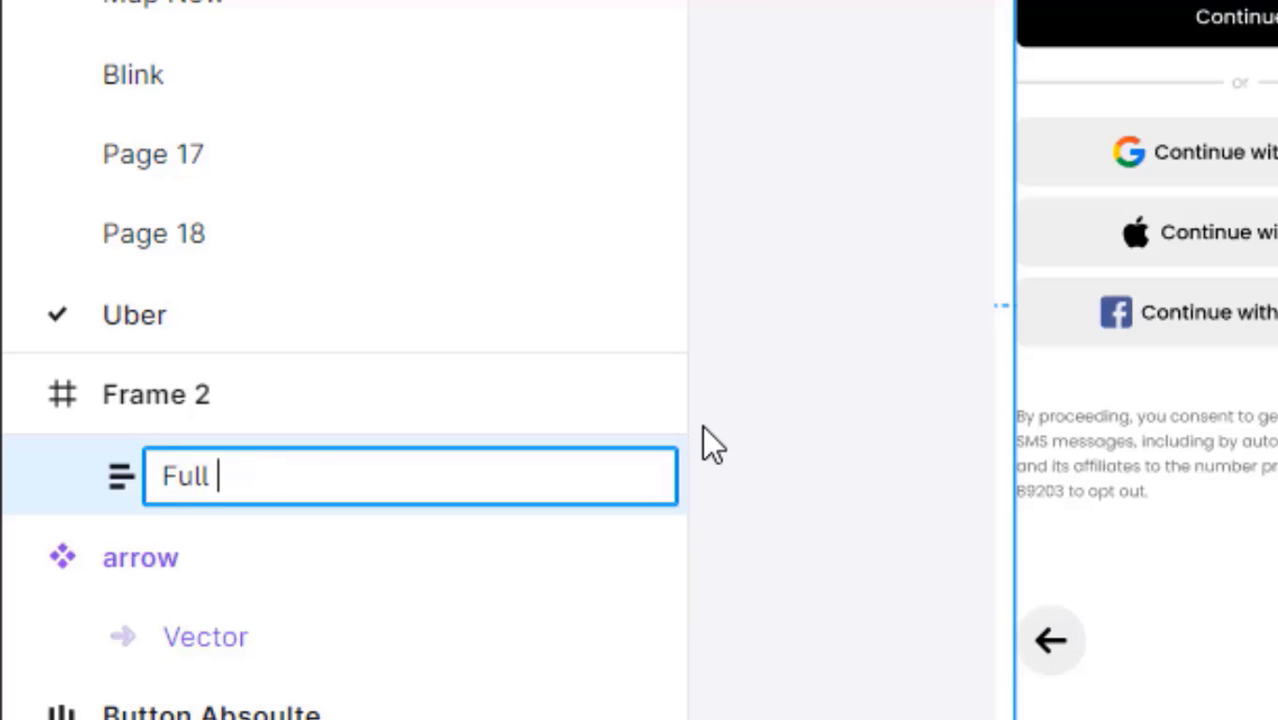
text( Container)
key(Return)
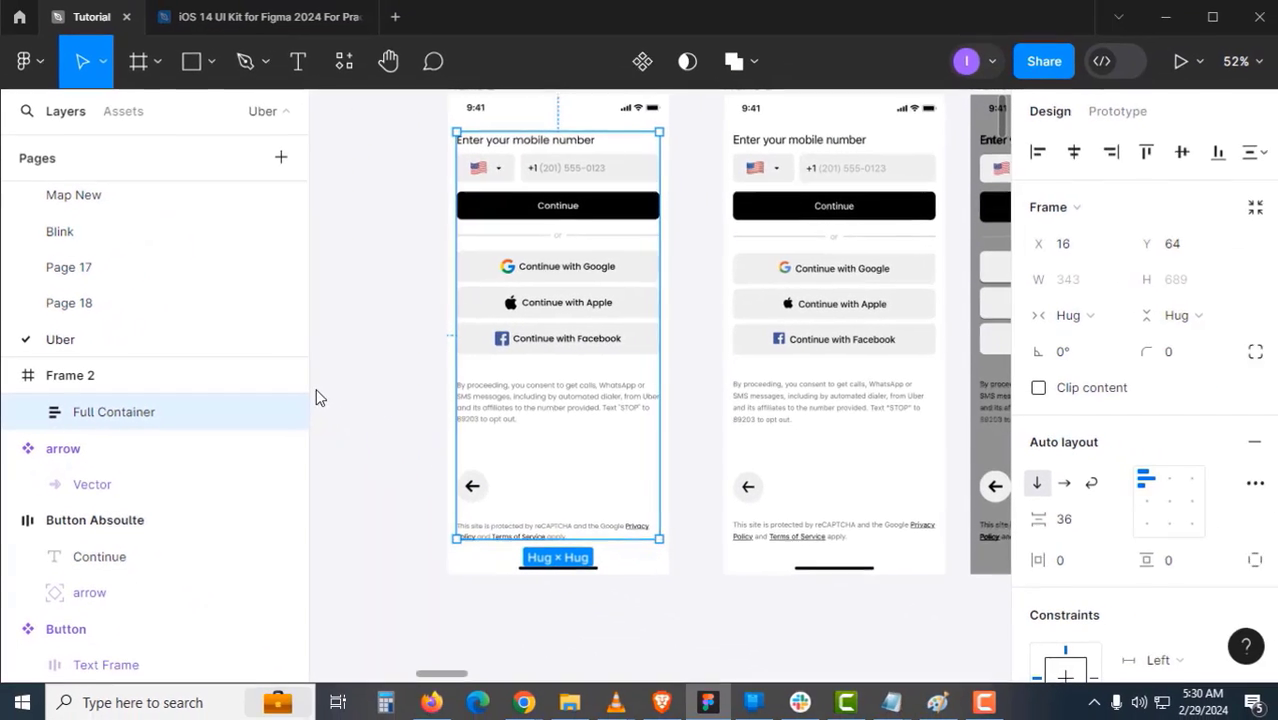
click(410, 348)
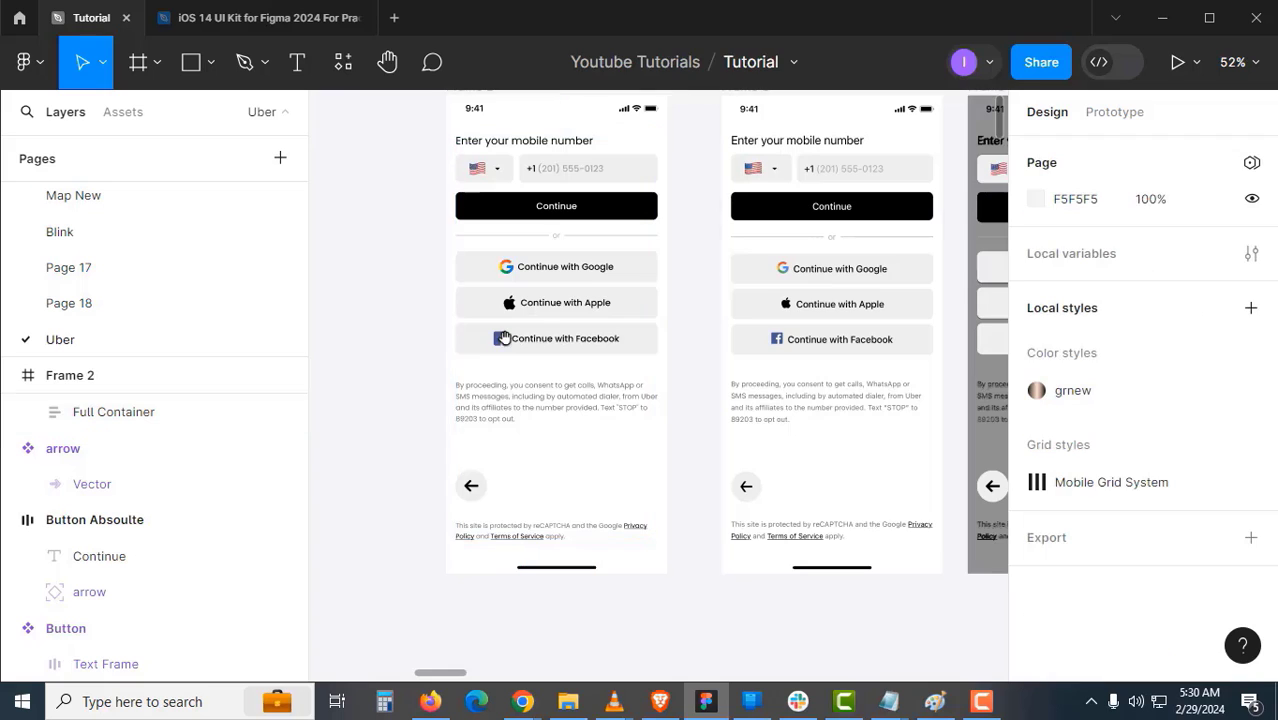
scroll(470, 422, up, 2)
click(488, 424)
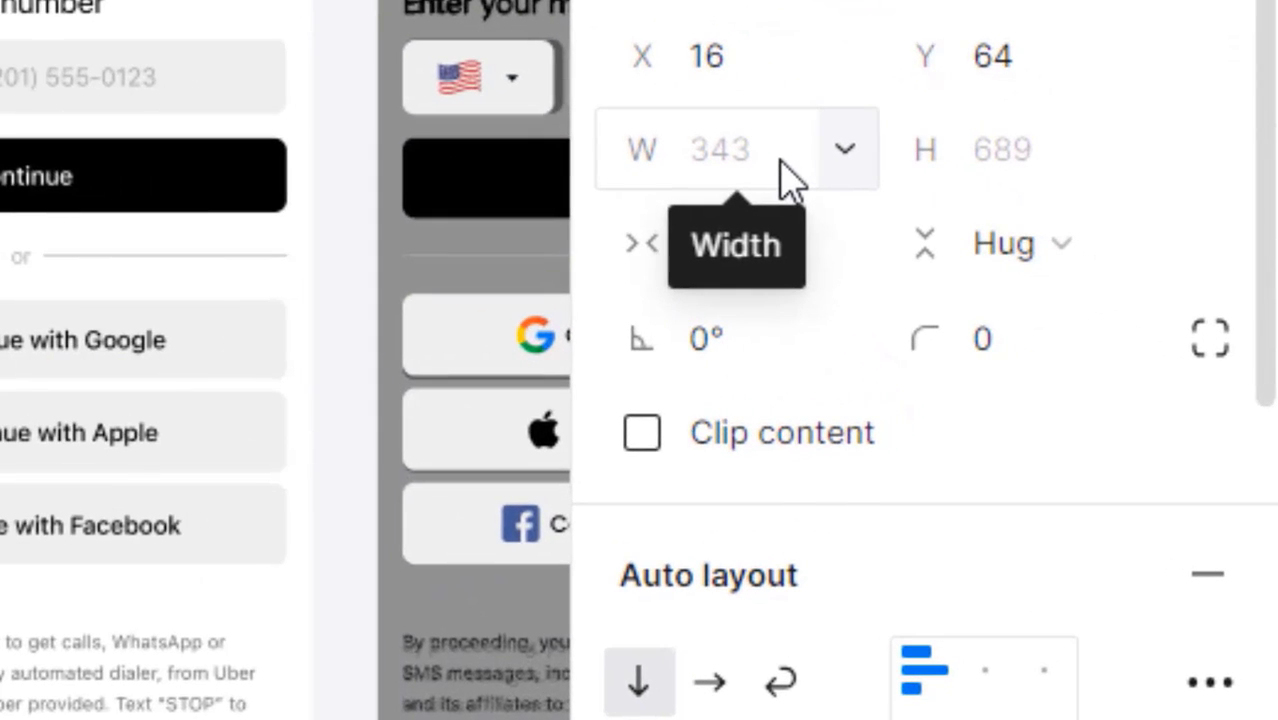
- Capture a screenshot of the Full Container's X (16) and width (343) values and copy it
key(Print)
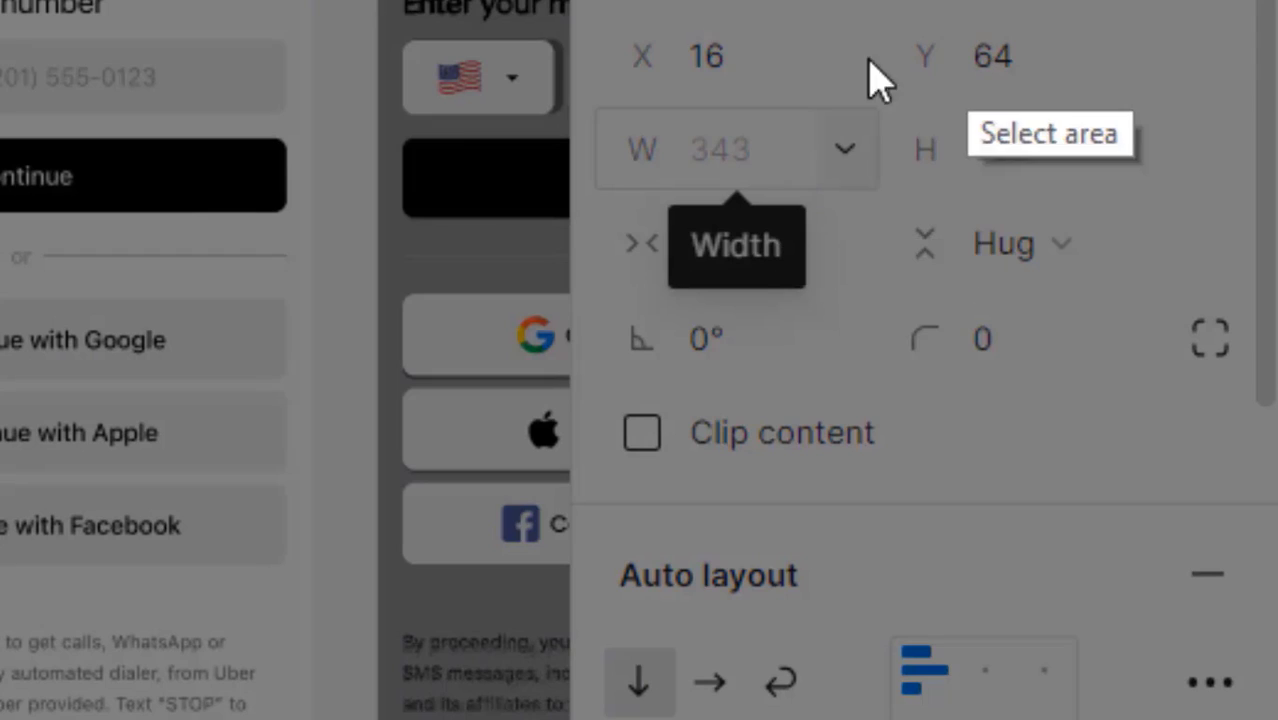
drag(651, 21, 830, 222)
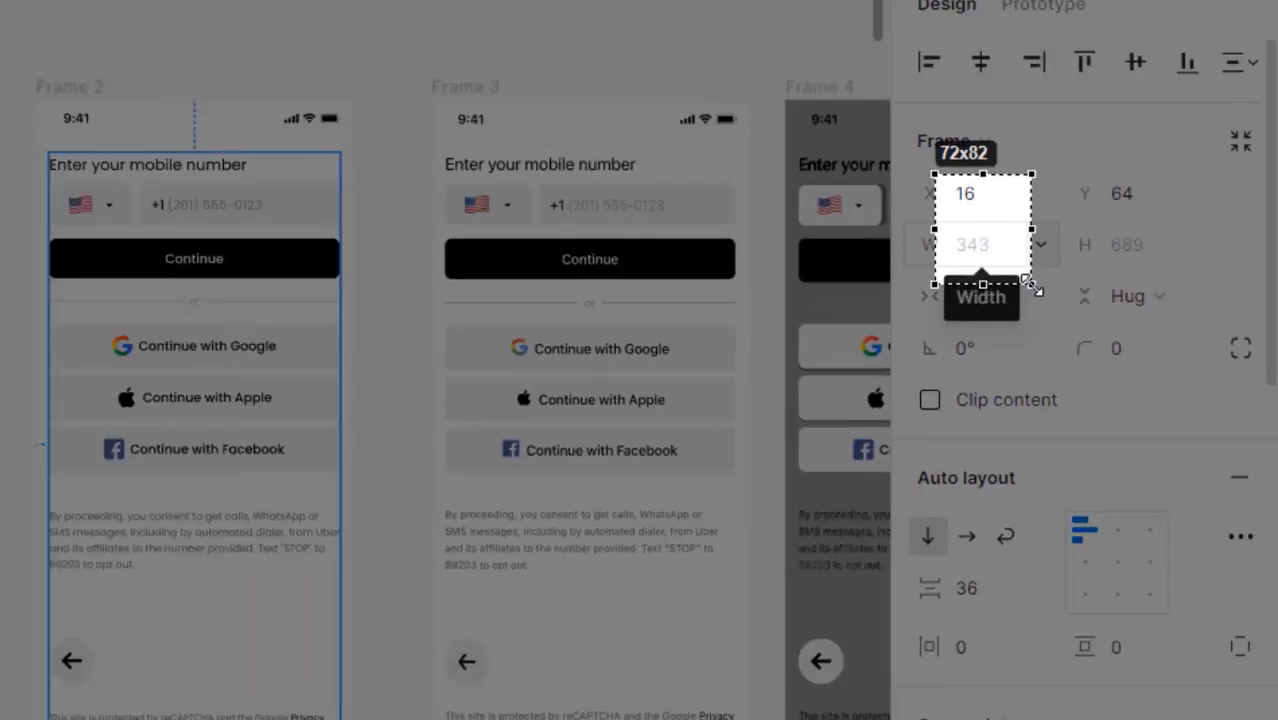
drag(1035, 288, 1033, 286)
right_click(940, 250)
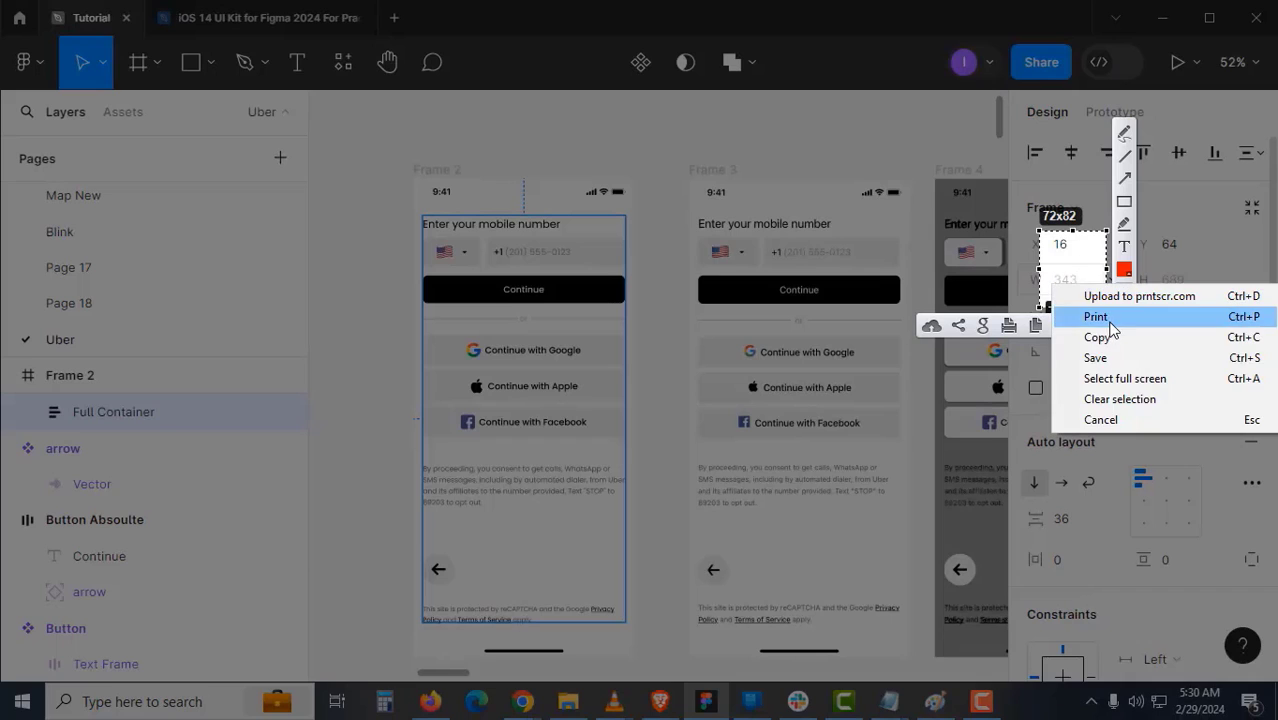
click(1019, 328)
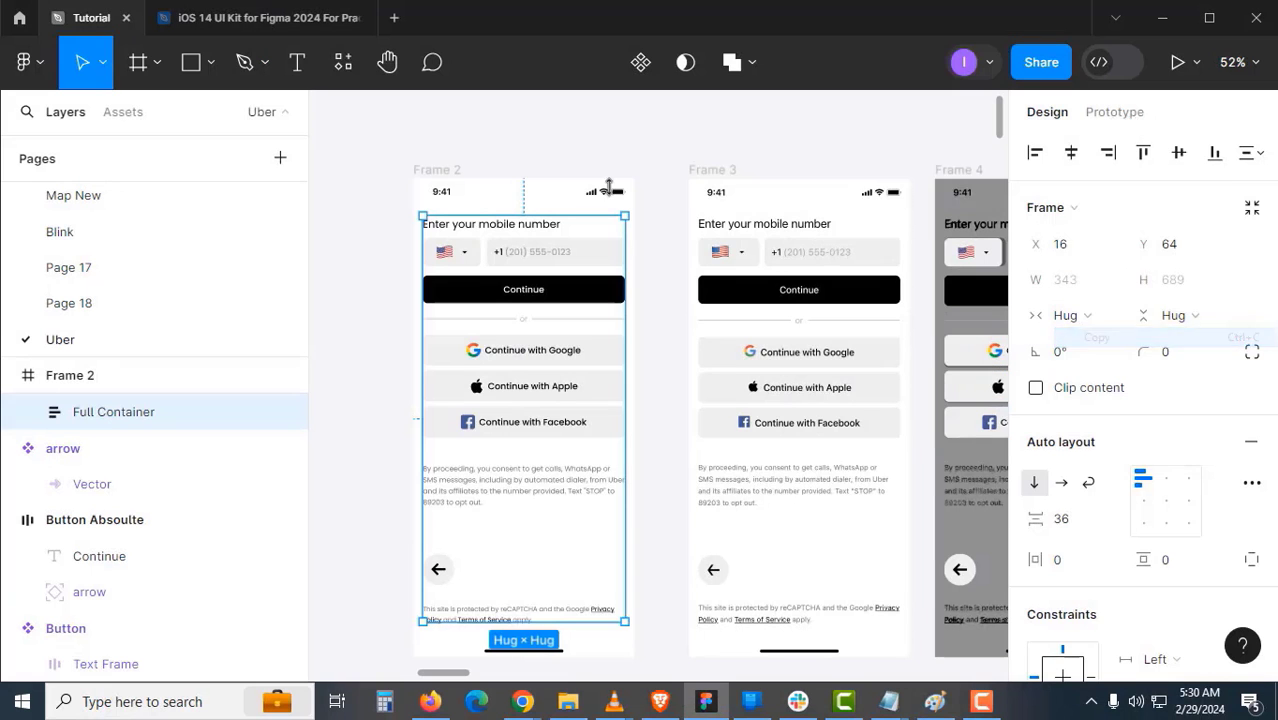
- Paste the snapshot onto the canvas as image 1 and move it left of Frame 2
click(557, 148)
drag(376, 230, 565, 261)
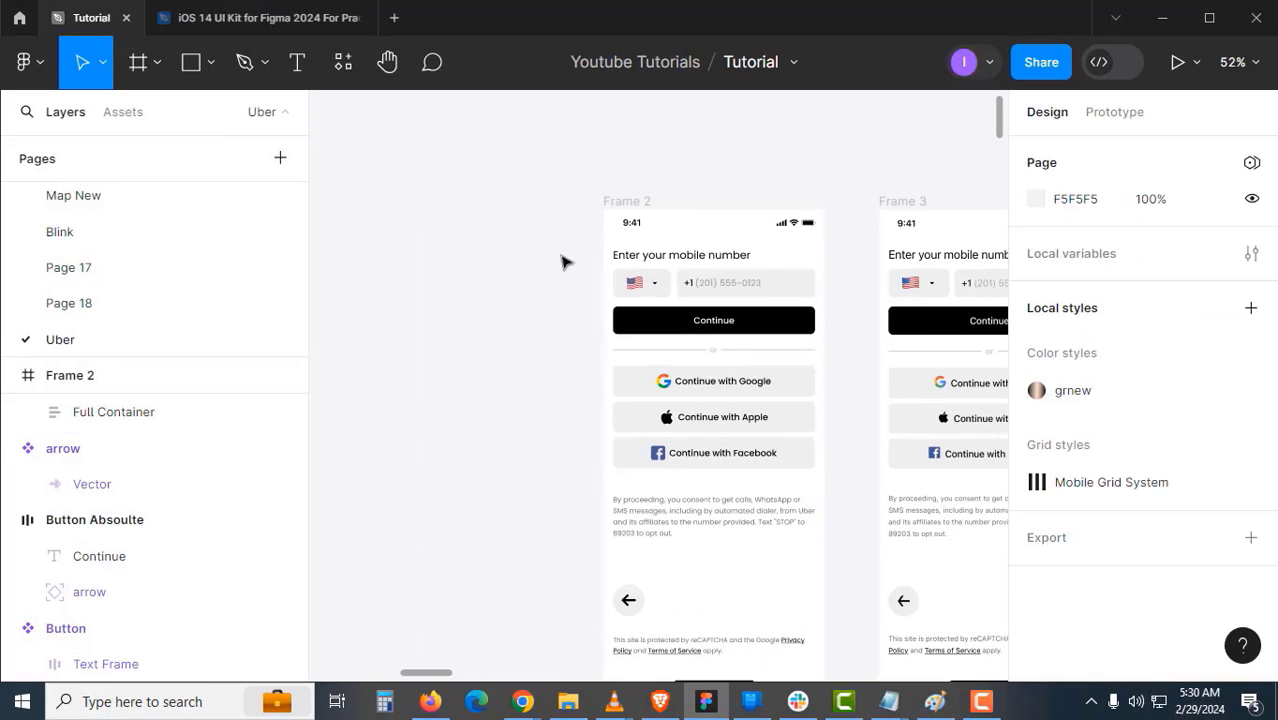
key(ctrl+v)
scroll(650, 396, up, 6)
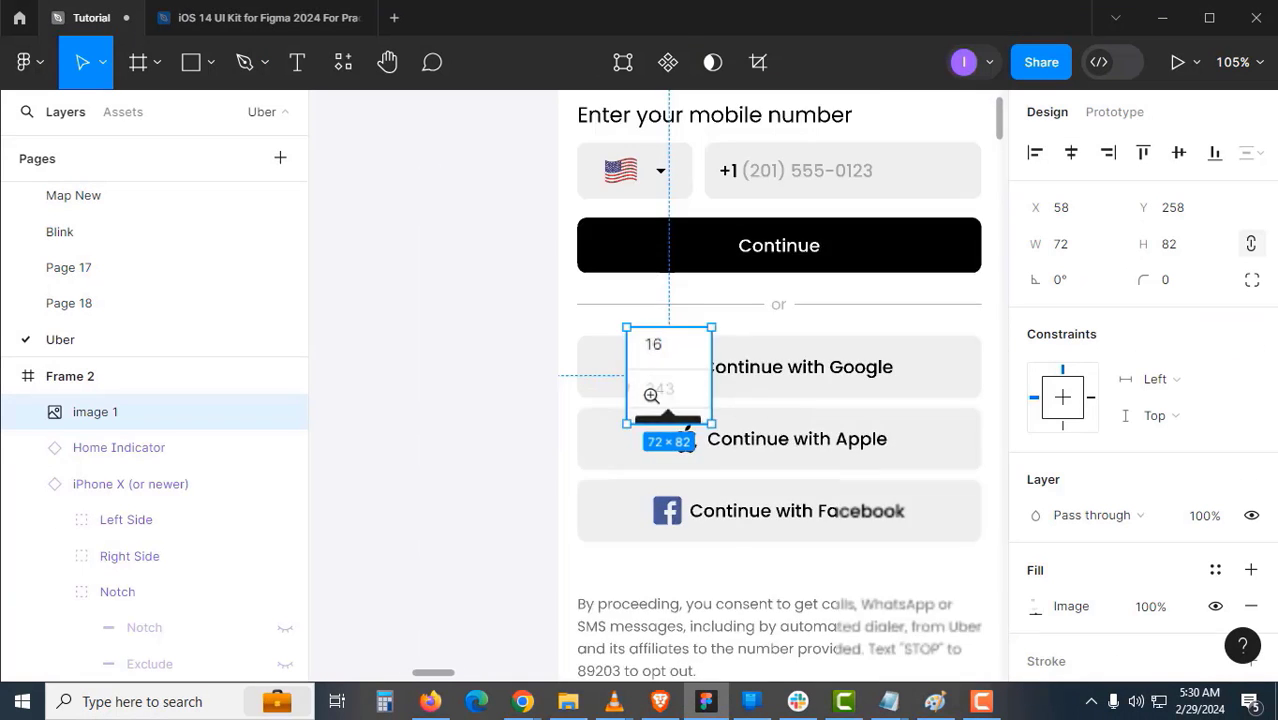
scroll(723, 381, down, 2)
scroll(723, 381, down, 2)
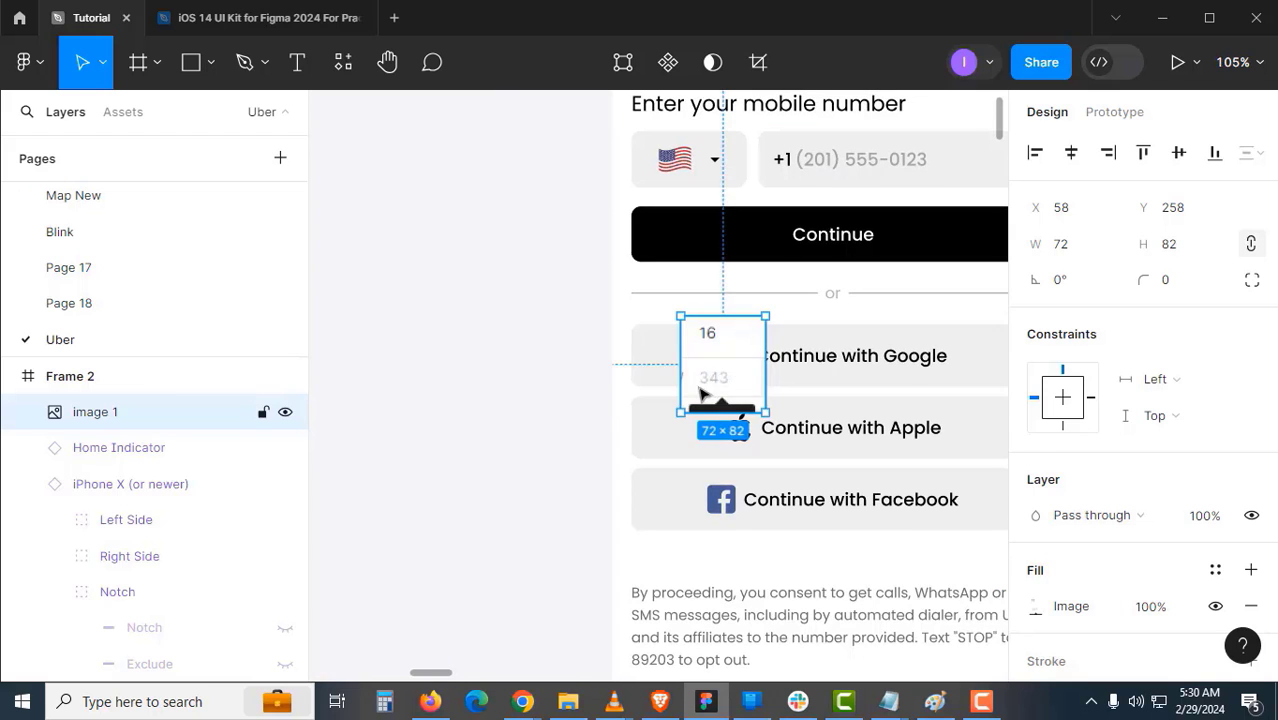
drag(738, 381, 471, 320)
- Zoom out to 52% and pan toward the lower row of screens
drag(547, 392, 395, 414)
drag(856, 382, 654, 409)
drag(574, 383, 712, 424)
alt+click(688, 419)
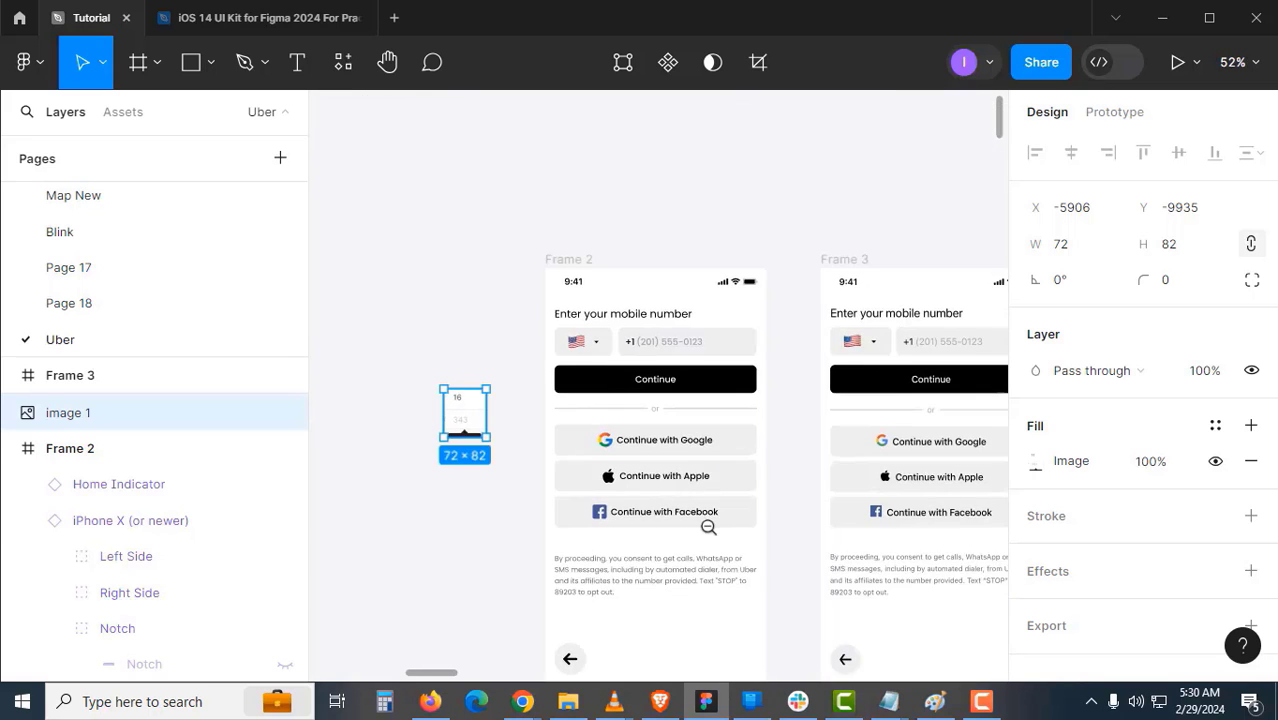
scroll(708, 527, down, 1)
drag(703, 338, 552, 327)
scroll(613, 400, down, 1)
drag(727, 459, 596, 274)
- Select both 'Enter the 4-digit code' screens, including the keypad one, and delete them
drag(546, 536, 572, 403)
scroll(572, 403, up, 1)
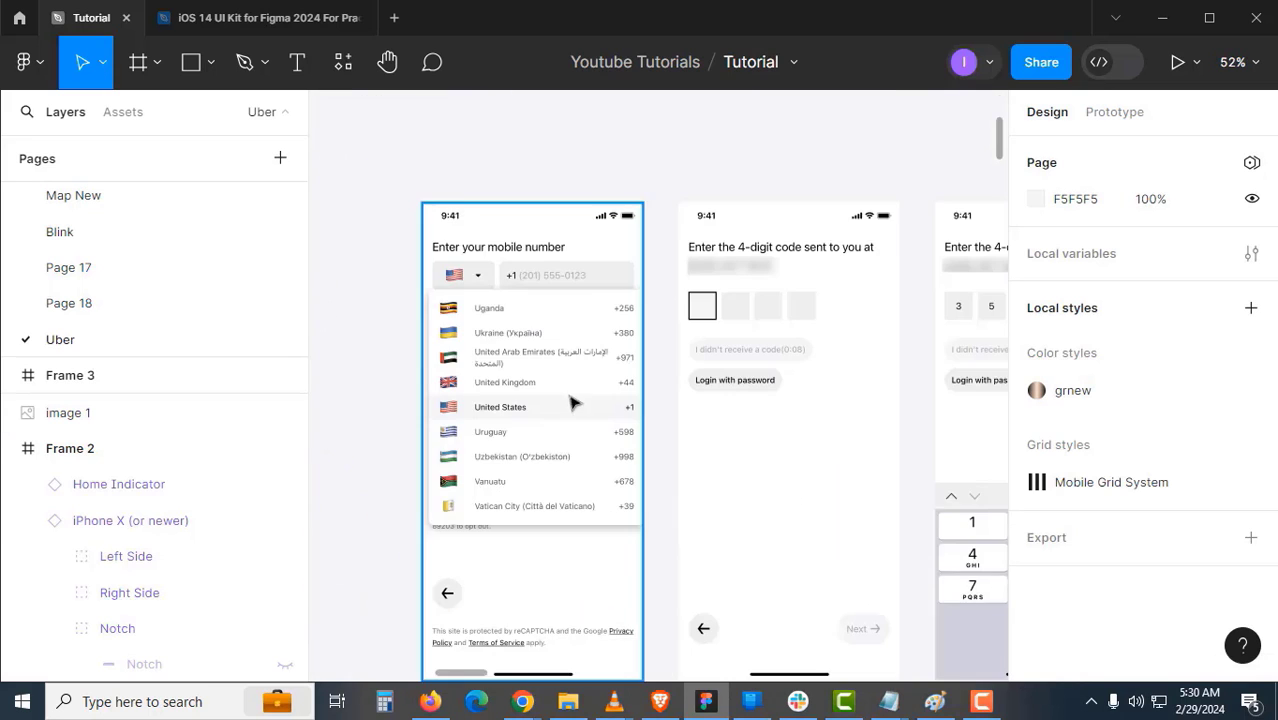
click(562, 394)
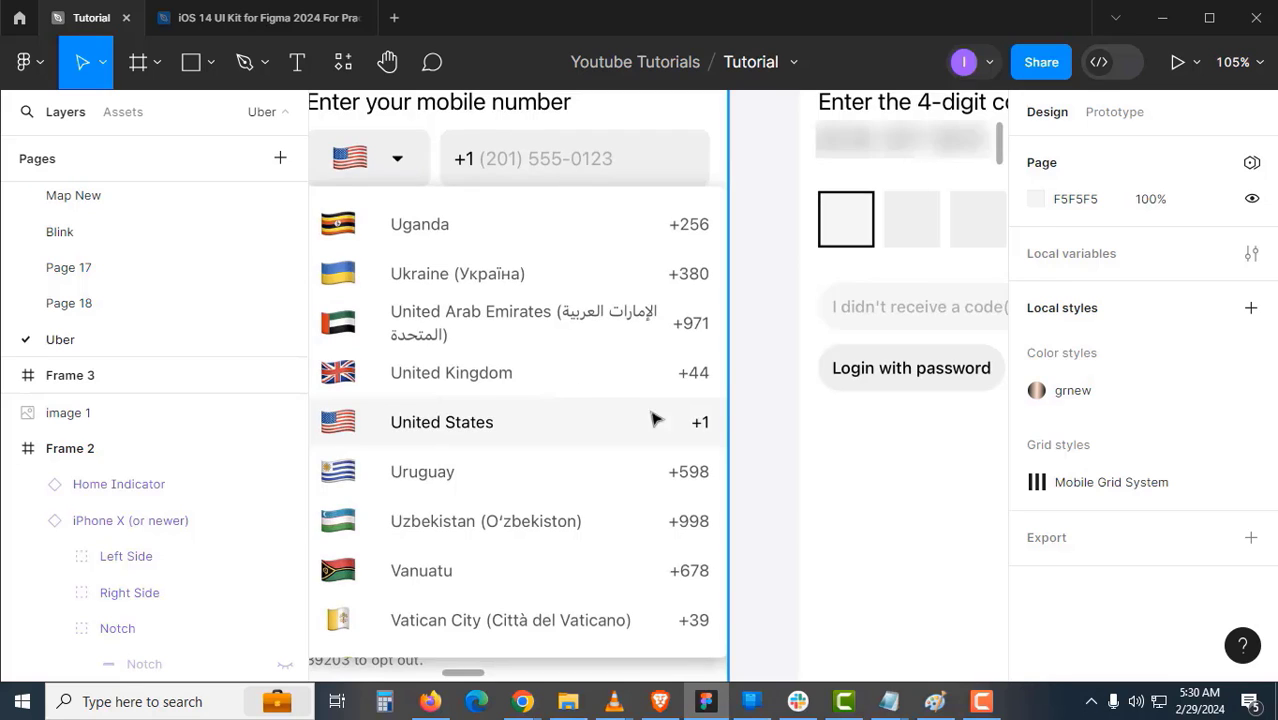
click(801, 365)
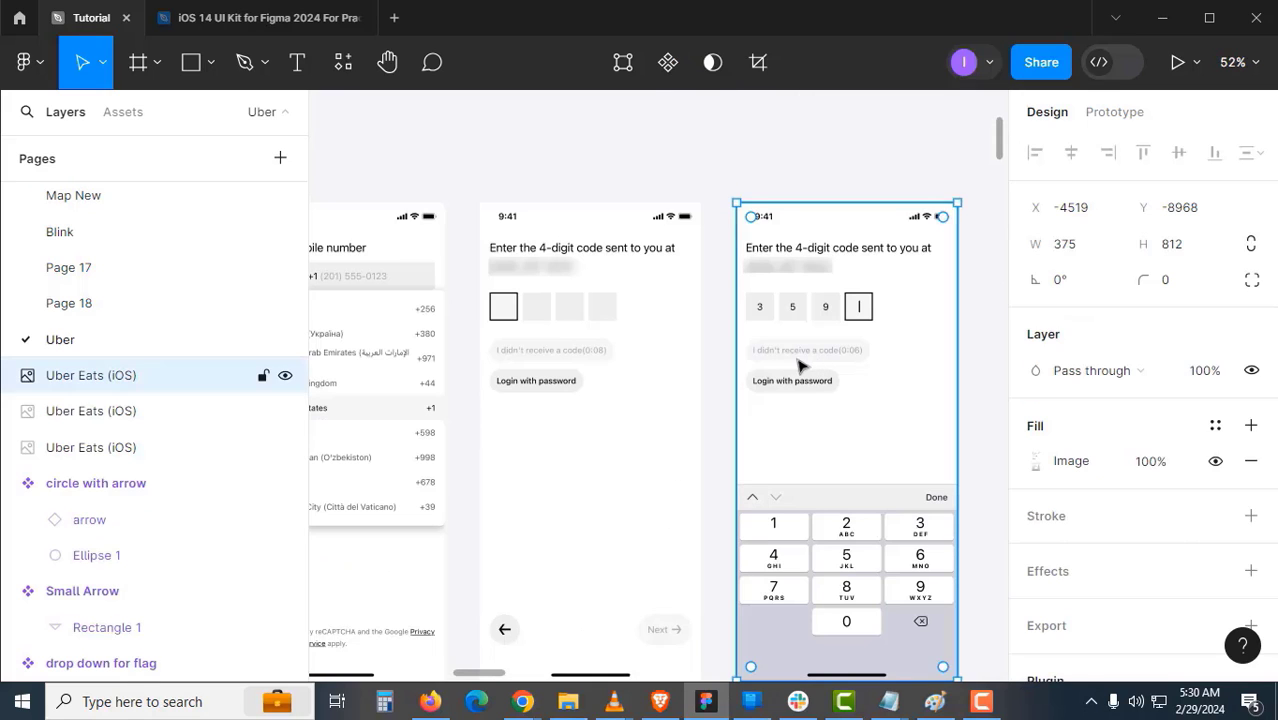
shift+click(596, 397)
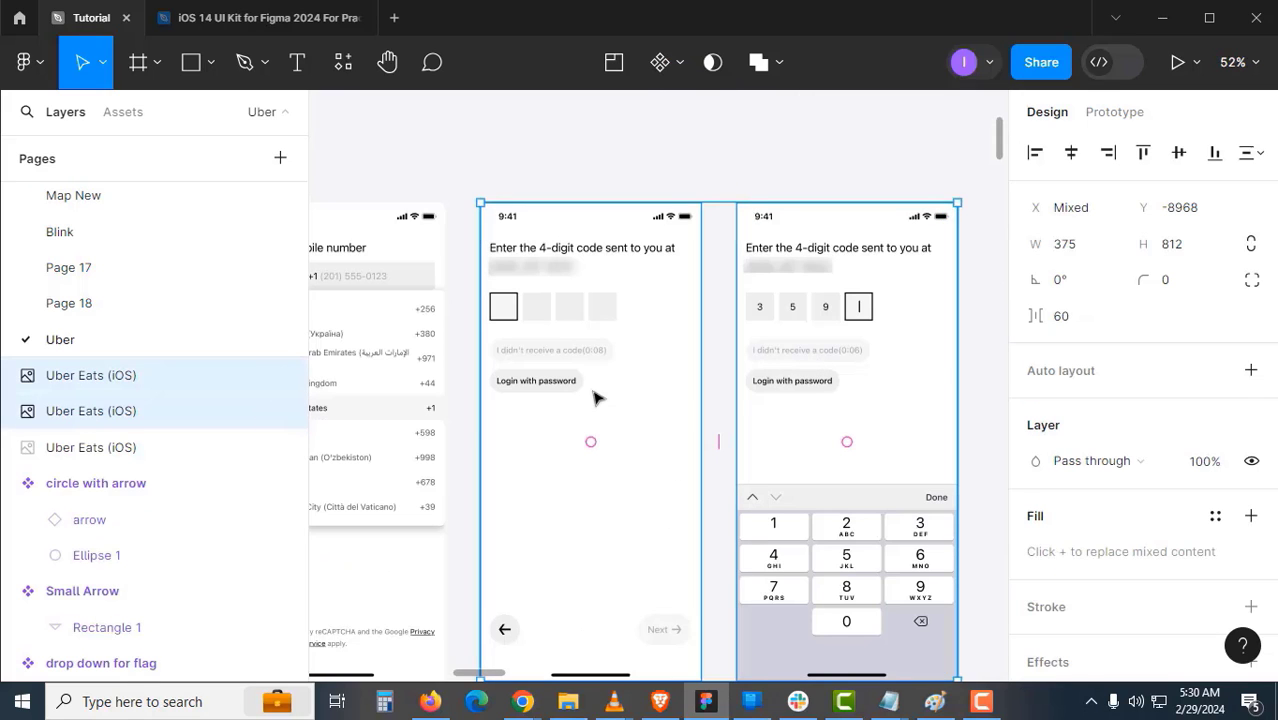
key(Delete)
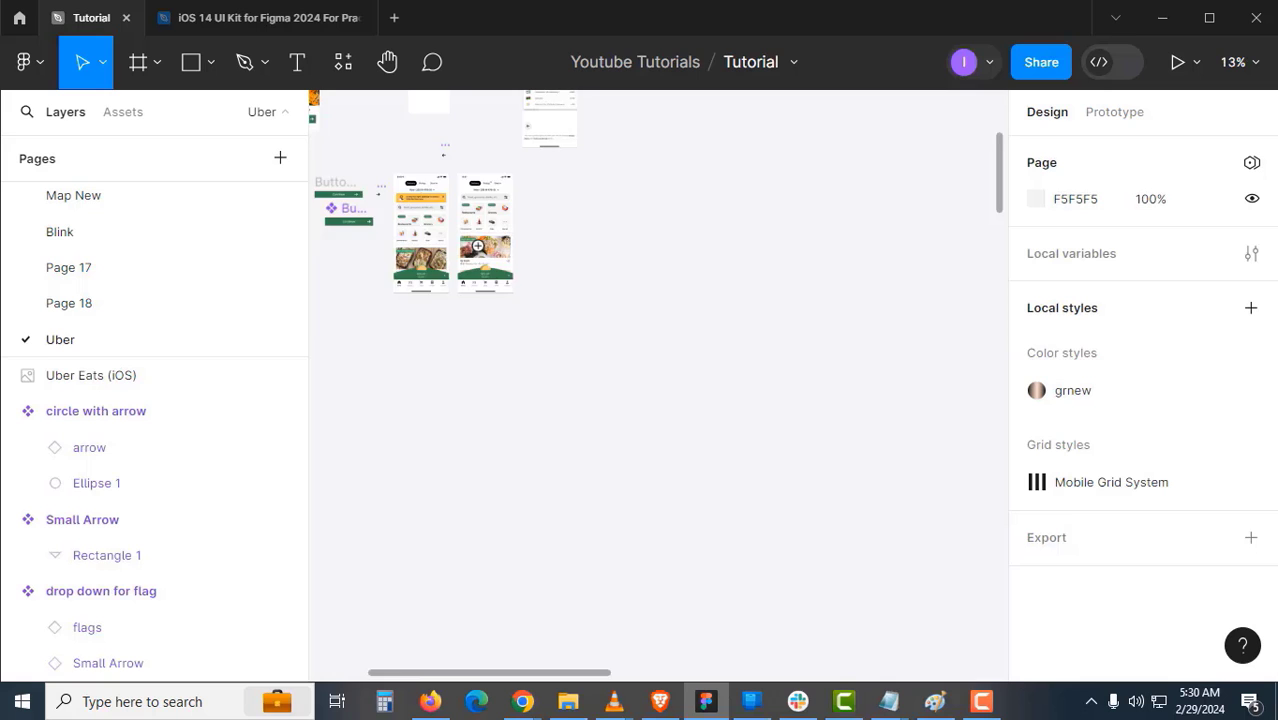
- Zoom to 78% and bring both Uber Eats home screens into view
click(476, 244)
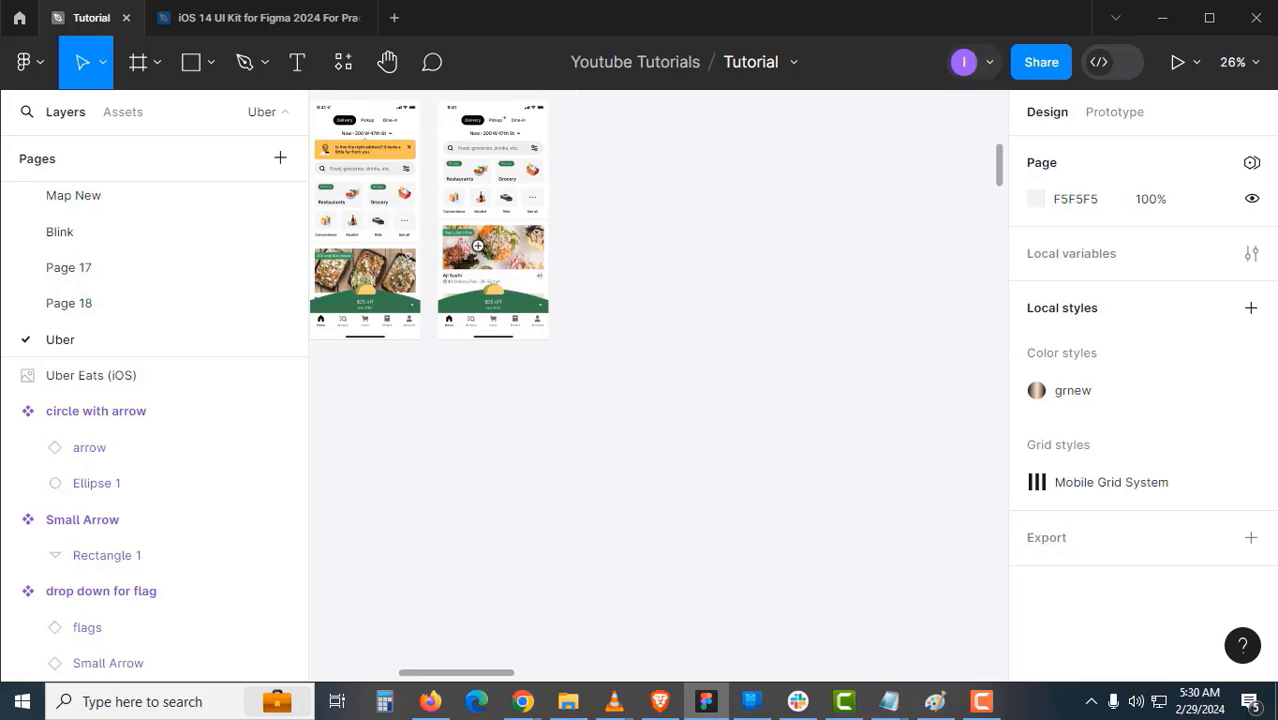
drag(487, 225, 647, 465)
alt+click(540, 306)
alt+click(540, 306)
click(620, 300)
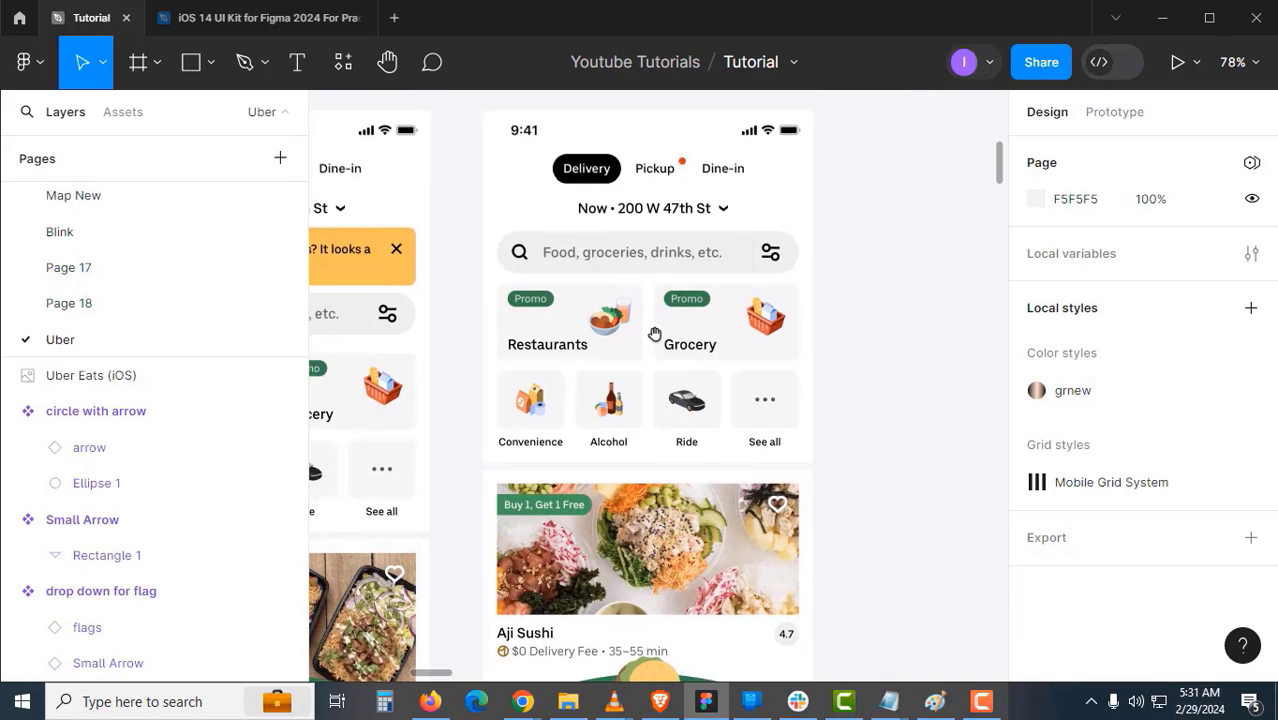
drag(563, 306, 734, 294)
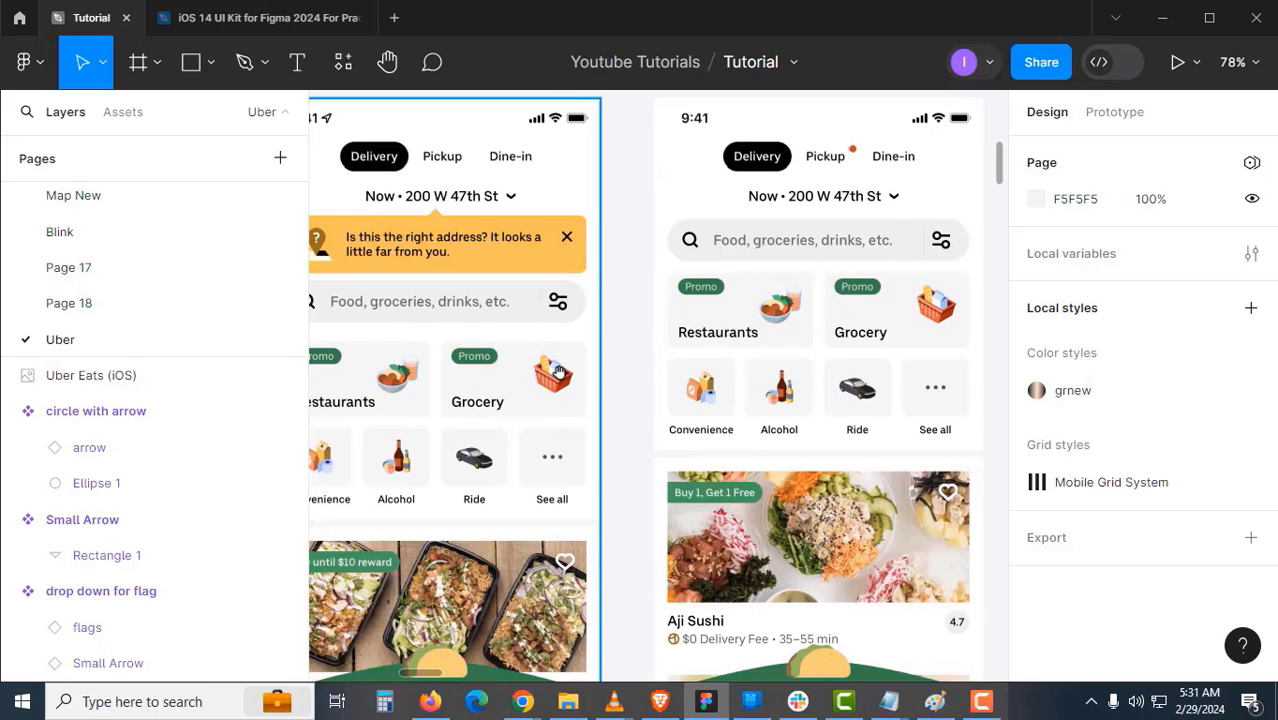
drag(520, 451, 590, 410)
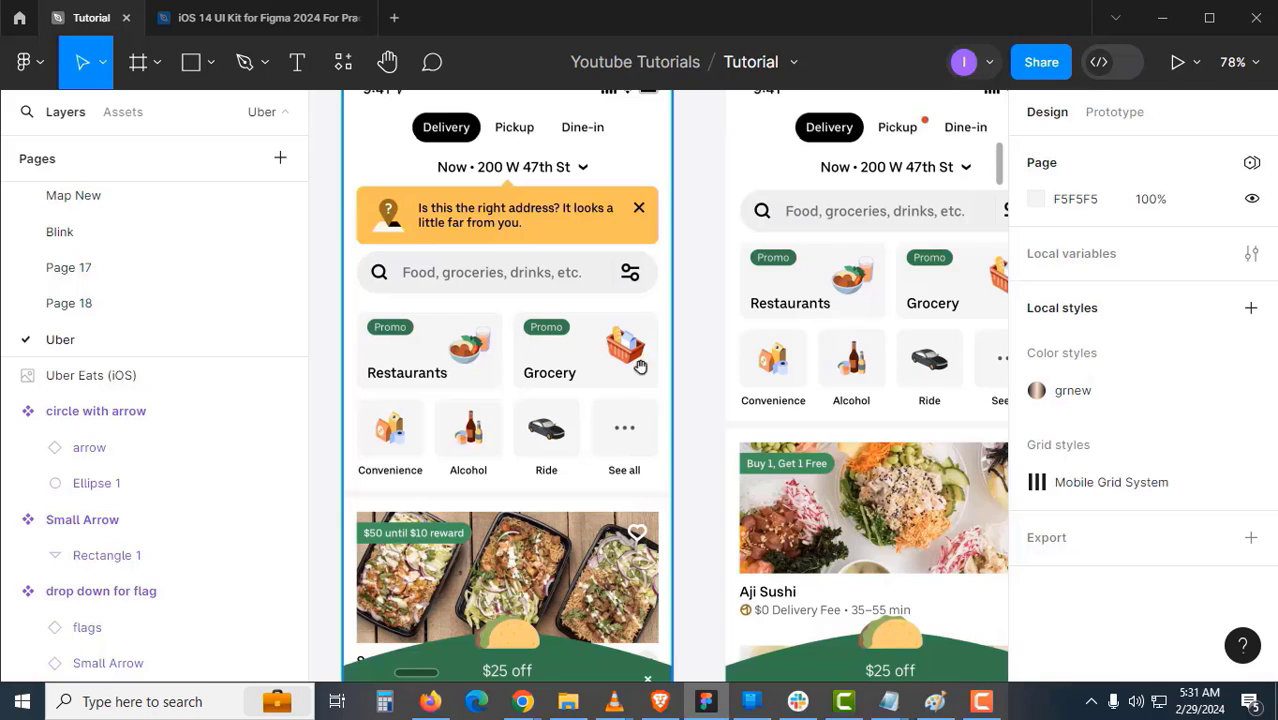
drag(640, 367, 611, 466)
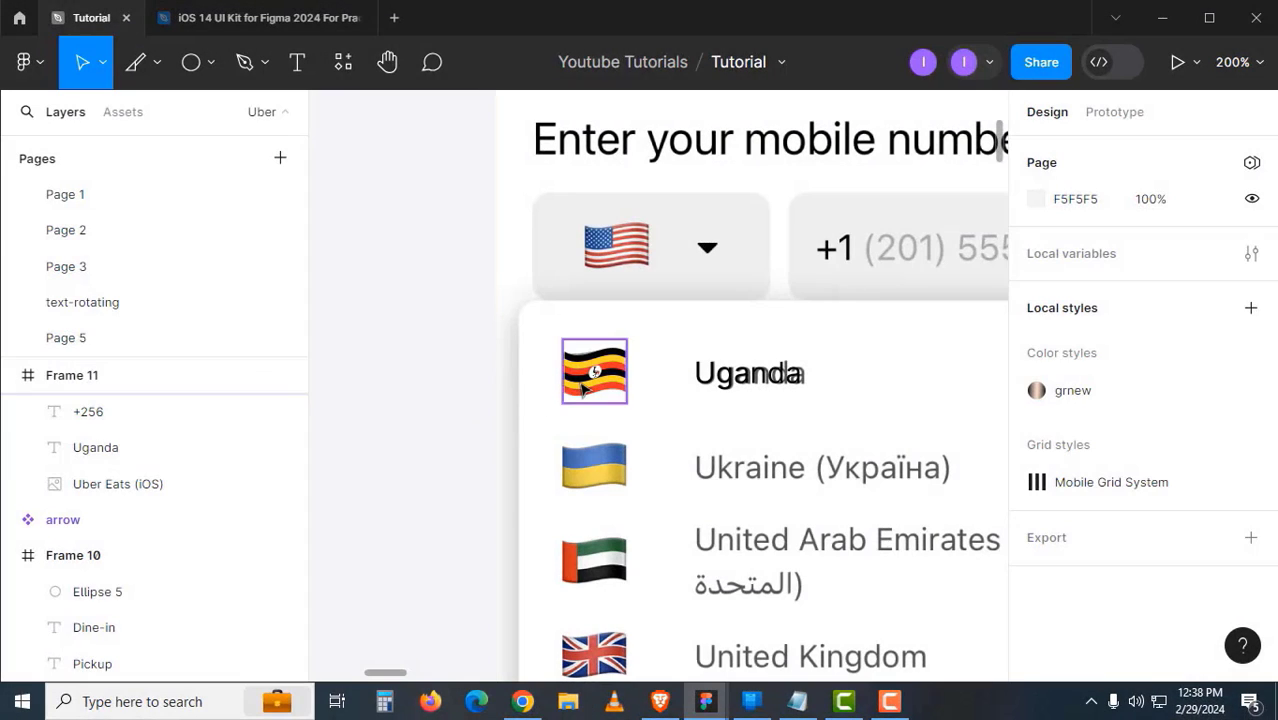
- Wrap the Uganda flag and name text in a horizontal auto-layout frame
click(583, 390)
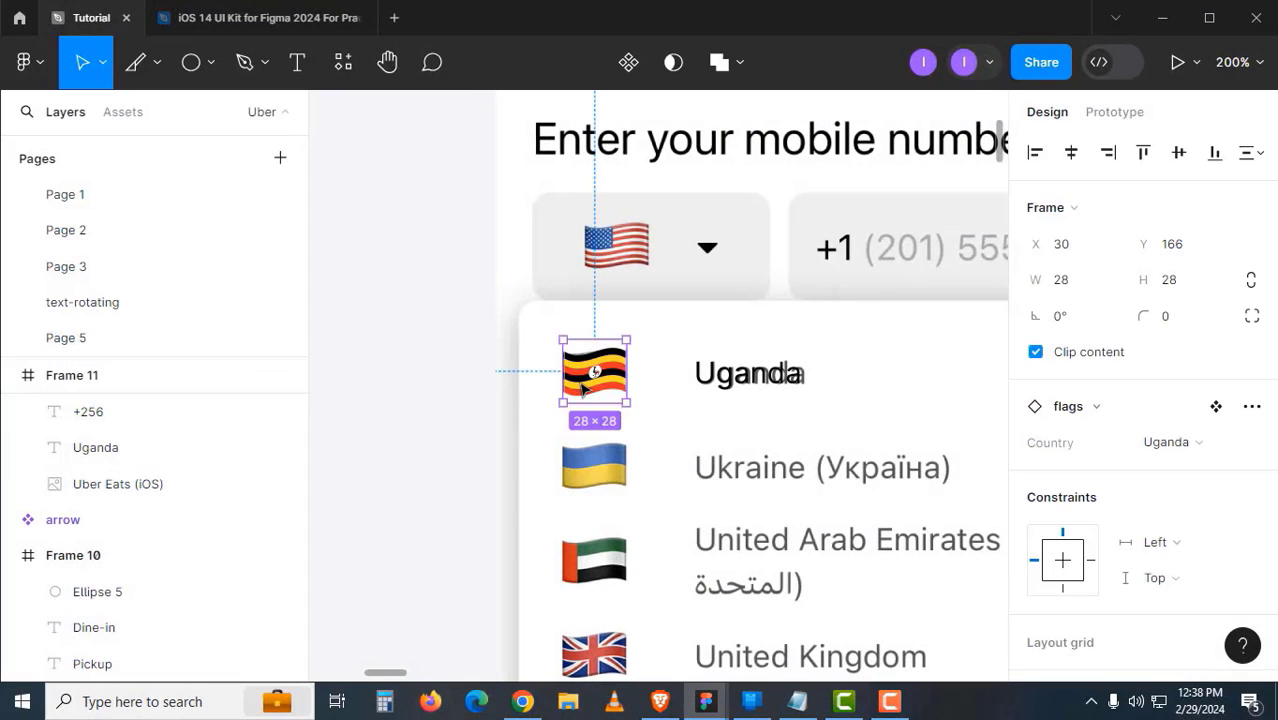
shift+click(706, 382)
drag(760, 417, 504, 438)
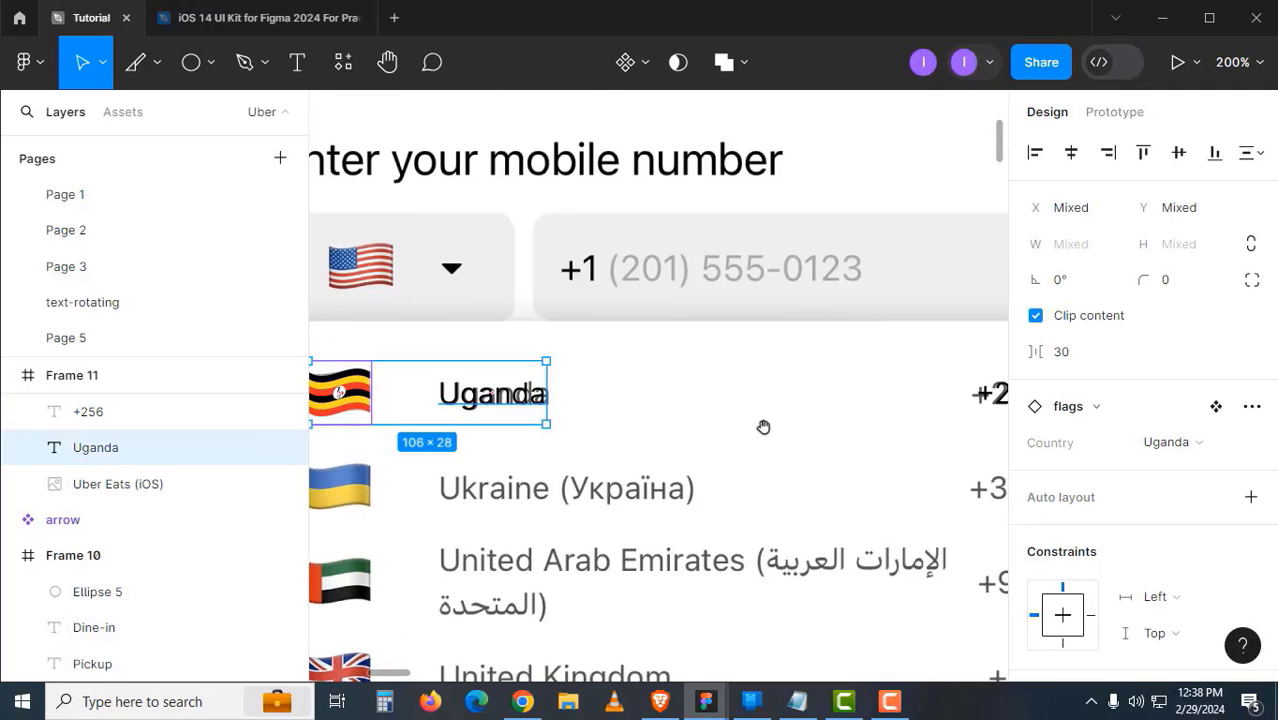
mouse_move(717, 429)
mouse_down()
mouse_move(656, 431)
mouse_move(720, 416)
mouse_up()
click(952, 404)
click(530, 376)
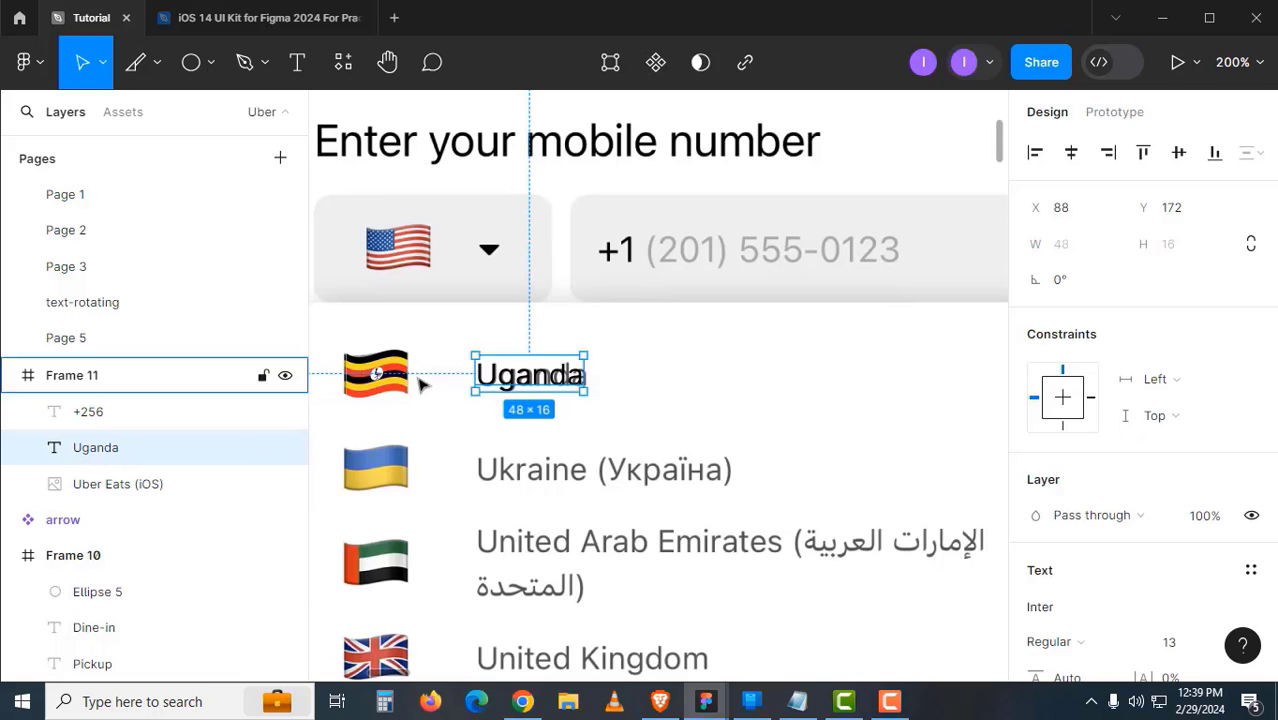
shift+click(405, 388)
key(shift+a)
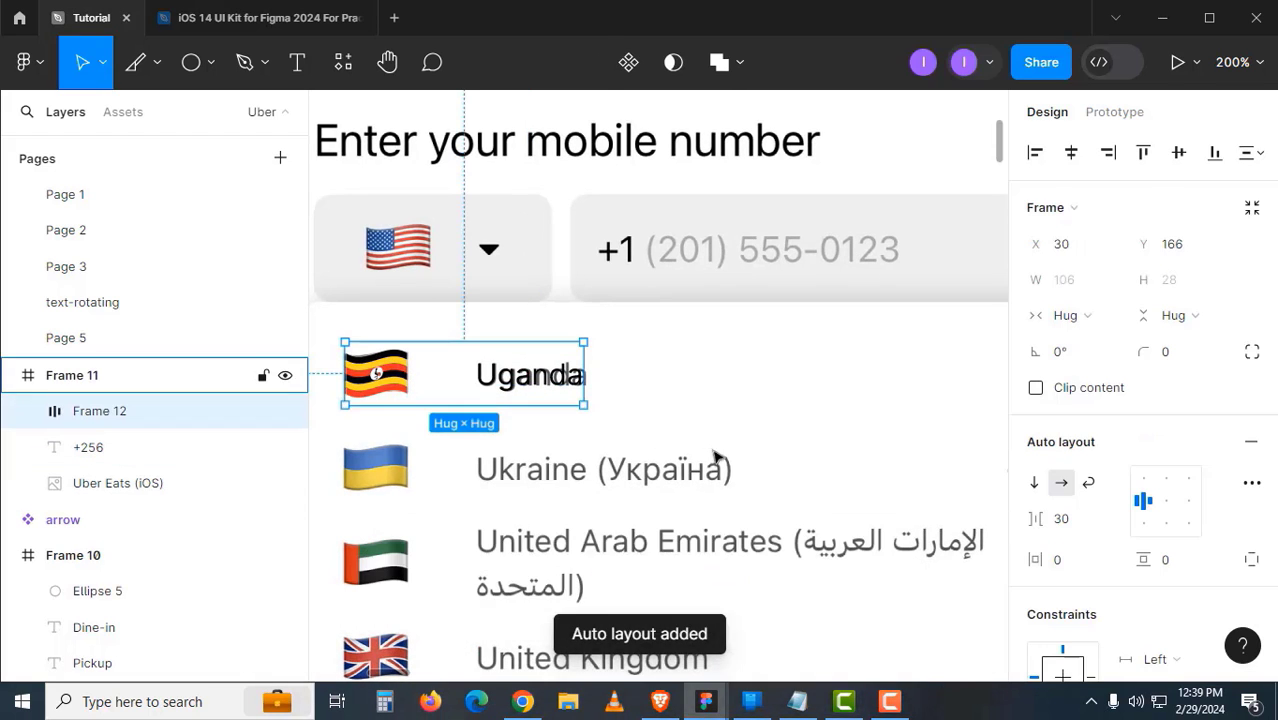
- Wrap the flag-and-name frame with the +256 code into horizontal auto-layout Frame 13
drag(722, 436, 582, 448)
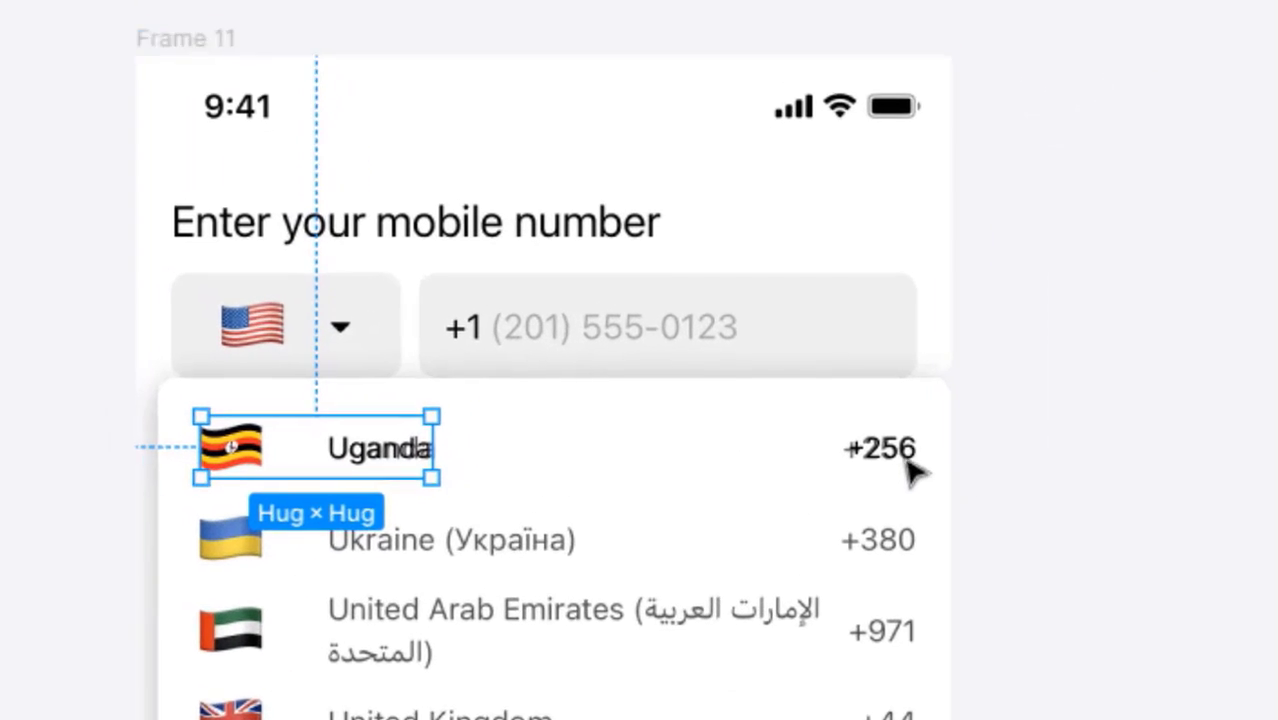
click(906, 458)
shift+click(416, 470)
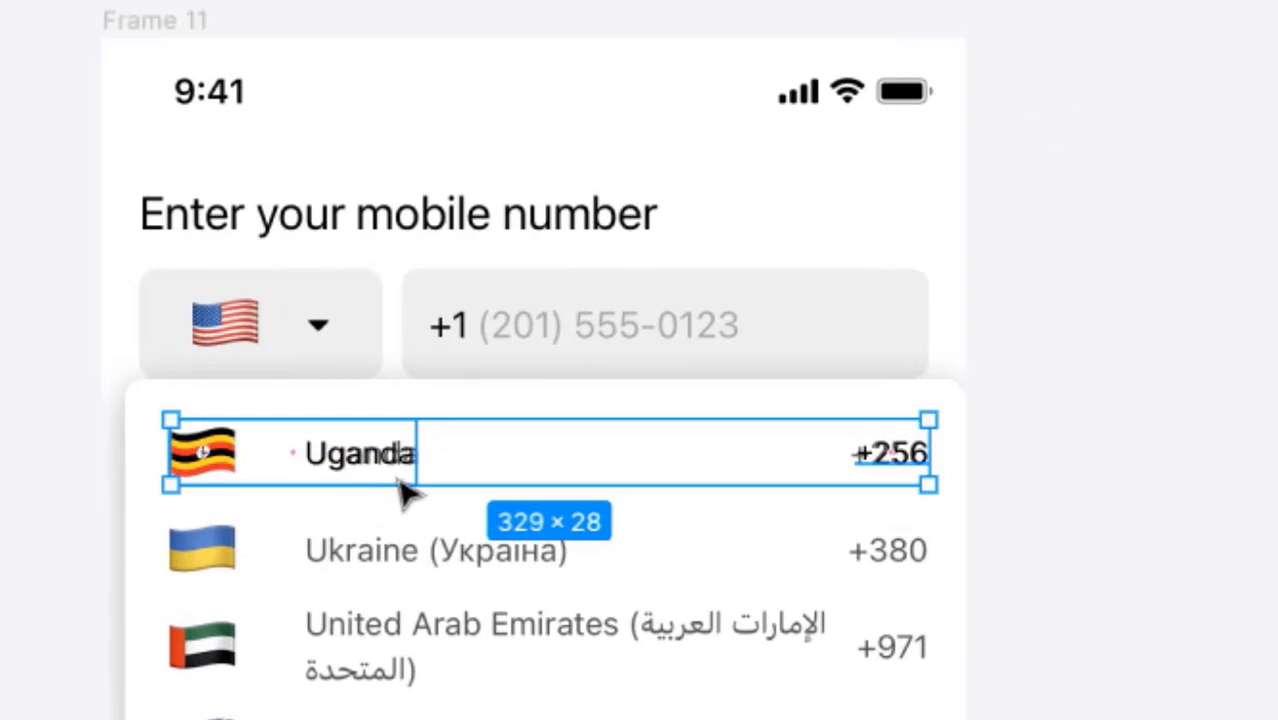
key(shift+a)
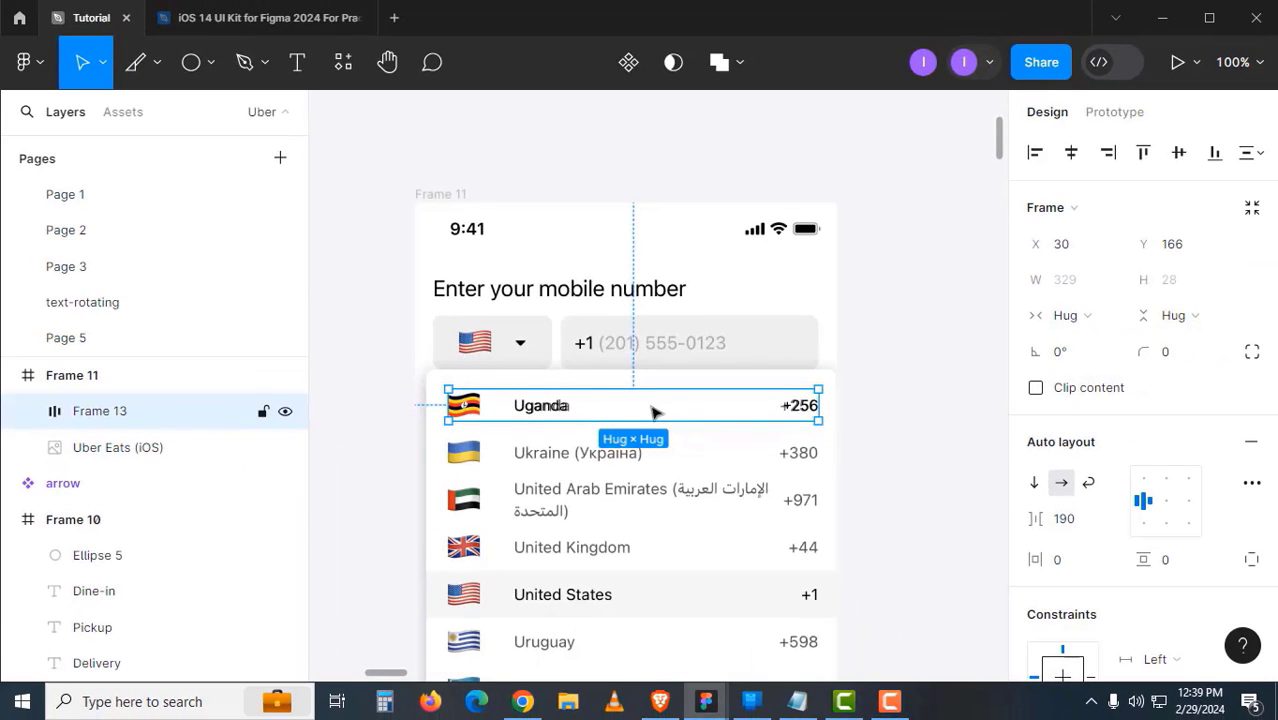
double_click(570, 410)
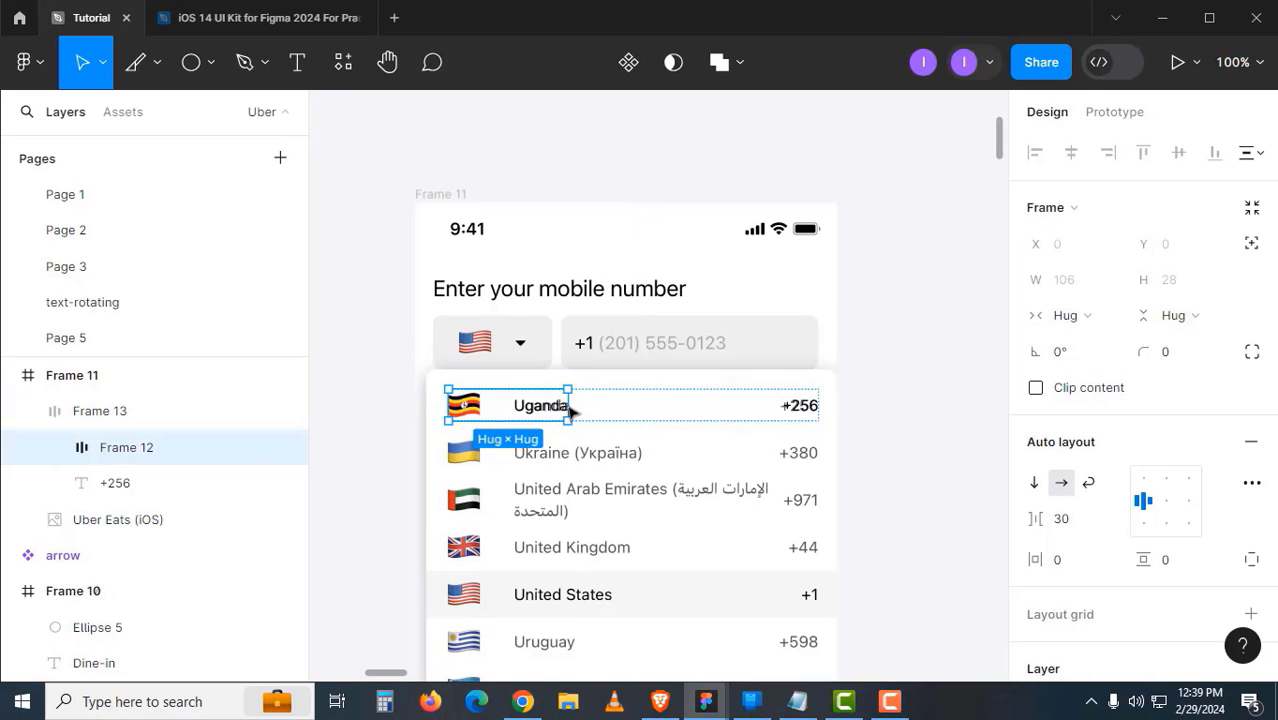
key(Escape)
click(562, 415)
drag(556, 416, 602, 347)
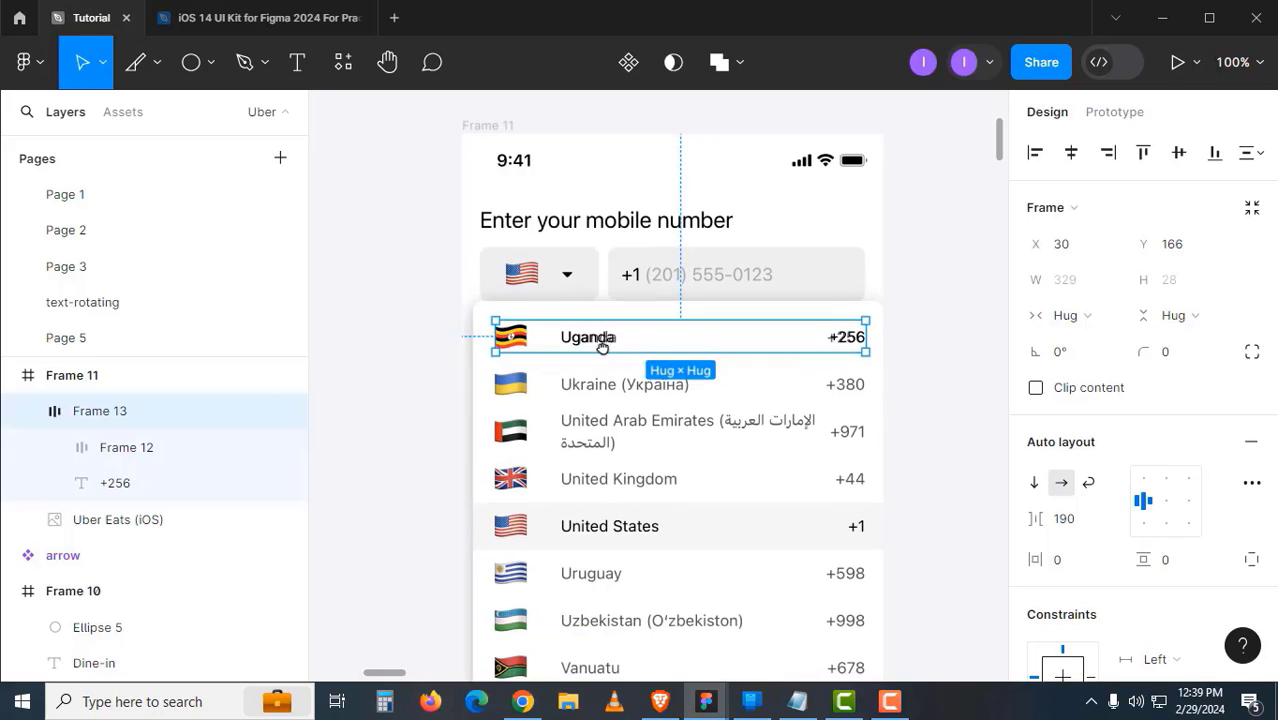
ctrl+click(590, 353)
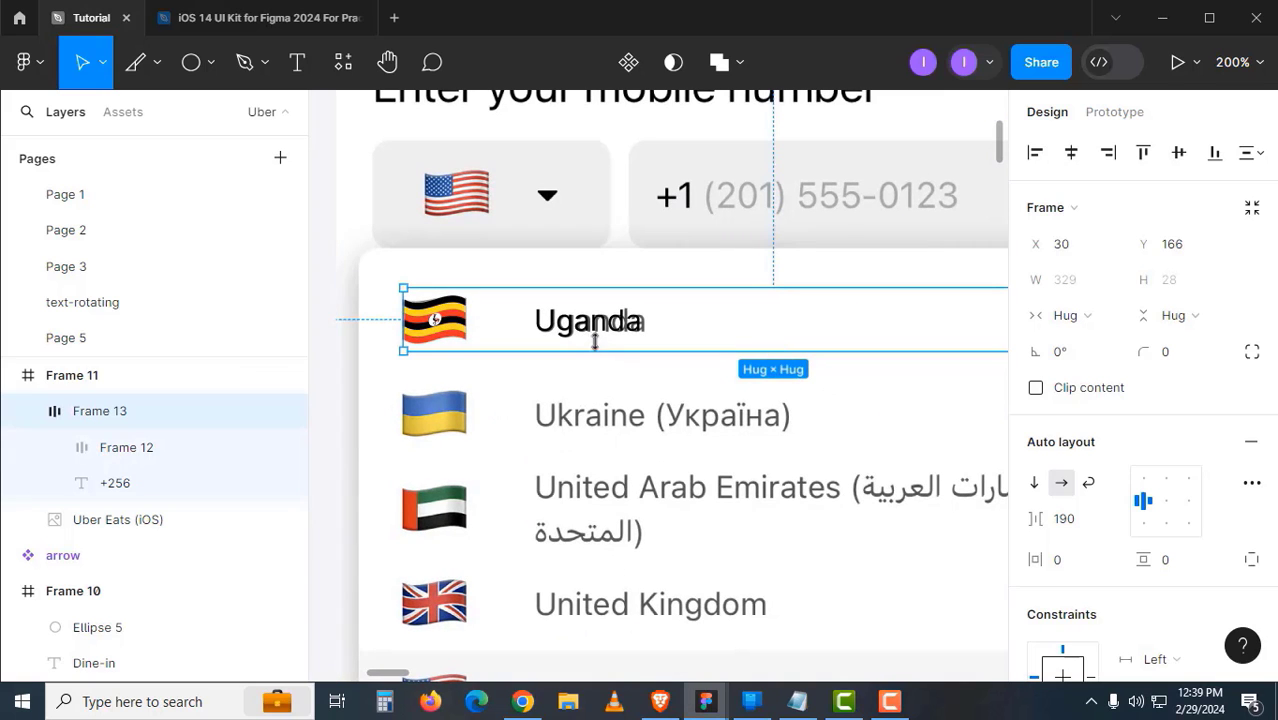
ctrl+click(600, 332)
ctrl+click(541, 425)
ctrl+click(541, 425)
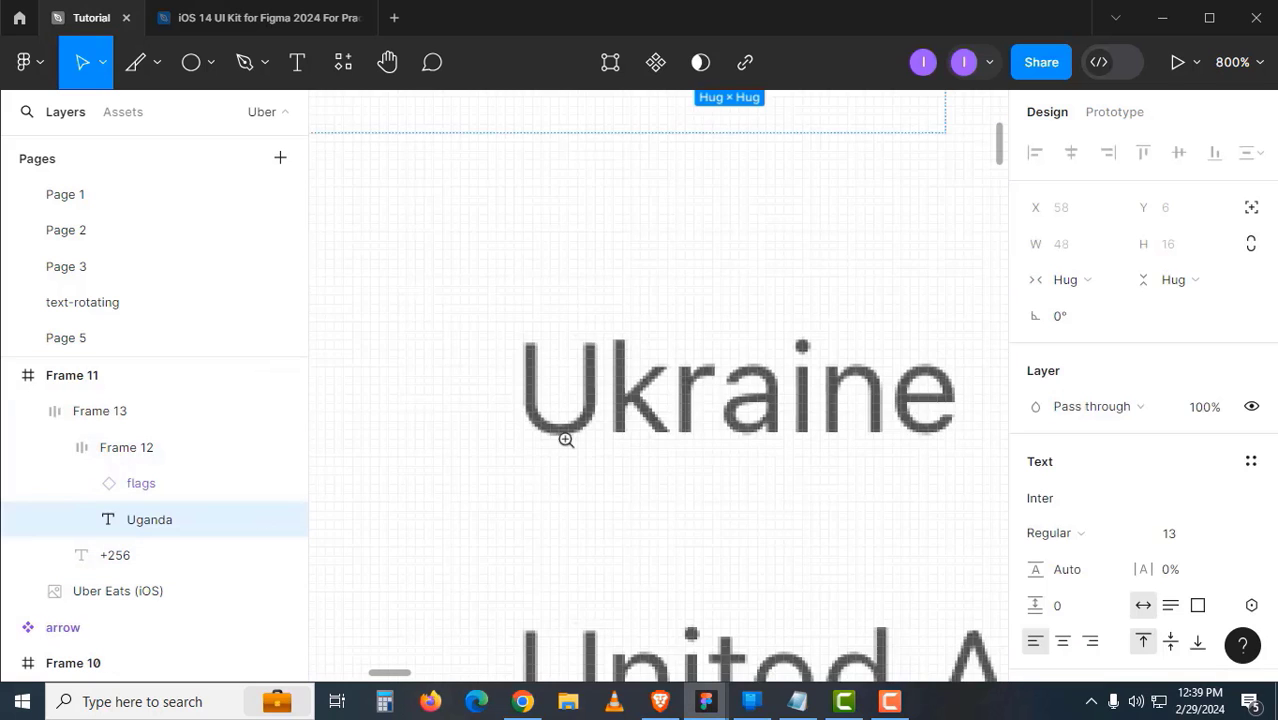
drag(594, 451, 561, 400)
key(i)
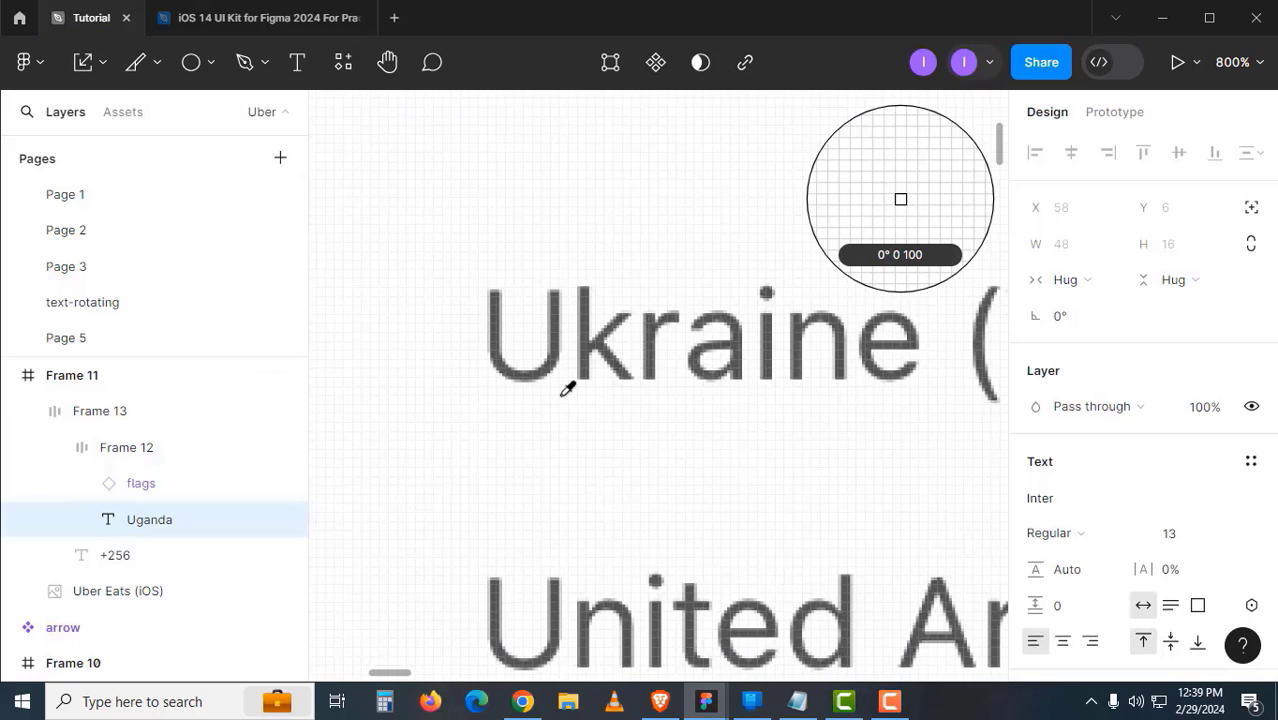
scroll(570, 354, up, 3)
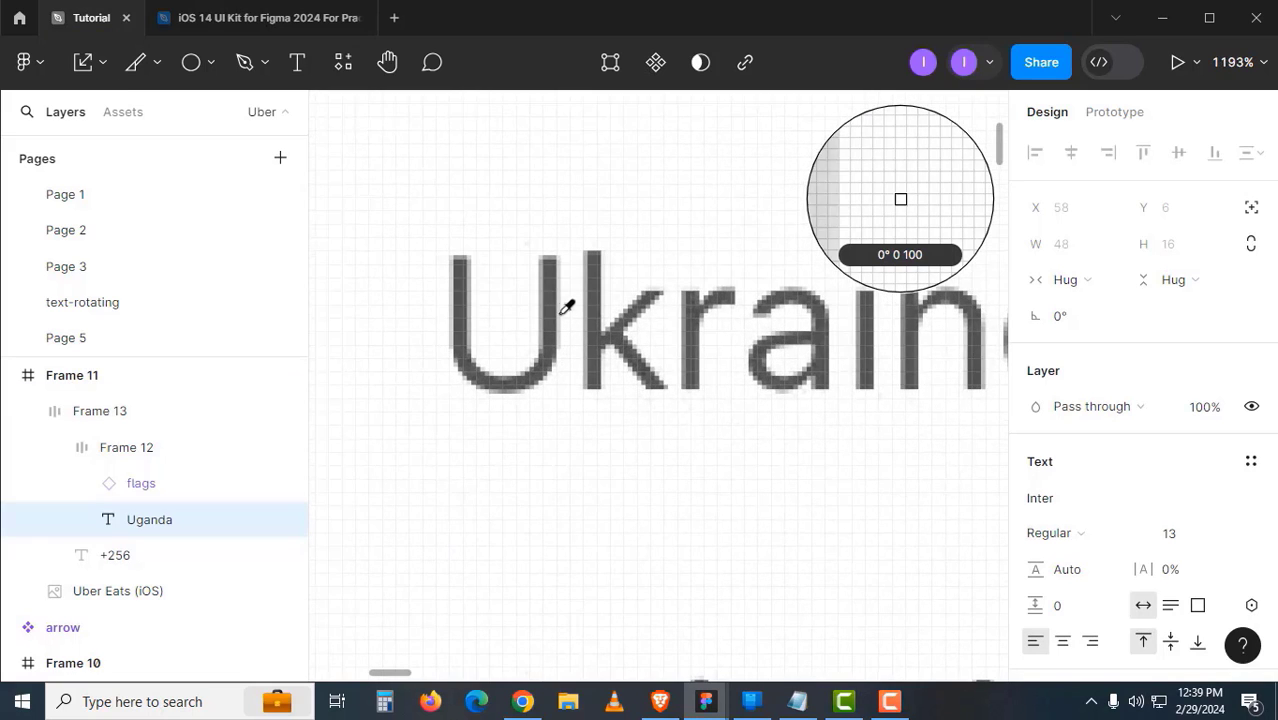
key(Escape)
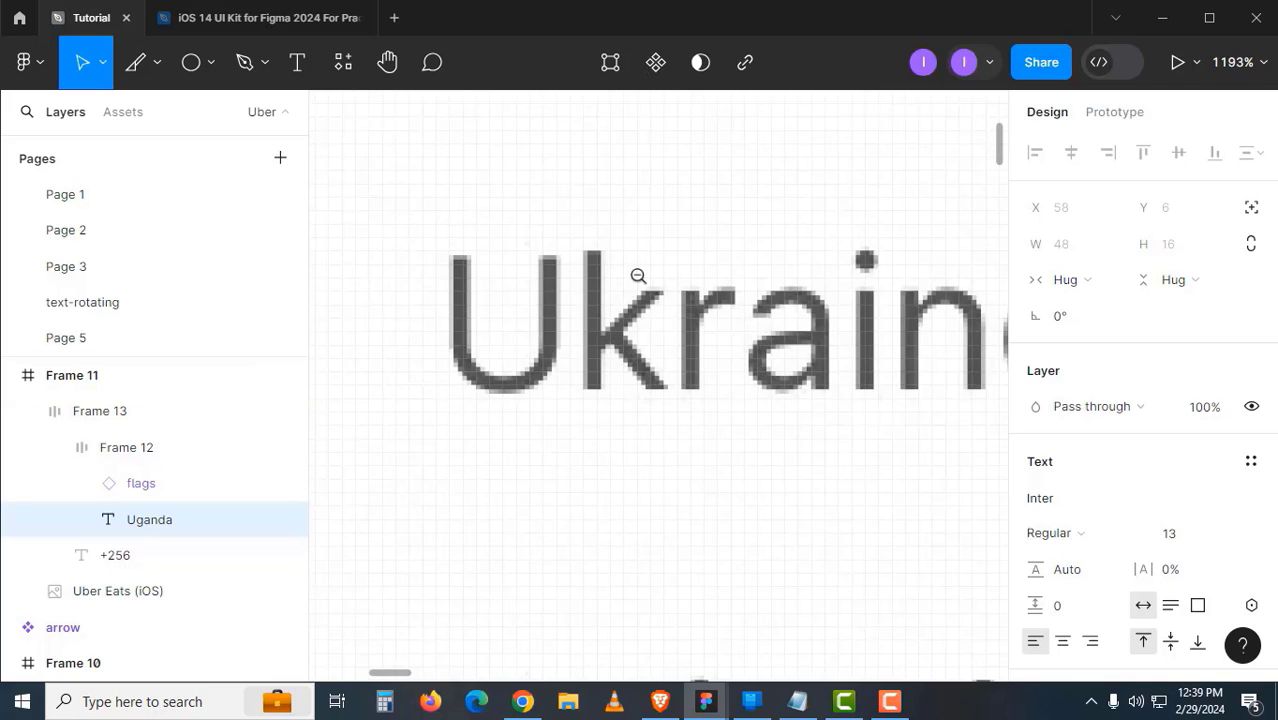
scroll(639, 274, down, 10)
scroll(620, 320, up, 2)
click(420, 347)
click(543, 302)
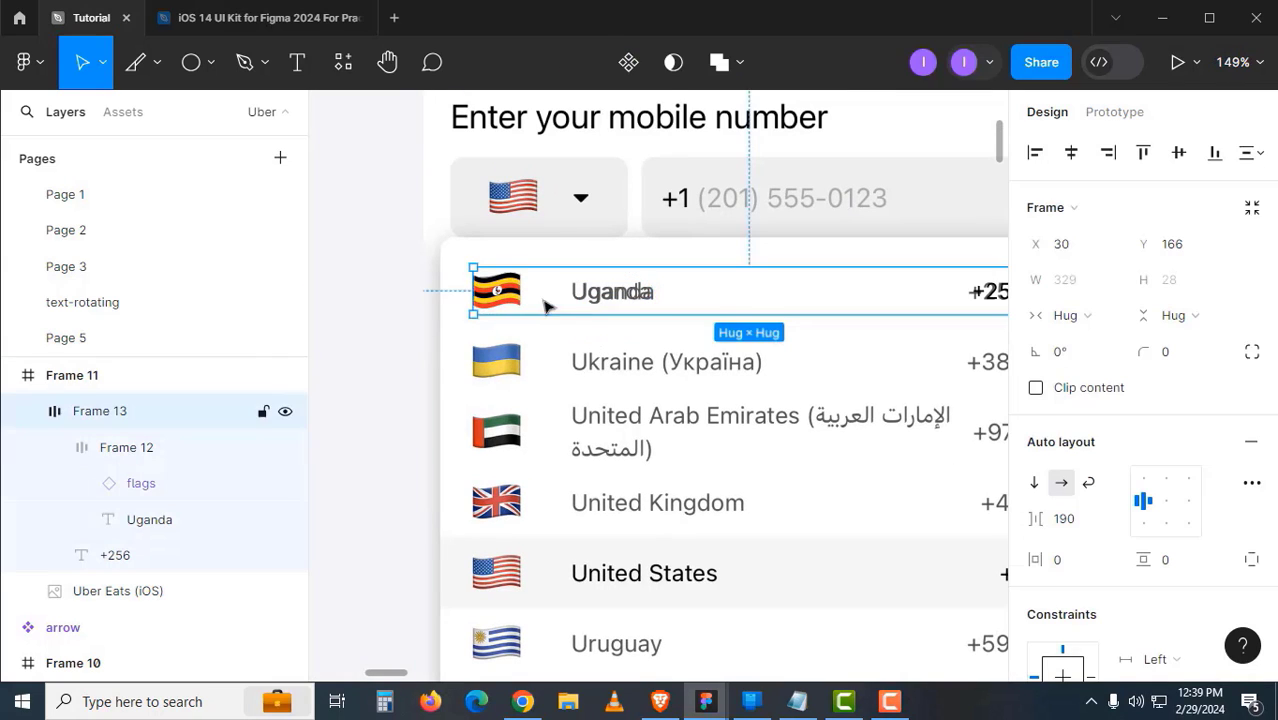
drag(662, 321, 540, 369)
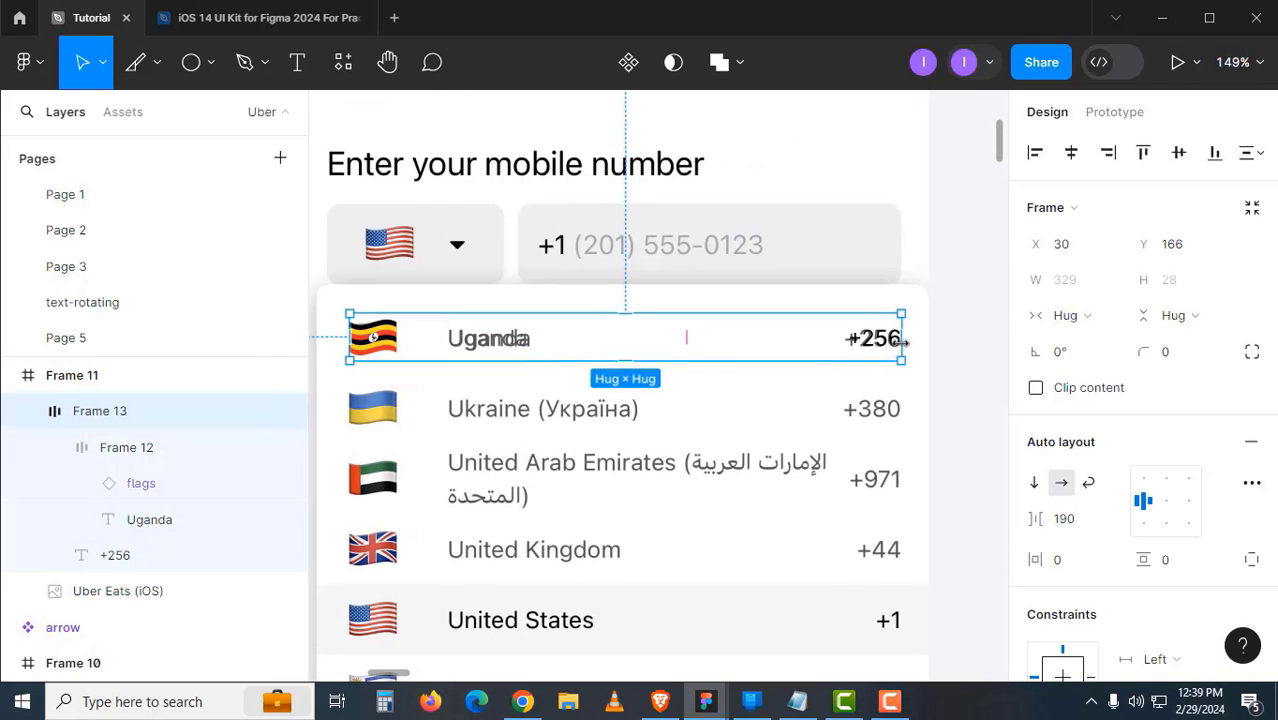
drag(937, 344, 975, 345)
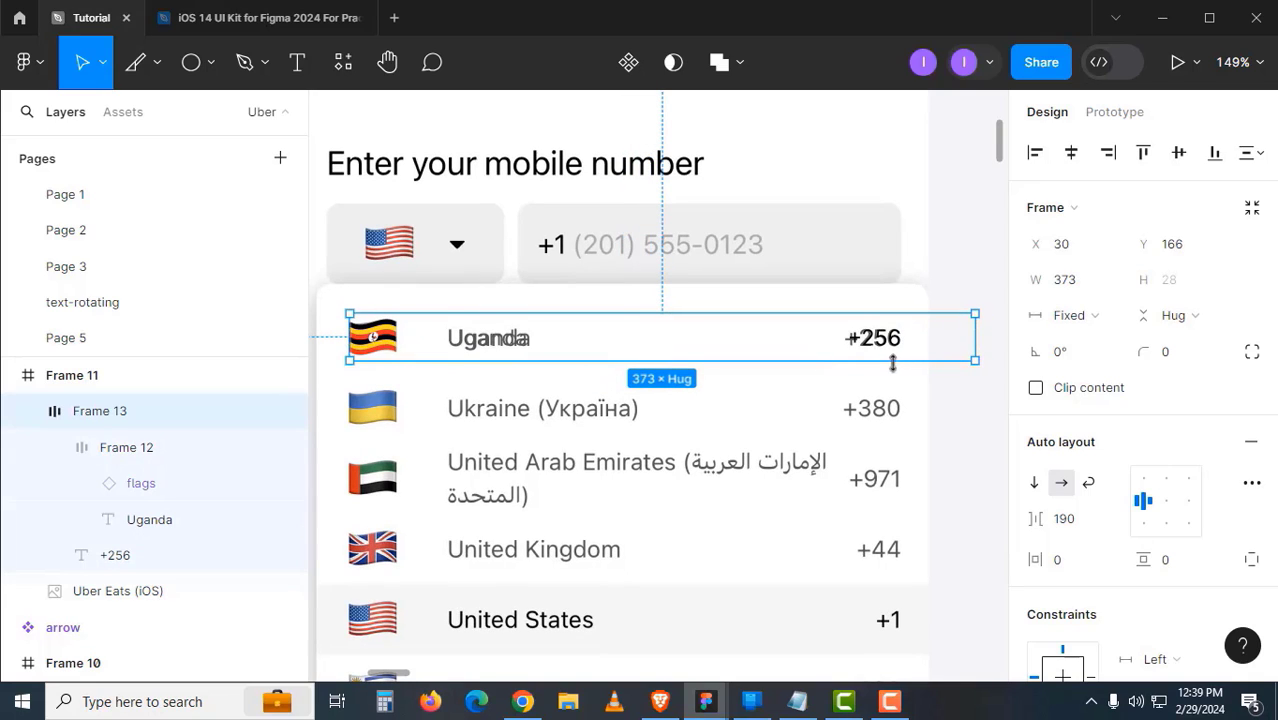
key(ctrl+z)
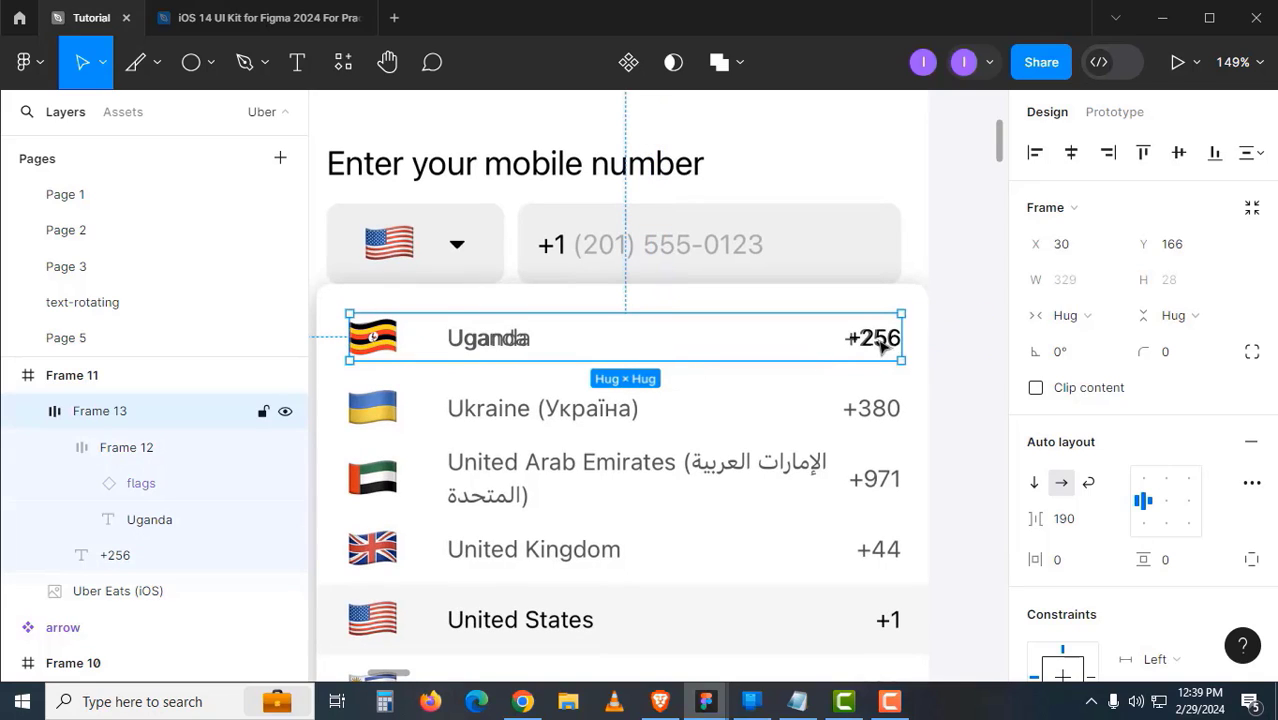
click(487, 345)
click(650, 354)
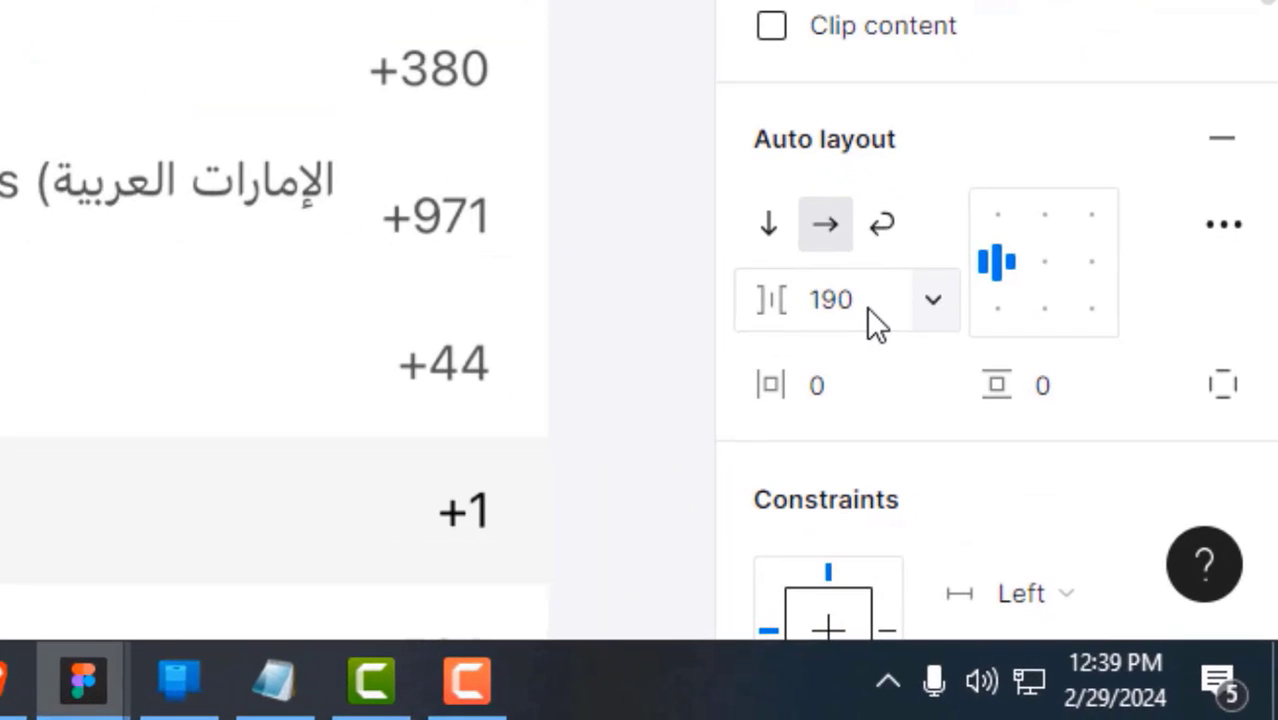
- Change Frame 13's item spacing from 190 to 18, undoing a trial widening of the row
click(1080, 522)
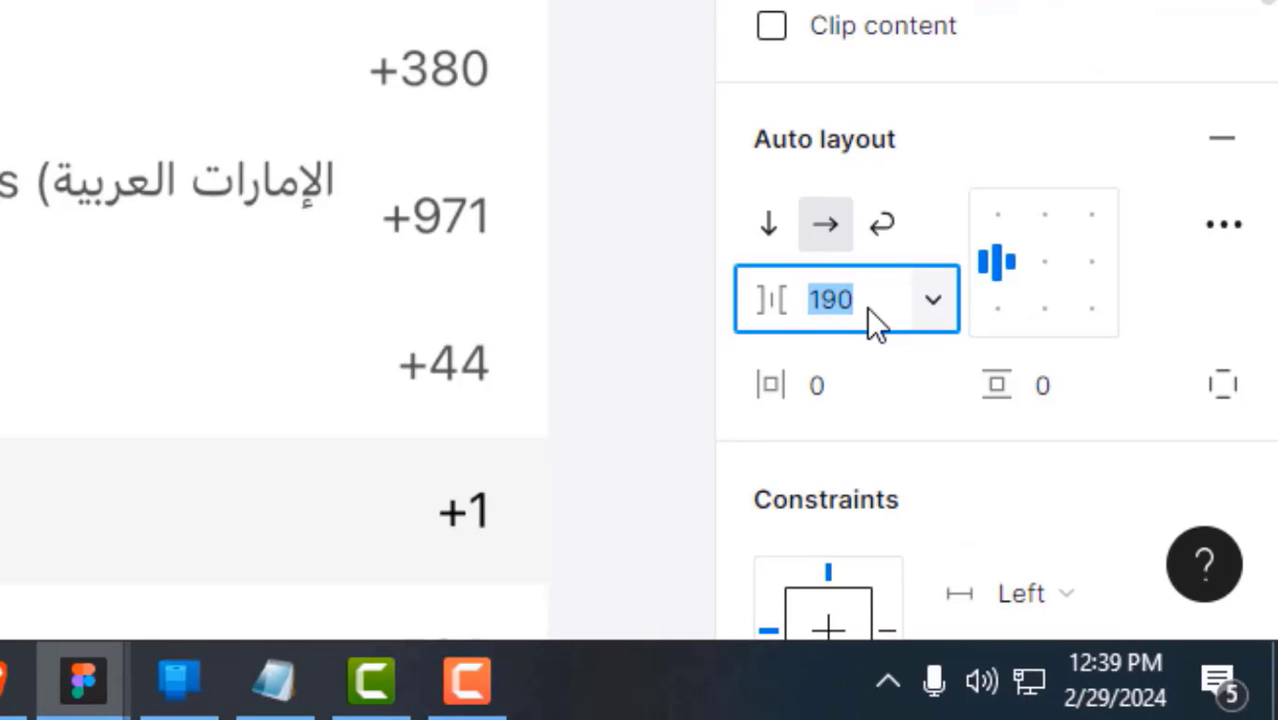
text(18)
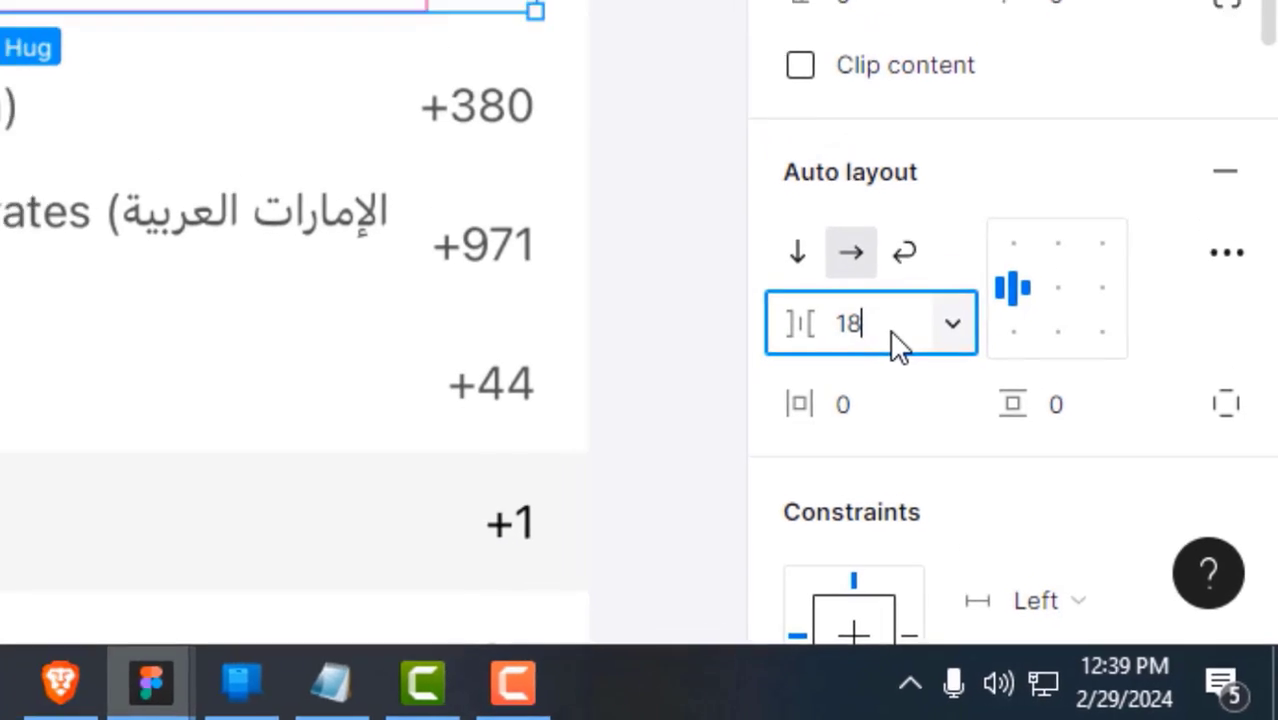
key(Return)
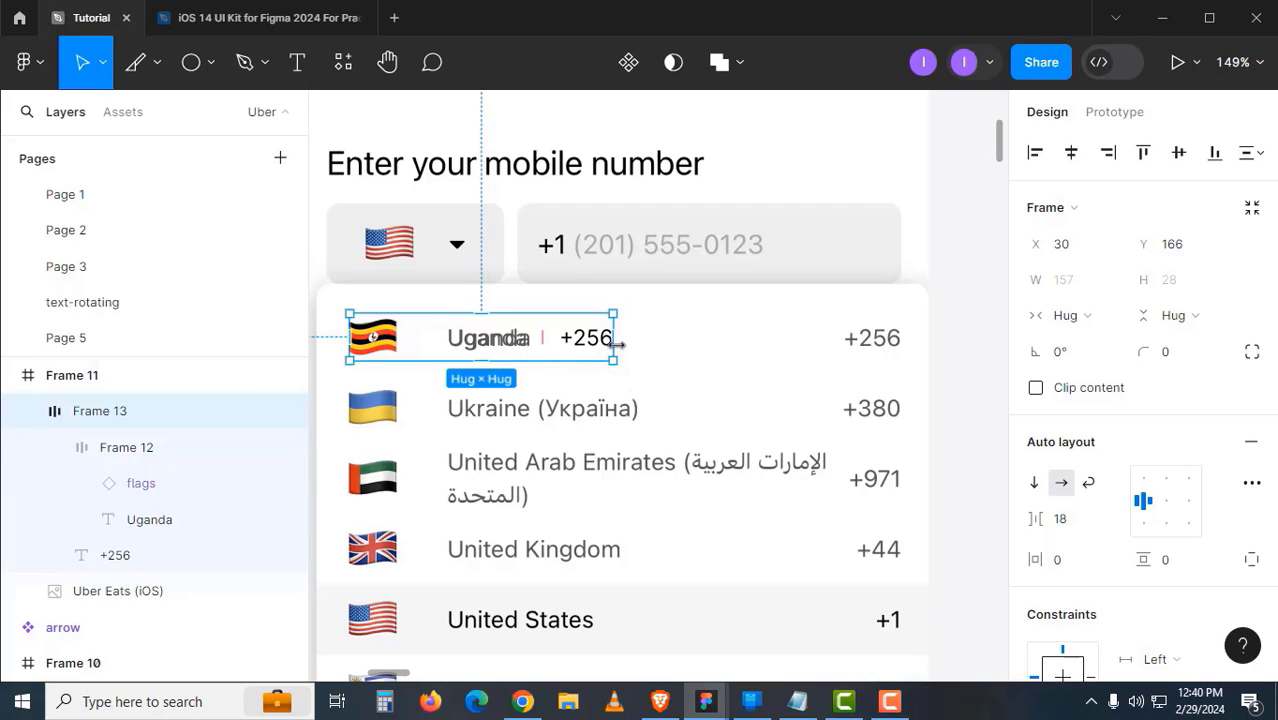
drag(626, 344, 797, 345)
key(ctrl+z)
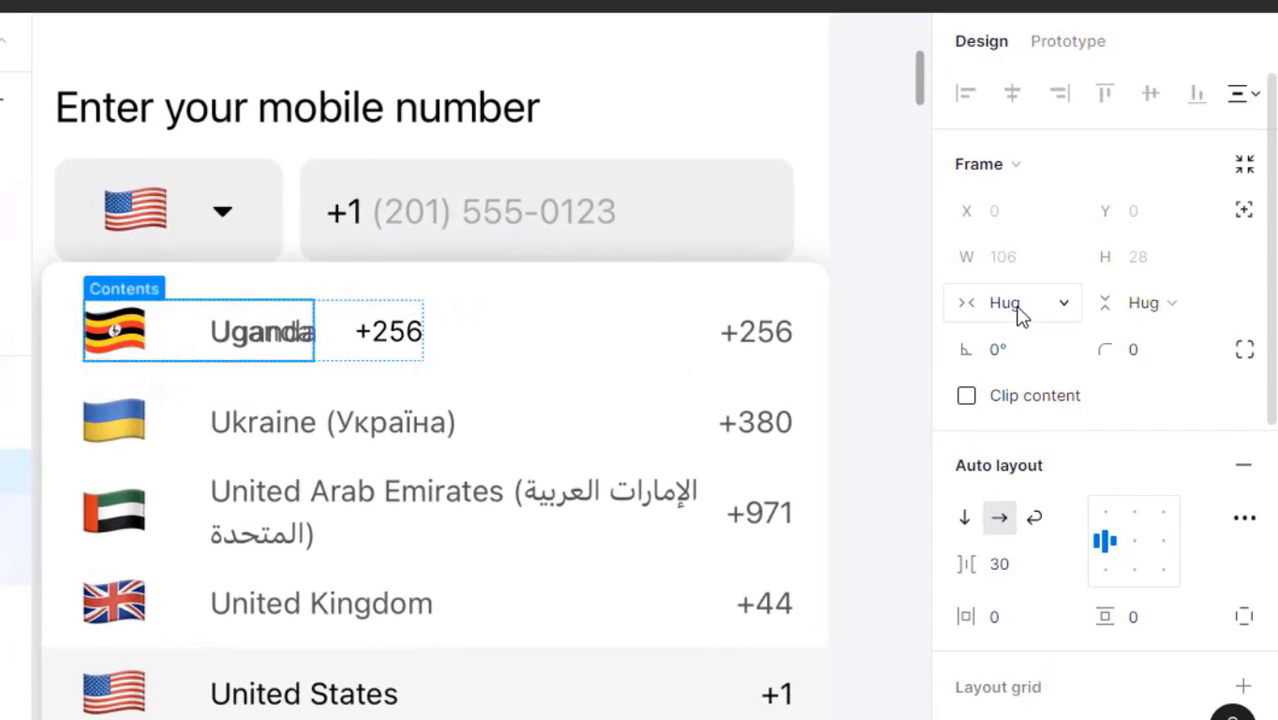
- Set Frame 12's width to Fill container and stretch Frame 13 to 328 wide
click(1072, 315)
click(1013, 336)
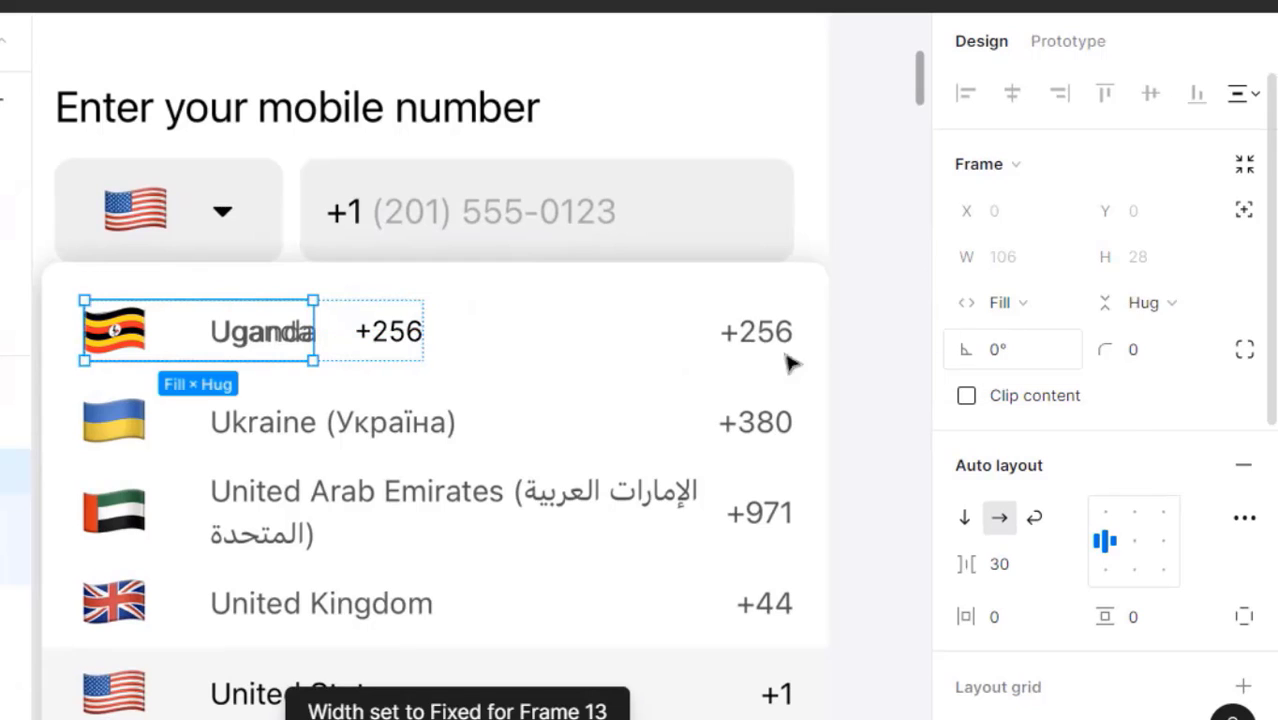
click(438, 394)
click(420, 348)
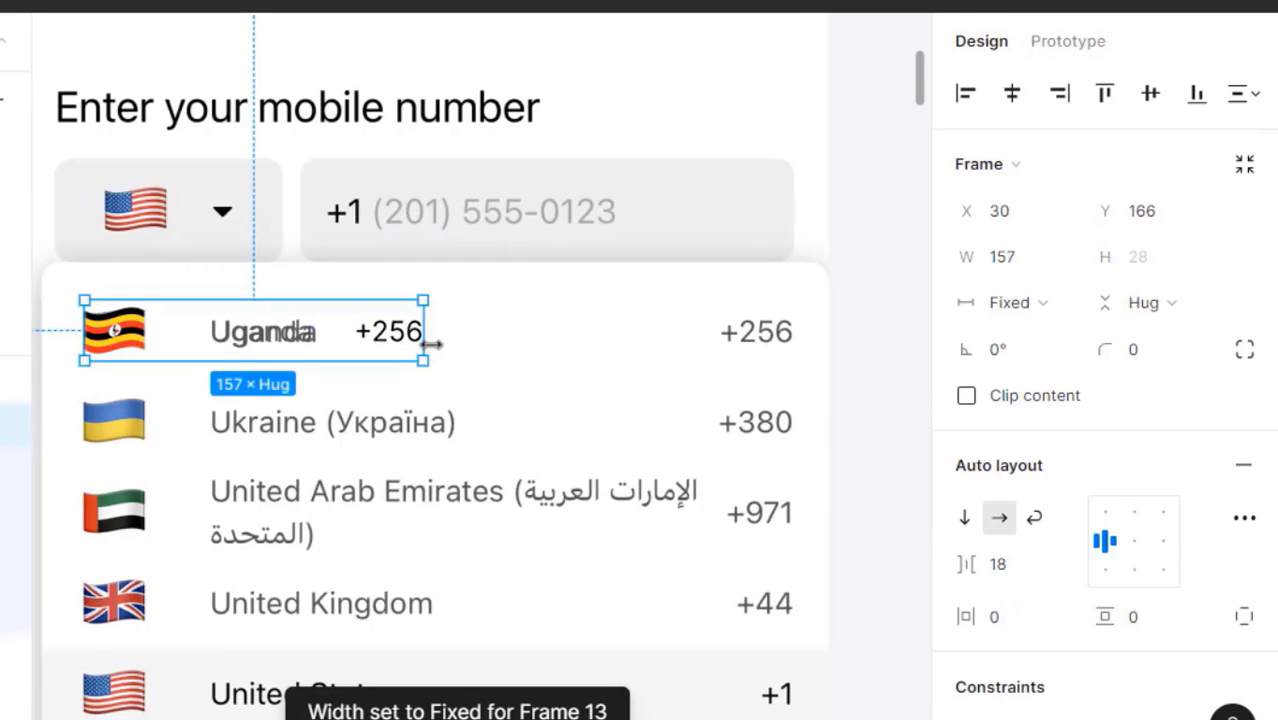
drag(455, 344, 790, 377)
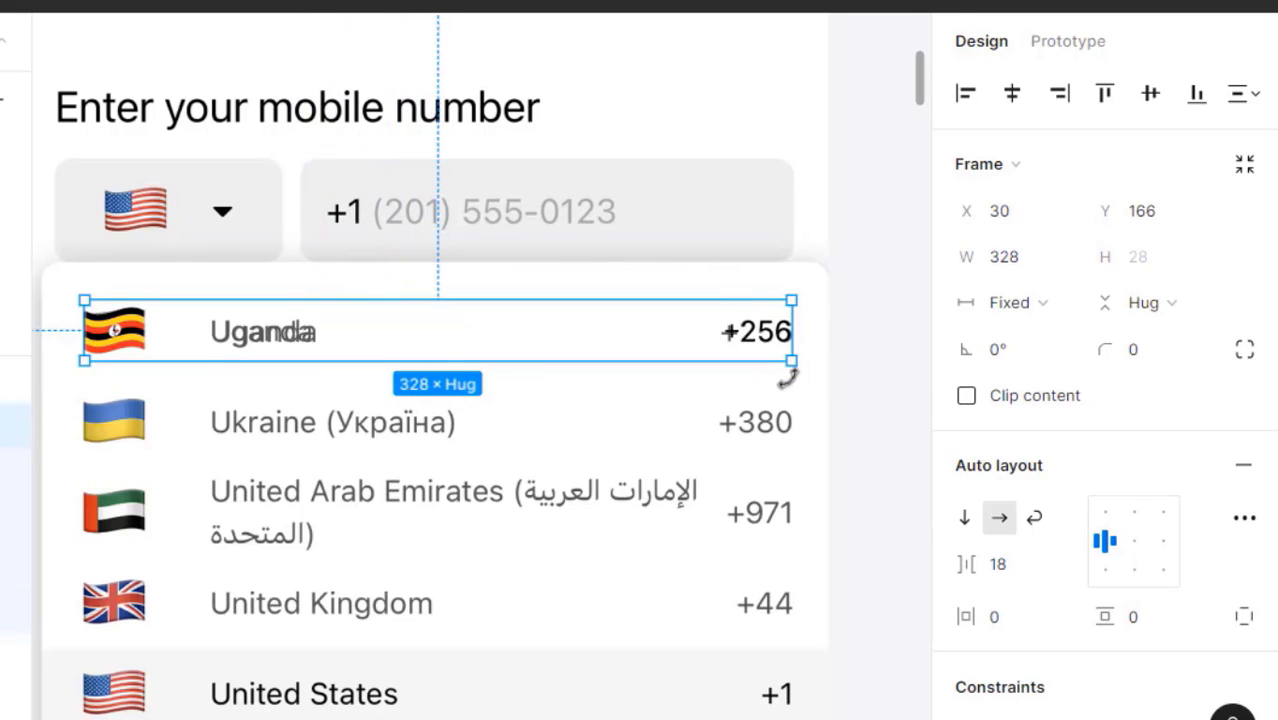
click(847, 380)
scroll(462, 390, down, 2)
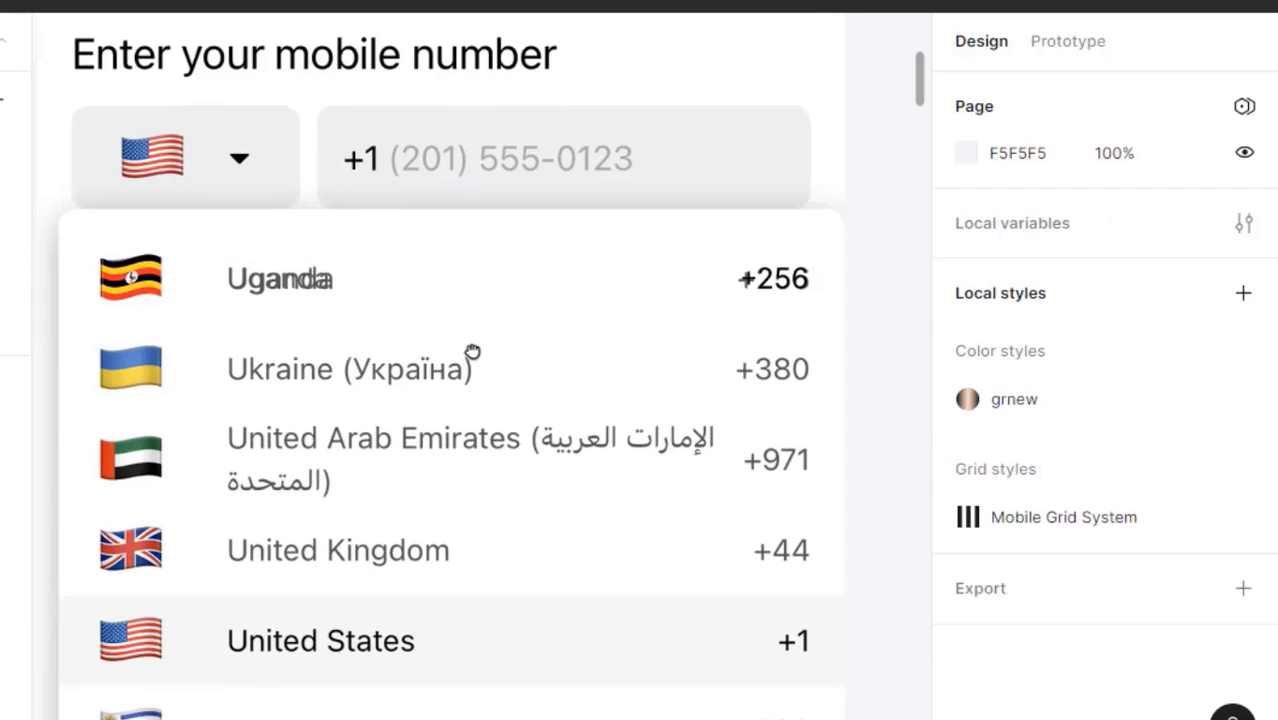
click(322, 308)
scroll(310, 383, down, 1)
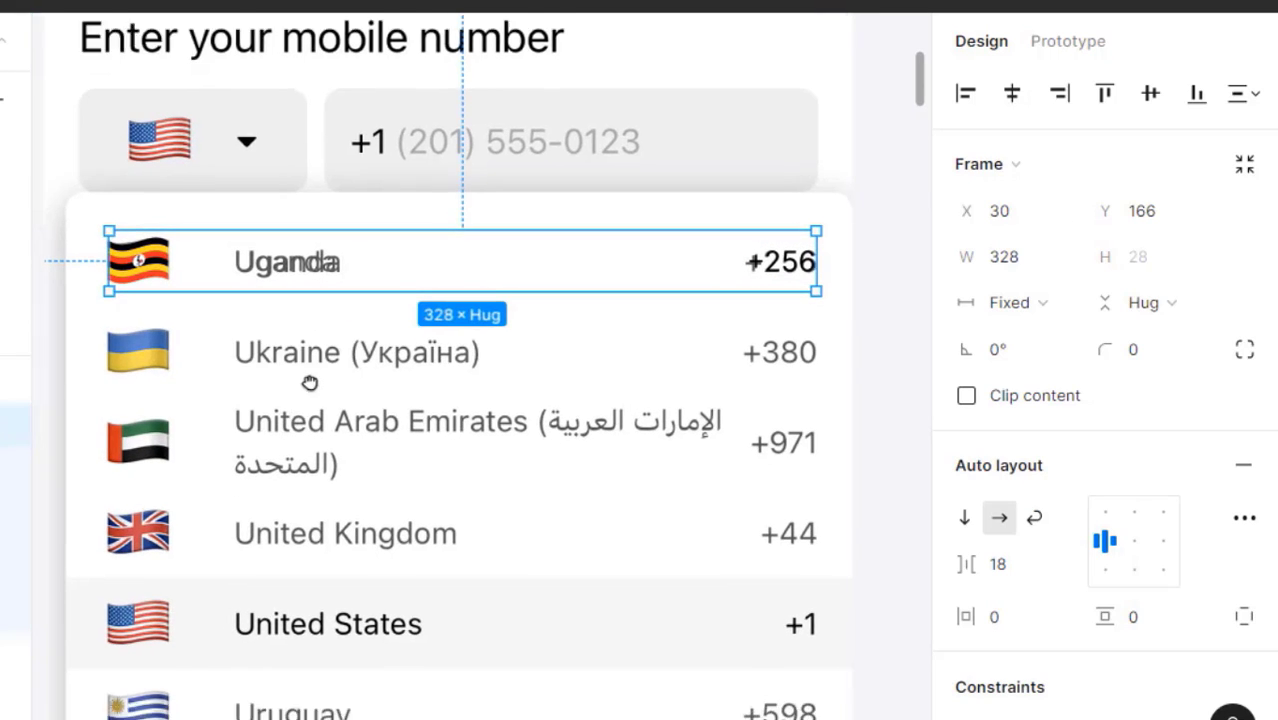
scroll(310, 383, down, 1)
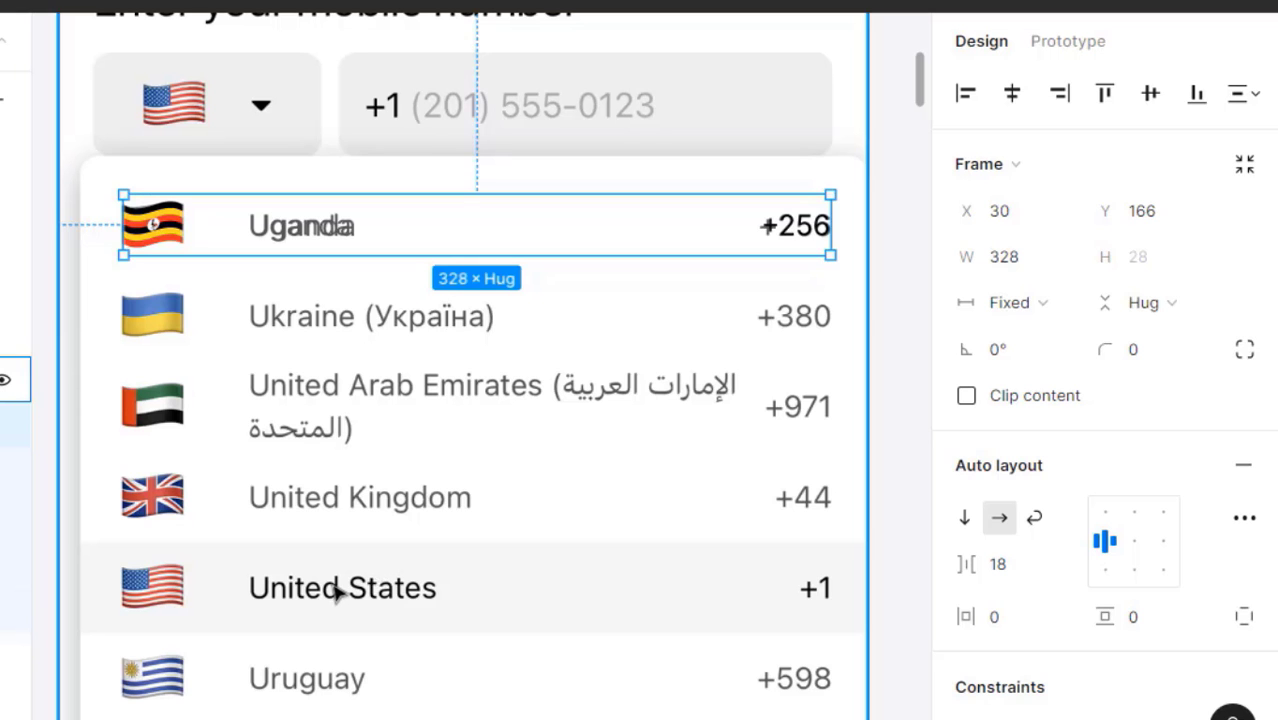
scroll(338, 593, down, 1)
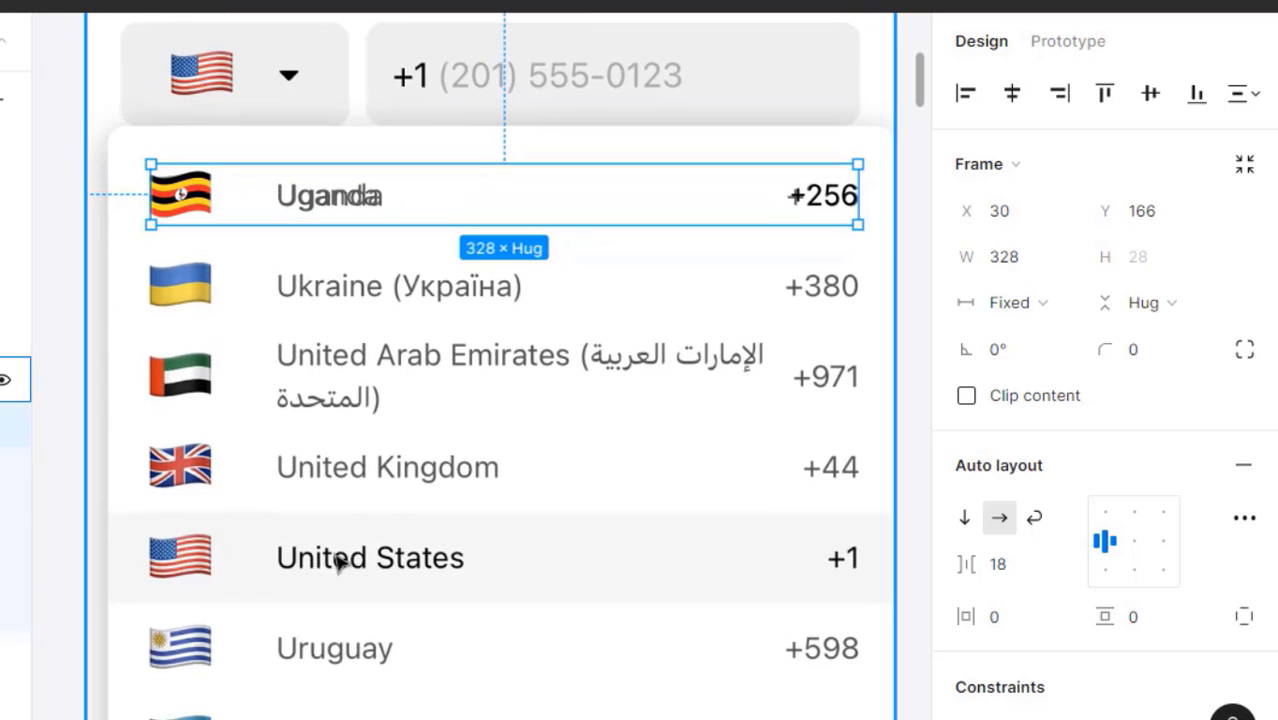
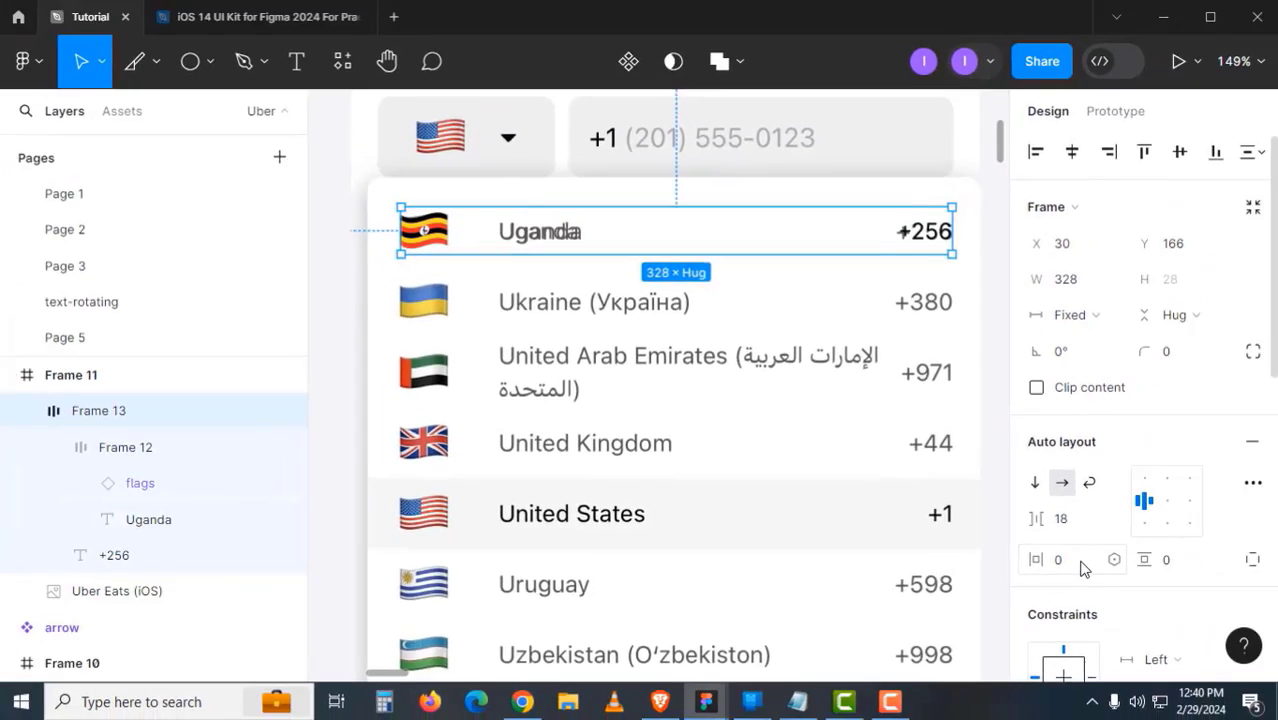
- Give the Uganda row 16 horizontal and 8 vertical padding
click(1083, 566)
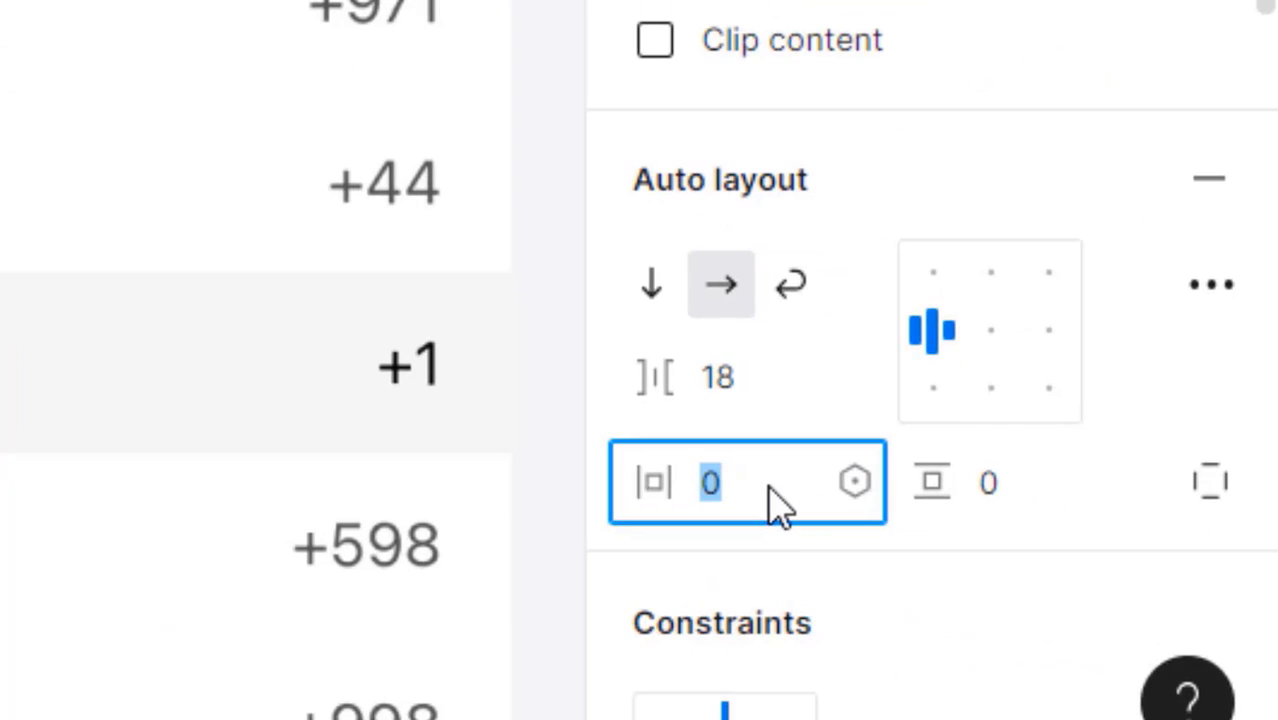
text(16)
key(Tab)
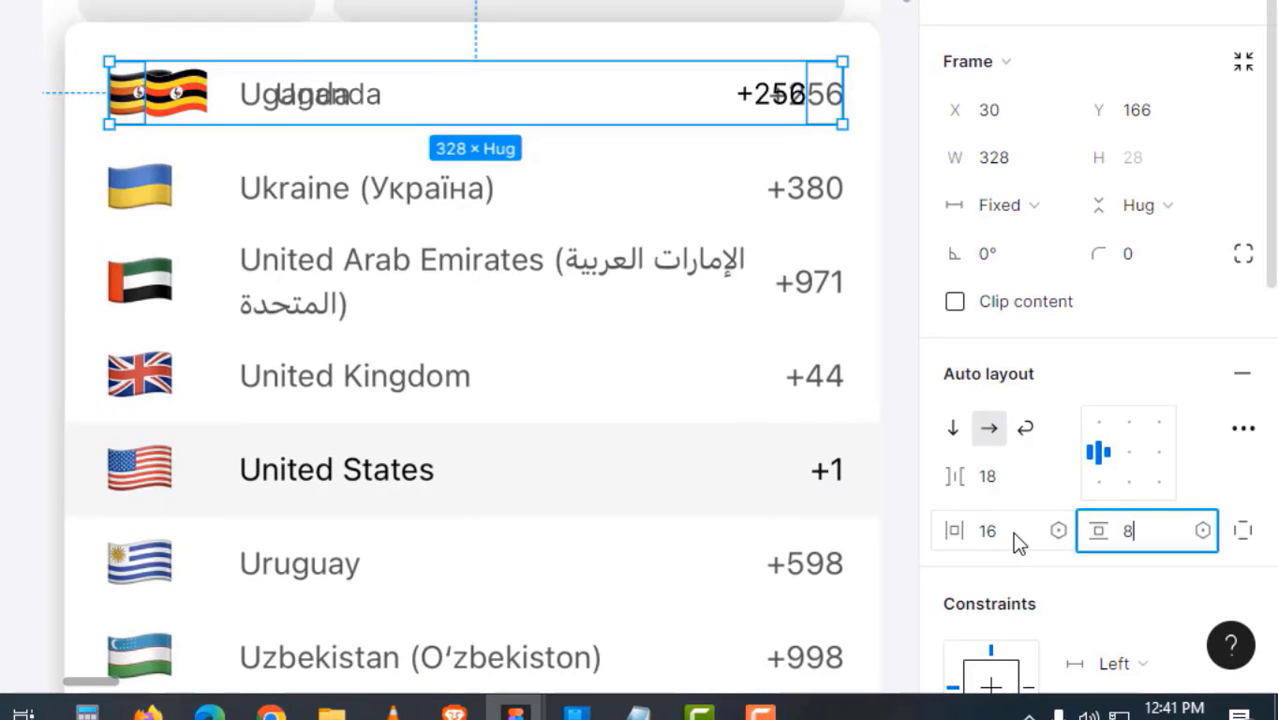
text(8)
key(Return)
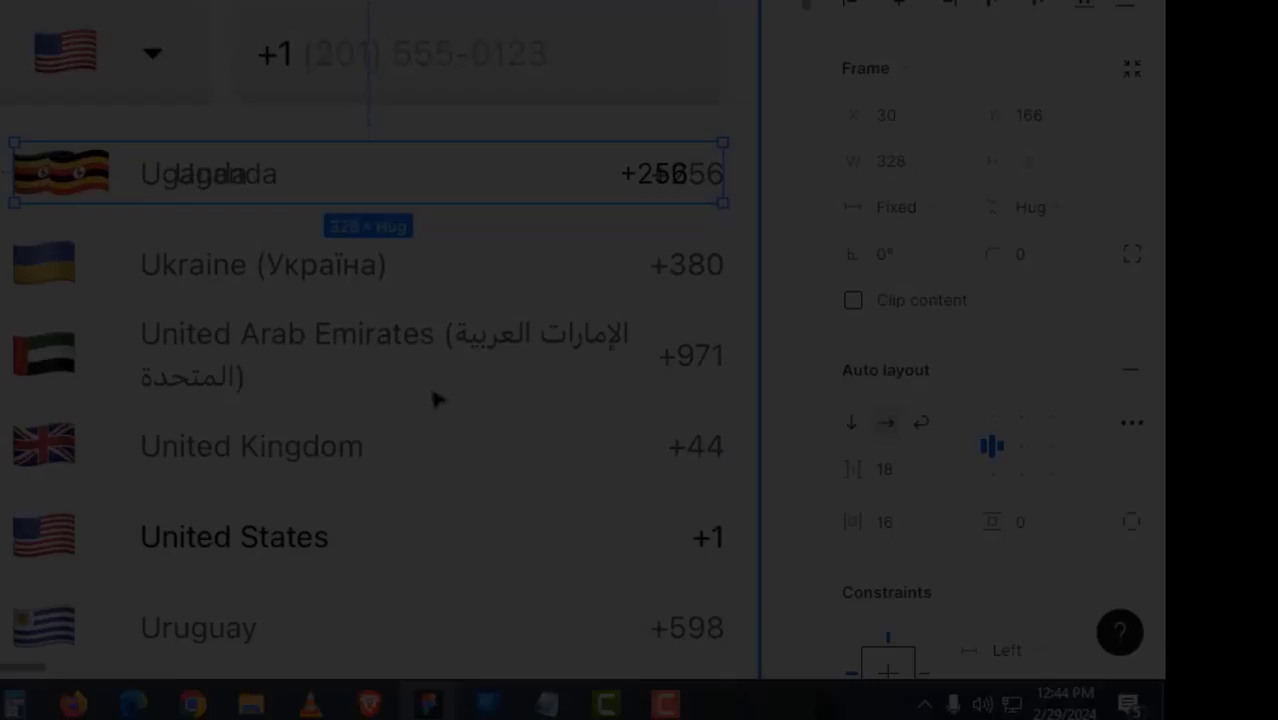
- Stretch the Uganda row to about 364 wide
key(Escape)
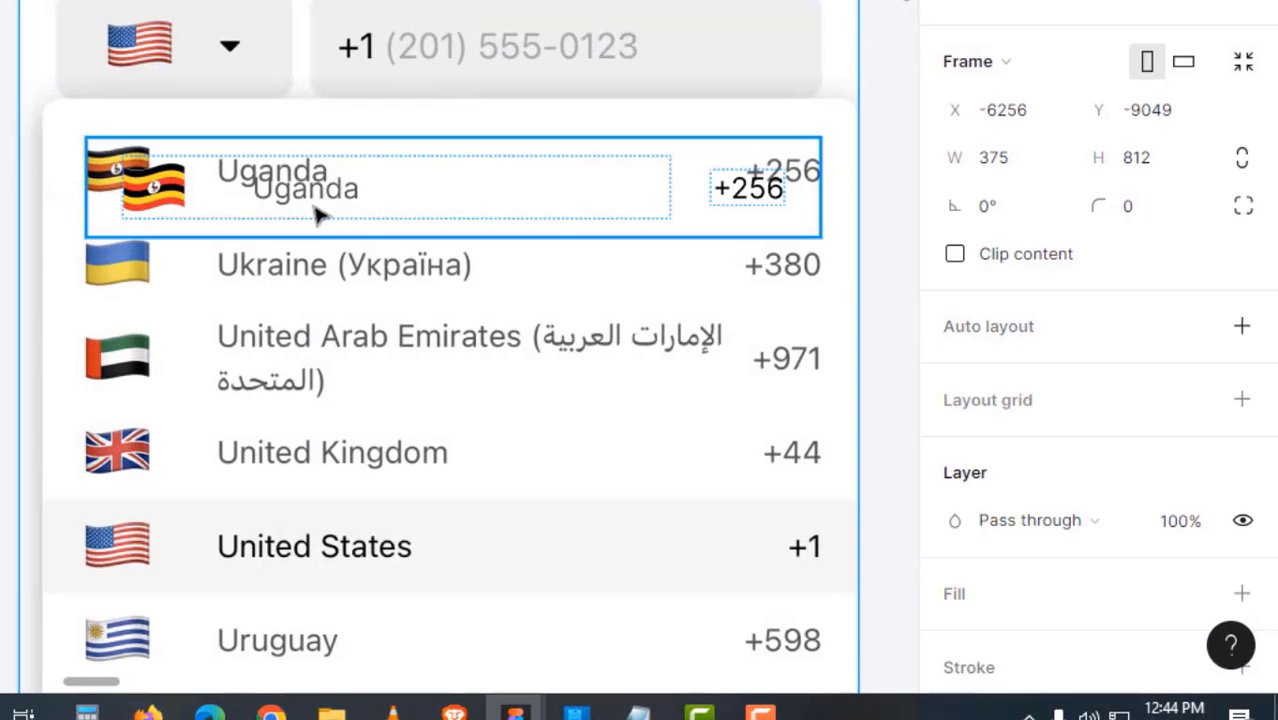
click(315, 215)
drag(282, 207, 336, 220)
scroll(257, 226, up, 3)
drag(228, 228, 335, 232)
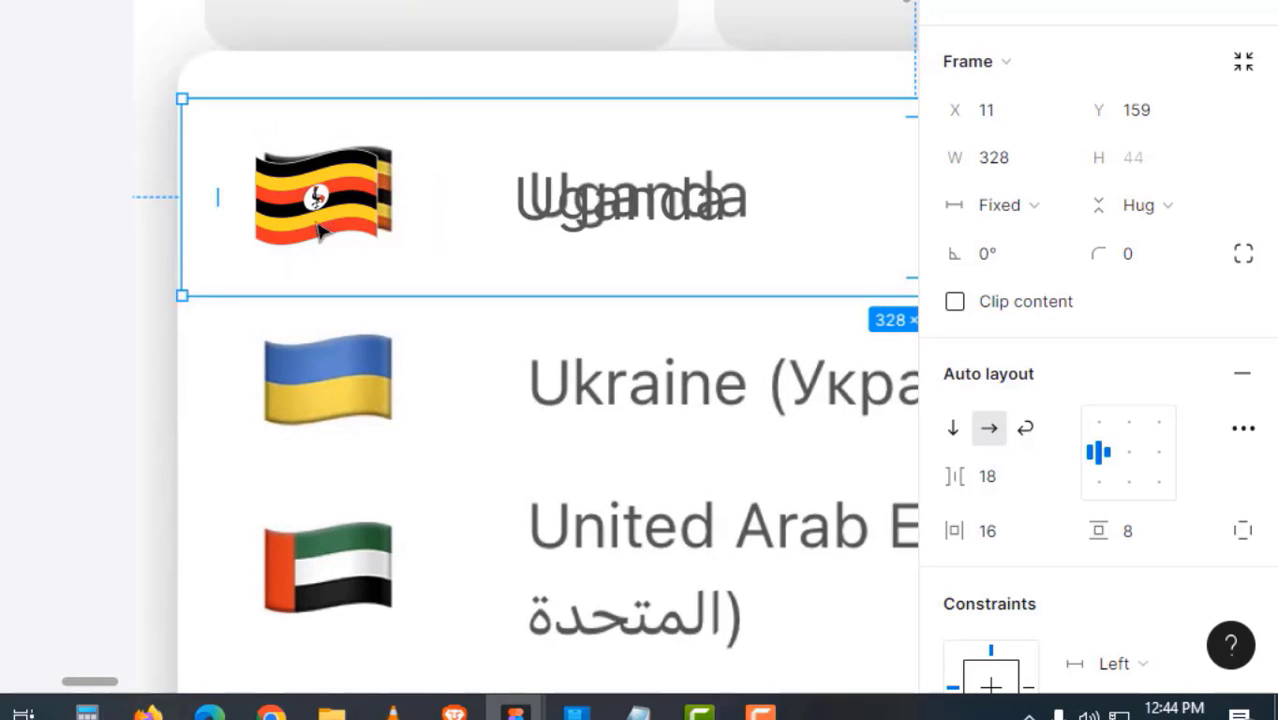
scroll(244, 220, up, 4)
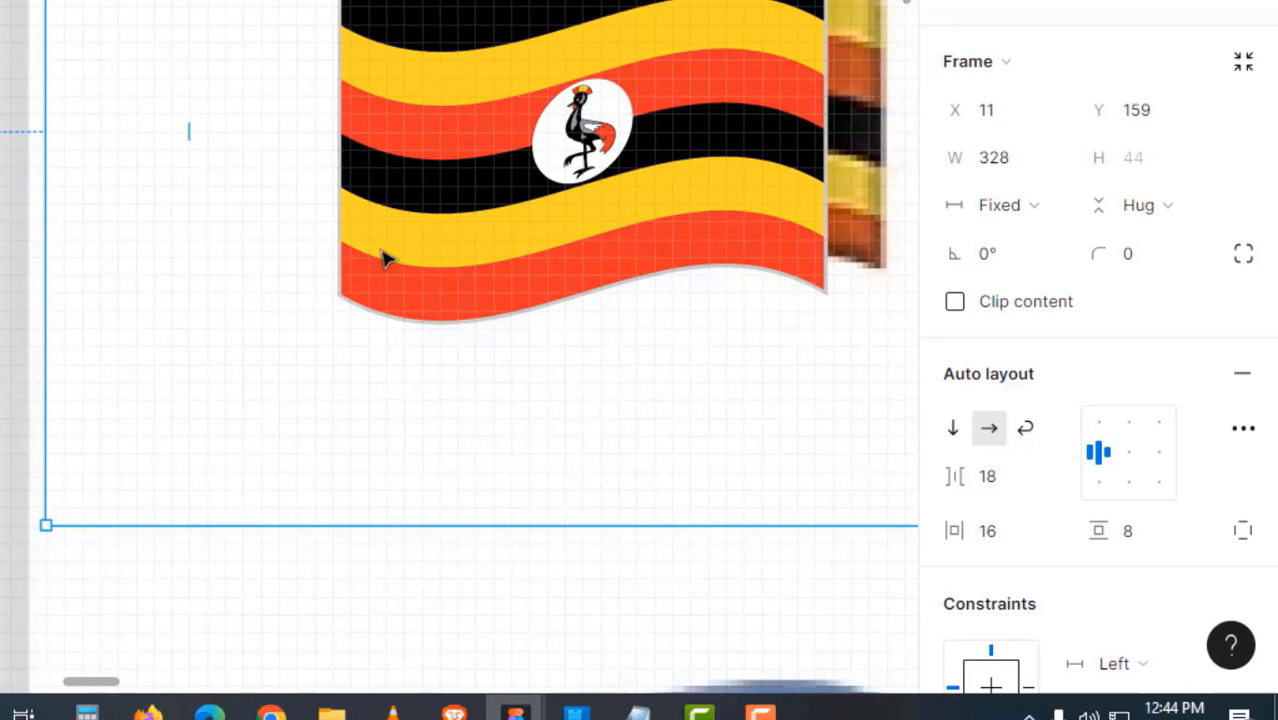
key(Left)
alt+click(525, 311)
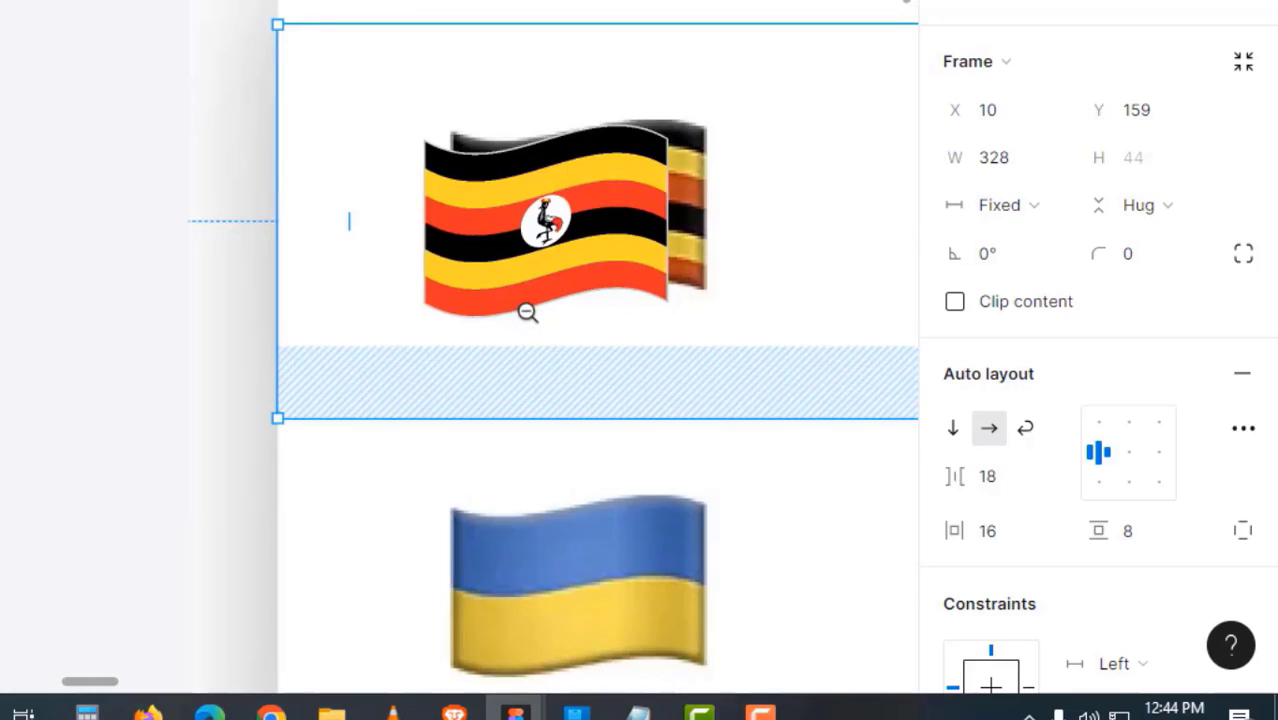
scroll(528, 312, down, 2)
drag(629, 311, 143, 322)
drag(800, 324, 100, 311)
drag(451, 320, 612, 324)
alt+click(409, 321)
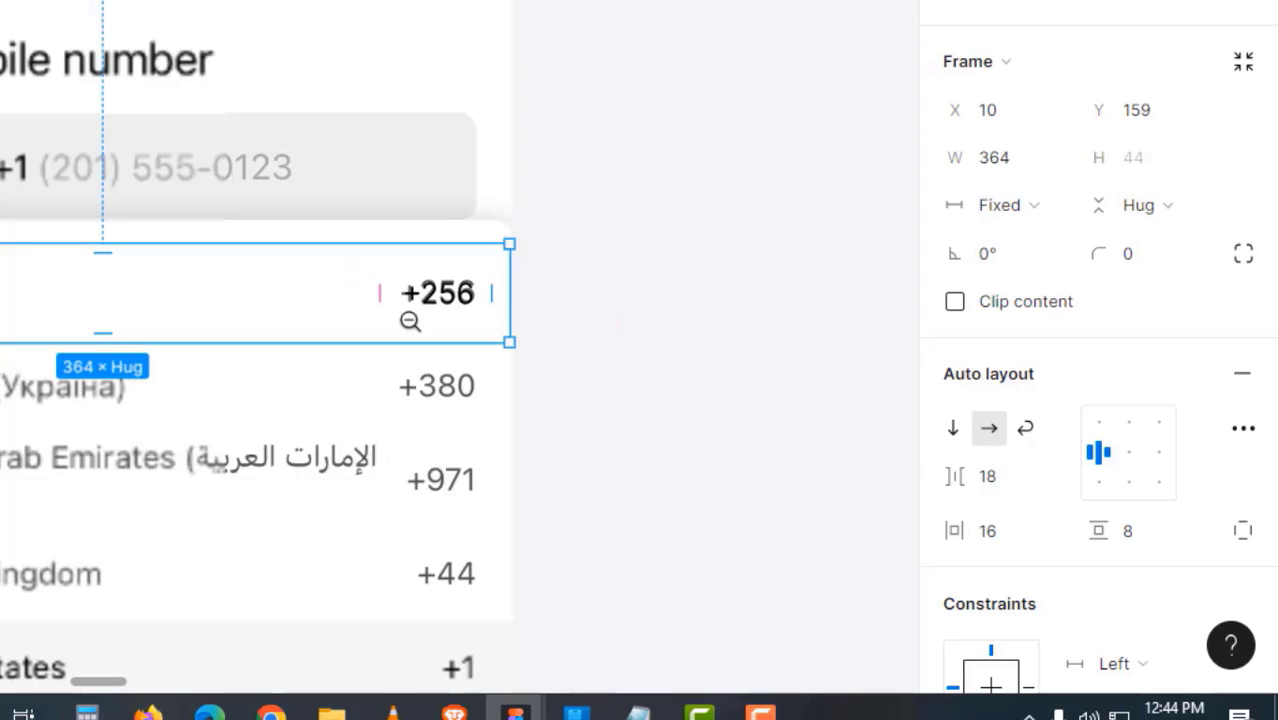
drag(434, 357, 470, 308)
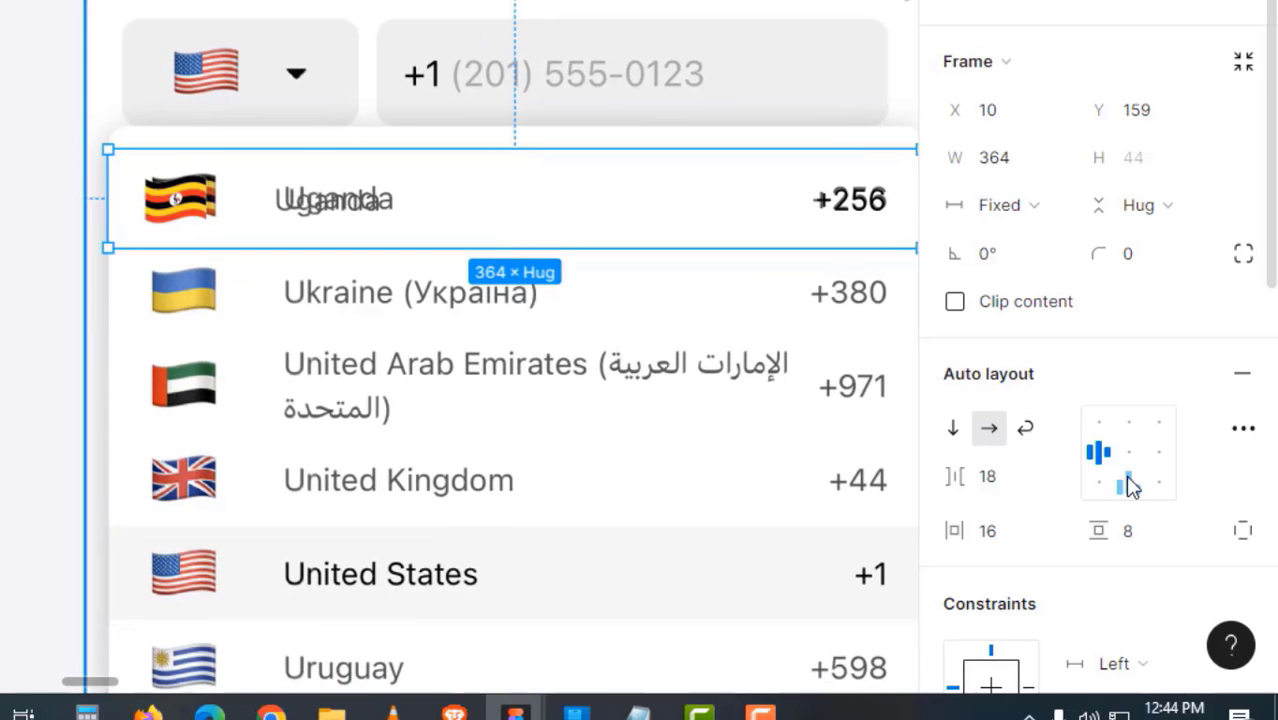
scroll(1127, 485, down, 3)
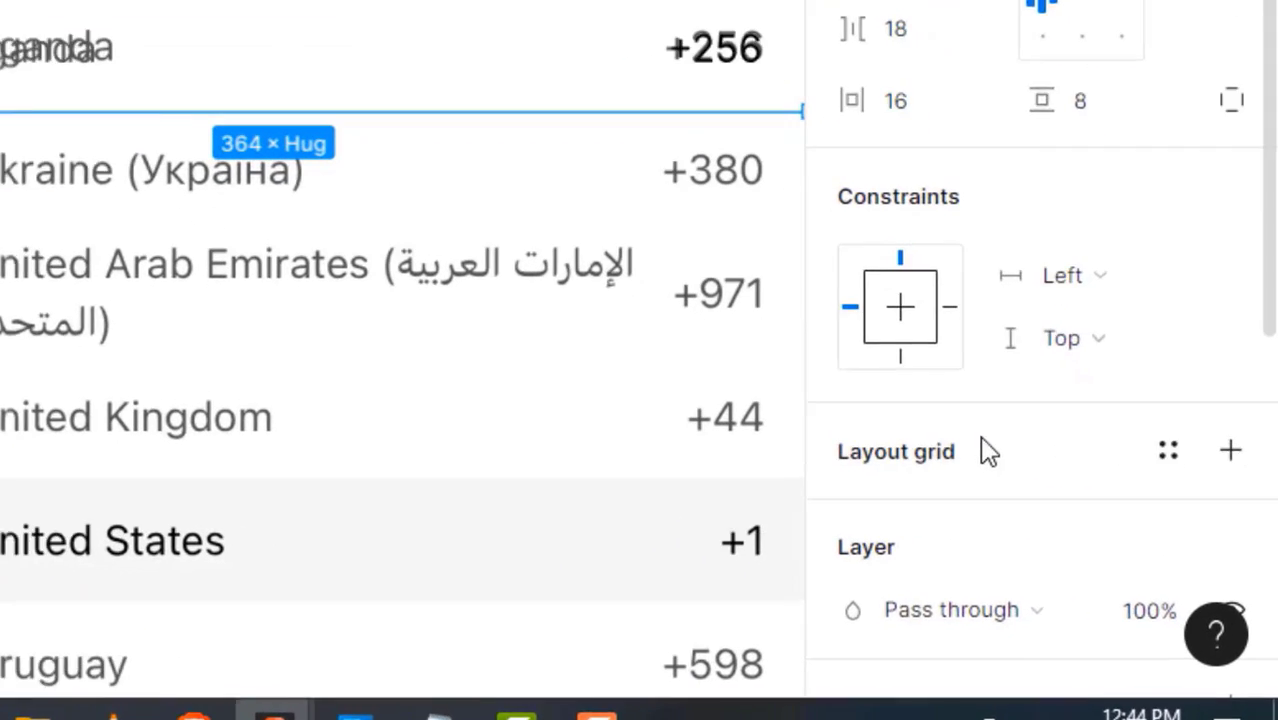
scroll(989, 452, down, 3)
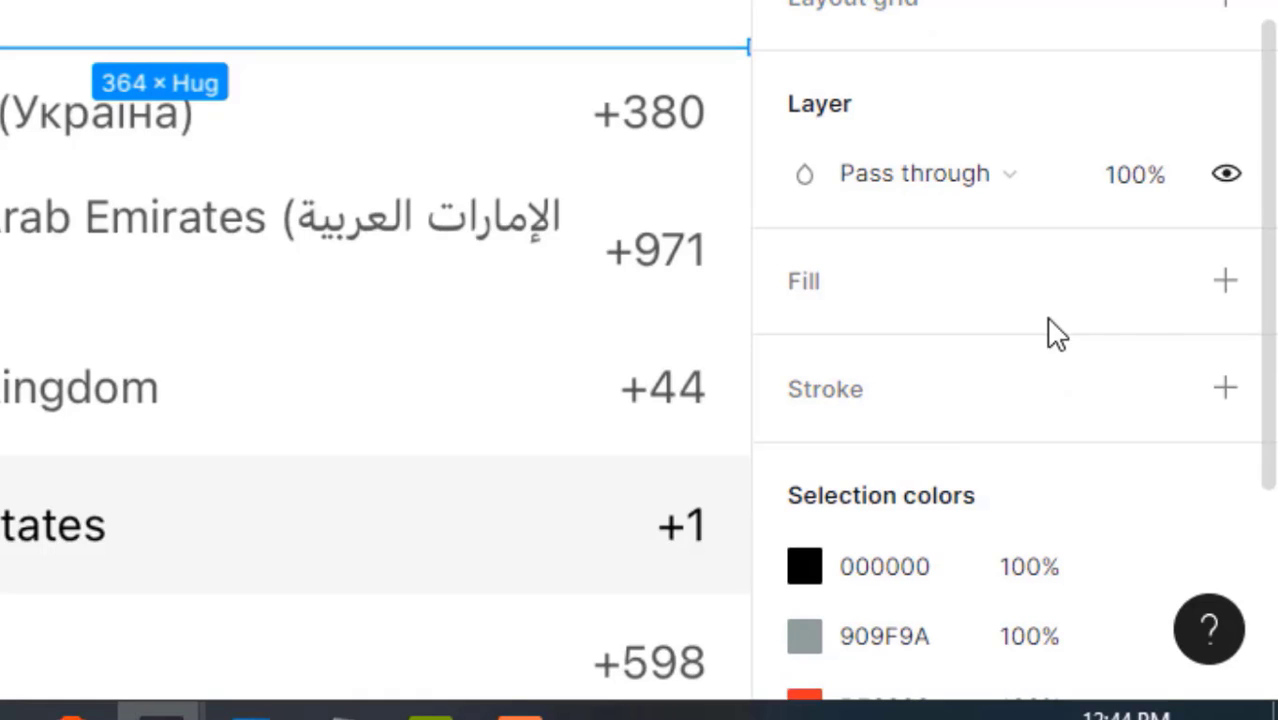
- Add a white FFFFFF fill to the Uganda row
click(1152, 287)
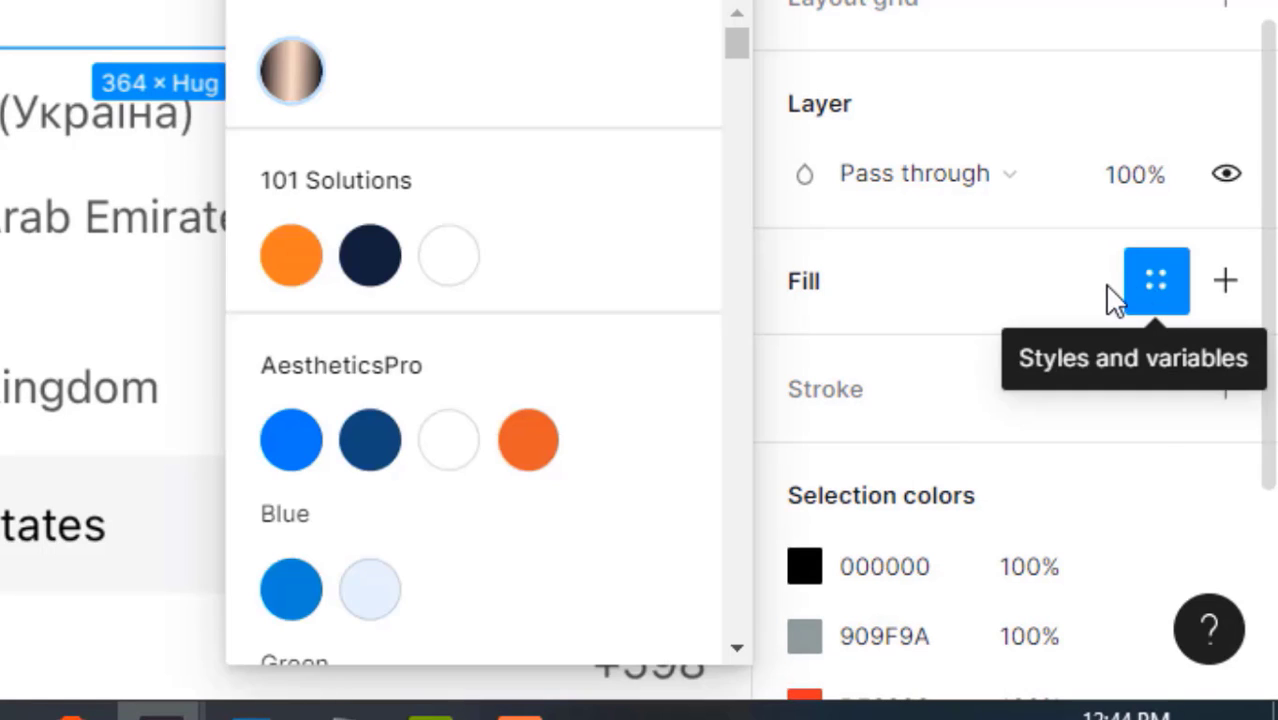
click(1155, 295)
click(1234, 297)
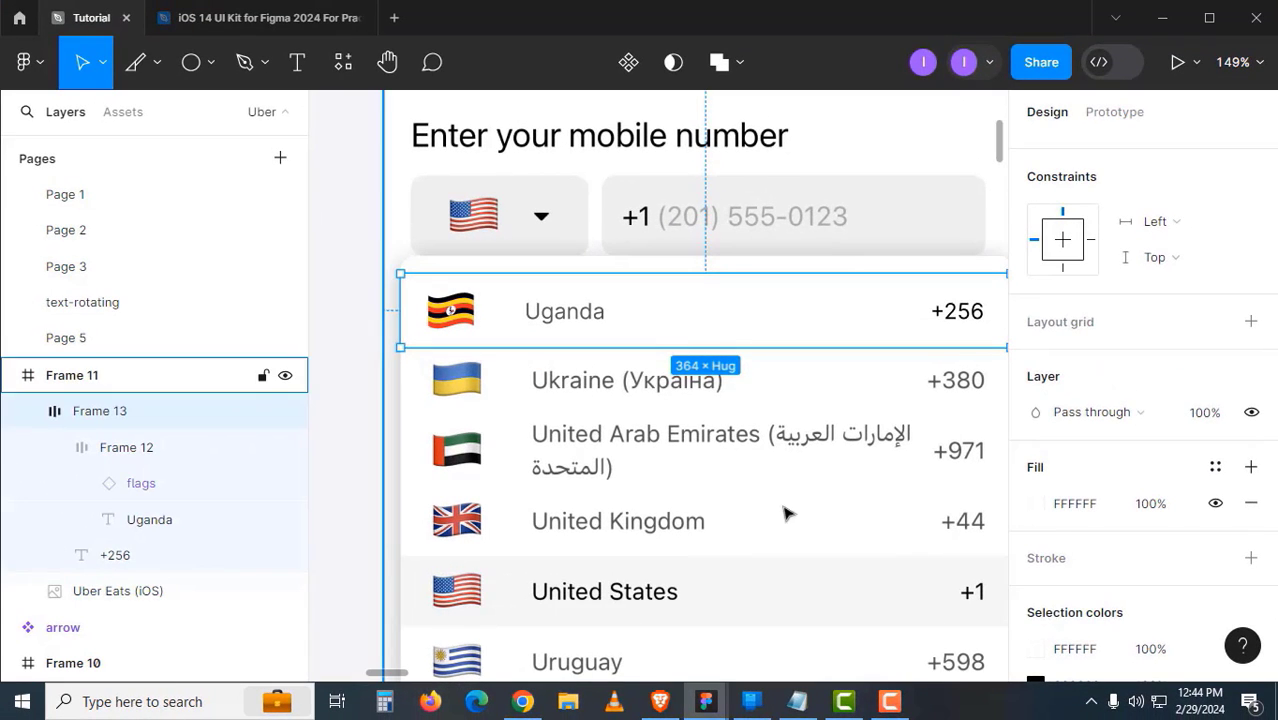
click(608, 449)
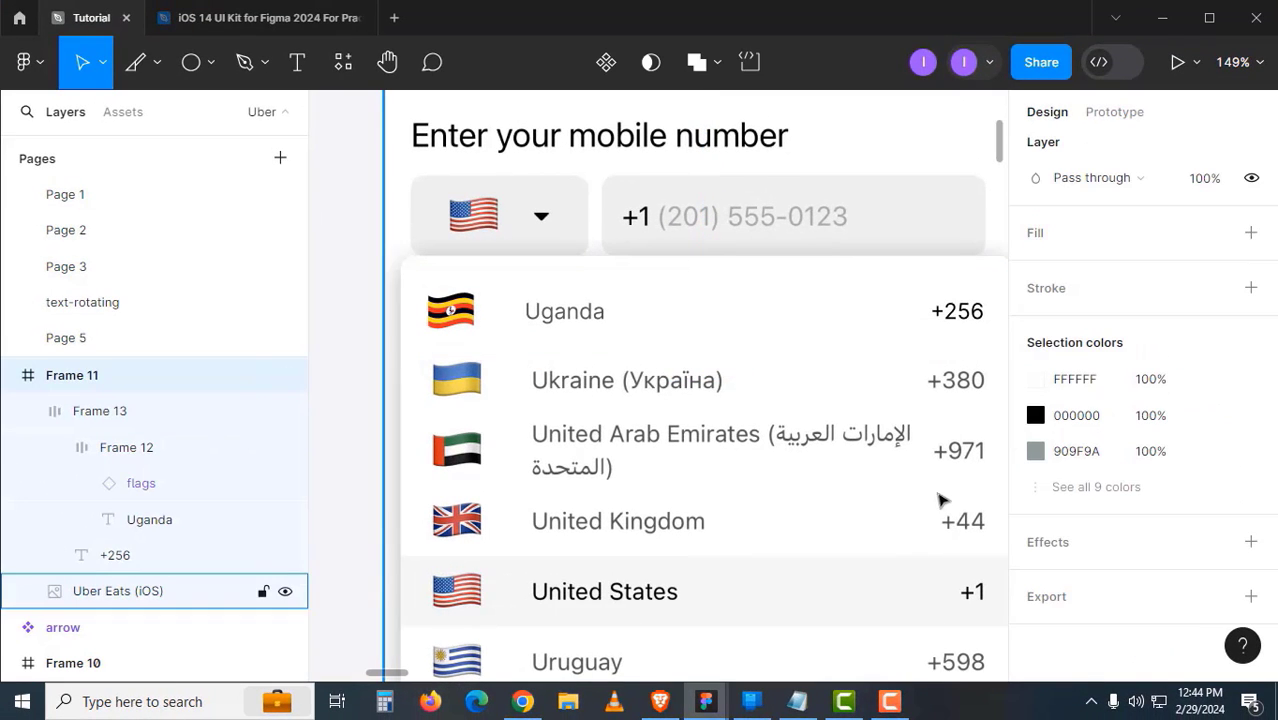
click(765, 338)
- Make the Uganda row a component and move it onto empty canvas beside the phone frame
drag(762, 337, 786, 357)
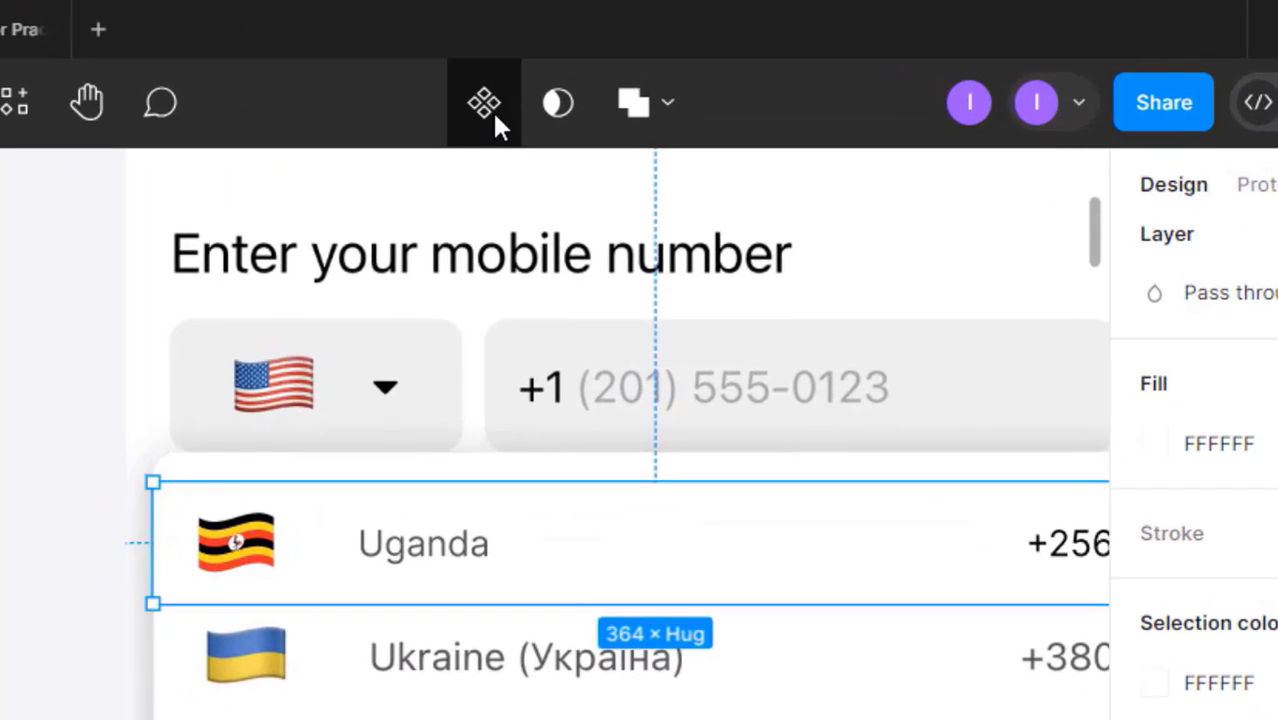
click(597, 71)
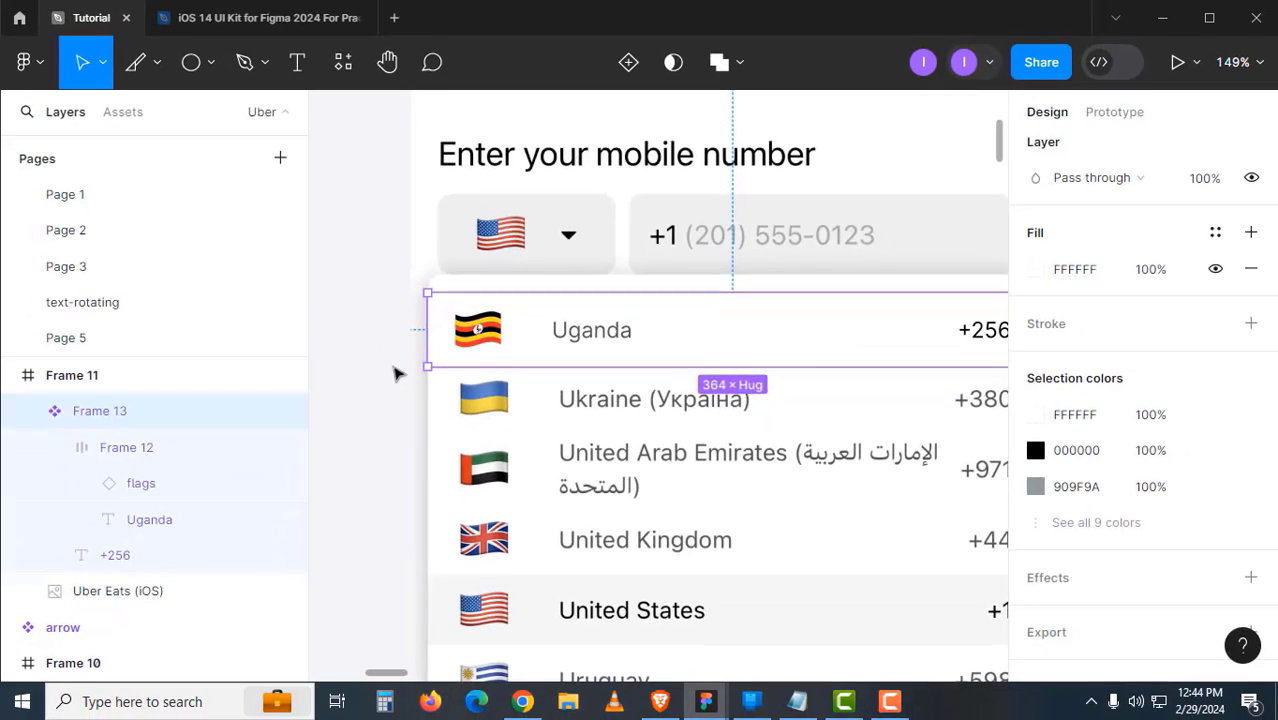
click(108, 594)
drag(266, 594, 964, 690)
drag(947, 400, 559, 328)
drag(592, 278, 599, 244)
- Rename the new component from Frame 13 to 'country'
double_click(534, 191)
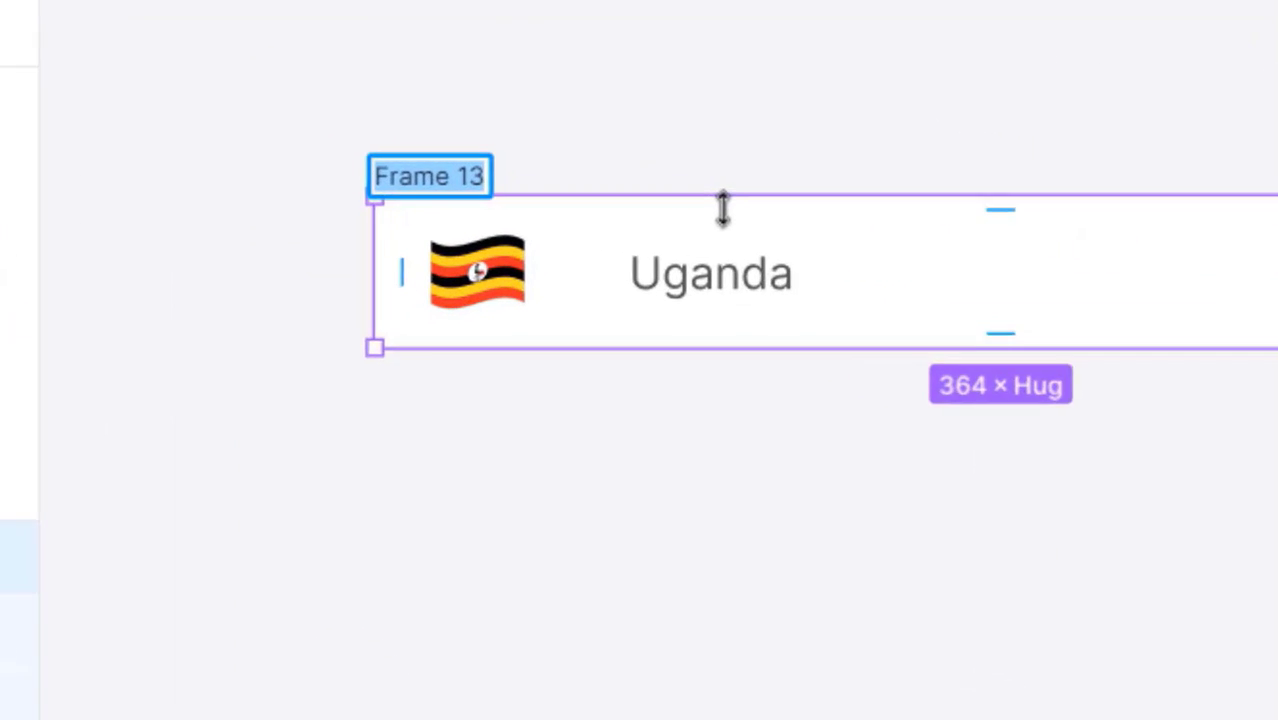
text(country)
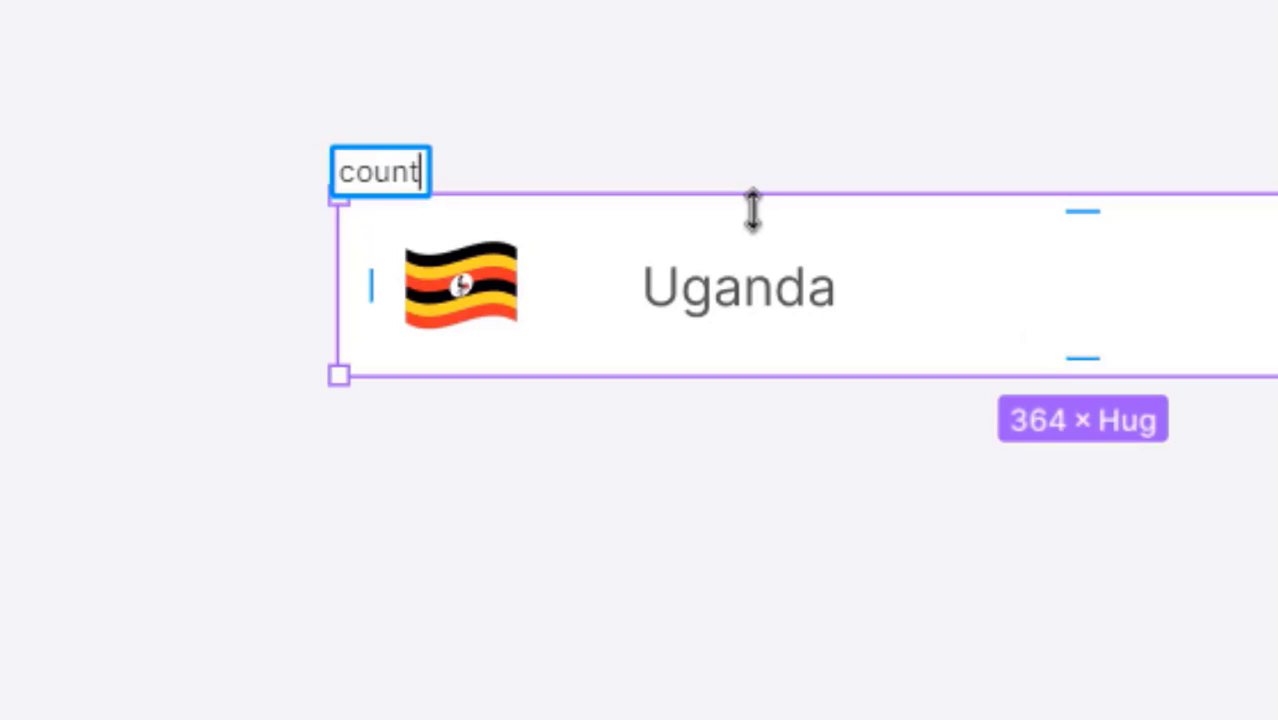
key(Return)
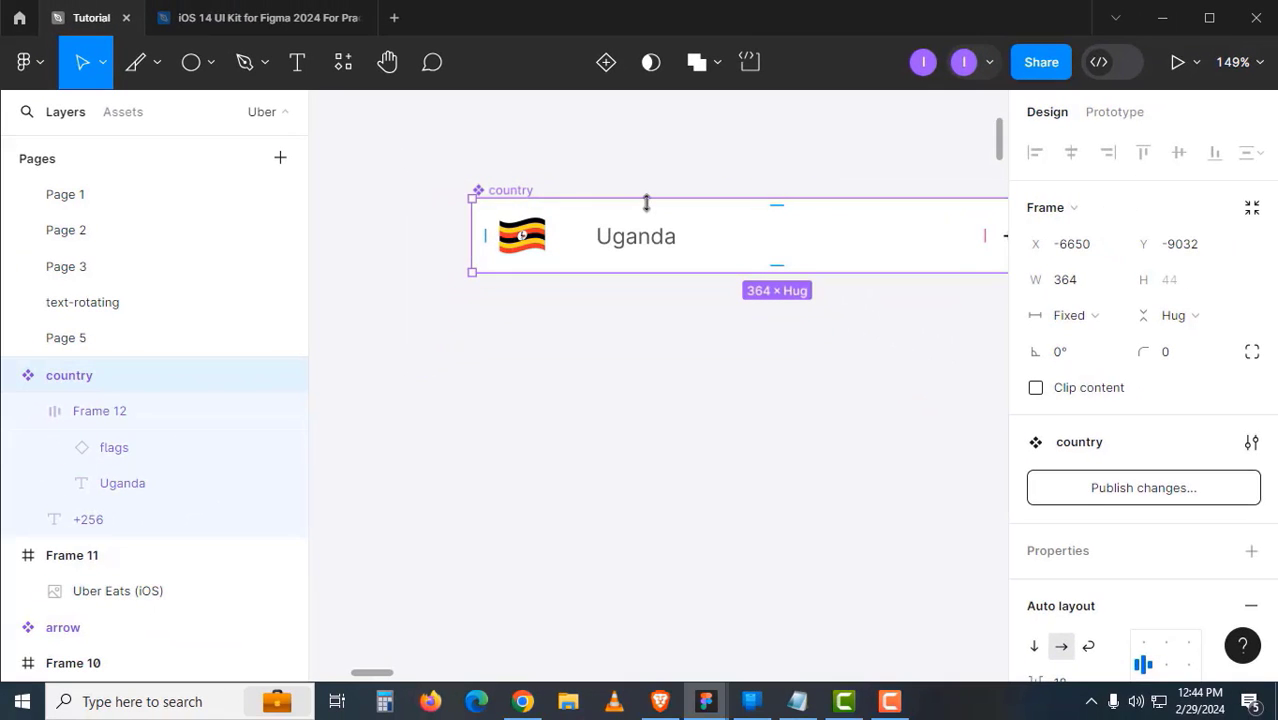
click(679, 345)
drag(679, 345, 564, 336)
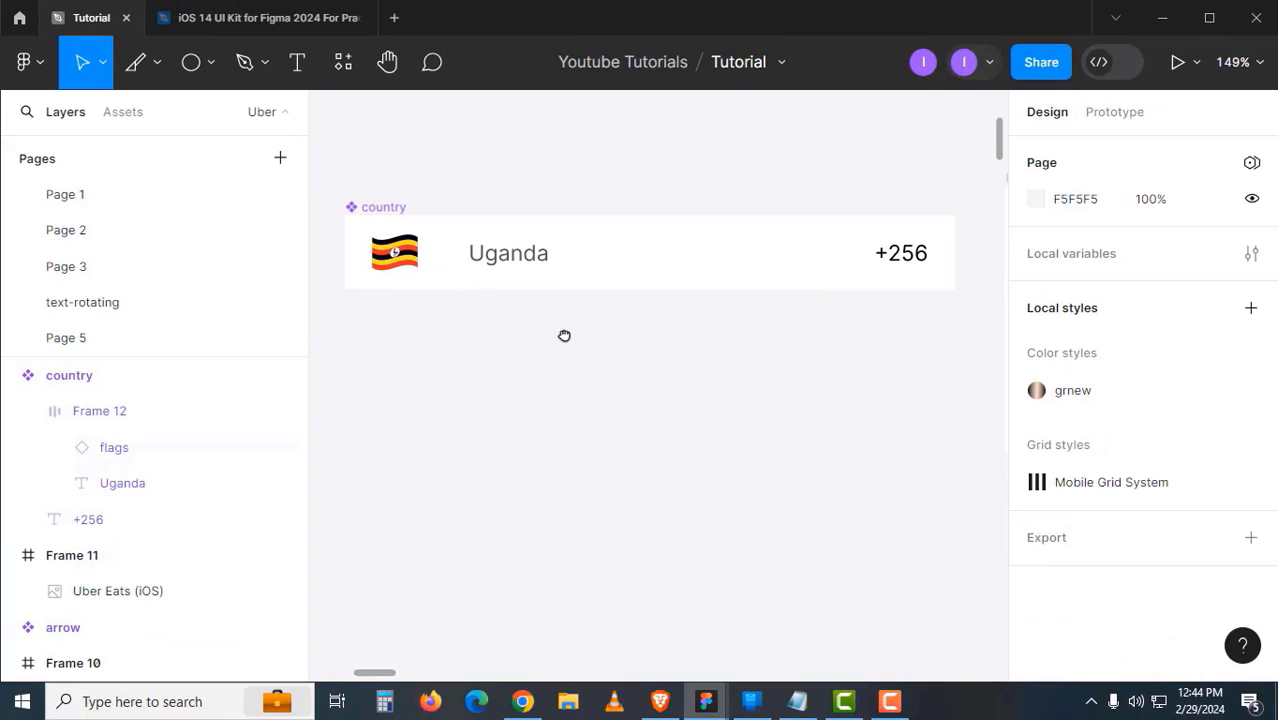
drag(707, 342, 496, 334)
drag(653, 376, 549, 341)
drag(899, 455, 921, 425)
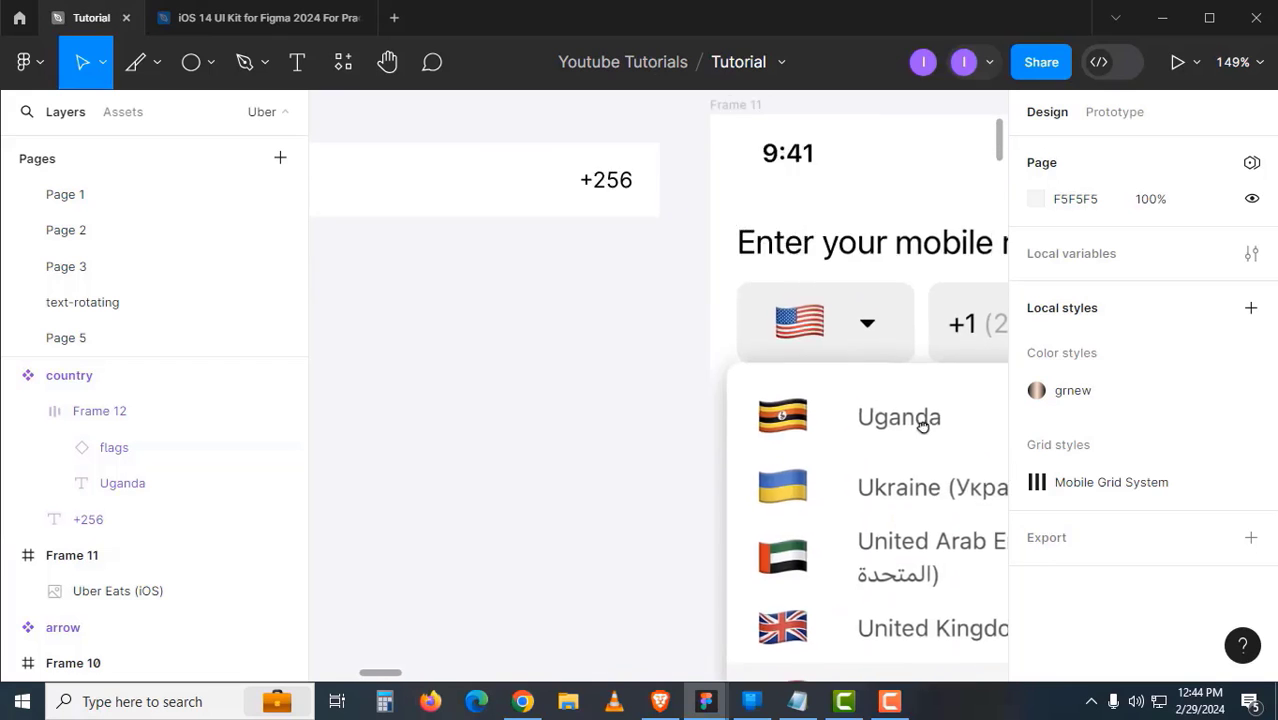
drag(562, 357, 776, 368)
- Colour the +256 code text grey 565656 to match the Uganda label
ctrl+click(465, 200)
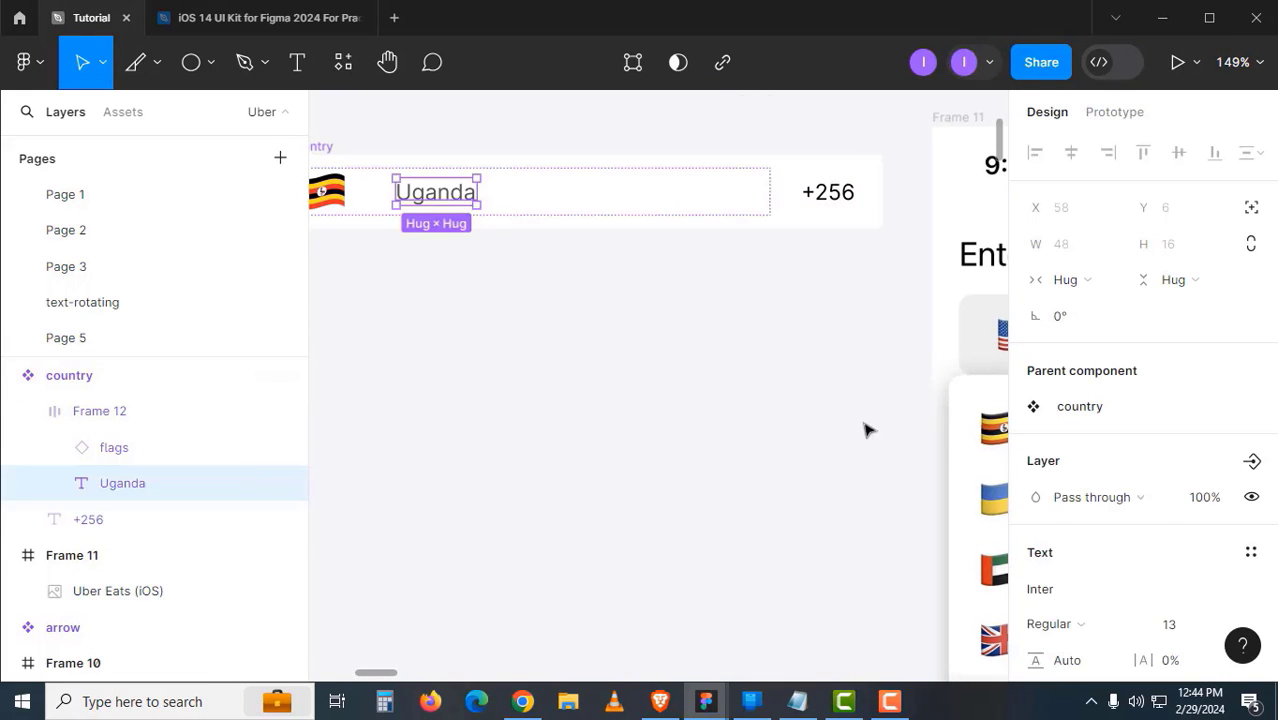
scroll(1133, 587, down, 3)
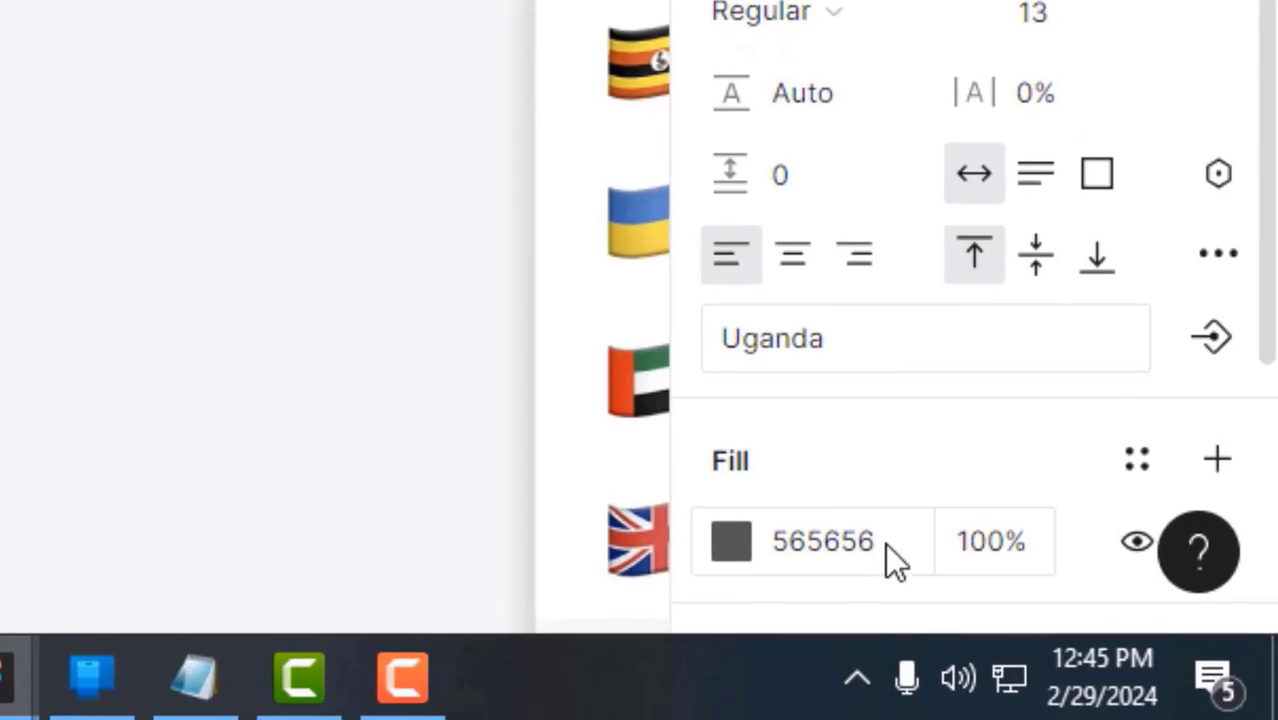
click(1106, 645)
click(830, 186)
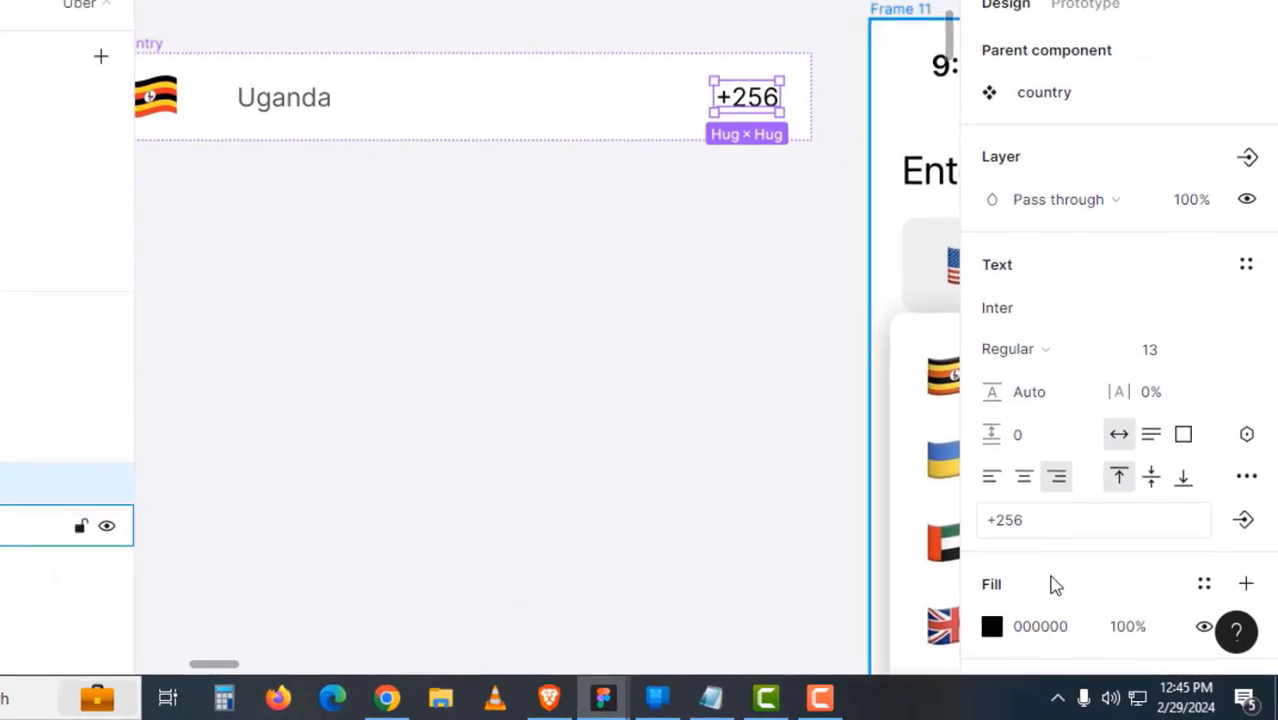
click(1030, 621)
text(565656)
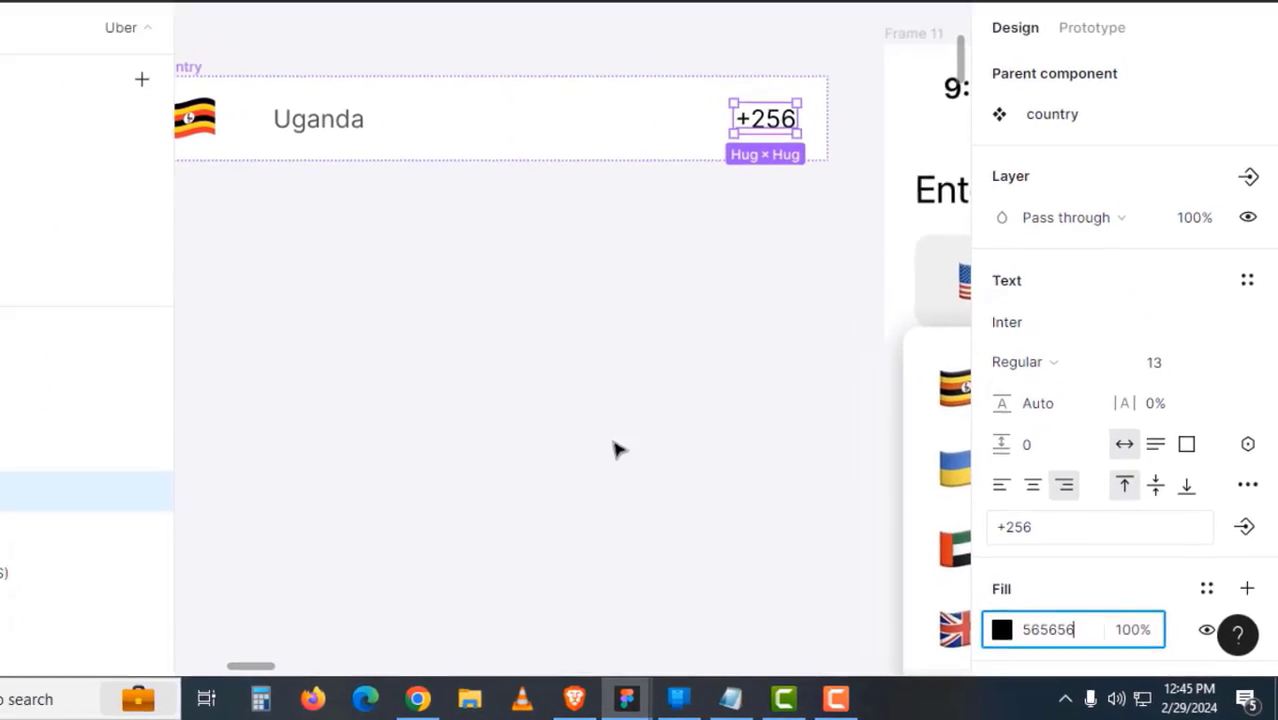
click(591, 327)
ctrl+scroll(710, 382, down, 5)
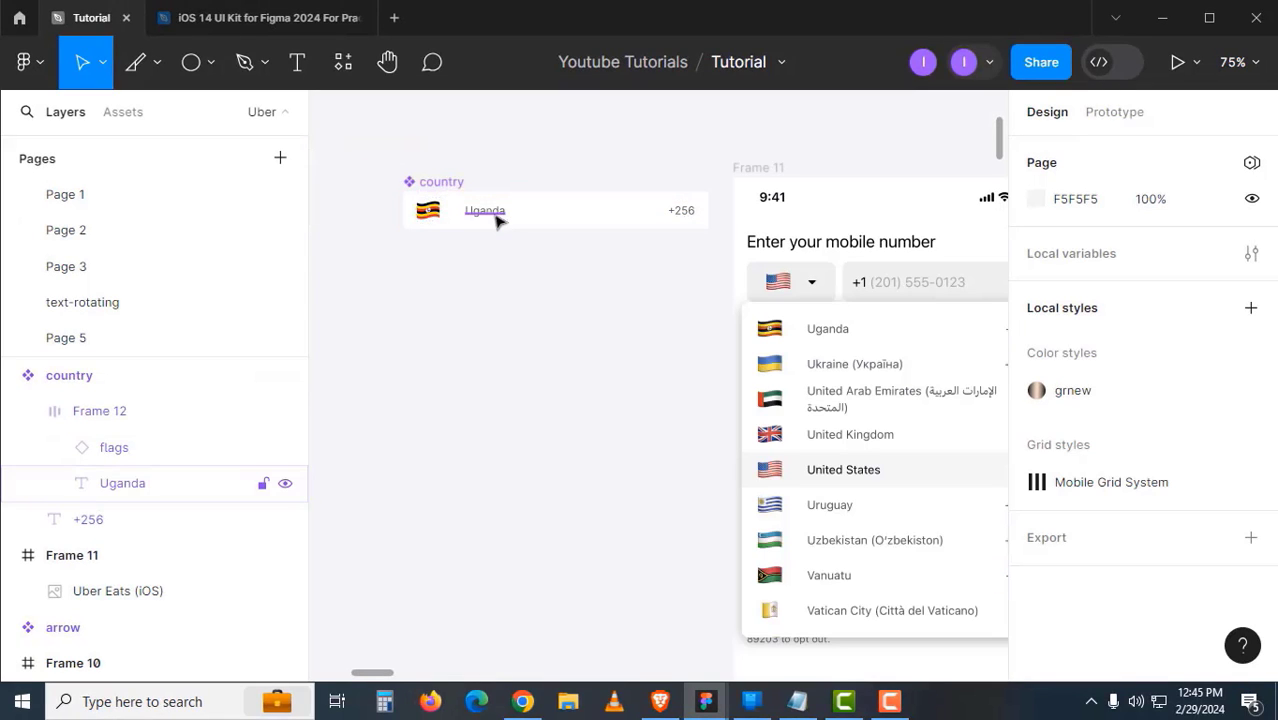
- Bind the Uganda label to a new text property named Country
click(490, 211)
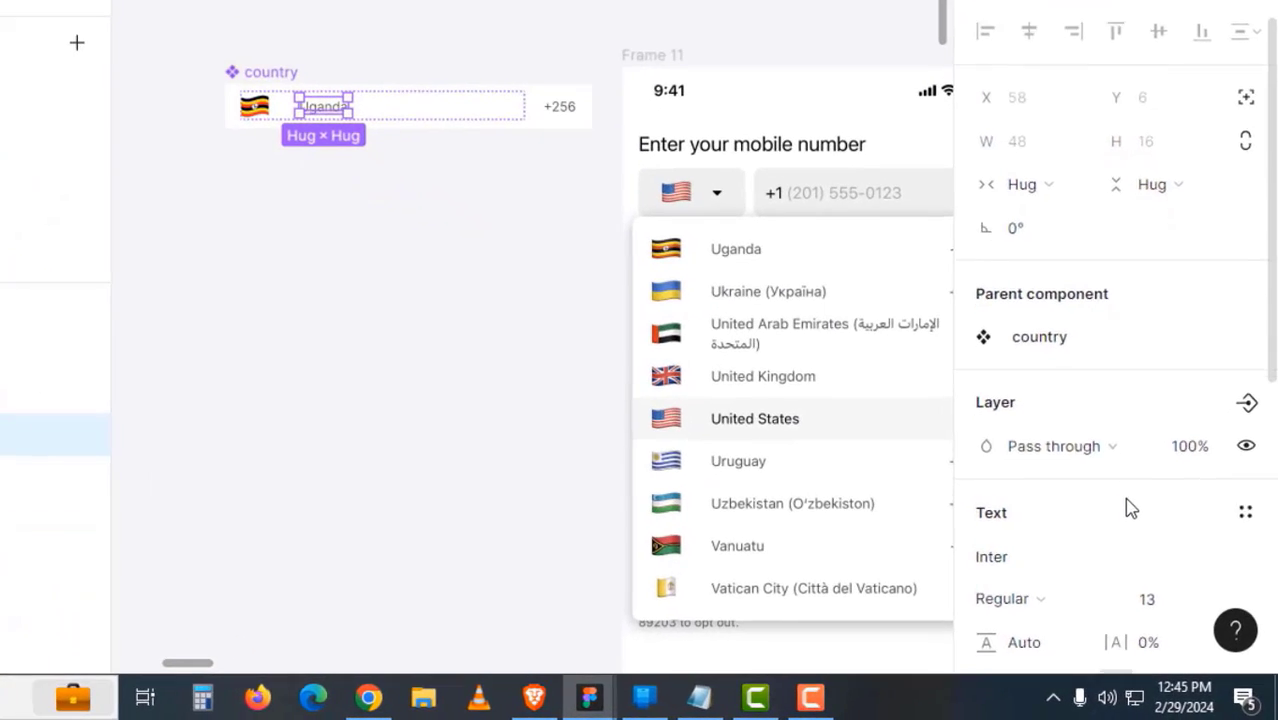
scroll(1154, 545, down, 3)
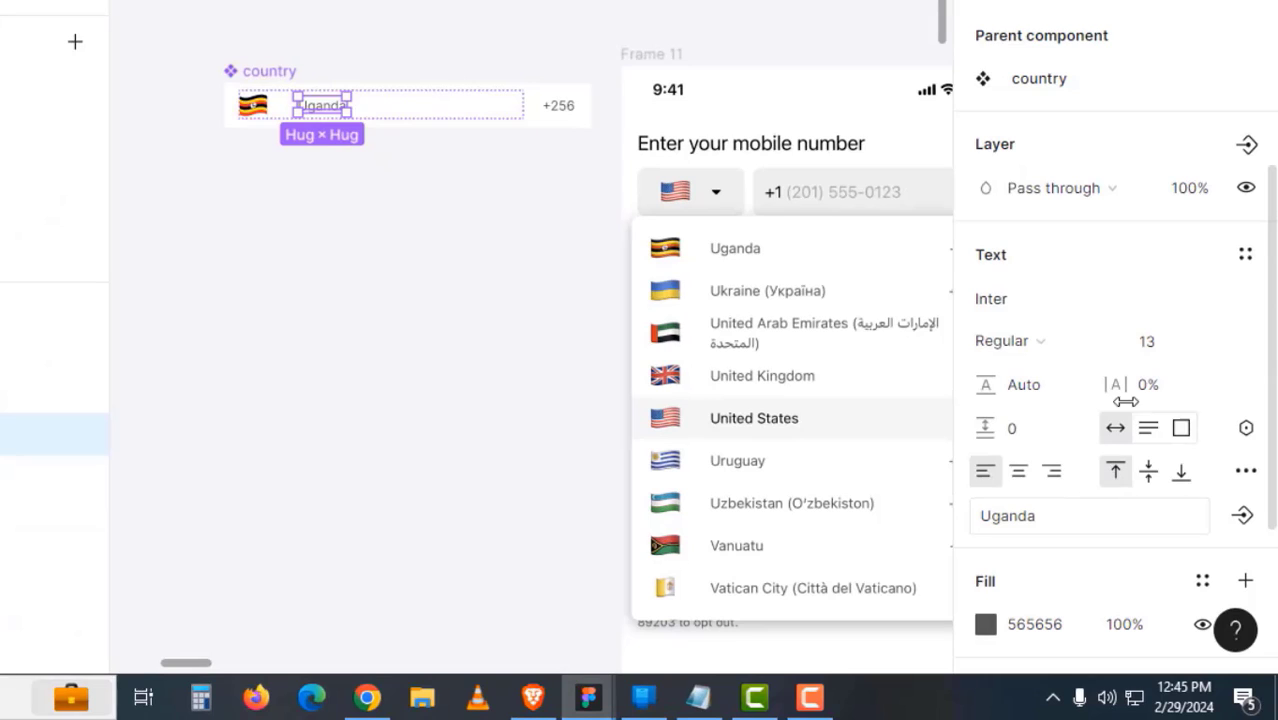
click(1250, 527)
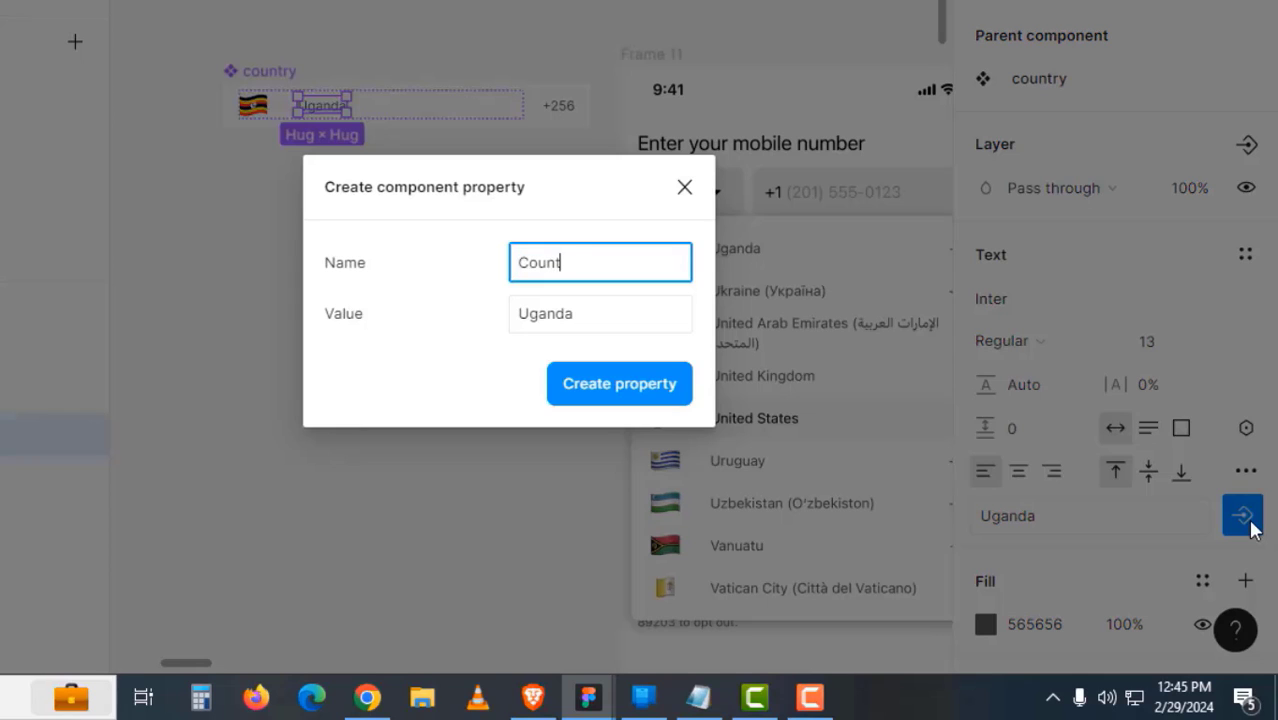
text(Country)
key(Return)
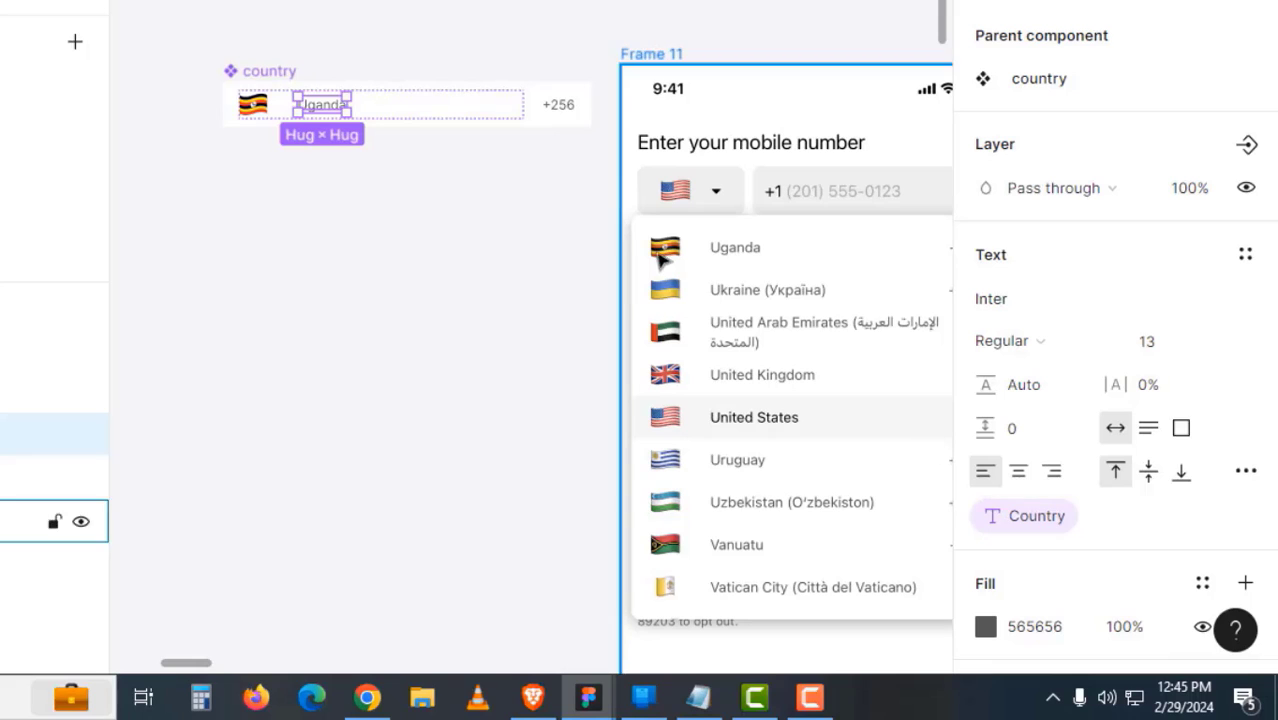
- Bind the +256 code text to a new text property named Phone Code
click(568, 112)
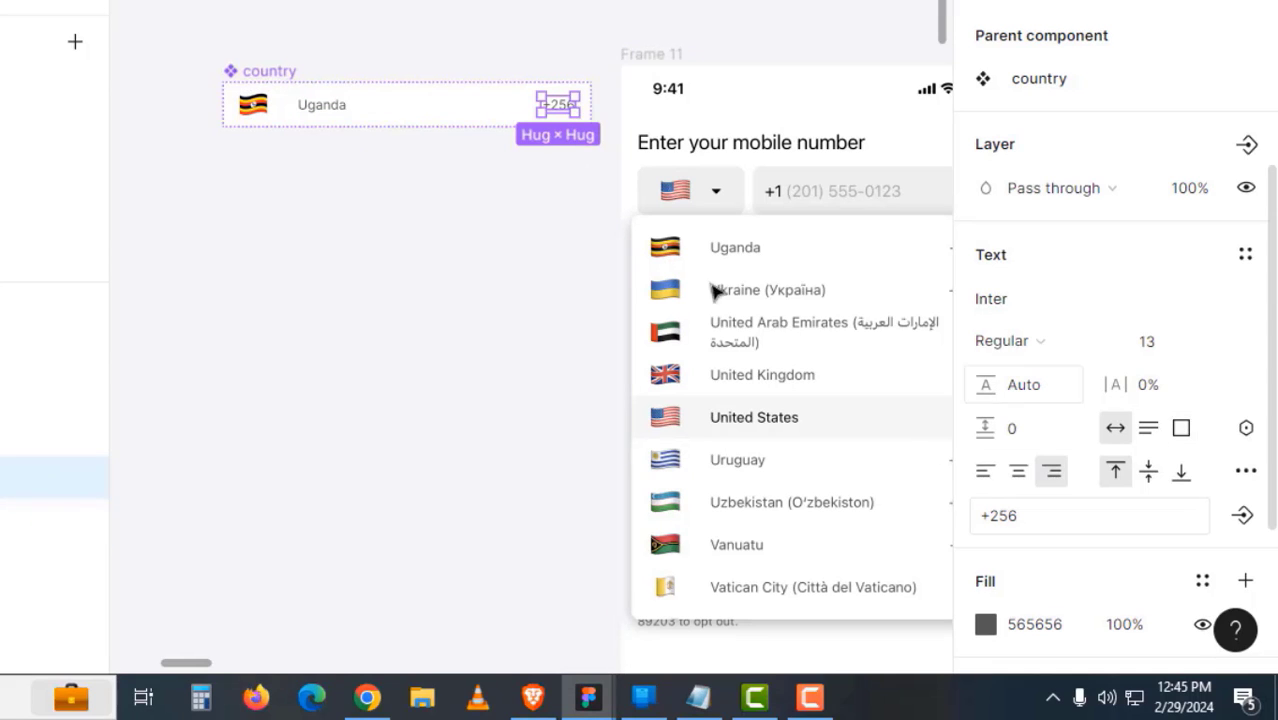
click(602, 252)
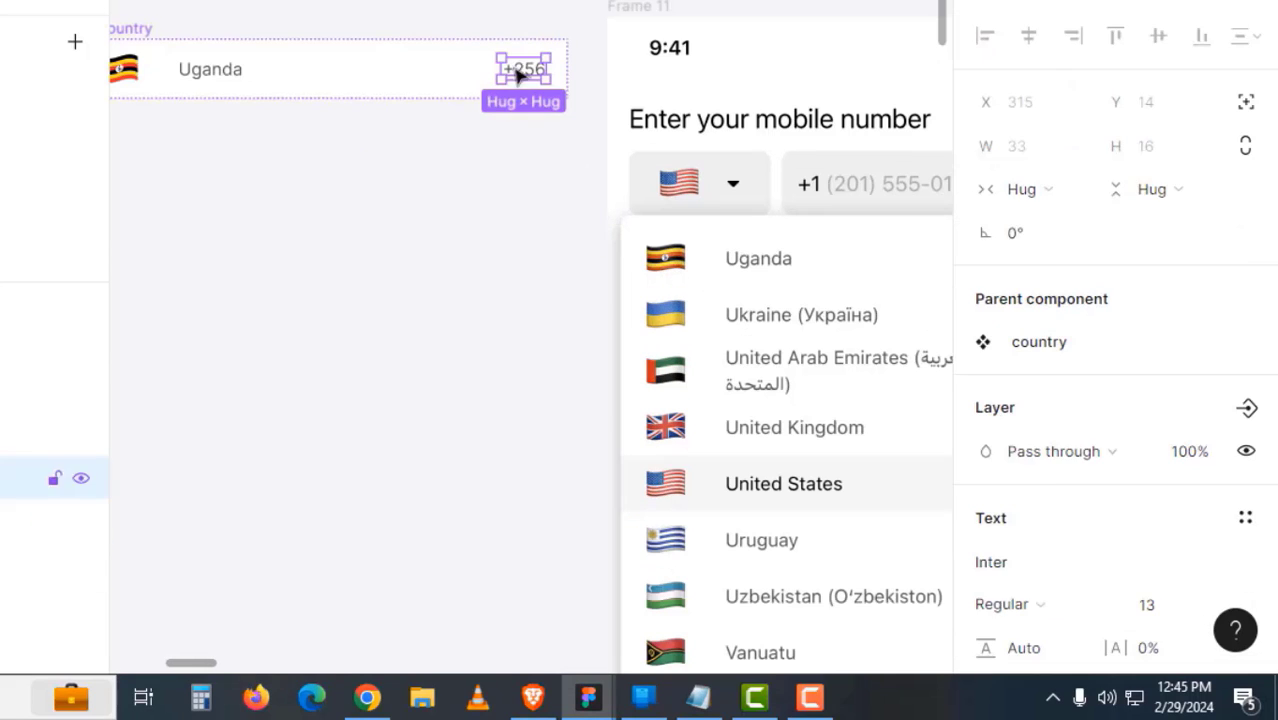
scroll(1047, 494, down, 5)
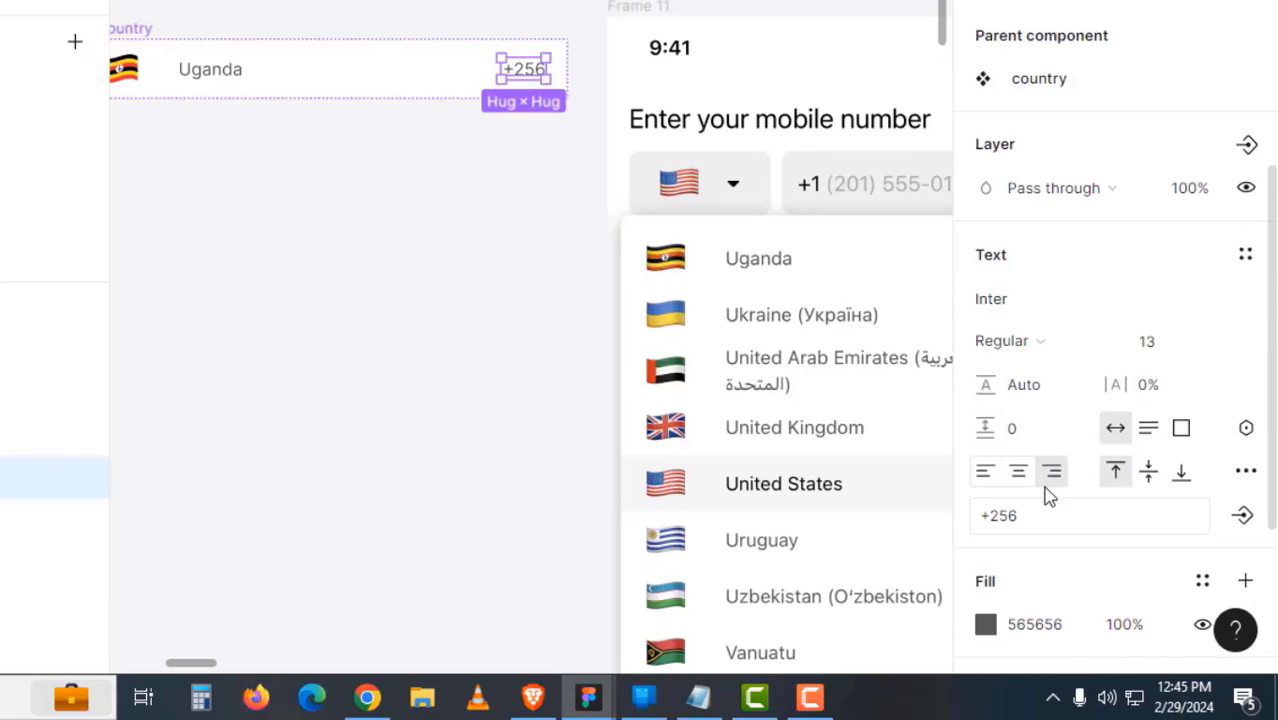
click(1242, 264)
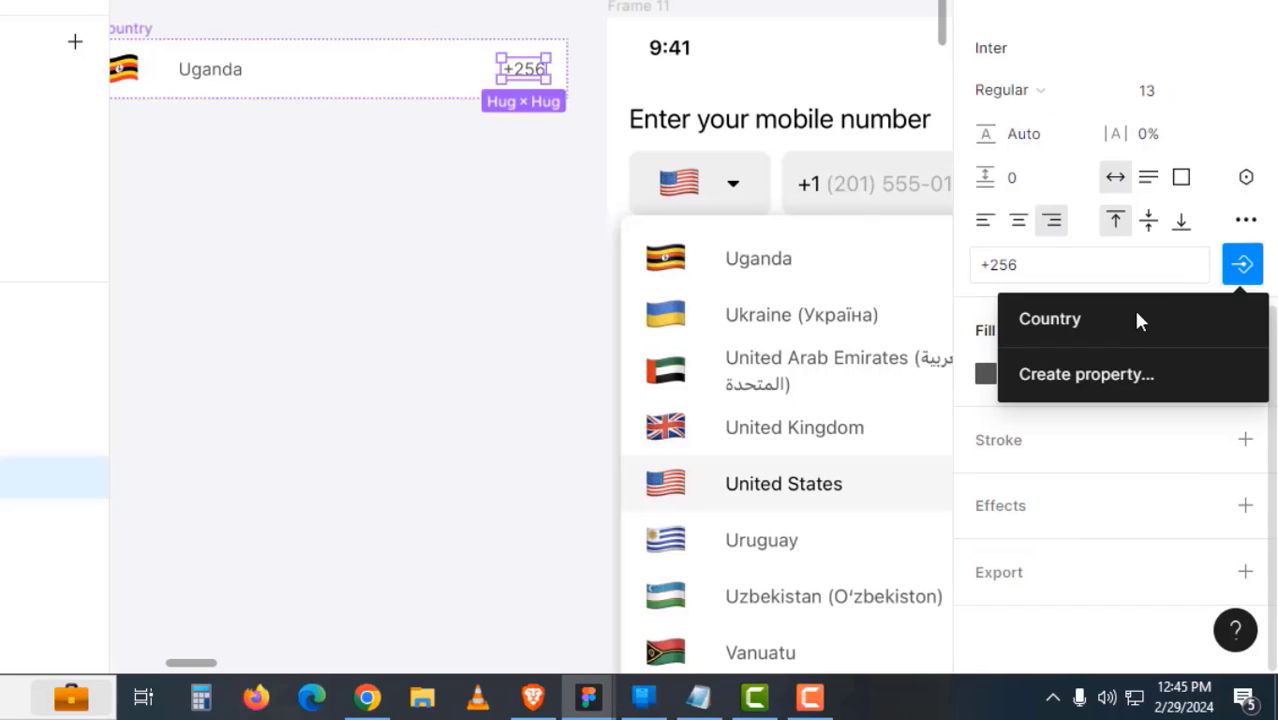
click(1098, 376)
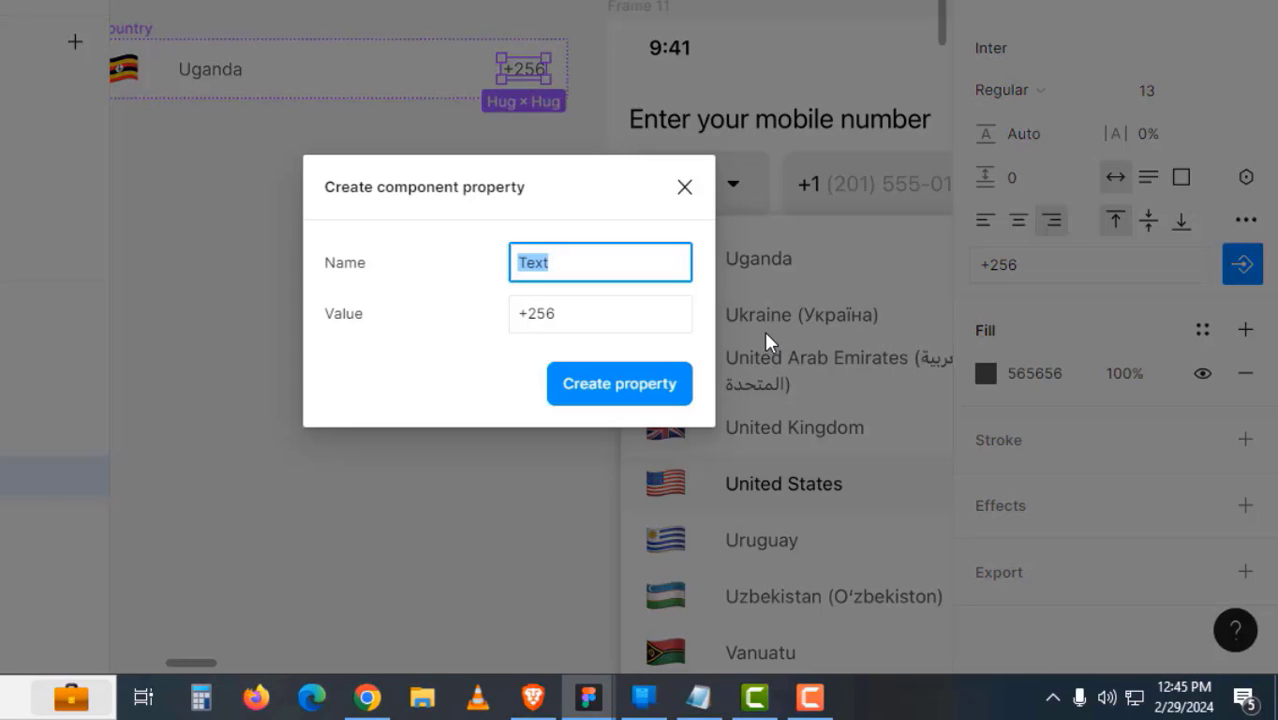
text(Phone Code)
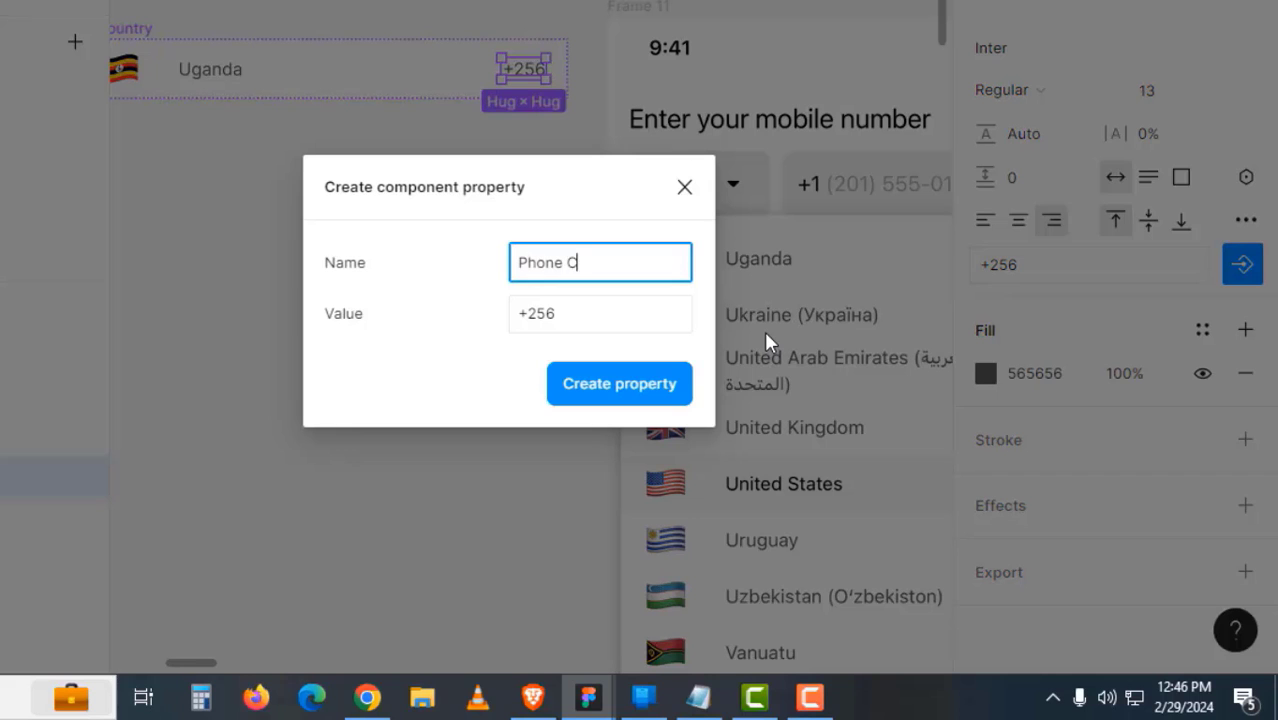
key(Return)
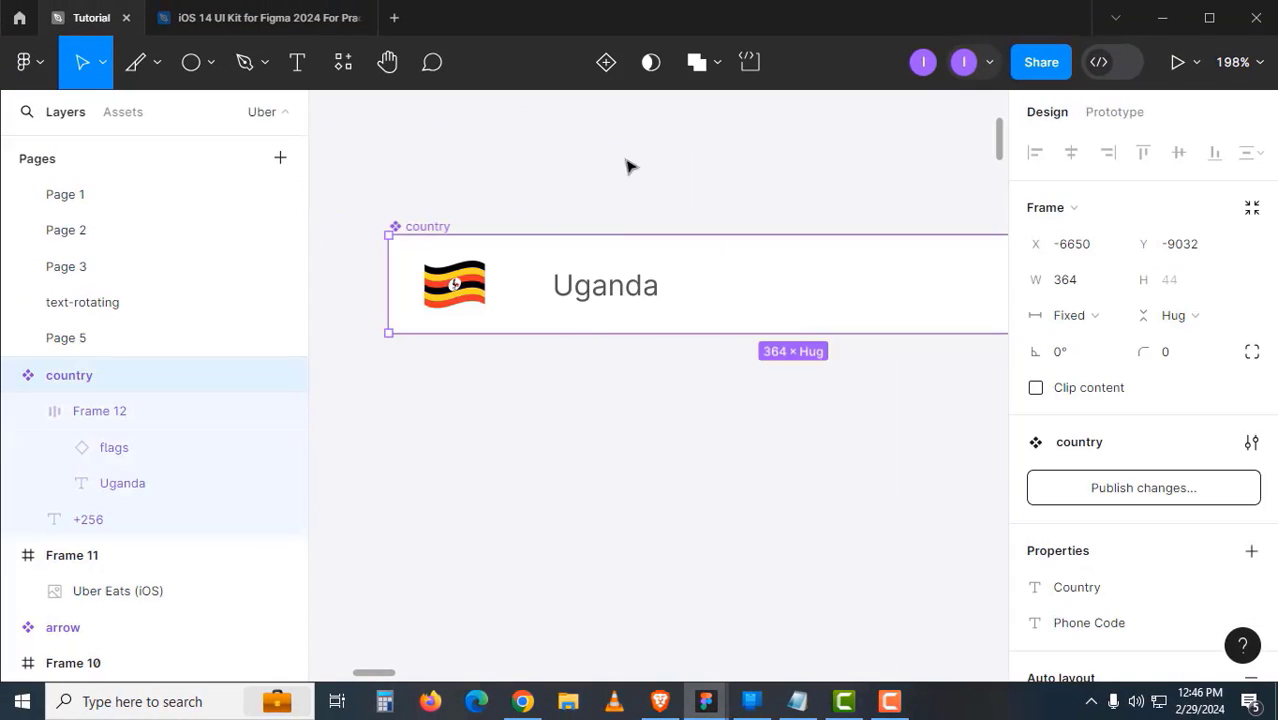
- Add a second variant, Variant2, to the country component and select it
click(611, 77)
click(559, 164)
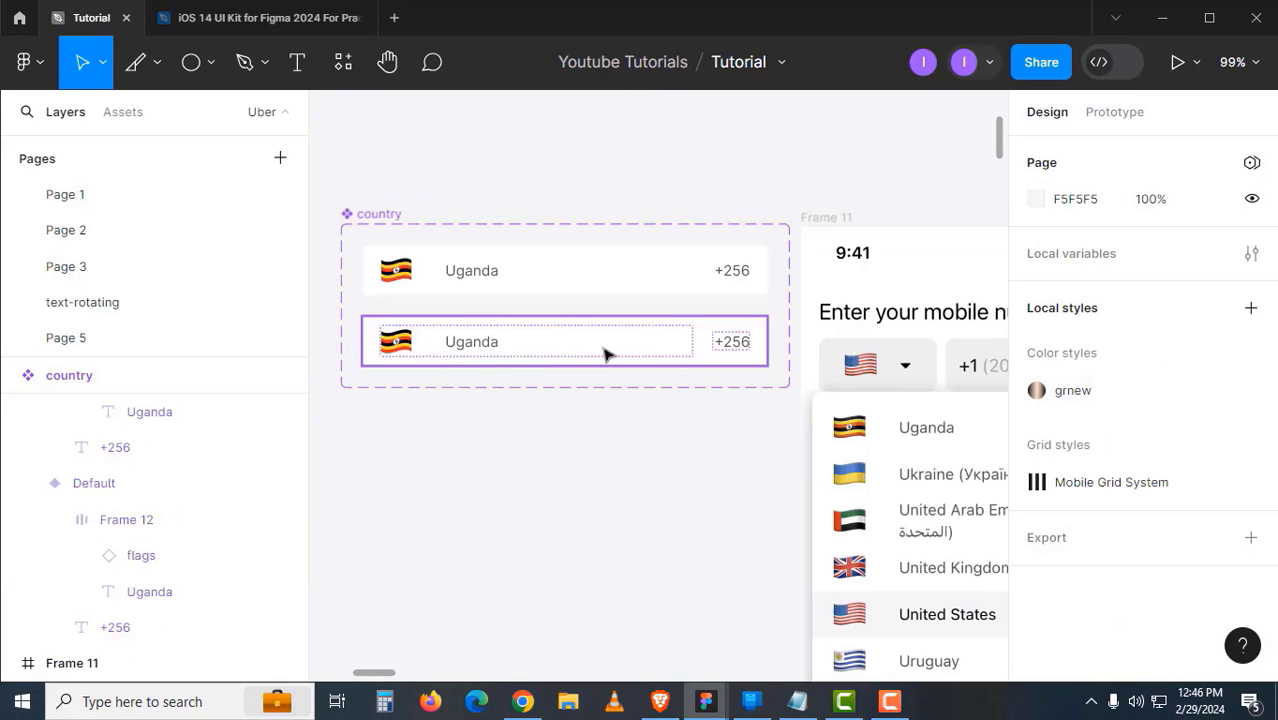
click(606, 354)
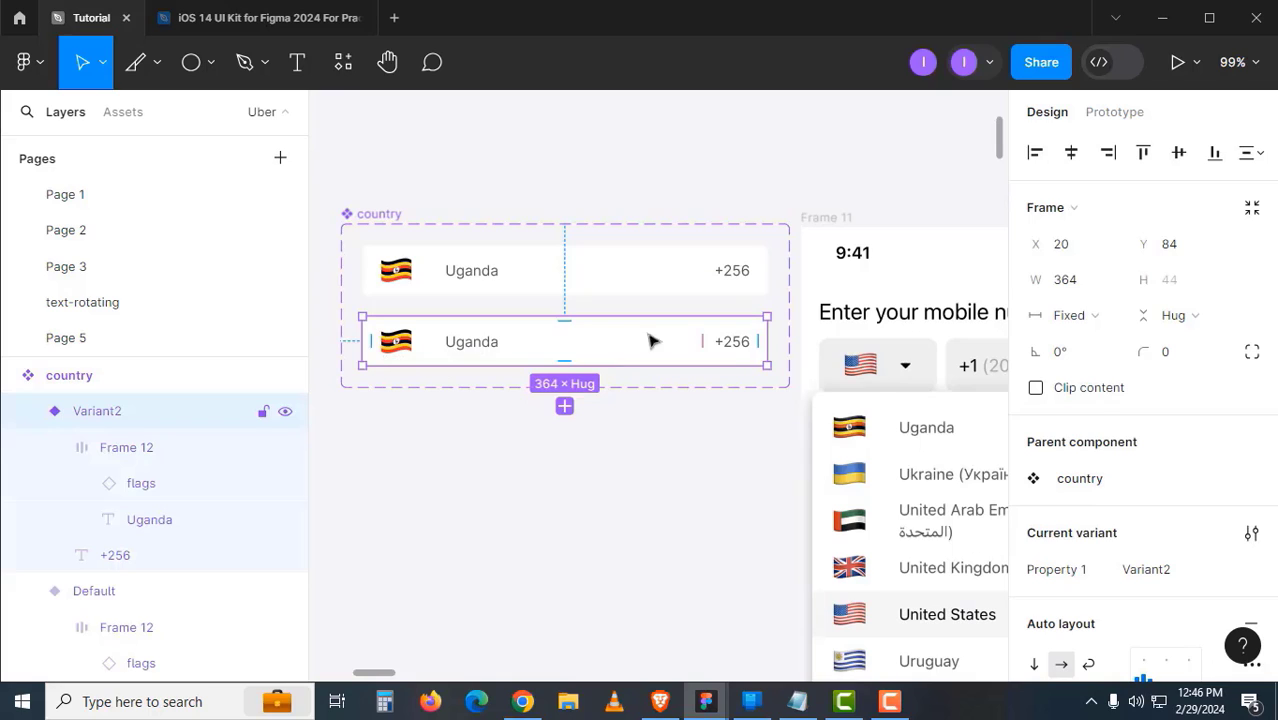
click(612, 279)
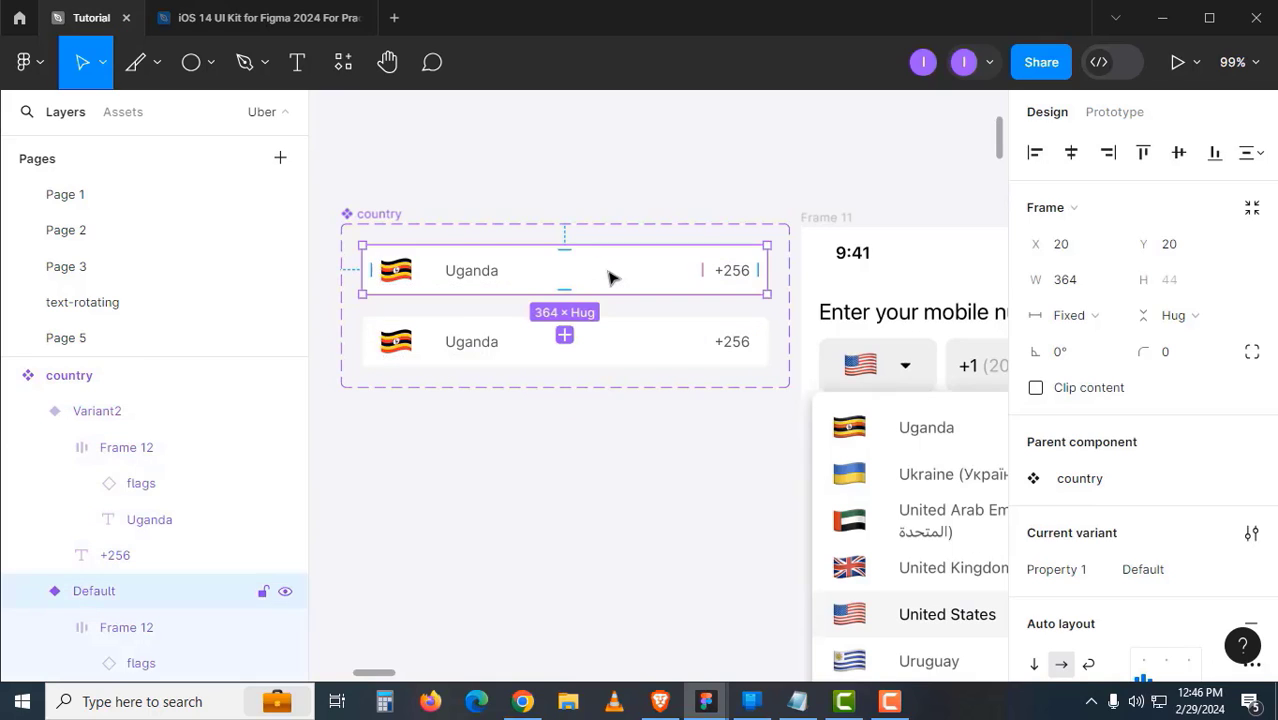
click(622, 342)
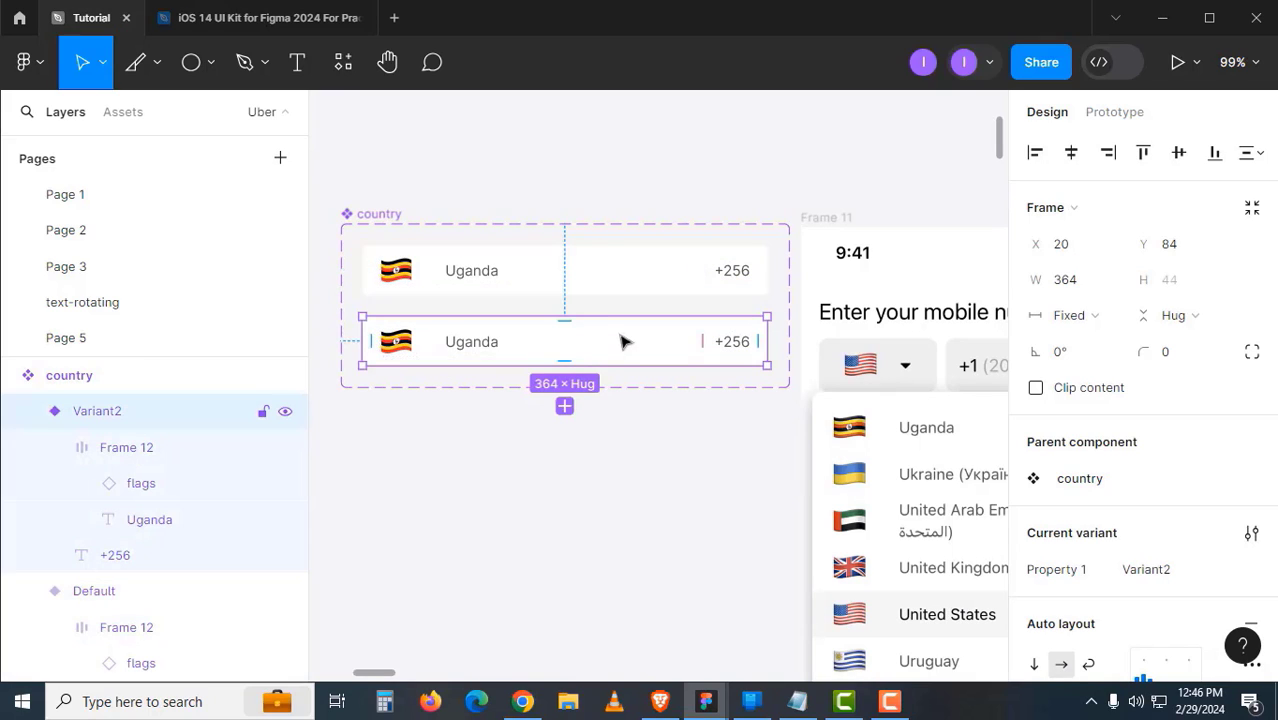
- Open Variant2's FFFFFF fill colour for editing
scroll(595, 365, right, 3)
scroll(595, 365, down, 1)
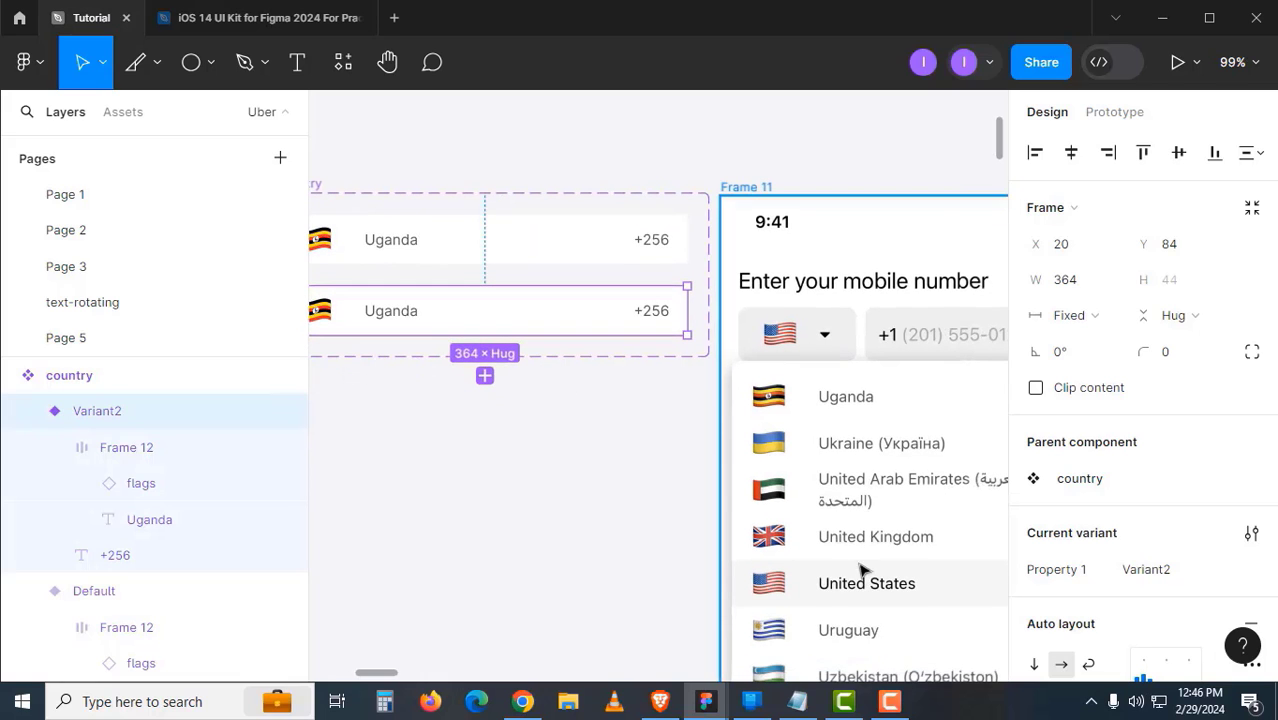
scroll(944, 551, down, 1)
scroll(1105, 498, down, 6)
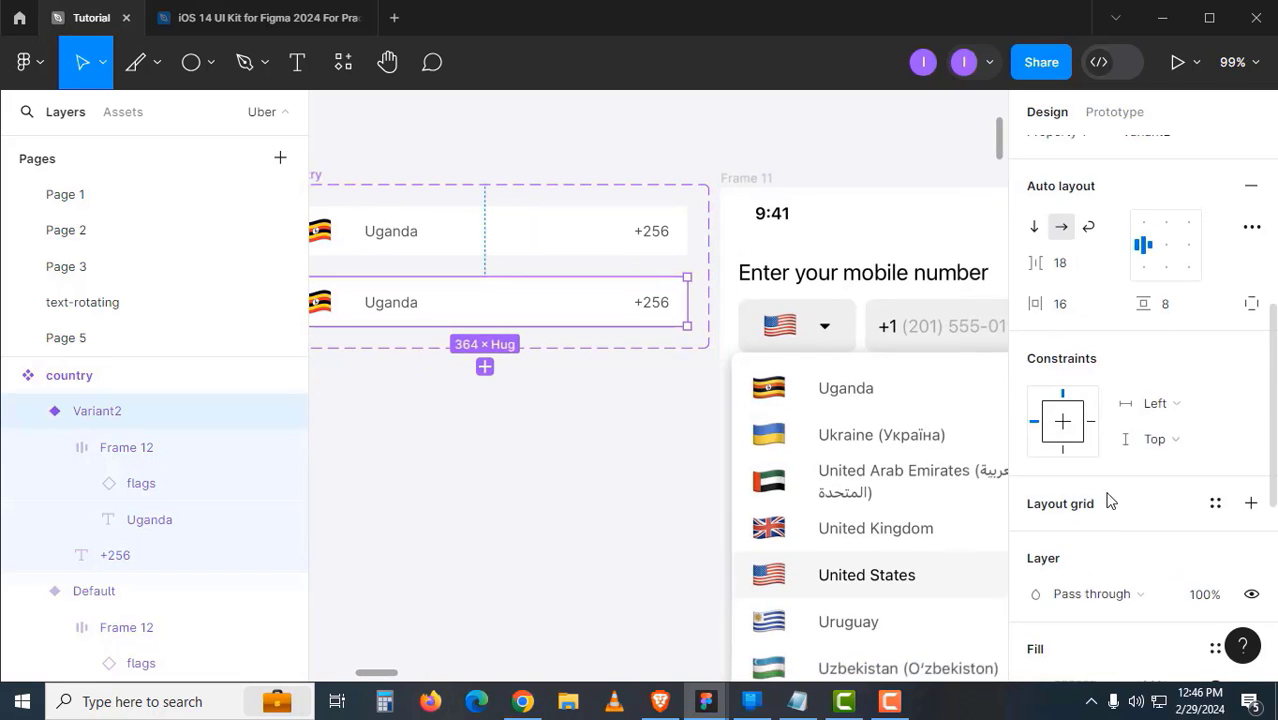
click(1037, 467)
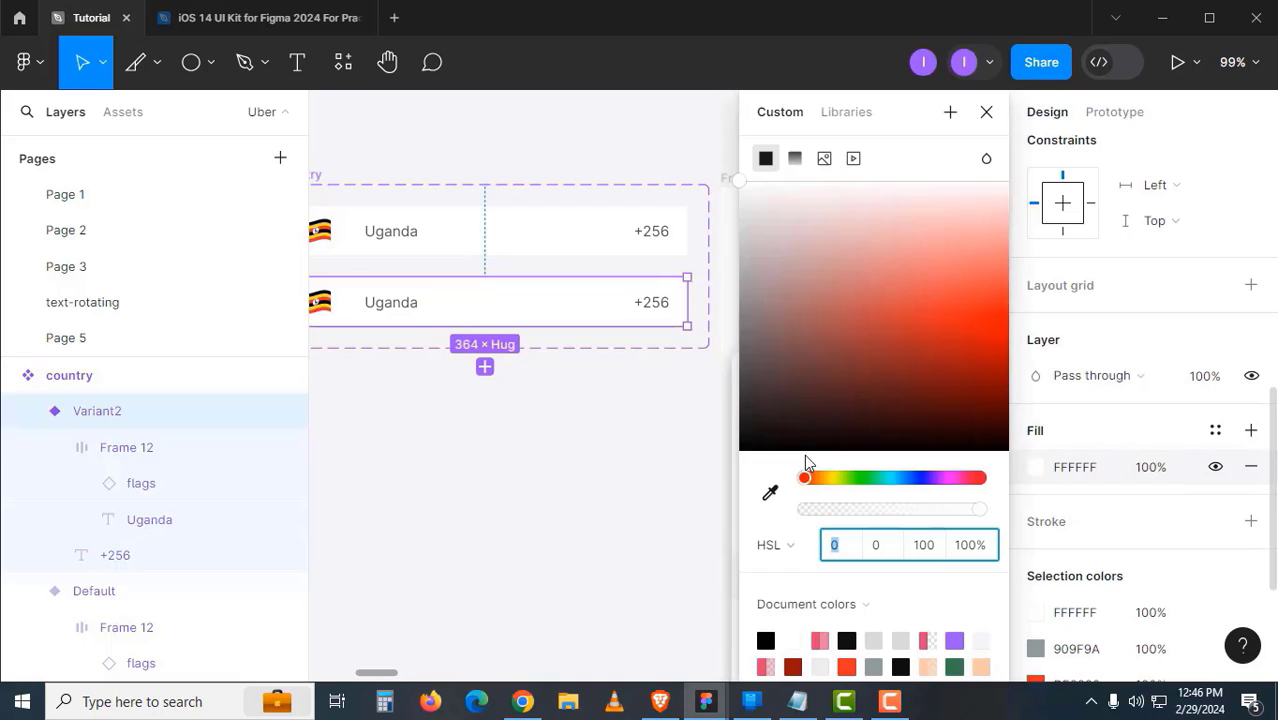
drag(637, 441, 566, 423)
- Fill the second variant with light grey F6F6F6 sampled from a list row
scroll(566, 423, right, 4)
click(770, 492)
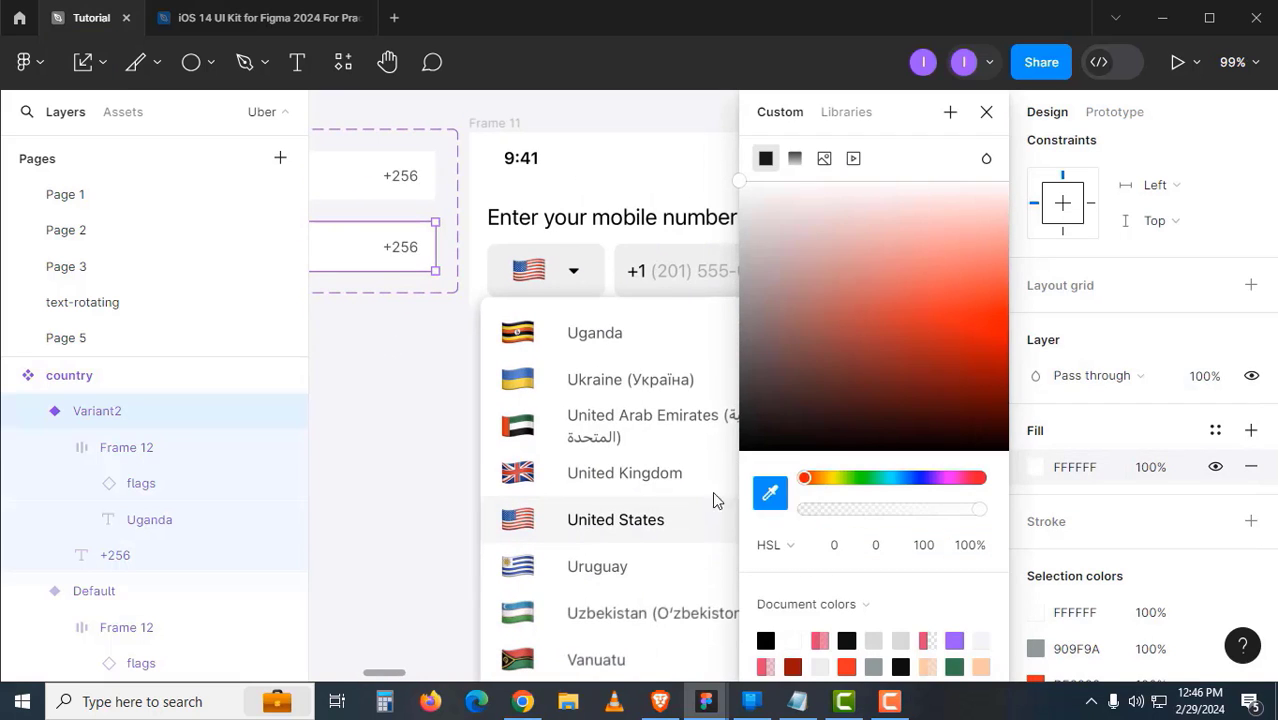
click(620, 503)
click(388, 408)
drag(361, 376, 712, 436)
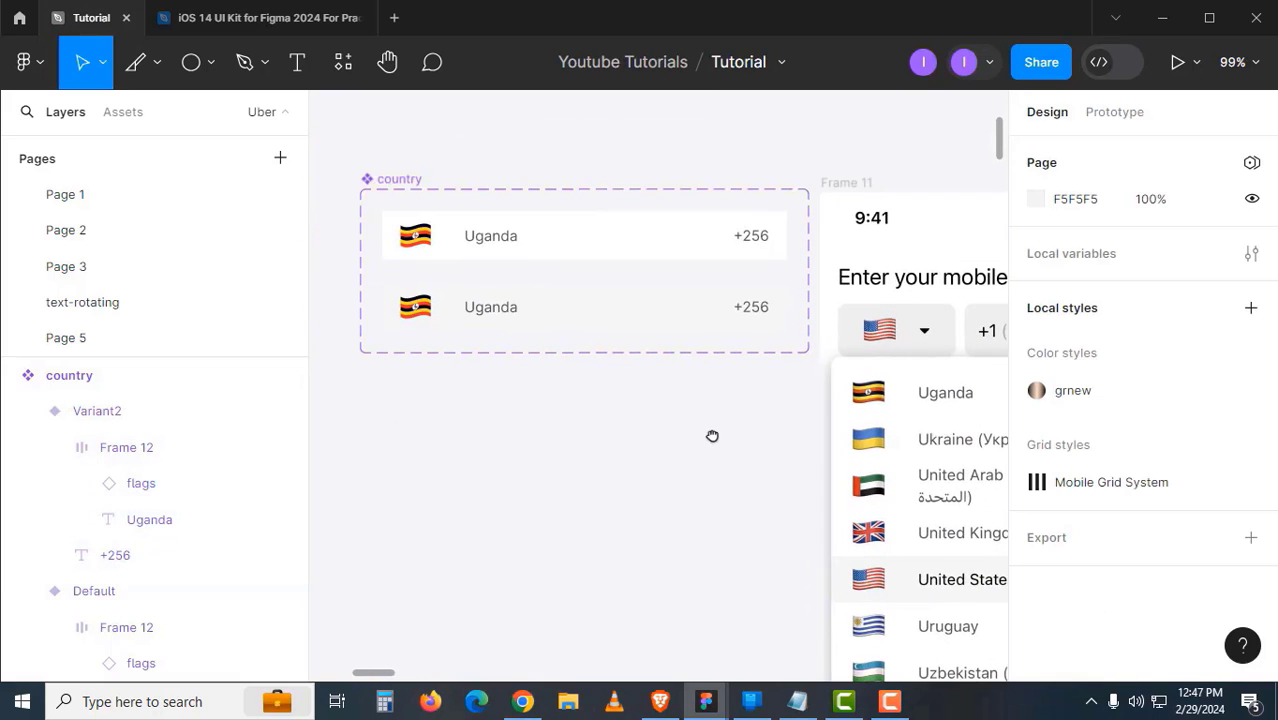
- Rename the variant property to Selecting and set the Default variant's value to No
click(550, 320)
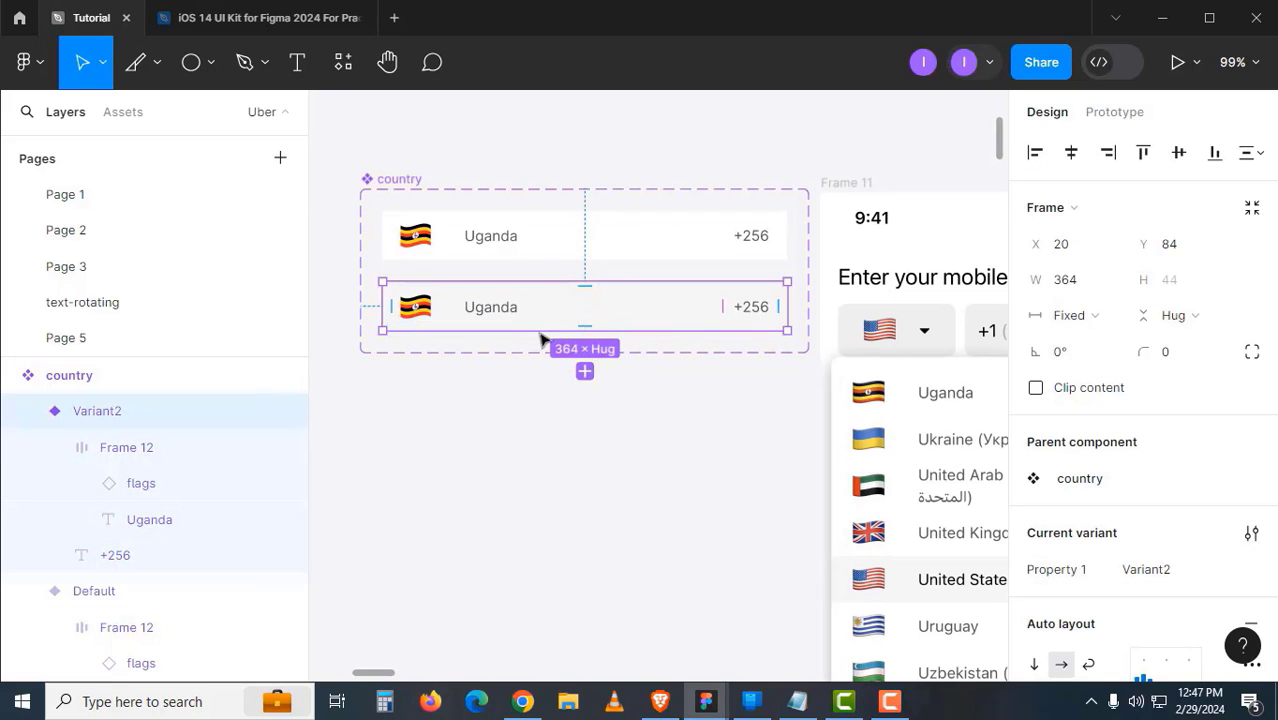
click(619, 378)
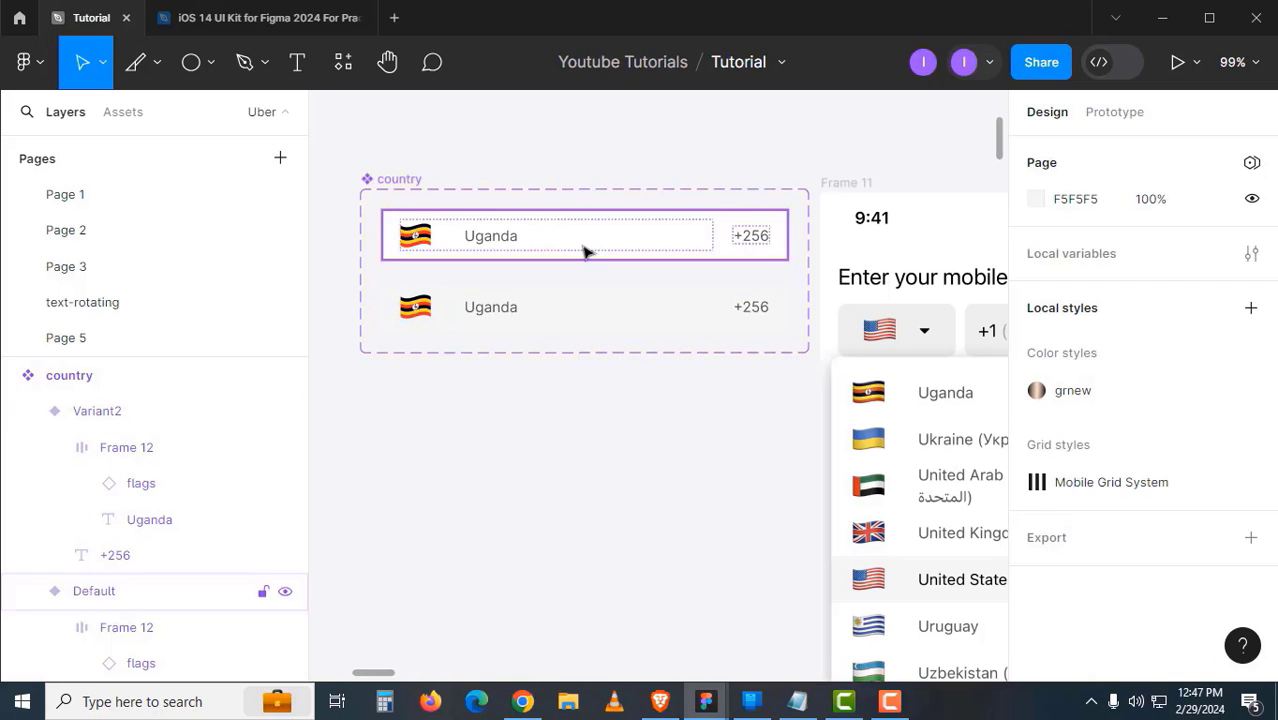
click(585, 251)
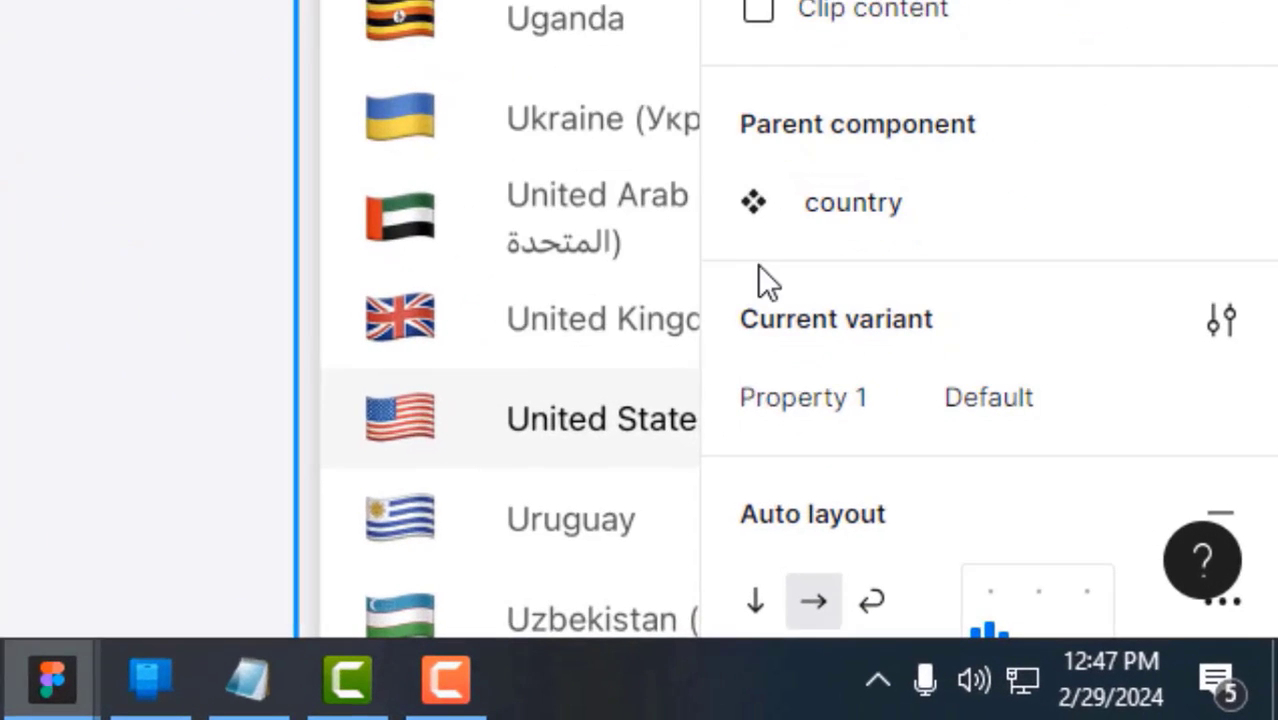
click(1032, 525)
text(S)
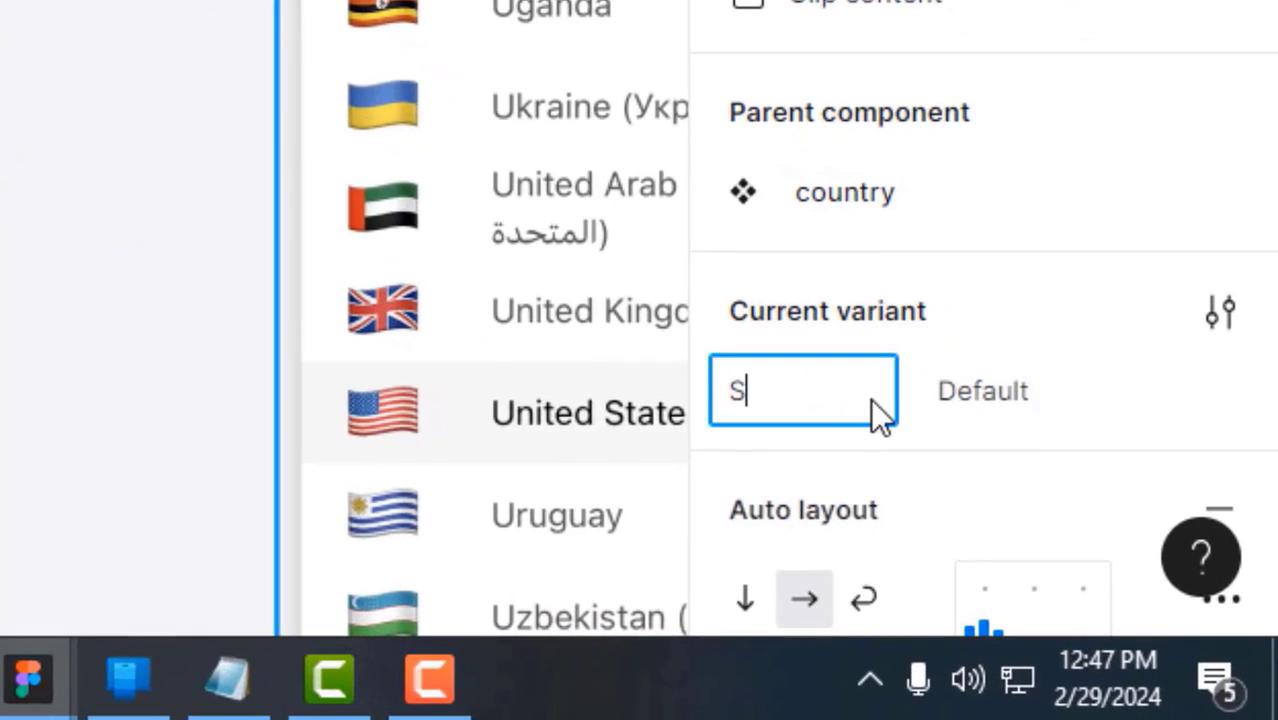
text(electing)
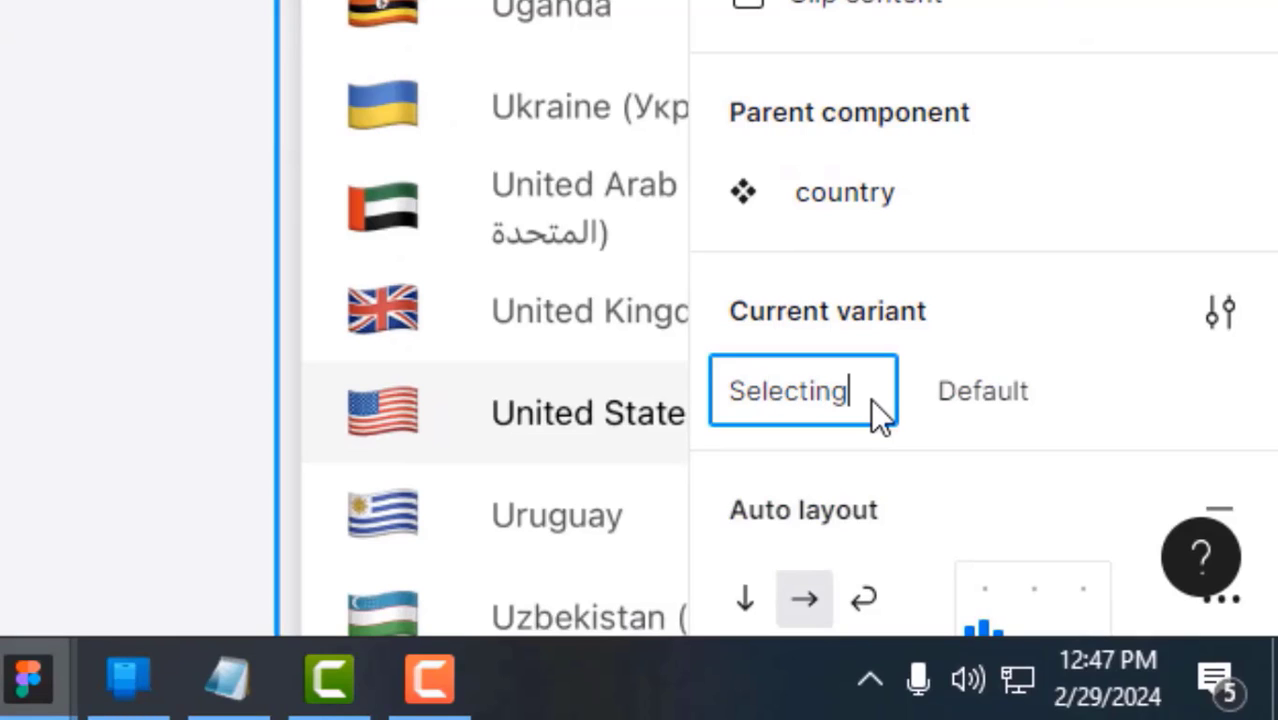
key(Return)
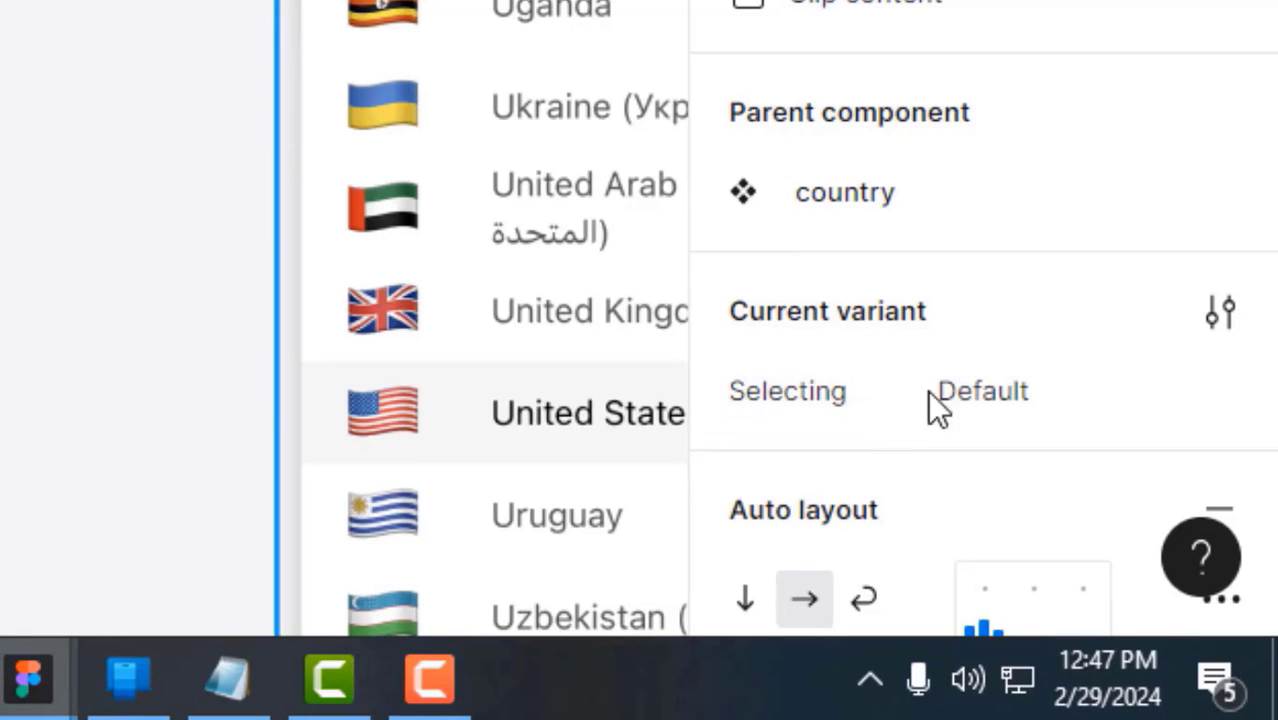
click(956, 390)
text(No)
key(Return)
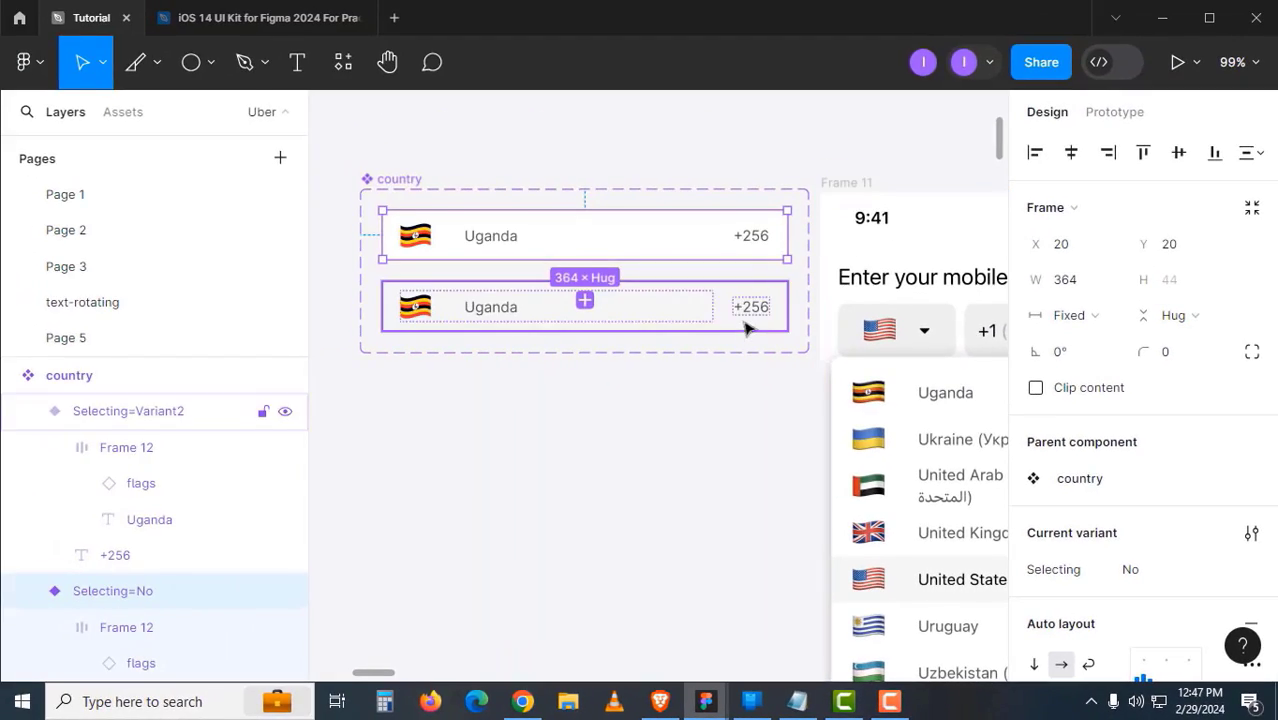
- Set the second variant's Selecting value to Yes
click(745, 328)
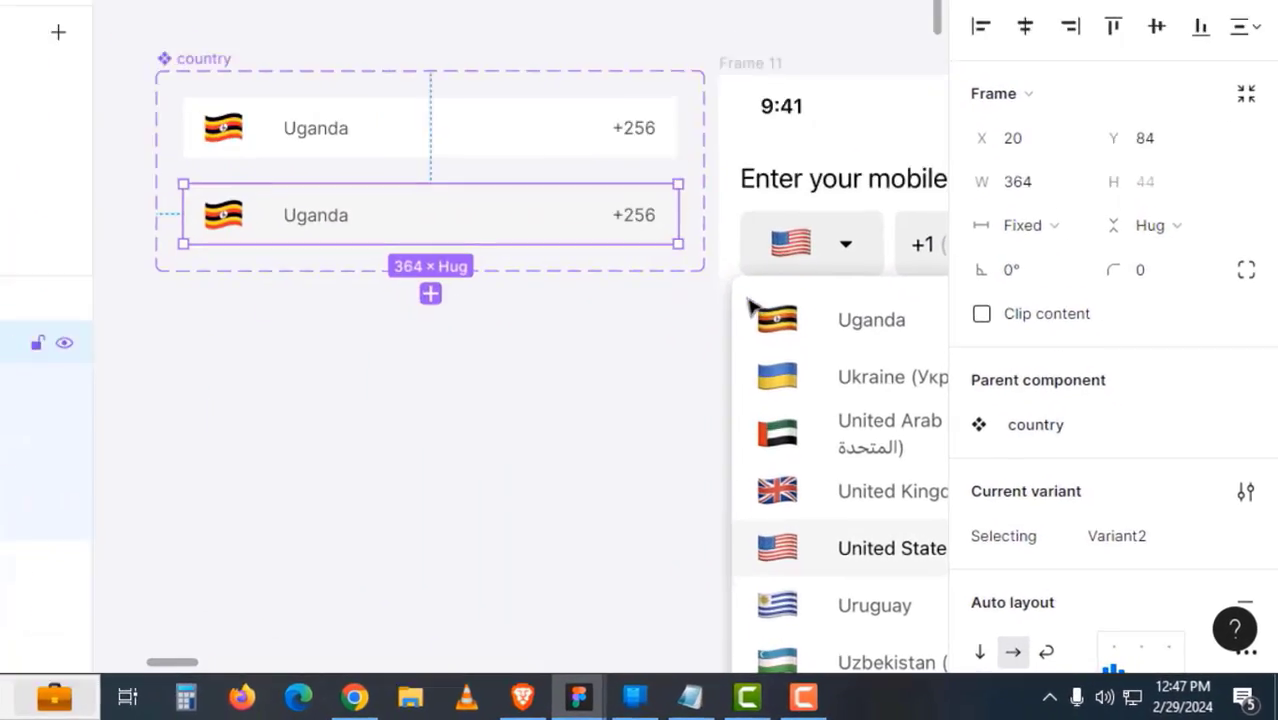
click(1165, 566)
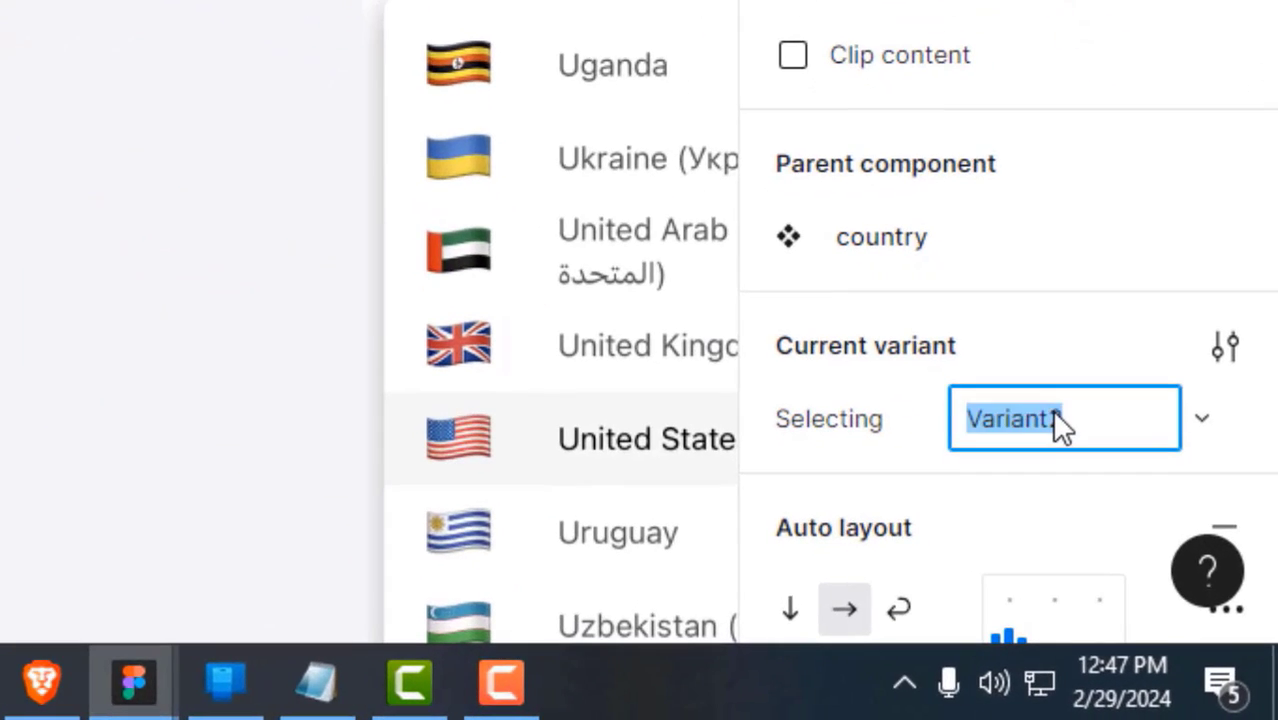
text(Yes)
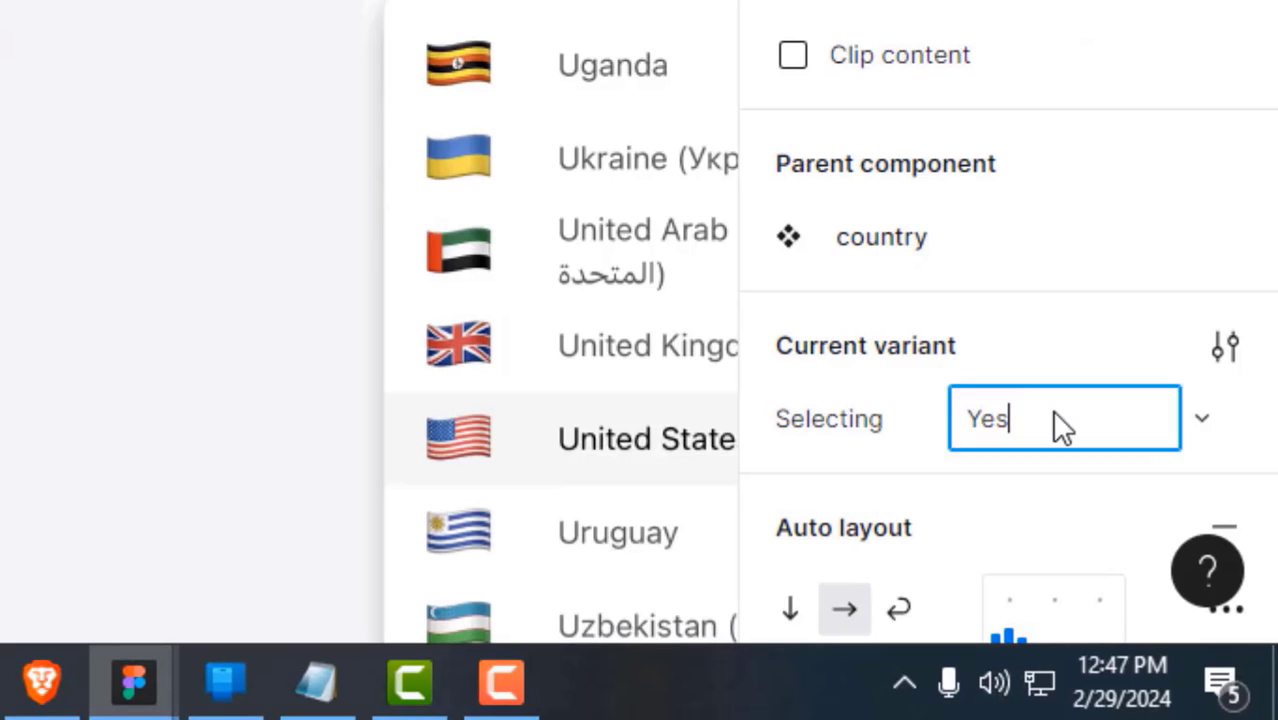
key(Return)
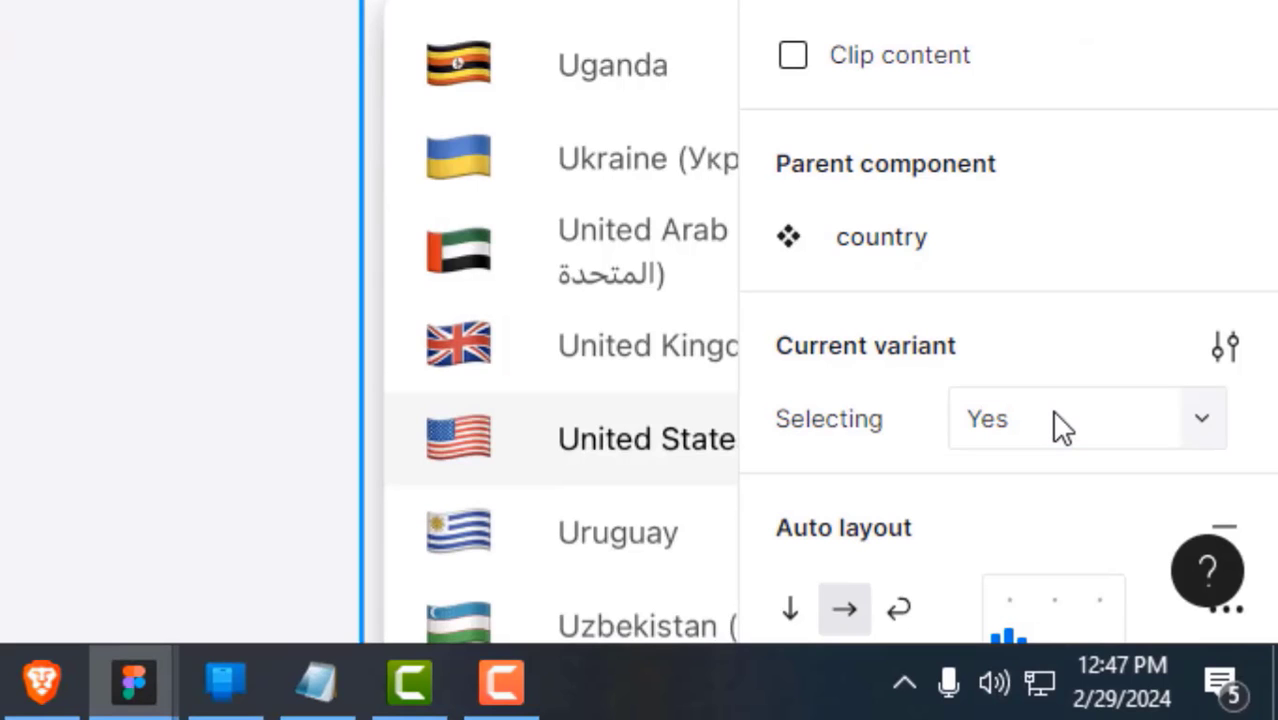
click(280, 245)
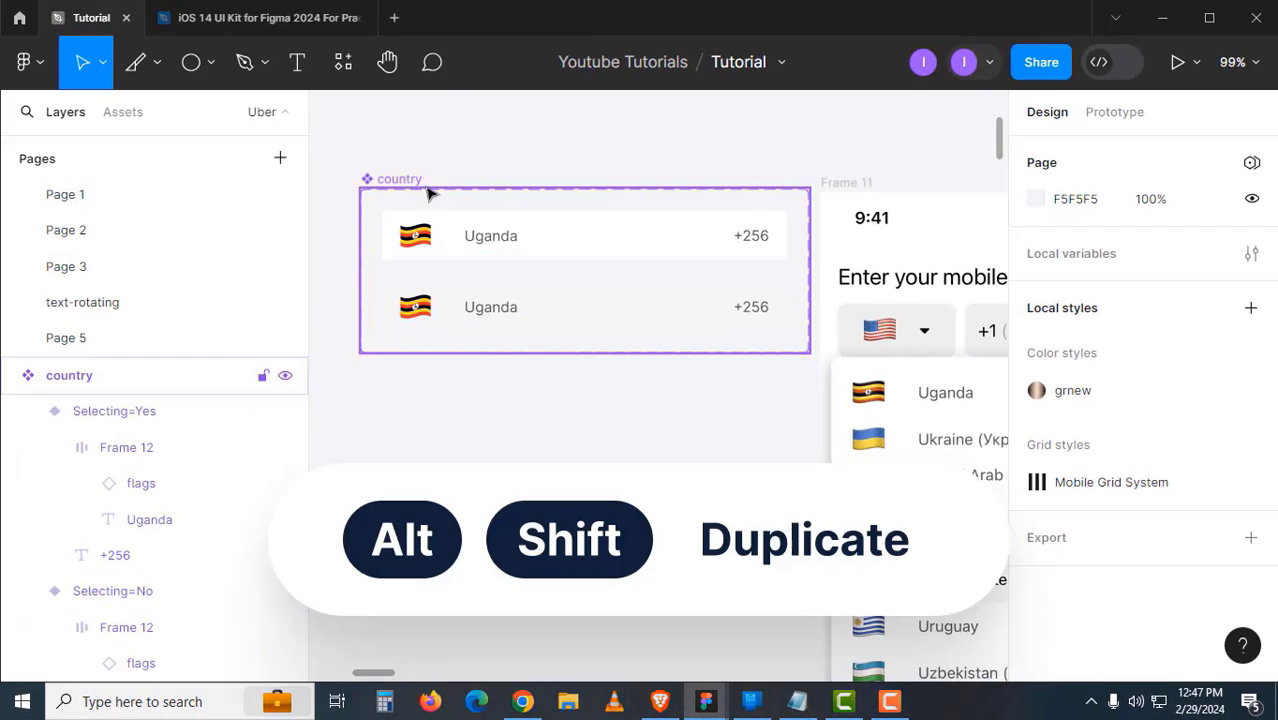
- Place a country instance below the component with Selecting left off
click(540, 248)
drag(545, 308, 534, 474)
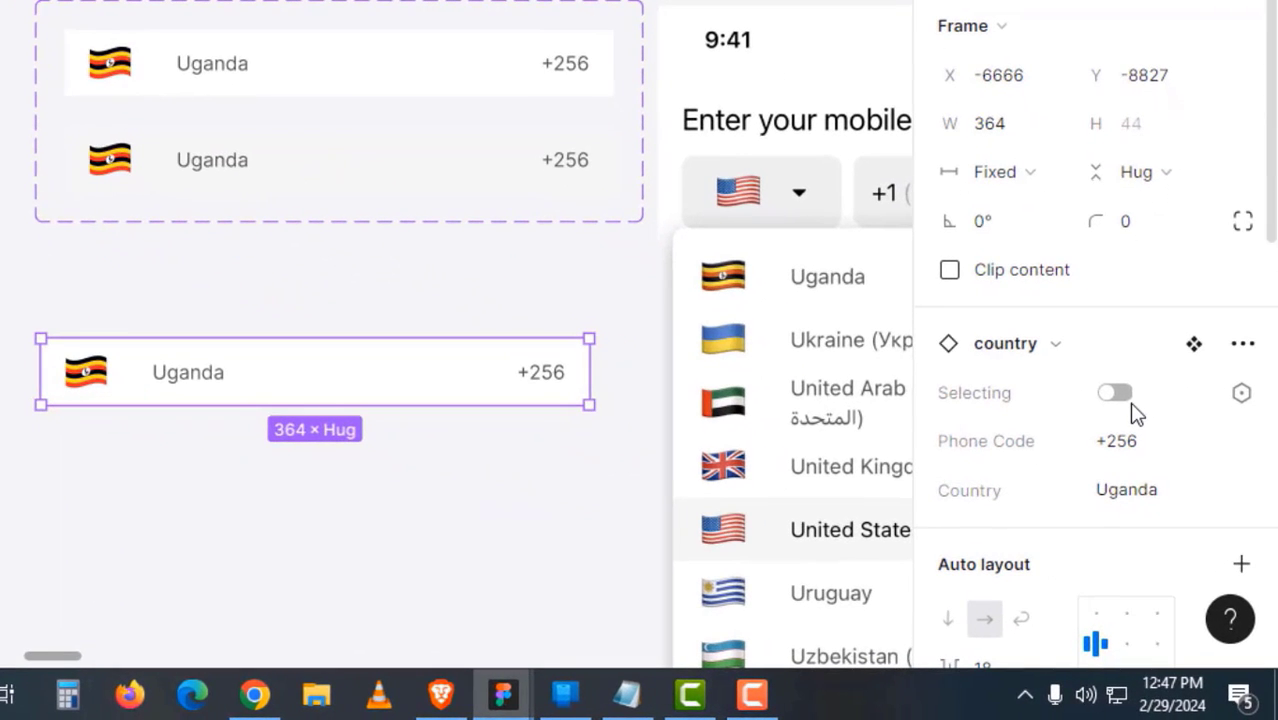
click(1138, 418)
click(1138, 418)
click(1138, 418)
click(1136, 410)
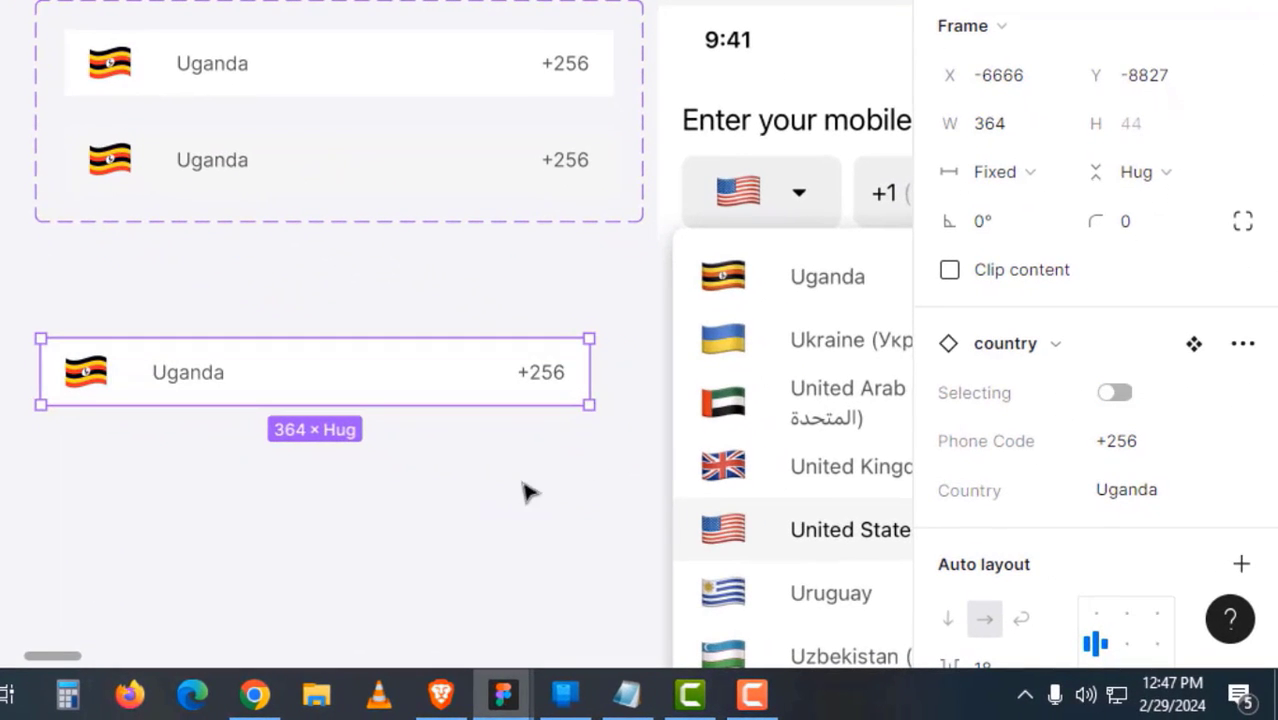
click(515, 452)
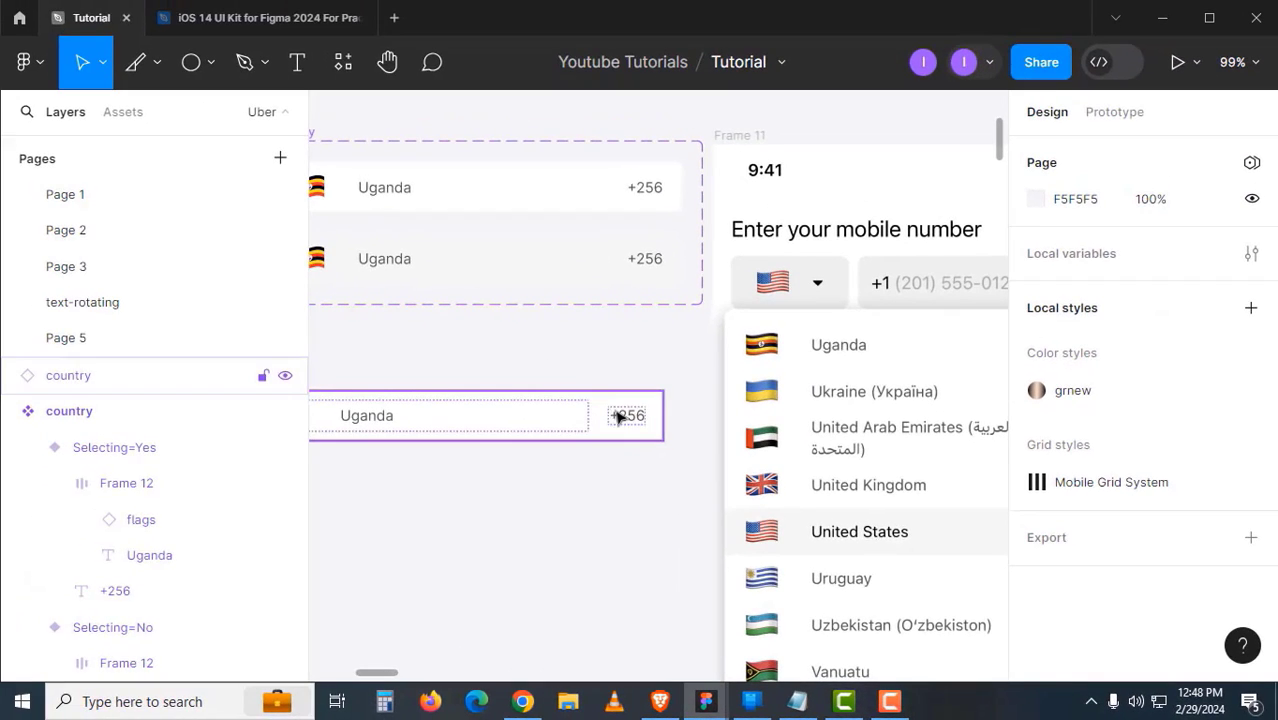
- Duplicate the instance into a column of five Uganda +256 rows
drag(551, 400, 641, 270)
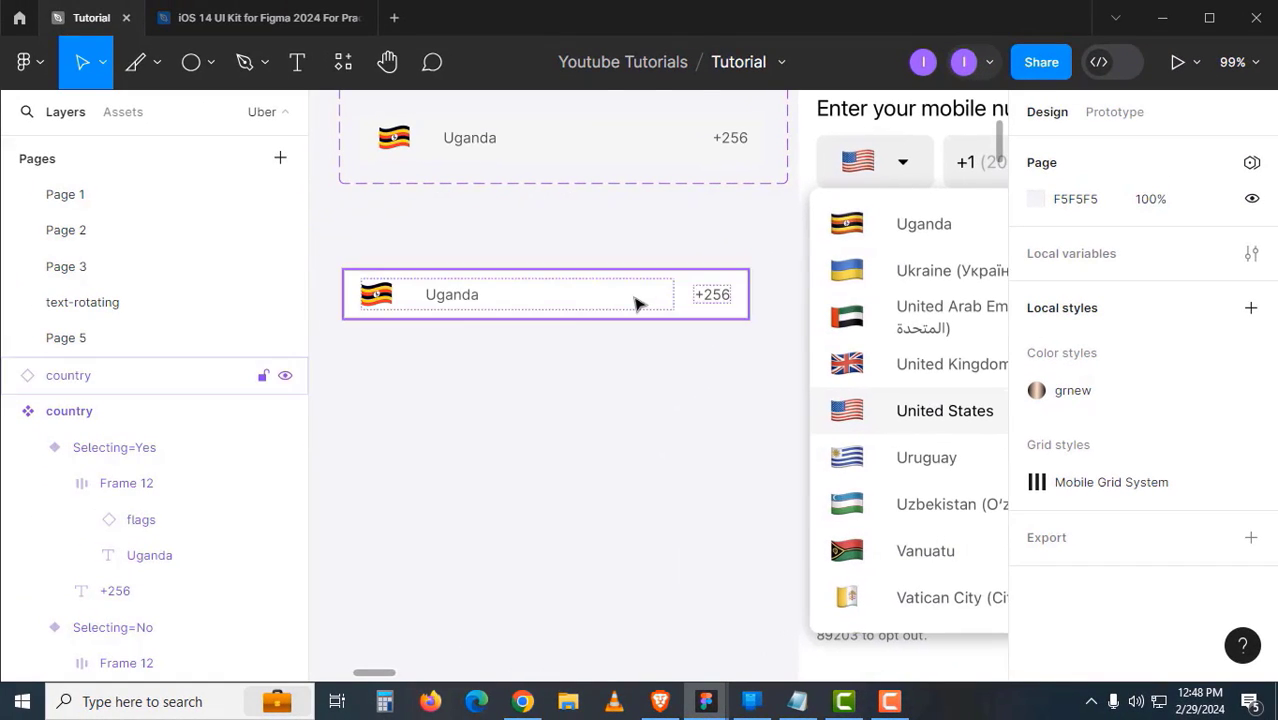
click(607, 306)
key(ctrl+d)
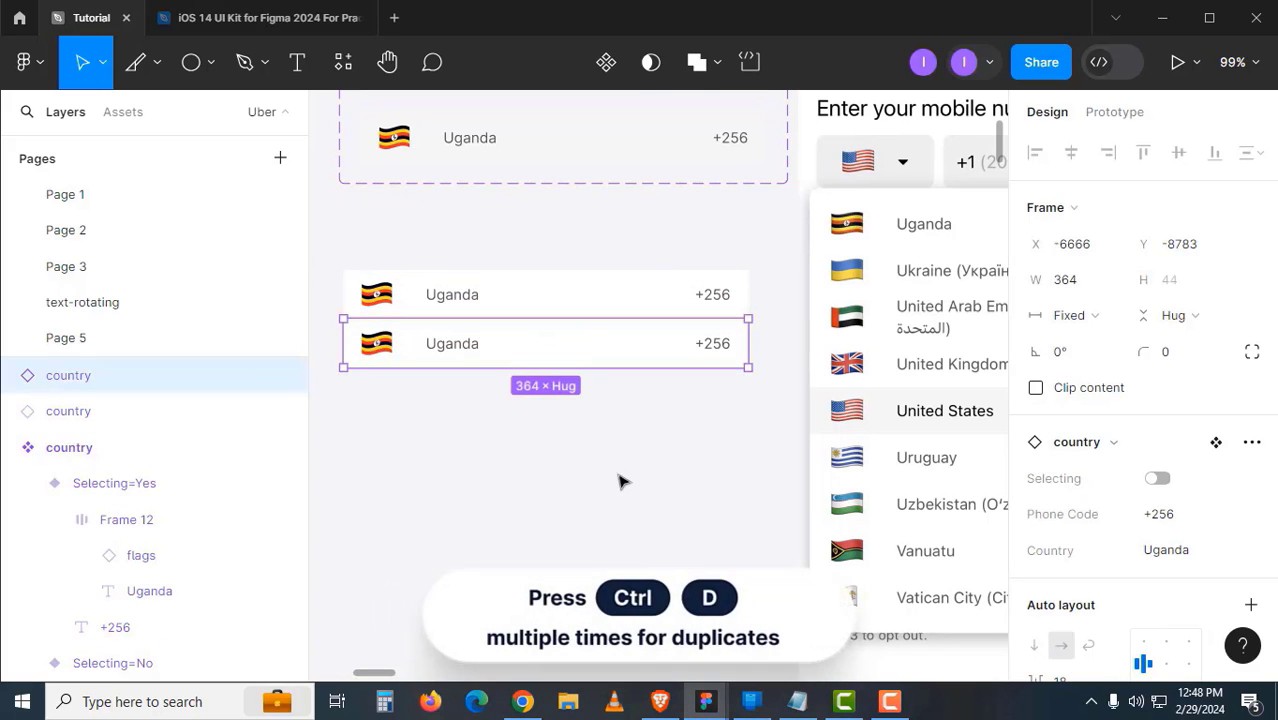
key(ctrl+d)
key(ctrl+d)
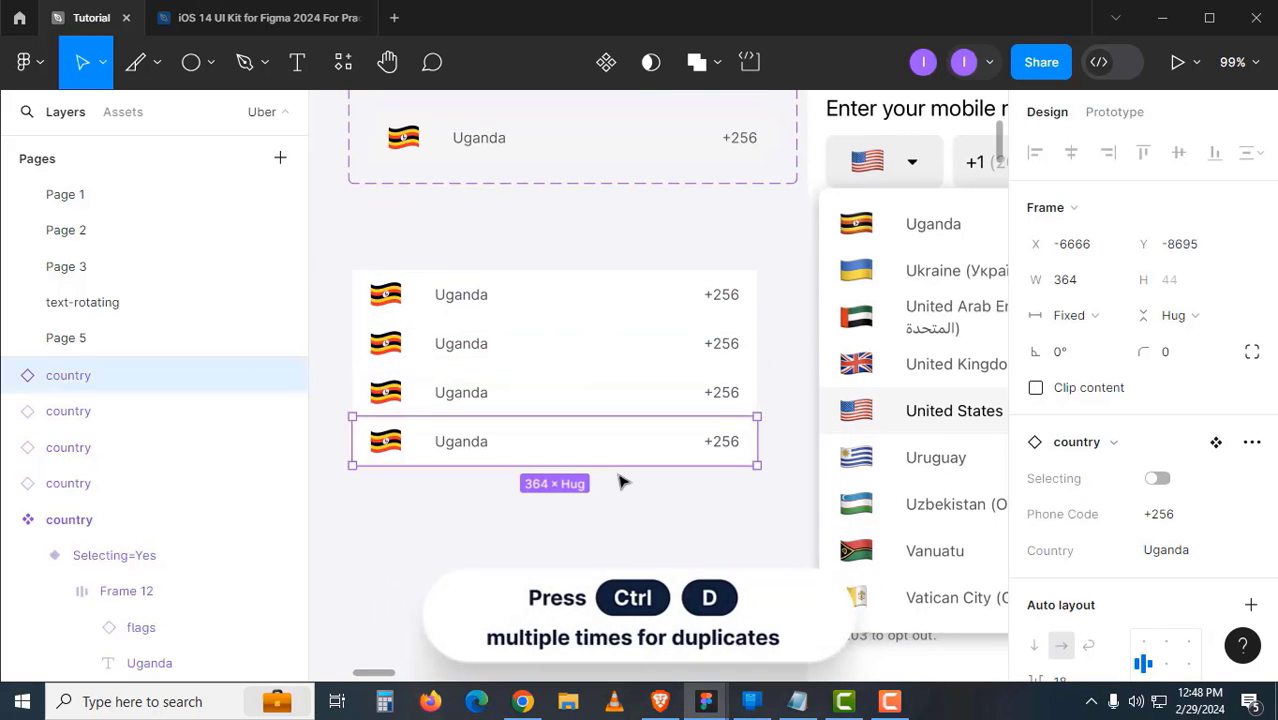
key(ctrl+d)
key(Escape)
scroll(553, 562, right, 2)
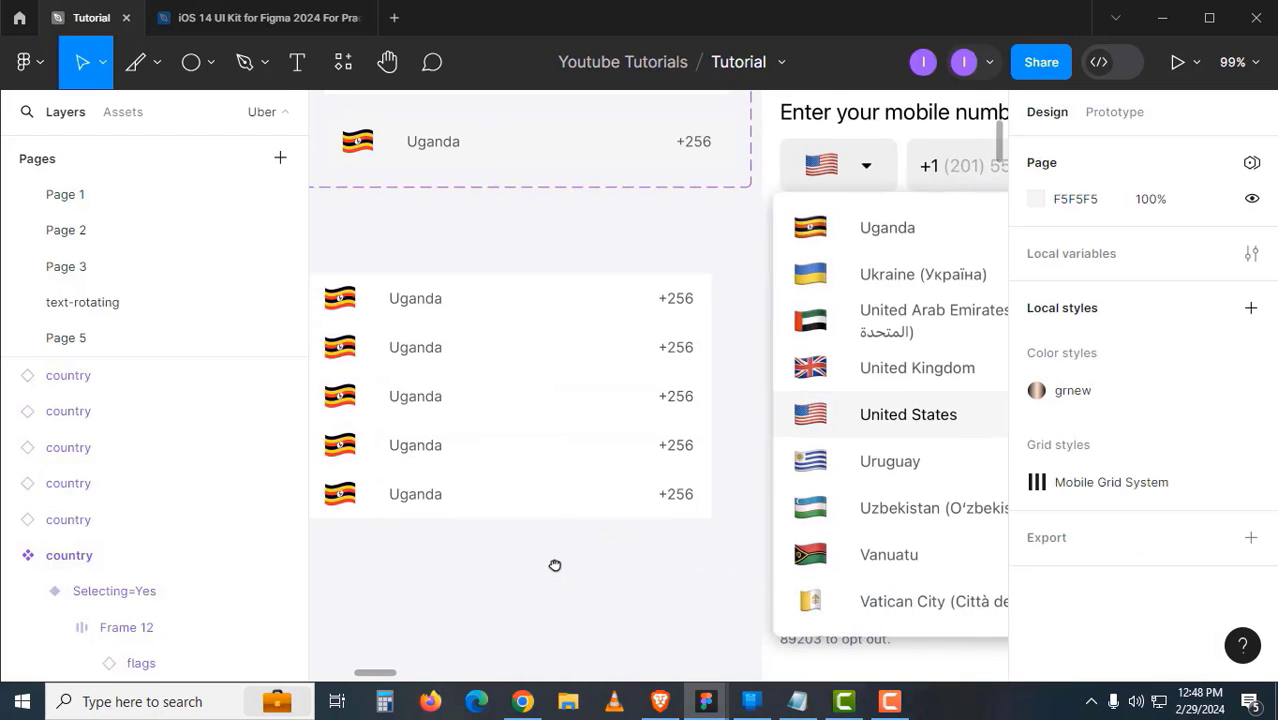
- Change the second row to United Arab Emirates with code +971
click(578, 363)
drag(579, 364, 536, 371)
double_click(437, 390)
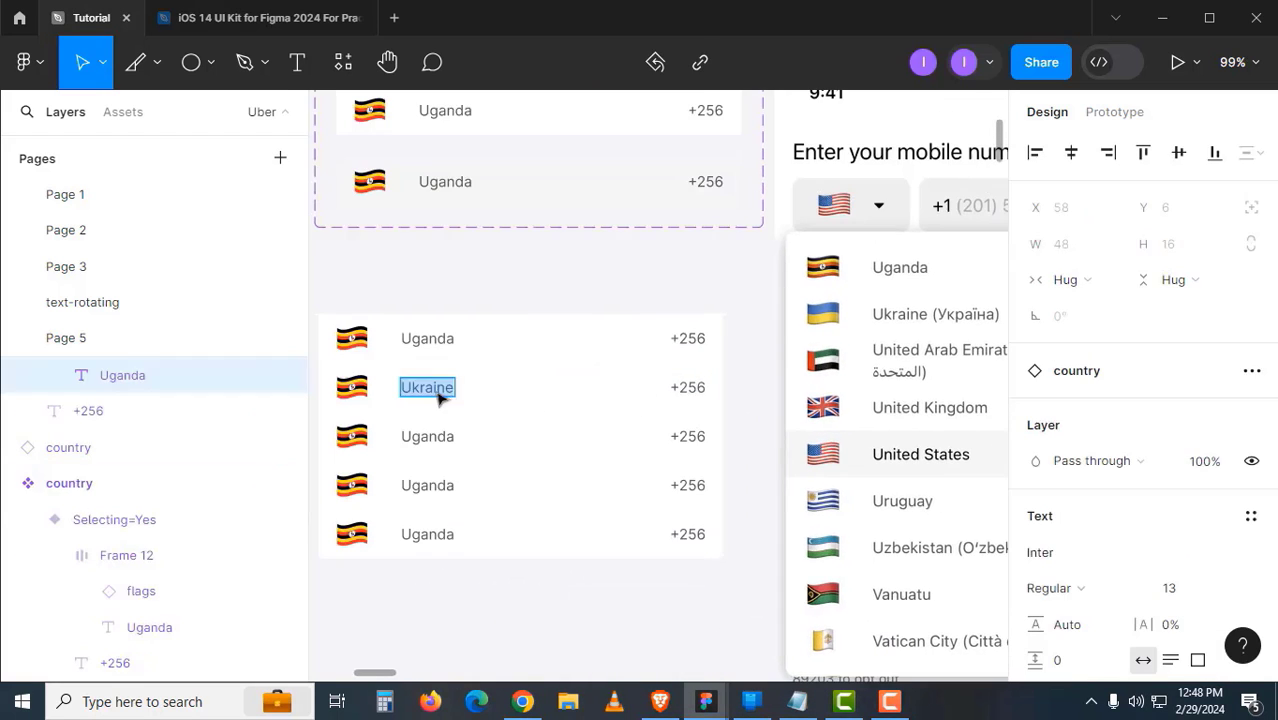
text(Unite)
text(d Arab)
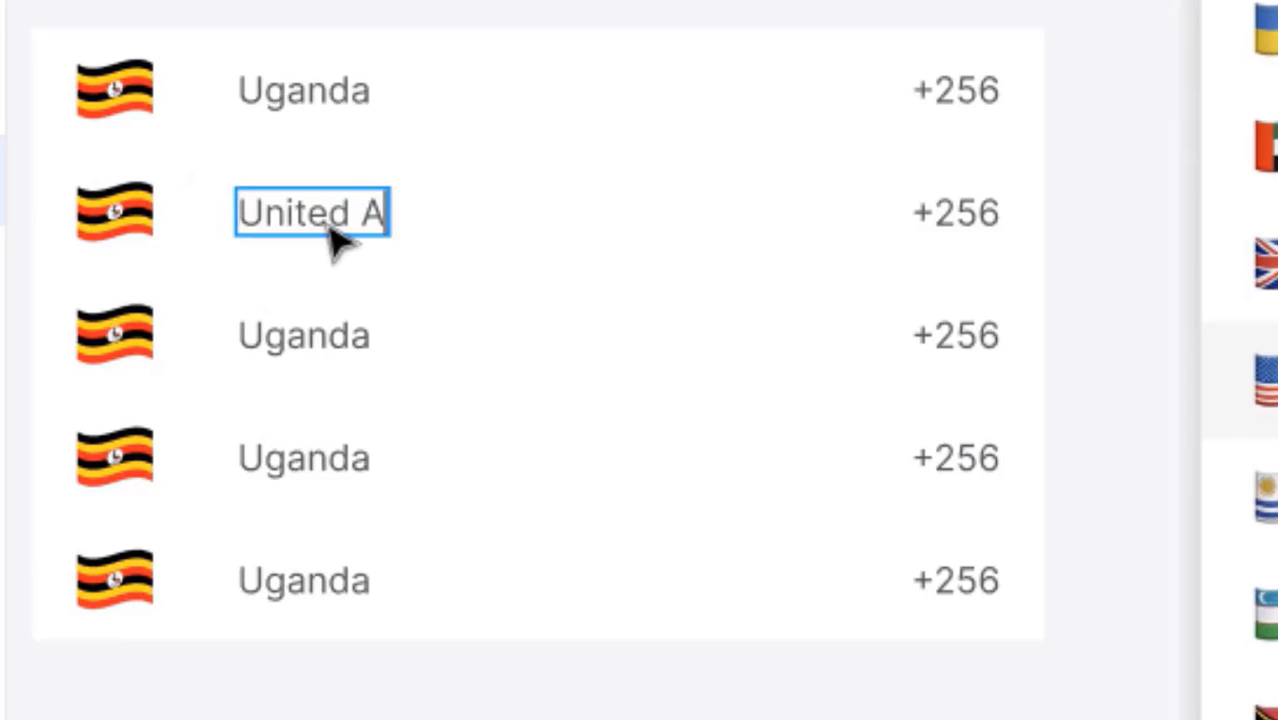
text( Emirates)
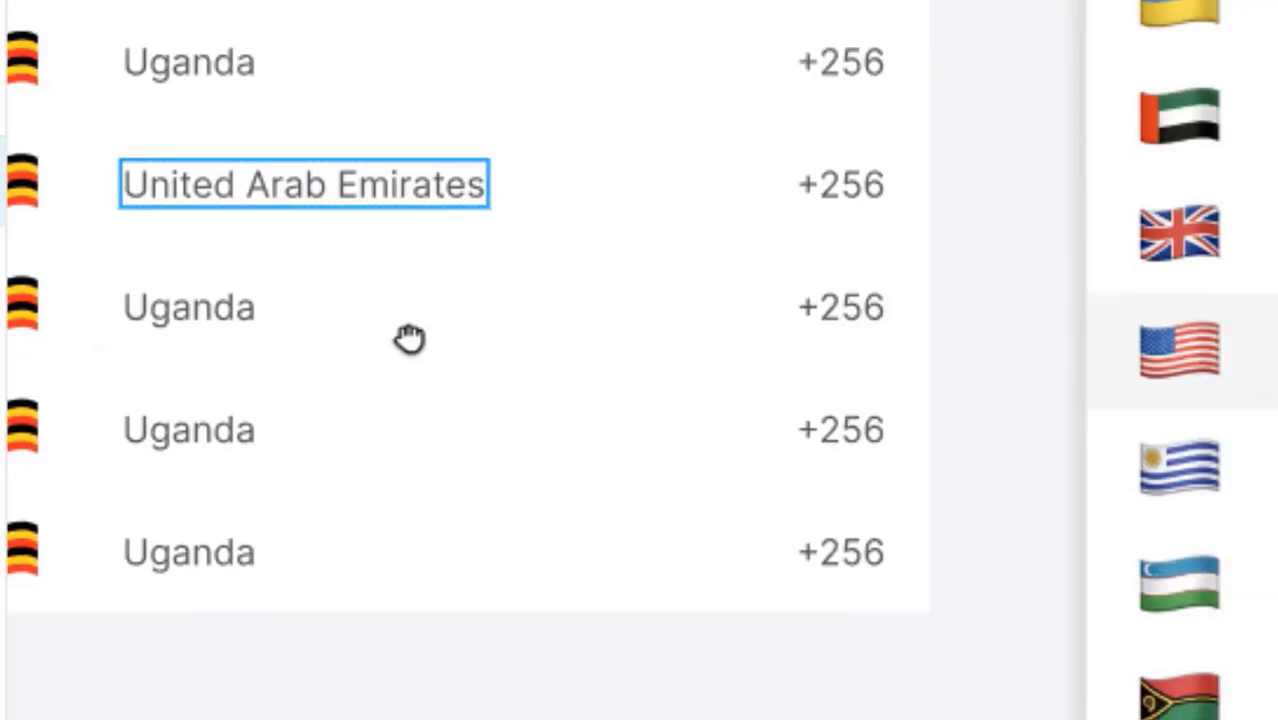
key(Tab)
key(shift+Left)
key(shift+Left)
key(shift+Left)
key(shift+Left)
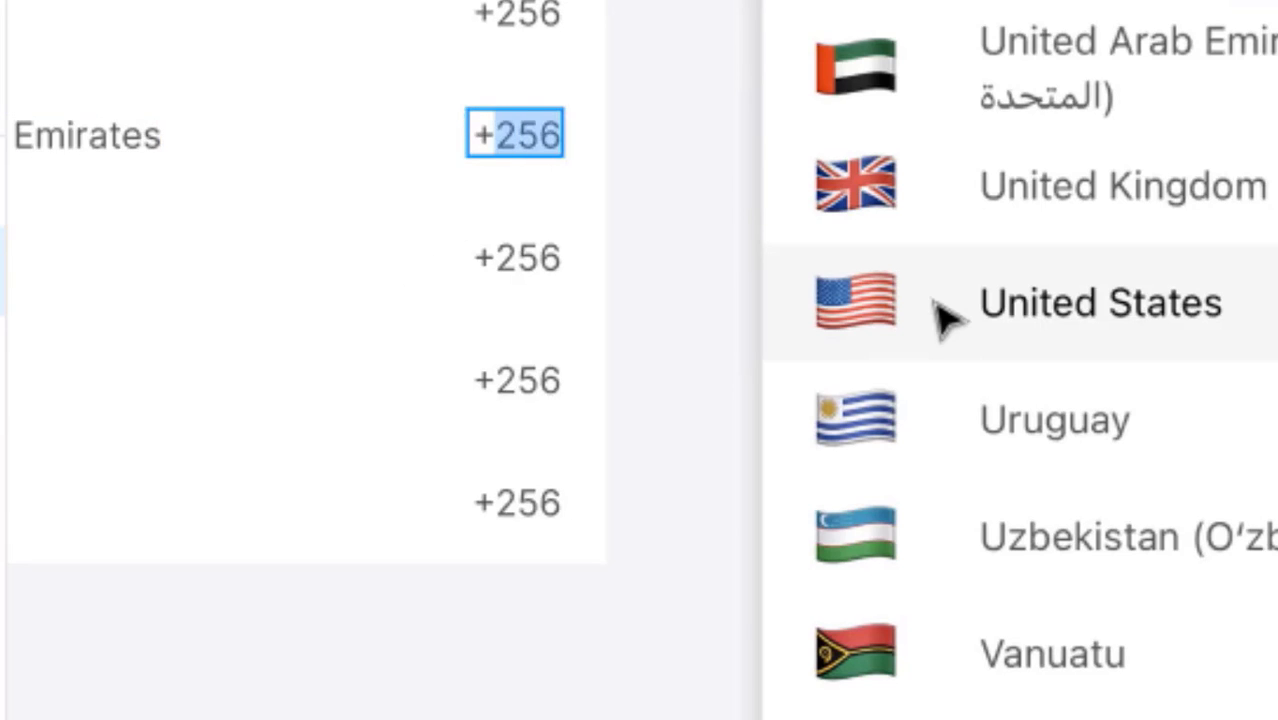
text(+971)
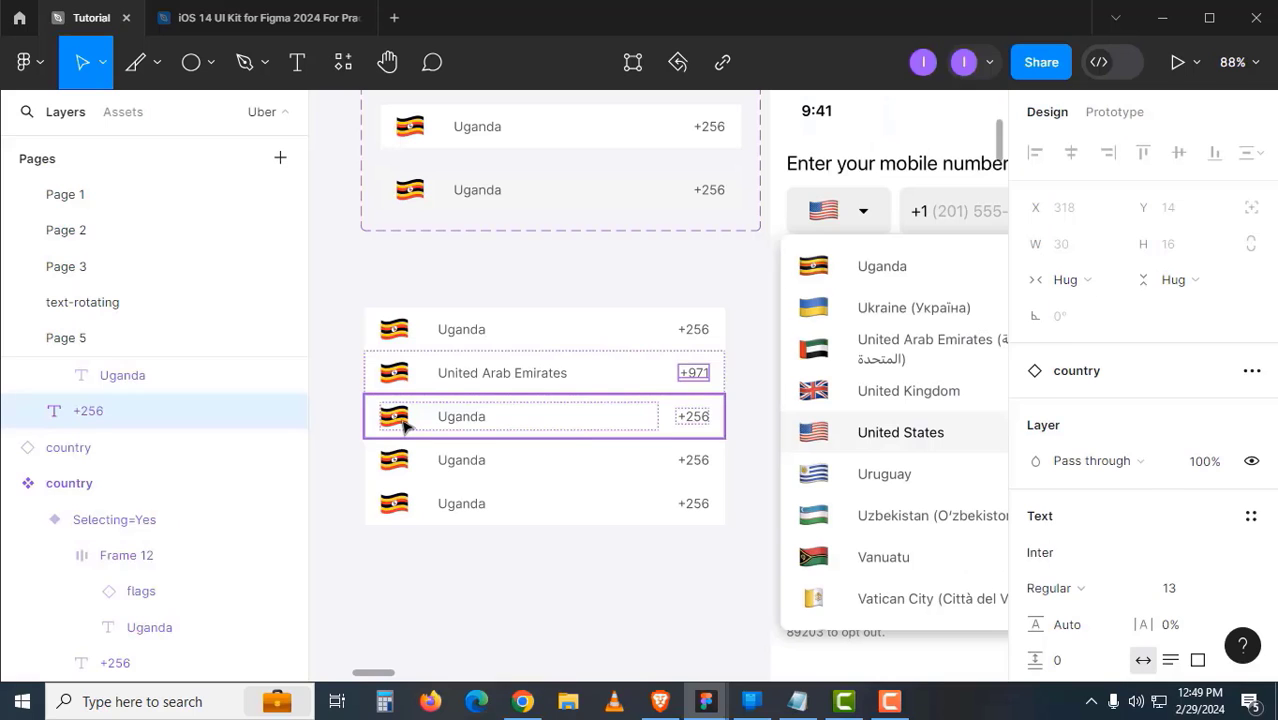
- Switch the third row's flag to Ukraine and rename its country to Ukraine
double_click(401, 421)
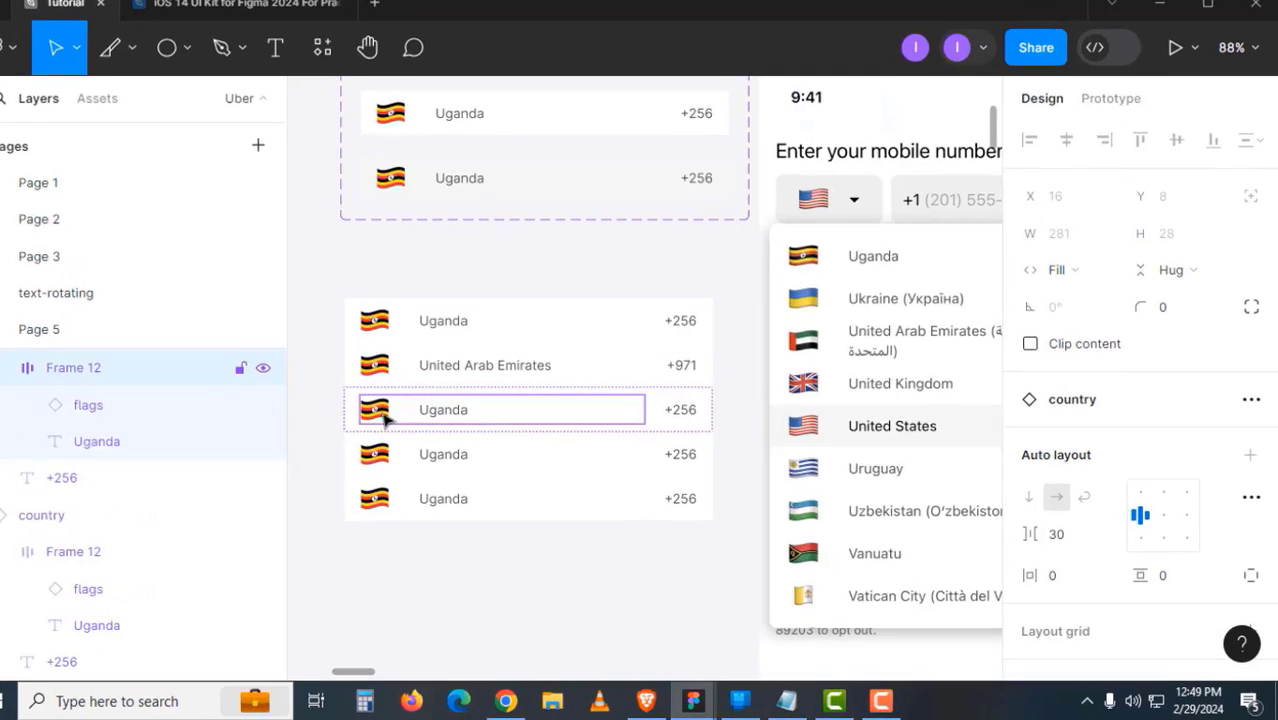
double_click(401, 421)
click(1118, 331)
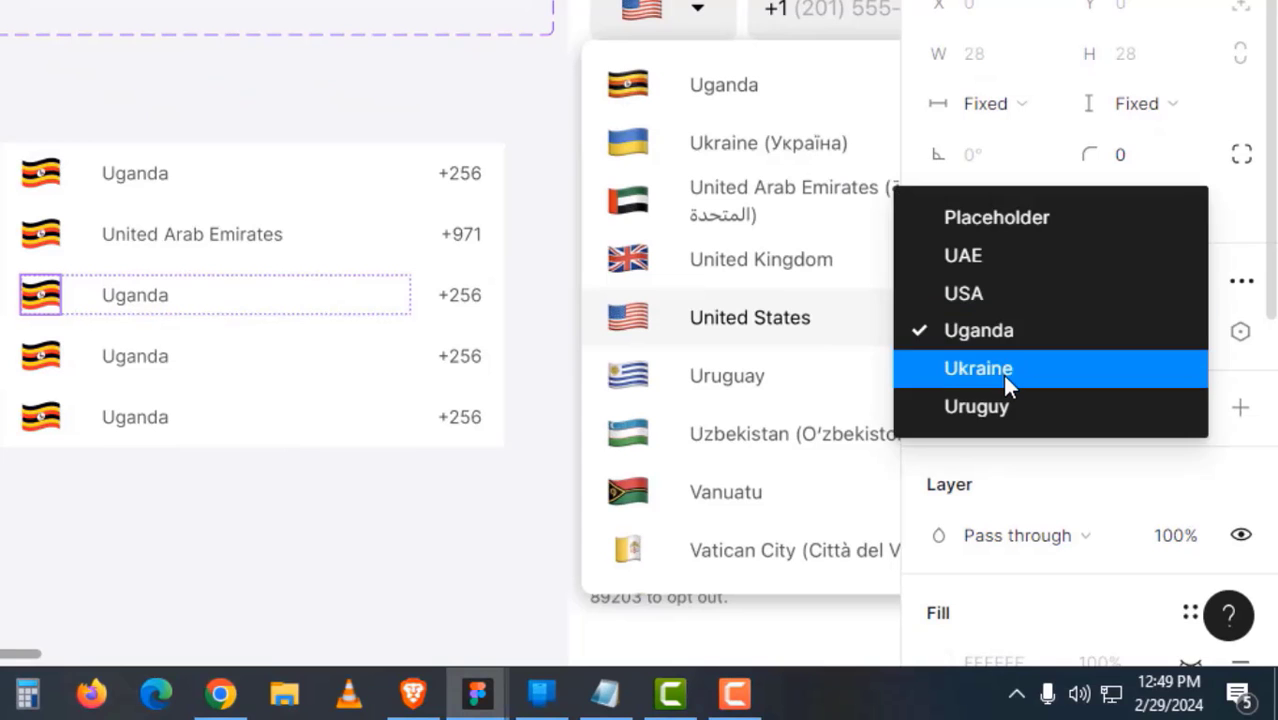
click(1002, 374)
click(146, 305)
double_click(178, 323)
text(Ukraine)
click(240, 143)
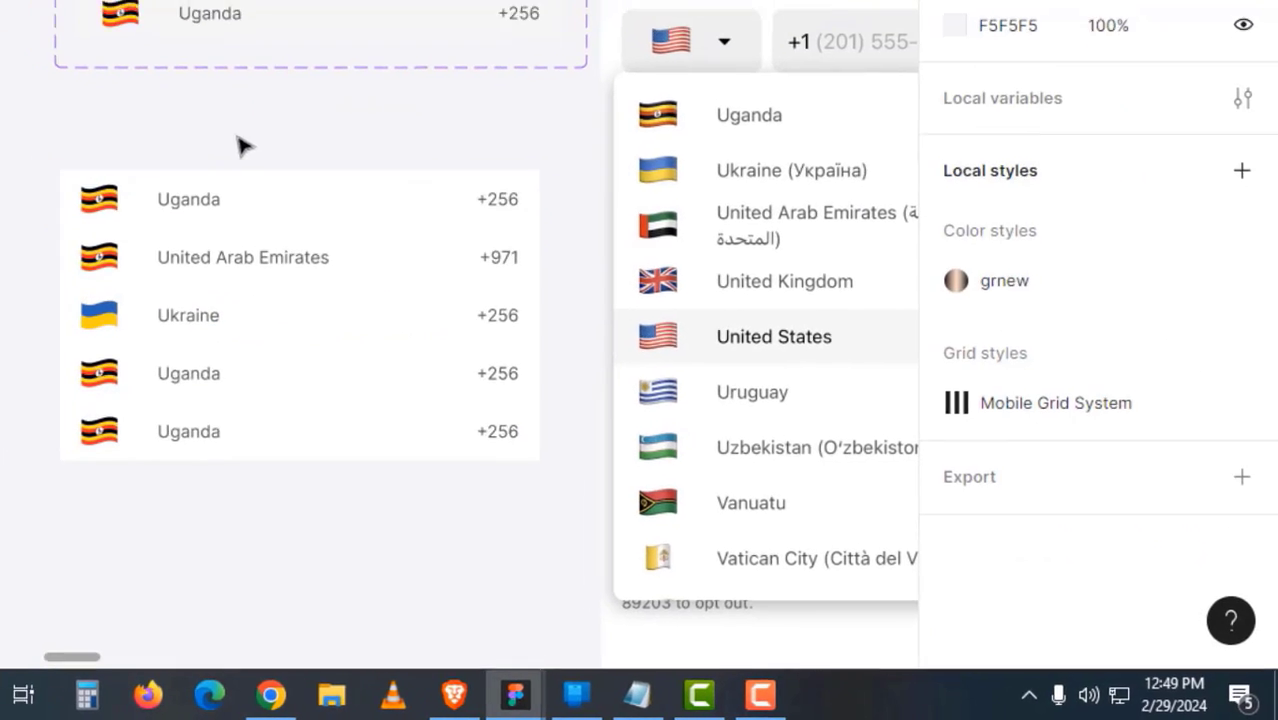
click(396, 176)
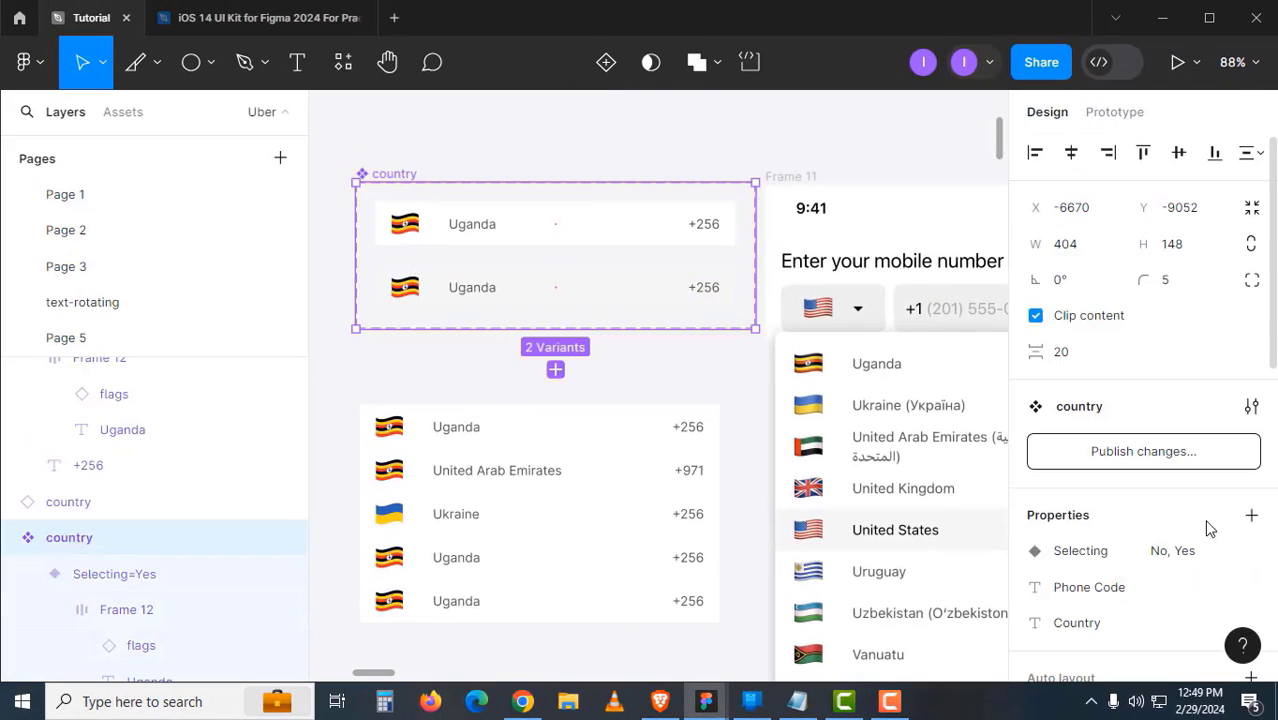
- Expose the nested flag instance's properties on the country row component
click(1252, 516)
click(1130, 648)
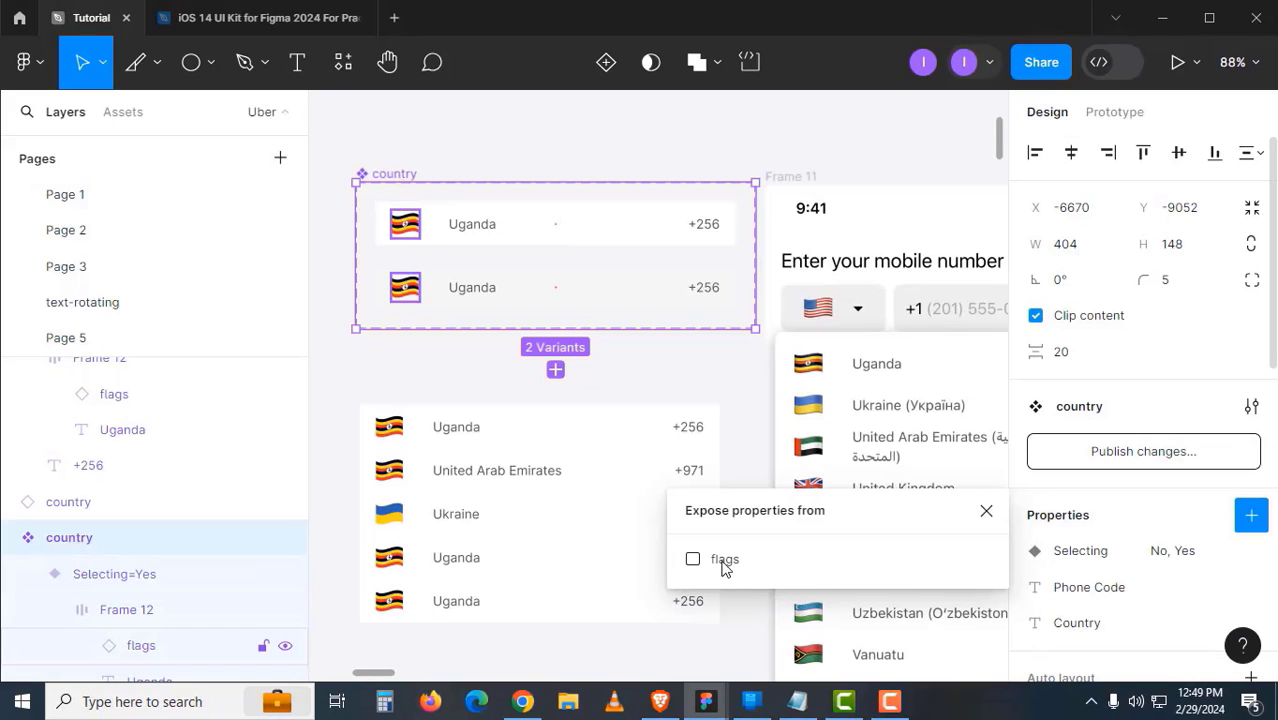
click(714, 562)
click(986, 511)
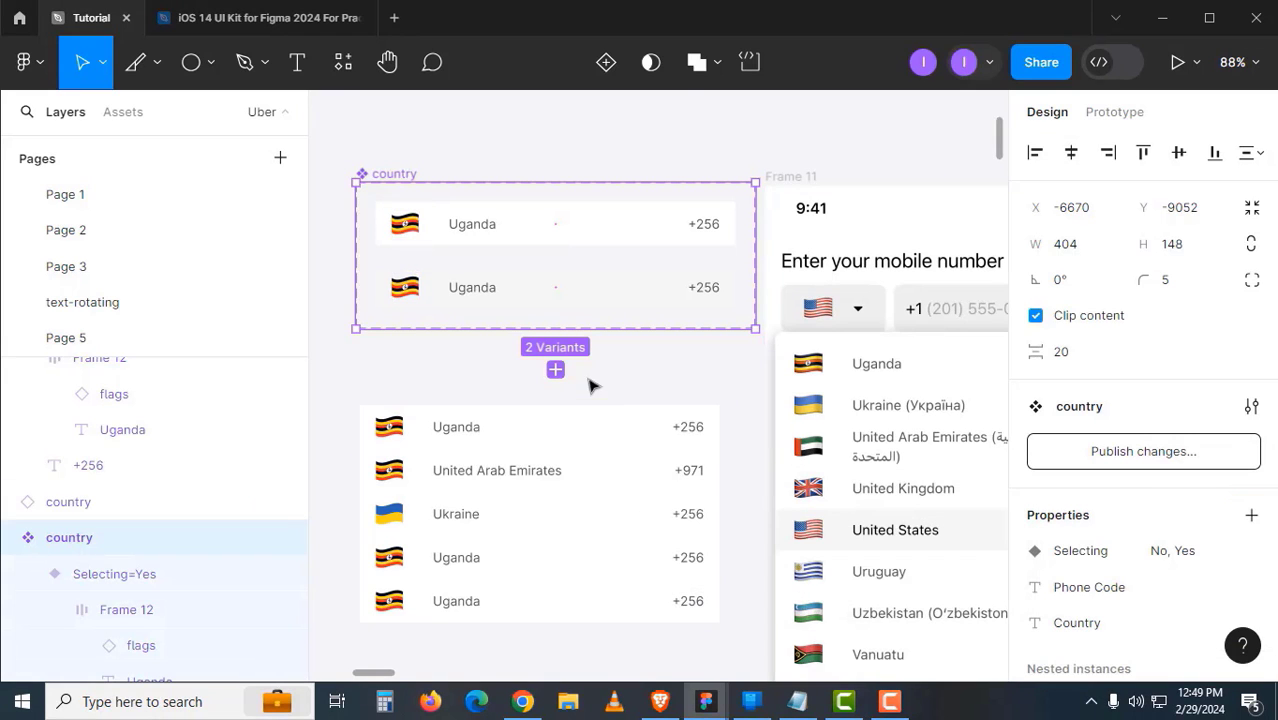
- Give the fourth country row the Uruguy flag and edit its country name
click(593, 382)
scroll(579, 471, down, 2)
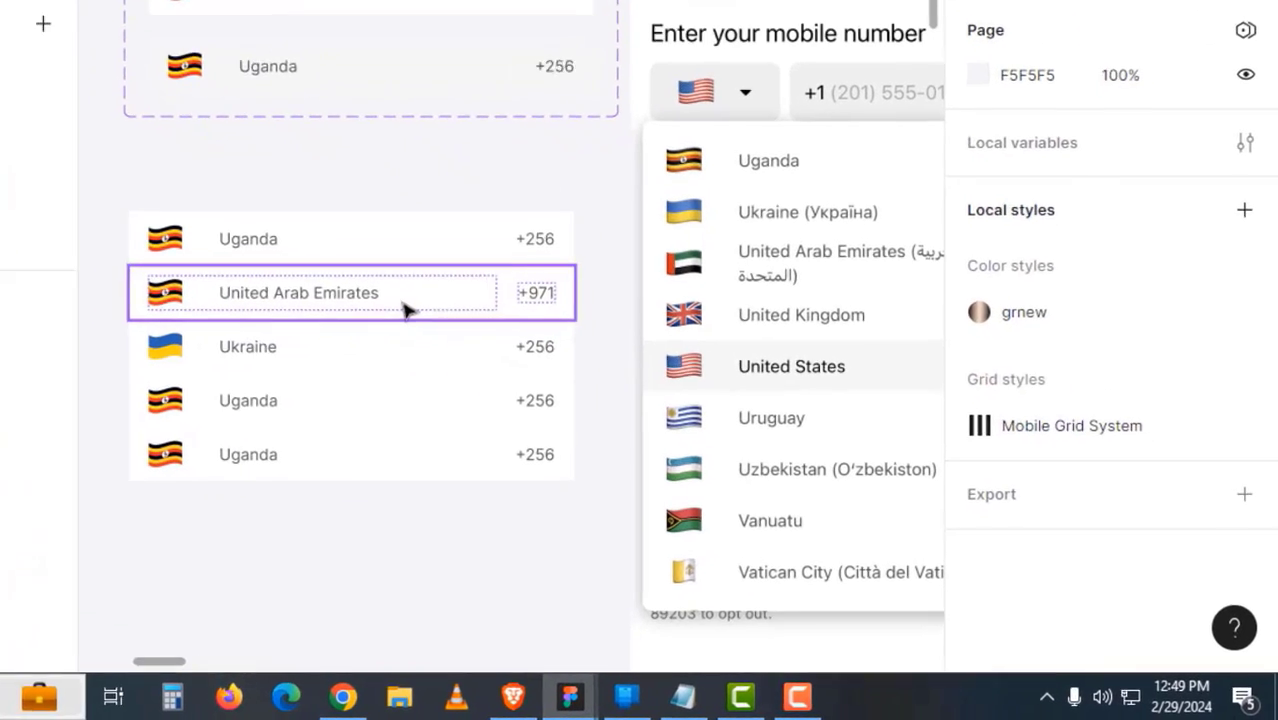
click(570, 372)
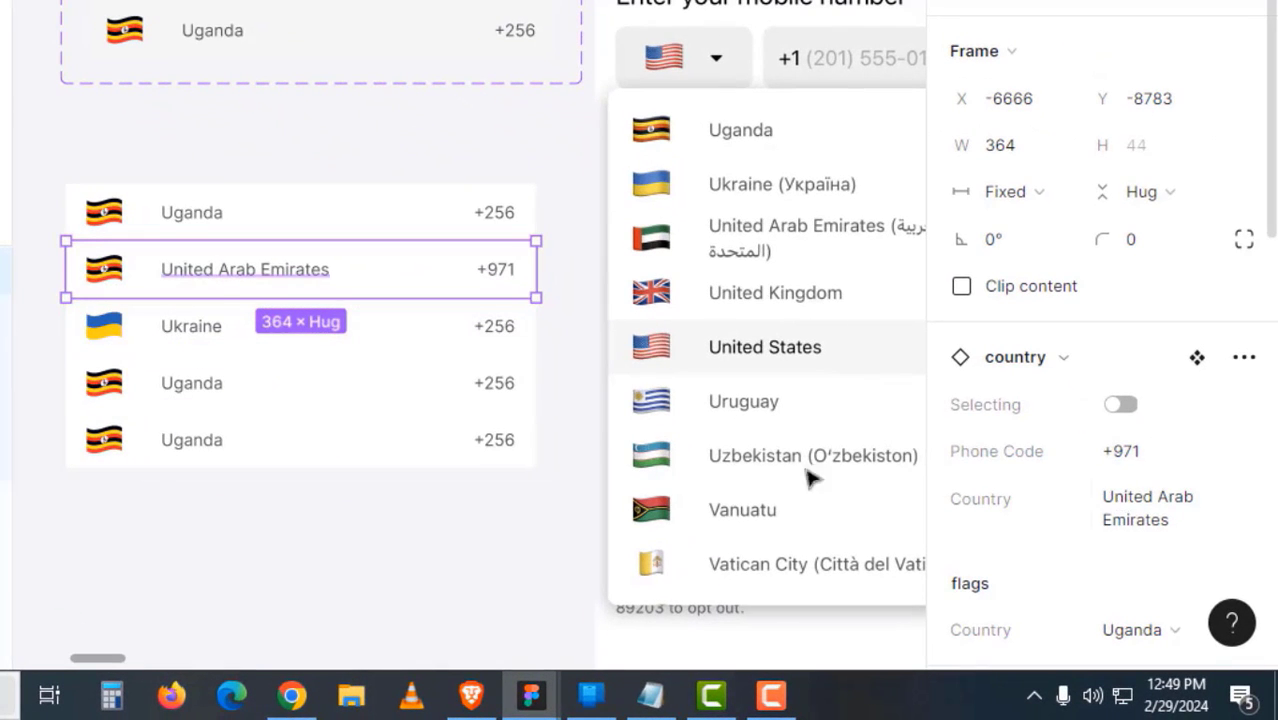
drag(380, 366, 342, 359)
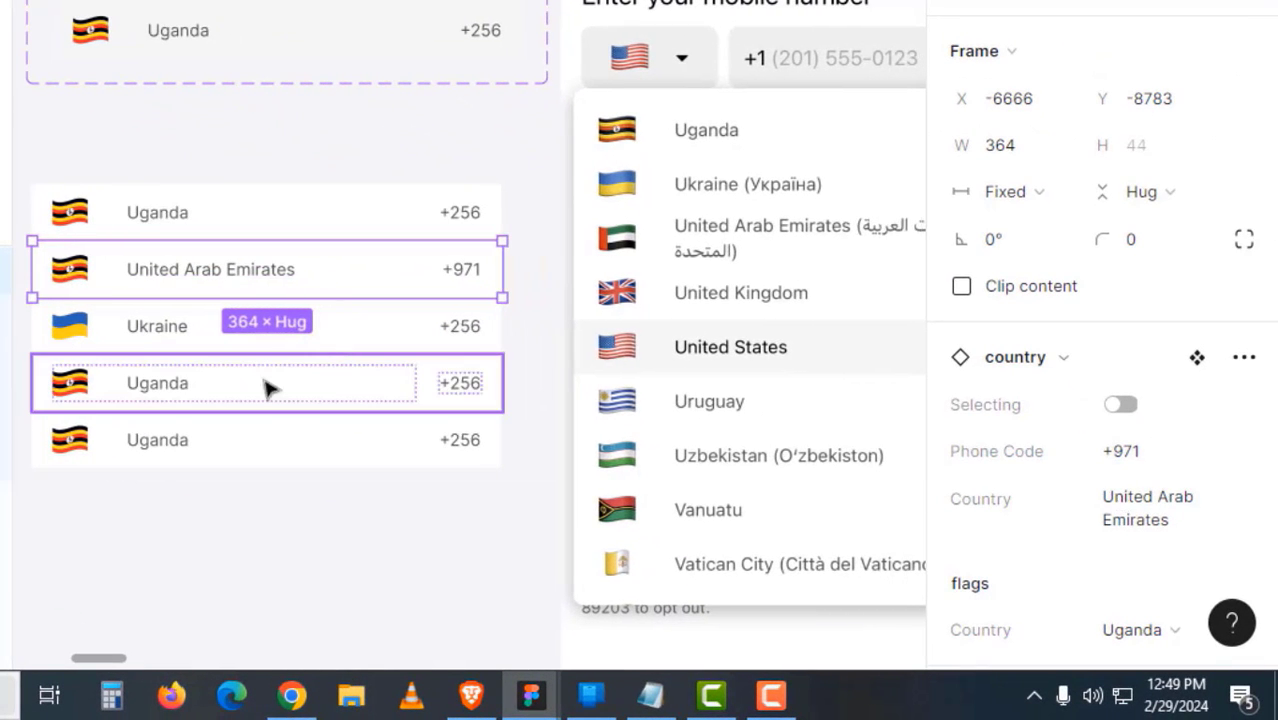
click(330, 368)
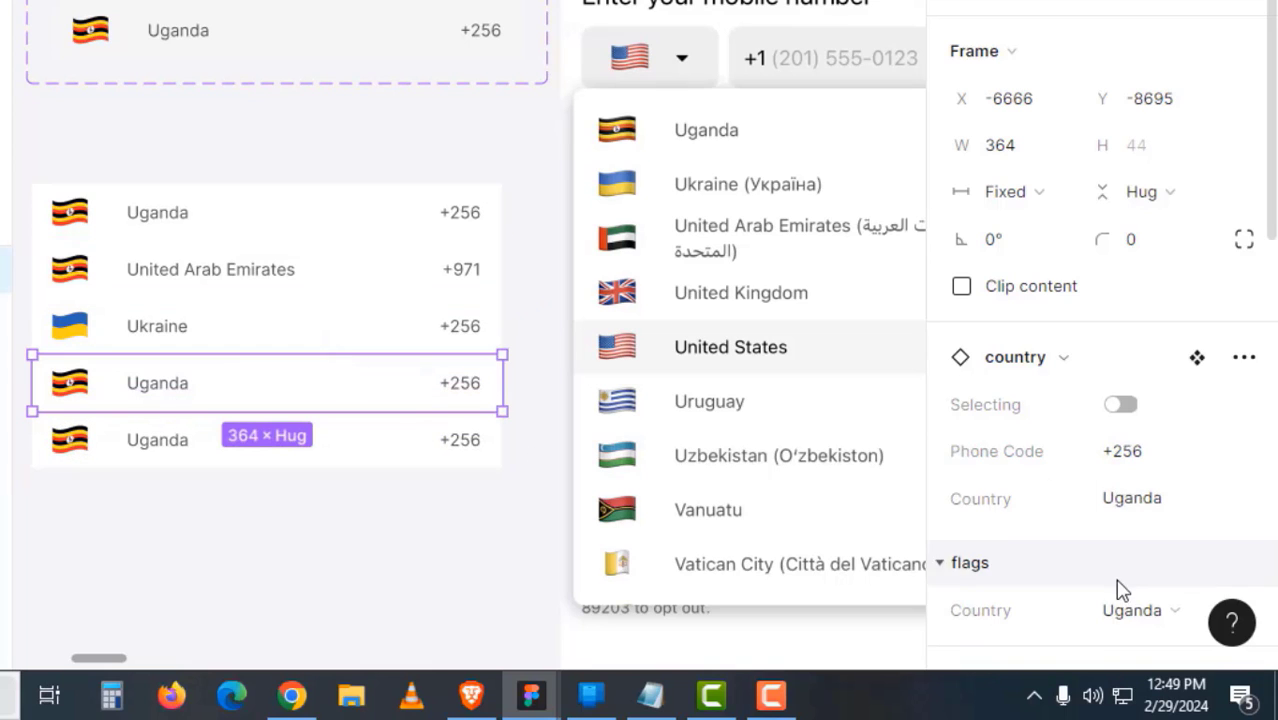
scroll(1118, 585, down, 3)
click(1128, 322)
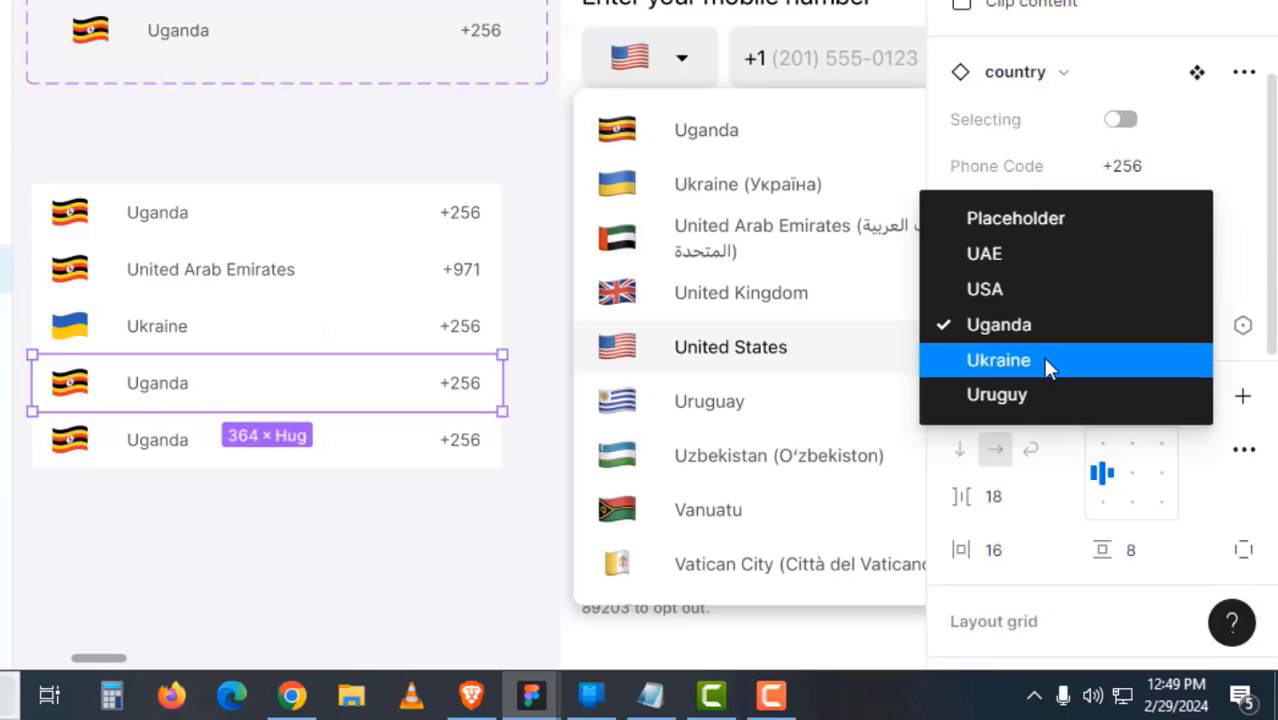
click(1038, 393)
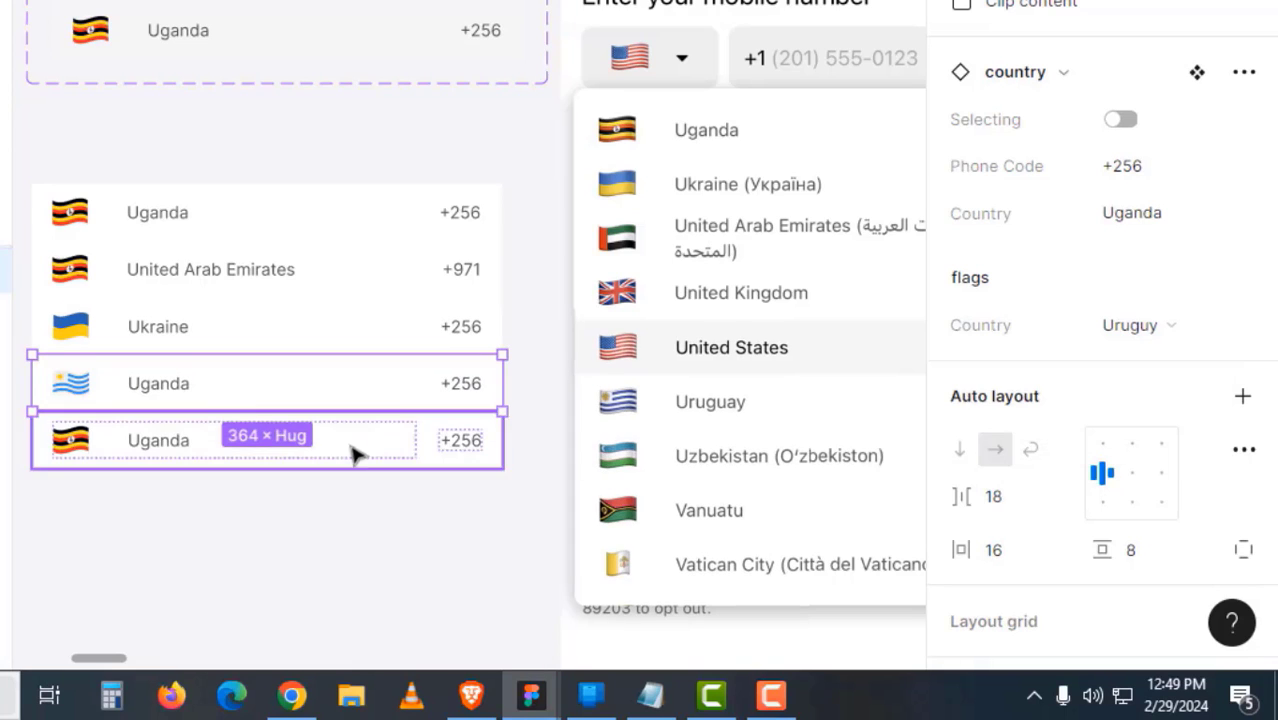
double_click(180, 386)
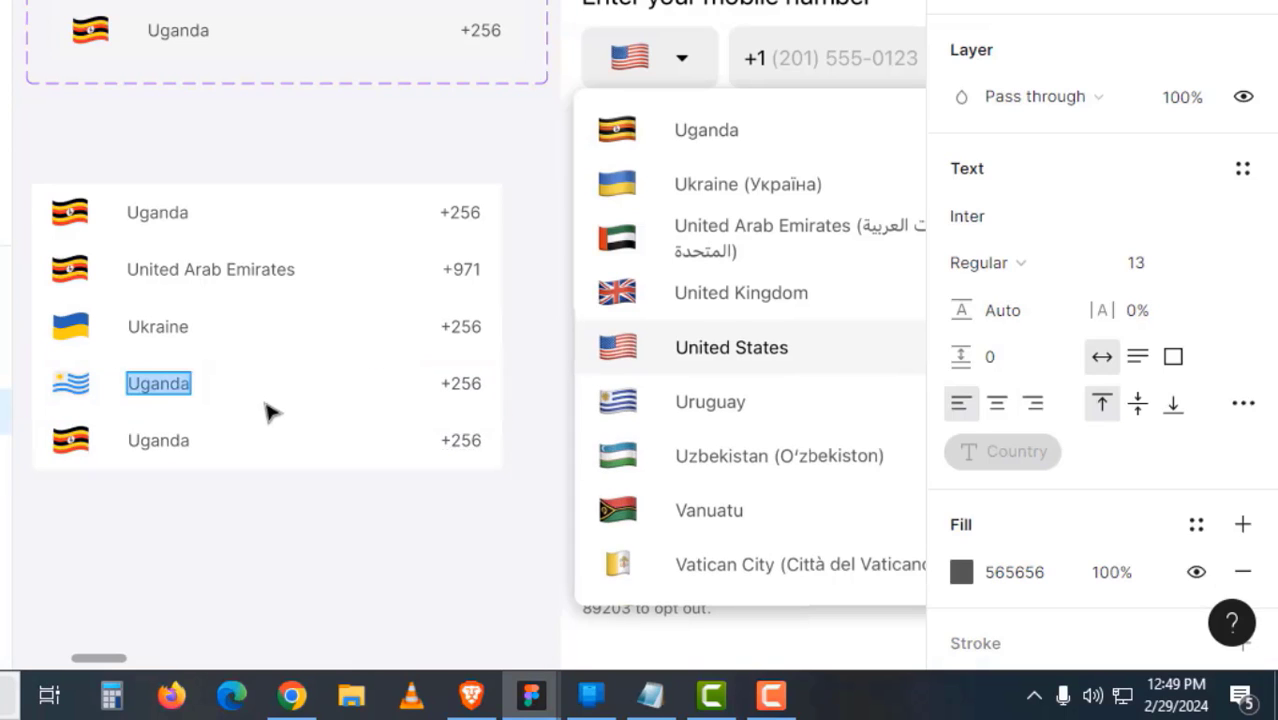
text(Uruguy)
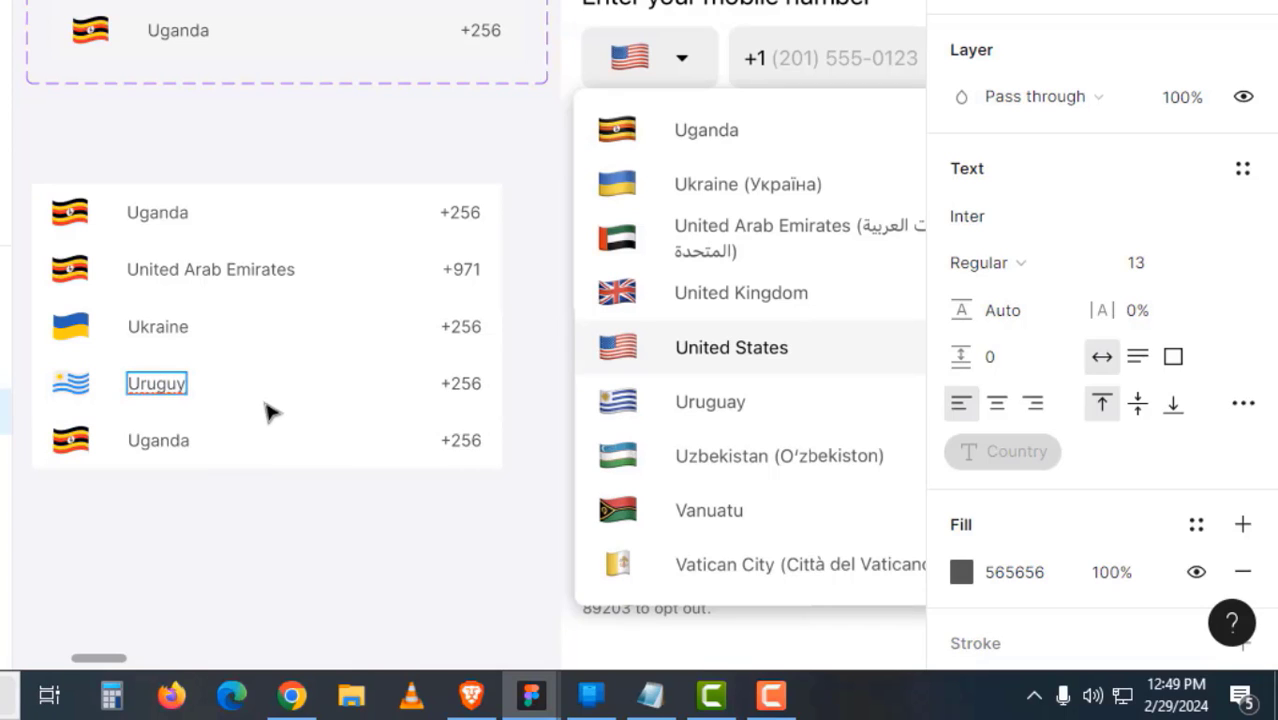
click(325, 461)
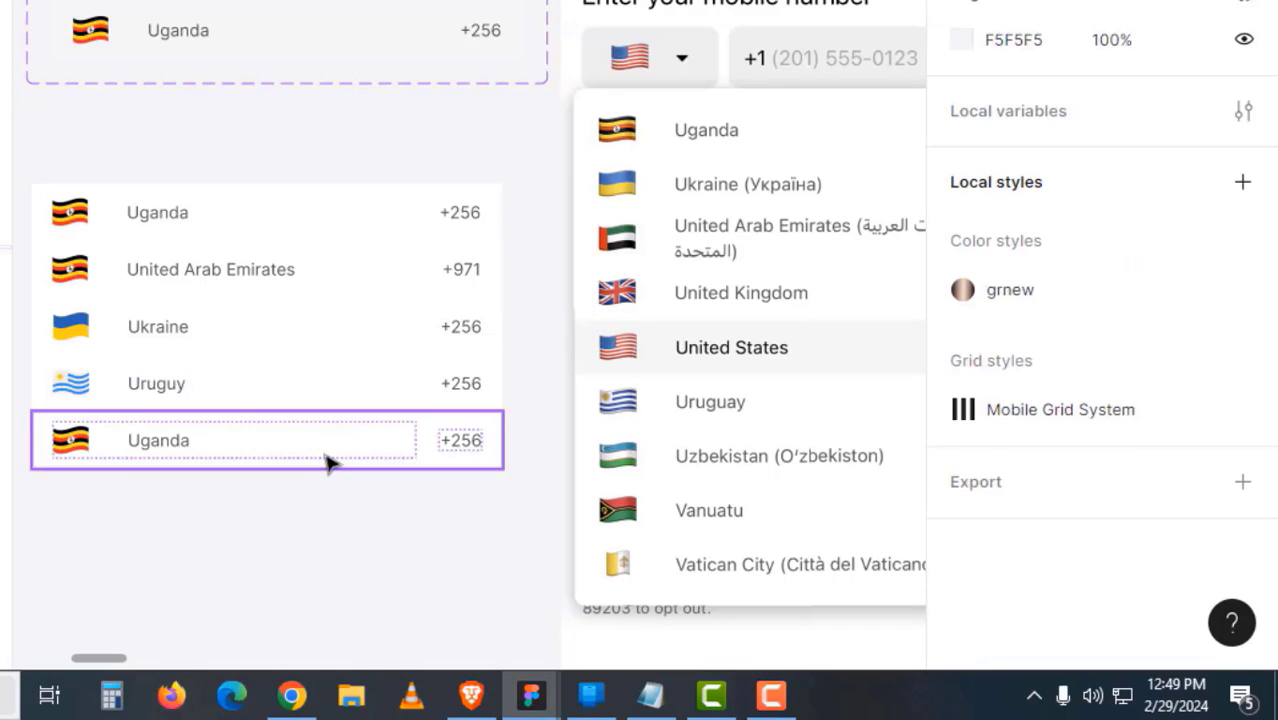
- Set the bottom row's flag to USA and the United Arab Emirates row's flag to UAE
click(330, 462)
click(1101, 502)
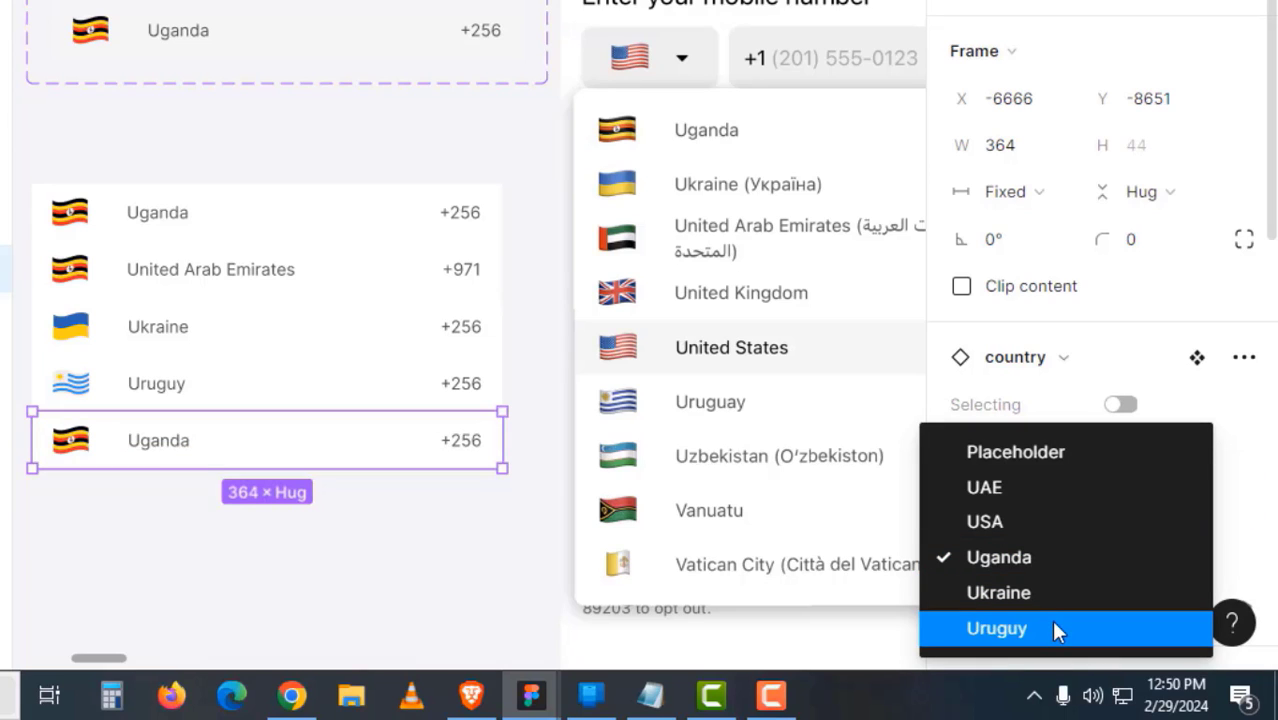
click(1034, 524)
click(345, 507)
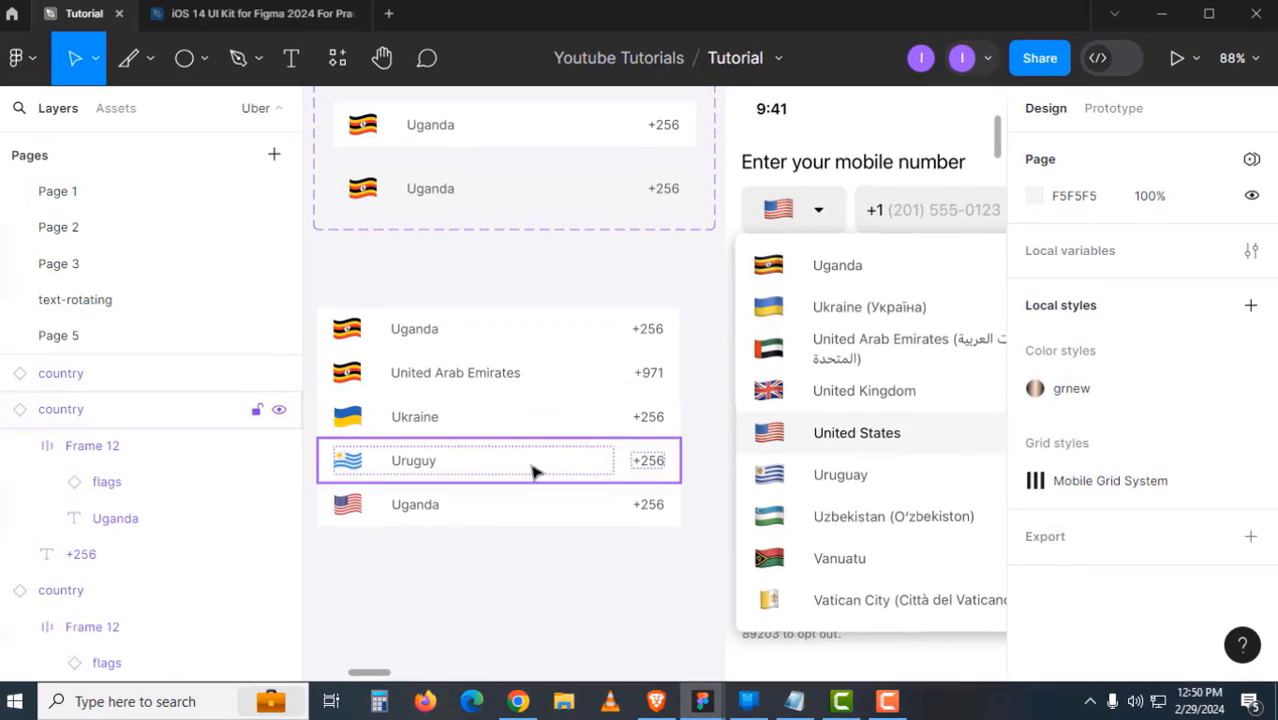
drag(306, 395, 256, 406)
click(600, 370)
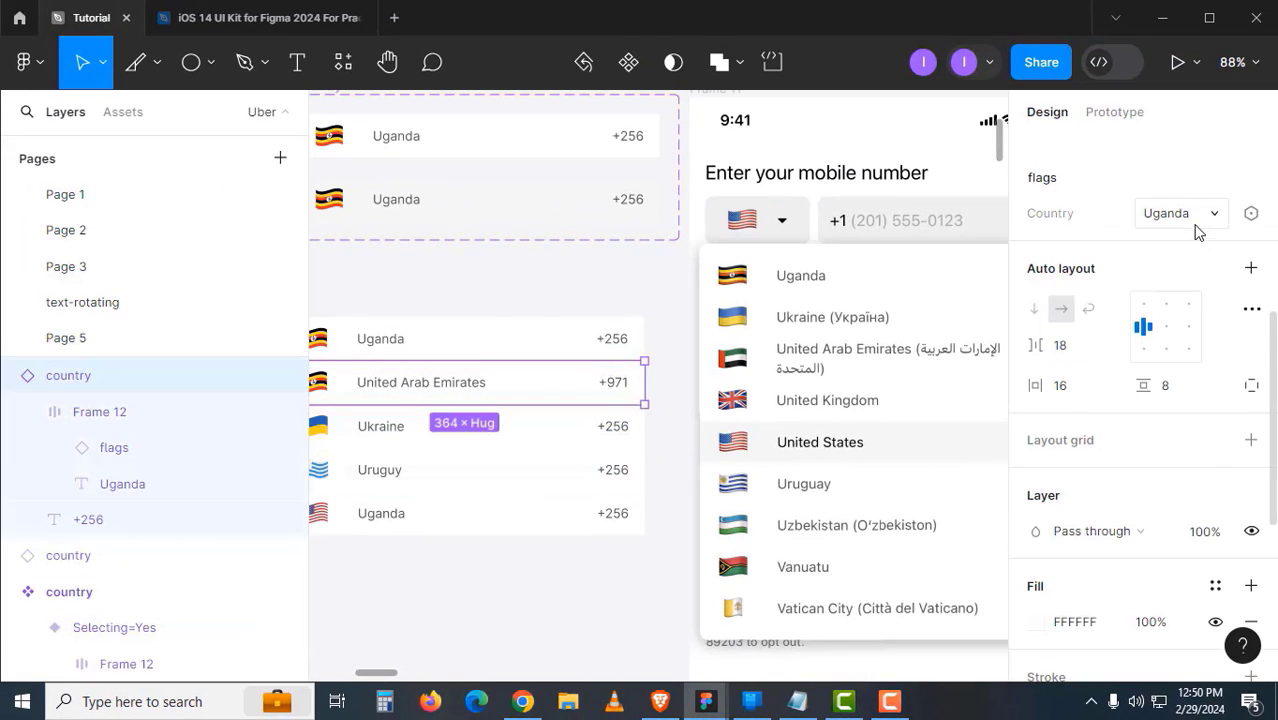
click(1192, 222)
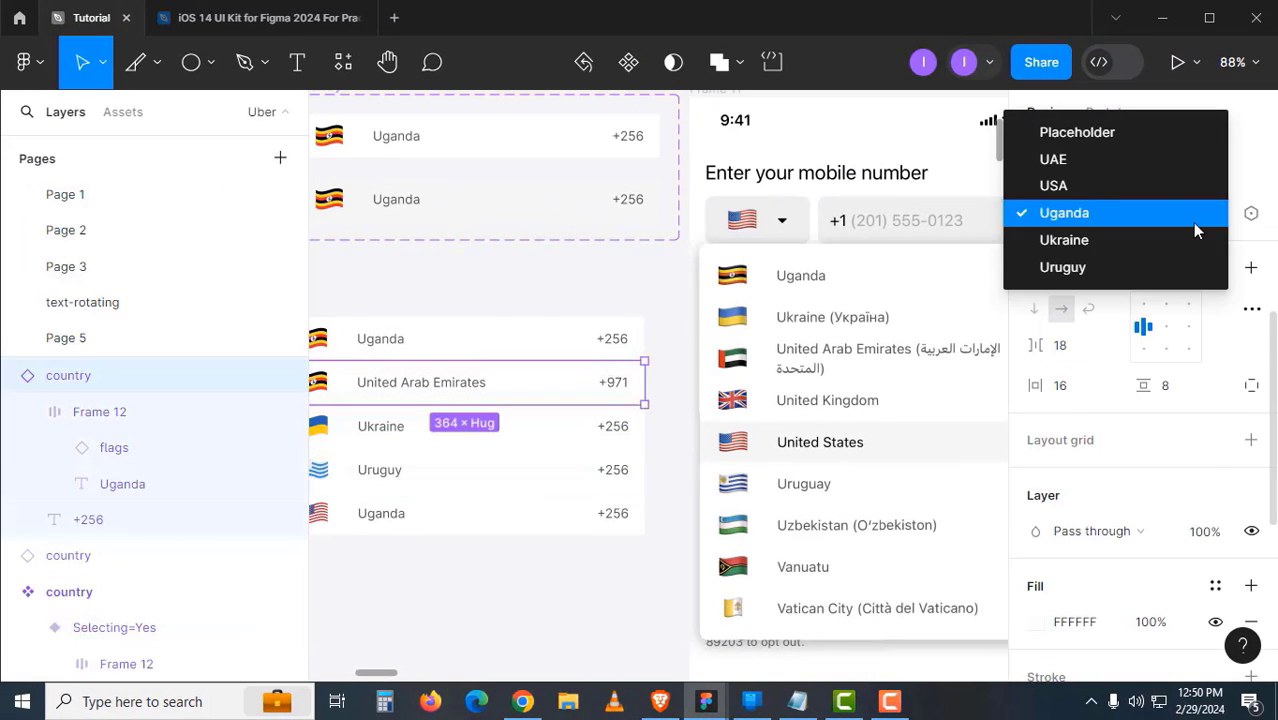
click(1125, 155)
click(453, 549)
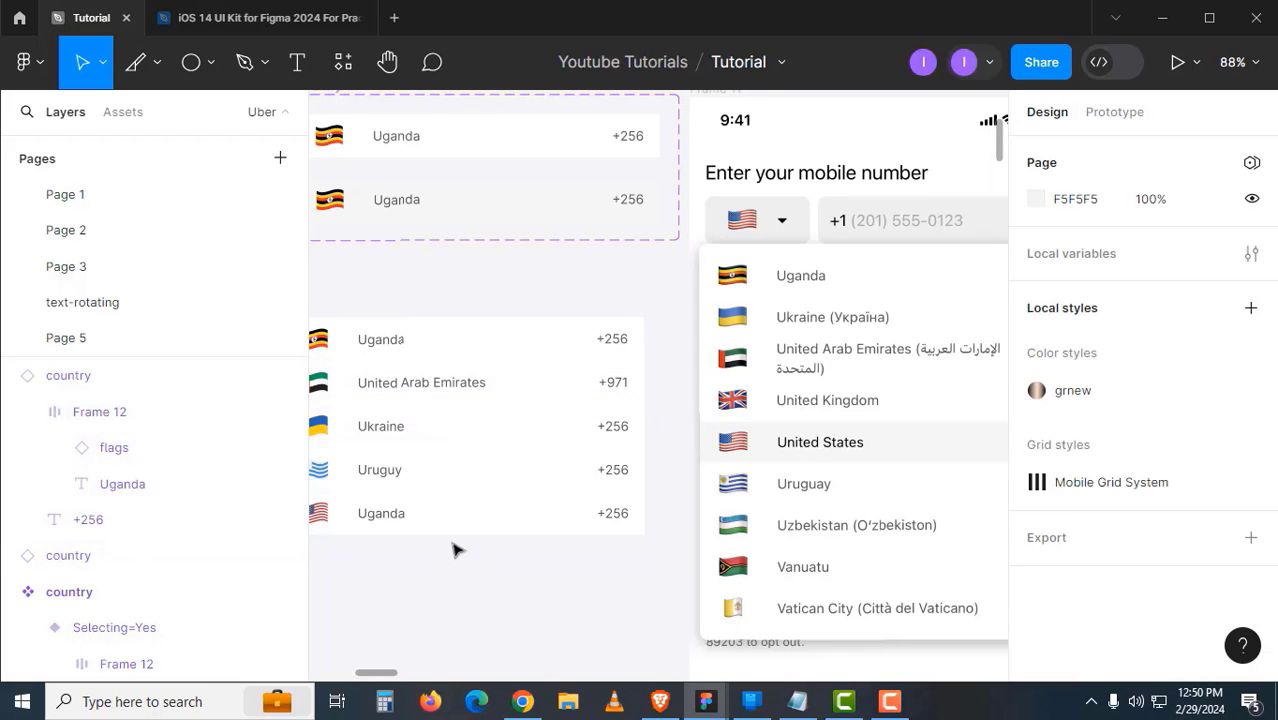
- Set the bottom row's Country to USA and its Phone Code to +1
click(442, 525)
click(1190, 552)
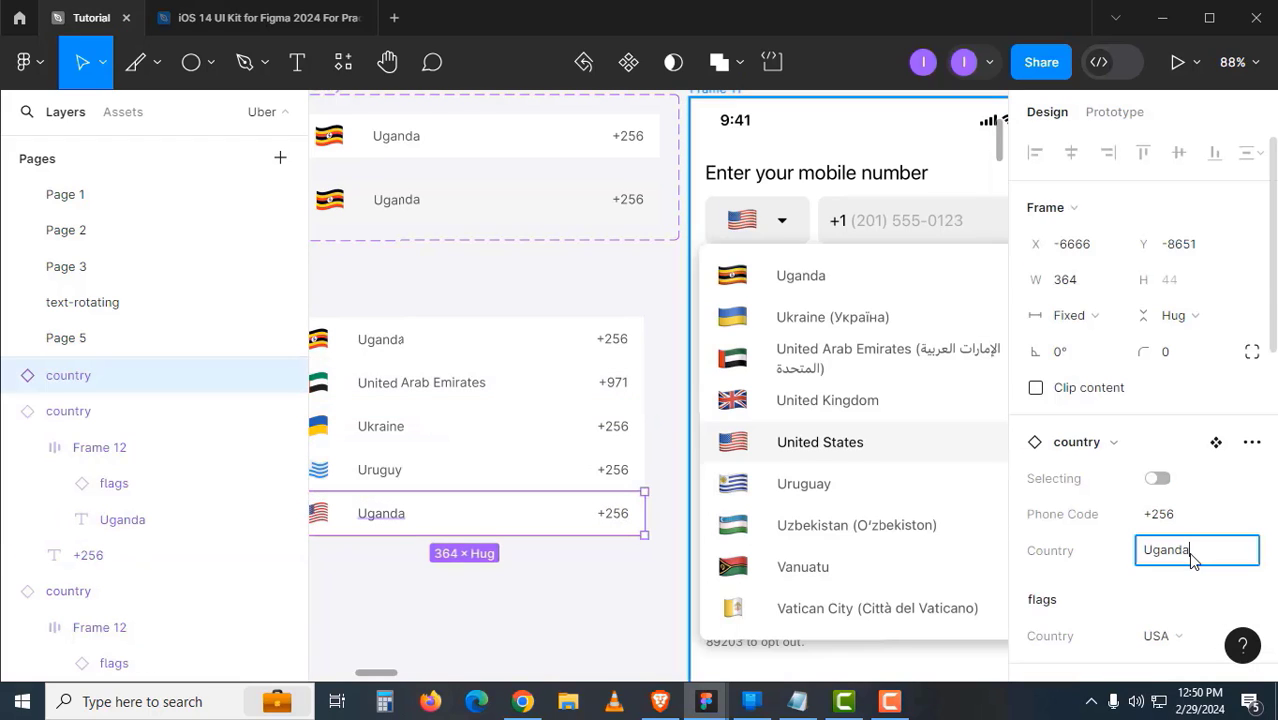
text(USA)
key(Return)
scroll(1184, 420, down, 3)
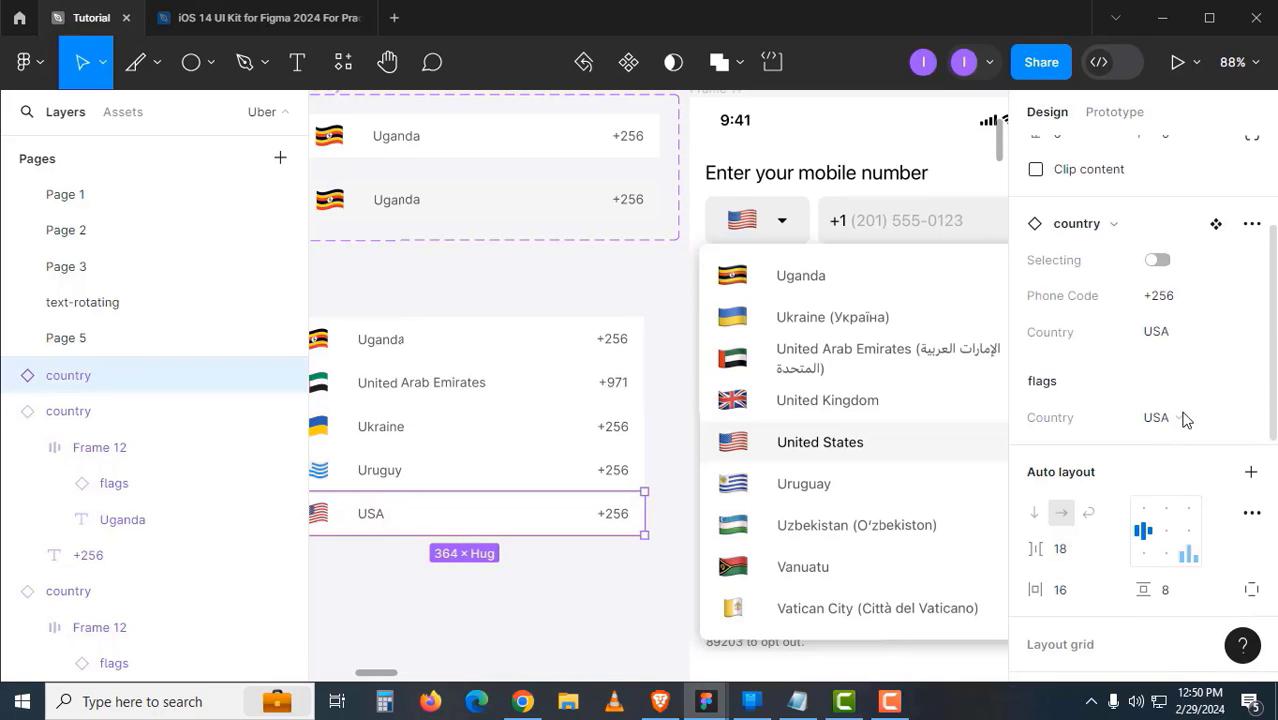
click(1183, 313)
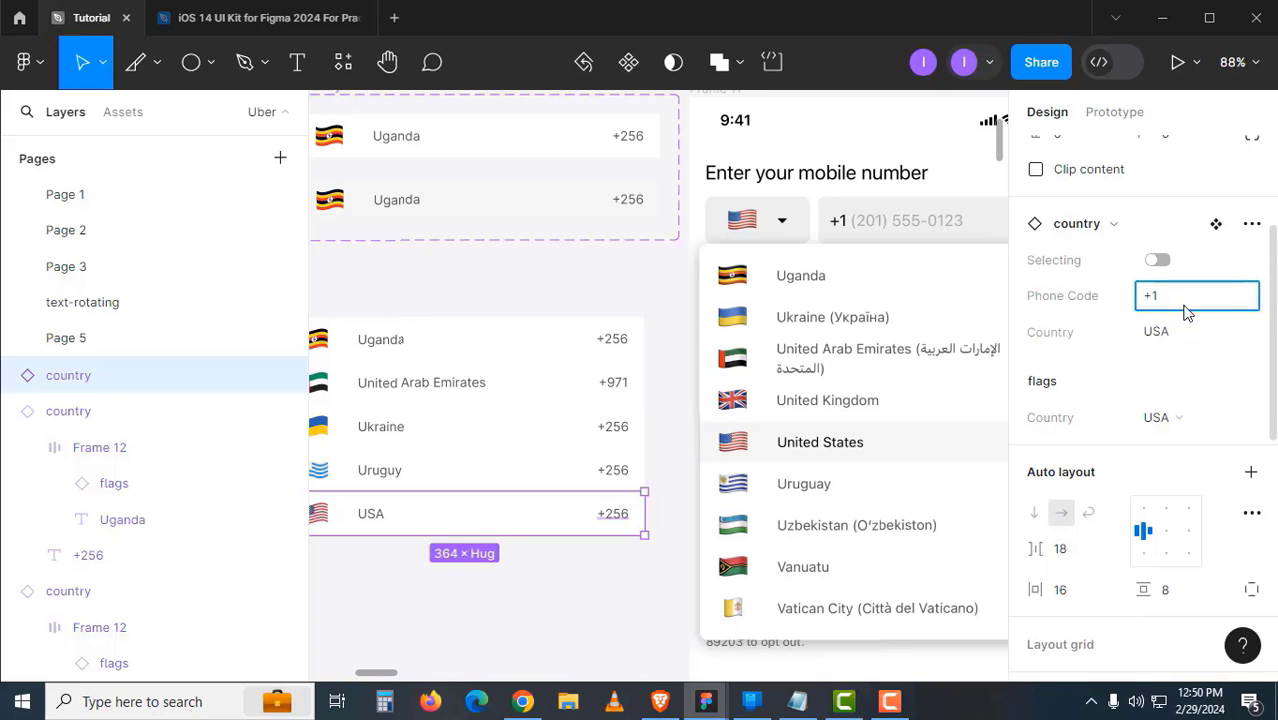
drag(971, 552, 926, 569)
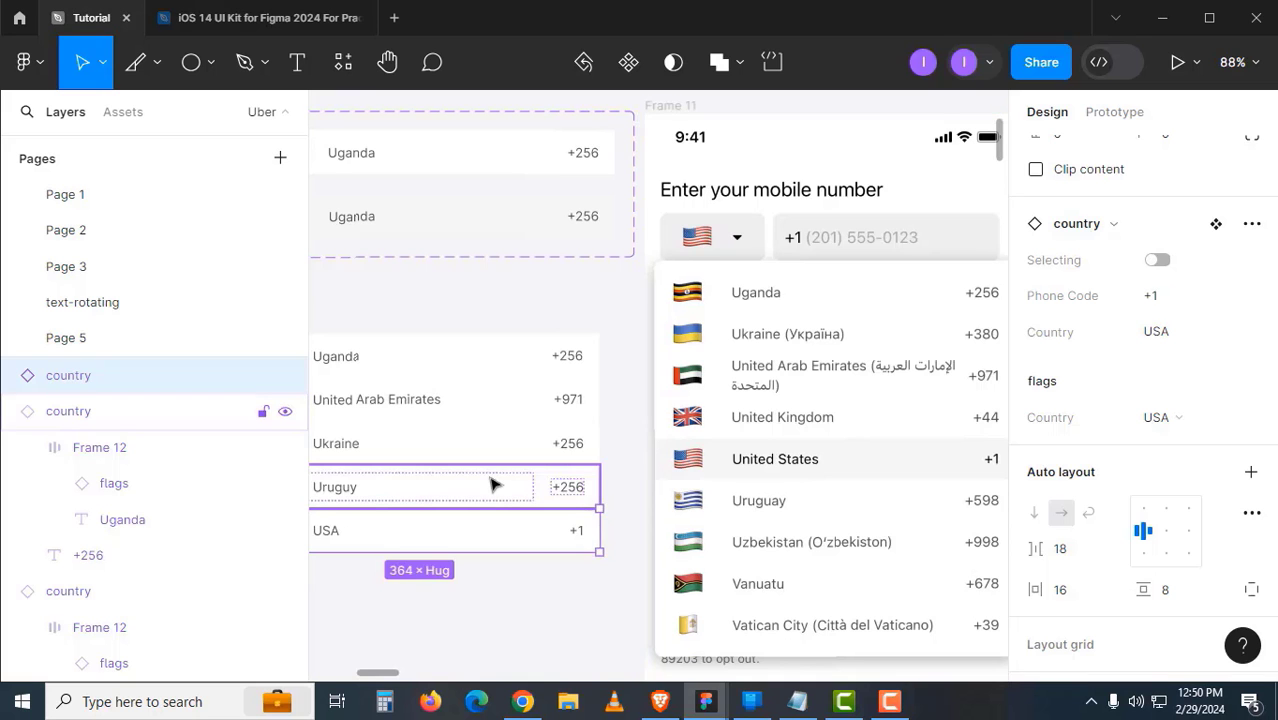
- Set the Uruguay row's Phone Code to +598 and Ukraine's to +380
click(491, 485)
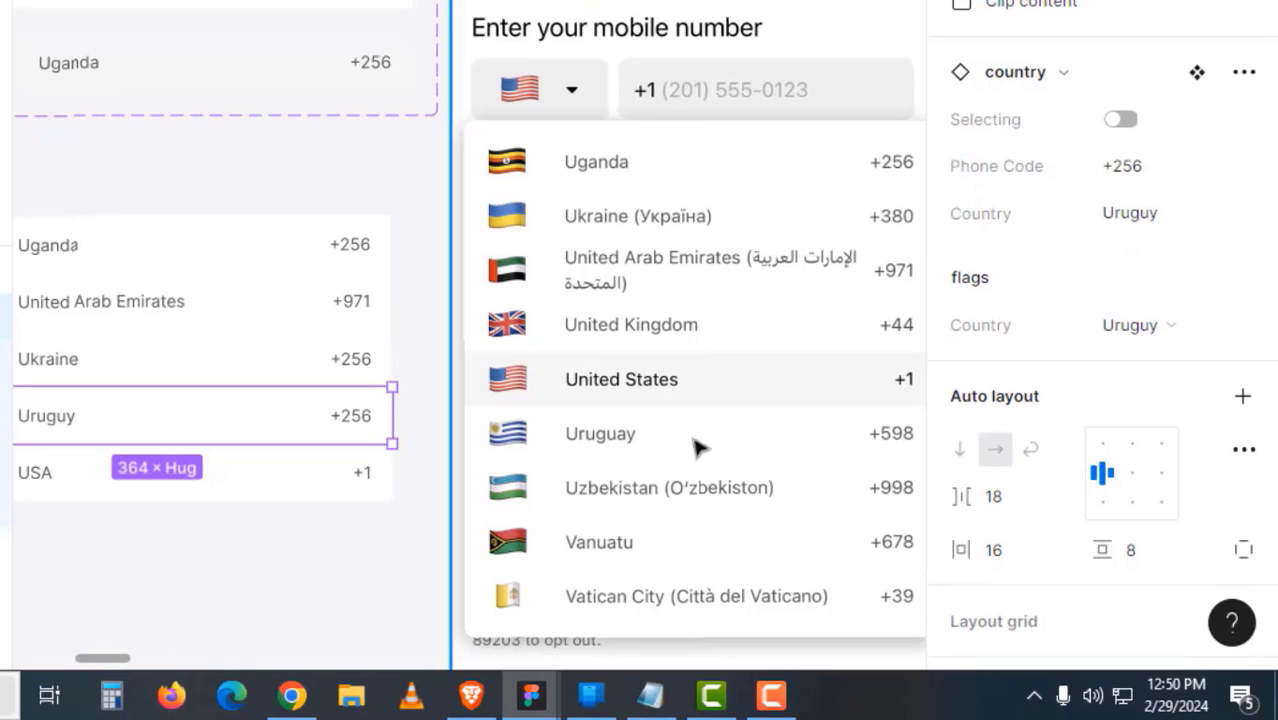
click(1160, 172)
text(+)
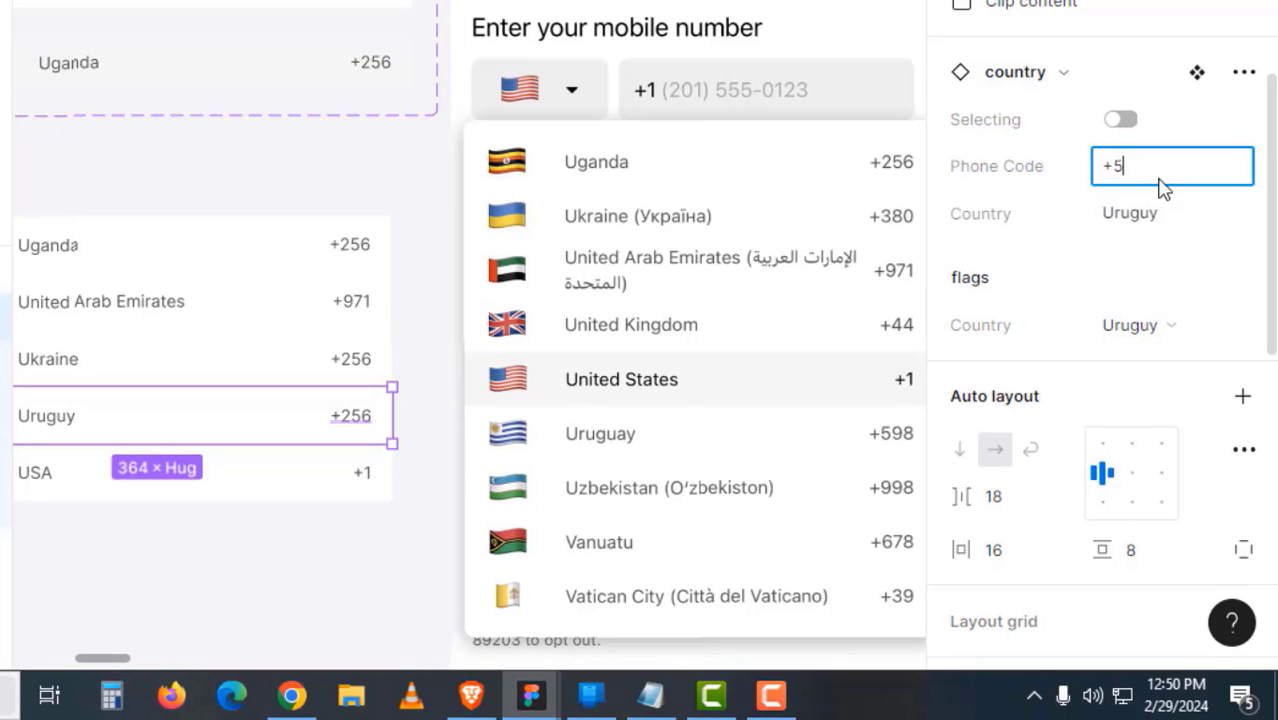
text(598)
key(Return)
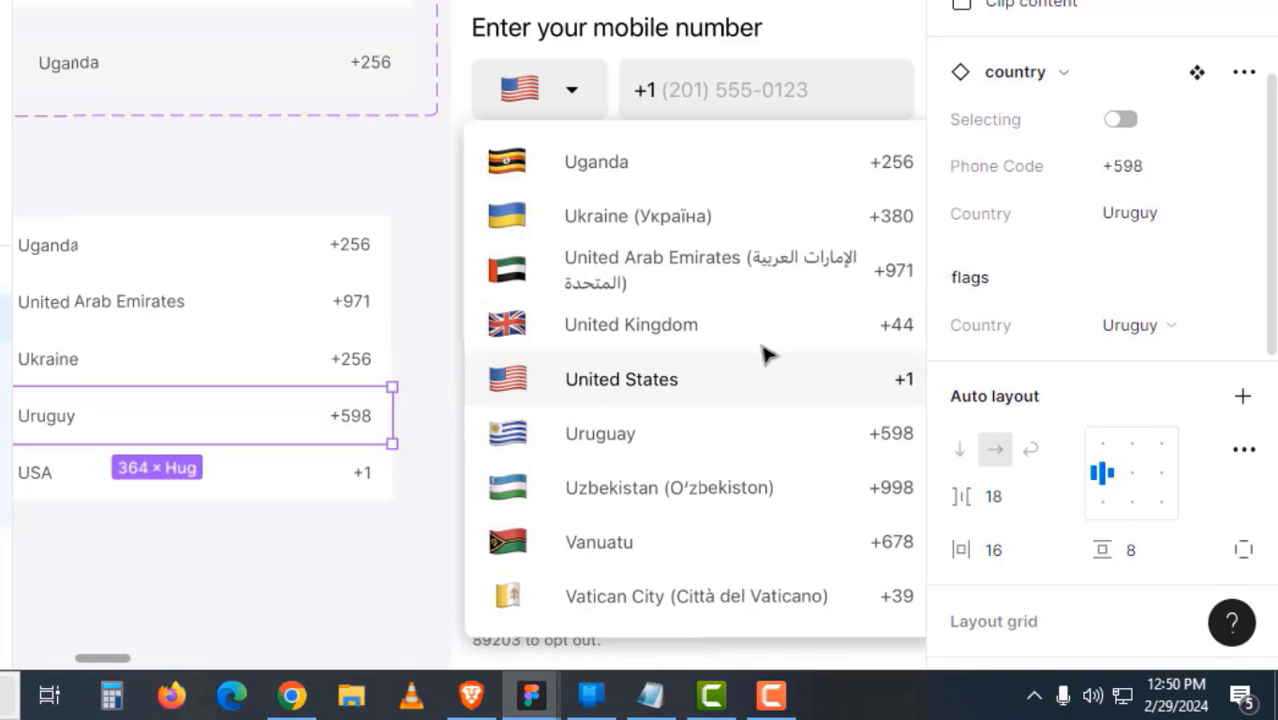
click(350, 360)
drag(370, 417, 368, 456)
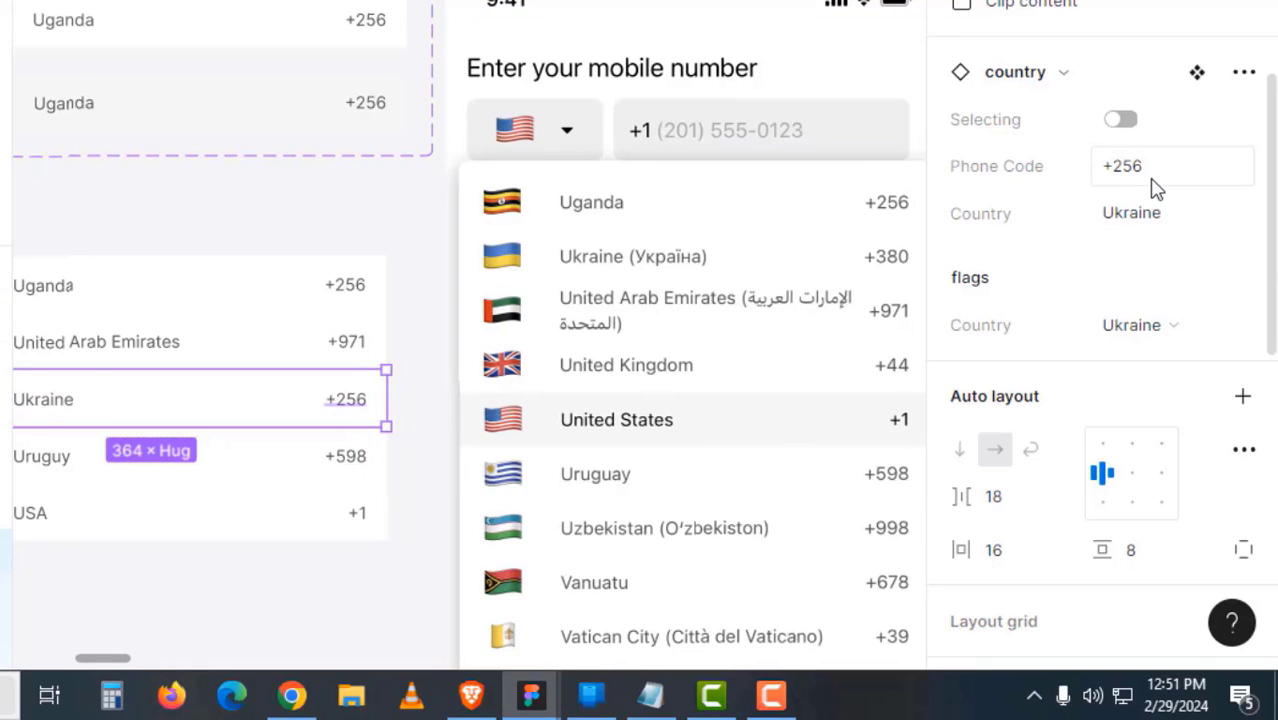
click(1120, 166)
text(+38)
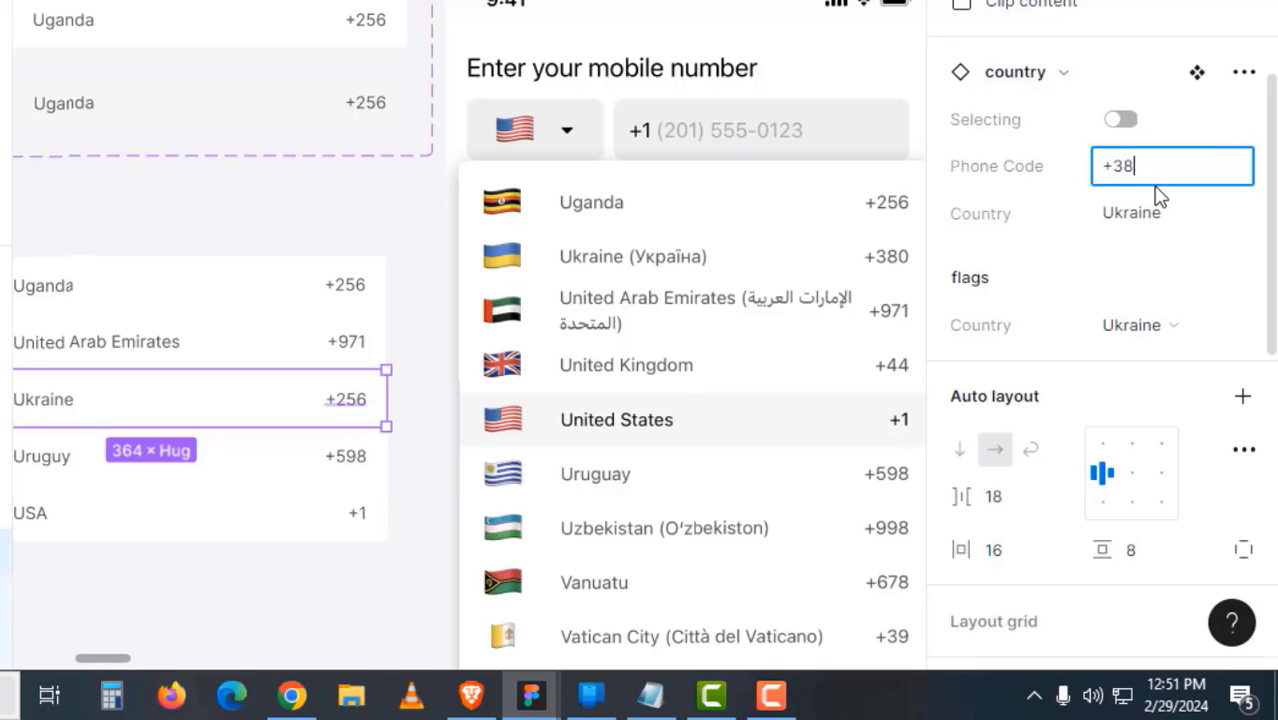
text(0)
click(248, 566)
- Check the Uganda, Ukraine and USA rows for their updated codes
drag(343, 565, 460, 522)
click(478, 262)
drag(476, 365, 486, 366)
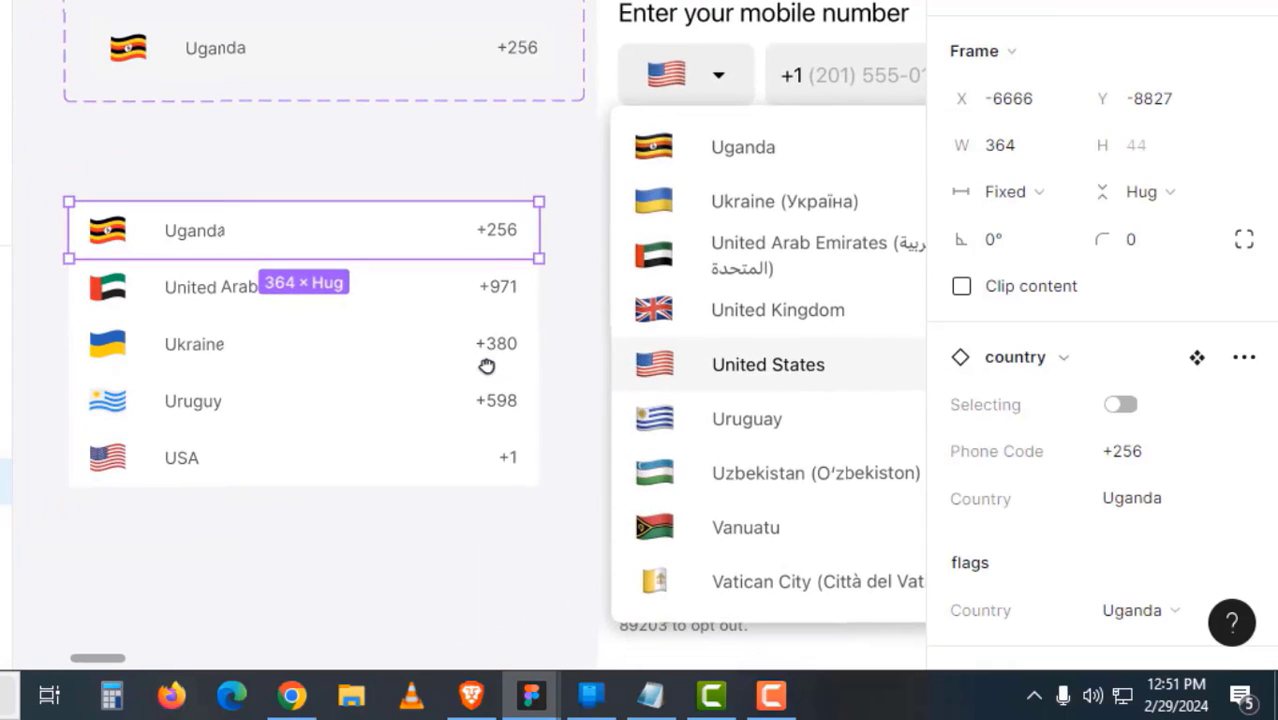
click(422, 371)
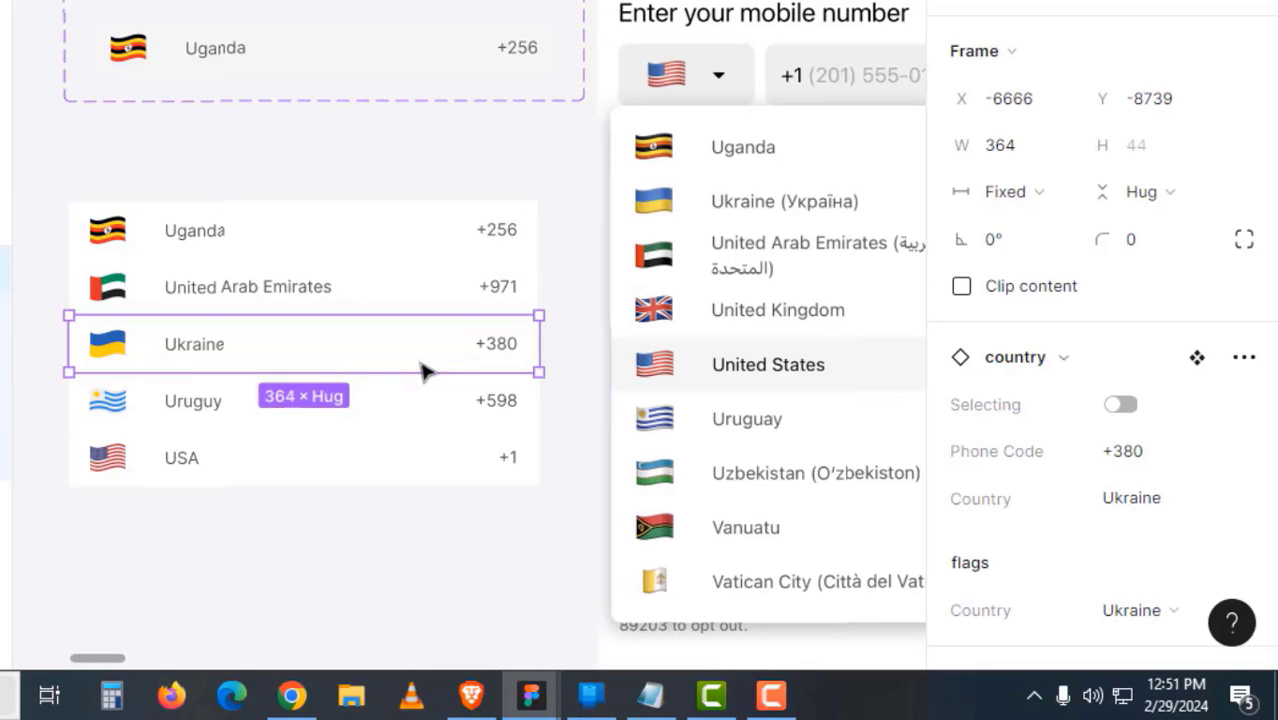
click(442, 465)
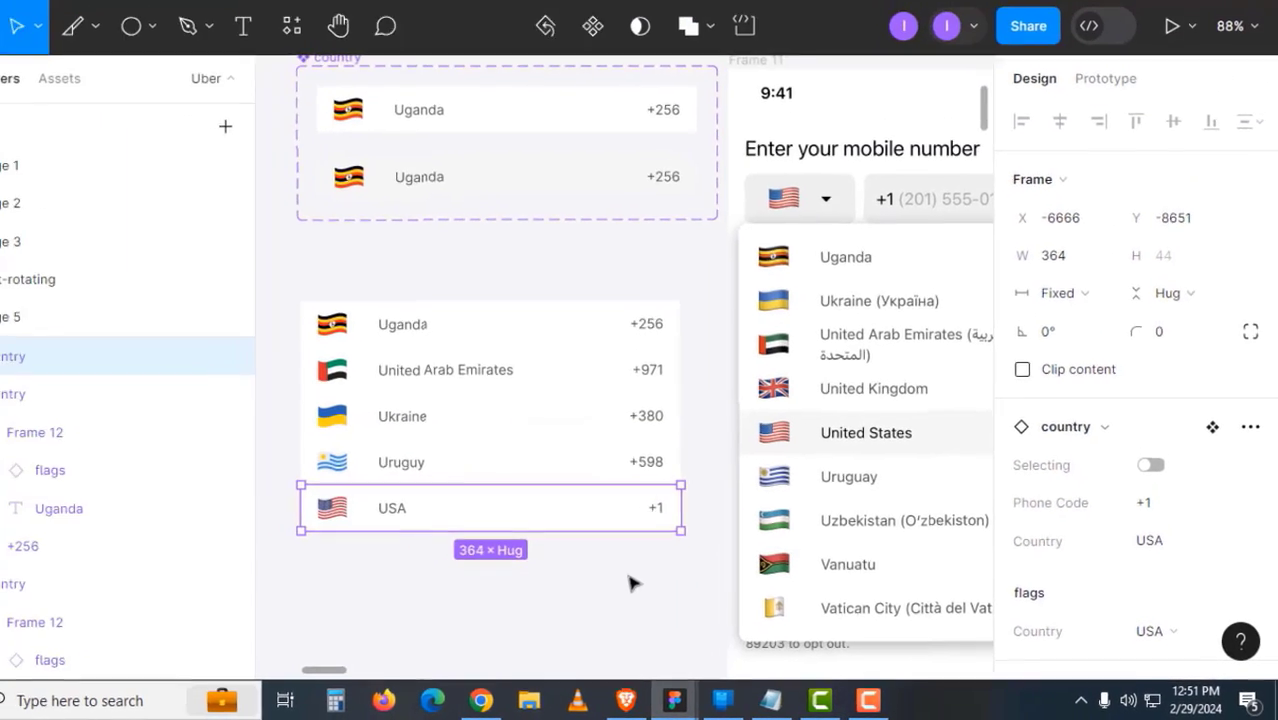
click(490, 541)
click(499, 472)
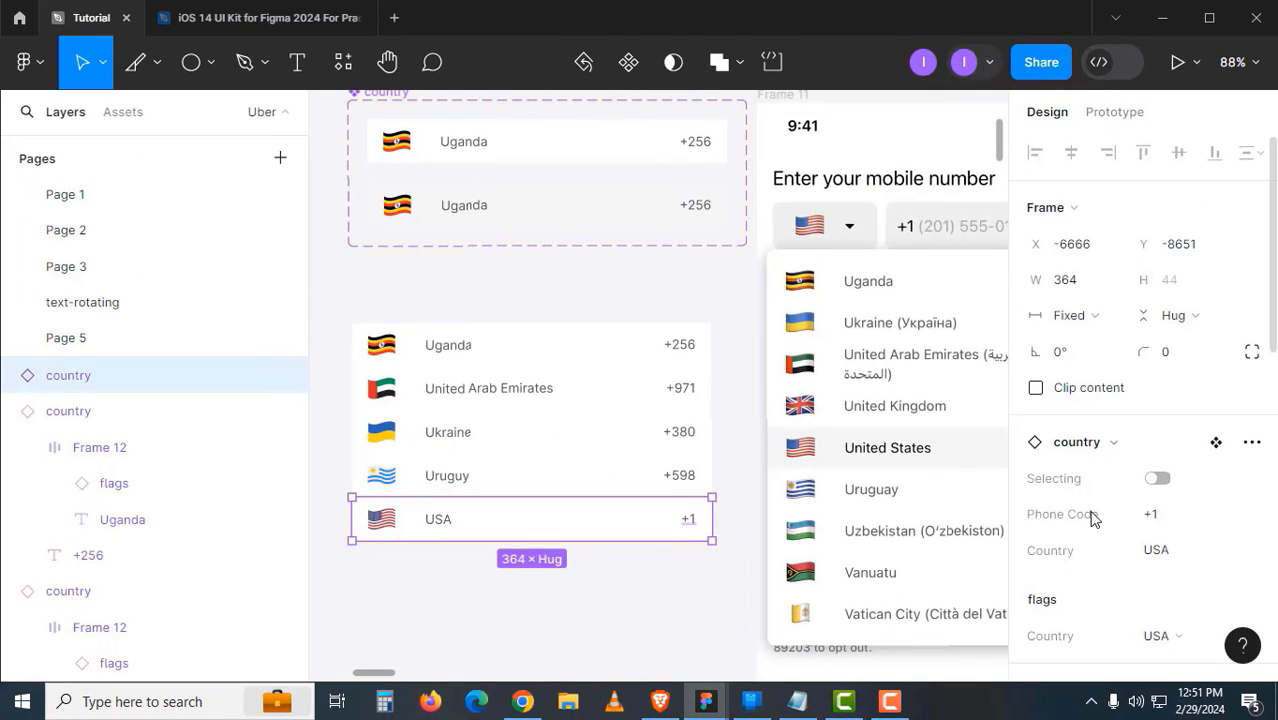
- Round the USA row's bottom-left and bottom-right corners to 8
click(1251, 355)
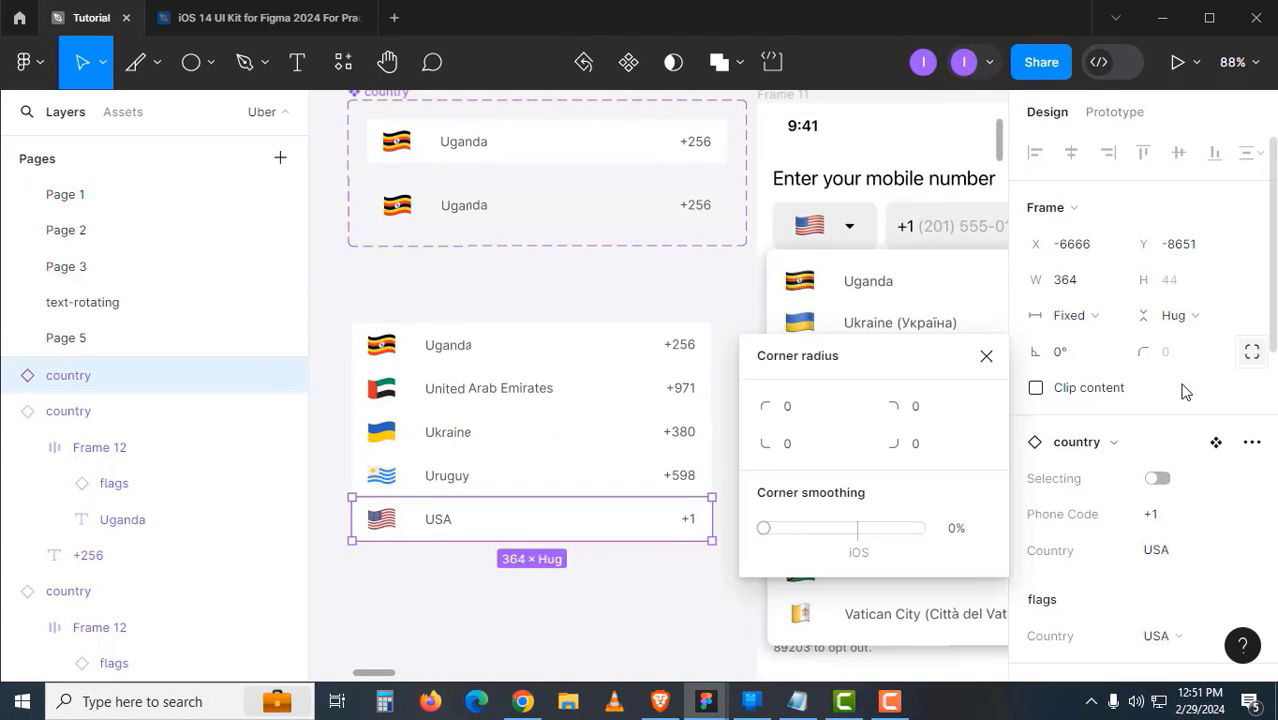
click(807, 451)
text(8)
key(Tab)
text(8)
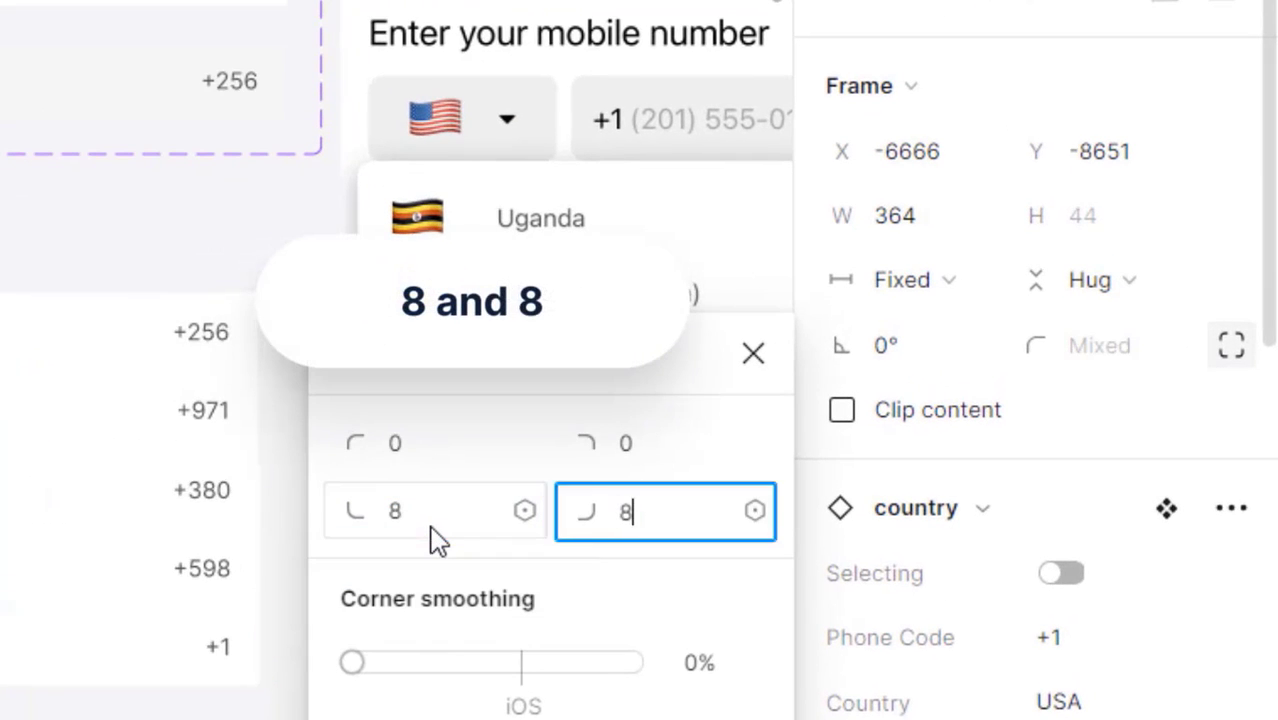
key(Return)
click(648, 588)
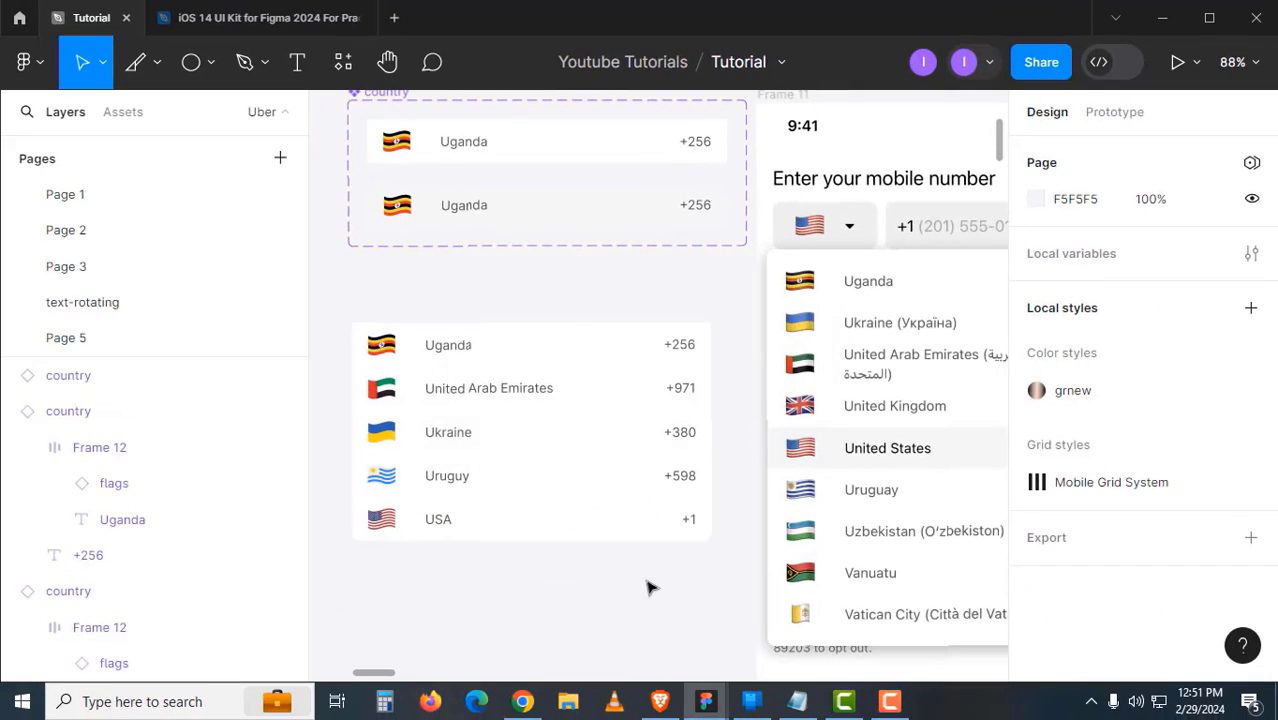
- Shift-select the USA, Uruguay, Ukraine and United Arab Emirates rows together
click(640, 527)
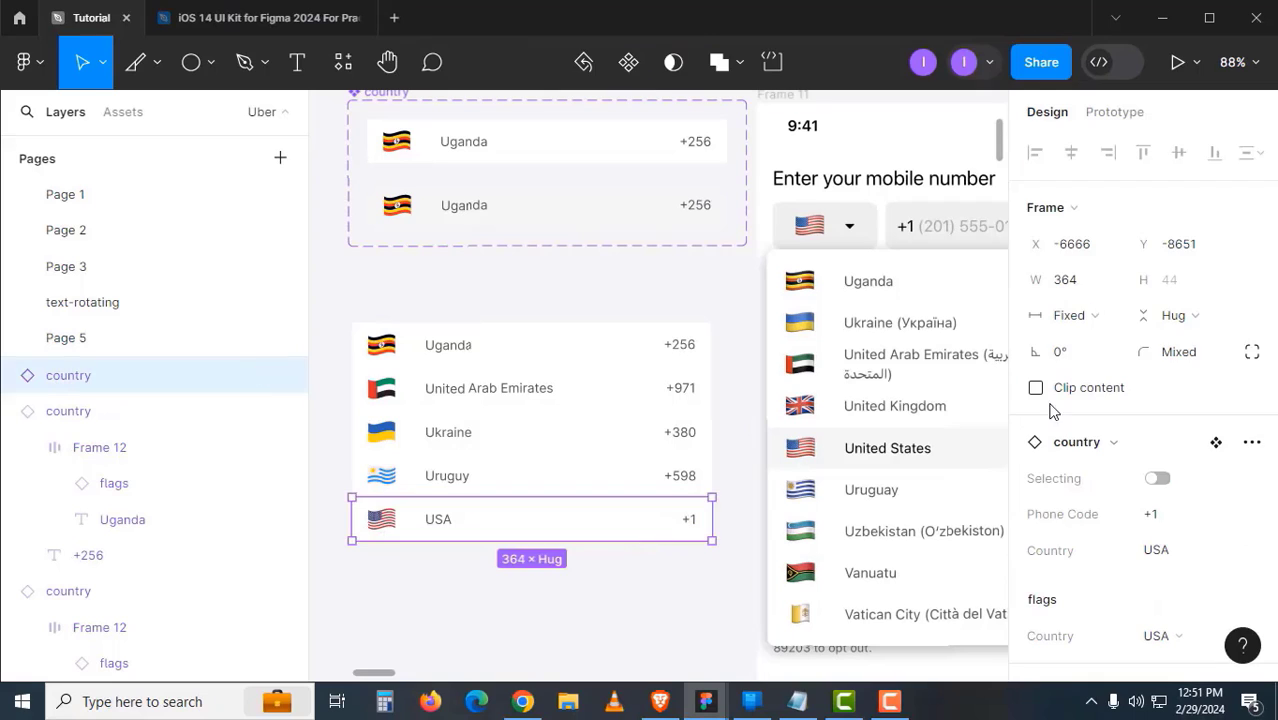
click(685, 479)
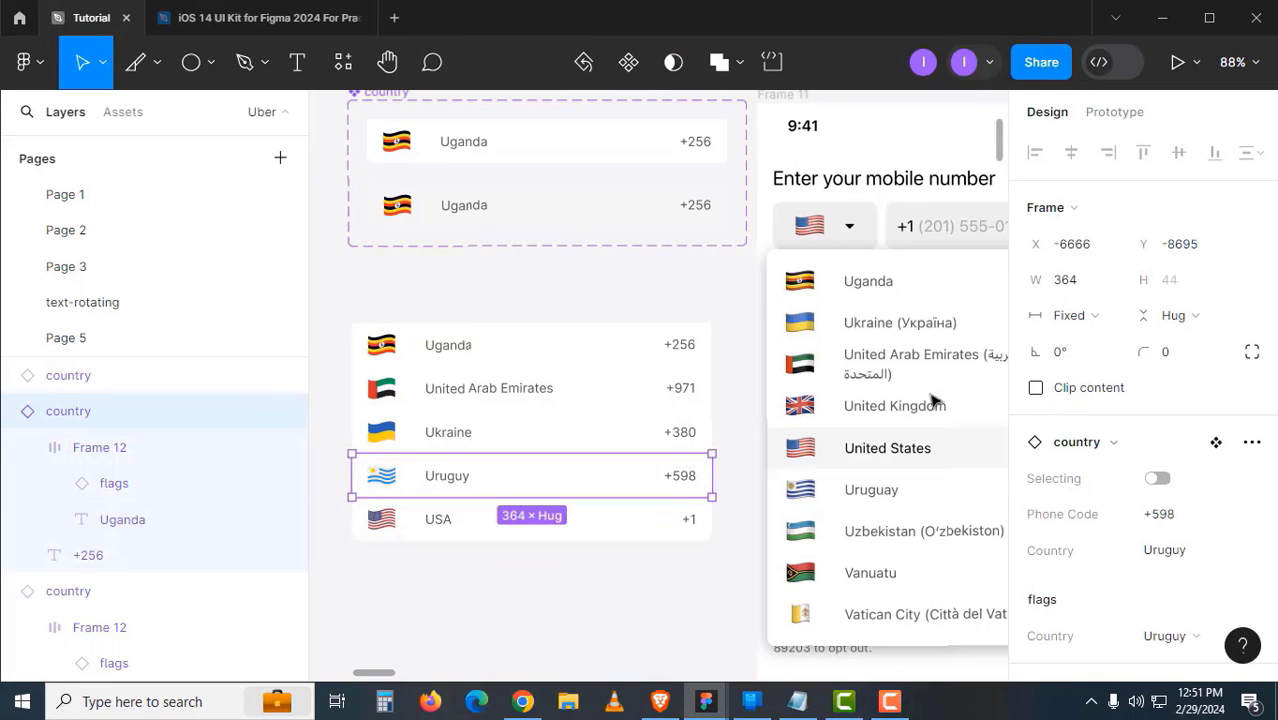
click(693, 420)
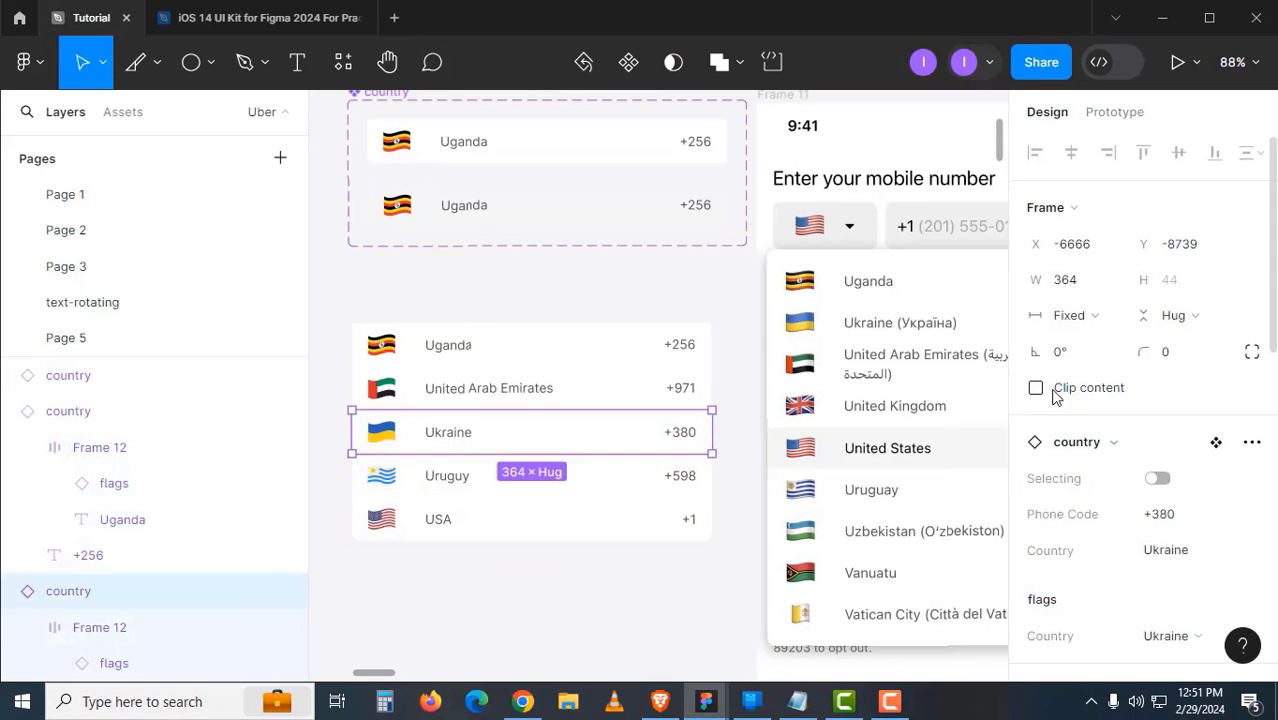
click(690, 398)
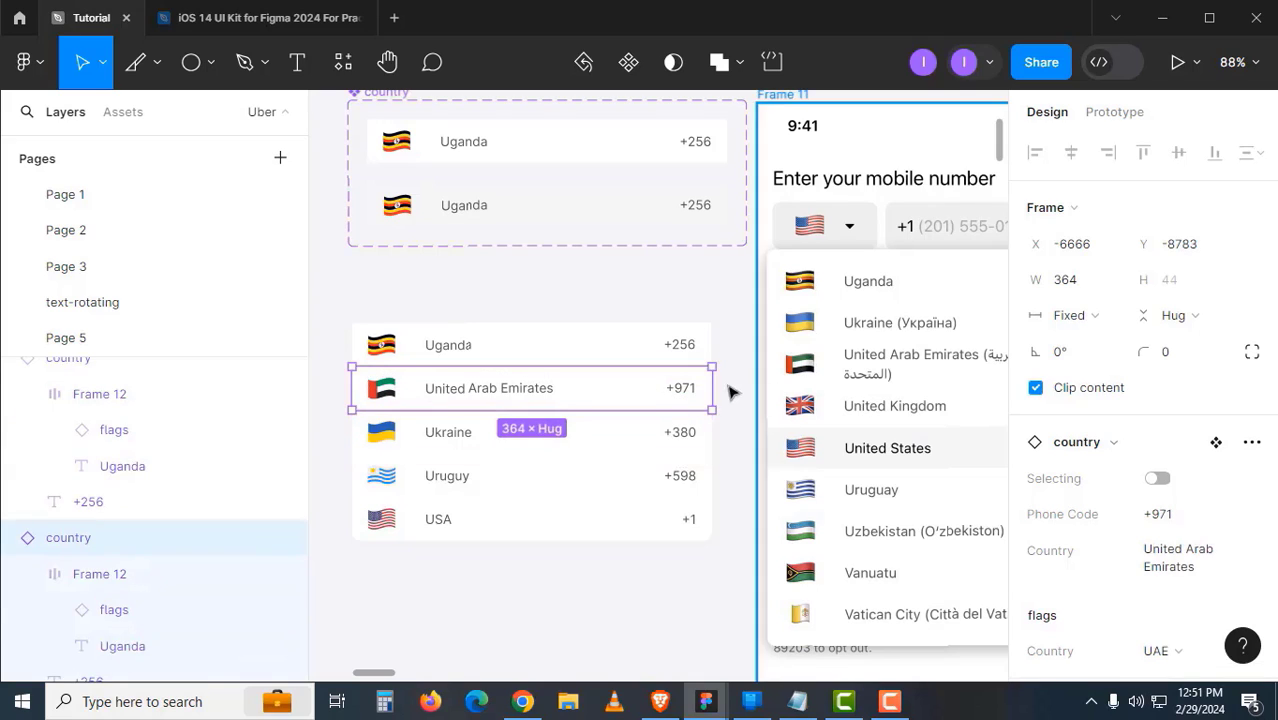
click(685, 345)
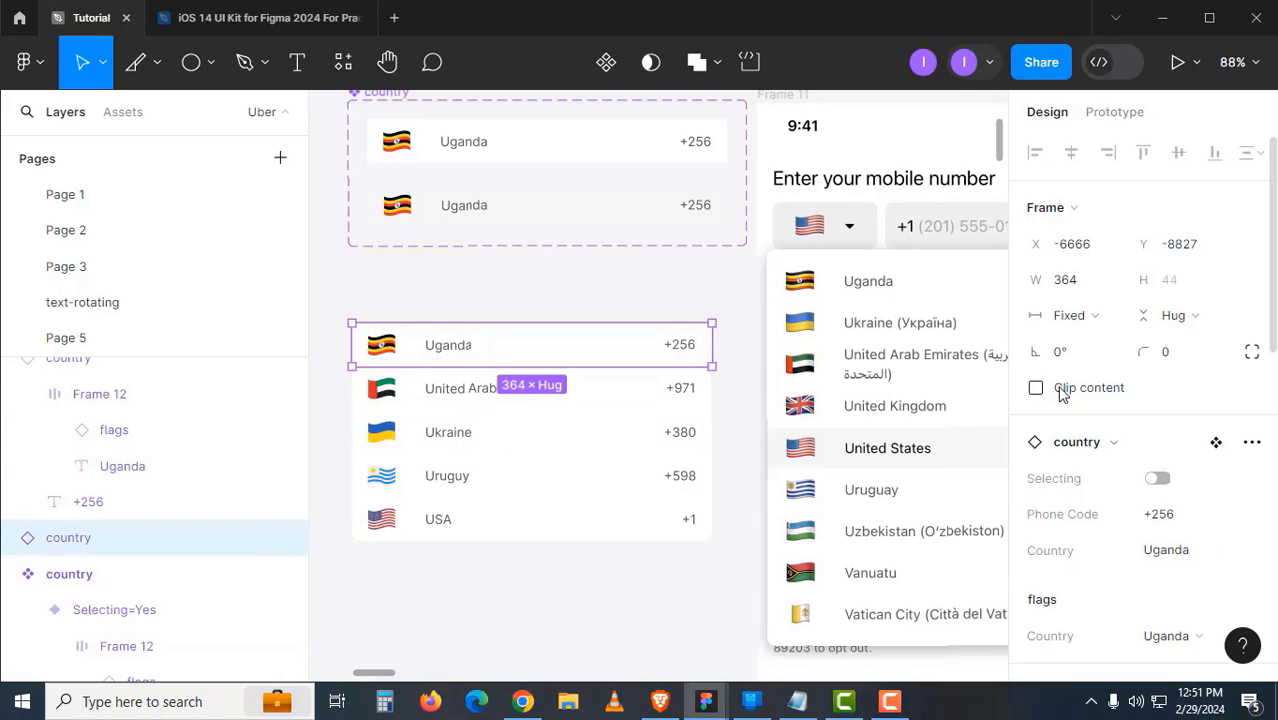
click(468, 594)
click(507, 522)
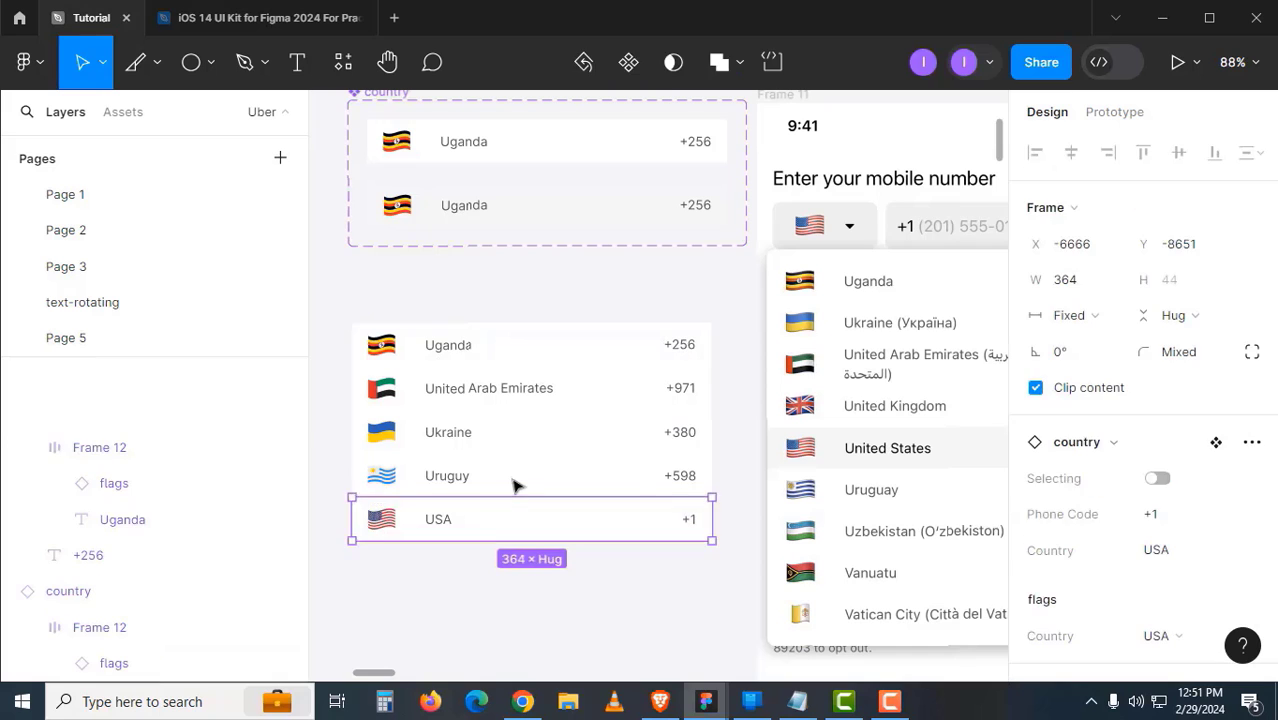
shift+click(512, 474)
shift+click(510, 432)
shift+click(508, 388)
- Add Uganda to the selection, wrap the rows in auto layout, and name the frame Countries
shift+click(520, 345)
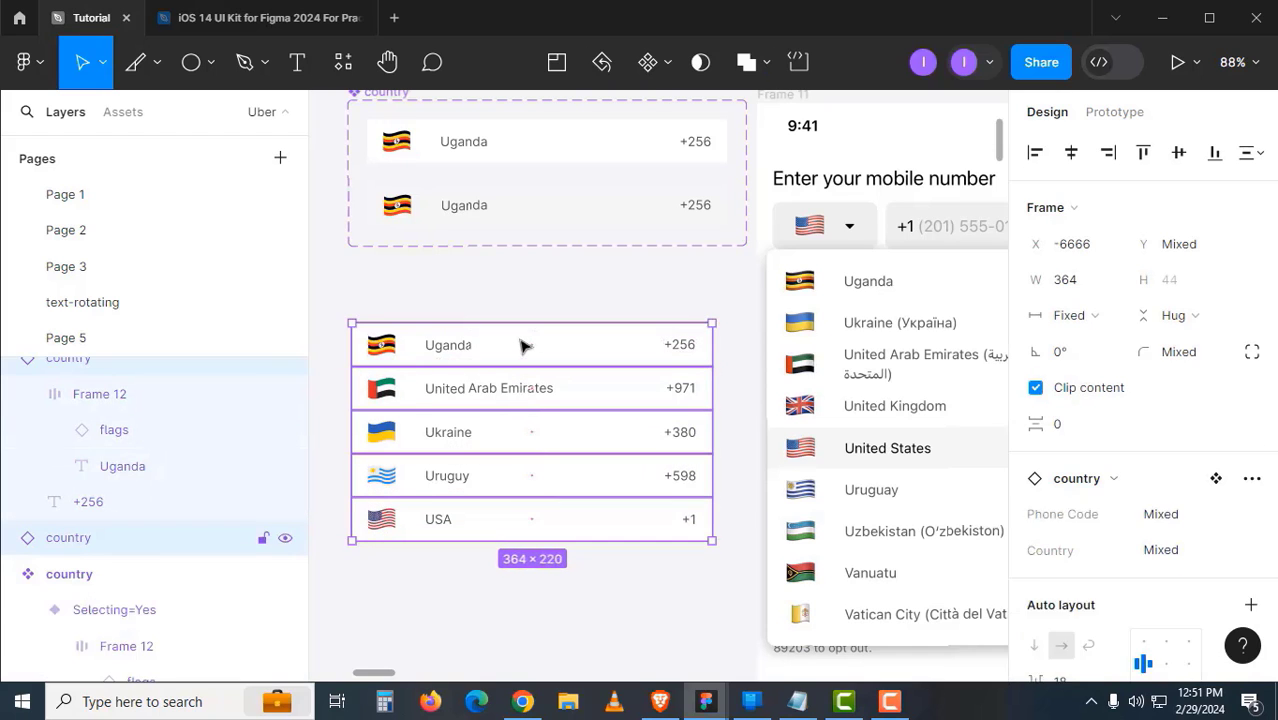
key(shift+a)
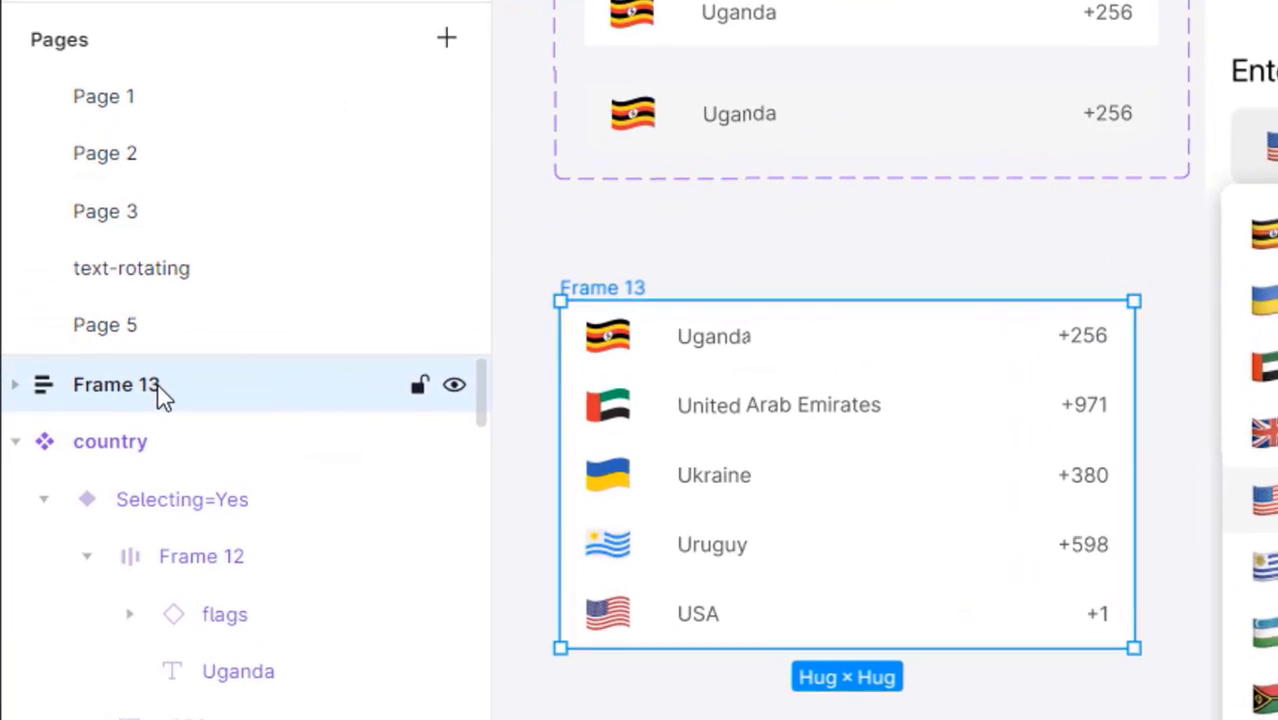
double_click(133, 384)
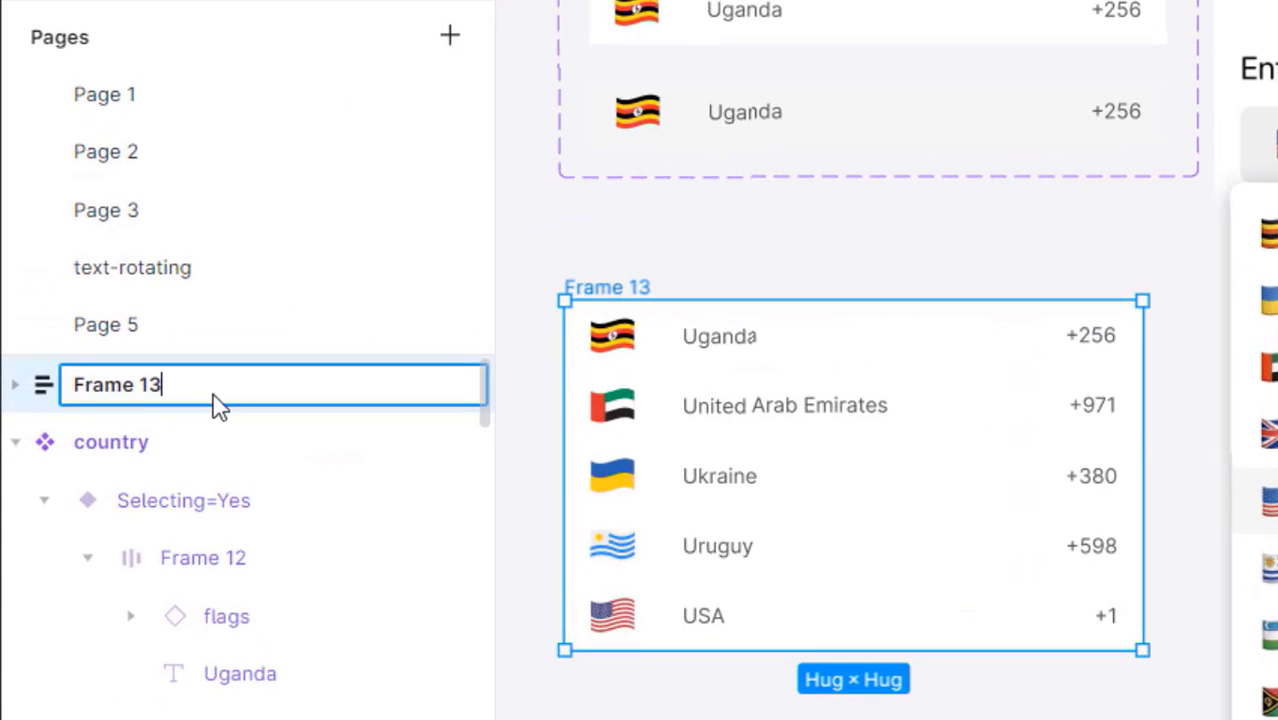
text(Countries)
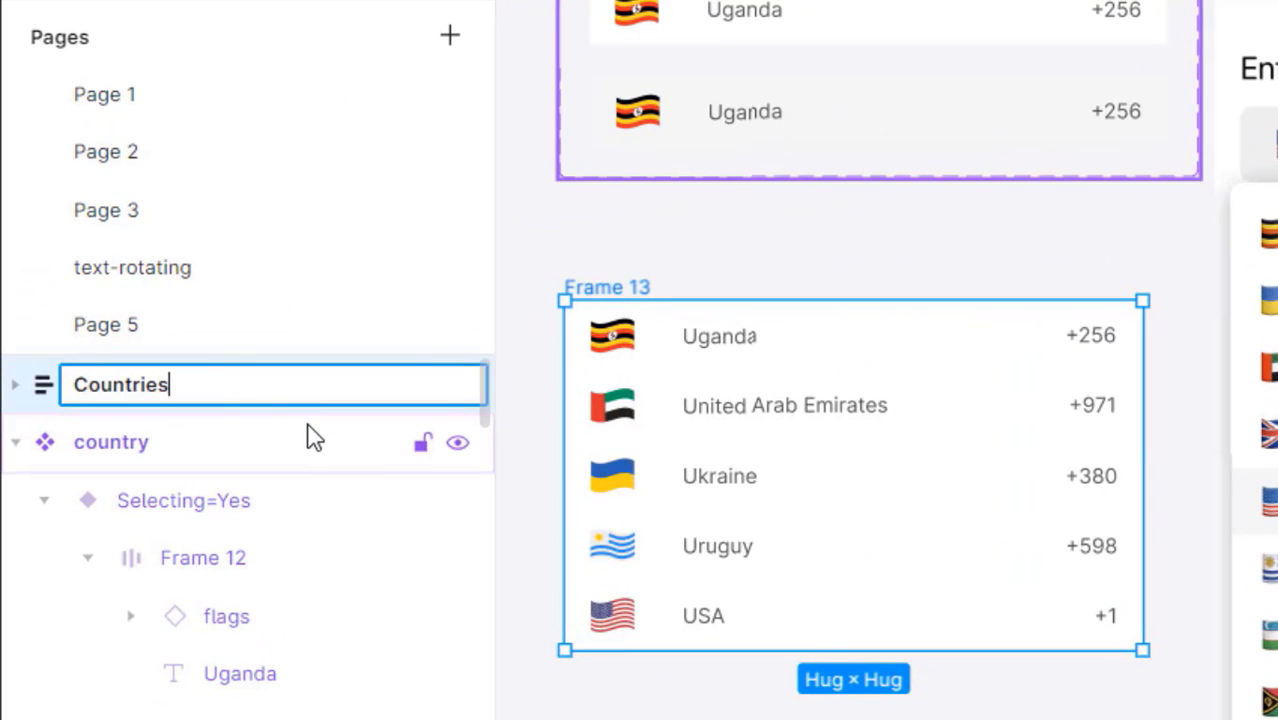
key(Return)
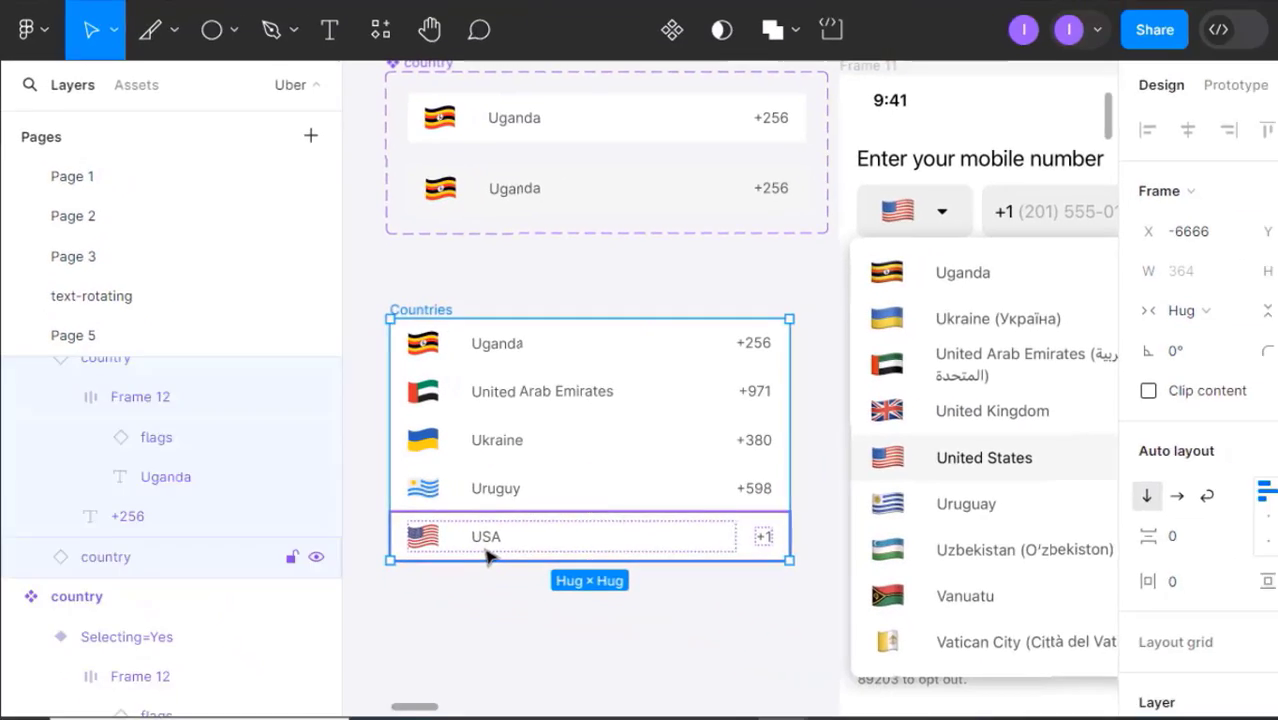
- Move the USA row up to second place and turn on its Selecting toggle
click(710, 616)
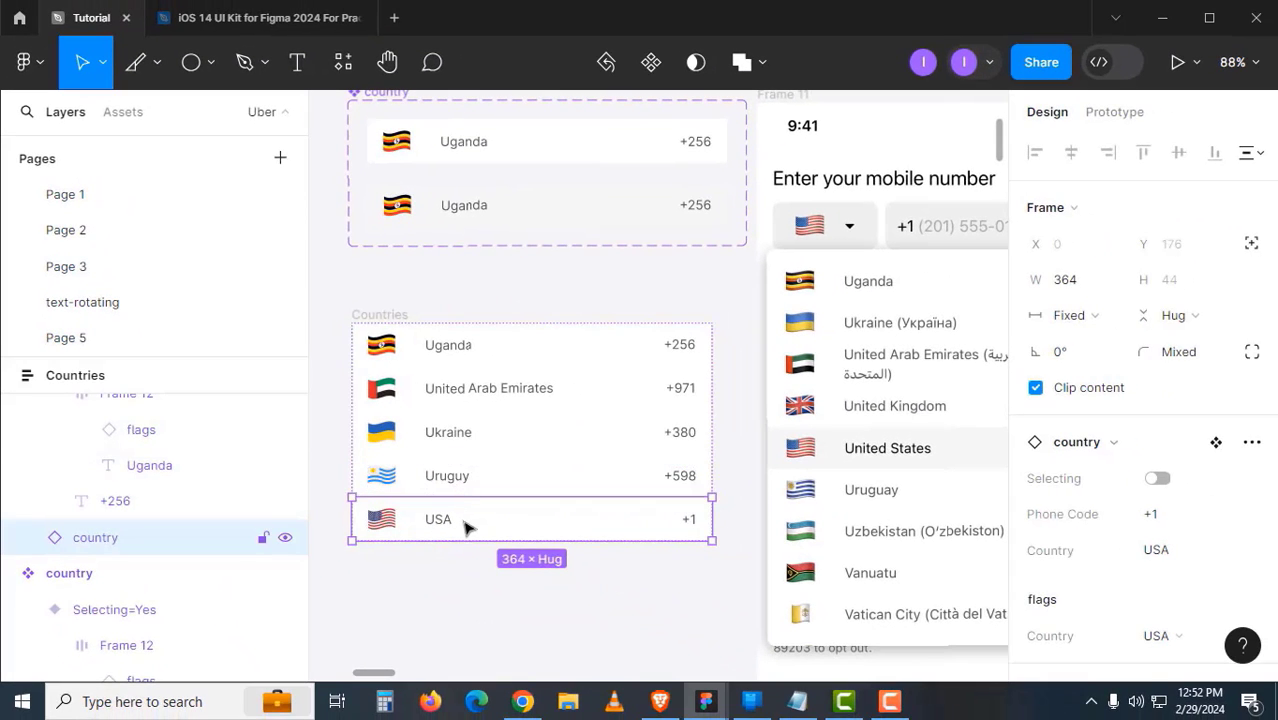
key(Up)
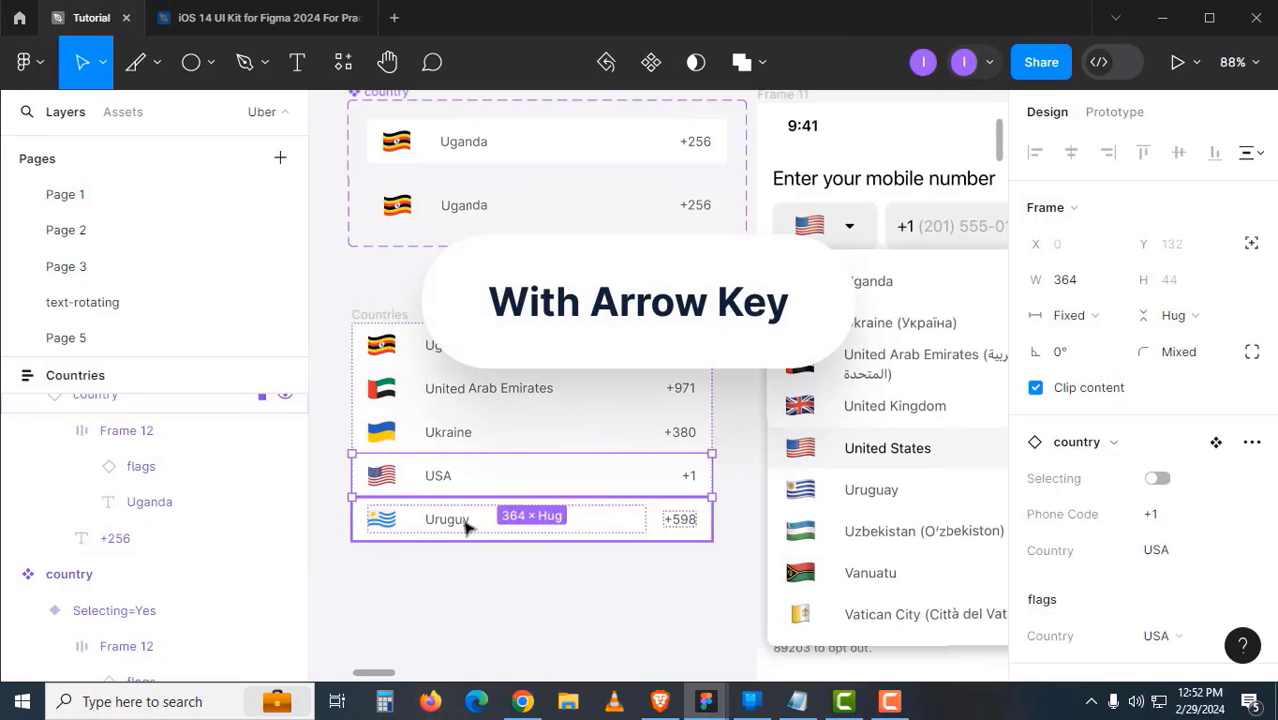
key(Up)
key(Up)
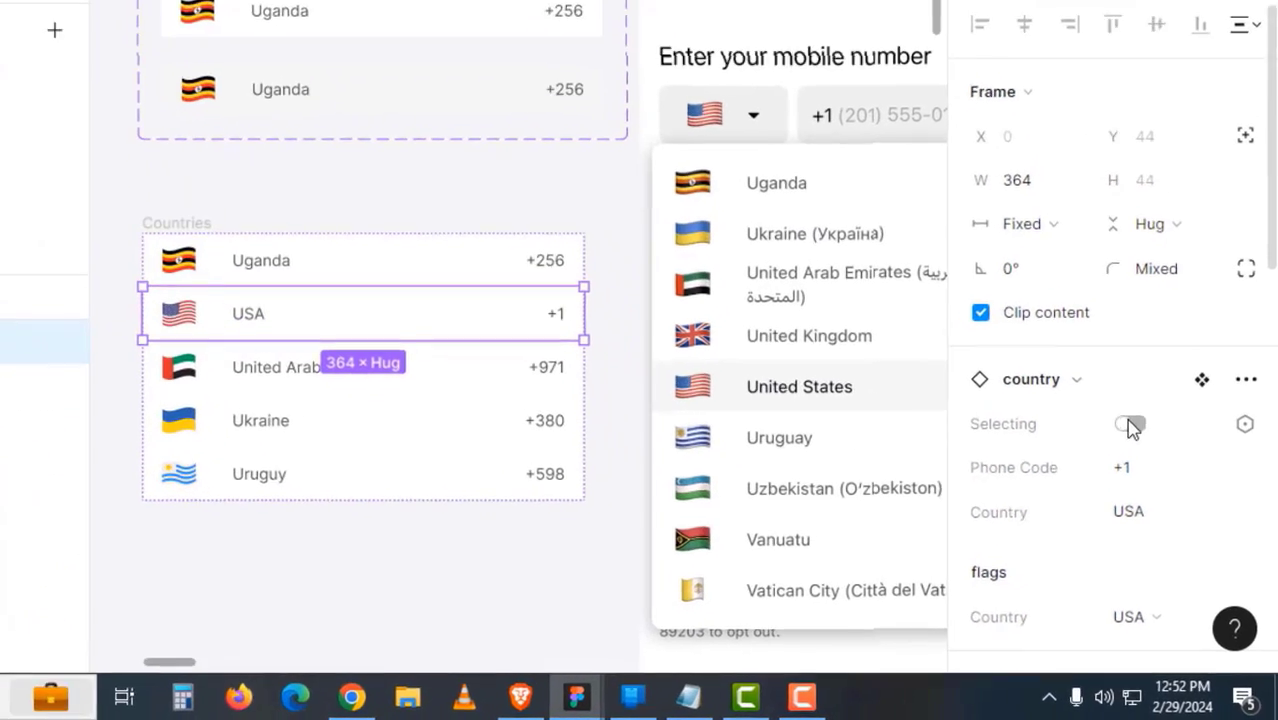
click(1128, 424)
click(433, 562)
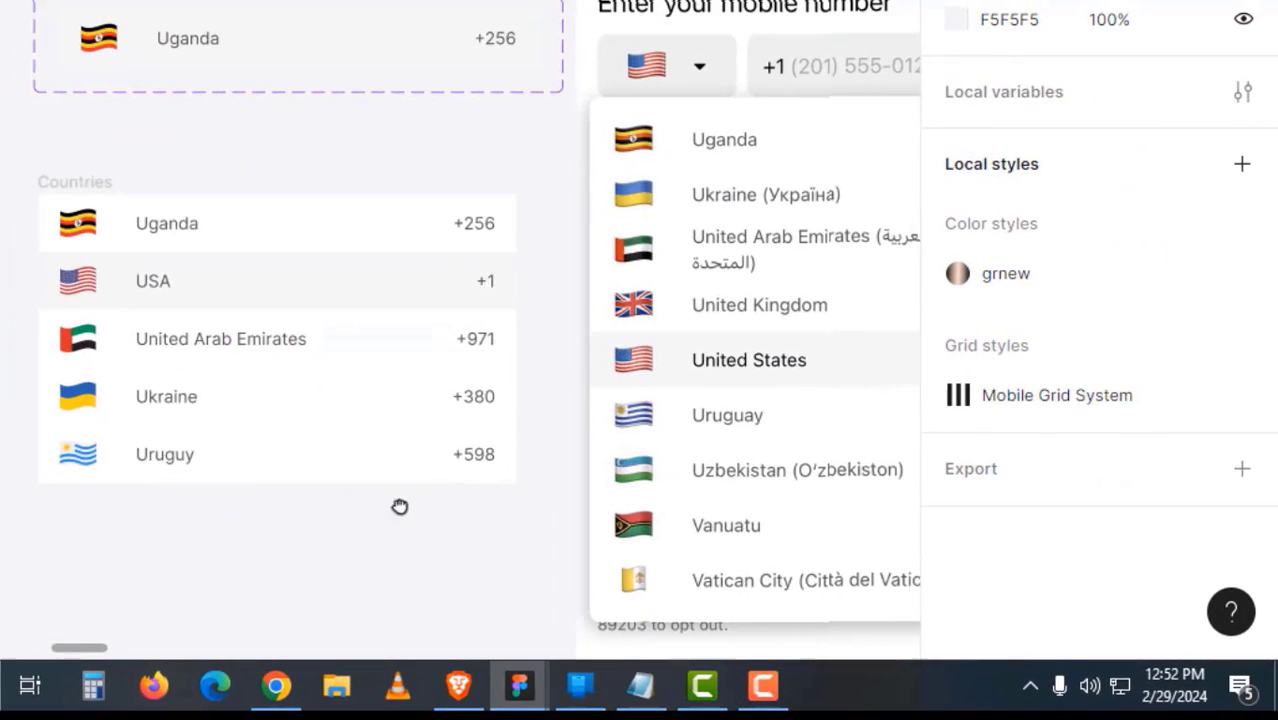
drag(400, 506, 364, 518)
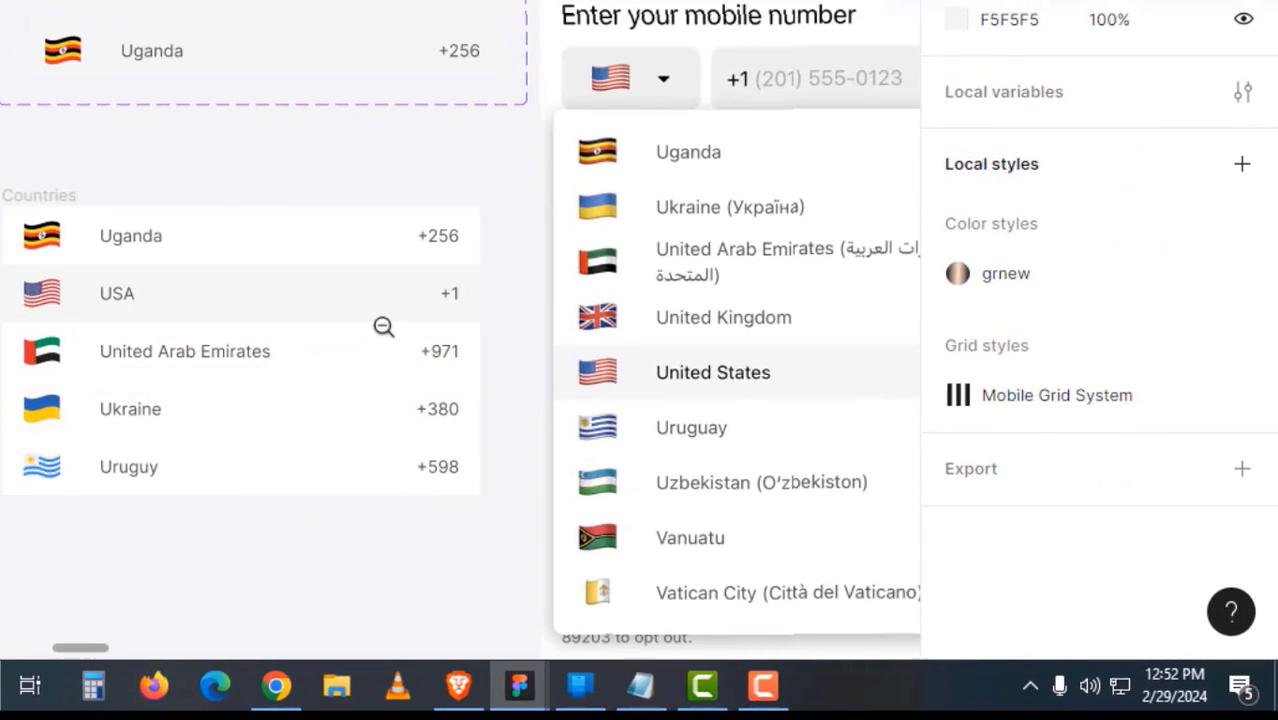
alt+click(384, 327)
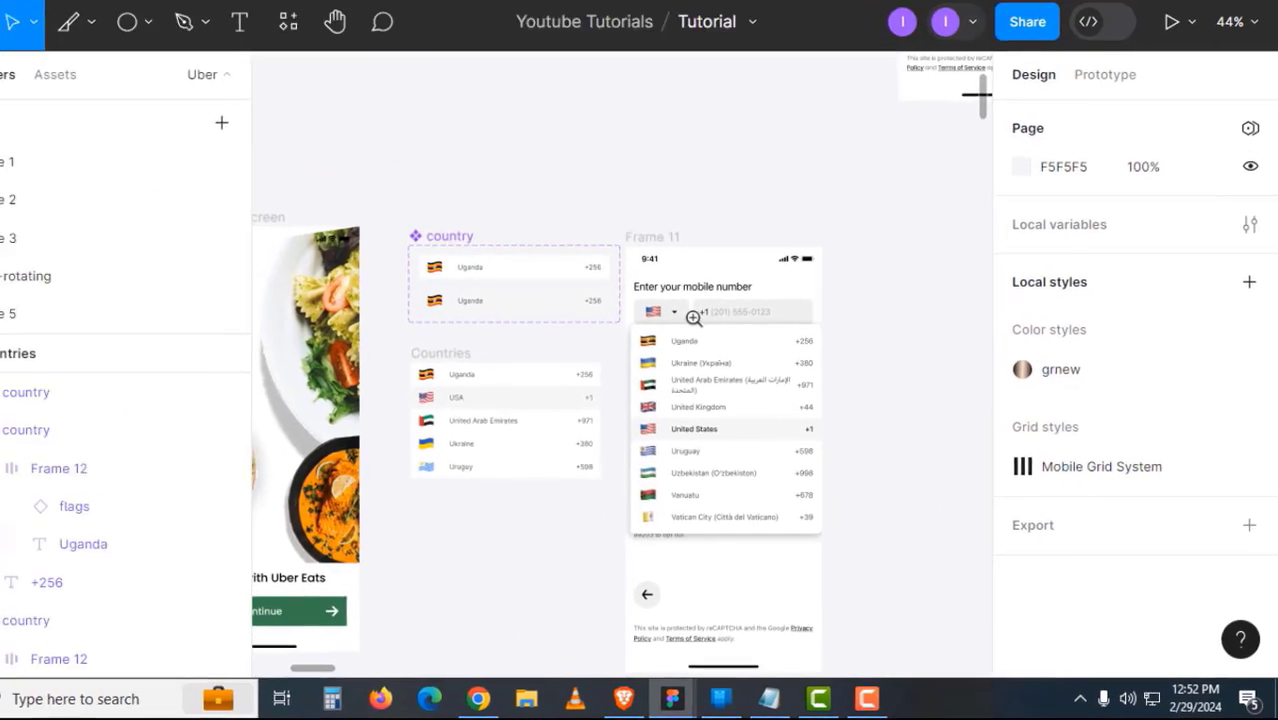
- Rename the Frame 2 phone screen to 'Enter Phone Number' and position it beside Frame 11
alt+click(546, 200)
drag(663, 443, 540, 492)
ctrl+click(705, 212)
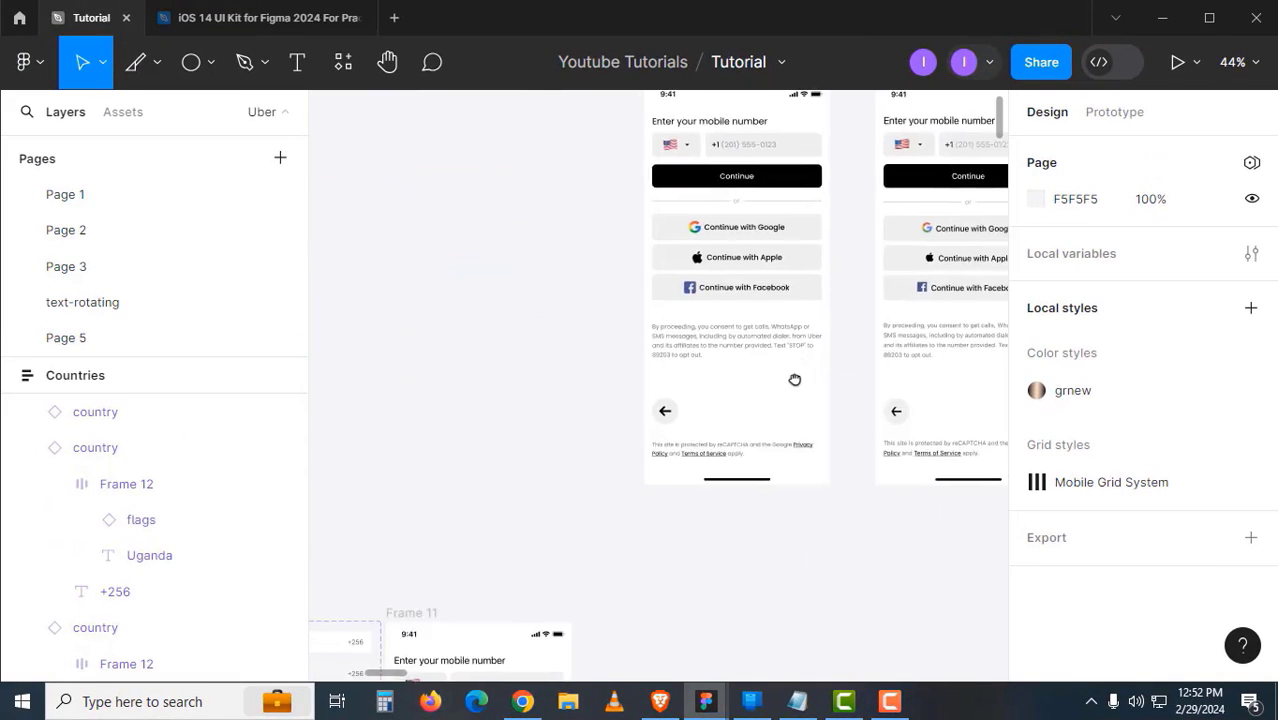
drag(793, 377, 803, 420)
click(697, 118)
double_click(697, 117)
text(Enter Phone Numb)
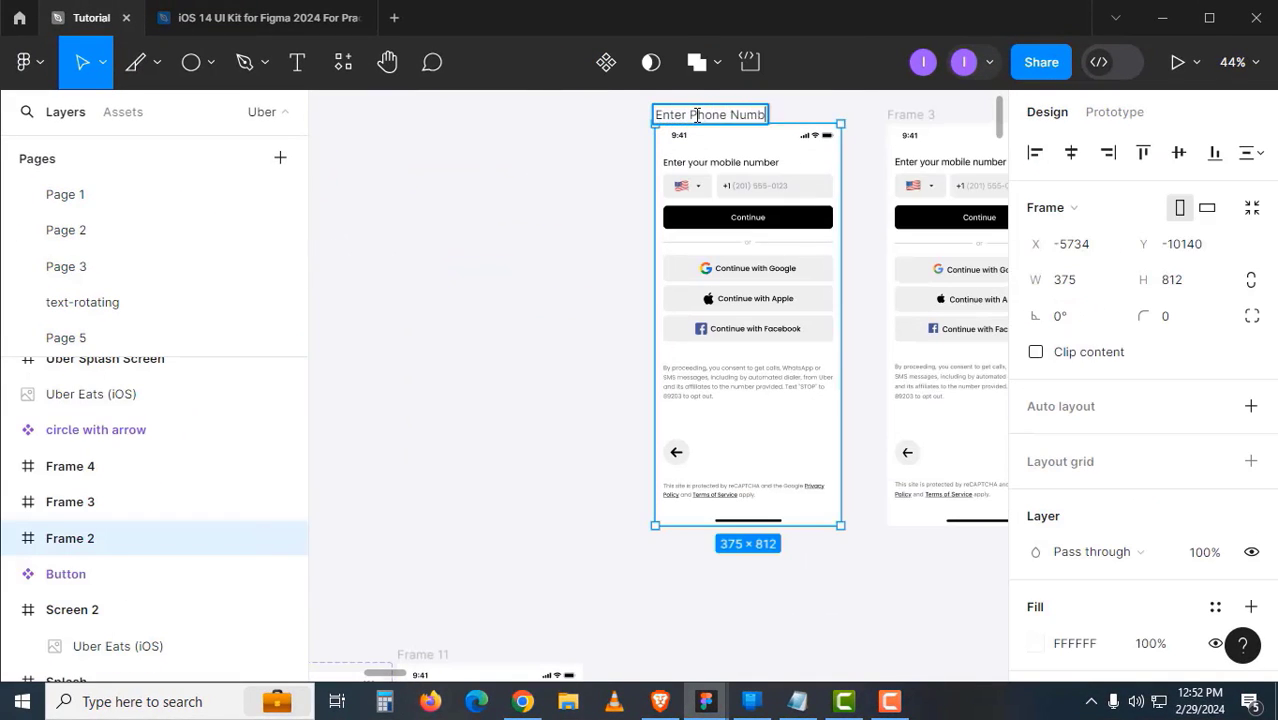
text(er)
key(Return)
drag(697, 116, 652, 378)
drag(556, 461, 766, 350)
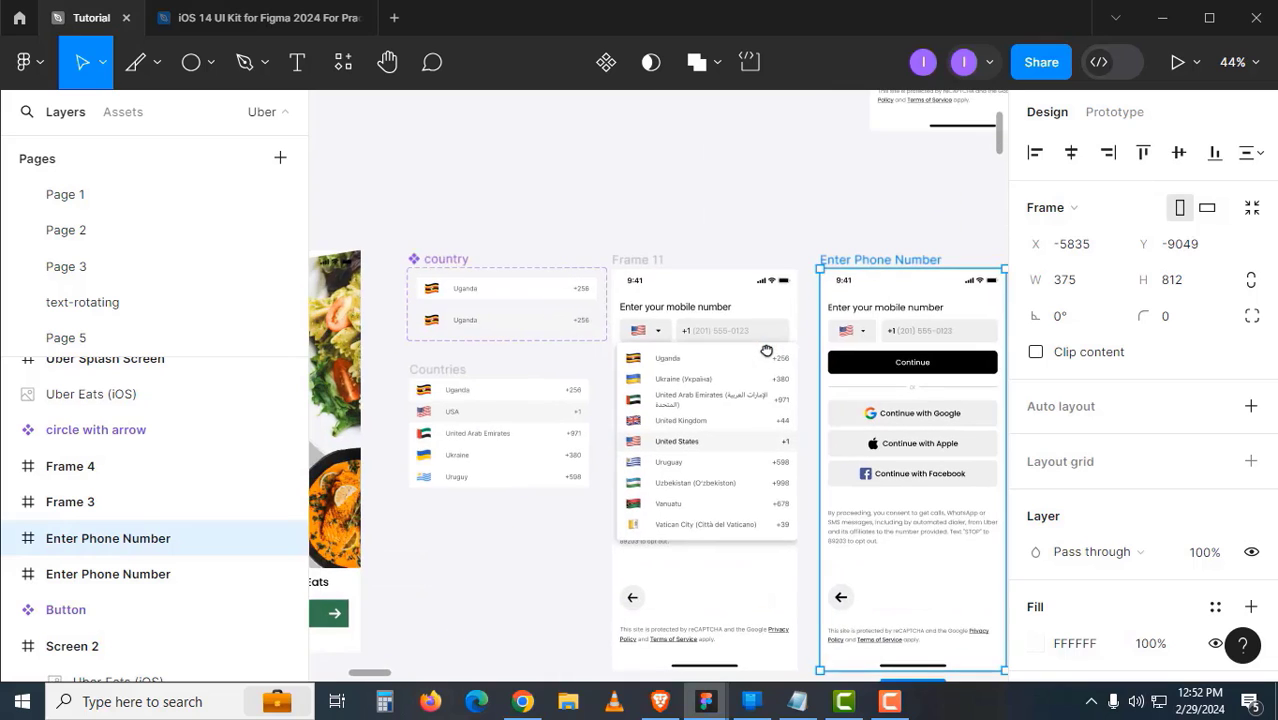
- Make the Countries list a component and paste an instance into Enter Phone Number
click(457, 375)
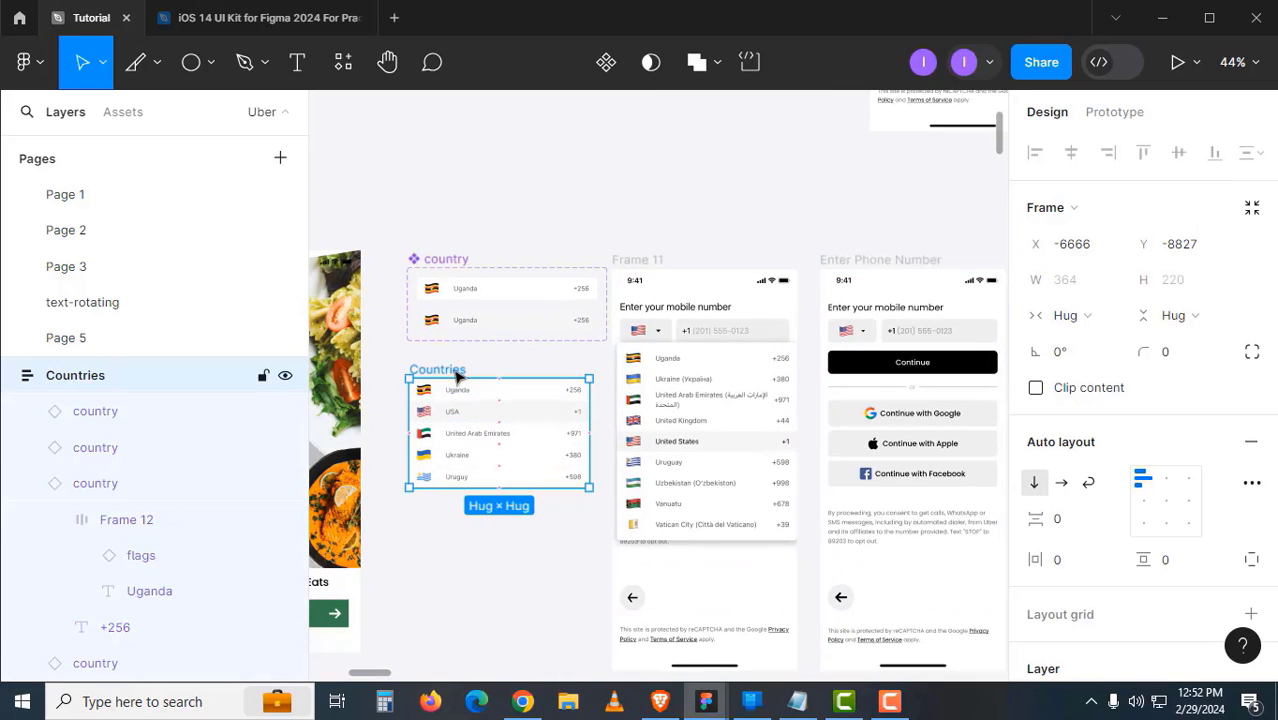
scroll(528, 480, down, 1)
click(605, 64)
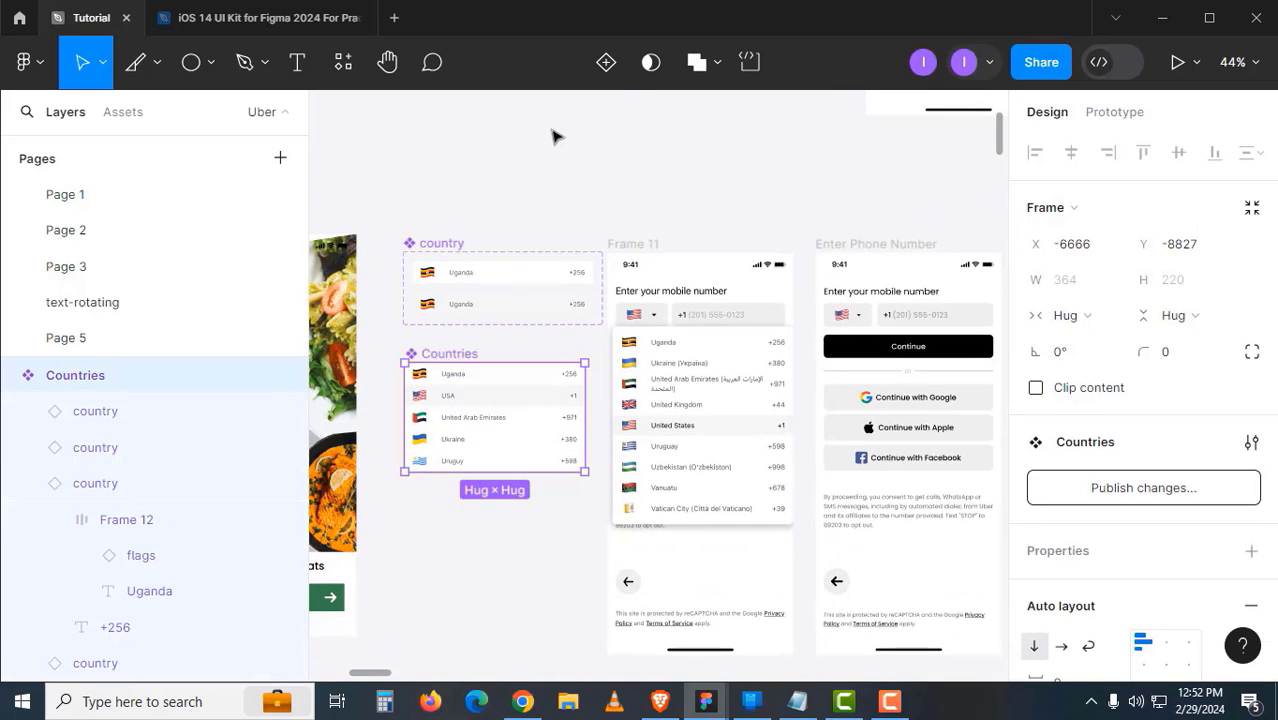
click(553, 140)
click(446, 358)
click(835, 244)
scroll(705, 222, right, 3)
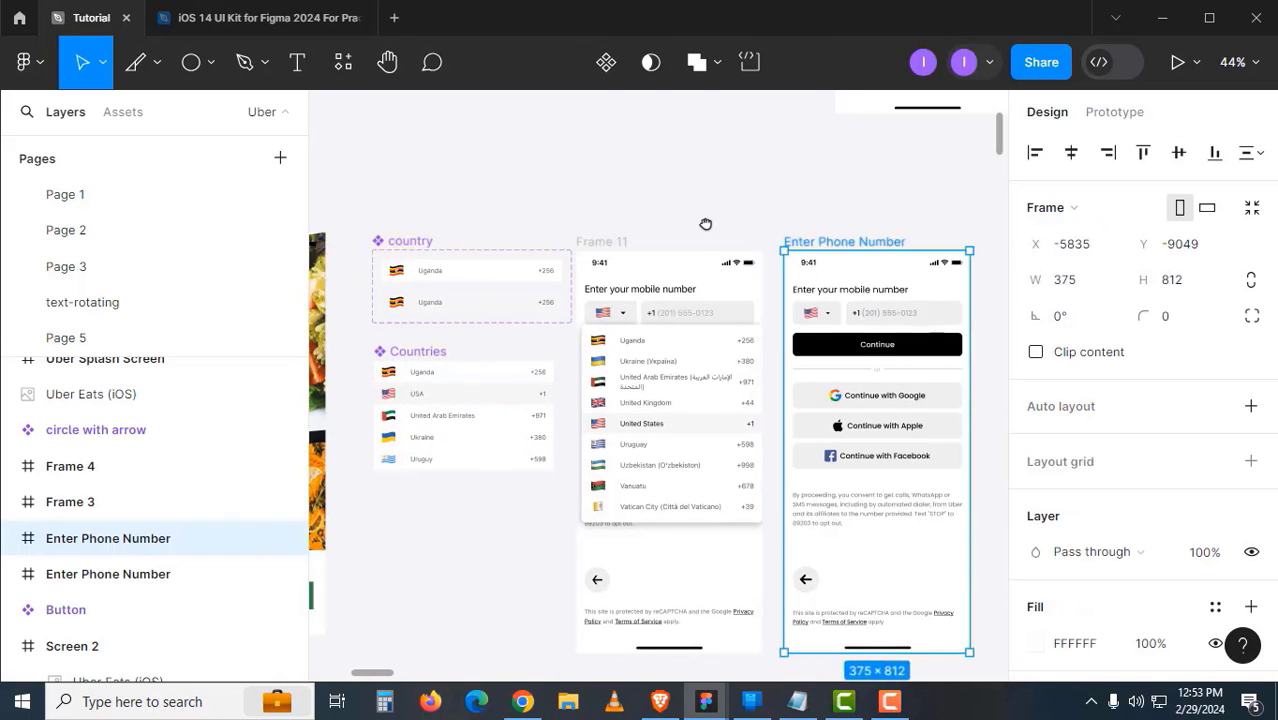
key(ctrl+v)
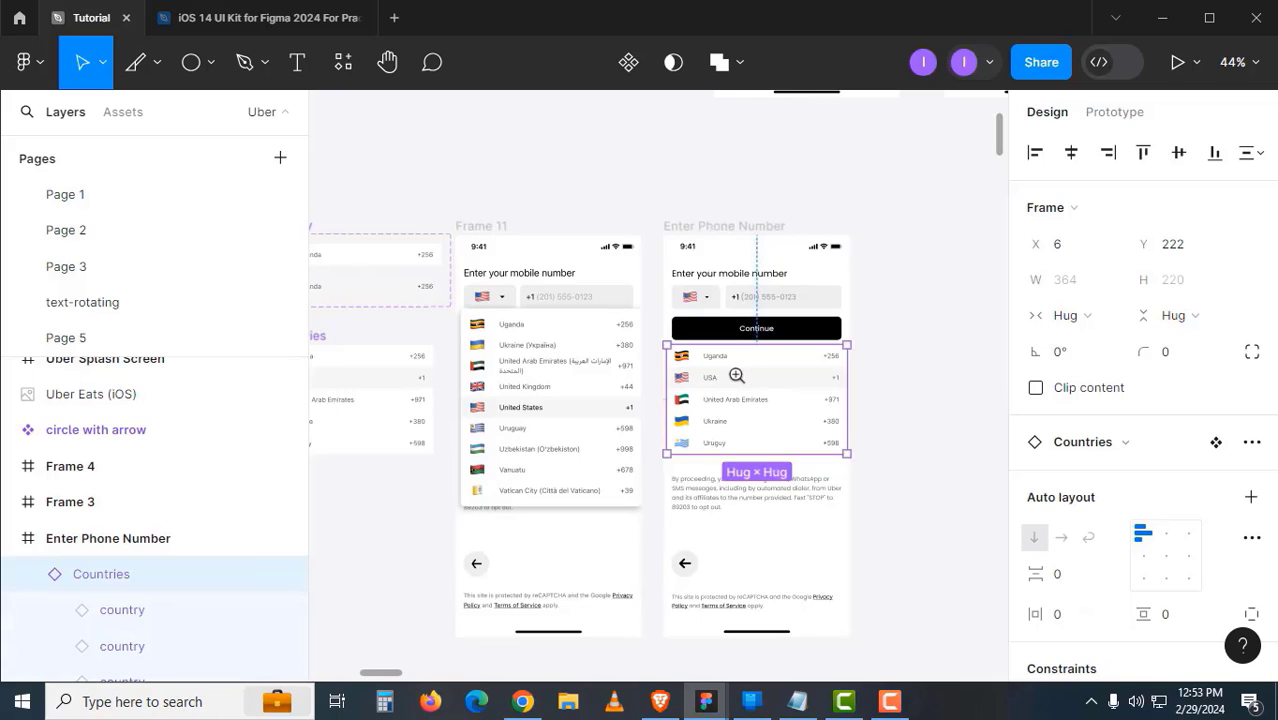
- Nudge the pasted Countries list to X 5, Y 146, just below the phone field
click(736, 375)
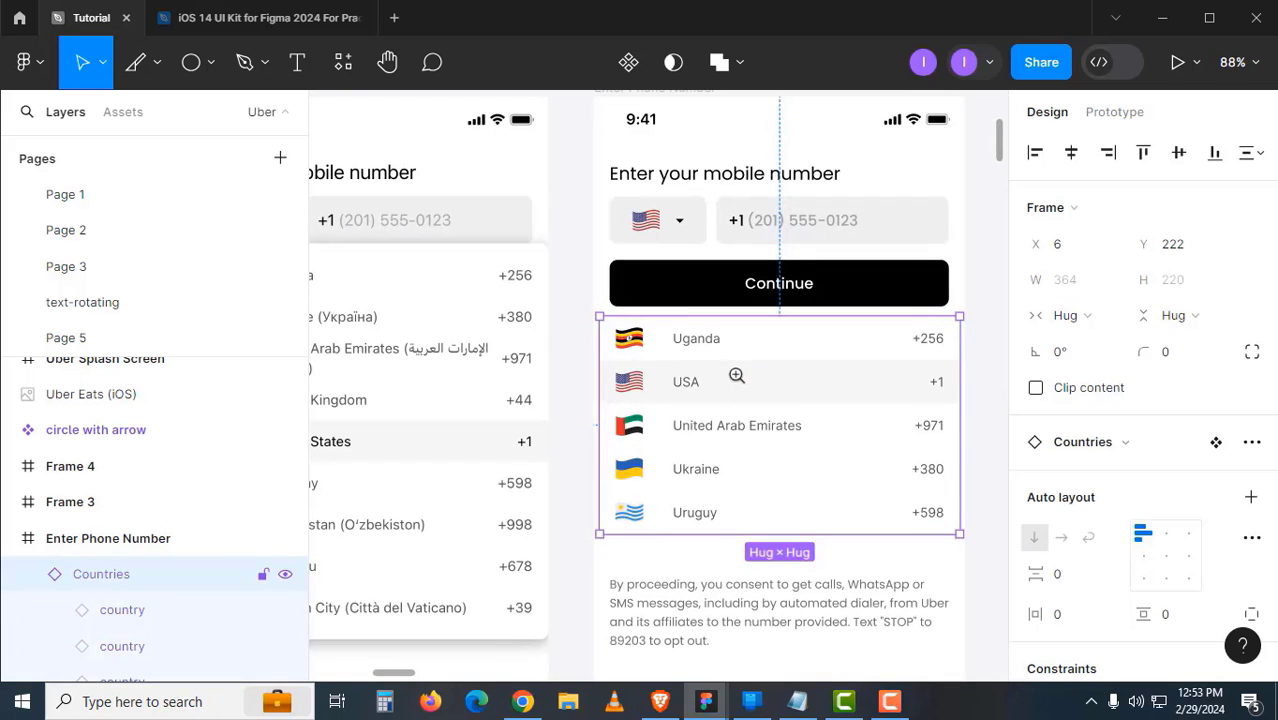
key(shift+Up)
key(shift+Up)
key(shift+Up)
key(shift+Up)
key(shift+Up)
key(shift+Up)
key(shift+Up)
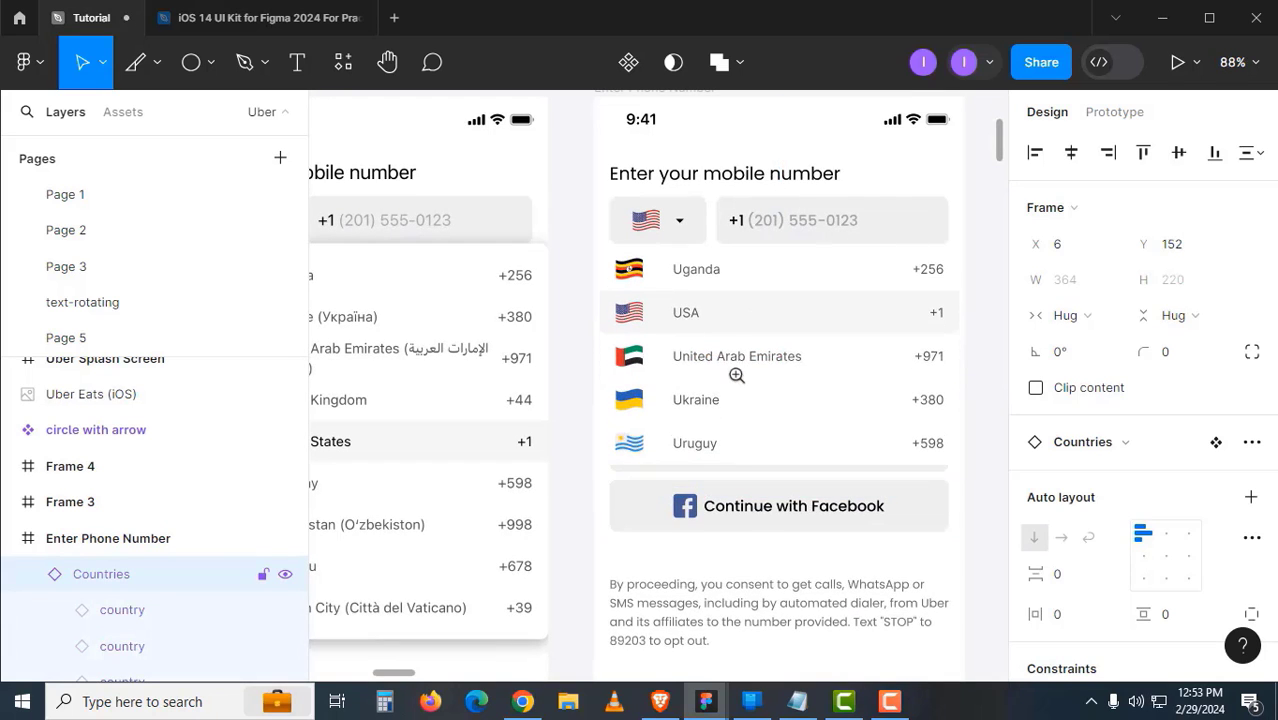
key(shift+Up)
key(Down)
key(Down)
key(Down)
key(Down)
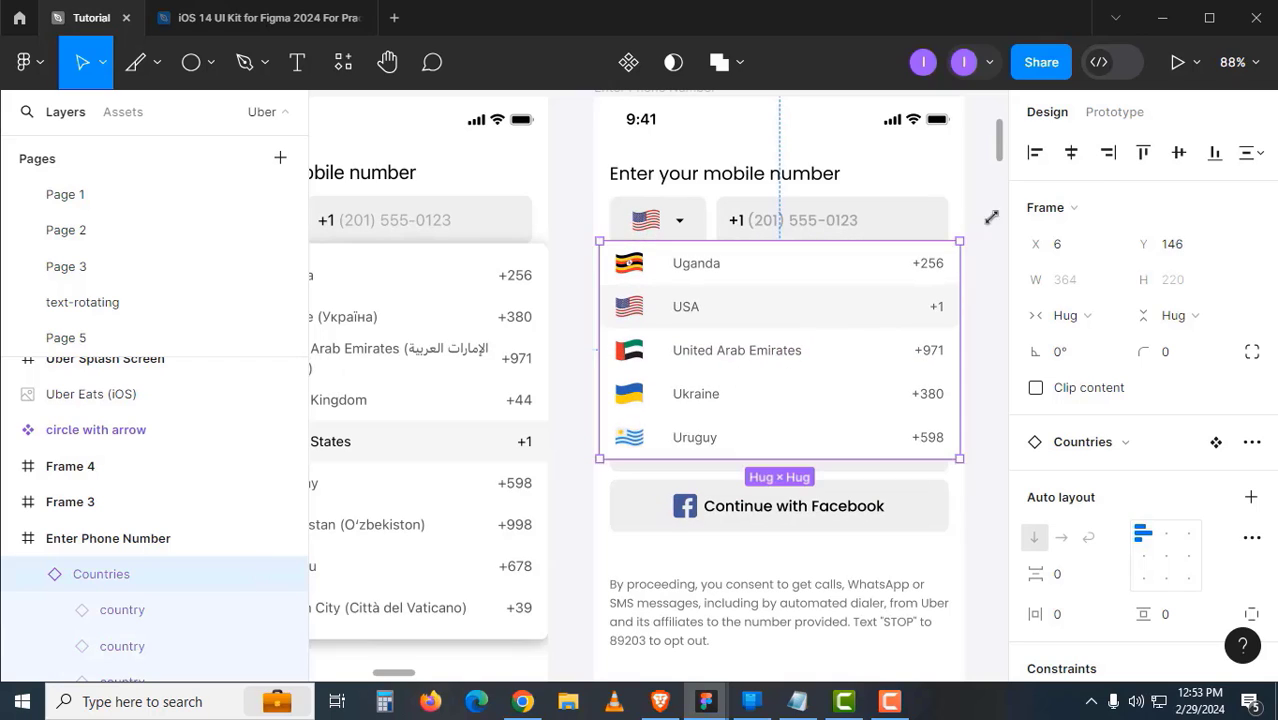
key(Left)
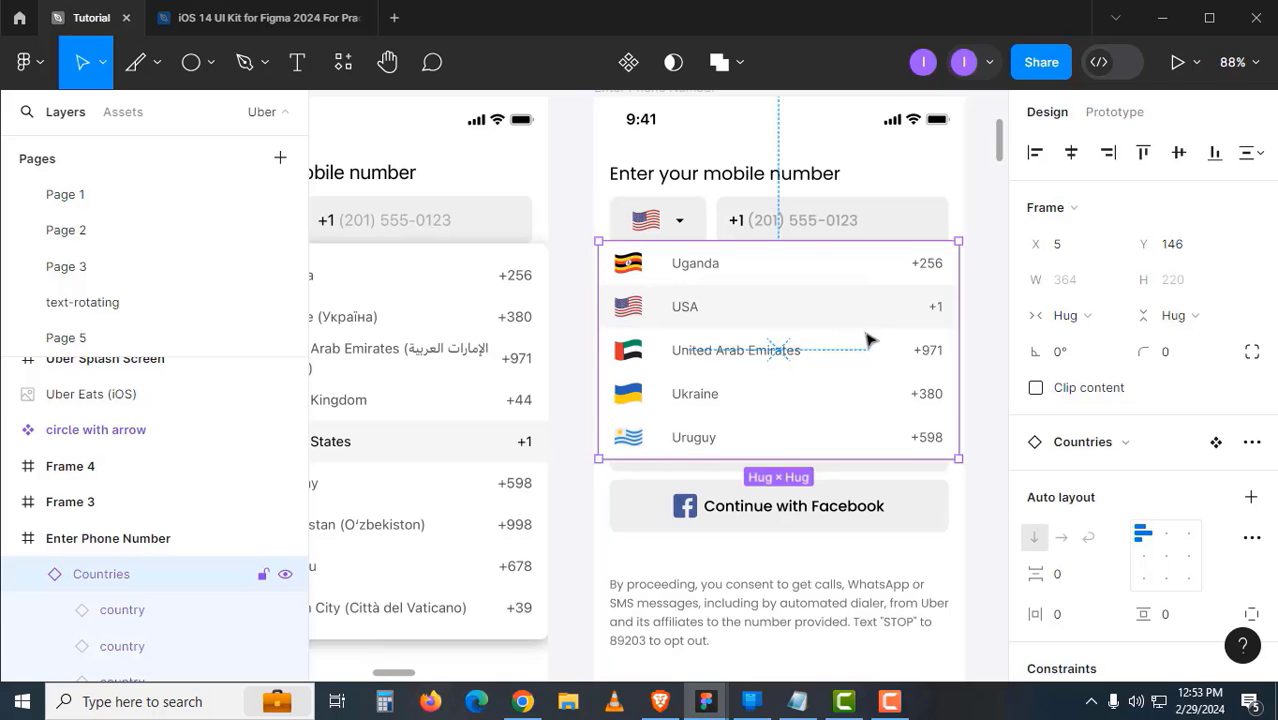
scroll(696, 346, left, 5)
scroll(690, 338, down, 1)
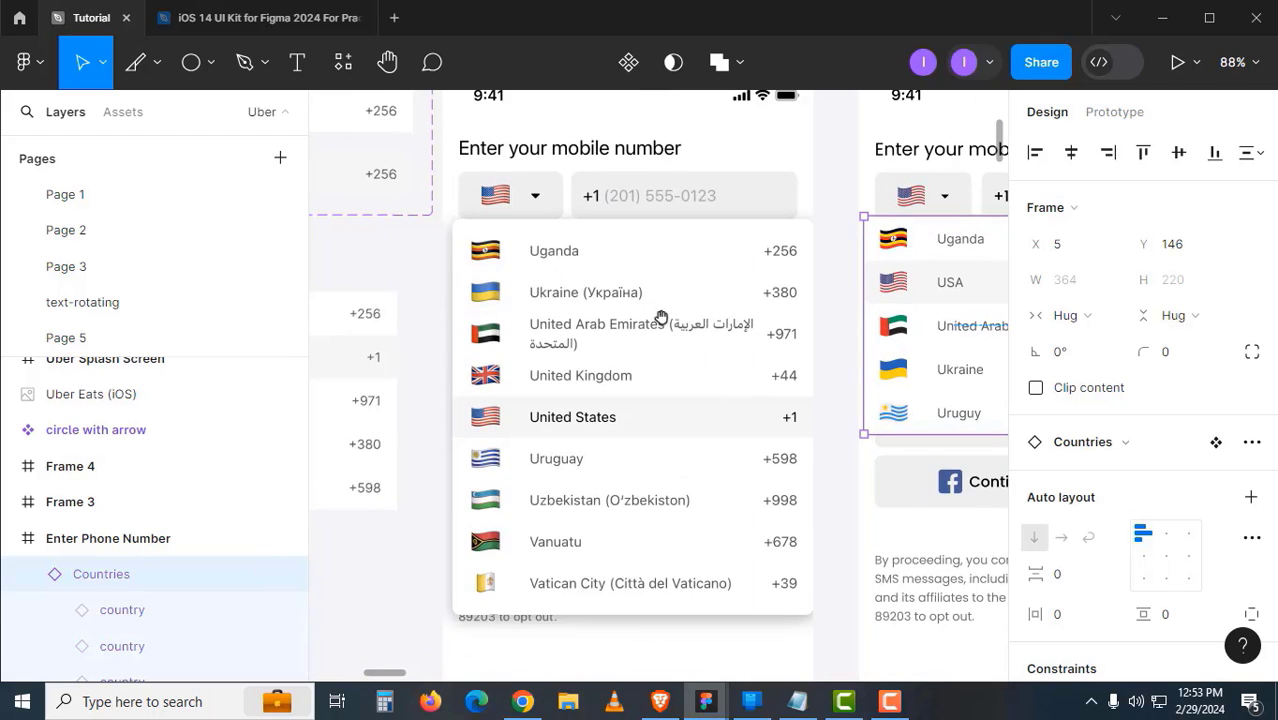
drag(827, 325, 438, 324)
ctrl+click(750, 286)
ctrl+alt+click(750, 286)
drag(849, 350, 919, 334)
drag(453, 386, 778, 329)
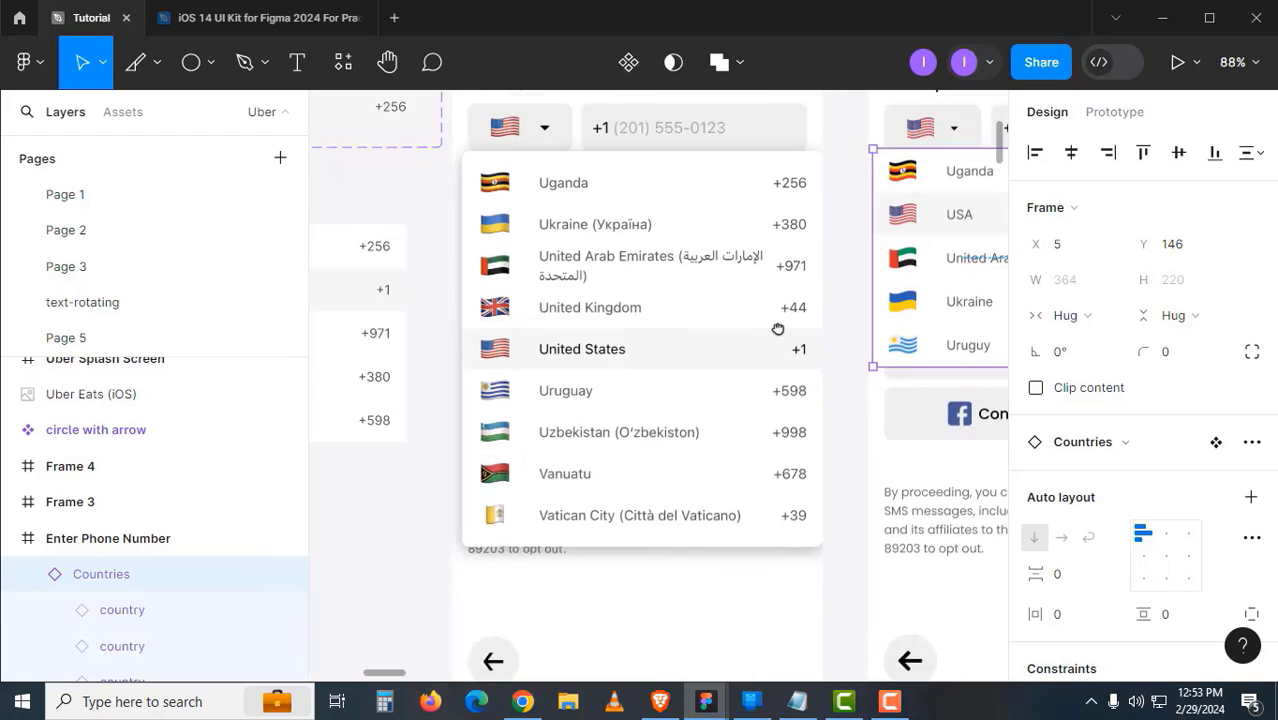
scroll(780, 326, left, 6)
scroll(780, 326, down, 1)
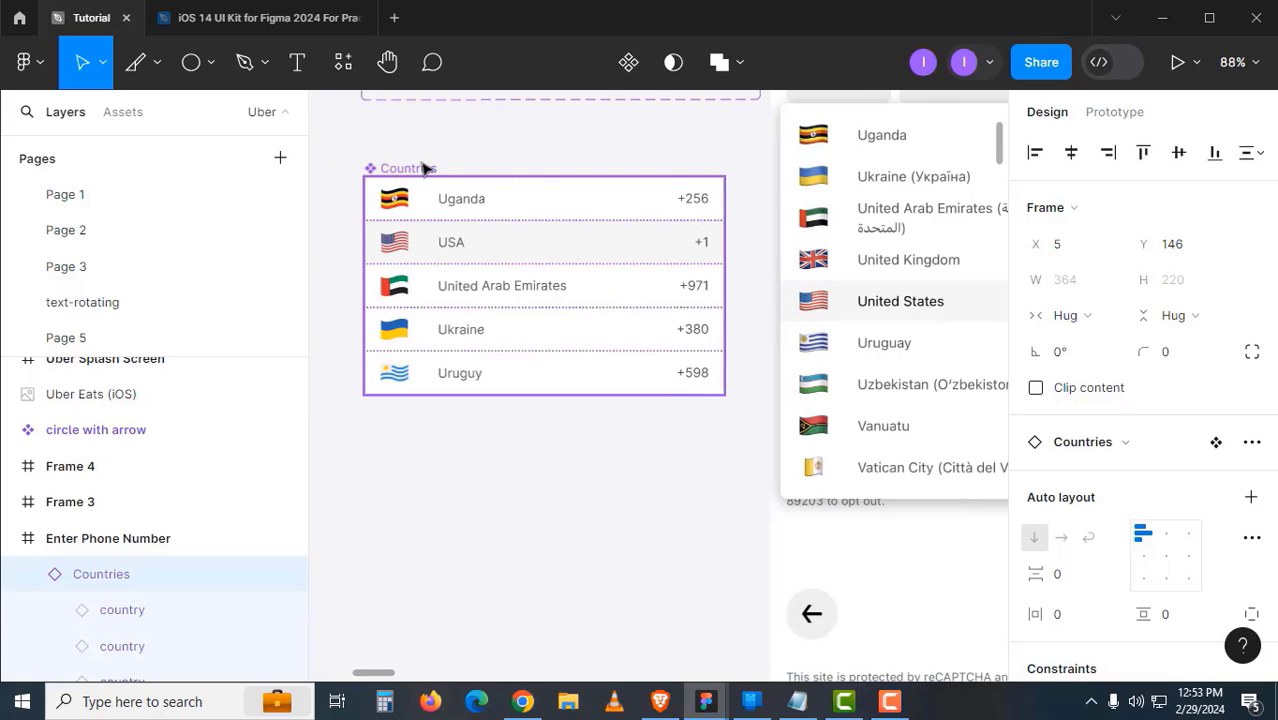
- Set all country variants in the Countries component to Fill container width
click(424, 168)
key(Return)
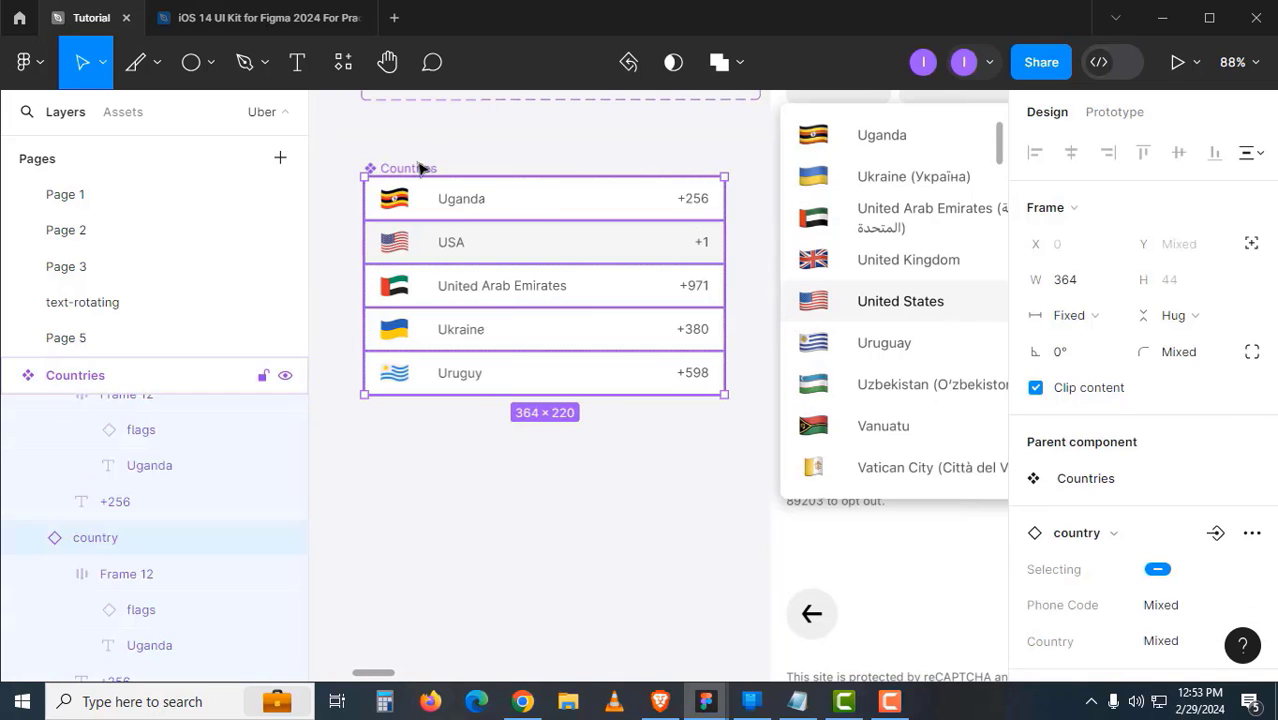
click(1110, 318)
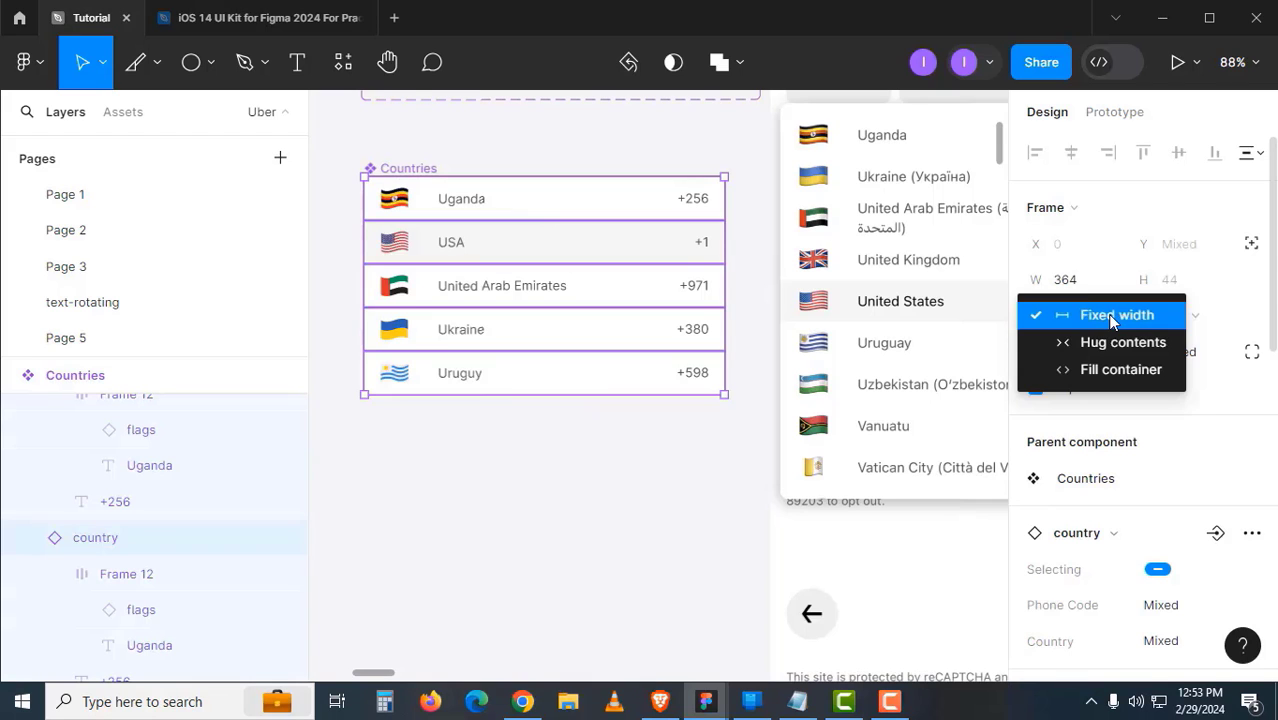
click(1105, 371)
click(582, 479)
- Resize the phone screen's Countries instance to W 343 at X 16, aligned with the fields
drag(581, 366, 323, 397)
drag(630, 415, 525, 437)
click(719, 365)
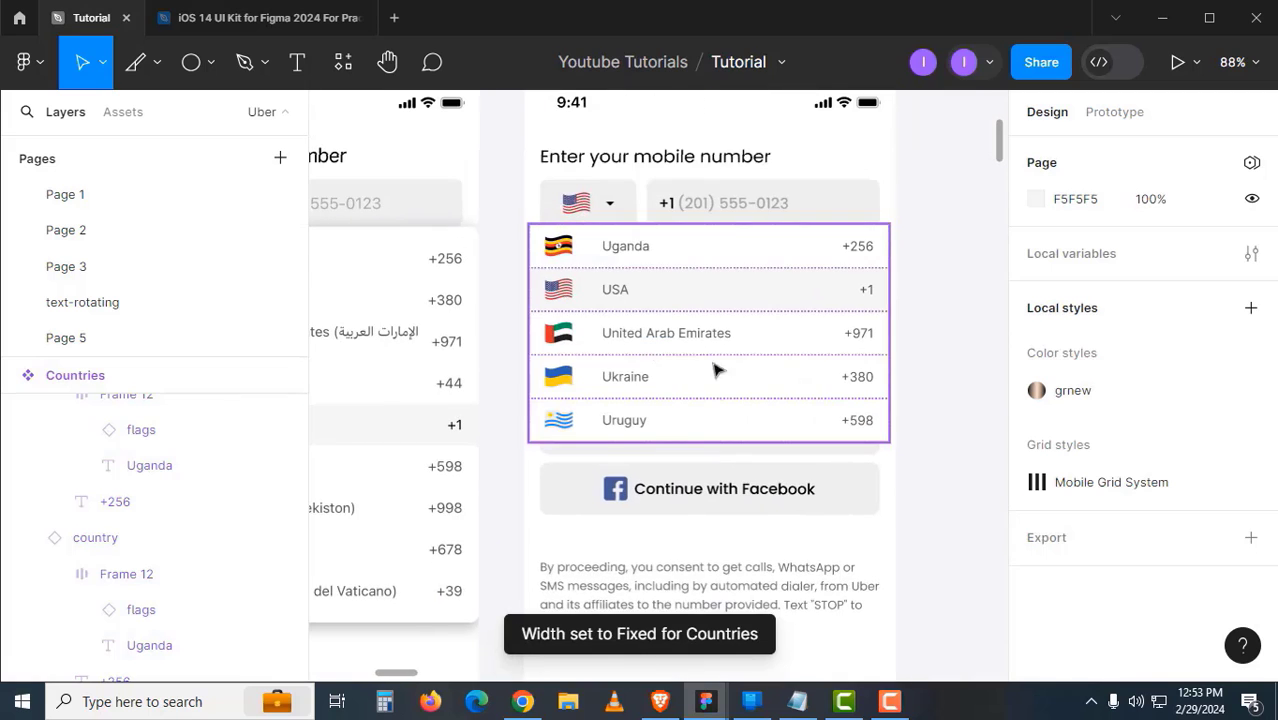
mouse_move(876, 373)
mouse_down()
mouse_move(826, 364)
mouse_move(950, 364)
mouse_move(872, 372)
mouse_up()
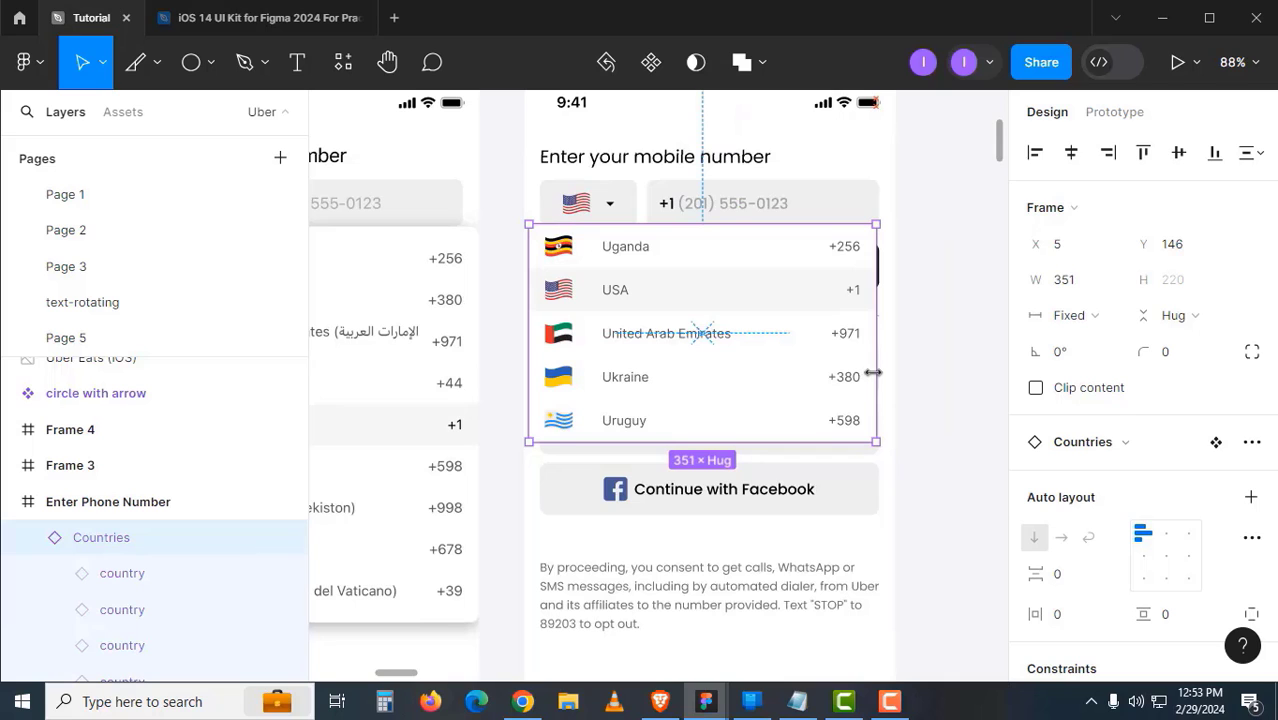
drag(826, 215, 901, 273)
drag(702, 356, 731, 356)
alt+click(619, 377)
drag(679, 390, 1170, 367)
drag(345, 423, 745, 359)
drag(398, 366, 901, 378)
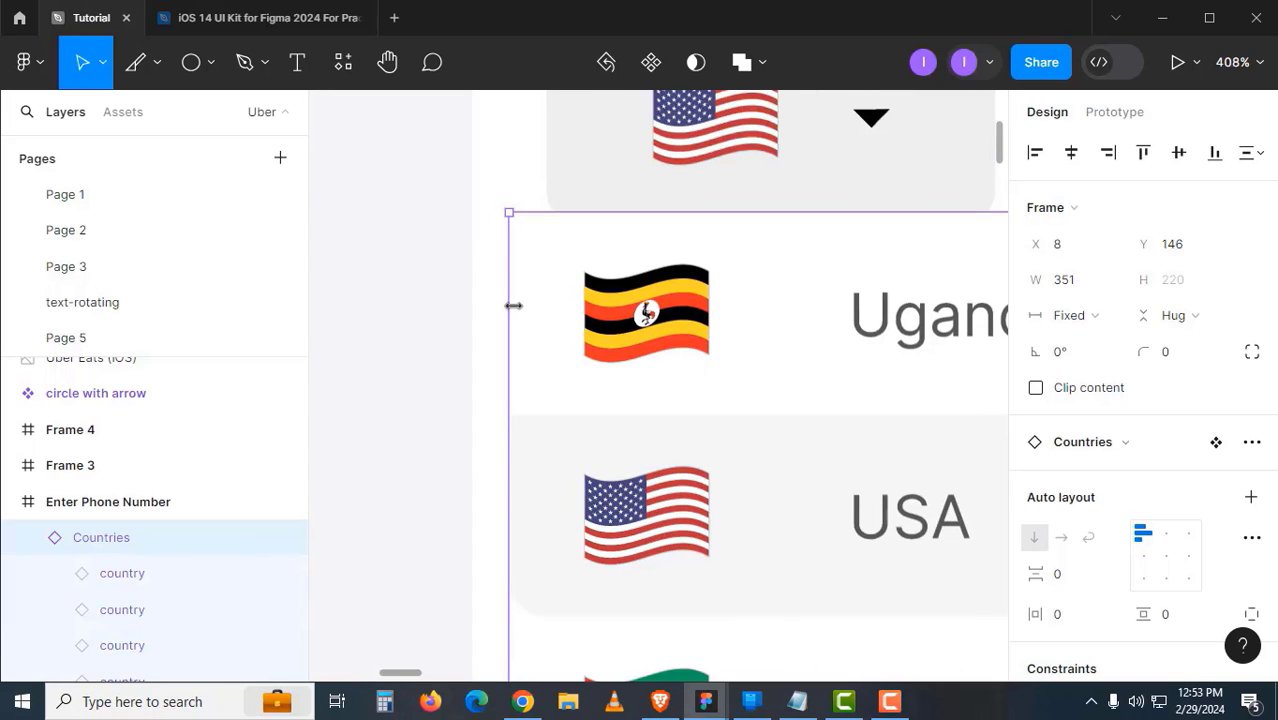
drag(513, 305, 550, 305)
alt+click(748, 388)
alt+click(748, 388)
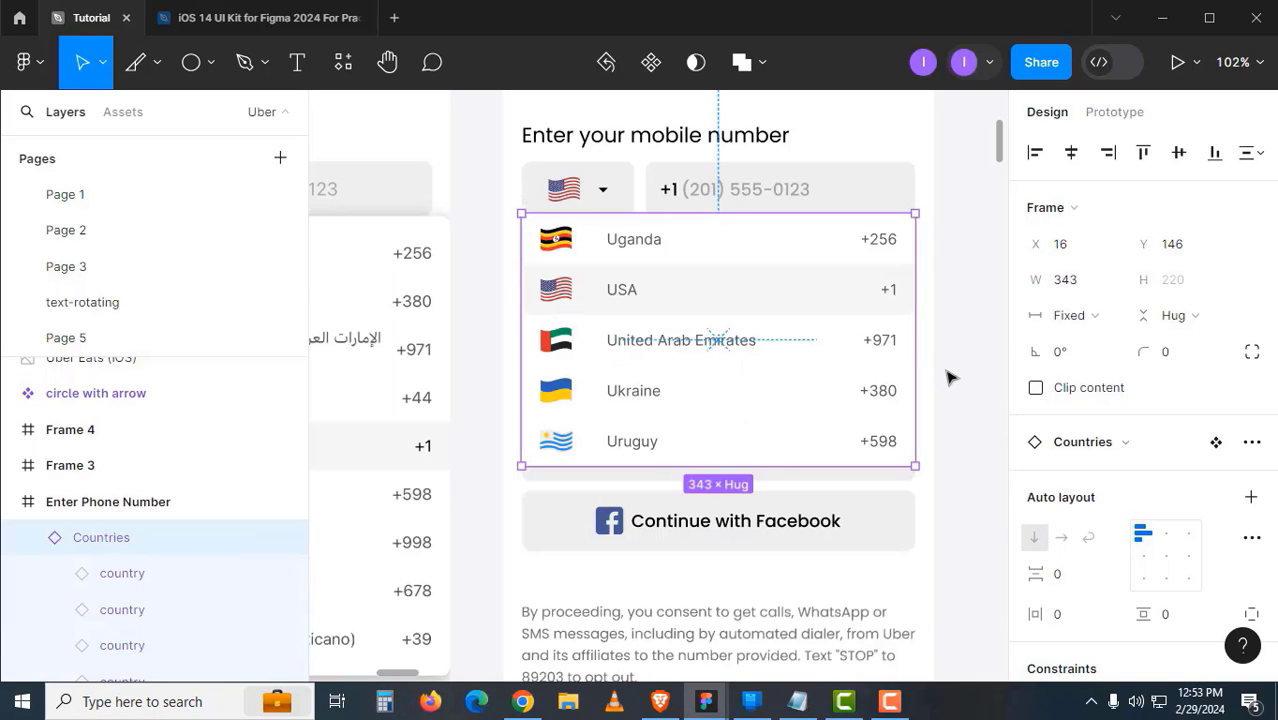
click(947, 374)
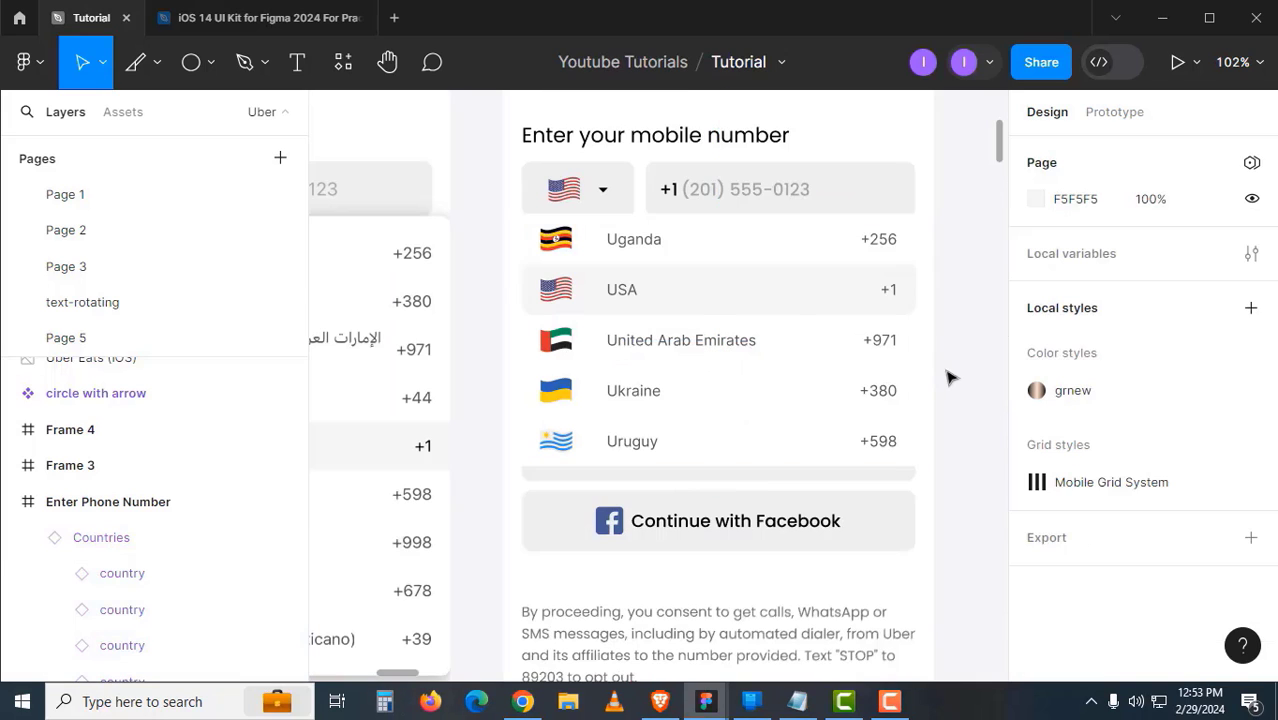
alt+click(718, 385)
- Apply a downward drop shadow to the Countries list with the Beautiful Shadows plugin
click(765, 439)
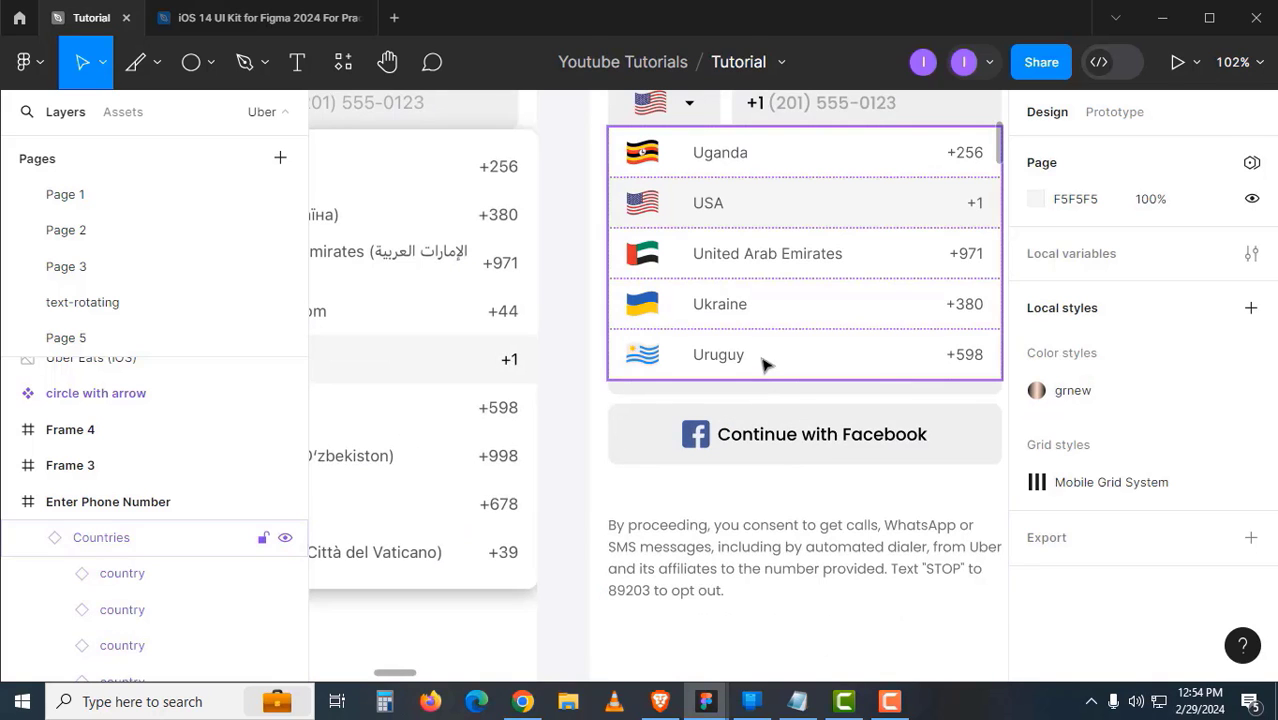
click(765, 365)
drag(765, 362, 608, 348)
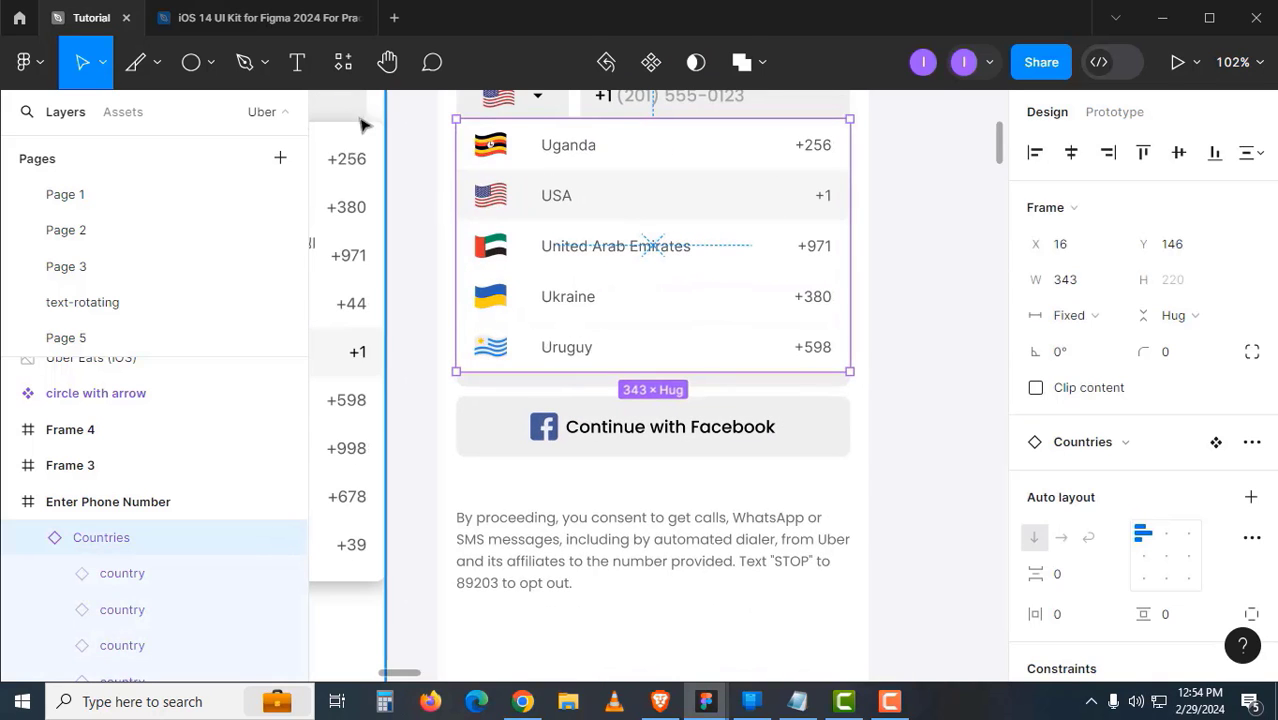
click(343, 62)
text(drop)
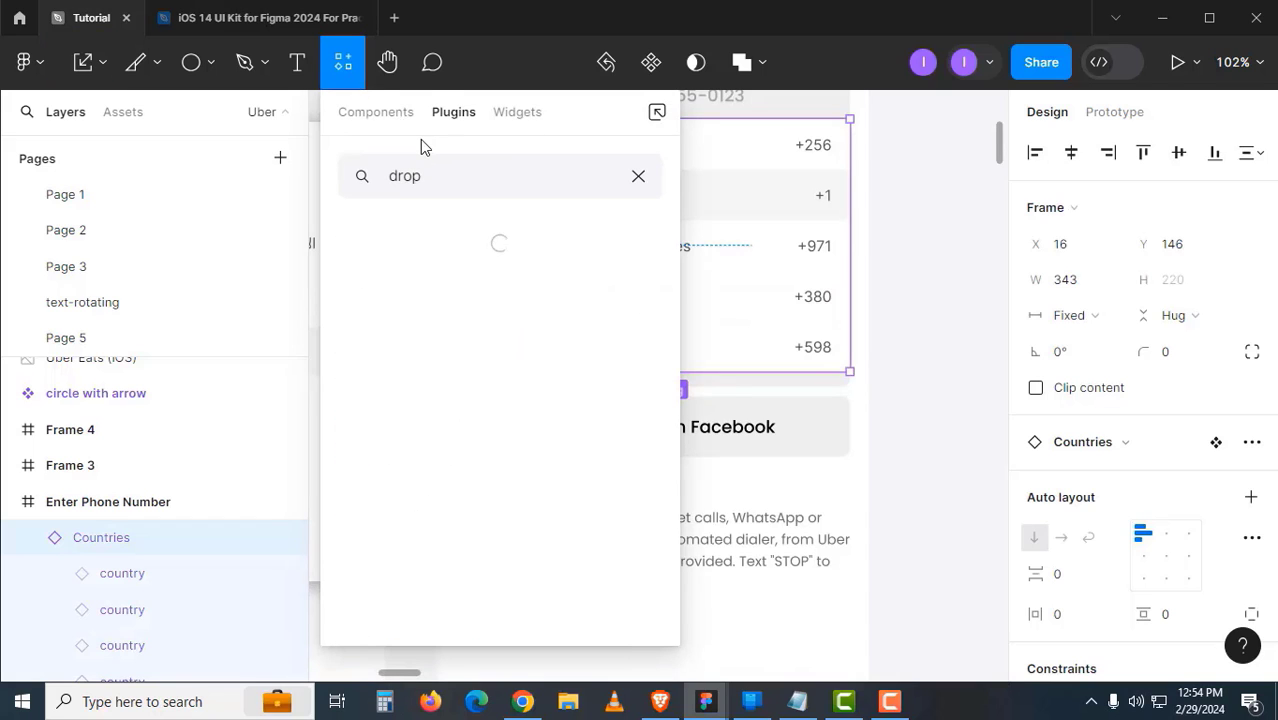
text(sha)
key(BackSpace)
key(BackSpace)
click(403, 315)
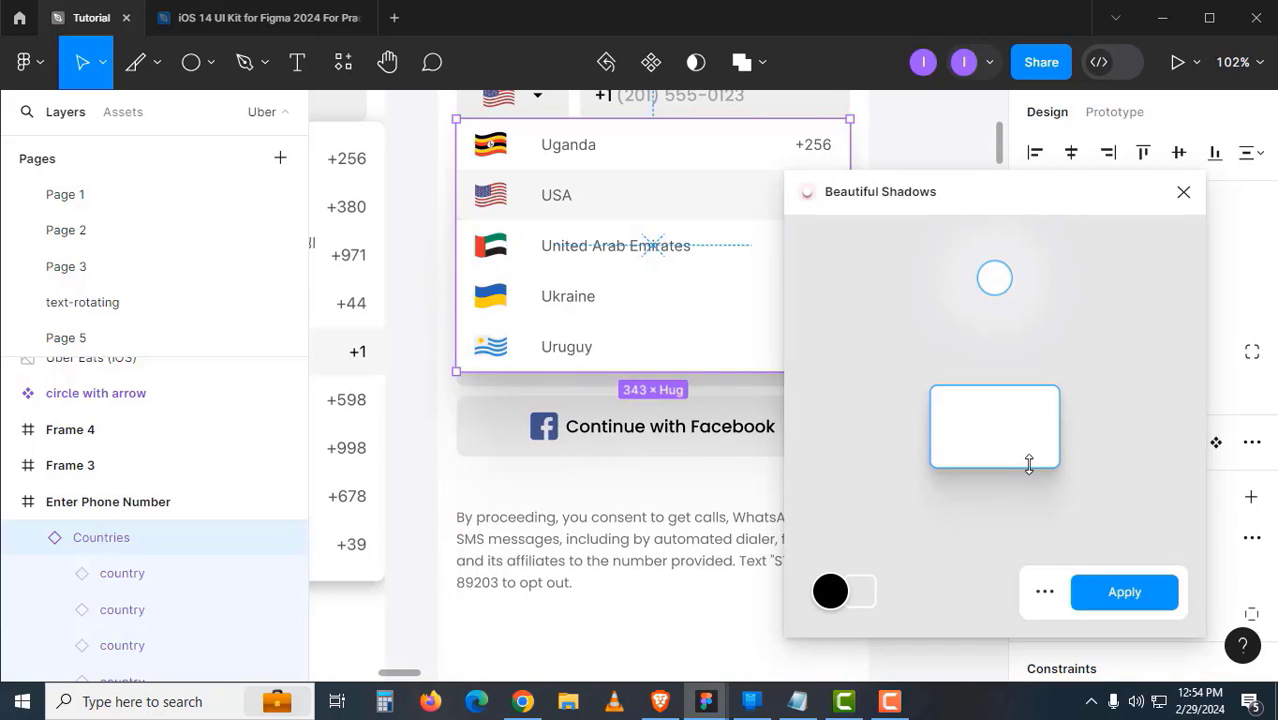
drag(993, 298, 991, 353)
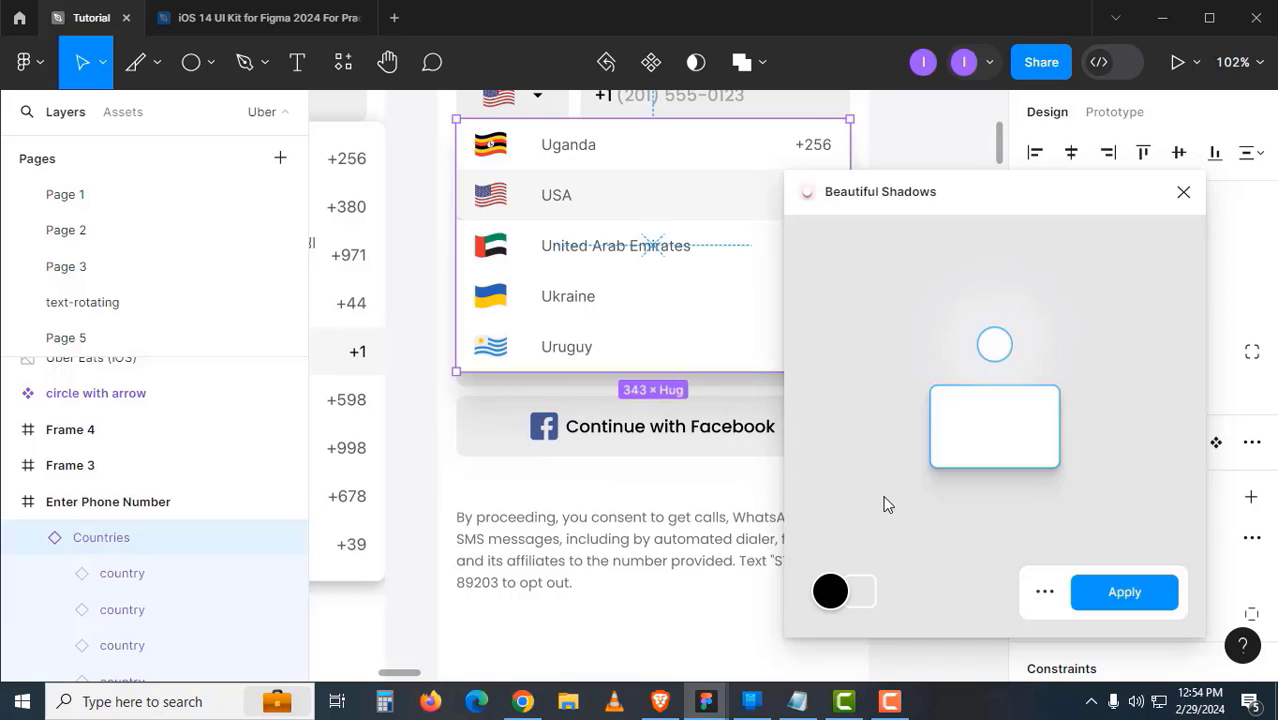
click(1108, 611)
click(887, 408)
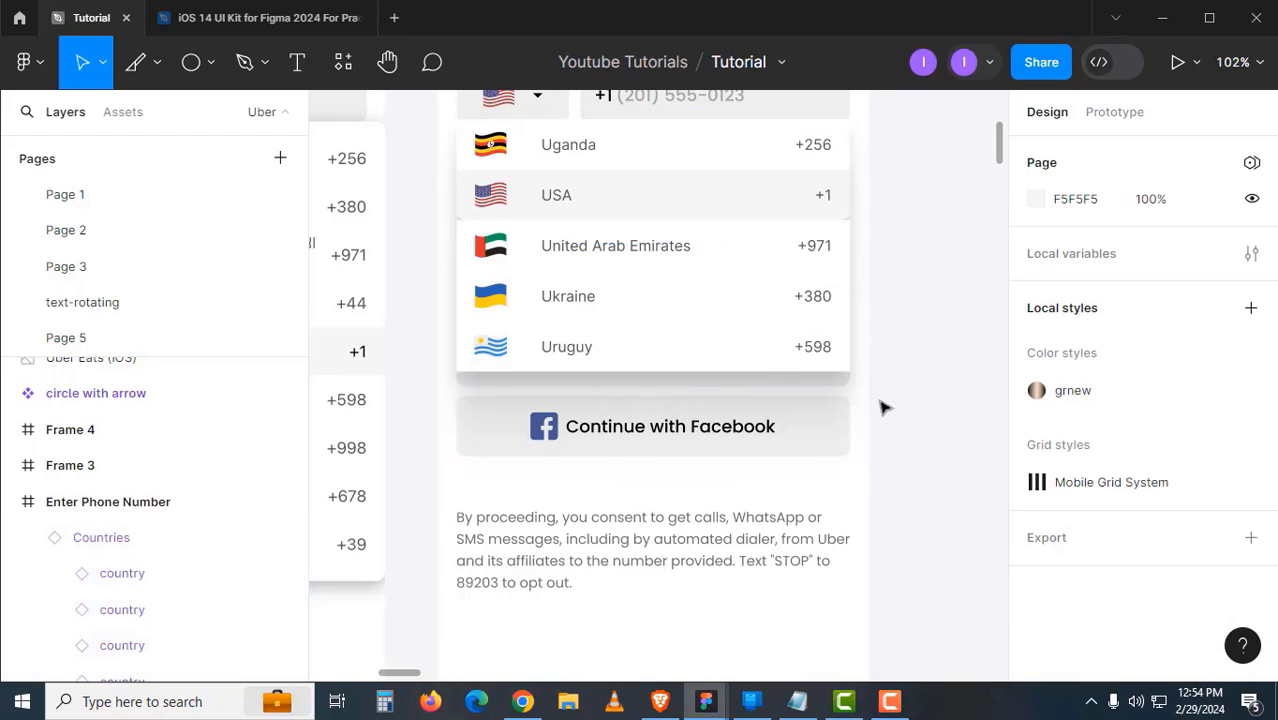
key(minus)
- Arrange the two Enter Phone Number screens side by side
click(660, 206)
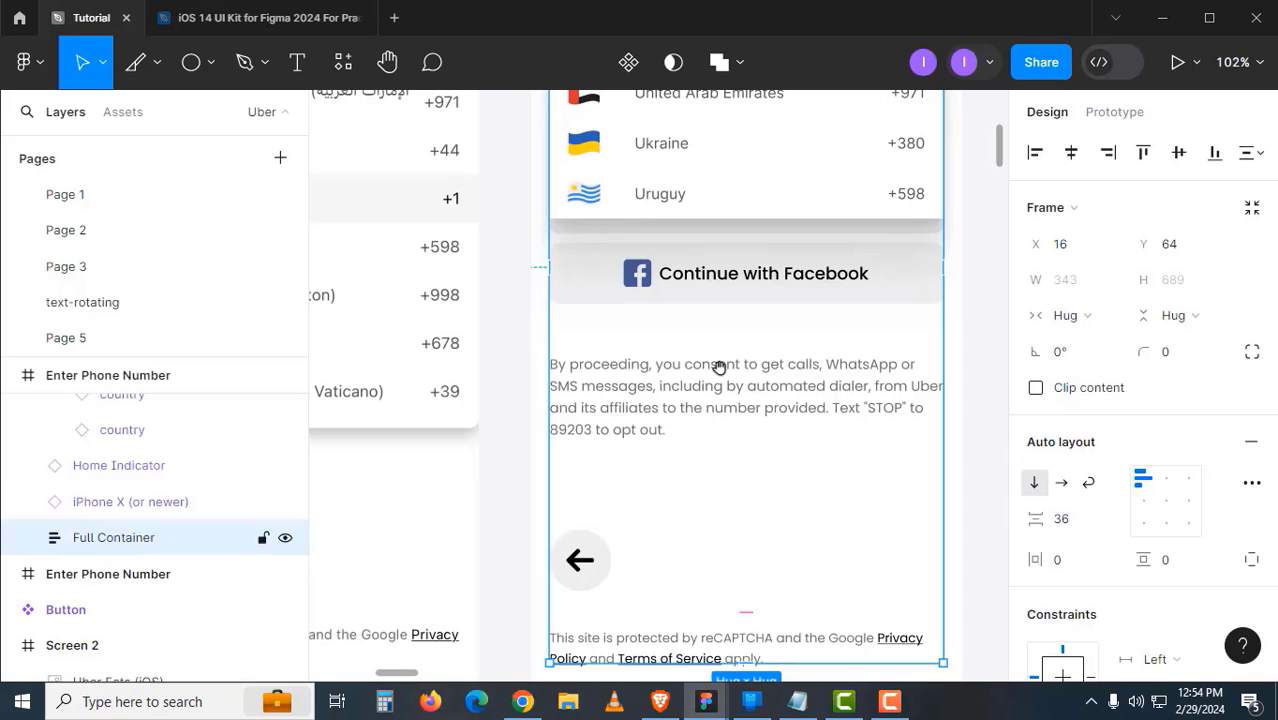
drag(723, 354, 722, 431)
drag(762, 421, 781, 514)
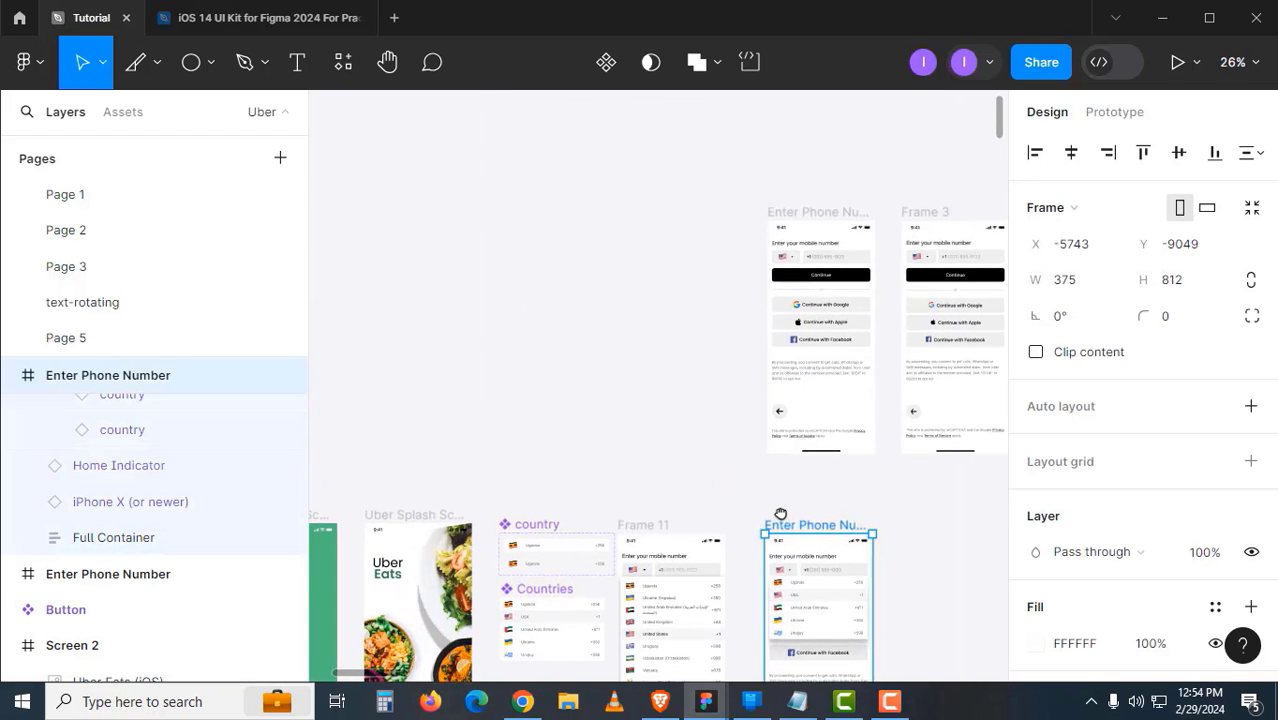
click(768, 230)
drag(768, 230, 433, 183)
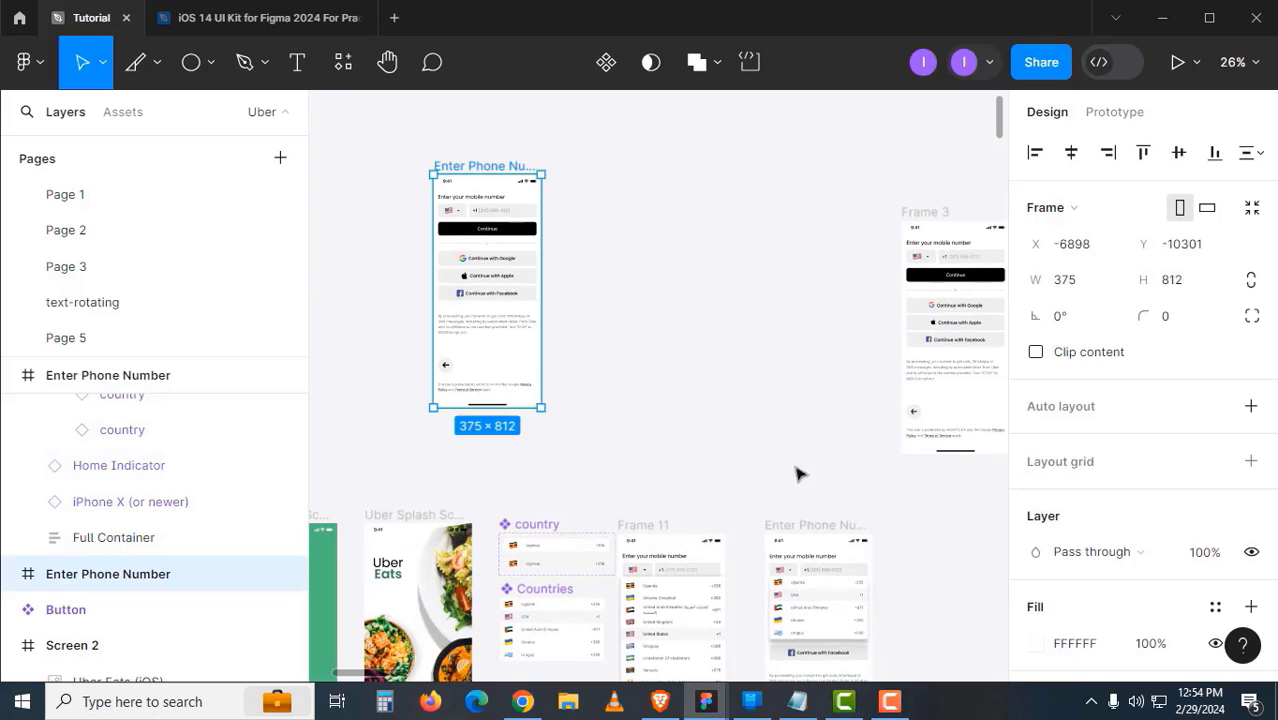
drag(817, 525, 592, 162)
shift+click(514, 165)
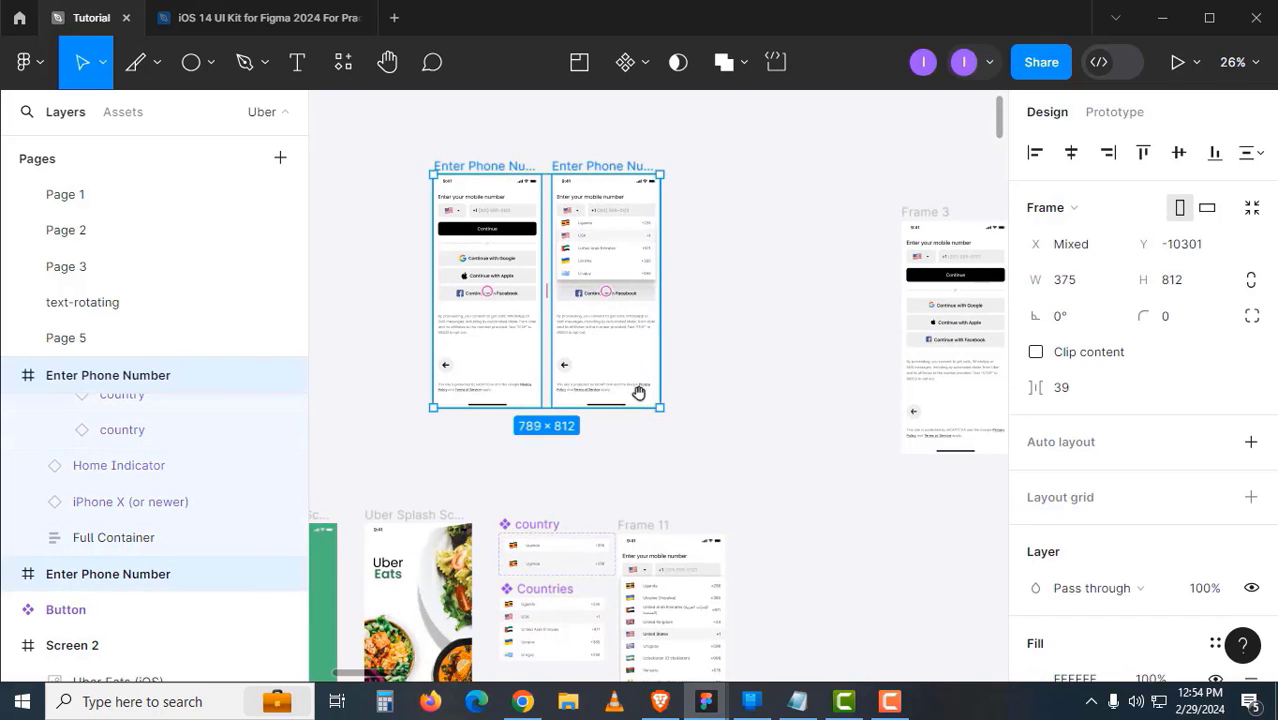
drag(639, 391, 826, 176)
- Move both Uber Splash Screen frames further left
click(783, 272)
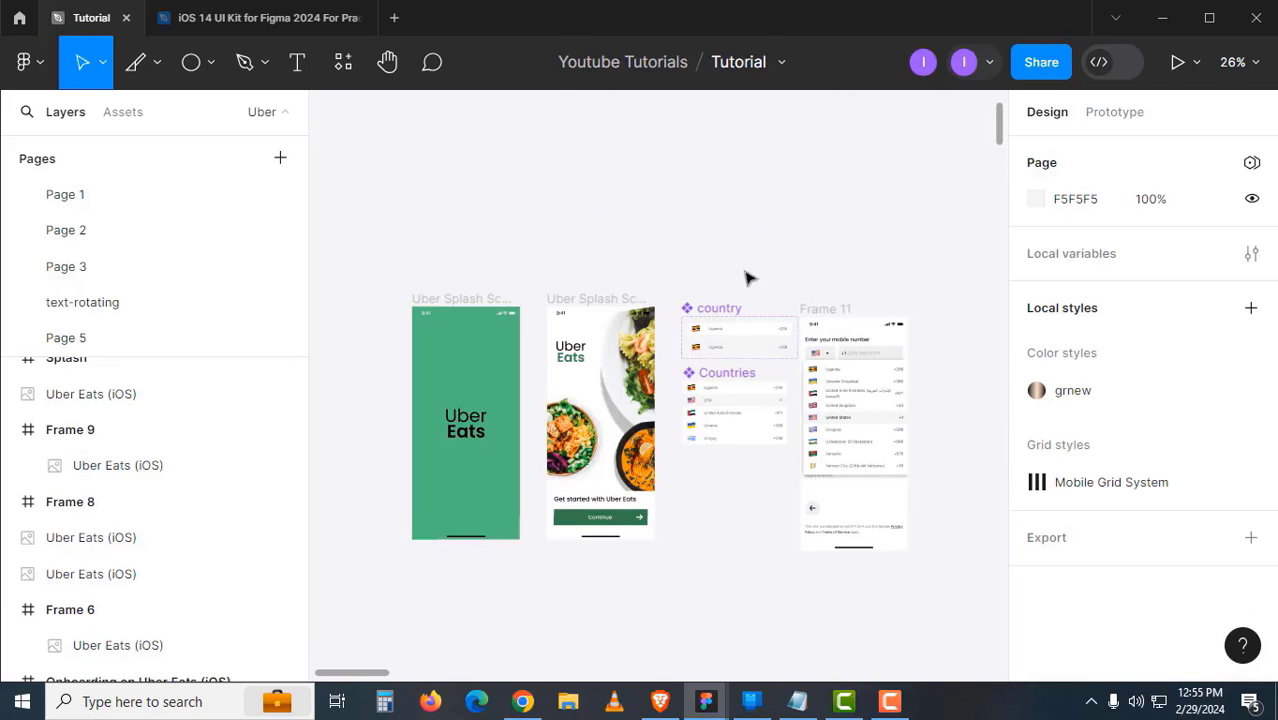
scroll(876, 277, left, 3)
click(633, 296)
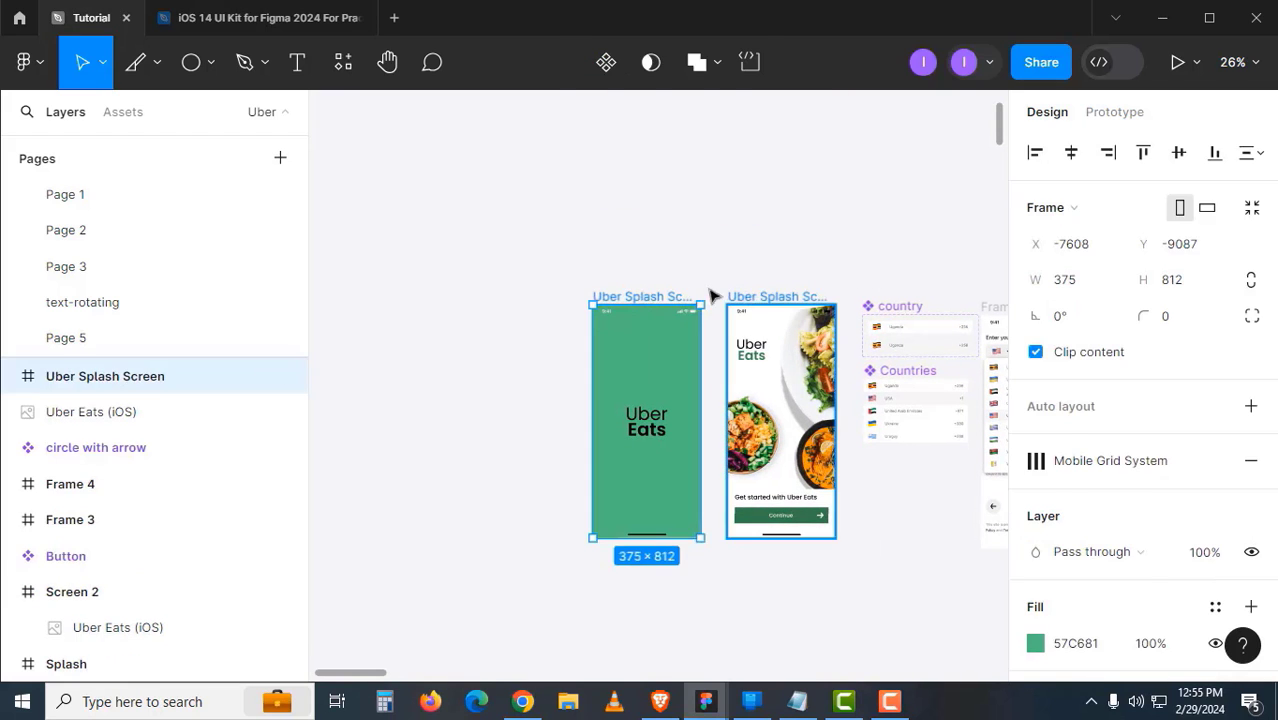
shift+click(733, 292)
drag(733, 292, 451, 285)
click(573, 376)
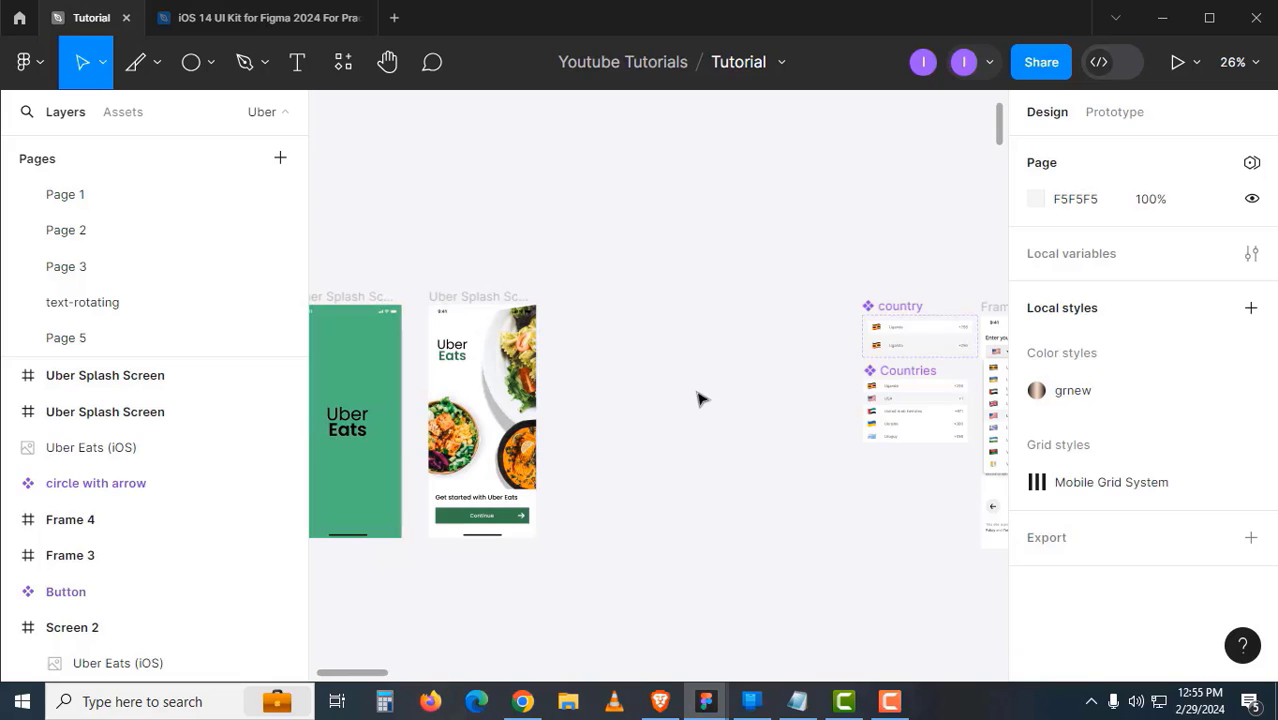
- Paste the two Enter Phone Number screens and place them beside the splash screens
key(ctrl+v)
drag(856, 187, 614, 513)
scroll(546, 370, left, 3)
click(546, 370)
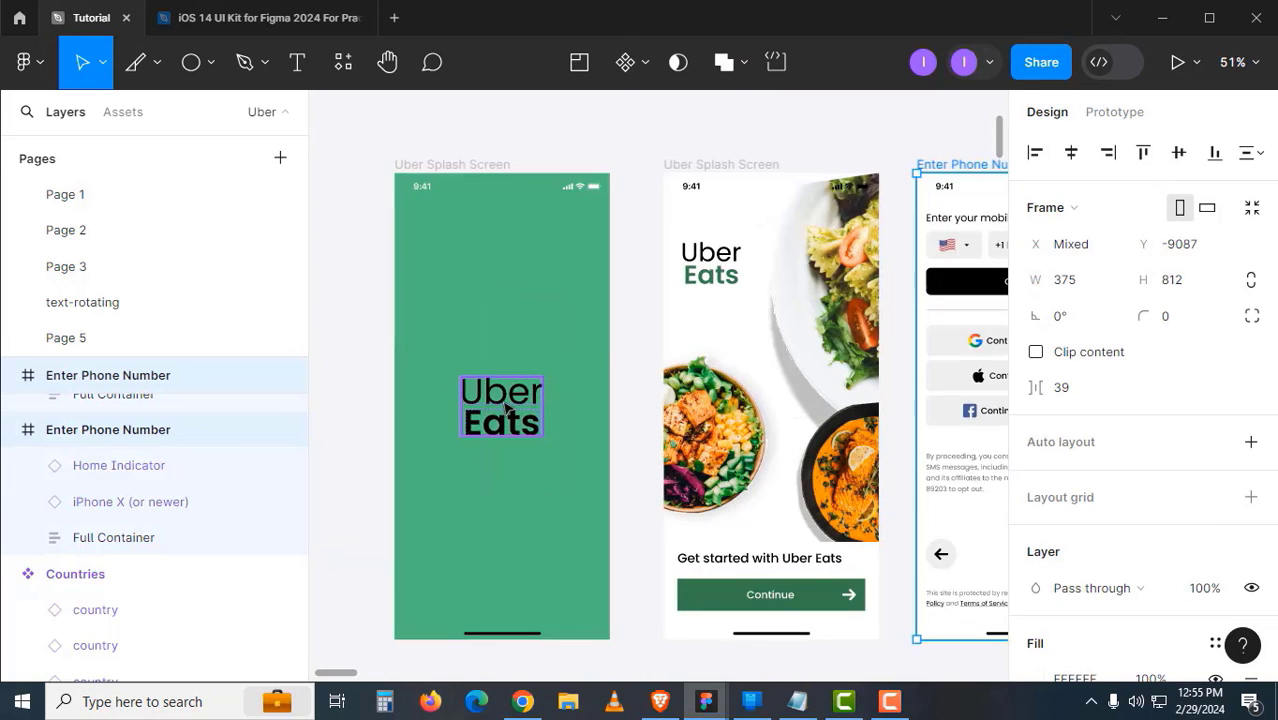
- Select the country and Countries components together
click(500, 410)
scroll(755, 390, right, 8)
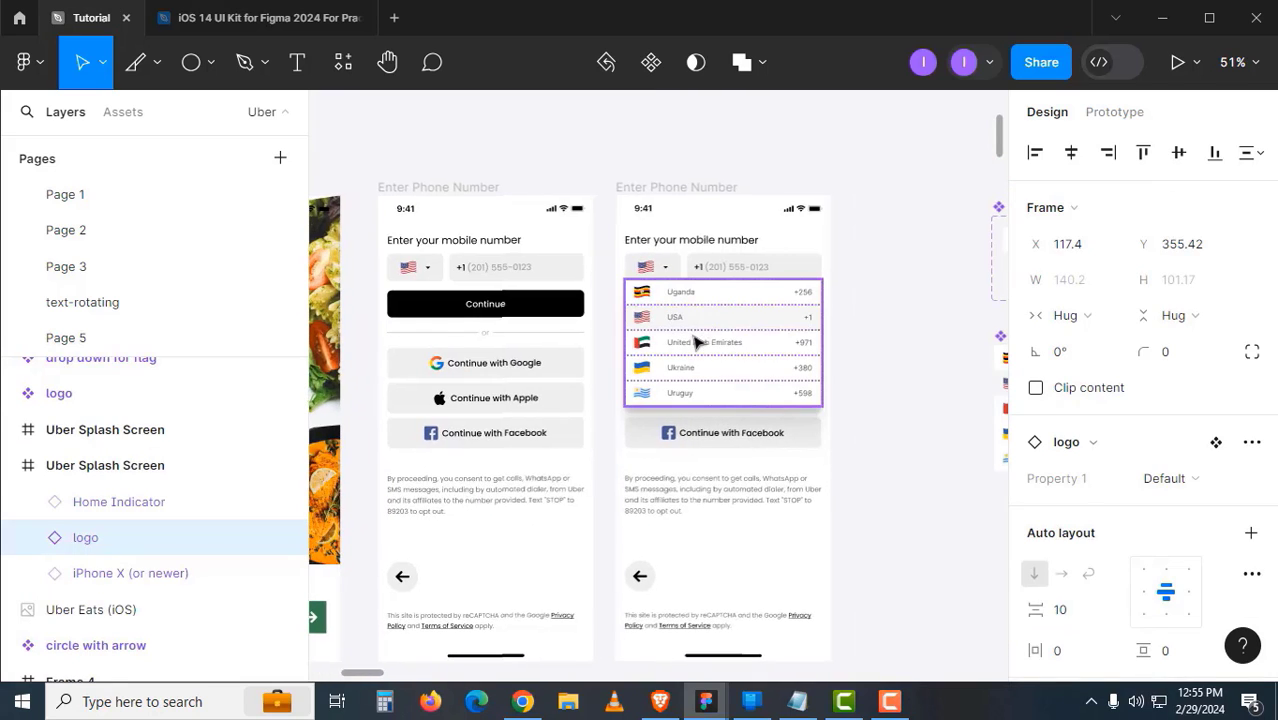
click(697, 342)
scroll(810, 425, down, 4)
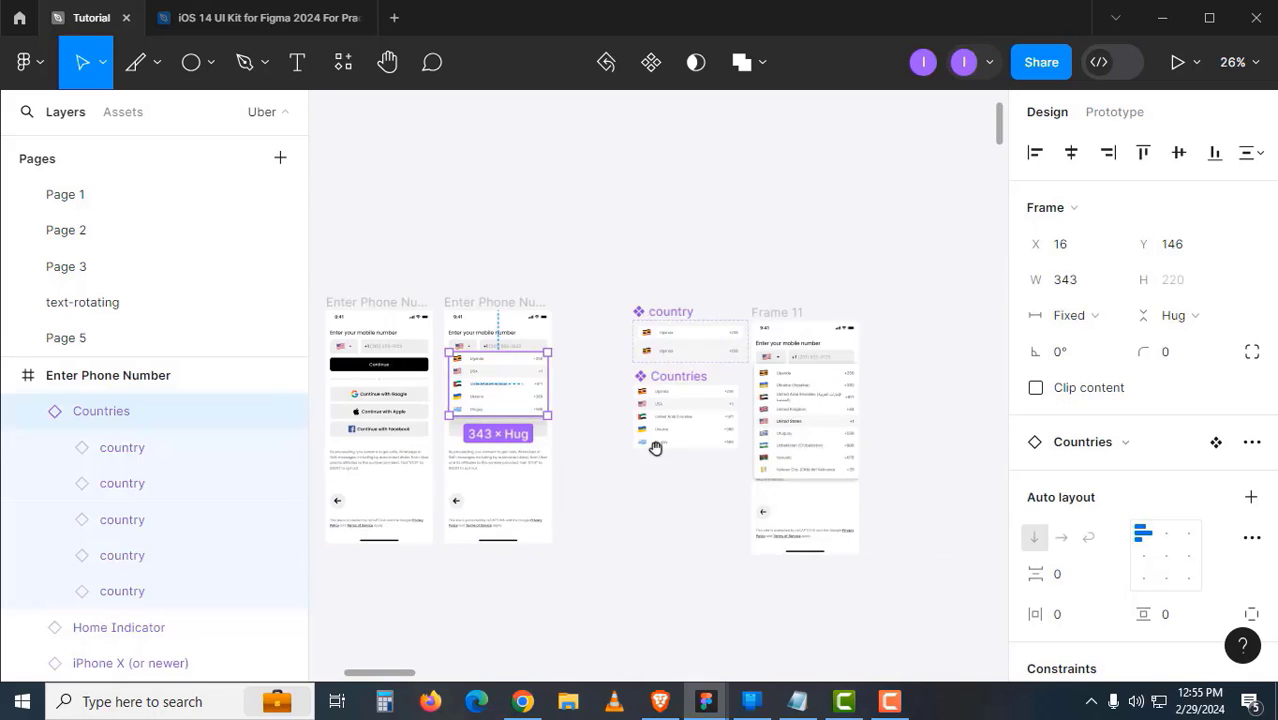
drag(468, 245, 662, 516)
- Cut the country and Countries components, leaving Frame 11 in place
shift+click(668, 296)
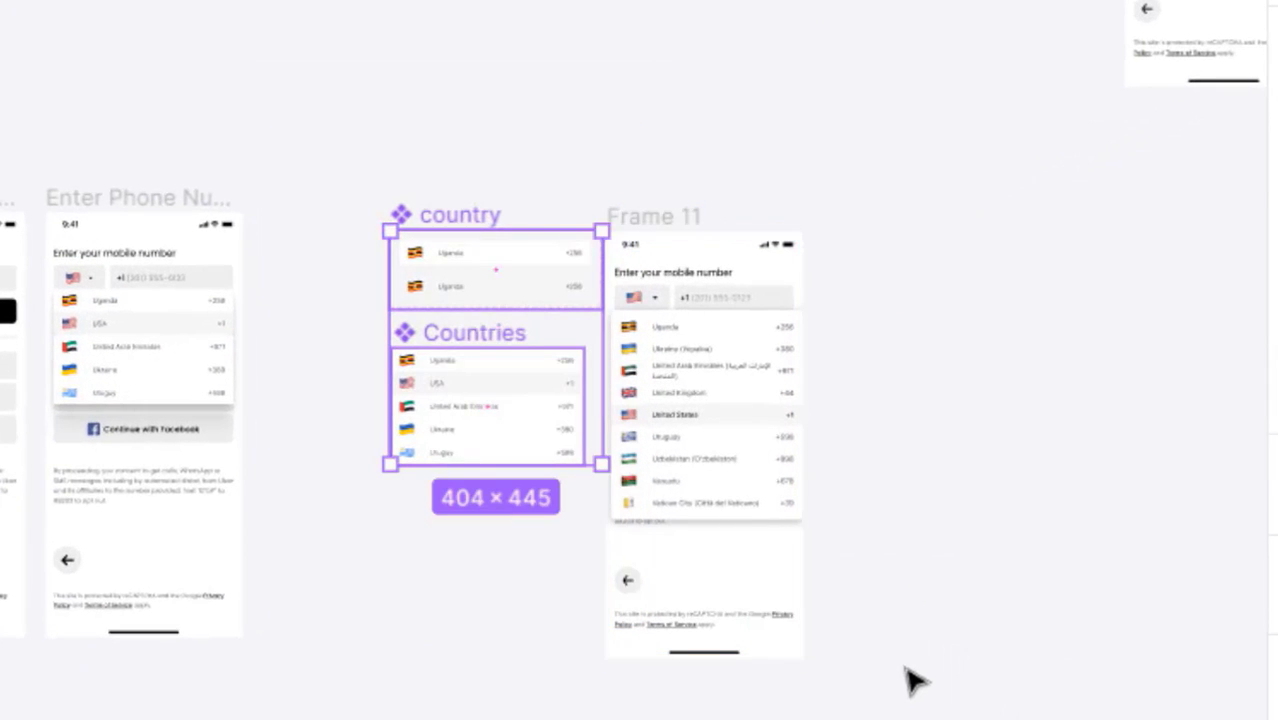
key(ctrl+x)
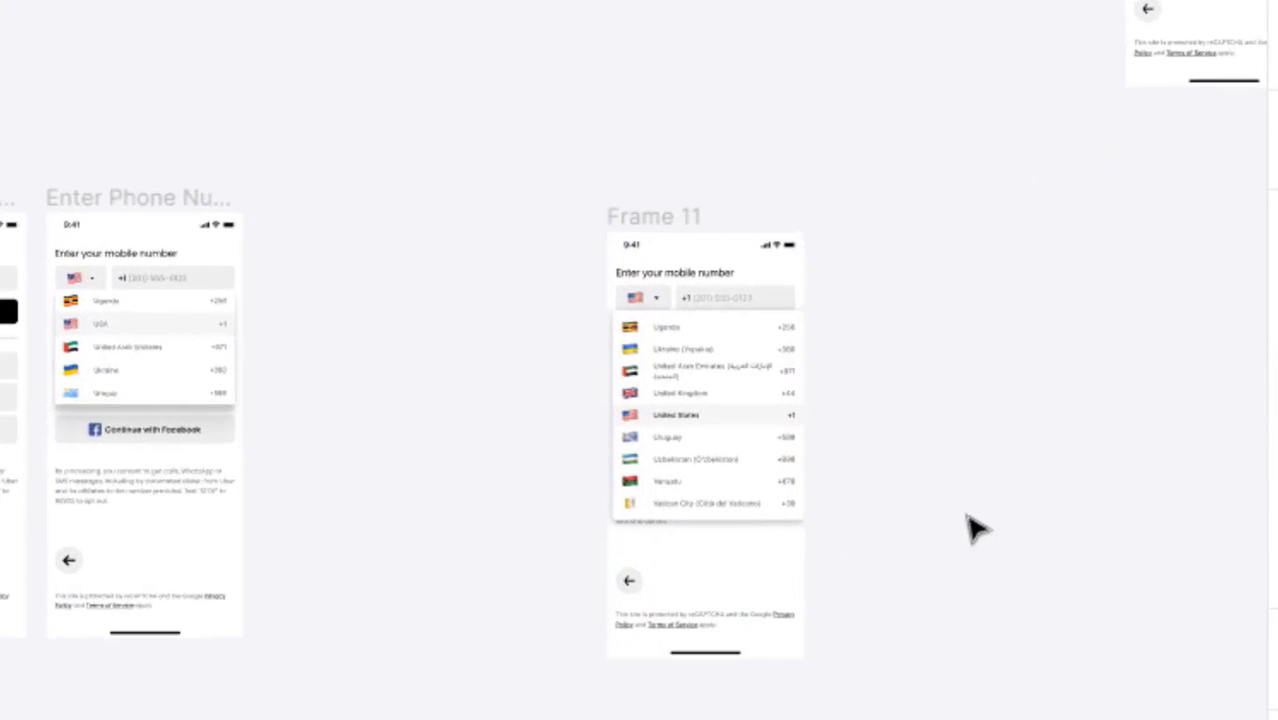
scroll(965, 515, down, 4)
drag(853, 483, 375, 436)
drag(717, 481, 414, 293)
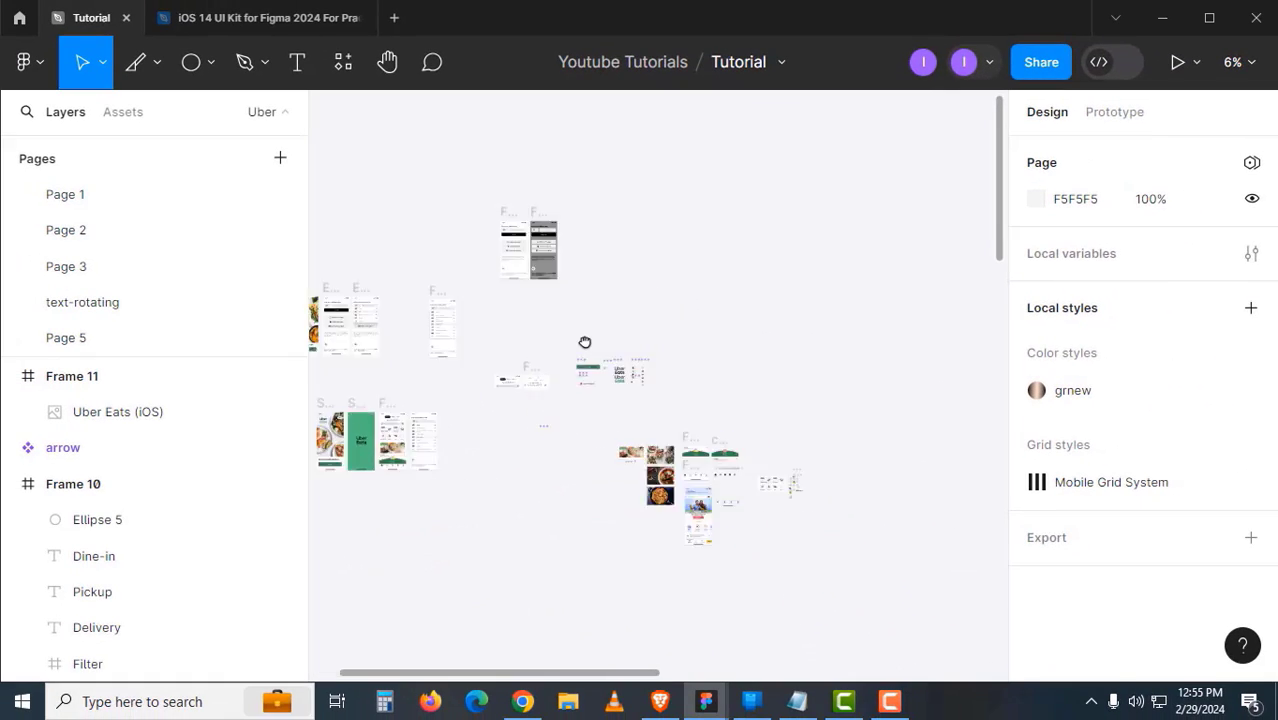
drag(585, 342, 510, 256)
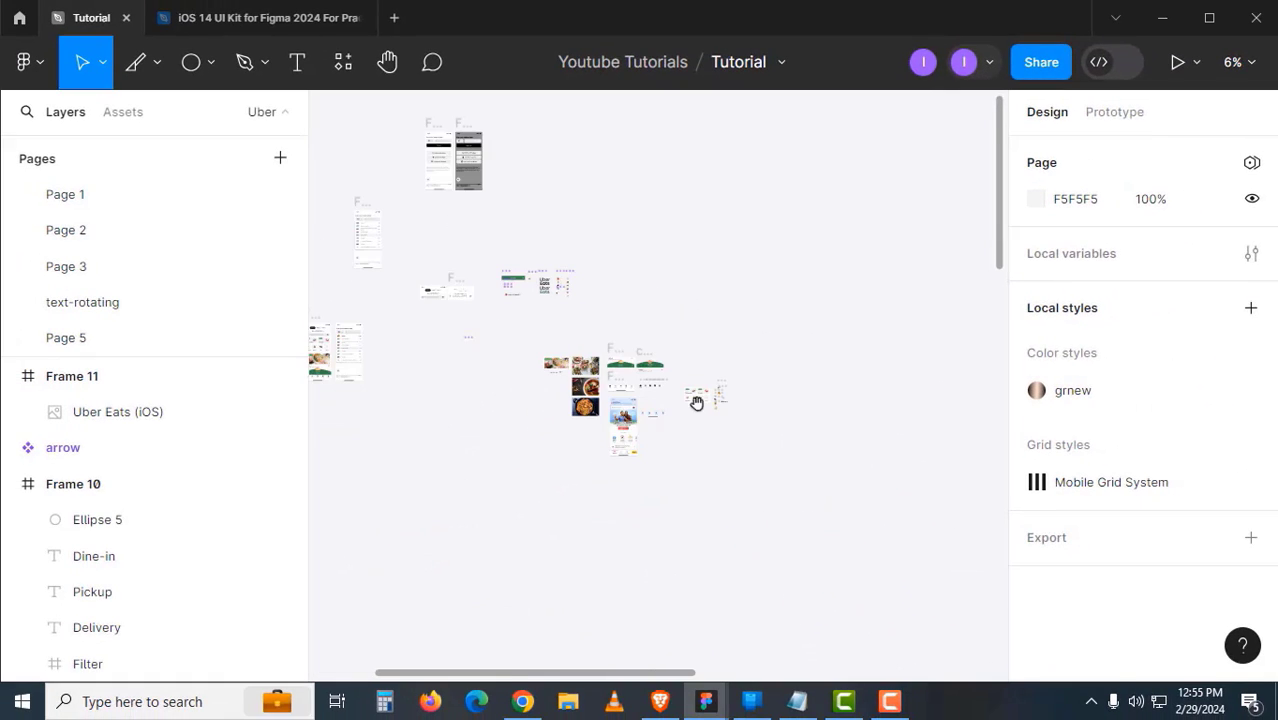
scroll(692, 390, up, 2)
- Paste country and Countries below the logo and flag components, beside the Buttons
drag(570, 336, 822, 514)
drag(493, 235, 691, 424)
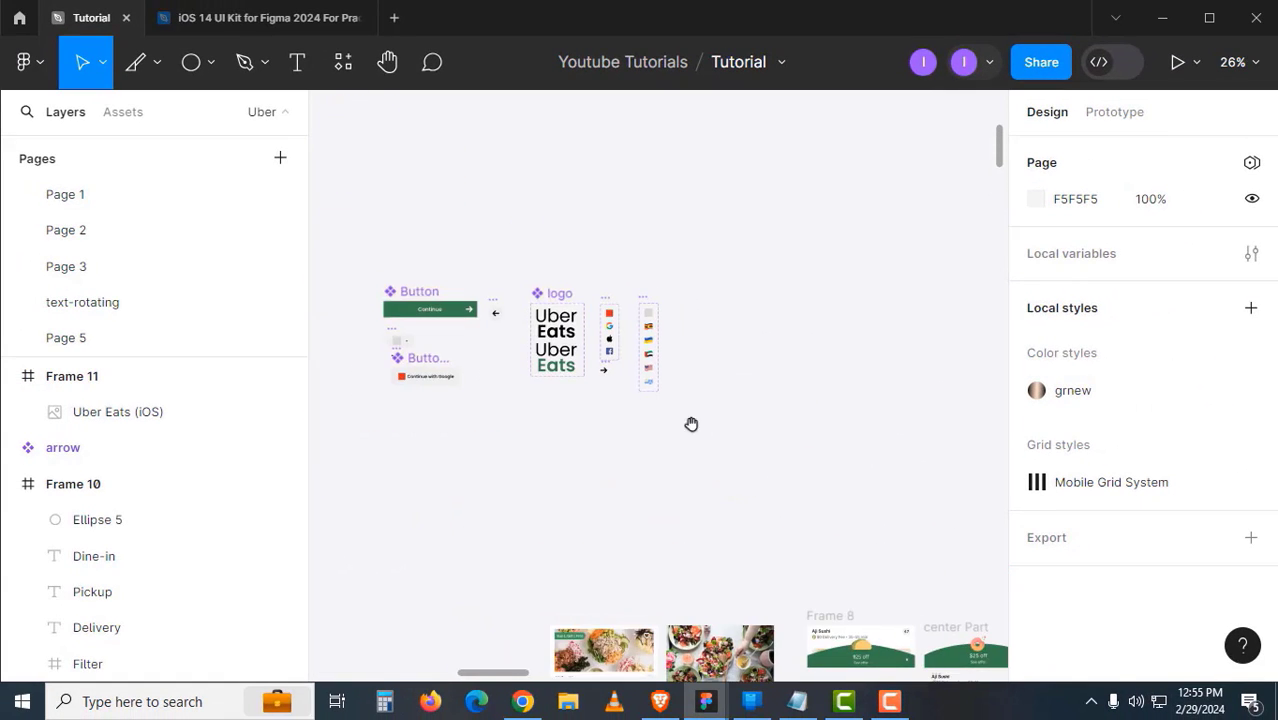
ctrl+click(602, 353)
drag(759, 330, 872, 230)
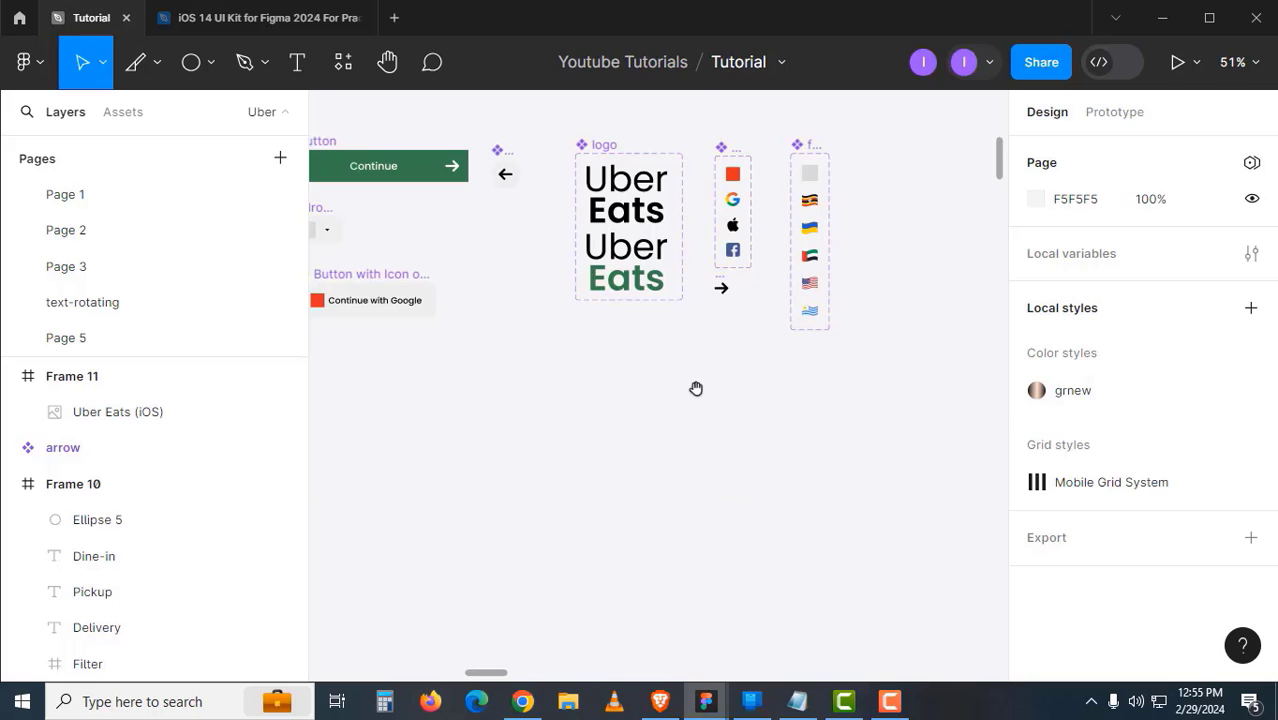
key(ctrl+v)
drag(704, 293, 705, 402)
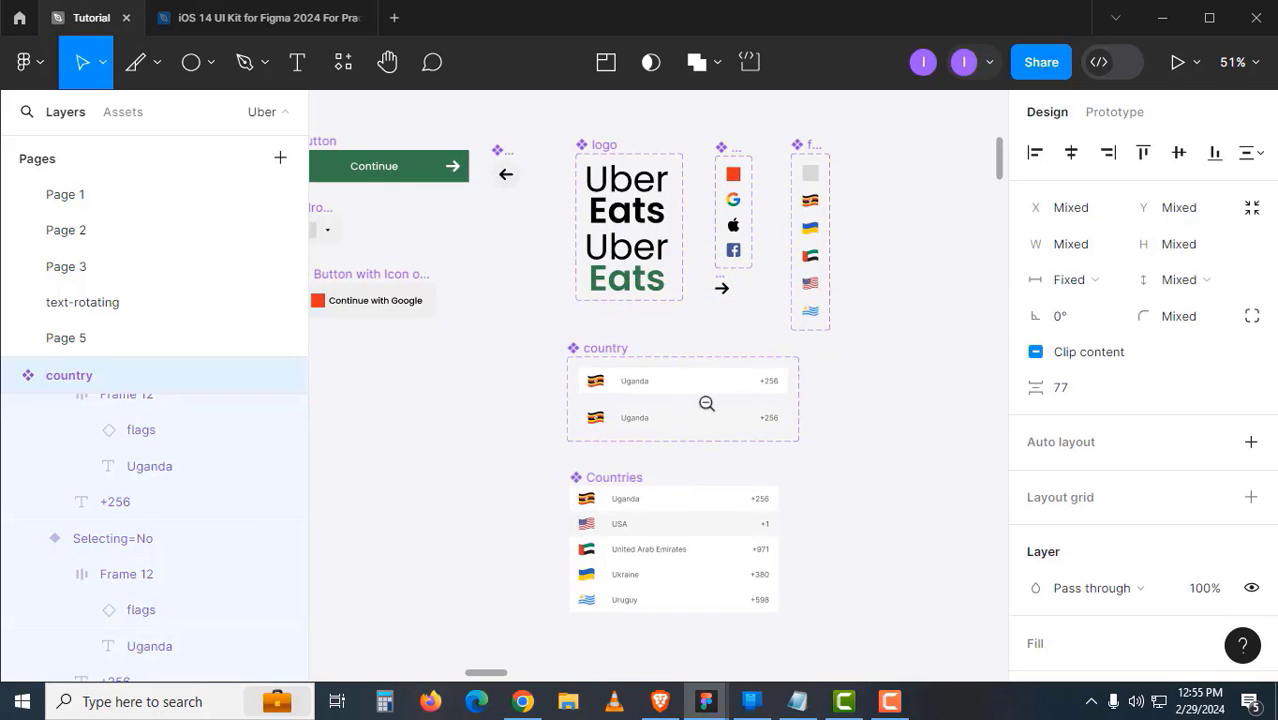
- Zoom in on the home screen header design
scroll(705, 402, down, 6)
drag(621, 487, 793, 452)
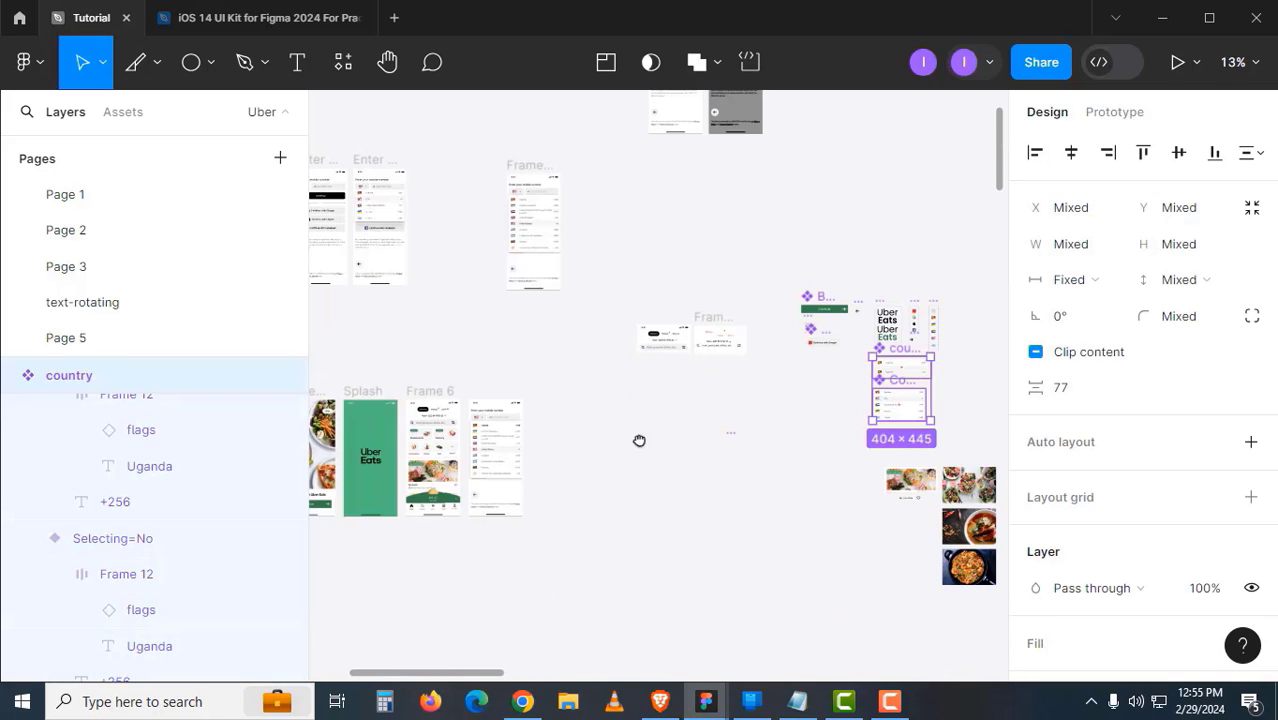
drag(639, 441, 784, 396)
scroll(627, 418, up, 3)
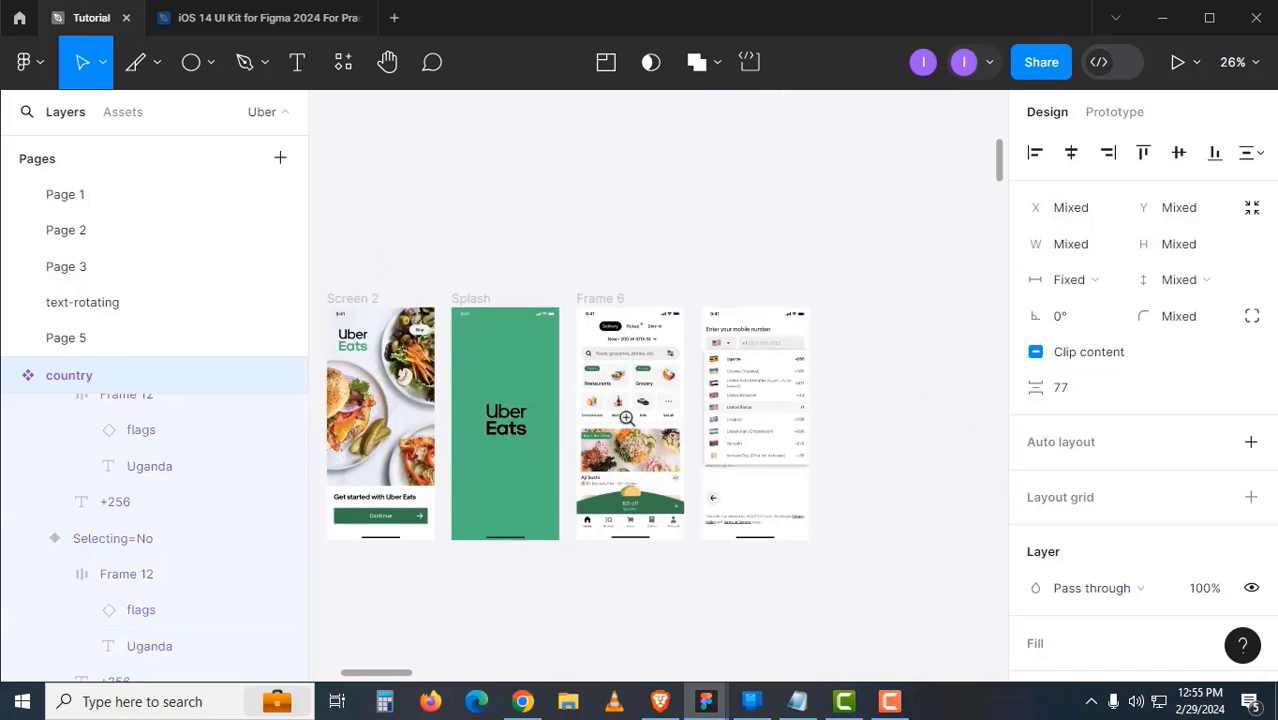
click(627, 418)
click(636, 205)
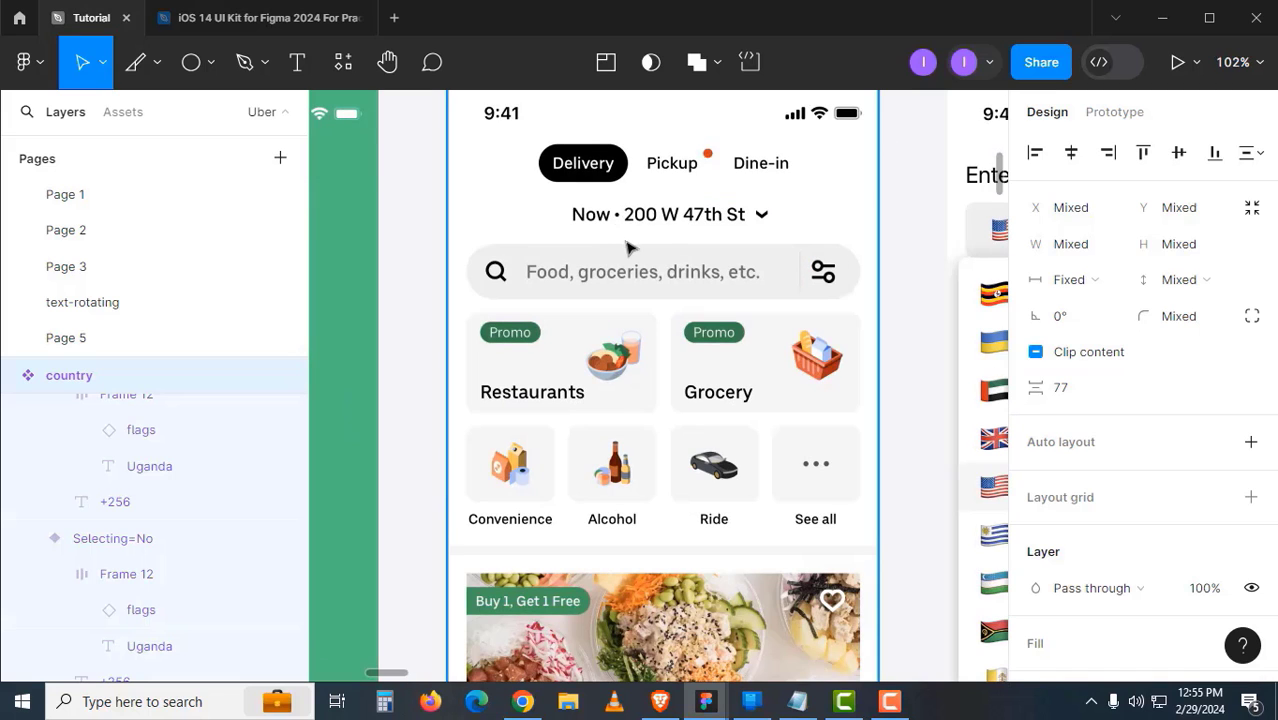
scroll(612, 216, down, 2)
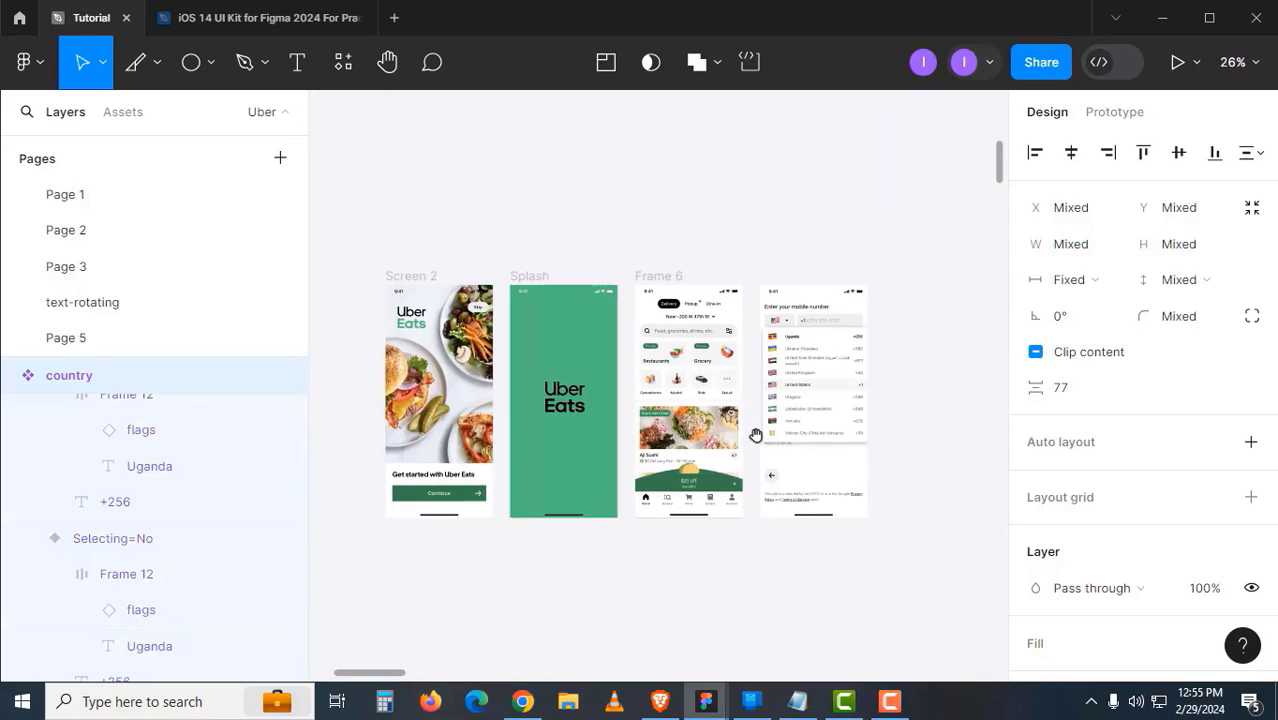
- Pan across the food image cards over to Frame 8 and Frame 9
drag(756, 434, 531, 337)
drag(693, 436, 425, 339)
drag(625, 405, 370, 340)
scroll(638, 380, down, 1)
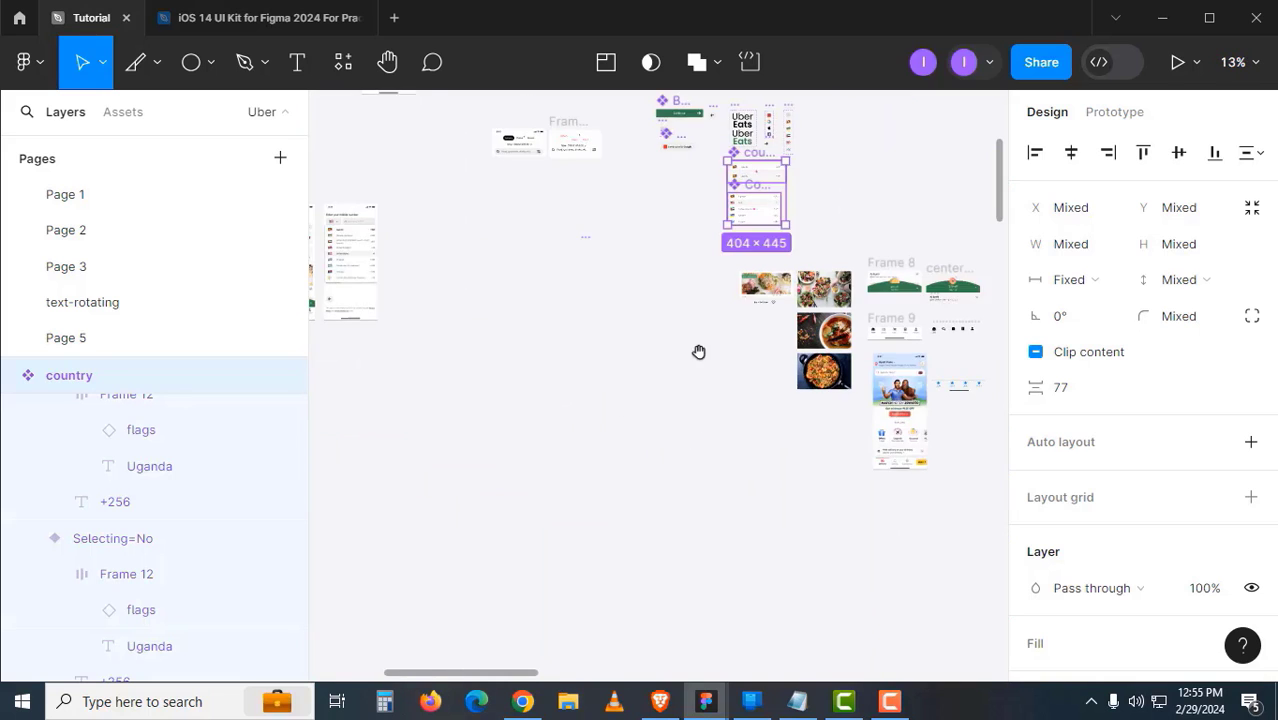
drag(699, 351, 536, 396)
scroll(683, 388, up, 2)
drag(683, 388, 833, 516)
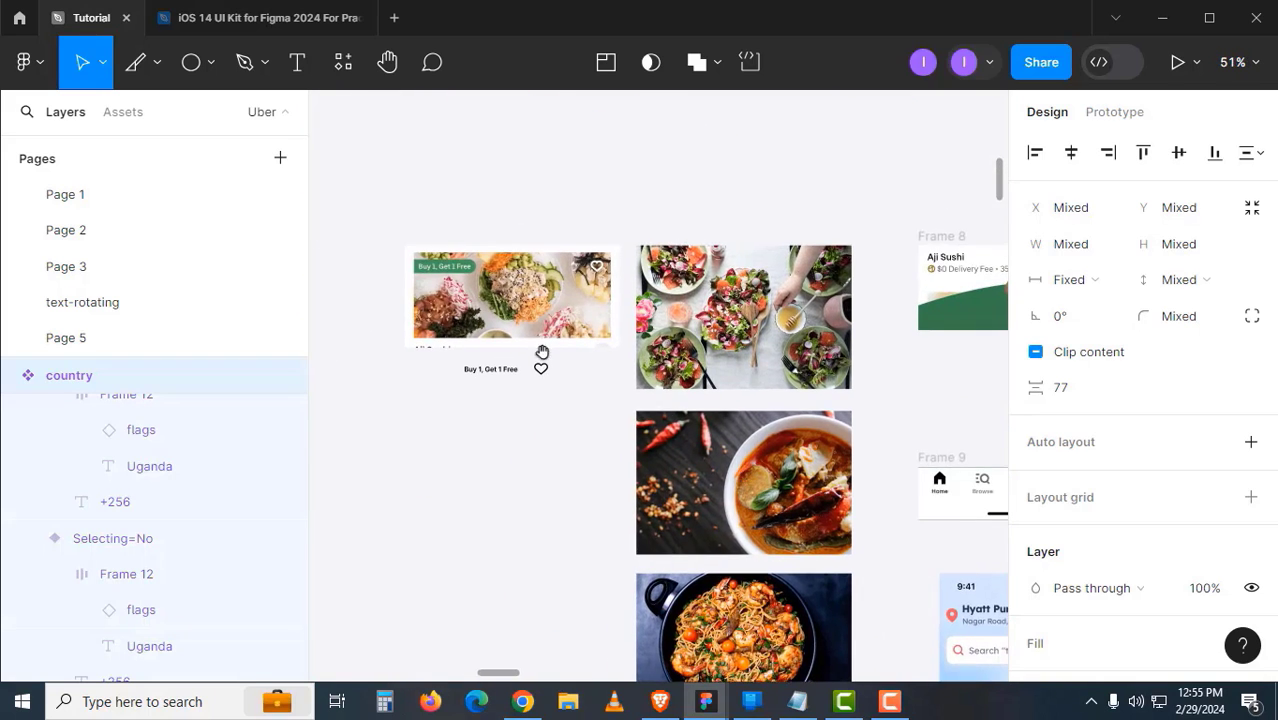
click(536, 348)
drag(608, 368, 445, 437)
drag(583, 379, 347, 424)
drag(804, 394, 516, 385)
scroll(622, 378, down, 2)
drag(693, 486, 531, 431)
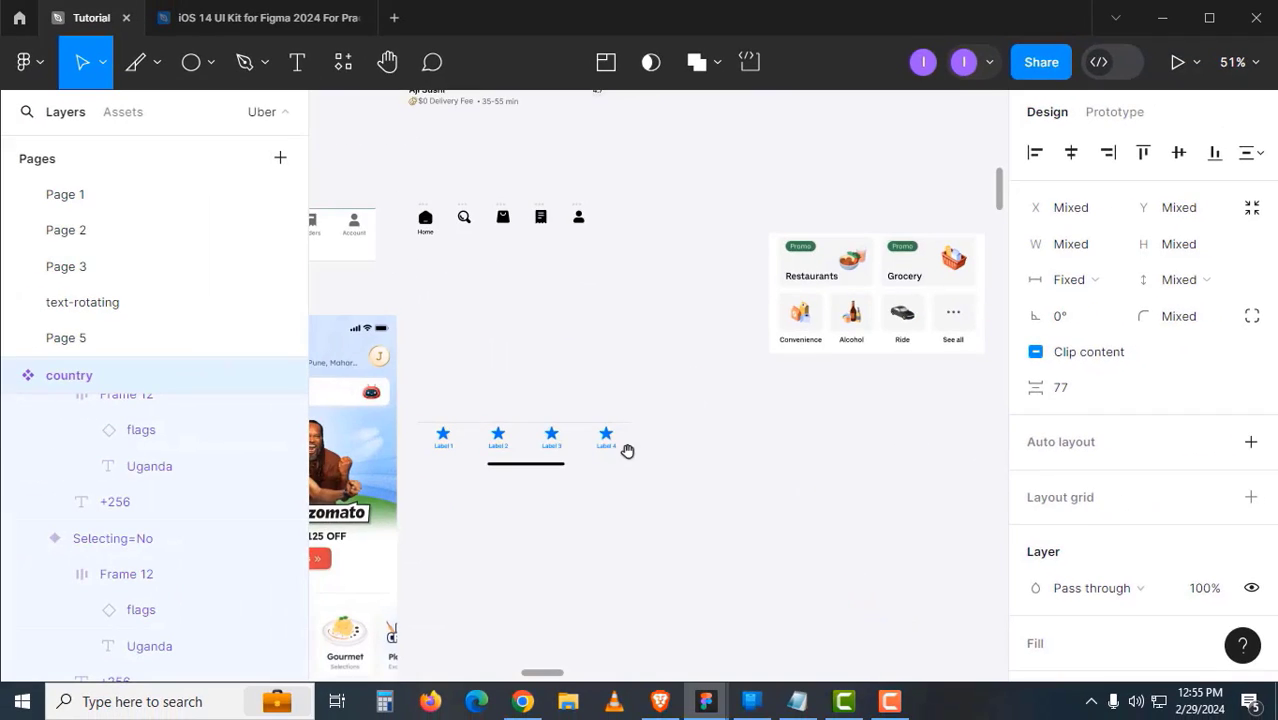
scroll(625, 448, down, 2)
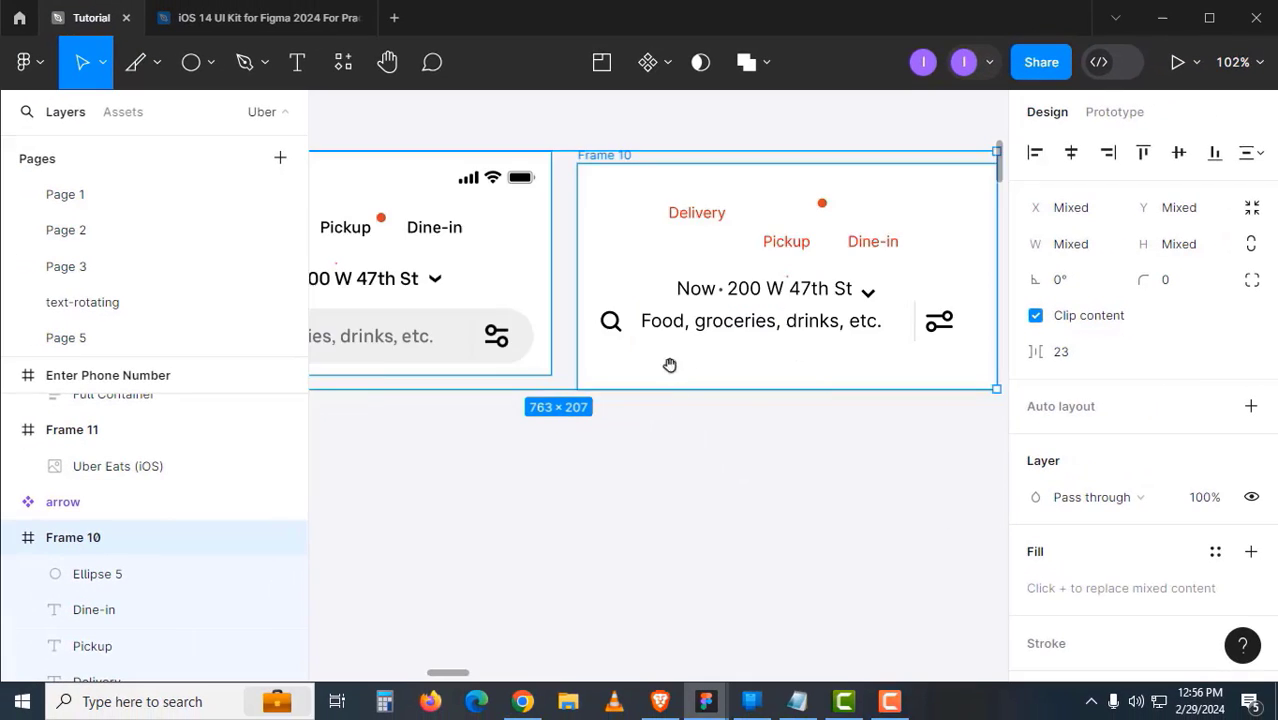
- Delete the selected frames and paste copies of the two header frames in empty canvas space
scroll(670, 365, down, 2)
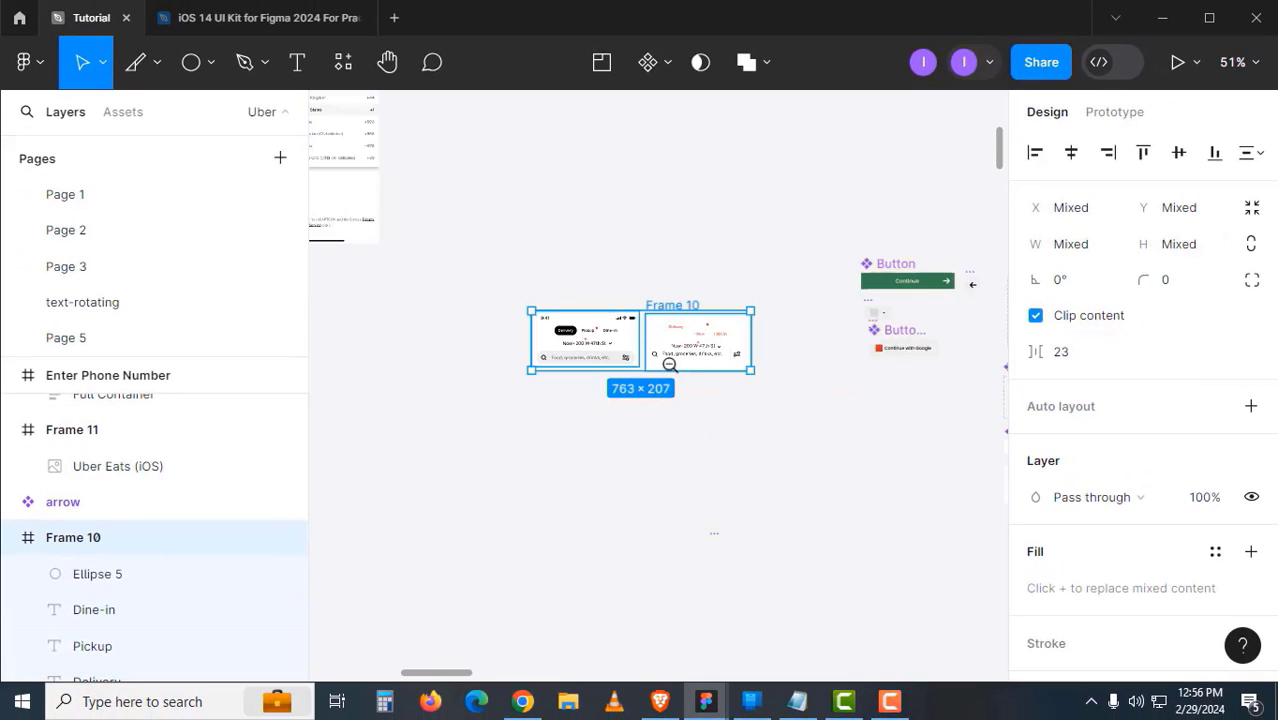
key(Delete)
drag(981, 592, 601, 436)
scroll(860, 540, up, 1)
drag(860, 540, 657, 313)
key(ctrl+v)
key(Escape)
scroll(636, 336, up, 1)
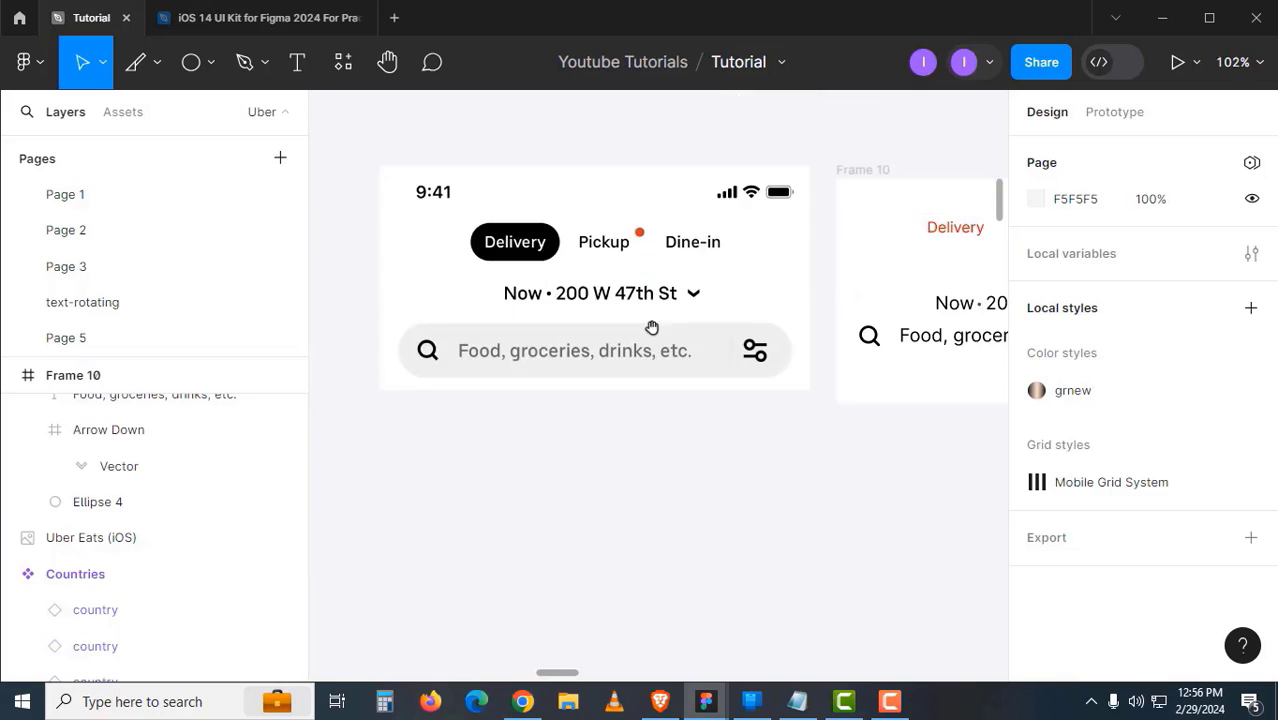
scroll(562, 337, right, 3)
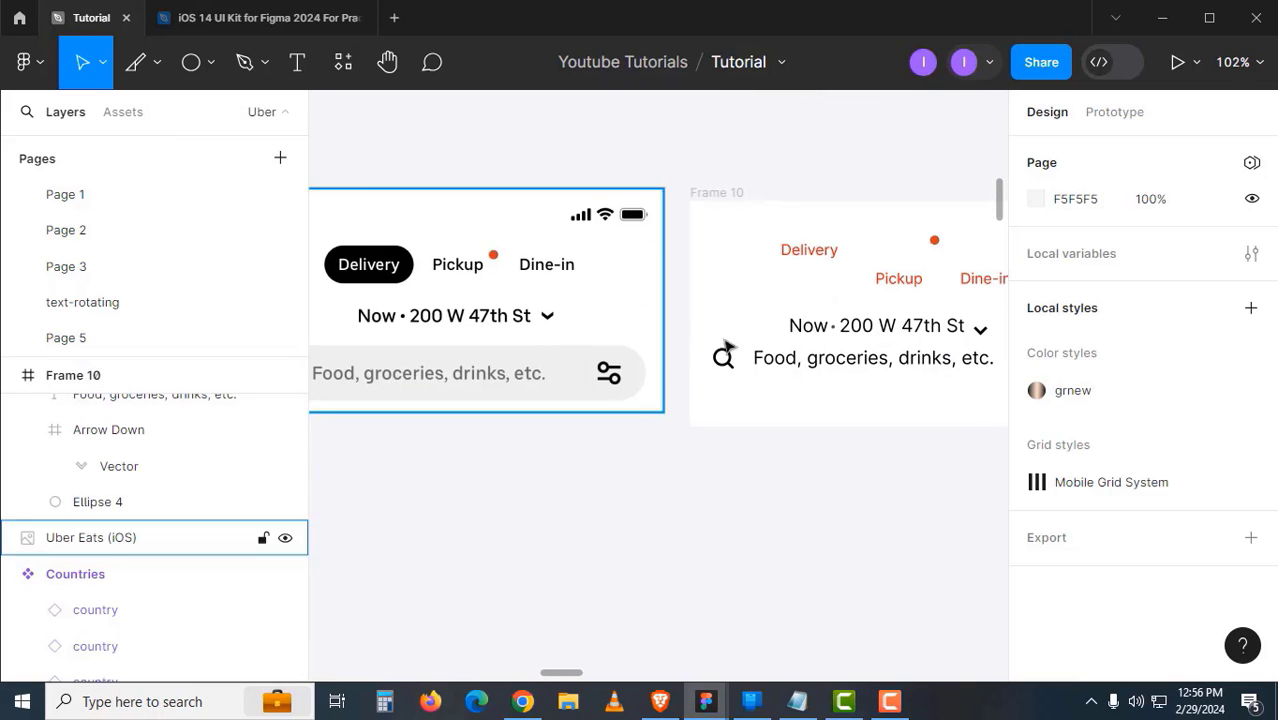
click(828, 335)
click(898, 338)
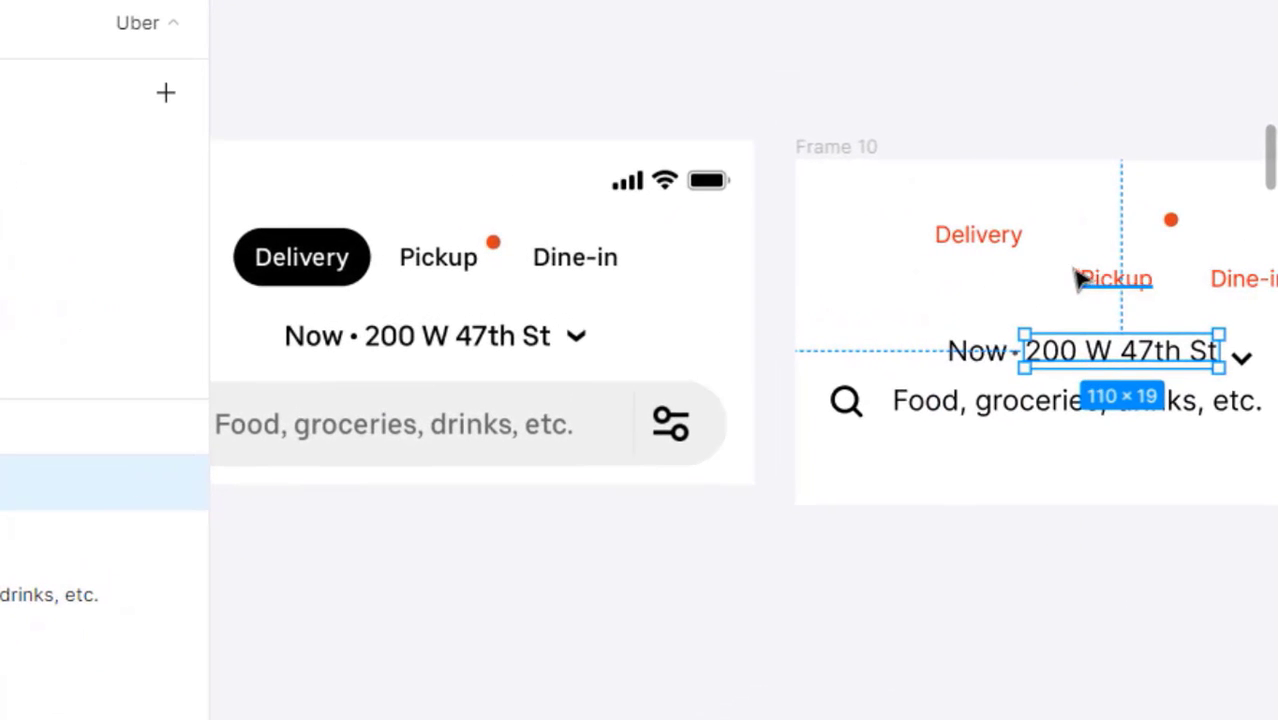
click(913, 516)
click(964, 351)
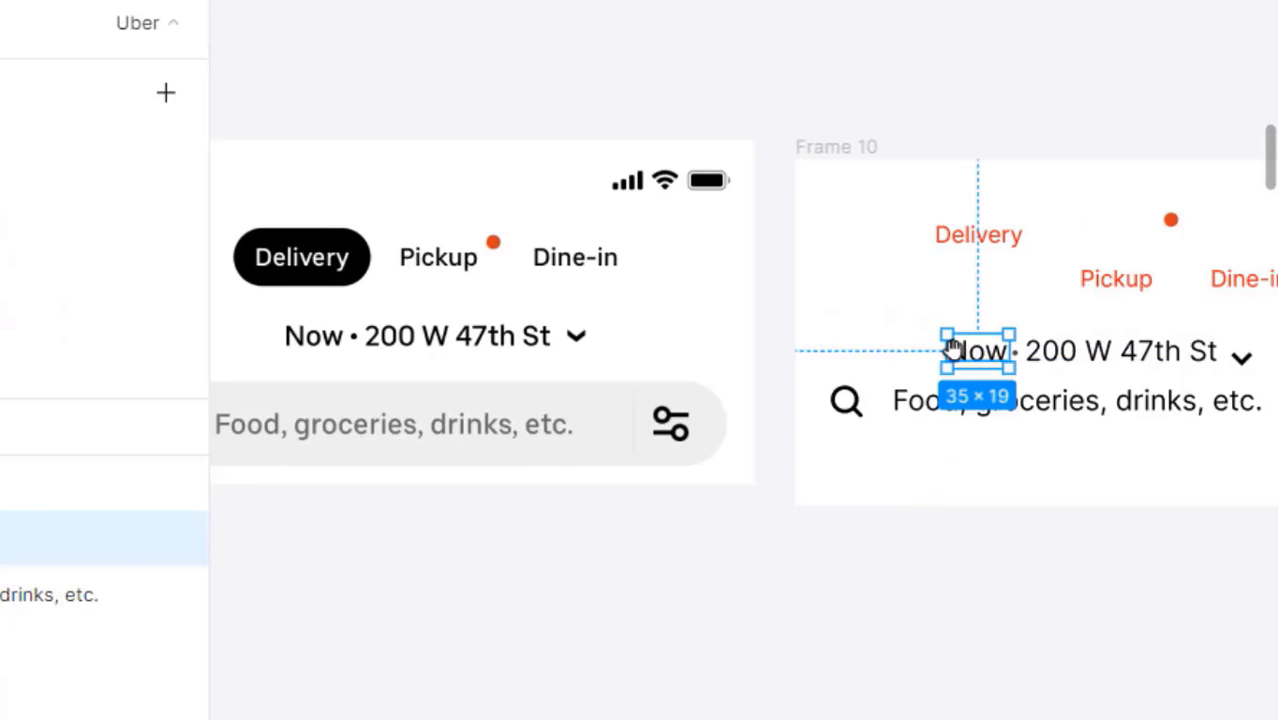
drag(953, 347, 861, 370)
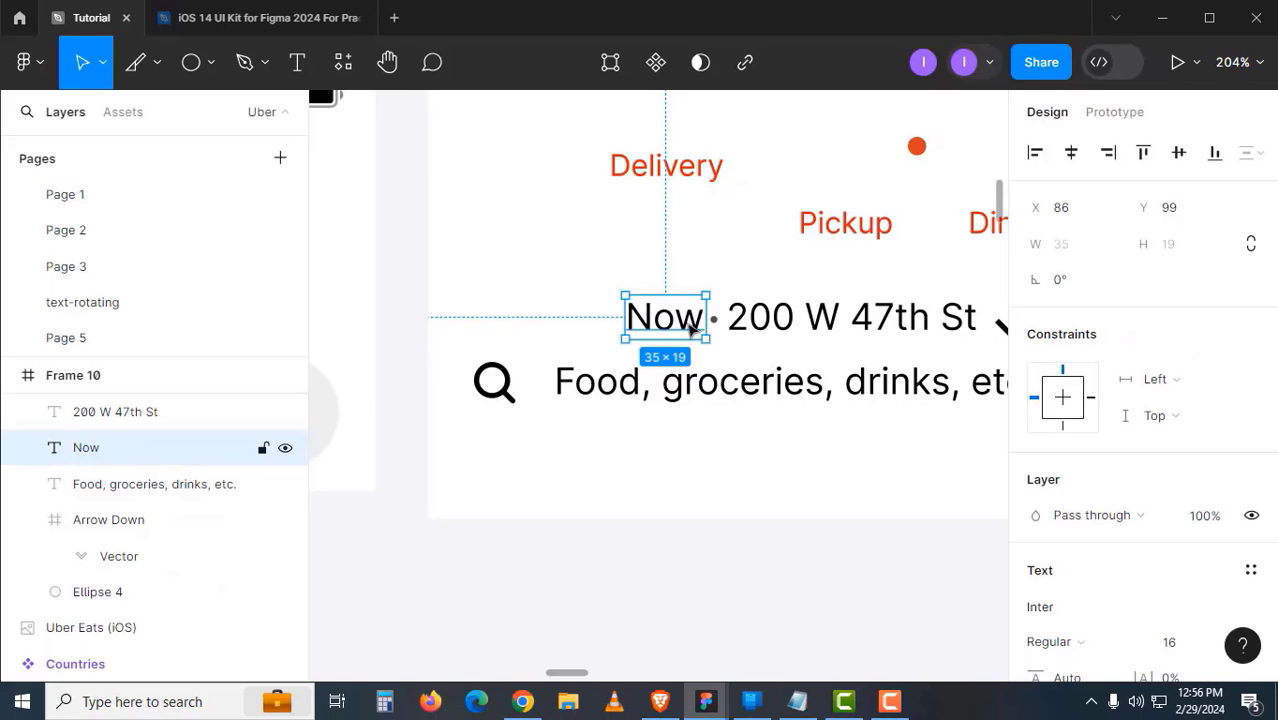
click(762, 335)
drag(806, 358, 740, 365)
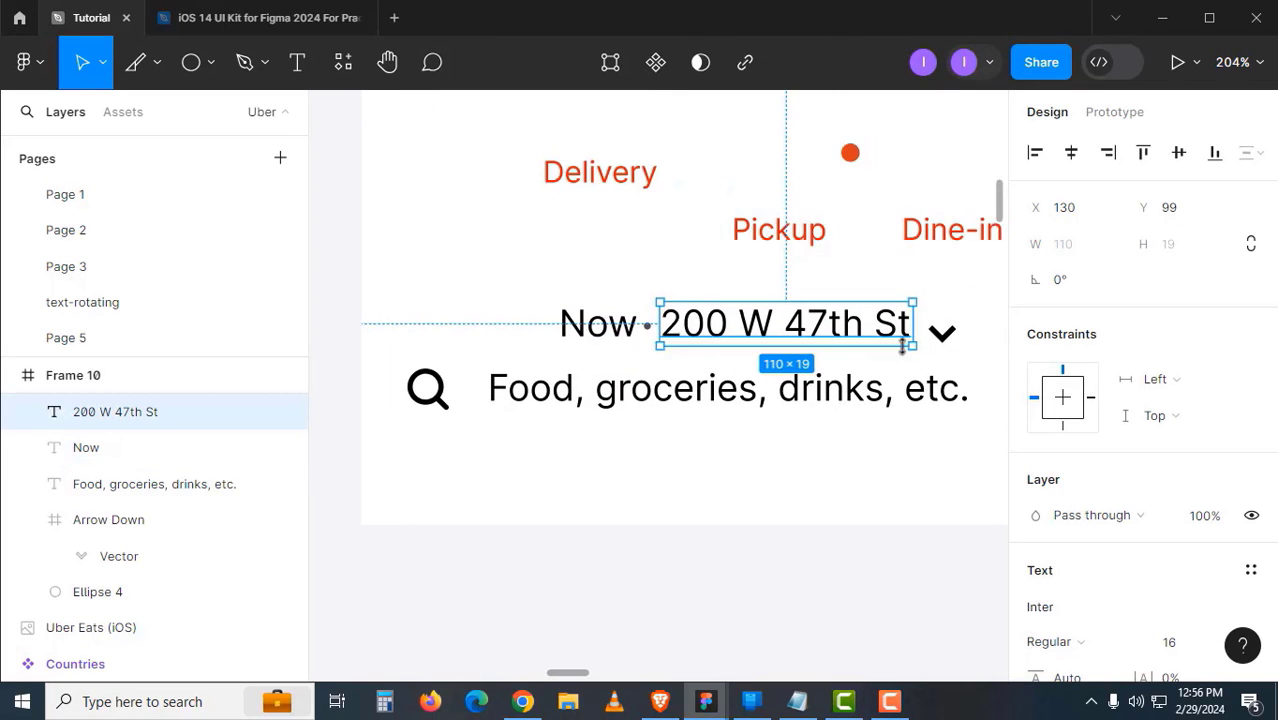
- Check the down-arrow, dot, Pickup, Dine-in and Delivery layers
click(942, 333)
click(648, 326)
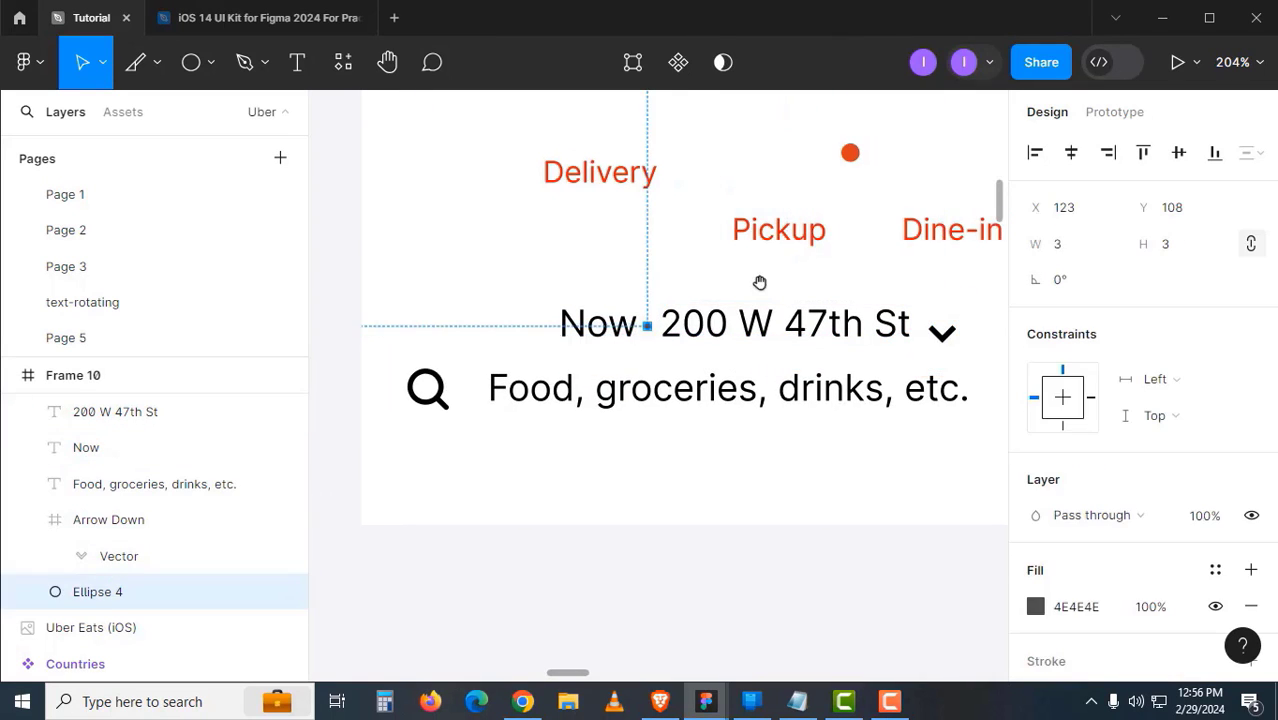
drag(759, 282, 742, 322)
click(768, 280)
click(932, 273)
click(630, 228)
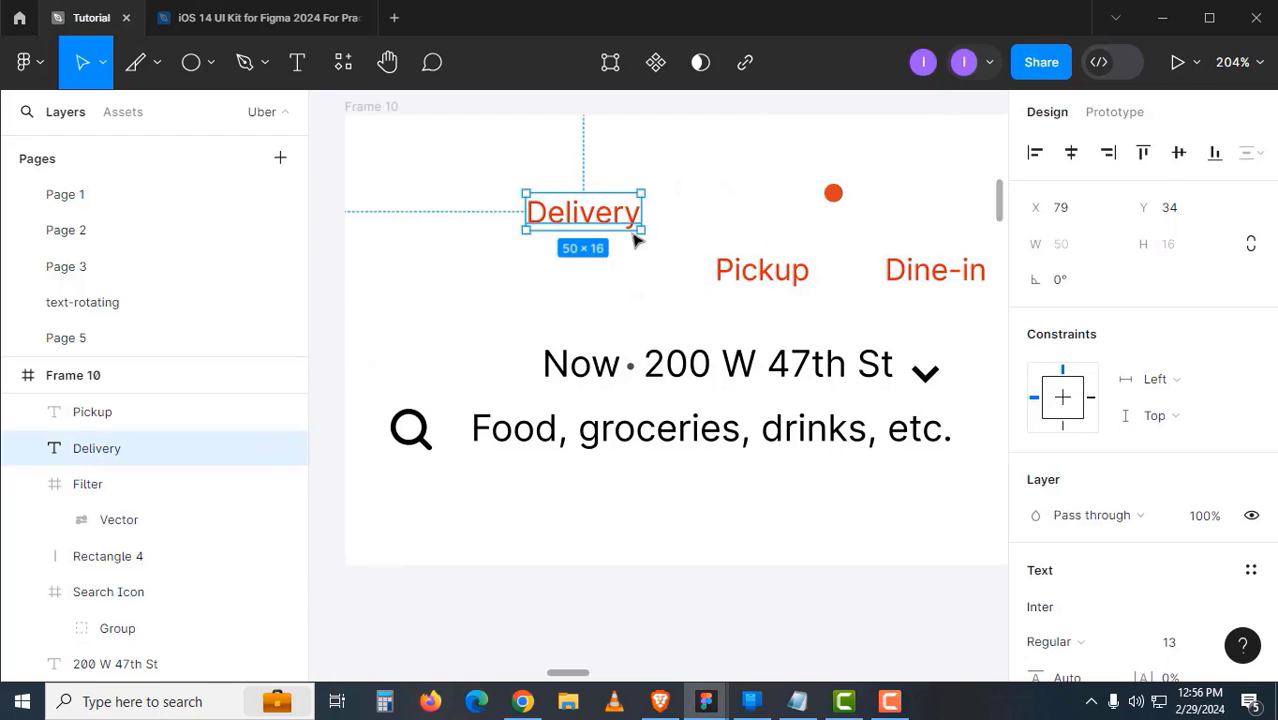
- Select Frame 10's search icon together with the 'Food, groceries, drinks, etc.' text
drag(552, 300, 682, 269)
click(536, 415)
scroll(753, 455, right, 4)
click(960, 418)
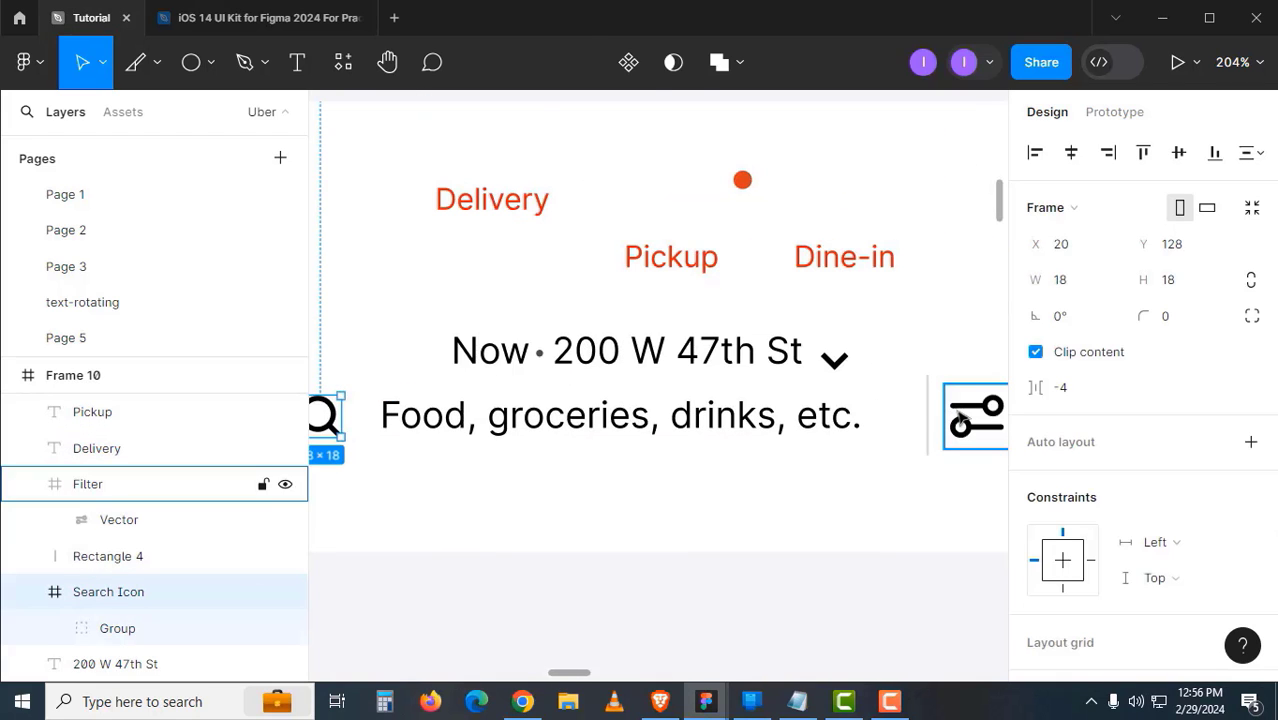
scroll(805, 430, down, 5)
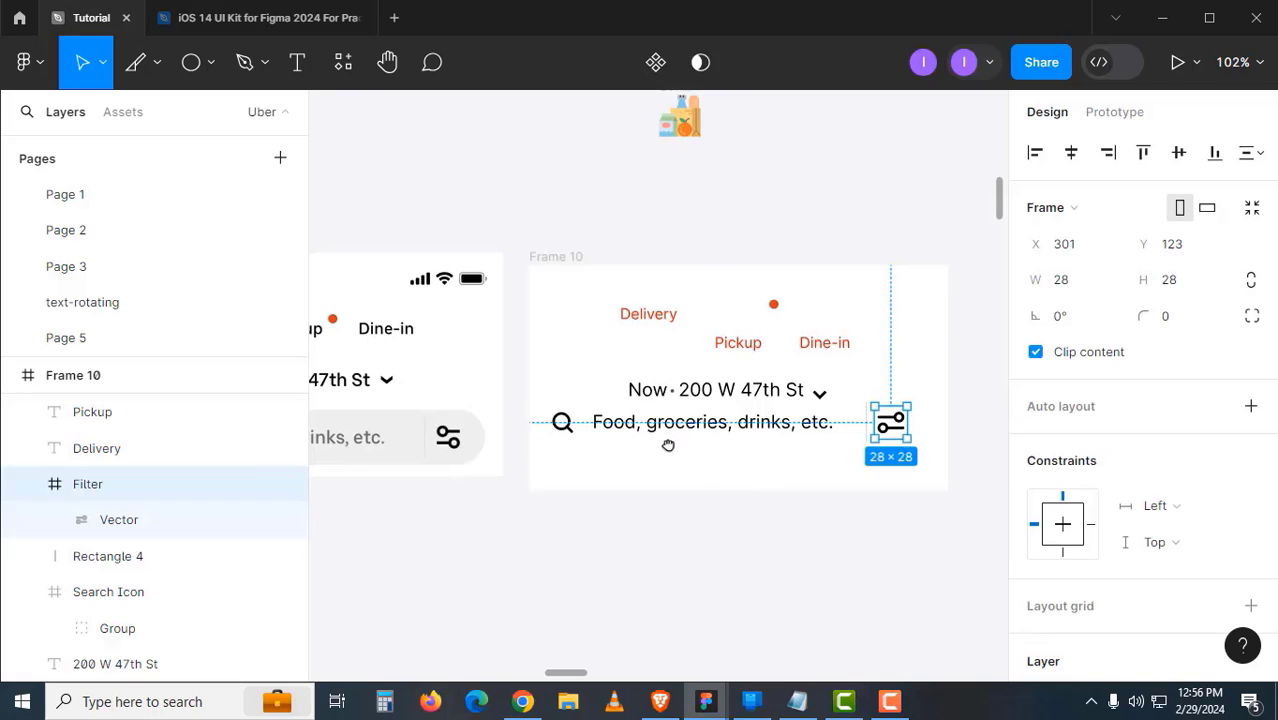
scroll(670, 445, left, 4)
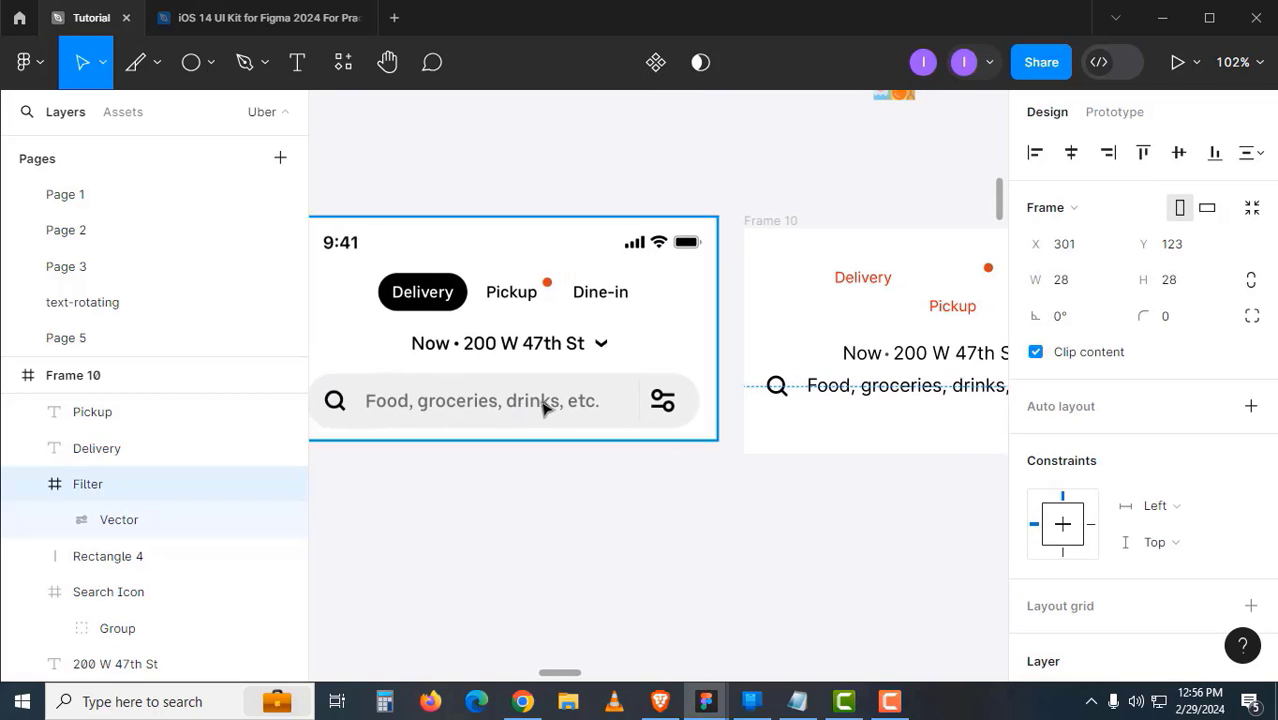
scroll(645, 448, right, 2)
click(702, 385)
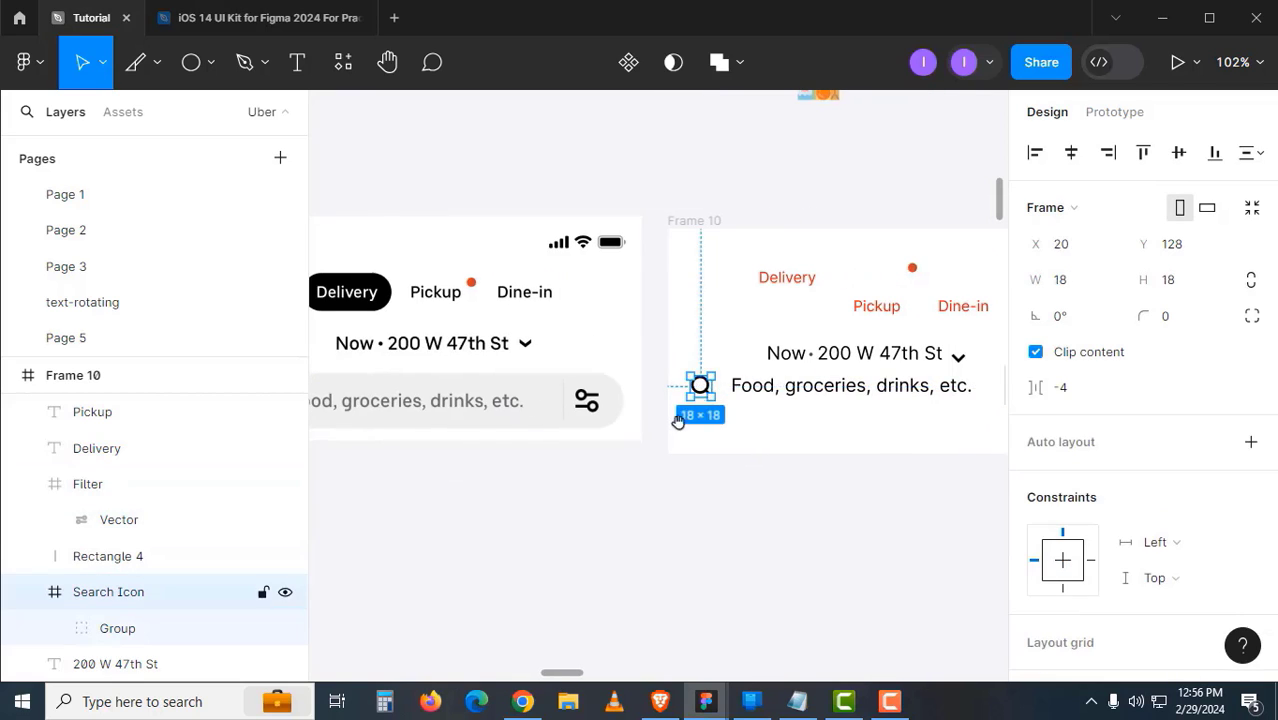
scroll(836, 418, left, 3)
scroll(776, 428, right, 3)
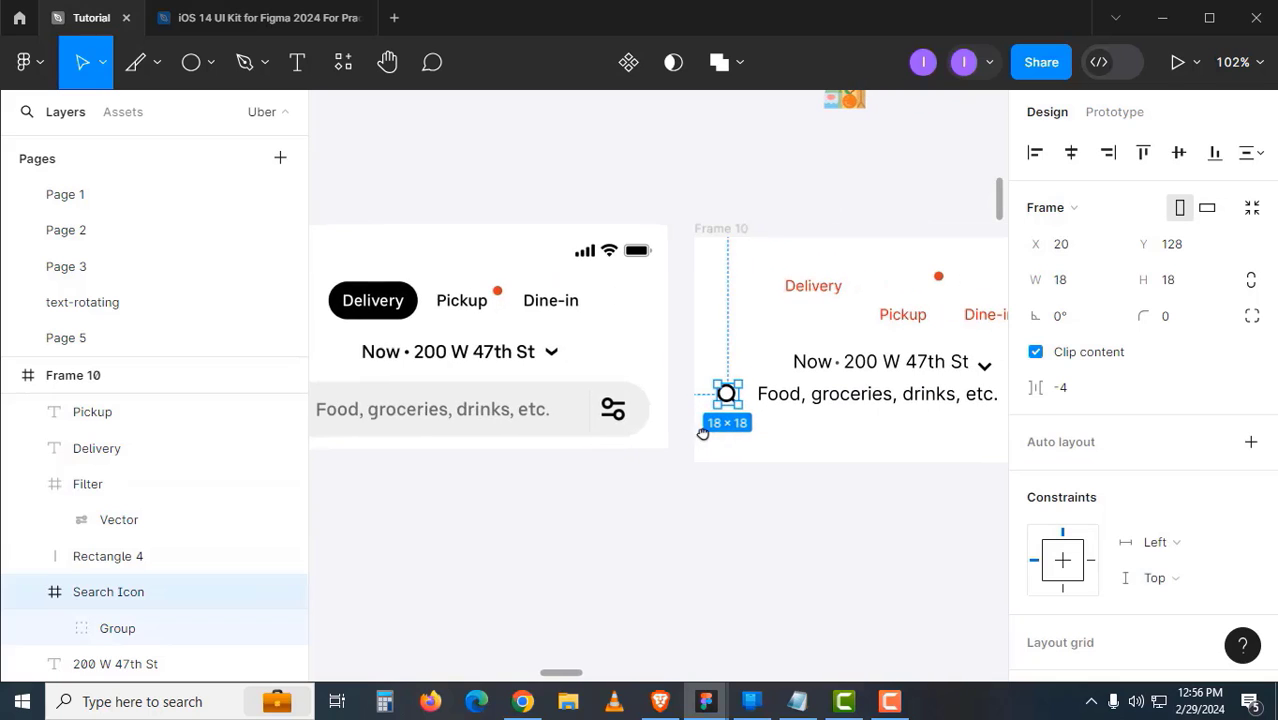
shift+click(800, 400)
- Wrap the search icon and text in an auto layout, centred vertically
key(shift+a)
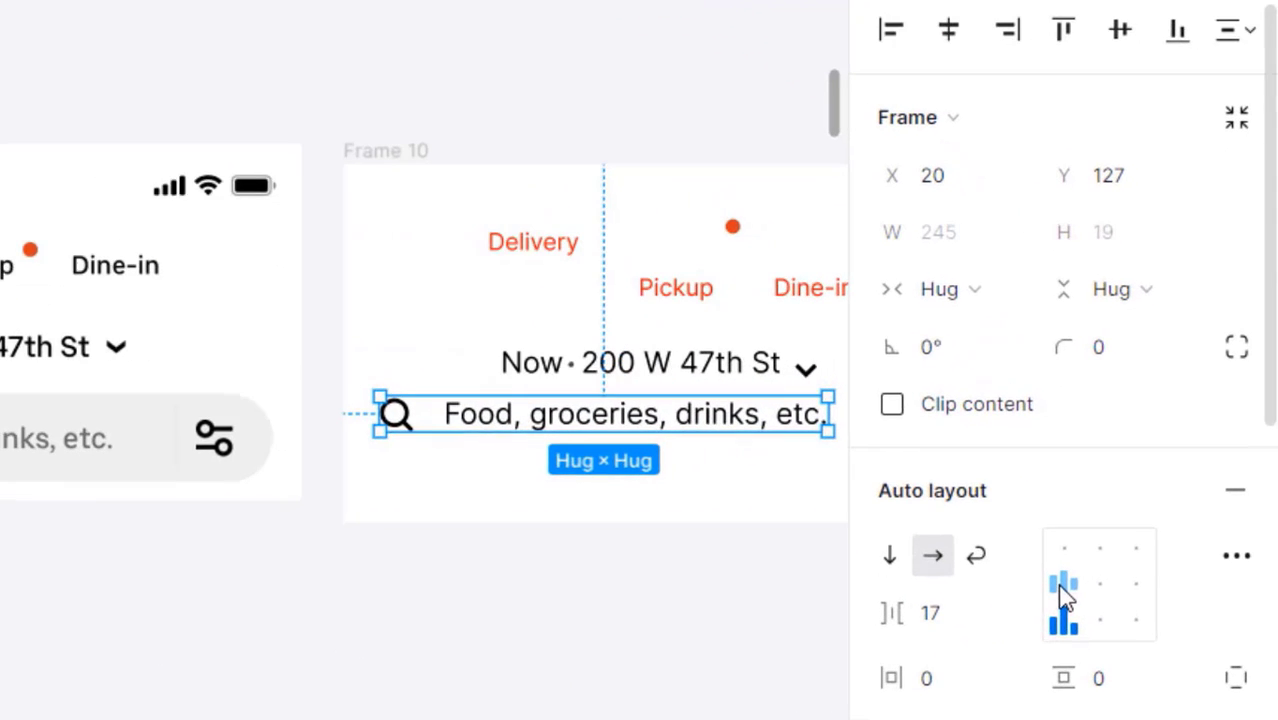
click(1143, 500)
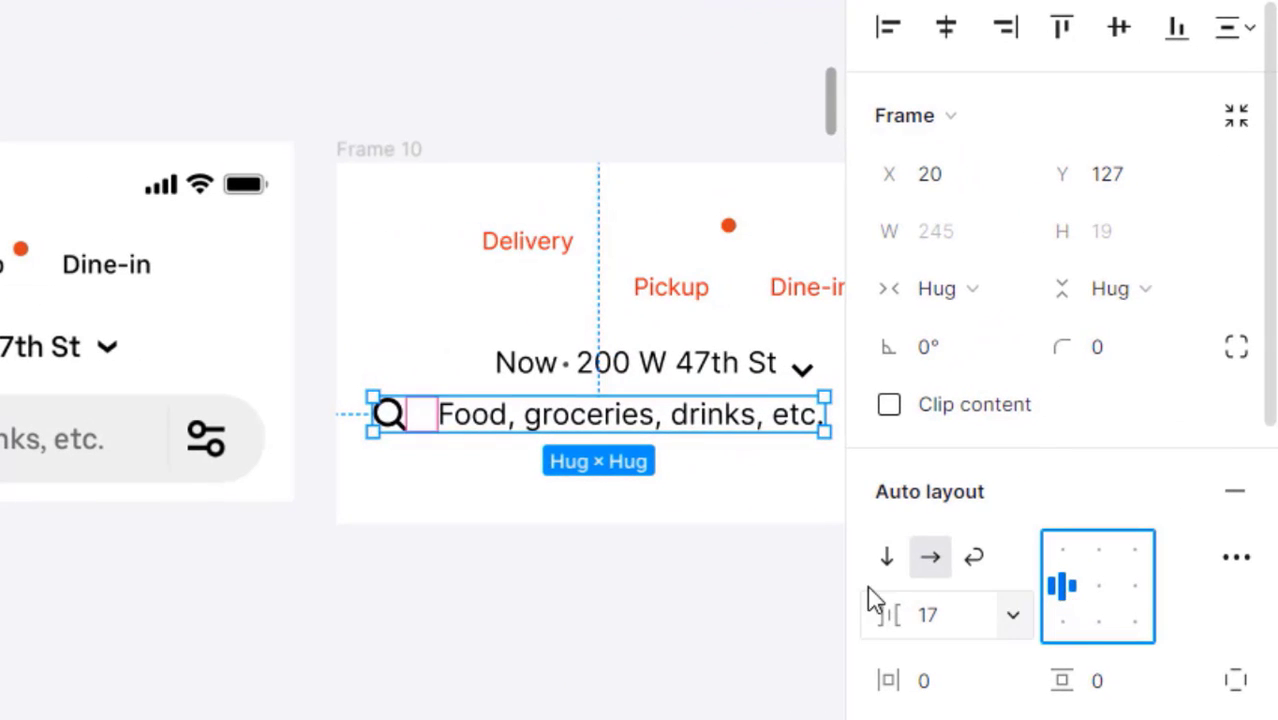
click(508, 602)
- Wrap the divider and filter icon in an auto layout named 'filter with line'
drag(402, 548, 237, 560)
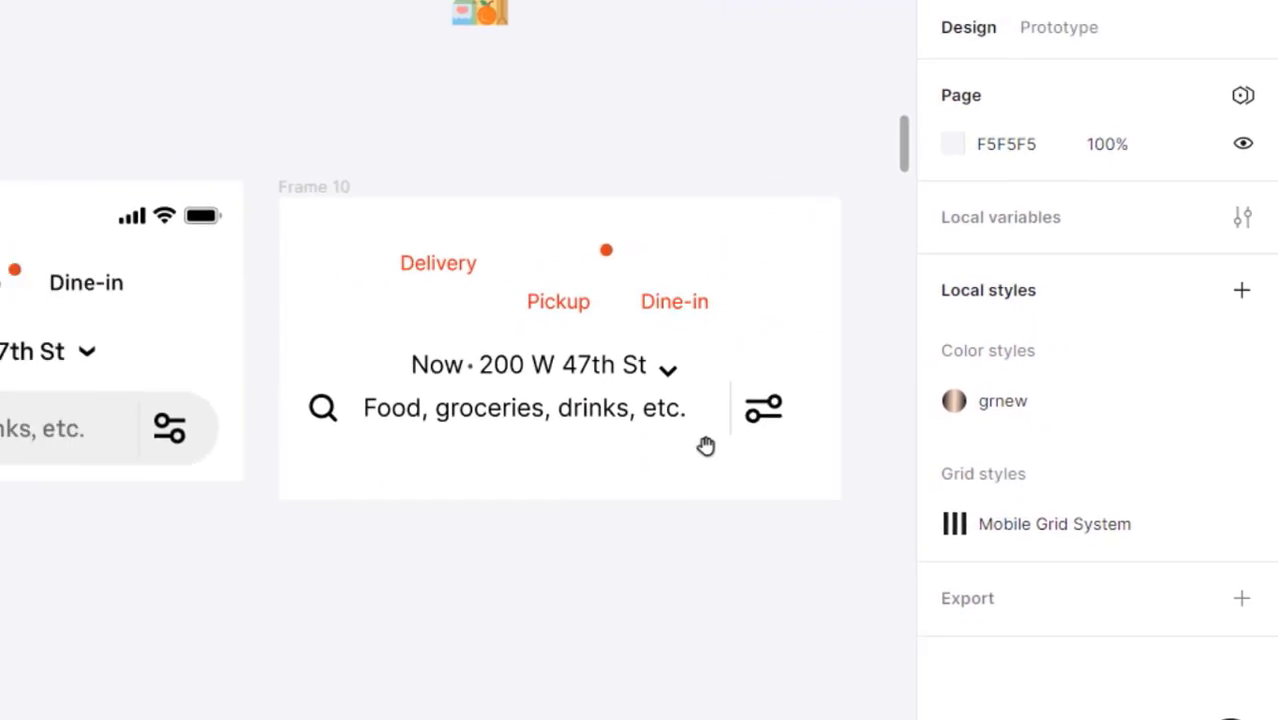
key(z)
click(750, 449)
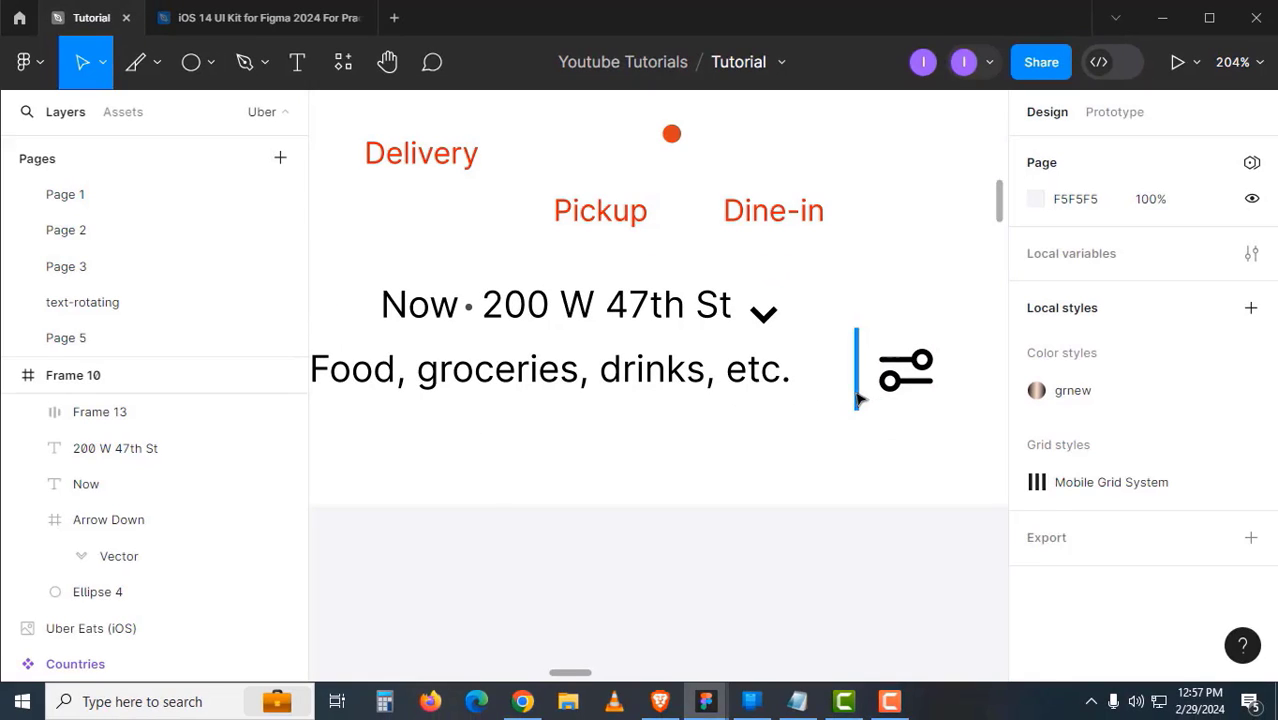
click(857, 399)
shift+click(905, 385)
key(shift+a)
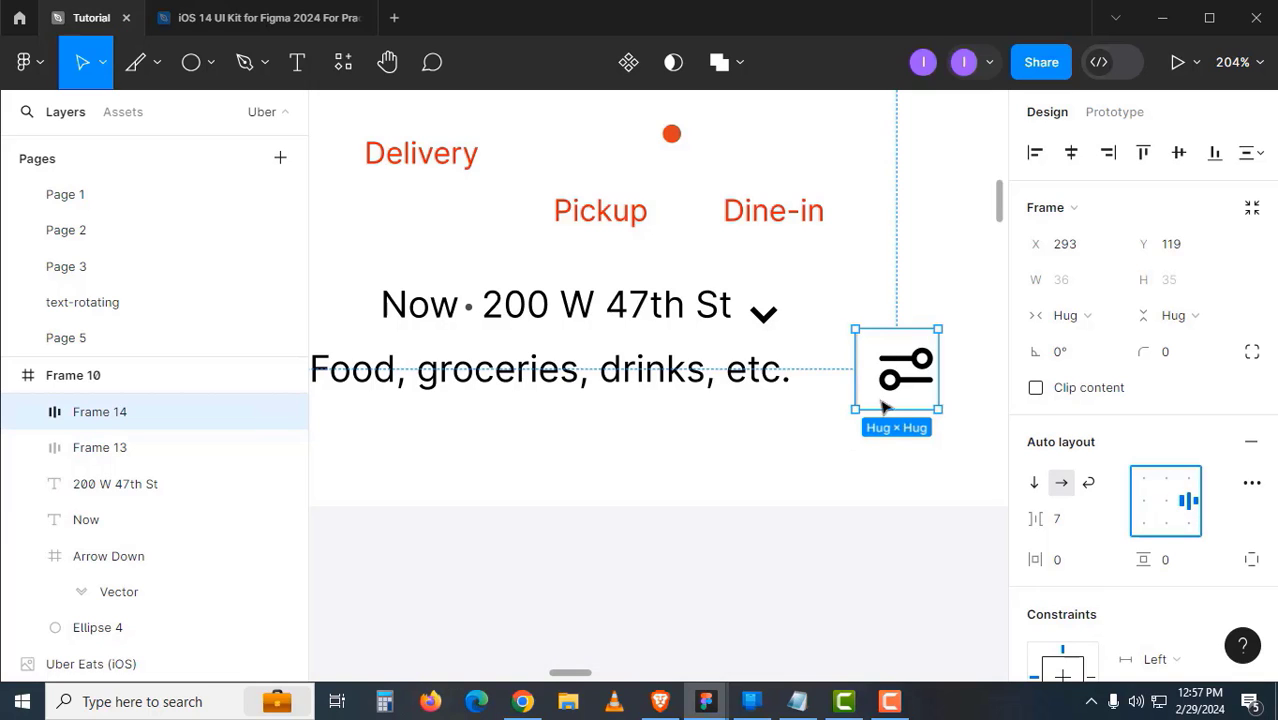
click(877, 506)
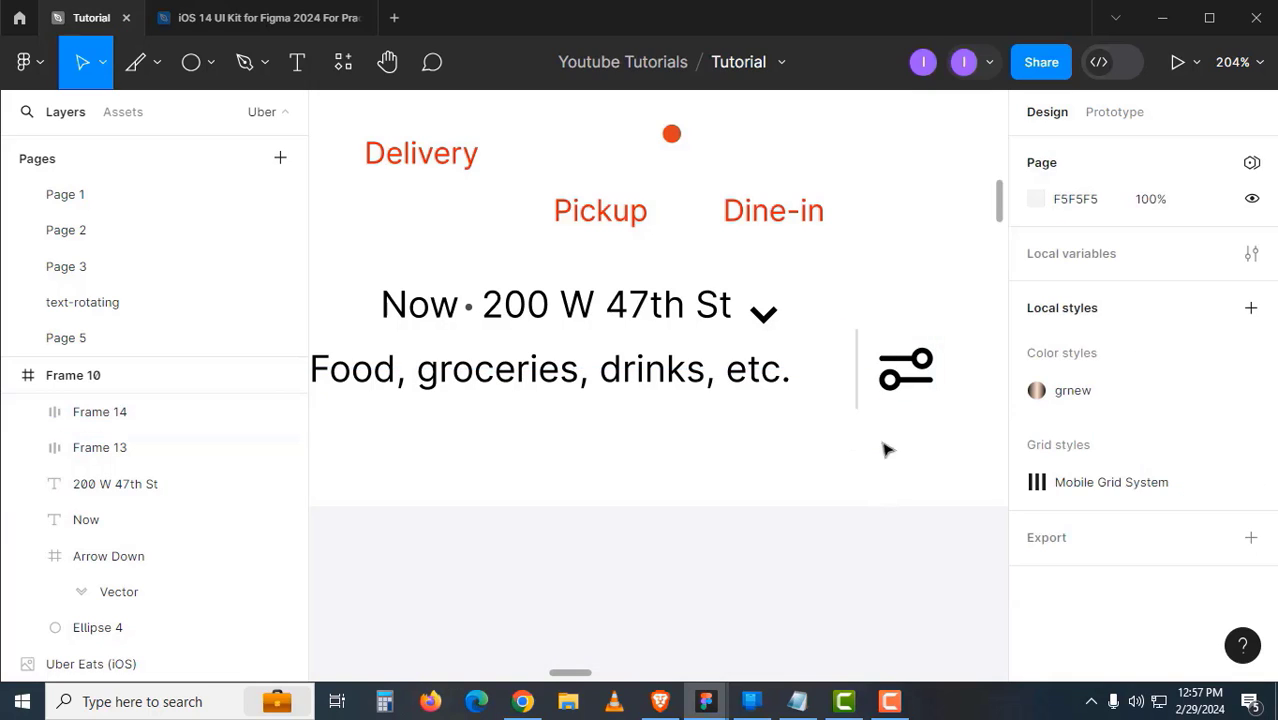
click(901, 374)
double_click(136, 424)
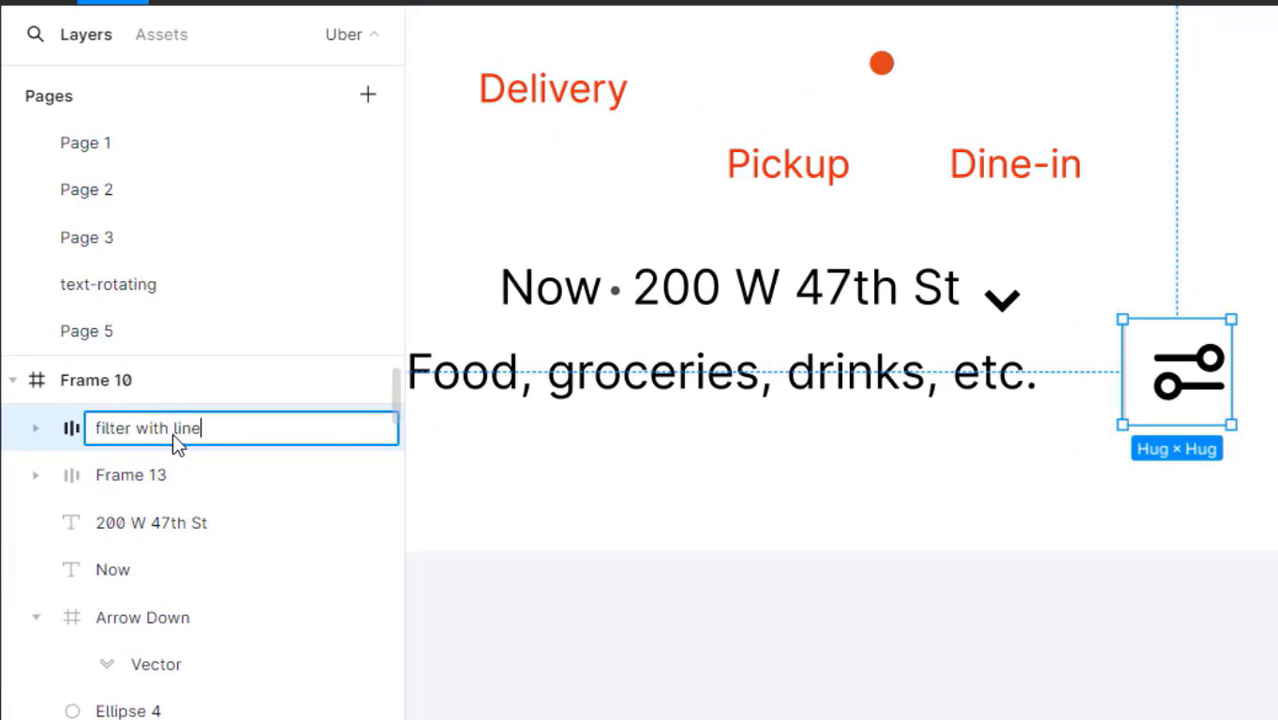
key(Return)
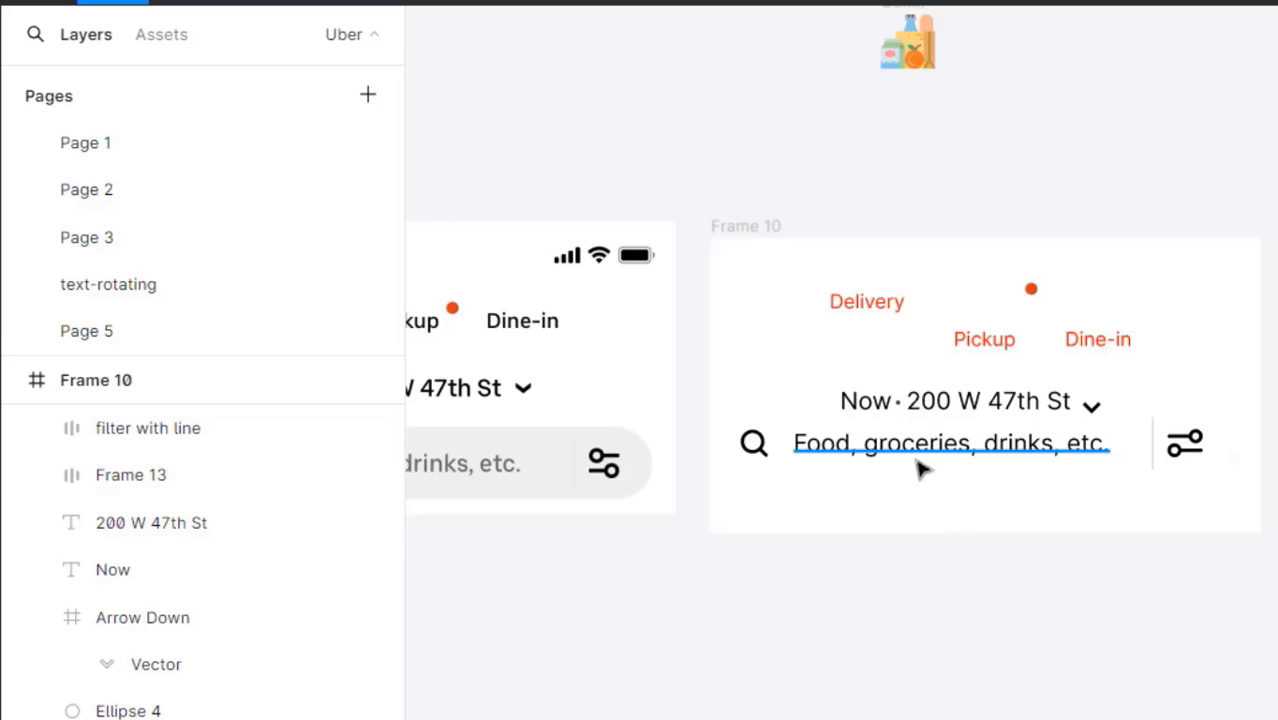
- Rename the icon-and-text frame to 'search icon and text'
click(916, 453)
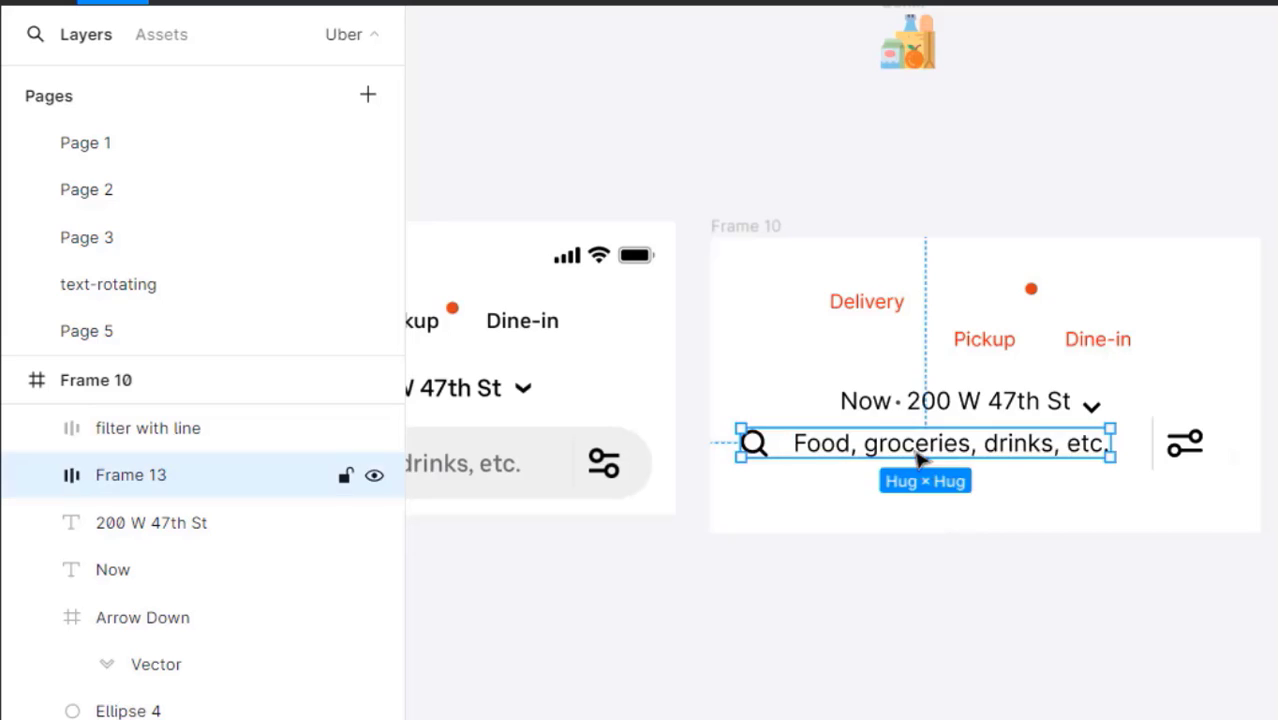
drag(848, 471, 1064, 470)
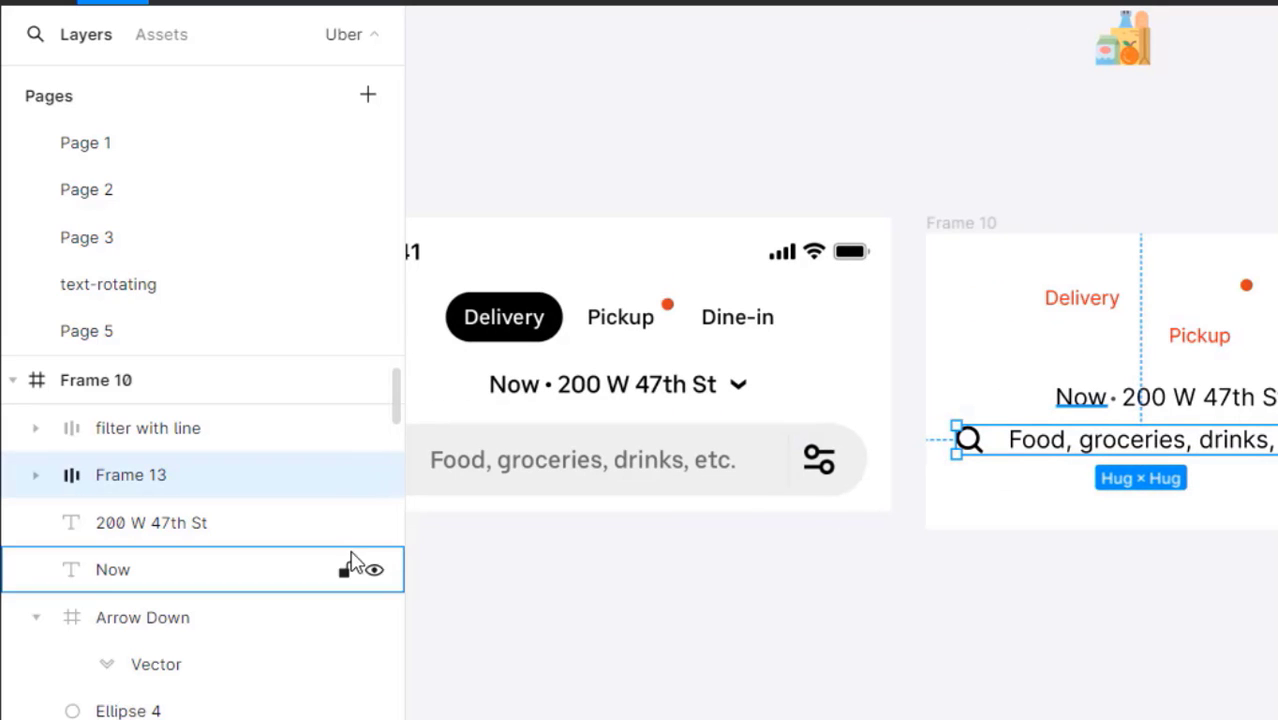
double_click(150, 475)
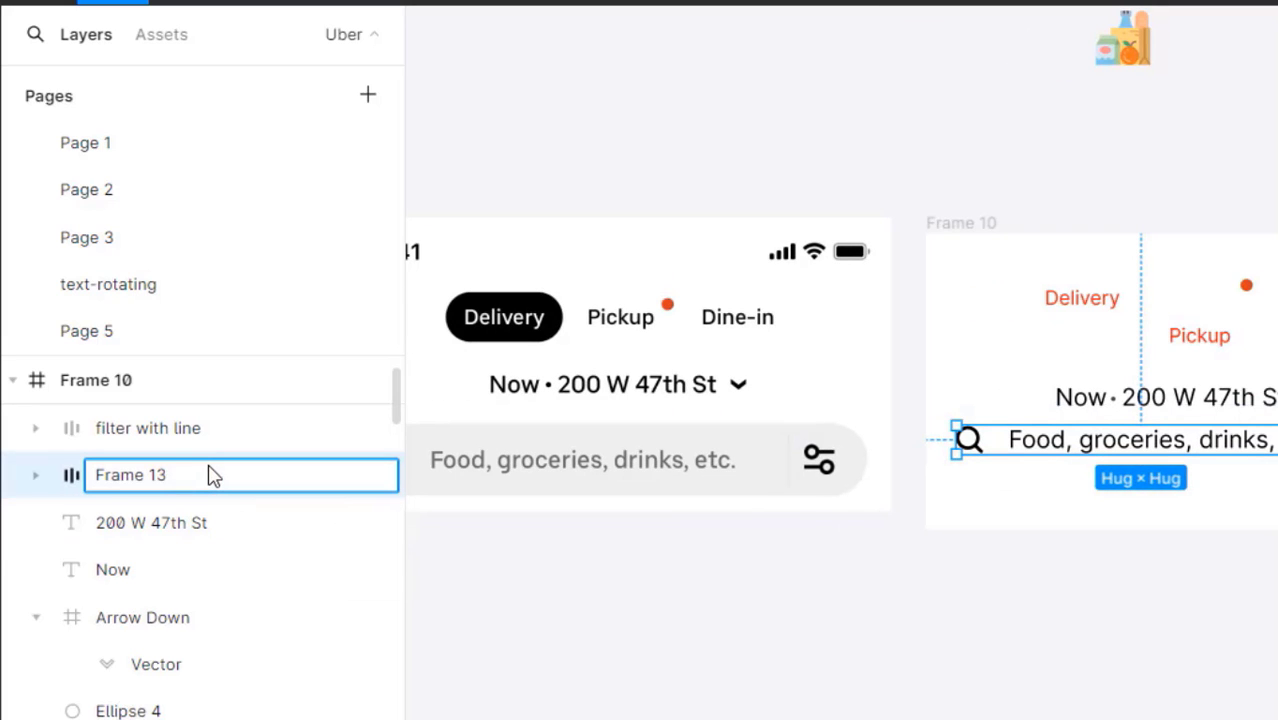
text(search icon)
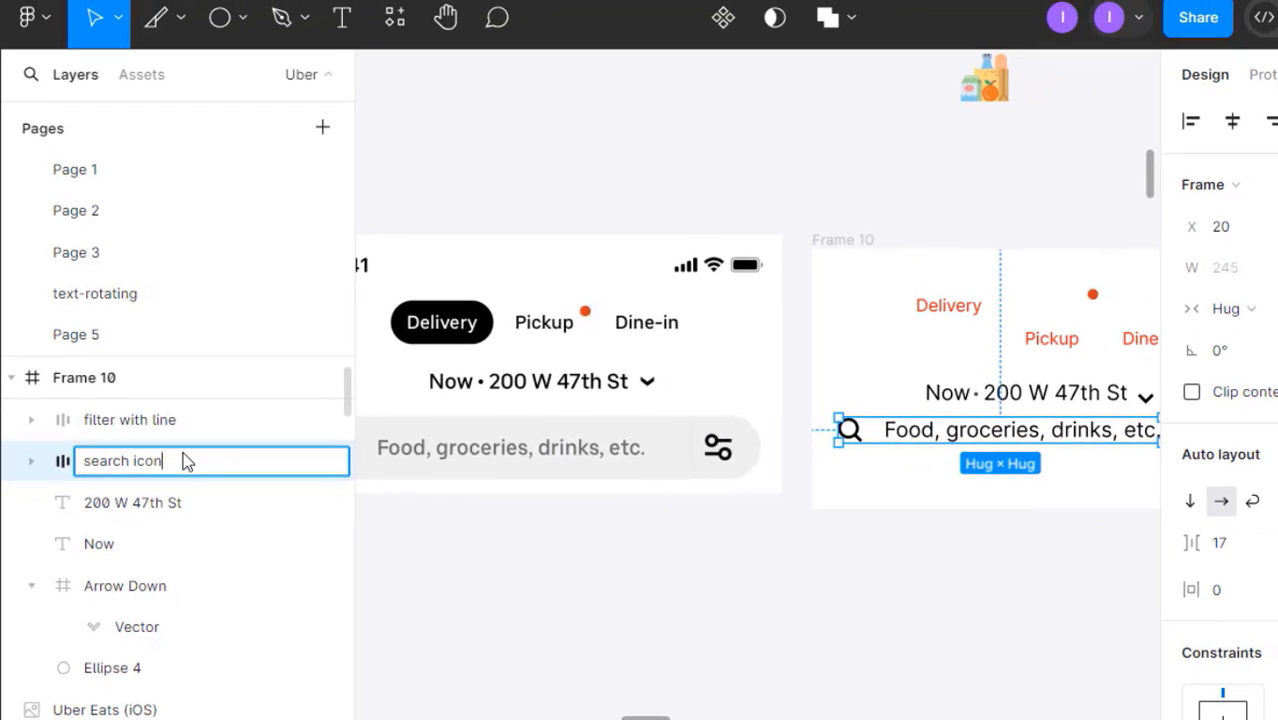
text( and text)
key(Return)
click(613, 525)
mouse_move(613, 525)
mouse_down()
mouse_move(730, 502)
mouse_move(622, 517)
mouse_up()
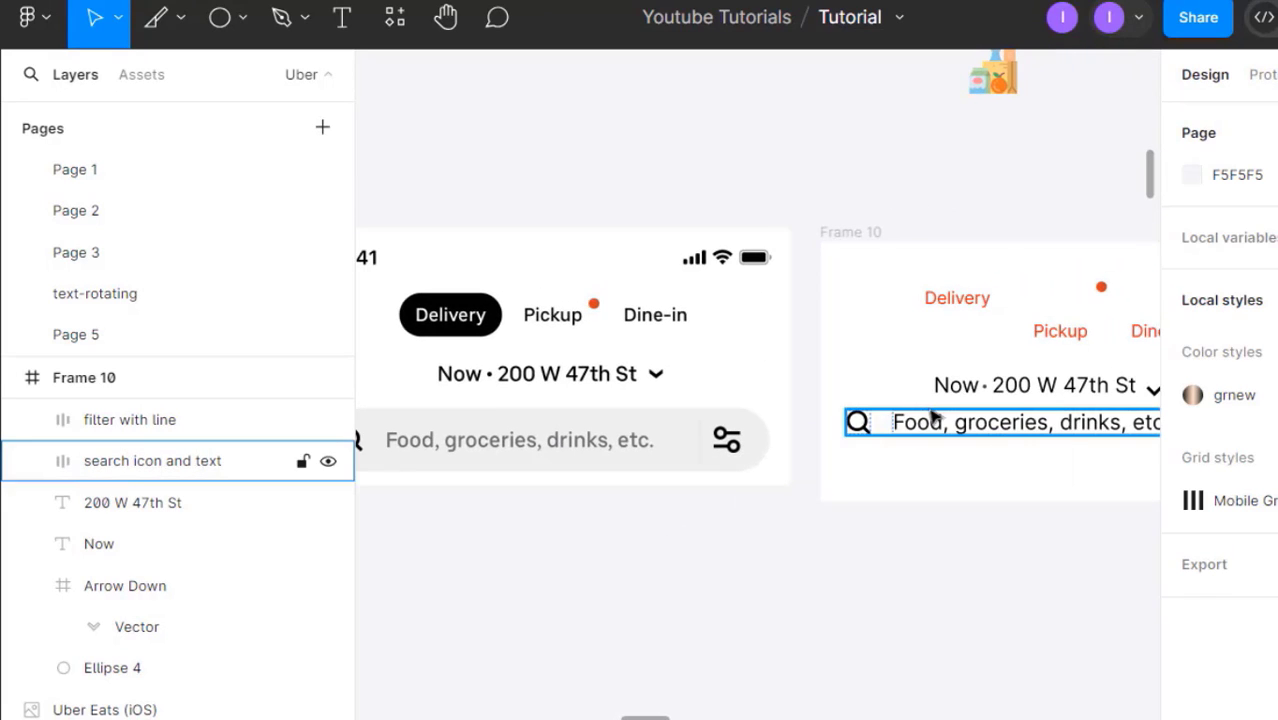
- Set that frame's auto layout gap to 10
click(864, 430)
click(1215, 541)
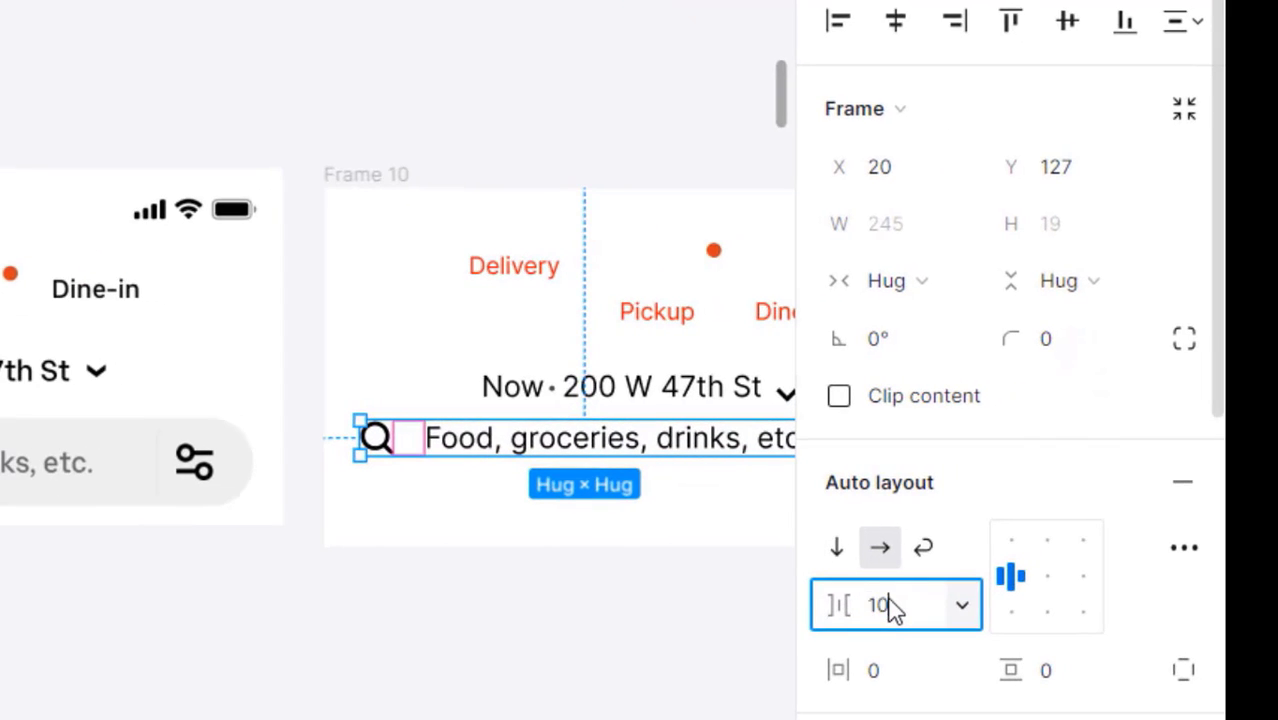
text(10)
key(Return)
click(561, 638)
drag(559, 637, 500, 645)
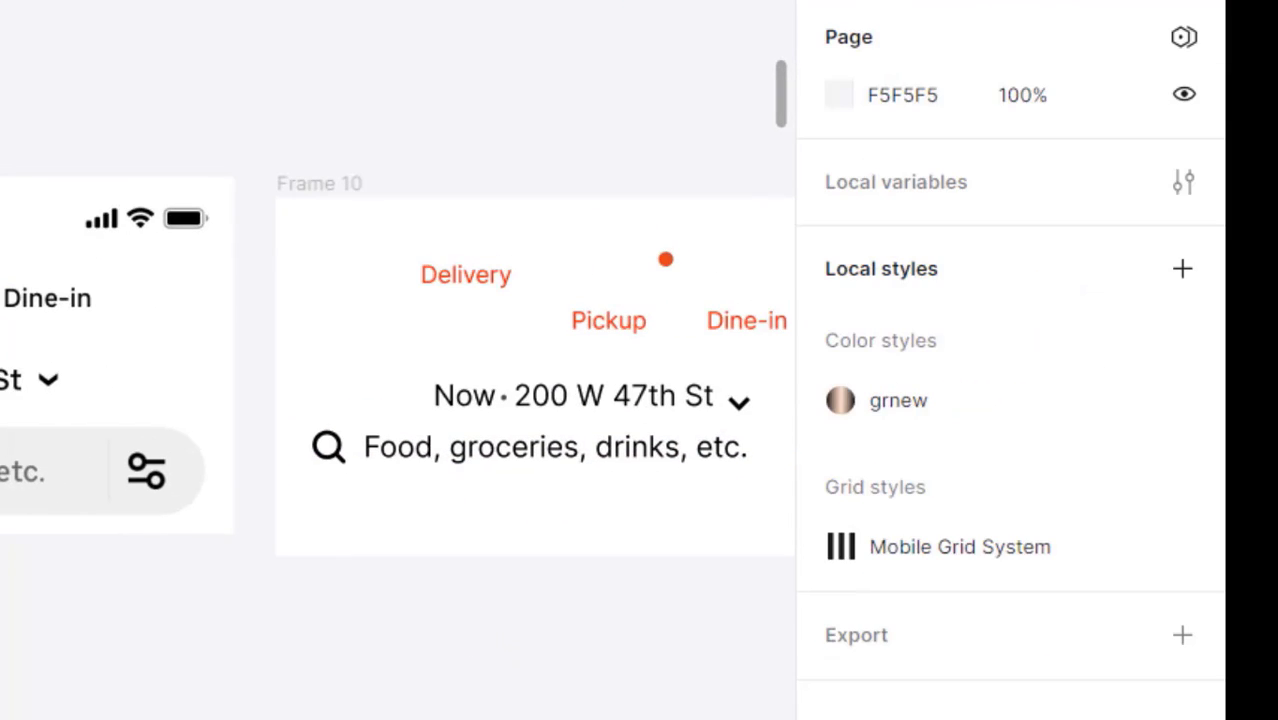
- Make the placeholder text grey by sampling the reference design's colour with the eyedropper
click(445, 464)
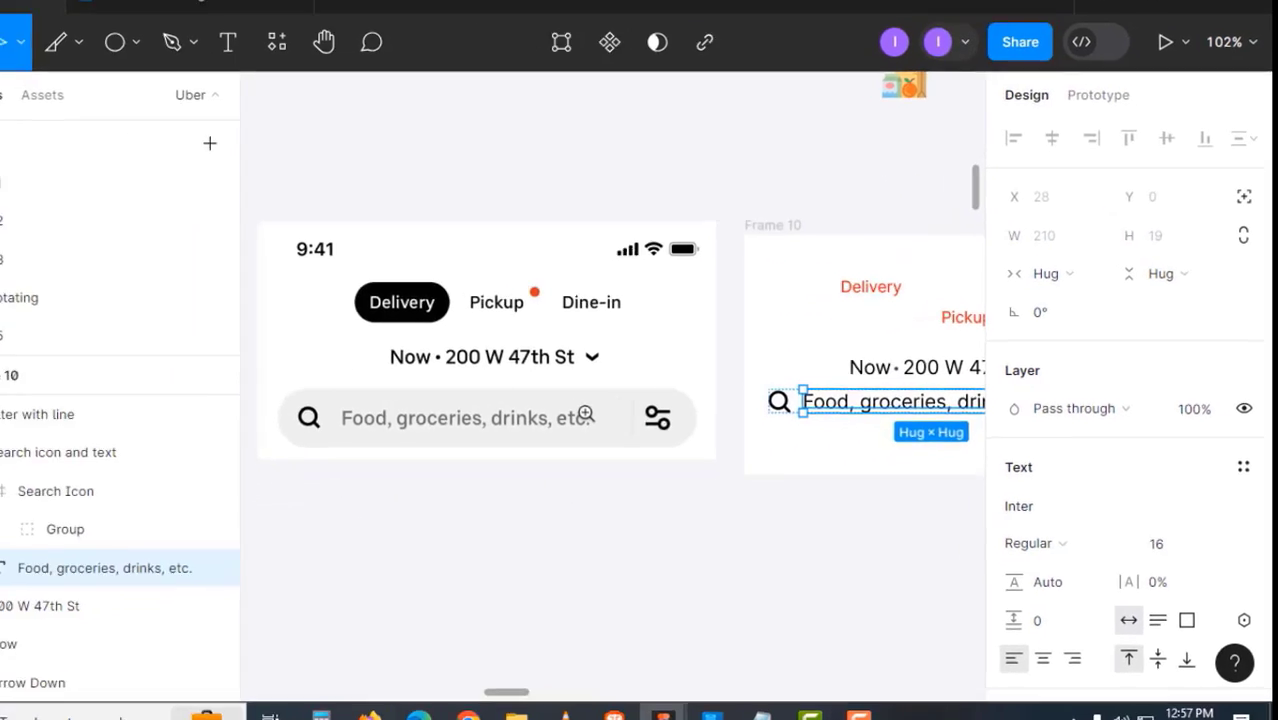
click(586, 414)
click(586, 414)
click(586, 414)
click(552, 479)
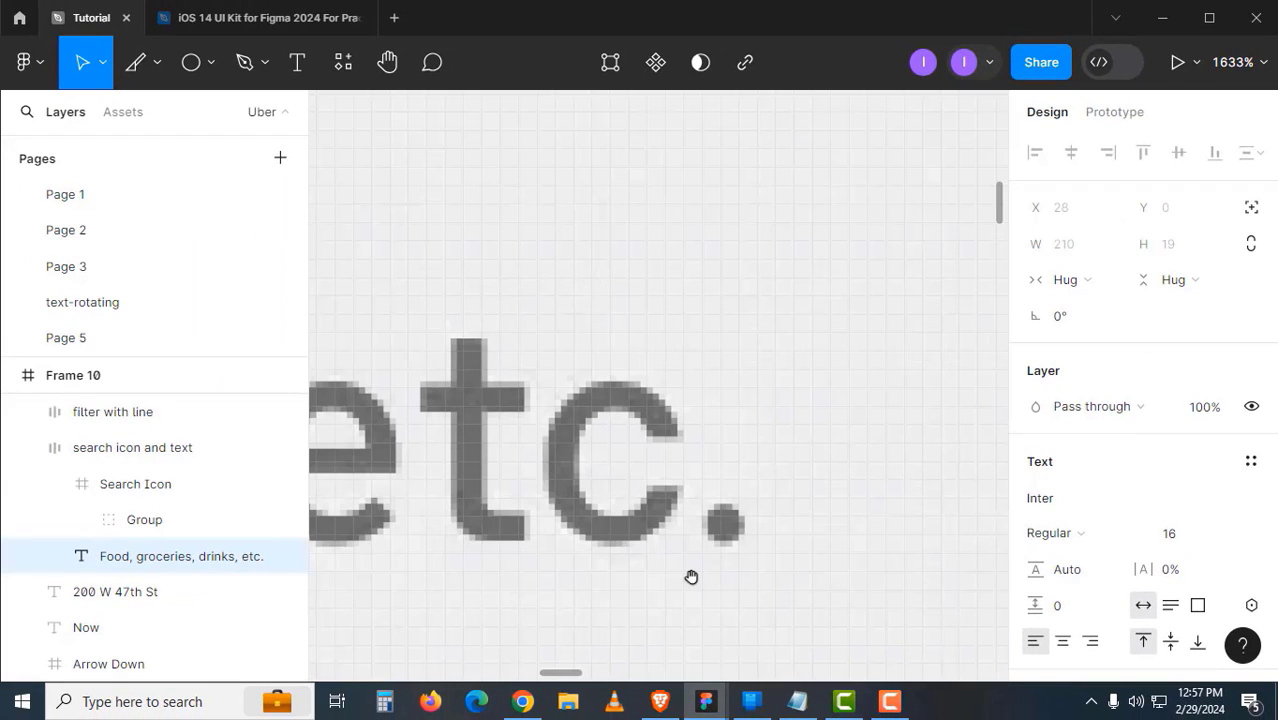
key(i)
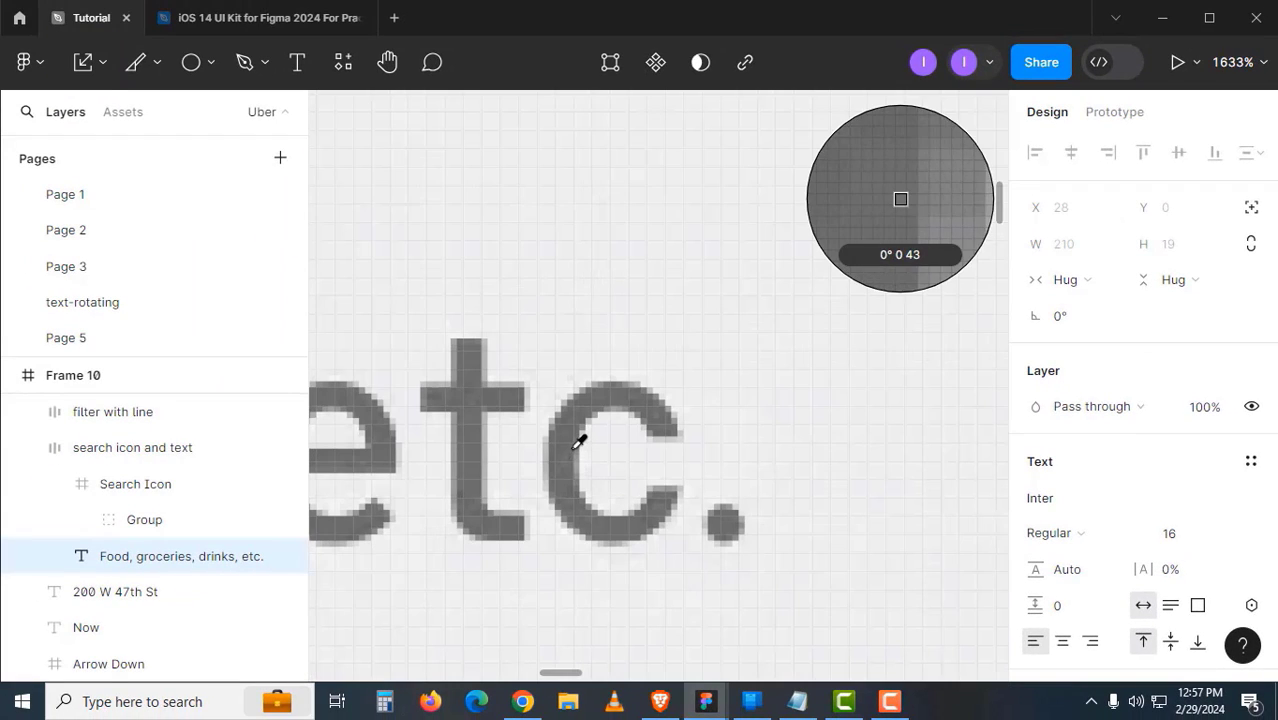
click(573, 449)
- Zoom back out to 102% and reselect the search icon and text group
key(z)
alt+click(747, 415)
alt+click(747, 415)
alt+click(747, 415)
alt+click(747, 415)
drag(592, 476, 273, 500)
click(705, 512)
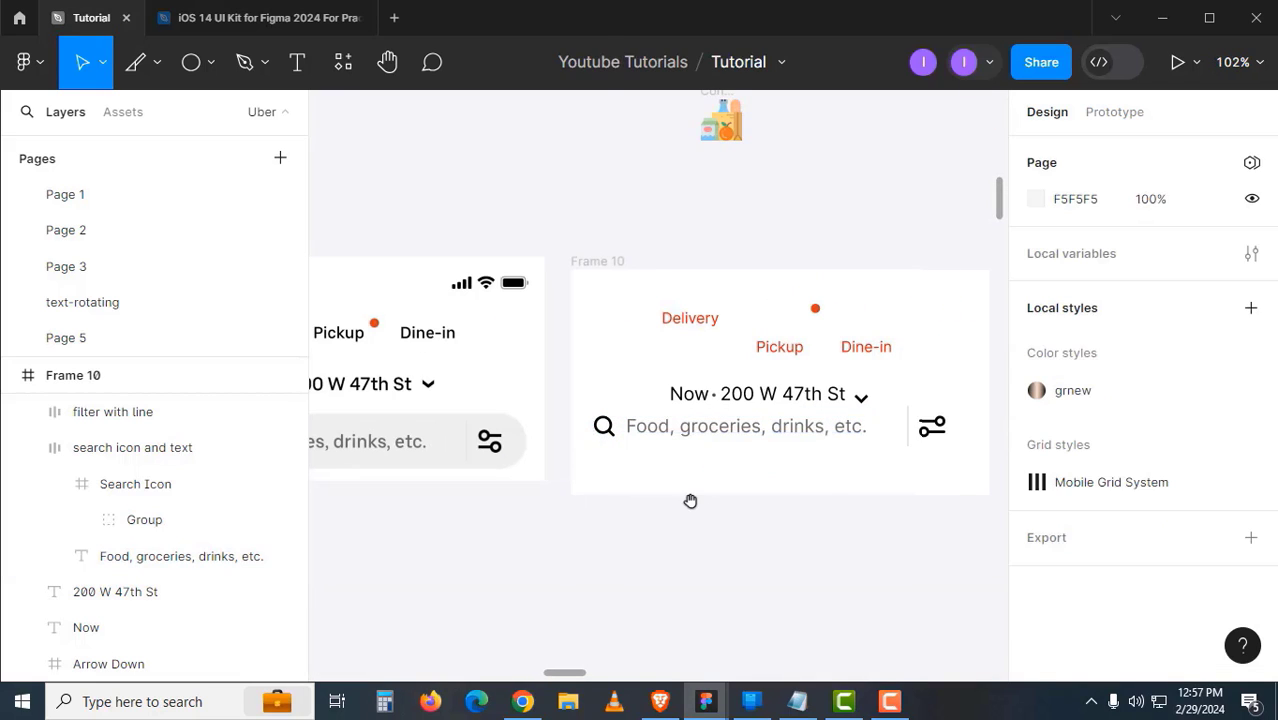
drag(690, 500, 813, 489)
drag(606, 483, 675, 475)
drag(581, 487, 456, 494)
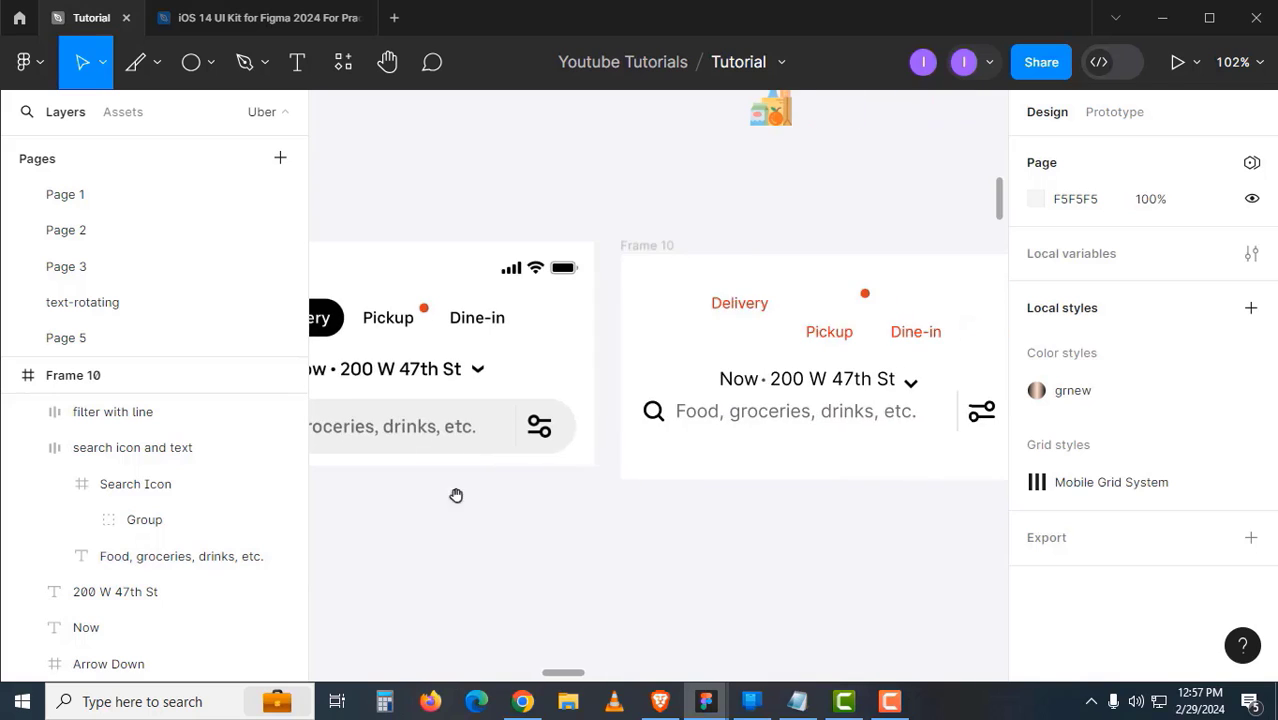
drag(622, 499, 536, 500)
click(567, 416)
- Wrap the search group and filter group in a centred auto layout row with 16 spacing
shift+click(889, 414)
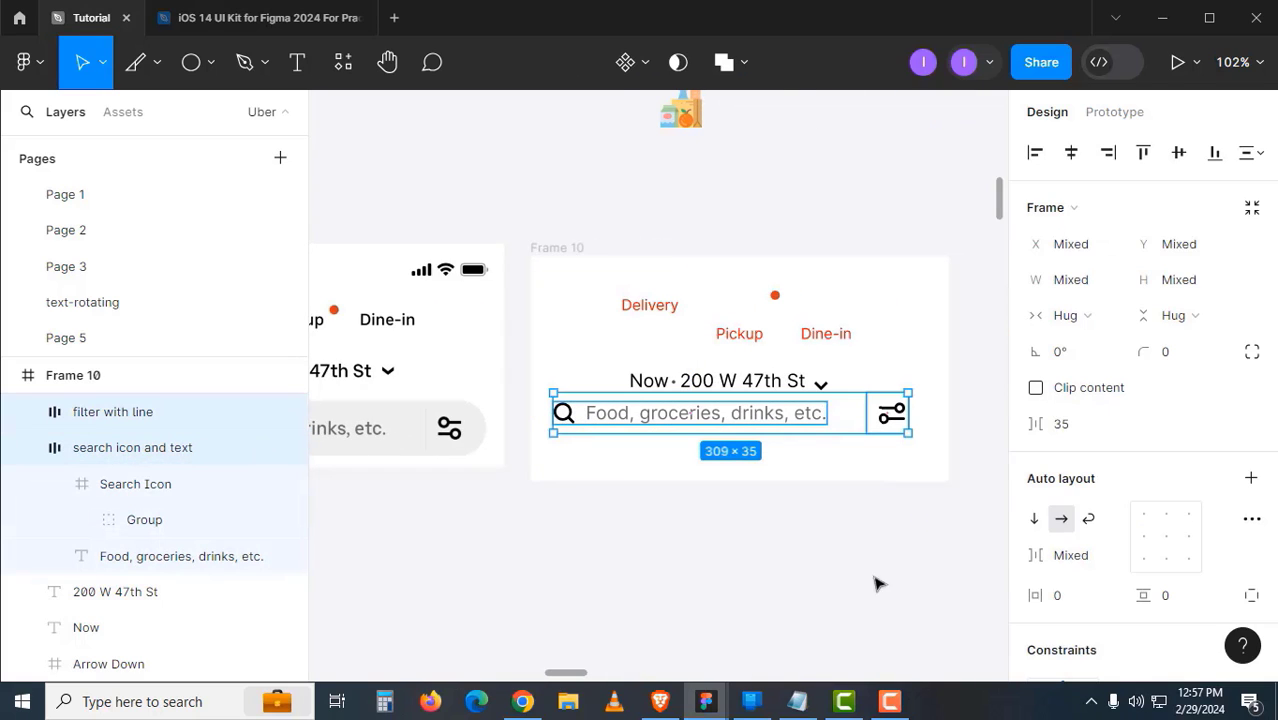
key(shift+a)
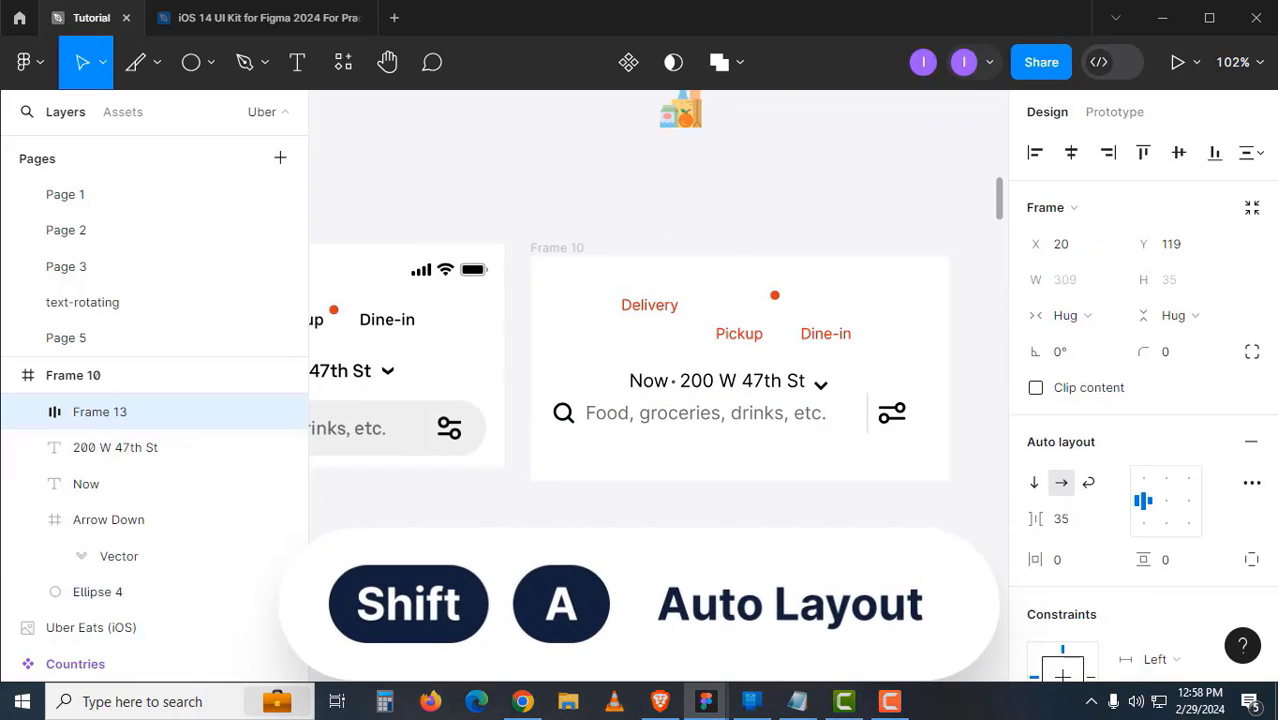
drag(588, 516, 934, 500)
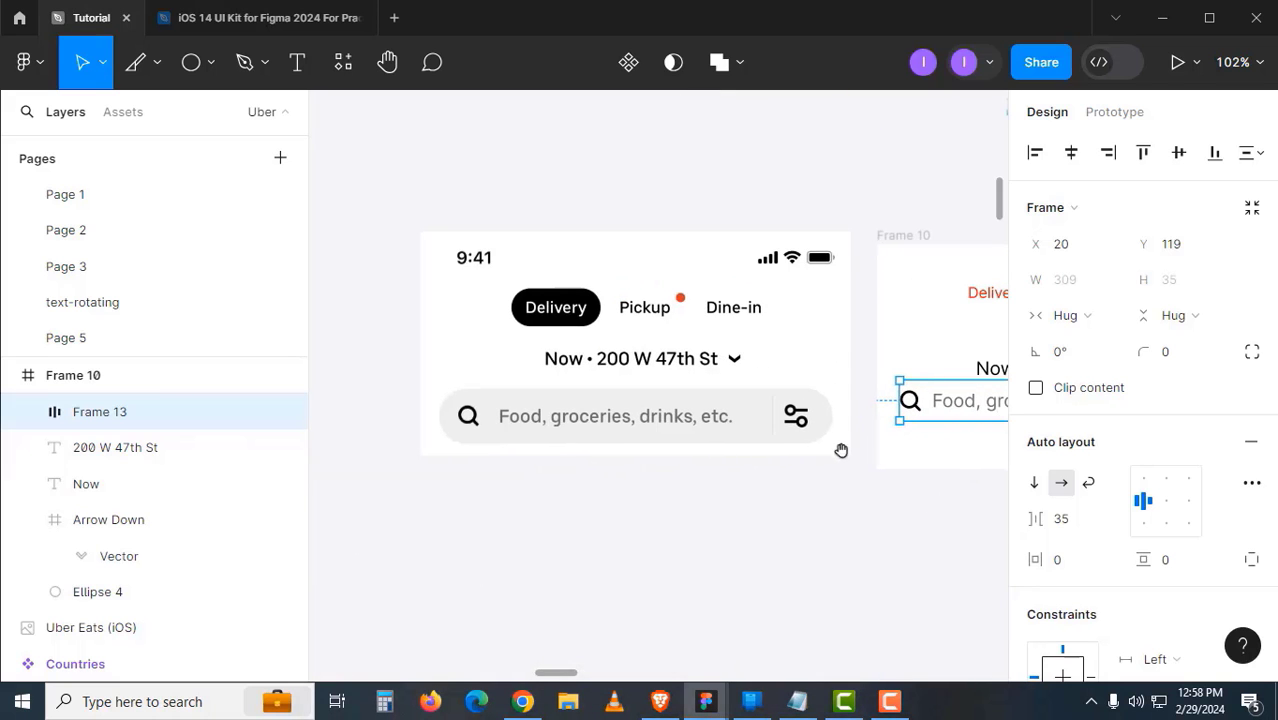
drag(852, 458, 511, 488)
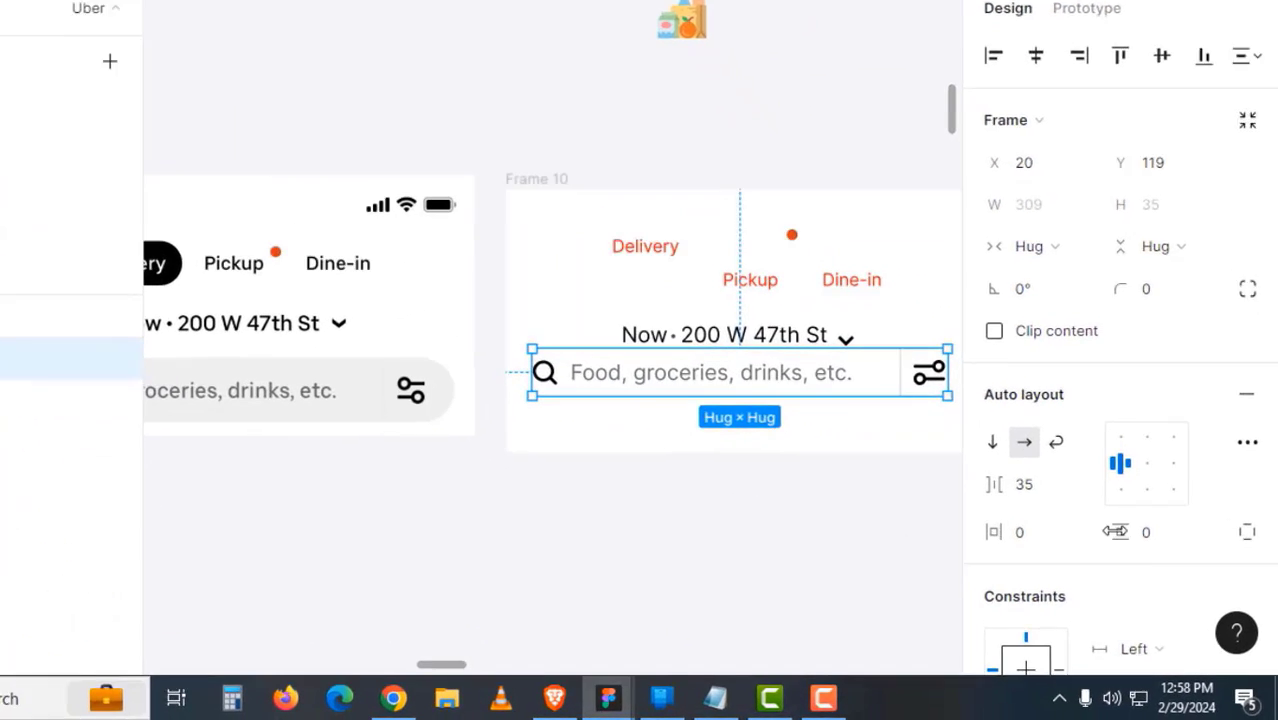
click(1124, 418)
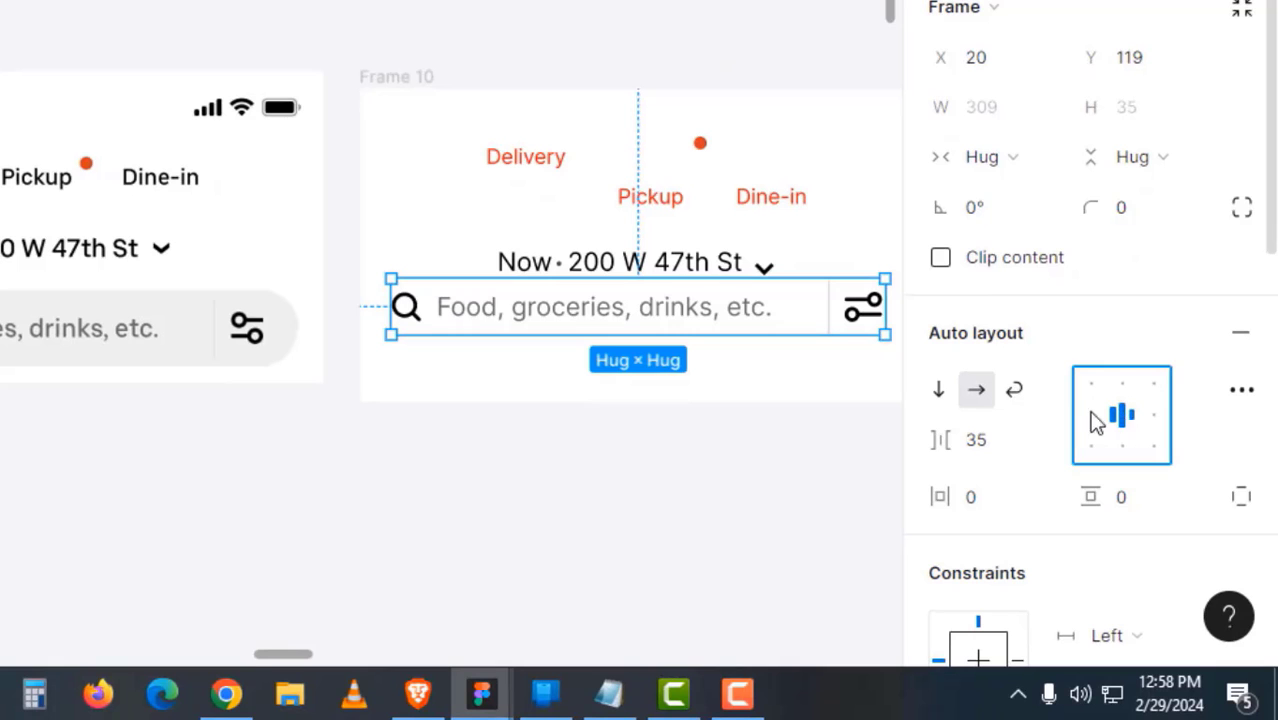
click(1005, 443)
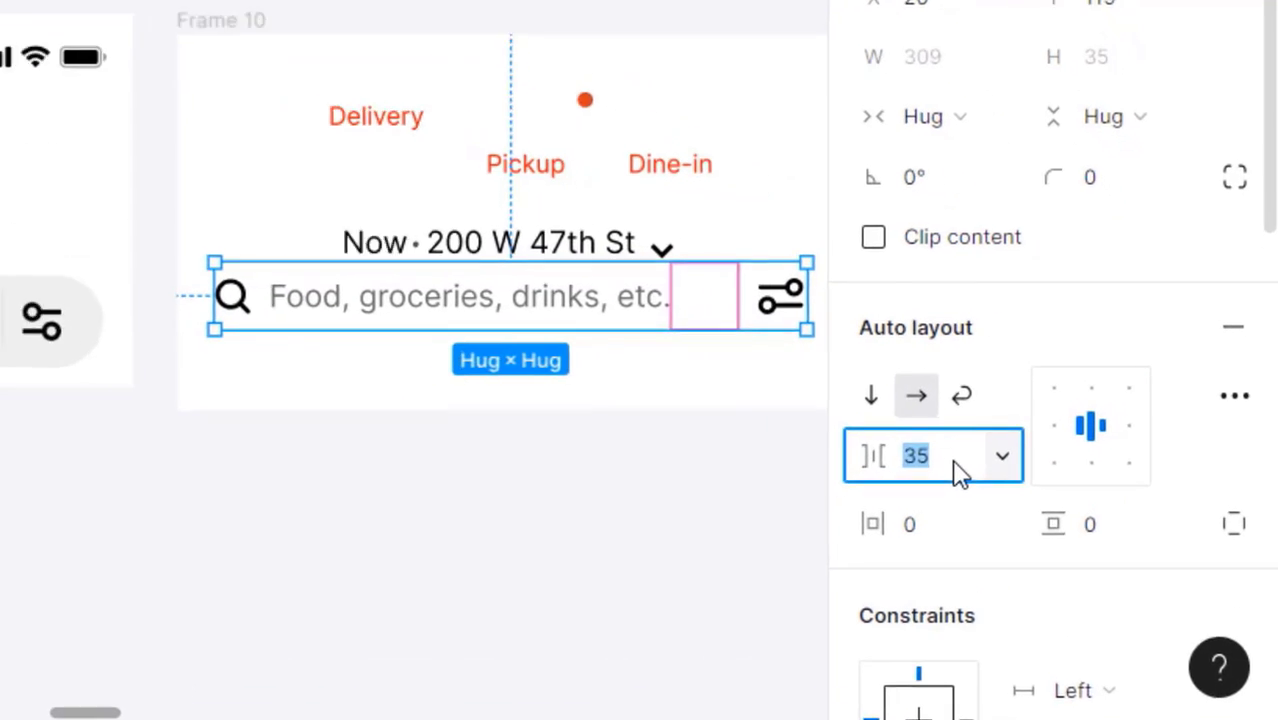
text(16)
key(Return)
- Compare the new search row with the reference design, then reselect the row frame
click(482, 470)
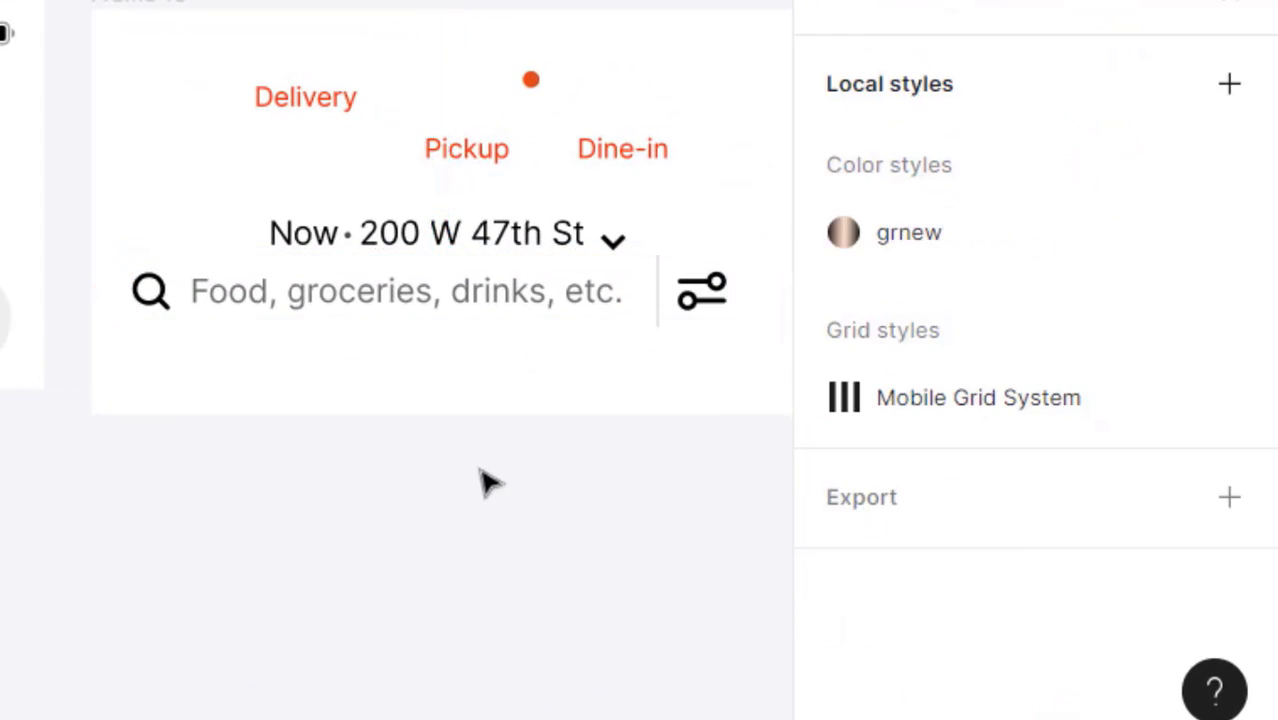
drag(455, 470, 370, 508)
drag(315, 448, 580, 450)
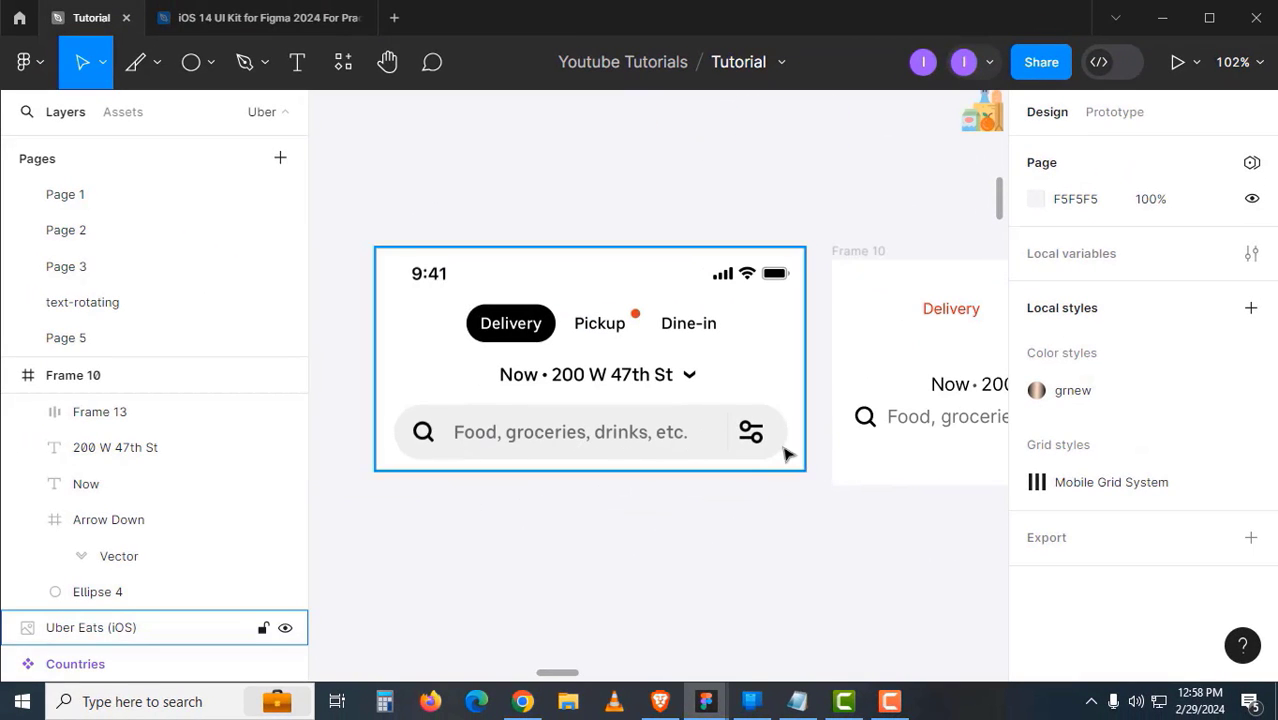
drag(738, 452, 494, 481)
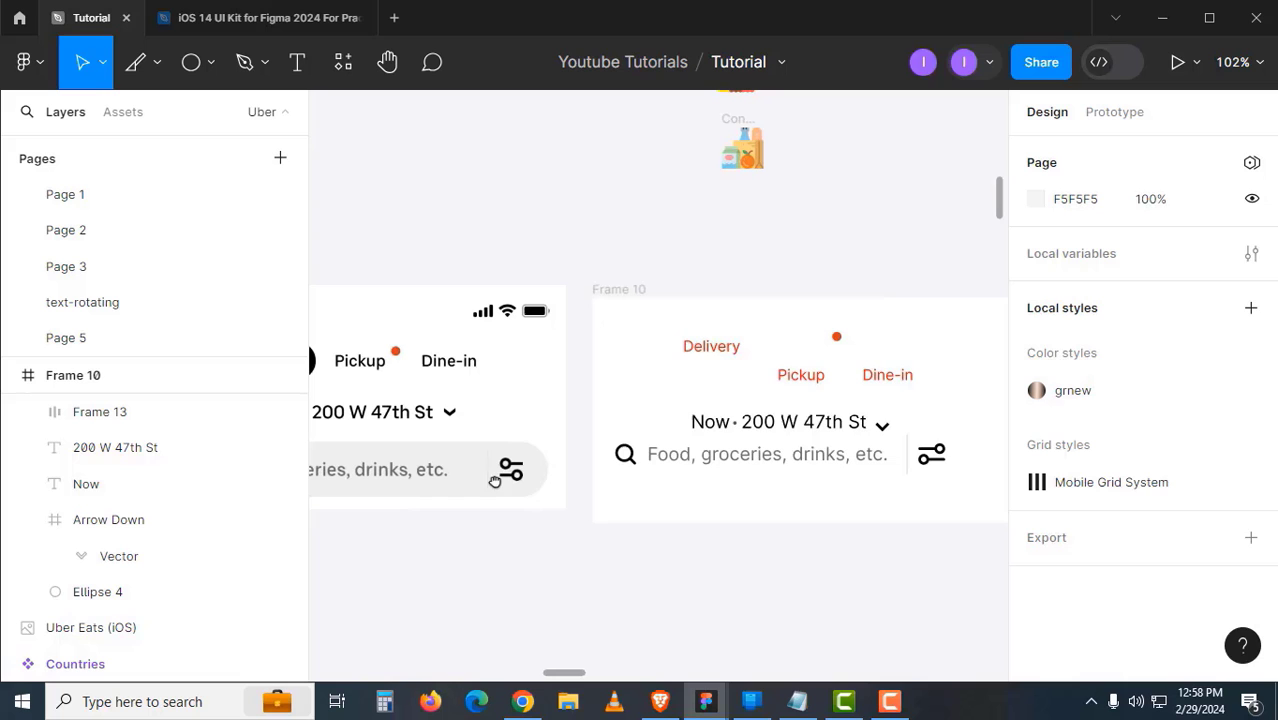
click(628, 462)
- Give the search bar a fixed width of 343
click(1070, 315)
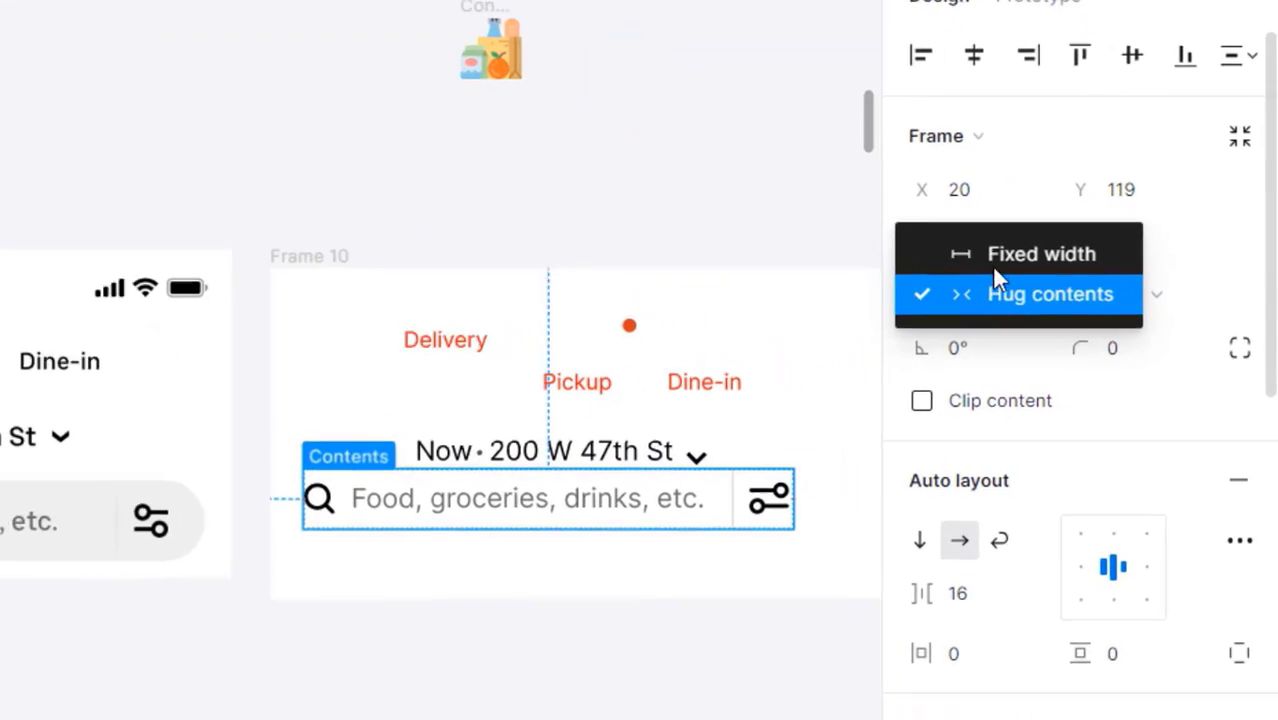
click(994, 267)
click(990, 257)
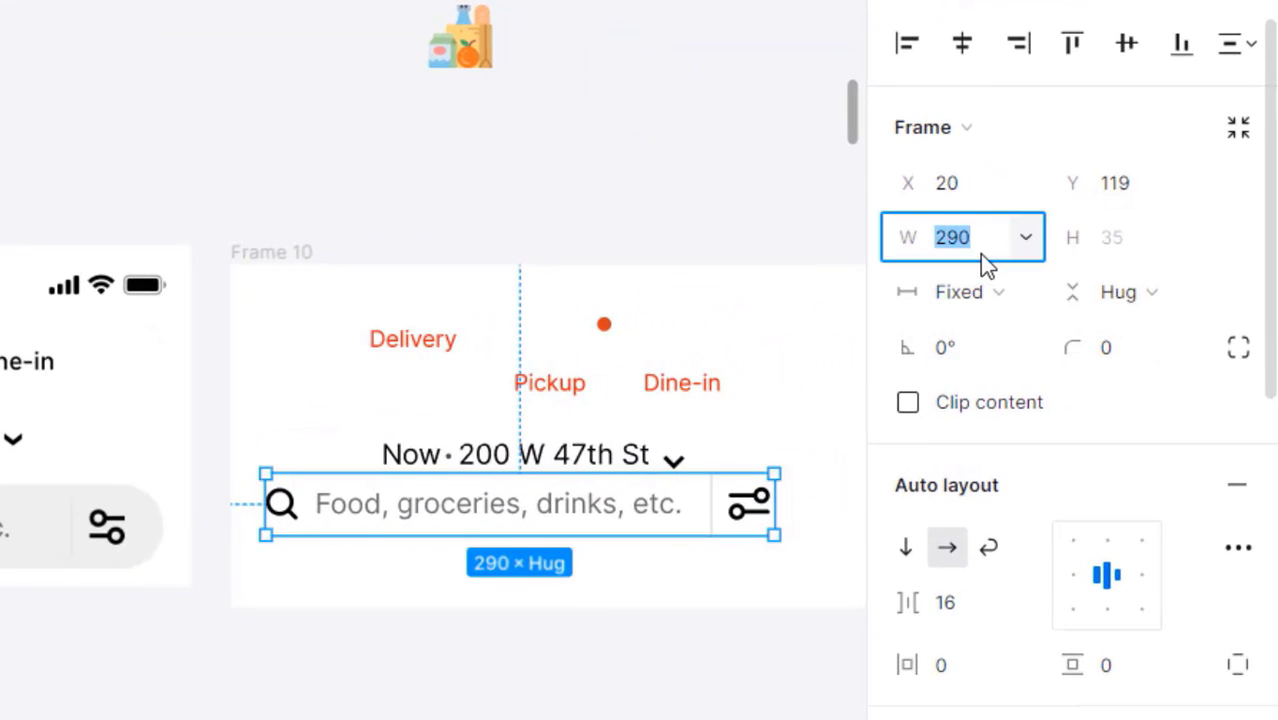
text(343)
key(Return)
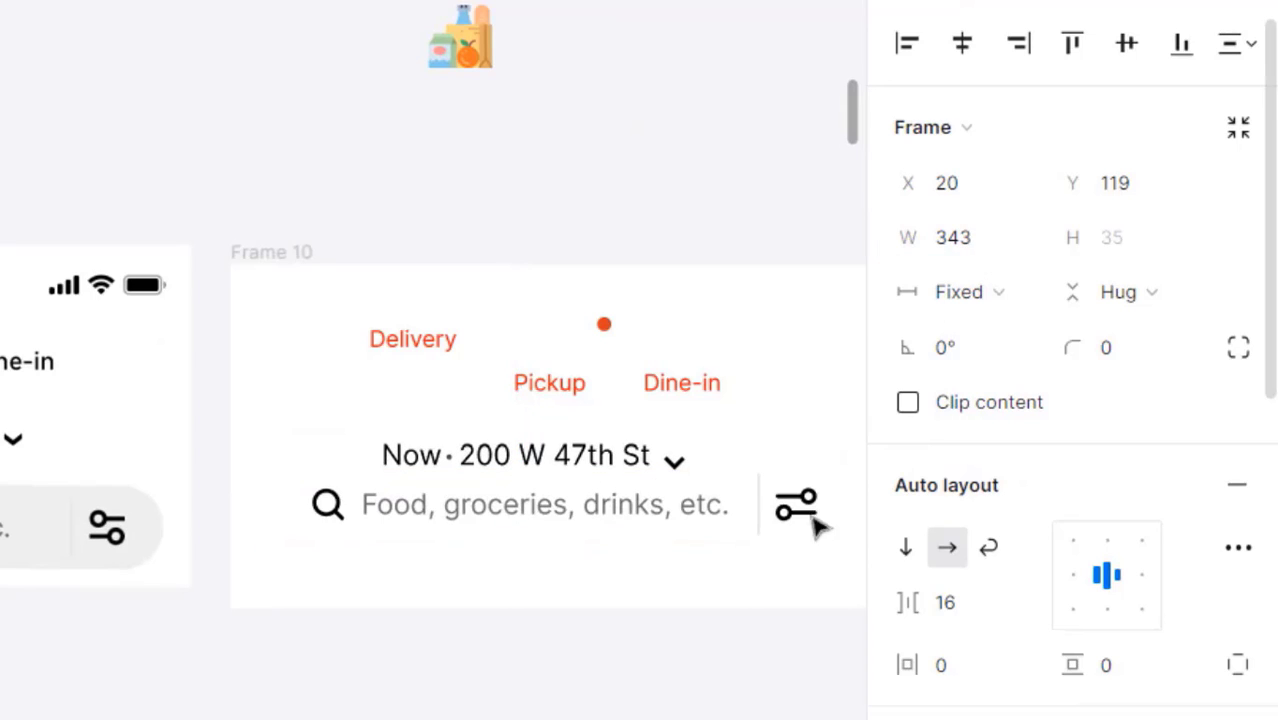
click(679, 548)
- Make the inner search field fill the bar's width
double_click(688, 528)
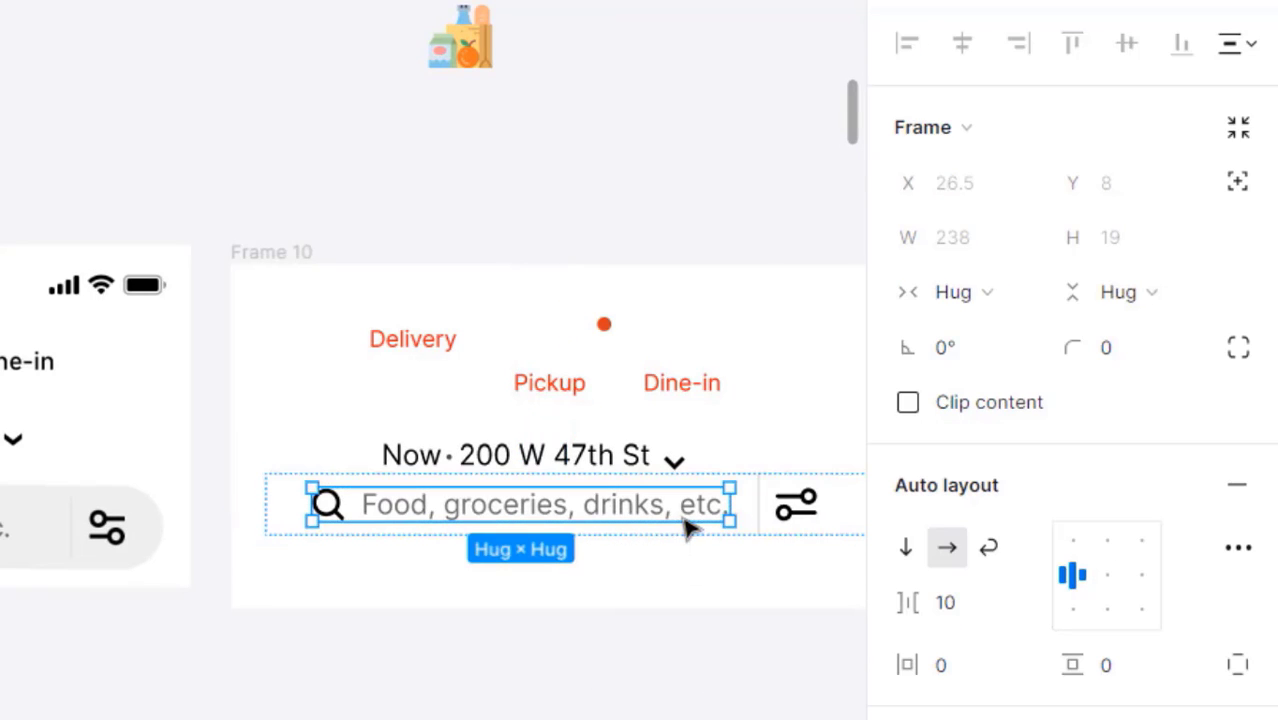
click(980, 293)
click(975, 332)
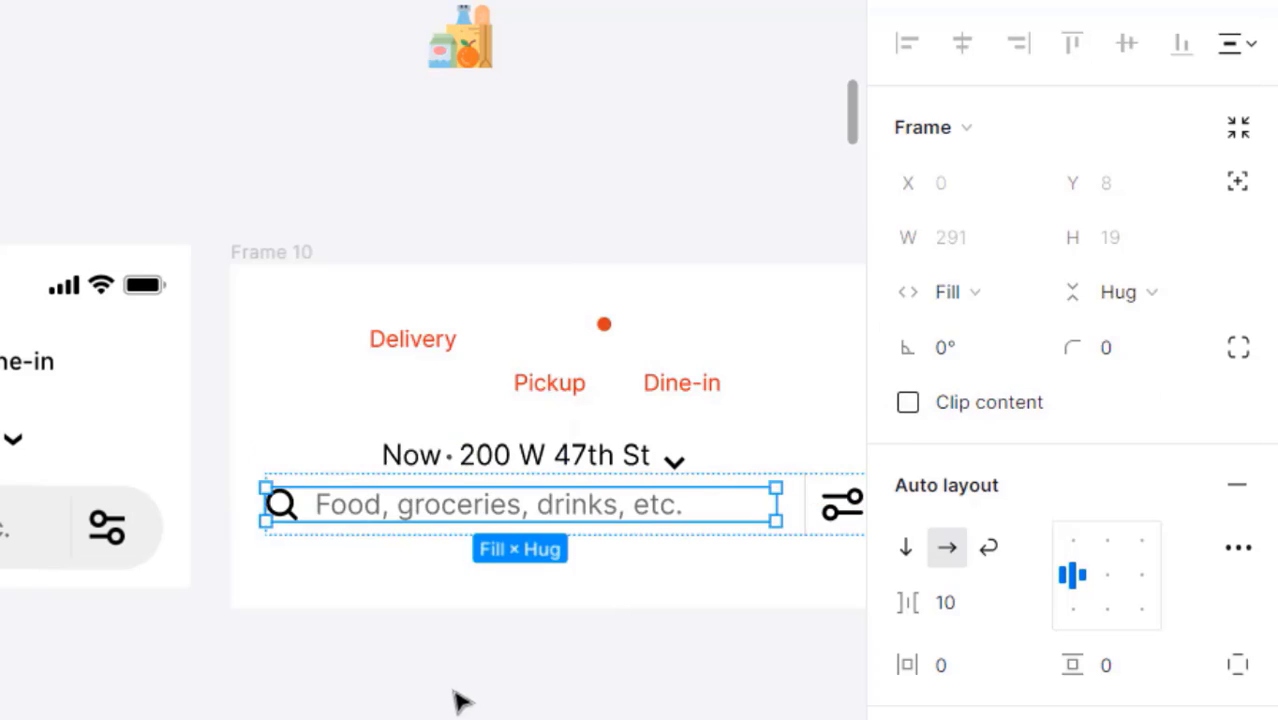
click(457, 699)
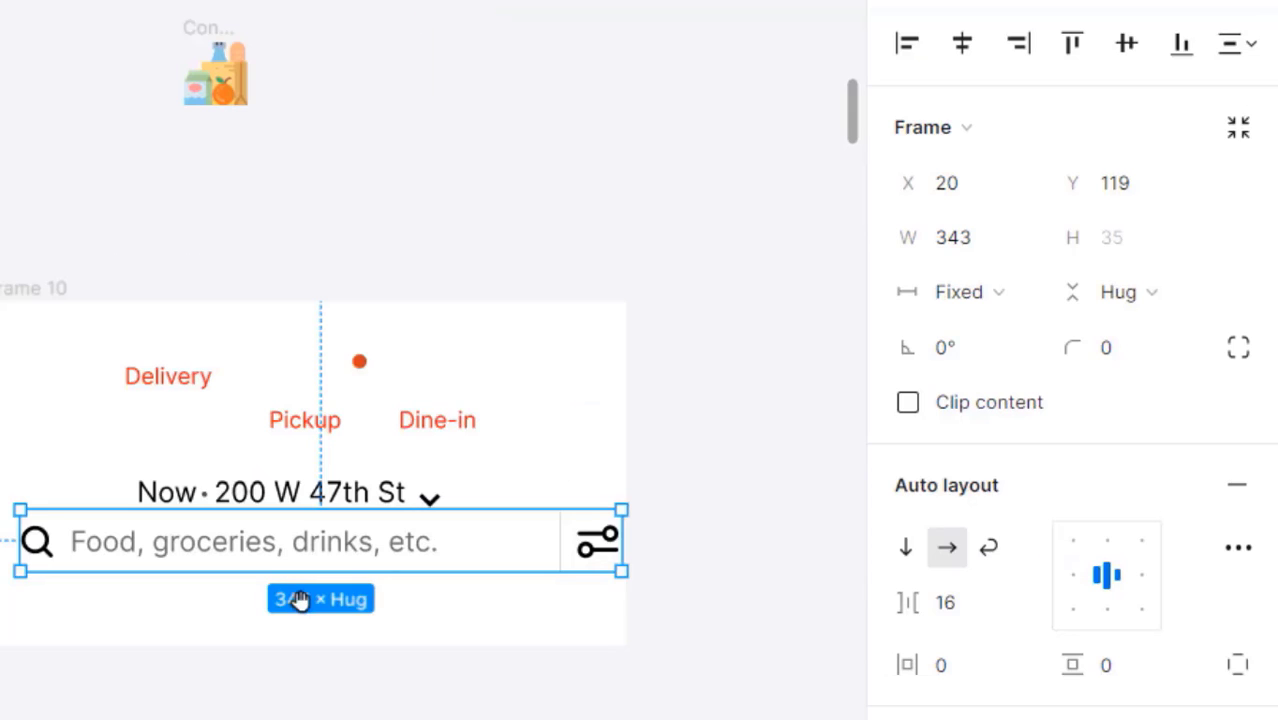
- Set the search bar's padding to 16 horizontal and 8 vertical
click(983, 680)
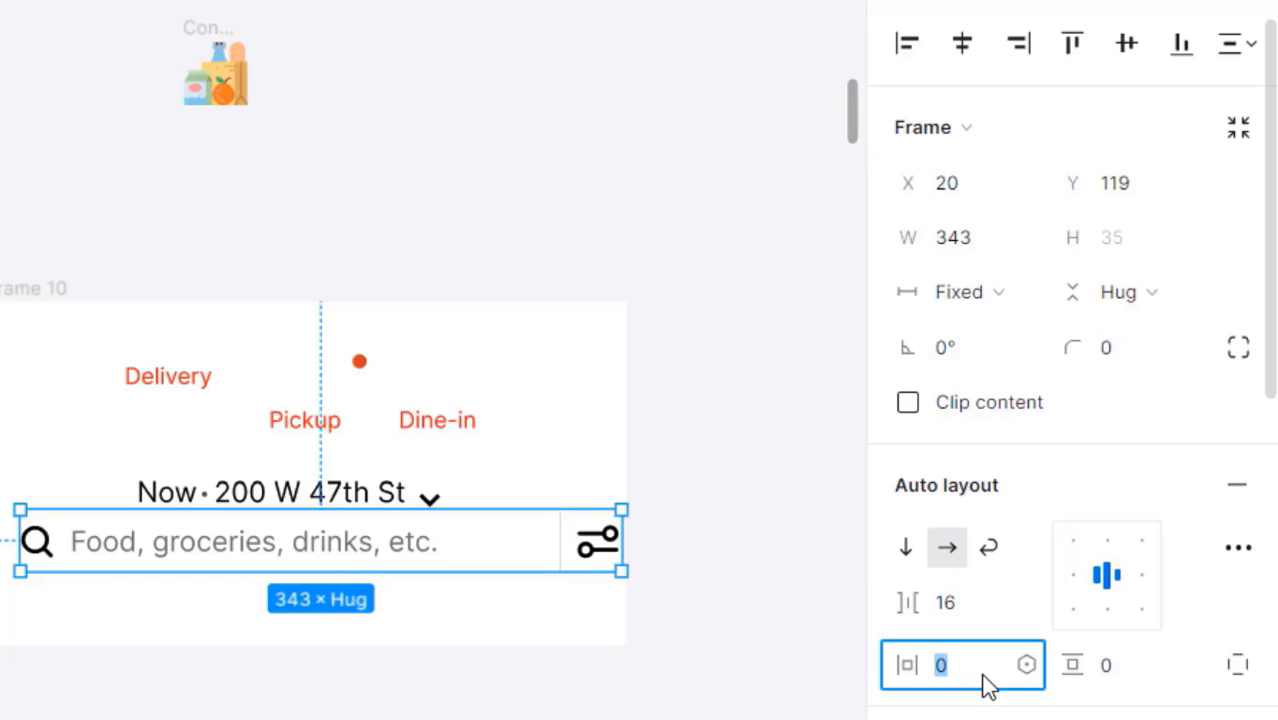
text(16)
key(Return)
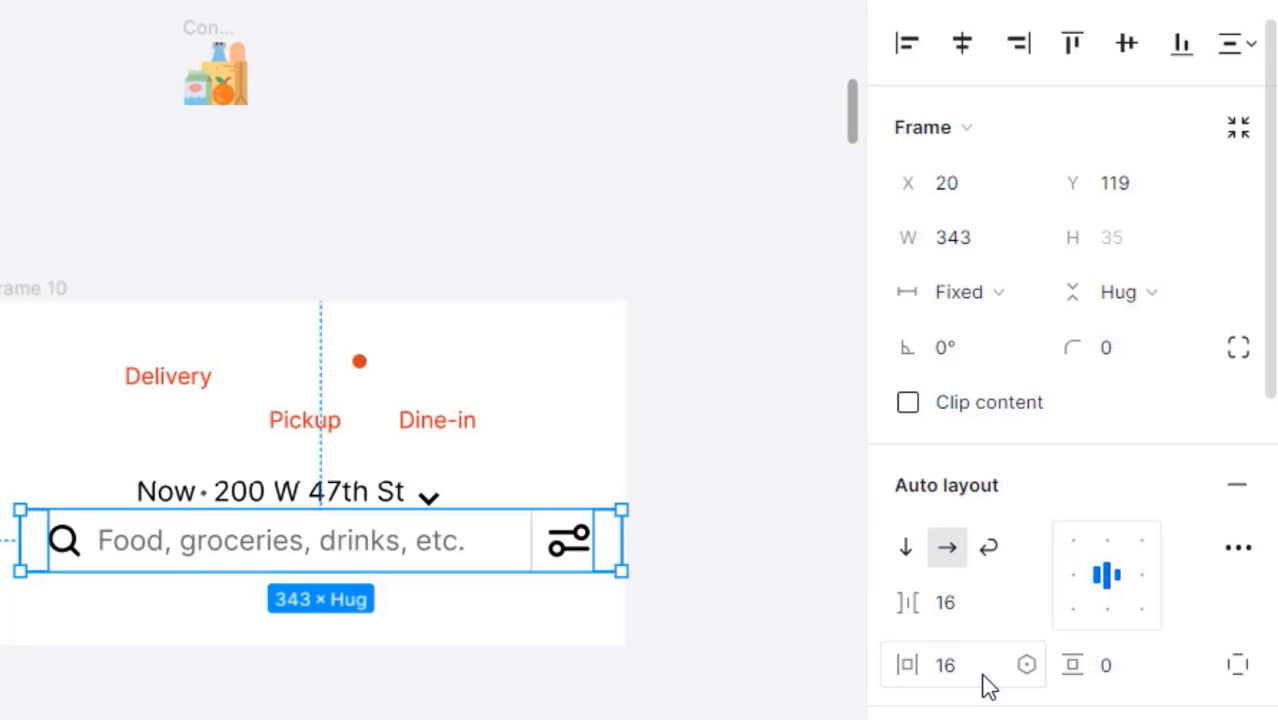
click(1108, 668)
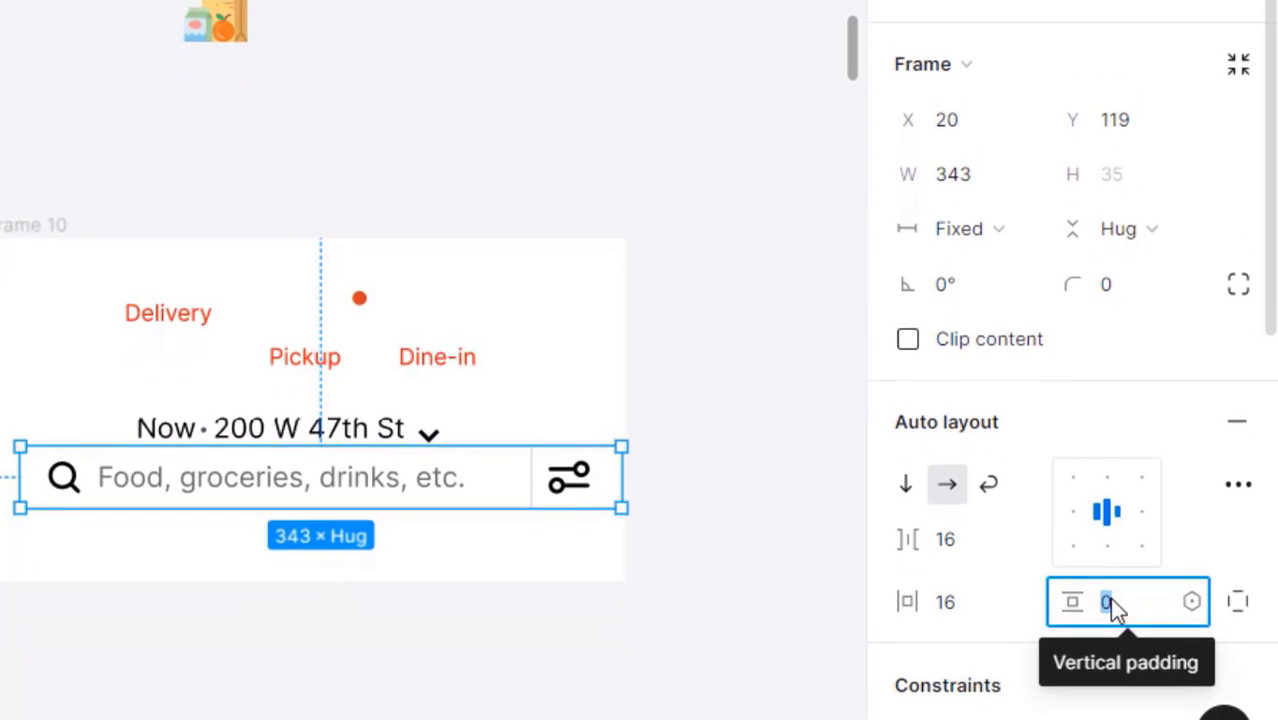
text(8)
key(Return)
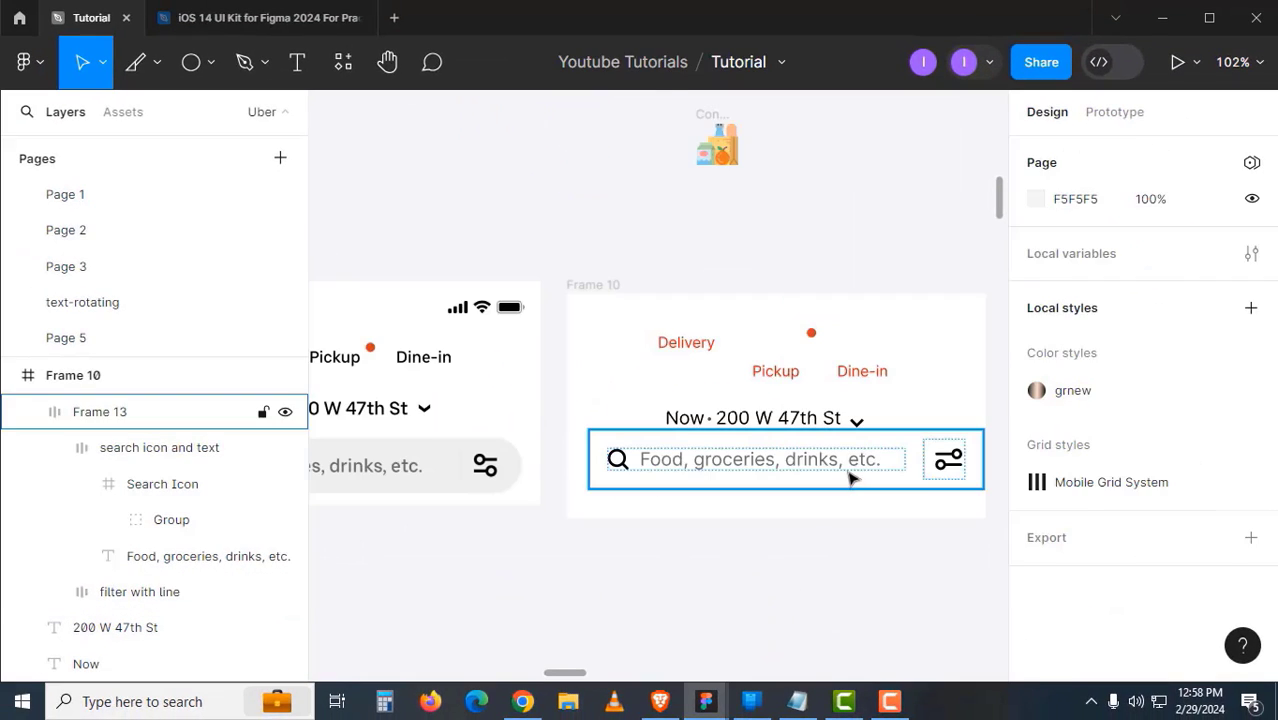
click(850, 479)
scroll(893, 400, left, 2)
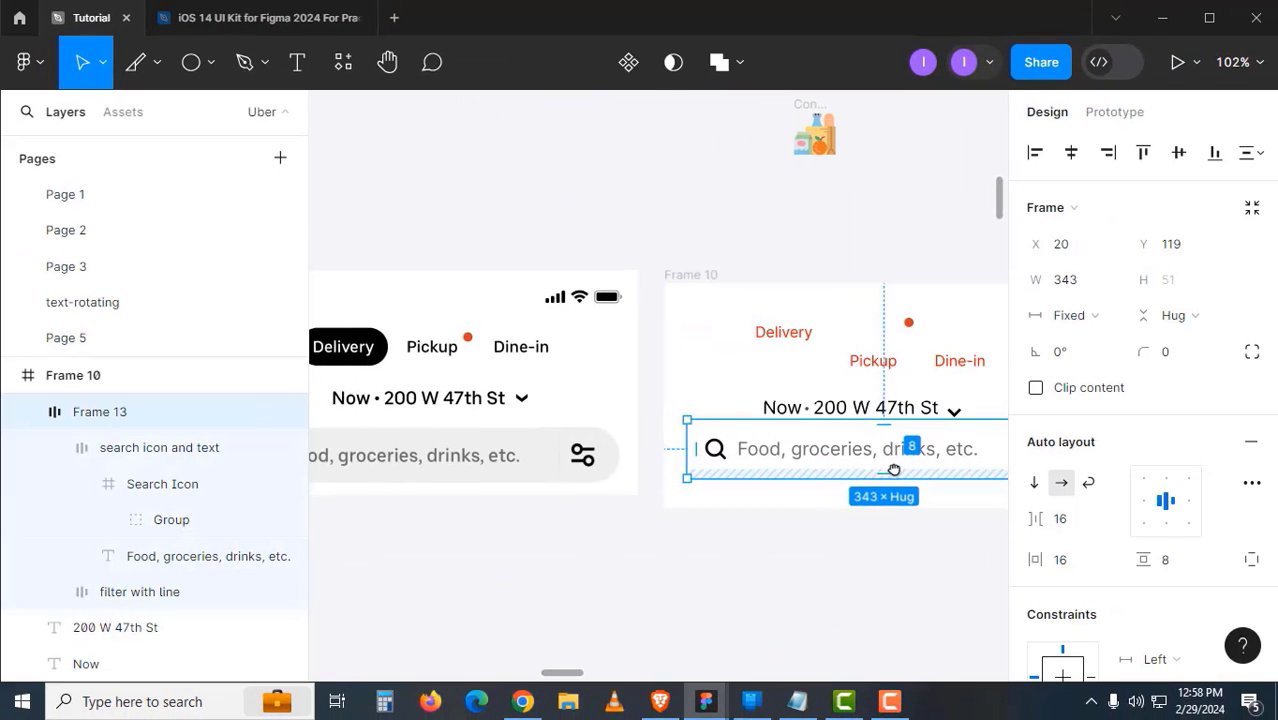
scroll(1135, 503, down, 4)
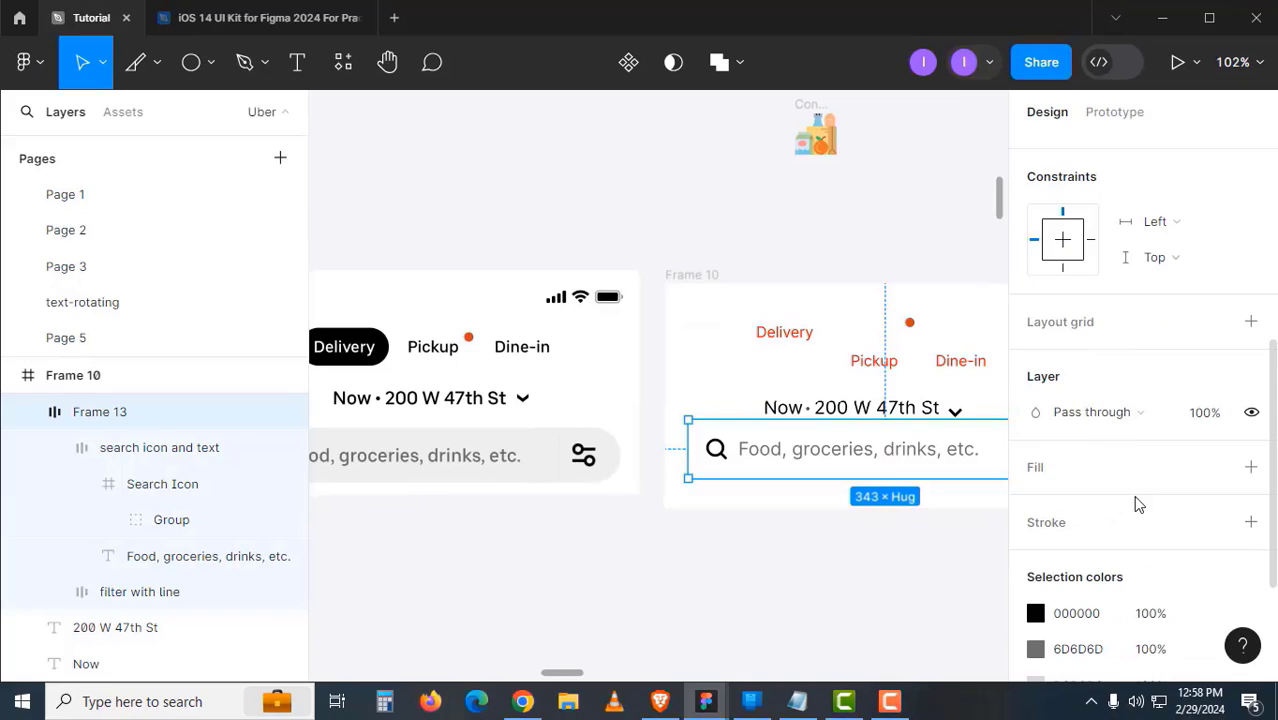
- Fill the search bar with the F5F5F5 grey sampled from the reference search bar
click(1250, 467)
click(1037, 508)
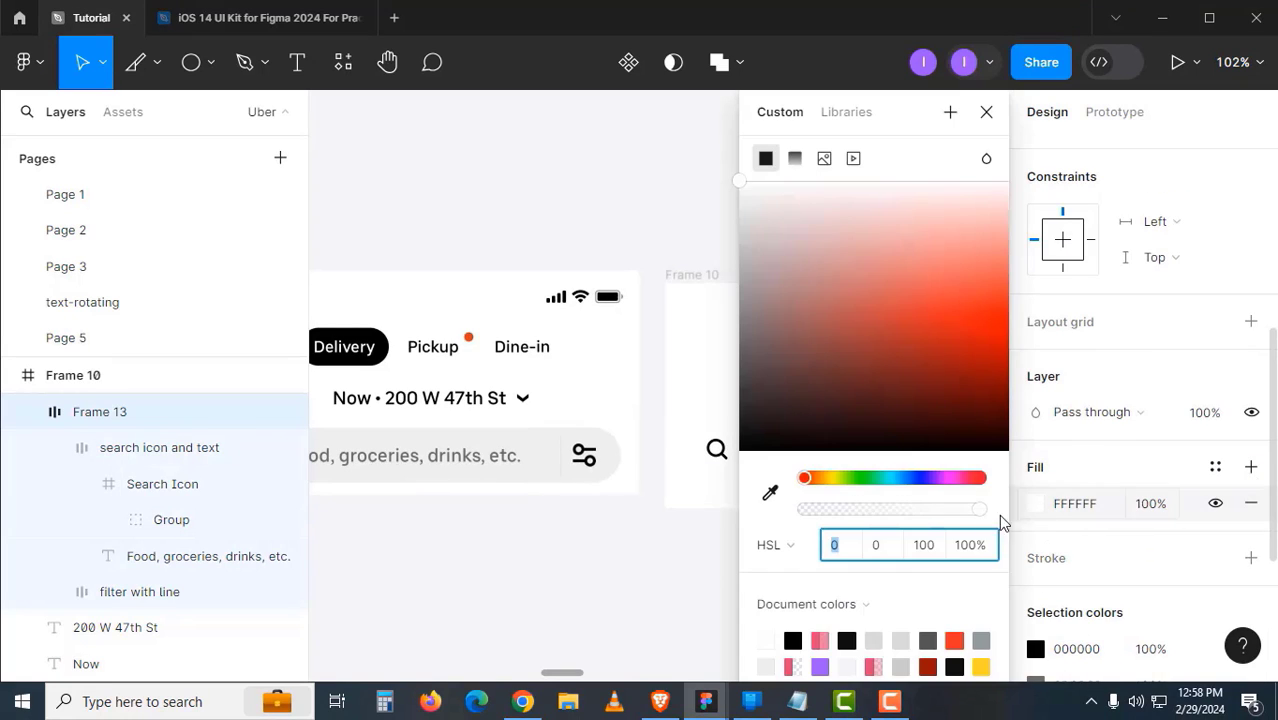
click(770, 492)
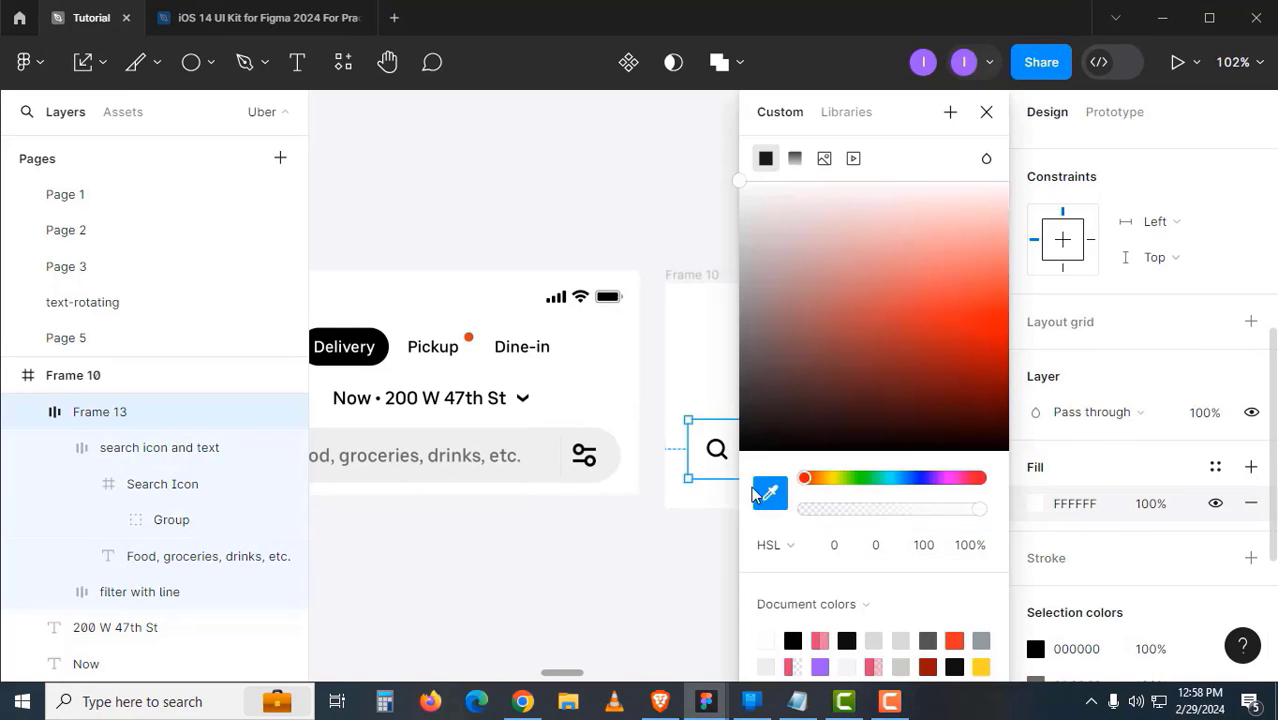
click(559, 461)
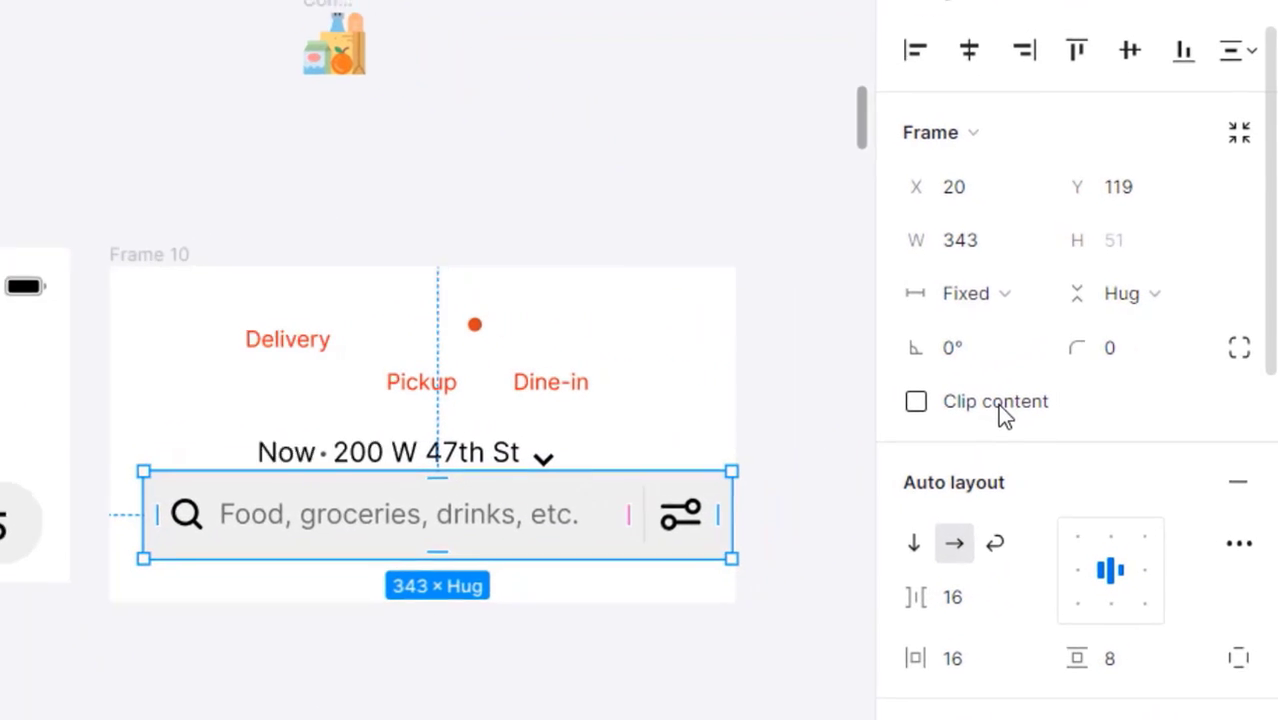
- Turn on Clip content and round the search bar's corners to a 40 radius
click(997, 404)
click(1141, 363)
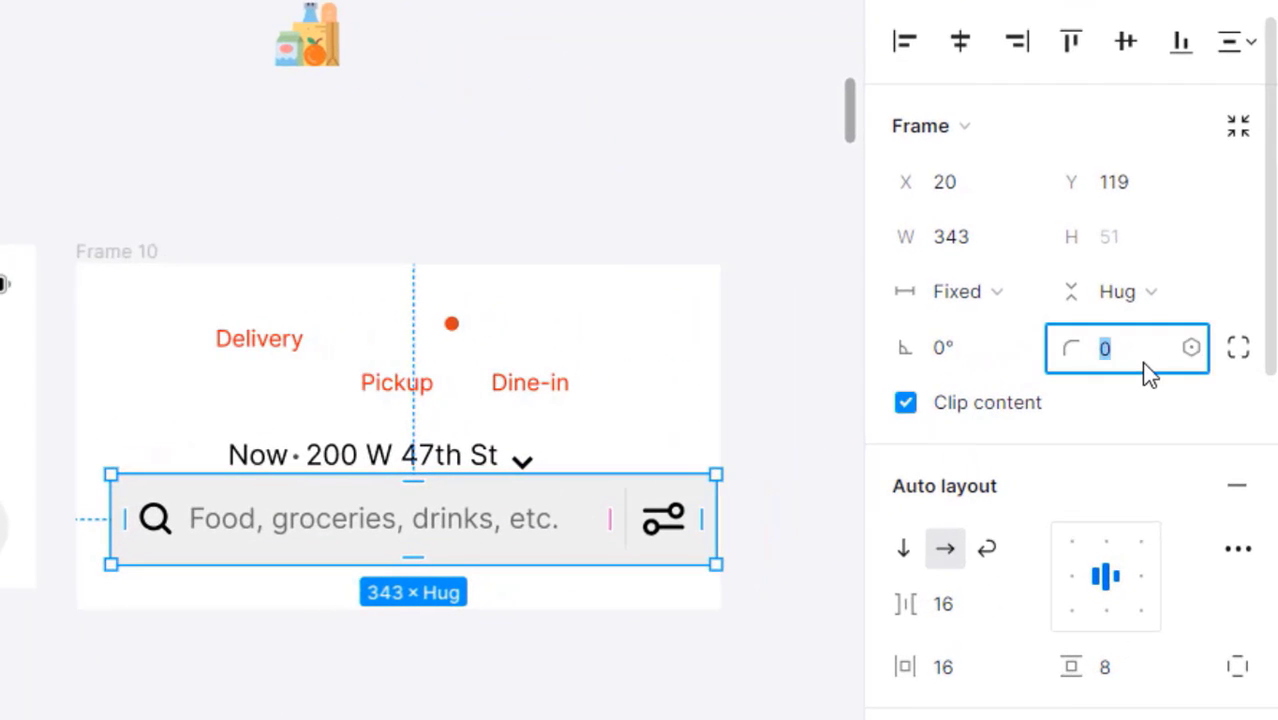
text(10)
key(Return)
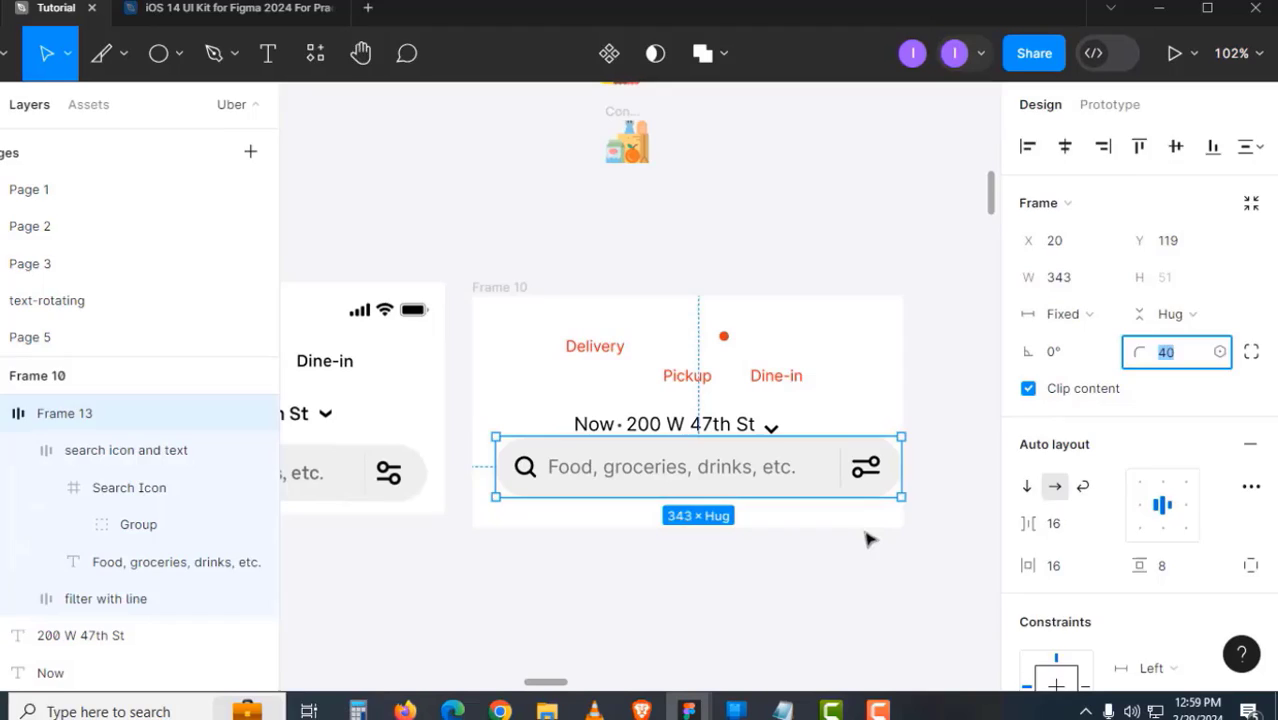
click(590, 620)
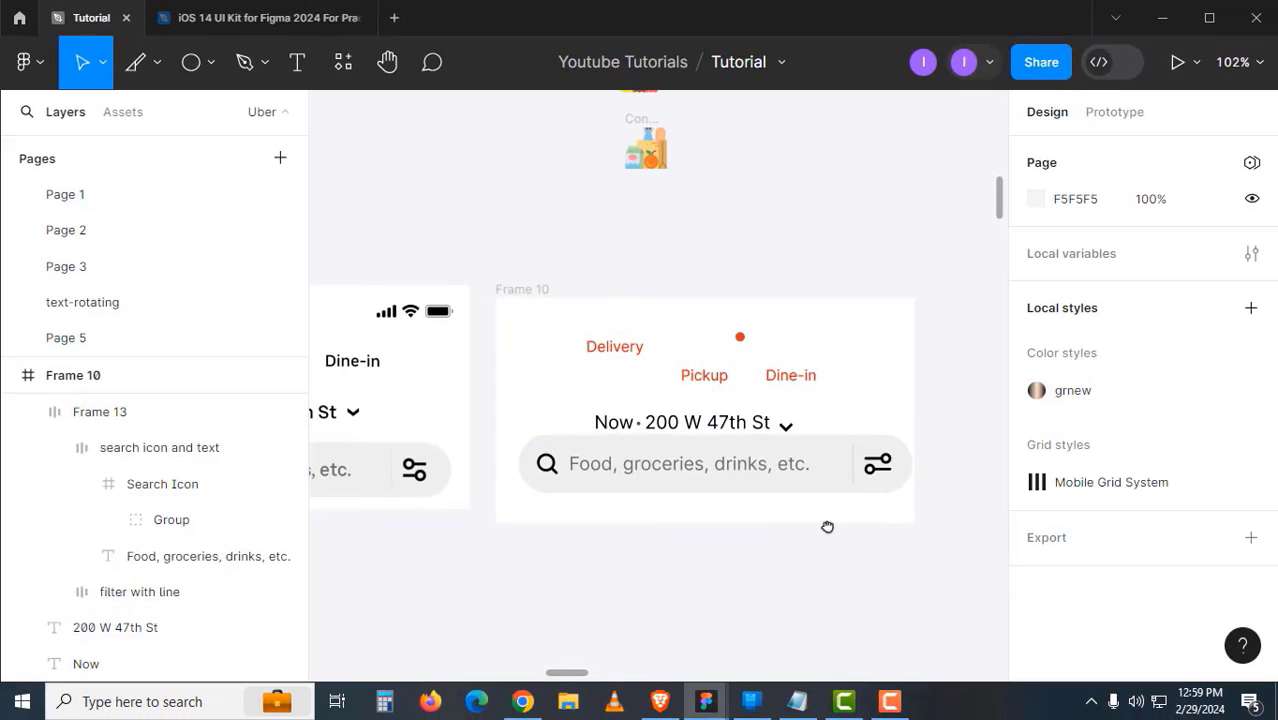
drag(827, 527, 948, 505)
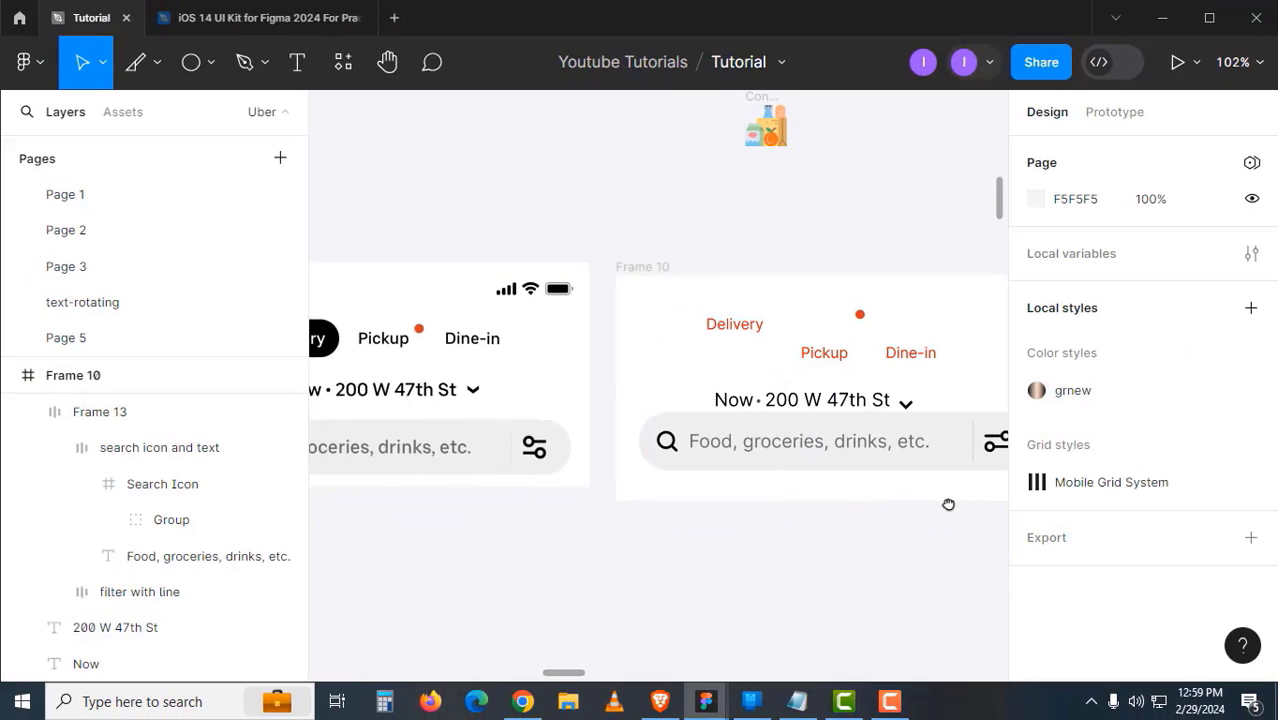
click(889, 470)
drag(826, 465, 890, 470)
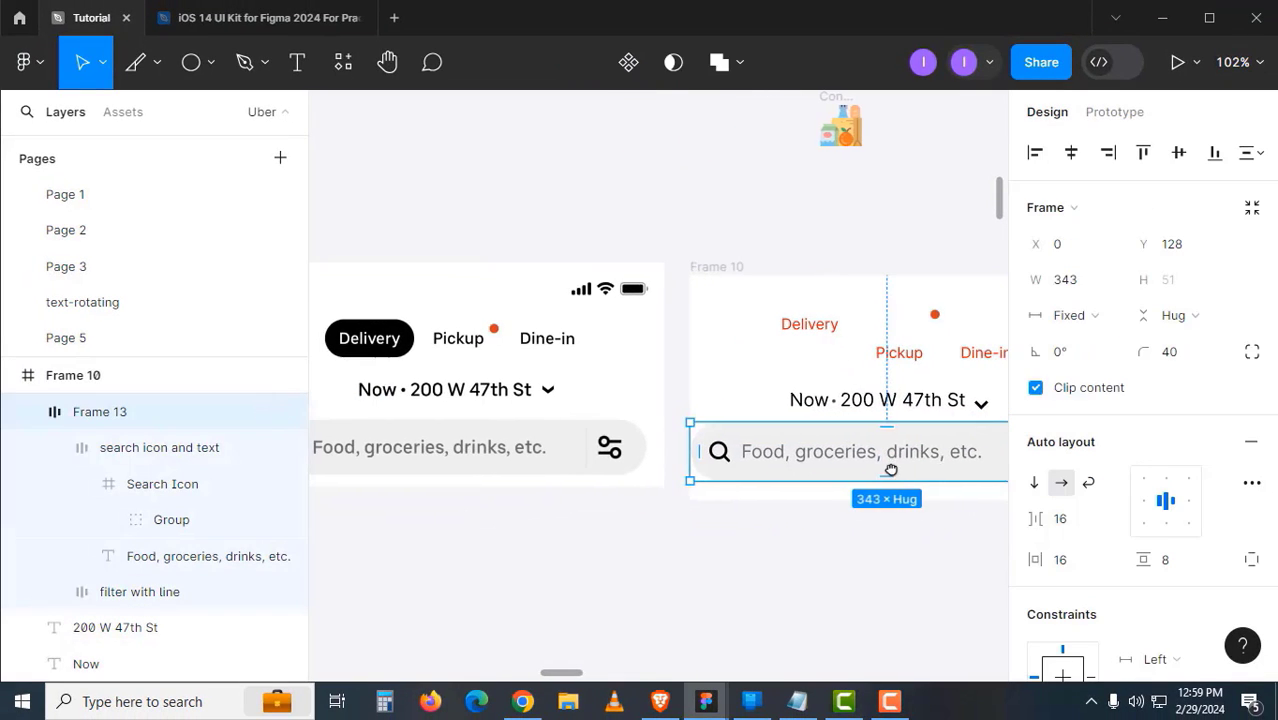
scroll(828, 420, up, 5)
click(832, 385)
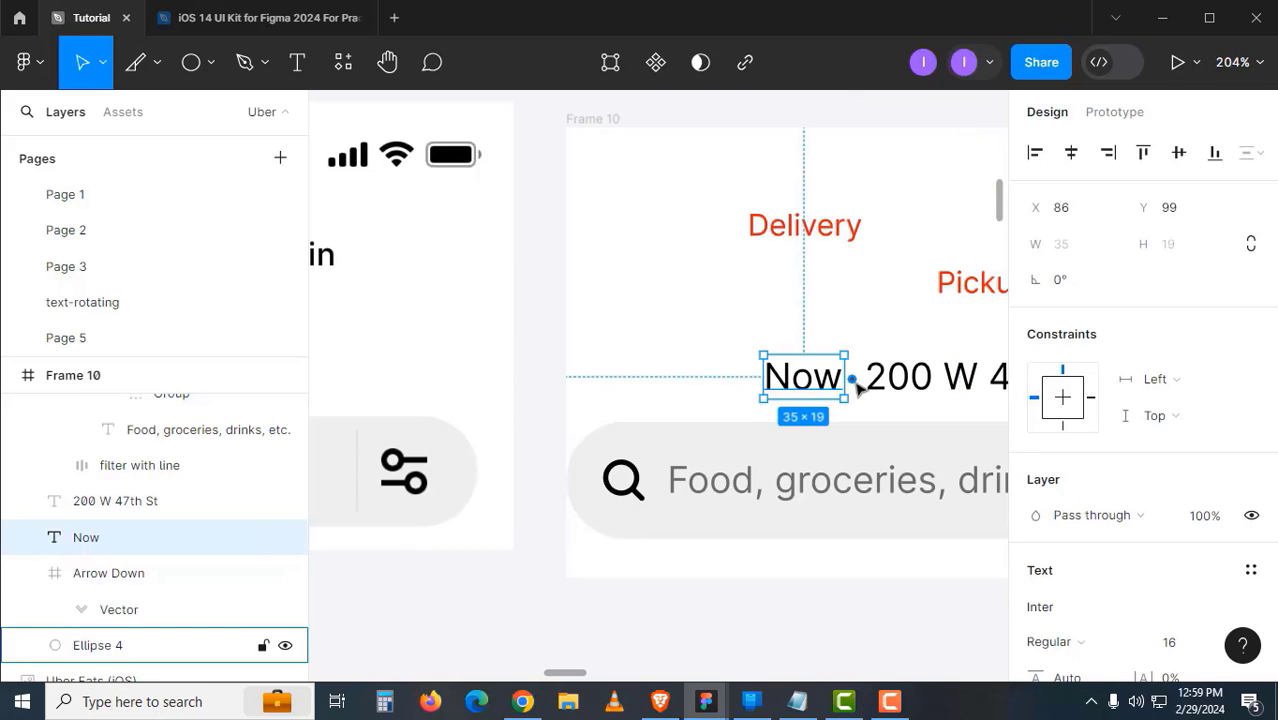
shift+click(851, 378)
shift+click(882, 396)
scroll(880, 398, right, 5)
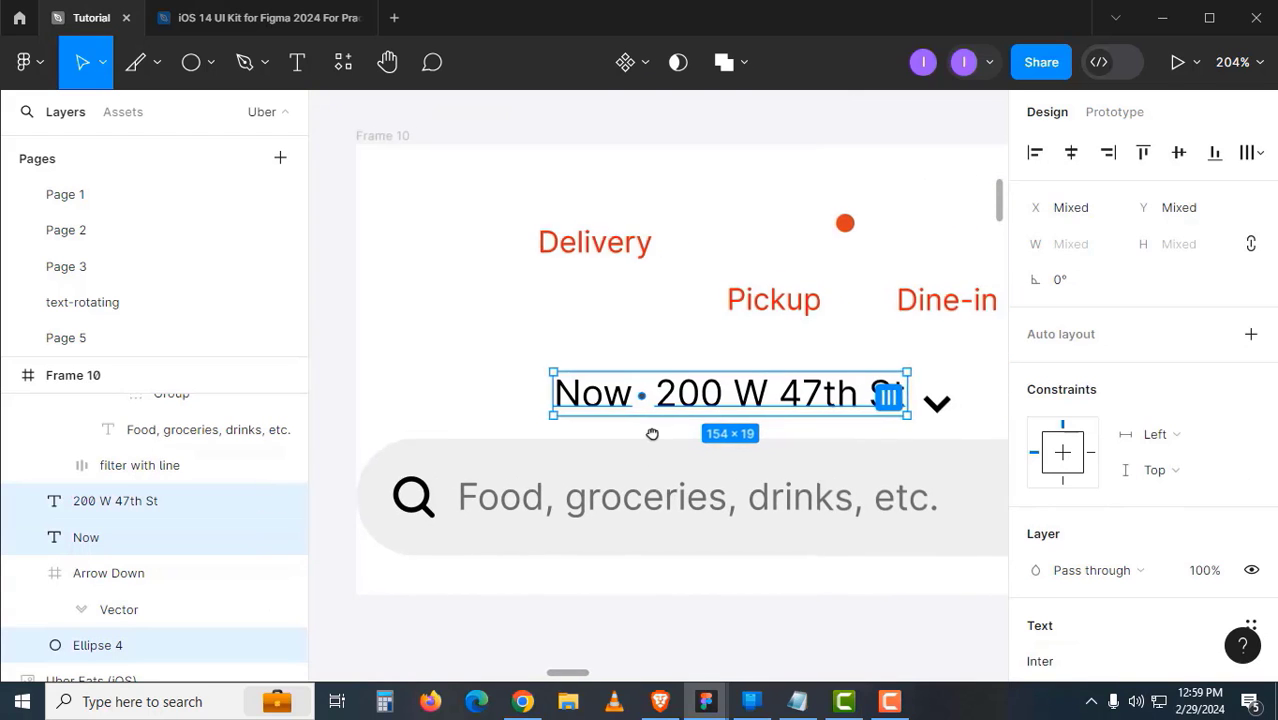
key(shift+a)
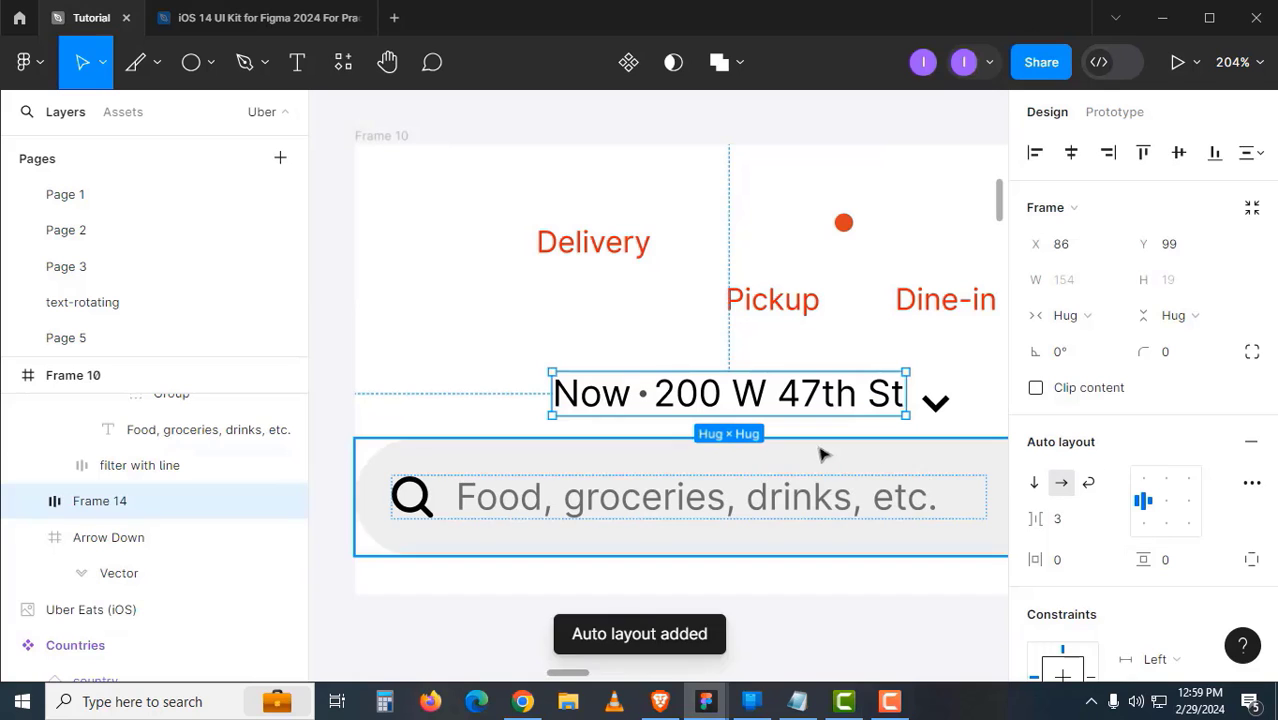
double_click(112, 505)
text(Now)
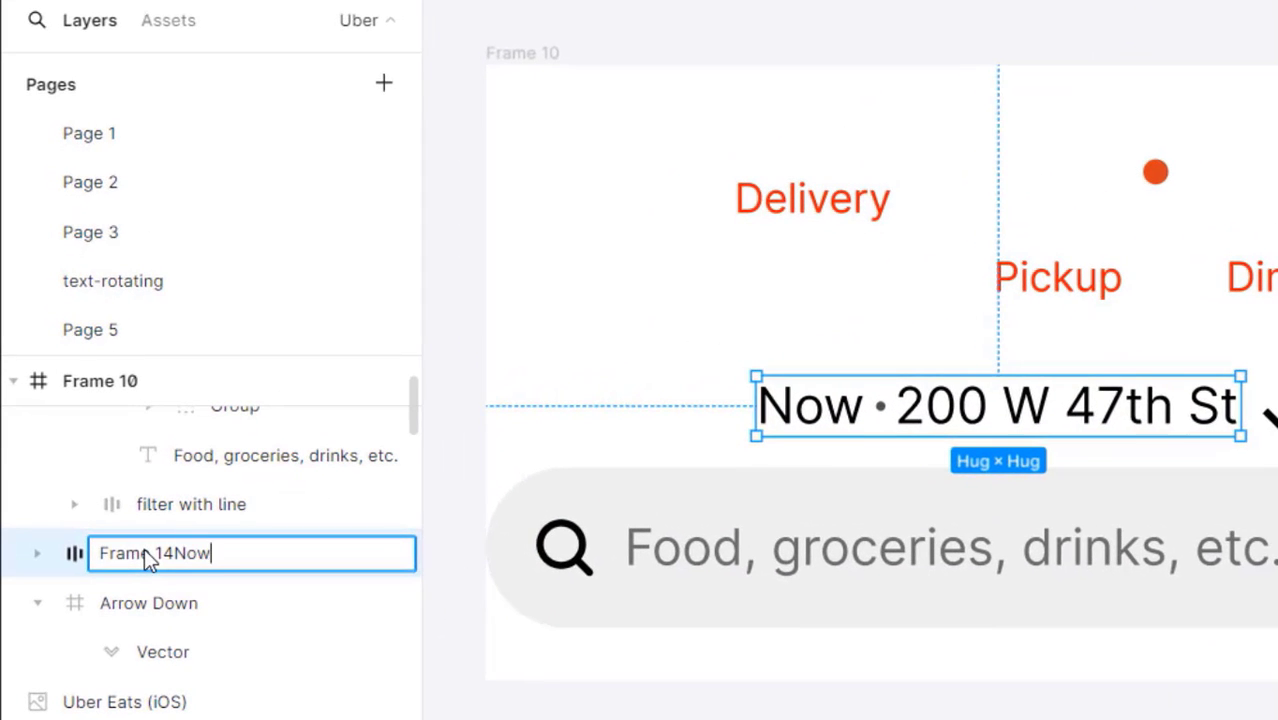
key(ctrl+a)
text(Now)
key(Return)
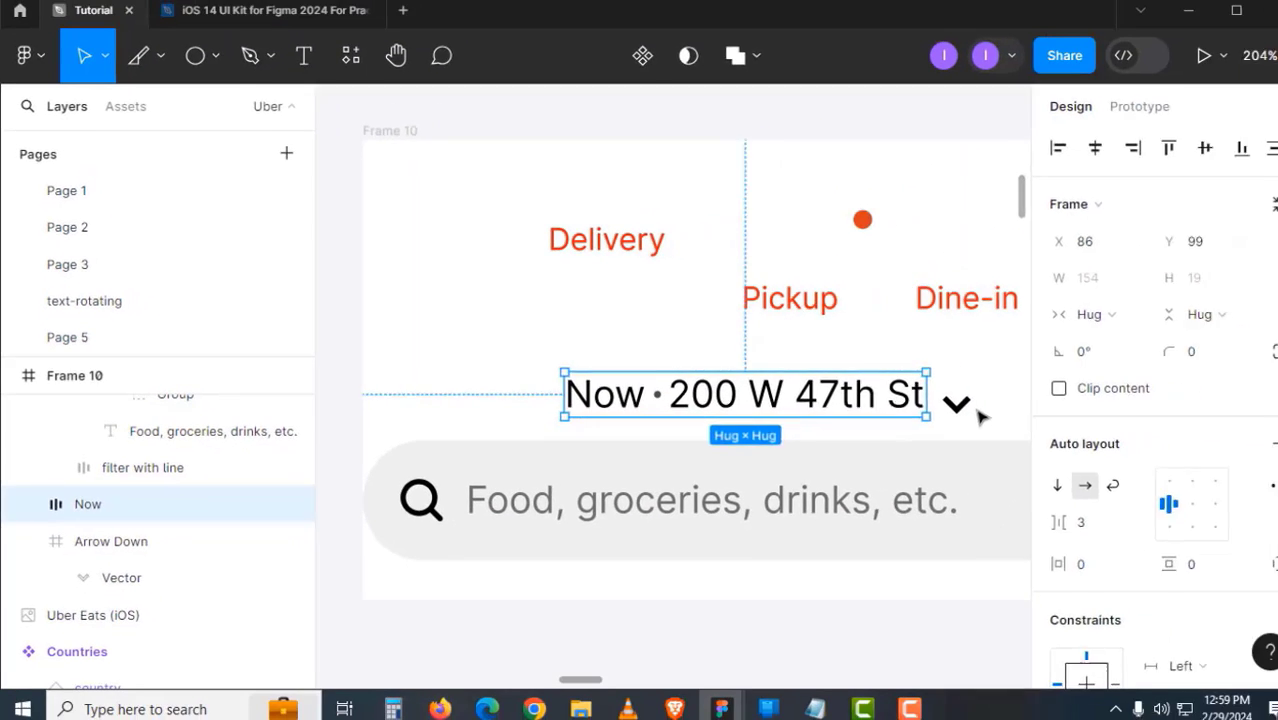
- Combine the Now frame and down arrow in a centred auto layout, with Now filling its container
click(976, 410)
click(1272, 418)
shift+click(876, 413)
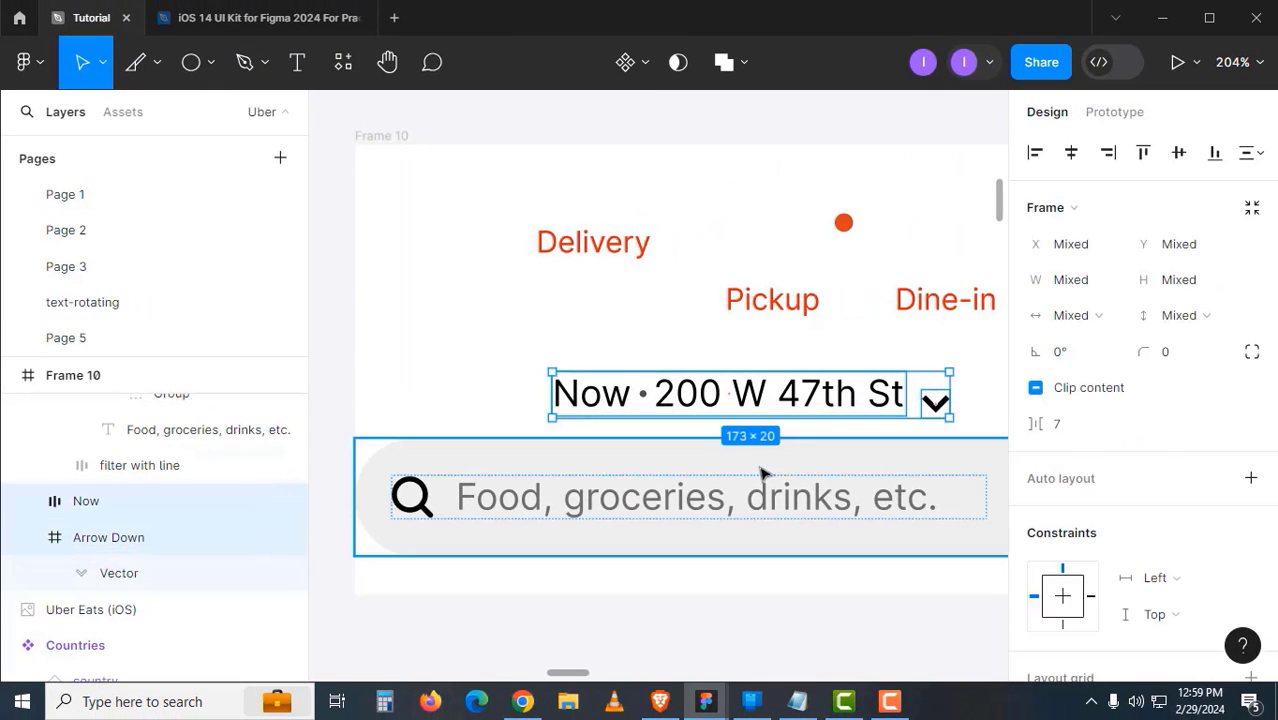
key(shift+a)
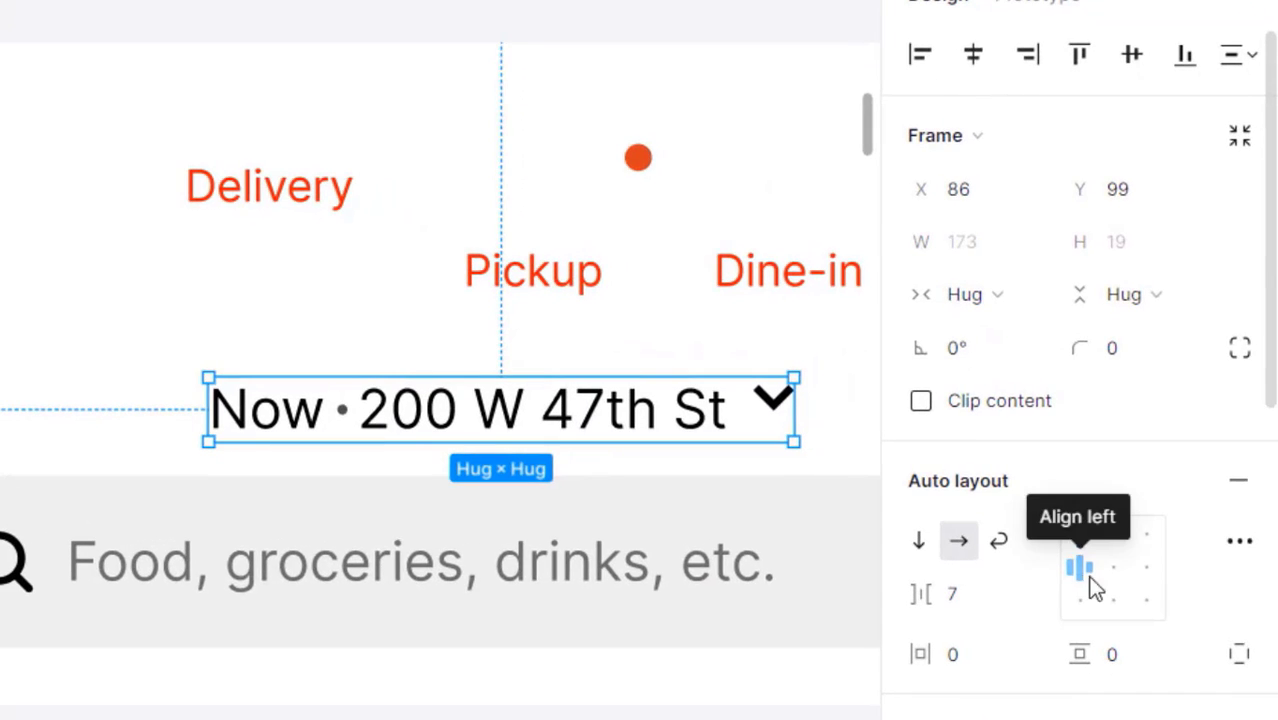
click(1165, 510)
click(667, 692)
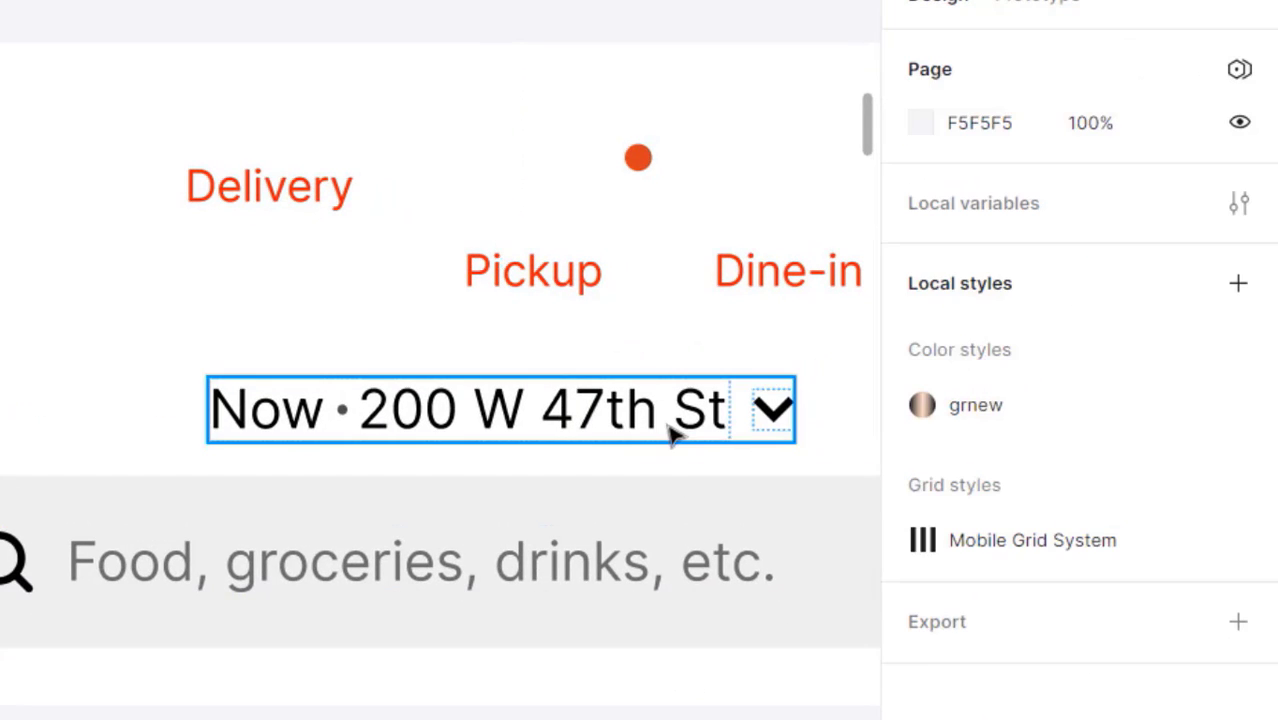
click(672, 428)
click(993, 305)
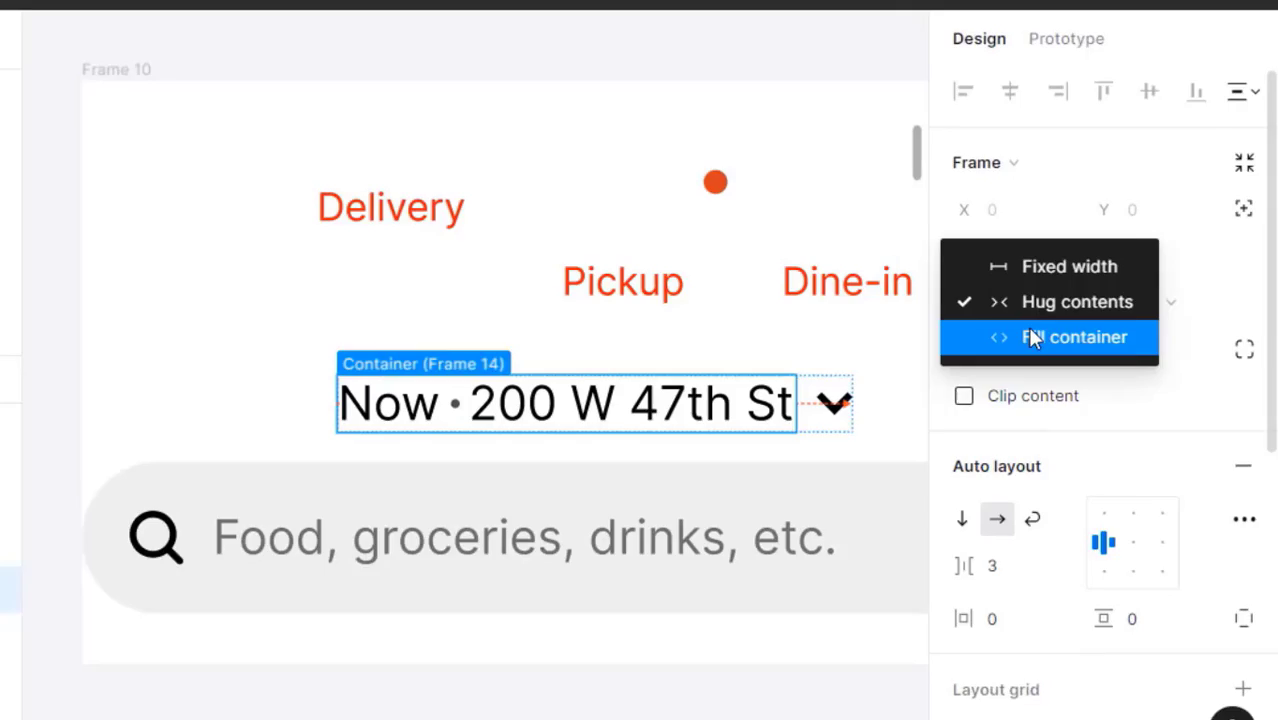
click(1035, 338)
- Try widening the address row to 200, then undo back to 173
click(676, 682)
click(694, 413)
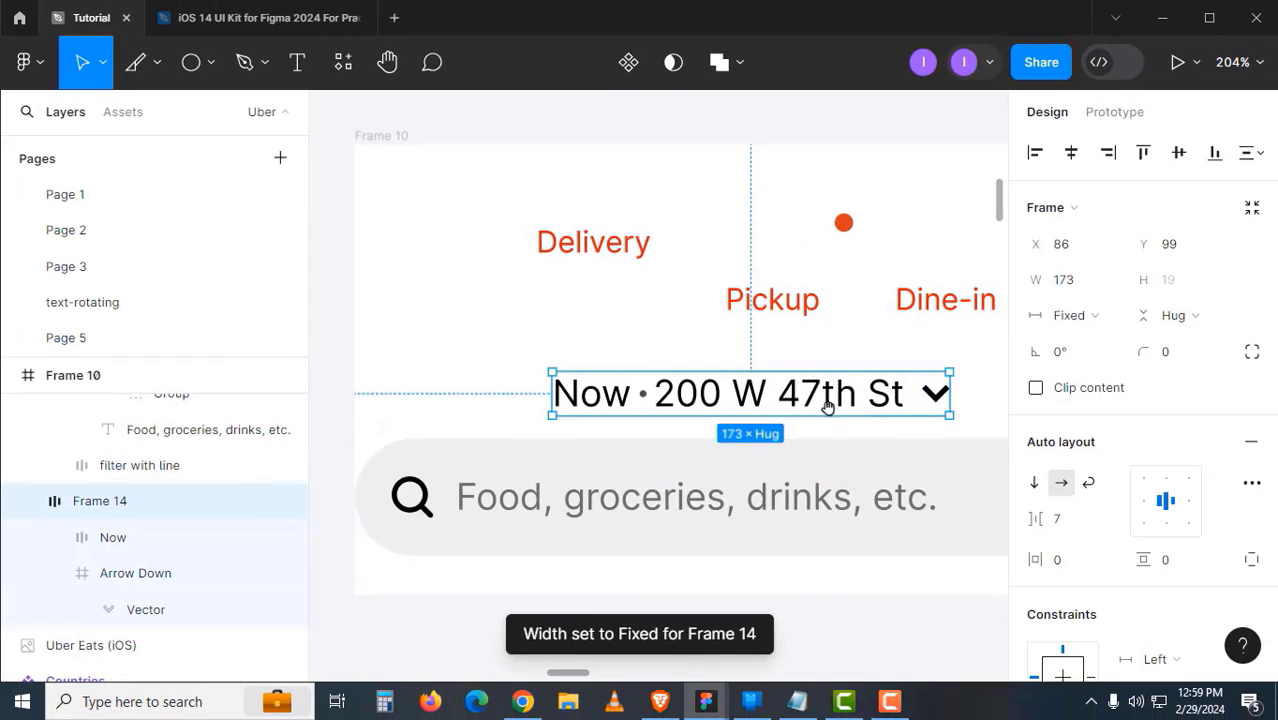
scroll(705, 418, right, 2)
drag(845, 412, 904, 411)
key(ctrl+z)
- Rename the address row layer to 'now and location with arrow'
click(822, 608)
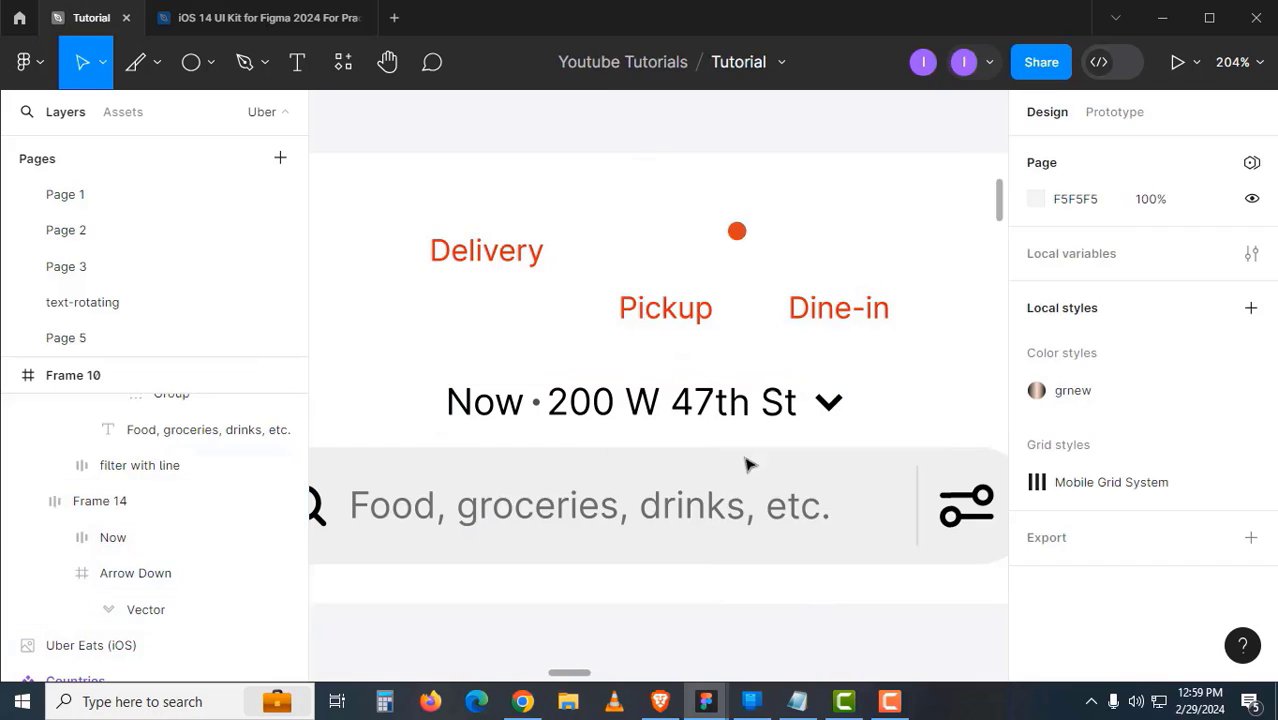
click(738, 418)
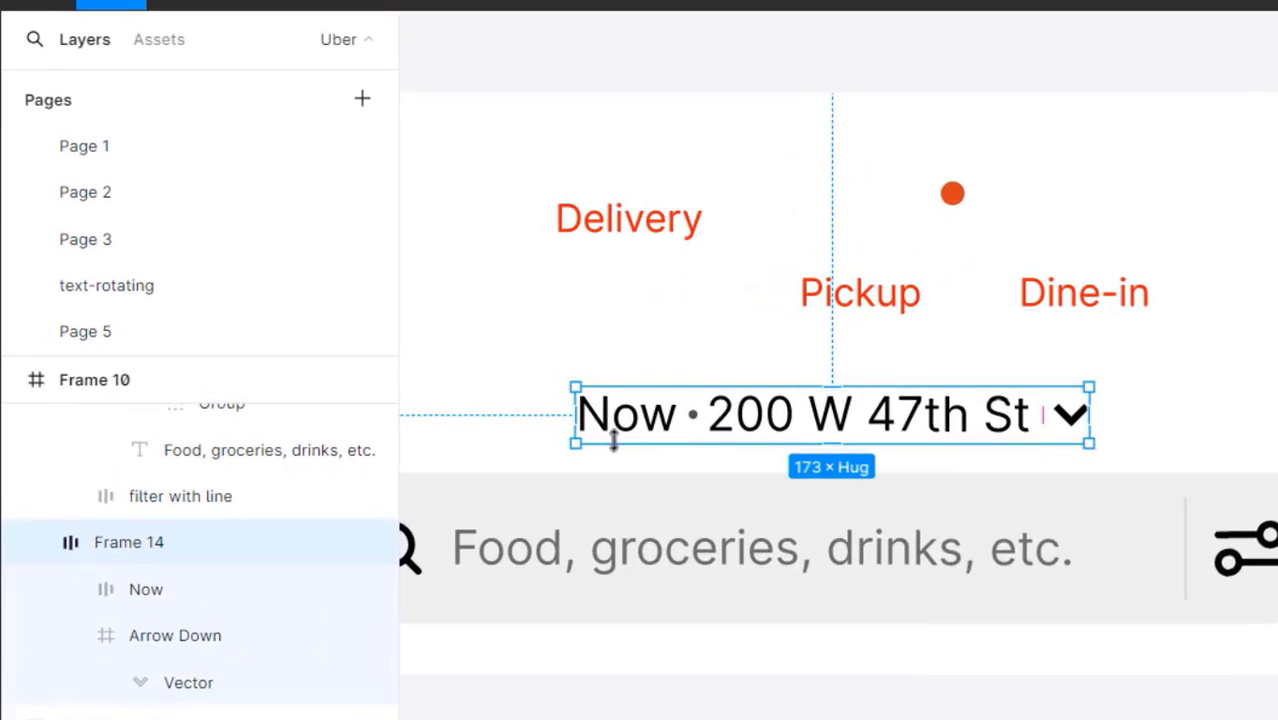
double_click(140, 545)
text(now and location with arrow)
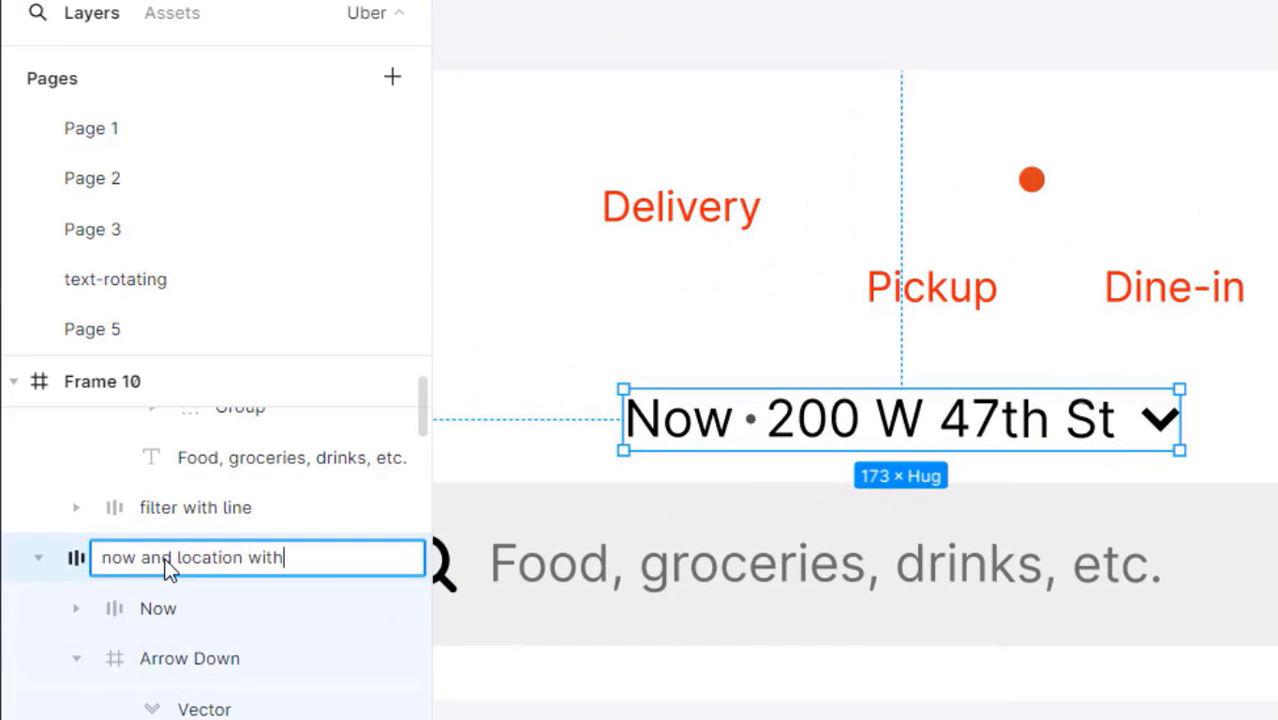
key(Return)
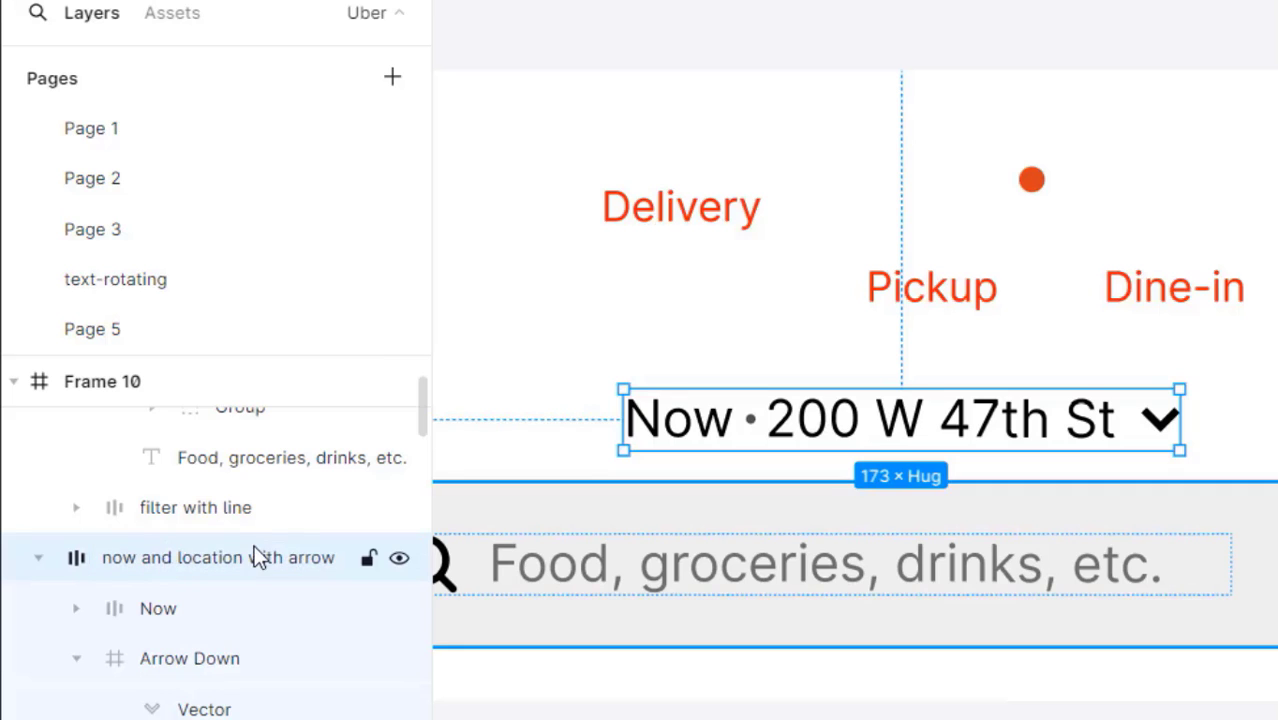
scroll(847, 459, down, 5)
scroll(862, 513, left, 3)
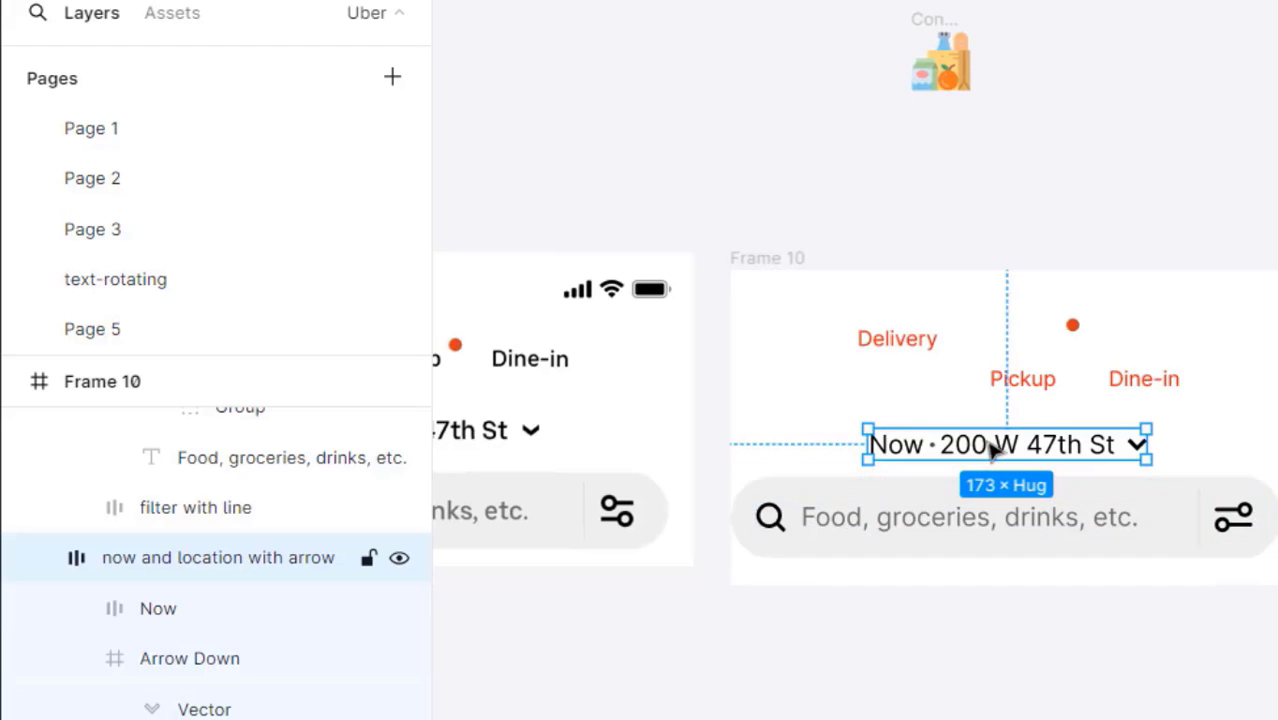
scroll(985, 450, left, 5)
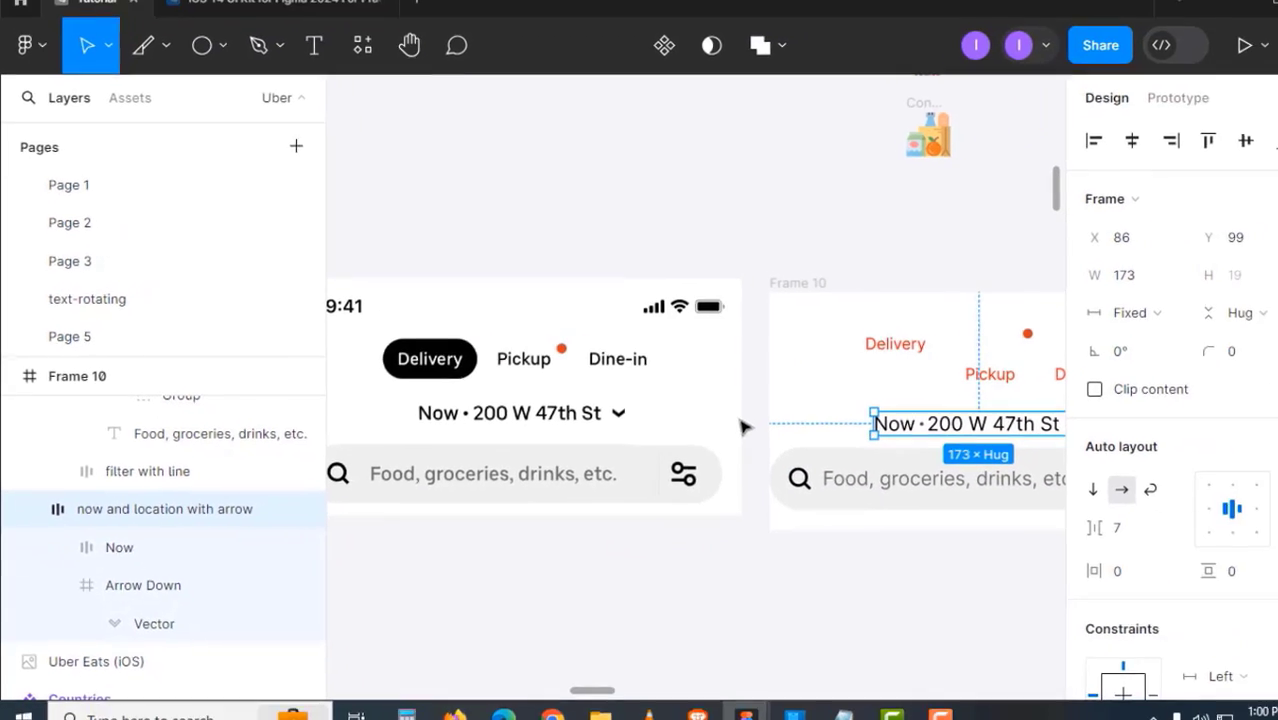
- Wrap the Delivery text in its own hugging auto-layout frame
click(828, 352)
scroll(1152, 586, down, 3)
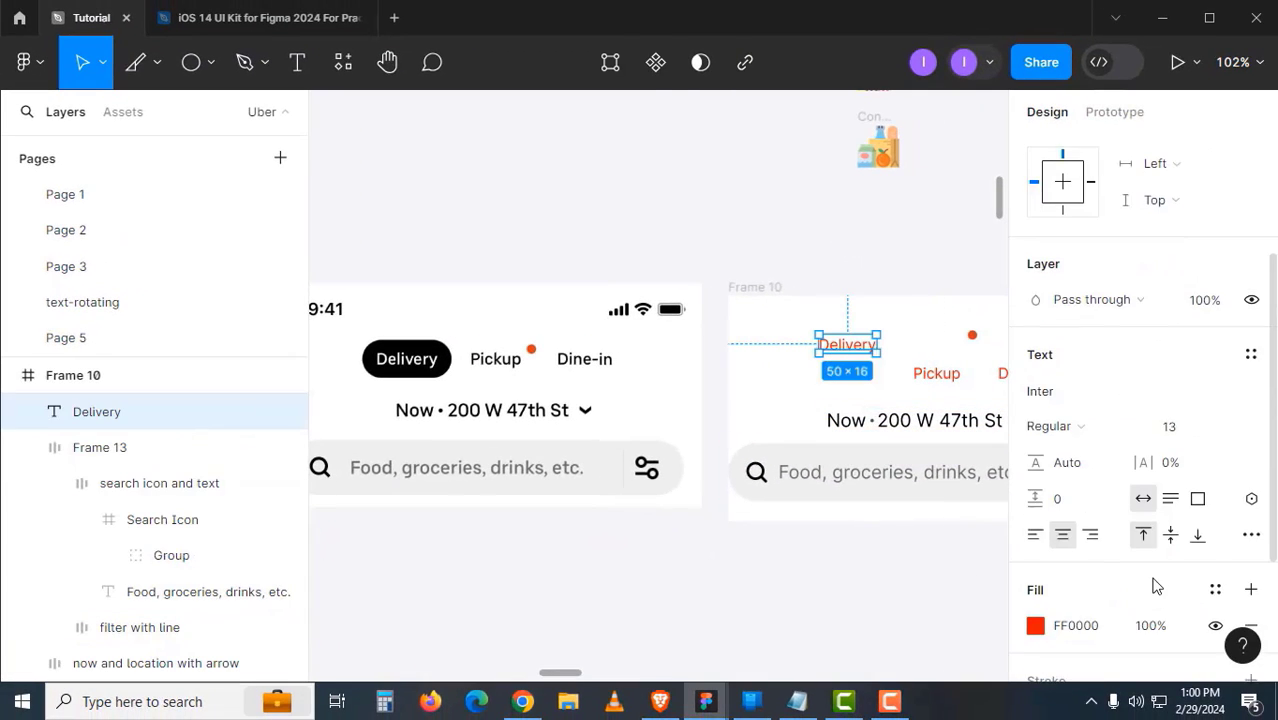
drag(827, 486, 793, 497)
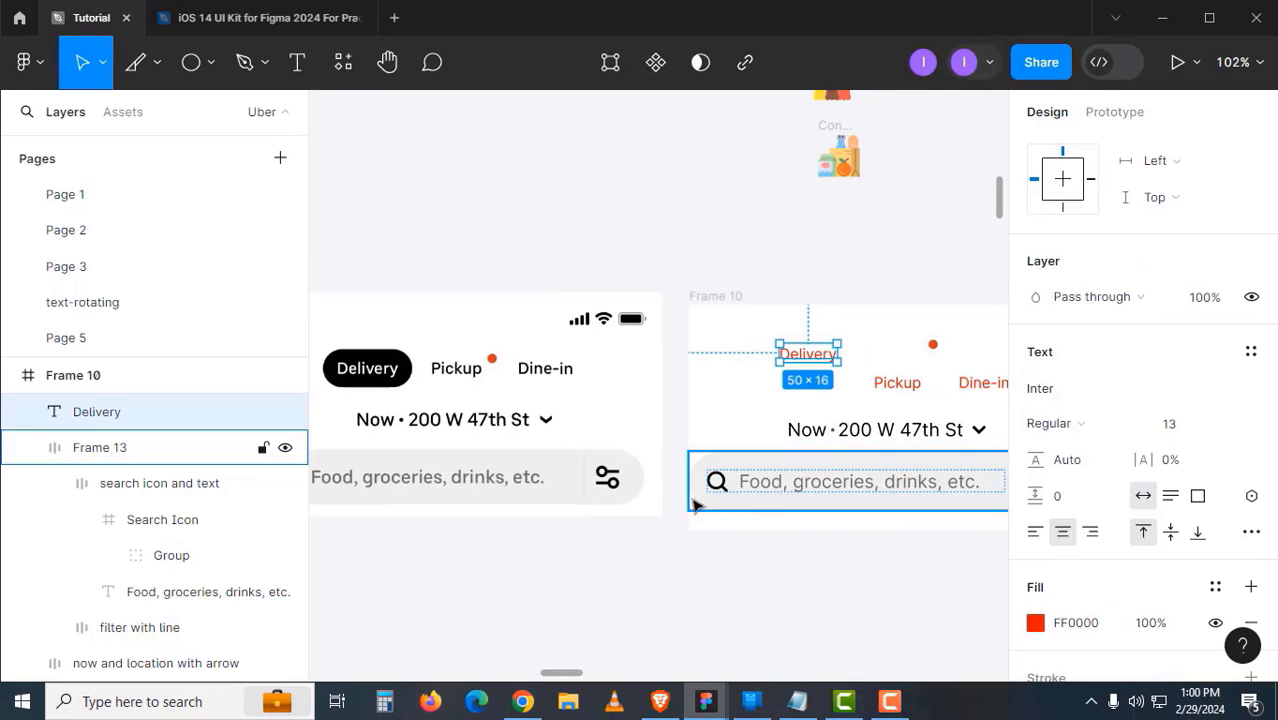
drag(556, 479, 601, 467)
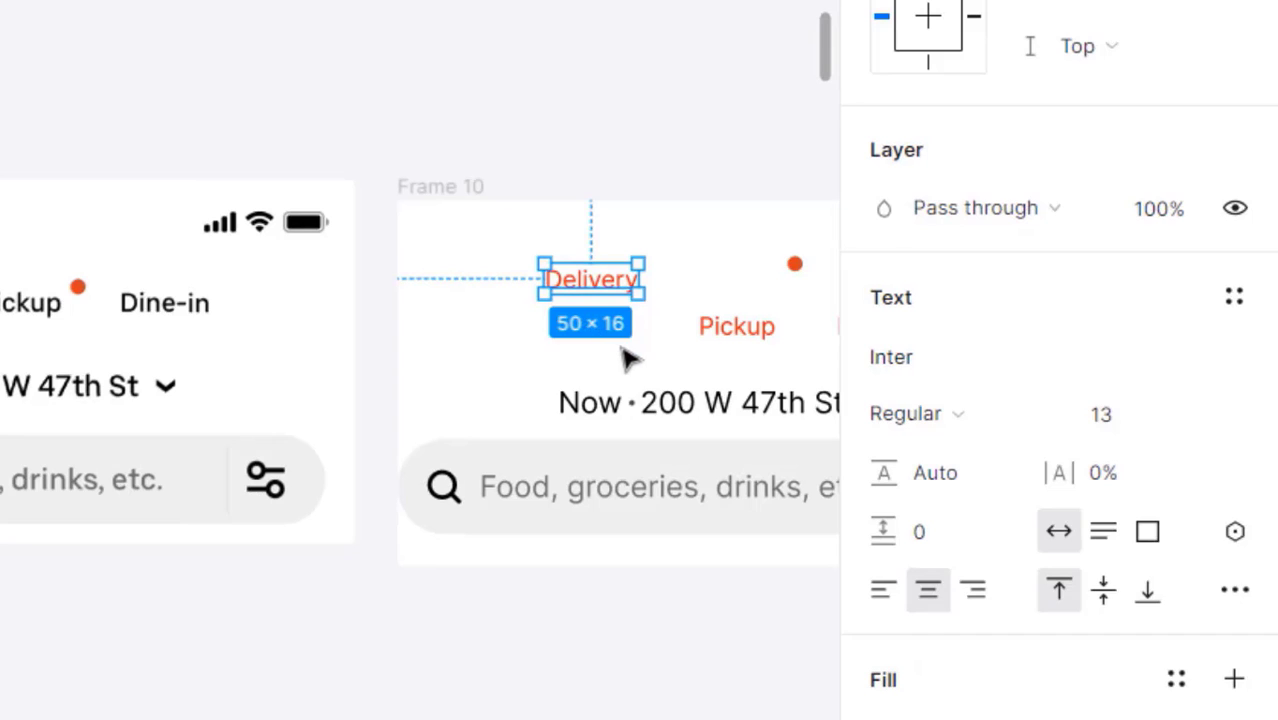
key(shift+a)
scroll(1000, 370, up, 5)
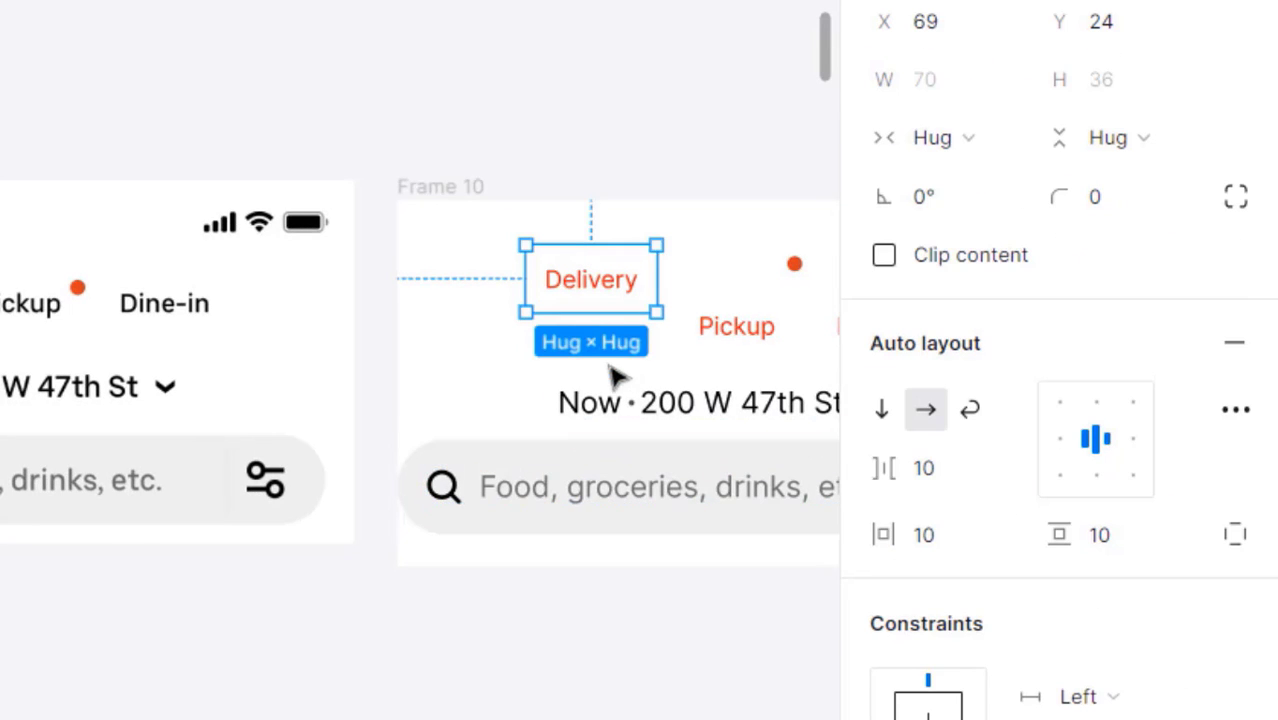
- Change the Delivery text colour from red to white
double_click(615, 295)
scroll(982, 545, down, 4)
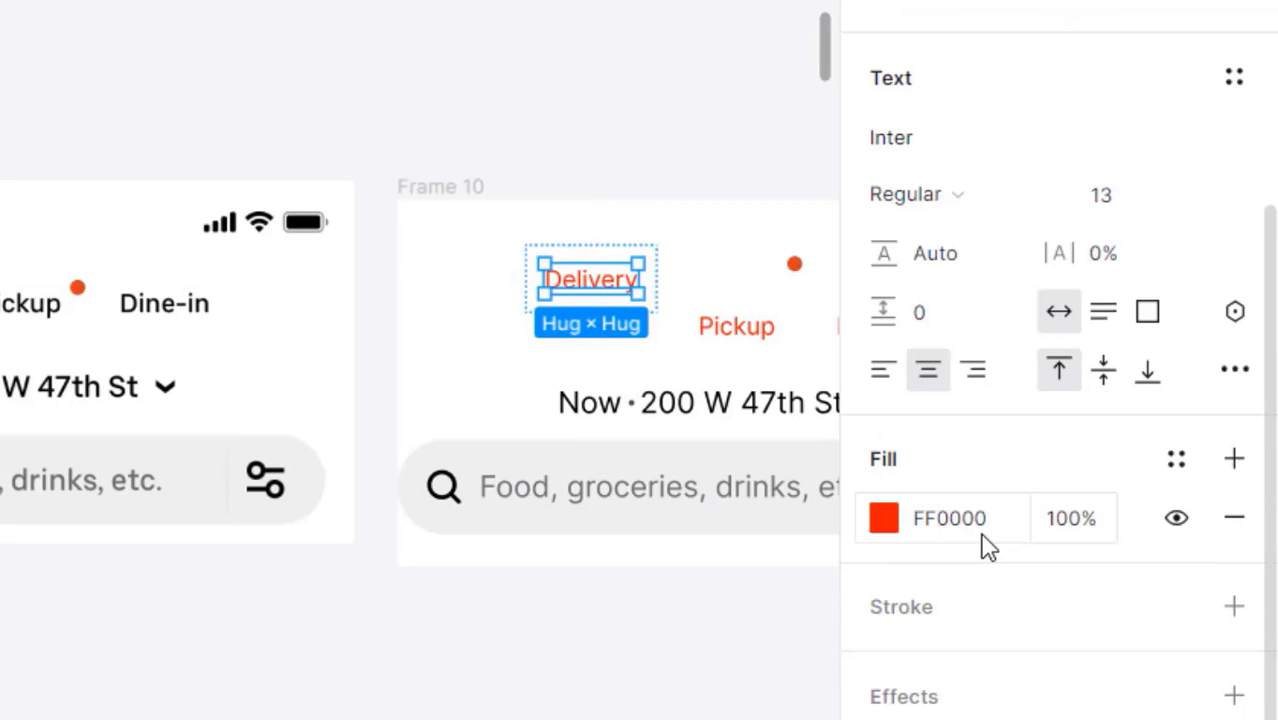
click(985, 540)
text(fff)
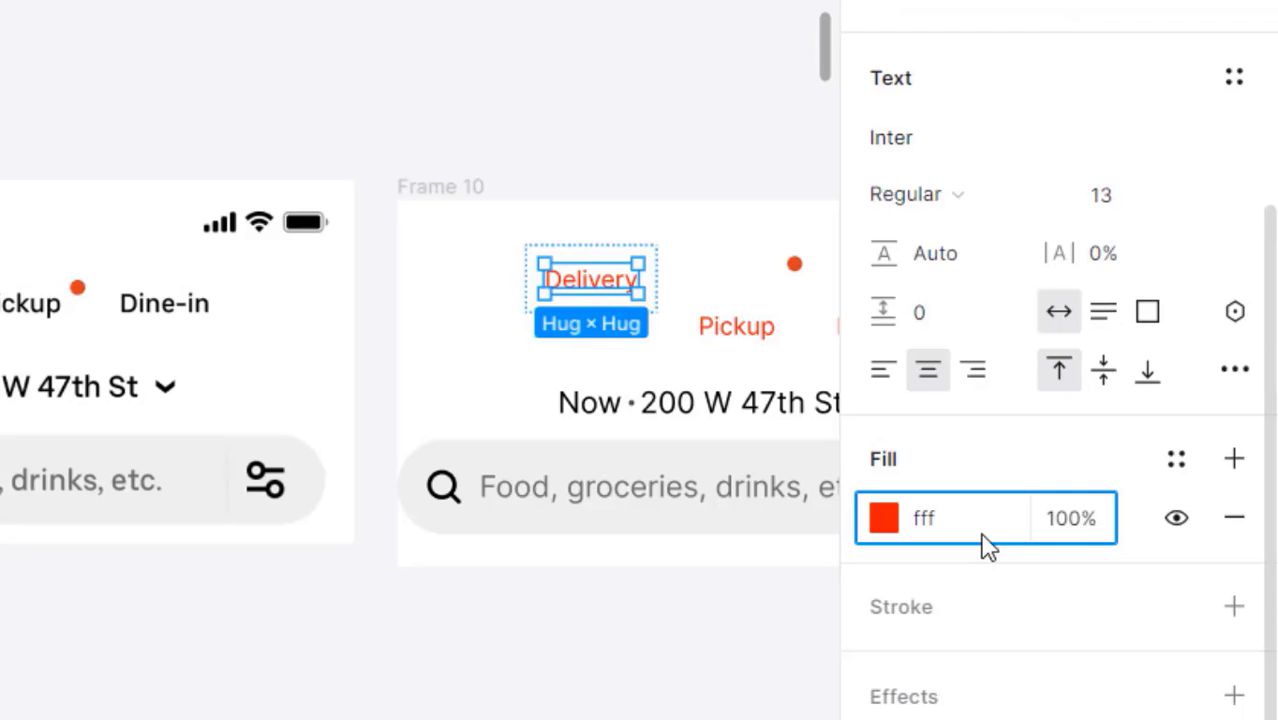
click(690, 300)
click(560, 278)
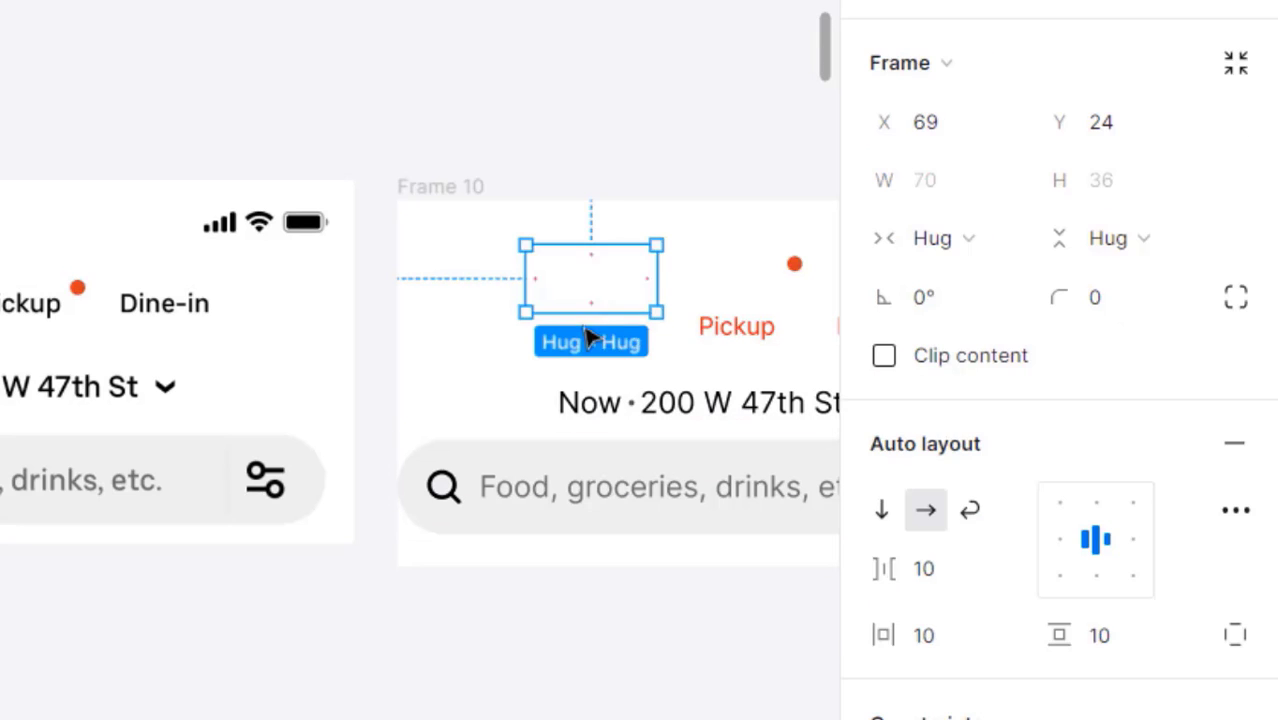
- Give the Delivery frame a black 000000 fill
scroll(968, 530, down, 2)
scroll(975, 543, down, 3)
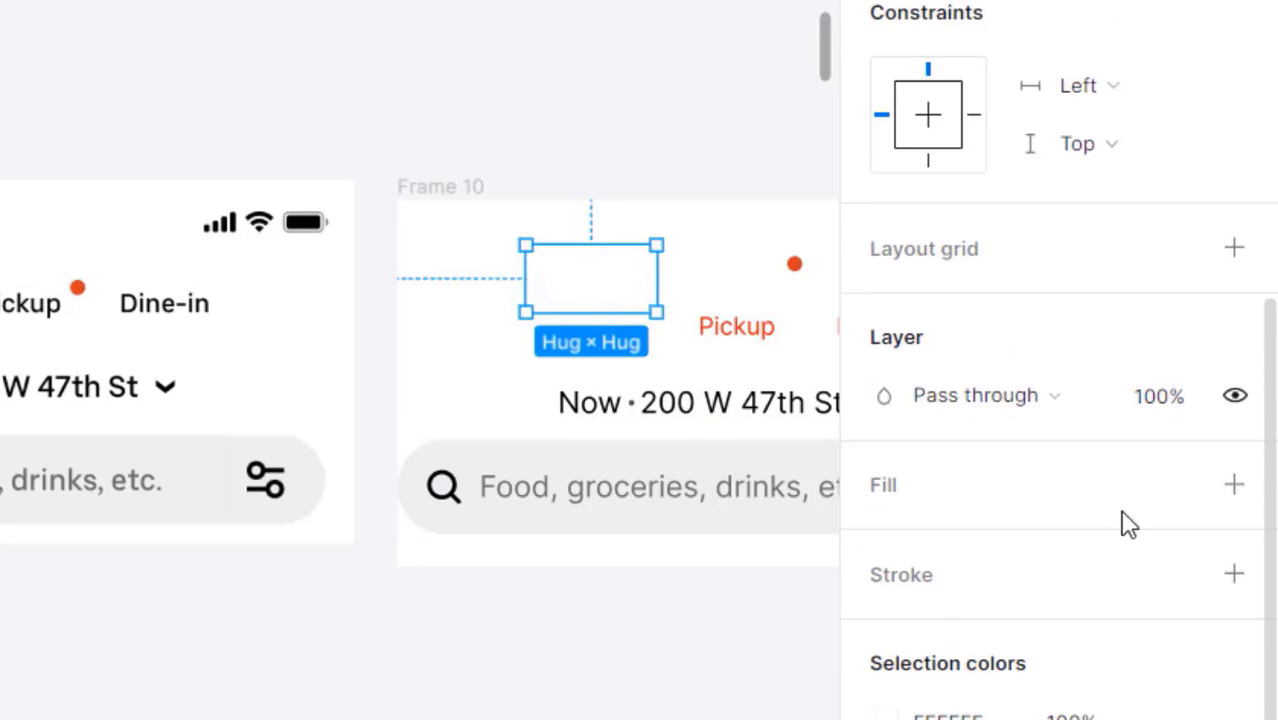
click(1231, 485)
click(968, 558)
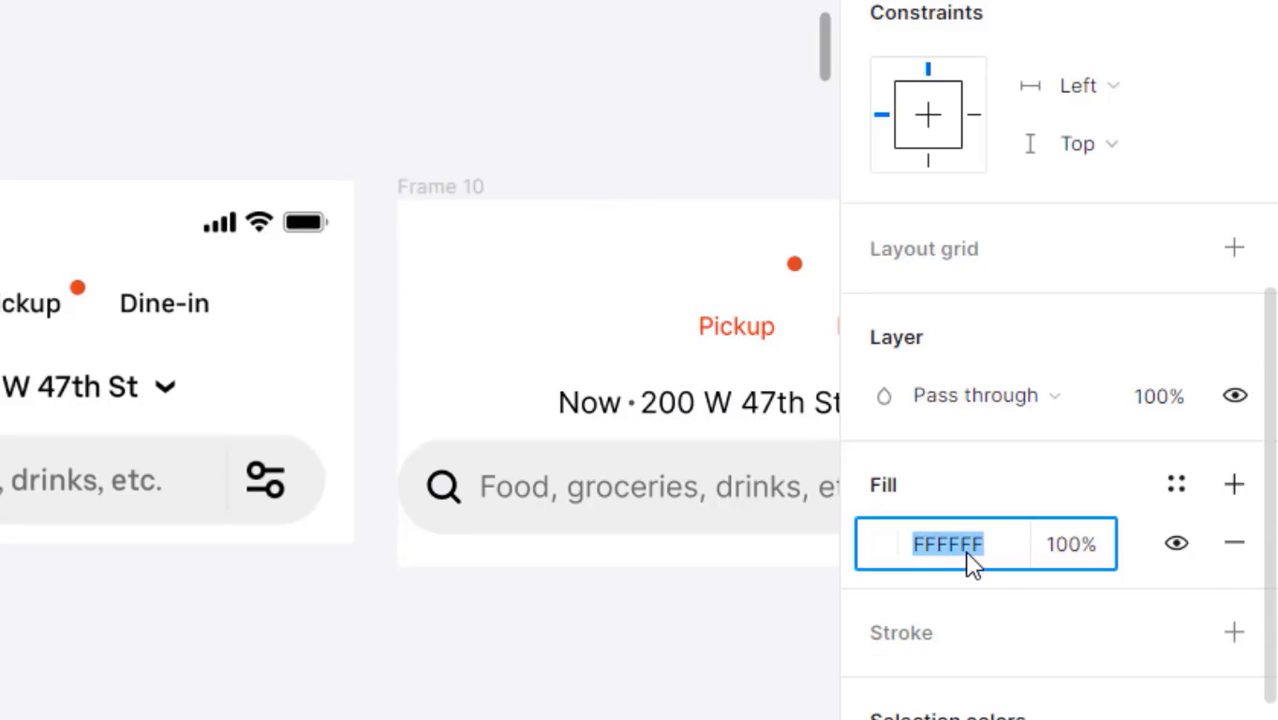
text(000000)
key(Return)
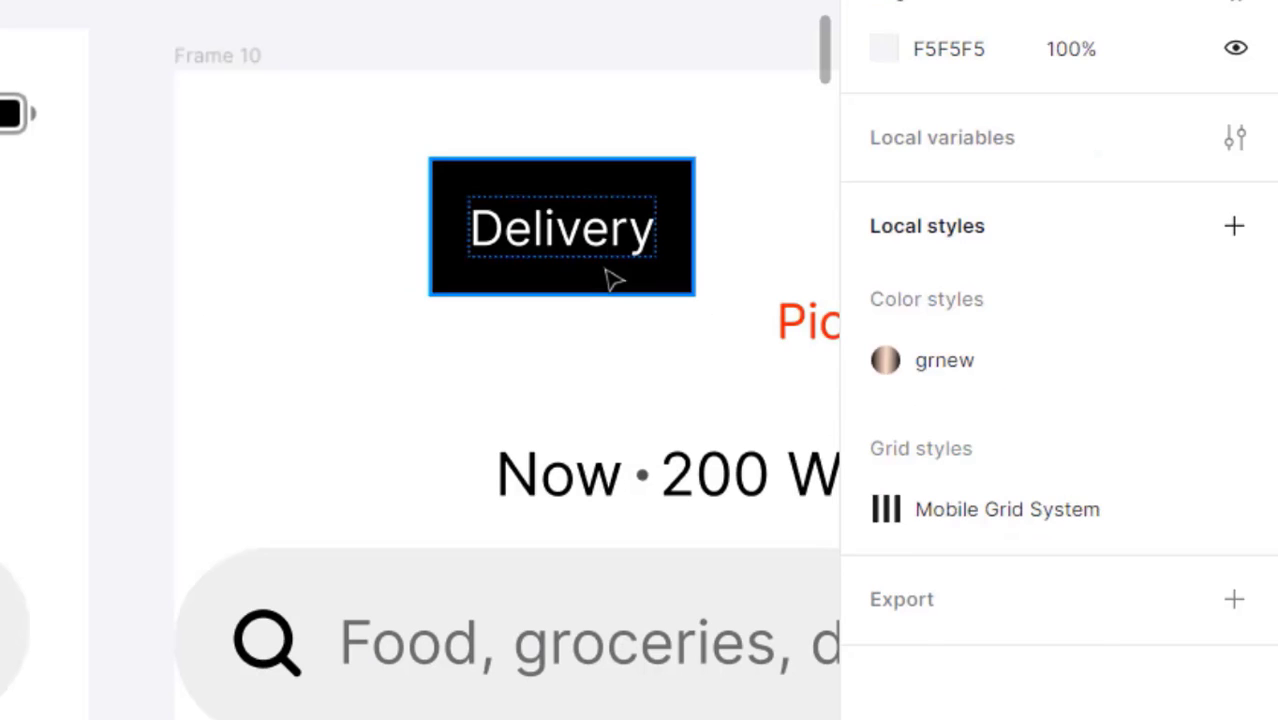
click(604, 269)
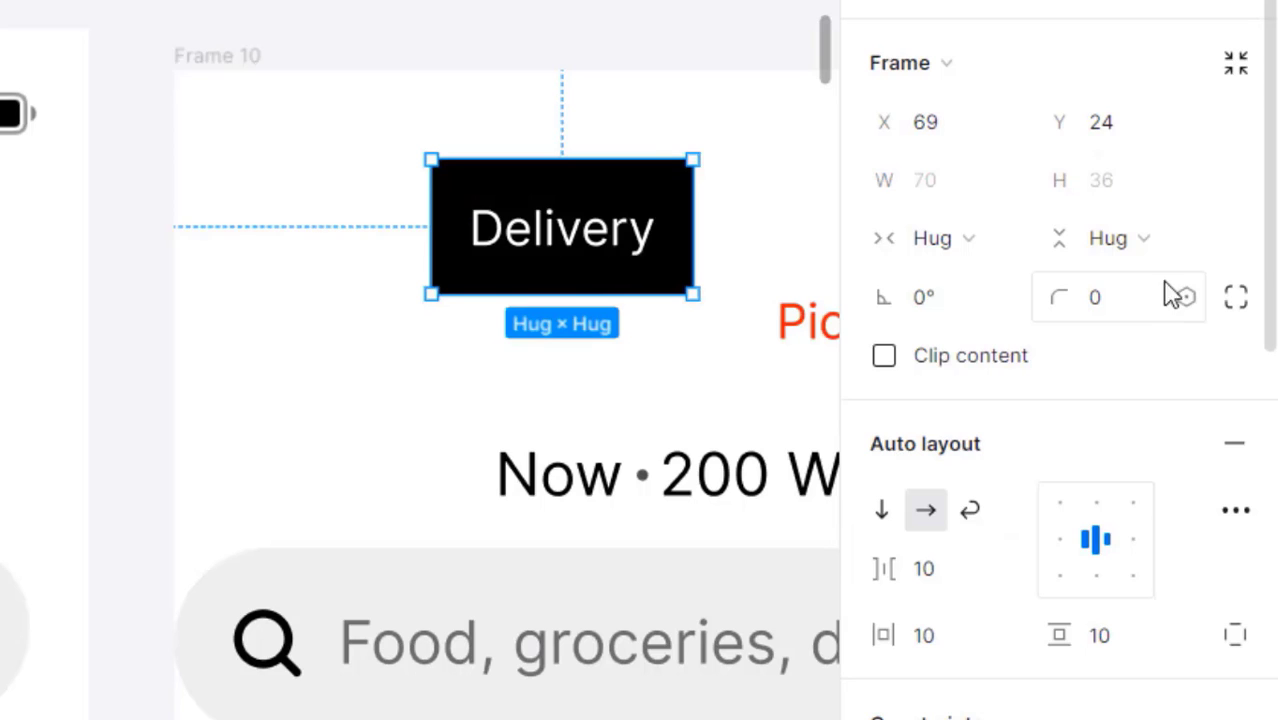
- Round the Delivery frame into a pill with a 30 radius and adjust its vertical padding
click(1136, 302)
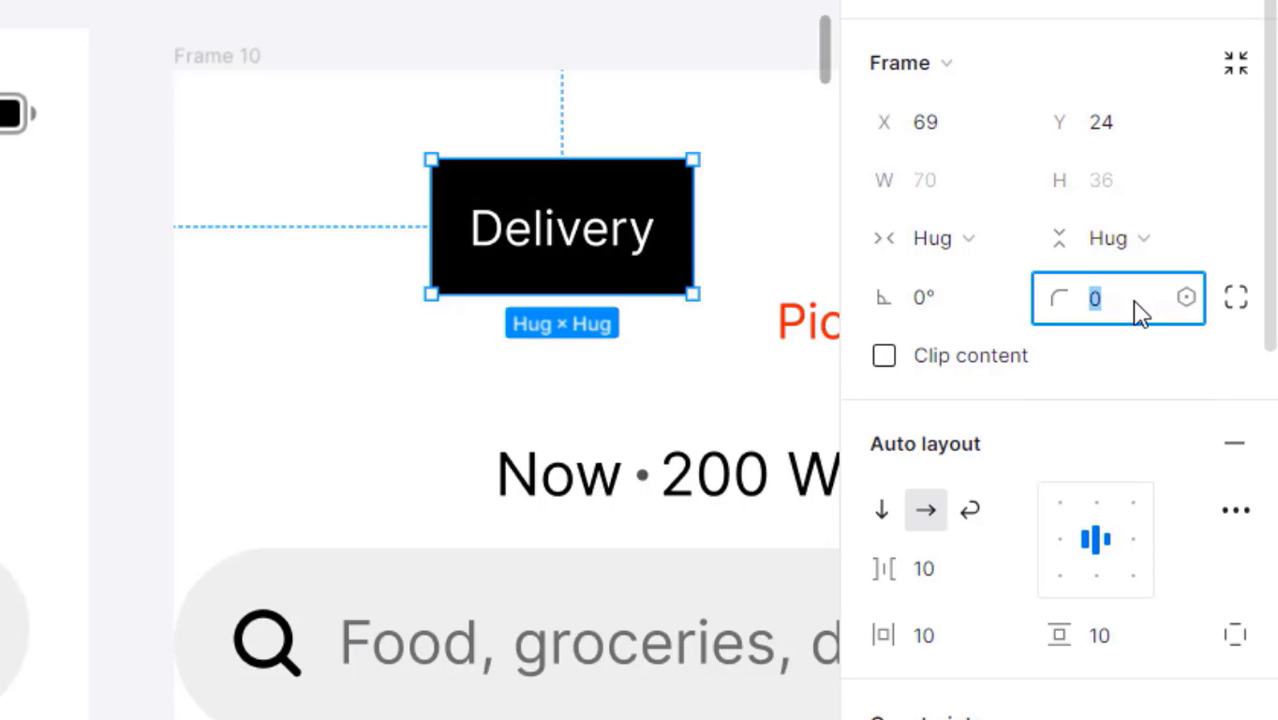
key(shift+Up)
key(shift+Up)
scroll(1130, 320, down, 4)
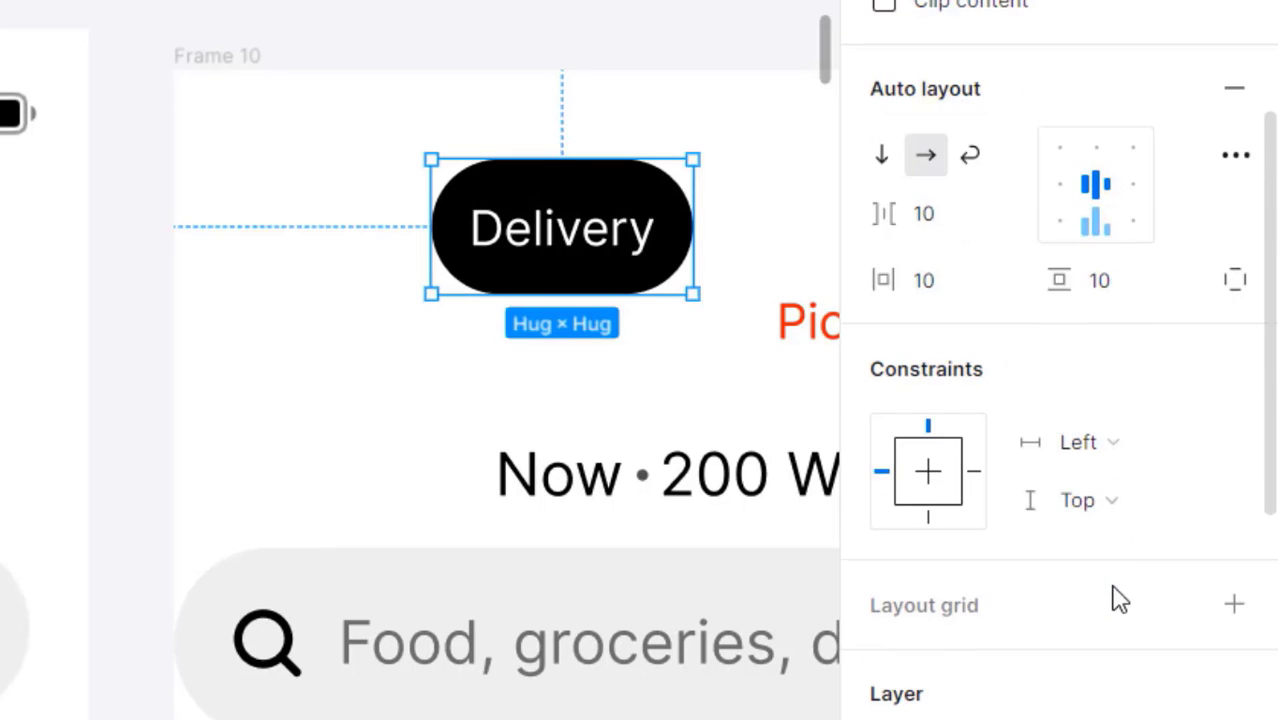
click(1121, 300)
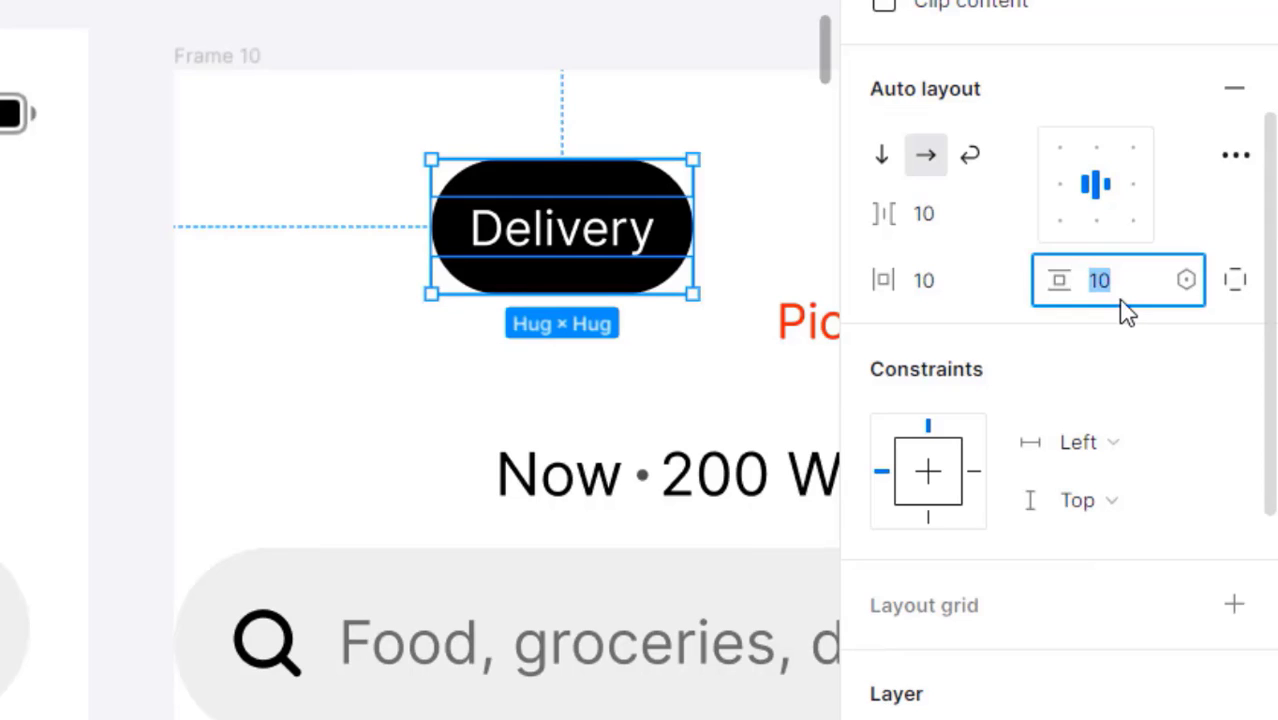
key(Down)
key(Down)
key(Down)
key(Down)
key(Down)
key(Down)
key(Down)
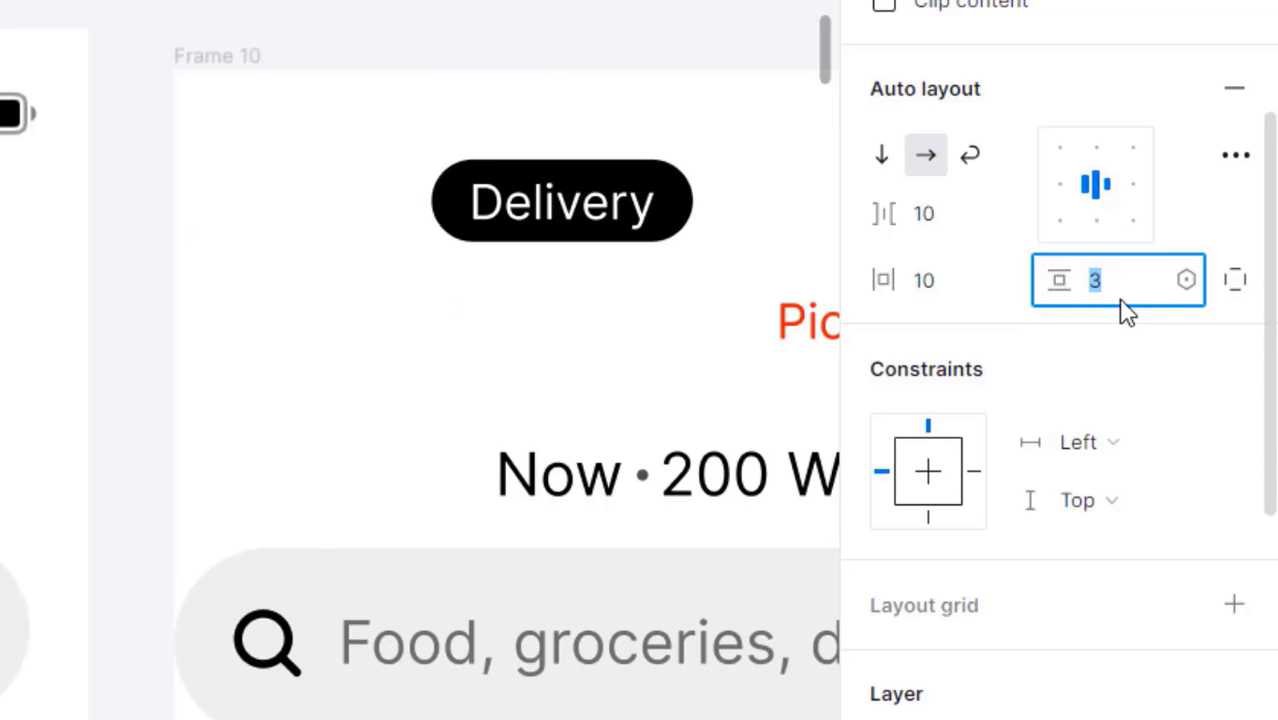
key(Up)
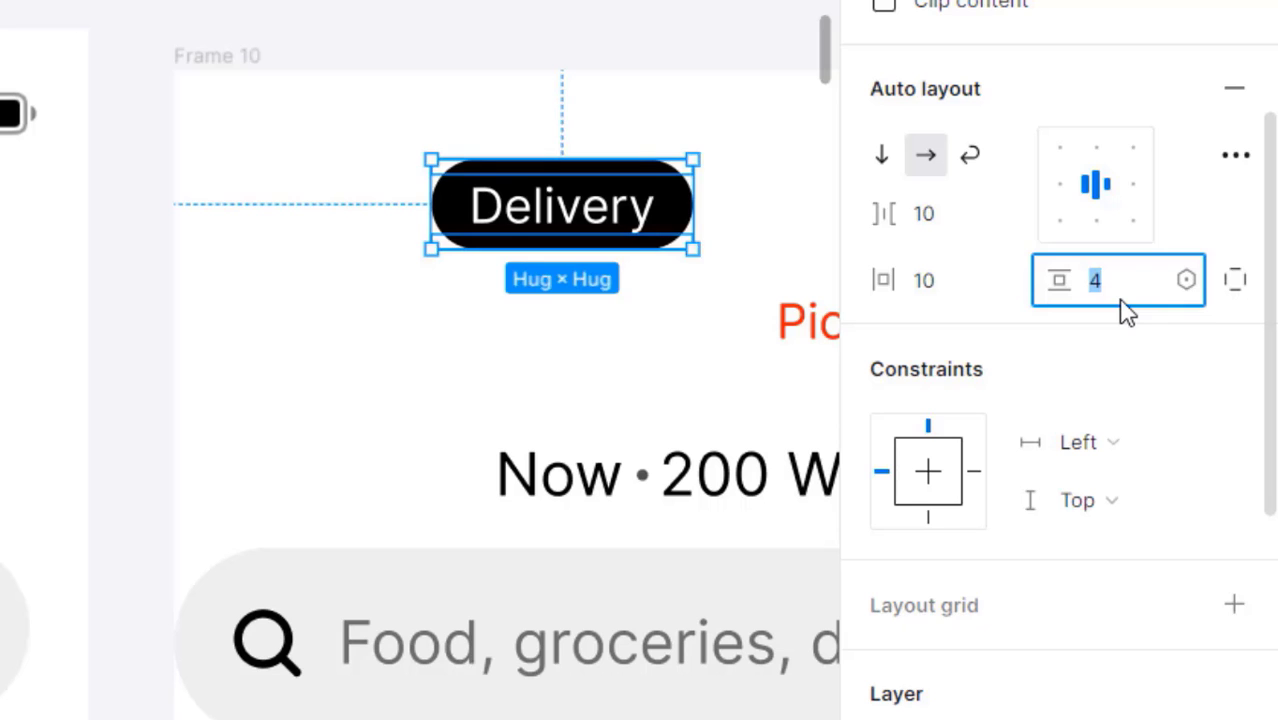
click(562, 290)
drag(500, 306, 355, 352)
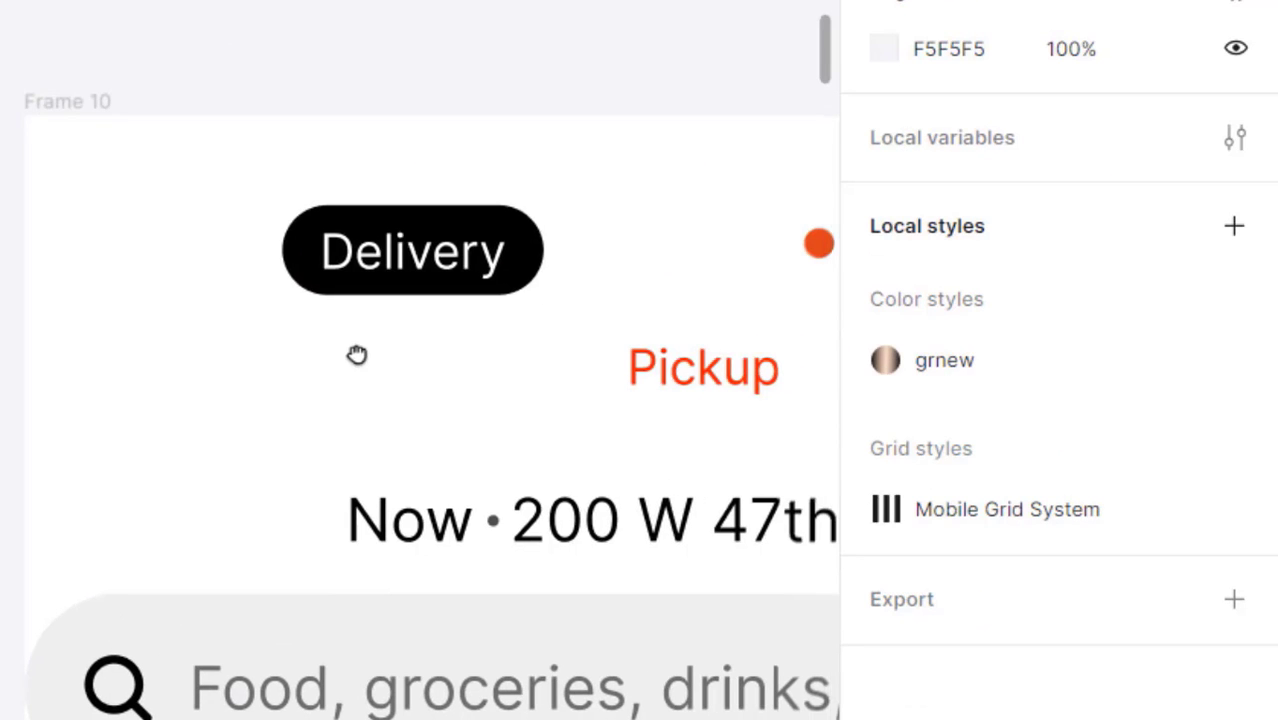
- Trim the Delivery text box to cap height and baseline
double_click(383, 288)
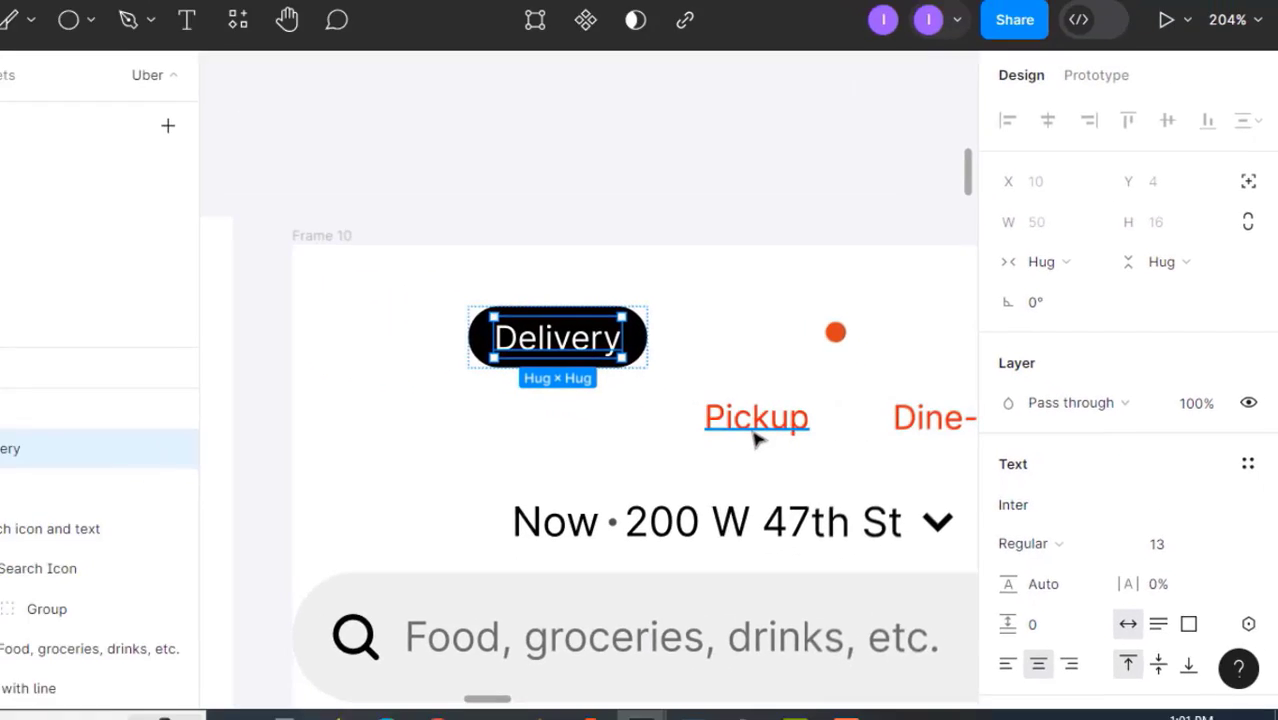
scroll(1221, 556, down, 3)
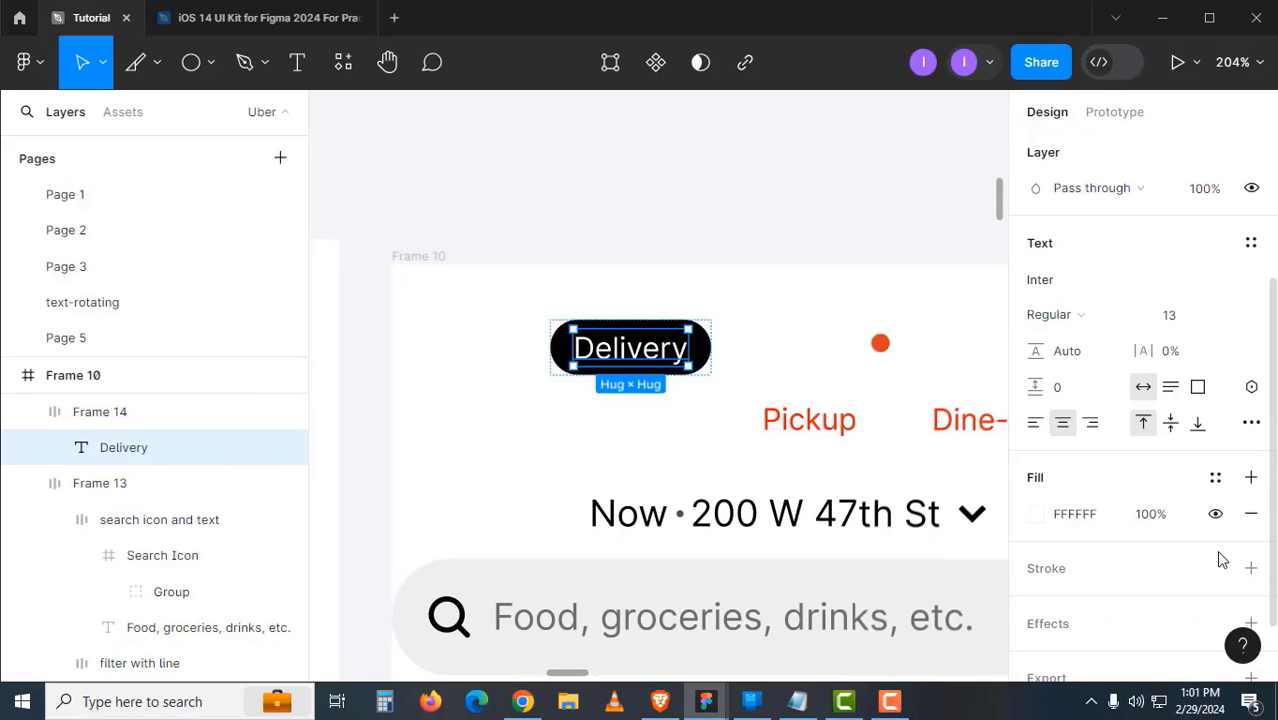
click(1252, 423)
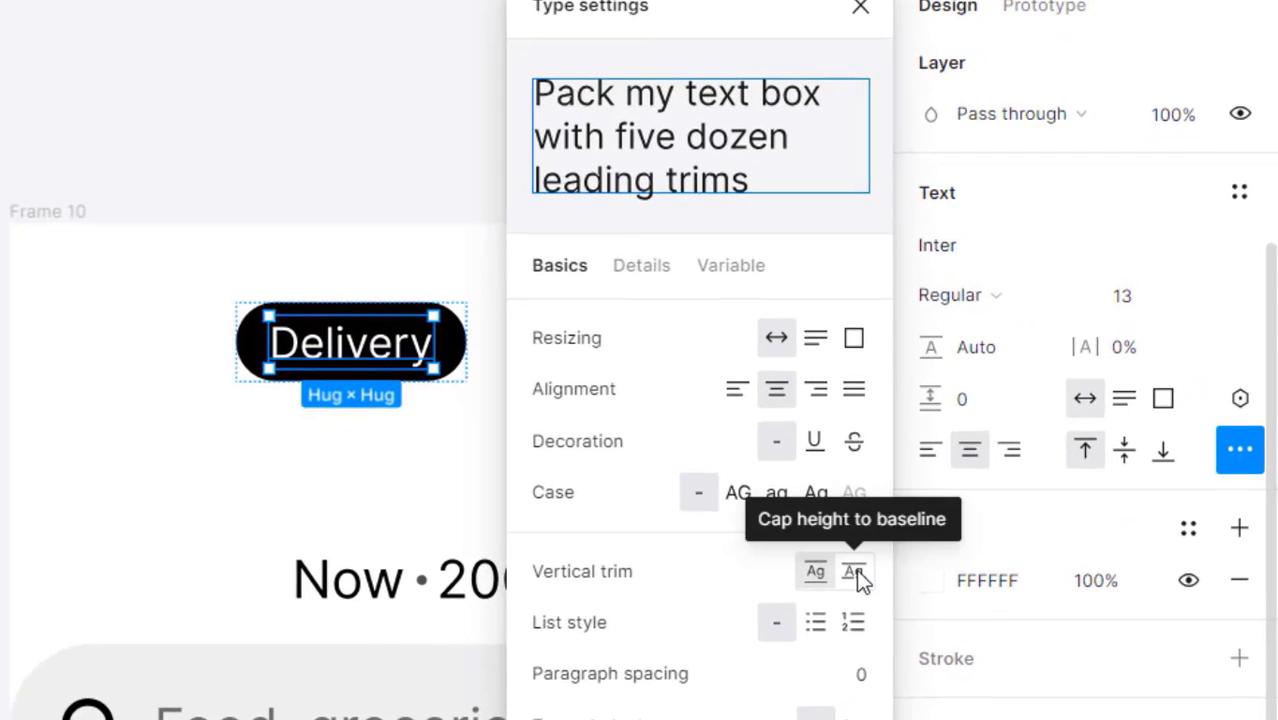
click(857, 571)
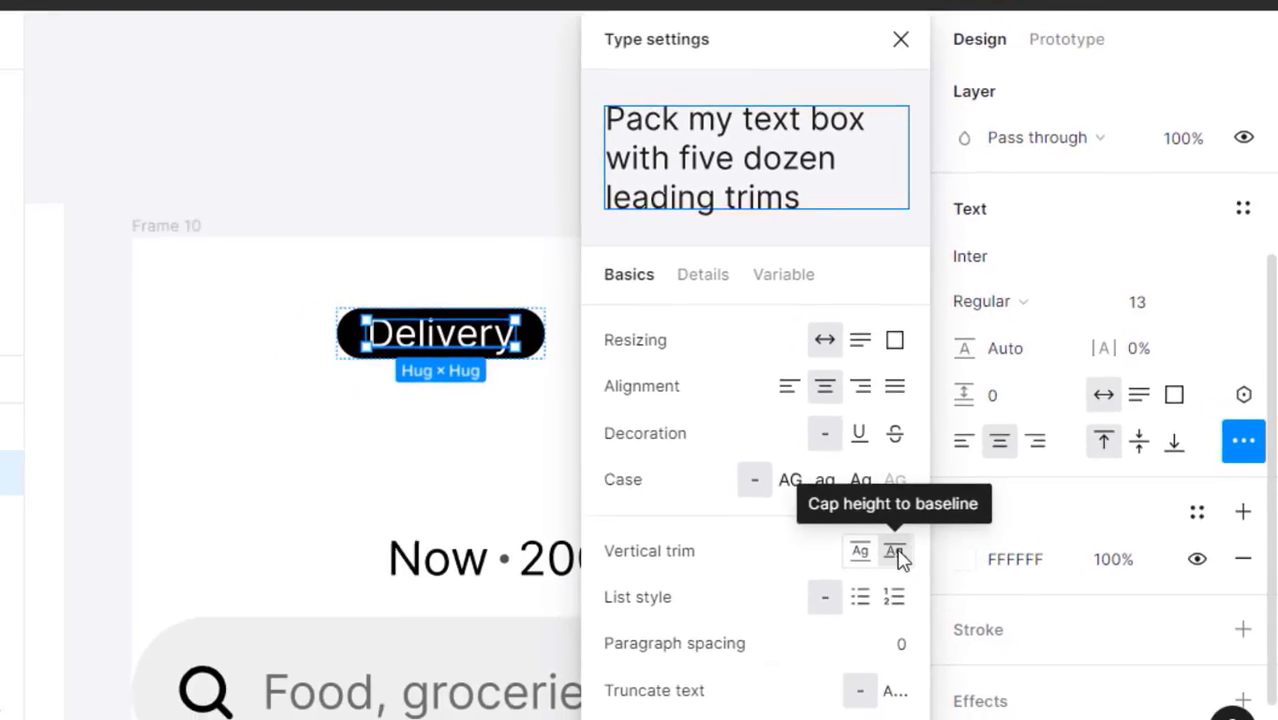
click(372, 368)
drag(374, 383, 537, 359)
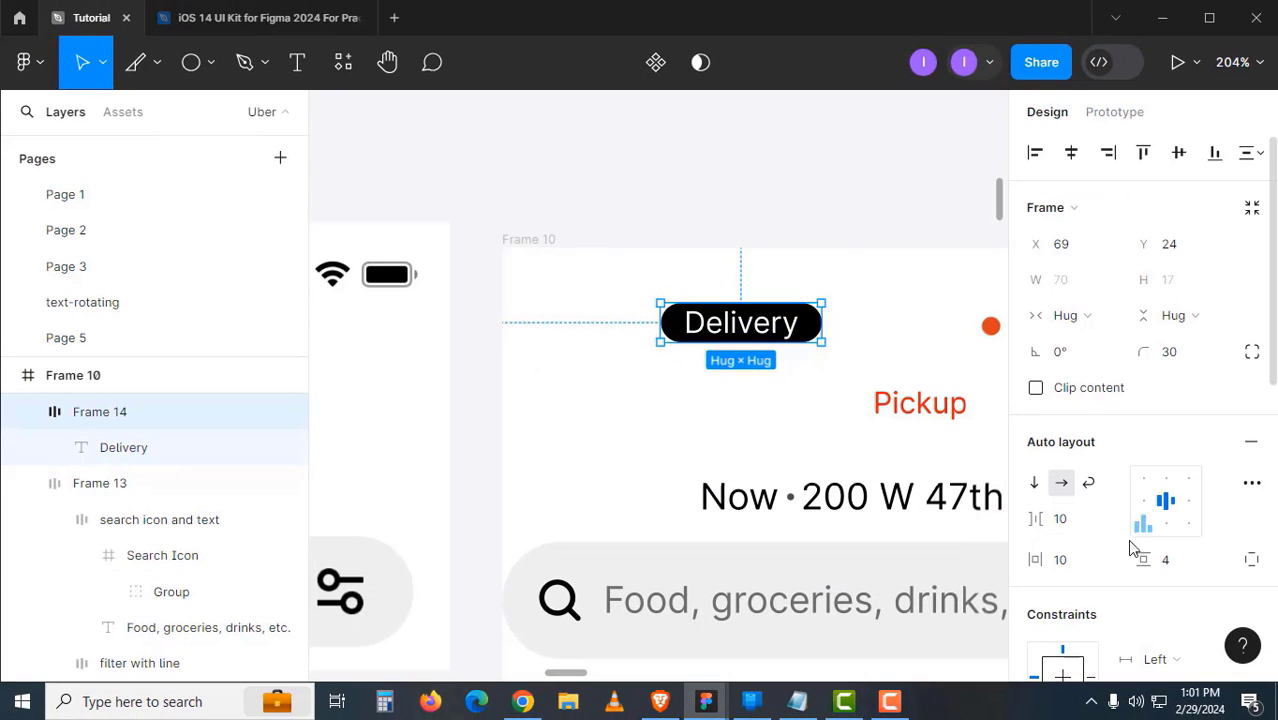
- Set the pill's vertical padding to 7 and drag it out of the header frame
click(1165, 562)
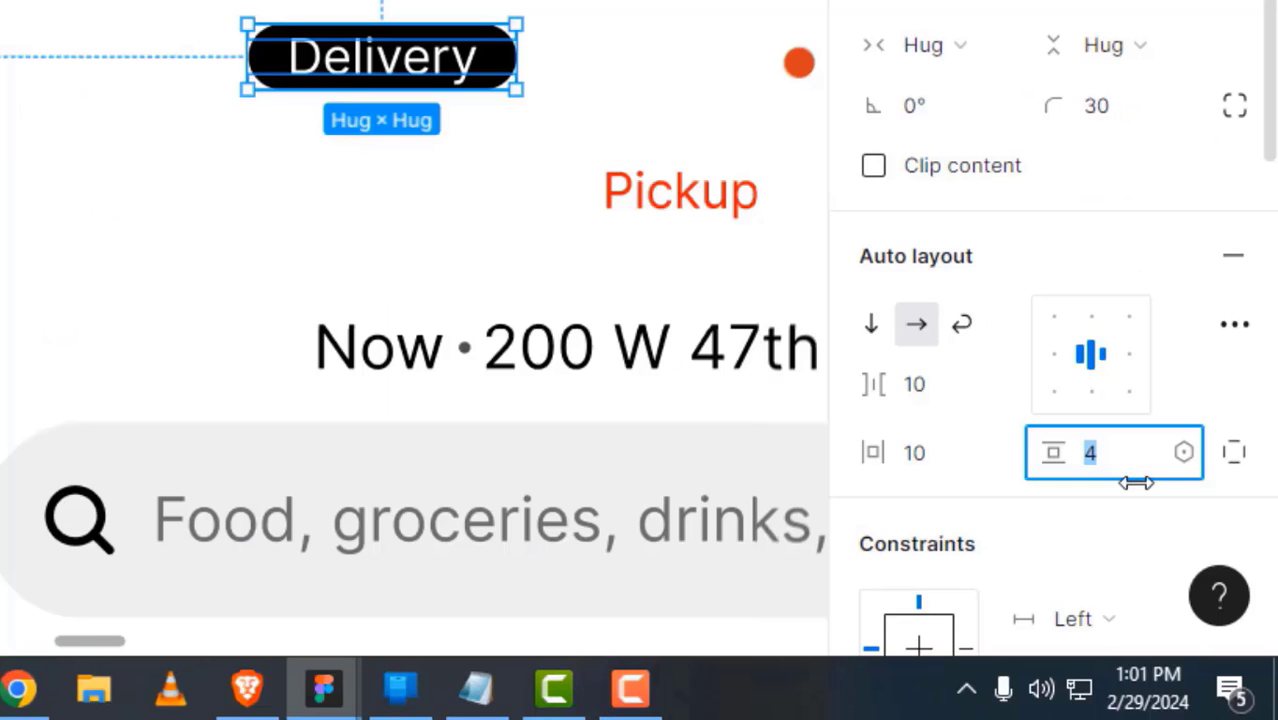
key(Up)
key(Up)
key(Up)
key(Up)
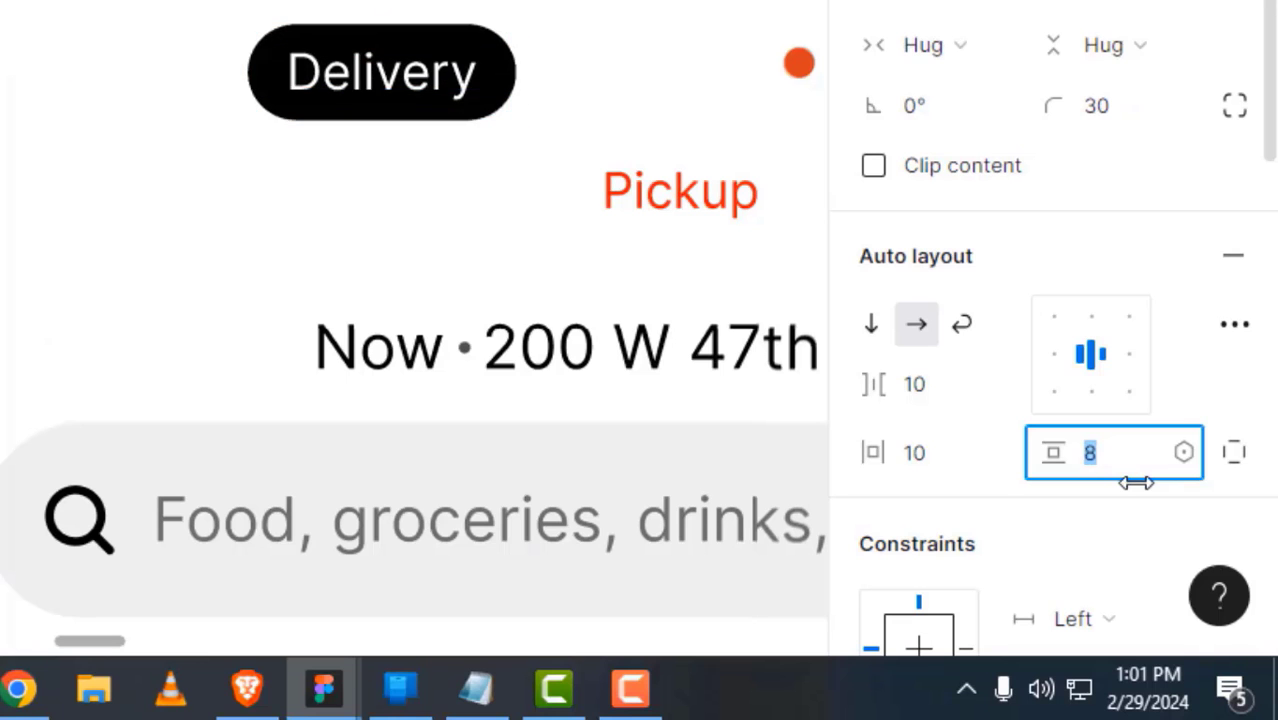
key(Down)
key(Escape)
key(Escape)
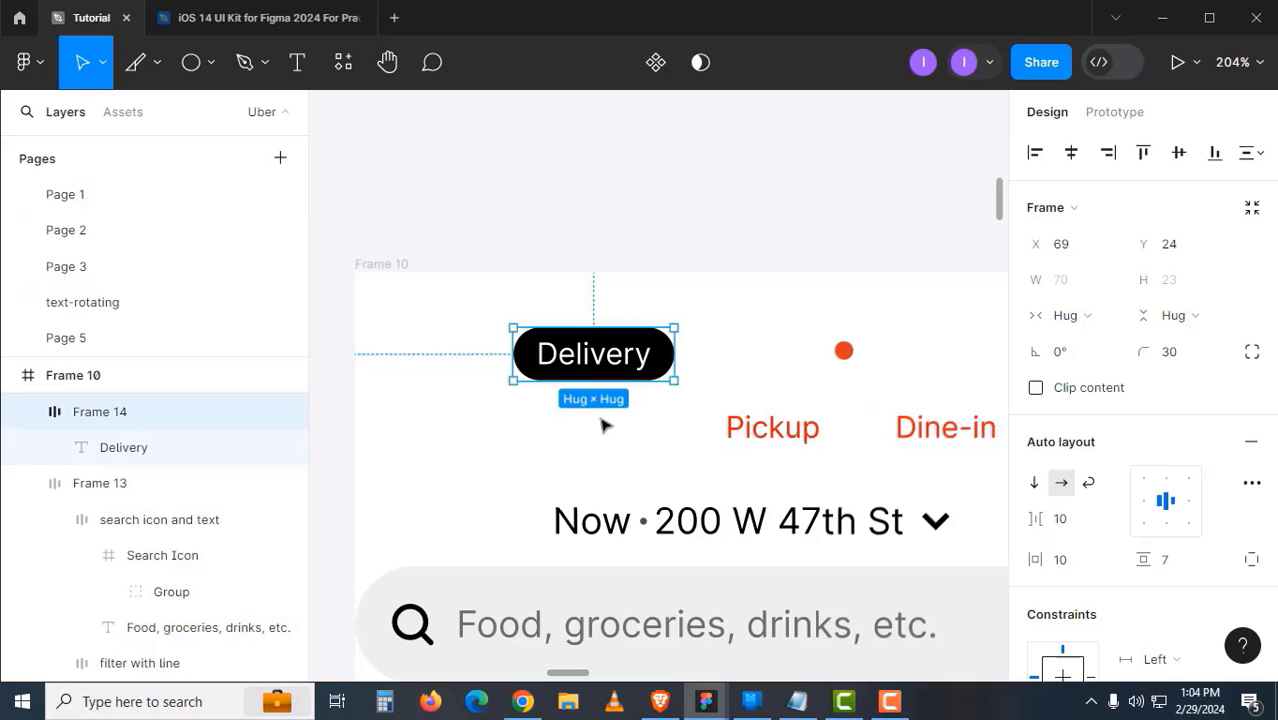
drag(612, 420, 634, 437)
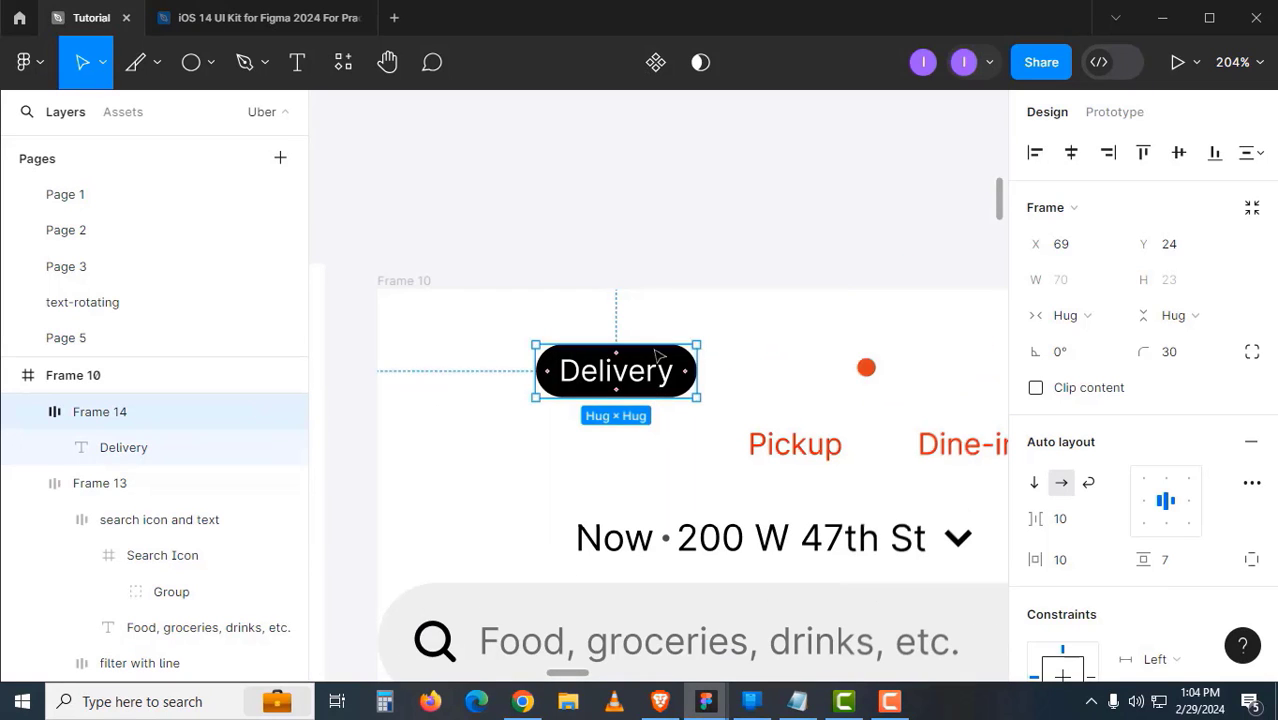
drag(658, 355, 601, 173)
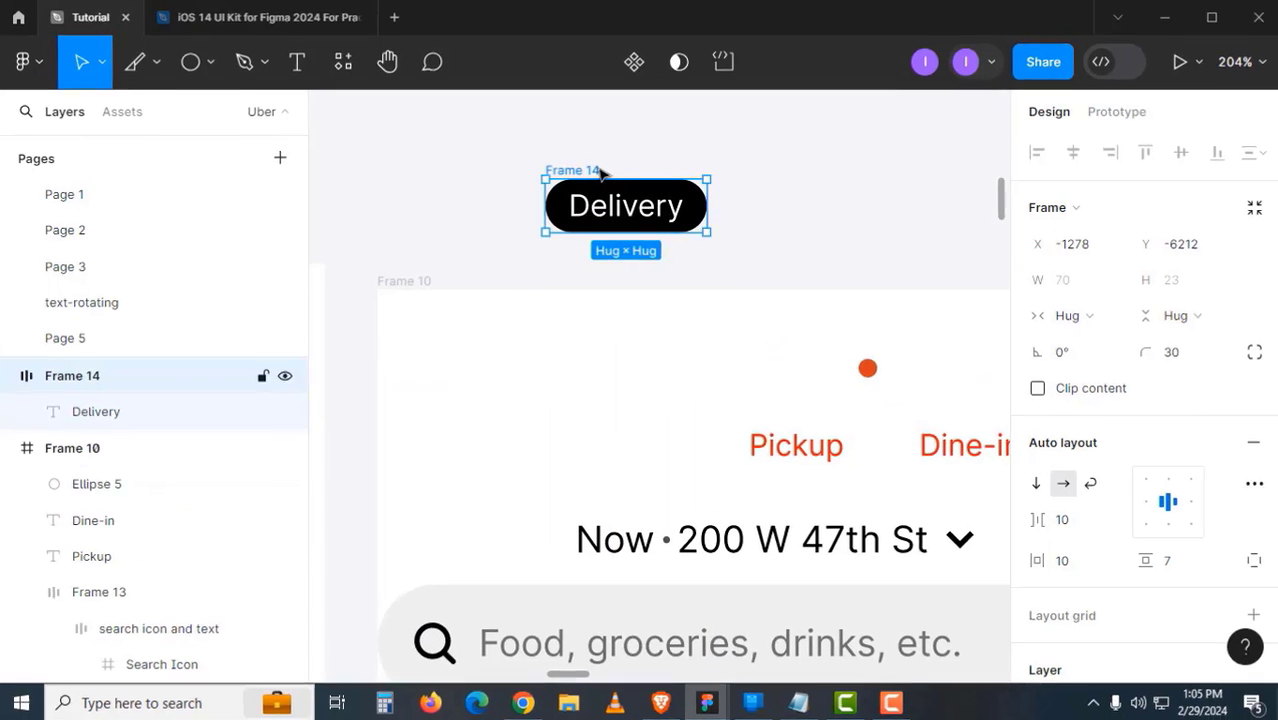
- Rename the Delivery pill frame to 'Tabs Button'
double_click(598, 171)
text(T)
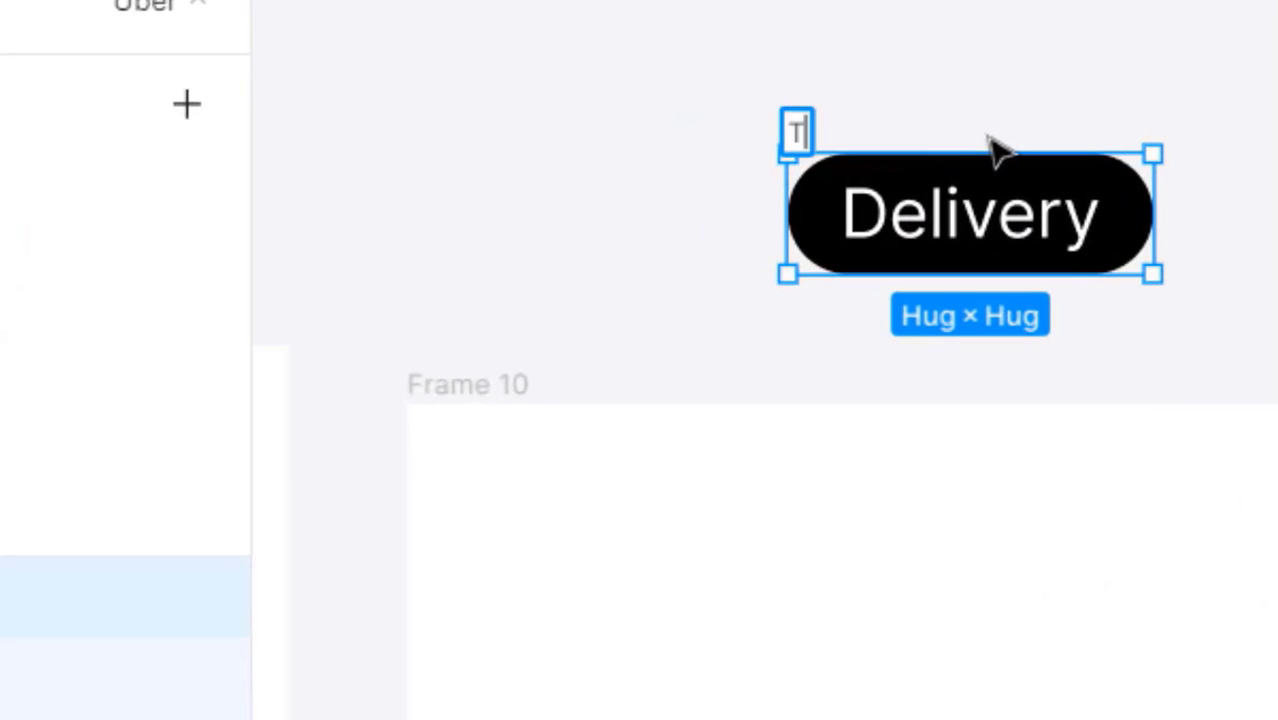
text(abs Button)
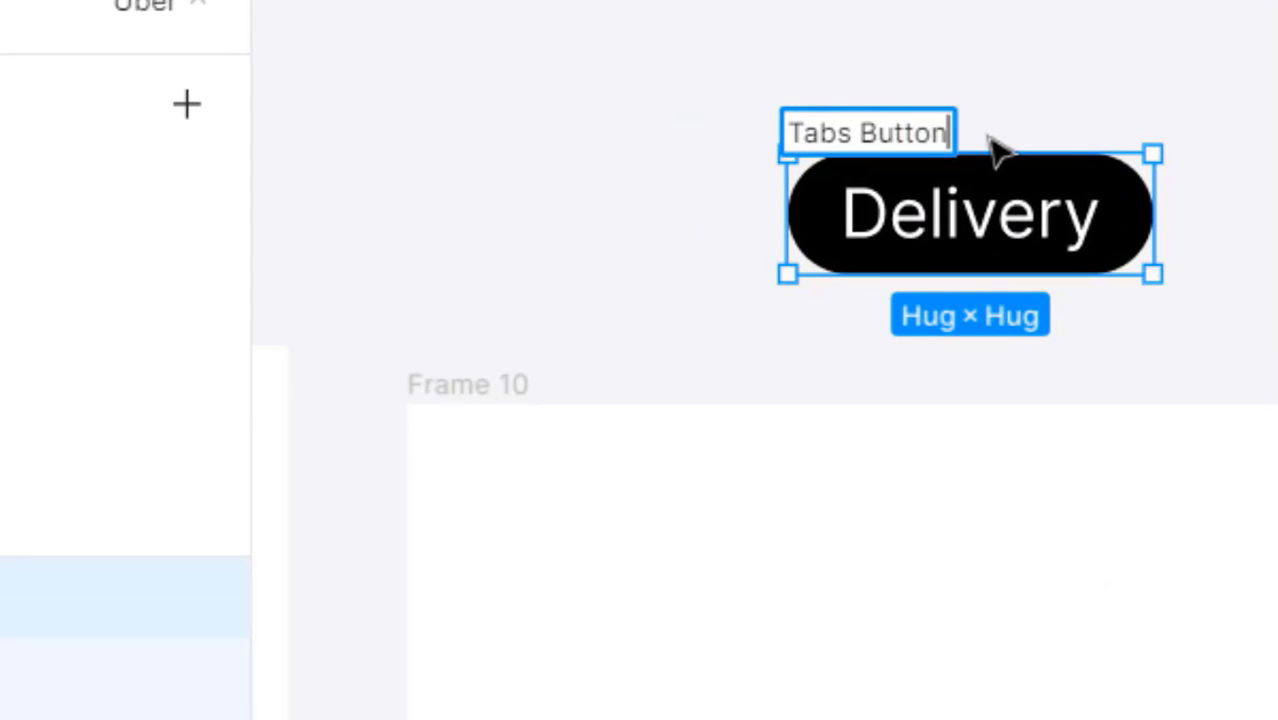
key(Return)
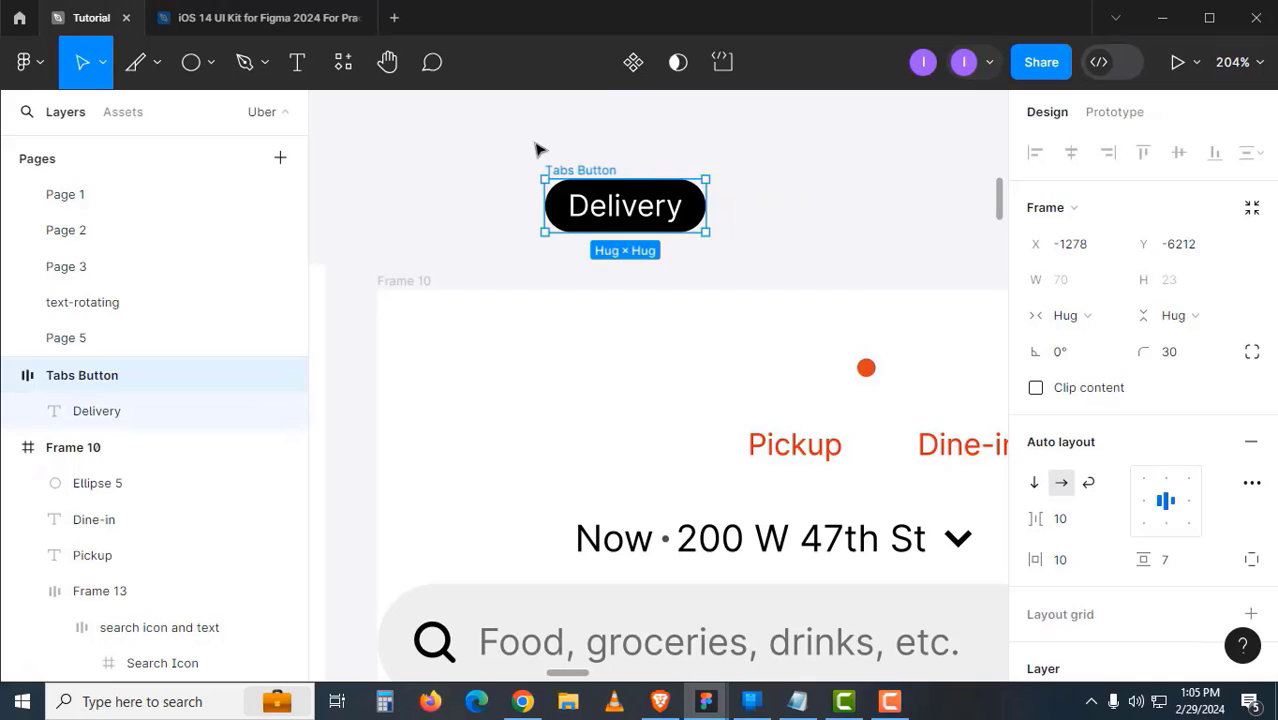
click(537, 149)
- Make Tabs Button a component and add a second variant
drag(541, 148, 507, 353)
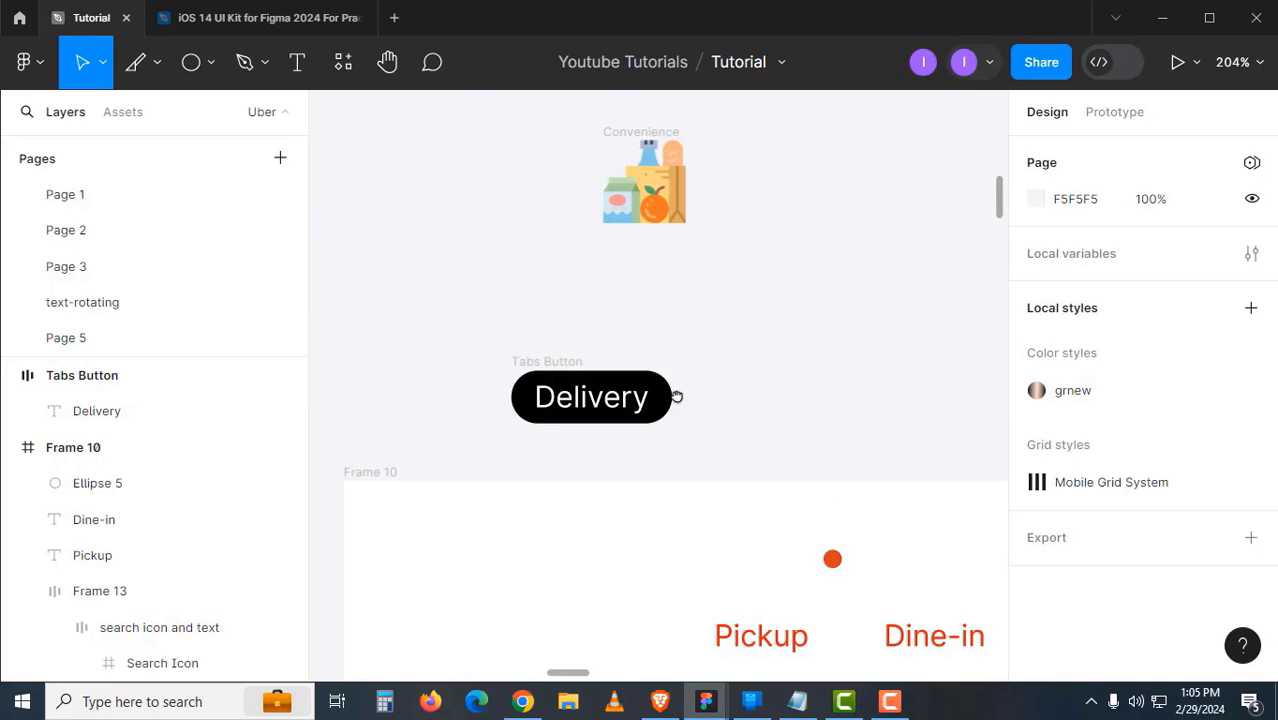
scroll(673, 396, down, 1)
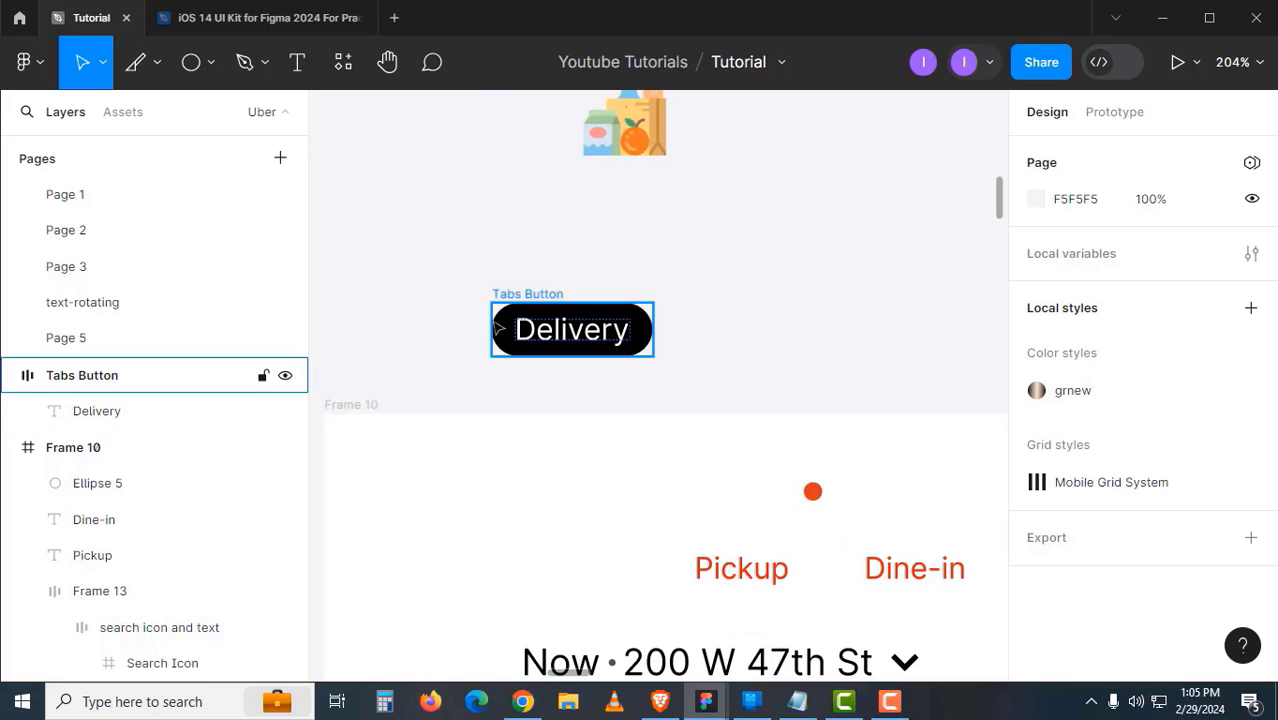
drag(505, 296, 456, 220)
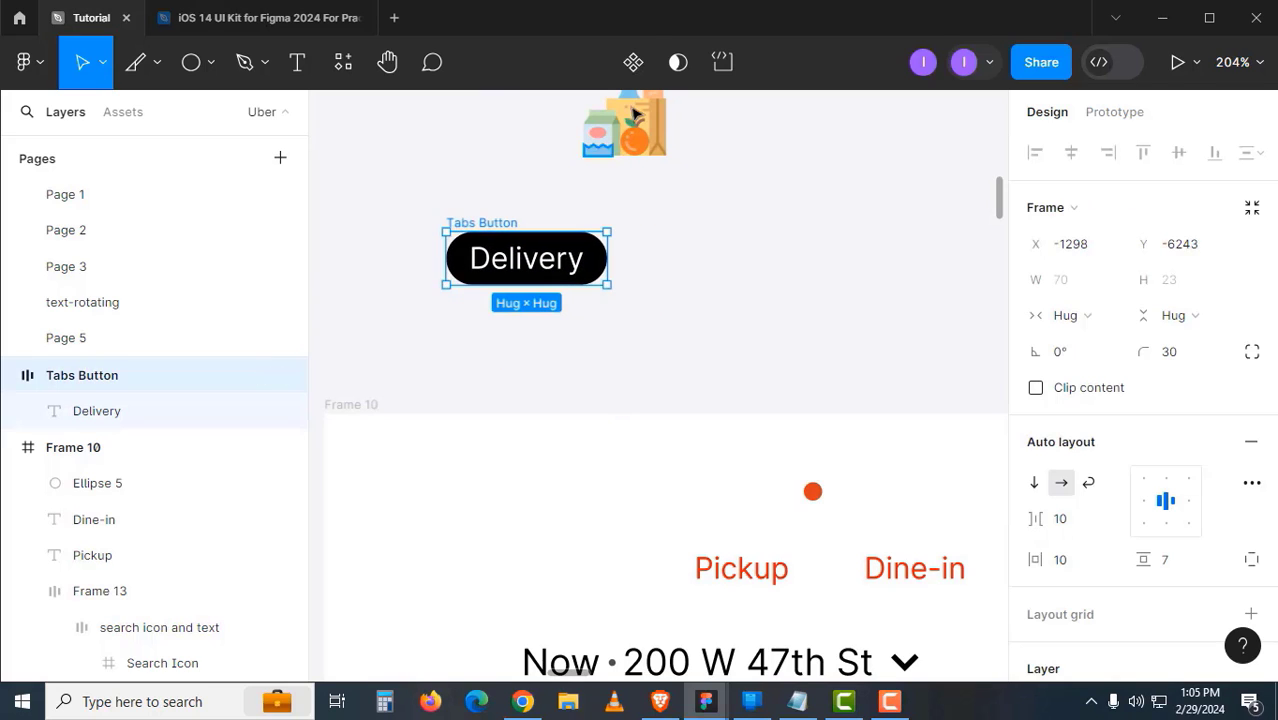
click(633, 62)
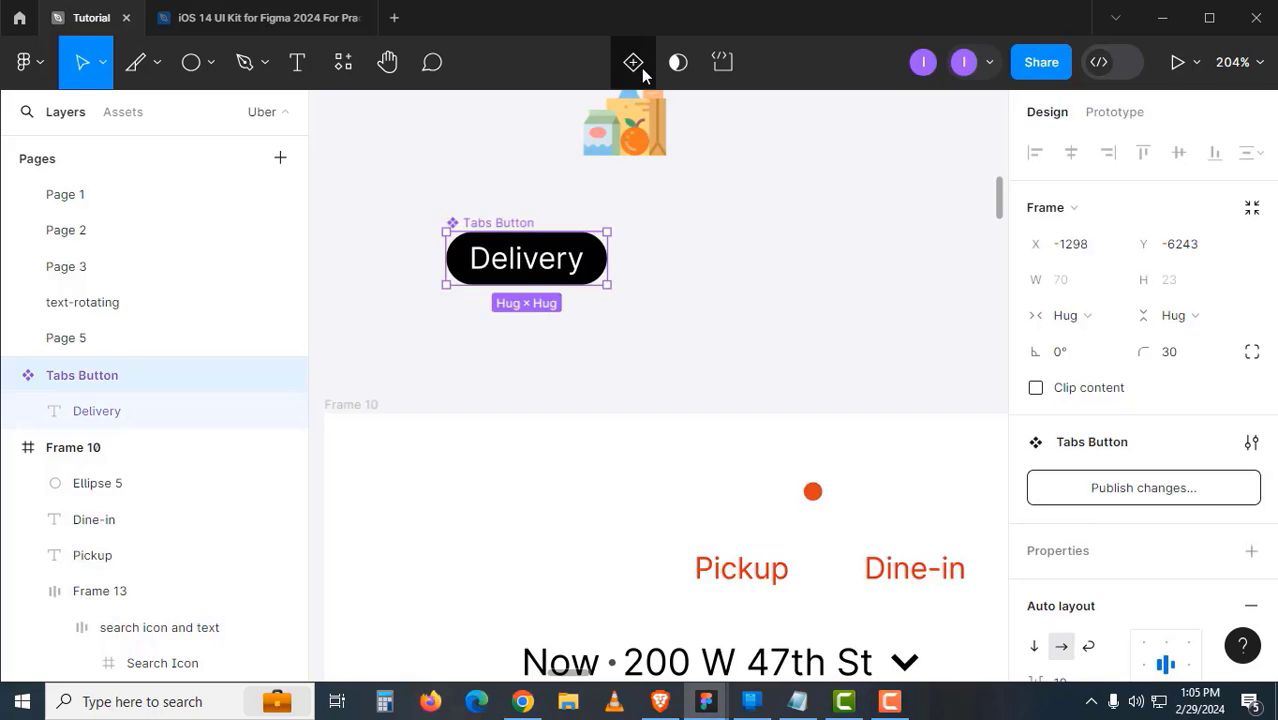
click(633, 62)
- Move the Tabs Button component set up-left and bring its Variant2 pill into view
click(716, 284)
drag(773, 395, 940, 598)
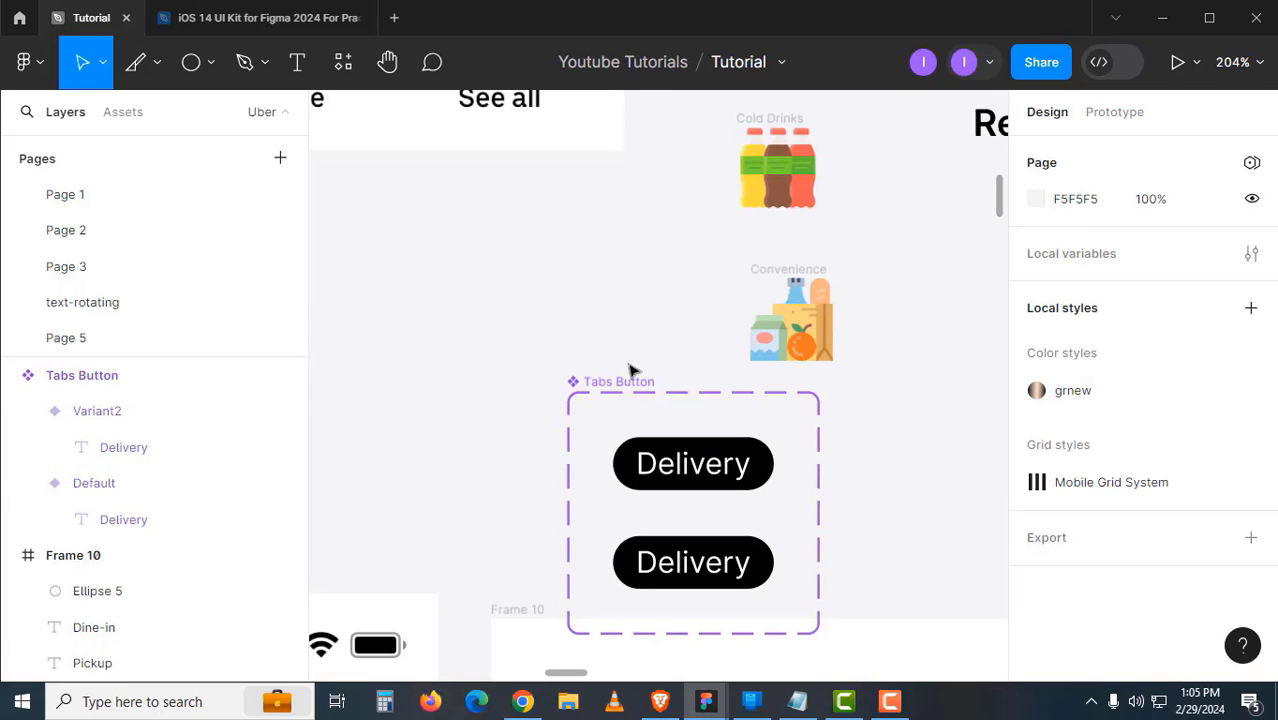
drag(627, 385, 485, 289)
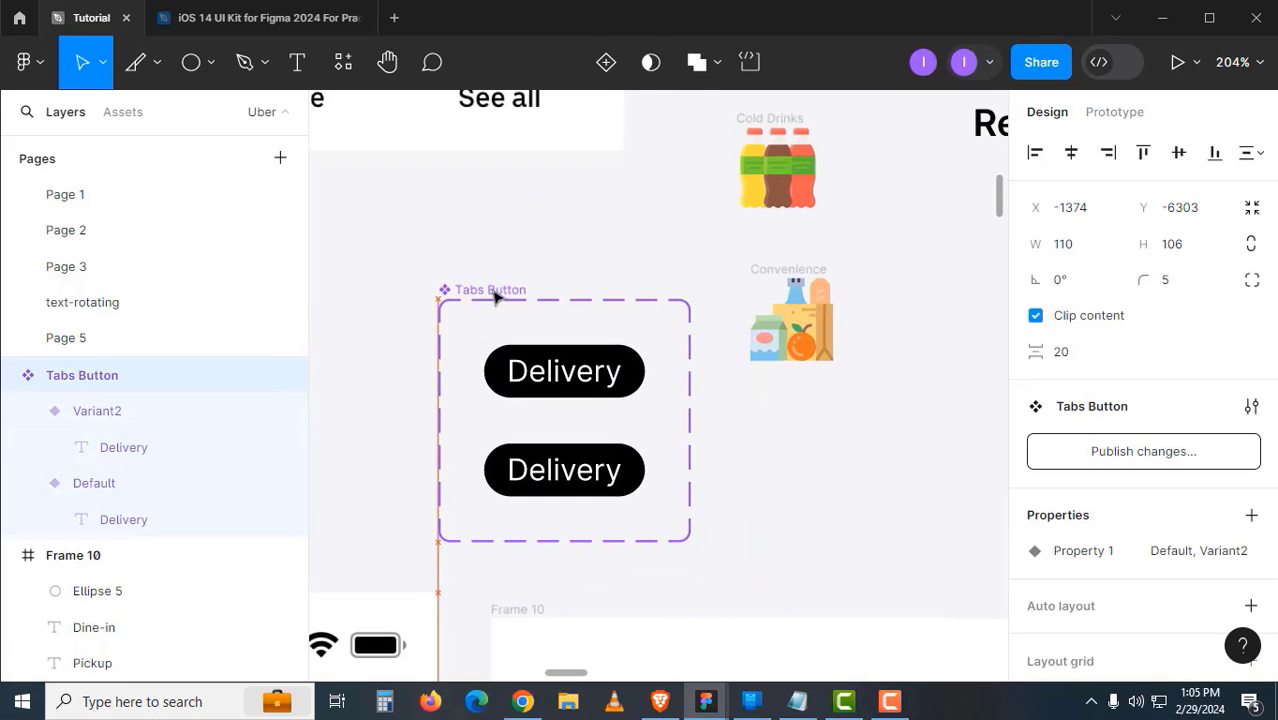
click(560, 372)
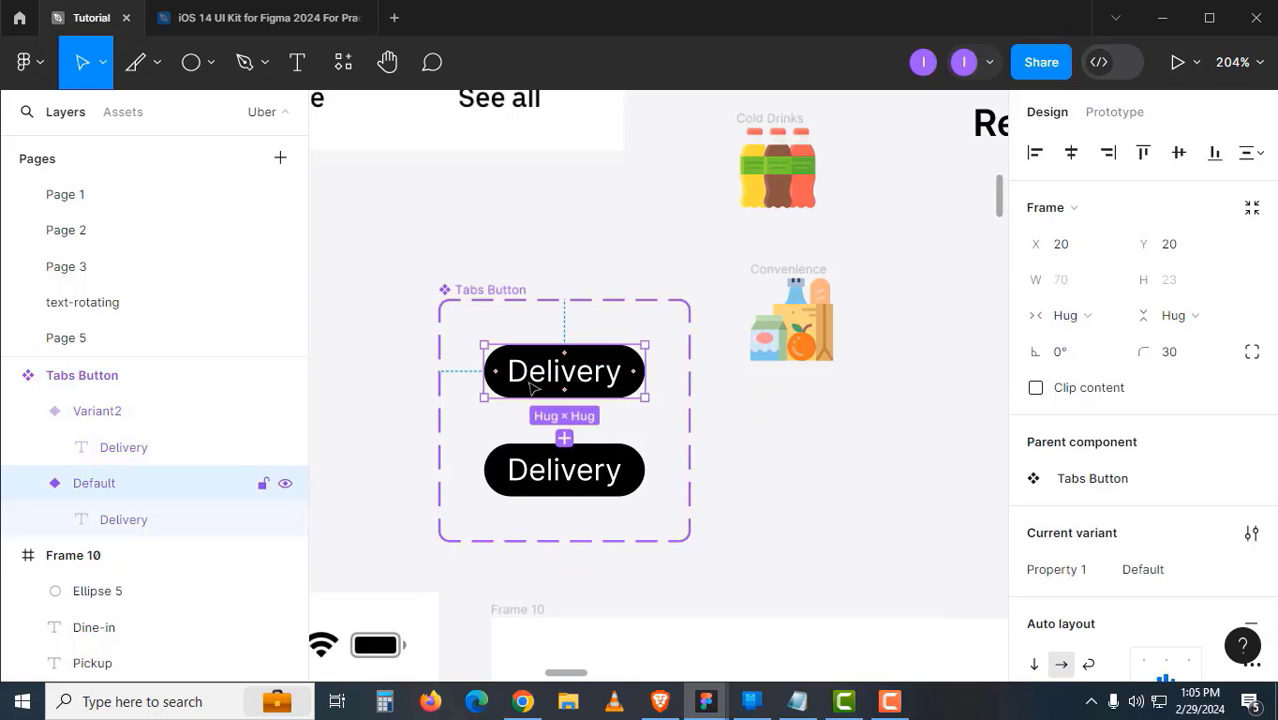
click(710, 466)
drag(692, 488, 690, 378)
click(627, 376)
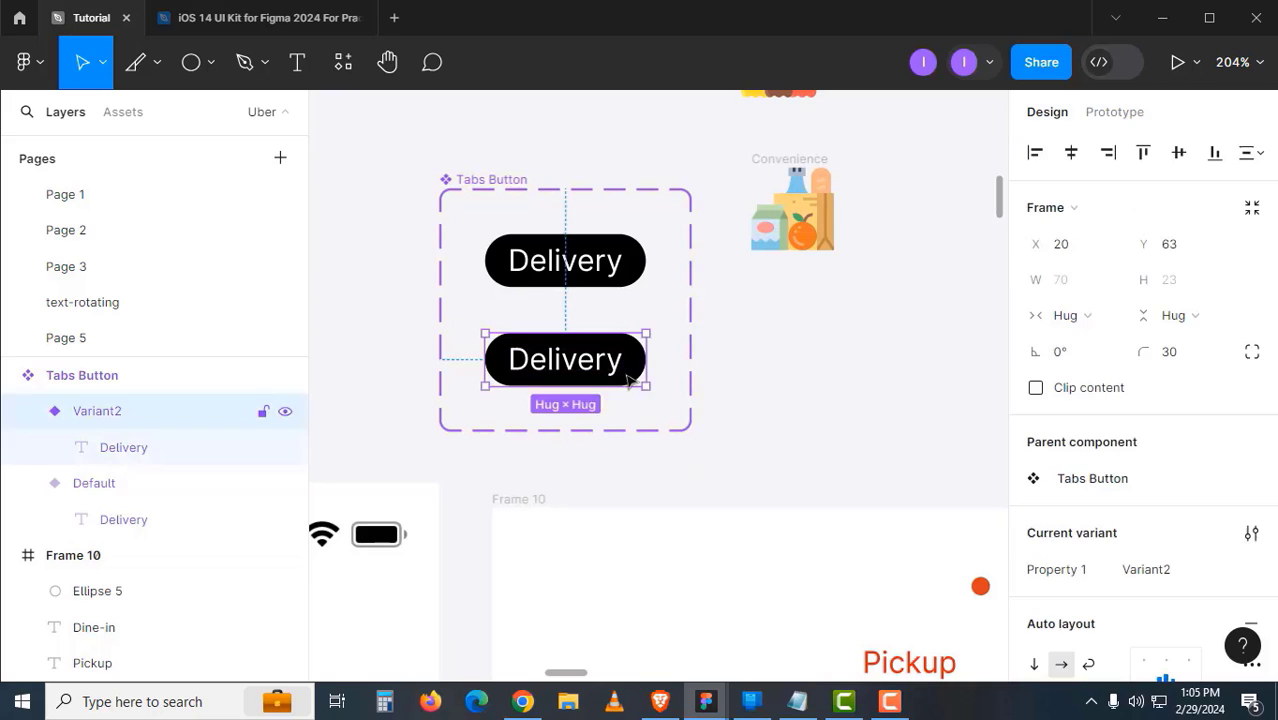
drag(738, 470, 663, 306)
drag(715, 420, 648, 277)
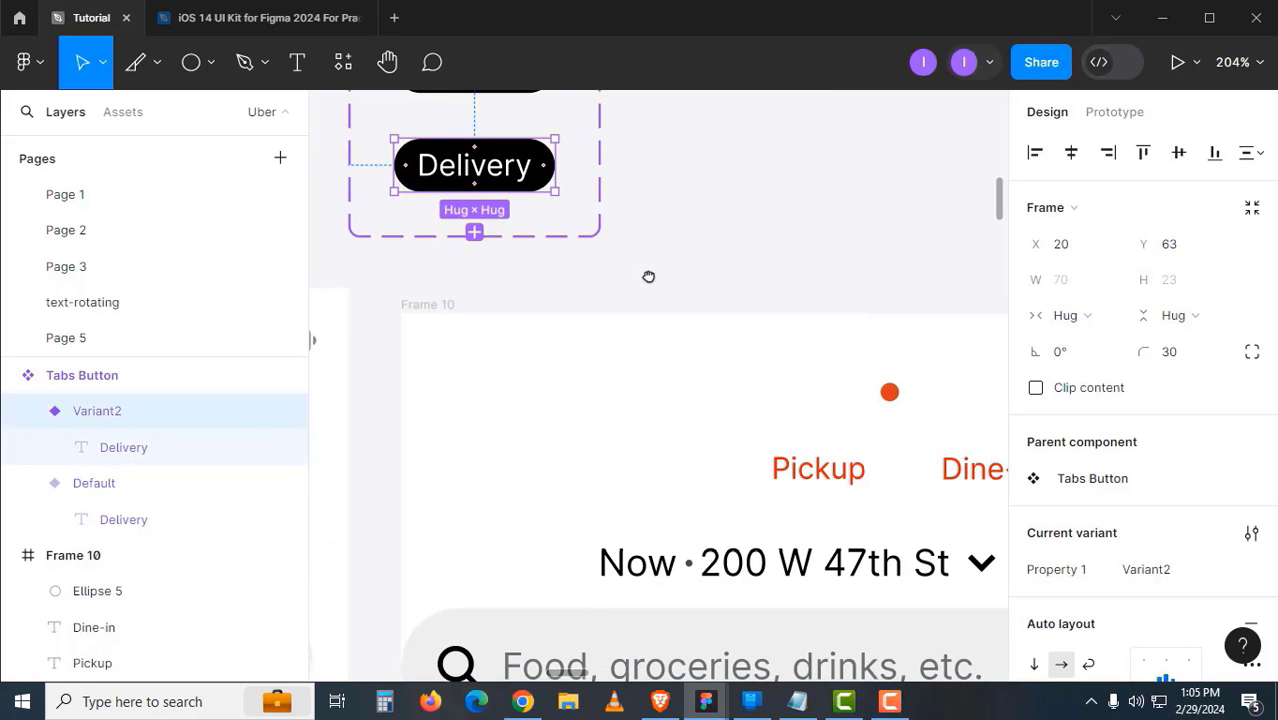
scroll(690, 385, left, 5)
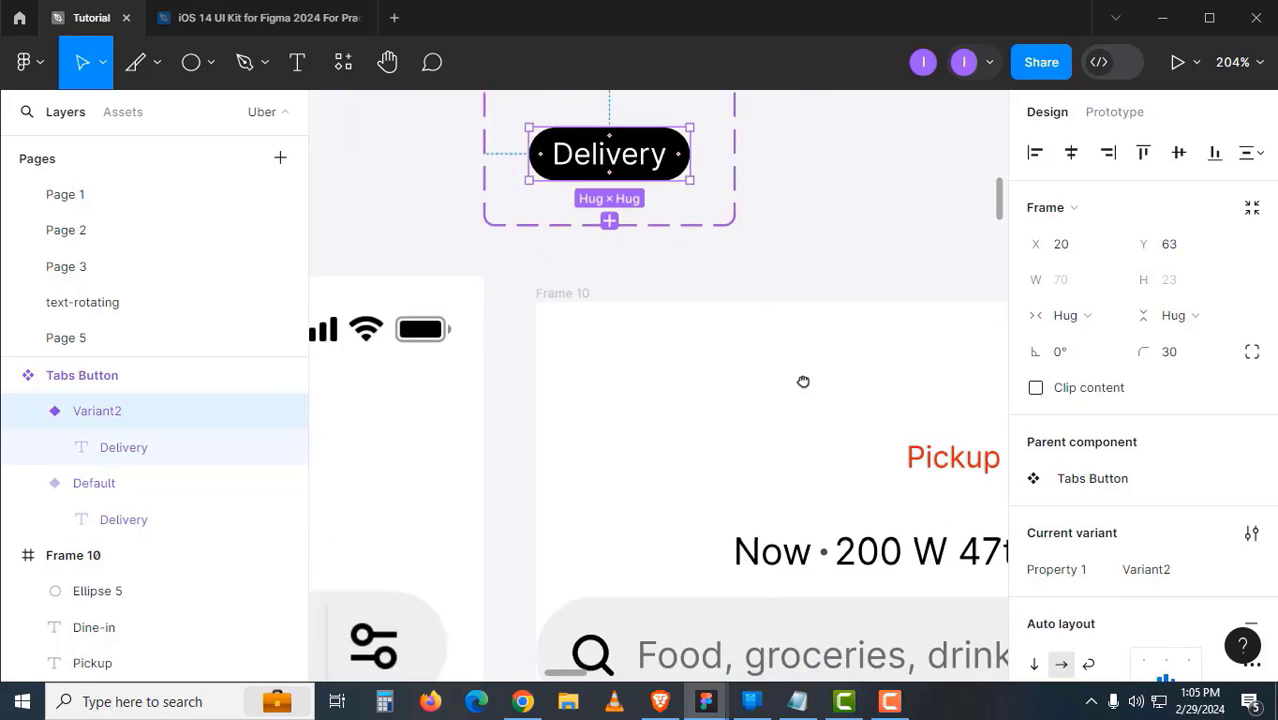
scroll(556, 479, right, 3)
scroll(556, 479, up, 2)
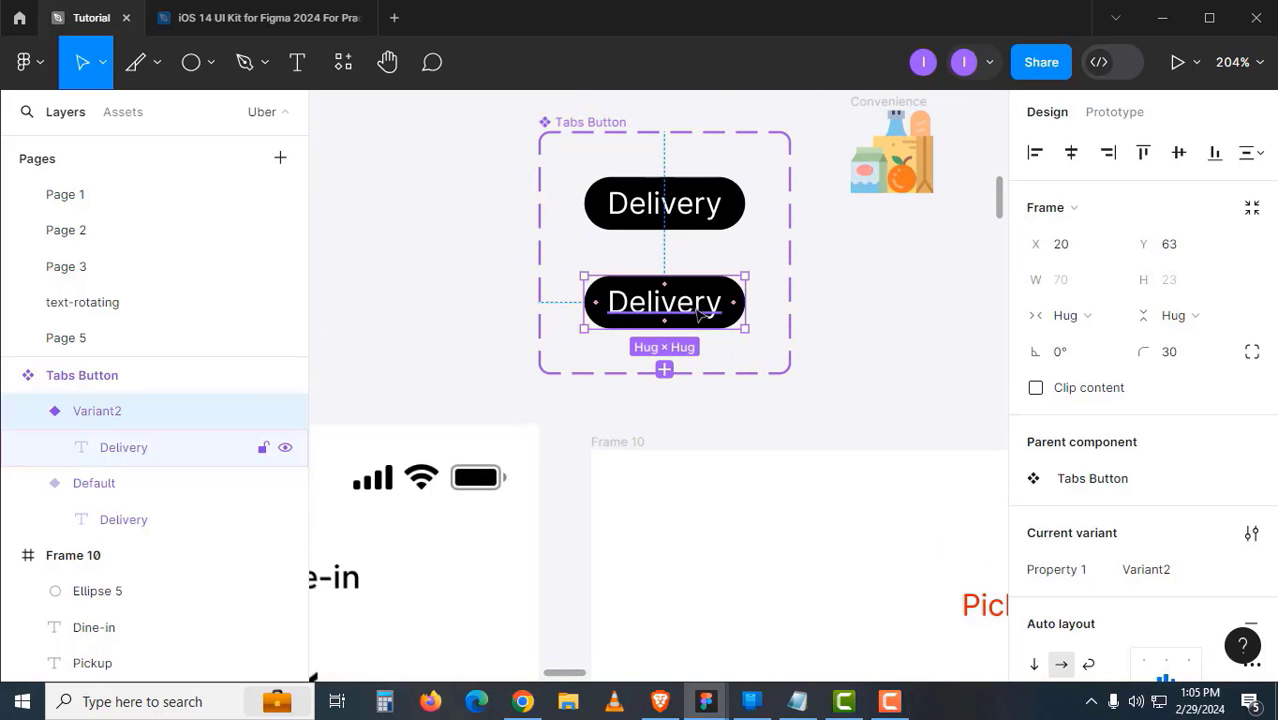
- Set the Variant2 Delivery text fill to black, 000000
click(700, 313)
scroll(1087, 523, down, 3)
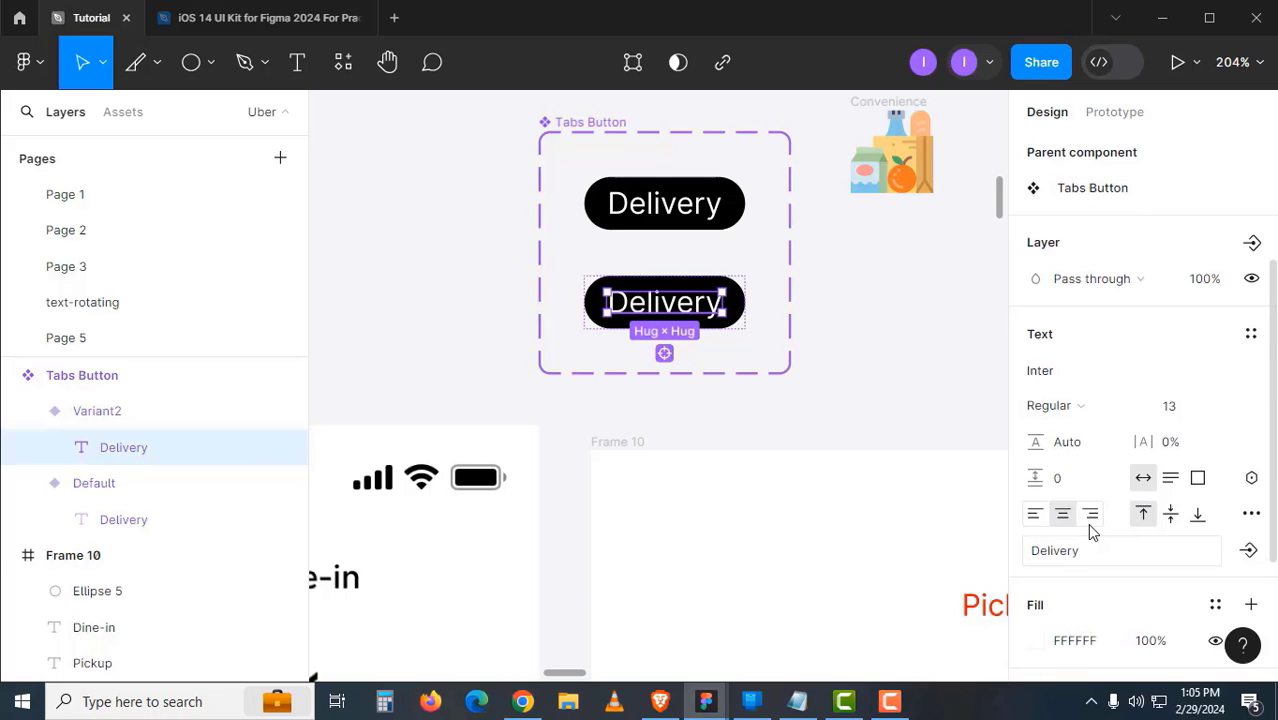
click(1097, 641)
text(0)
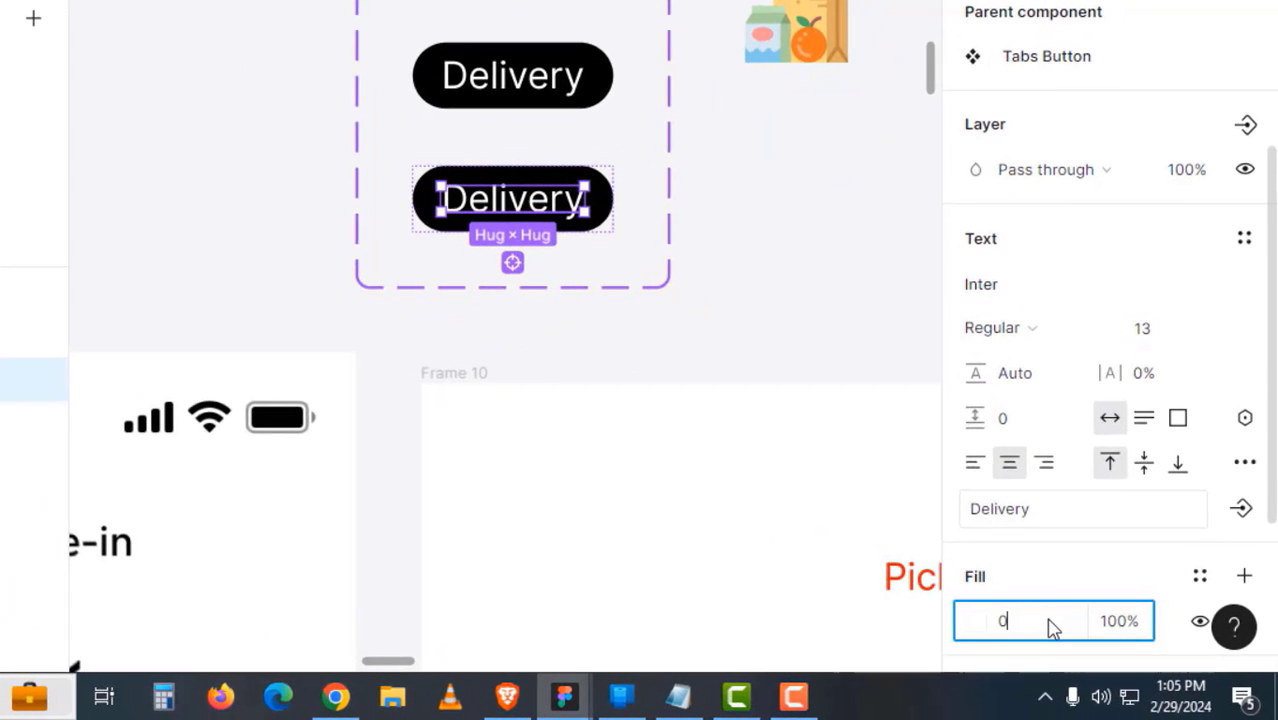
text(00000)
key(Return)
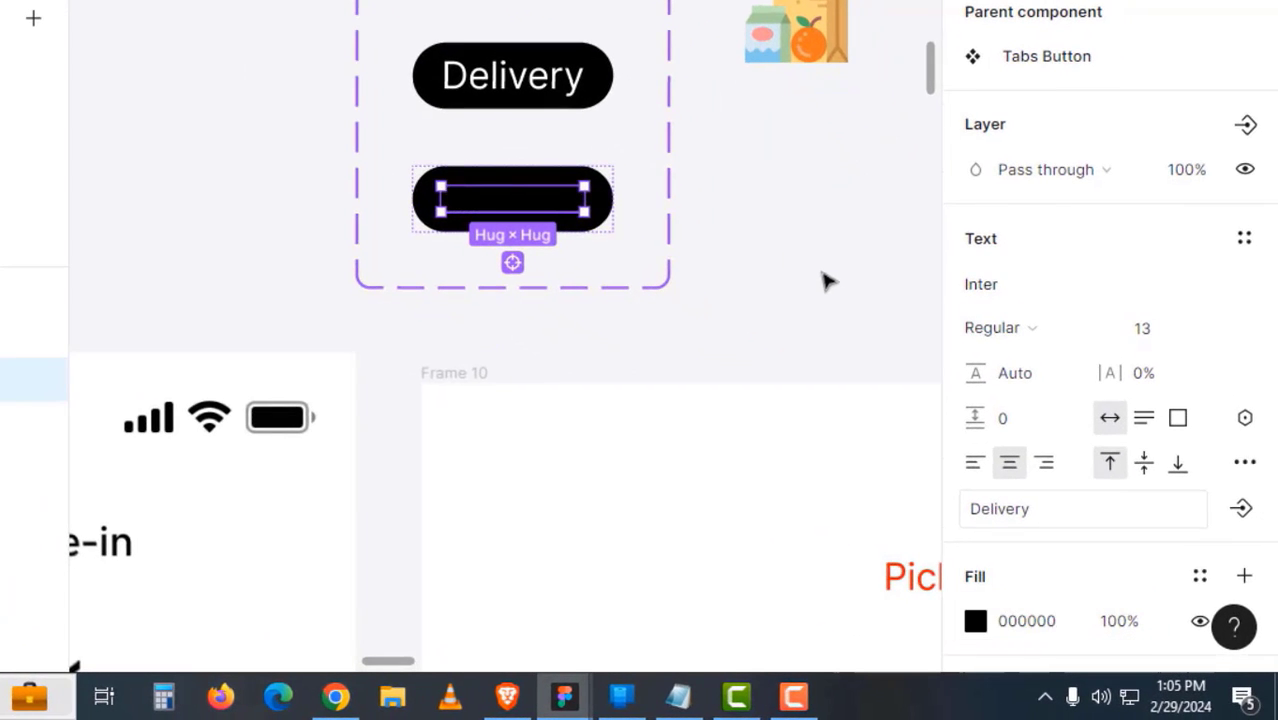
- Give the second variant's pill a white FFFFFF background fill
click(825, 280)
click(604, 224)
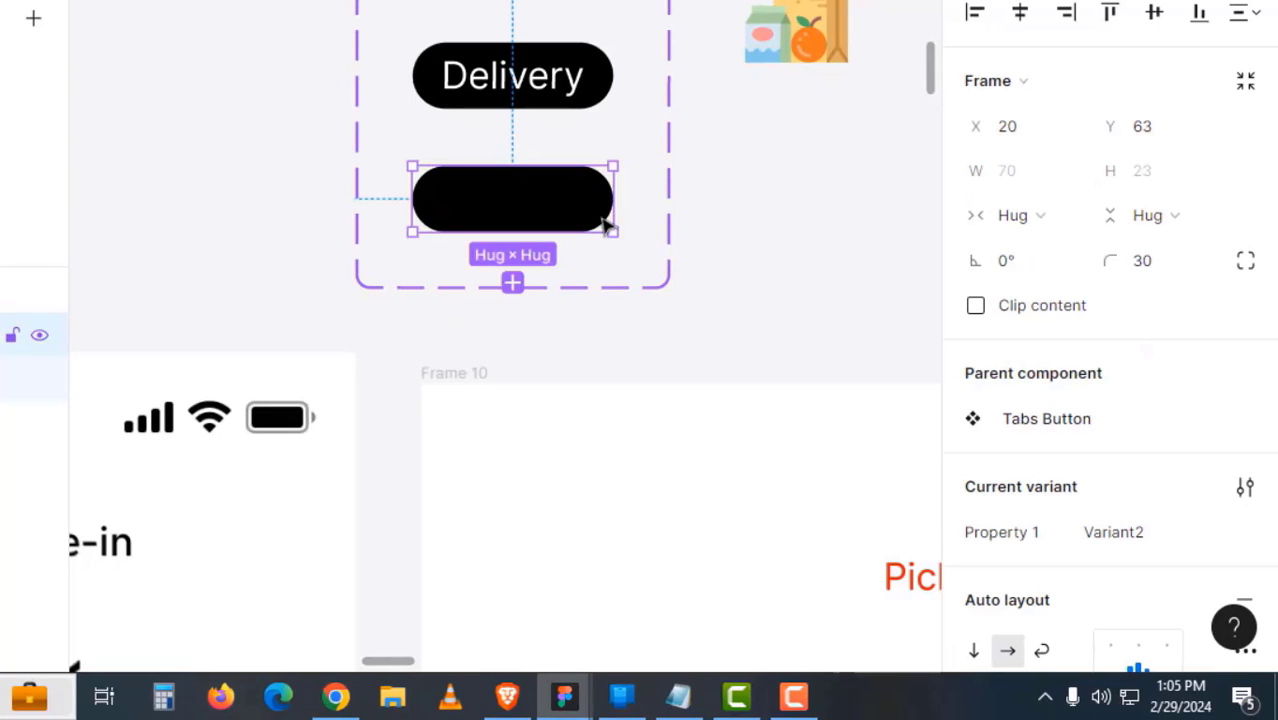
scroll(1101, 451, down, 8)
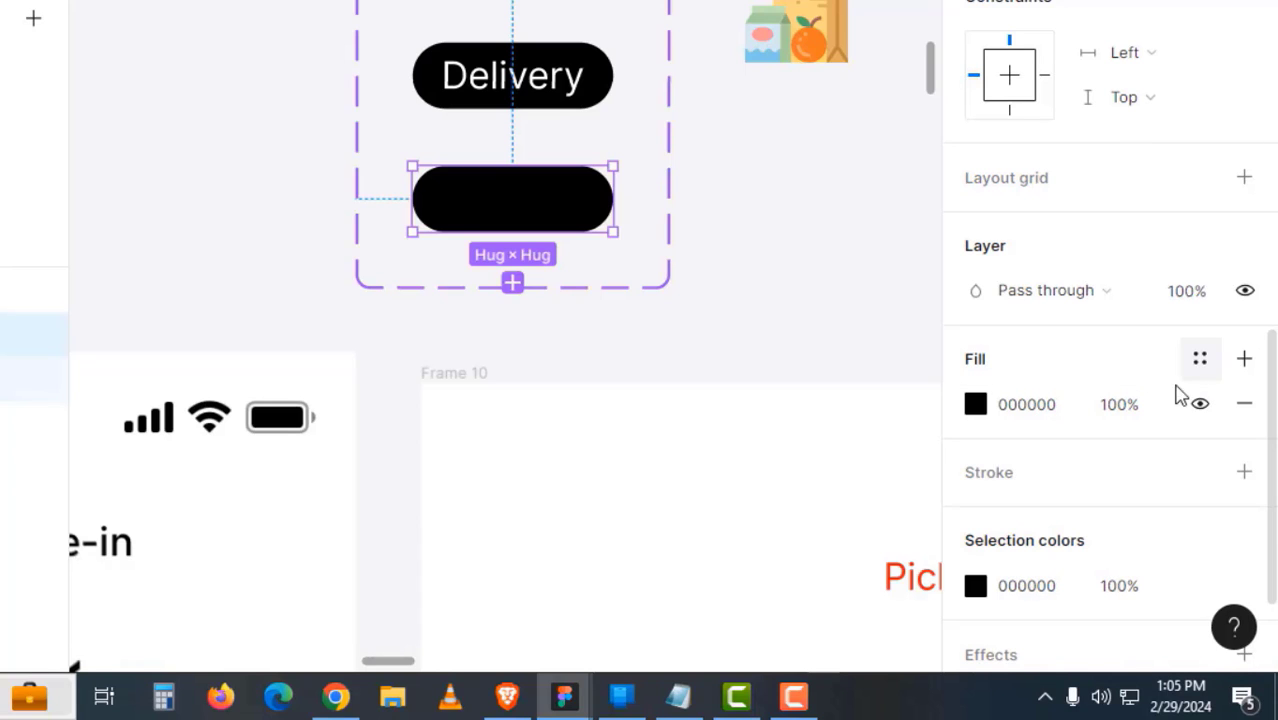
click(1068, 418)
text(fff)
key(Return)
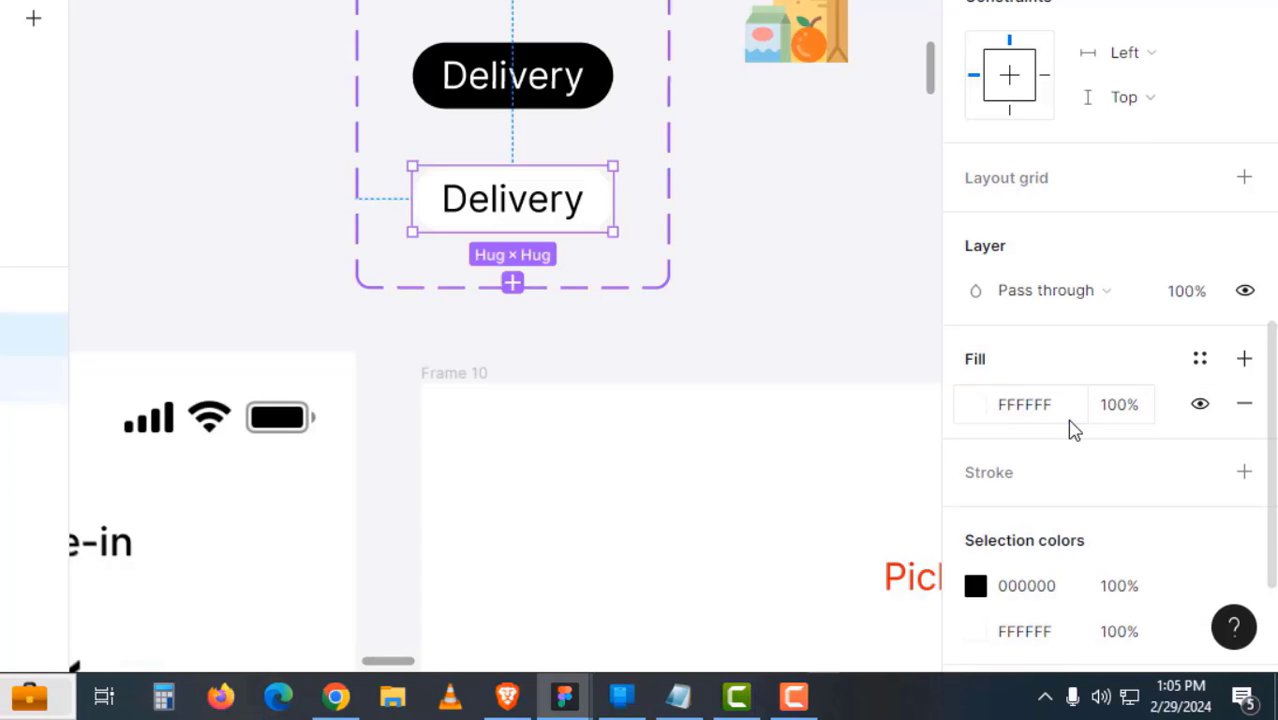
click(819, 337)
drag(682, 340, 824, 166)
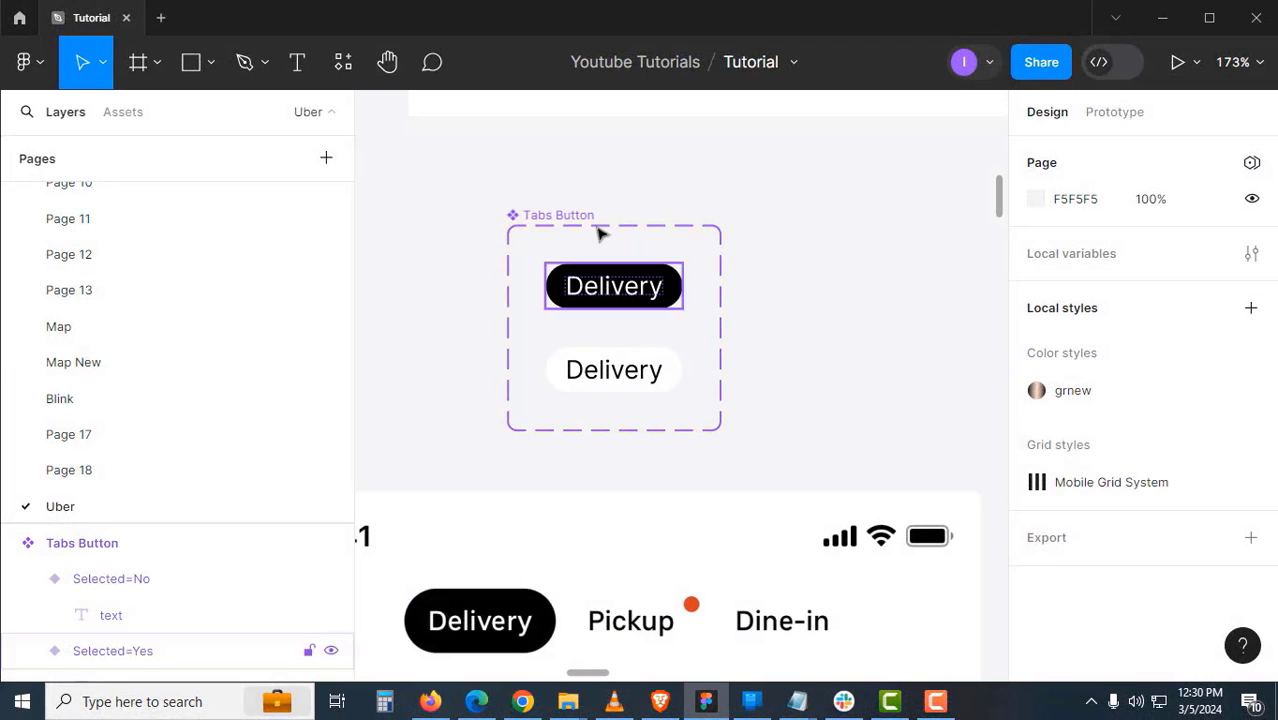
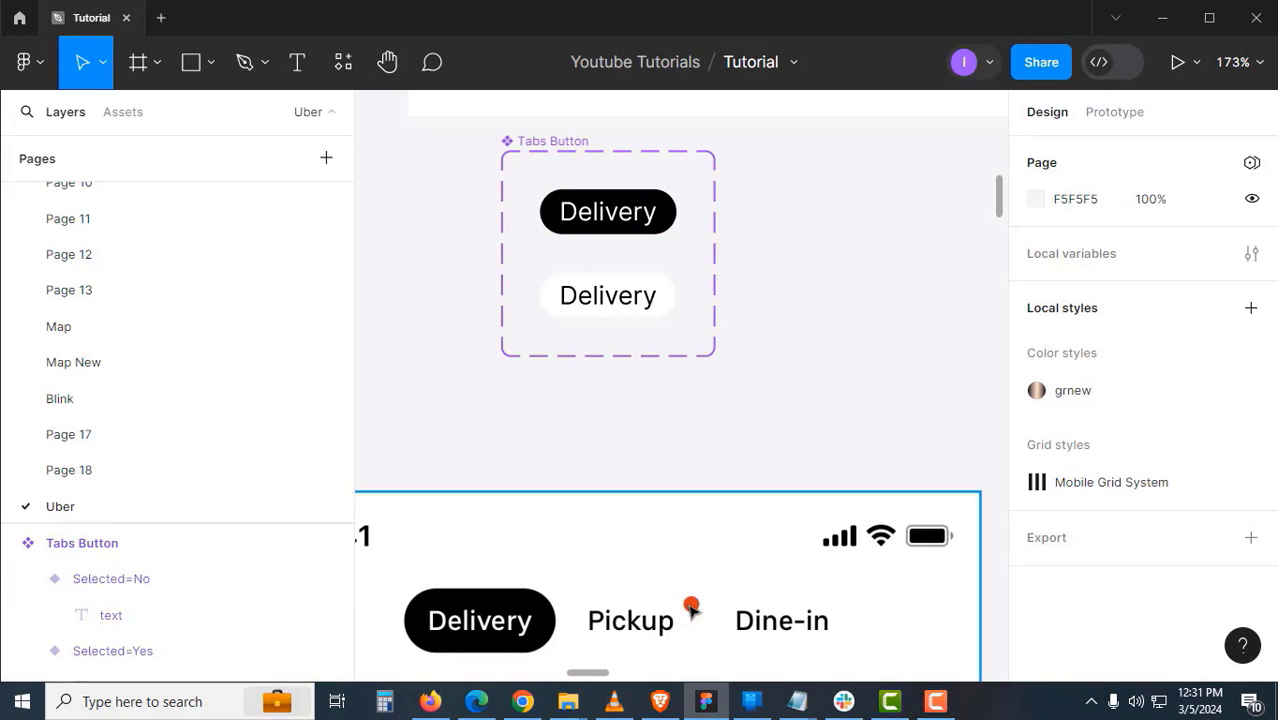
- Change the lower tab variant's label from Delivery to Pickup
double_click(626, 308)
text(Pickup)
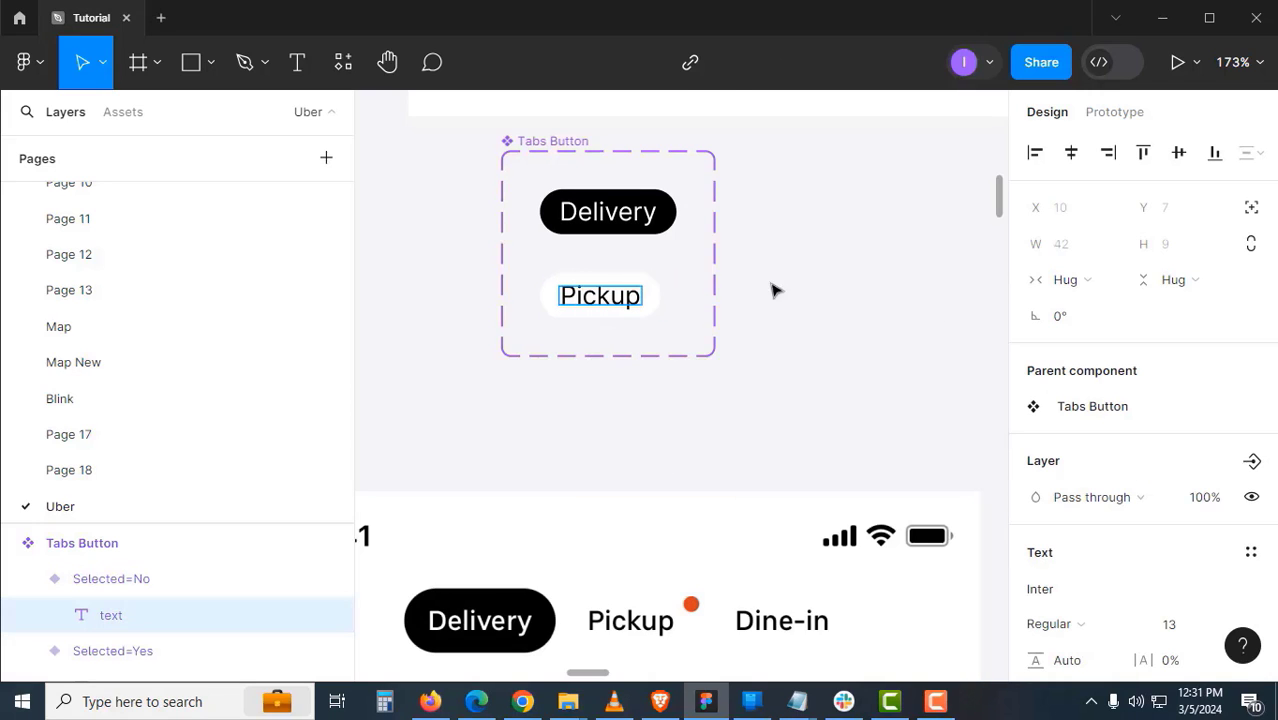
key(Escape)
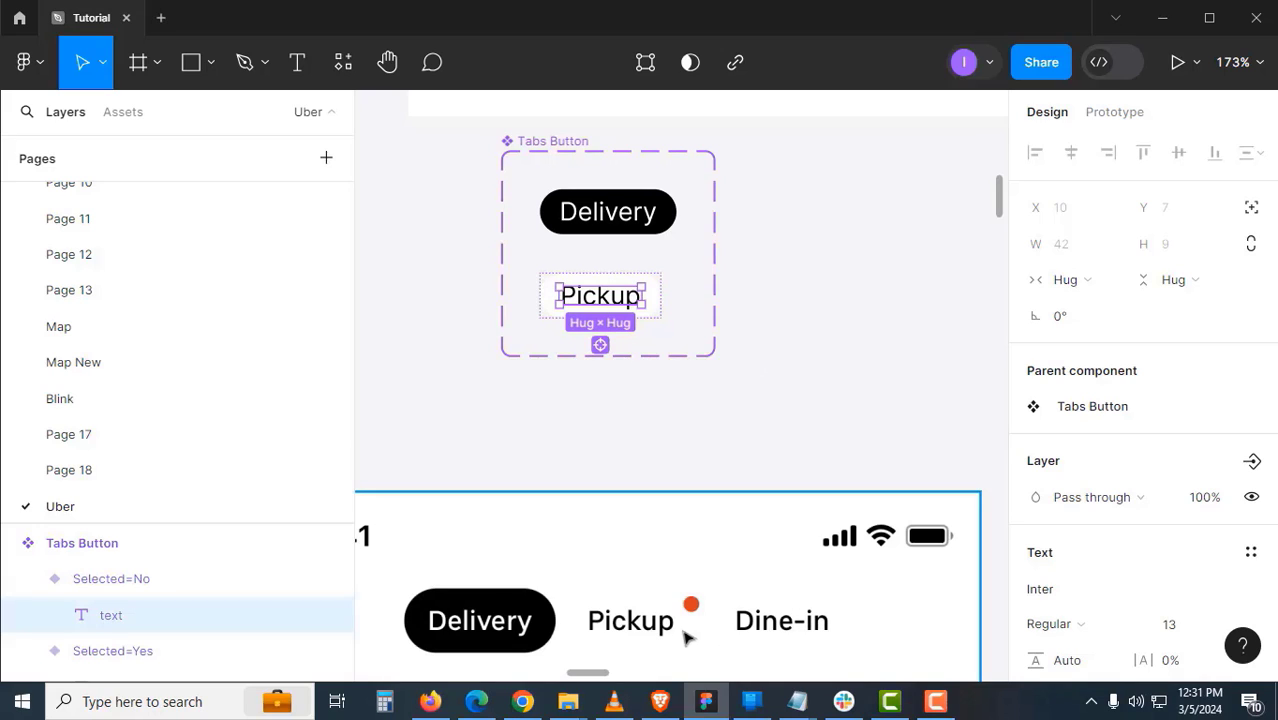
- Give both the Delivery and Pickup variants a fixed horizontal width of 70
click(790, 380)
click(622, 215)
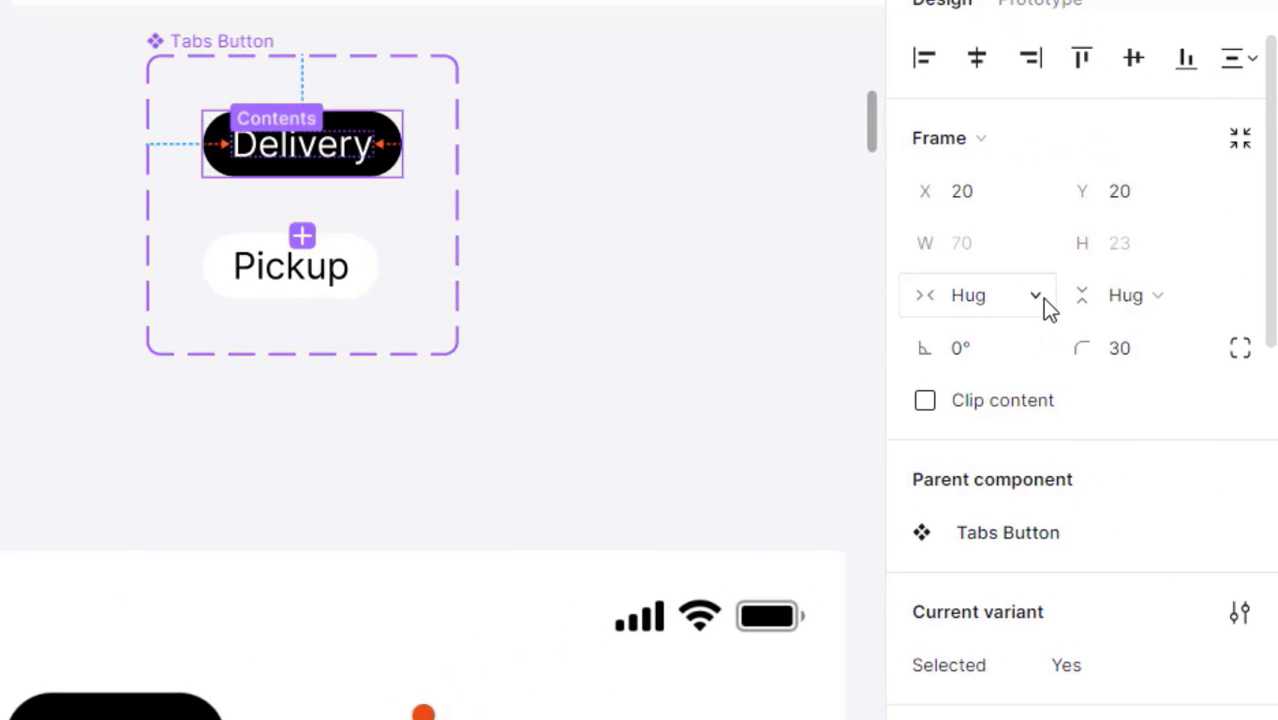
click(1042, 298)
click(1046, 266)
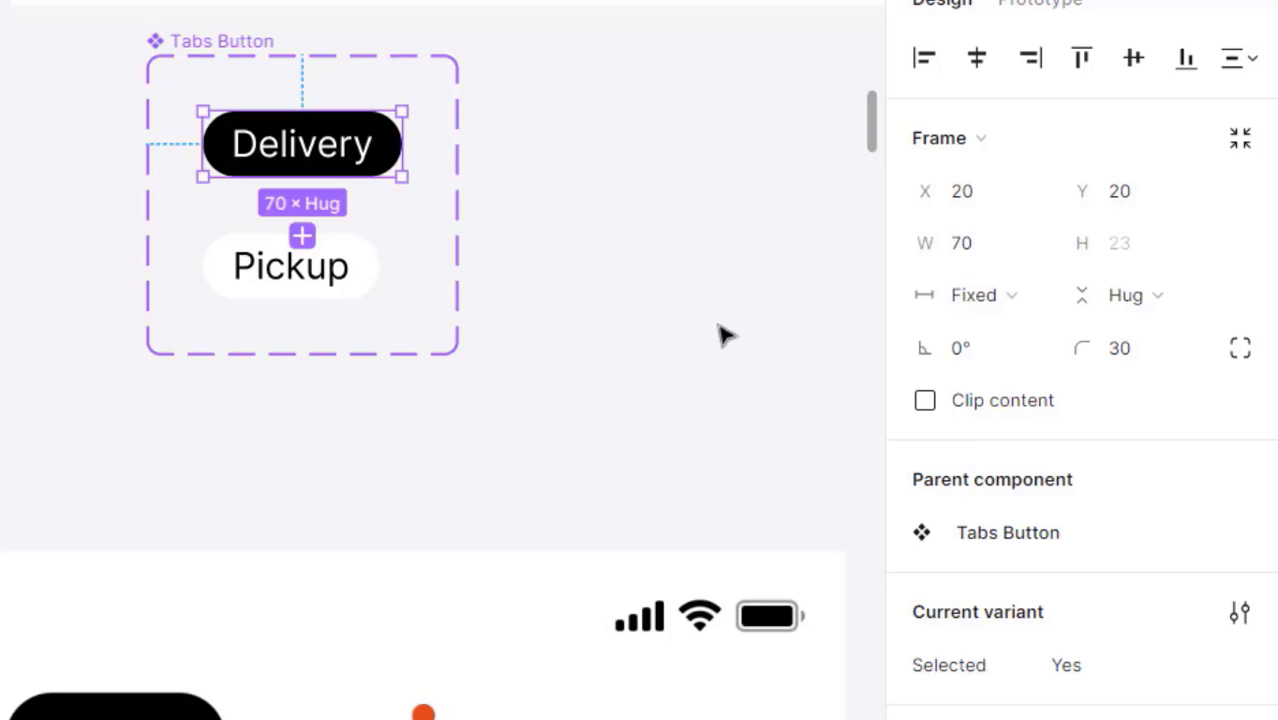
click(725, 335)
click(365, 278)
click(1015, 297)
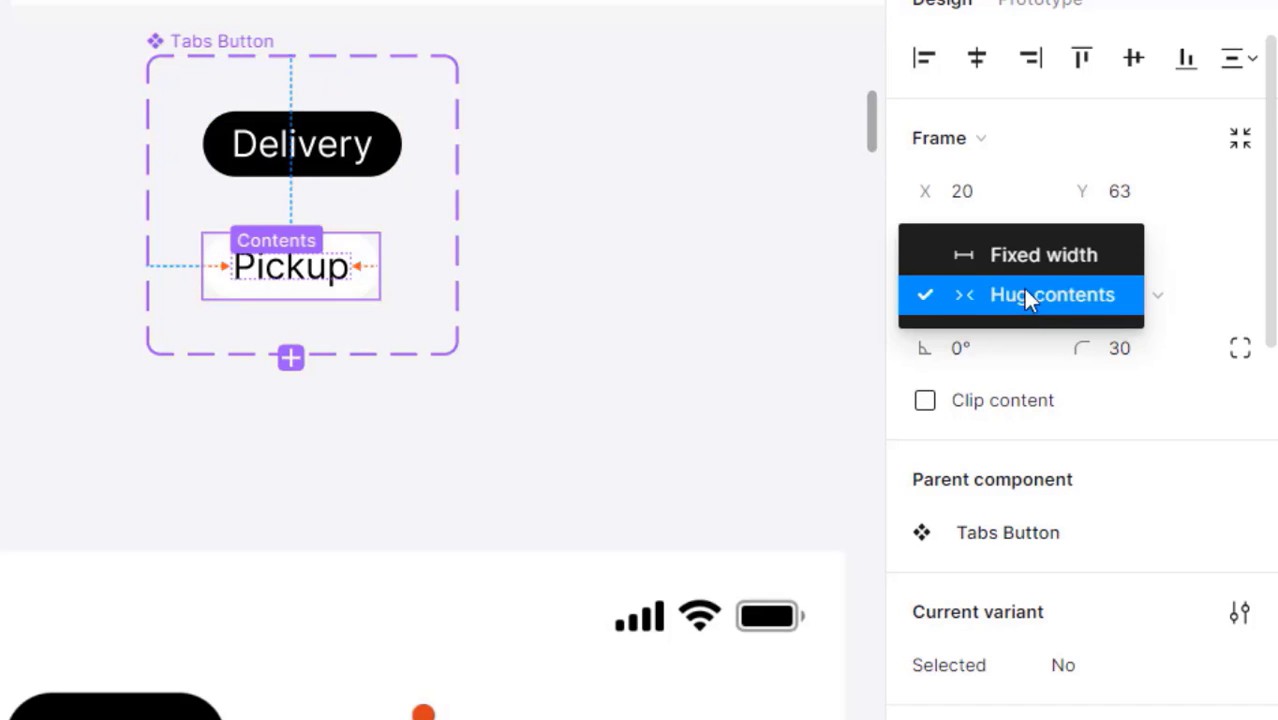
click(1027, 265)
click(966, 250)
text(70)
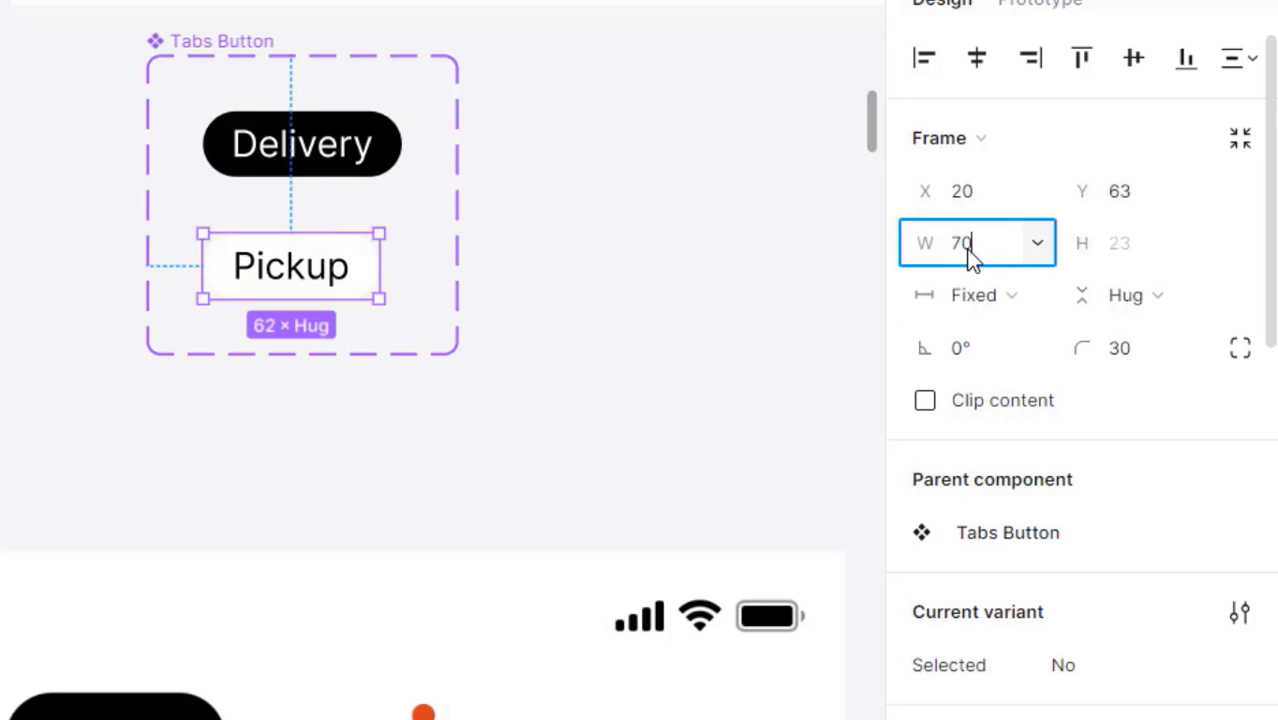
key(Return)
click(673, 282)
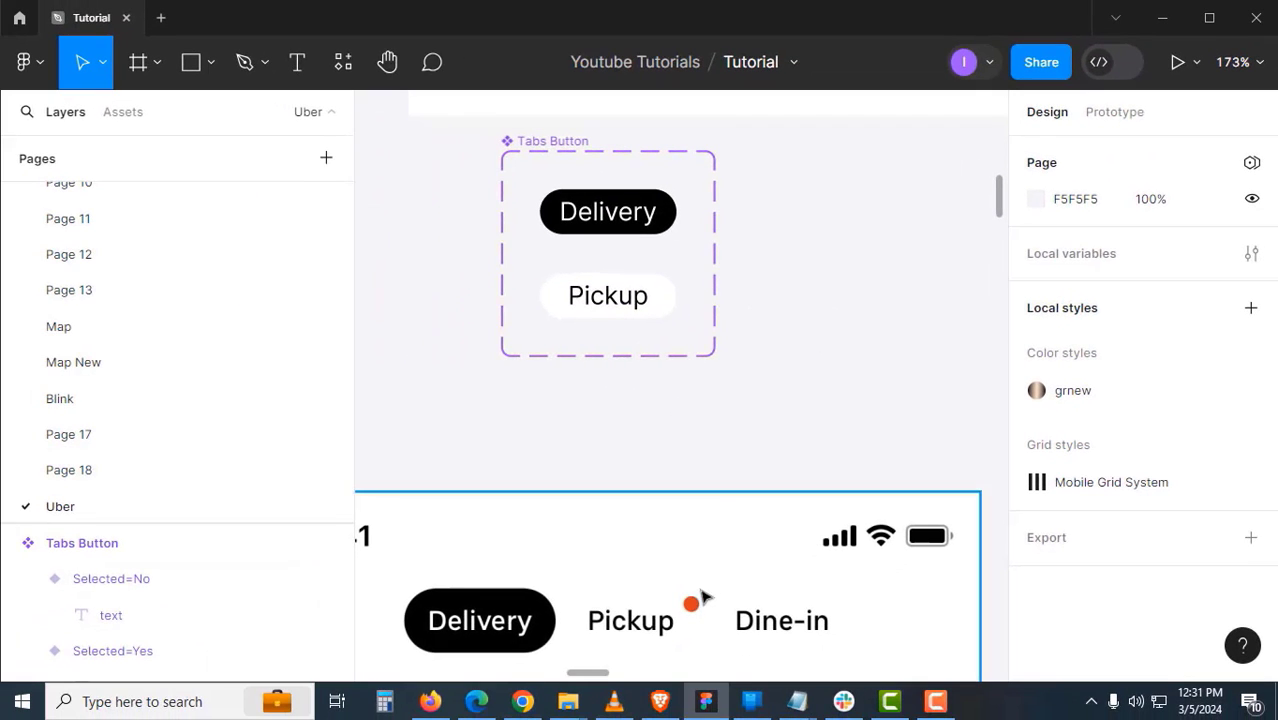
- Copy the Pickup label beside the tabs and duplicate Frame 10's red dot next to it
double_click(630, 309)
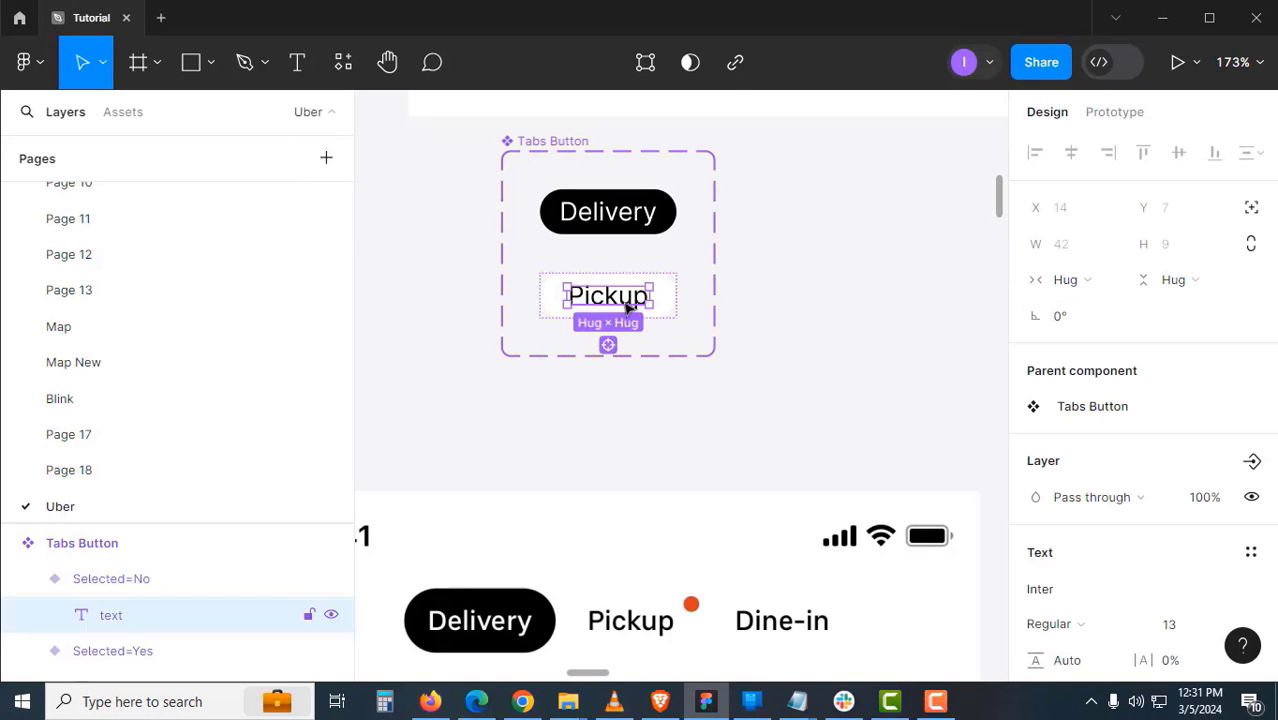
drag(630, 309, 862, 343)
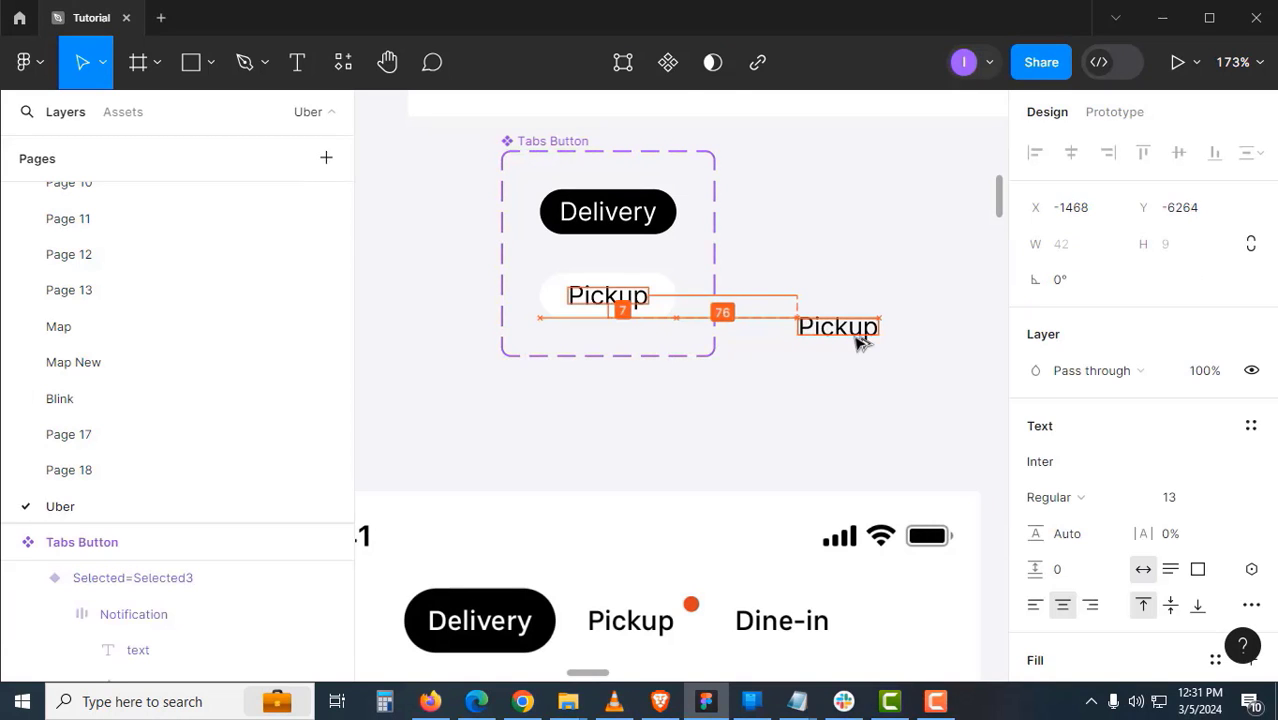
click(837, 405)
drag(833, 406, 686, 339)
drag(705, 405, 460, 411)
drag(729, 551, 576, 506)
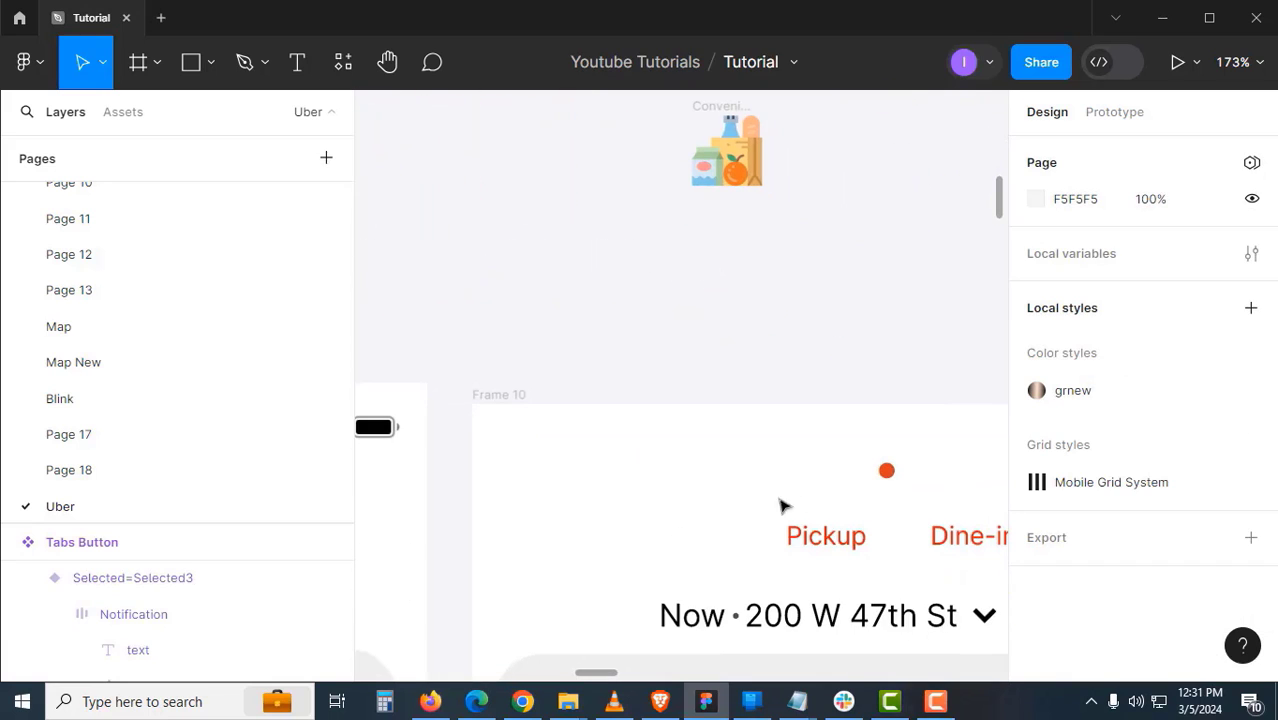
click(887, 472)
drag(888, 475, 466, 244)
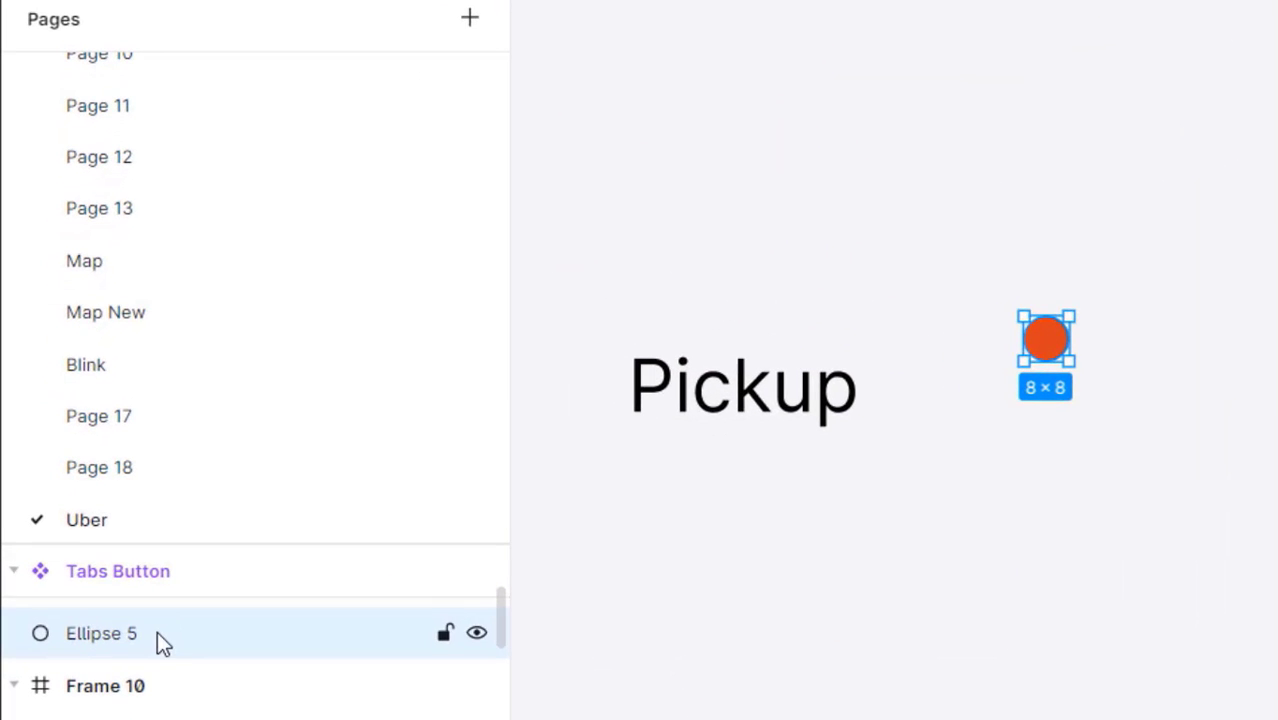
- Rename the copied dot 'circle' and wrap it in a frame named Circle Frame
double_click(109, 586)
text(circle)
key(Return)
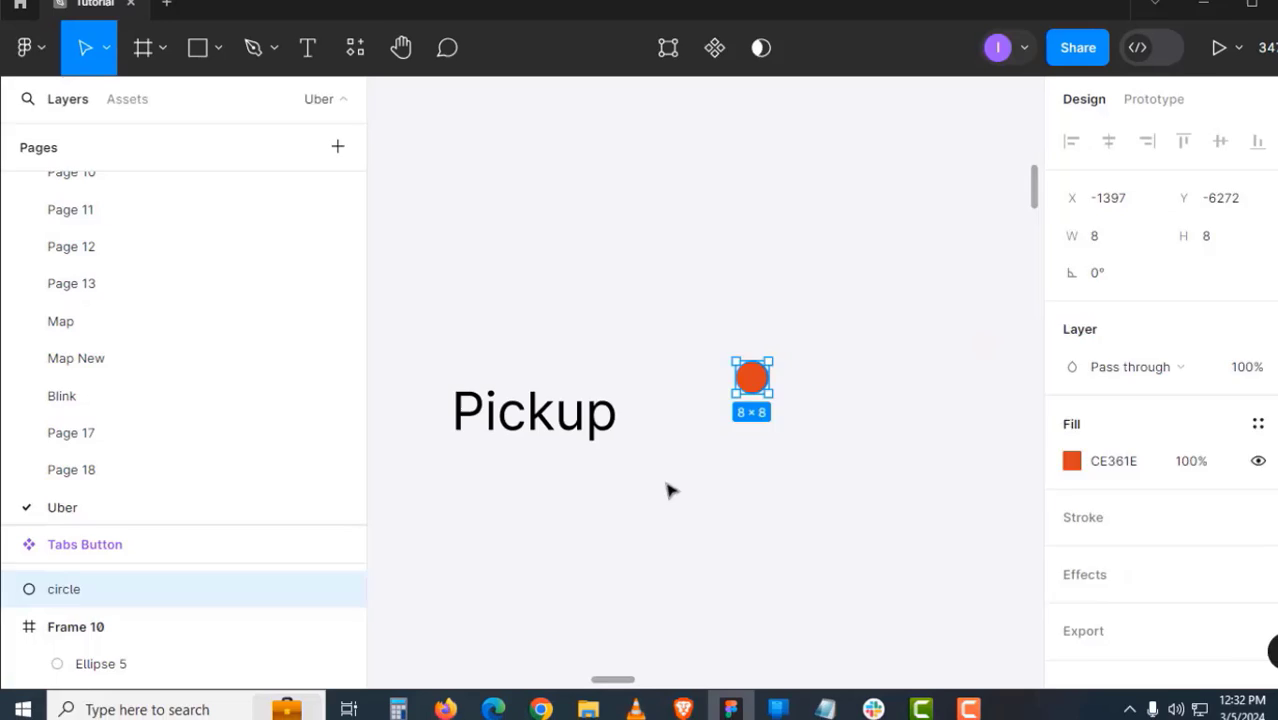
key(Escape)
click(745, 380)
key(ctrl+alt+g)
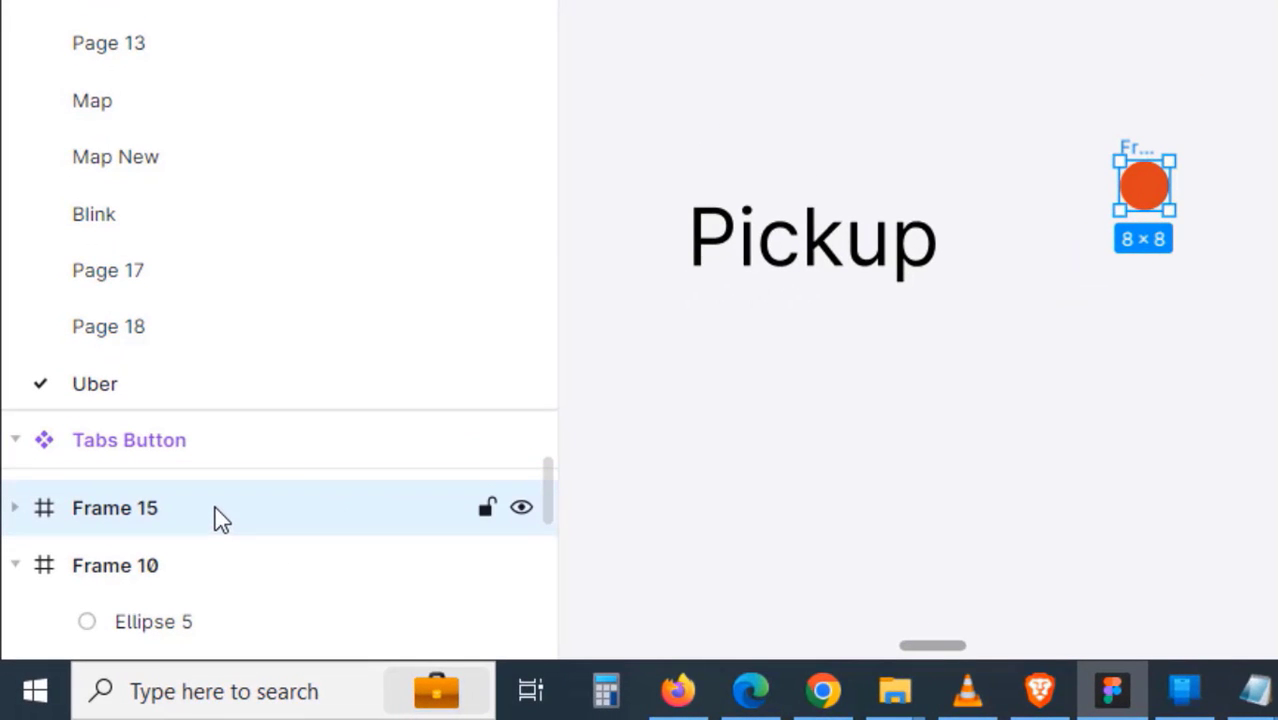
double_click(240, 506)
text(Circle)
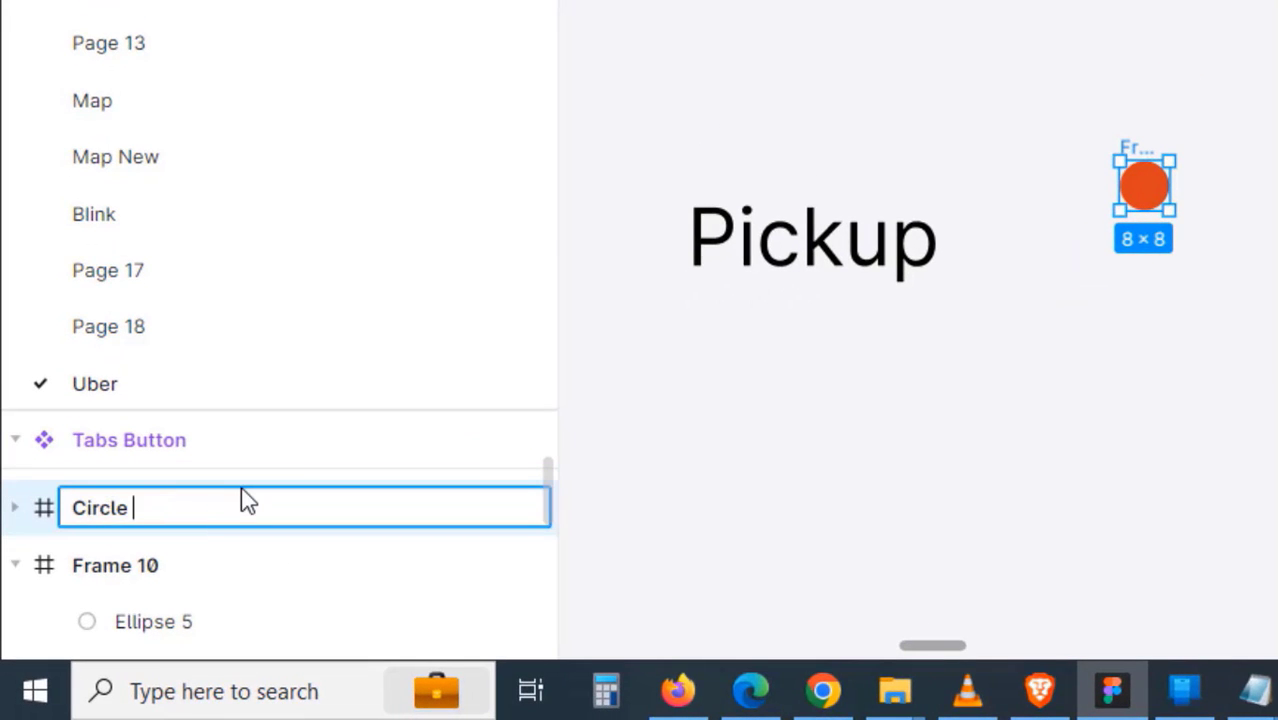
key(Return)
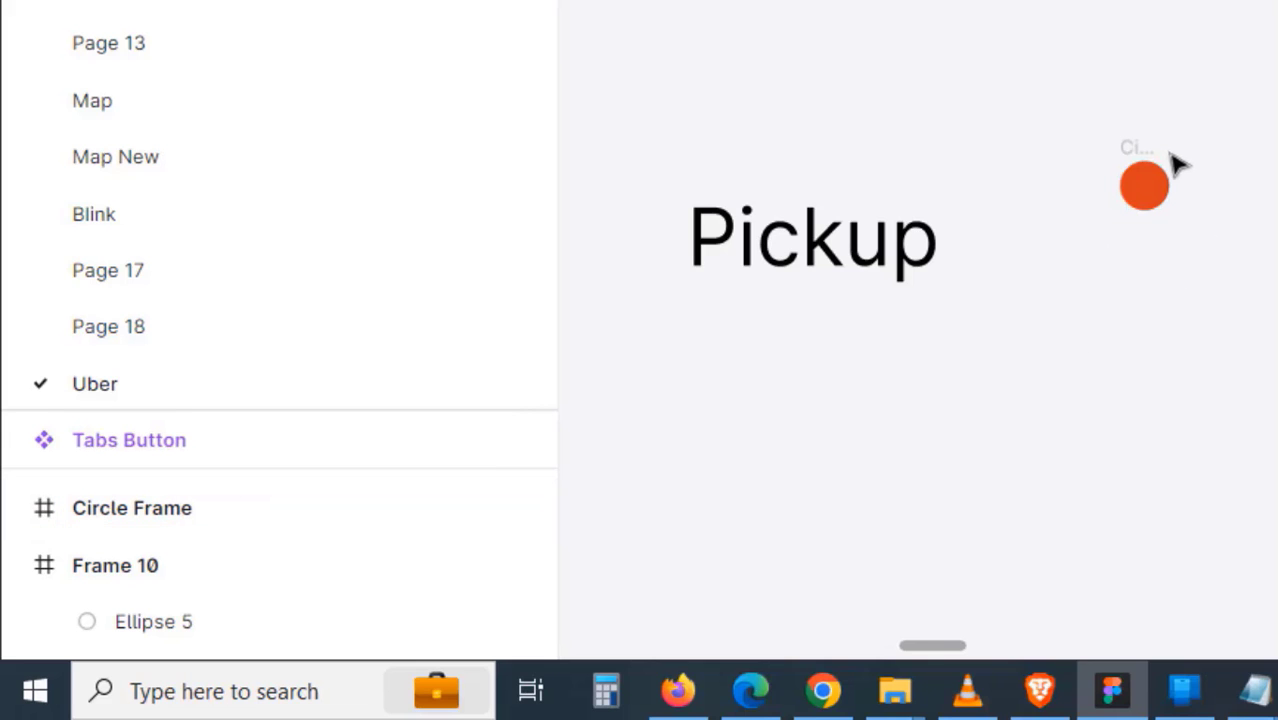
- Combine Pickup and Circle Frame into a vertically centered auto layout, with auto layout on Circle Frame too
drag(1152, 157, 970, 194)
shift+click(807, 270)
key(shift+a)
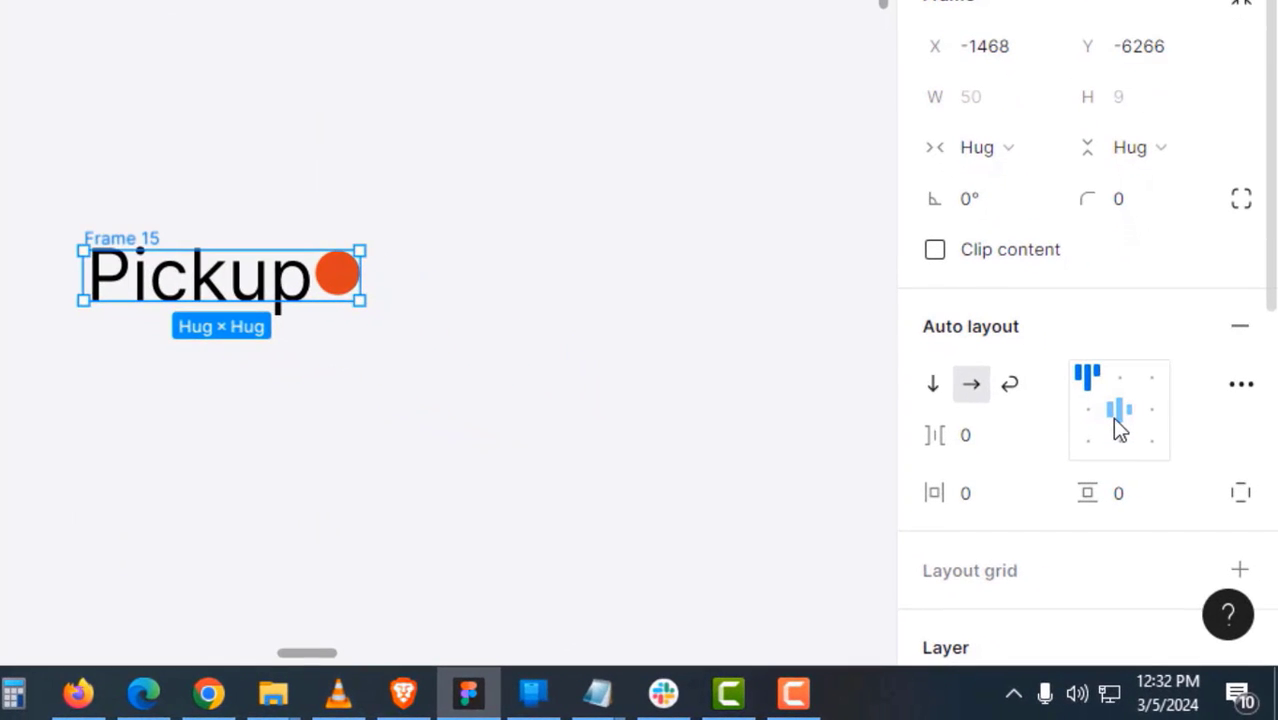
click(1114, 418)
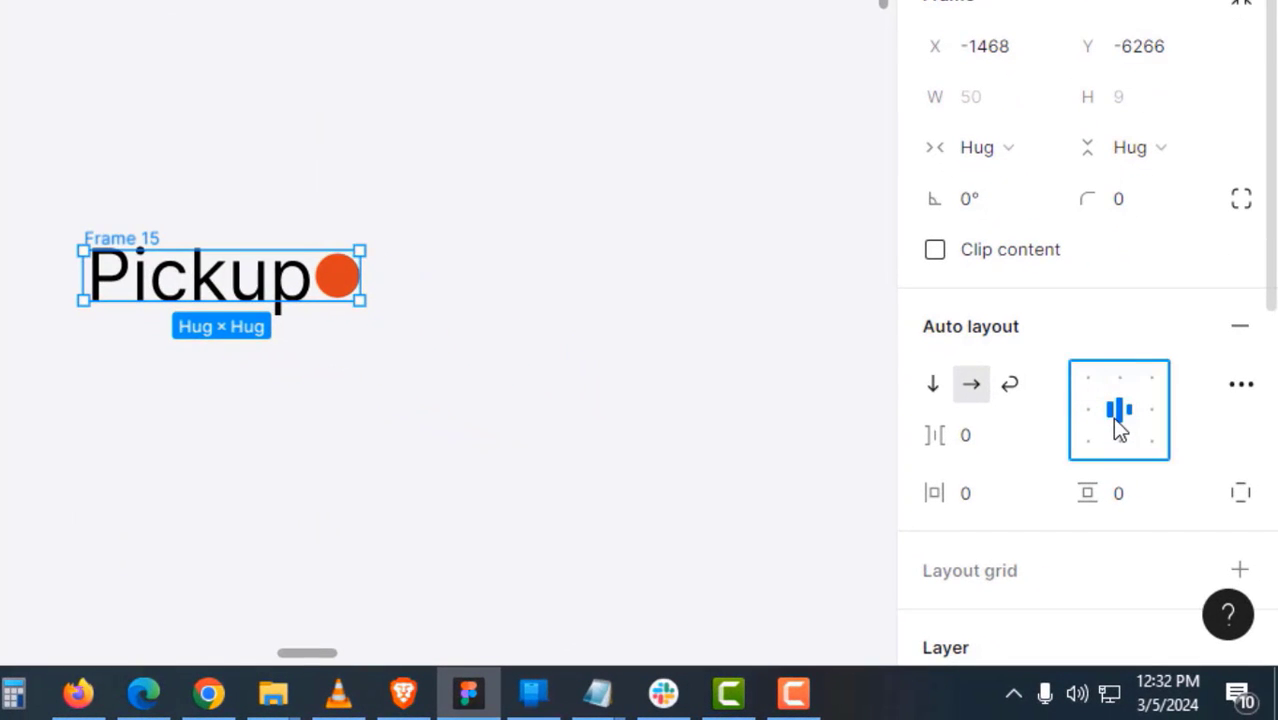
click(398, 328)
click(350, 288)
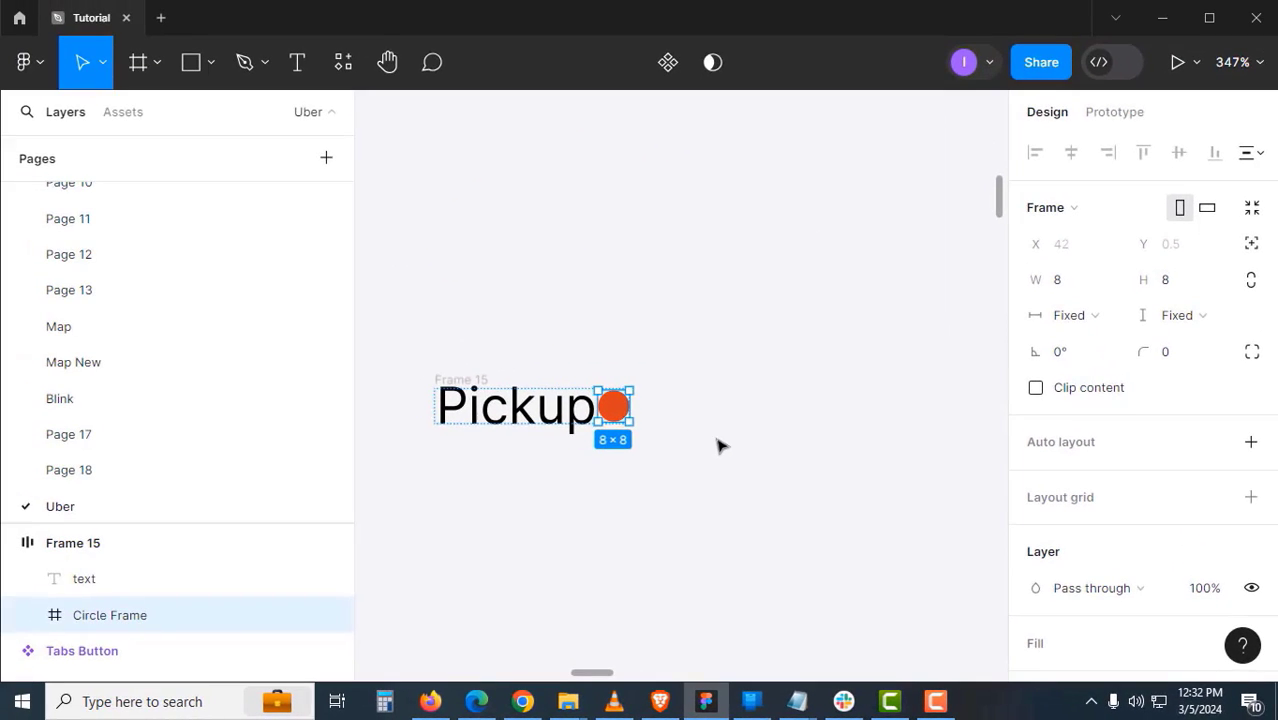
key(shift+a)
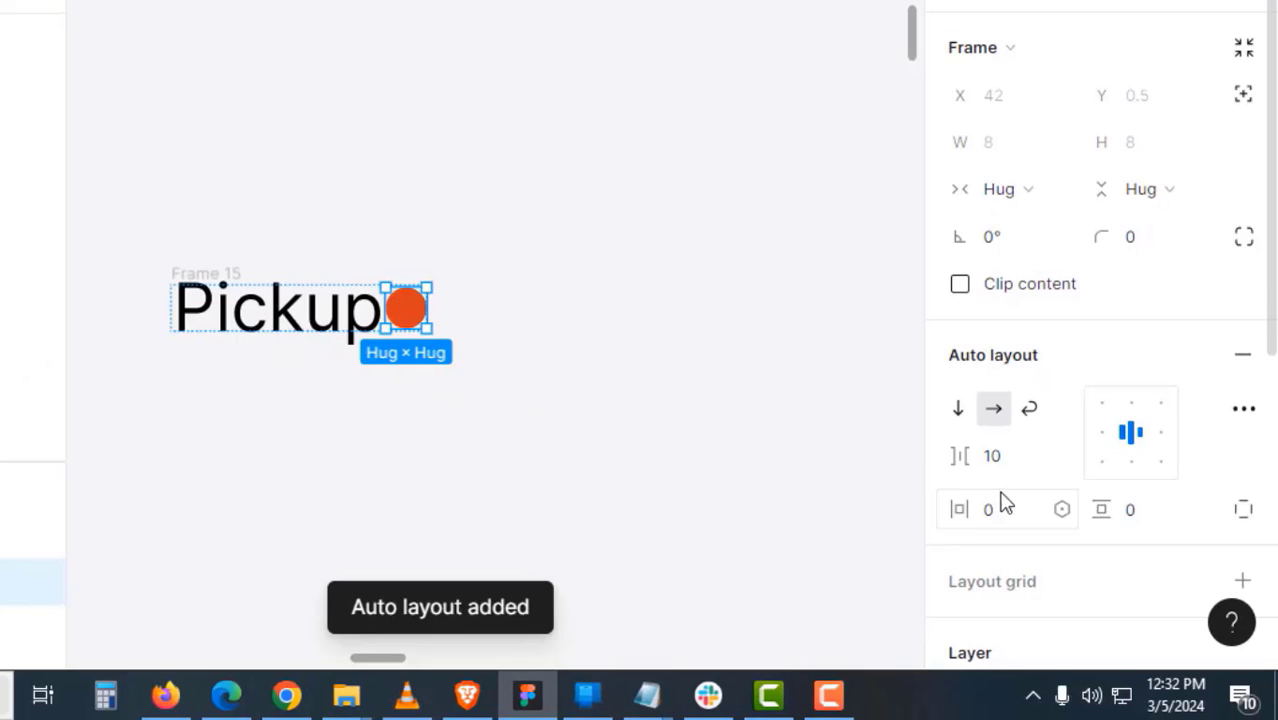
click(1140, 480)
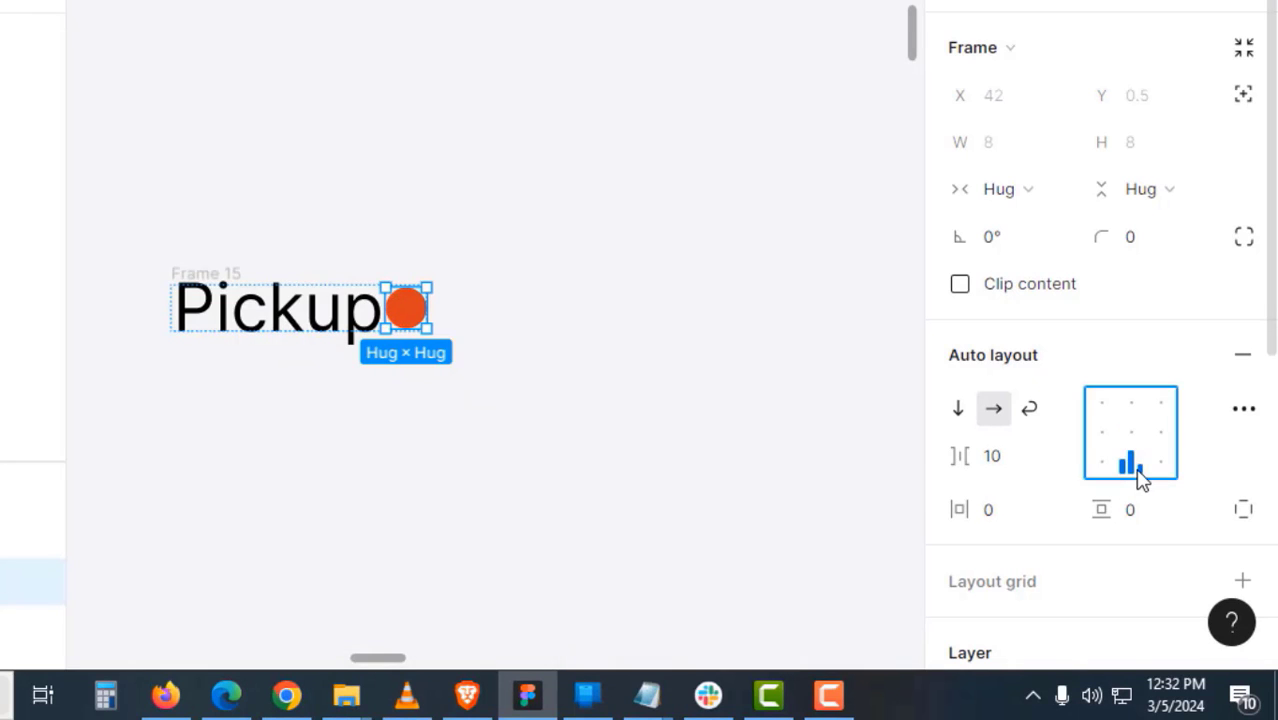
click(522, 354)
- Rename the combined frame 'Pickup with Circle' and cut it
click(280, 300)
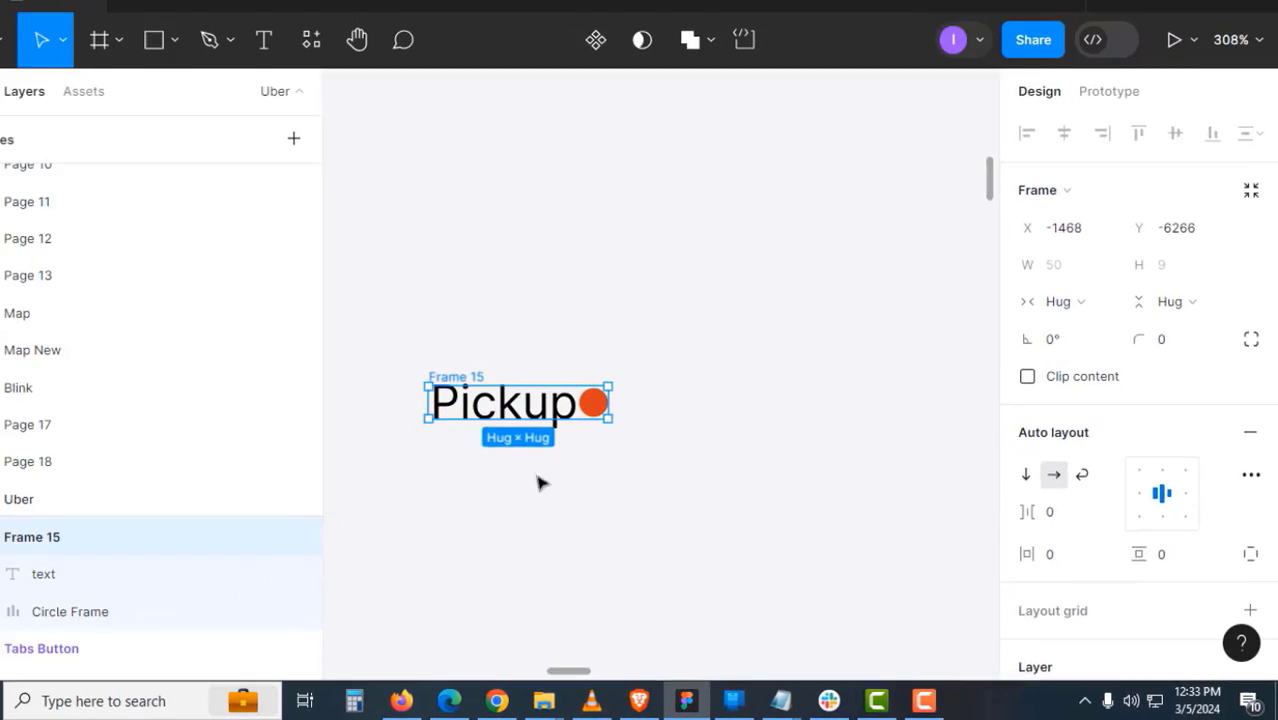
click(537, 483)
double_click(476, 377)
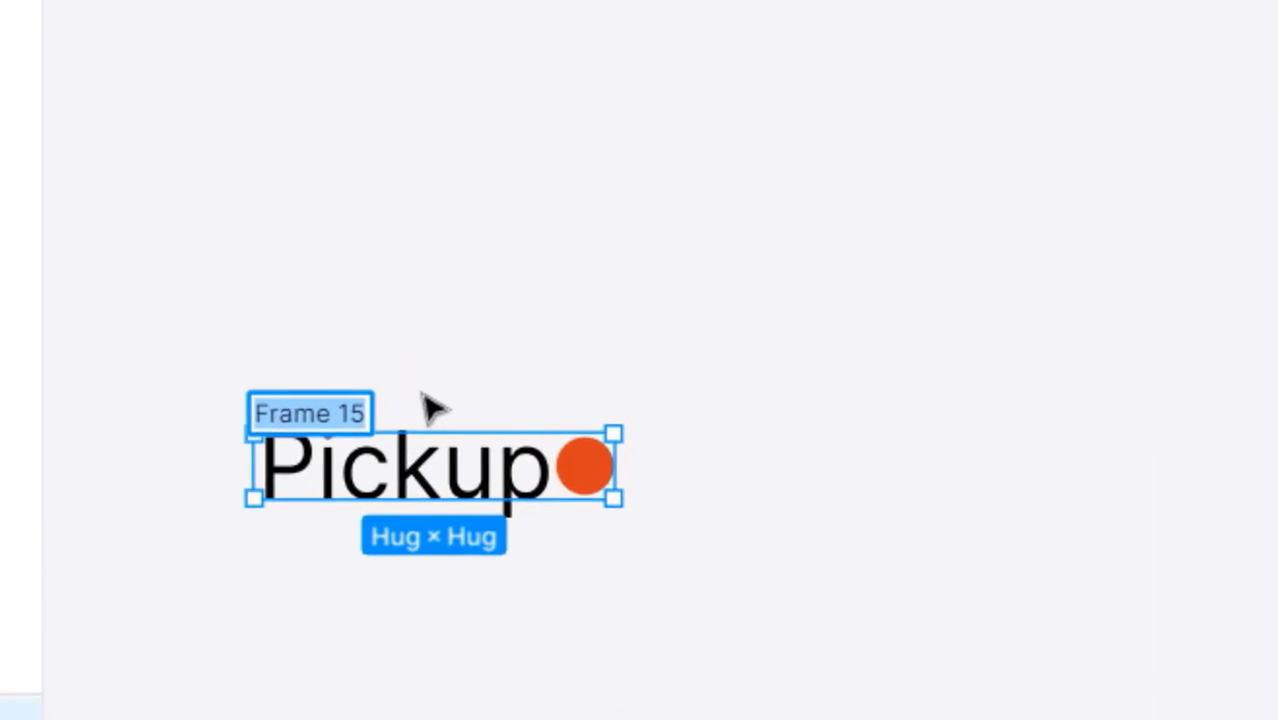
text(Pickup)
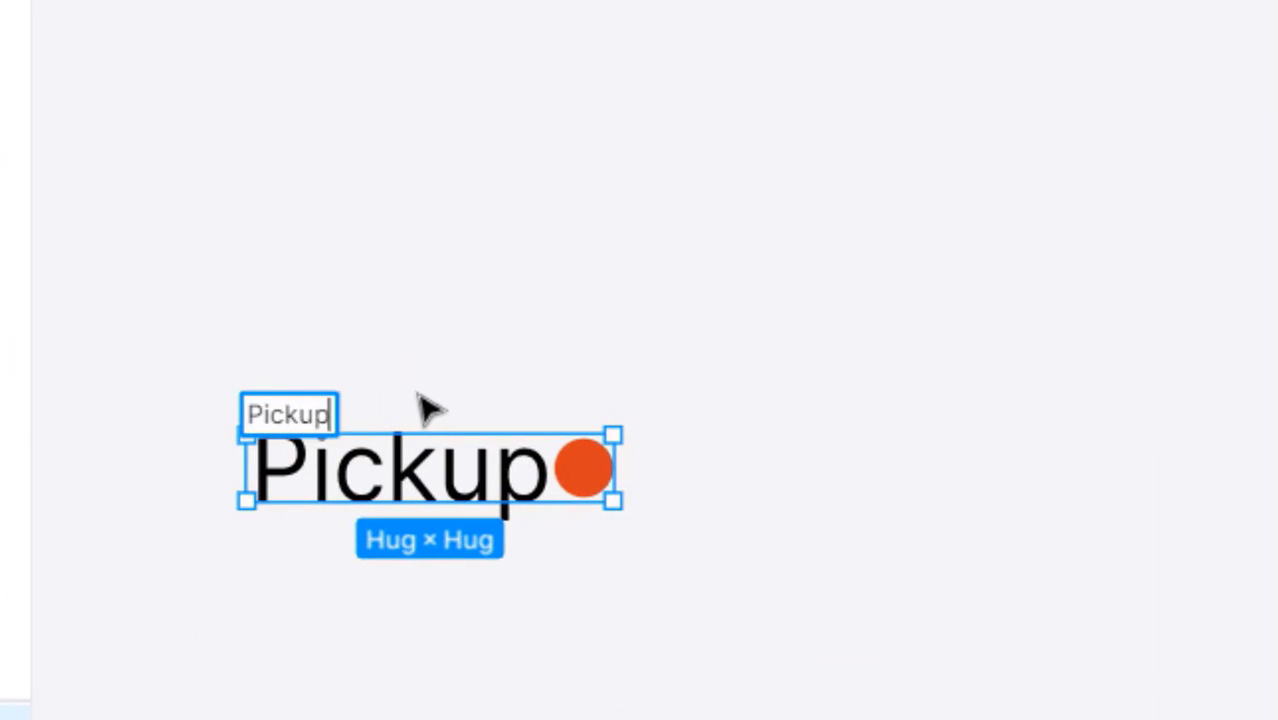
text( with C)
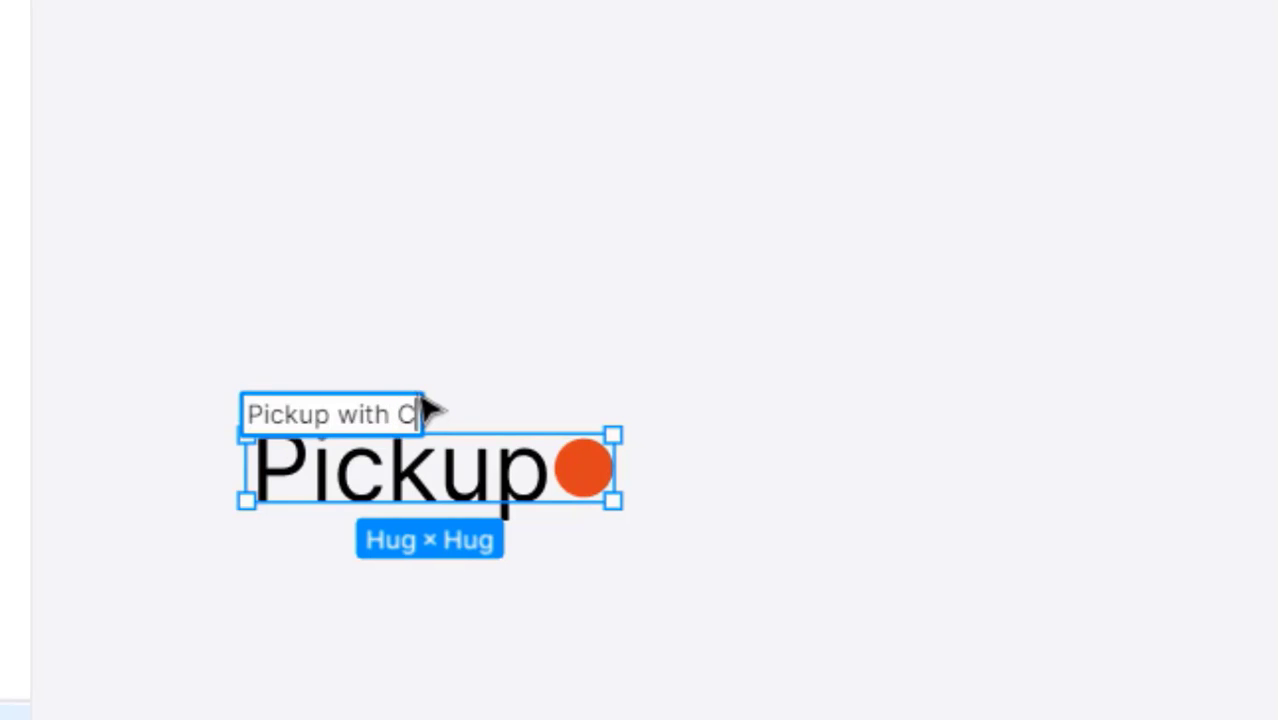
text(ircle)
key(Return)
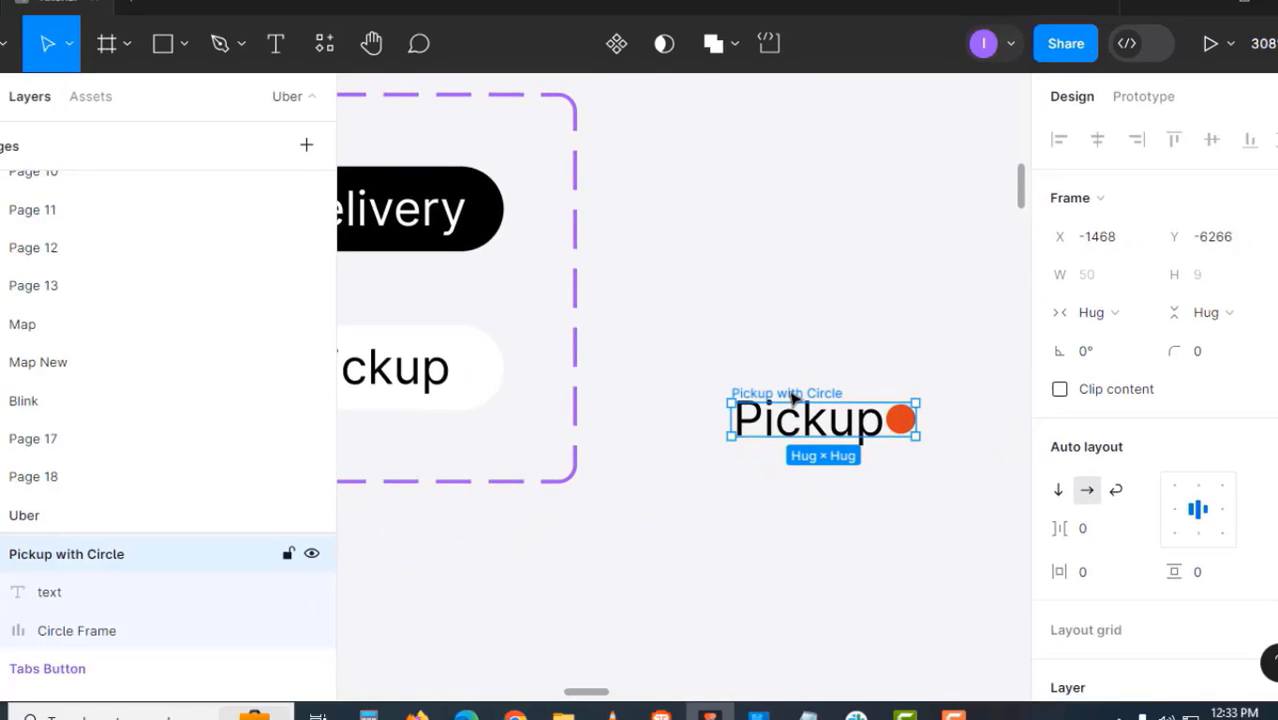
key(Delete)
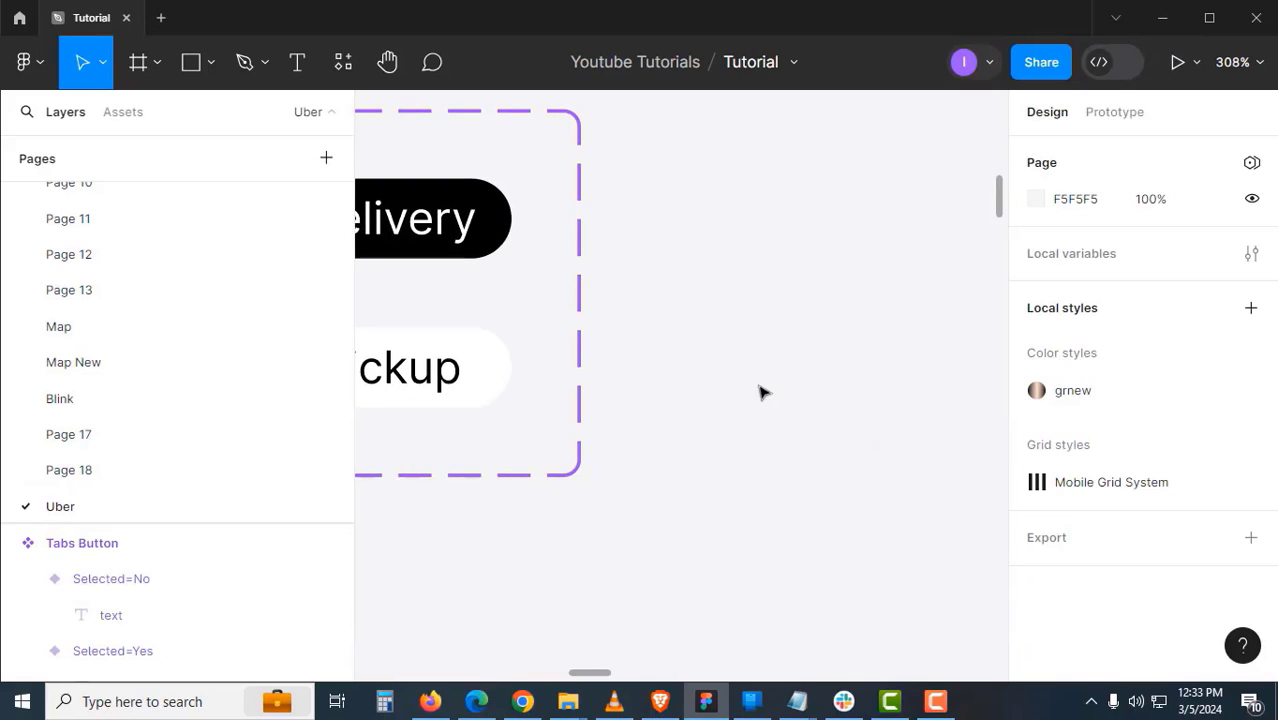
scroll(933, 365, left, 3)
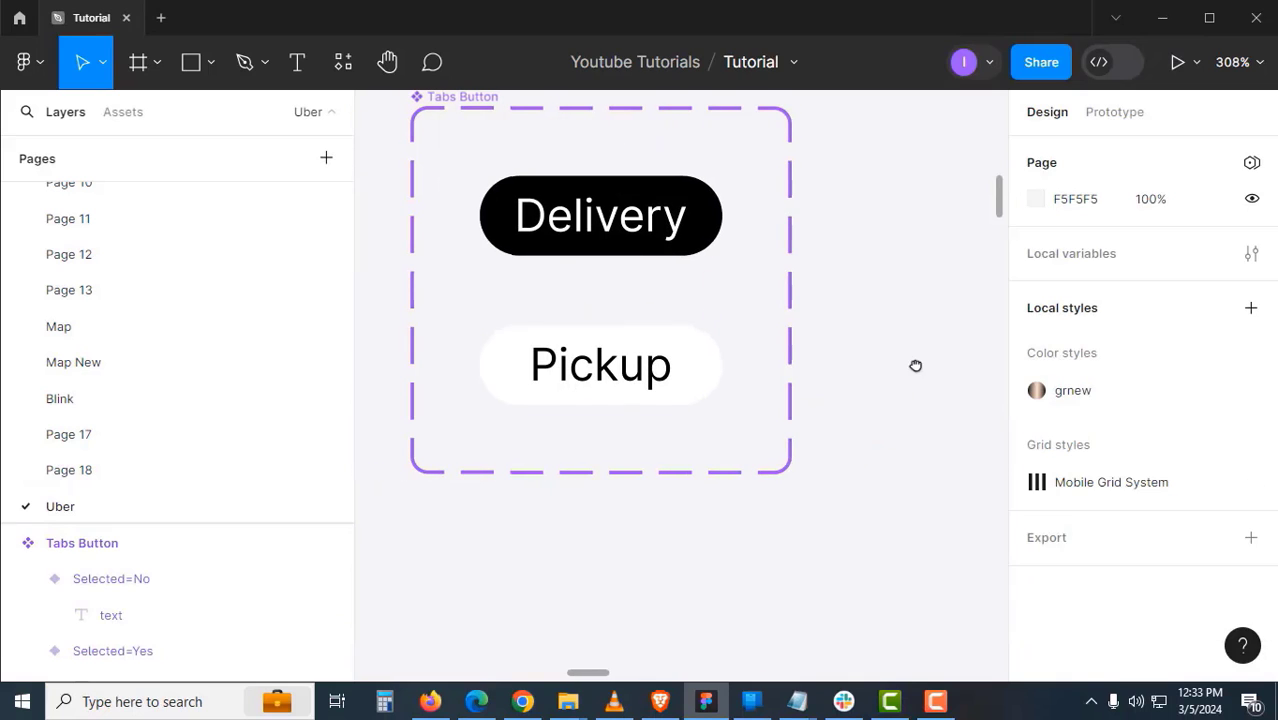
- Replace the lower tab's Pickup label with the Pickup with Circle frame
double_click(625, 373)
right_click(623, 372)
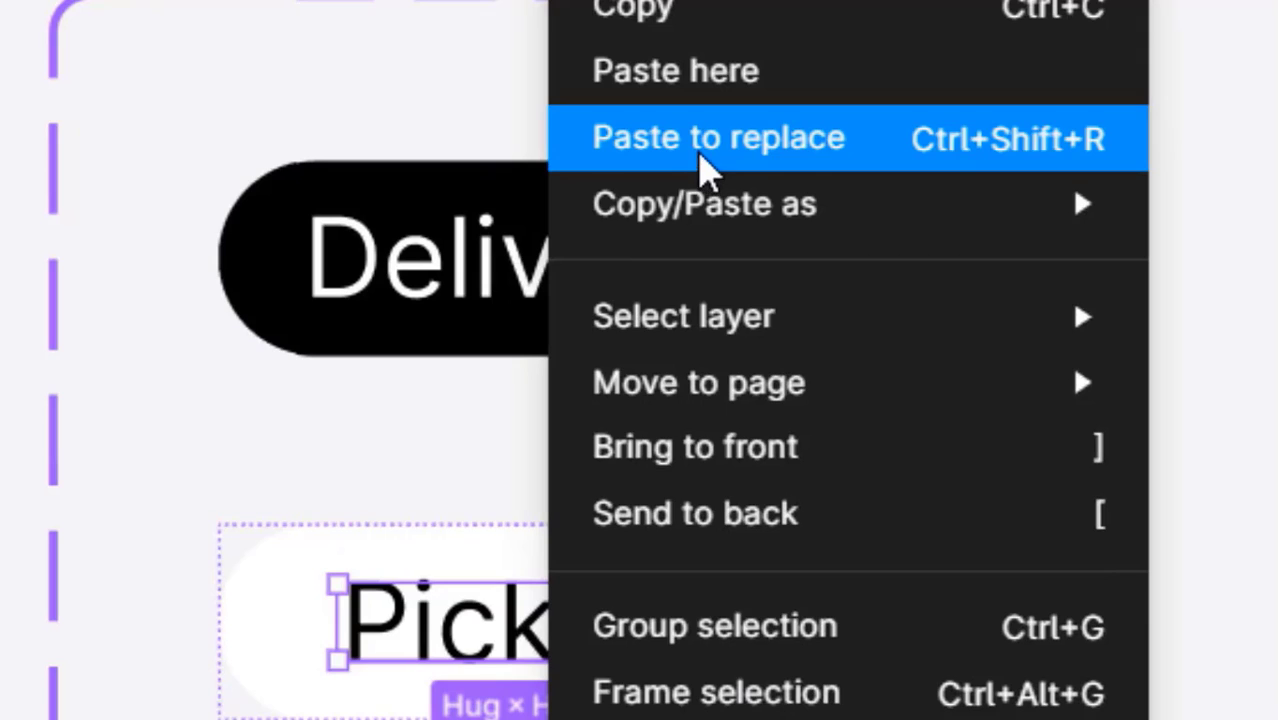
click(702, 158)
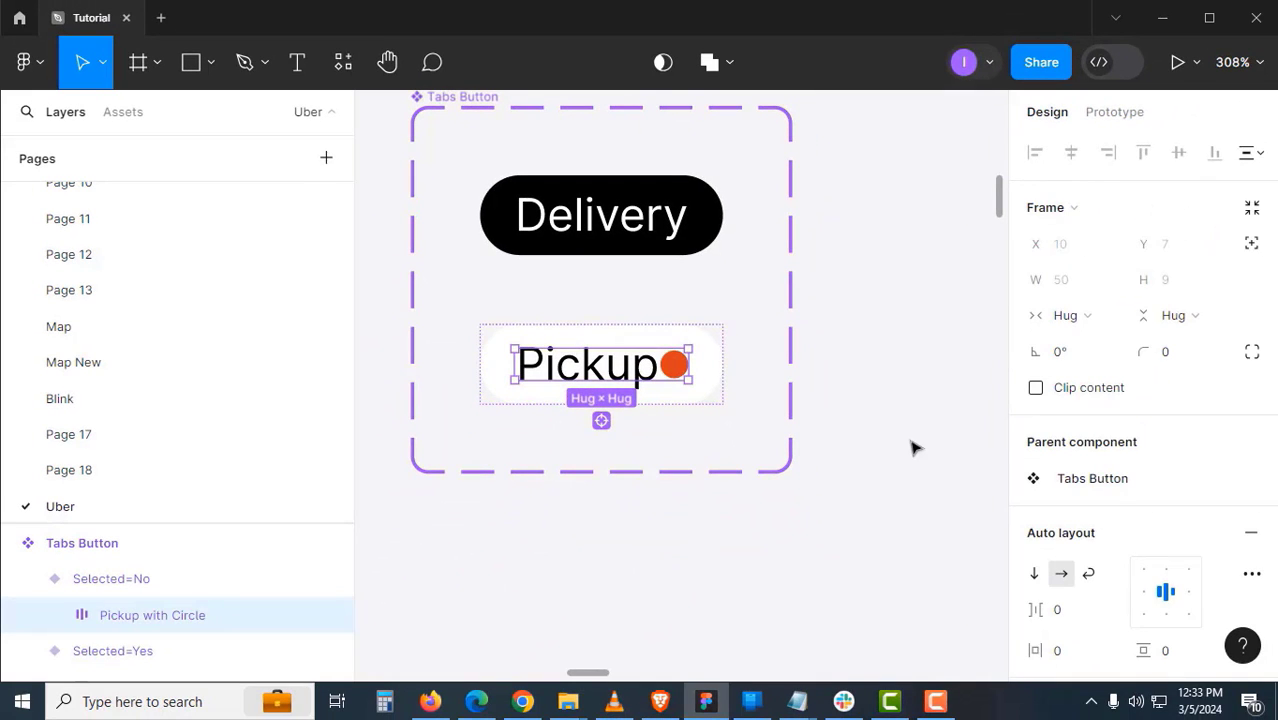
click(912, 447)
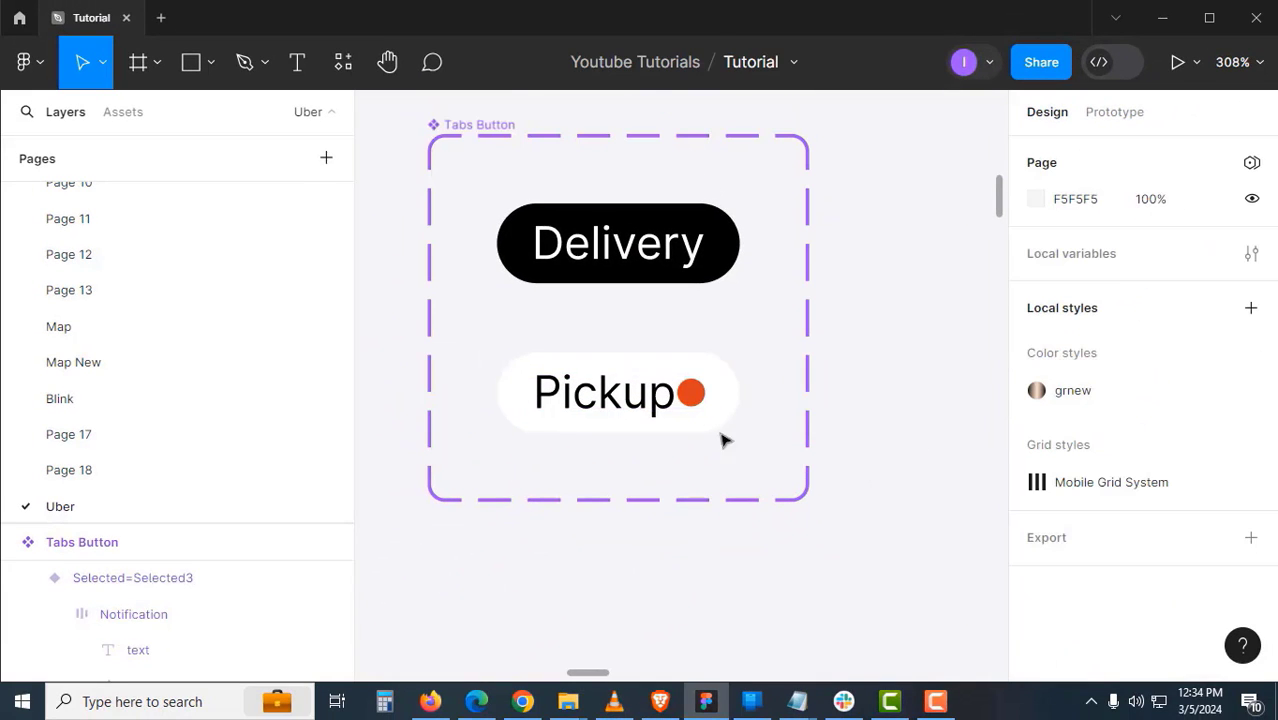
click(647, 402)
click(647, 402)
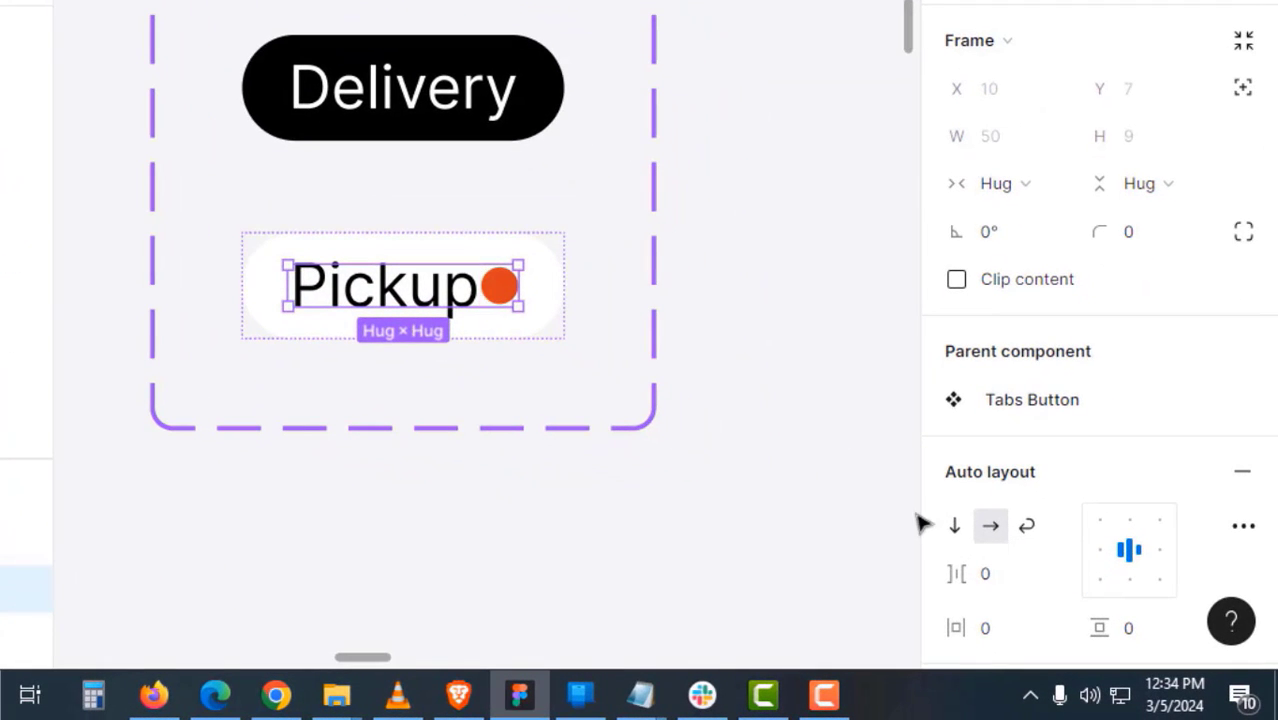
- Stretch the orange dot to height 13 and align it to the top
click(500, 288)
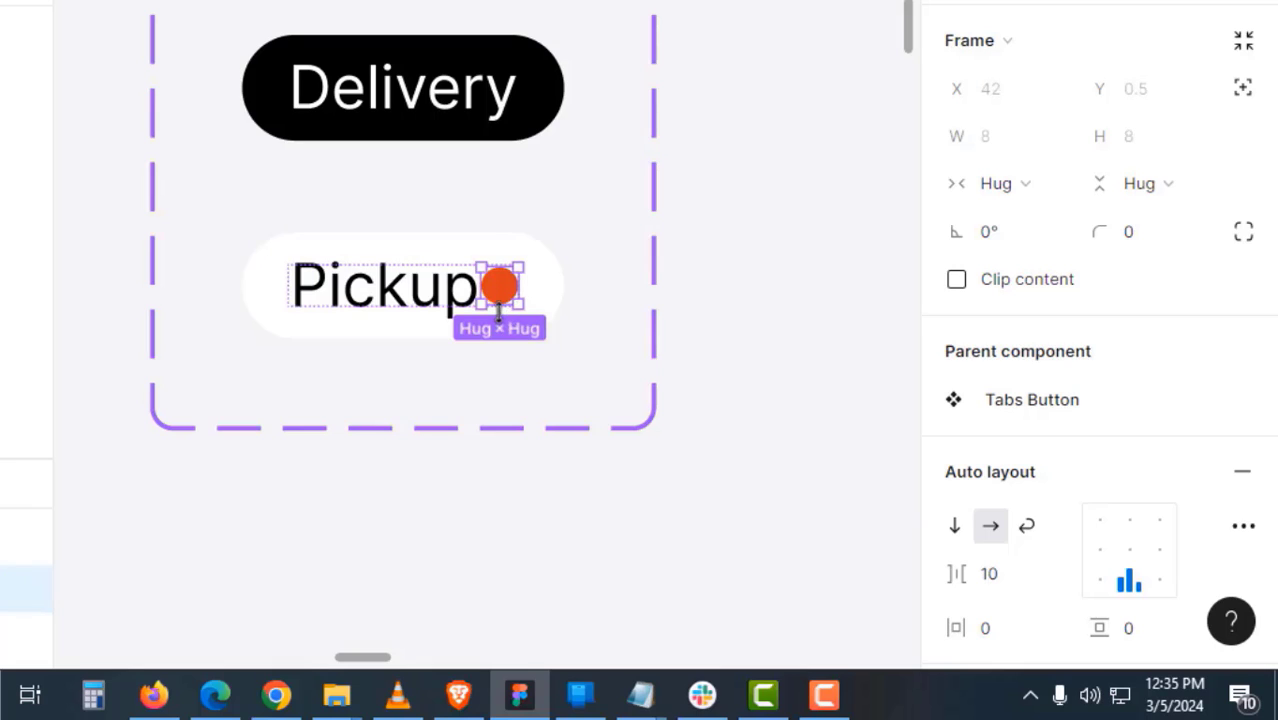
drag(498, 313, 498, 332)
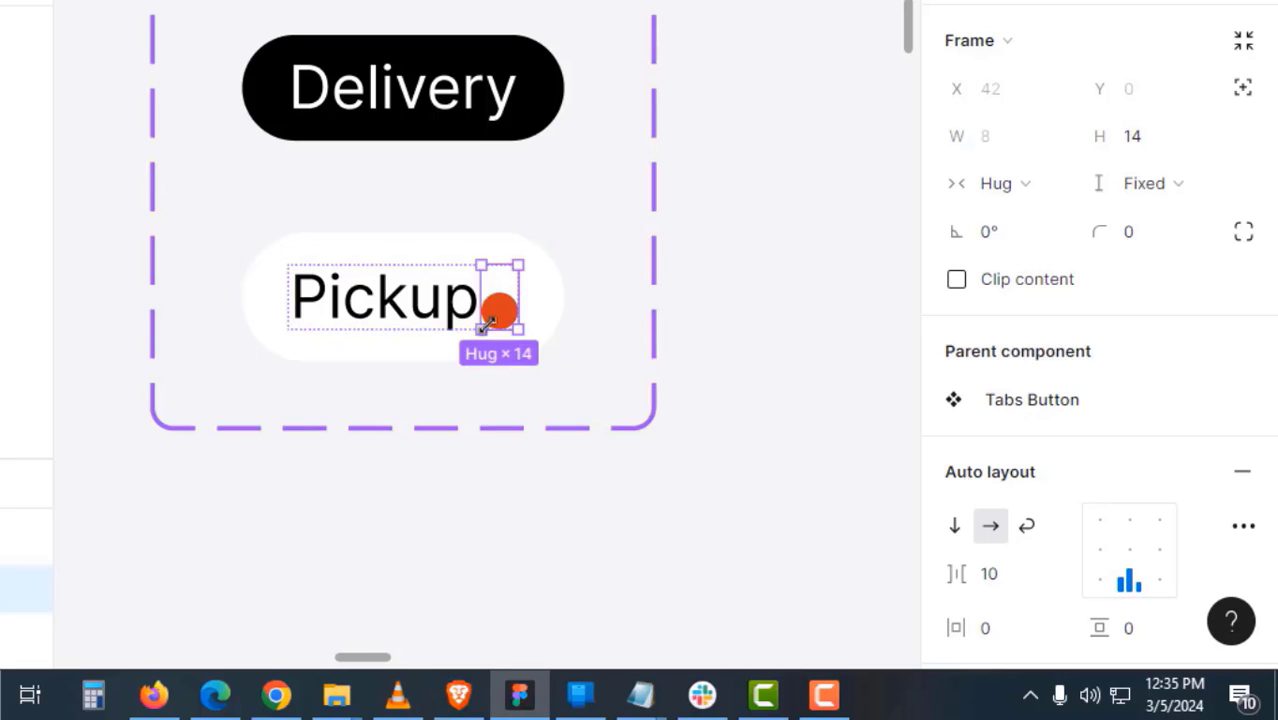
click(1135, 524)
click(789, 412)
double_click(481, 314)
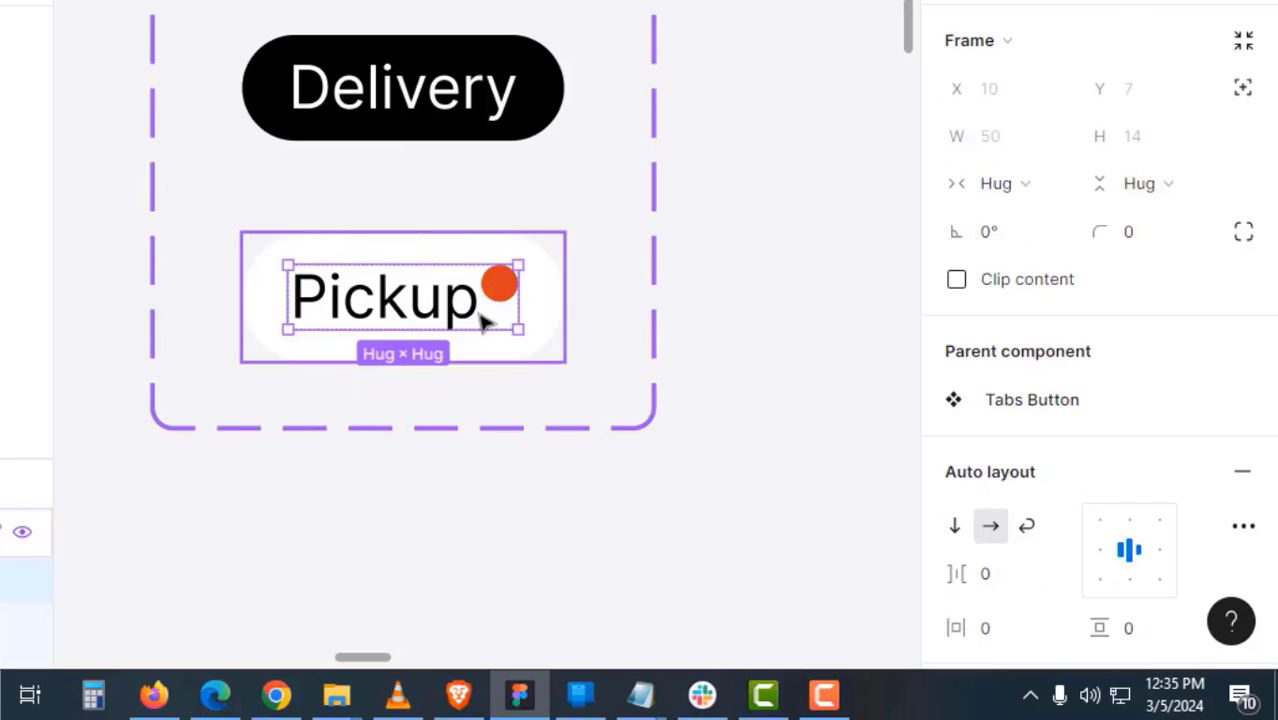
click(690, 388)
click(502, 318)
click(502, 318)
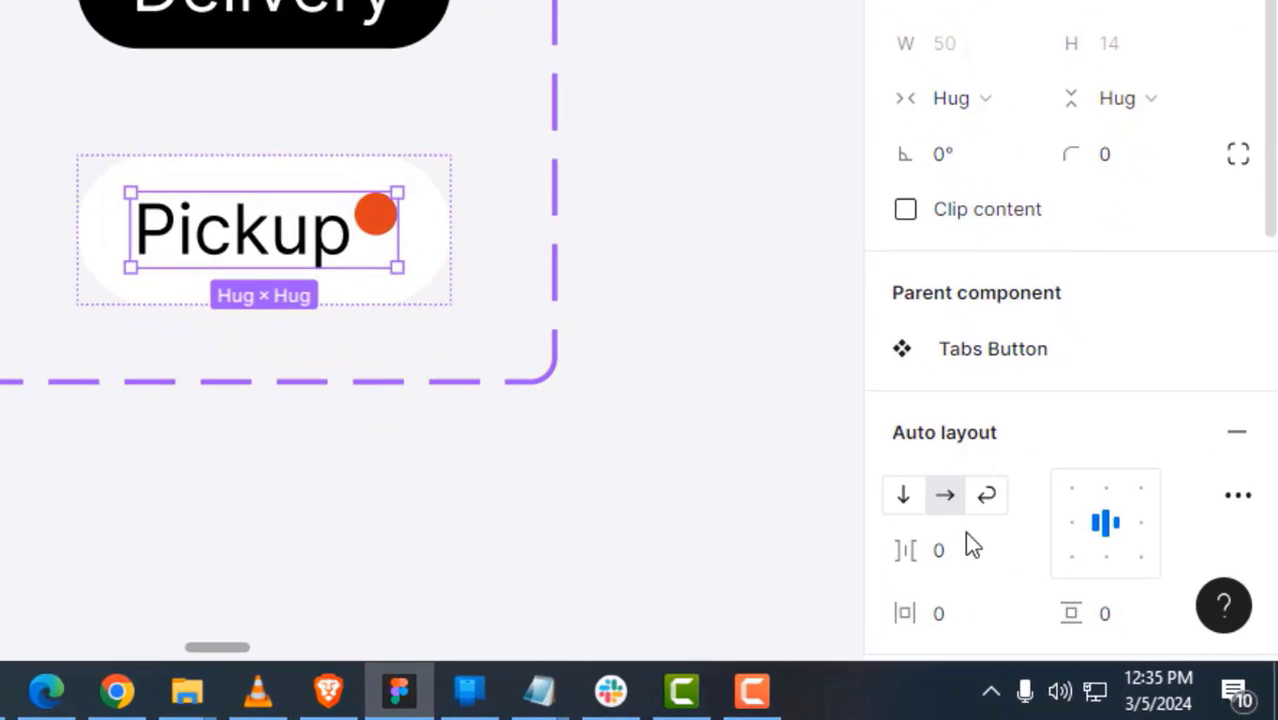
- Set a 2 gap between Pickup text and dot, and vertical padding 4 on the Pickup button
click(966, 549)
key(Up)
key(Up)
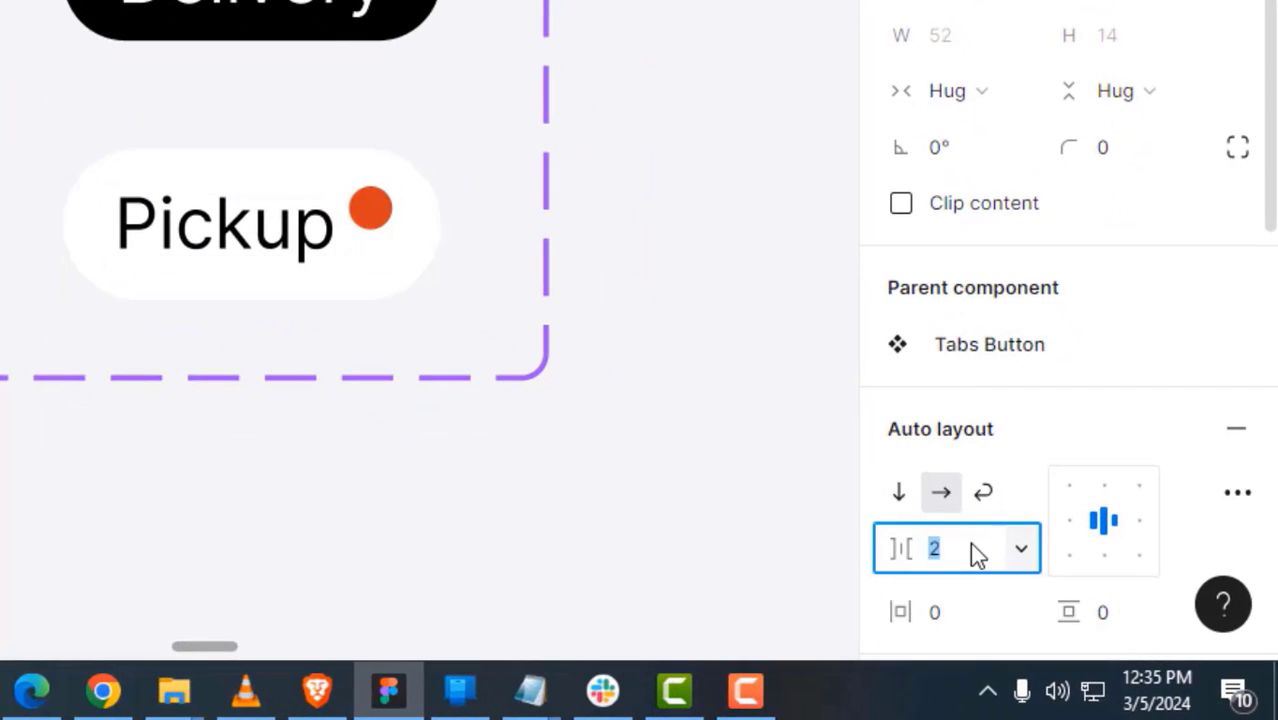
click(700, 400)
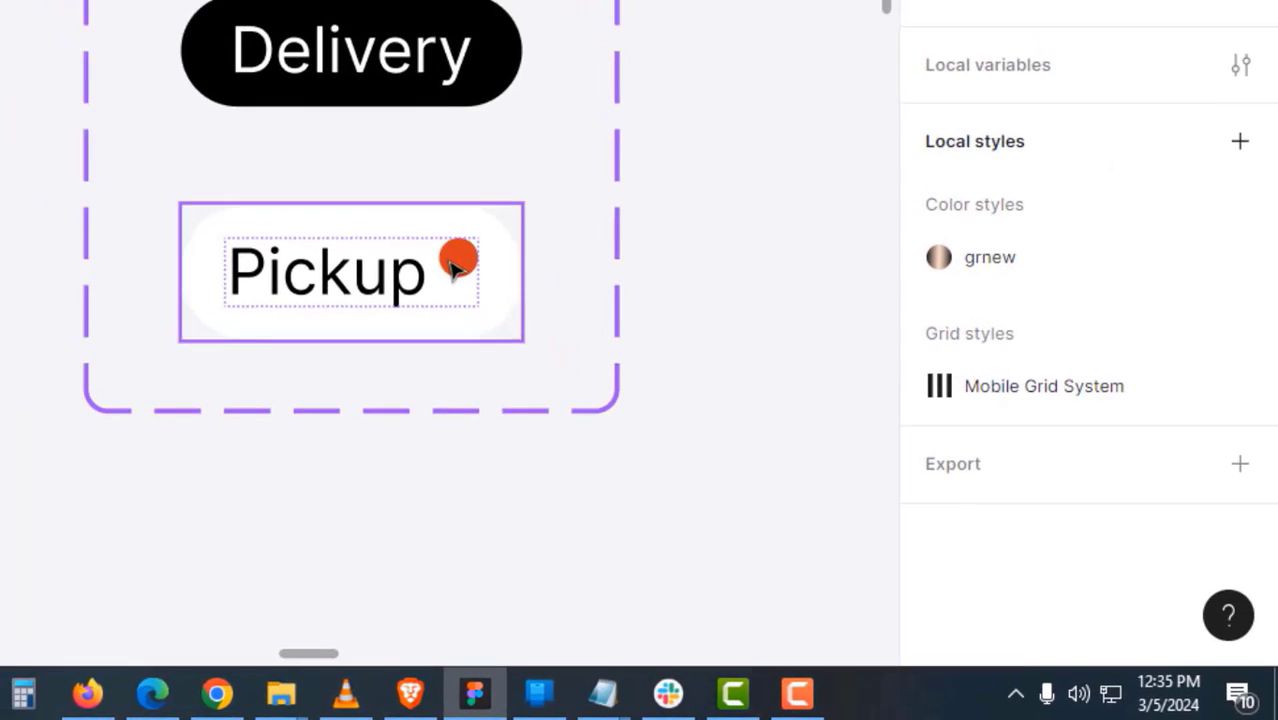
click(369, 222)
click(673, 380)
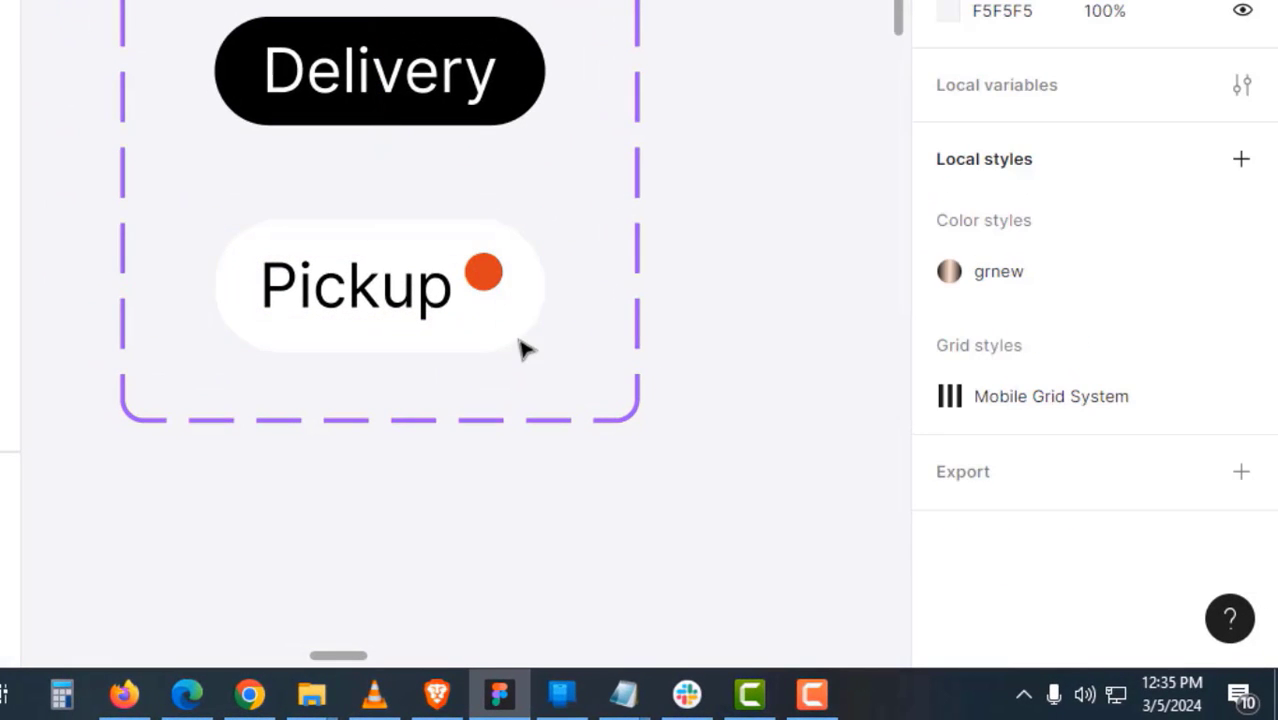
click(505, 285)
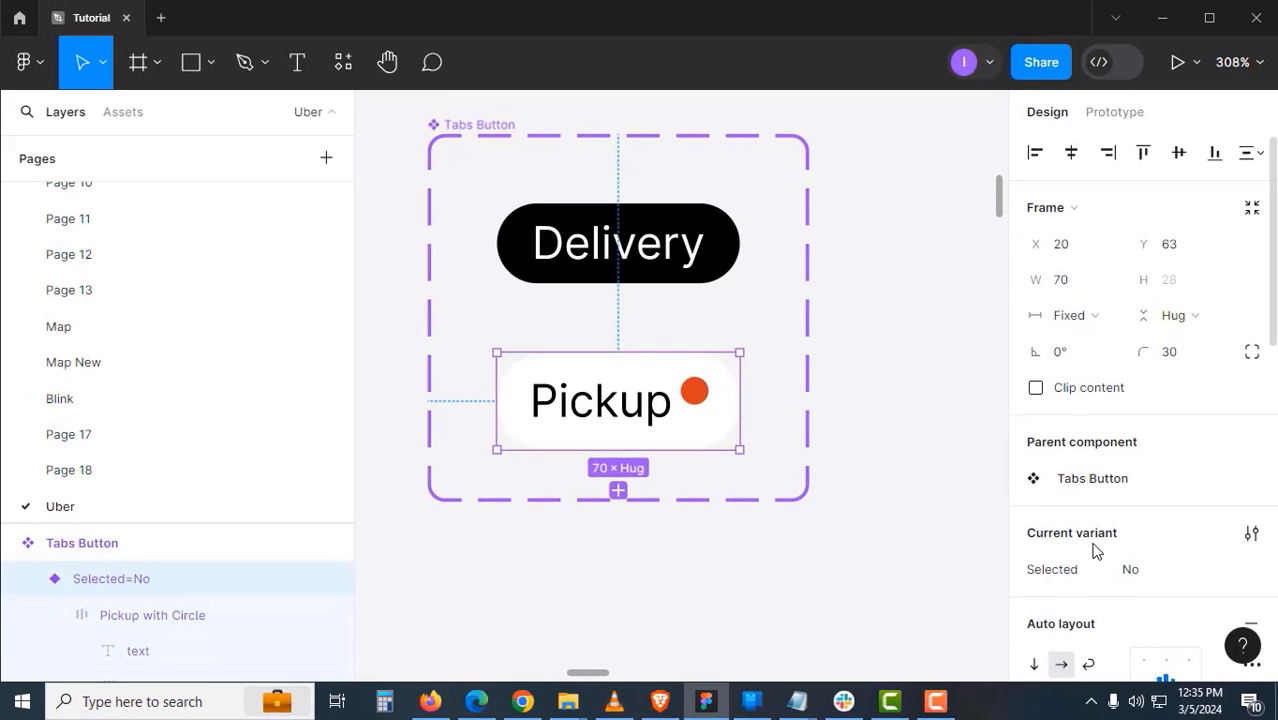
scroll(1110, 555, down, 3)
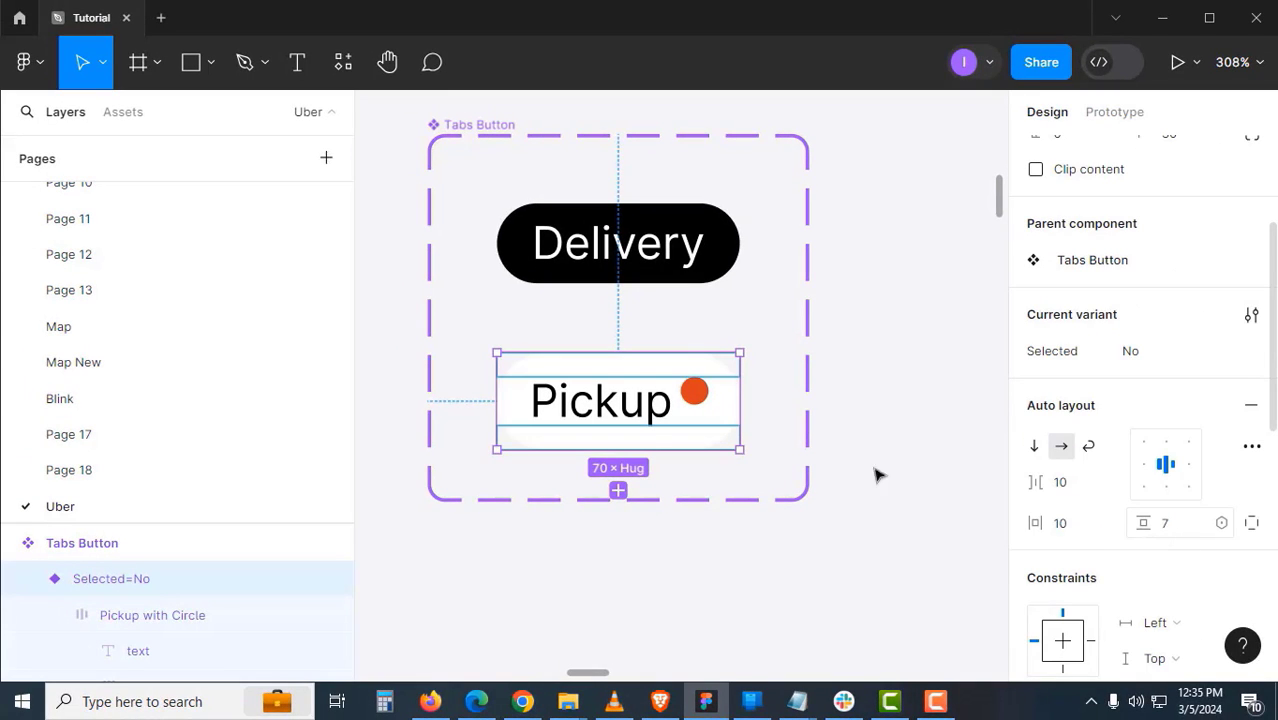
click(1176, 529)
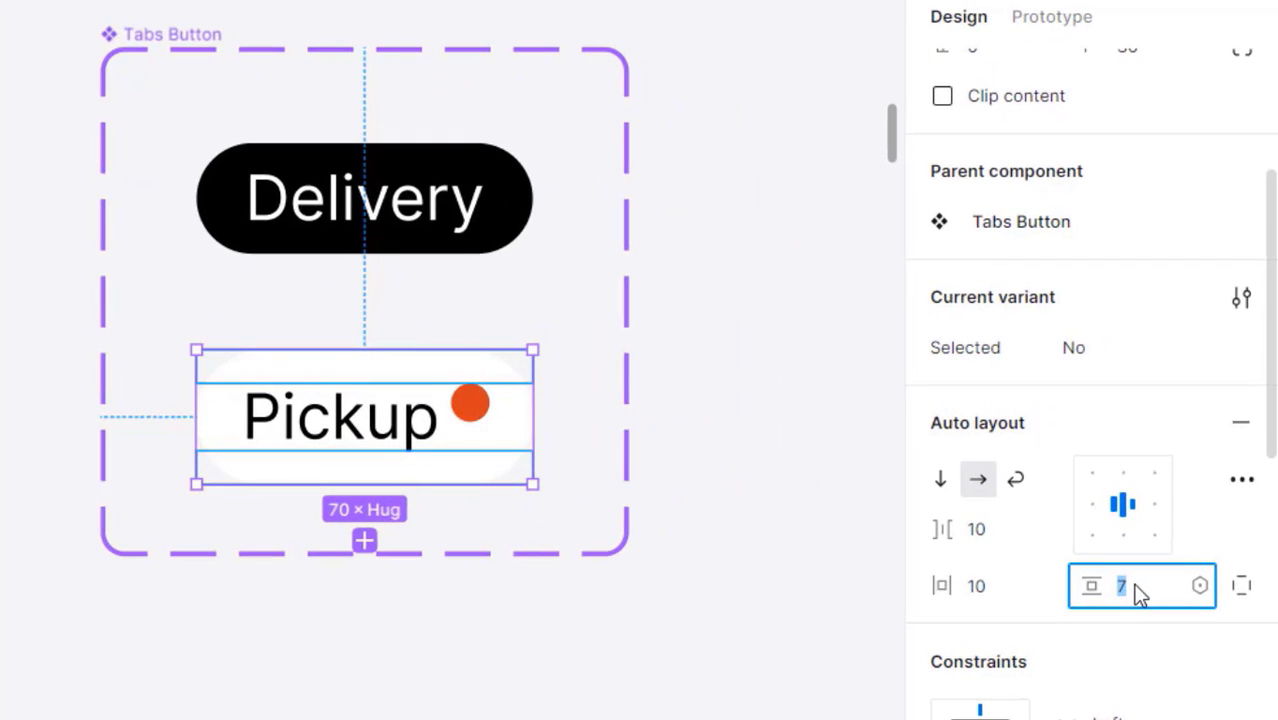
text(4)
key(Return)
click(830, 539)
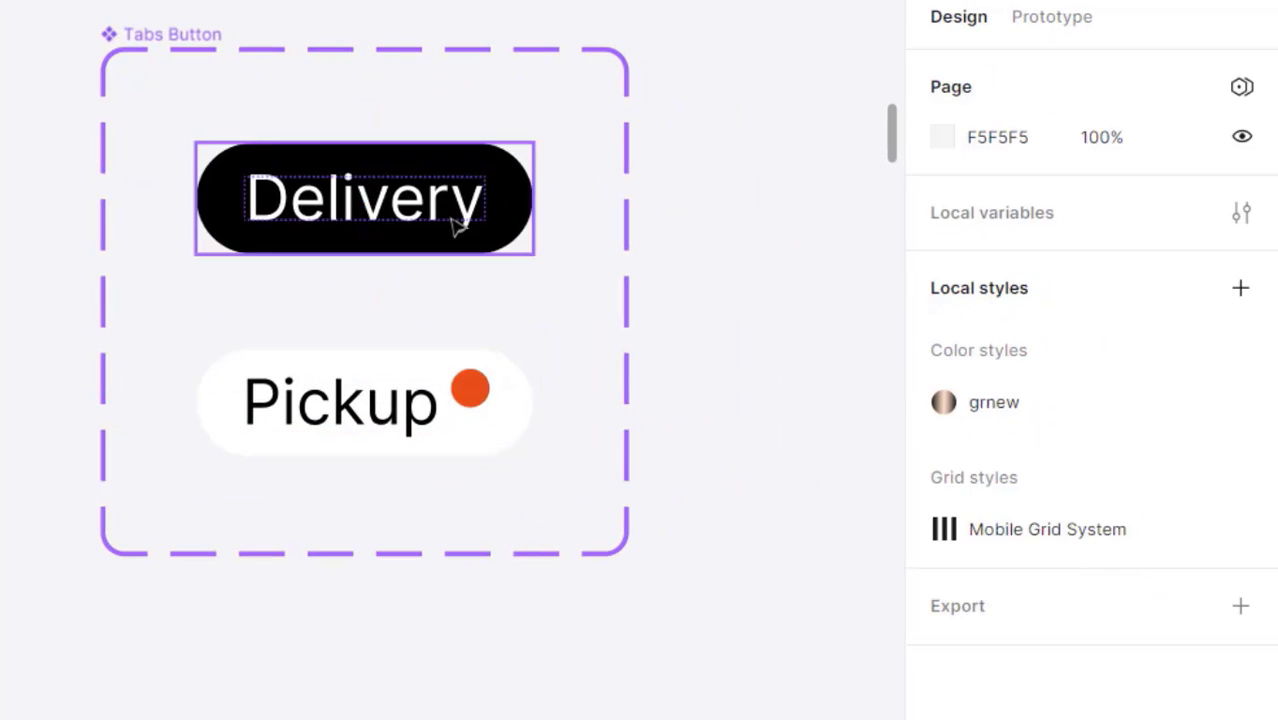
- Switch both the Pickup and Delivery buttons to fixed height
click(456, 214)
click(483, 440)
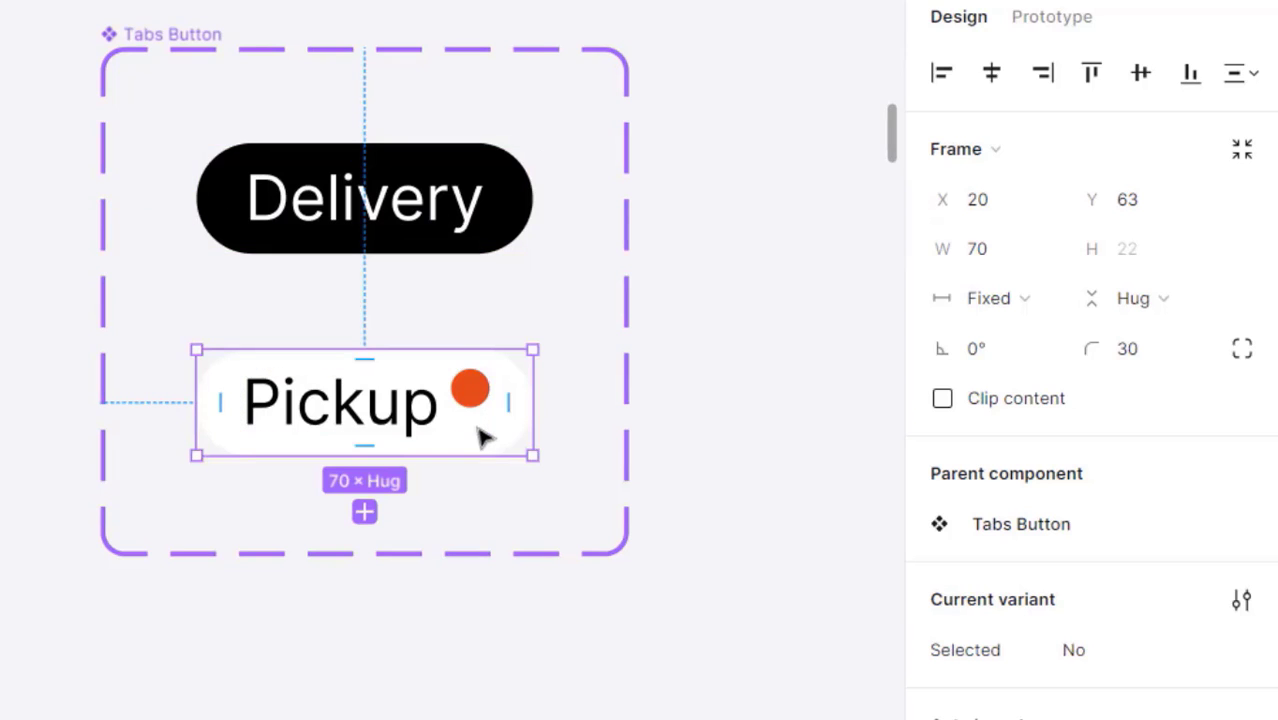
click(1160, 308)
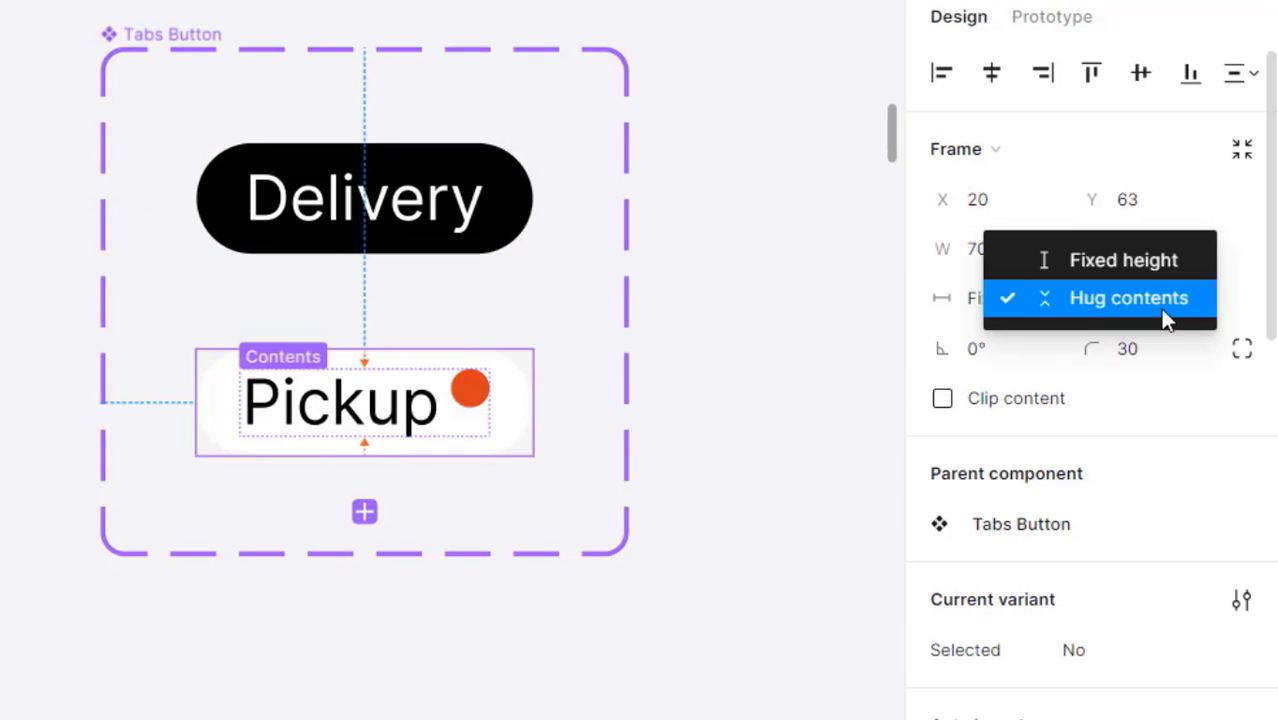
click(1143, 265)
click(736, 354)
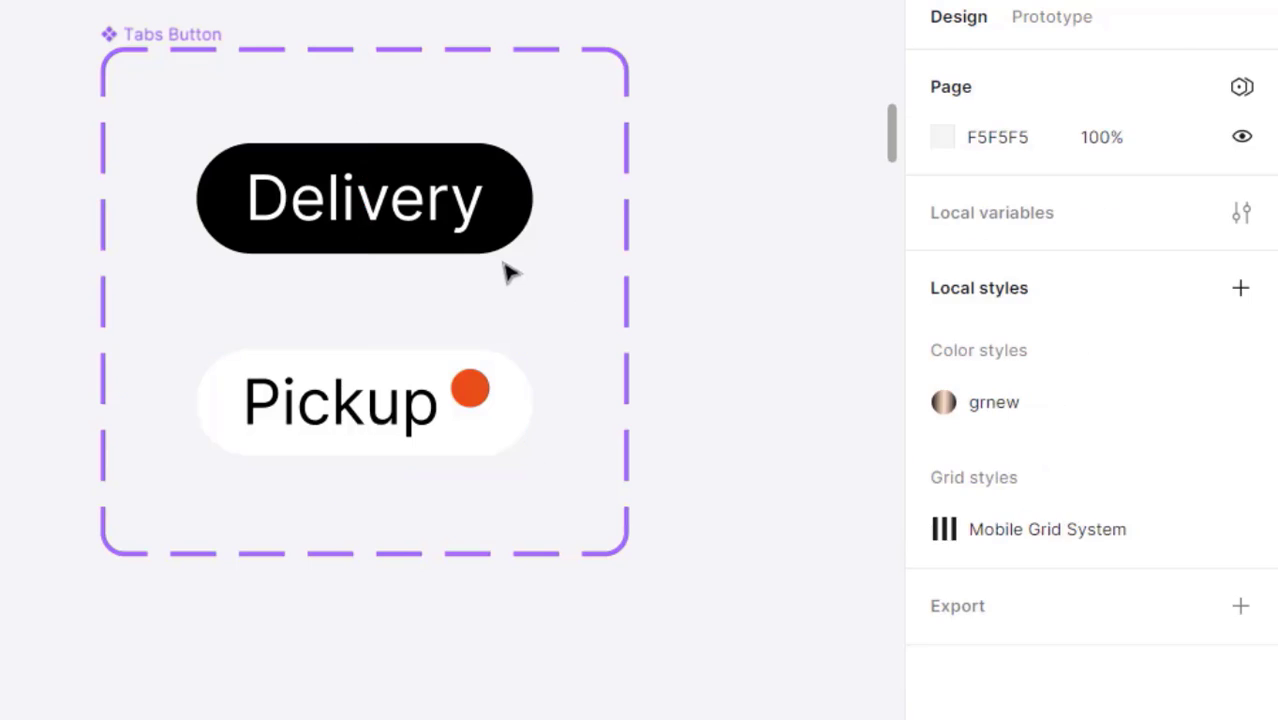
click(505, 252)
click(1122, 298)
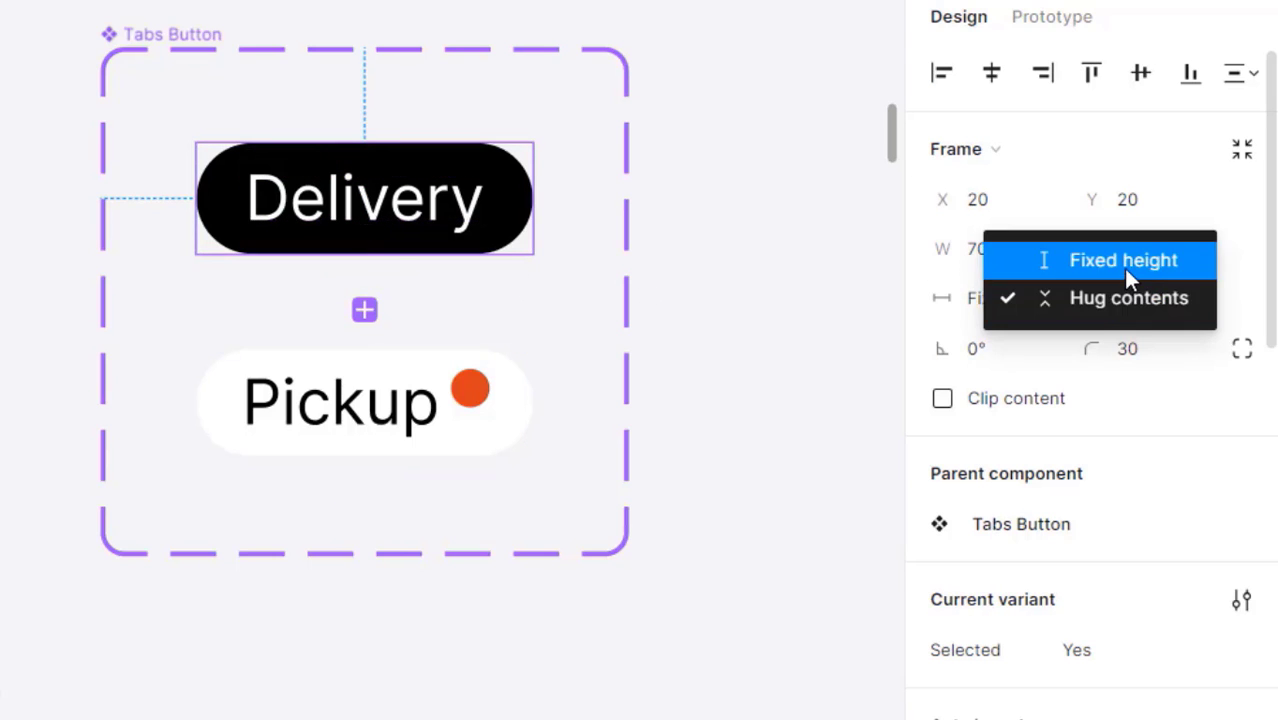
click(1123, 268)
click(826, 392)
click(515, 430)
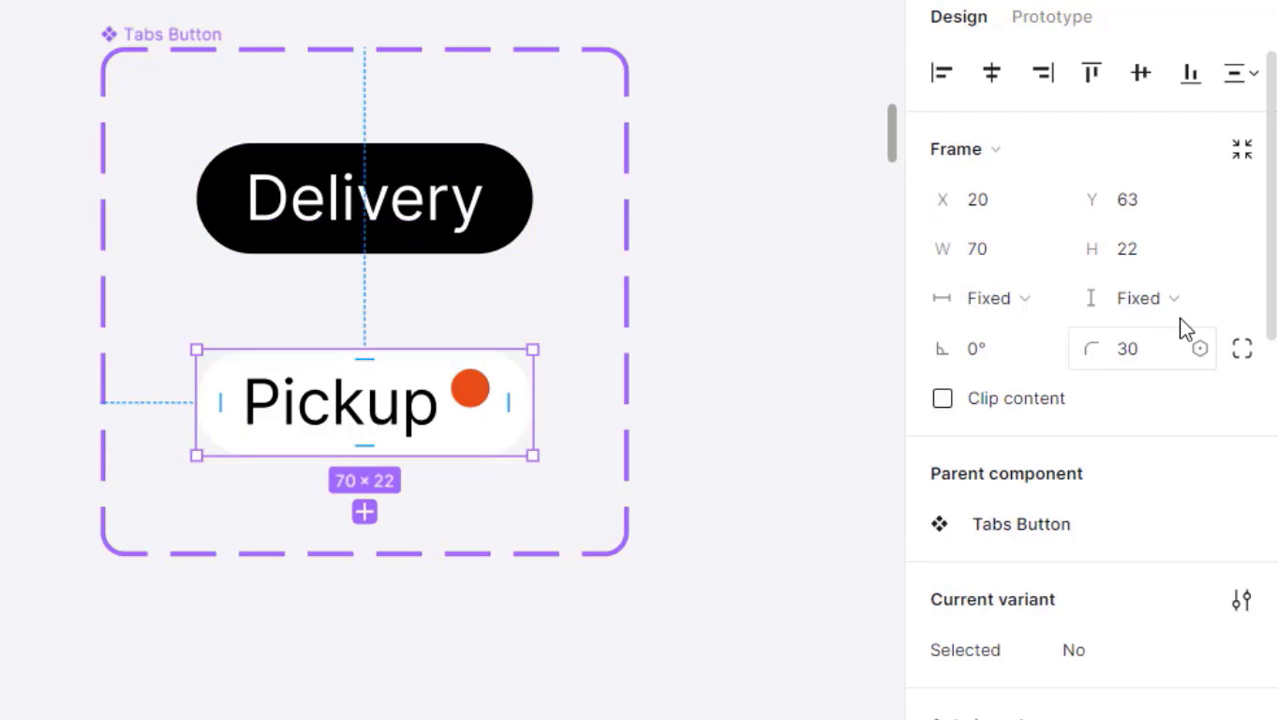
click(772, 397)
click(513, 256)
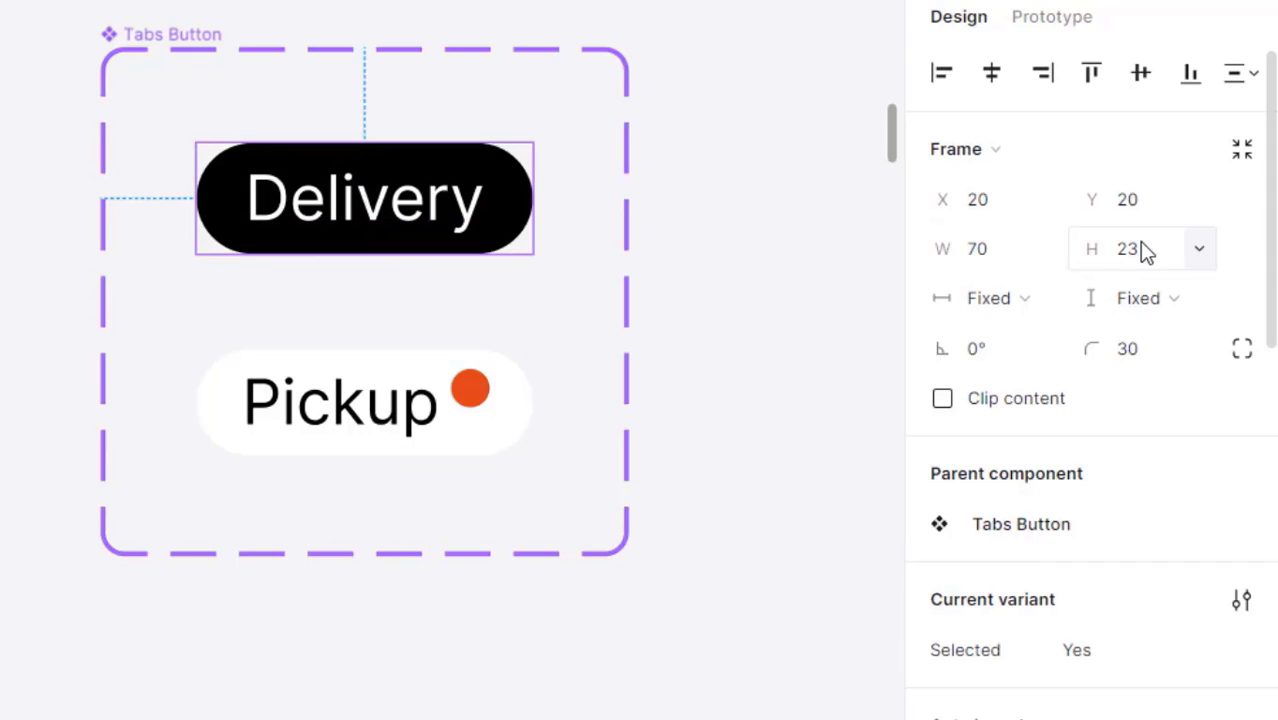
click(520, 440)
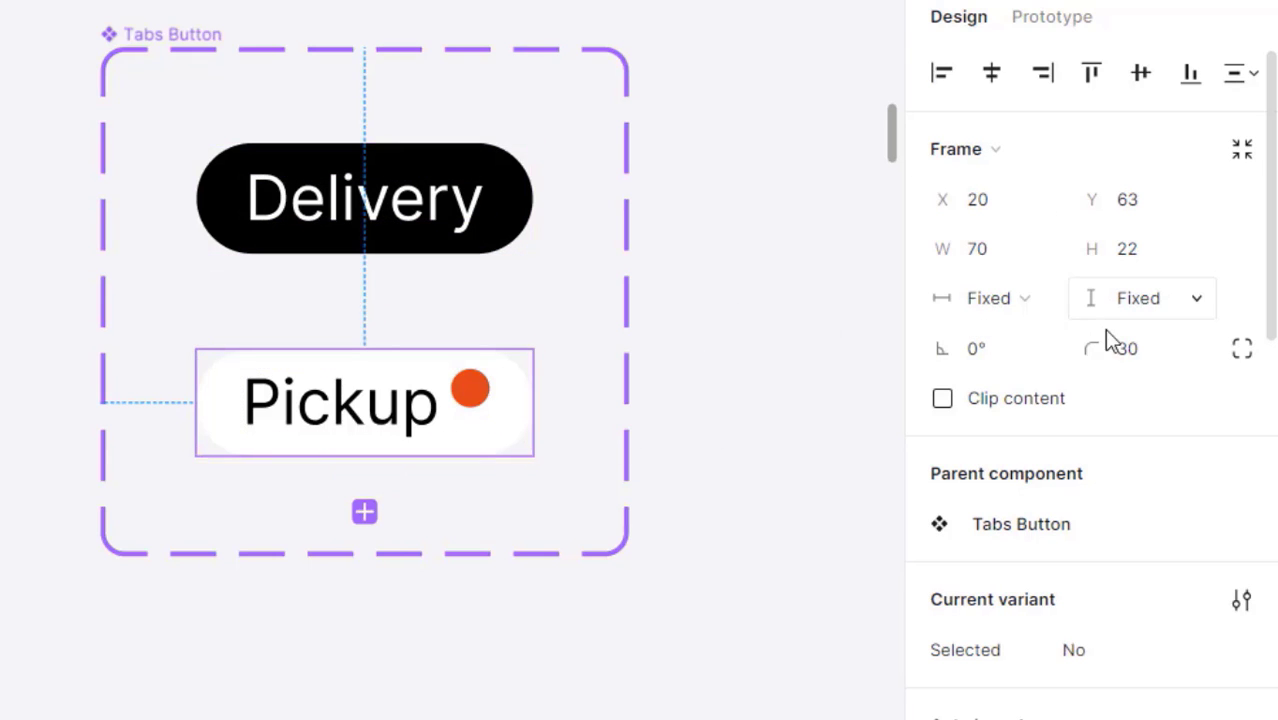
- Set the height of both the Pickup and Delivery buttons to 24
click(1160, 266)
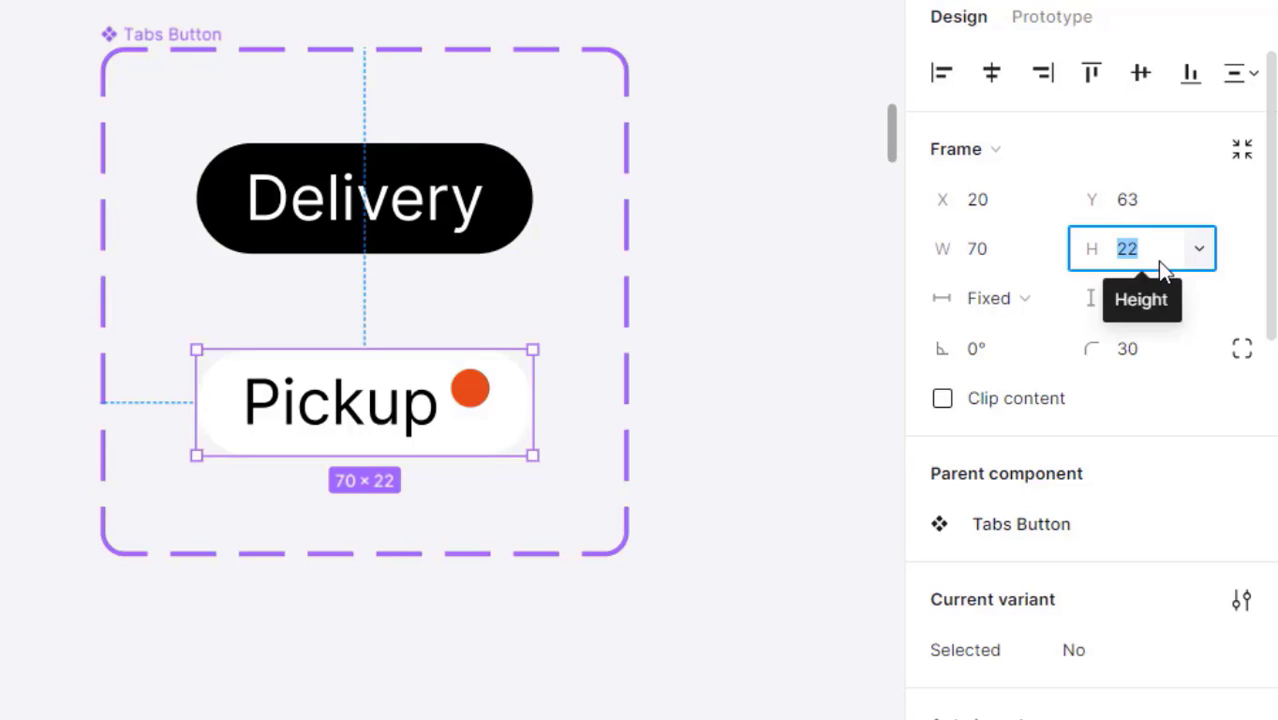
text(24)
key(Return)
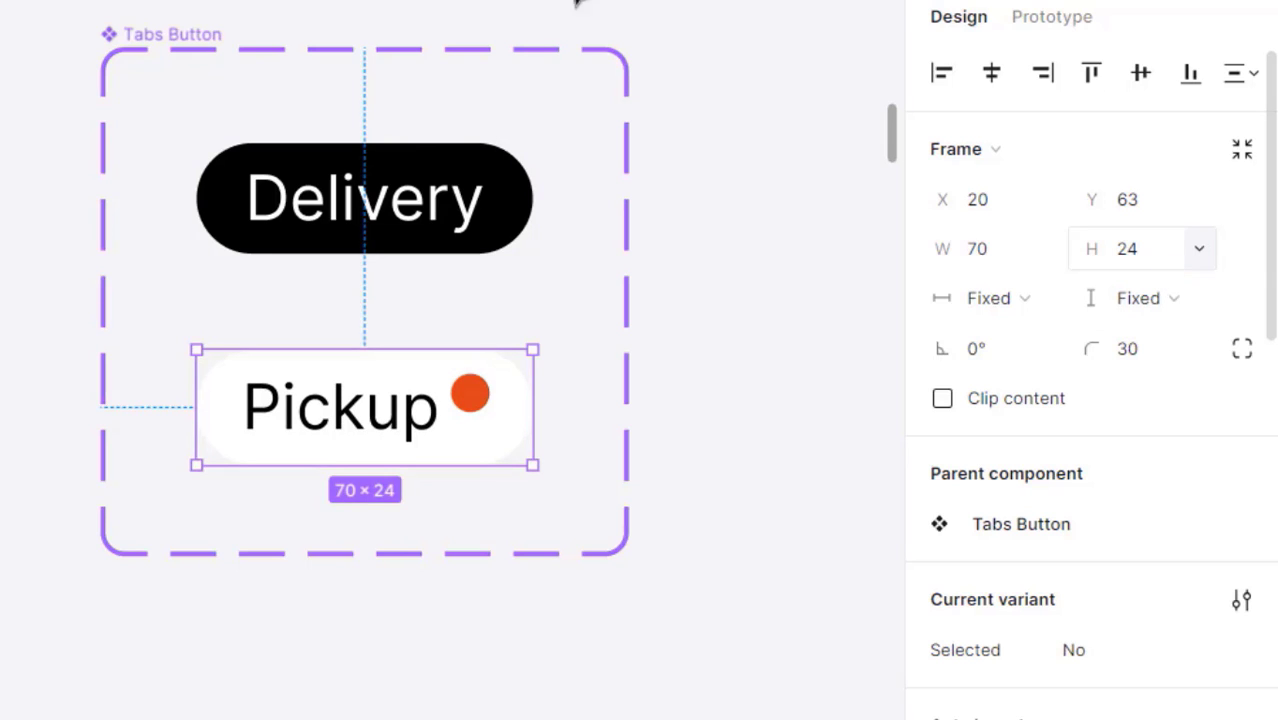
click(500, 190)
click(1144, 254)
text(24)
key(Return)
click(476, 396)
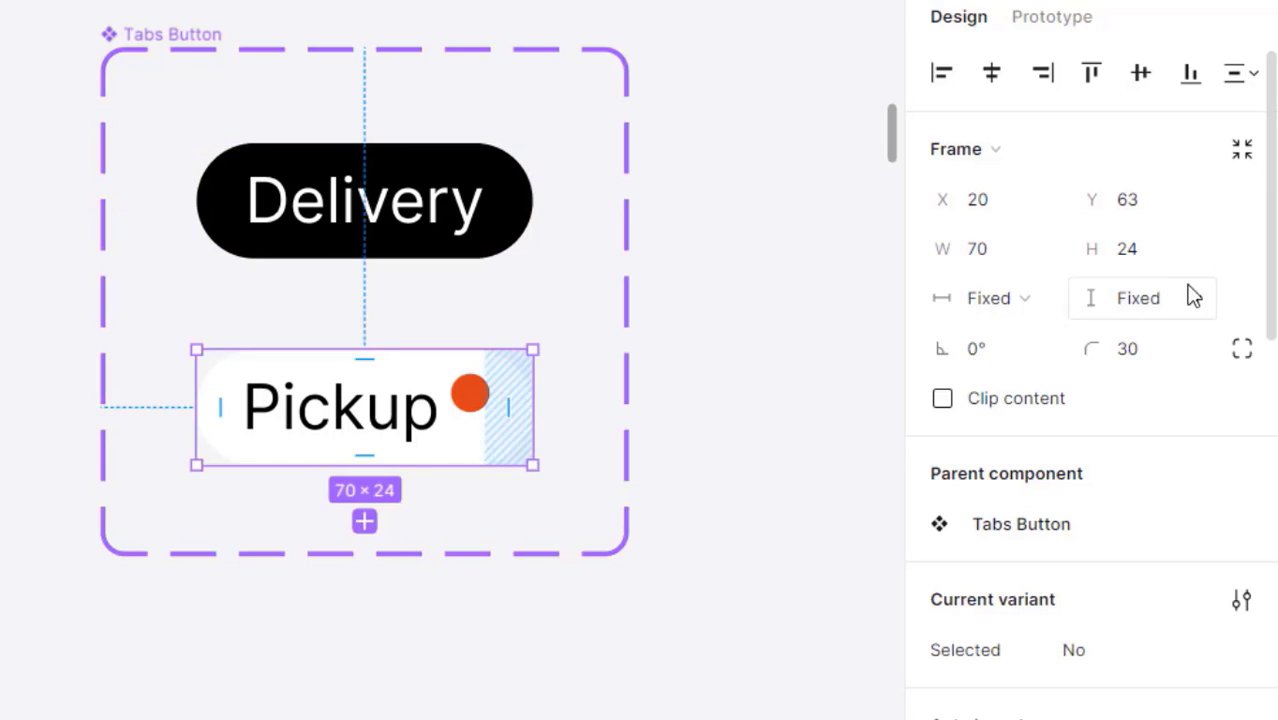
click(522, 222)
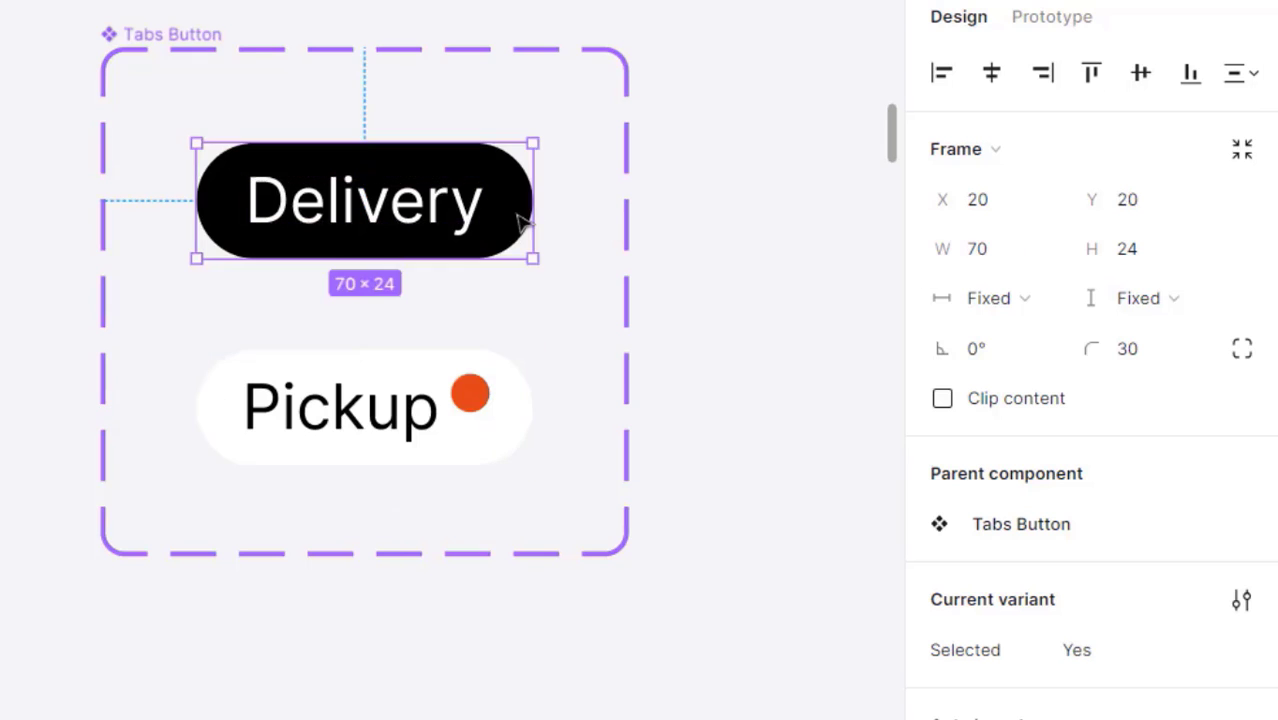
click(700, 430)
click(473, 398)
- Create a True/False property 'Circle', default True, controlling the orange dot's visibility
click(473, 398)
scroll(1245, 311, down, 5)
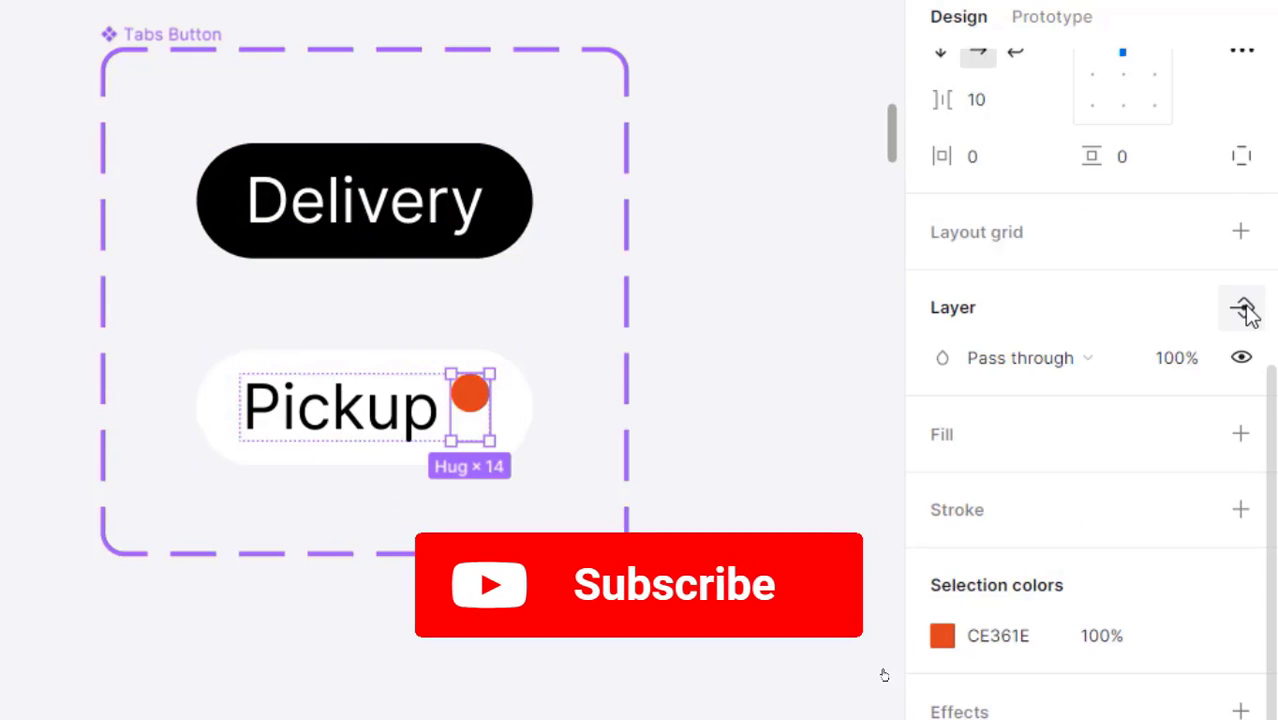
click(1242, 307)
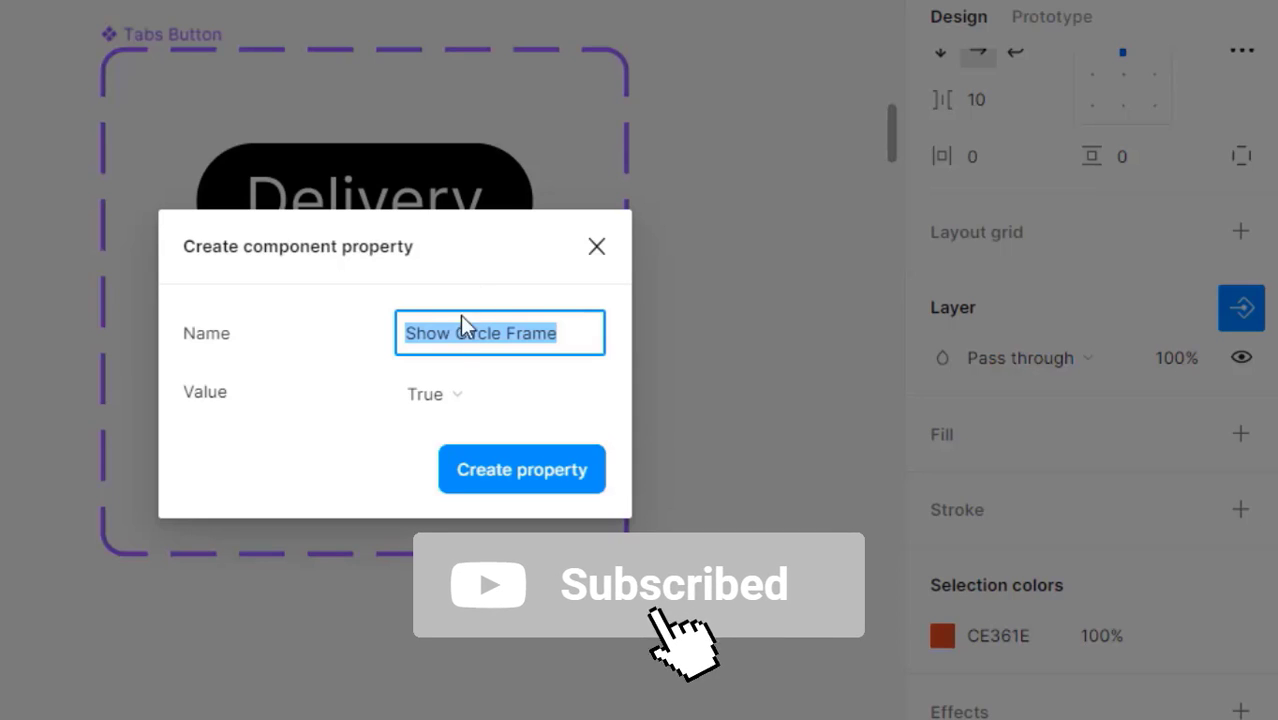
drag(494, 245, 871, 294)
click(561, 346)
text(C)
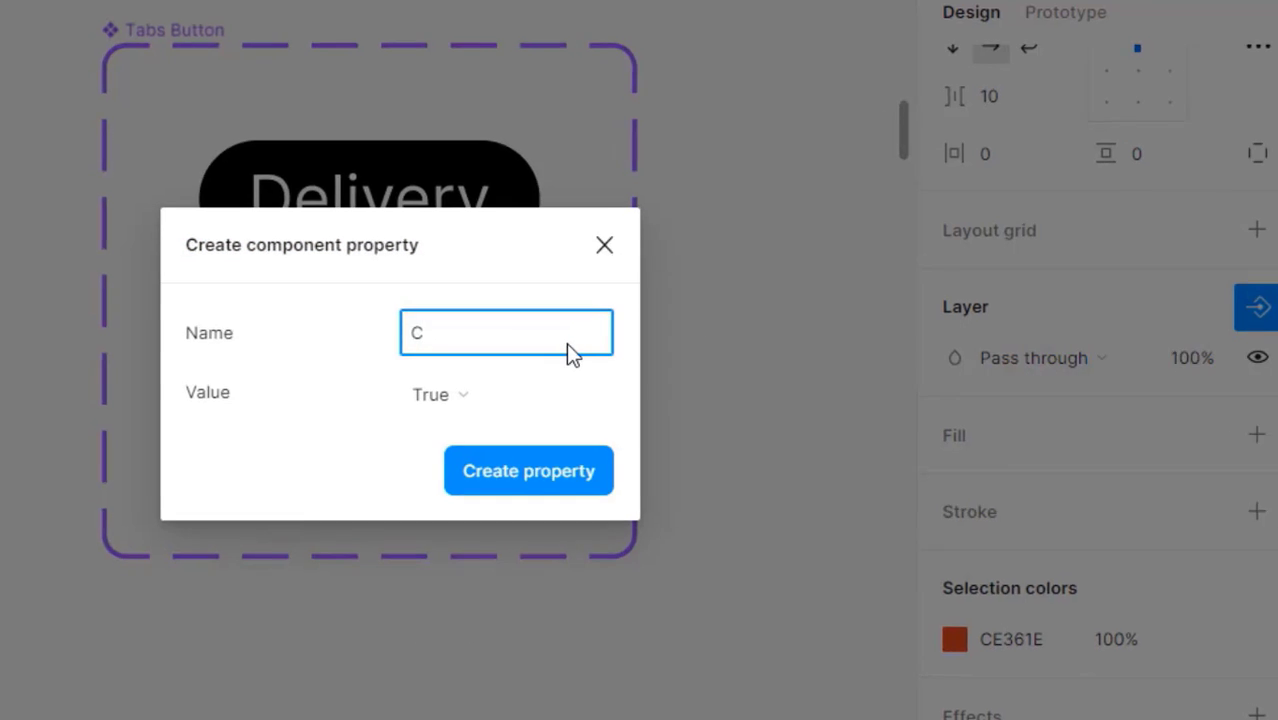
text(ircle)
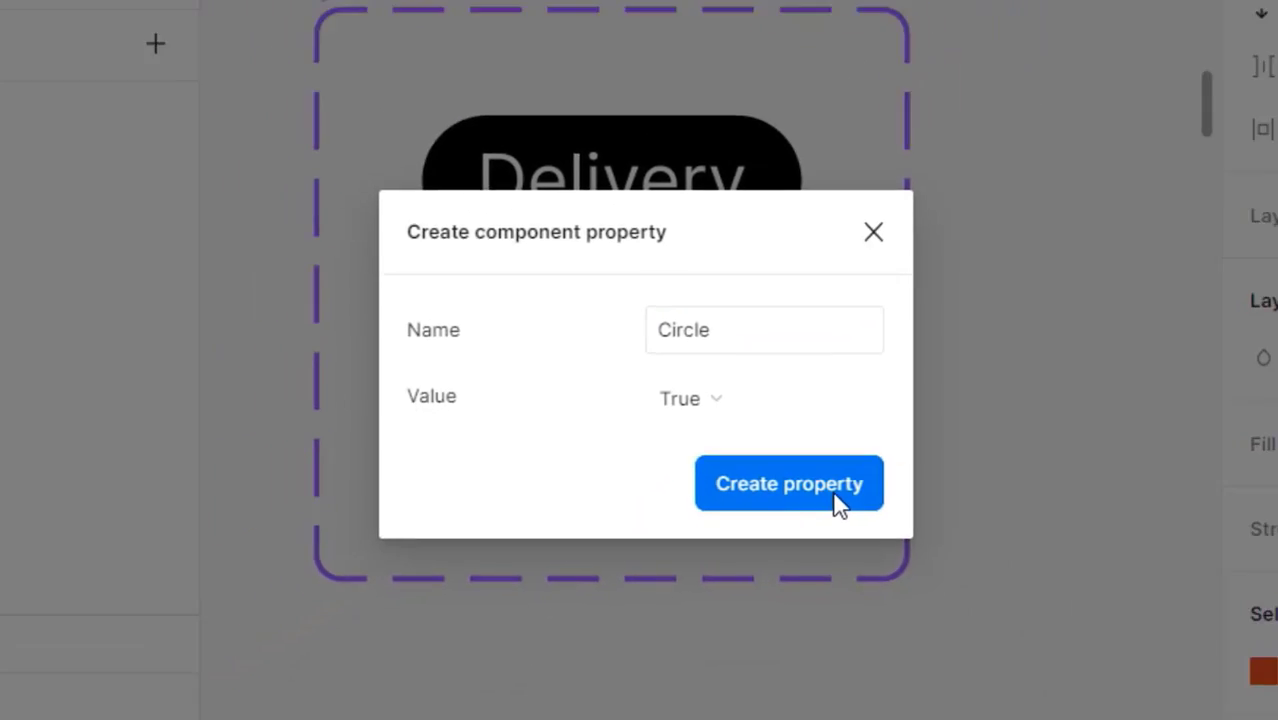
click(928, 570)
click(862, 415)
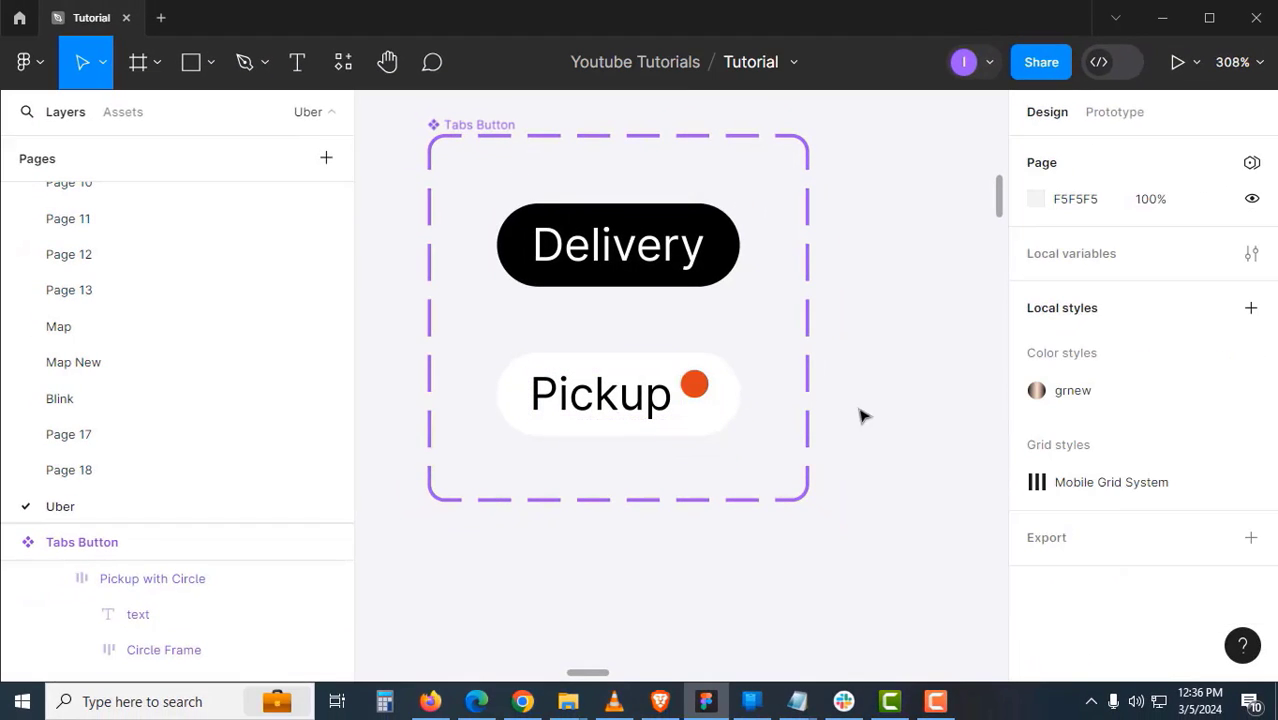
- Place a Delivery tab instance above the home screen and duplicate it to the right
click(648, 251)
scroll(660, 173, down, 5)
drag(676, 185, 907, 322)
drag(838, 364, 540, 240)
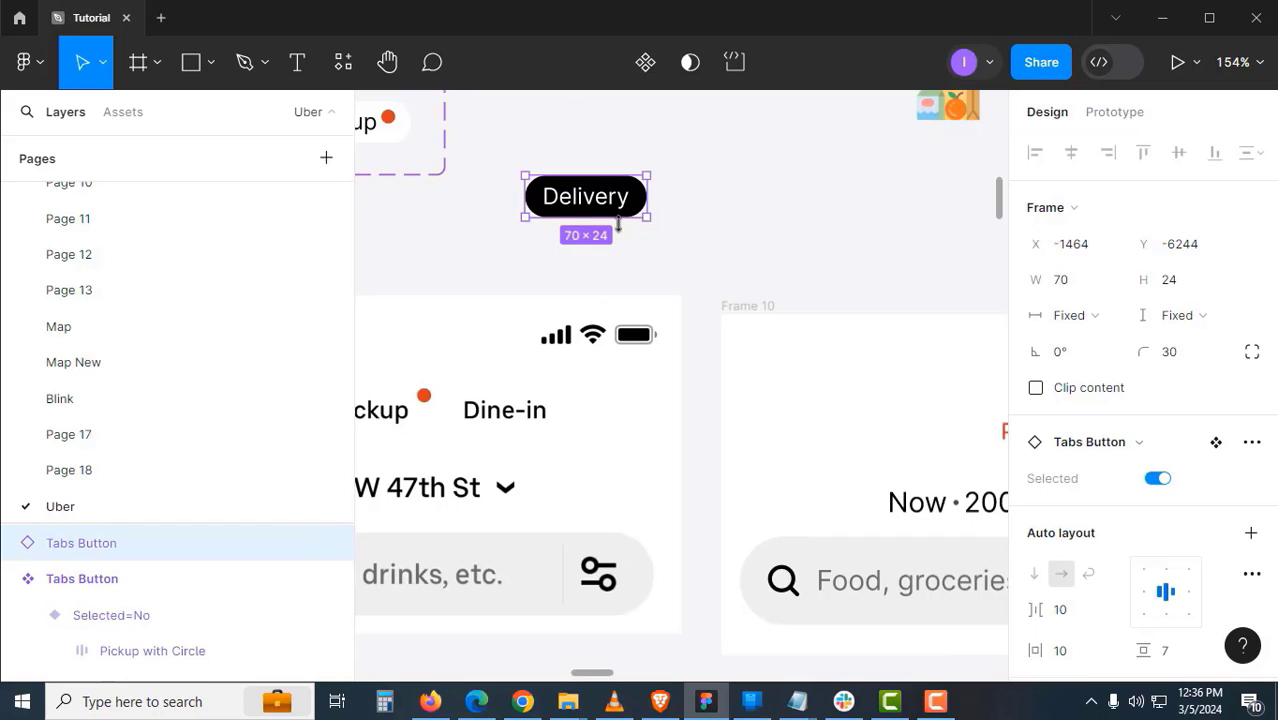
alt+drag(592, 200, 735, 205)
- Relabel the duplicate Pickup and add a third copy labelled Dine-in
double_click(735, 200)
double_click(730, 198)
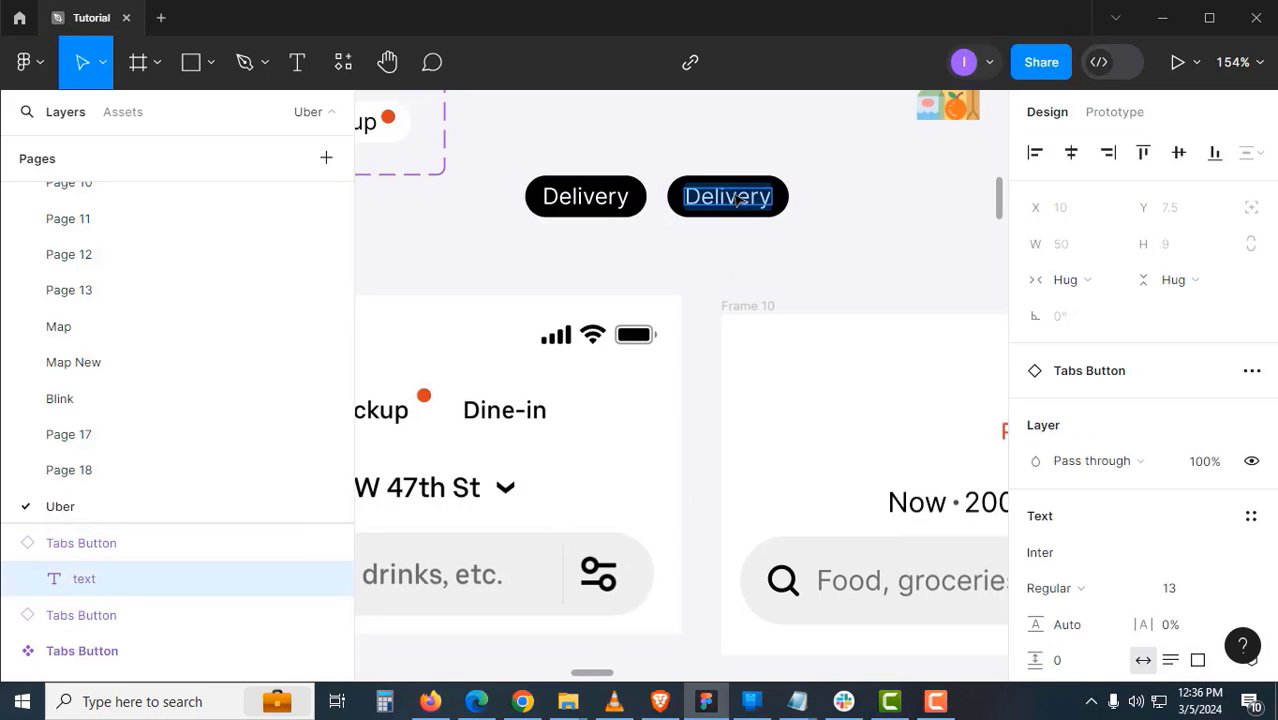
text(Pickup)
scroll(858, 181, right, 2)
key(Escape)
key(Escape)
alt+drag(700, 210, 835, 212)
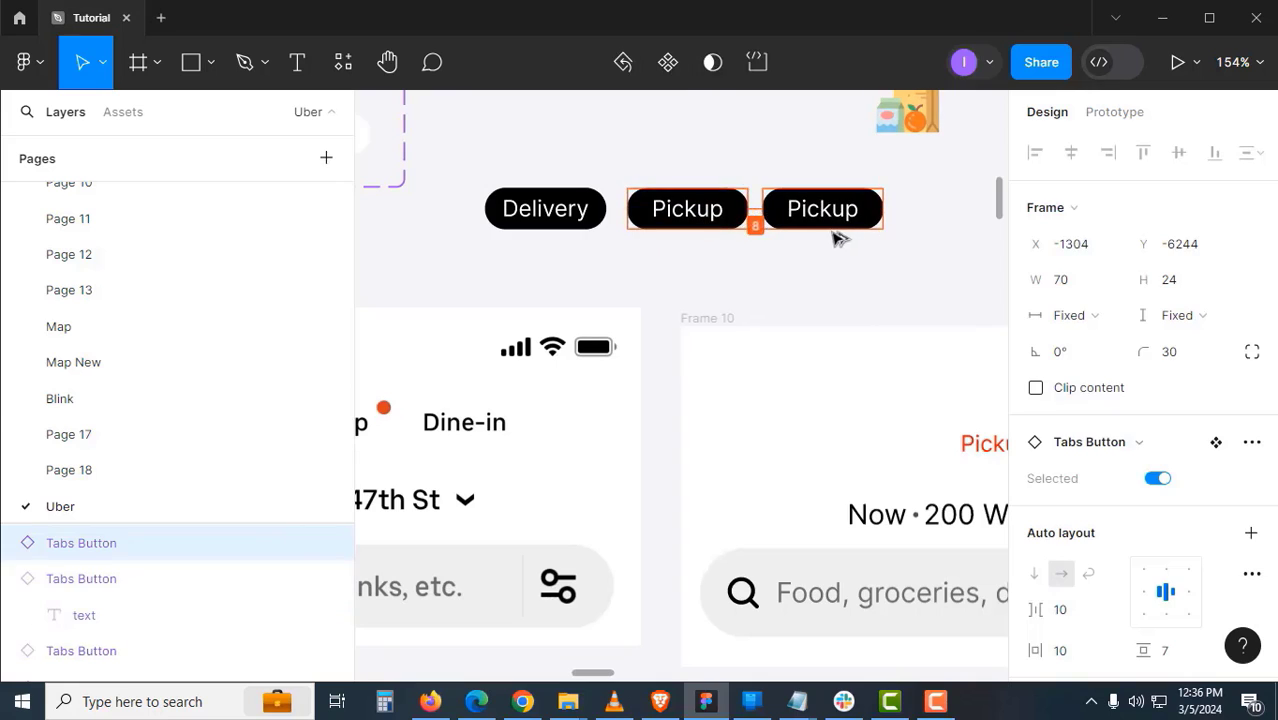
double_click(822, 208)
text(Dine-in)
click(807, 262)
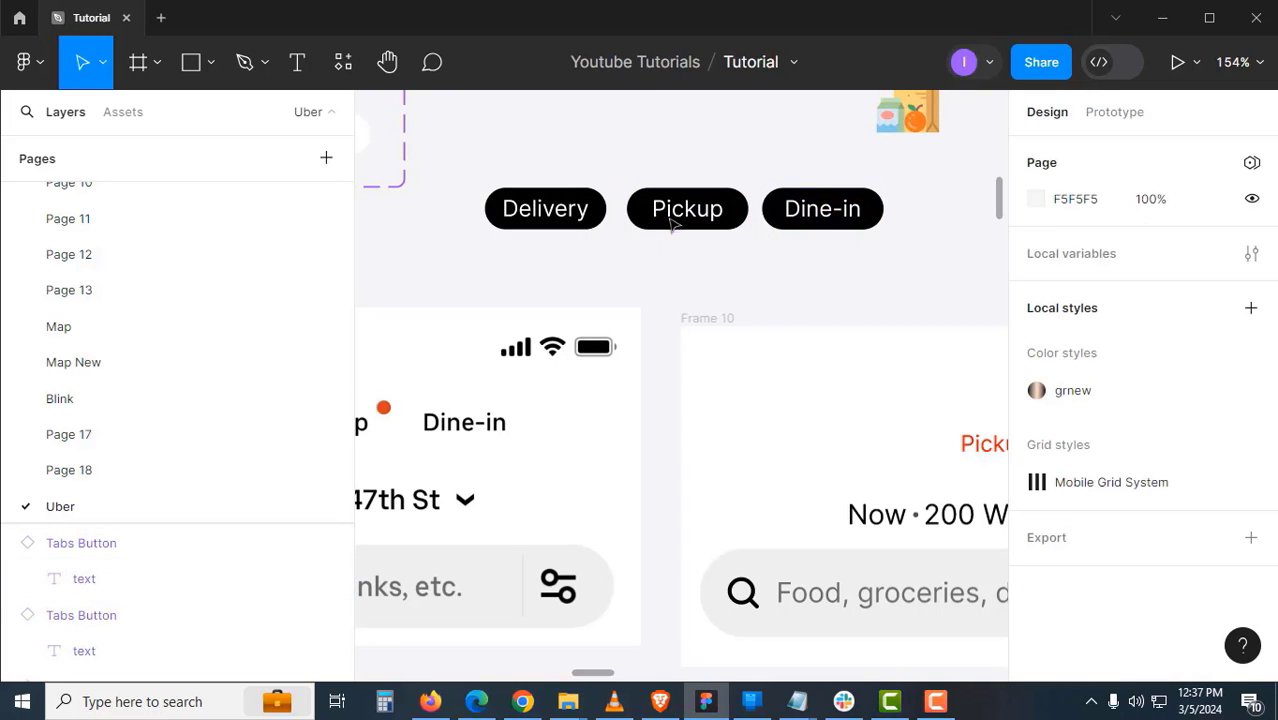
- Turn off the selected state on Pickup and hide the dot on Dine-in
click(672, 222)
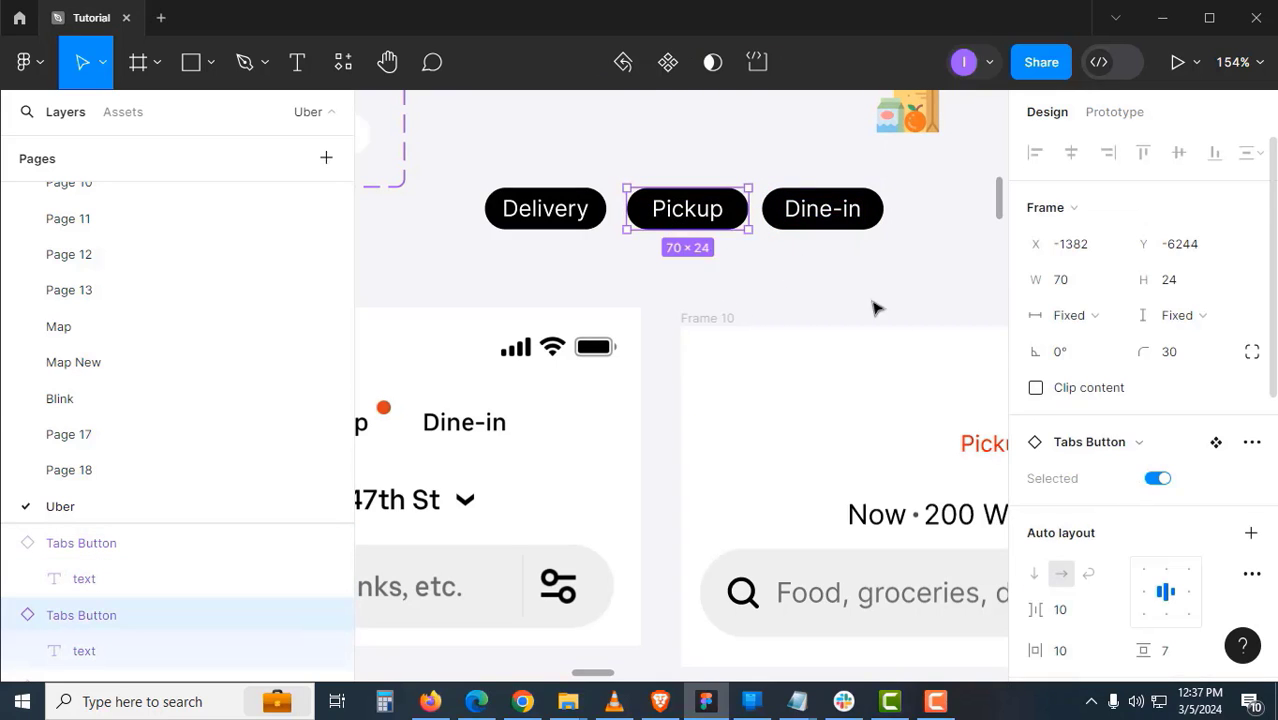
click(1158, 480)
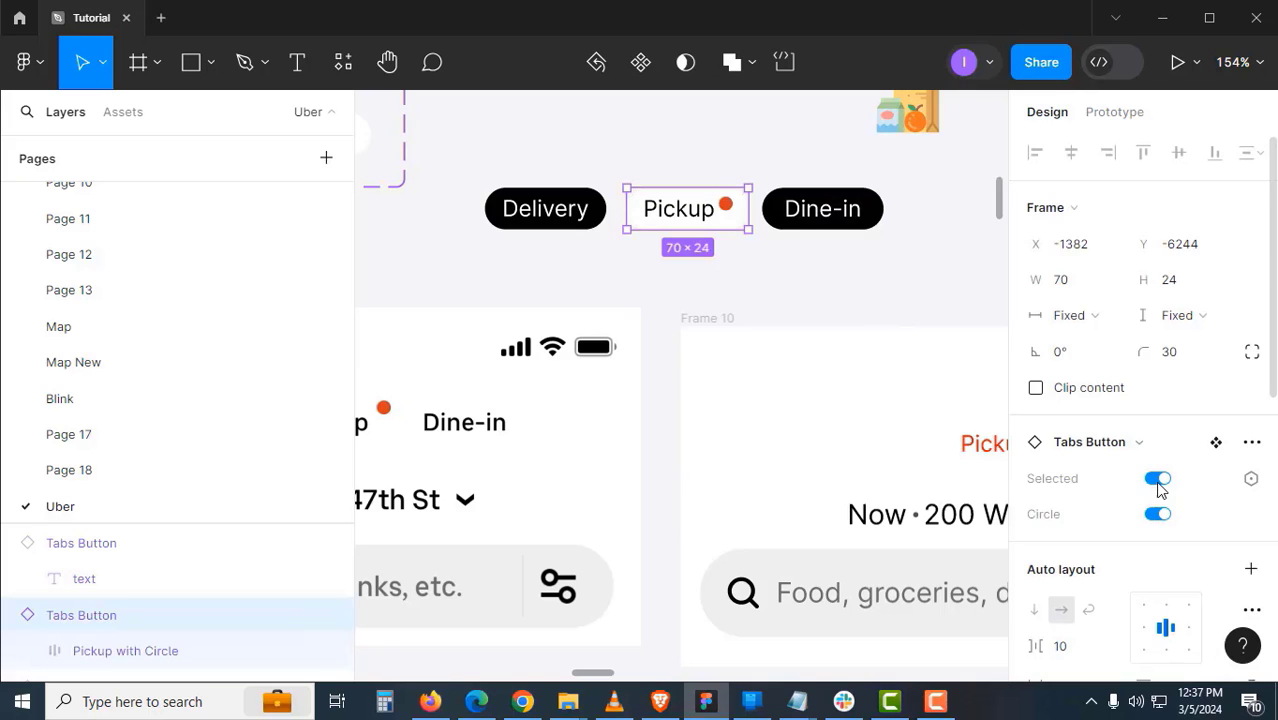
click(858, 230)
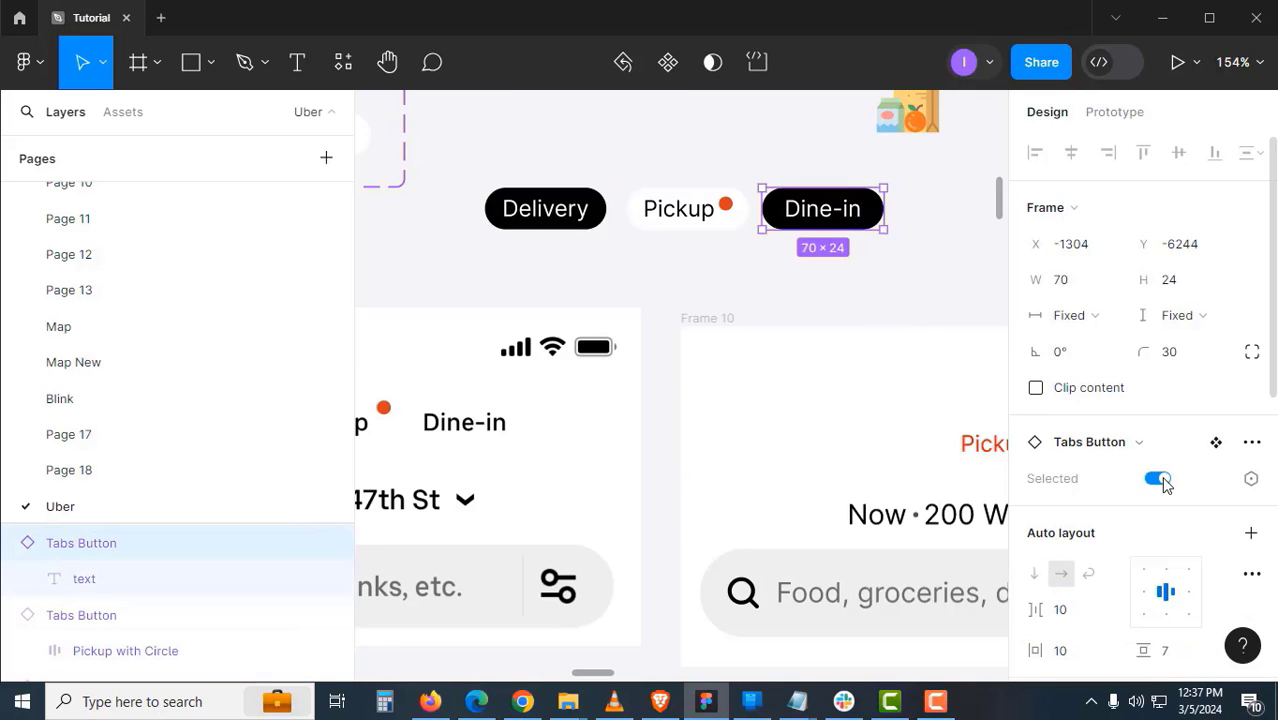
click(779, 234)
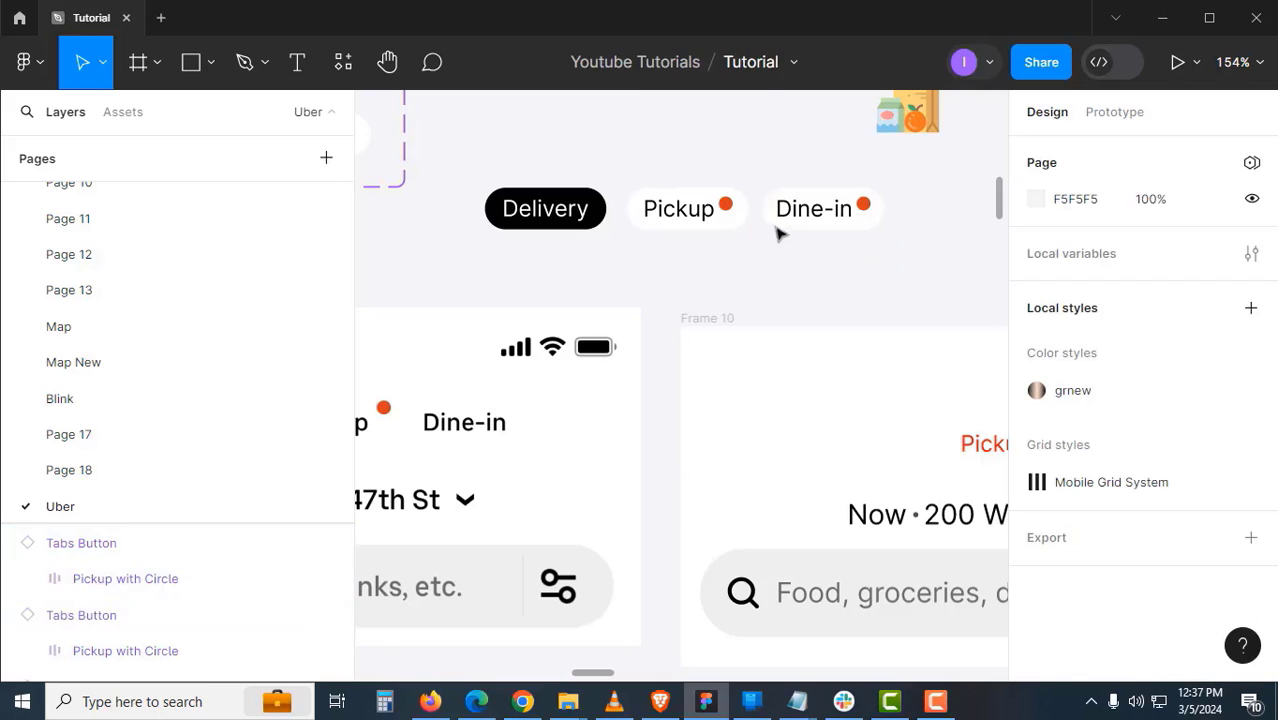
click(790, 222)
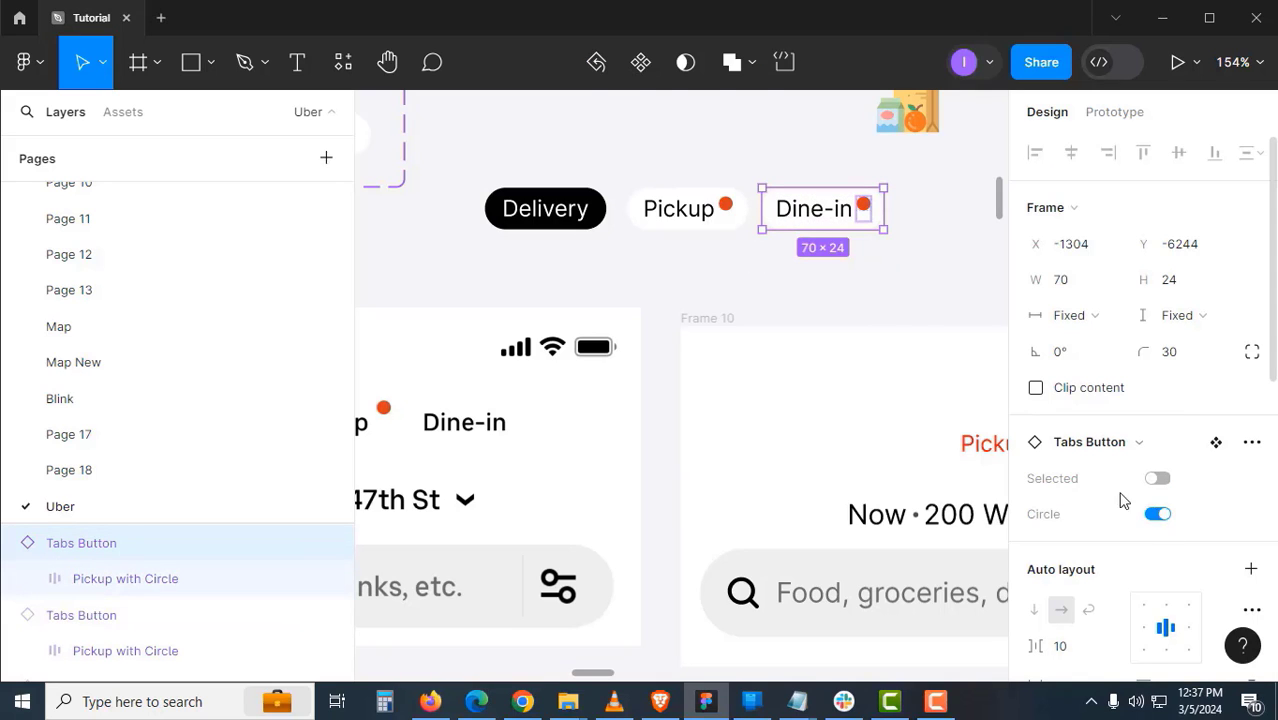
click(841, 260)
- Wrap the Delivery, Pickup and Dine-in tabs together in an auto-layout frame
click(713, 225)
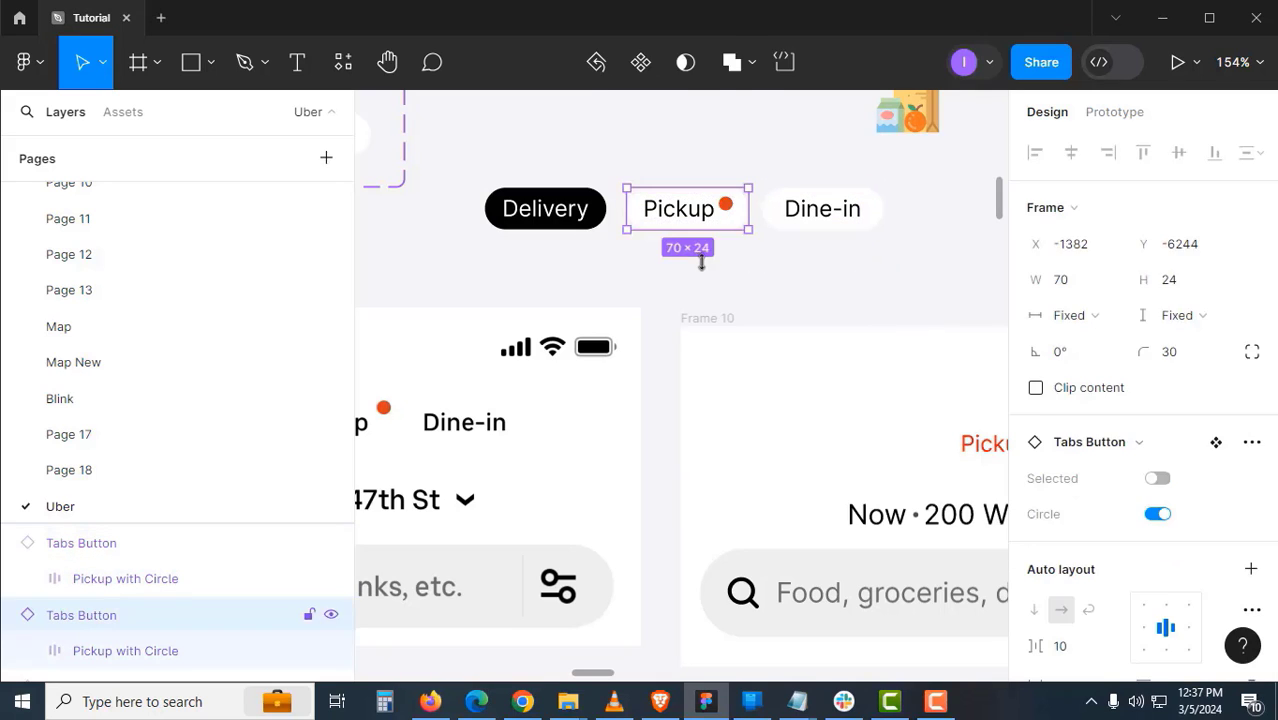
scroll(790, 262, left, 3)
click(640, 220)
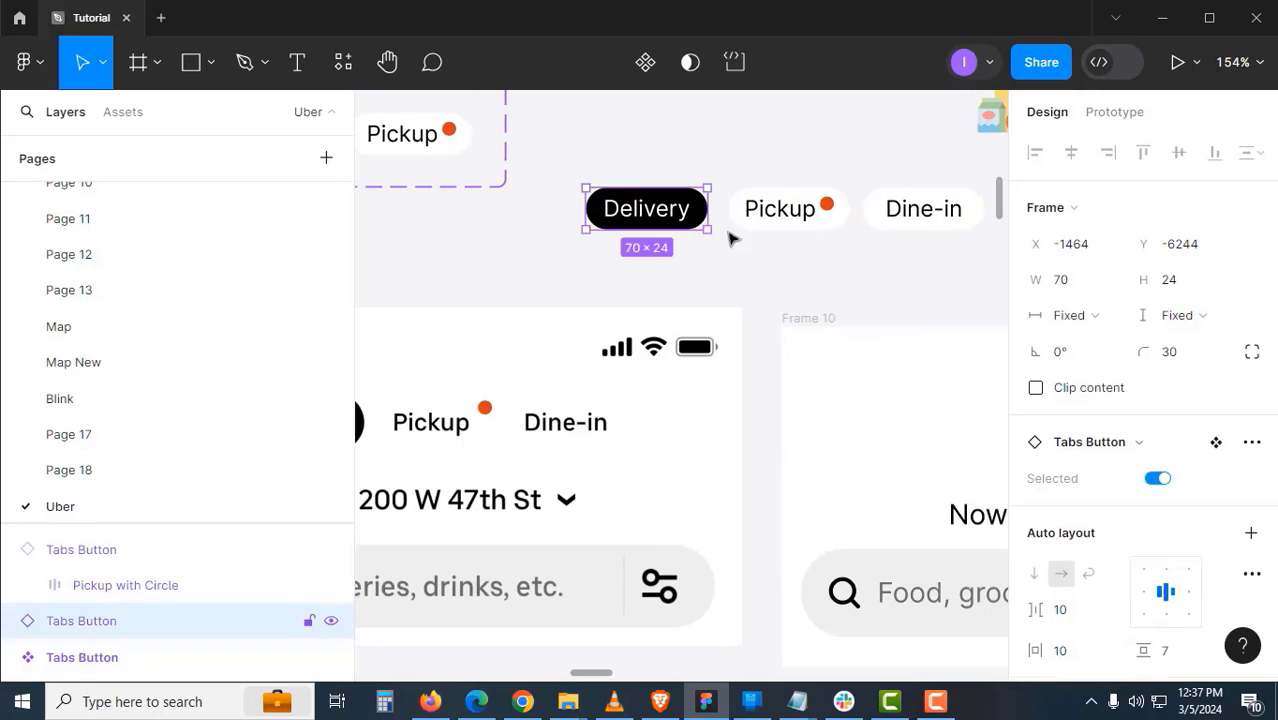
shift+click(781, 226)
shift+click(875, 222)
key(shift+a)
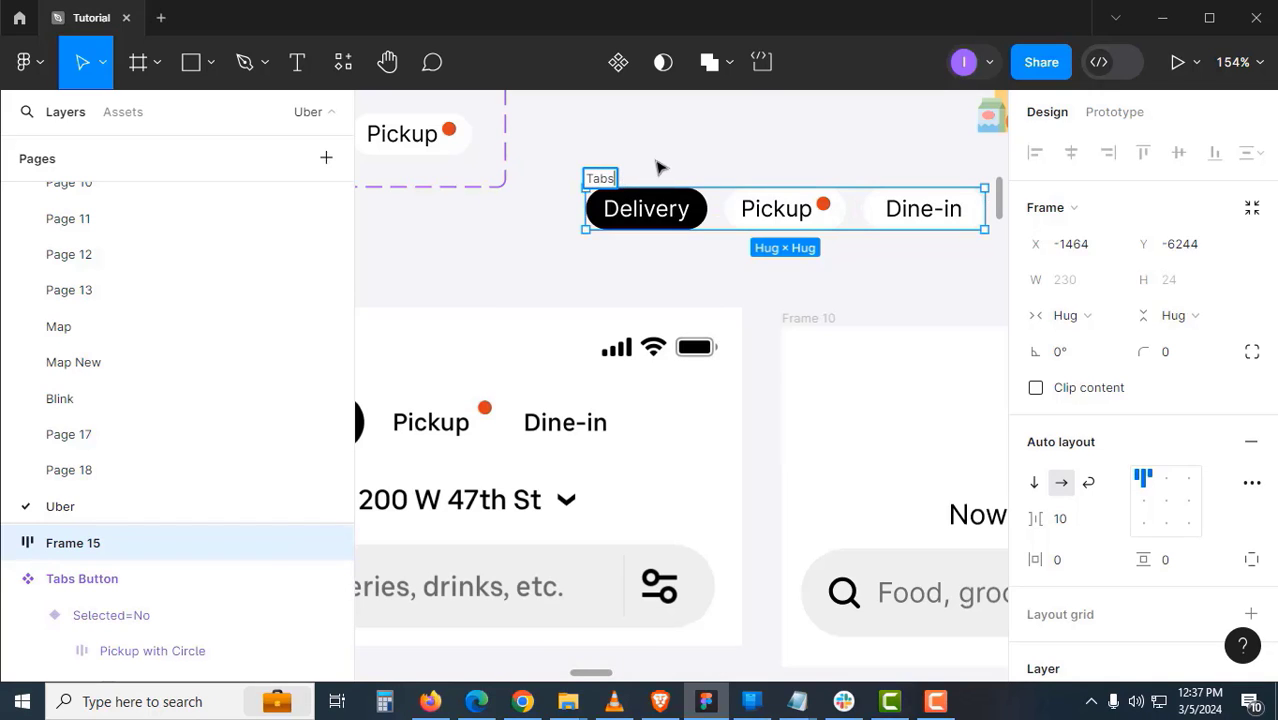
- Name the frame Tabs and drag the Tabs row into Frame 10
click(658, 168)
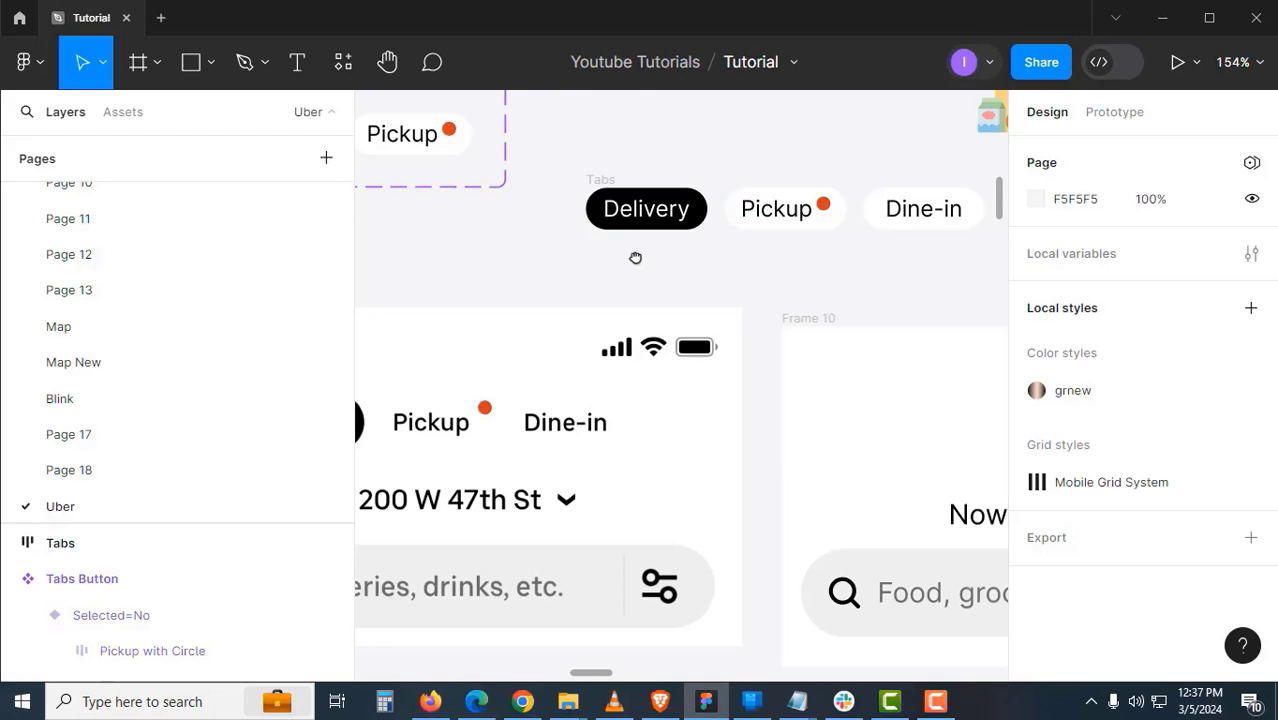
scroll(635, 258, down, 5)
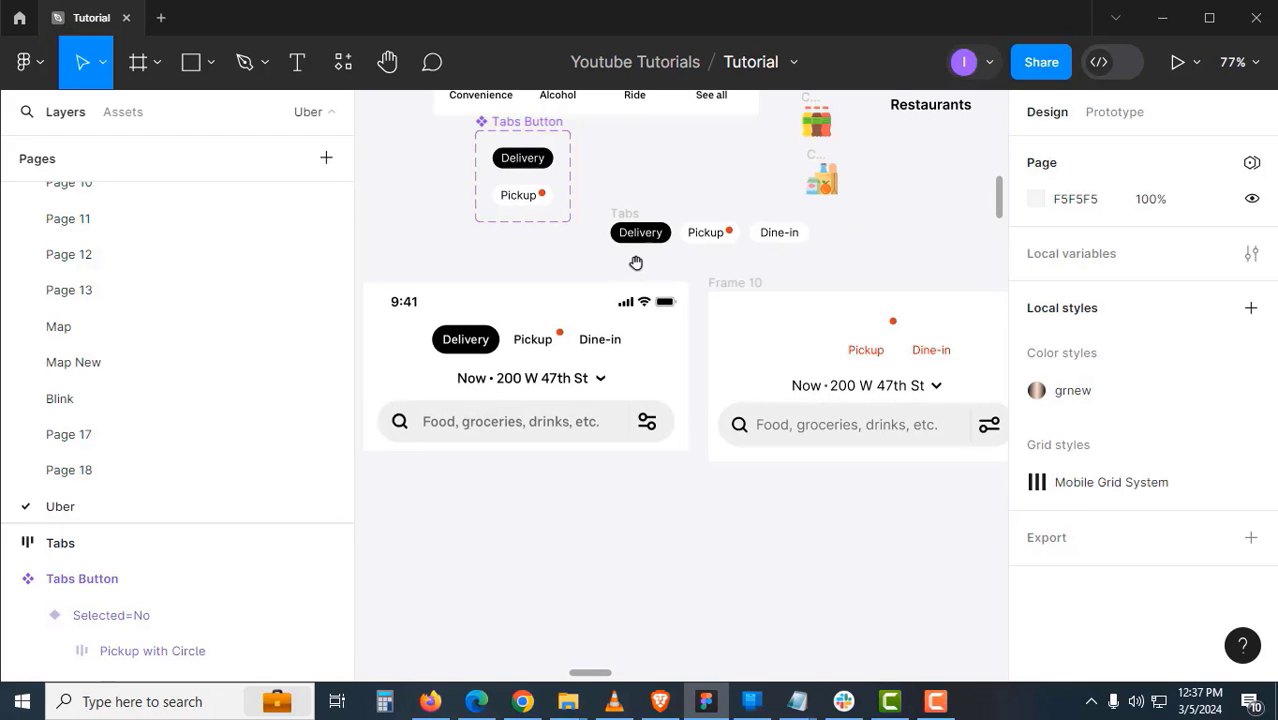
drag(630, 226, 790, 349)
- Move the old red Pickup, Dine-in labels and orange dot below the frame, and raise Tabs above the location line
click(868, 350)
click(933, 352)
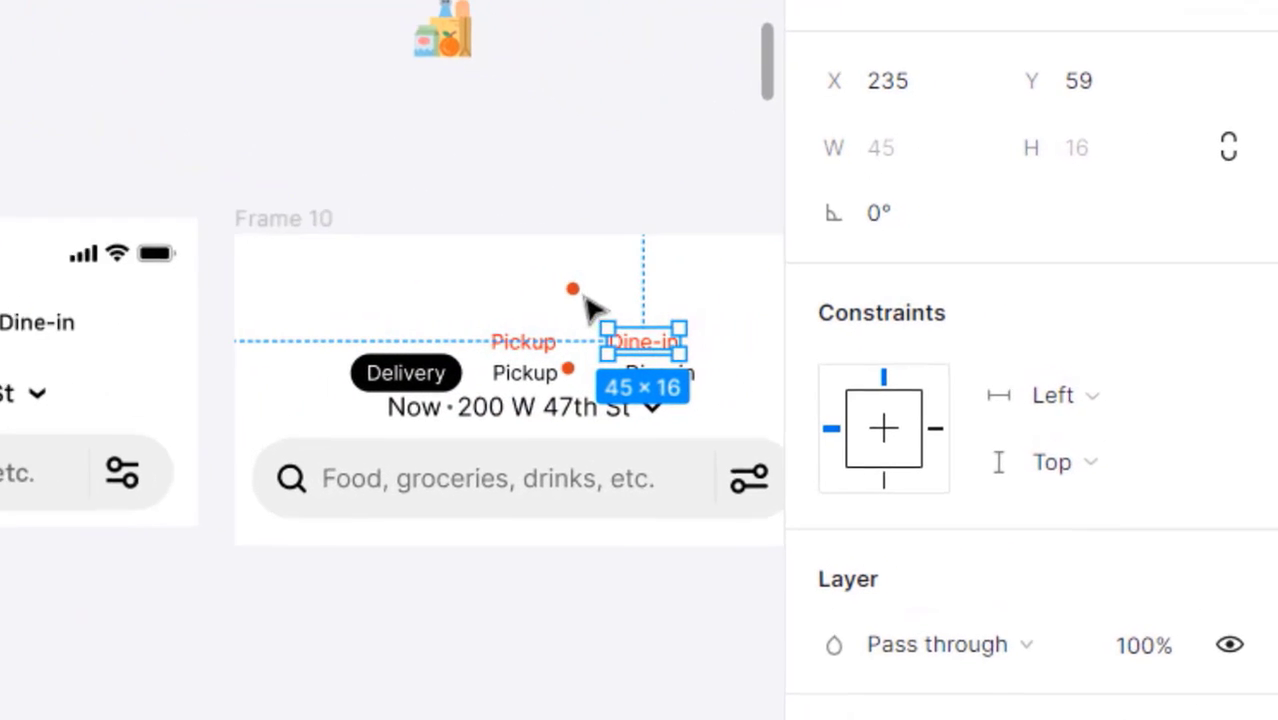
shift+click(575, 290)
shift+click(532, 334)
drag(532, 334, 375, 719)
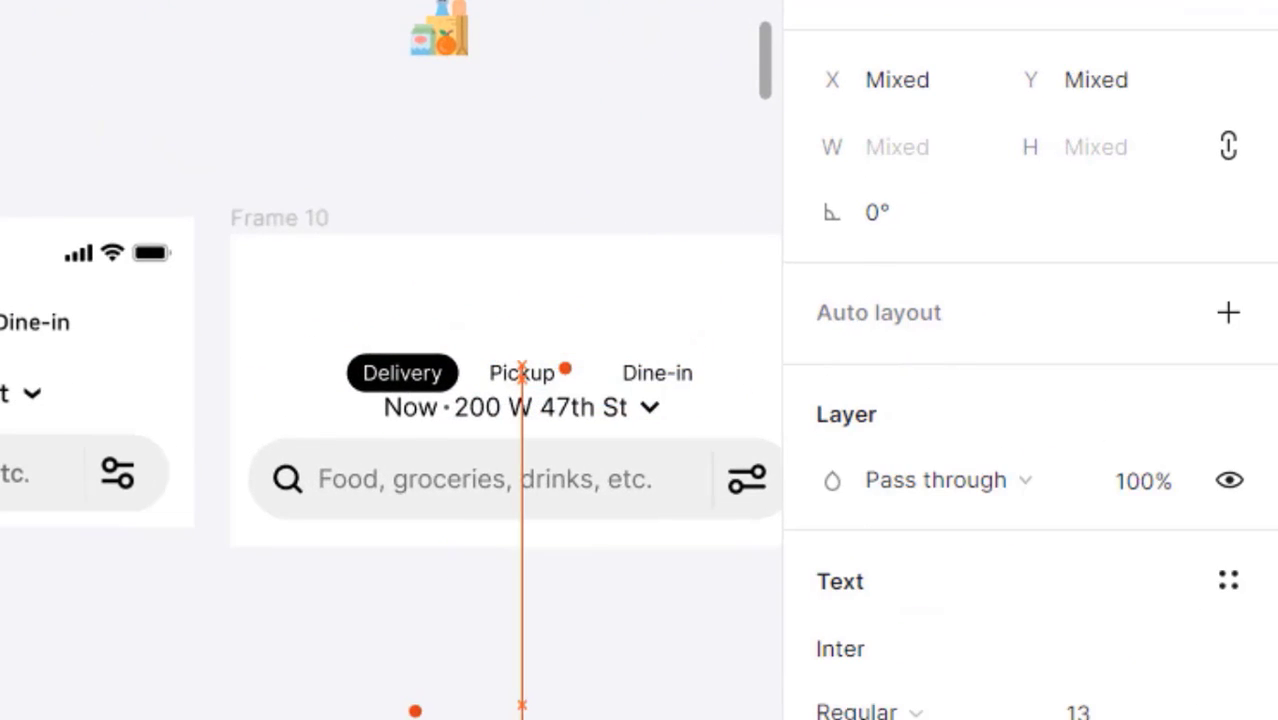
drag(426, 374, 517, 317)
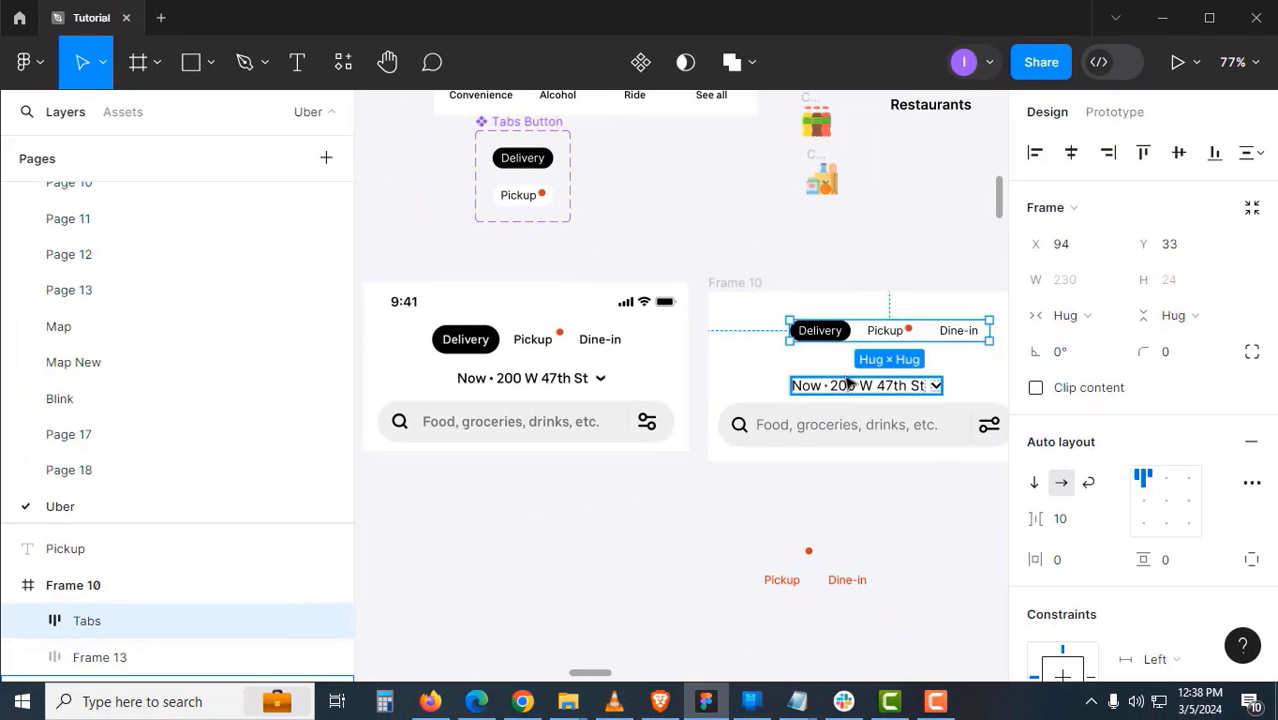
click(848, 383)
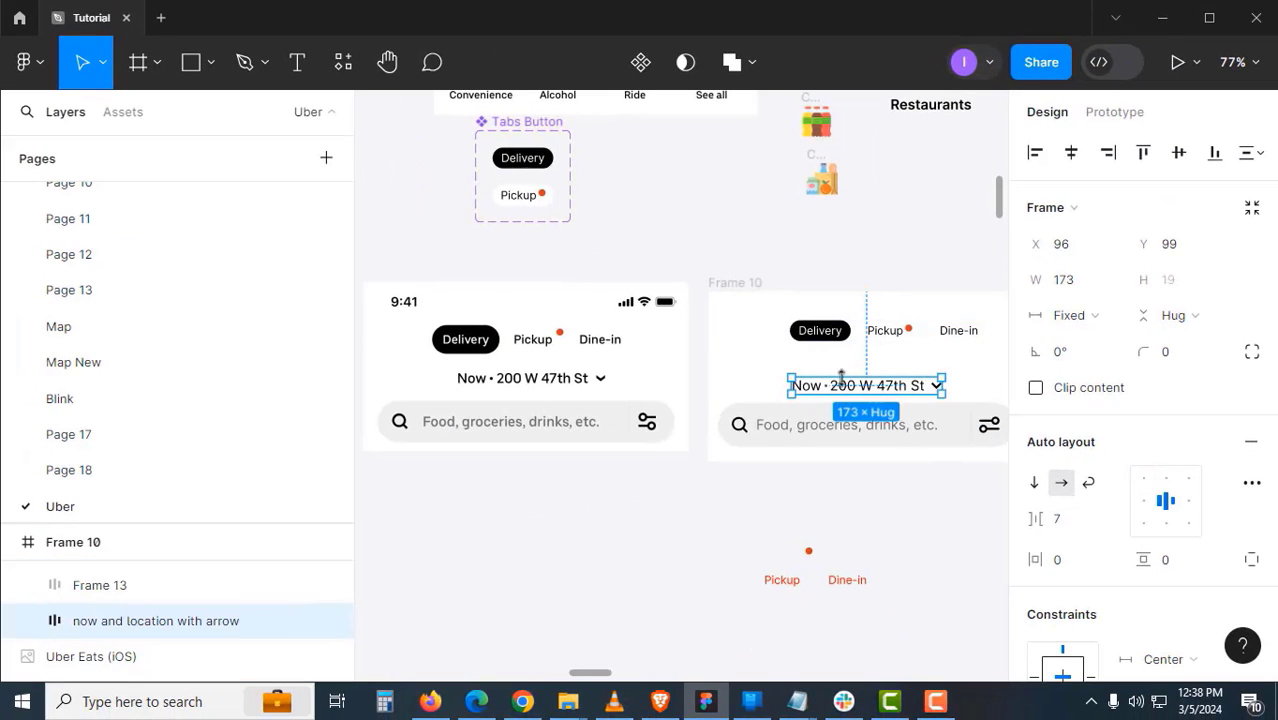
click(808, 437)
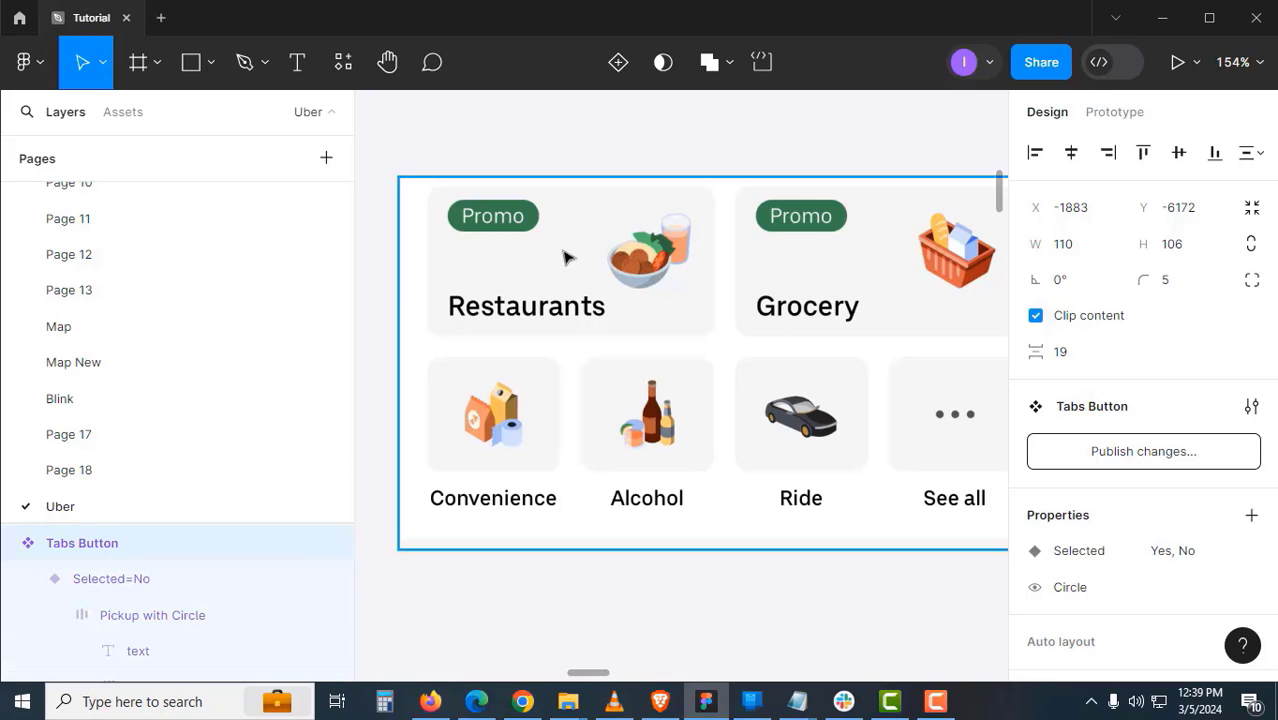
- Move the Restaurants text toward the cards and bring over the Restaurants icon from the icon assets
key(space)
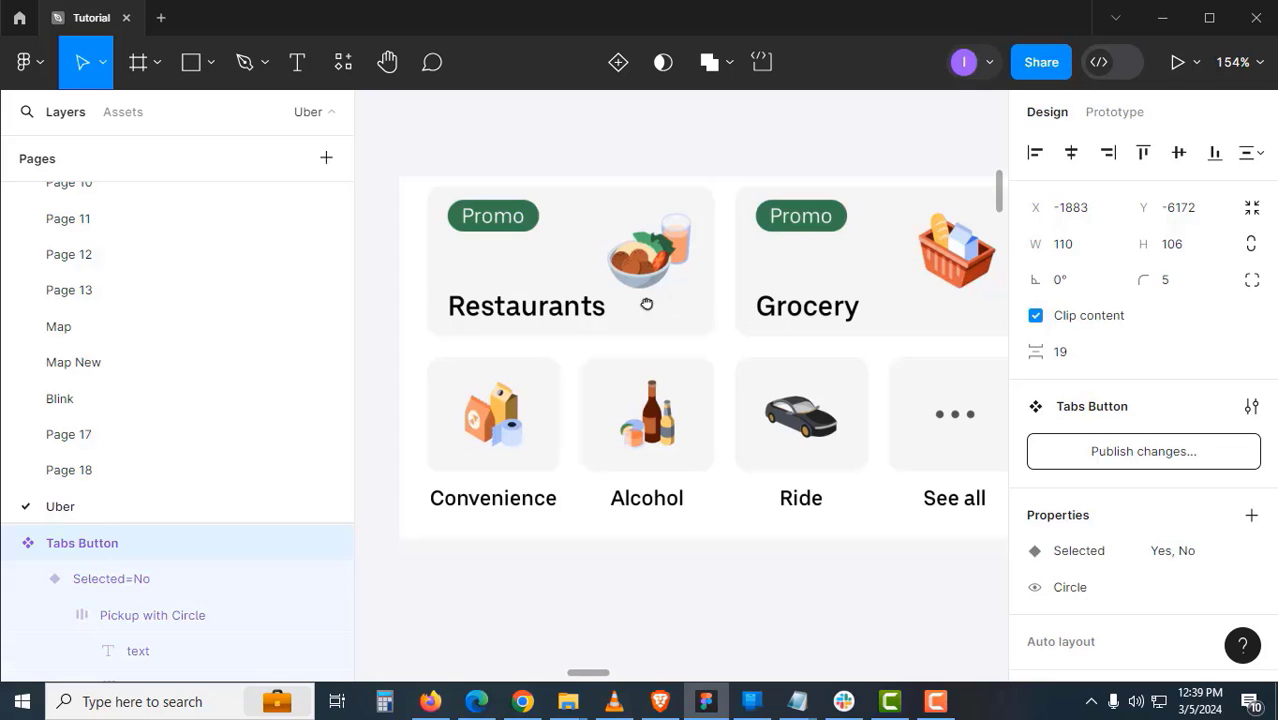
scroll(647, 303, right, 5)
click(900, 505)
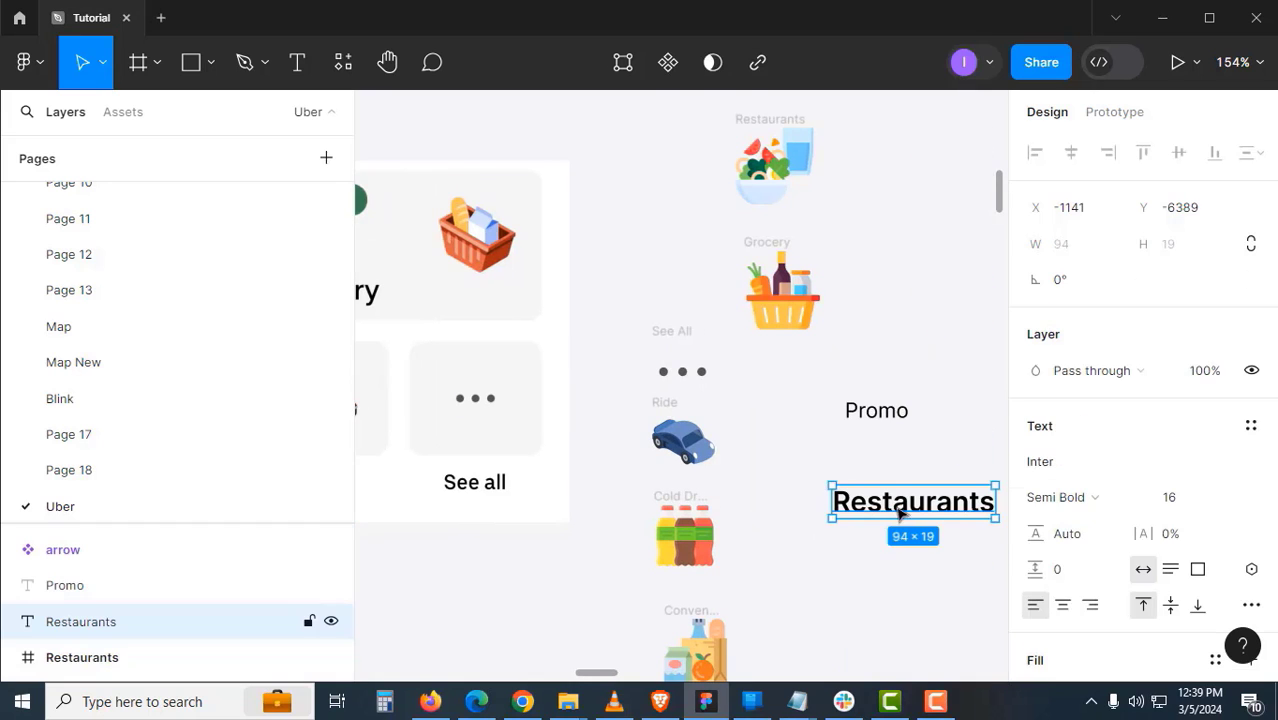
scroll(921, 385, down, 3)
drag(780, 471, 752, 620)
key(space)
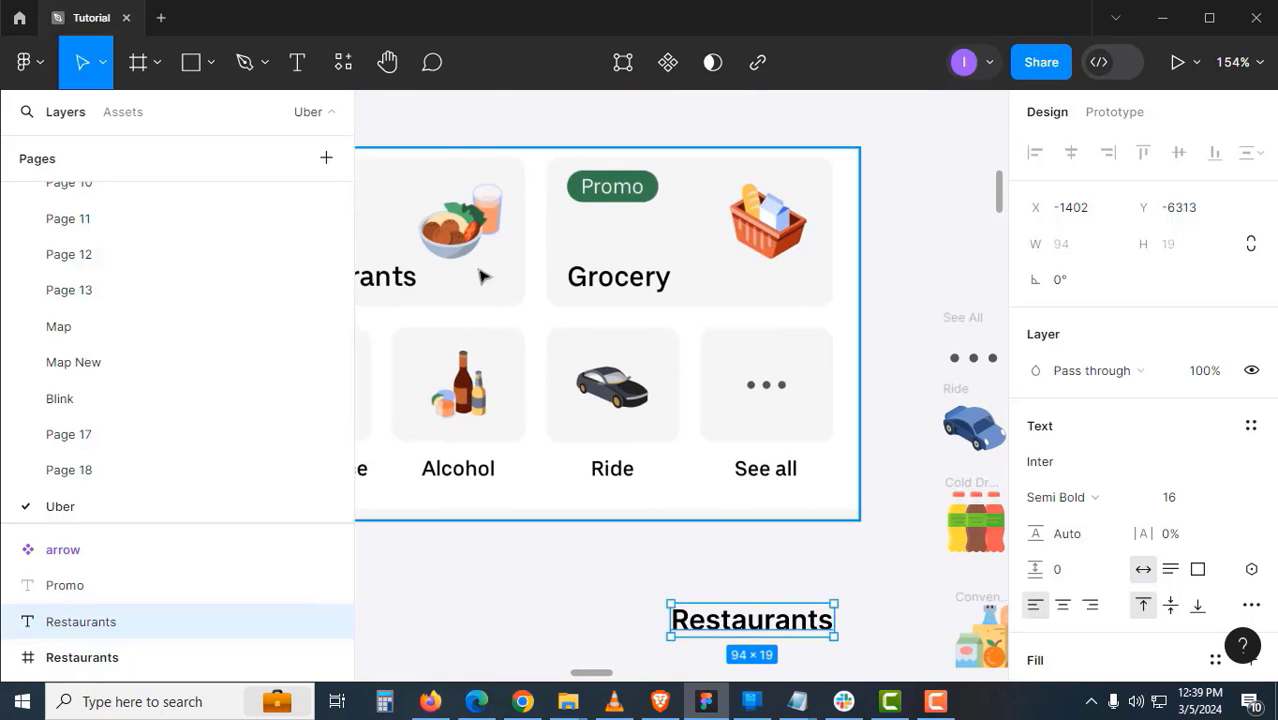
key(space)
drag(441, 269, 516, 274)
drag(757, 285, 426, 351)
ctrl+click(821, 237)
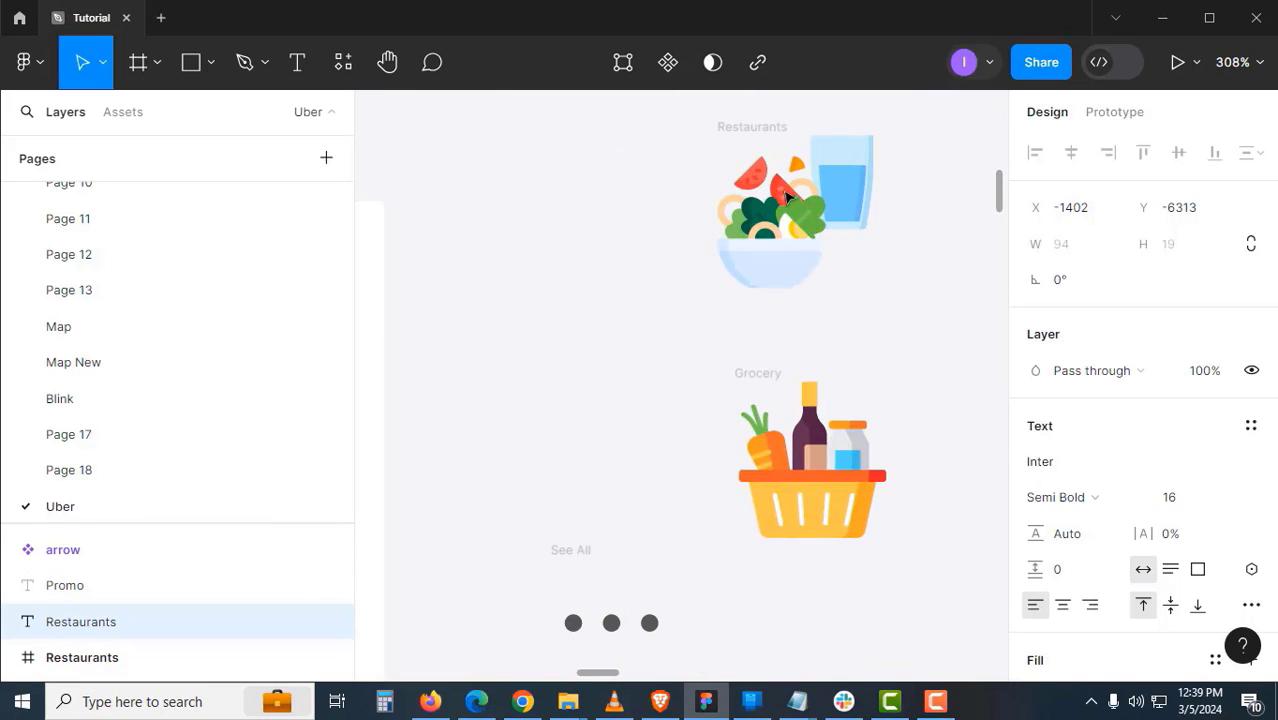
drag(761, 130, 617, 222)
- Place the Restaurants icon onto the Restaurants card and the Restaurants text over its title
ctrl+alt+click(659, 325)
key(space)
drag(659, 325, 829, 181)
key(space)
drag(829, 117, 406, 203)
key(space)
drag(516, 333, 841, 322)
drag(972, 622, 553, 282)
- Move the loose Promo text below the card's existing Promo badge
drag(954, 332, 649, 368)
drag(758, 388, 505, 294)
drag(882, 345, 569, 206)
scroll(555, 135, up, 2)
drag(555, 135, 645, 173)
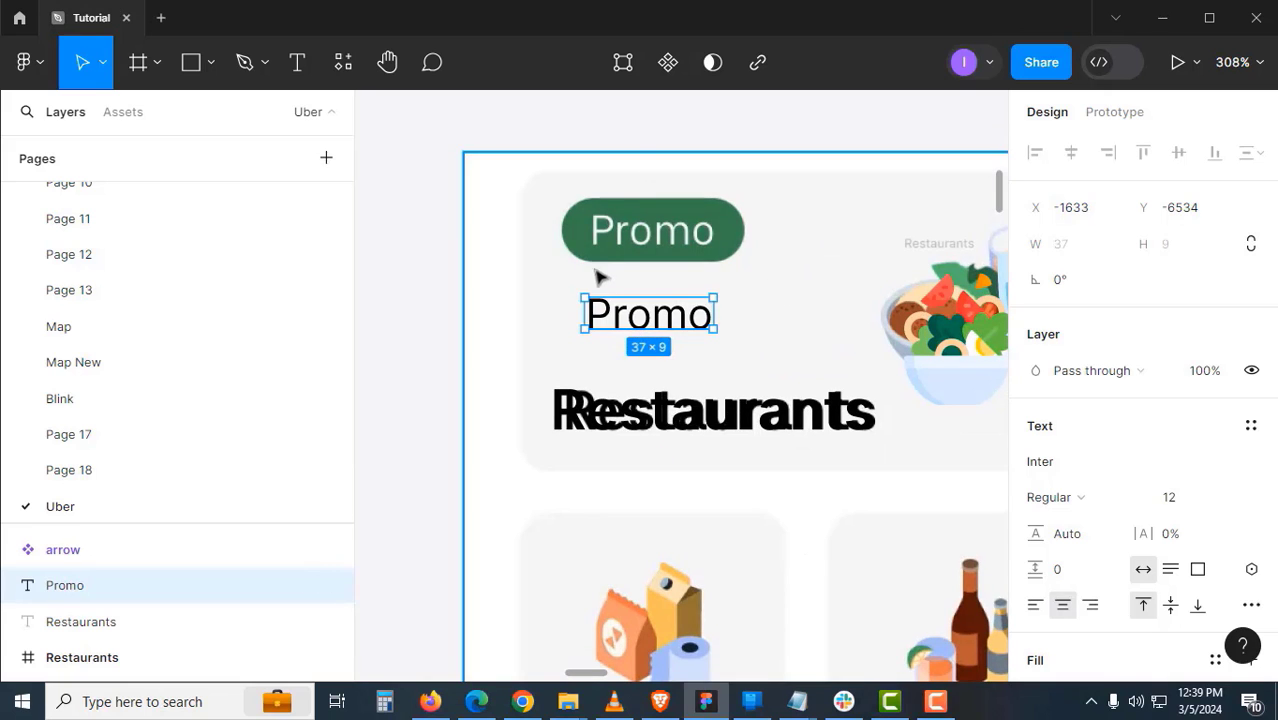
- Wrap the Promo text in an auto-layout frame named tag with horizontal padding 6
key(shift+a)
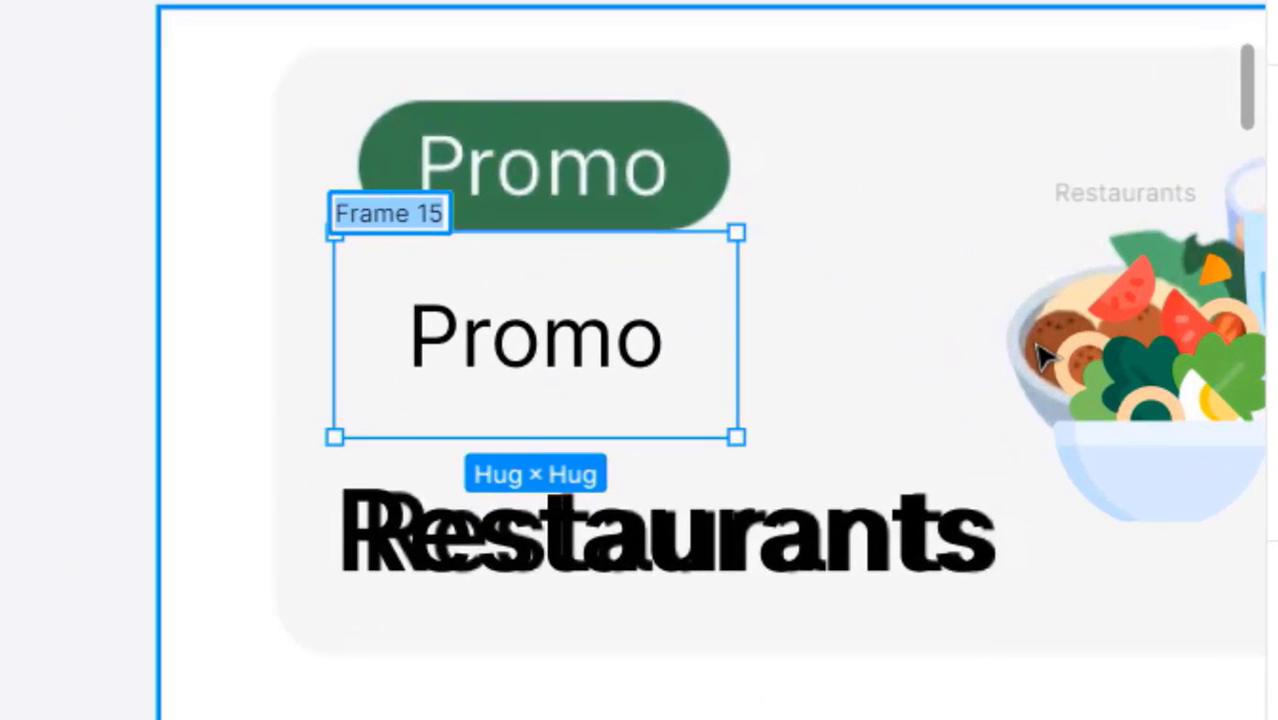
text(tag)
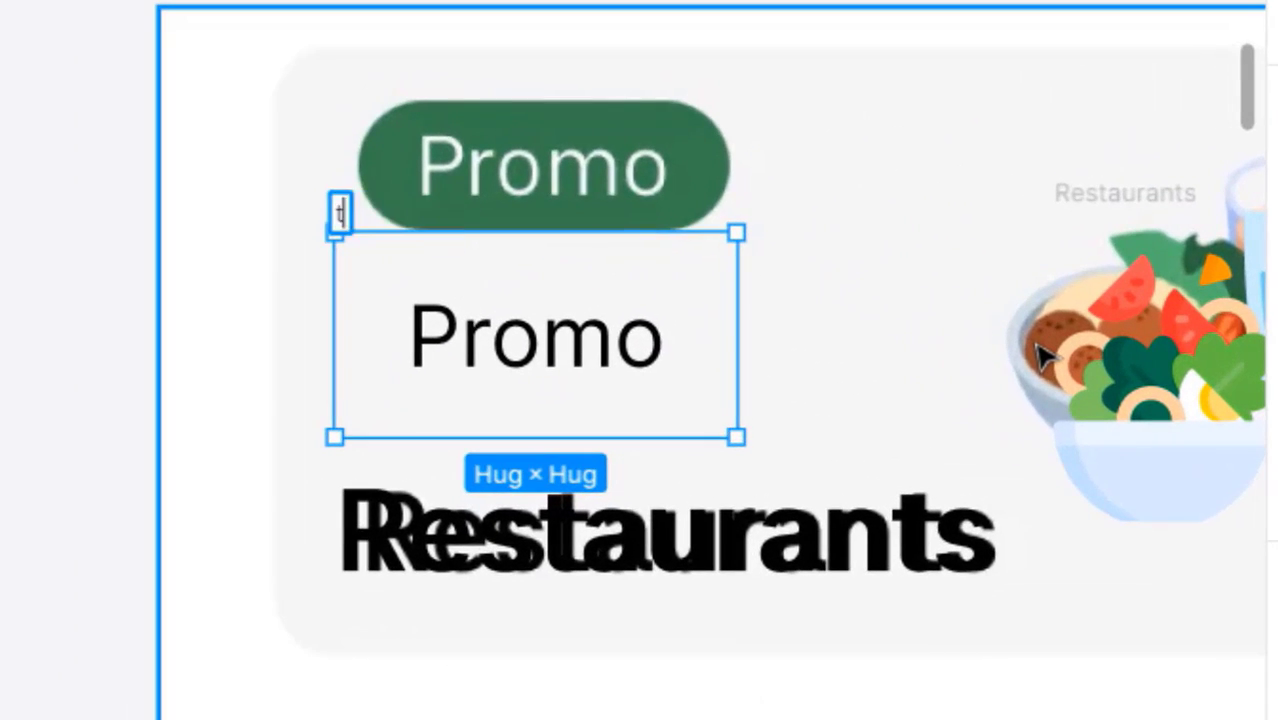
key(Return)
click(1088, 573)
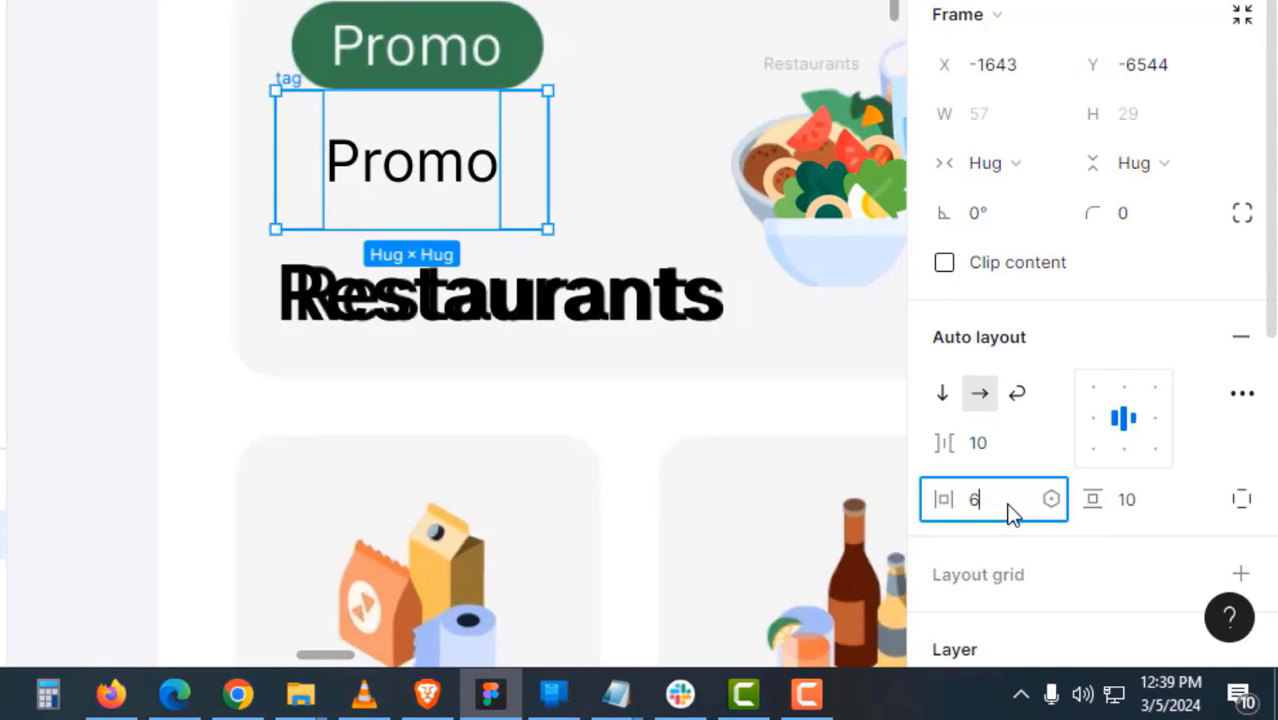
key(Tab)
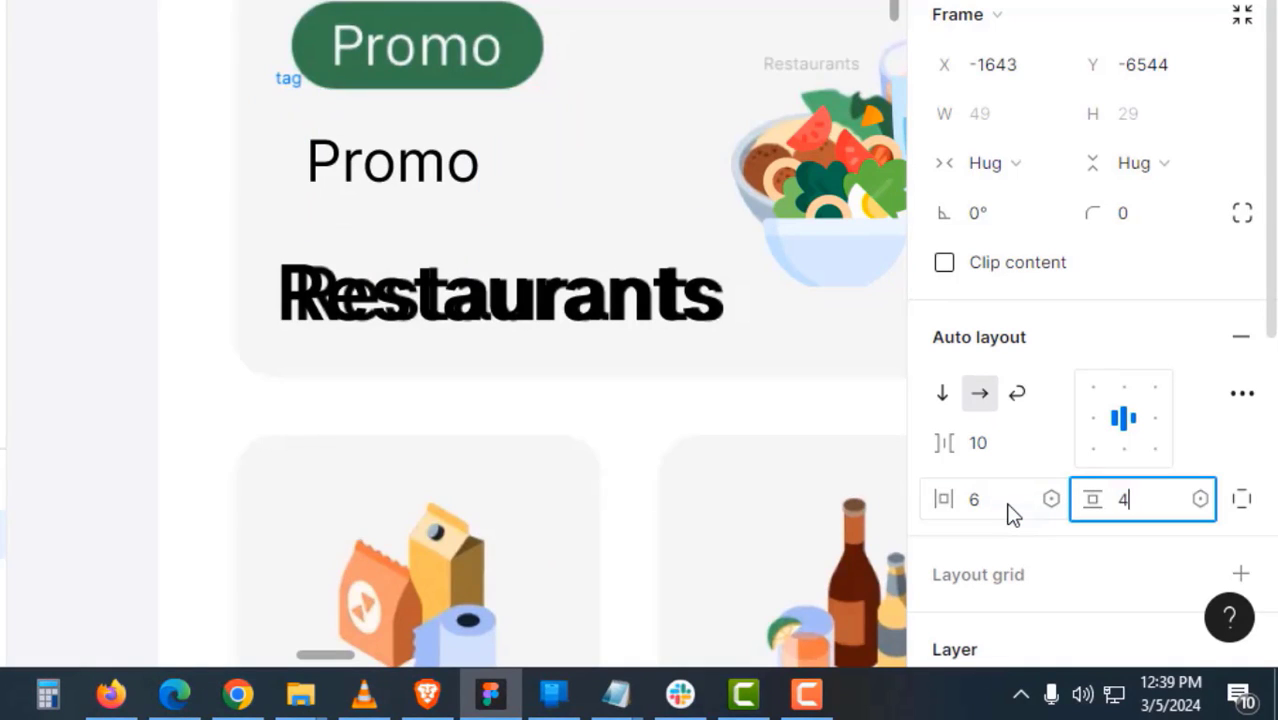
- Give the tag frame corner radius 100 and make the Promo text white (FFFFFF)
click(1150, 216)
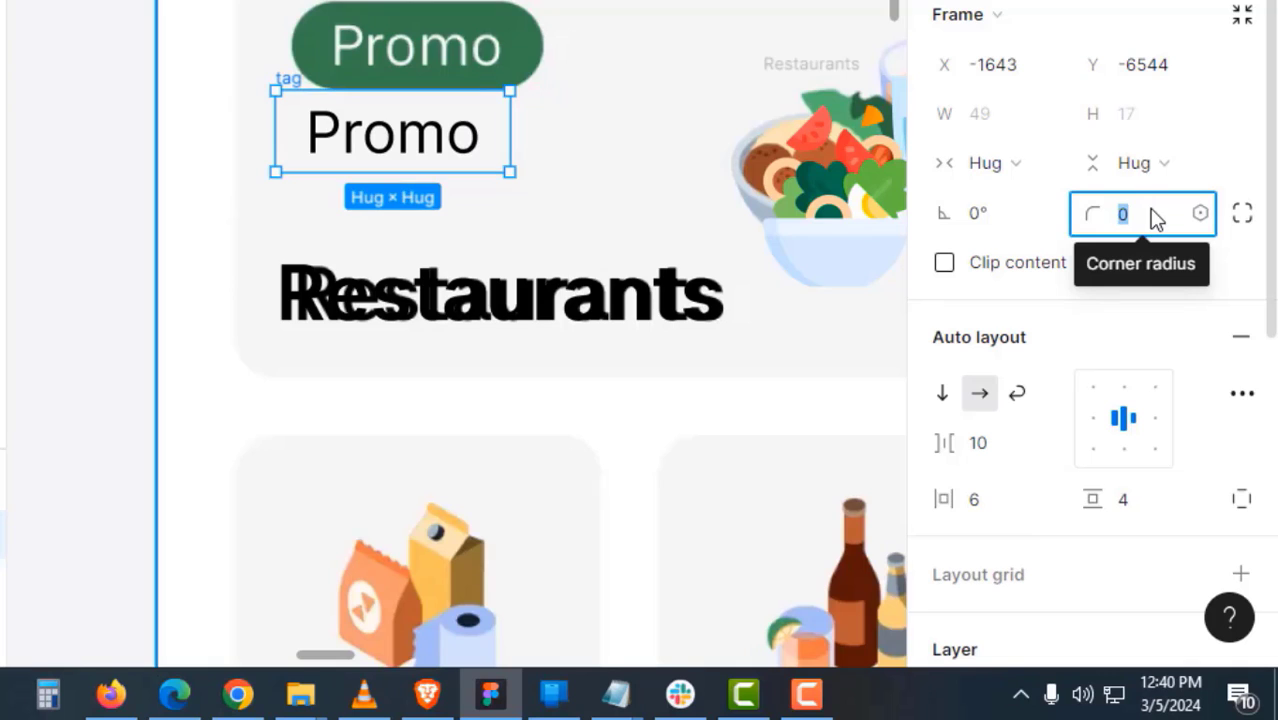
text(100)
double_click(420, 145)
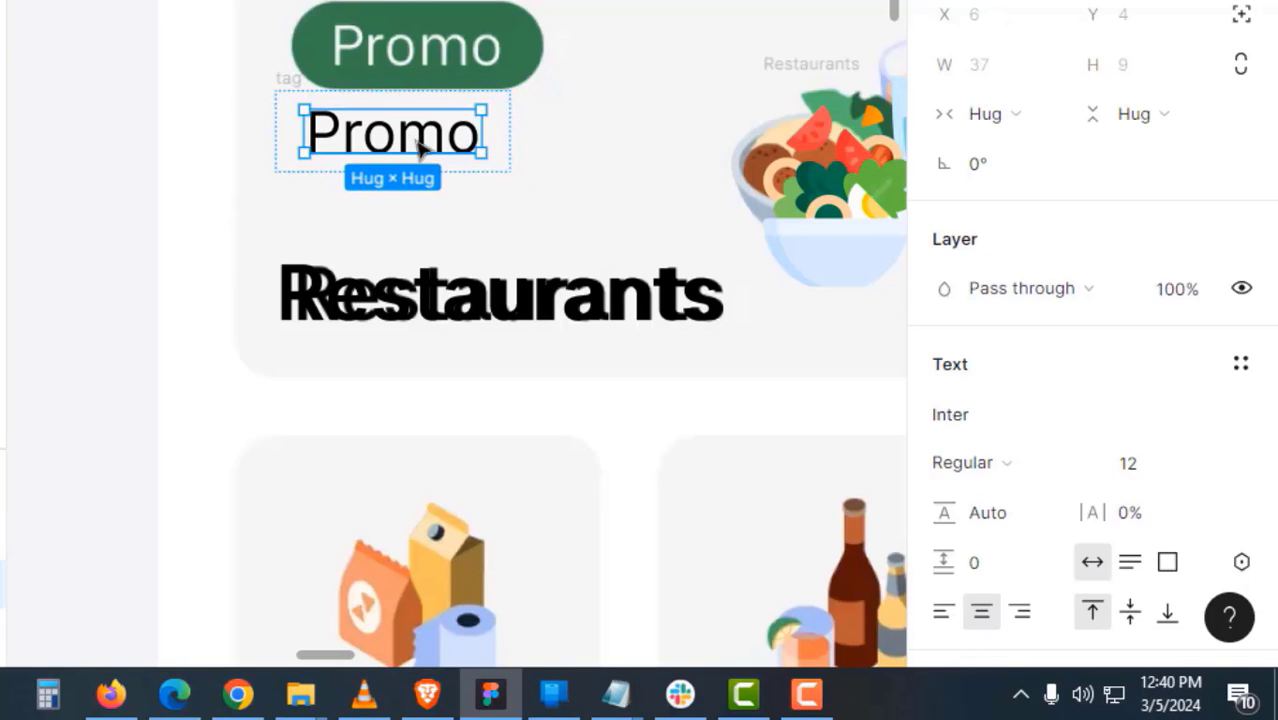
scroll(1225, 500, down, 3)
click(1005, 436)
text(fff)
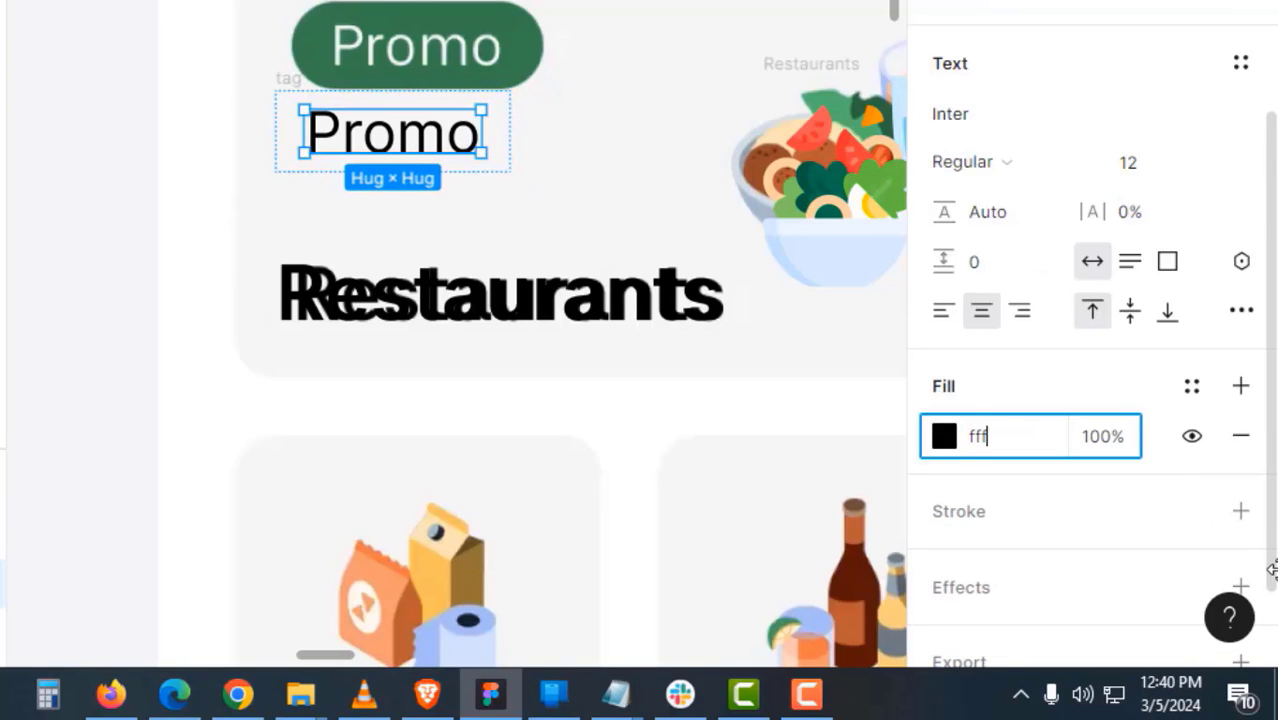
key(Return)
- Fill the tag pill with green 3D864E sampled from the Promo badge, then set it on empty canvas
click(390, 293)
click(297, 91)
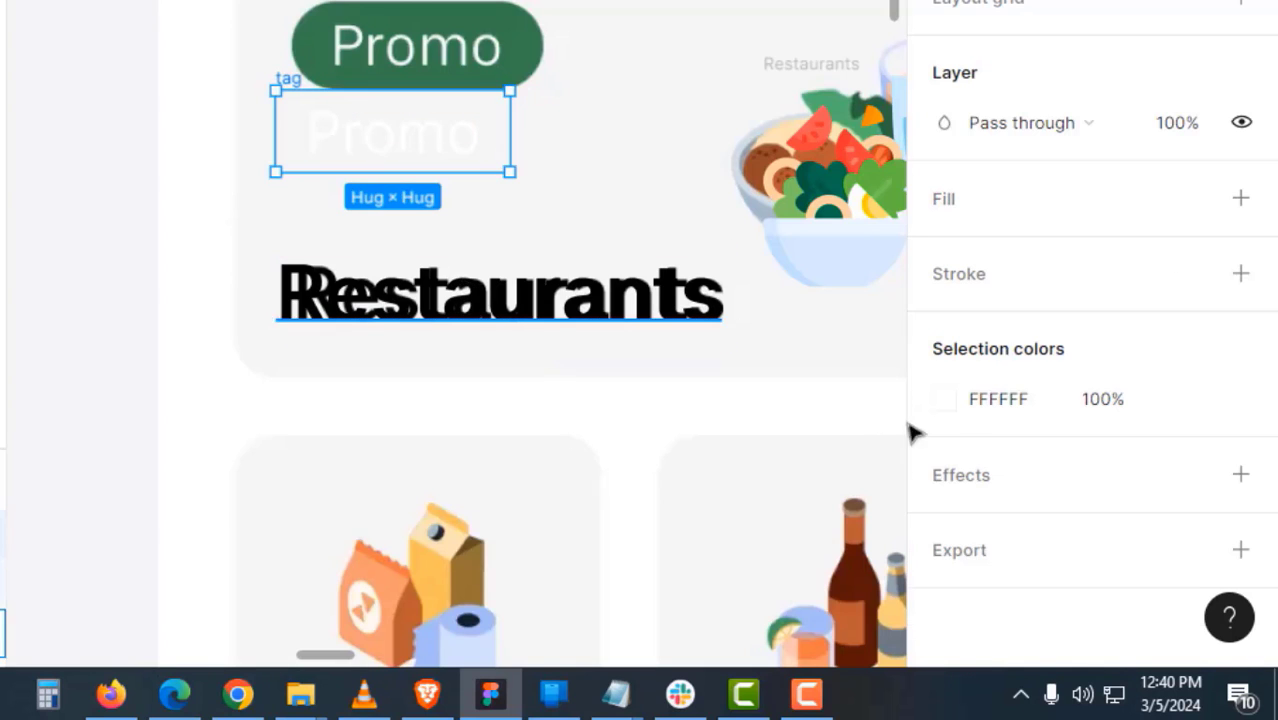
click(357, 157)
scroll(1164, 399, down, 5)
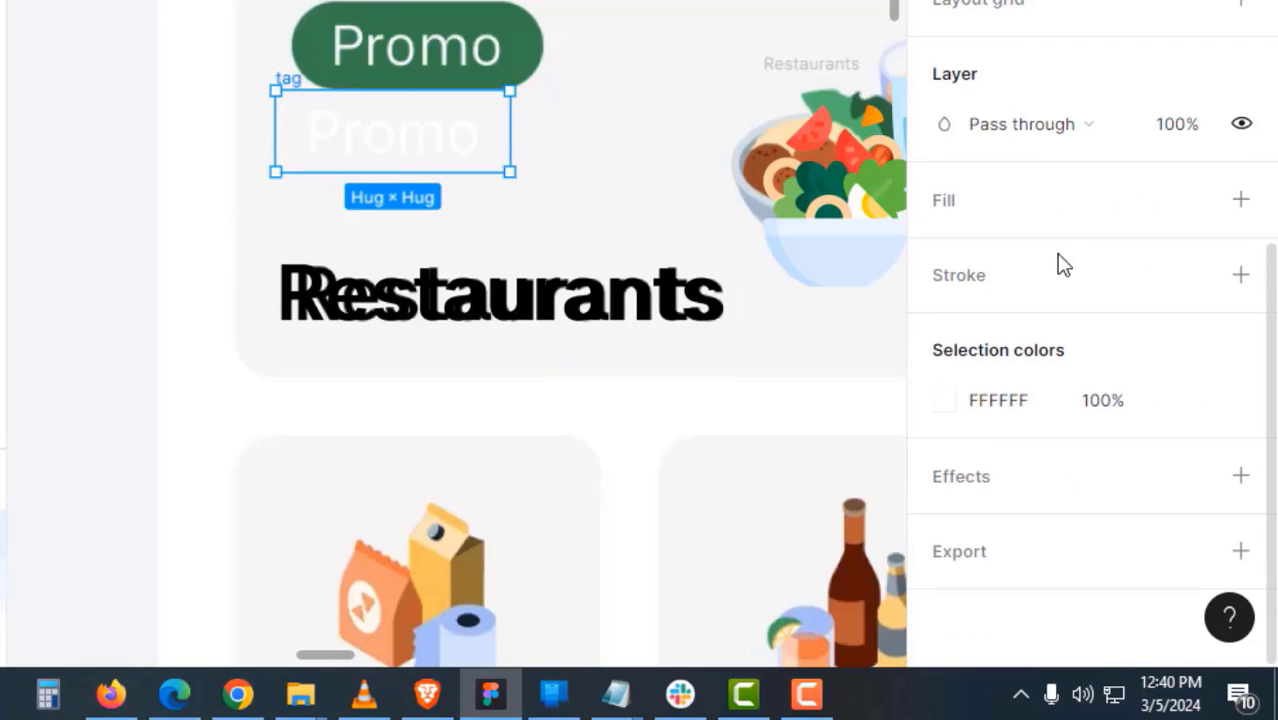
click(1240, 199)
click(944, 249)
click(579, 406)
click(400, 70)
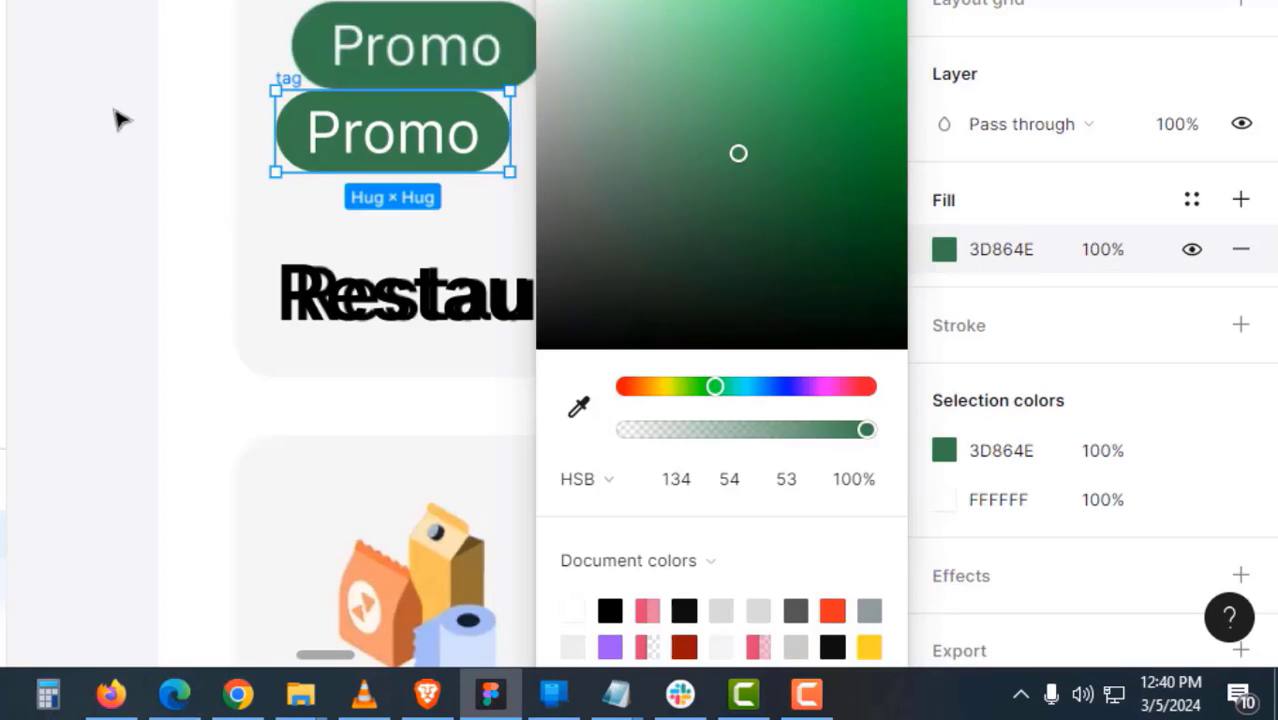
click(120, 120)
drag(465, 208, 855, 222)
drag(685, 98, 292, 182)
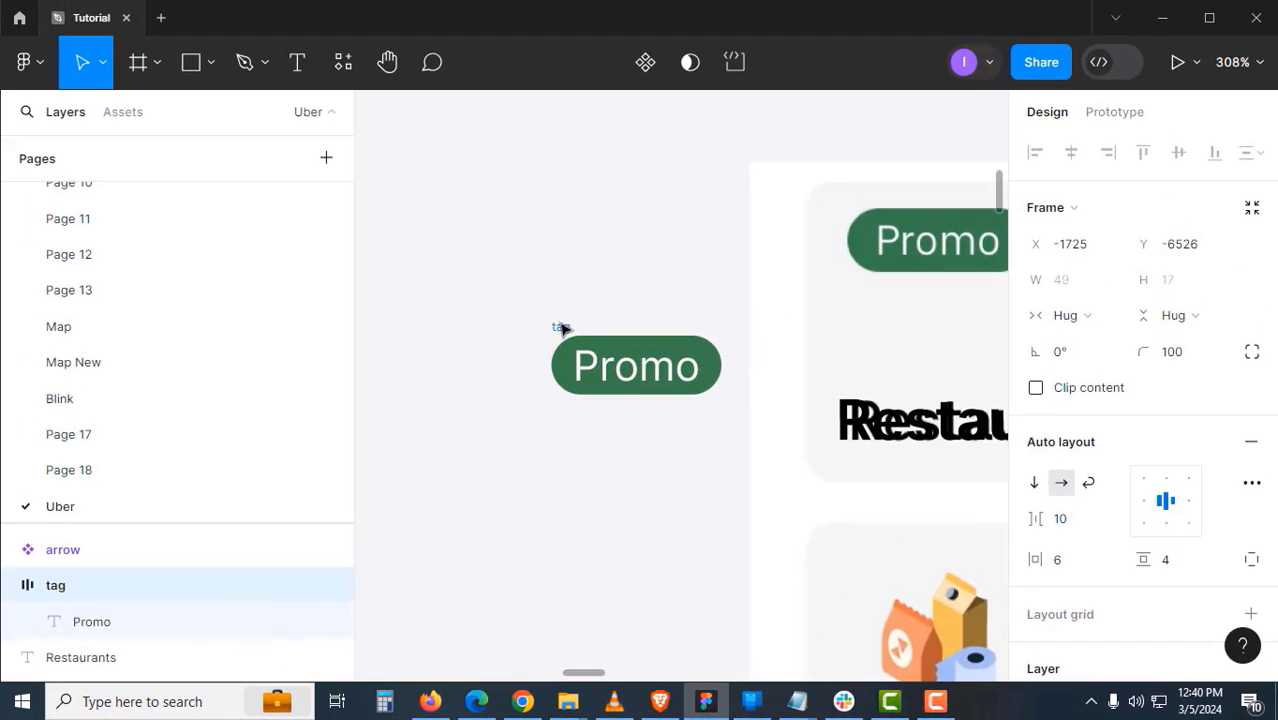
drag(561, 329, 562, 329)
- Make the tag frame a component and set its horizontal padding to 8
click(645, 63)
click(598, 295)
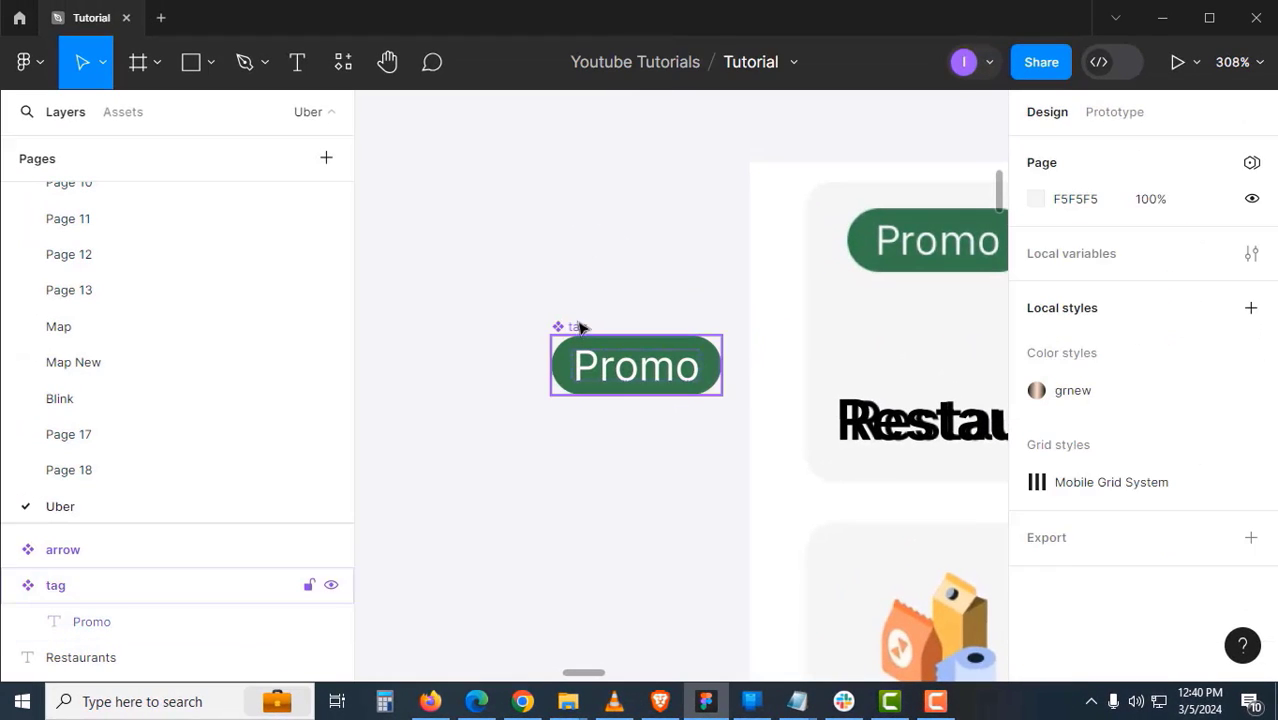
click(573, 328)
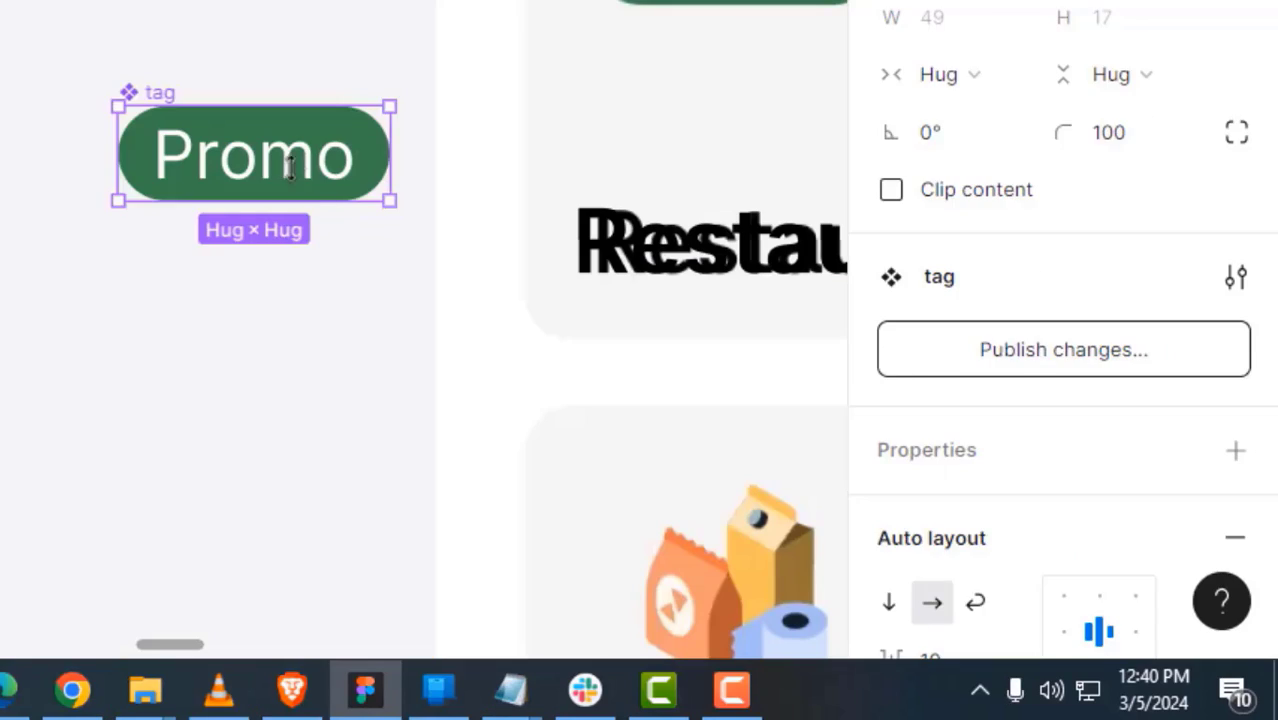
double_click(654, 367)
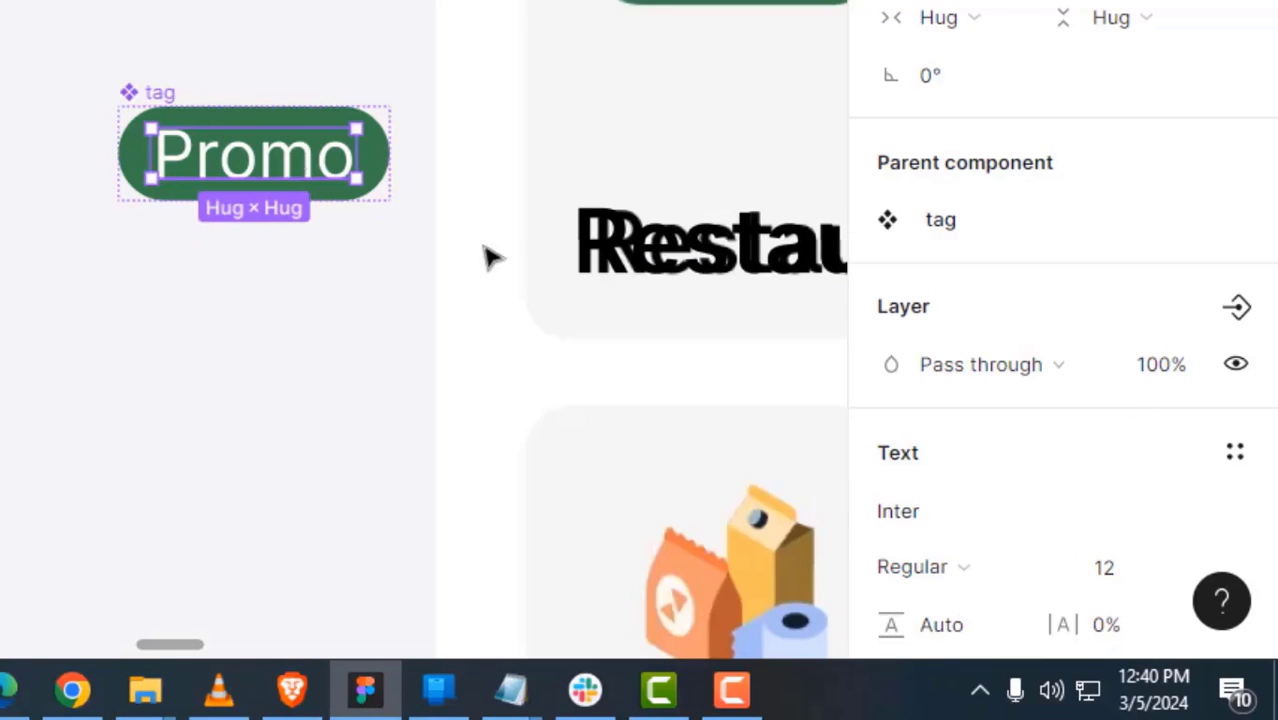
click(779, 424)
click(568, 325)
scroll(993, 398, down, 3)
click(944, 380)
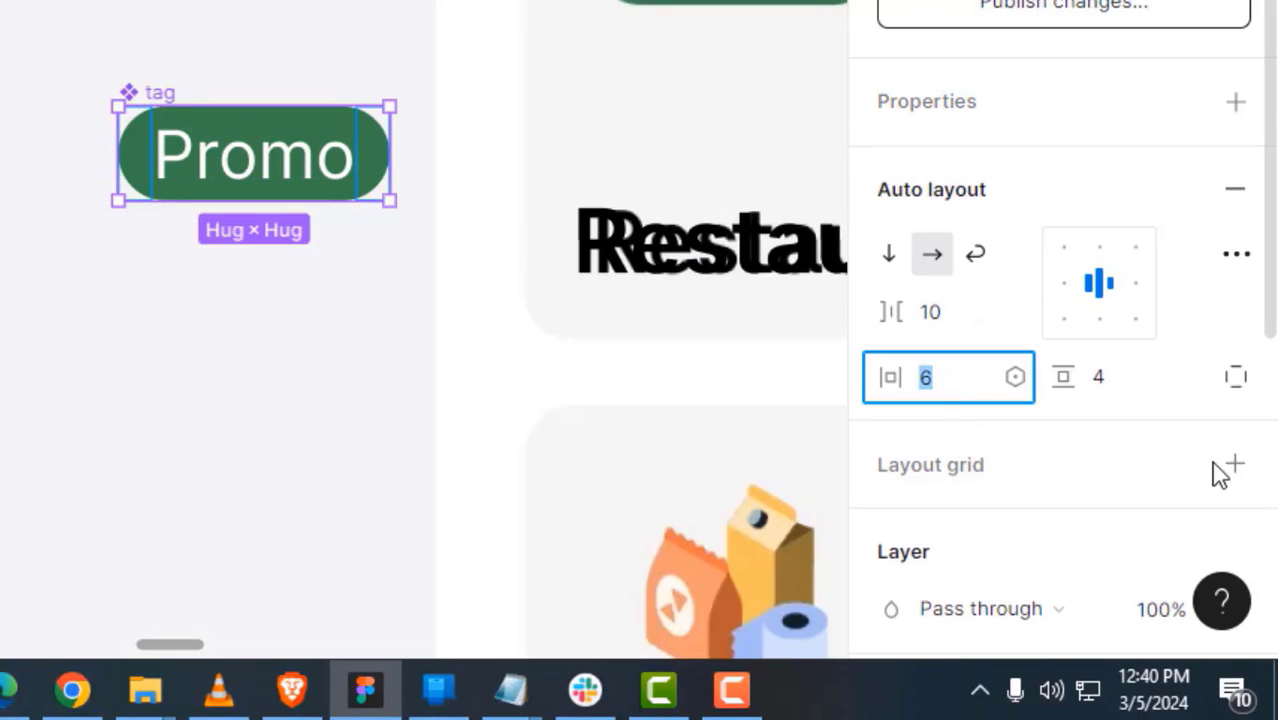
text(8)
key(Return)
- Move the Restaurants image frame upward and reposition the Promo tag inside the card
click(276, 287)
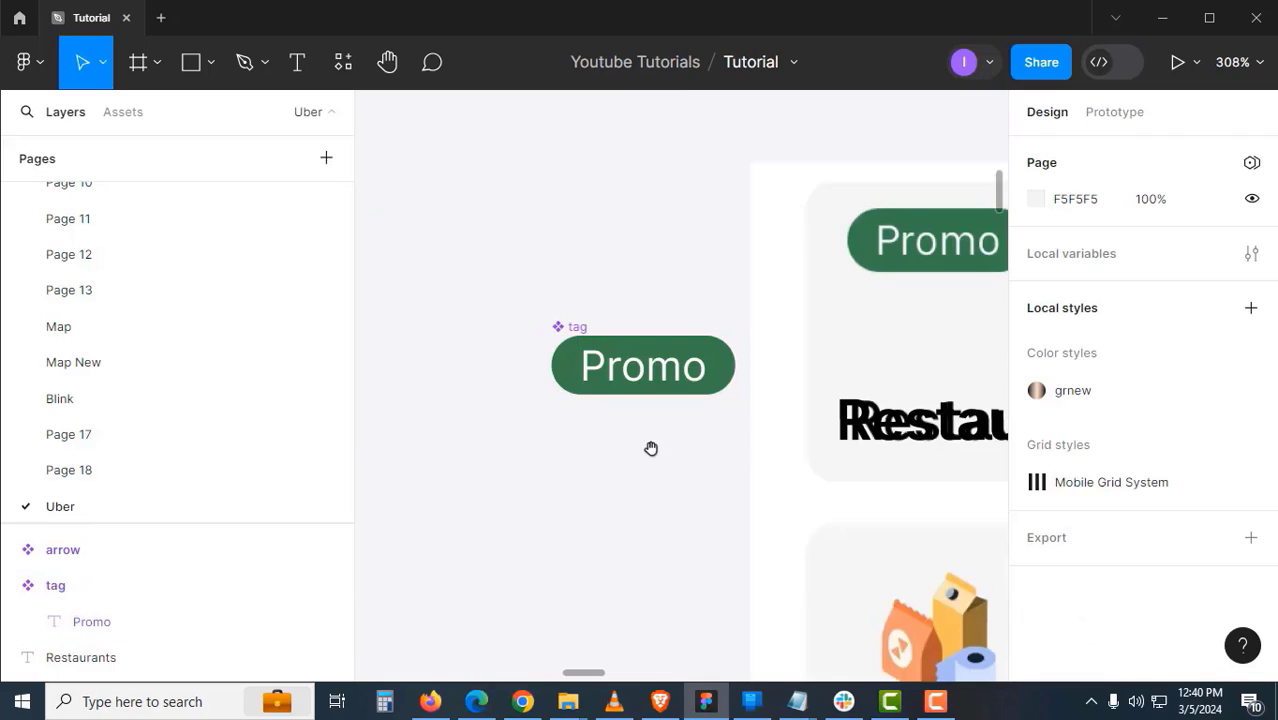
drag(650, 448, 392, 498)
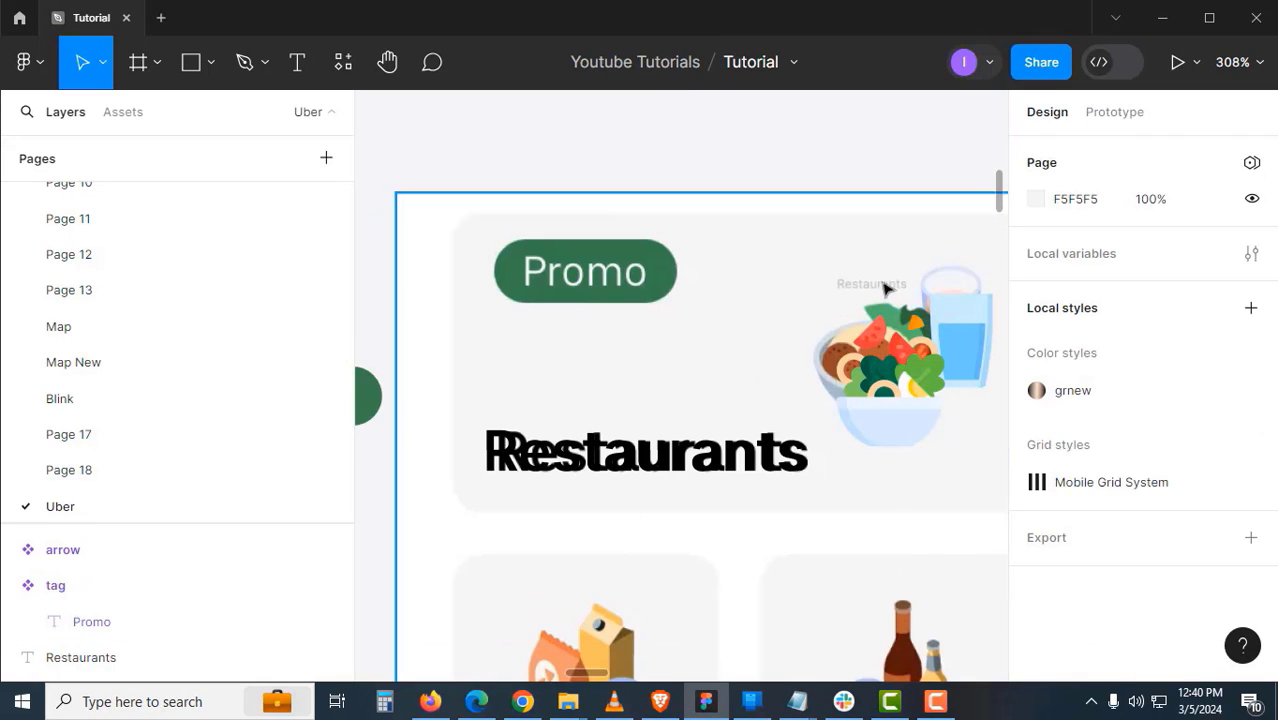
click(842, 283)
drag(838, 283, 764, 283)
drag(810, 283, 801, 256)
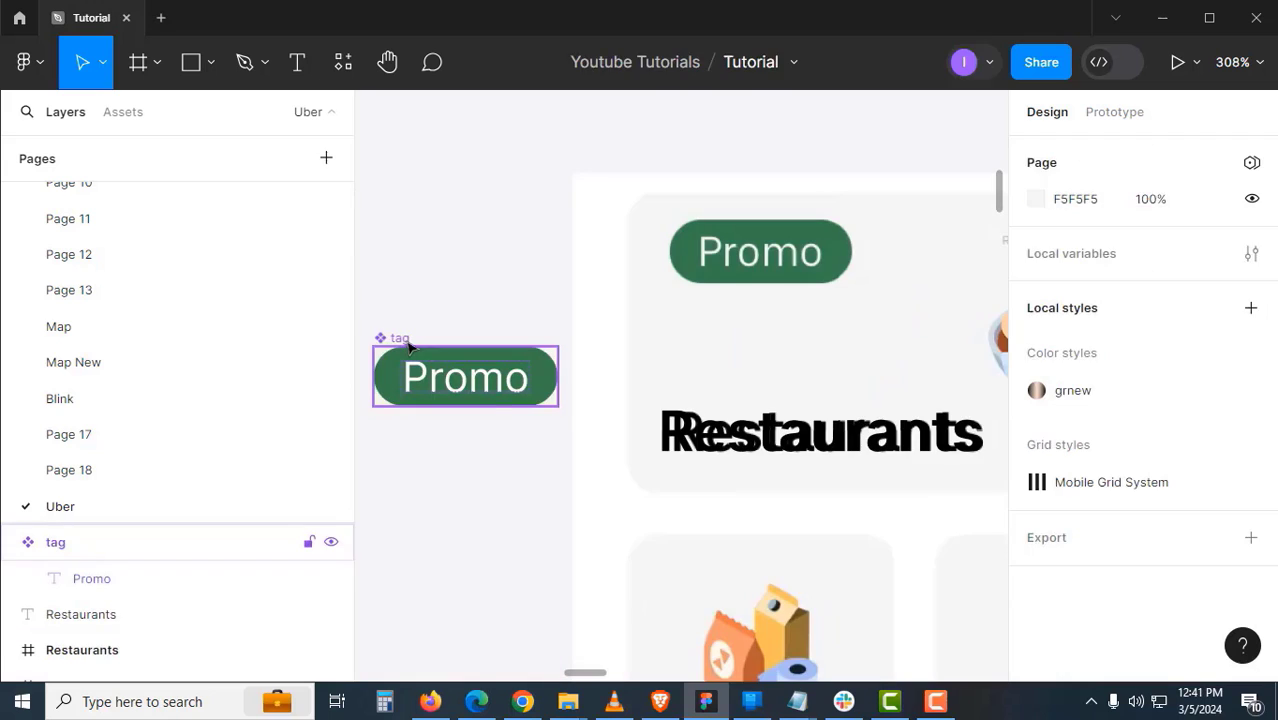
click(409, 345)
scroll(553, 477, left, 2)
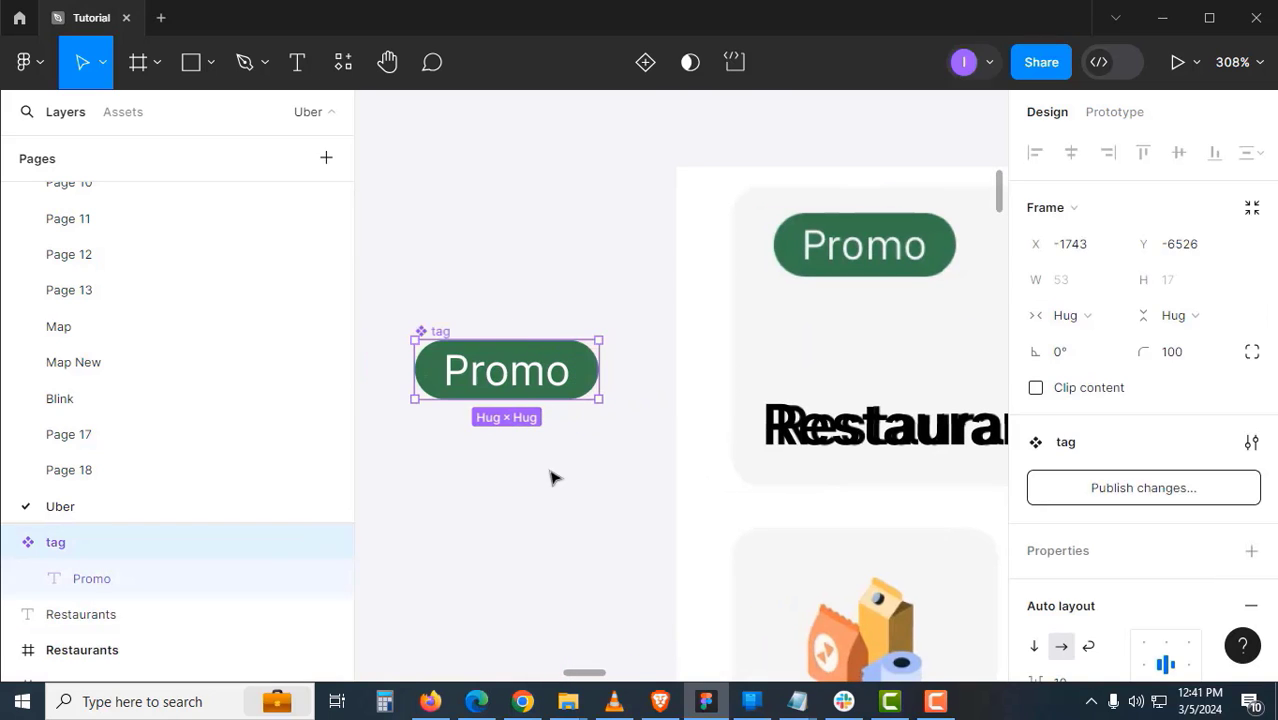
click(533, 483)
scroll(600, 360, right, 4)
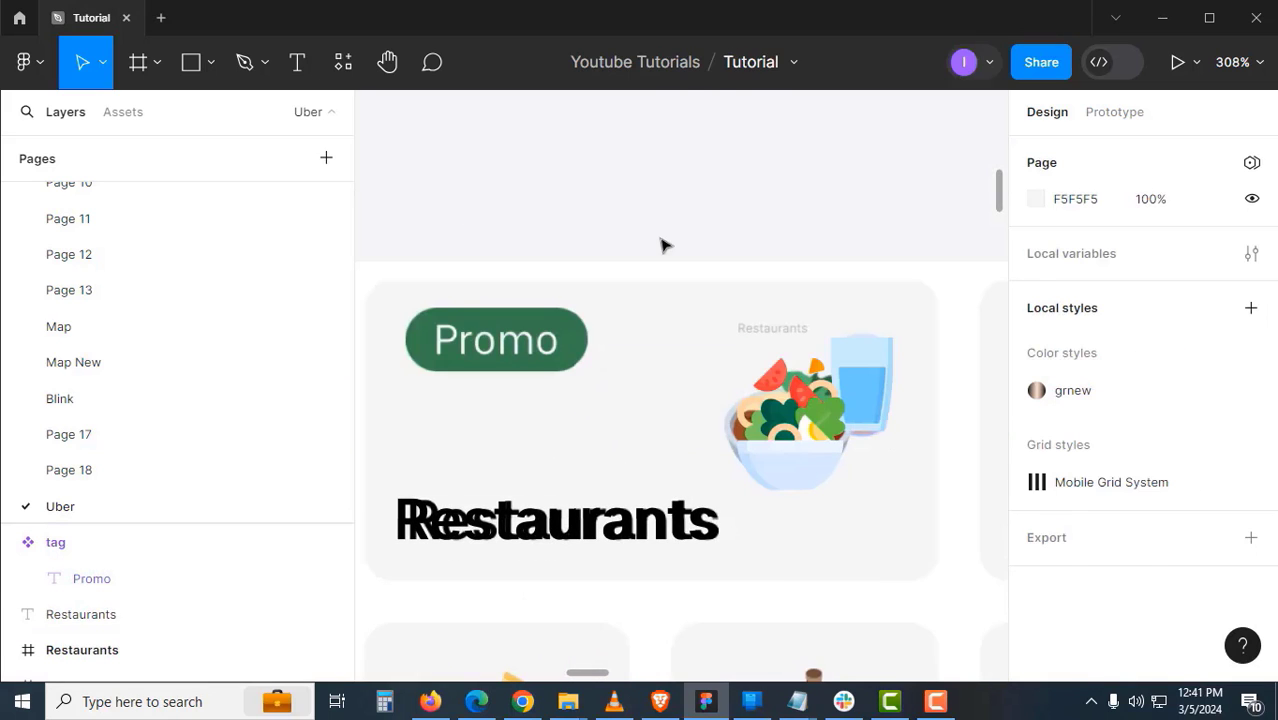
drag(502, 341, 588, 316)
scroll(688, 393, left, 2)
scroll(508, 359, down, 2)
scroll(508, 359, right, 1)
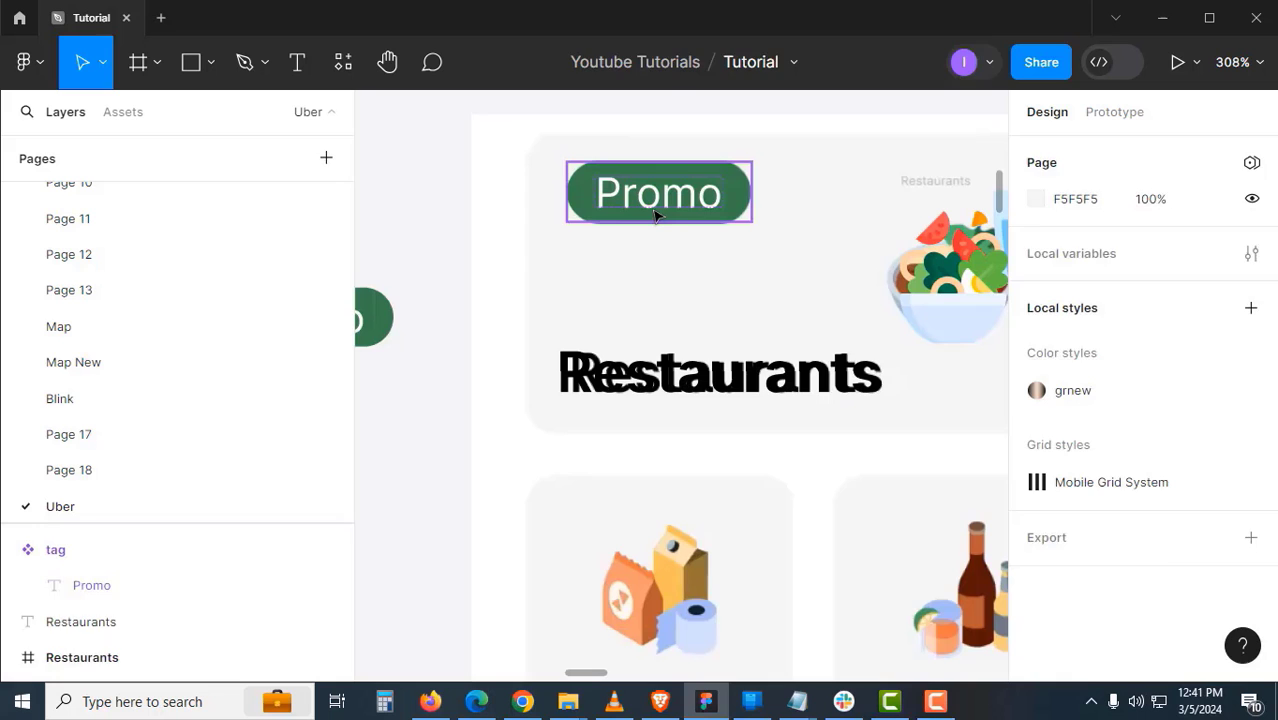
- Wrap the Promo tag and Restaurants heading in an auto-layout frame named 'tag and text'
click(656, 215)
shift+click(652, 360)
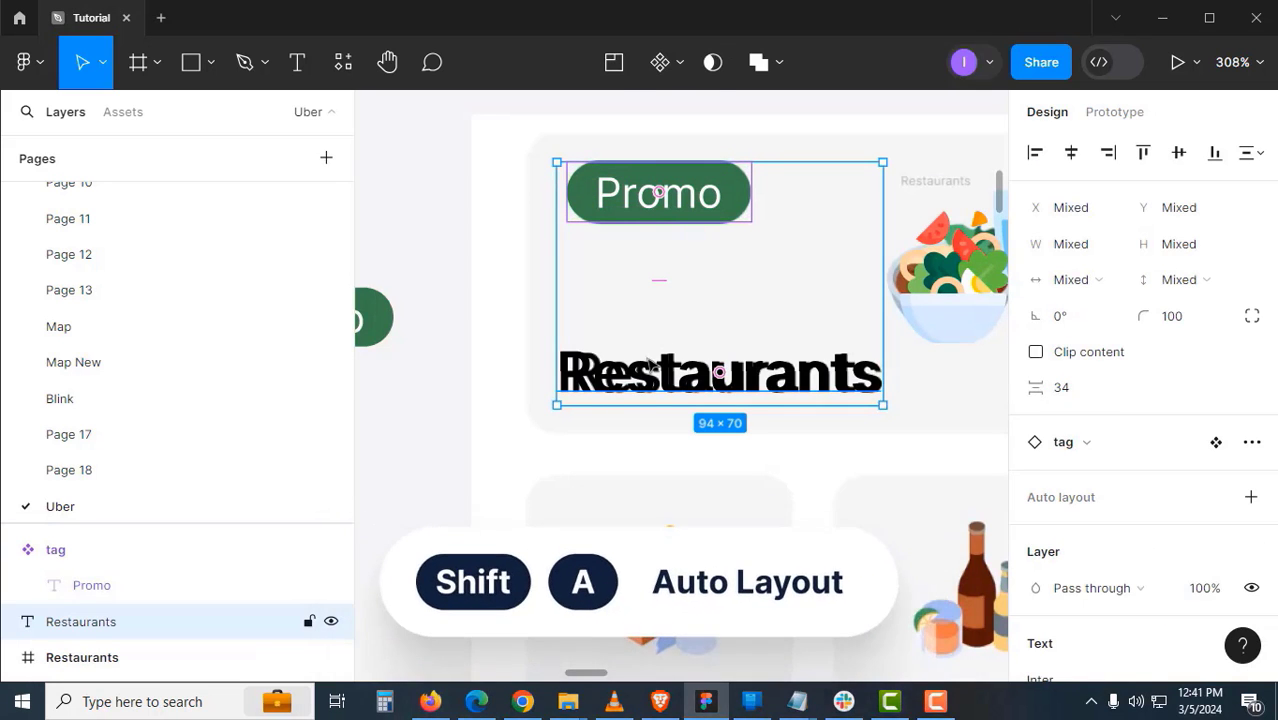
key(shift+a)
key(ctrl+r)
text(tag and te)
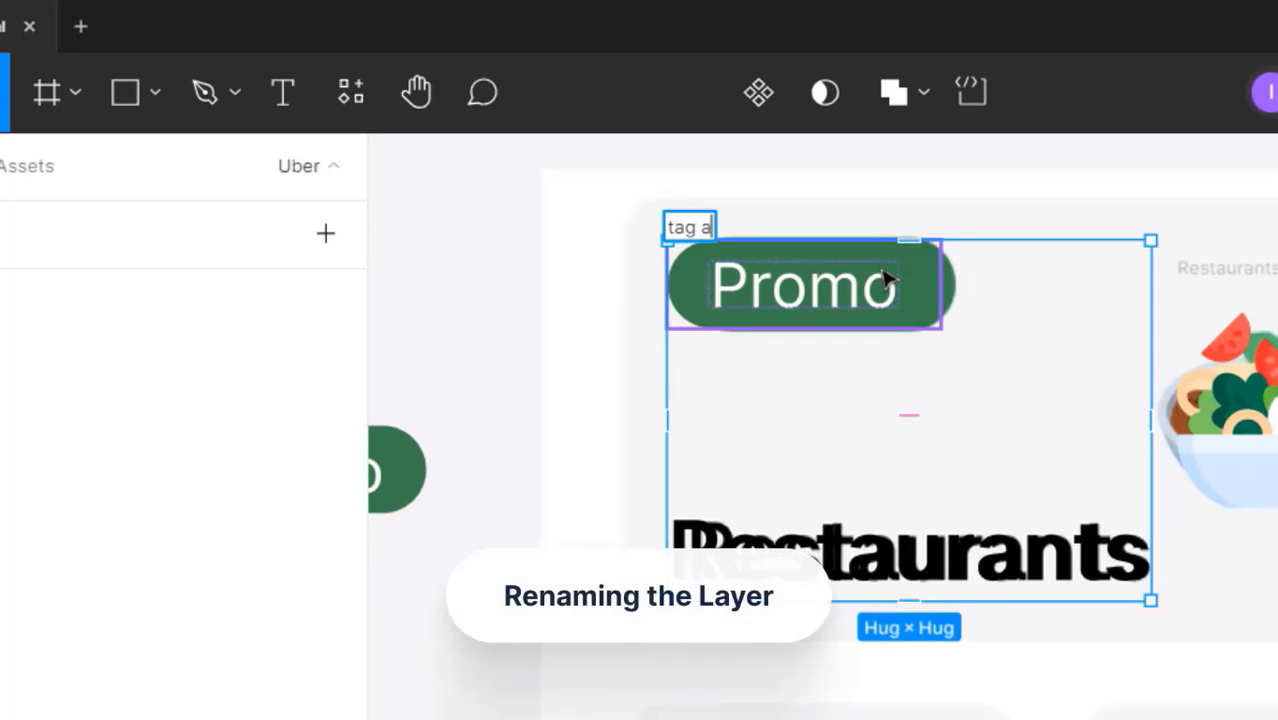
text(xt)
click(1060, 350)
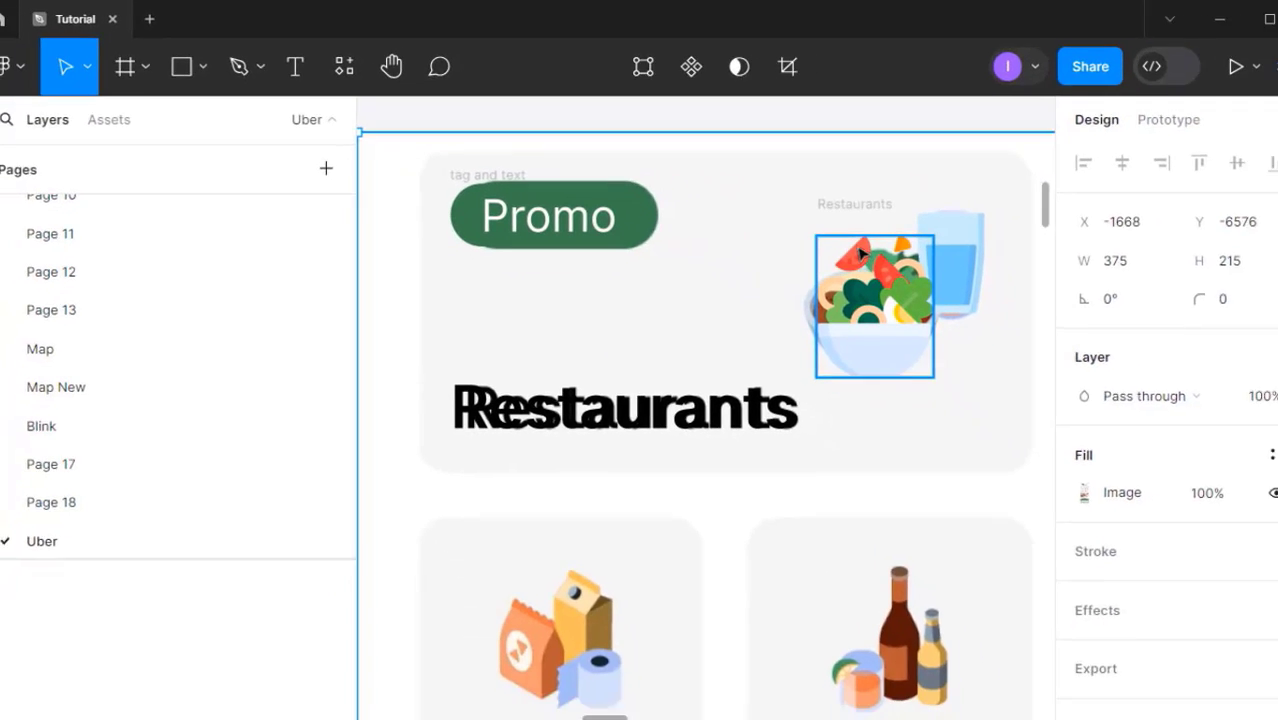
- Wrap the image and 'tag and text' column in auto layout named Banner1, placed left of the artboard
click(1243, 420)
click(1230, 269)
shift+click(476, 170)
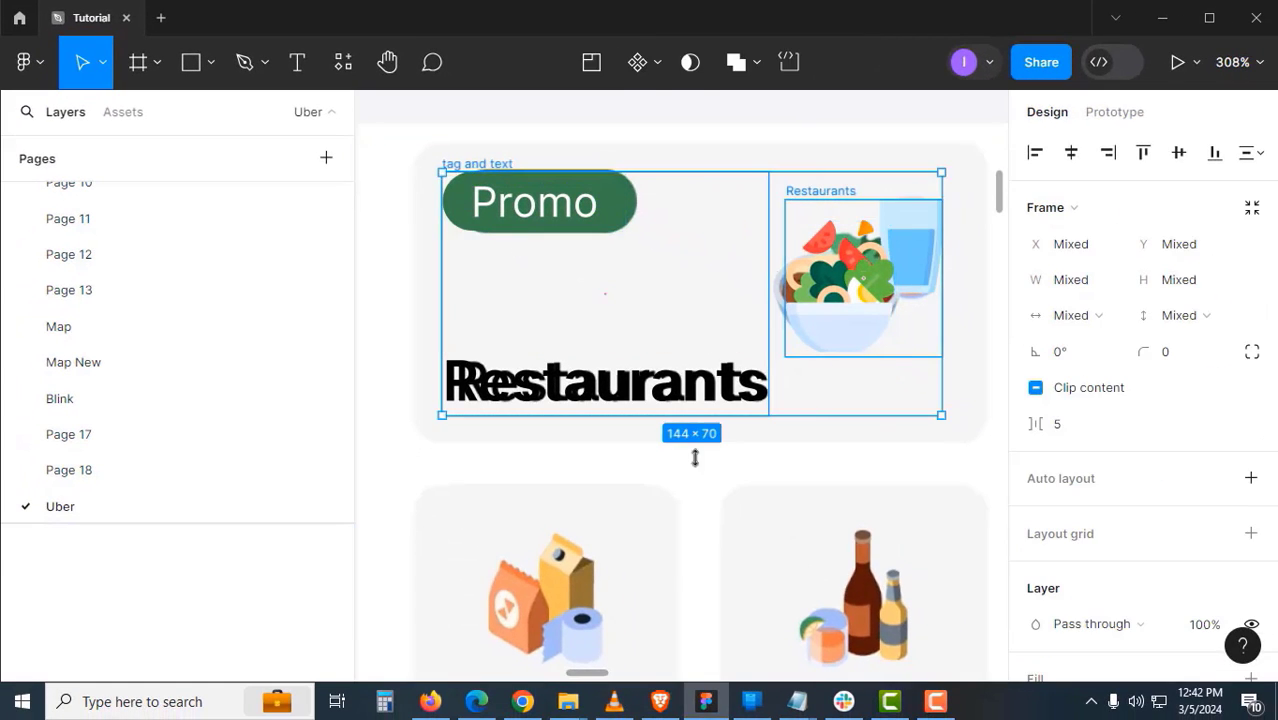
key(shift+a)
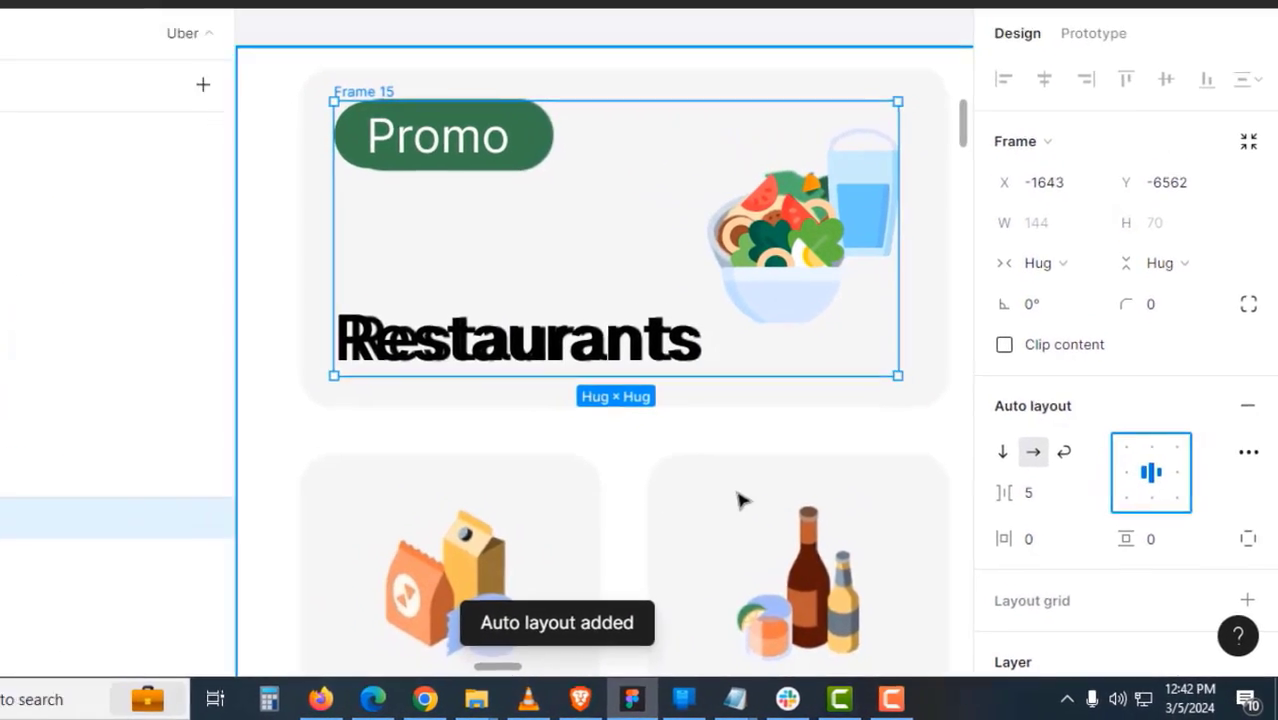
click(742, 500)
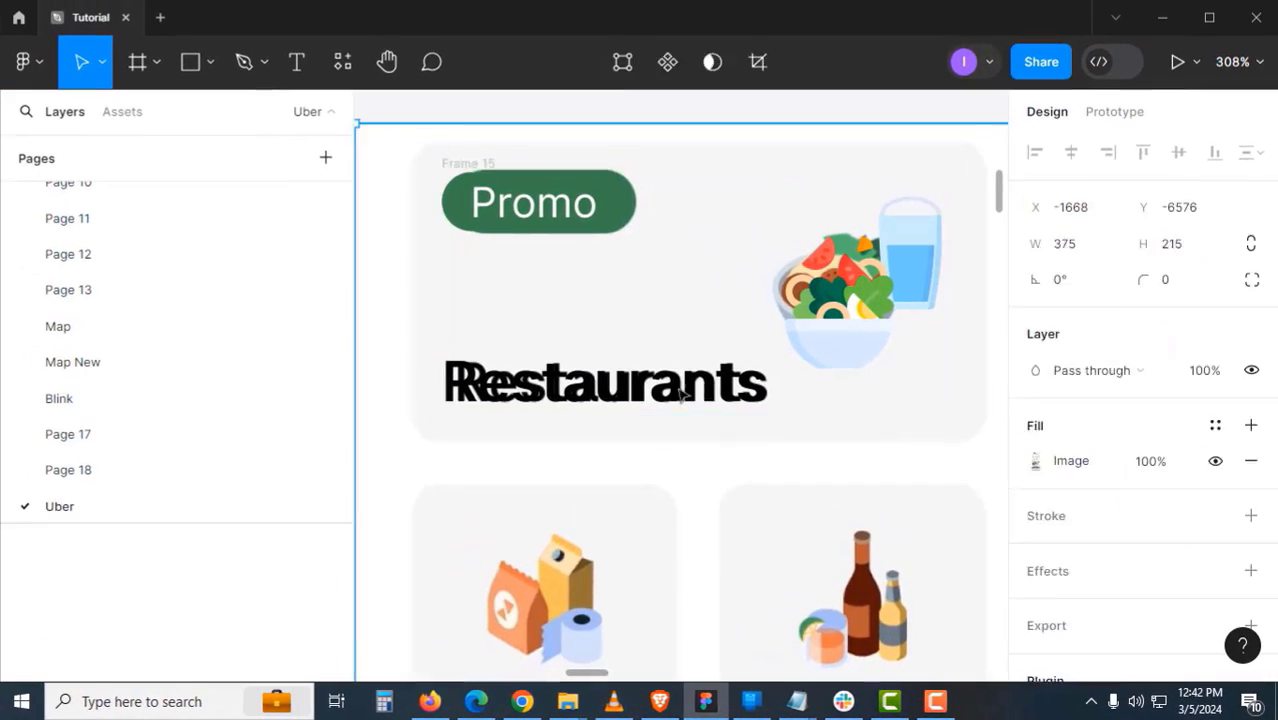
click(500, 28)
double_click(388, 91)
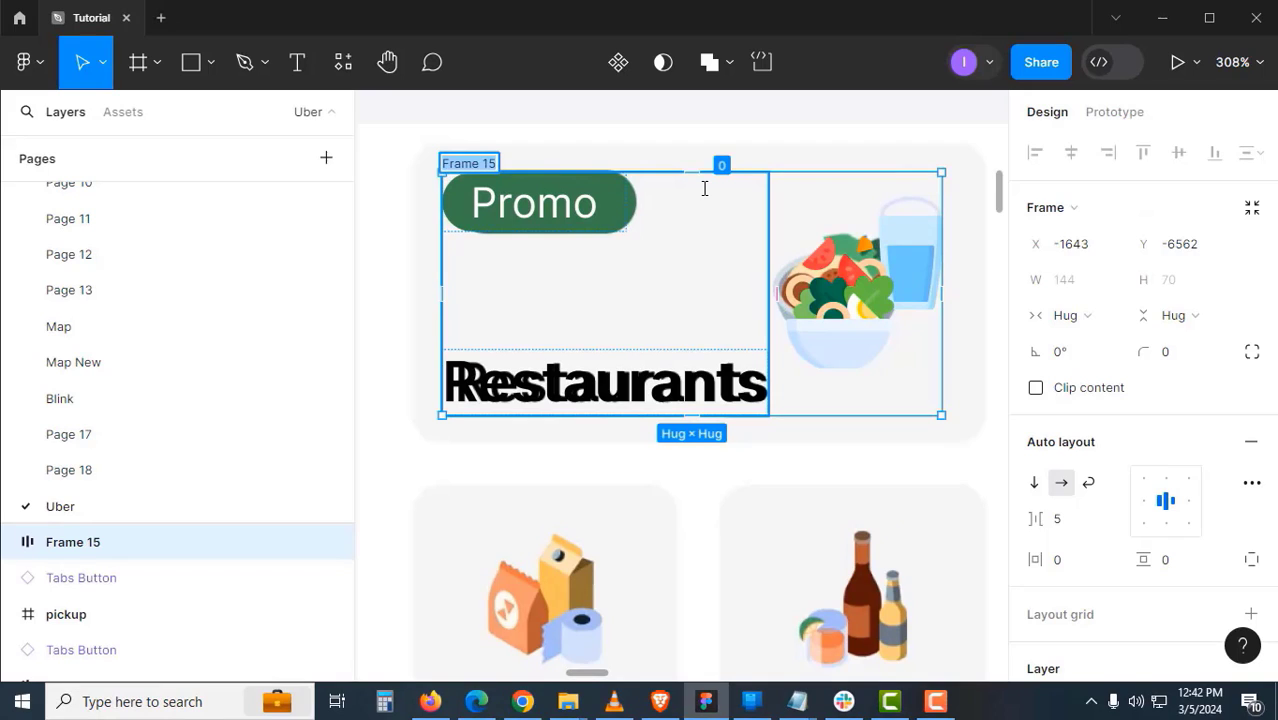
text(Banner)
text(1)
key(Return)
drag(873, 178, 459, 362)
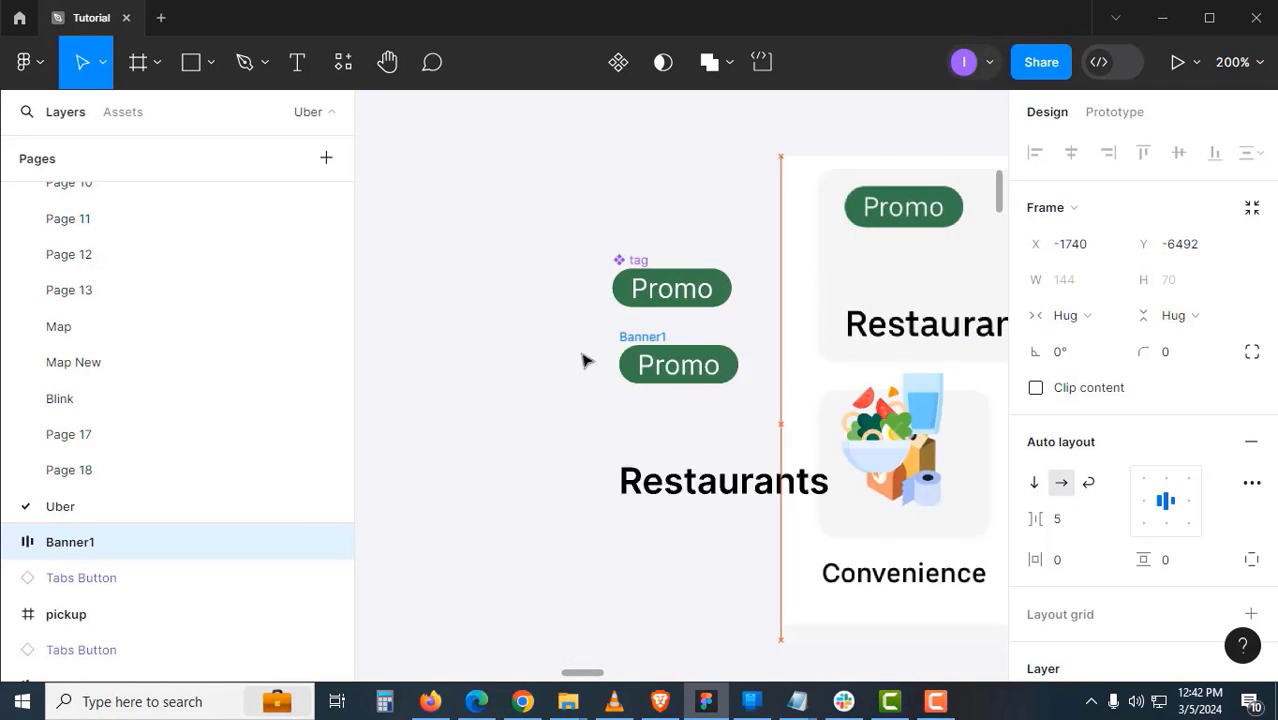
drag(573, 370, 541, 356)
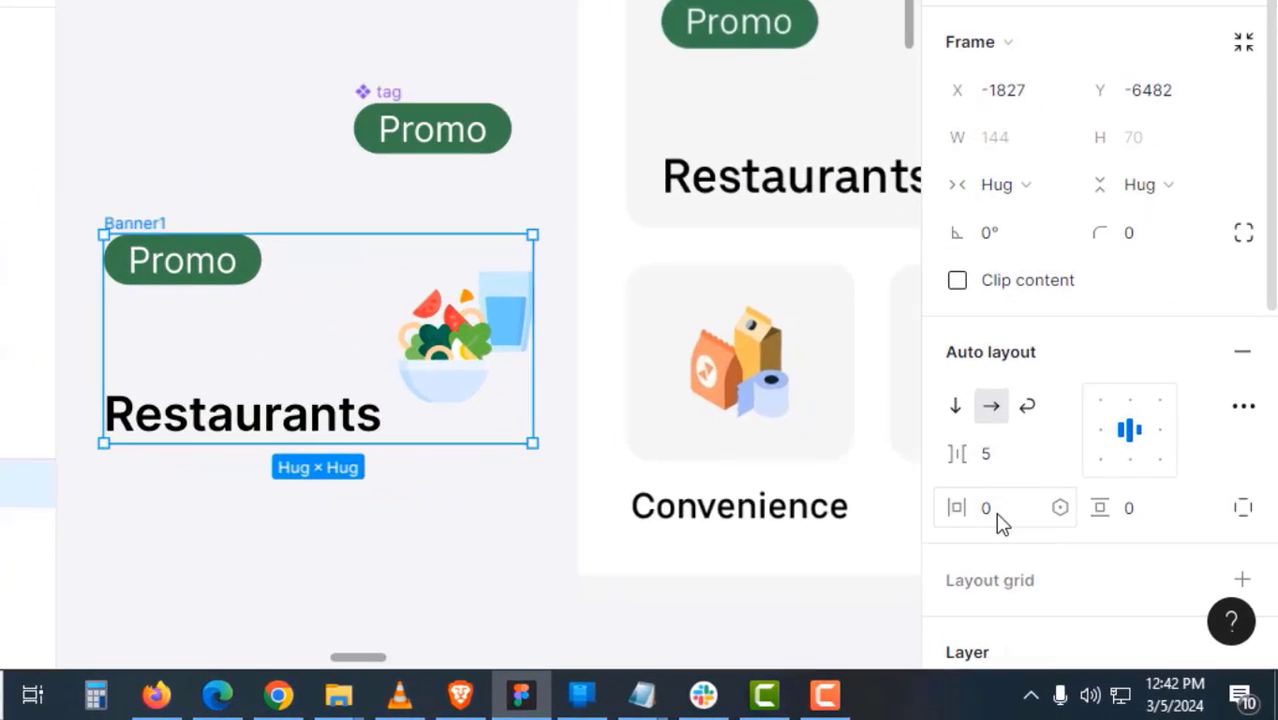
- Set Banner1's padding to 16 horizontal and 8 vertical
click(1003, 518)
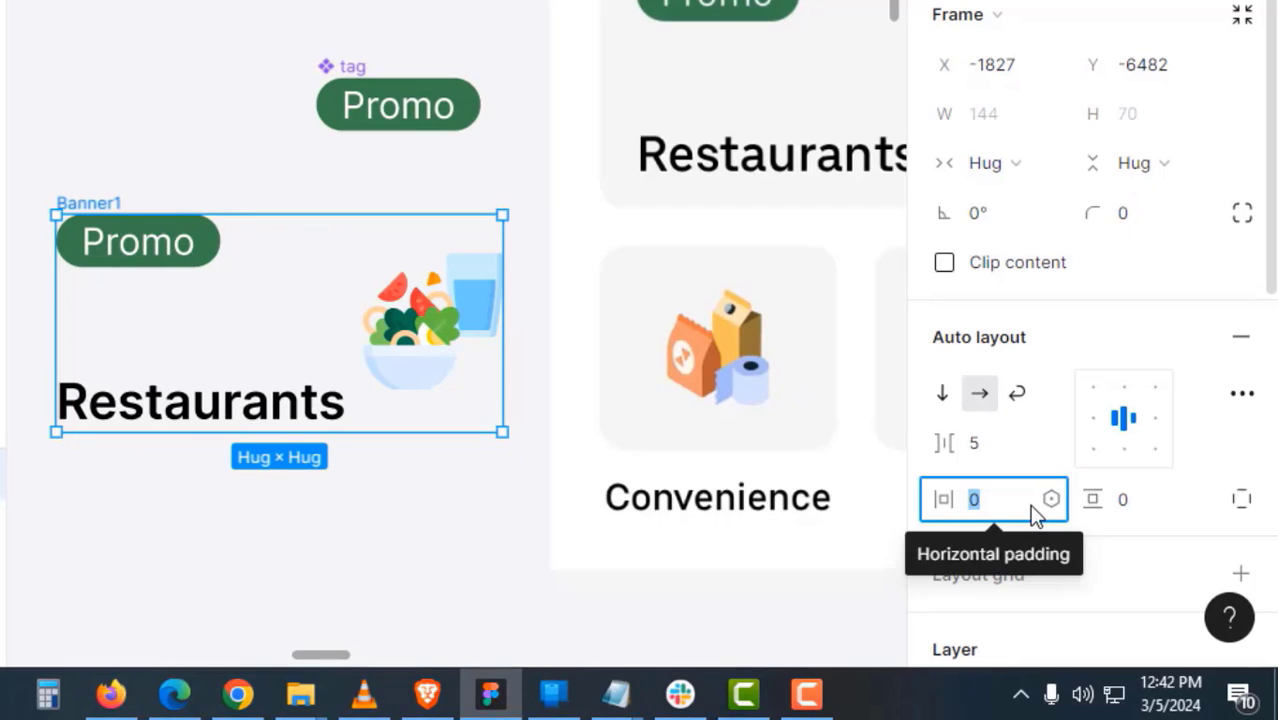
text(16)
key(Tab)
text(8)
key(Return)
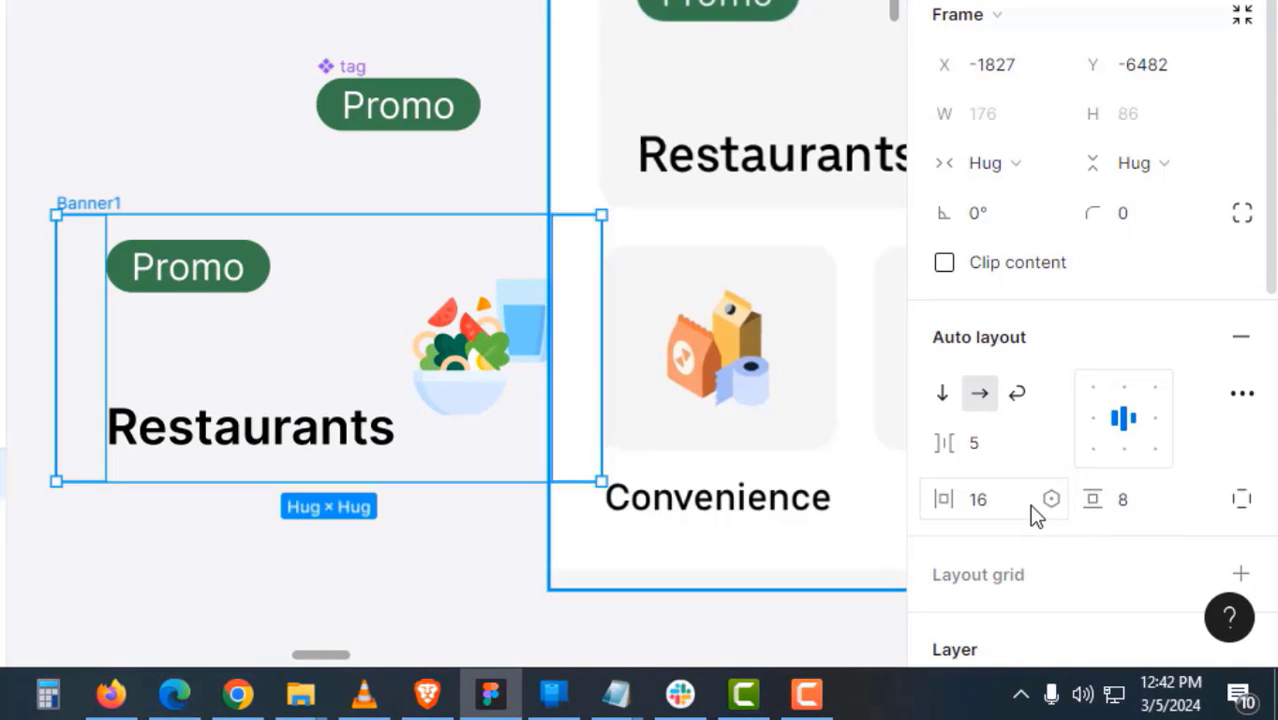
click(392, 112)
drag(302, 148, 521, 143)
drag(310, 207, 200, 177)
scroll(1033, 518, down, 5)
- Give Banner1 a red fill
click(1240, 474)
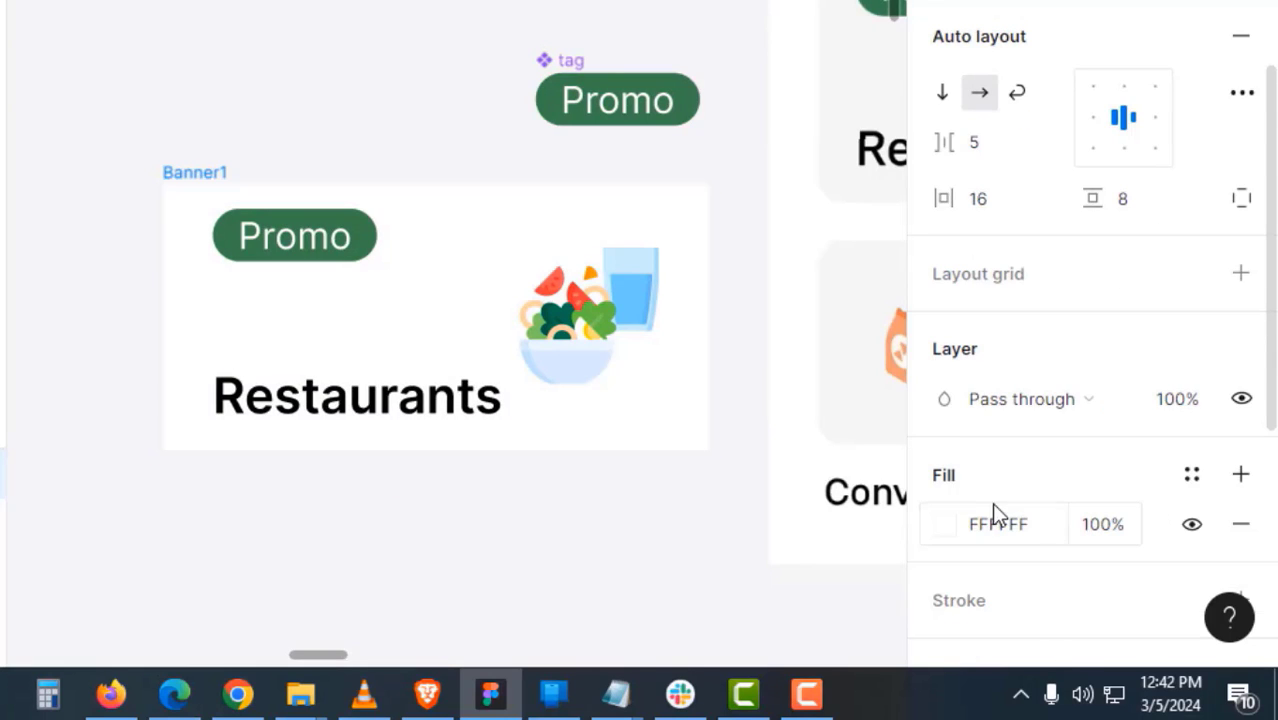
click(1026, 525)
text(red)
key(Return)
click(690, 511)
drag(647, 508, 563, 518)
- Give Banner1 a fixed width and make its Contents frame fill the container width
click(134, 182)
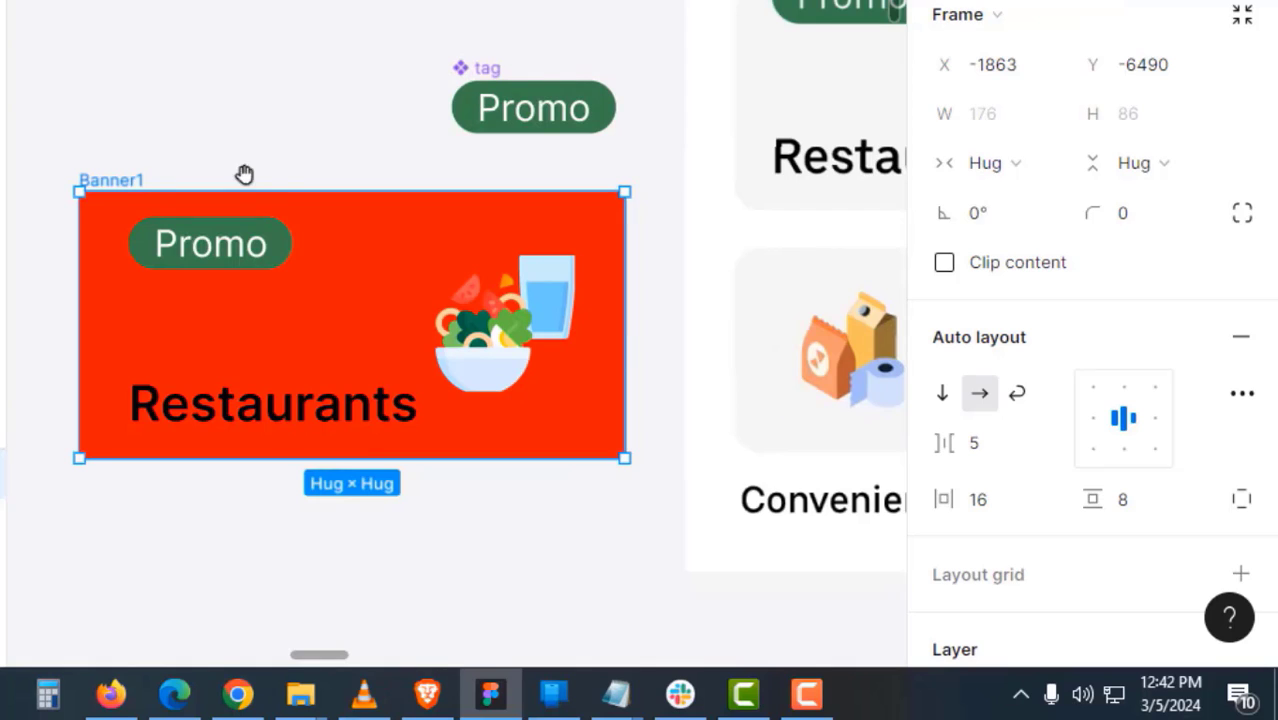
drag(624, 352, 831, 358)
click(440, 409)
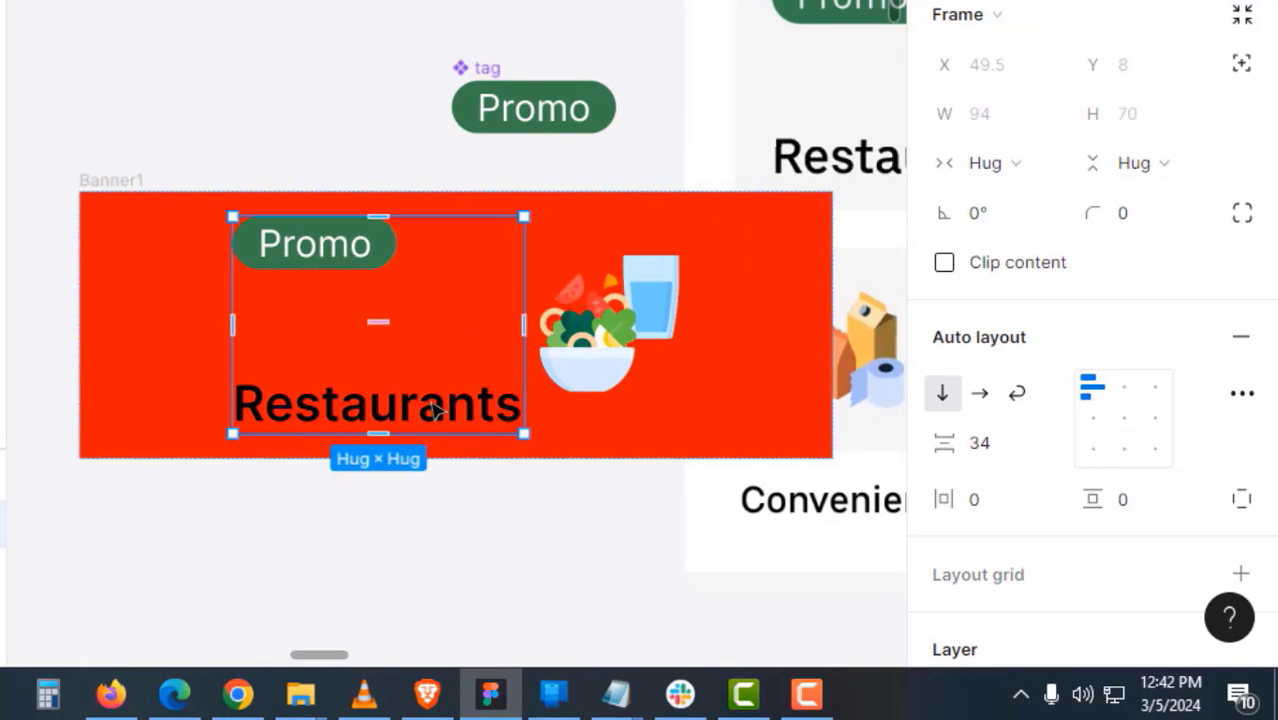
click(1018, 165)
click(1018, 196)
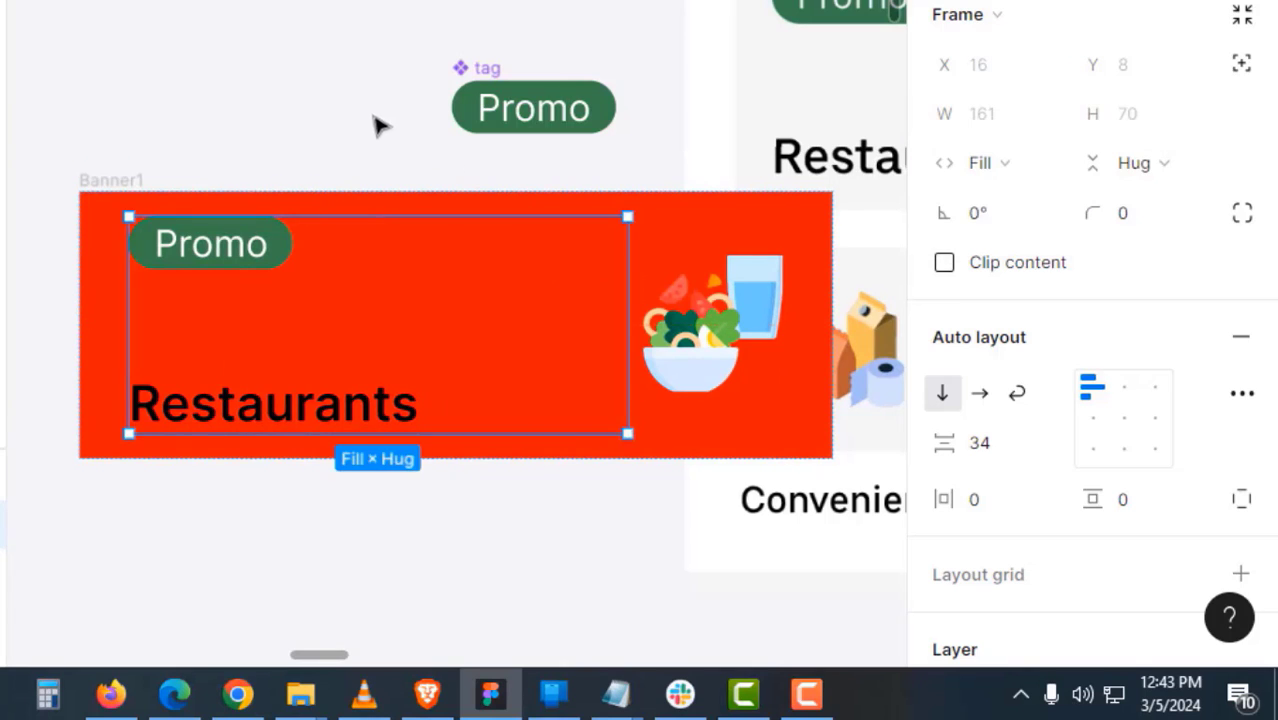
click(240, 157)
click(807, 391)
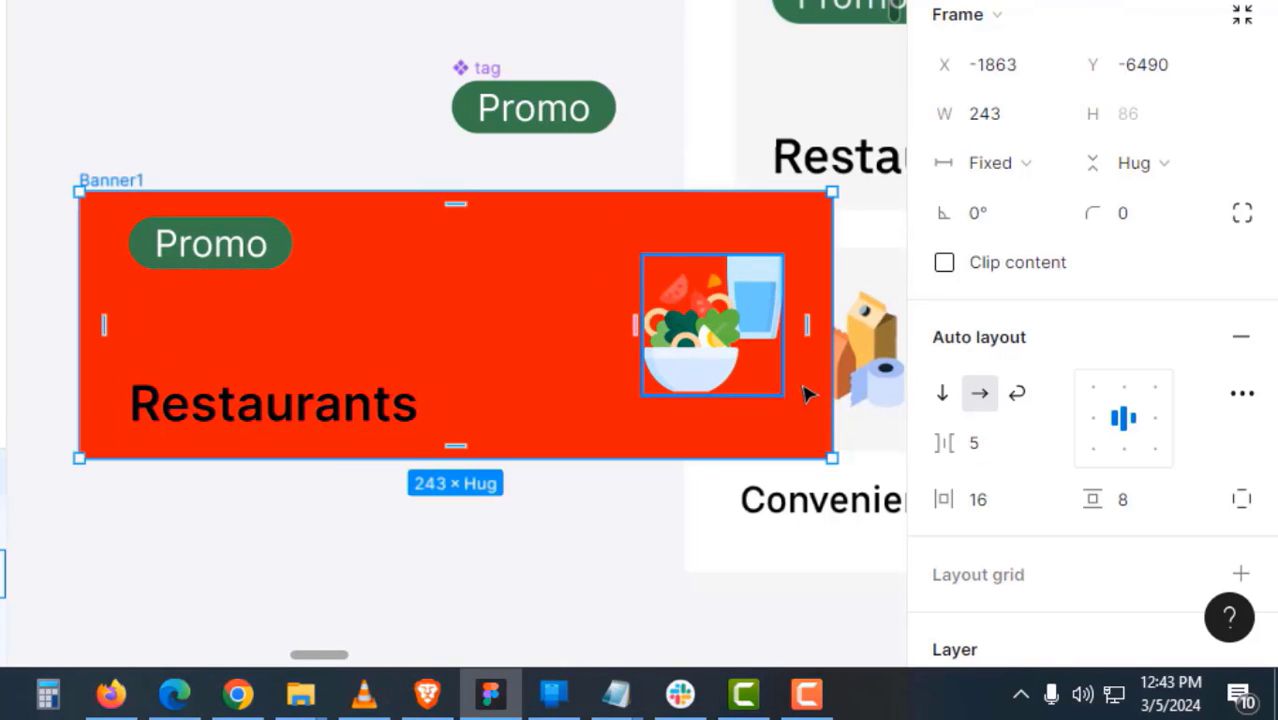
drag(830, 372, 660, 377)
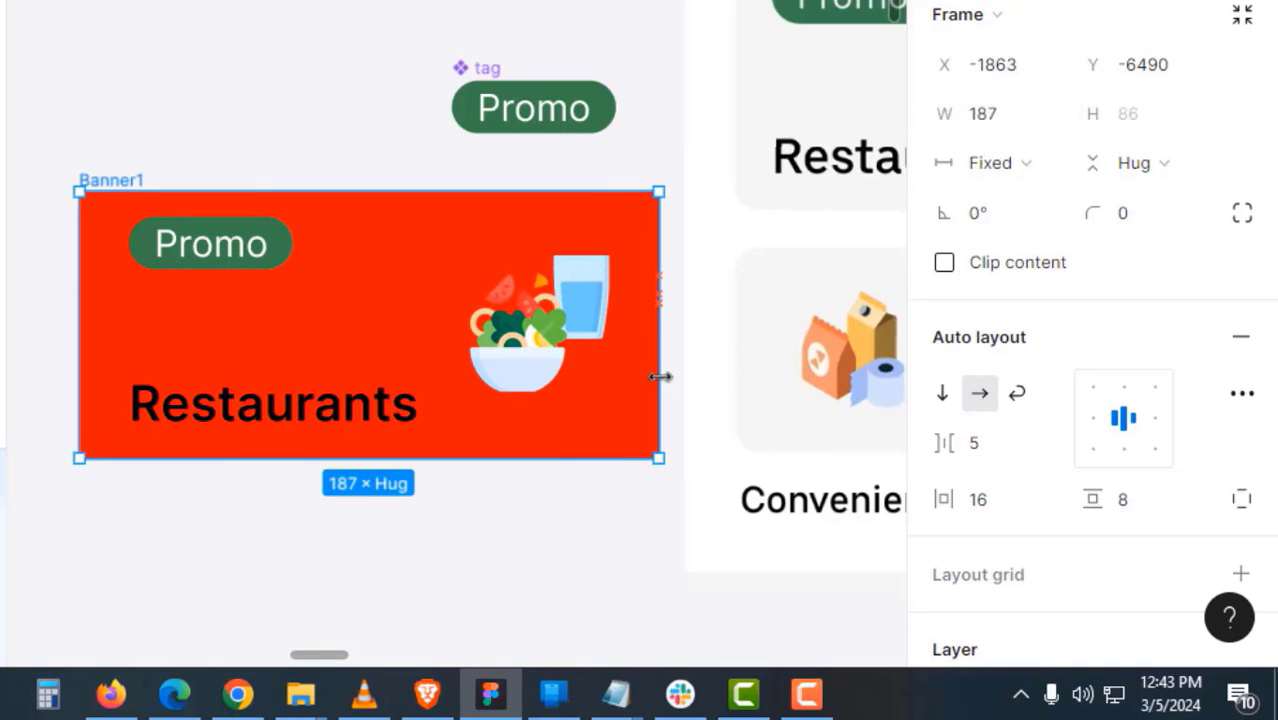
- Move Banner1 up and to the left, checking it against the icons beyond the frame
drag(461, 524, 707, 559)
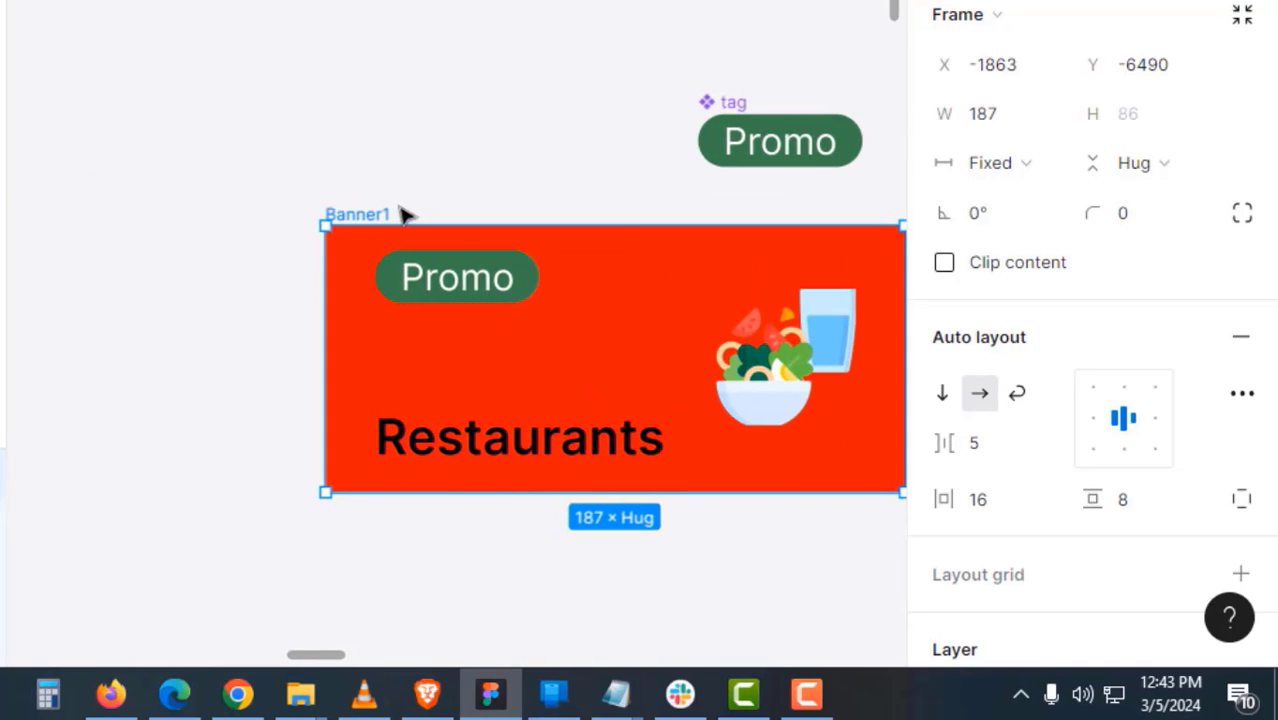
drag(362, 208, 235, 149)
drag(664, 430, 158, 382)
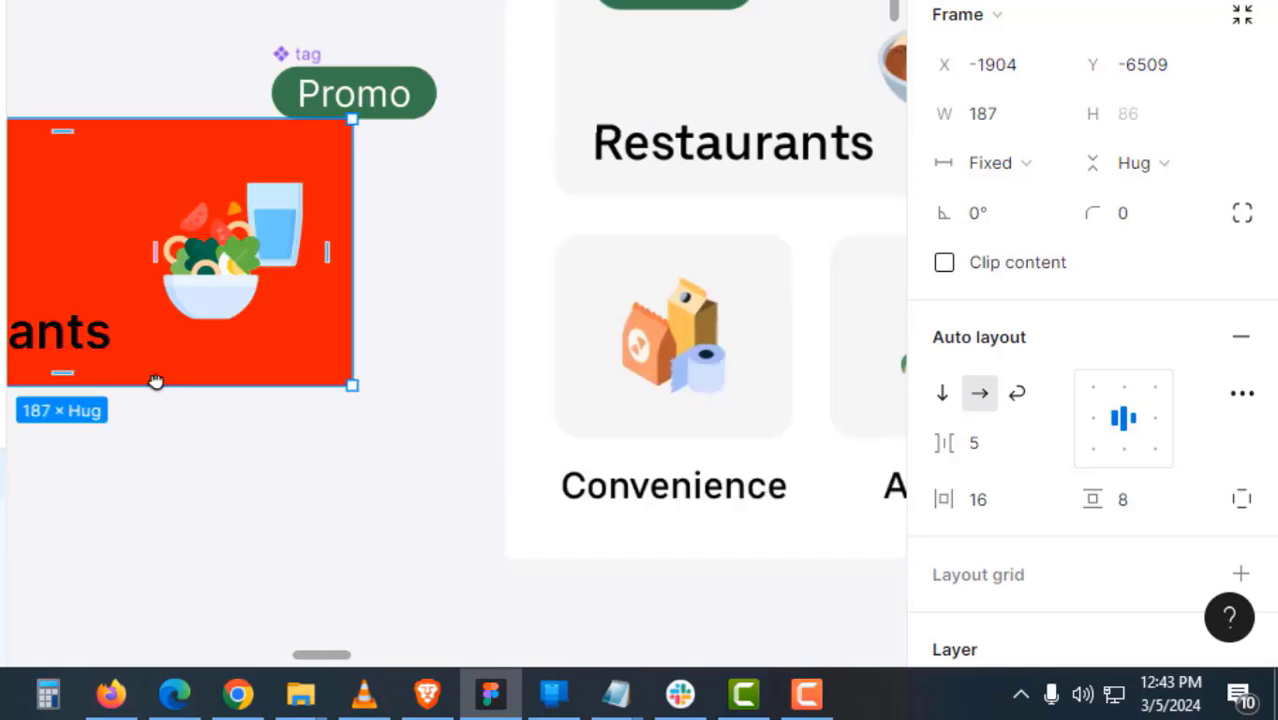
drag(716, 168, 468, 270)
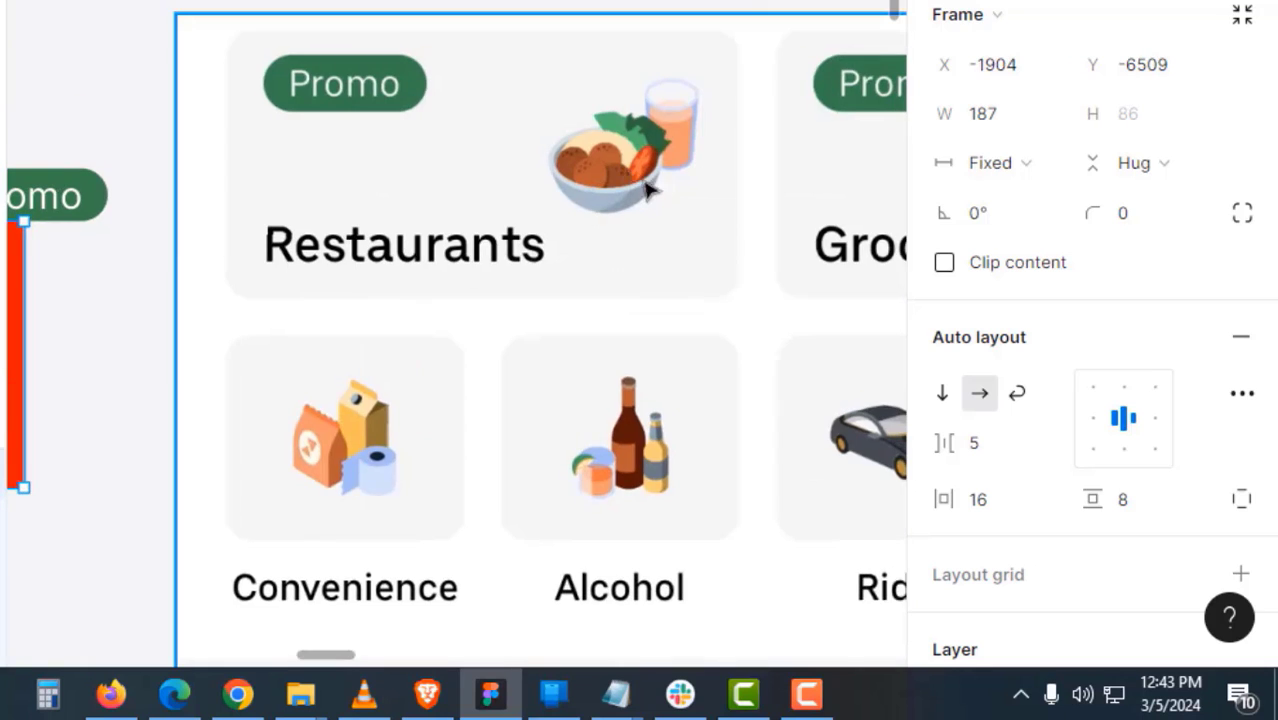
drag(668, 188, 367, 217)
drag(578, 233, 328, 257)
drag(632, 268, 227, 302)
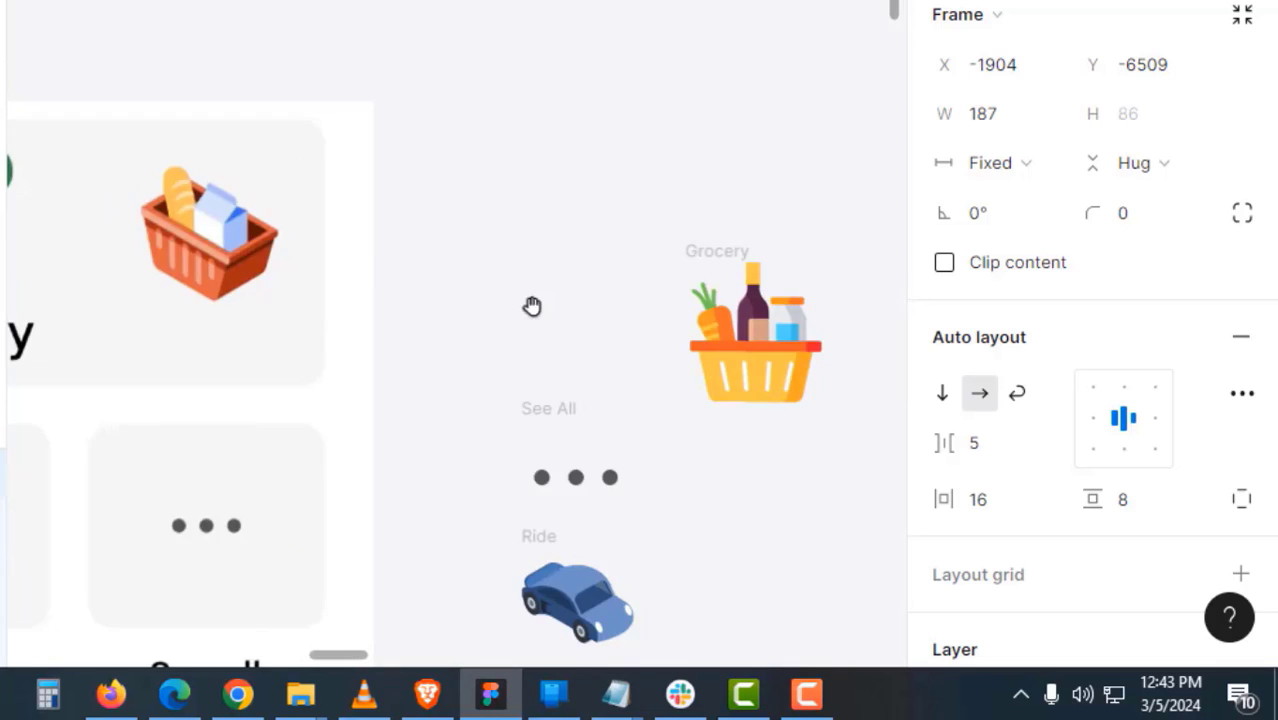
drag(516, 312, 880, 130)
drag(60, 264, 662, 310)
- Paste a copy of the 45×45 bowl icon frame and place it above the Grocery icon
click(366, 267)
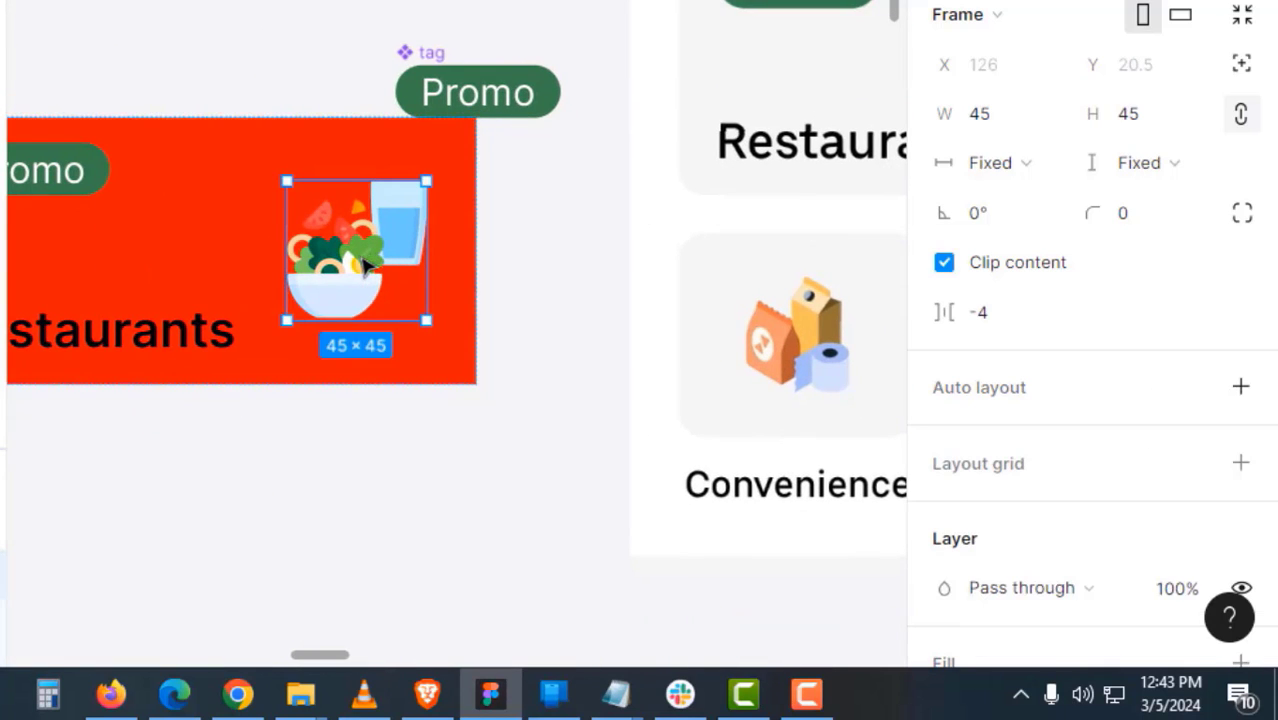
drag(380, 438, 60, 465)
drag(860, 460, 8, 545)
scroll(571, 365, up, 2)
scroll(614, 208, up, 2)
click(614, 208)
key(ctrl+v)
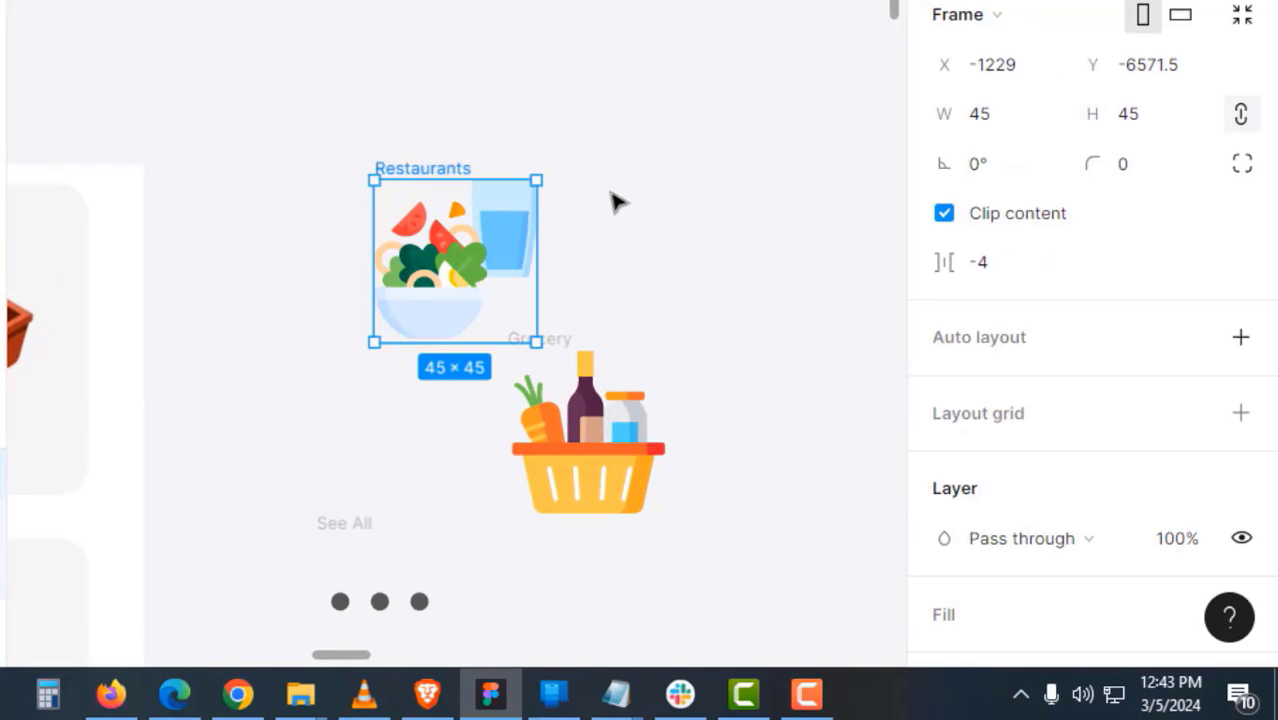
click(545, 134)
drag(461, 166, 597, 101)
drag(661, 374, 692, 210)
- Zoom in on the pasted Restaurants icon and turn it into a component
shift+click(645, 250)
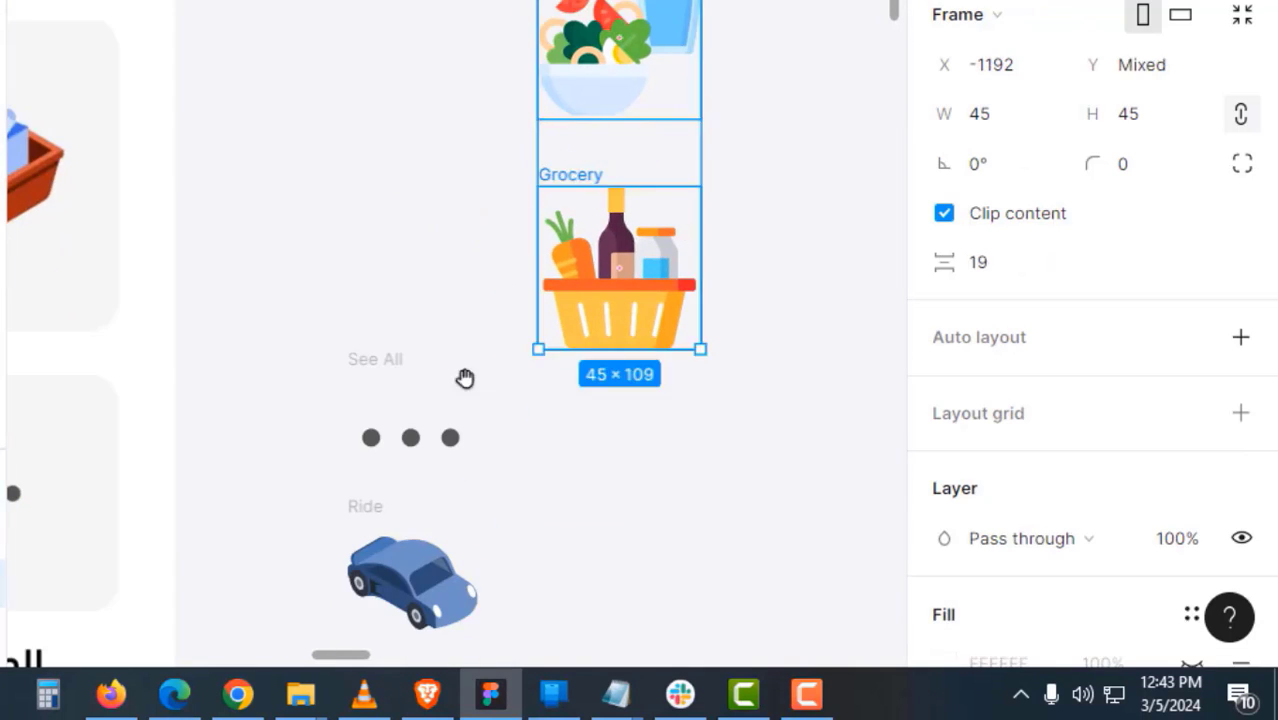
click(465, 377)
scroll(492, 125, down, 3)
click(559, 37)
key(z)
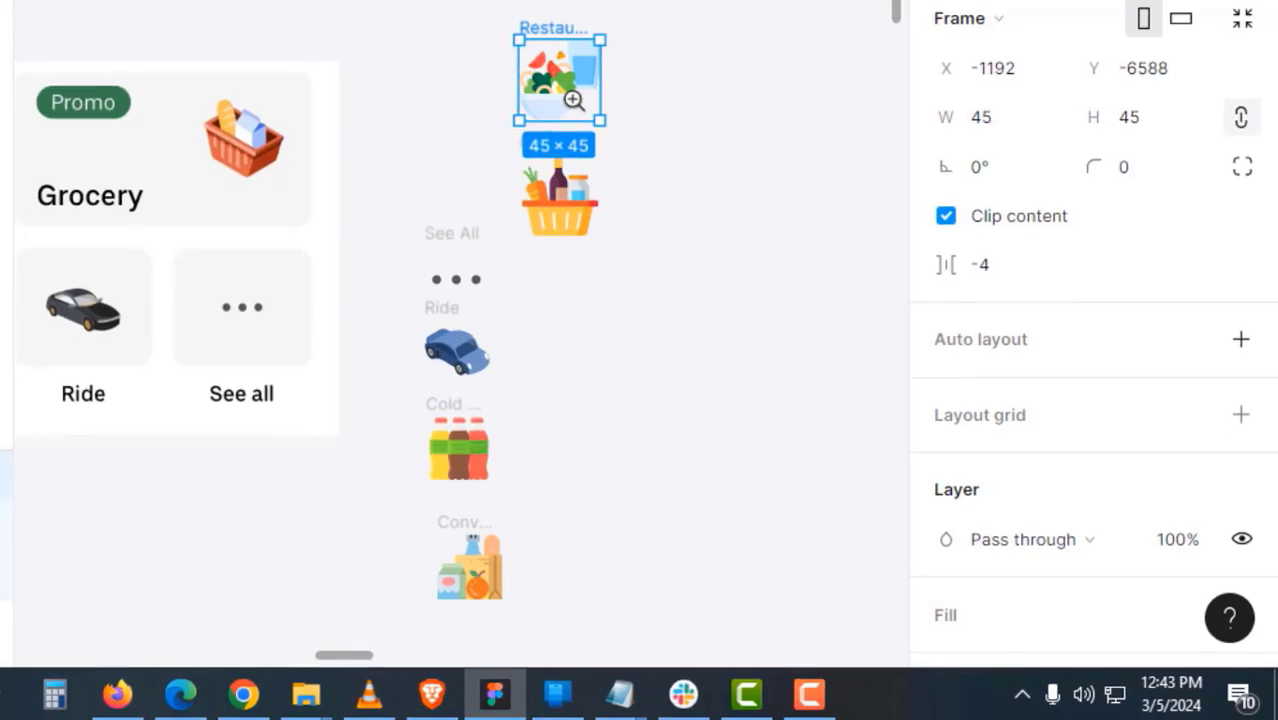
click(570, 98)
click(622, 70)
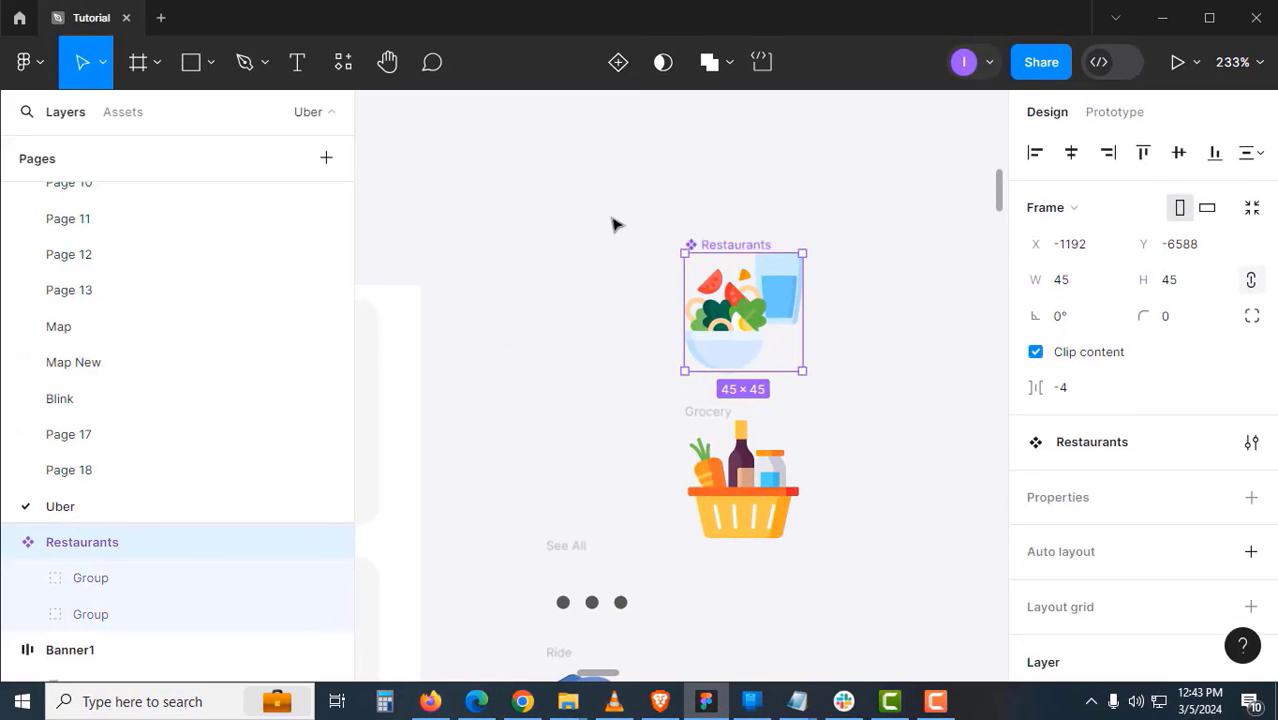
- Move the Restaurants component beside Grocery and add a second variant to it
click(653, 251)
drag(736, 245, 620, 190)
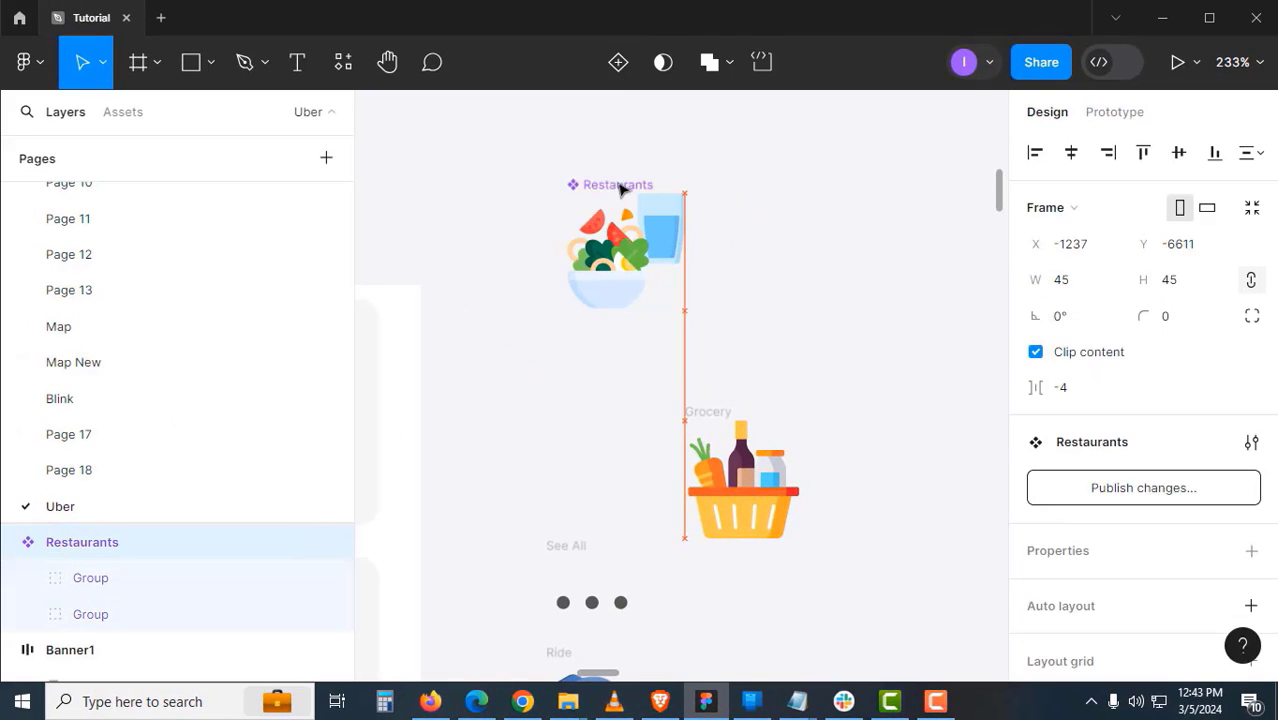
click(620, 65)
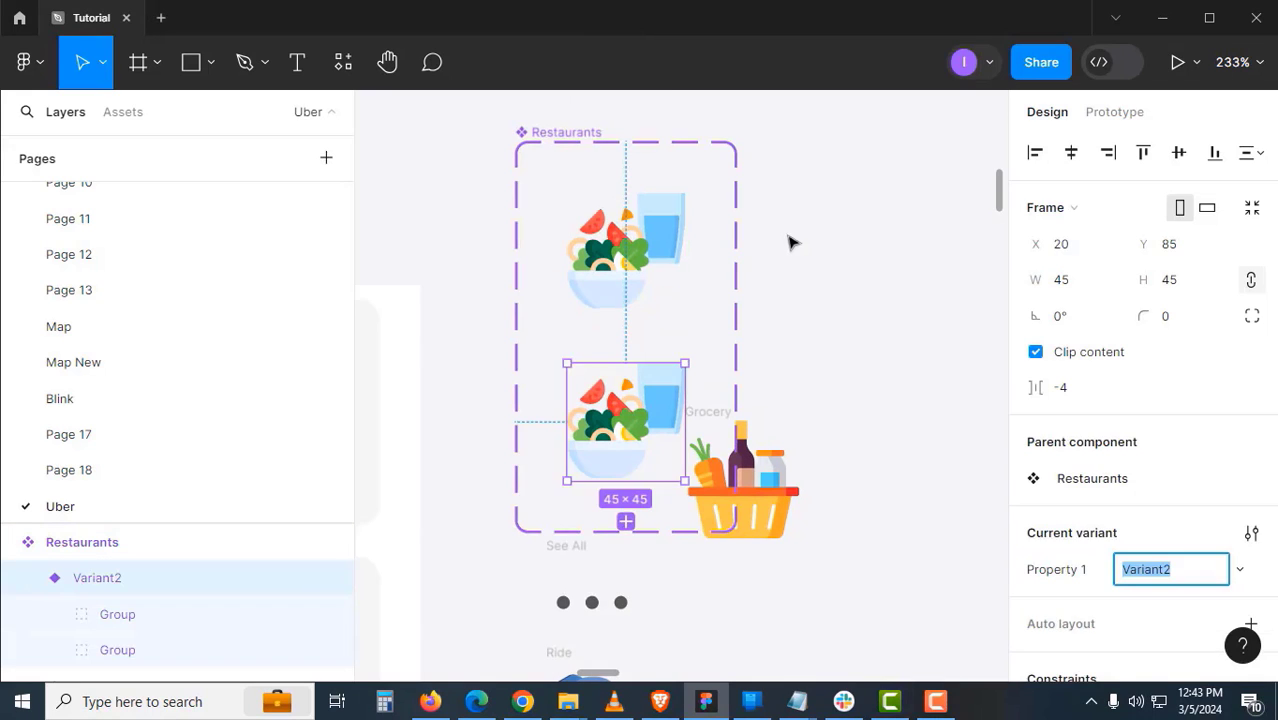
click(797, 244)
scroll(770, 436, up, 3)
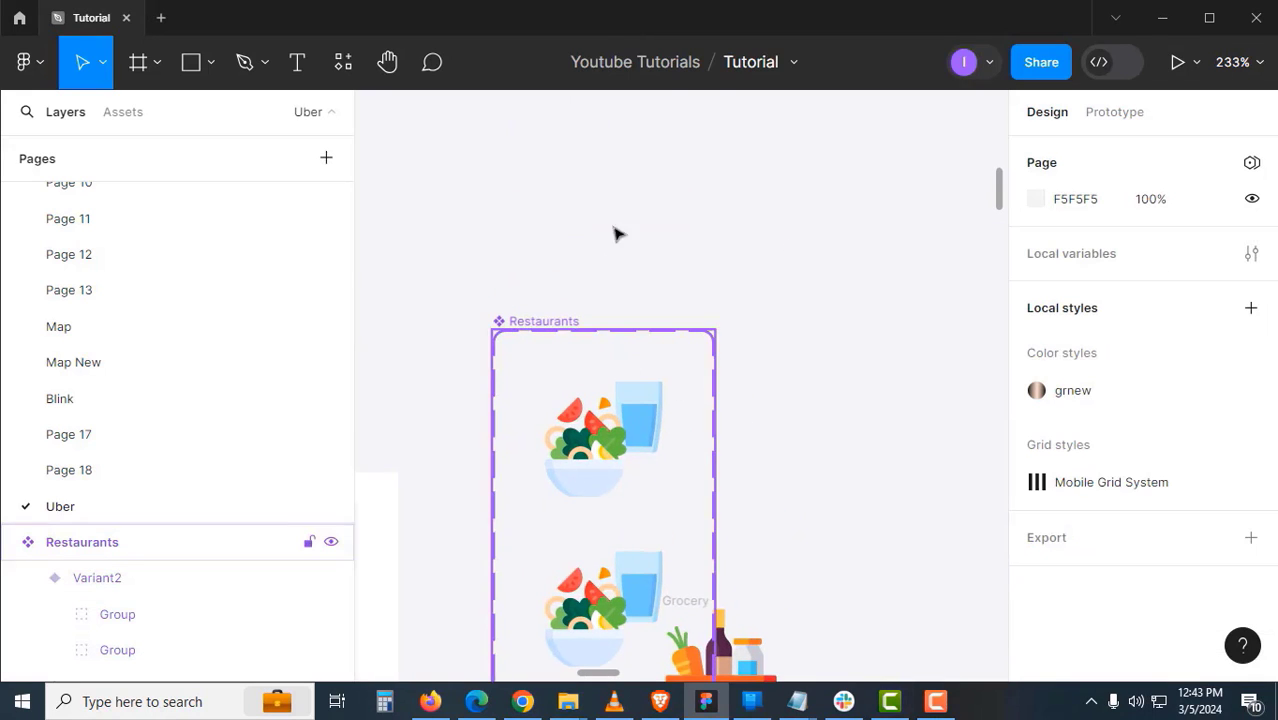
drag(573, 321, 633, 171)
scroll(760, 410, down, 2)
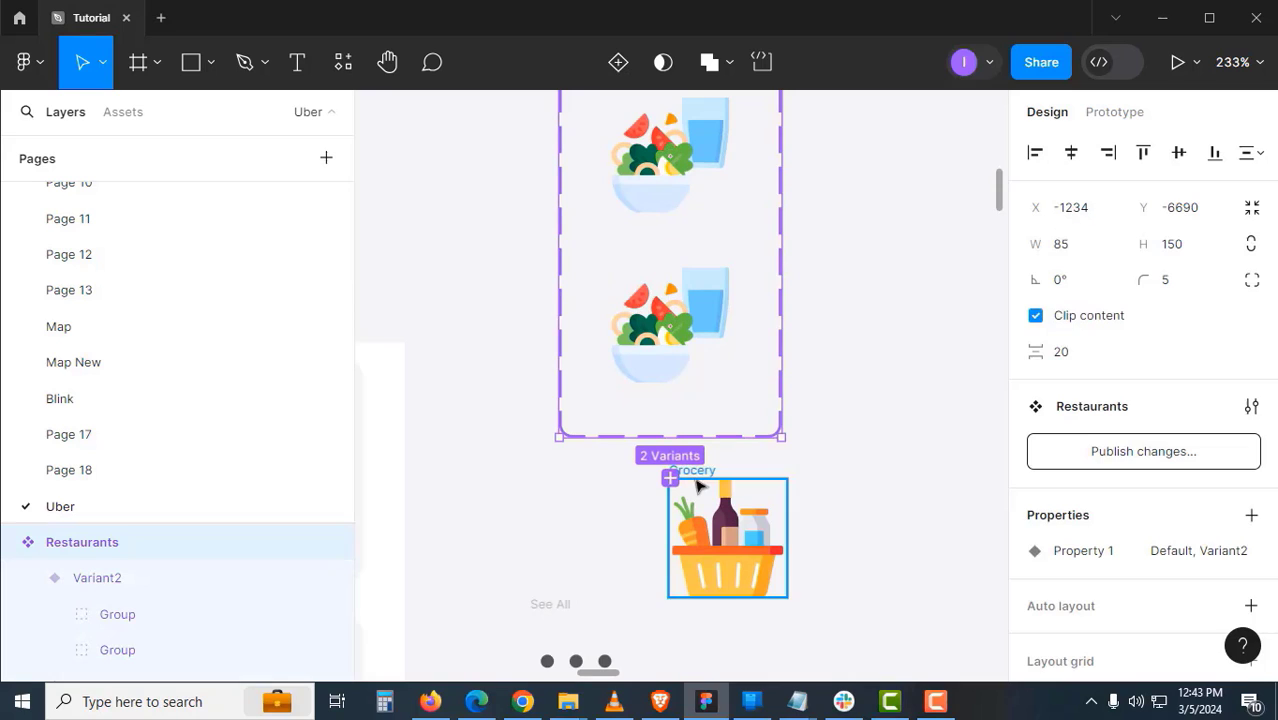
- Turn the Grocery basket frame into a component
click(706, 469)
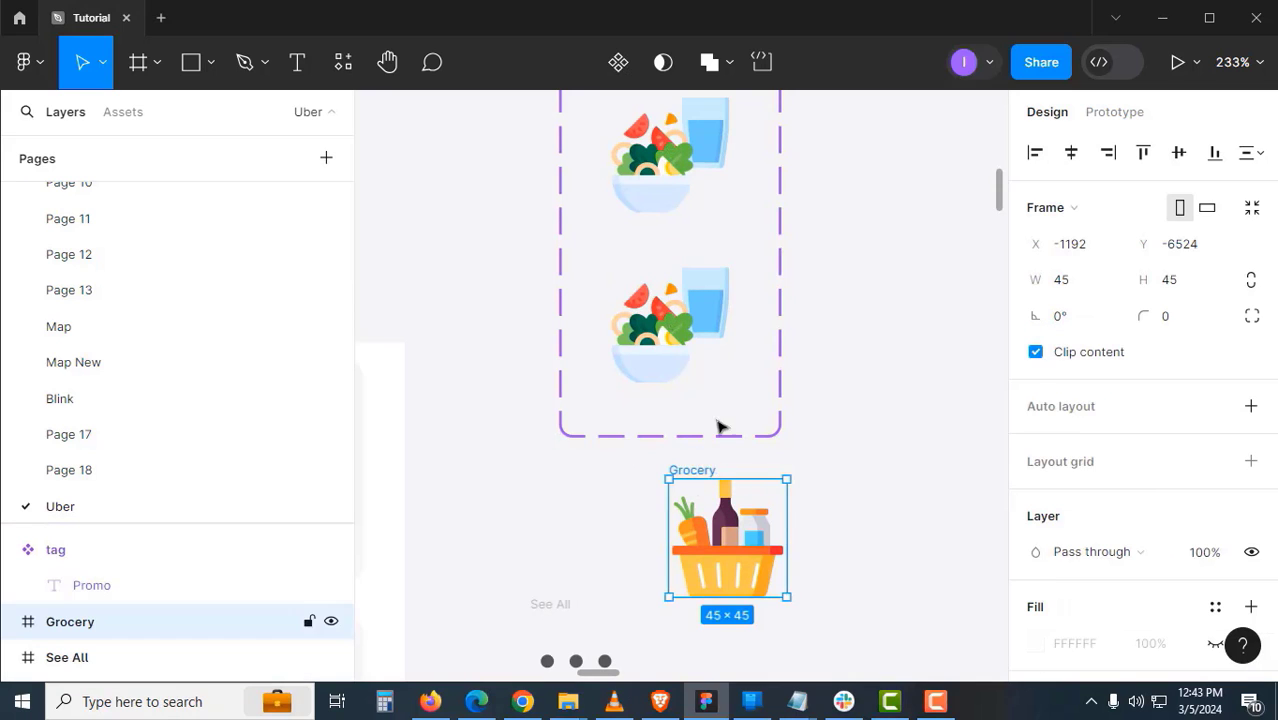
click(618, 62)
click(855, 313)
- Apply auto layout to the Restaurants component set with Shift+A and reposition it
scroll(830, 479, up, 4)
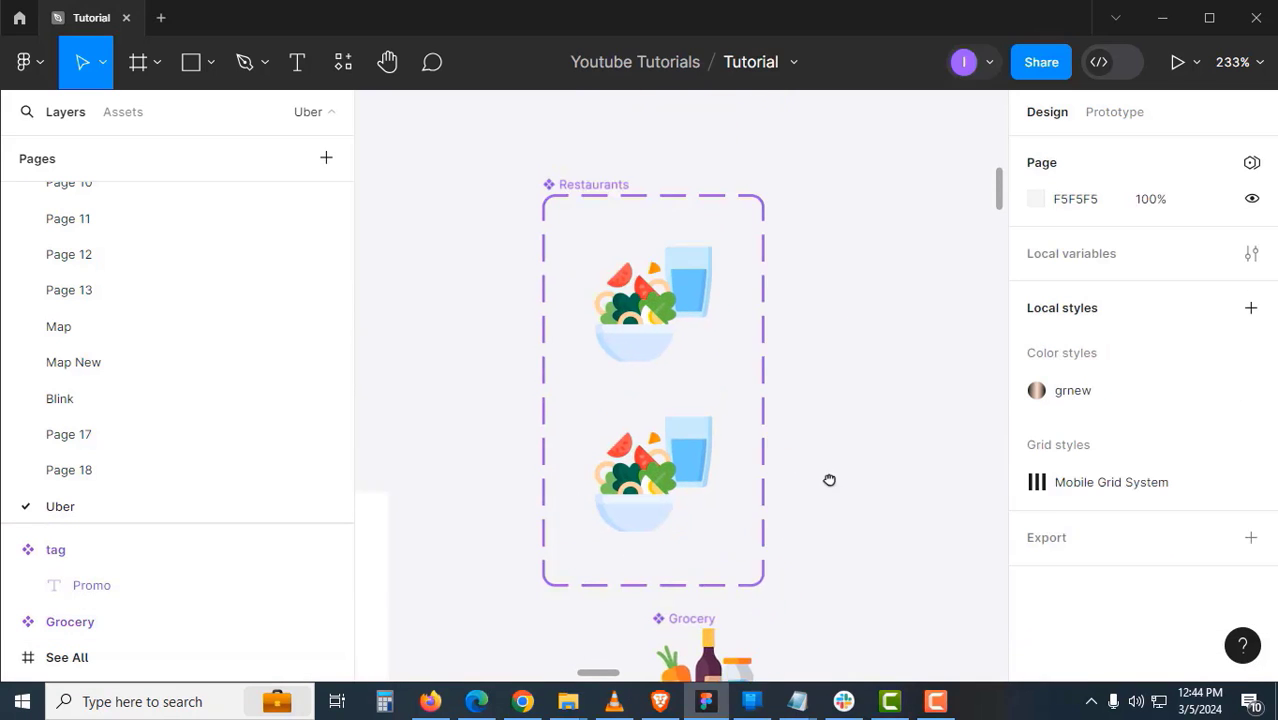
click(619, 208)
key(shift+a)
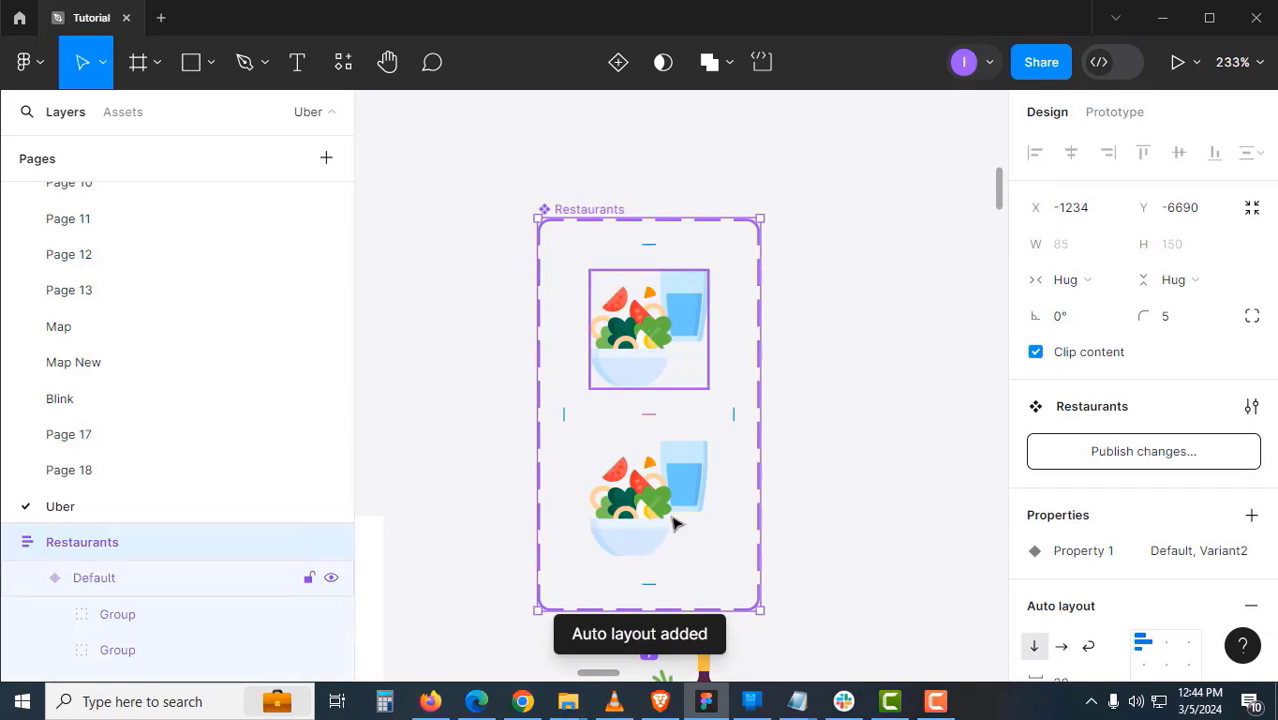
click(776, 300)
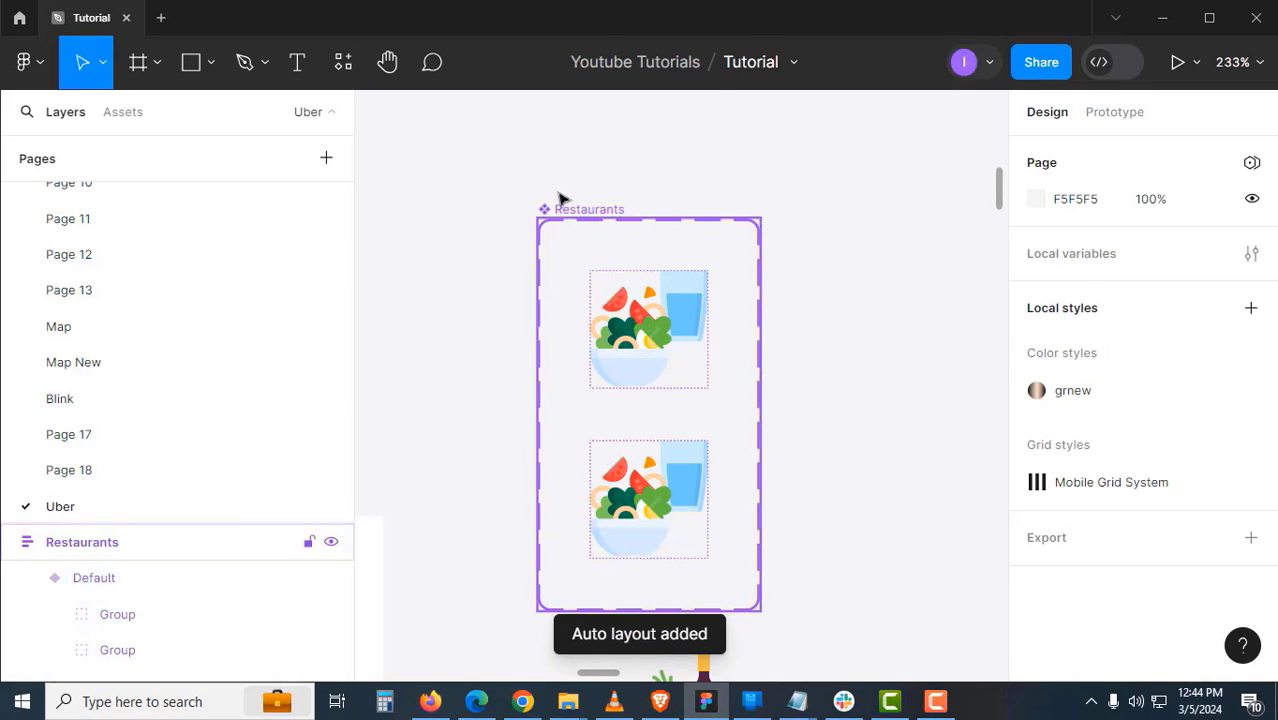
drag(584, 212, 530, 150)
- Drop the Grocery component into the Restaurants set and delete the duplicate salad variant
scroll(842, 380, down, 1)
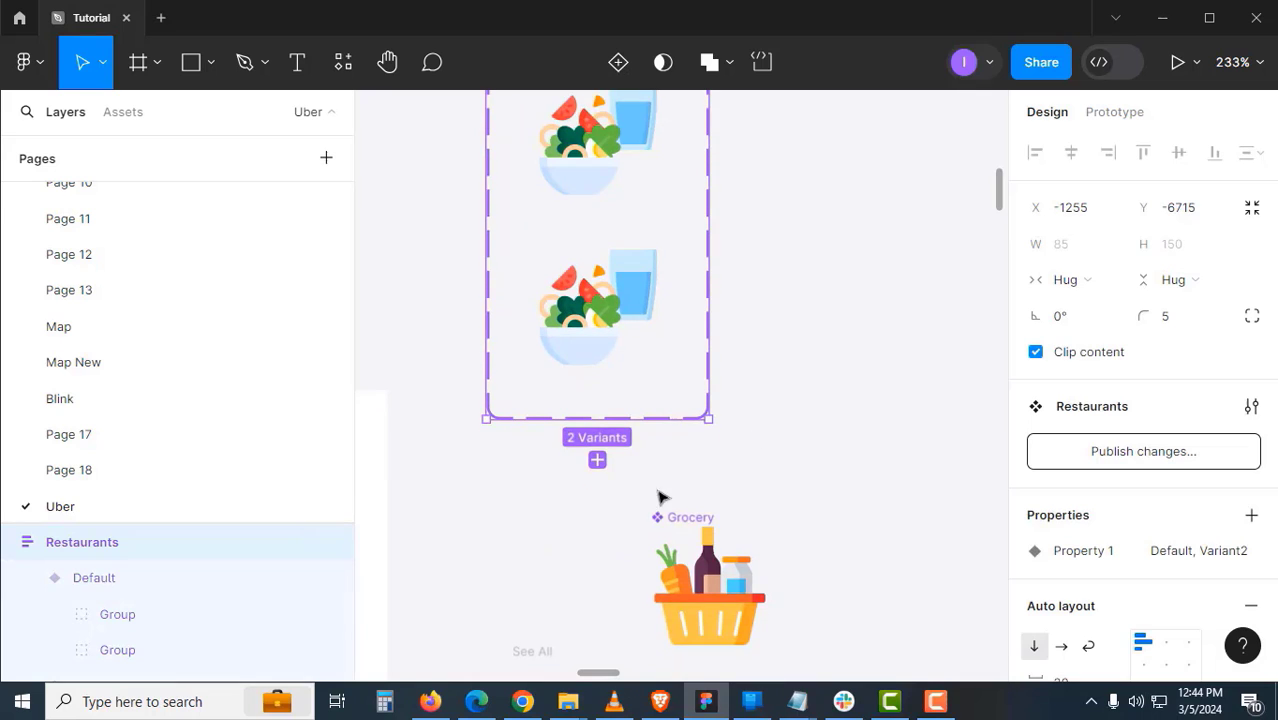
drag(685, 517, 632, 354)
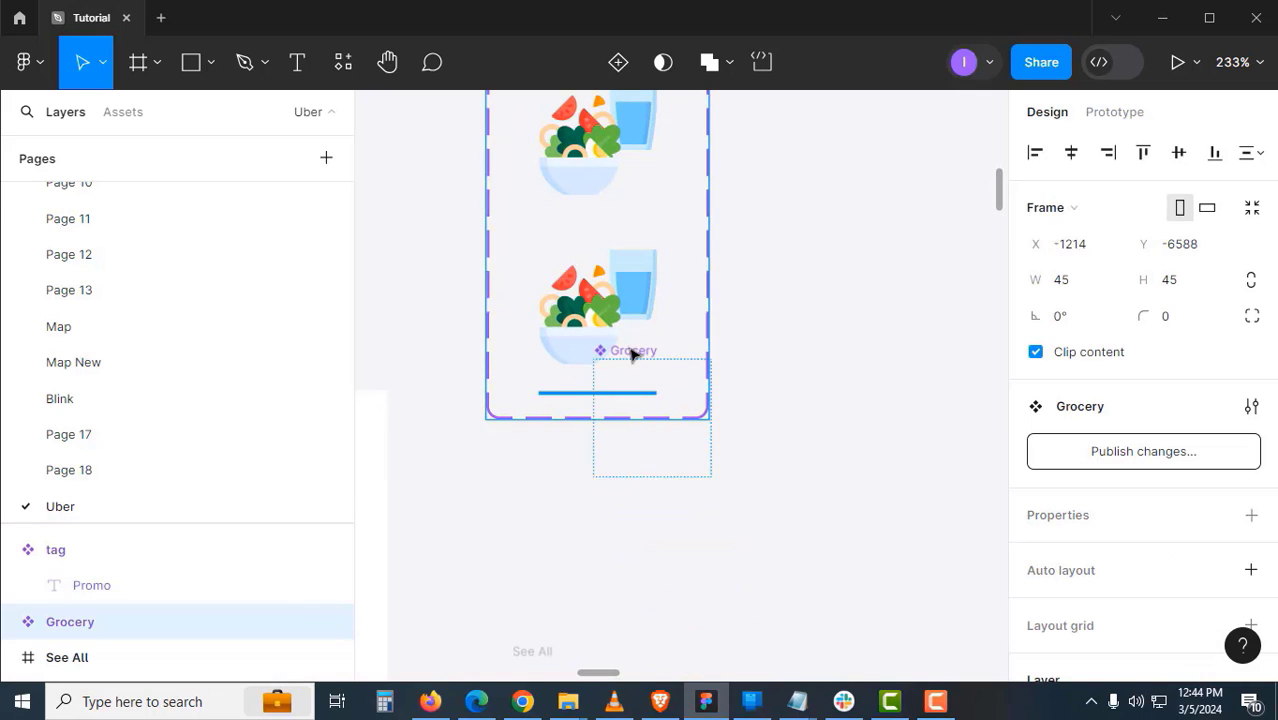
drag(752, 460, 770, 437)
click(770, 437)
click(618, 307)
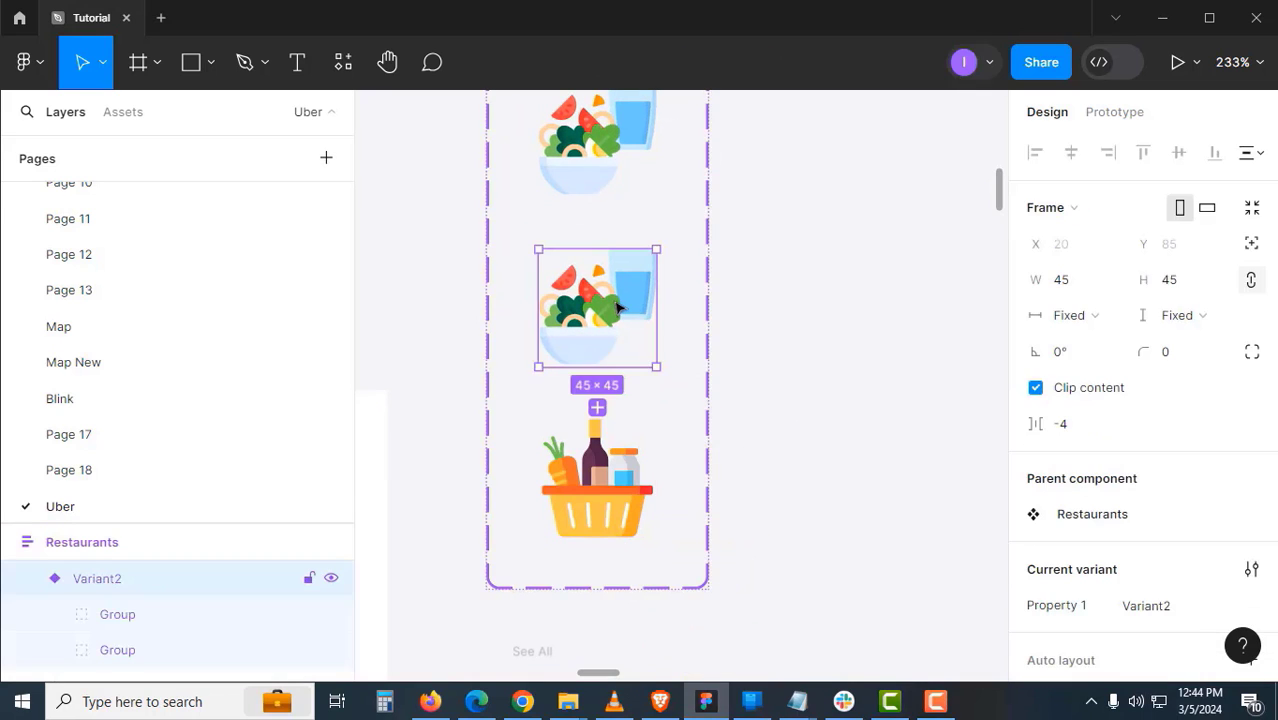
key(Delete)
drag(750, 334, 800, 484)
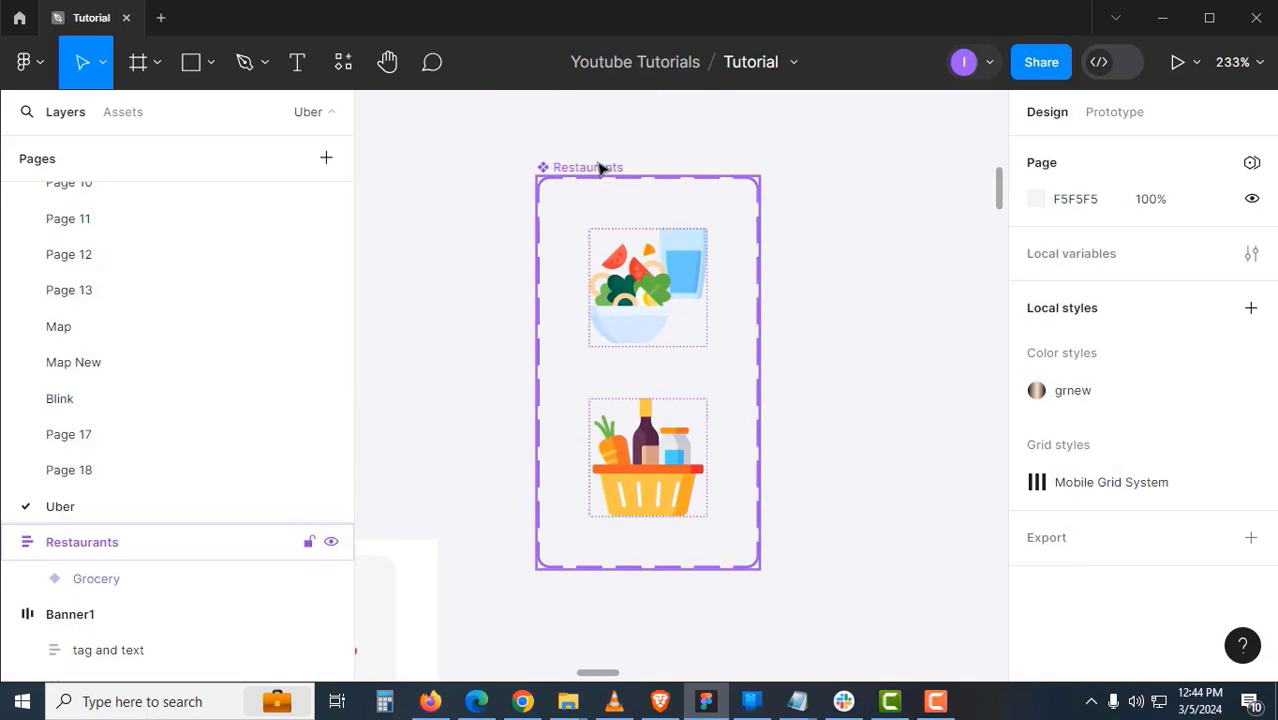
click(600, 168)
- Rename the component set to 'main Big Icons'
double_click(600, 168)
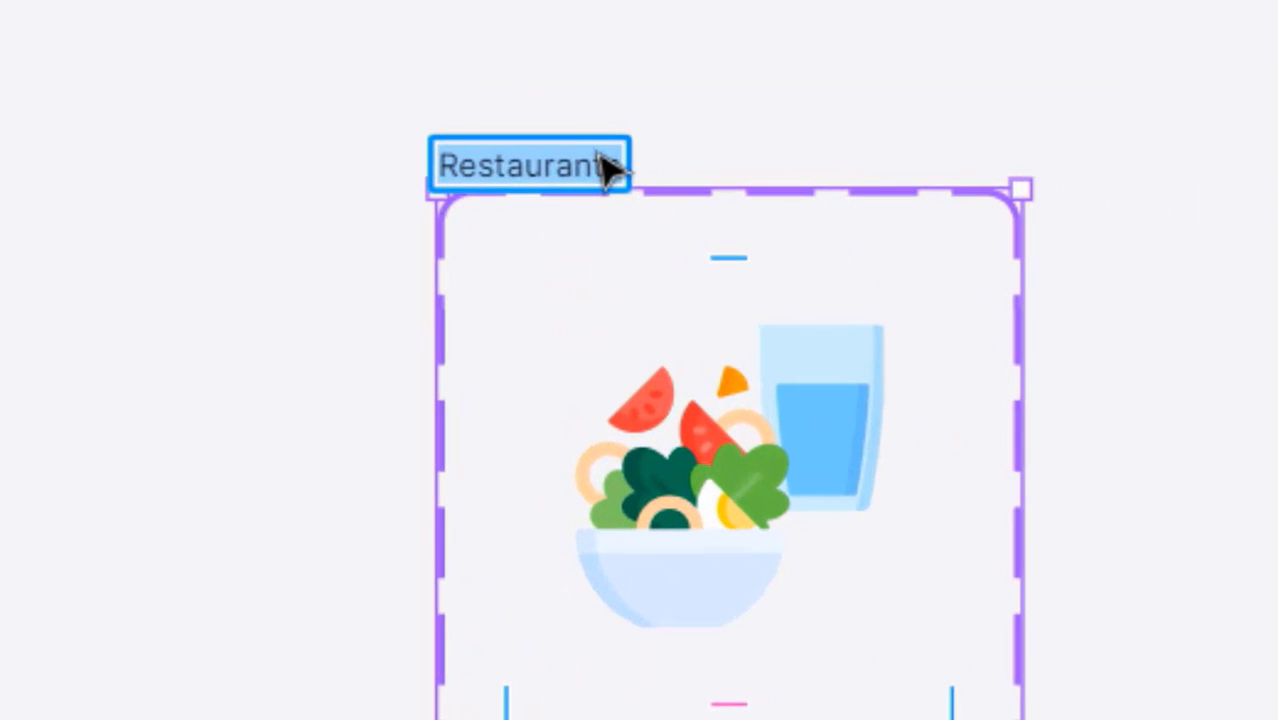
text(main Big Icons)
key(Return)
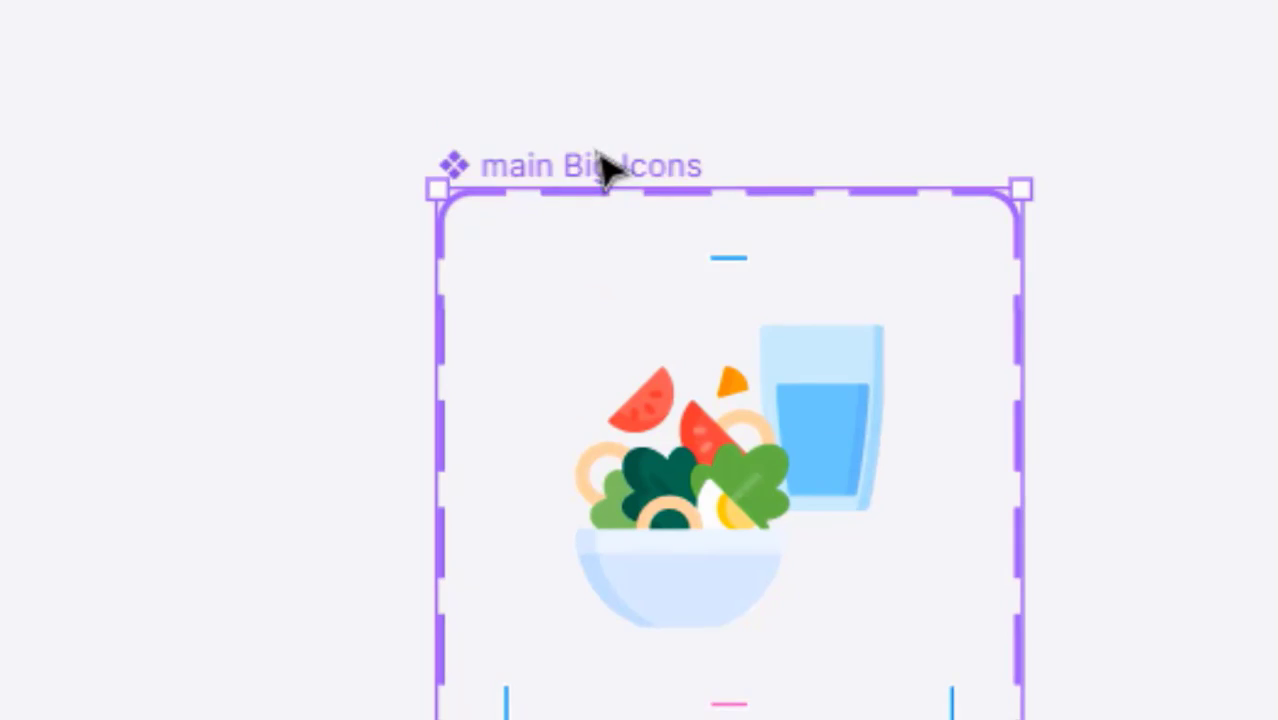
key(Escape)
- Set the salad variant's value to 'Restaurant' and start editing the basket variant's value
double_click(712, 505)
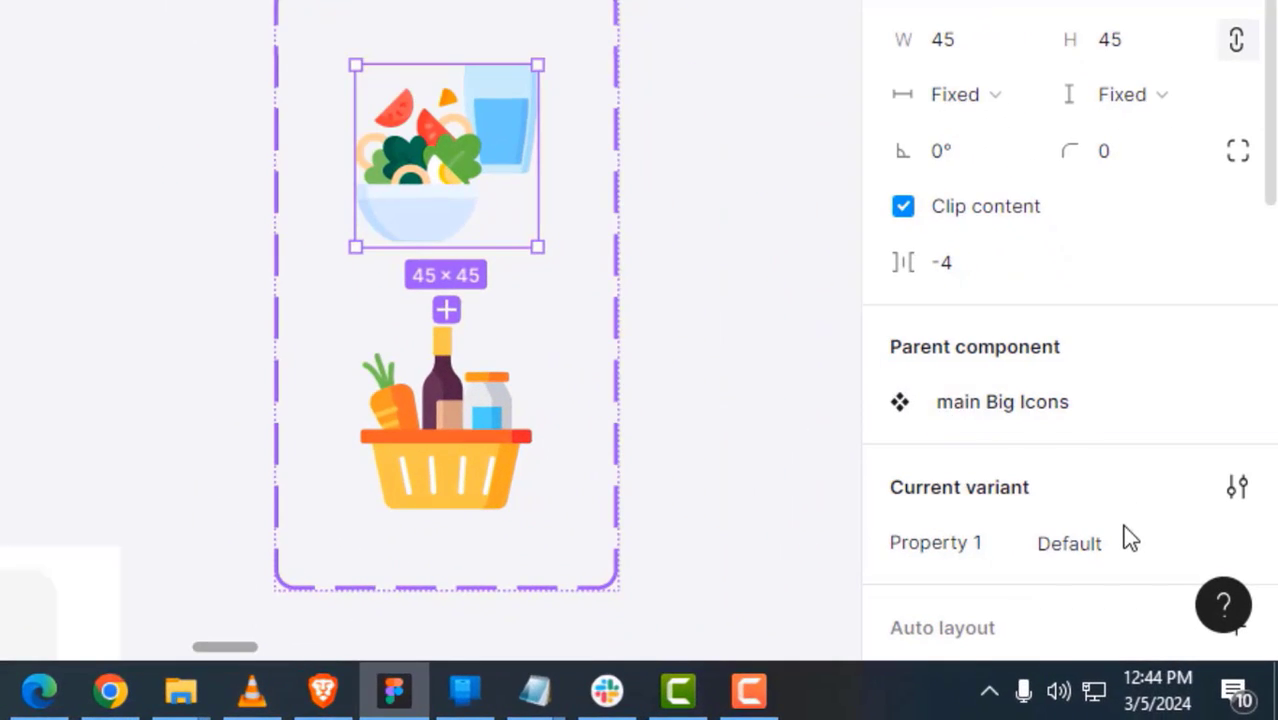
click(1125, 540)
text(Restaurant)
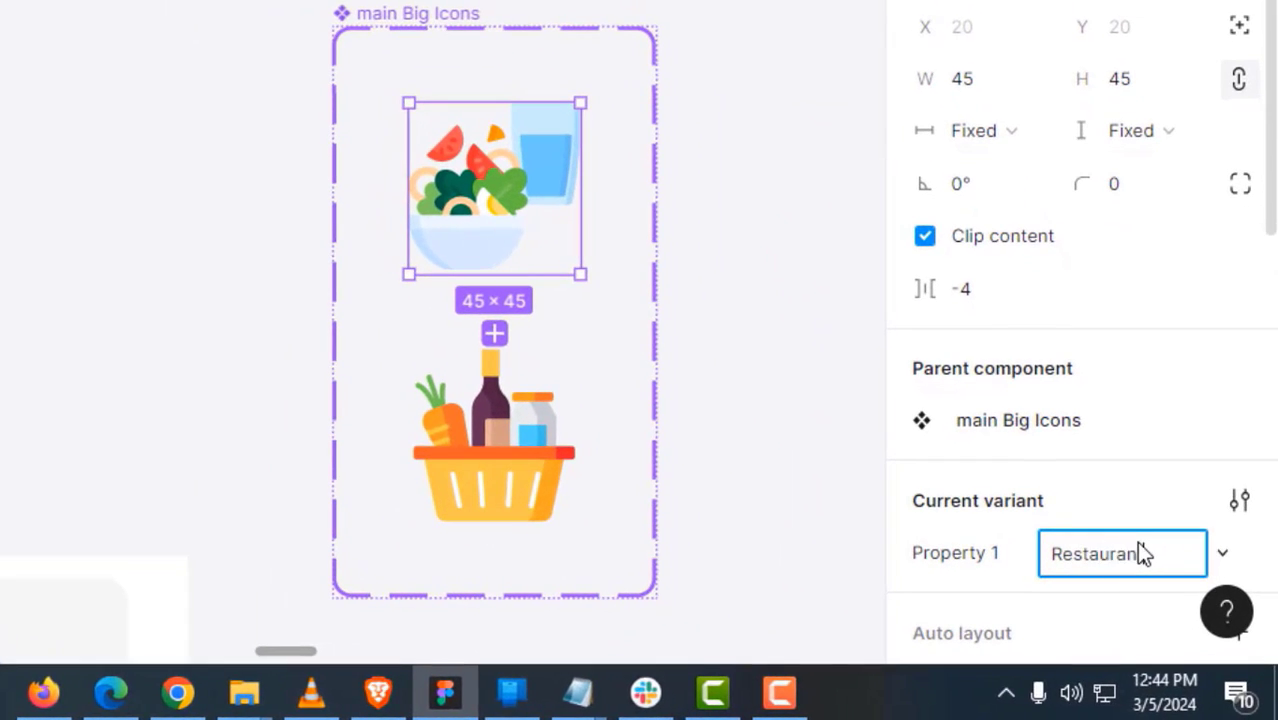
key(Return)
click(511, 490)
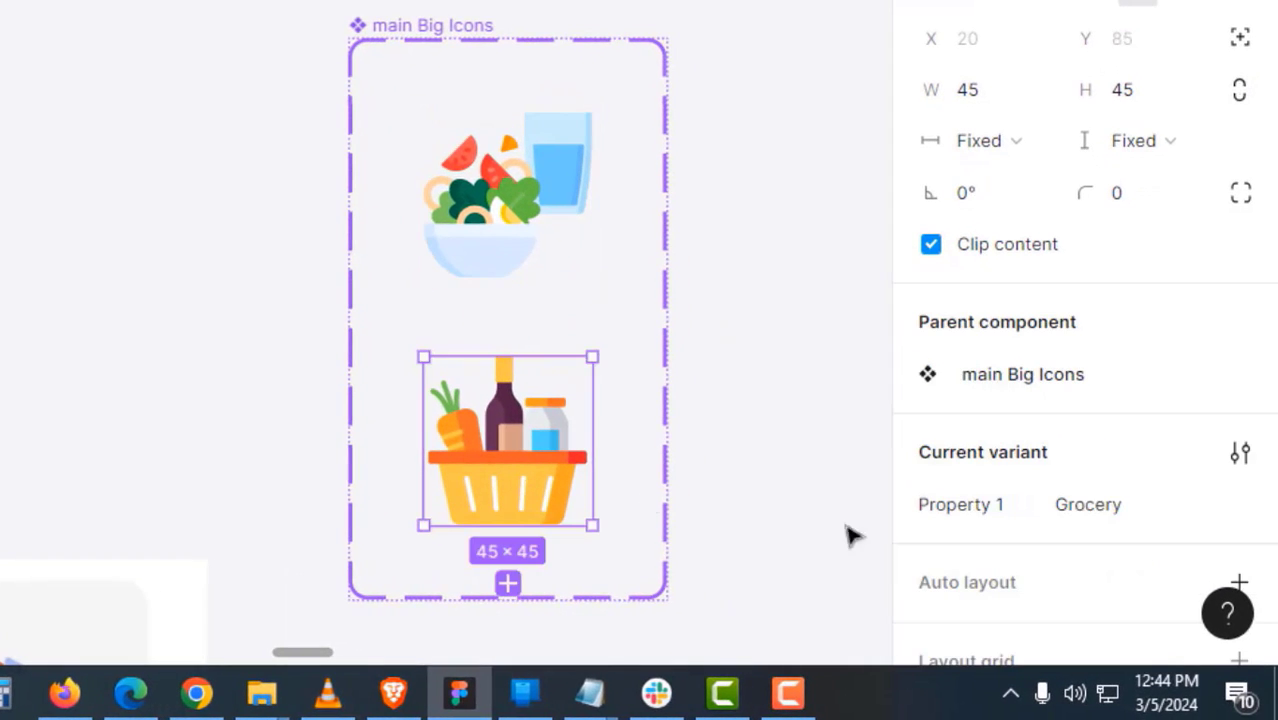
click(1075, 505)
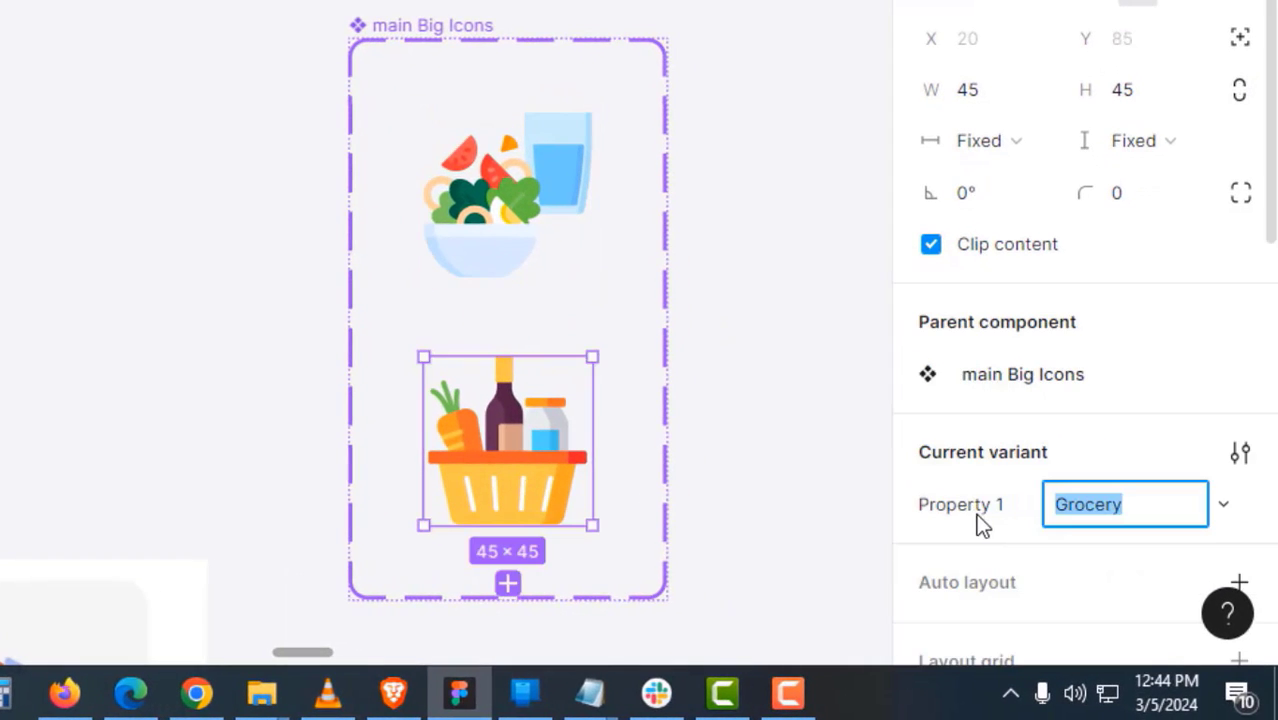
- Rename the variant property to 'Main Icons'
click(667, 497)
double_click(1027, 492)
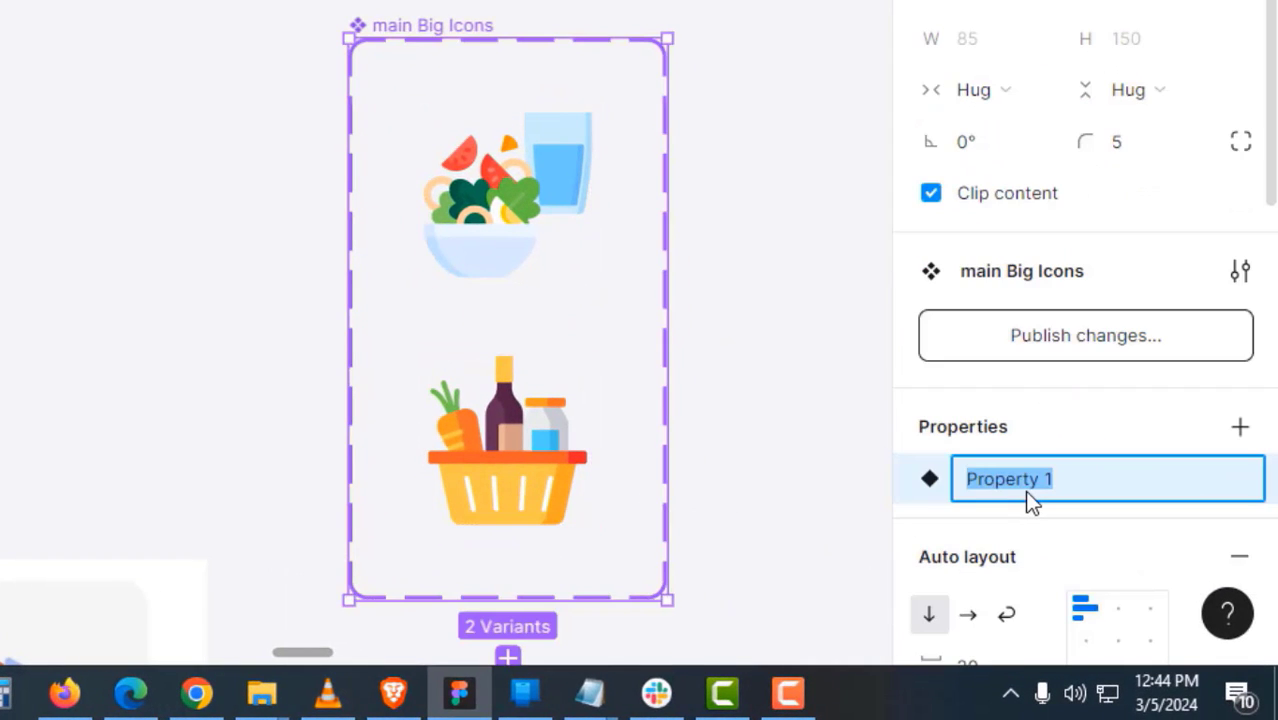
text(Main Icons)
key(Return)
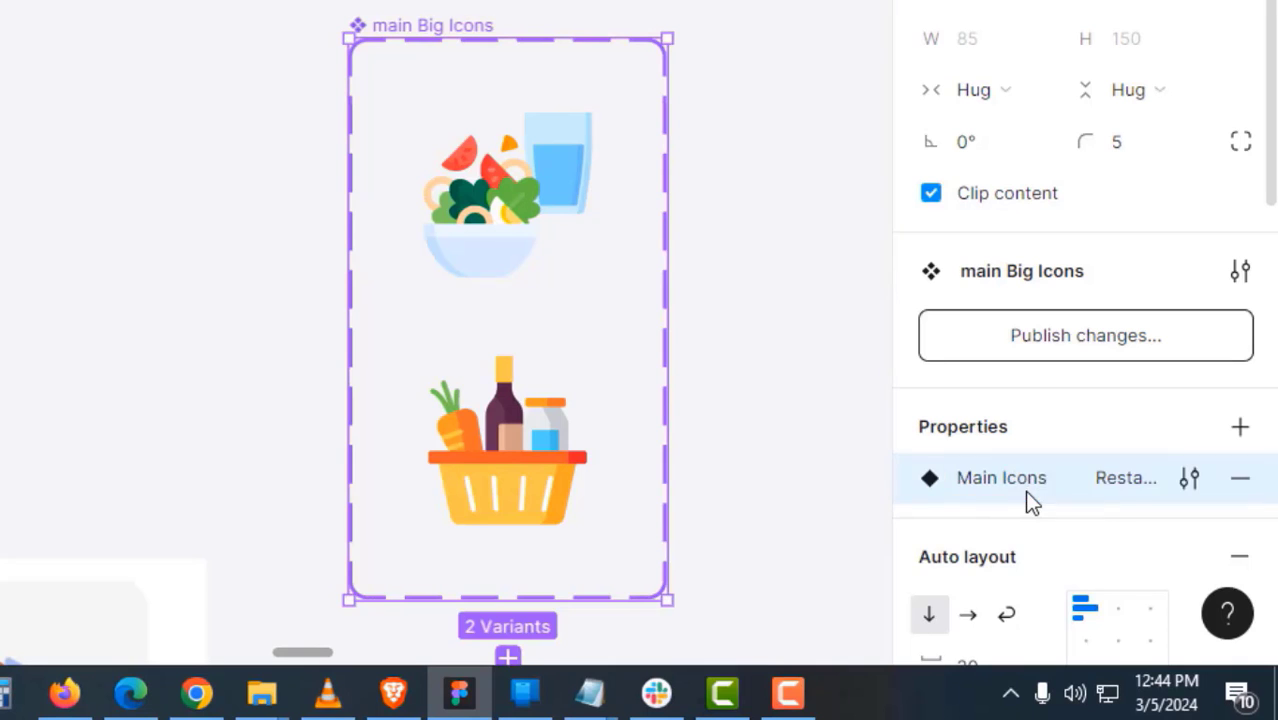
- Place a copy of the Restaurant salad variant beside the set
click(780, 335)
click(560, 198)
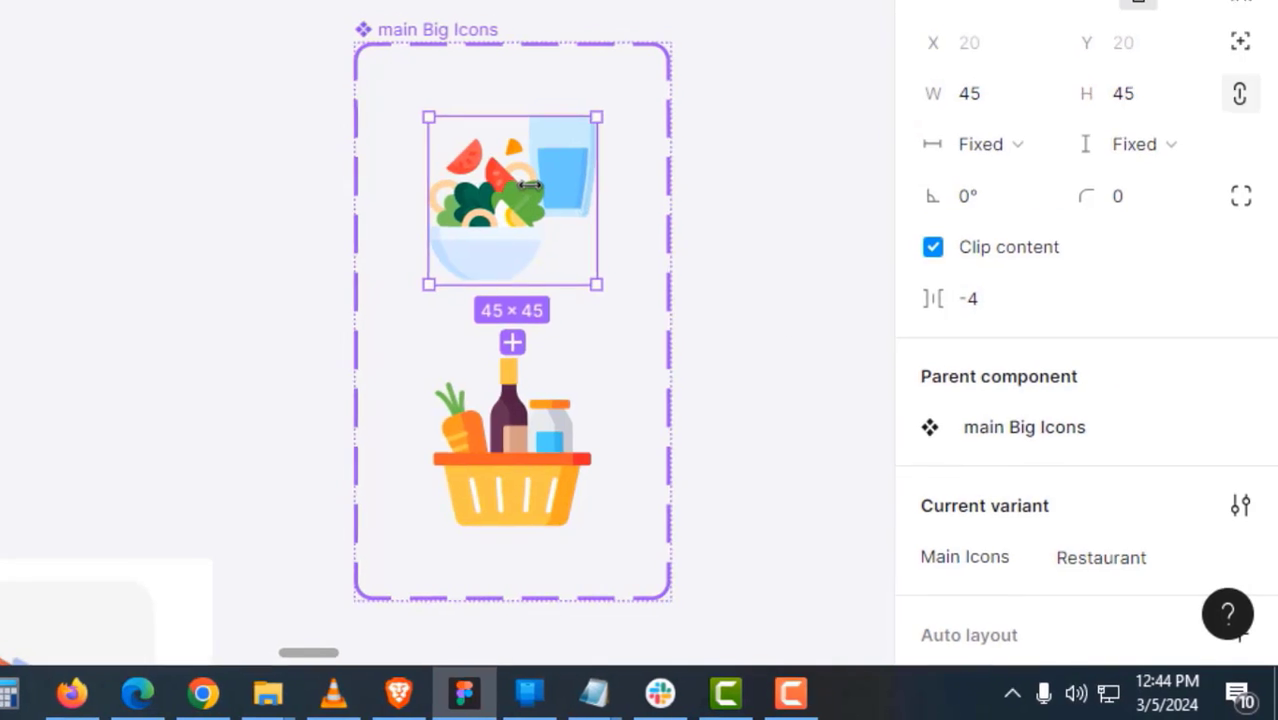
drag(530, 185, 201, 222)
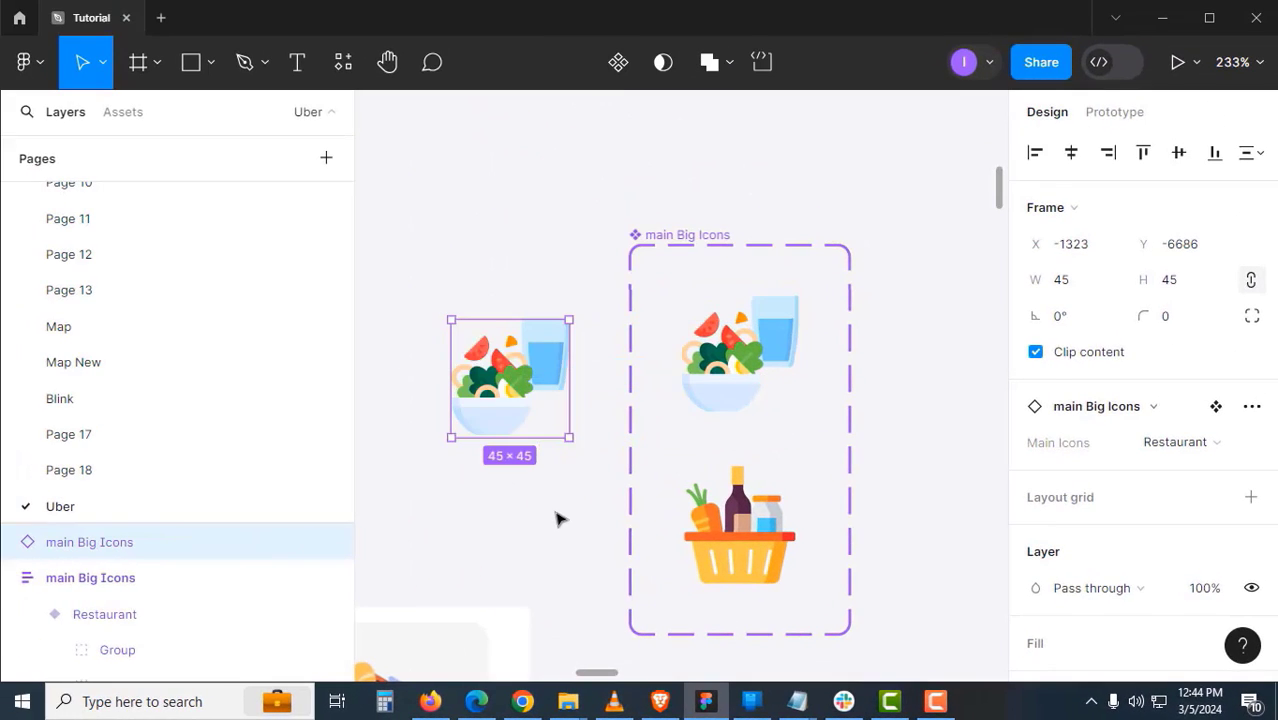
- Delete the stray salad copy, swap Banner1's icon for the copied instance, and nudge the Promo tag up
key(Delete)
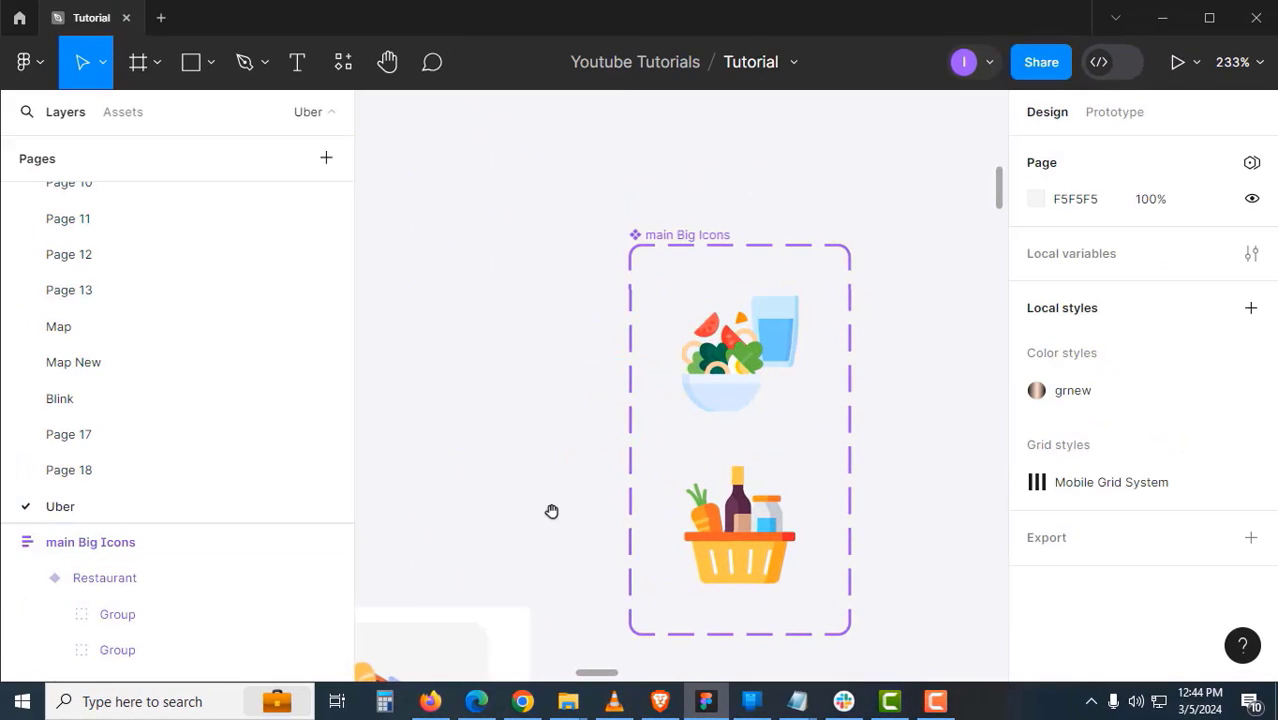
scroll(619, 434, down, 10)
scroll(761, 389, up, 6)
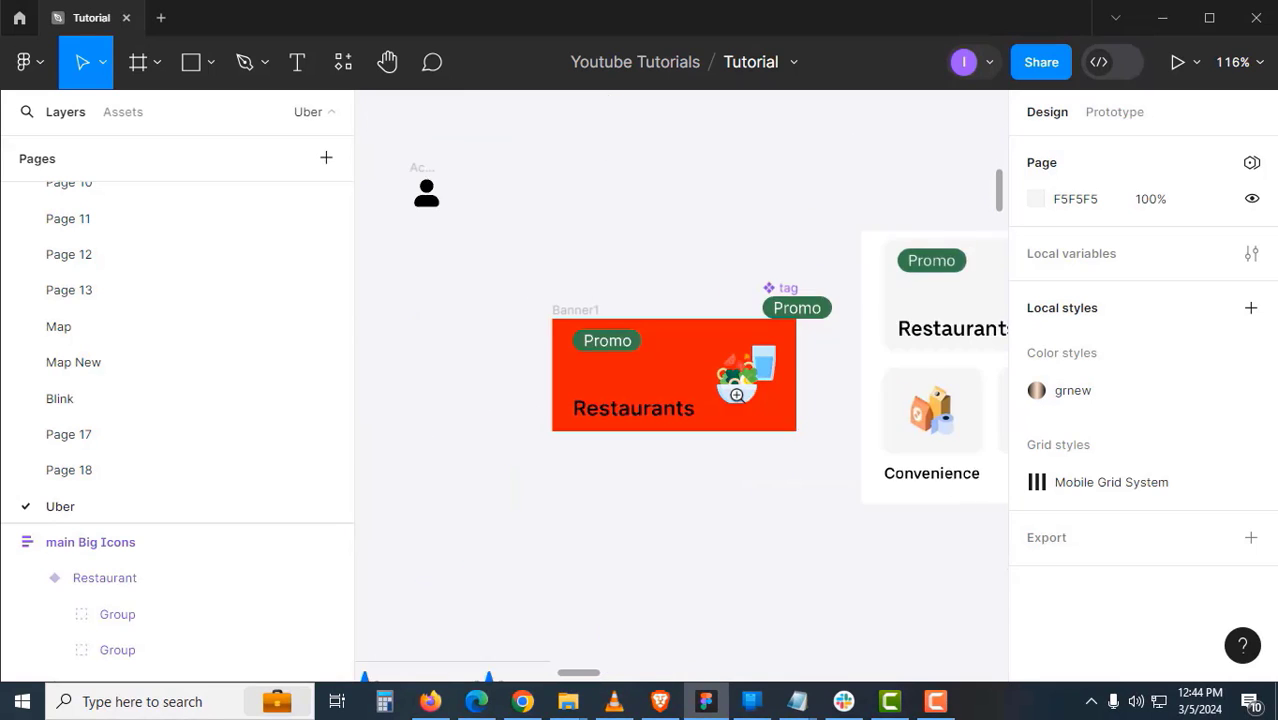
click(756, 385)
right_click(756, 385)
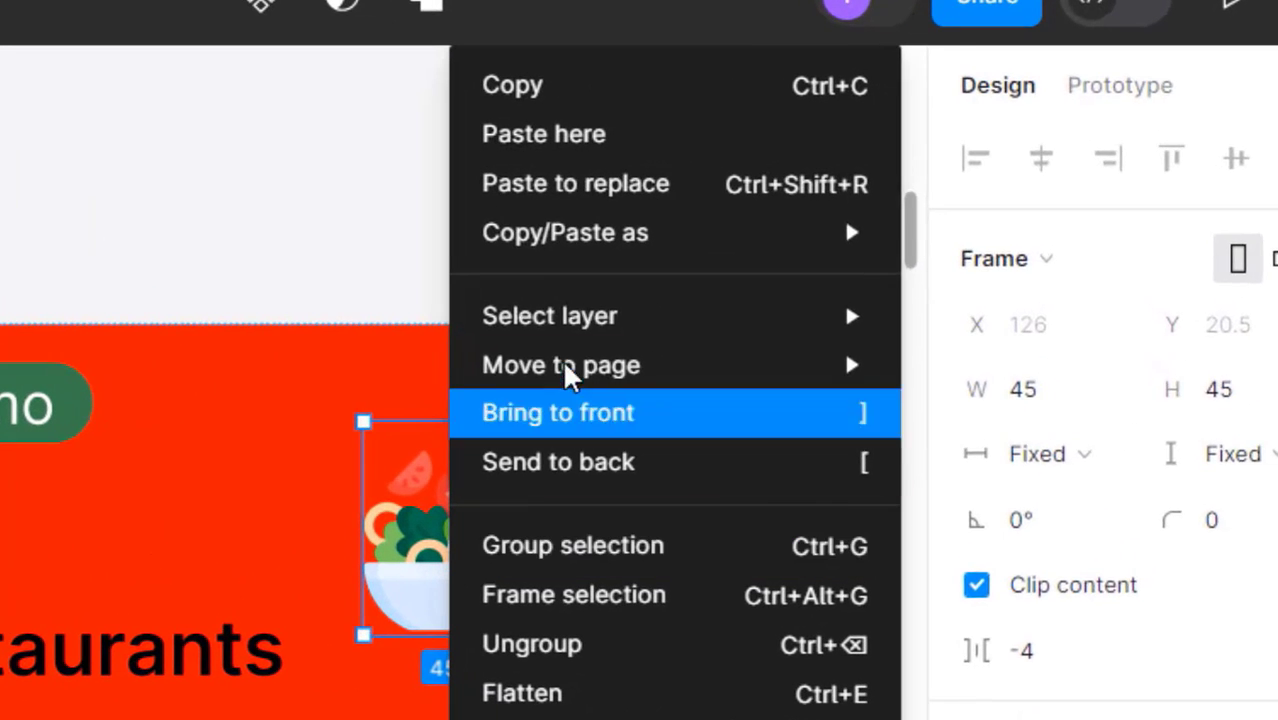
click(634, 195)
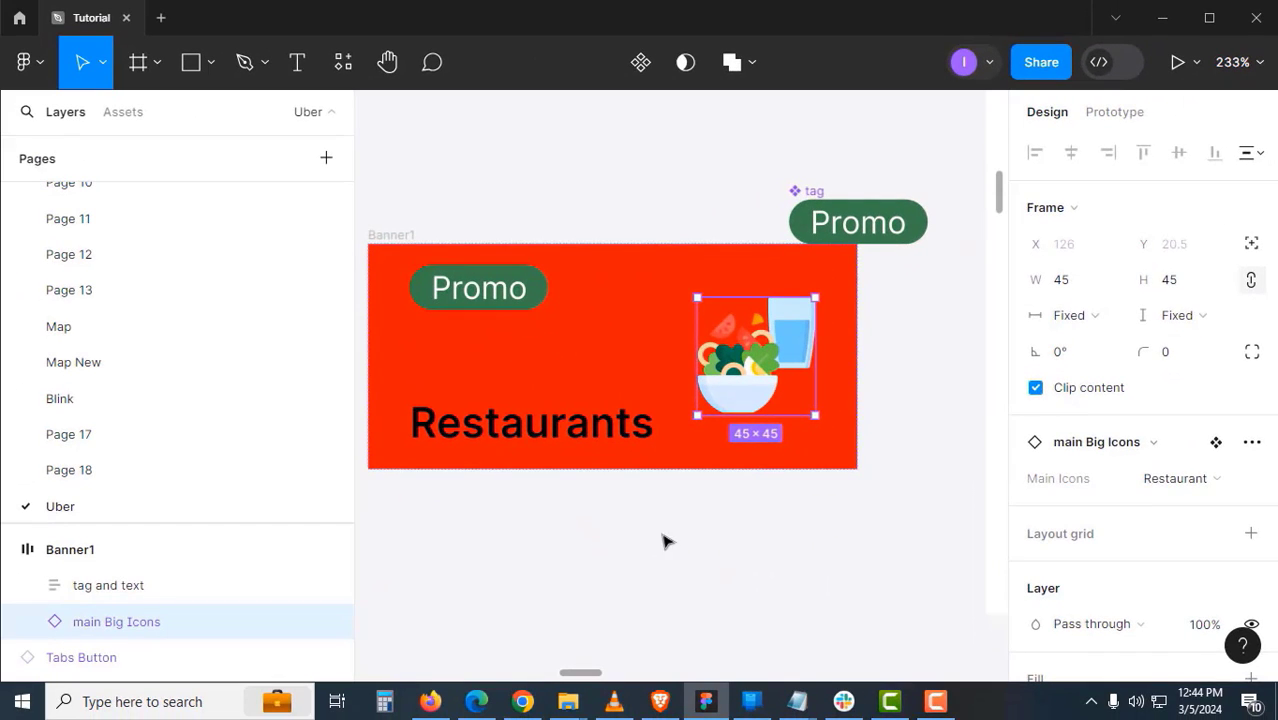
click(665, 541)
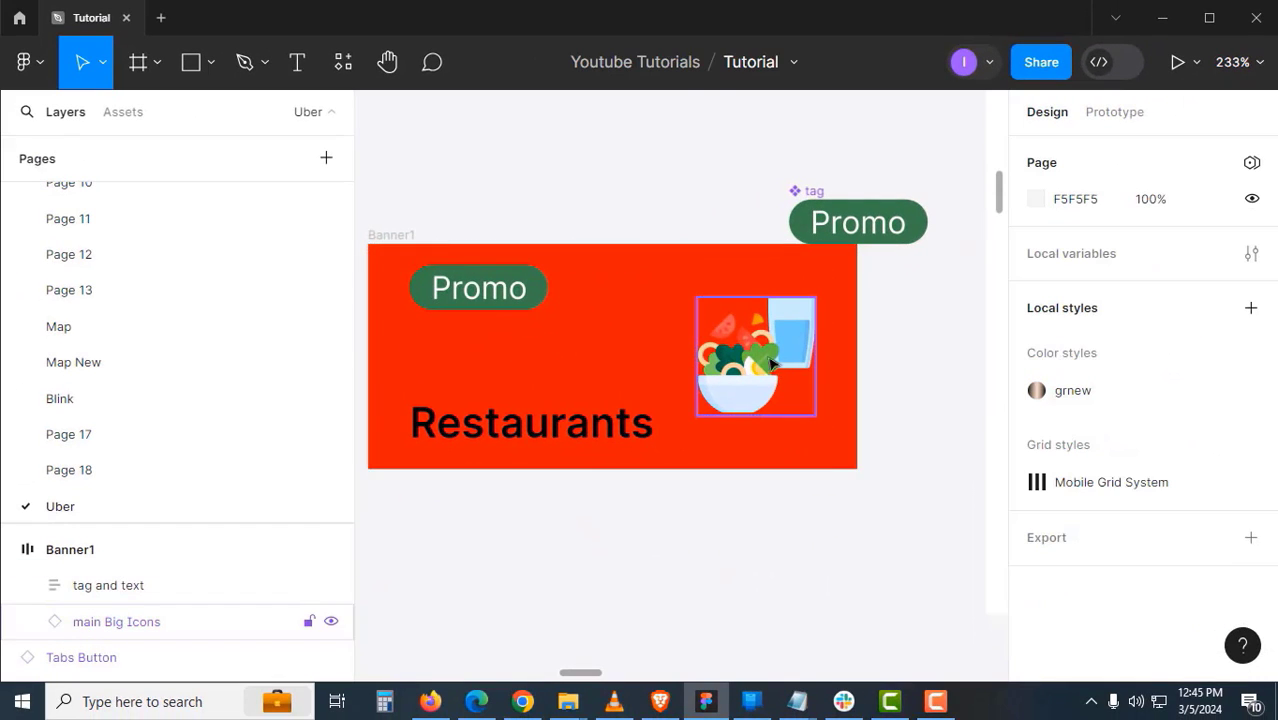
drag(766, 368, 808, 382)
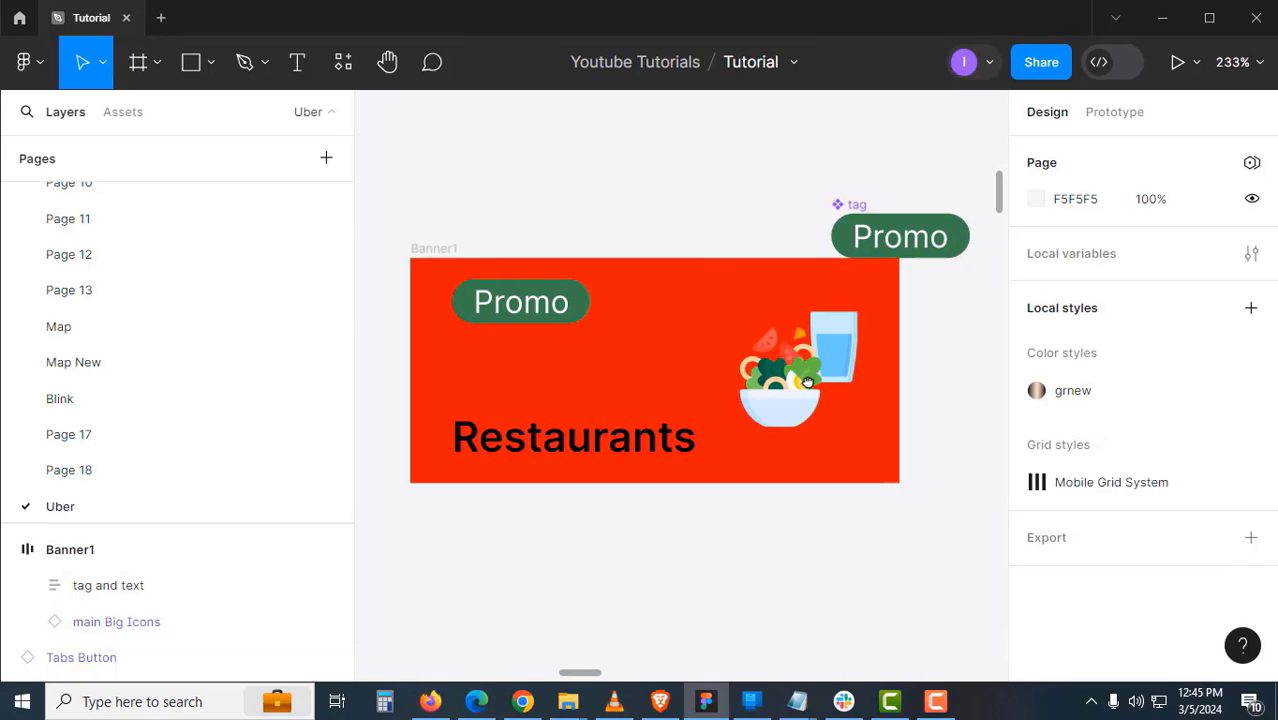
drag(871, 208, 871, 158)
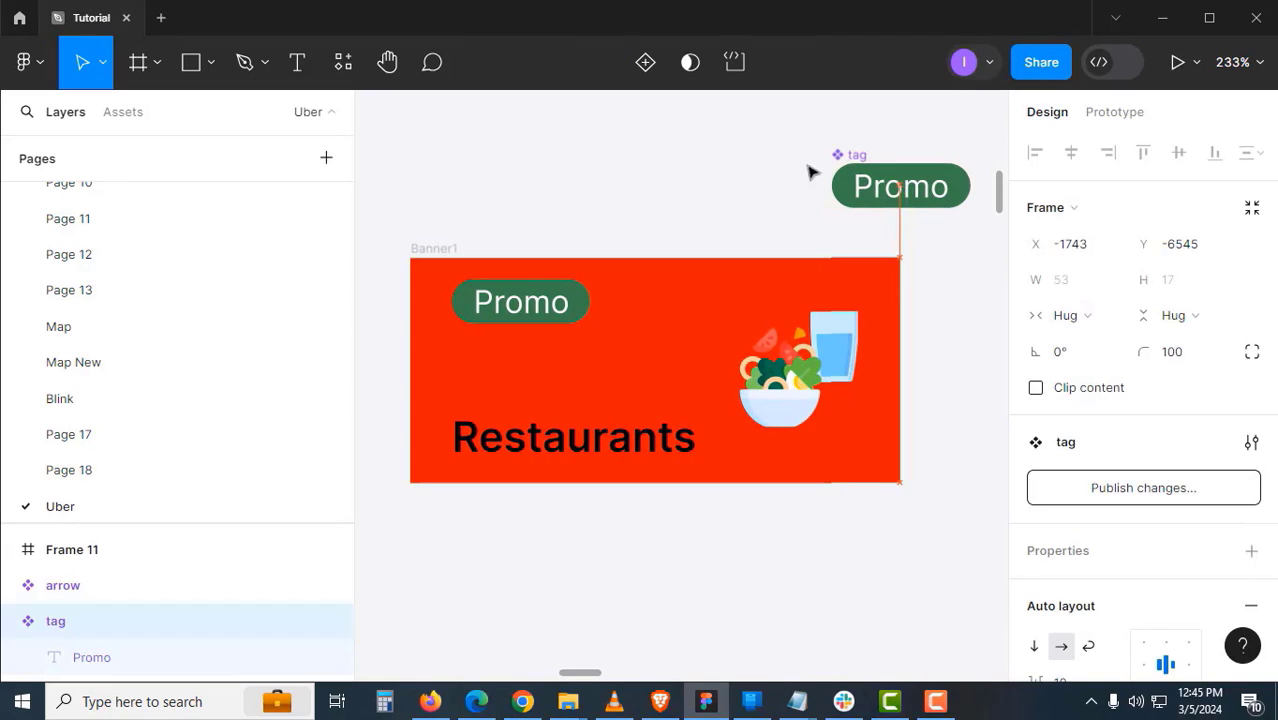
- Give Banner1 a 16 corner radius and enable Clip content
click(453, 241)
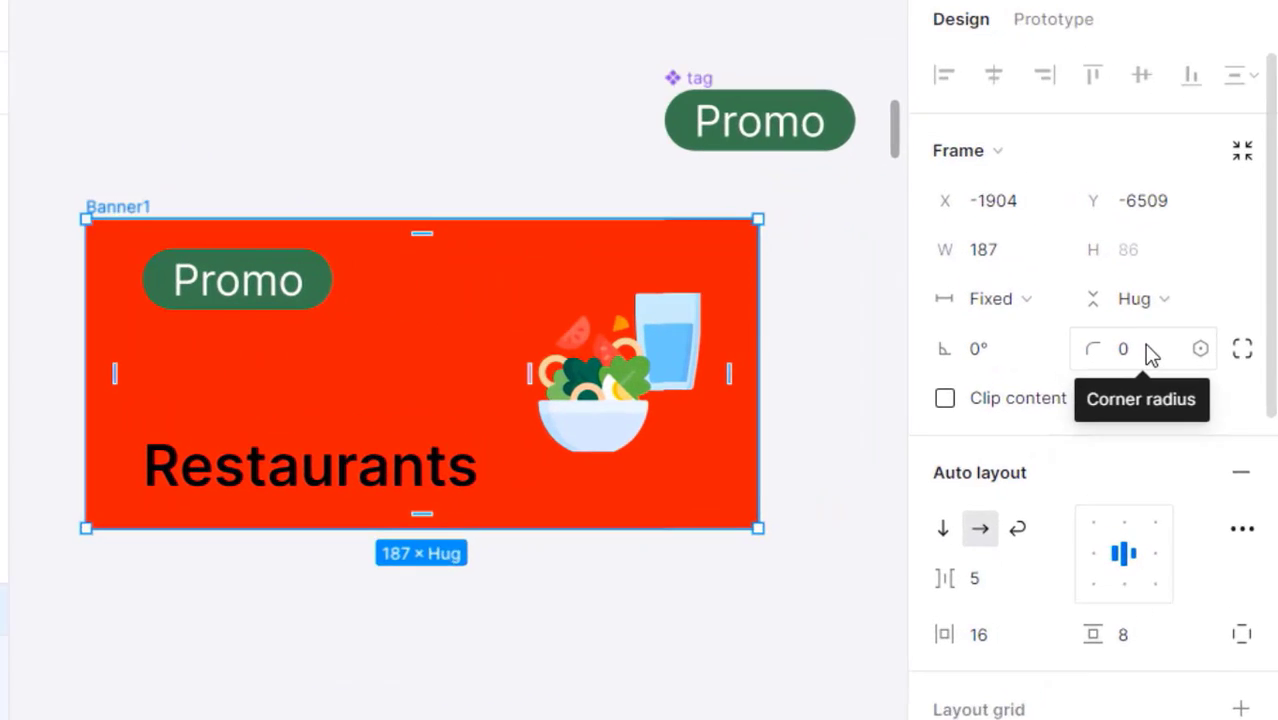
click(1160, 361)
text(16)
key(Return)
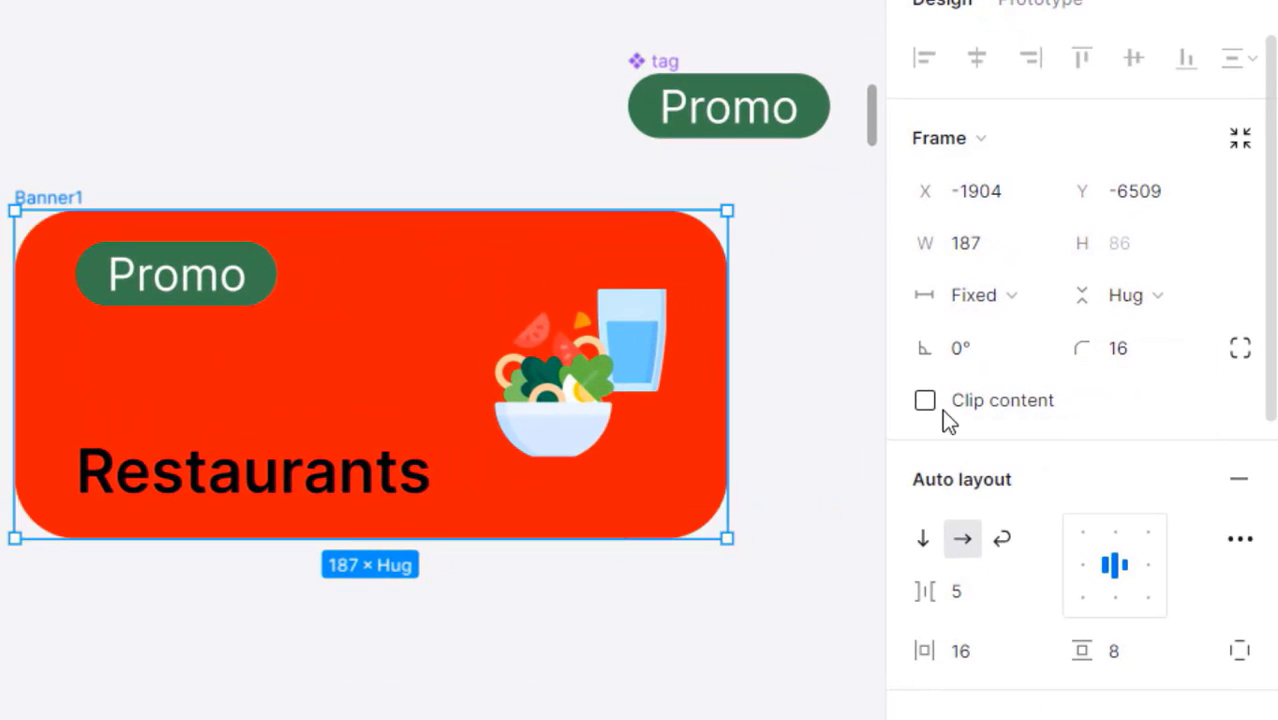
click(925, 400)
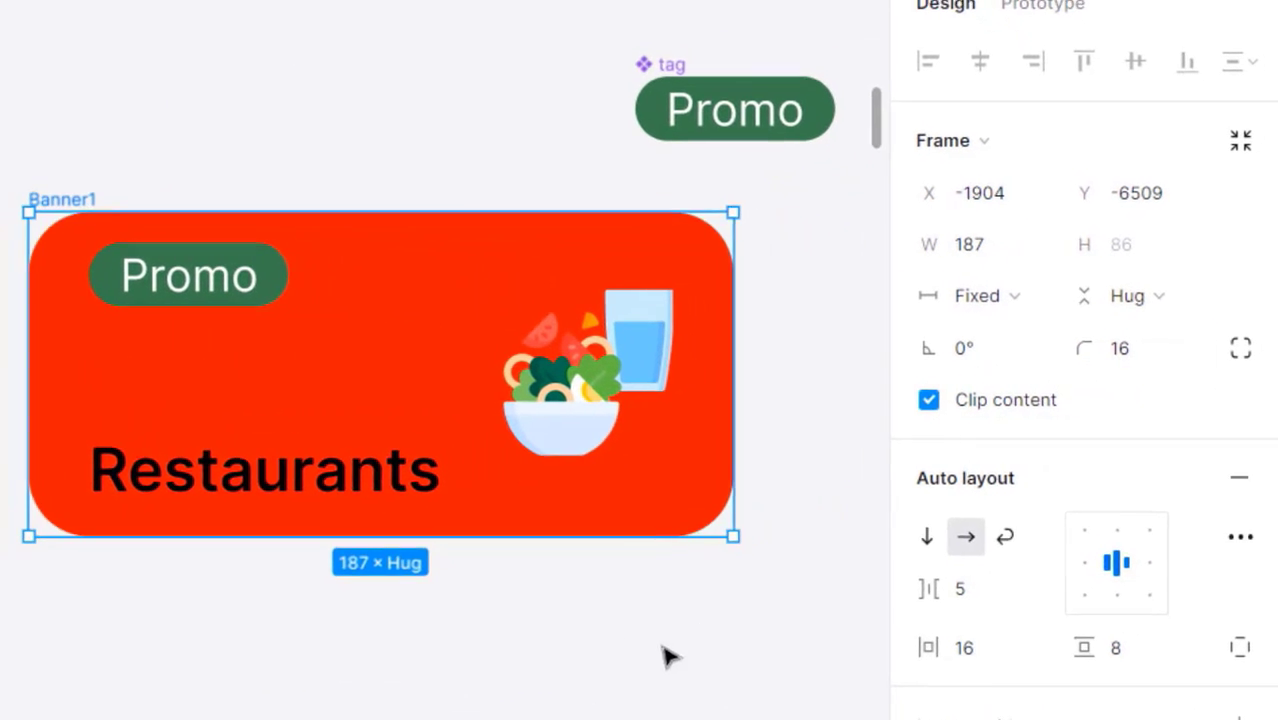
click(652, 654)
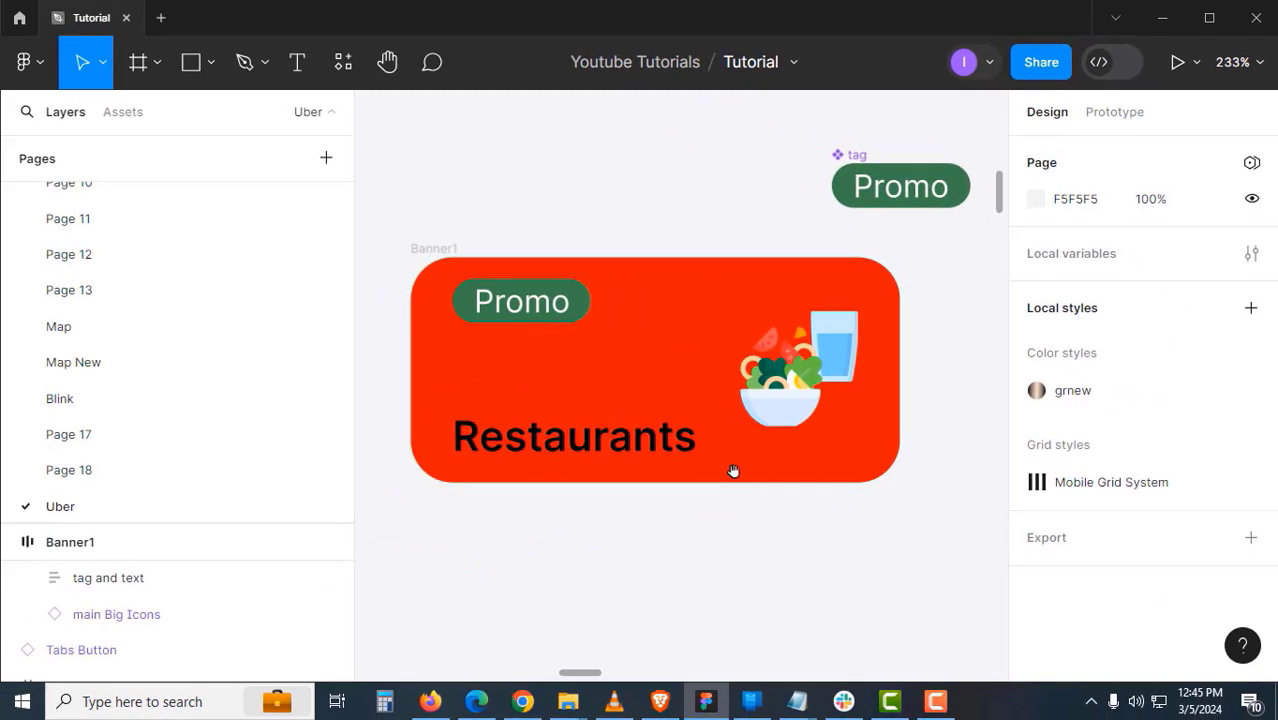
- Change Banner1's corner radius to 8 and reselect the frame
drag(488, 508, 485, 548)
click(485, 545)
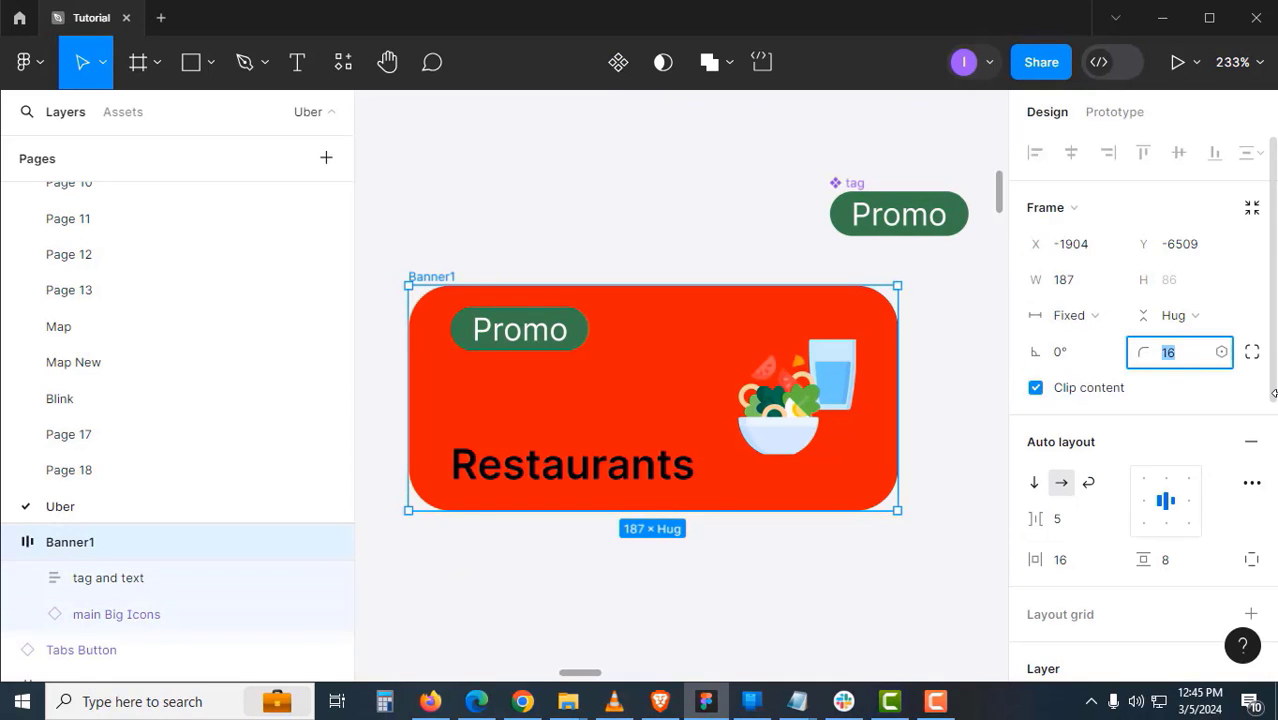
text(8)
key(Return)
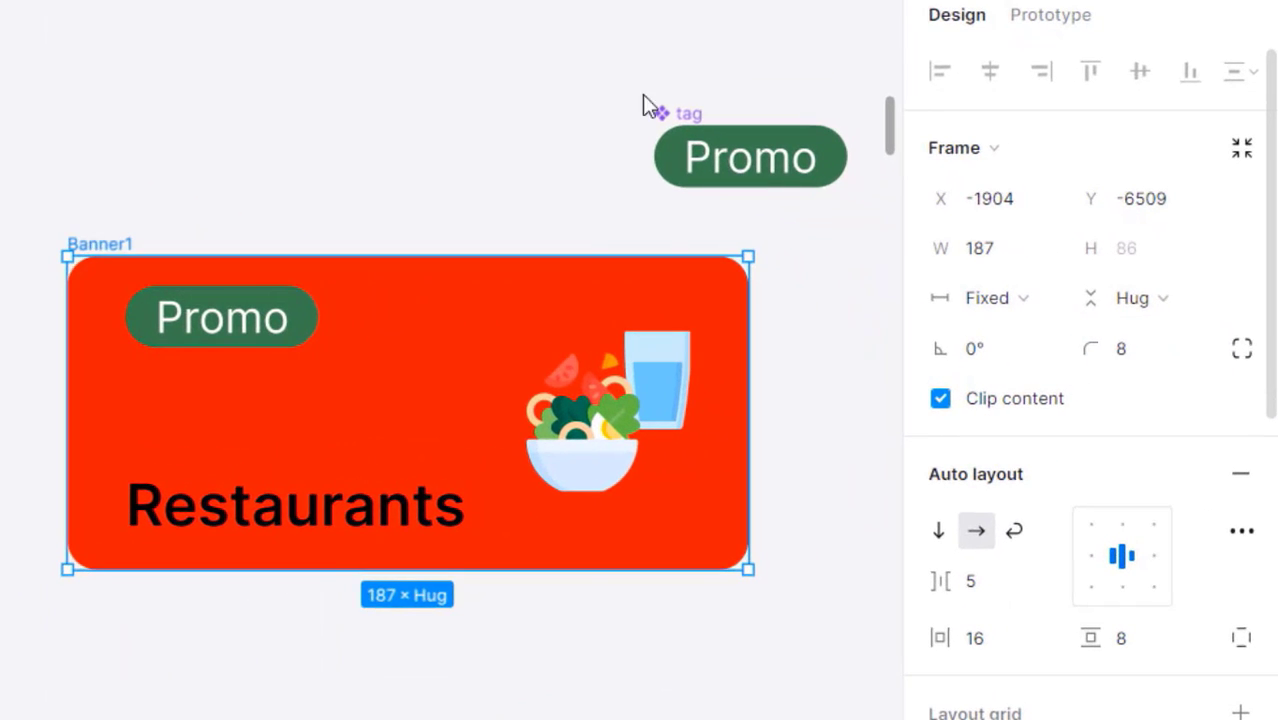
click(646, 199)
scroll(625, 375, down, 2)
drag(625, 375, 543, 341)
drag(257, 334, 259, 337)
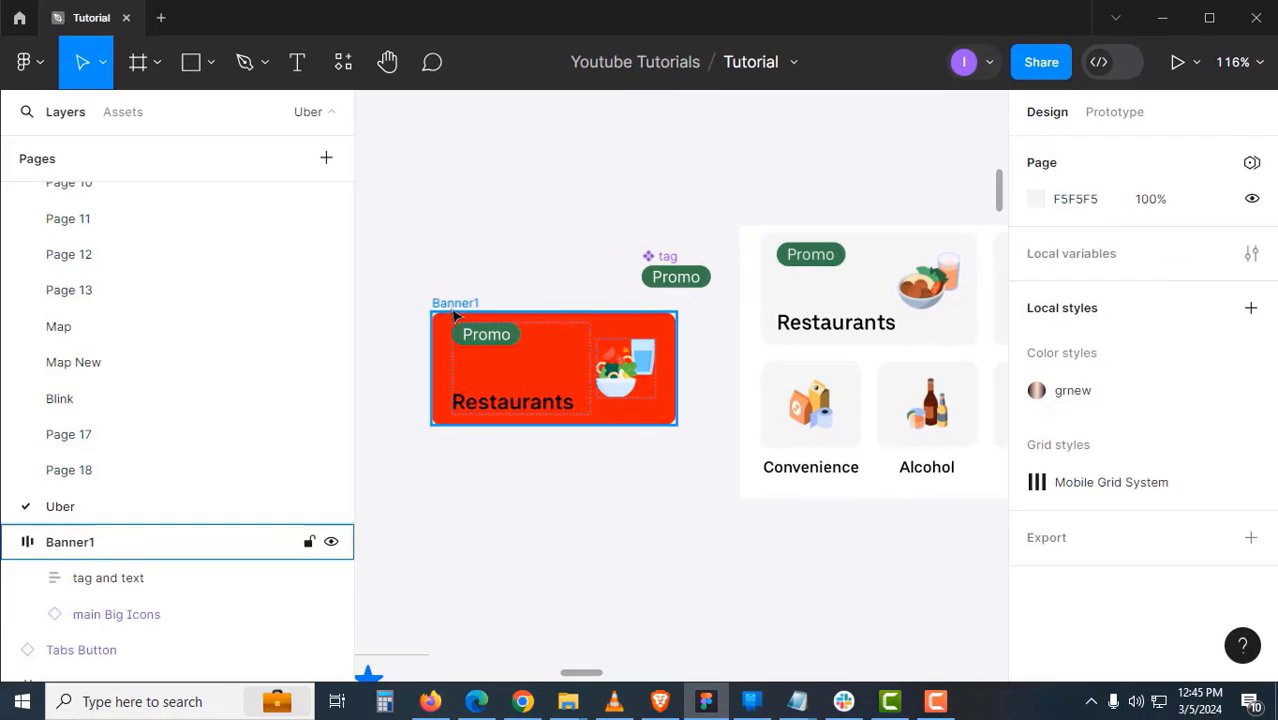
click(129, 292)
- Make Banner1 a component and expose the nested main Big Icons instance's properties
click(617, 70)
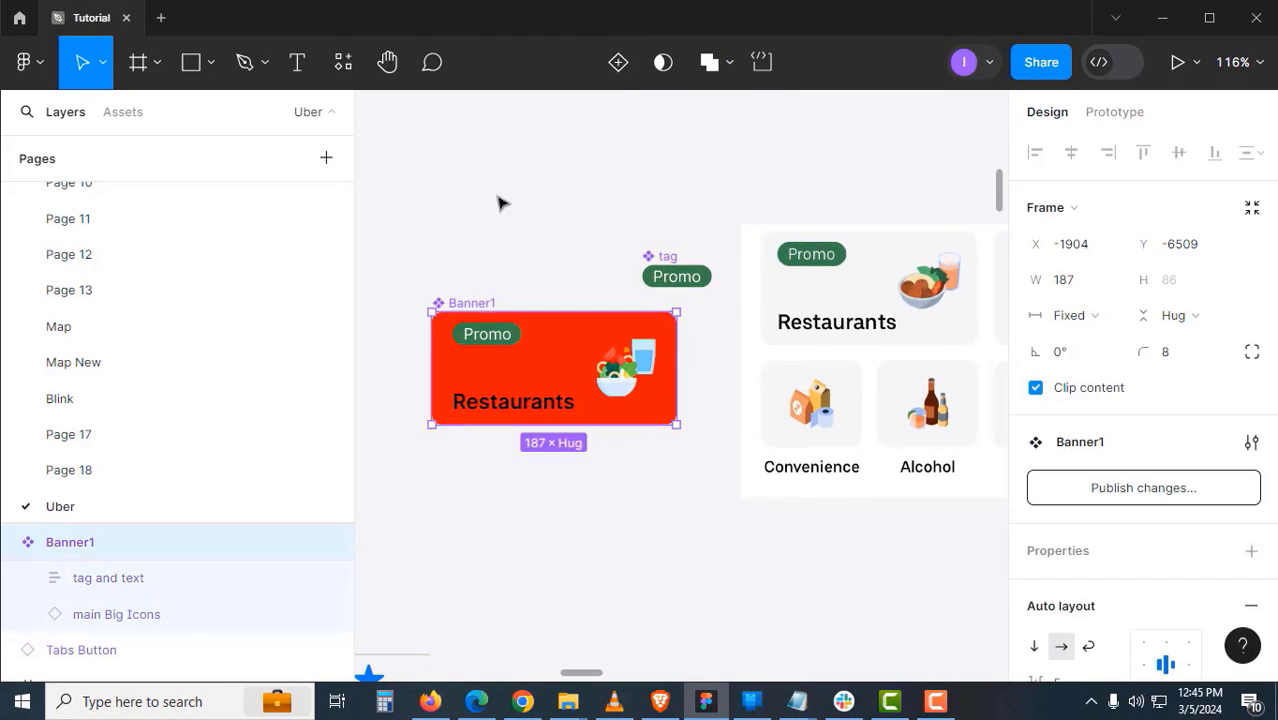
click(499, 200)
click(458, 304)
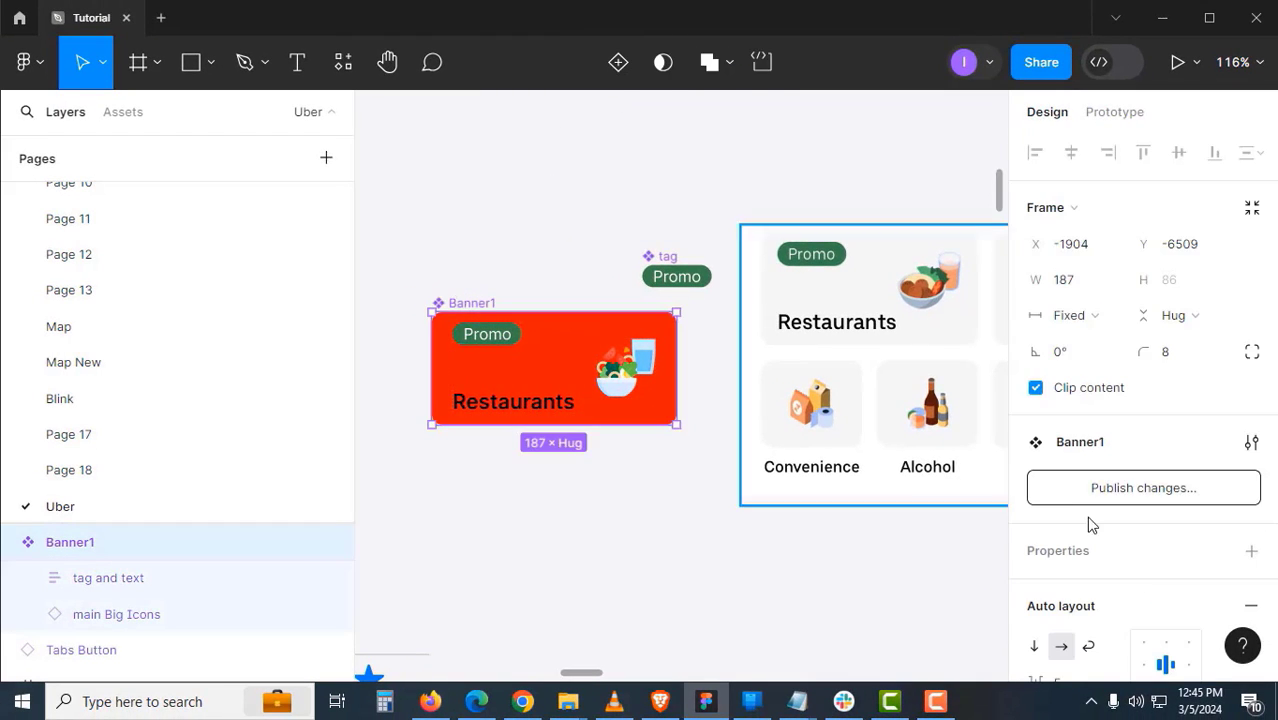
scroll(1164, 557, down, 3)
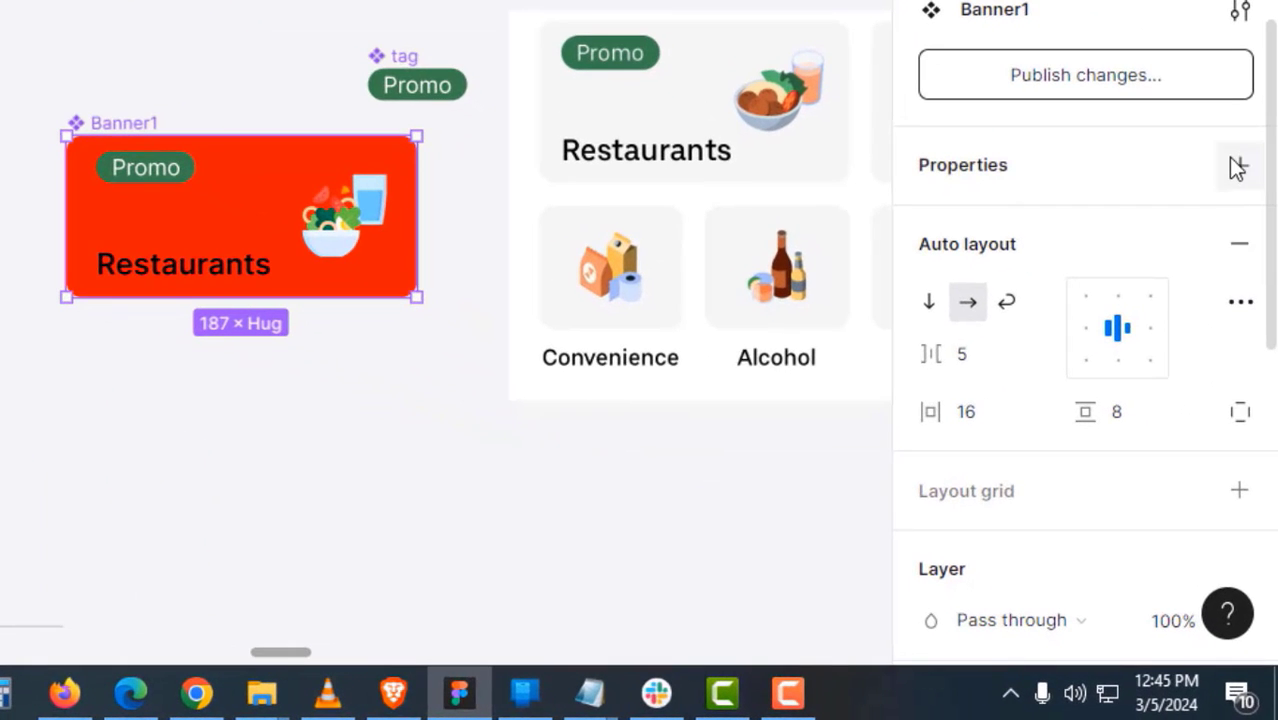
click(1239, 195)
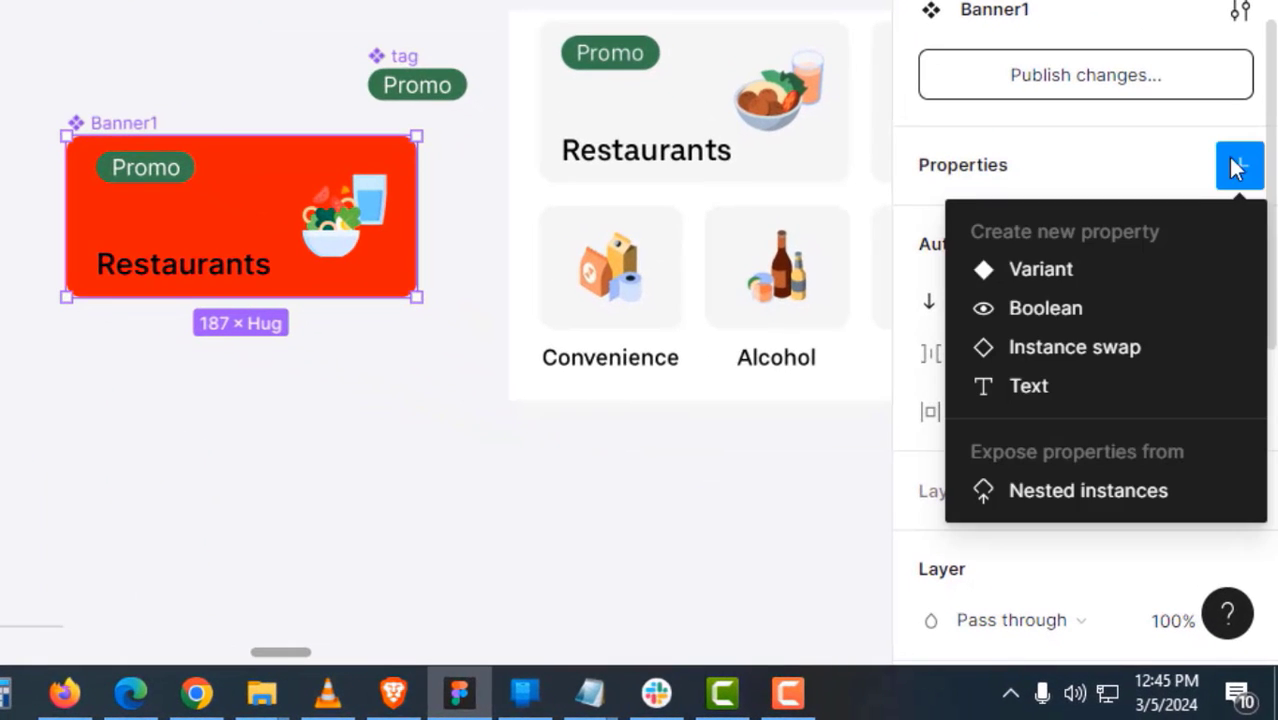
click(1082, 500)
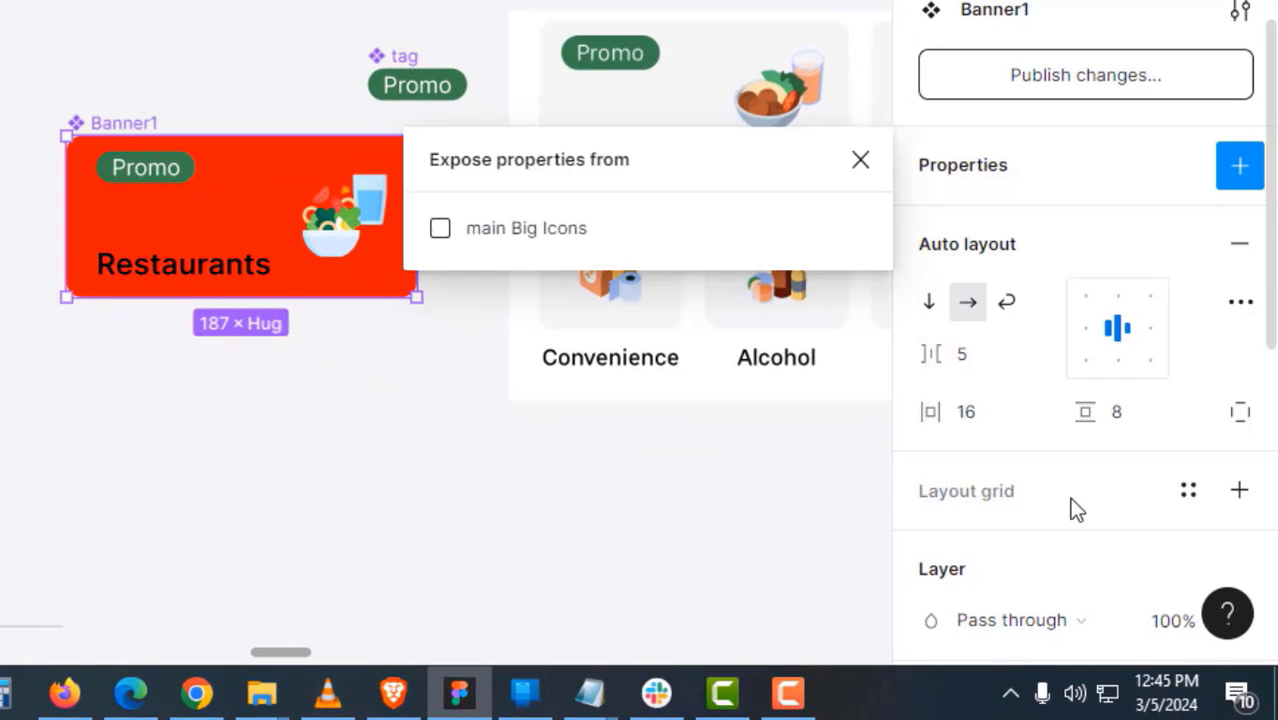
click(497, 232)
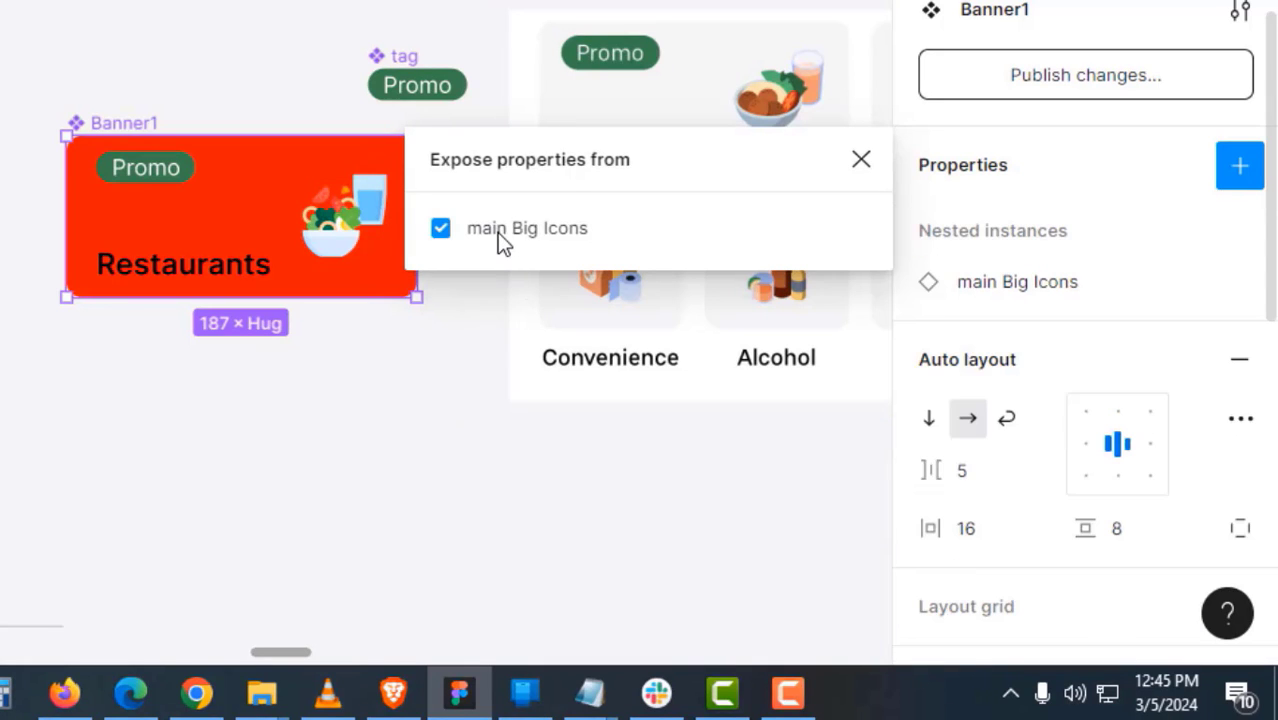
click(861, 160)
- Open Banner1's fill colour and pick the eyedropper to sample from the canvas
click(382, 336)
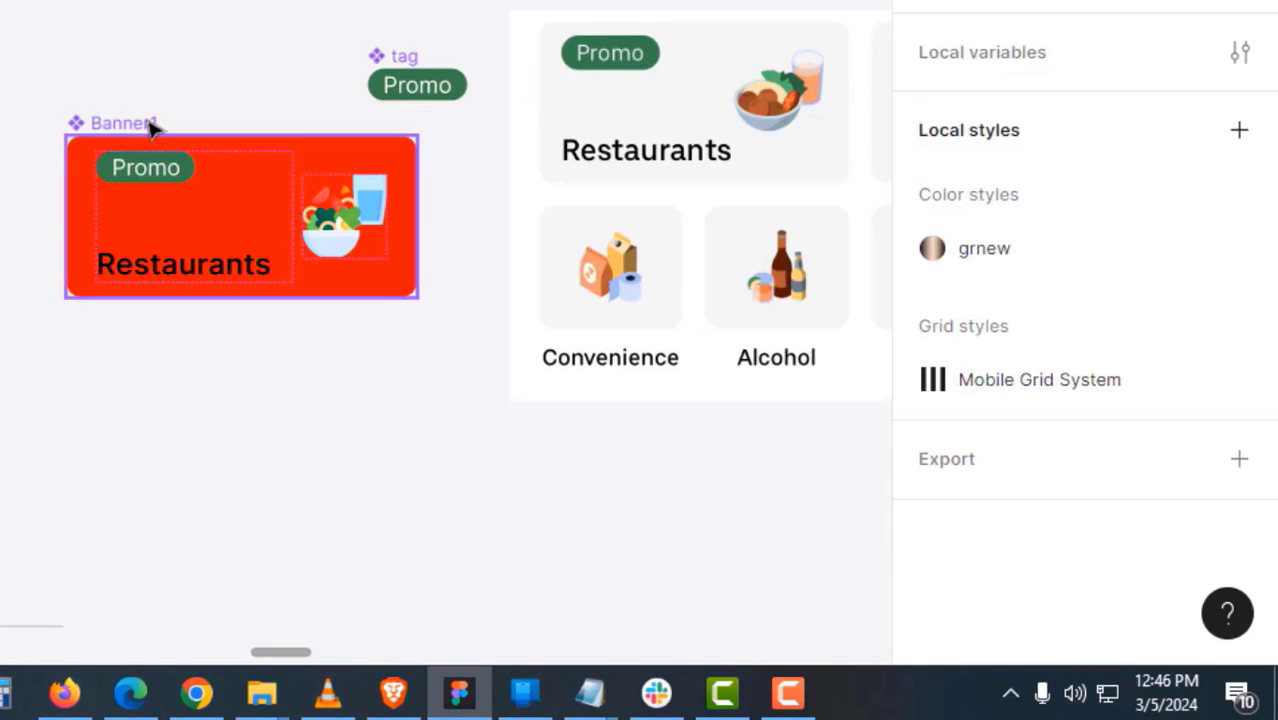
click(152, 124)
scroll(1182, 432, down, 6)
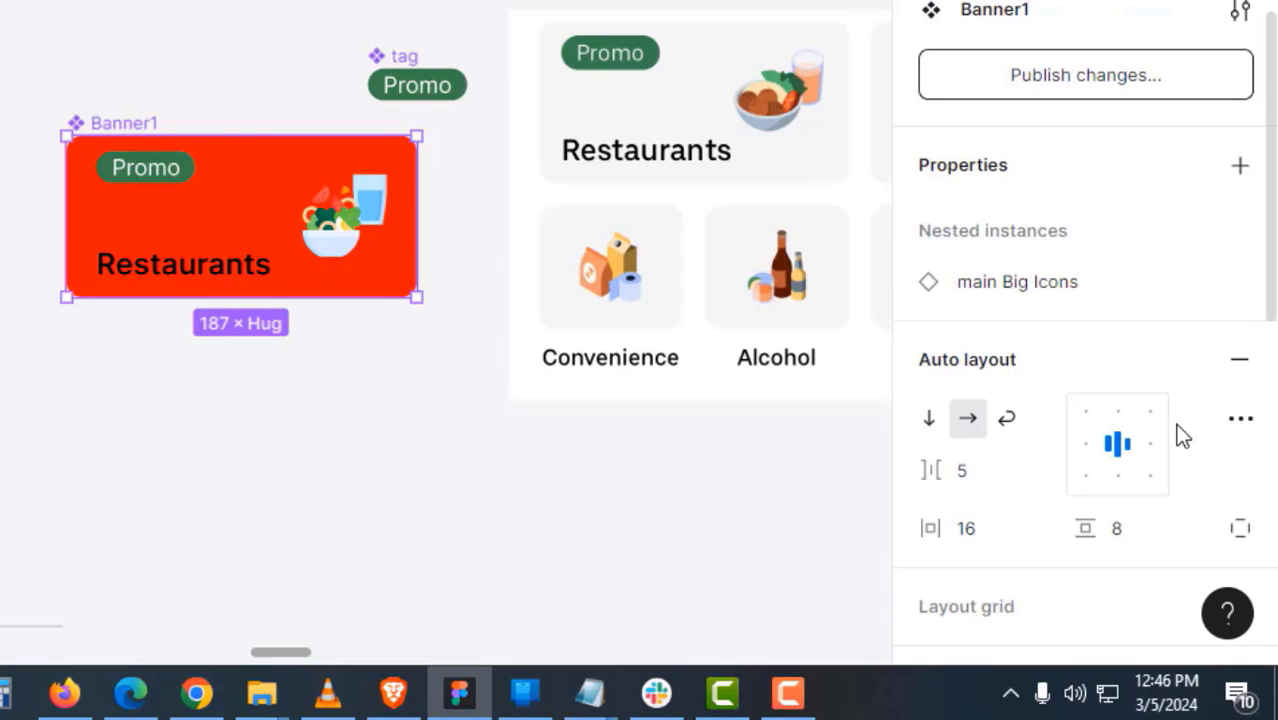
click(928, 554)
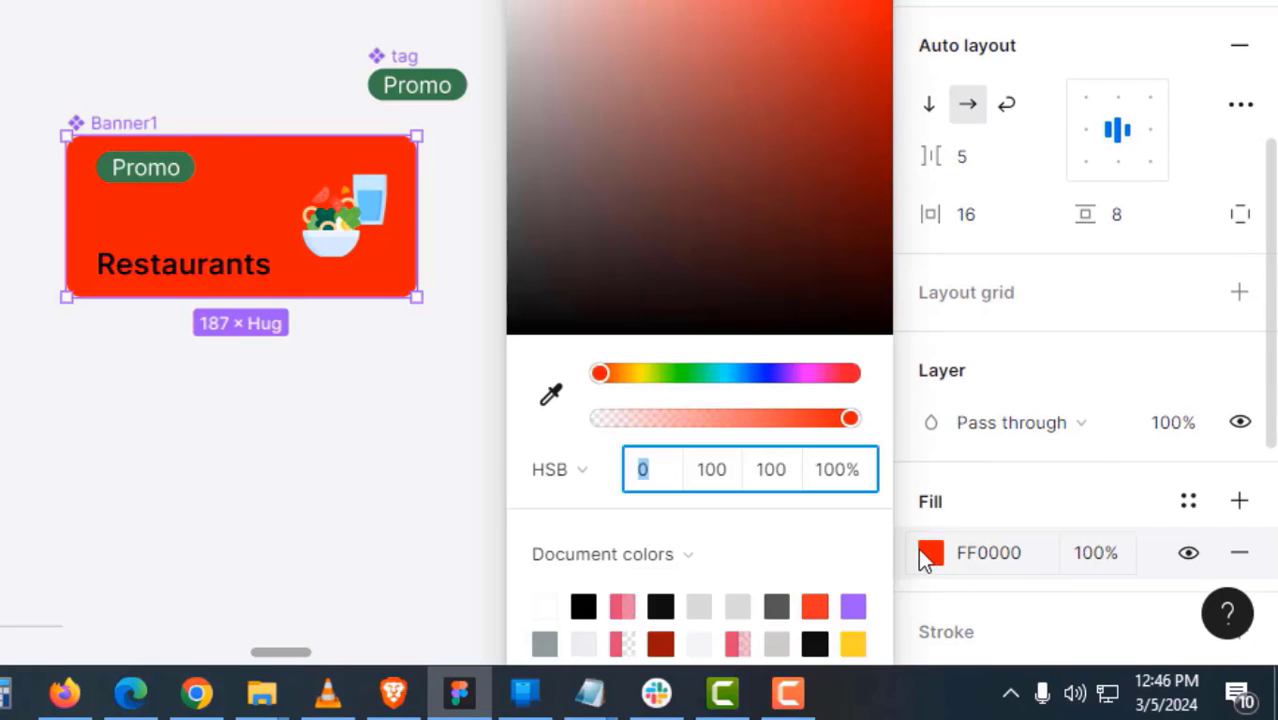
drag(365, 485, 137, 513)
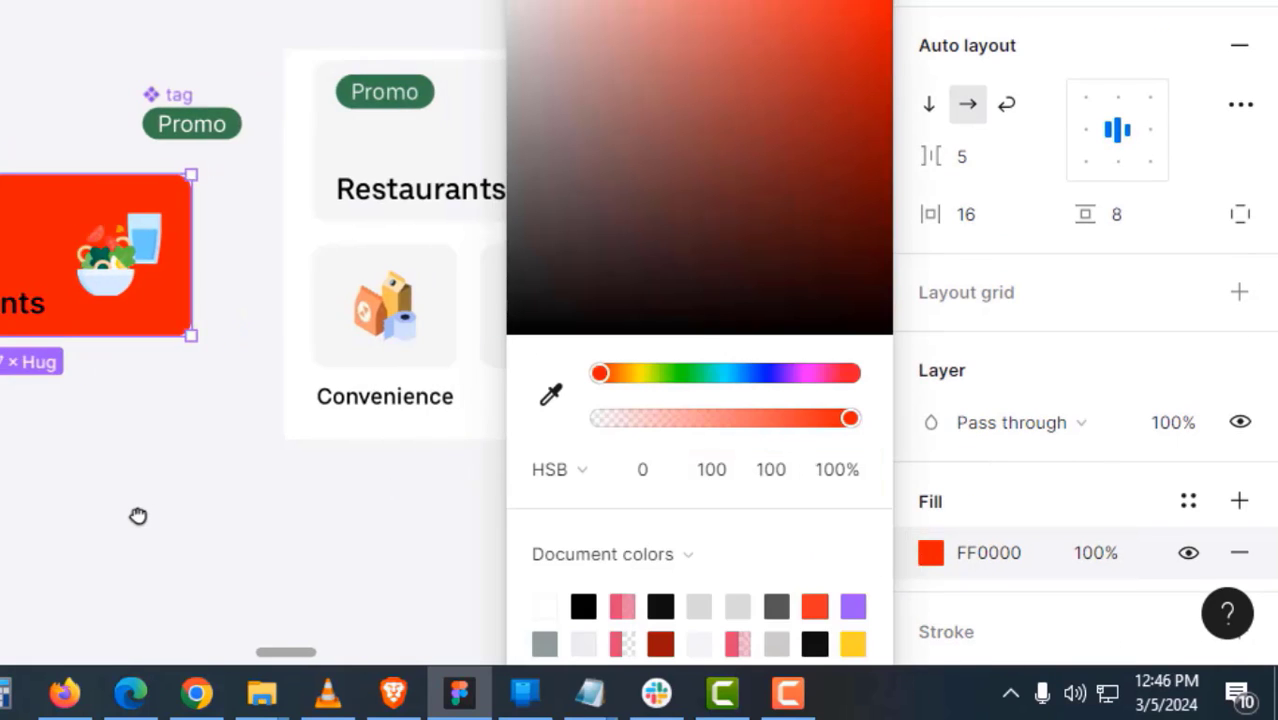
click(551, 395)
- Fill Banner1 with the light grey sampled from the home cards
click(419, 149)
click(184, 479)
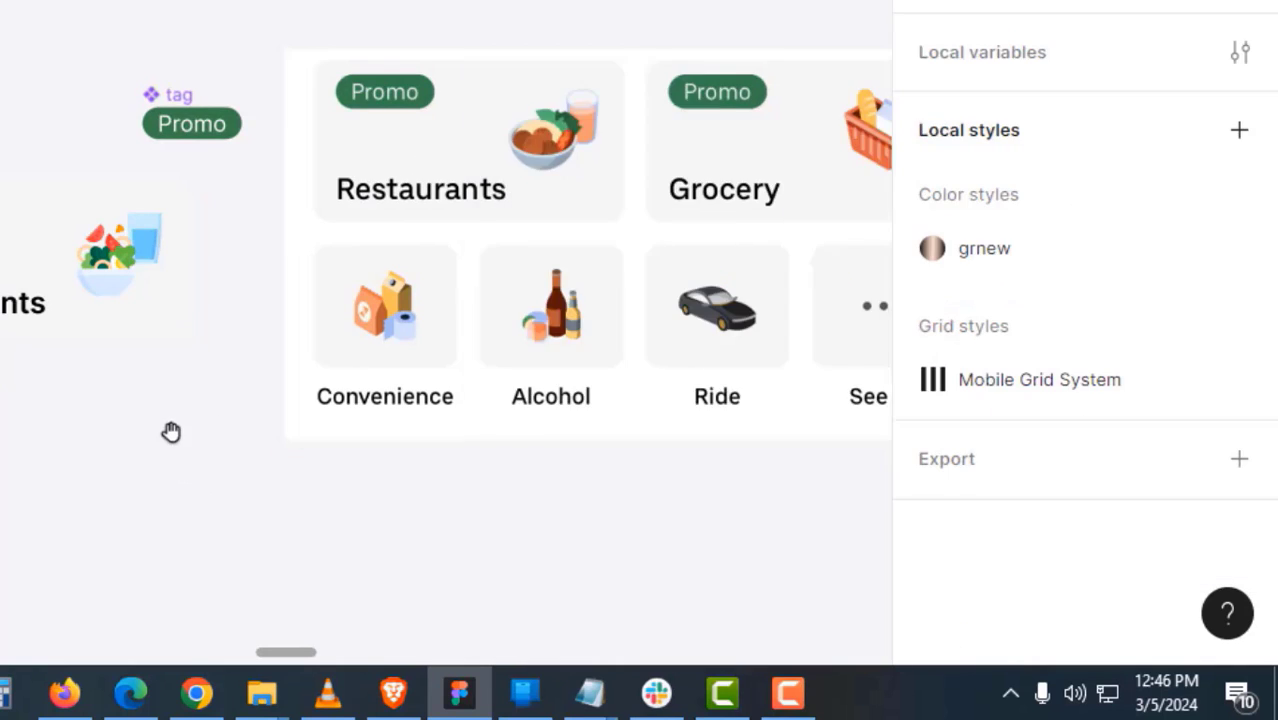
drag(171, 431, 409, 342)
- Make the Restaurants label a Text component property of Banner1
ctrl+click(241, 226)
scroll(1058, 382, down, 3)
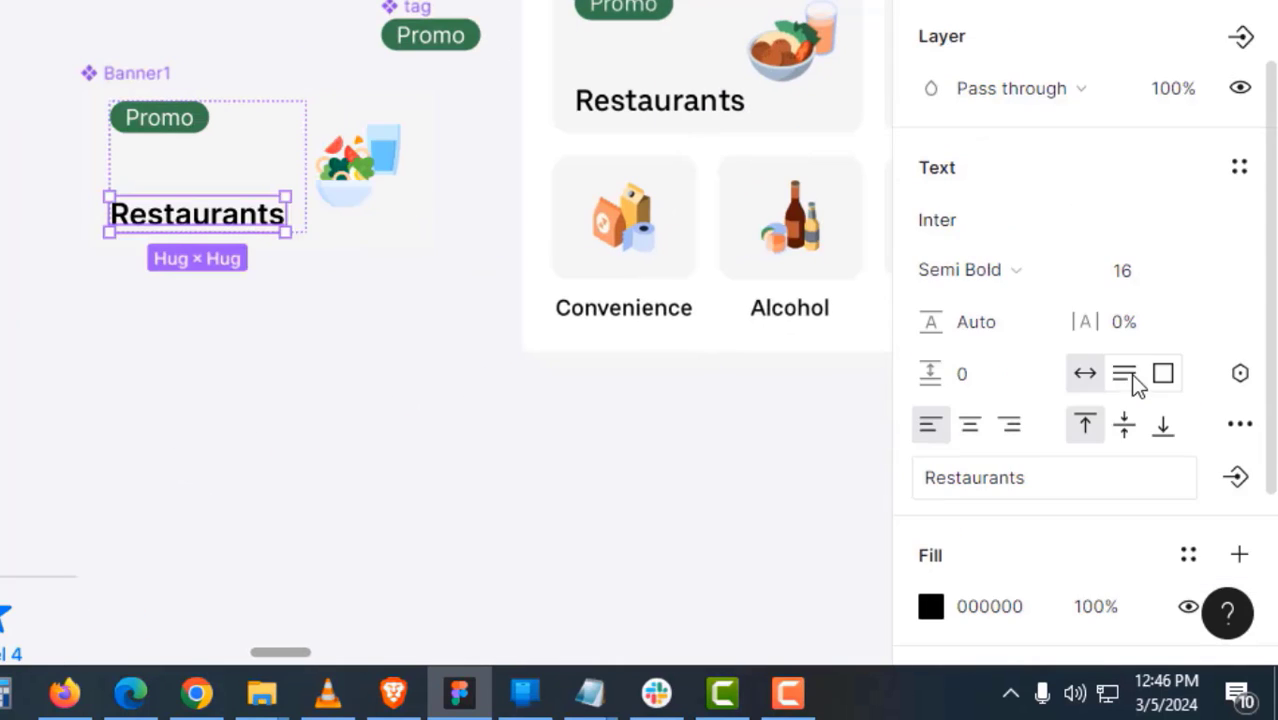
click(1228, 484)
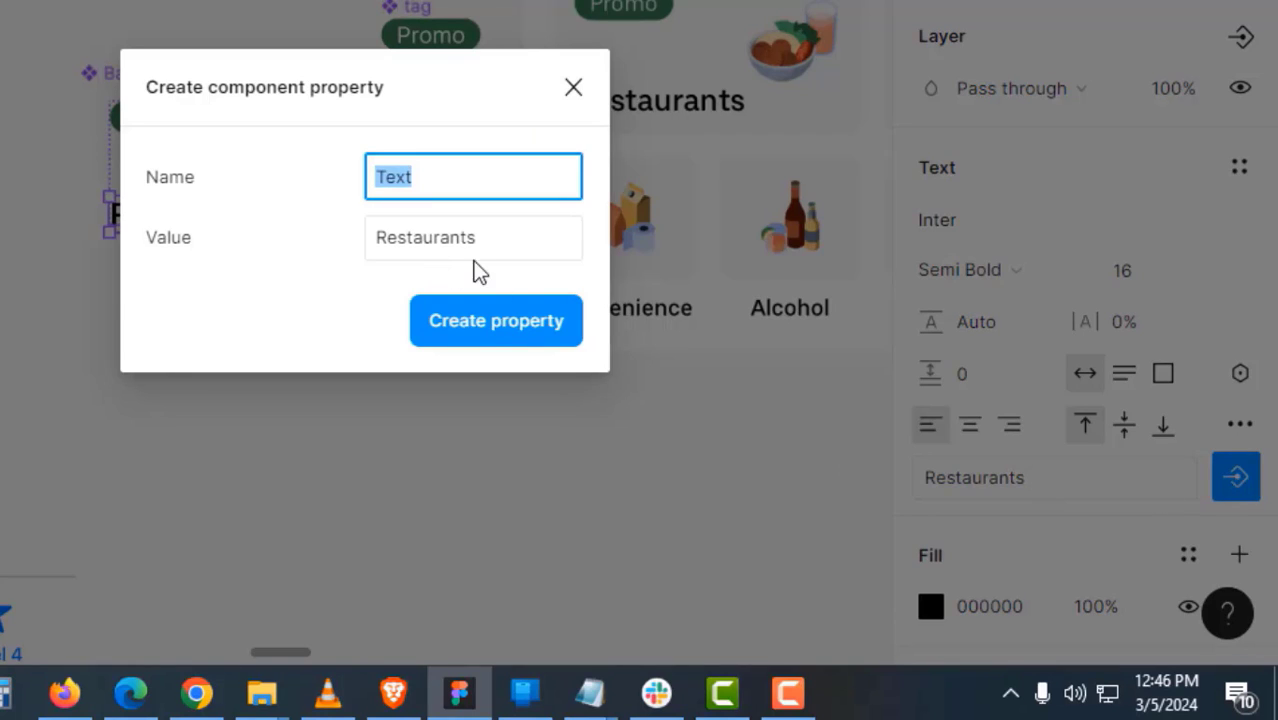
click(488, 330)
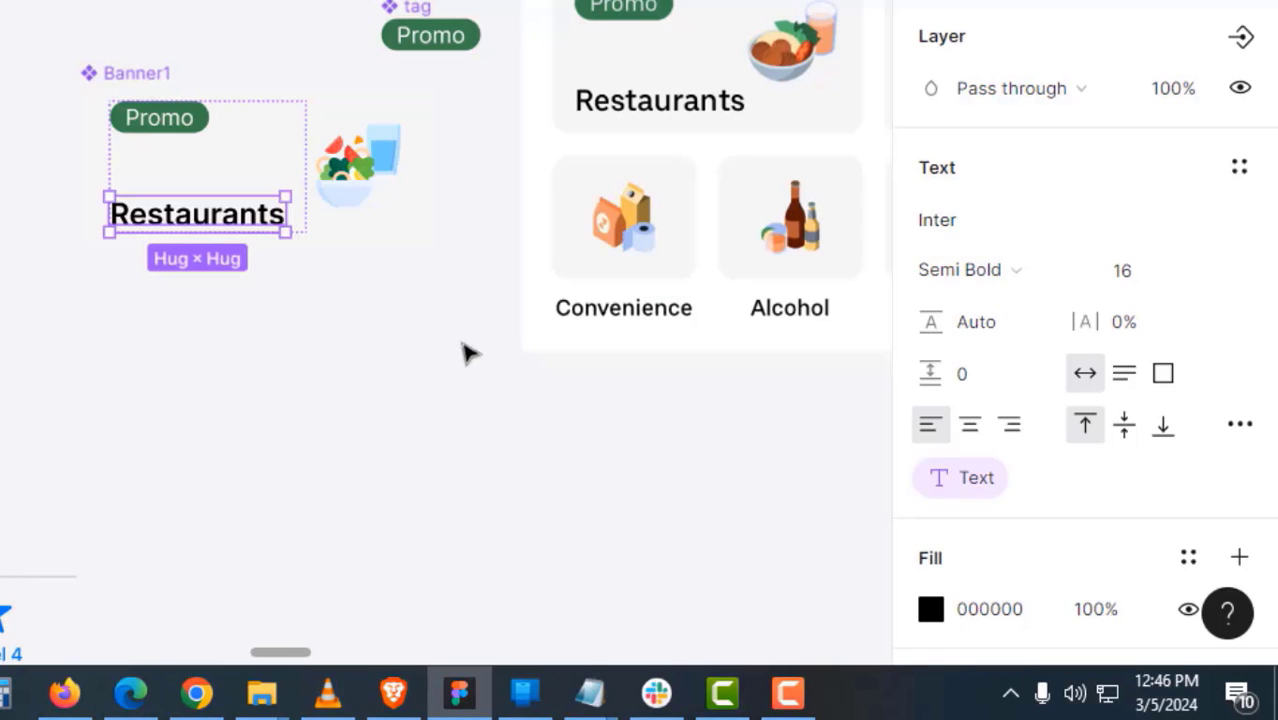
click(378, 435)
click(134, 73)
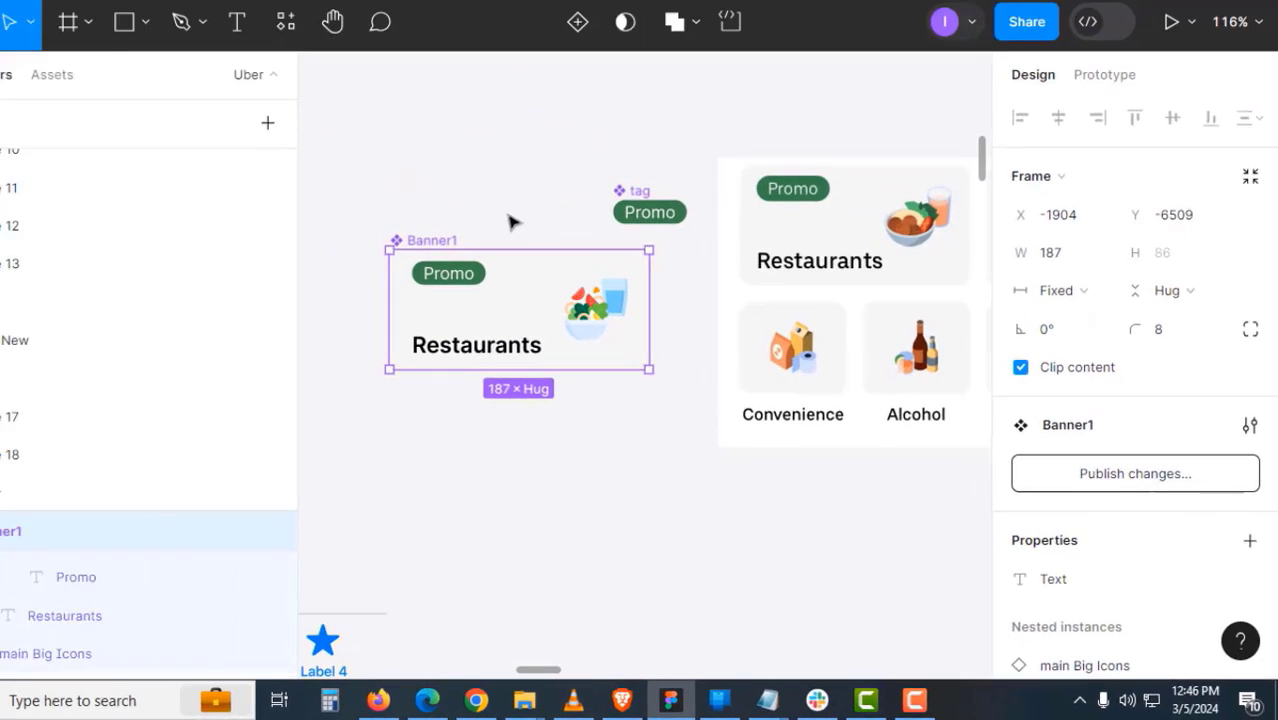
click(244, 47)
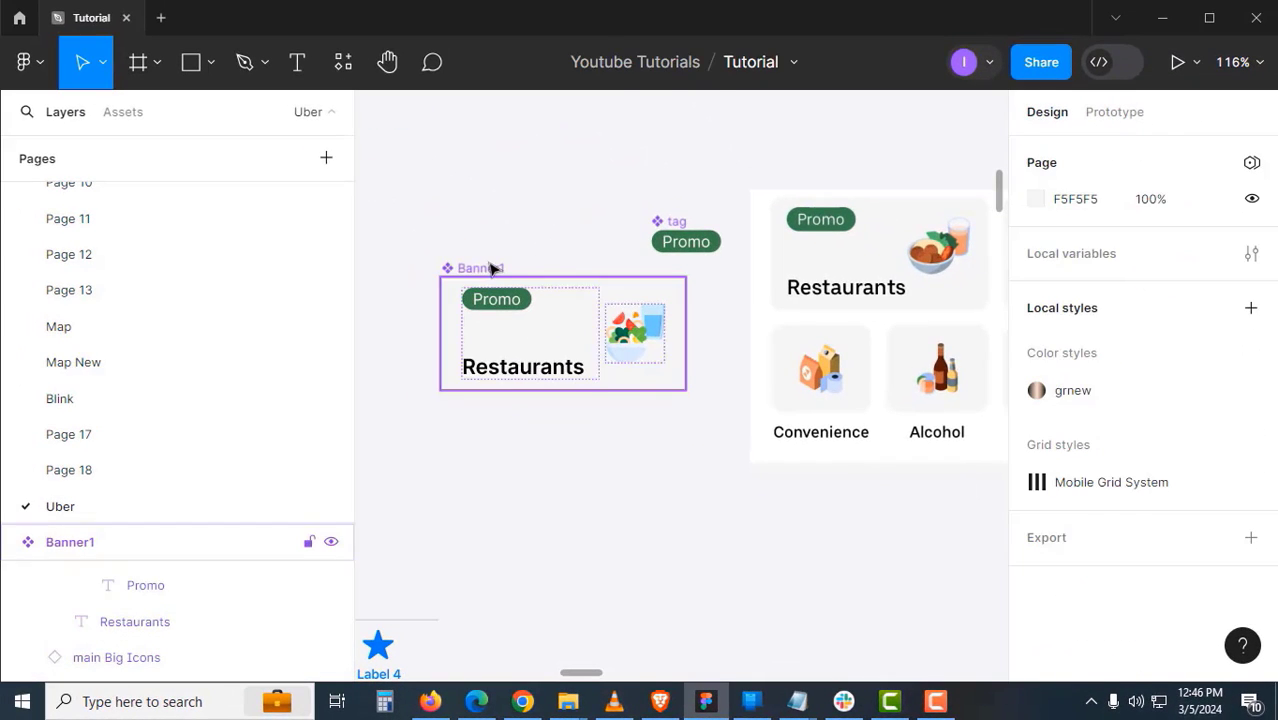
- Create a Banner1 instance and place it above the home panel
click(491, 269)
drag(491, 269, 816, 222)
drag(816, 313, 684, 411)
scroll(745, 313, up, 3)
scroll(619, 373, right, 5)
scroll(675, 351, down, 2)
drag(668, 403, 661, 237)
click(887, 269)
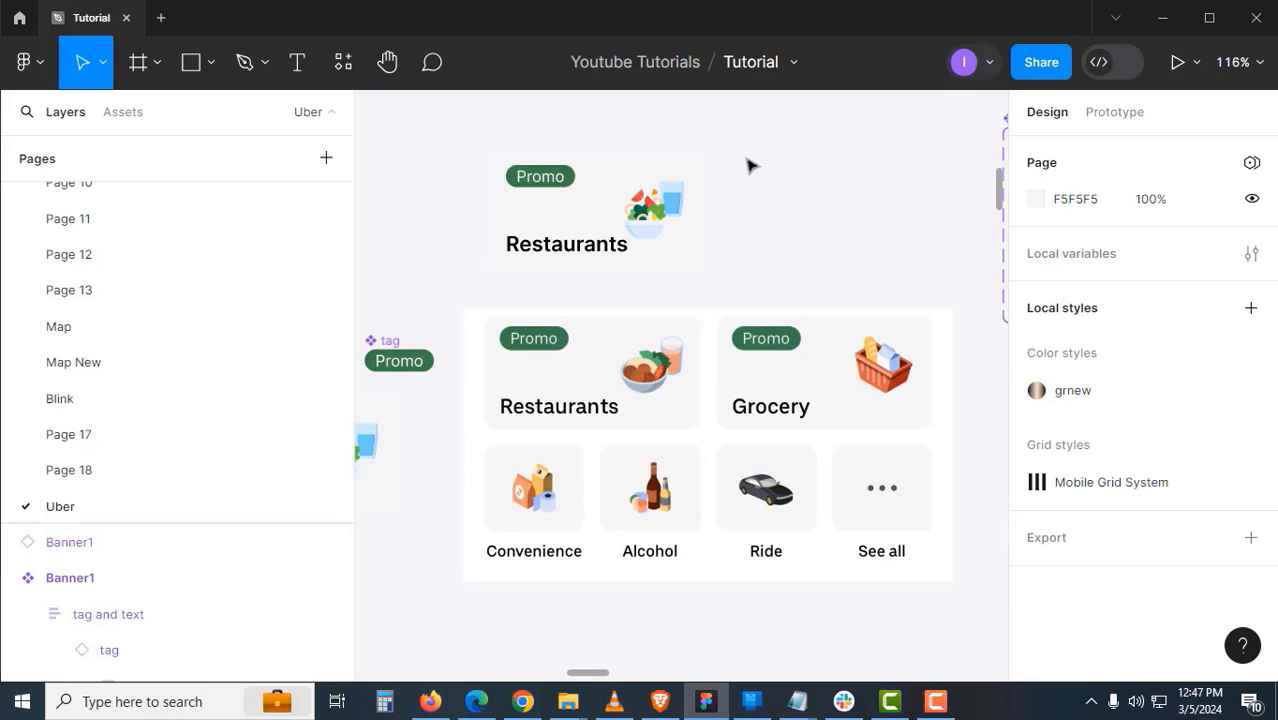
- Duplicate the instance 22 px to the right and set the copy's Text to 'Grocery'
click(618, 243)
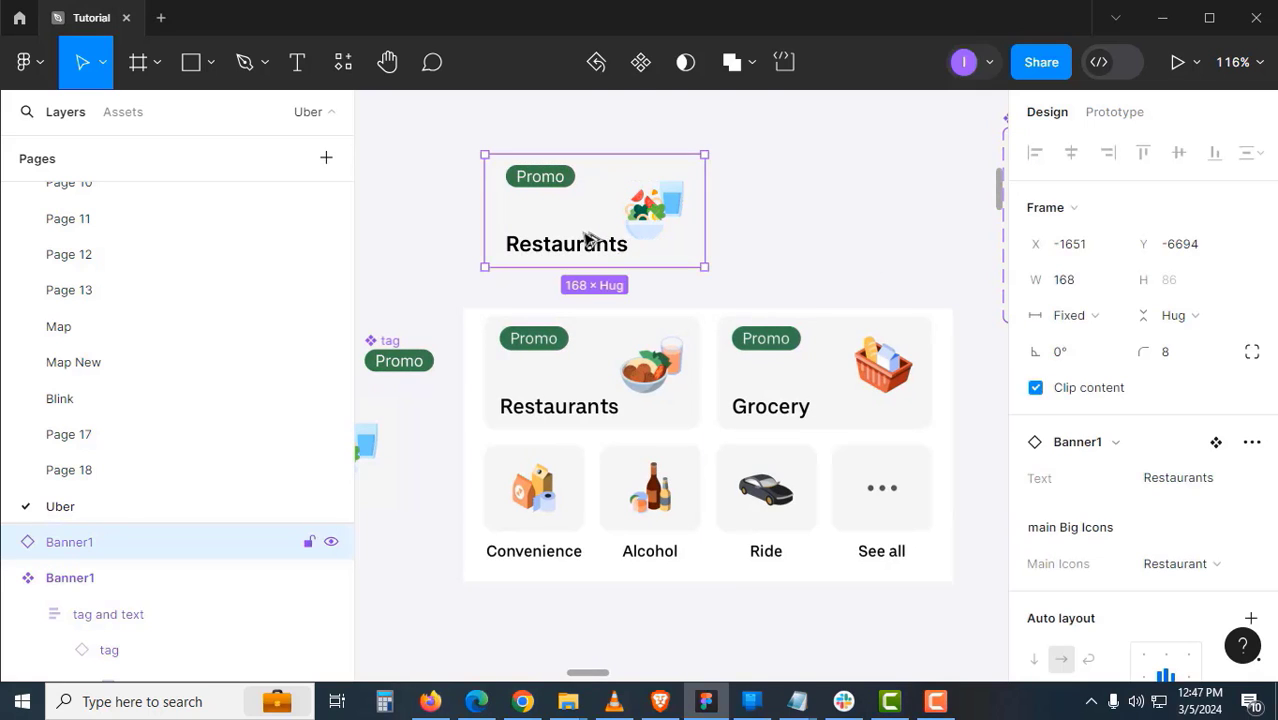
drag(588, 240, 843, 249)
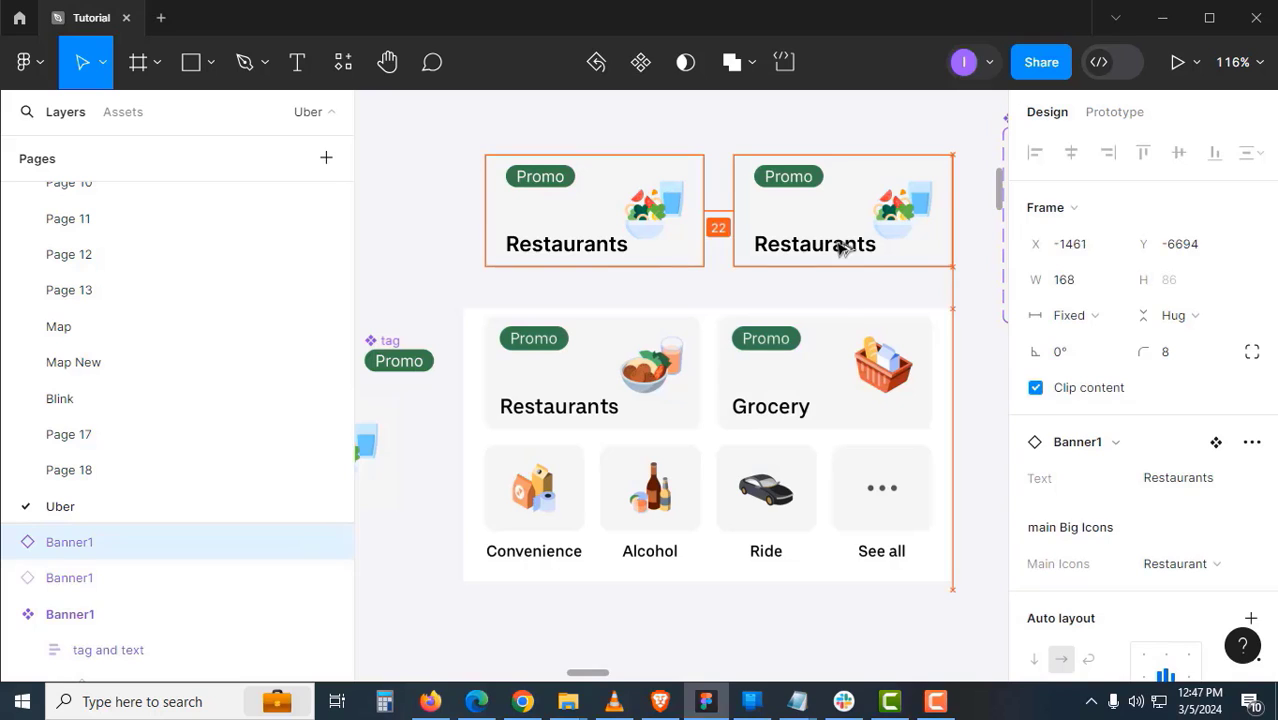
click(844, 305)
drag(836, 297, 704, 296)
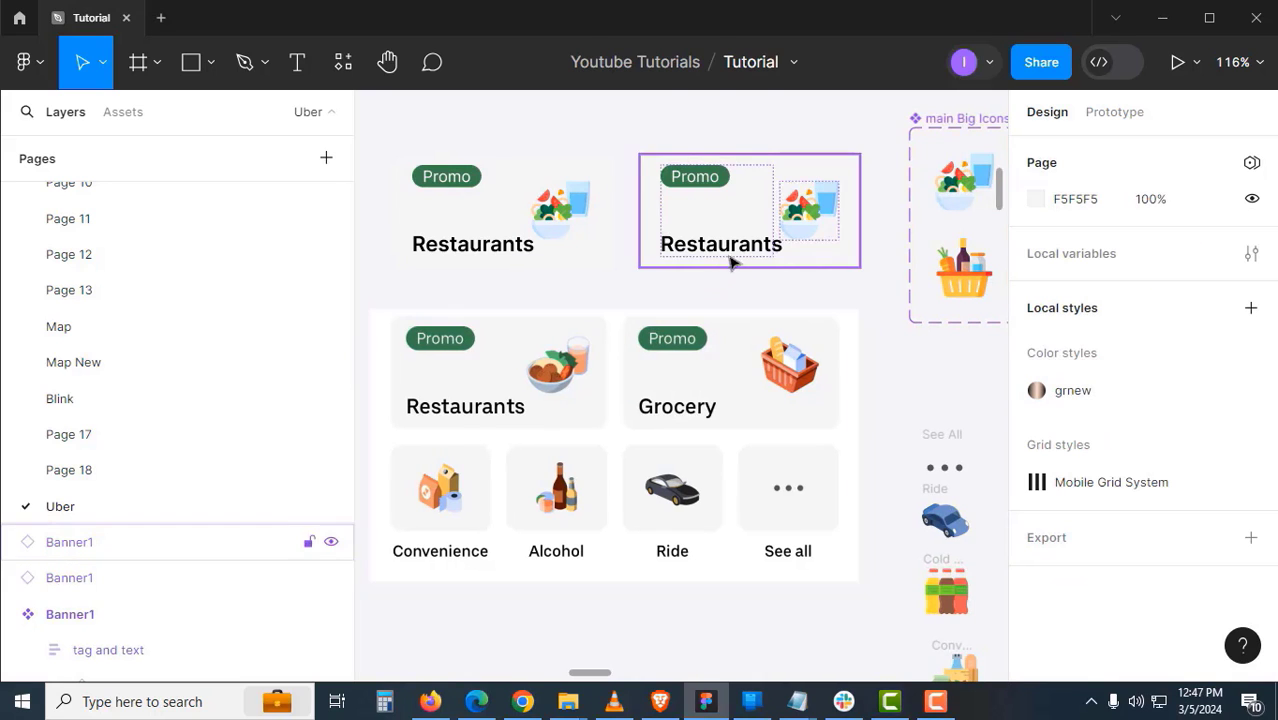
click(782, 247)
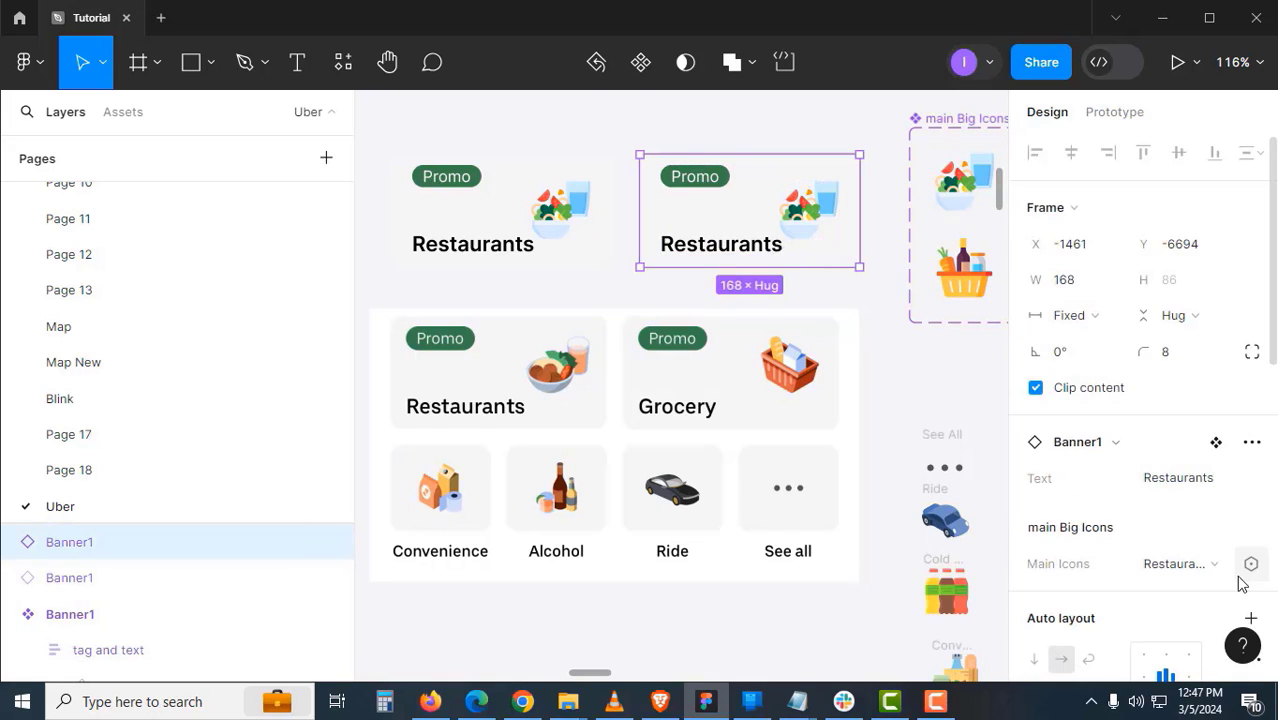
click(1197, 480)
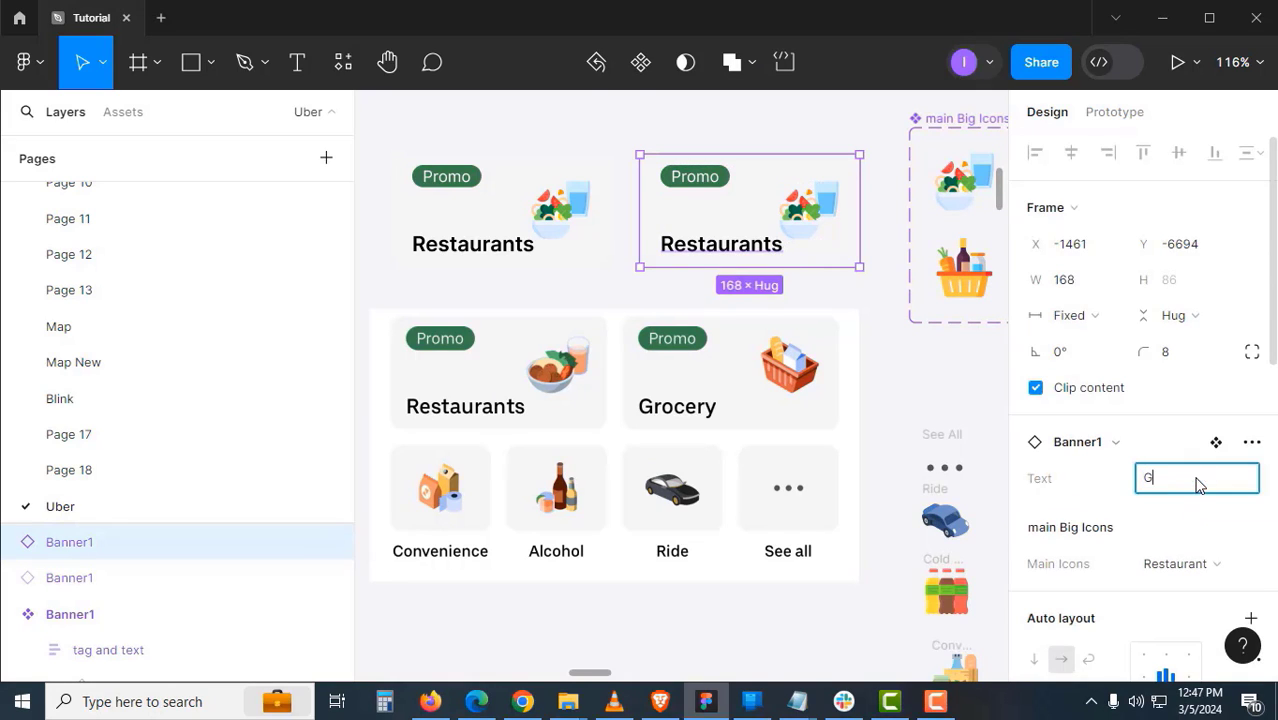
text(Grocery)
key(Return)
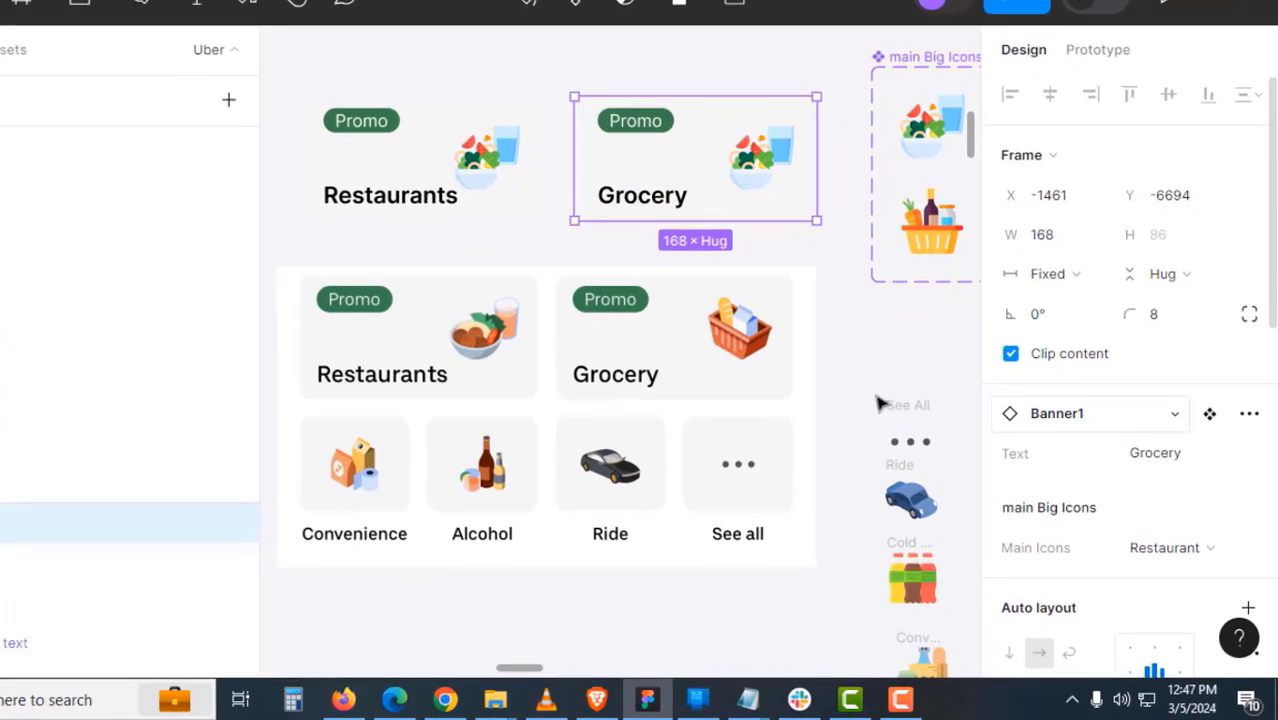
- Switch the Grocery banner's Main Icons property to the Grocery basket icon
click(838, 175)
click(737, 138)
scroll(1190, 386, down, 2)
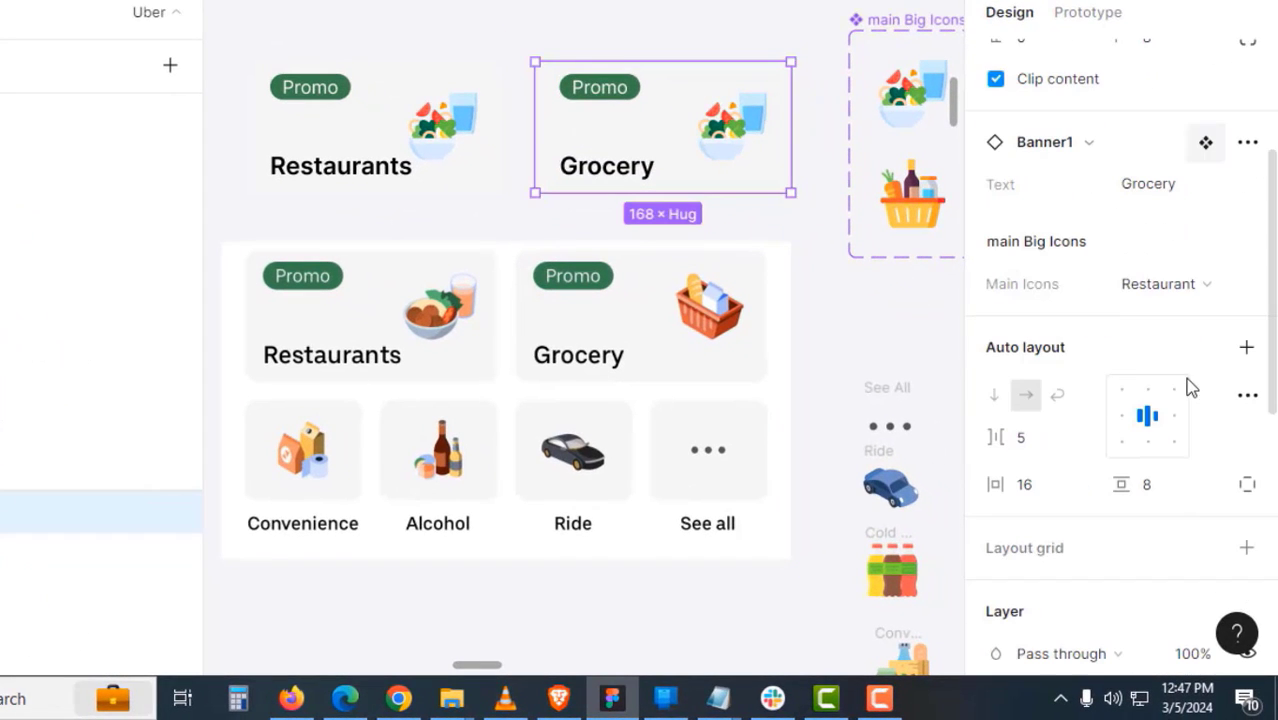
click(1163, 285)
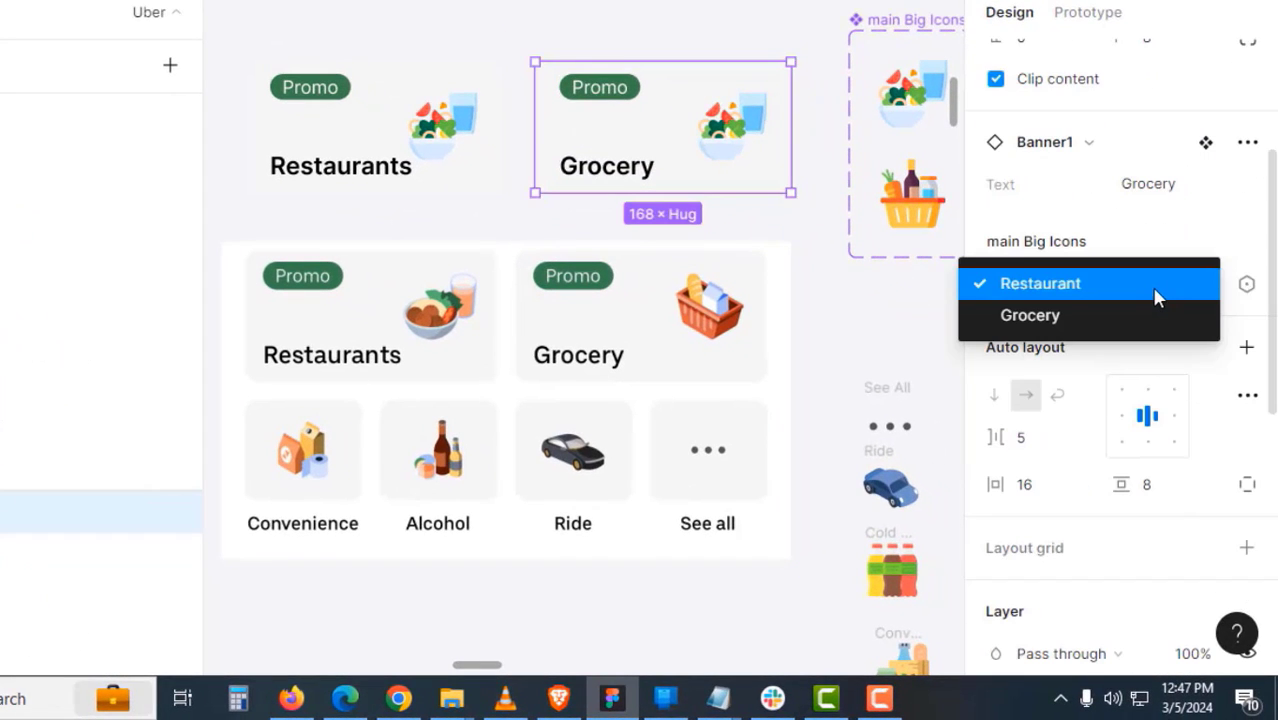
click(1097, 324)
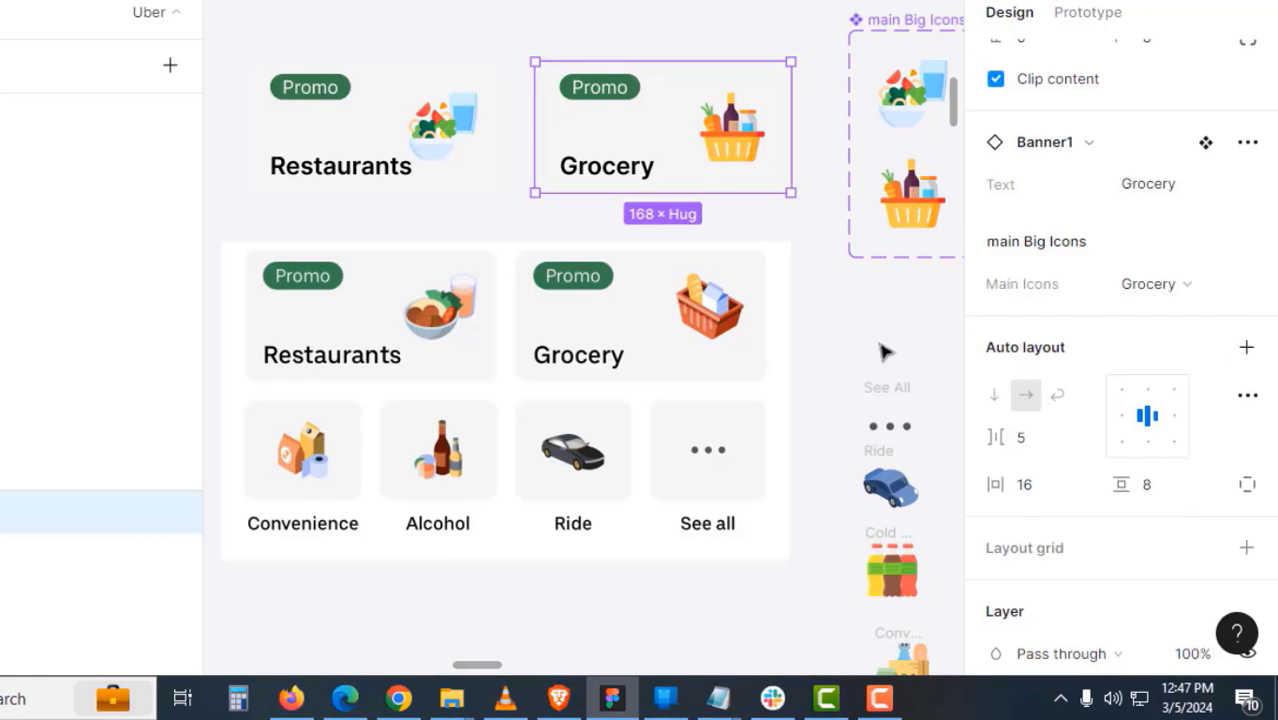
click(601, 132)
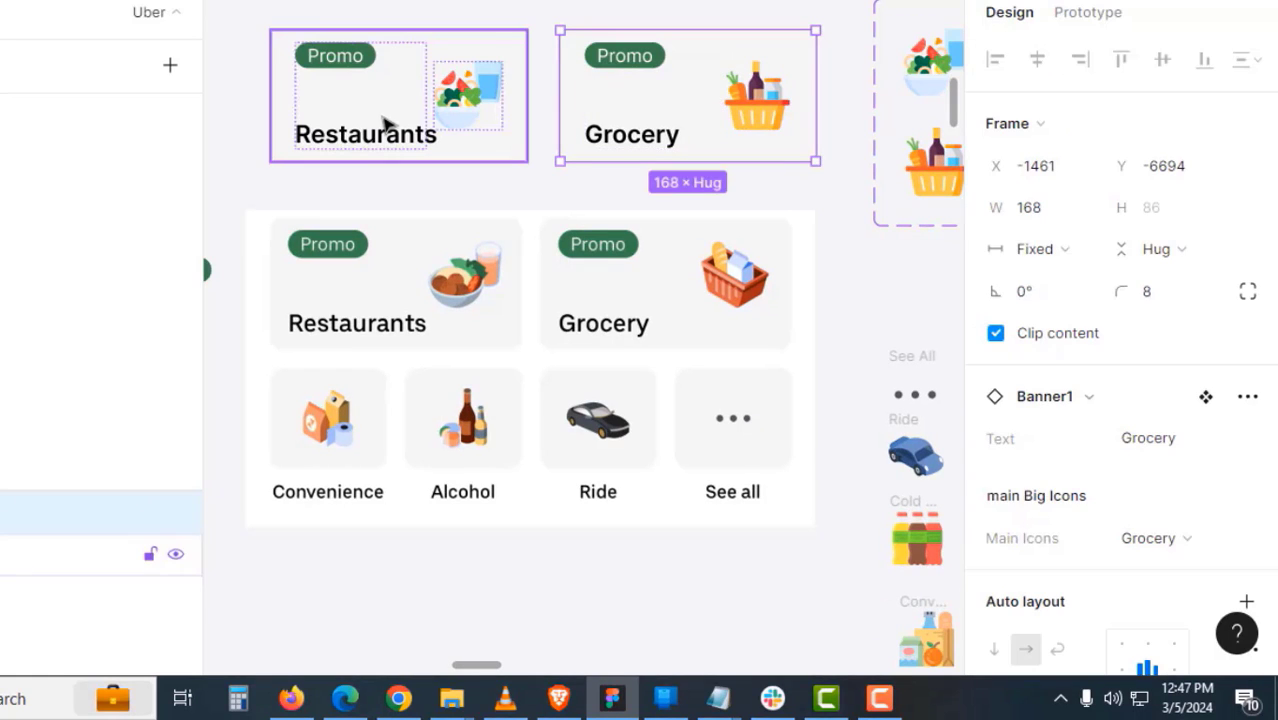
shift+click(388, 125)
- Wrap the Restaurants and Grocery banners in an auto-layout frame named 'Banner 1' via Shift+A
key(shift+a)
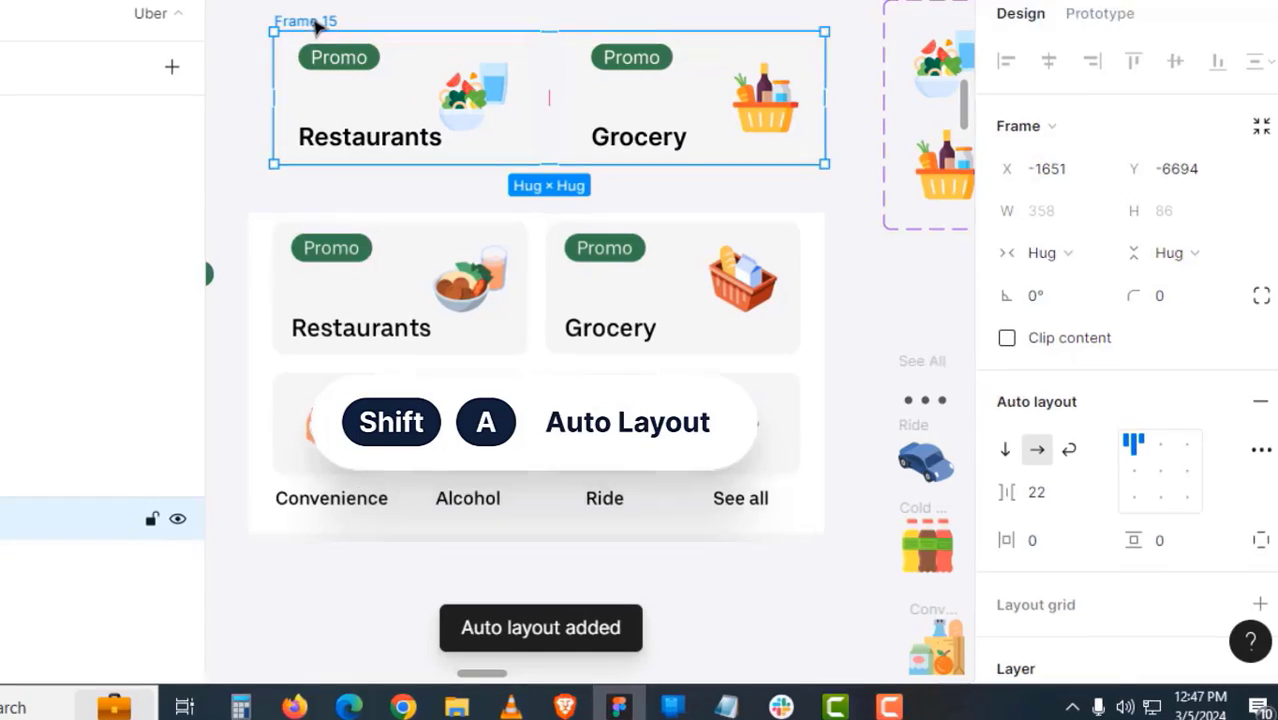
double_click(312, 21)
text(Banner 1)
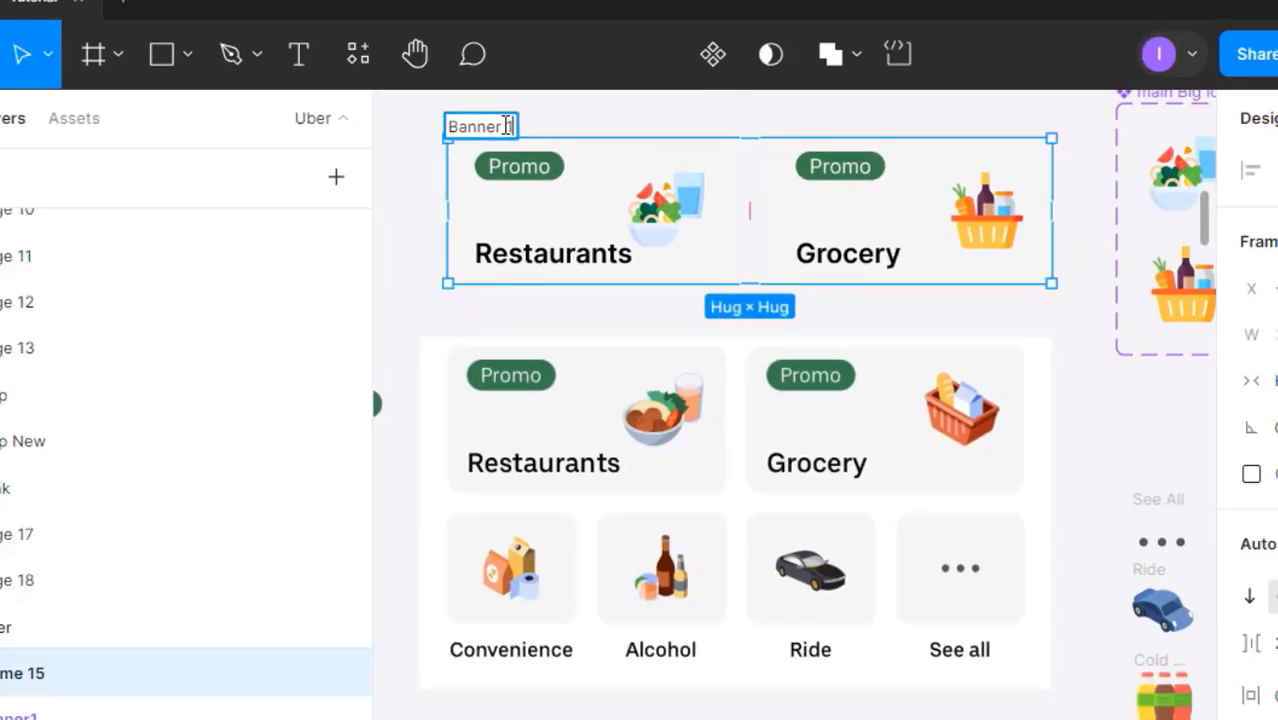
key(Return)
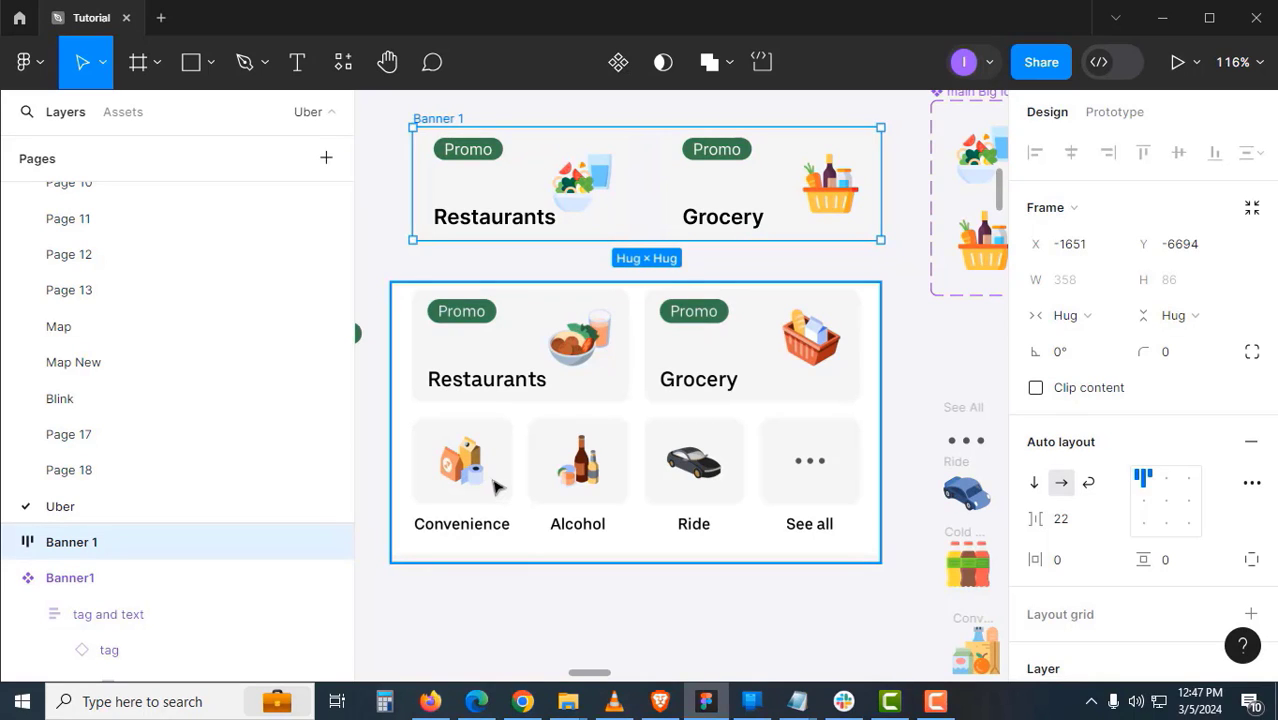
scroll(484, 474, up, 5)
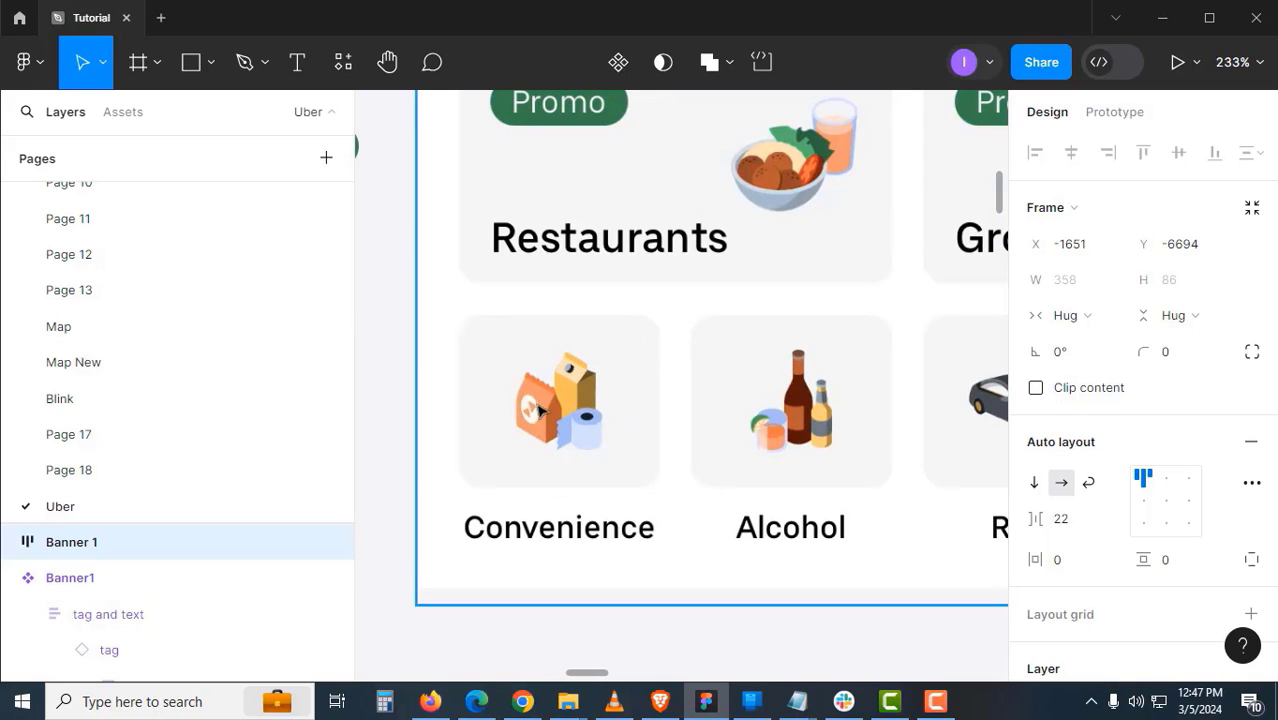
drag(568, 408, 608, 384)
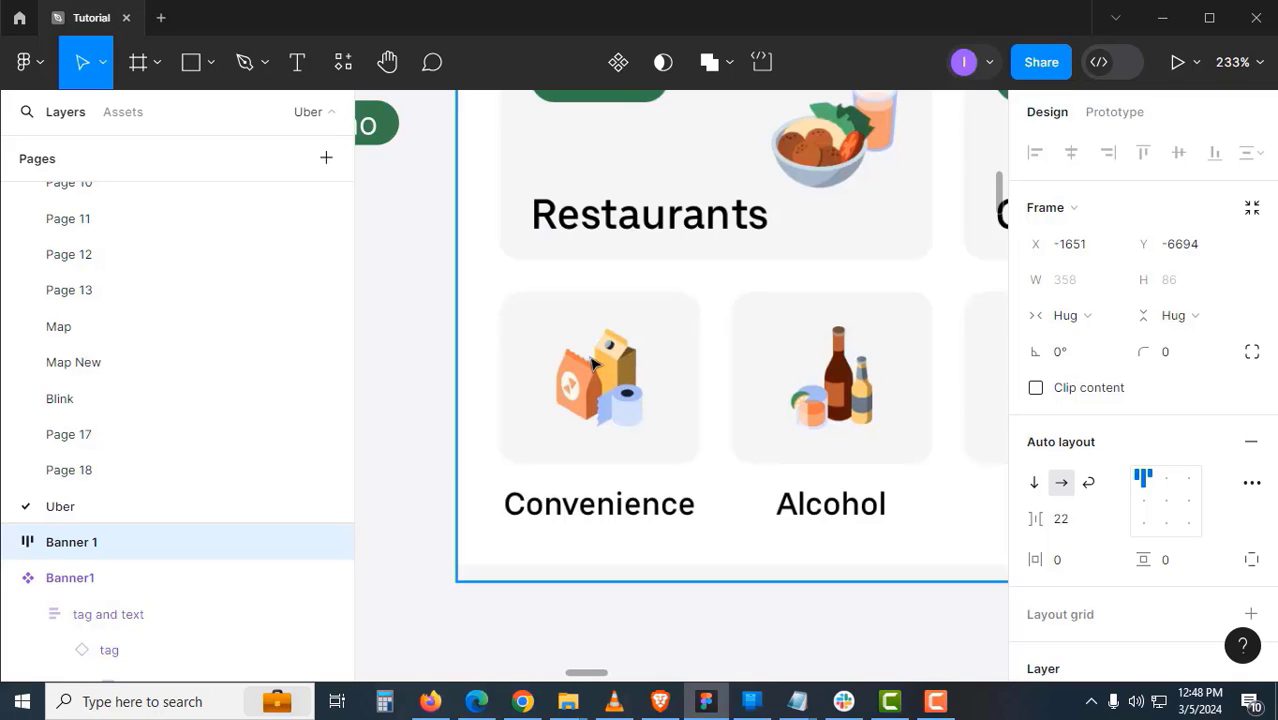
- Draw a grey rectangle and place it below the salad illustration
click(439, 379)
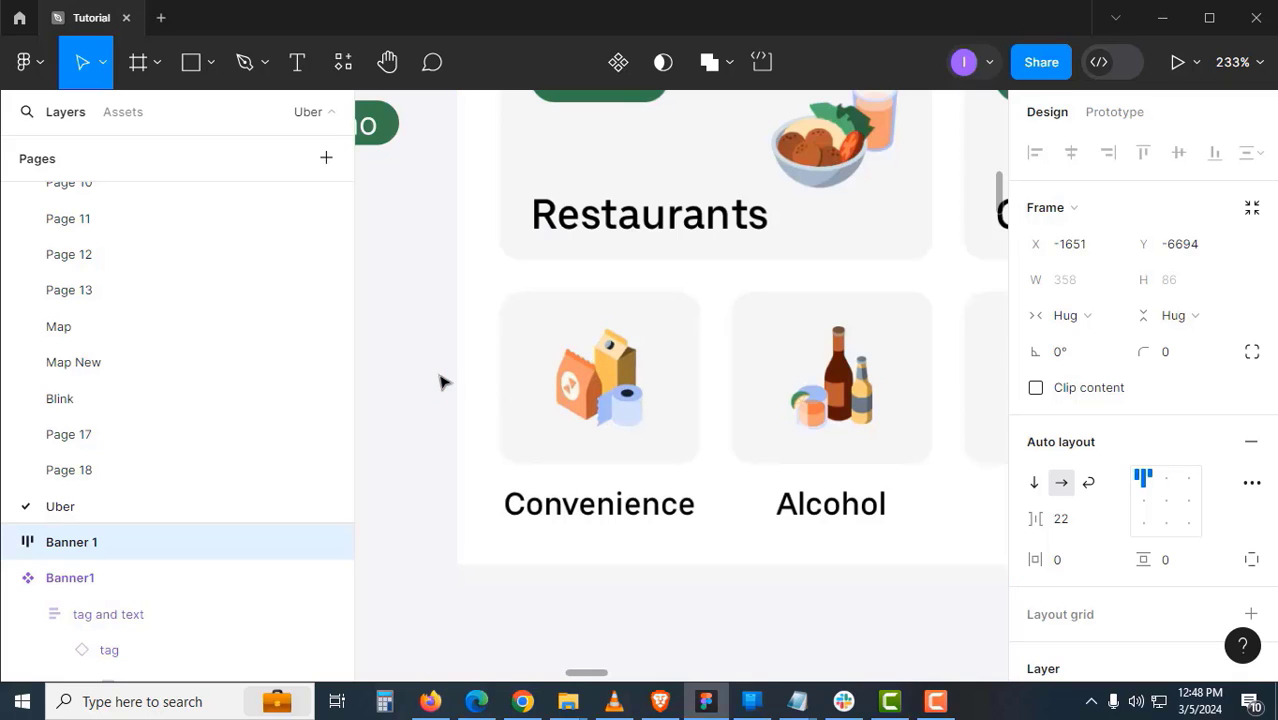
click(210, 66)
click(211, 119)
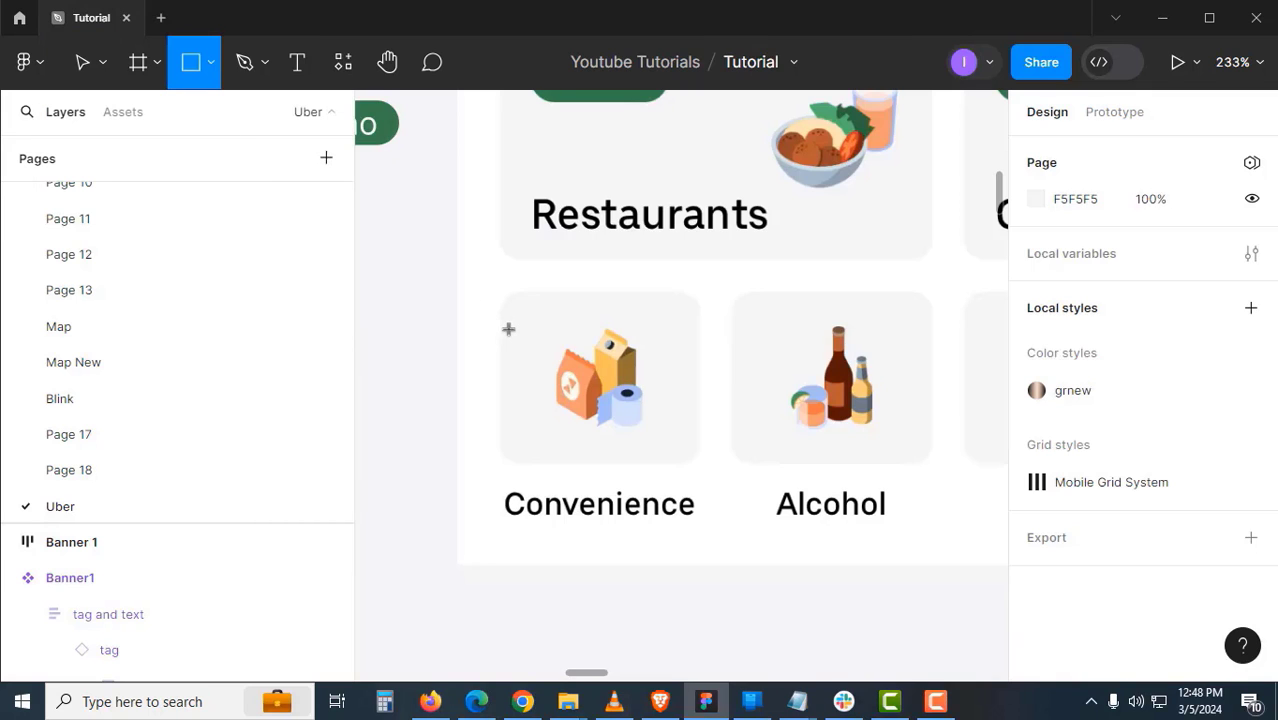
scroll(507, 320, up, 3)
drag(503, 291, 718, 477)
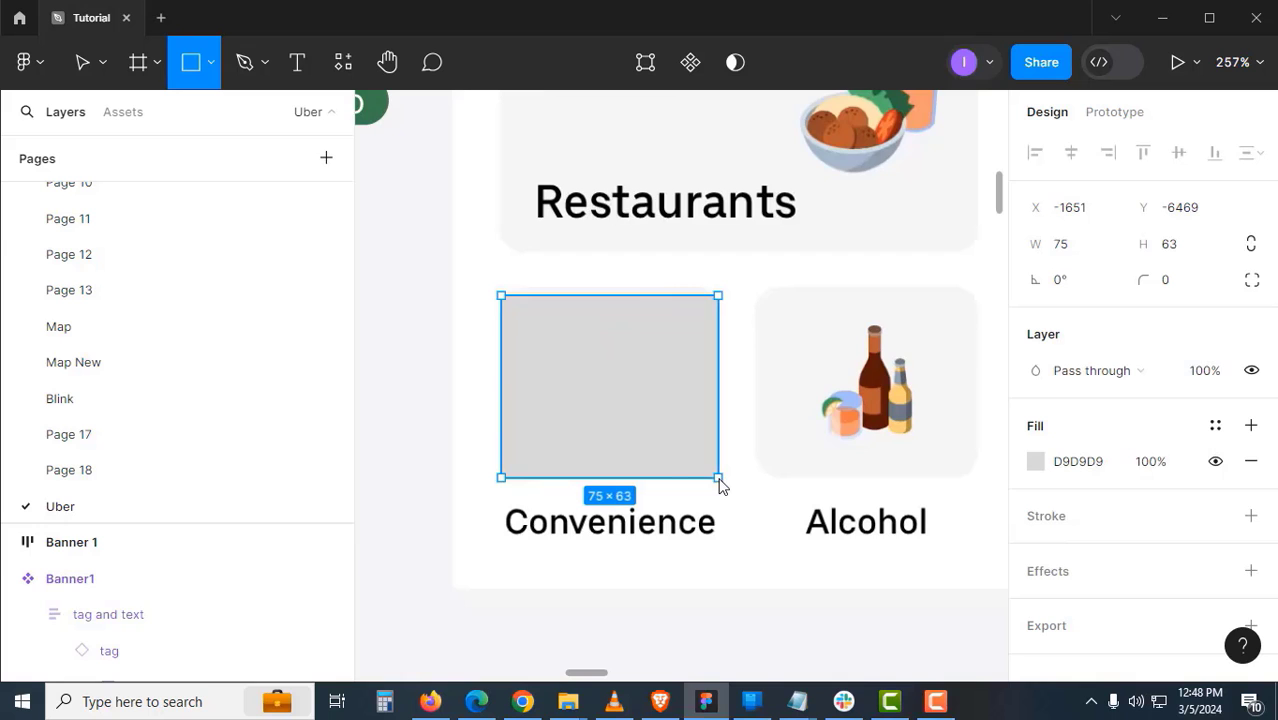
scroll(884, 385, left, 5)
drag(844, 337, 565, 459)
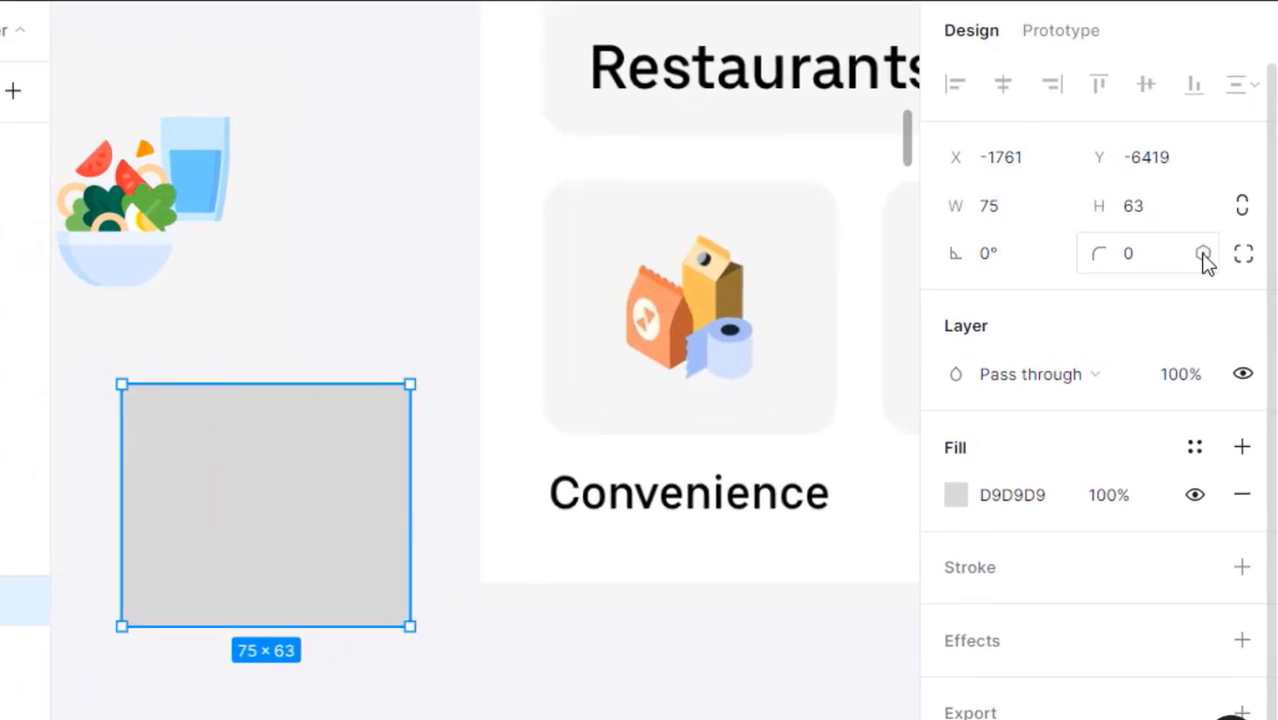
- Give the rectangle a corner radius of 8 and rename layer Rectangle 5 to Background
click(1196, 282)
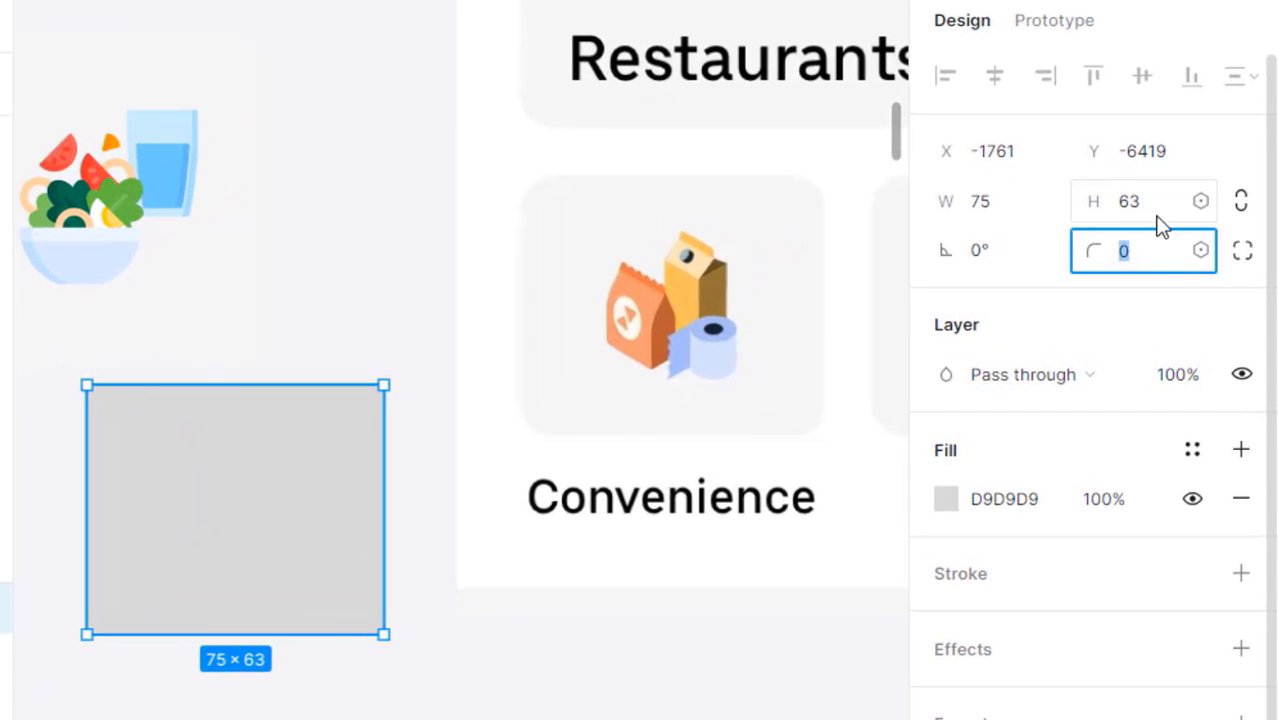
text(8)
key(Return)
key(Escape)
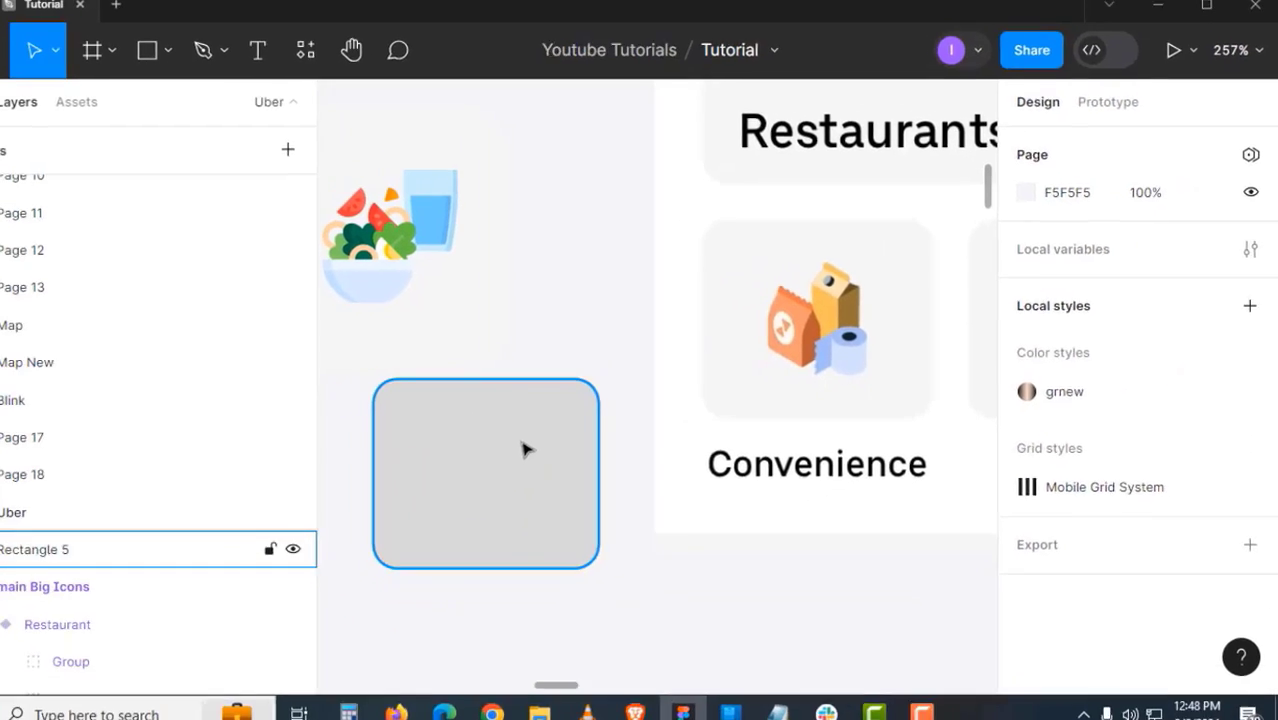
double_click(203, 549)
text(Backg)
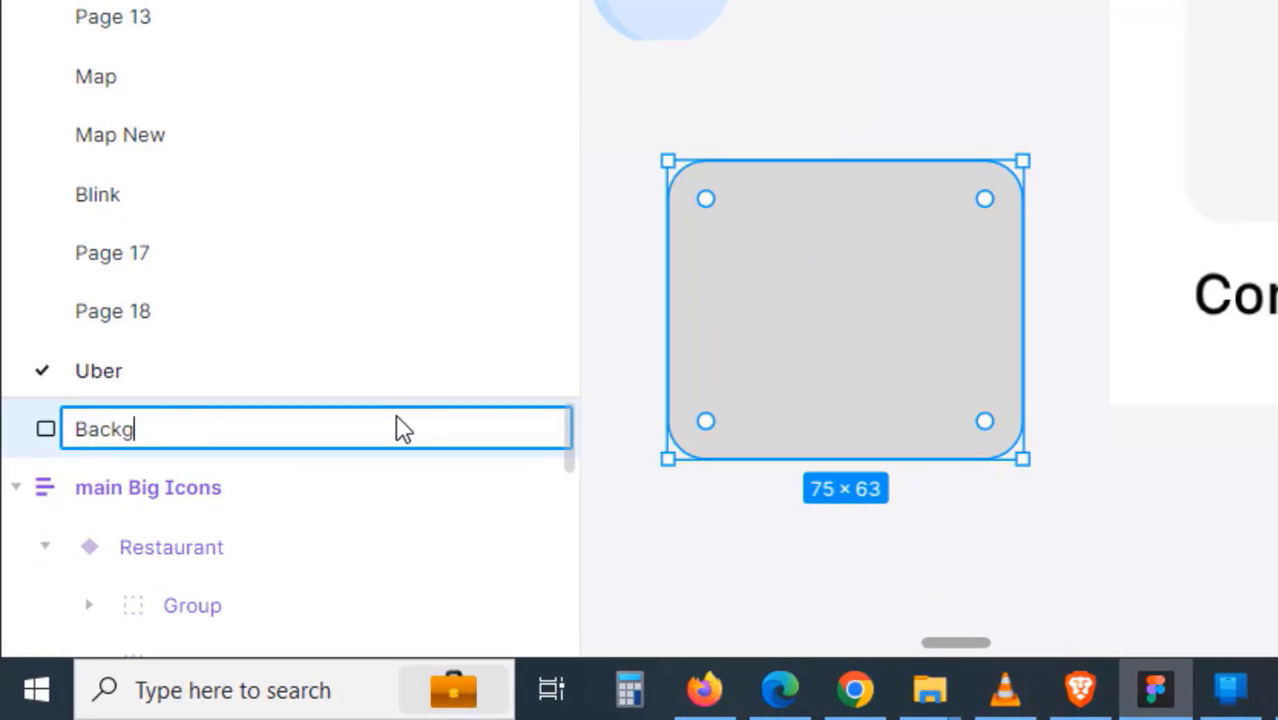
text(round)
key(Return)
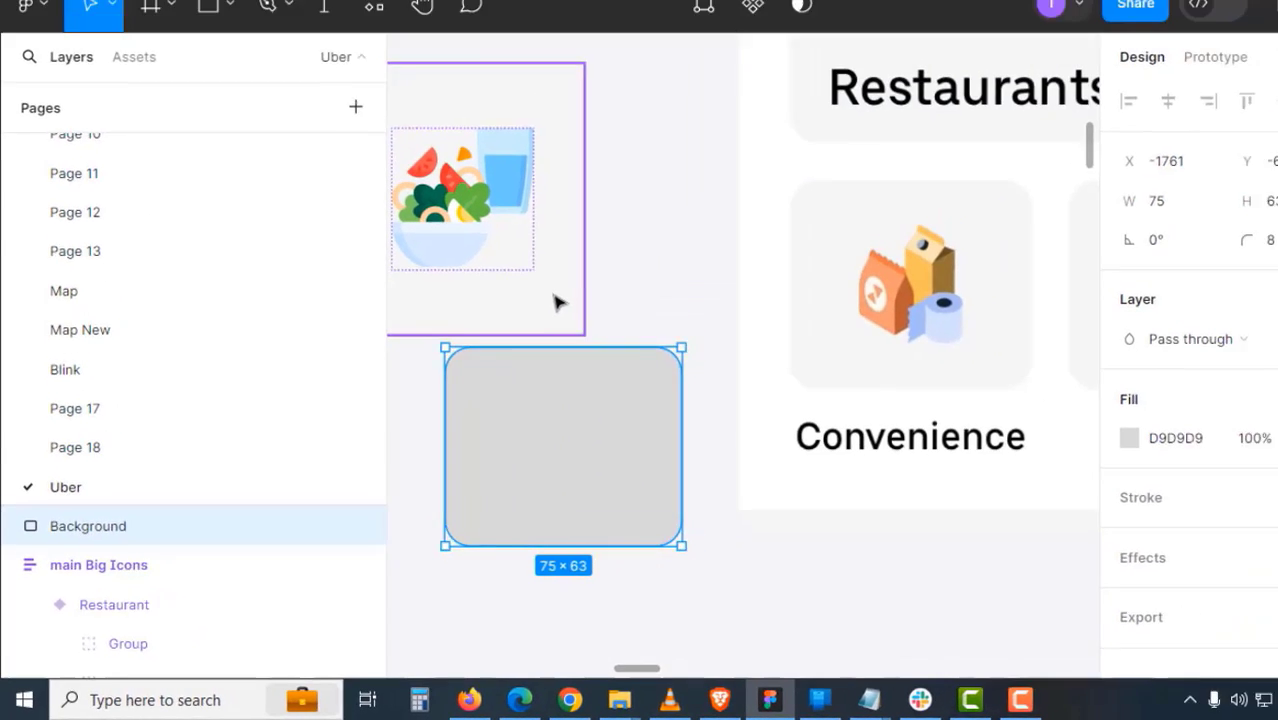
- Select the Banner1 component and pan the canvas toward the icon frames
click(839, 96)
key(z)
alt+click(935, 227)
drag(664, 455, 526, 407)
drag(912, 438, 634, 441)
- Select the See All, Ride, Cold Drinks and Convenience icon frames, tidy them up and centre-align them
click(836, 300)
key(z)
click(894, 393)
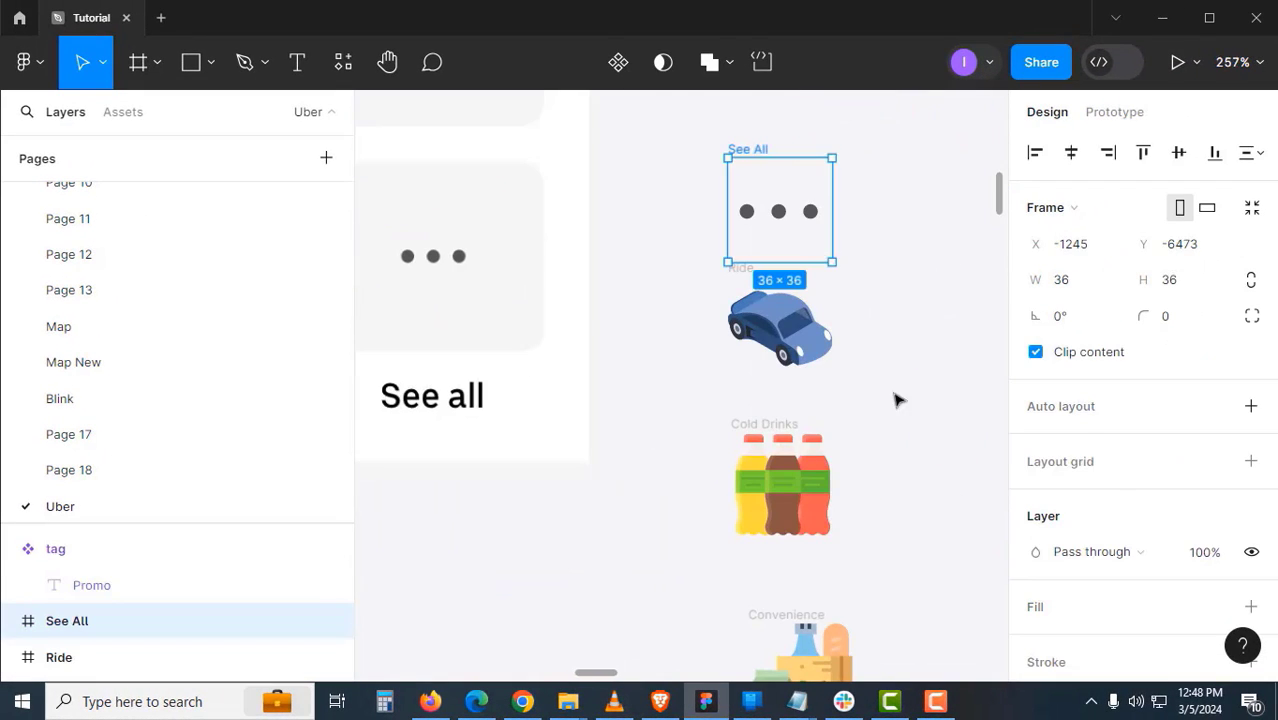
click(895, 400)
click(757, 275)
shift+click(757, 155)
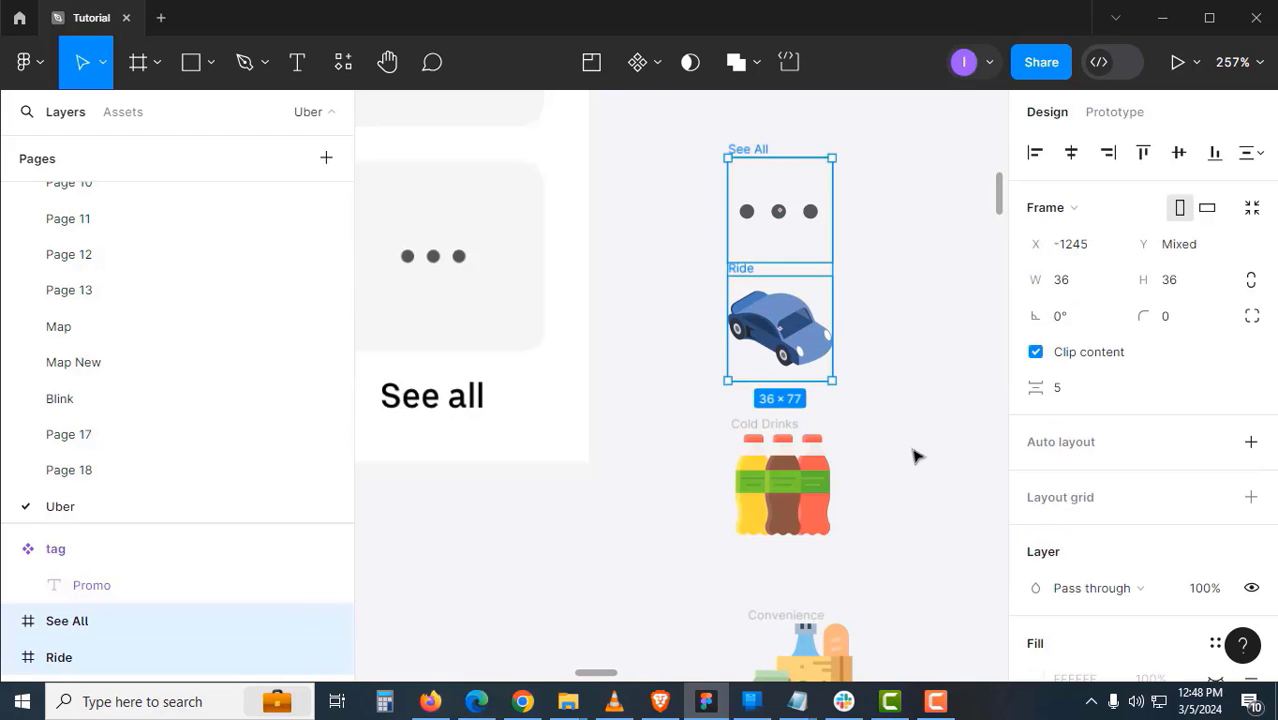
scroll(900, 390, down, 3)
shift+click(790, 300)
shift+click(795, 467)
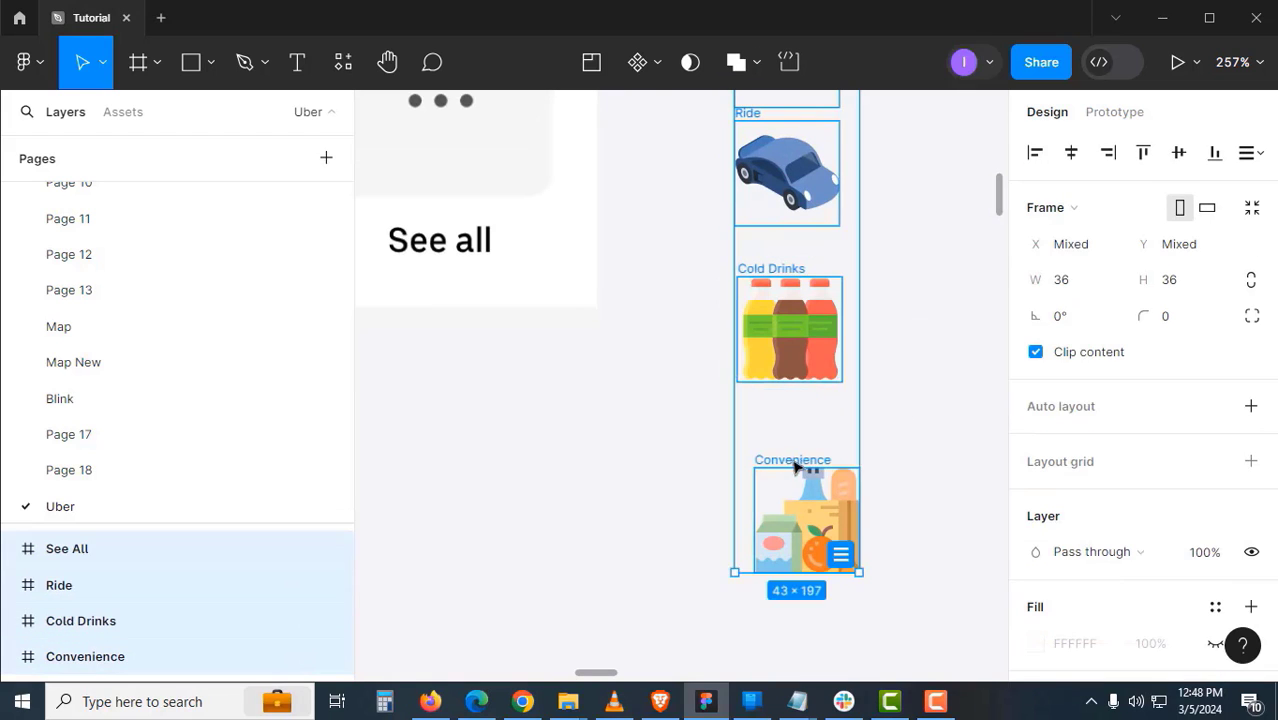
click(843, 560)
scroll(867, 452, up, 2)
scroll(862, 414, down, 1)
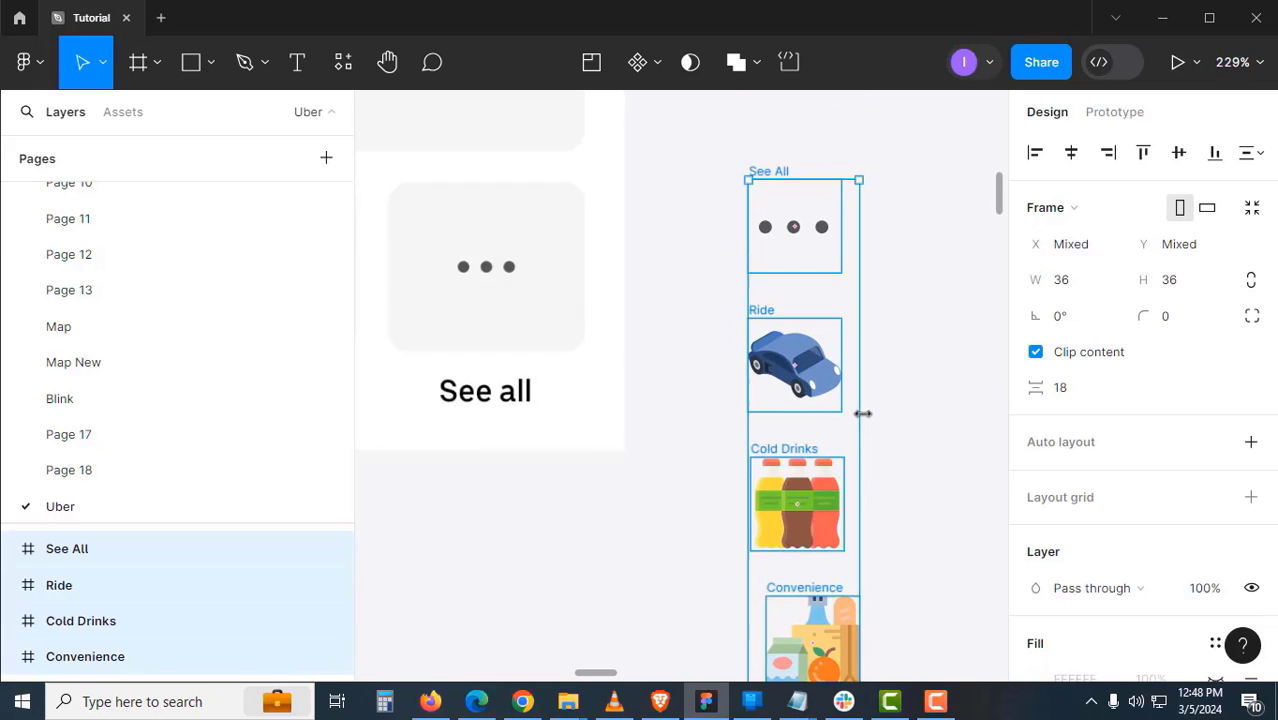
click(1077, 160)
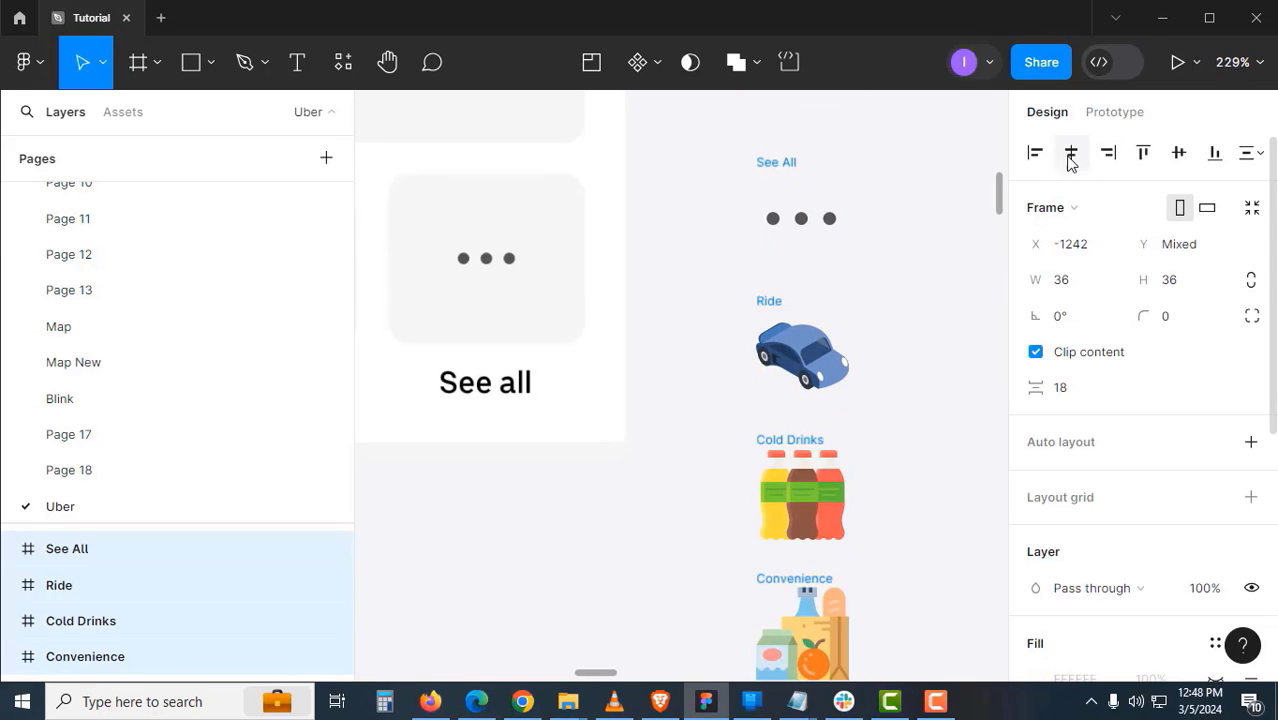
- Combine the four icon frames into a component set
click(930, 280)
scroll(553, 419, up, 1)
scroll(553, 419, left, 3)
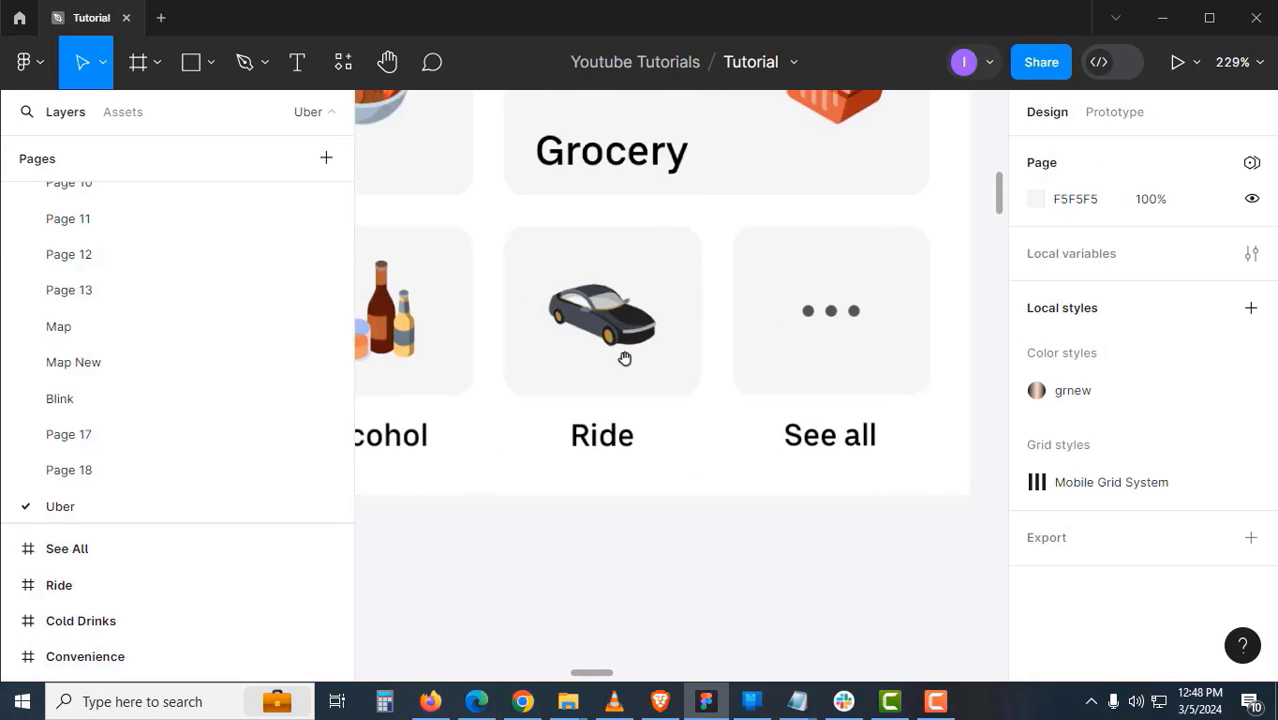
scroll(738, 335, right, 4)
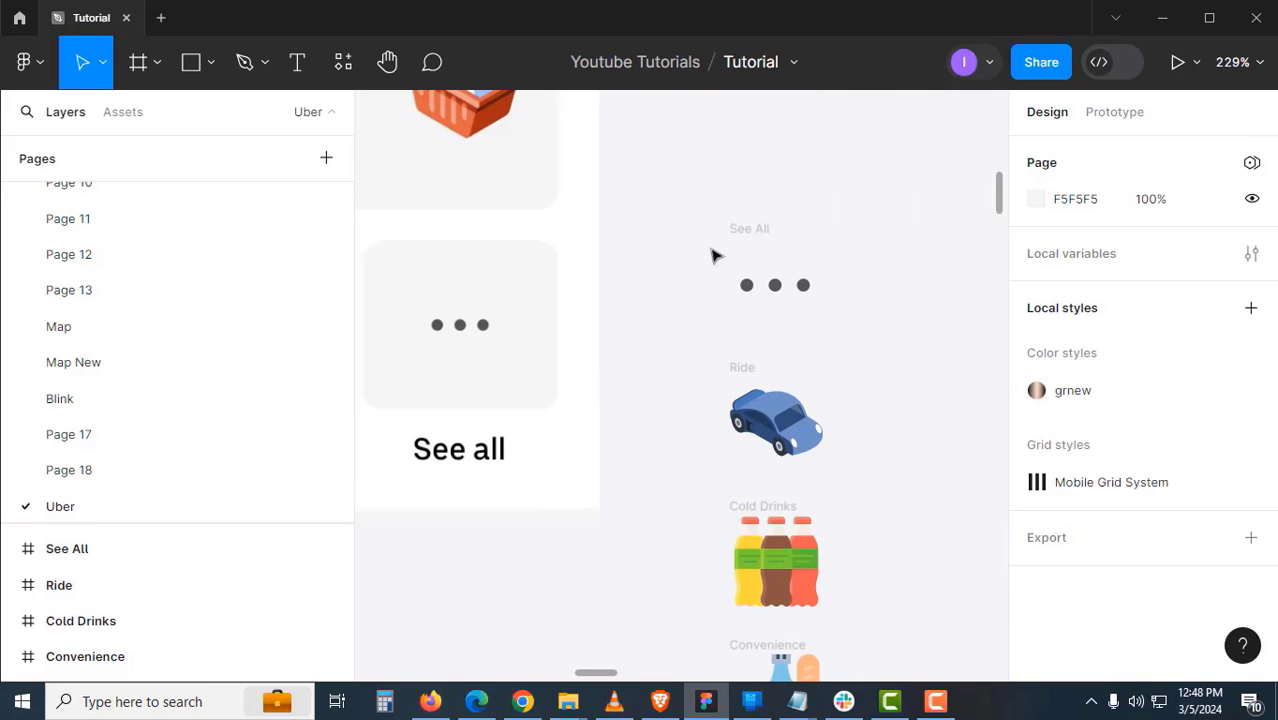
click(740, 262)
scroll(890, 300, down, 1)
scroll(851, 258, down, 2)
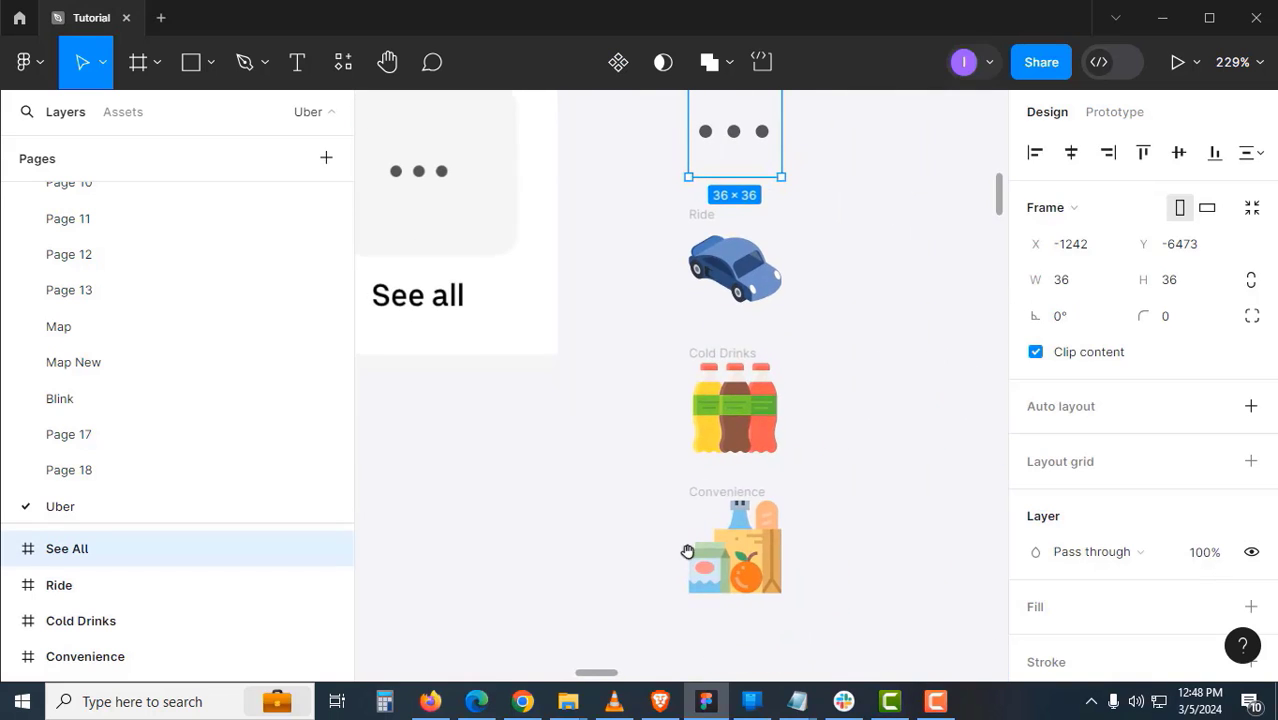
scroll(818, 440, down, 5)
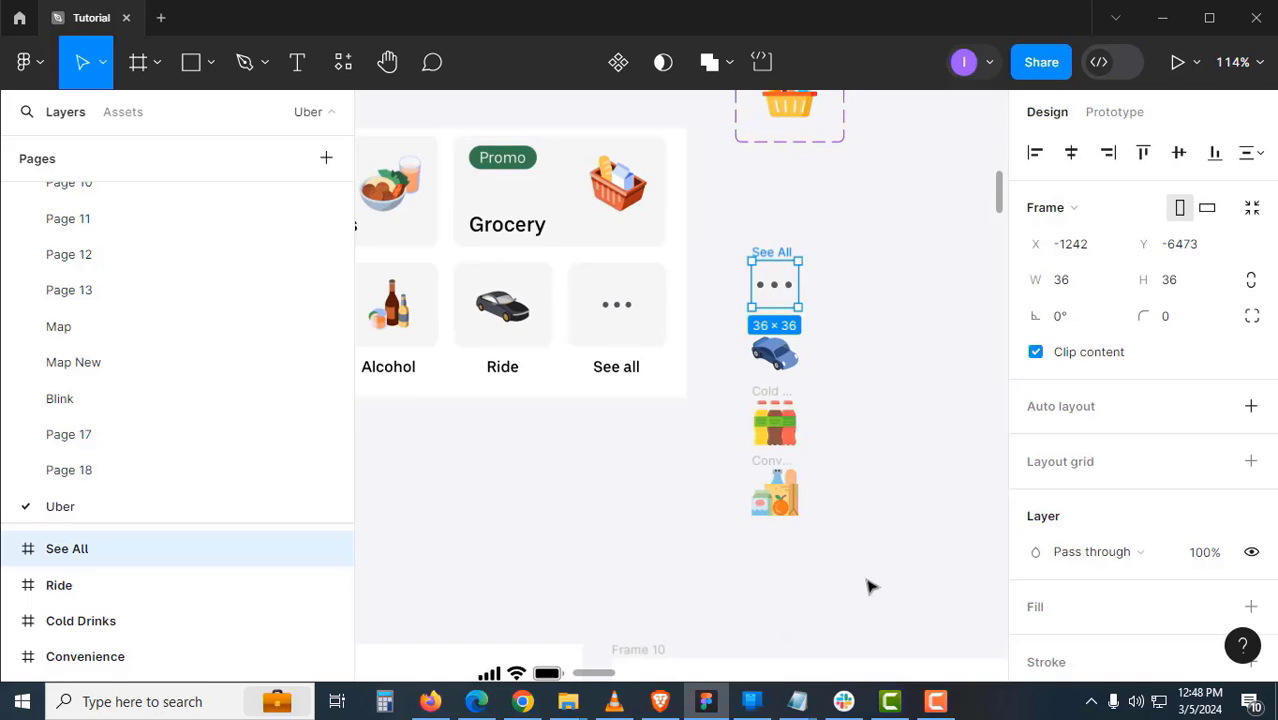
drag(866, 582, 725, 237)
click(660, 66)
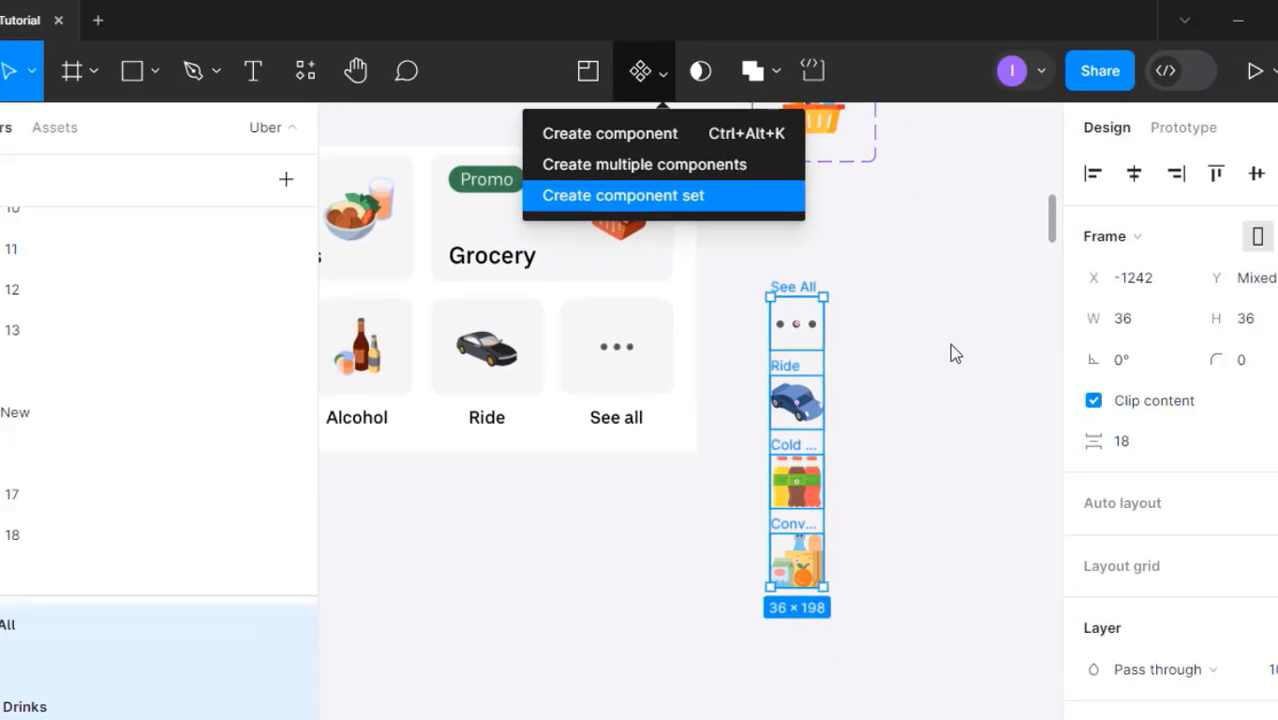
click(761, 395)
- Name the component set Small Icons and rename its Property 1 to Small Icons
key(Escape)
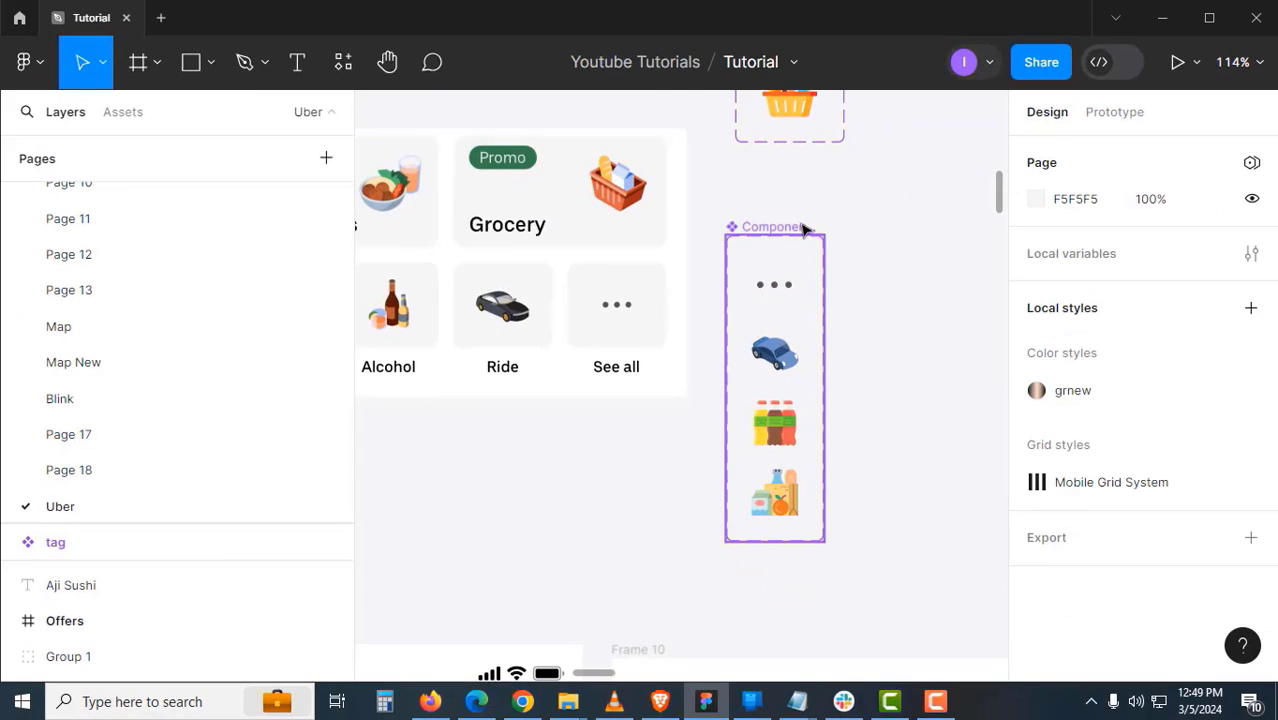
double_click(803, 228)
text(S)
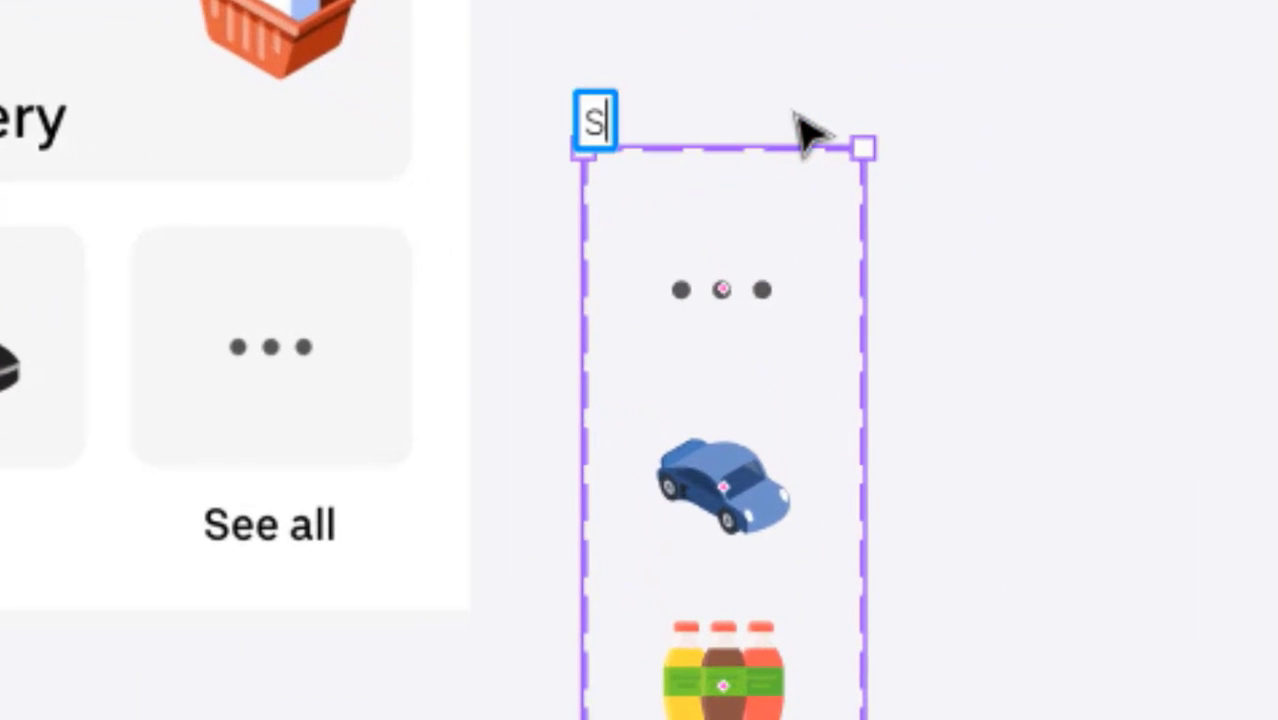
text(mall Icons)
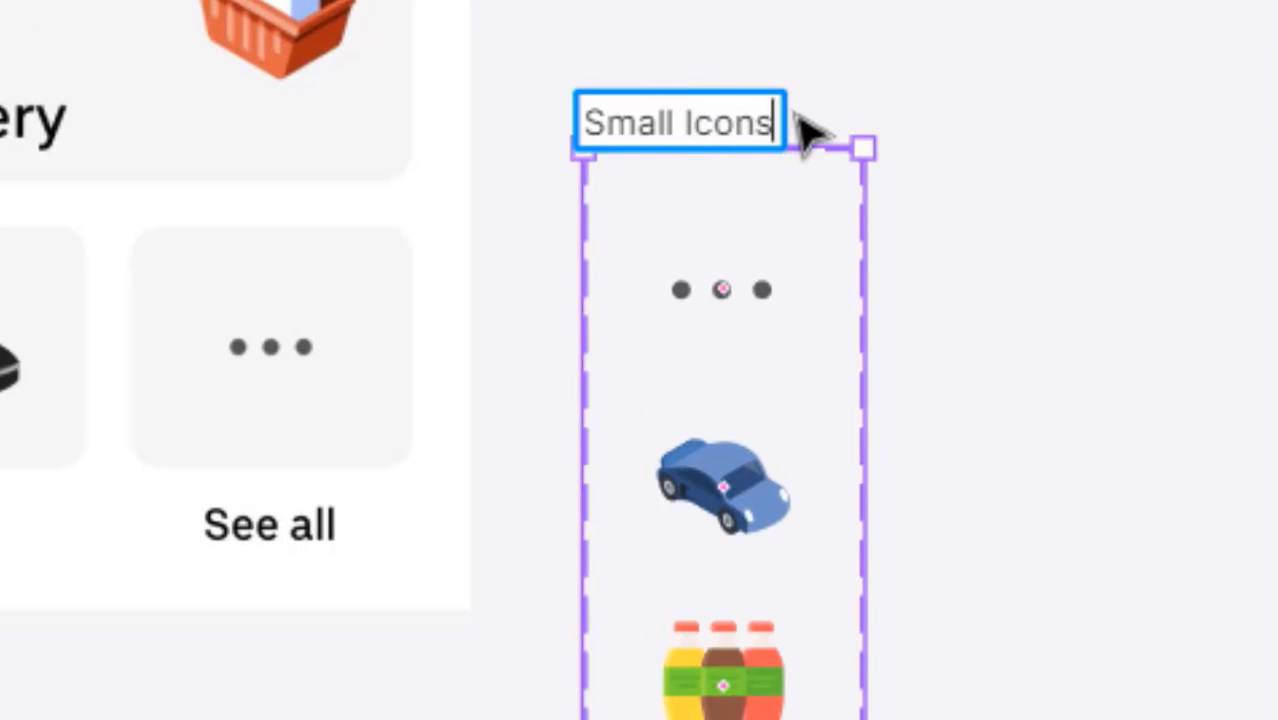
key(Return)
click(762, 280)
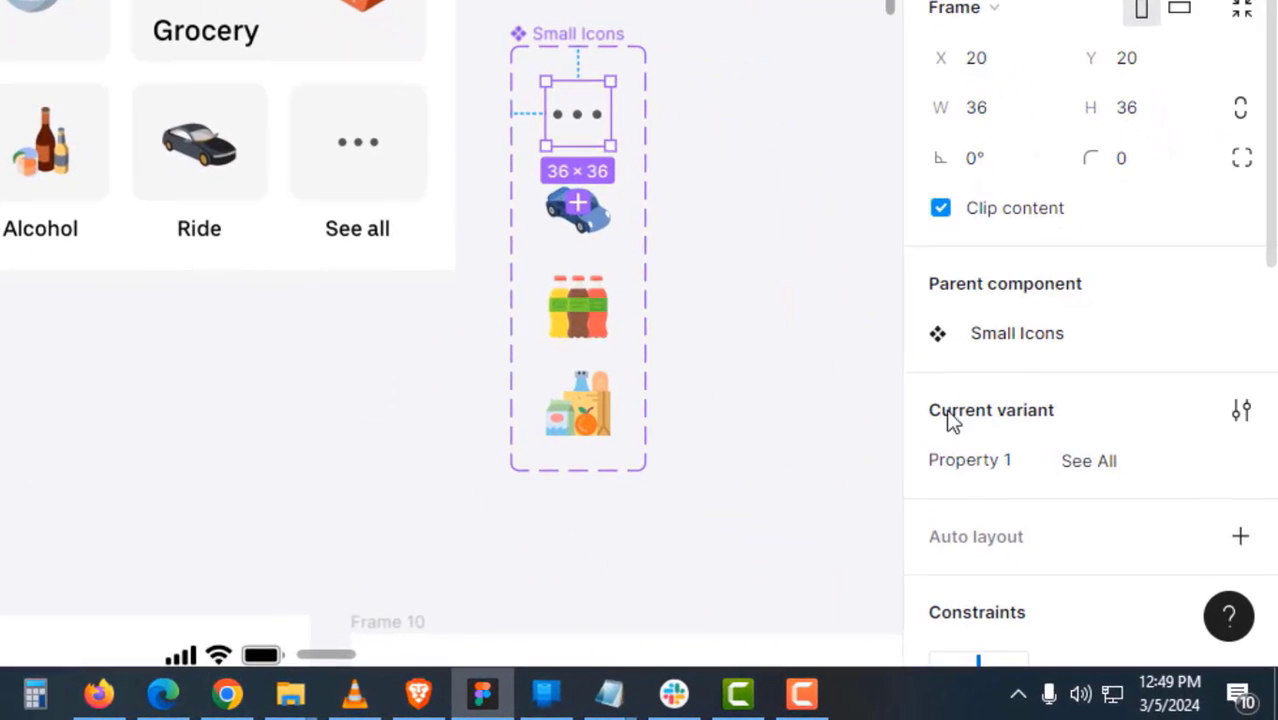
key(Tab)
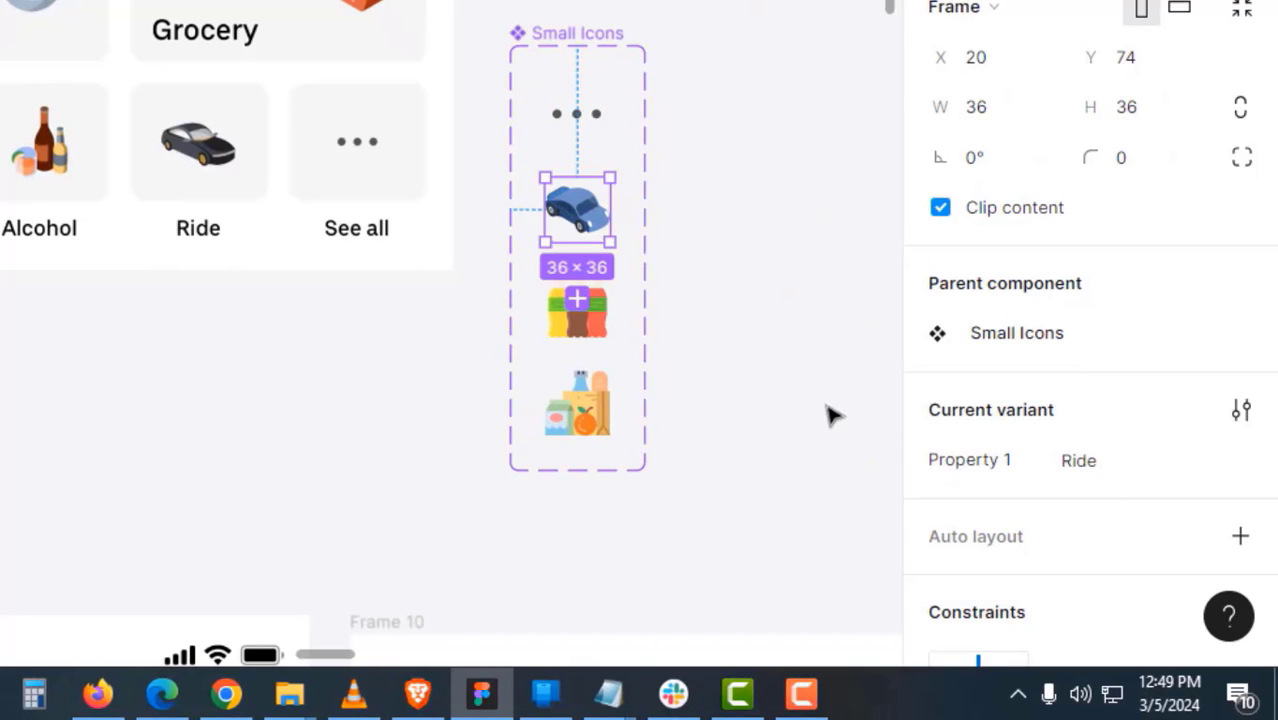
click(786, 408)
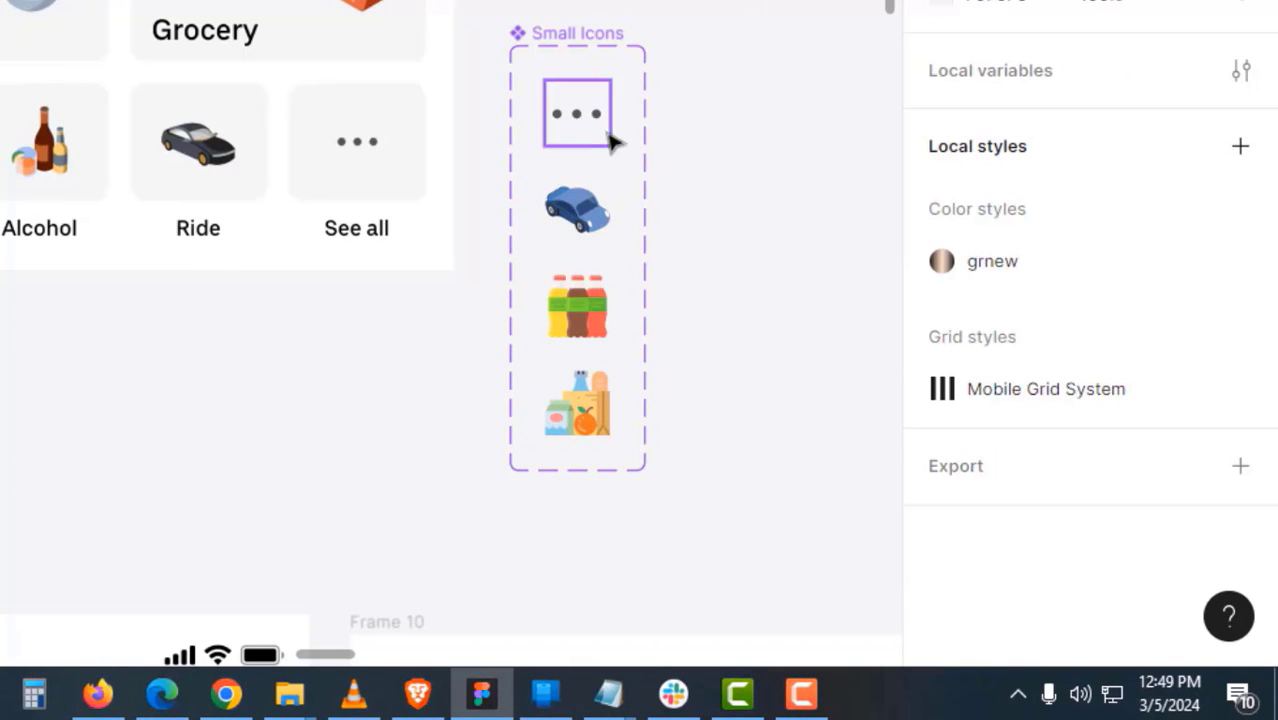
click(603, 42)
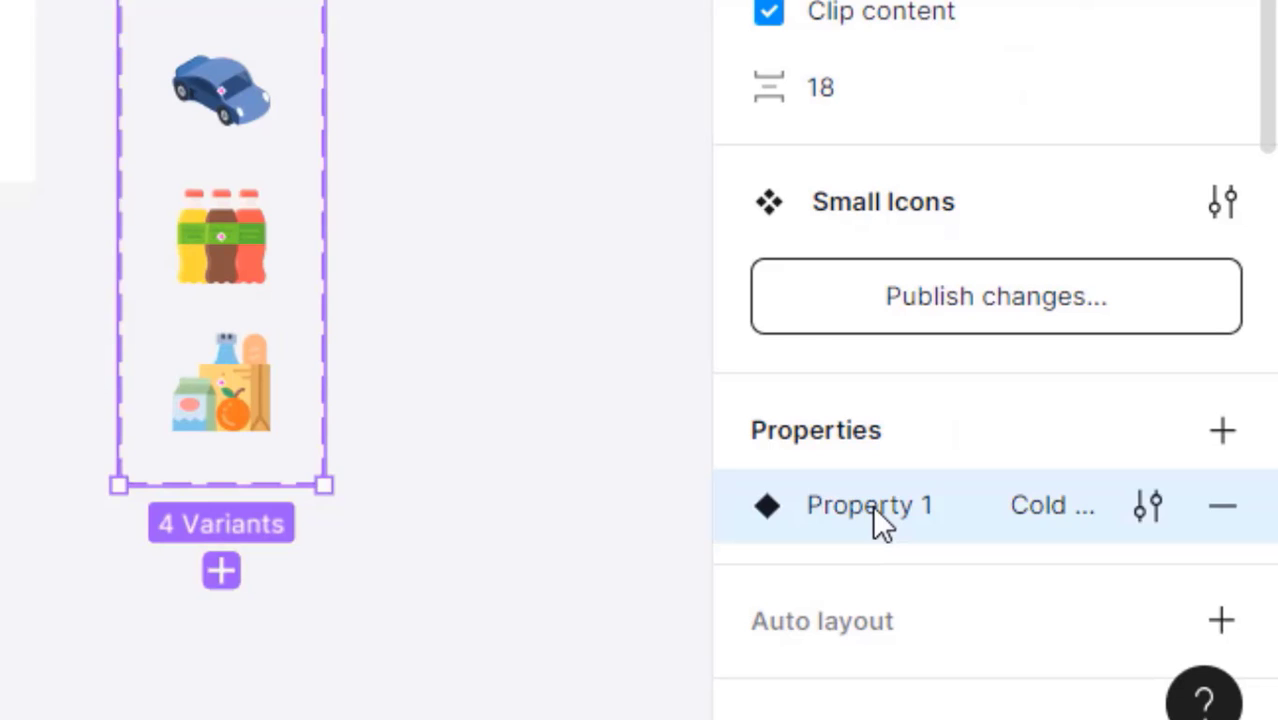
double_click(872, 505)
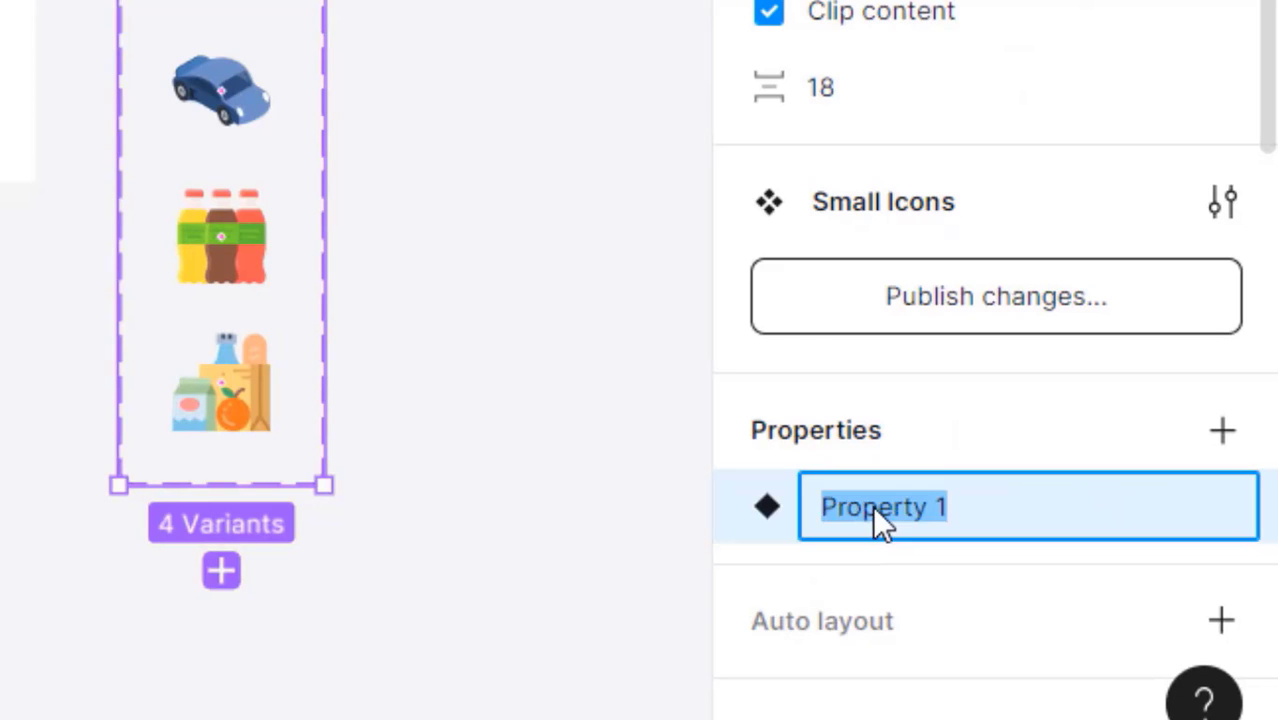
text(Small Icons)
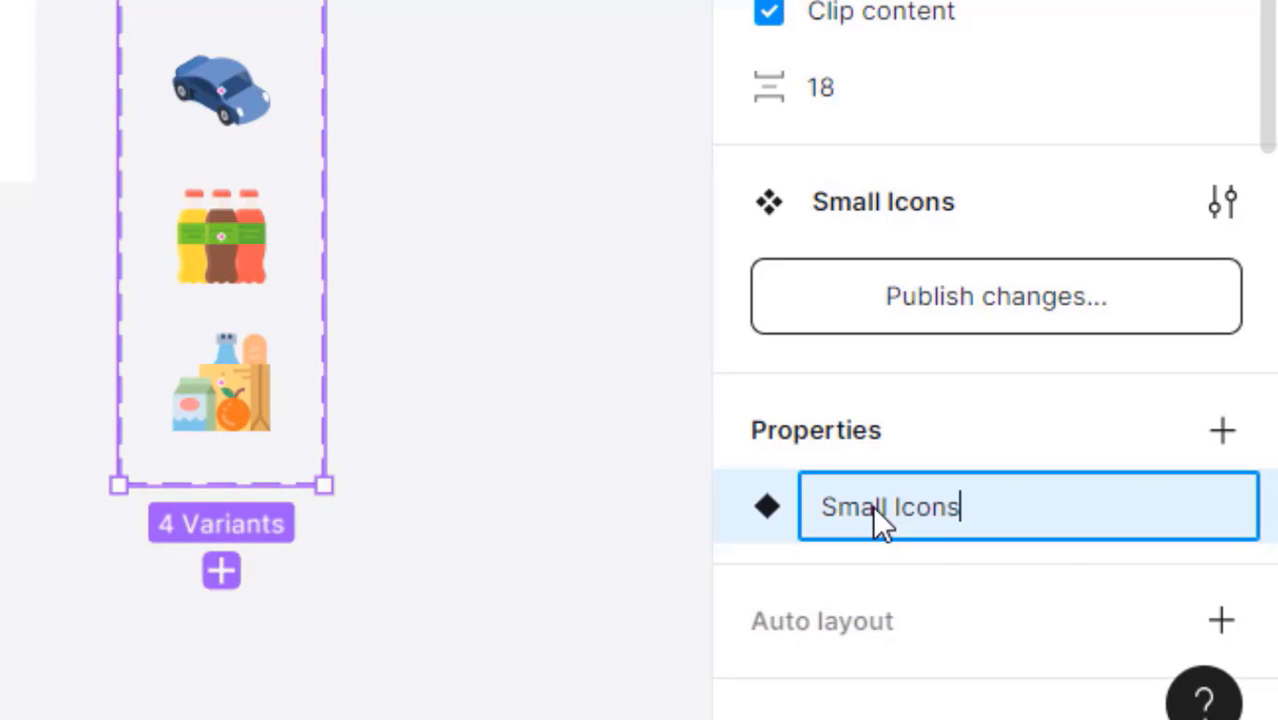
key(Return)
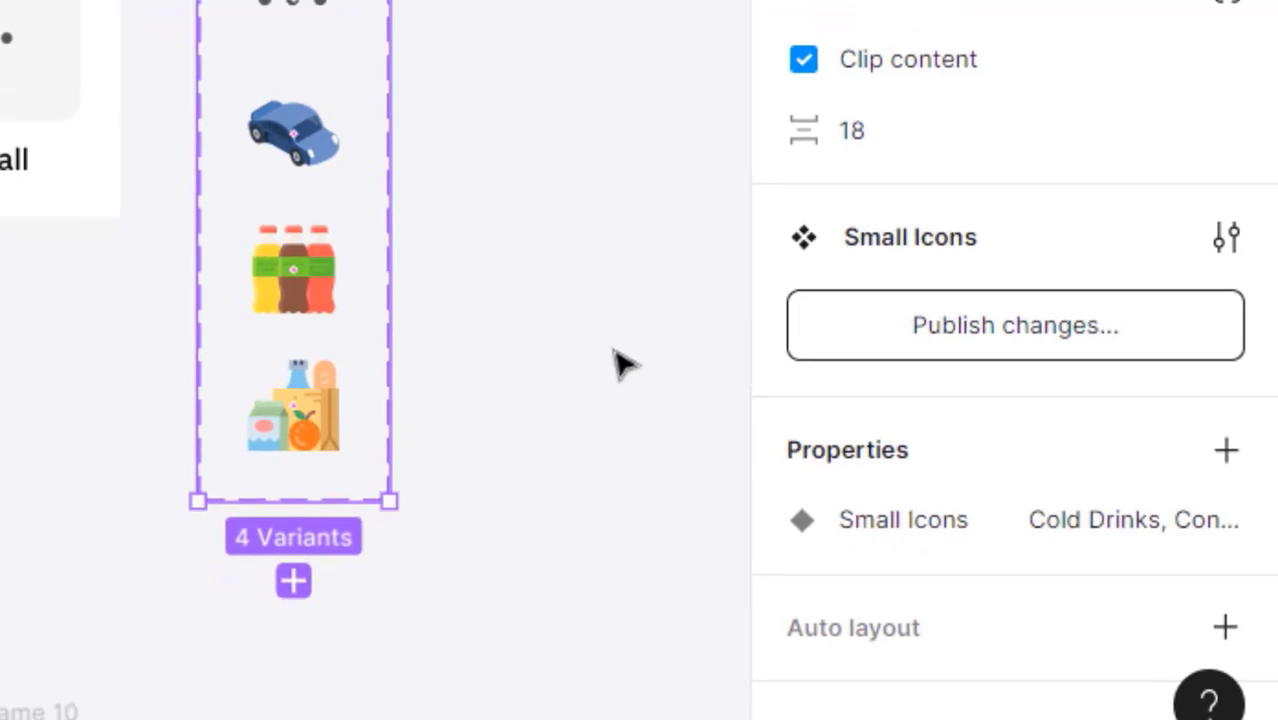
click(572, 342)
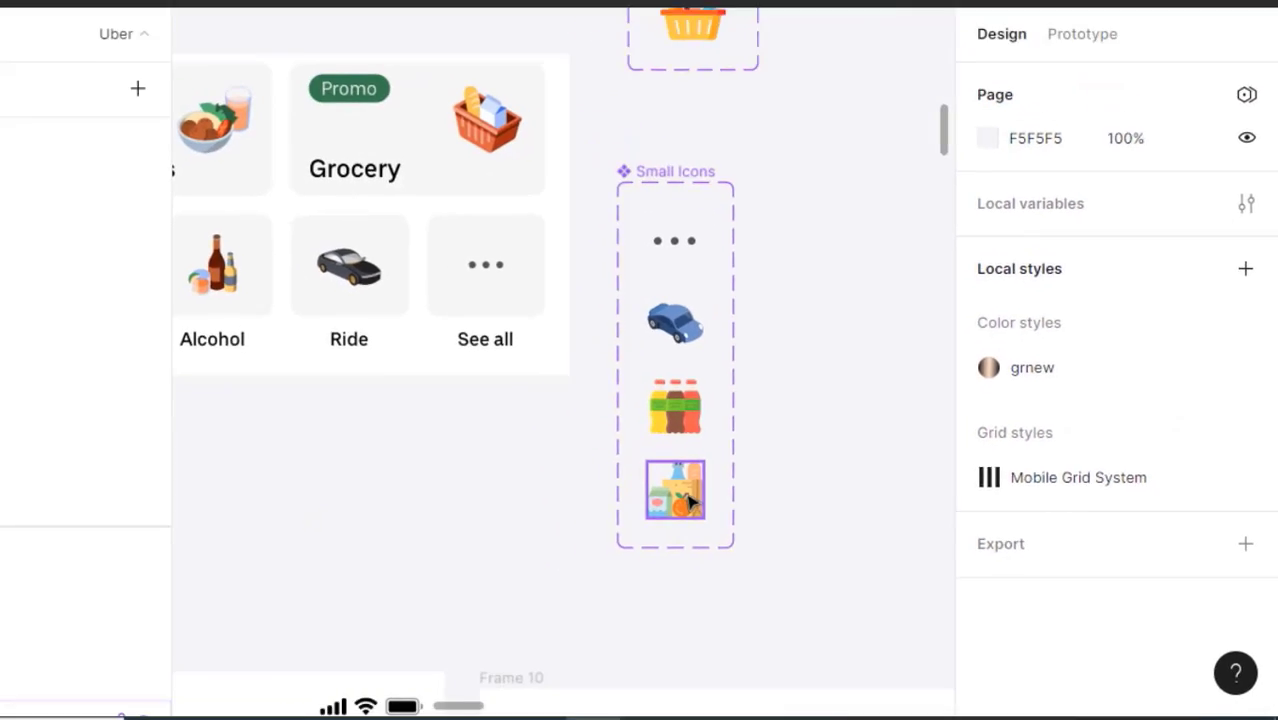
- Place a copy of the Convenience icon on the grey rectangle and wrap both in a frame
click(688, 497)
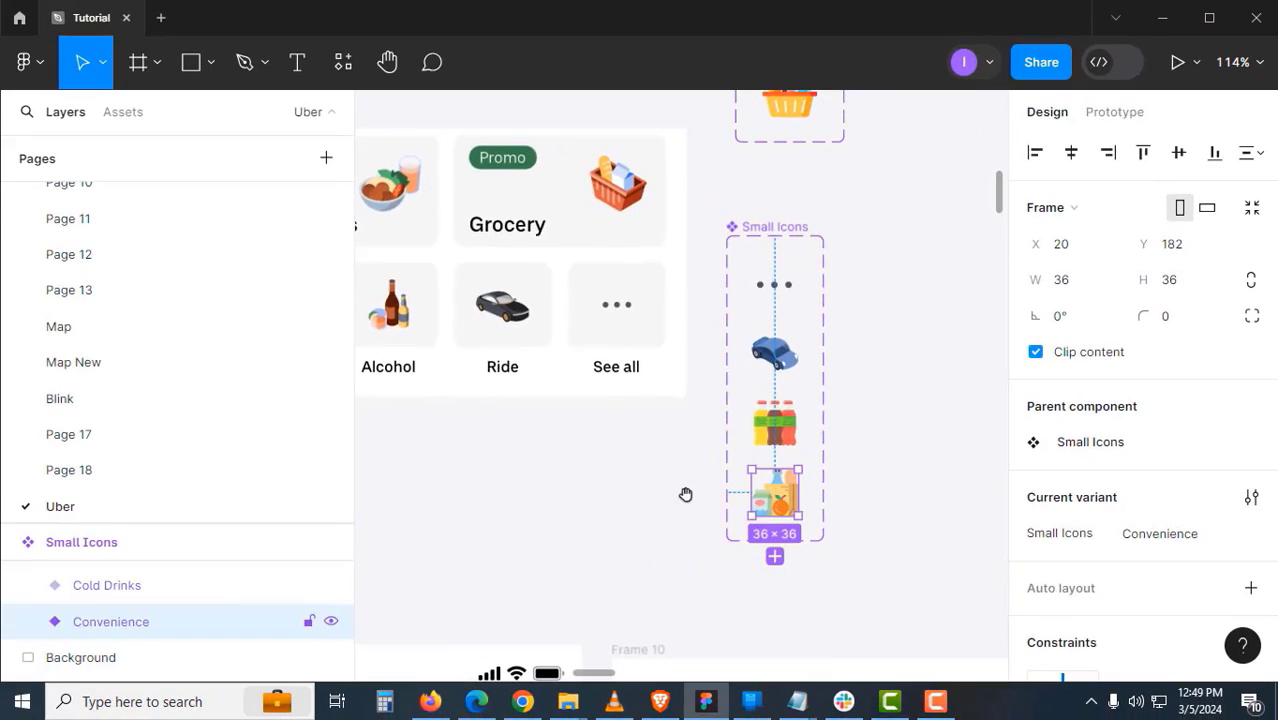
drag(685, 493, 852, 488)
drag(954, 491, 632, 381)
drag(655, 466, 605, 496)
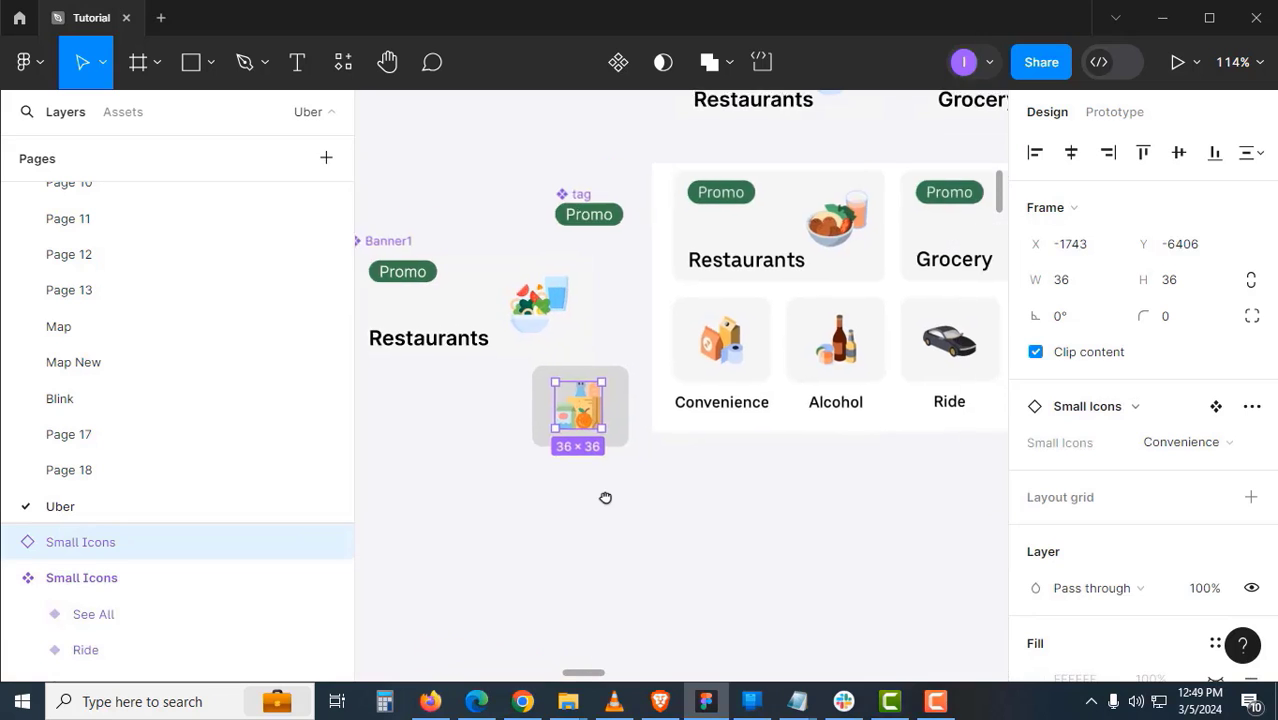
key(z)
click(607, 463)
click(634, 338)
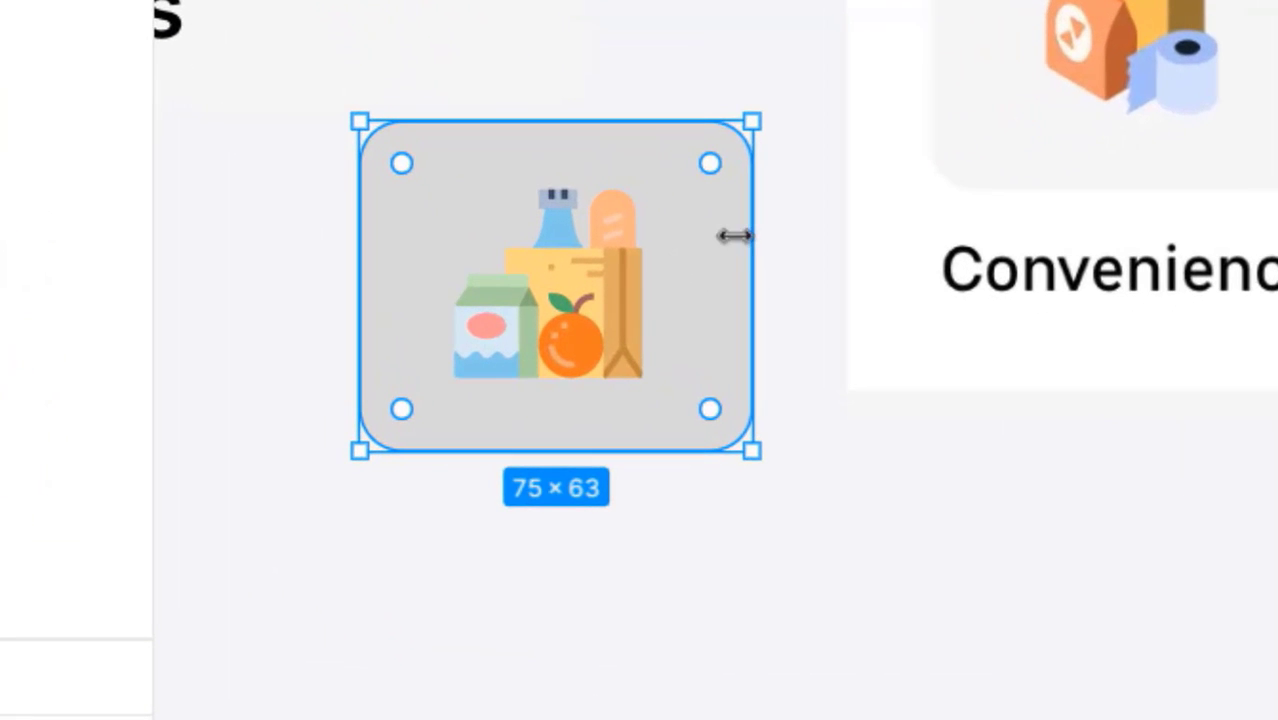
key(ctrl+alt+g)
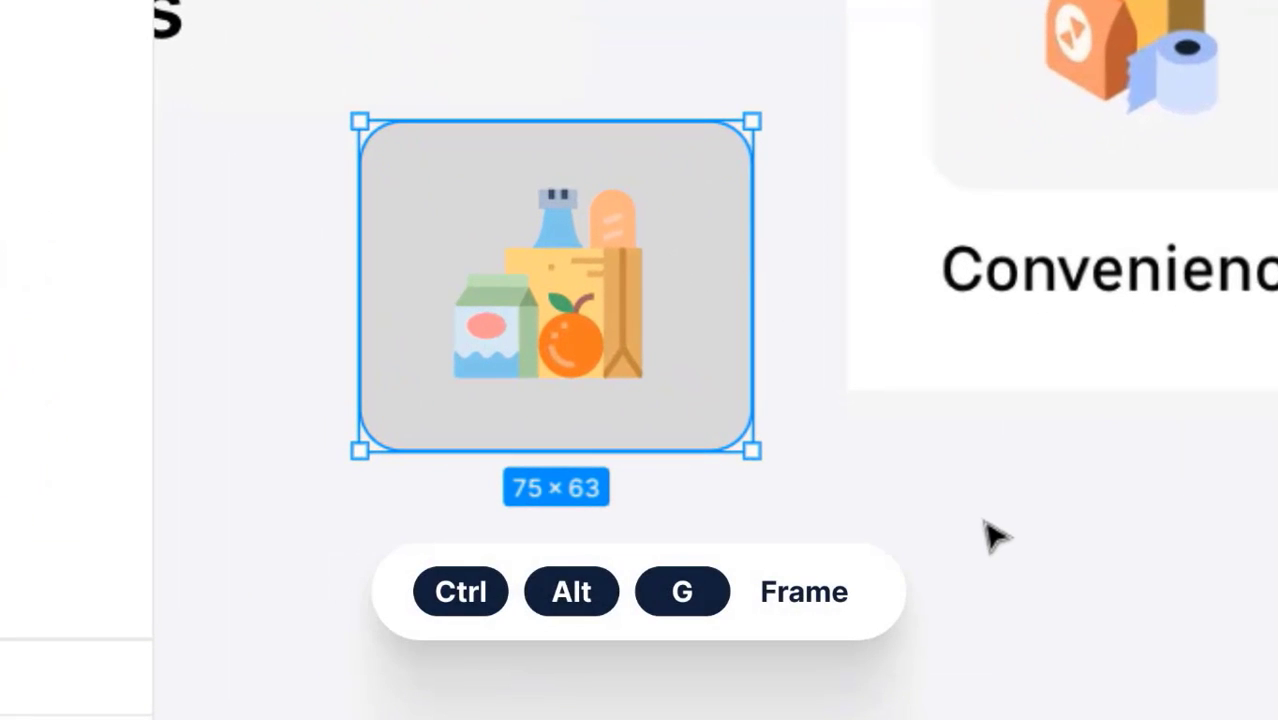
key(ctrl+alt+g)
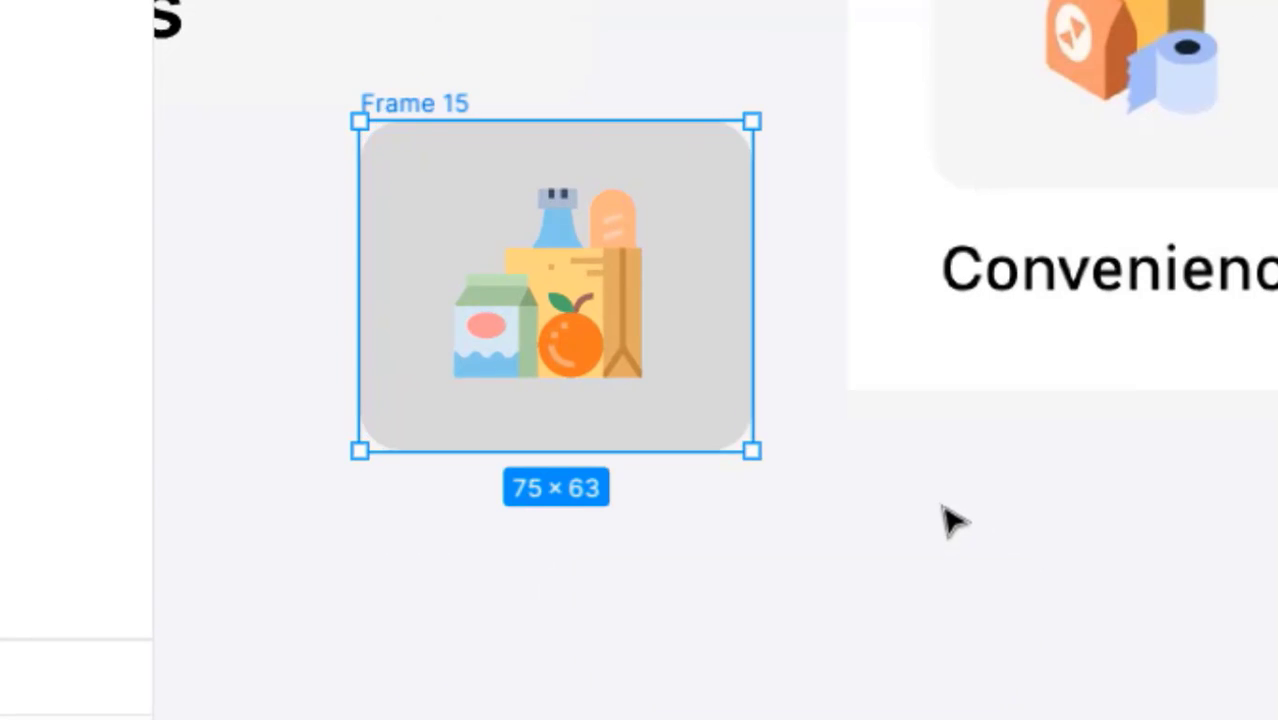
click(938, 502)
- Transfer the Background rectangle's grey fill and rounded corners to Frame 15, deleting the rectangle
click(709, 200)
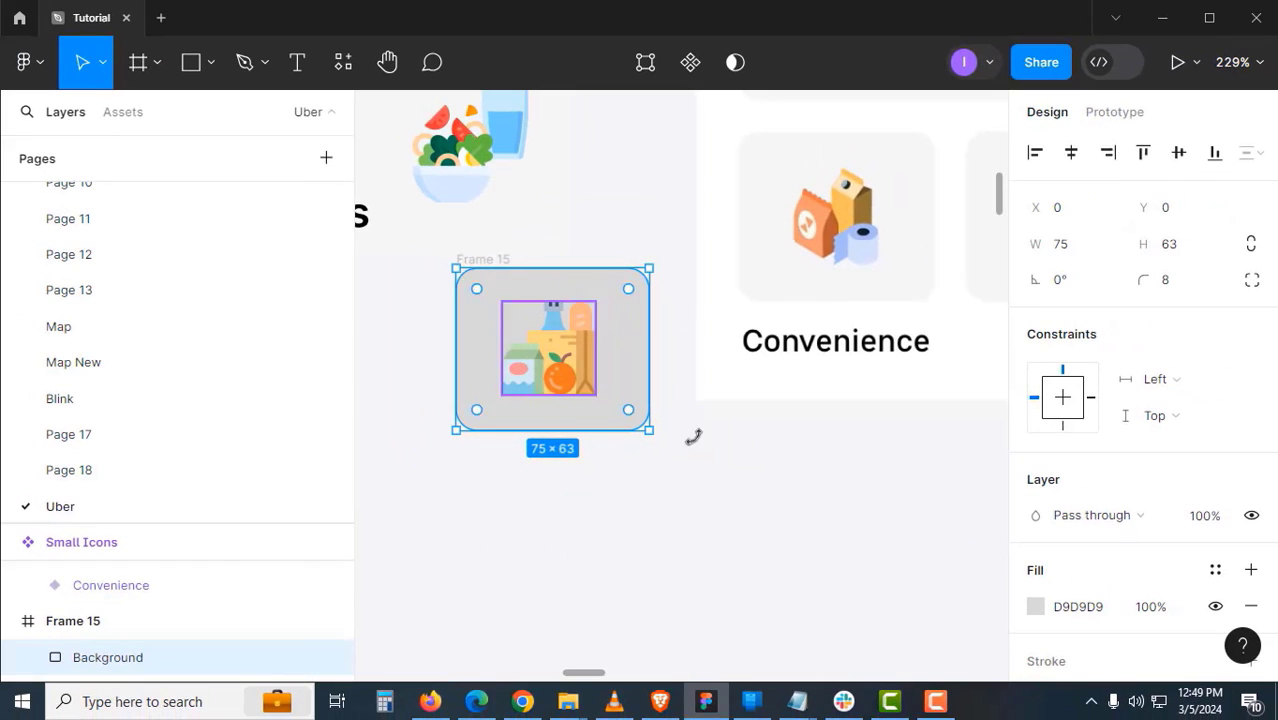
key(ctrl+alt+c)
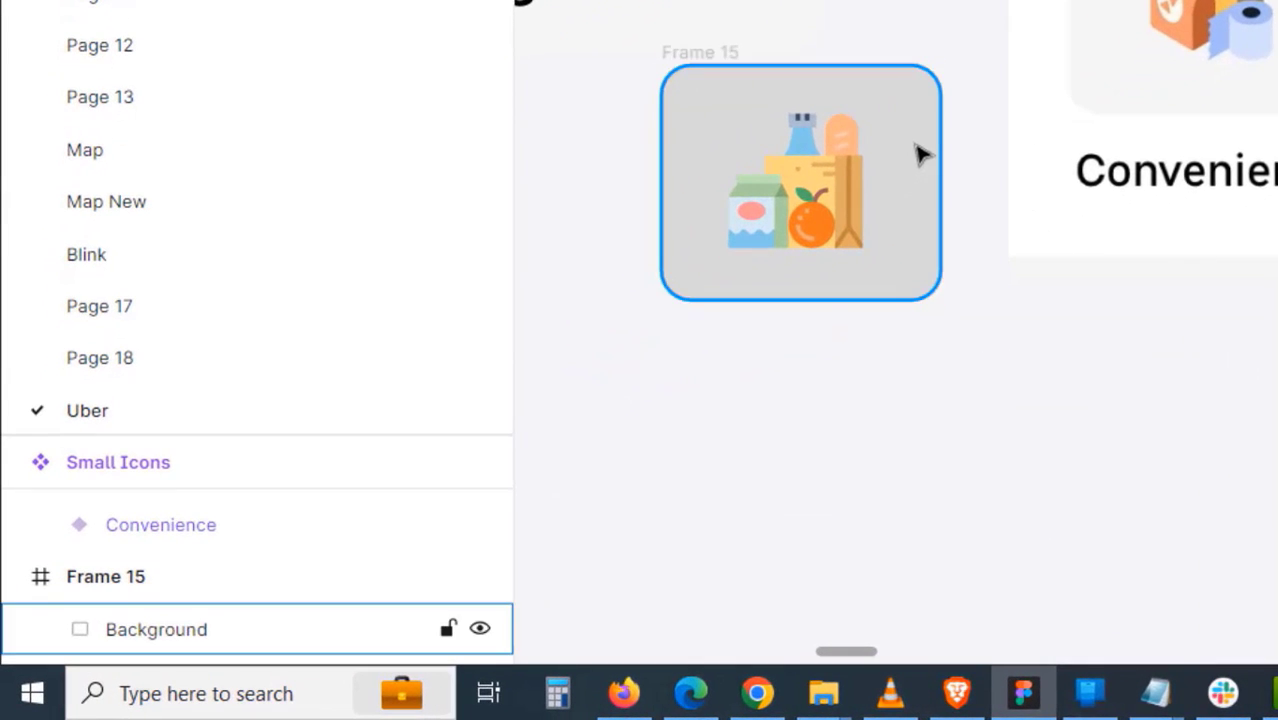
key(Delete)
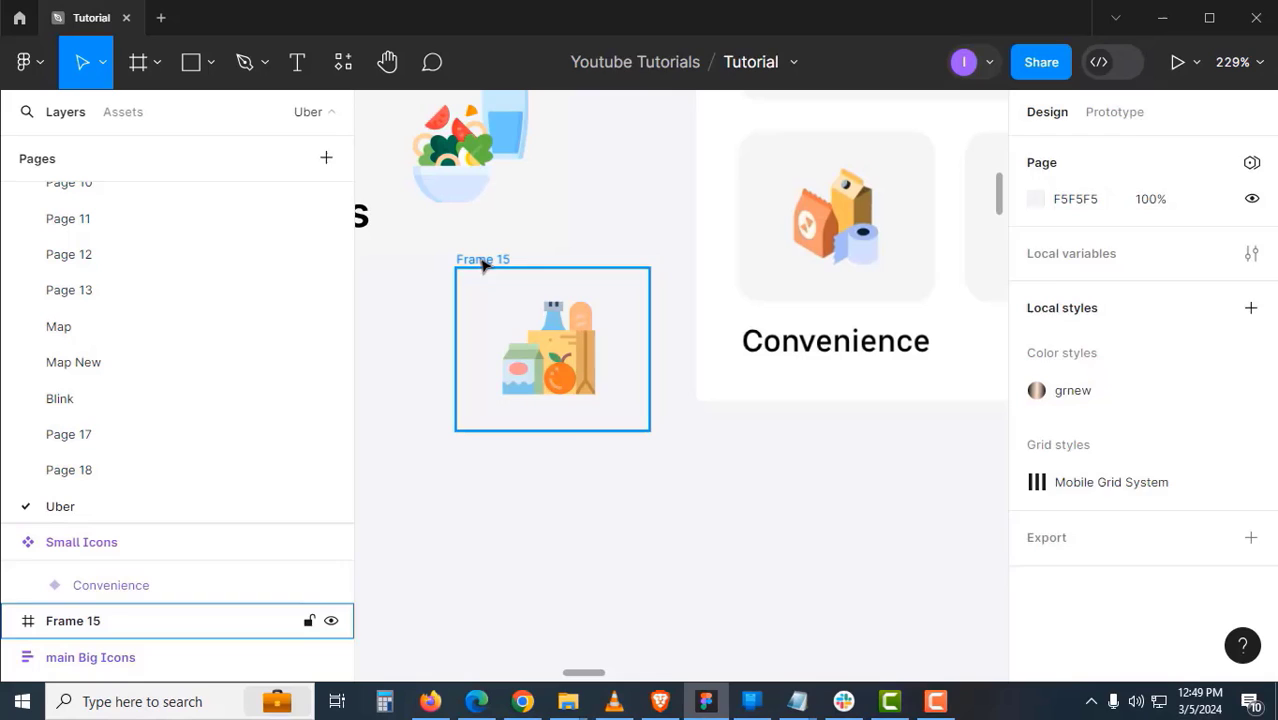
click(699, 54)
key(ctrl+alt+v)
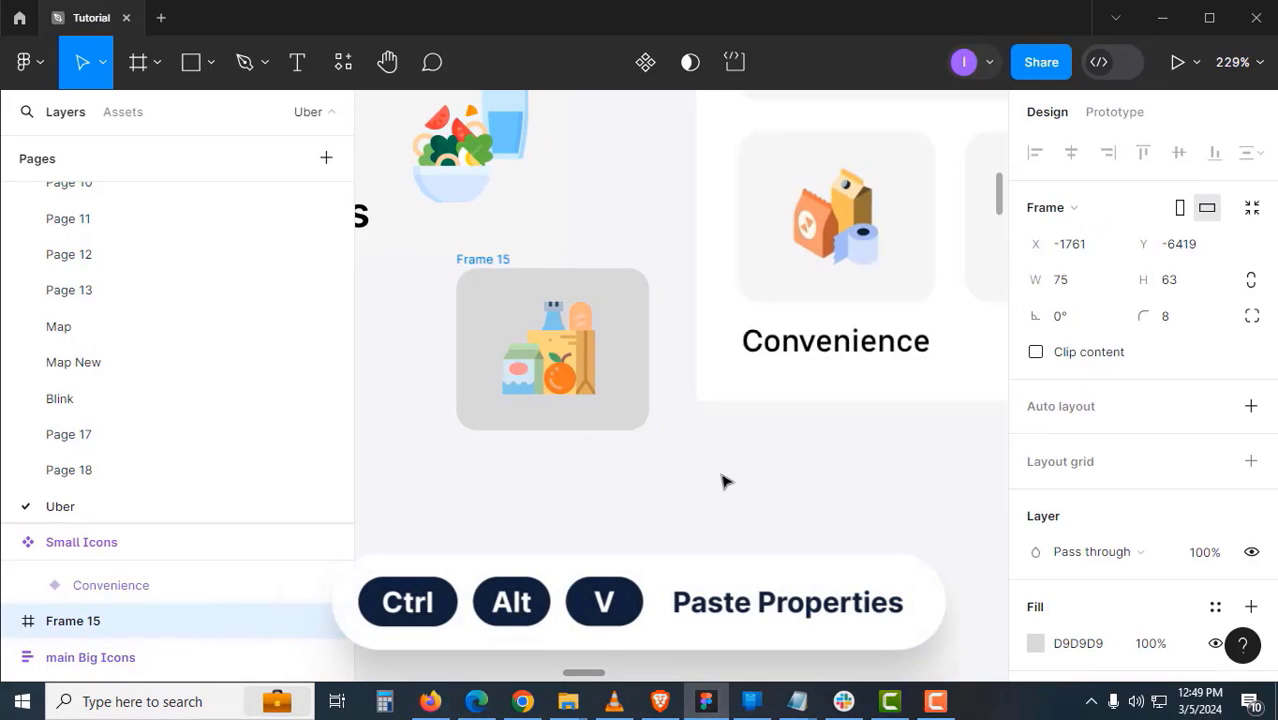
key(Escape)
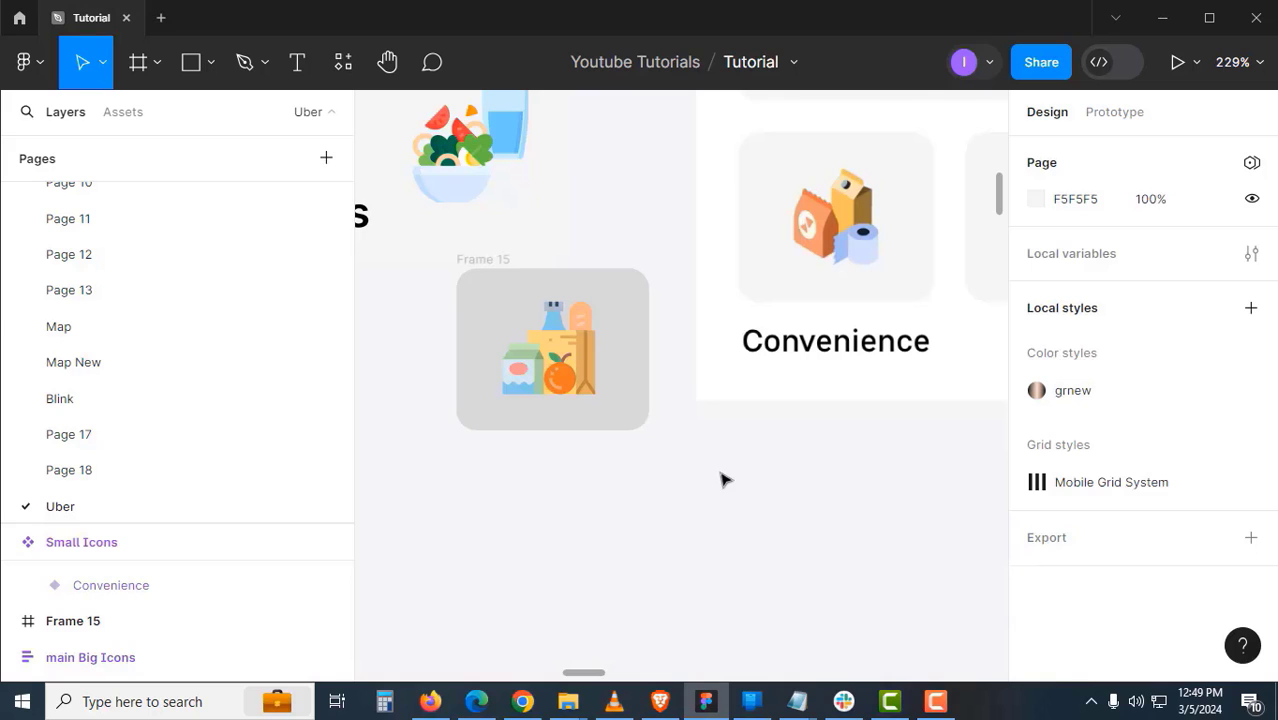
- Fill Frame 15 with the light card colour sampled from the canvas
scroll(712, 470, up, 2)
click(496, 291)
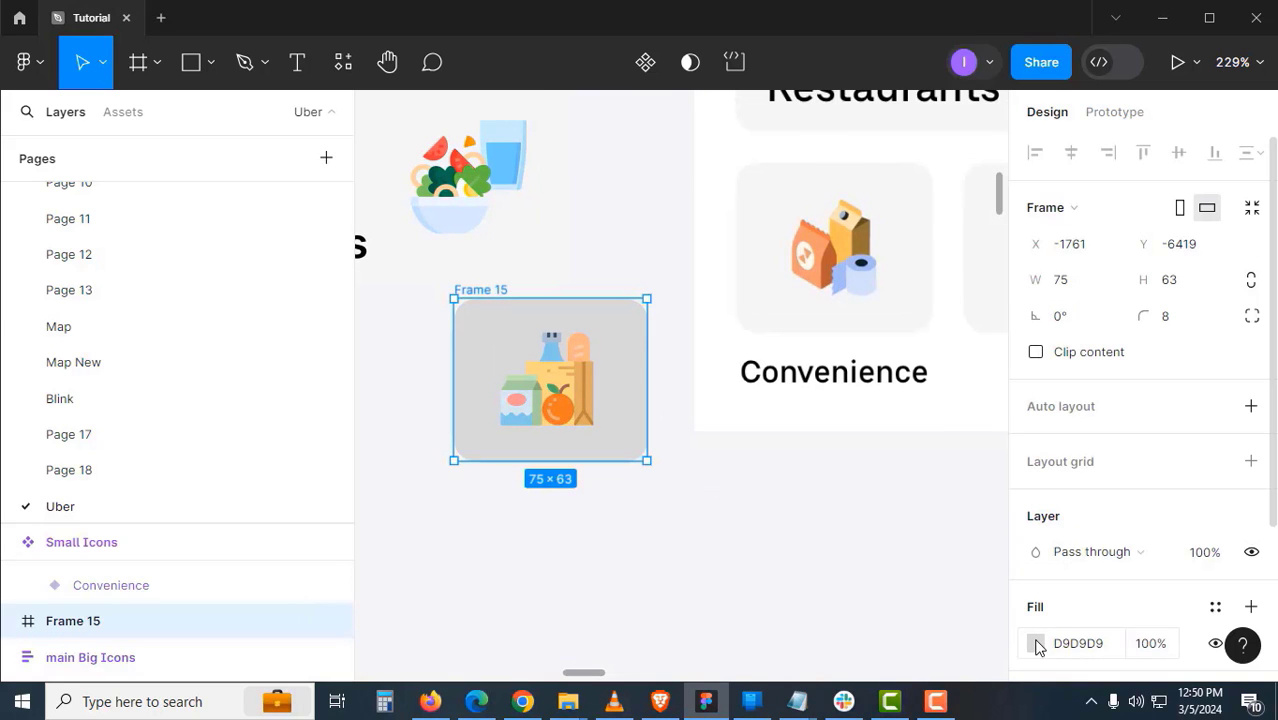
click(1037, 647)
scroll(653, 573, right, 2)
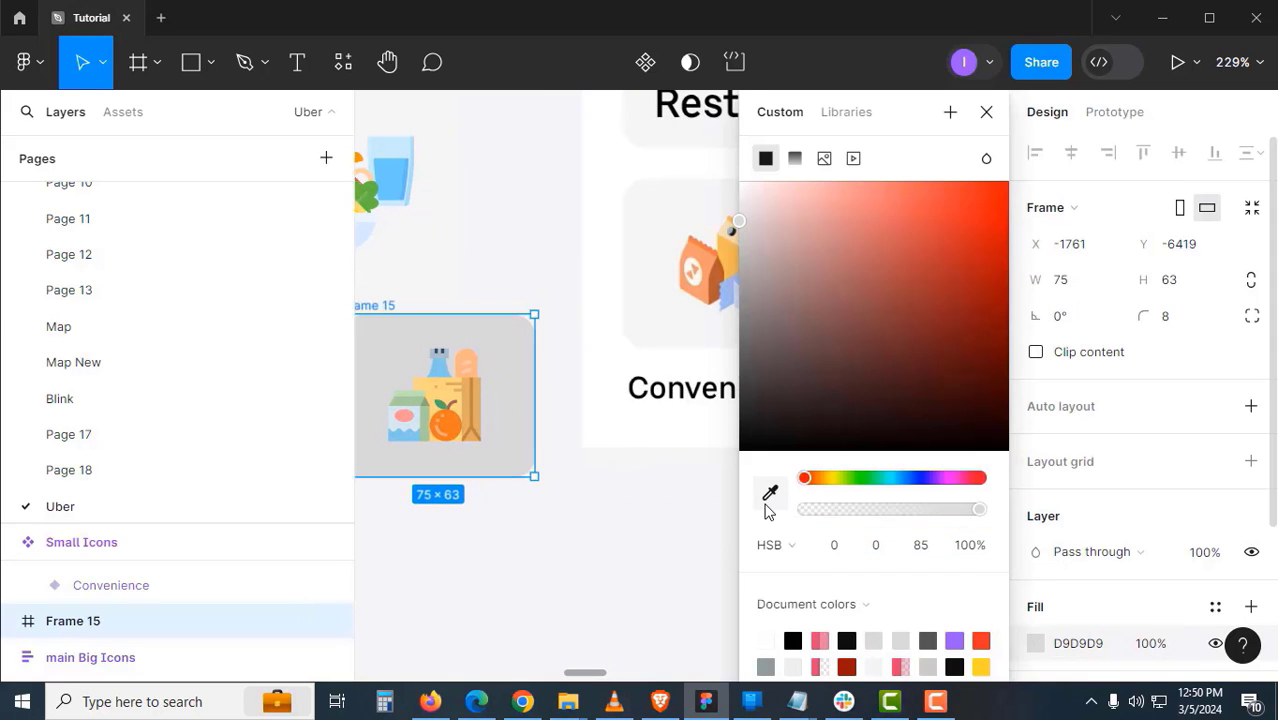
click(768, 495)
click(676, 311)
click(598, 495)
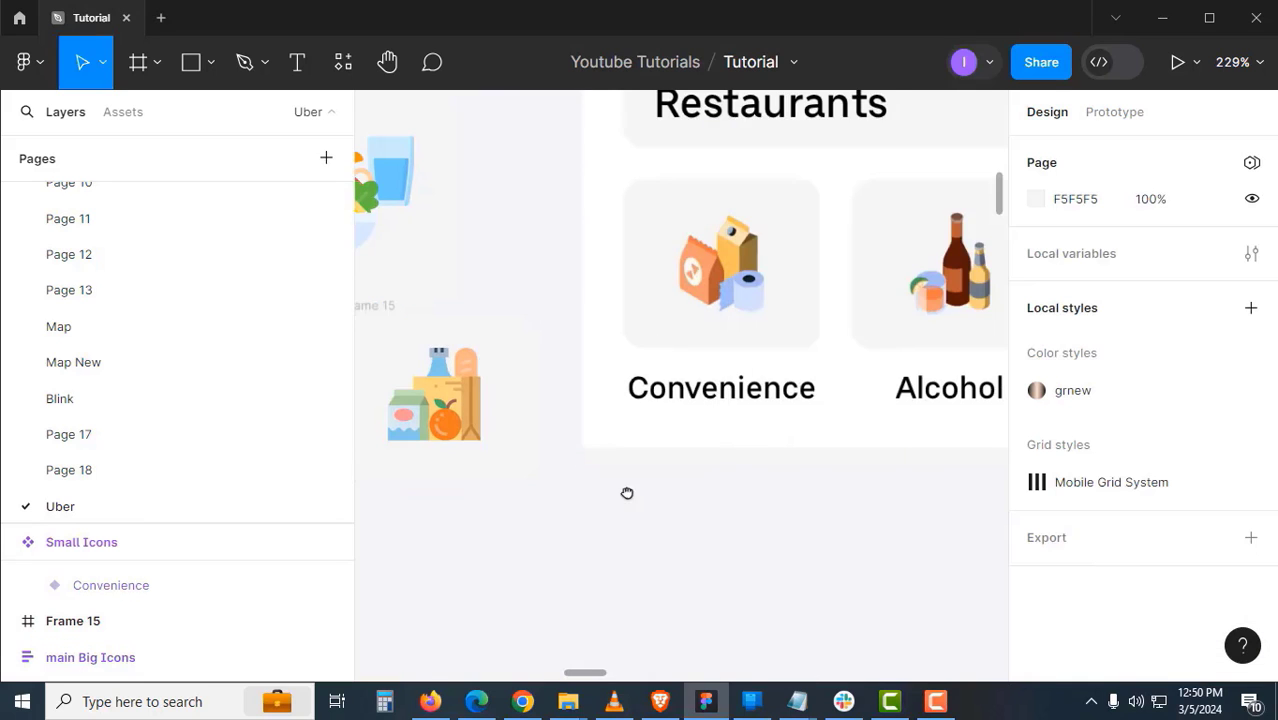
scroll(627, 493, left, 2)
- Rename Frame 15 to small banner, make it a component, and place an instance below
double_click(514, 297)
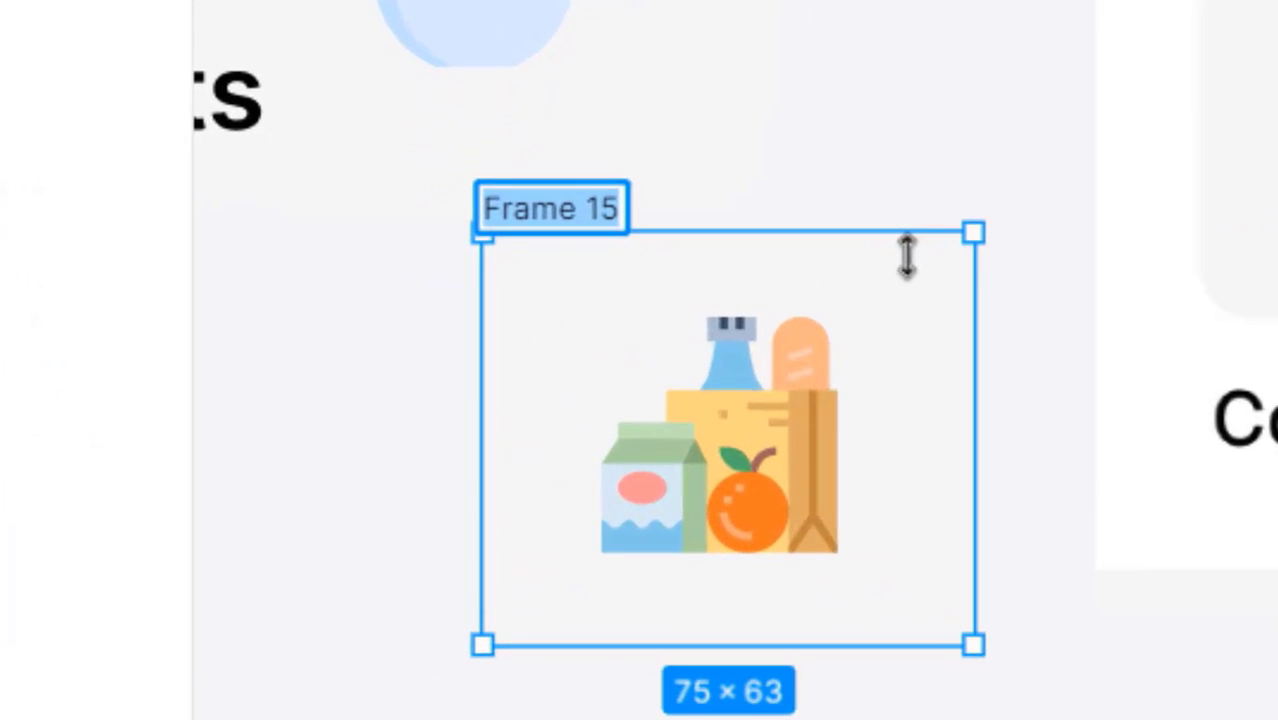
text(small)
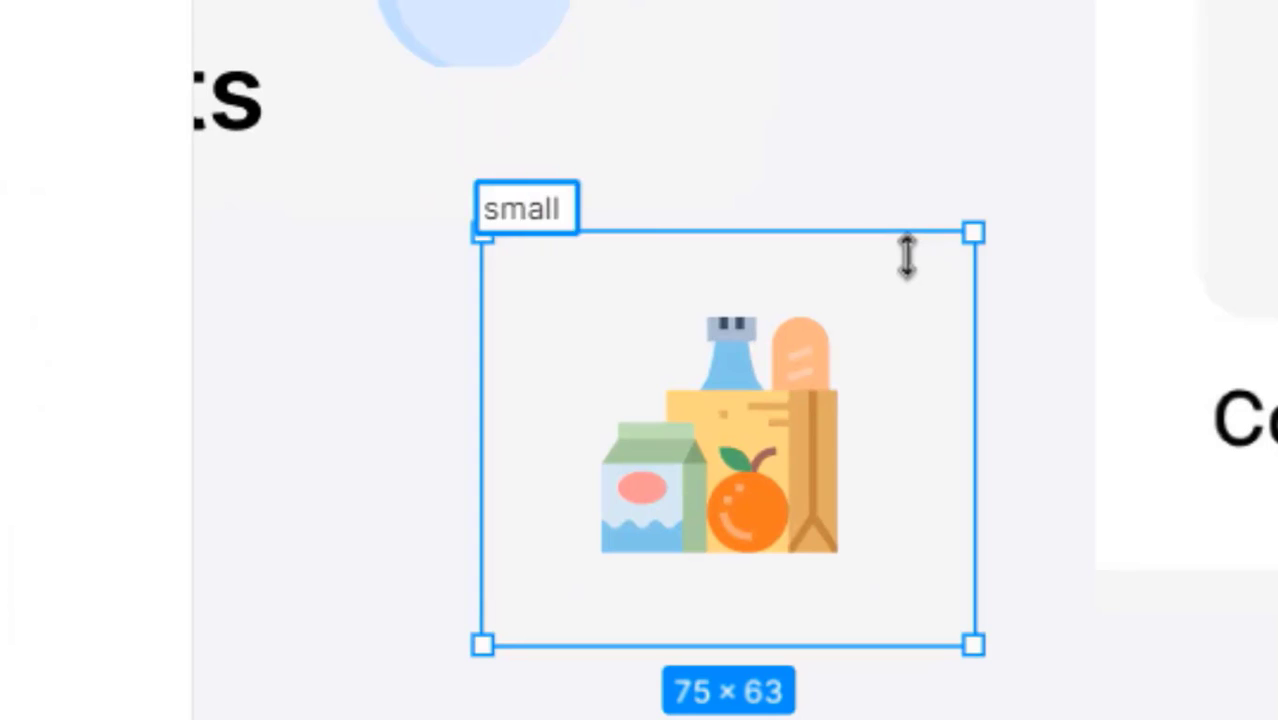
text( banner)
key(Return)
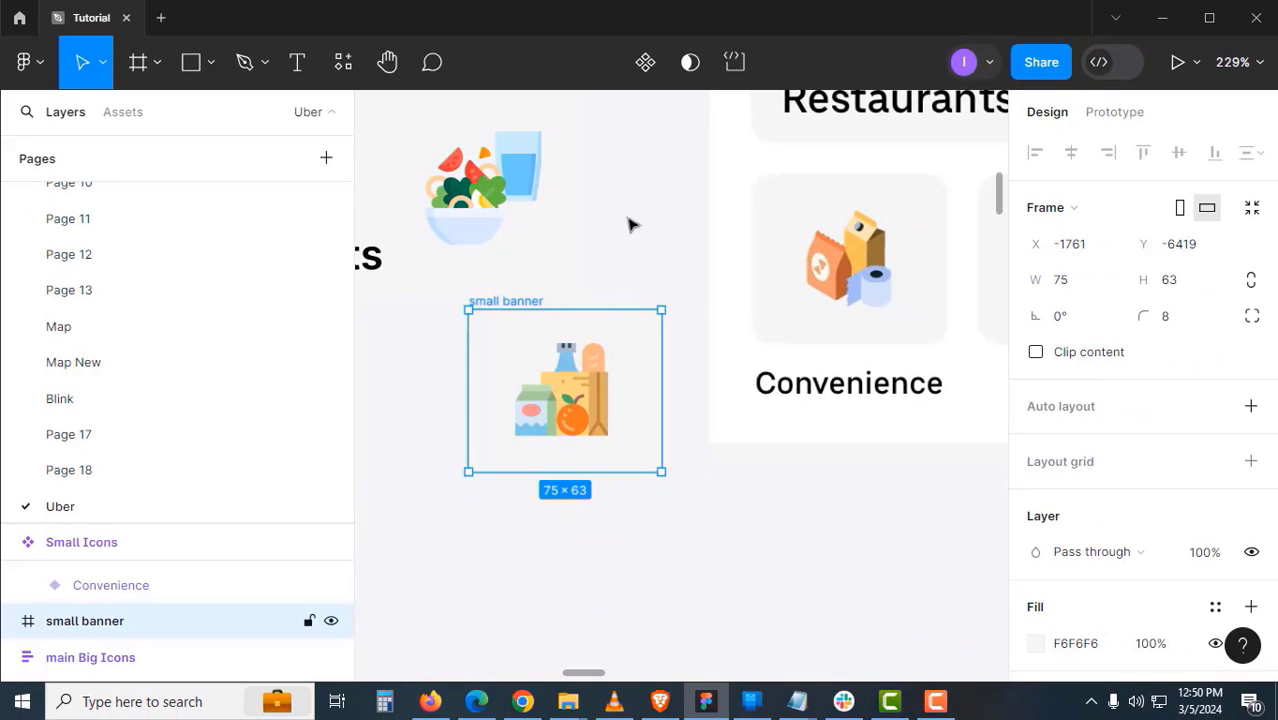
click(645, 62)
scroll(567, 257, down, 1)
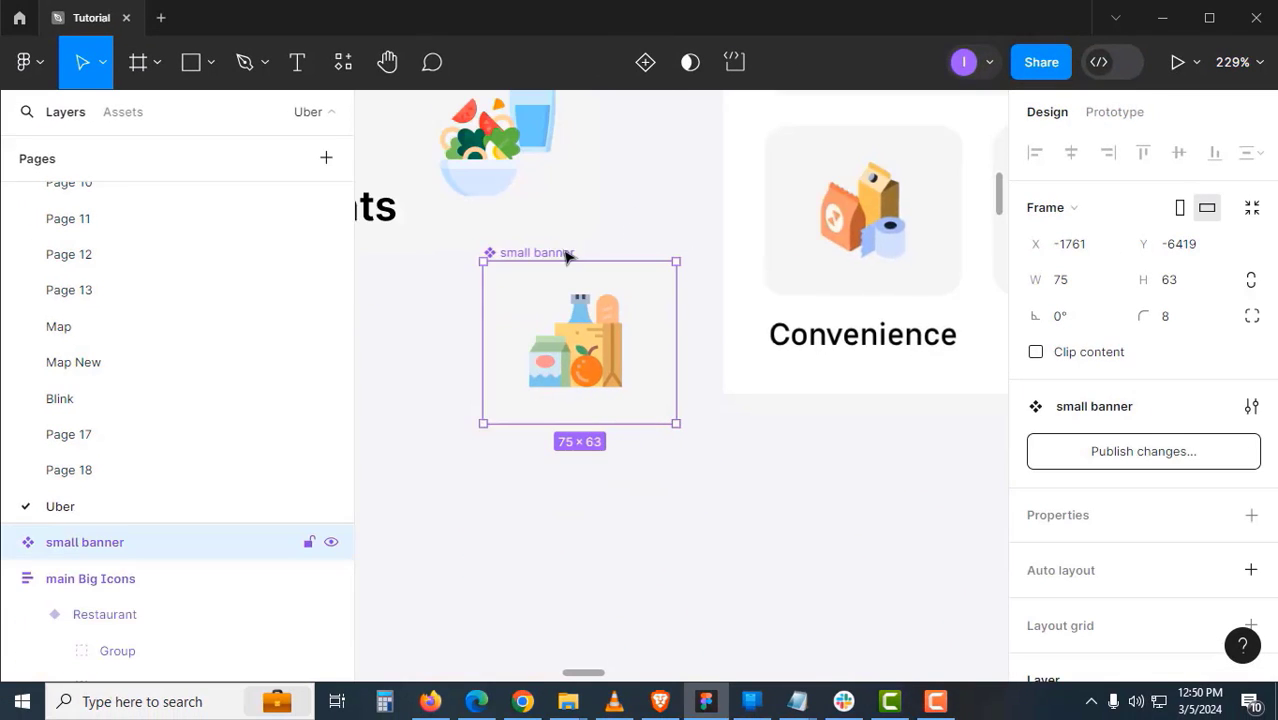
drag(567, 257, 653, 418)
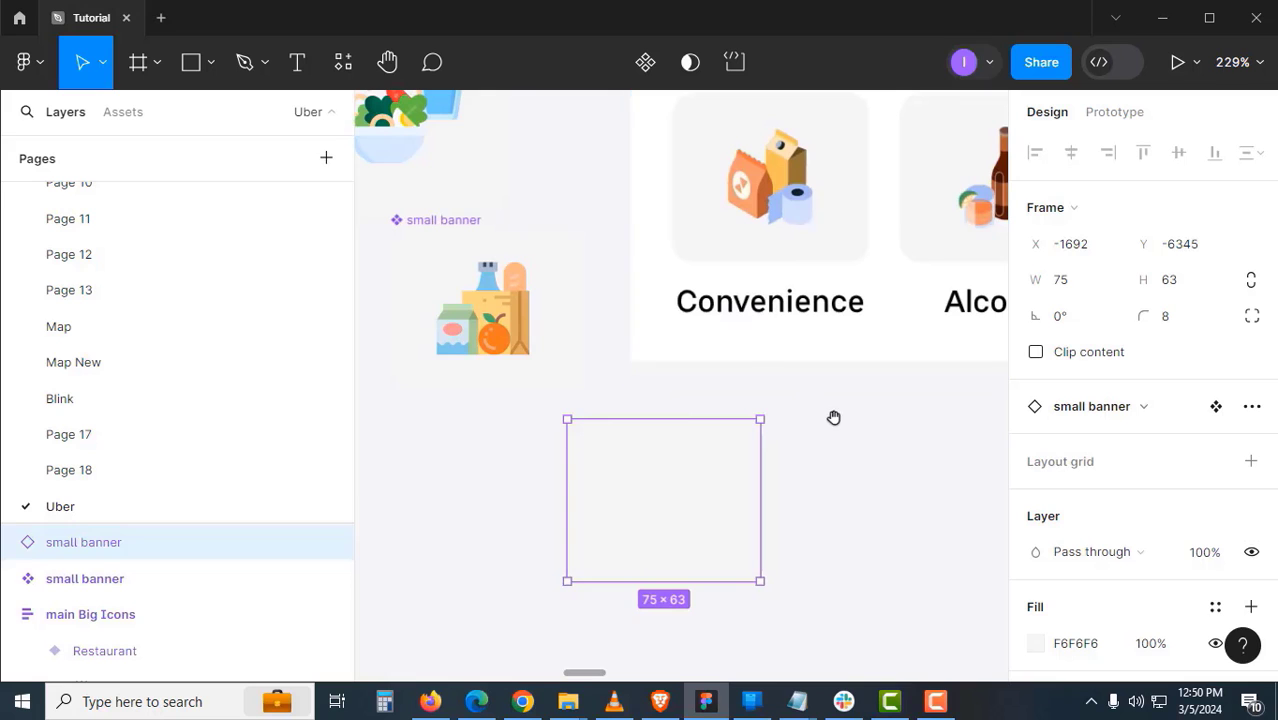
scroll(835, 418, down, 1)
- Duplicate the Restaurants text from the home screen and move the copy below the Convenience label
drag(847, 436, 652, 428)
drag(663, 271, 591, 285)
click(591, 285)
drag(843, 438, 676, 448)
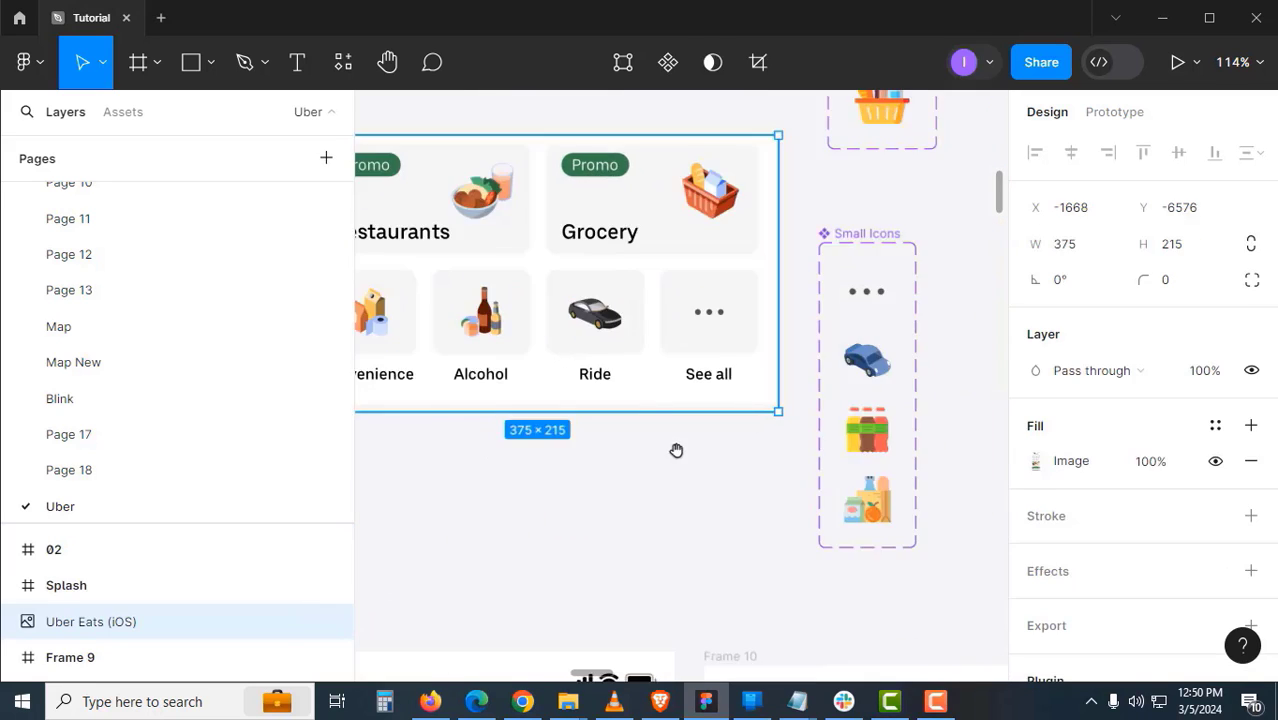
drag(532, 162, 586, 345)
drag(479, 268, 631, 618)
drag(679, 617, 636, 602)
scroll(636, 602, down, 1)
drag(664, 661, 862, 562)
scroll(836, 508, up, 1)
drag(806, 507, 695, 478)
scroll(593, 477, up, 1)
- Change the copied text to Convenience and lay it over the original label
double_click(717, 495)
text(Convenience)
key(Escape)
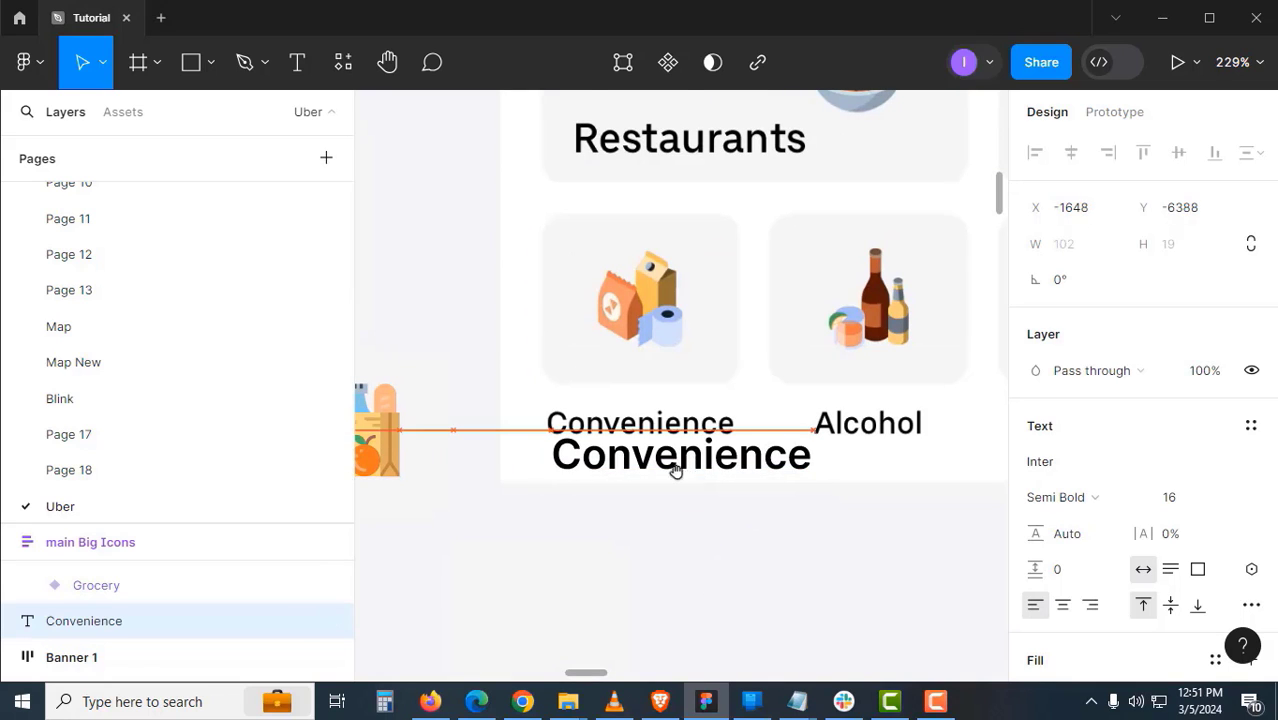
scroll(676, 470, up, 5)
drag(618, 448, 612, 390)
- Scale the Convenience text down to 74 × 14 and set its font size to 12
scroll(620, 440, up, 1)
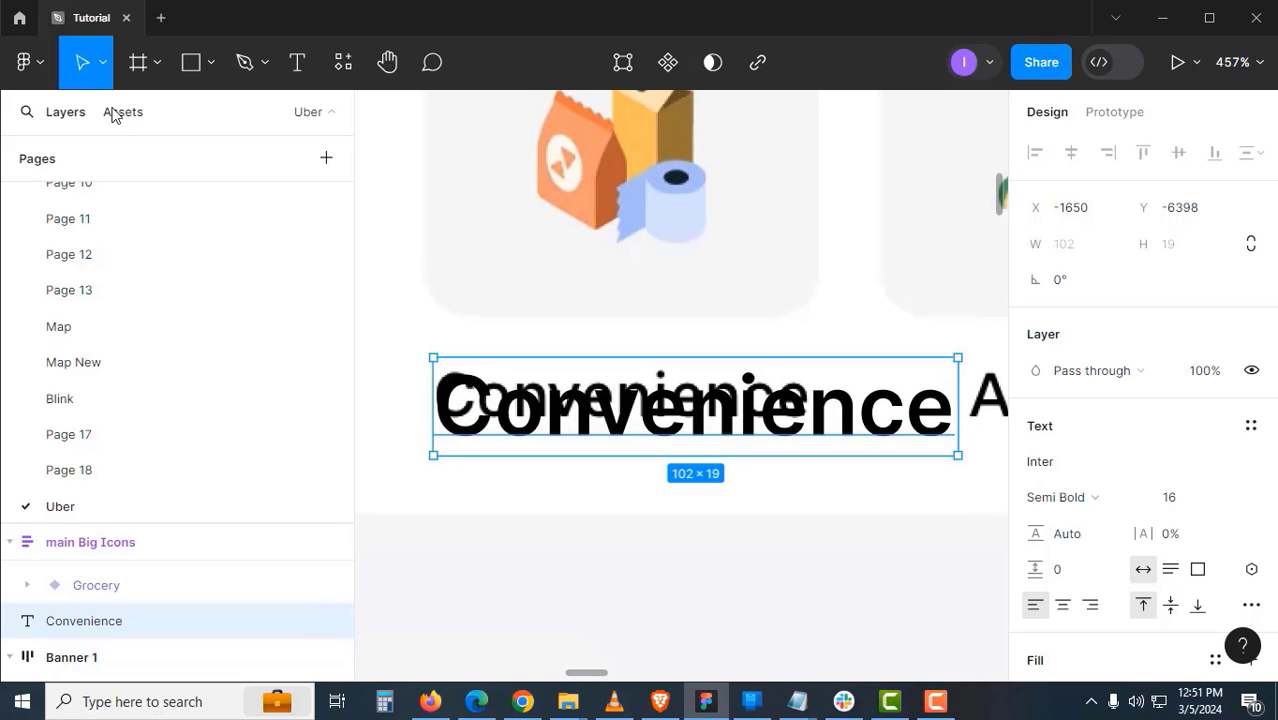
click(102, 66)
click(121, 147)
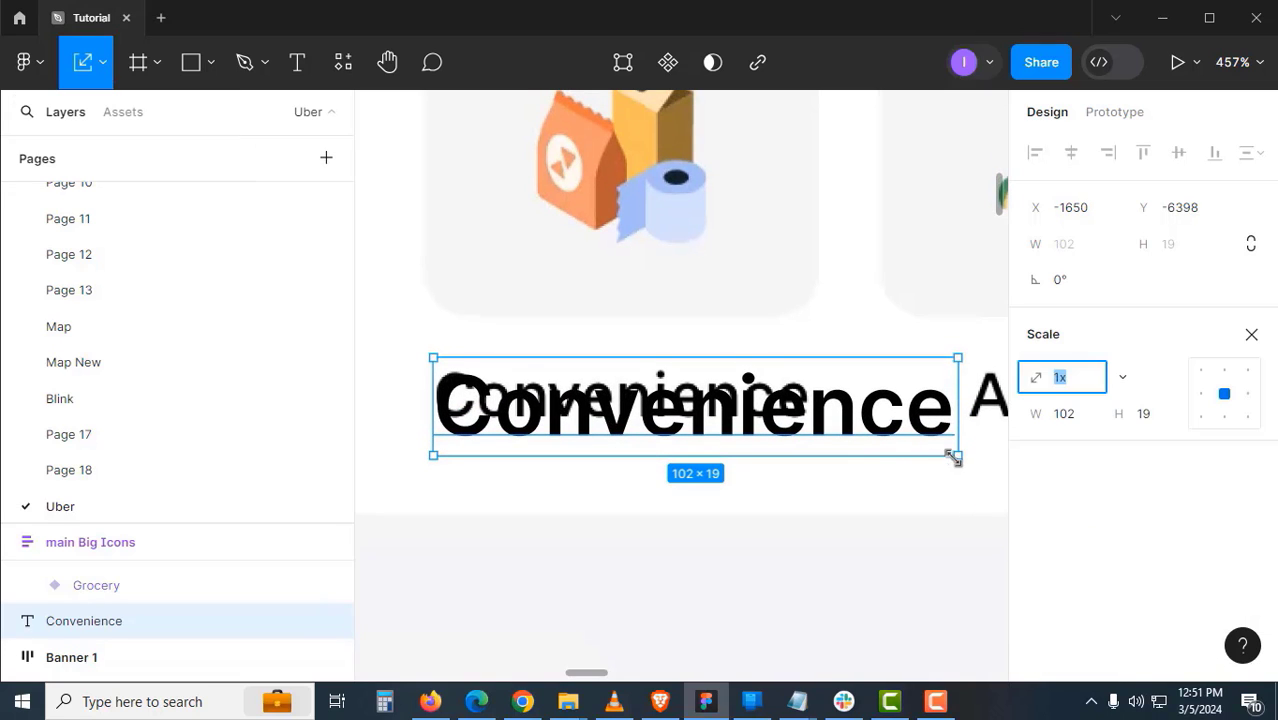
drag(953, 457, 814, 430)
key(v)
click(1190, 500)
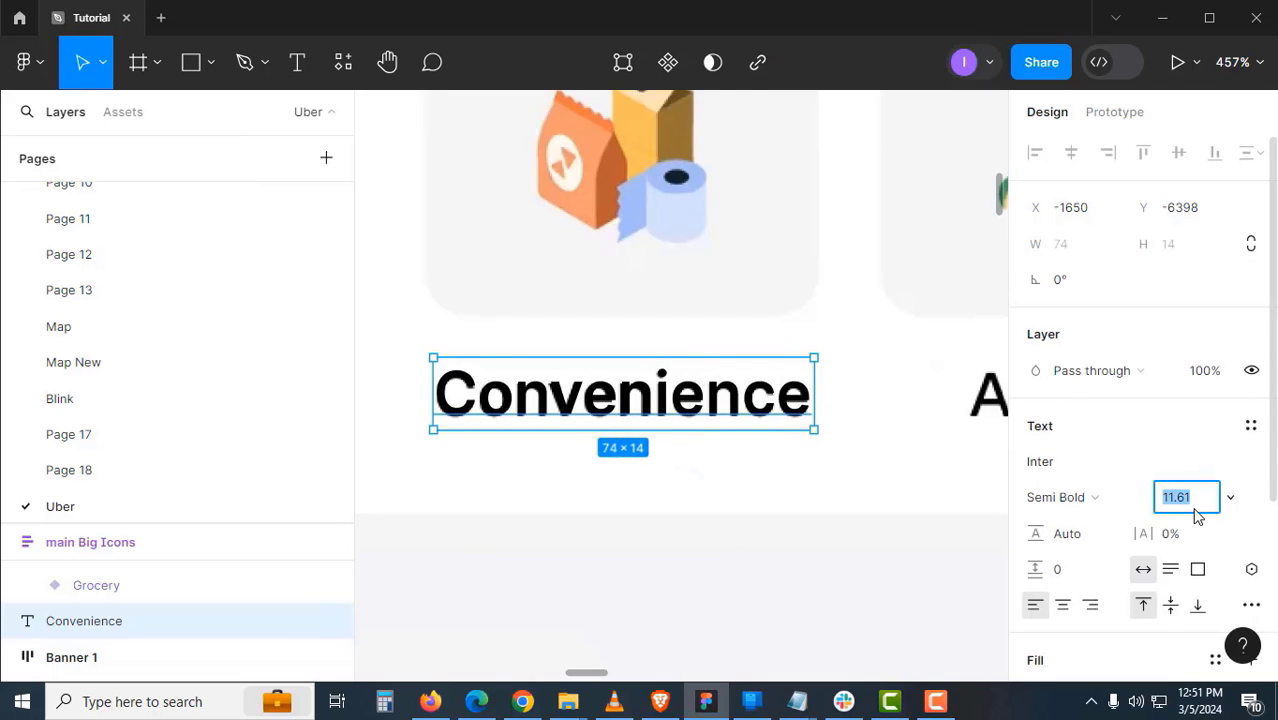
text(11)
key(Up)
key(Return)
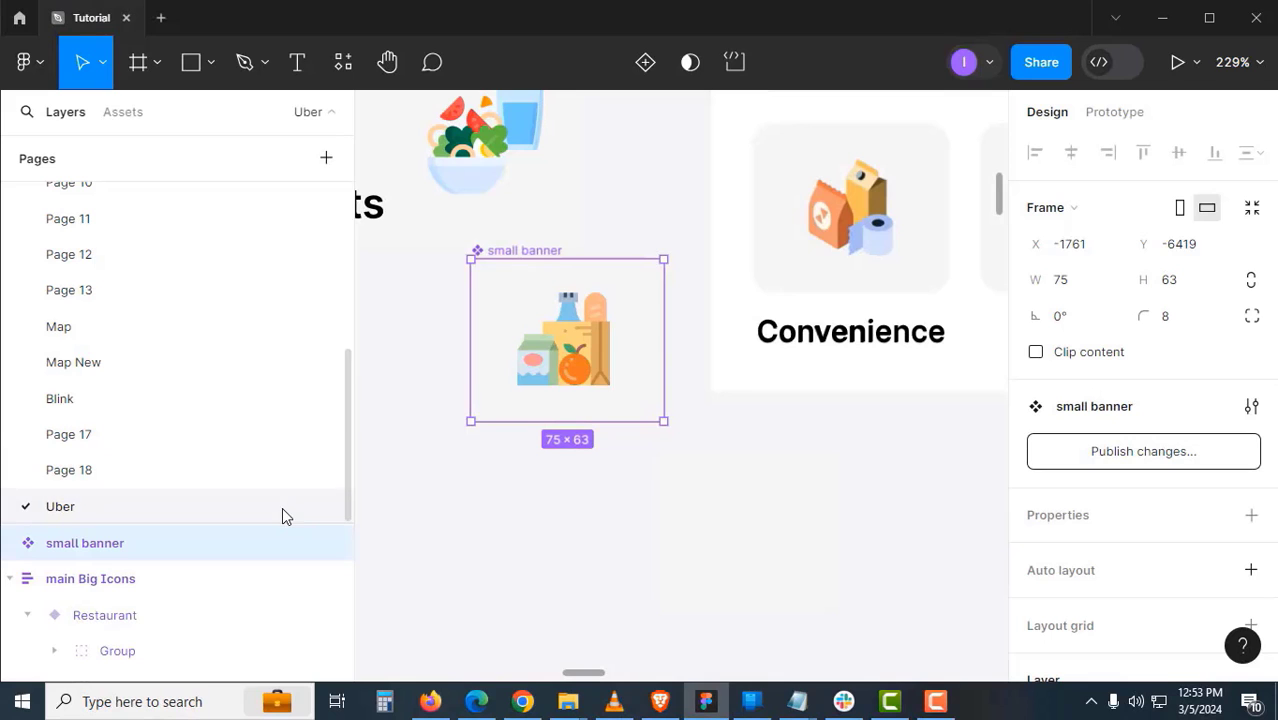
- Nest the Convenience Small Icons instance inside the small banner component in the Layers panel
drag(279, 521, 296, 376)
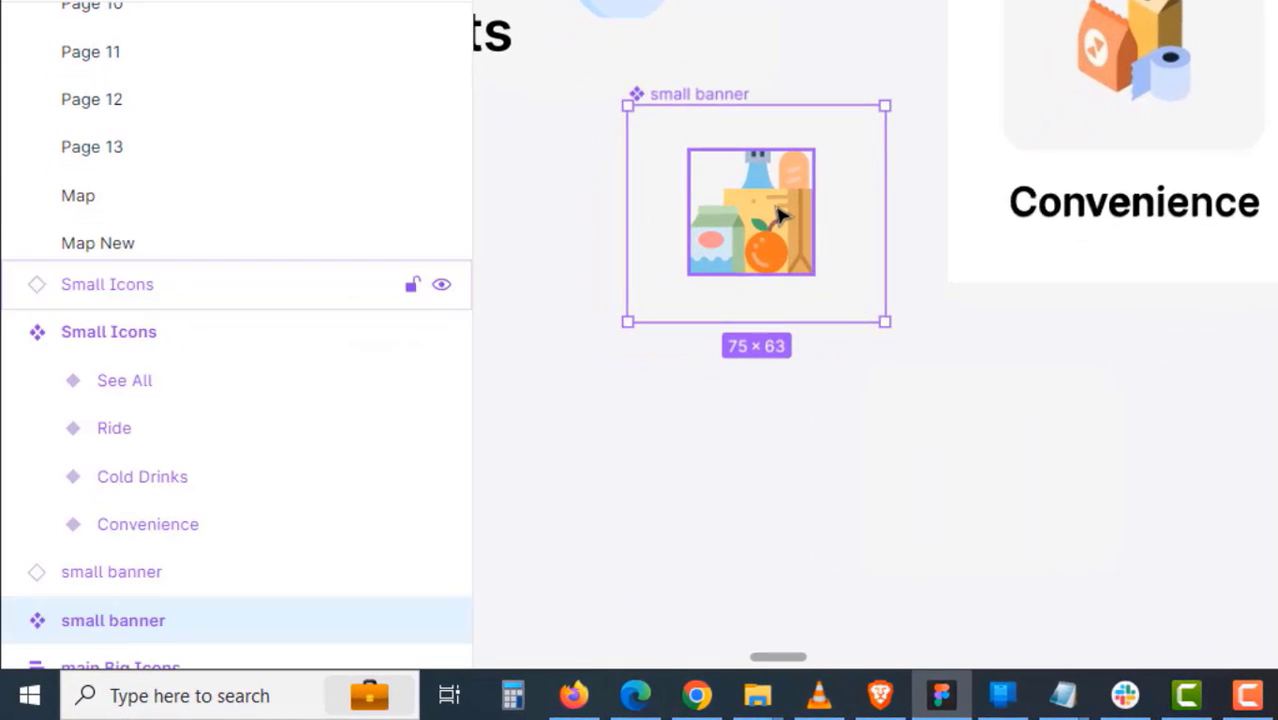
click(585, 343)
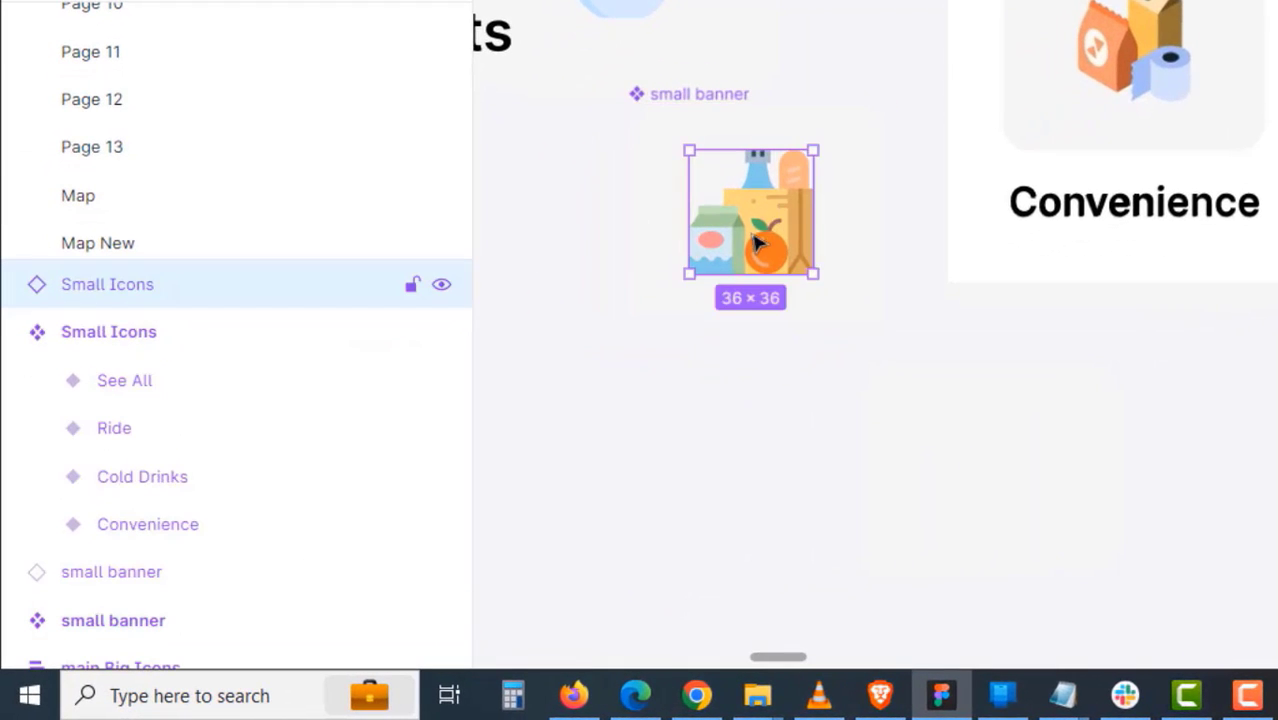
click(684, 96)
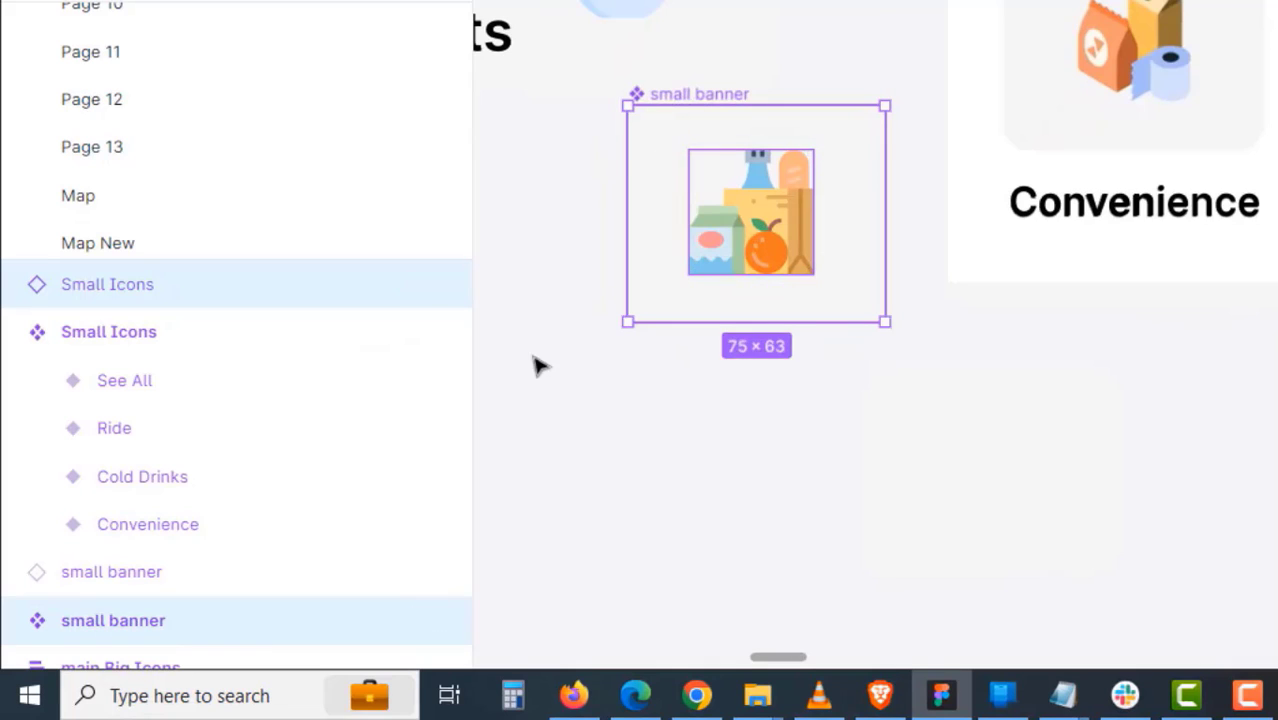
click(733, 214)
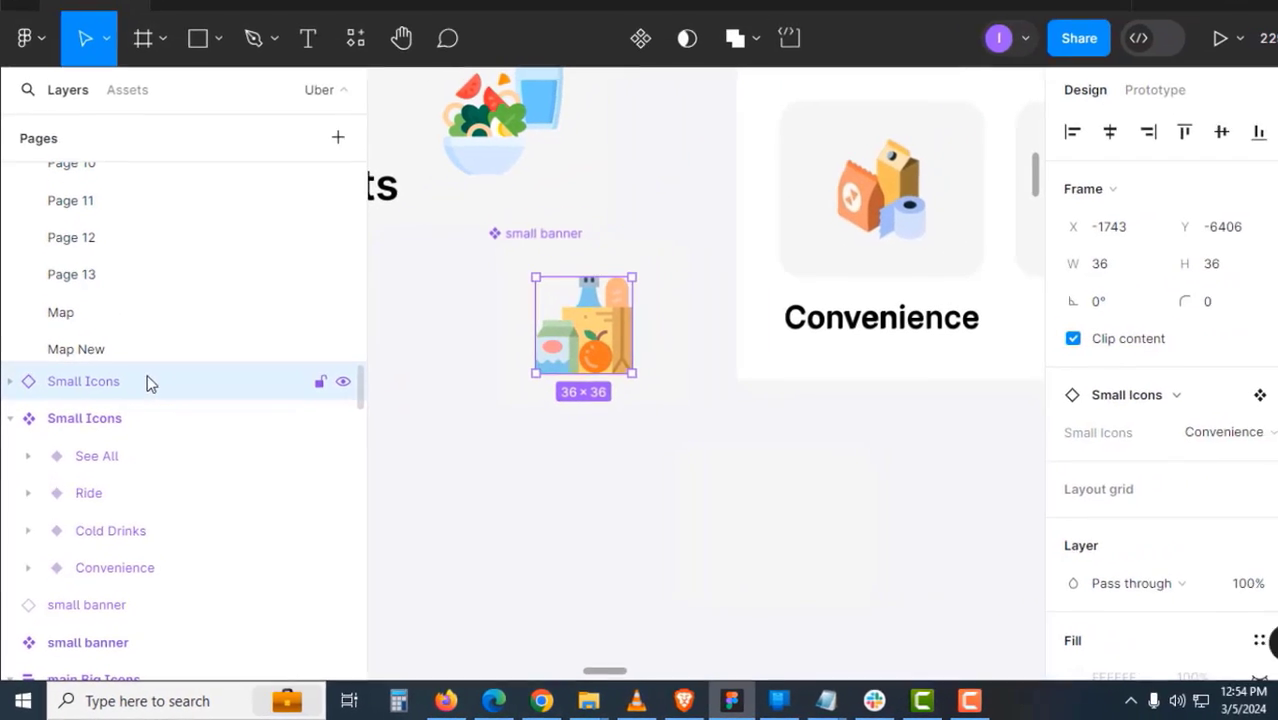
right_click(555, 244)
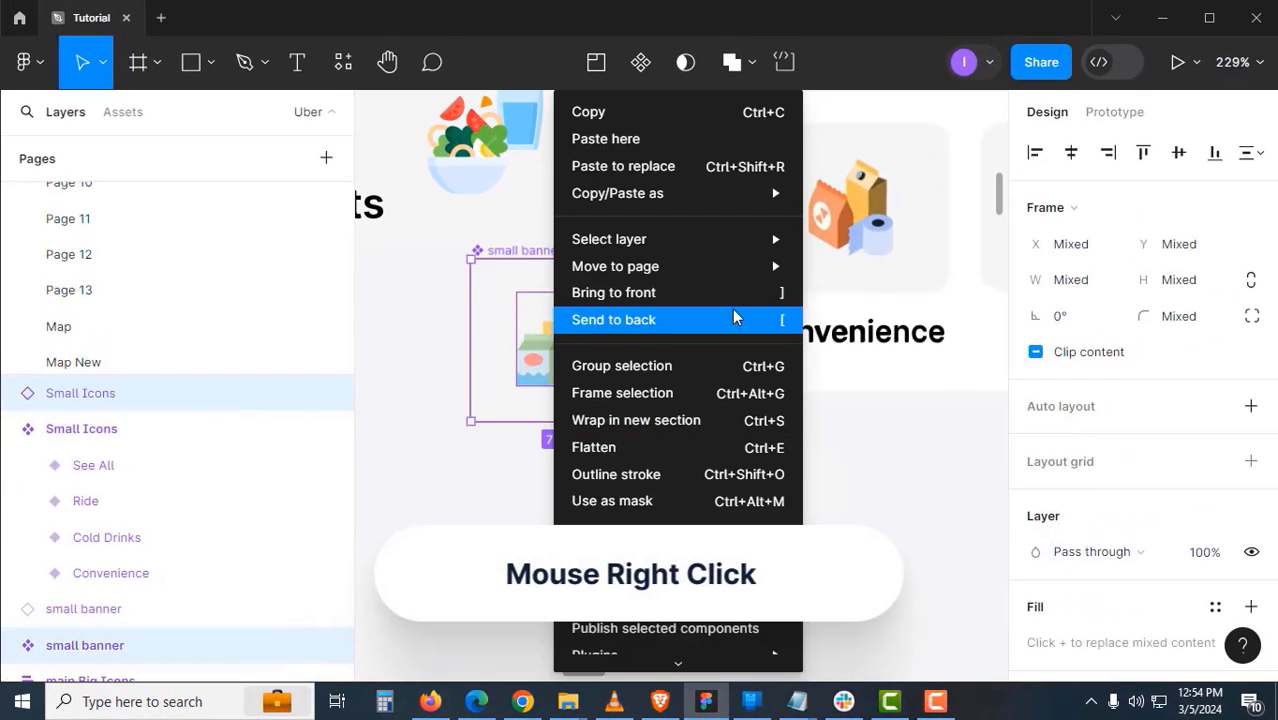
click(739, 293)
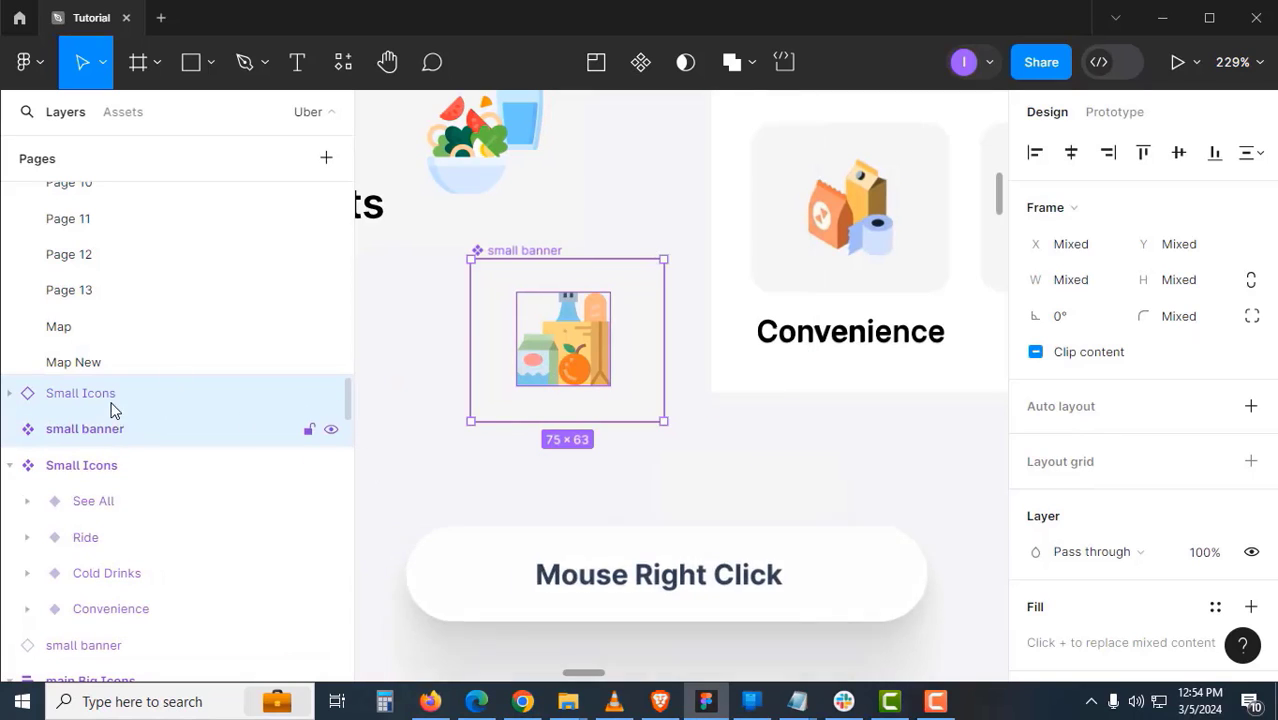
click(416, 522)
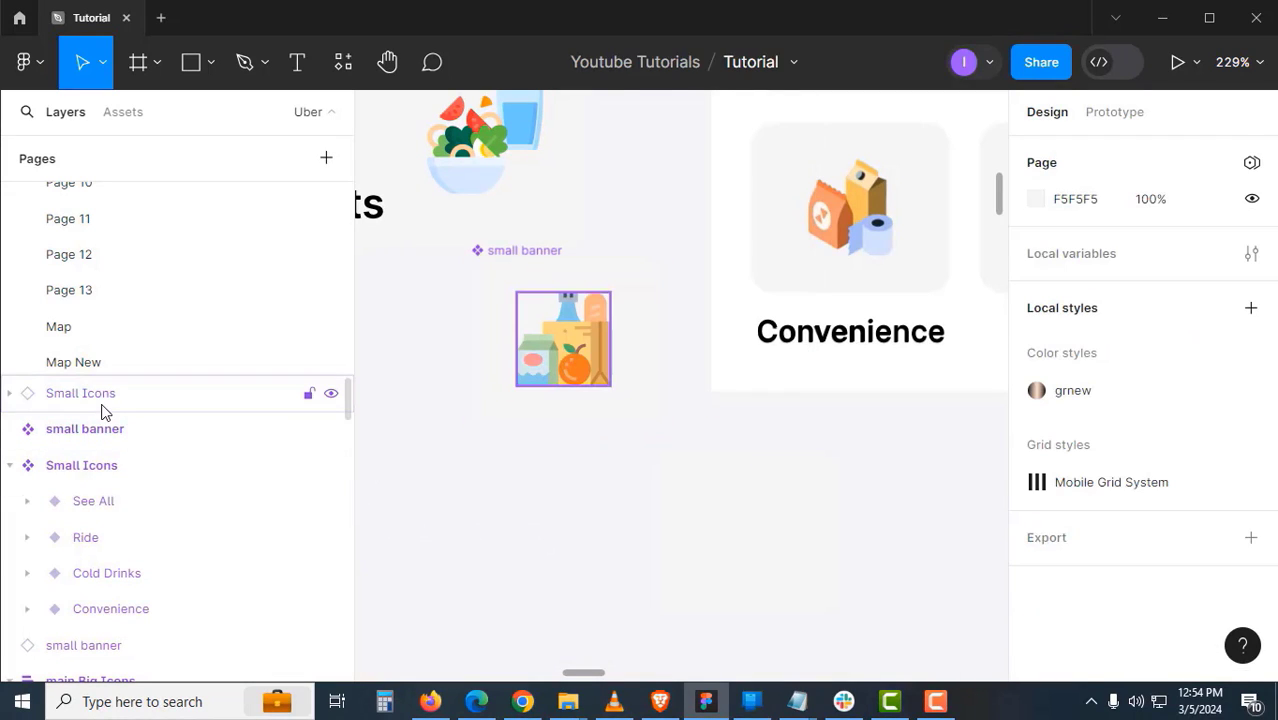
click(103, 405)
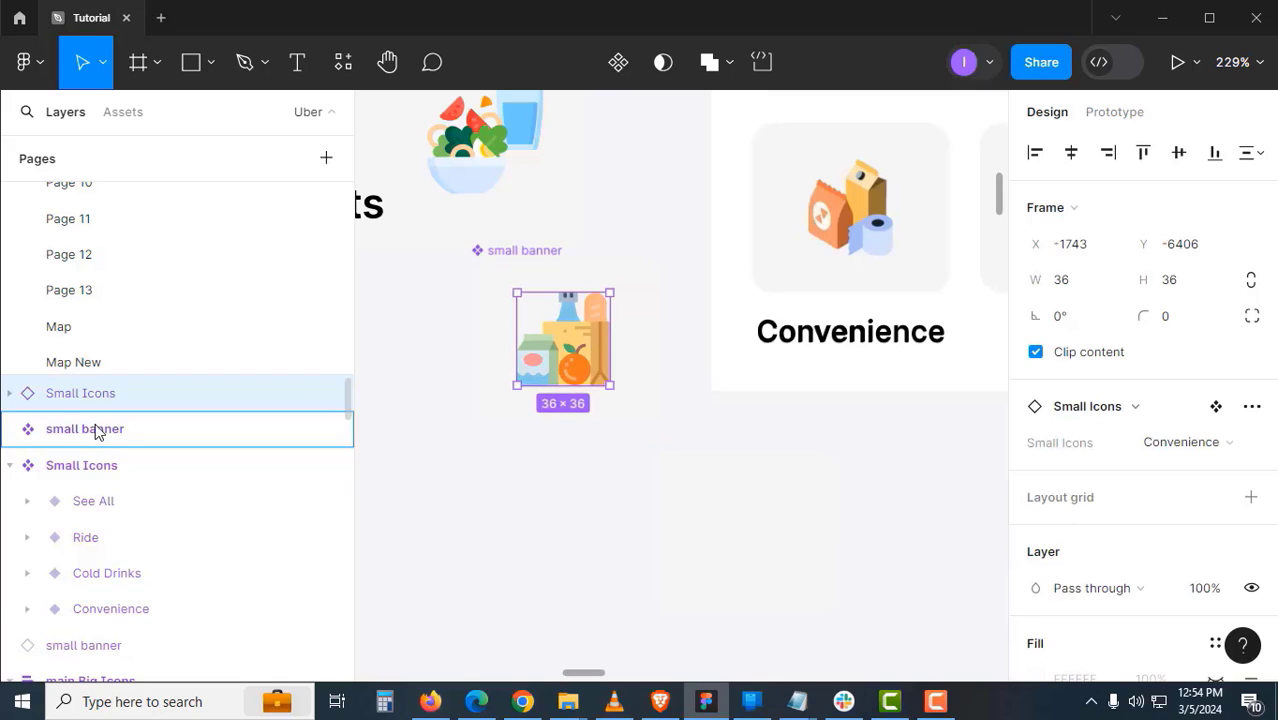
drag(96, 430, 96, 428)
click(491, 523)
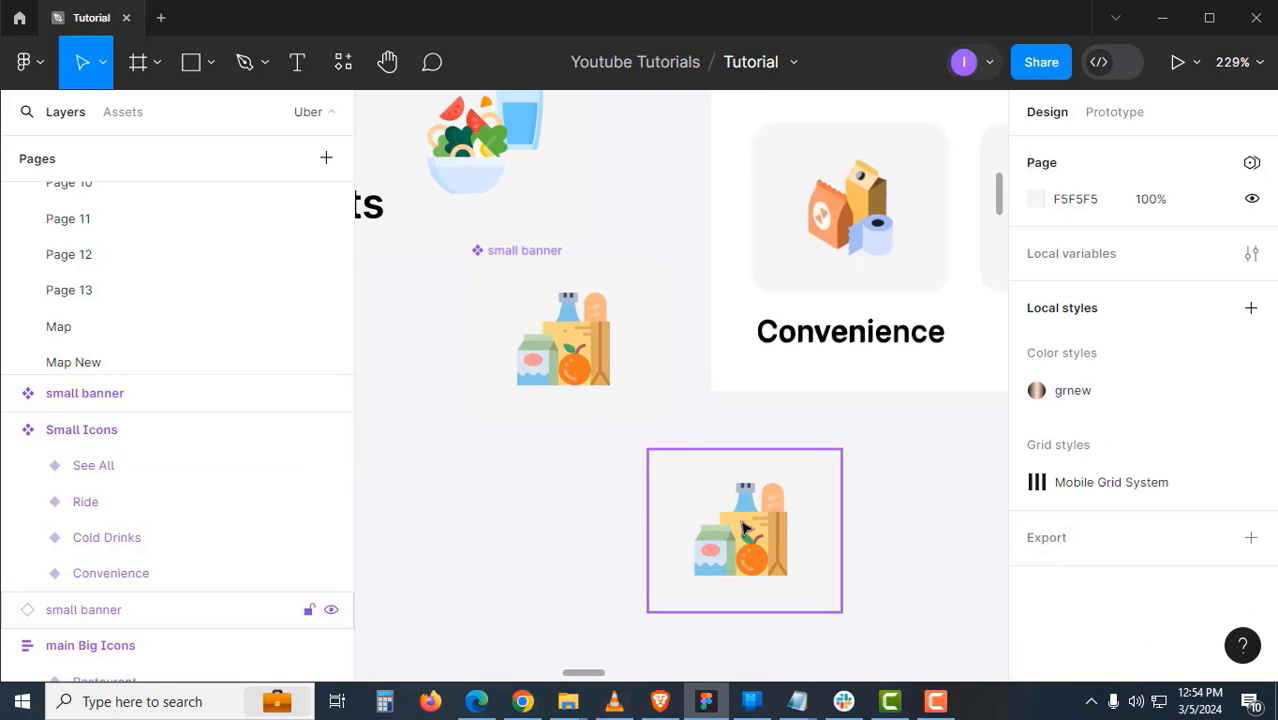
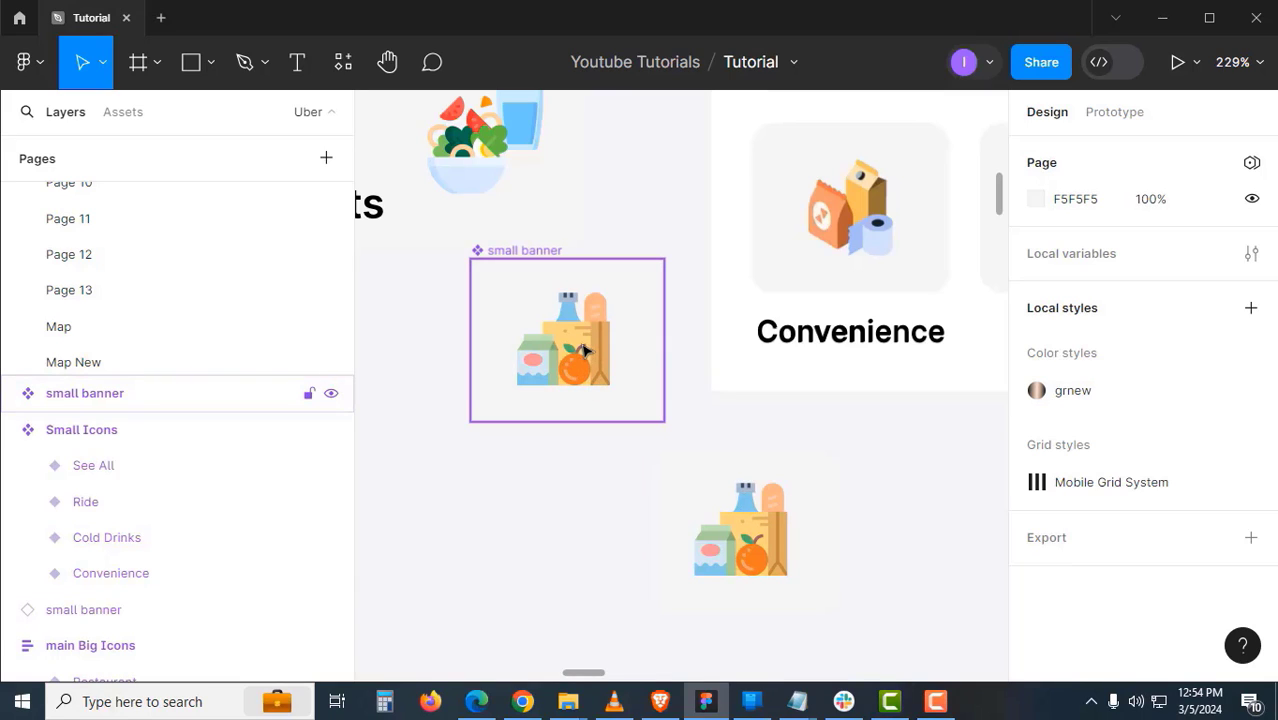
- Duplicate the Convenience label beneath the lower grocery card
click(546, 259)
click(722, 500)
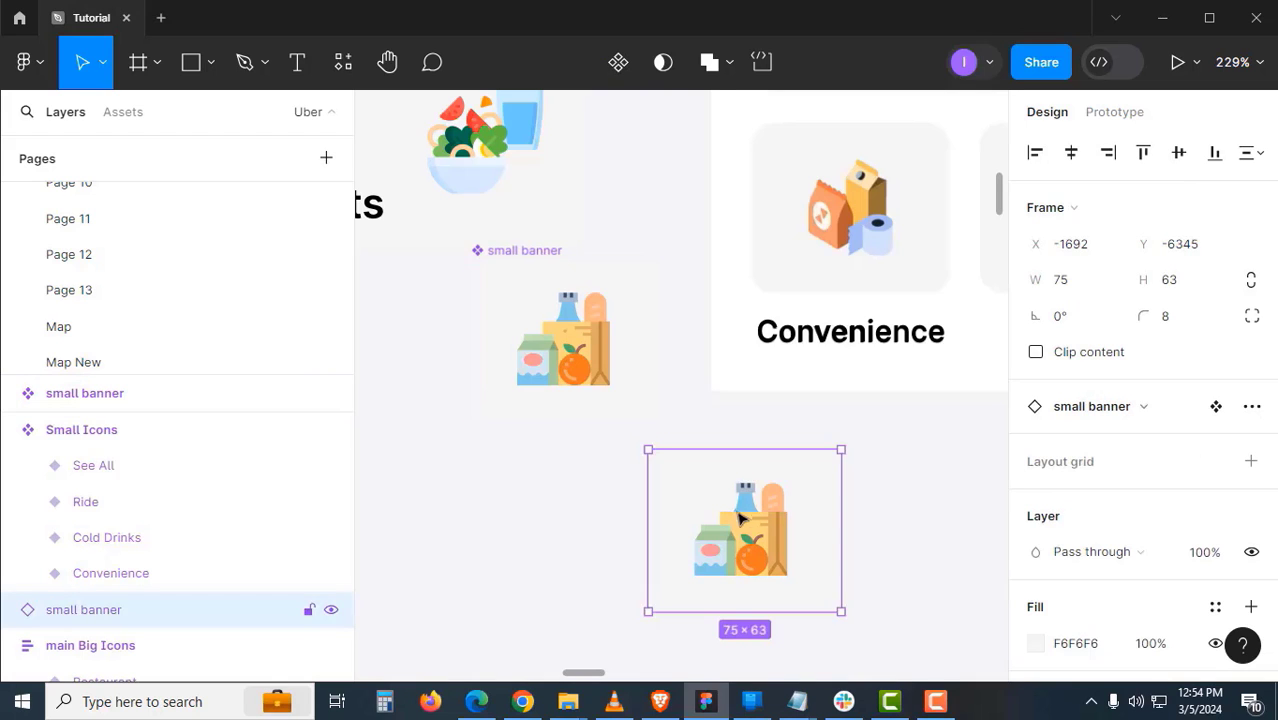
scroll(690, 440, down, 3)
scroll(690, 440, right, 2)
click(778, 206)
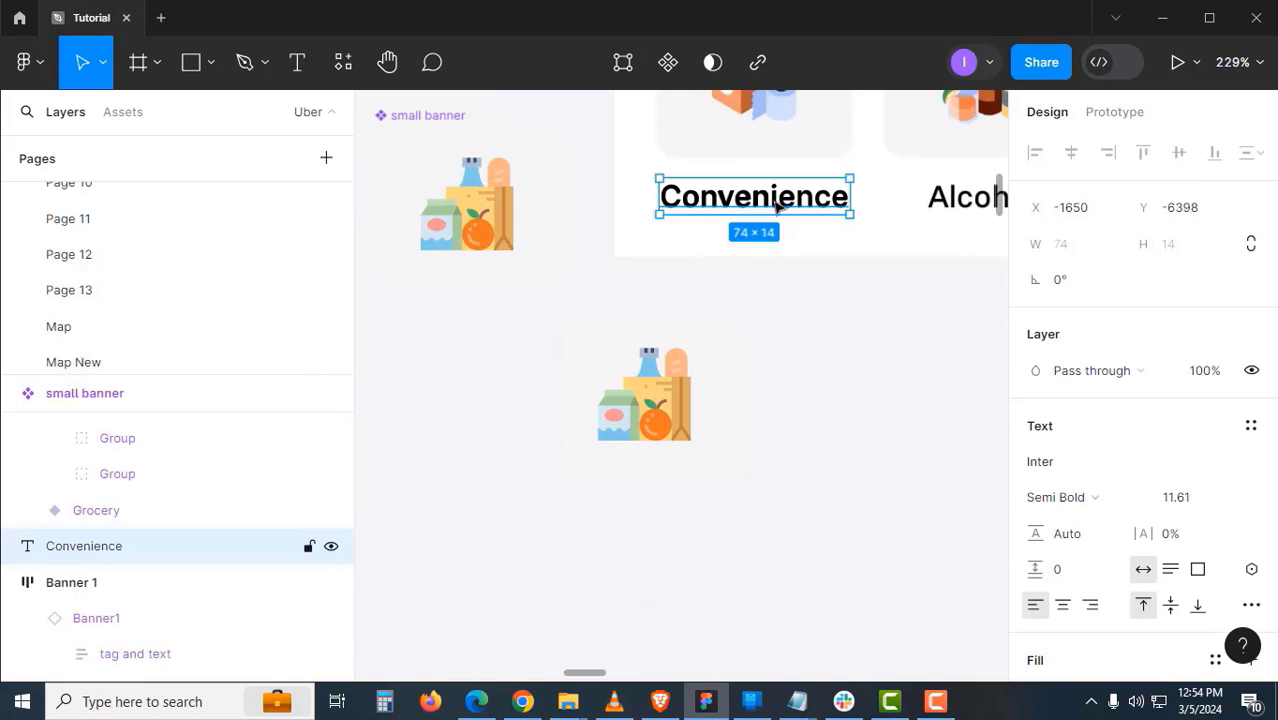
drag(785, 218, 665, 491)
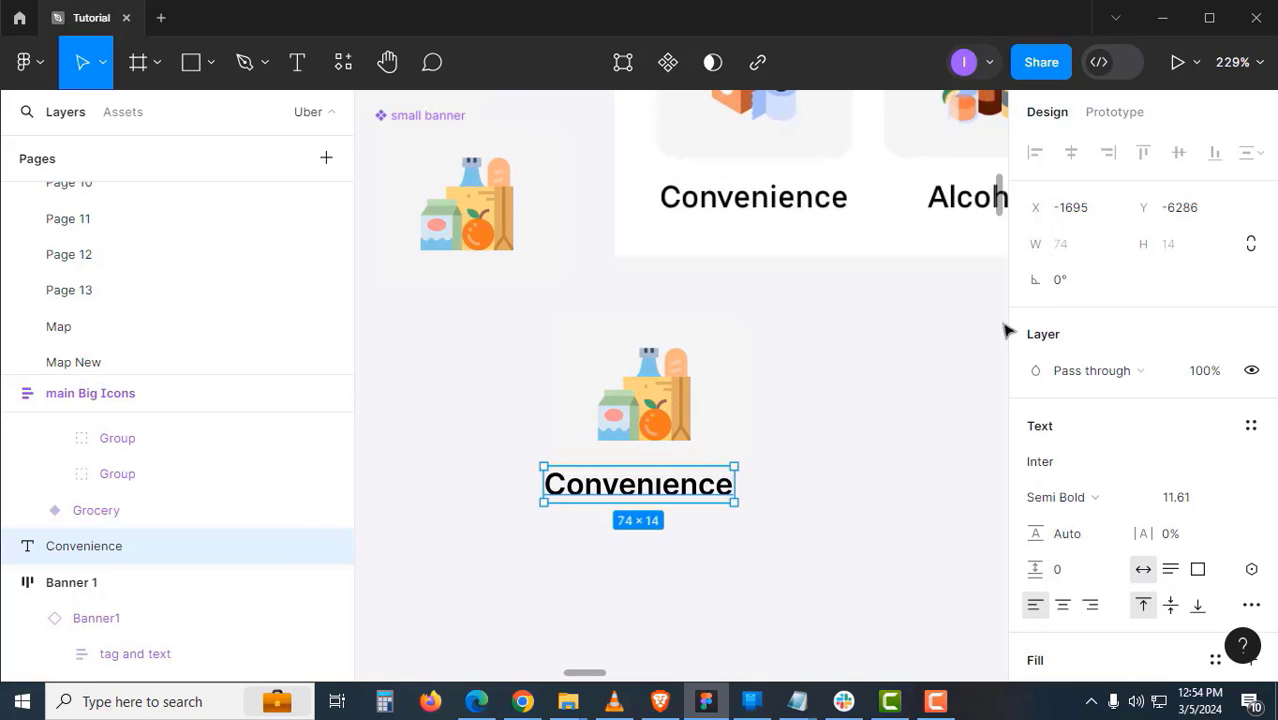
- Darken the page background colour
click(988, 370)
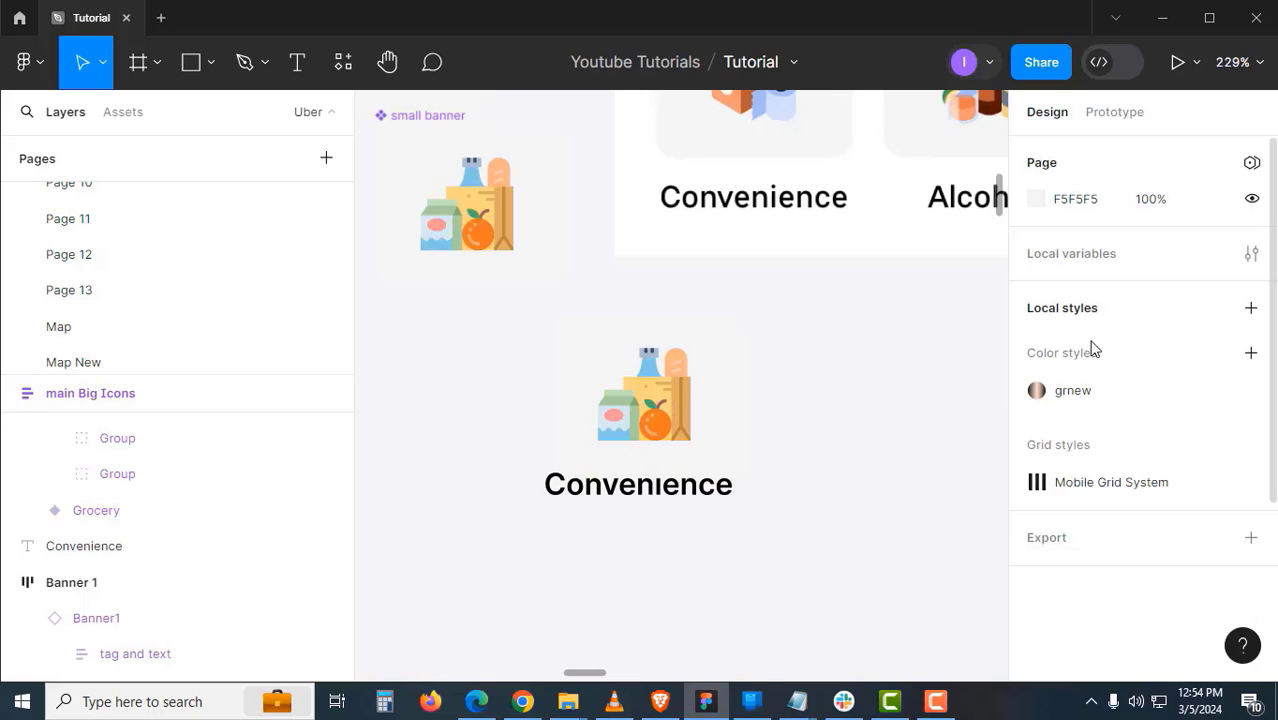
click(1036, 199)
click(777, 263)
click(613, 518)
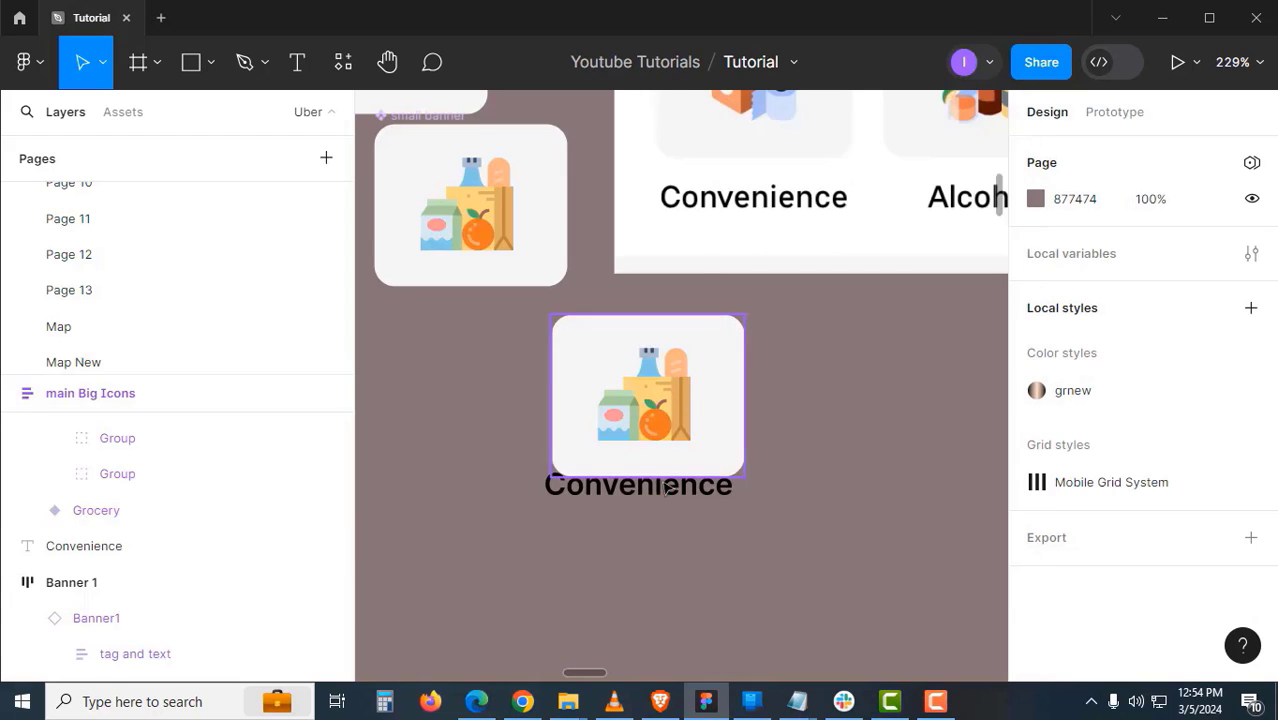
- Wrap the card and the label below it in auto layout named 'Banner Small with Text'
click(706, 485)
drag(706, 485, 706, 515)
shift+click(722, 432)
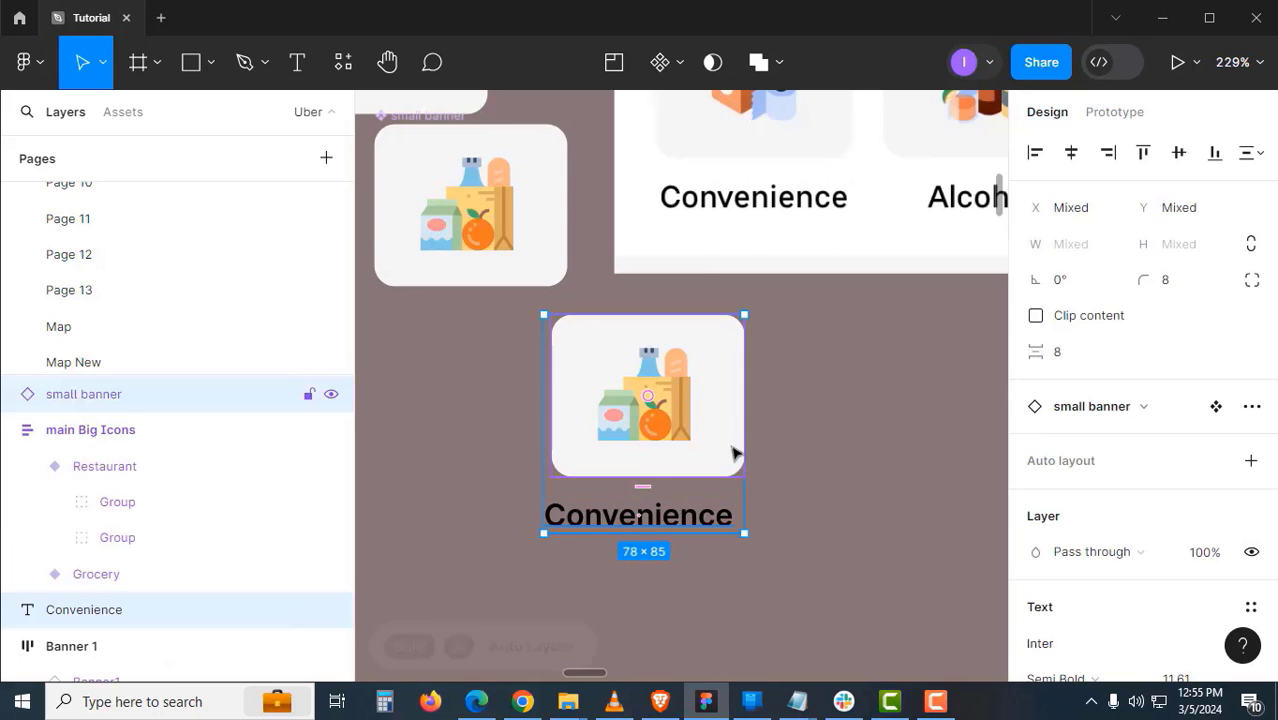
key(shift+a)
click(792, 478)
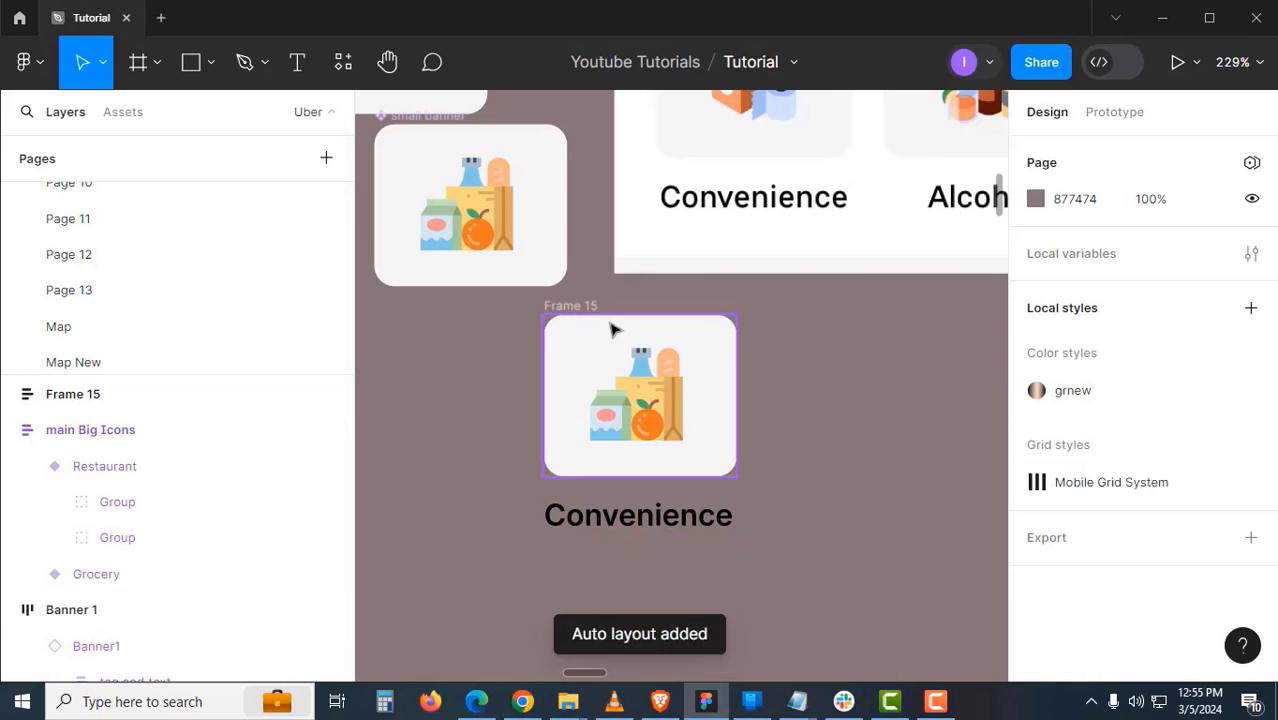
click(576, 307)
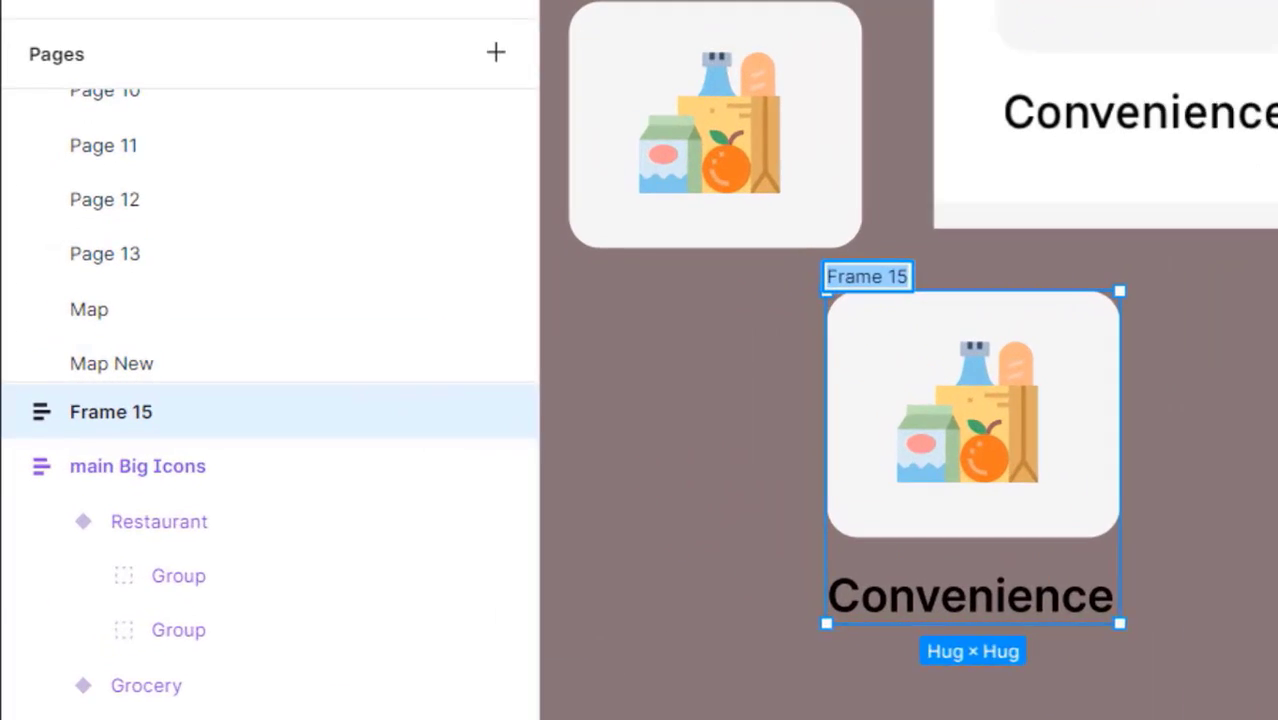
text(Ban)
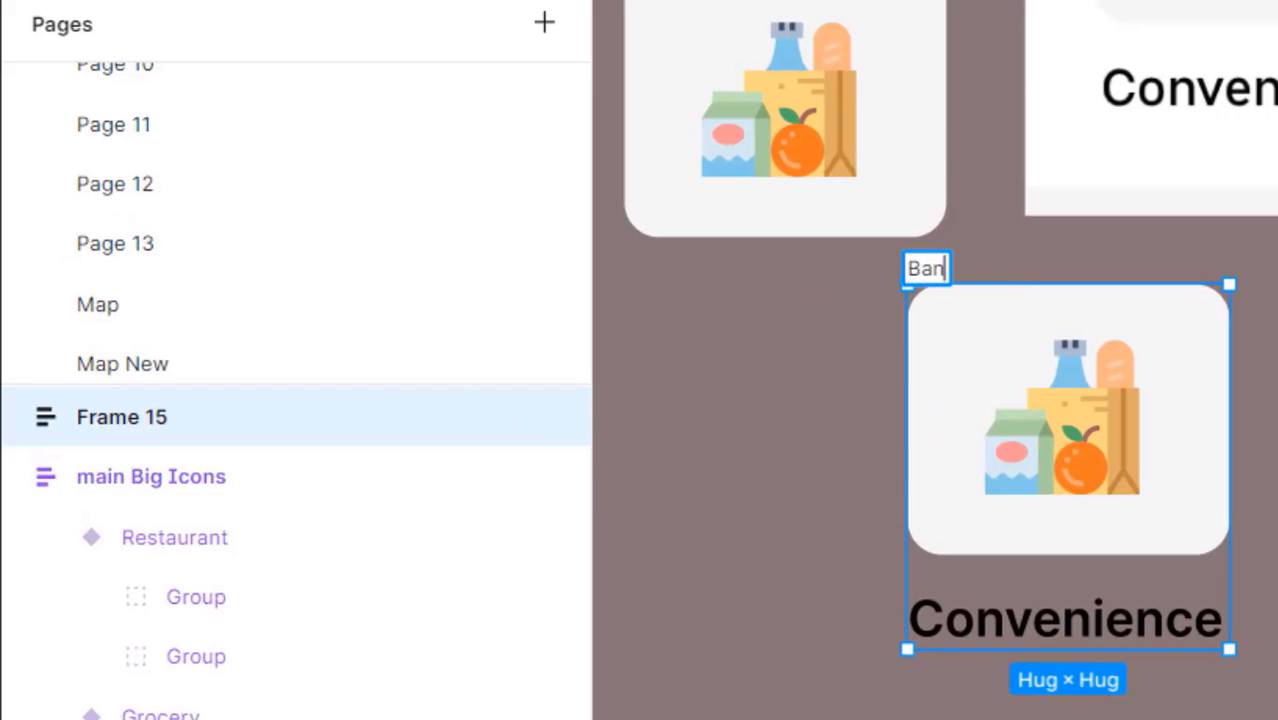
text(ner Small wit)
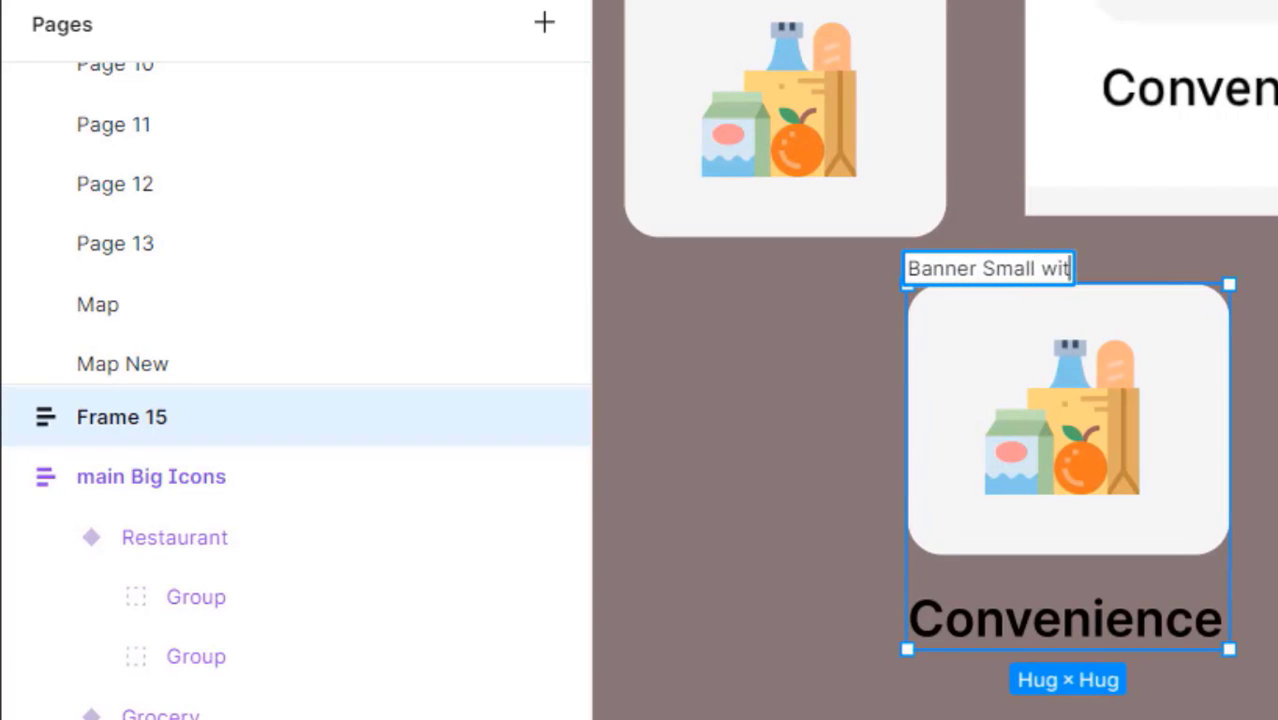
text(h Text)
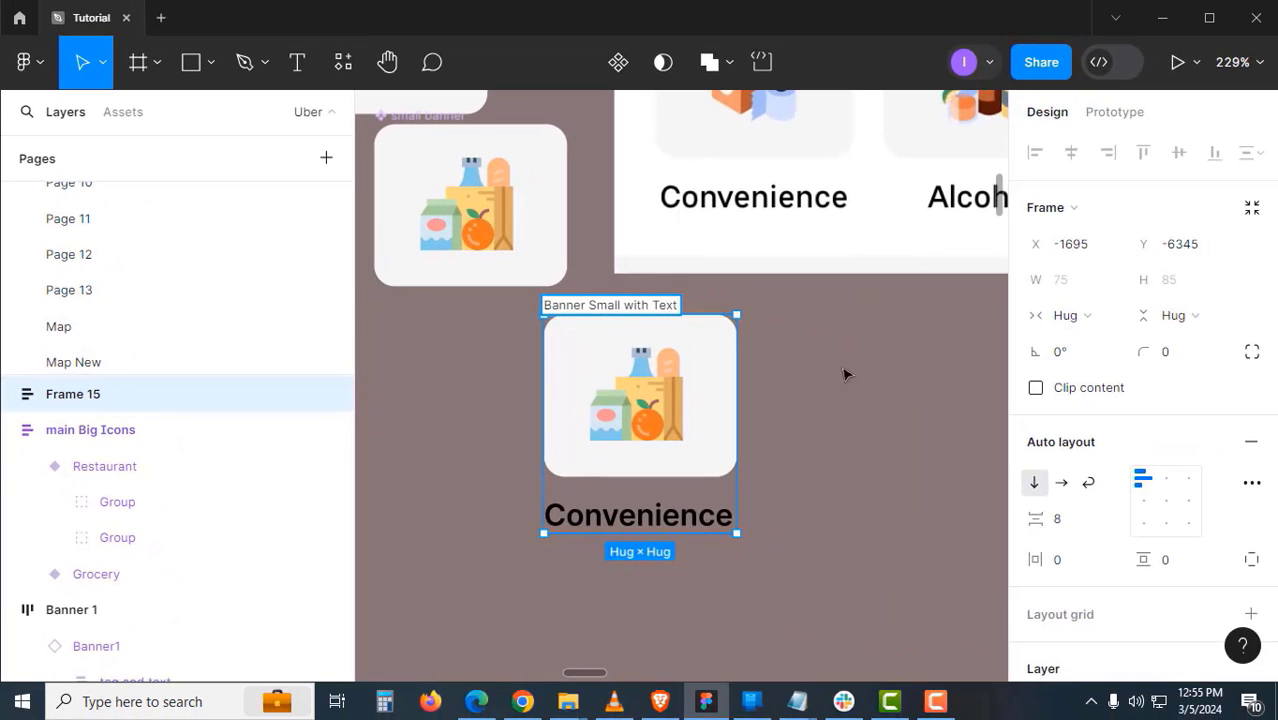
click(830, 385)
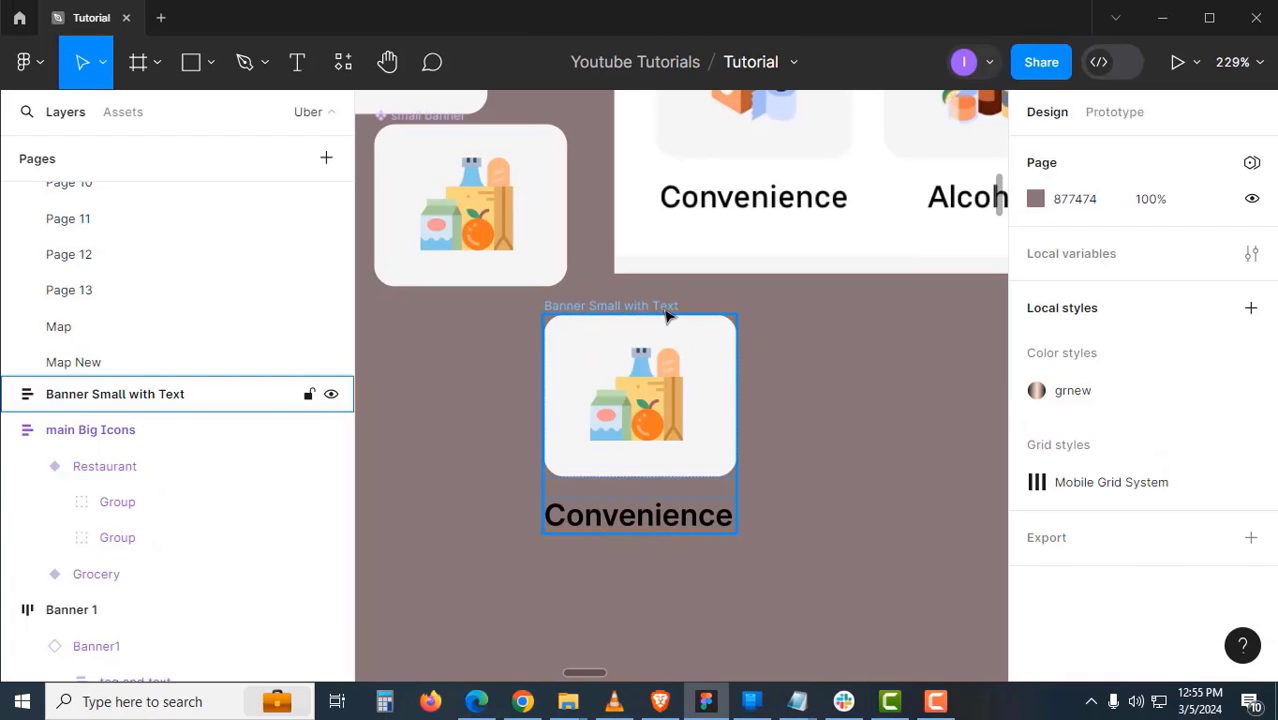
- Set the frame's gap to 6, center the Convenience text, and make it a component
click(668, 316)
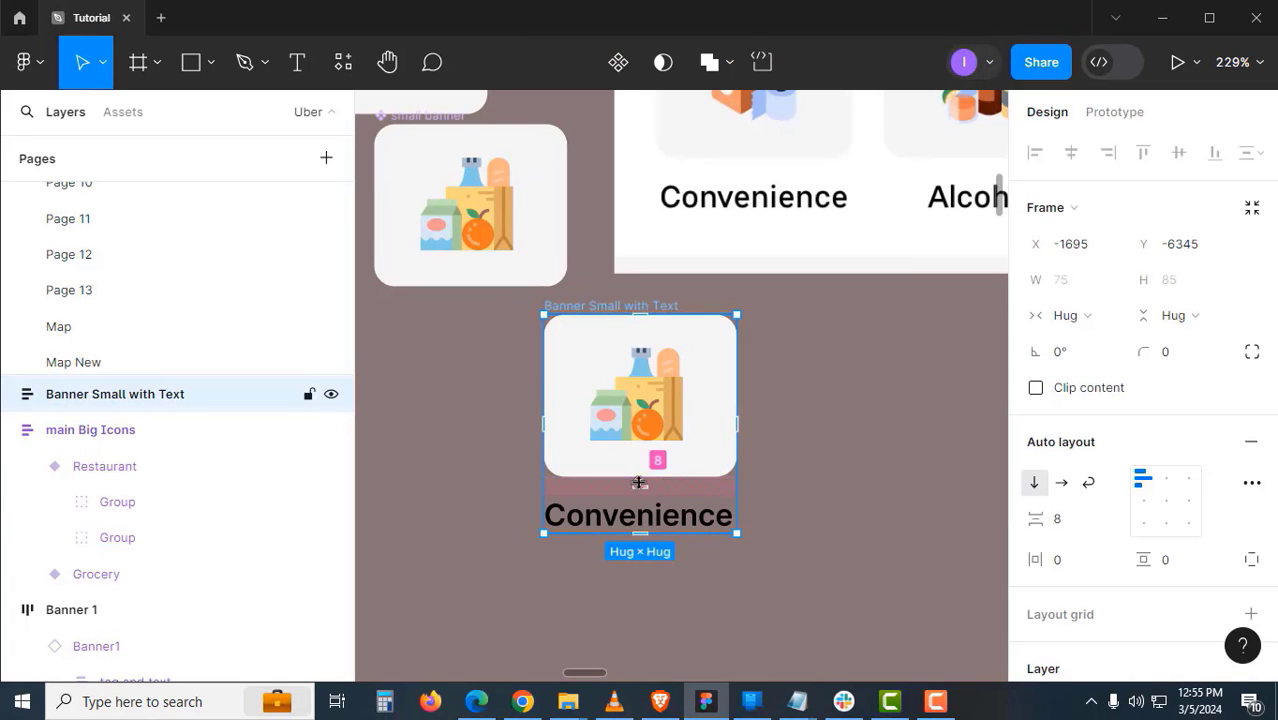
click(1068, 525)
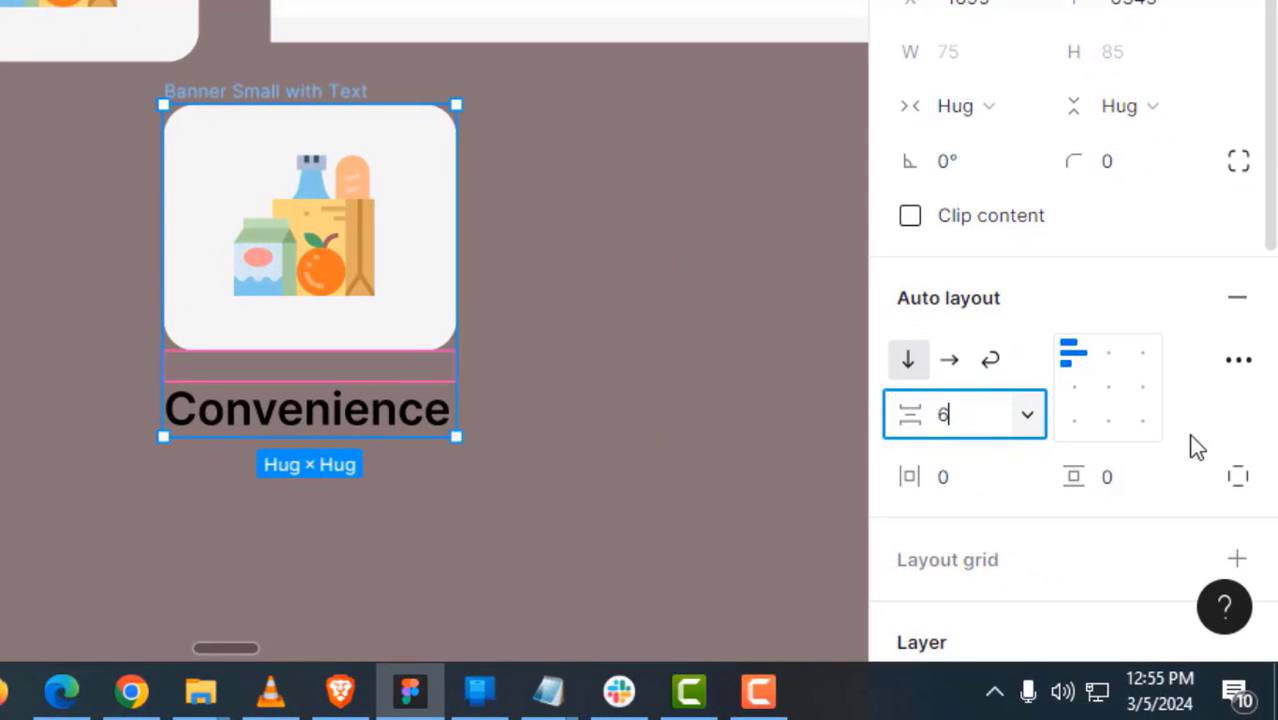
click(665, 450)
click(388, 422)
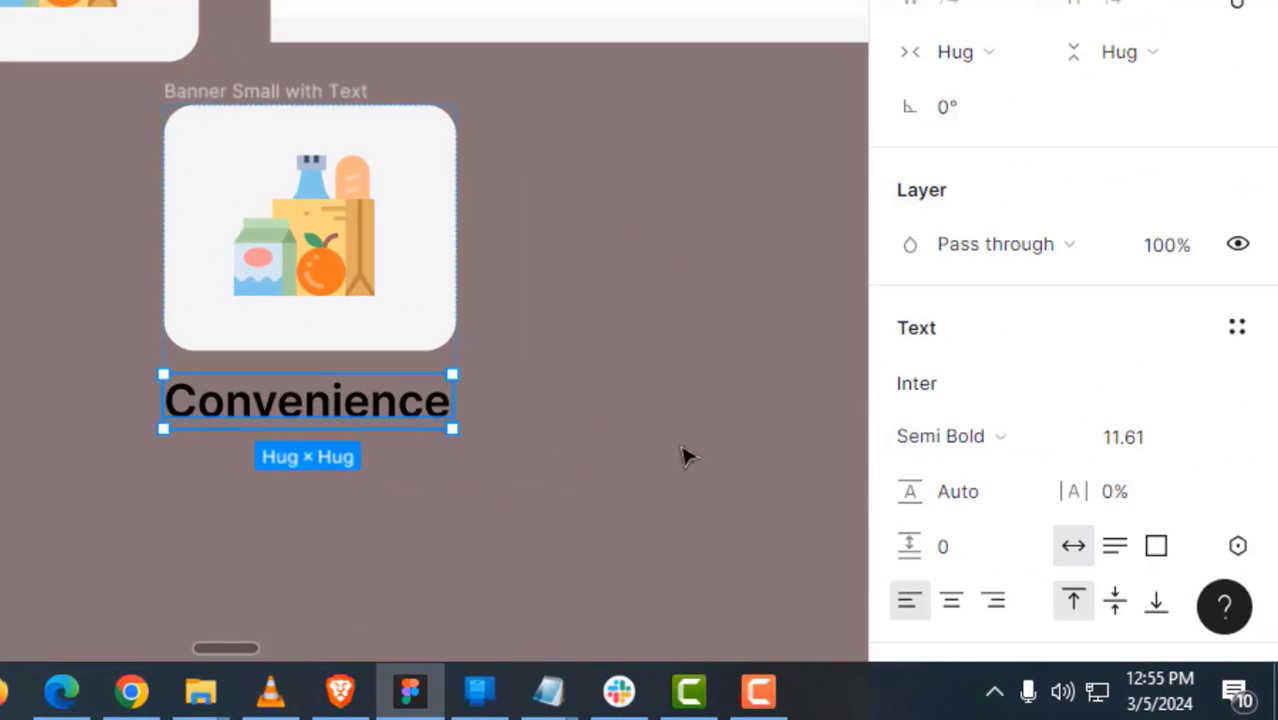
click(956, 604)
click(546, 510)
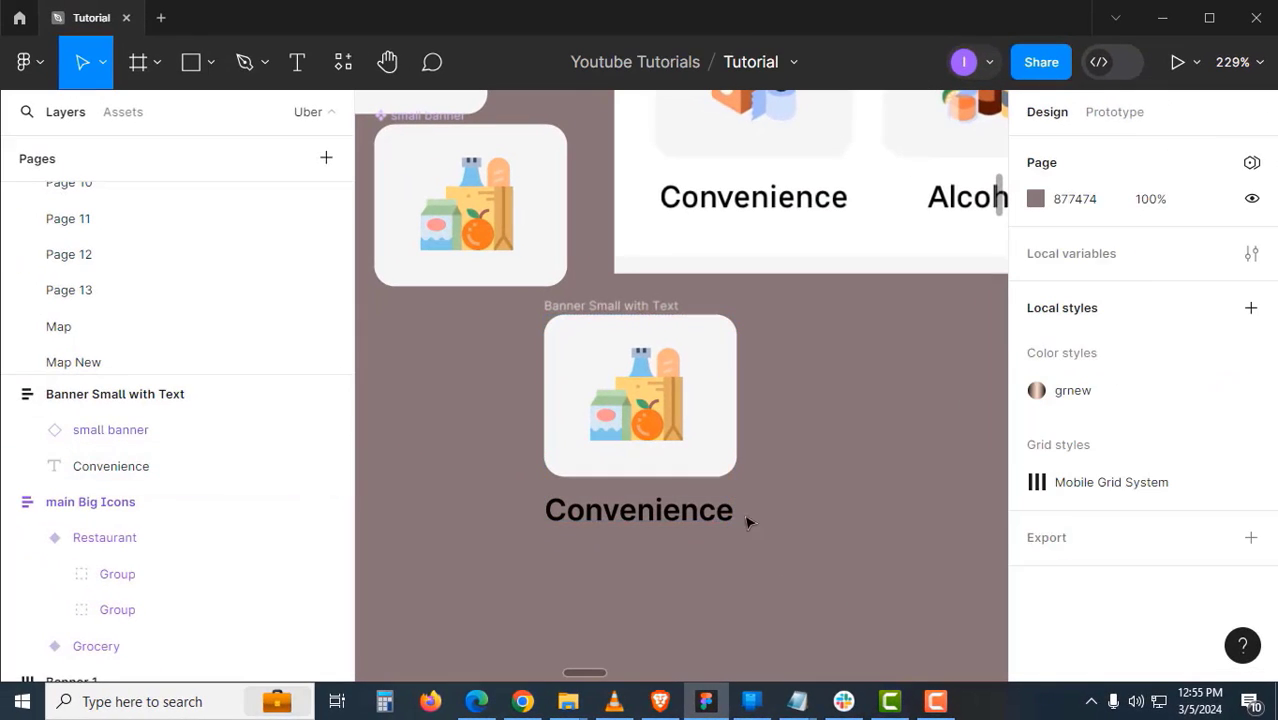
click(641, 315)
click(618, 62)
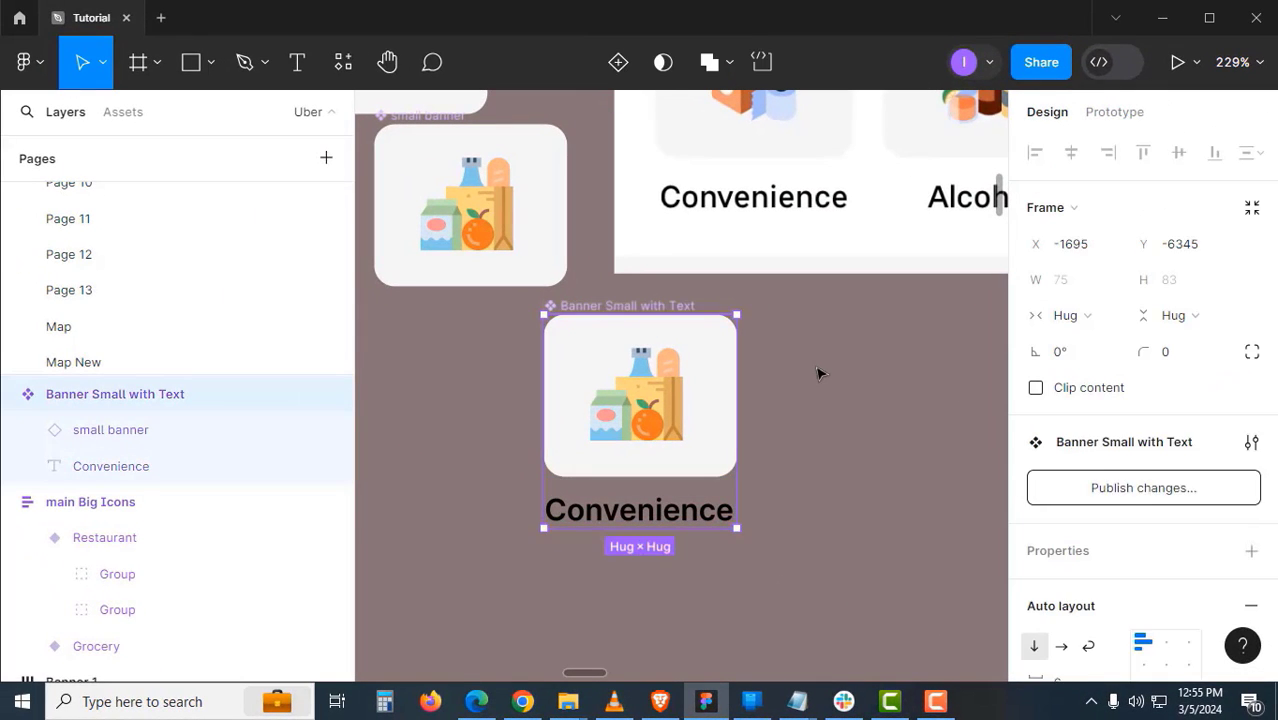
- Turn the Convenience label text into a Text component property
click(817, 374)
click(718, 512)
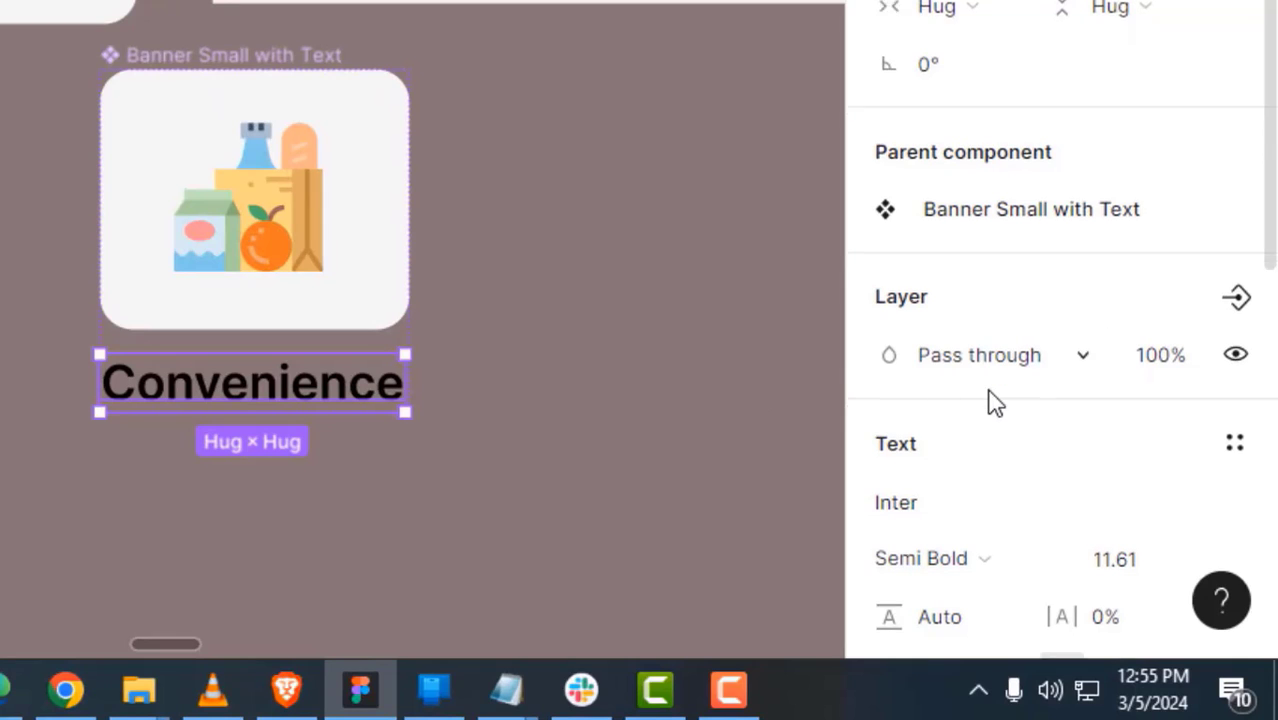
scroll(994, 402, down, 3)
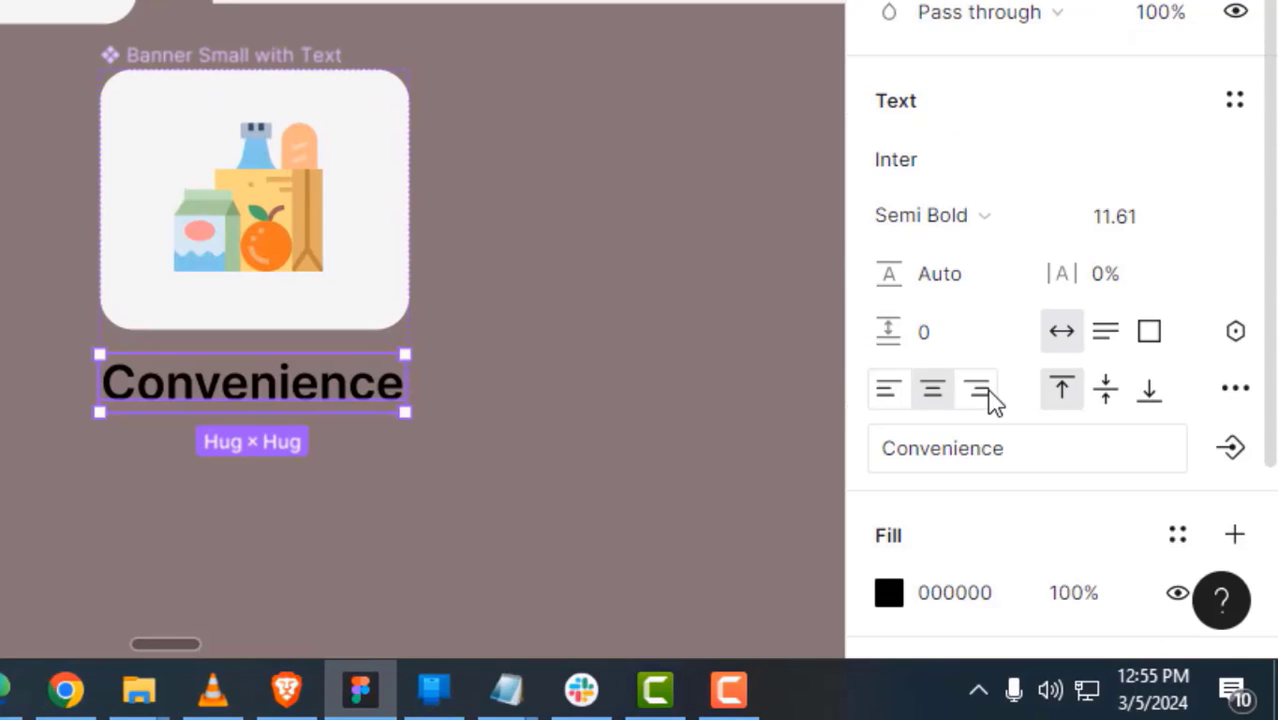
click(1229, 446)
click(378, 259)
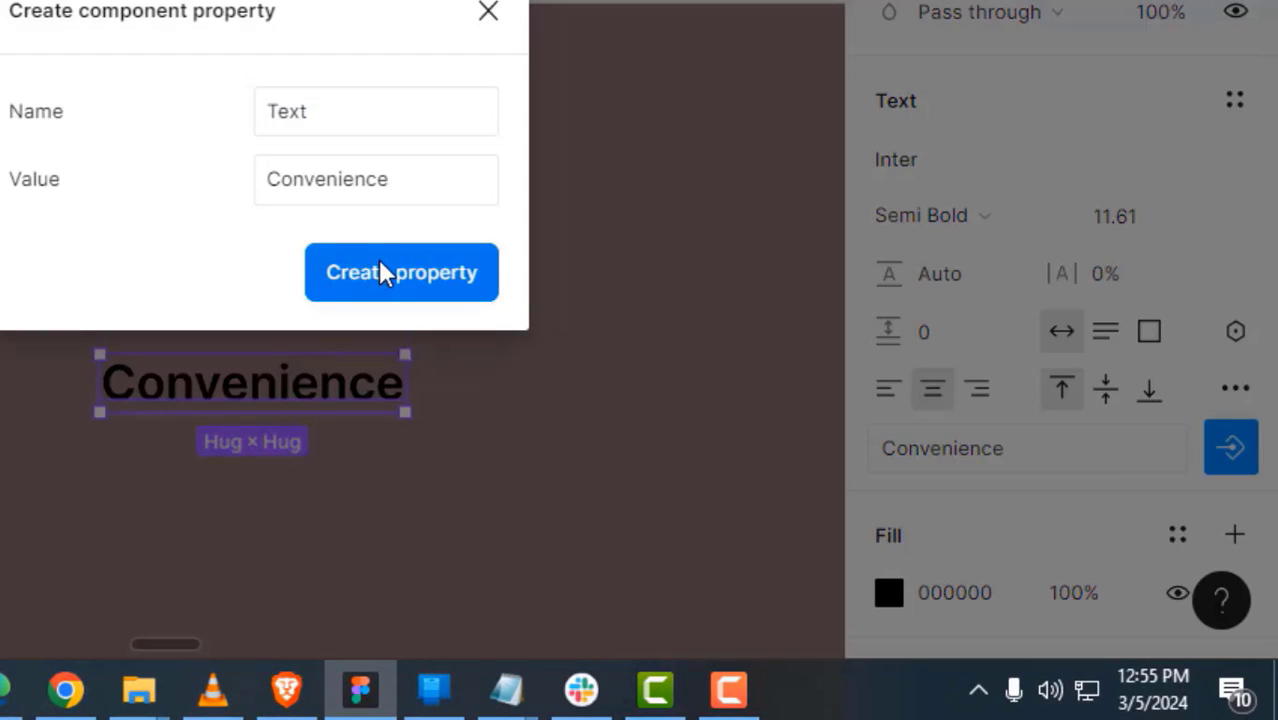
click(480, 453)
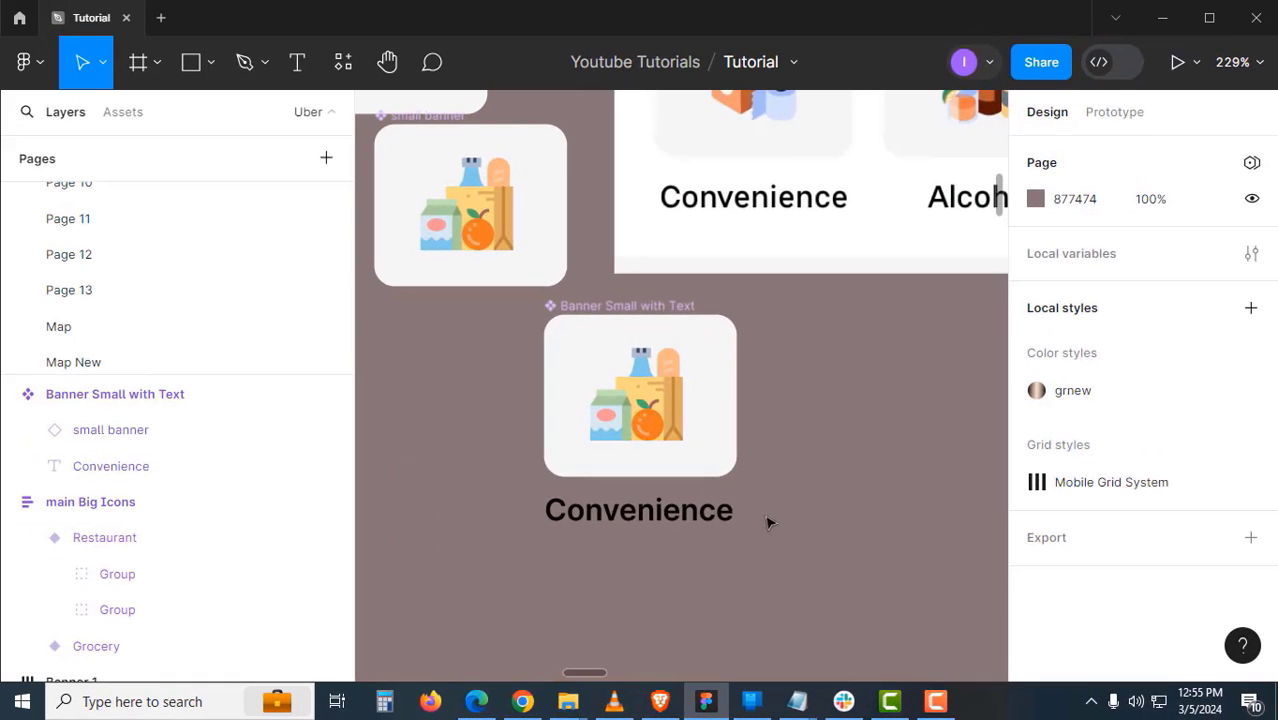
- Set the Convenience label's font size to 11
click(399, 382)
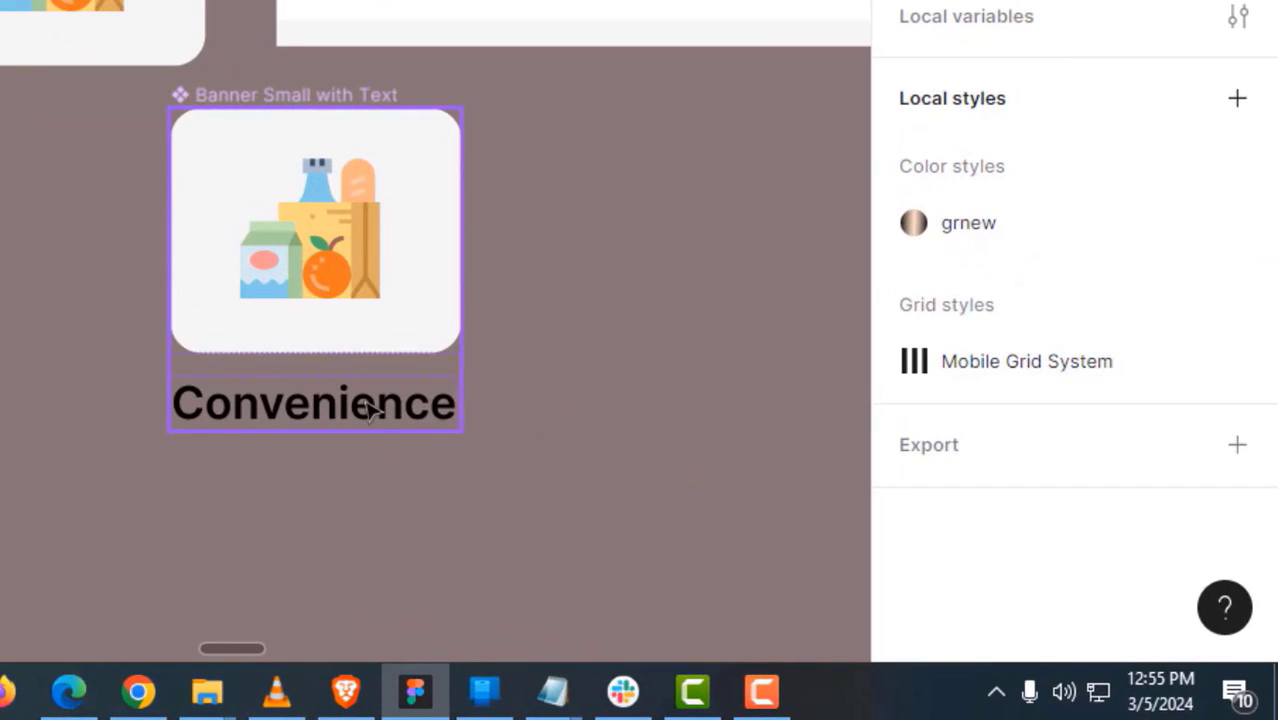
click(370, 410)
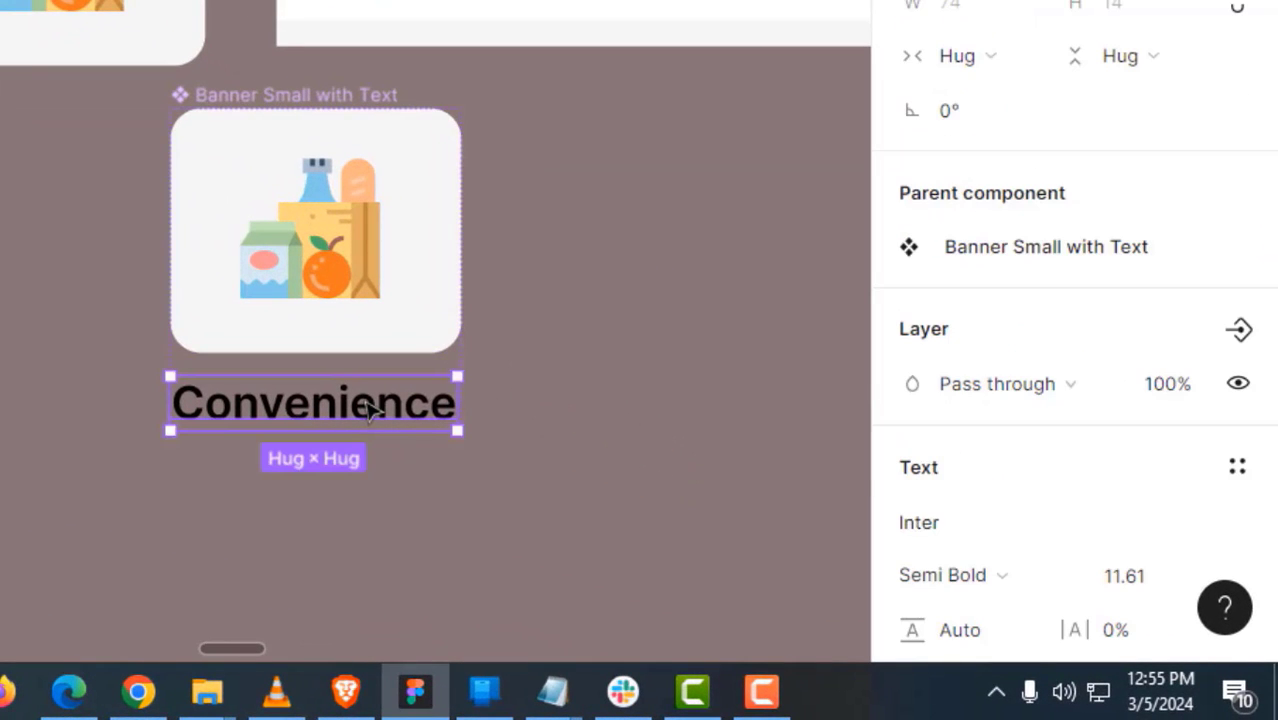
scroll(1130, 565, down, 5)
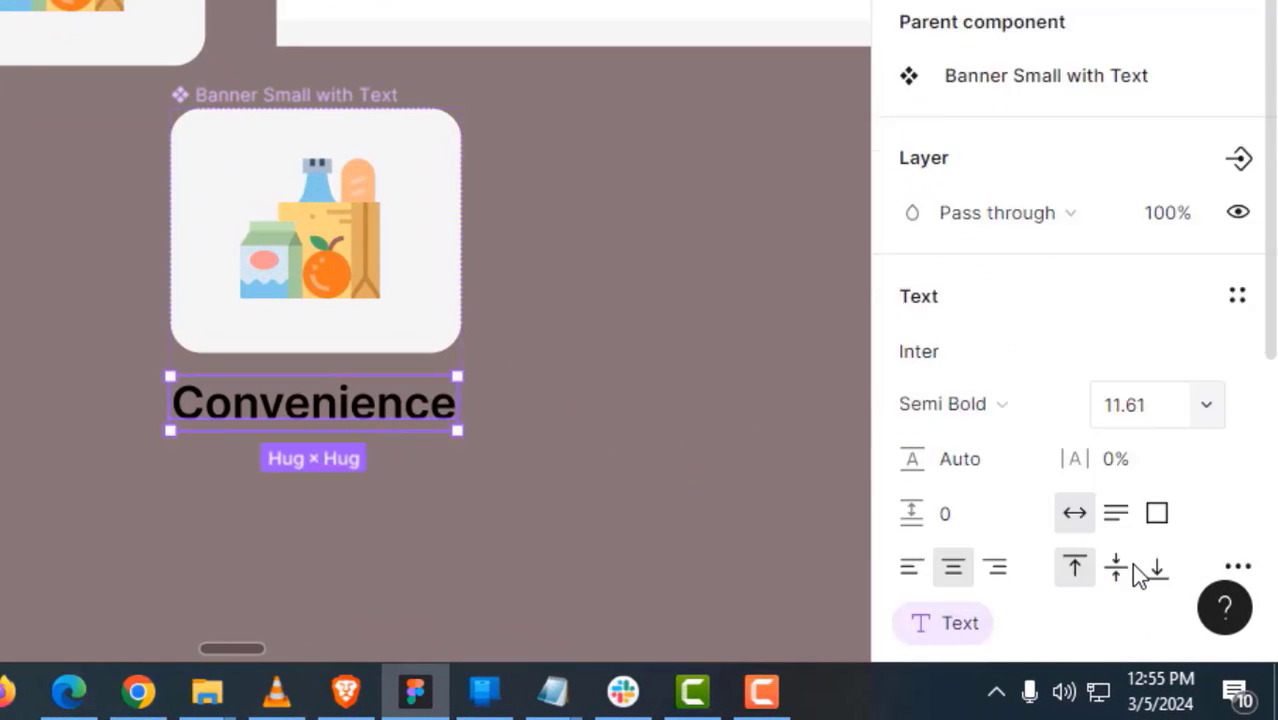
click(1151, 247)
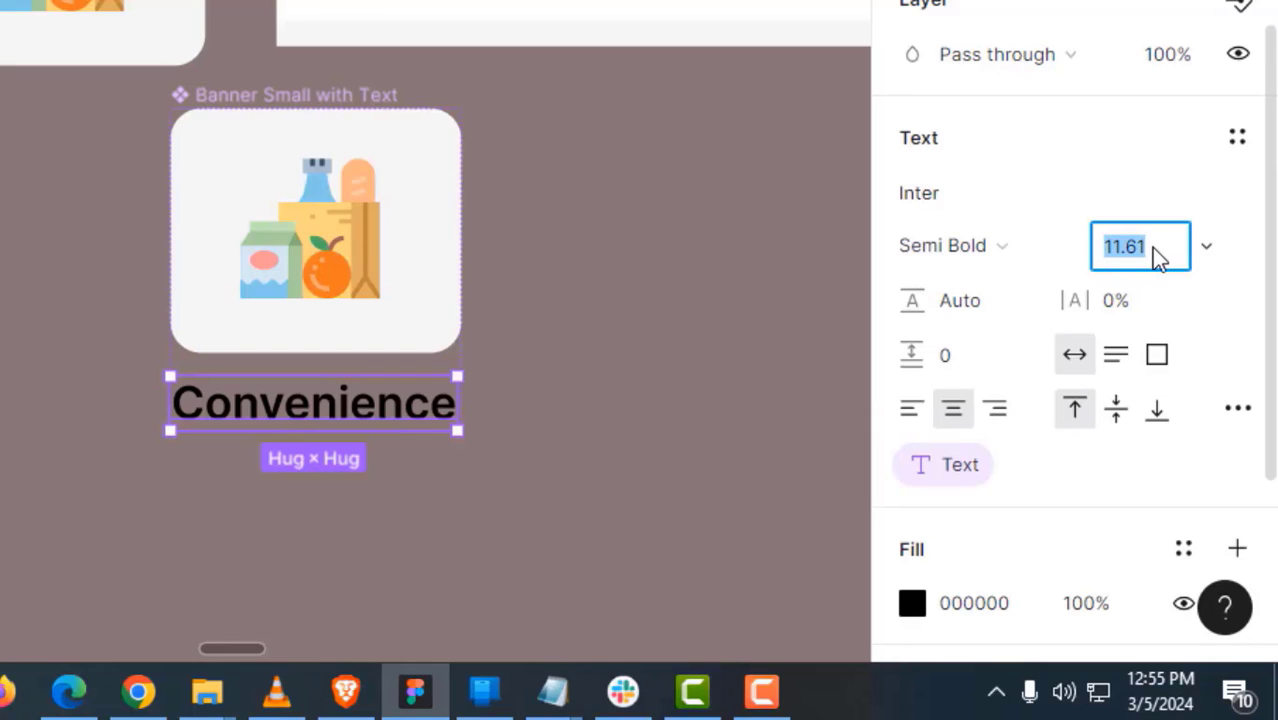
text(11)
key(Return)
click(308, 51)
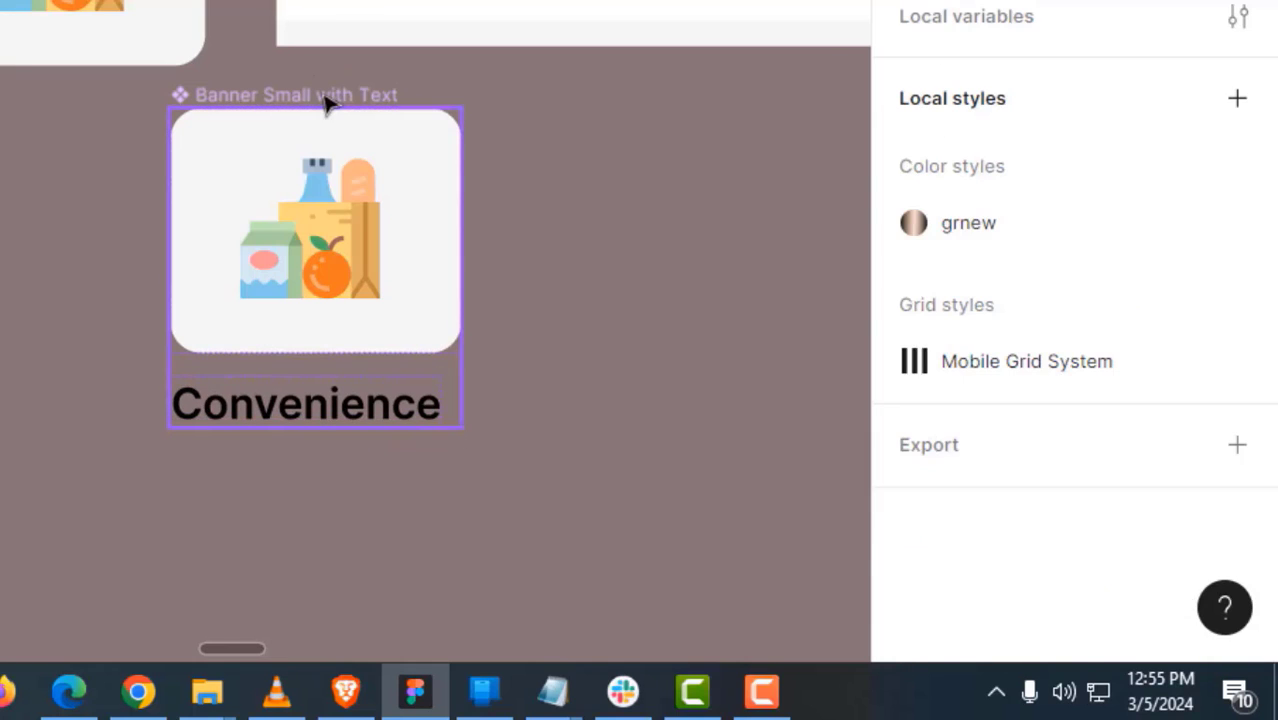
- Center the Banner Small with Text contents horizontally
click(330, 100)
scroll(1036, 408, down, 3)
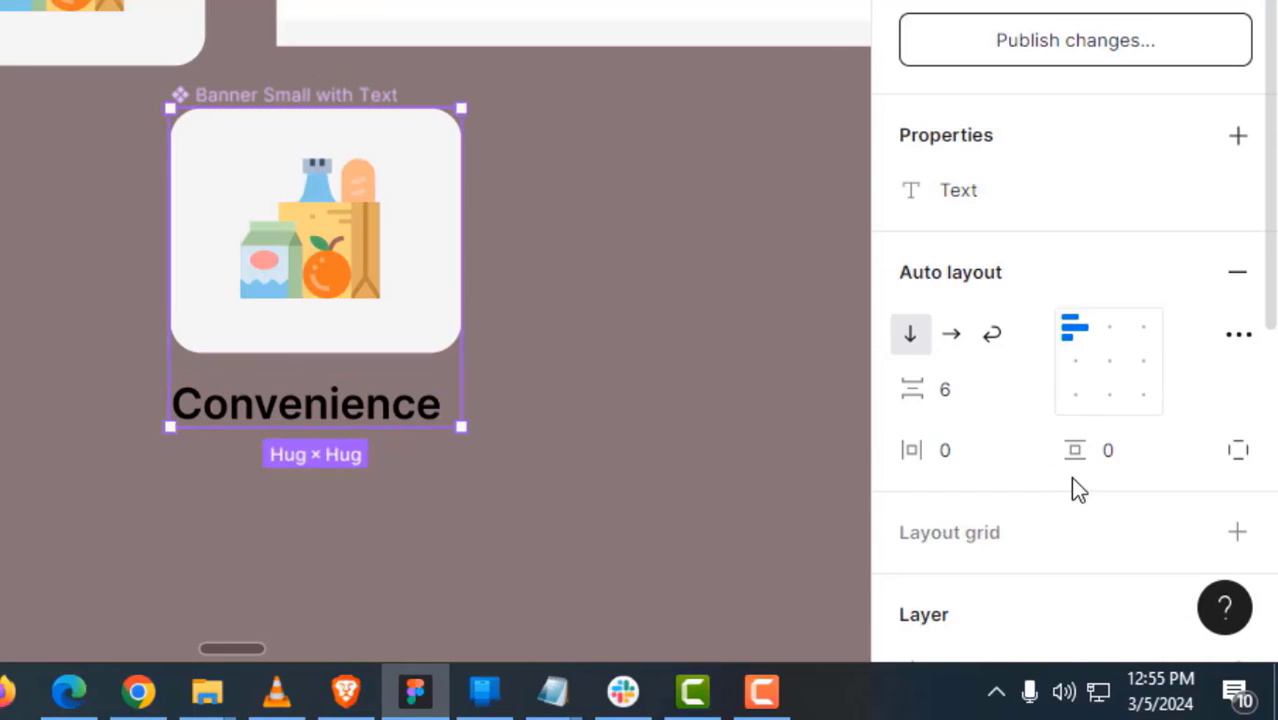
click(1105, 370)
click(580, 413)
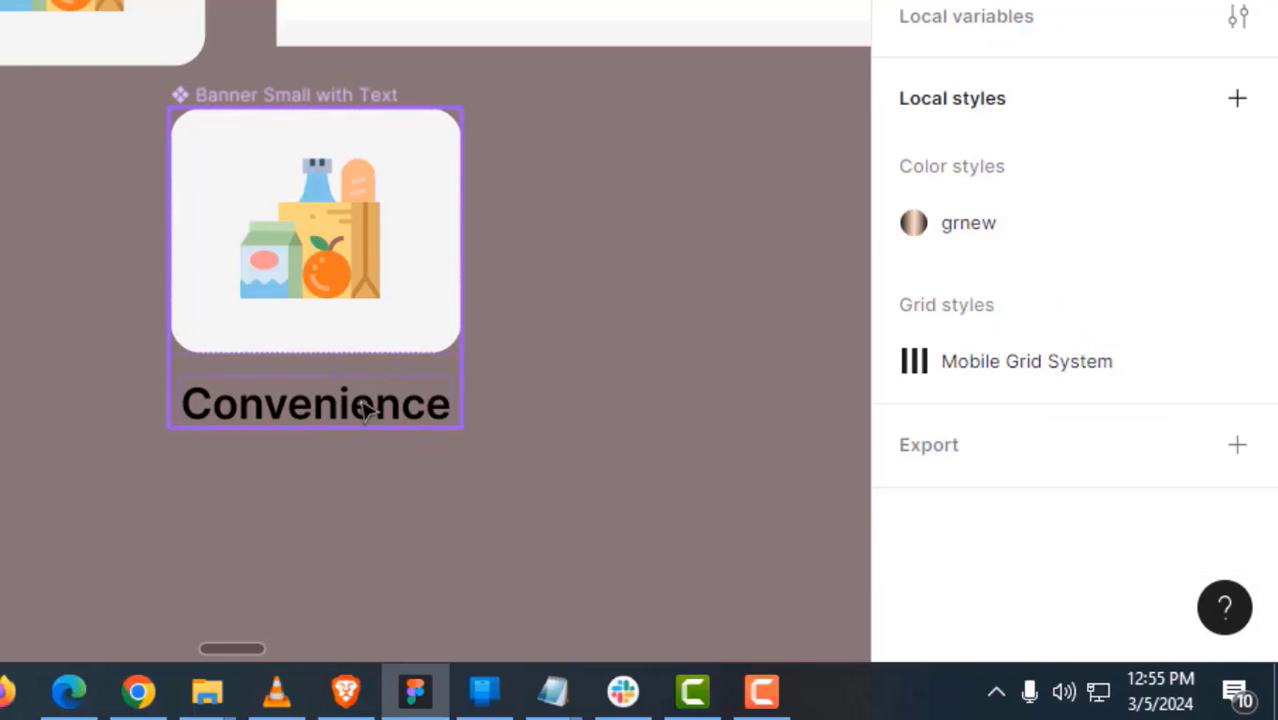
click(365, 410)
click(689, 350)
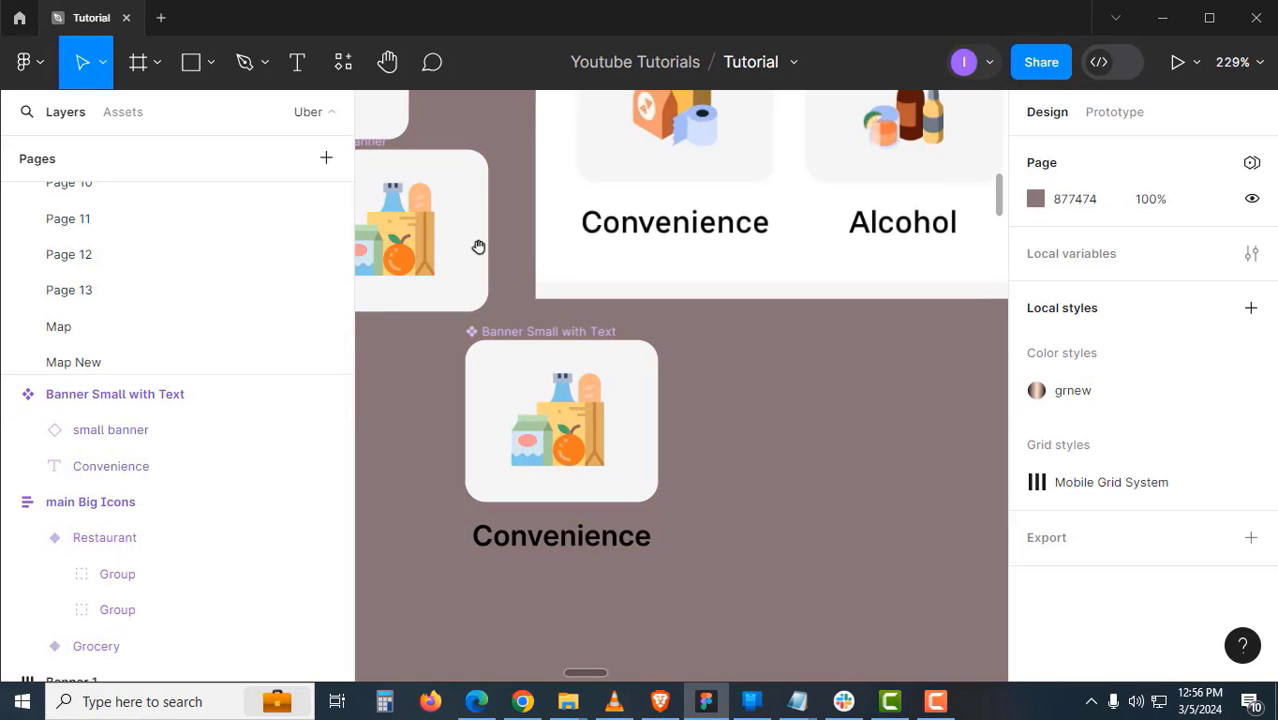
scroll(508, 244, left, 2)
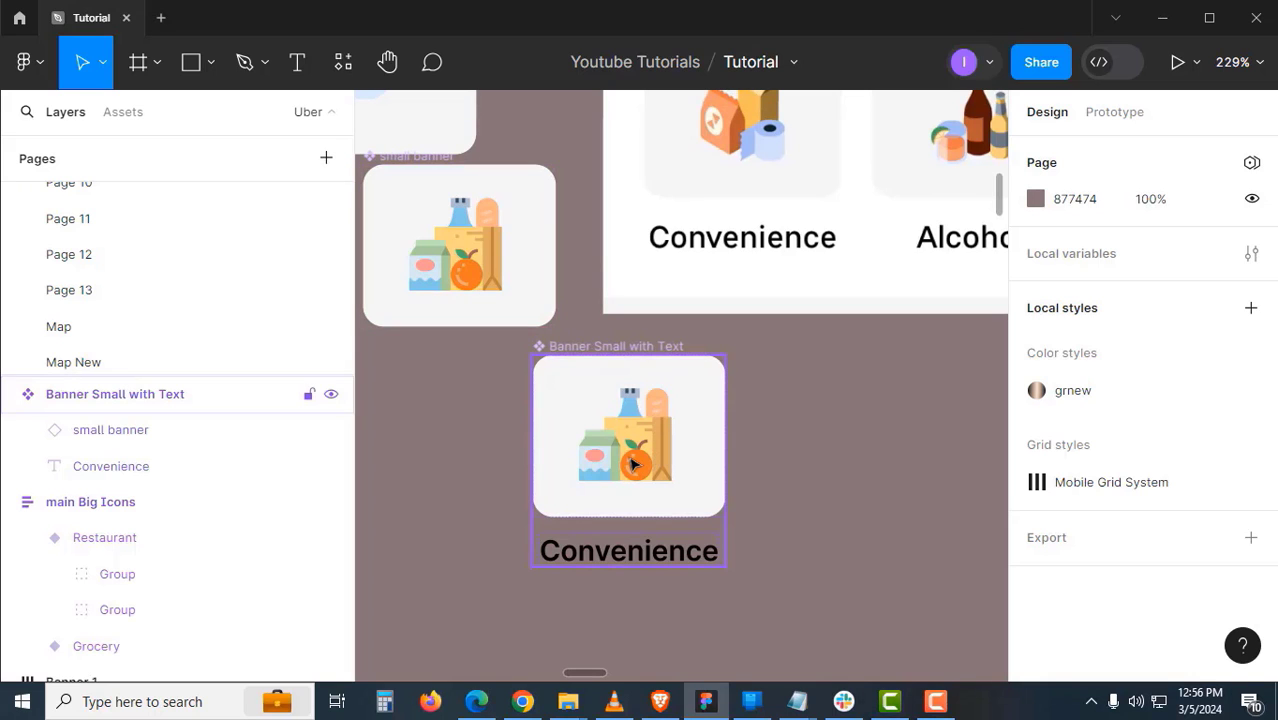
- Move the Banner Small with Text component left and duplicate it into a row of copies
scroll(680, 420, left, 2)
drag(697, 344, 560, 342)
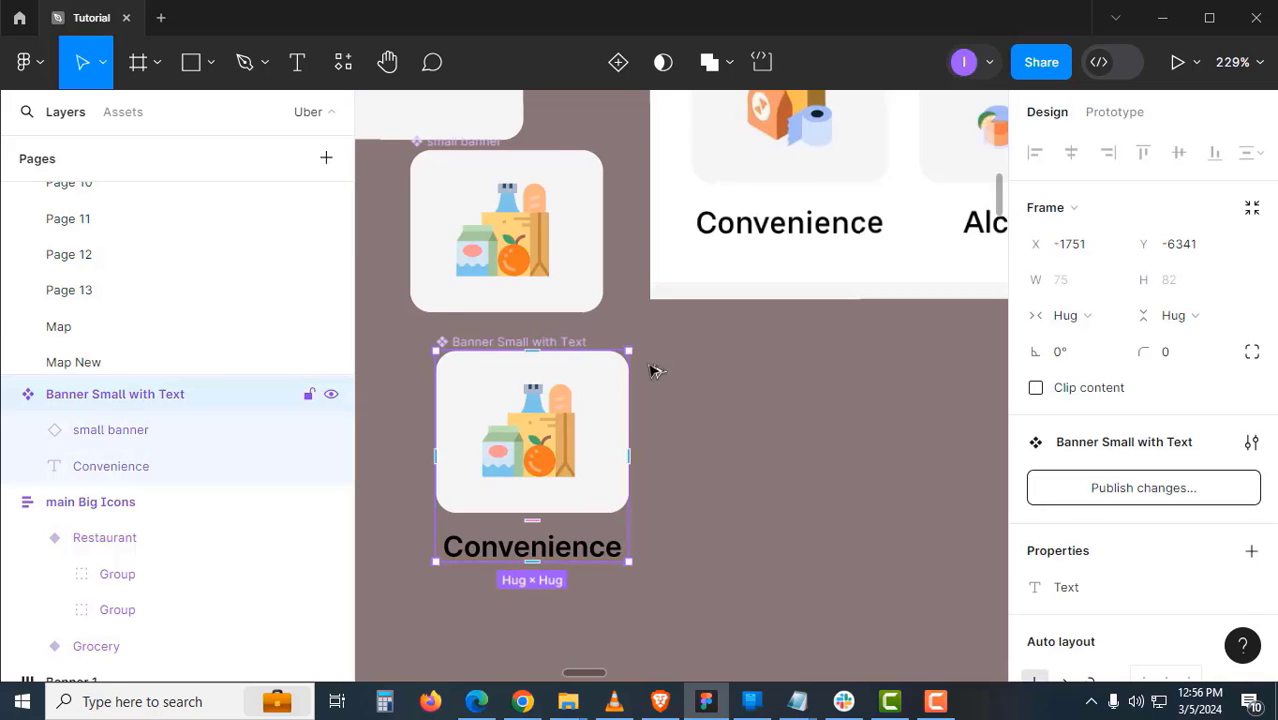
key(ctrl+d)
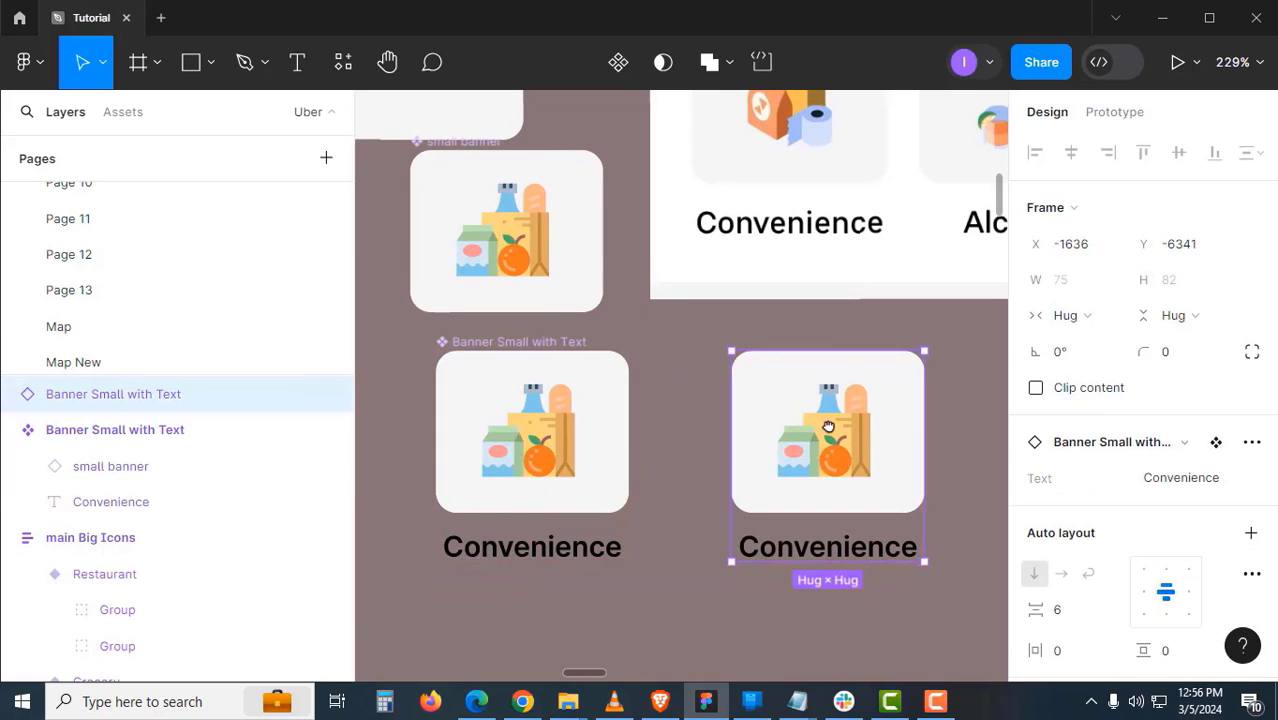
drag(828, 427, 798, 430)
scroll(704, 425, down, 3)
drag(742, 500, 650, 503)
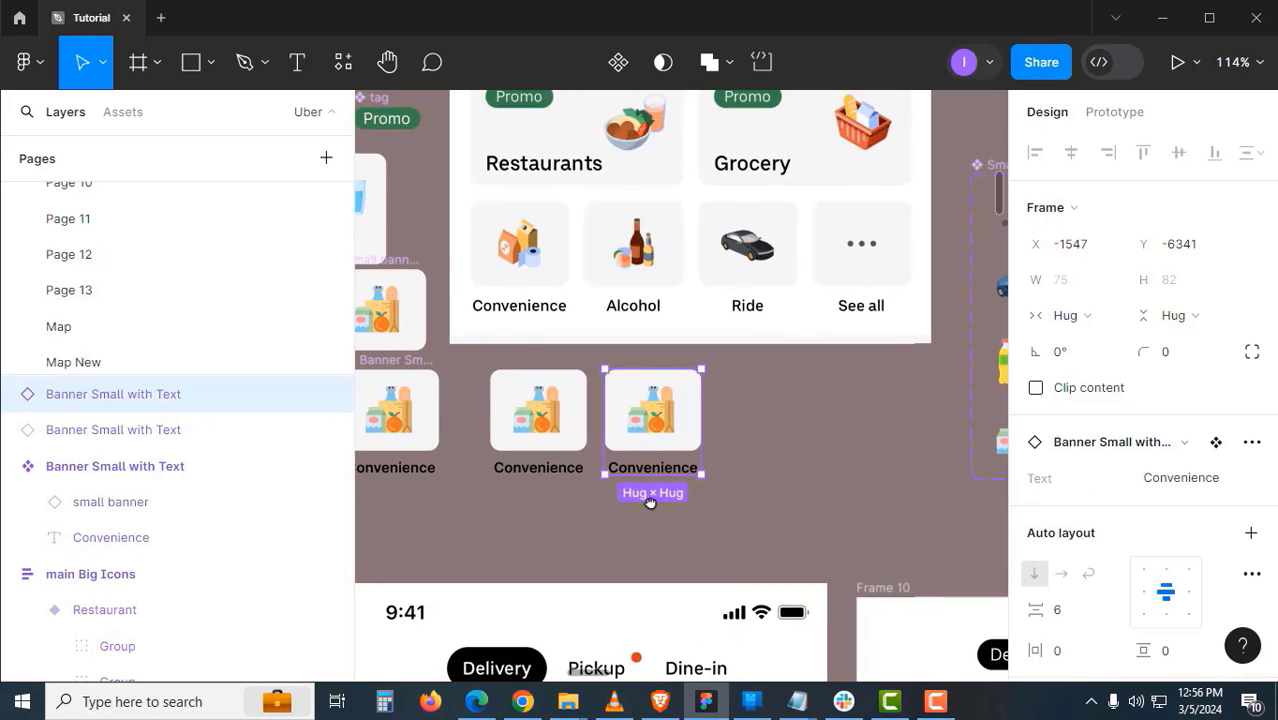
key(ctrl+d)
key(ctrl+d)
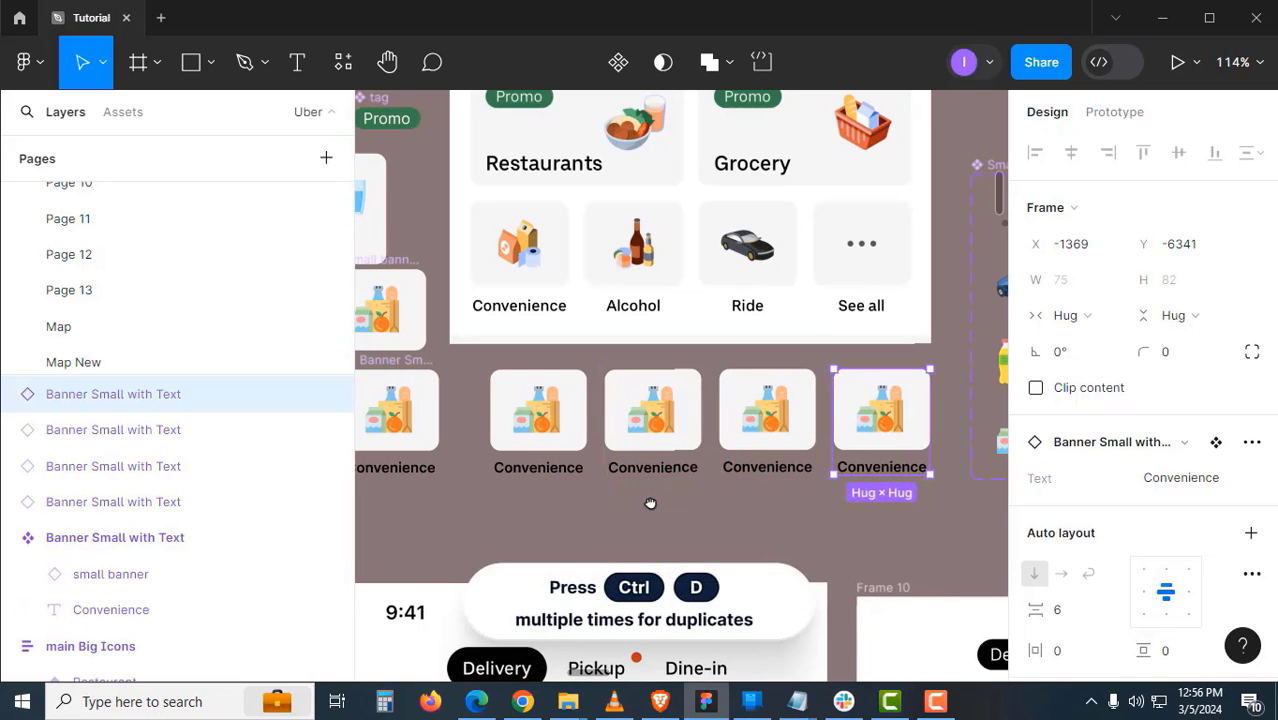
key(Escape)
- Relabel the second banner copy to Cold Drinks via its Text property
click(678, 424)
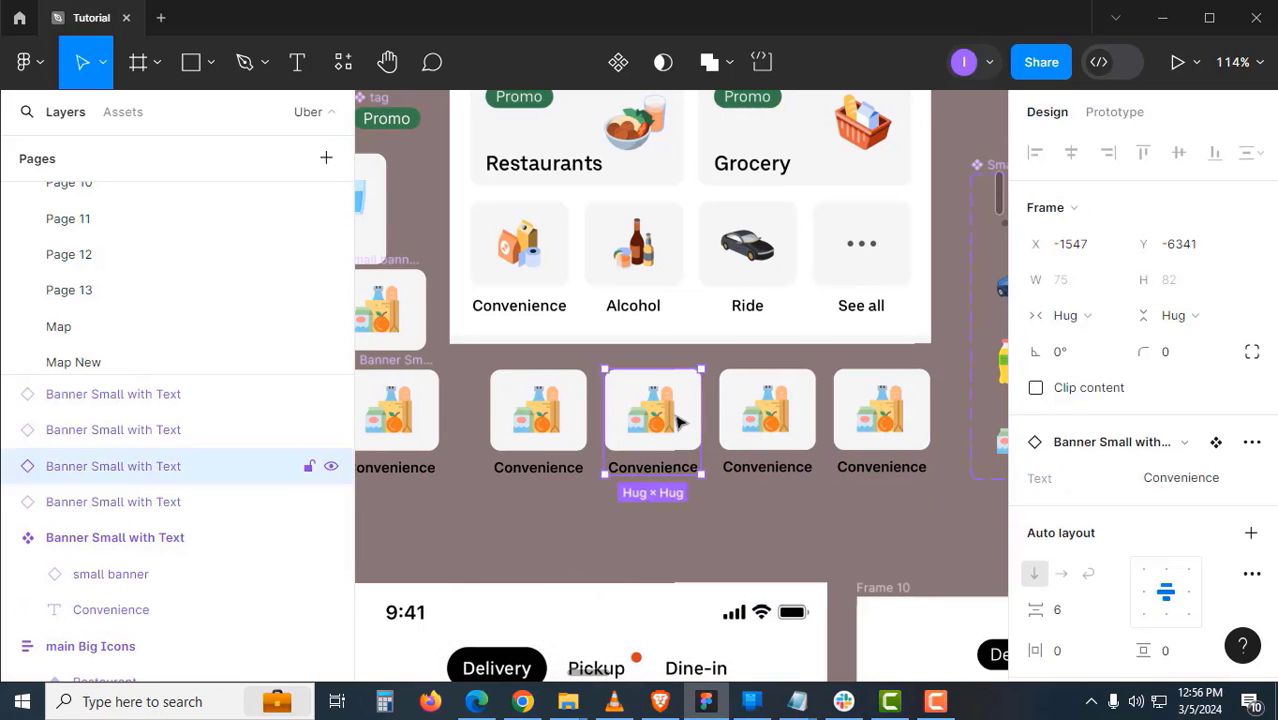
scroll(790, 390, right, 3)
scroll(790, 390, up, 1)
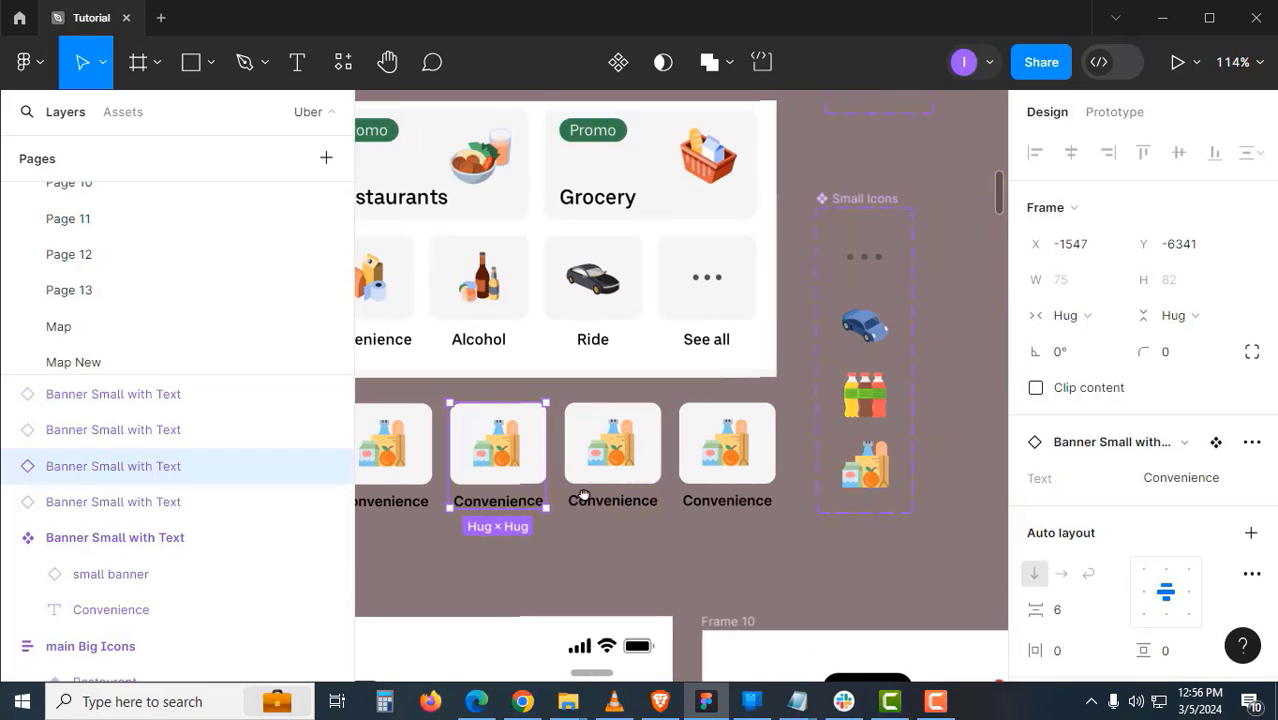
click(862, 403)
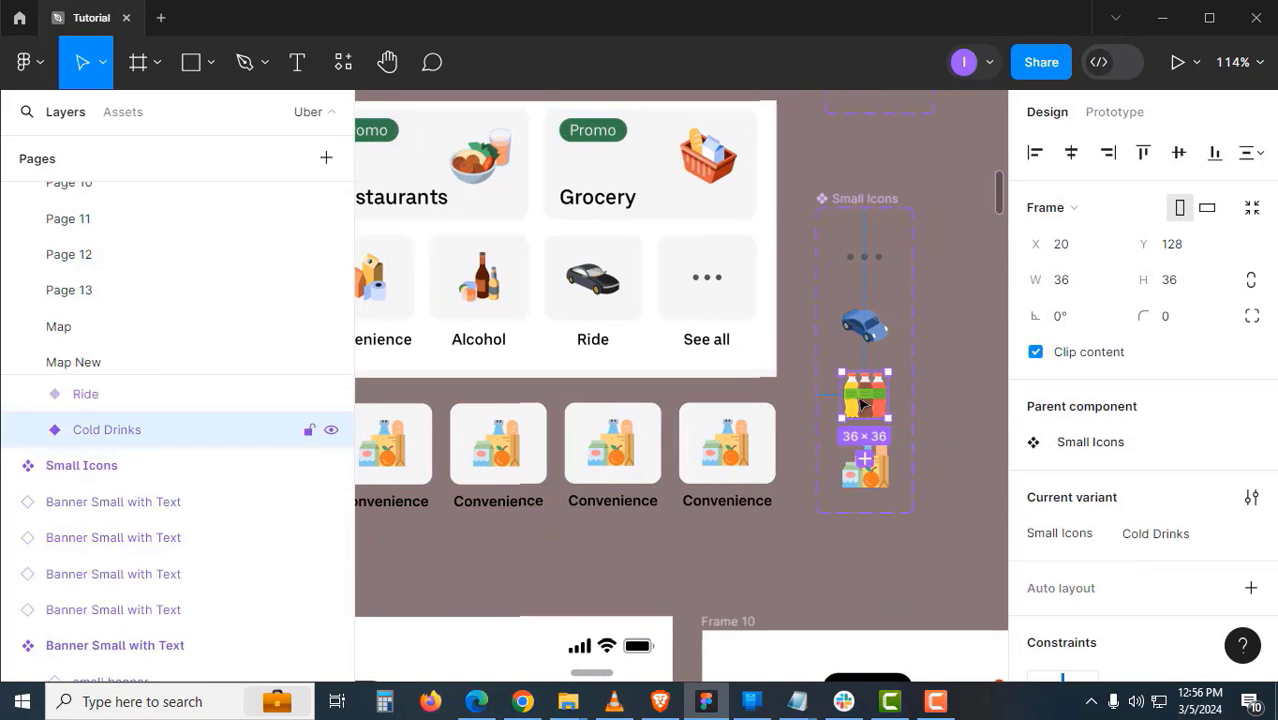
drag(556, 543, 745, 505)
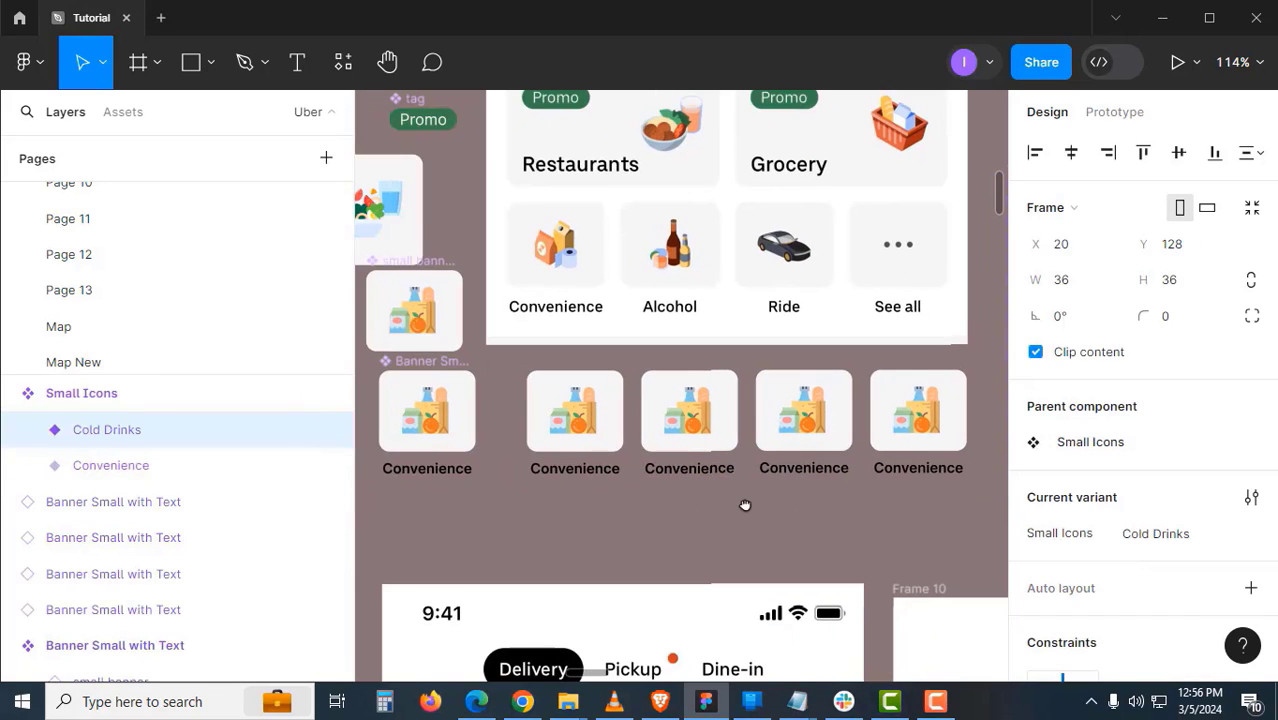
click(705, 407)
click(1210, 486)
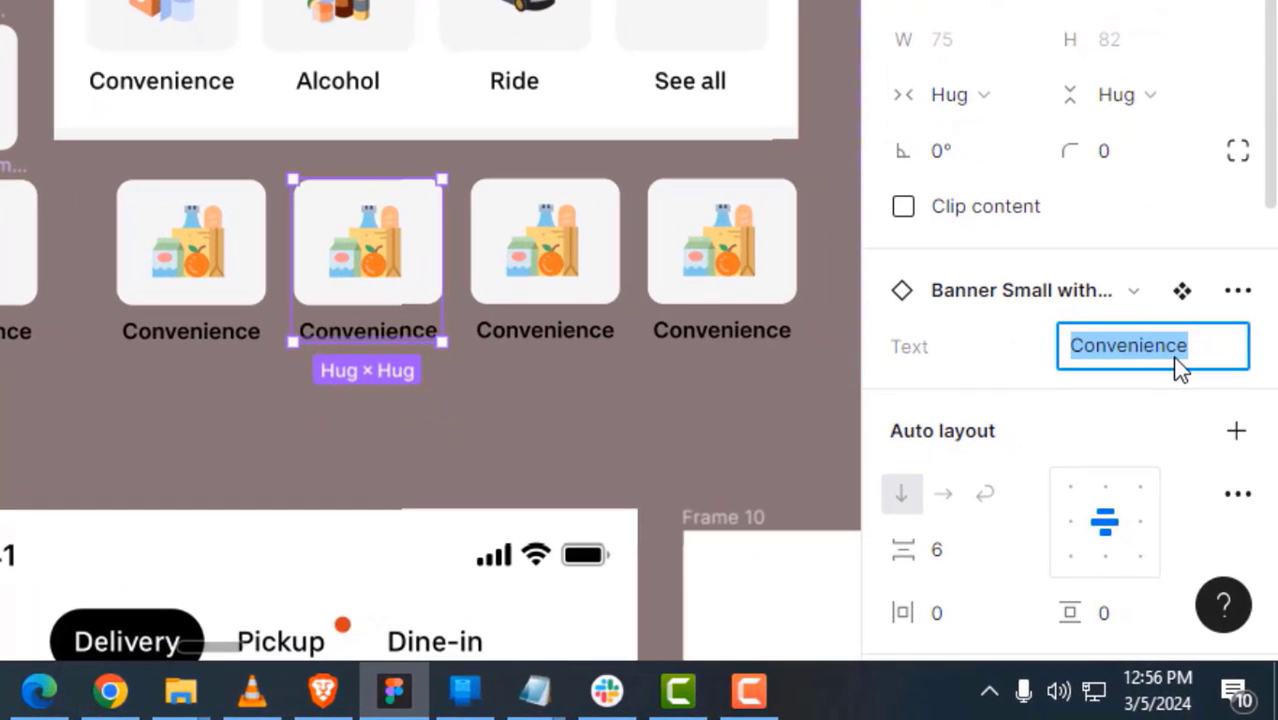
text(Cold Drinks)
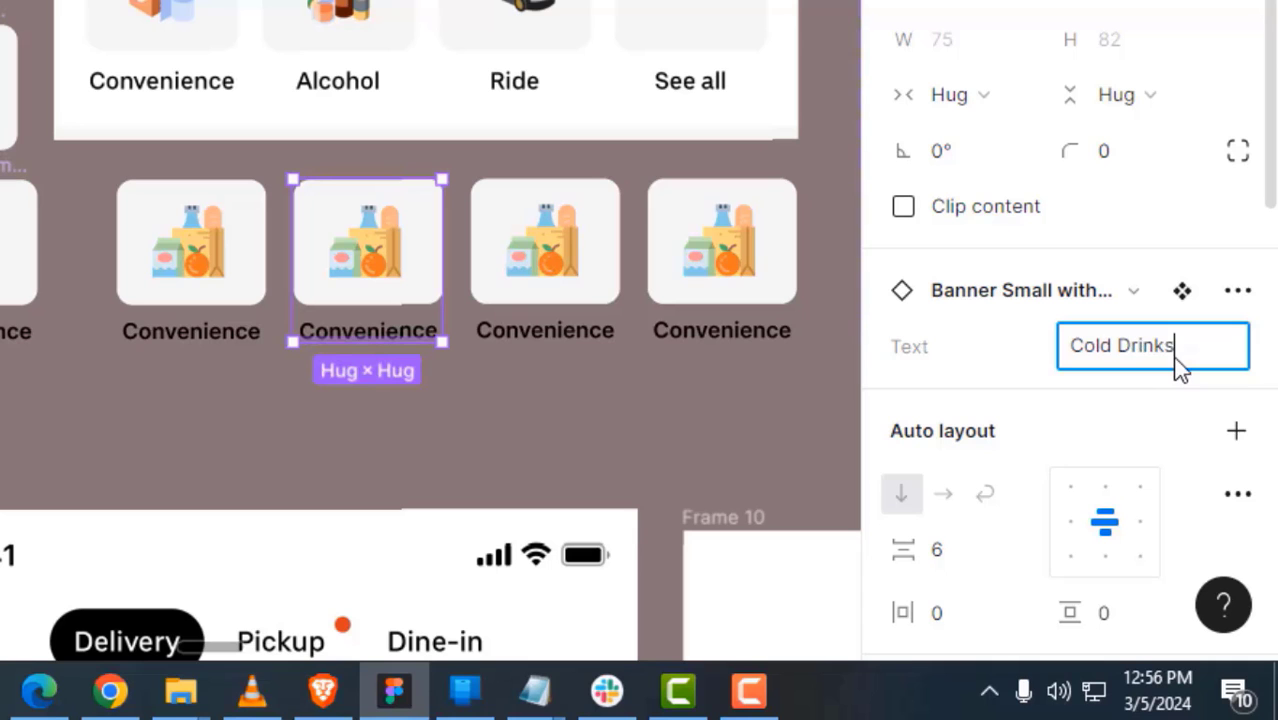
key(Return)
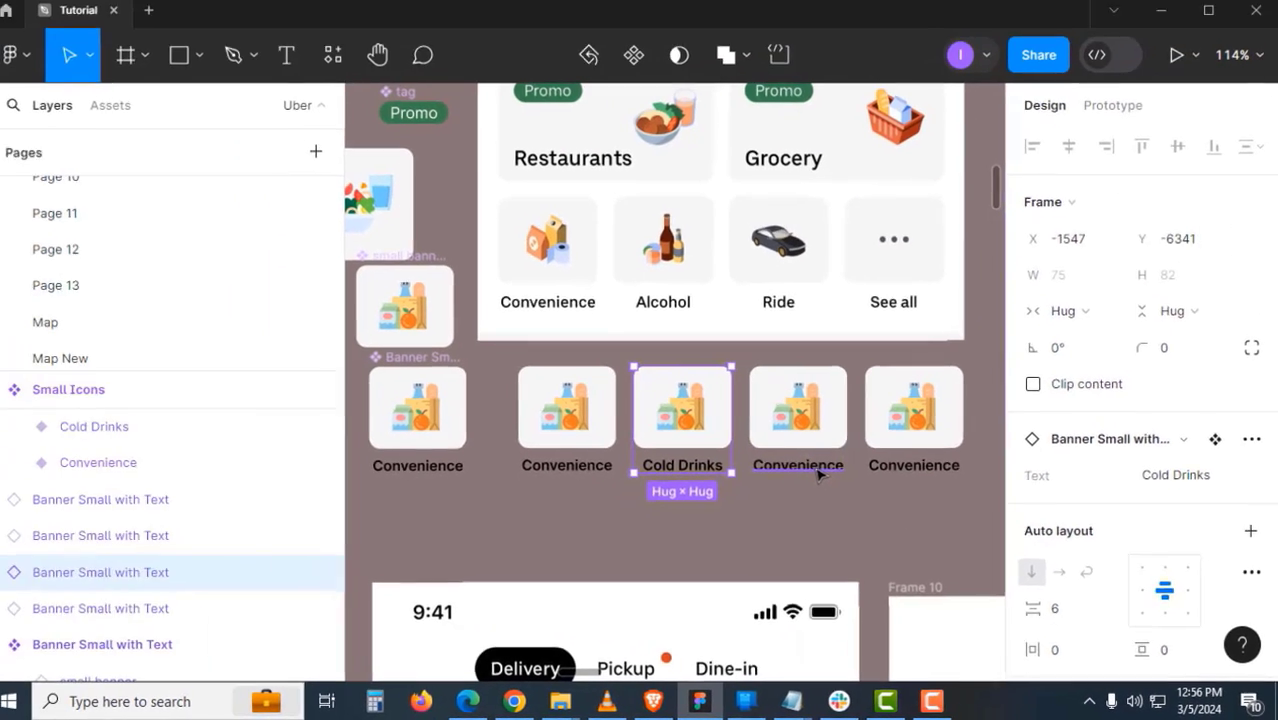
- Relabel the next two banner copies Ride and See All
double_click(577, 340)
text(Ride)
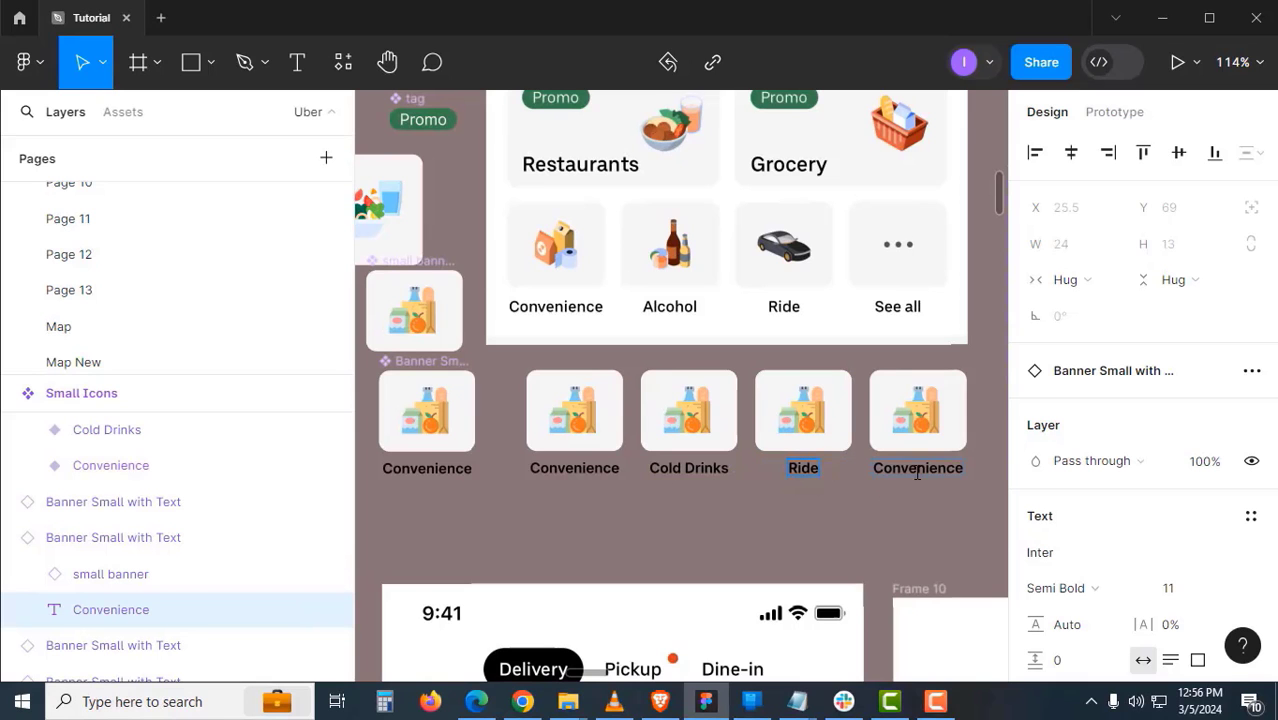
double_click(917, 470)
text(See All)
click(951, 507)
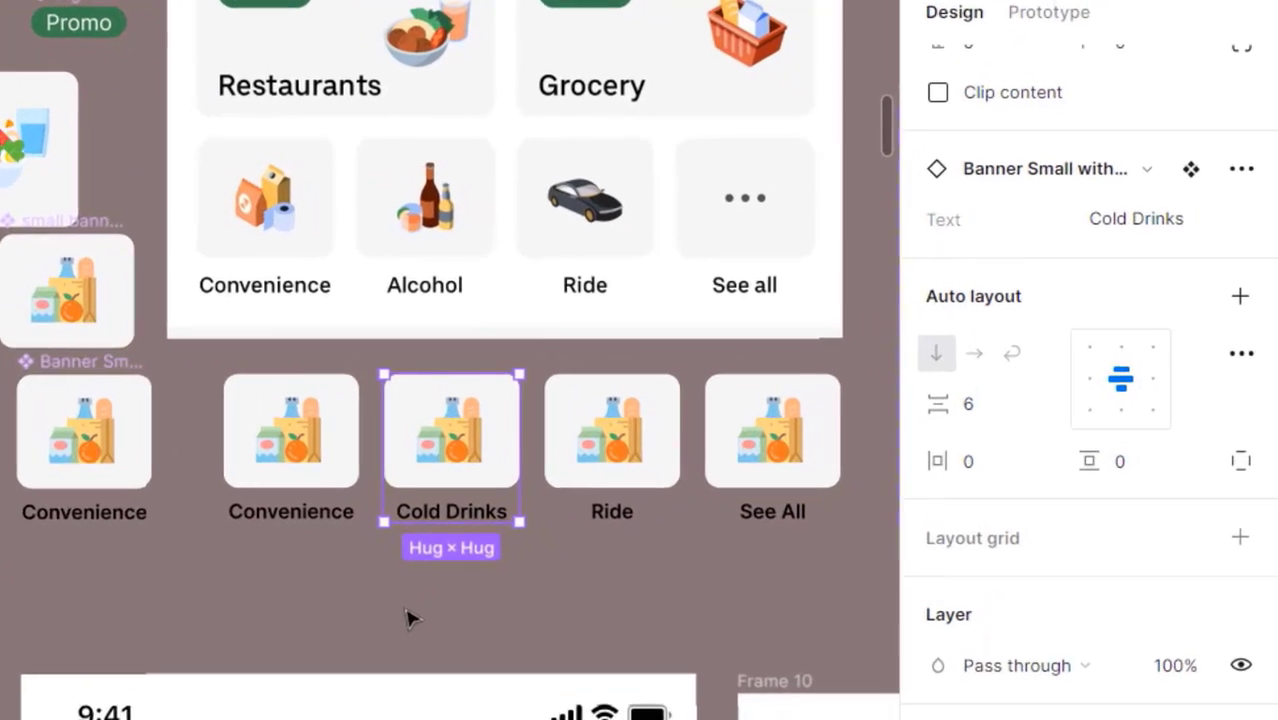
click(615, 527)
scroll(614, 526, left, 2)
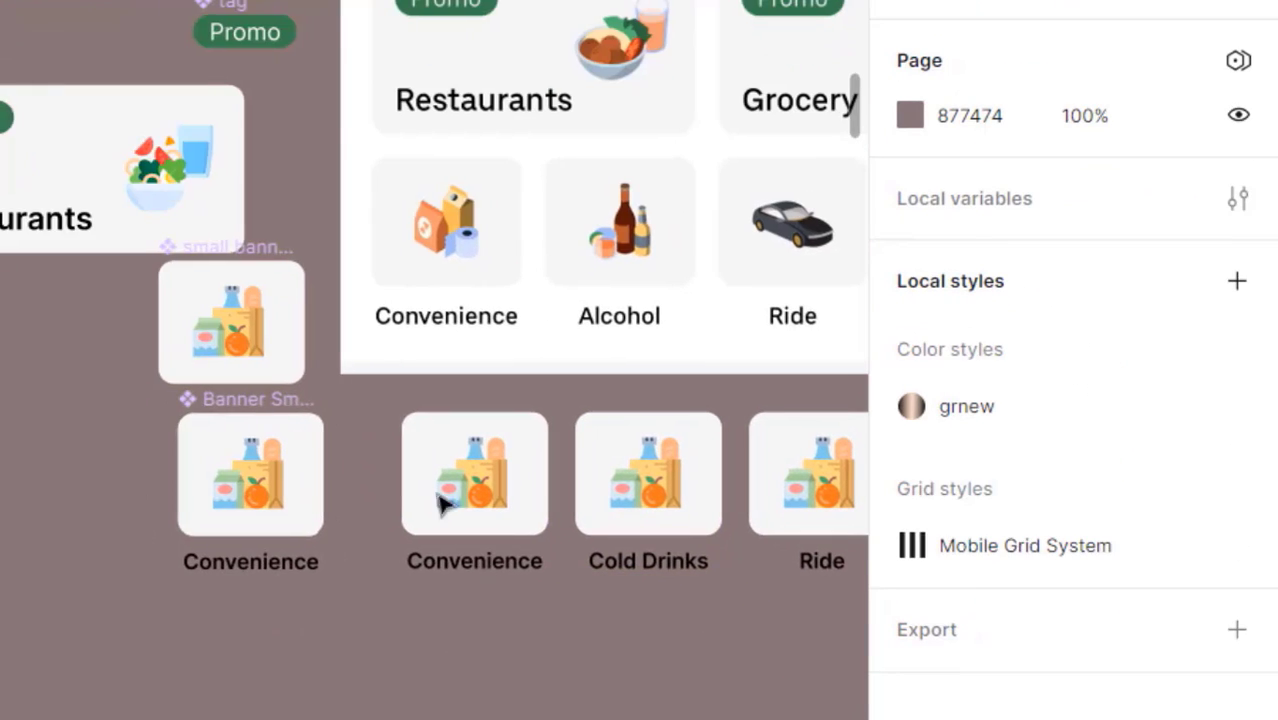
click(283, 260)
scroll(1100, 530, down, 3)
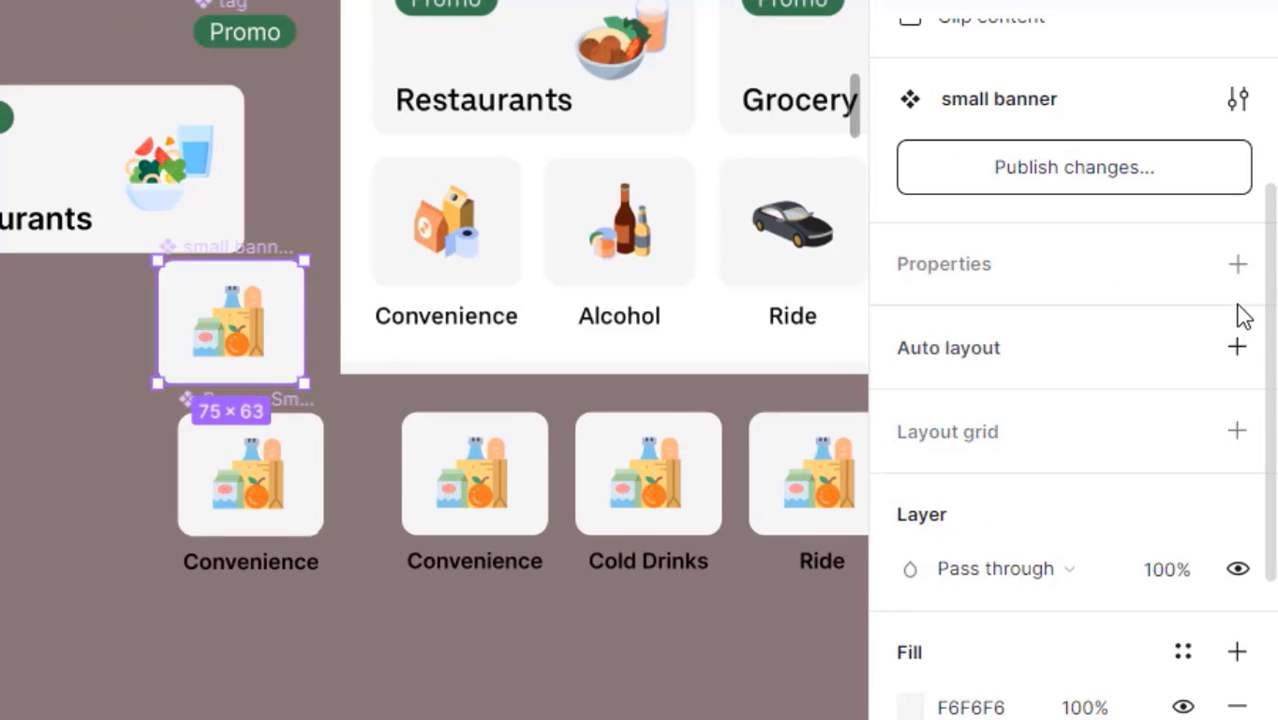
- Expose the nested Small Icons properties on the small banner component
click(1237, 266)
click(1058, 604)
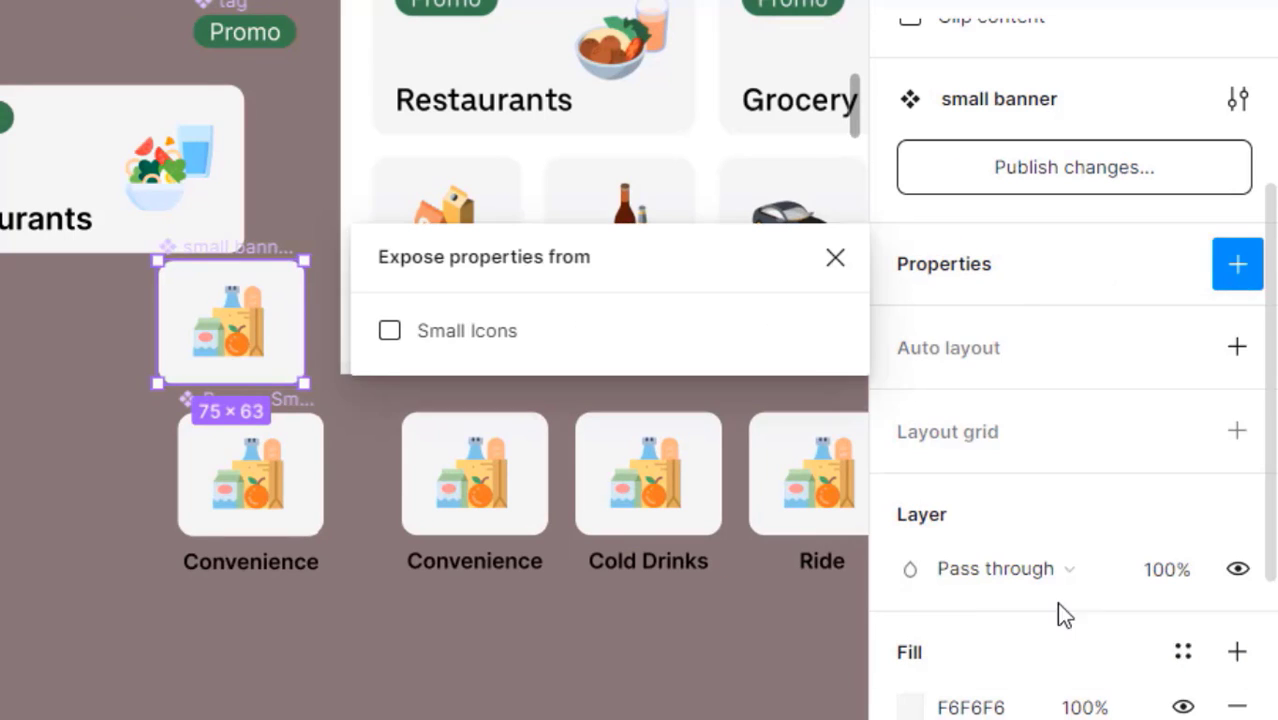
click(479, 335)
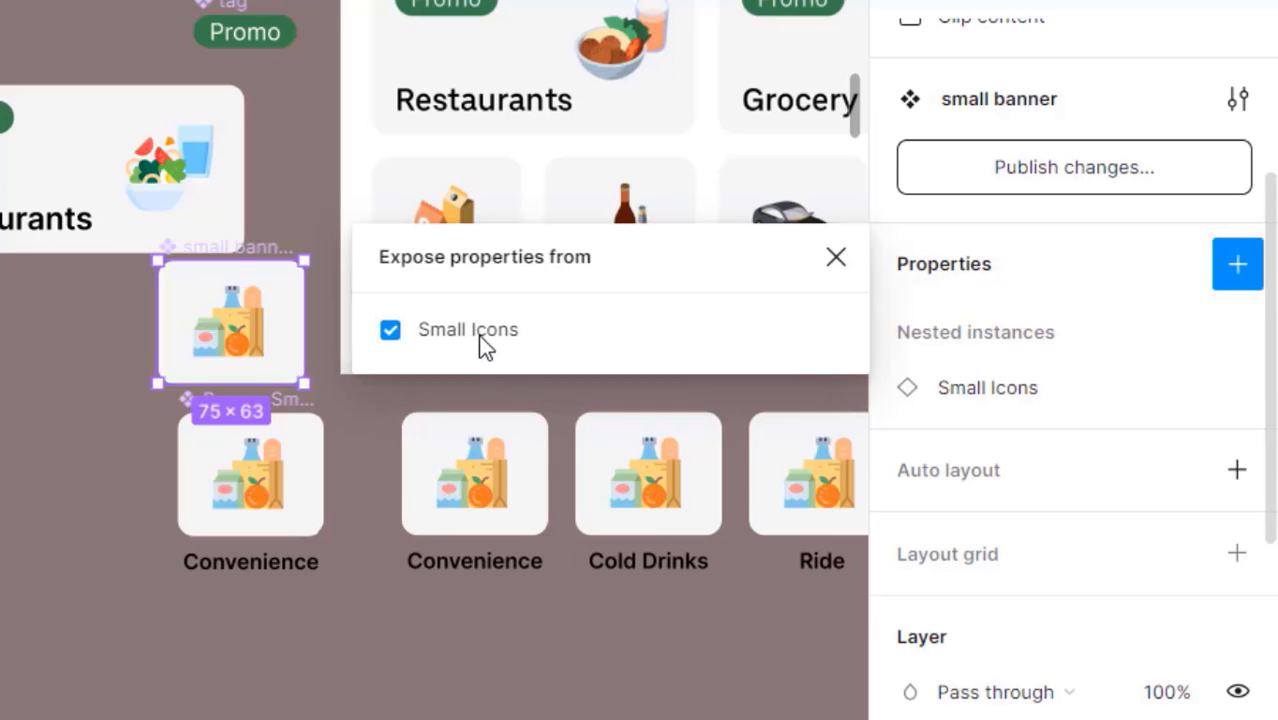
click(835, 257)
key(Escape)
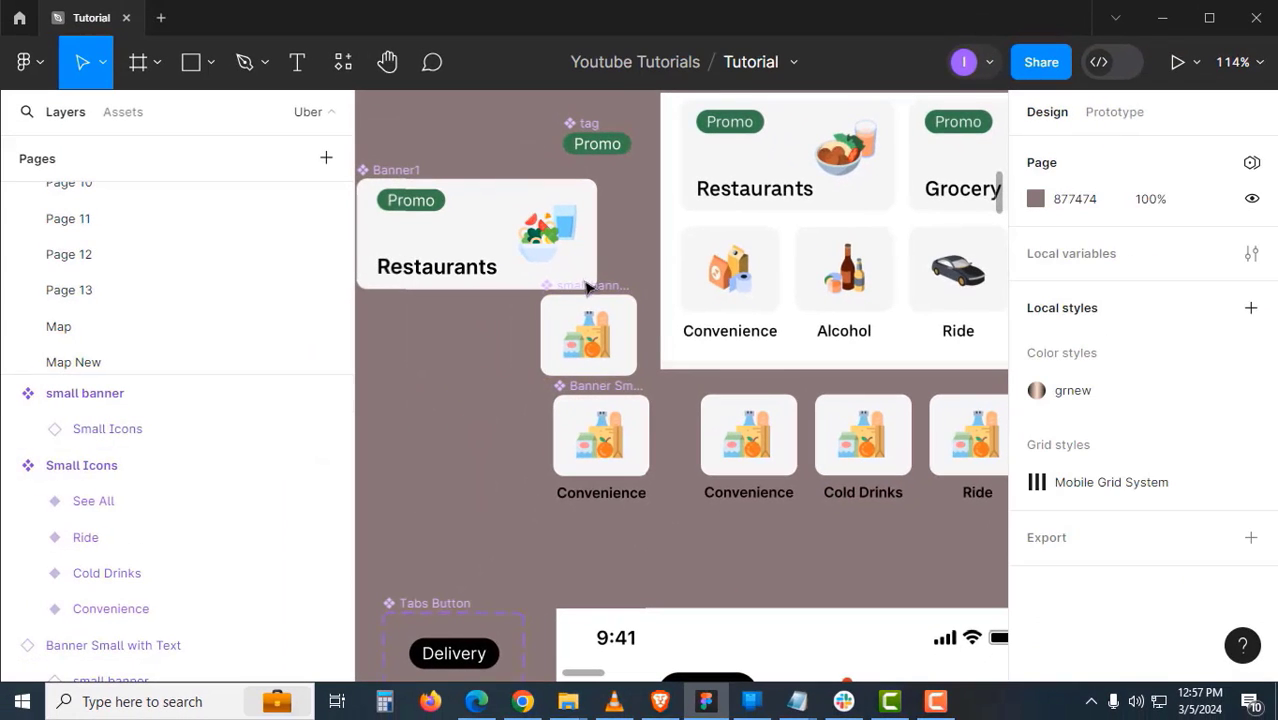
drag(590, 288, 456, 324)
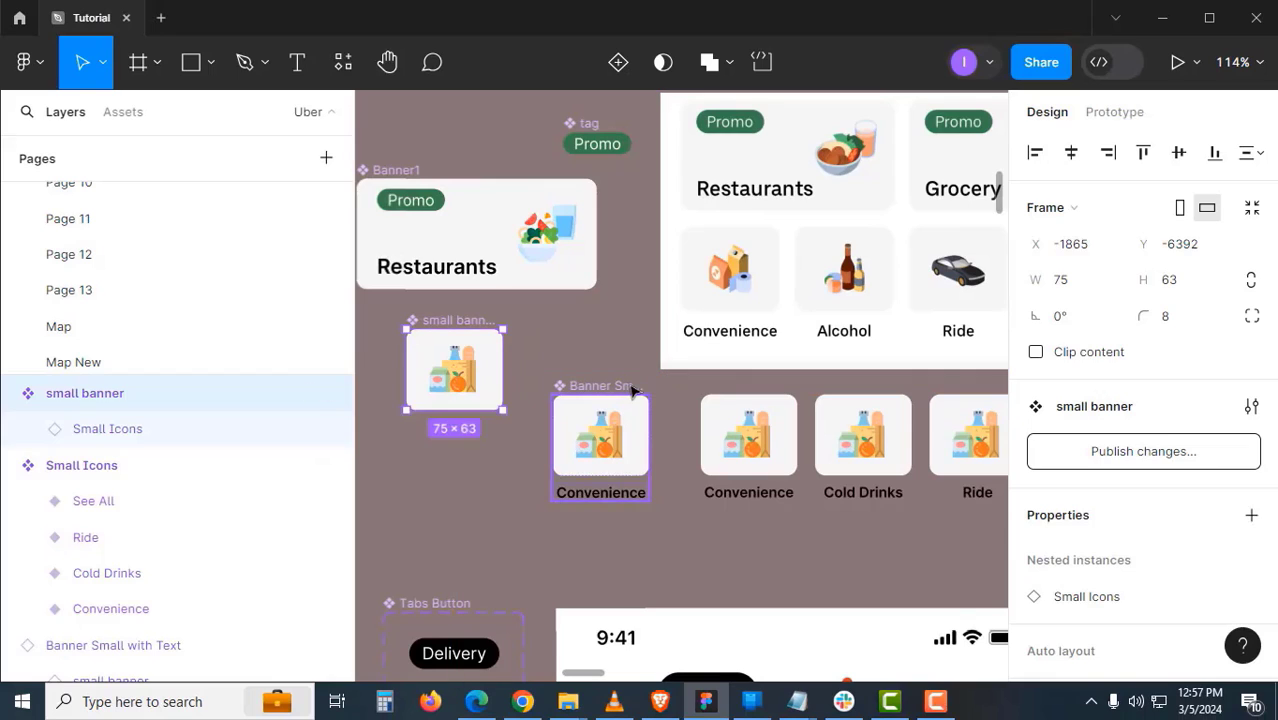
- Expose the nested small banner properties on the Banner Small with Text component
click(615, 440)
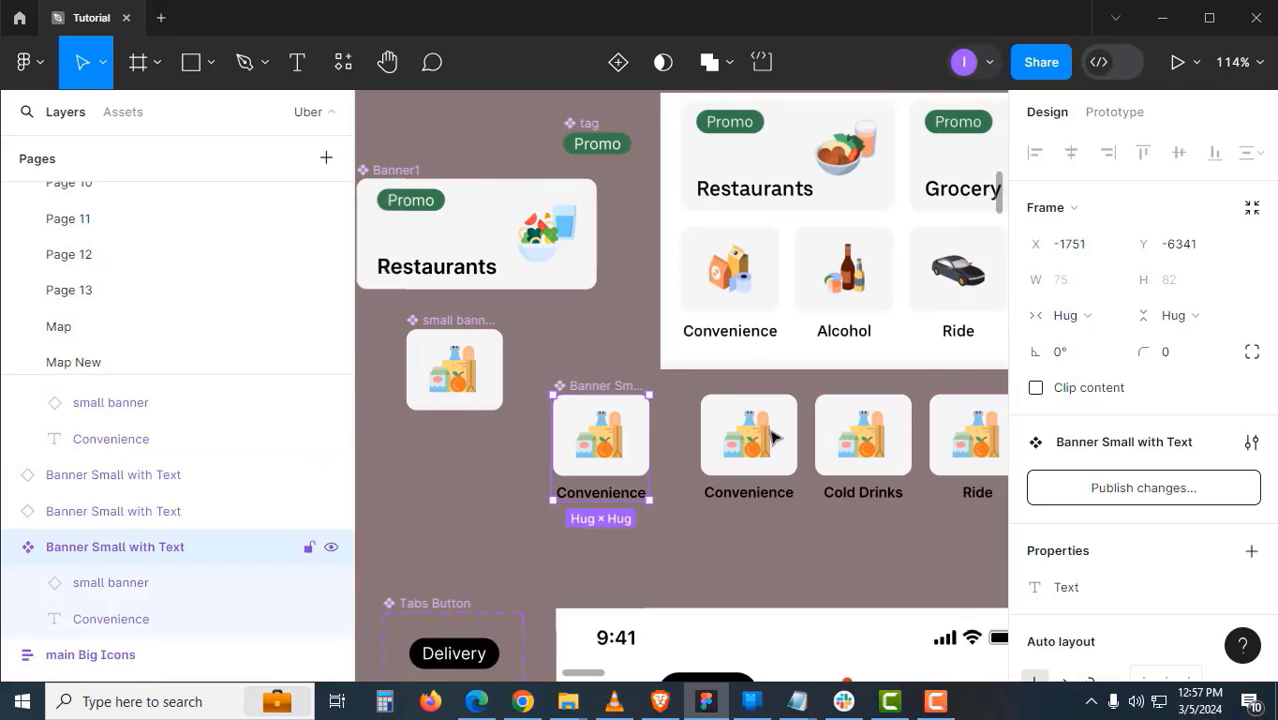
click(1252, 551)
click(1198, 652)
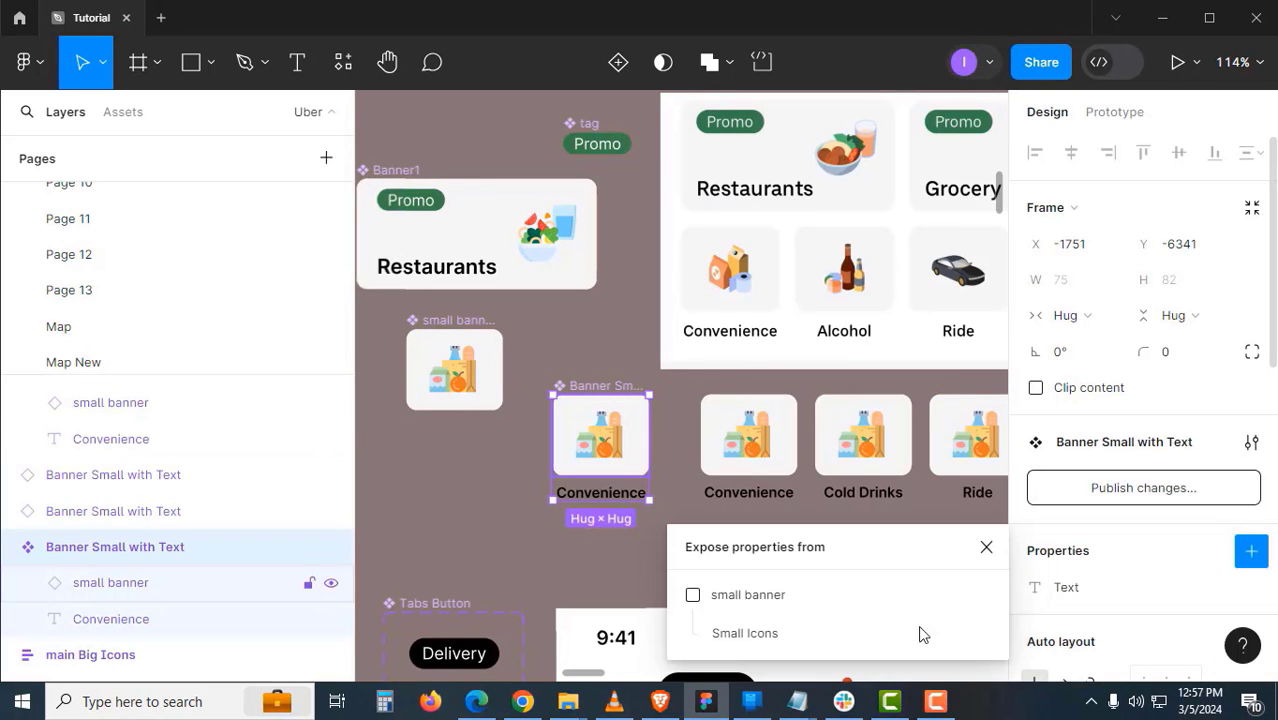
click(748, 595)
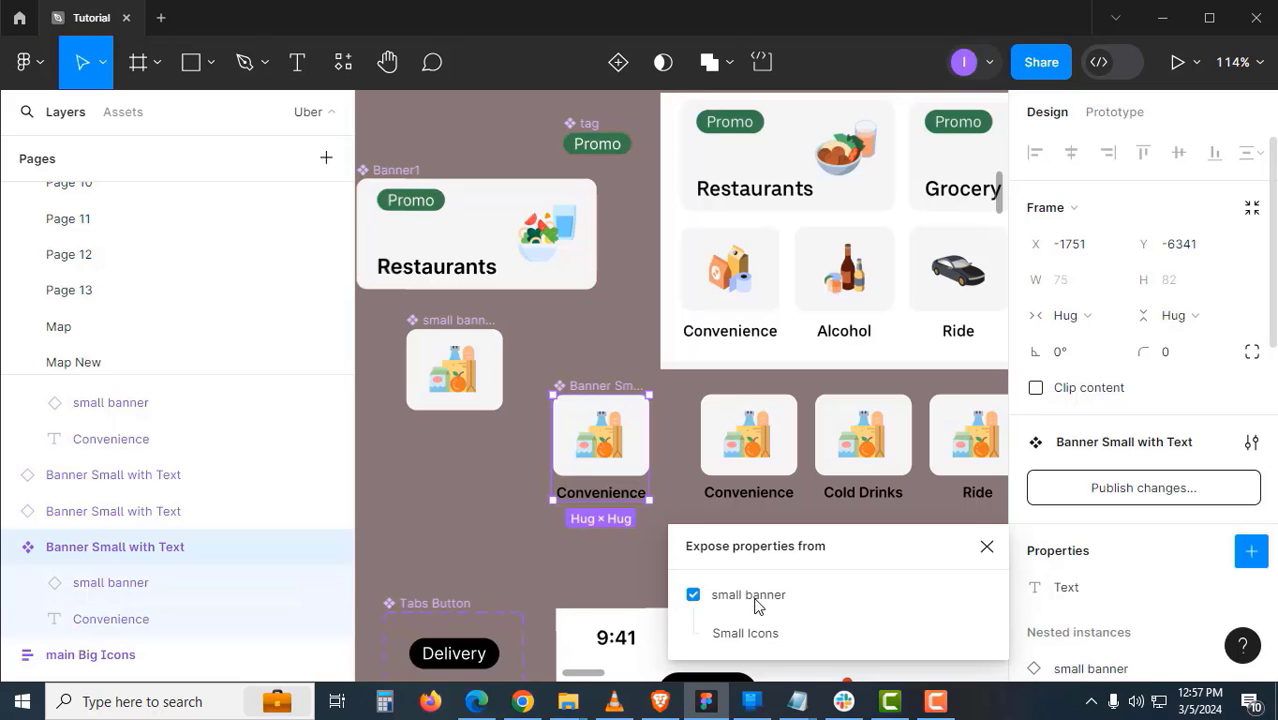
click(987, 547)
click(846, 538)
- Swap the copies' Small Icons to Cold Drinks, Ride and See All
scroll(766, 532, right, 3)
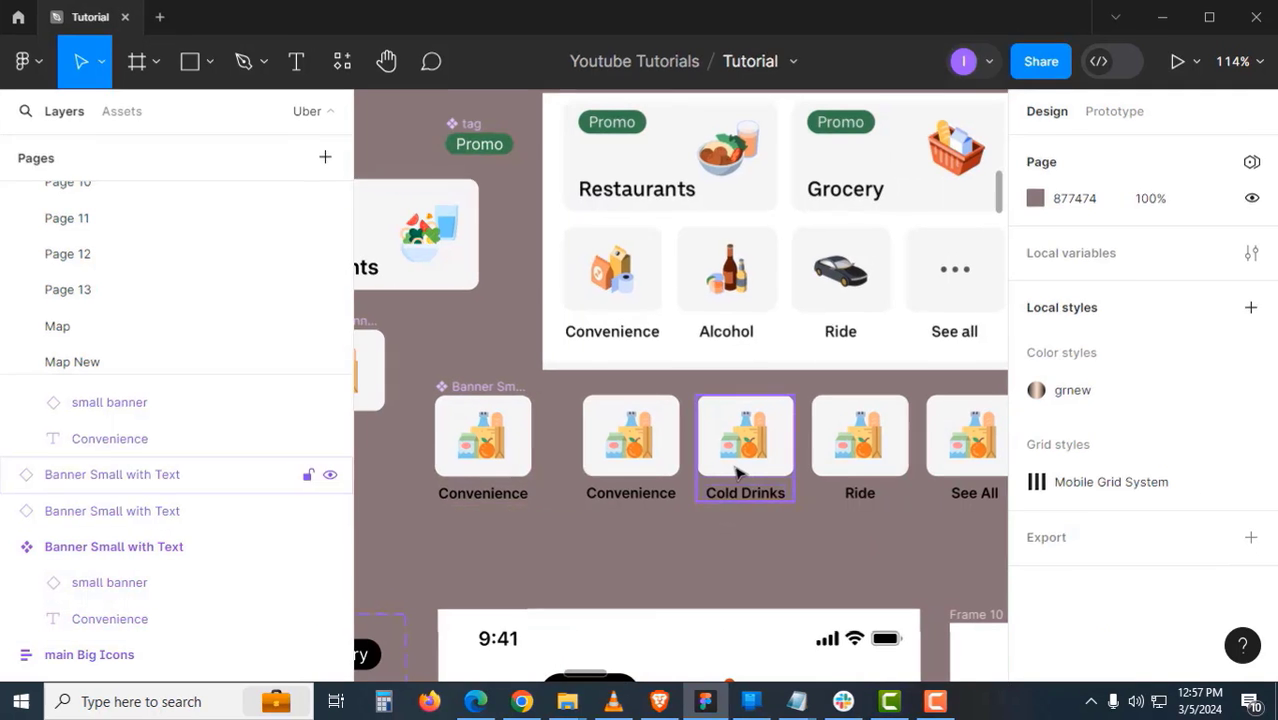
click(737, 474)
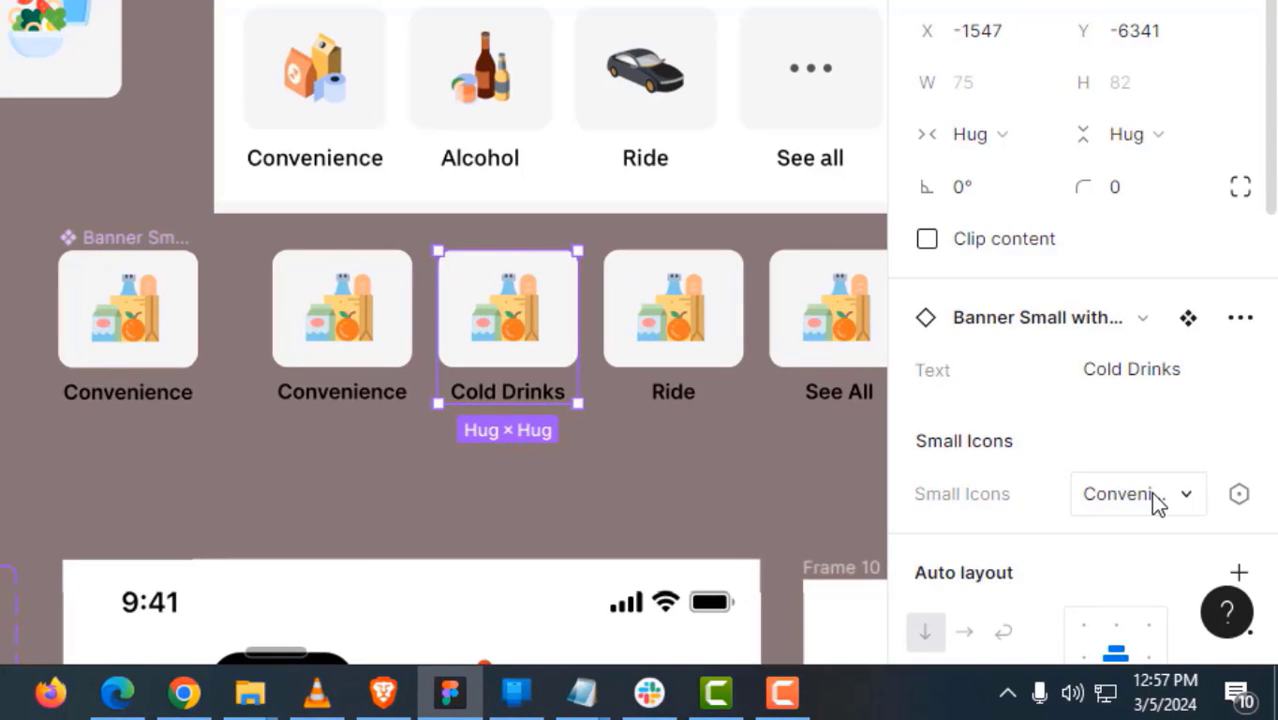
click(1155, 500)
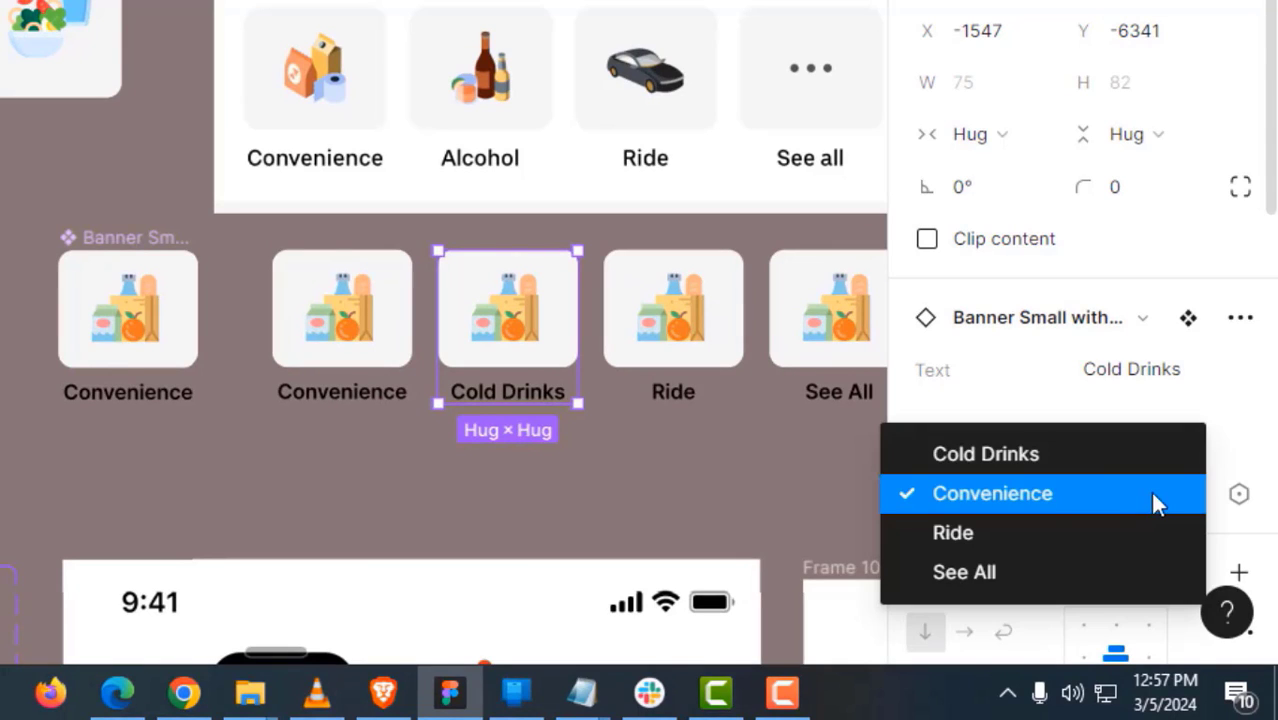
click(1044, 463)
scroll(605, 456, right, 3)
click(608, 400)
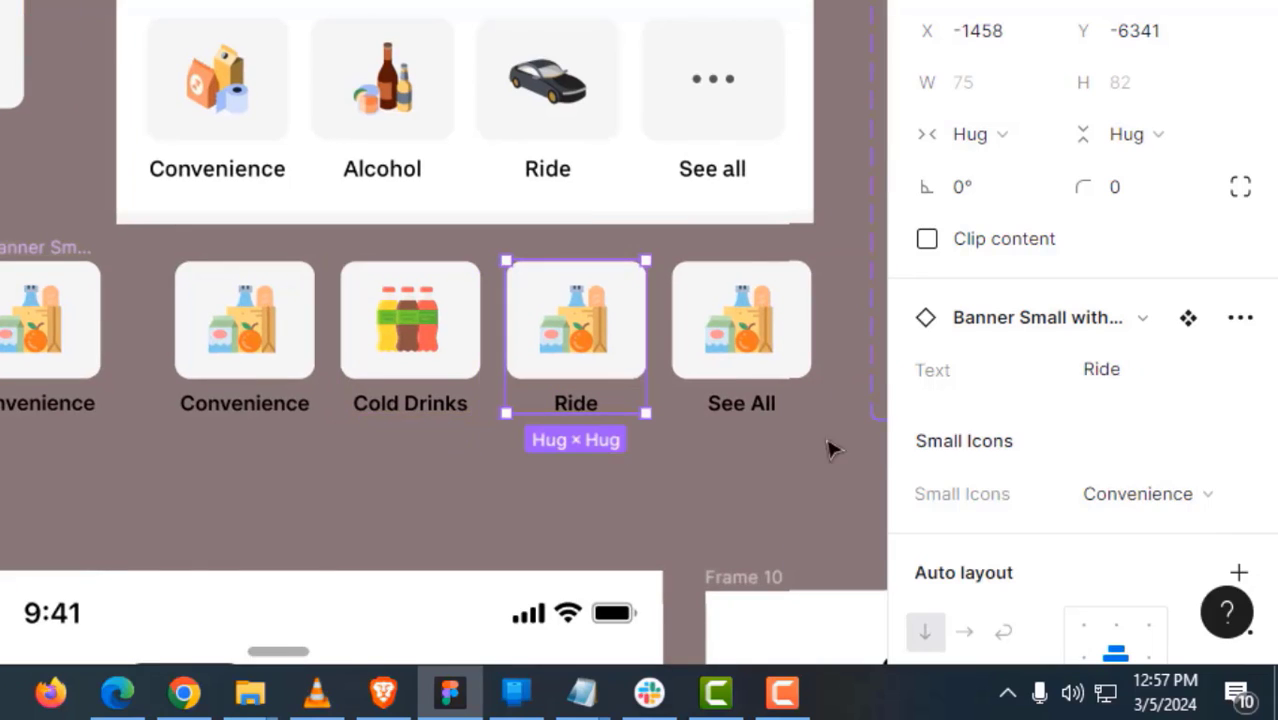
click(1133, 493)
click(1044, 542)
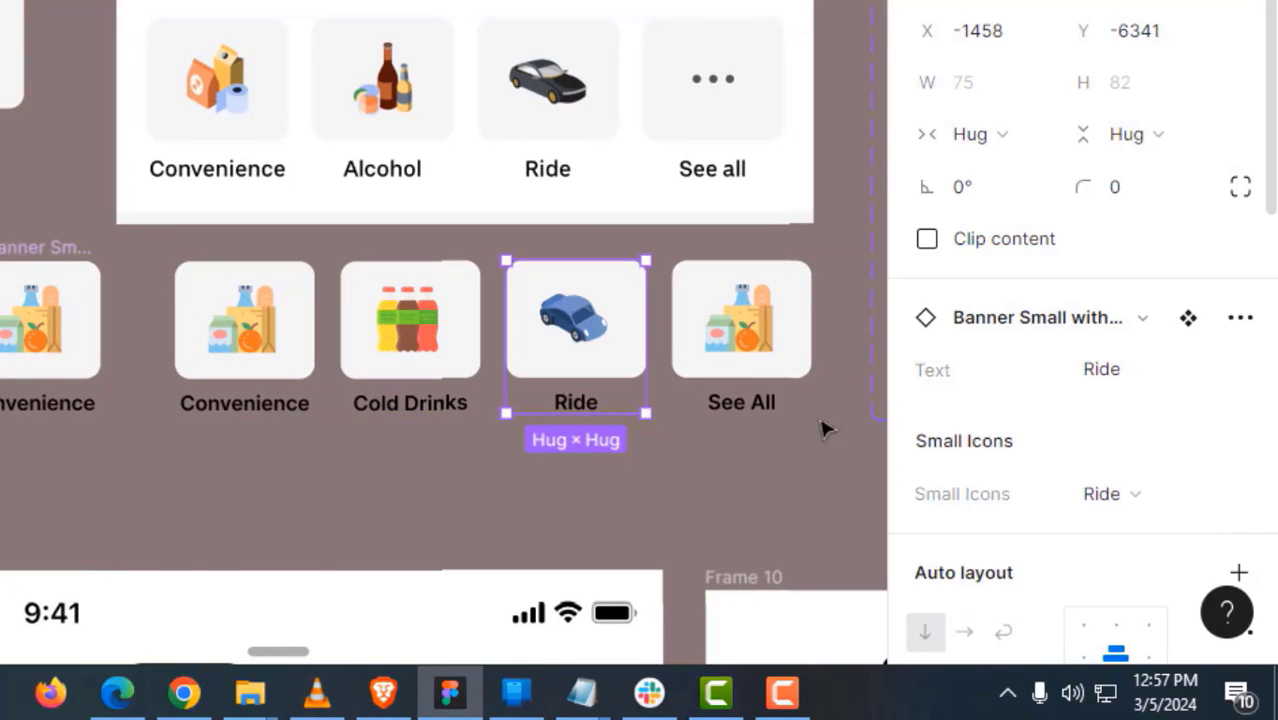
click(772, 356)
click(1163, 497)
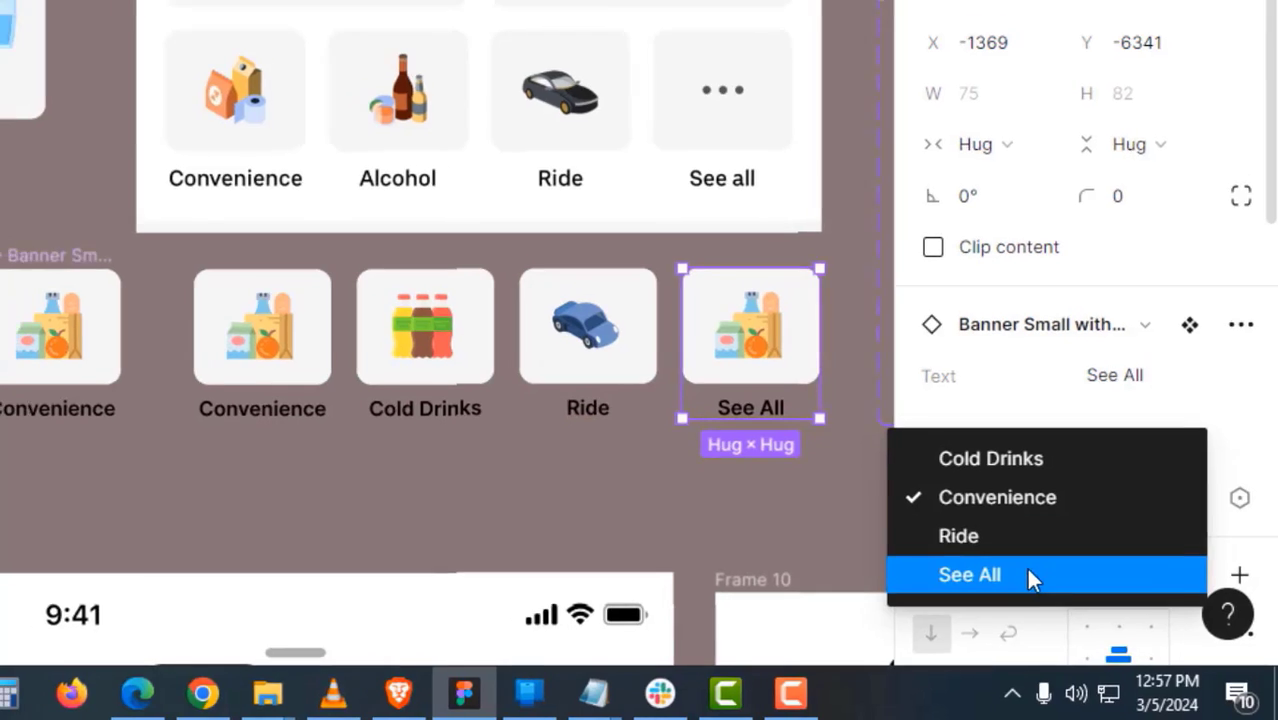
click(1030, 575)
click(680, 477)
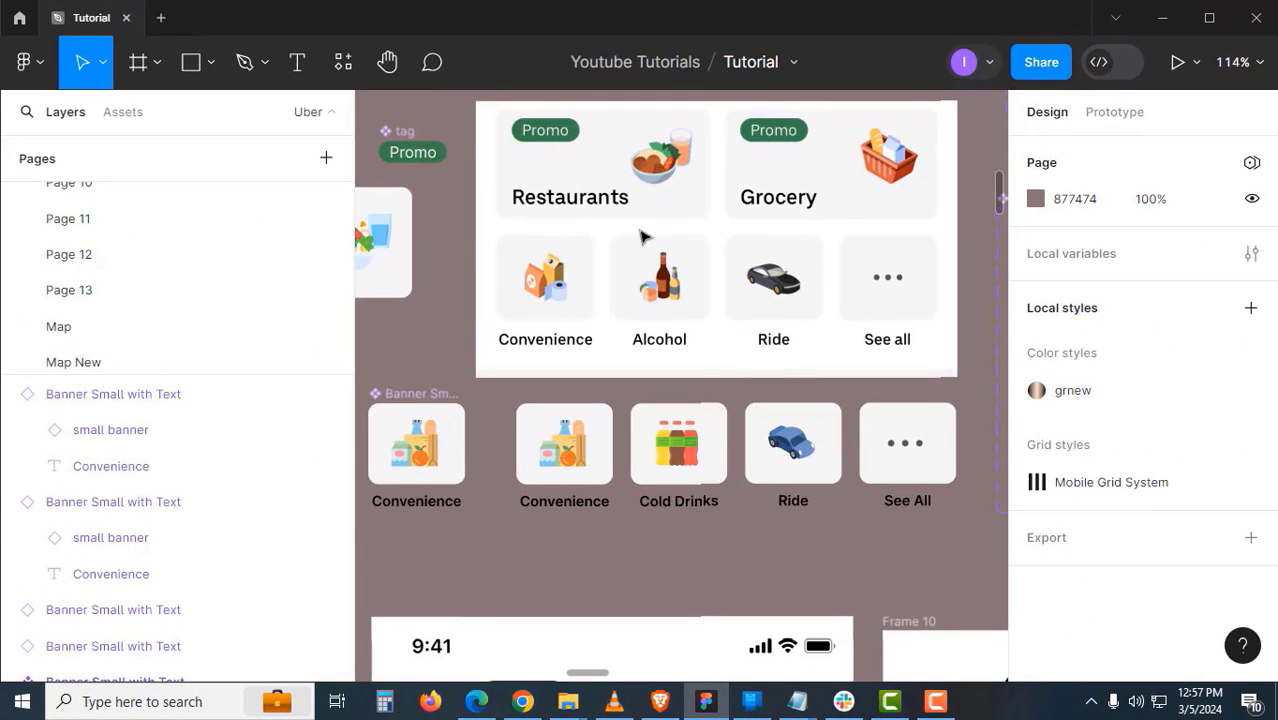
- Wrap the Convenience, Cold Drinks, Ride and See All cards in an auto-layout row named 'Small banners'
click(590, 426)
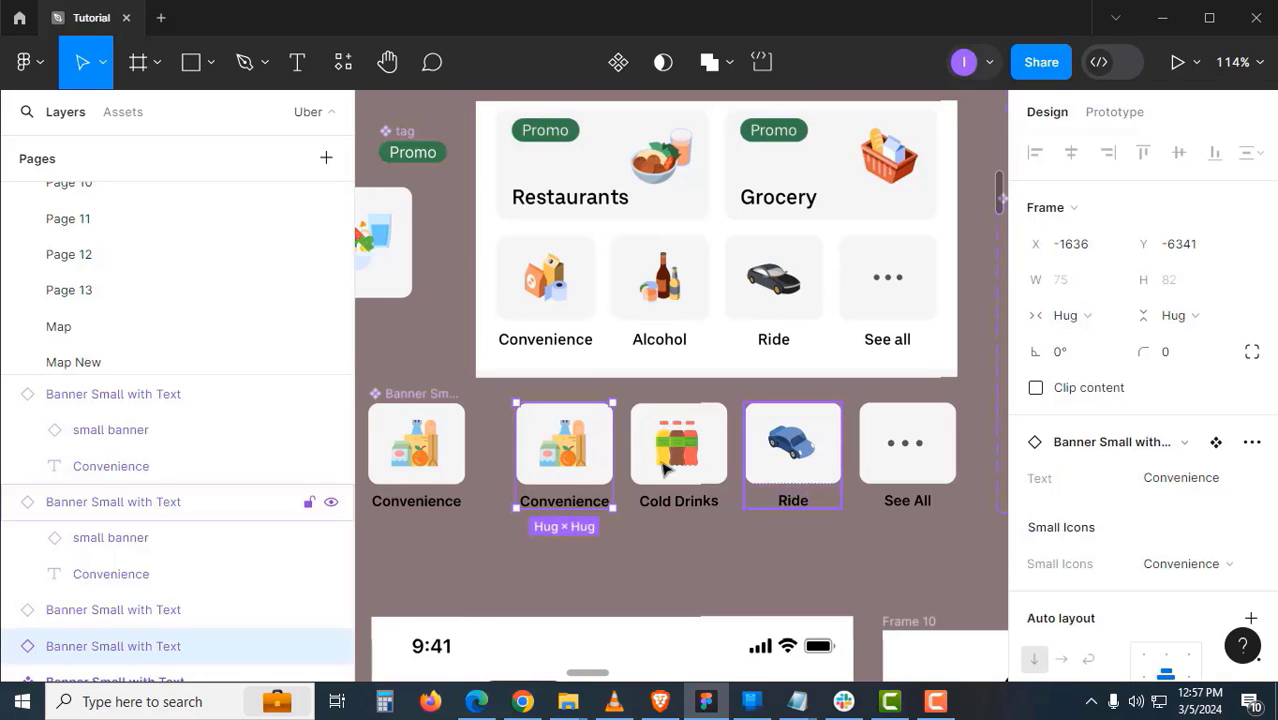
click(793, 445)
click(565, 445)
shift+click(678, 445)
shift+click(793, 445)
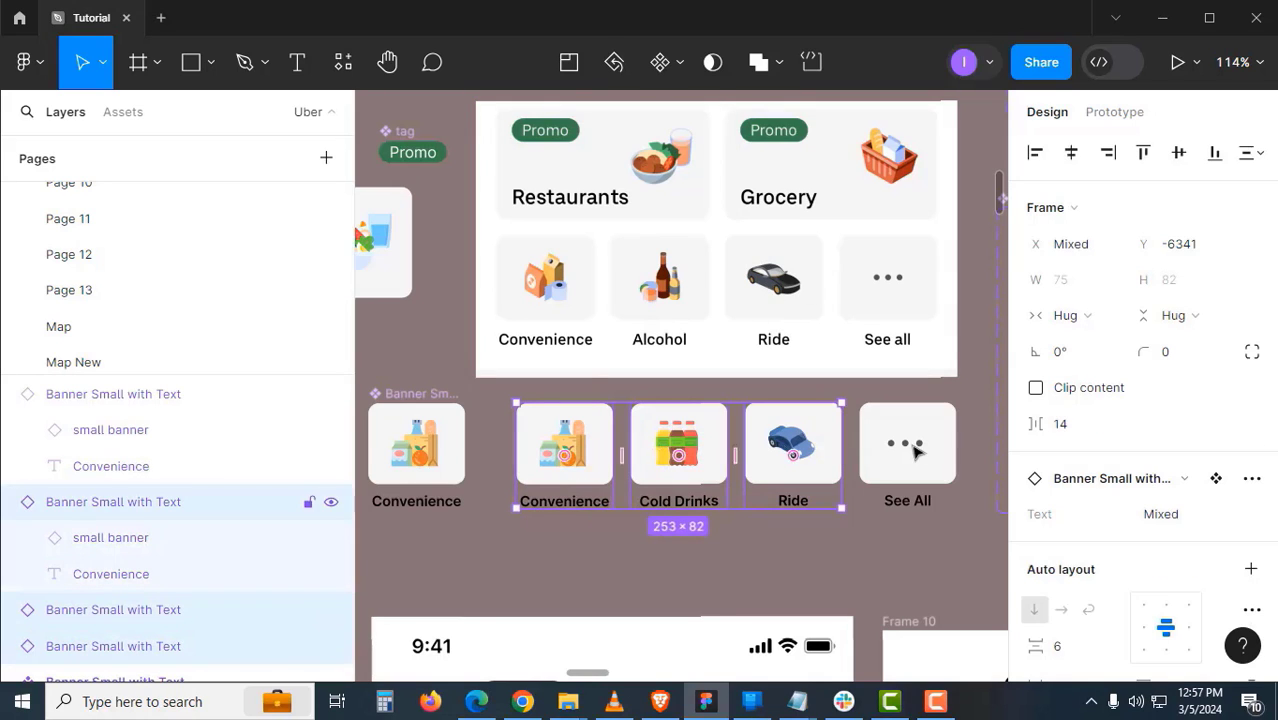
shift+click(916, 452)
key(shift+a)
click(710, 528)
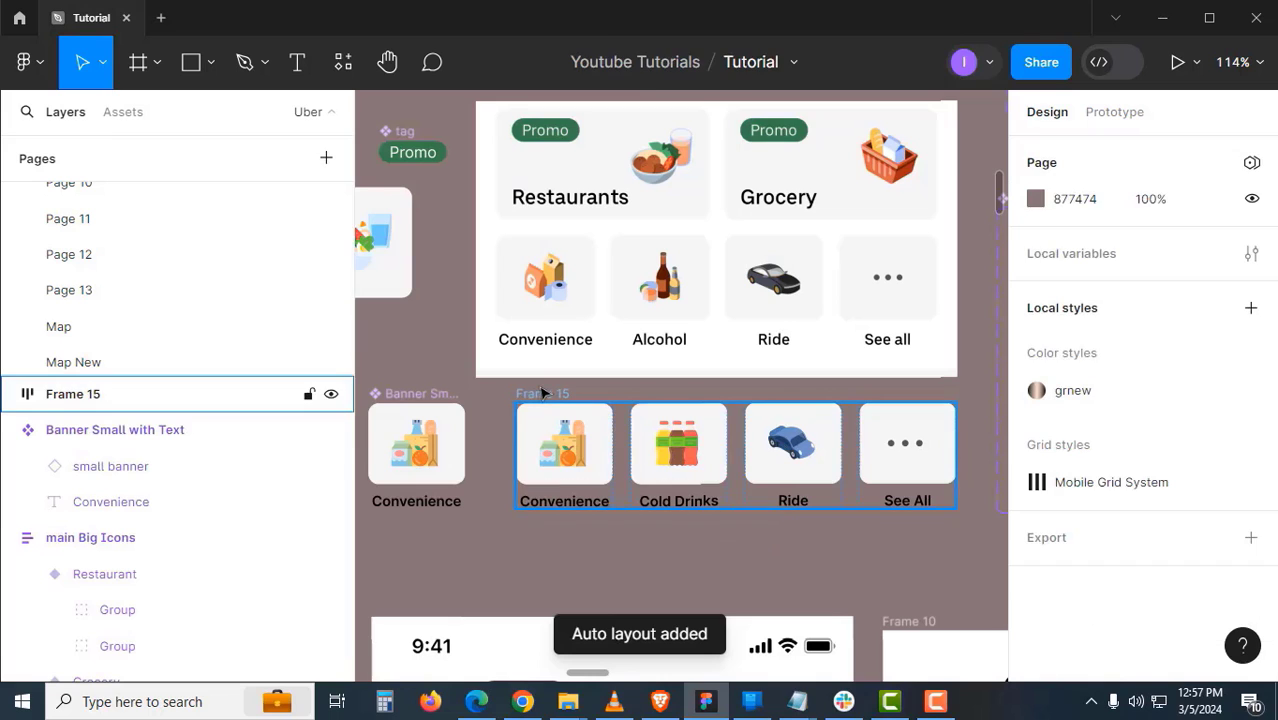
double_click(544, 393)
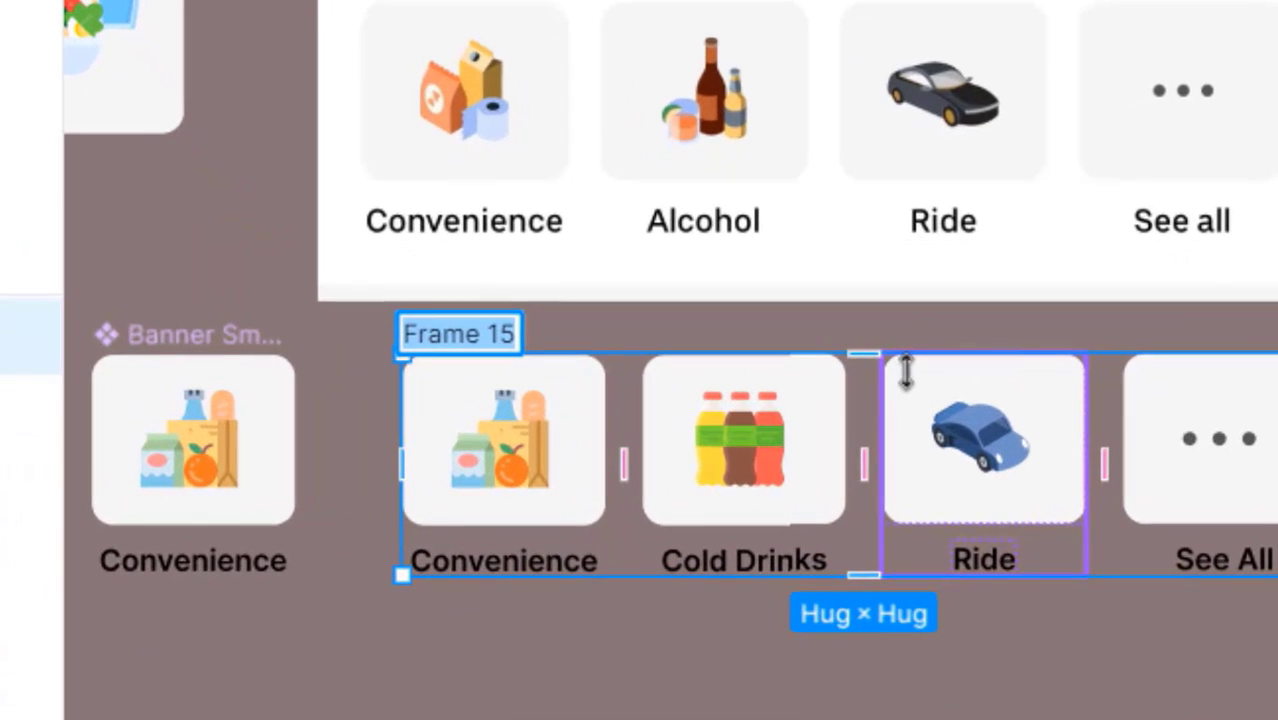
text(S)
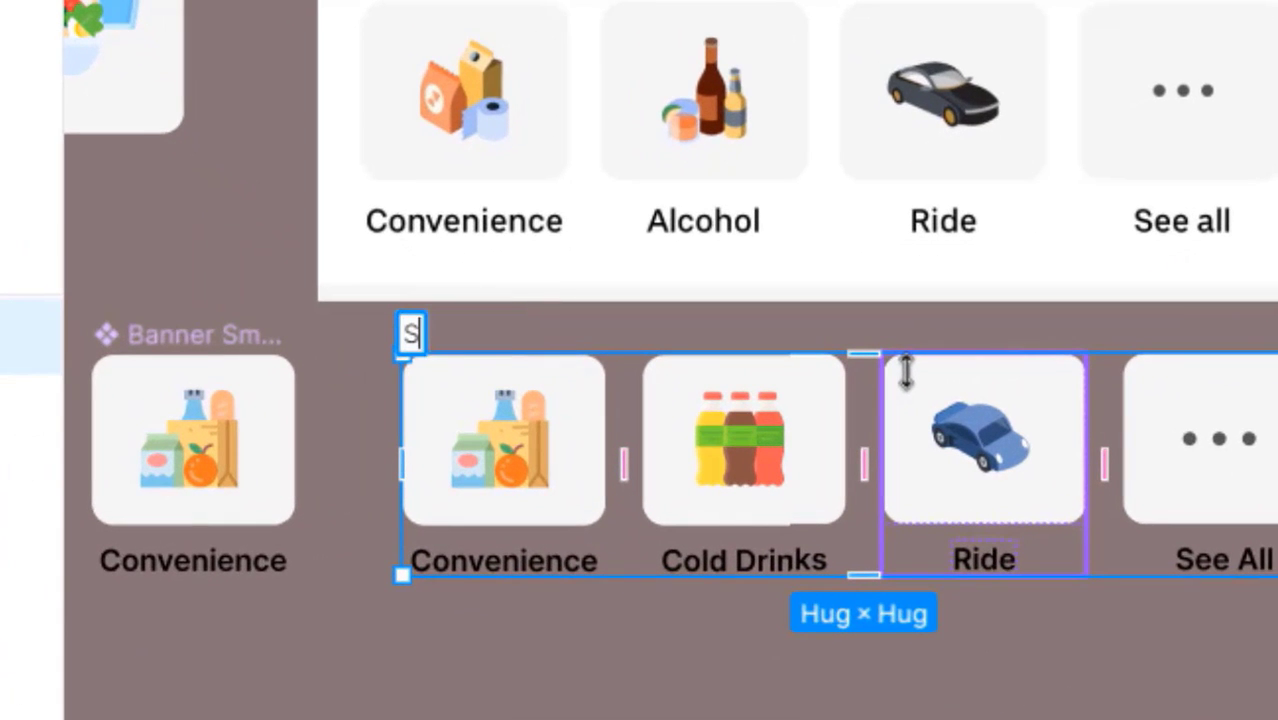
text(mall Bbanners)
key(Return)
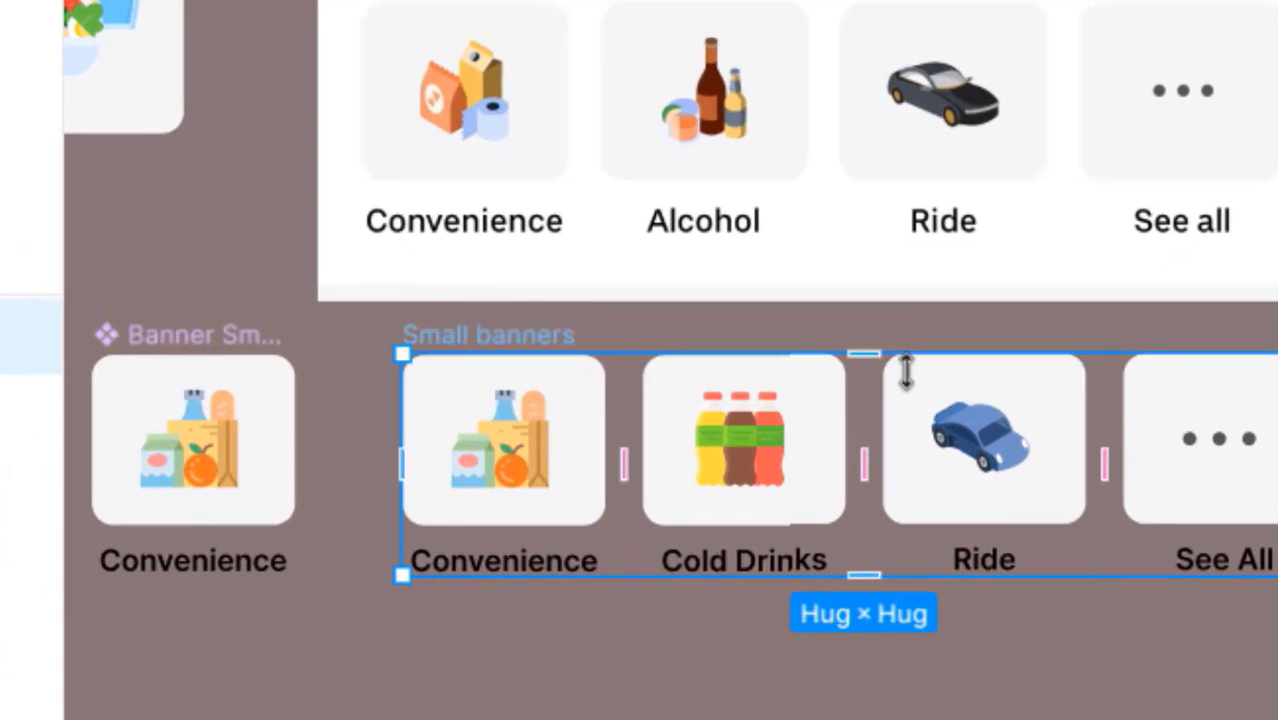
click(779, 694)
- Place Small banners under Banner 1 and stack both in auto layout with 16 spacing
scroll(816, 628, down, 5)
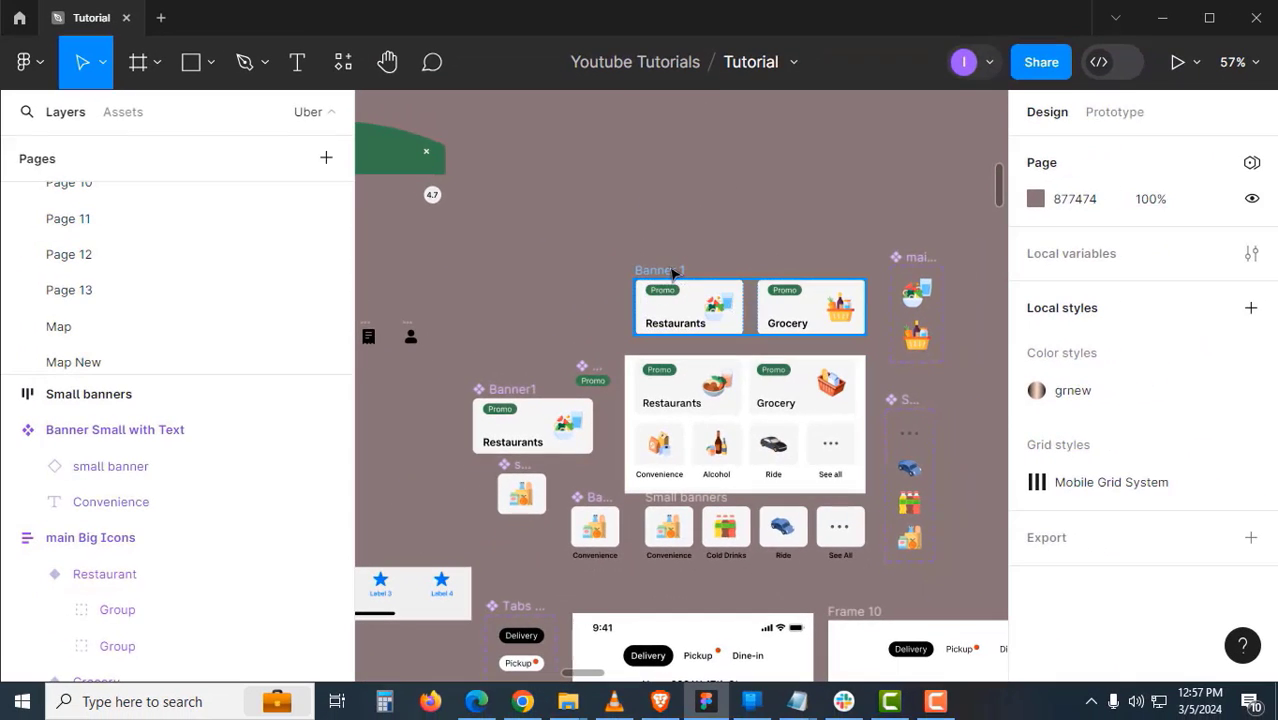
key(ctrl+z)
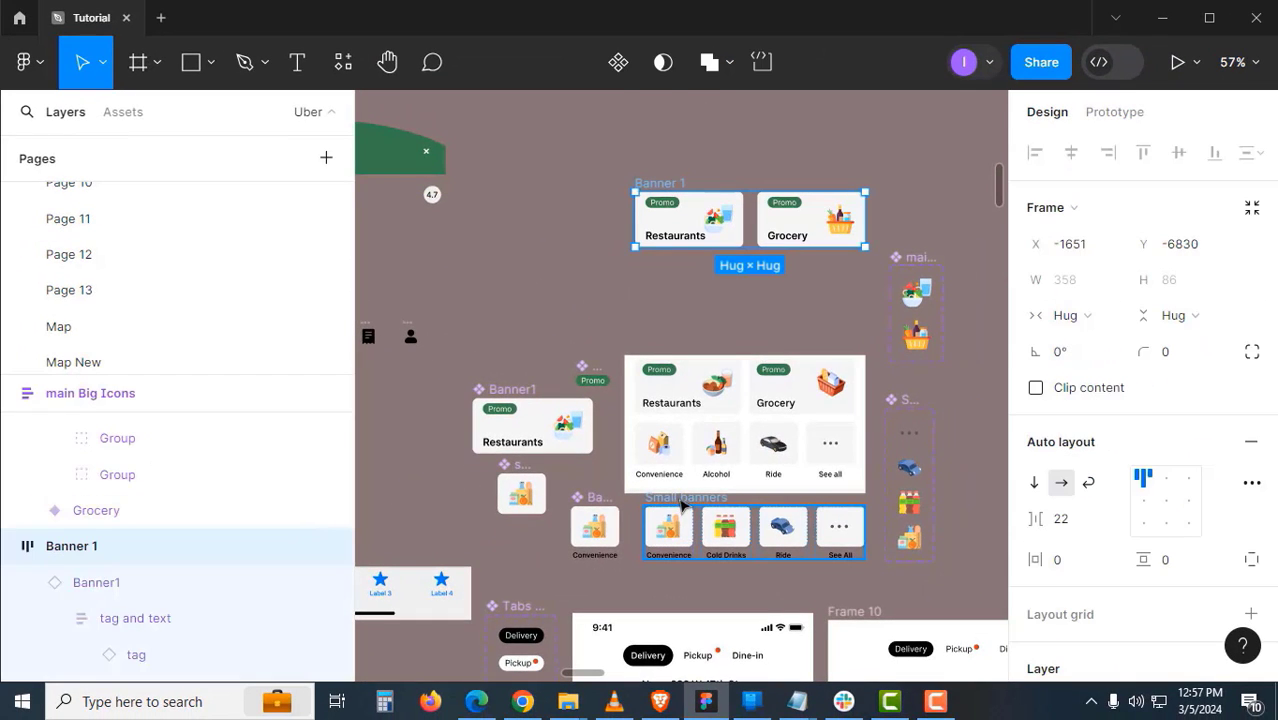
click(672, 522)
drag(684, 300, 645, 292)
scroll(655, 256, up, 5)
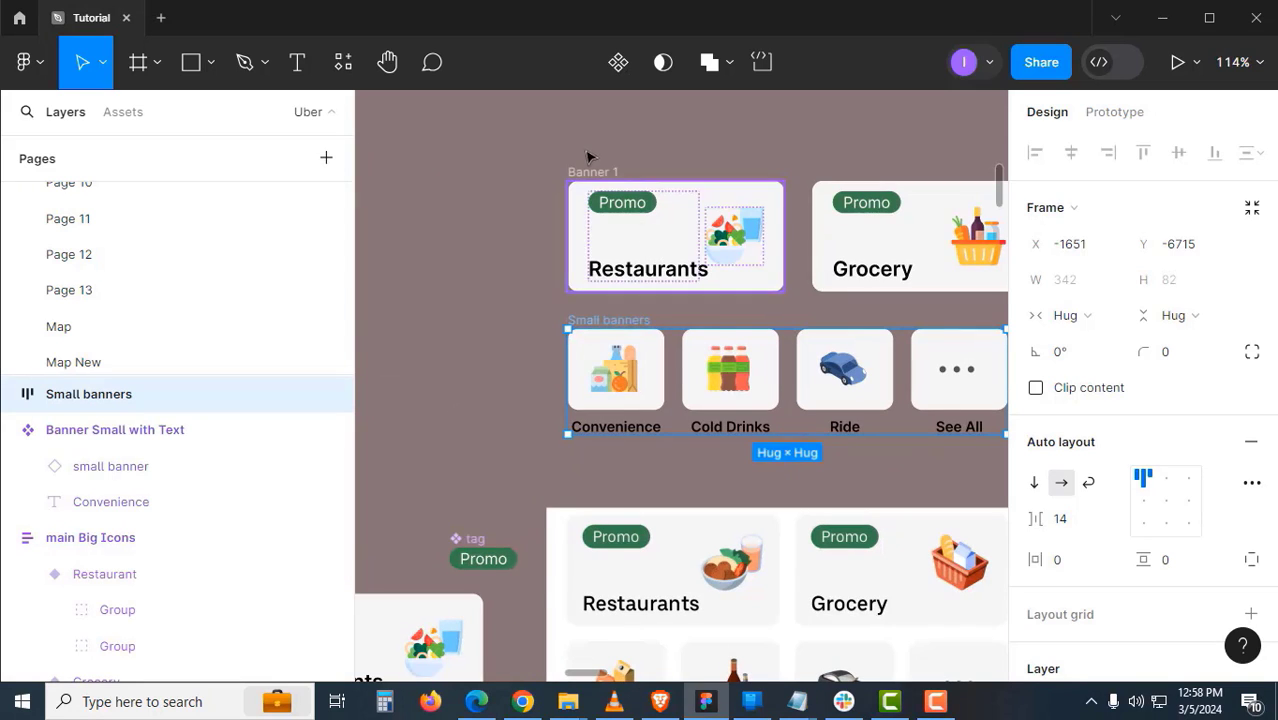
click(591, 171)
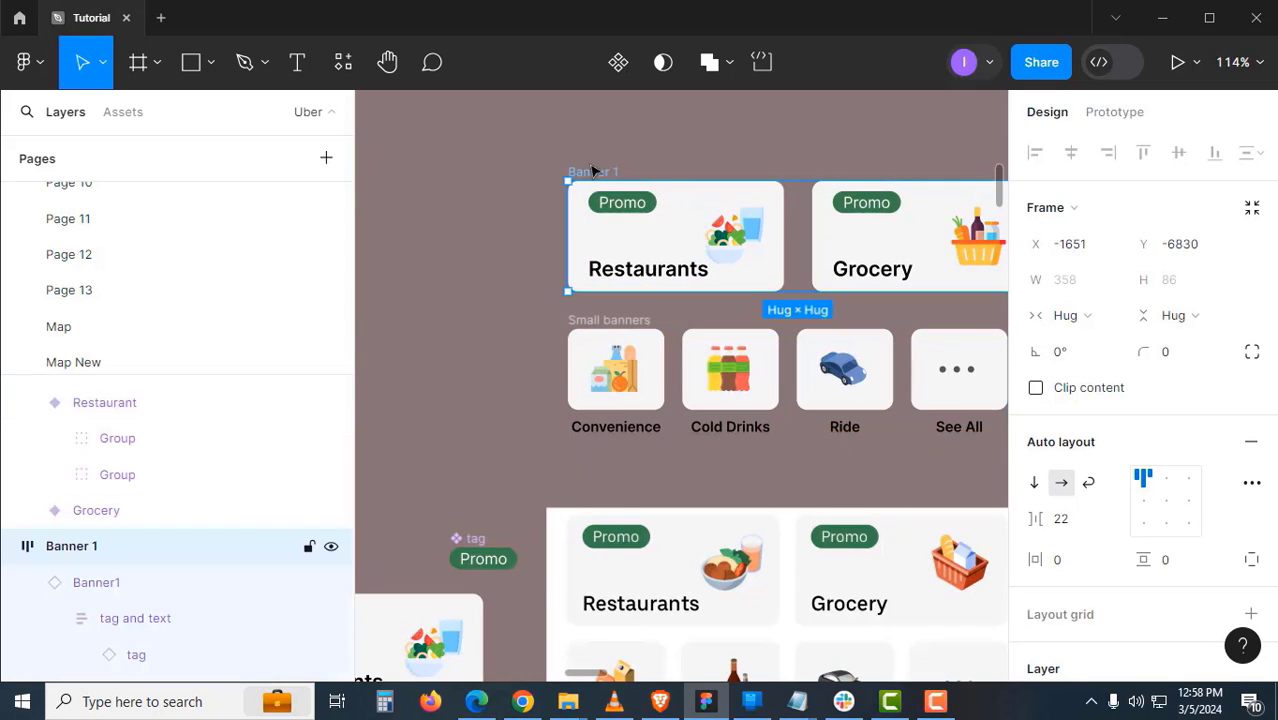
shift+click(617, 319)
key(shift+a)
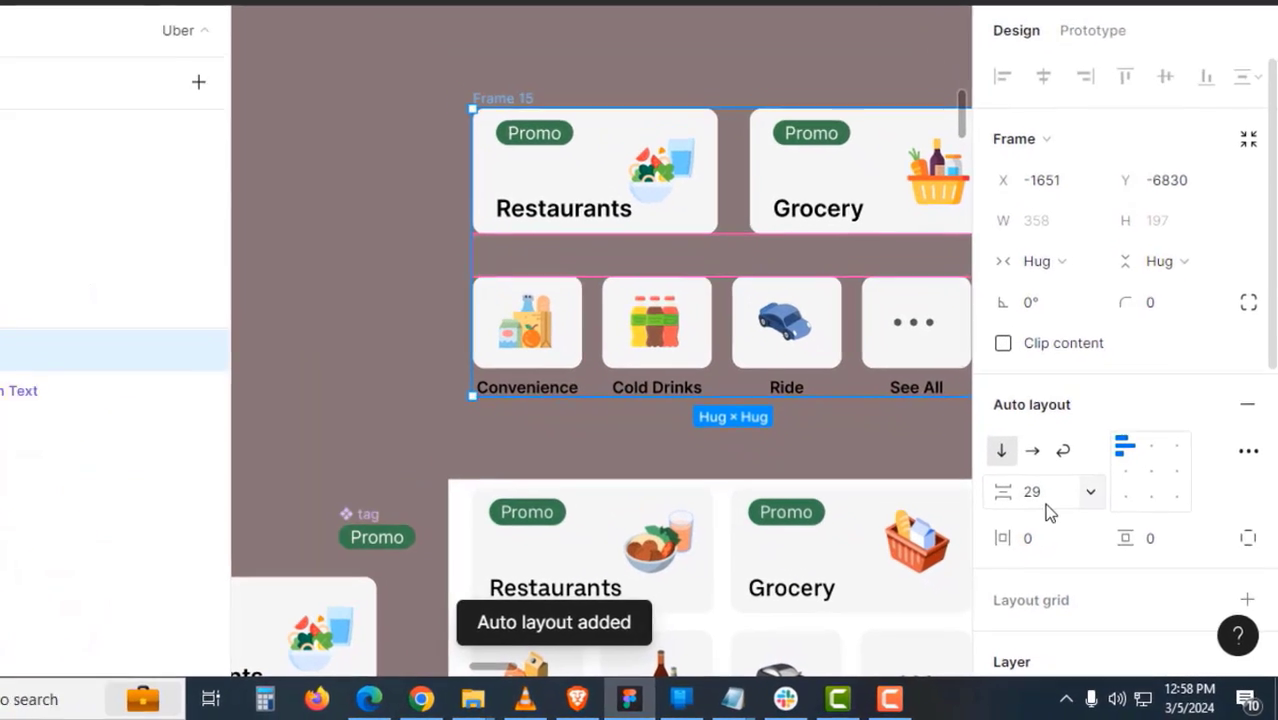
click(1072, 526)
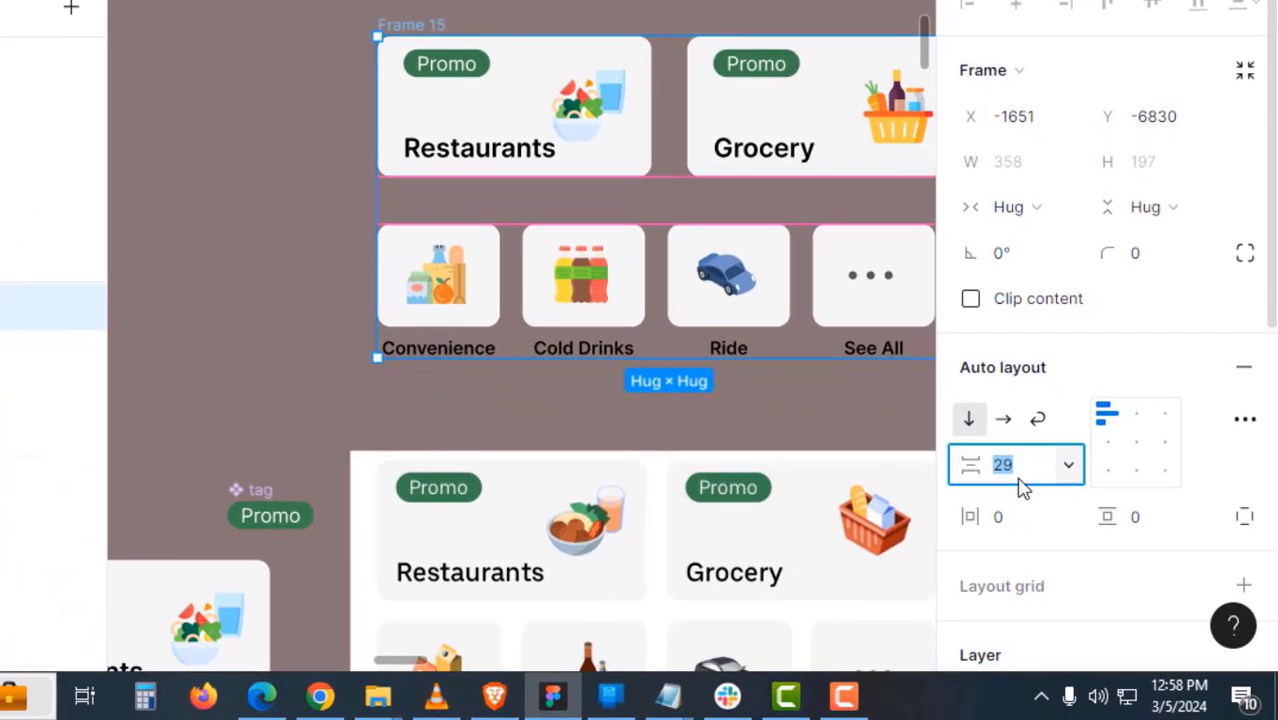
key(Return)
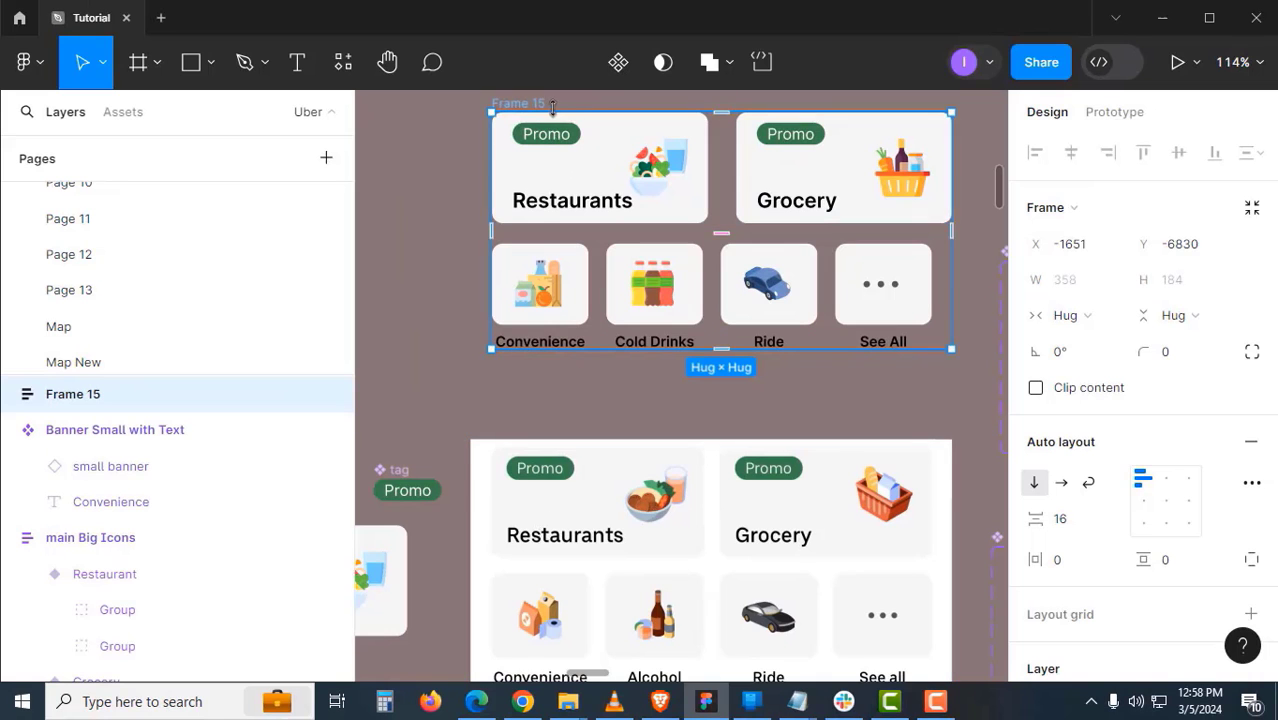
- Rename the combined frame 'banners'
double_click(530, 102)
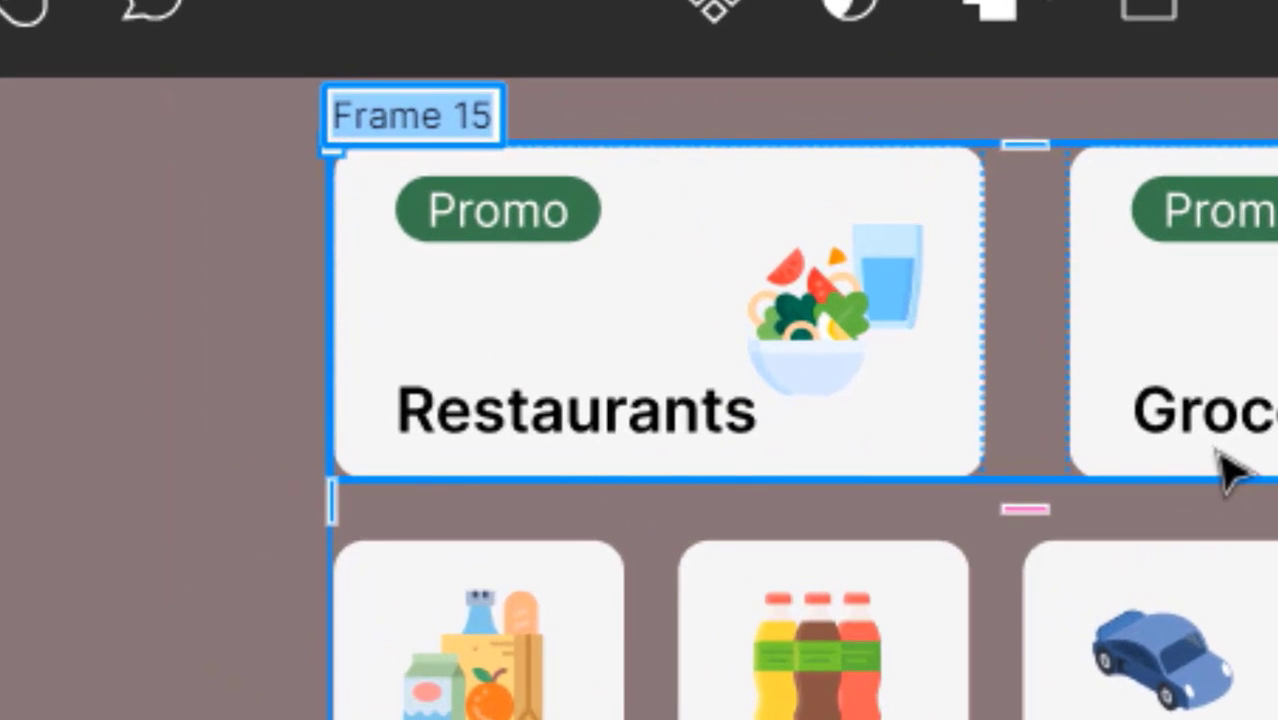
text(banners)
key(Return)
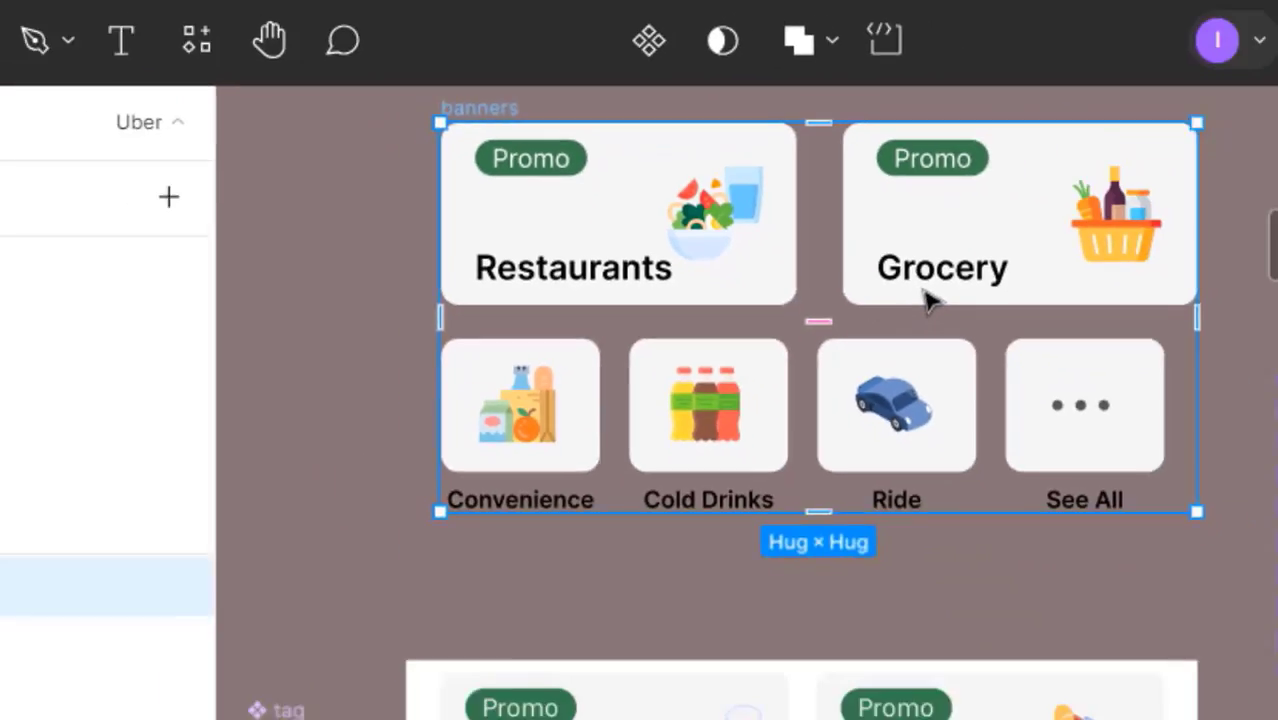
drag(789, 308, 730, 347)
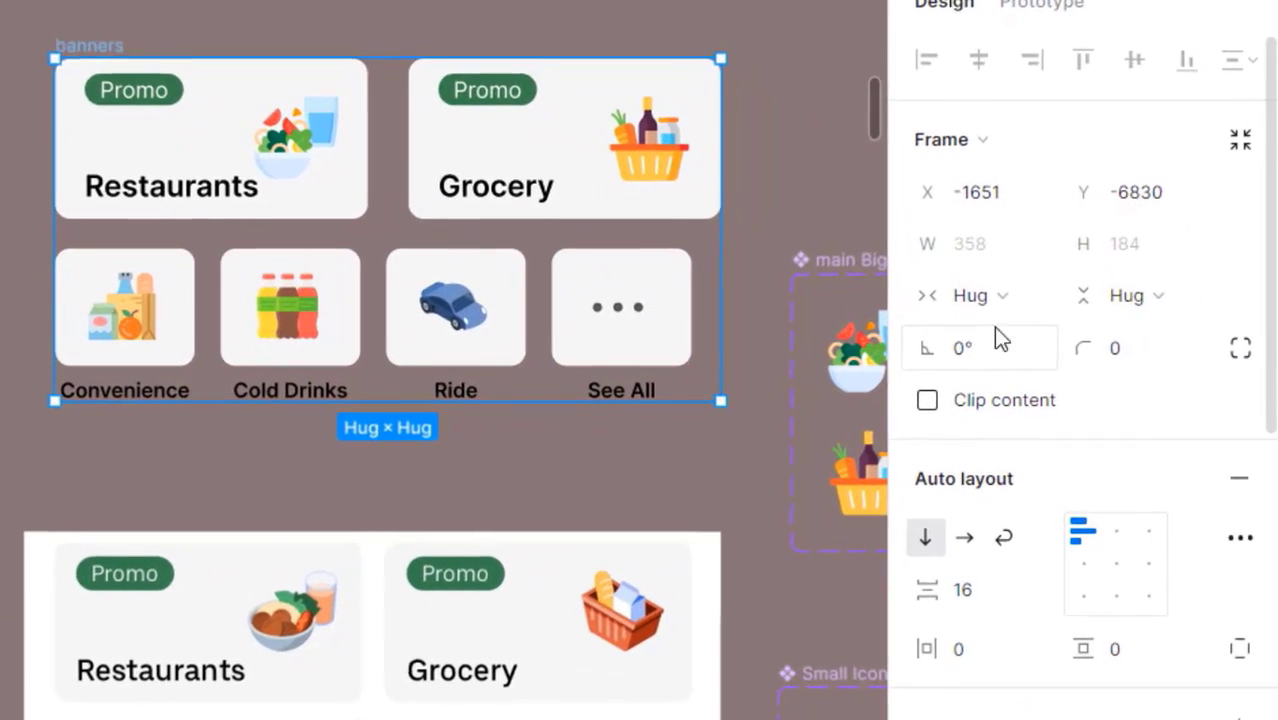
- Give the banners frame a fixed width of 343
click(1088, 318)
click(1027, 259)
click(1012, 258)
text(343)
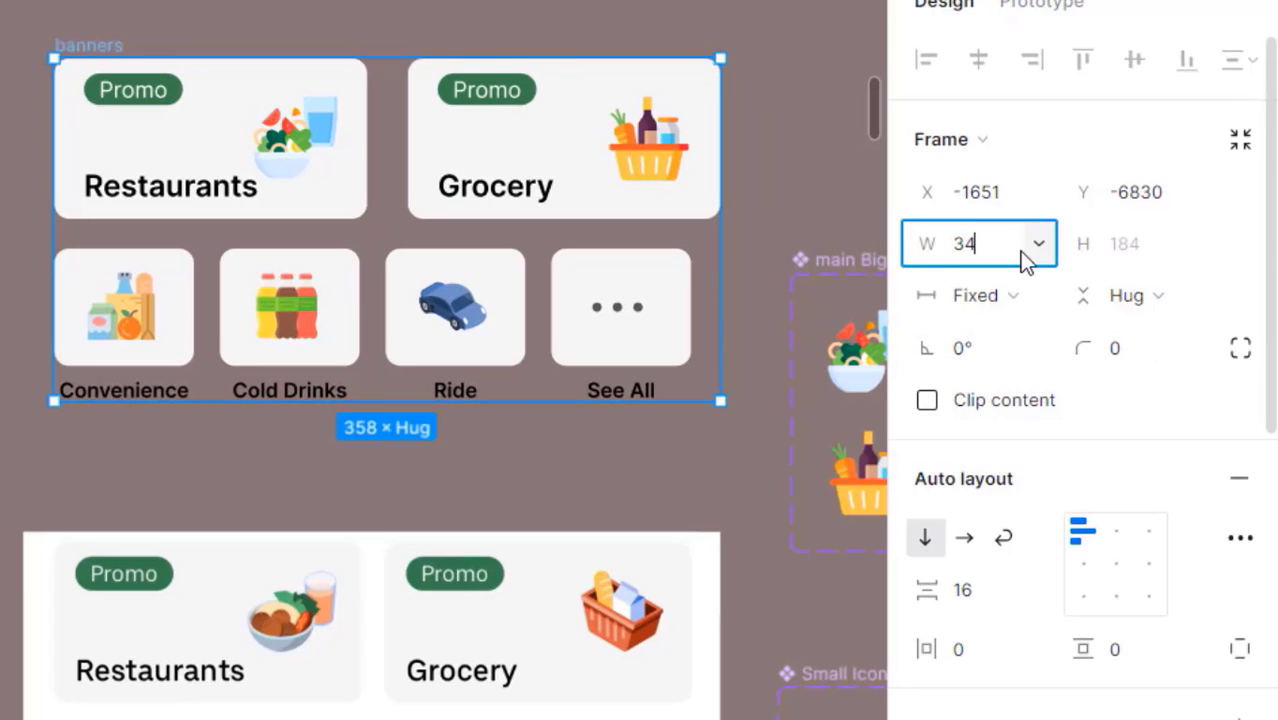
key(Return)
- Turn on clip content for the banners frame
click(571, 280)
click(194, 34)
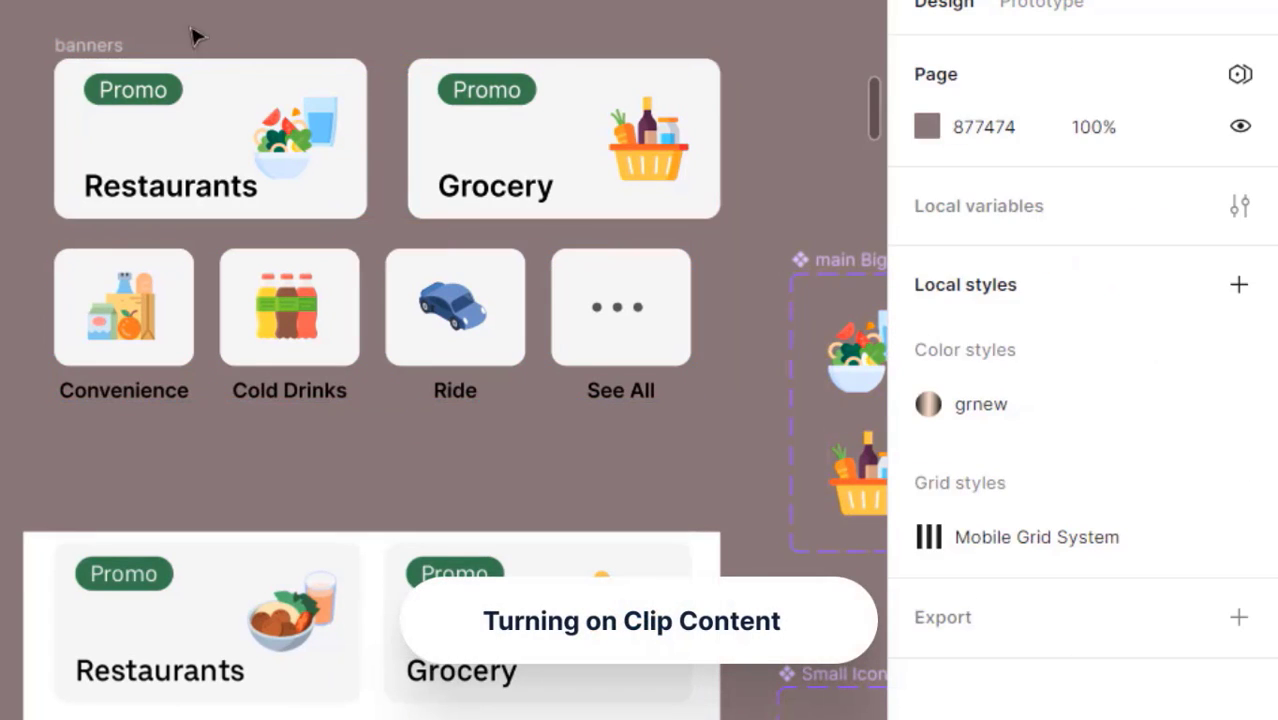
click(133, 42)
click(955, 400)
click(640, 478)
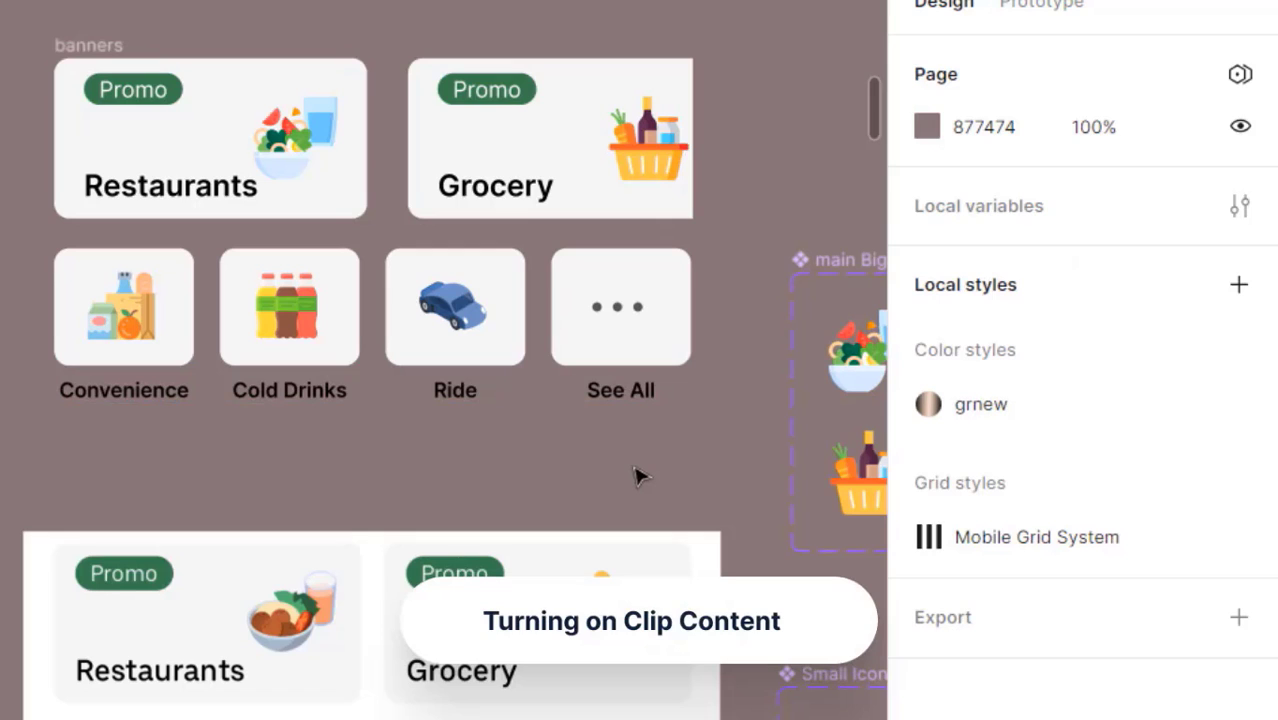
- Set 16 spacing between the Restaurants and Grocery banners
click(590, 160)
click(647, 452)
click(547, 132)
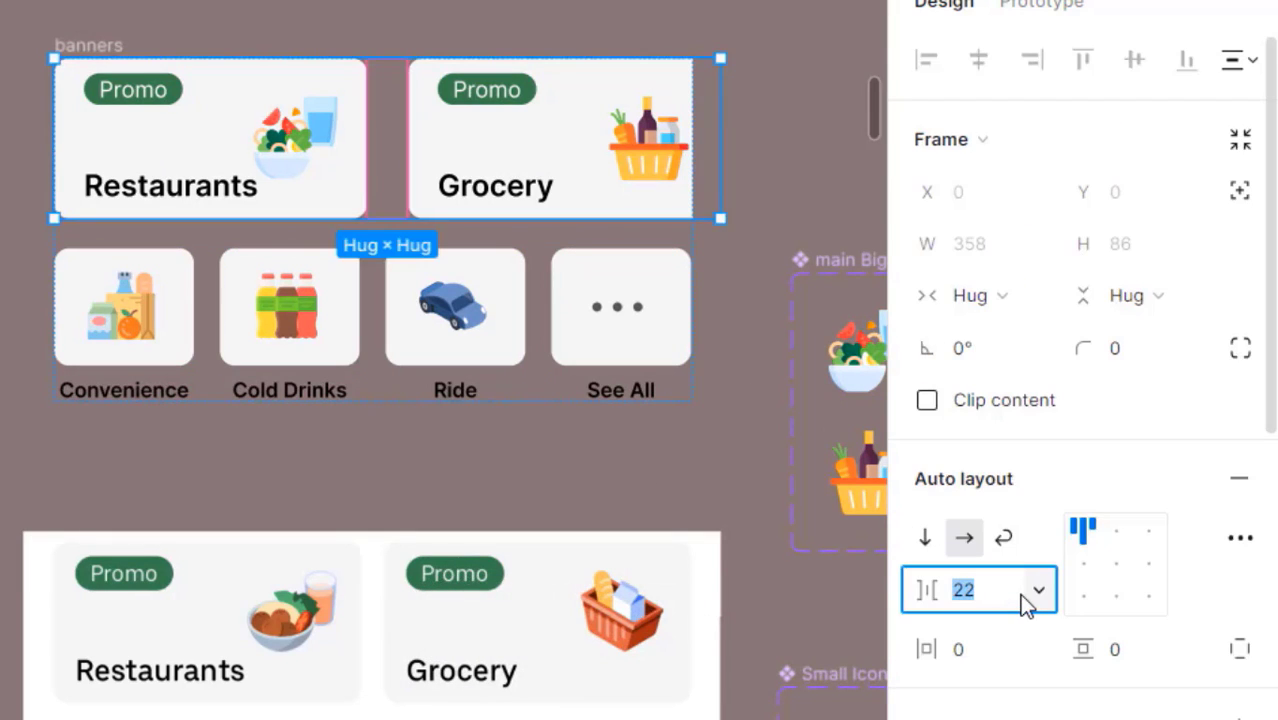
key(Return)
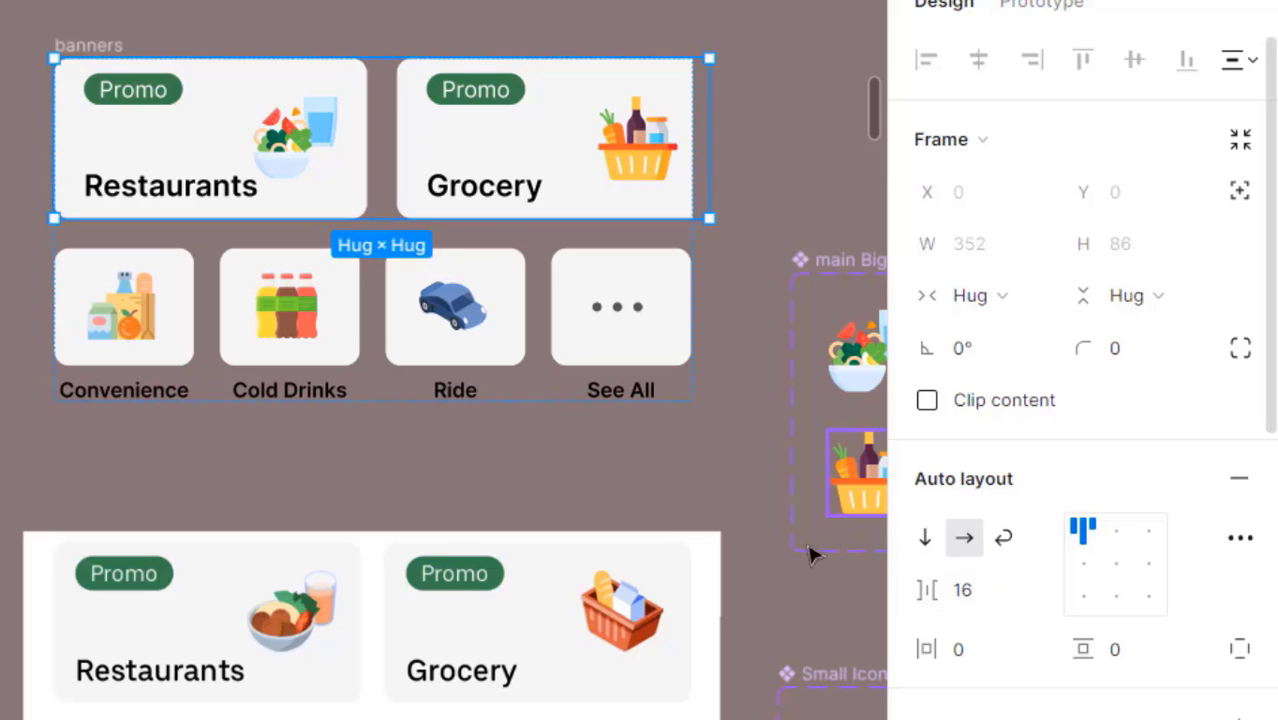
- Make the small card row and its Convenience, Cold Drinks, Ride and See All cards fill the width
click(268, 333)
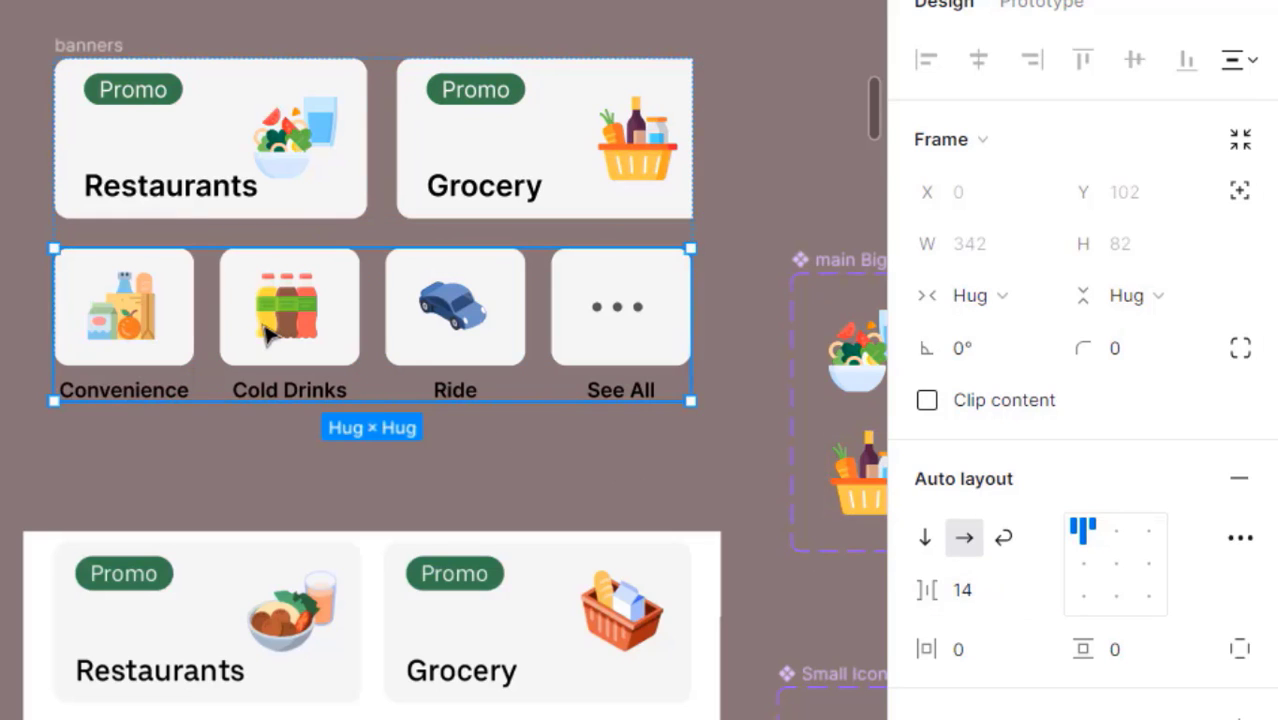
click(966, 296)
click(977, 325)
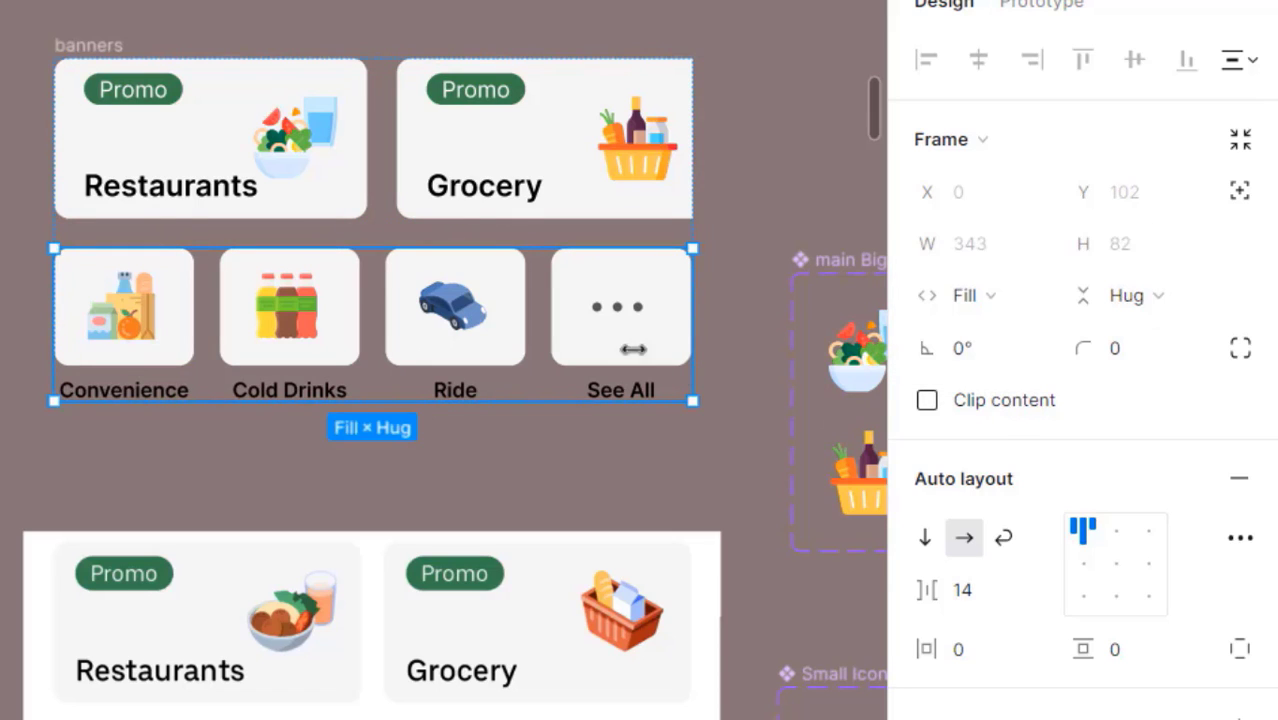
click(482, 468)
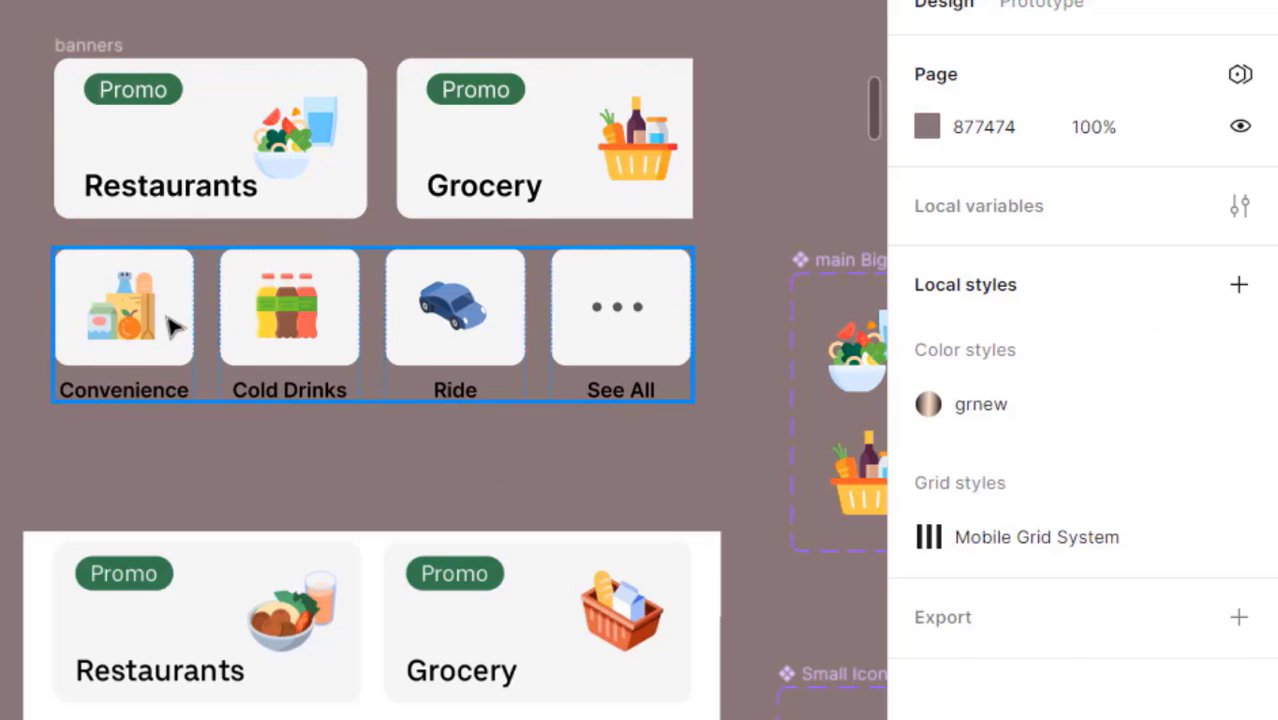
click(172, 326)
shift+click(305, 335)
shift+click(437, 320)
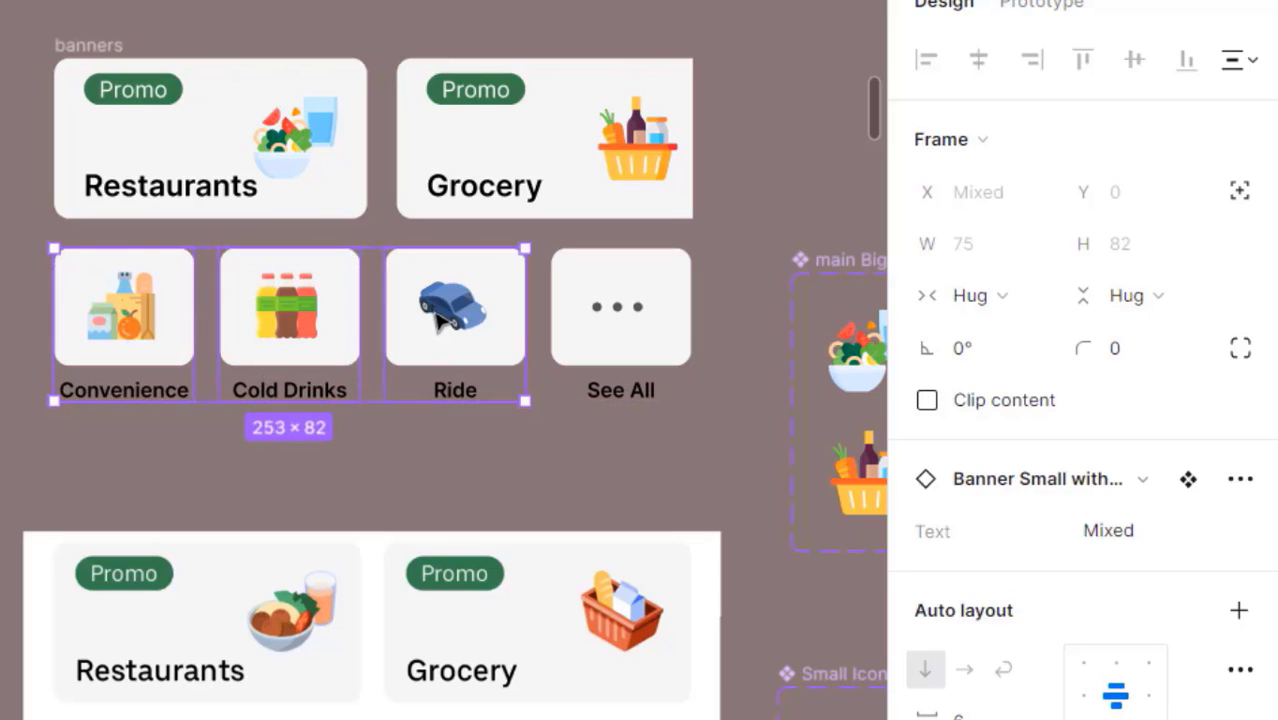
shift+click(626, 322)
click(1005, 302)
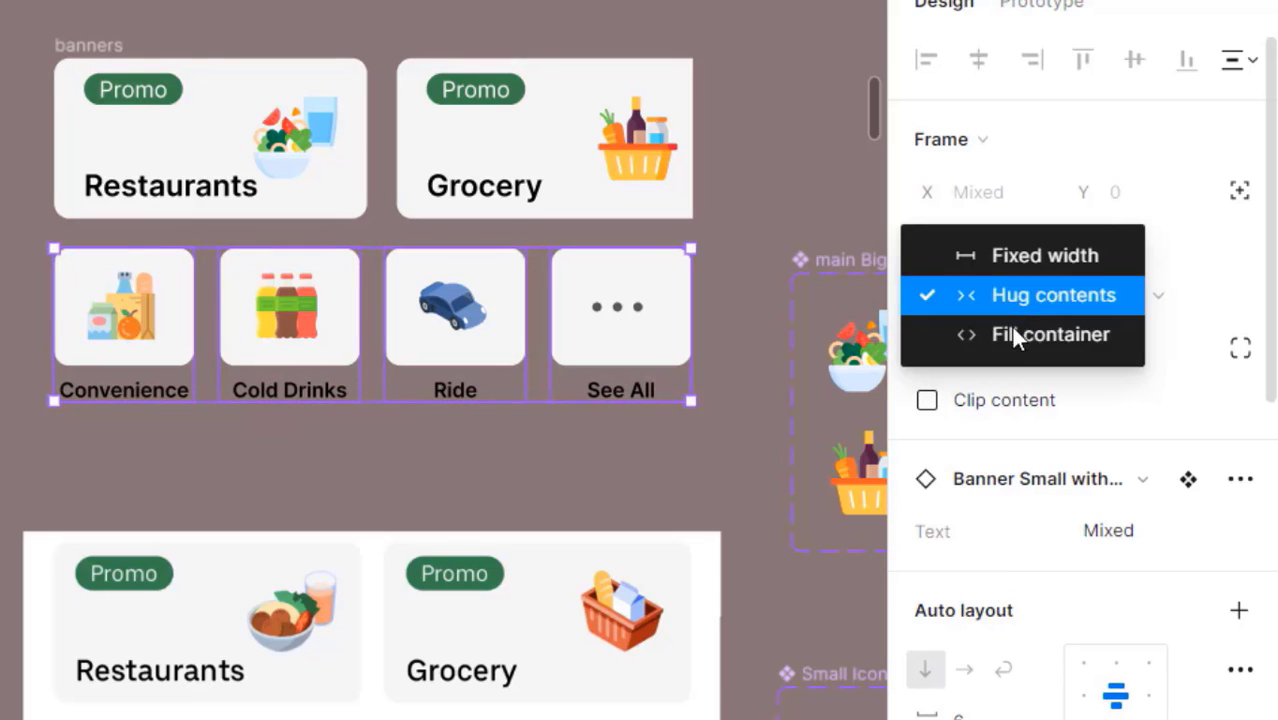
click(1006, 332)
click(750, 332)
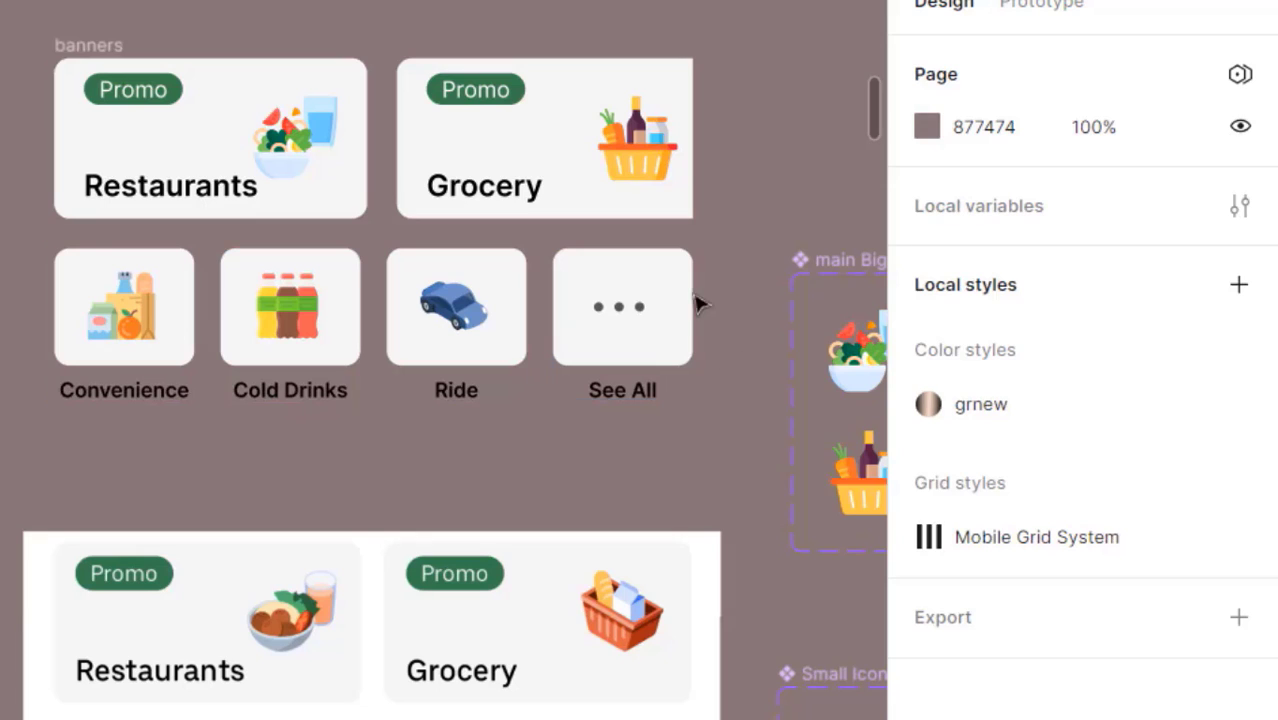
- Set both Restaurants and Grocery banners to Fill container horizontally
click(310, 172)
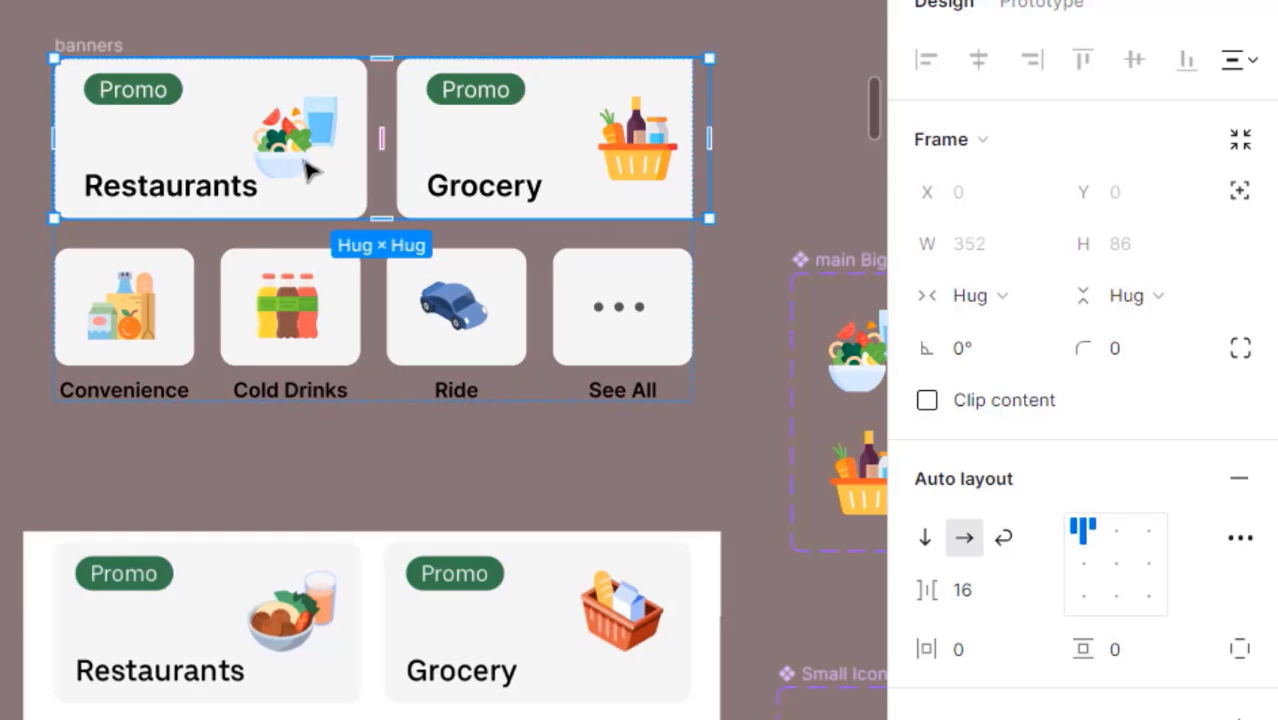
click(322, 166)
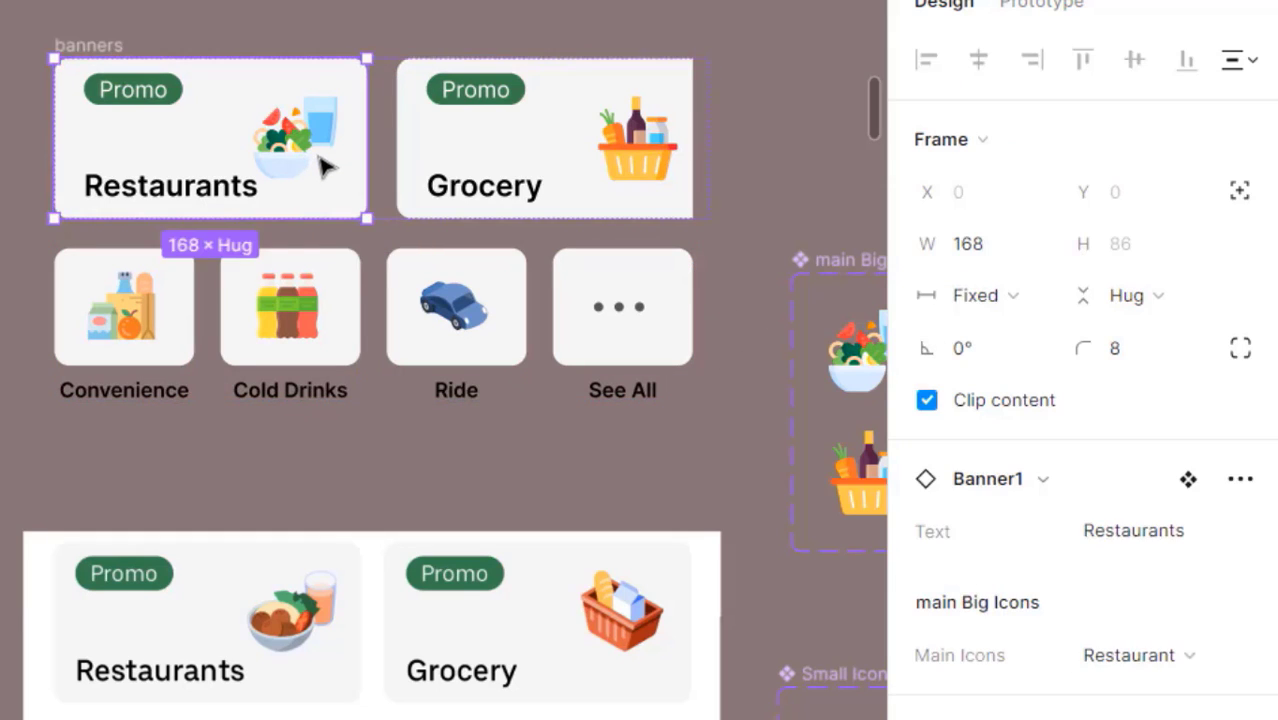
shift+click(489, 184)
click(1018, 297)
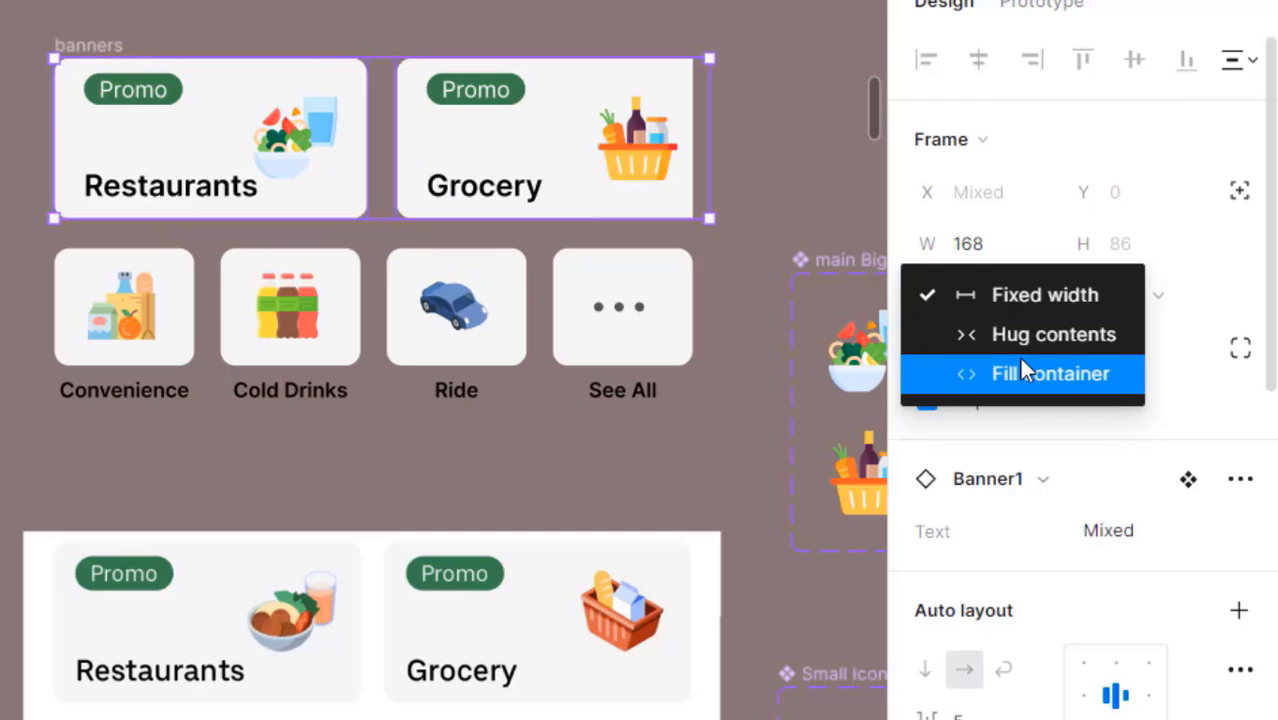
click(950, 371)
click(590, 455)
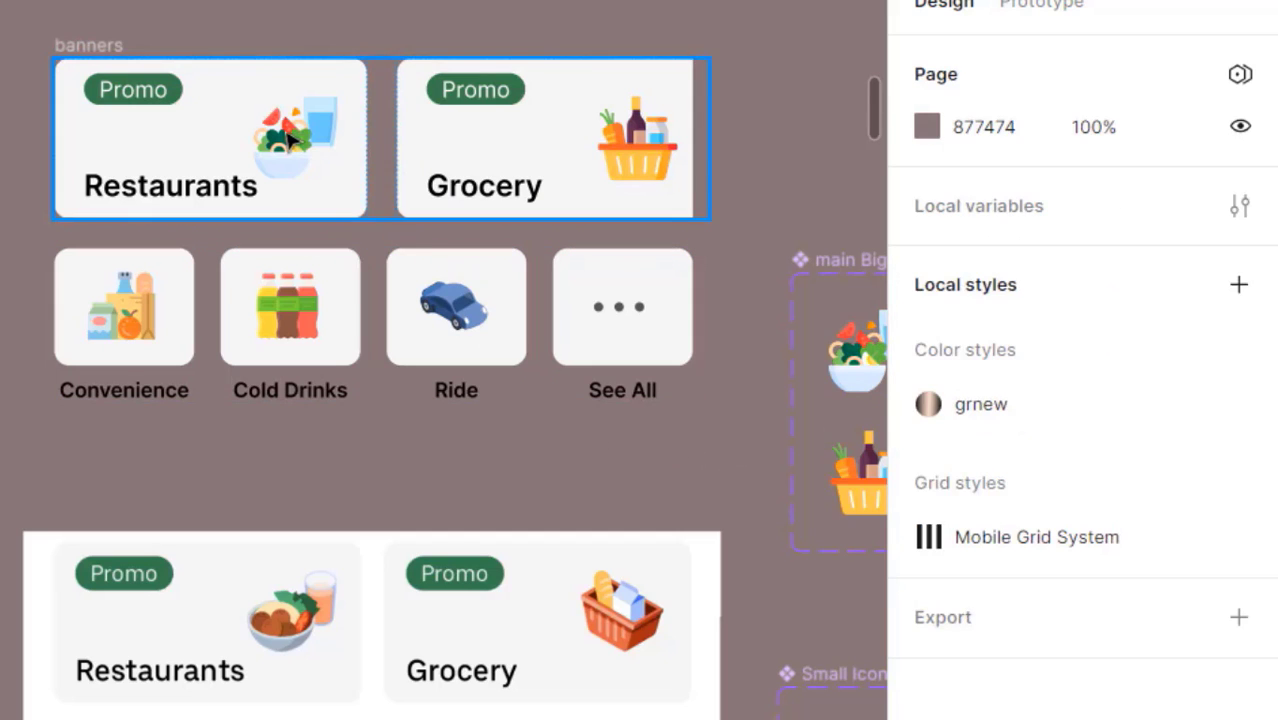
- Set the banners frame's width to Fill container
click(706, 203)
click(1030, 297)
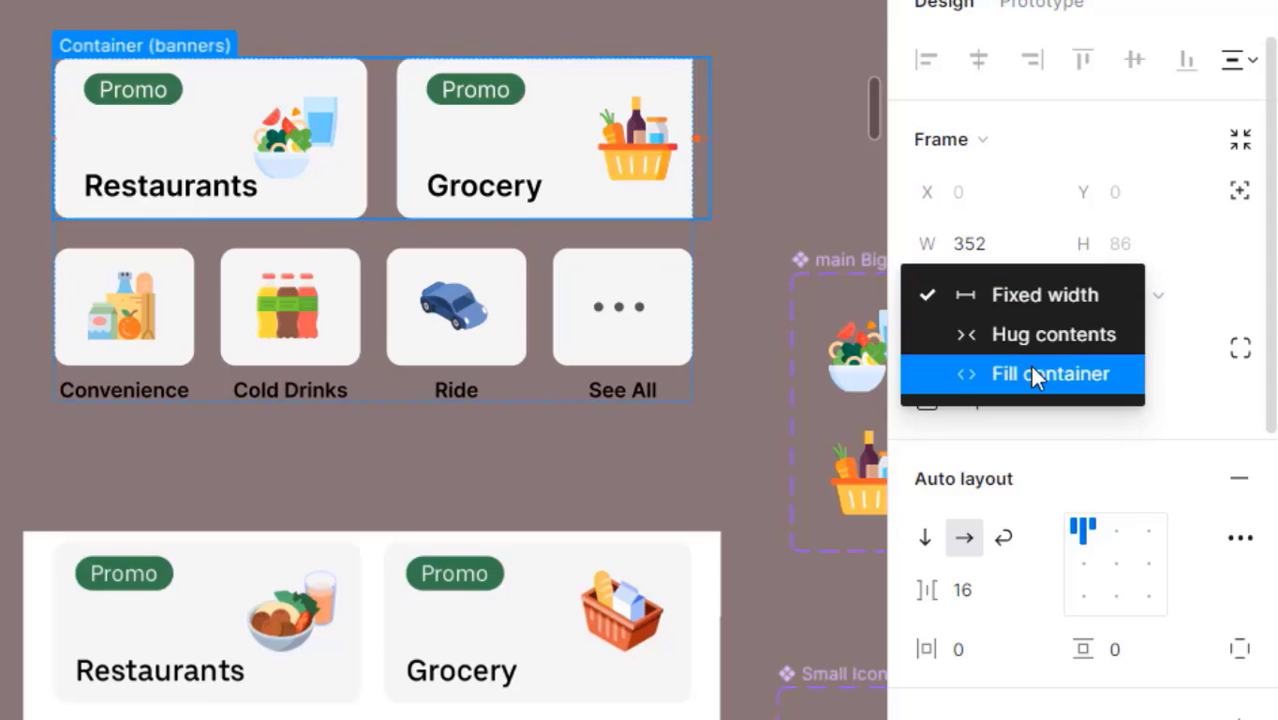
click(1030, 368)
click(582, 428)
click(348, 137)
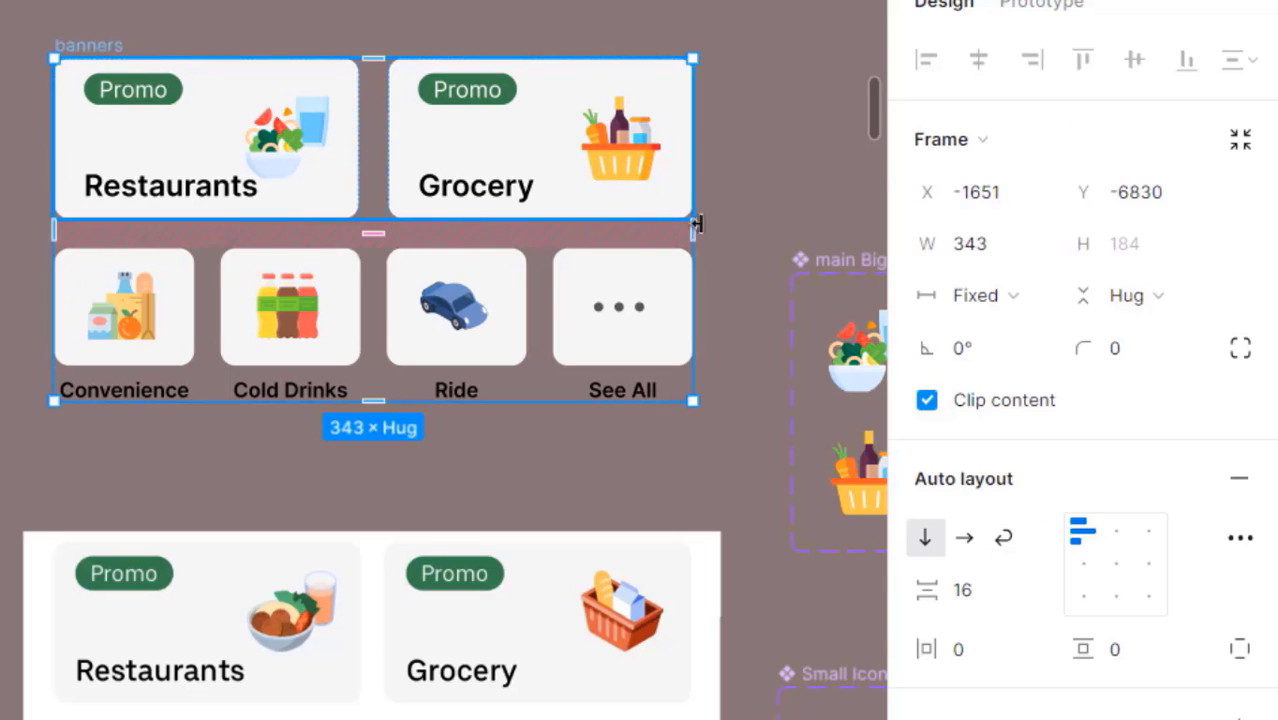
- Widen the banners frame to test stretching, then undo it back to 343
drag(700, 248, 768, 247)
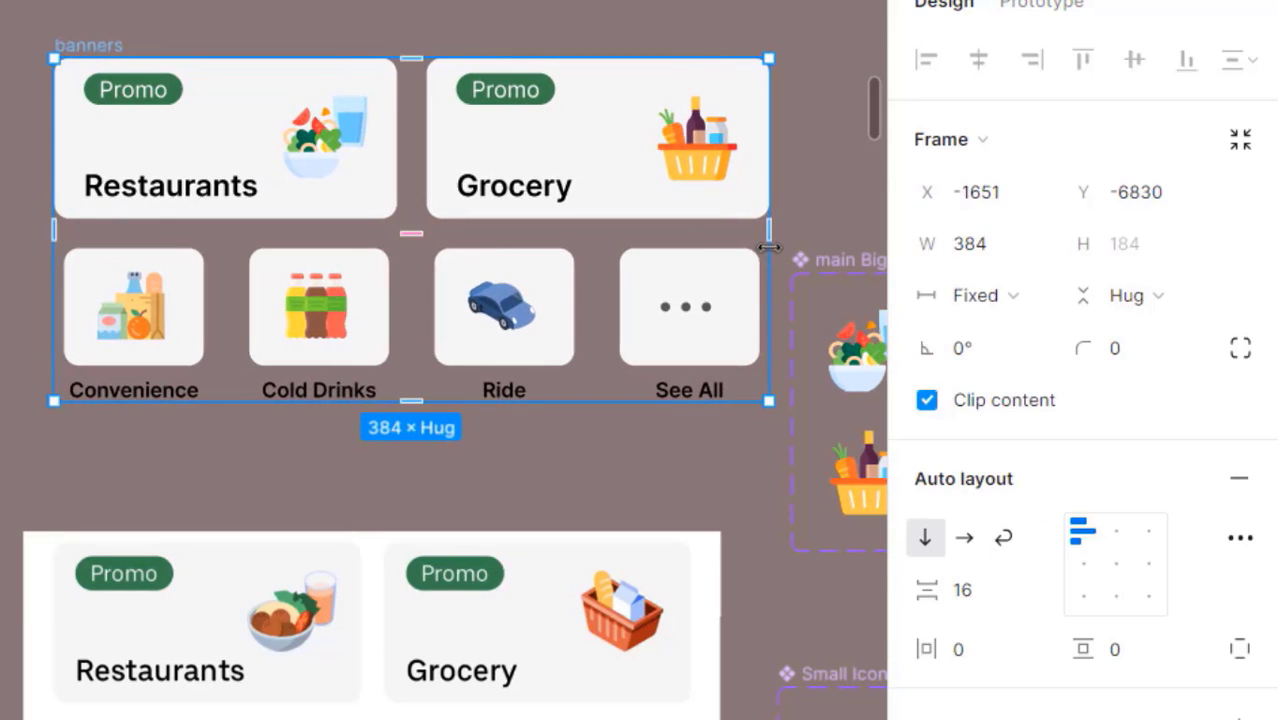
key(ctrl+z)
key(Escape)
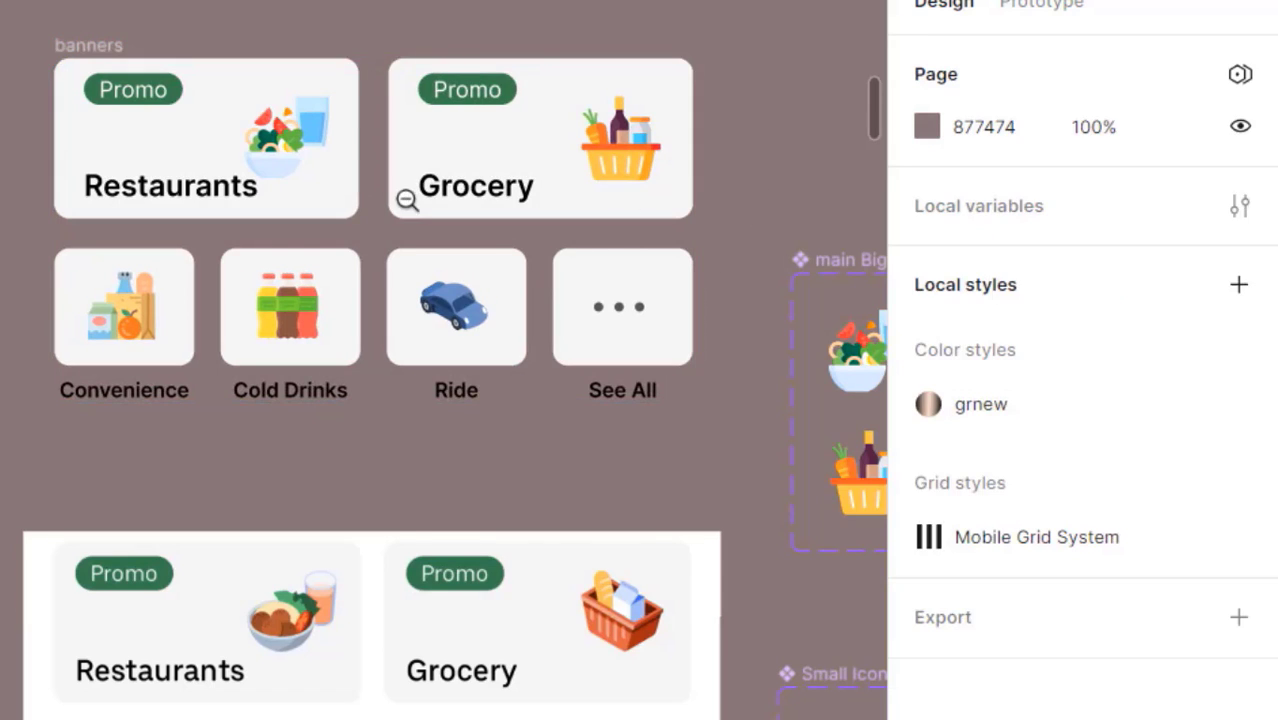
- Pan and zoom the canvas to bring the Buy 1, Get 1 Free food banner into view
scroll(406, 199, down, 3)
drag(446, 304, 494, 177)
drag(519, 583, 519, 479)
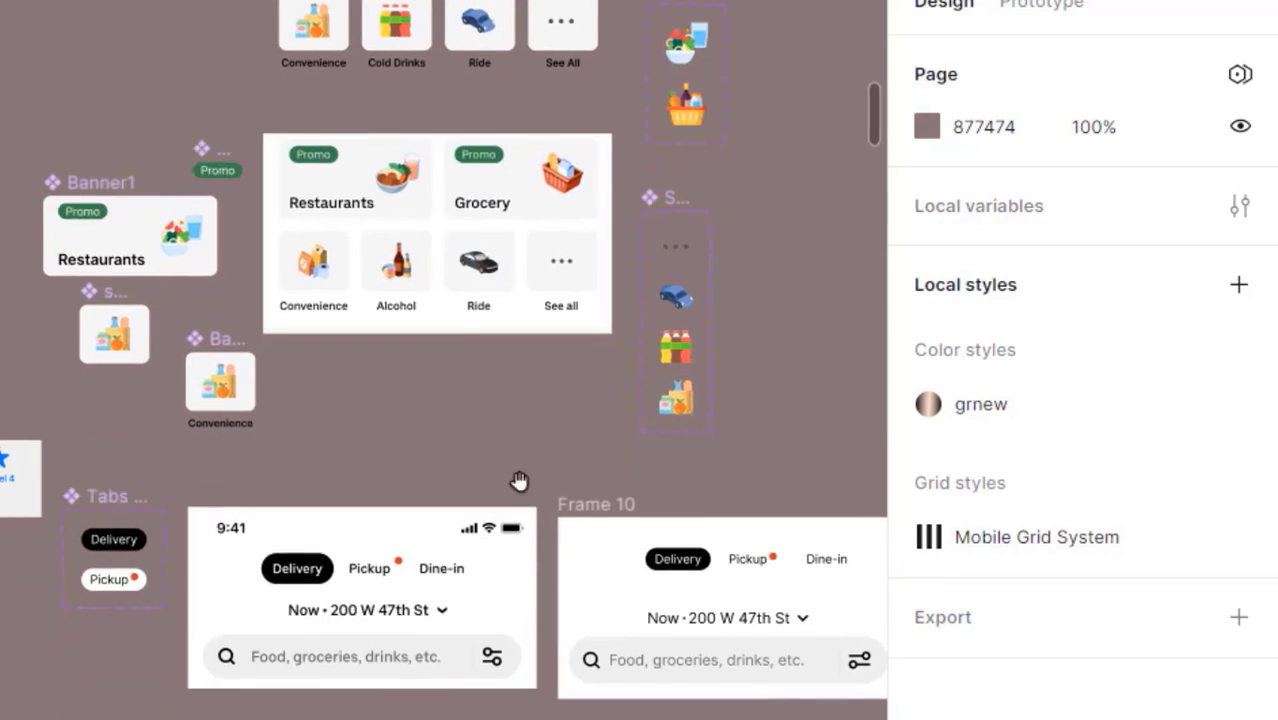
drag(472, 433, 836, 452)
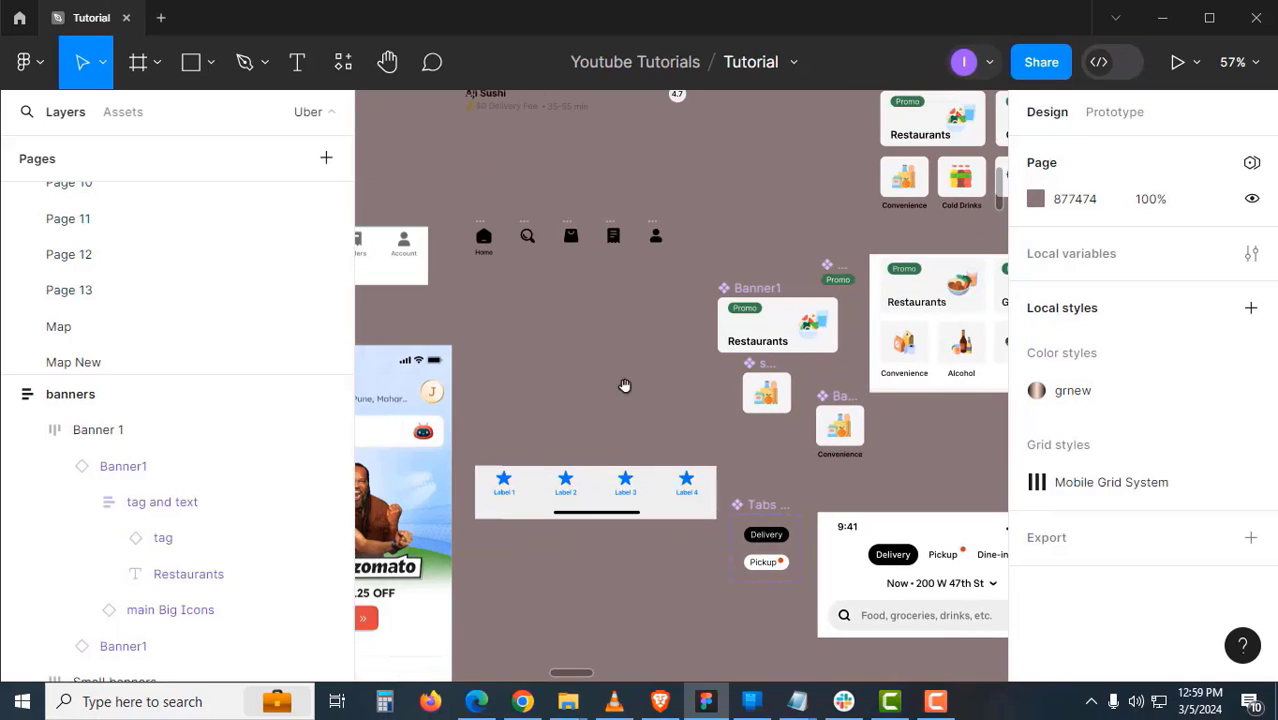
scroll(616, 383, down, 3)
mouse_move(592, 347)
mouse_down()
mouse_move(685, 316)
mouse_move(816, 402)
mouse_up()
drag(545, 334, 716, 377)
mouse_move(653, 247)
mouse_down()
mouse_move(740, 430)
mouse_move(859, 527)
mouse_move(855, 367)
mouse_up()
scroll(799, 398, up, 3)
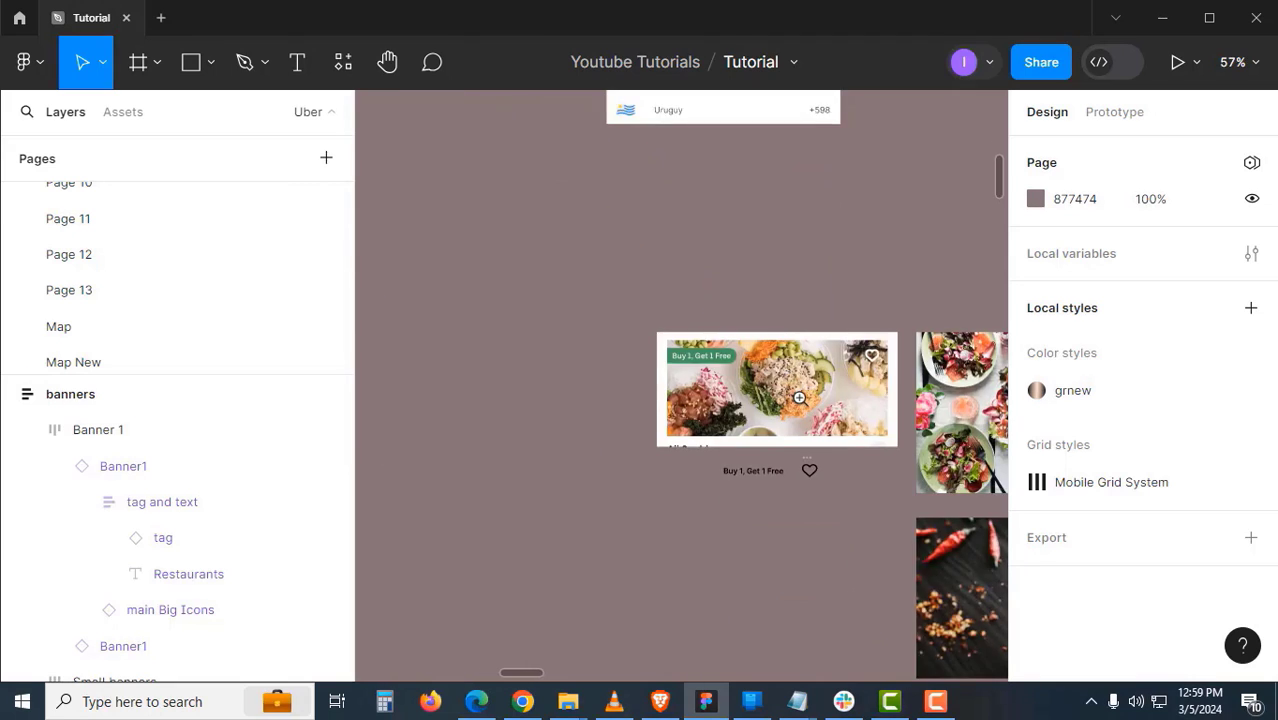
scroll(799, 398, up, 3)
drag(753, 340, 617, 333)
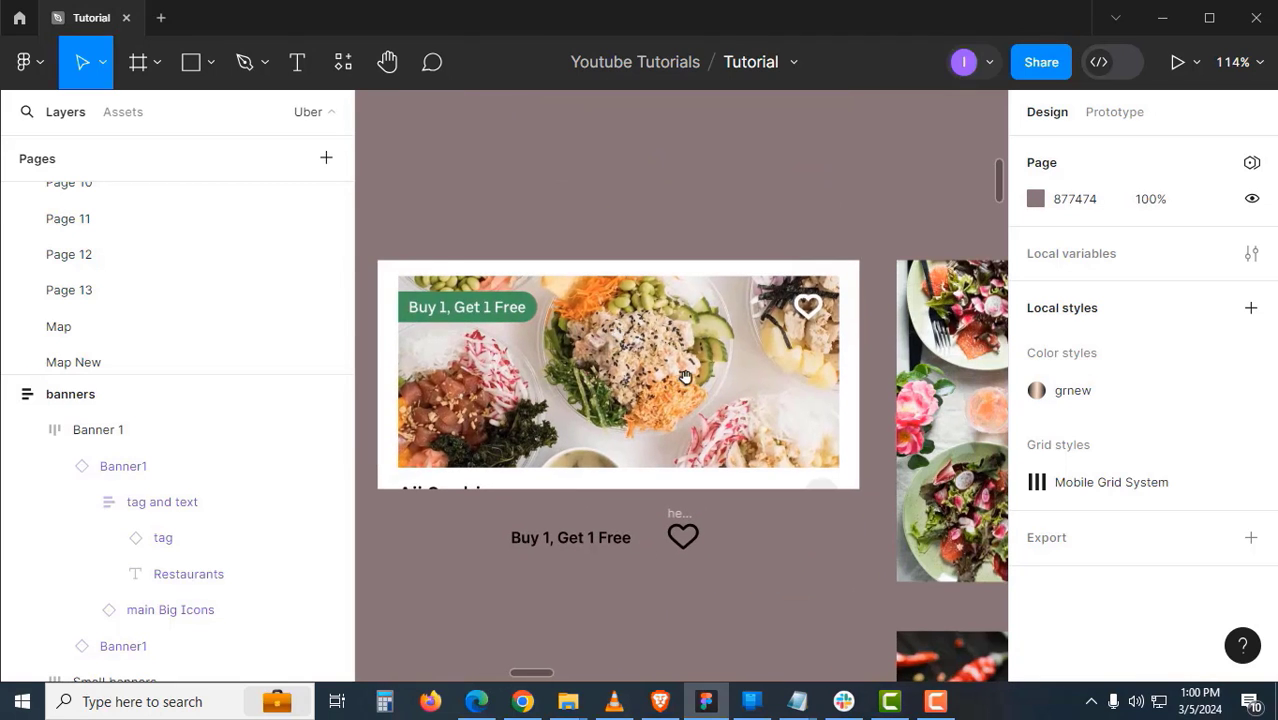
drag(685, 377, 698, 480)
scroll(600, 345, down, 3)
scroll(571, 385, up, 3)
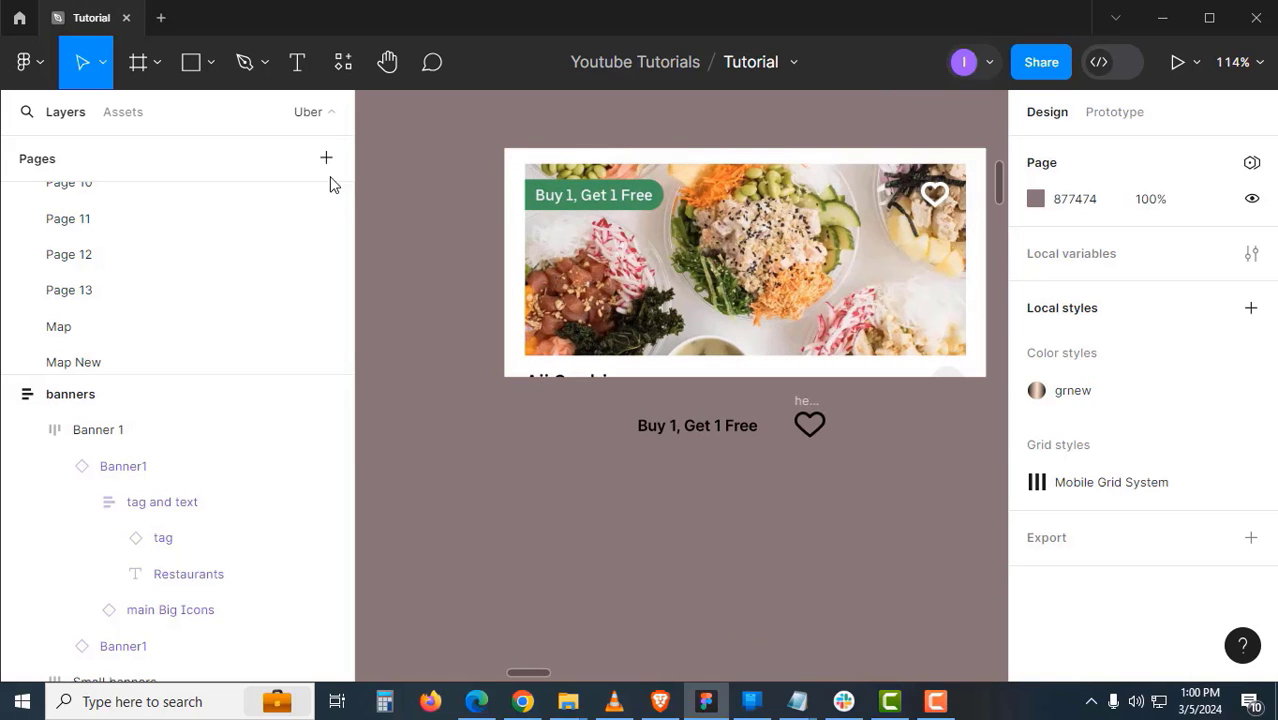
- Draw a new Frame 15 and move it below the food banner
click(140, 62)
key(ctrl+equal)
scroll(449, 140, left, 1)
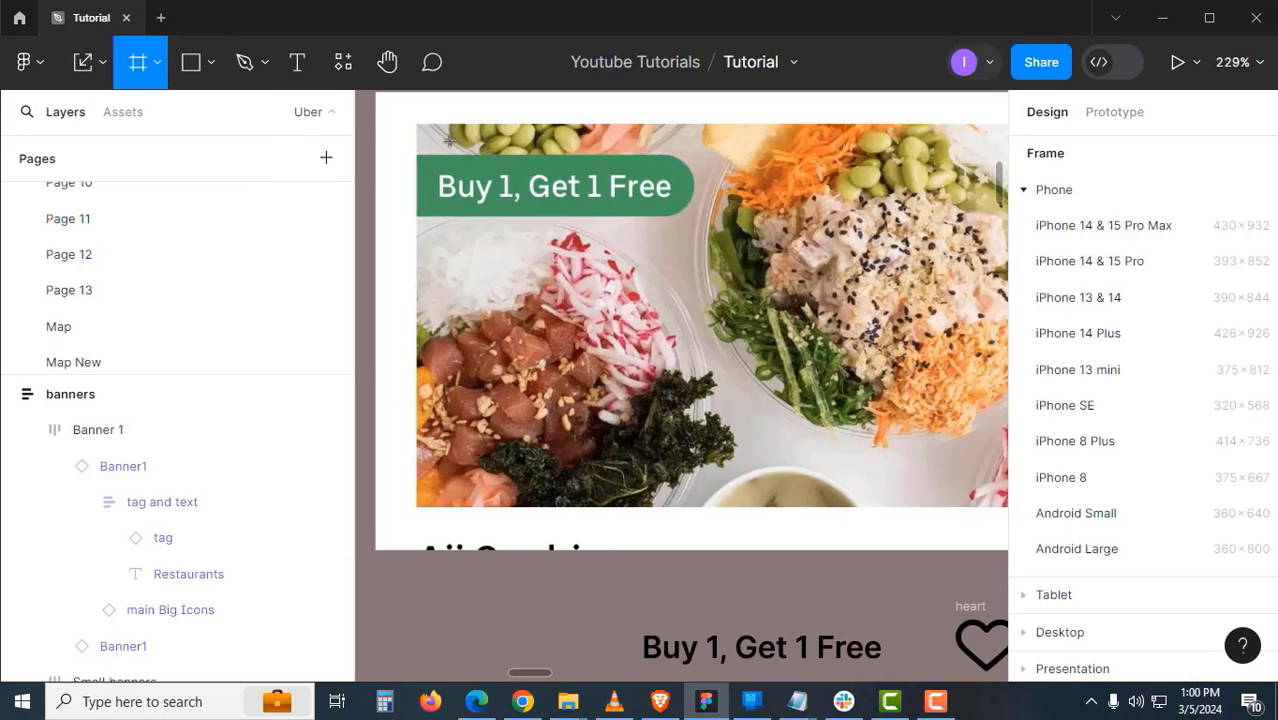
mouse_move(419, 127)
mouse_down()
mouse_move(1113, 414)
mouse_move(1084, 500)
mouse_move(787, 505)
mouse_up()
key(z)
alt+click(605, 368)
drag(458, 382, 778, 241)
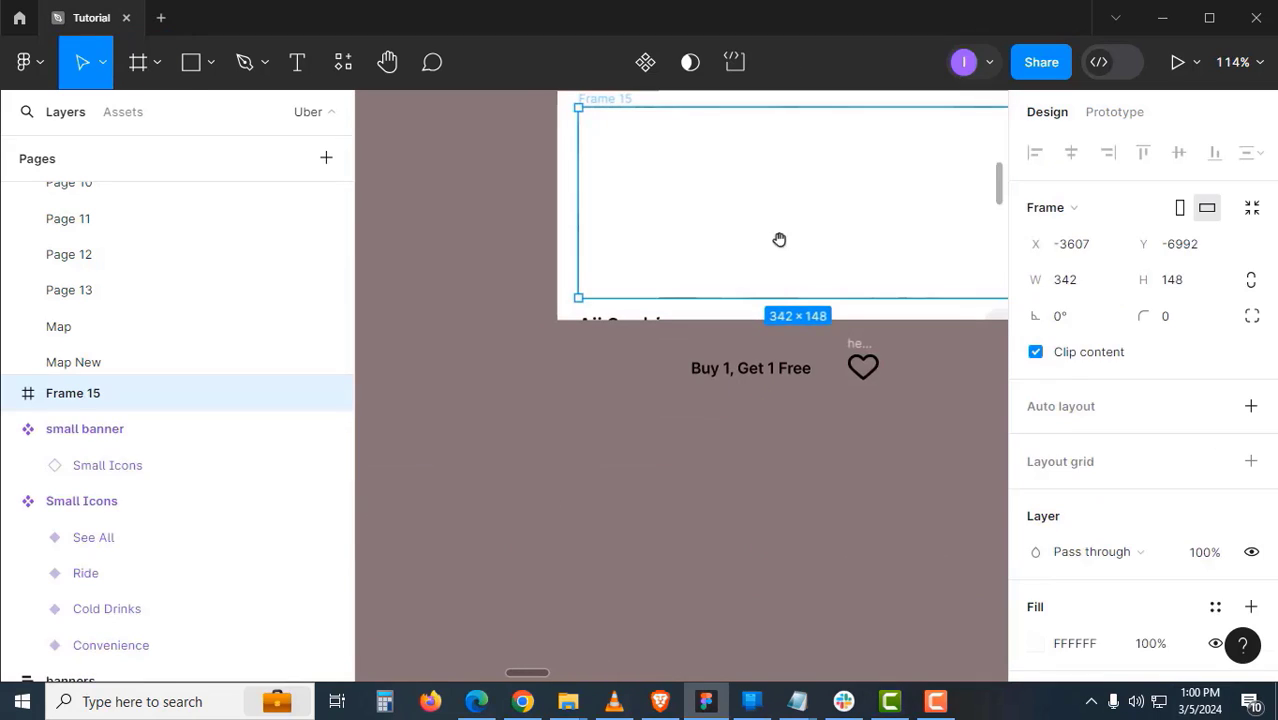
drag(708, 198, 647, 229)
drag(566, 216, 546, 500)
- Save the salad photo's fill as a style named image01
drag(710, 437, 448, 448)
drag(722, 386, 480, 299)
scroll(662, 306, down, 1)
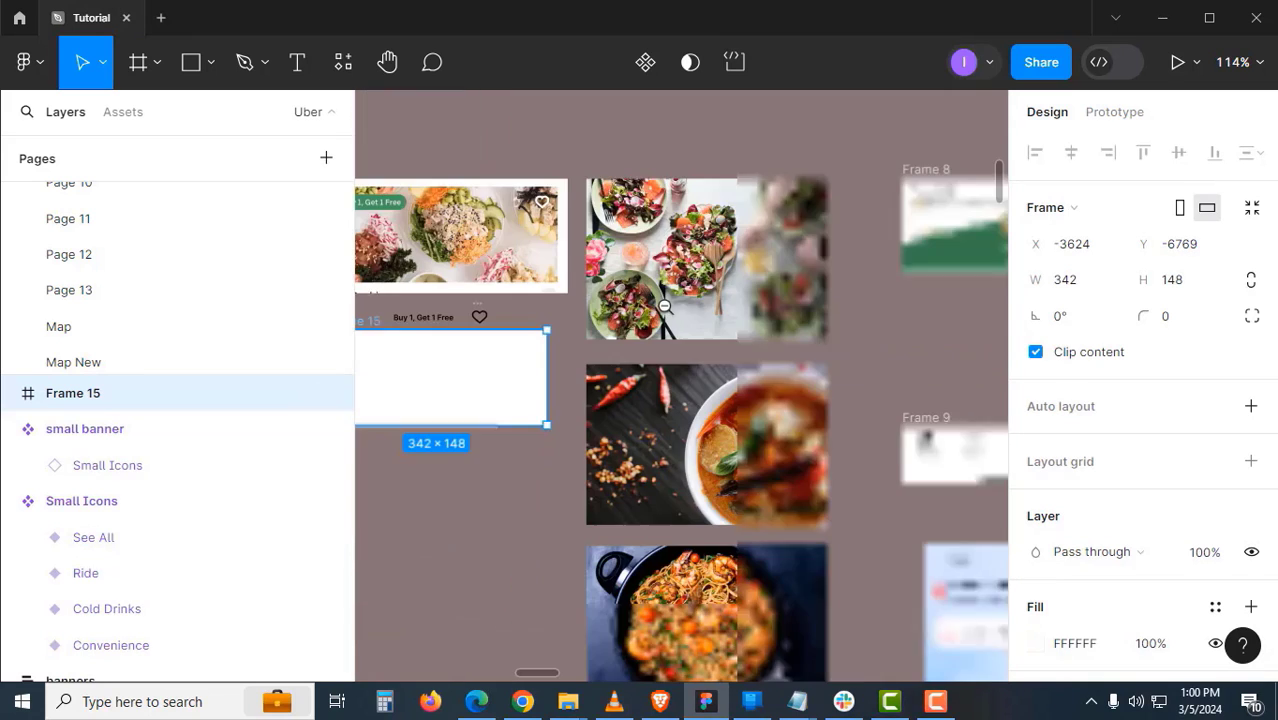
click(692, 268)
drag(692, 306, 694, 257)
click(698, 380)
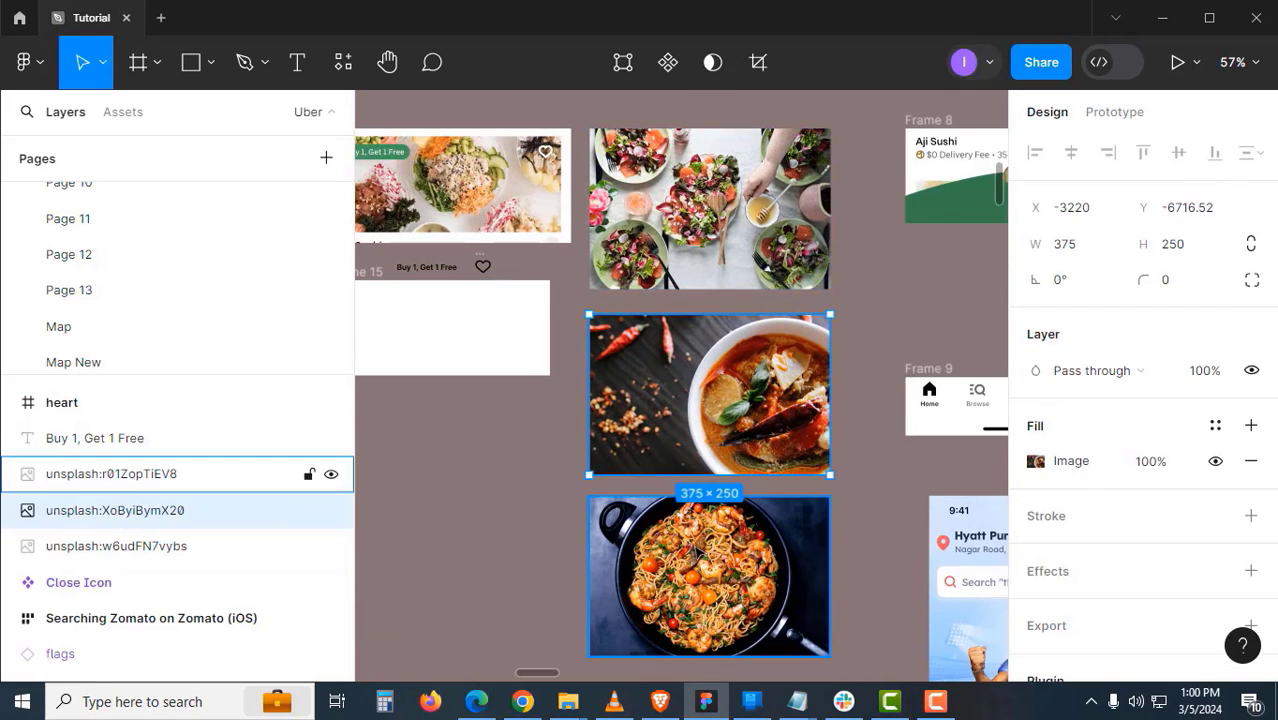
click(700, 570)
click(698, 230)
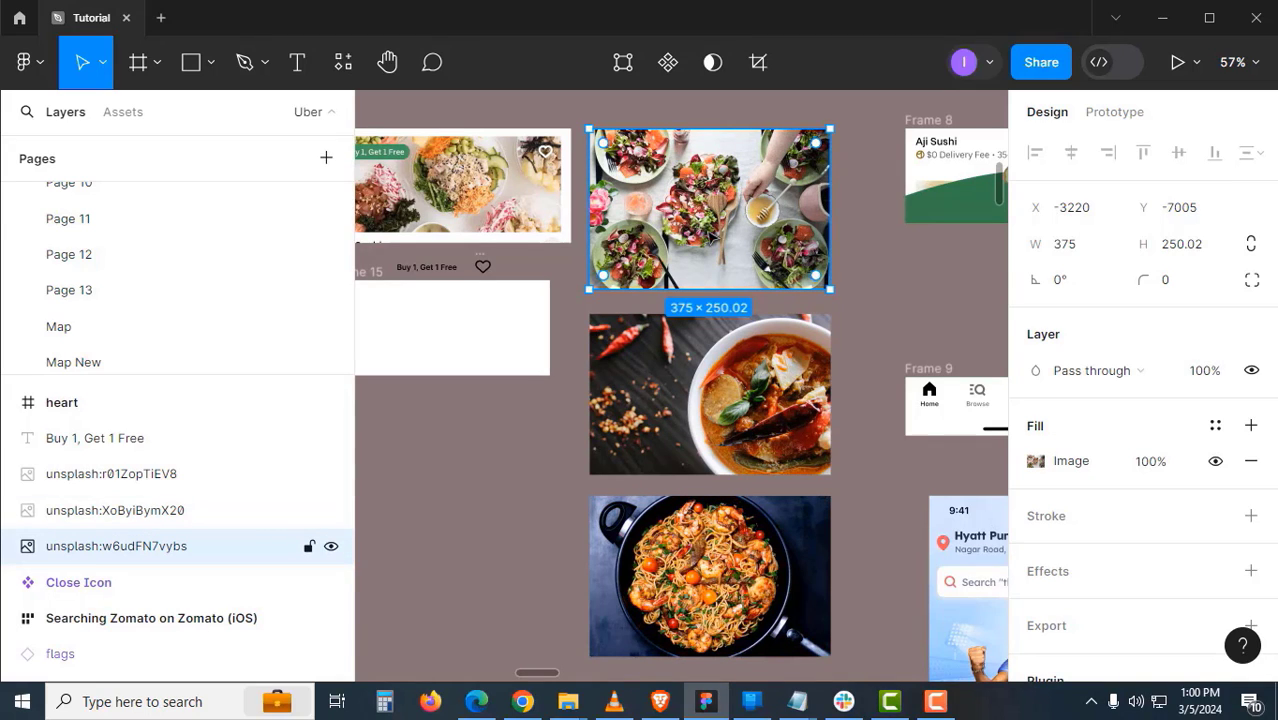
click(1215, 428)
click(948, 116)
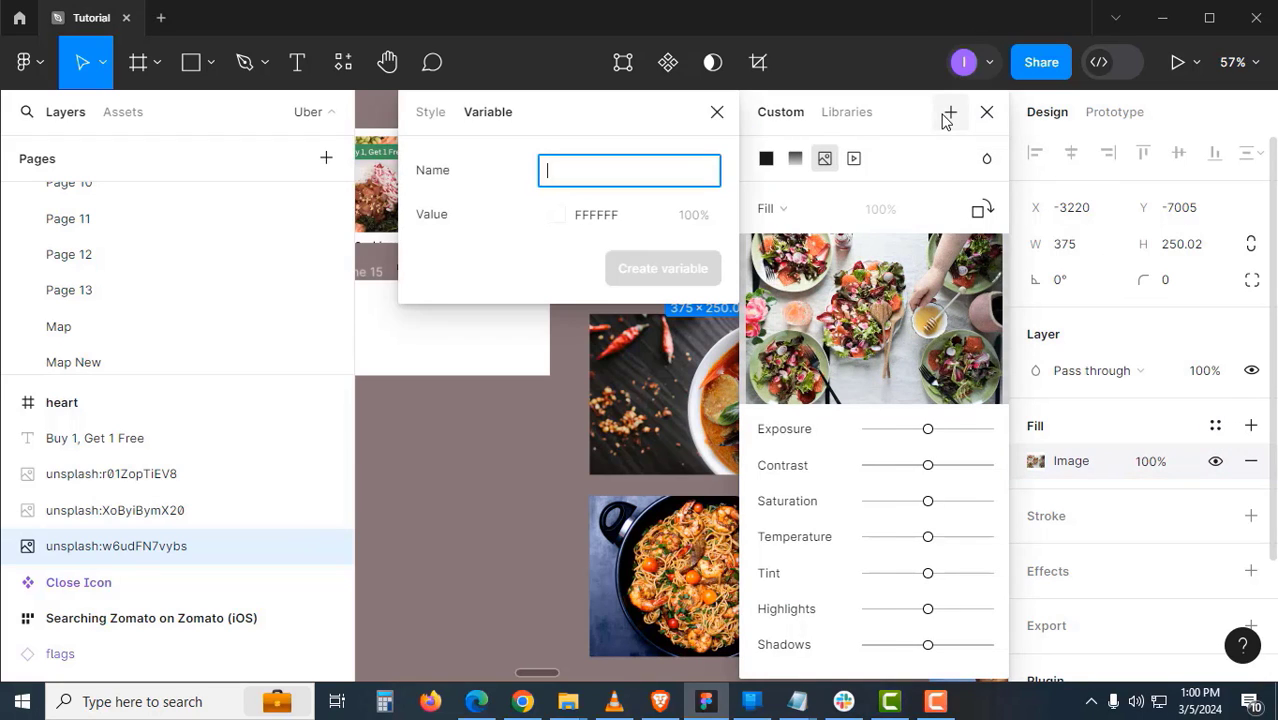
click(438, 116)
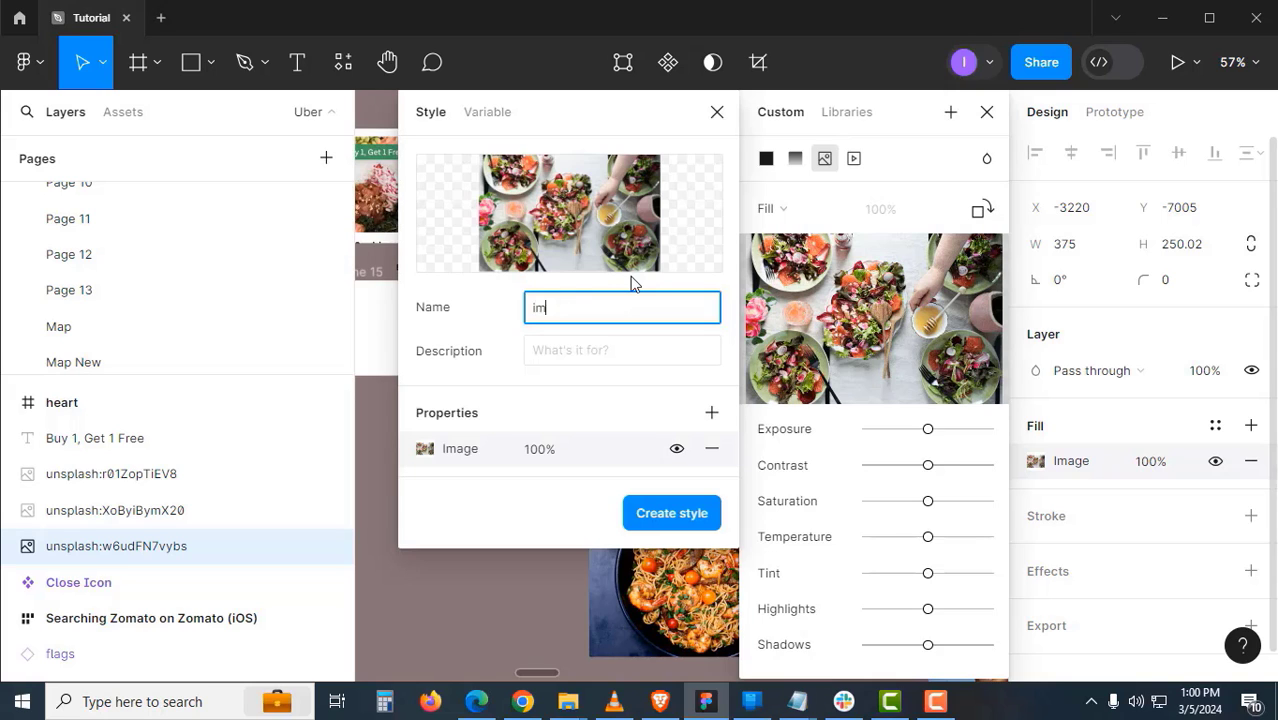
click(671, 513)
- Save the curry photo's fill as a style named image02
scroll(394, 471, right, 3)
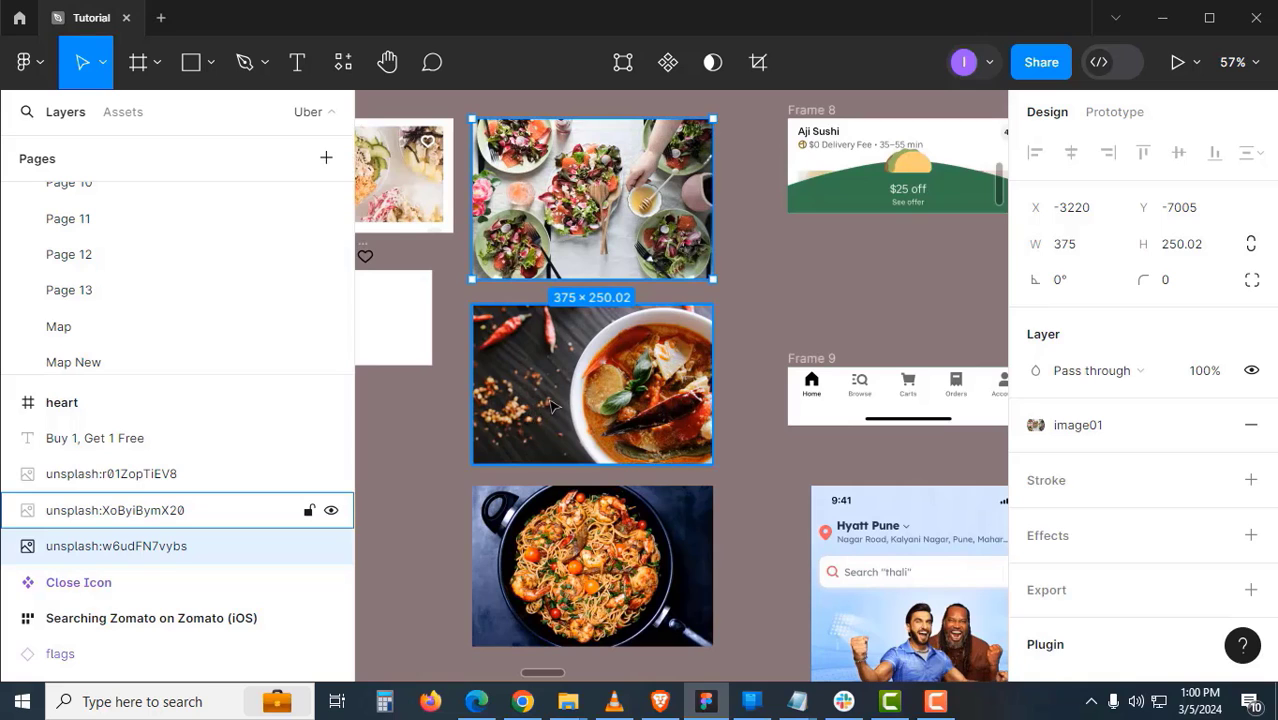
click(555, 407)
click(1214, 427)
click(951, 113)
click(433, 113)
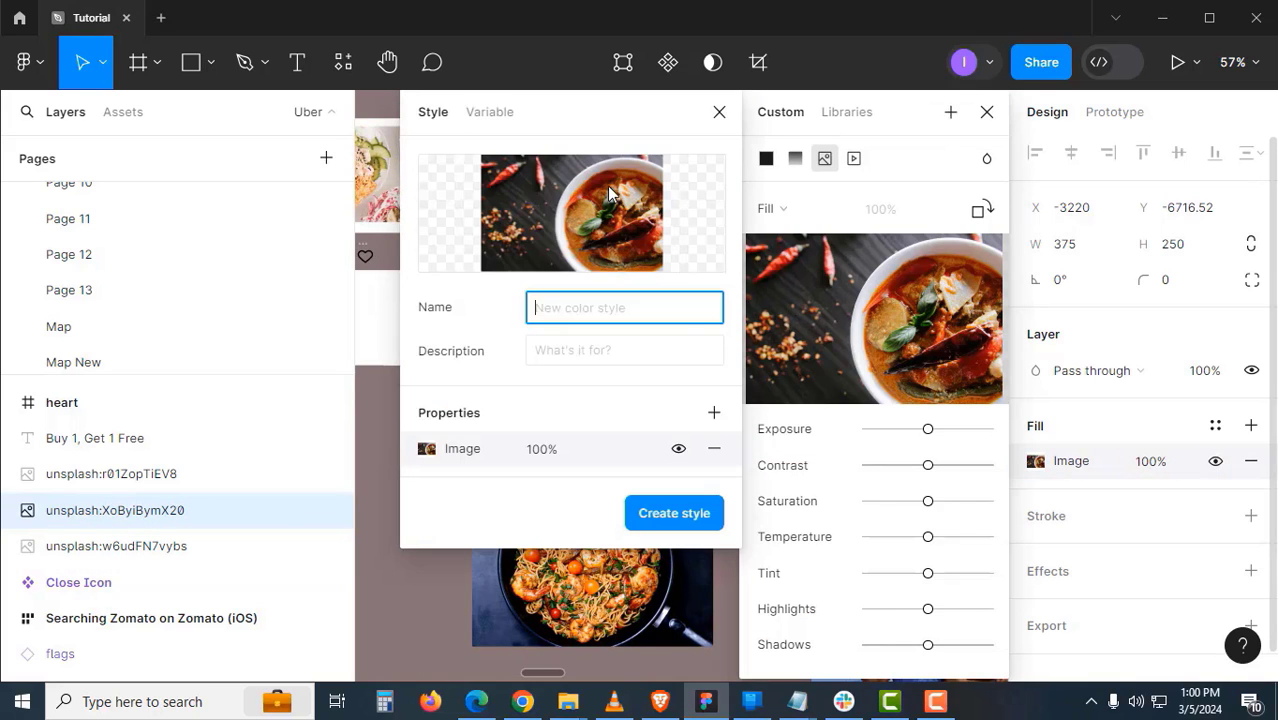
key(Return)
- Save the pasta photo's fill as a style named 'Image 03'
click(592, 590)
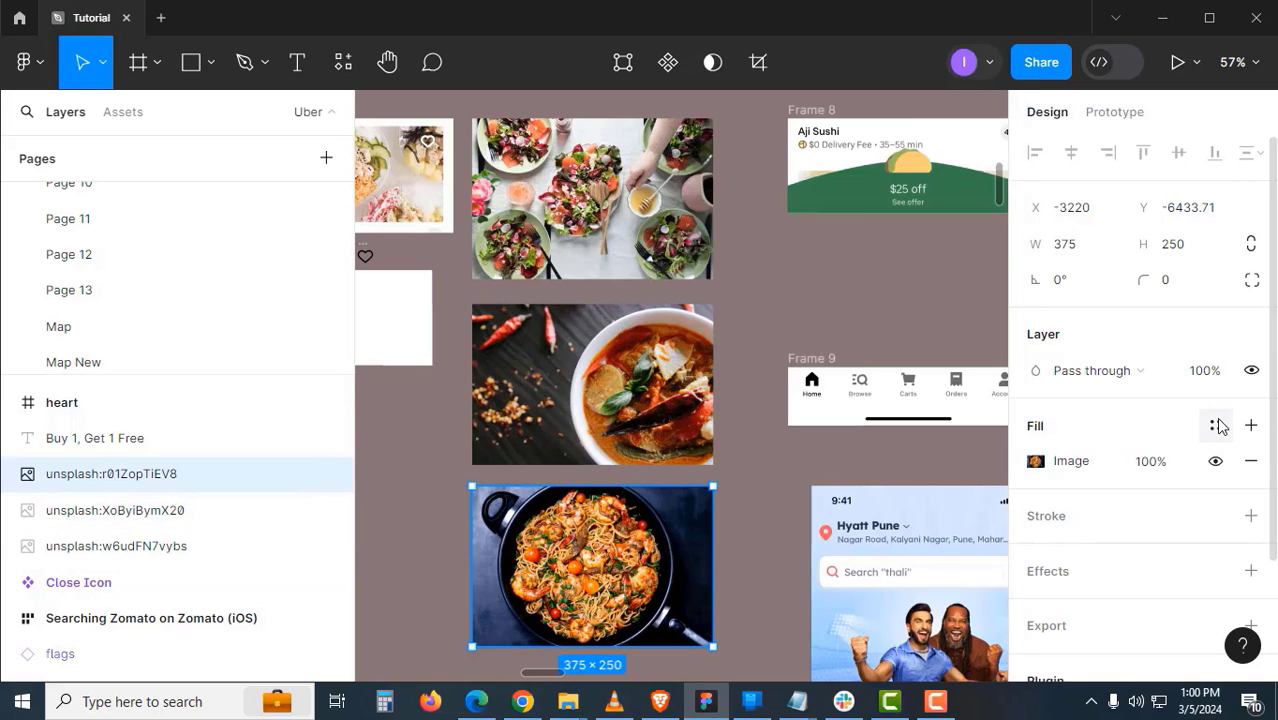
click(1214, 427)
click(951, 112)
click(433, 112)
click(572, 315)
text(Image )
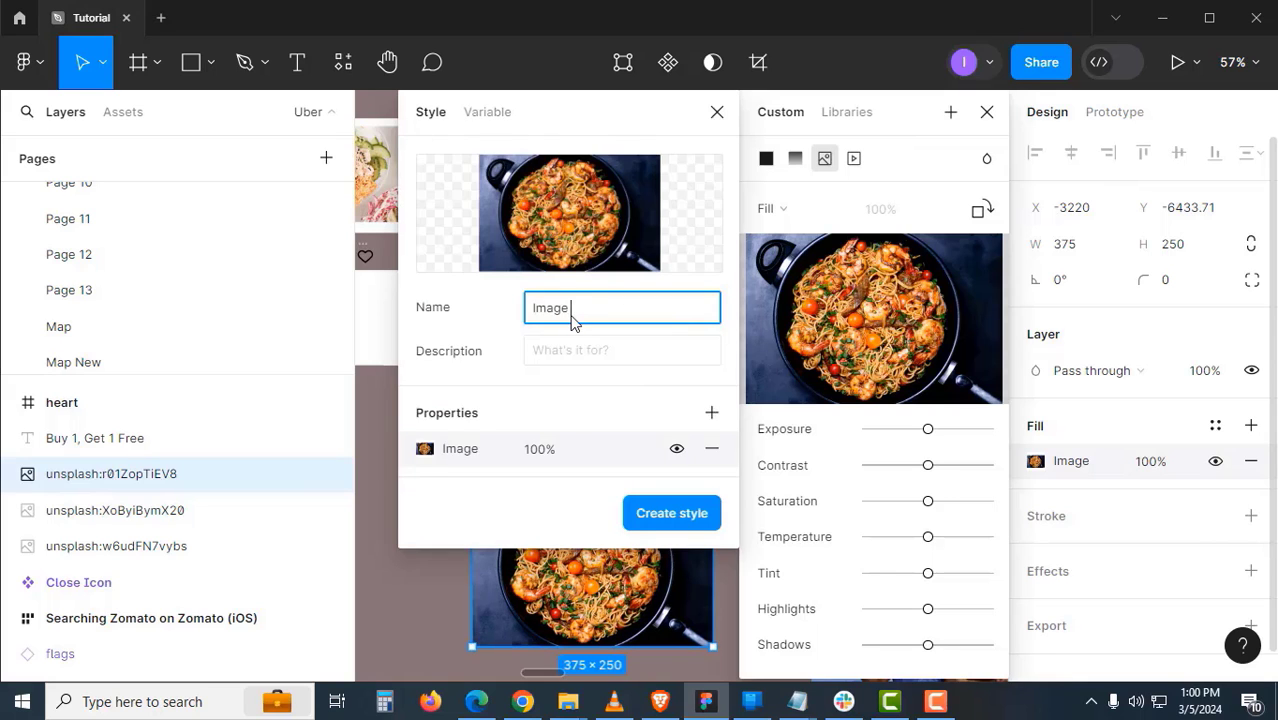
text(03)
key(Return)
- Fill Frame 15 with the image01 salad style
click(588, 358)
drag(588, 358, 820, 373)
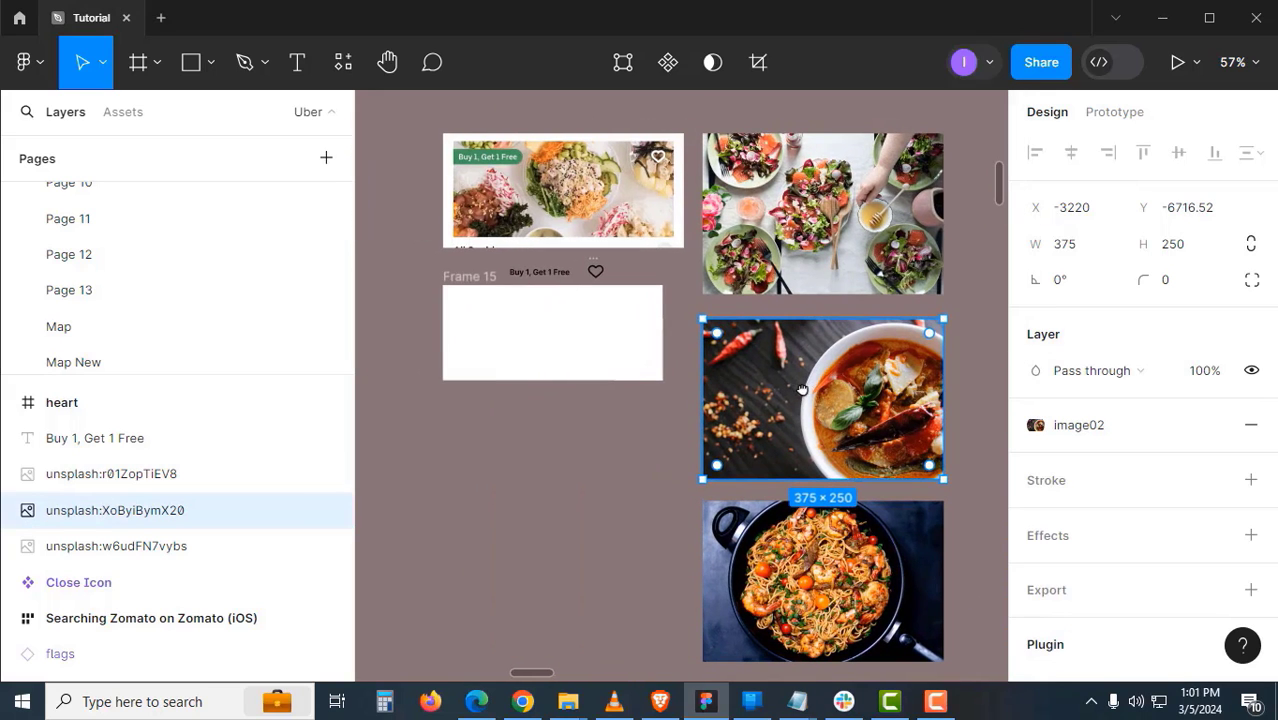
click(481, 287)
scroll(1185, 553, down, 2)
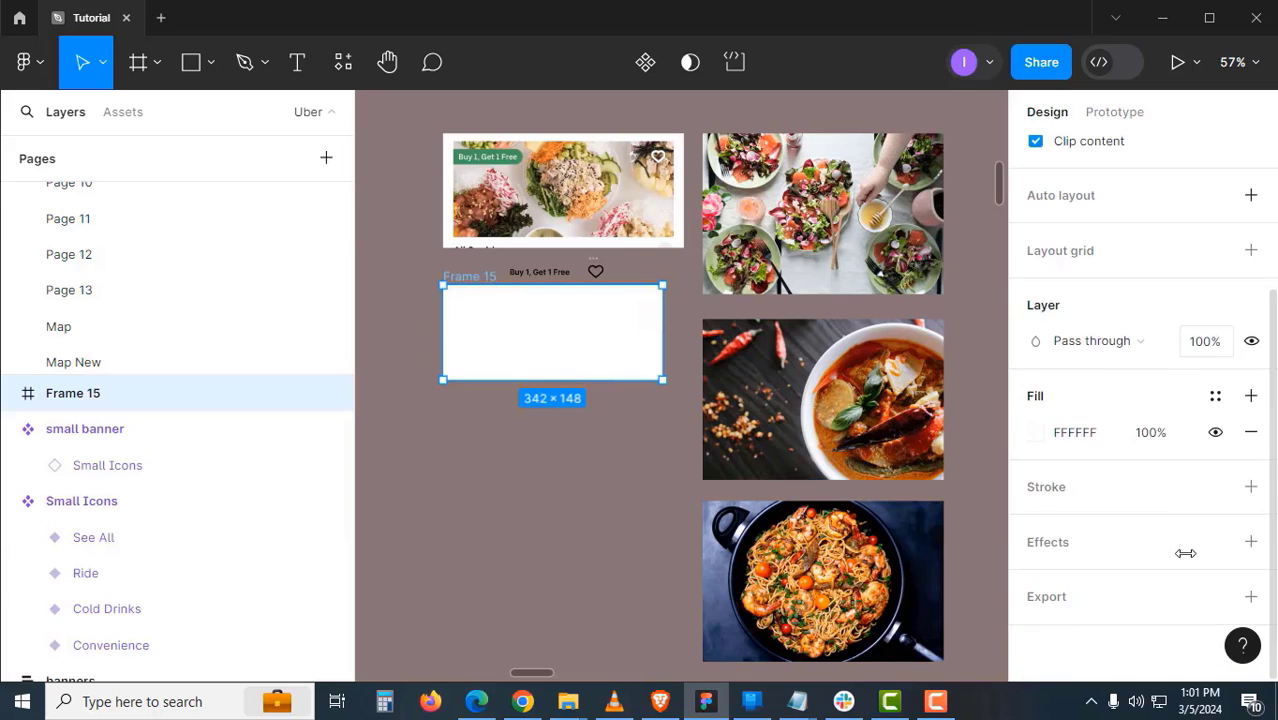
click(1215, 398)
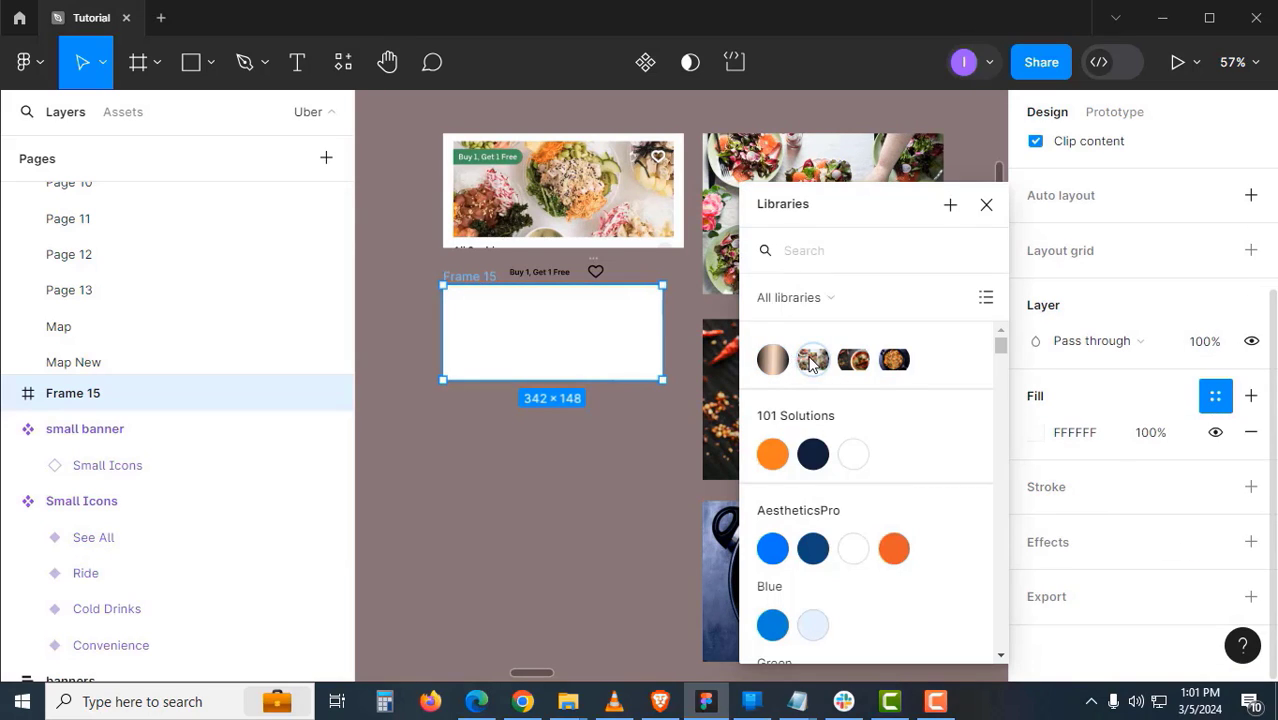
click(810, 360)
click(545, 446)
drag(548, 428, 608, 469)
scroll(610, 405, up, 1)
drag(622, 412, 729, 576)
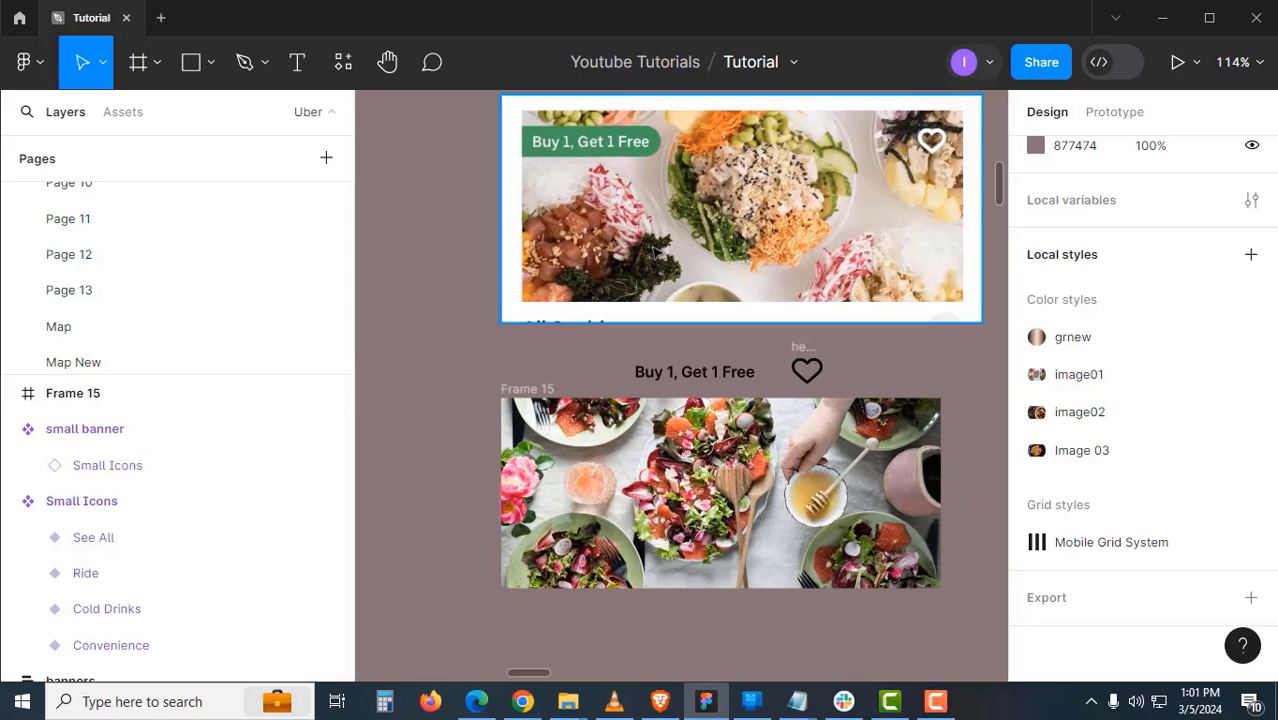
- Wrap the Buy 1, Get 1 Free text in auto layout with padding 6 horizontal, 8 vertical
drag(689, 381, 632, 371)
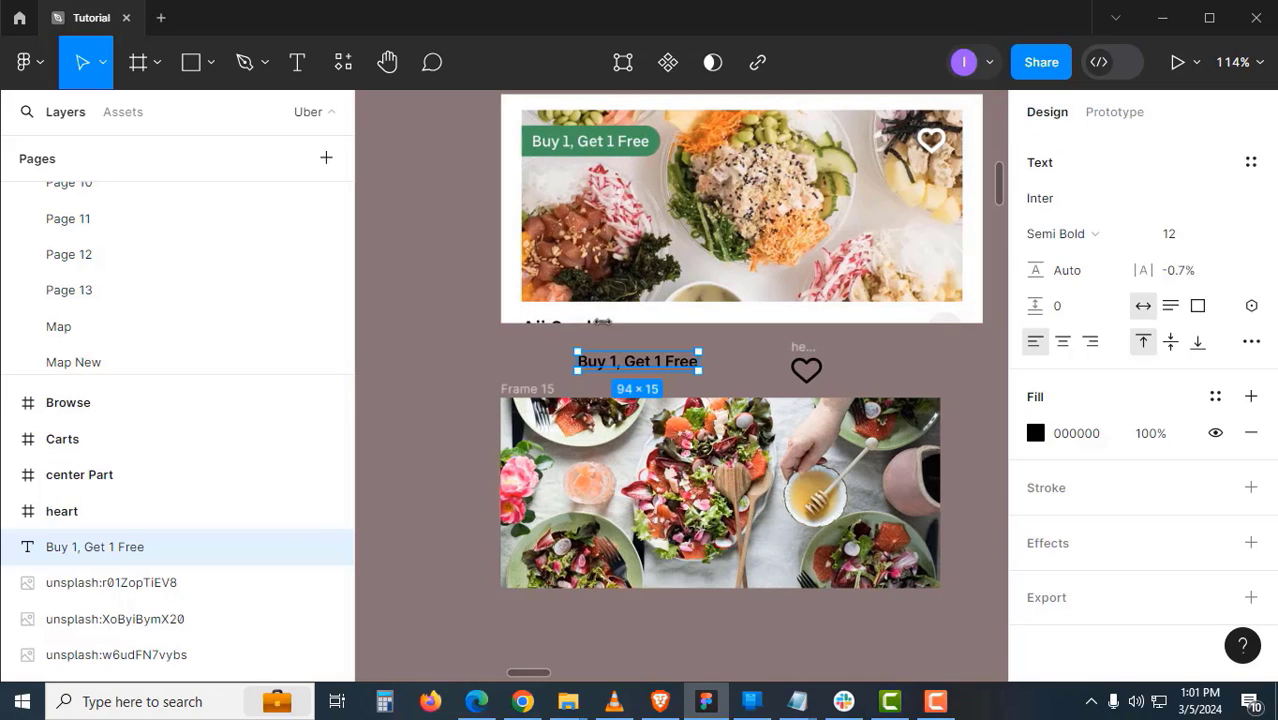
key(shift+a)
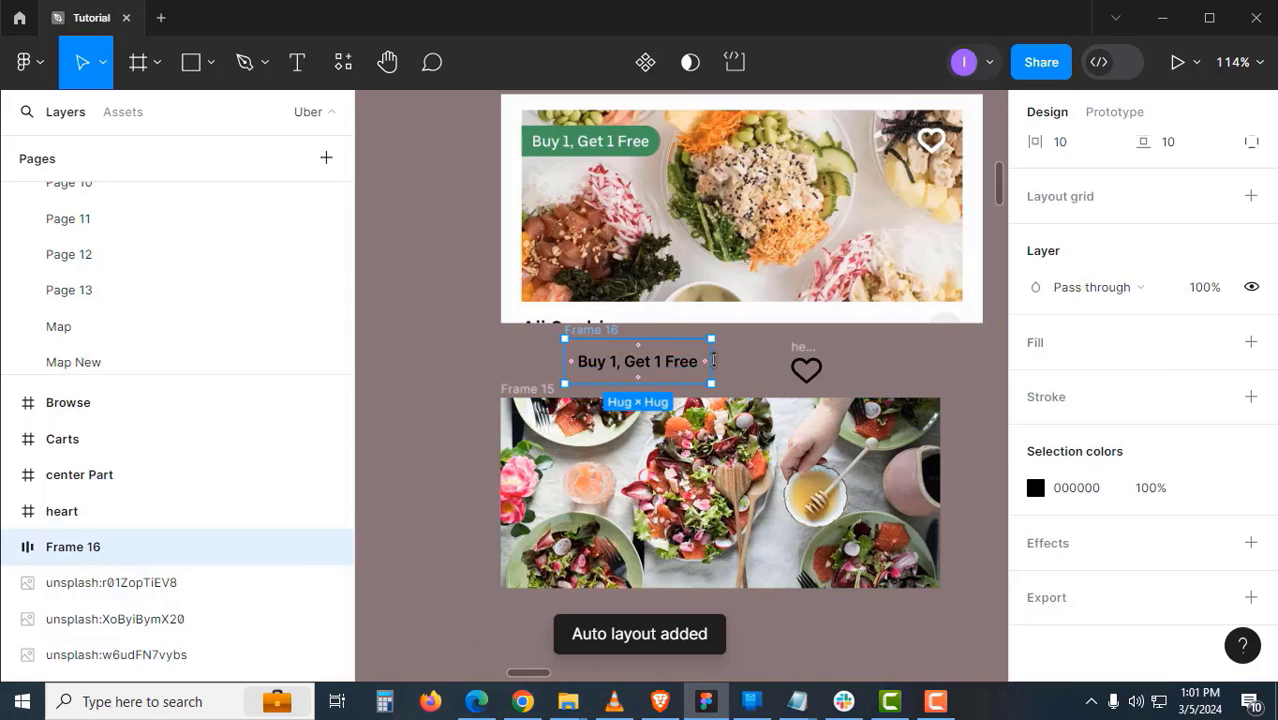
scroll(1092, 437, up, 4)
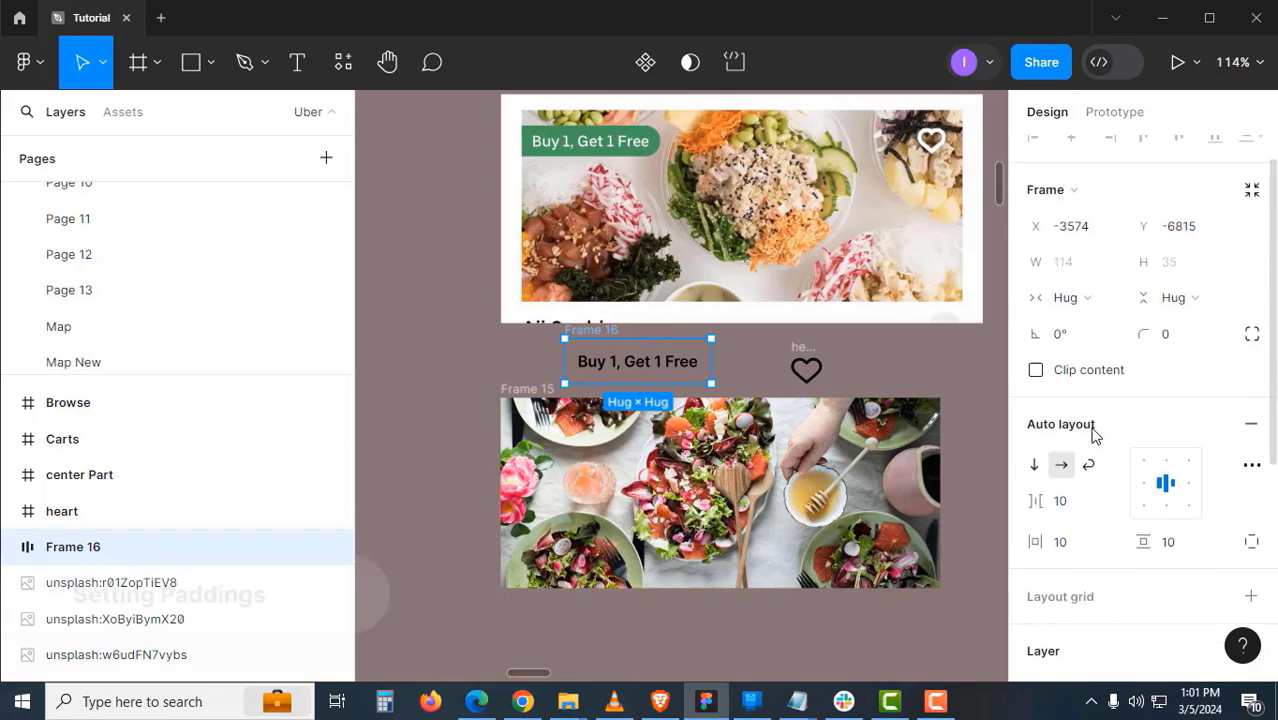
click(1086, 566)
text(6)
key(Return)
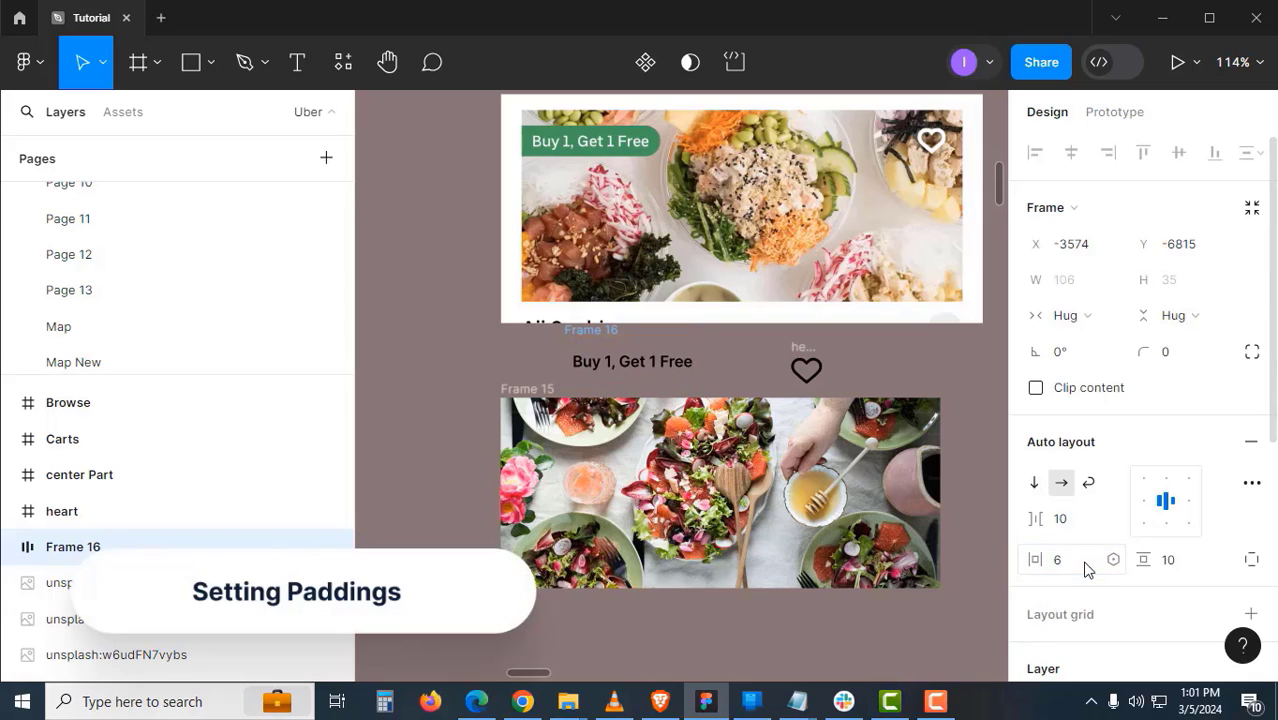
click(1185, 568)
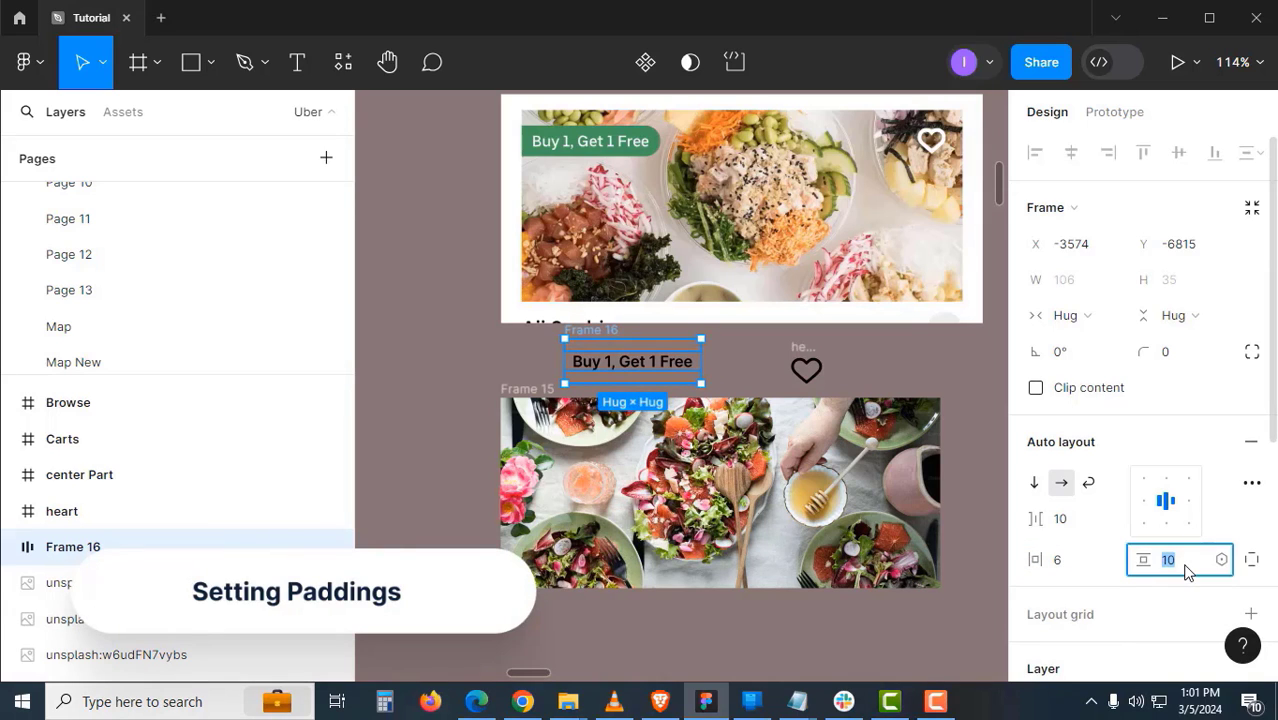
text(8)
key(Return)
- Fill the Buy 1, Get 1 Free frame with green sampled from the food badge
click(508, 345)
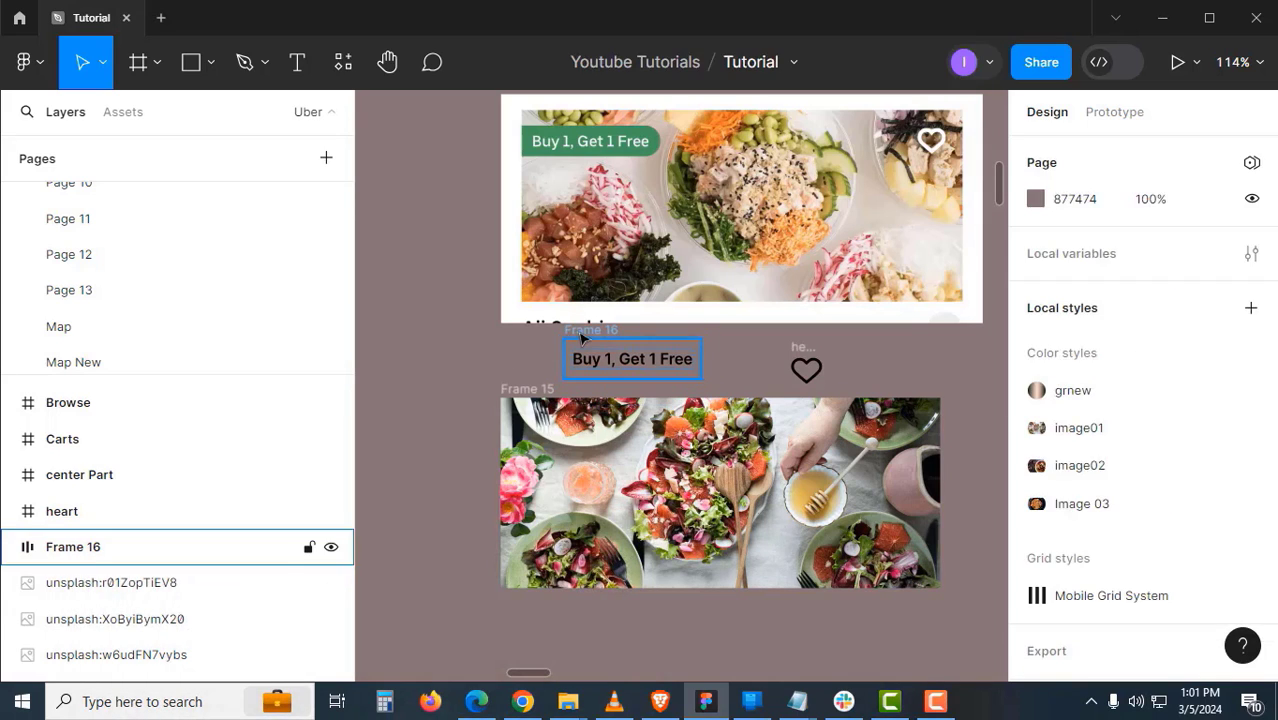
click(693, 373)
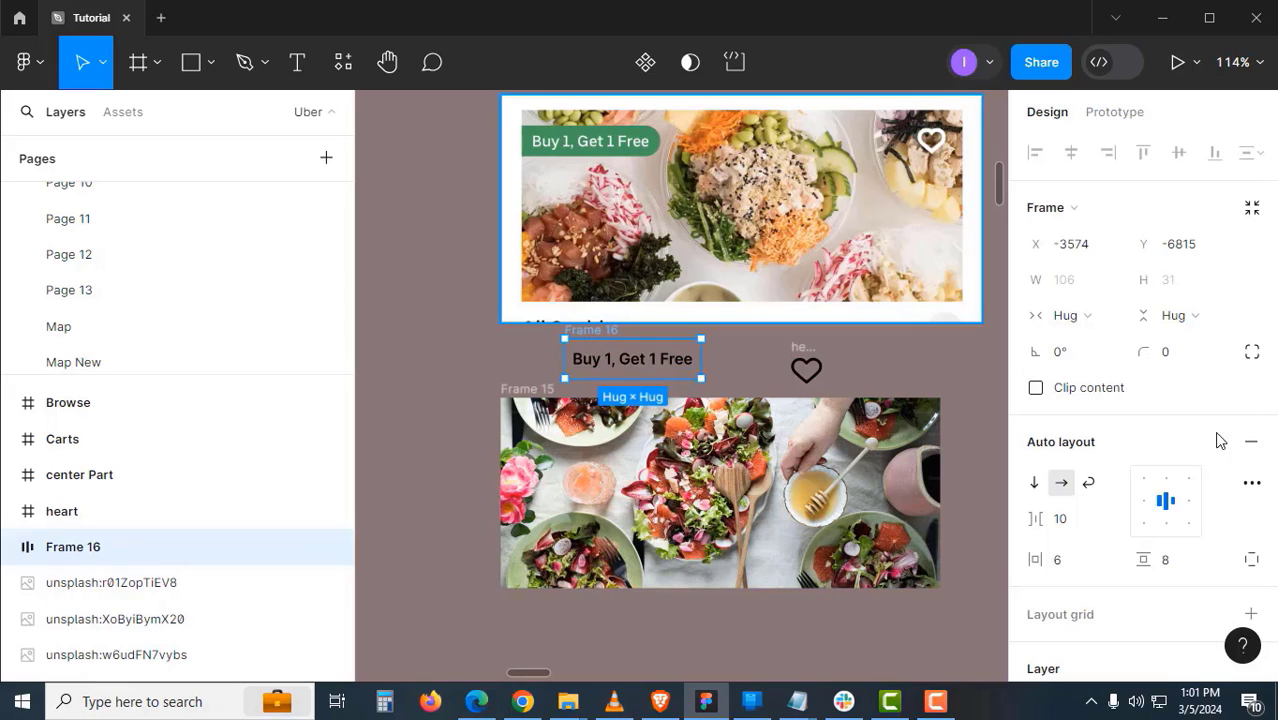
scroll(1231, 446, down, 3)
click(1250, 541)
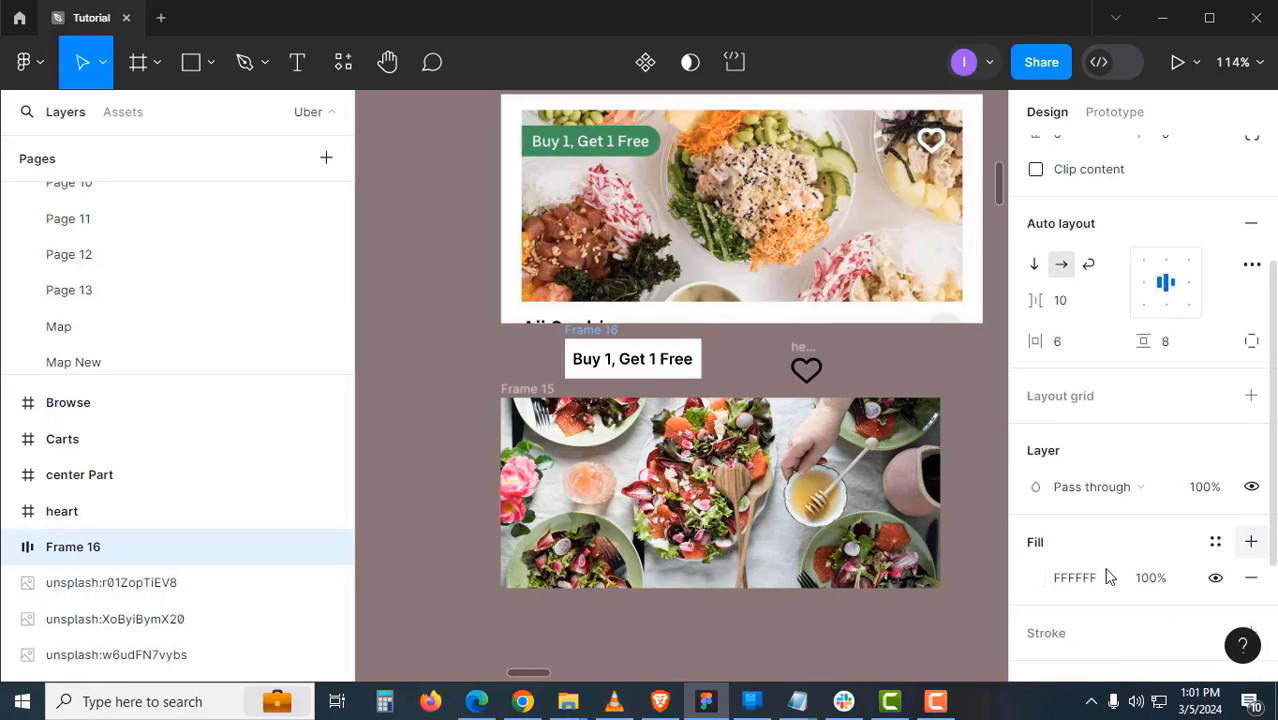
click(1035, 577)
click(770, 492)
click(641, 130)
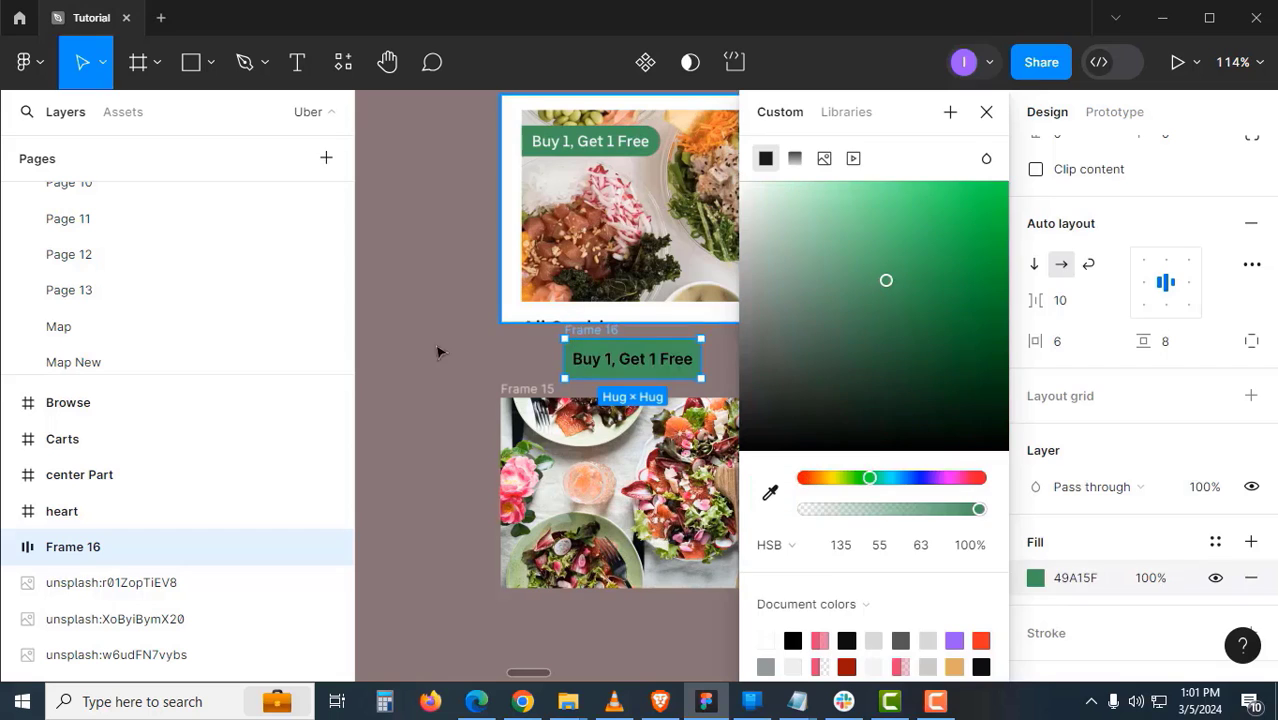
- Make the Buy 1, Get 1 Free text white (FFFFFF)
click(436, 351)
double_click(638, 360)
click(1092, 433)
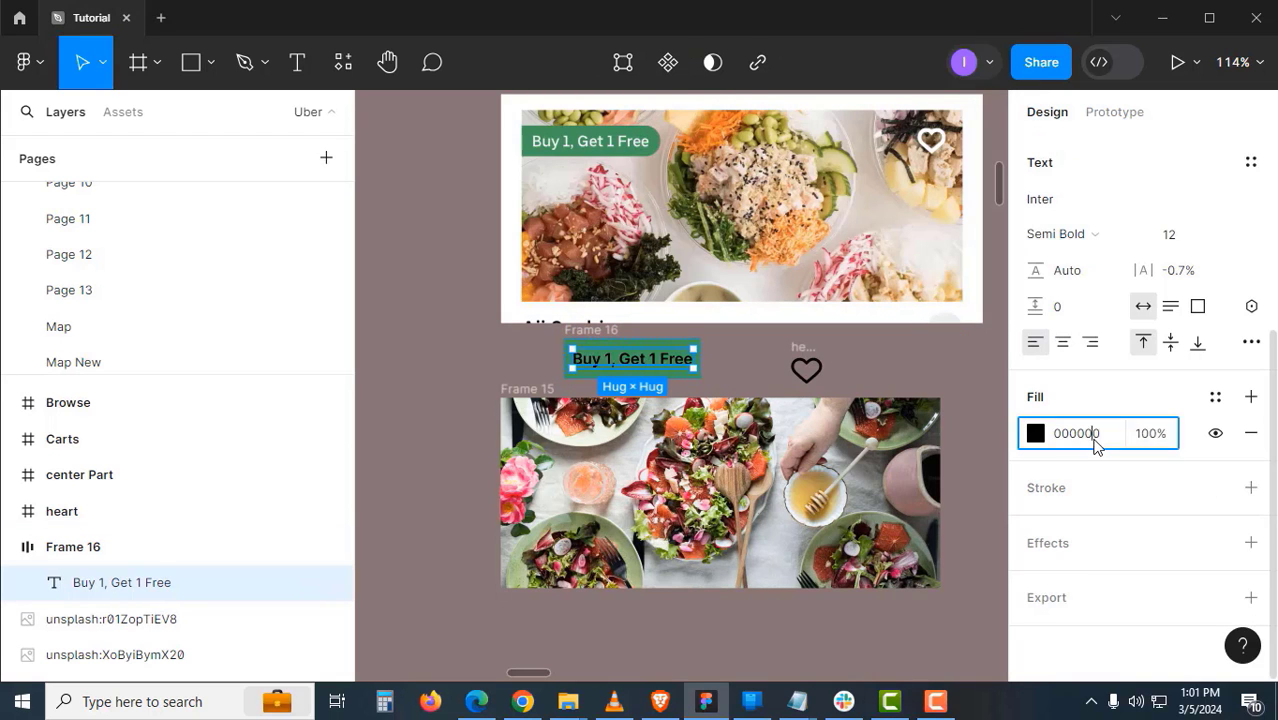
text(ffffff)
key(Return)
click(596, 381)
- Round the green Buy 1, Get 1 Free tag's corners to a radius of 40
click(596, 381)
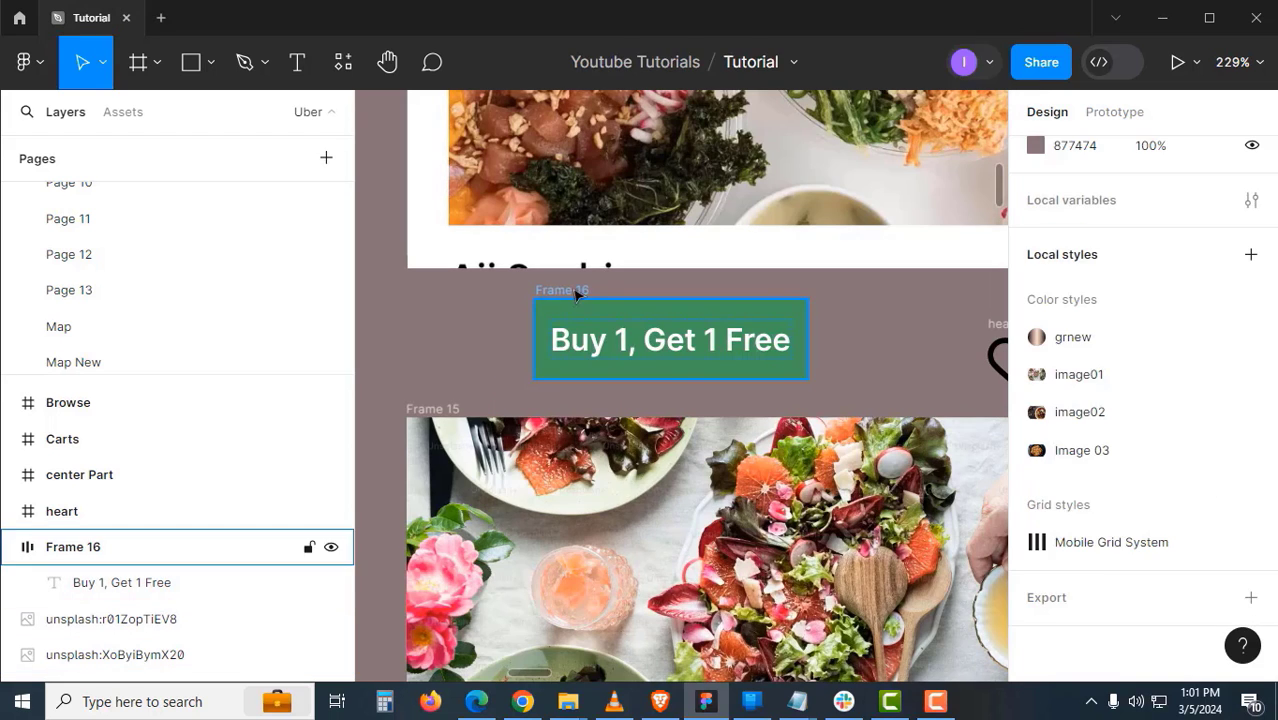
click(596, 378)
click(1182, 297)
scroll(1125, 262, up, 3)
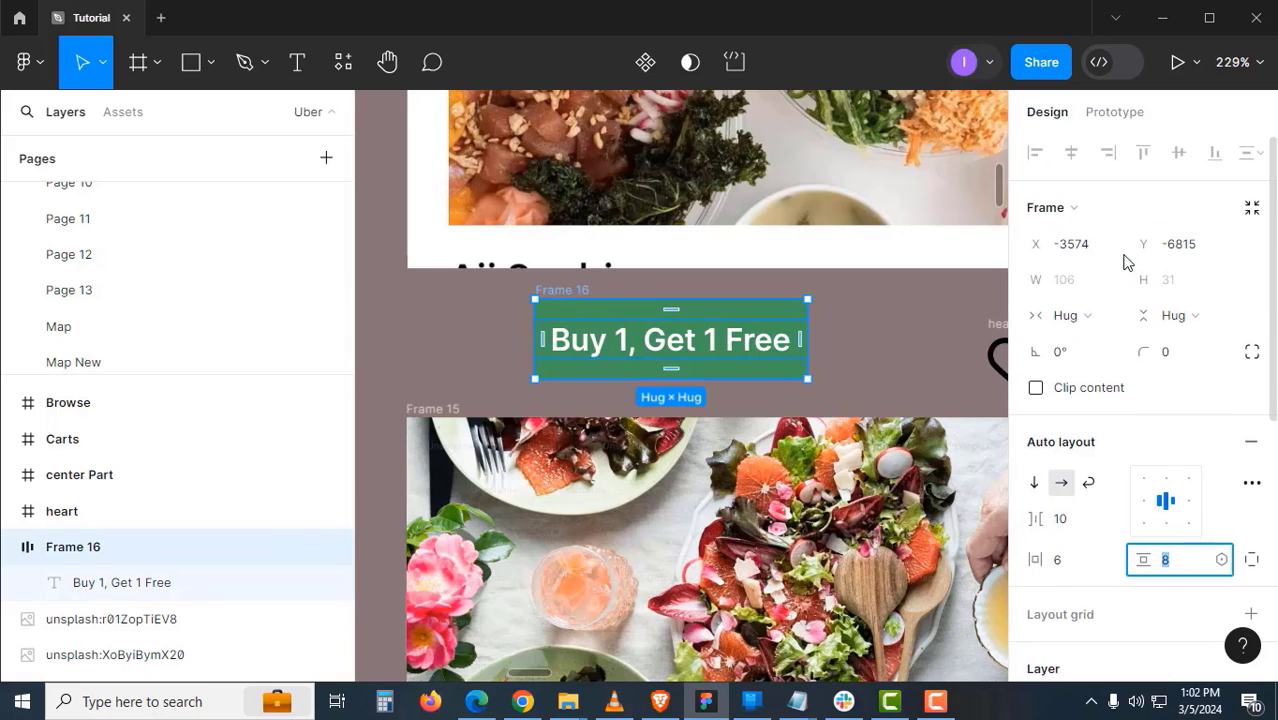
click(1210, 355)
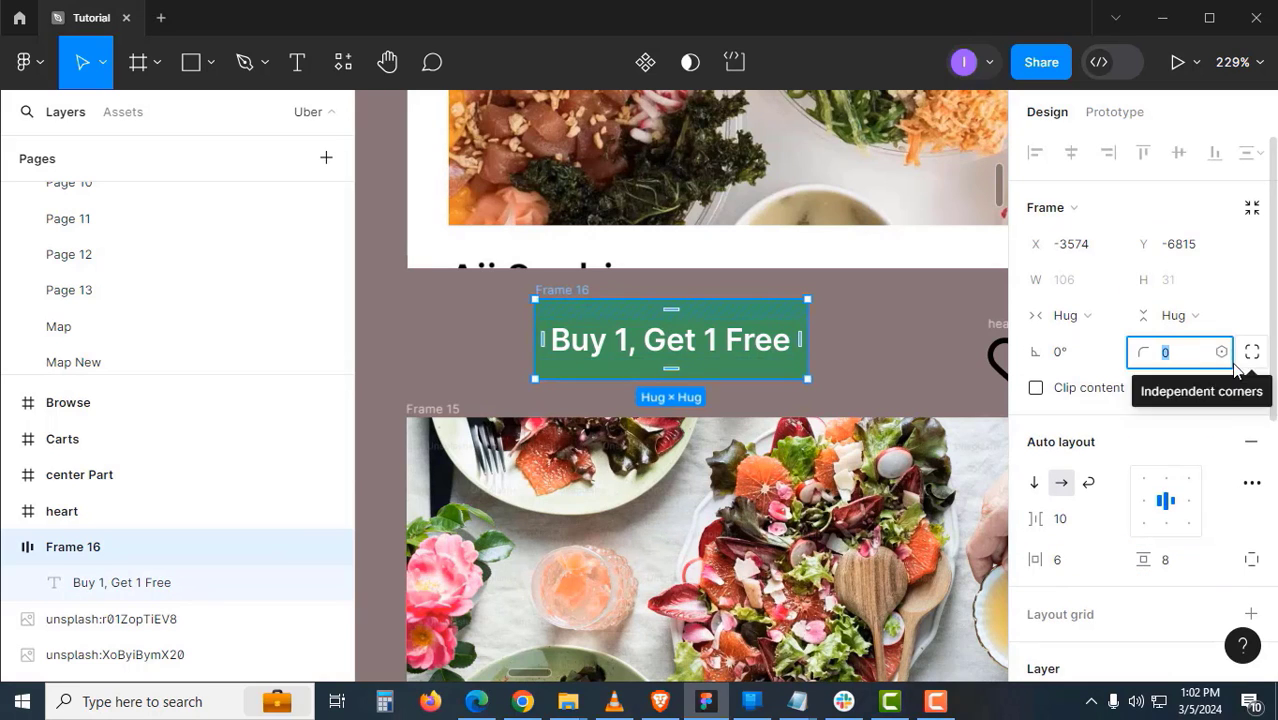
key(shift+Up)
key(shift+Up)
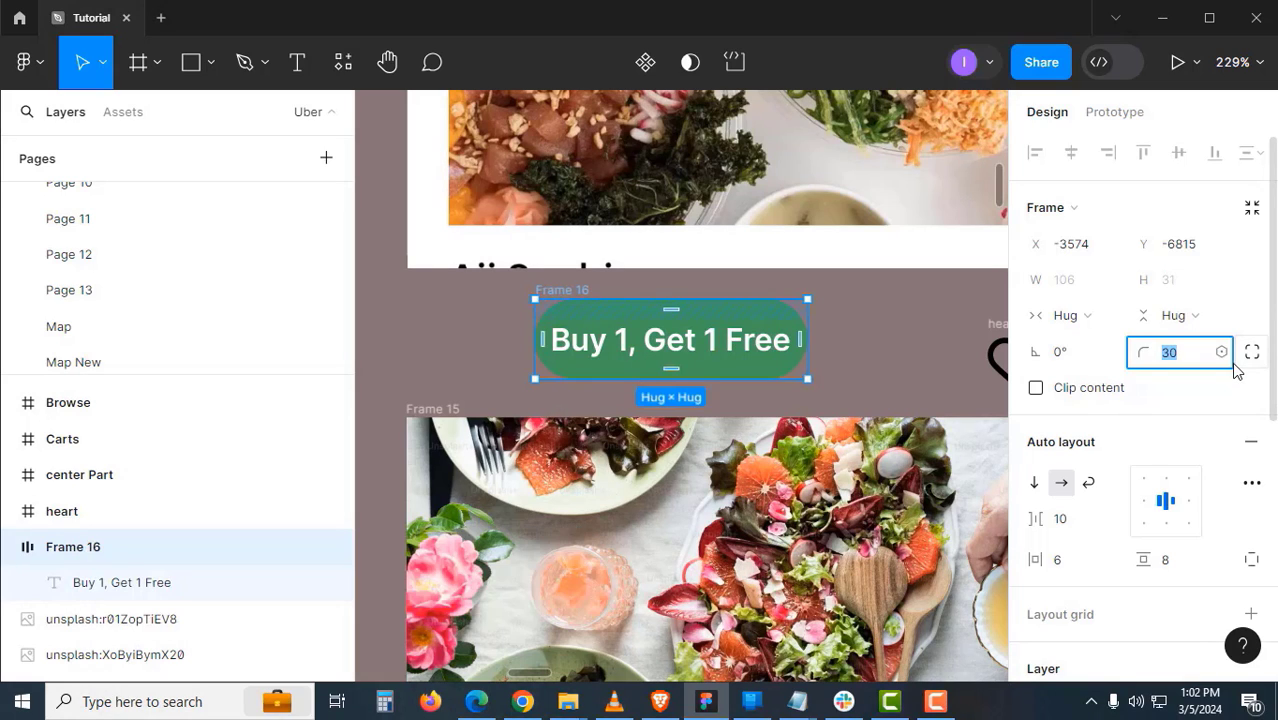
key(shift+Up)
- Switch to independent corners and set the tag's left corner radii to 0
click(1251, 352)
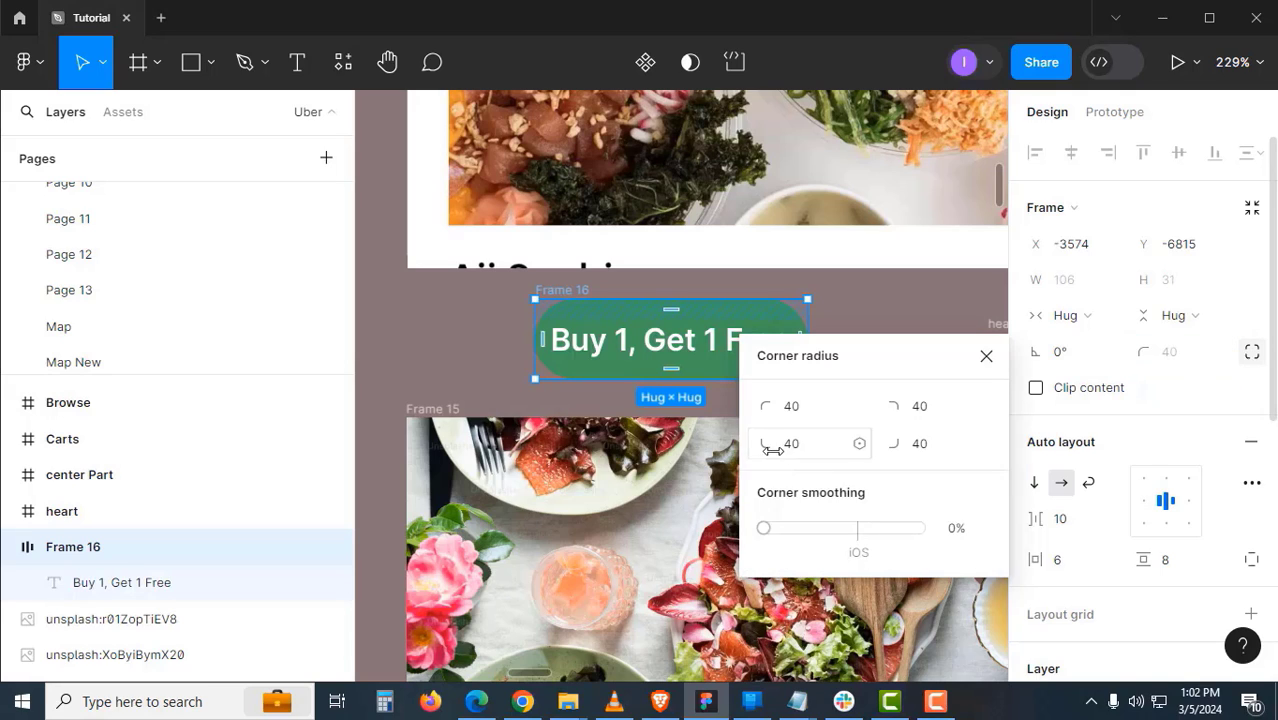
click(806, 411)
text(0)
key(Tab)
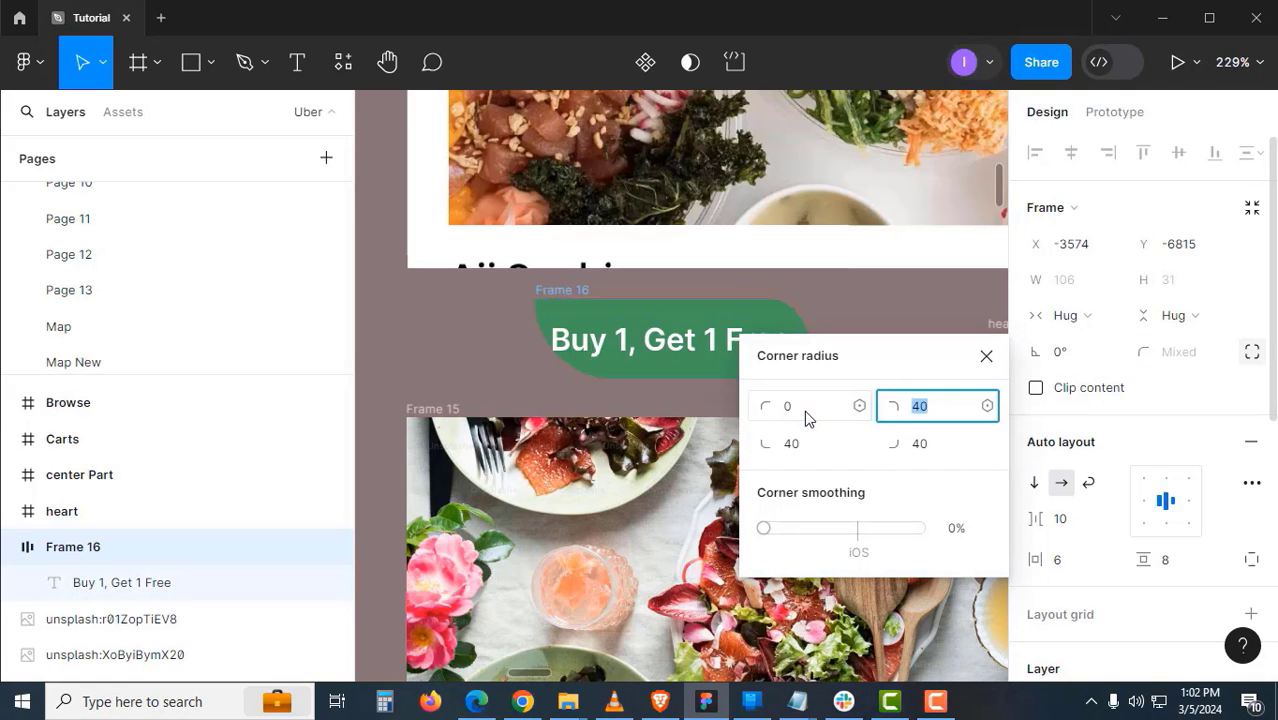
text(0)
key(Tab)
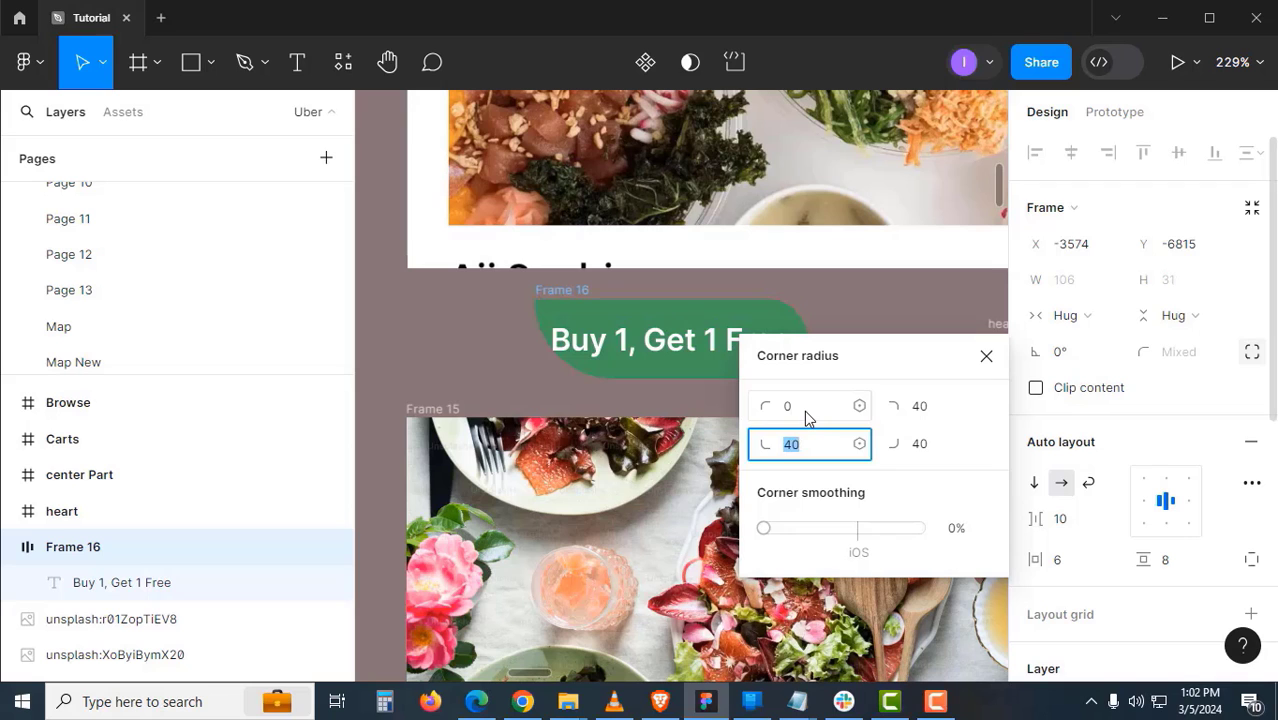
text(0)
key(Return)
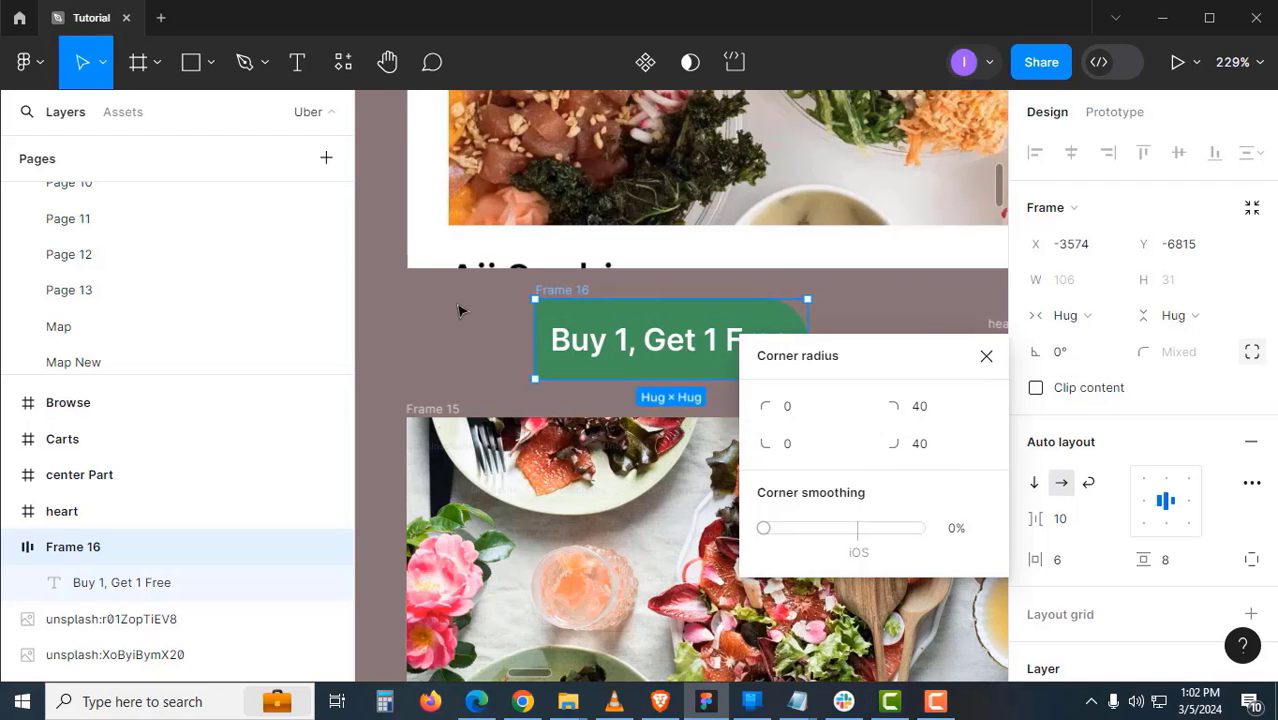
- Move the tag onto empty canvas and rename it 'tag on image'
click(522, 360)
ctrl+scroll(522, 360, down, 3)
click(567, 336)
drag(576, 320, 795, 303)
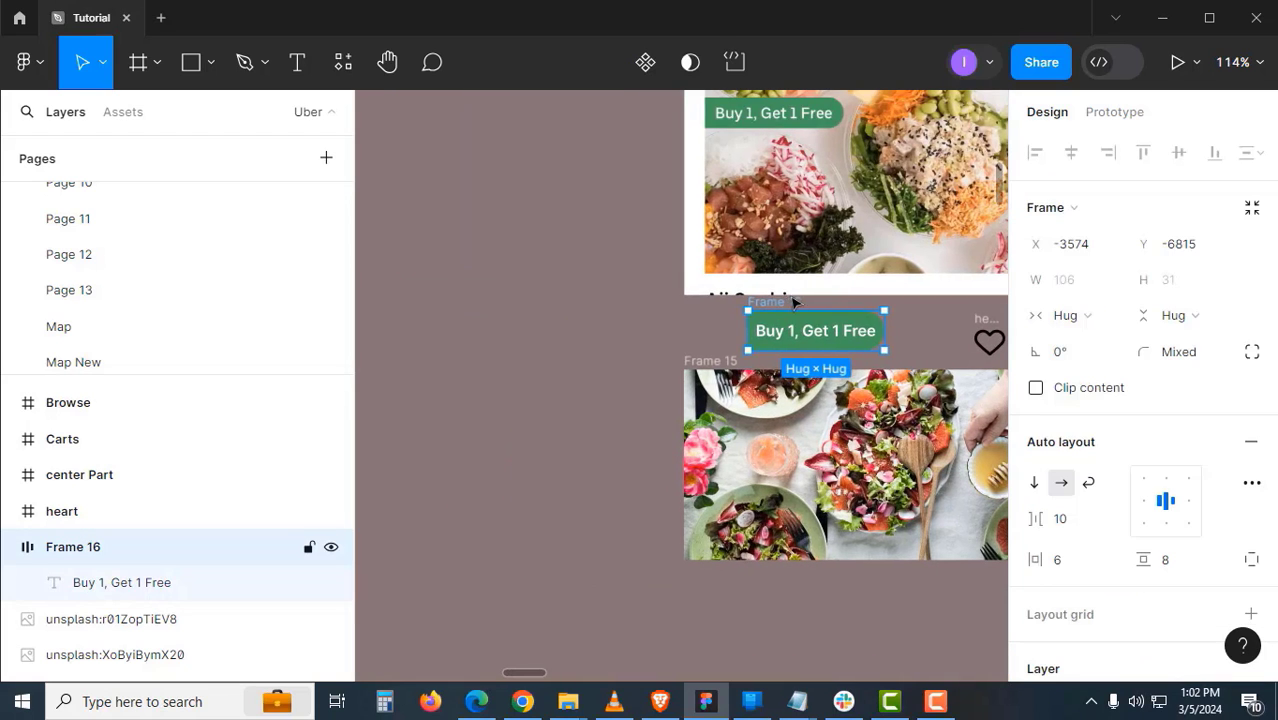
drag(598, 310, 559, 308)
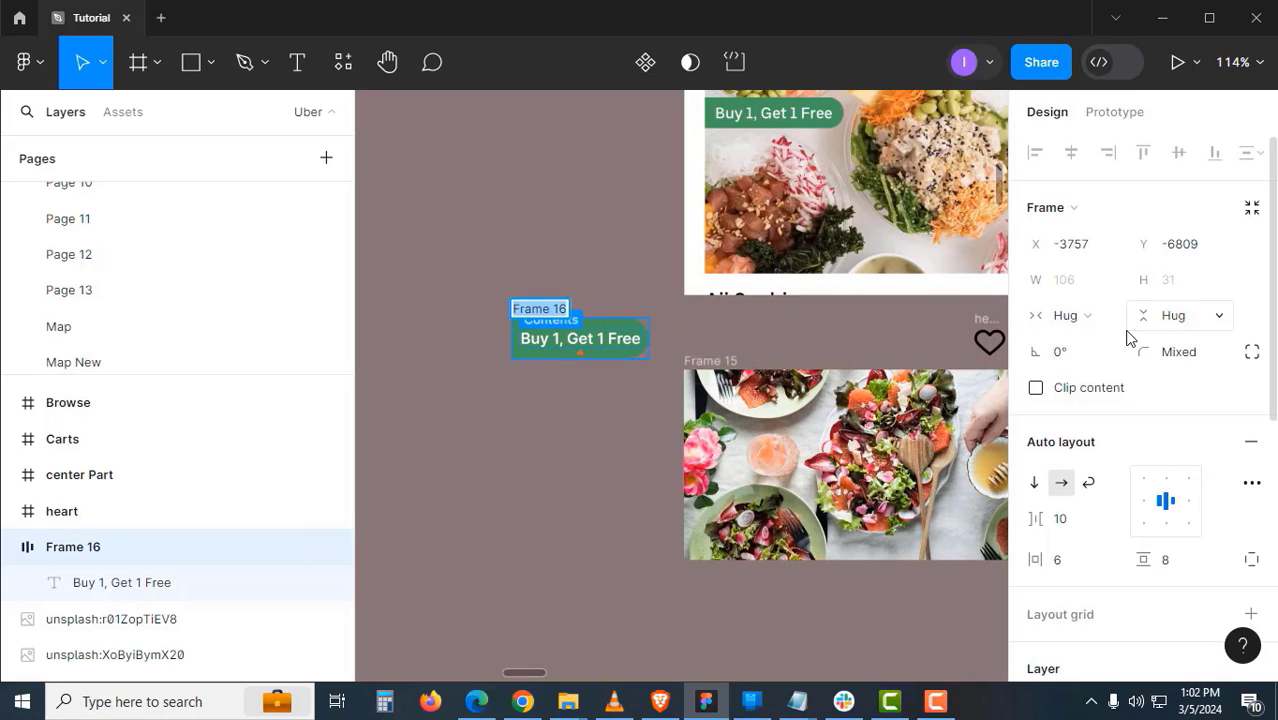
text(tag on)
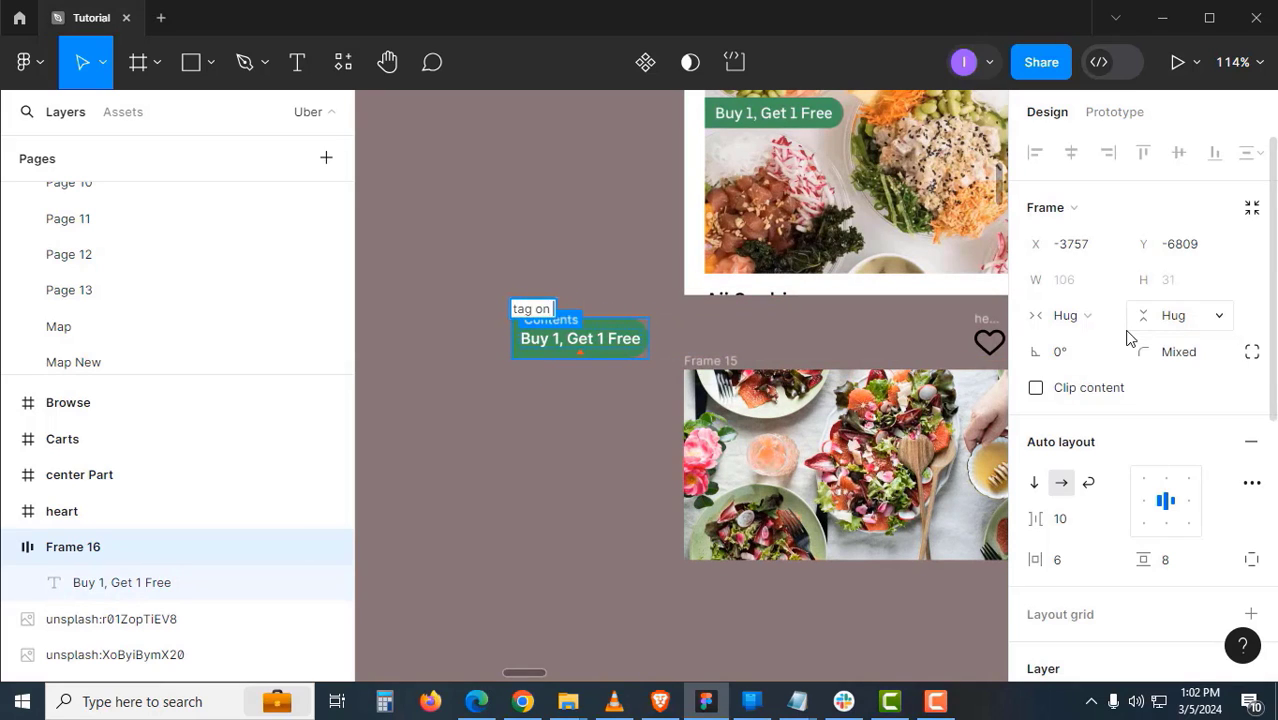
text( image)
key(Return)
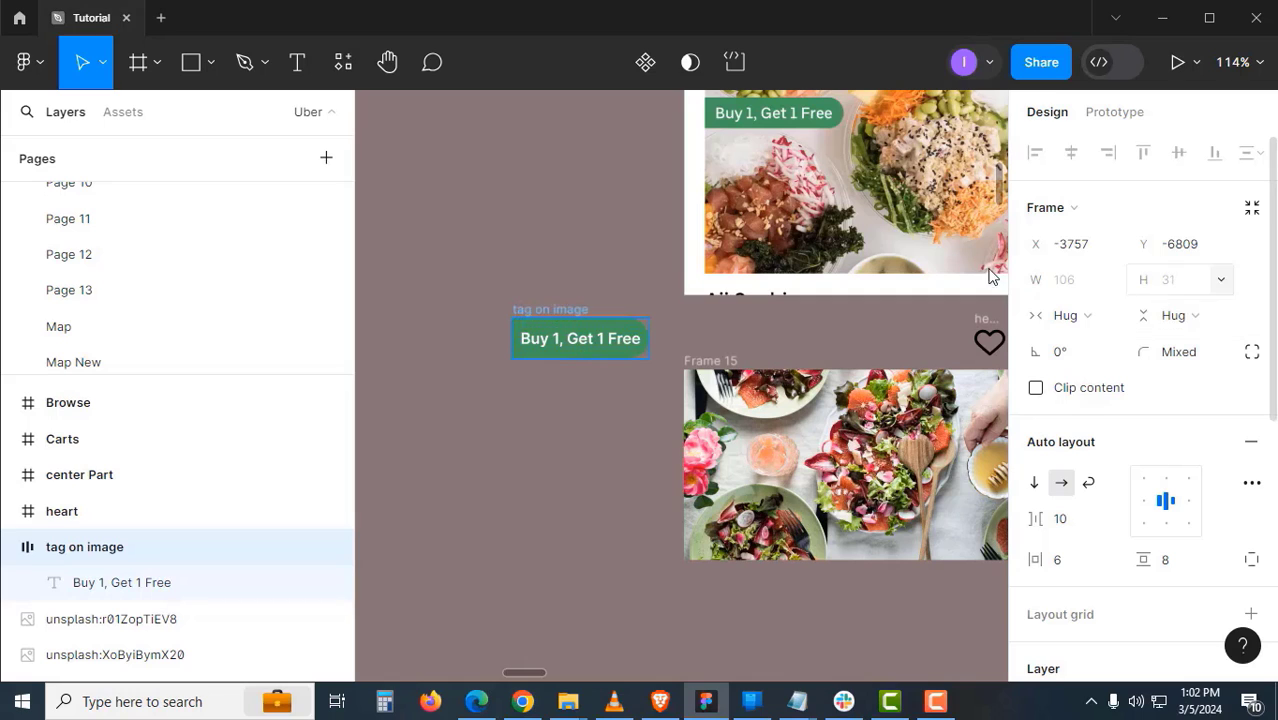
- Make 'tag on image' a component and nudge it slightly left
click(653, 254)
click(579, 310)
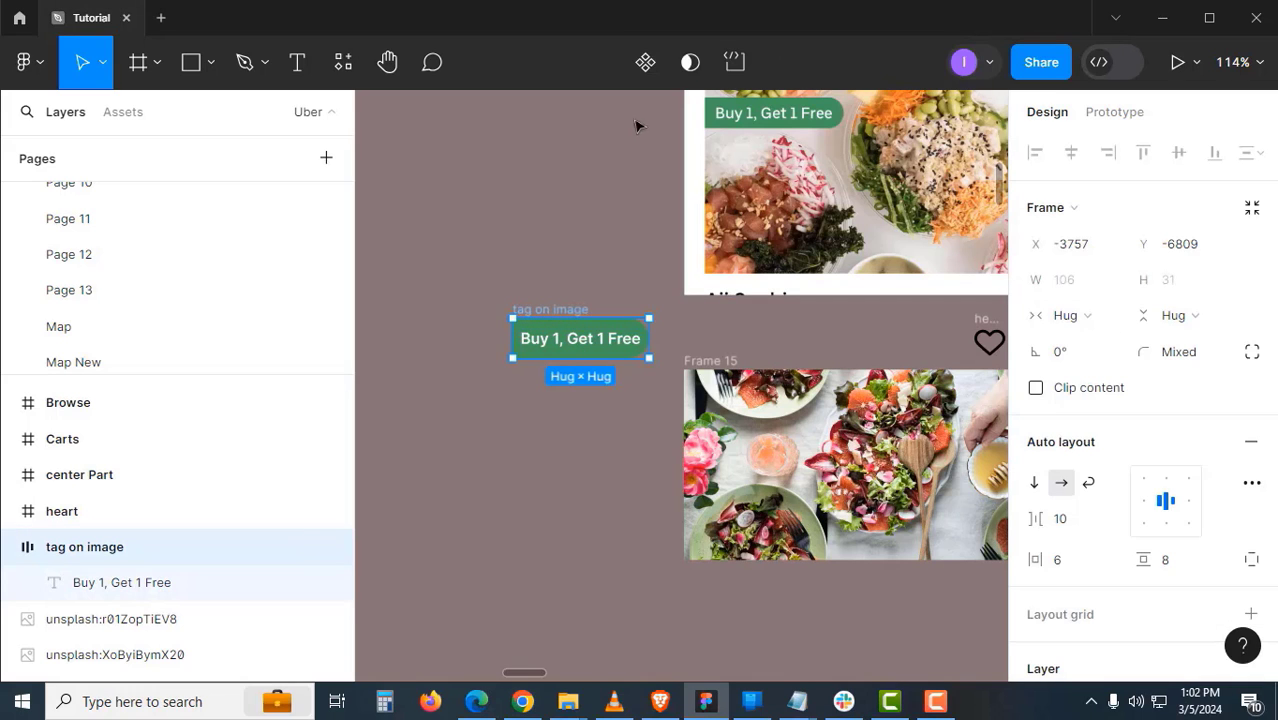
click(645, 62)
click(565, 265)
drag(534, 309, 503, 309)
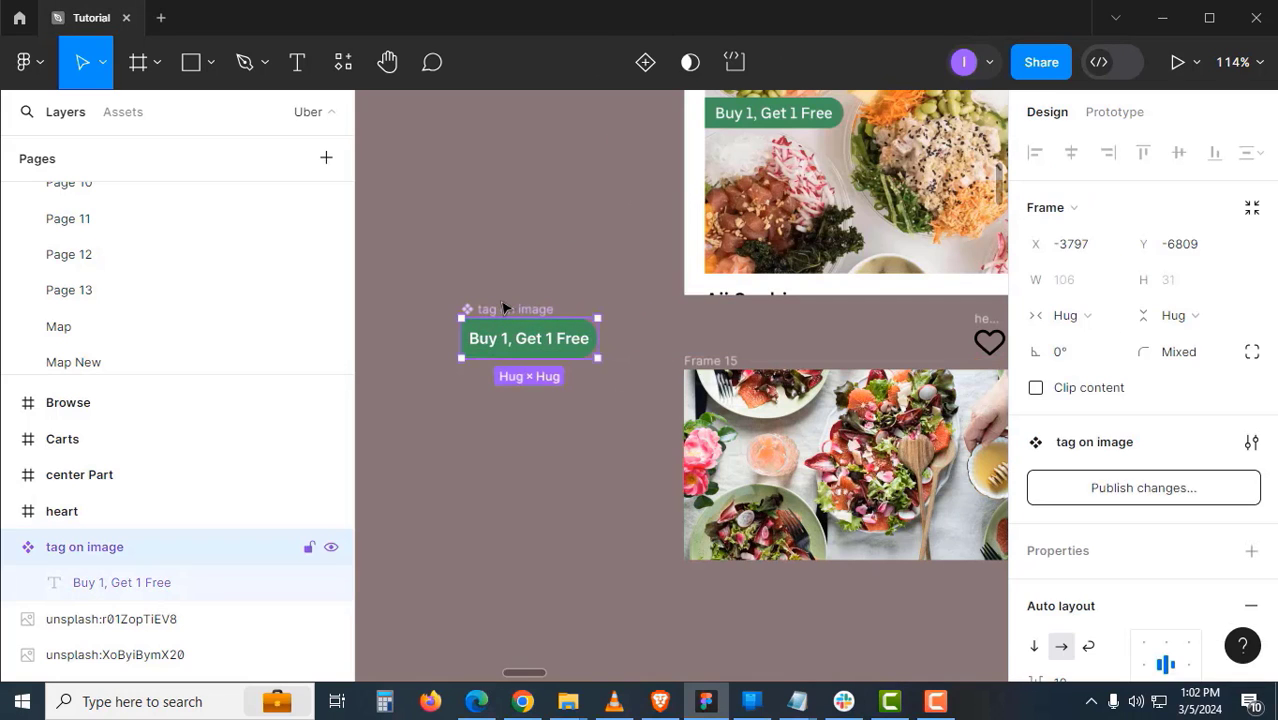
- Paste a tag instance into Frame 15 at the salad photo's top-left corner
click(655, 405)
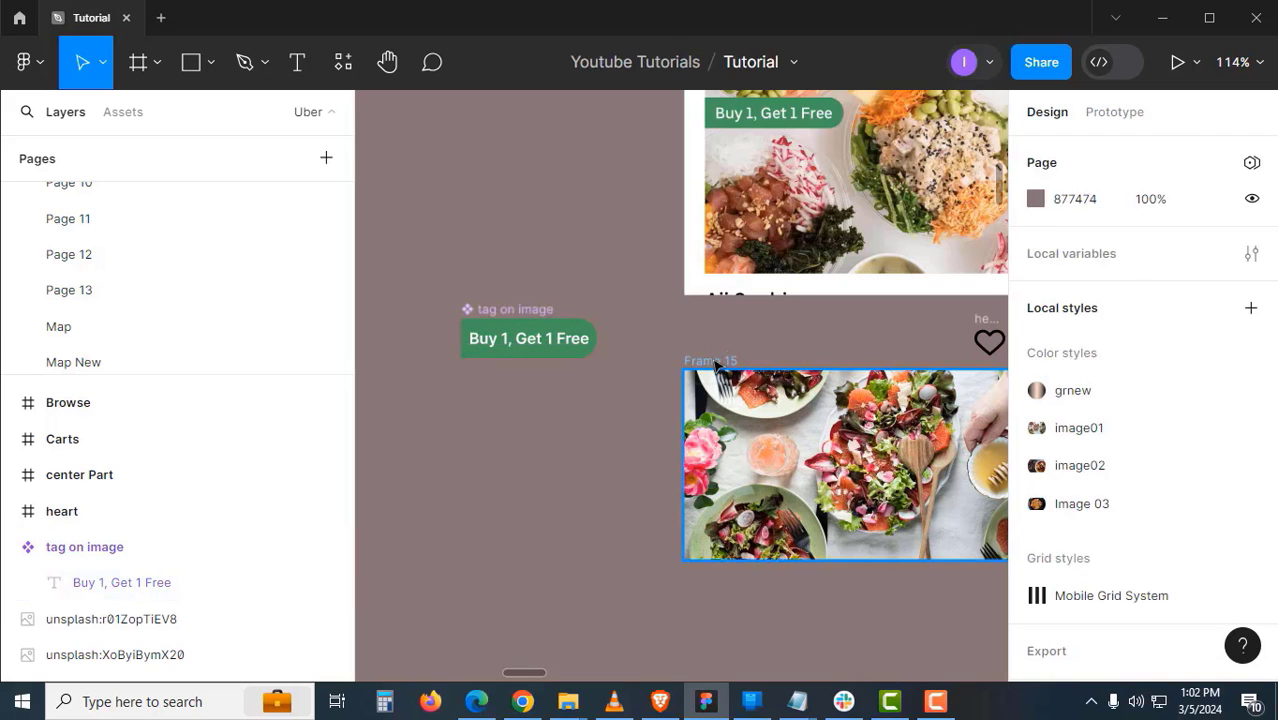
click(825, 540)
key(ctrl+v)
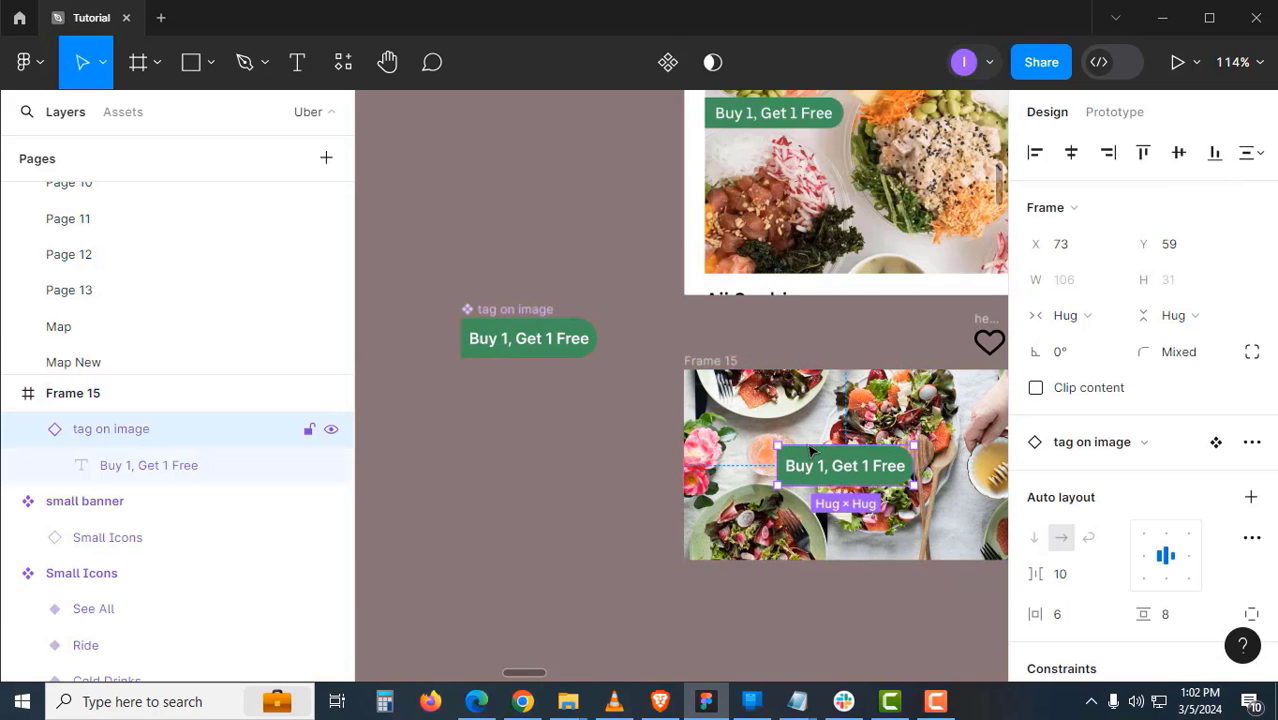
drag(810, 448, 749, 404)
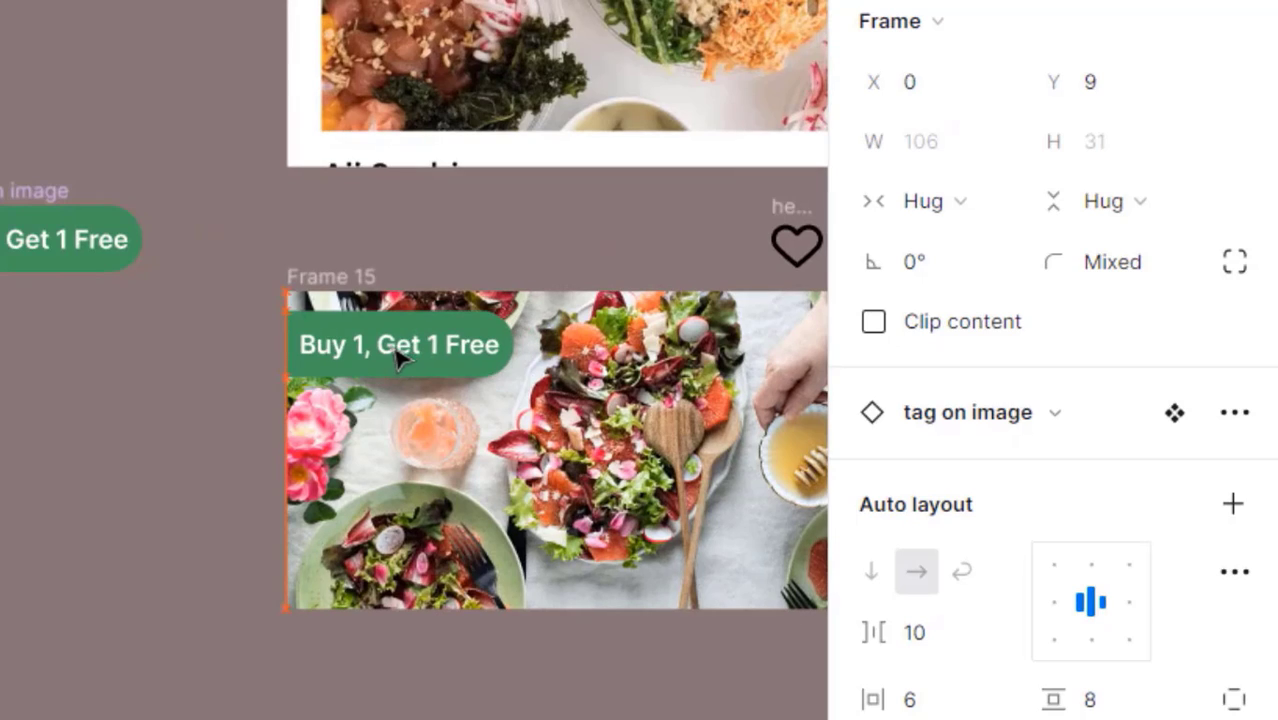
drag(434, 443, 193, 473)
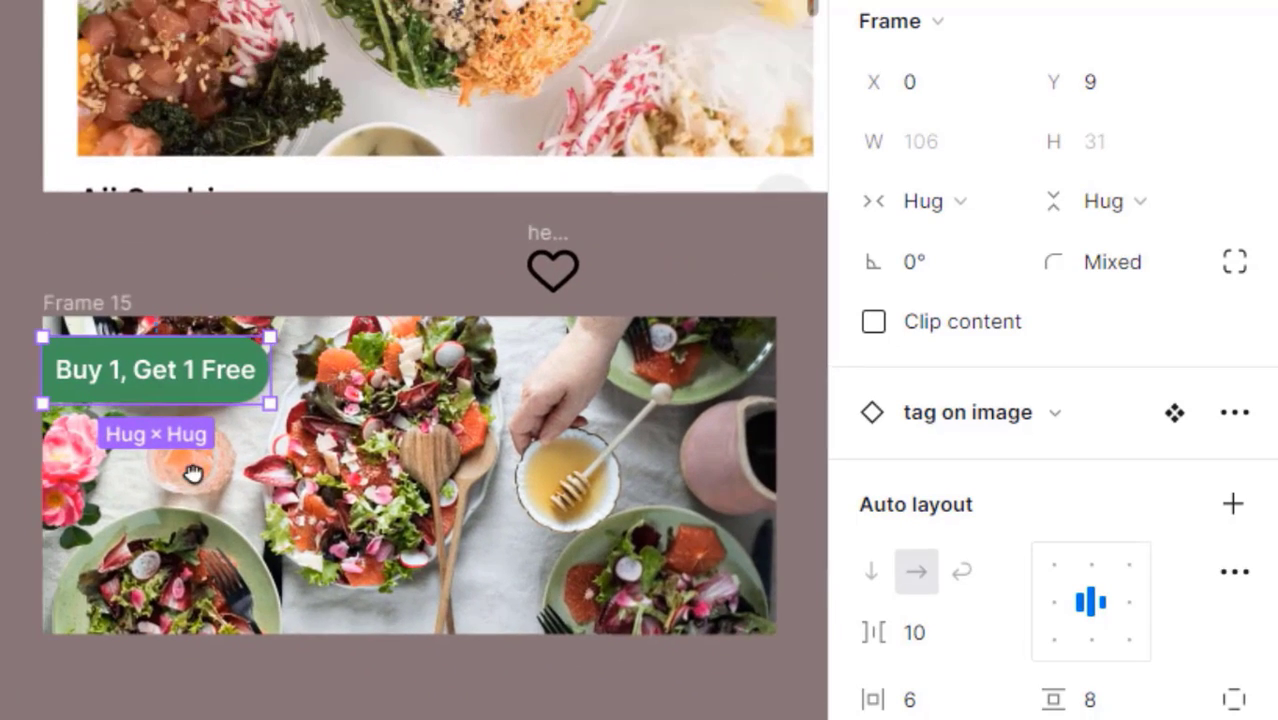
scroll(248, 397, up, 5)
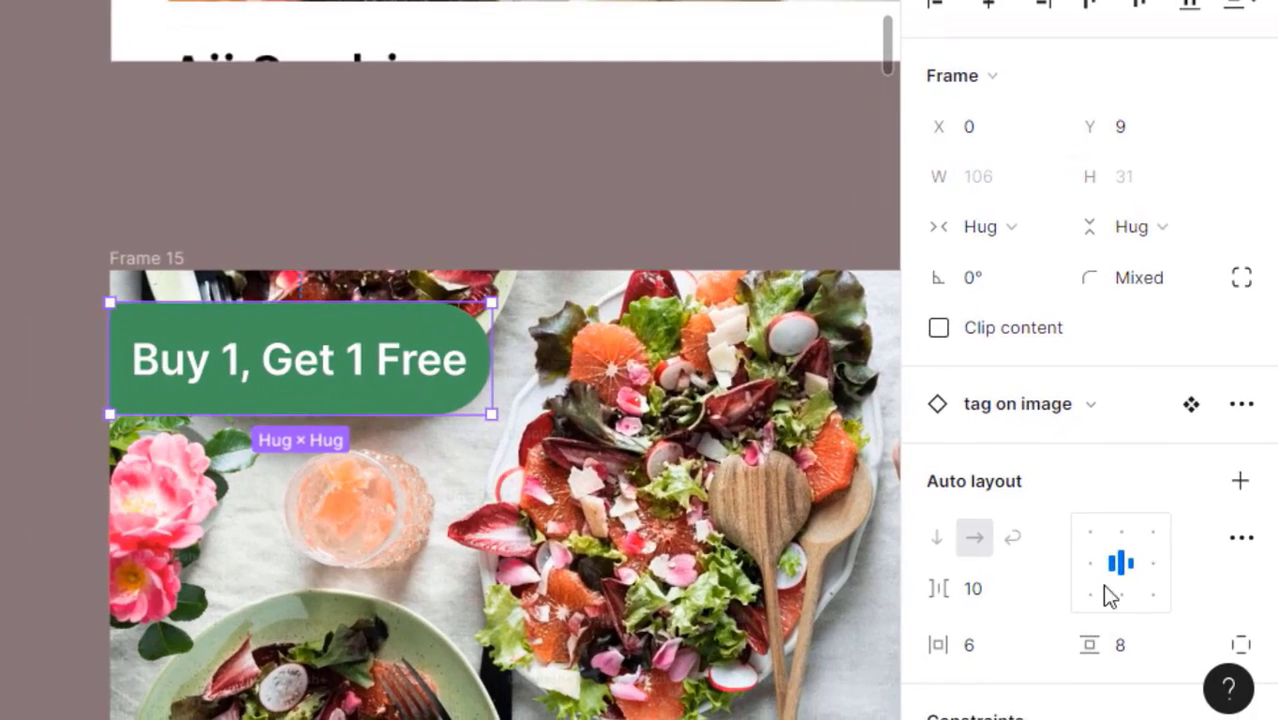
scroll(1088, 560, down, 3)
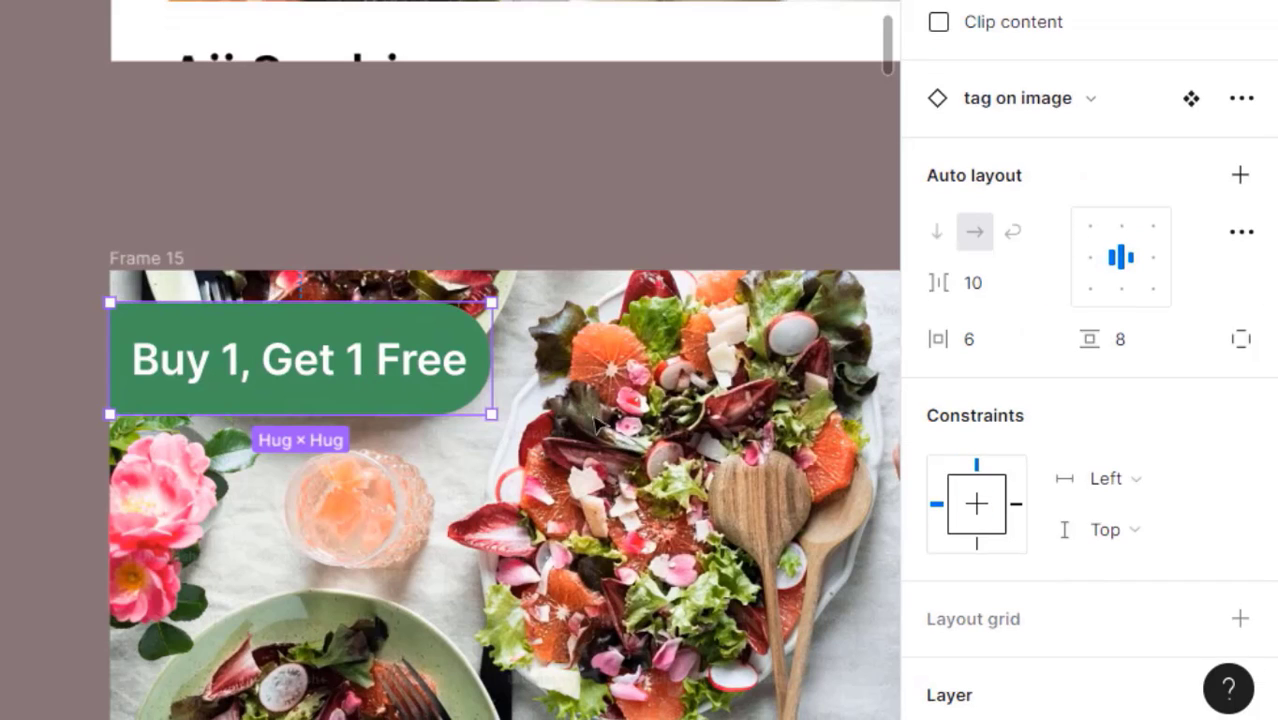
- Set the tag's vertical padding to 4 and its right padding to 10
click(1175, 346)
key(Down)
key(Down)
key(Down)
key(Down)
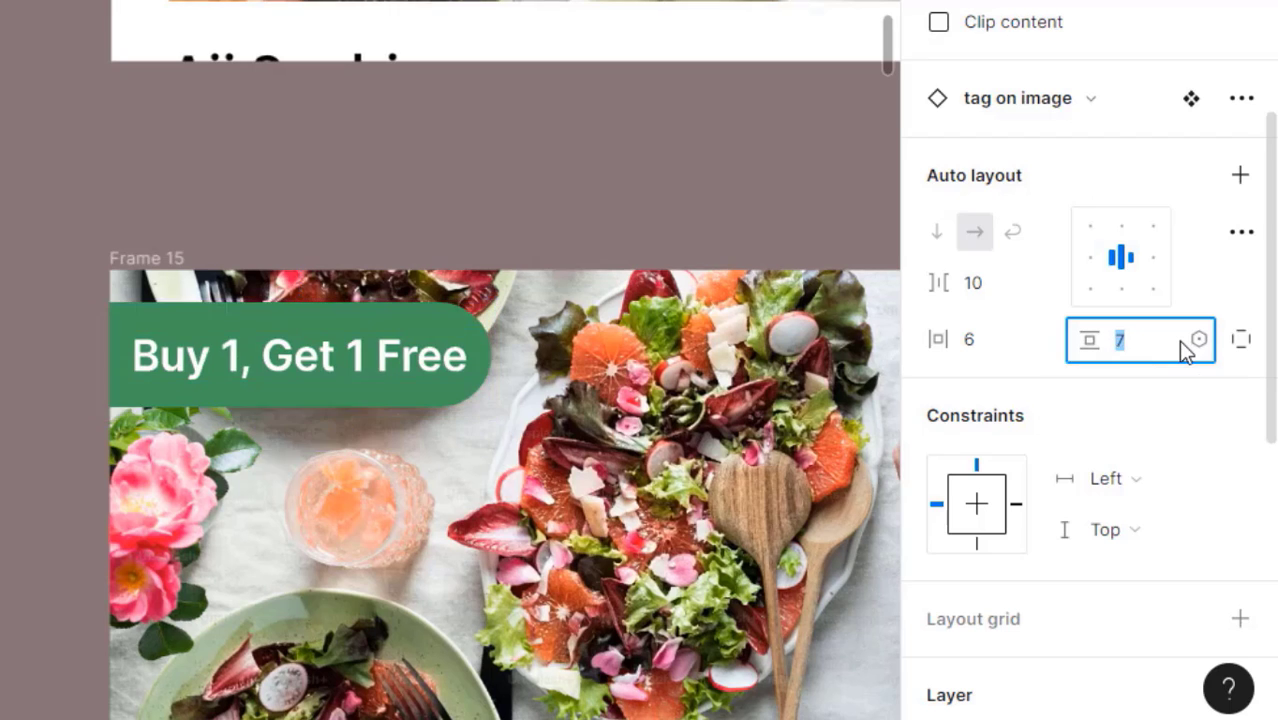
click(1241, 339)
click(970, 390)
key(Up)
key(Up)
key(Up)
key(Up)
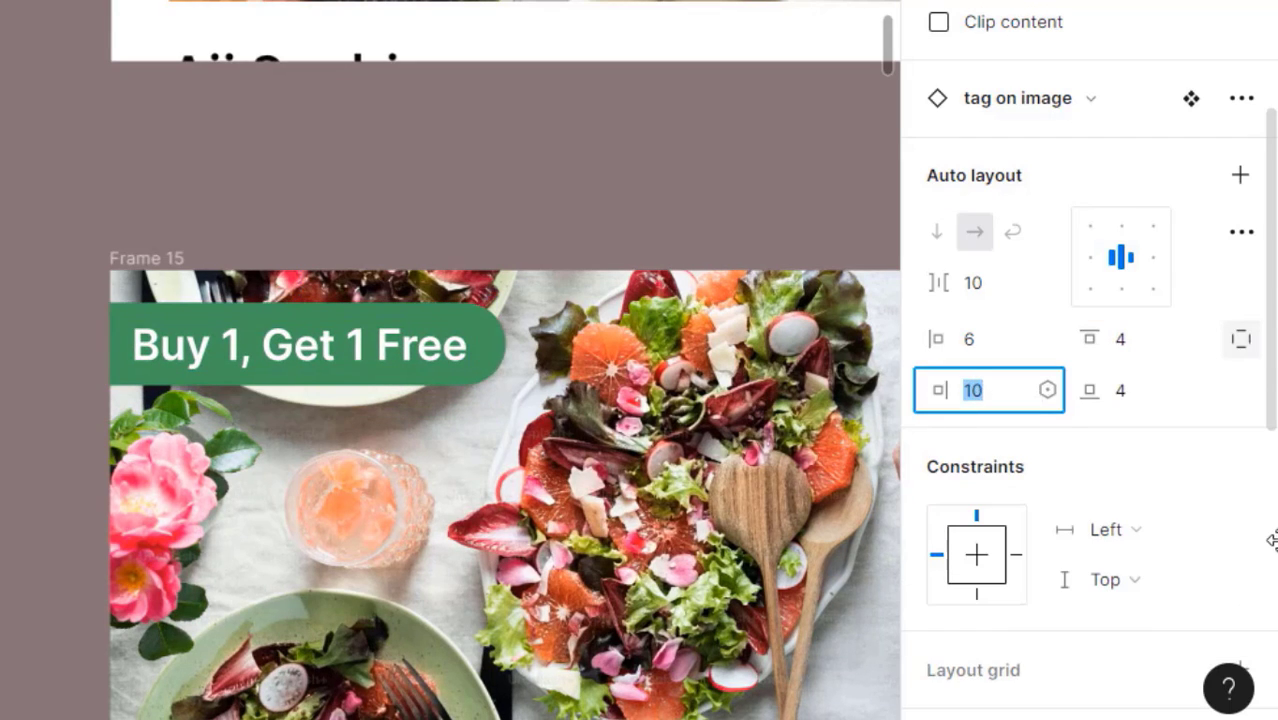
click(568, 241)
- Select the heart icon and bring it into view beside the banner
scroll(568, 253, down, 3)
drag(605, 355, 432, 432)
scroll(433, 442, up, 2)
scroll(516, 379, up, 3)
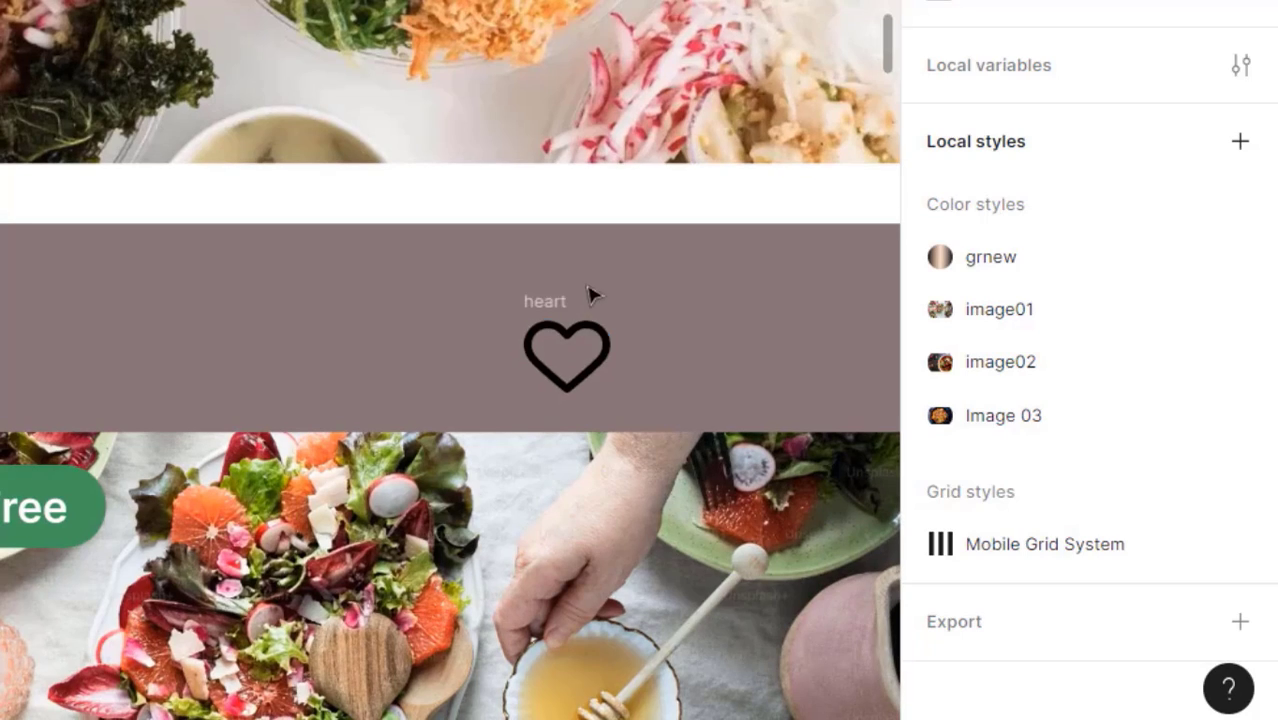
click(565, 298)
drag(565, 298, 562, 645)
scroll(408, 225, down, 2)
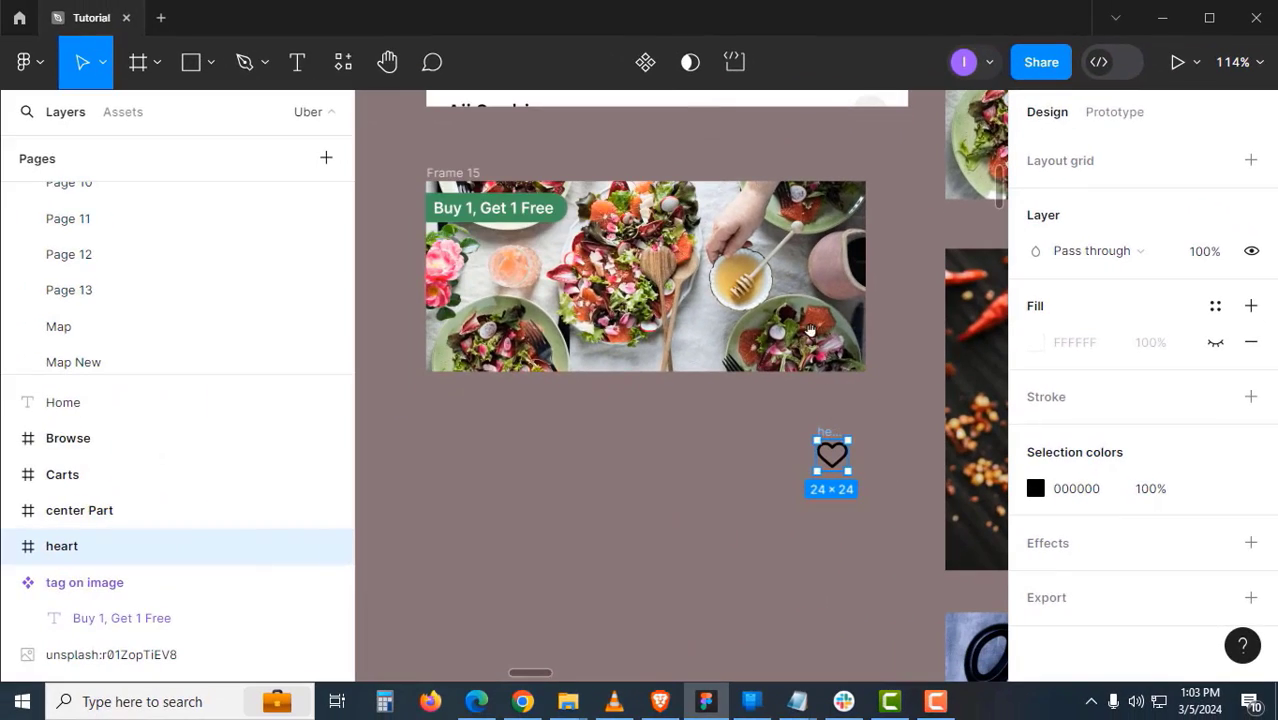
- Make the heart icon a component and colour it white
click(645, 62)
click(1062, 490)
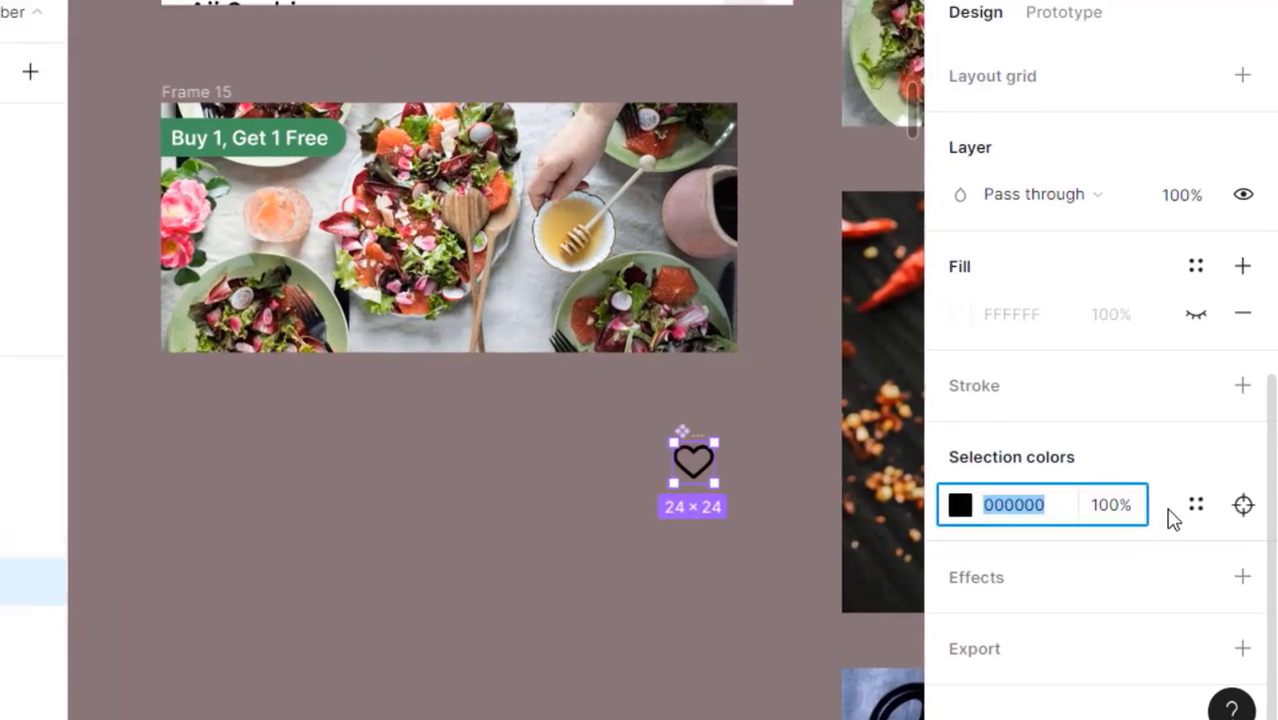
text(w)
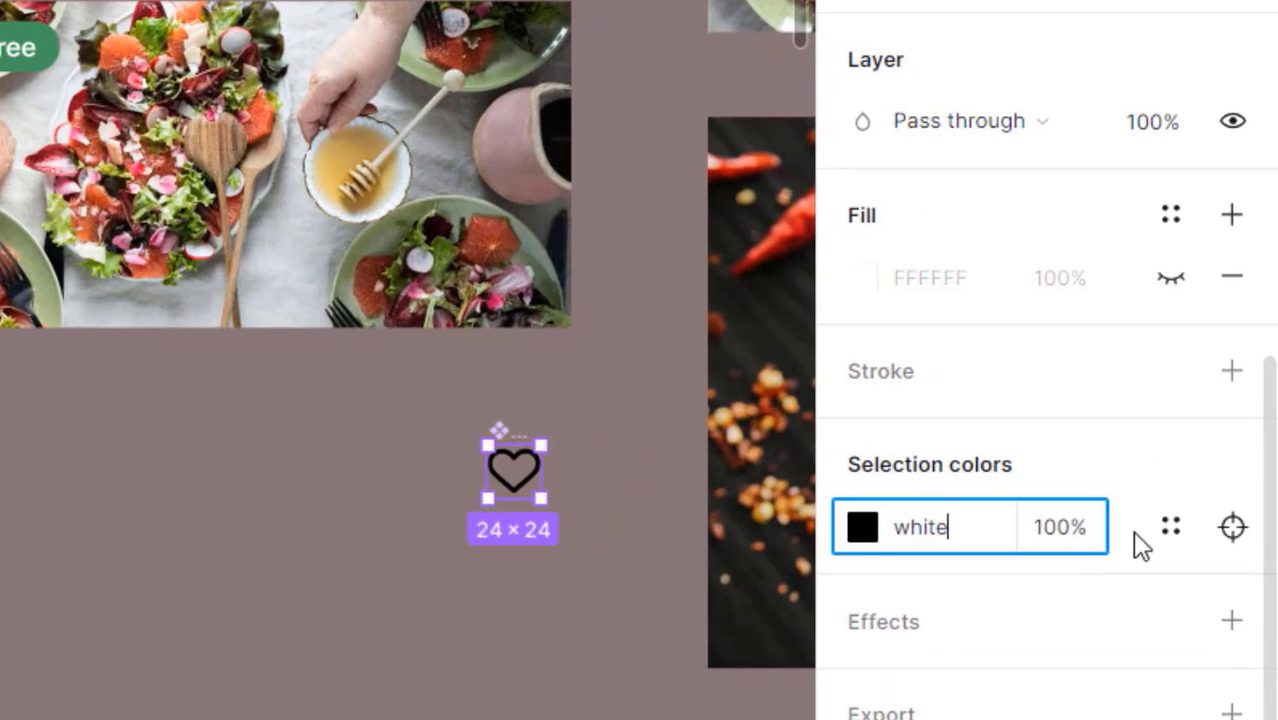
text(hite)
key(Return)
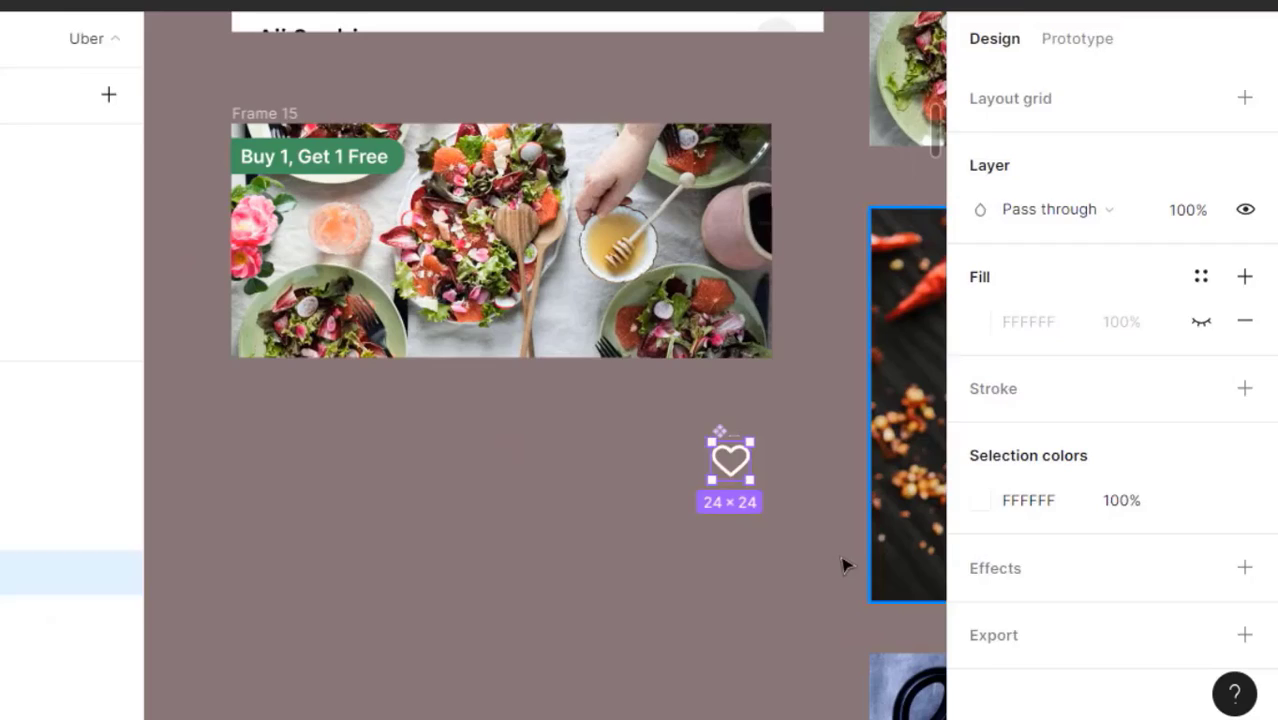
key(Escape)
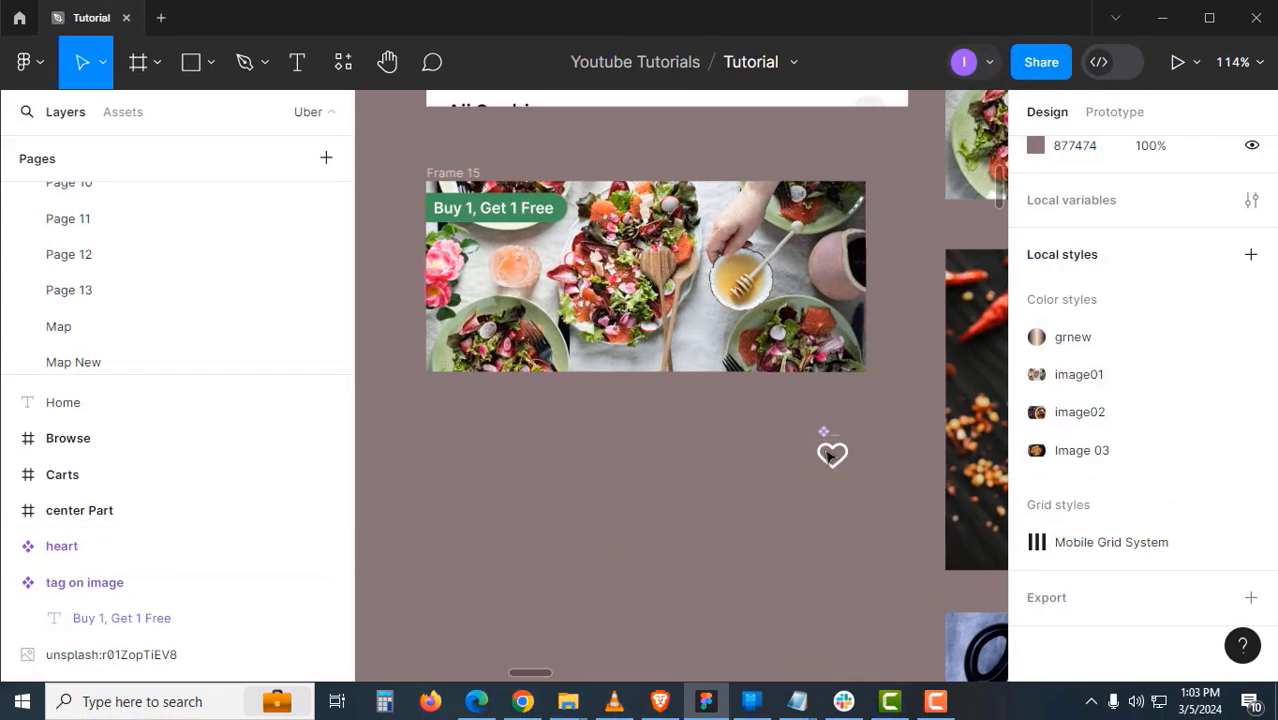
- Paste a heart instance into Frame 15 at the banner's top-right corner
click(830, 454)
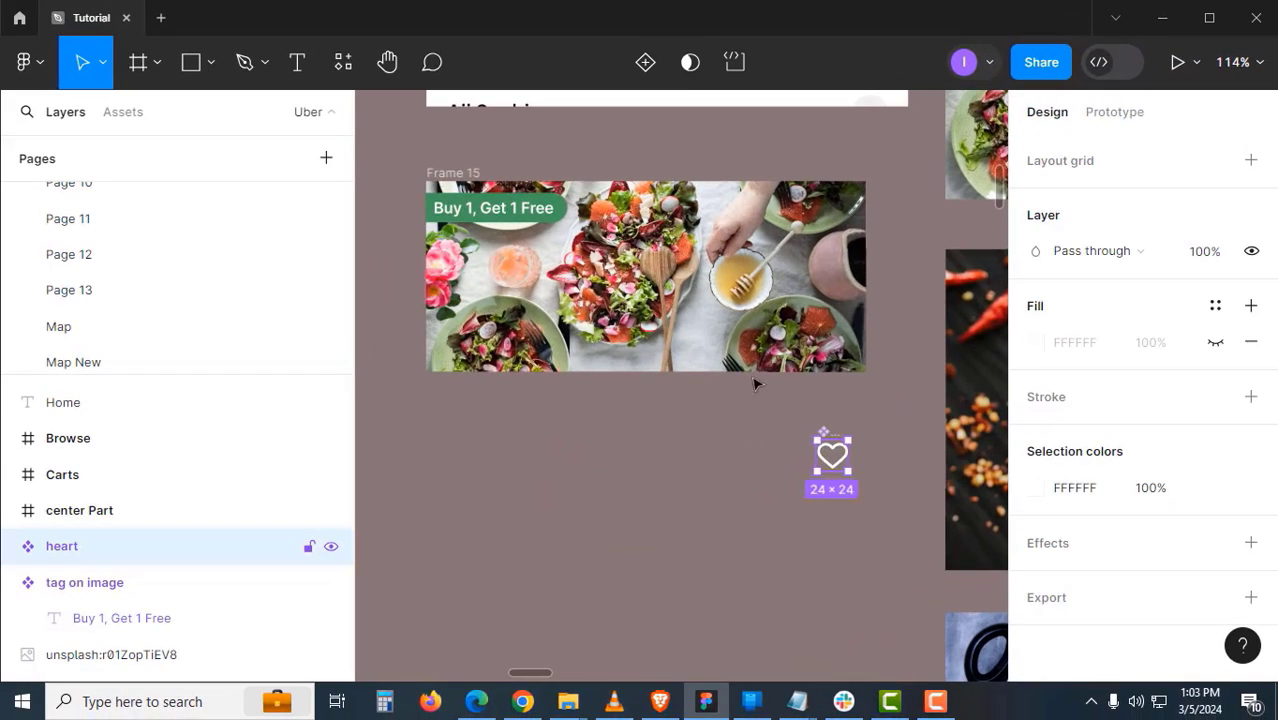
click(480, 170)
key(ctrl+v)
scroll(713, 434, up, 3)
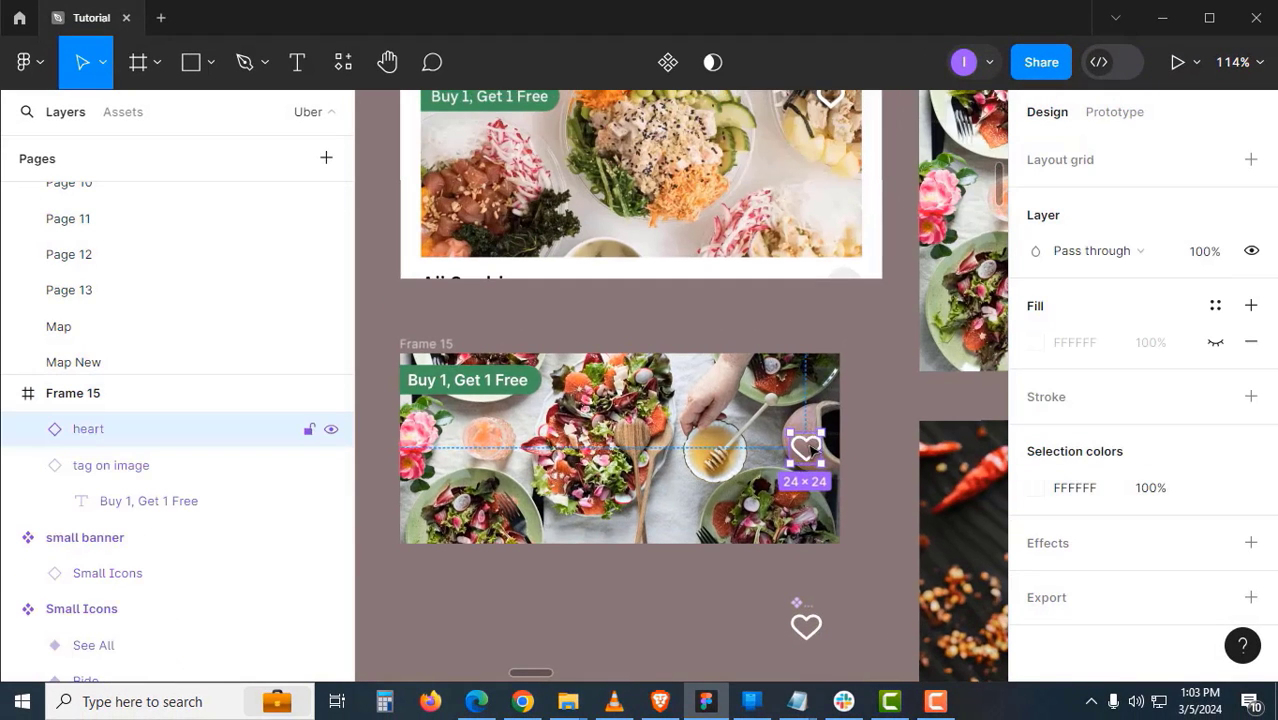
drag(812, 450, 882, 452)
alt+click(822, 460)
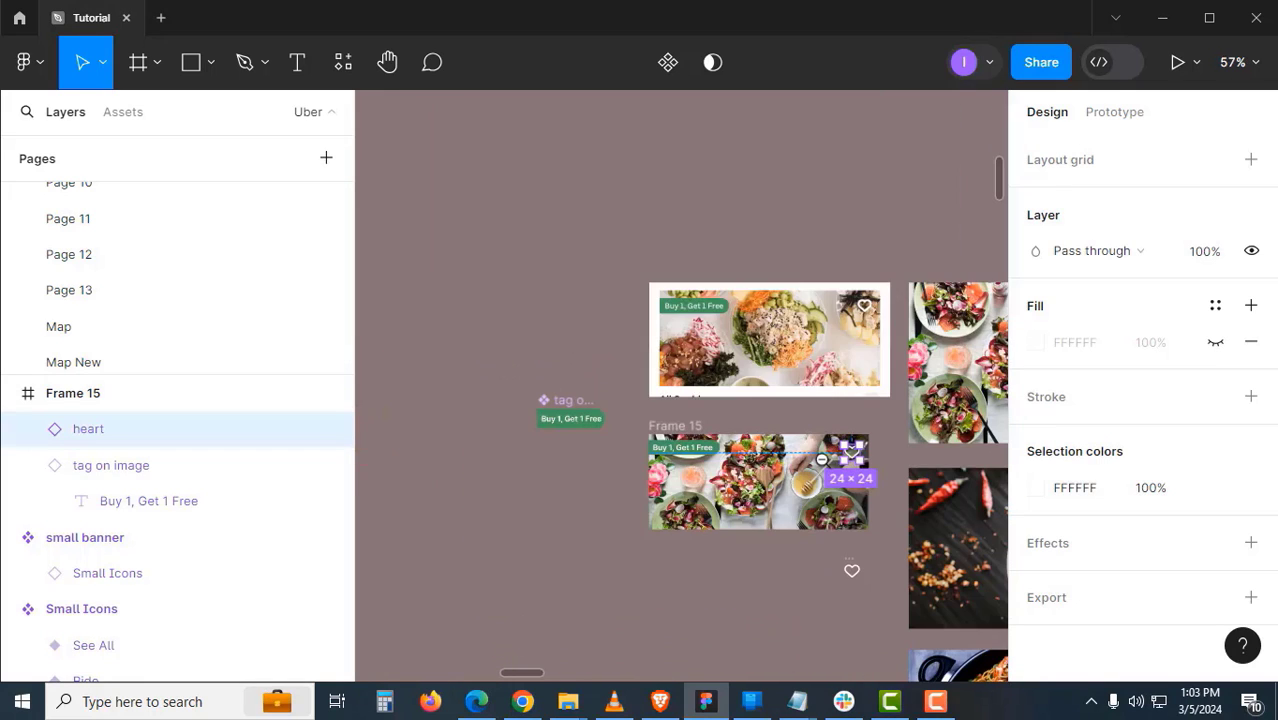
click(802, 355)
drag(786, 339, 738, 296)
drag(650, 354, 645, 212)
- Rename Frame 15 to 'Main Banner' and make it a component
double_click(635, 215)
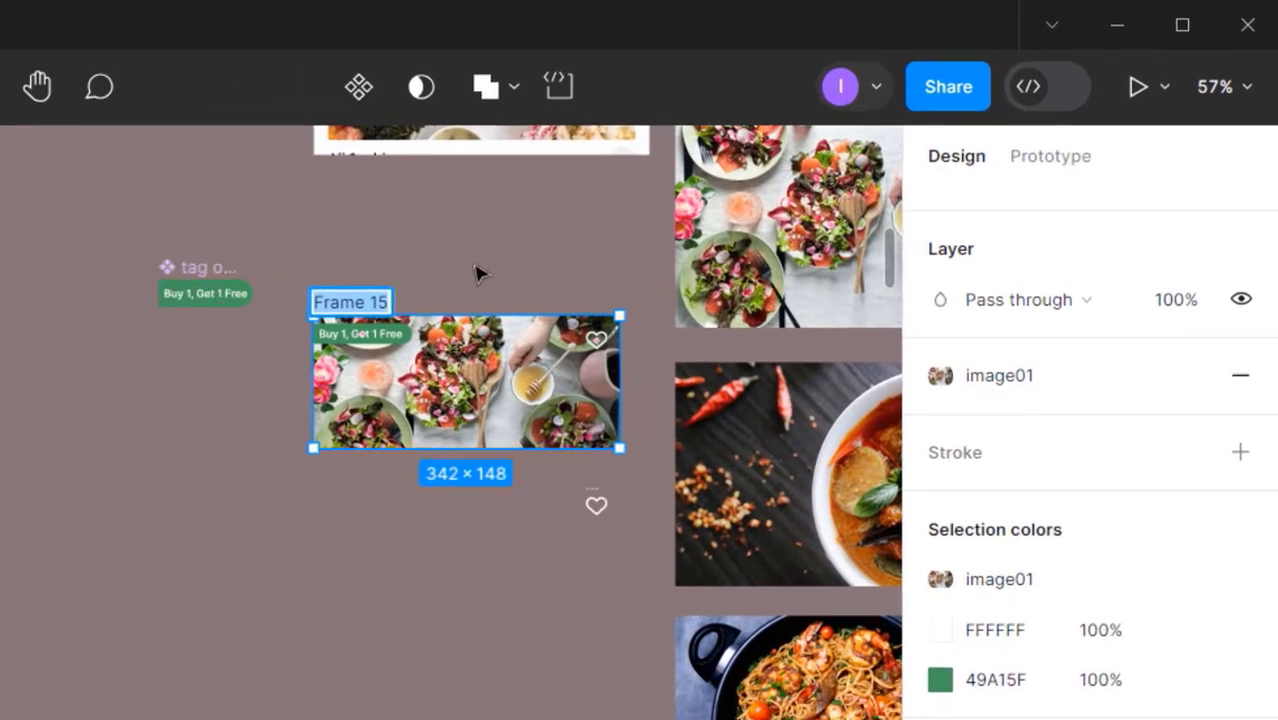
text(Main B)
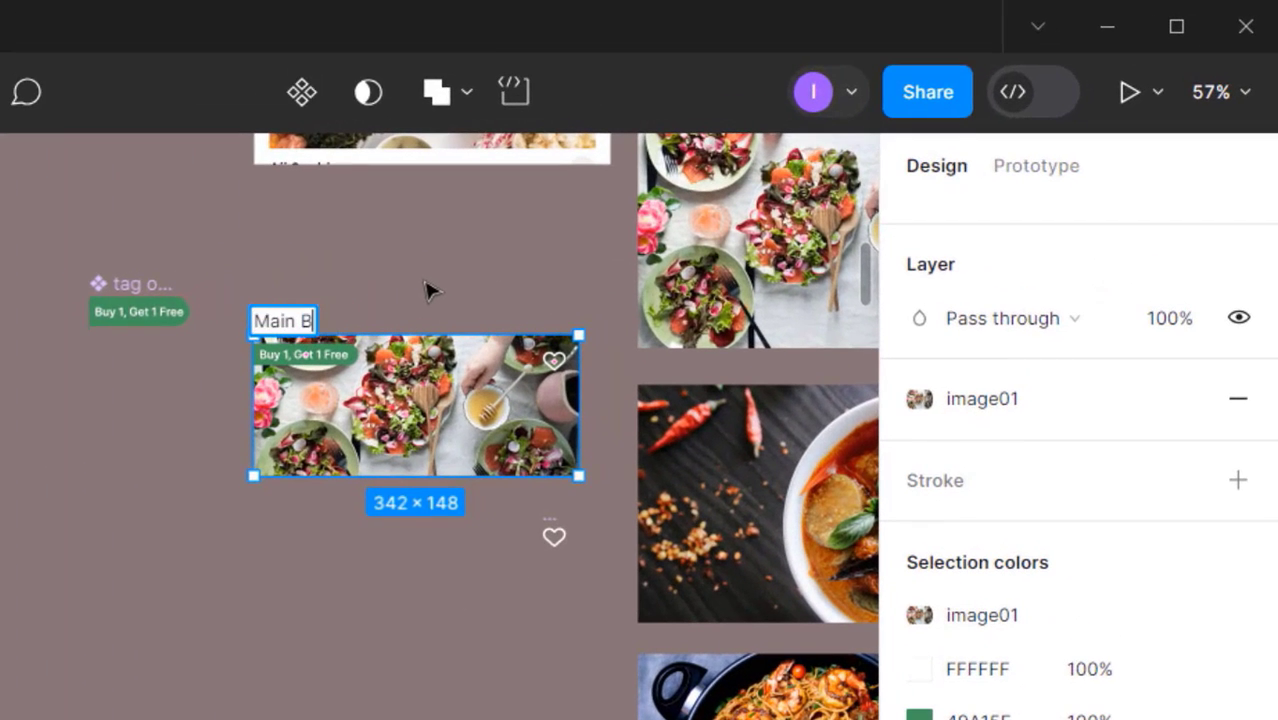
text(anner)
key(Return)
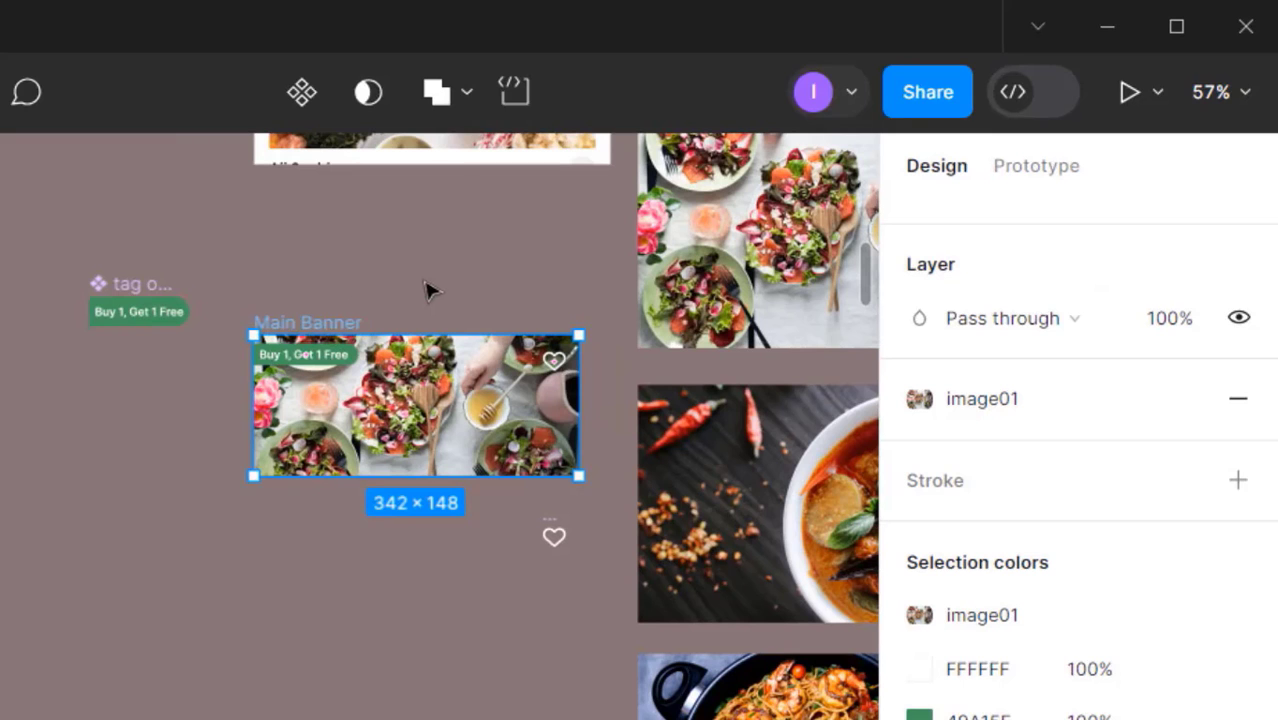
click(427, 284)
drag(408, 306, 358, 309)
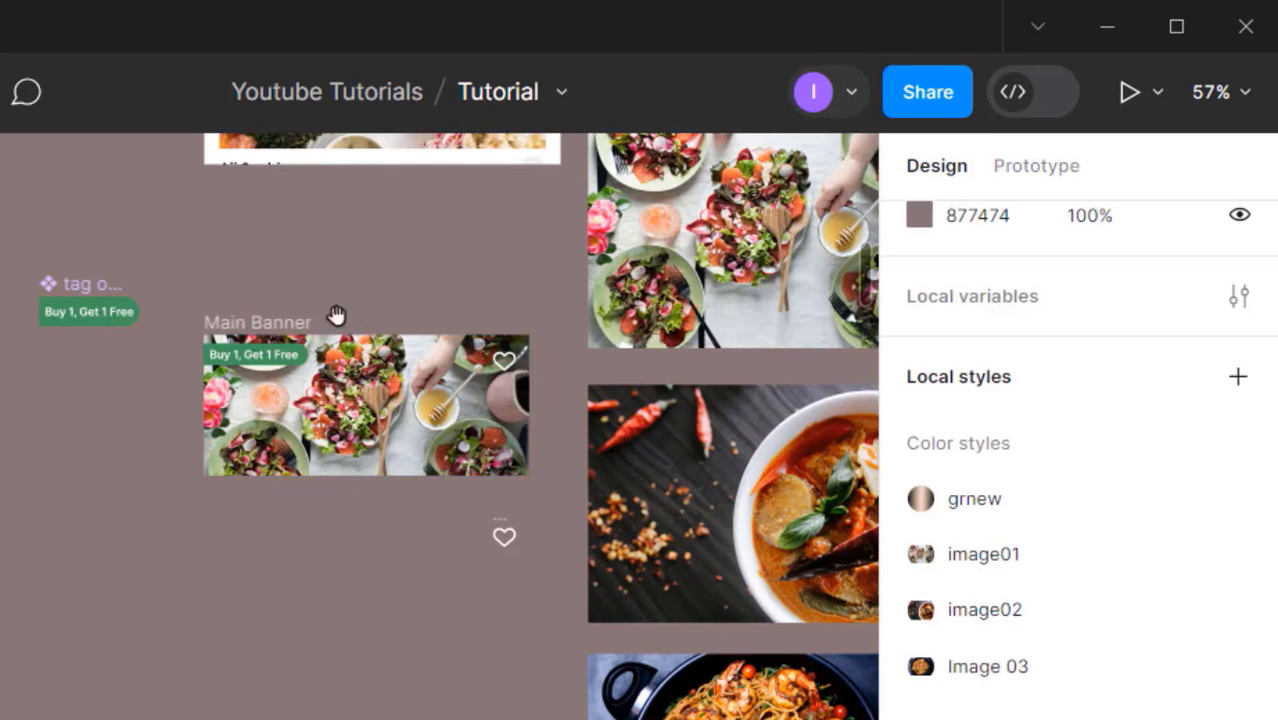
click(278, 323)
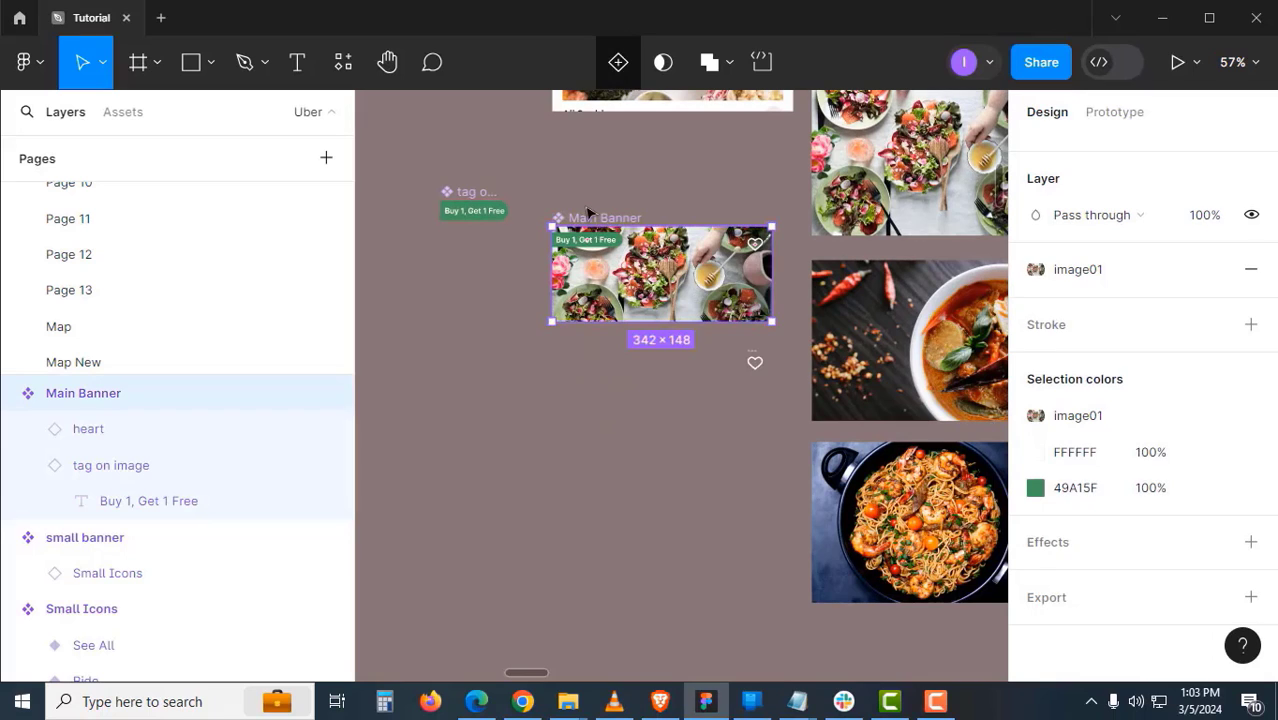
- Create three more Main Banner instances stacked below the original
click(543, 229)
drag(618, 221, 541, 216)
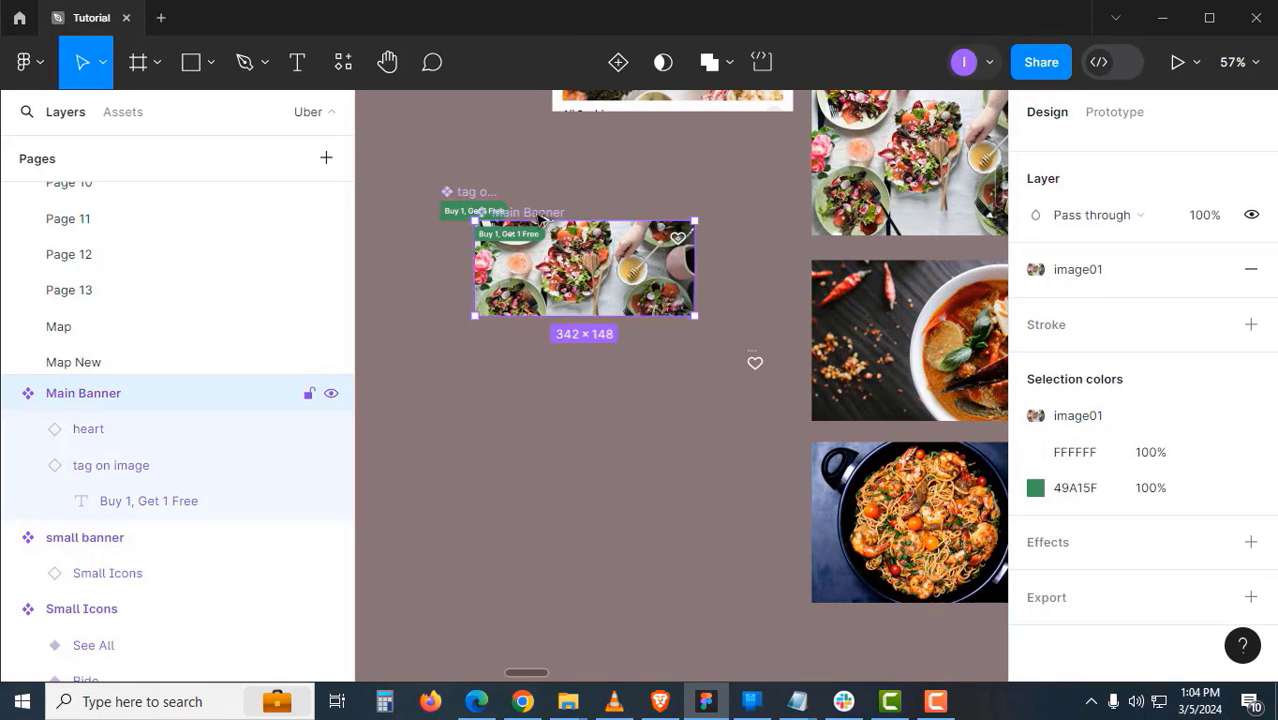
drag(538, 308, 663, 201)
click(546, 388)
click(605, 344)
scroll(625, 350, up, 3)
drag(654, 331, 647, 399)
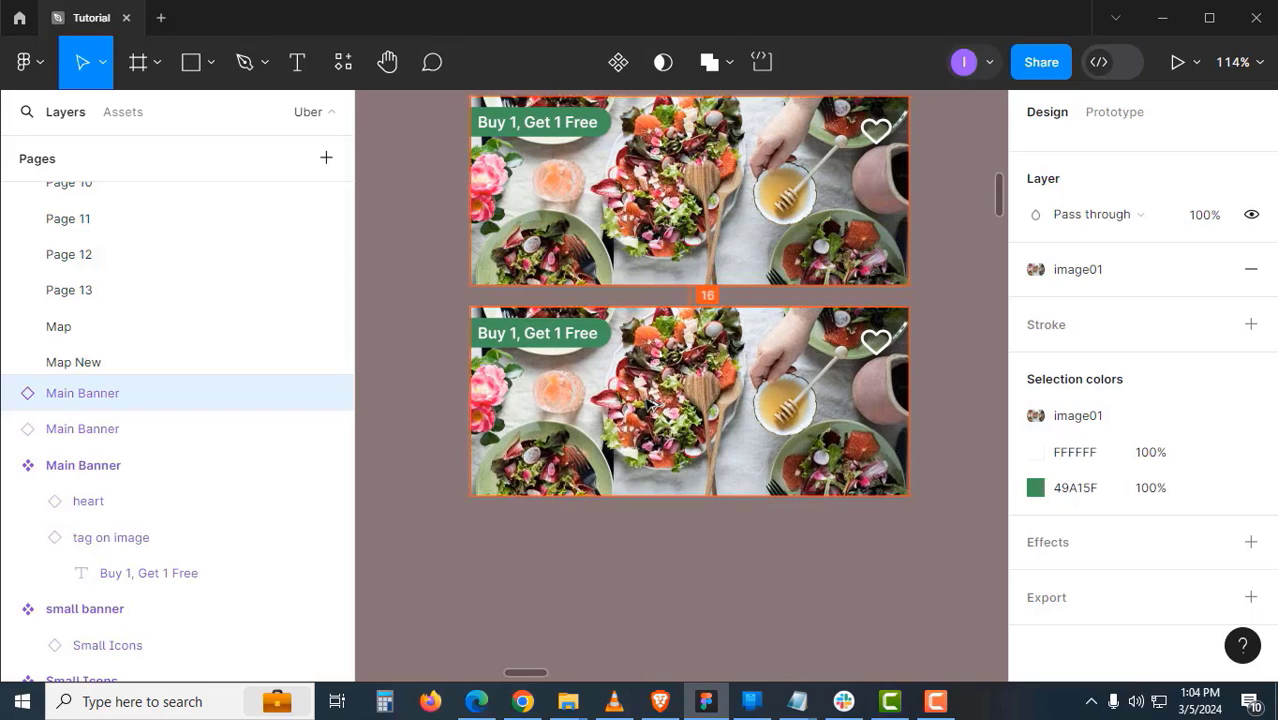
key(ctrl+d)
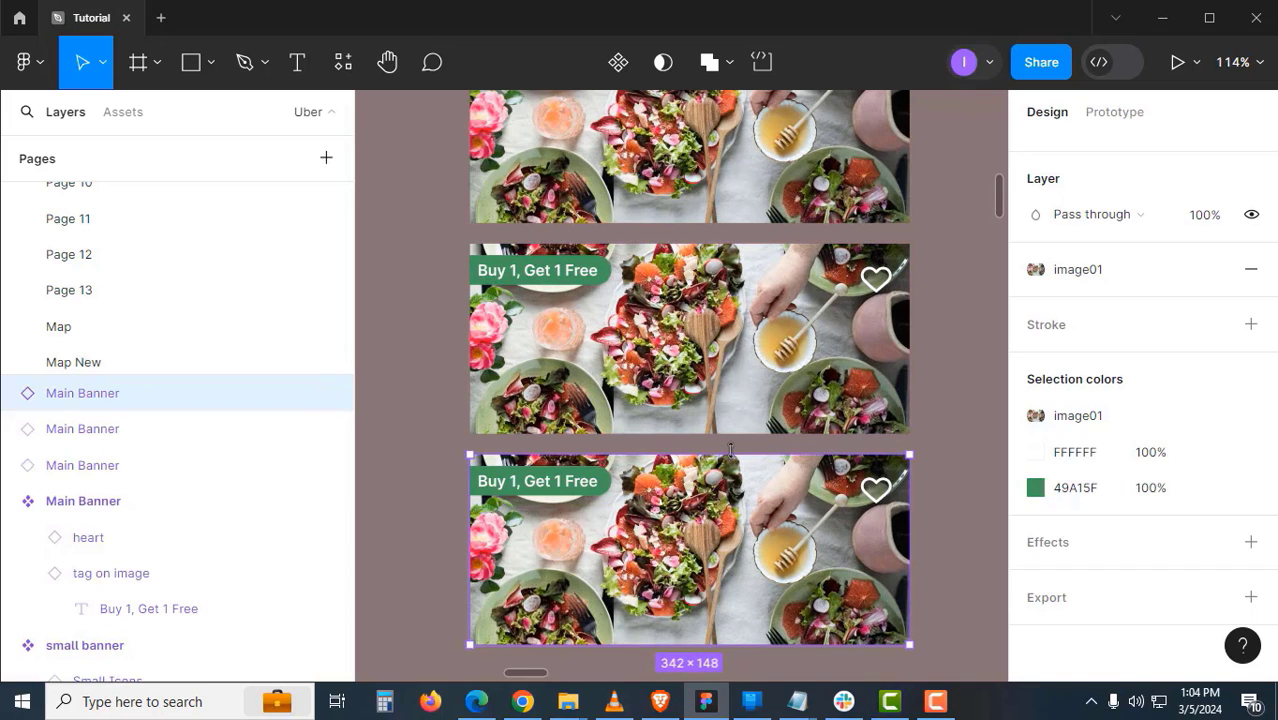
scroll(730, 450, down, 5)
scroll(731, 420, down, 2)
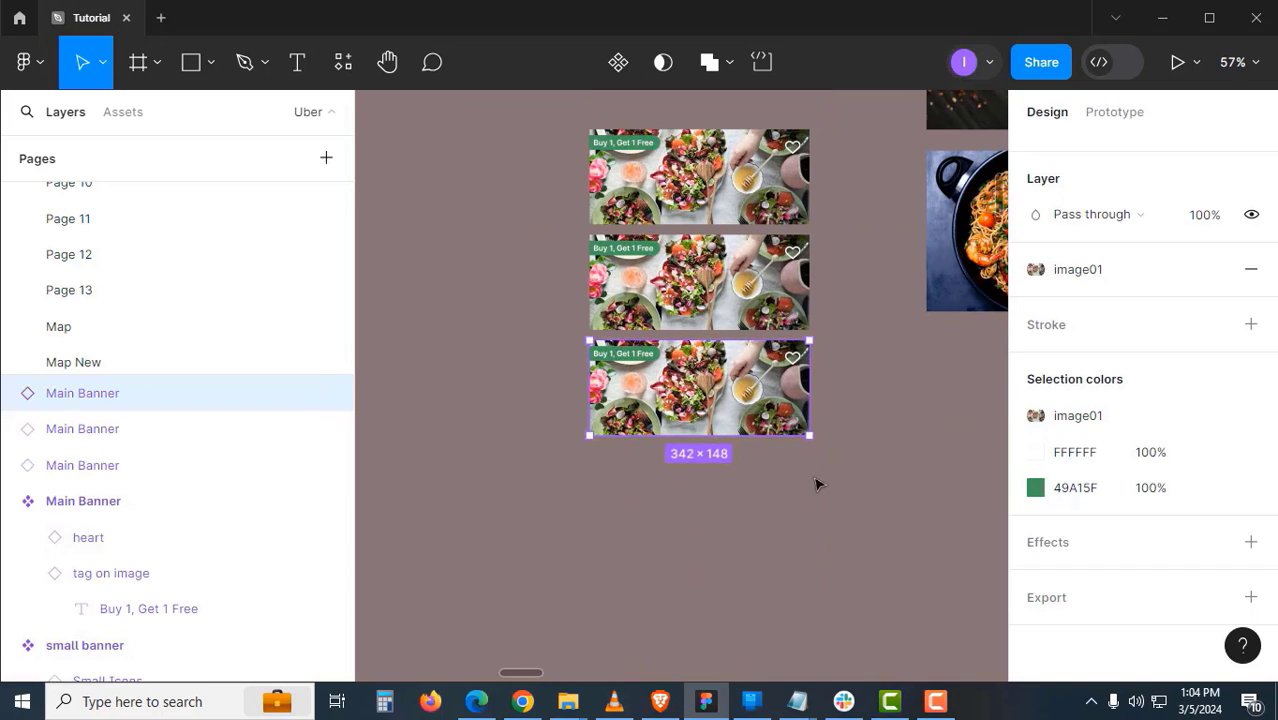
key(ctrl+d)
- Wrap the four banner instances in an auto-layout frame named 'main Banners'
click(848, 477)
click(785, 470)
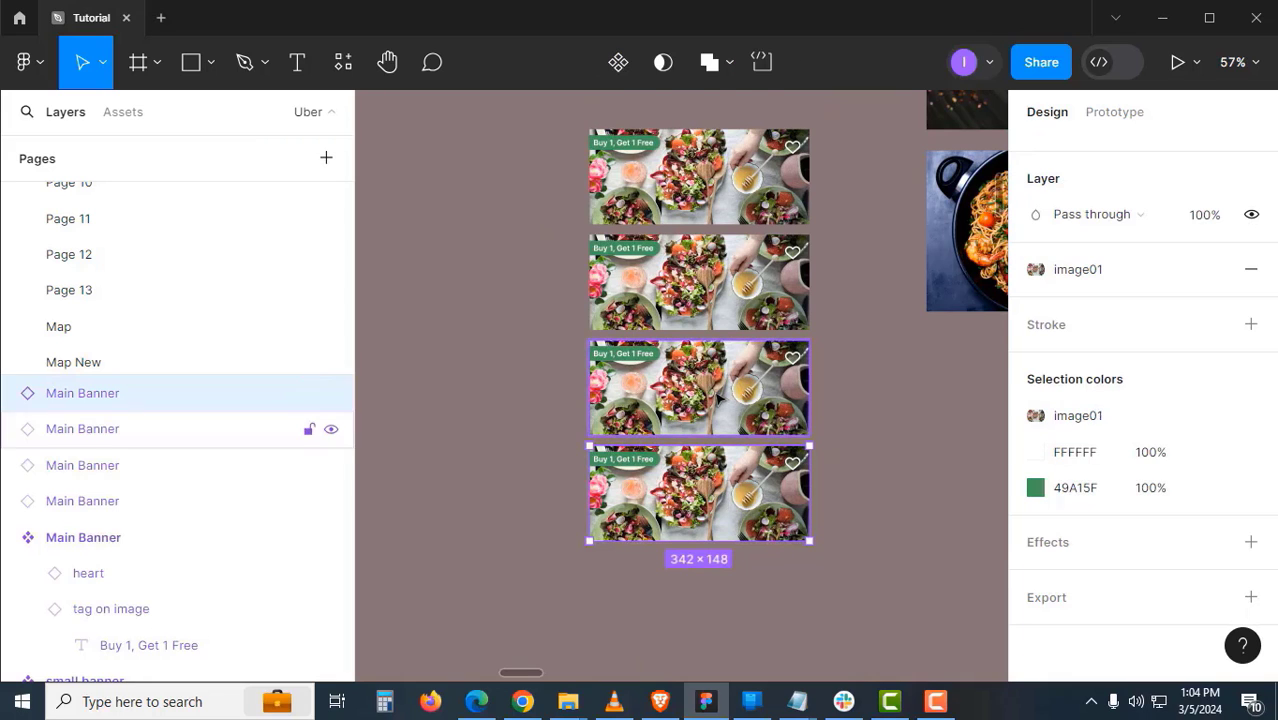
shift+click(785, 365)
shift+click(729, 290)
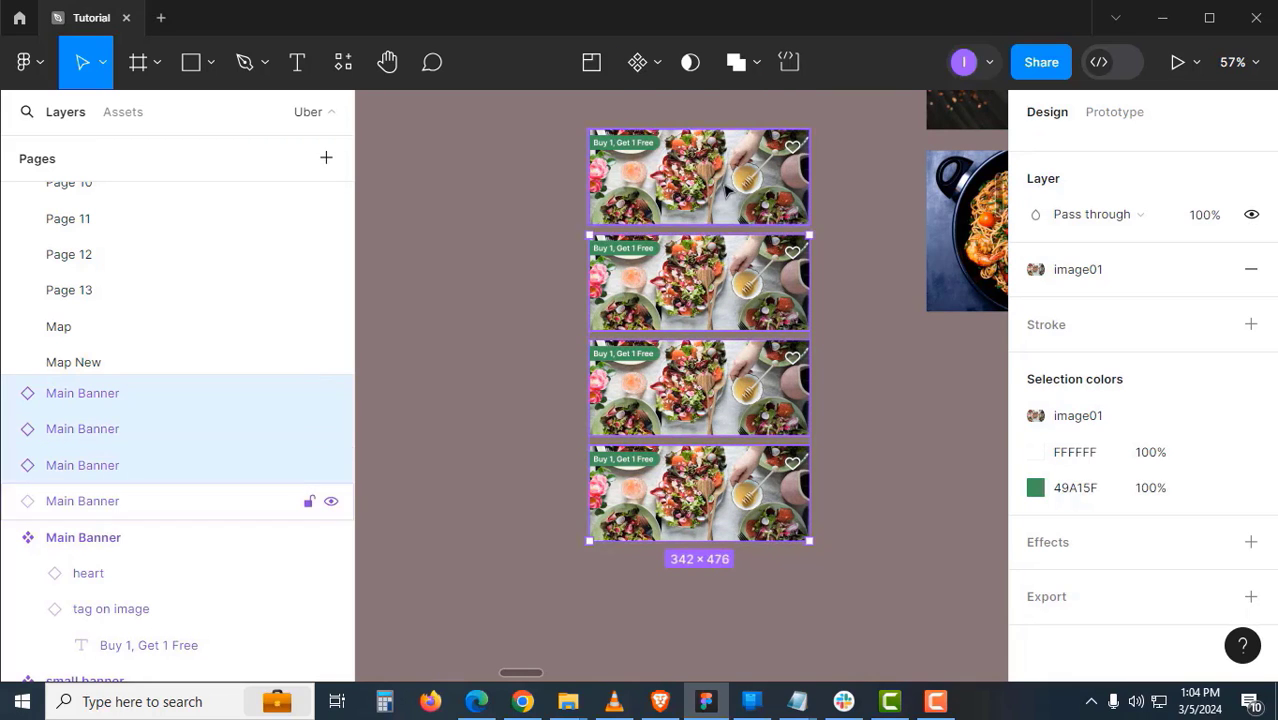
key(shift+a)
click(859, 422)
double_click(625, 122)
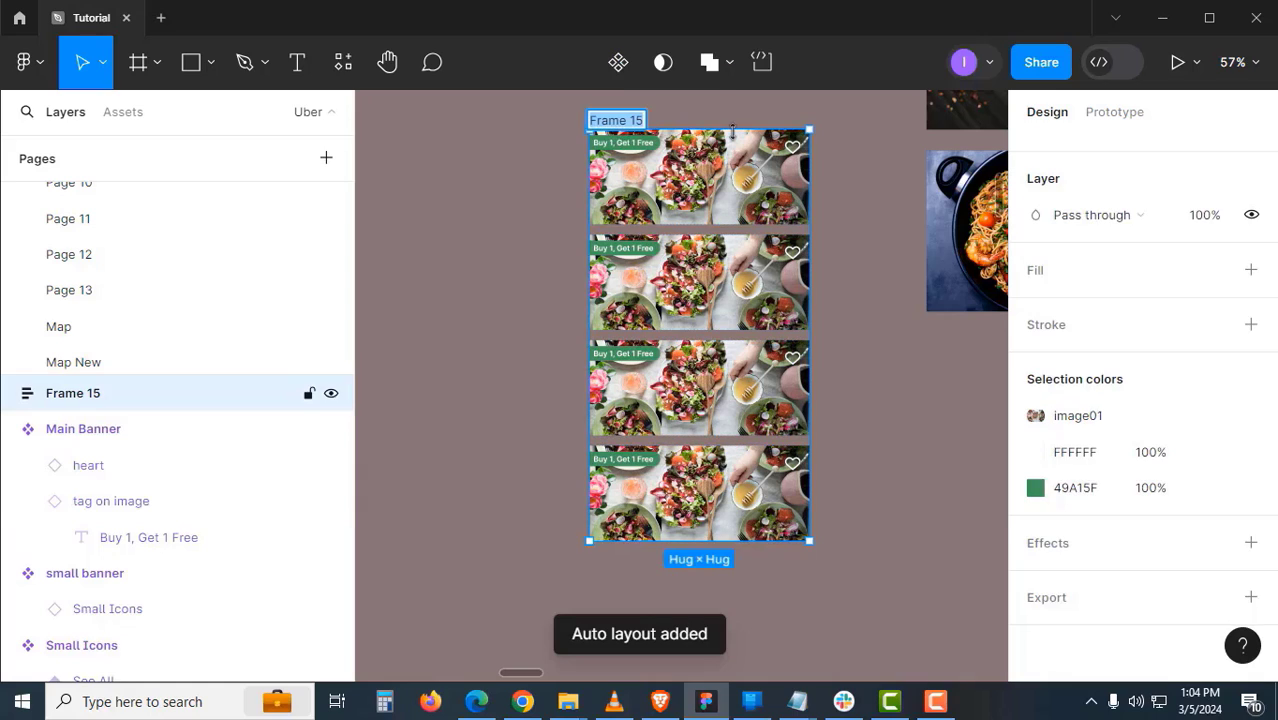
text(main Banners)
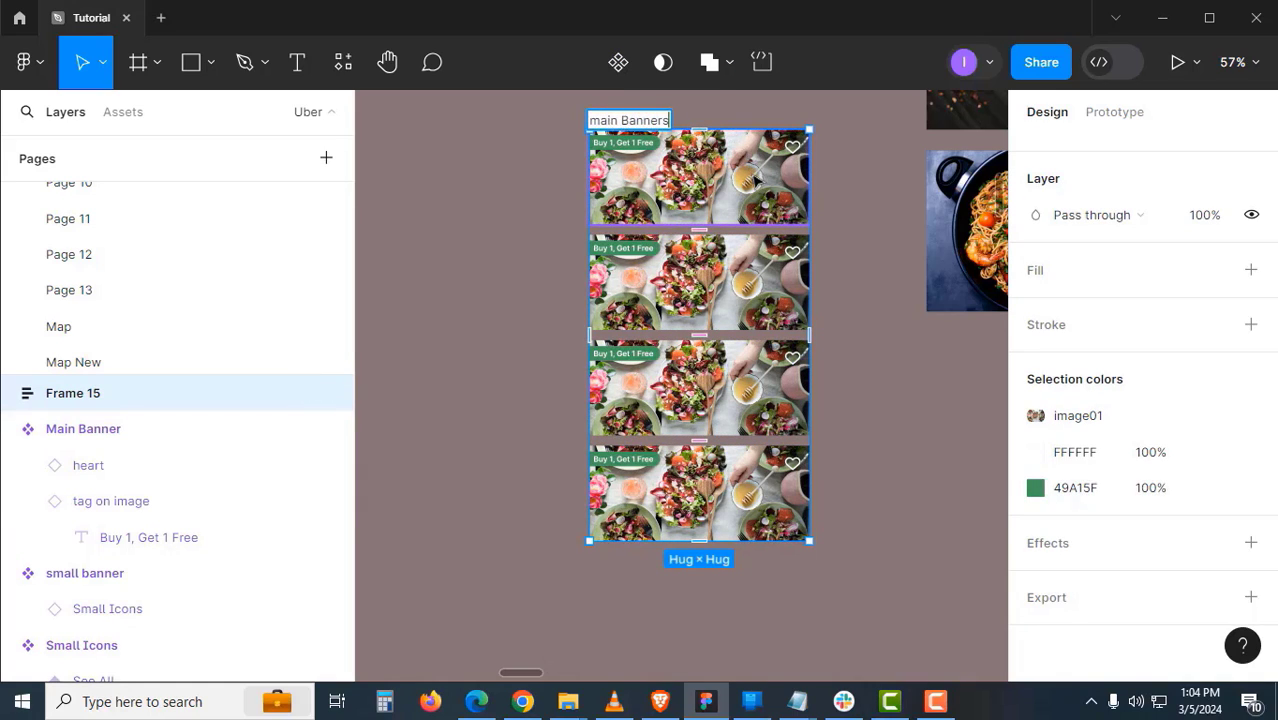
key(Return)
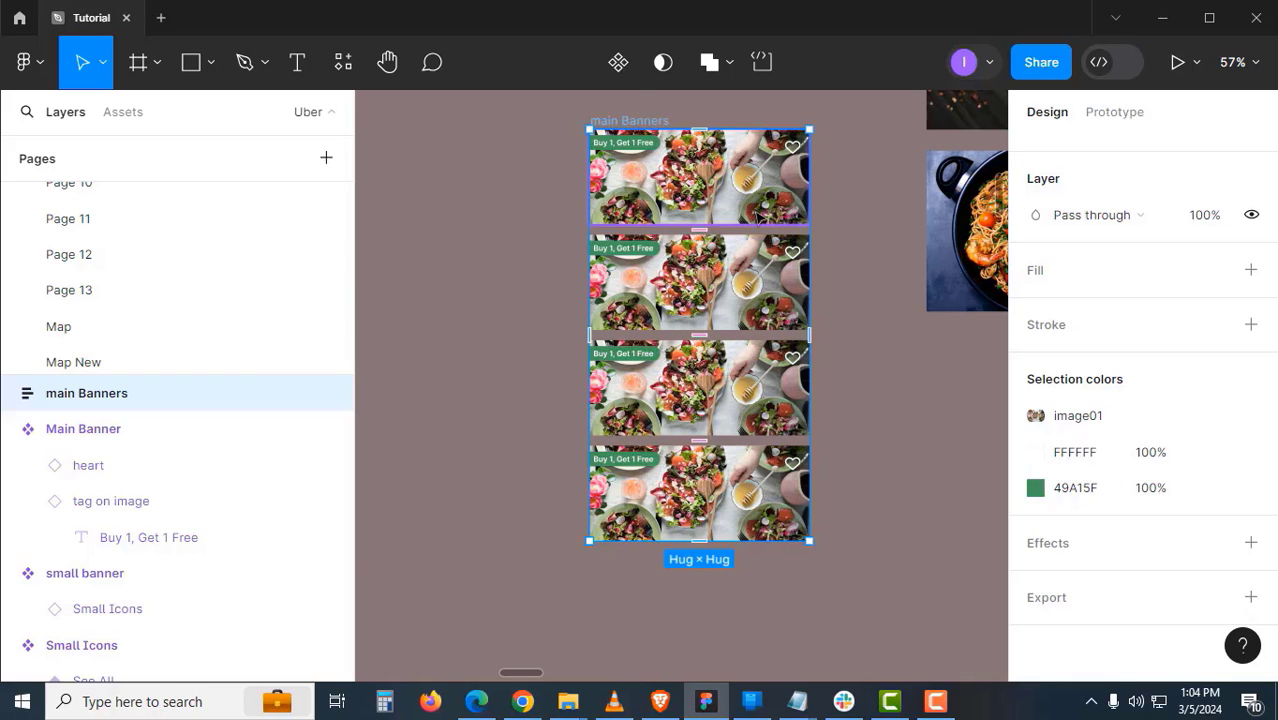
click(727, 211)
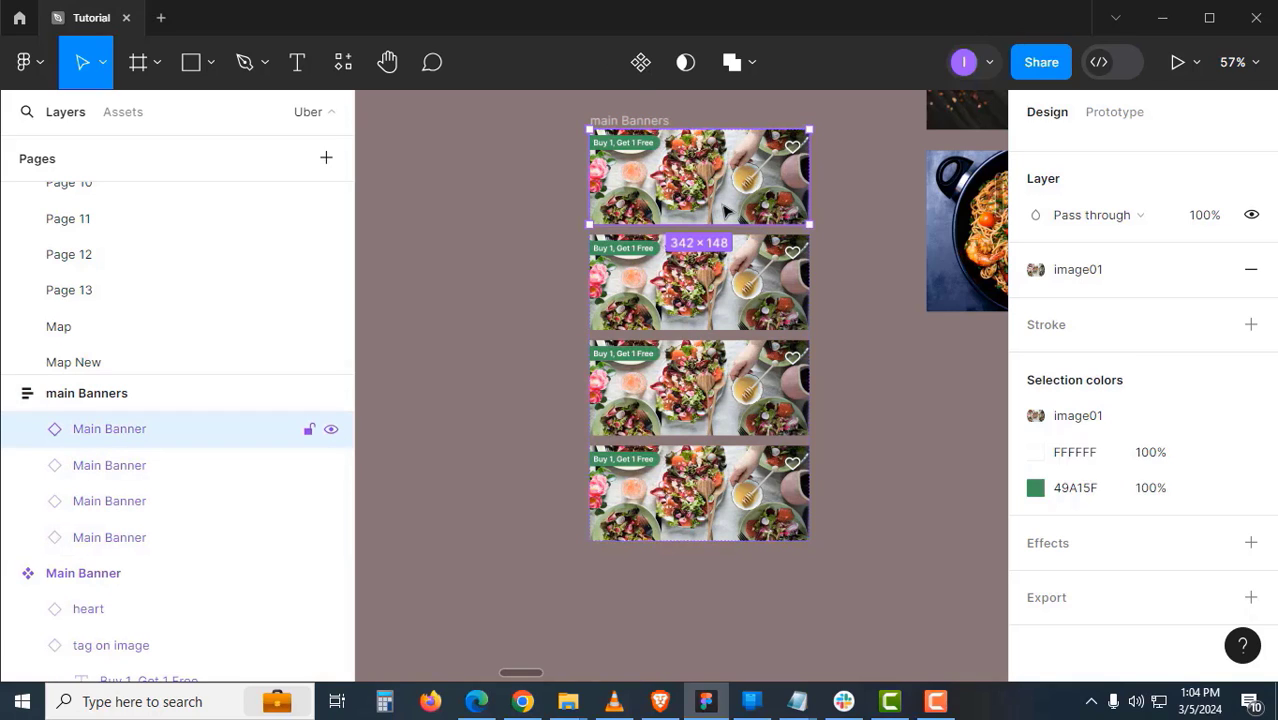
- Rearrange the tag on image and Main Banner components on the canvas
click(575, 215)
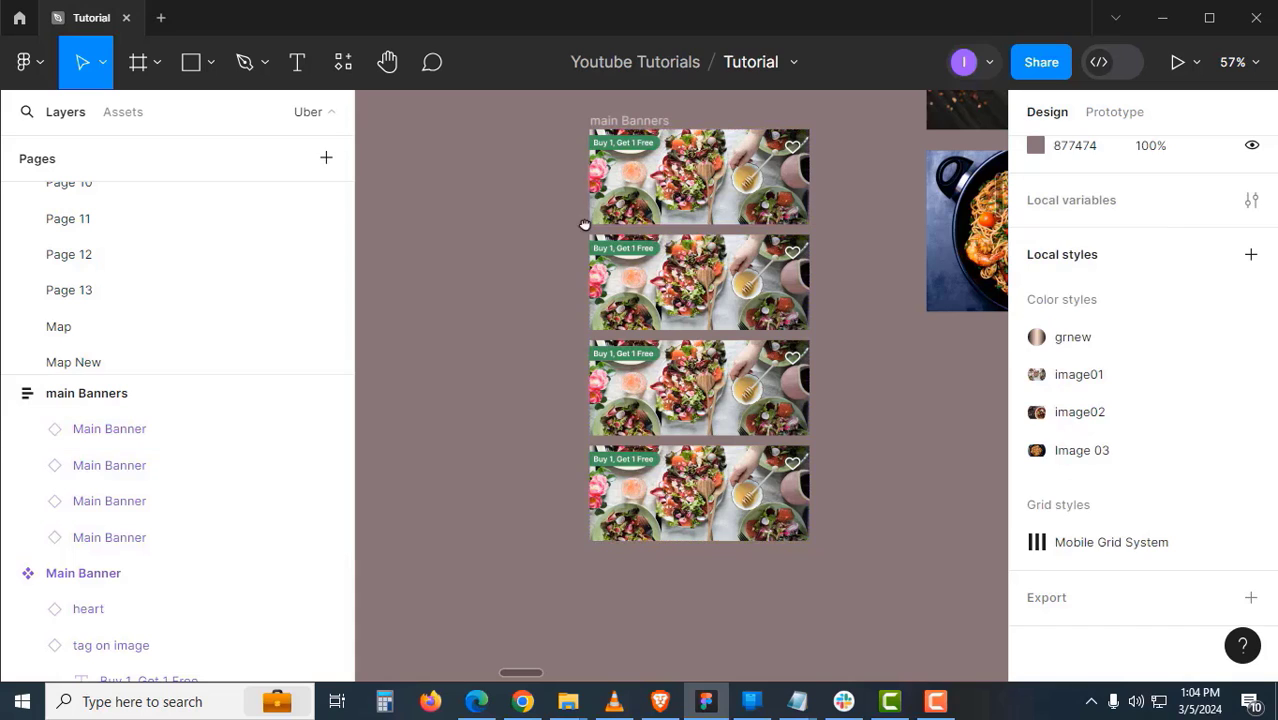
drag(585, 228, 715, 299)
drag(790, 190, 943, 166)
drag(854, 212, 642, 237)
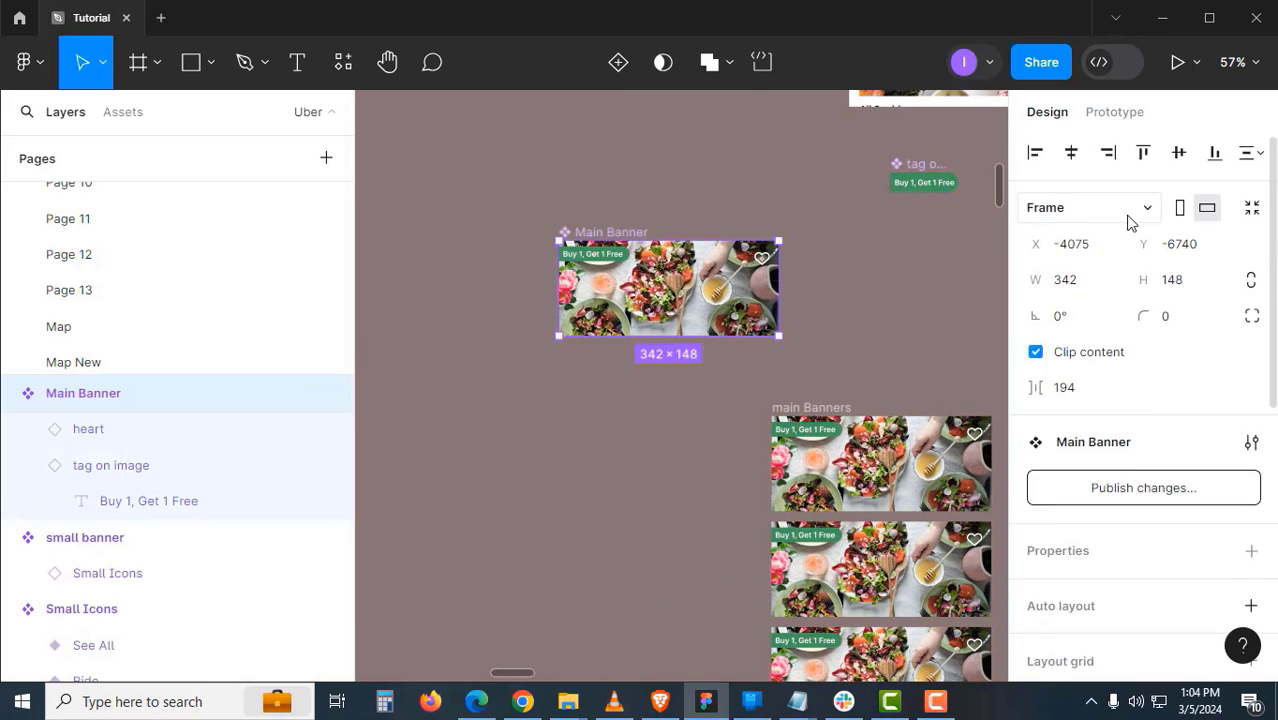
scroll(778, 320, up, 3)
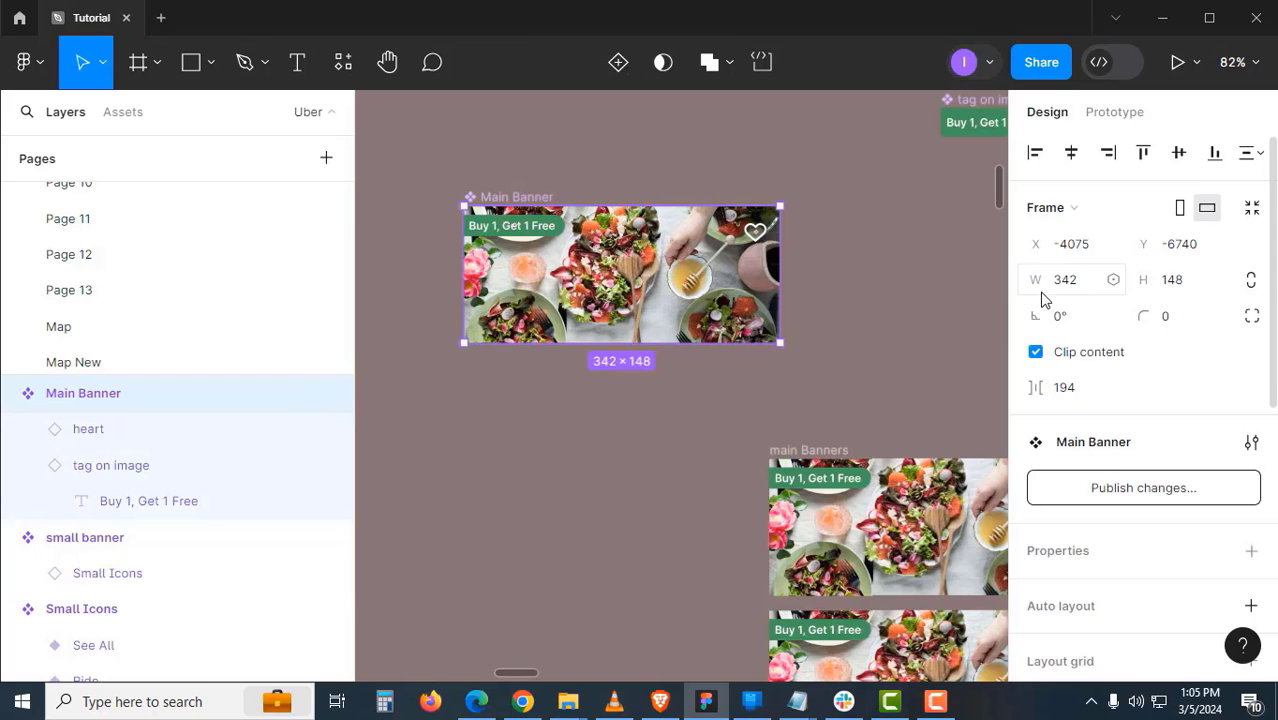
click(865, 316)
click(535, 198)
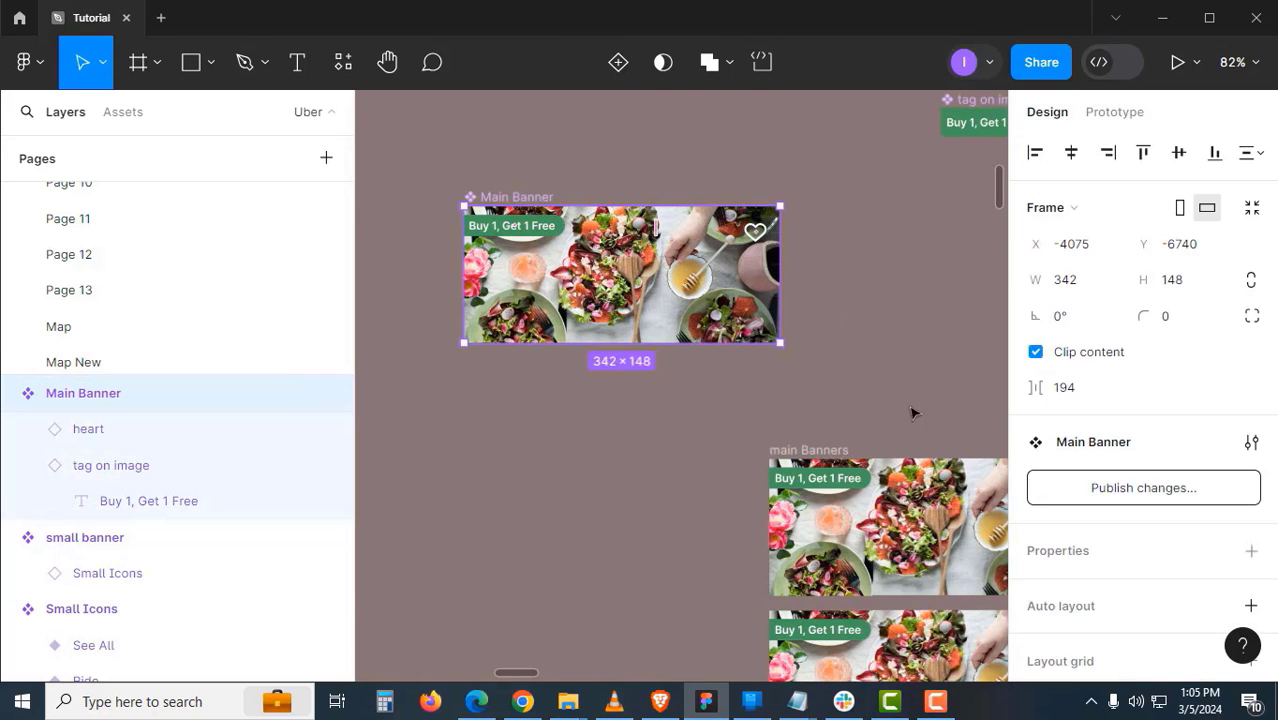
drag(922, 413, 880, 333)
scroll(739, 275, up, 4)
drag(739, 275, 728, 325)
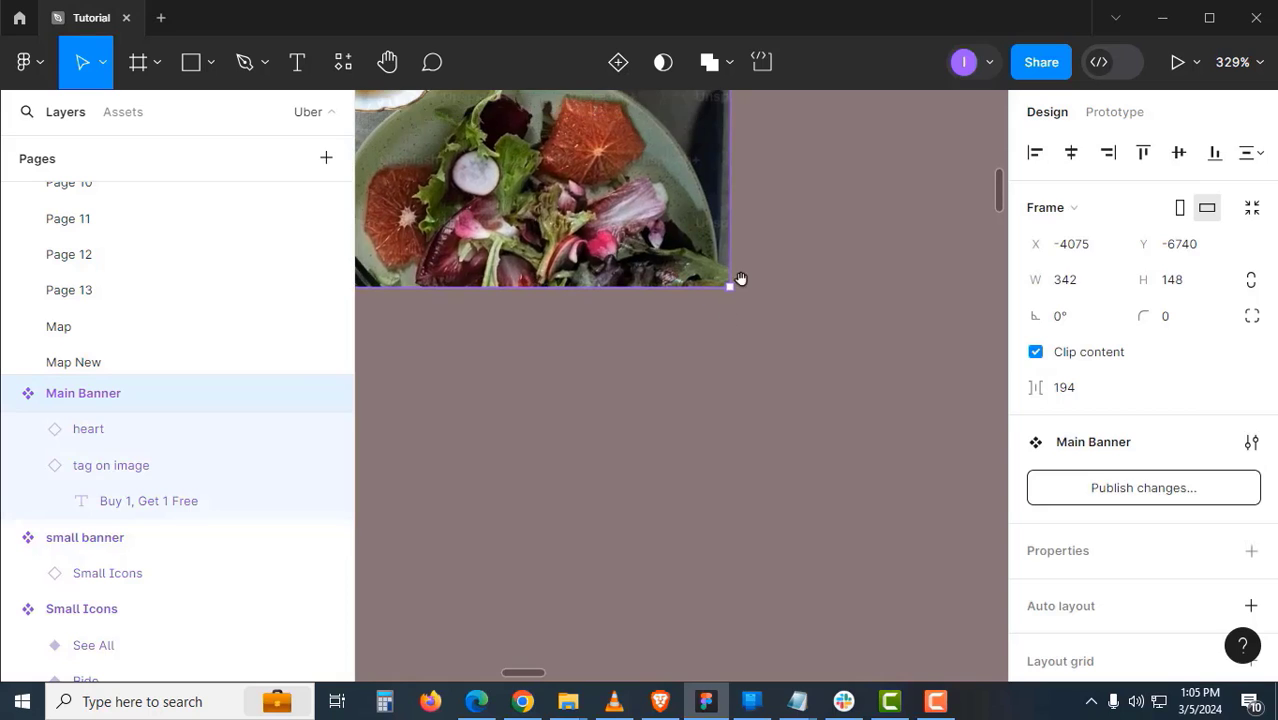
scroll(741, 278, up, 2)
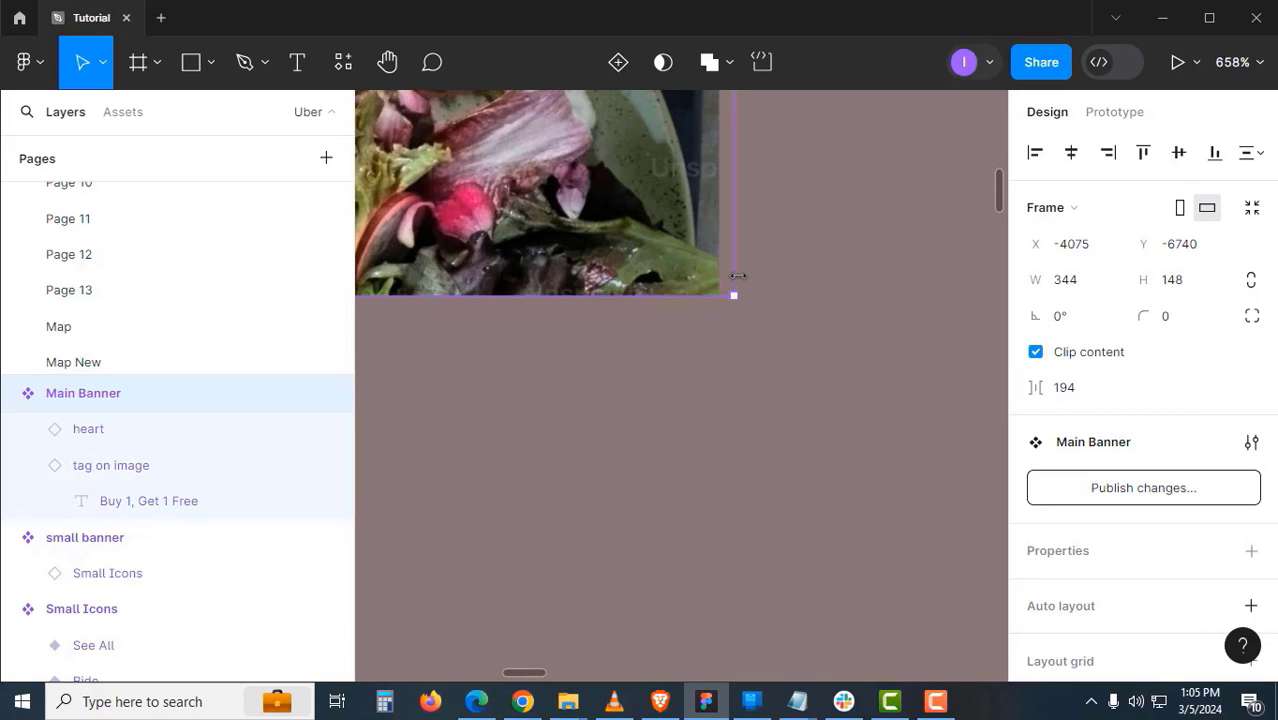
scroll(738, 276, up, 4)
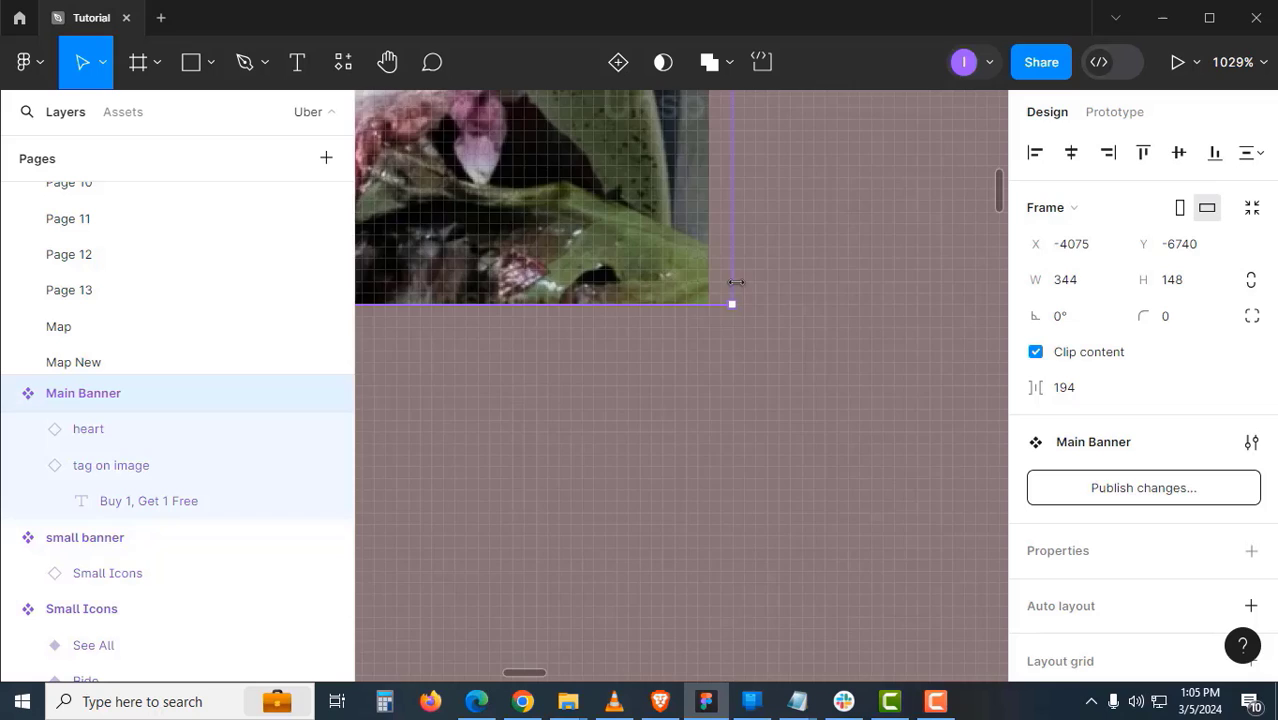
- Check the Main Banner's heart, tag and text layers, then reselect the whole component
click(708, 363)
scroll(653, 277, down, 6)
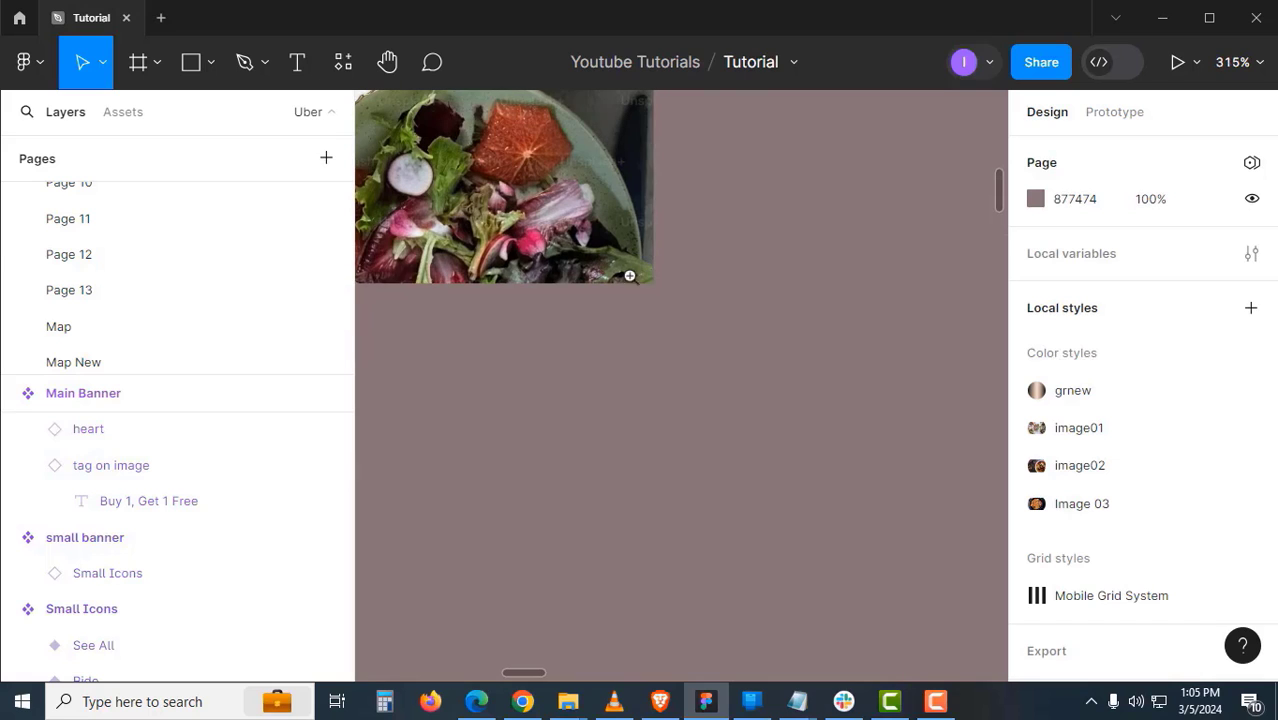
click(568, 252)
scroll(606, 256, up, 2)
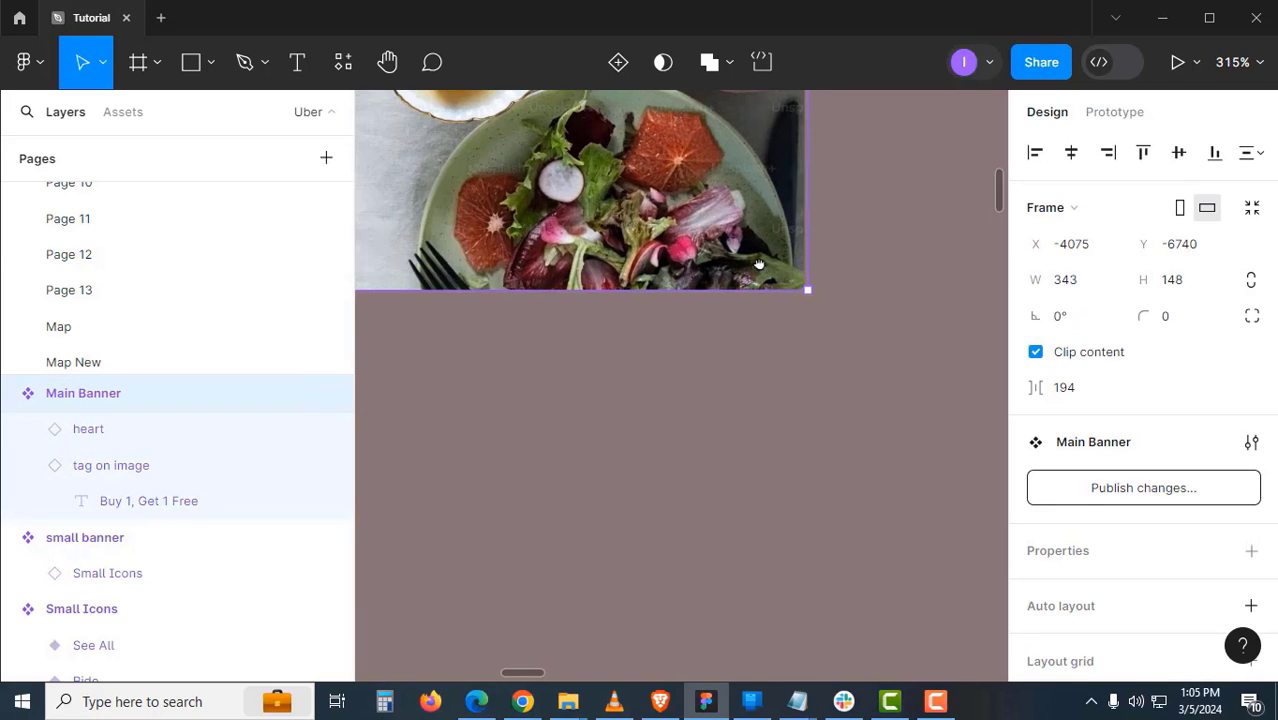
scroll(800, 340, down, 4)
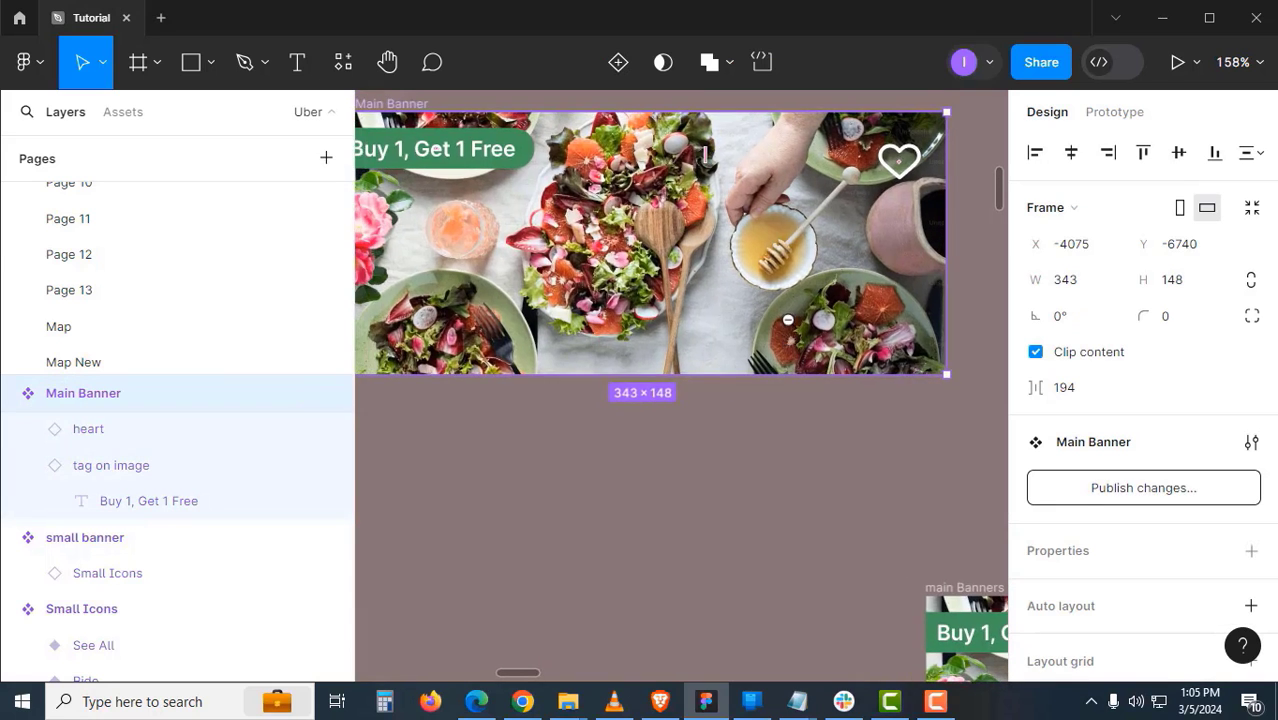
scroll(780, 322, down, 2)
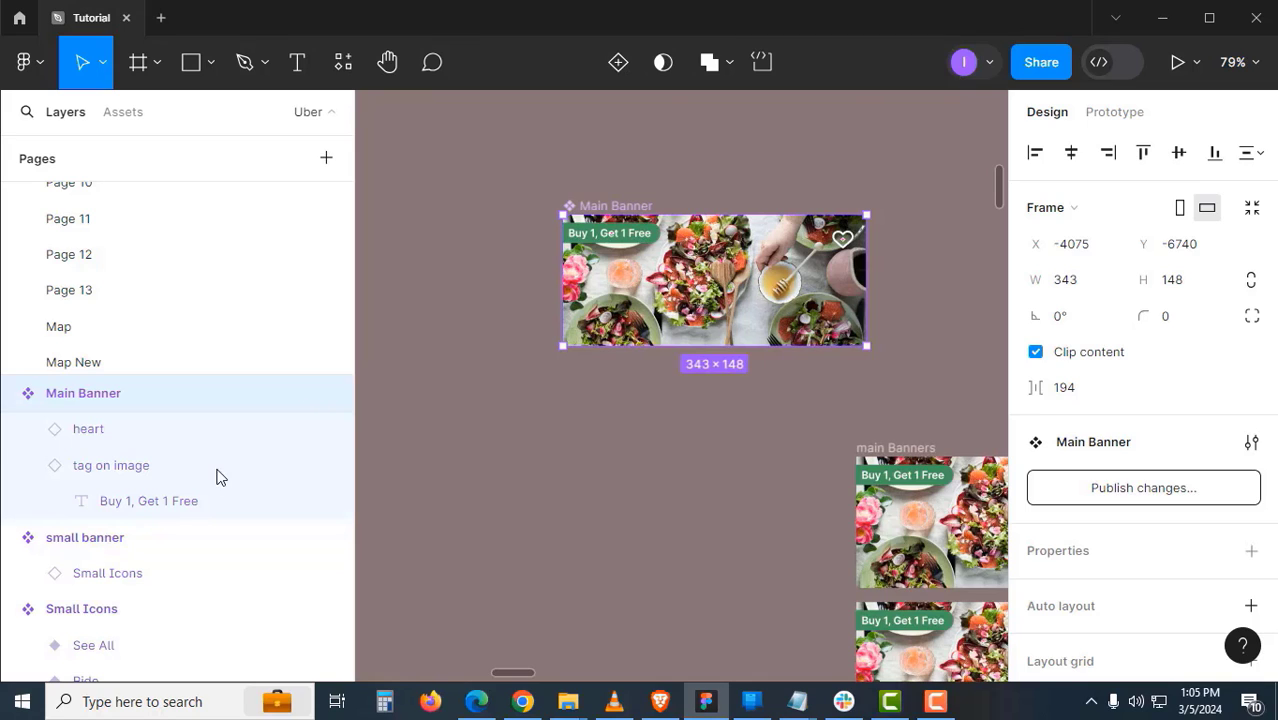
click(134, 430)
click(132, 461)
click(136, 503)
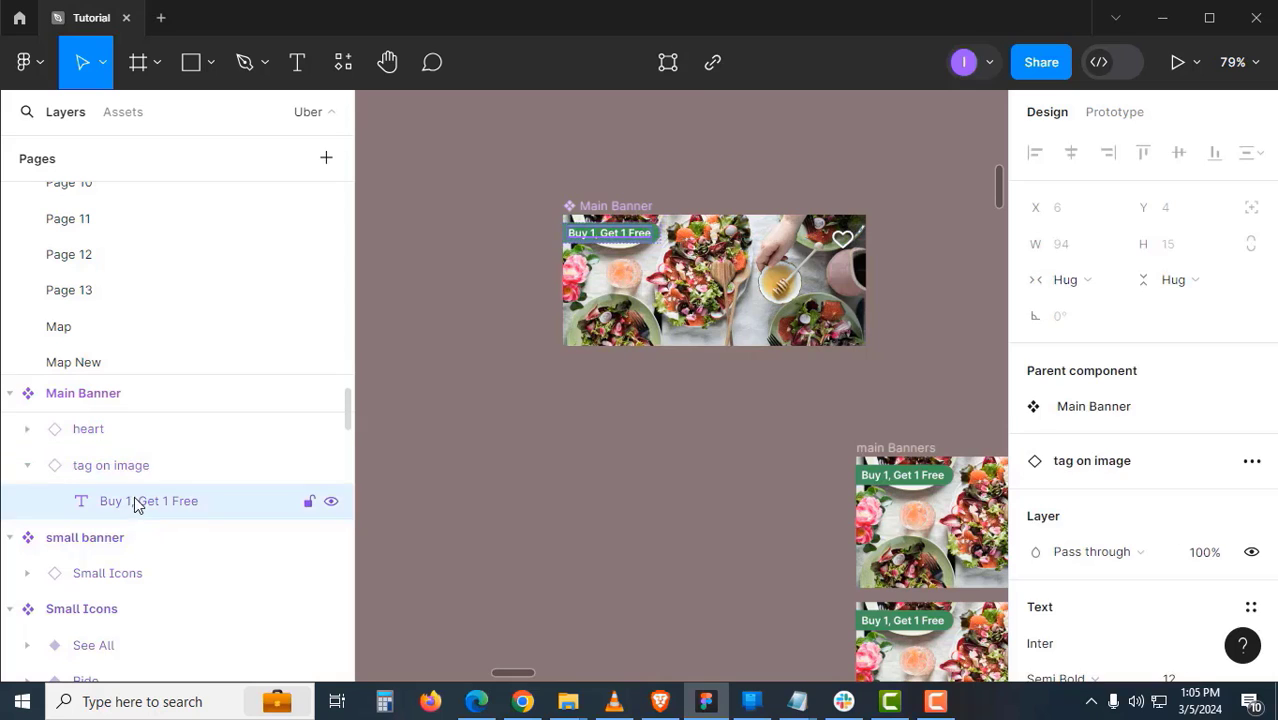
click(131, 400)
scroll(1128, 493, down, 1)
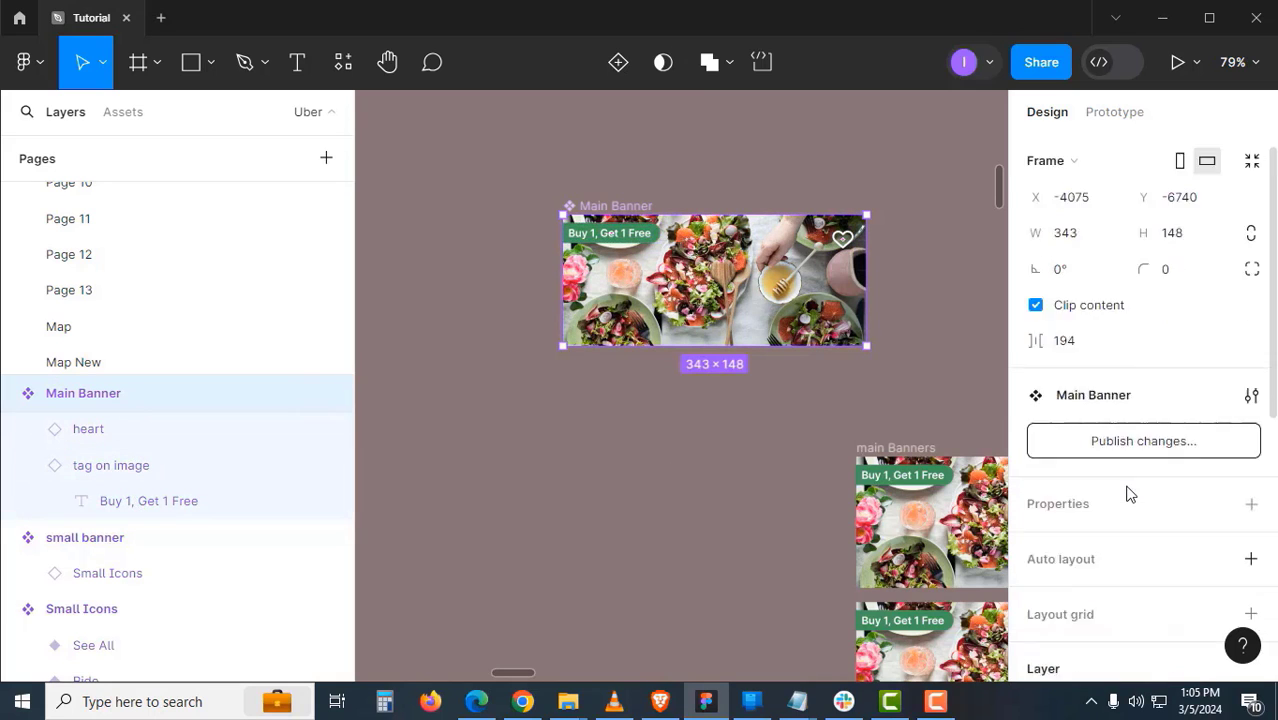
scroll(1128, 493, down, 5)
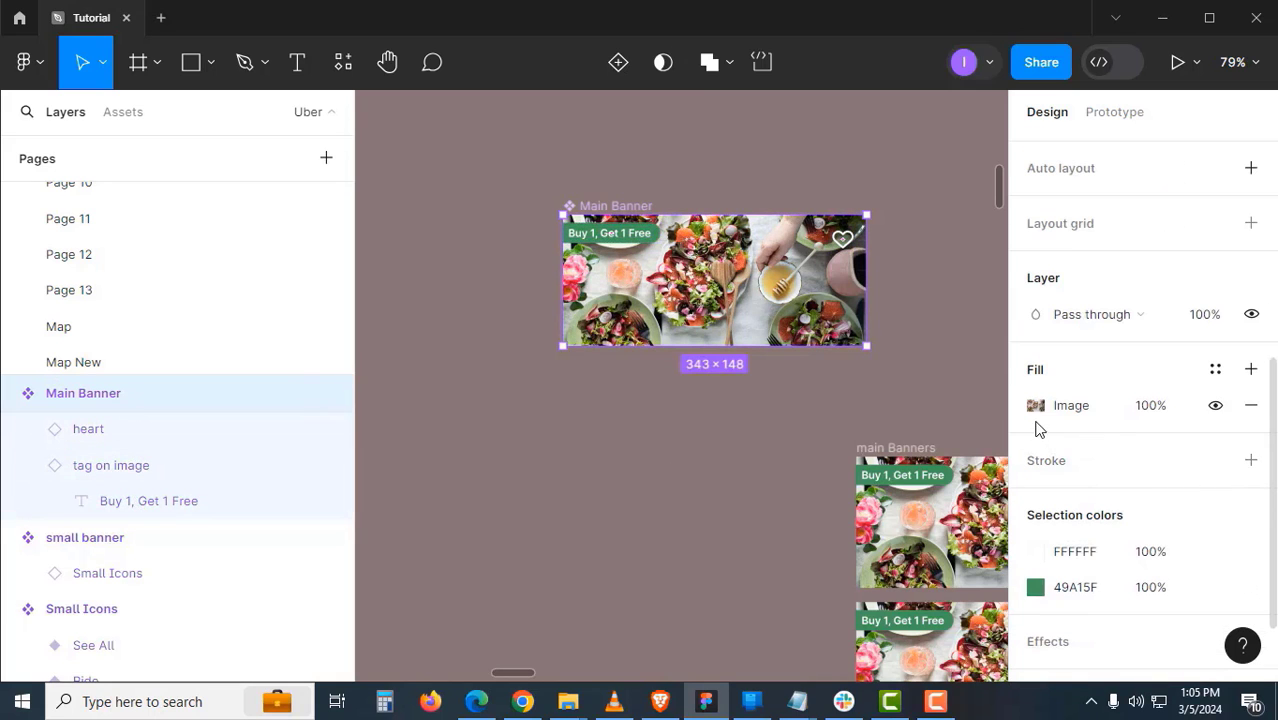
- Change the banner's salad image scaling from Crop to Fill
click(1036, 406)
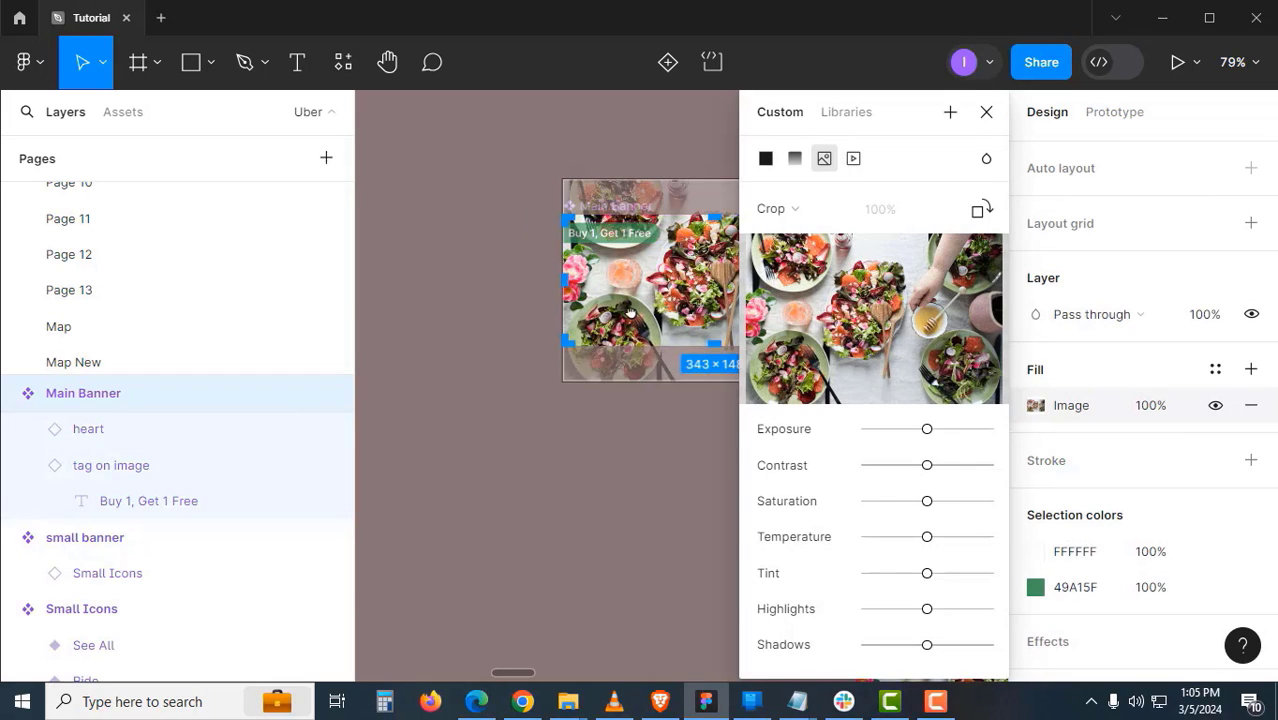
click(800, 215)
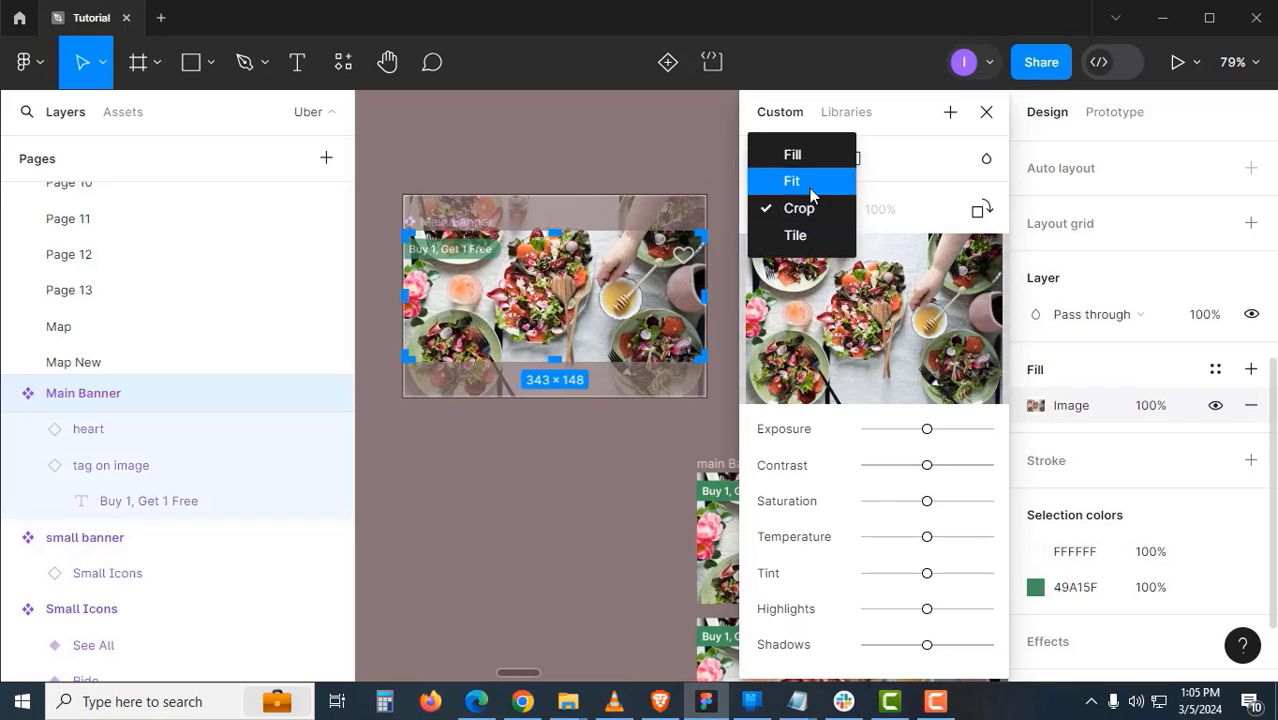
click(811, 160)
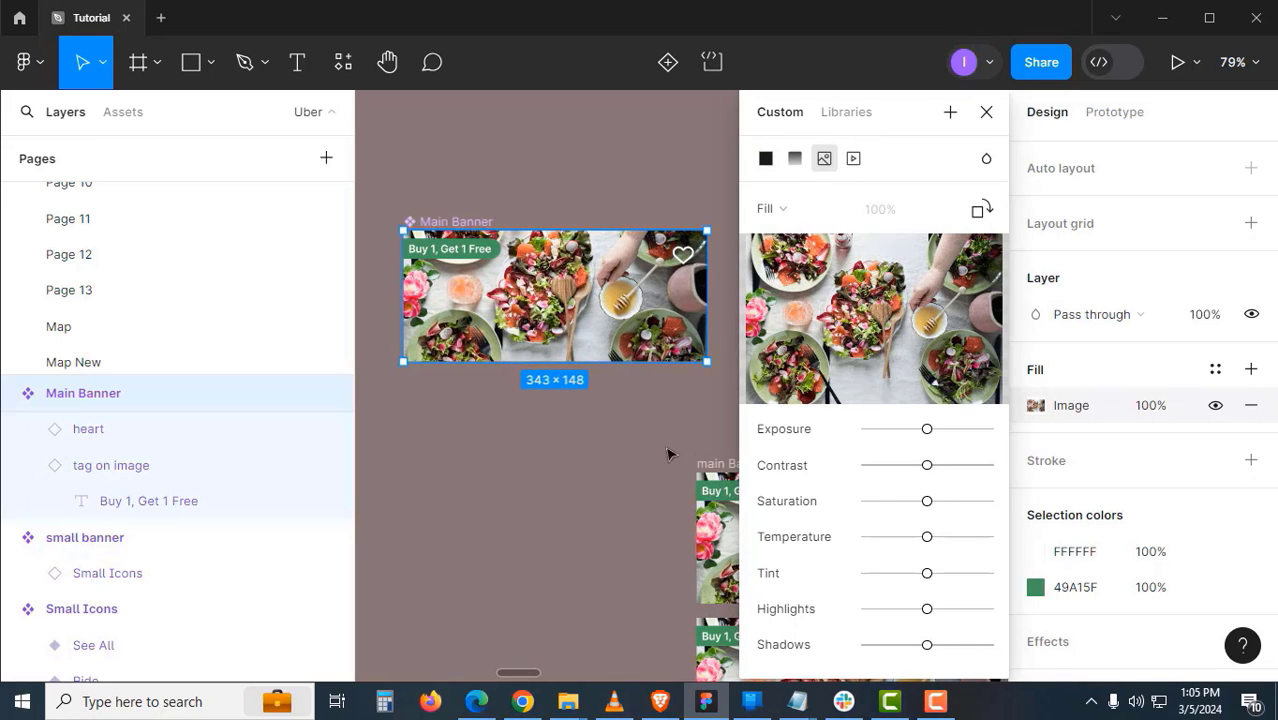
ctrl+scroll(690, 303, up, 10)
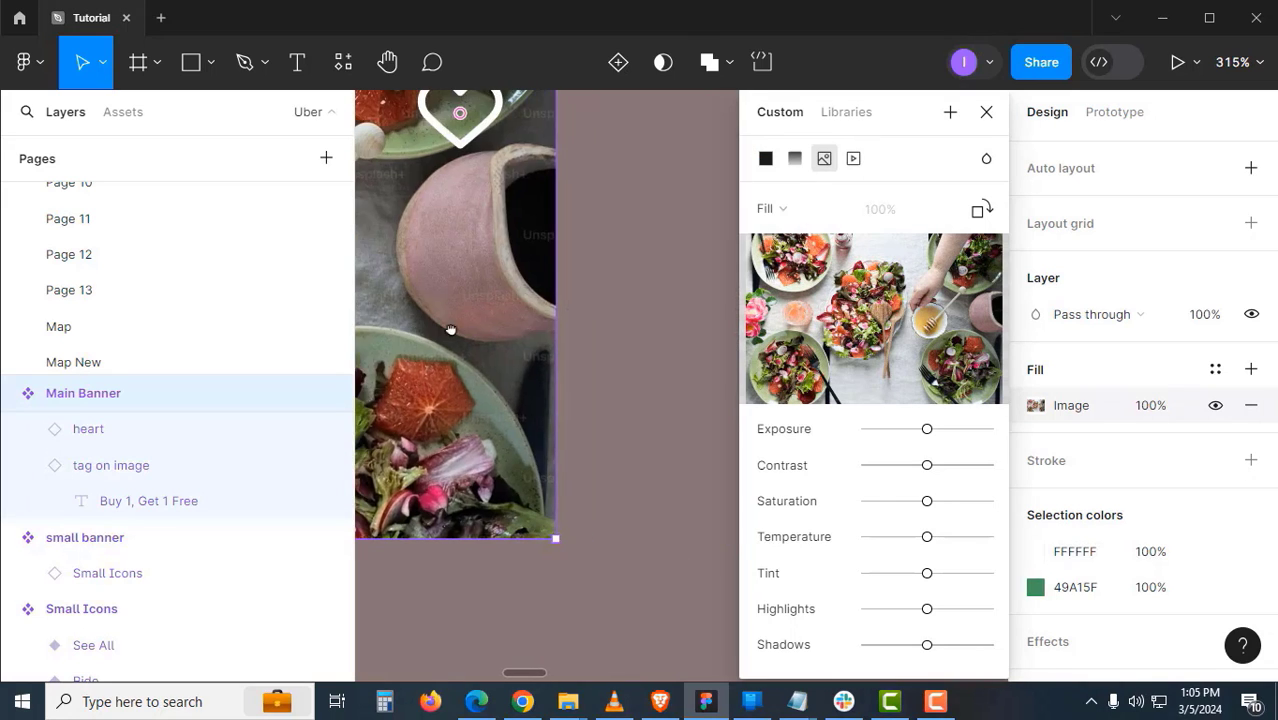
ctrl+scroll(529, 413, up, 10)
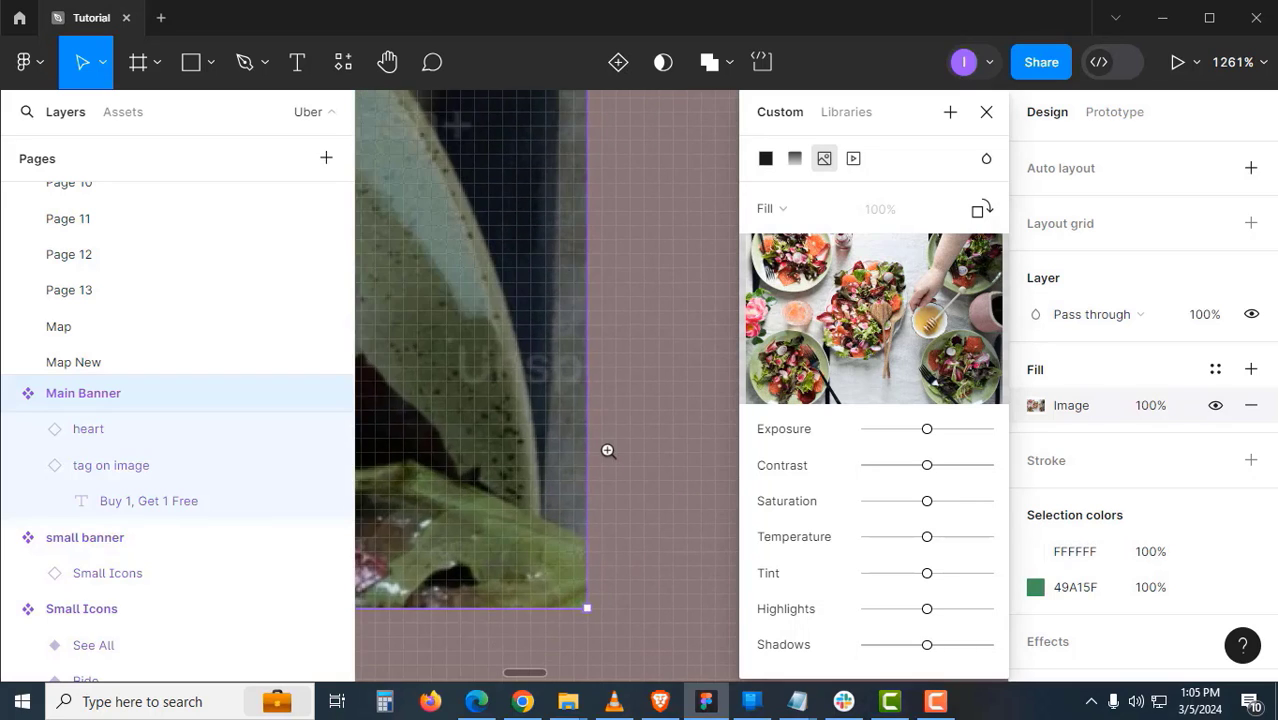
ctrl+scroll(557, 443, down, 10)
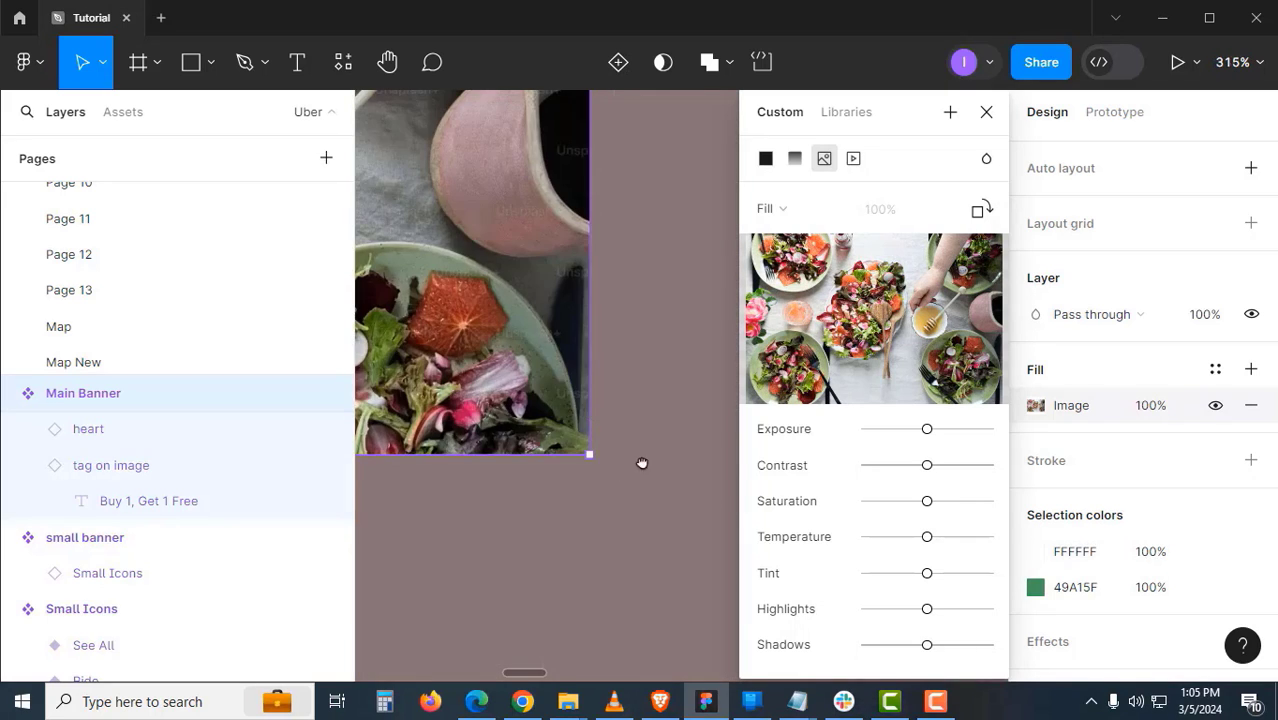
ctrl+scroll(580, 404, down, 5)
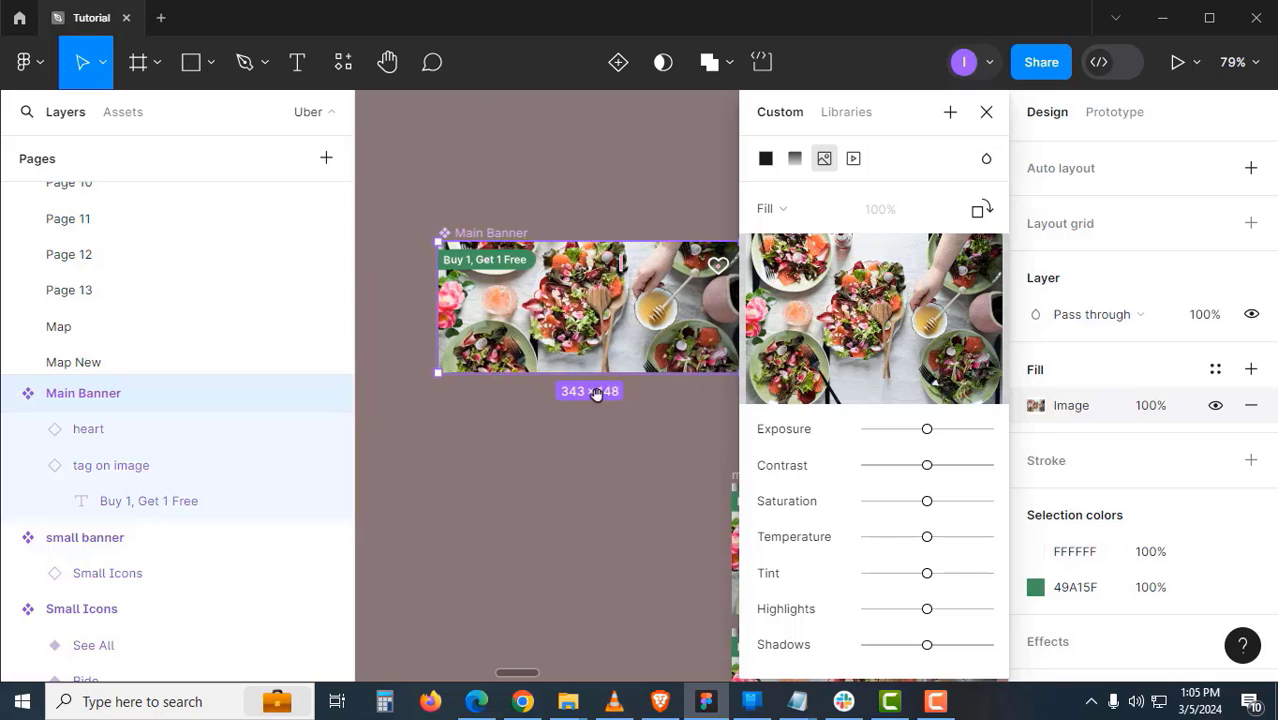
click(986, 112)
drag(827, 431, 699, 359)
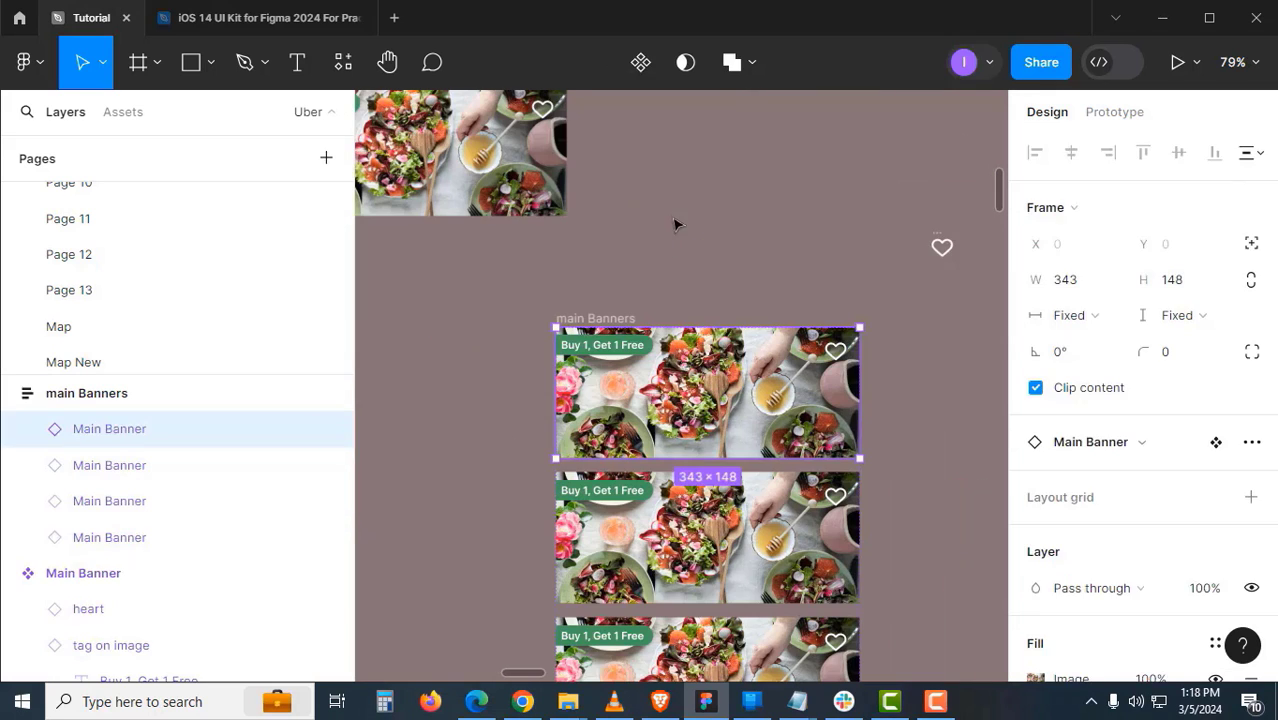
- Select the Buy 1, Get 1 Free tag inside the original Main Banner component
click(675, 224)
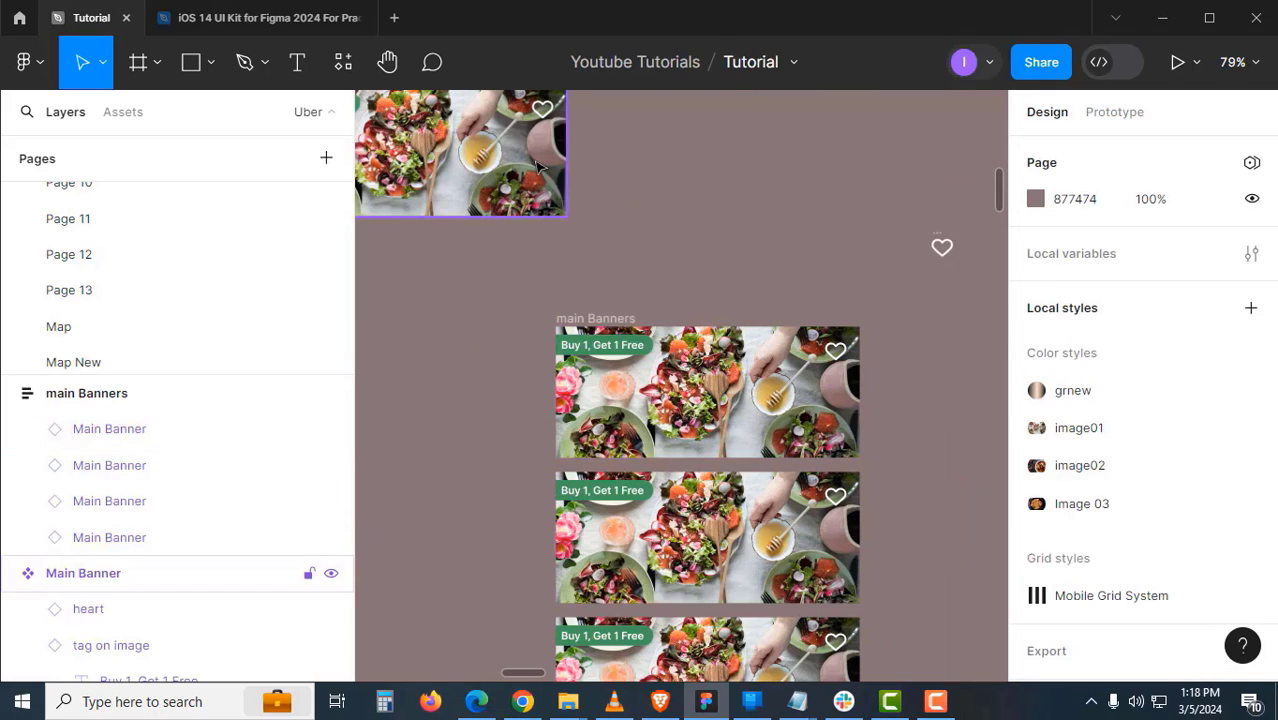
click(716, 372)
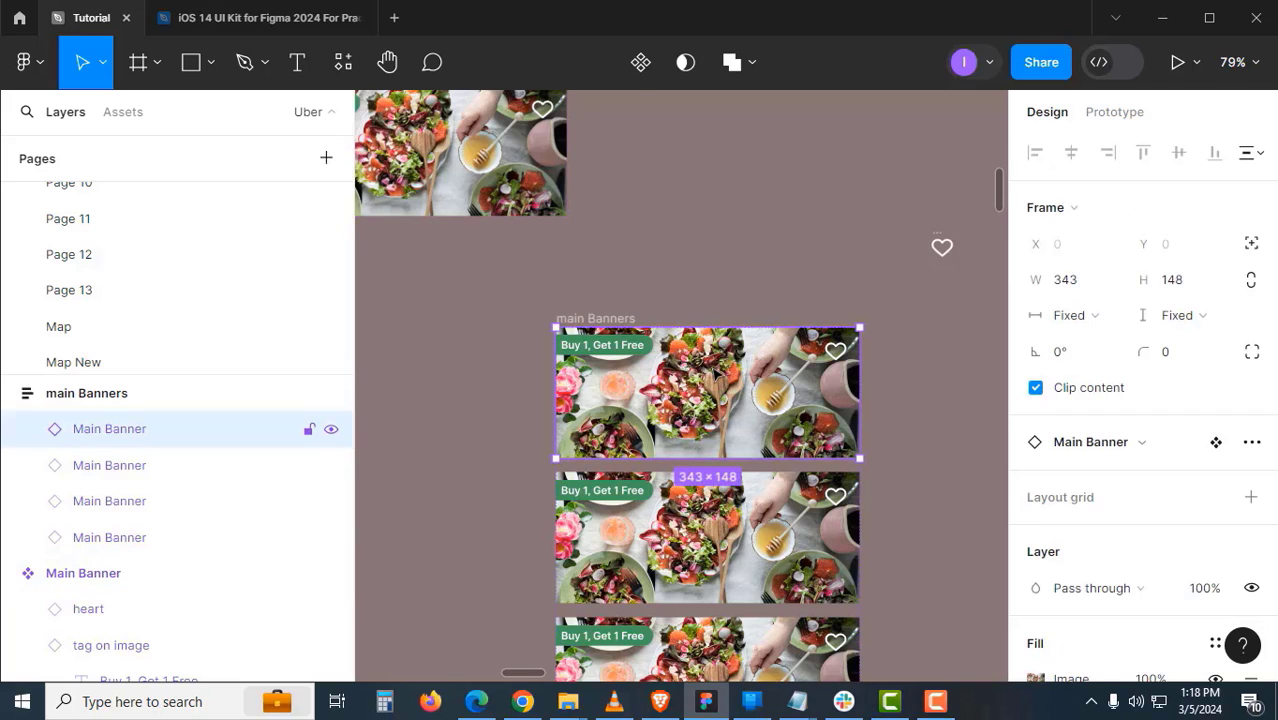
click(681, 312)
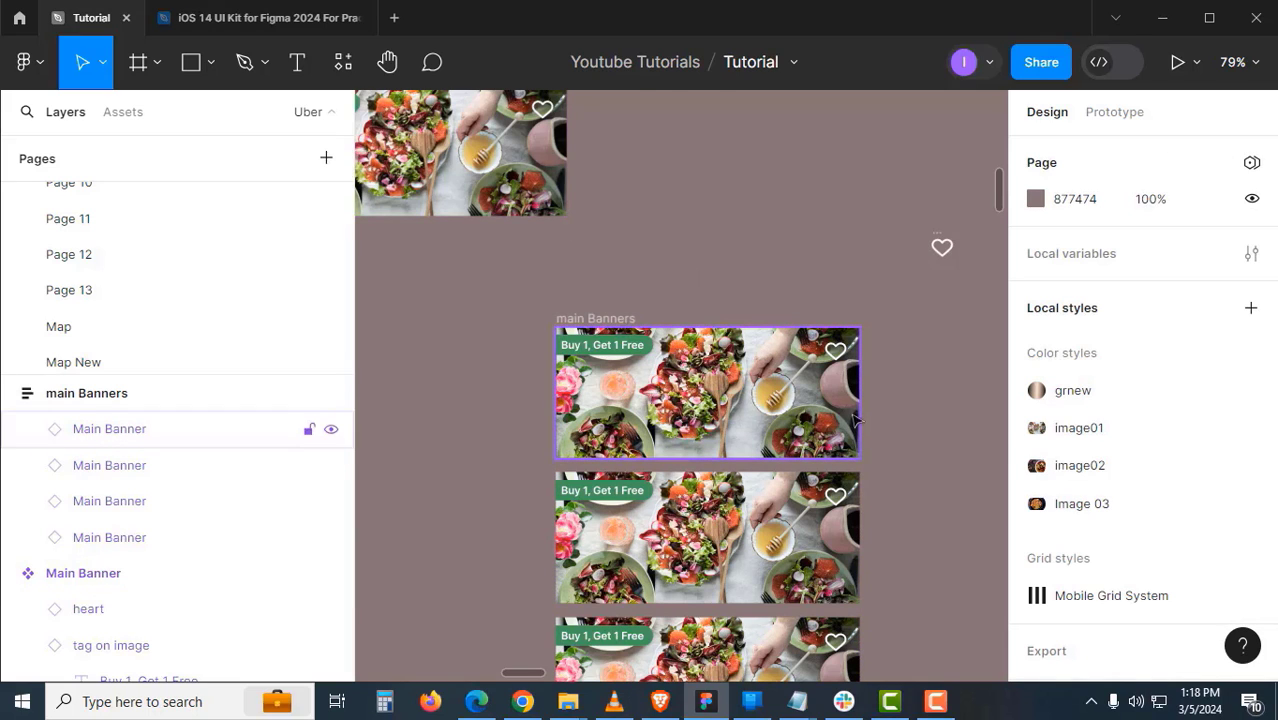
scroll(840, 405, down, 2)
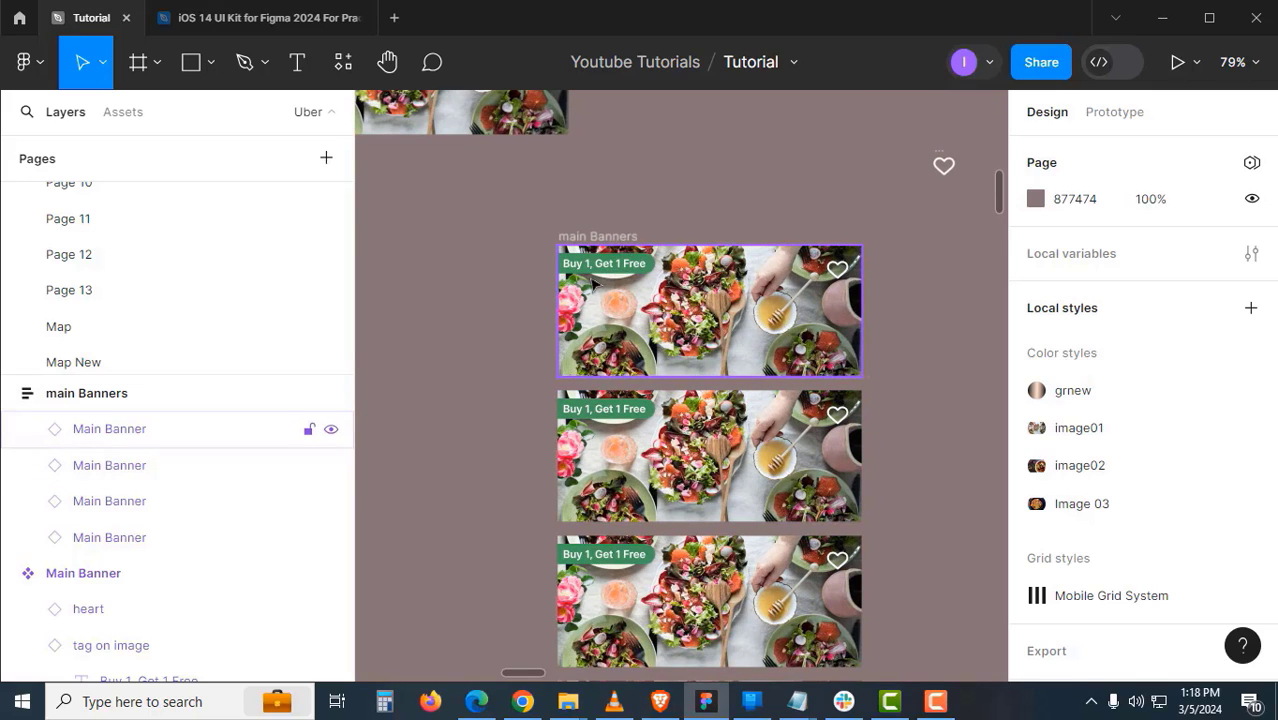
drag(518, 270, 708, 425)
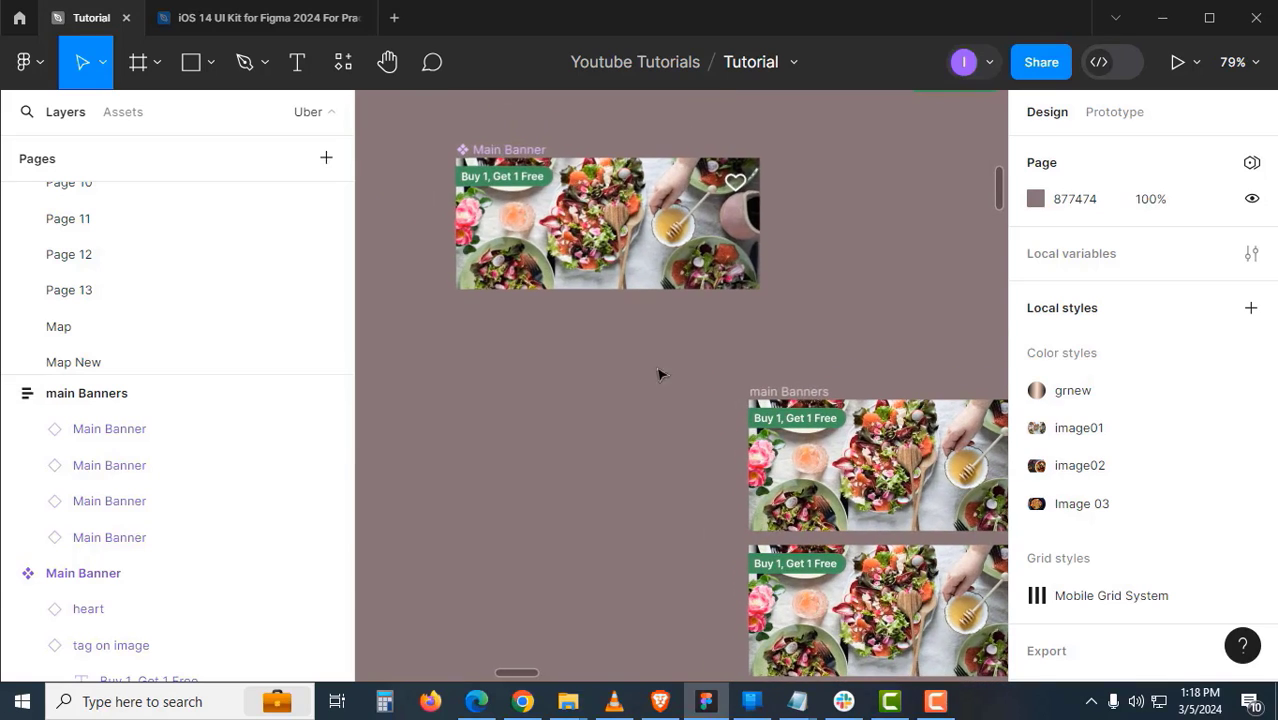
click(519, 182)
scroll(1148, 466, down, 3)
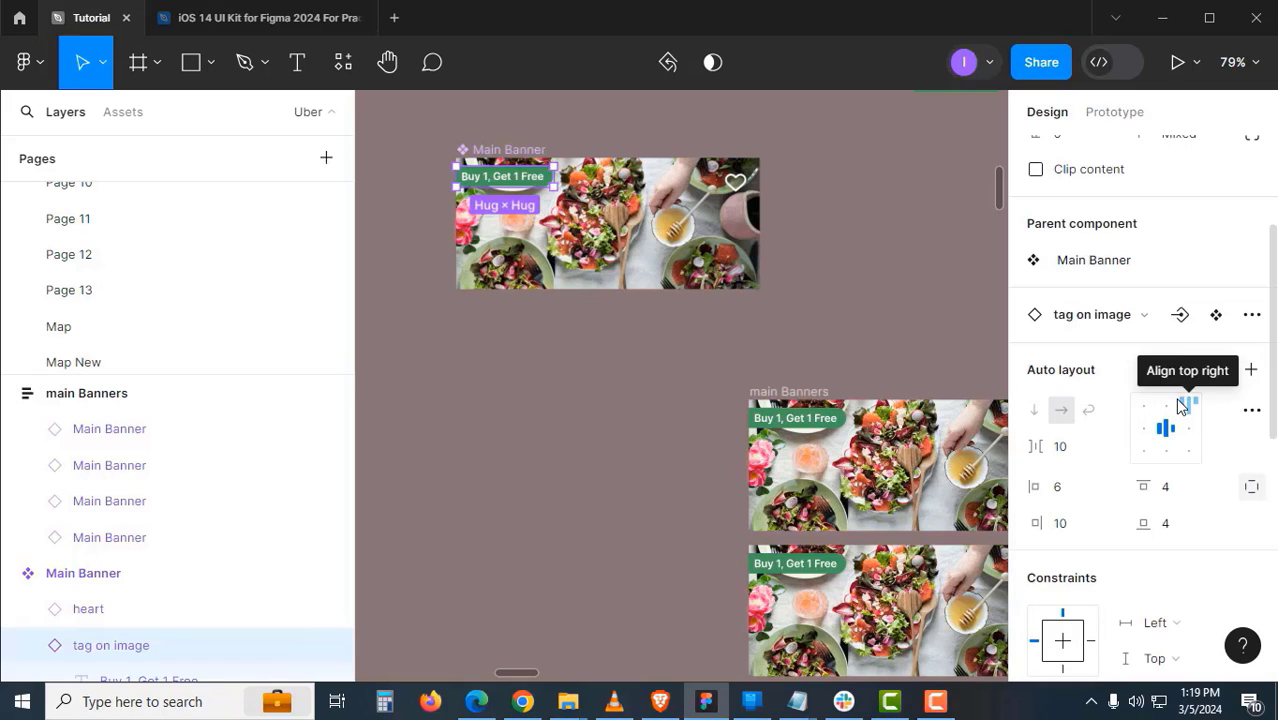
scroll(1167, 456, down, 5)
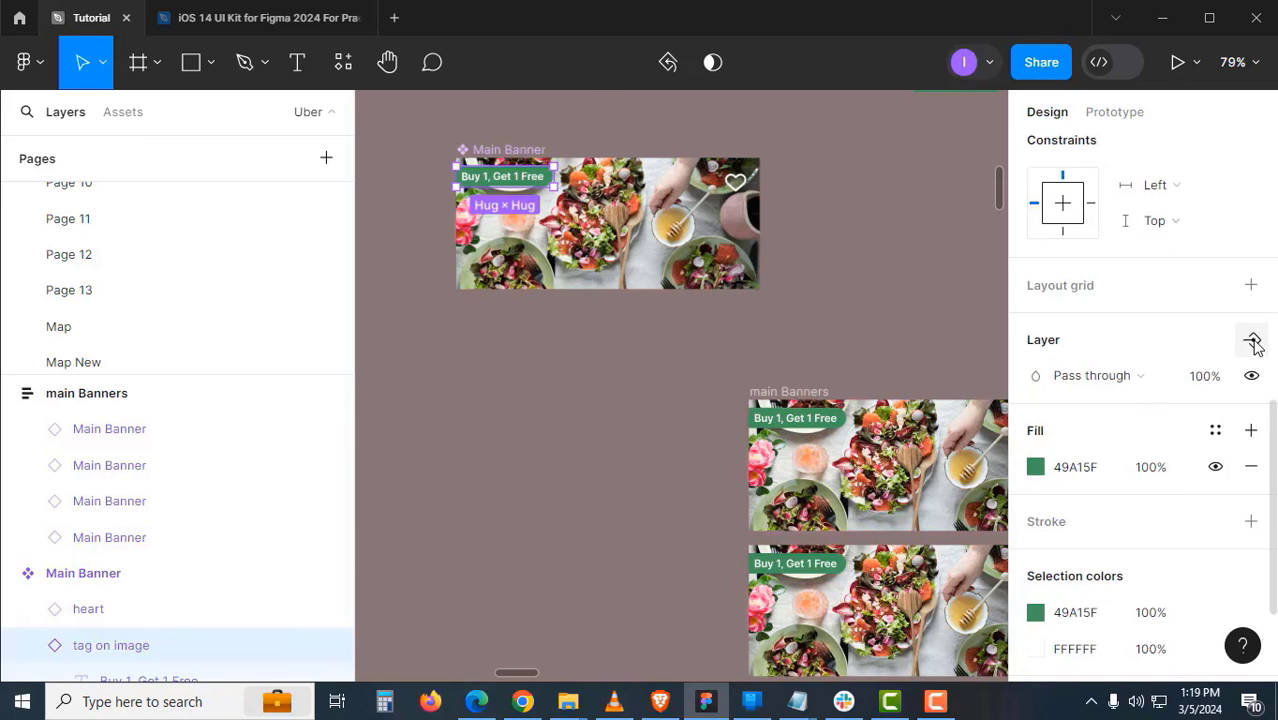
- Turn the tag's visibility into a 'banner' boolean component property
click(1251, 340)
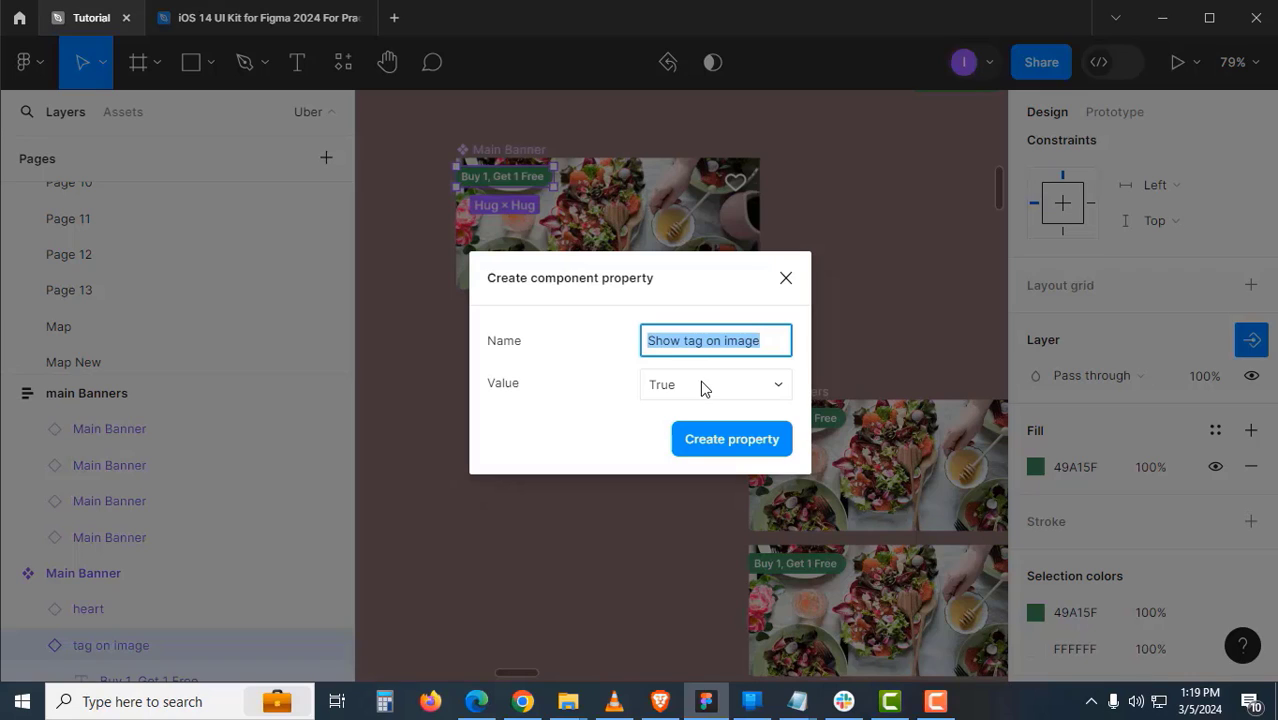
text(banner)
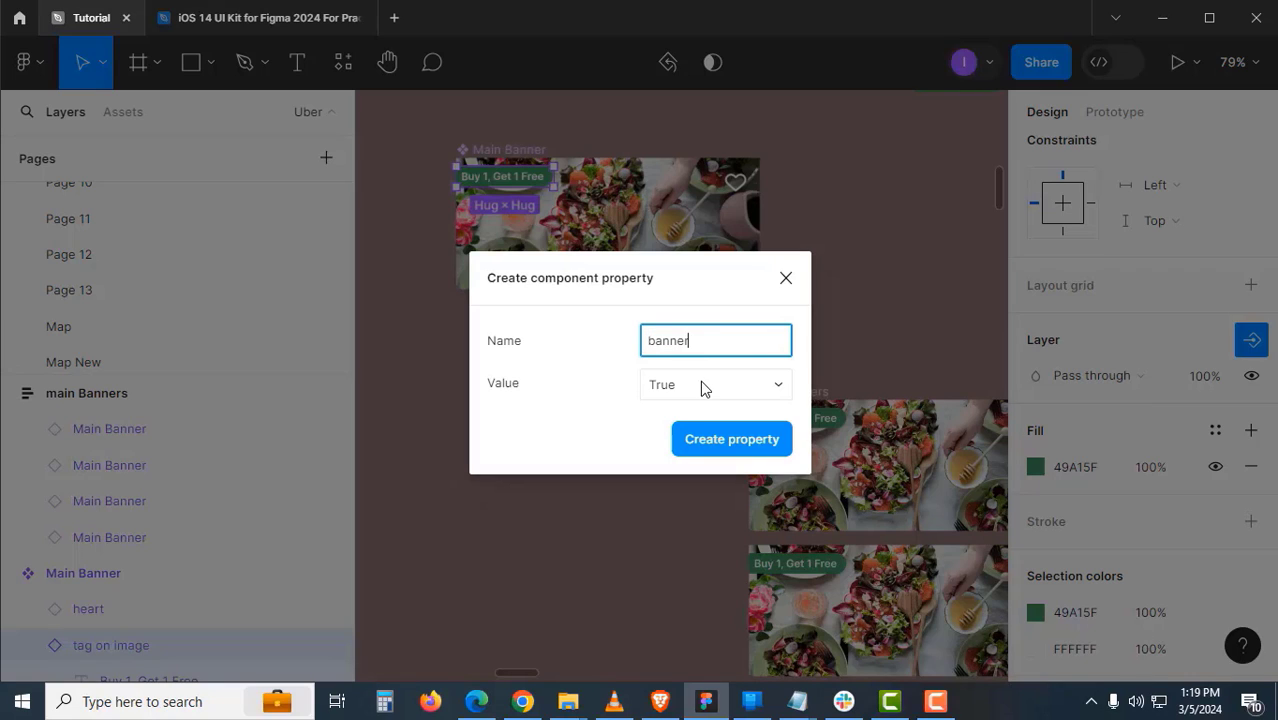
click(735, 440)
scroll(611, 366, down, 5)
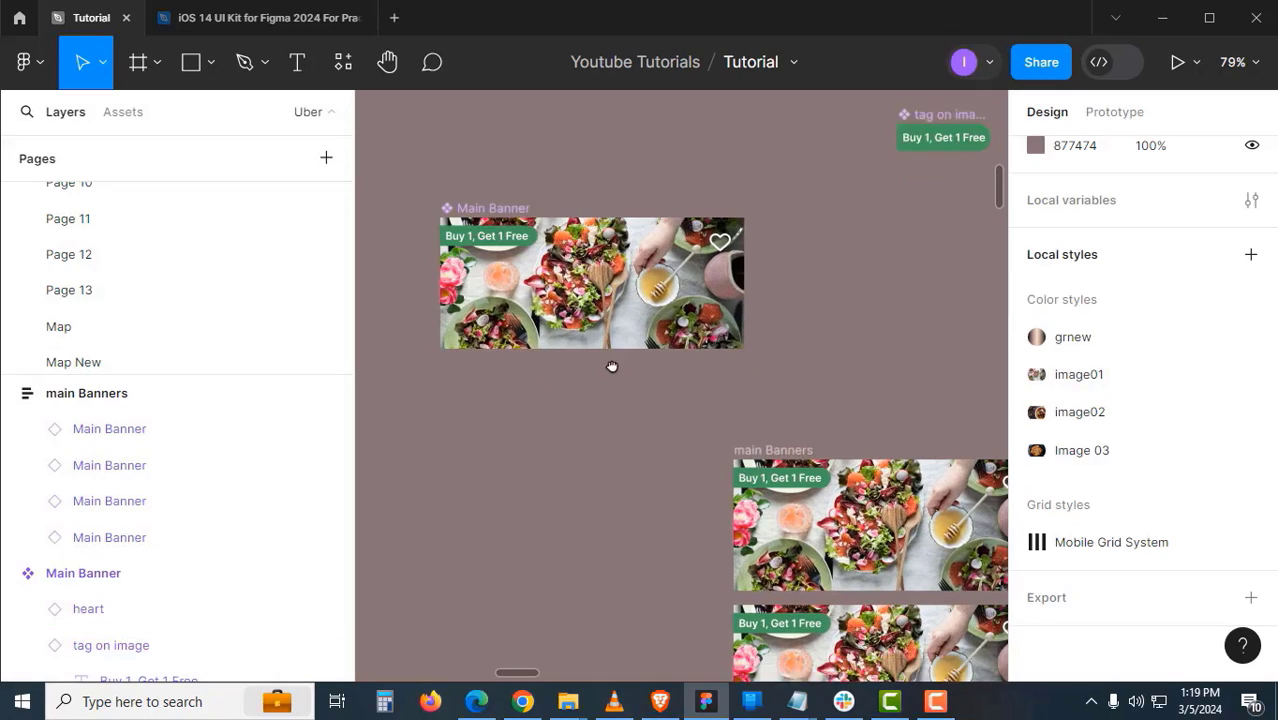
scroll(648, 365, down, 3)
scroll(648, 365, right, 4)
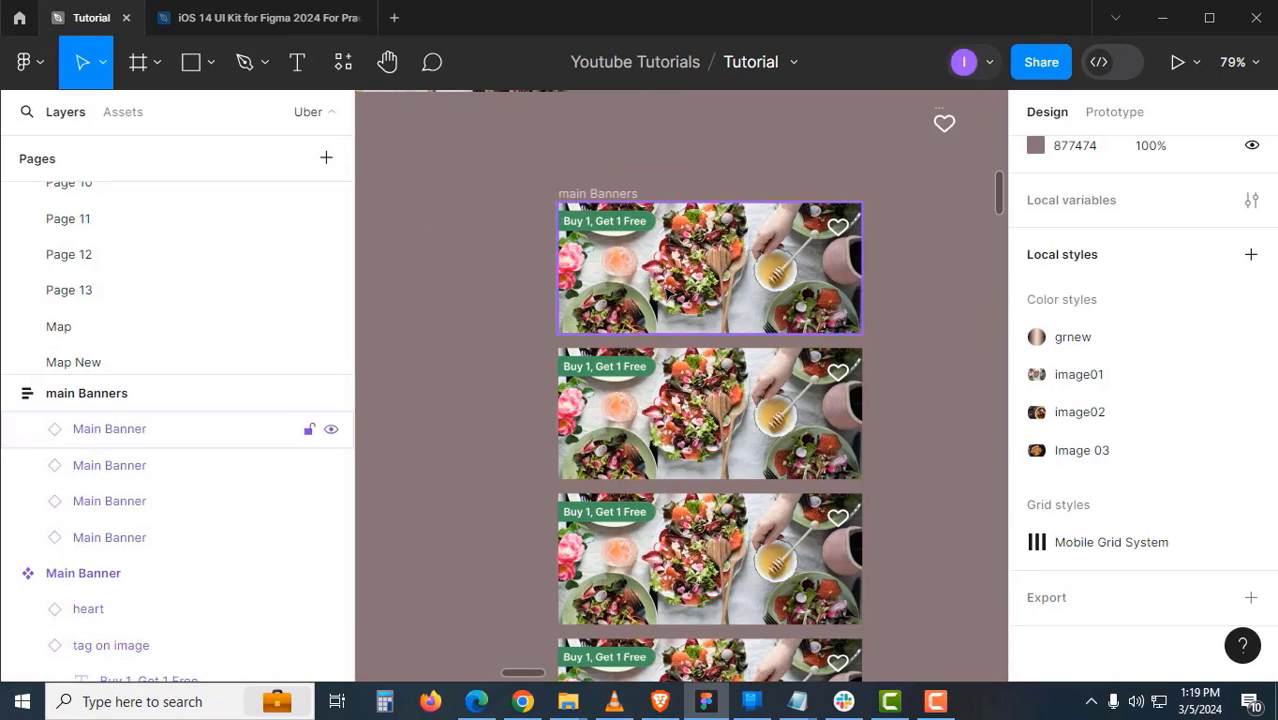
- Switch off the 'banner' property on the second Main Banner instance to hide its tag
click(663, 297)
scroll(663, 297, down, 1)
scroll(663, 297, right, 1)
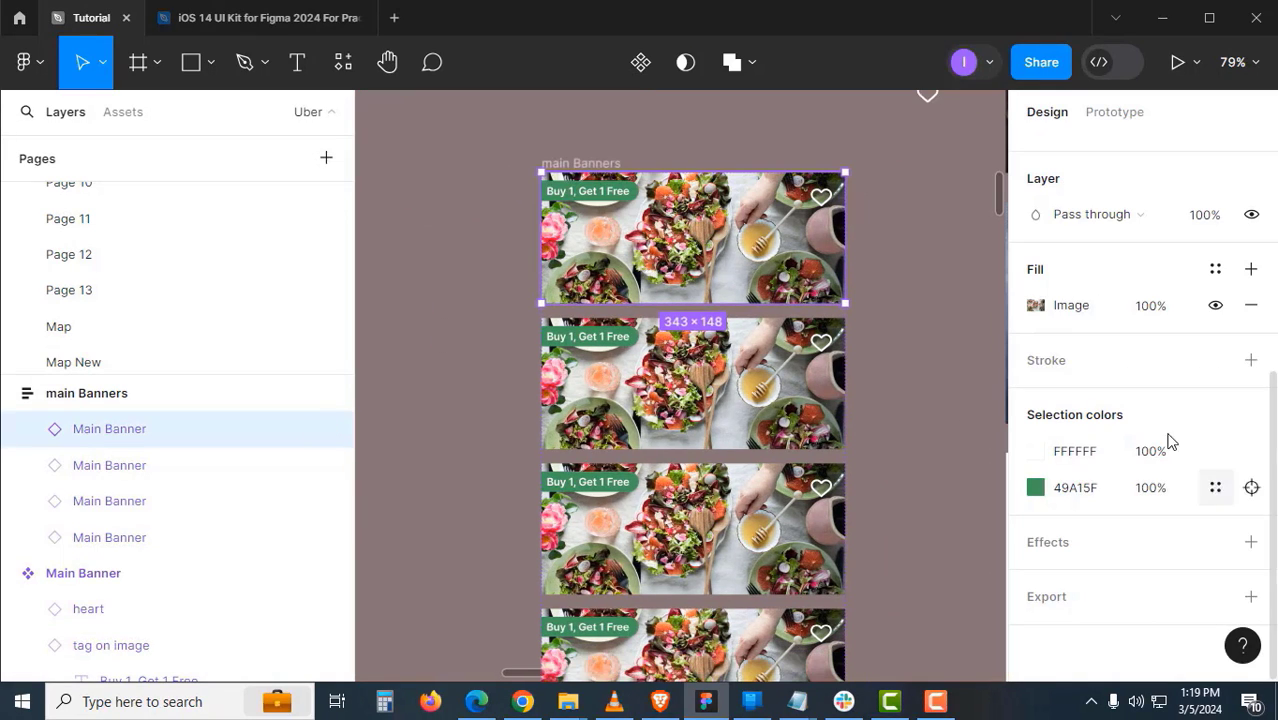
scroll(1152, 419, up, 4)
click(786, 446)
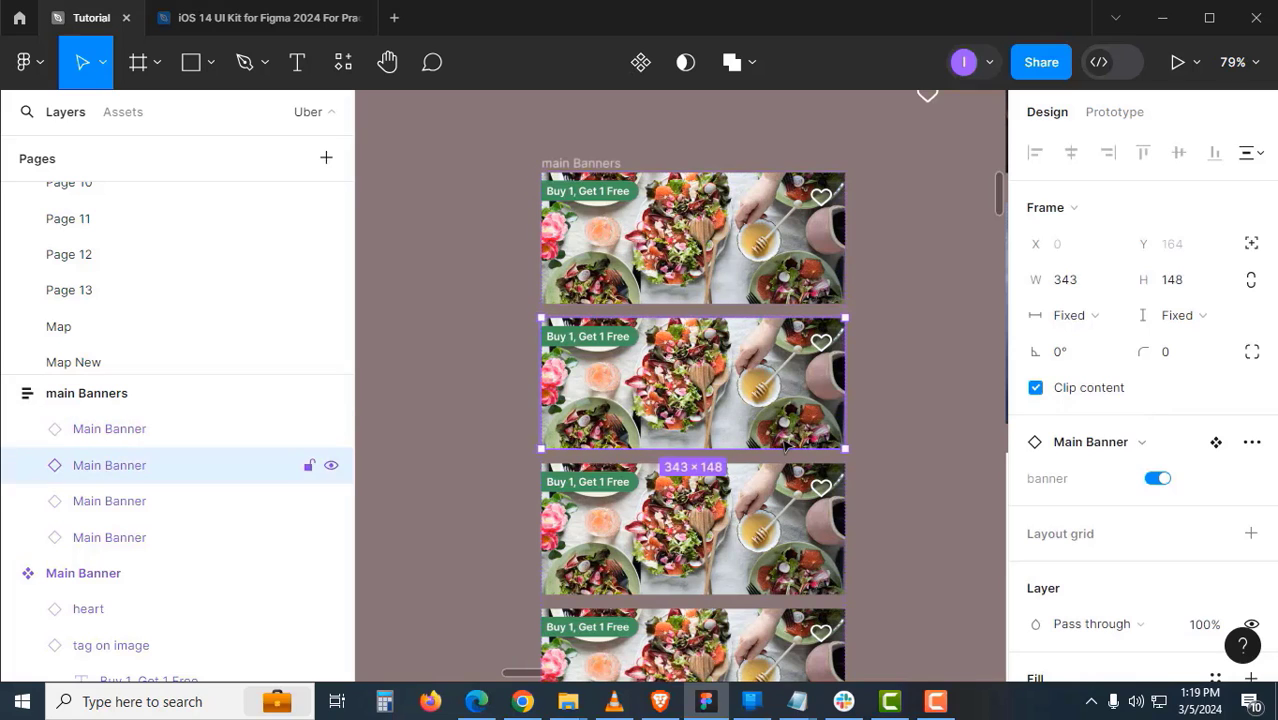
click(1160, 479)
click(897, 429)
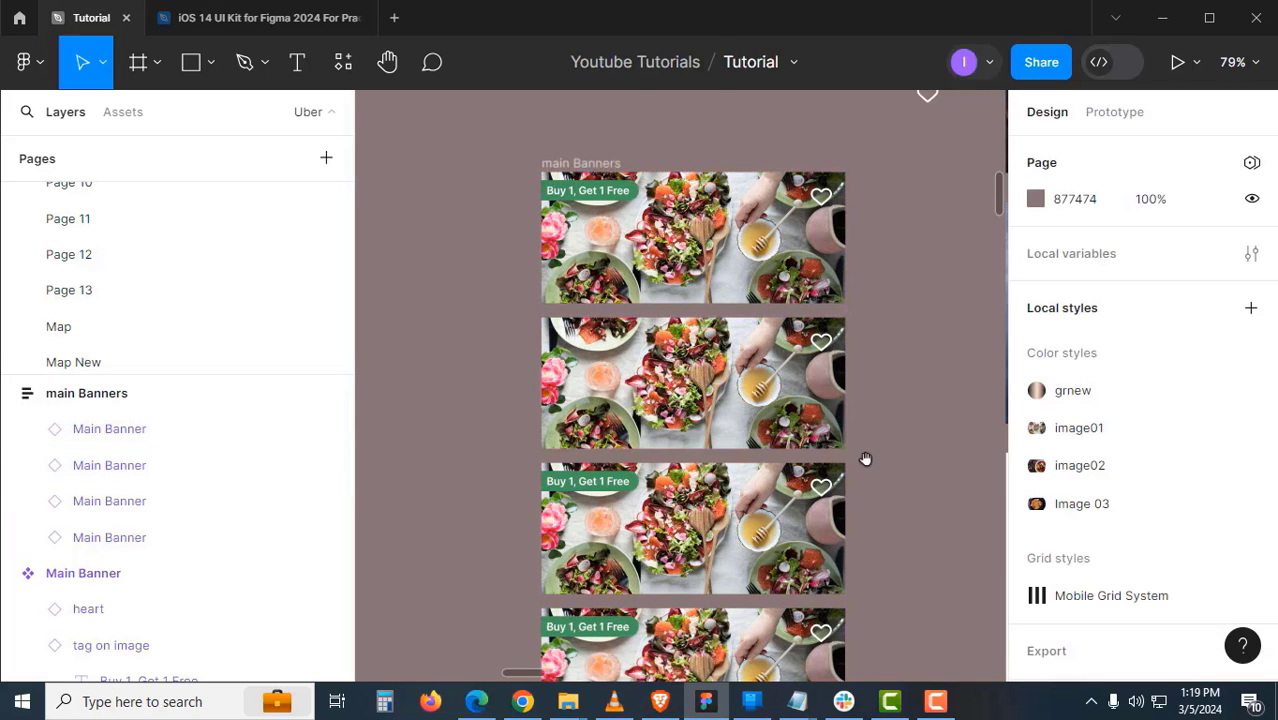
scroll(864, 457, down, 1)
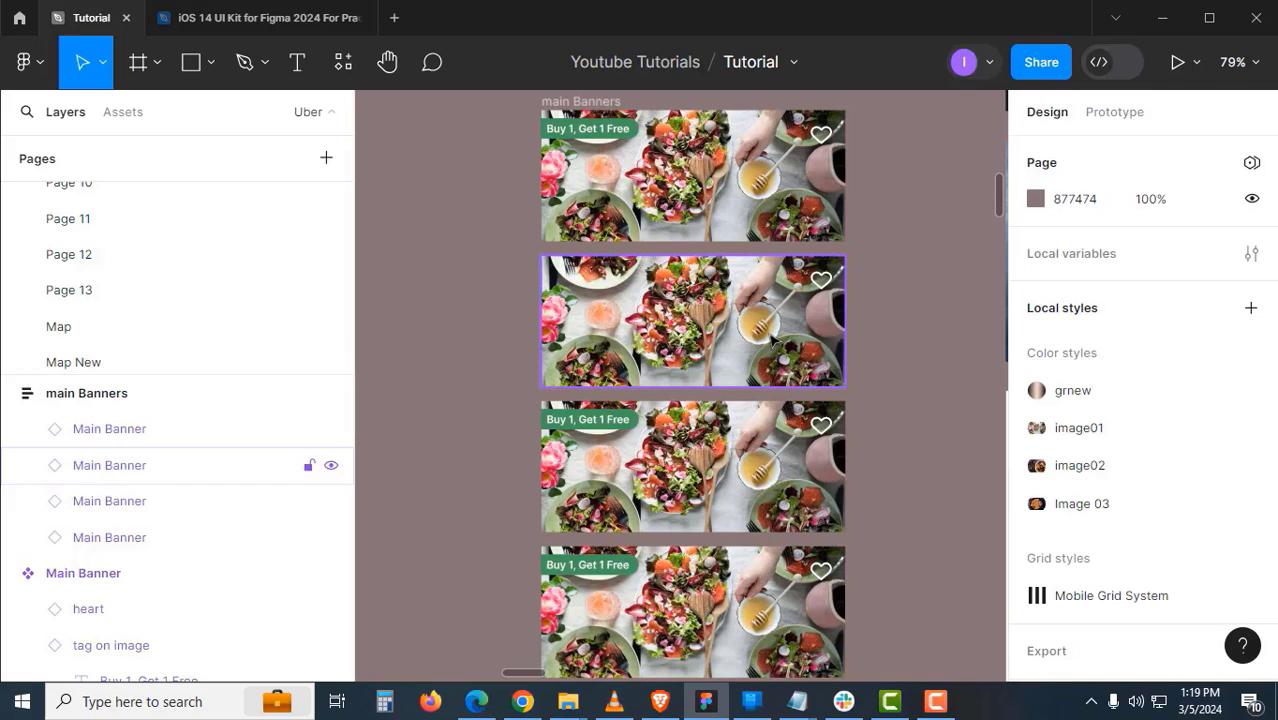
click(773, 342)
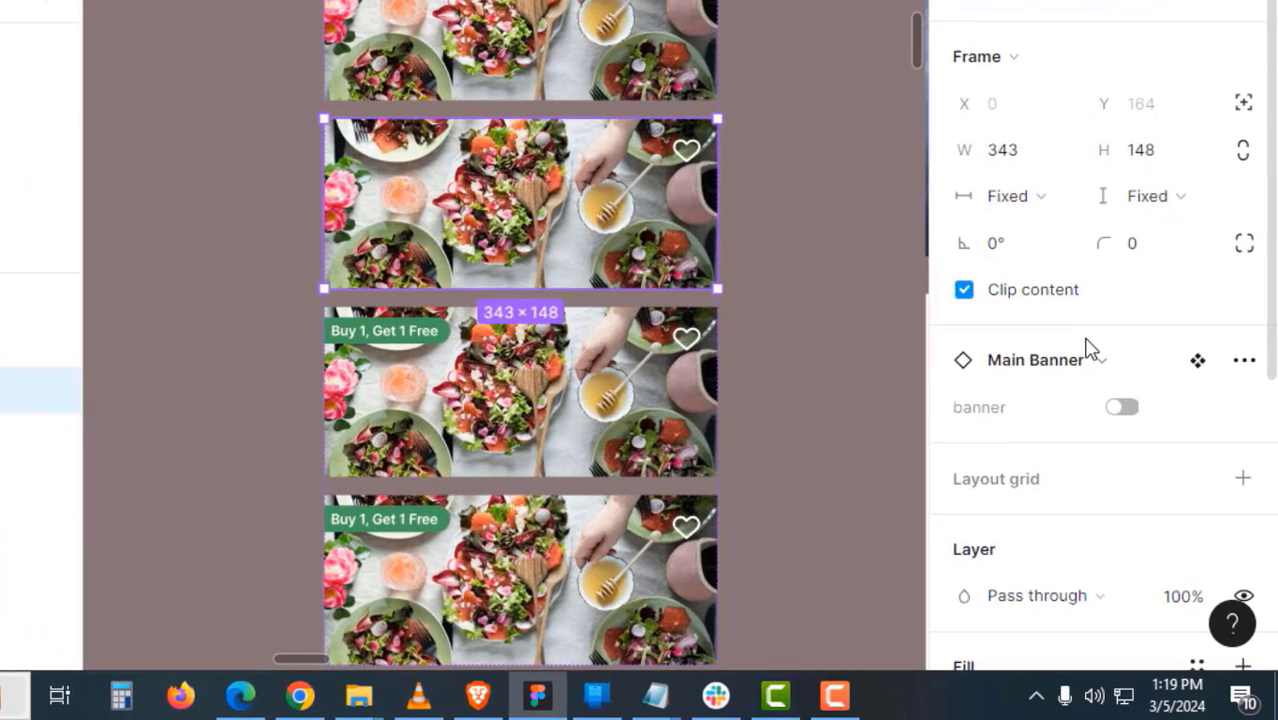
scroll(1110, 405, down, 4)
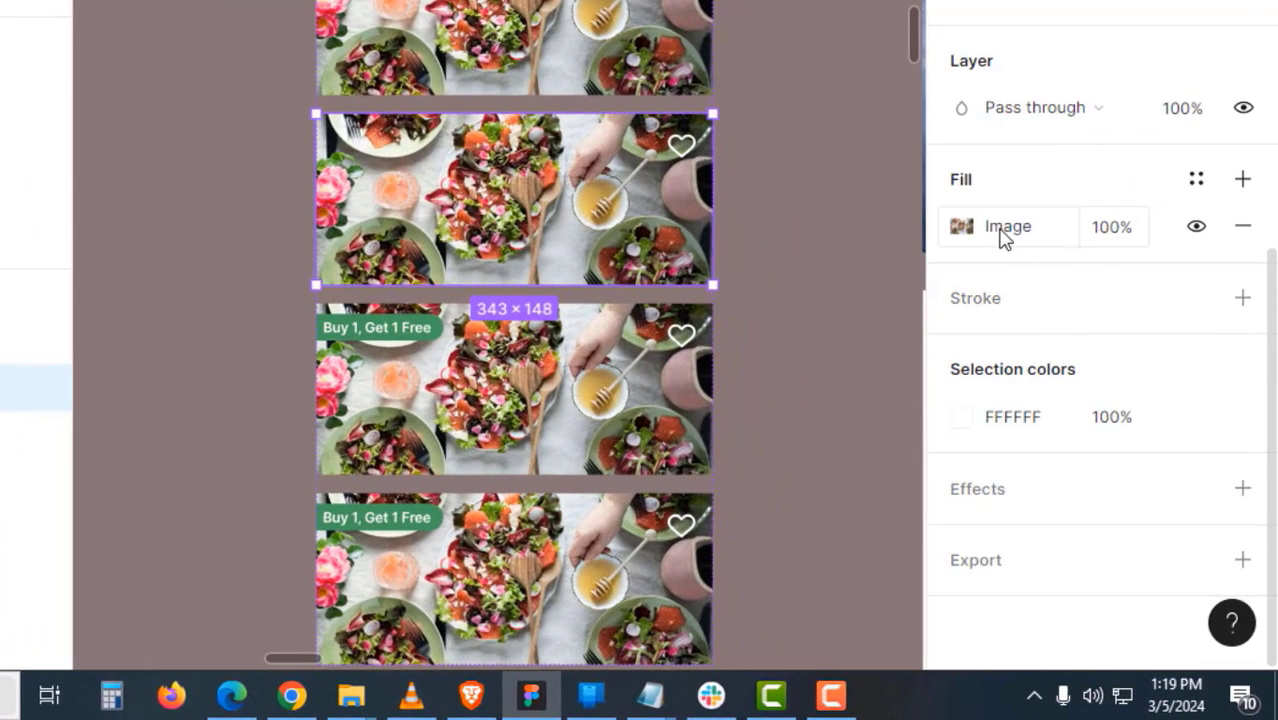
- Fill the second banner with the image02 soup photo from the library styles
click(1030, 239)
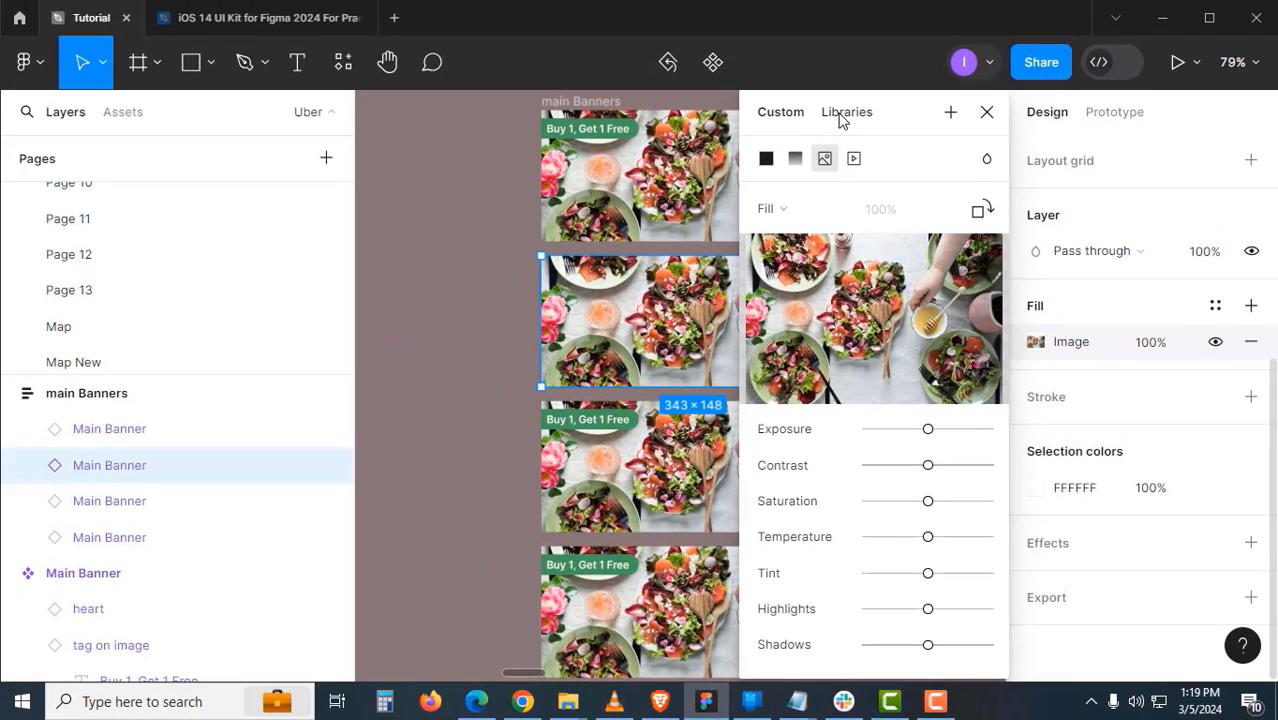
click(801, 53)
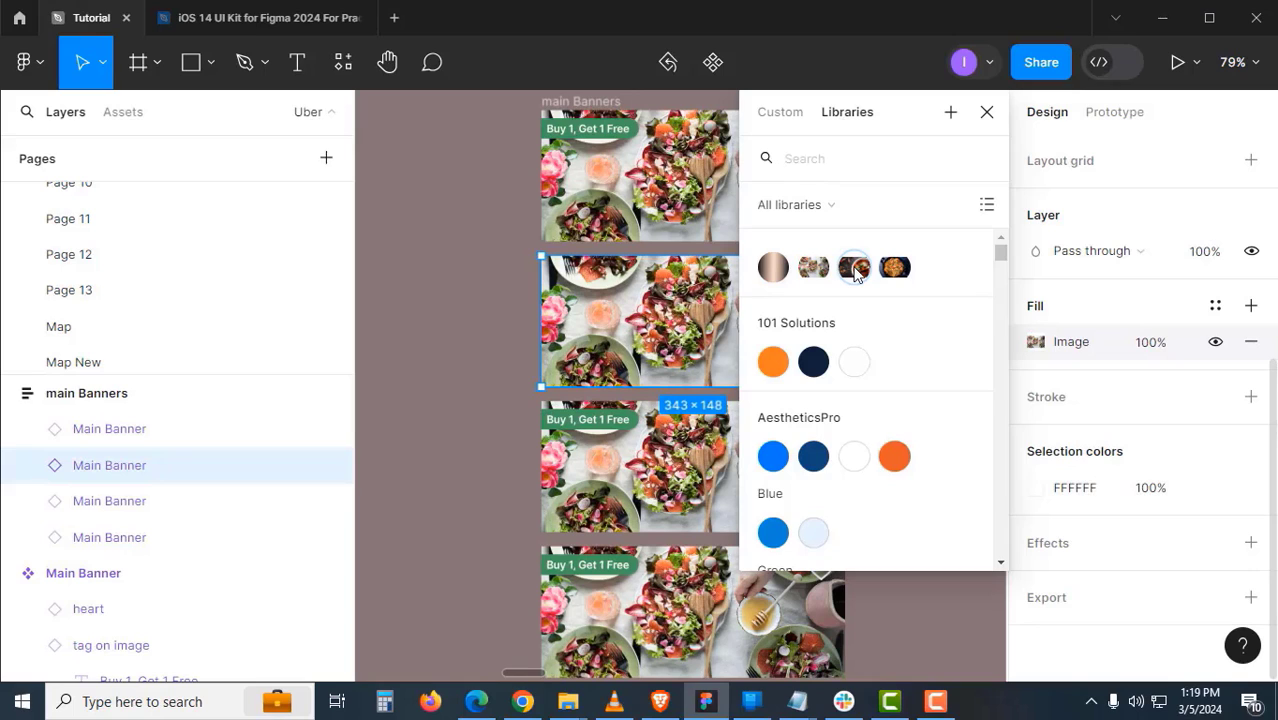
click(855, 268)
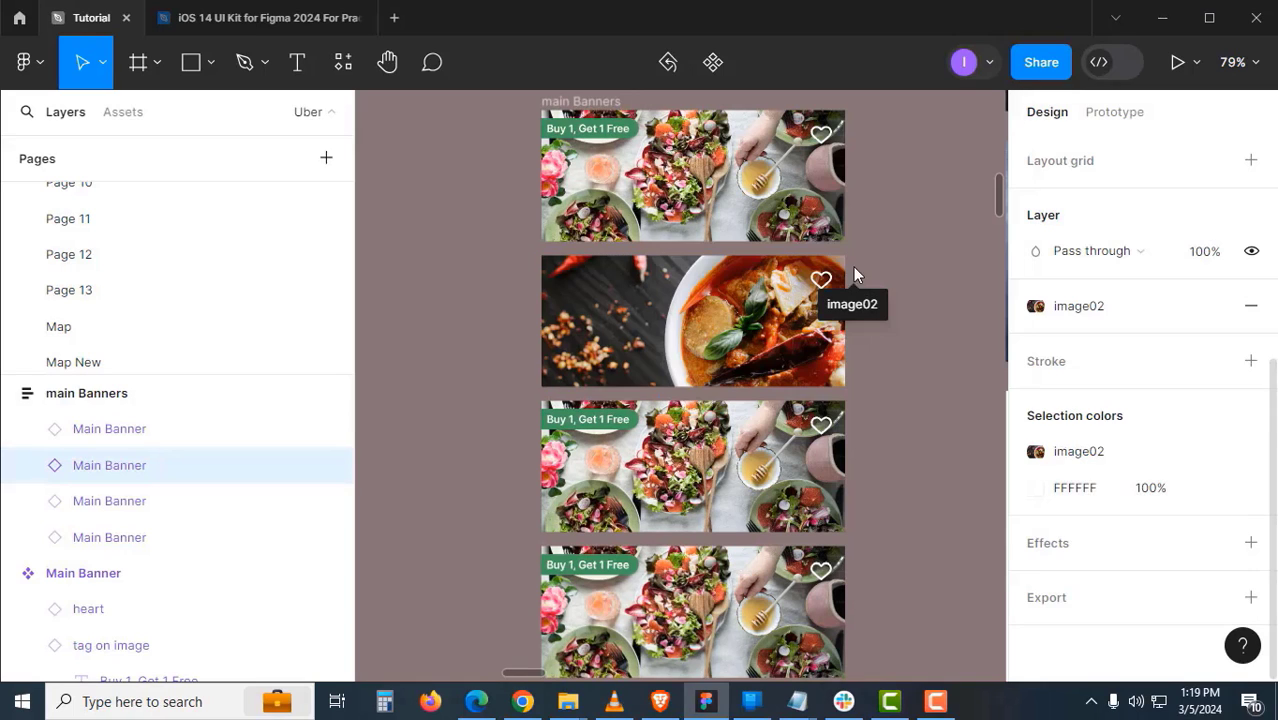
click(906, 400)
- Fill the third banner with the Image 03 shrimp pasta photo style
drag(890, 499, 898, 391)
click(800, 352)
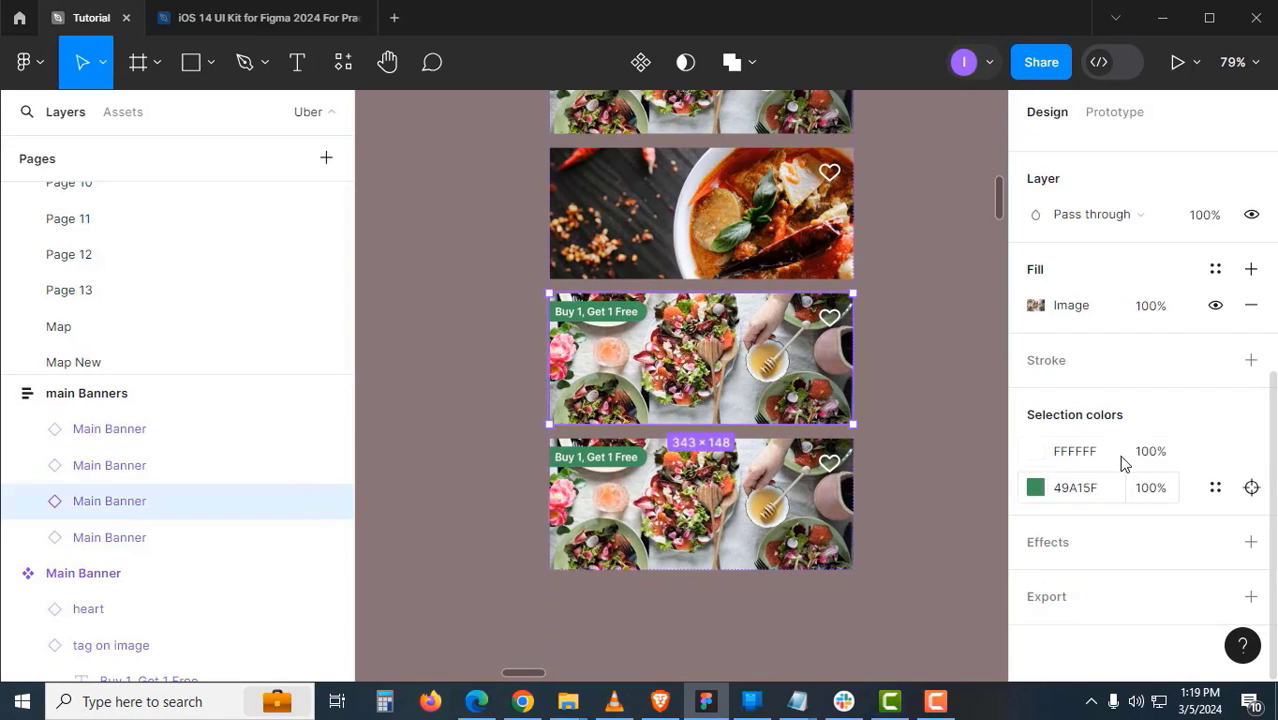
click(1214, 270)
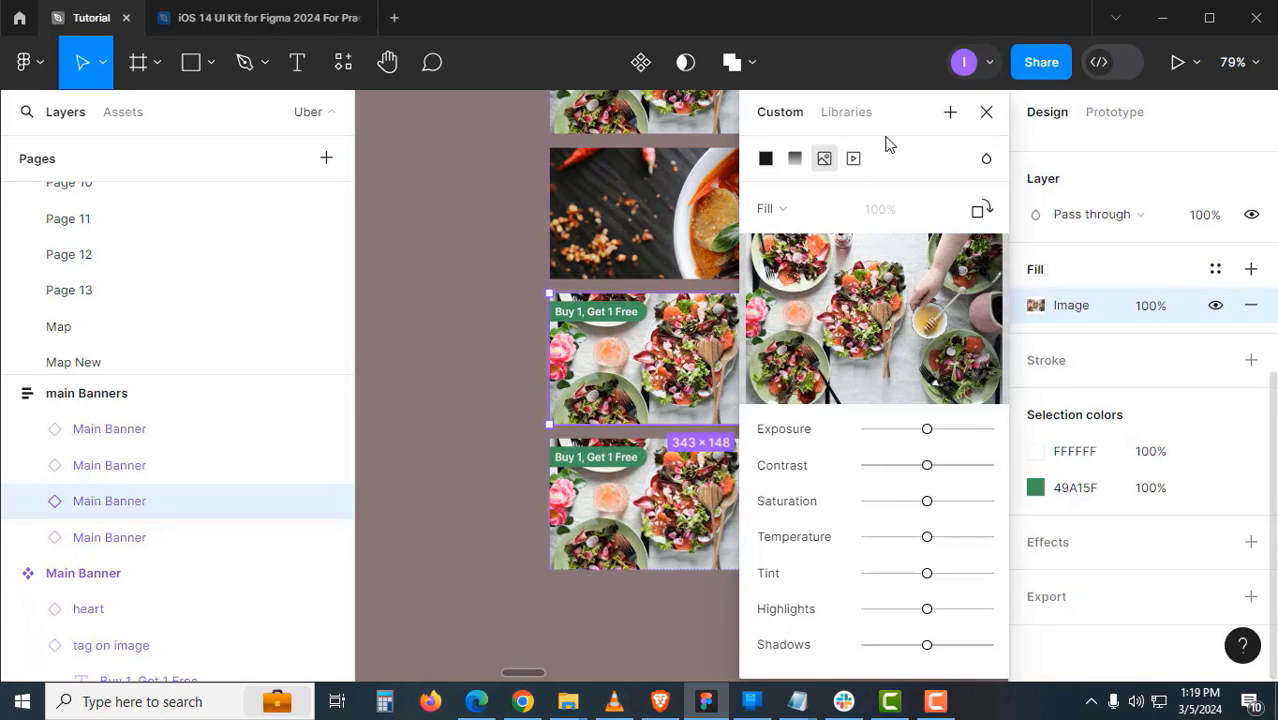
click(847, 112)
click(894, 268)
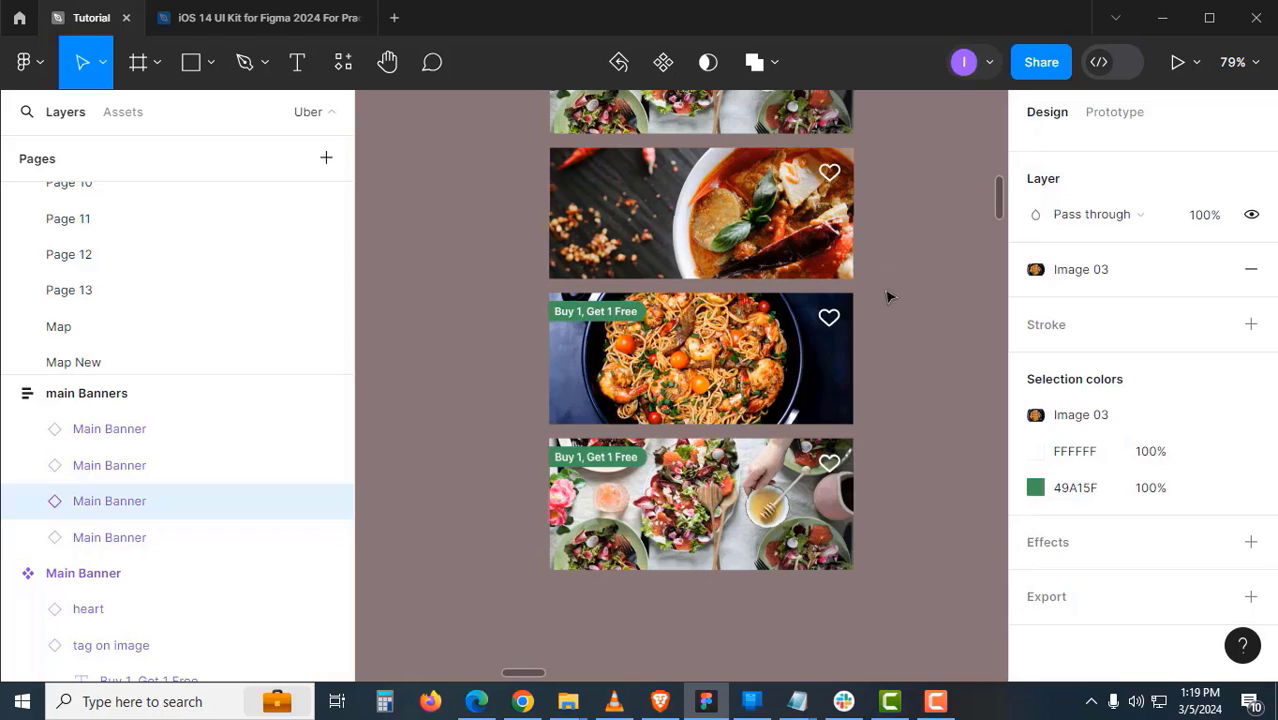
click(879, 388)
- Delete the fourth Main Banner instance
click(110, 537)
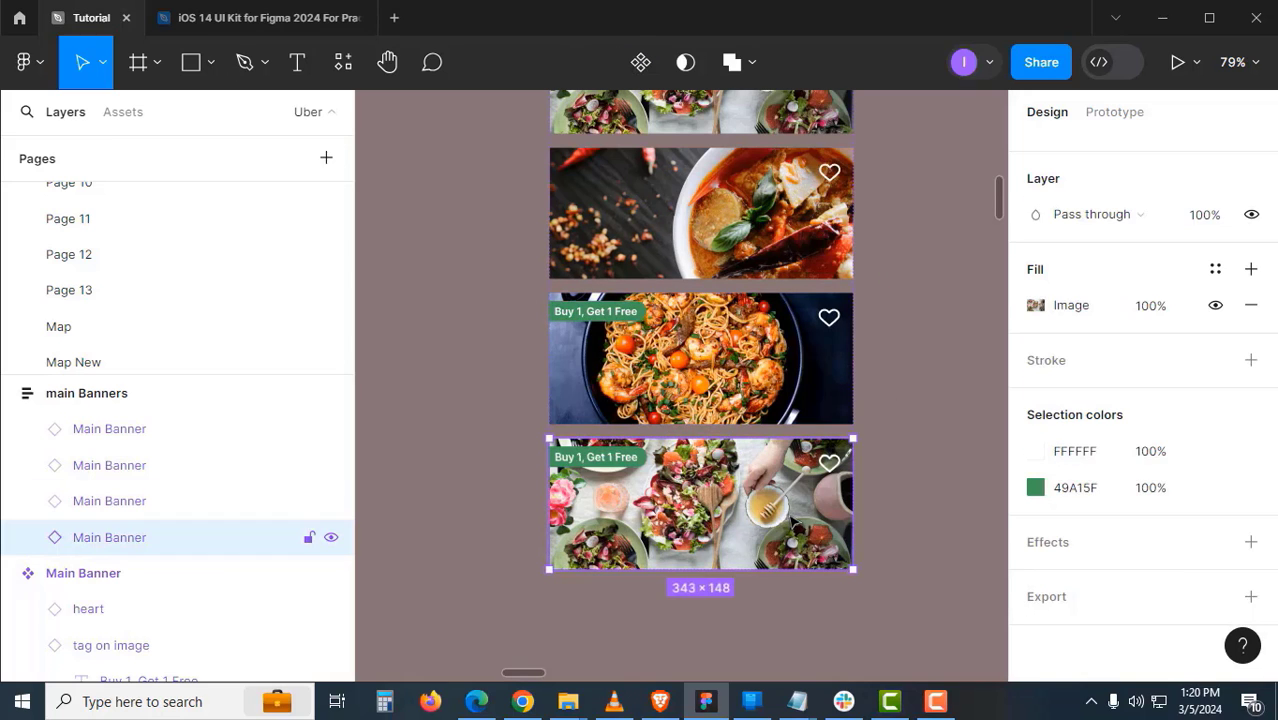
key(Delete)
scroll(880, 440, up, 4)
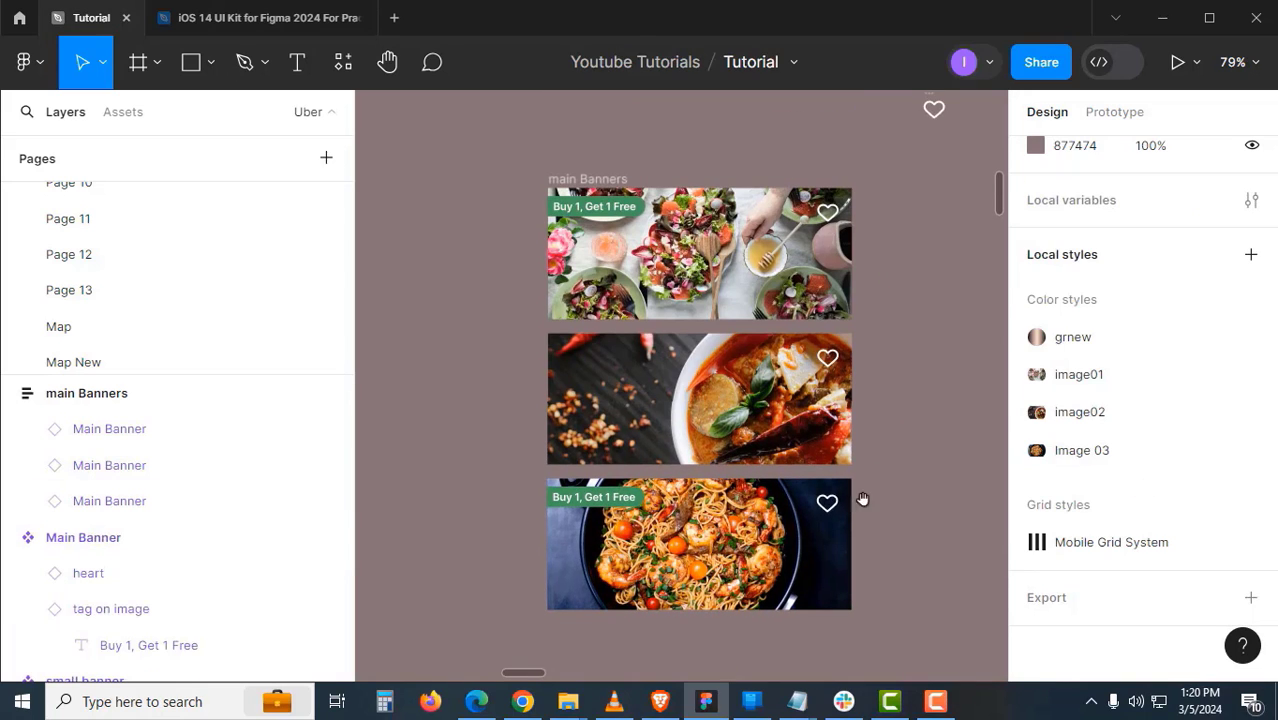
scroll(640, 560, up, 5)
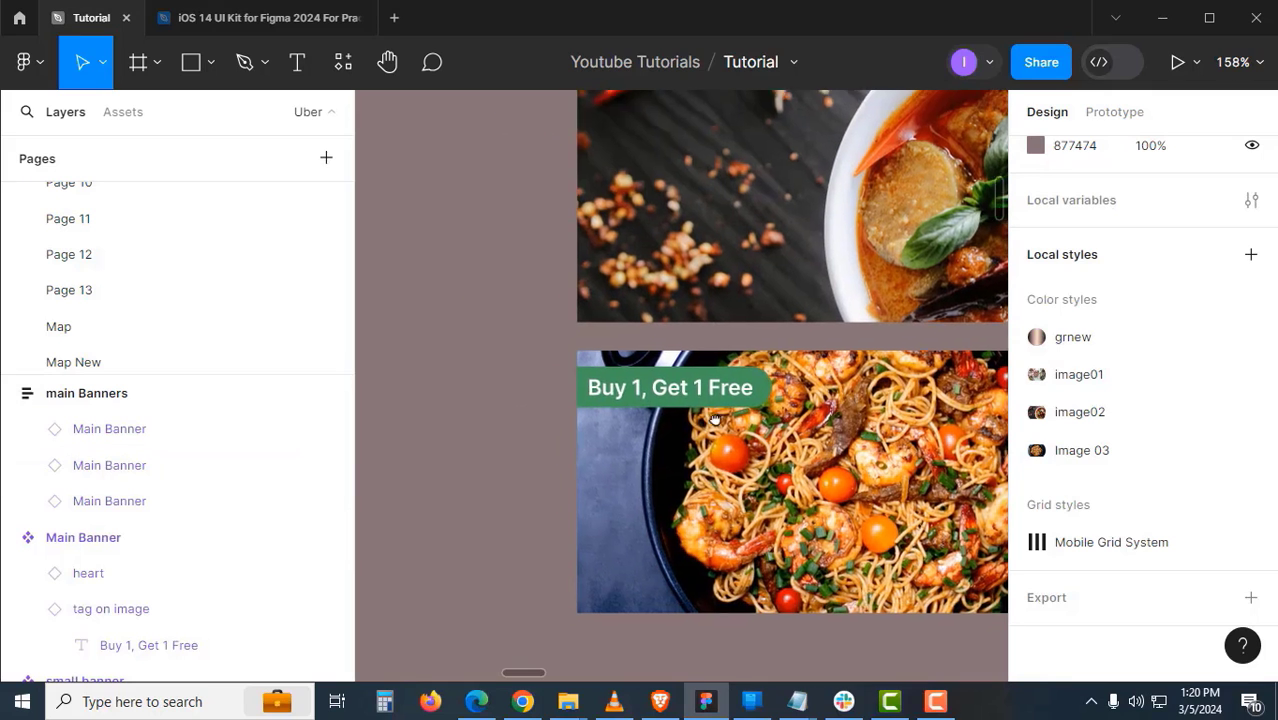
- Change the pasta banner's tag text to '50% Discount'
double_click(678, 388)
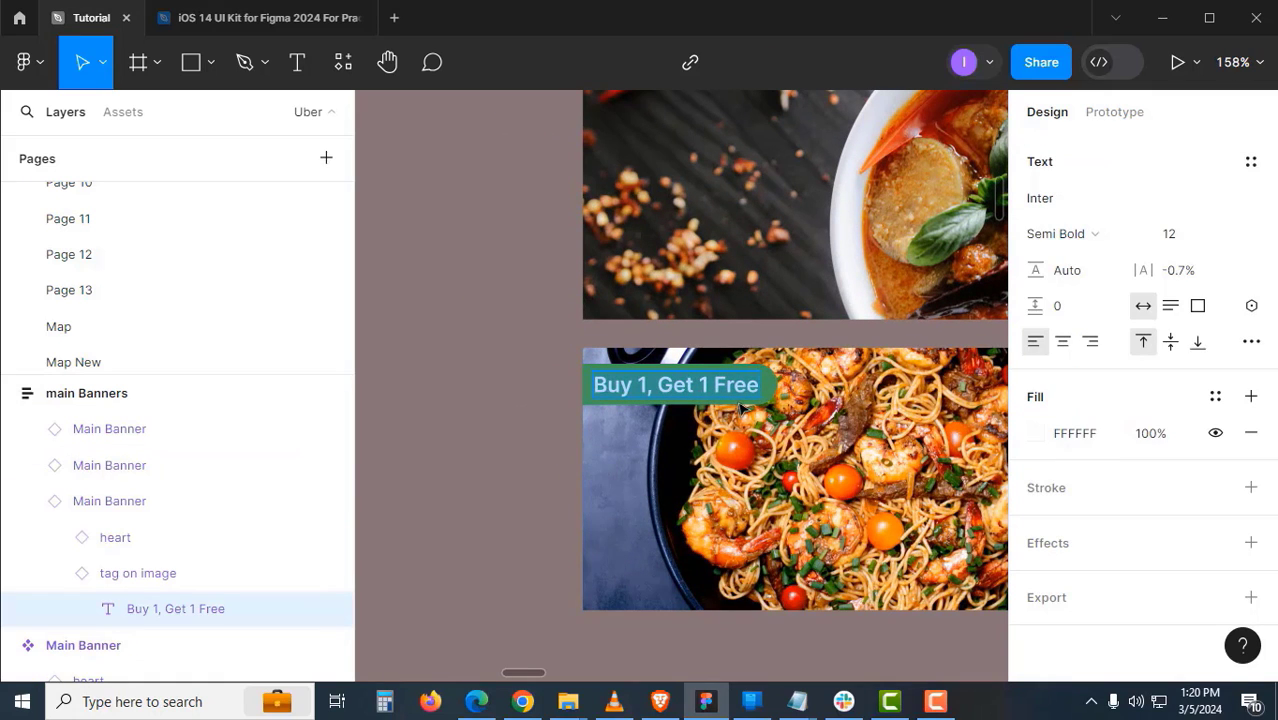
text(50% )
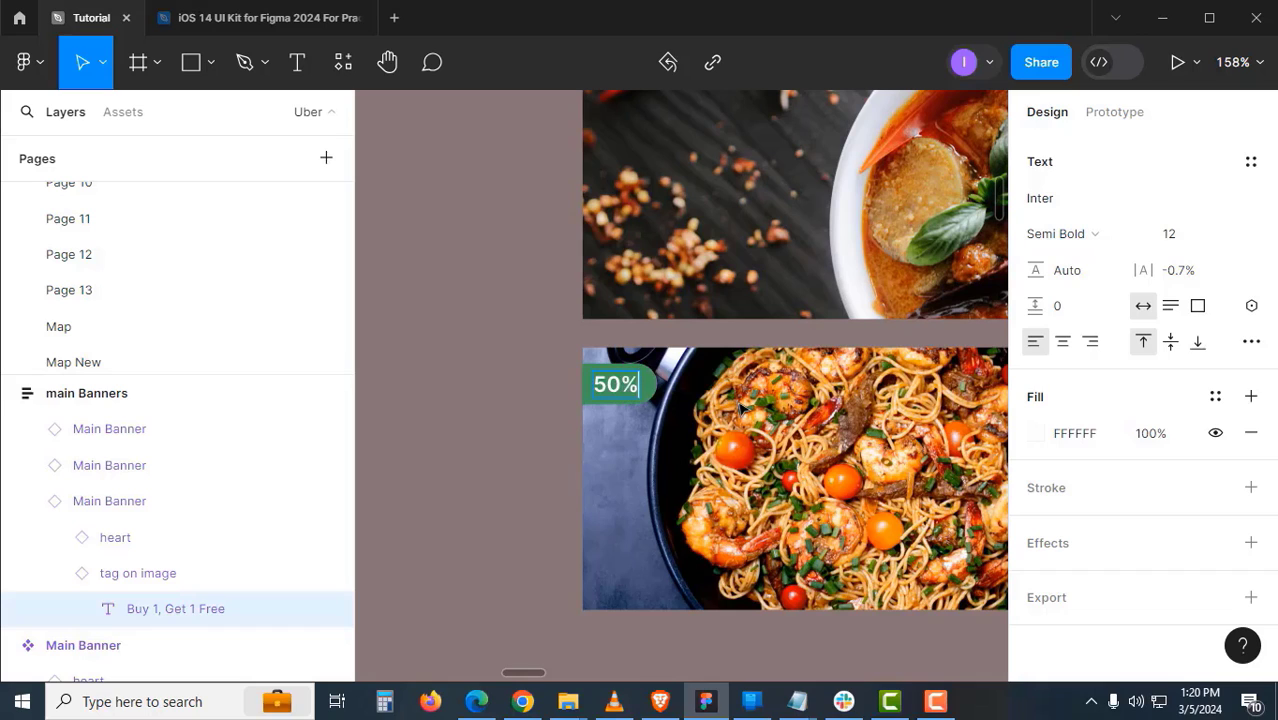
text(Discount)
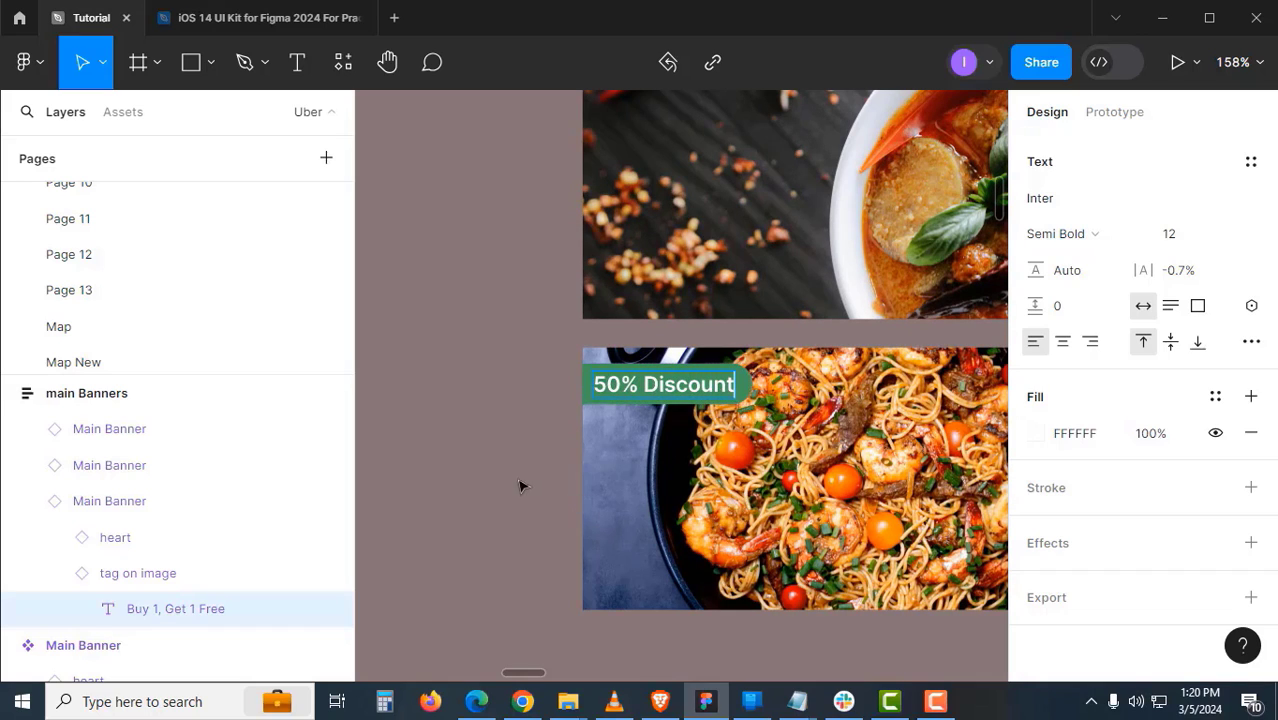
key(Escape)
scroll(741, 447, down, 1)
drag(848, 494, 727, 592)
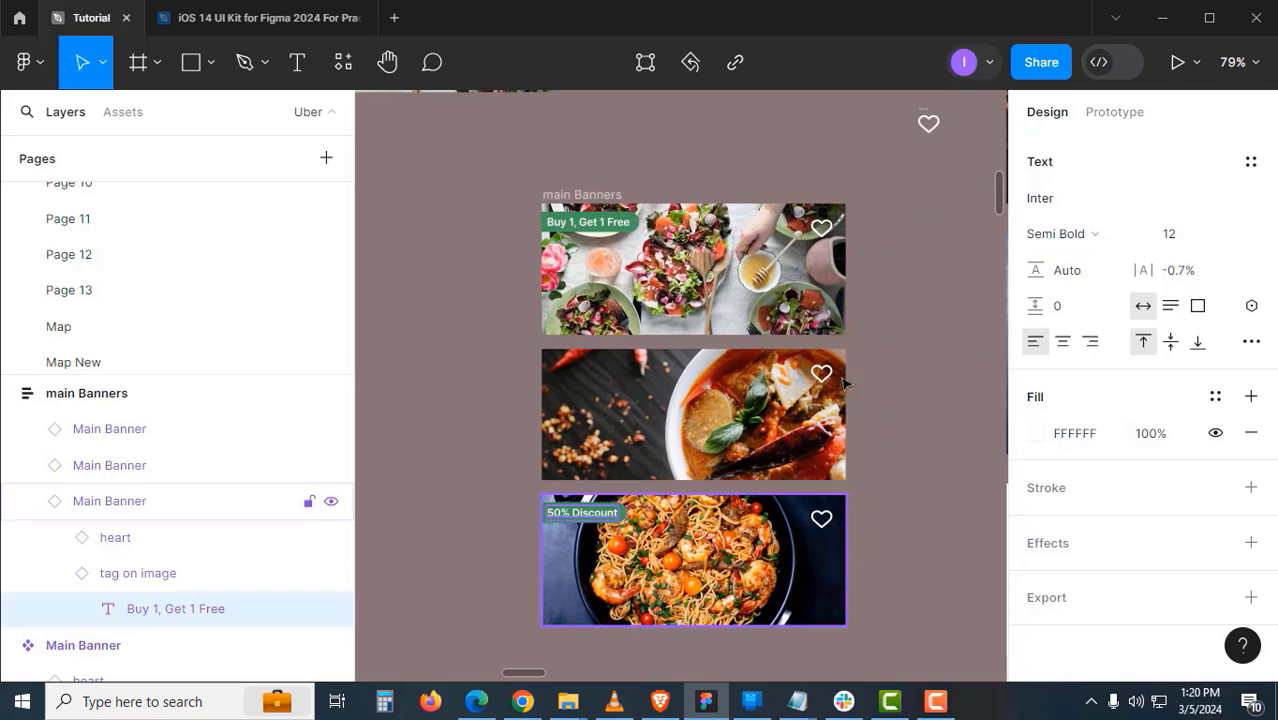
- Zoom in on the phone mockup's bottom navigation, then switch to the iOS 14 UI Kit file
click(850, 342)
scroll(741, 275, down, 1)
drag(702, 277, 571, 267)
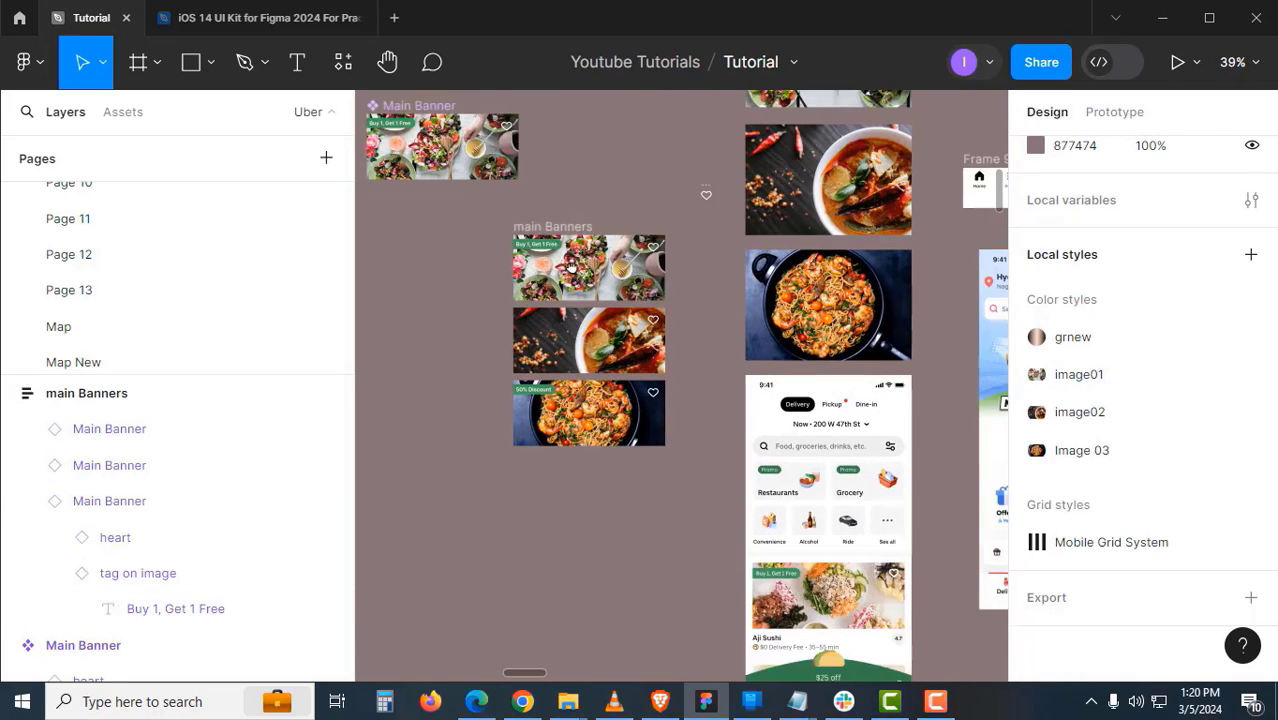
scroll(575, 268, down, 3)
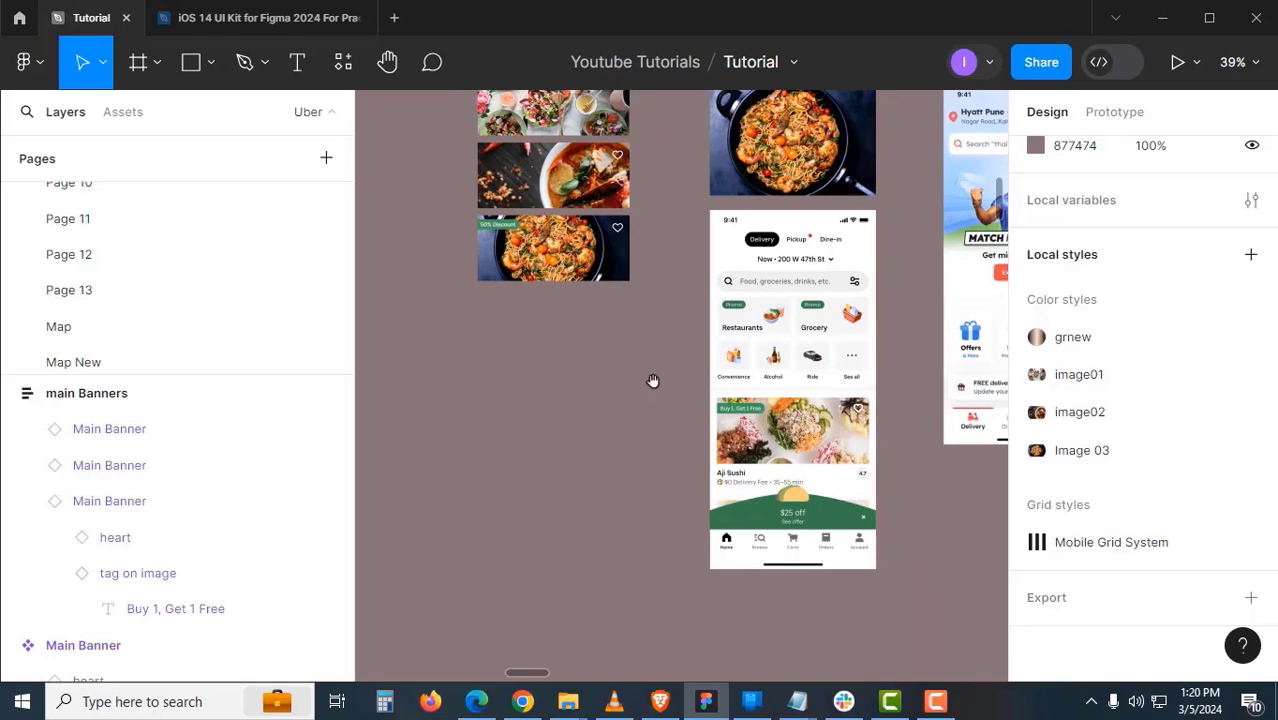
scroll(764, 276, up, 1)
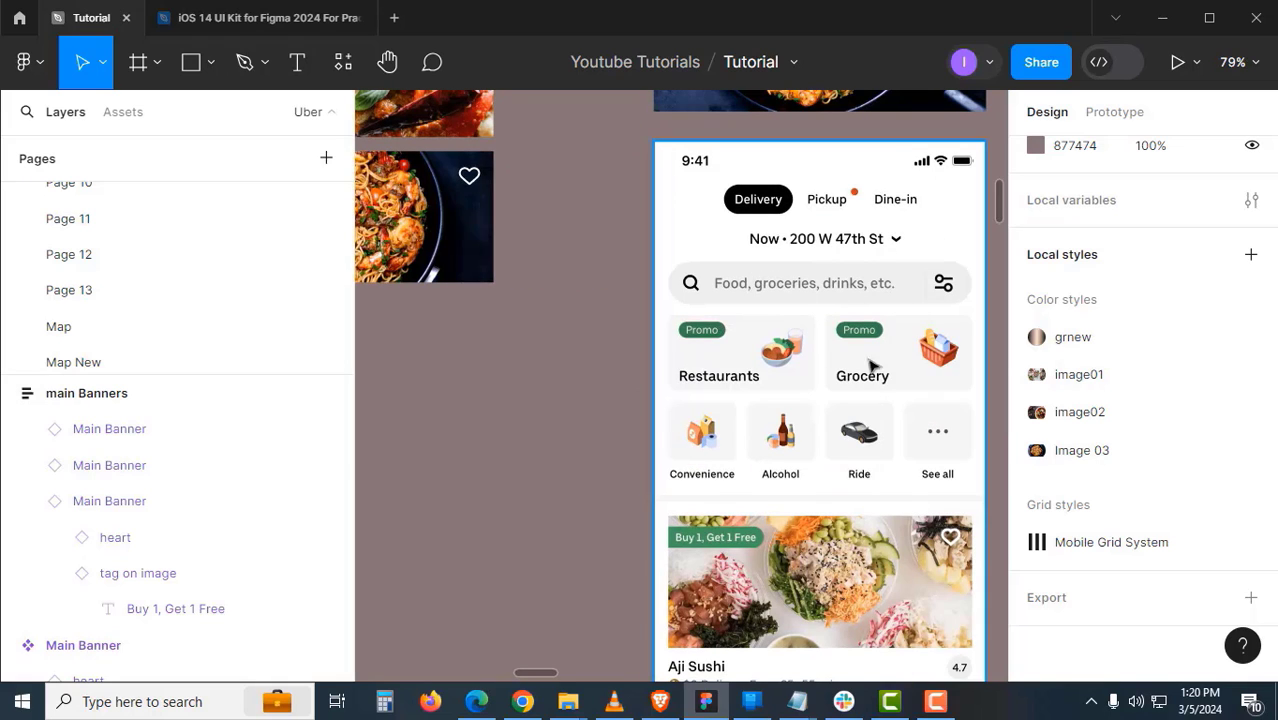
drag(868, 368, 872, 244)
scroll(836, 275, down, 3)
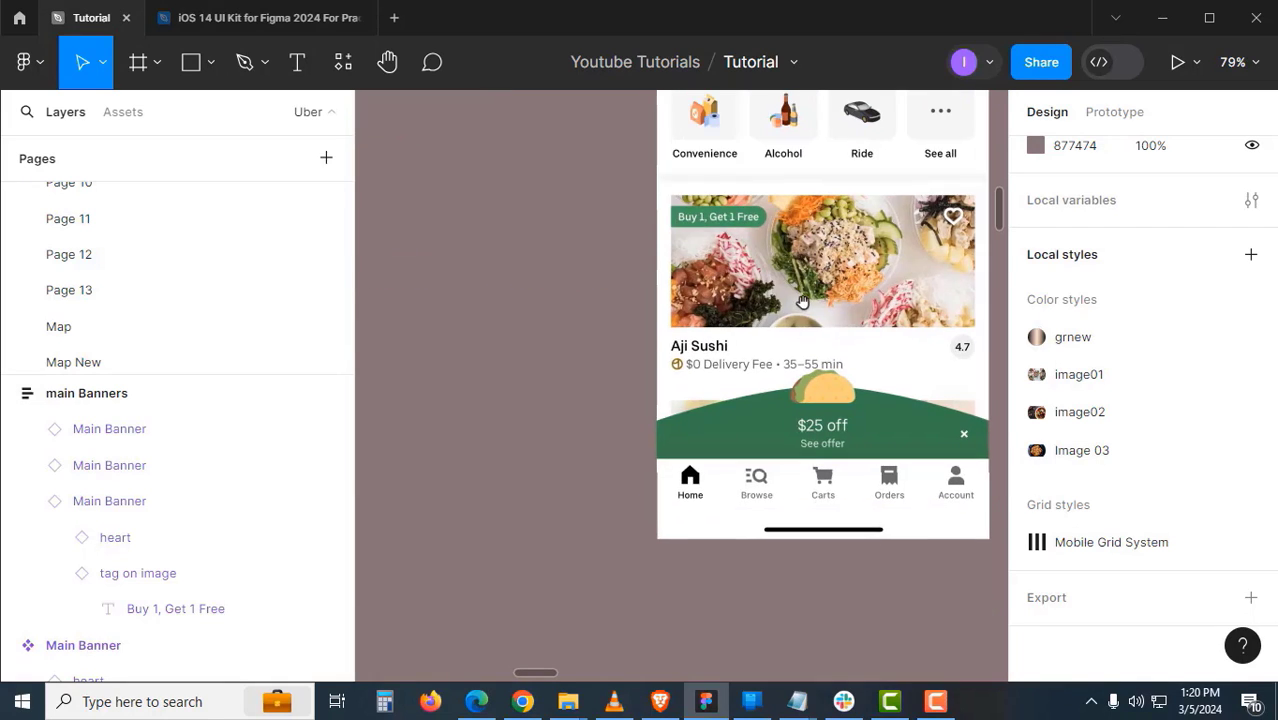
drag(812, 470, 760, 430)
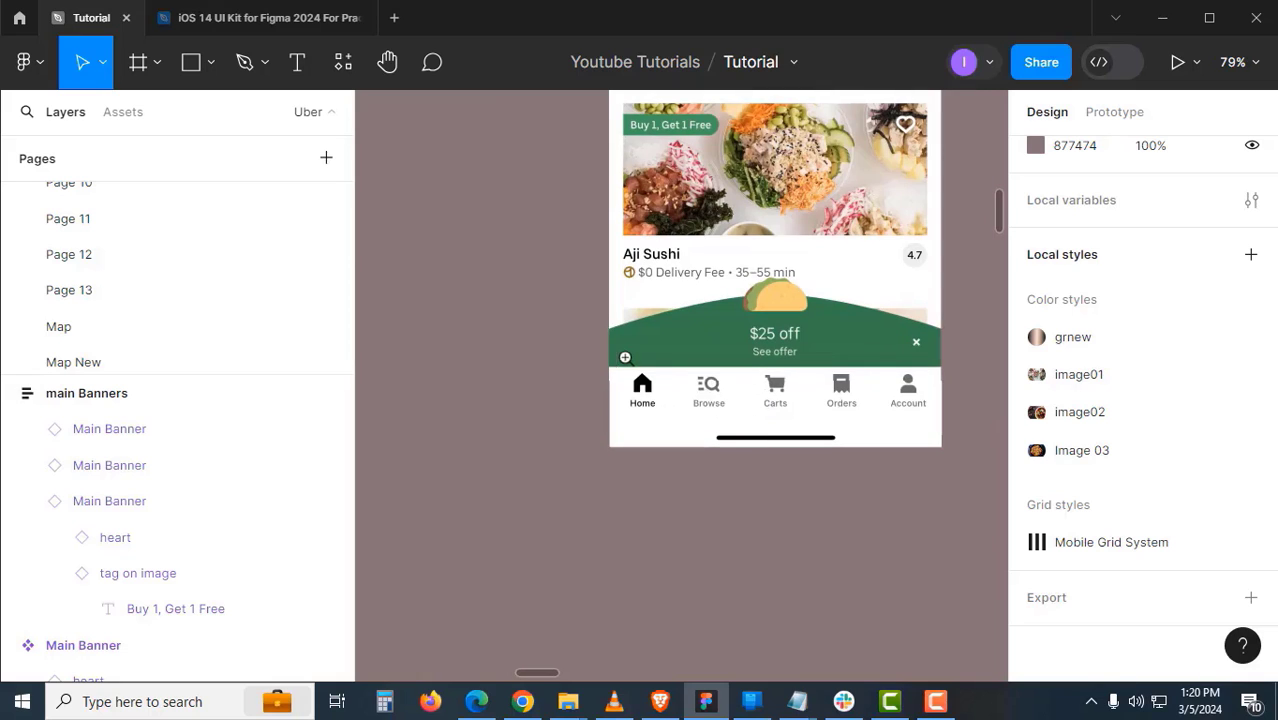
drag(600, 364, 948, 468)
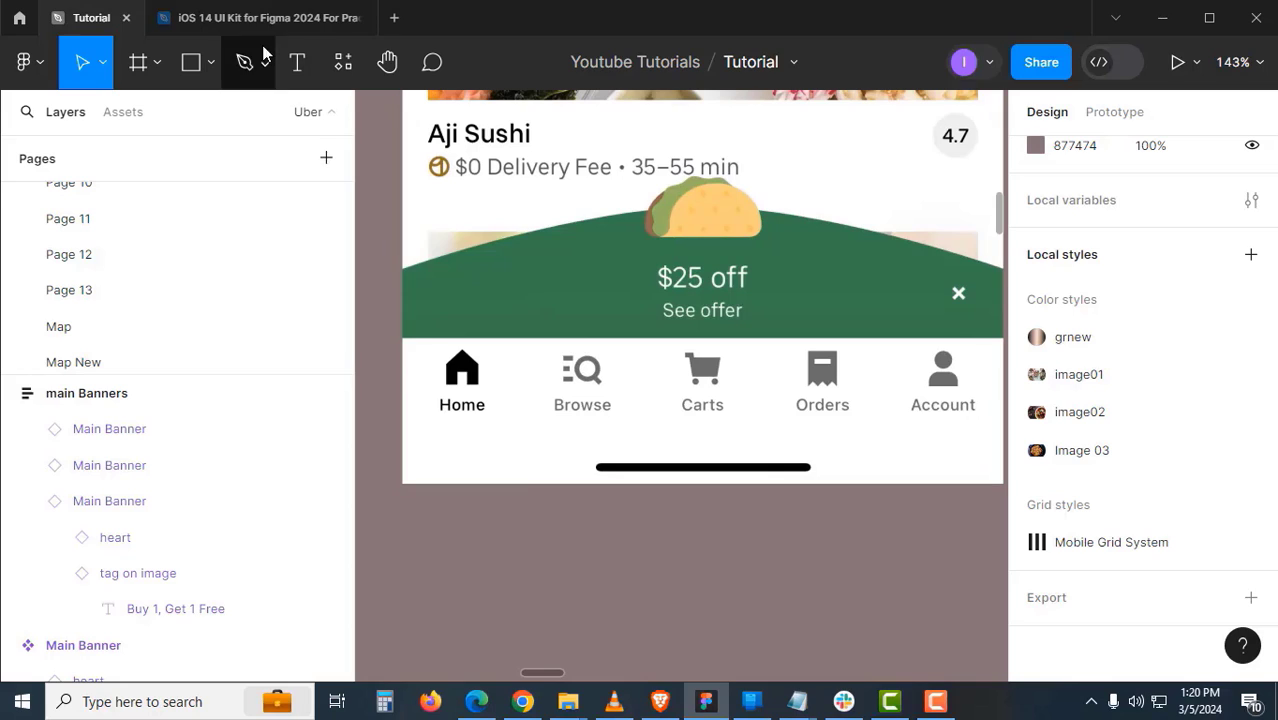
click(288, 23)
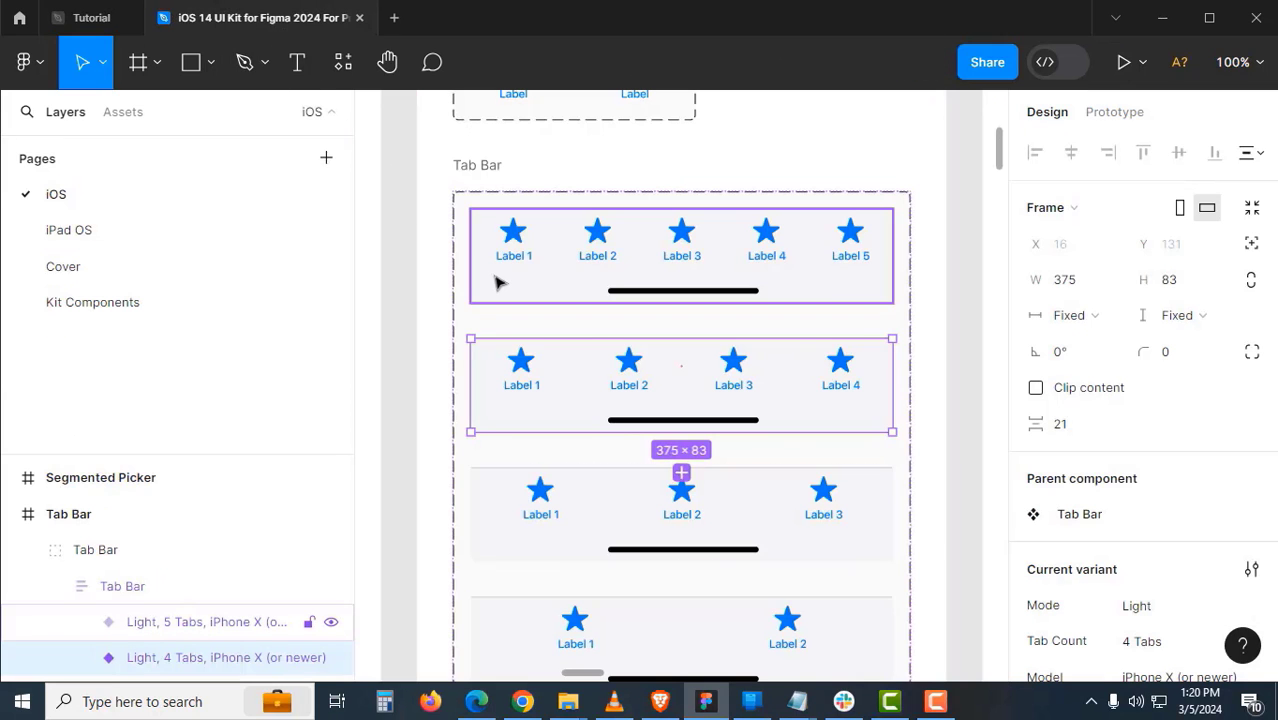
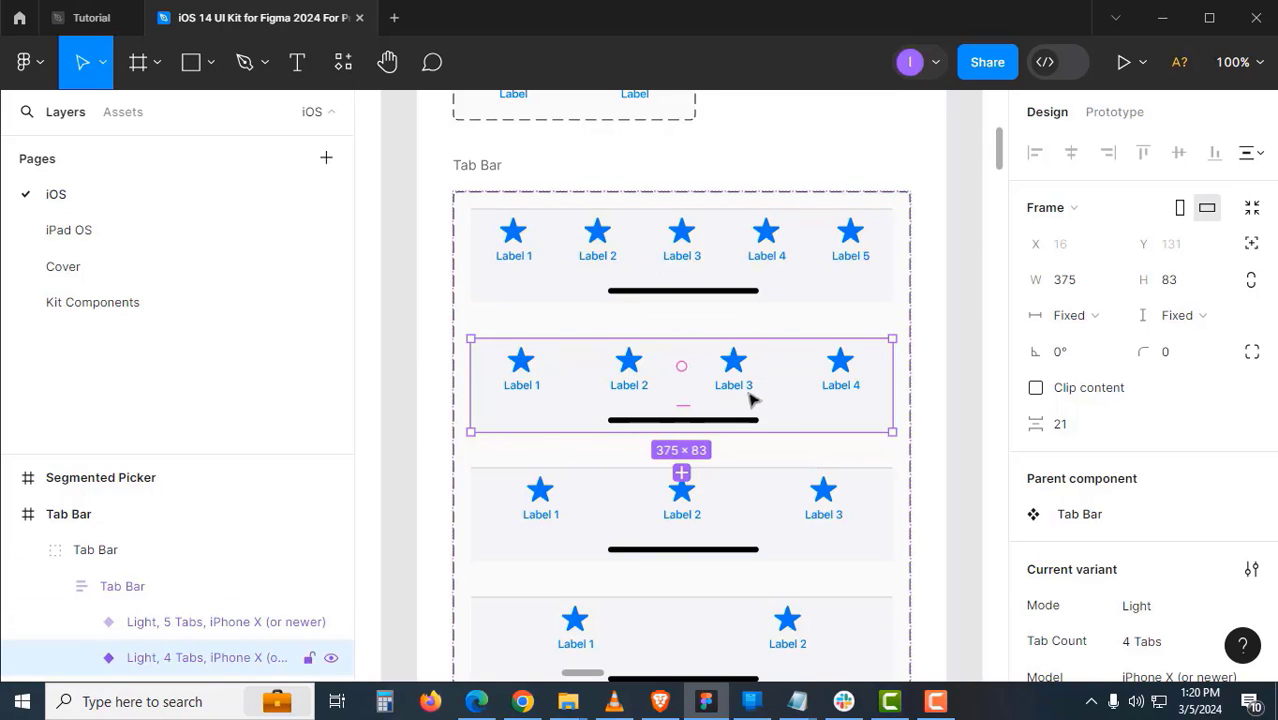
- In the Tutorial file, drag the pasted 4-tab bar onto the Uber screen's bottom
click(90, 17)
scroll(762, 510, down, 8)
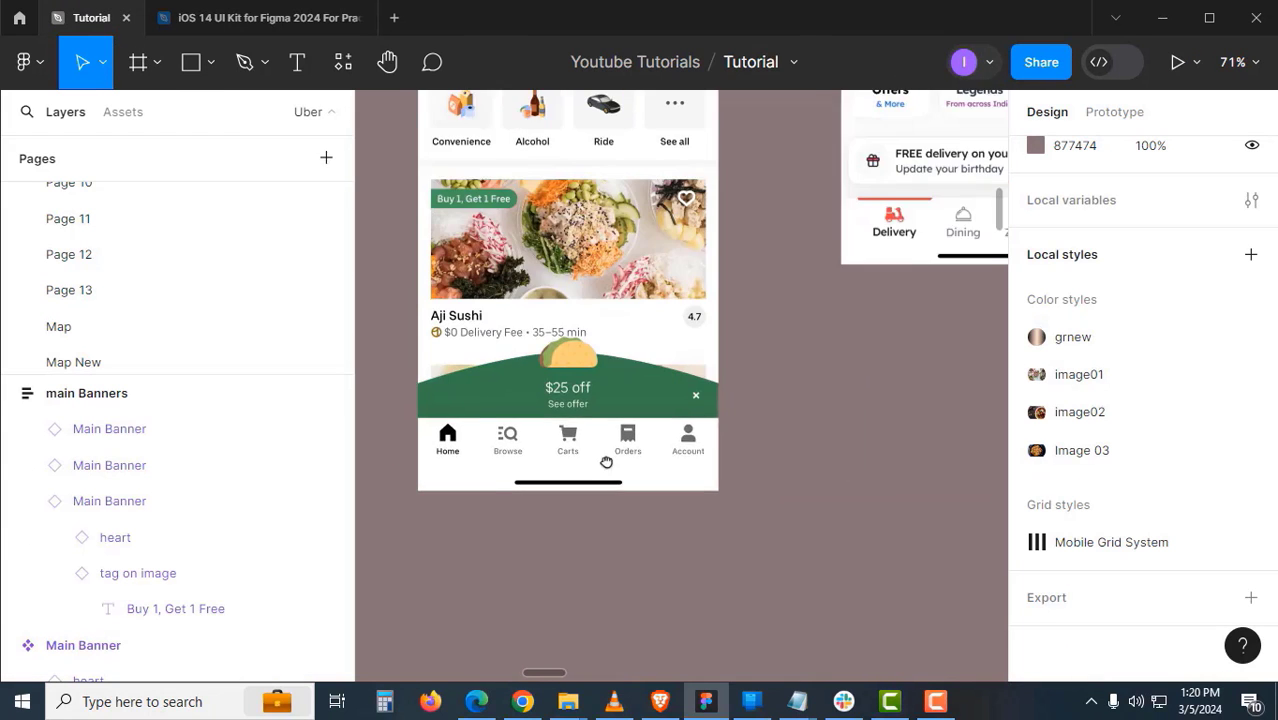
click(896, 350)
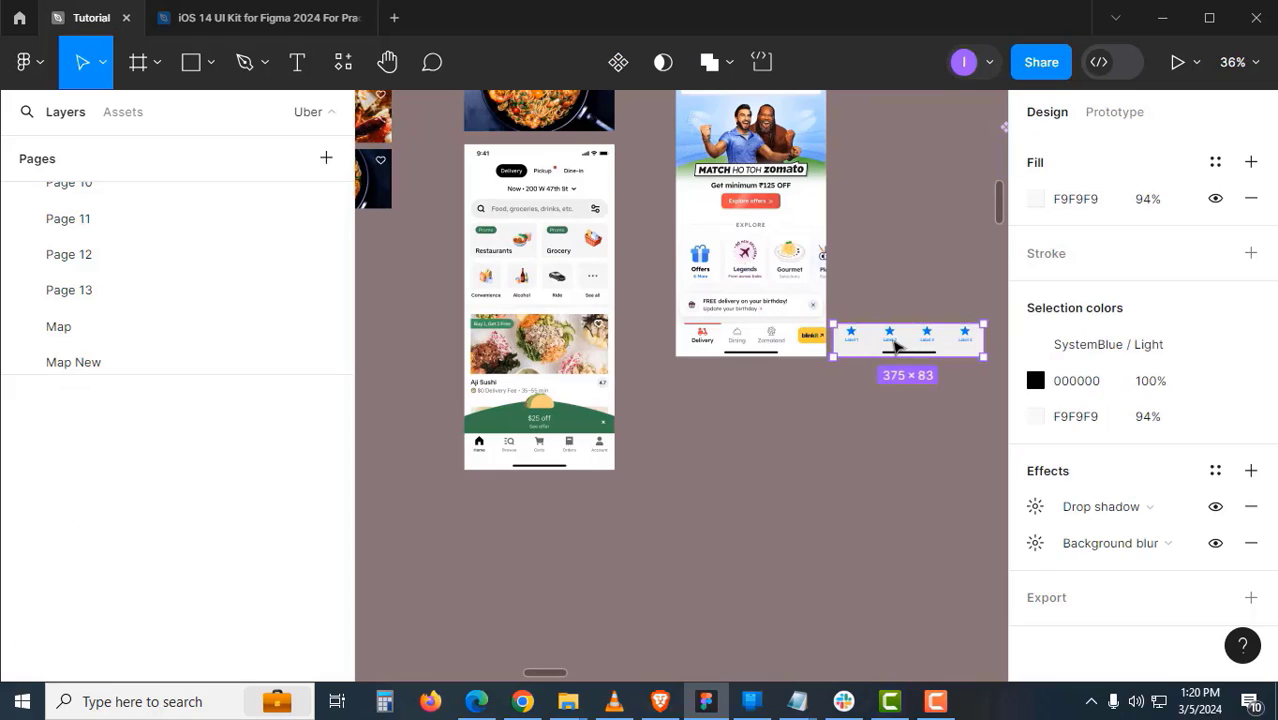
drag(896, 350, 695, 456)
scroll(630, 459, up, 4)
scroll(581, 461, up, 8)
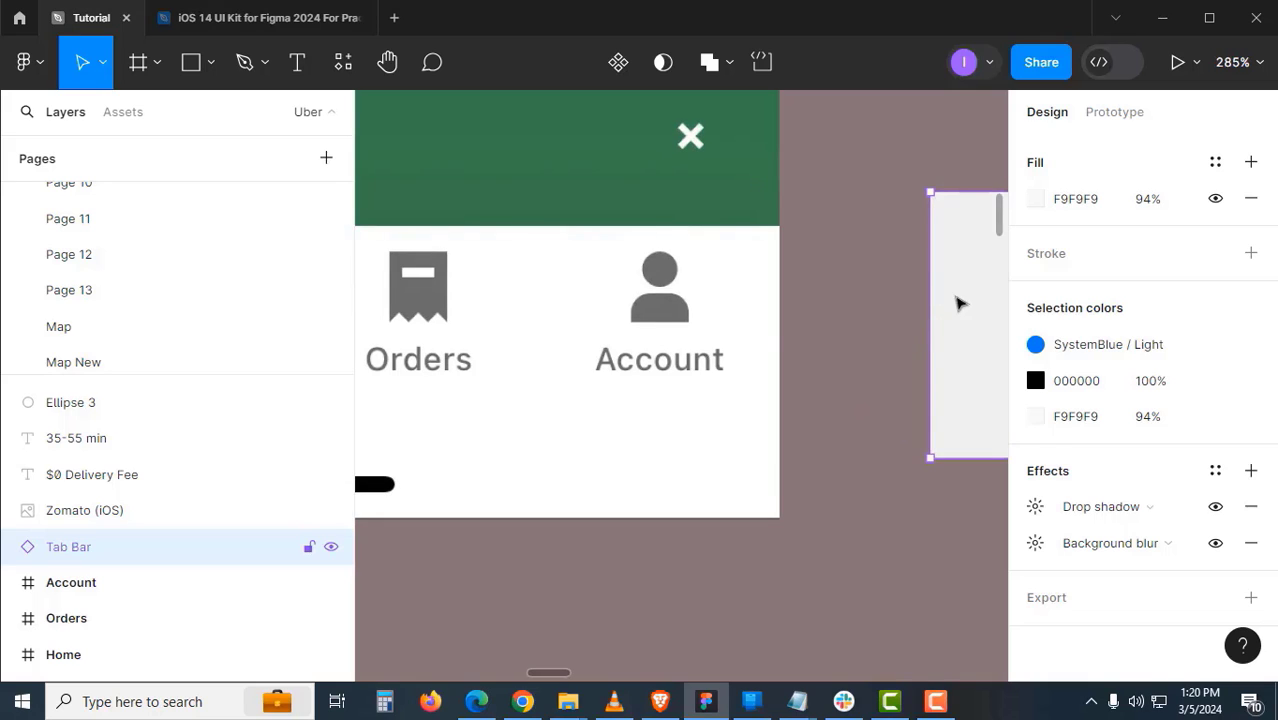
drag(961, 300, 691, 452)
- Check the tab bar's labels up close, then move it just below the Zomato (iOS) screen
ctrl+click(765, 355)
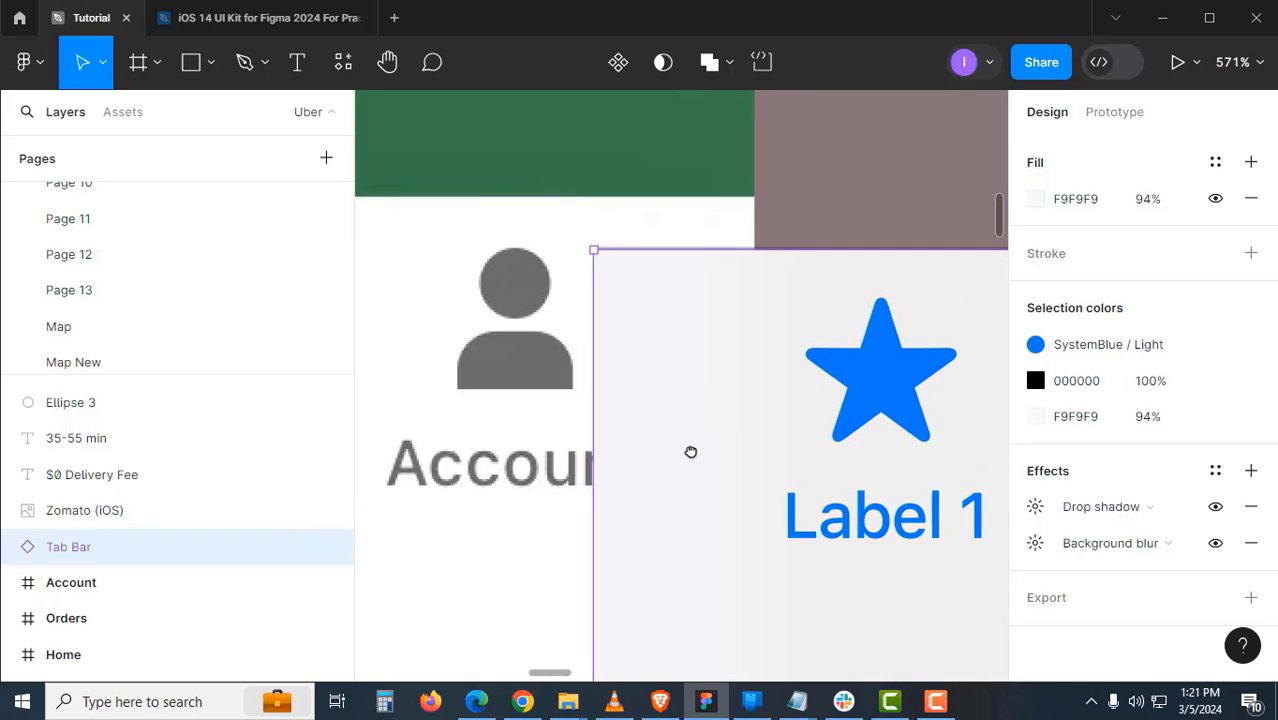
ctrl+alt+click(690, 449)
ctrl+alt+click(690, 449)
click(745, 473)
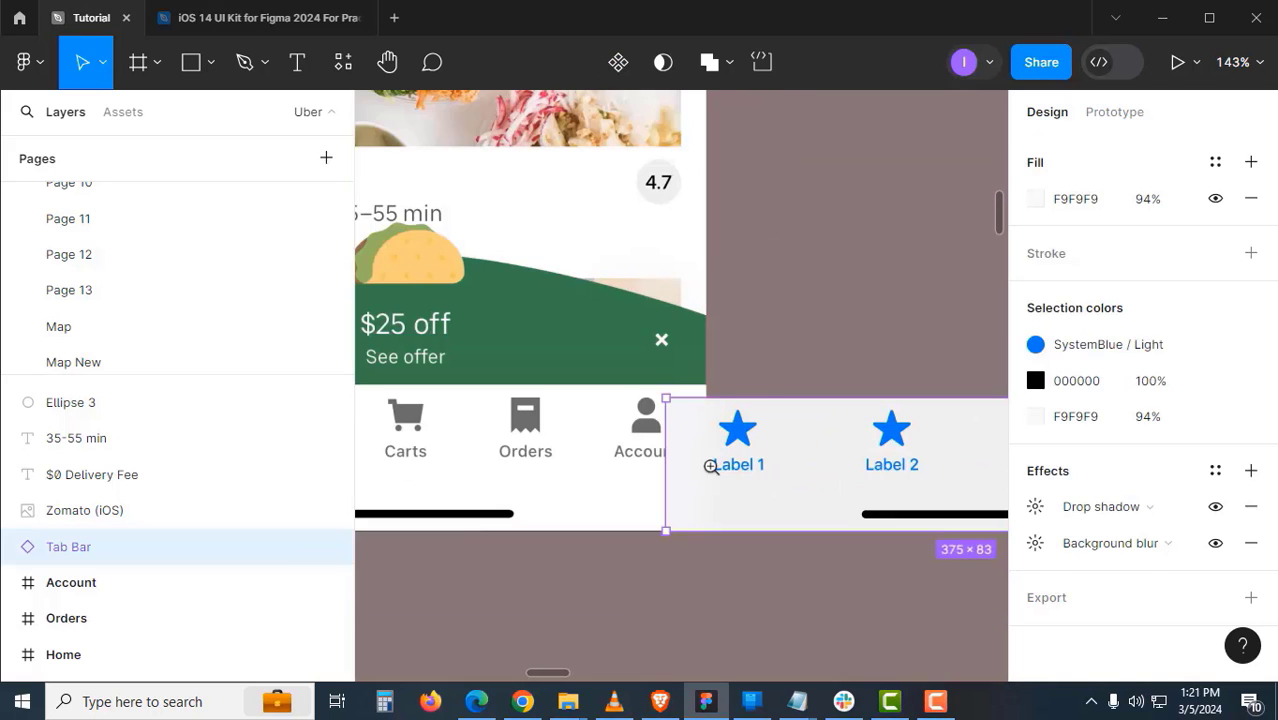
ctrl+click(711, 466)
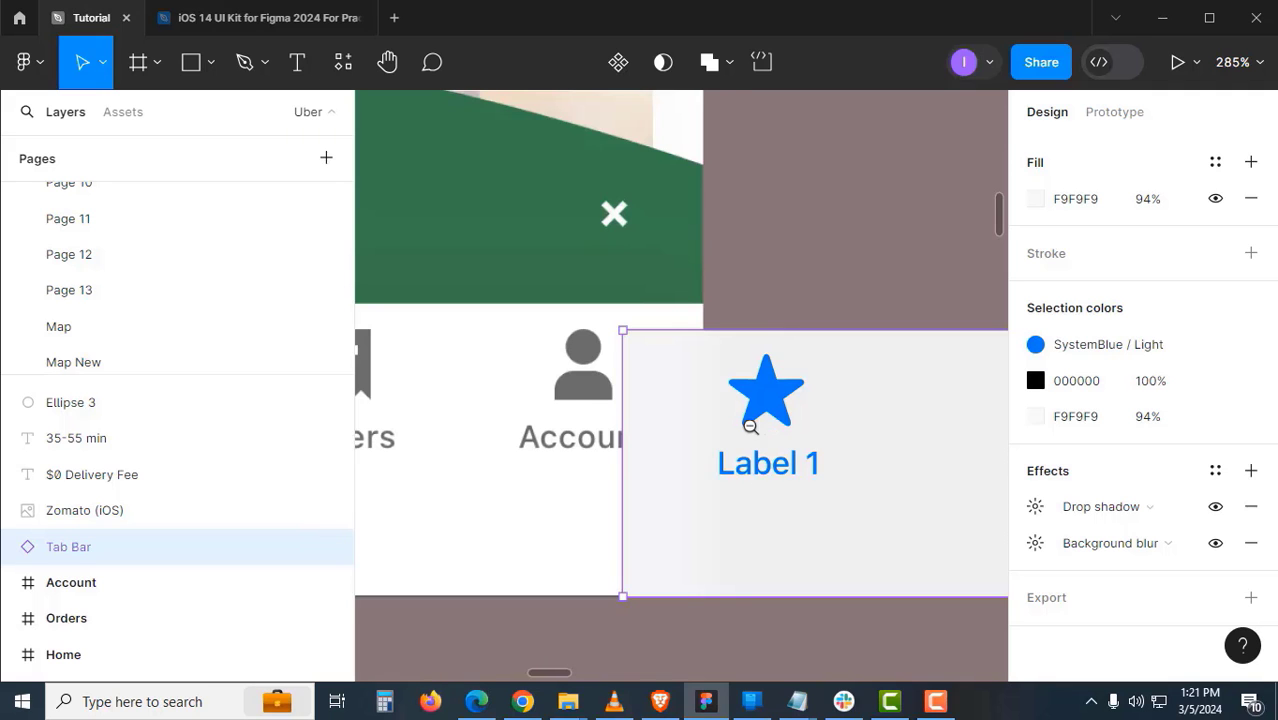
alt+click(750, 427)
alt+click(750, 427)
mouse_move(812, 435)
mouse_down()
mouse_move(611, 490)
mouse_move(865, 391)
mouse_up()
drag(814, 319, 711, 548)
drag(669, 338, 663, 468)
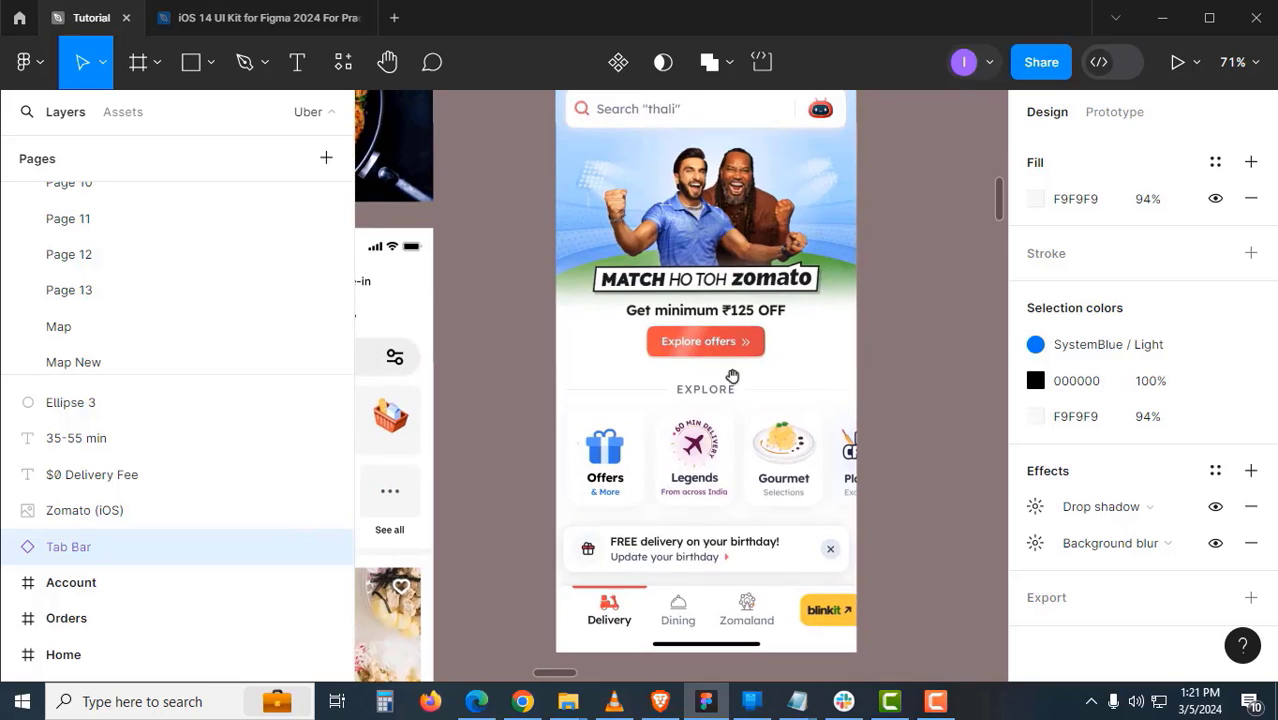
drag(698, 533, 707, 343)
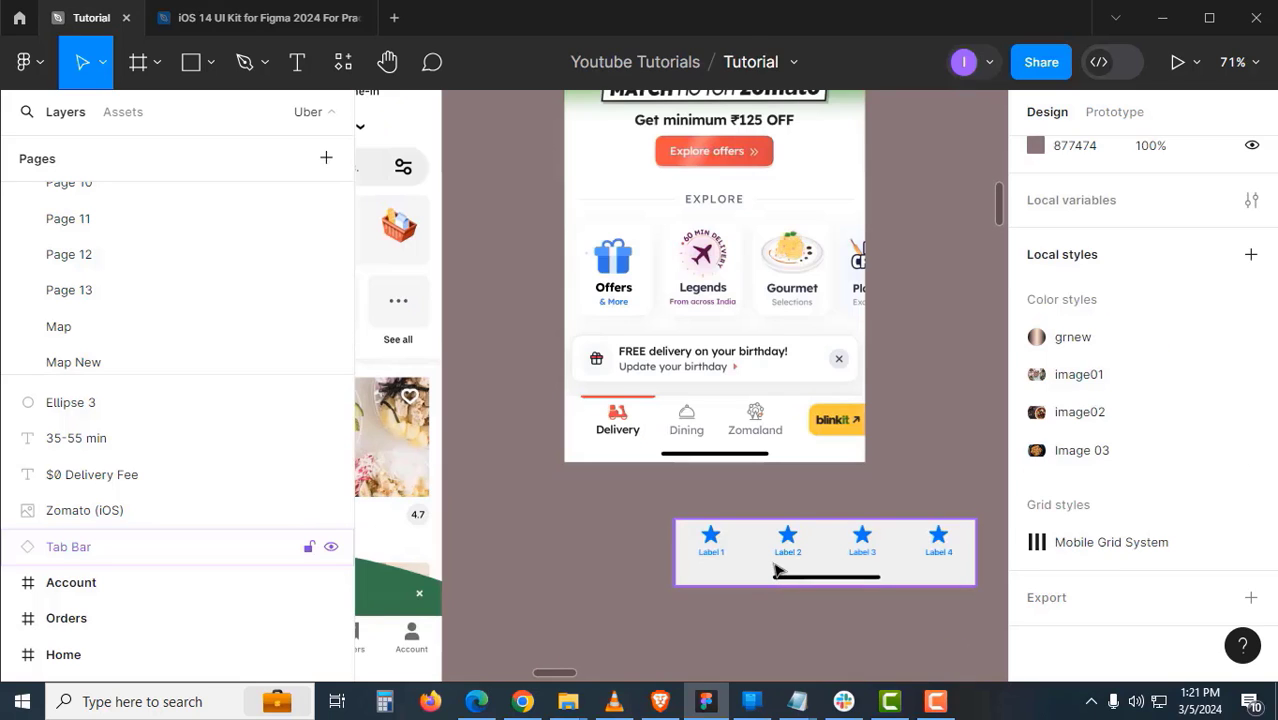
drag(779, 565, 842, 519)
scroll(842, 519, up, 3)
- Wrap the Zomato (iOS) image in Frame 15 and move the tab bar into it
click(683, 281)
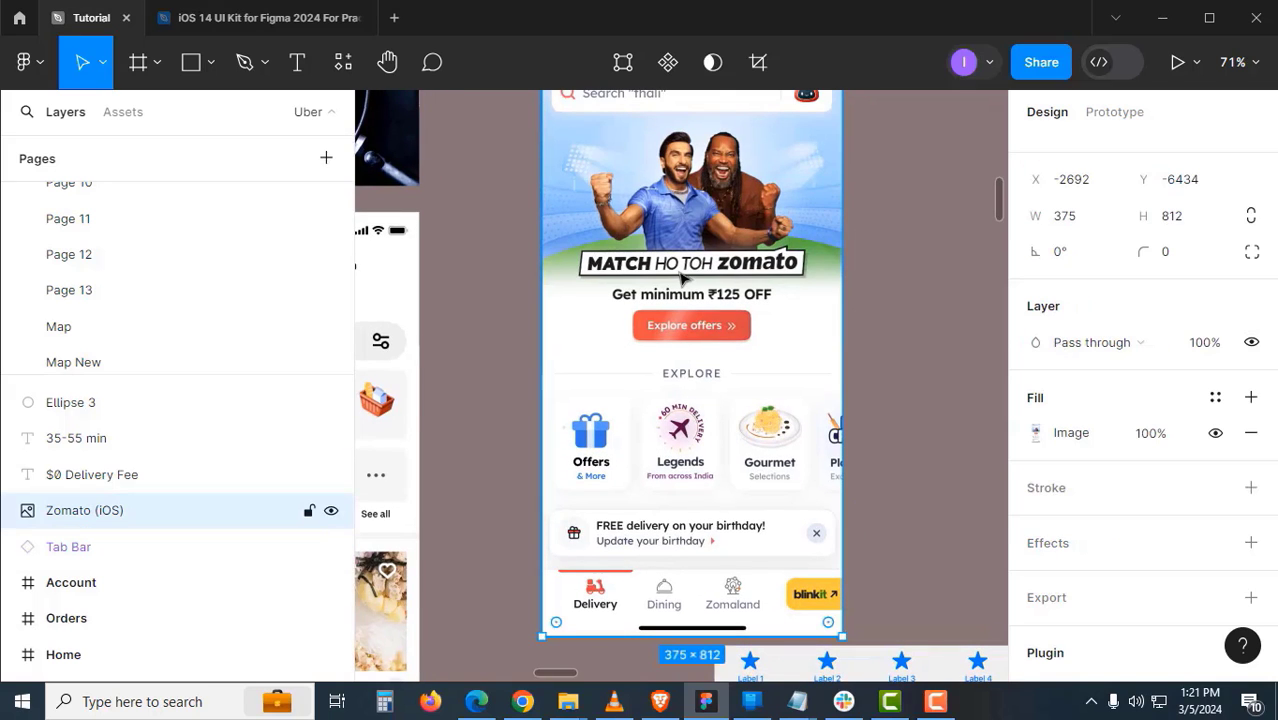
key(ctrl+alt+g)
click(887, 593)
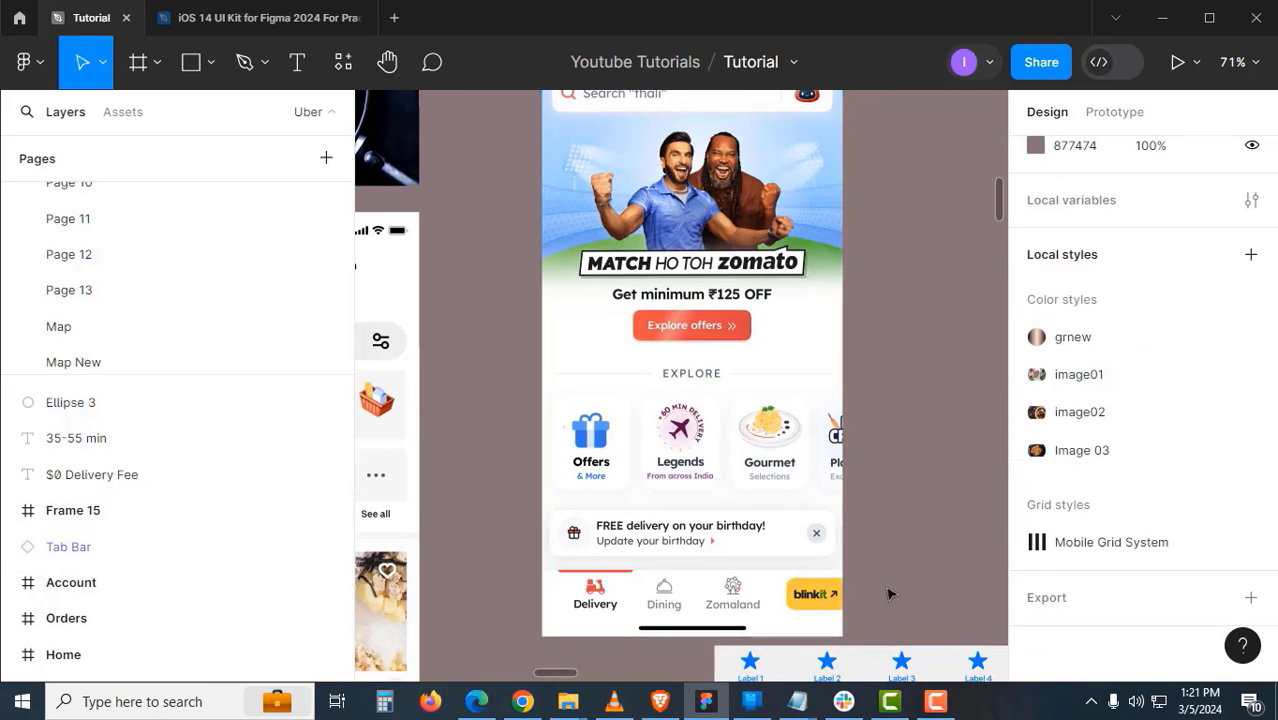
scroll(860, 540, down, 4)
click(827, 486)
drag(805, 408, 803, 392)
- Open the Zomato image's crop settings and close them without changes
ctrl+click(738, 392)
click(656, 395)
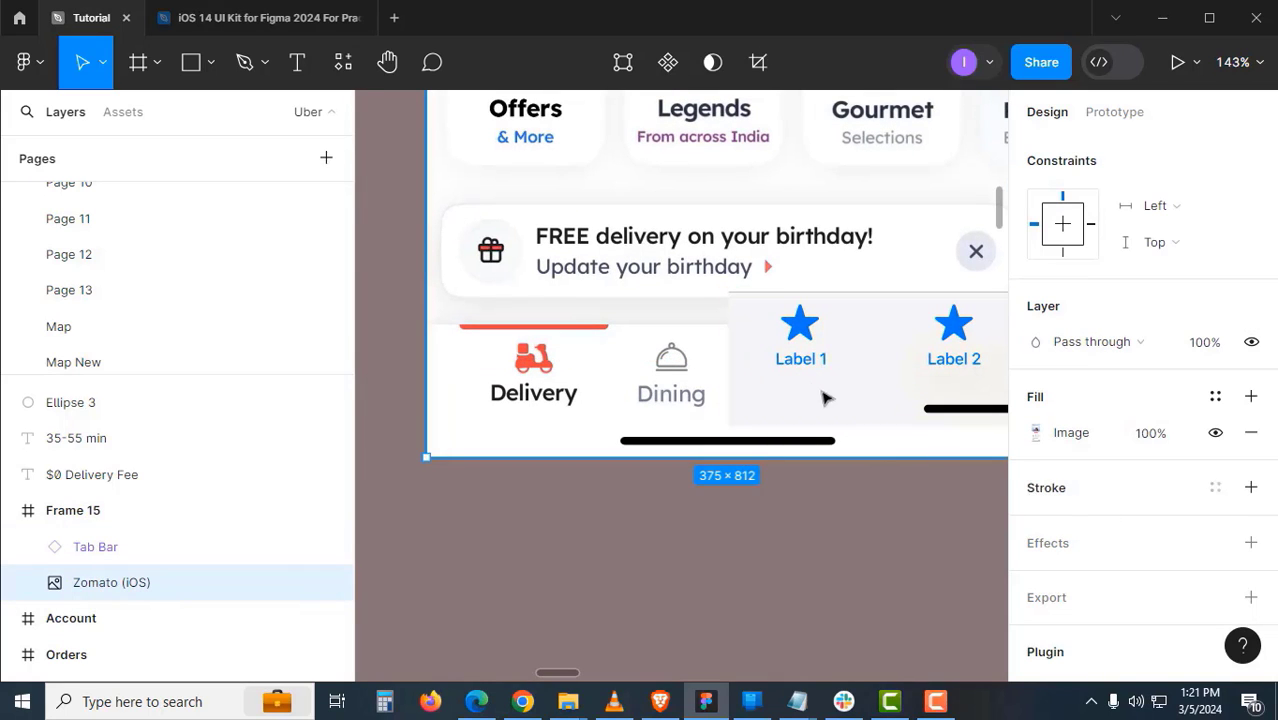
double_click(616, 329)
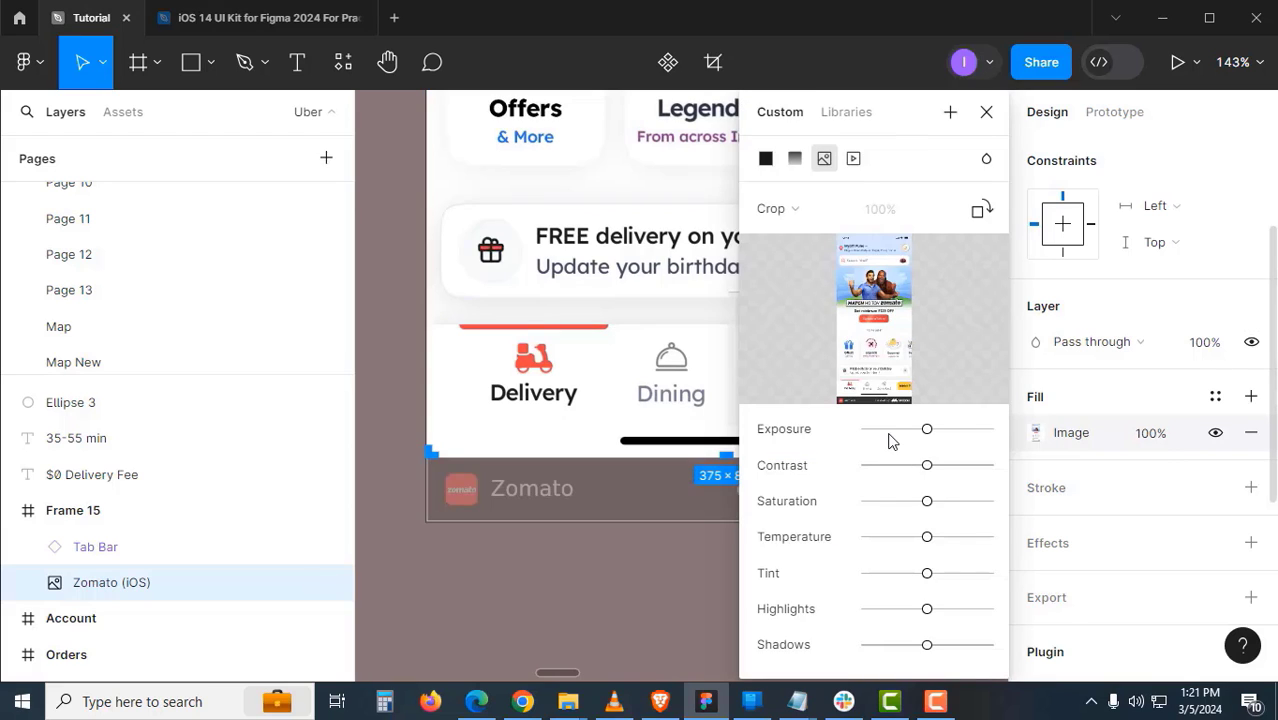
click(986, 112)
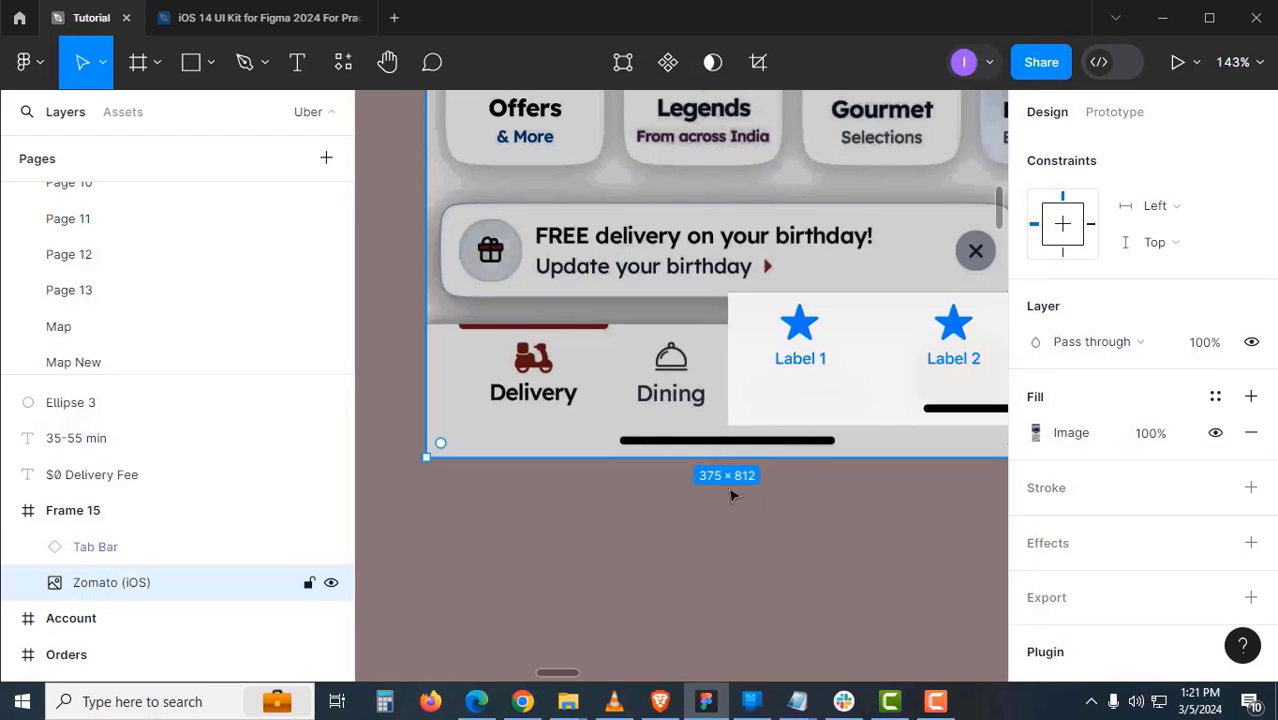
click(730, 495)
scroll(776, 376, up, 5)
- Snap the tab bar to Frame 15's bottom edge at X 172, Y 729
click(741, 398)
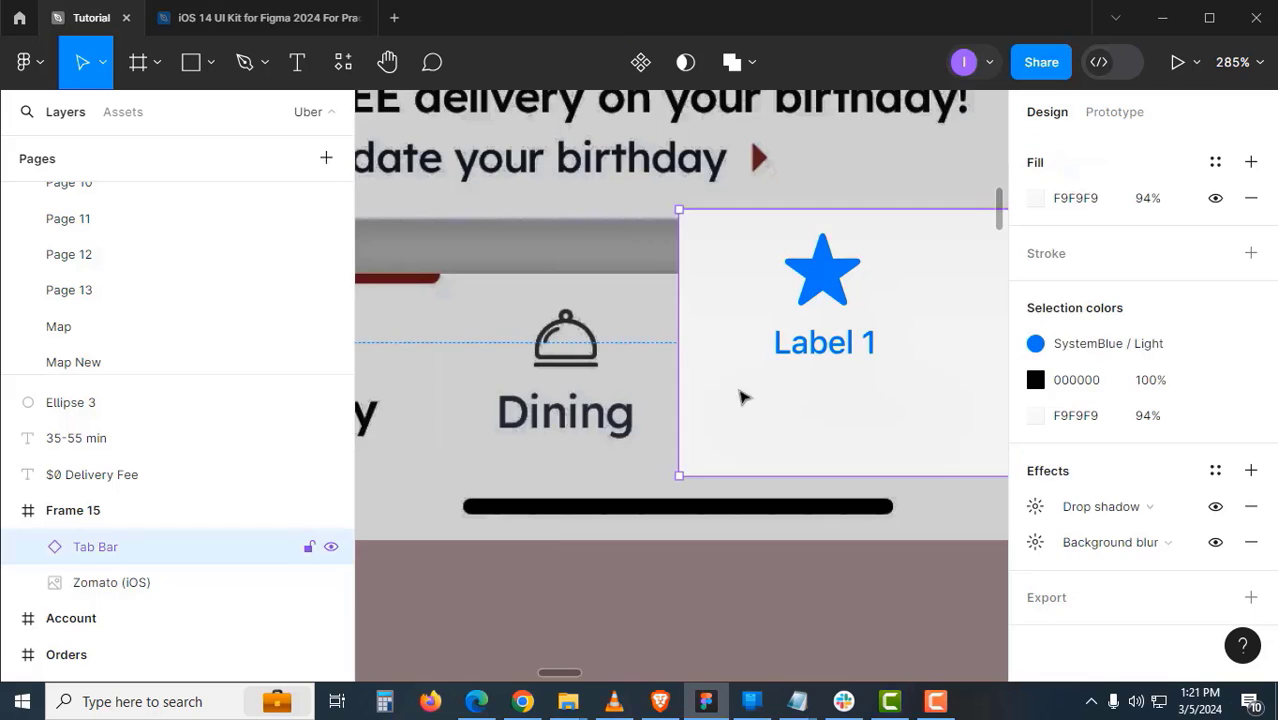
drag(741, 398, 705, 445)
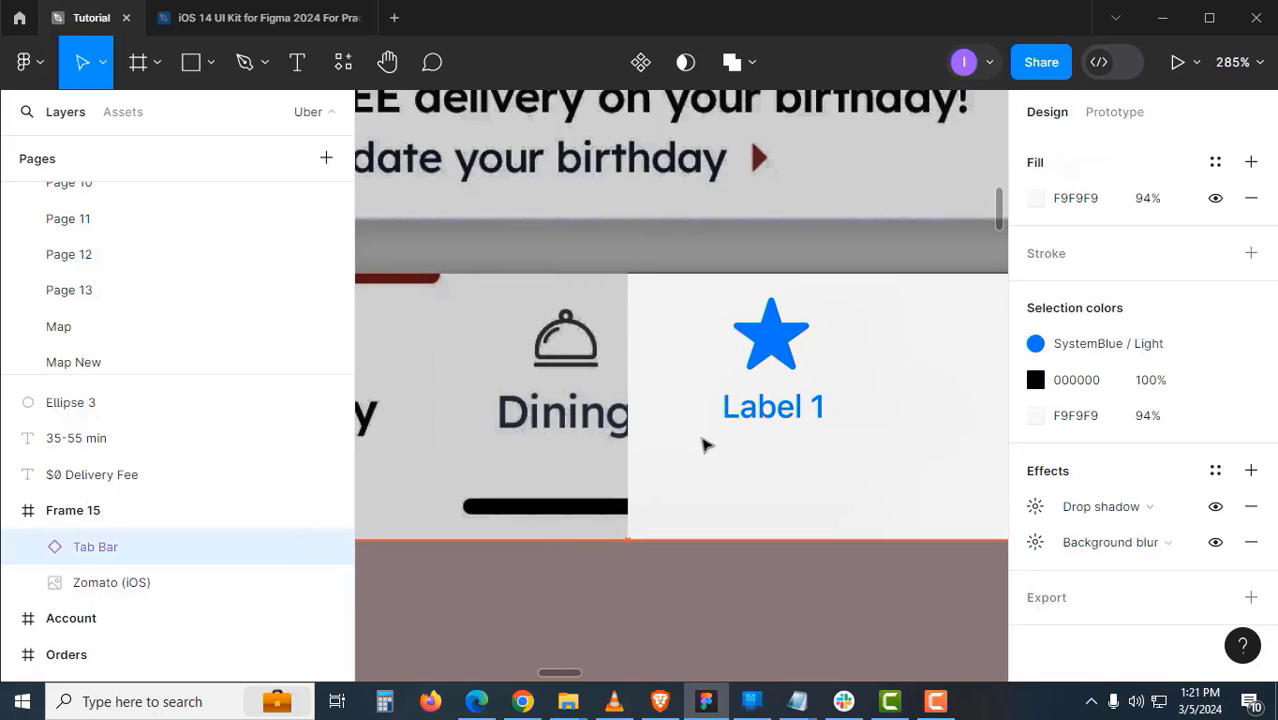
click(641, 307)
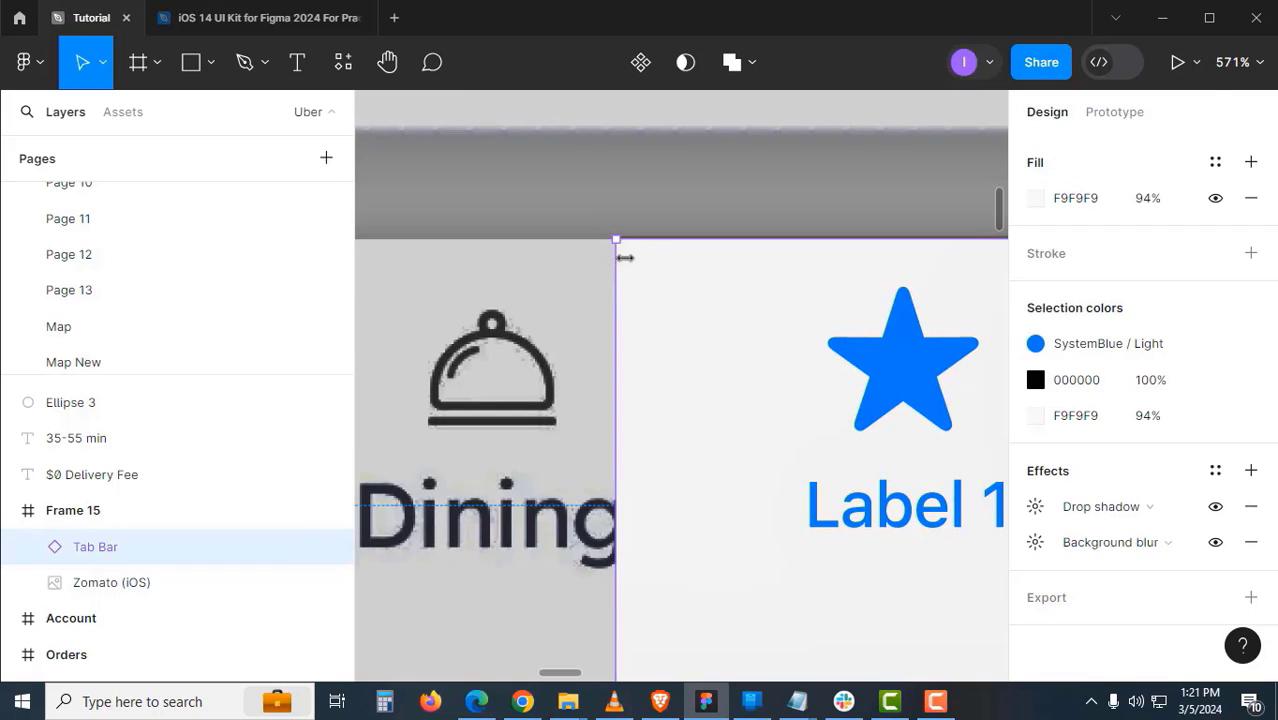
scroll(1050, 340, up, 5)
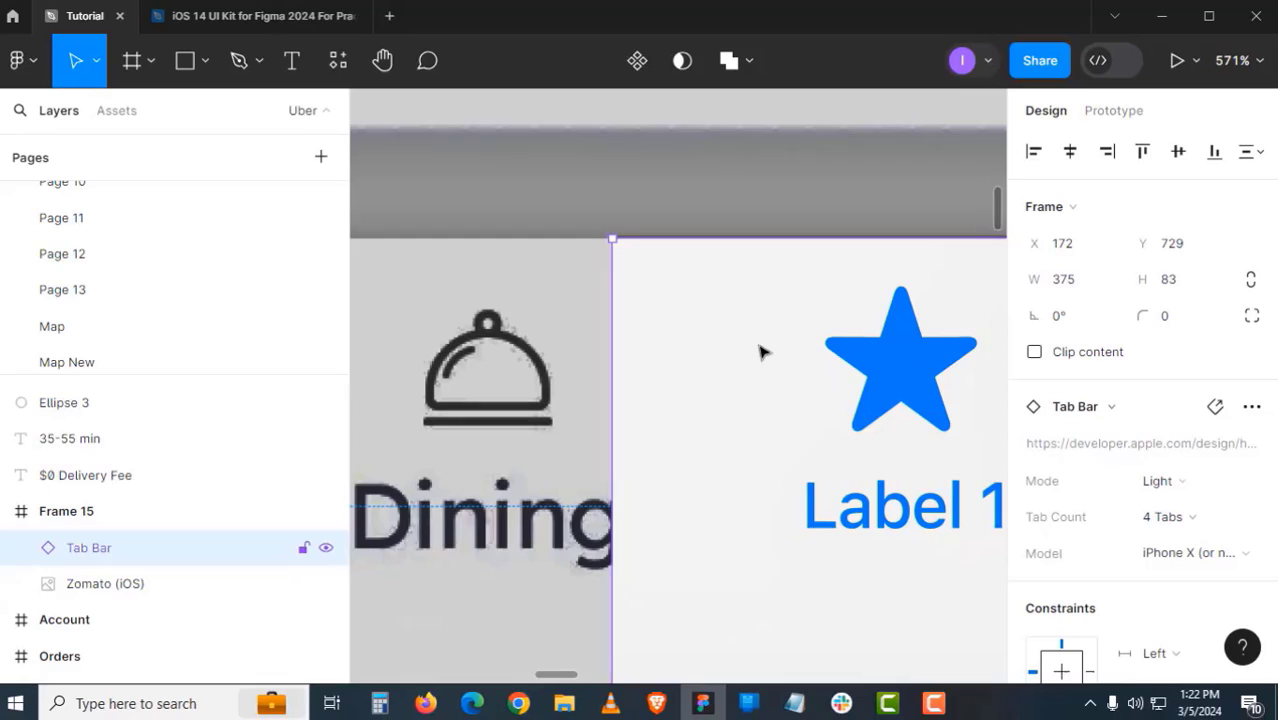
key(z)
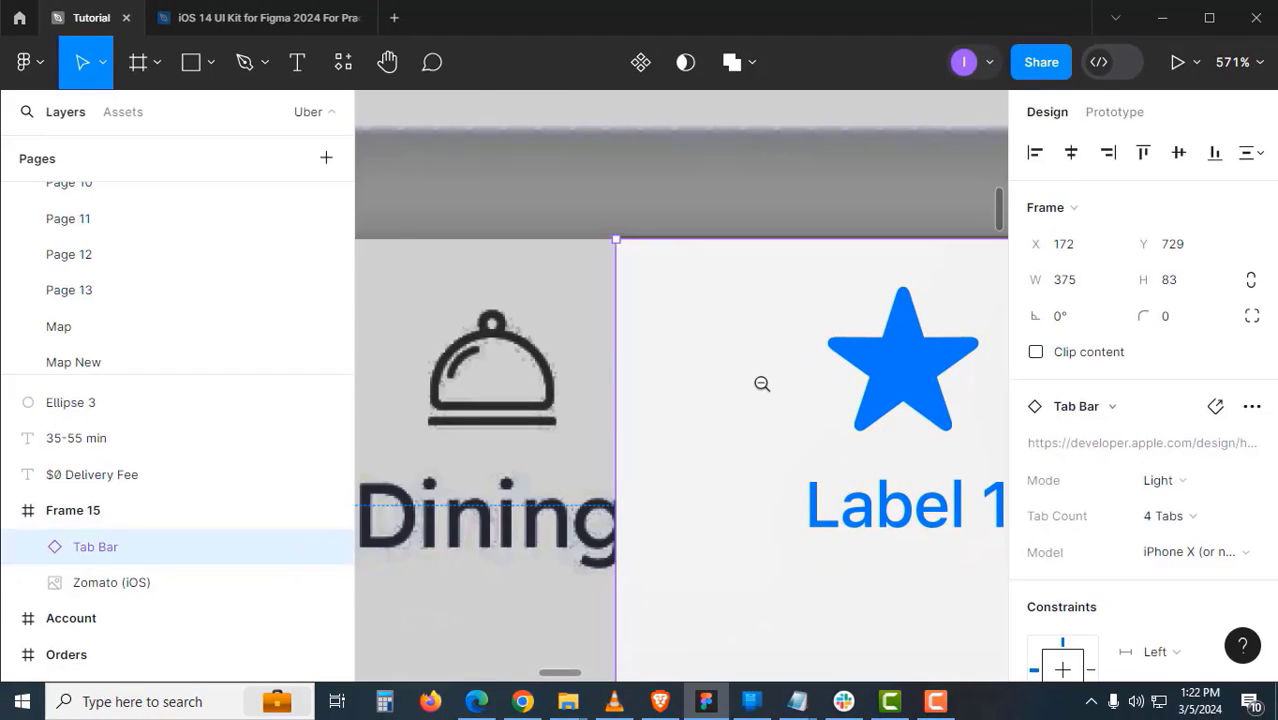
alt+click(562, 396)
alt+click(563, 418)
key(space)
drag(794, 452, 713, 376)
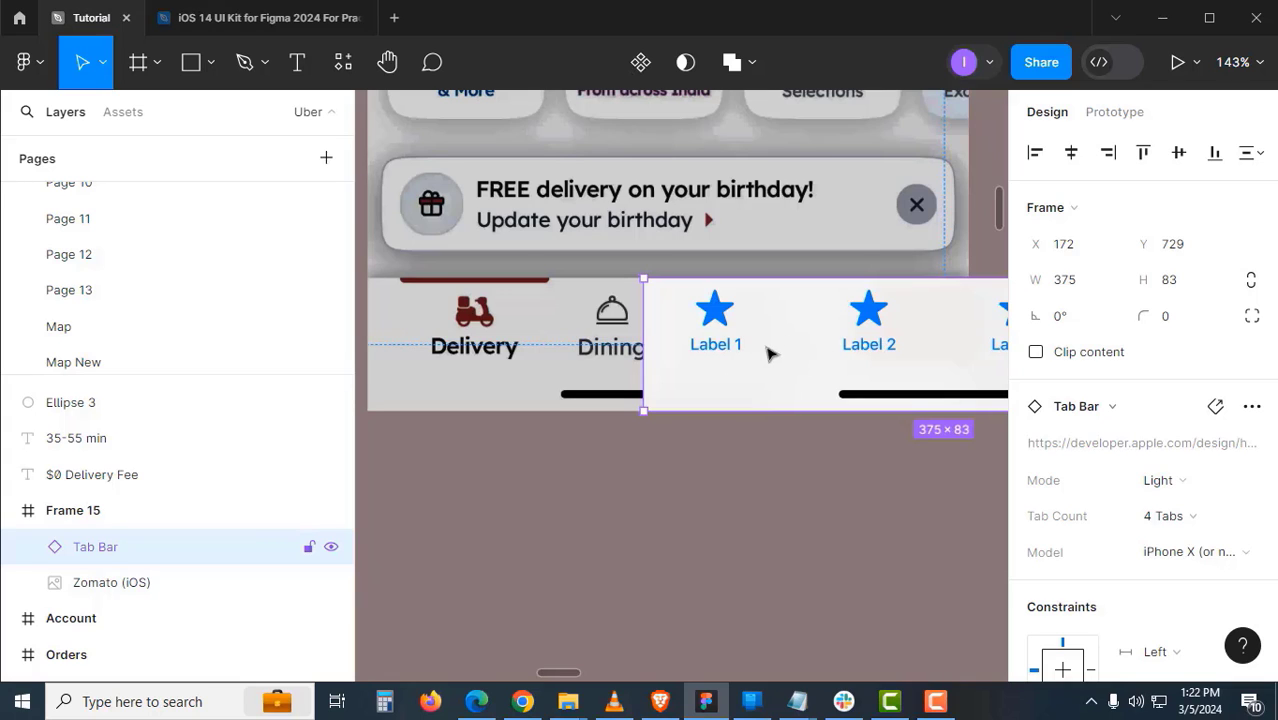
- Move the tab bar out of Frame 15 and duplicate its first Tab Bar Item above it
drag(781, 414, 491, 496)
drag(575, 486, 875, 228)
key(space)
drag(789, 406, 728, 545)
double_click(704, 369)
double_click(704, 369)
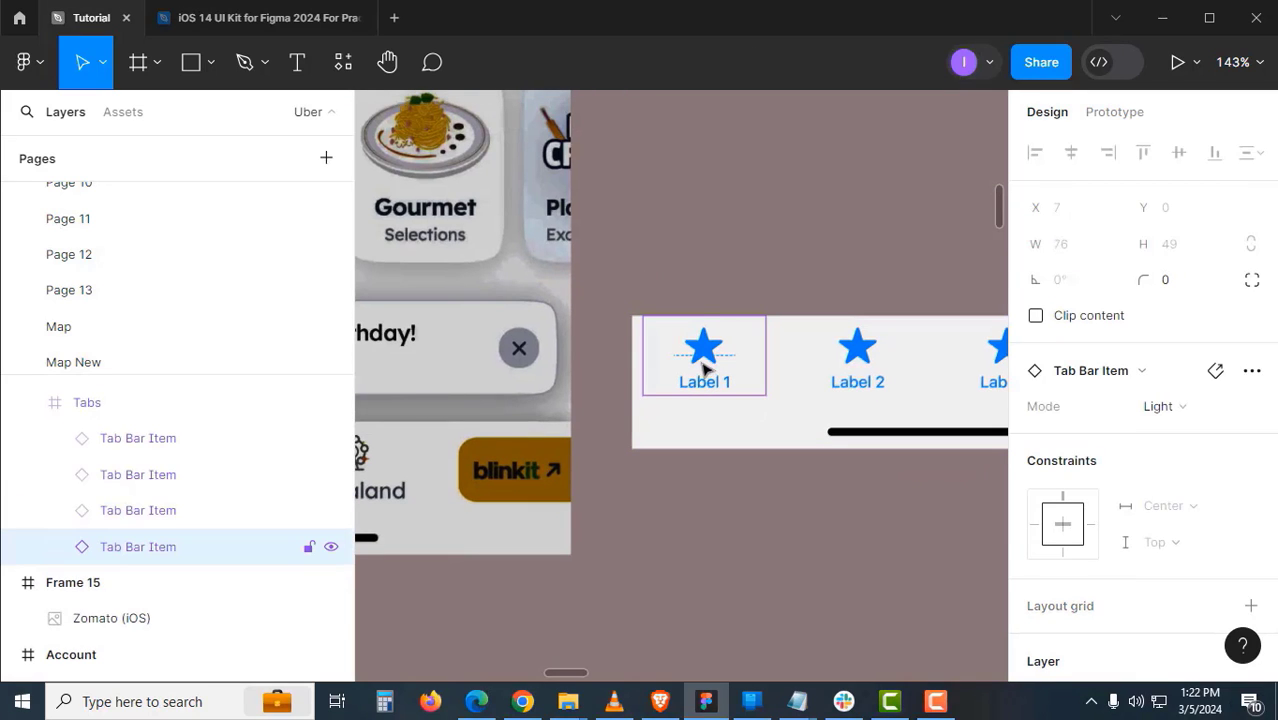
drag(706, 385, 733, 294)
click(758, 263)
- Zoom out and change the page background colour to BBA7A7
key(space)
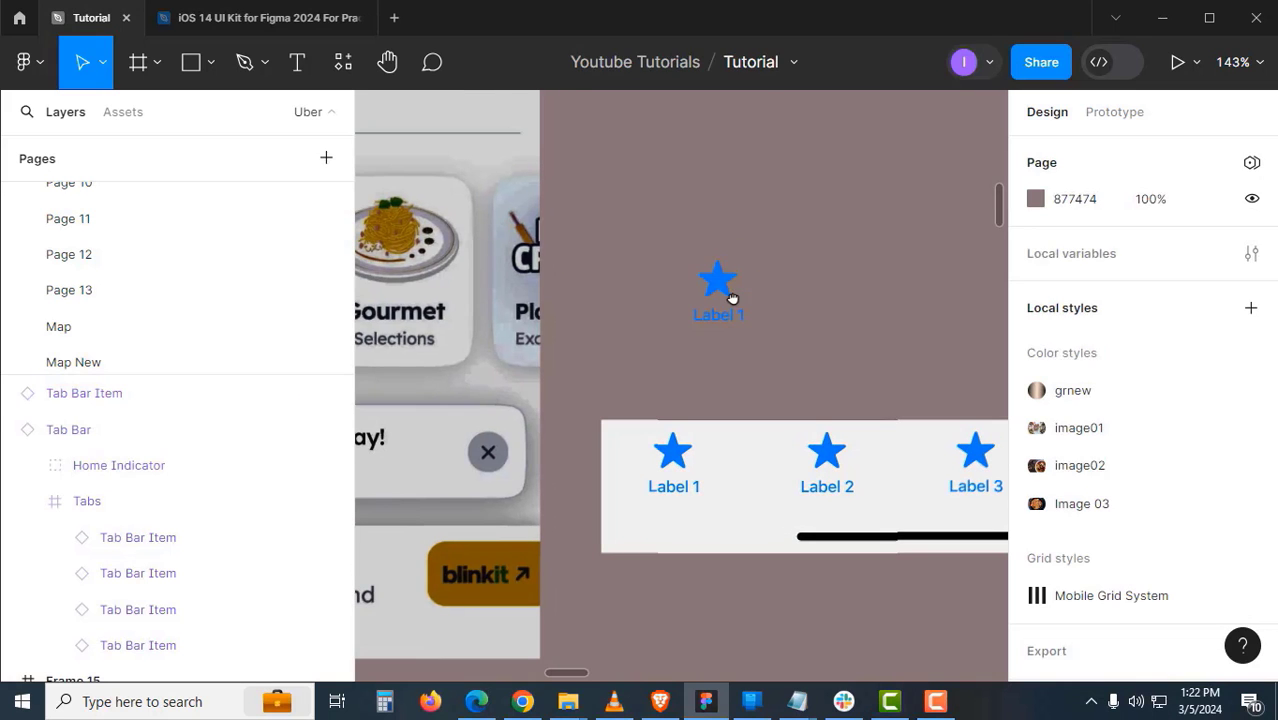
click(731, 289)
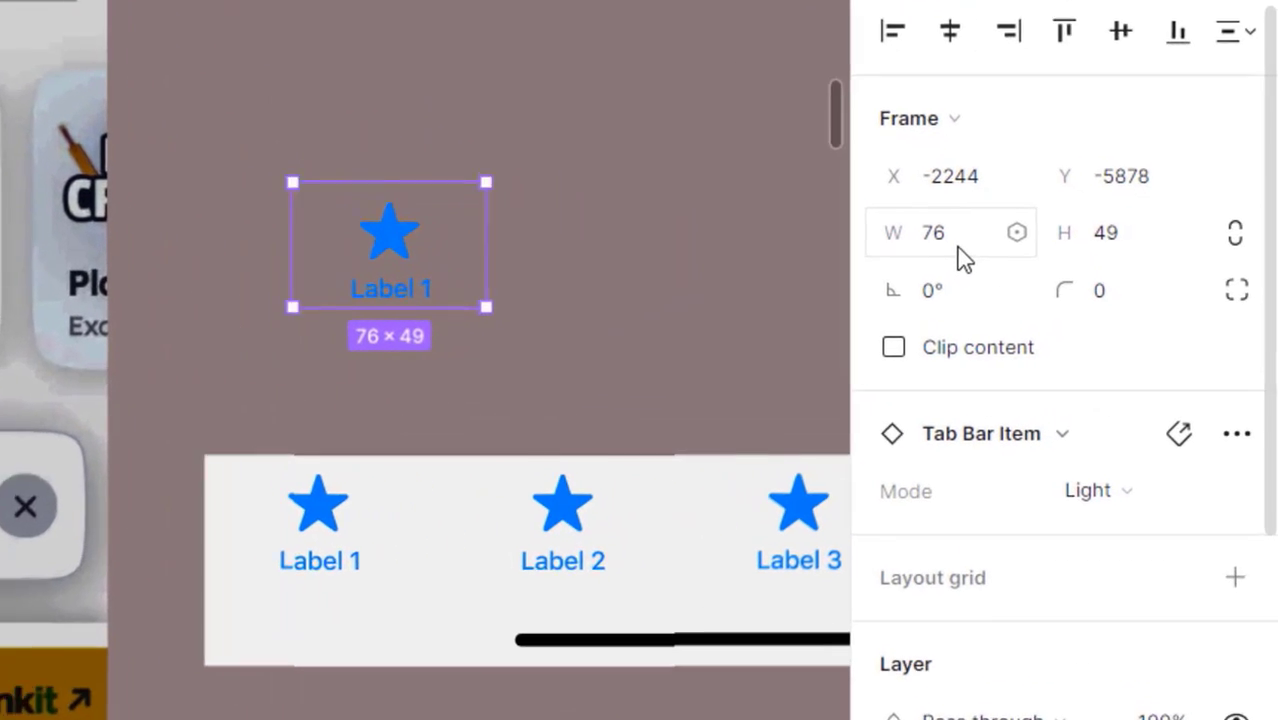
click(531, 282)
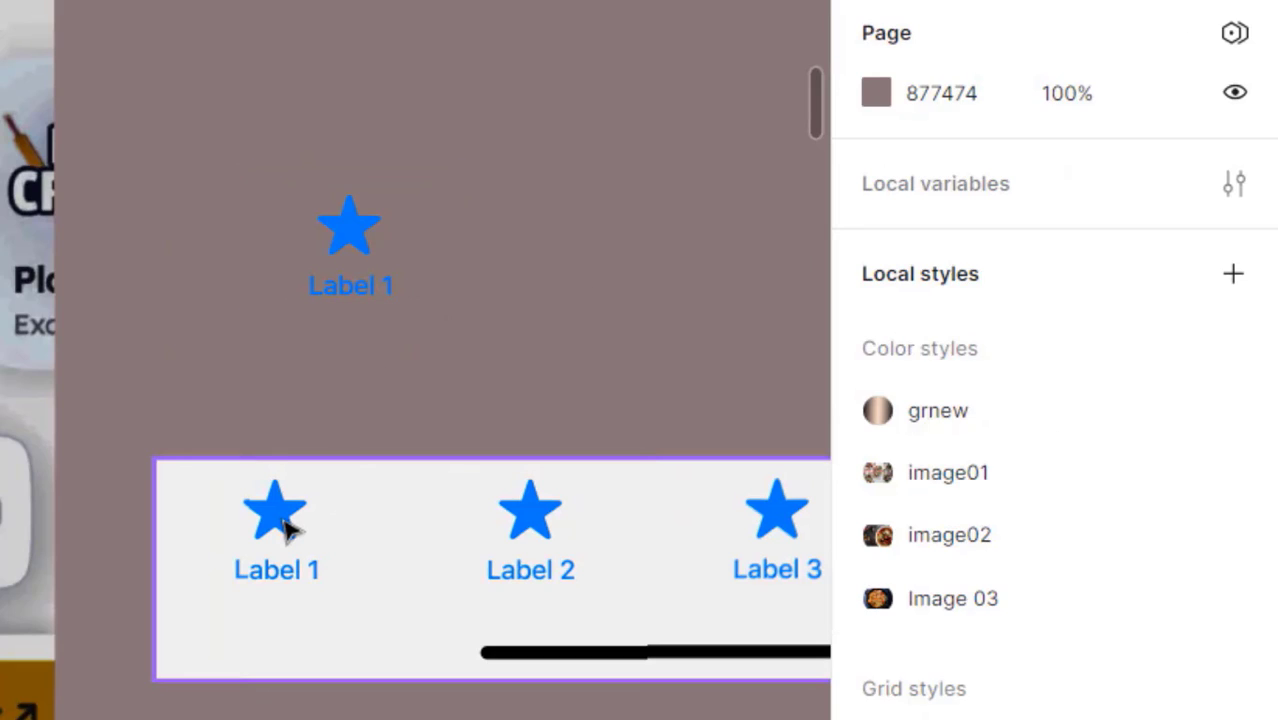
click(375, 258)
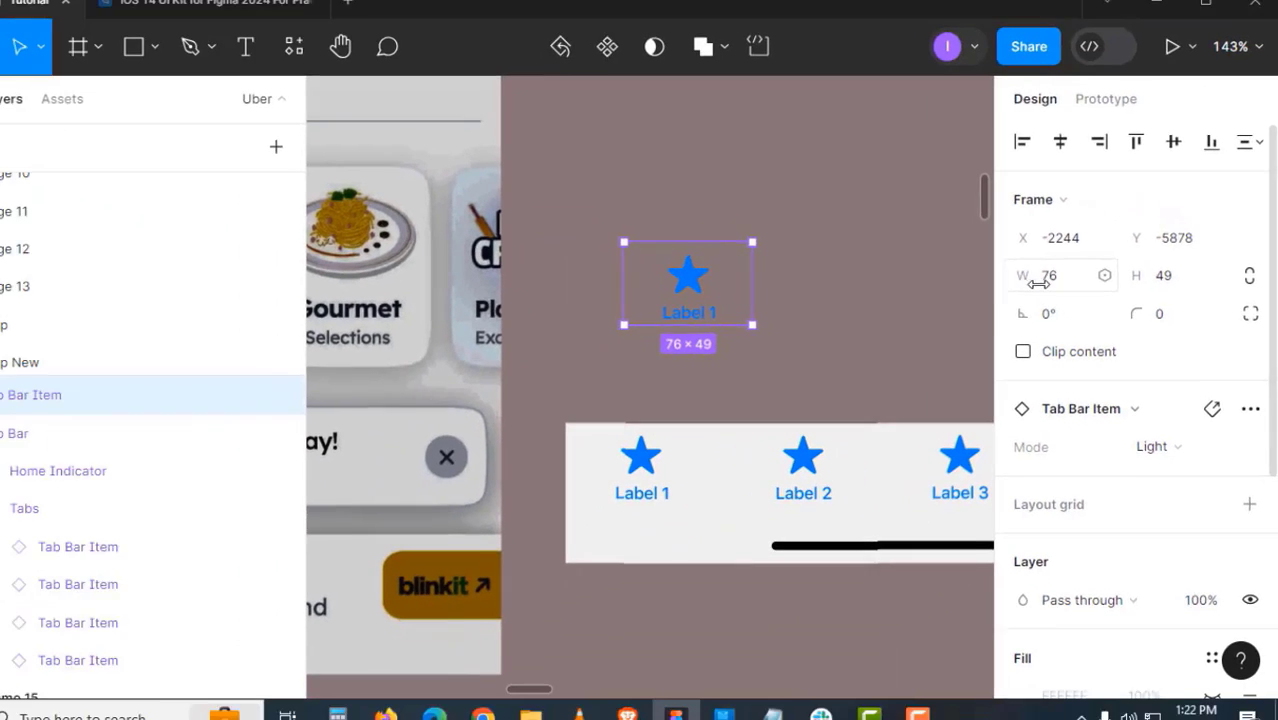
click(804, 280)
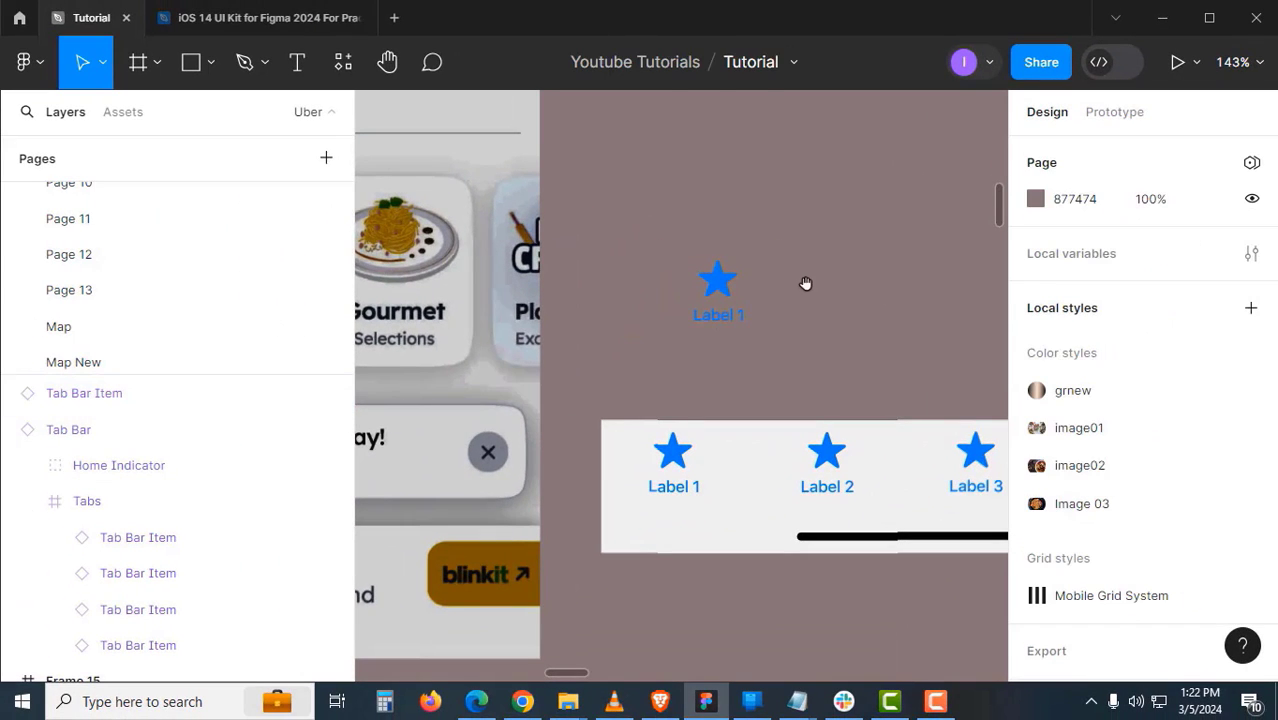
key(minus)
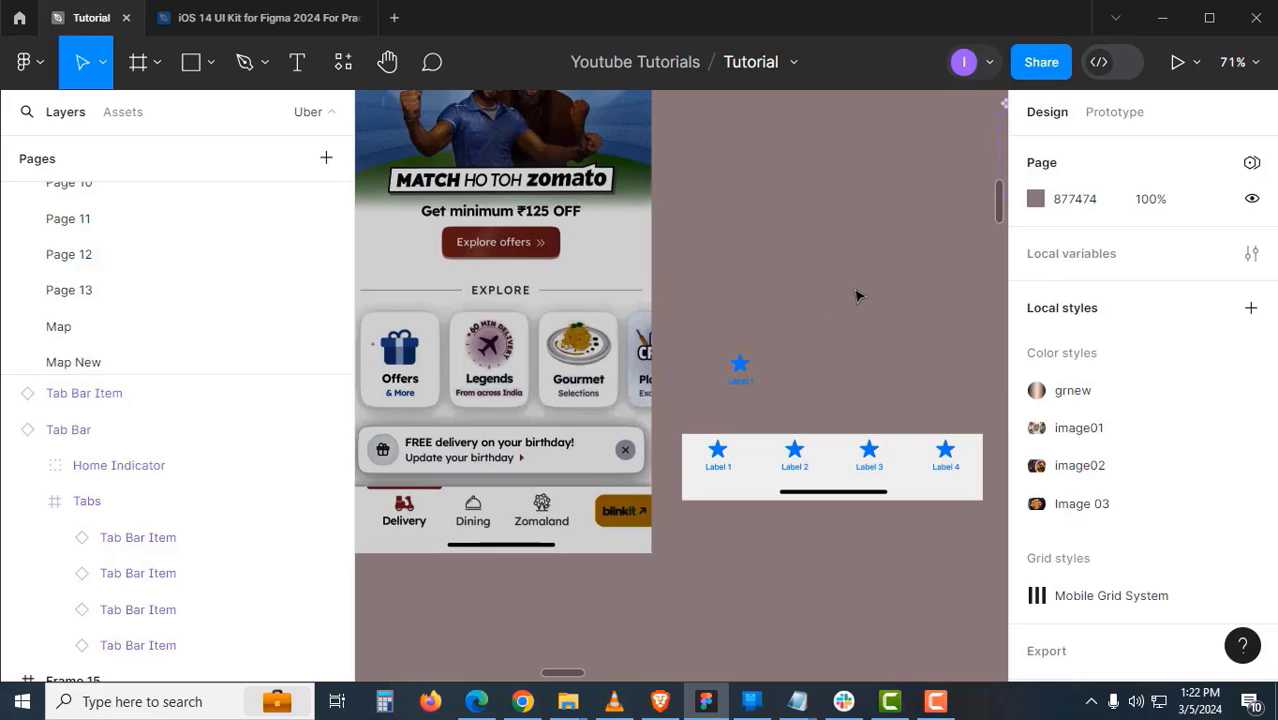
click(1038, 200)
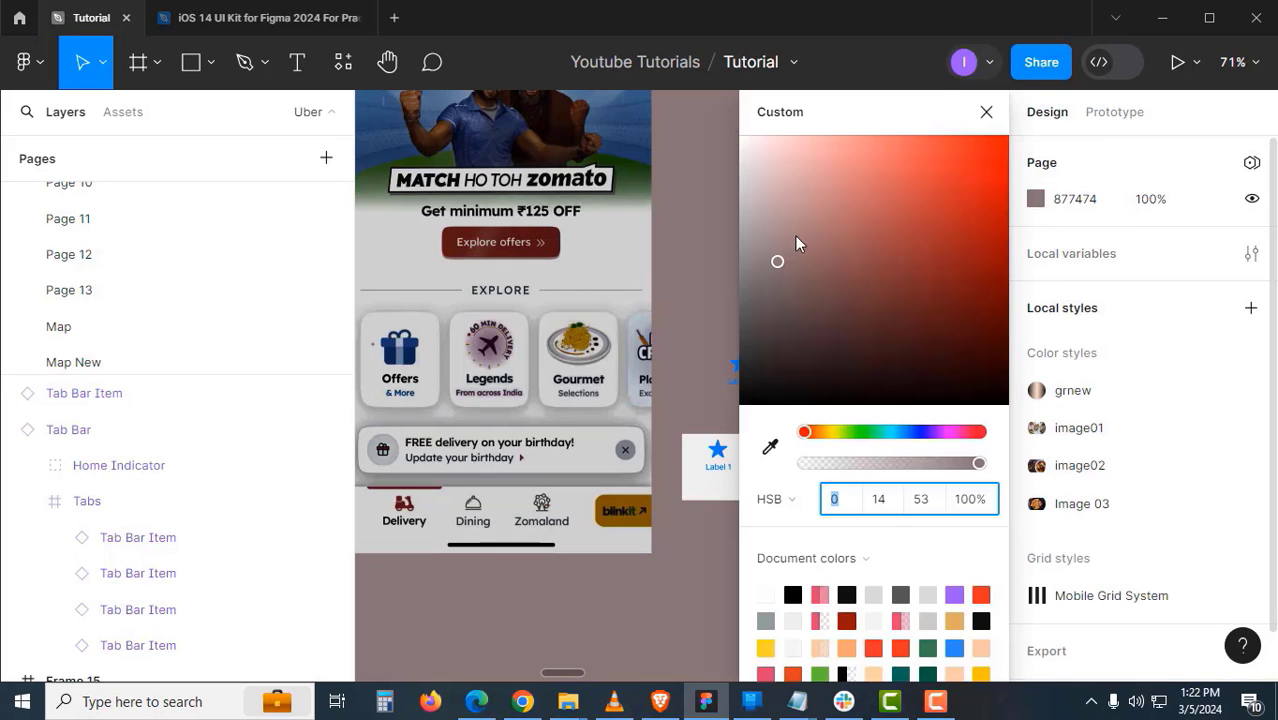
click(769, 217)
drag(769, 221, 767, 213)
- Move the Tab Bar Item copy up-left beneath the icon row
click(693, 255)
drag(723, 532, 803, 584)
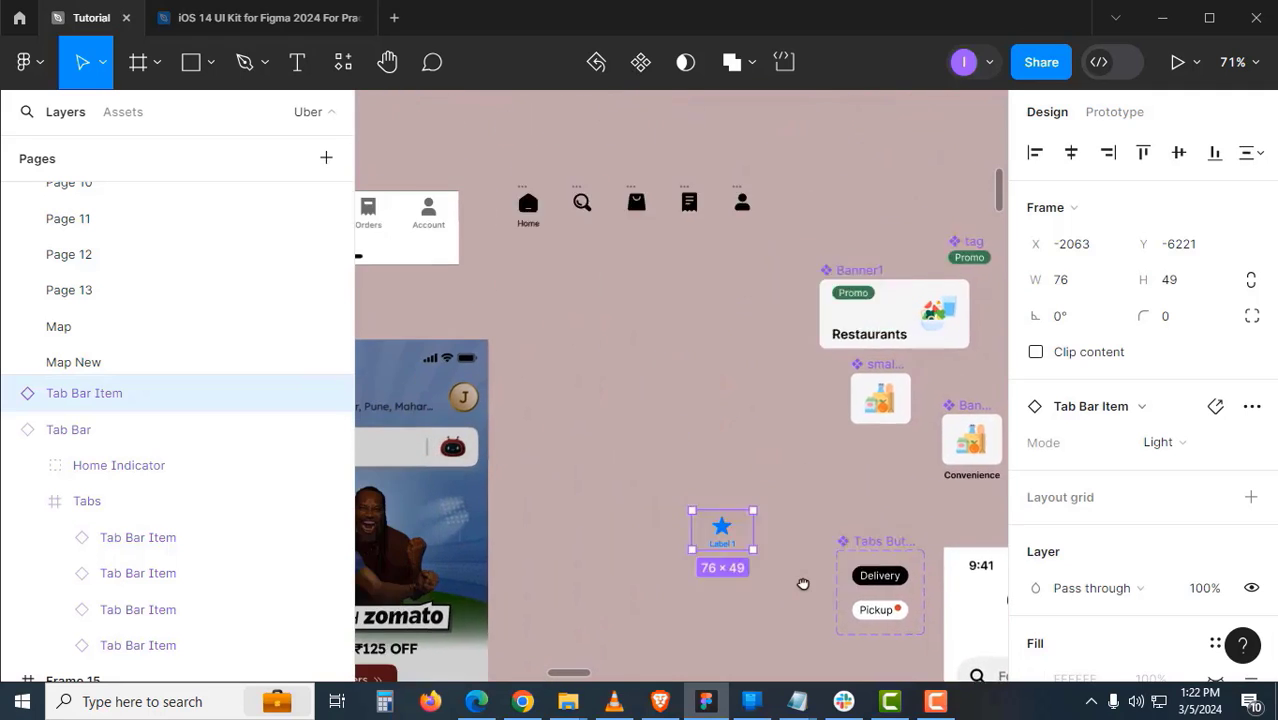
click(785, 508)
drag(812, 519, 631, 259)
scroll(640, 250, up, 5)
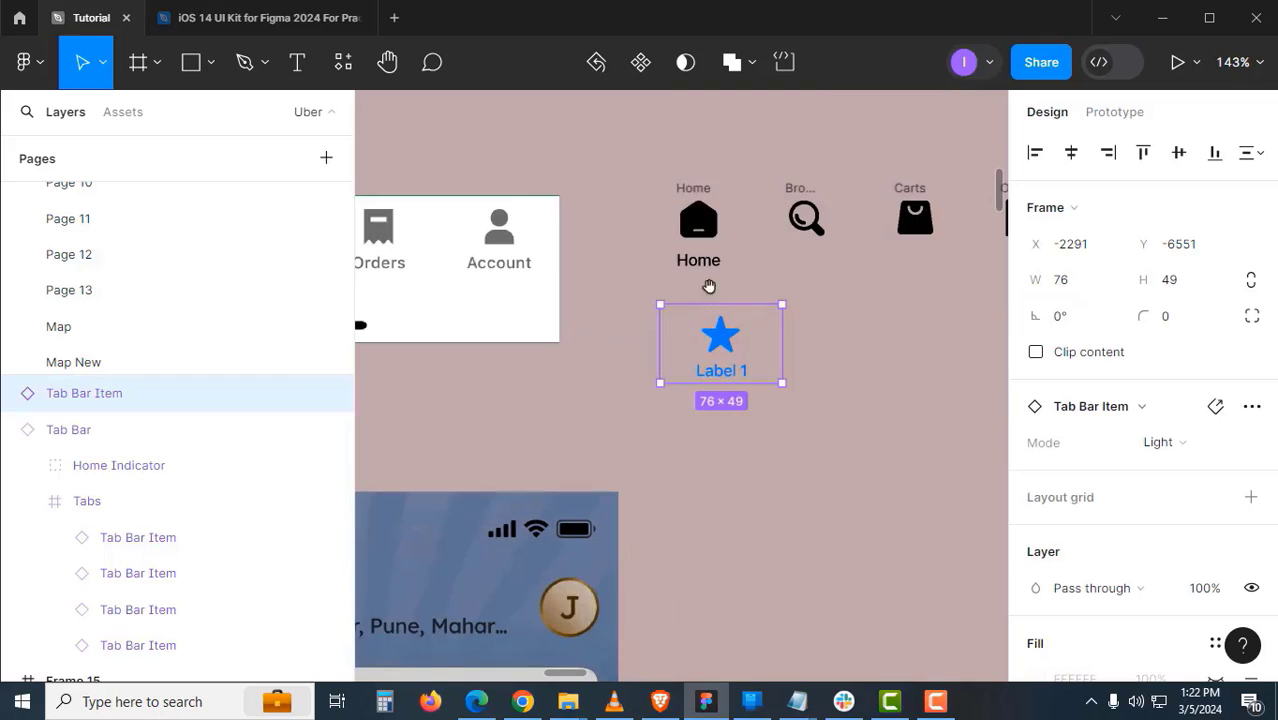
- Multi-select the Home, Browse, Carts, Orders and Account icon frames
click(714, 191)
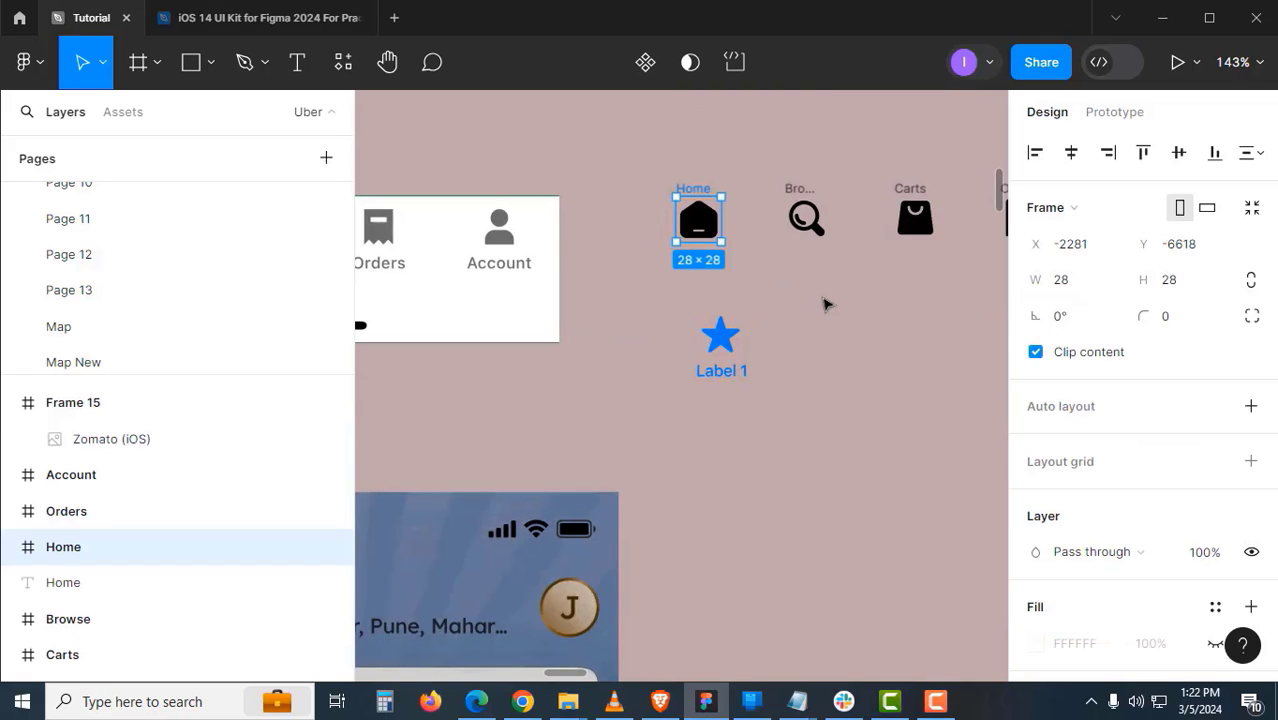
drag(823, 299, 789, 358)
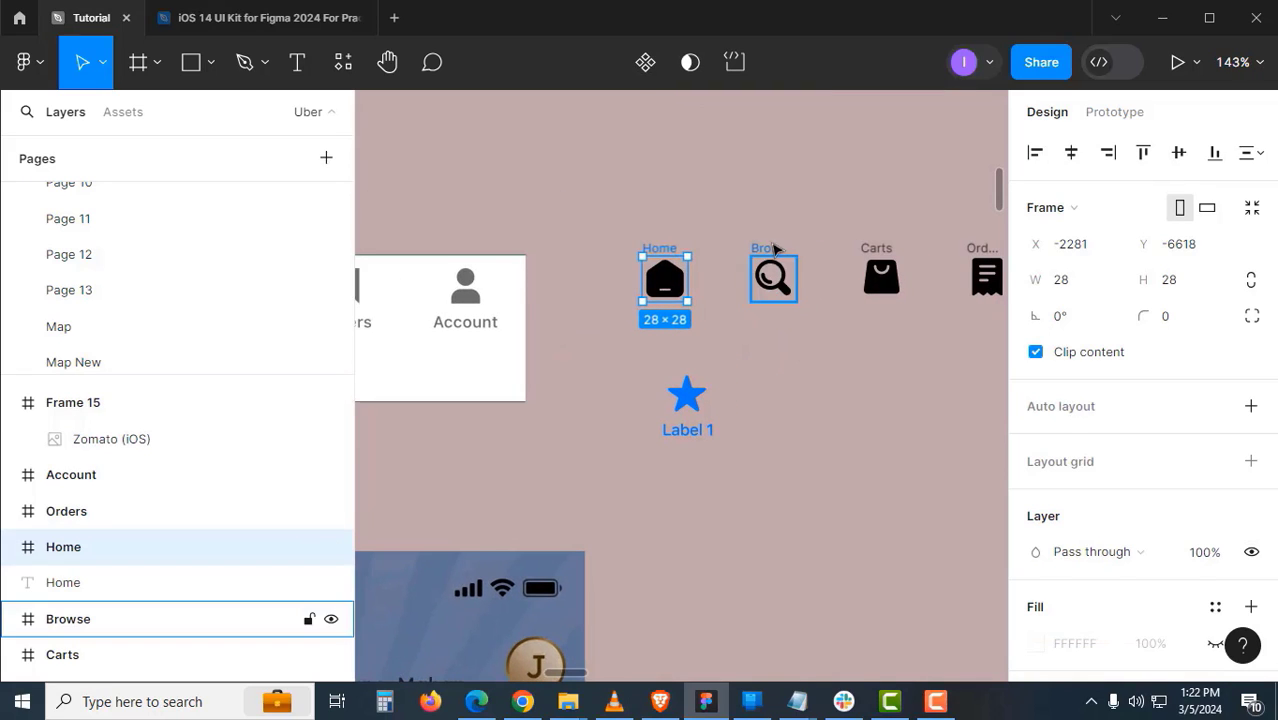
shift+click(775, 248)
shift+click(876, 250)
shift+click(984, 271)
drag(869, 306, 725, 318)
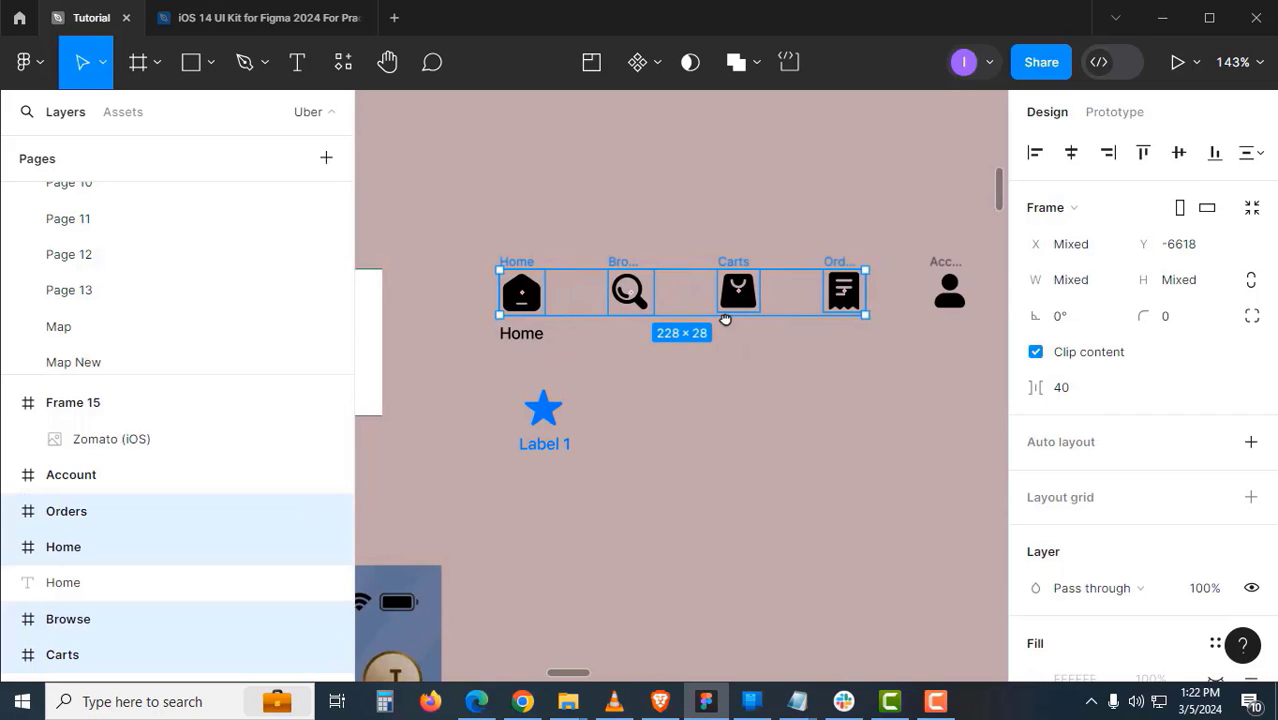
shift+click(959, 274)
drag(759, 442, 855, 185)
scroll(713, 434, down, 1)
drag(710, 518, 756, 206)
drag(734, 452, 695, 287)
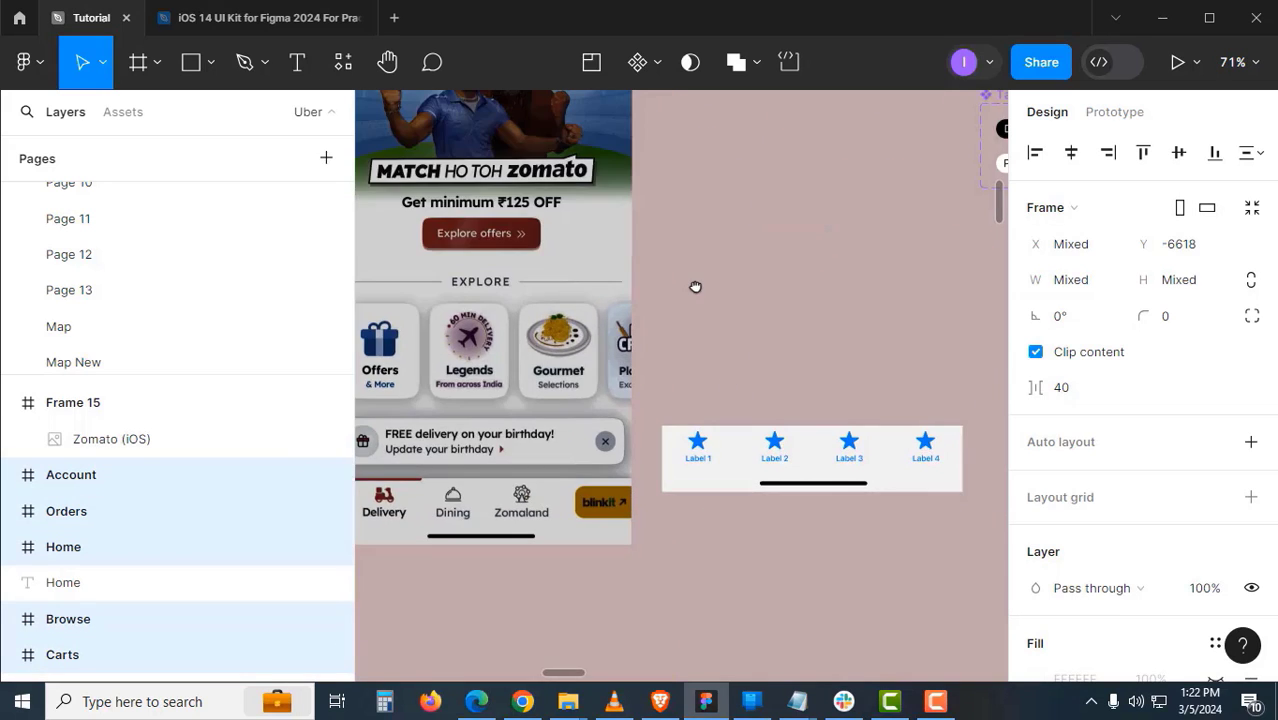
drag(759, 365, 762, 457)
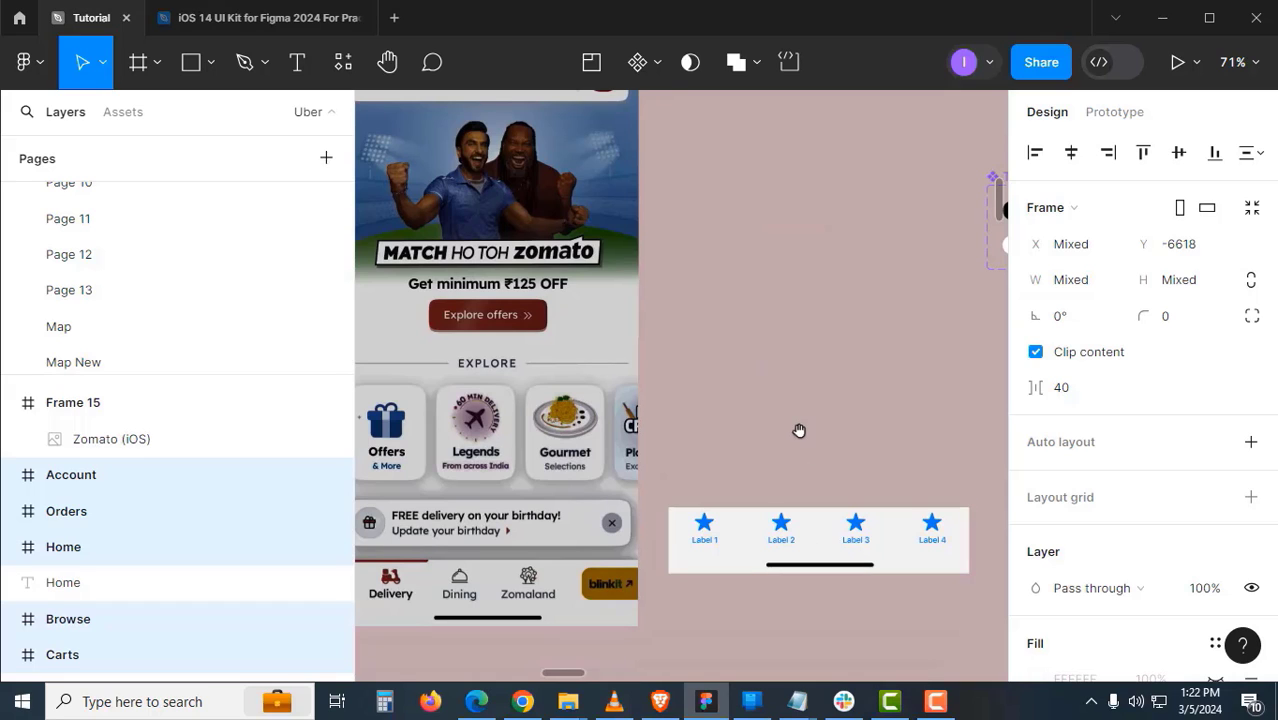
scroll(799, 431, up, 5)
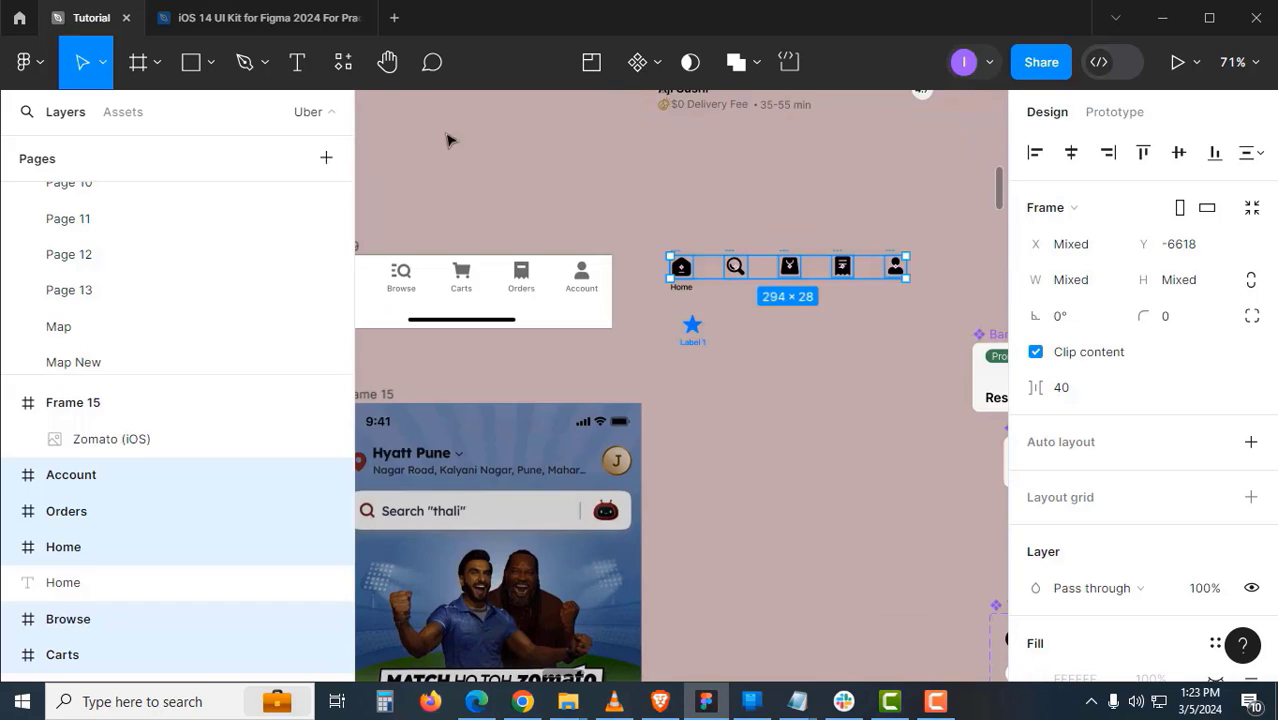
- Copy the 5 Tabs Tab Bar from the iOS 14 UI Kit and paste it beside the phone frame
click(315, 20)
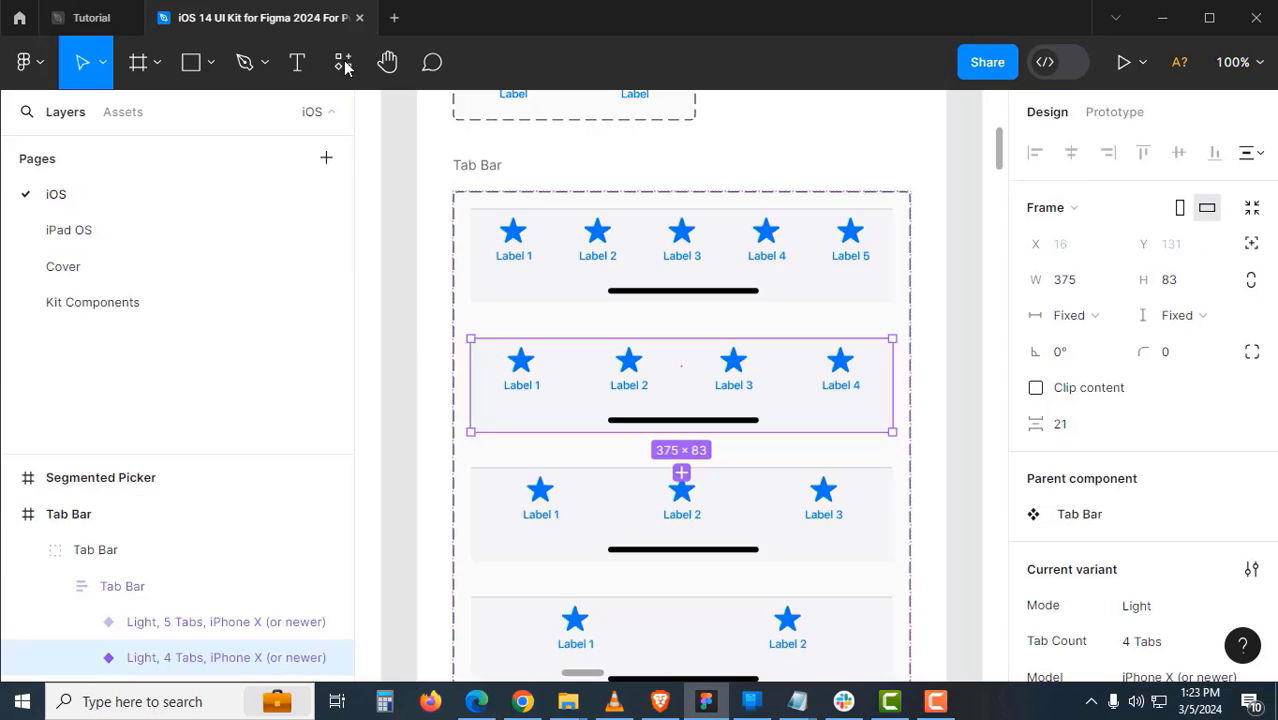
click(742, 257)
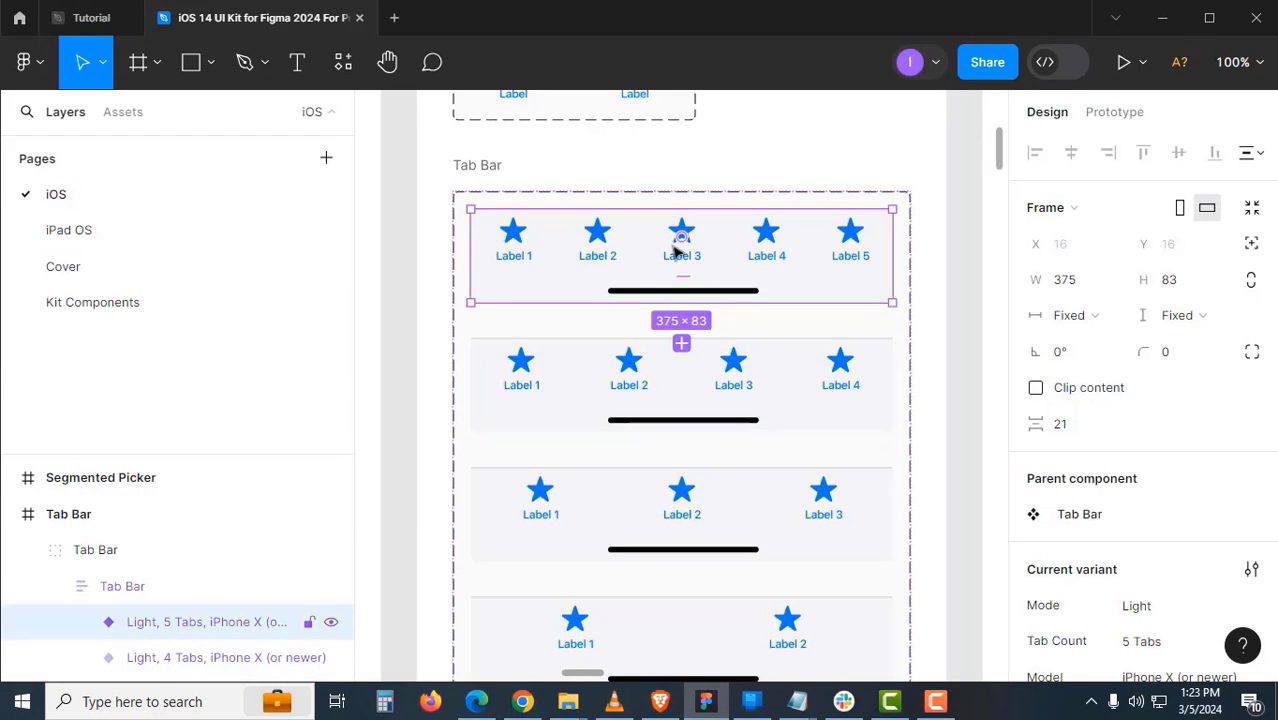
click(112, 20)
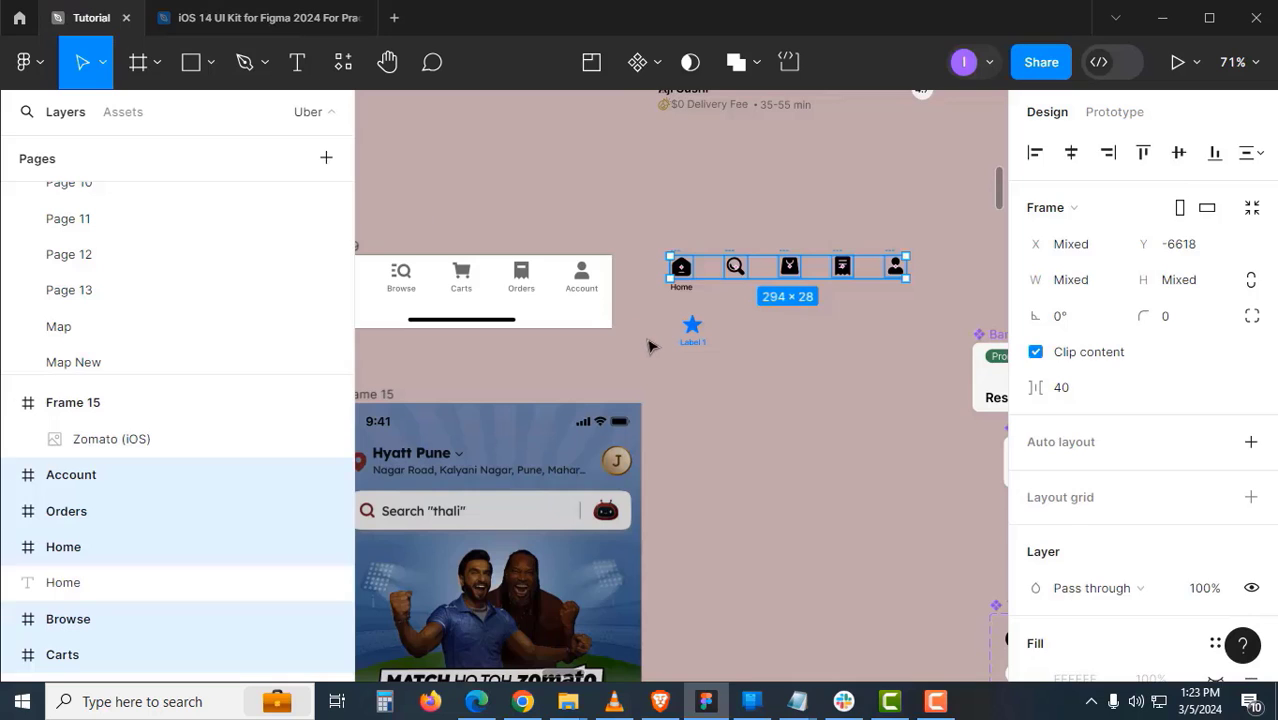
click(756, 343)
scroll(740, 394, down, 2)
key(ctrl+v)
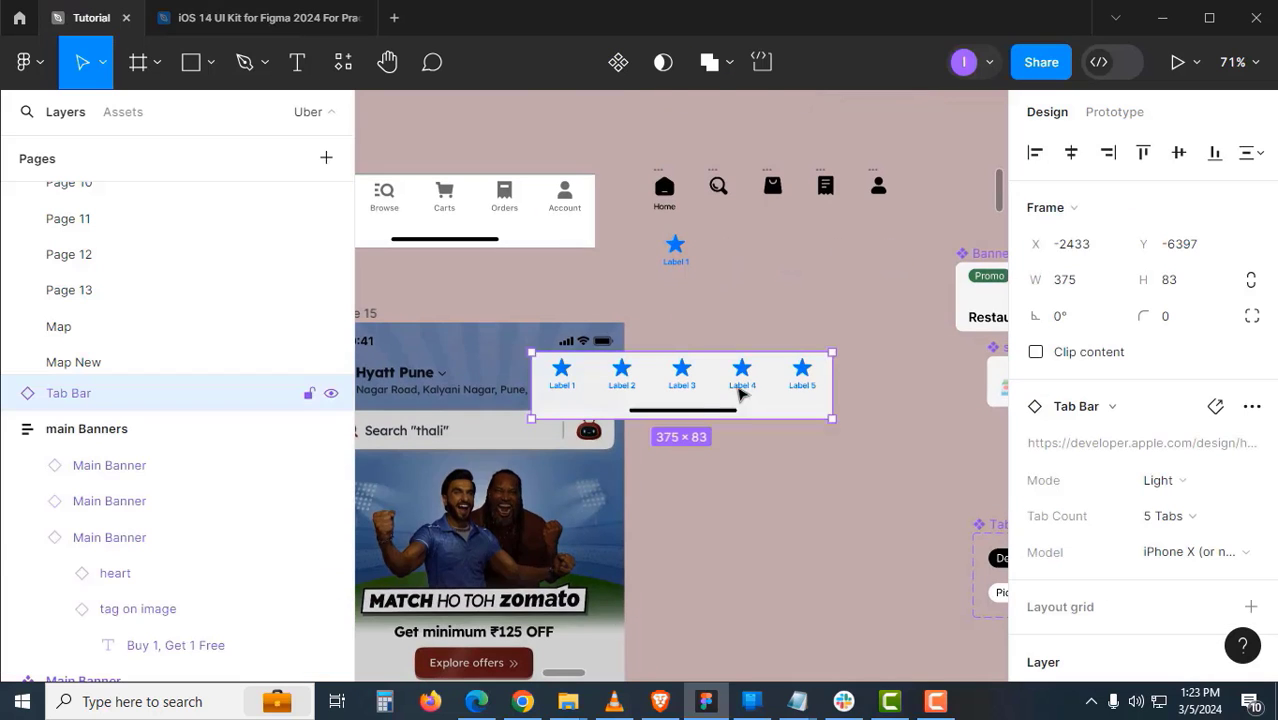
drag(755, 402, 896, 446)
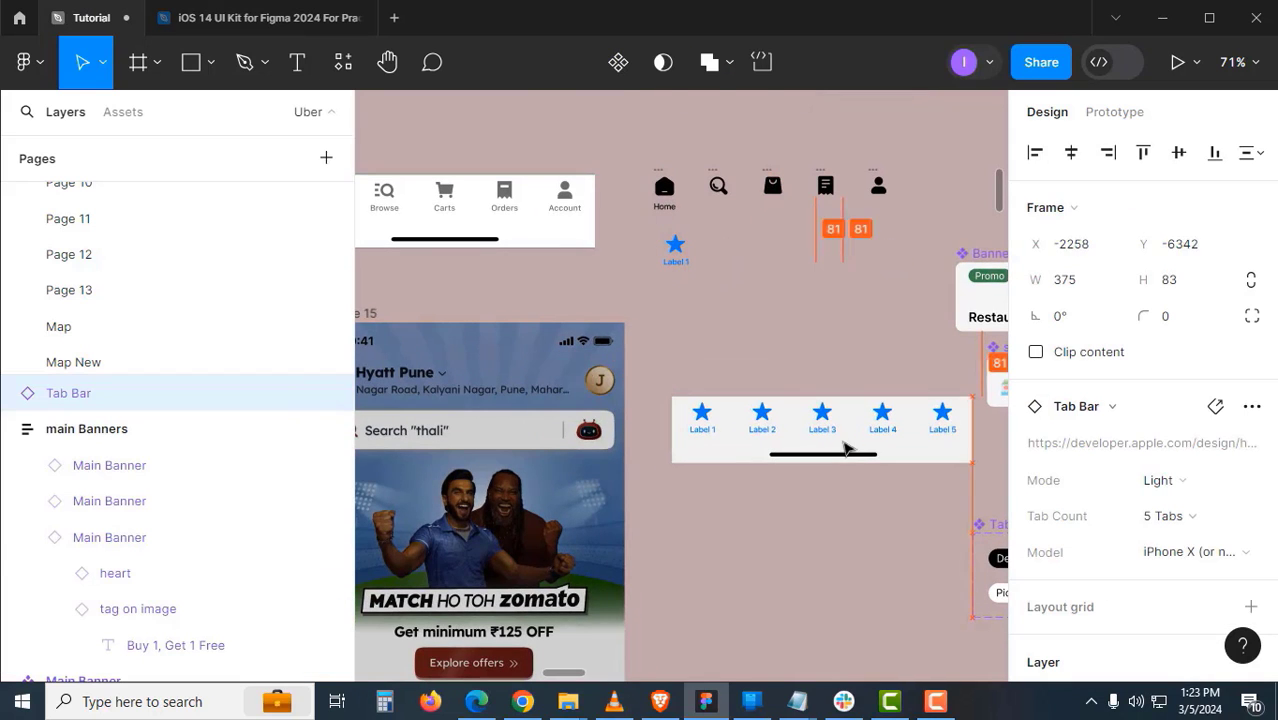
- Duplicate the Tab Bar's first Tab Bar Item (Label 1) above the bar
double_click(713, 430)
double_click(713, 430)
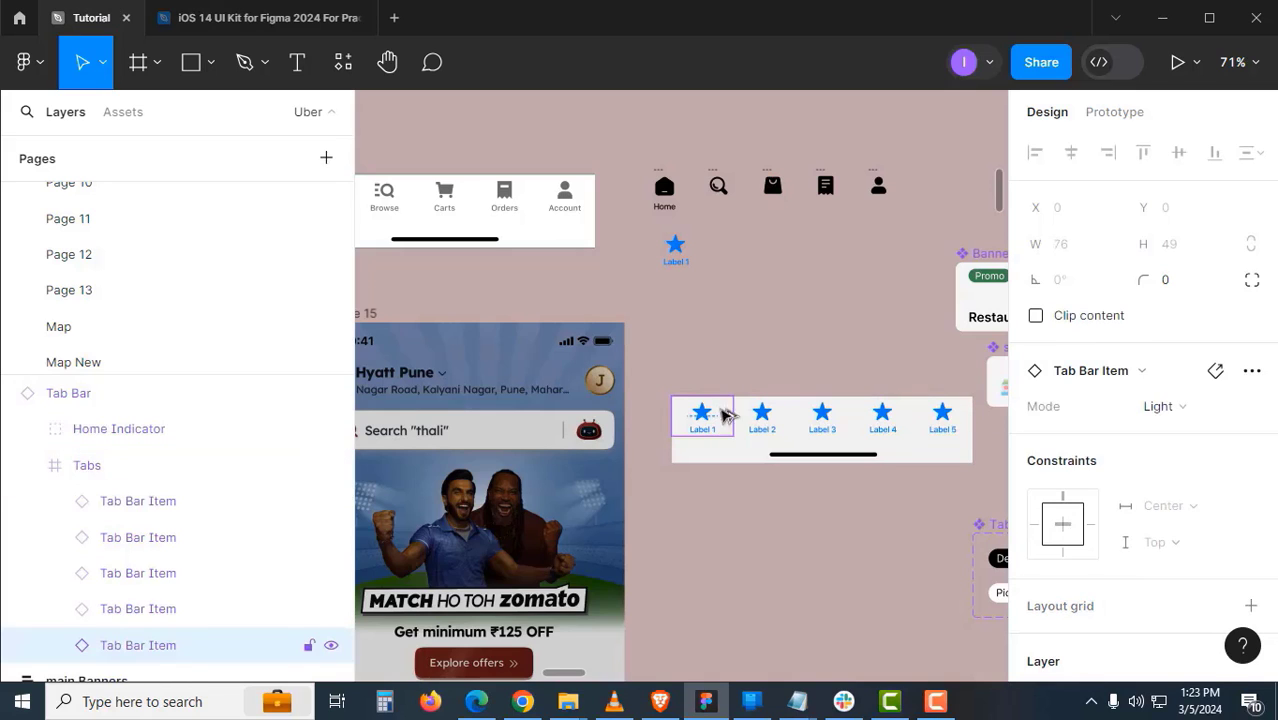
drag(726, 414, 725, 286)
scroll(717, 288, up, 5)
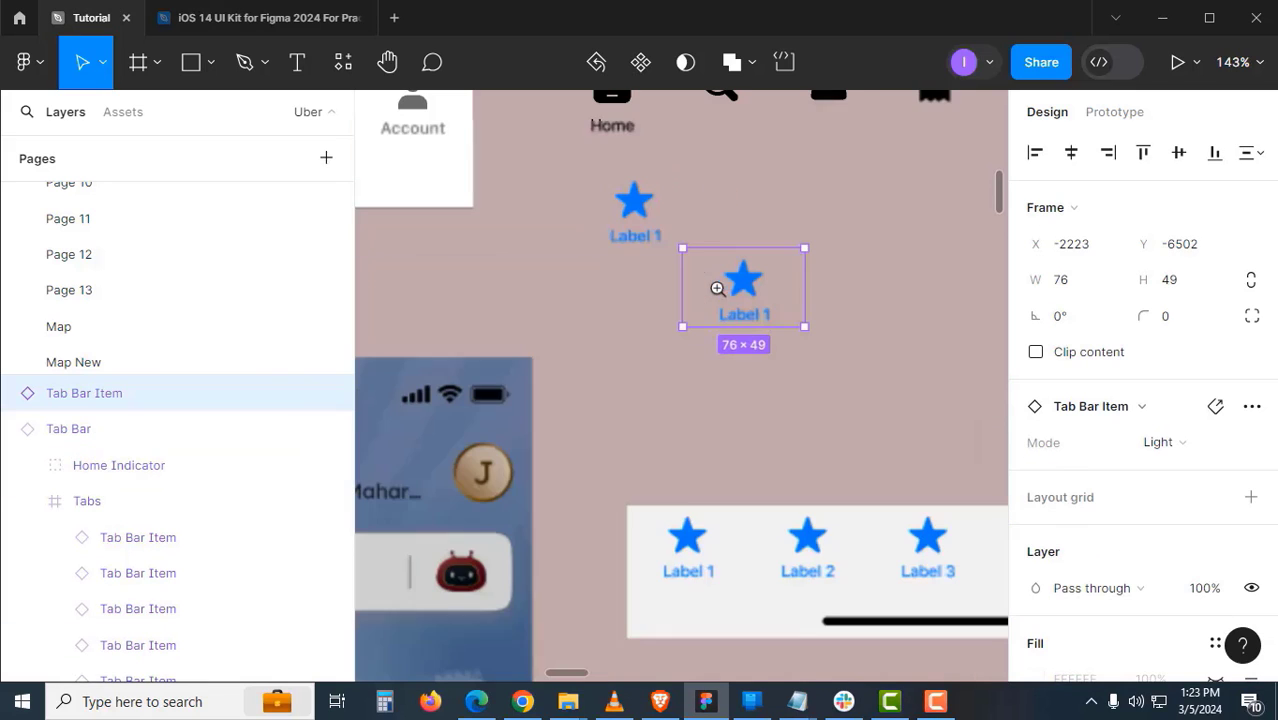
- Delete the extra upper Tab Bar Item copy
click(624, 198)
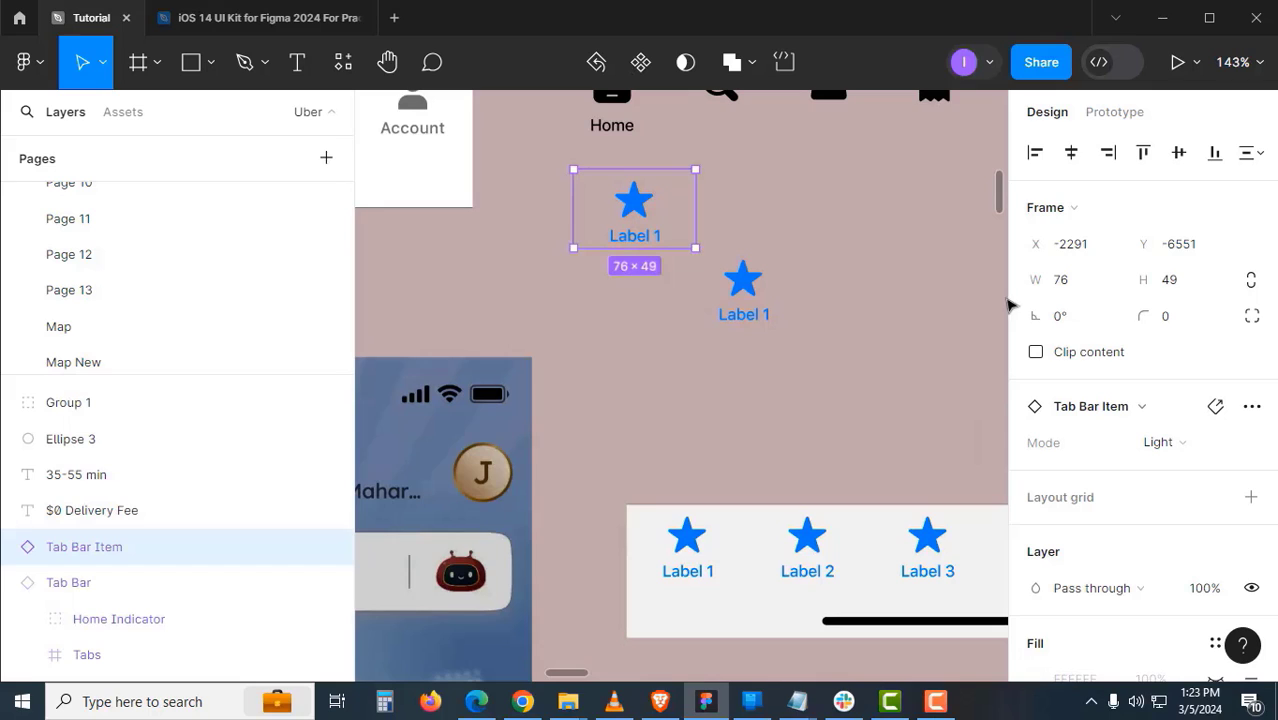
click(762, 288)
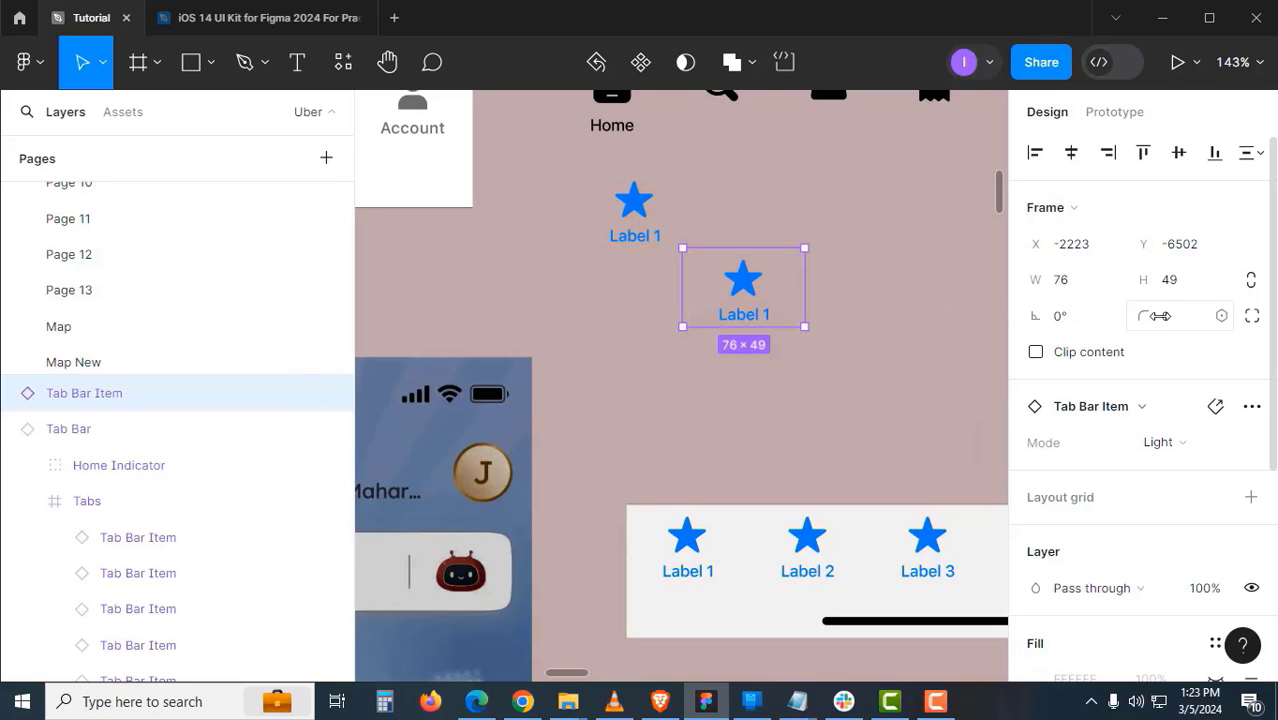
click(864, 317)
click(771, 315)
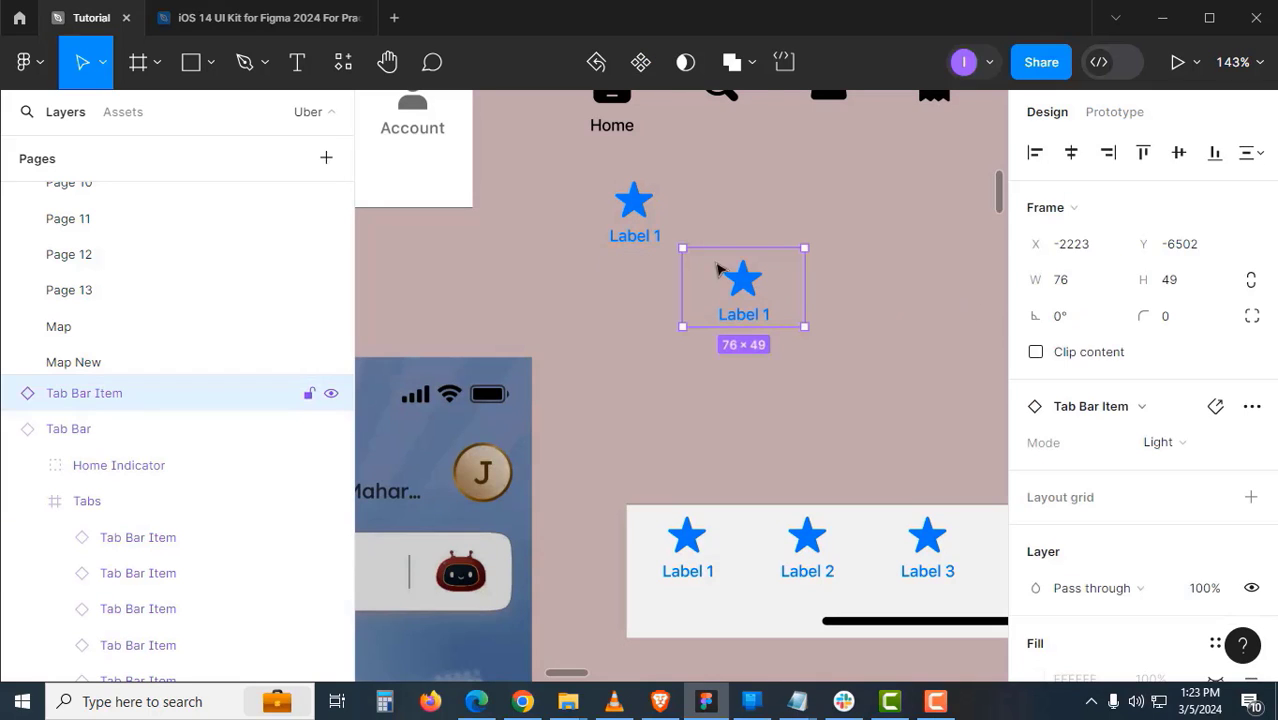
click(634, 218)
key(Delete)
- Detach the remaining tab item copy from its component
click(717, 284)
drag(718, 287, 688, 394)
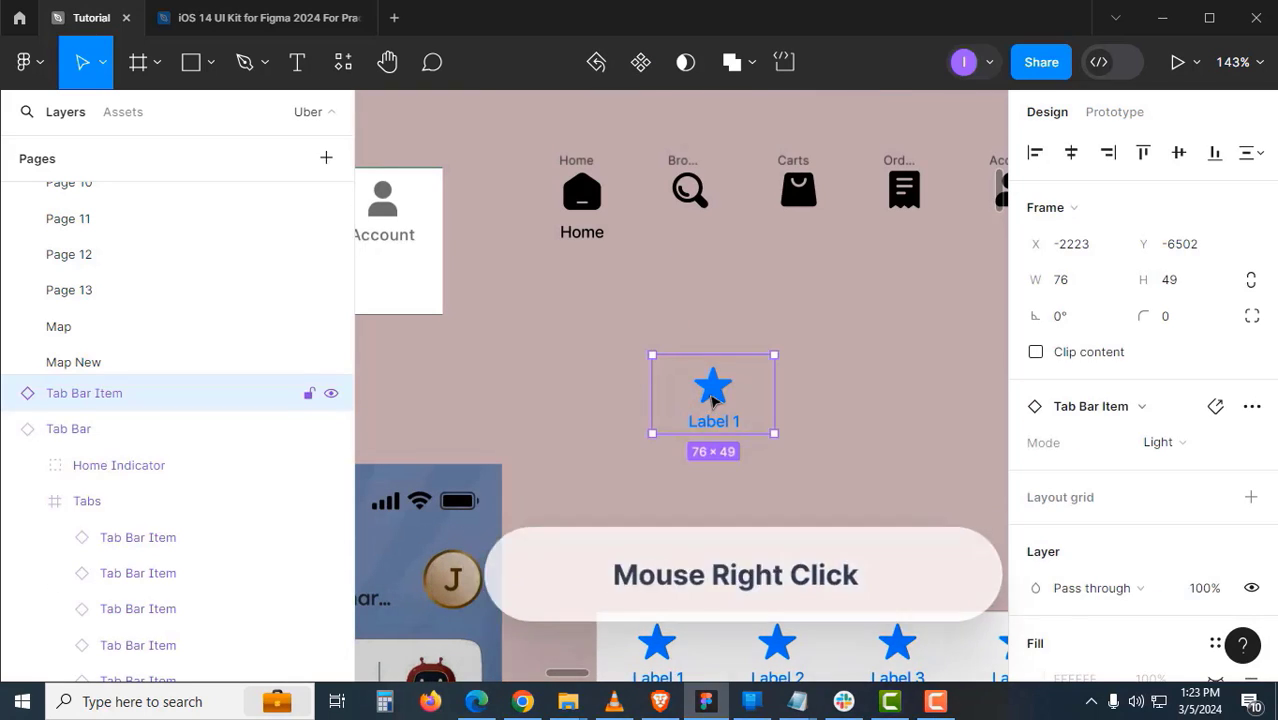
right_click(713, 400)
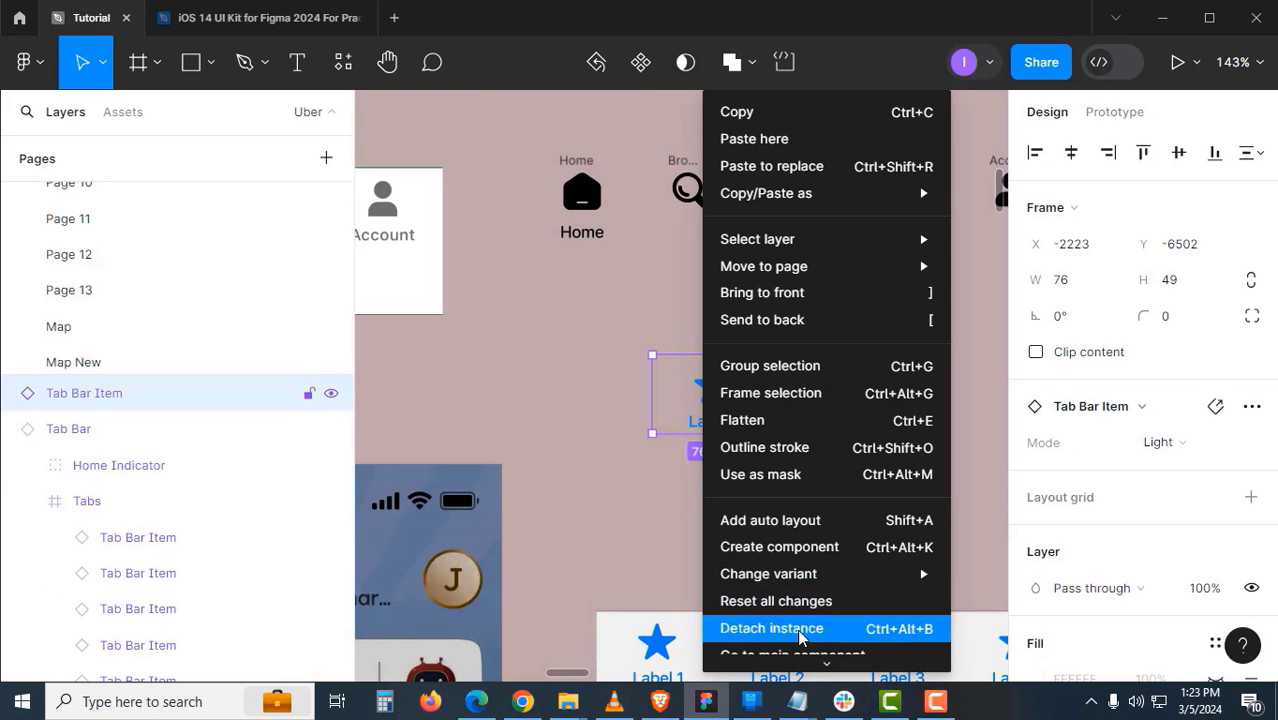
click(771, 628)
scroll(713, 345, up, 1)
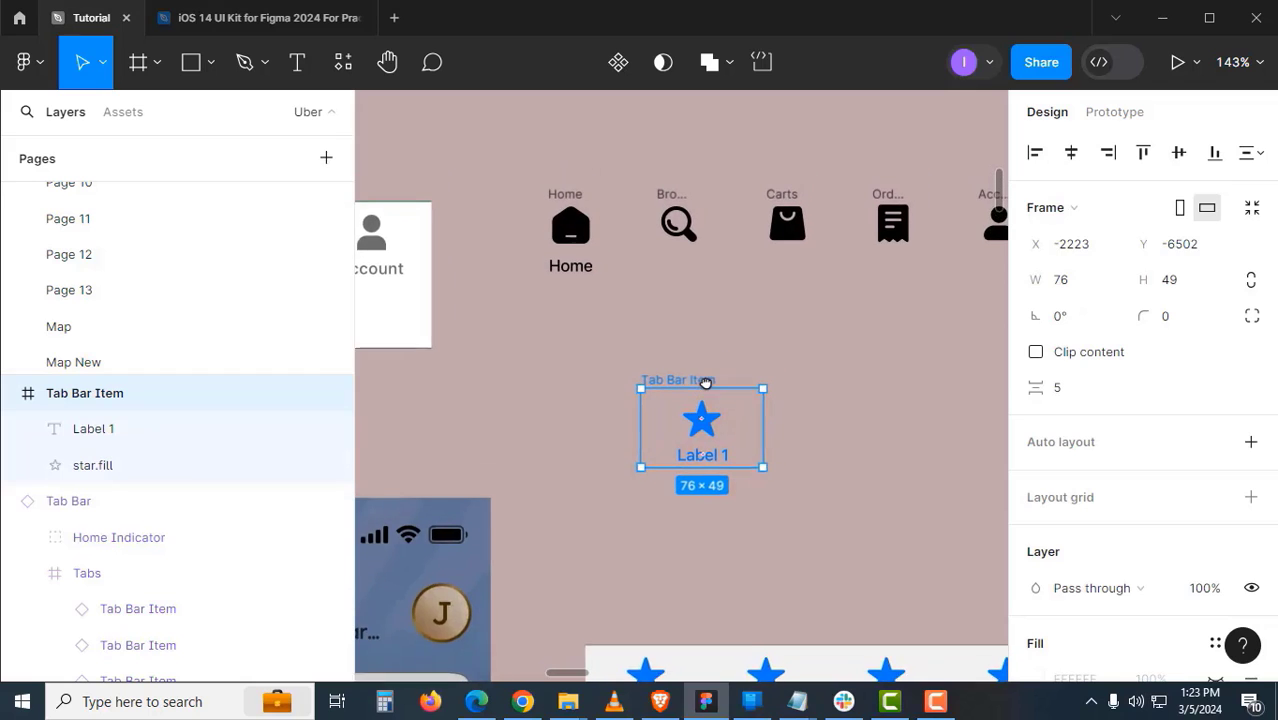
- Stack the Home, Browse, Carts, Orders and Account icons into a vertical column
click(573, 210)
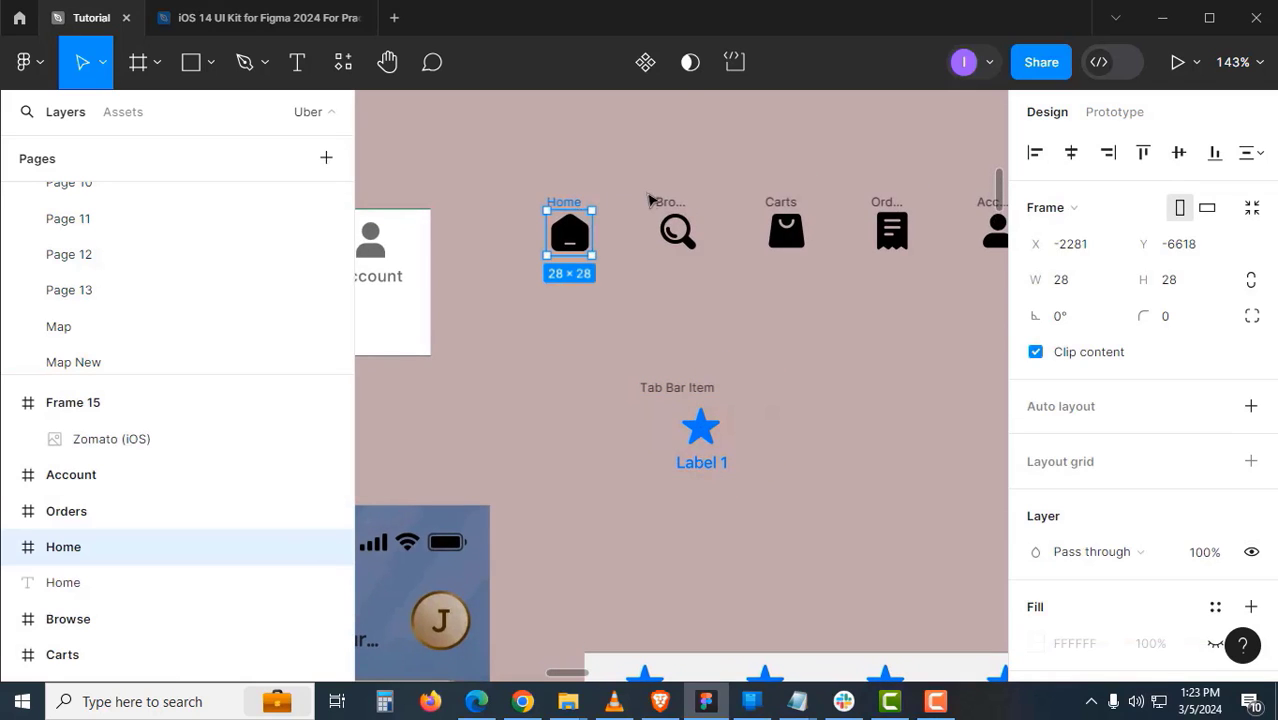
scroll(616, 405, up, 3)
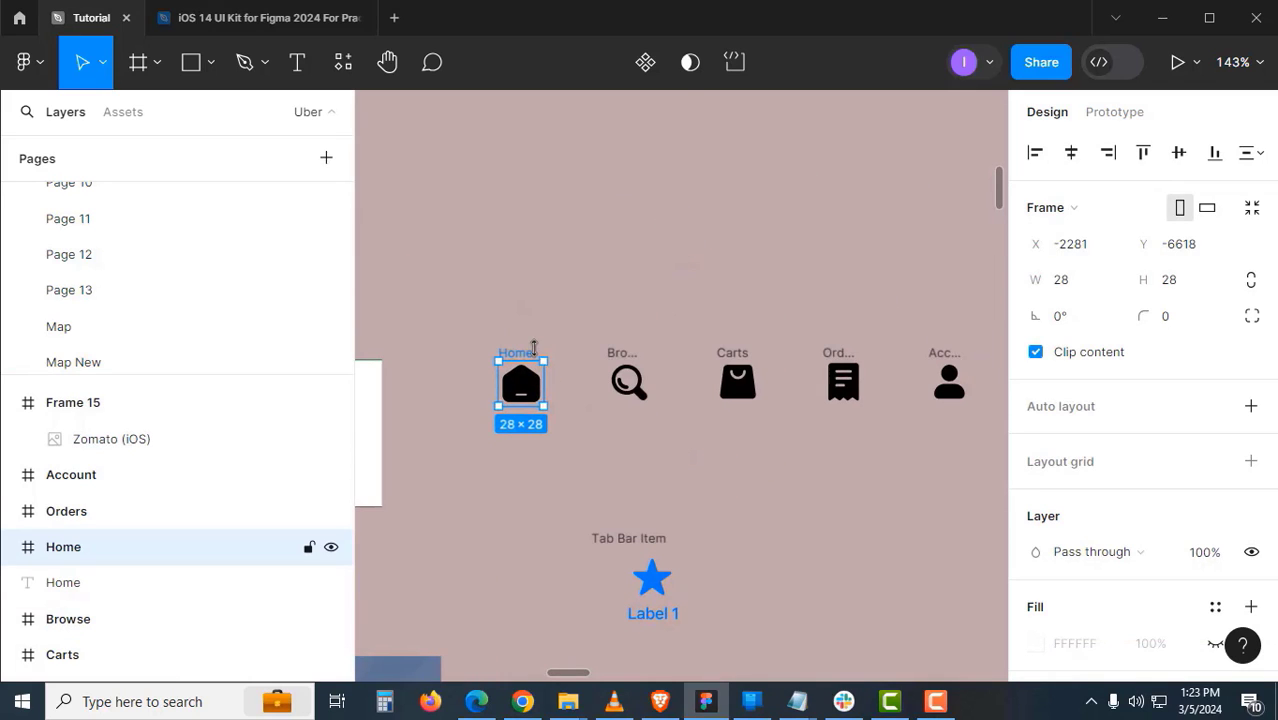
drag(538, 390, 640, 213)
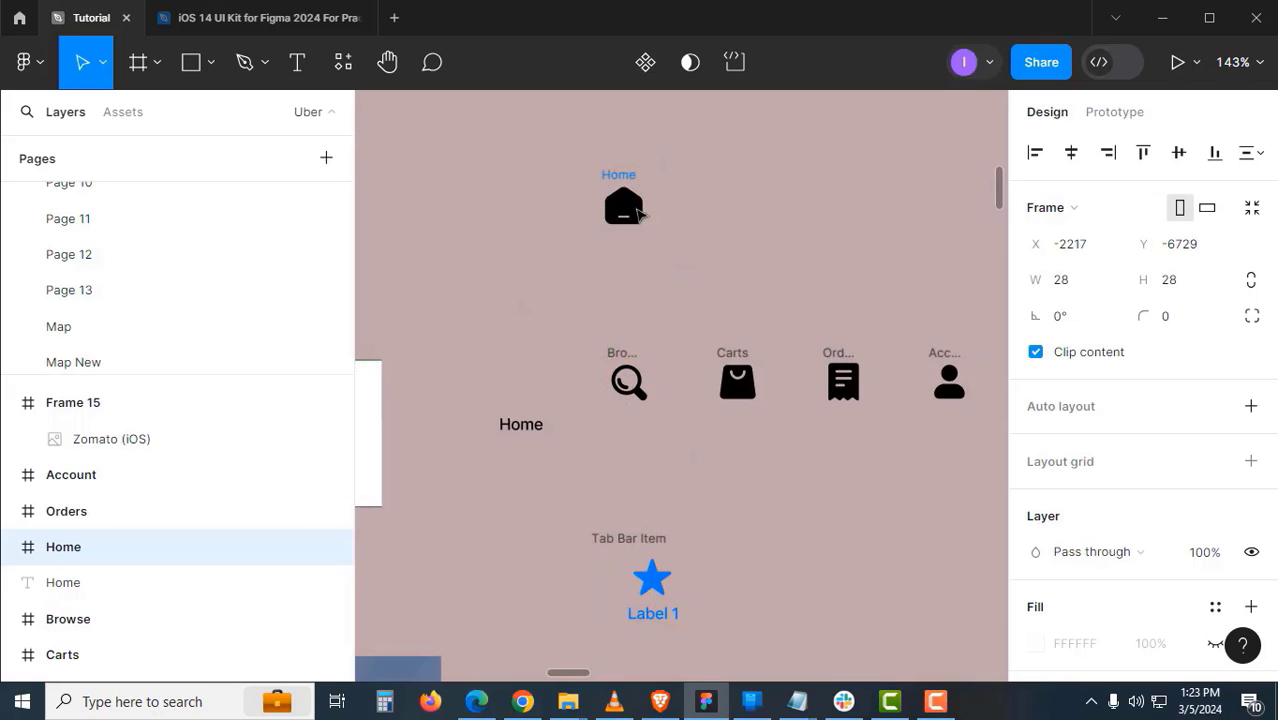
drag(621, 352, 615, 248)
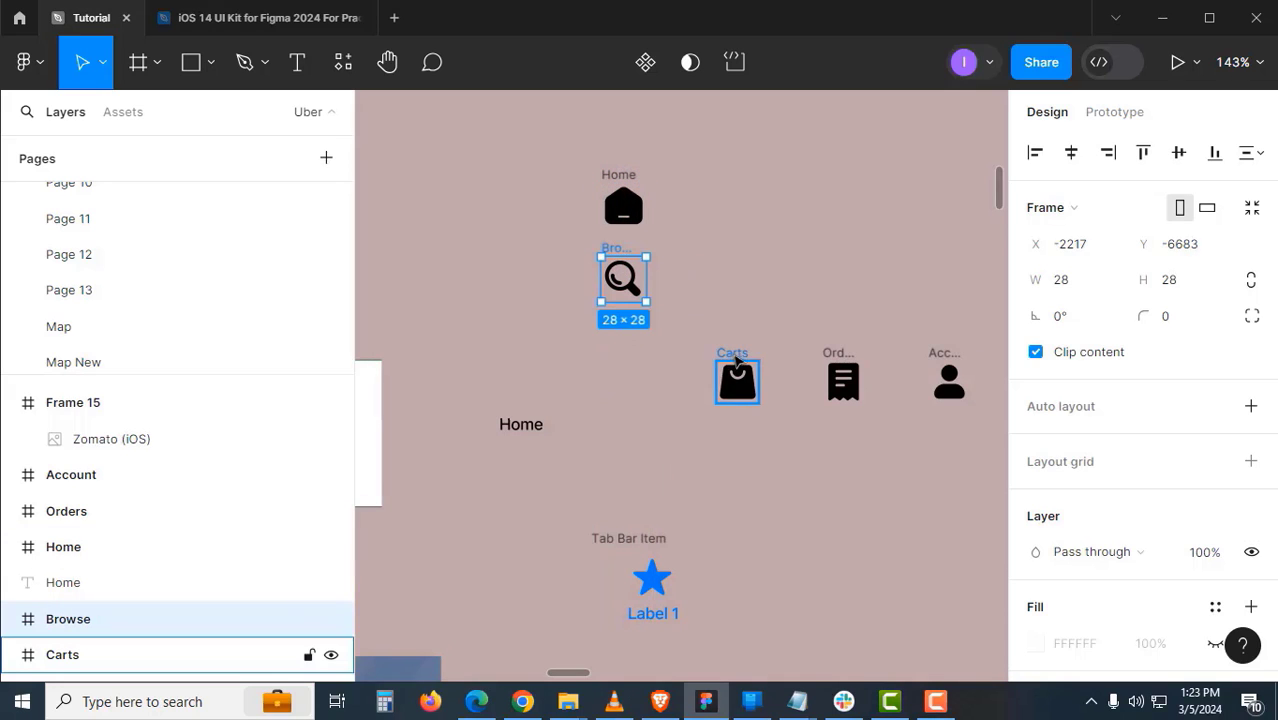
drag(717, 358, 618, 326)
drag(838, 353, 619, 388)
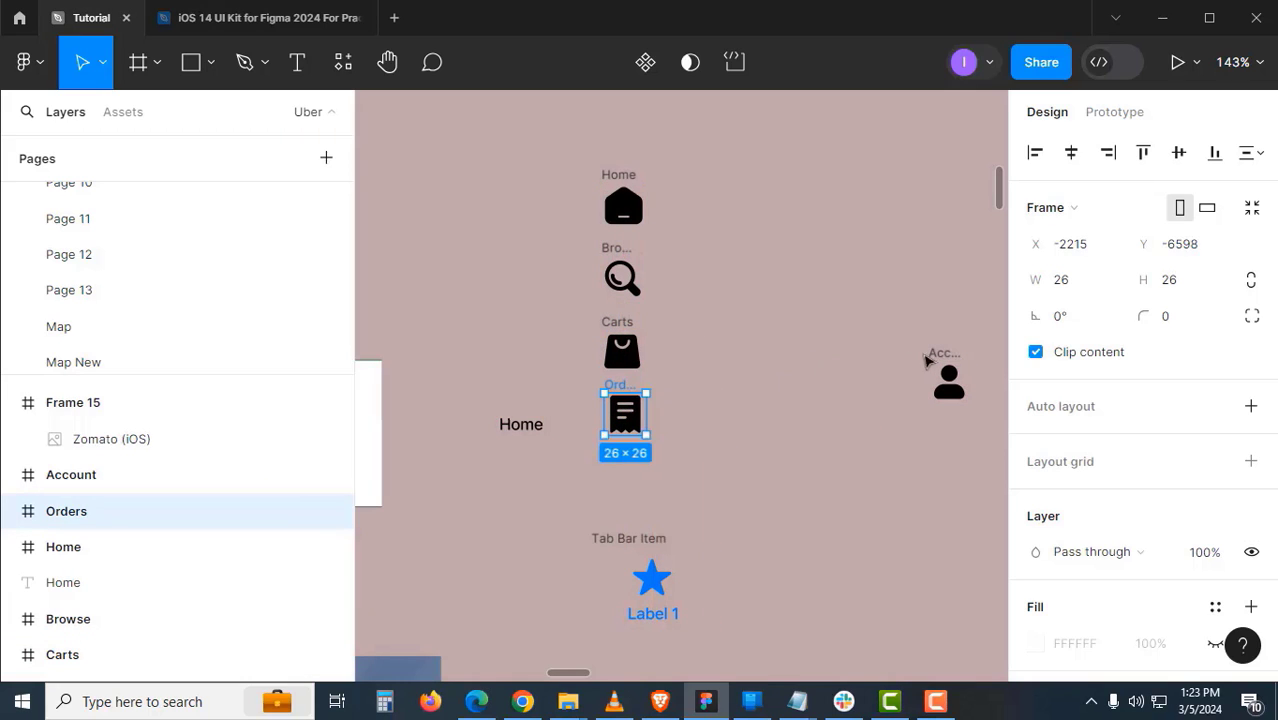
drag(950, 356, 627, 453)
- Distribute the five stacked icons with even vertical spacing of 15
drag(571, 159, 675, 516)
drag(626, 209, 685, 145)
click(1250, 152)
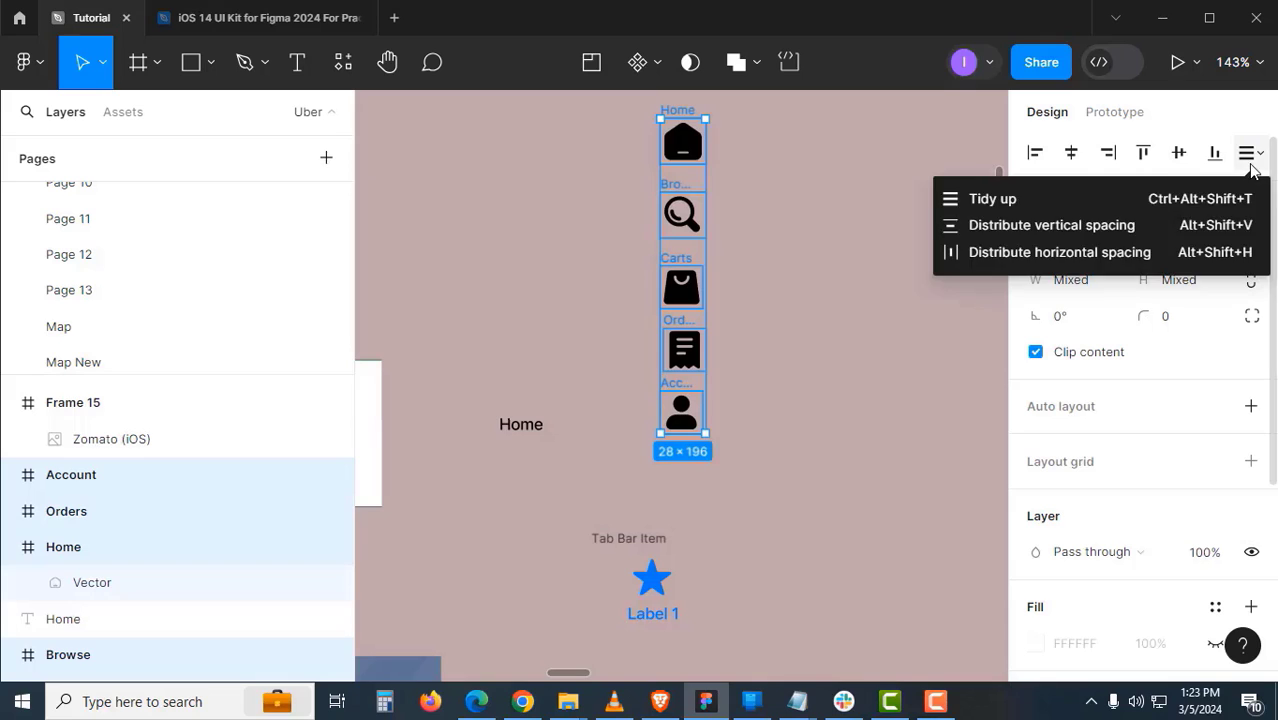
click(1240, 224)
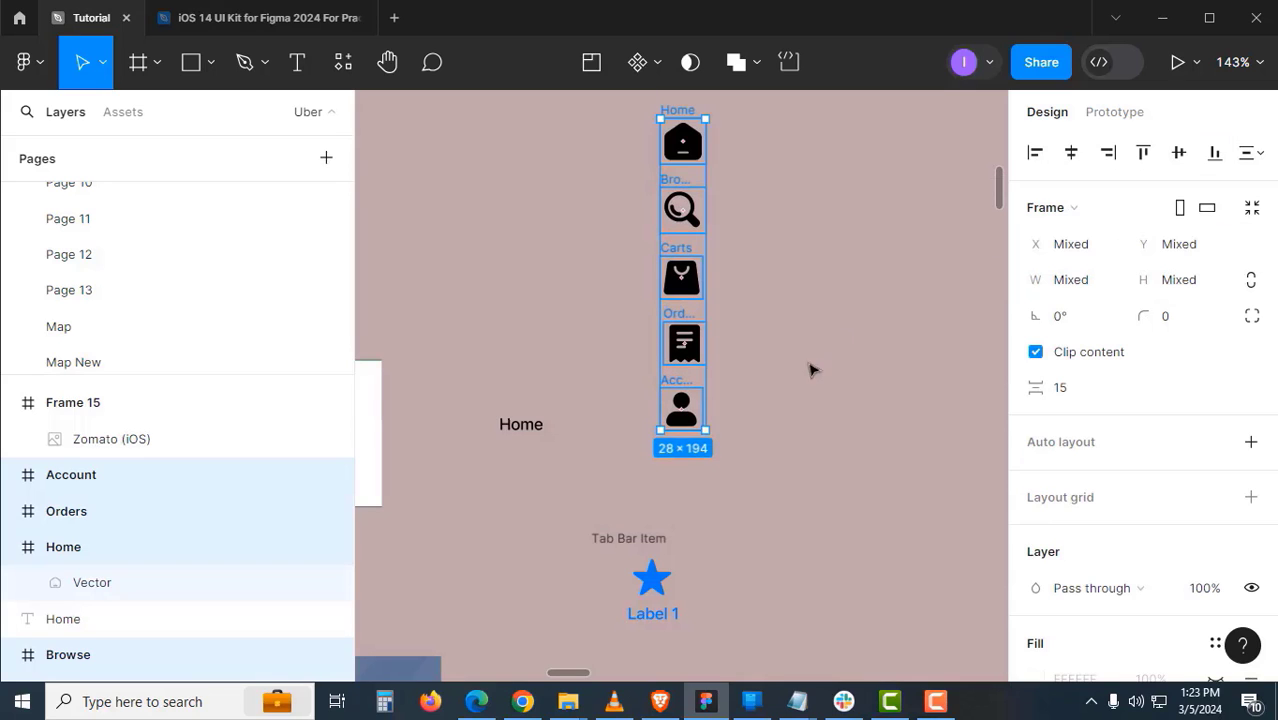
- Combine the five icons into a component set named 'tab icons'
click(656, 68)
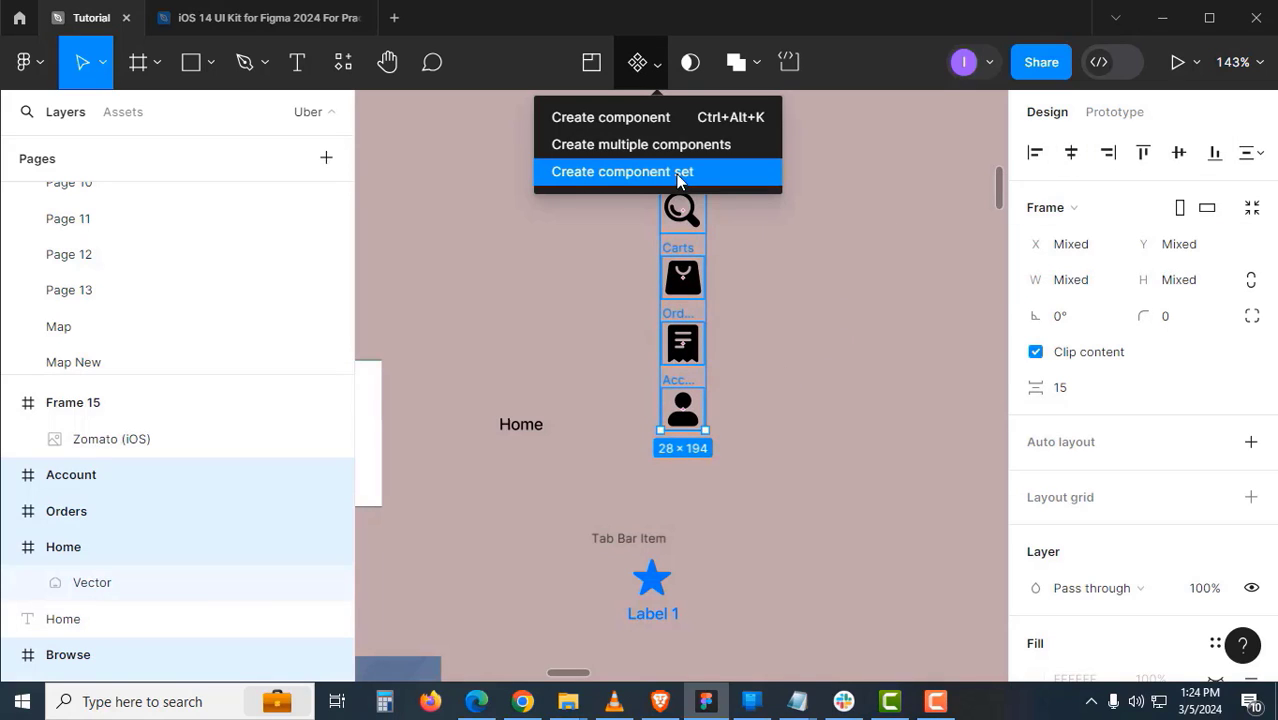
click(623, 176)
click(840, 319)
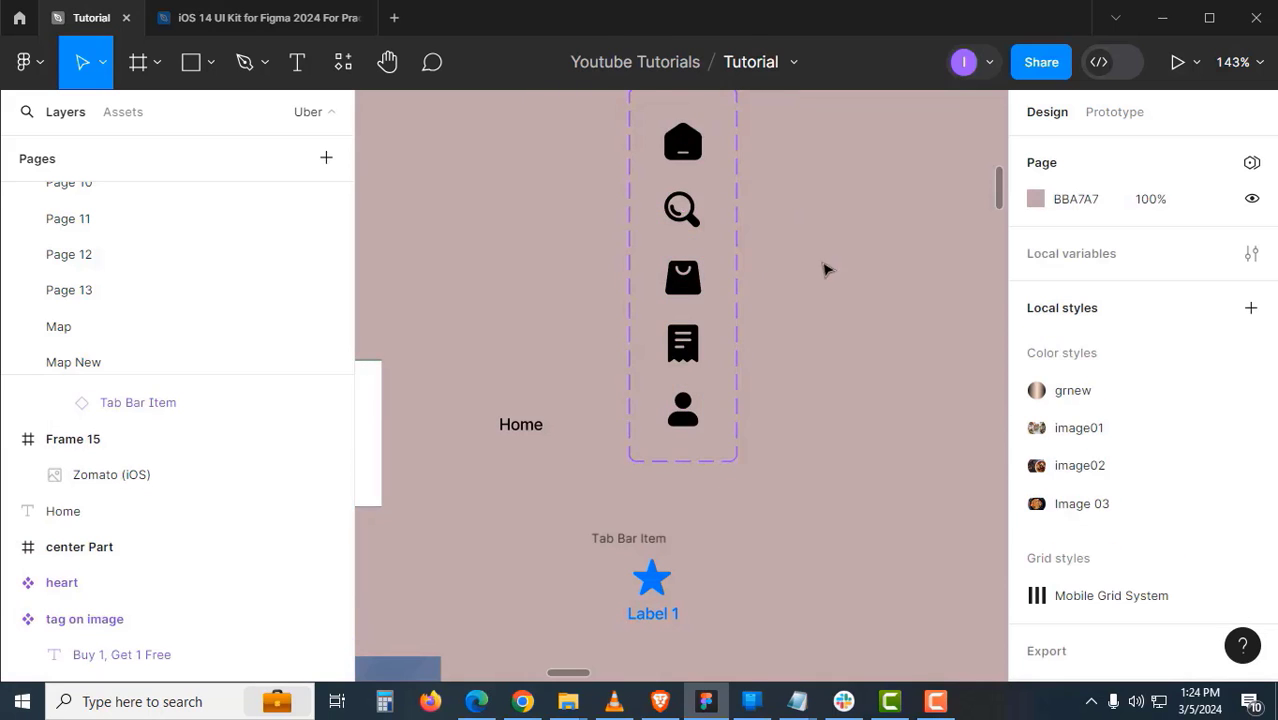
drag(824, 268, 840, 370)
double_click(735, 217)
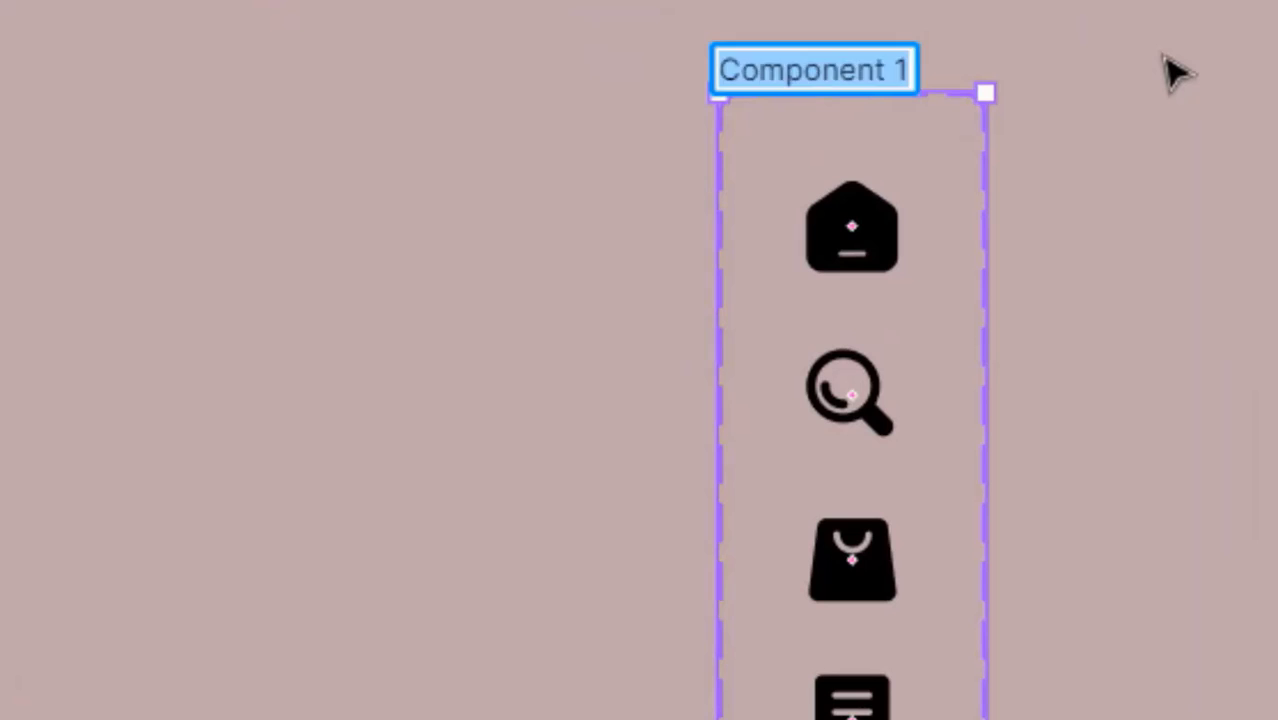
text(tab icons)
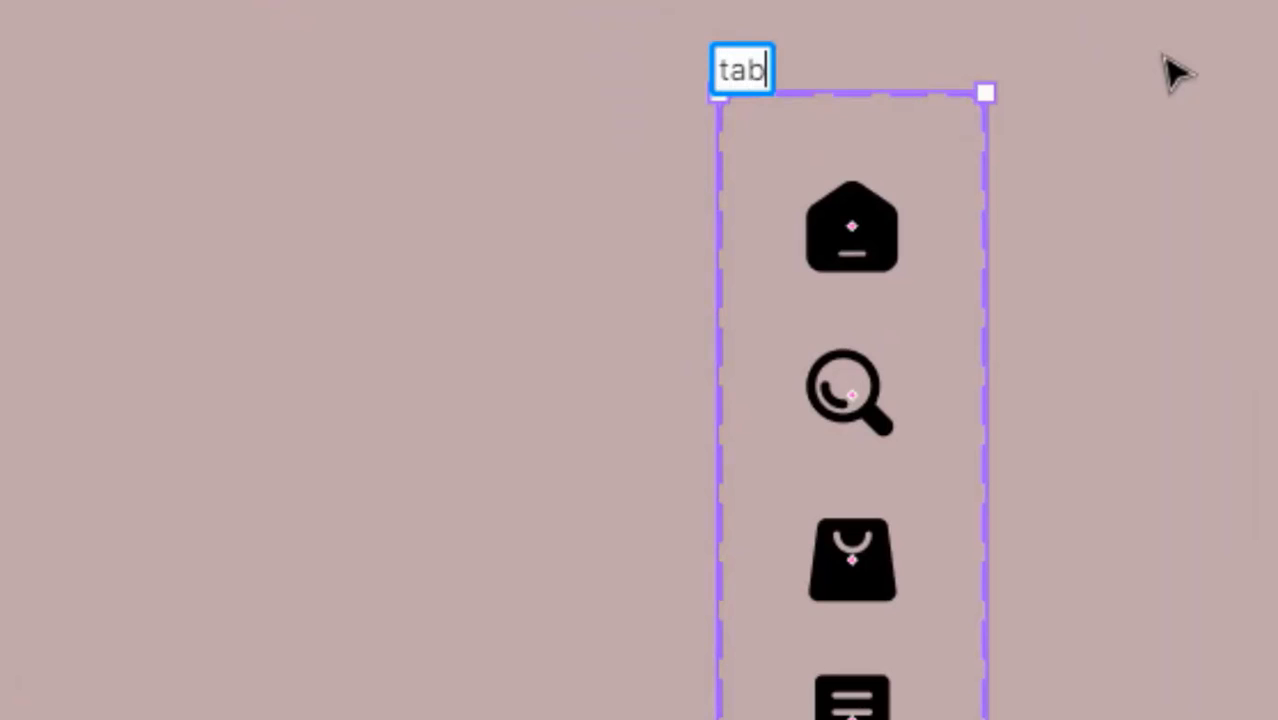
key(Return)
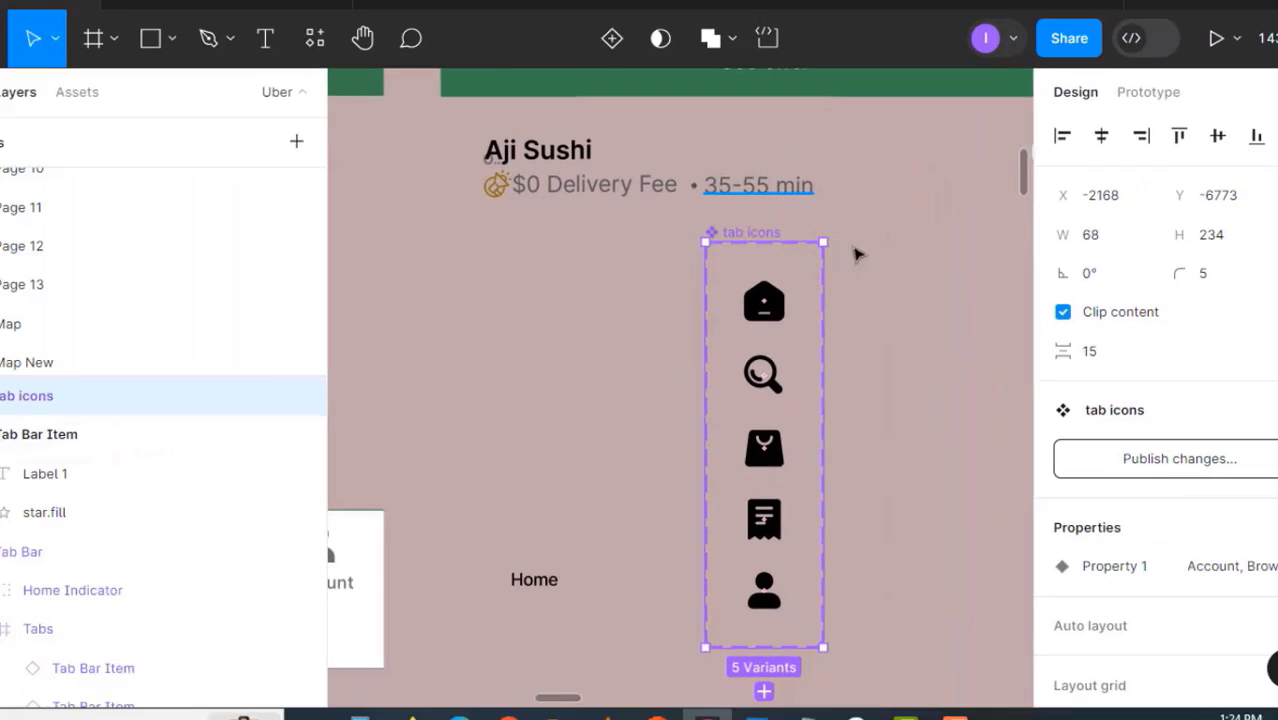
click(1127, 337)
- Rename the tab icons set's variant property to 'Icons'
click(783, 247)
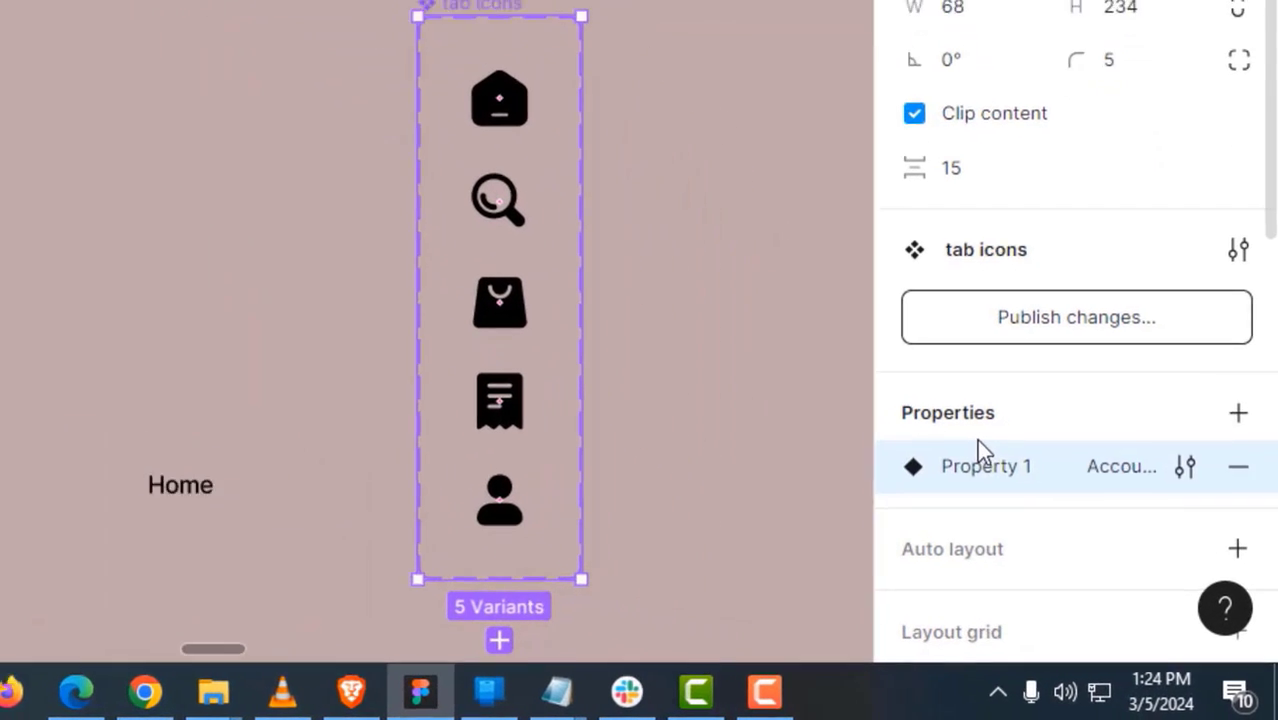
double_click(1078, 543)
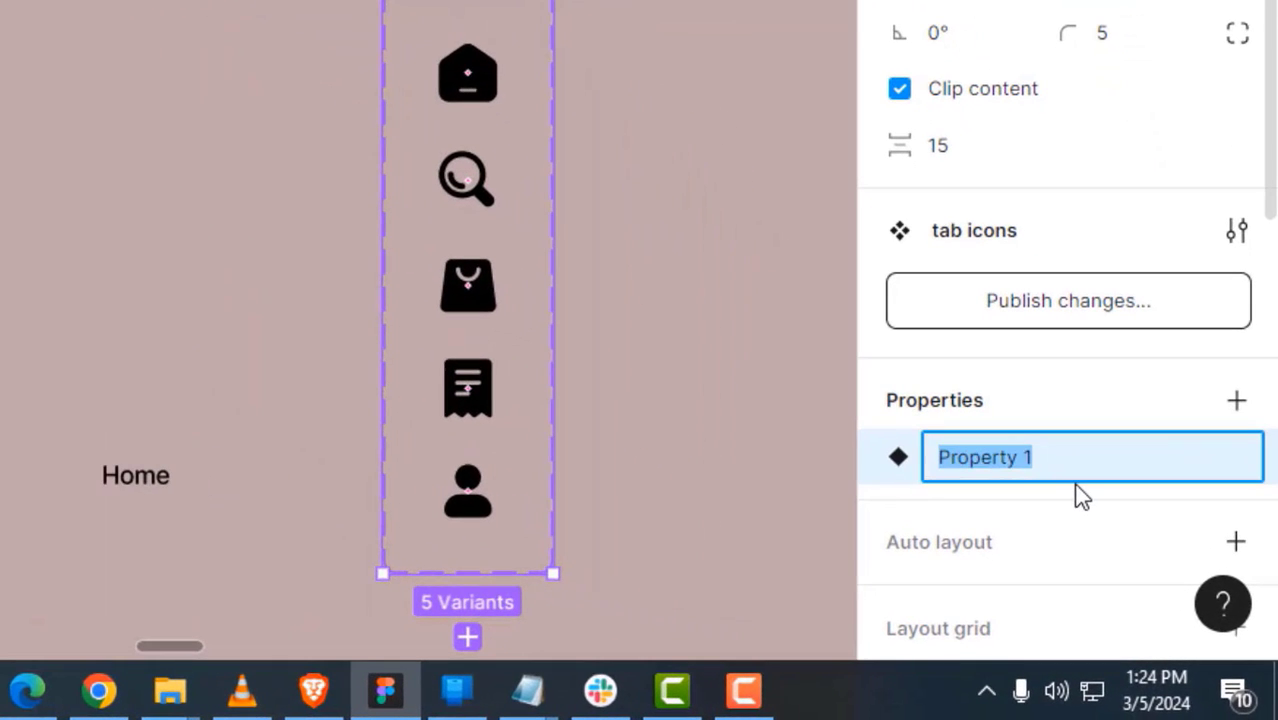
key(BackSpace)
text(Icons)
key(Return)
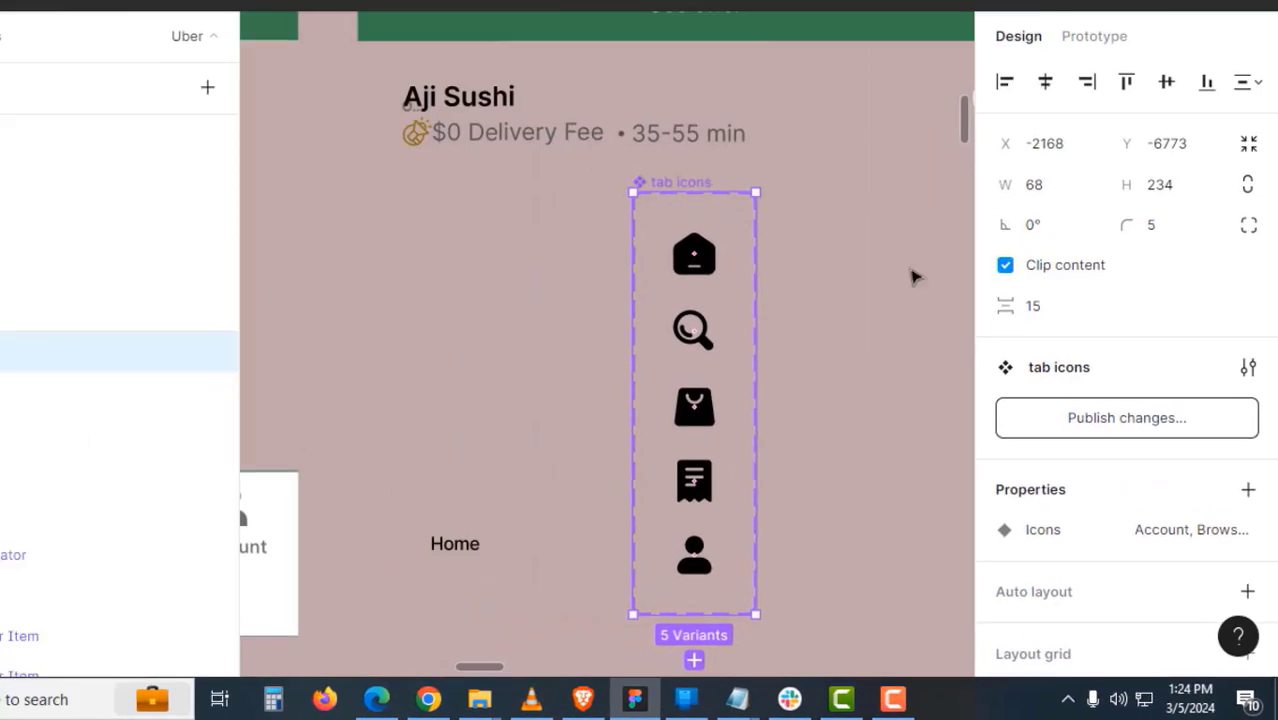
click(580, 164)
- Check the Home, Browse and Carts variants, then select the Tab Bar Item frame
click(757, 308)
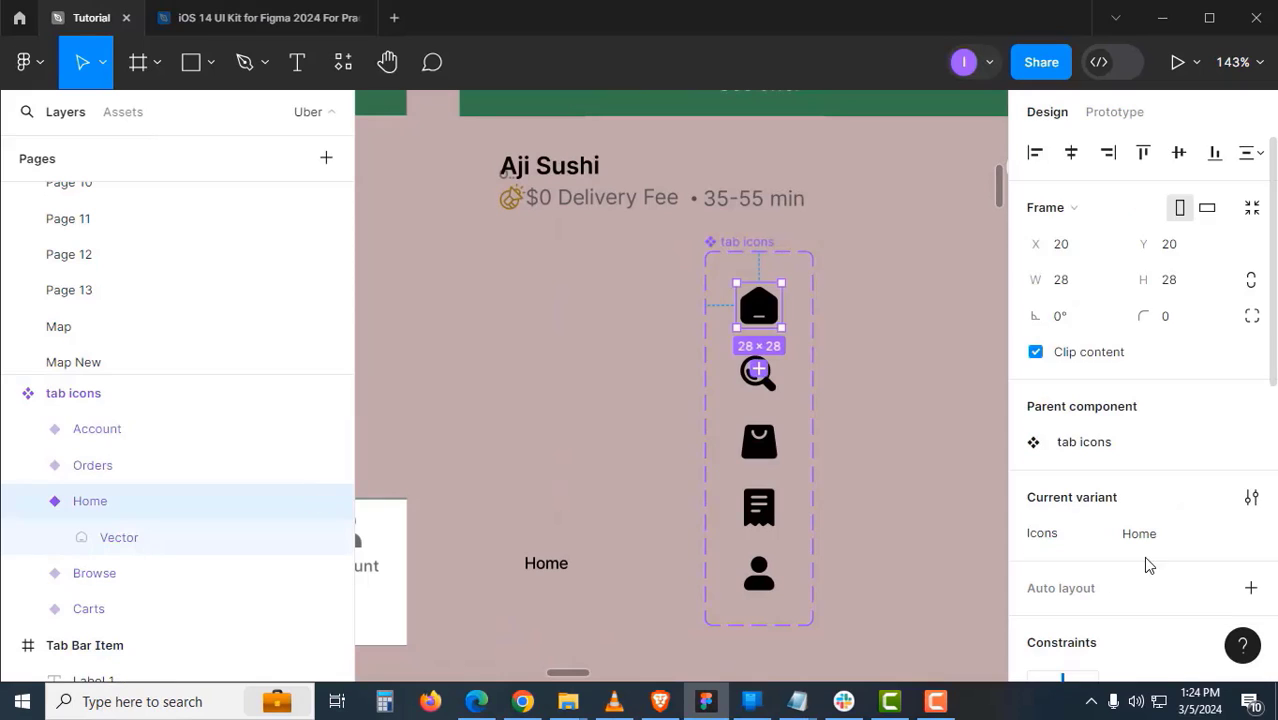
click(758, 374)
click(722, 437)
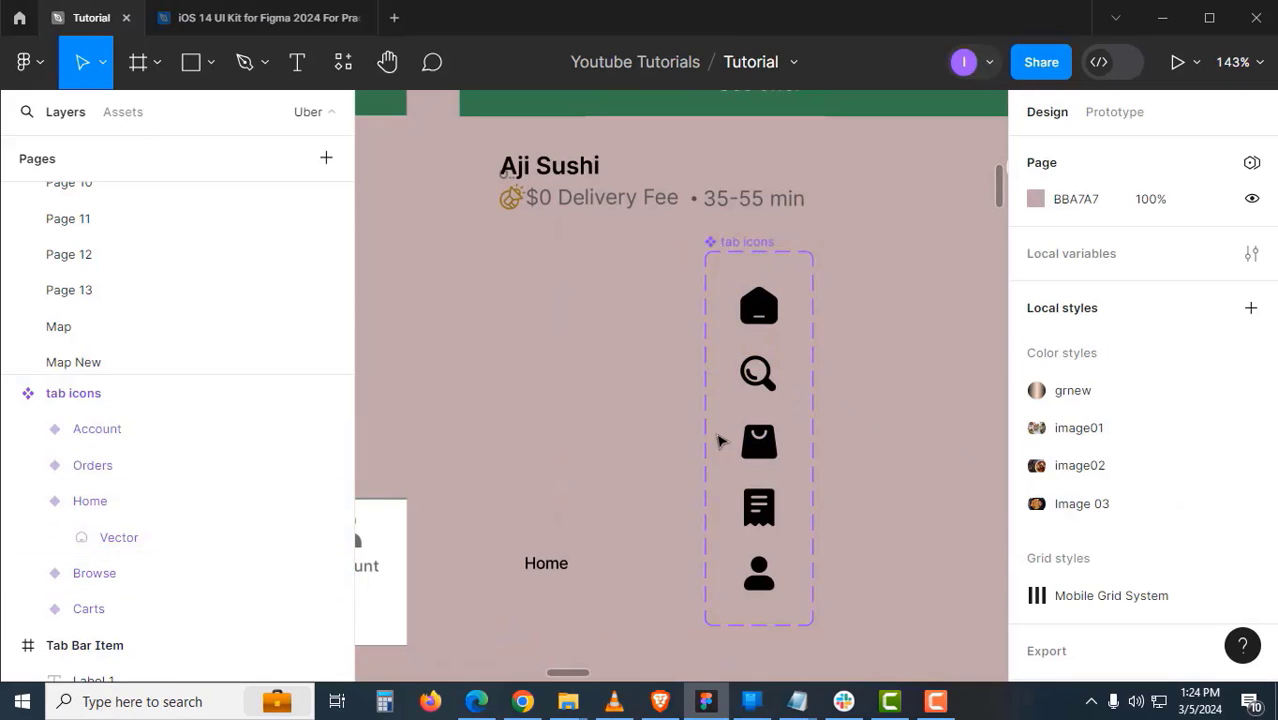
click(757, 442)
scroll(940, 450, down, 3)
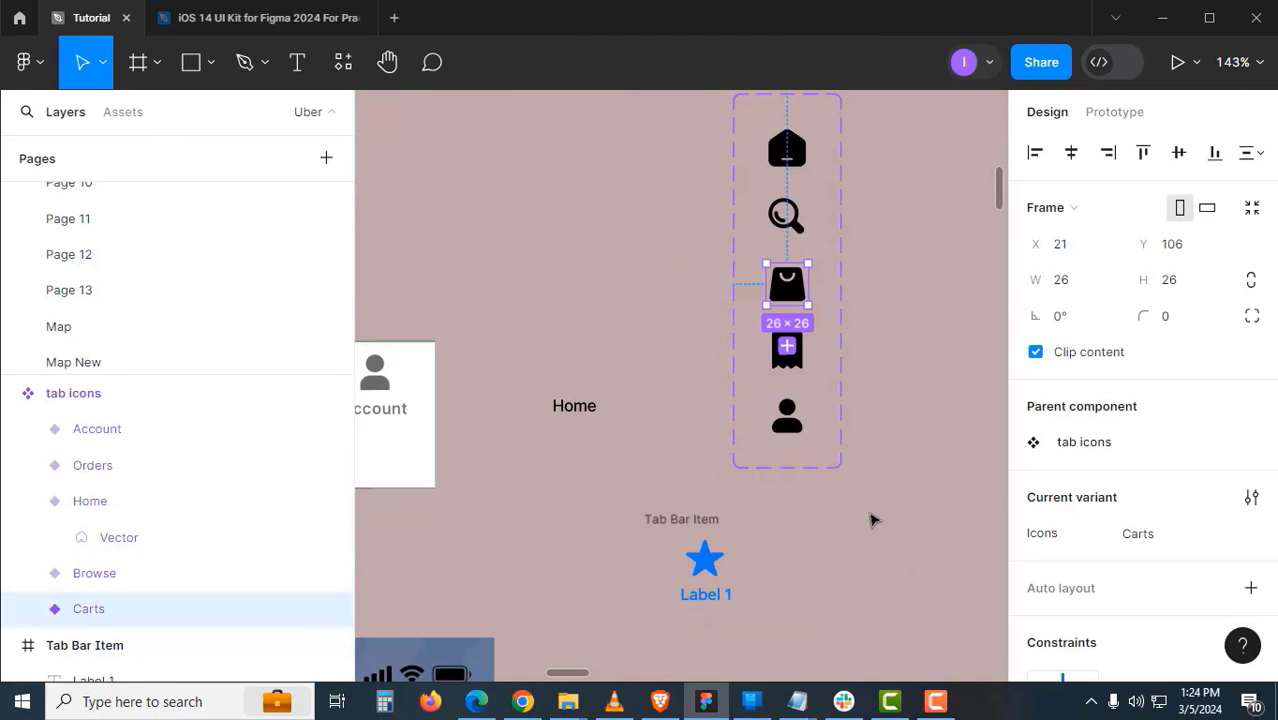
scroll(873, 520, down, 2)
scroll(860, 500, left, 1)
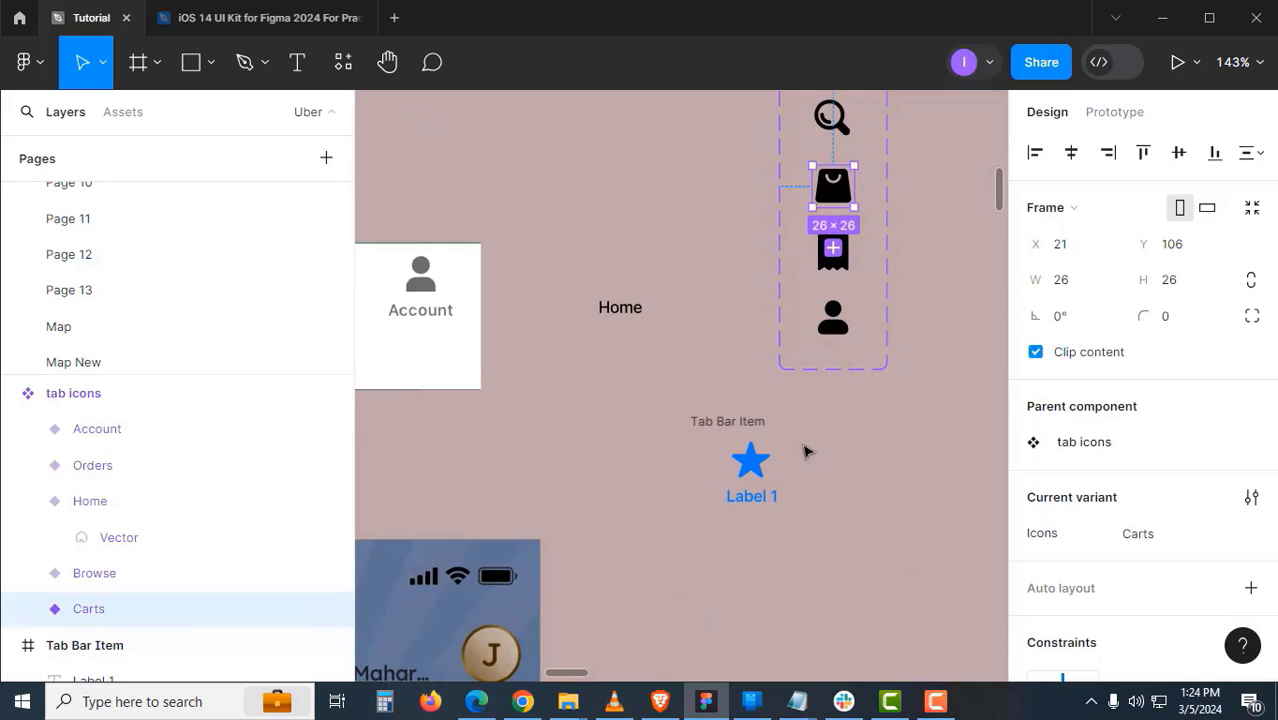
click(747, 424)
drag(745, 420, 669, 422)
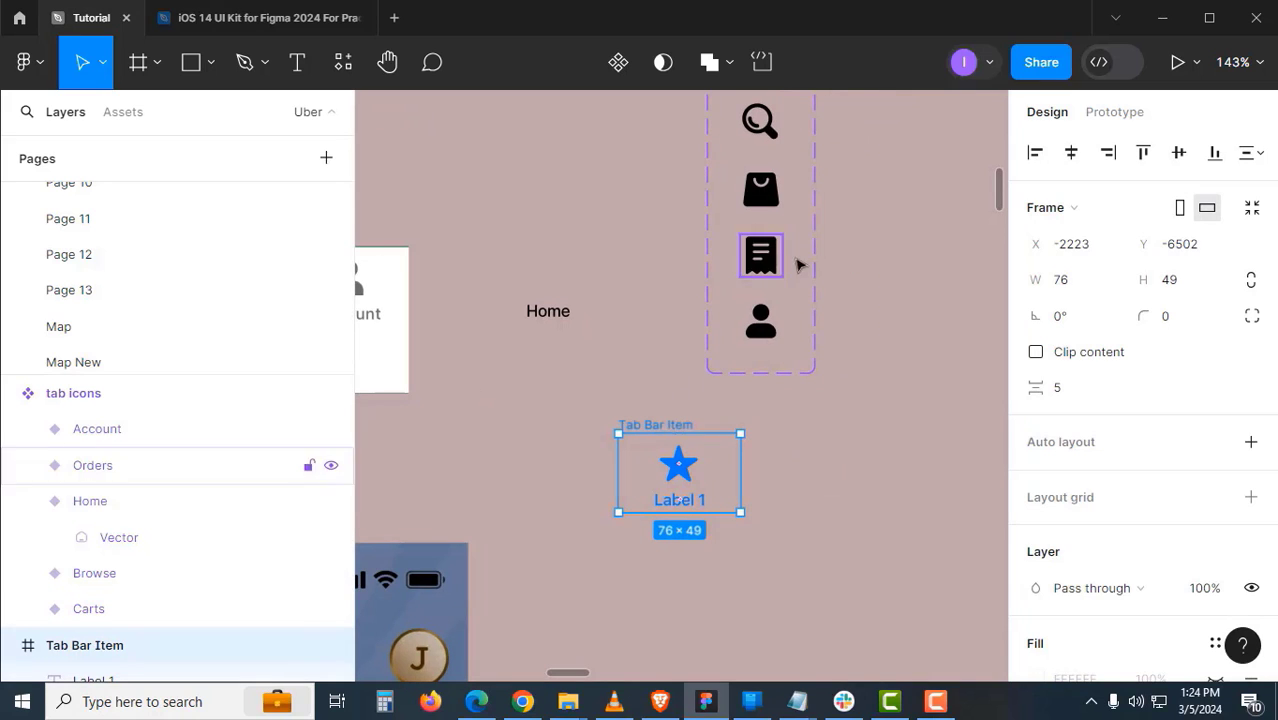
drag(802, 165, 792, 295)
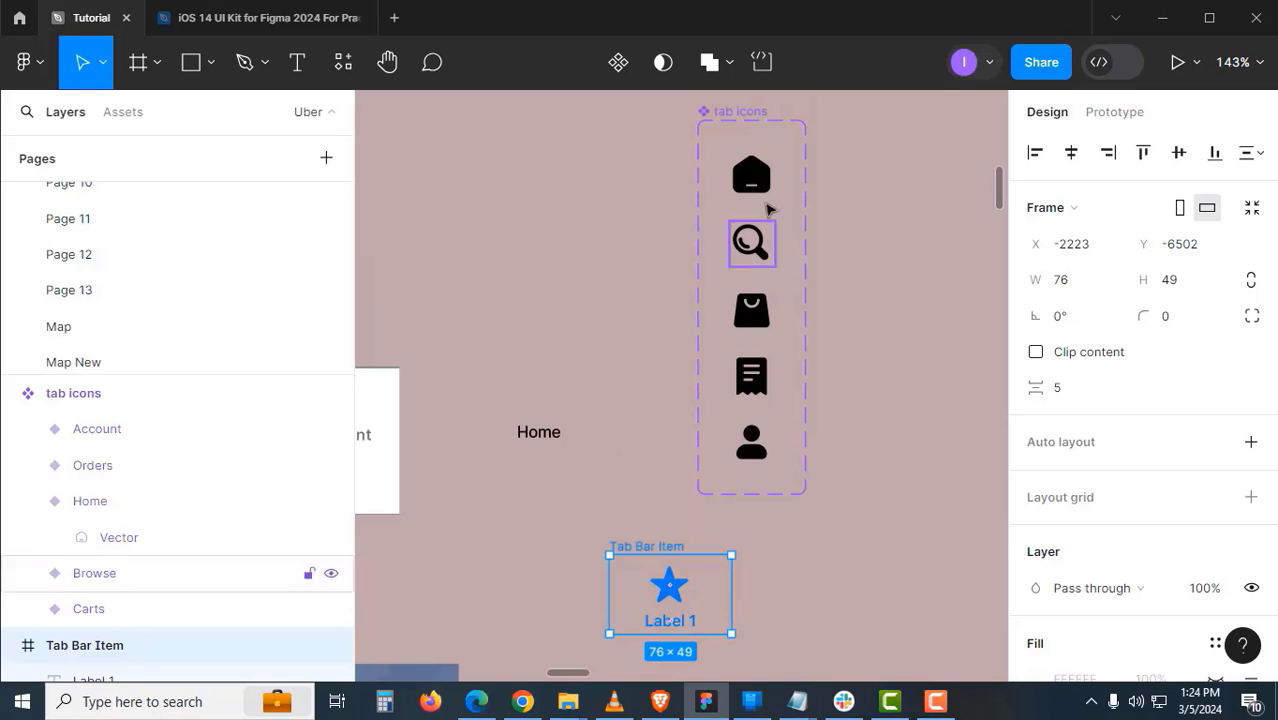
- Copy a Home icon variant onto the canvas, place the Home label below it, and select both
click(763, 184)
drag(763, 184, 835, 428)
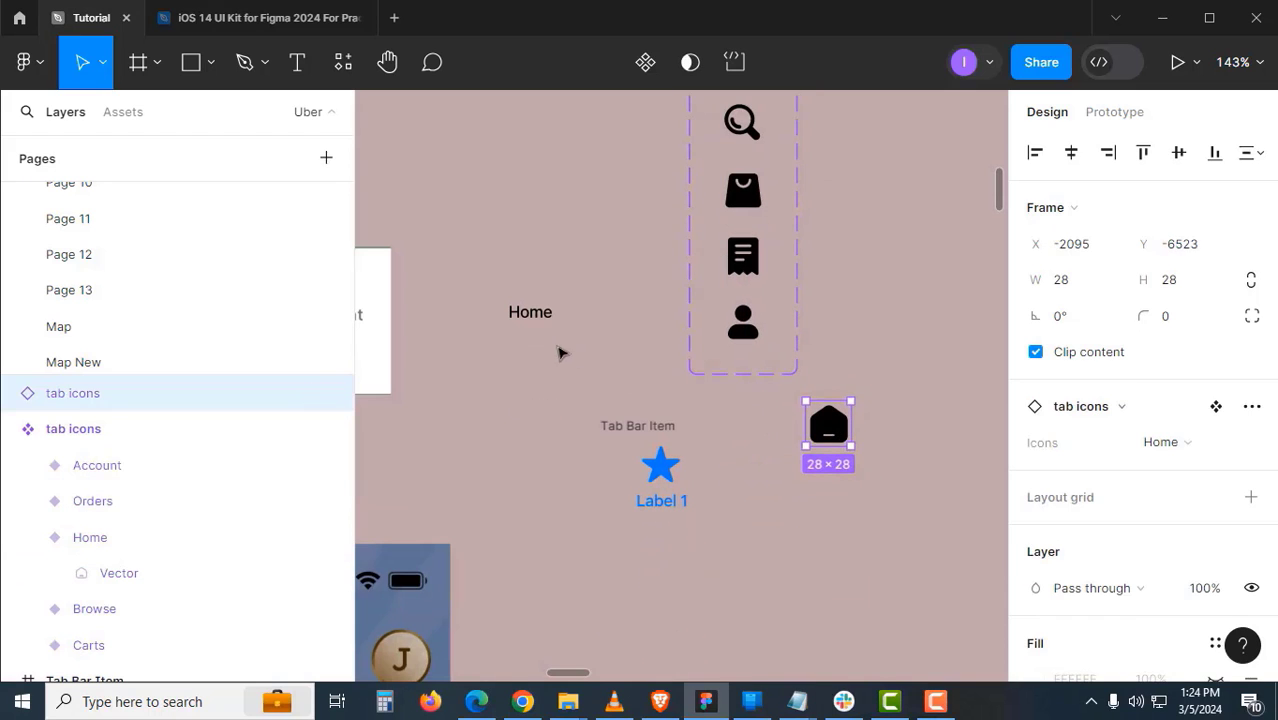
click(538, 315)
drag(634, 452, 842, 466)
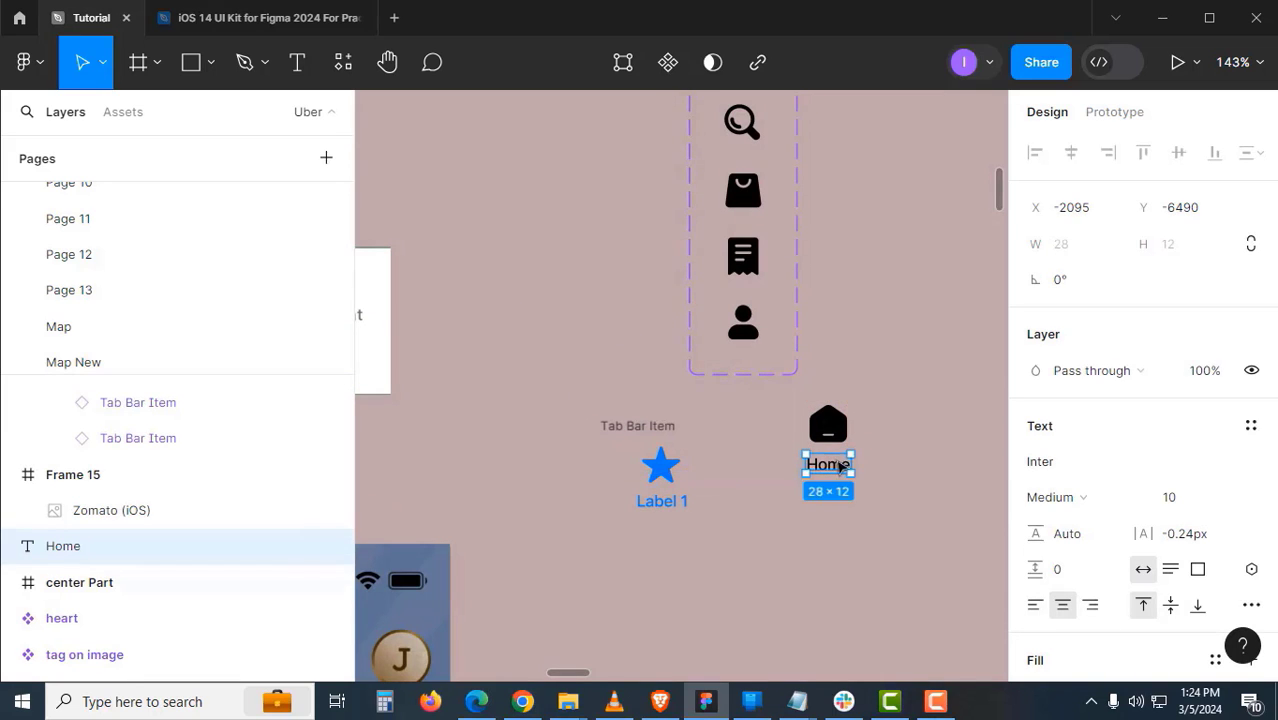
scroll(834, 458, up, 5)
shift+click(828, 424)
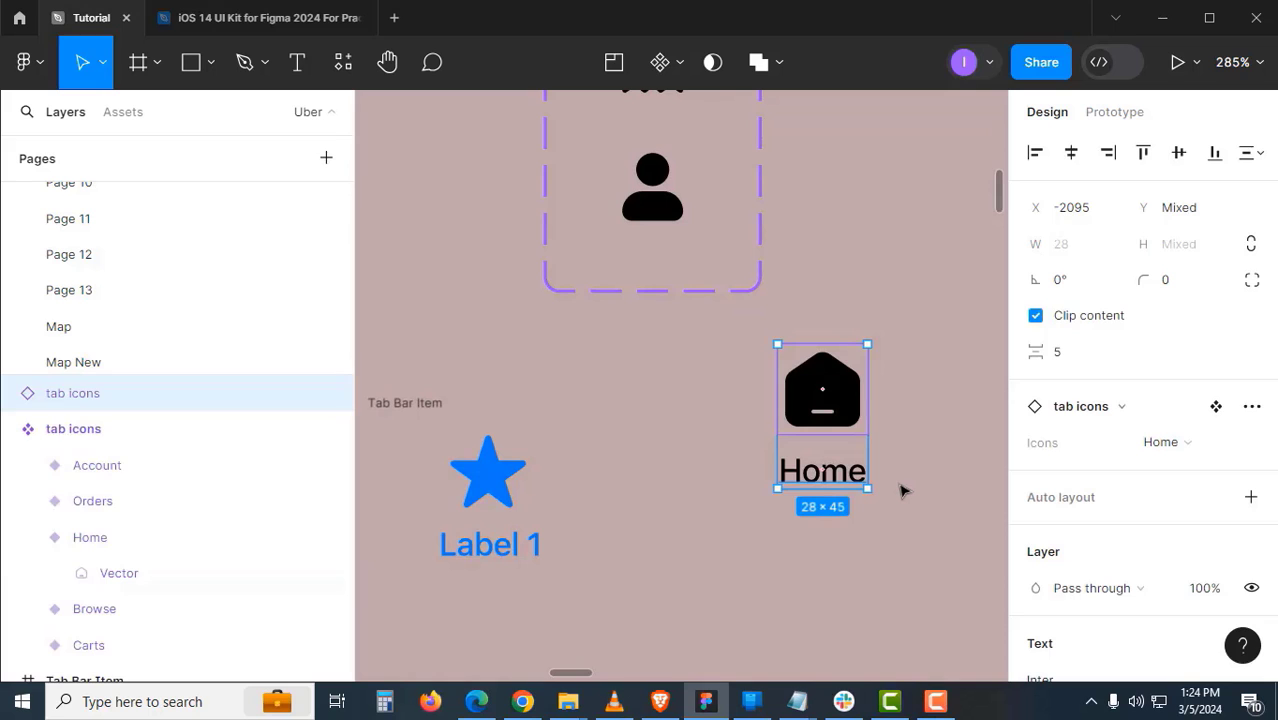
- Wrap the icon and label in an auto layout frame named 'bottom-icon'
key(shift+a)
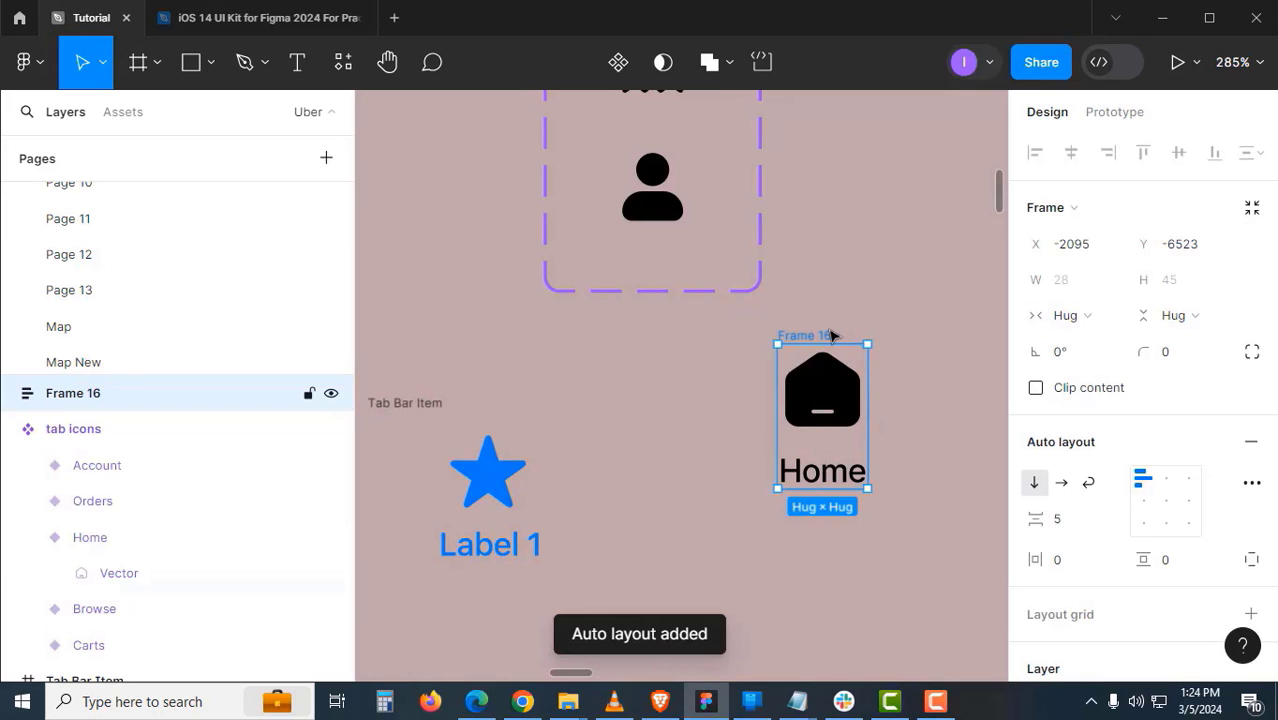
double_click(830, 336)
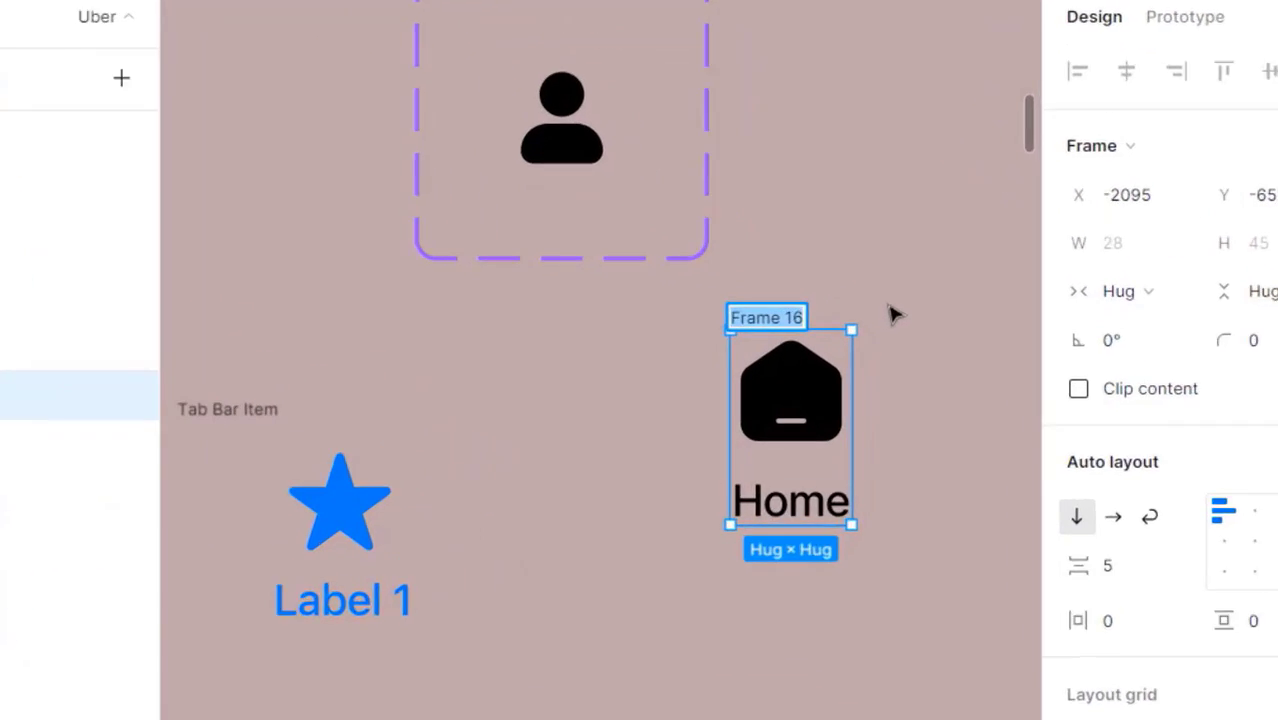
text(bottom-ic)
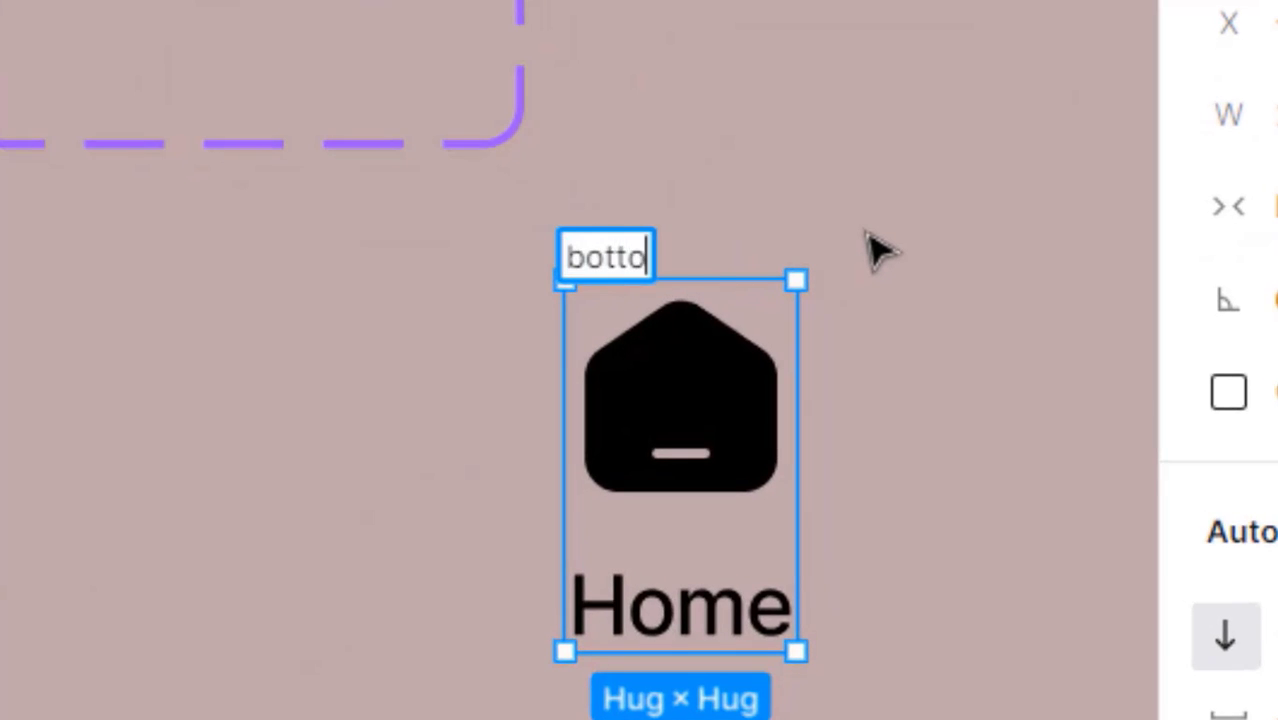
key(BackSpace)
text(icon)
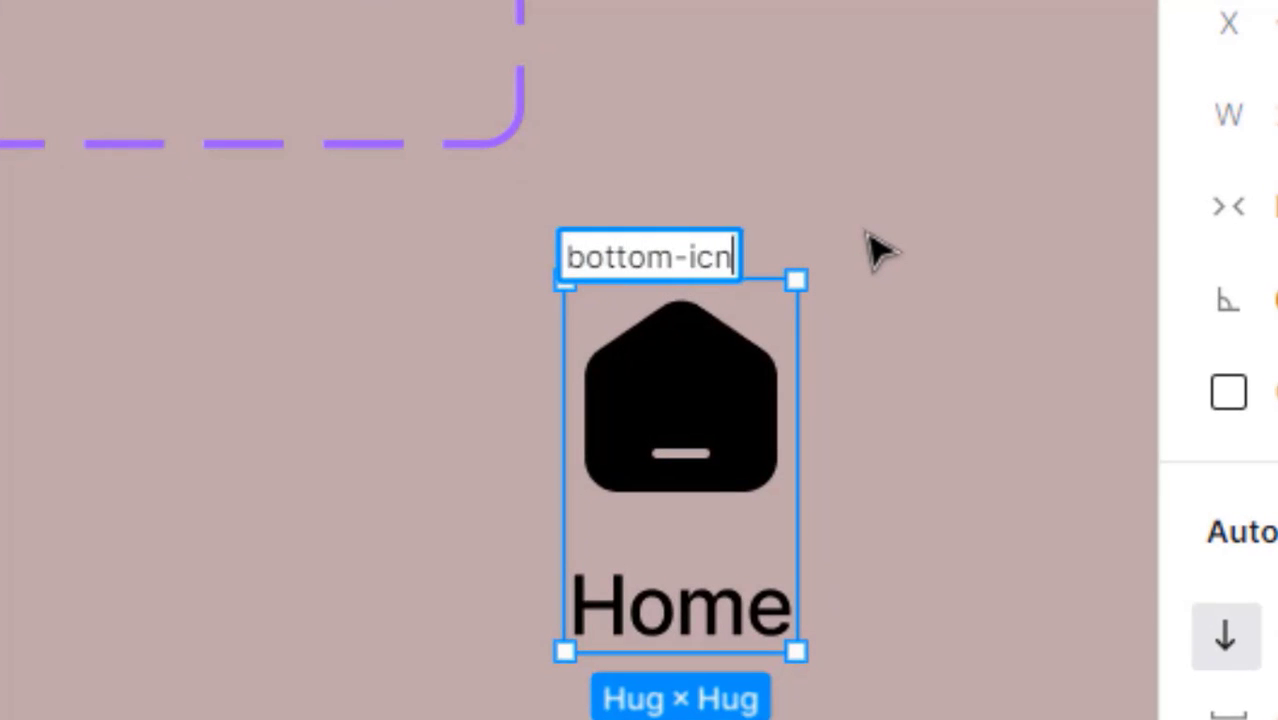
key(BackSpace)
text(on)
key(Return)
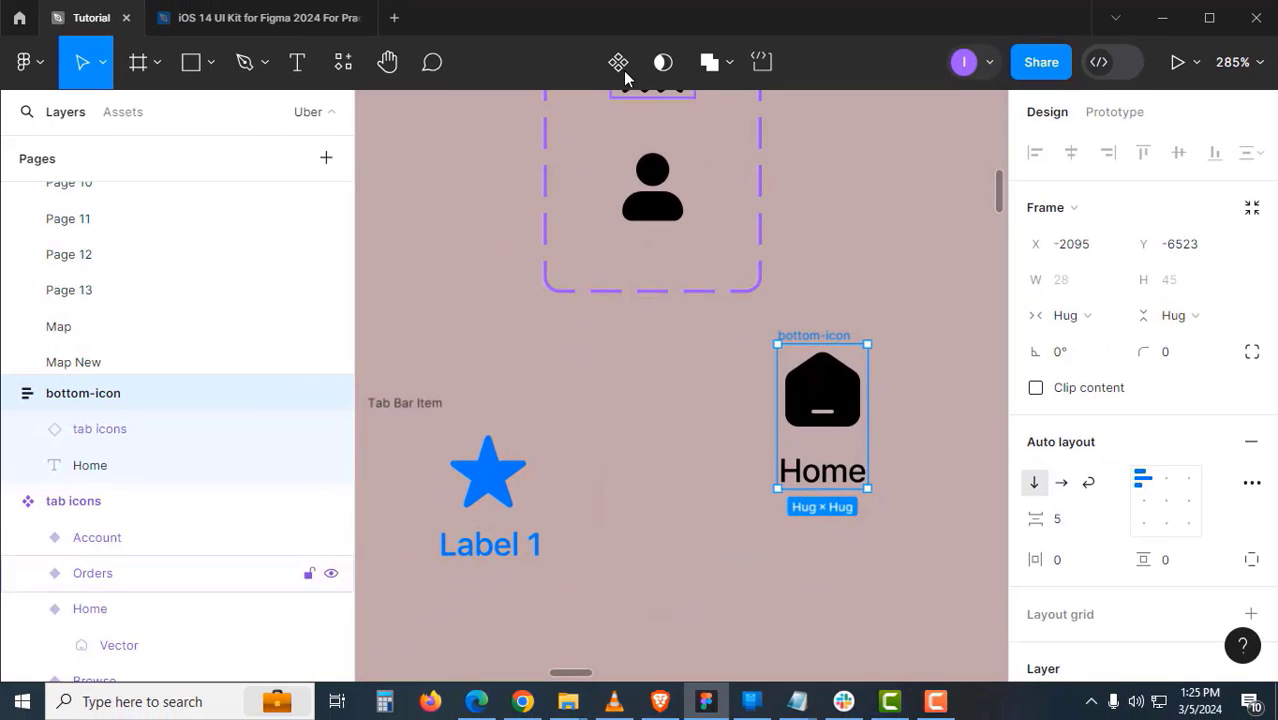
- Turn bottom-icon into a component with its contents aligned top-centre
click(622, 68)
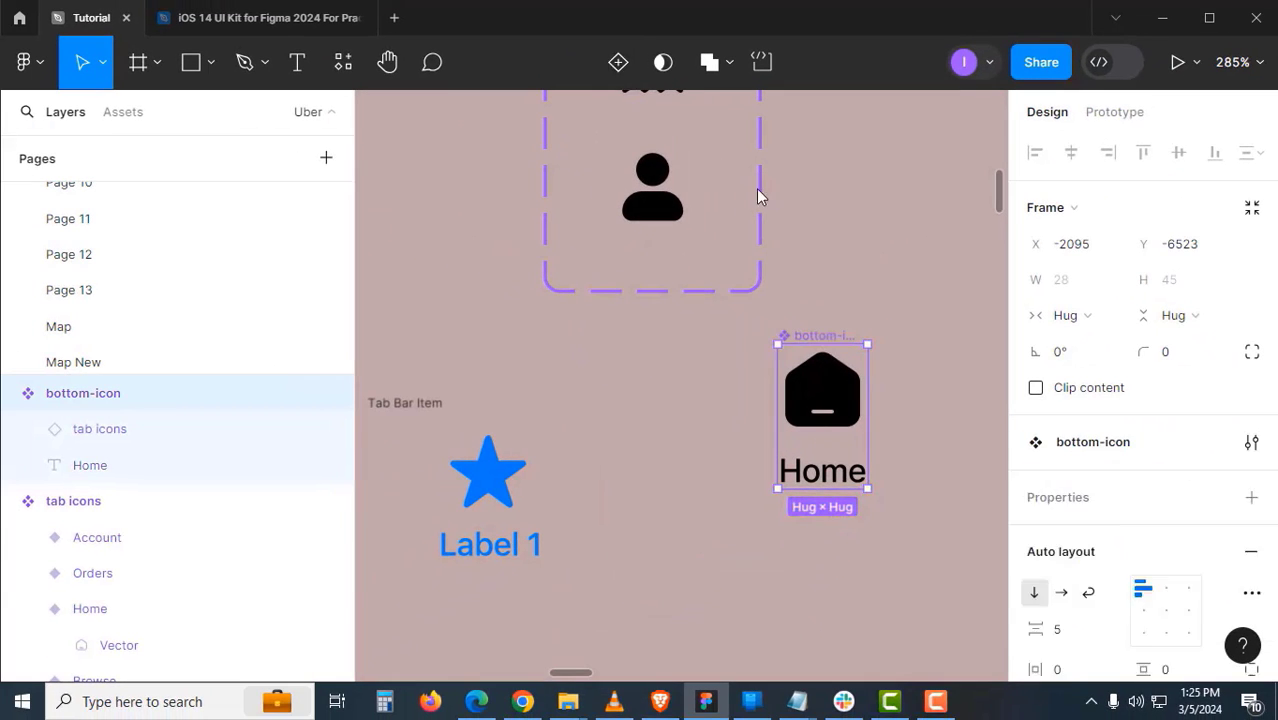
click(812, 295)
click(822, 338)
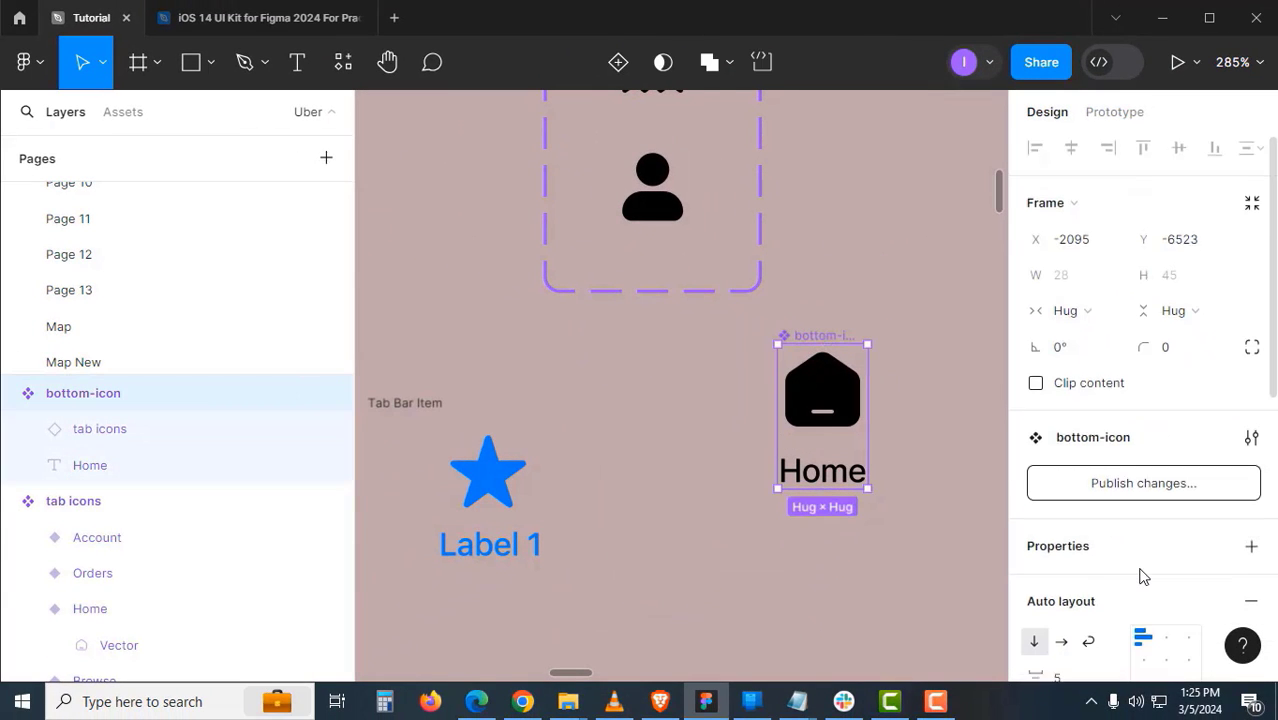
scroll(1138, 571, down, 2)
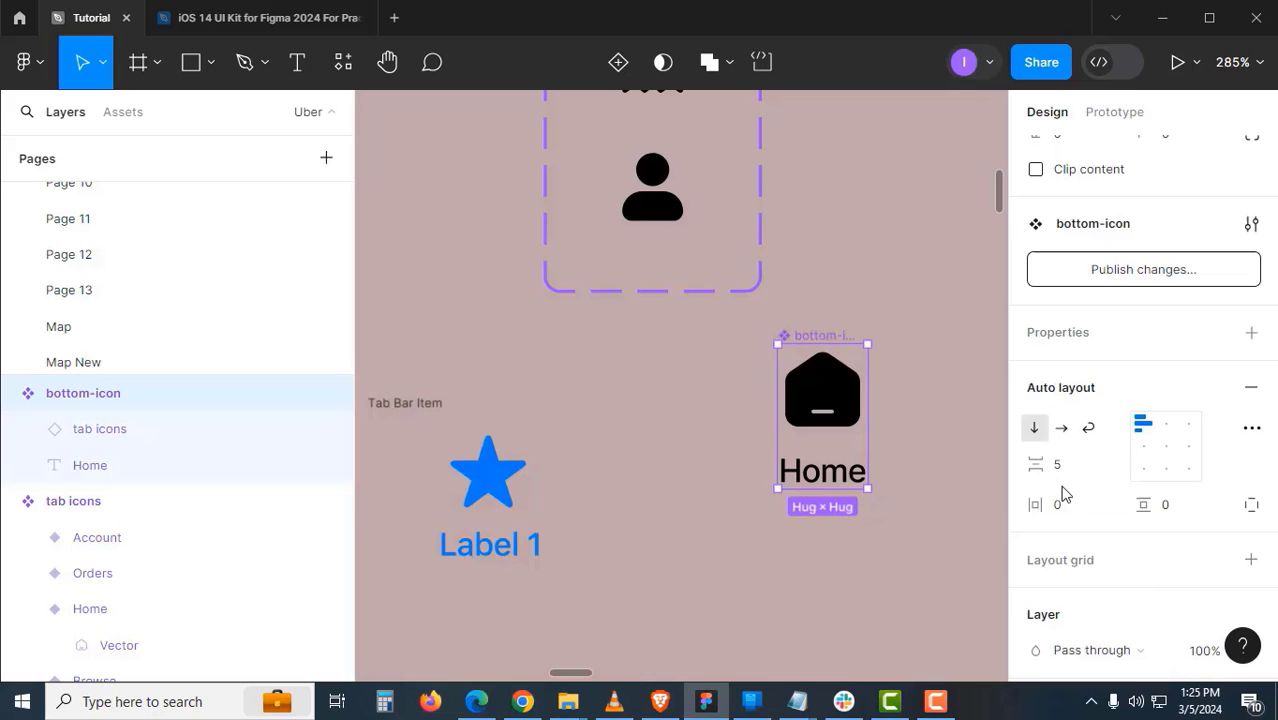
click(1170, 429)
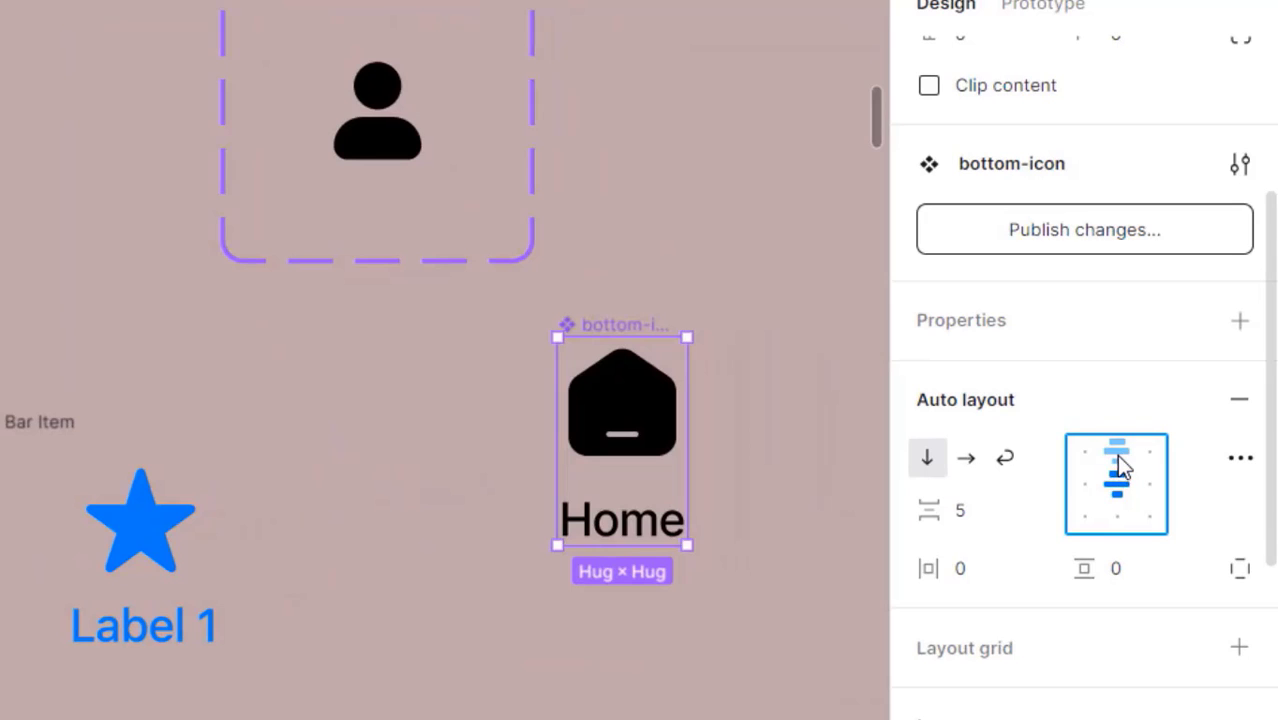
click(1117, 452)
- Expose the Home label as a Text component property
click(750, 594)
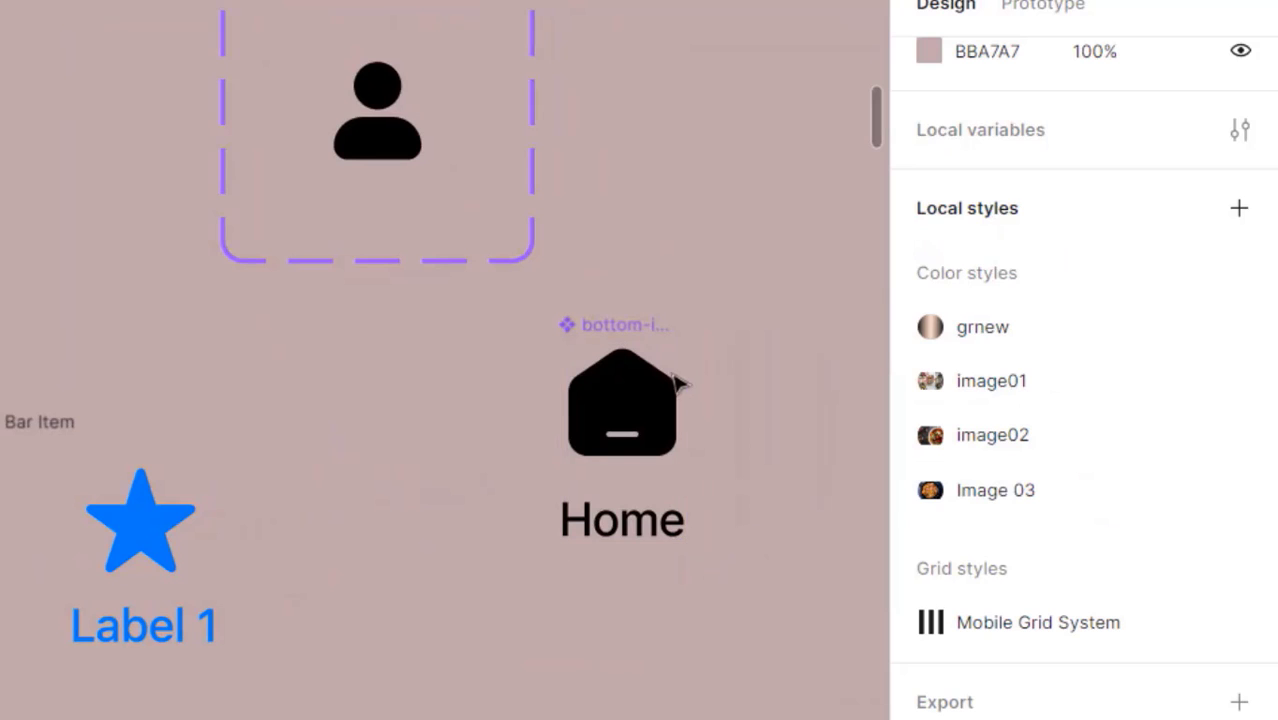
click(645, 533)
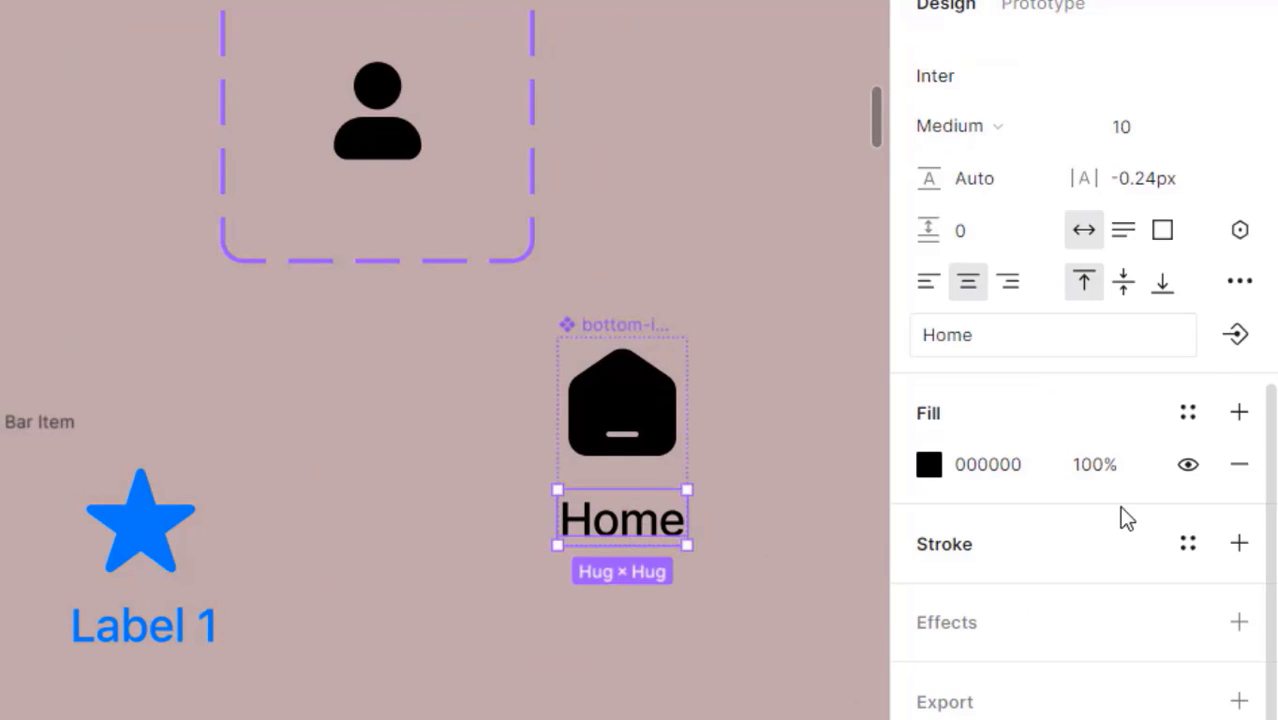
click(1237, 336)
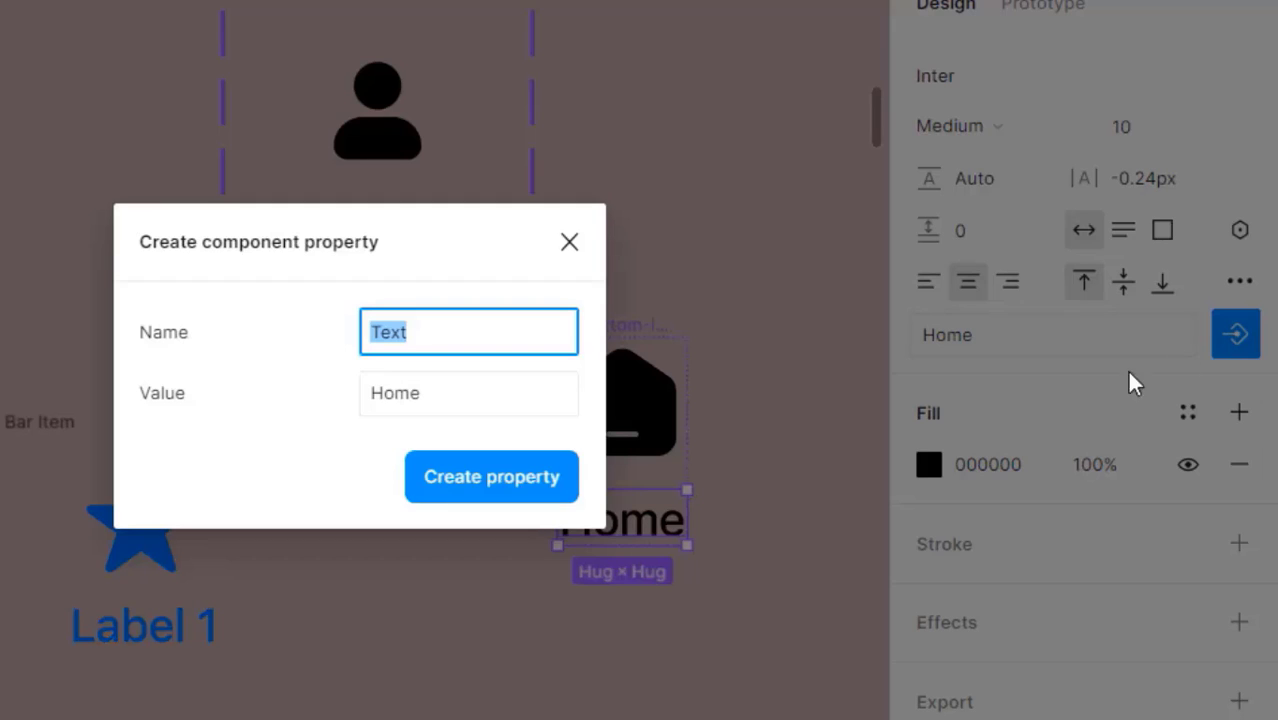
click(462, 482)
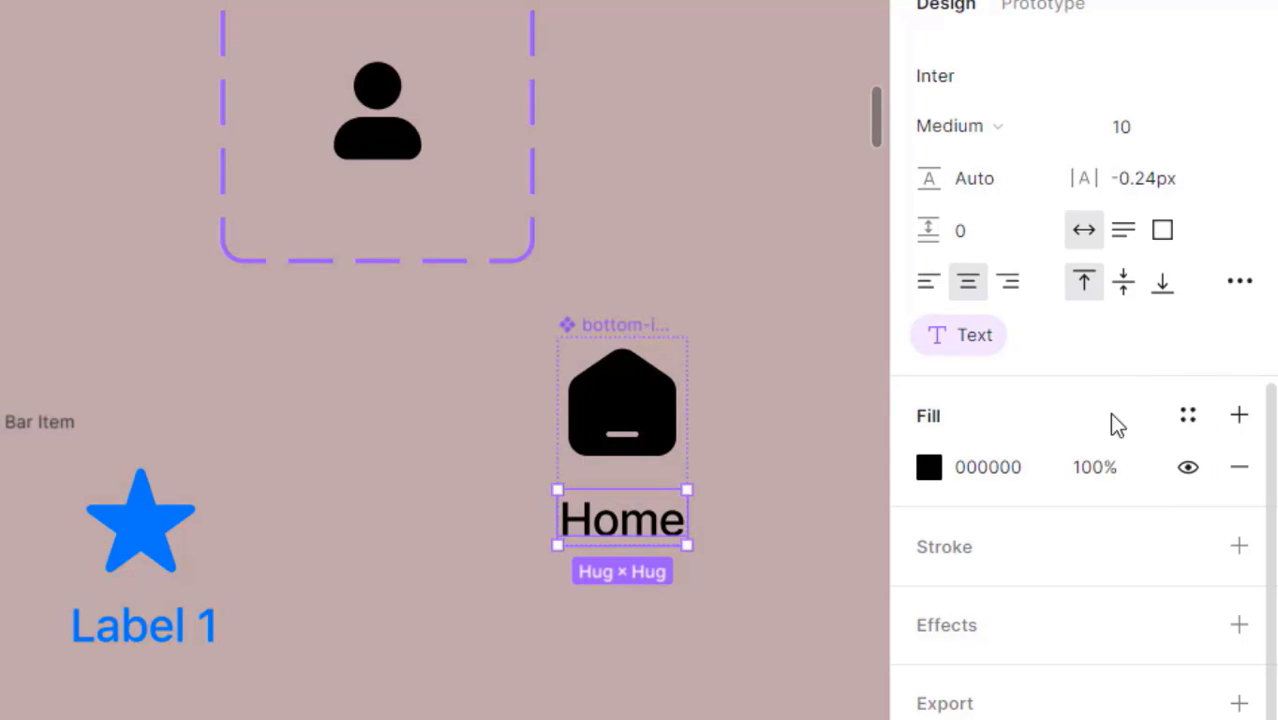
- Add a Nested instances property to bottom-icon that exposes the tab icons instance
click(707, 624)
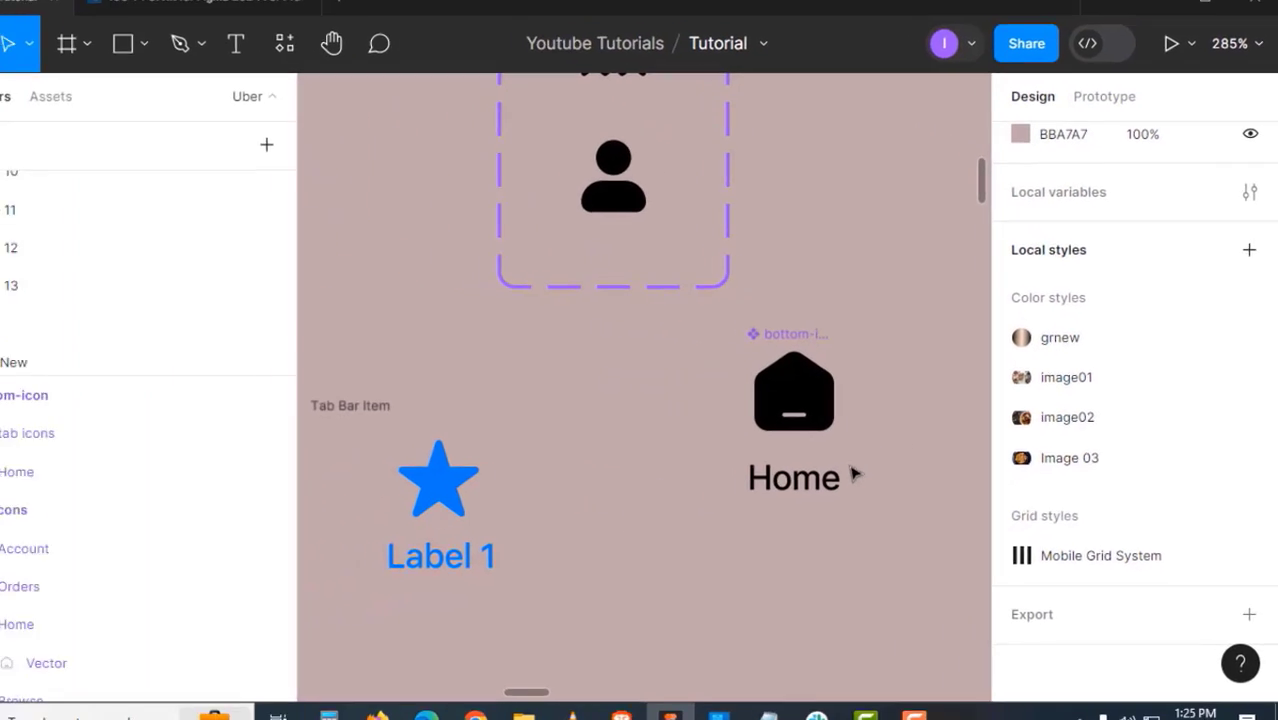
click(648, 360)
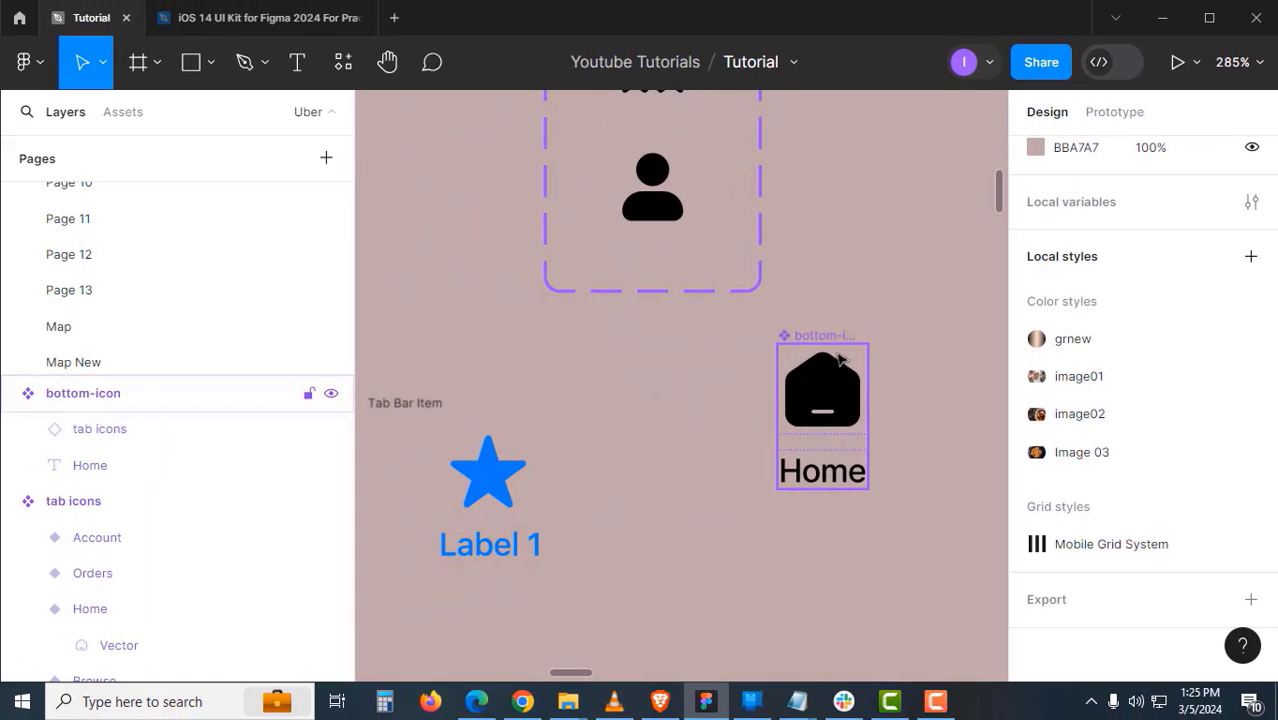
click(838, 343)
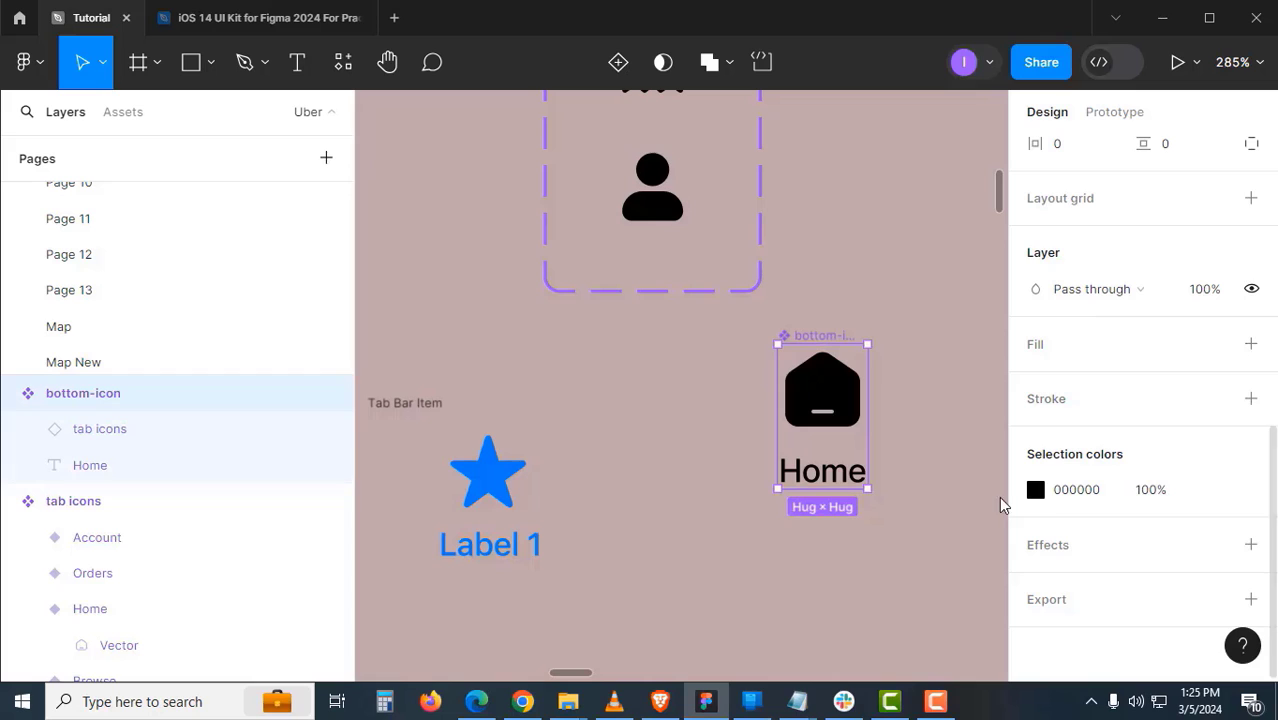
click(919, 523)
click(822, 340)
click(1251, 332)
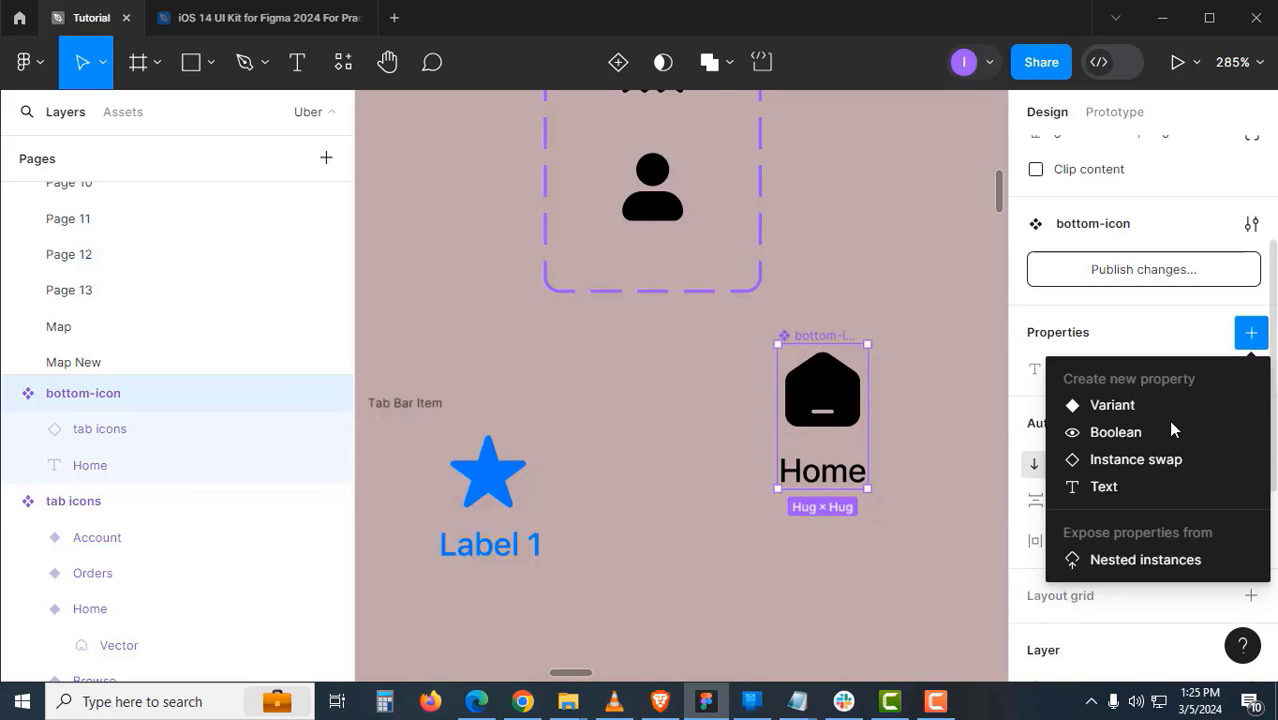
click(1129, 562)
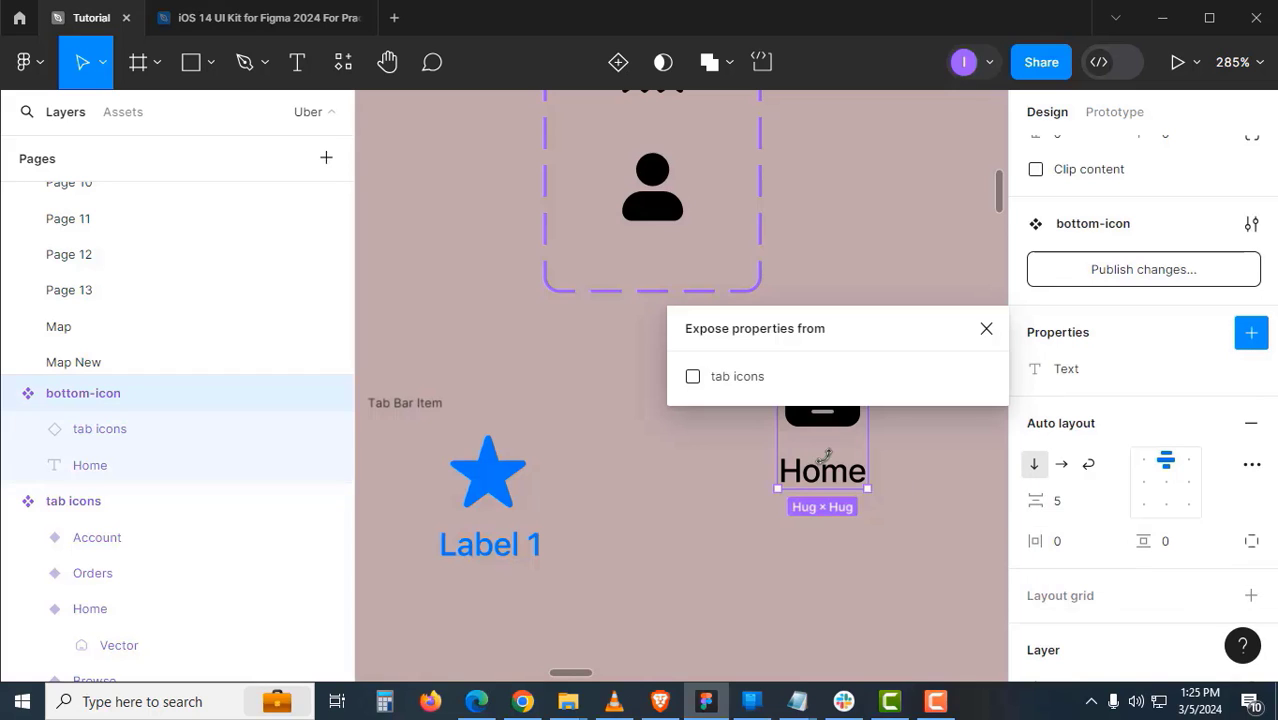
click(729, 384)
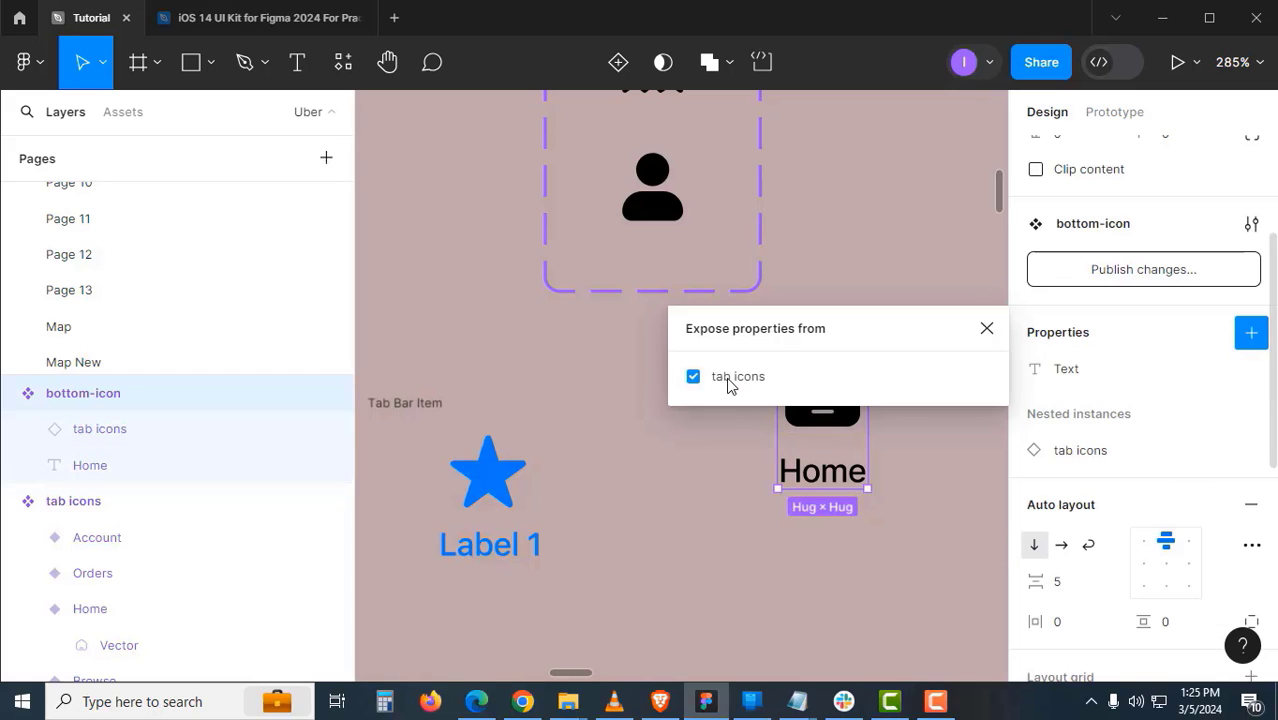
click(985, 329)
click(937, 362)
scroll(937, 362, down, 1)
click(856, 262)
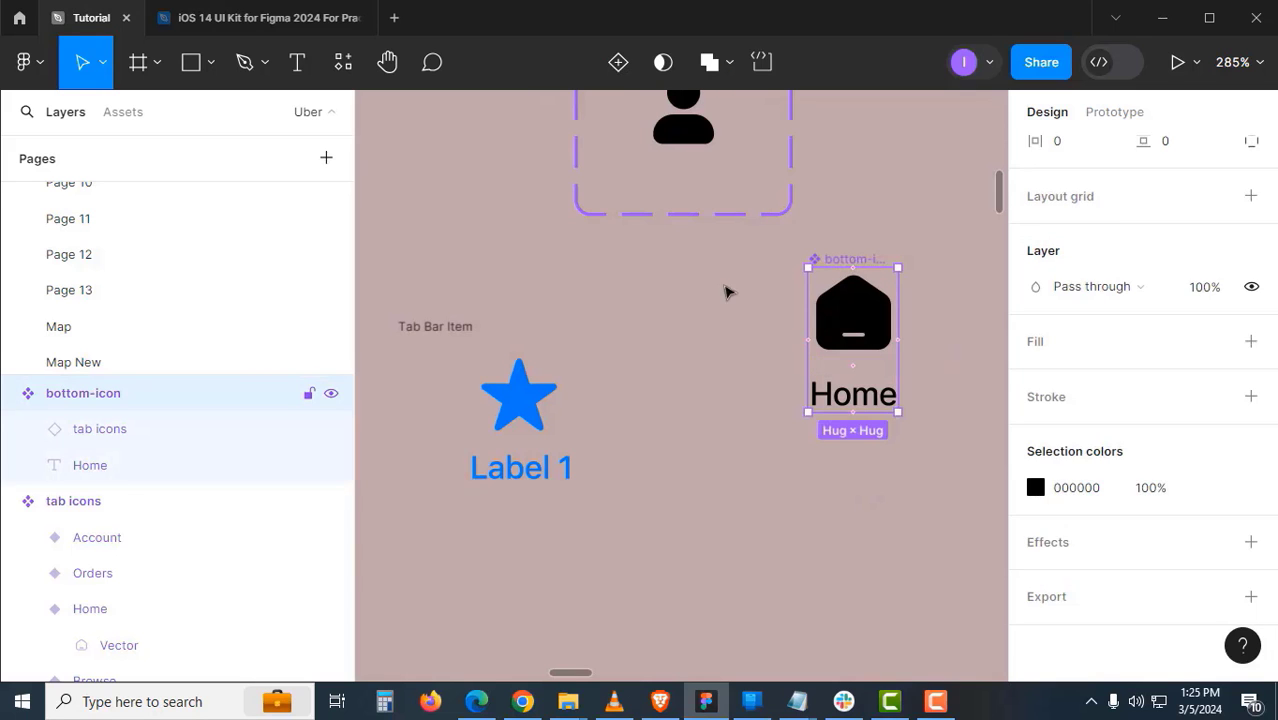
- Give the bottom-icon component fixed sizing of width 76 and height 49
click(416, 324)
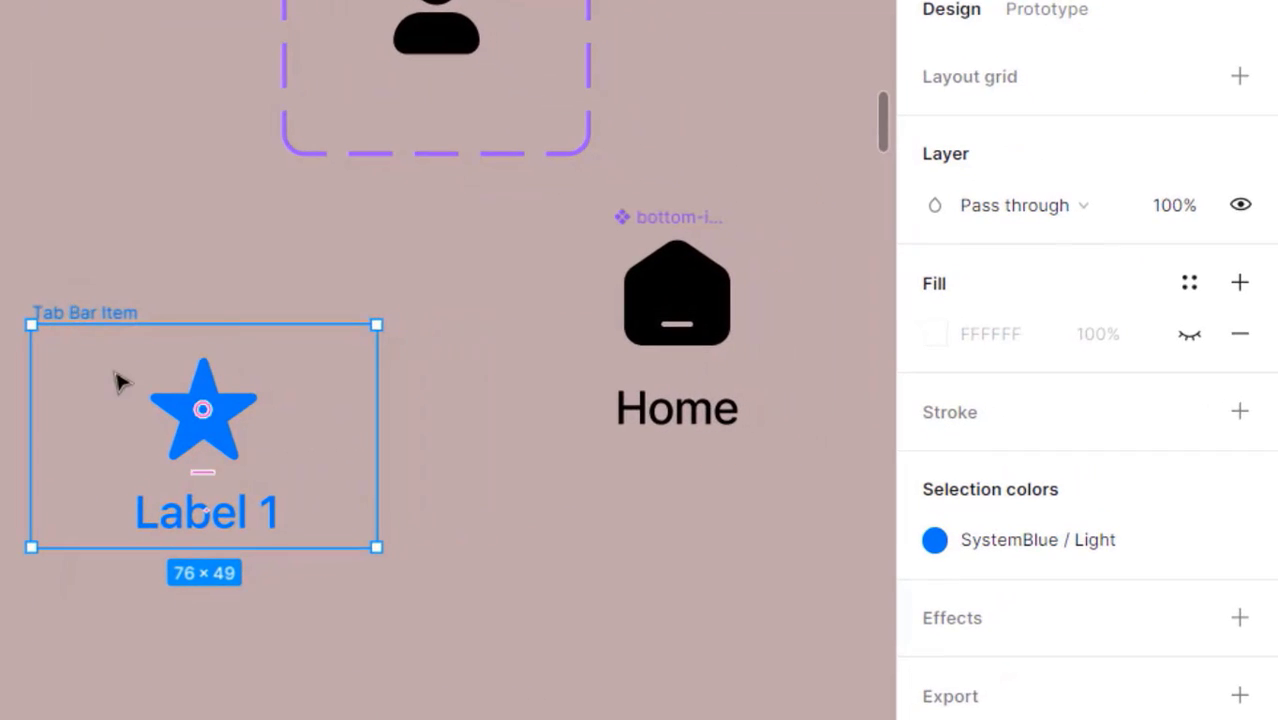
scroll(1186, 314, up, 5)
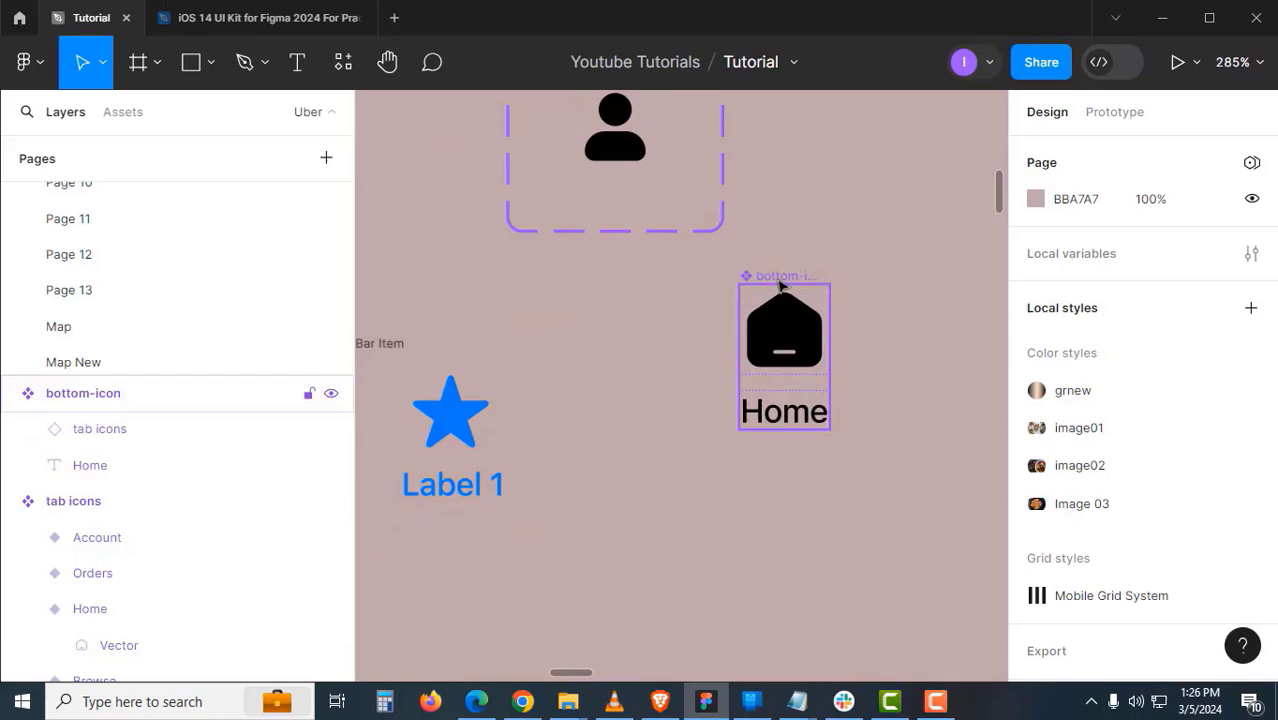
click(708, 226)
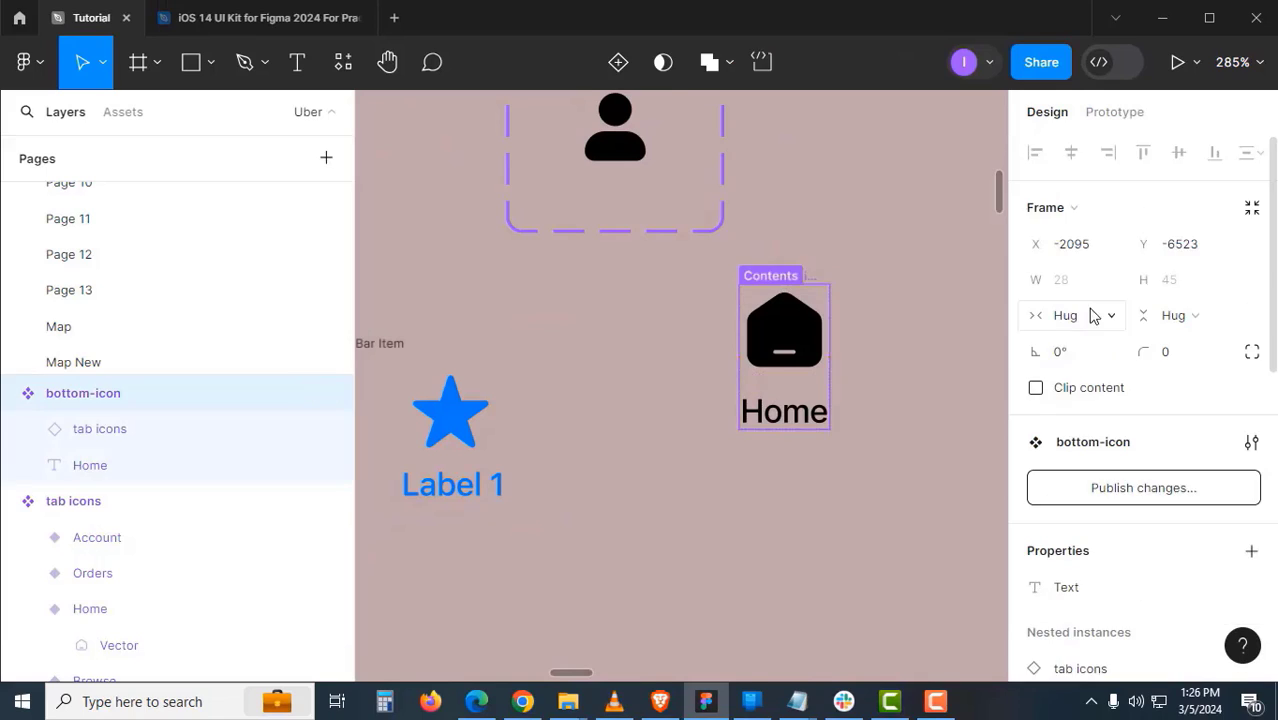
click(1092, 314)
click(1042, 268)
click(1168, 309)
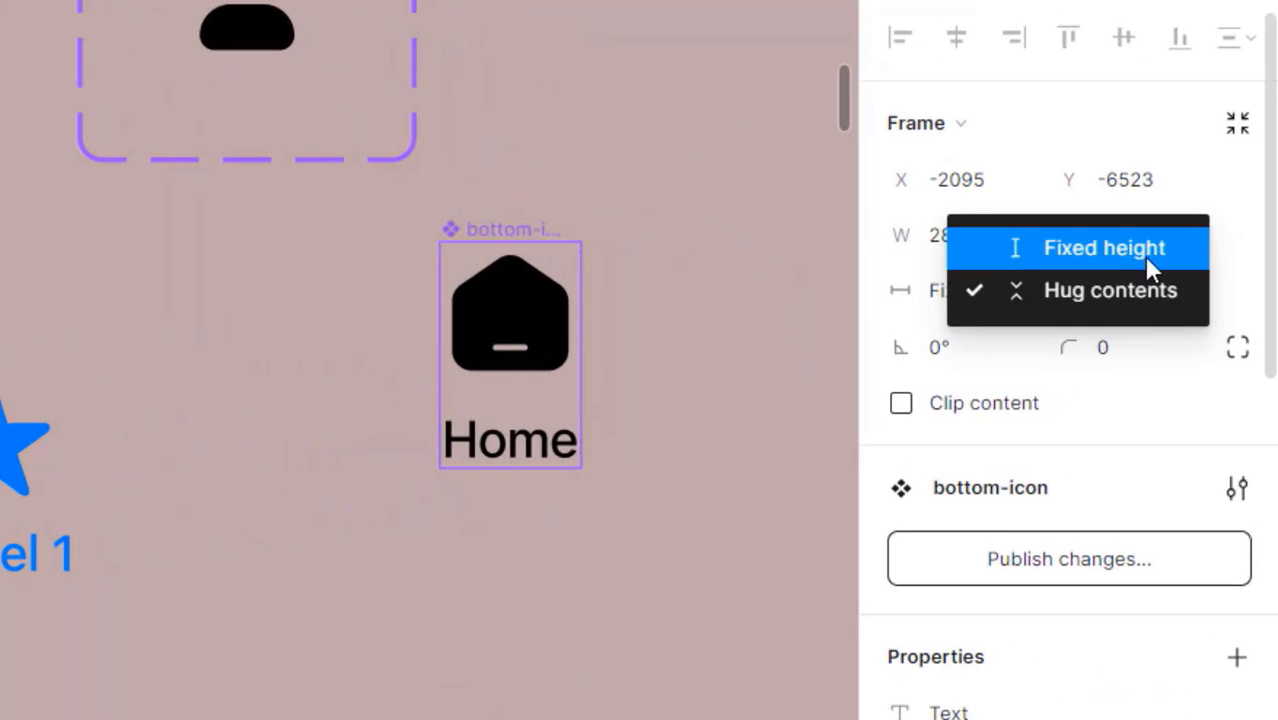
click(1167, 276)
click(976, 251)
text(7)
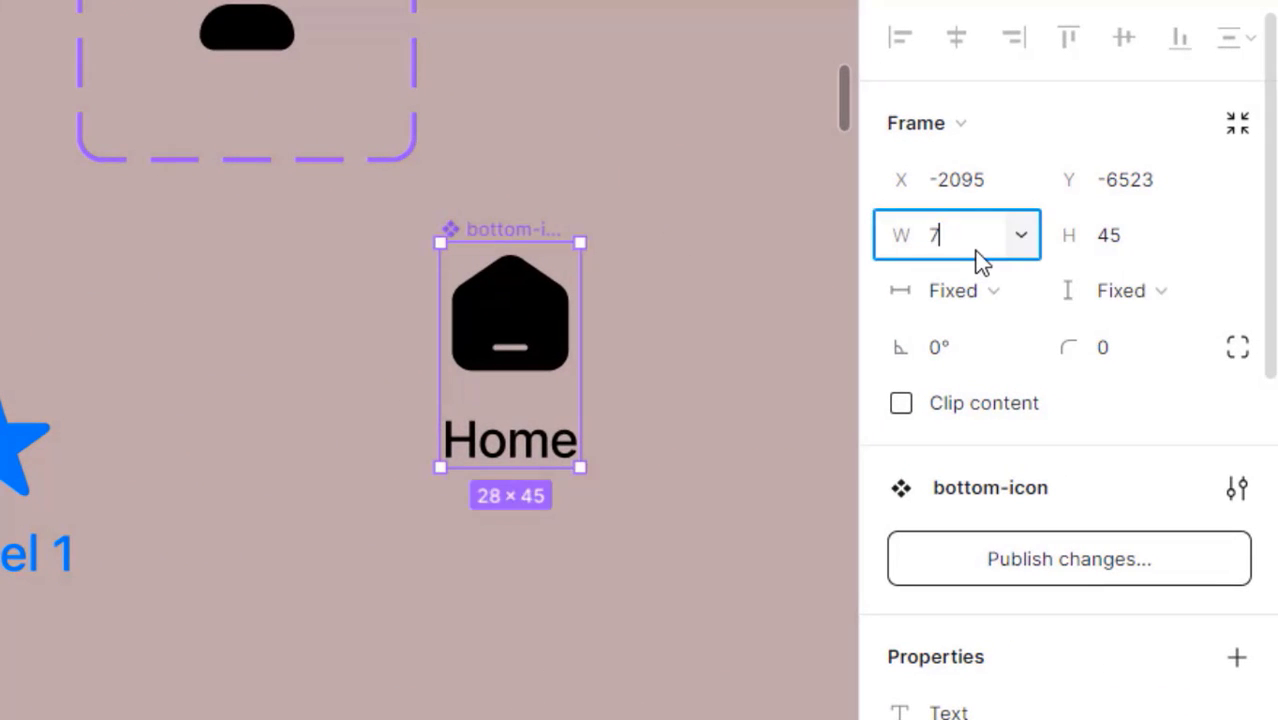
text(6)
key(Tab)
text(49)
key(Return)
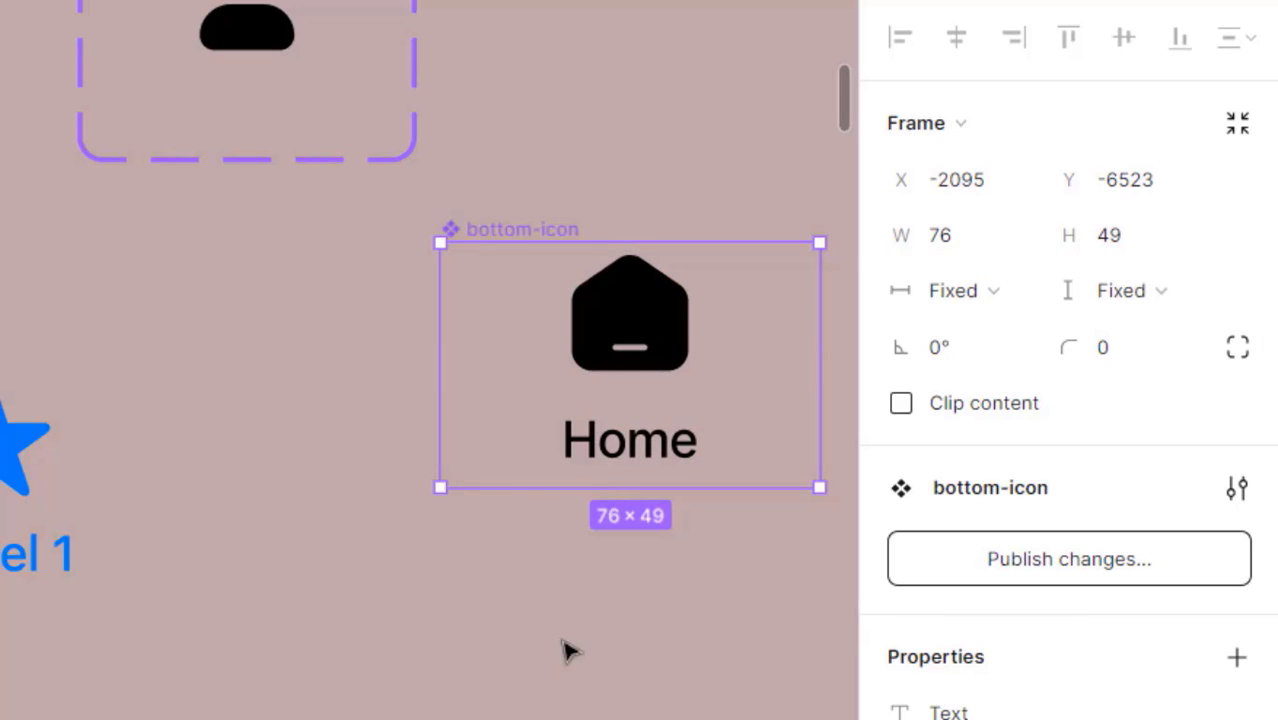
- Centre the house icon and Home label in the auto layout alignment grid
scroll(1040, 683, down, 2)
scroll(1040, 670, down, 3)
click(1104, 665)
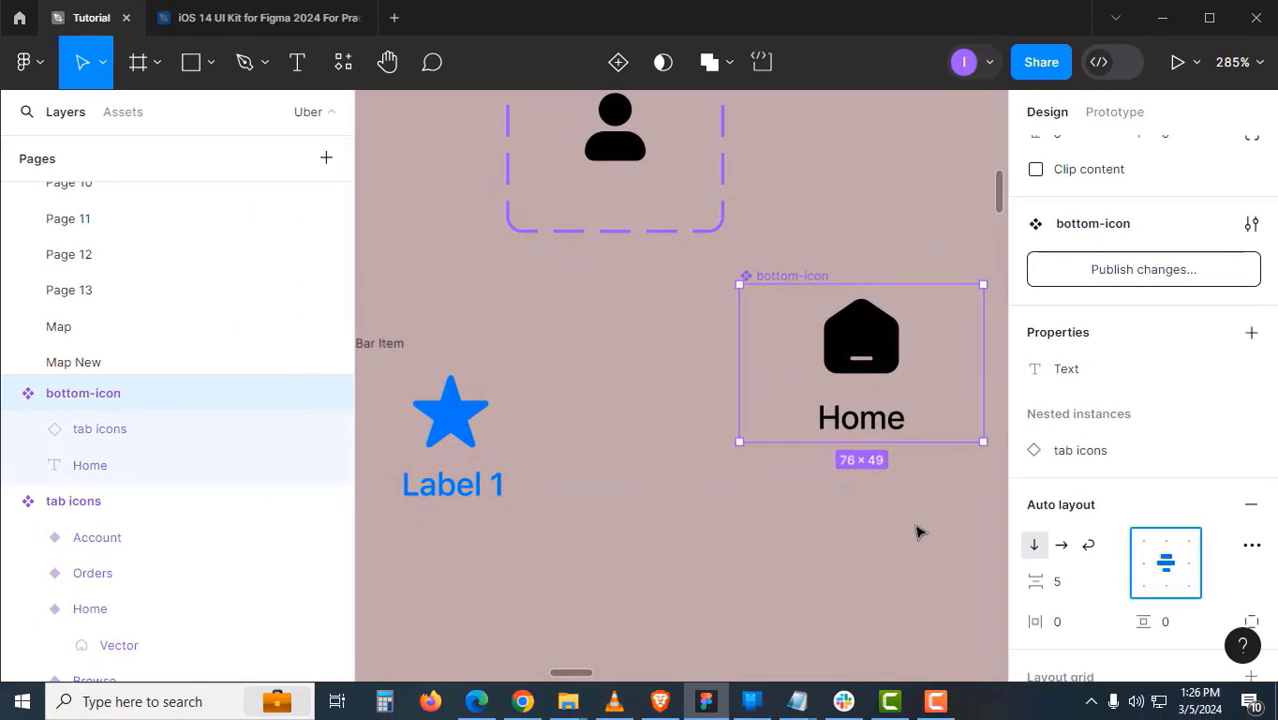
click(864, 505)
- Duplicate the bottom-icon instance until there are five Home icons in a row
scroll(850, 474, right, 3)
scroll(850, 474, up, 1)
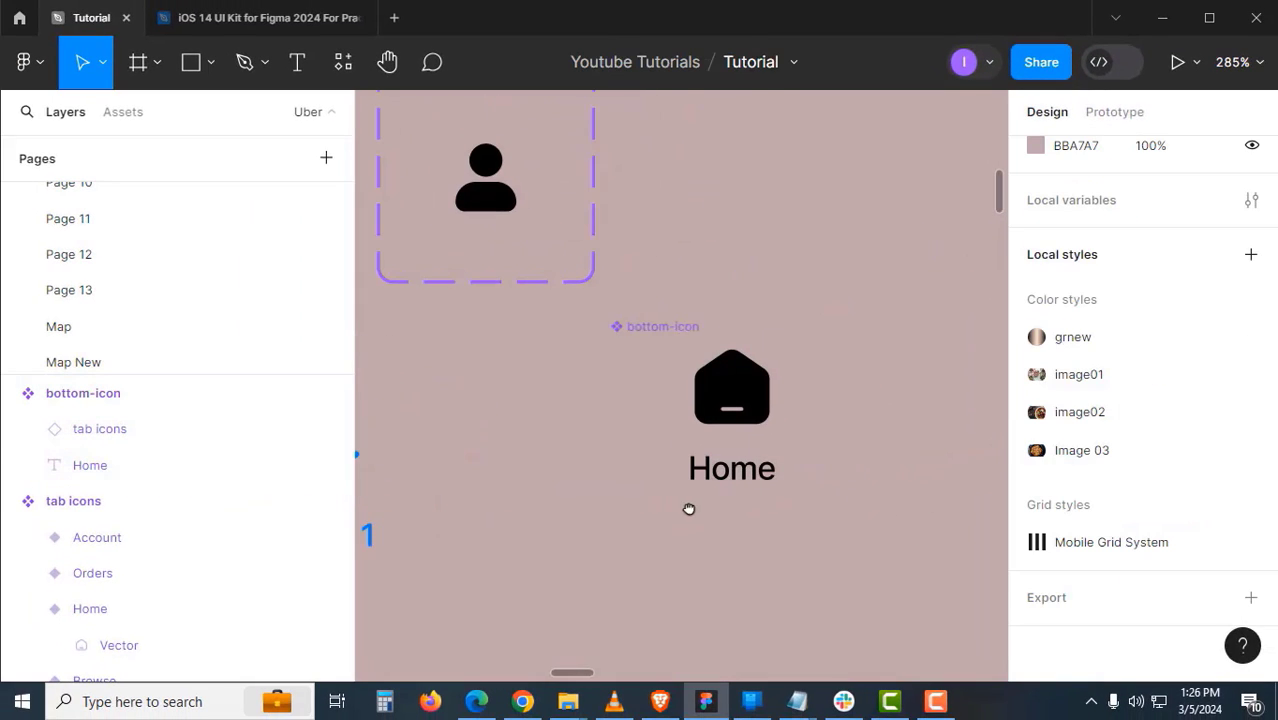
click(684, 331)
drag(683, 327, 736, 208)
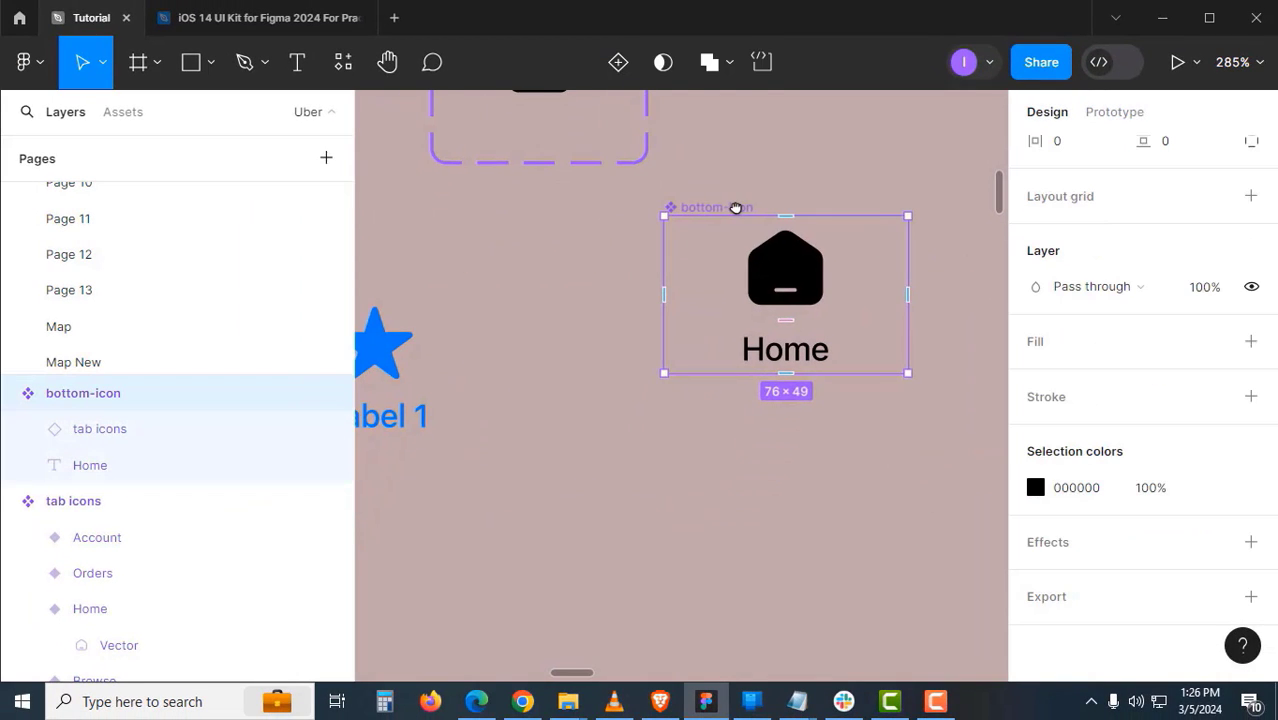
drag(690, 393, 646, 466)
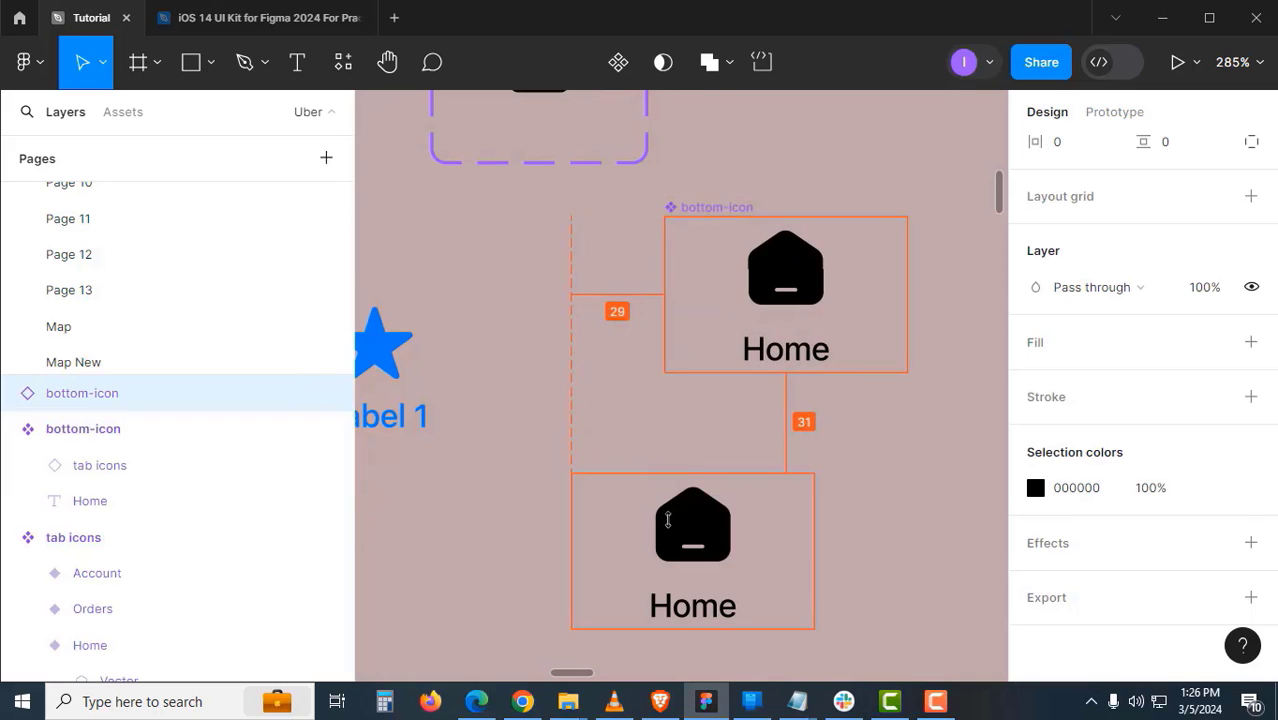
drag(669, 521, 615, 386)
drag(679, 411, 922, 420)
scroll(831, 420, down, 2)
scroll(776, 427, right, 4)
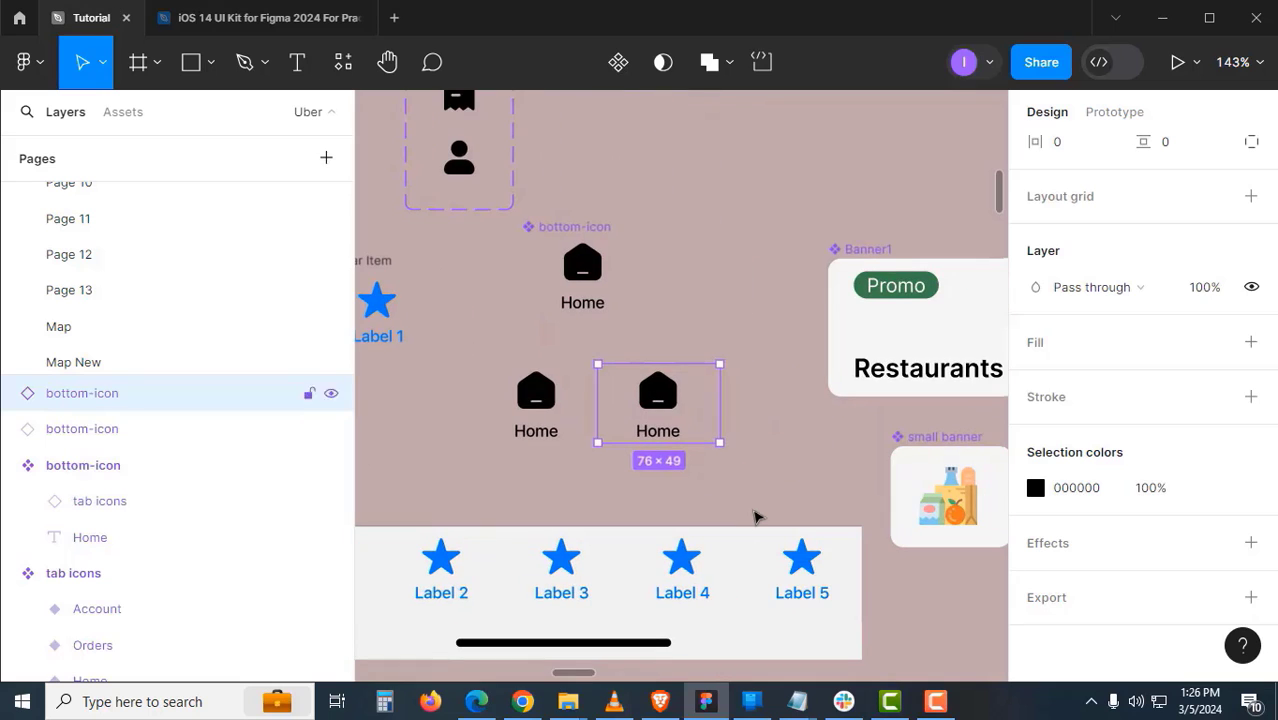
key(ctrl+d)
key(ctrl+d)
key(ctrl+d)
scroll(756, 516, right, 3)
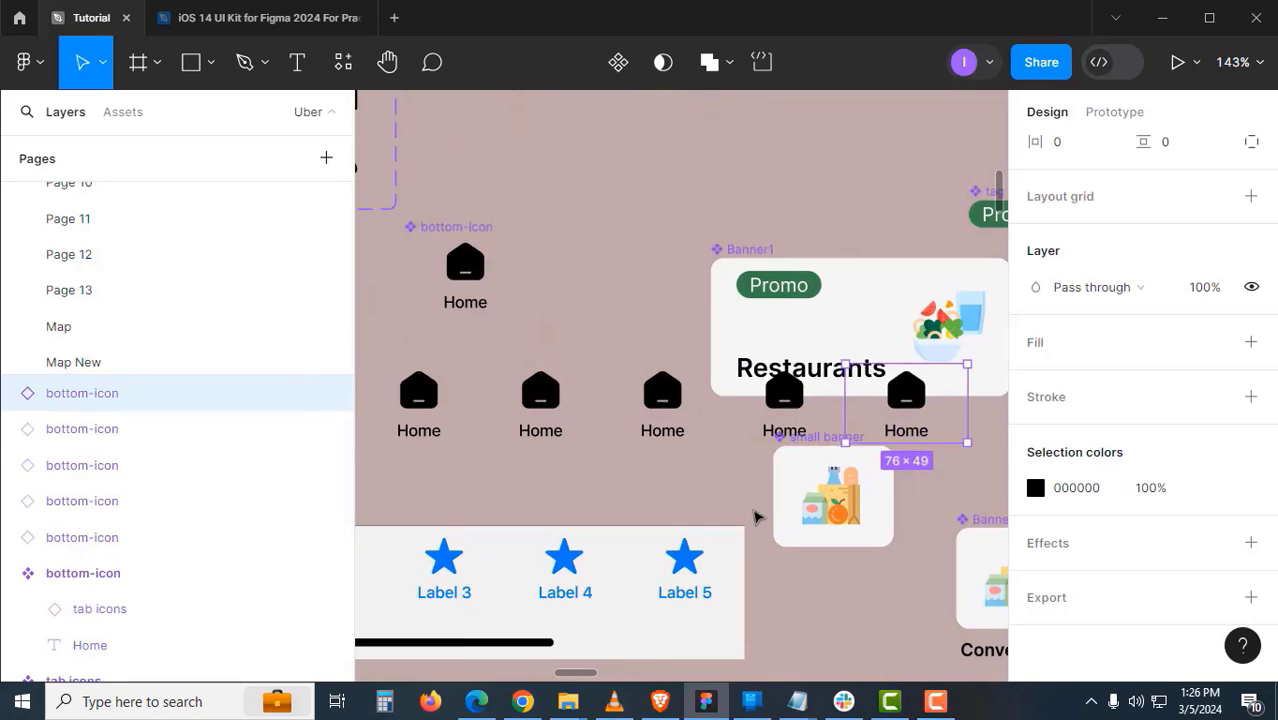
- Select all five Home icons and move them below Label 1
shift+click(742, 428)
shift+click(662, 410)
shift+click(540, 410)
shift+click(418, 410)
scroll(733, 328, left, 5)
scroll(733, 328, down, 2)
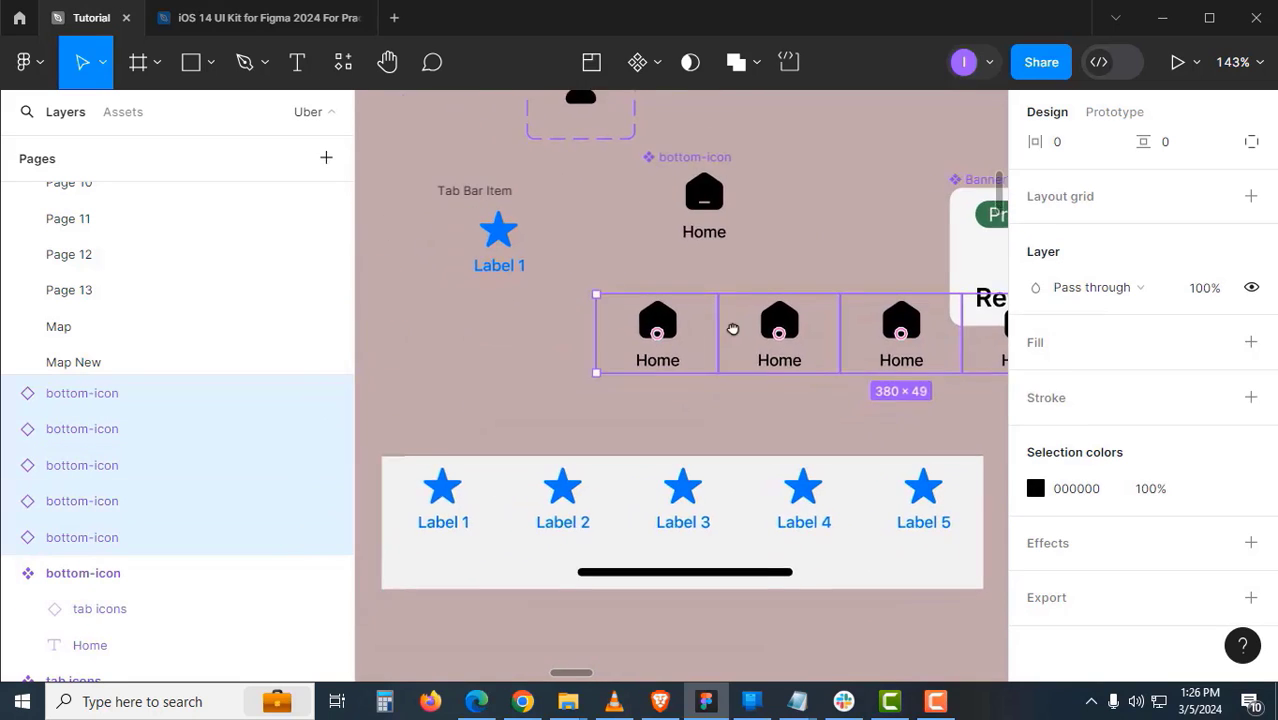
drag(731, 321, 550, 363)
scroll(547, 378, down, 1)
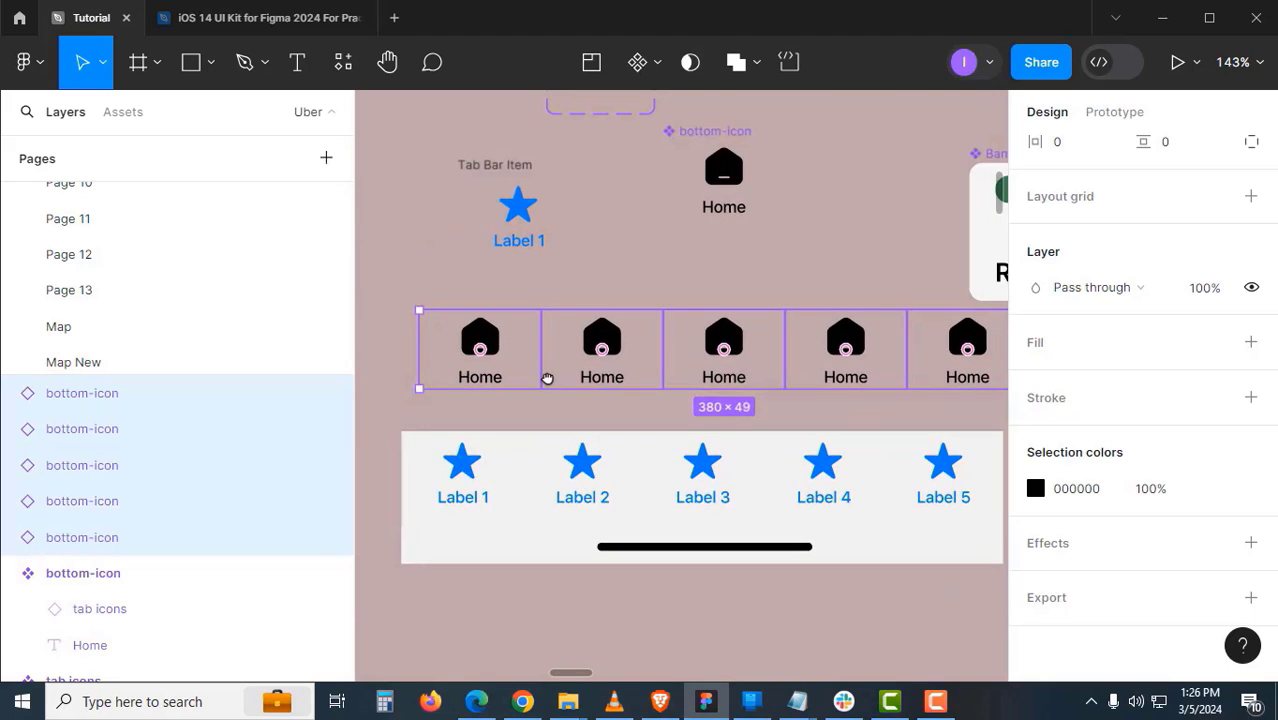
- Wrap the five icons in an auto layout row named 'All Bottom Icons'
key(shift+a)
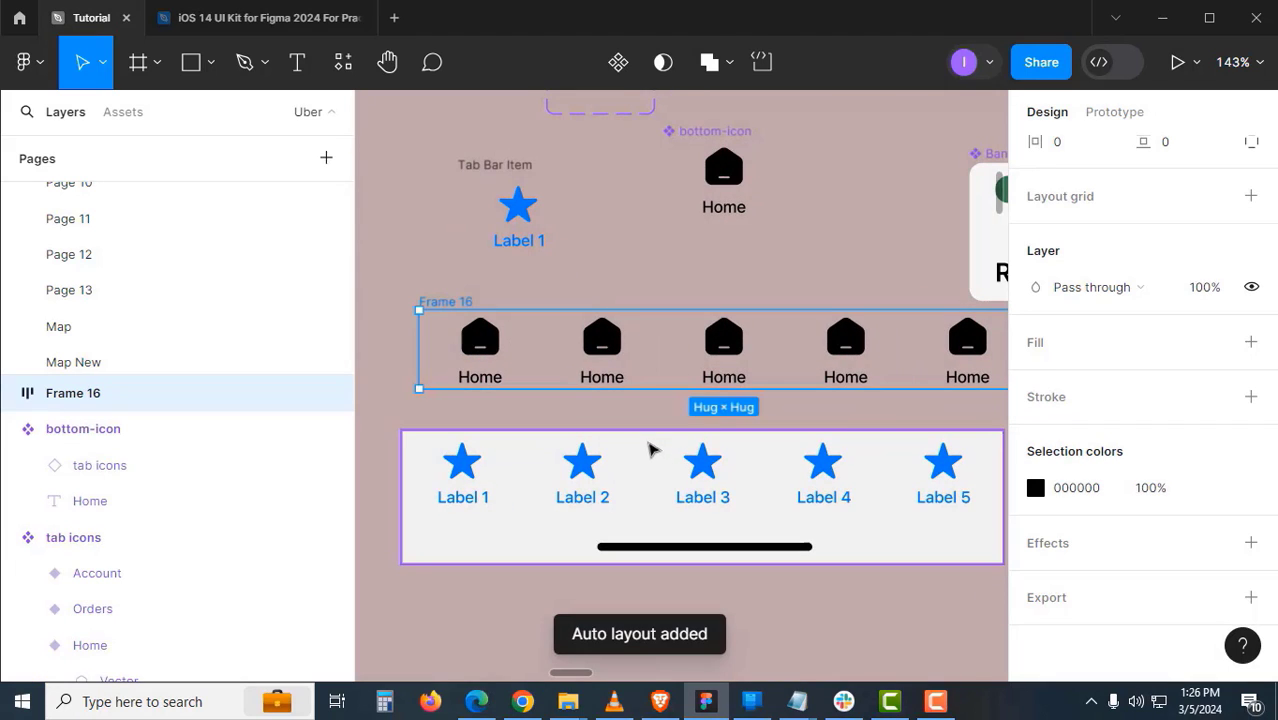
double_click(455, 301)
text(A)
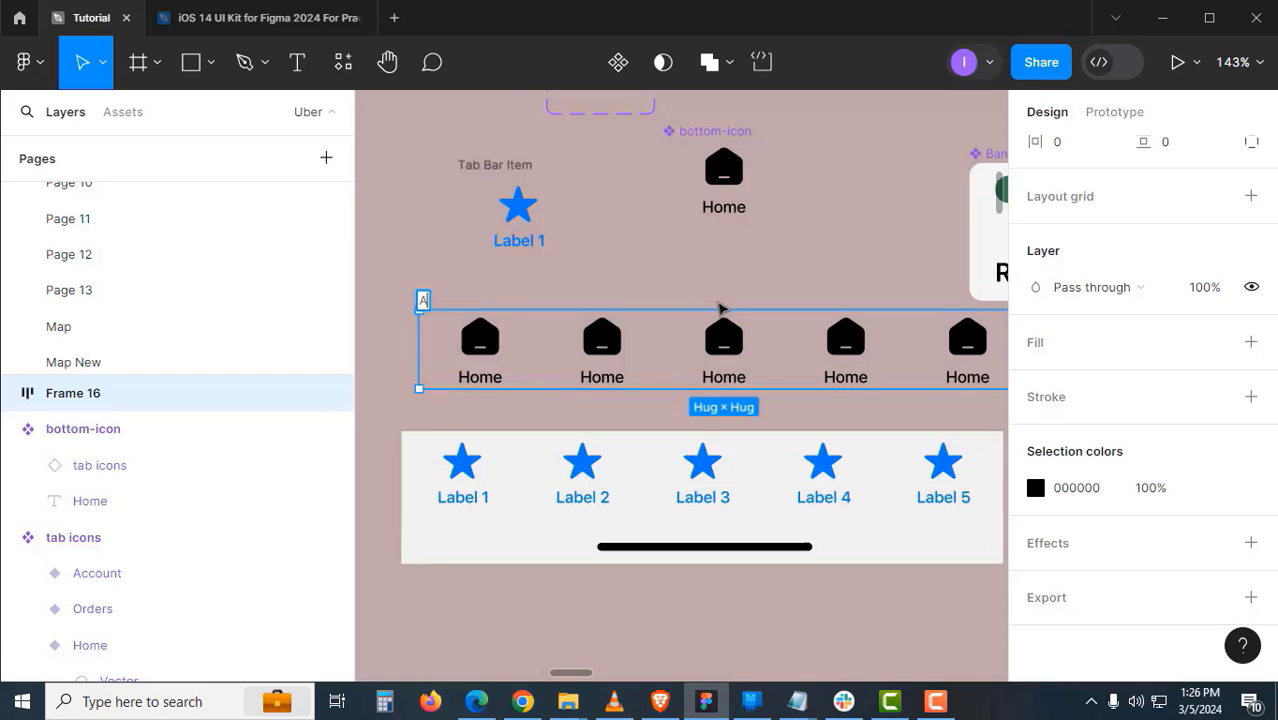
text(ll Botto)
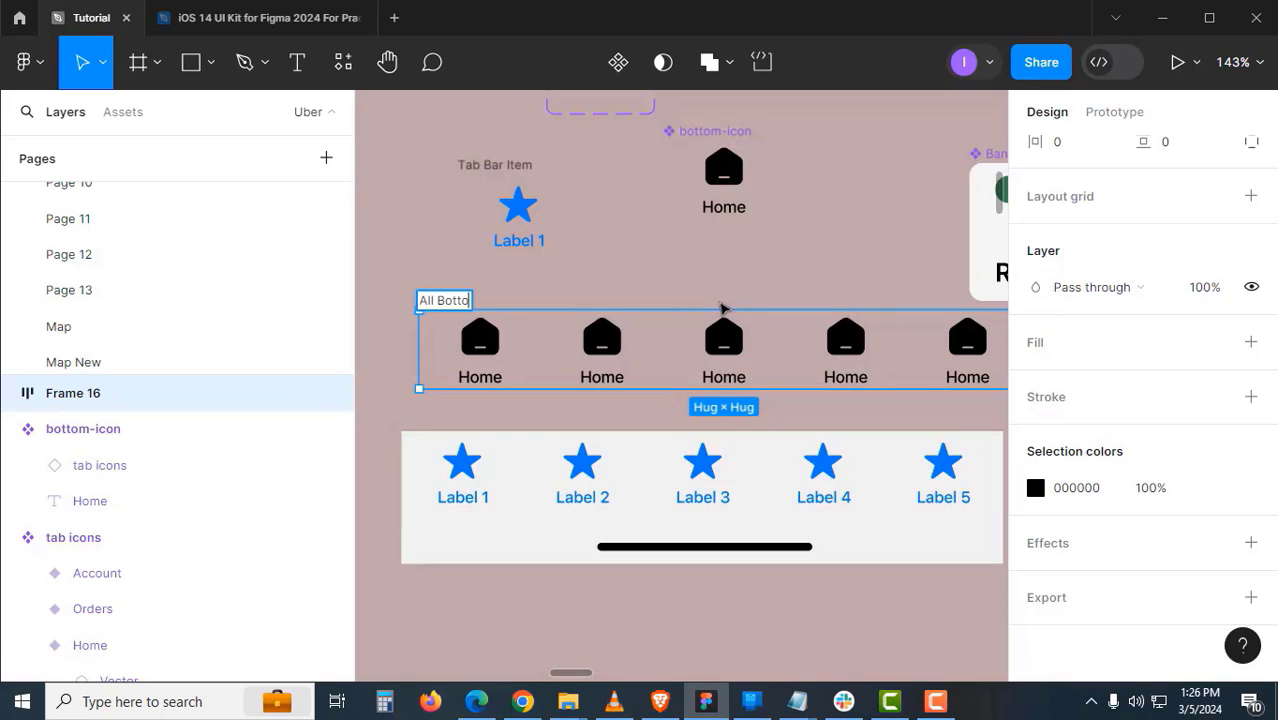
text(m Icons)
click(608, 262)
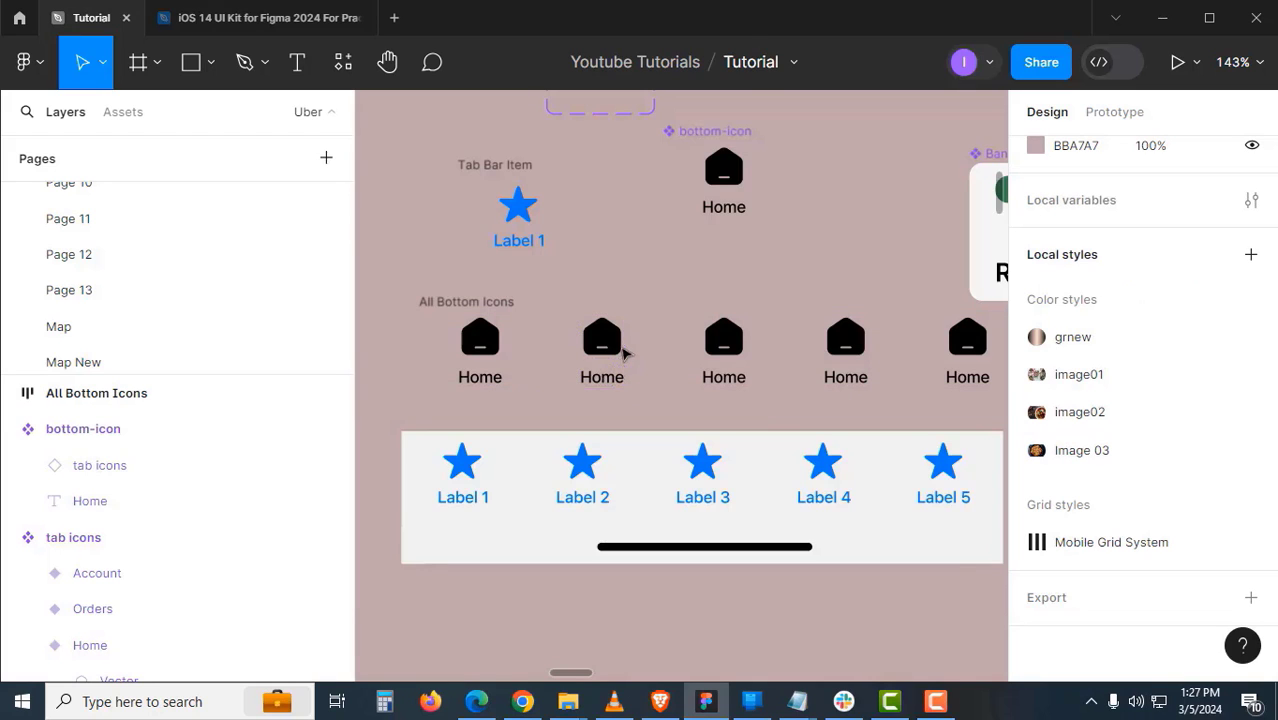
- Move the All Bottom Icons row next to the phone frame's tab bar
scroll(625, 351, down, 2)
drag(572, 442, 636, 388)
drag(665, 313, 752, 481)
ctrl+click(693, 542)
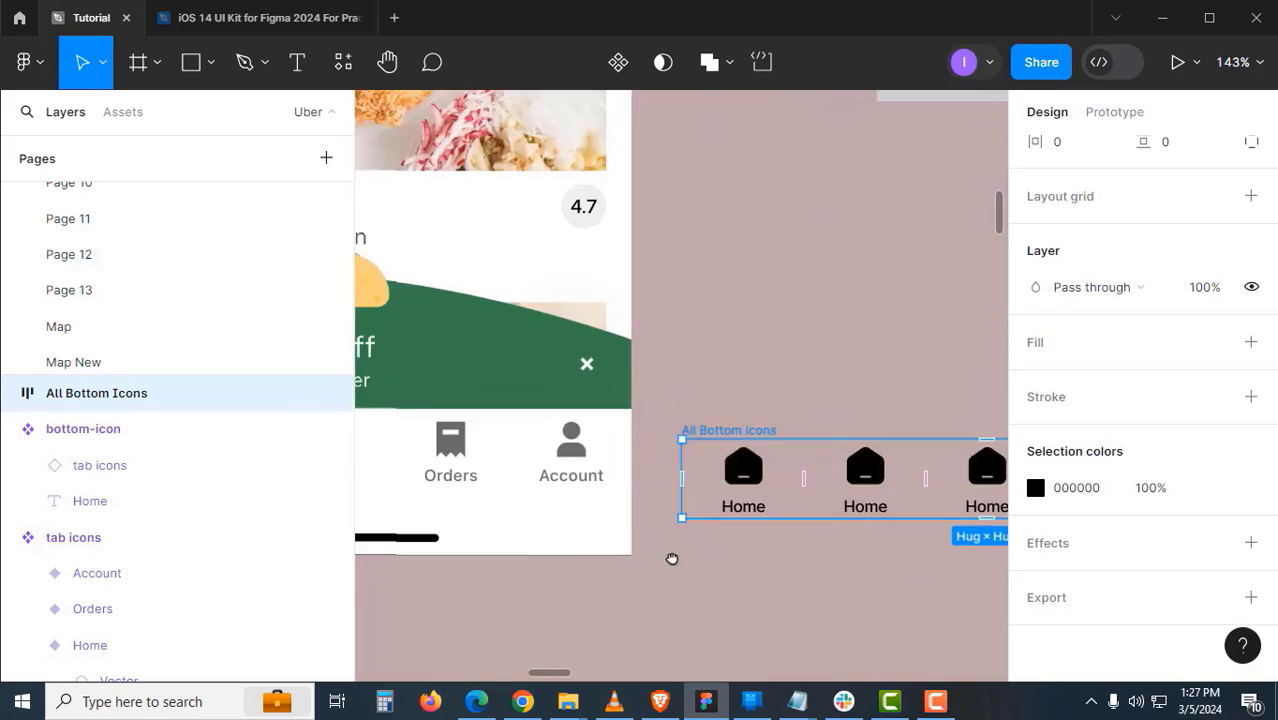
drag(478, 573, 698, 536)
drag(424, 457, 602, 440)
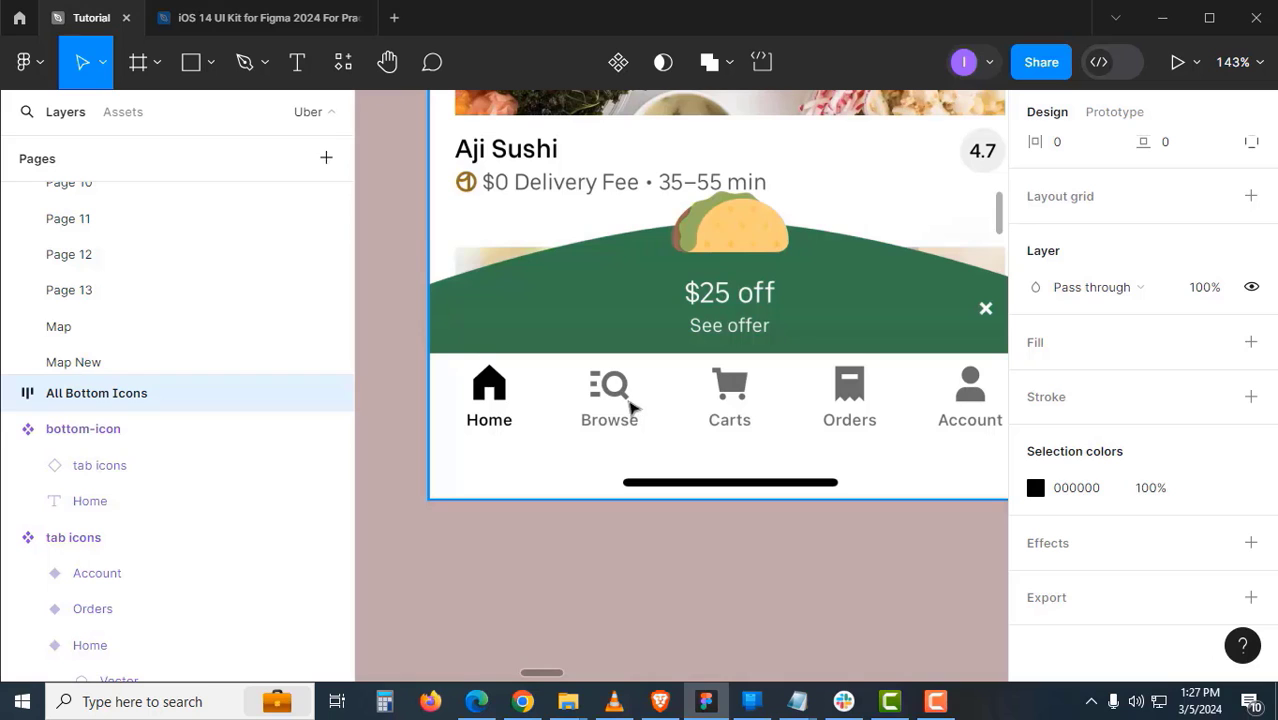
scroll(696, 433, down, 10)
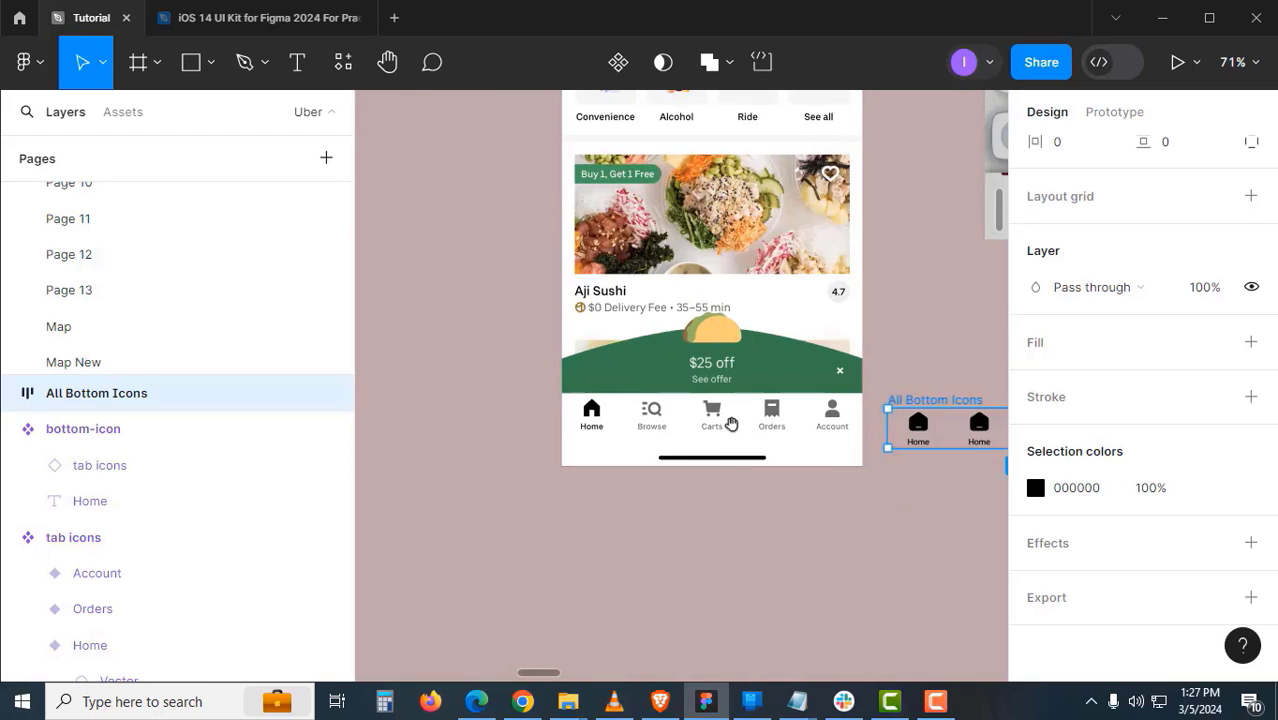
scroll(750, 455, up, 10)
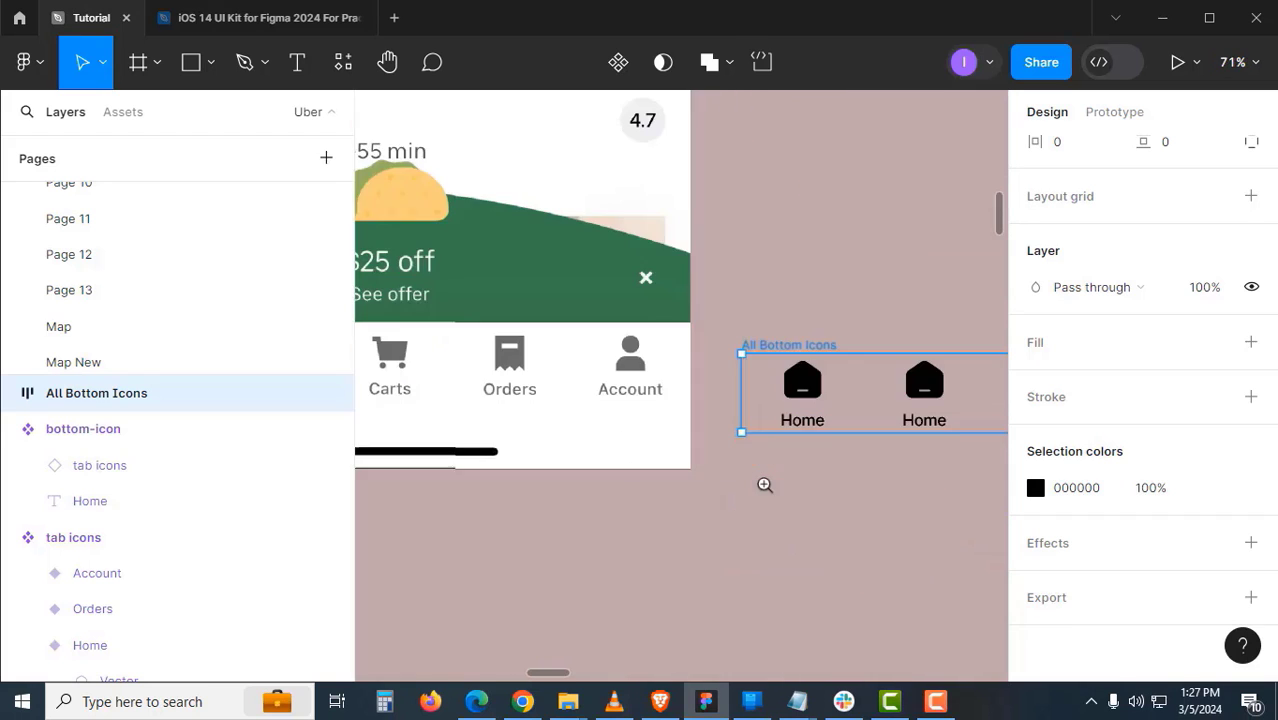
- Jump from the first row instance to the main bottom-icon component
click(812, 402)
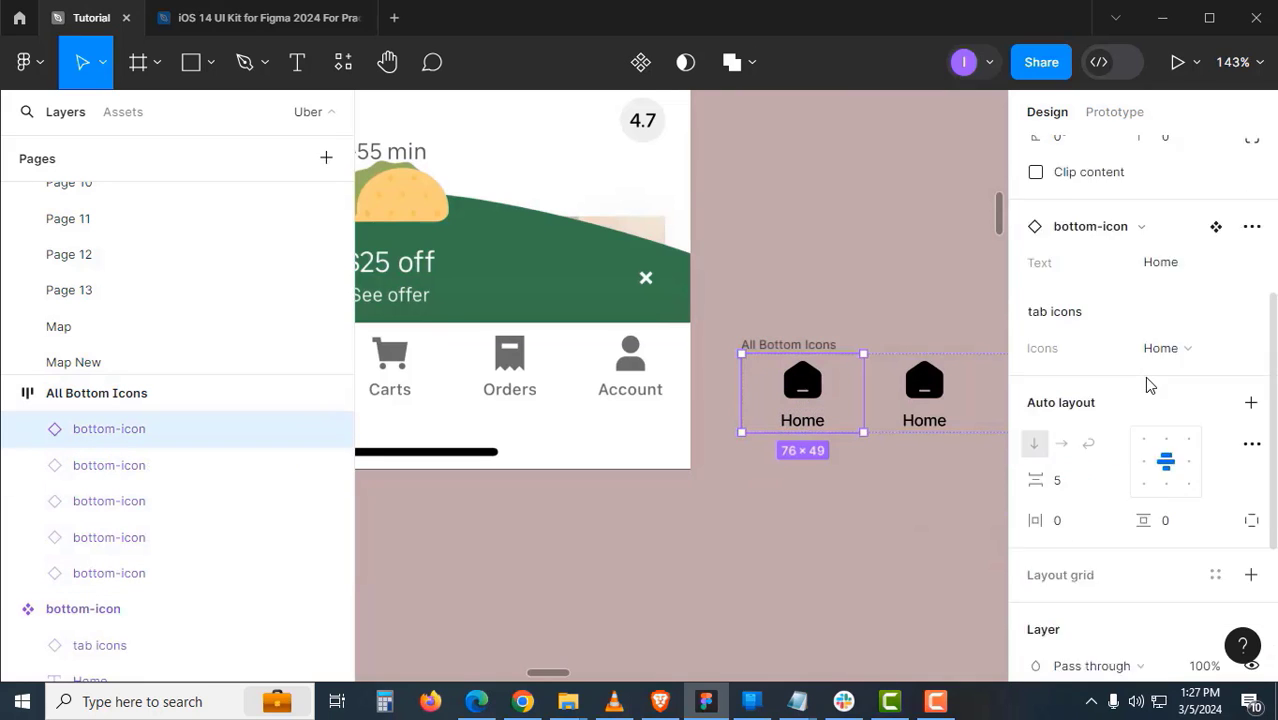
scroll(1171, 433, up, 3)
click(1216, 442)
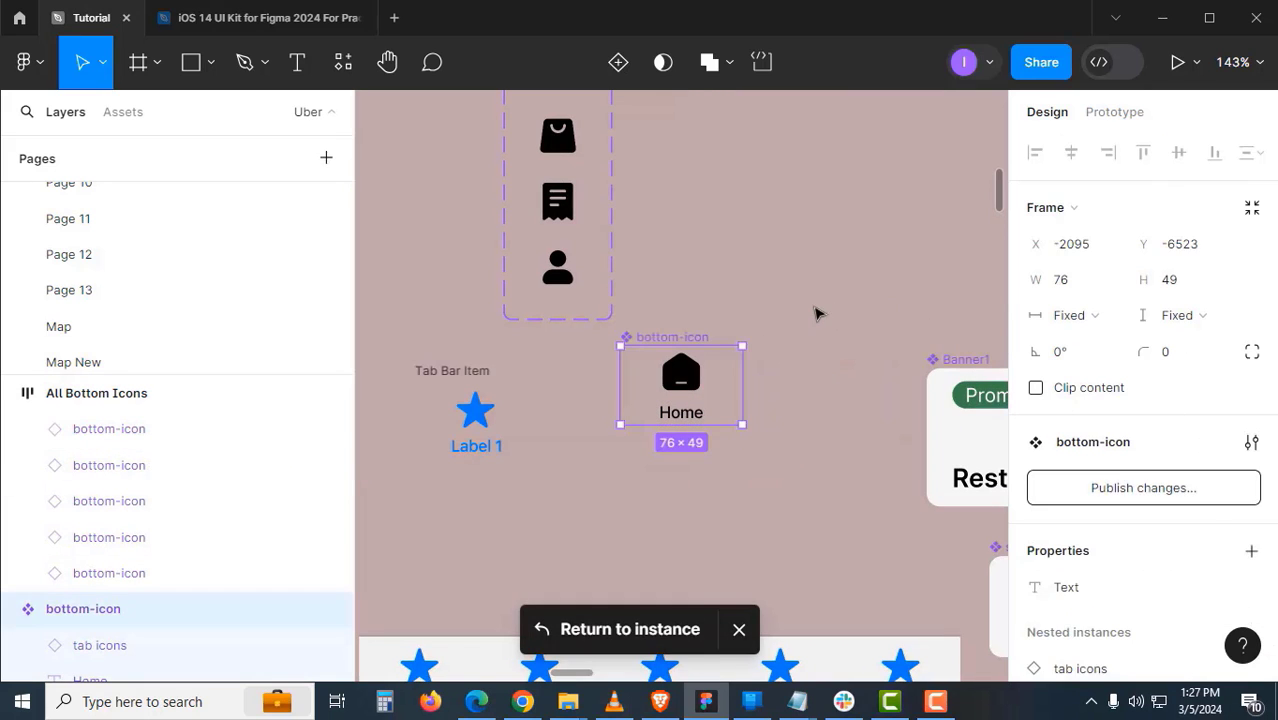
click(750, 320)
click(707, 338)
click(765, 347)
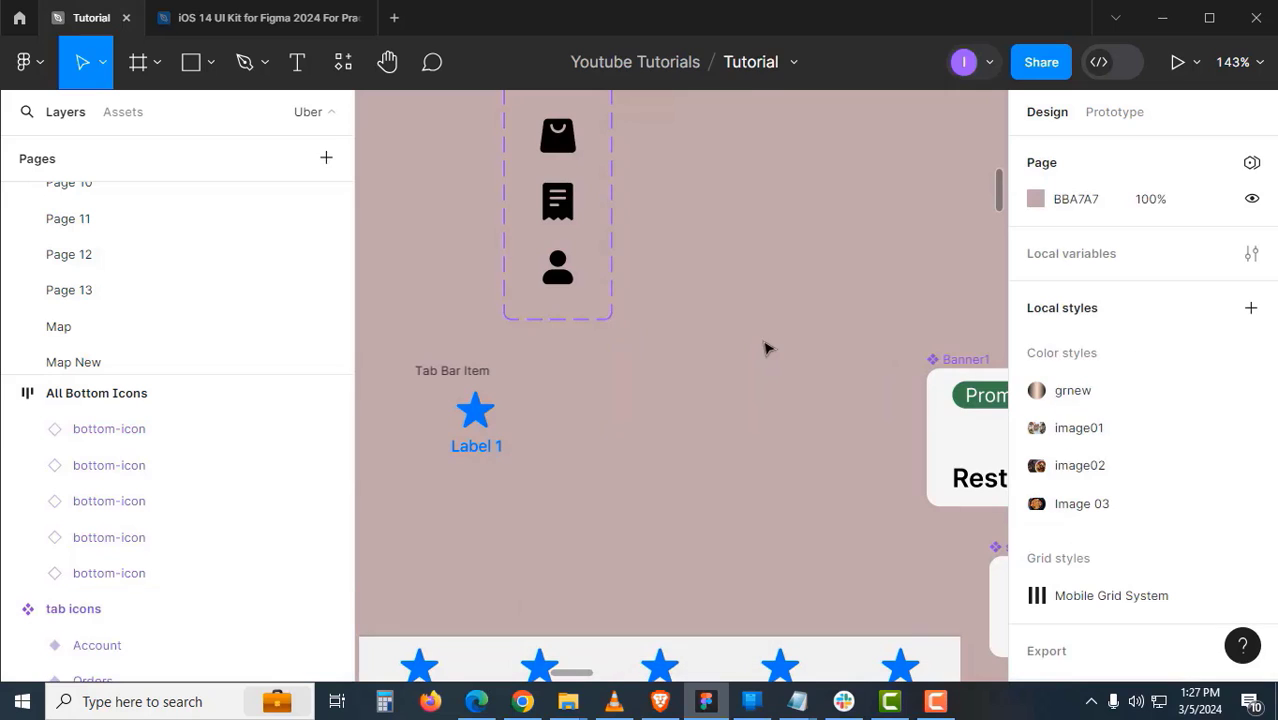
scroll(750, 397, down, 8)
scroll(870, 250, down, 3)
scroll(610, 494, up, 6)
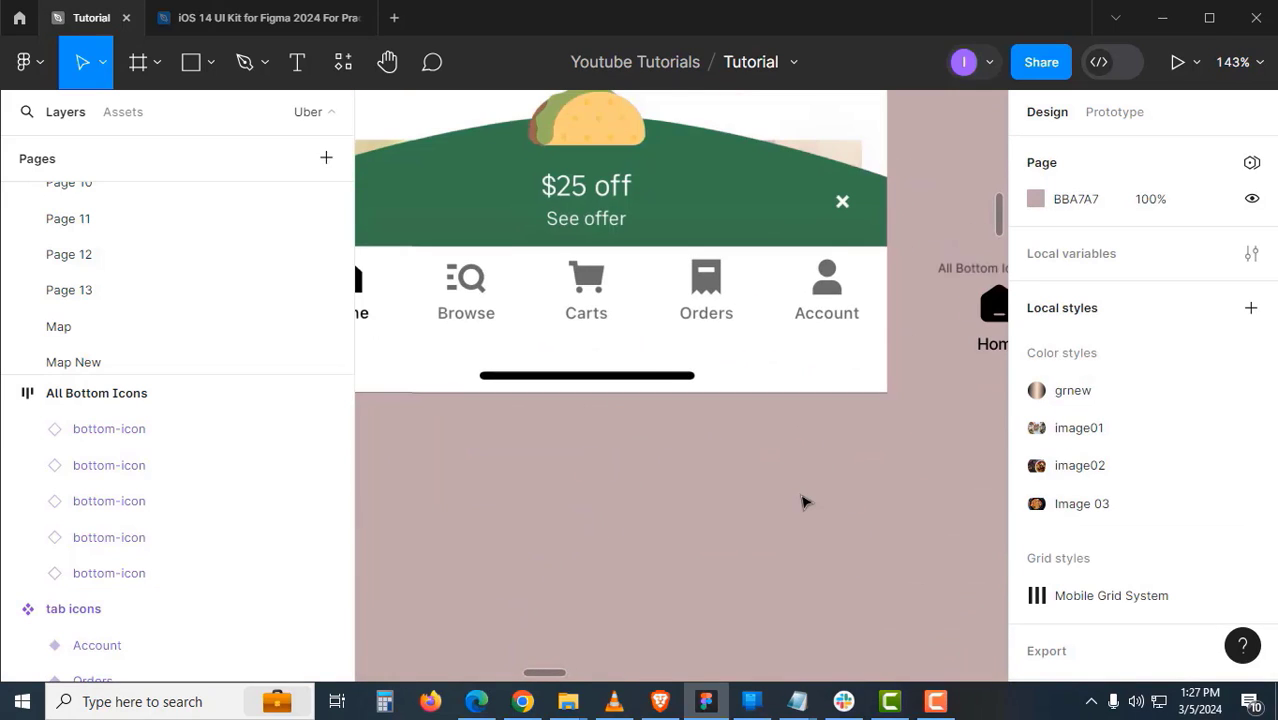
key(ctrl+v)
- Place the bottom-icon component below the phone frame and add a second variant
drag(700, 339, 798, 399)
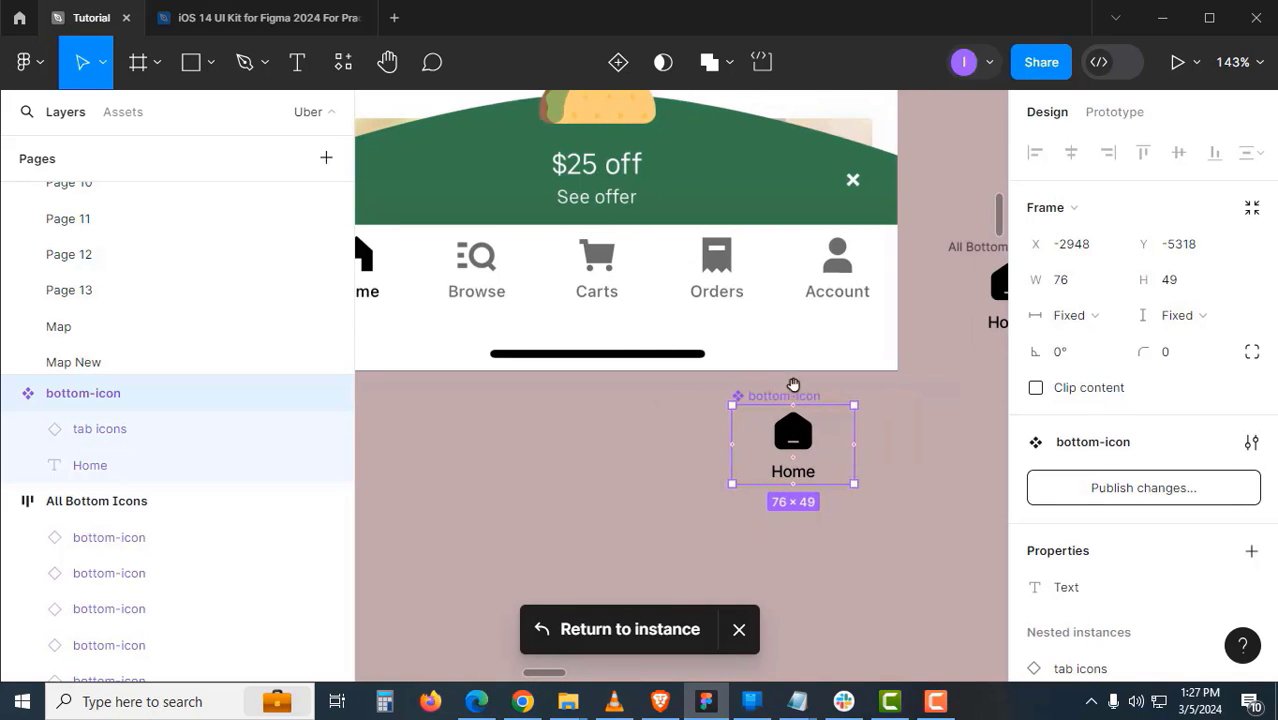
click(618, 62)
click(670, 464)
drag(679, 420, 673, 362)
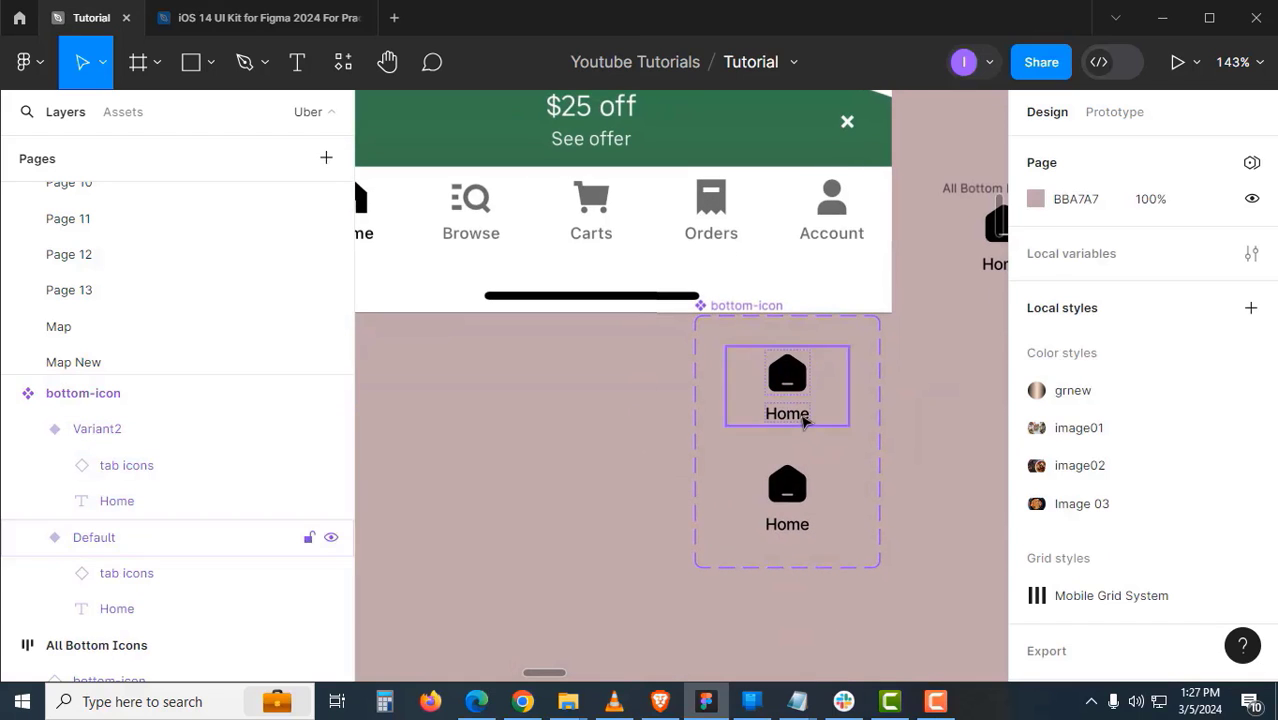
- Rename both variants' Home text layers to 'text', then select Variant2
ctrl+click(804, 418)
shift+click(806, 522)
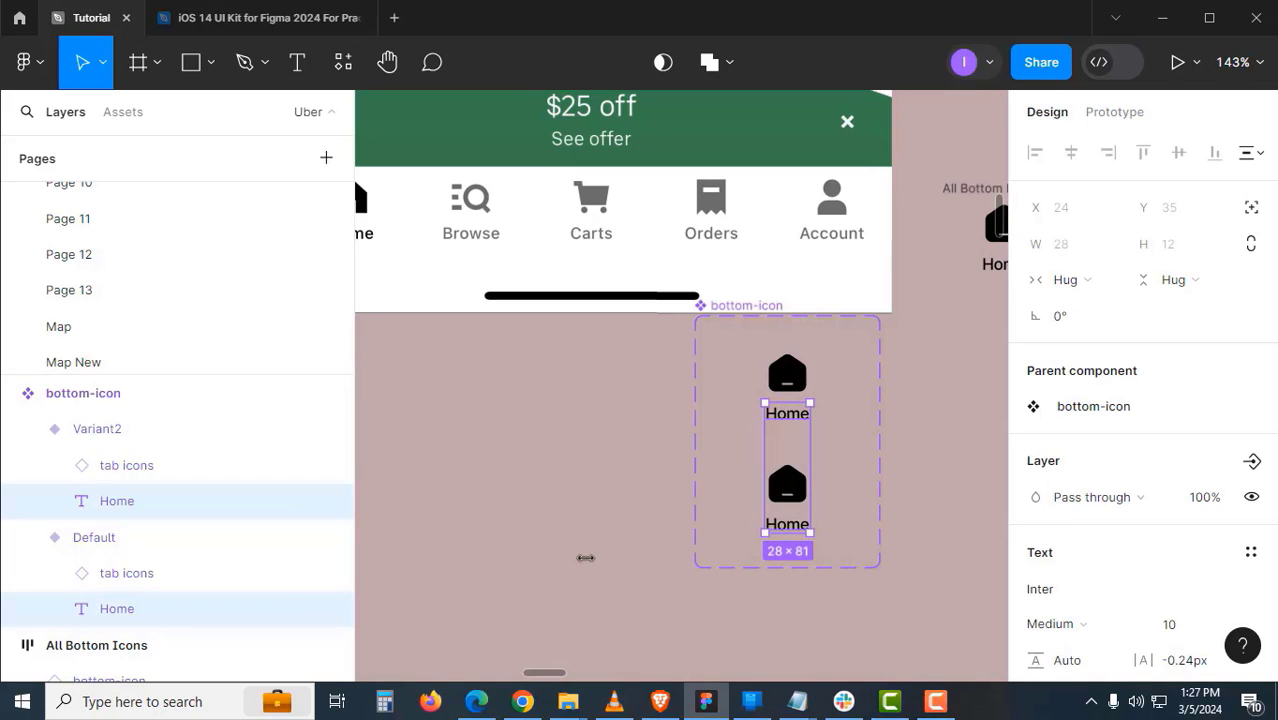
key(ctrl+r)
text(t)
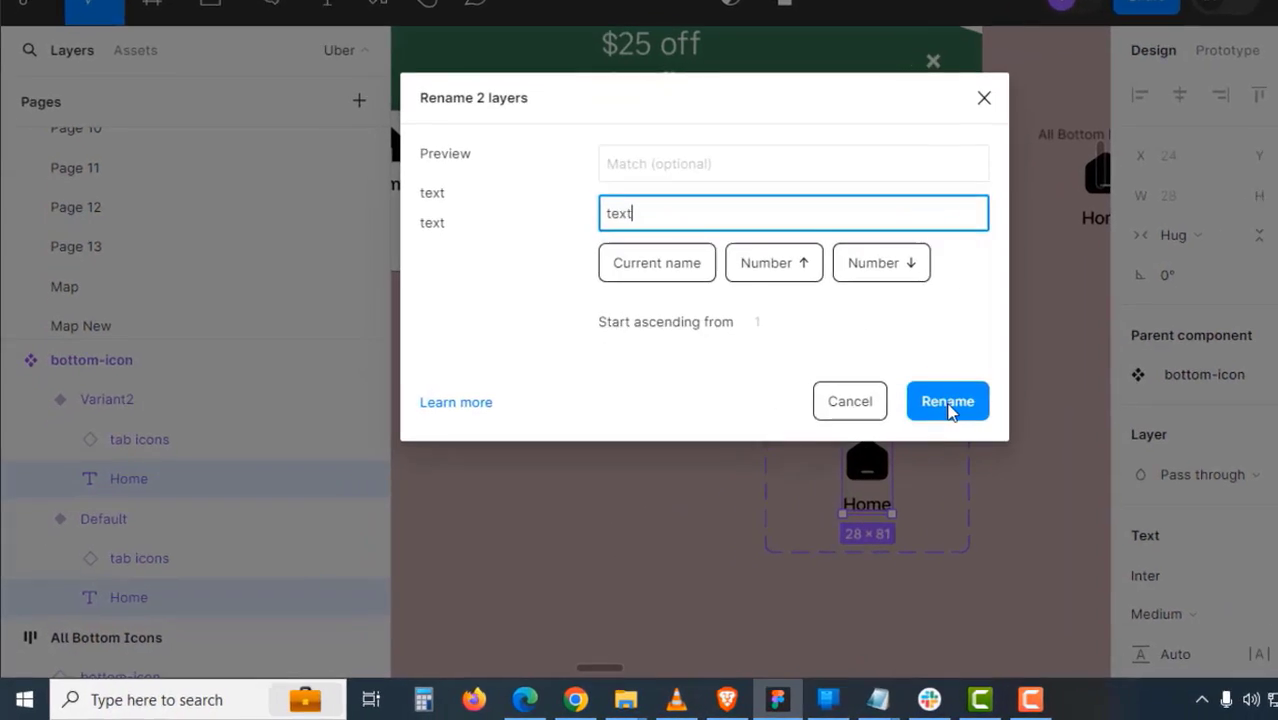
click(859, 431)
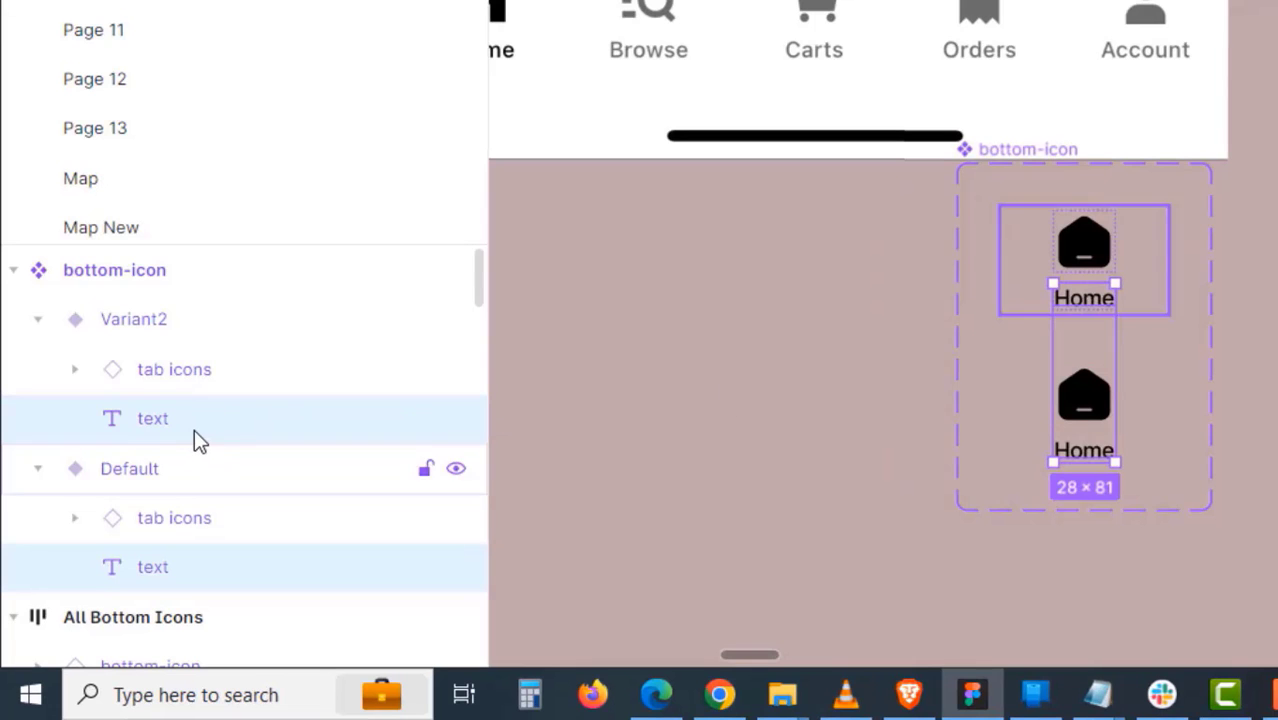
click(699, 491)
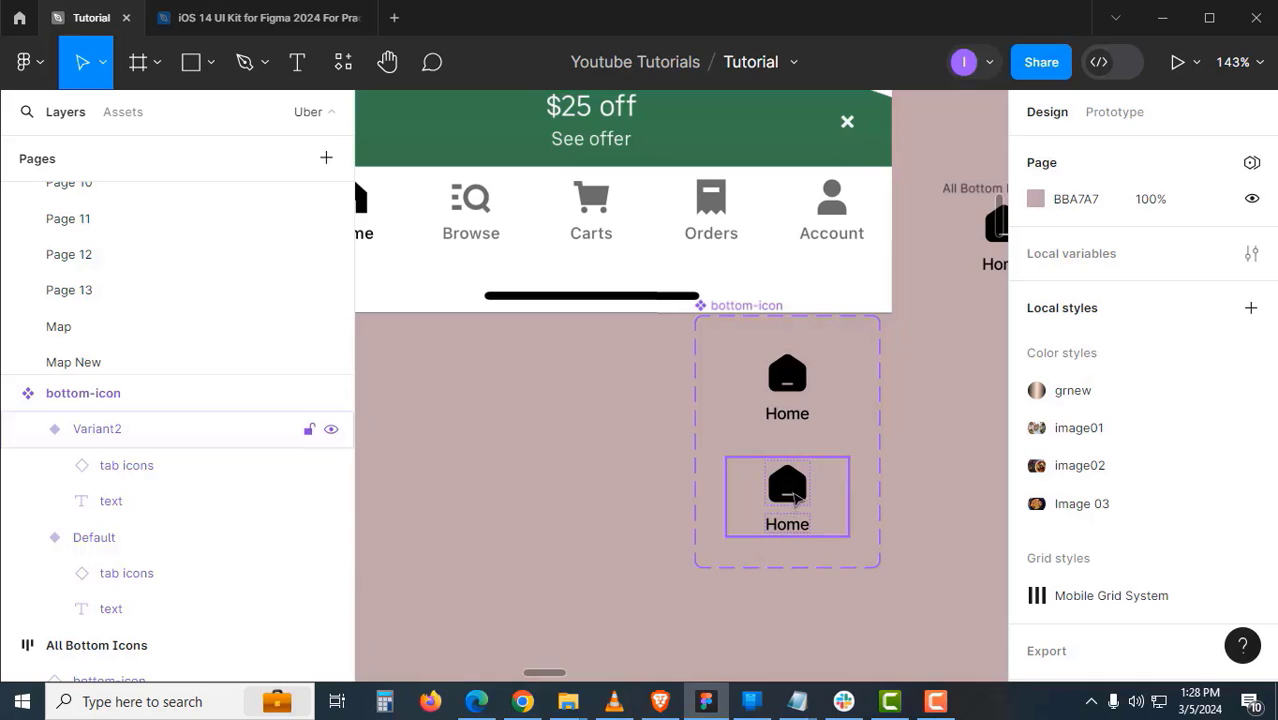
click(800, 488)
scroll(1161, 499, down, 5)
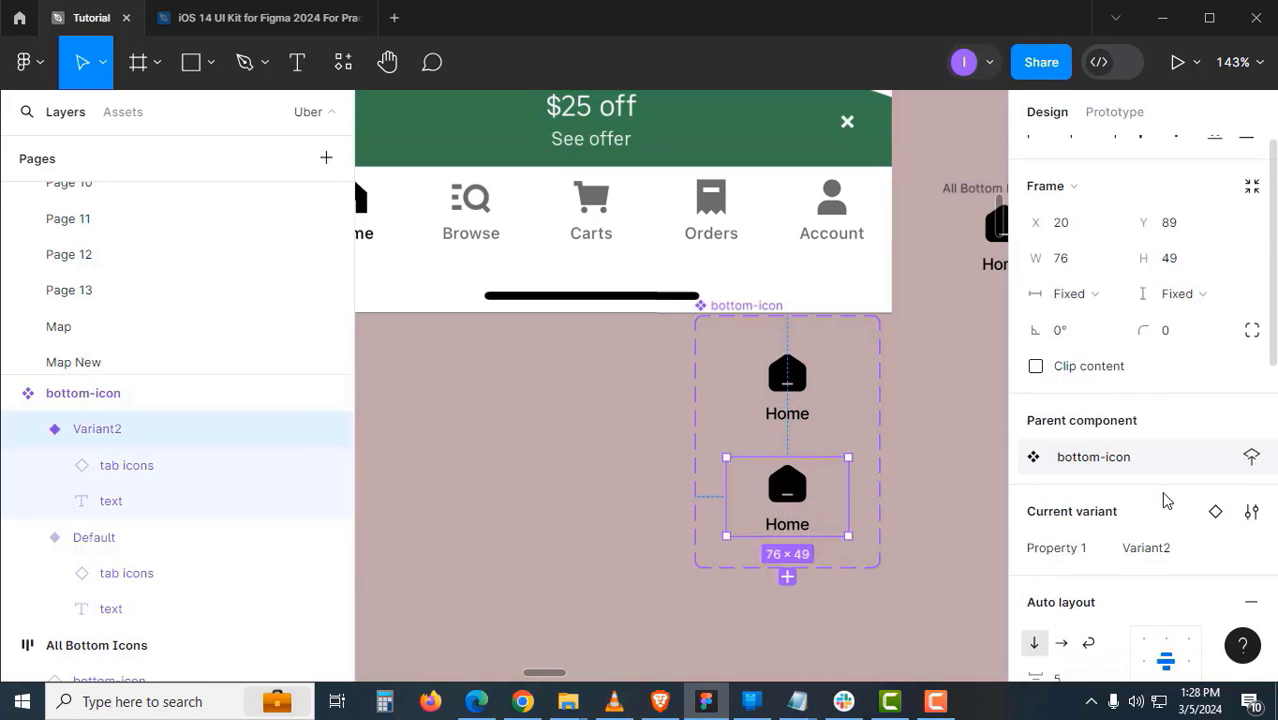
scroll(1161, 499, down, 4)
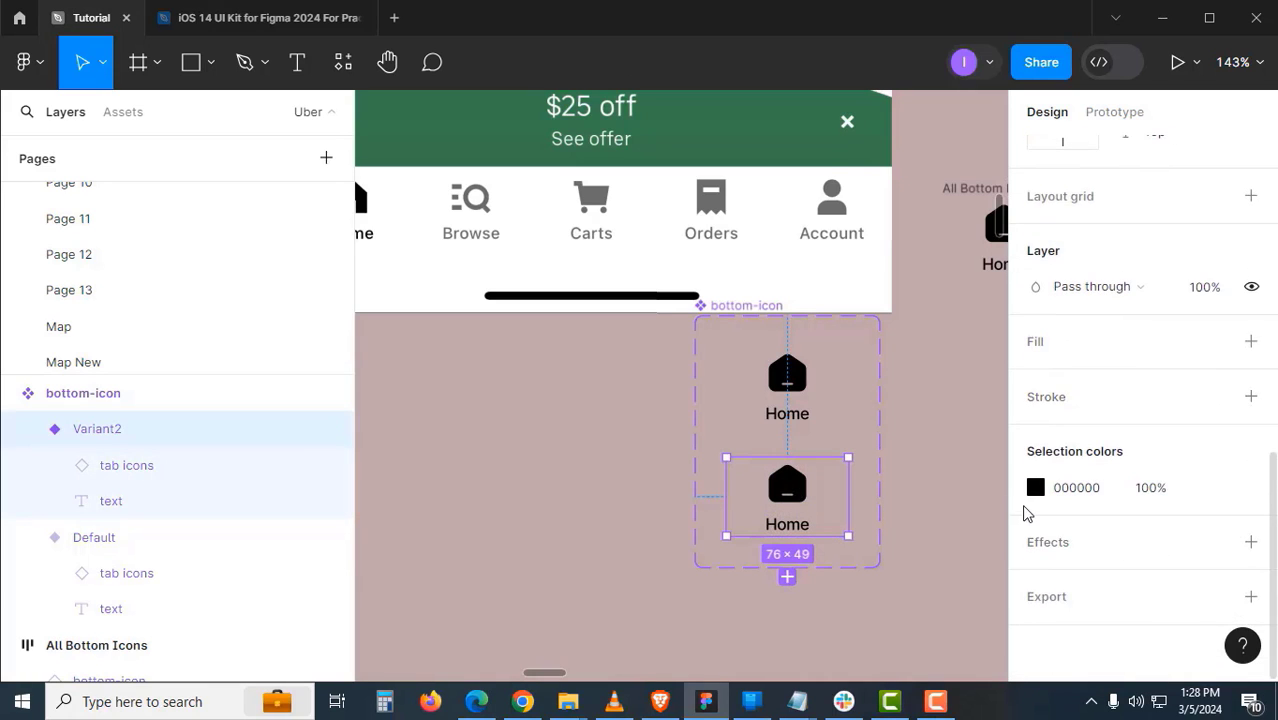
- Recolour Variant2 with the grey sampled from the Carts tab icon
click(1035, 487)
click(770, 492)
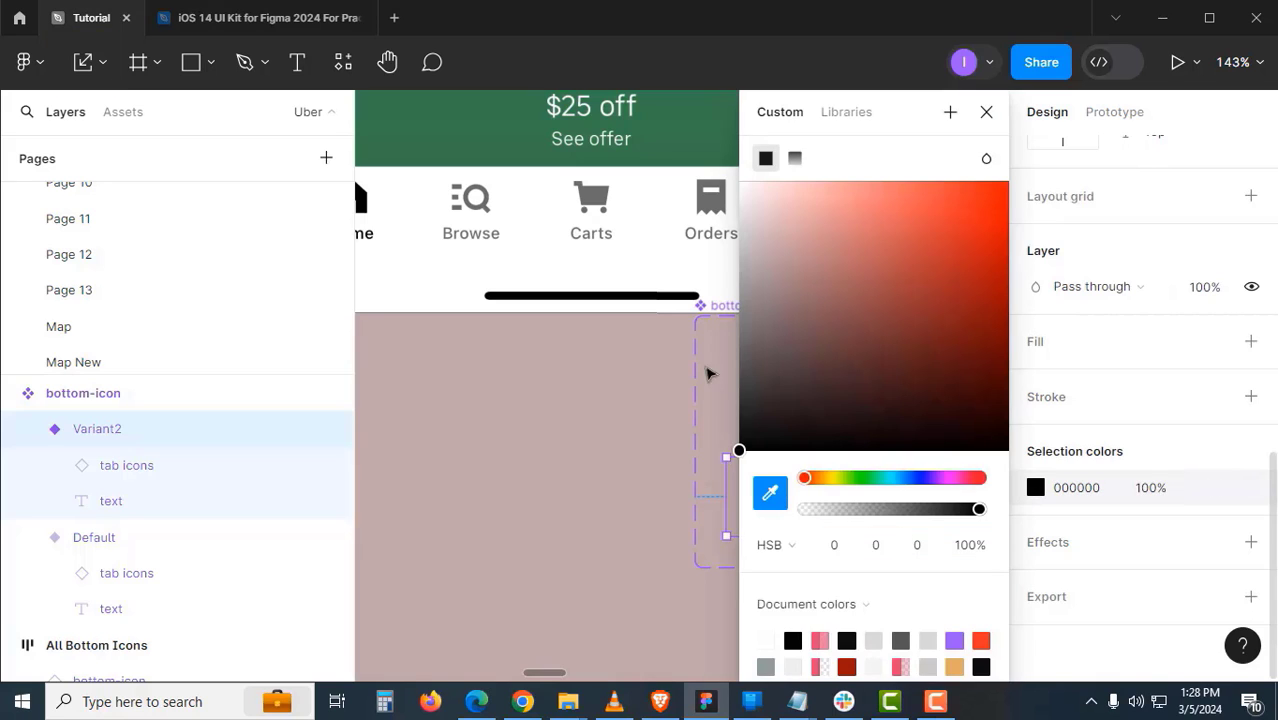
click(594, 199)
click(597, 441)
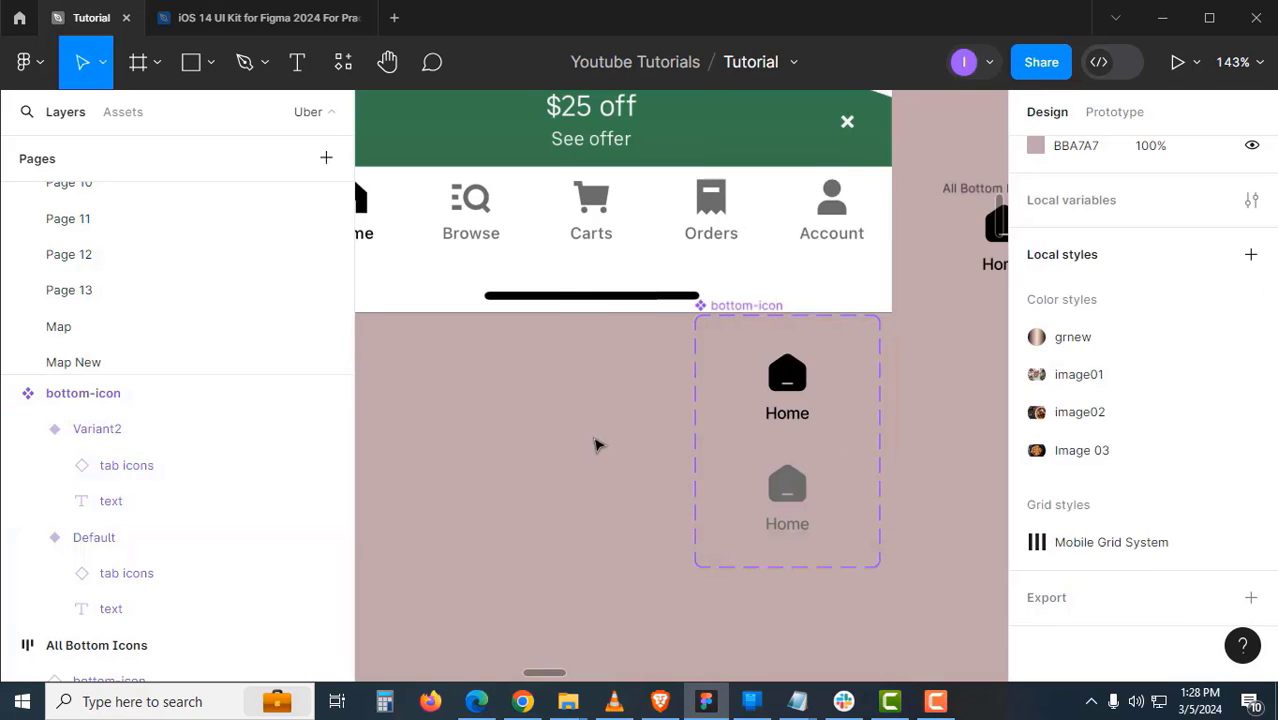
drag(762, 310, 736, 370)
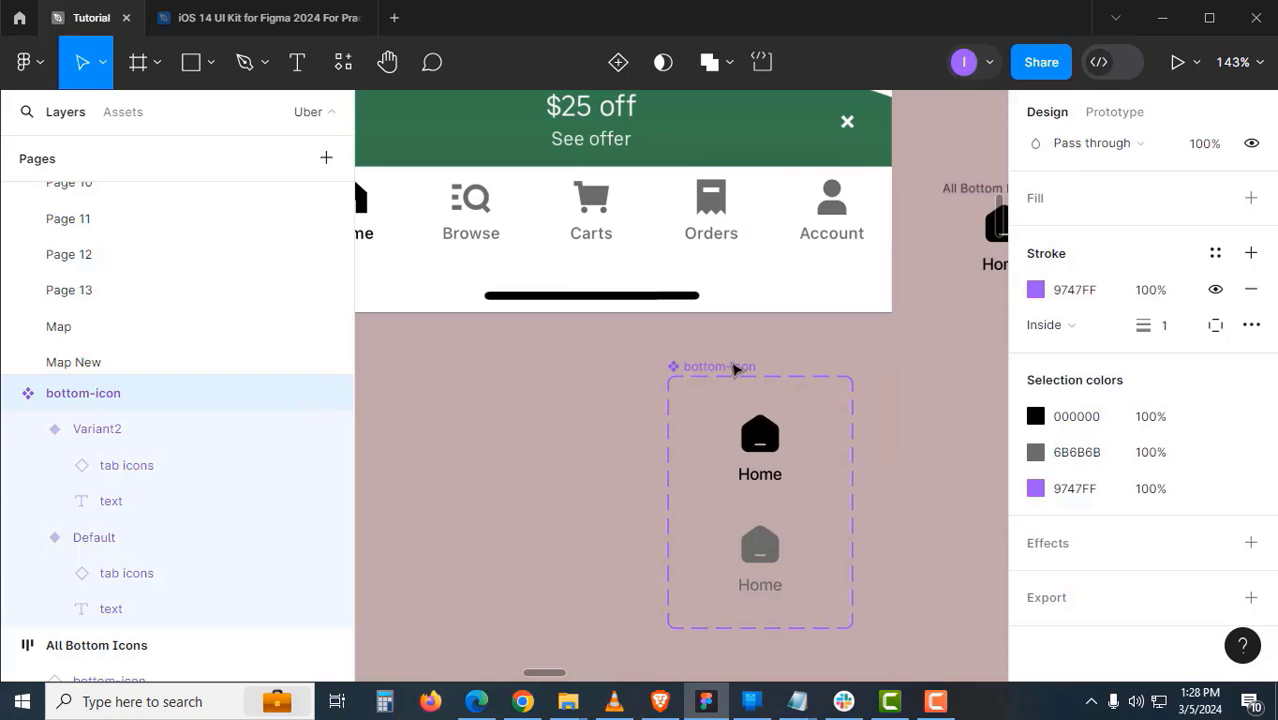
- Set the variant values to Yes for the black Home and No for the grey one
click(779, 439)
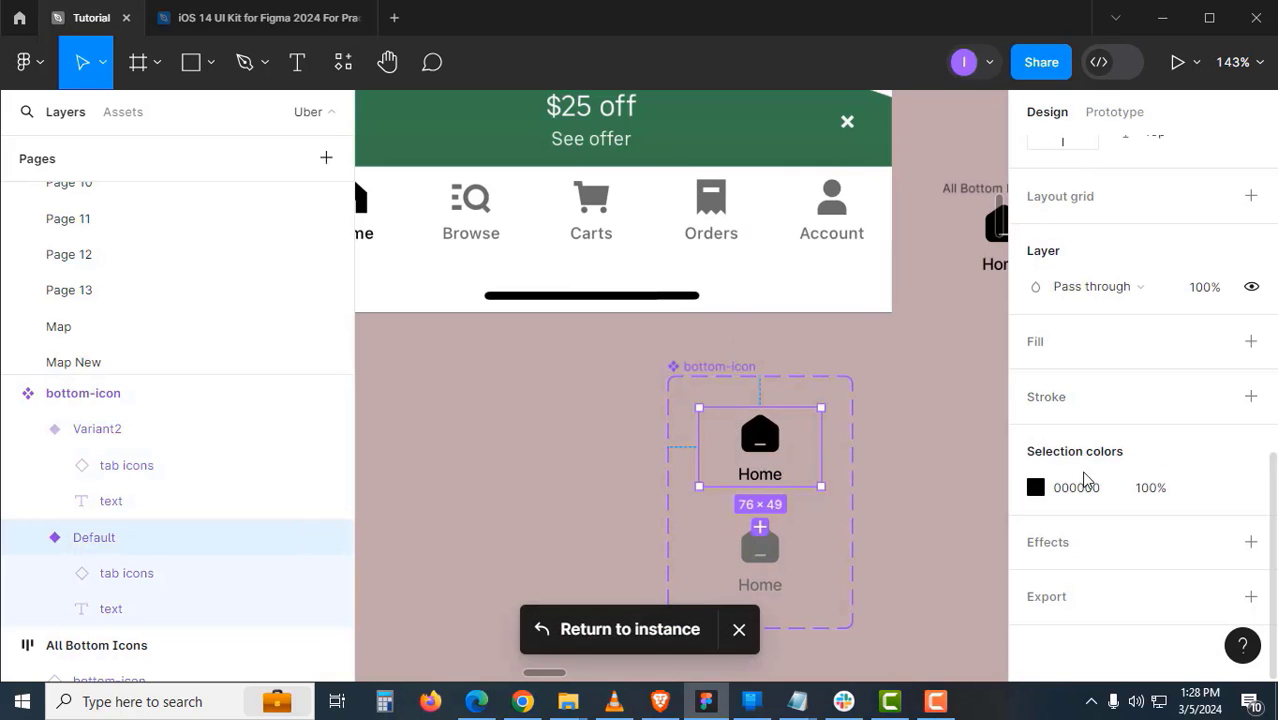
scroll(1130, 492, up, 4)
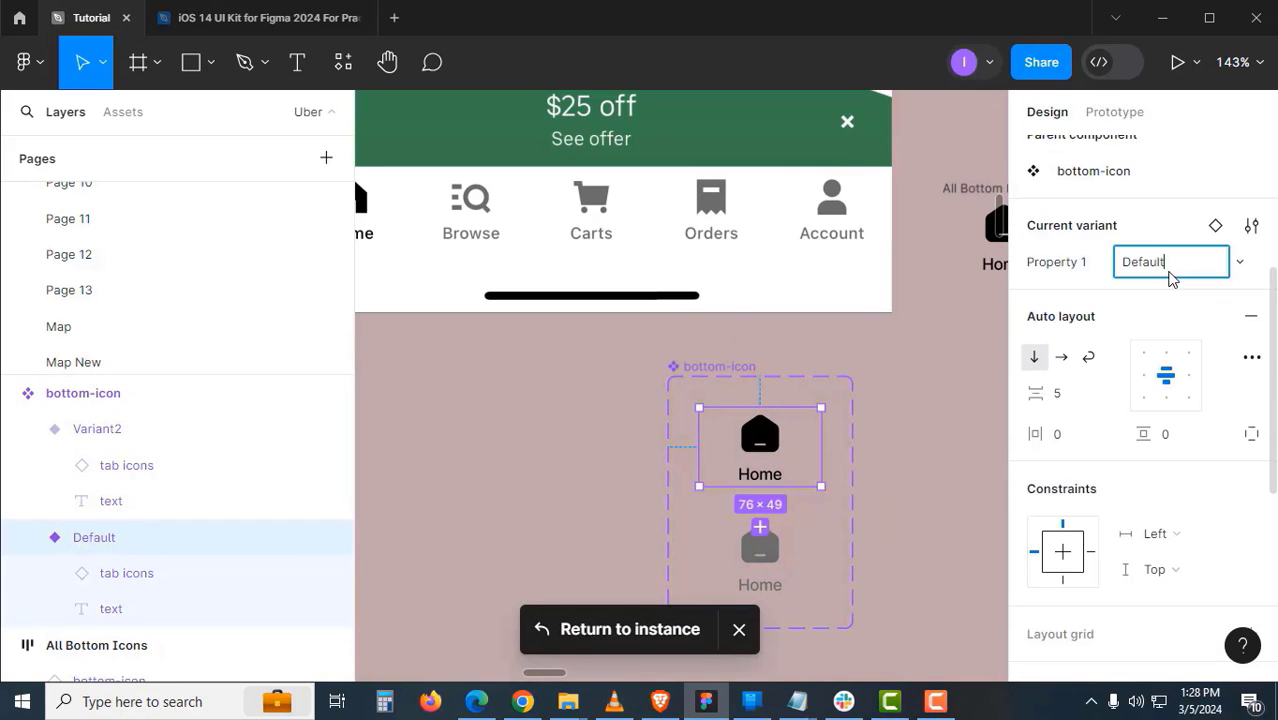
click(1170, 272)
text(Yes)
key(Return)
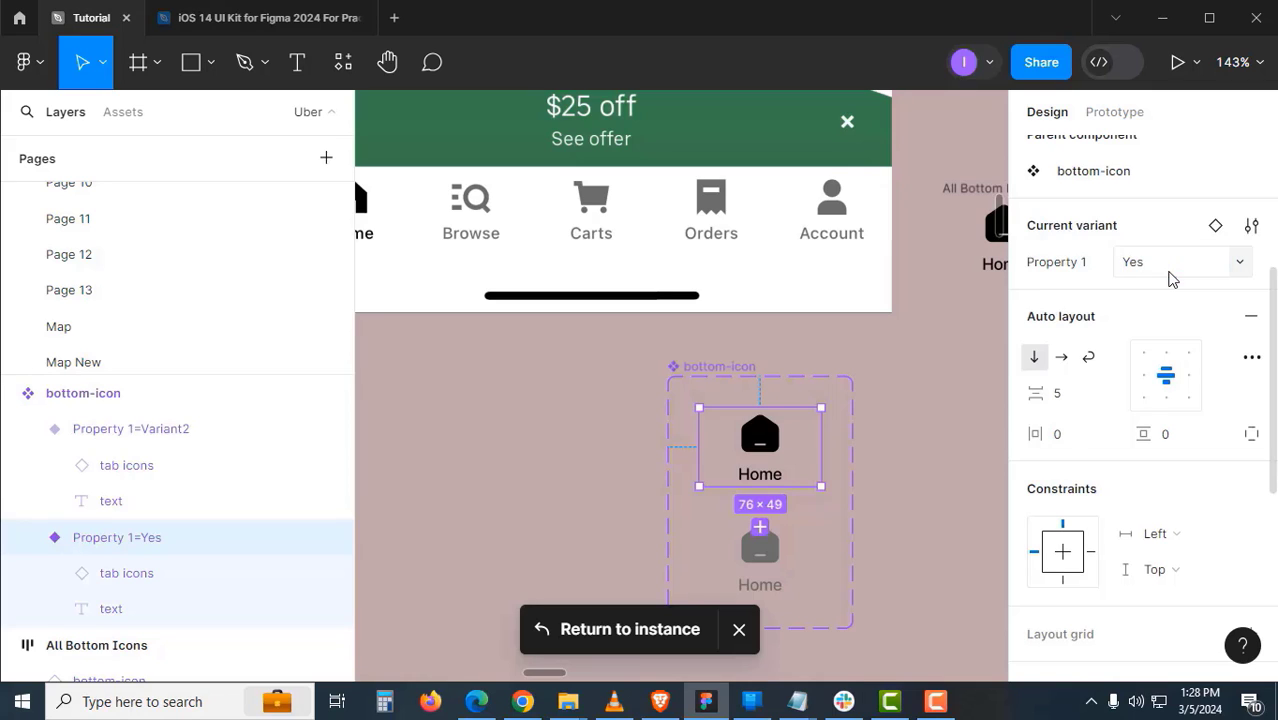
click(963, 480)
click(770, 545)
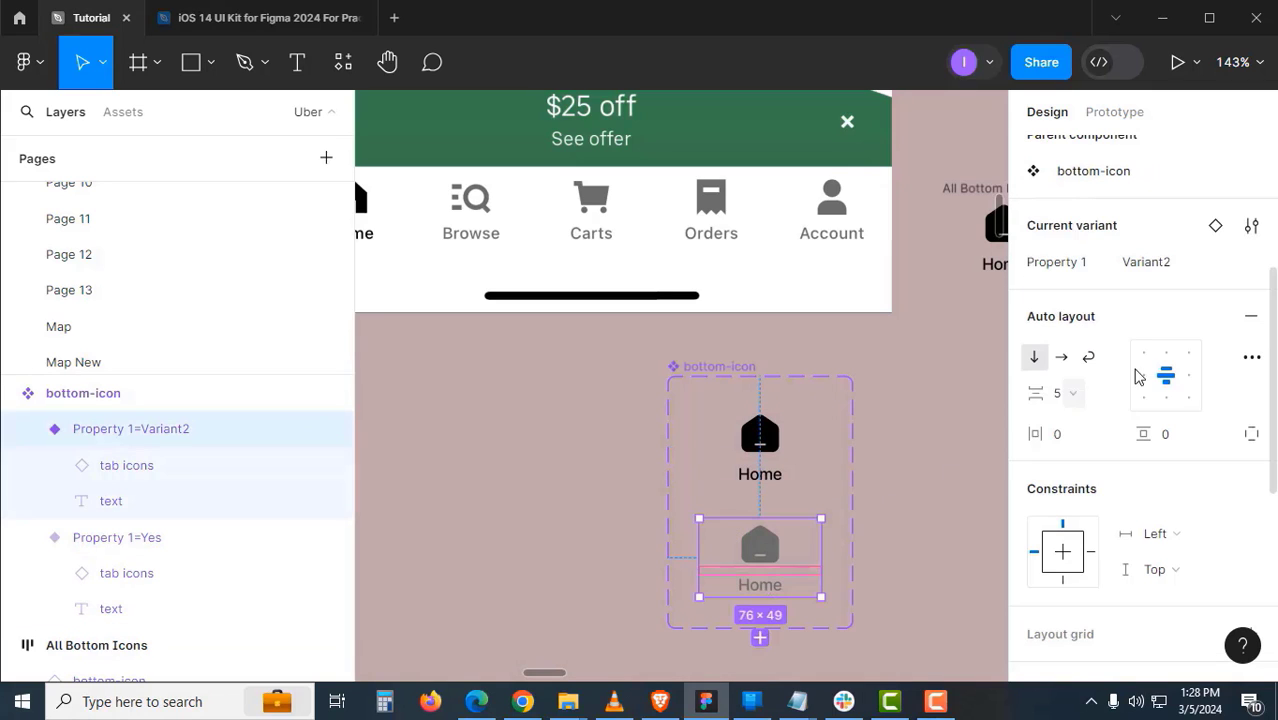
click(1167, 272)
text(No)
key(Return)
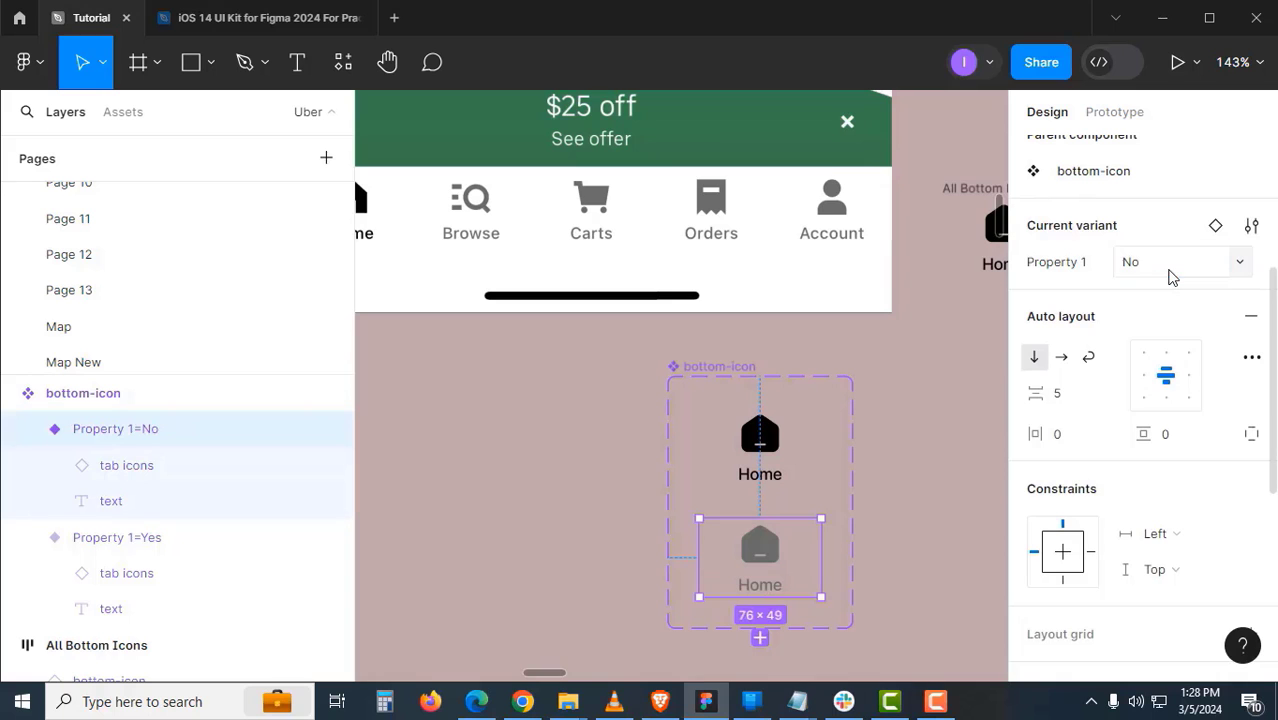
- Rename Property 1 to 'Selected' and check it on a Home instance in All Bottom Icons
click(1080, 263)
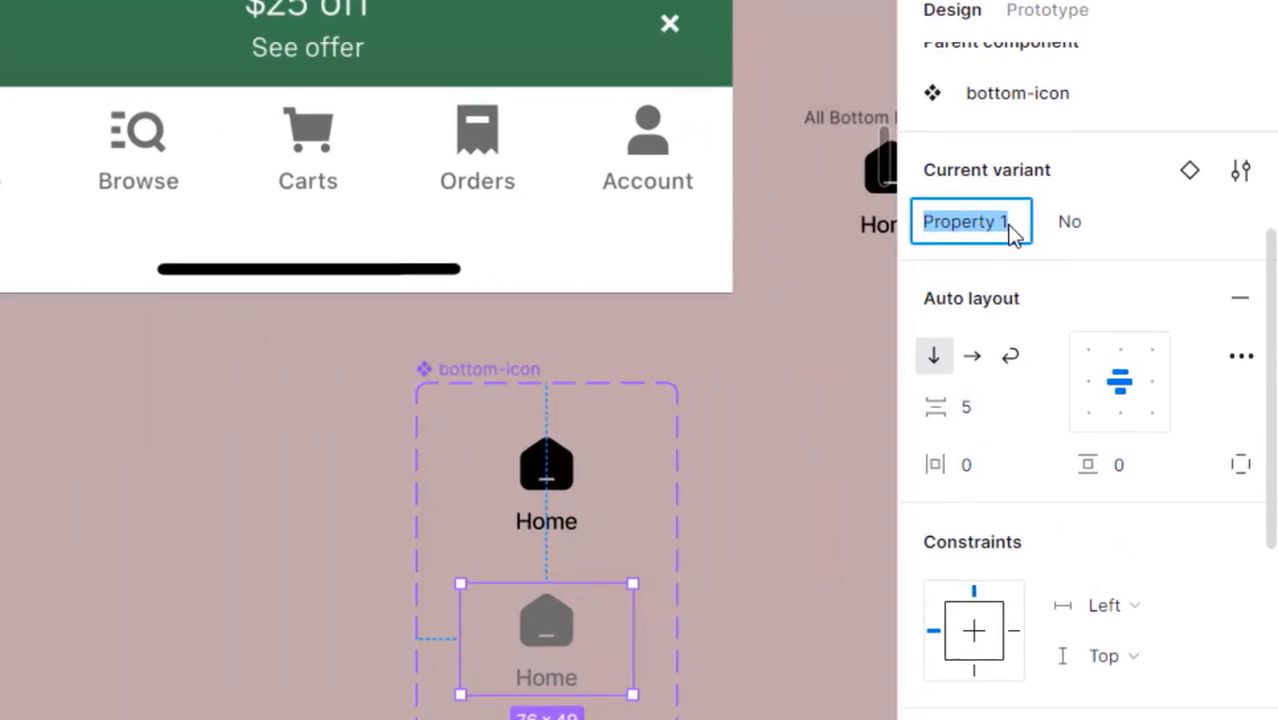
text(Selected)
key(Return)
click(778, 362)
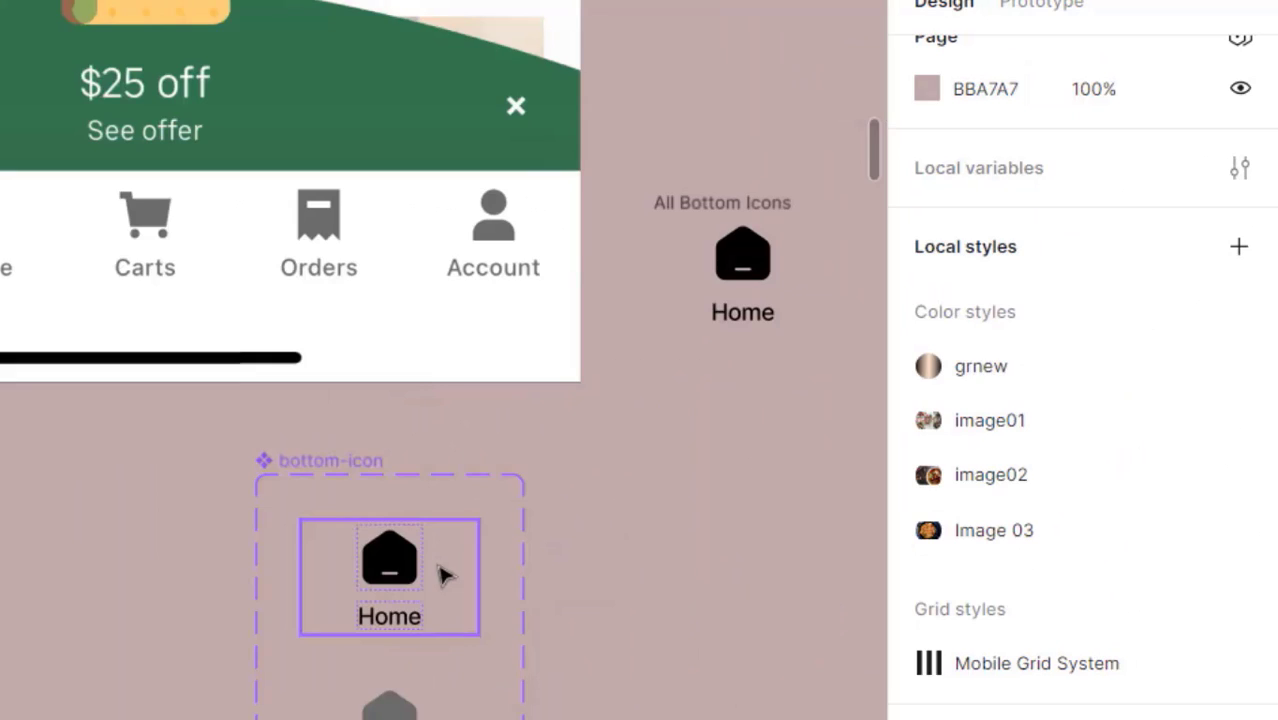
click(714, 283)
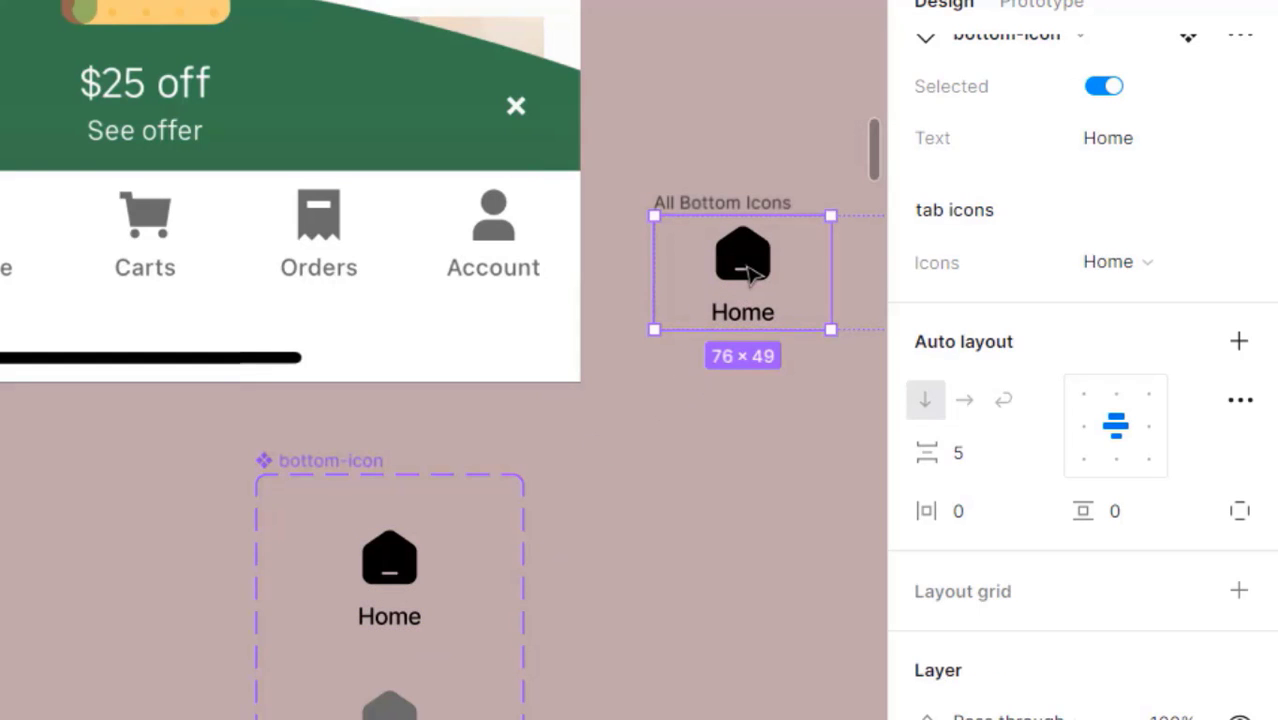
drag(682, 450, 536, 393)
- Retype the second and third tab labels as Browse and Carts
click(567, 522)
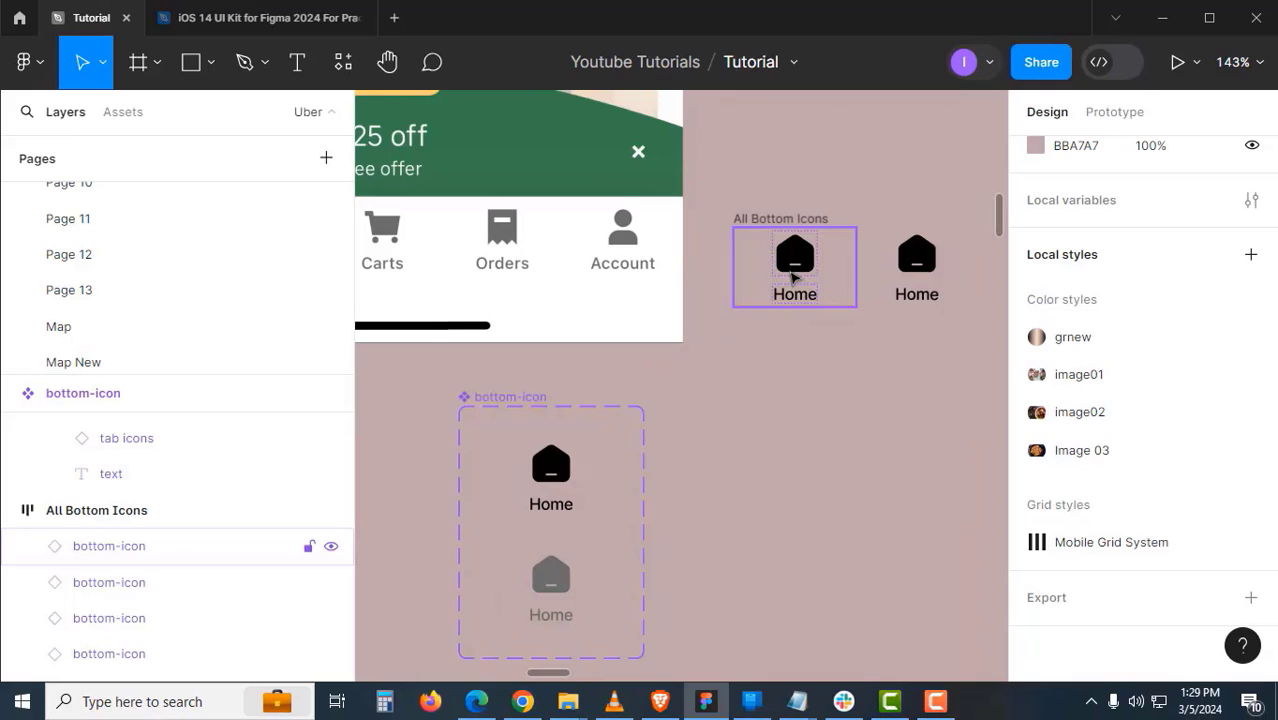
click(793, 283)
drag(865, 442, 817, 437)
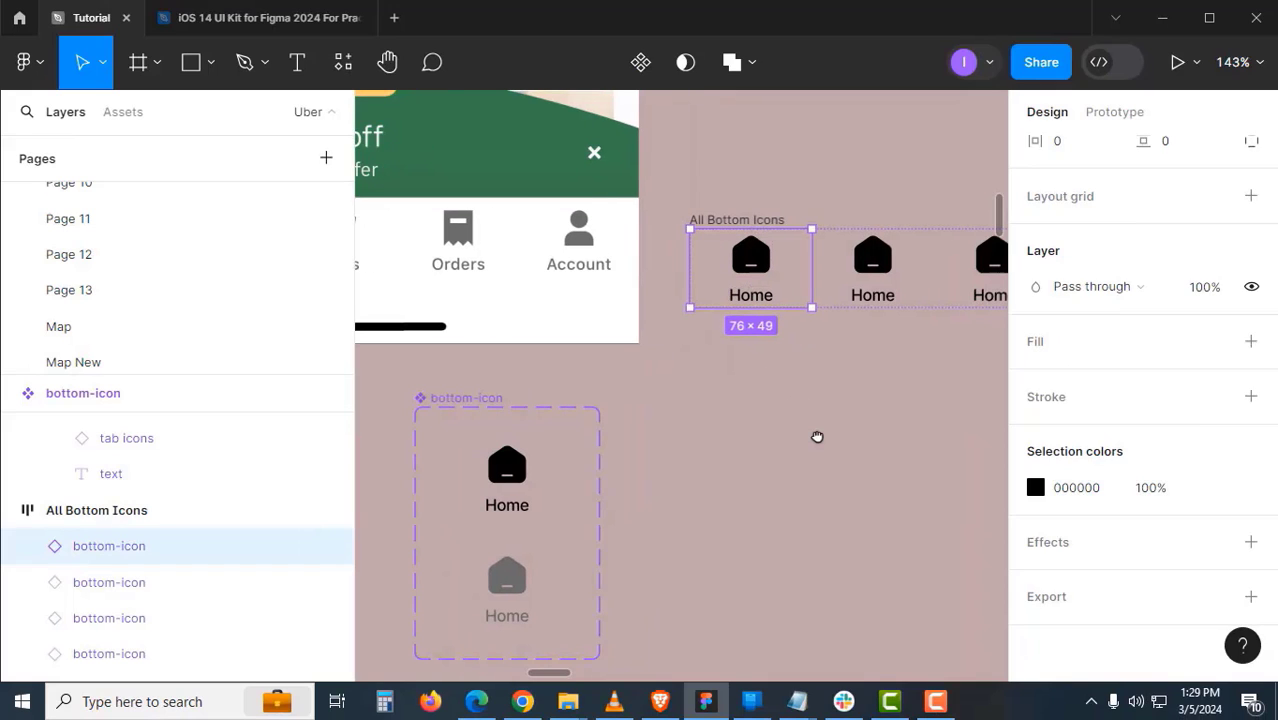
scroll(810, 418, down, 4)
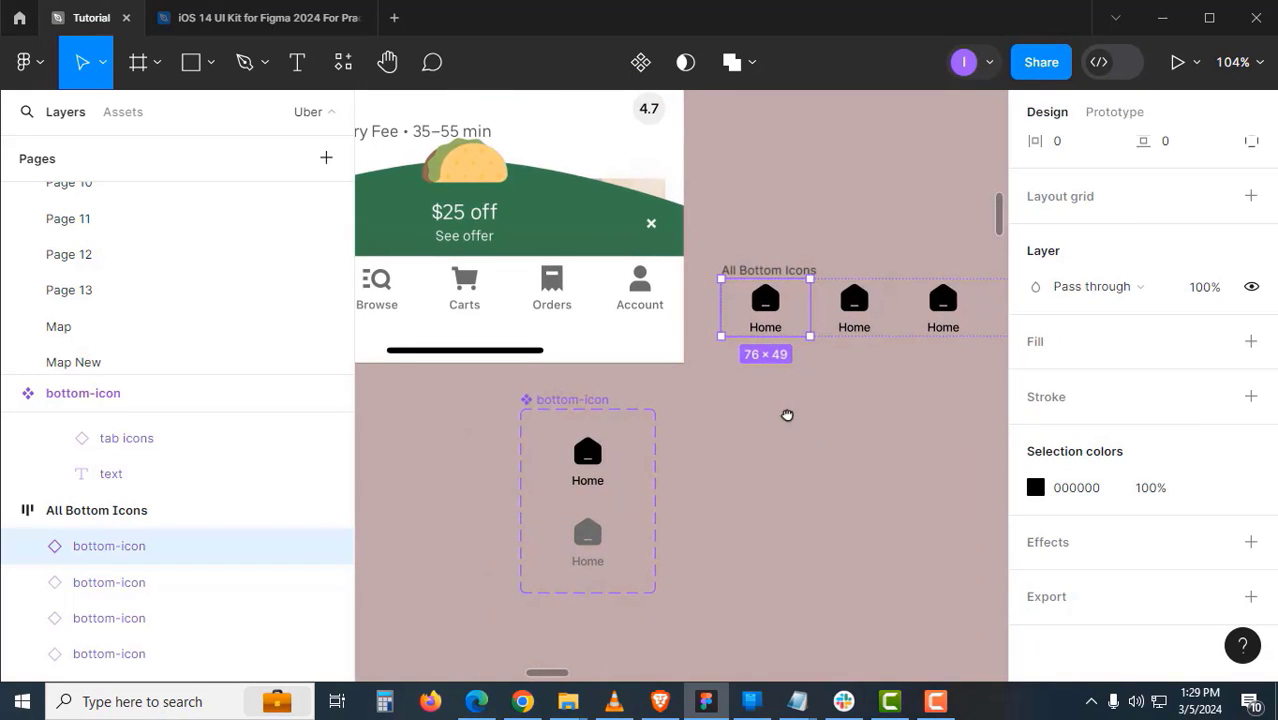
drag(787, 415, 767, 419)
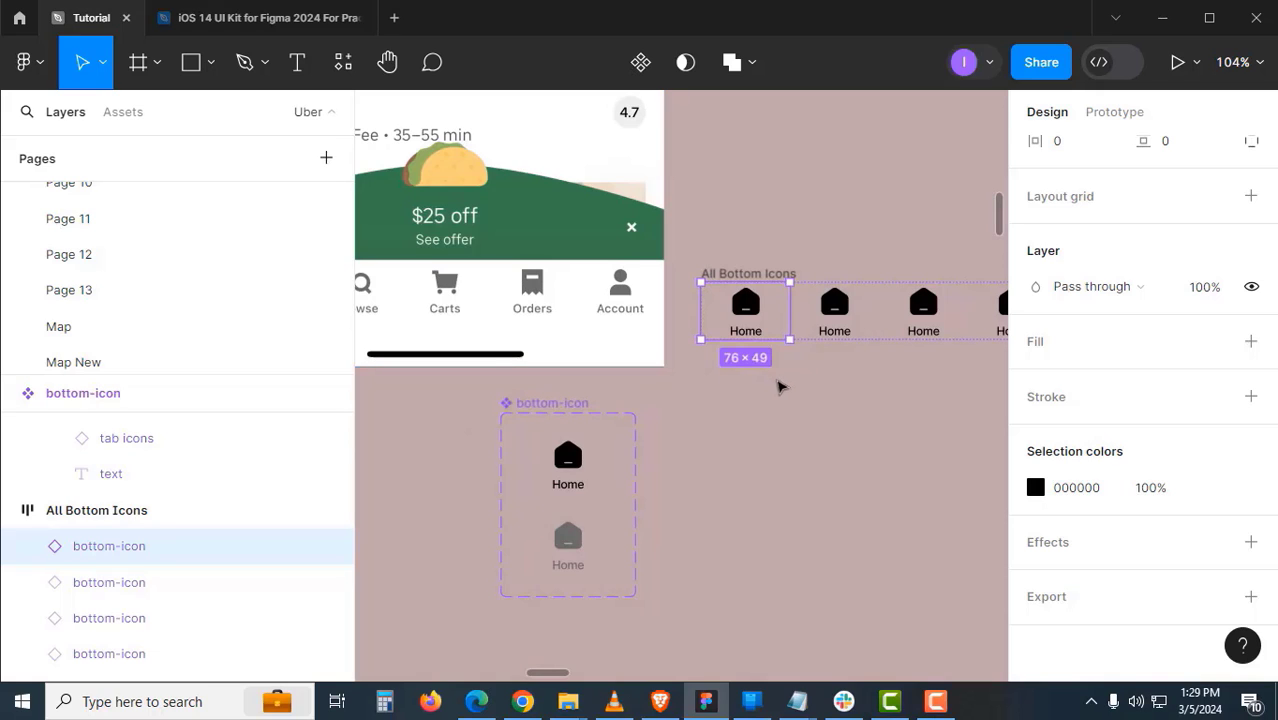
double_click(833, 330)
double_click(833, 330)
text(Browse)
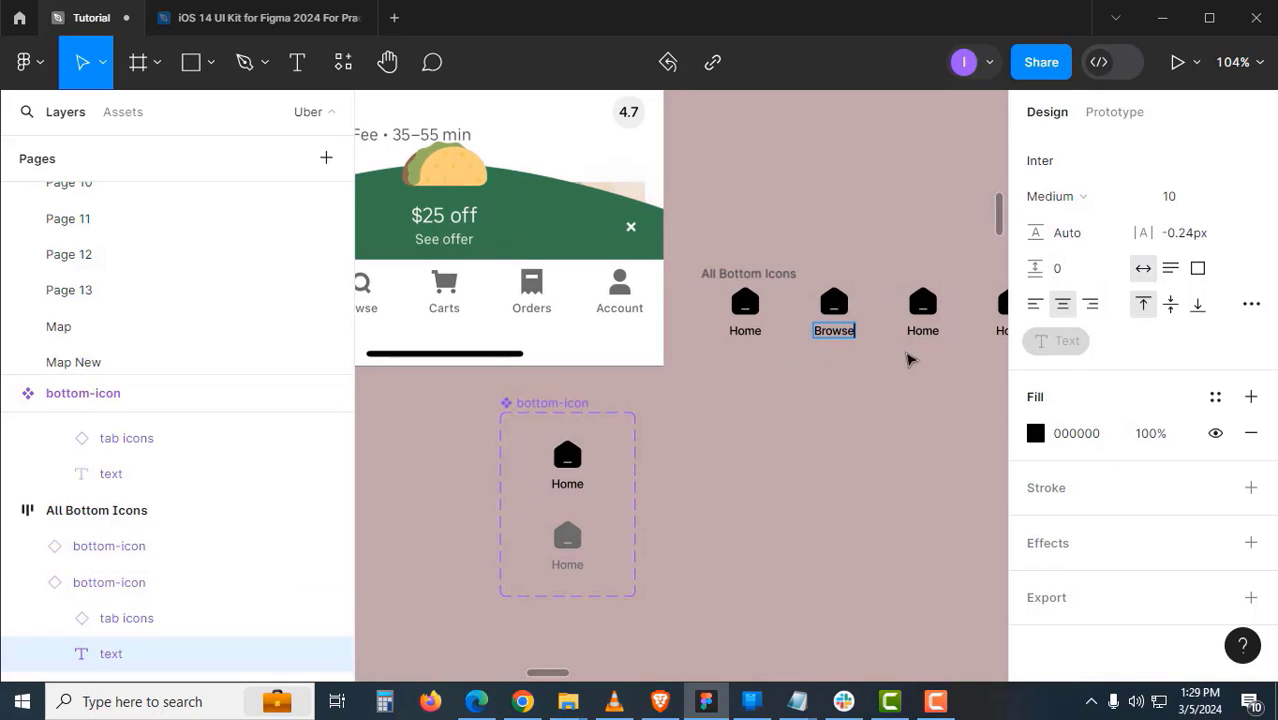
click(930, 333)
double_click(932, 333)
text(Carts)
- Retype the fourth and fifth tab labels as Orders and Accounts
click(893, 428)
drag(893, 428, 807, 454)
double_click(929, 357)
double_click(929, 357)
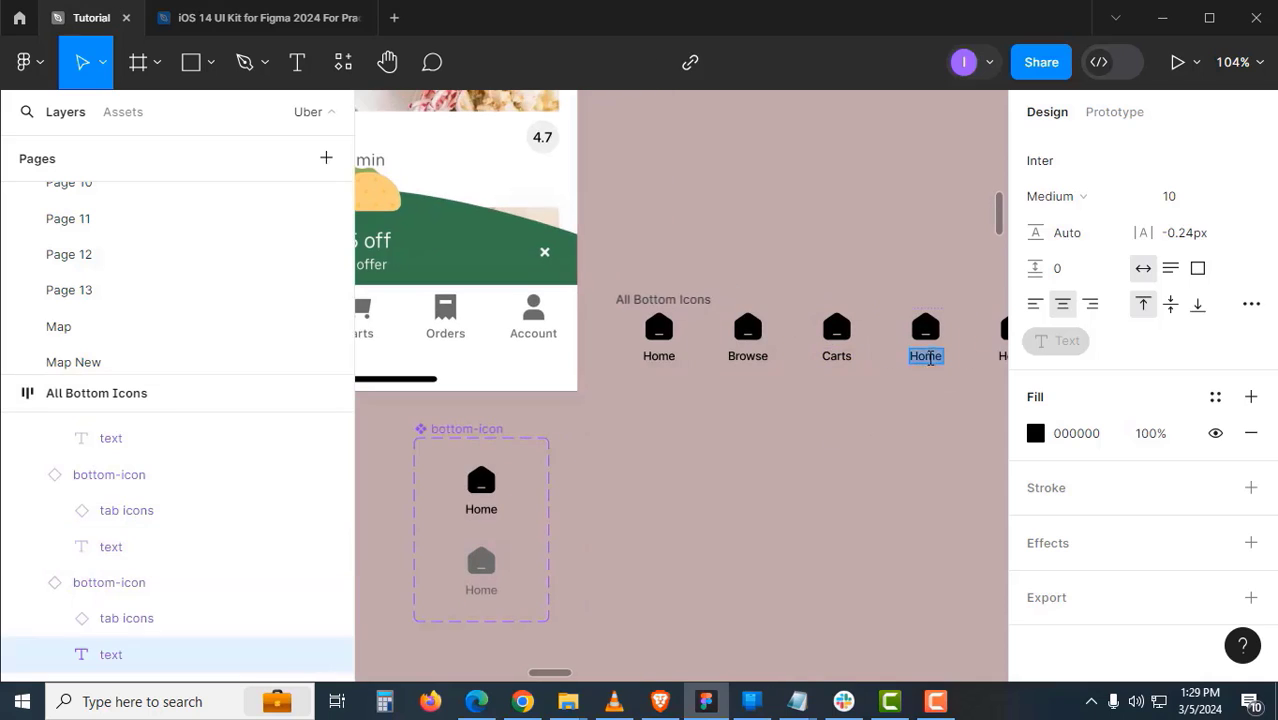
text(Orders)
drag(884, 466, 736, 466)
double_click(866, 365)
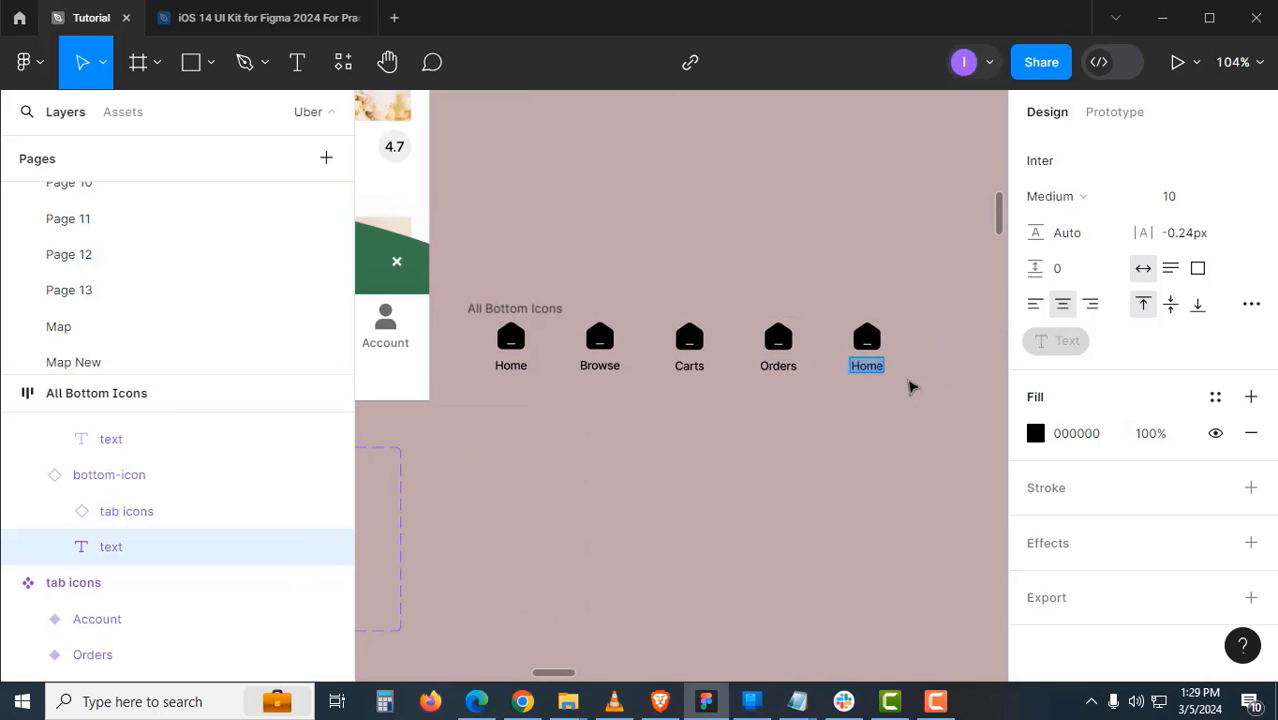
text(Accounts)
click(557, 442)
drag(642, 432, 783, 449)
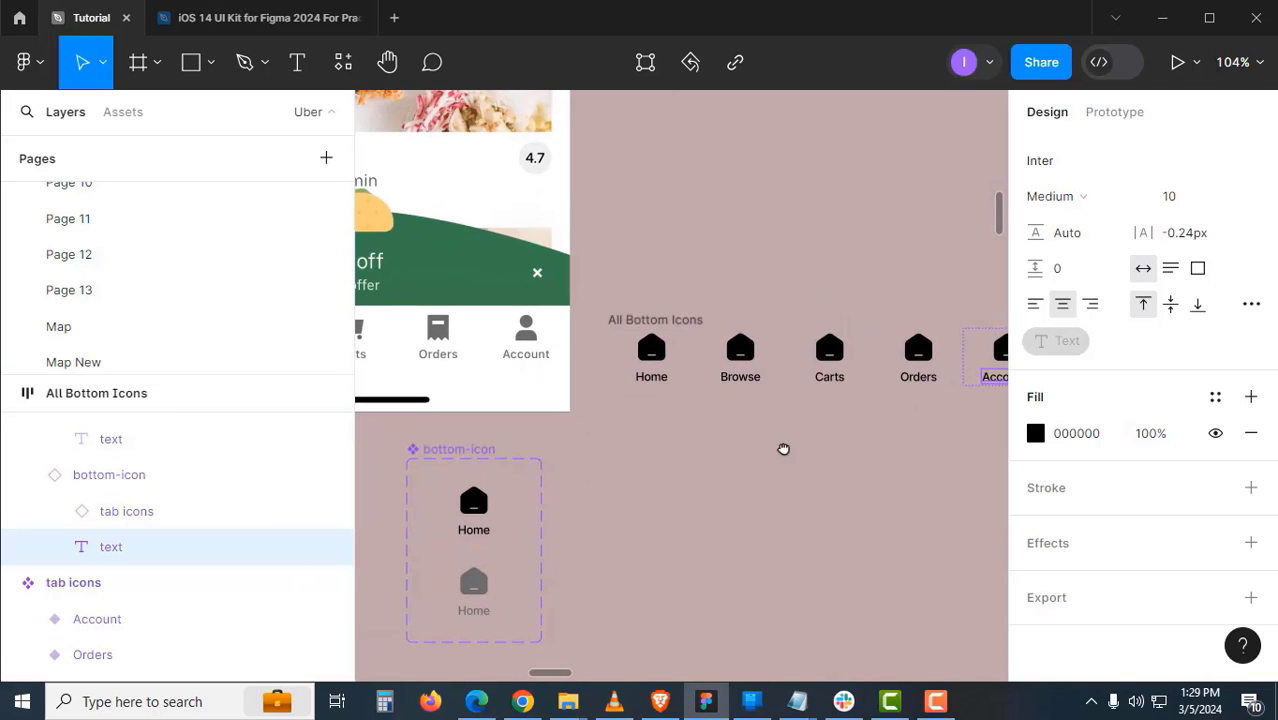
- Swap icons: magnifier for Browse, shopping bag for Carts, receipt for Orders, person for Accounts
click(745, 365)
click(1165, 405)
click(1063, 352)
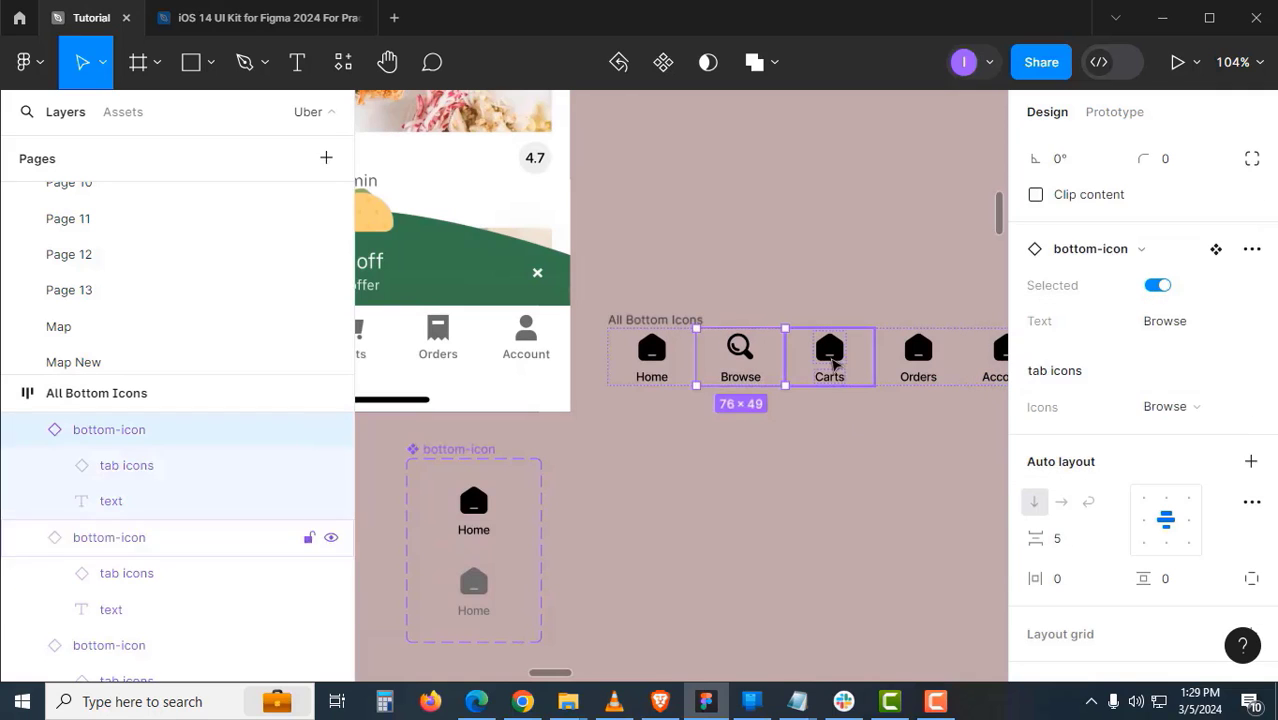
click(829, 360)
click(1168, 405)
click(1057, 379)
click(850, 372)
click(1168, 405)
click(1061, 433)
click(938, 374)
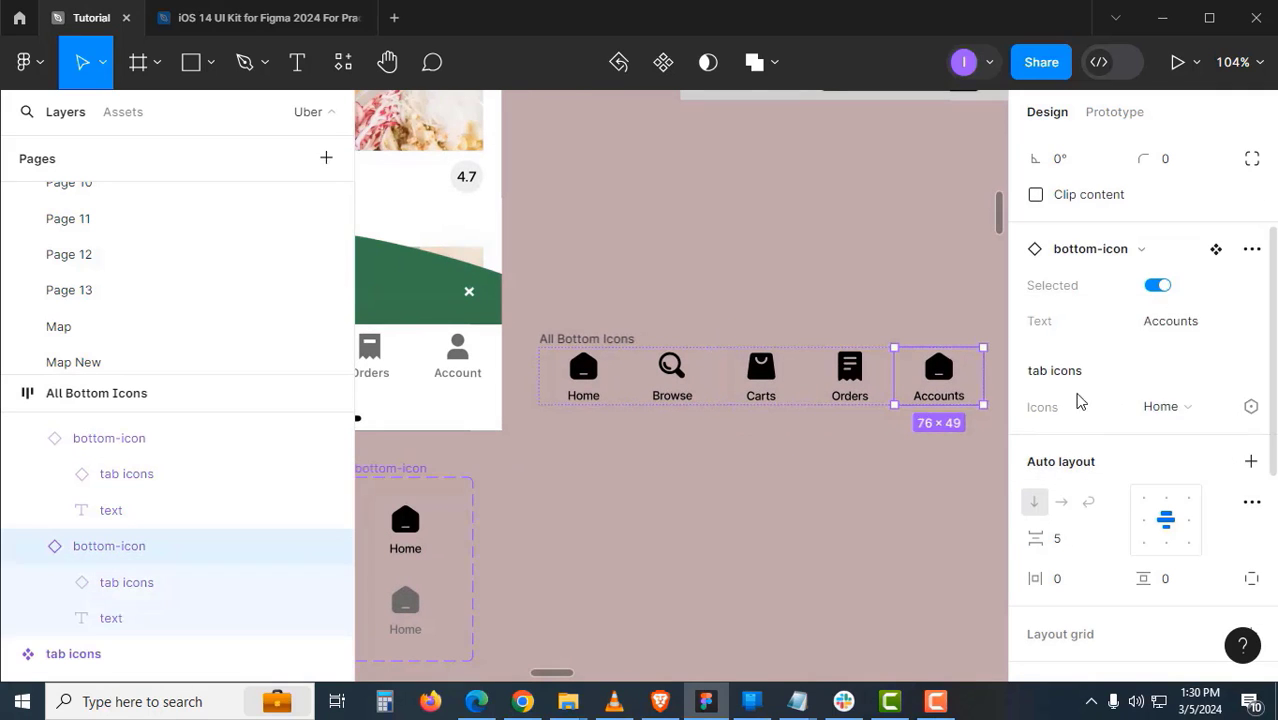
click(1165, 405)
click(1066, 325)
- Turn Selected off for Browse, Carts, Orders and Accounts so only Home stays black
click(899, 505)
scroll(795, 452, left, 2)
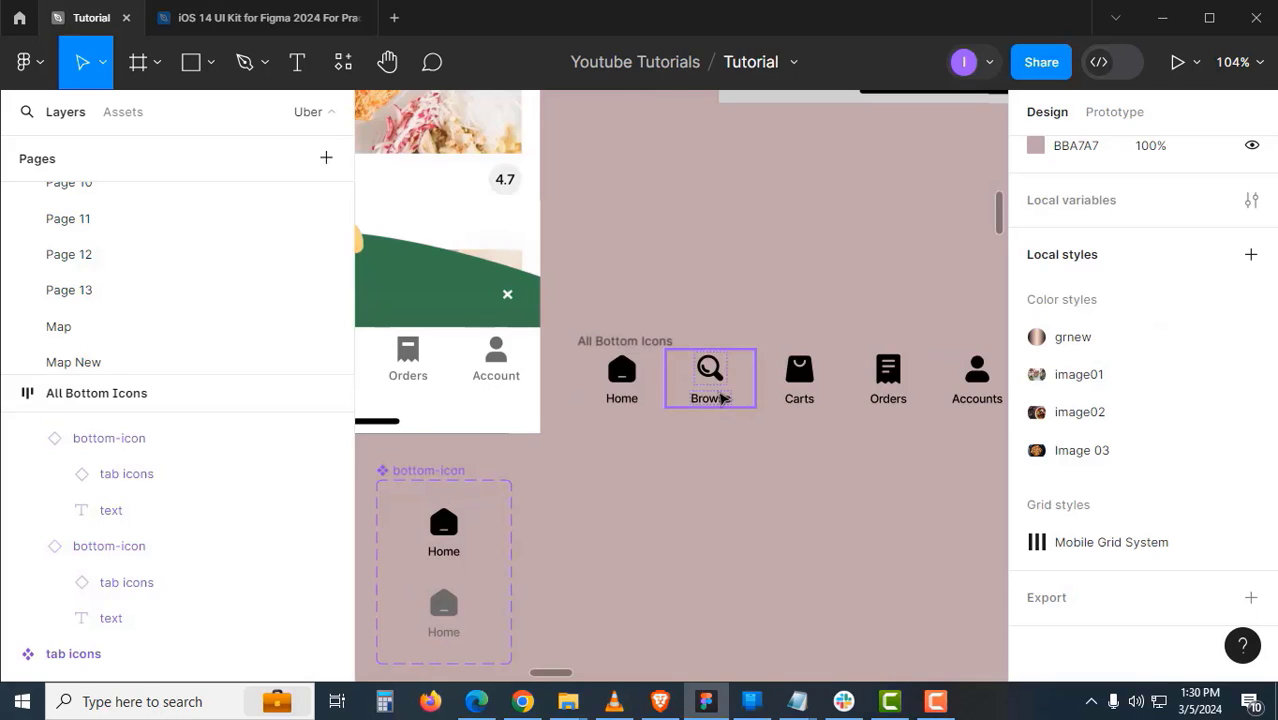
click(722, 398)
shift+click(799, 382)
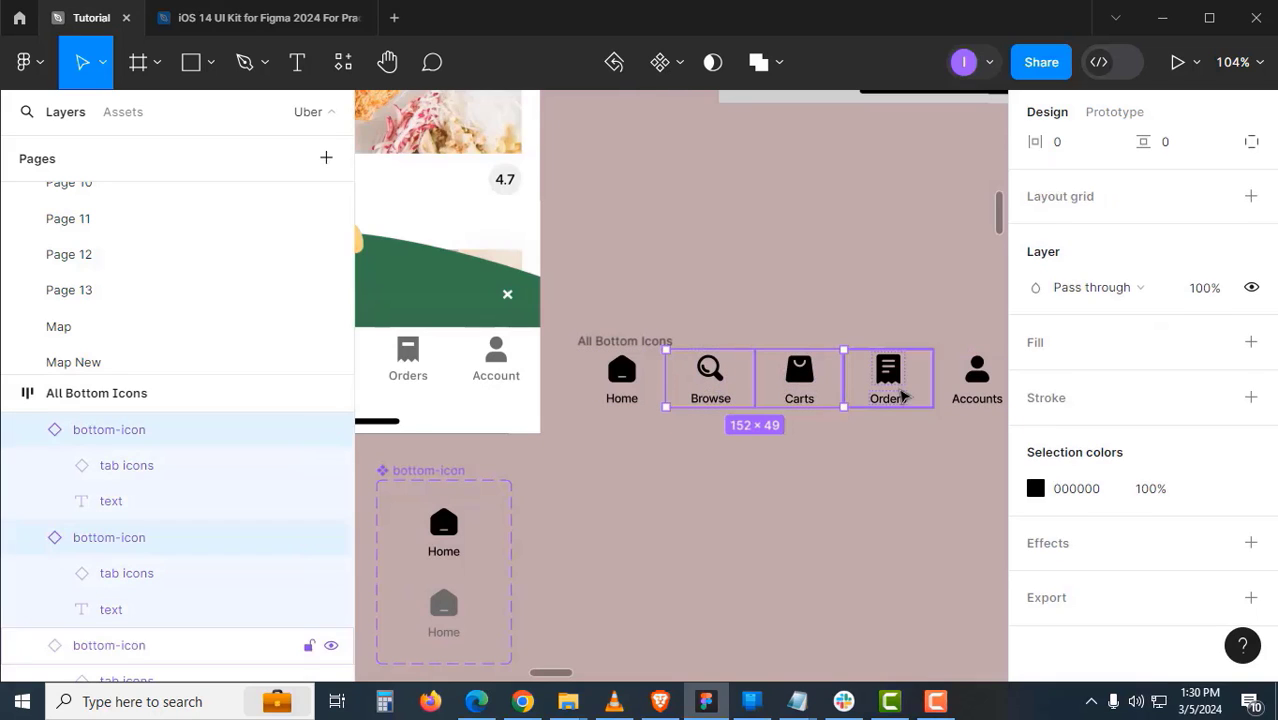
shift+click(893, 382)
scroll(893, 480, right, 3)
shift+click(831, 414)
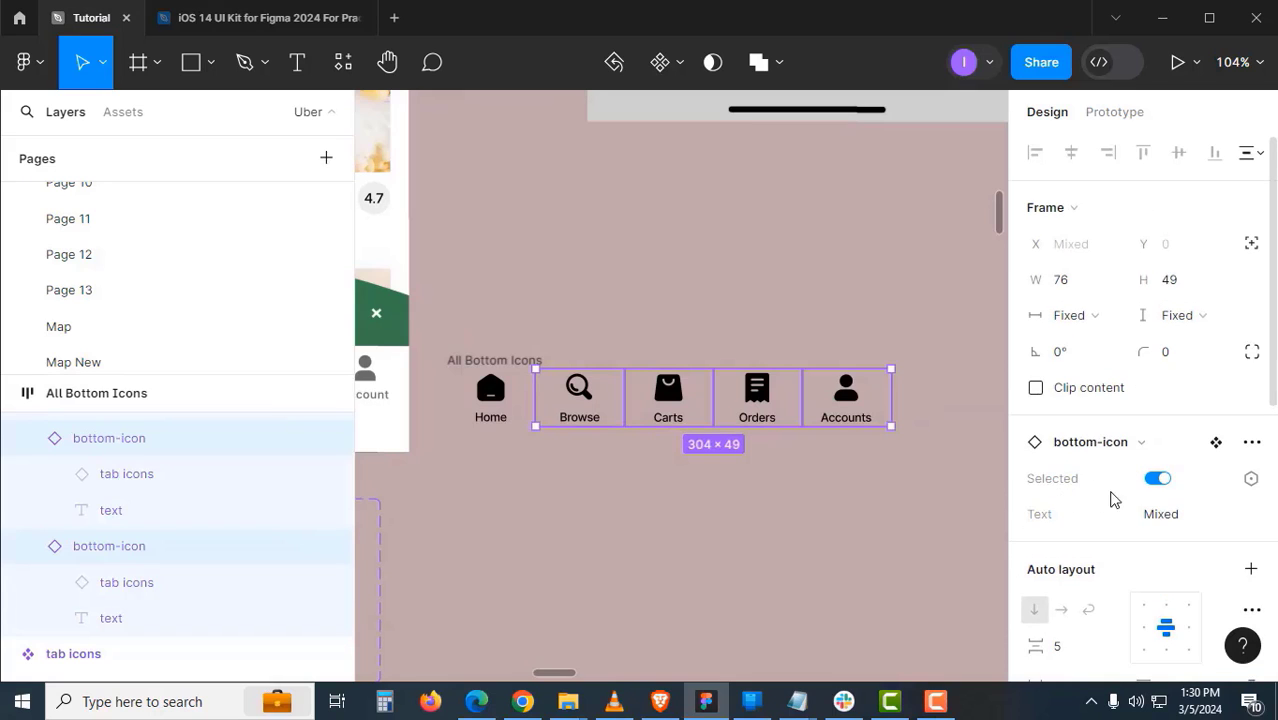
click(1160, 480)
click(754, 487)
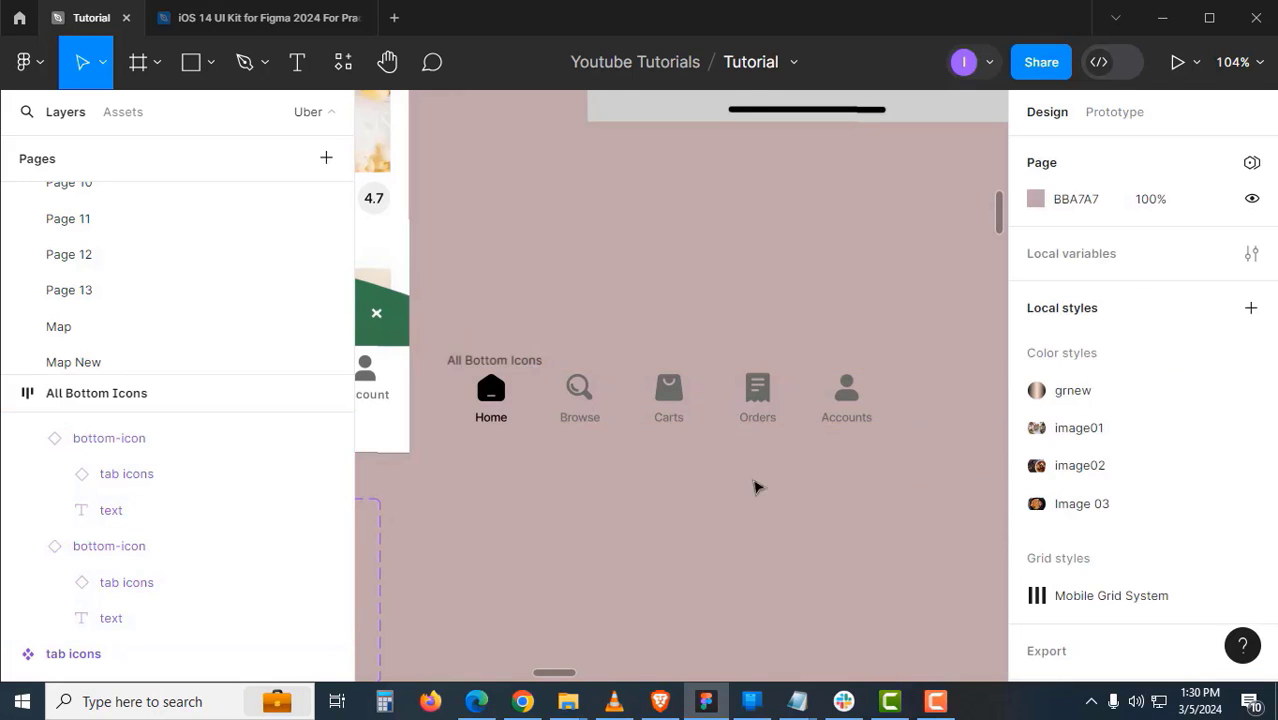
- Set the five icon instances in All Bottom Icons to Fill container width
drag(764, 472, 909, 437)
click(675, 327)
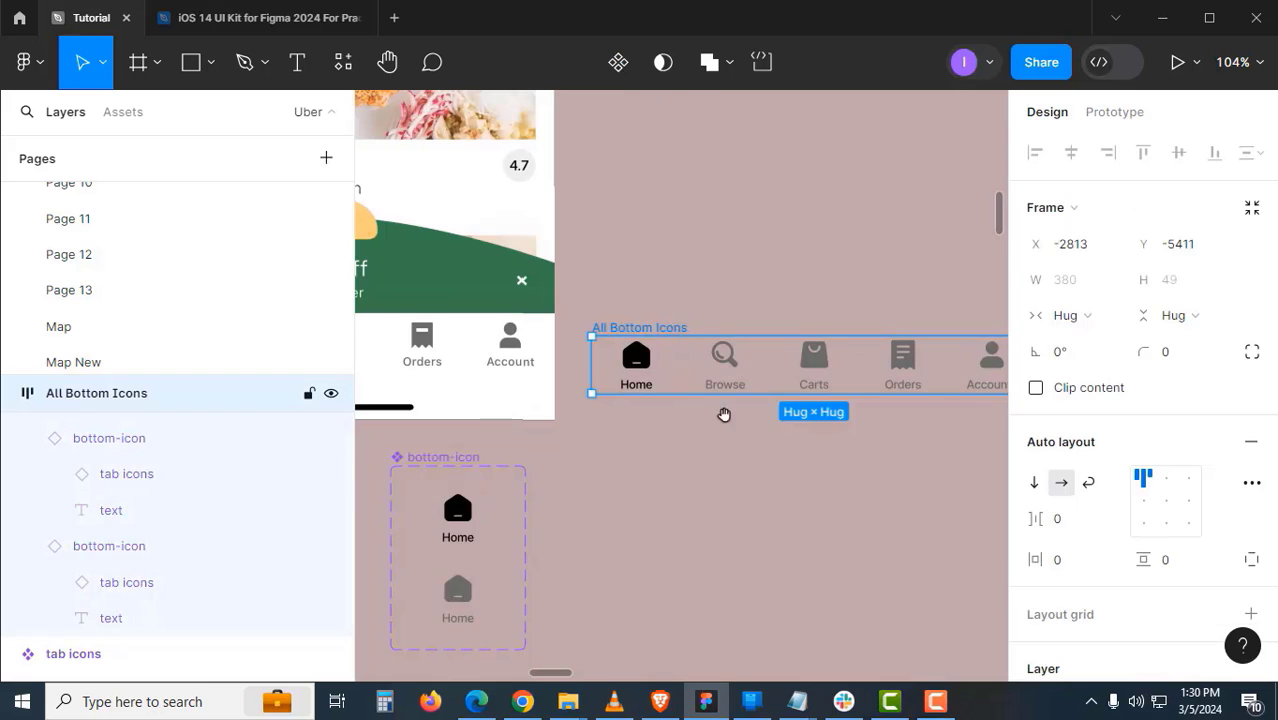
drag(747, 425, 686, 455)
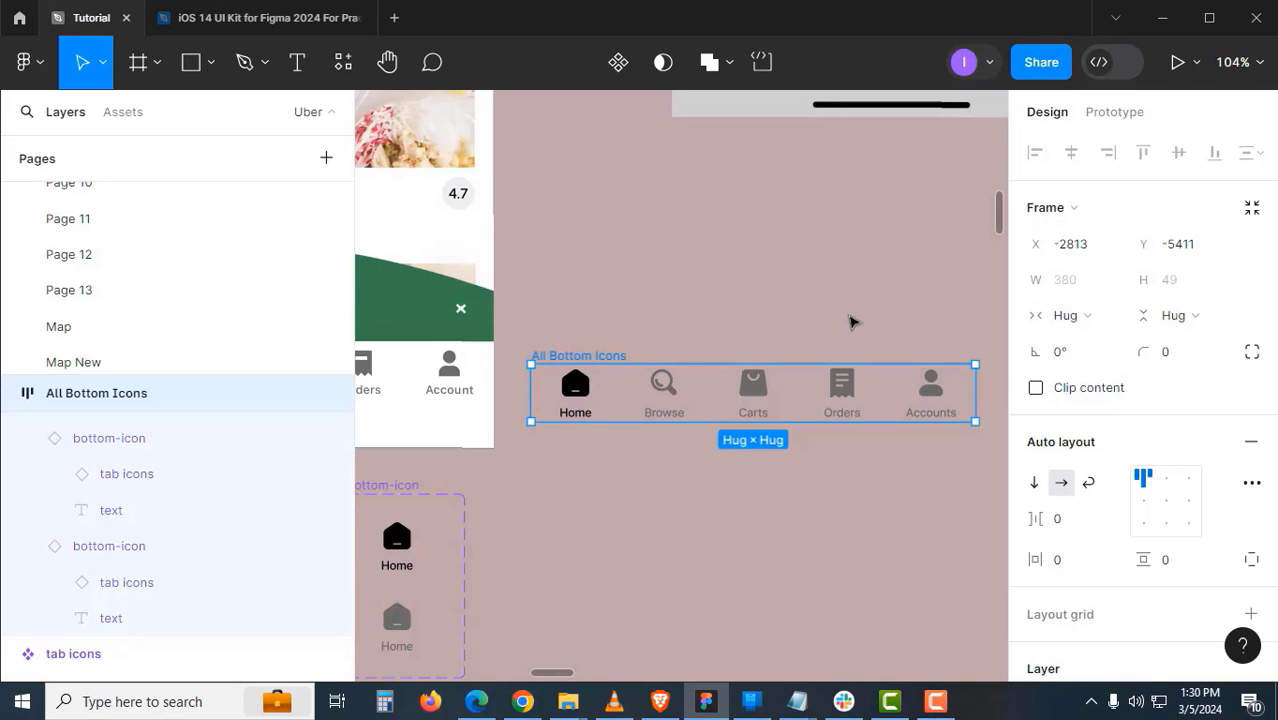
drag(862, 327, 851, 268)
click(842, 270)
click(593, 295)
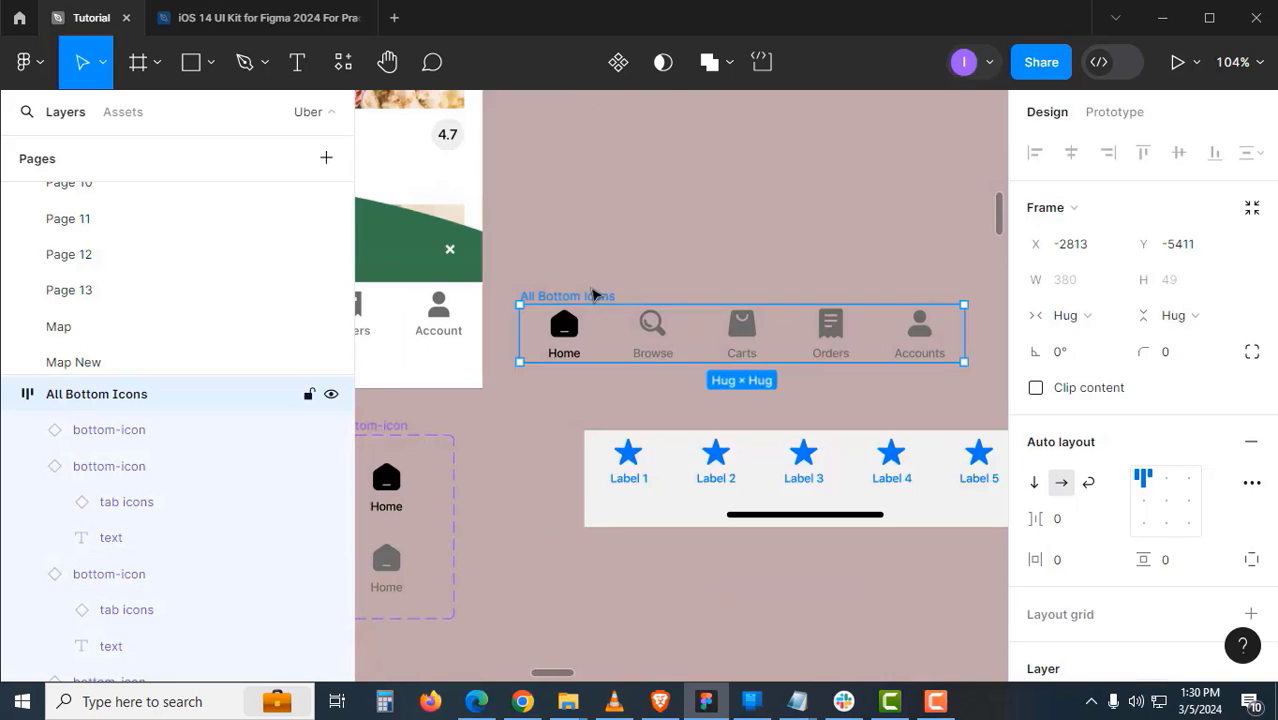
key(Return)
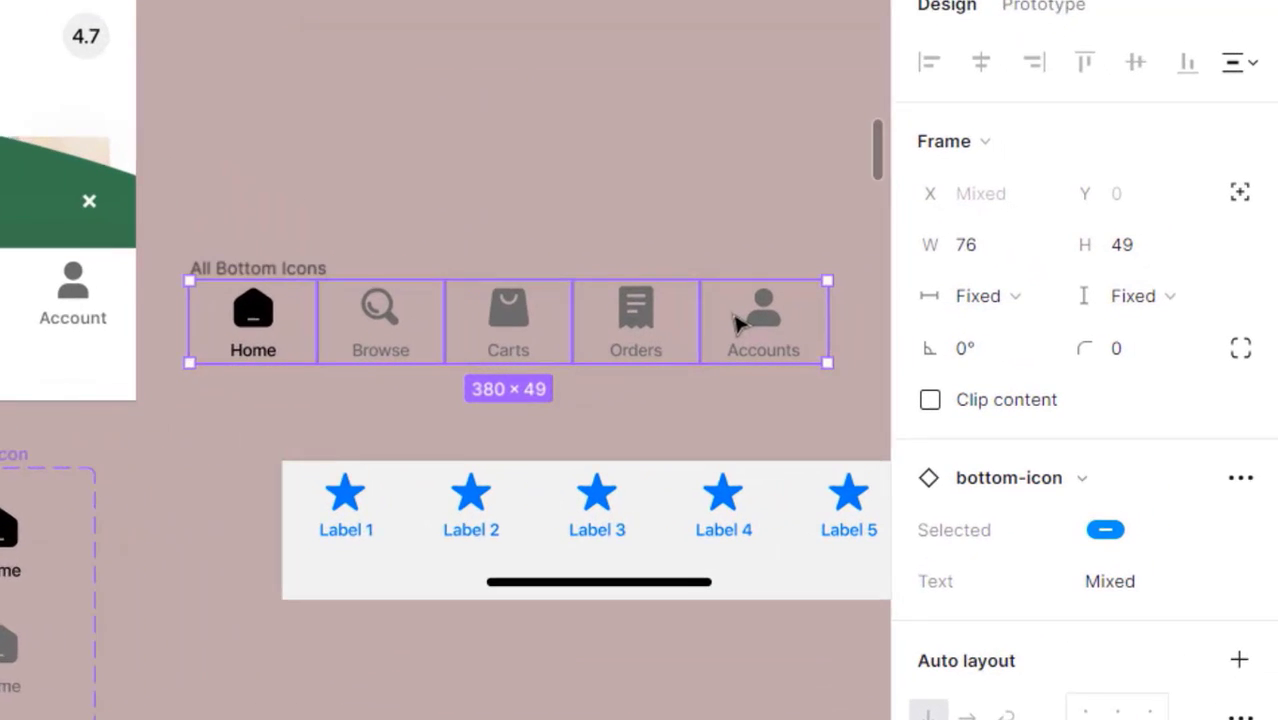
click(975, 297)
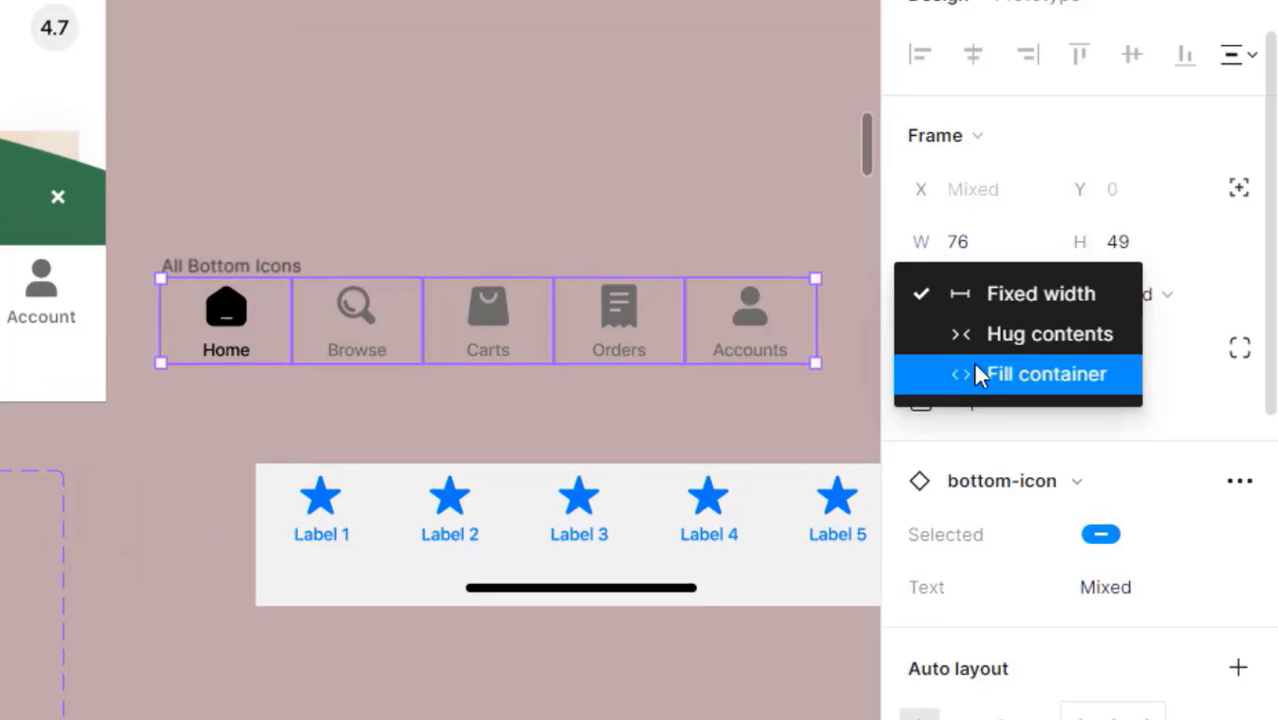
click(1046, 374)
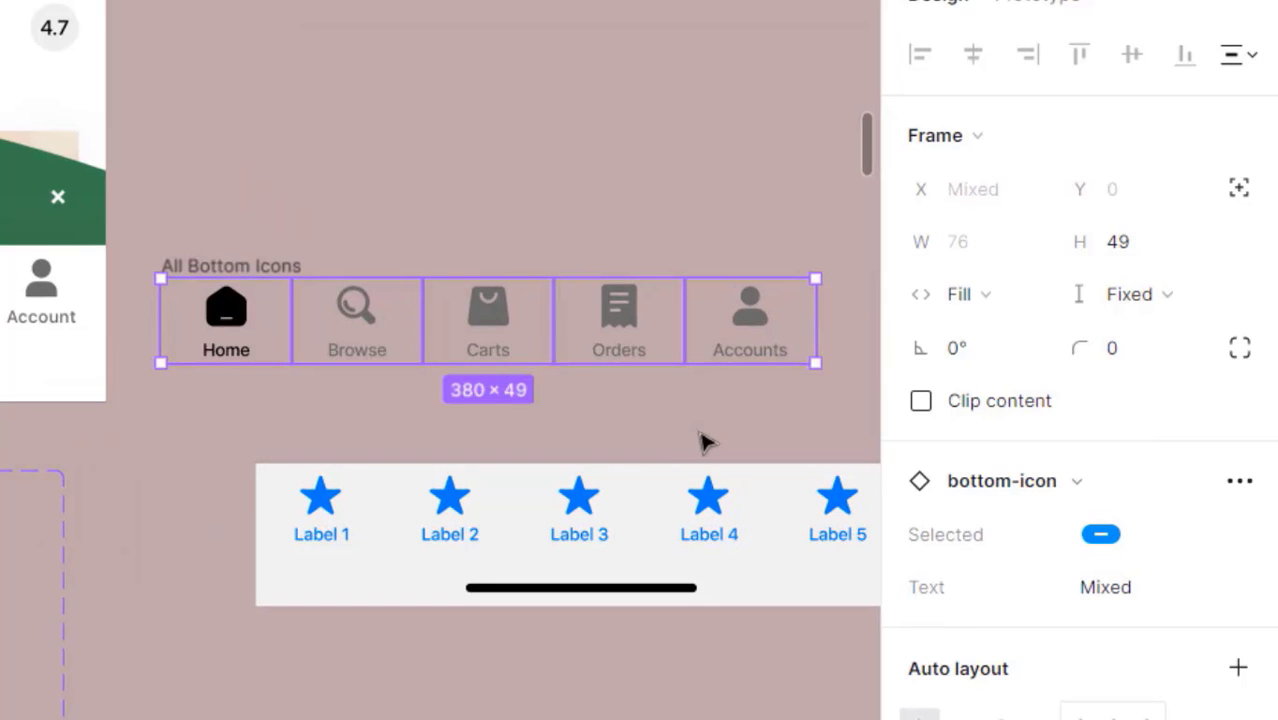
- Set the All Bottom Icons frame width to 375
click(702, 440)
click(254, 265)
drag(816, 342, 567, 330)
click(990, 250)
double_click(988, 256)
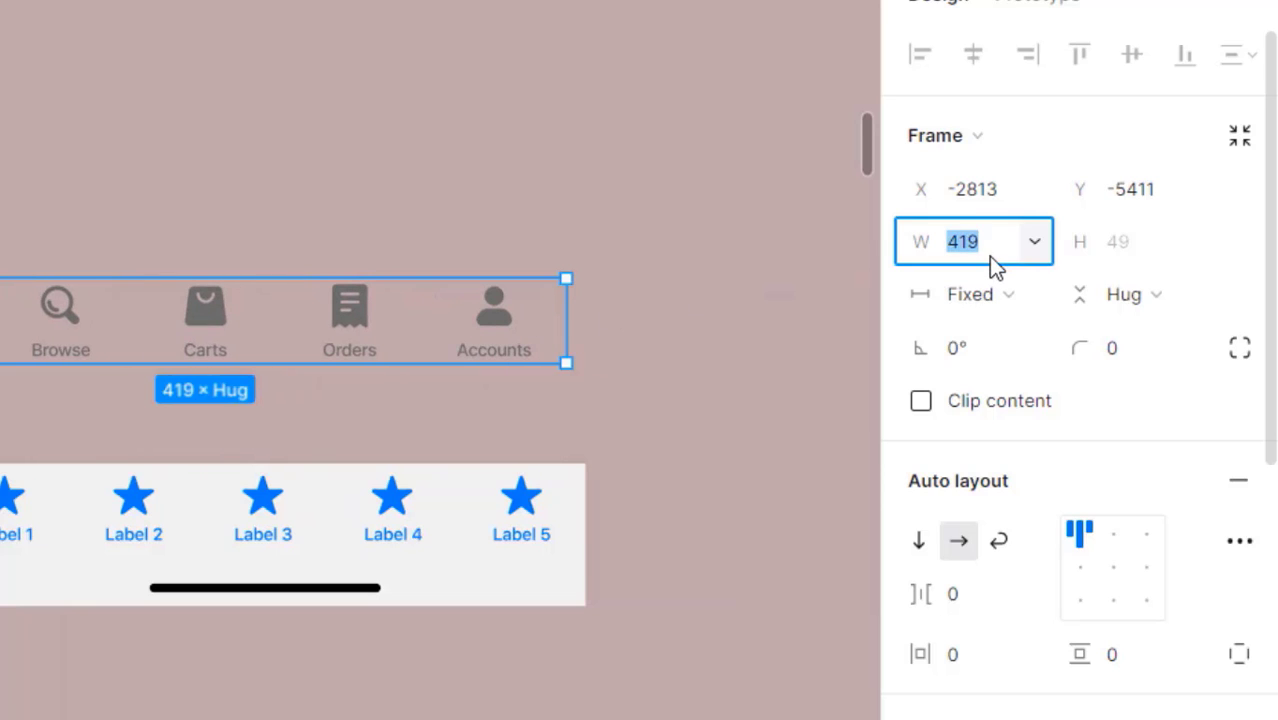
text(375)
key(Return)
scroll(419, 531, left, 3)
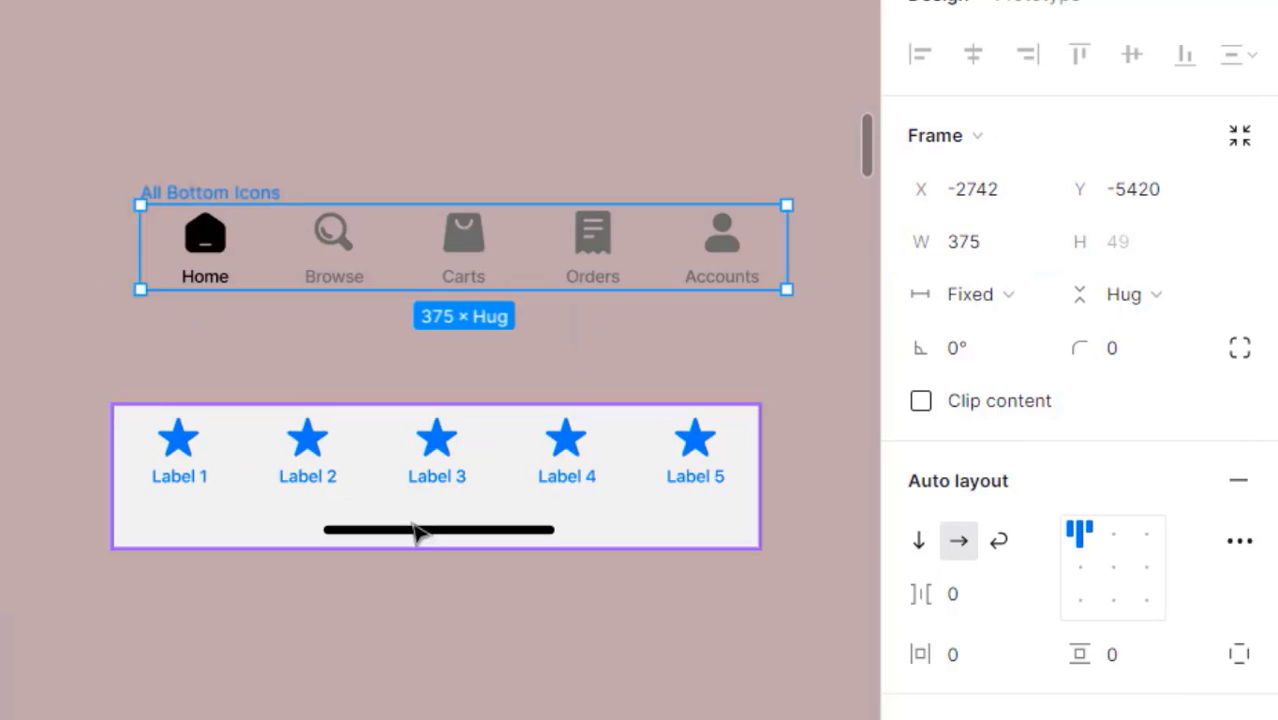
click(408, 642)
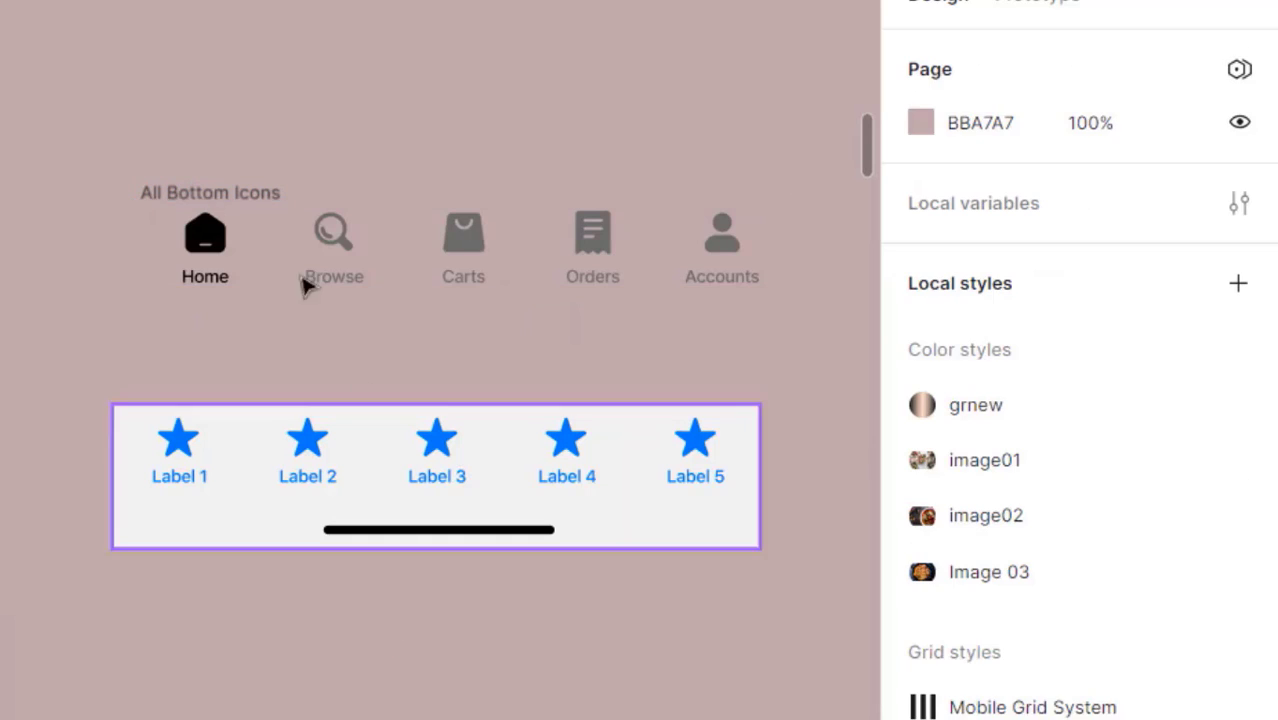
- Cut All Bottom Icons with Ctrl+X and Alt-drag a duplicate Tab Bar below the original
click(237, 195)
key(ctrl+x)
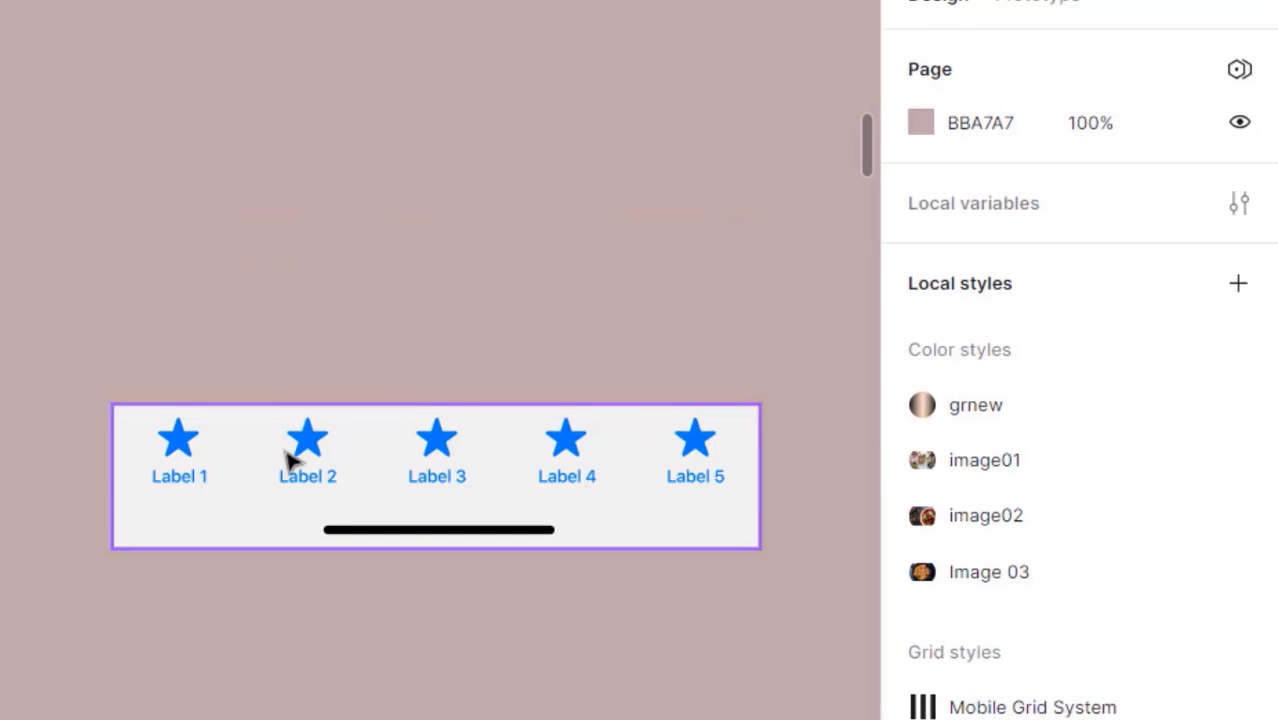
click(288, 456)
drag(304, 470, 317, 280)
drag(303, 398, 302, 525)
drag(315, 348, 303, 478)
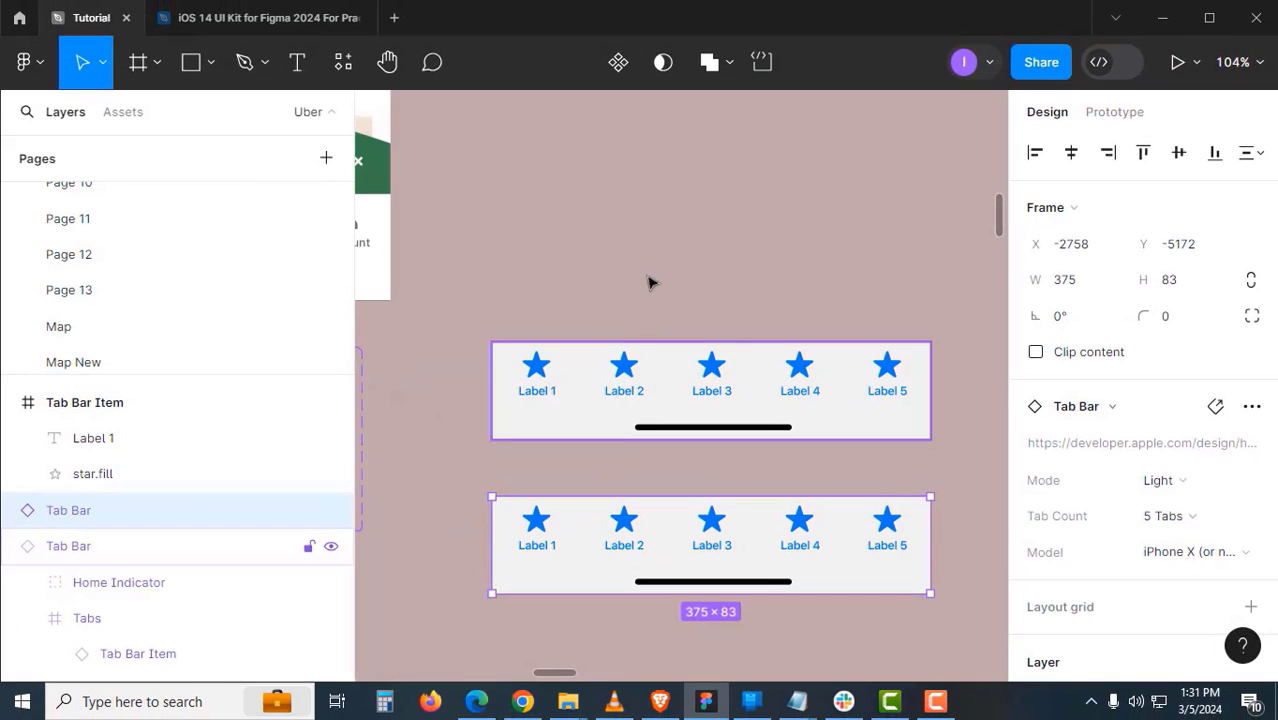
- Detach the upper Tab Bar from its component
click(642, 381)
right_click(638, 381)
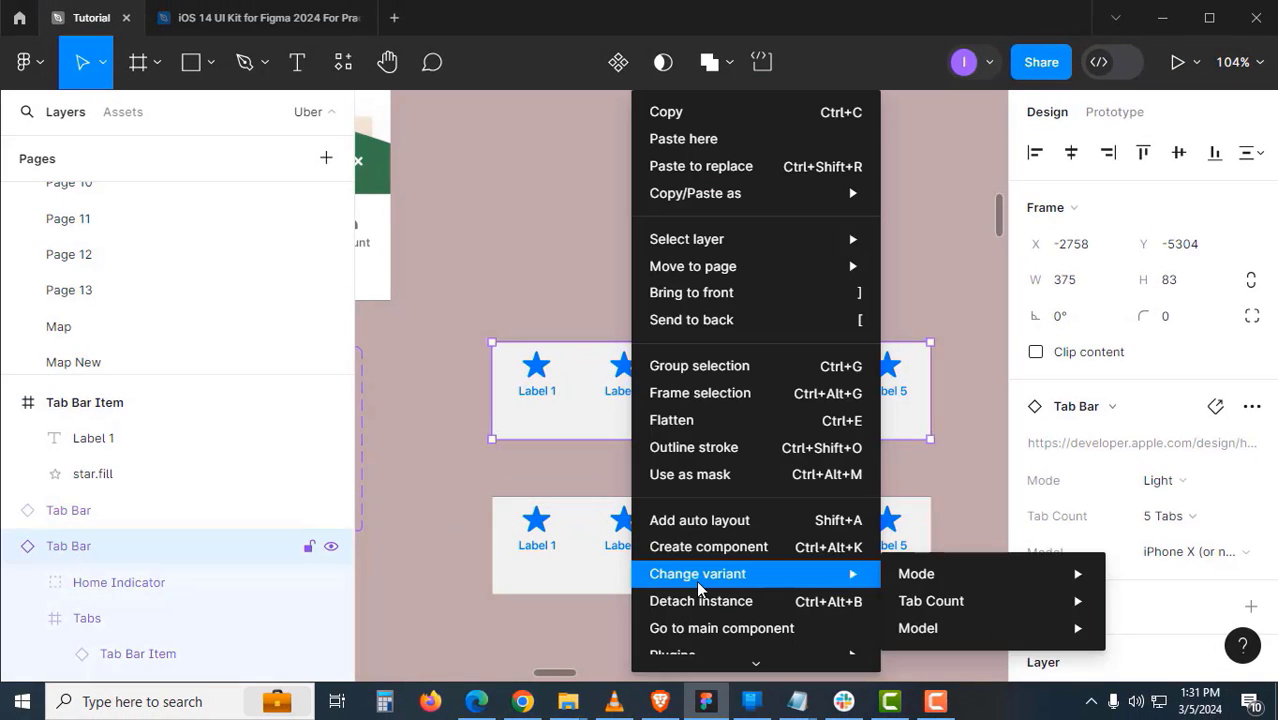
click(700, 602)
click(616, 285)
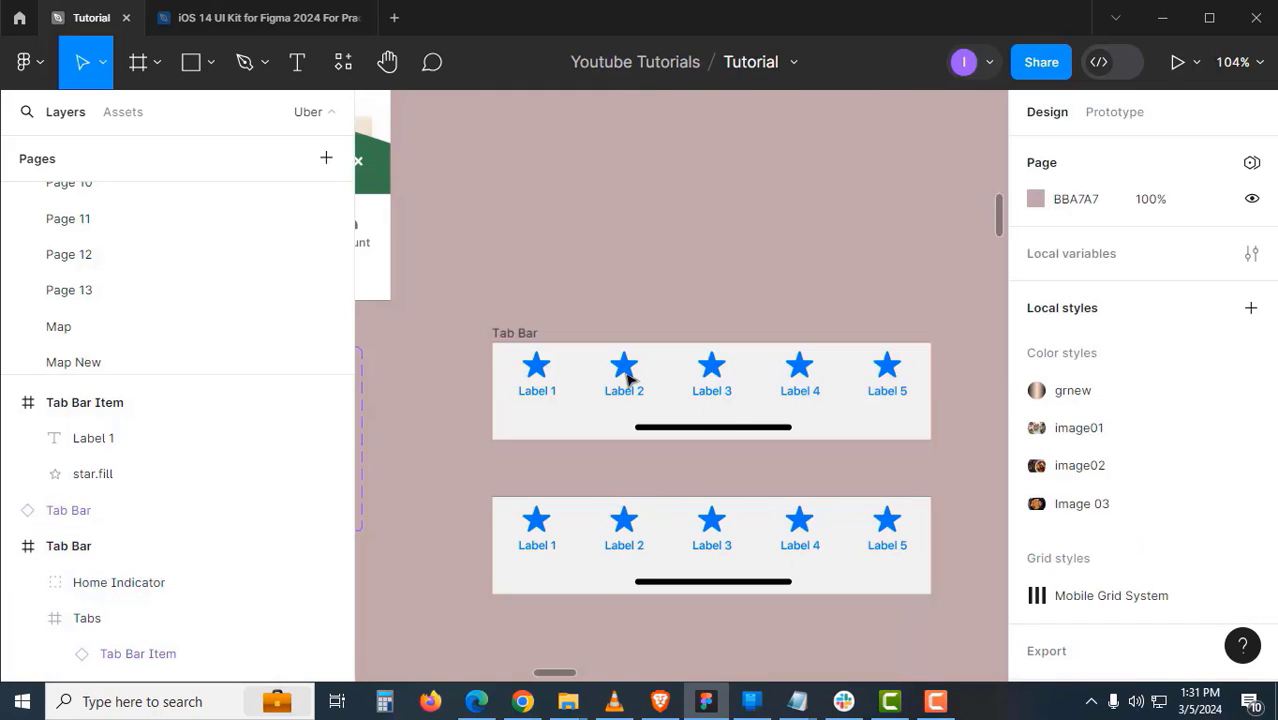
- Paste to replace the placeholder Tabs row with All Bottom Icons, nudged down to Y 6
click(628, 378)
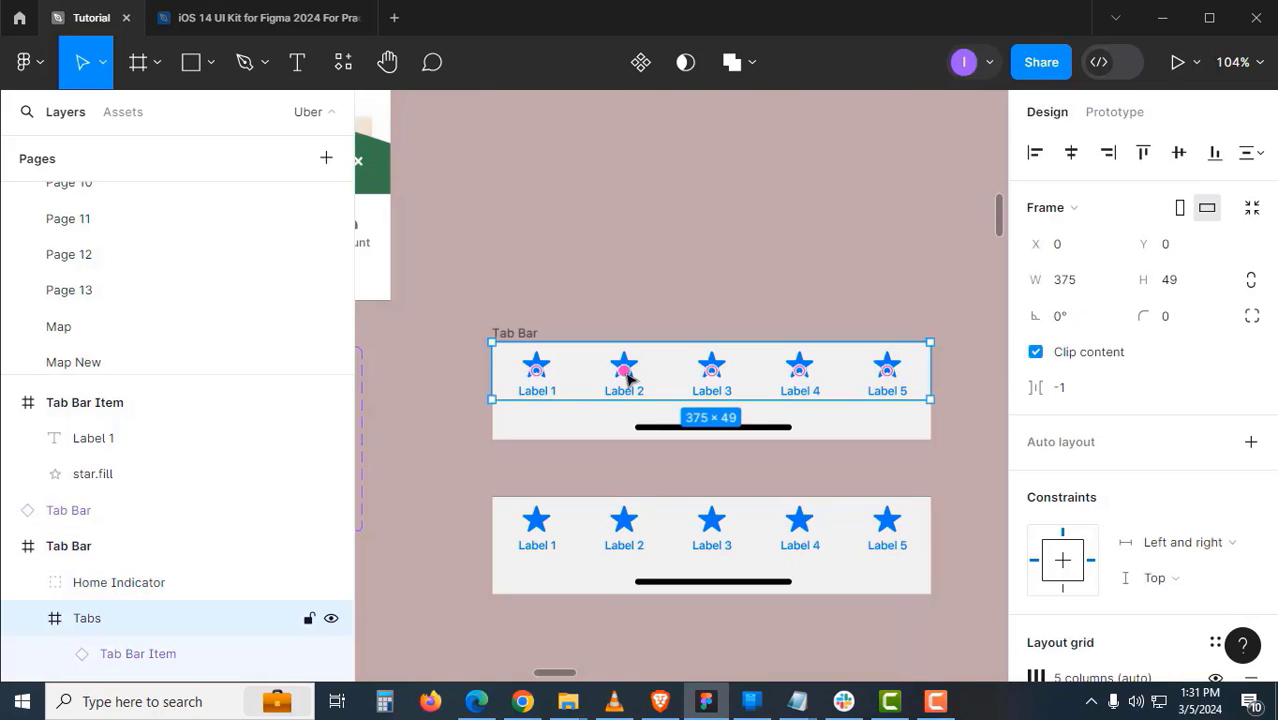
right_click(715, 366)
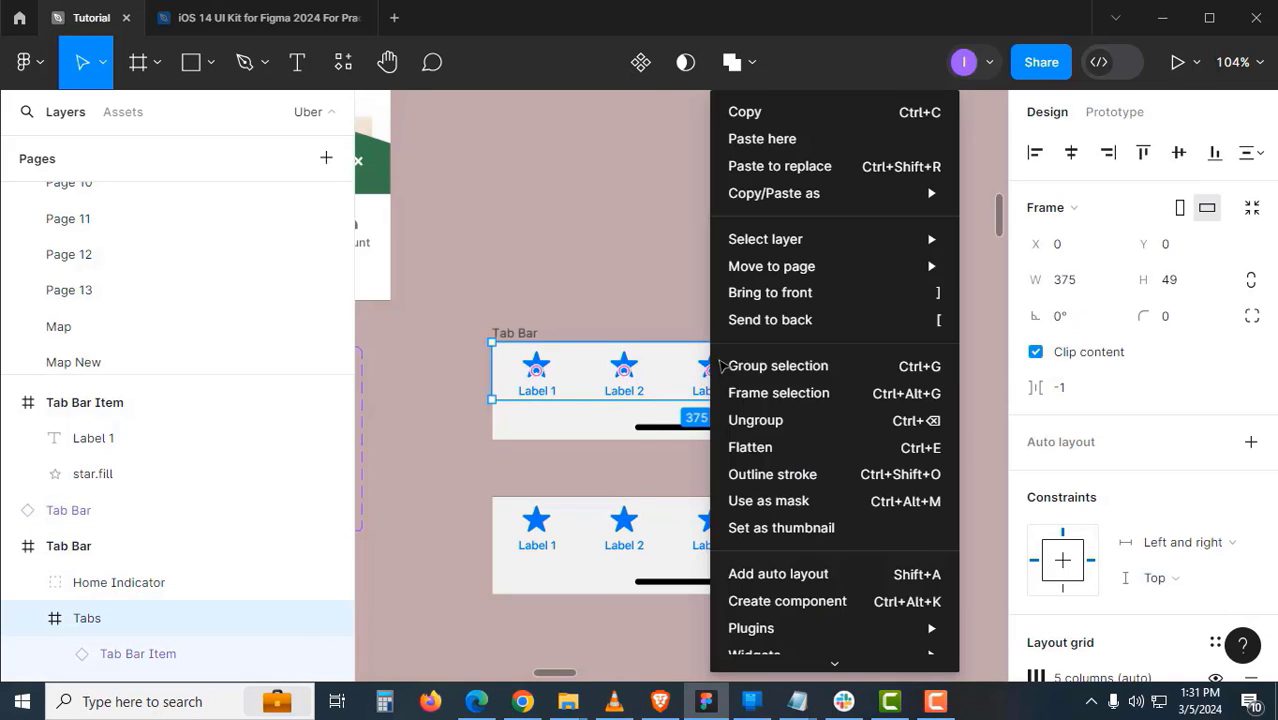
click(797, 167)
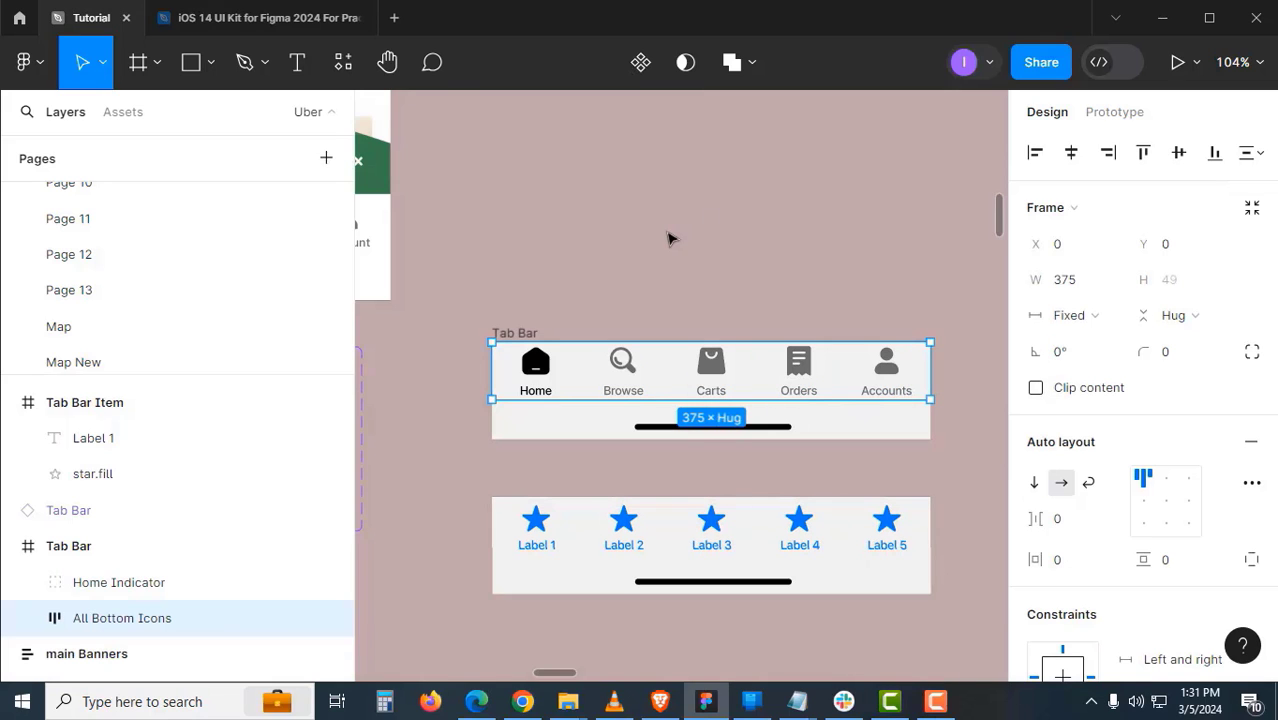
click(671, 239)
drag(618, 267, 943, 321)
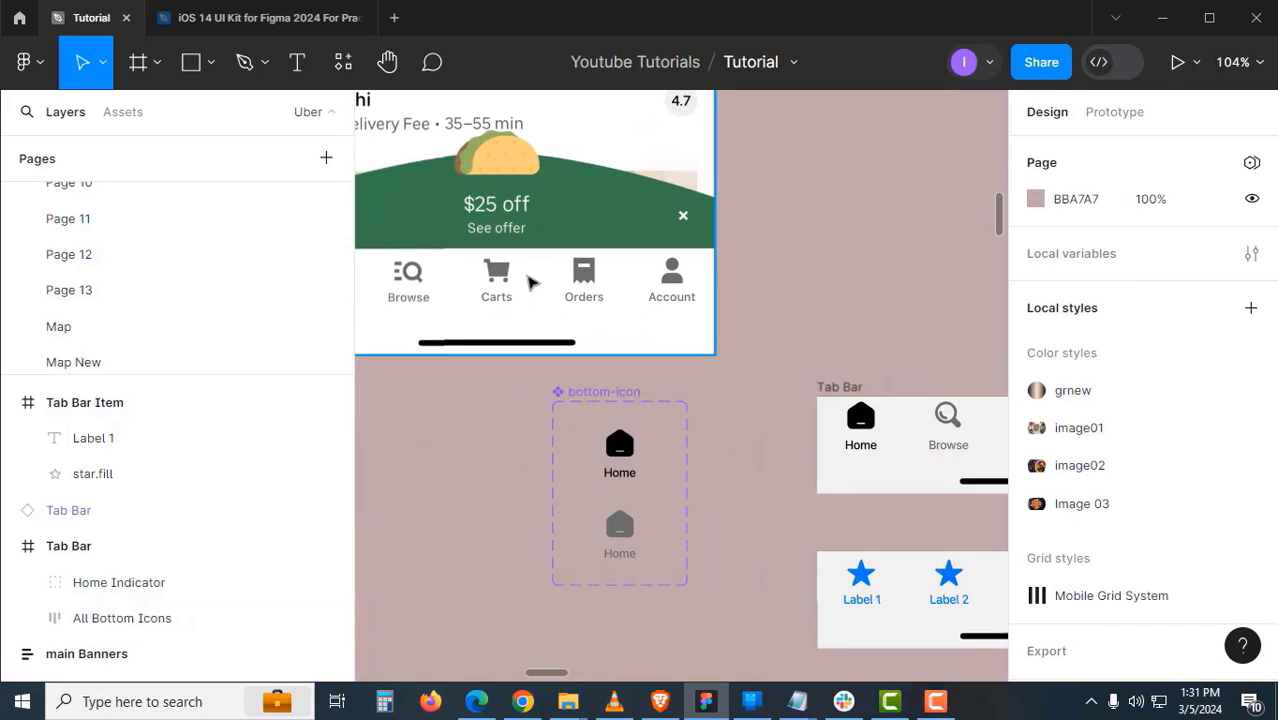
scroll(679, 320, right, 4)
scroll(679, 320, down, 2)
click(736, 345)
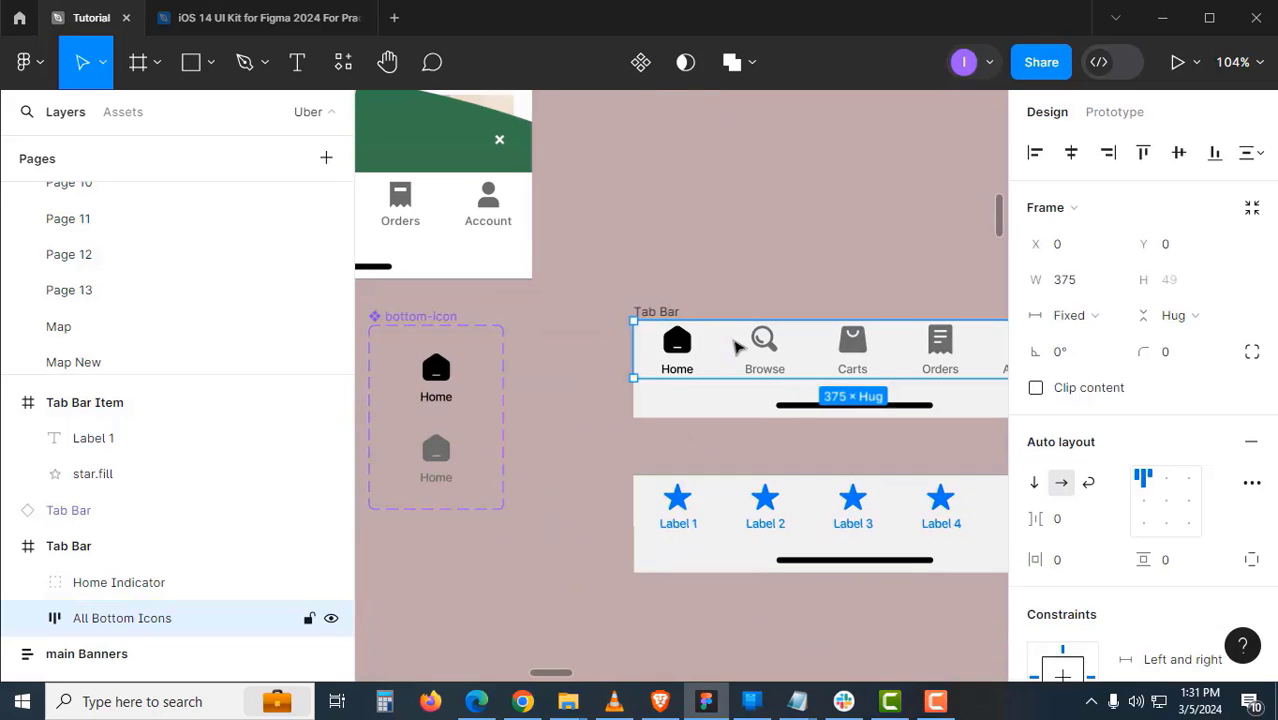
key(Down)
key(Down)
key(Down)
key(Down)
key(Down)
key(Down)
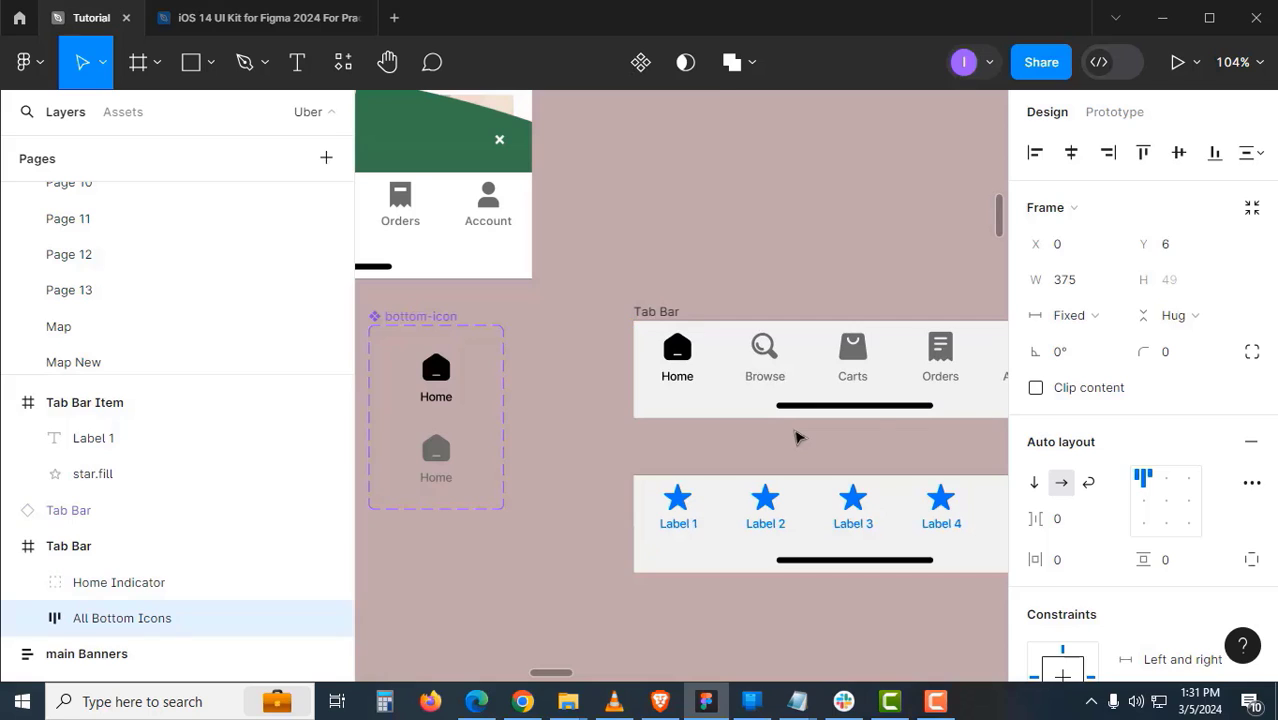
- Change the Home Indicator fill to light grey DEDEDE
click(797, 437)
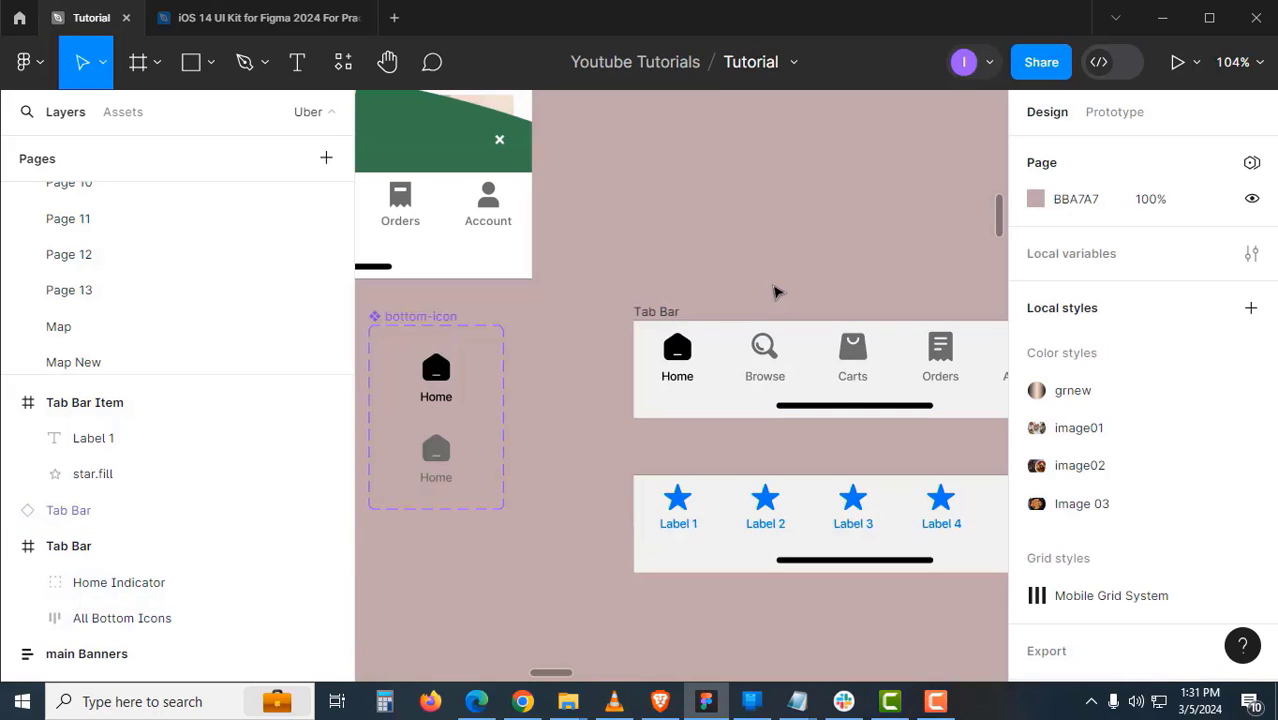
scroll(853, 408, right, 4)
scroll(853, 408, down, 1)
click(790, 396)
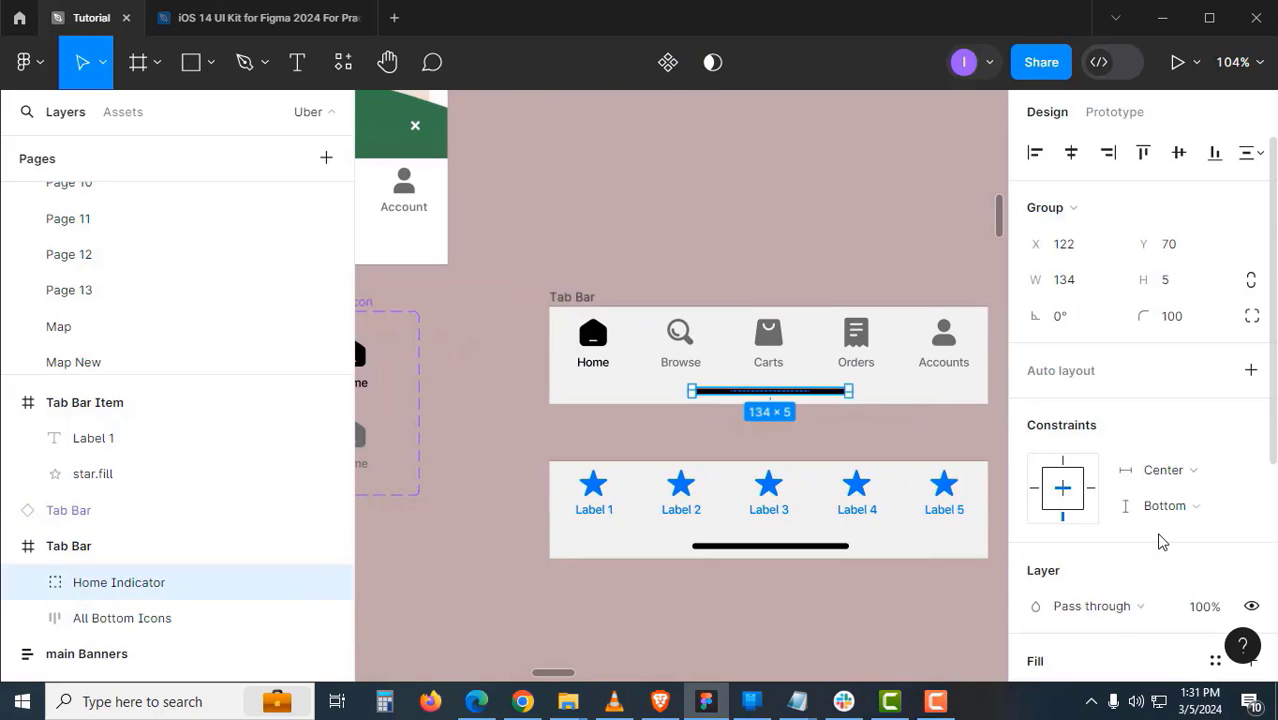
scroll(1118, 531, down, 3)
click(1035, 479)
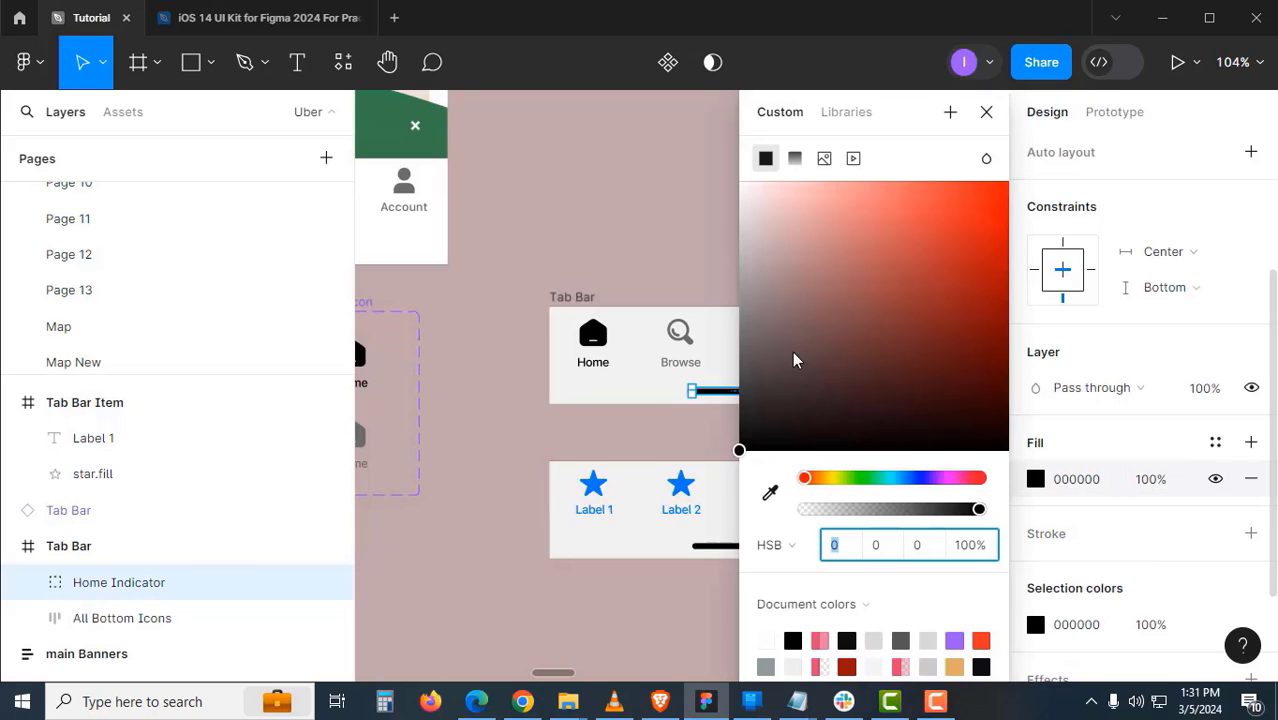
drag(793, 360, 740, 228)
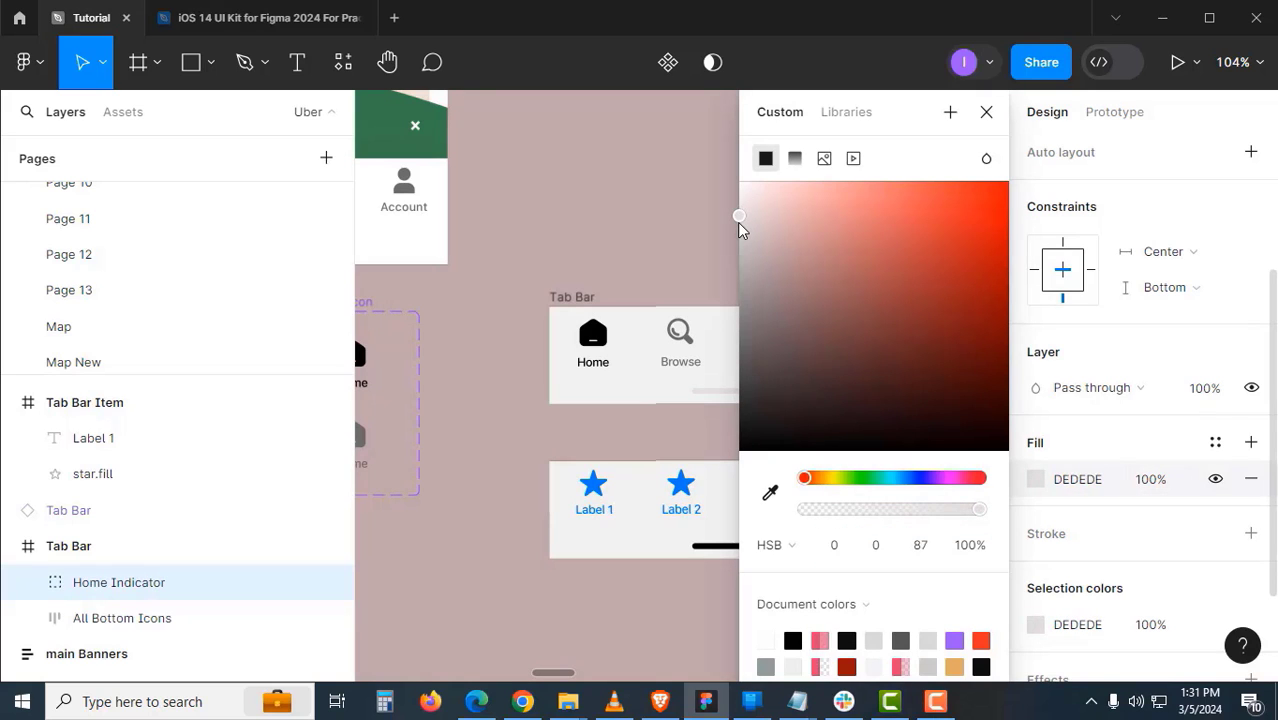
click(645, 257)
- Make the Tab Bar frame a component and move it upward
click(588, 296)
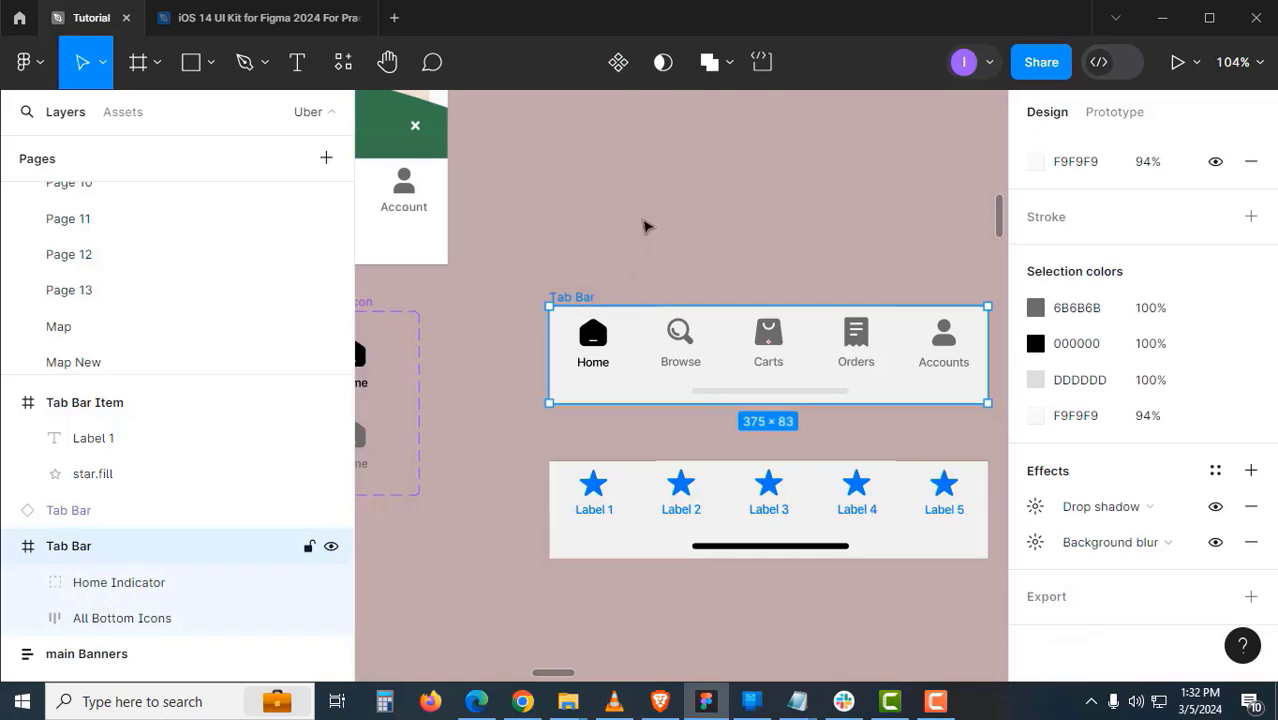
click(617, 62)
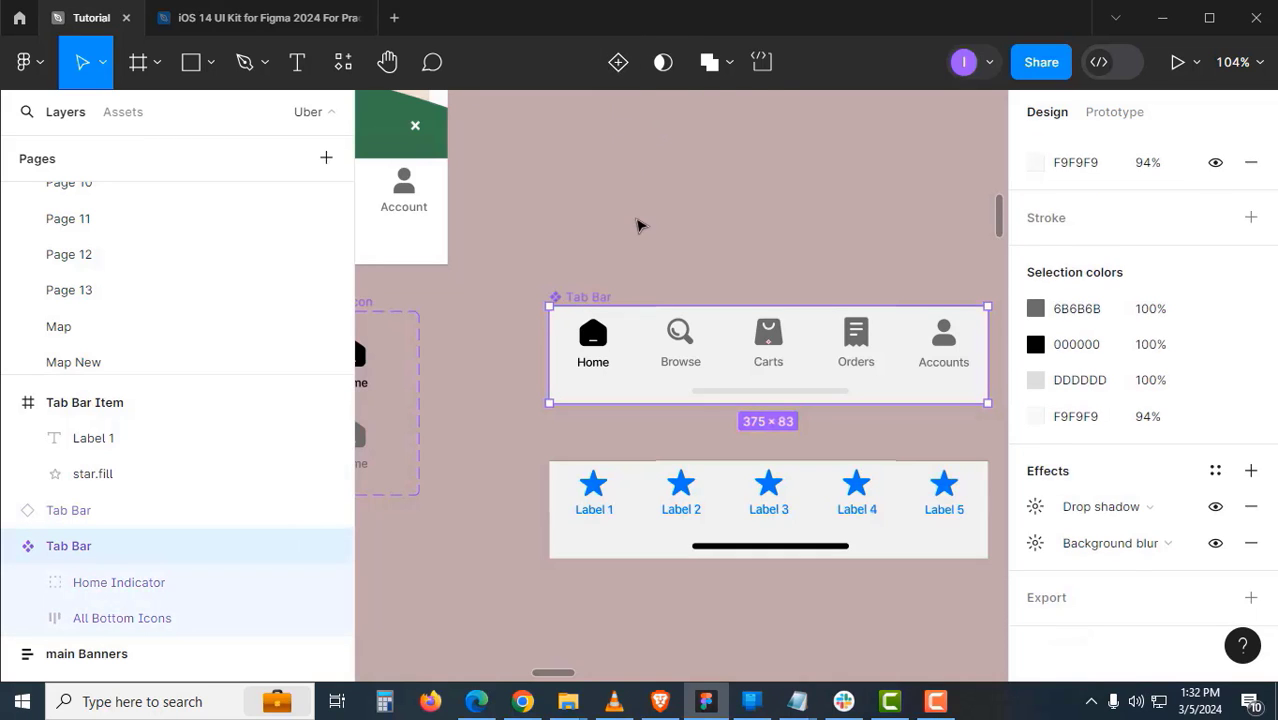
click(640, 226)
scroll(650, 402, up, 3)
drag(632, 412, 621, 158)
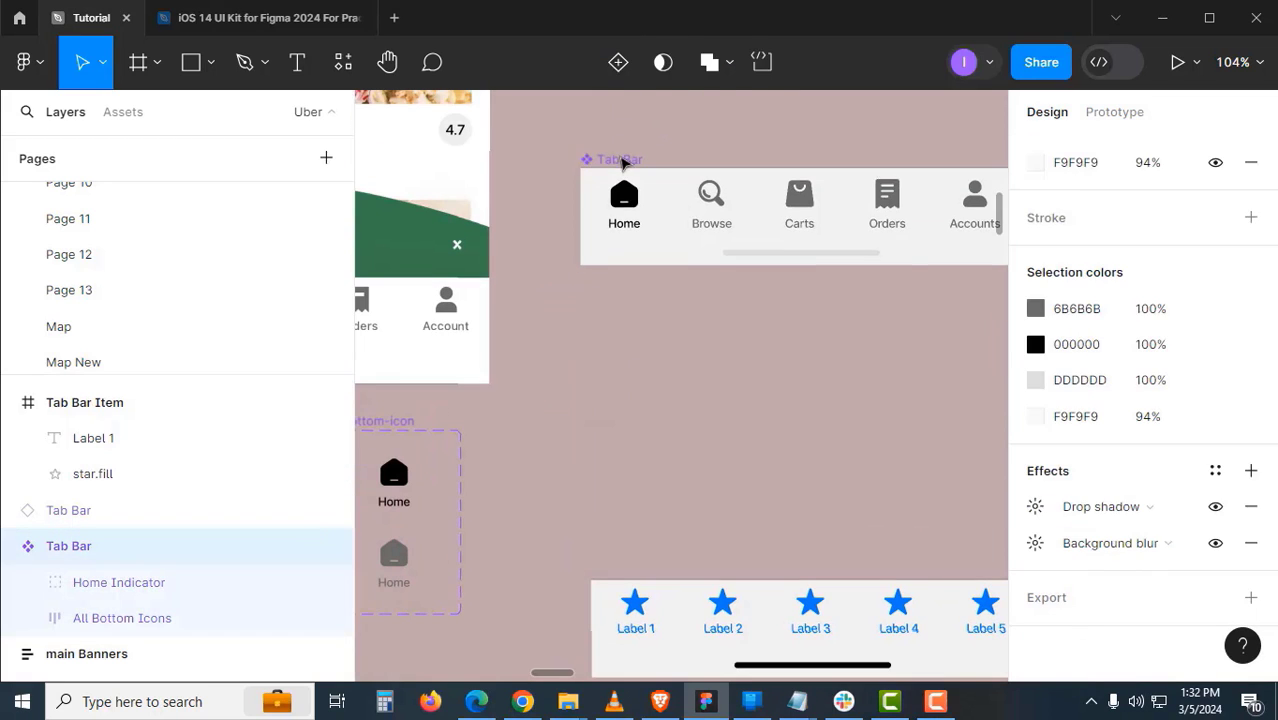
click(707, 345)
- Add Tab Bar variants with Add variant and Ctrl+D, then select the whole component set
alt+click(689, 320)
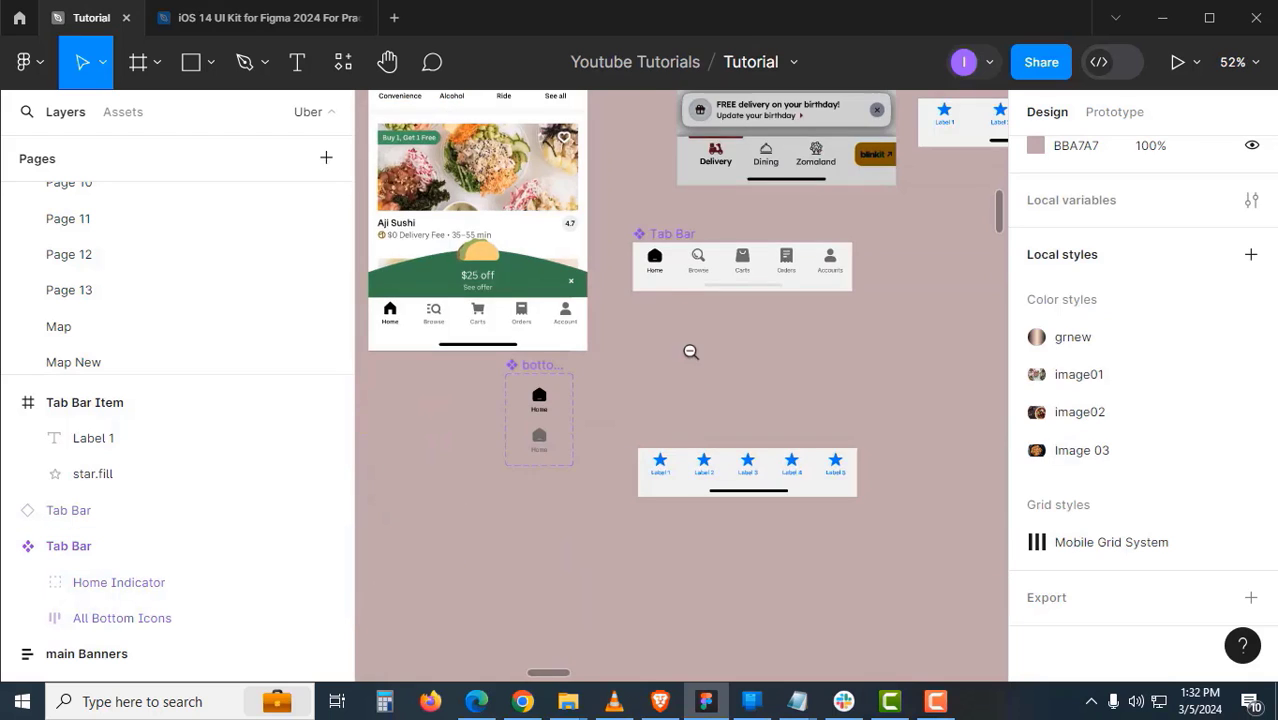
drag(697, 340, 774, 249)
drag(748, 147, 540, 287)
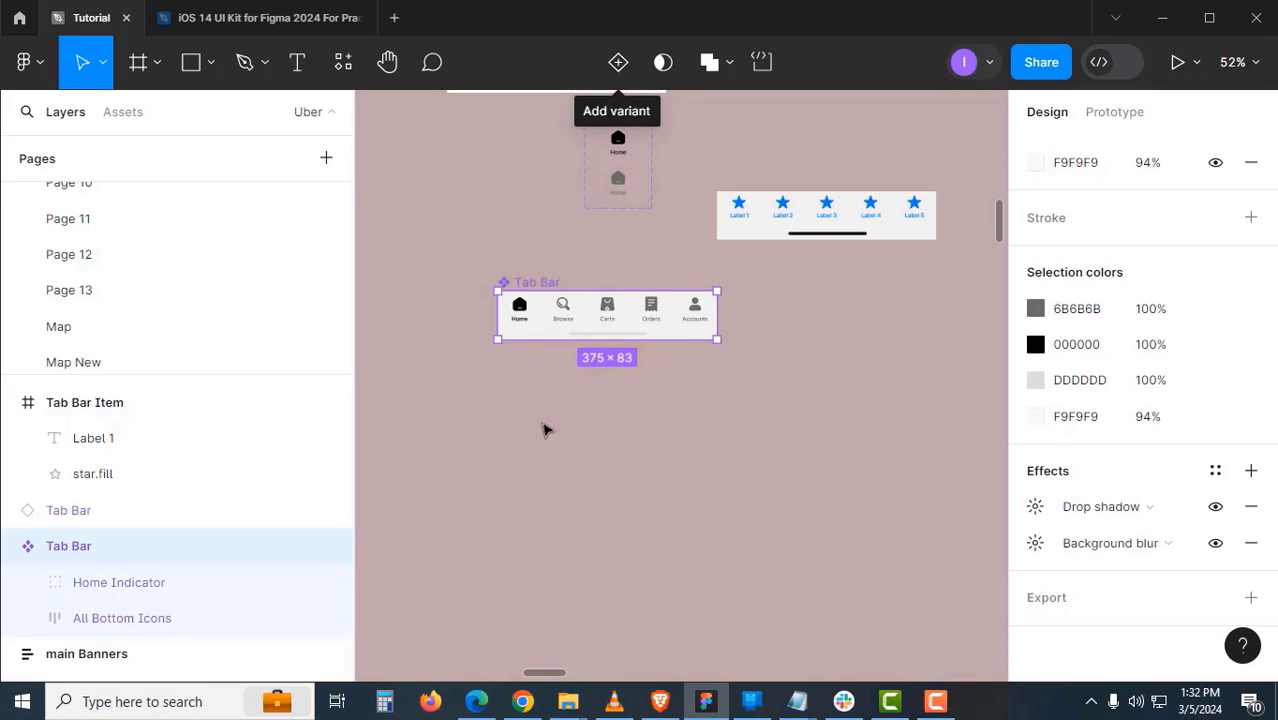
click(618, 62)
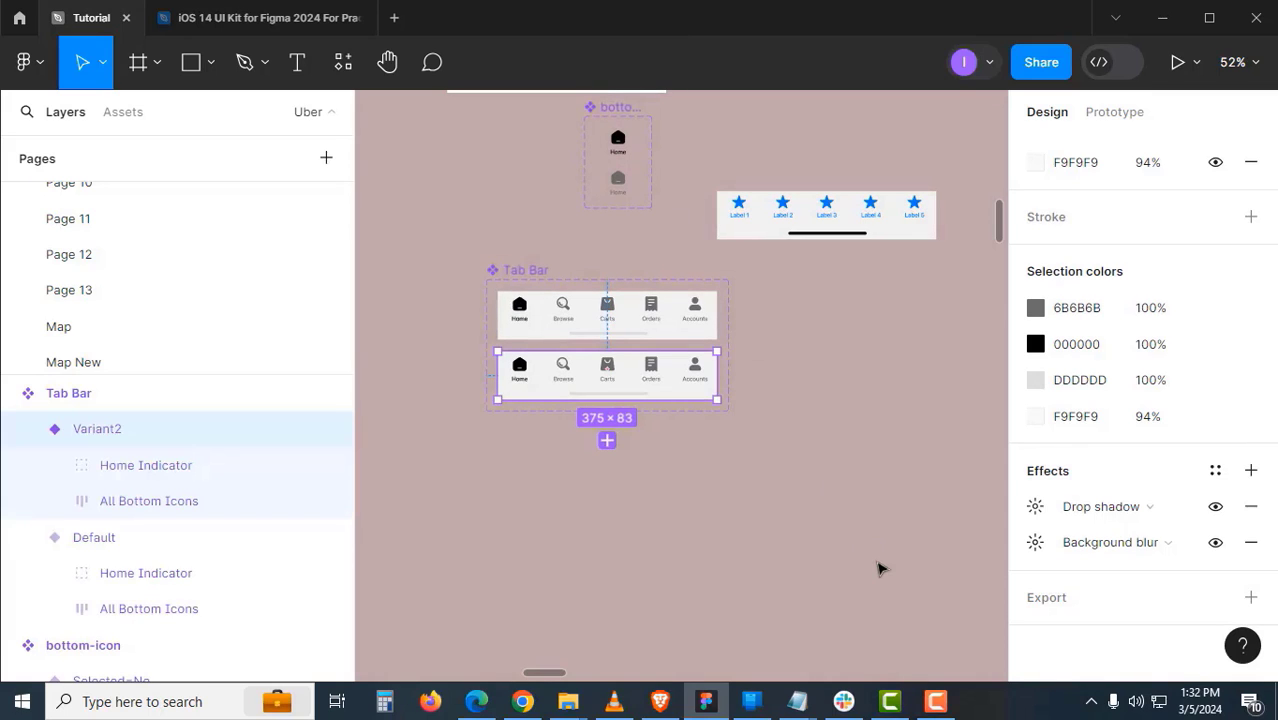
key(ctrl+d)
key(ctrl+d)
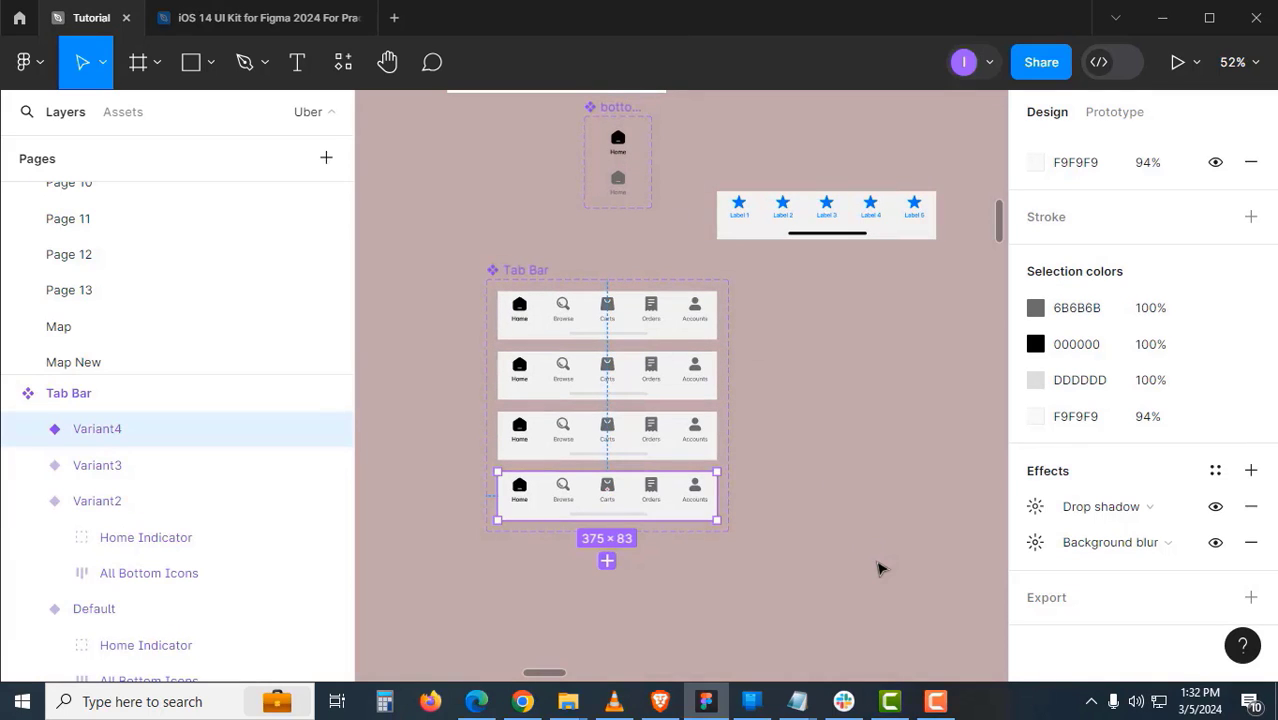
key(ctrl+d)
click(845, 525)
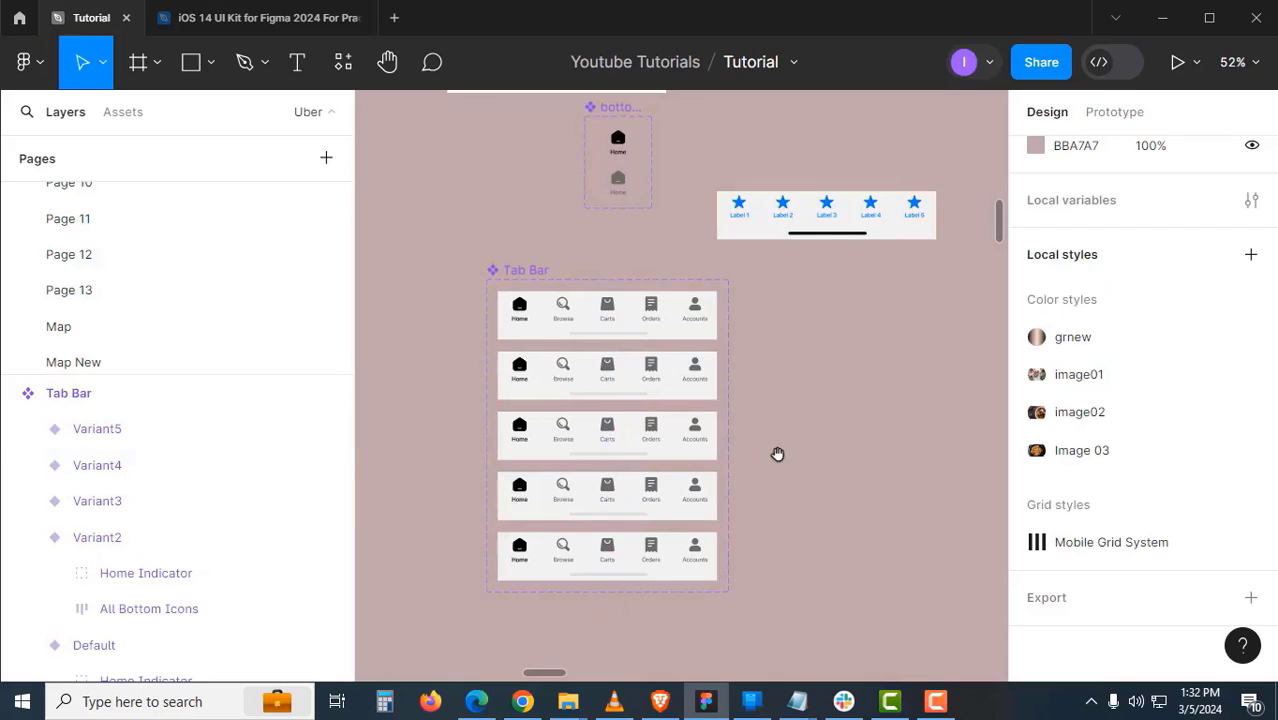
drag(776, 454, 852, 428)
click(687, 333)
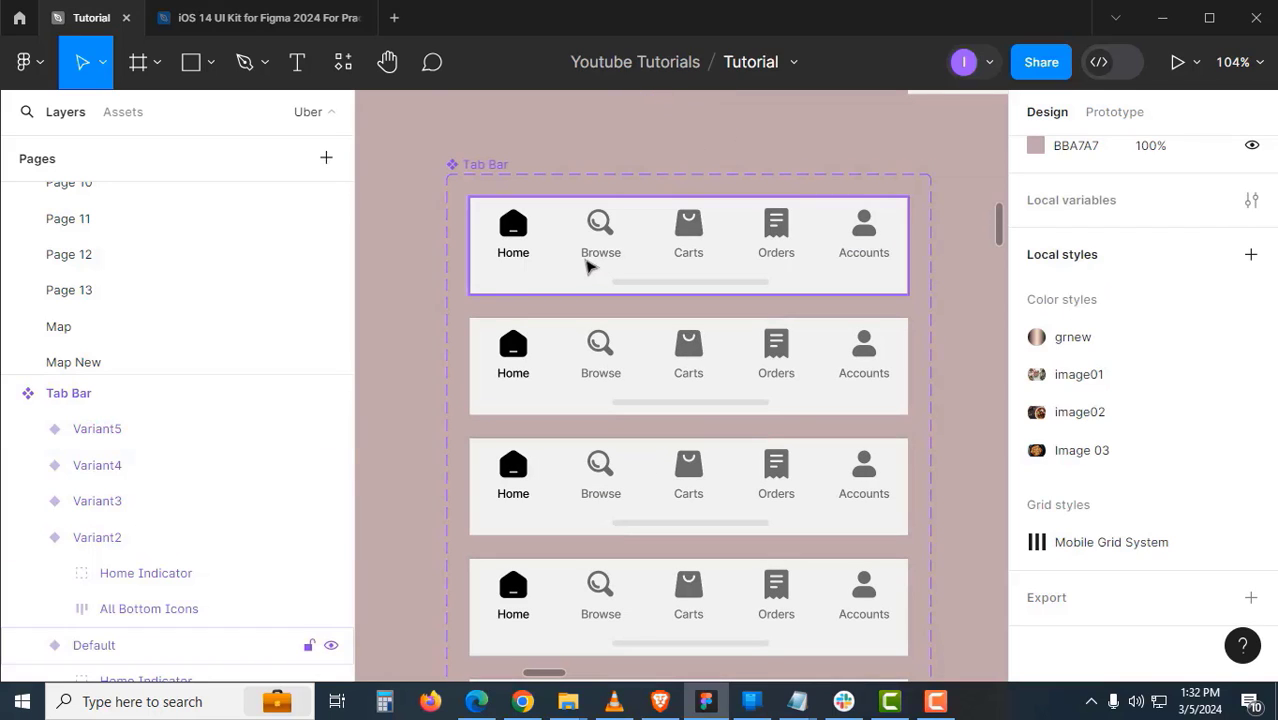
click(590, 265)
scroll(1100, 475, up, 5)
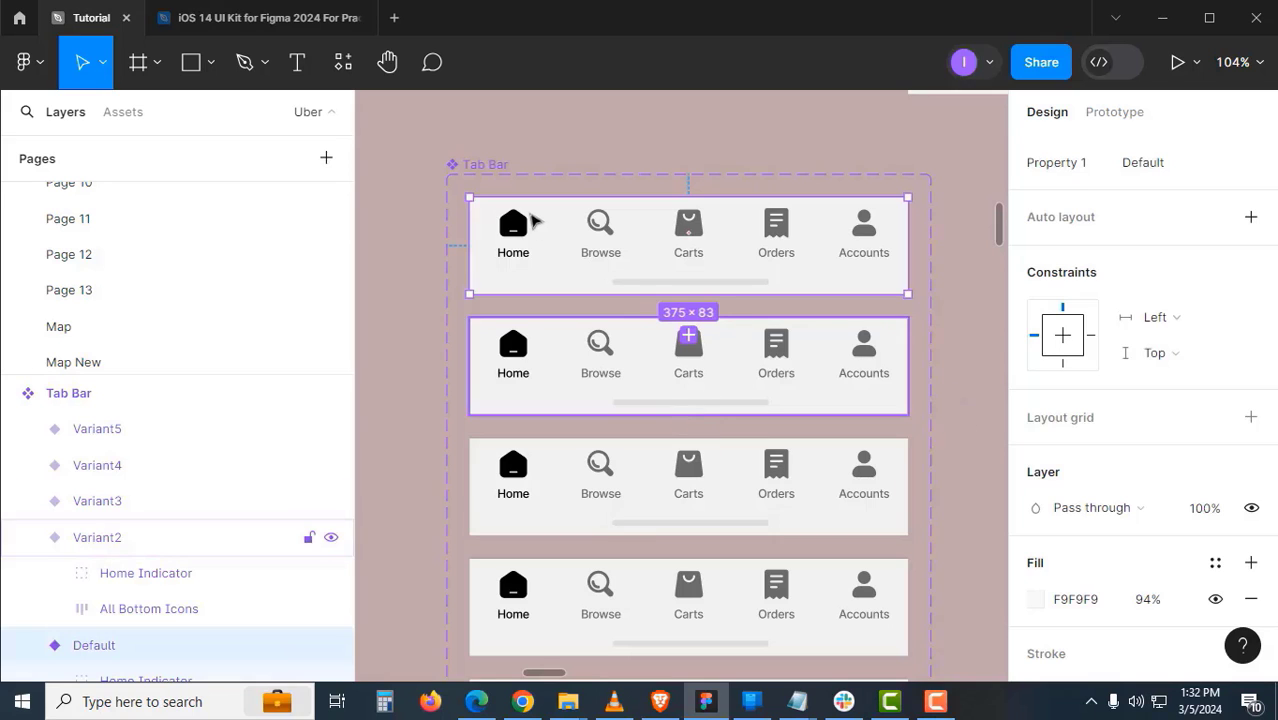
click(500, 175)
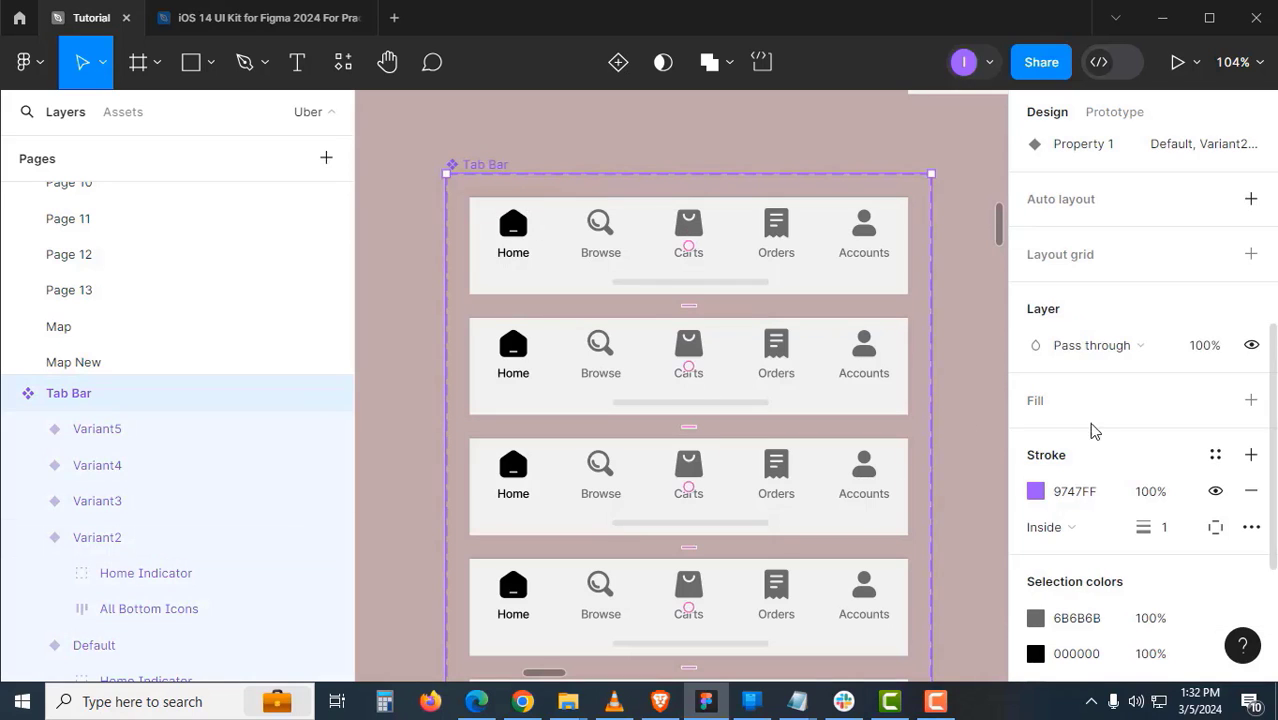
- Name the variant property Tab Name and set the first two variants to Home and Browse
scroll(1088, 428, up, 3)
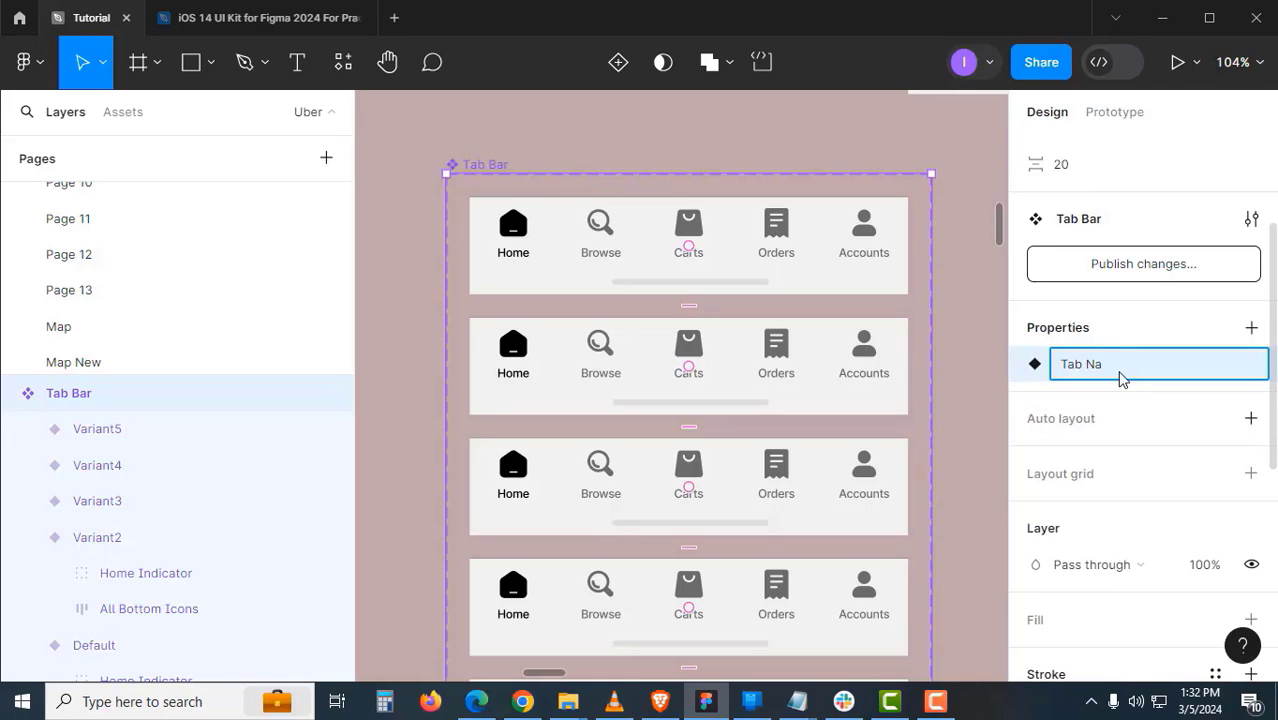
key(Return)
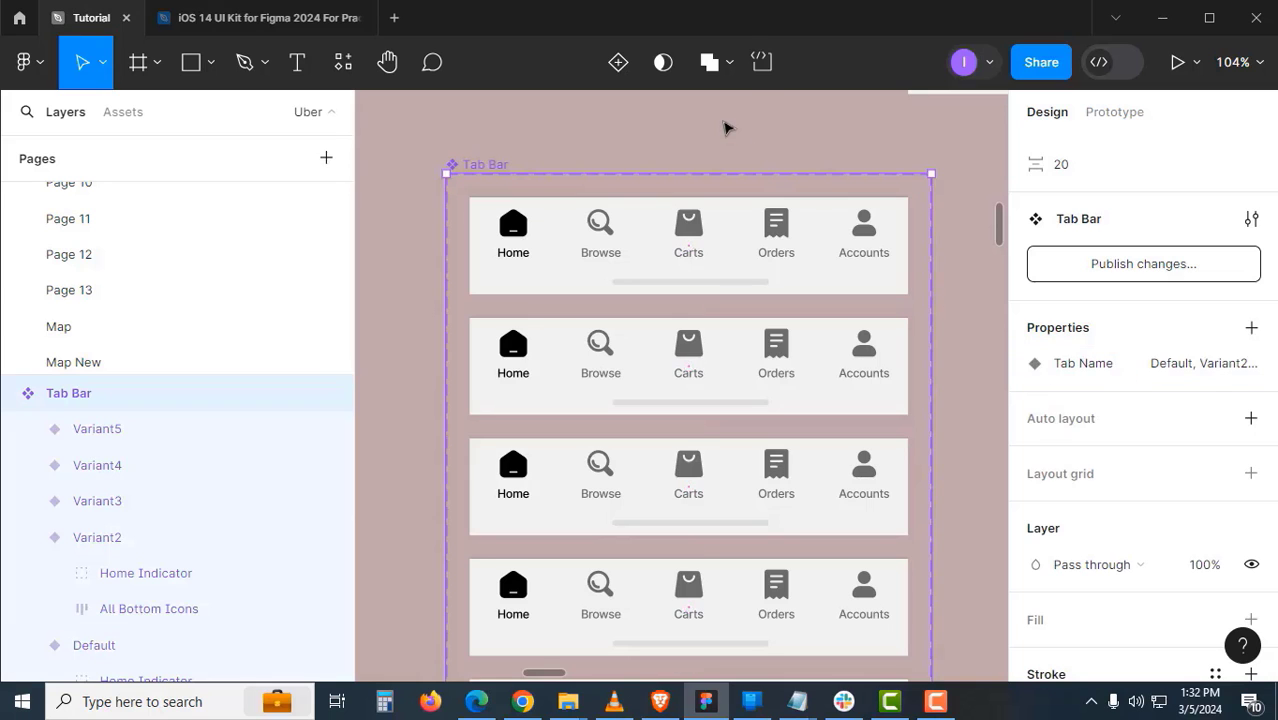
click(727, 127)
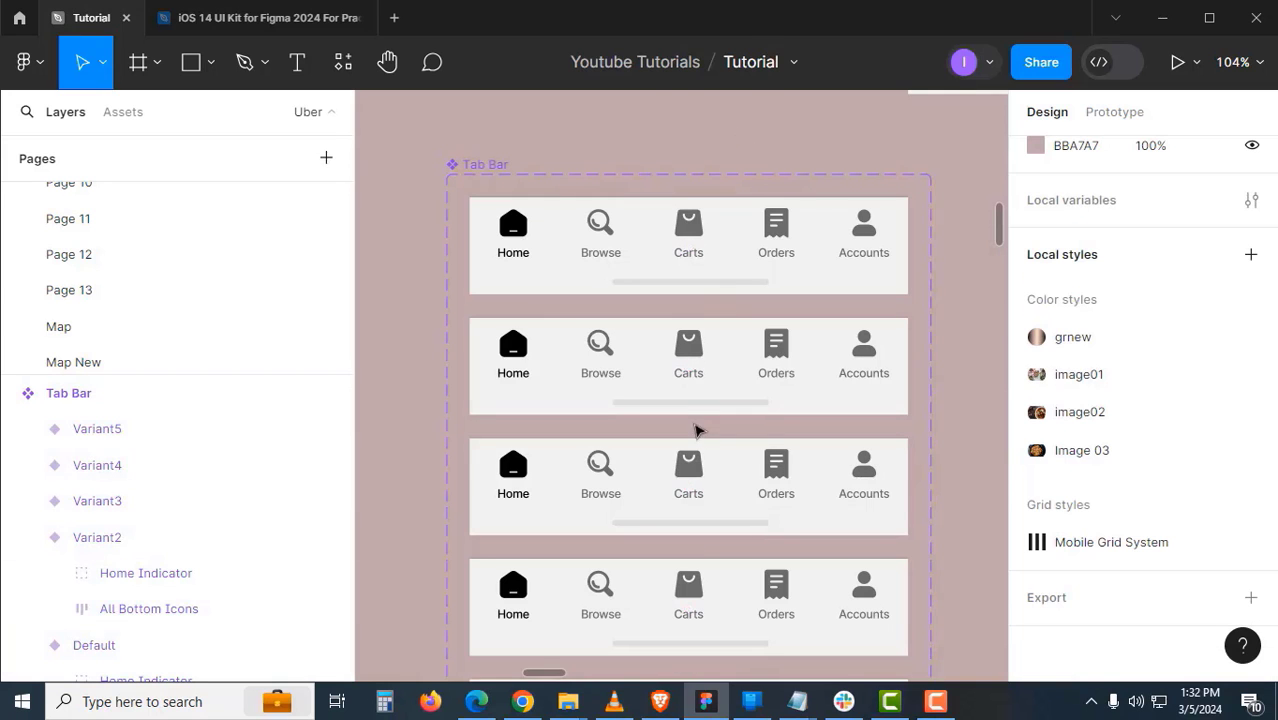
click(723, 263)
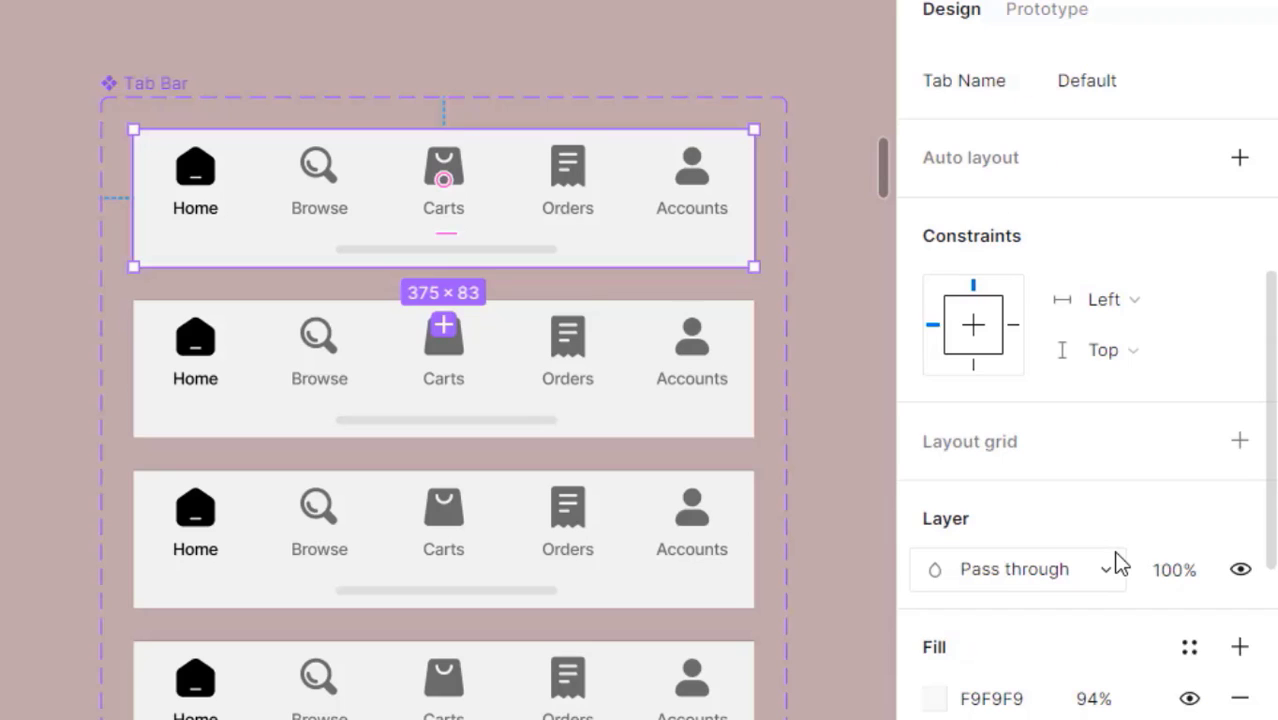
scroll(1129, 455, up, 5)
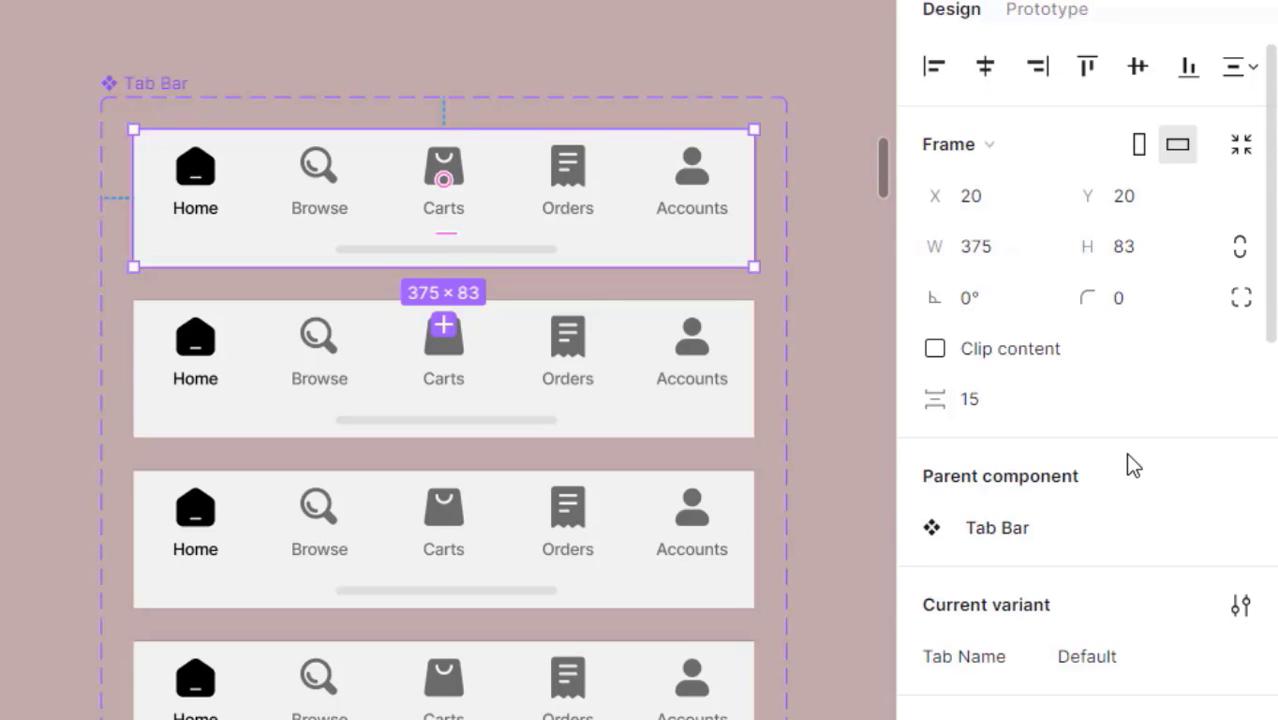
scroll(1100, 487, down, 3)
click(1123, 364)
text(Home)
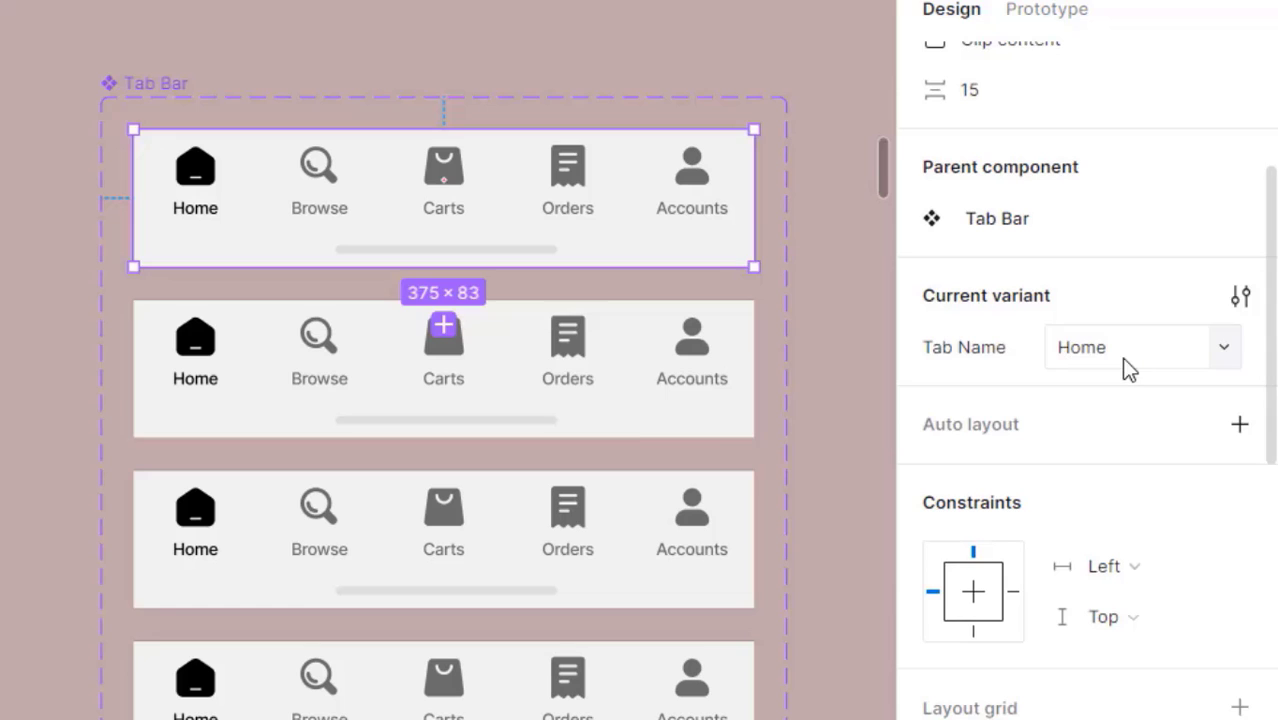
key(Tab)
click(1124, 355)
text(Browse)
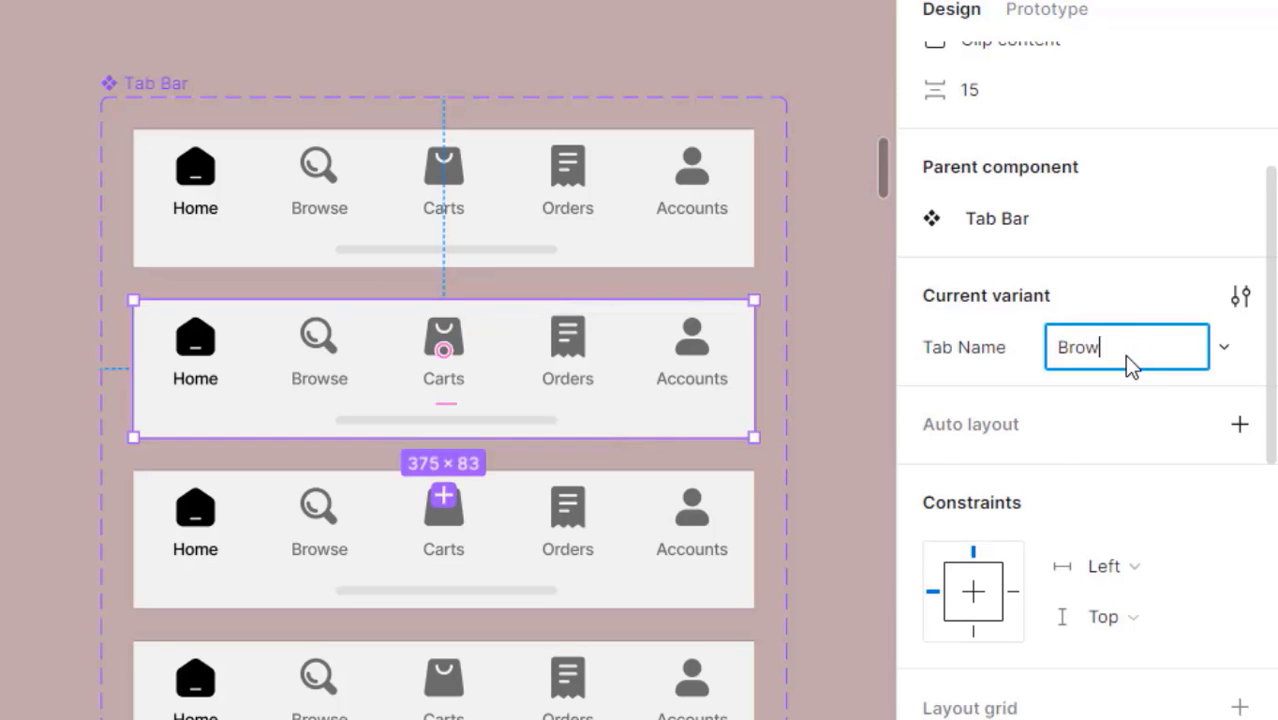
key(Return)
key(Tab)
- Set the remaining variants' Tab Name values to Carts, Orders and Accounts
click(1124, 356)
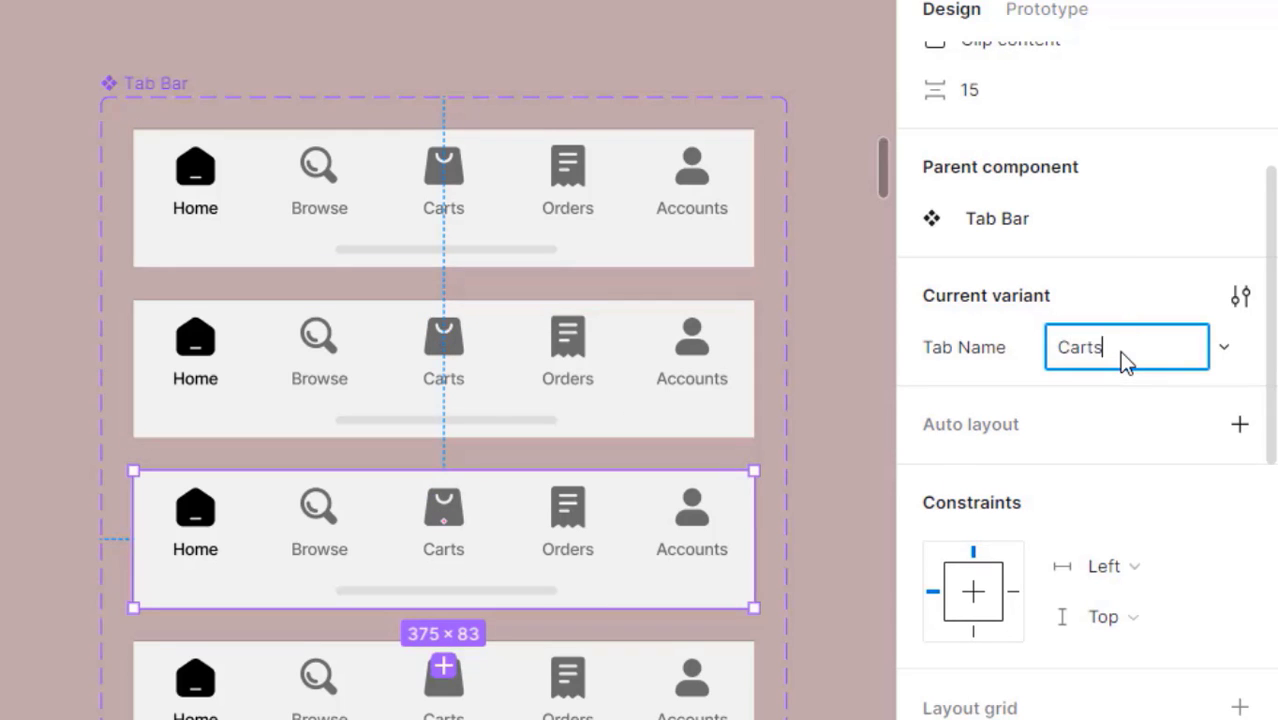
click(793, 677)
drag(793, 677, 761, 561)
click(700, 580)
click(1092, 652)
text(Or)
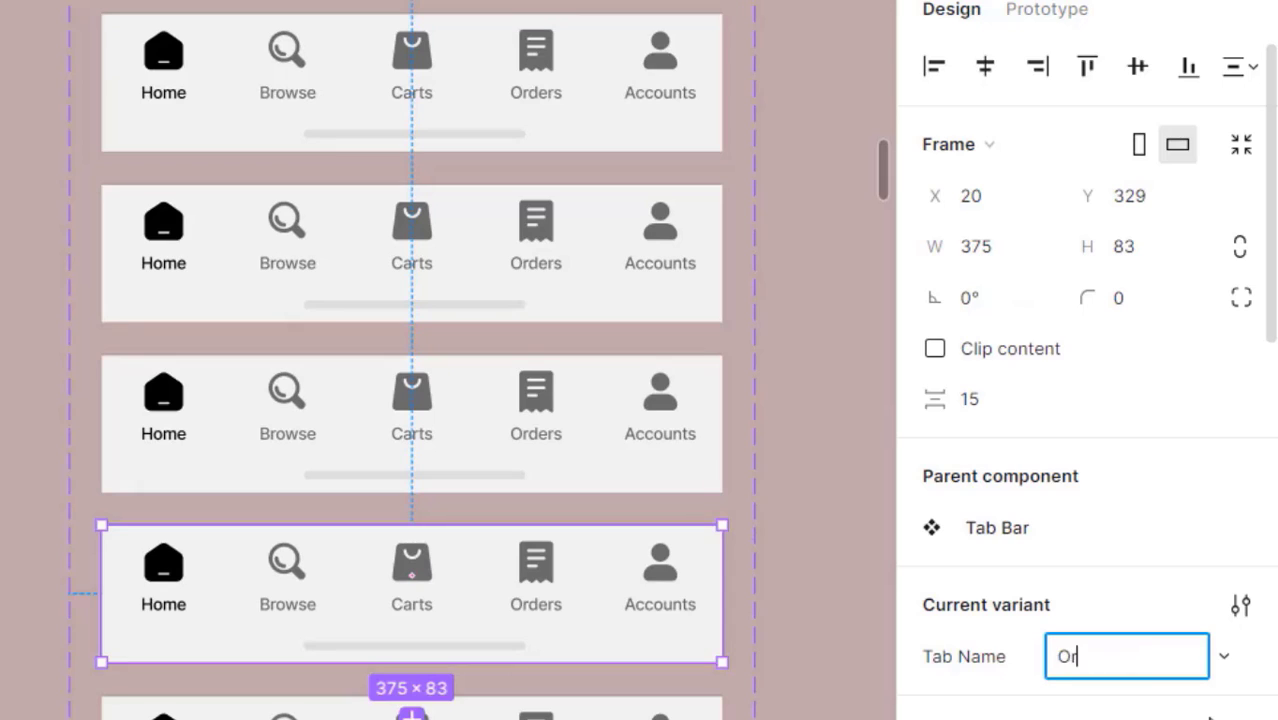
text(ders)
scroll(628, 633, down, 2)
key(Return)
click(628, 633)
click(1160, 592)
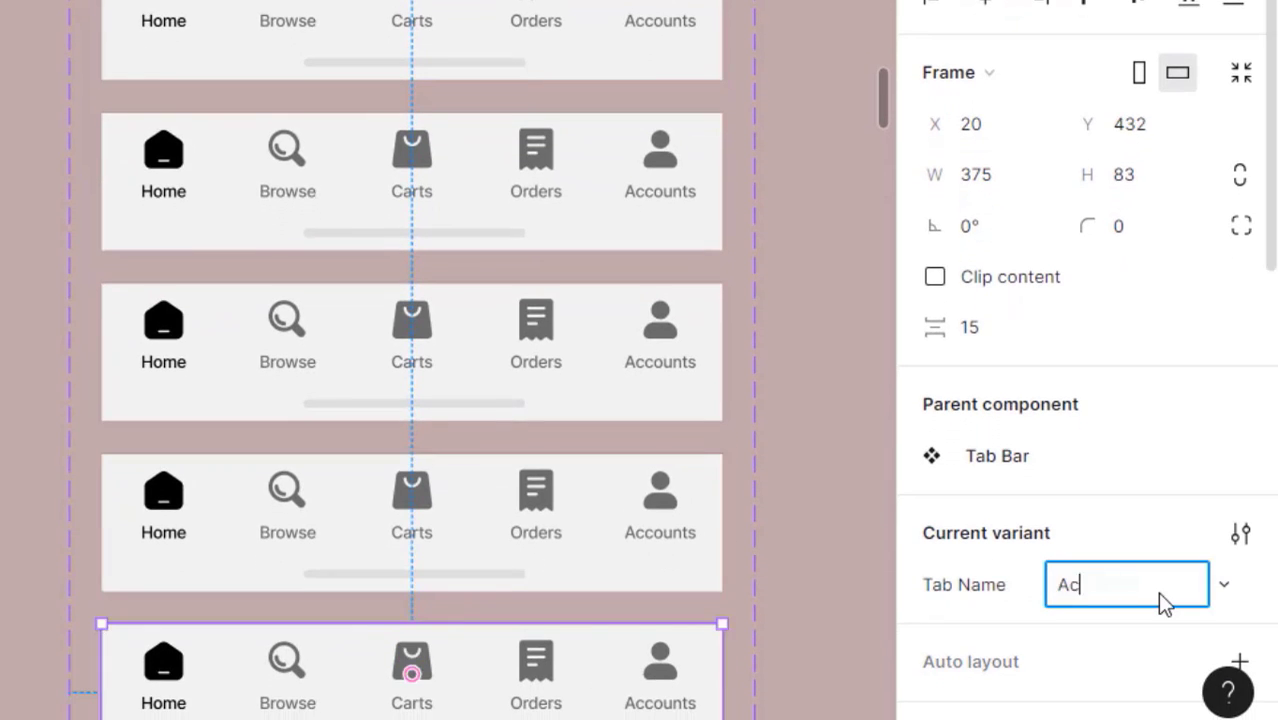
key(Return)
- Turn on Clip content for all five Tab Bar variants
shift+click(652, 520)
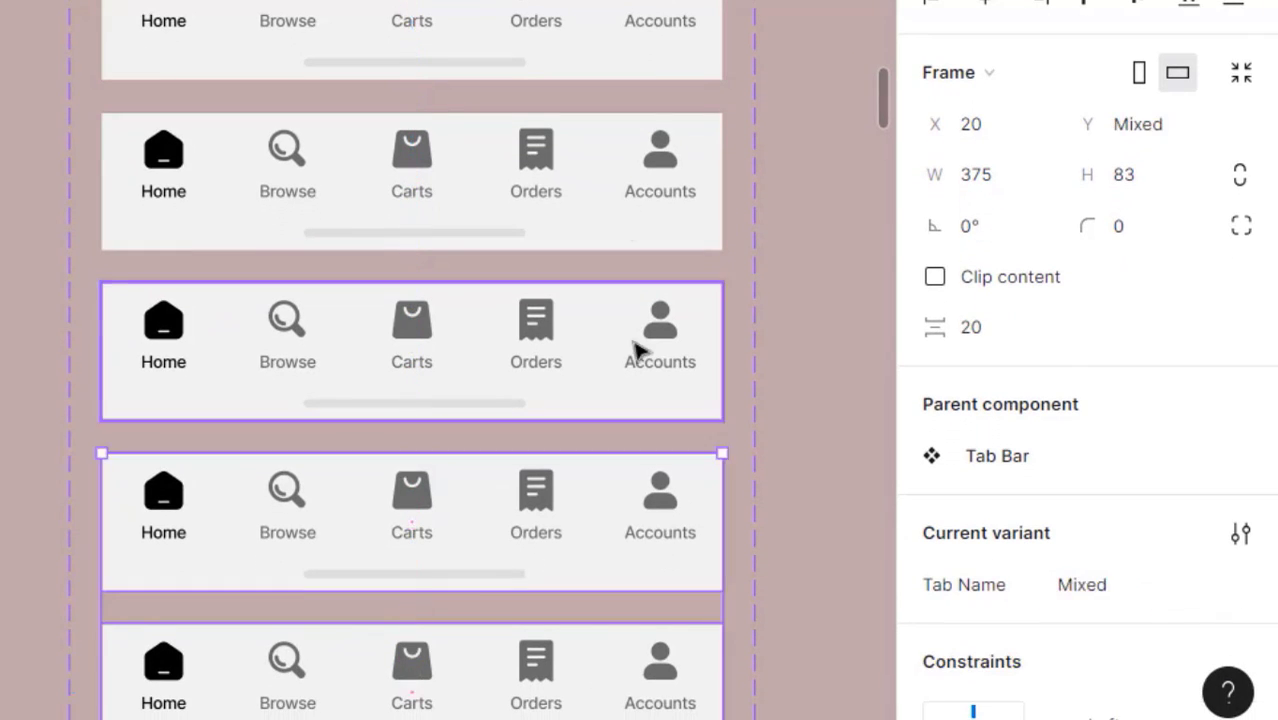
shift+click(638, 348)
shift+click(632, 190)
shift+click(632, 30)
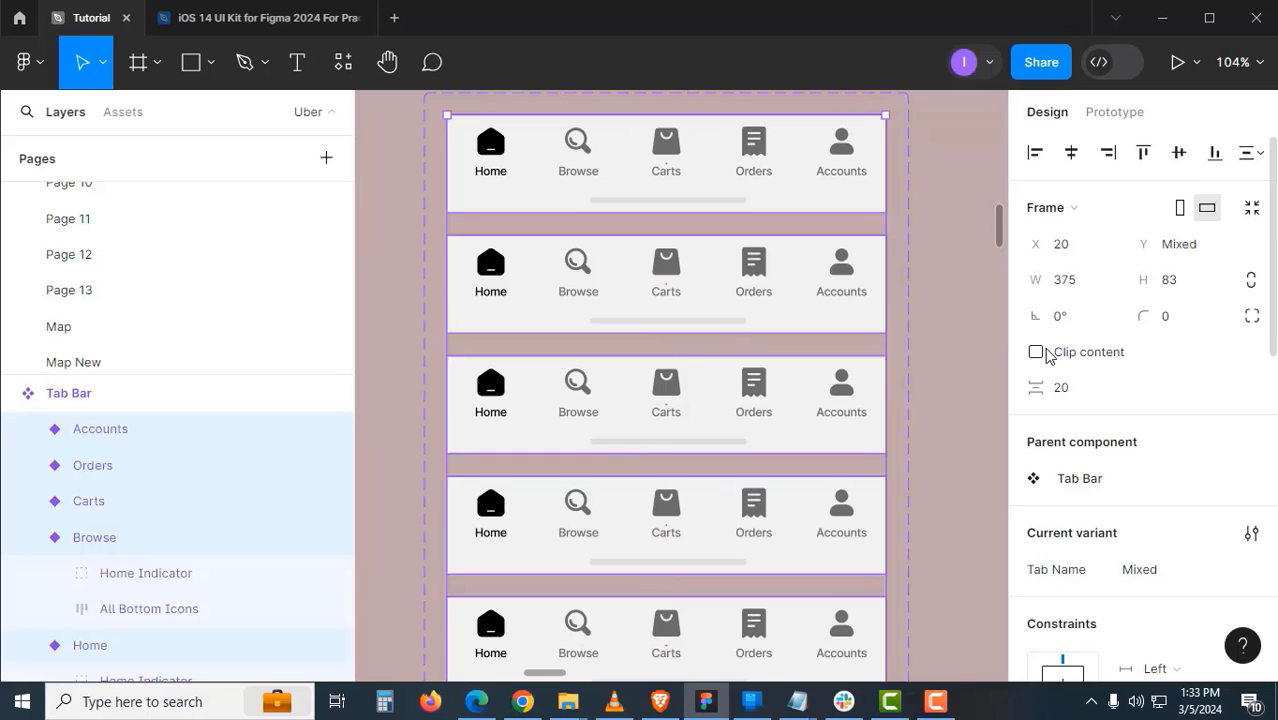
click(1037, 353)
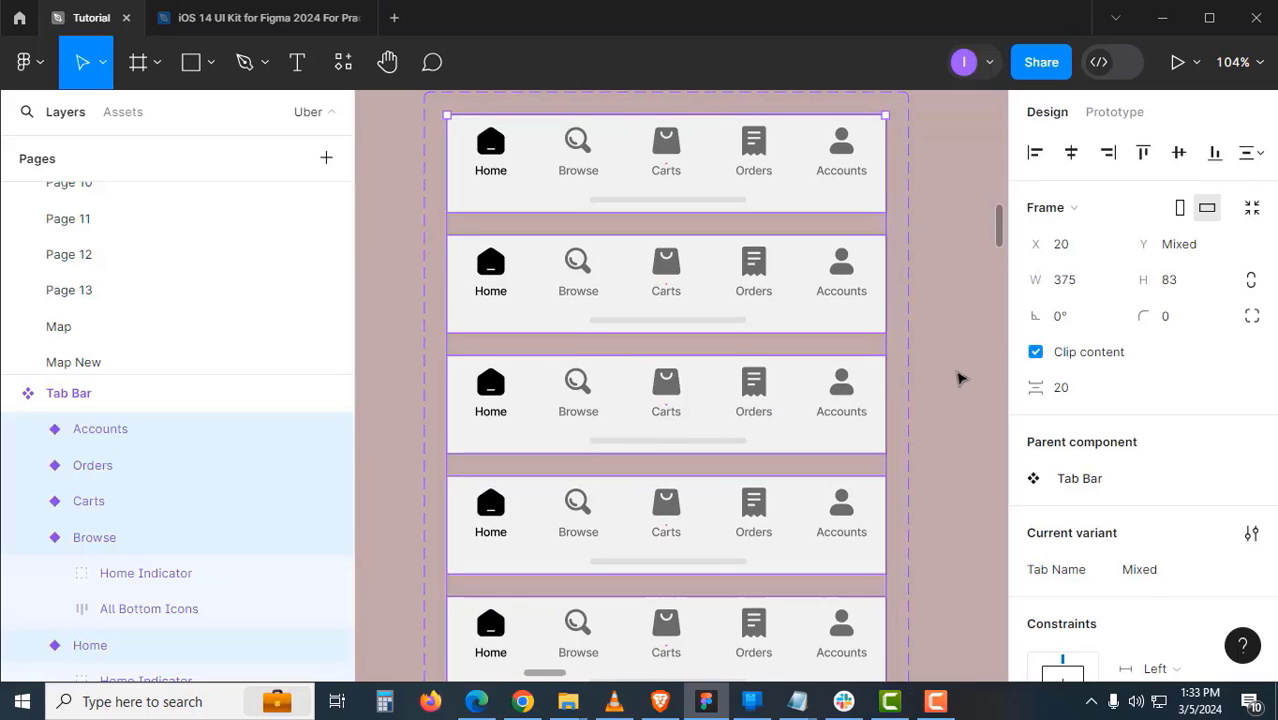
click(960, 378)
ctrl+alt+click(889, 381)
drag(842, 419, 763, 443)
- Move the Selected highlight from Home to Browse and to Carts in their Tab Bar variants
ctrl+click(694, 375)
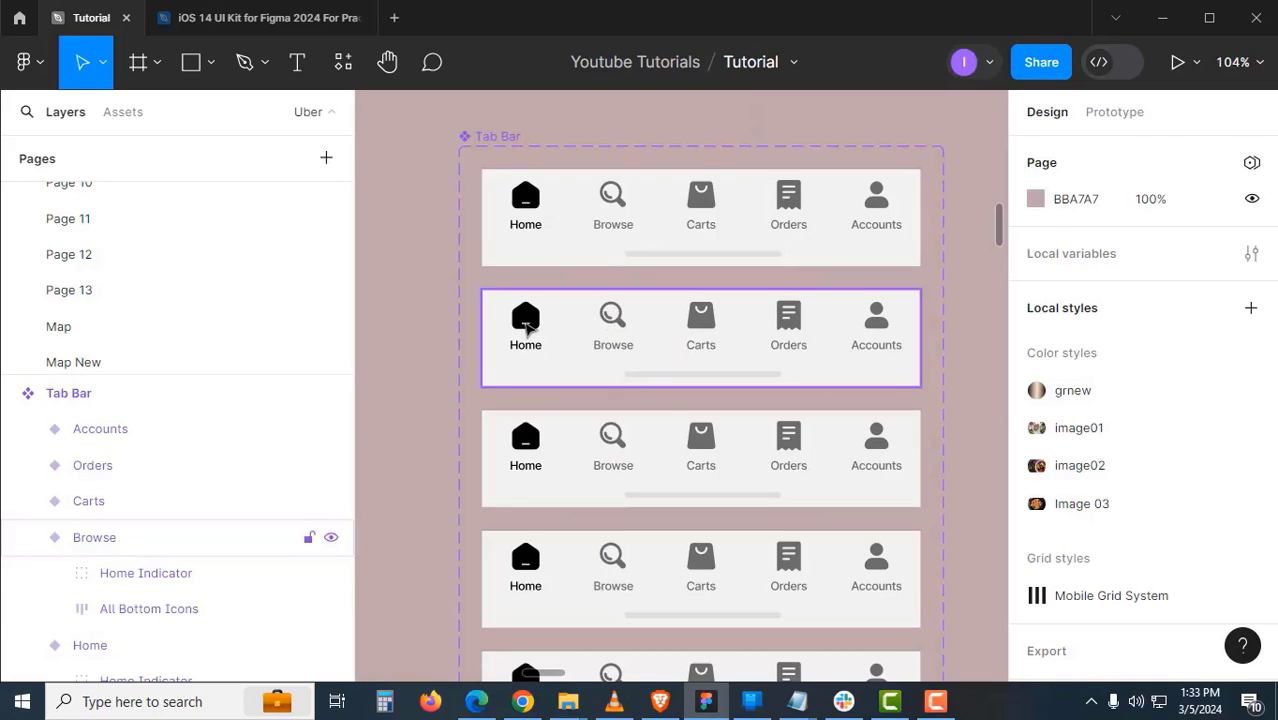
double_click(527, 328)
double_click(533, 326)
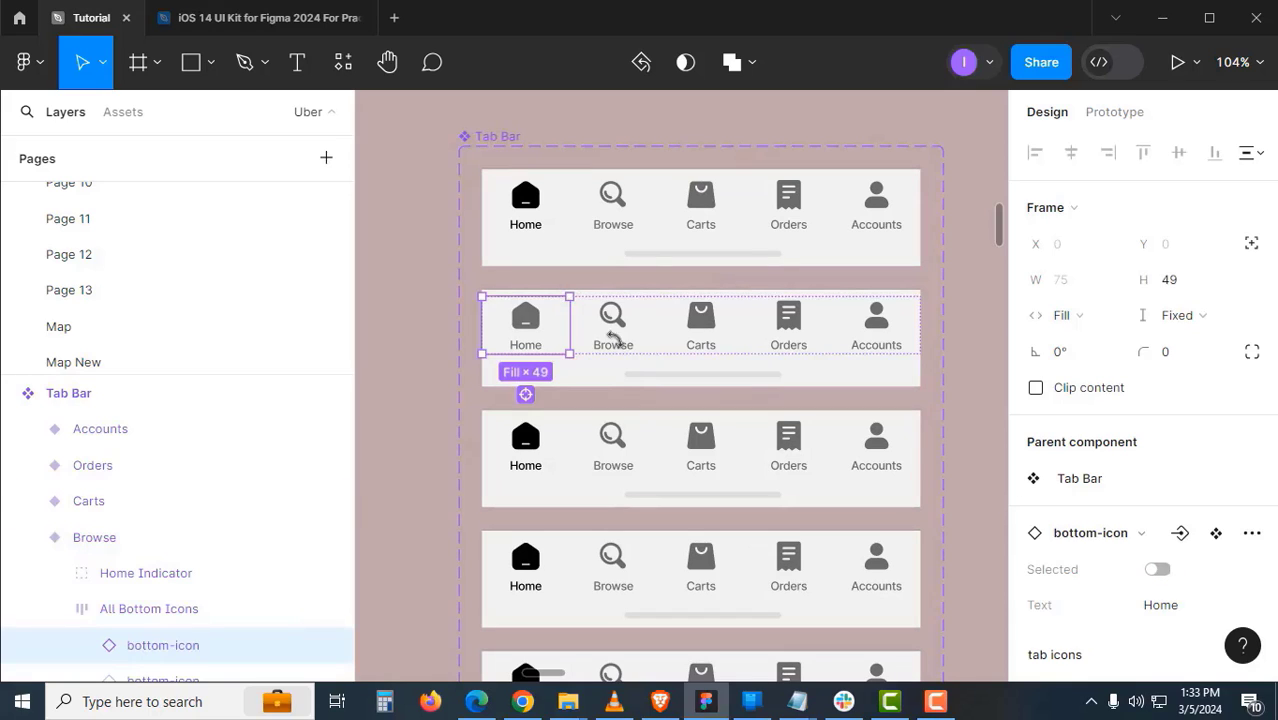
click(628, 350)
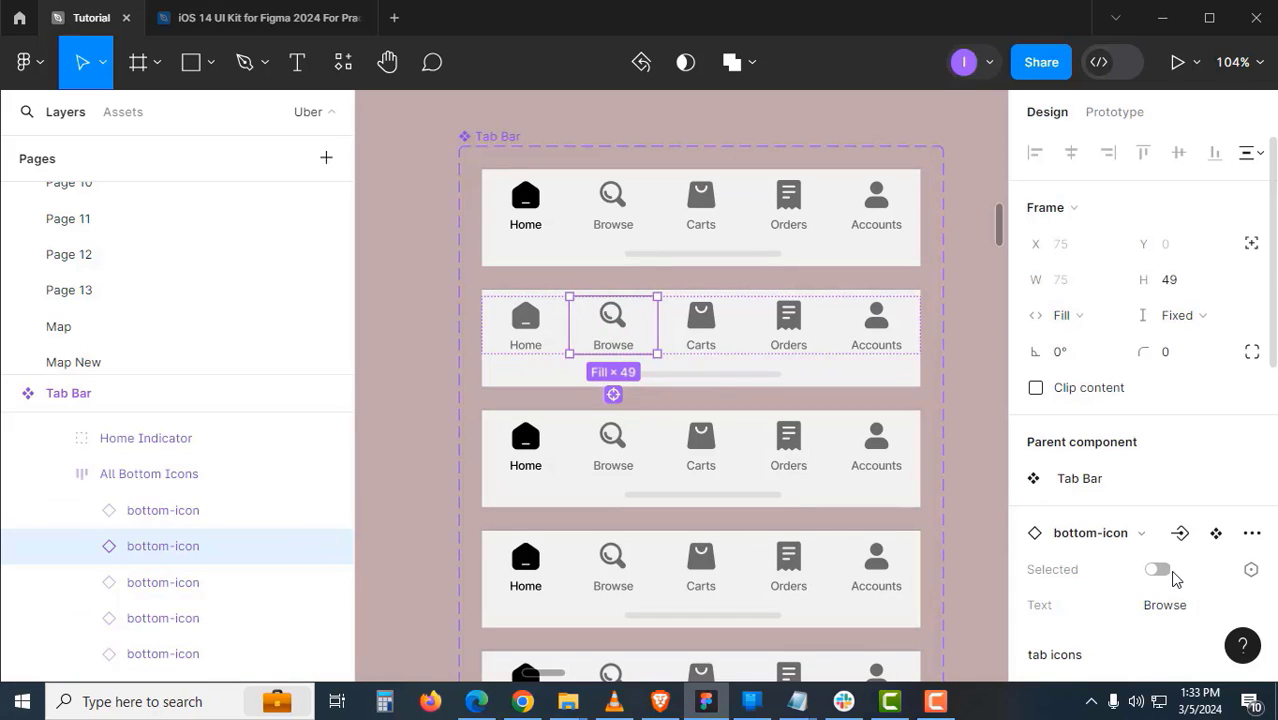
click(754, 484)
double_click(533, 448)
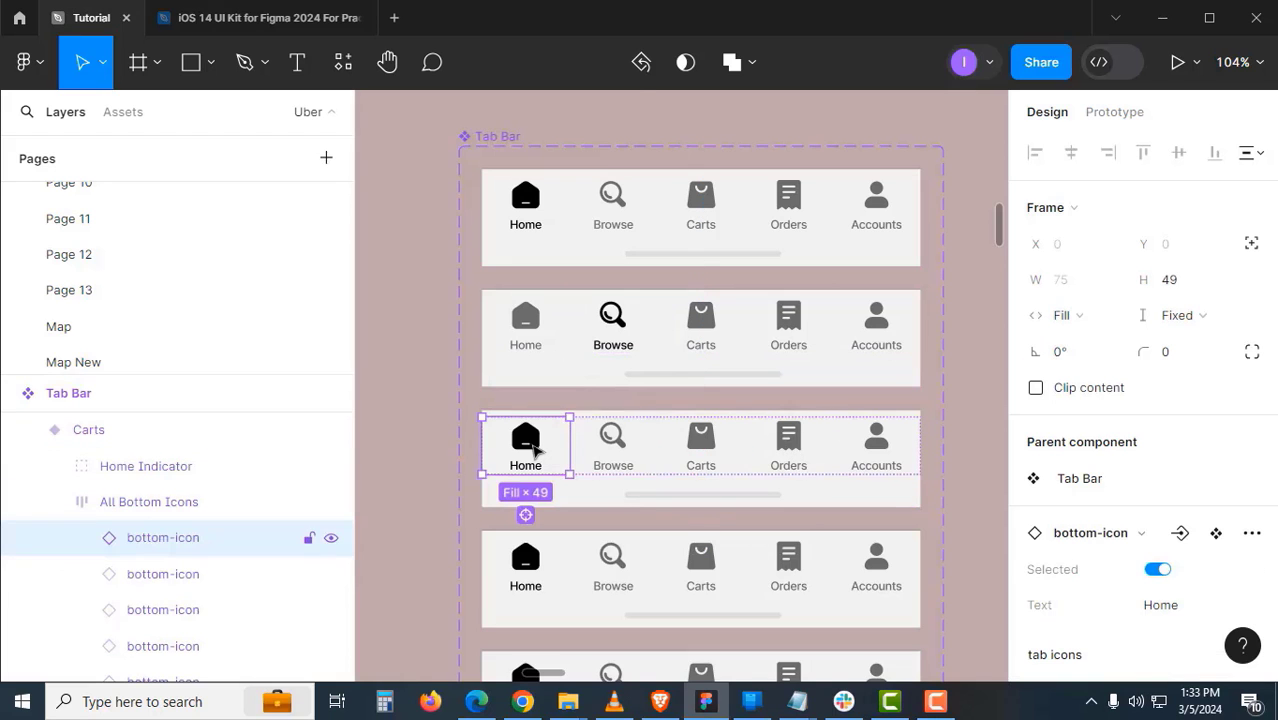
click(701, 442)
click(1163, 573)
scroll(841, 445, down, 2)
- Turn off Home and mark Orders and Accounts active in their variants
click(841, 445)
double_click(533, 433)
double_click(533, 433)
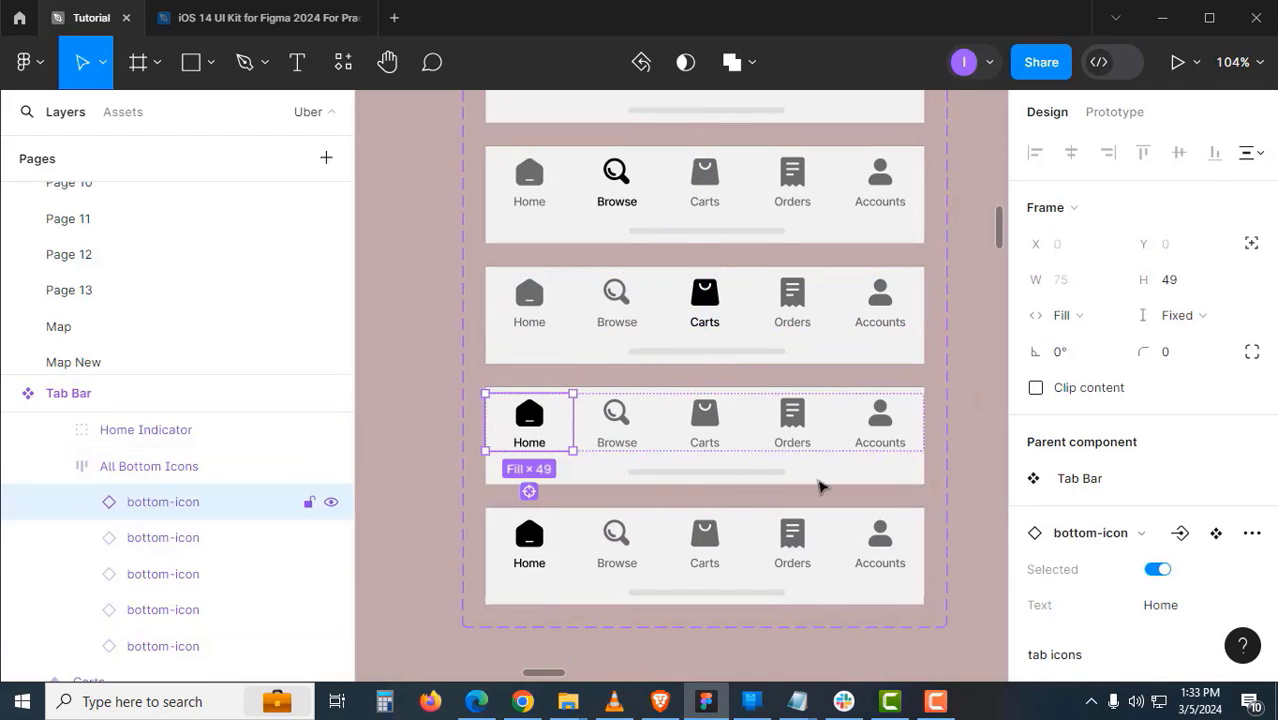
click(1157, 569)
click(792, 420)
click(1157, 569)
click(828, 570)
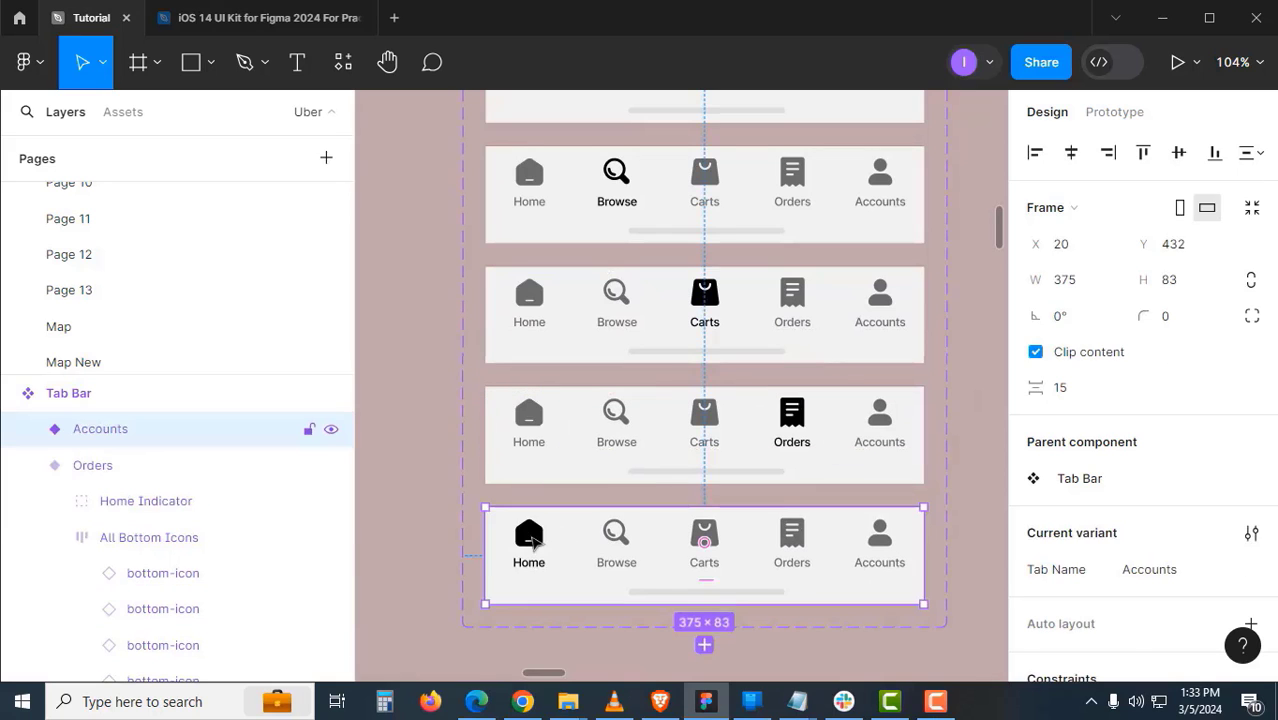
double_click(533, 540)
click(879, 542)
click(1157, 569)
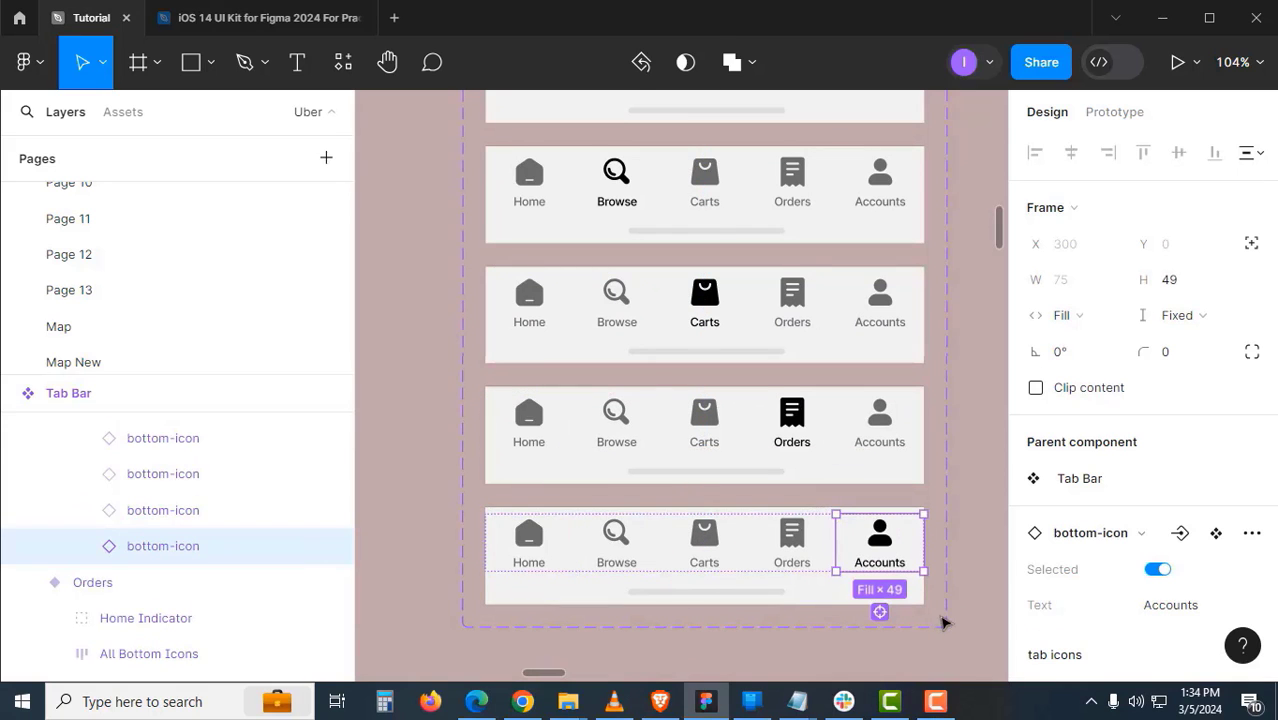
click(950, 620)
scroll(847, 459, down, 3)
drag(787, 378, 542, 462)
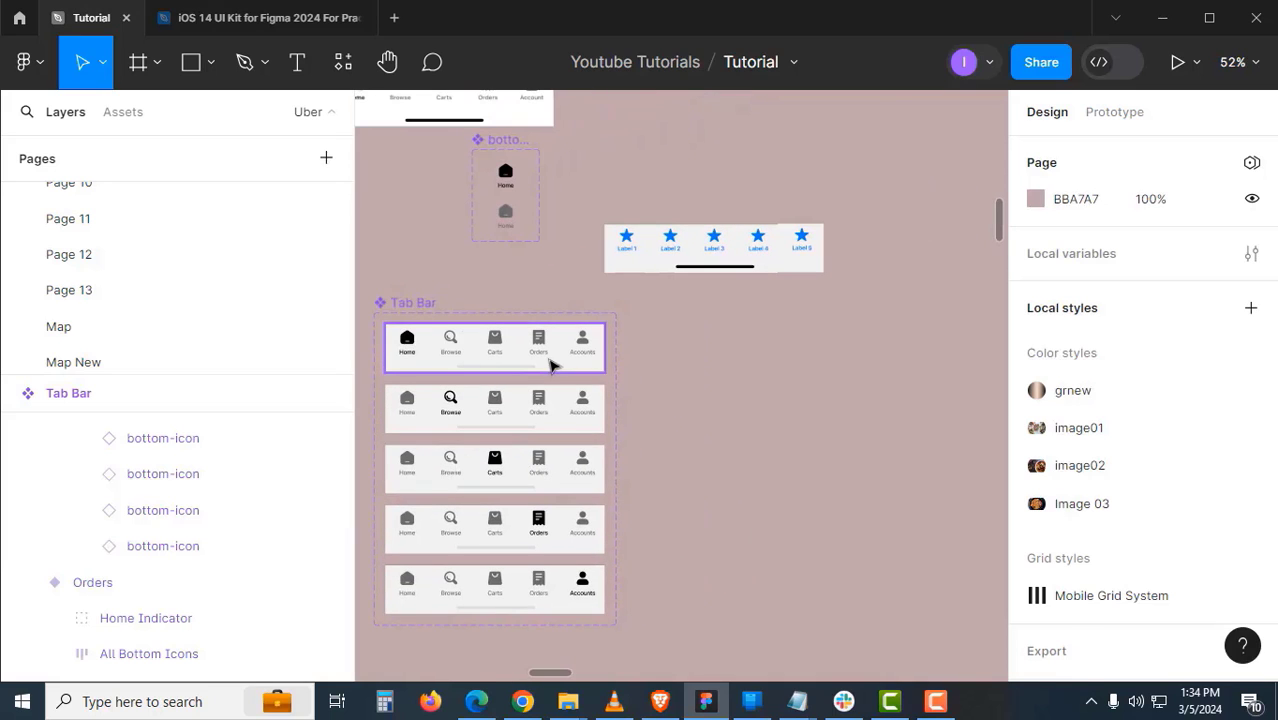
- Drag out a standalone copy of the Home Tab Bar and switch its Tab Name to Browse, then Carts
drag(551, 362, 578, 397)
scroll(777, 395, up, 2)
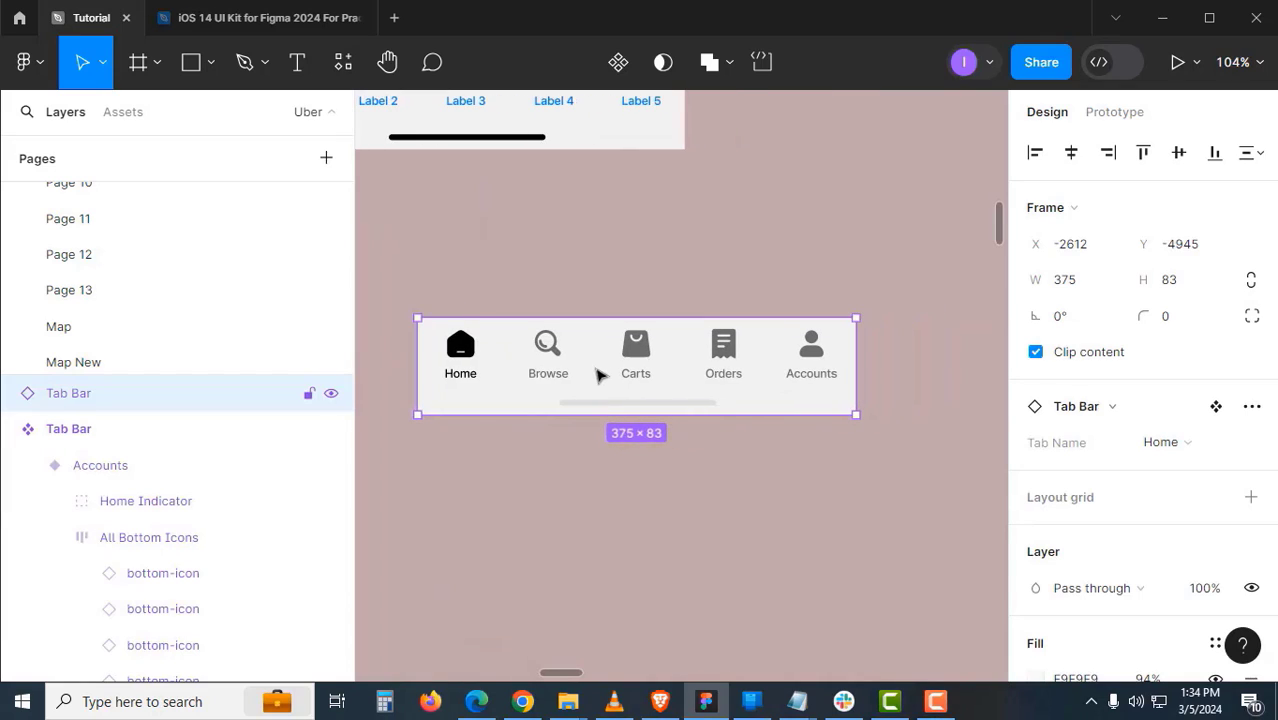
click(1160, 444)
click(1130, 478)
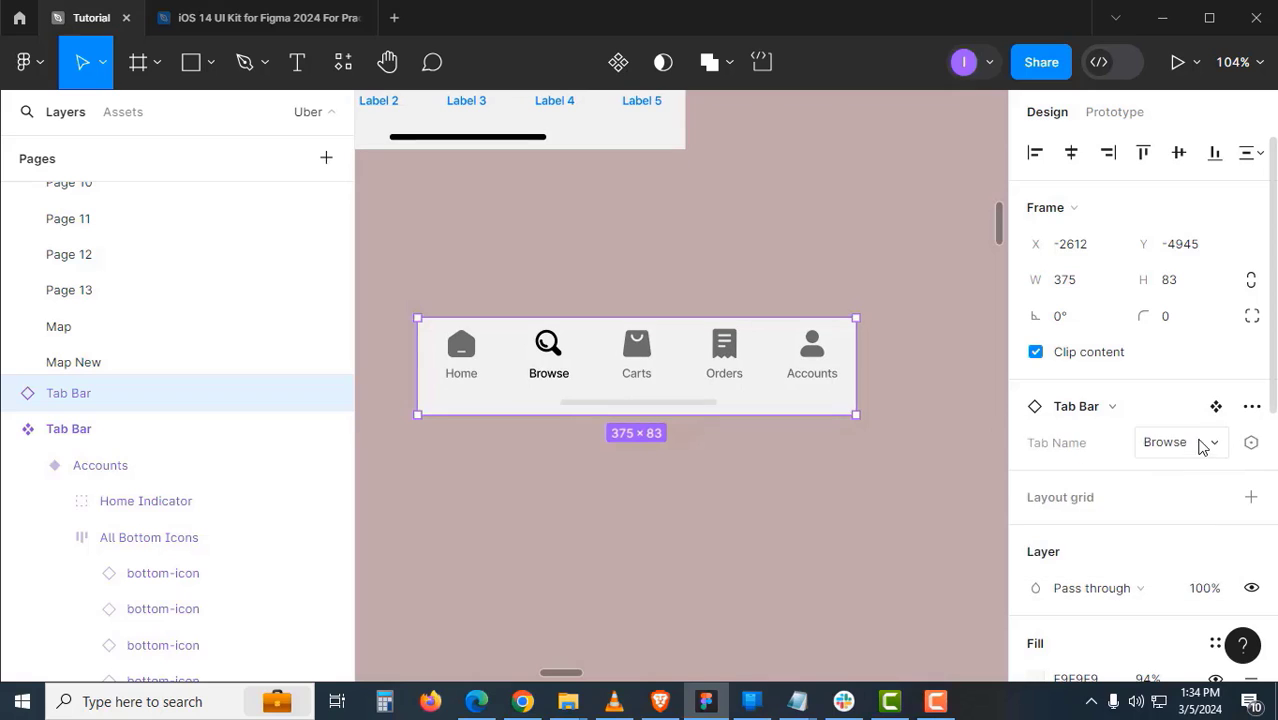
click(1200, 443)
click(1165, 476)
- Switch the instance's Tab Name to Orders, then Accounts, and return to the Uber Eats screen
click(1178, 448)
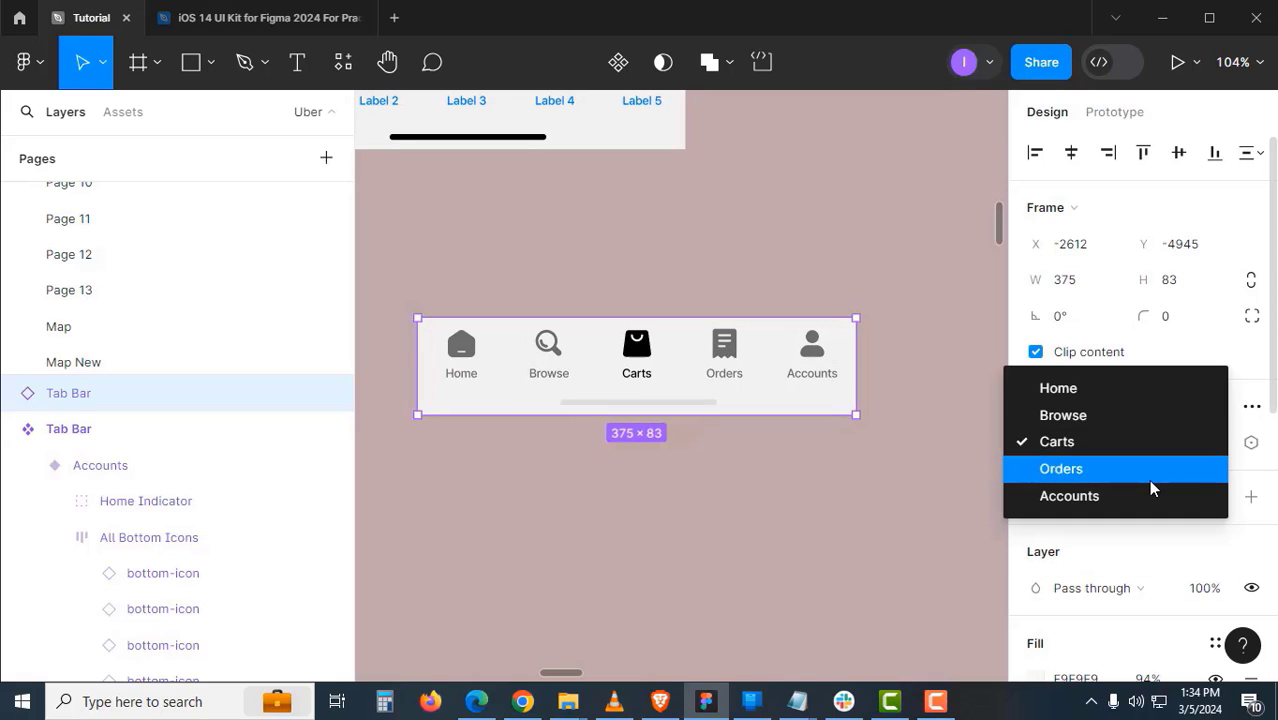
click(1150, 476)
click(1175, 447)
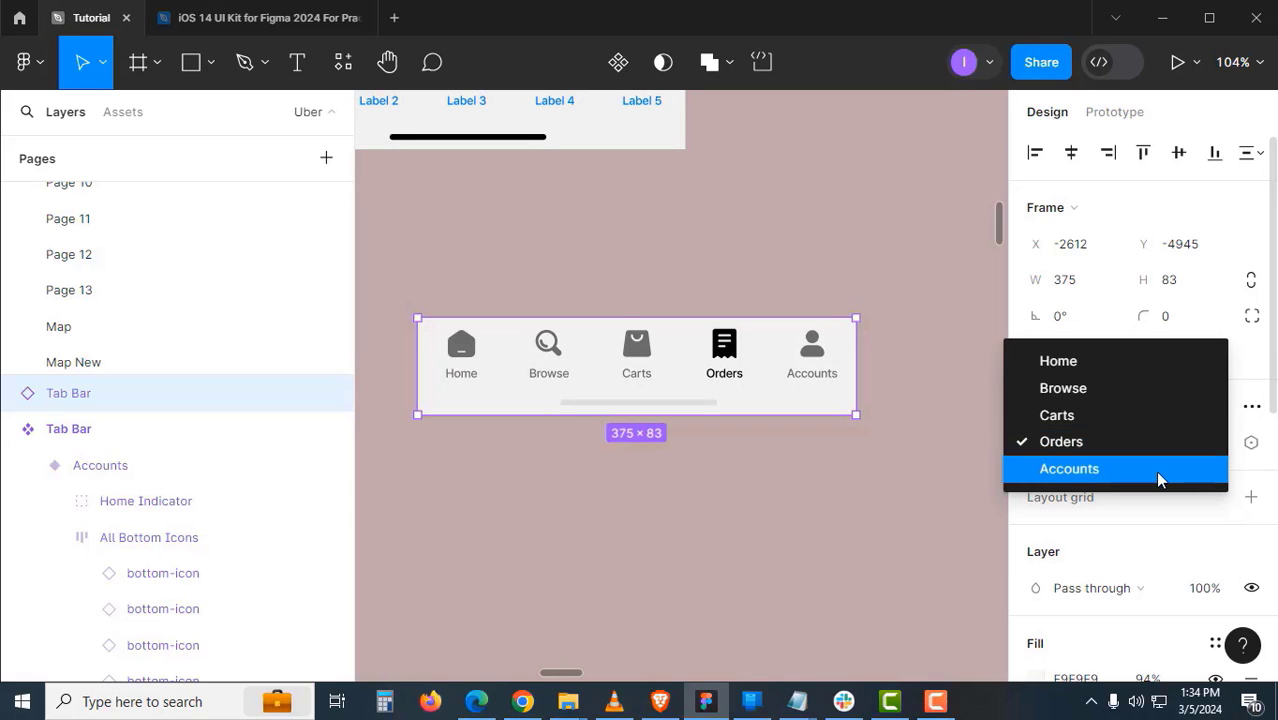
click(1158, 478)
click(697, 420)
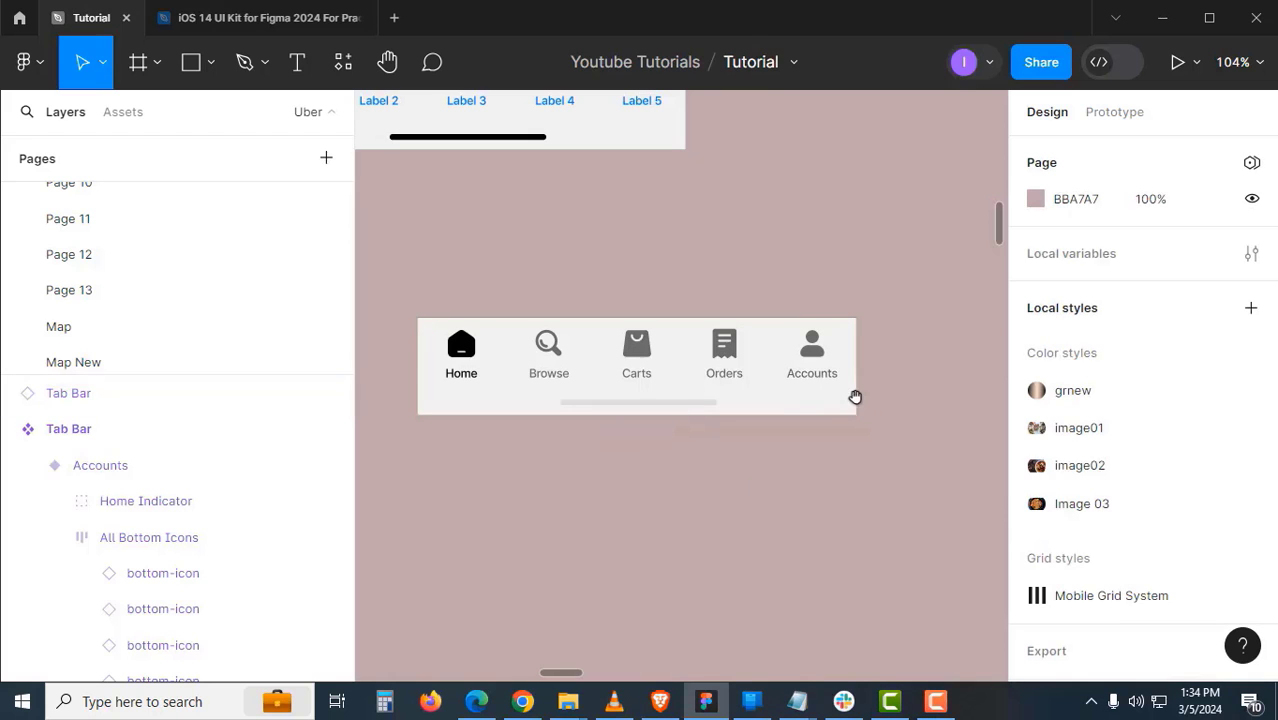
scroll(701, 395, down, 10)
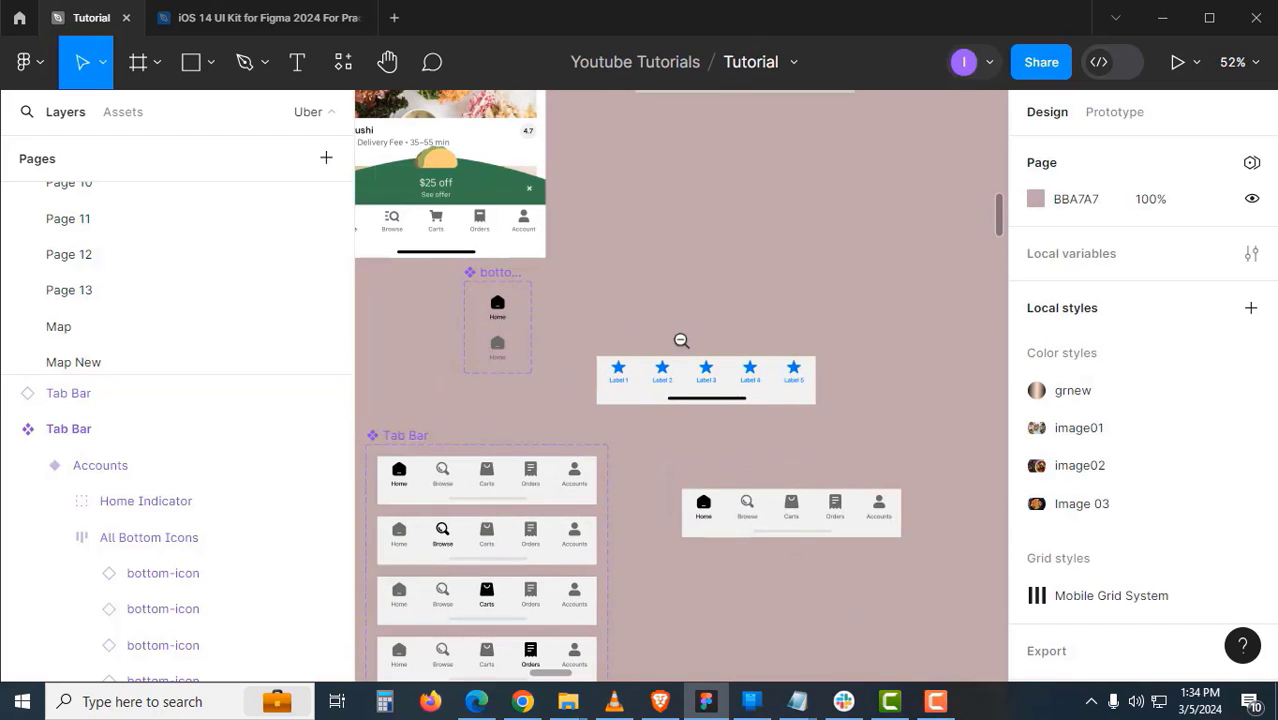
scroll(644, 226, up, 1)
drag(676, 298, 682, 230)
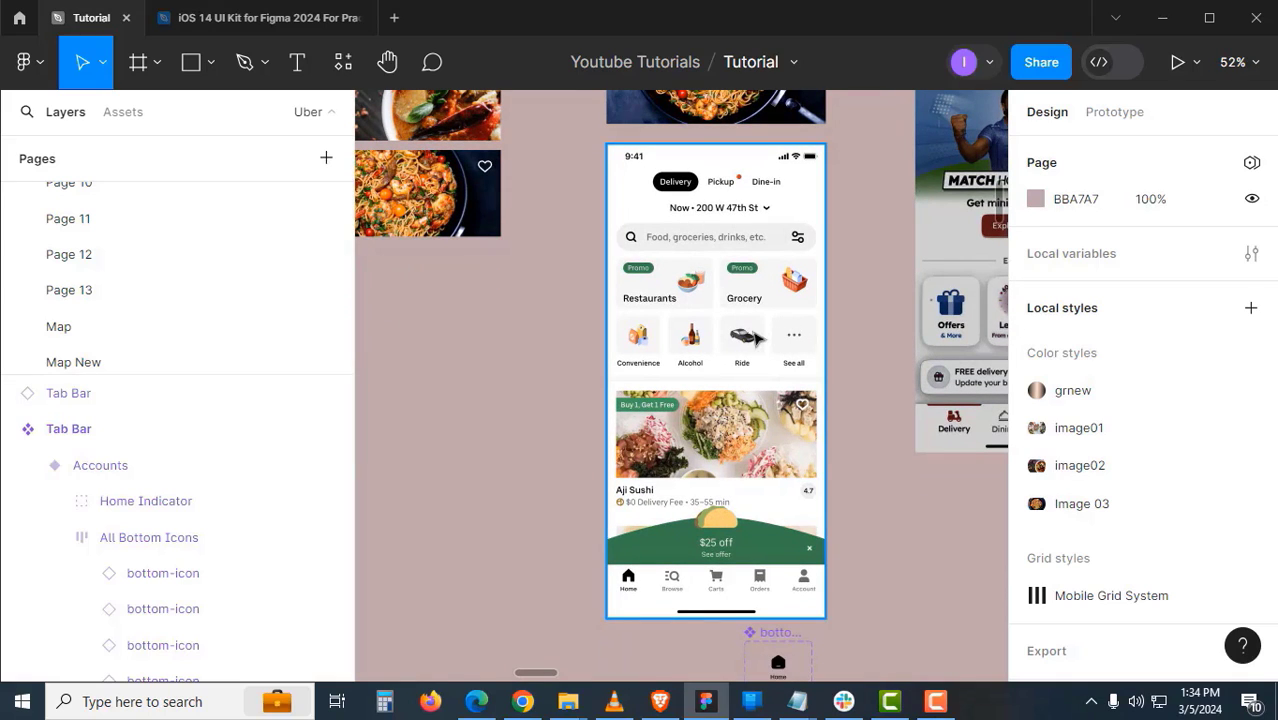
- Locate and select the Enter Phone Number frame on the canvas
scroll(757, 339, down, 3)
drag(468, 151, 707, 357)
scroll(715, 336, up, 2)
drag(715, 336, 790, 316)
click(550, 259)
scroll(816, 508, down, 1)
drag(816, 508, 537, 214)
drag(881, 515, 623, 385)
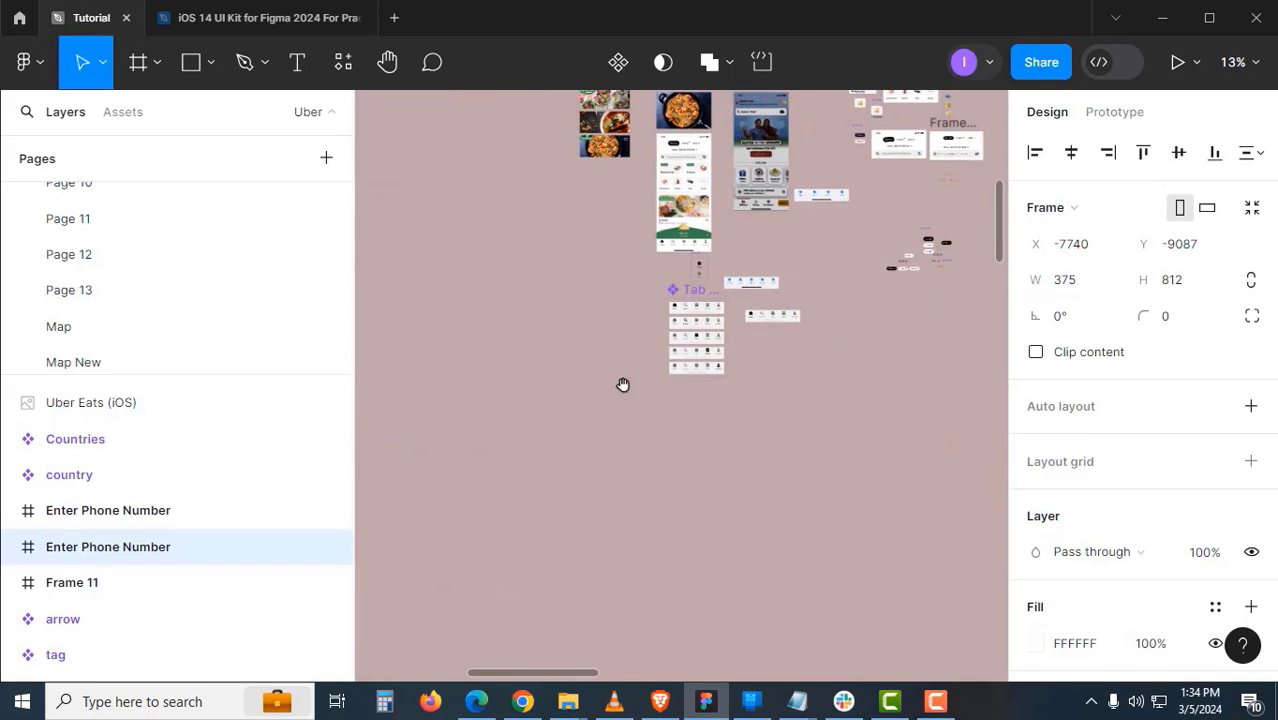
scroll(702, 421, up, 1)
click(742, 398)
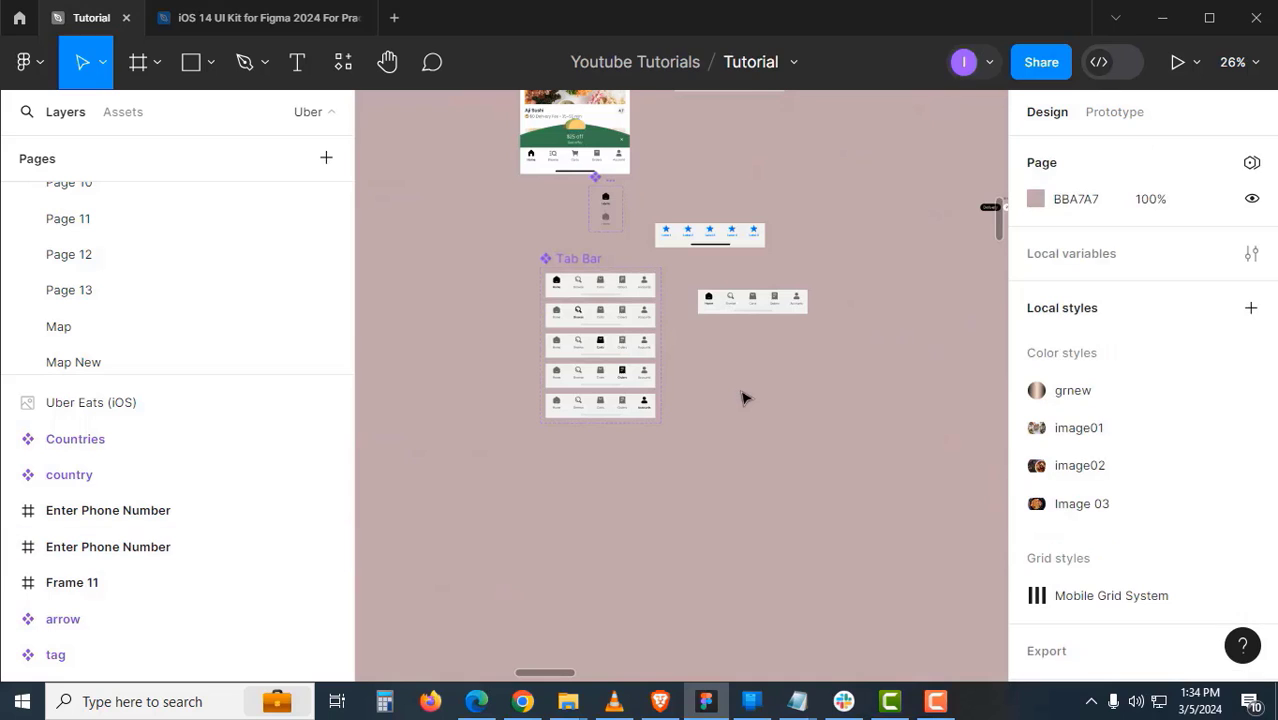
- Paste a copy of the Enter Phone Number frame and move it up and to the right
key(ctrl+v)
drag(658, 258, 914, 303)
drag(916, 303, 929, 213)
drag(929, 213, 788, 251)
- Delete the Full Container contents inside the Enter Phone Number frame
click(699, 357)
scroll(730, 310, right, 2)
scroll(730, 310, up, 1)
click(759, 274)
key(Delete)
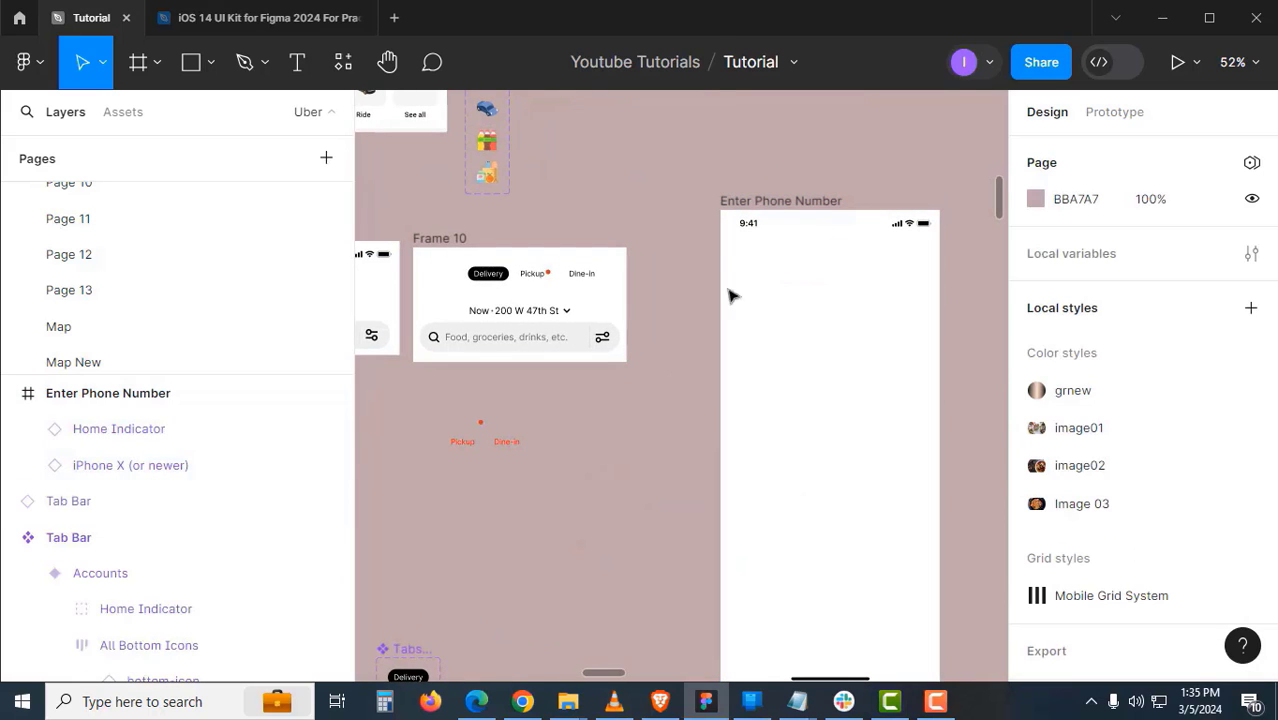
- Move Frame 10 into the phone screen, centre it, and undo its 343 width change
drag(466, 240, 782, 273)
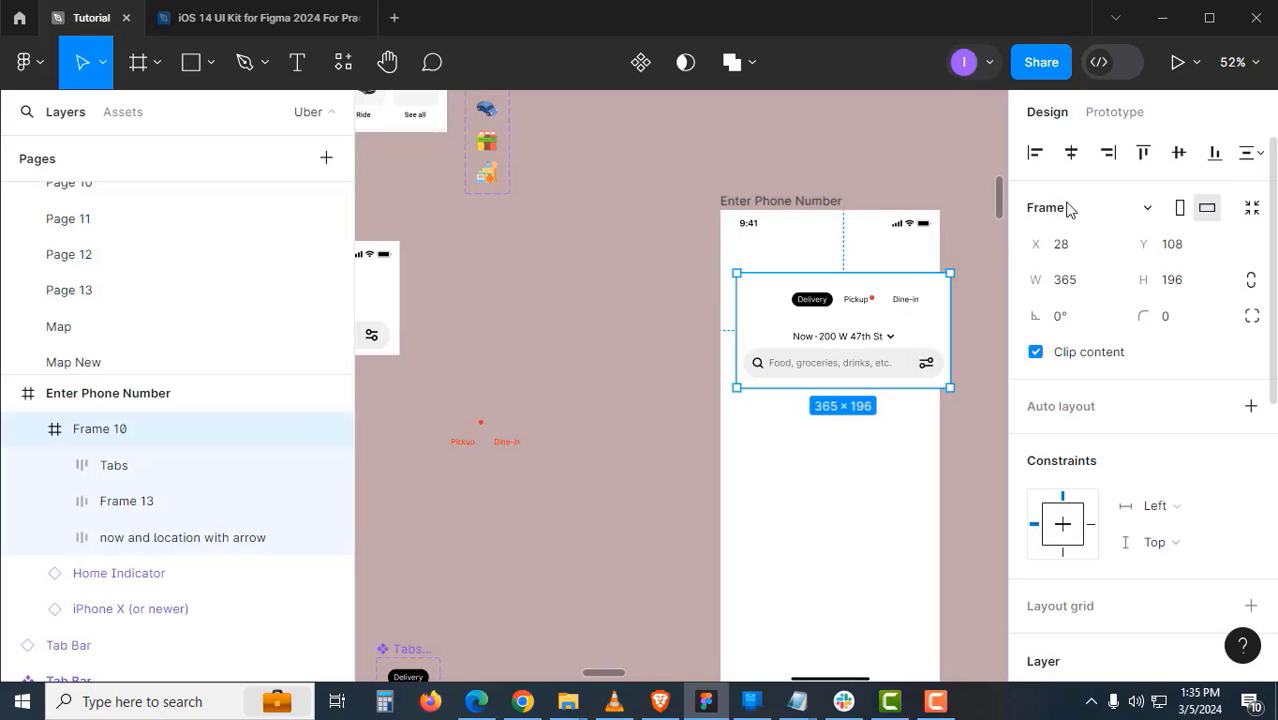
click(1071, 153)
click(968, 222)
scroll(825, 319, up, 2)
click(808, 348)
drag(820, 340, 647, 329)
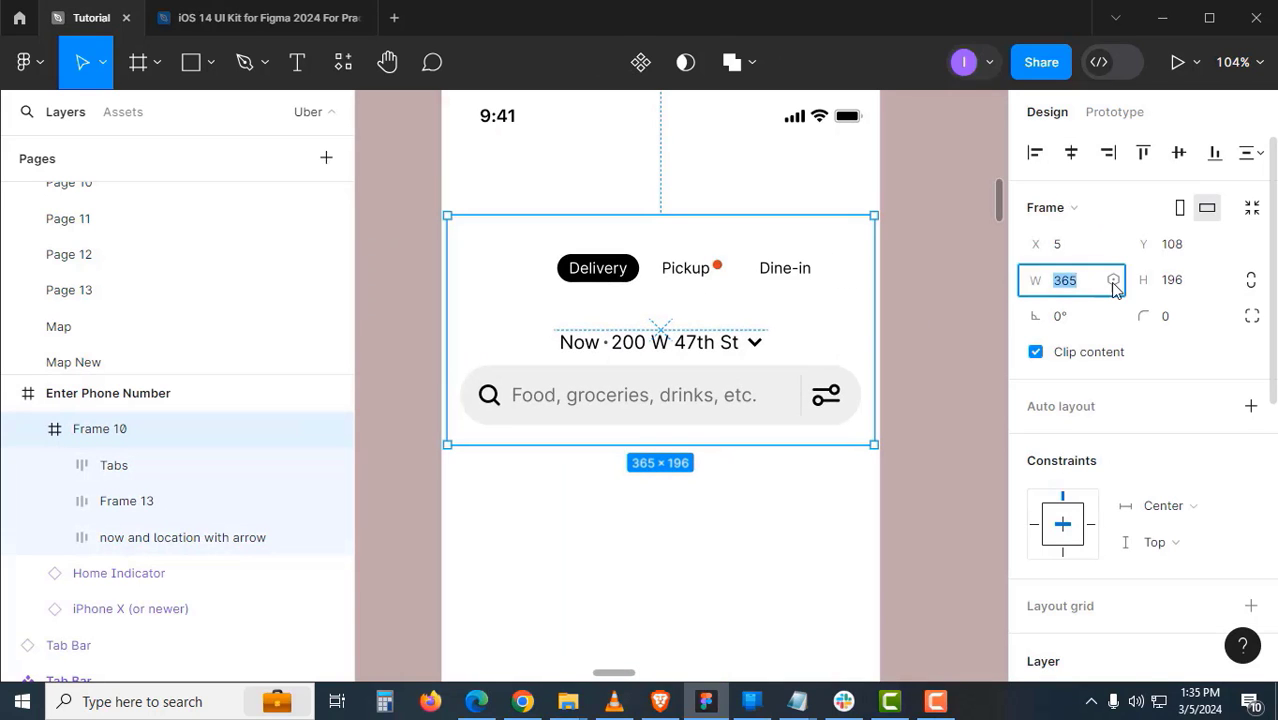
key(Return)
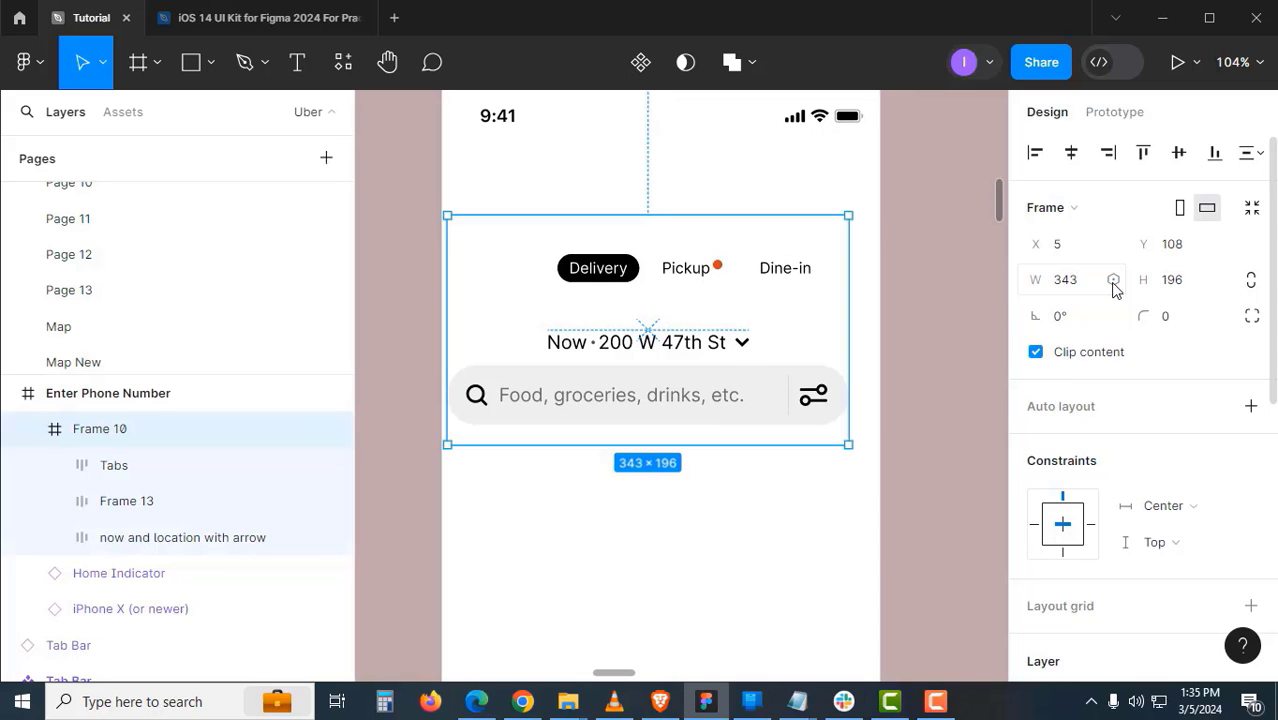
key(ctrl+z)
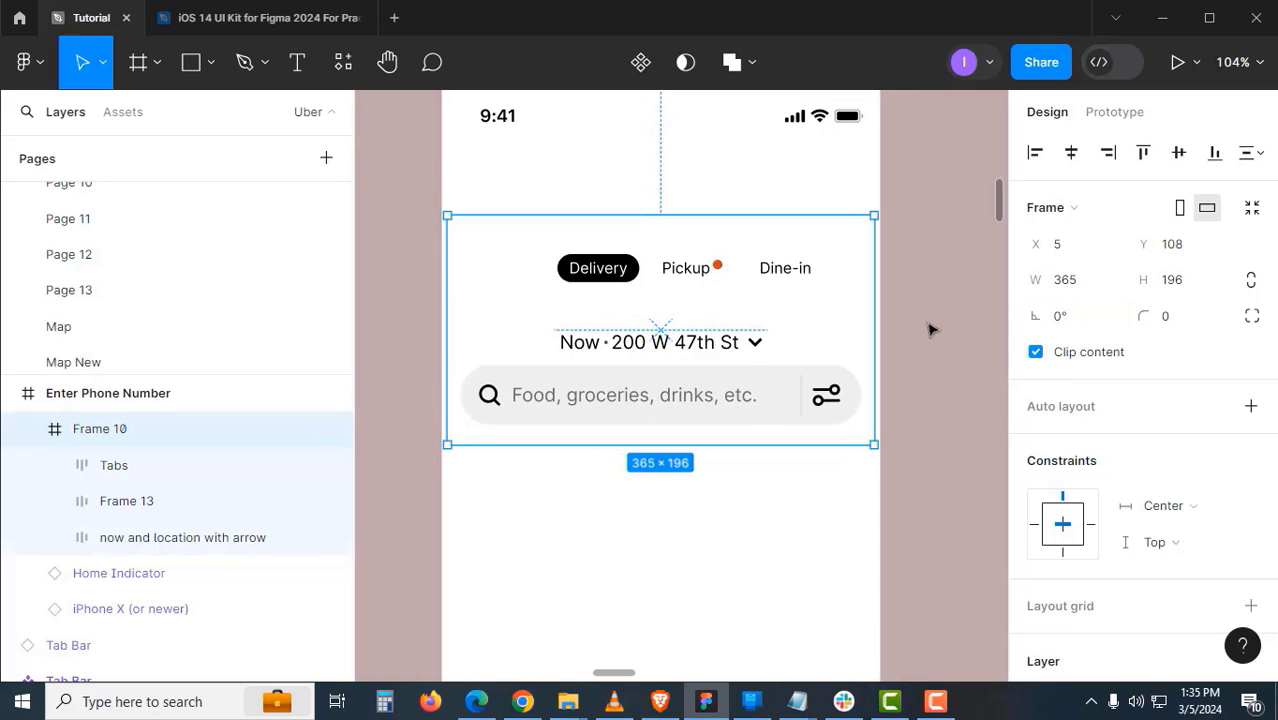
- Enter 375 as the header frame's width, making it 375×196
click(930, 327)
click(865, 346)
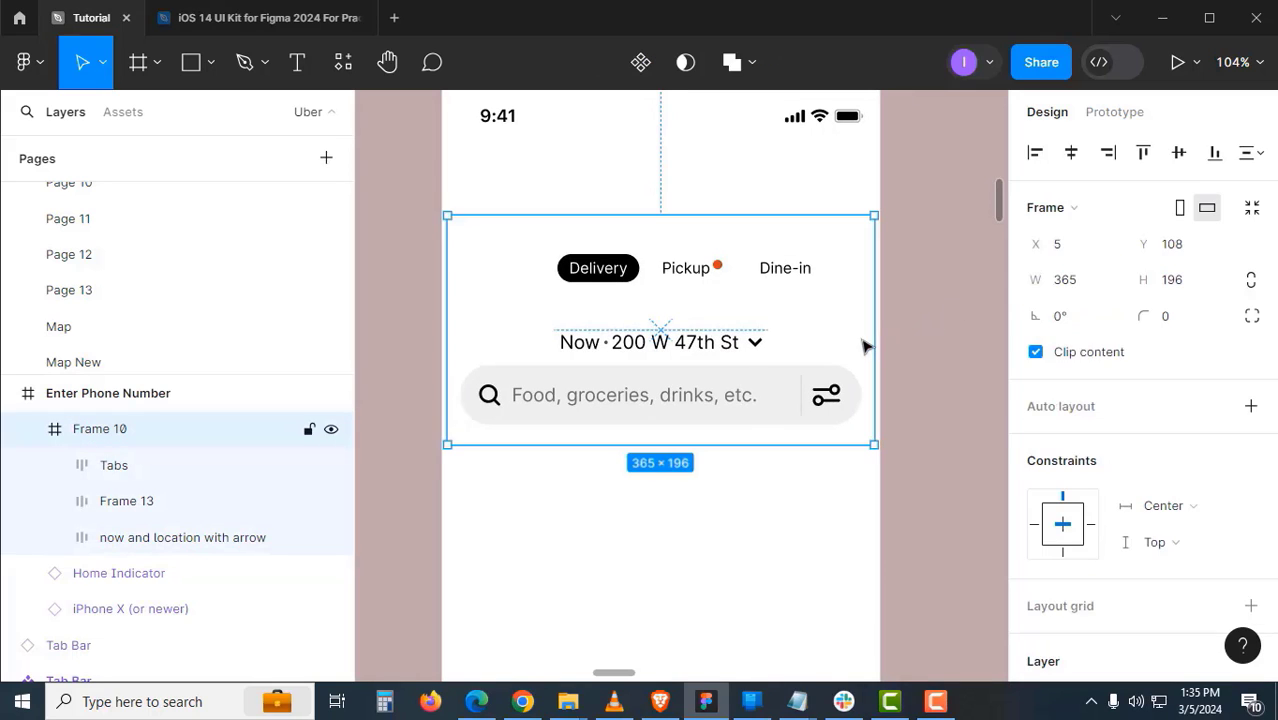
click(1093, 287)
text(375)
key(Return)
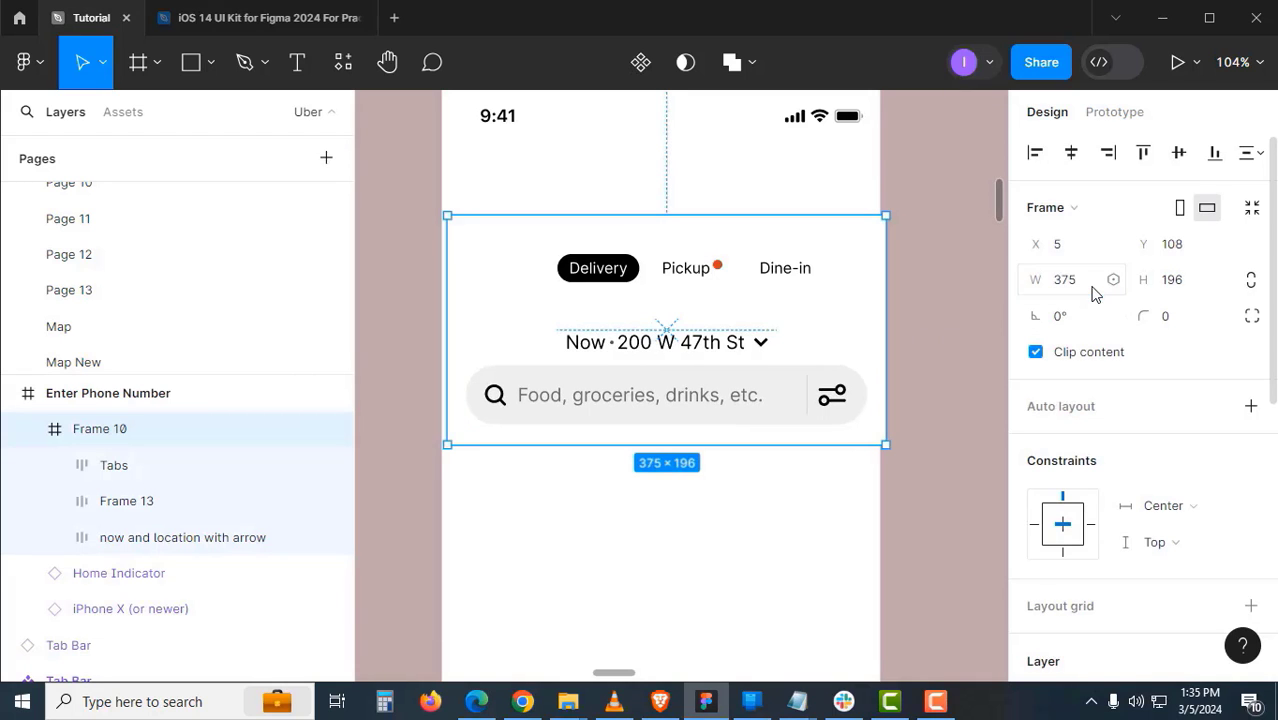
scroll(1171, 420, down, 5)
scroll(1128, 174, down, 3)
scroll(1080, 180, up, 5)
- Centre the header frame horizontally and compare it with the Uber home screen reference
click(1072, 158)
click(966, 268)
drag(697, 317, 784, 328)
scroll(710, 328, down, 2)
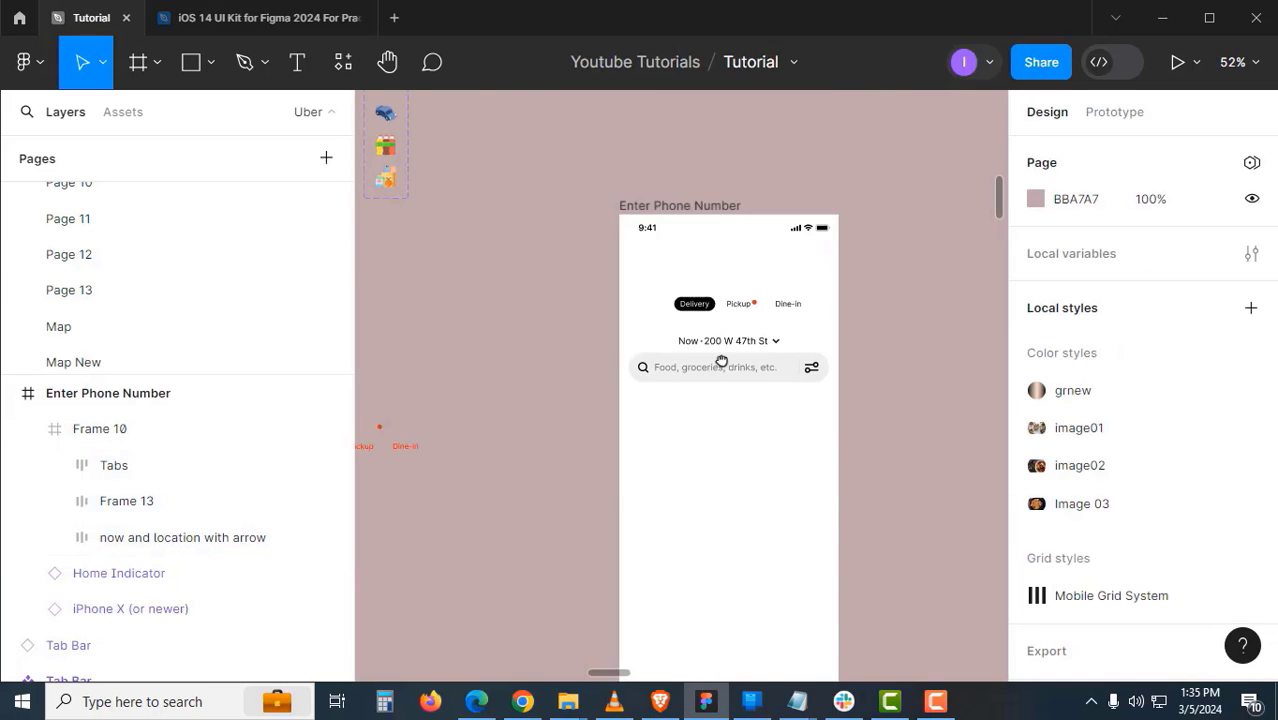
drag(722, 360, 988, 362)
drag(576, 332, 958, 445)
drag(474, 577, 959, 285)
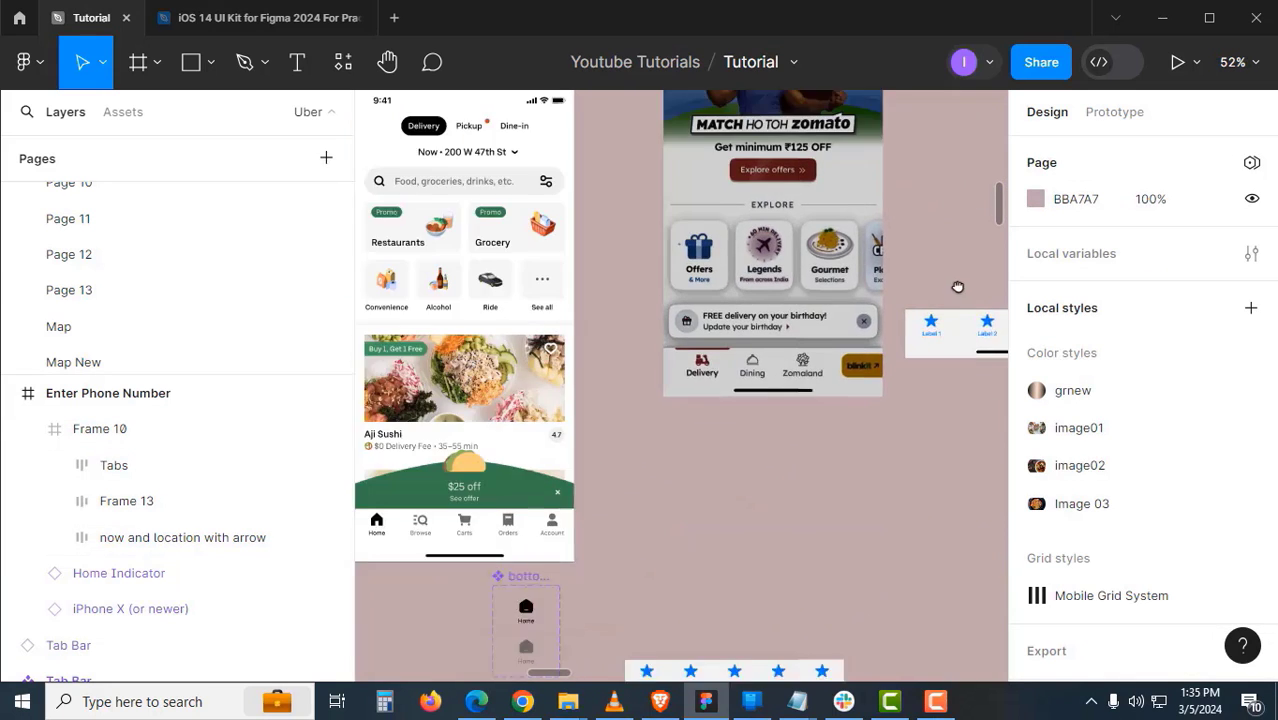
drag(580, 521, 850, 427)
scroll(800, 350, up, 4)
scroll(765, 268, up, 5)
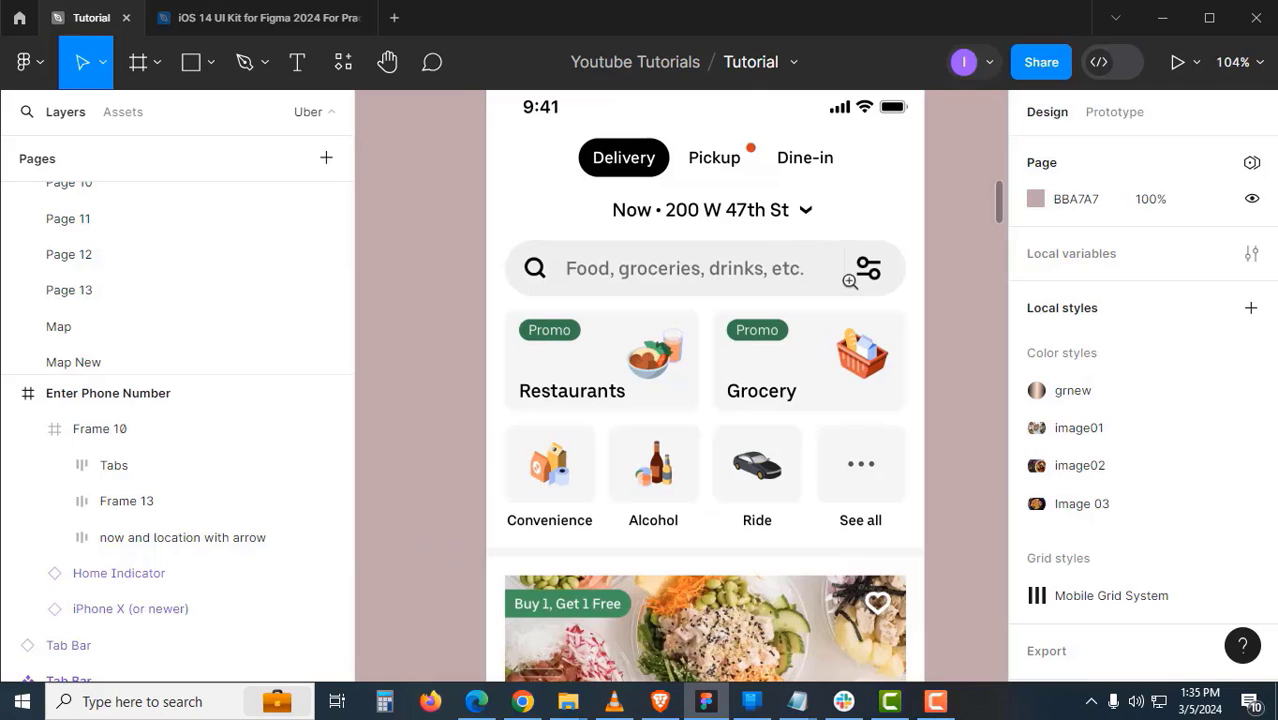
scroll(850, 281, down, 5)
drag(975, 382, 682, 378)
drag(845, 377, 605, 398)
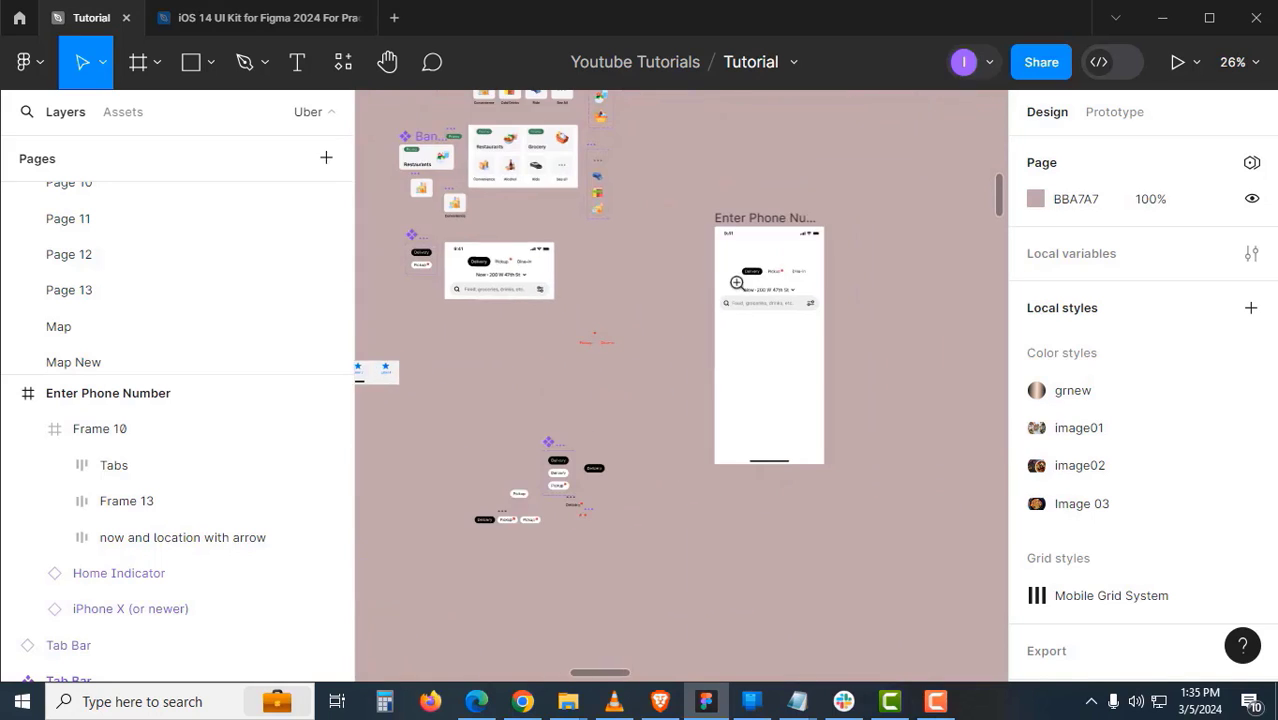
- Nudge the header frame's contents up by about 20 px
click(737, 283)
click(740, 290)
scroll(1170, 460, down, 3)
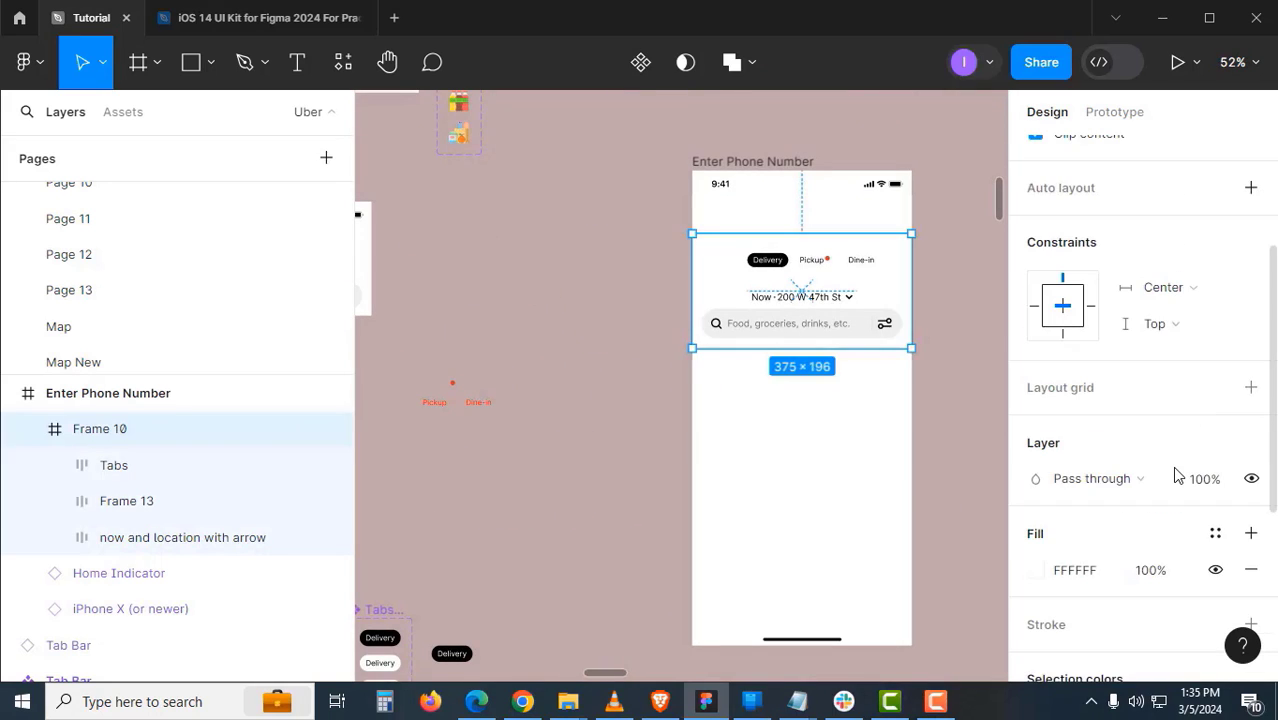
click(949, 389)
scroll(845, 382, up, 3)
click(824, 342)
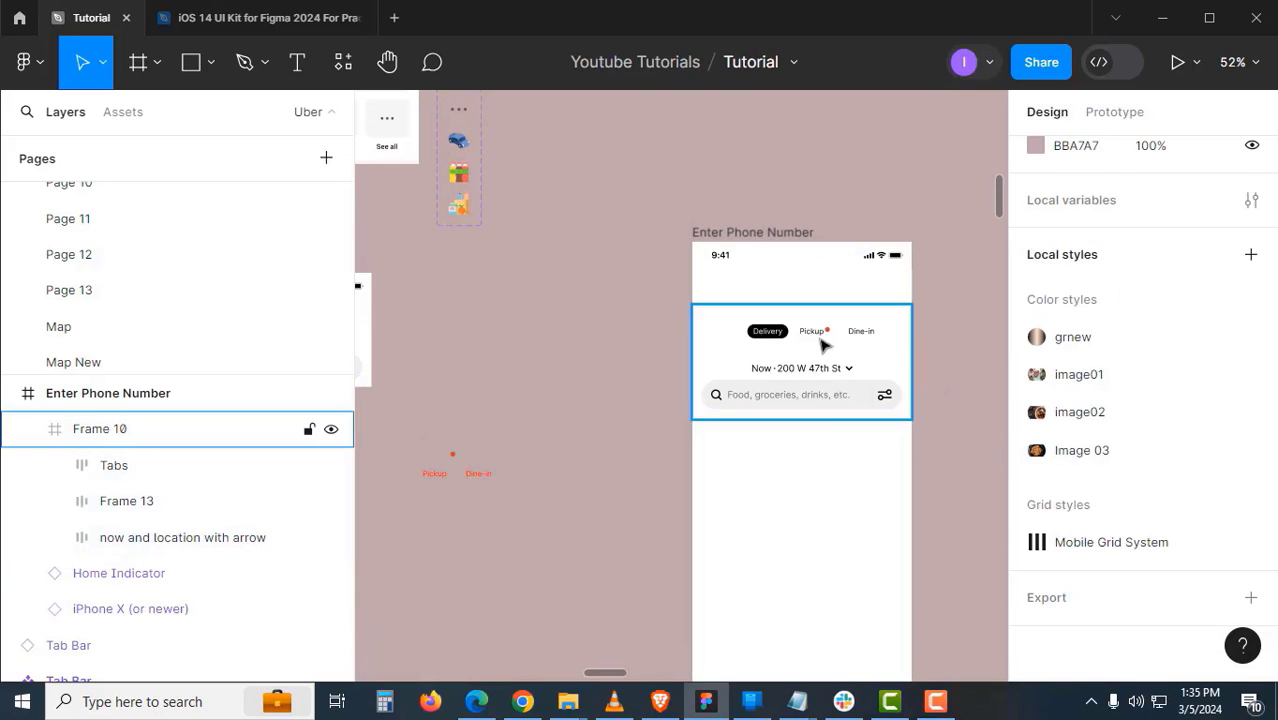
drag(828, 367, 830, 354)
- Centre the Tabs row horizontally inside the header frame
double_click(840, 306)
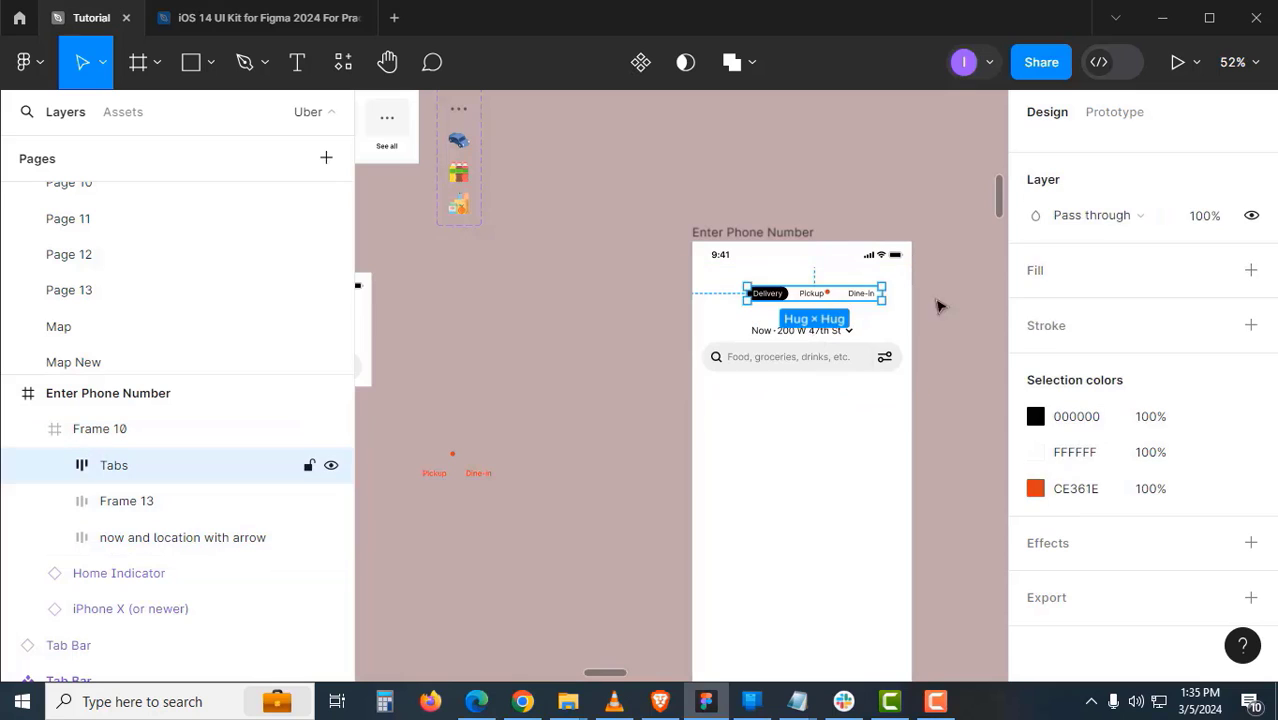
scroll(1095, 300, up, 3)
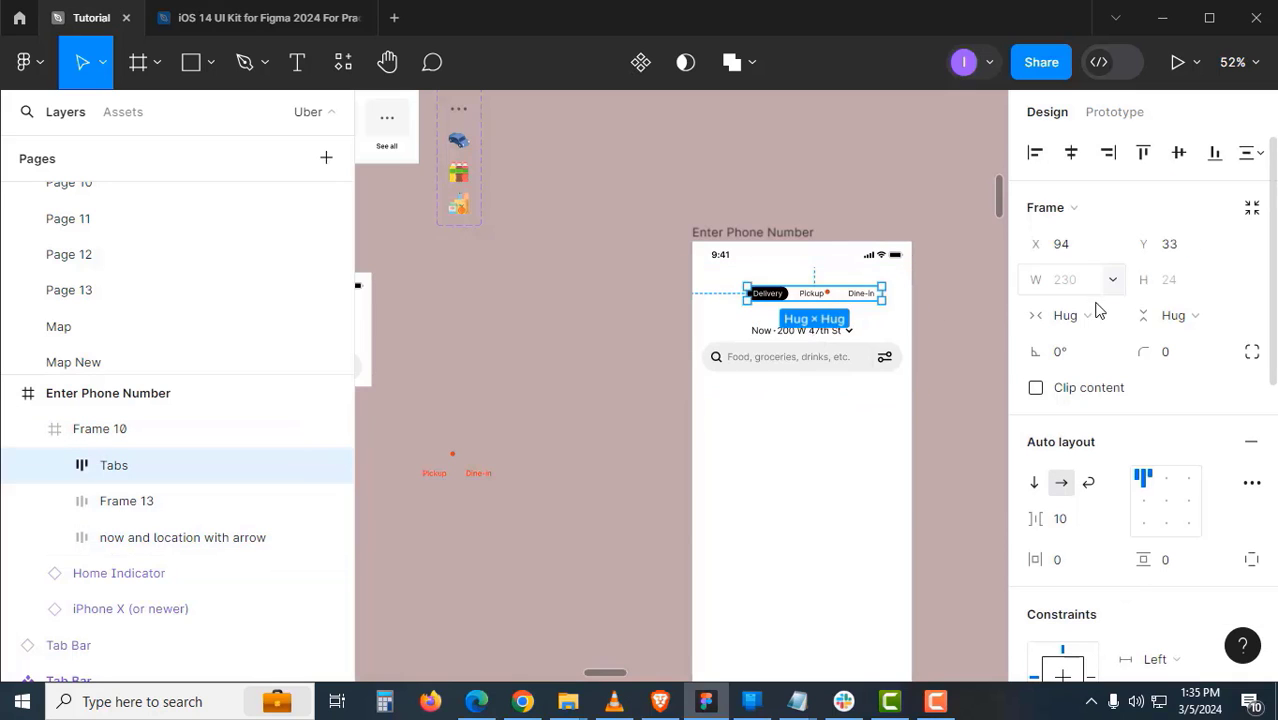
click(1072, 155)
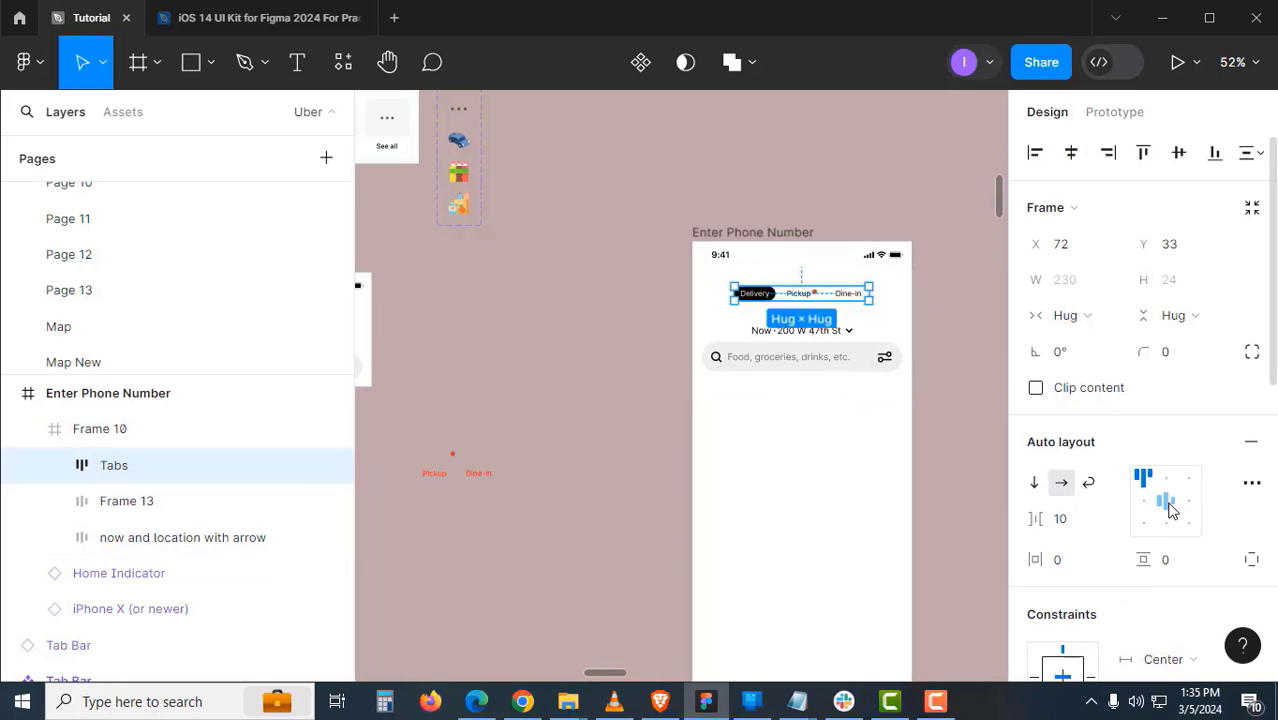
click(968, 427)
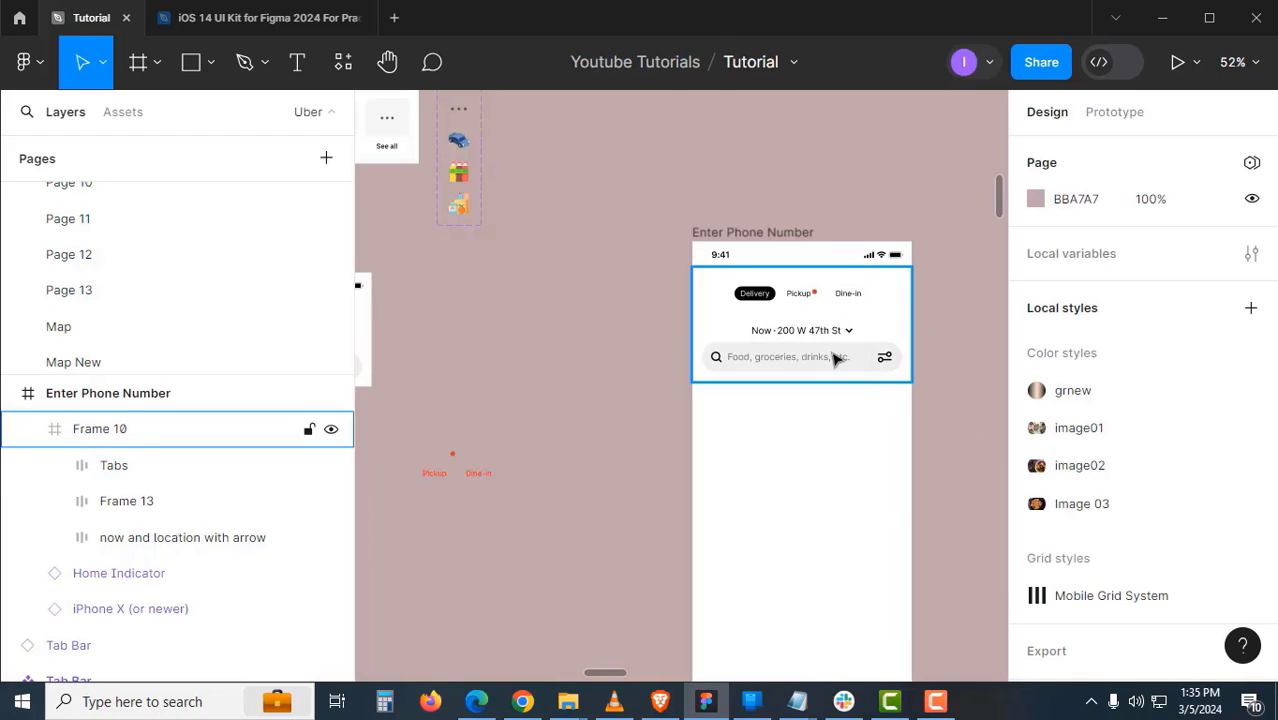
scroll(810, 340, up, 5)
scroll(766, 331, down, 2)
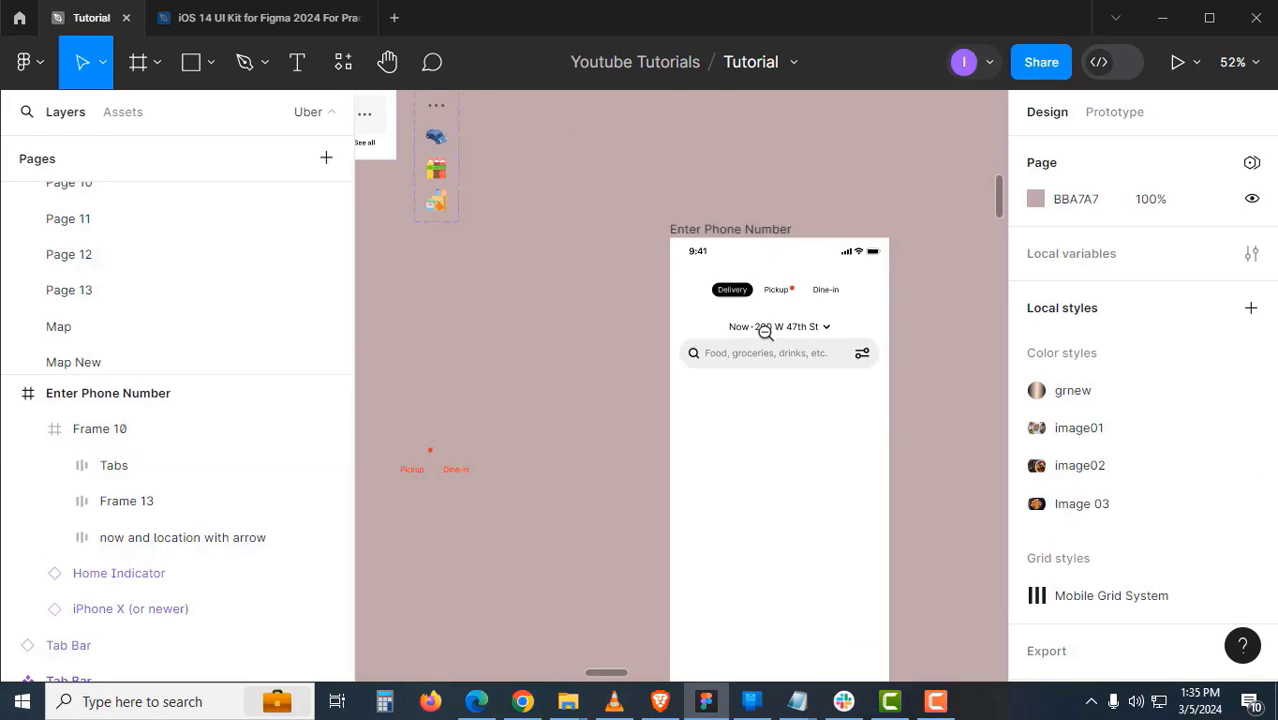
- Move the location row up and the search bar up to Y 114, matching the reference
drag(710, 359, 799, 374)
drag(667, 384, 840, 329)
scroll(905, 338, up, 1)
drag(905, 338, 770, 345)
scroll(772, 344, up, 1)
ctrl+click(898, 331)
drag(898, 331, 898, 308)
click(861, 397)
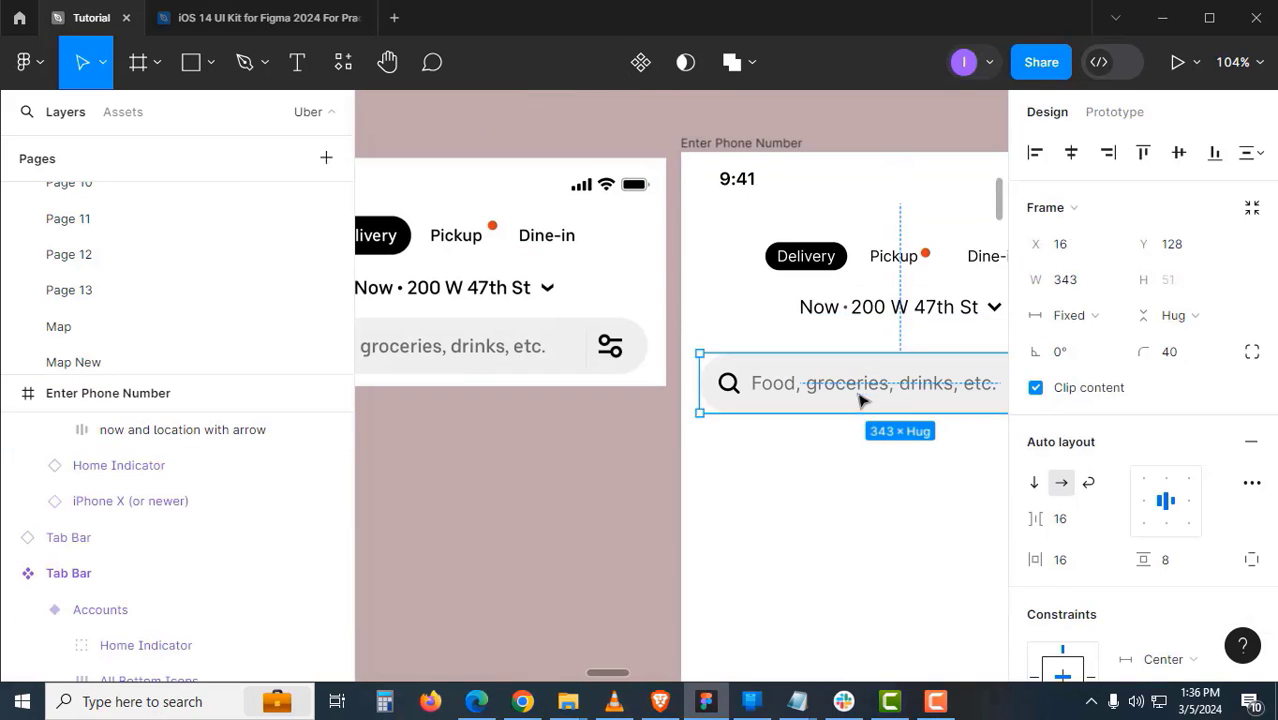
drag(832, 396, 829, 381)
- Ungroup the header frame into its separate rows
drag(899, 424, 772, 433)
scroll(772, 433, down, 2)
click(770, 373)
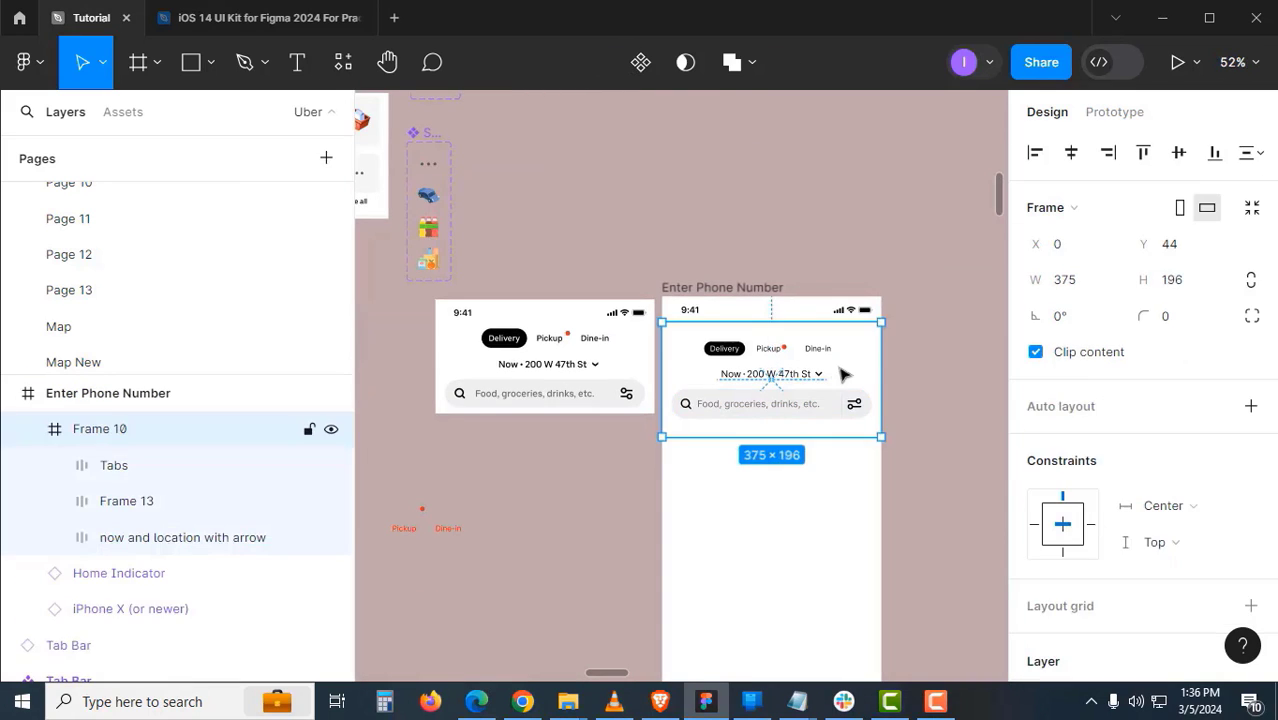
right_click(830, 368)
click(872, 421)
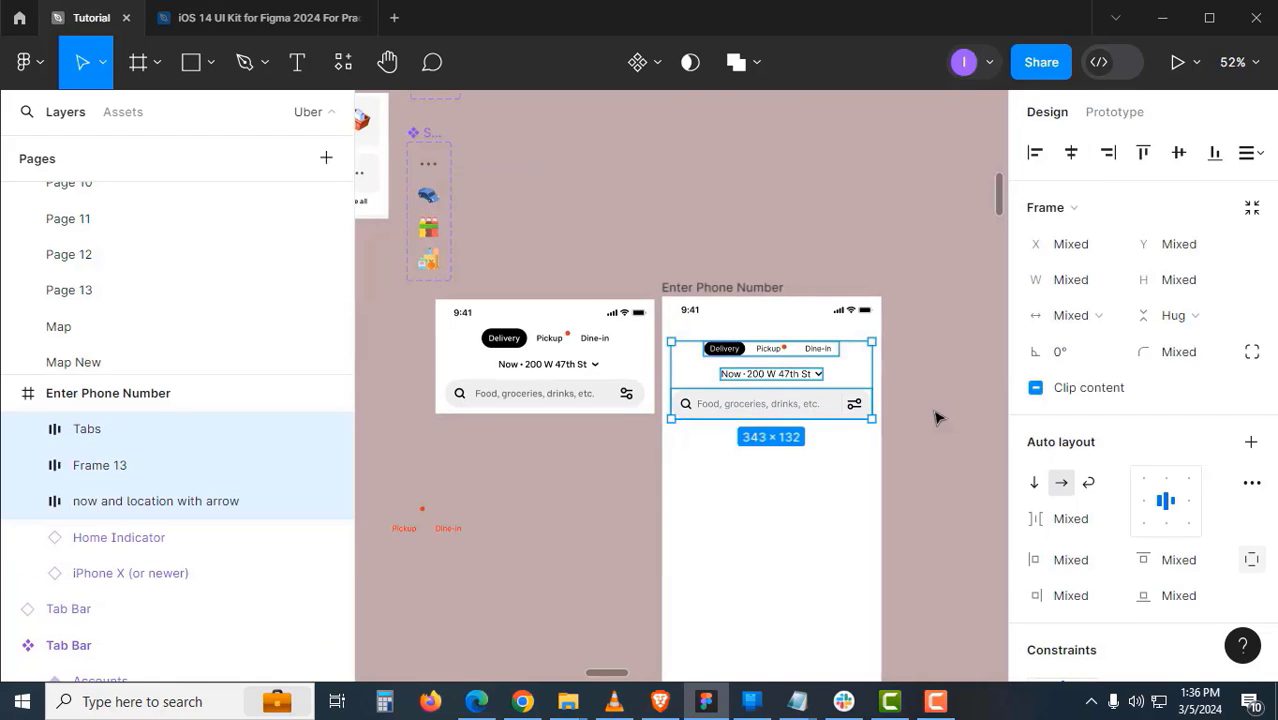
click(936, 414)
- Wrap the Tabs, location row and search bar in vertical auto layout Frame 16, spacing 19
scroll(813, 405, left, 2)
click(862, 348)
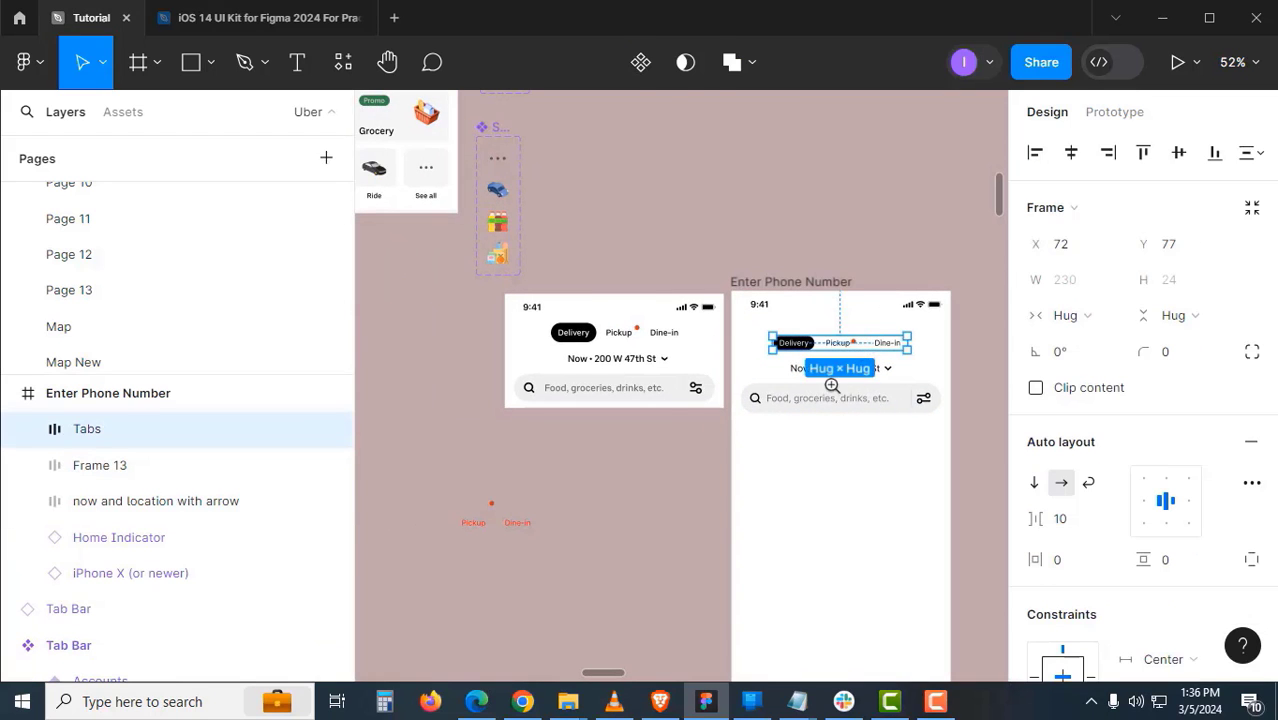
scroll(831, 382, up, 2)
shift+click(800, 358)
shift+click(785, 455)
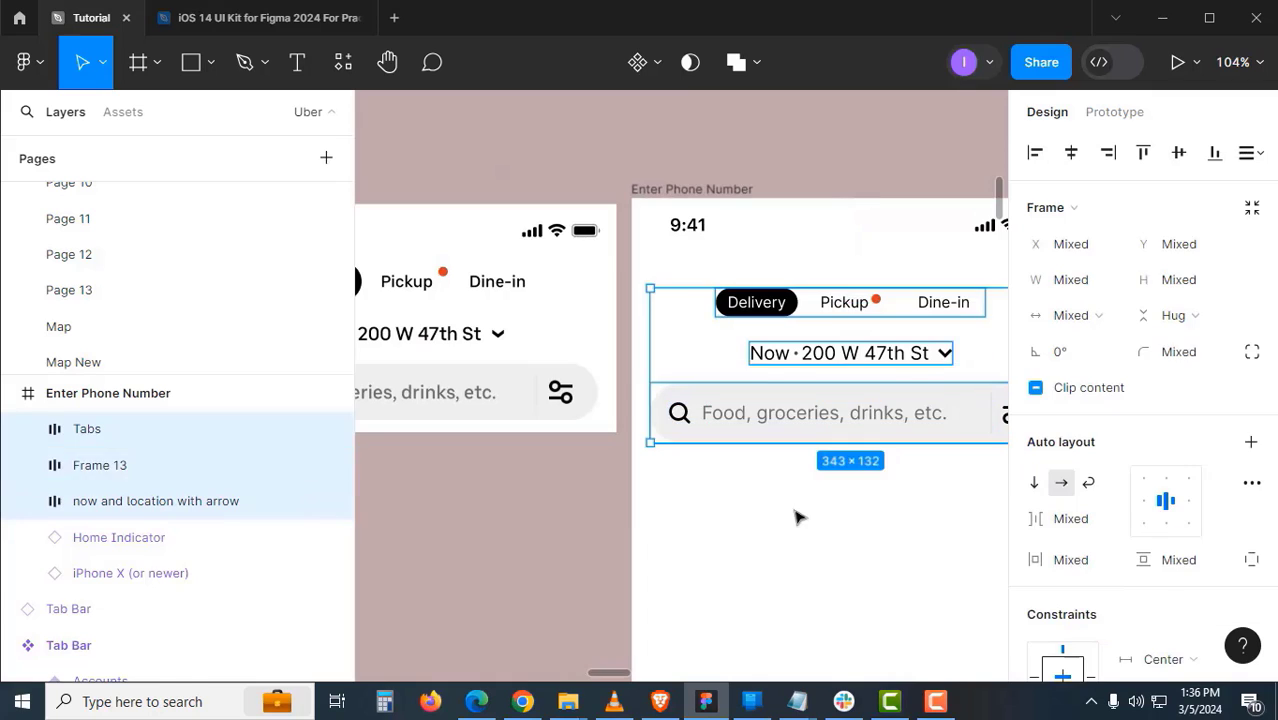
key(shift+a)
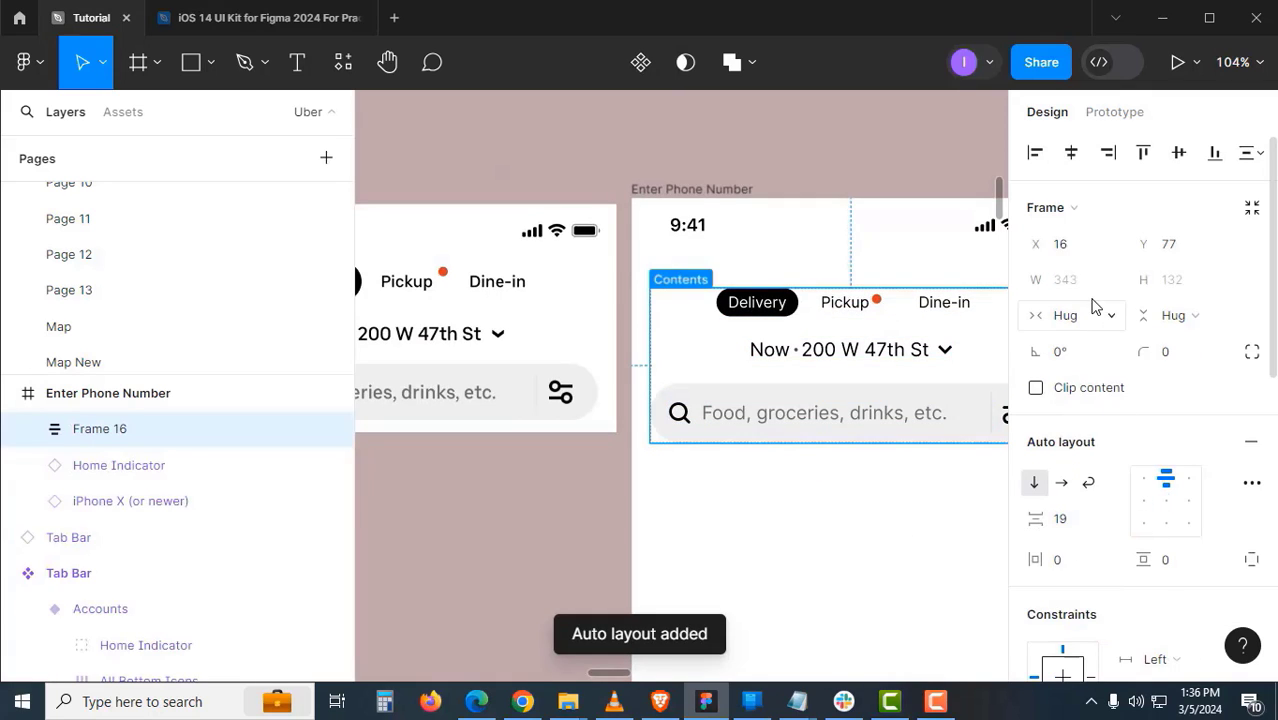
click(864, 488)
scroll(819, 514, down, 3)
drag(819, 514, 825, 397)
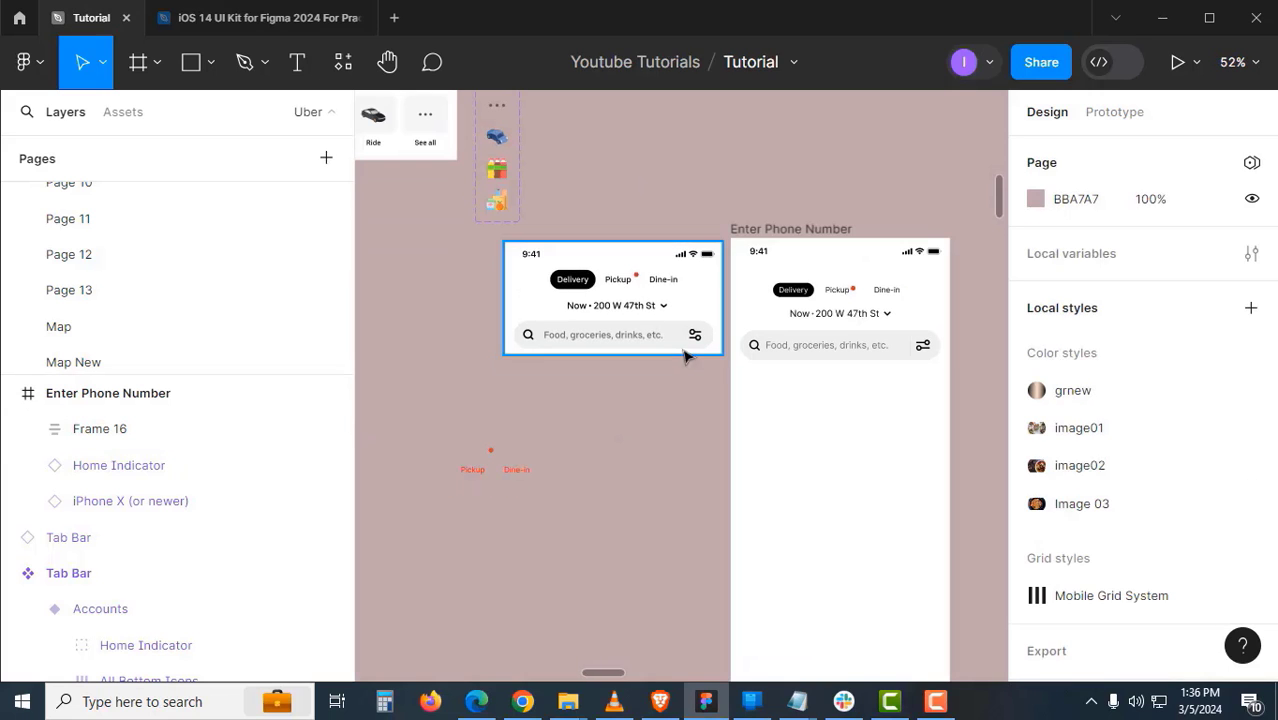
- Bring the banner components into view and move the Uber Eats reference image beside Enter Phone Number
drag(663, 345, 768, 472)
drag(675, 400, 832, 429)
drag(539, 268, 722, 505)
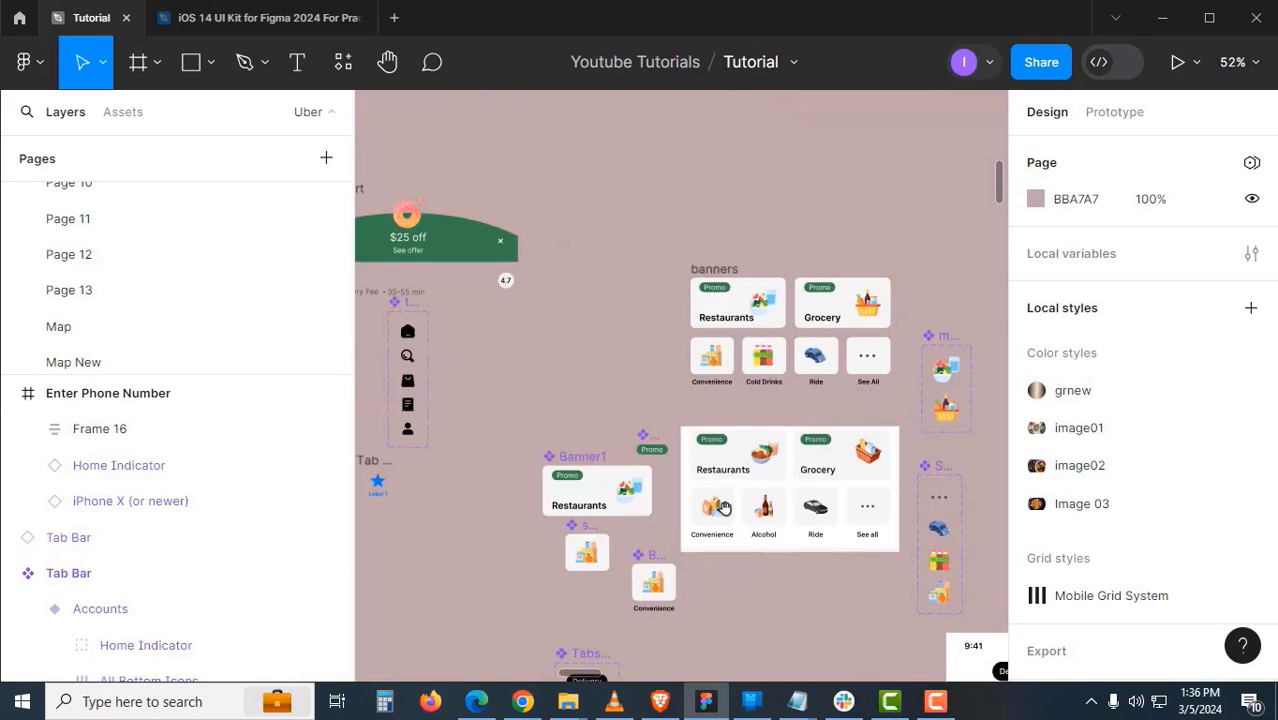
drag(460, 647, 930, 306)
scroll(770, 435, down, 1)
drag(558, 460, 787, 406)
scroll(787, 406, up, 5)
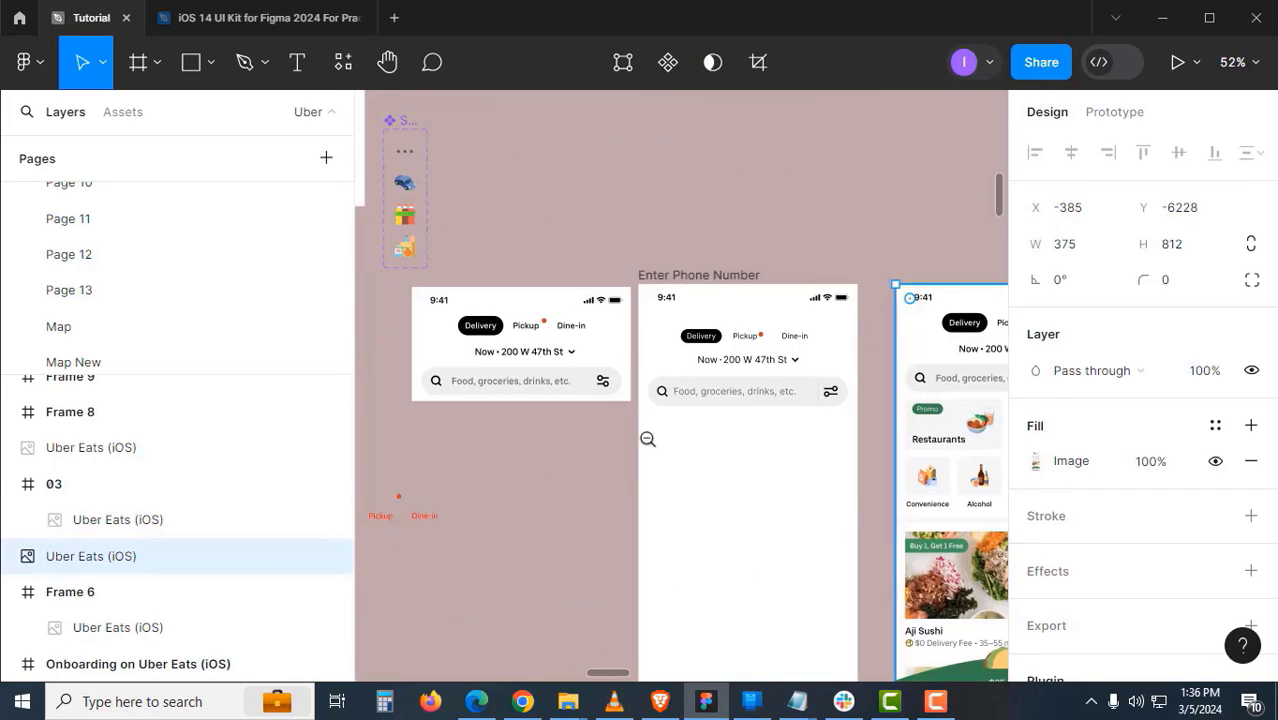
scroll(647, 439, down, 5)
- Place the category banners frame inside Enter Phone Number, just below the search bar
drag(606, 204, 730, 537)
scroll(974, 540, up, 5)
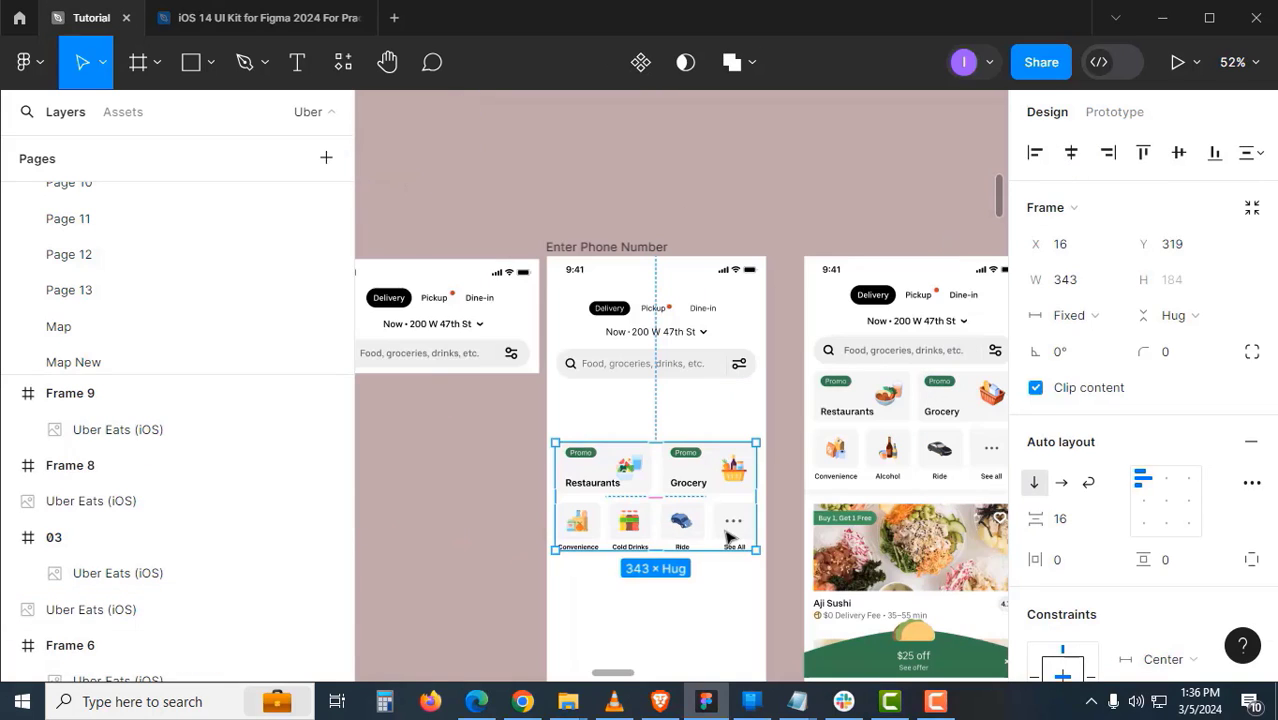
drag(704, 471, 703, 414)
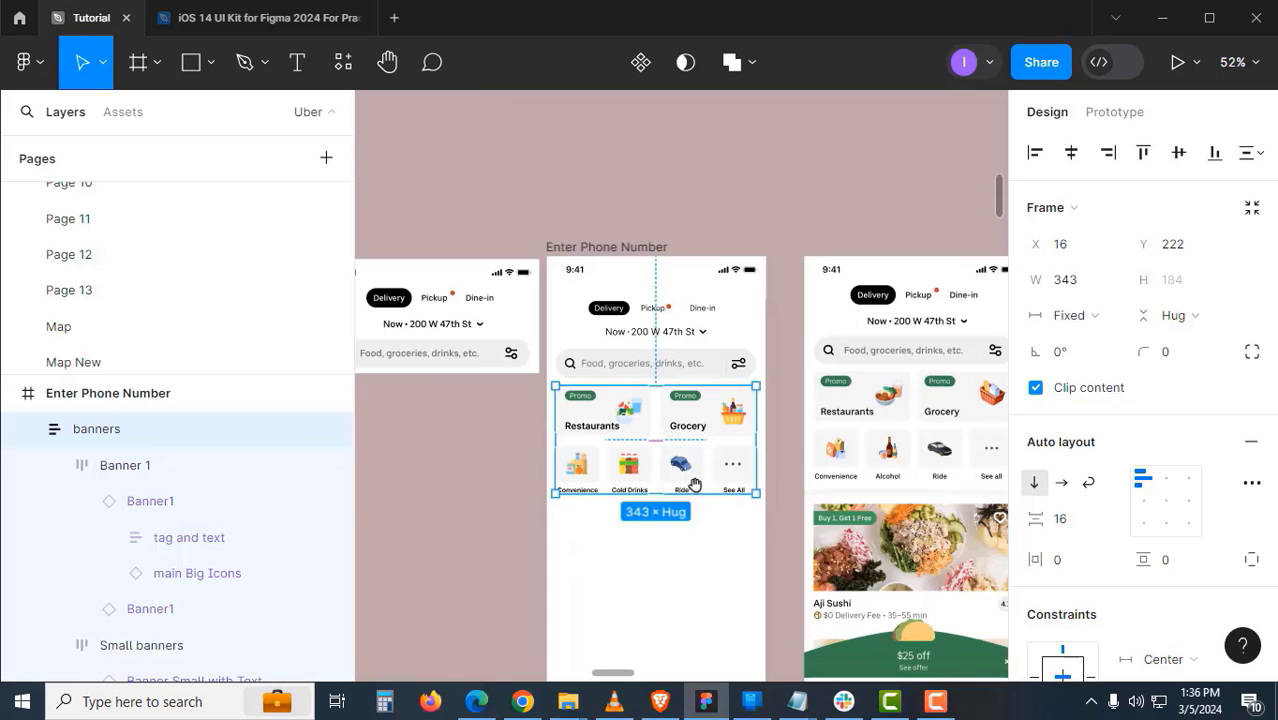
drag(689, 554, 697, 438)
- Move the main Banners frame into the screen, centred horizontally under the category banners
scroll(697, 438, down, 5)
drag(562, 443, 914, 478)
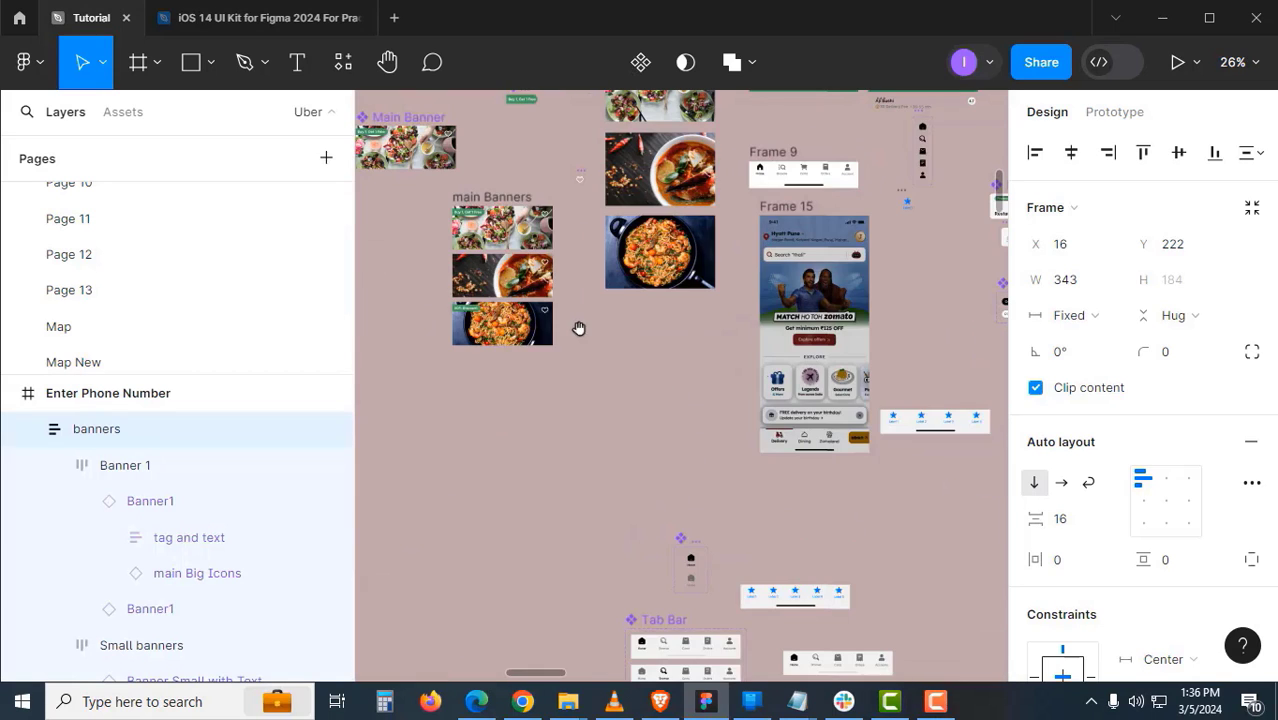
drag(500, 198, 752, 427)
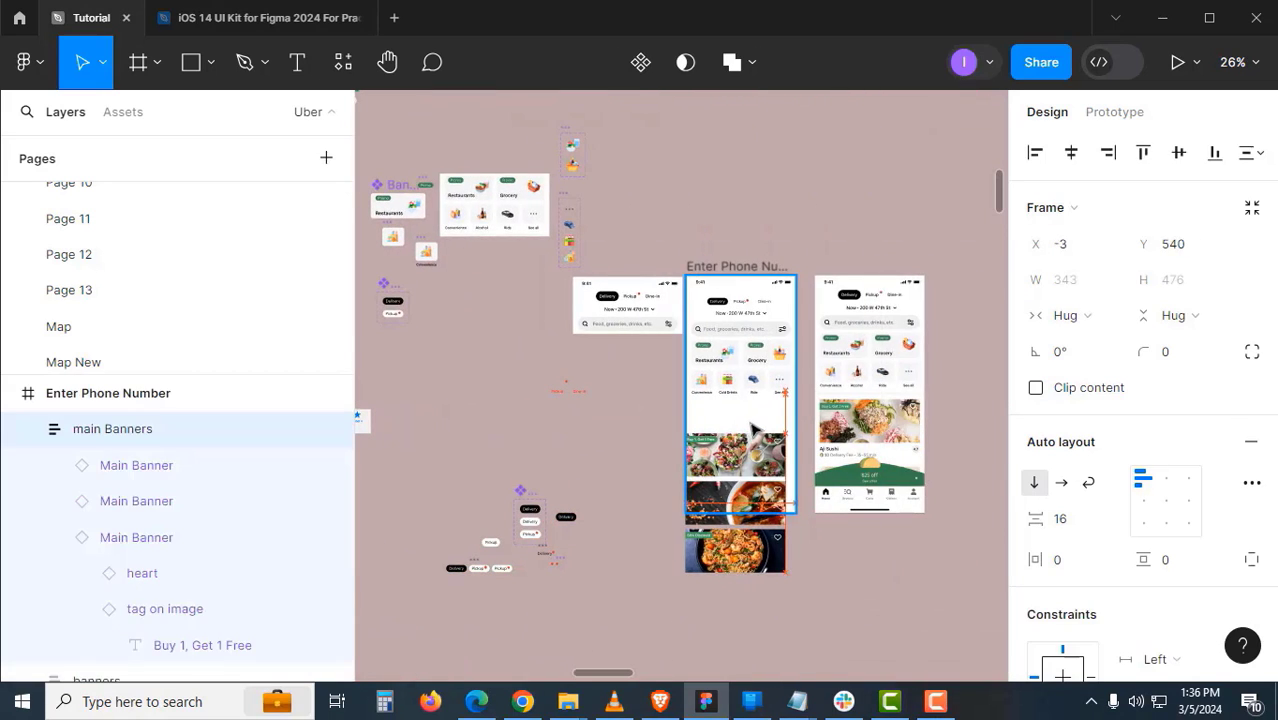
scroll(755, 426, up, 5)
drag(715, 493, 709, 500)
click(1072, 155)
drag(799, 534, 799, 475)
key(ctrl+z)
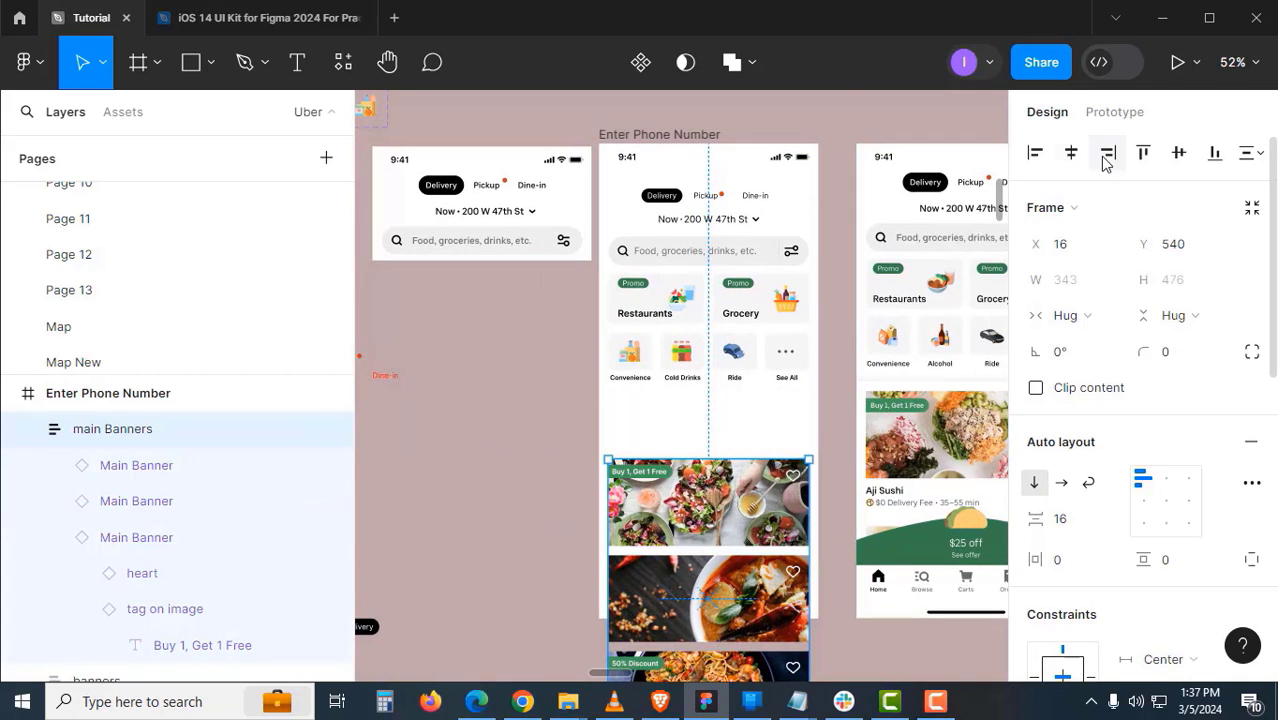
drag(732, 499, 746, 424)
scroll(732, 440, up, 5)
scroll(755, 420, down, 5)
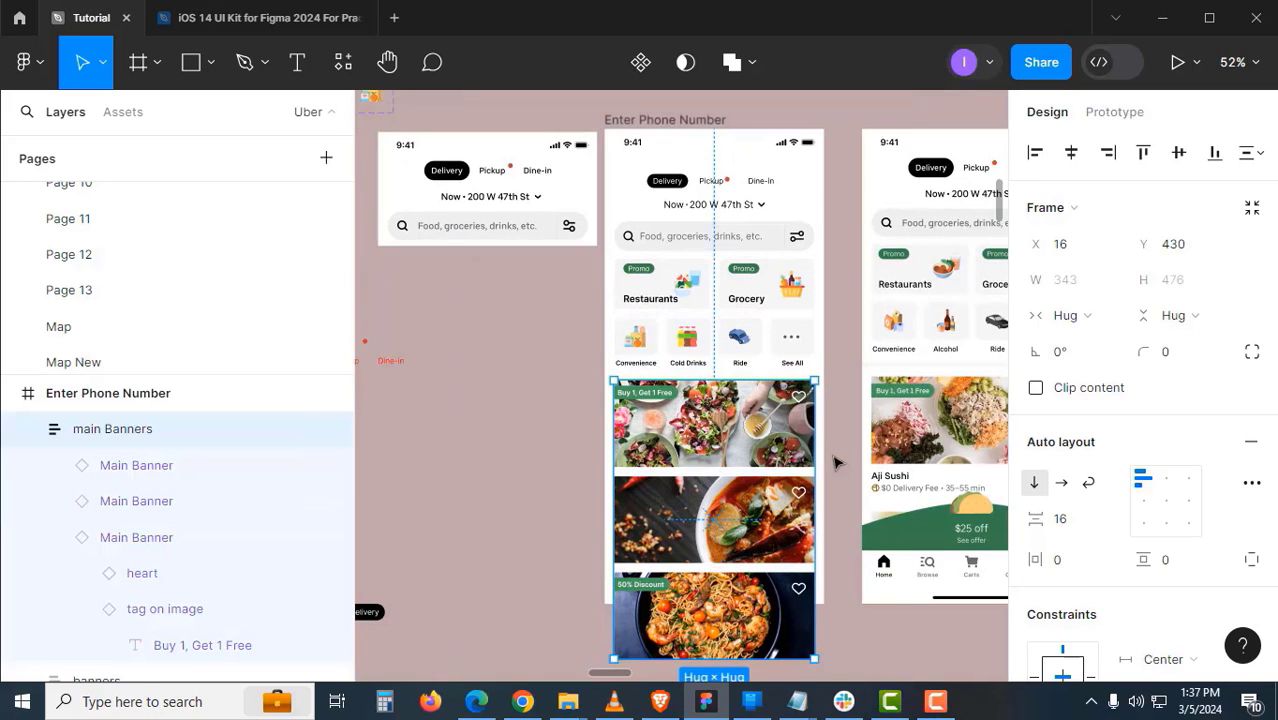
- Stack the banners, main Banners and header sections in one vertical auto-layout frame
key(Escape)
click(748, 339)
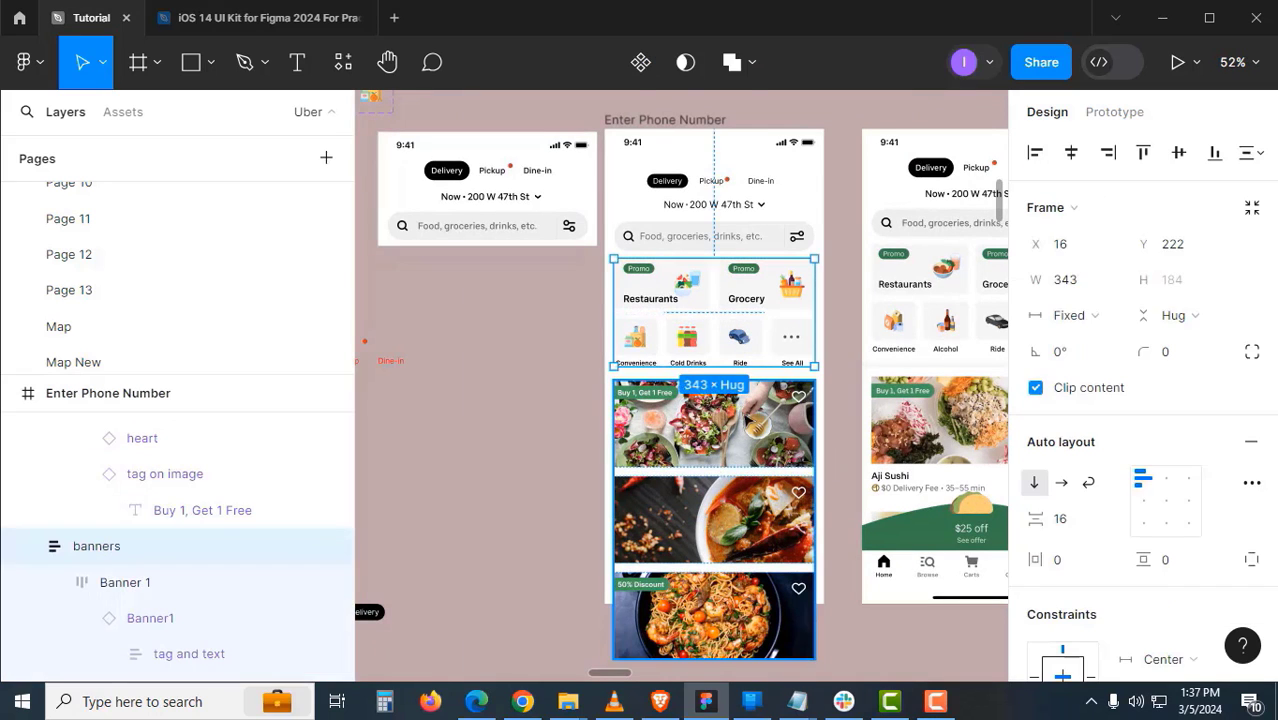
shift+click(746, 417)
shift+click(756, 230)
key(shift+a)
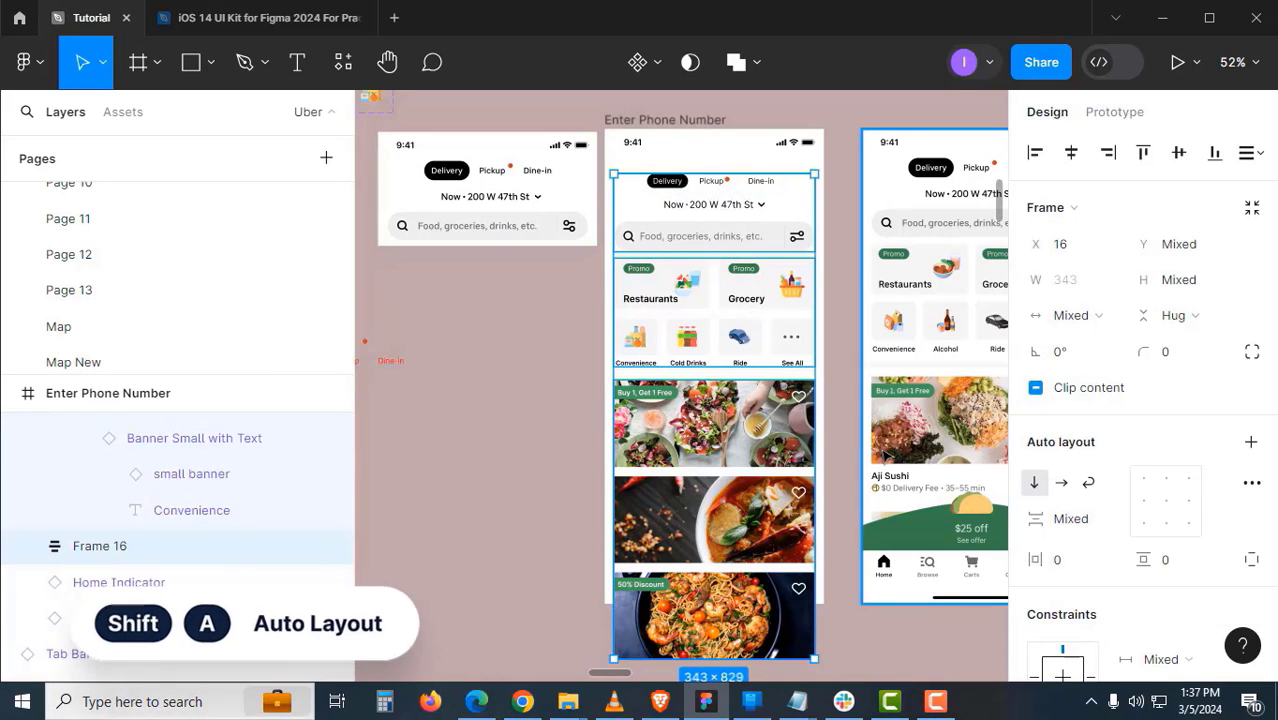
- Turn on Clip content for Frame 17 and drag its bottom edge up to a fixed 666 height
click(1062, 390)
click(562, 480)
drag(562, 480, 602, 329)
click(100, 429)
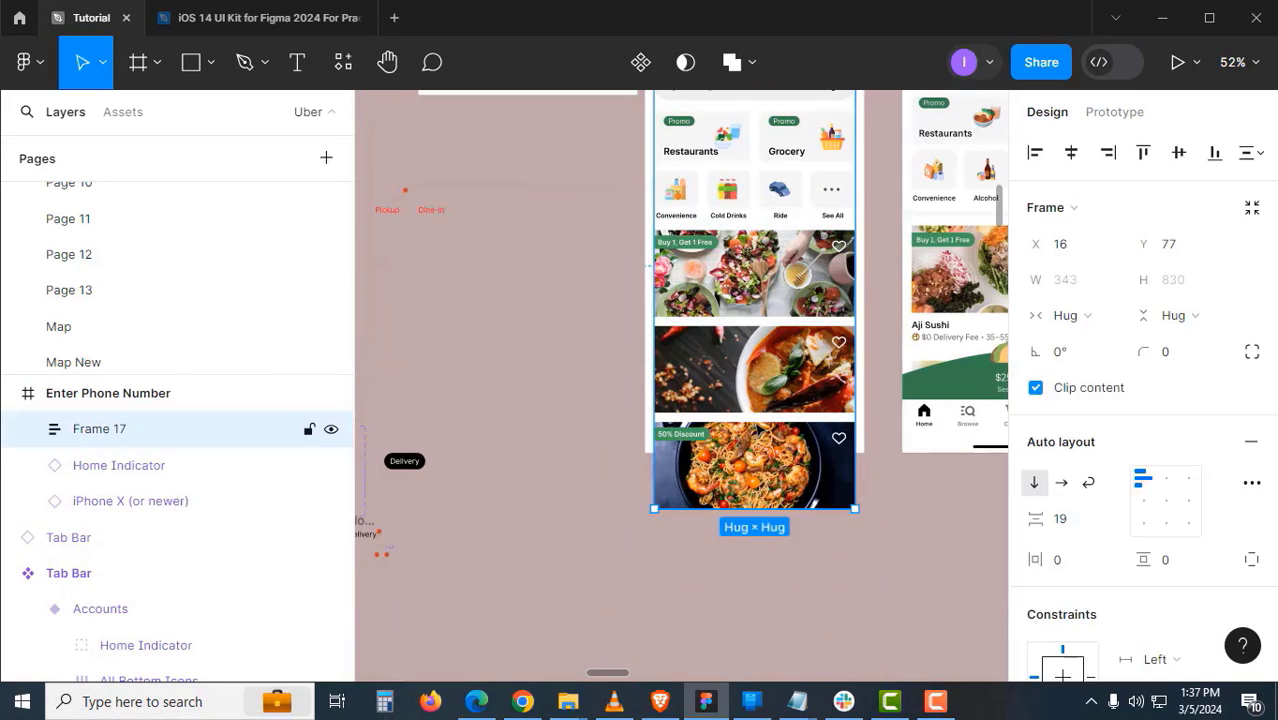
drag(820, 508, 823, 422)
click(820, 515)
- Cut the standalone Tab Bar instance off the canvas
drag(781, 482, 811, 451)
scroll(640, 470, down, 2)
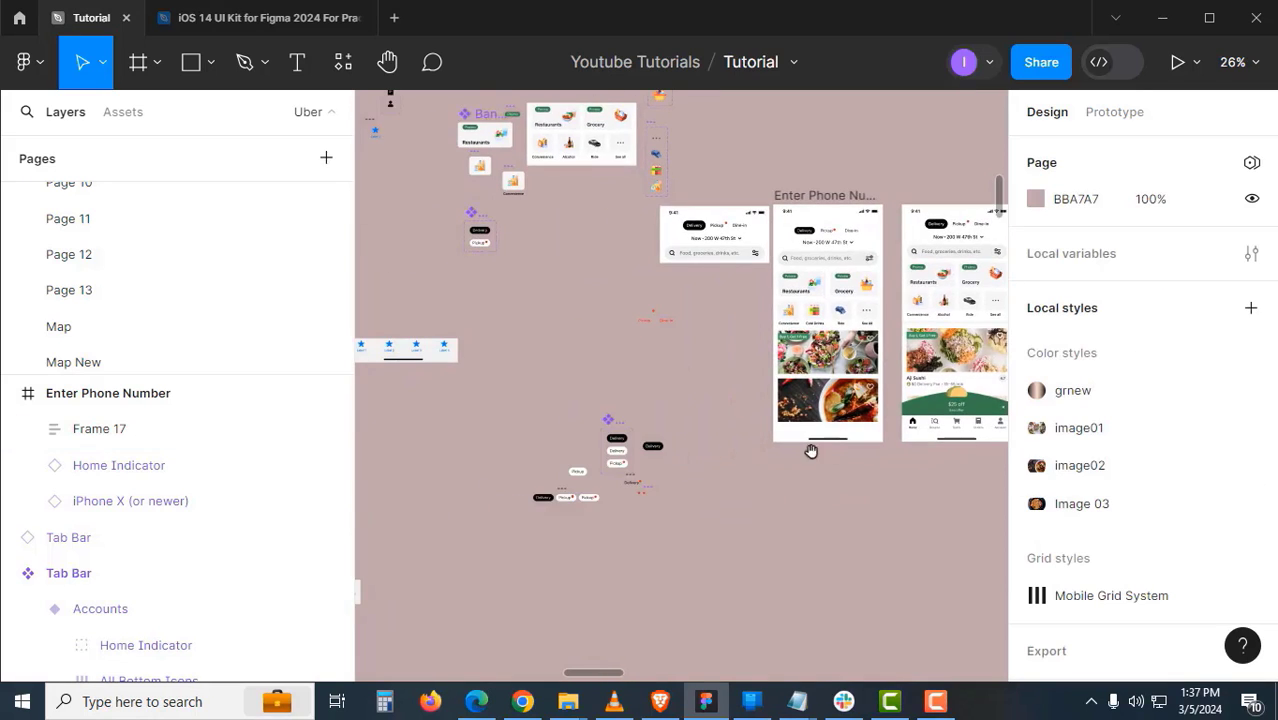
drag(676, 470, 884, 419)
drag(614, 471, 730, 400)
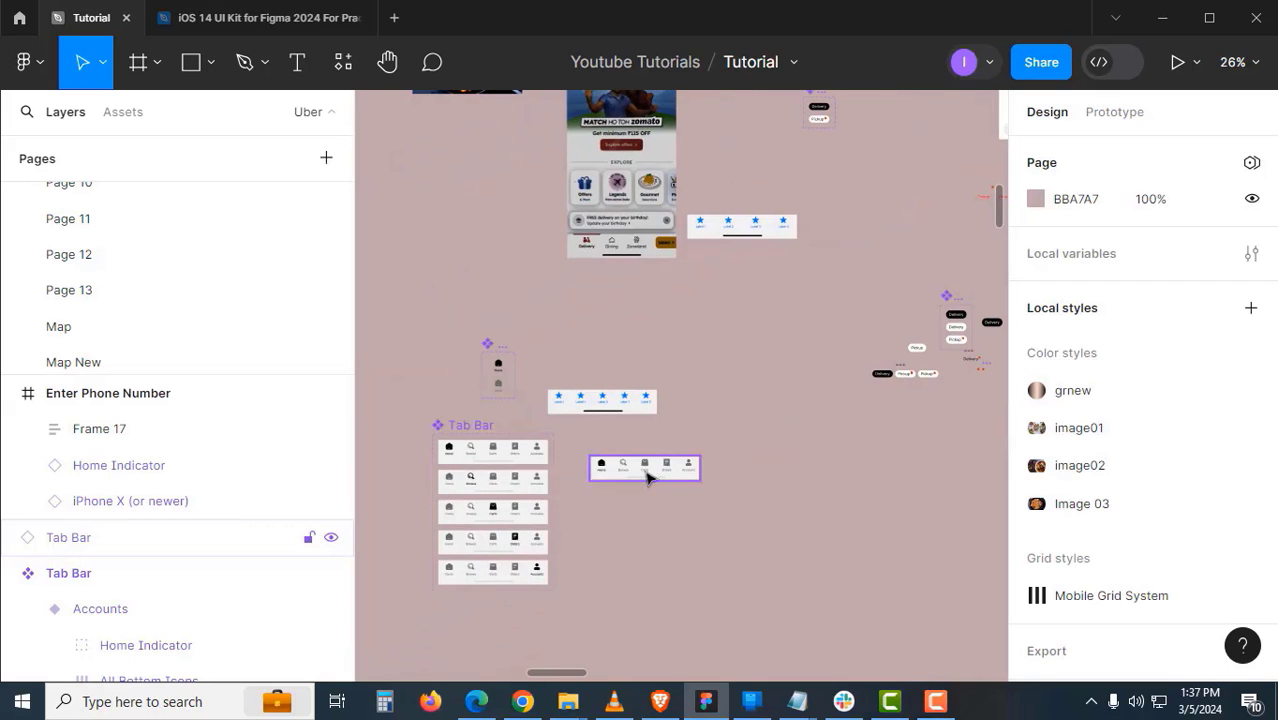
click(647, 478)
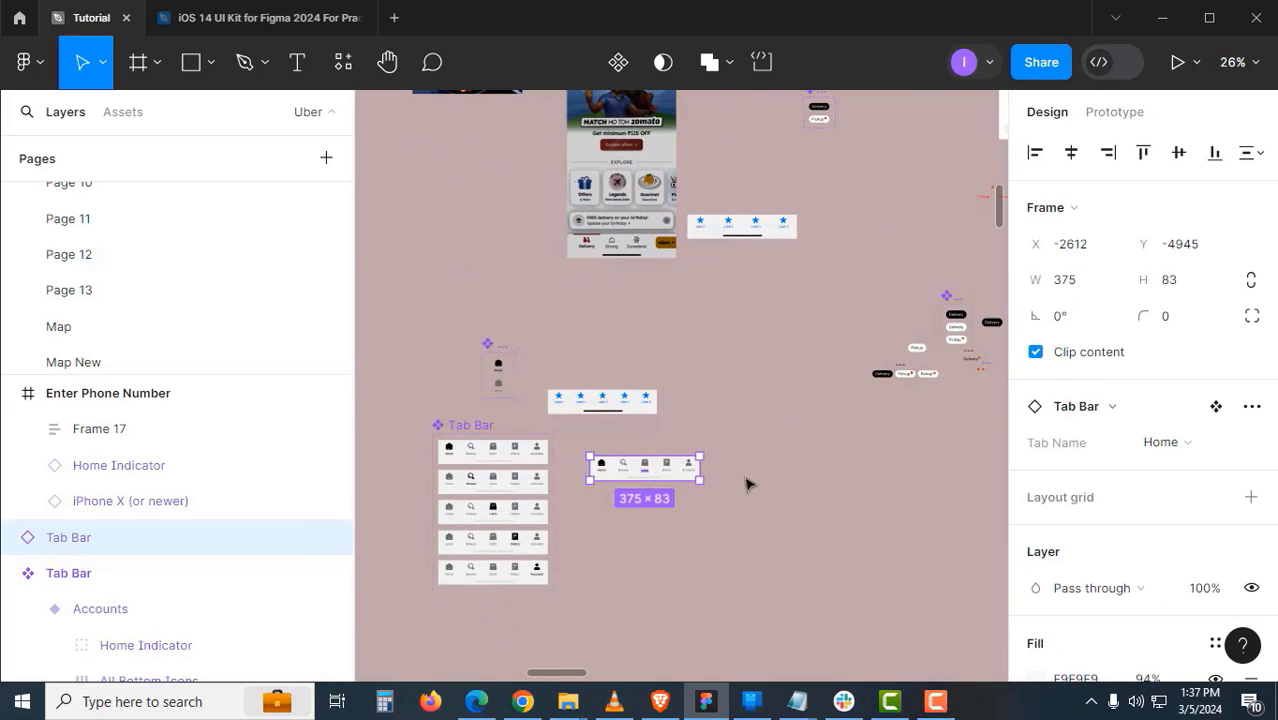
key(ctrl+x)
drag(732, 476, 430, 585)
scroll(853, 328, up, 2)
drag(853, 328, 828, 391)
- Paste the Tab Bar into the Enter Phone Number frame, aligned to its bottom
click(779, 214)
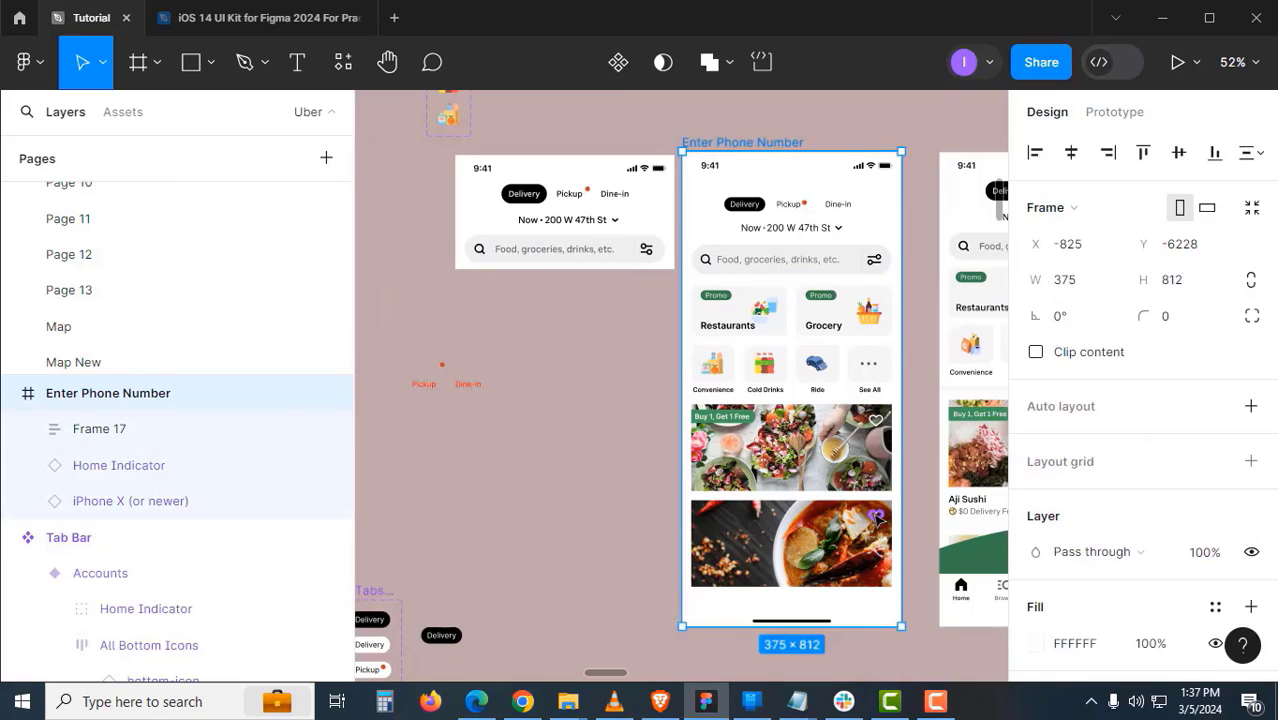
key(ctrl+v)
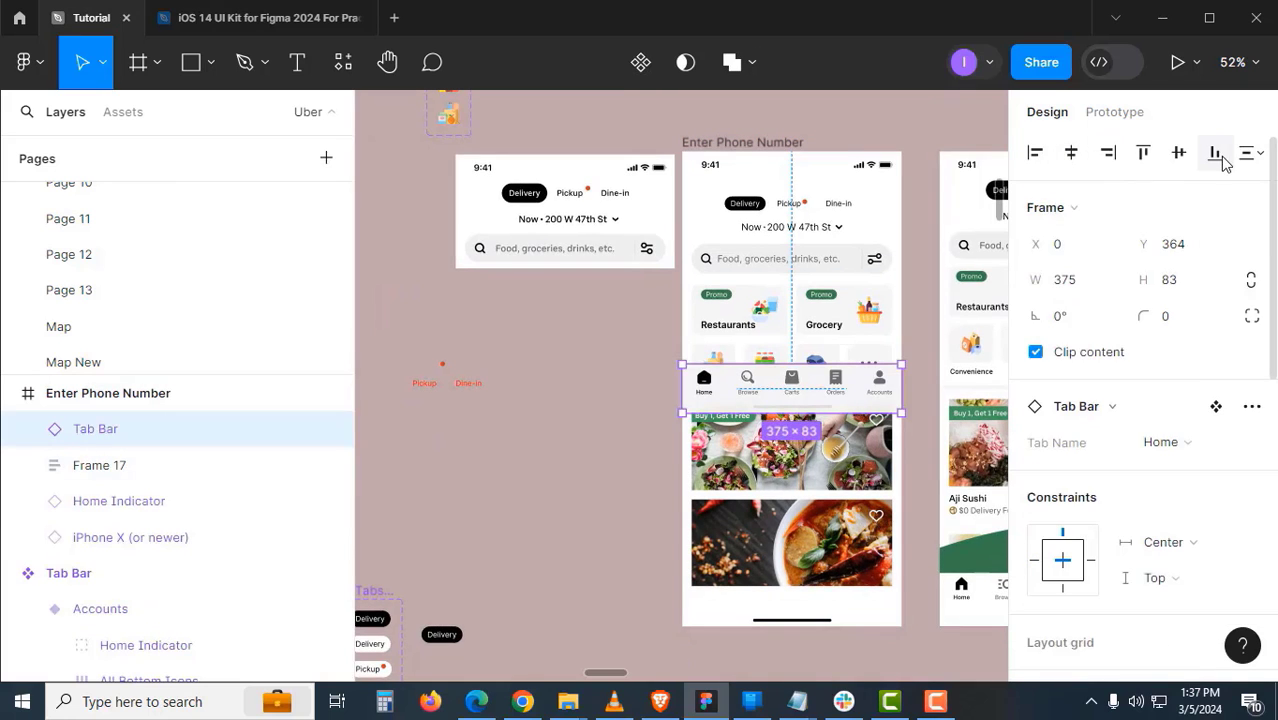
click(1218, 156)
click(657, 500)
drag(657, 505, 543, 509)
drag(738, 404, 681, 426)
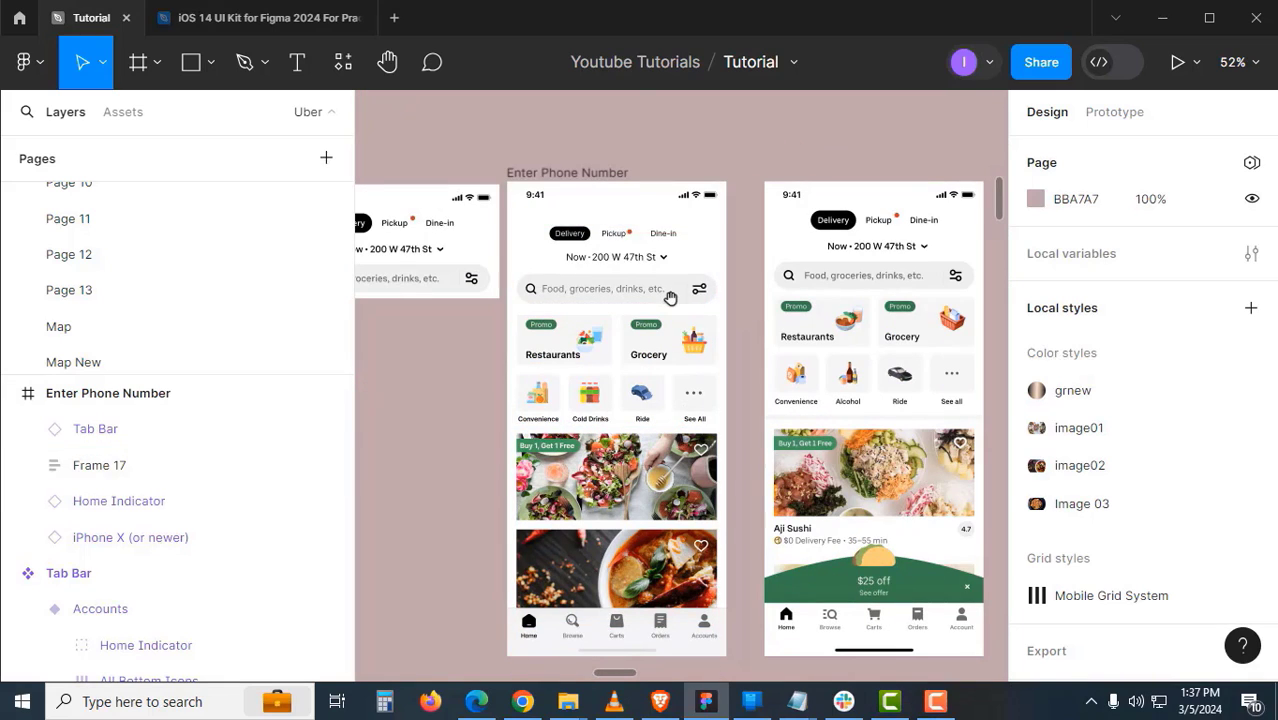
- Nudge Frame 17 up 30 px, keeping its width on hug contents
click(700, 313)
key(shift+Up)
key(shift+Up)
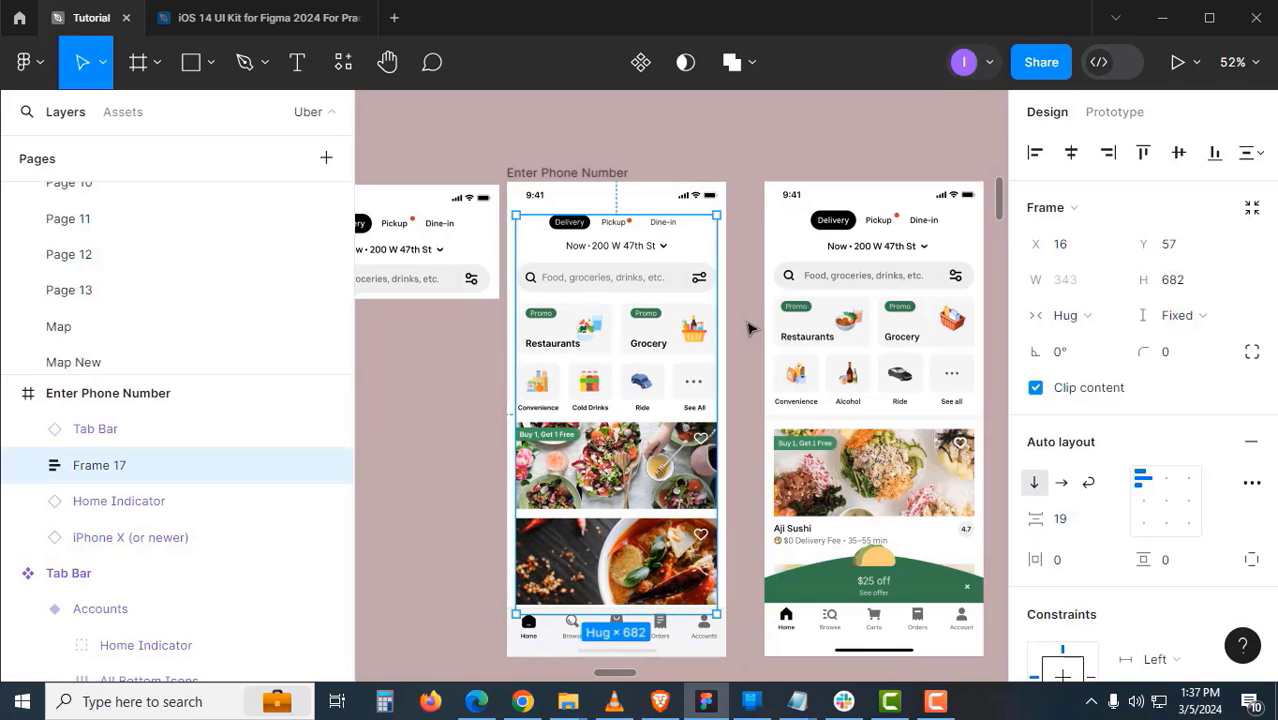
key(shift+Up)
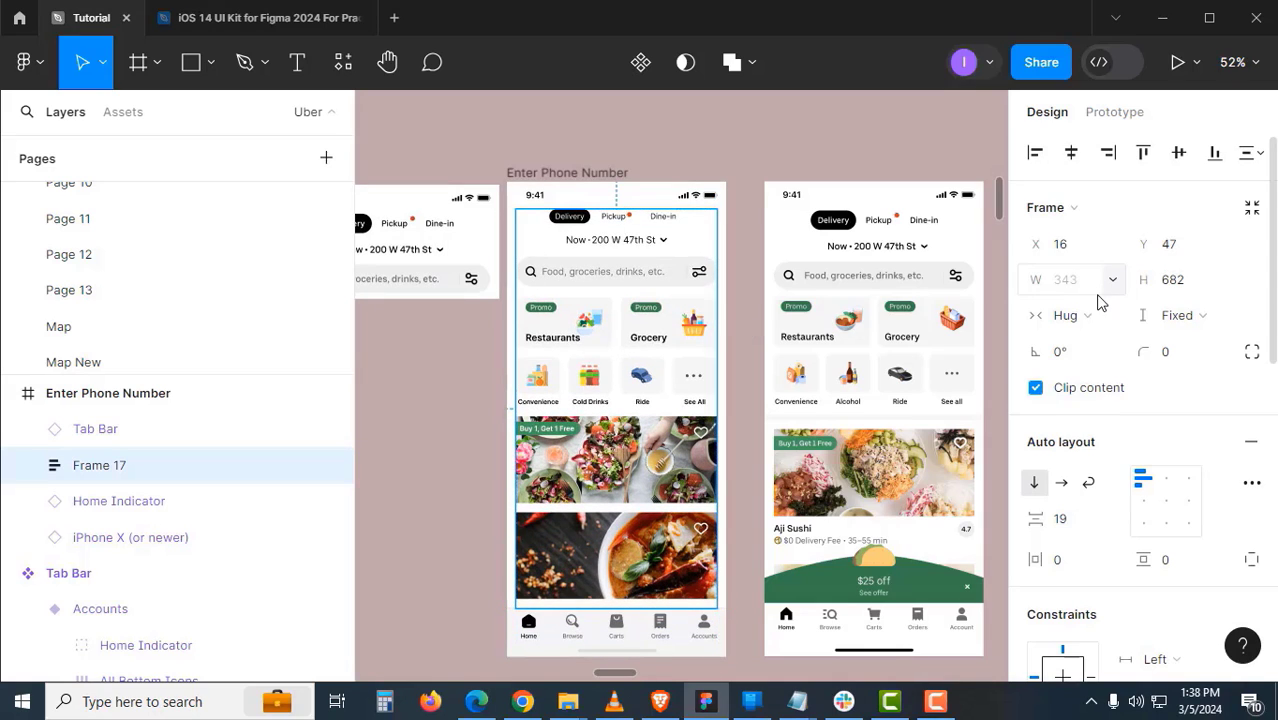
click(1068, 315)
click(1085, 288)
key(ctrl+z)
- Apply the Mobile Grid System layout grid to the Enter Phone Number frame, then hide grids
click(496, 415)
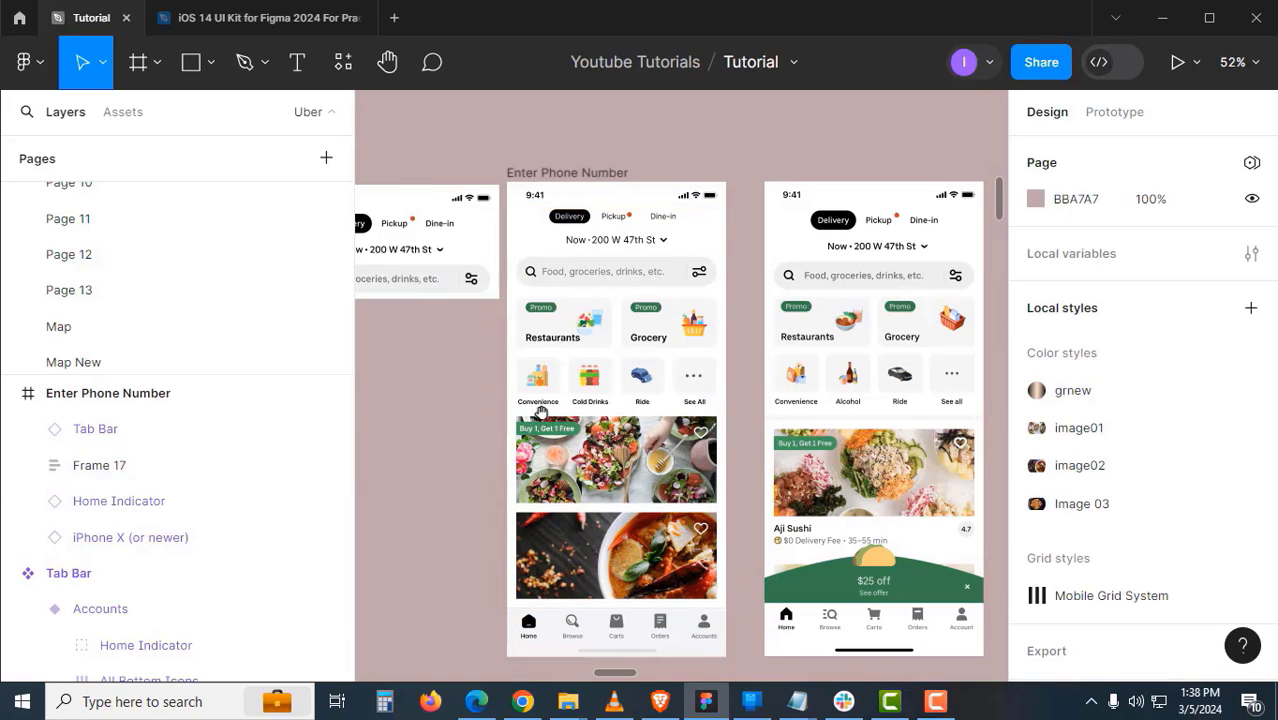
click(567, 172)
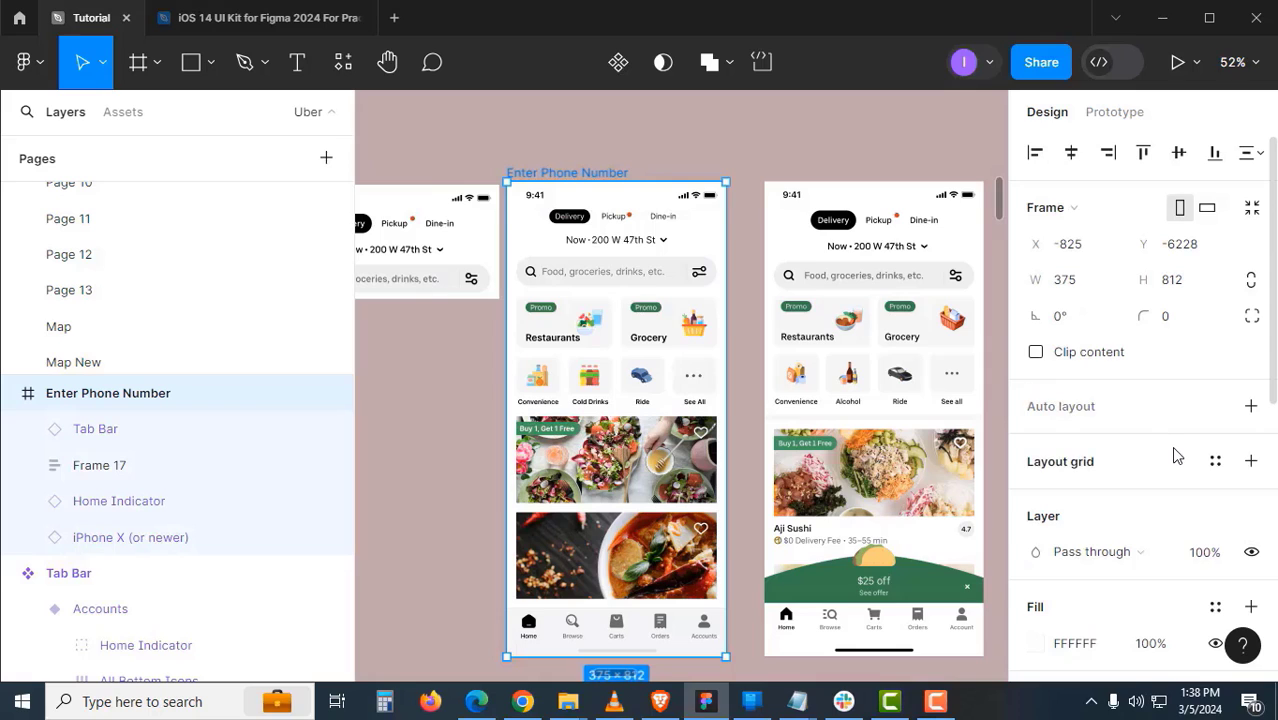
click(1215, 463)
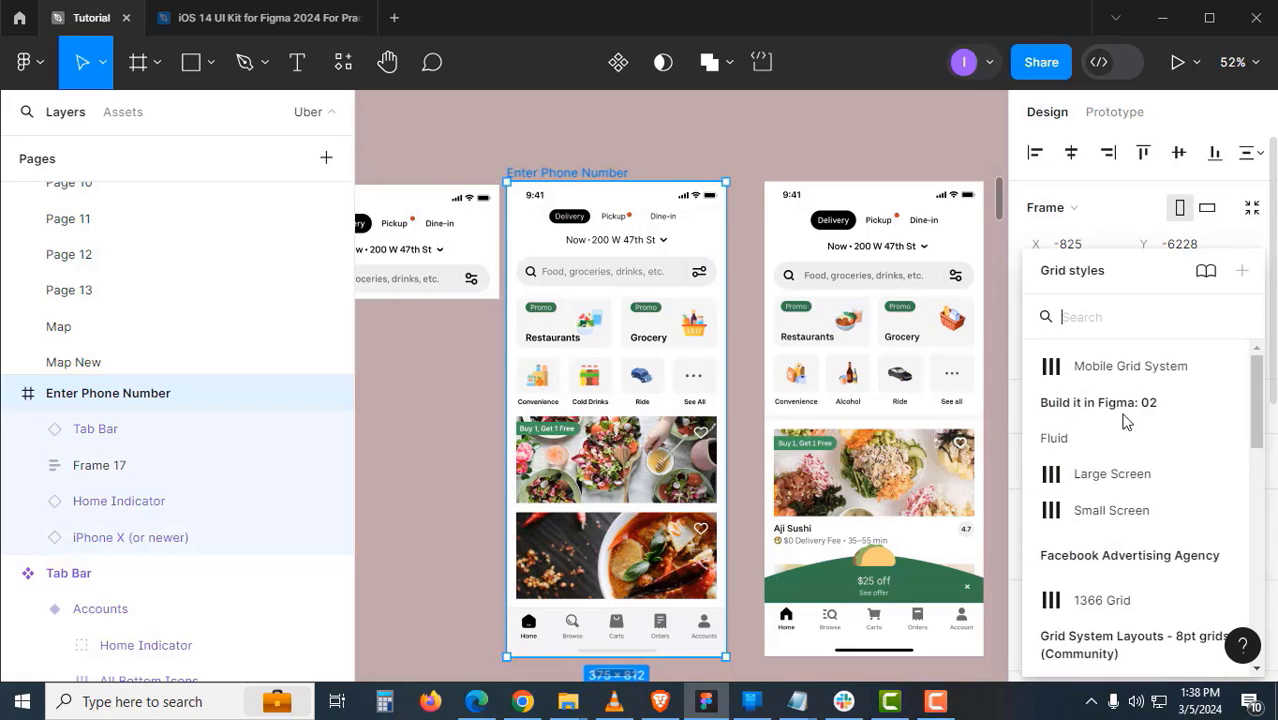
click(1119, 368)
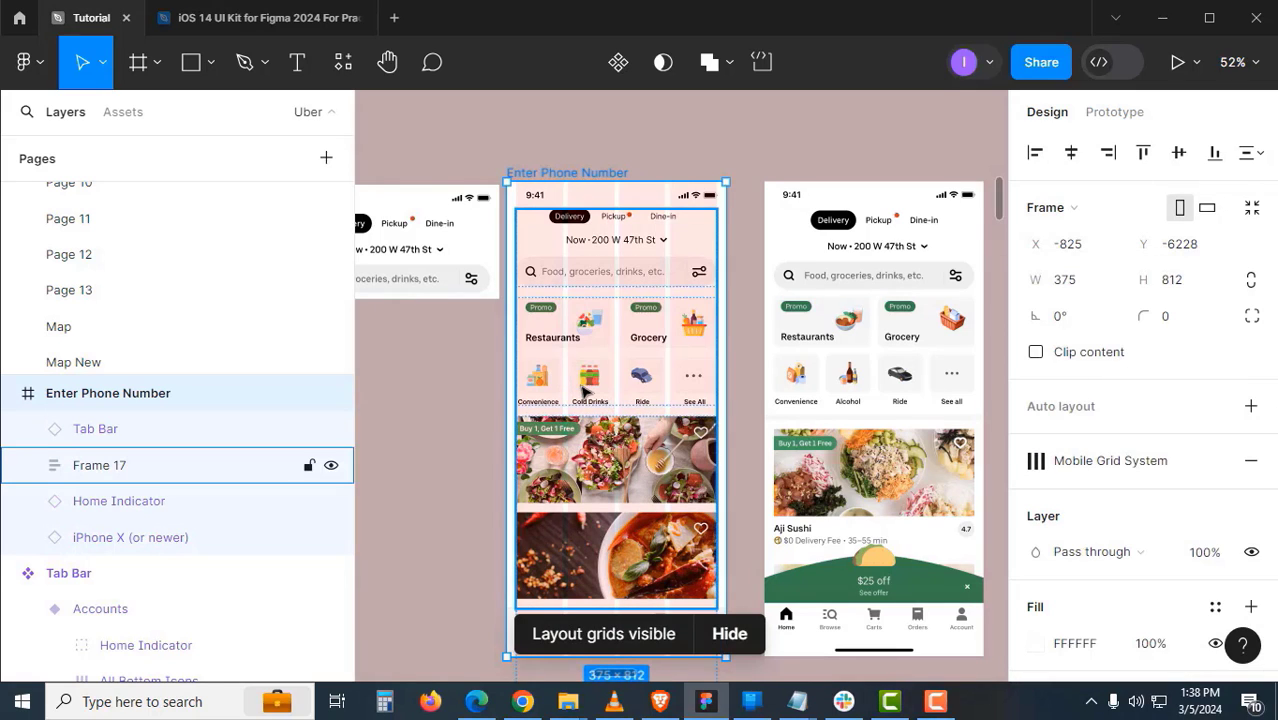
key(ctrl+shift+4)
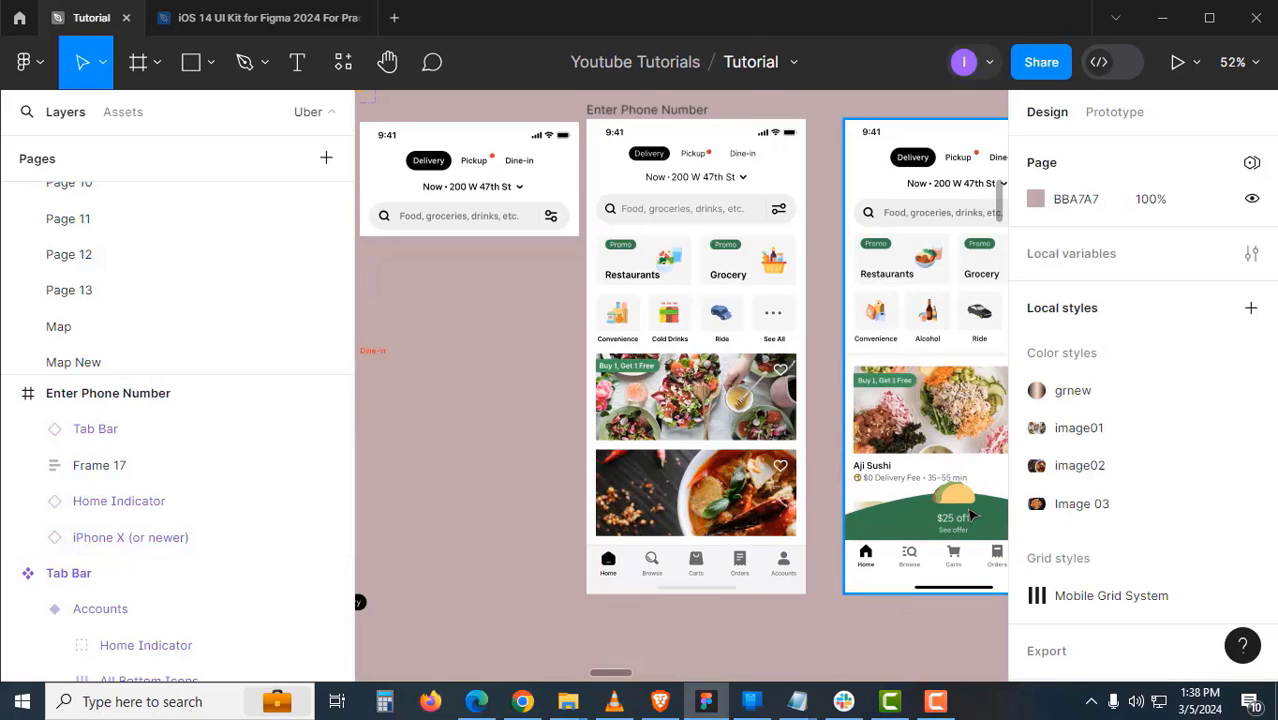
- Turn the $25 off center Part banner frame into a component
scroll(765, 491, down, 2)
scroll(564, 260, up, 3)
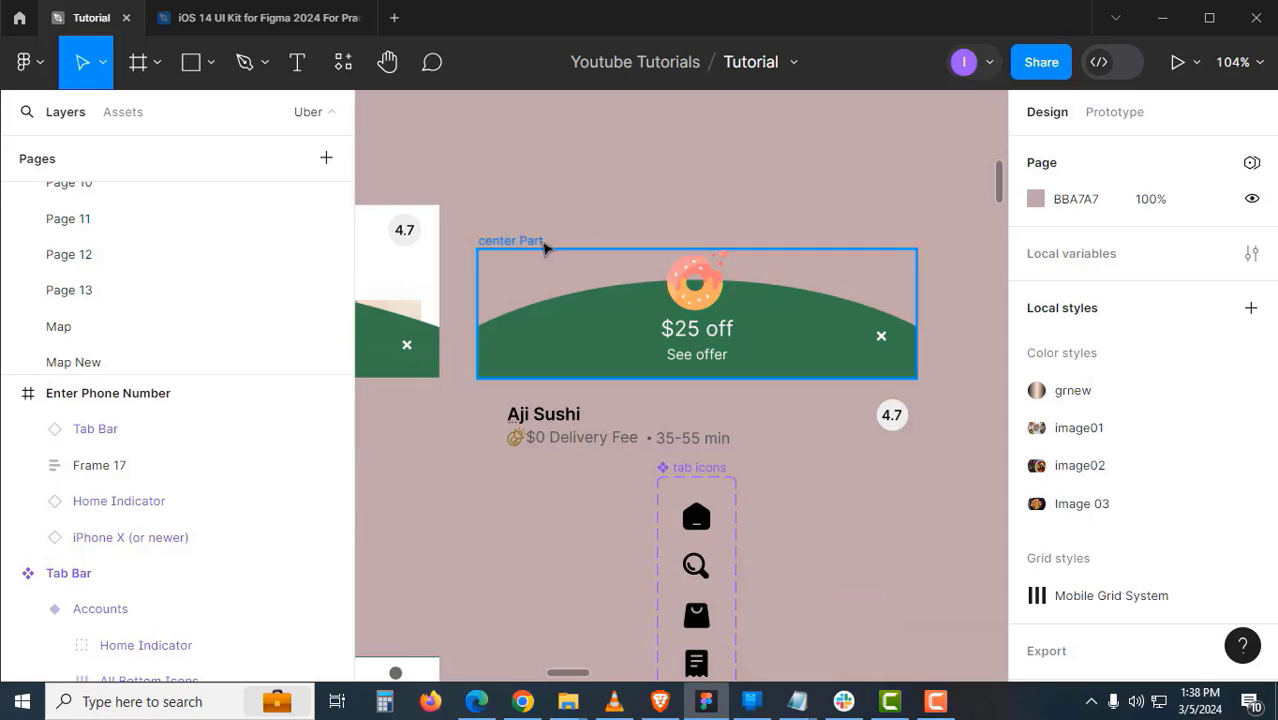
click(541, 245)
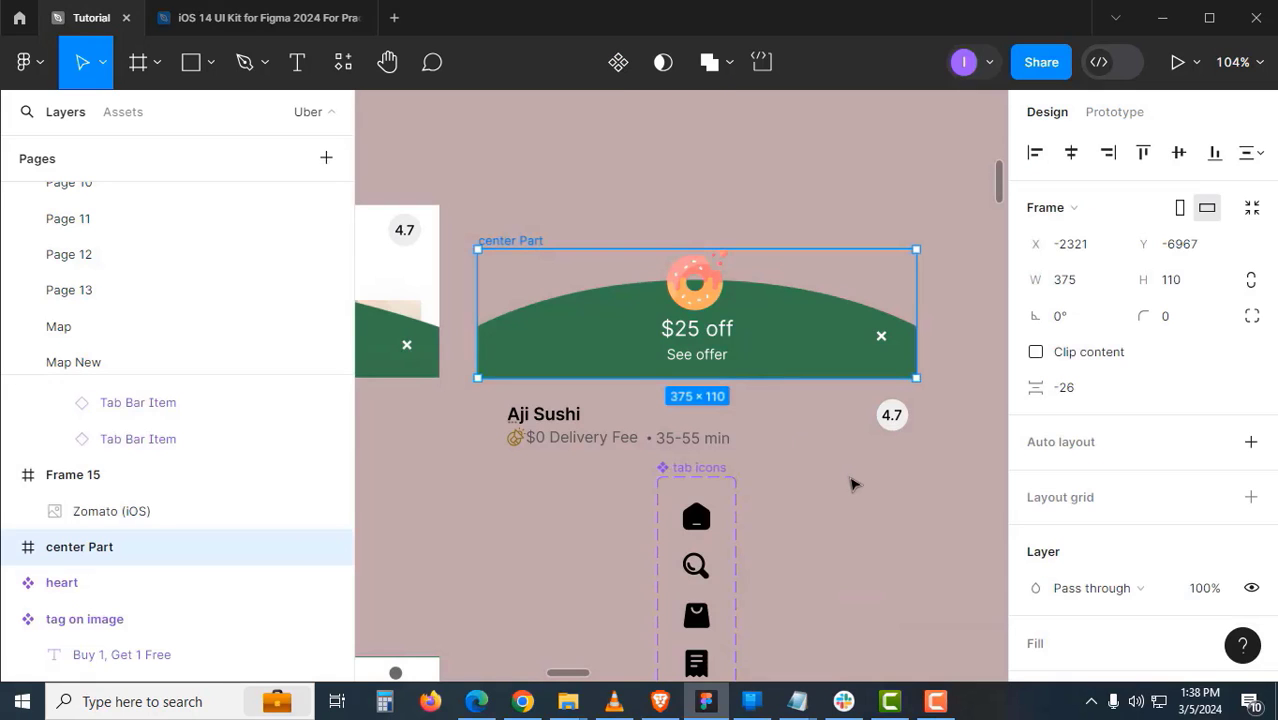
click(618, 62)
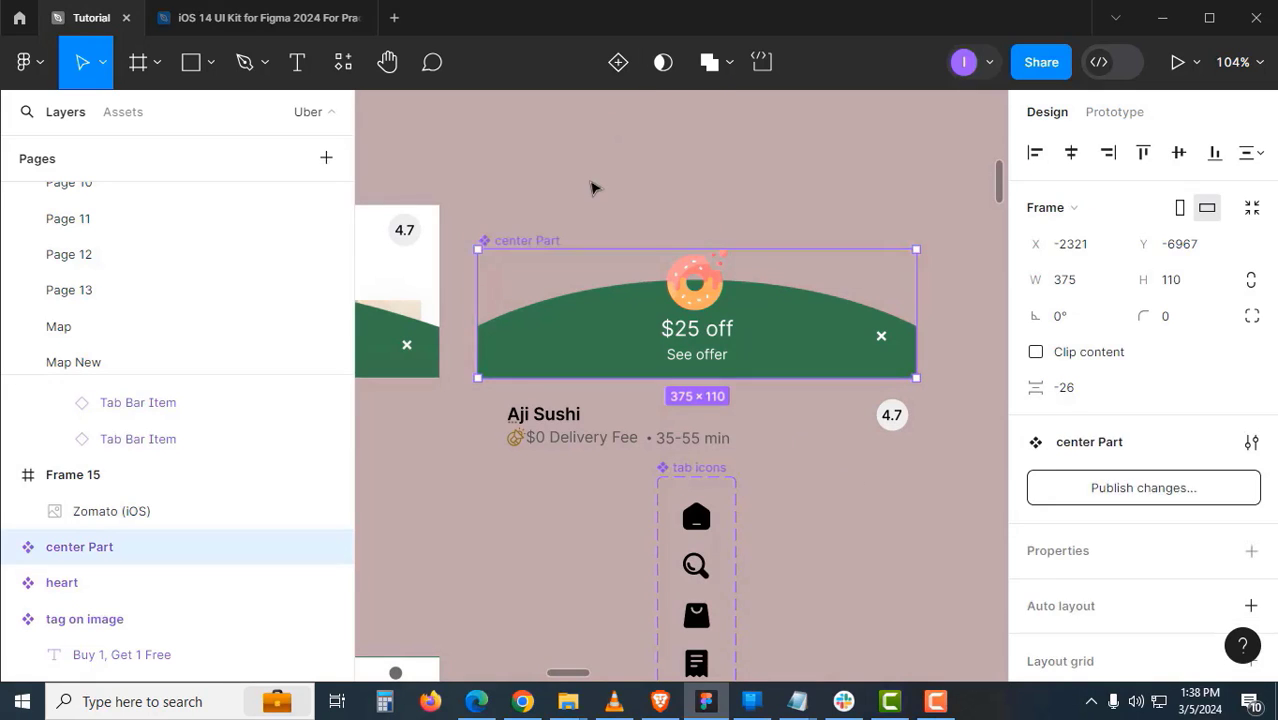
click(590, 190)
click(555, 241)
- Paste a center Part instance into the home screen and place it at Y 619 above the Tab Bar
alt+click(794, 373)
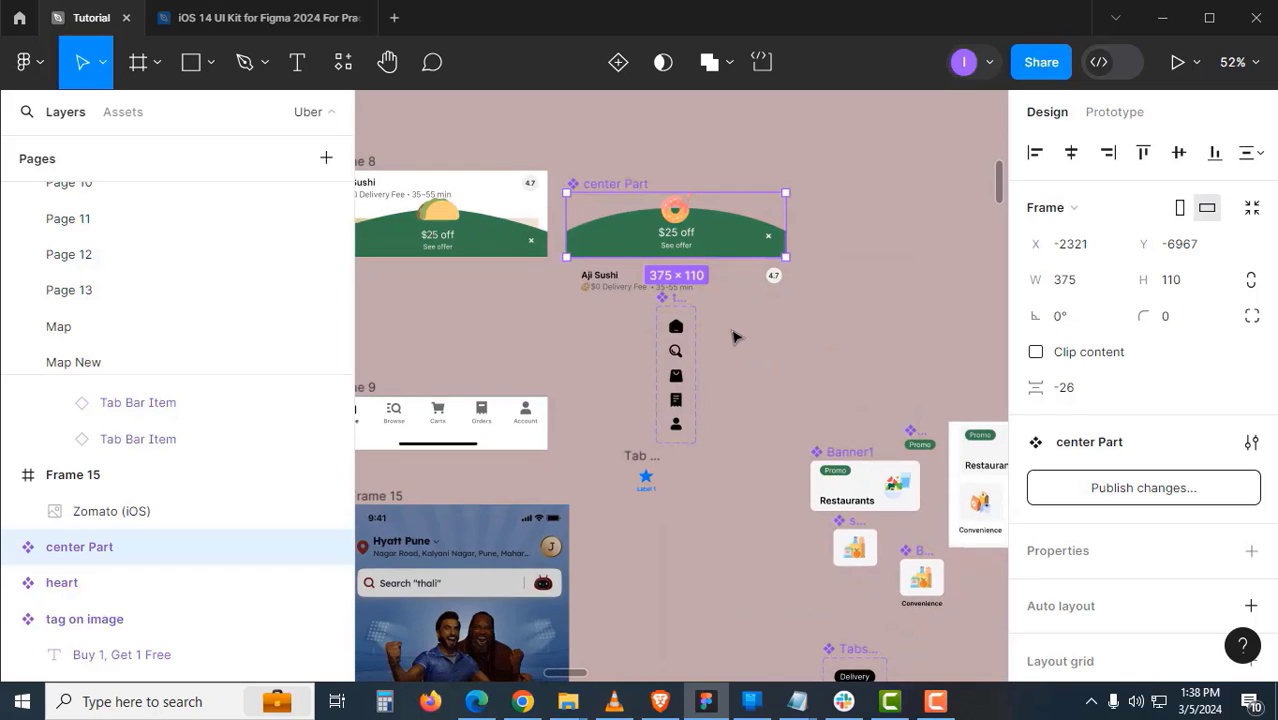
drag(919, 609, 600, 190)
drag(990, 485, 721, 460)
click(590, 134)
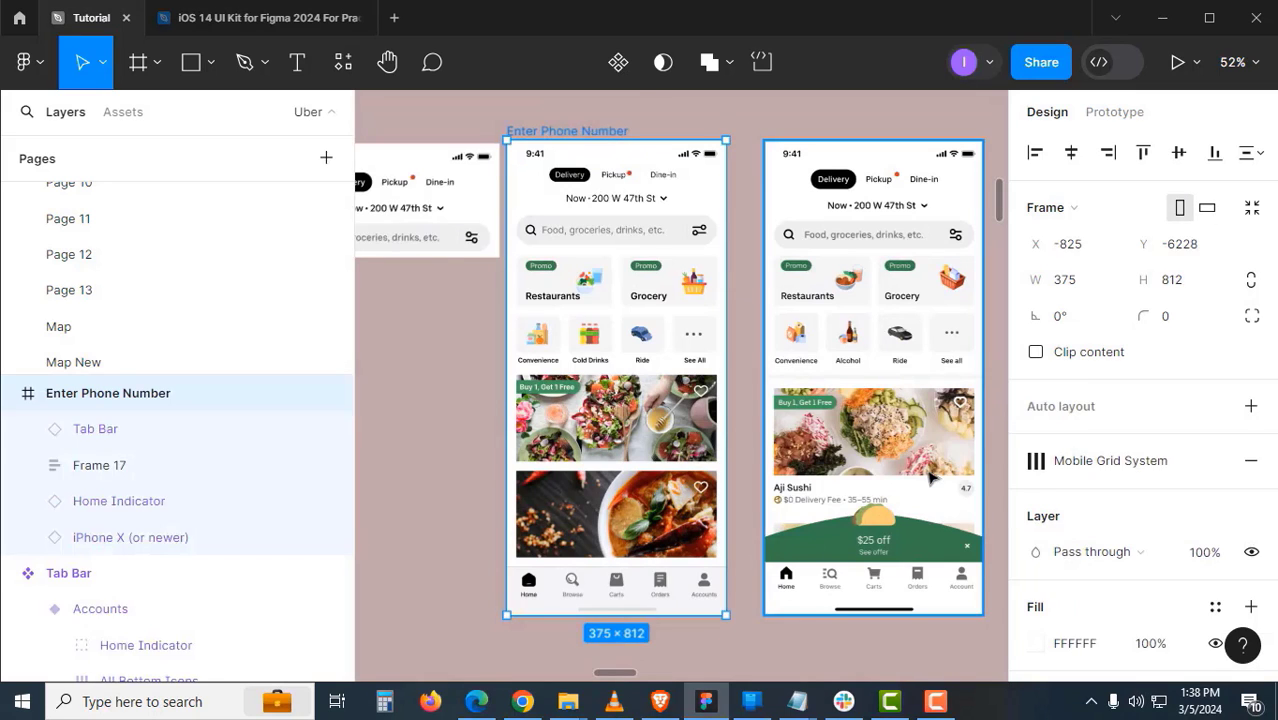
key(ctrl+v)
drag(725, 457, 811, 339)
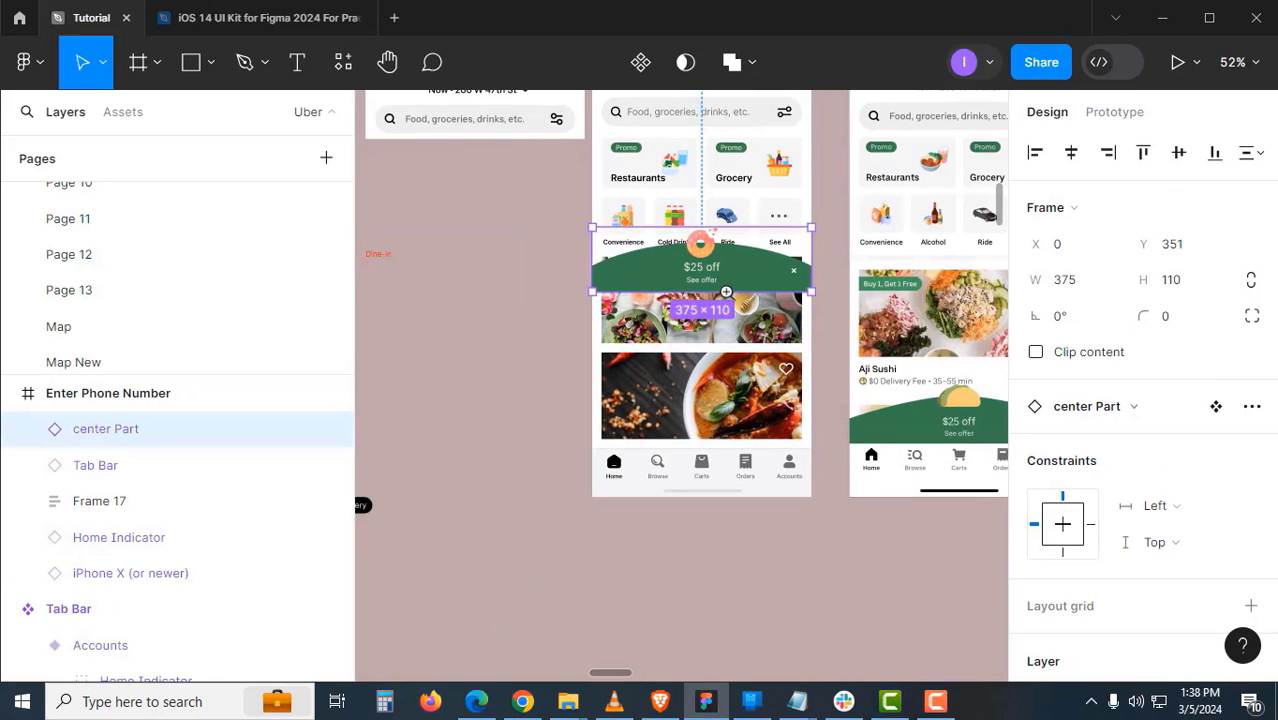
scroll(726, 292, up, 5)
drag(745, 265, 750, 578)
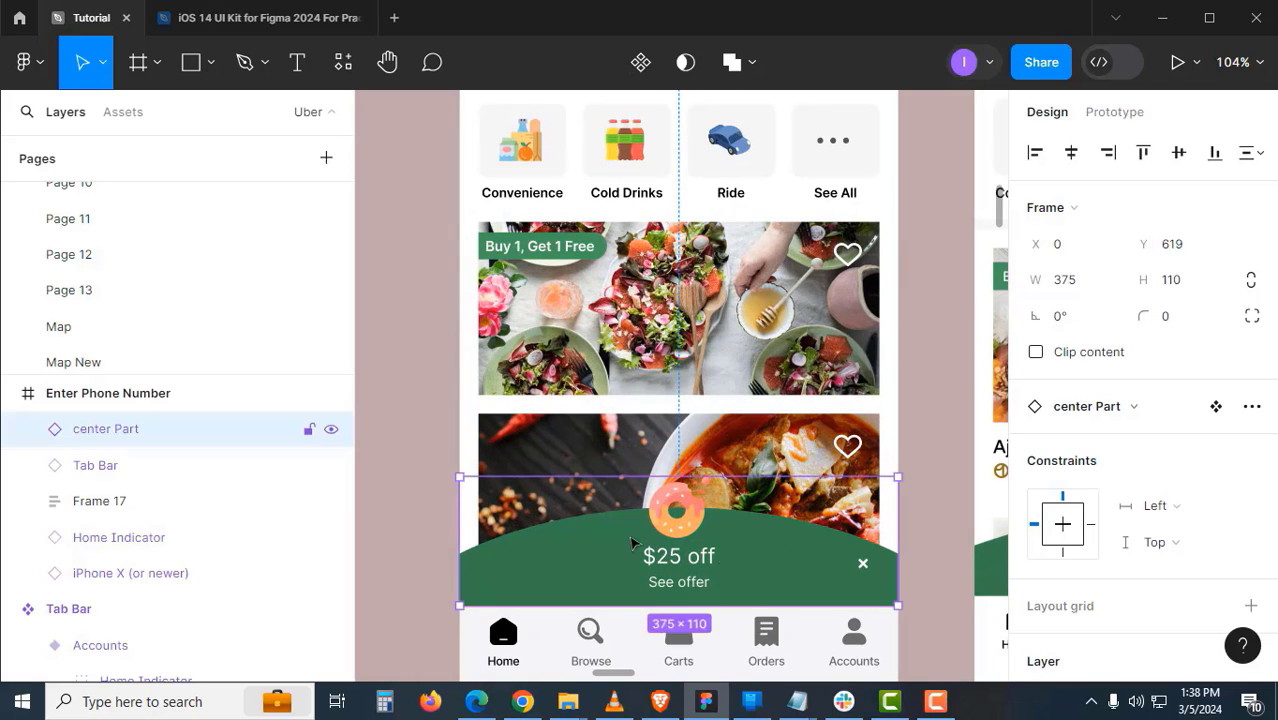
click(431, 506)
alt+click(669, 441)
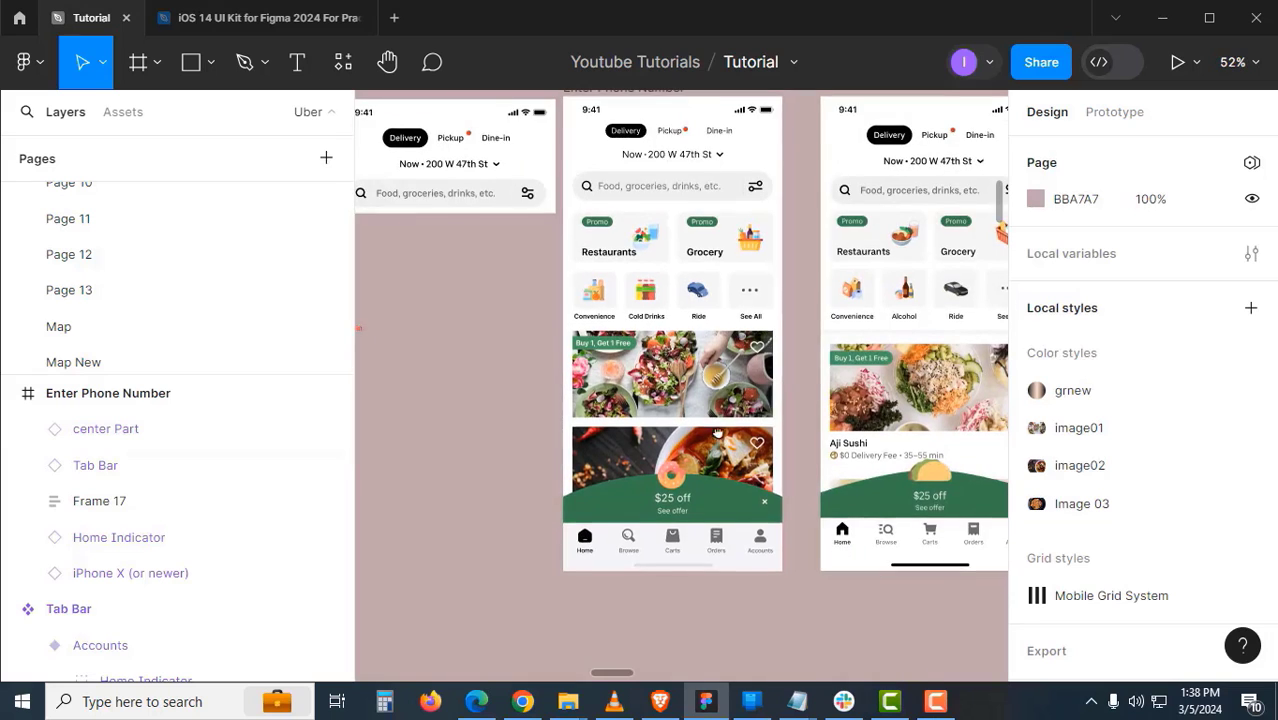
drag(729, 405, 675, 495)
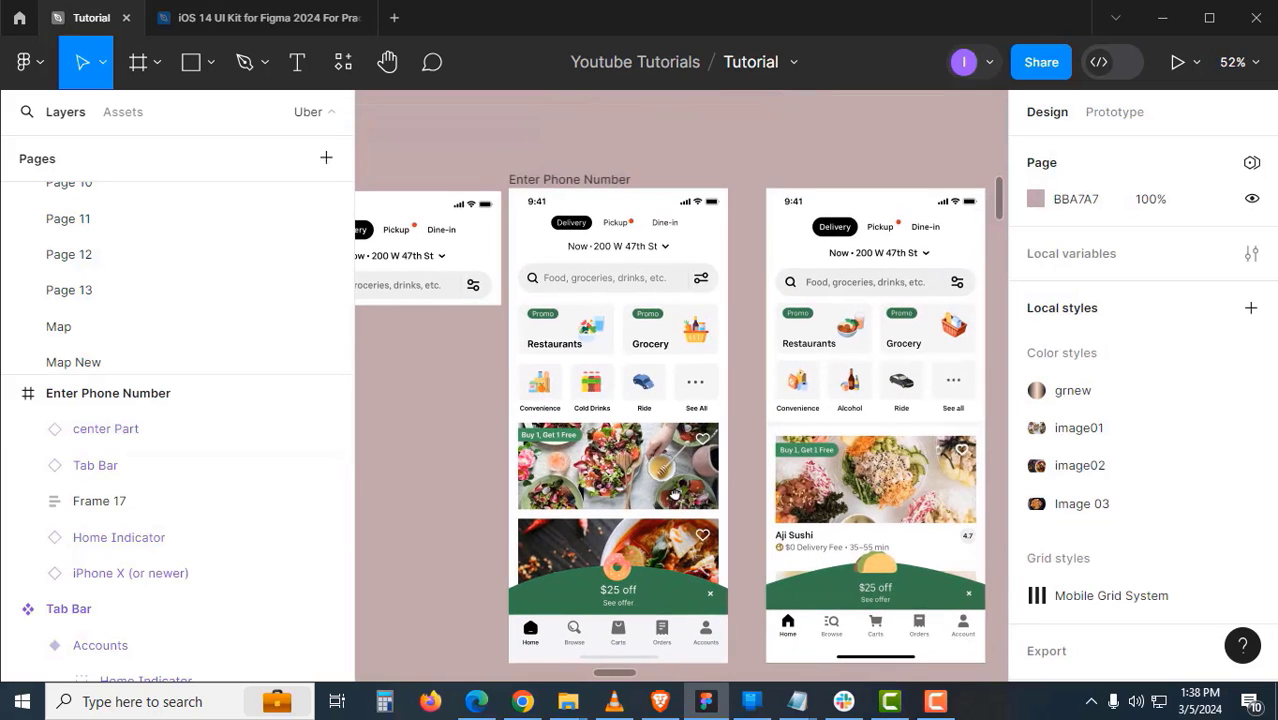
- Move the home screen frame into the row beside the phone-number screens
alt+click(676, 383)
drag(676, 384, 964, 440)
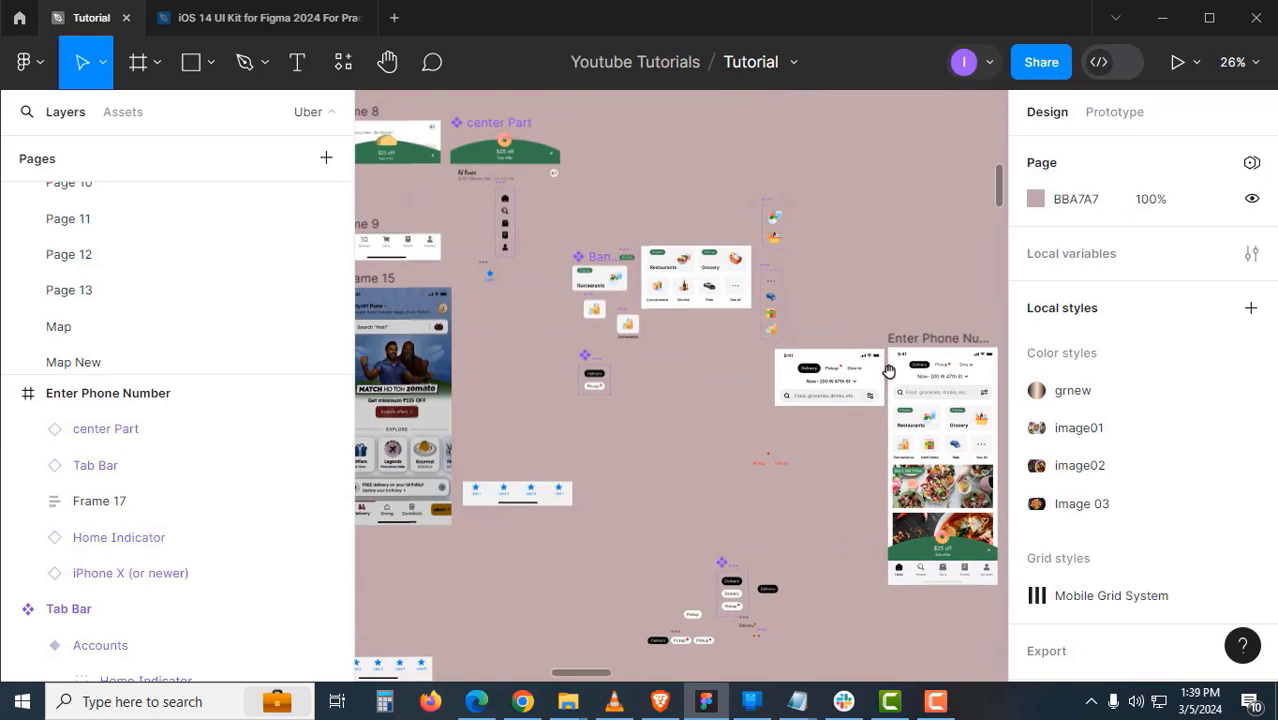
click(913, 342)
alt+click(911, 343)
drag(731, 405, 884, 498)
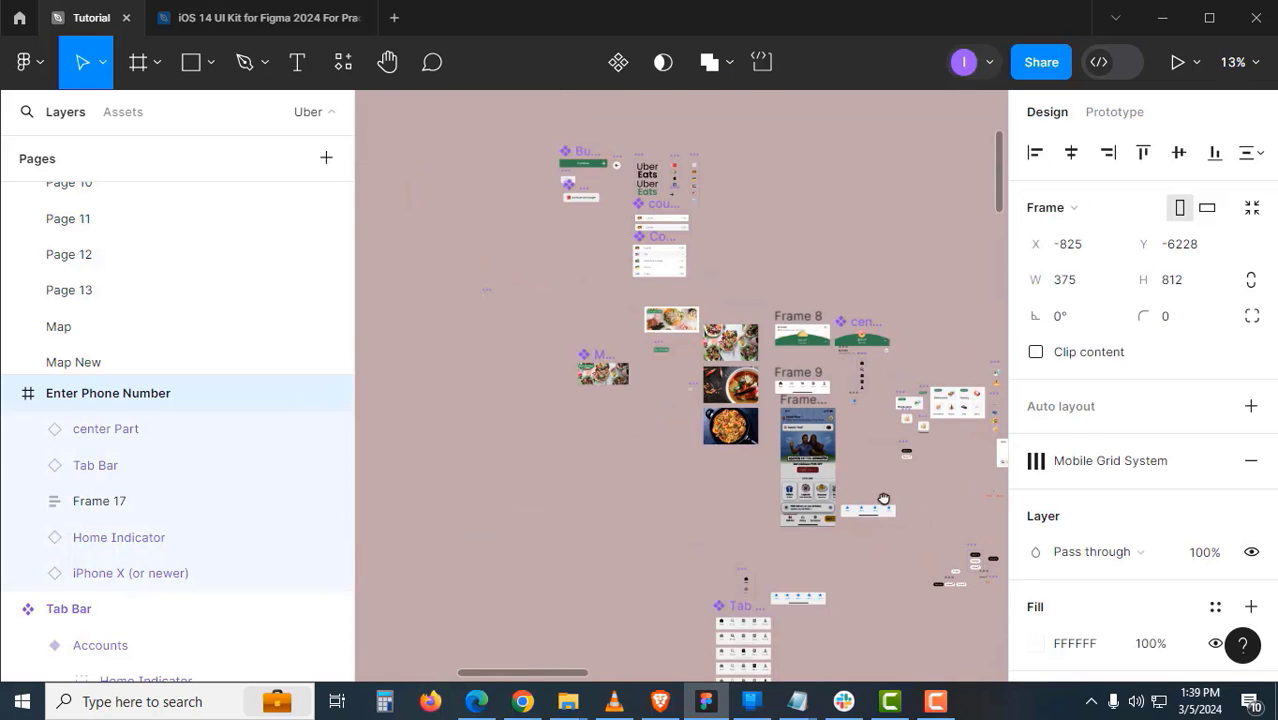
key(ctrl+x)
alt+click(597, 306)
drag(596, 303, 948, 453)
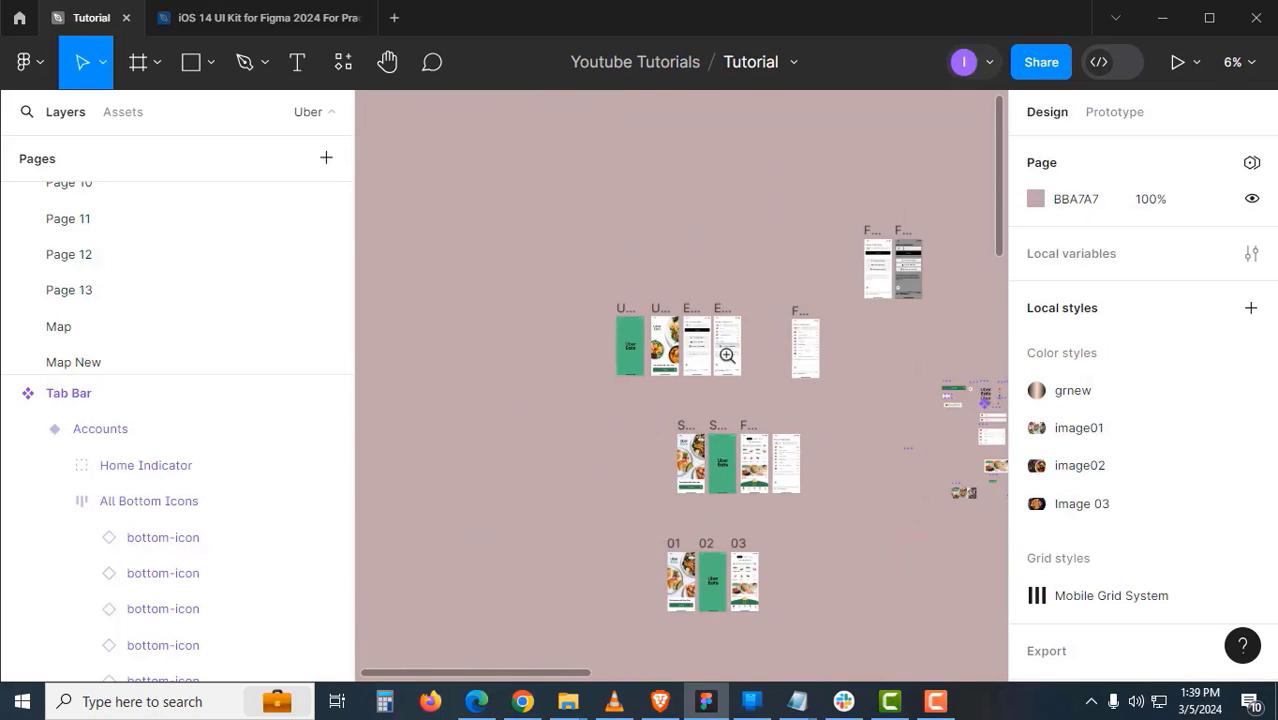
click(727, 355)
click(727, 355)
click(731, 333)
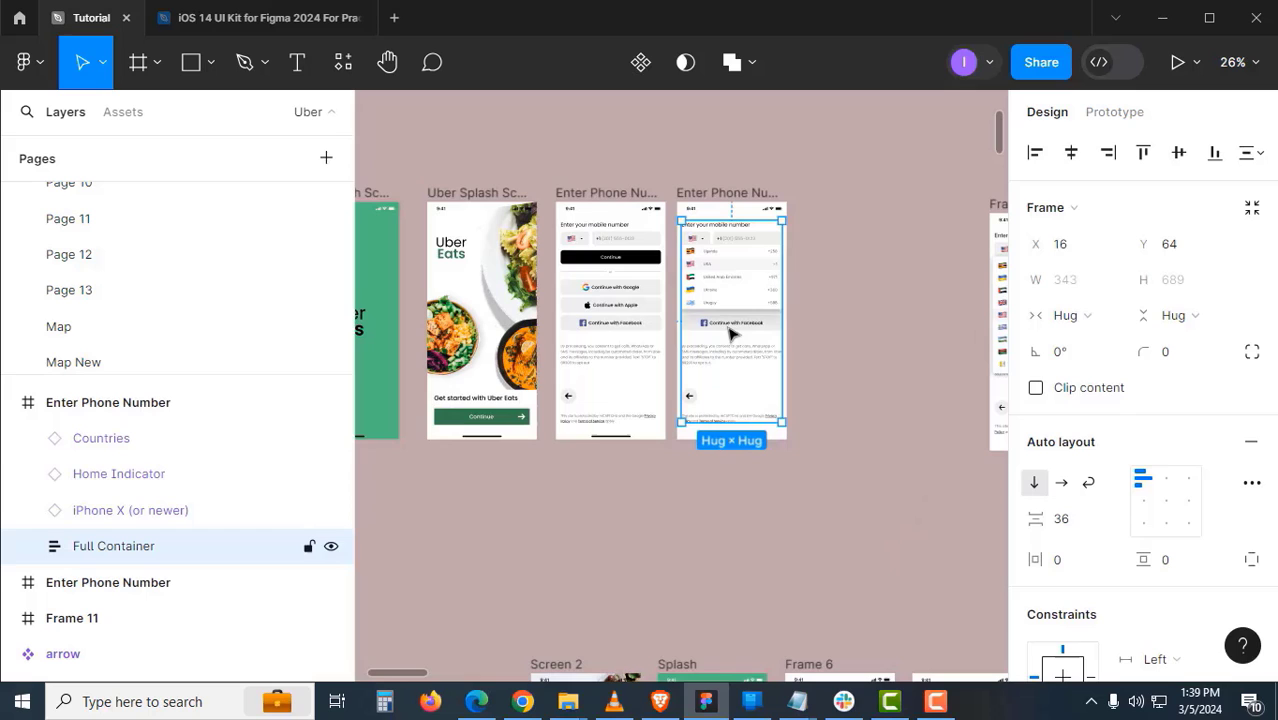
click(628, 307)
click(845, 260)
drag(845, 260, 797, 225)
key(ctrl+v)
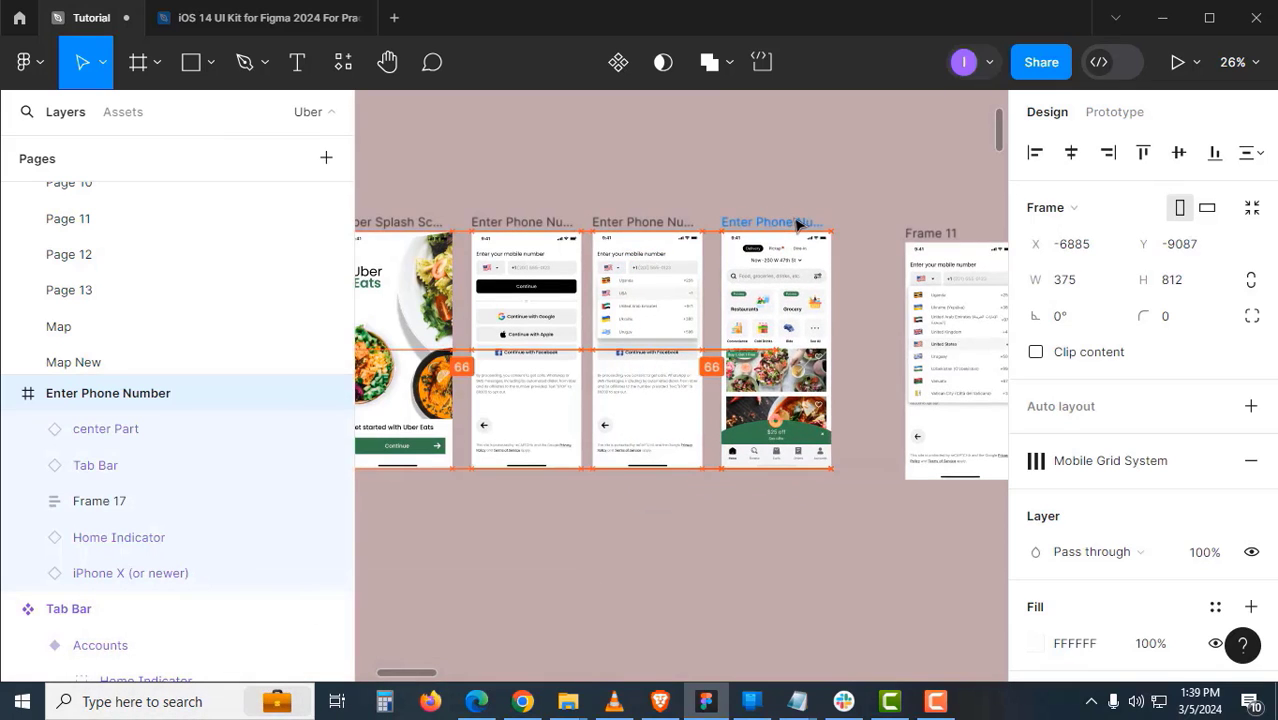
- Rename the second splash frame to 'Welcome Screen'
drag(708, 296, 1001, 296)
click(543, 244)
double_click(789, 209)
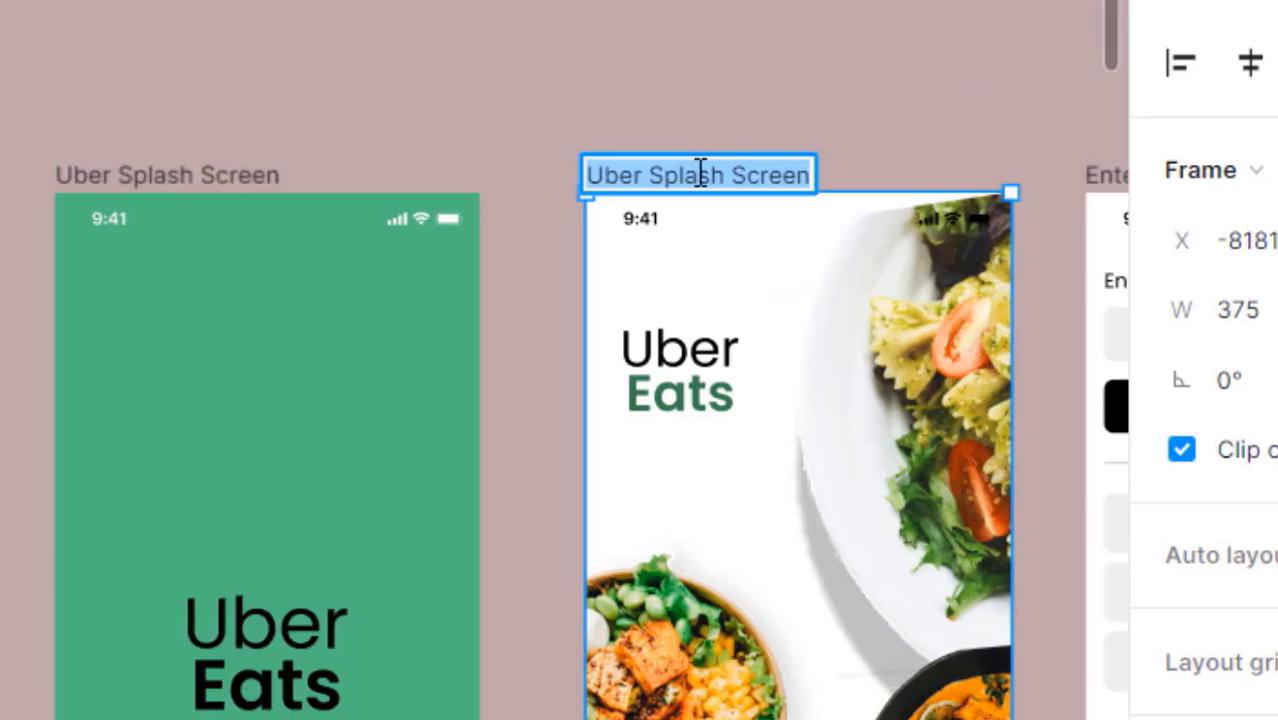
text(Welcome Screen)
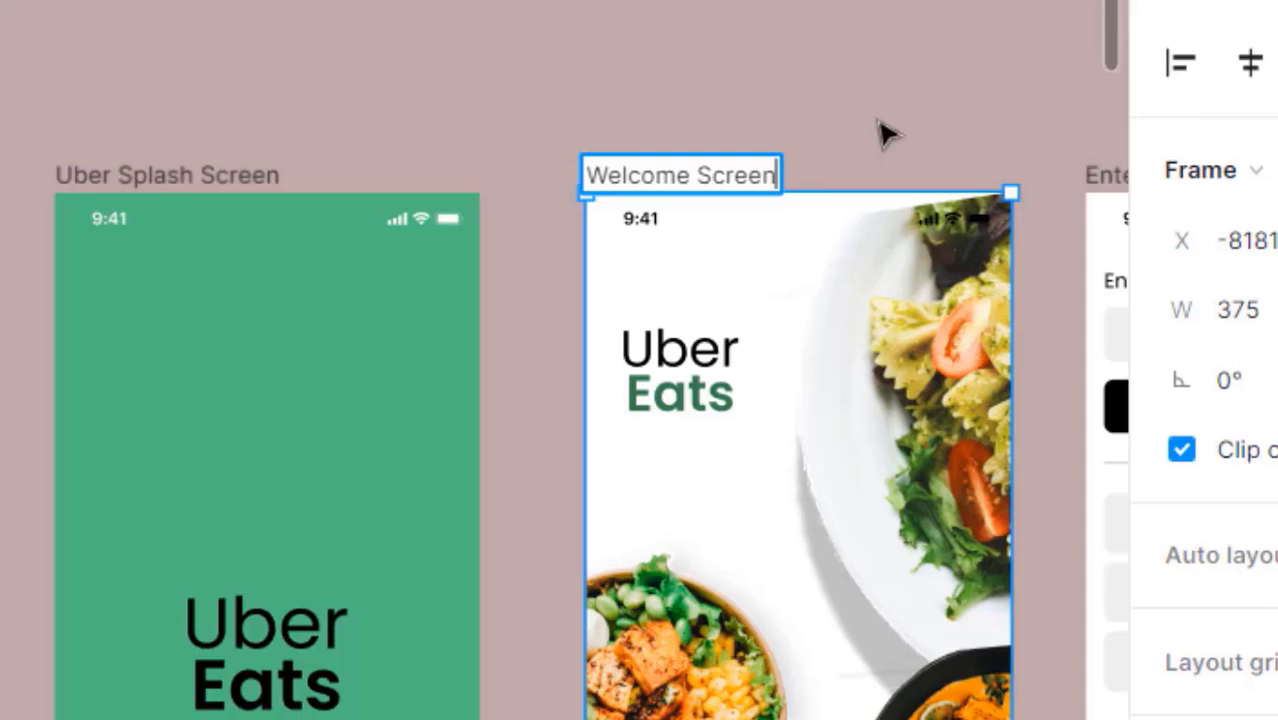
click(880, 124)
- Rename the second phone-number frame to 'Enter Phone Number Drop Down'
drag(1096, 140, 684, 128)
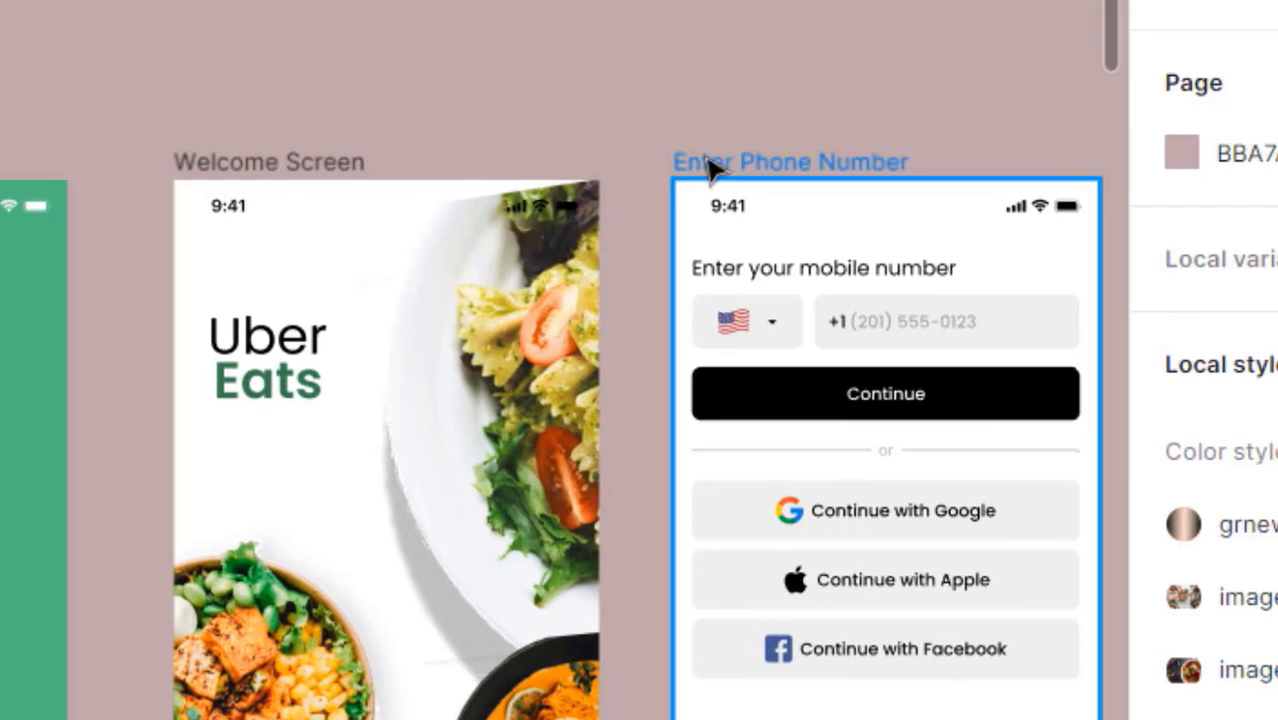
double_click(729, 158)
drag(1118, 122, 524, 165)
double_click(715, 201)
key(Right)
text(Drop Down)
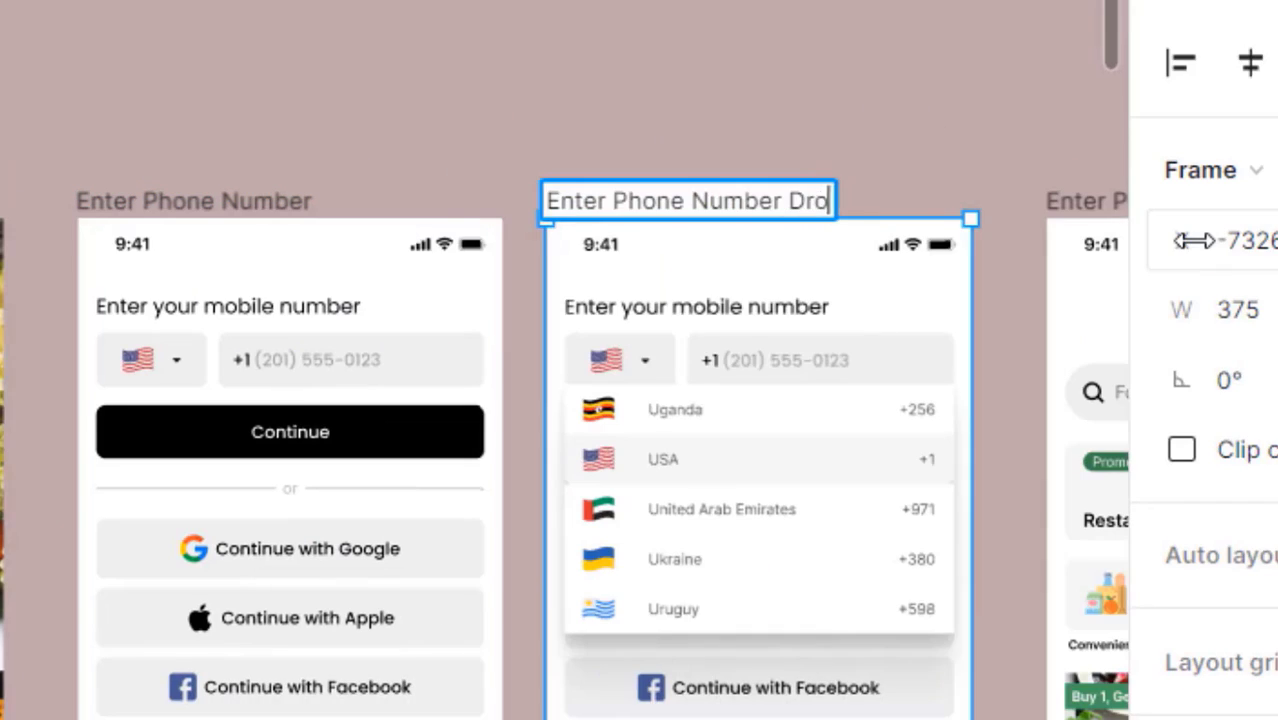
key(Return)
click(975, 138)
- Rename the home screen frame to 'Main Home Screen'
drag(961, 140, 475, 42)
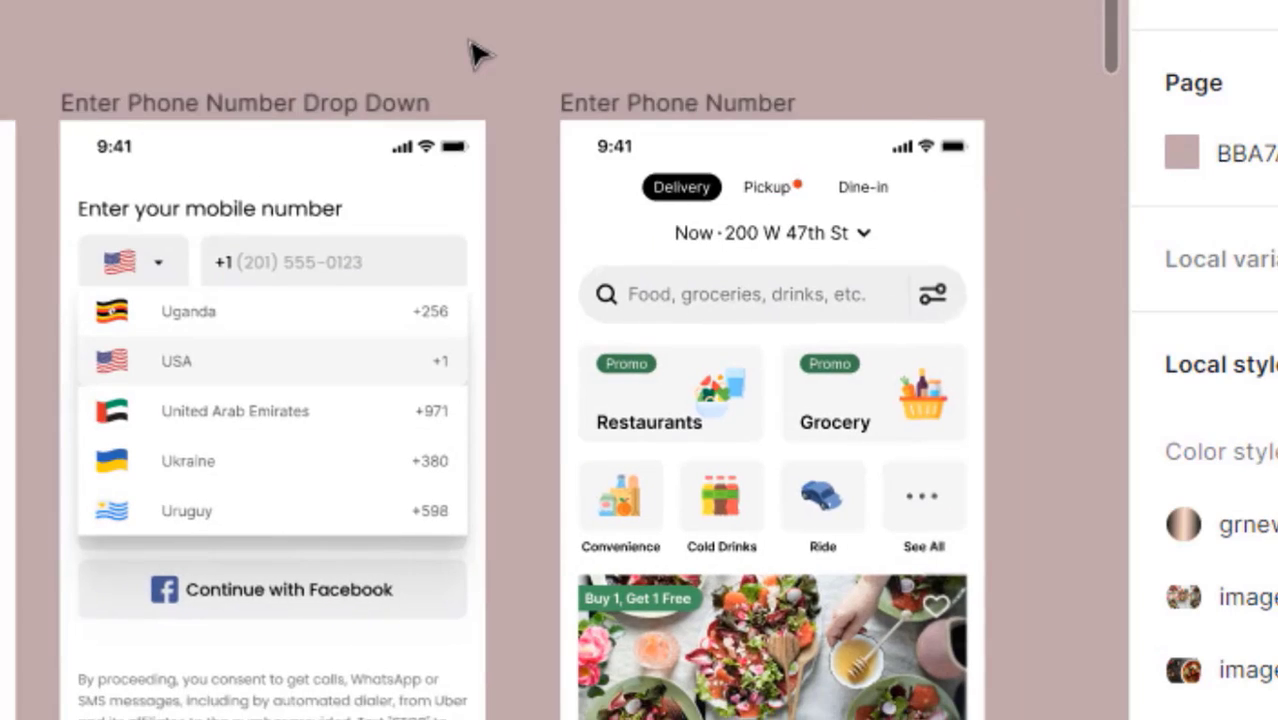
double_click(677, 102)
text(Main Home Screen)
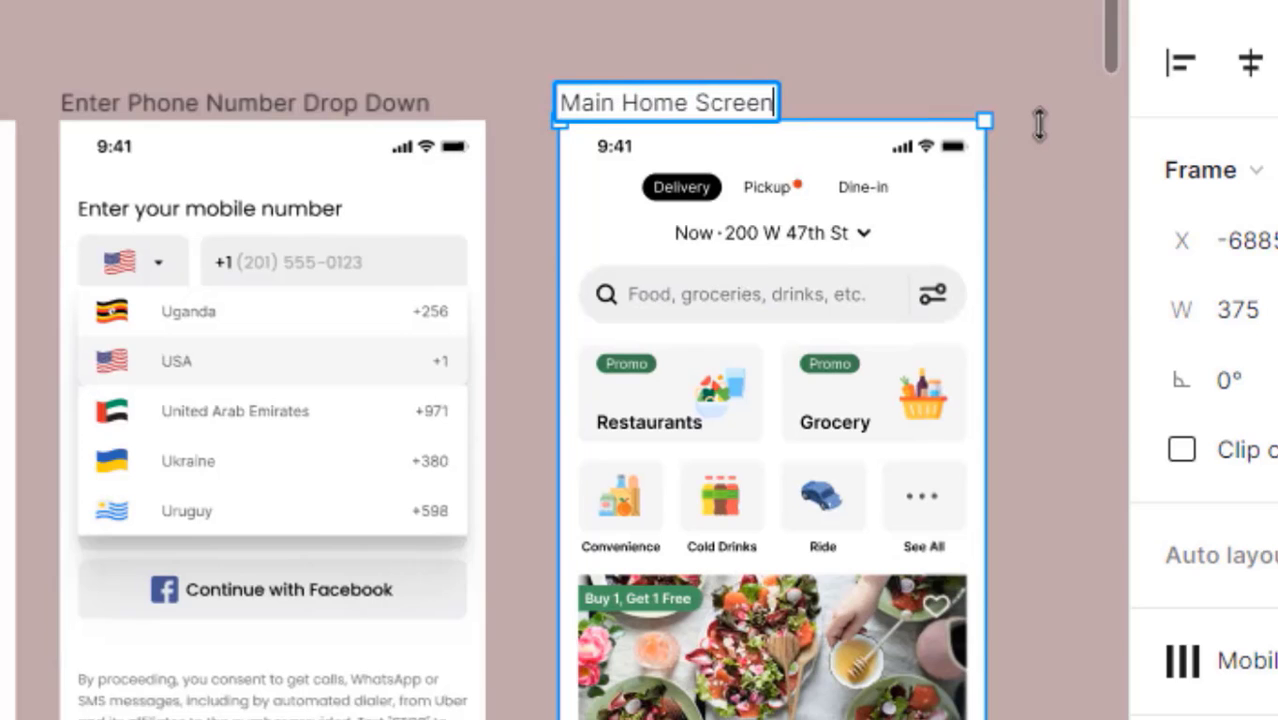
key(Return)
click(803, 74)
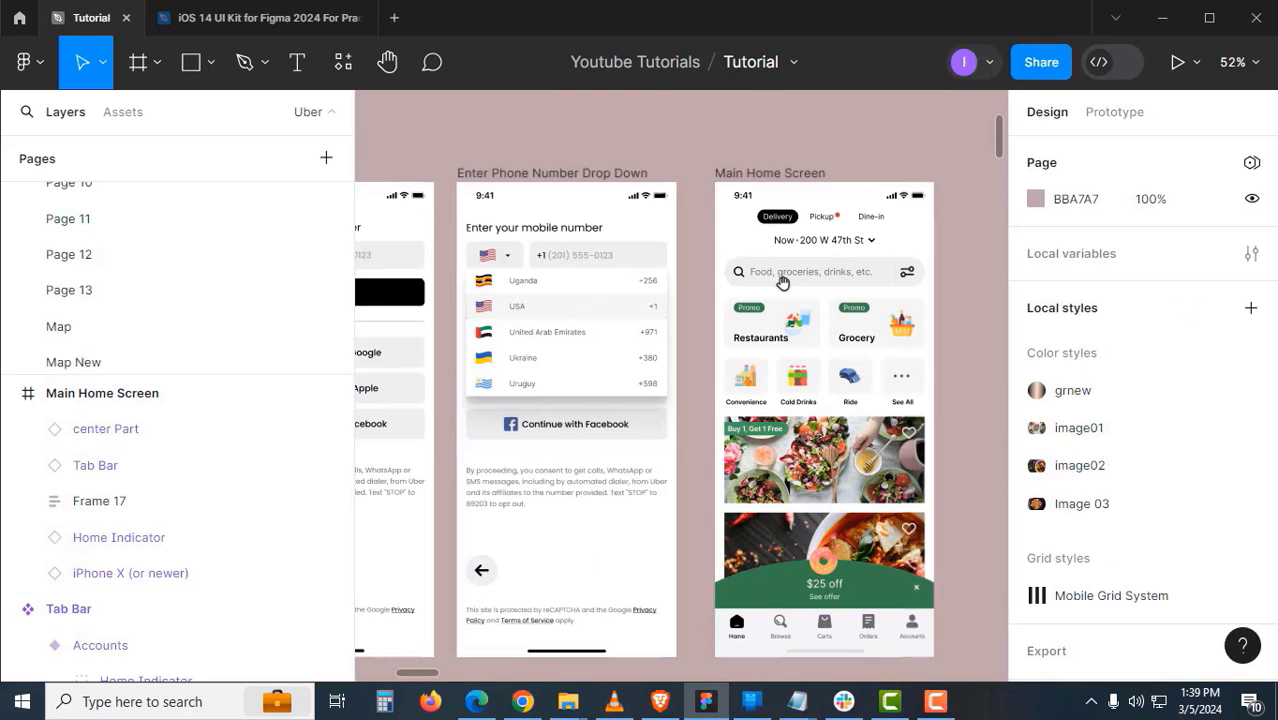
- Alt-drag a duplicate of Main Home Screen below the other frames
scroll(800, 260, down, 2)
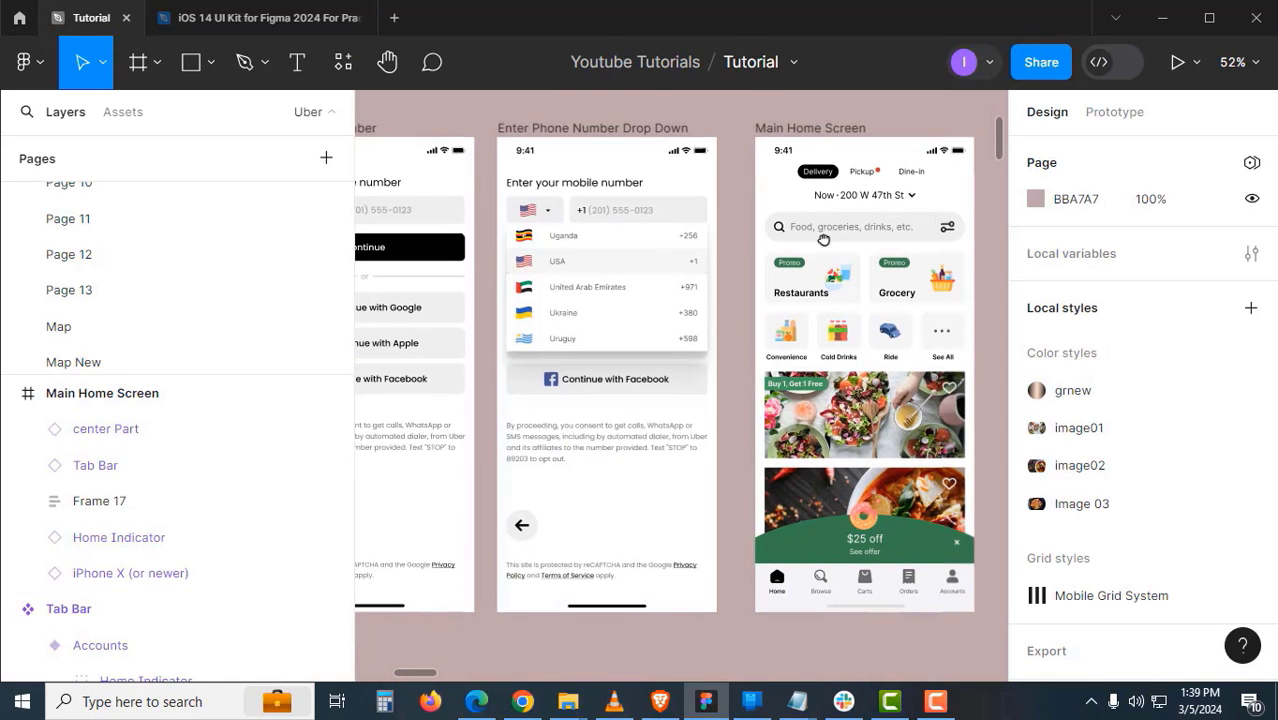
scroll(820, 355, down, 5)
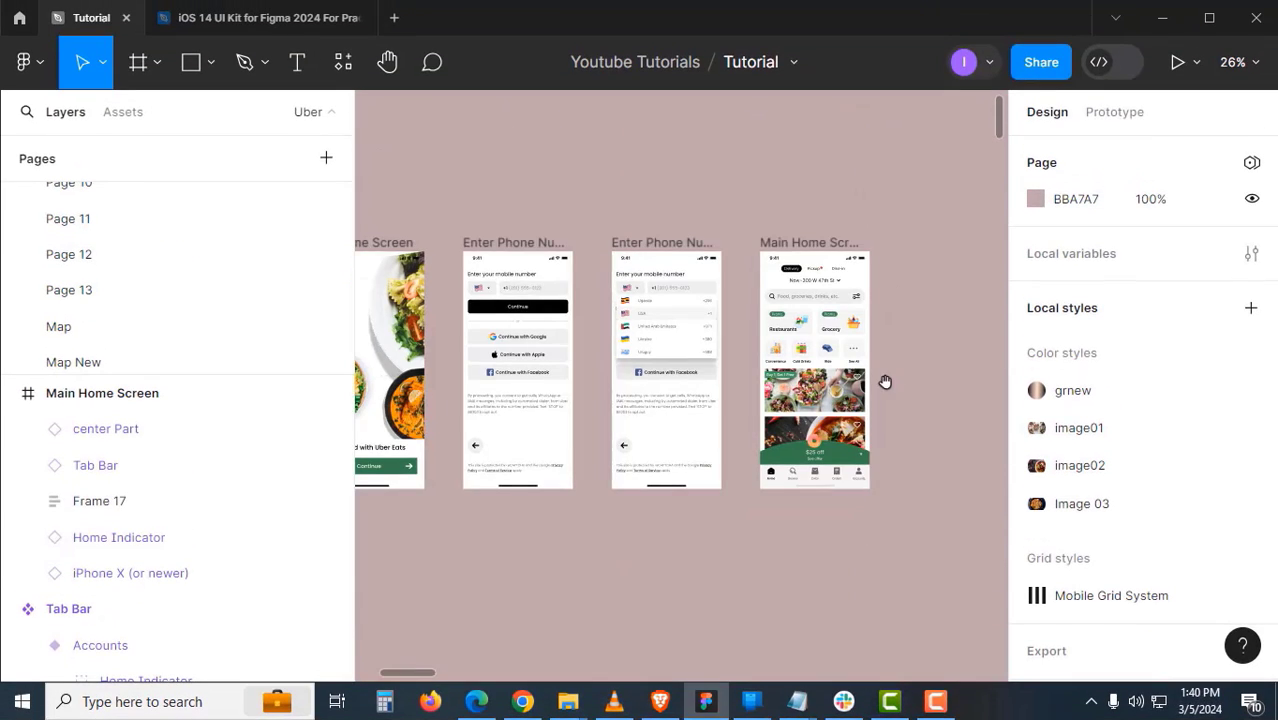
drag(884, 379, 898, 311)
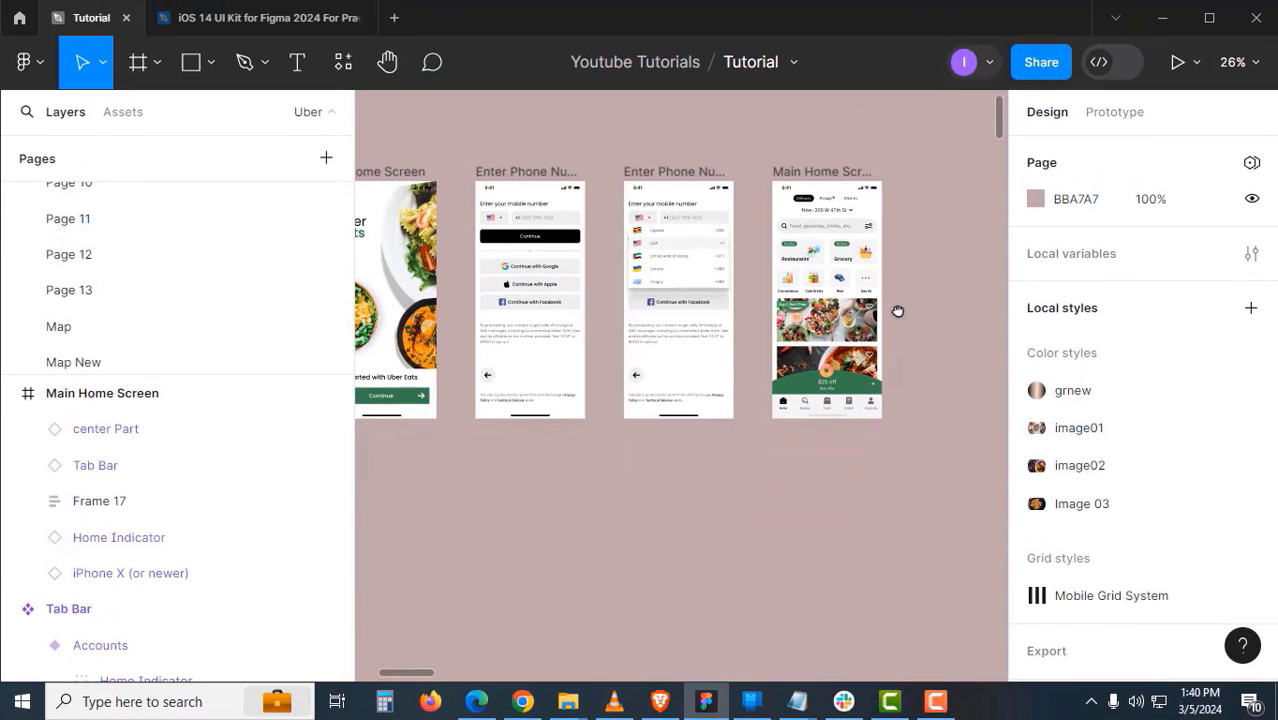
click(832, 174)
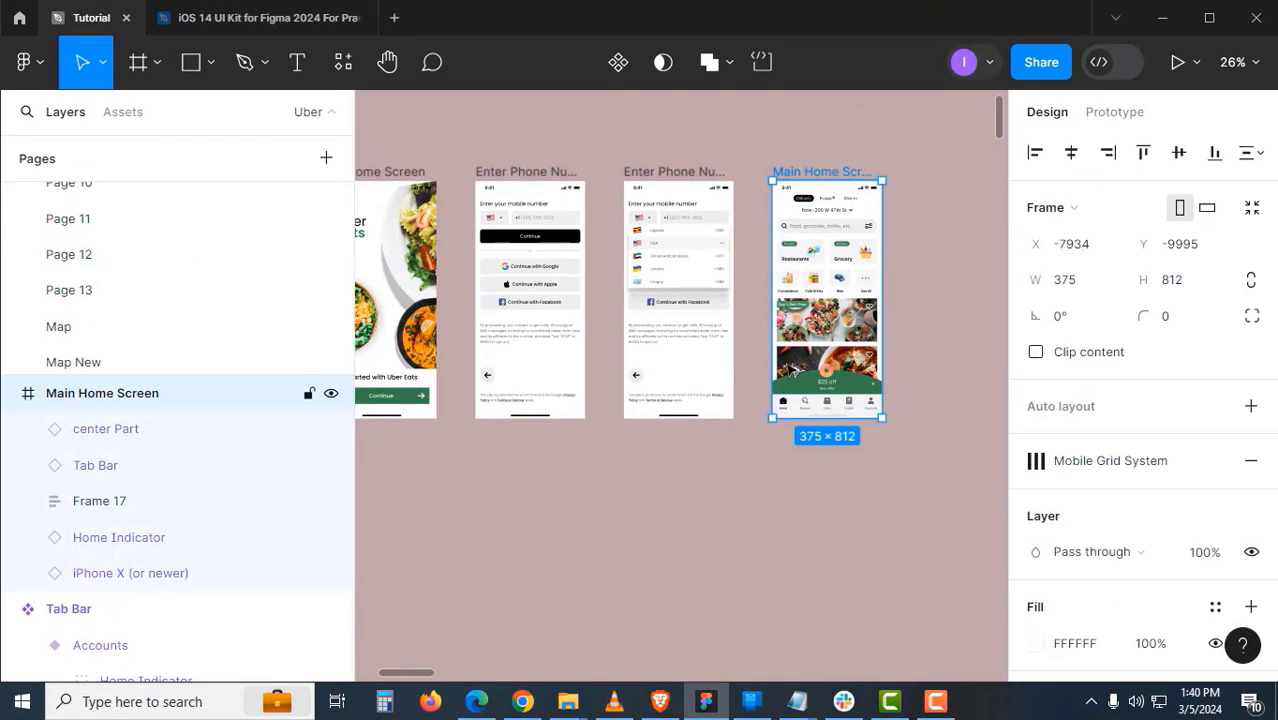
drag(832, 174, 602, 513)
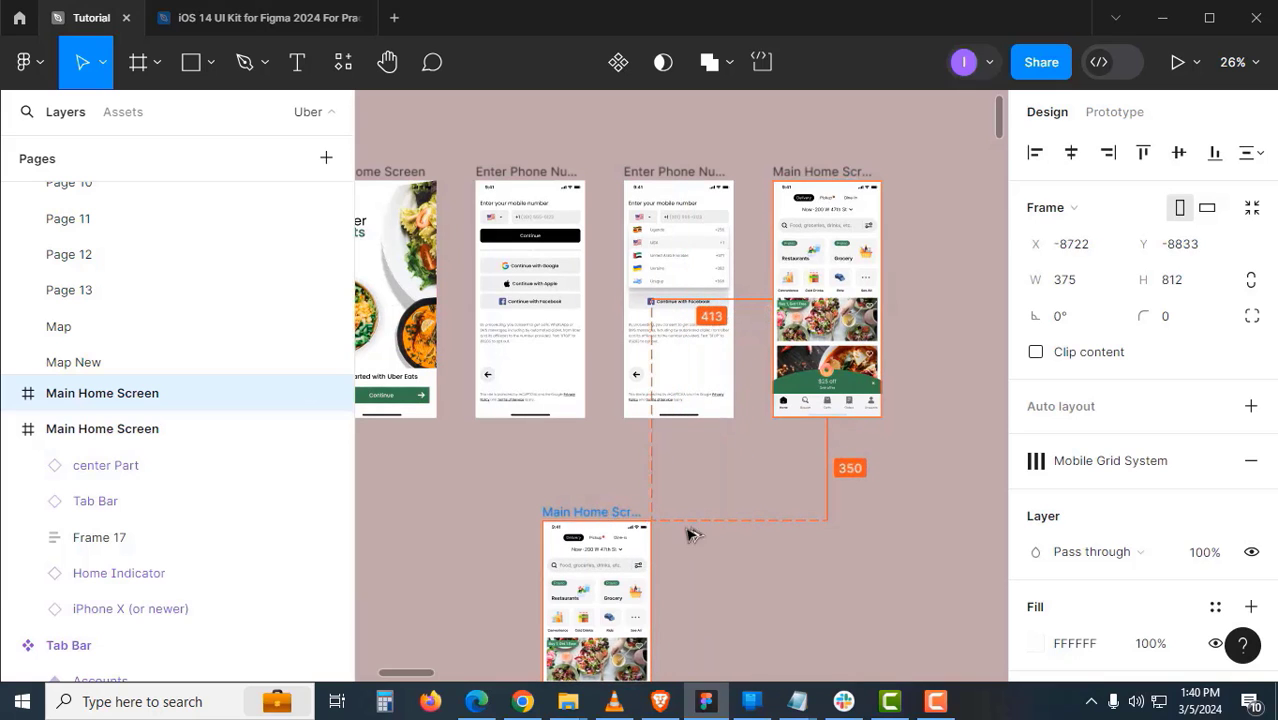
click(705, 552)
drag(698, 555, 787, 309)
- Select Frame 17 inside the duplicated home screen
click(699, 325)
click(694, 348)
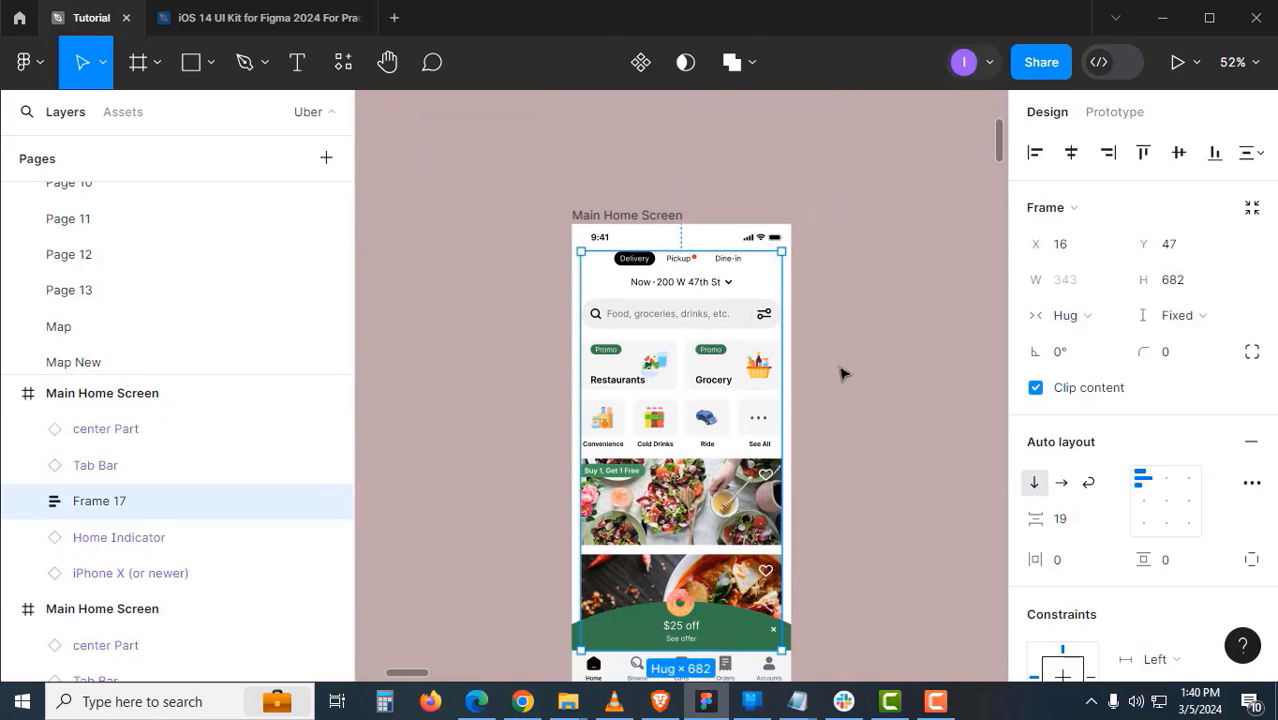
click(798, 376)
click(770, 375)
drag(845, 459, 796, 388)
click(796, 388)
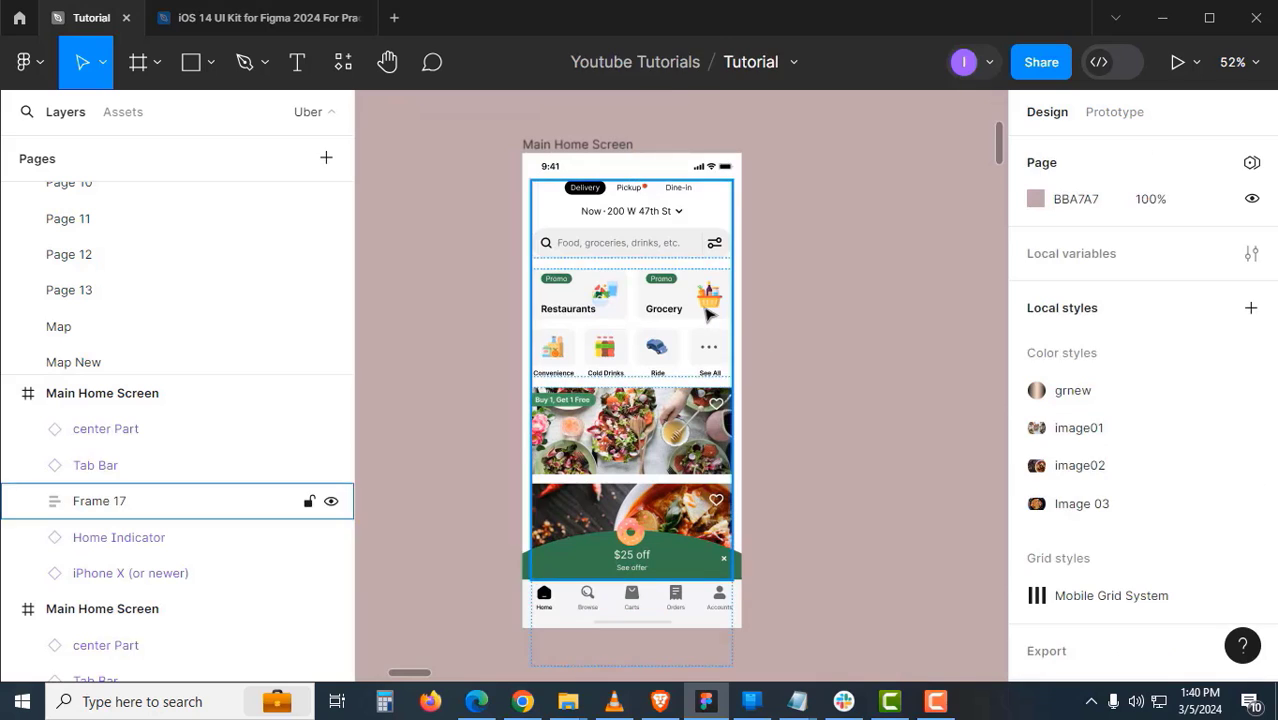
click(707, 309)
- Ungroup Frame 17 and move the Restaurants and Grocery banner grid out beside the screen
right_click(706, 310)
click(787, 423)
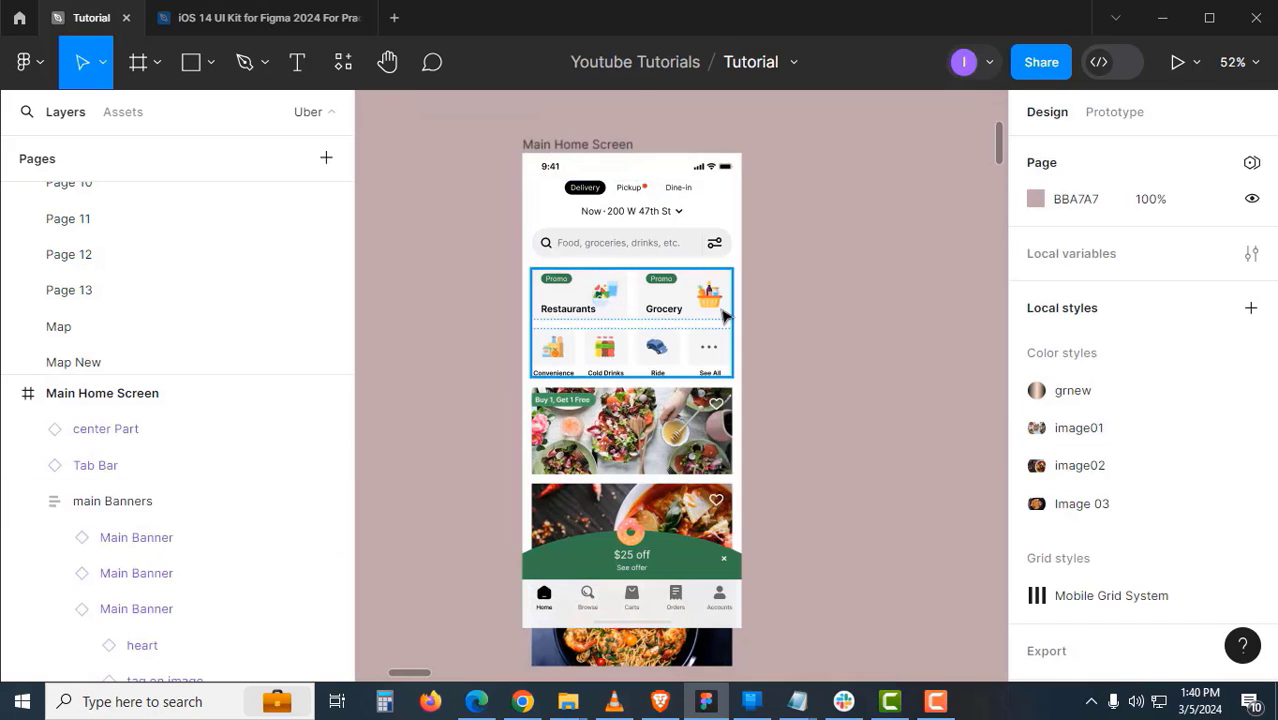
click(686, 311)
drag(758, 328, 932, 328)
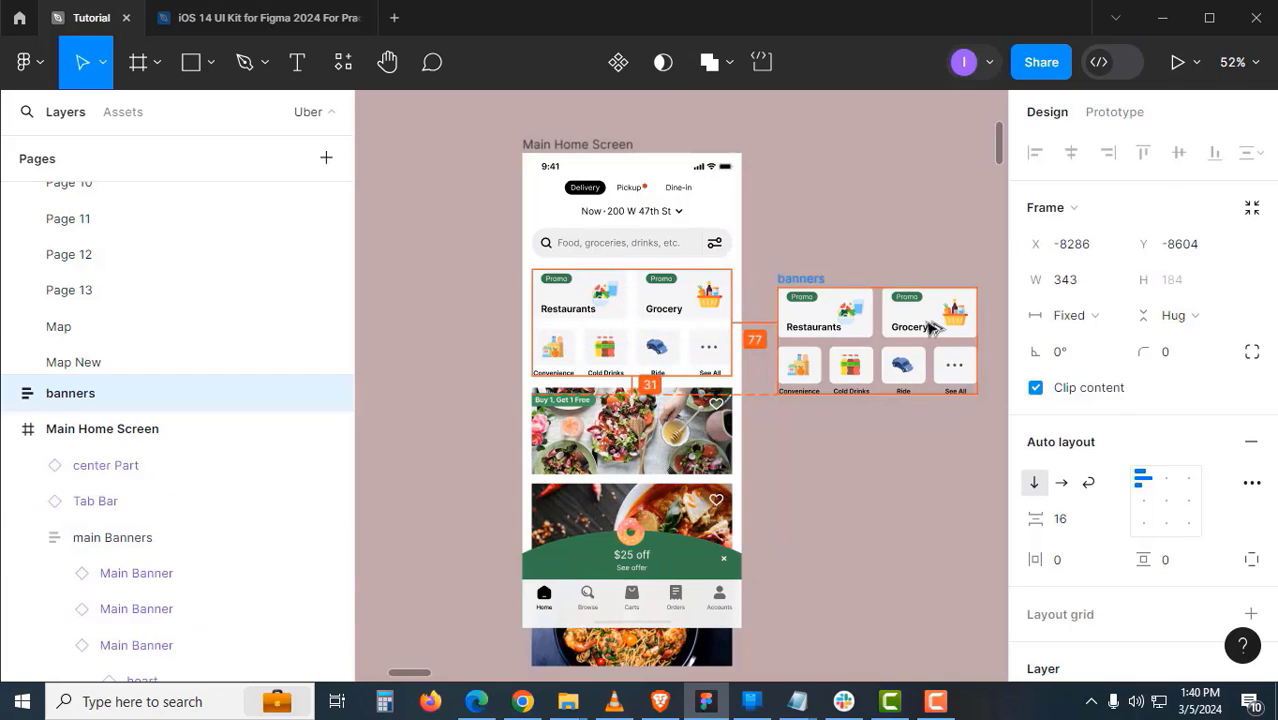
click(893, 423)
- Ungroup the banners frame and its Banner 1 row of promo banners
scroll(813, 349, up, 5)
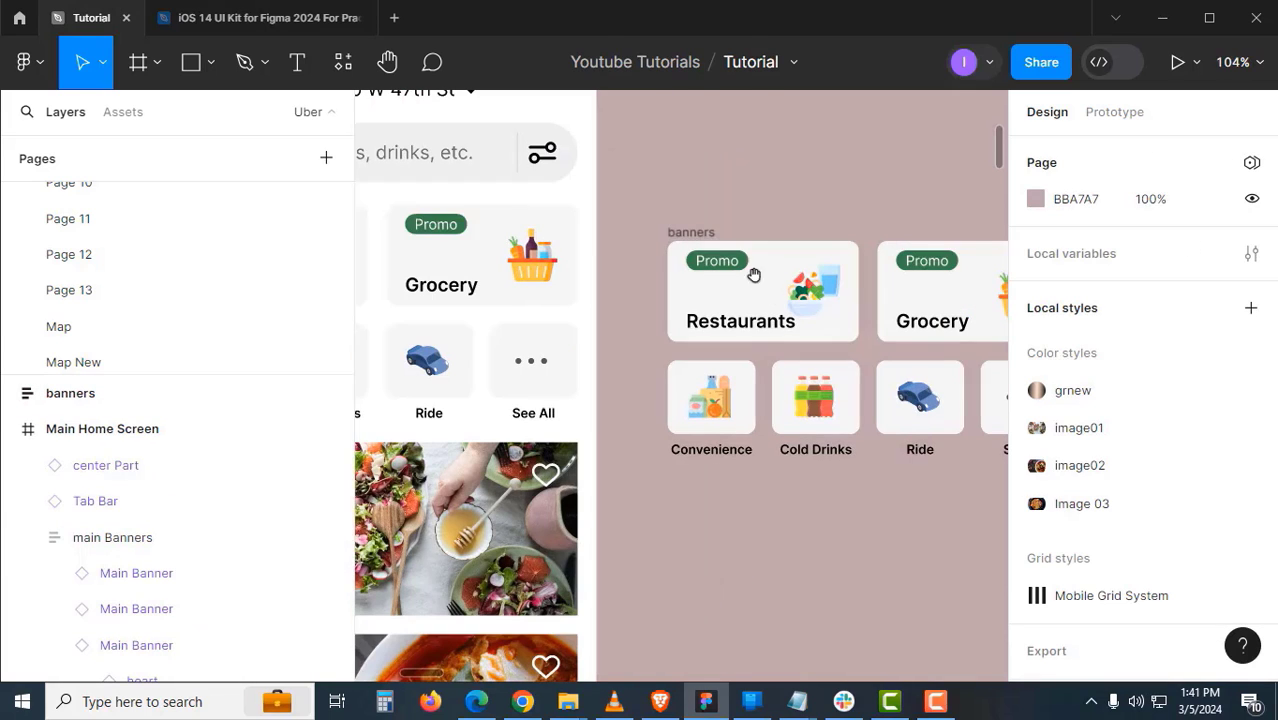
click(689, 232)
right_click(686, 236)
click(762, 418)
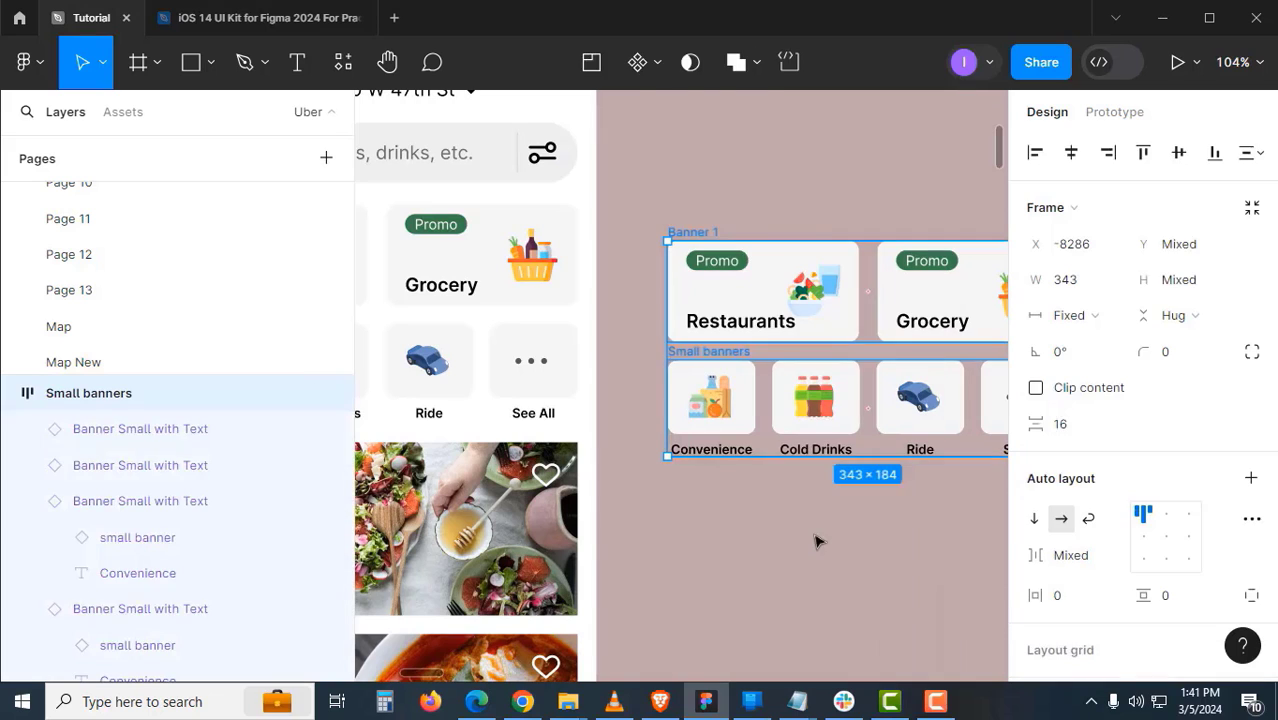
click(825, 525)
scroll(790, 470, right, 2)
click(649, 238)
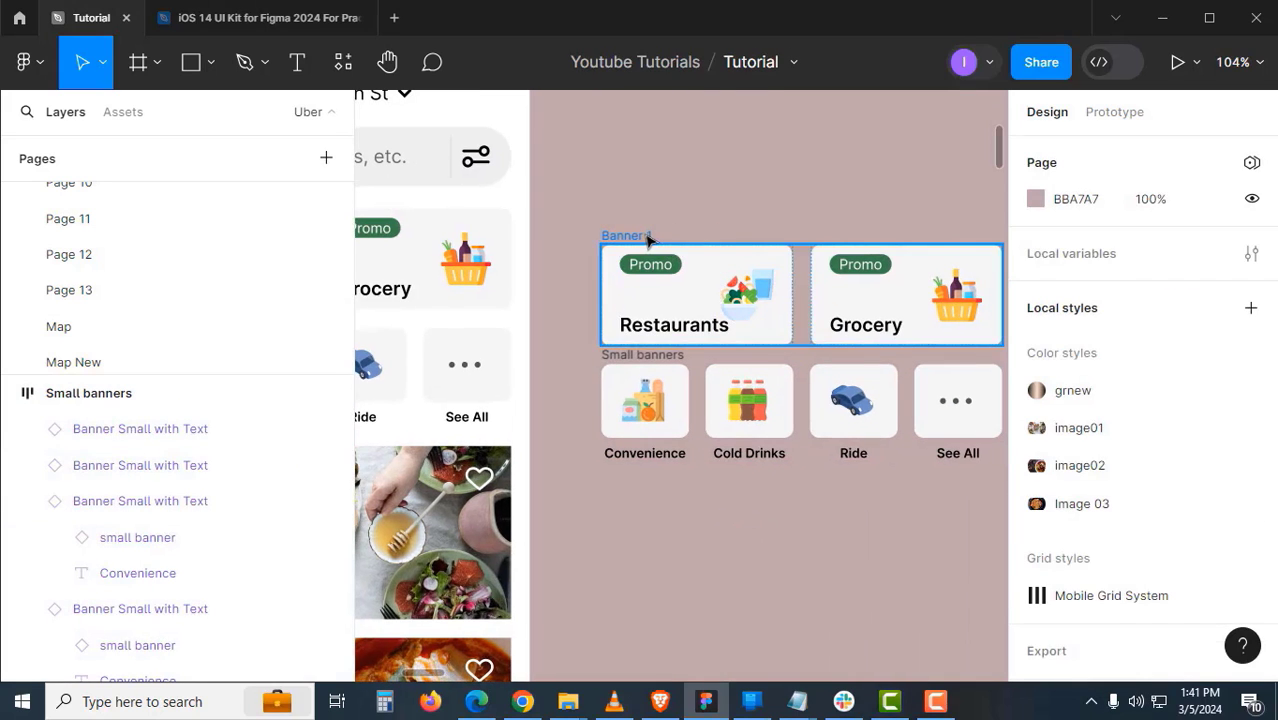
right_click(650, 240)
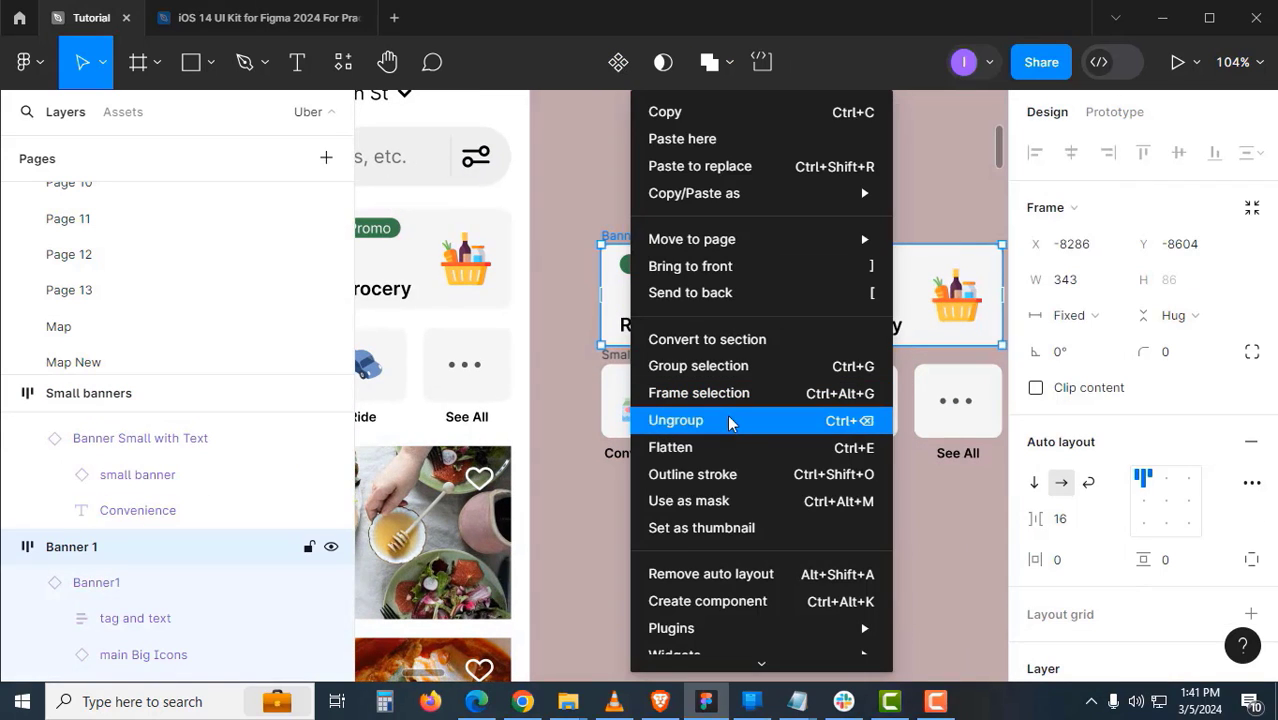
click(730, 421)
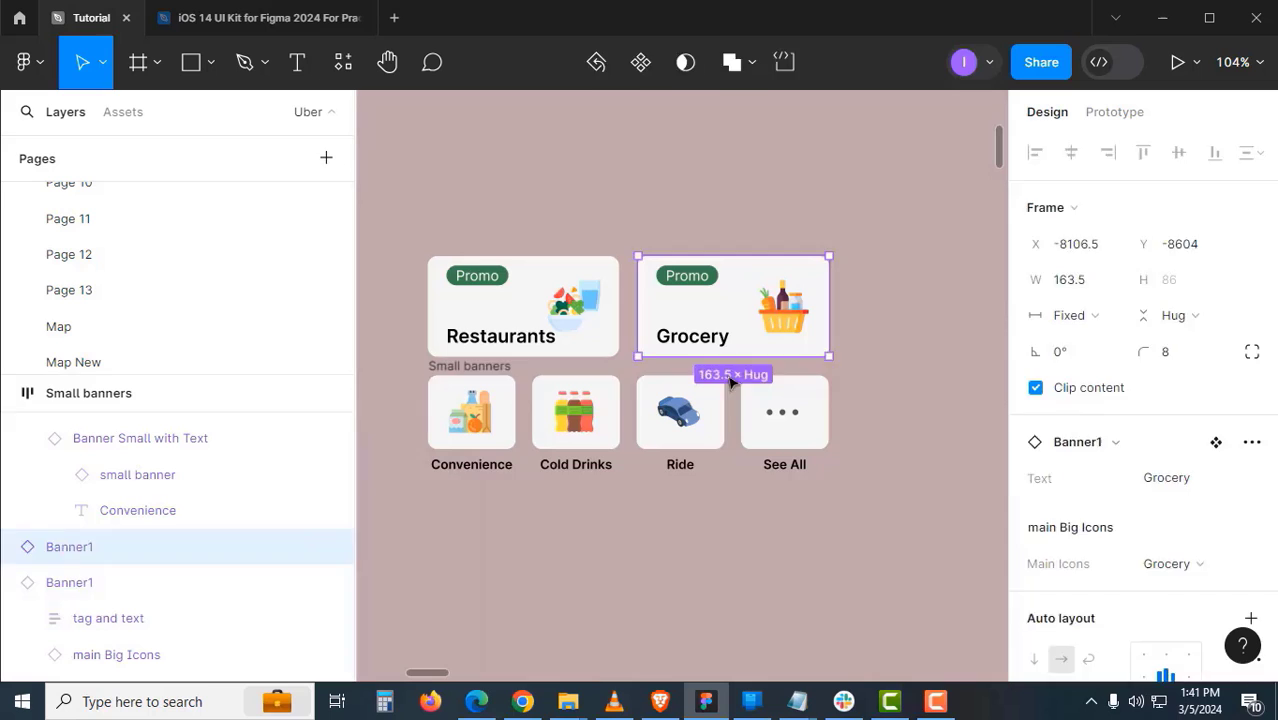
- Make three extra copies of the Grocery banner along the row
click(730, 376)
click(716, 322)
drag(785, 320, 888, 327)
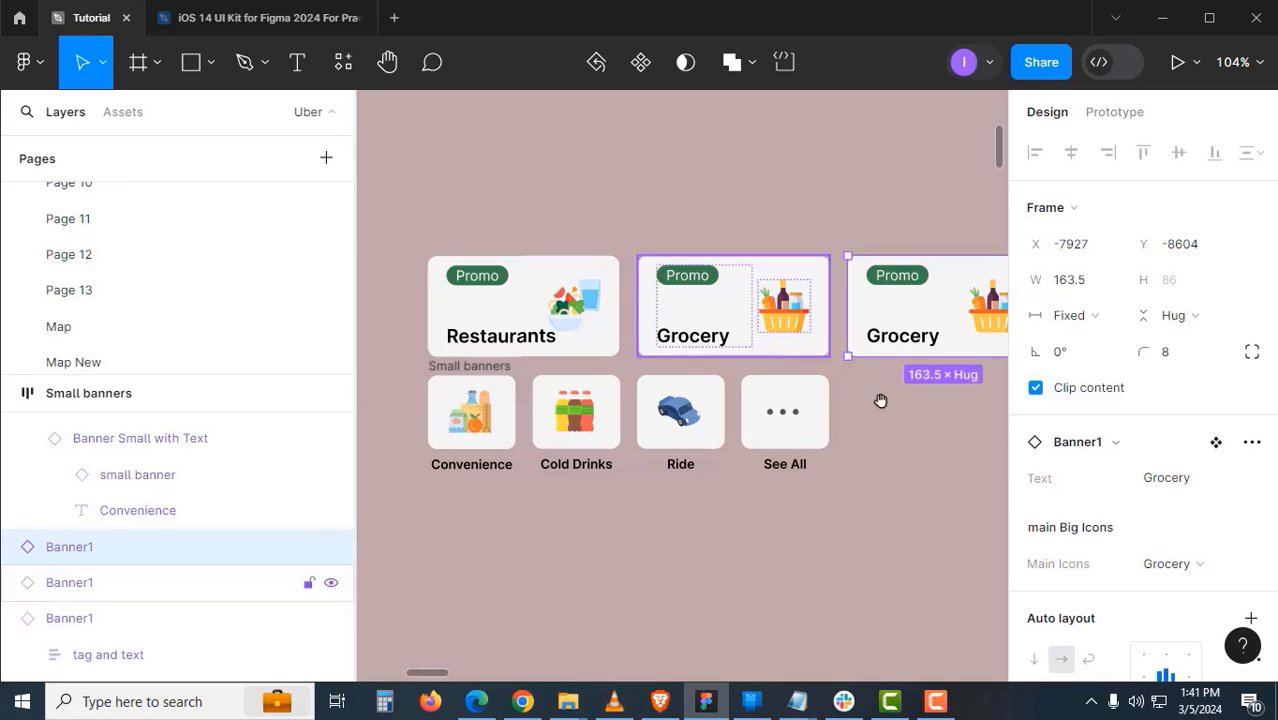
drag(879, 399, 672, 426)
key(ctrl+d)
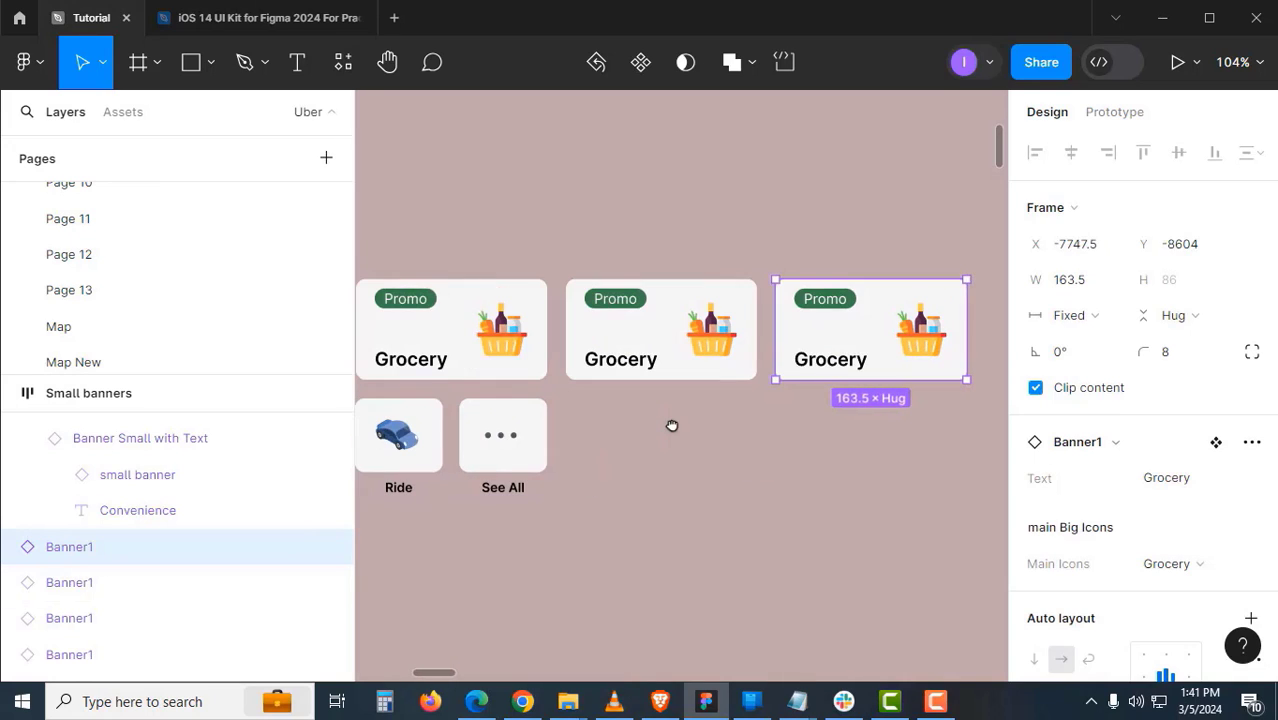
key(ctrl+d)
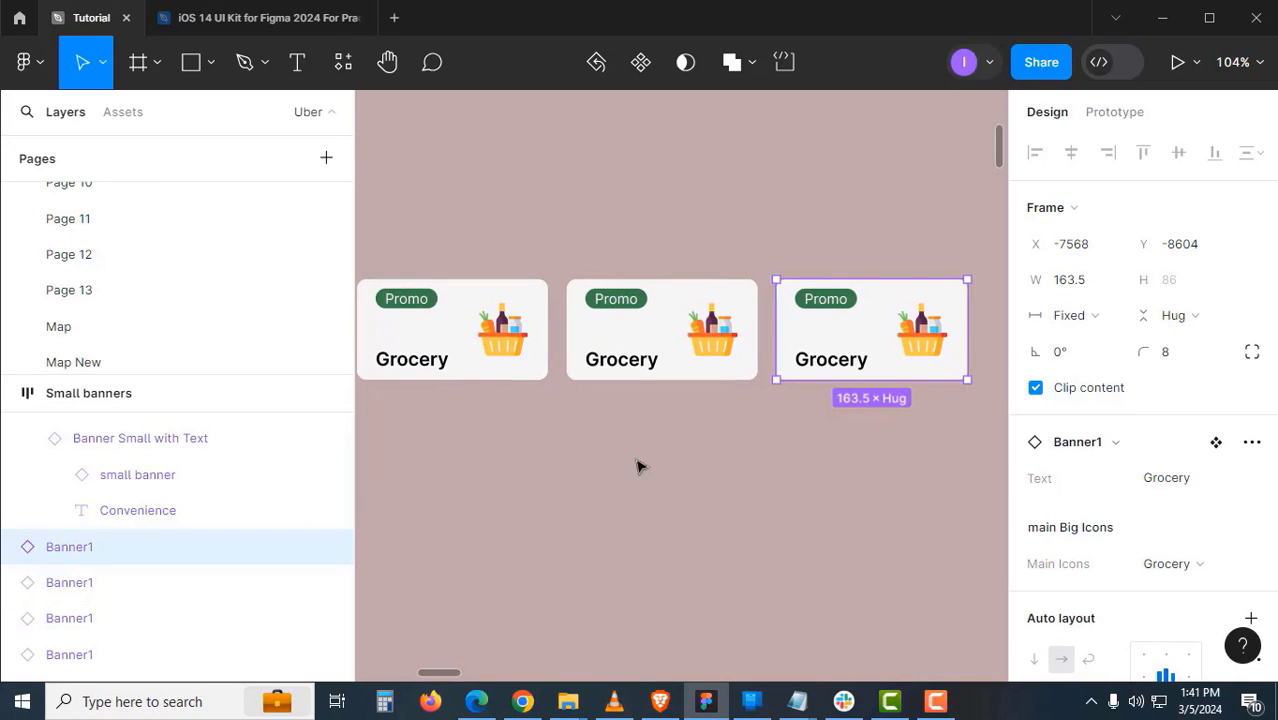
drag(628, 456, 798, 447)
mouse_move(687, 455)
mouse_down()
mouse_move(873, 455)
mouse_move(819, 474)
mouse_up()
- Relabel the Grocery copies as Anything 1, Anything 2 and Anything 3
double_click(823, 368)
text(Anything 1)
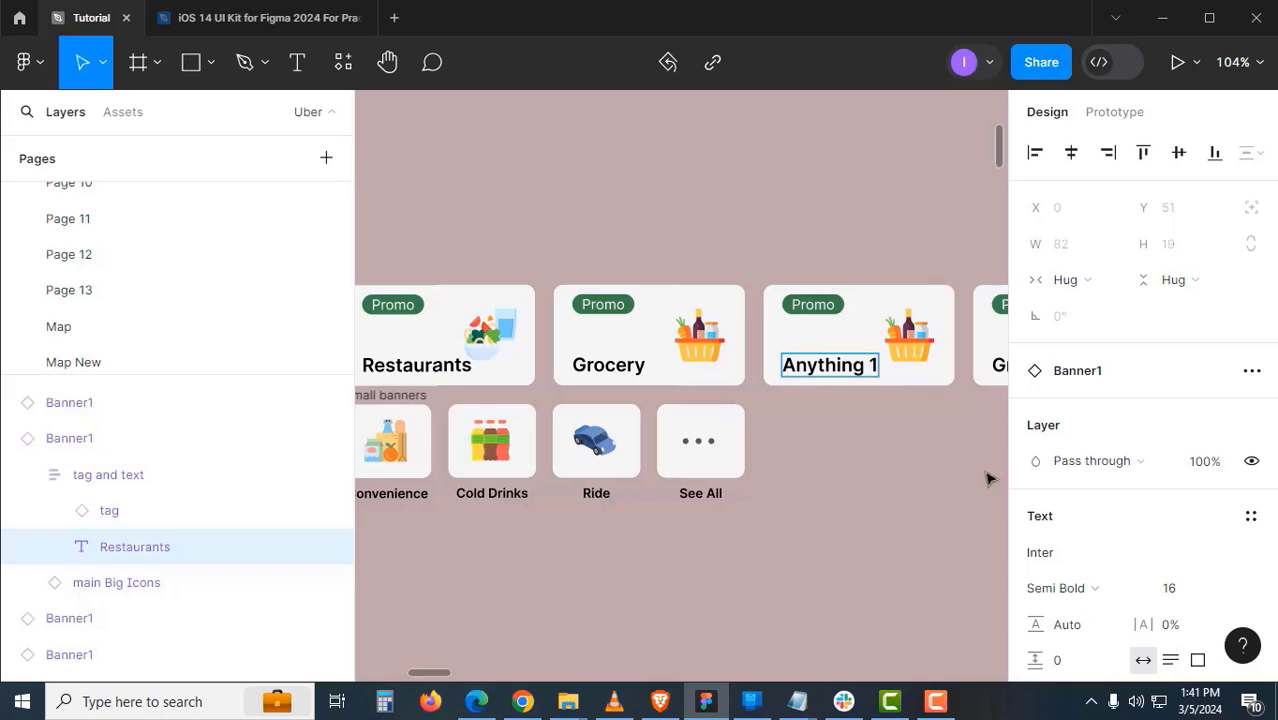
key(ctrl+a)
key(ctrl+c)
scroll(943, 496, right, 3)
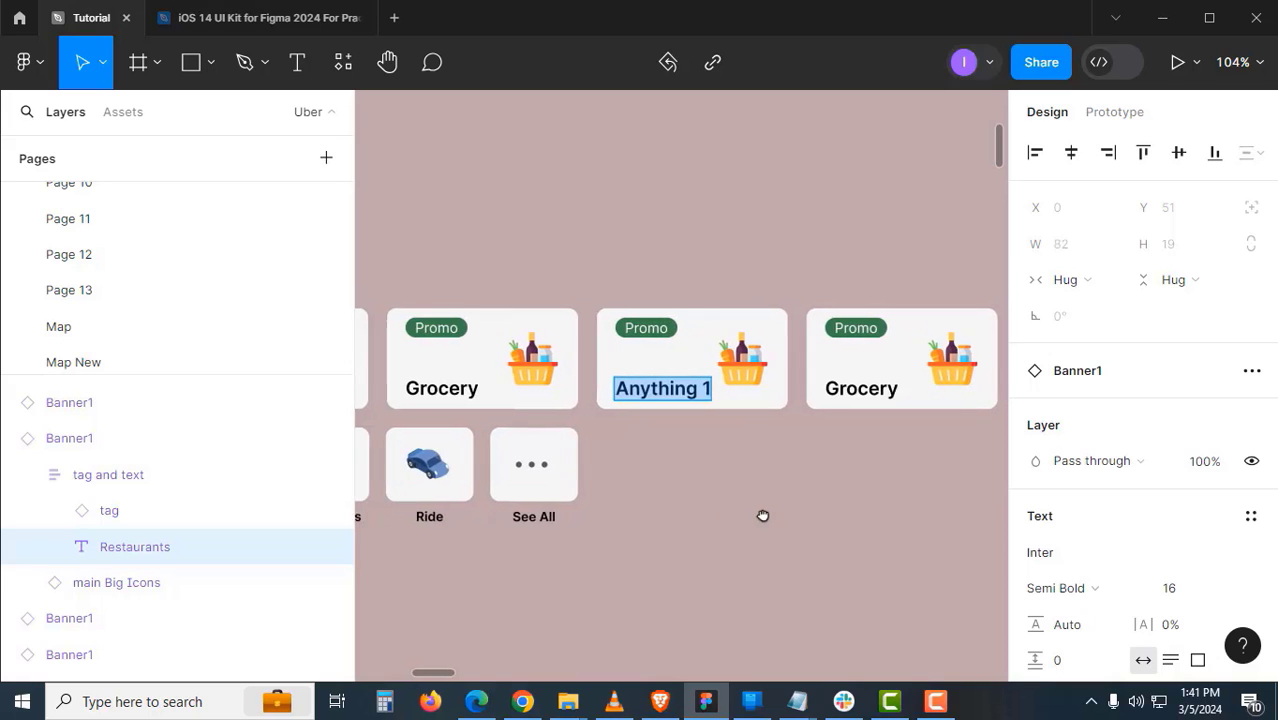
double_click(863, 385)
key(ctrl+v)
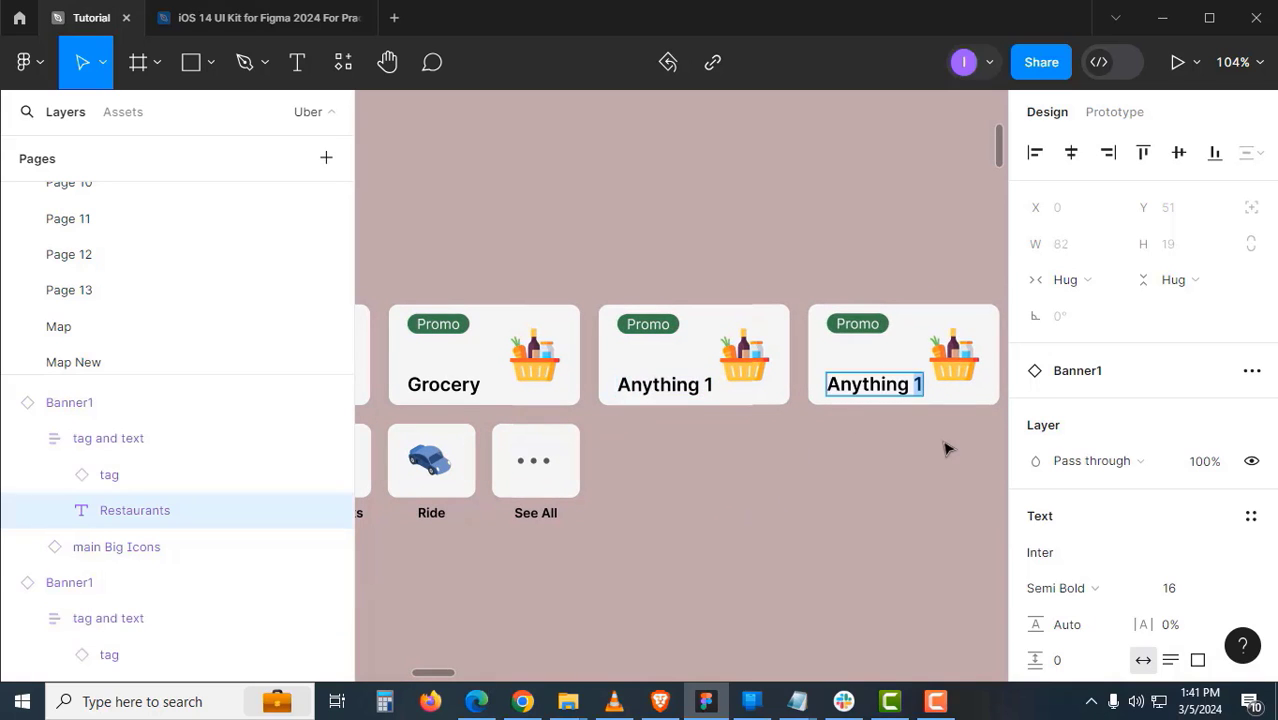
scroll(679, 456, right, 3)
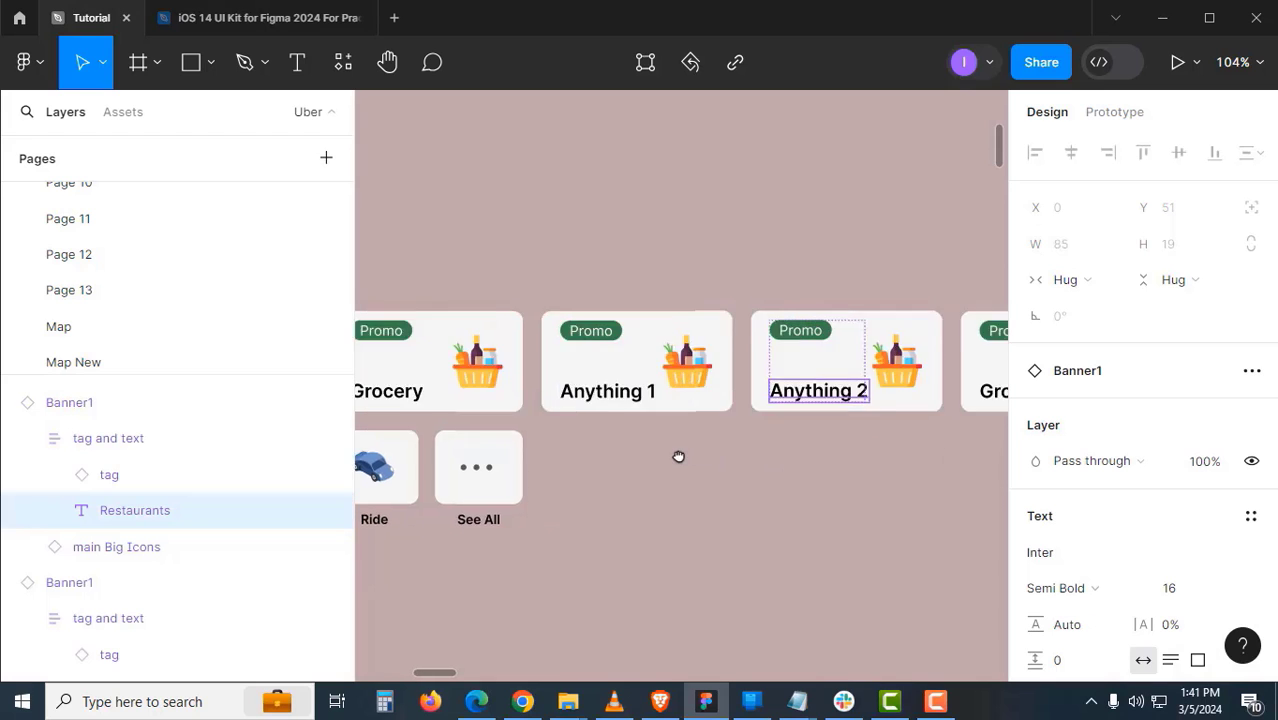
double_click(863, 392)
key(ctrl+v)
key(BackSpace)
text(3)
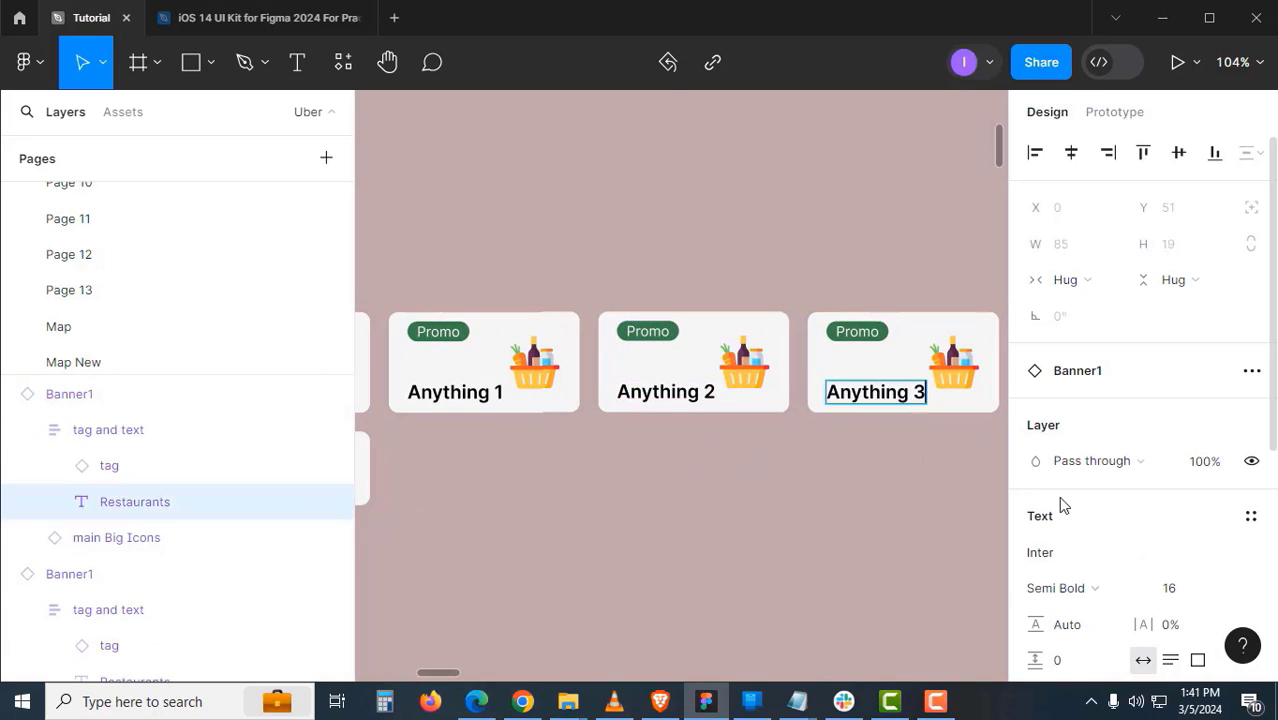
drag(690, 532, 1165, 441)
click(697, 385)
click(500, 472)
- Ungroup the Small banners frame and move the See All tile clear of the other tiles
click(508, 337)
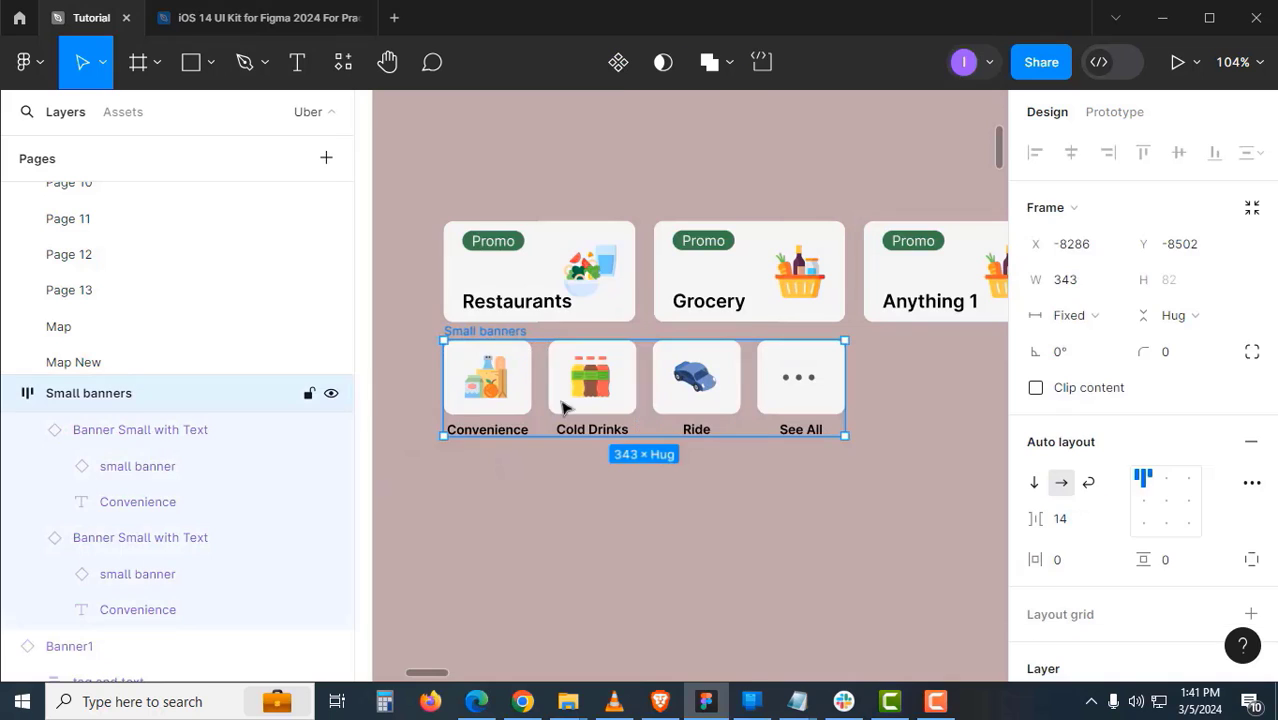
right_click(567, 410)
click(584, 432)
click(733, 533)
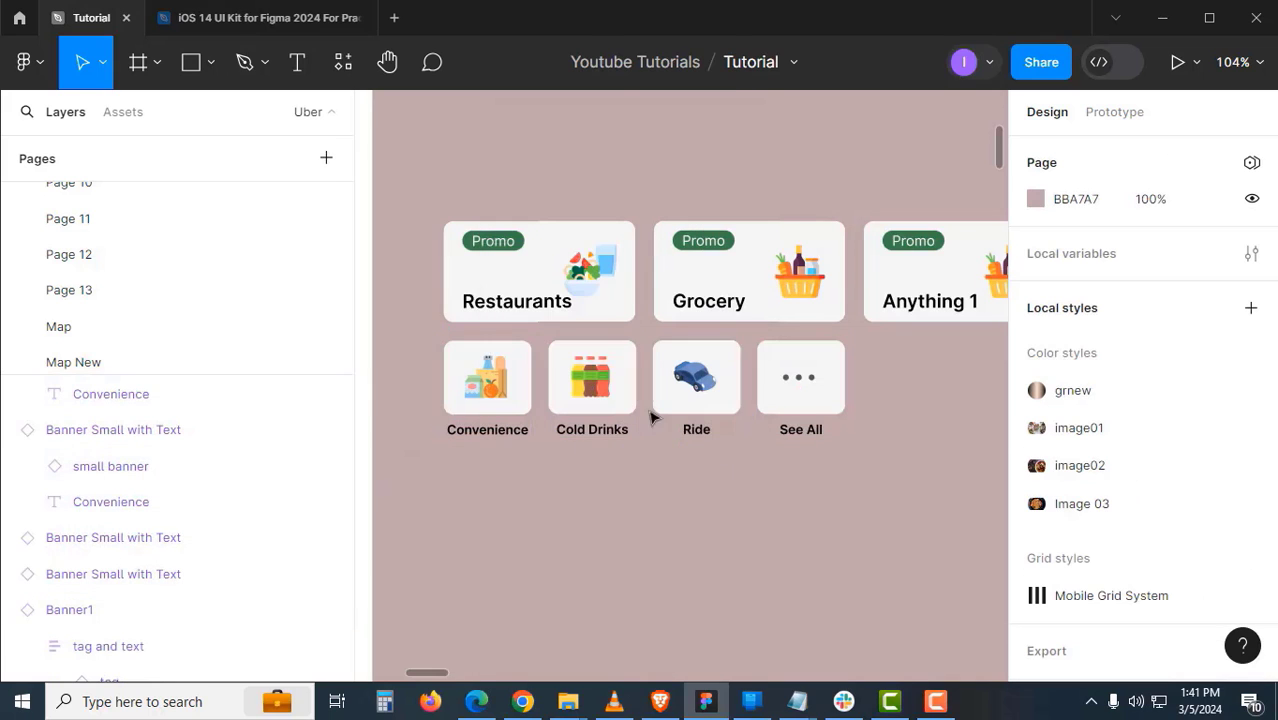
click(769, 386)
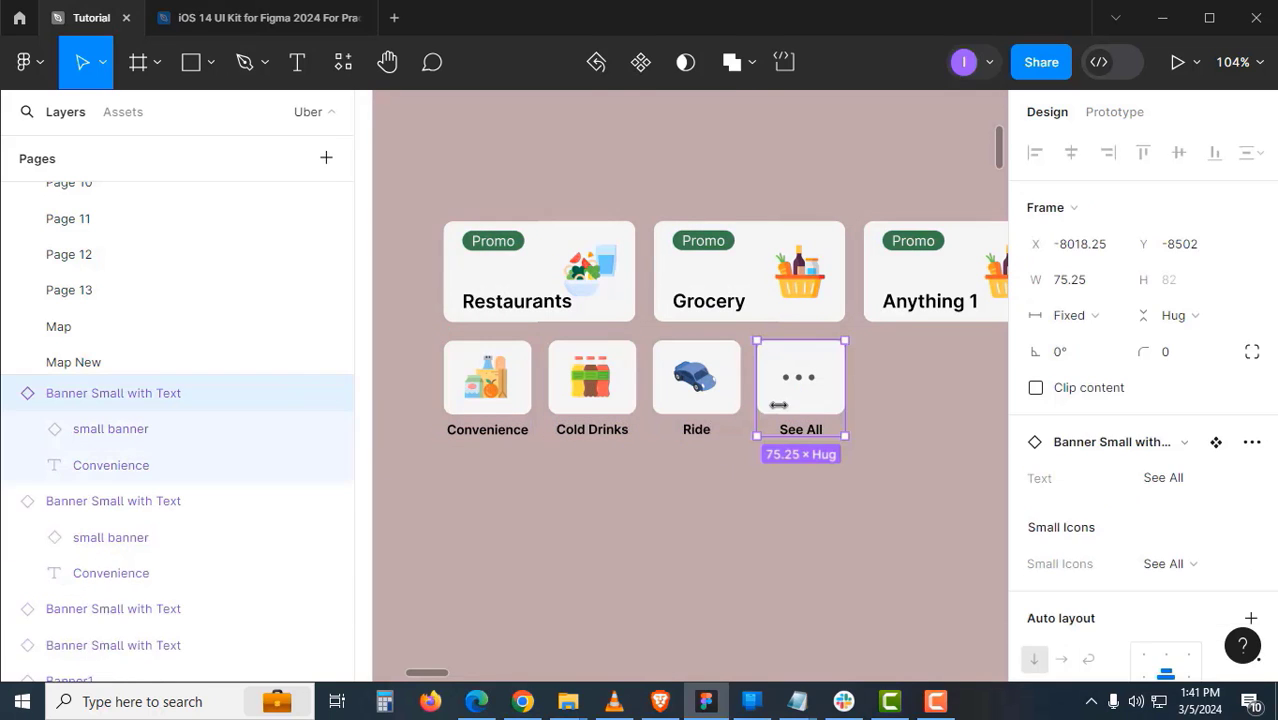
drag(779, 406, 965, 413)
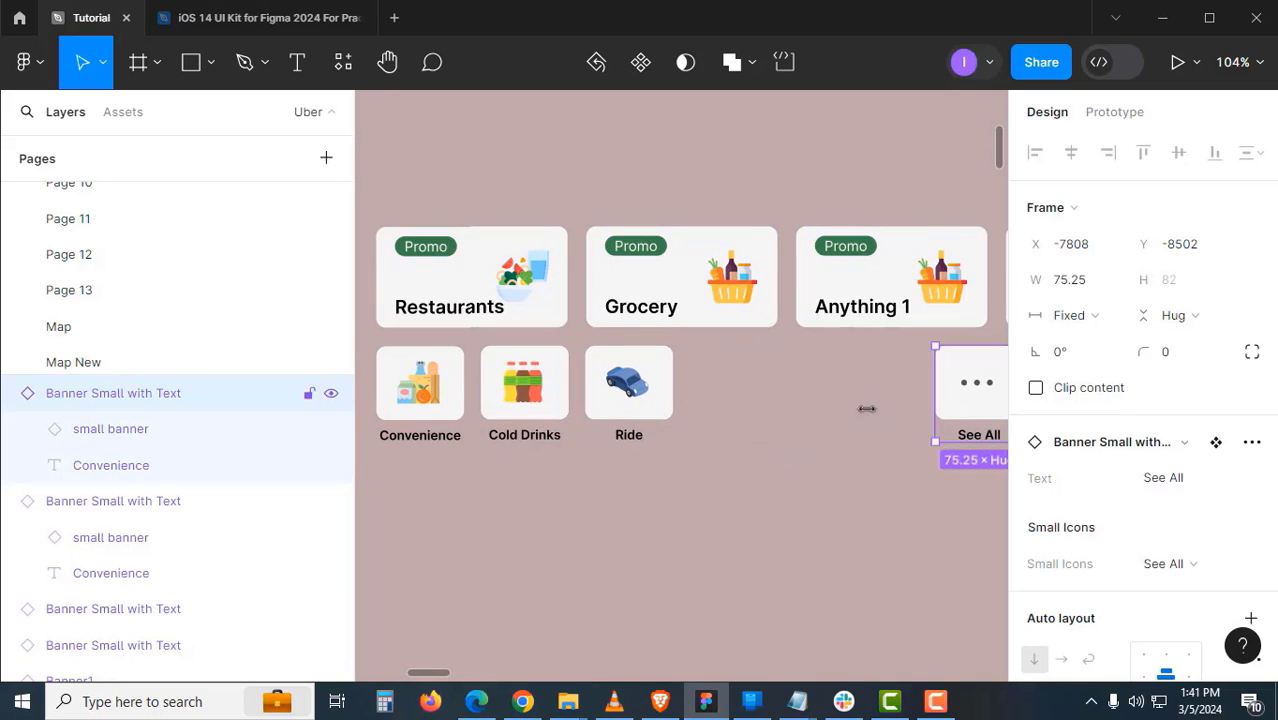
- Duplicate the Convenience, Cold Drinks and Ride tiles into the row and push See All further right
click(531, 402)
key(ctrl+a)
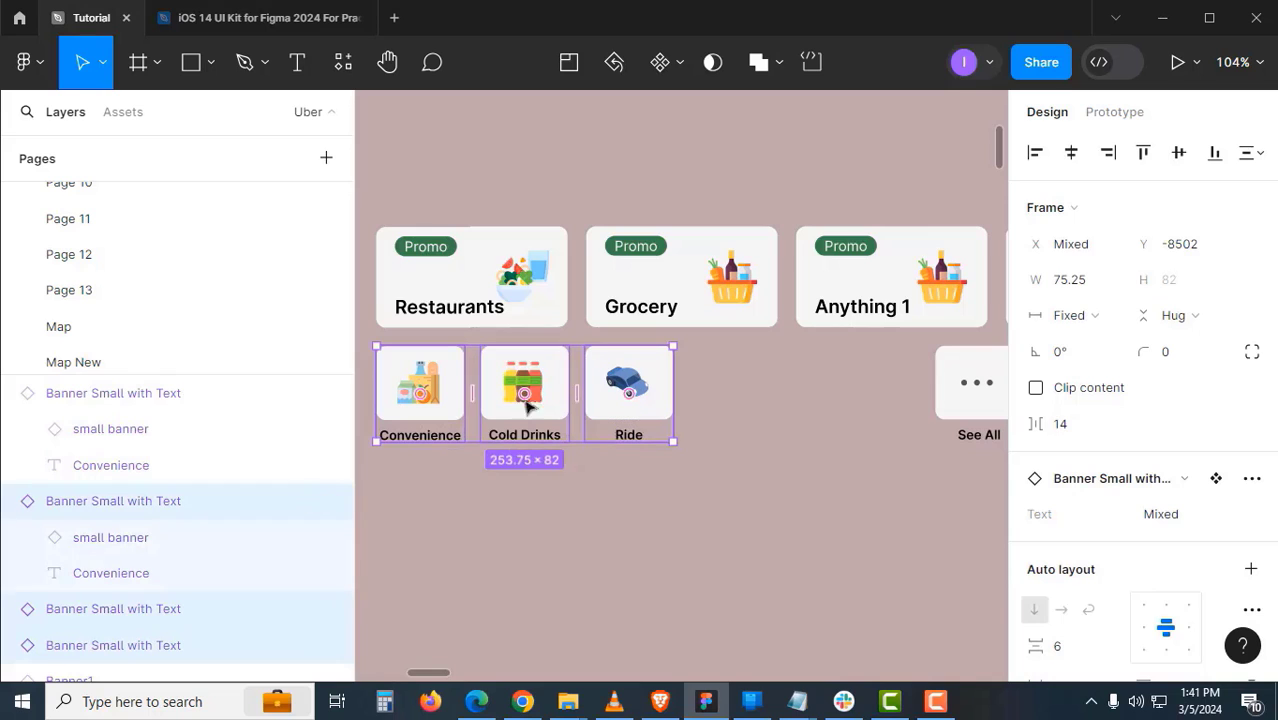
drag(480, 410, 742, 436)
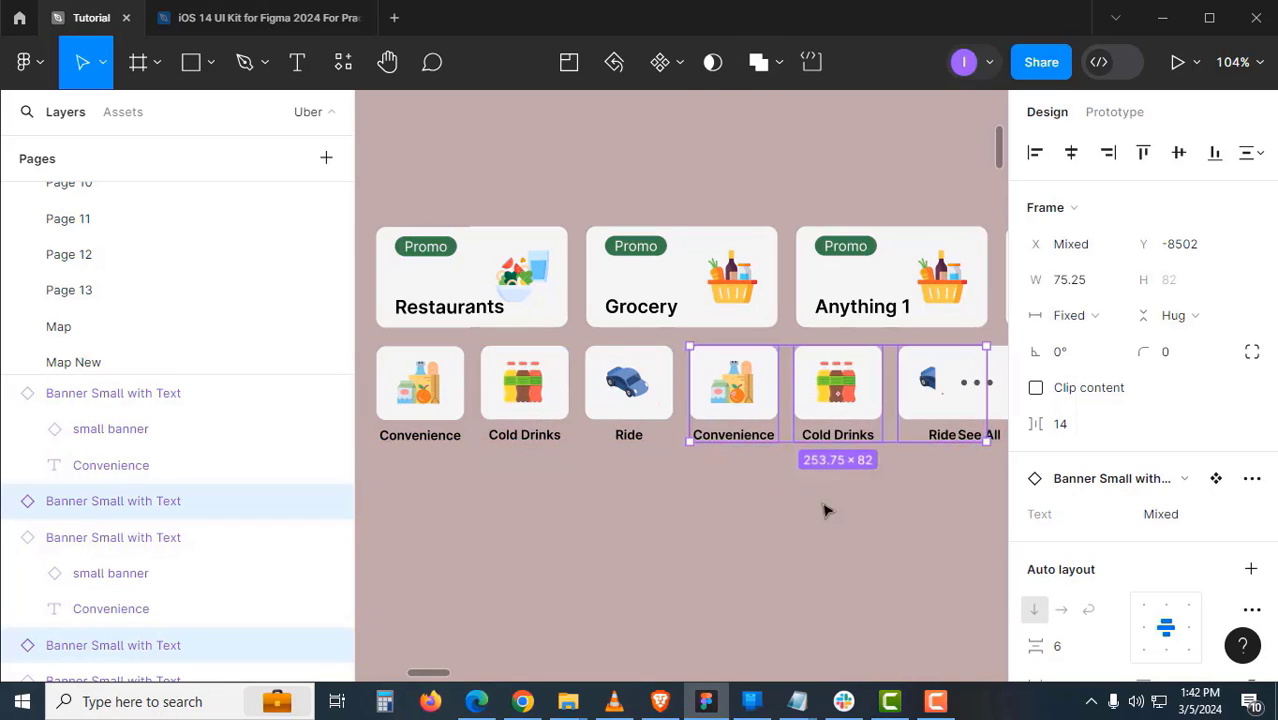
drag(827, 511, 499, 517)
click(702, 405)
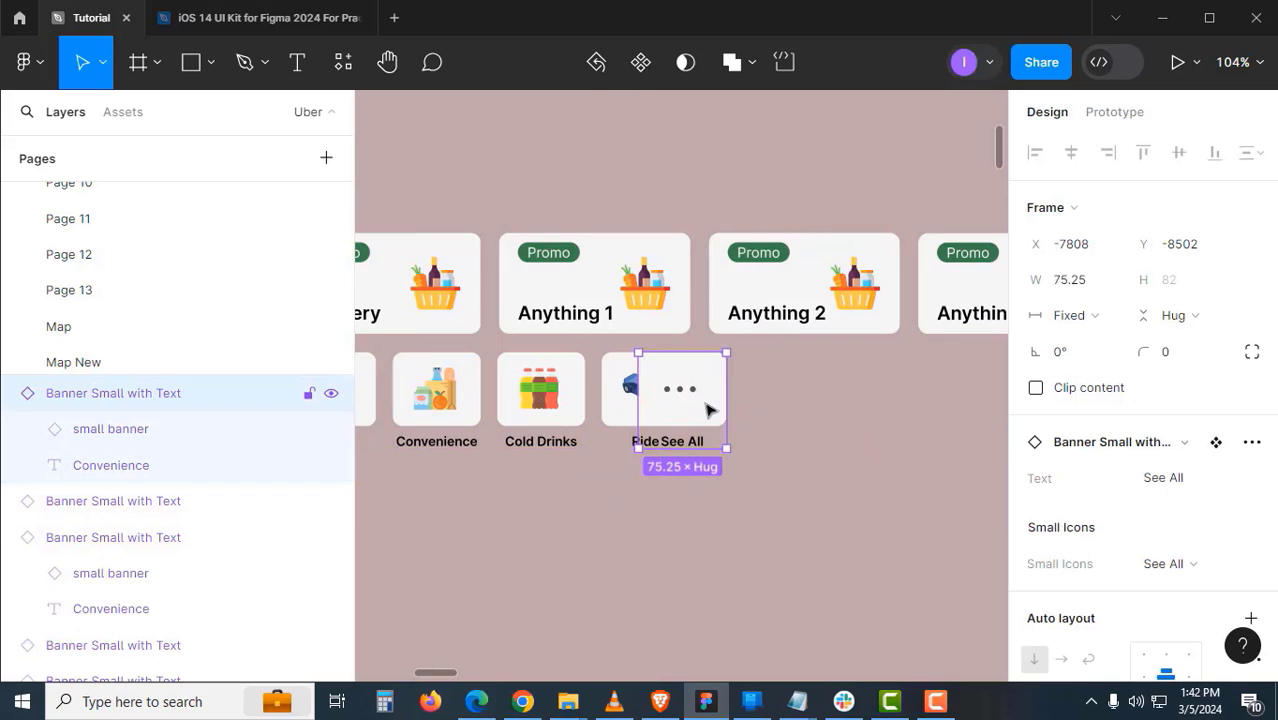
drag(735, 411, 778, 414)
click(780, 505)
scroll(780, 500, down, 2)
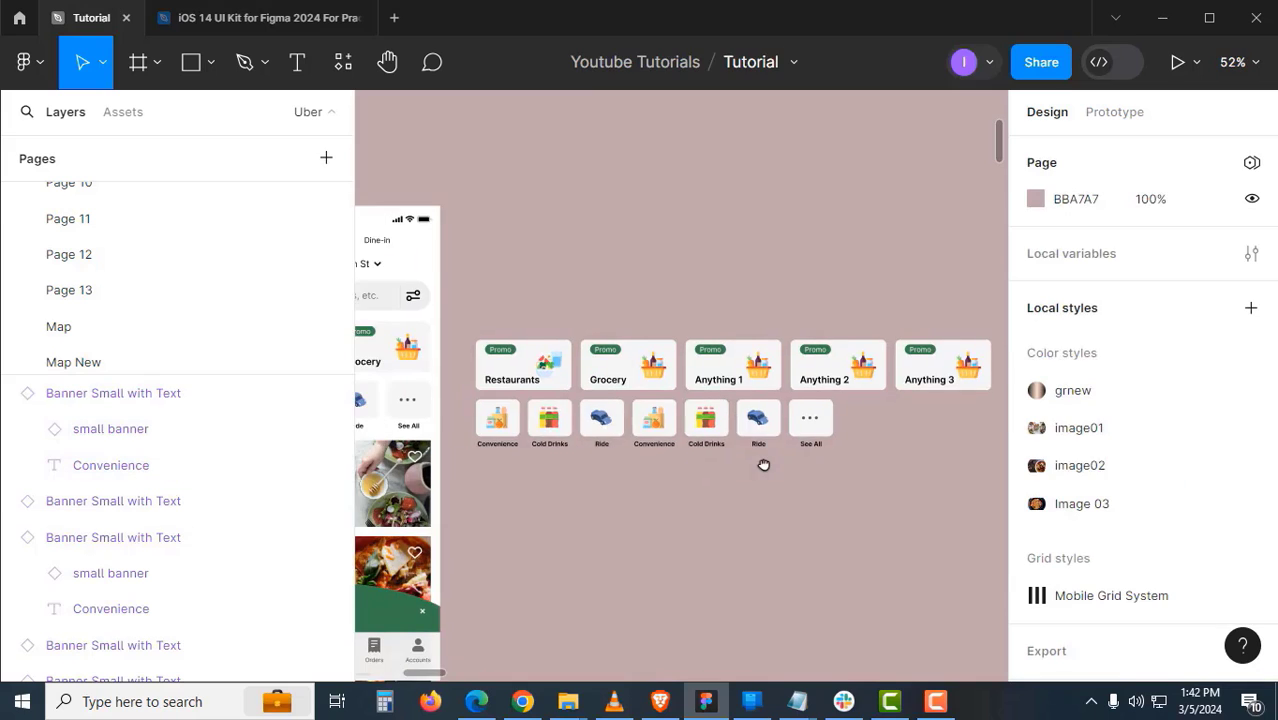
drag(765, 465, 750, 463)
ctrl+click(755, 458)
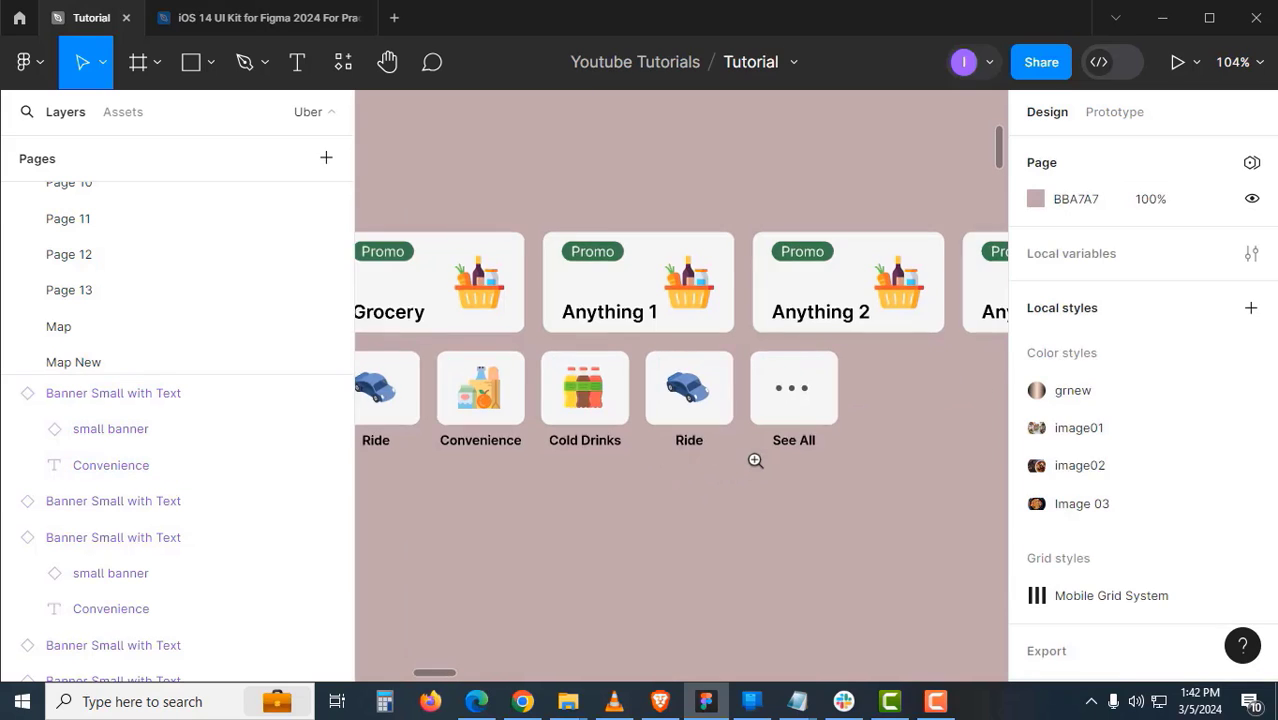
drag(811, 428, 970, 429)
- Duplicate the Cold Drinks and Ride cards and move See All to the end after Ride
click(592, 402)
shift+click(668, 399)
drag(588, 405, 652, 456)
click(739, 435)
drag(739, 433, 786, 446)
click(776, 503)
scroll(770, 490, down, 2)
drag(590, 474, 763, 460)
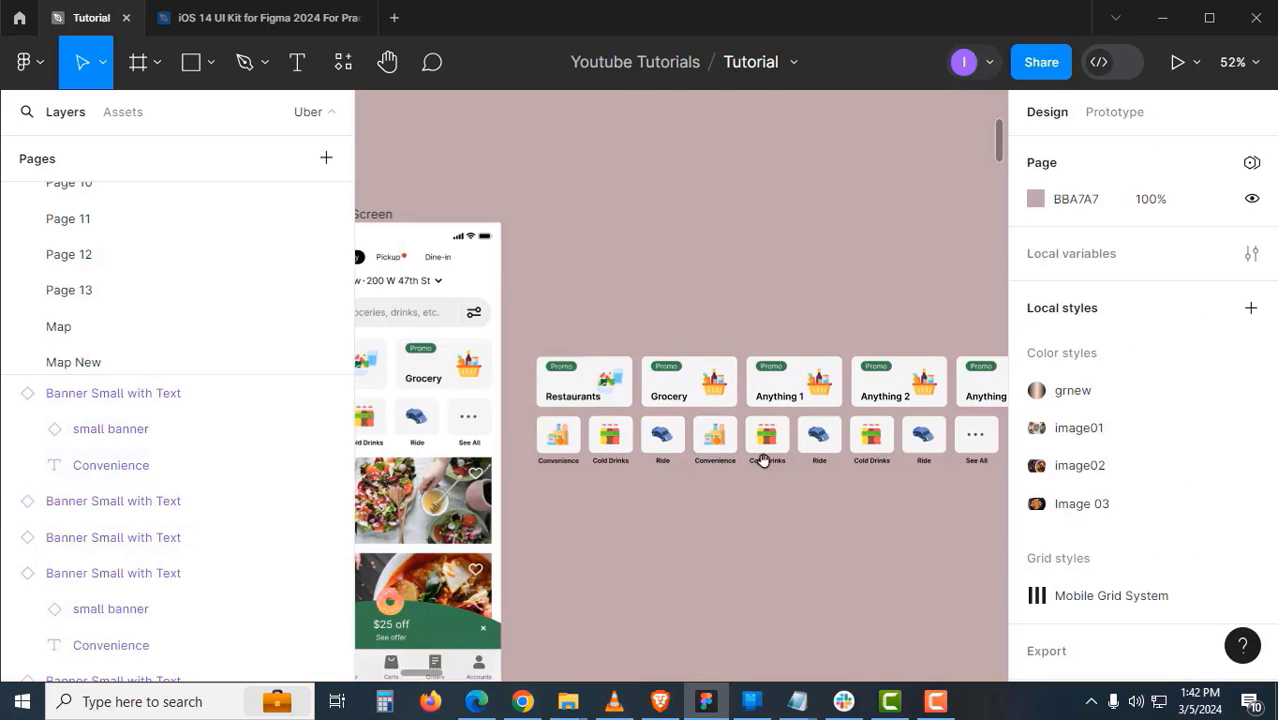
scroll(650, 455, up, 2)
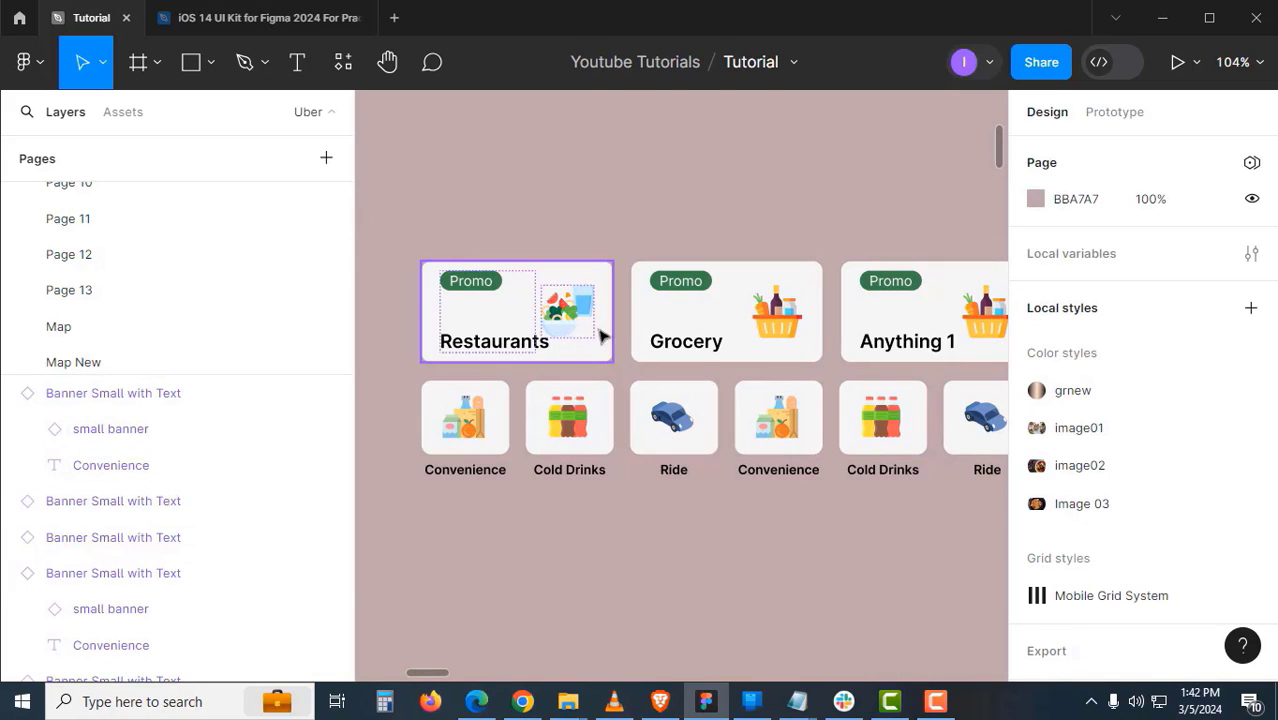
- Select the five promo banners: Restaurants, Grocery, Anything 1, Anything 2 and Anything 3
click(600, 334)
shift+click(697, 336)
shift+click(960, 346)
drag(960, 346, 573, 379)
shift+click(735, 373)
shift+click(893, 374)
scroll(799, 405, down, 2)
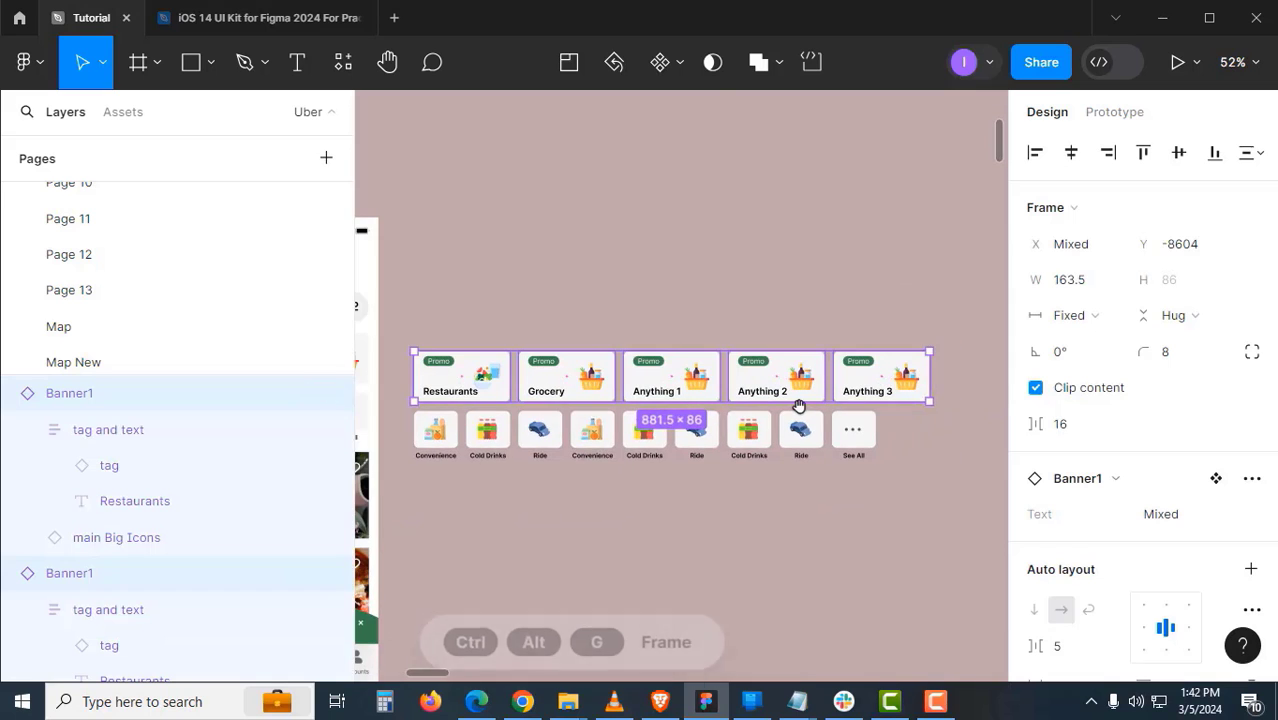
- Wrap the five promo banners in a frame and rename it 'Main Top'
key(ctrl+alt+g)
click(519, 306)
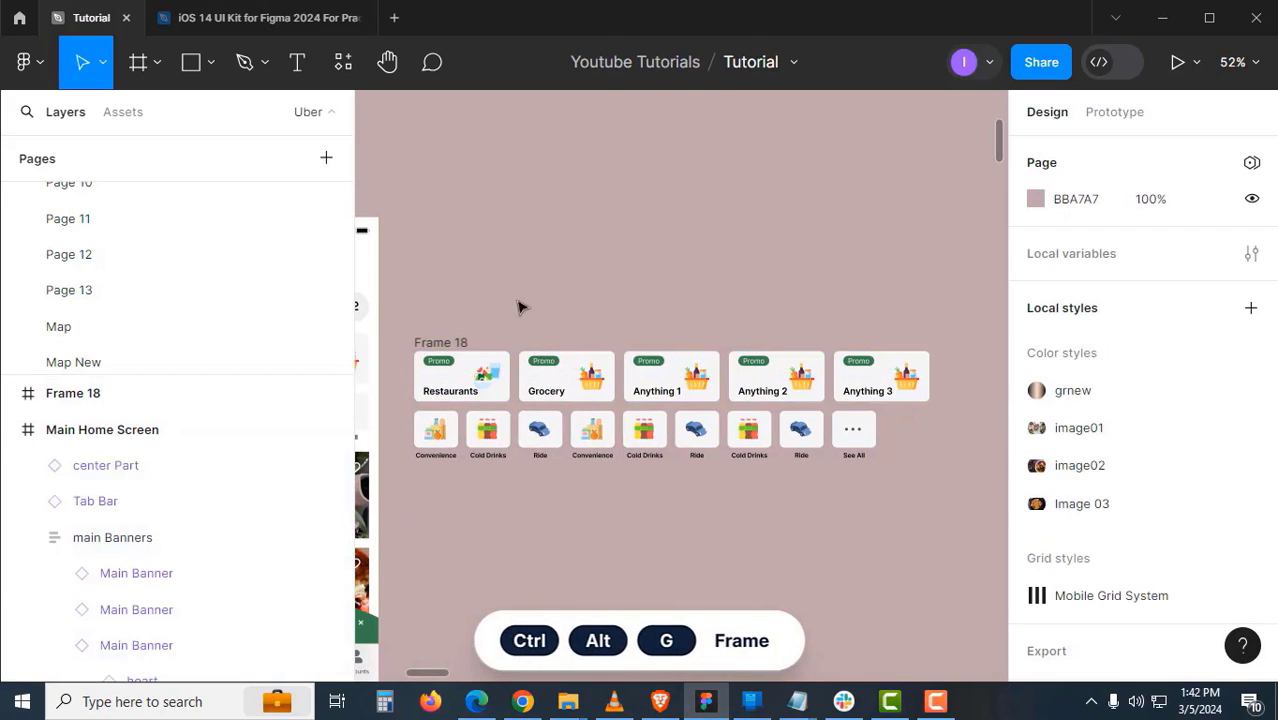
double_click(462, 343)
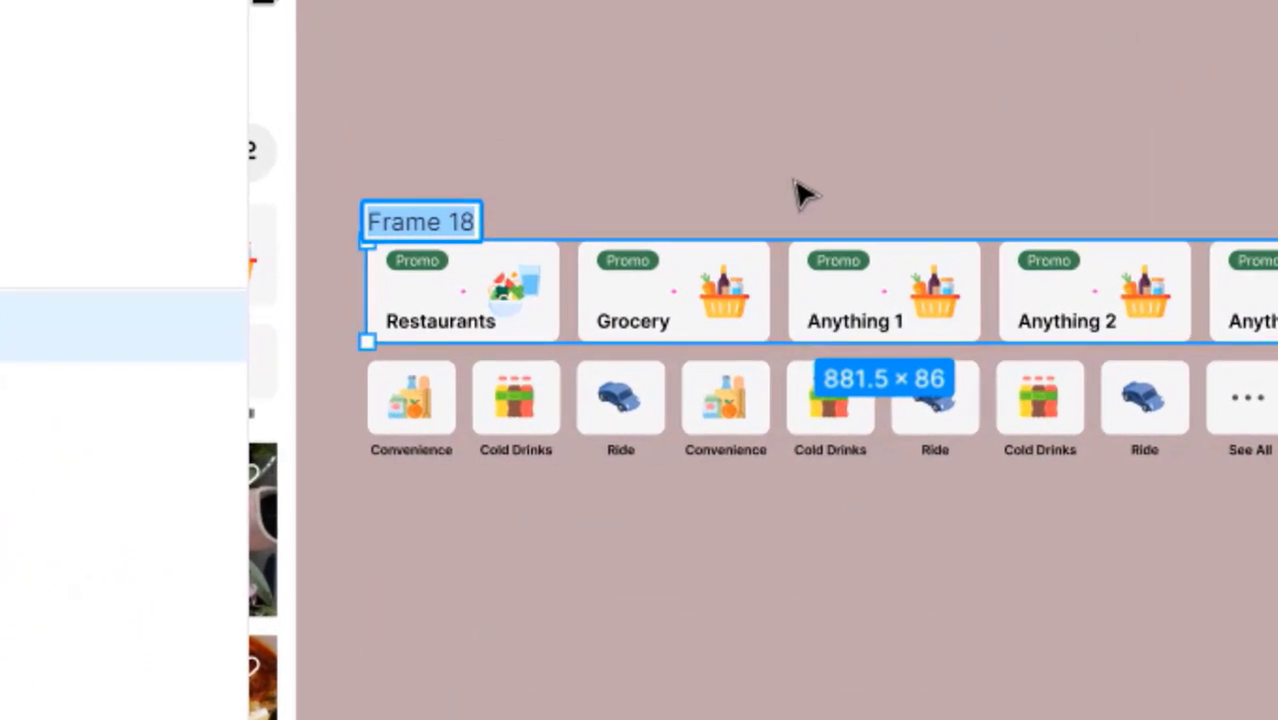
text(Main)
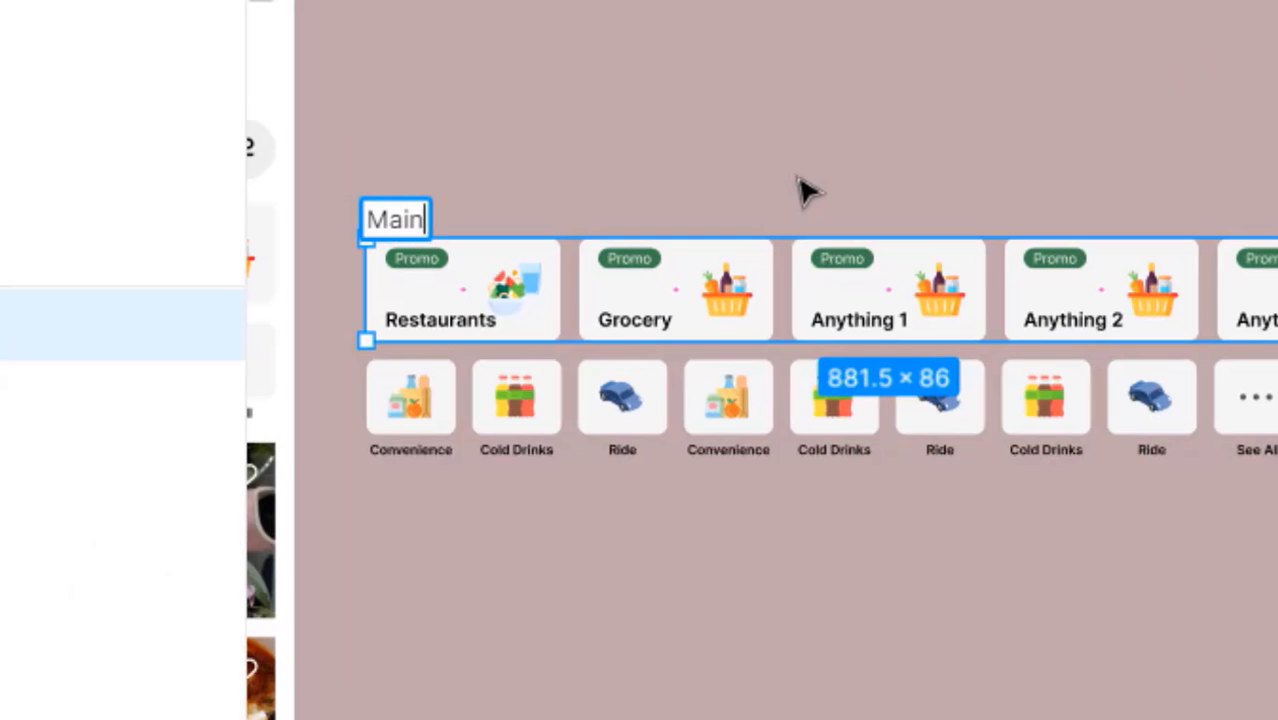
text( Top)
key(Return)
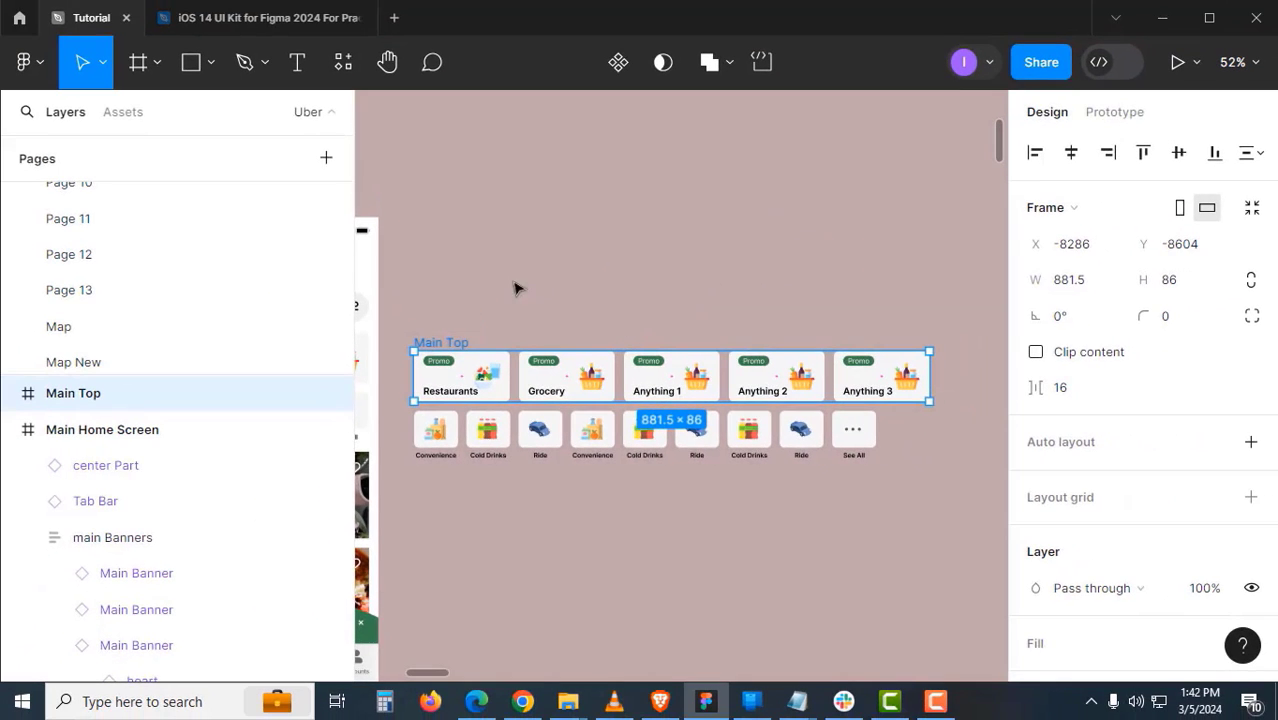
- Wrap the row of category cards in a frame and rename it 'Small Banners'
drag(924, 508, 410, 415)
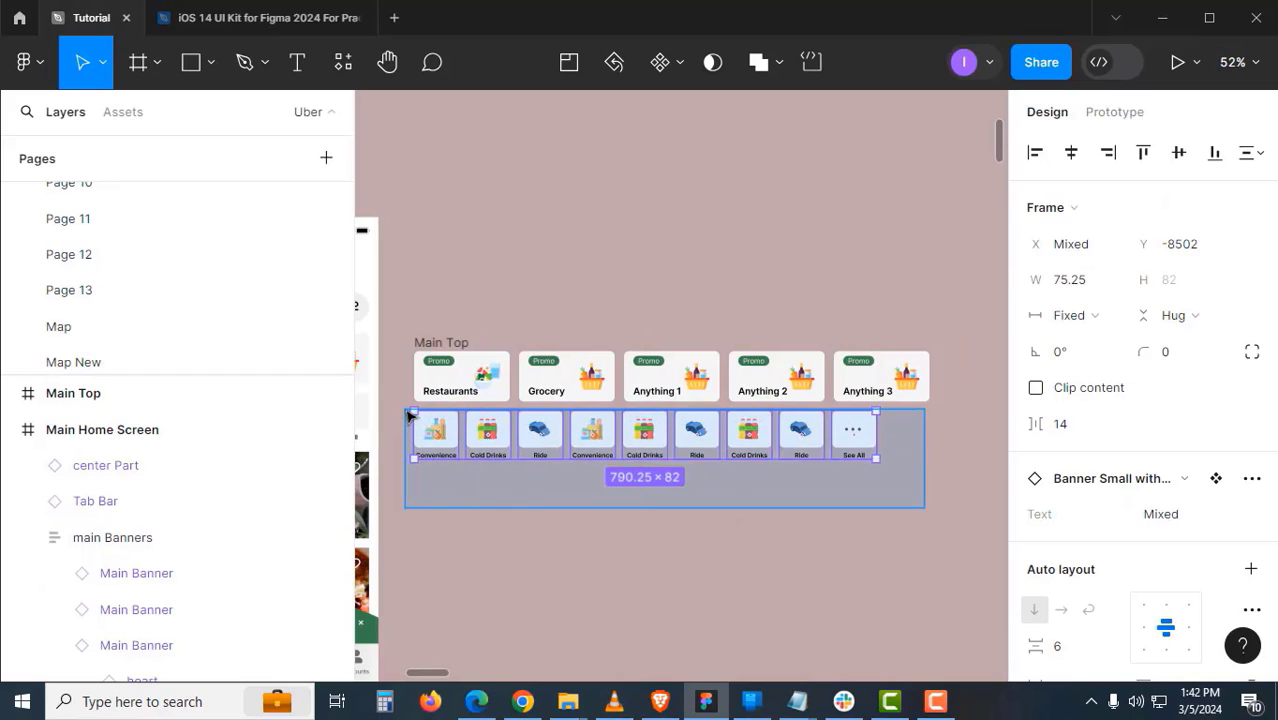
drag(410, 415, 410, 415)
key(ctrl+alt+g)
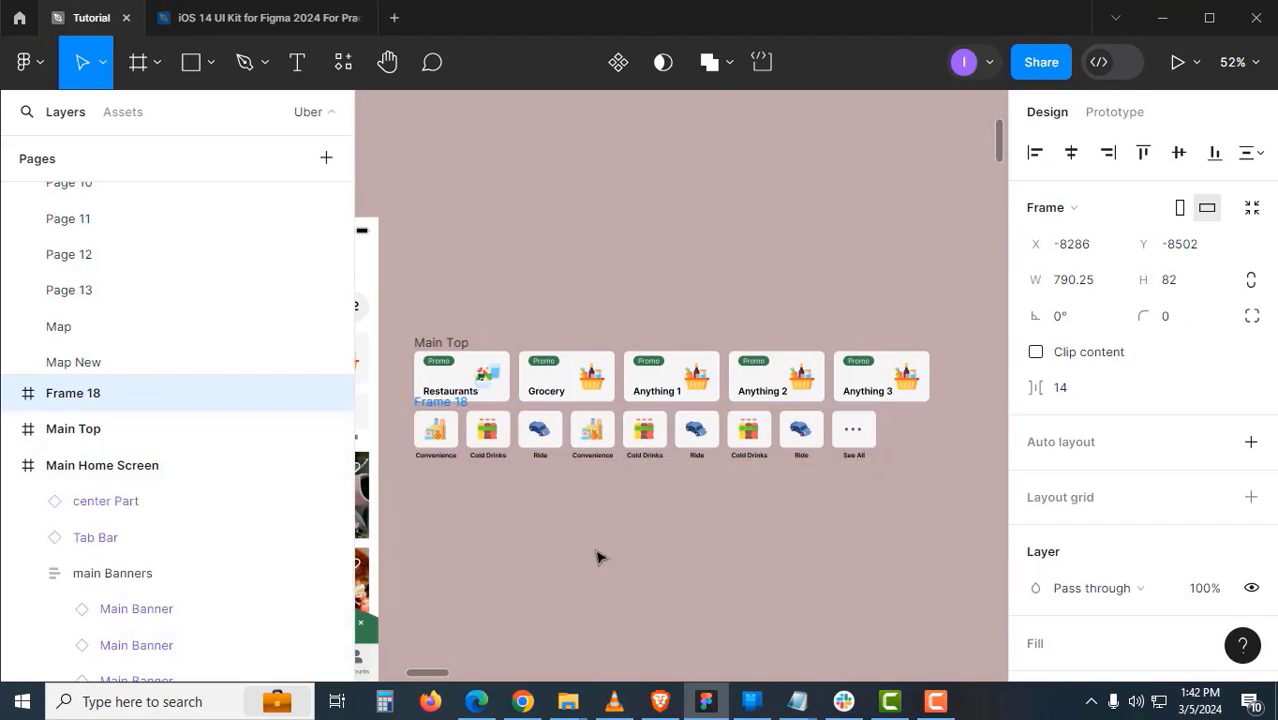
click(599, 556)
double_click(463, 403)
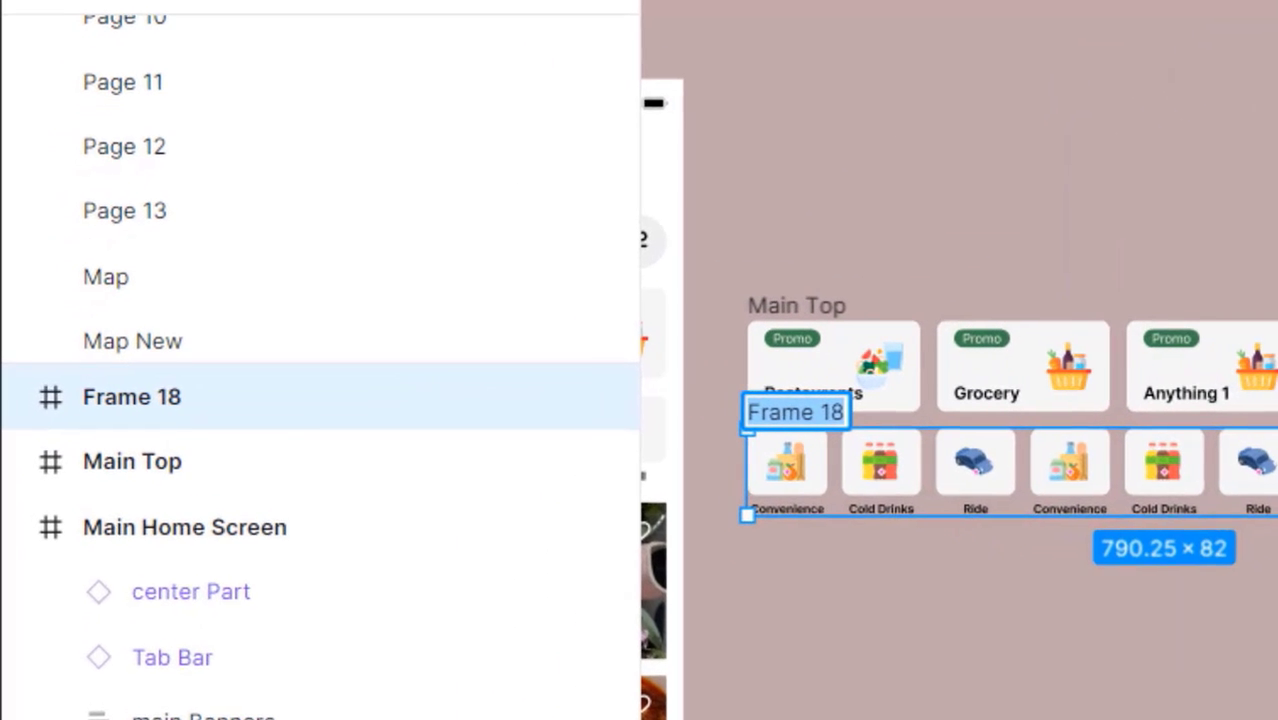
text(Small B)
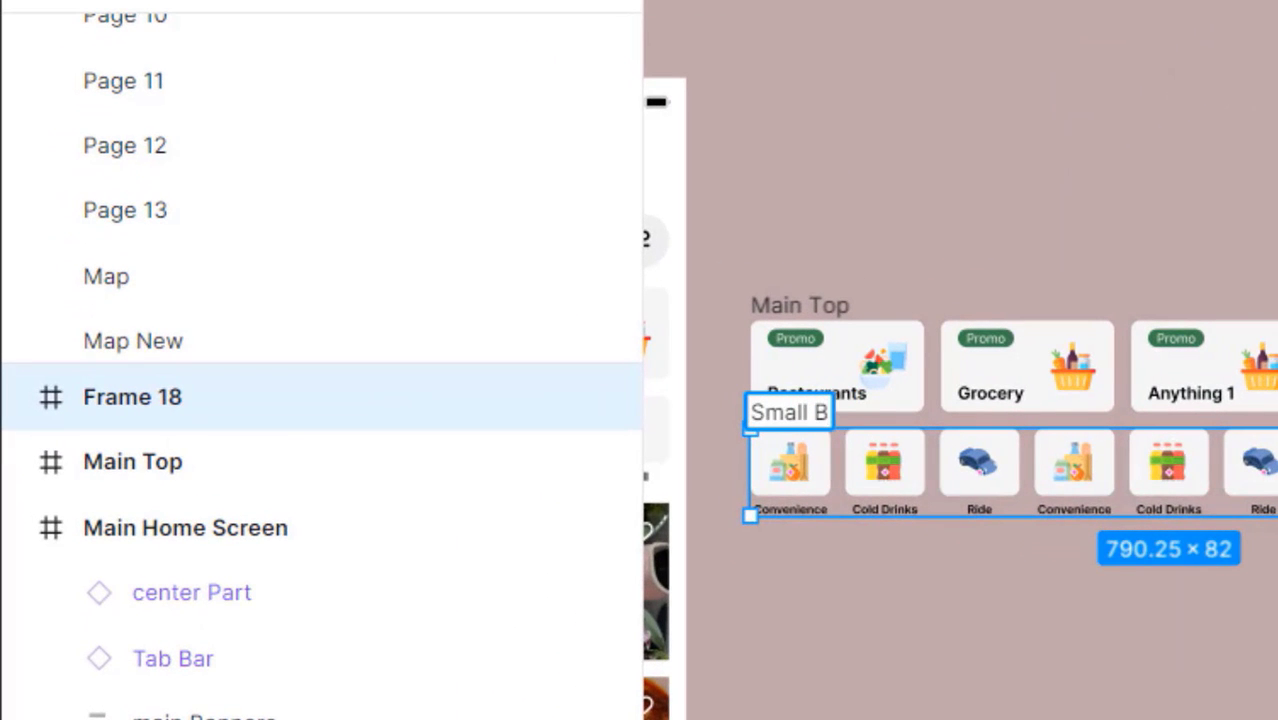
text(anners)
click(655, 598)
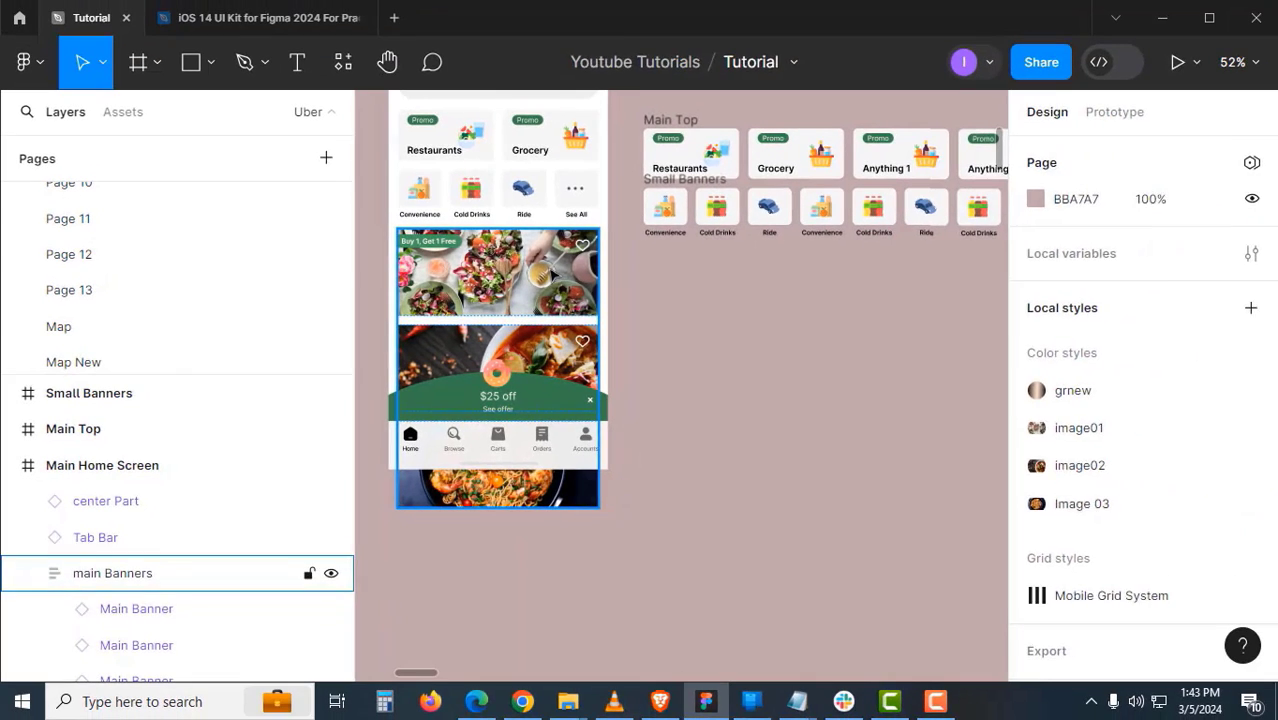
- Drop a copy of the three-banner main Banners stack onto empty canvas beside the home screen
drag(561, 281, 605, 277)
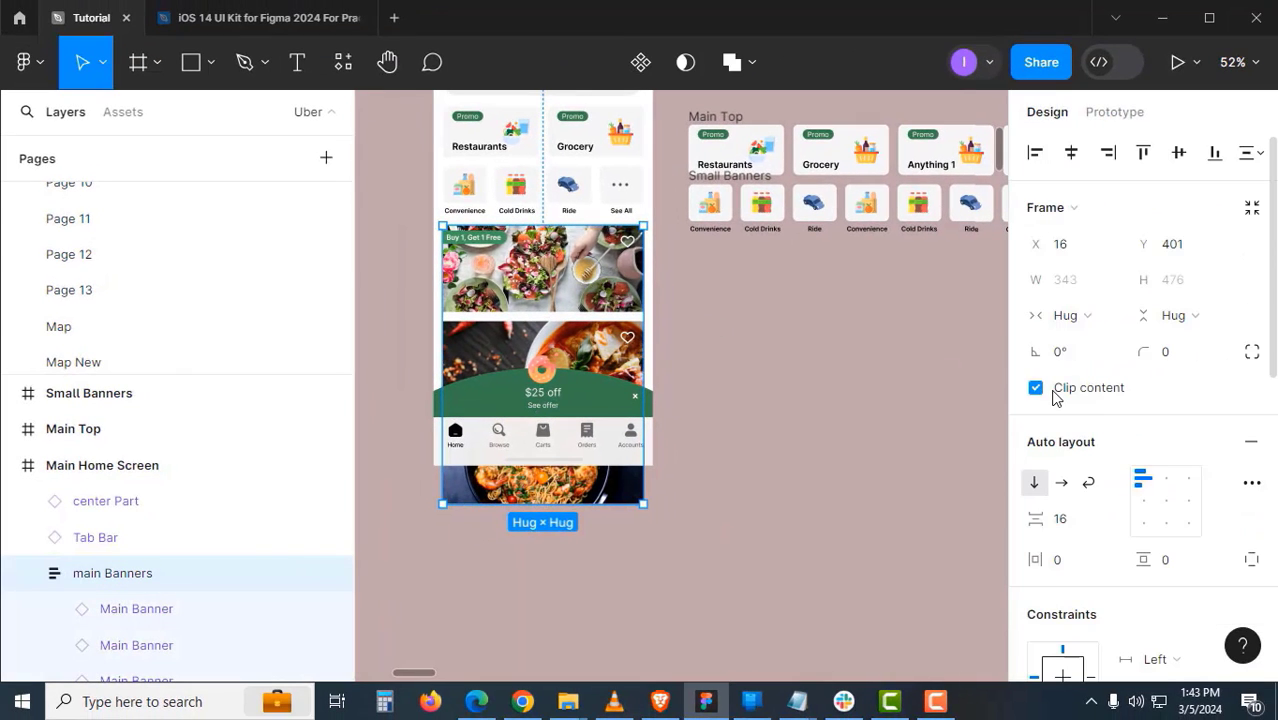
drag(771, 468, 801, 458)
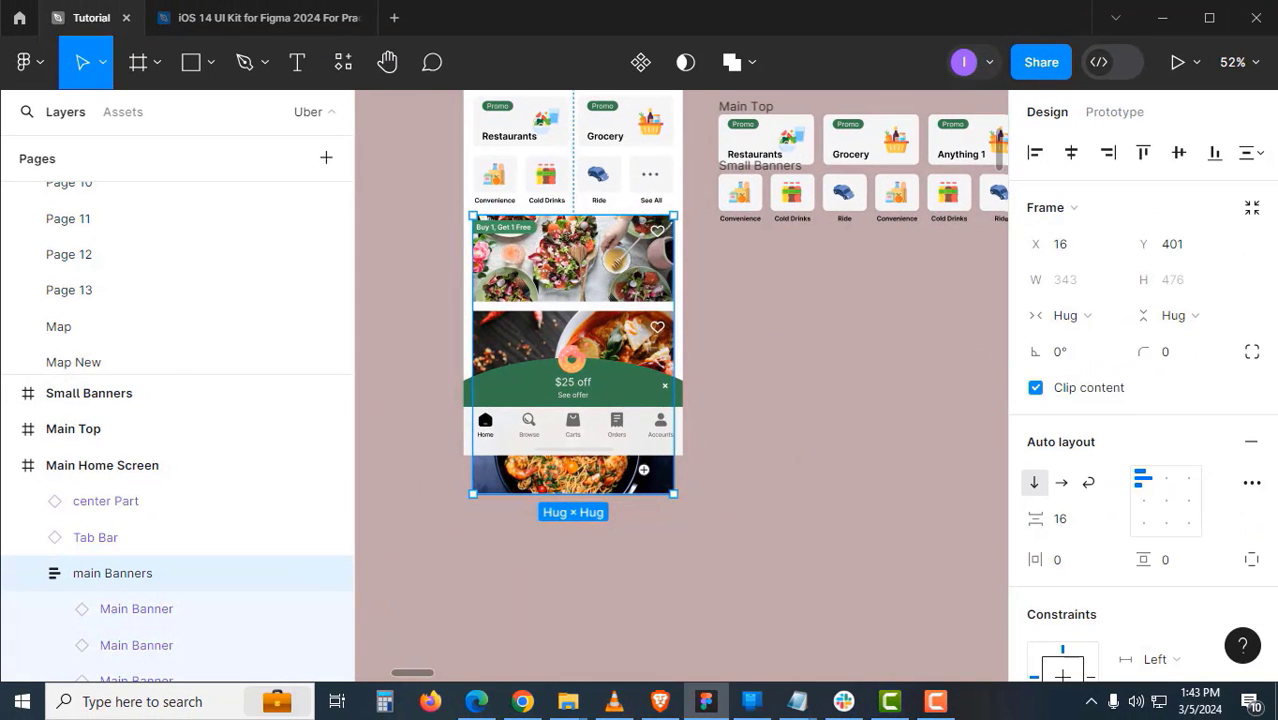
scroll(644, 469, up, 3)
drag(608, 450, 736, 438)
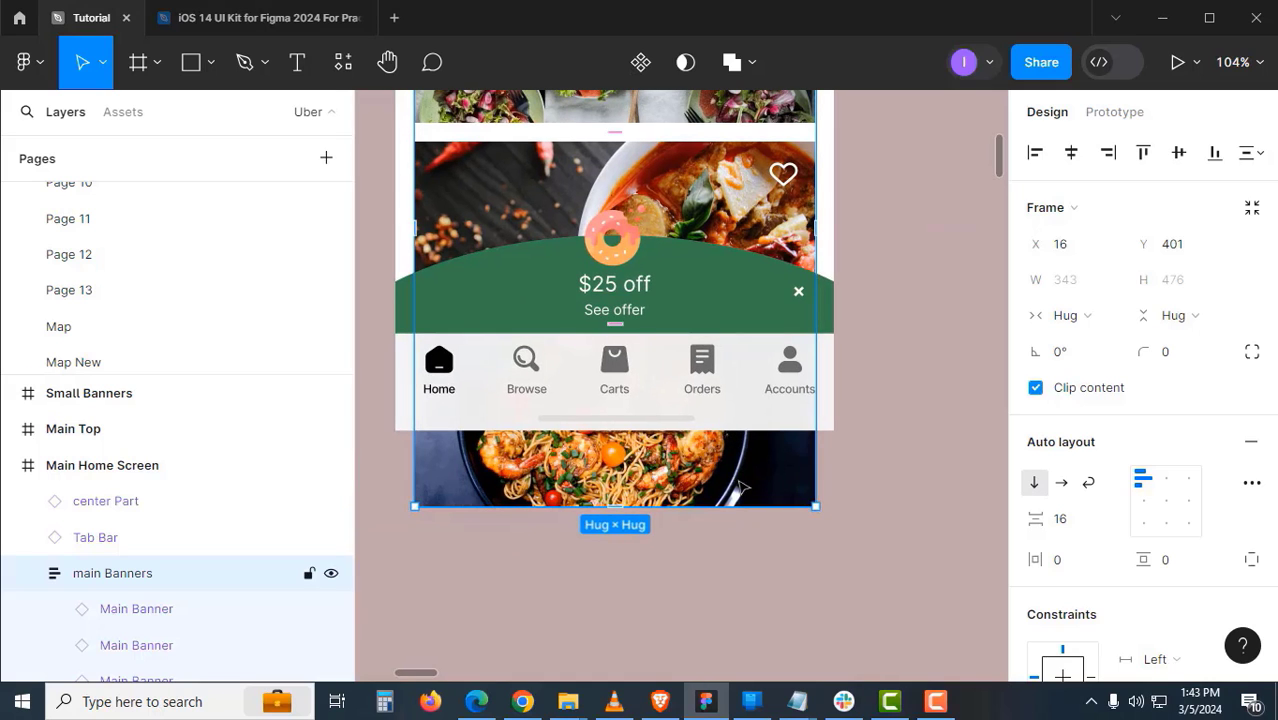
scroll(741, 487, up, 2)
scroll(662, 209, down, 3)
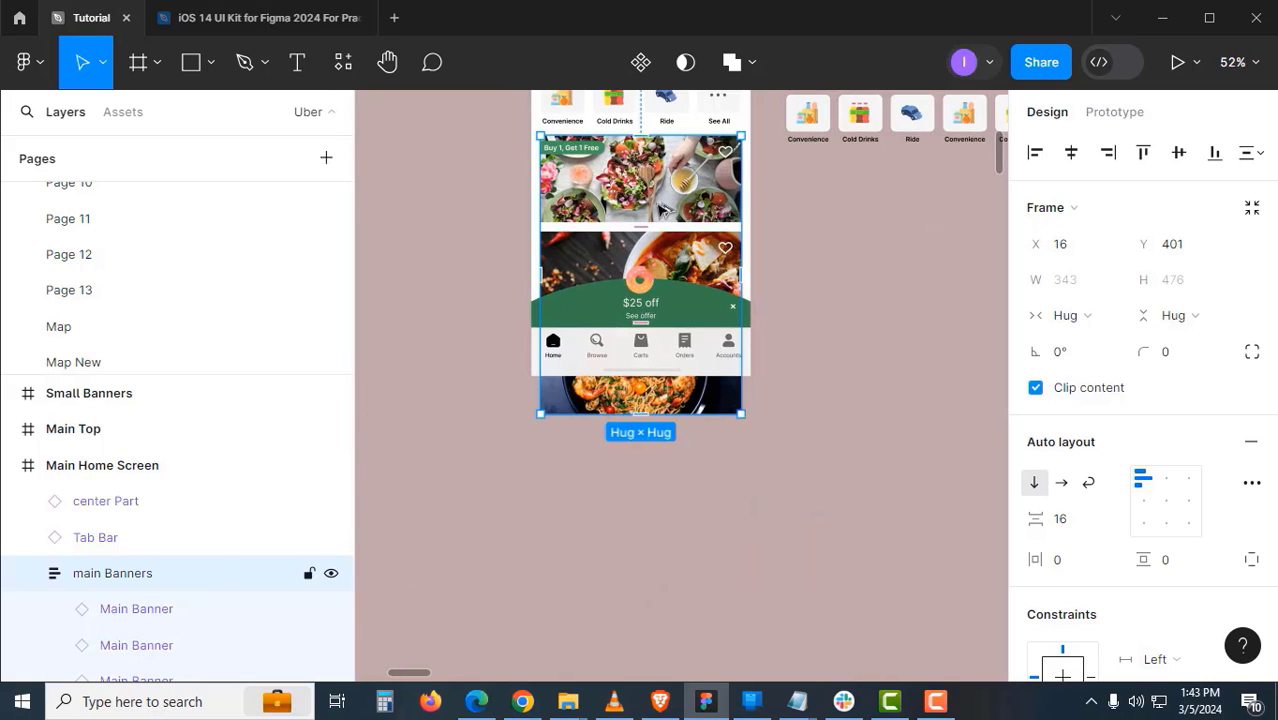
drag(897, 323, 904, 331)
drag(899, 333, 808, 316)
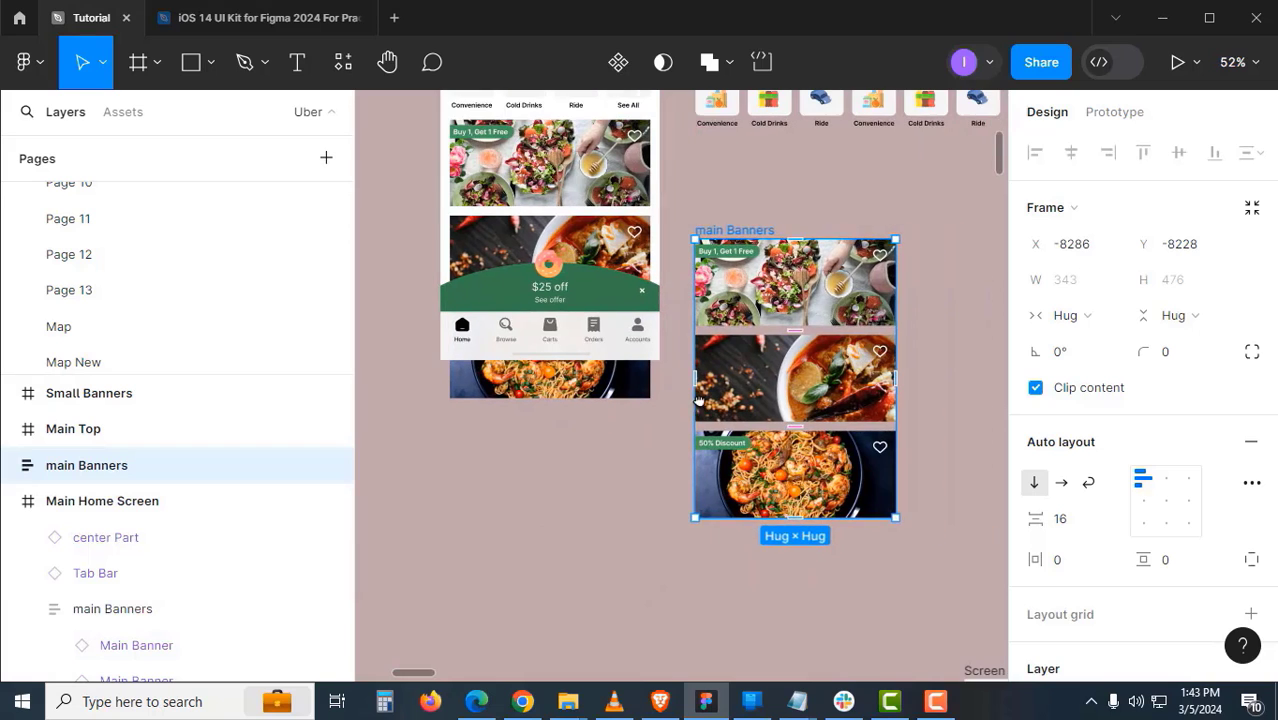
- Duplicate the salad and soup banners in the copied main Banners stack
click(806, 316)
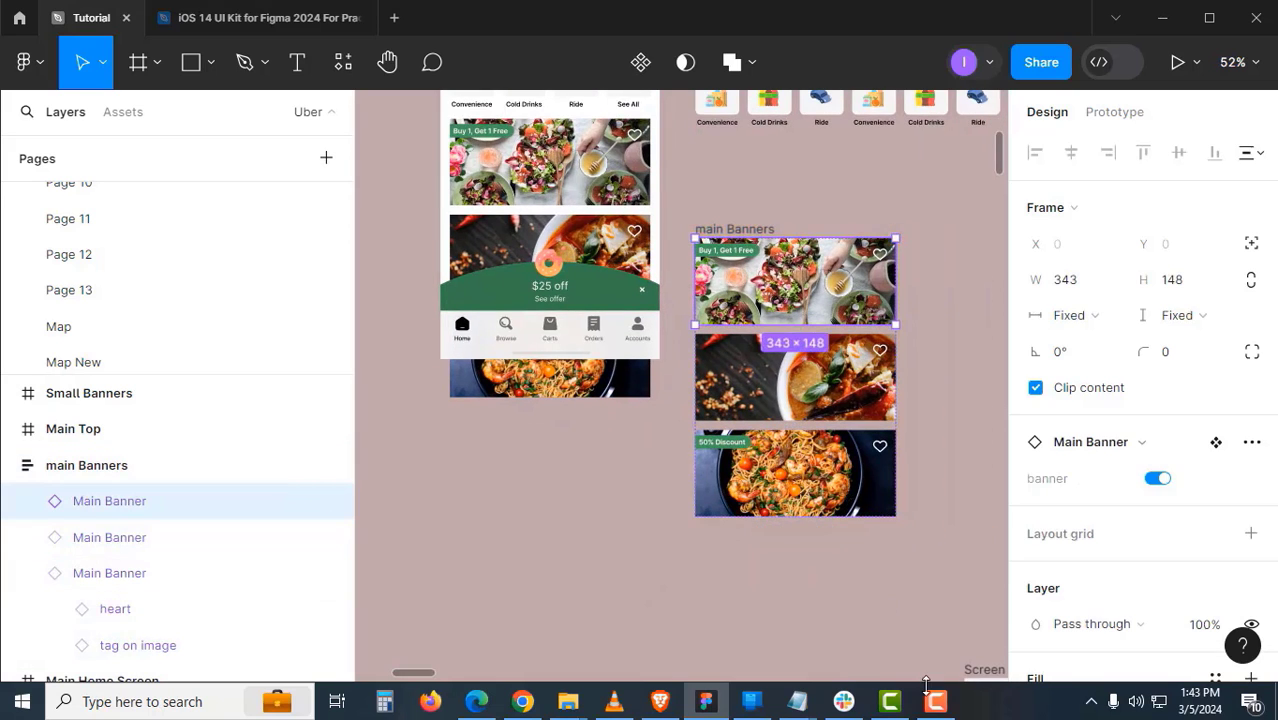
key(ctrl+d)
click(857, 515)
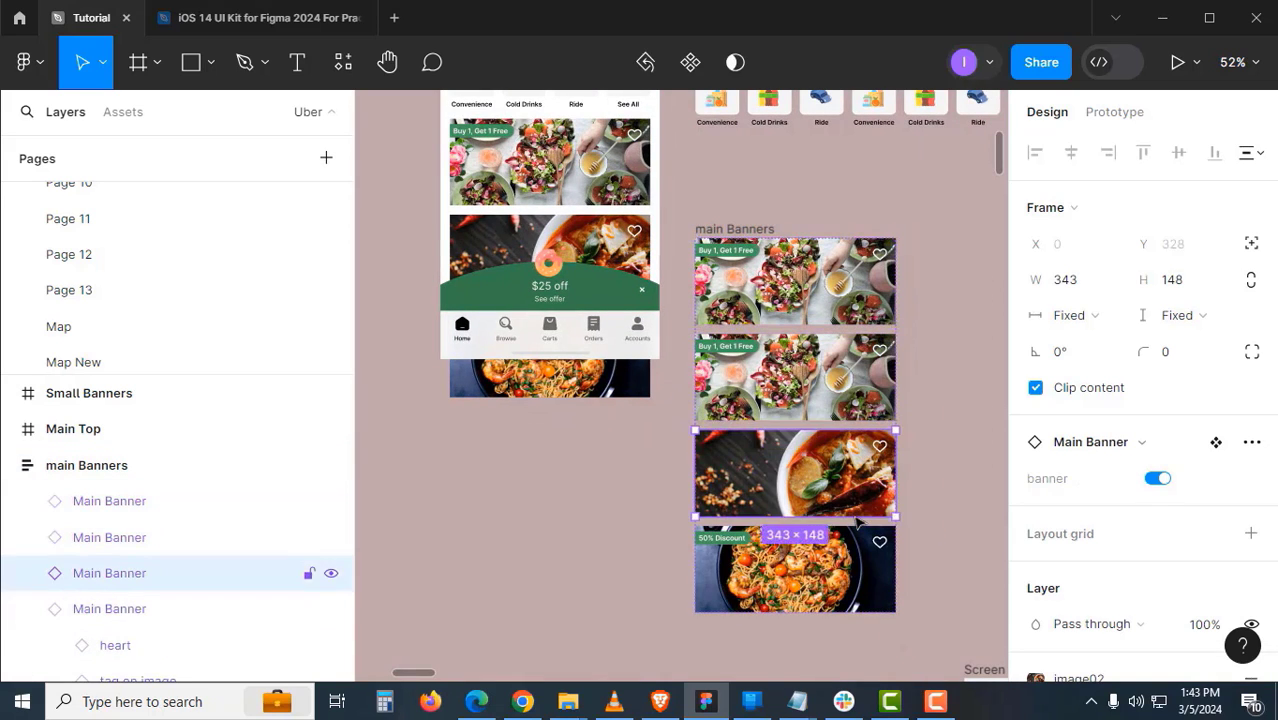
key(ctrl+d)
scroll(918, 500, down, 3)
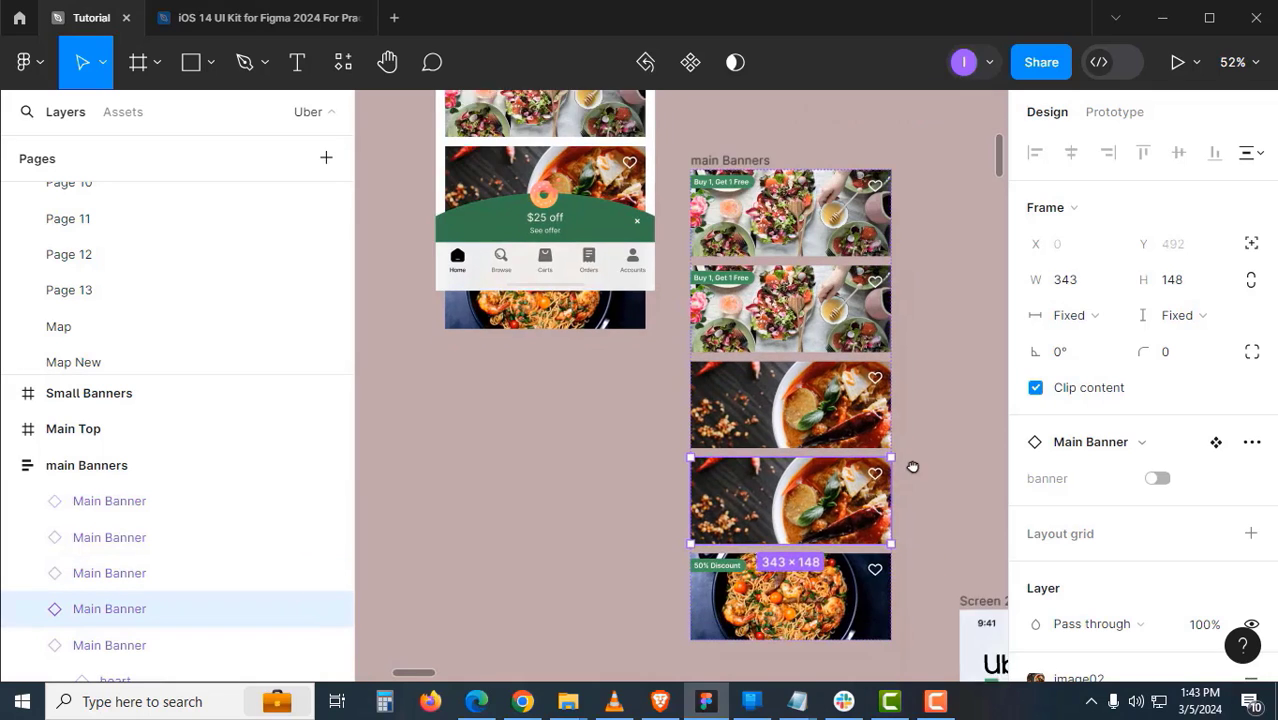
- Reorder the banners and duplicate 50% Discount so salad, soup, 50% Discount repeats twice
click(850, 262)
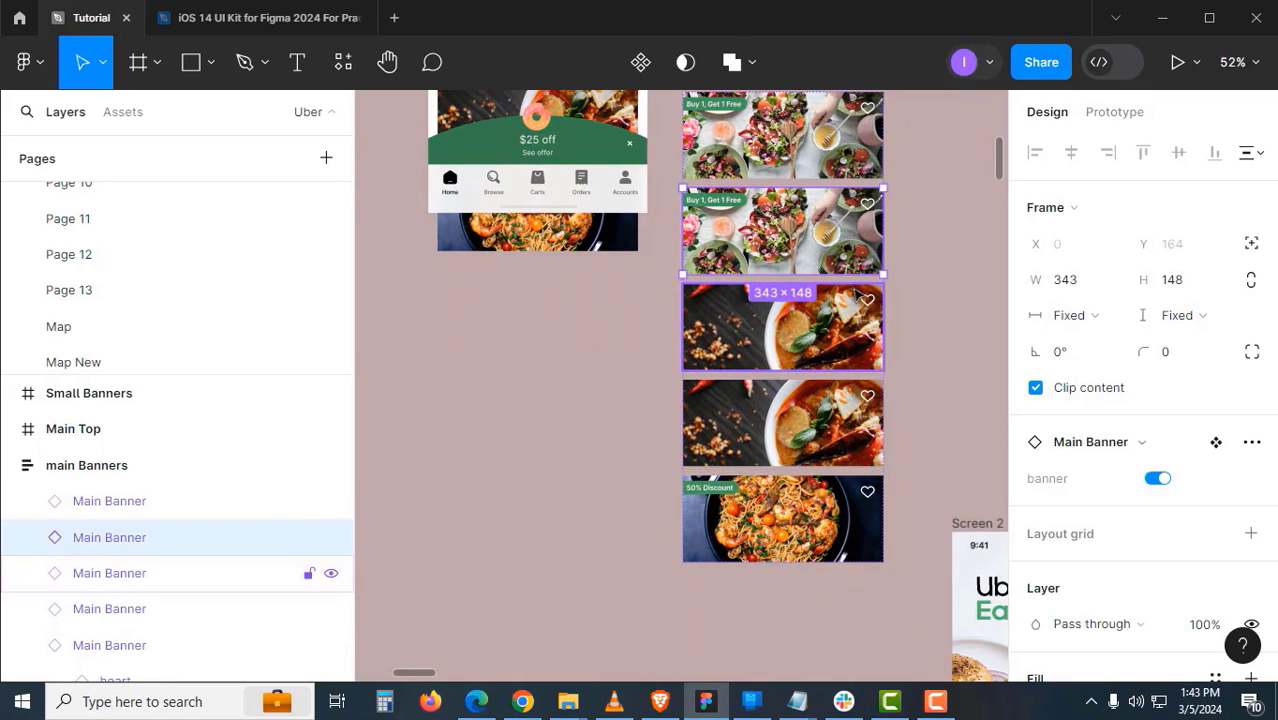
key(Down)
key(Down)
key(Down)
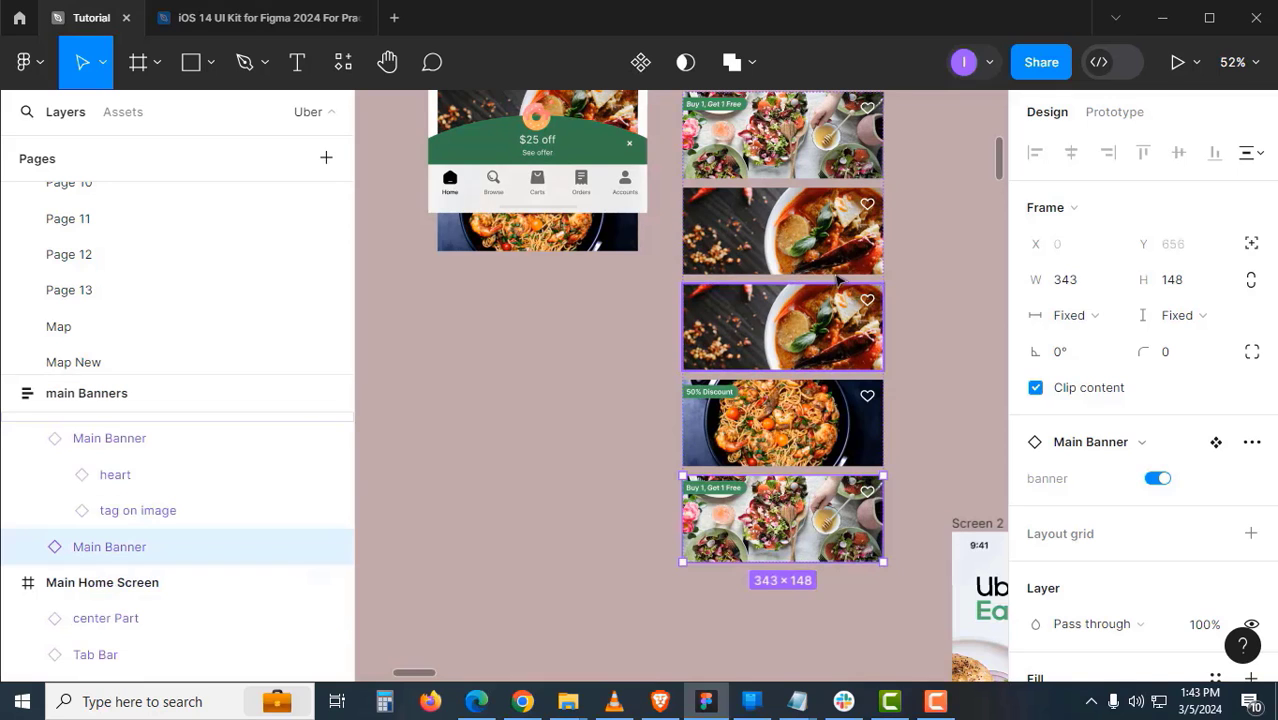
click(838, 343)
key(Down)
key(Down)
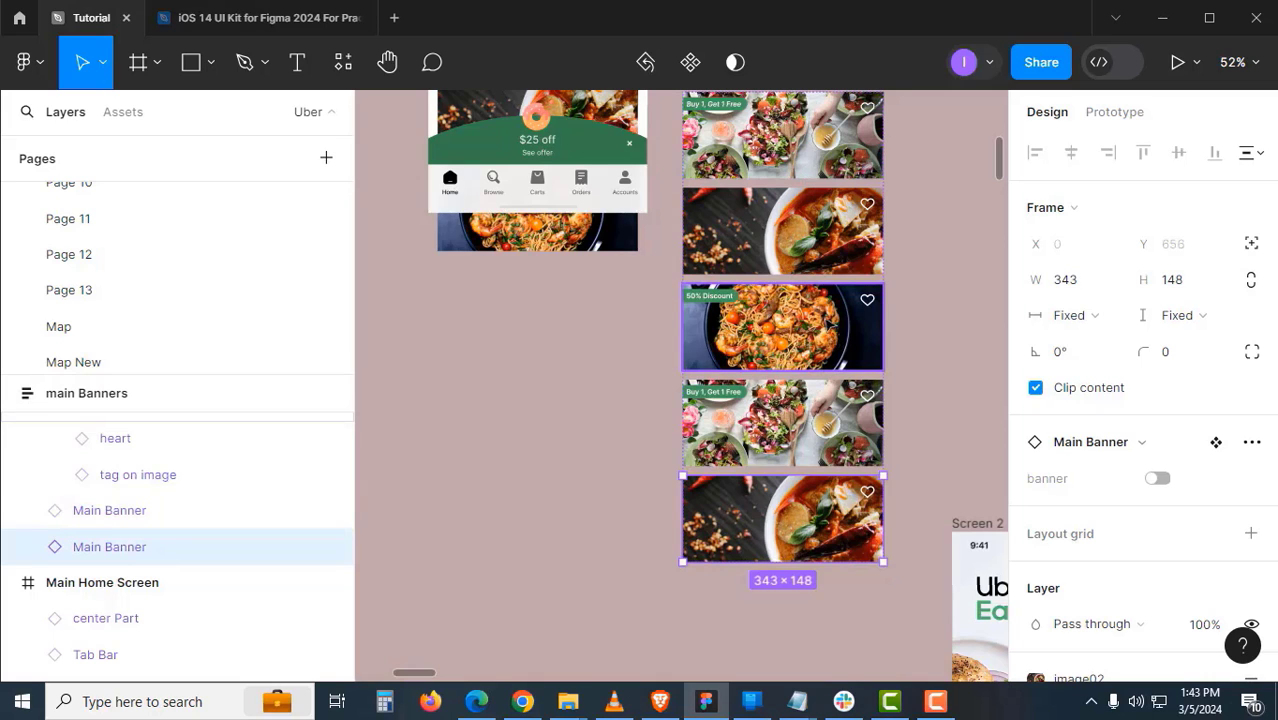
click(832, 337)
key(ctrl+d)
key(Down)
key(Down)
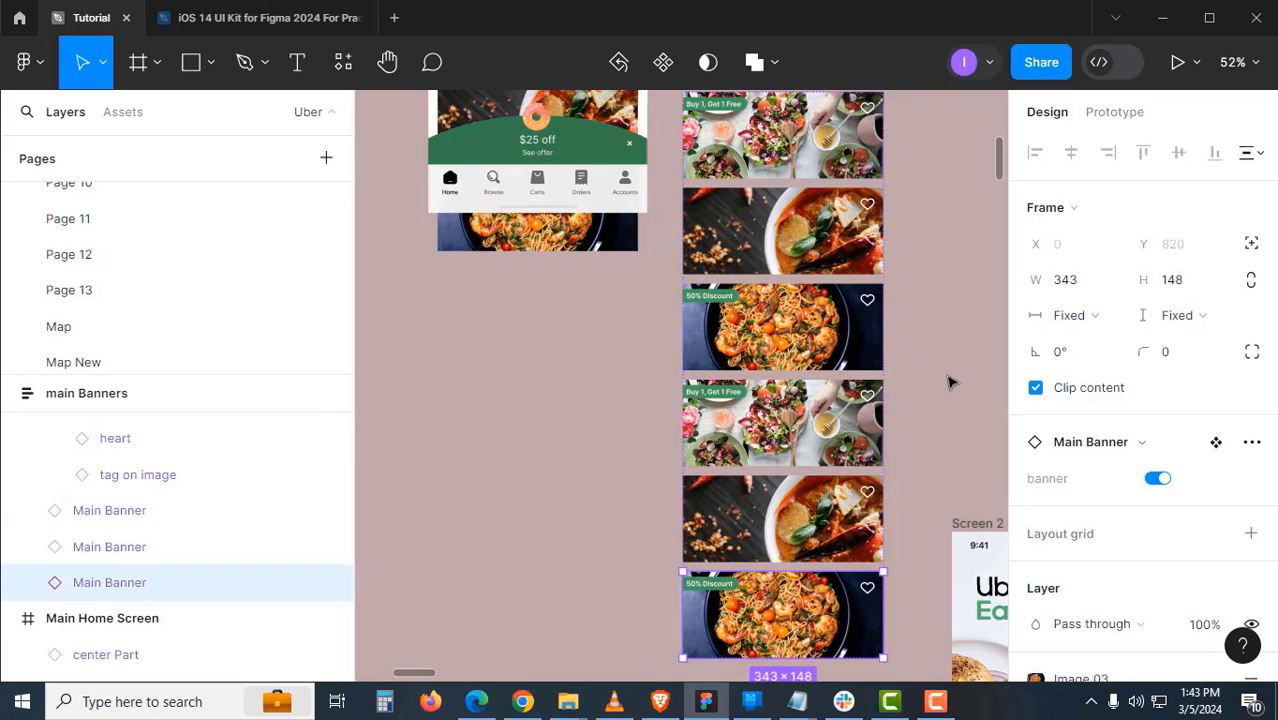
click(650, 420)
scroll(650, 420, up, 5)
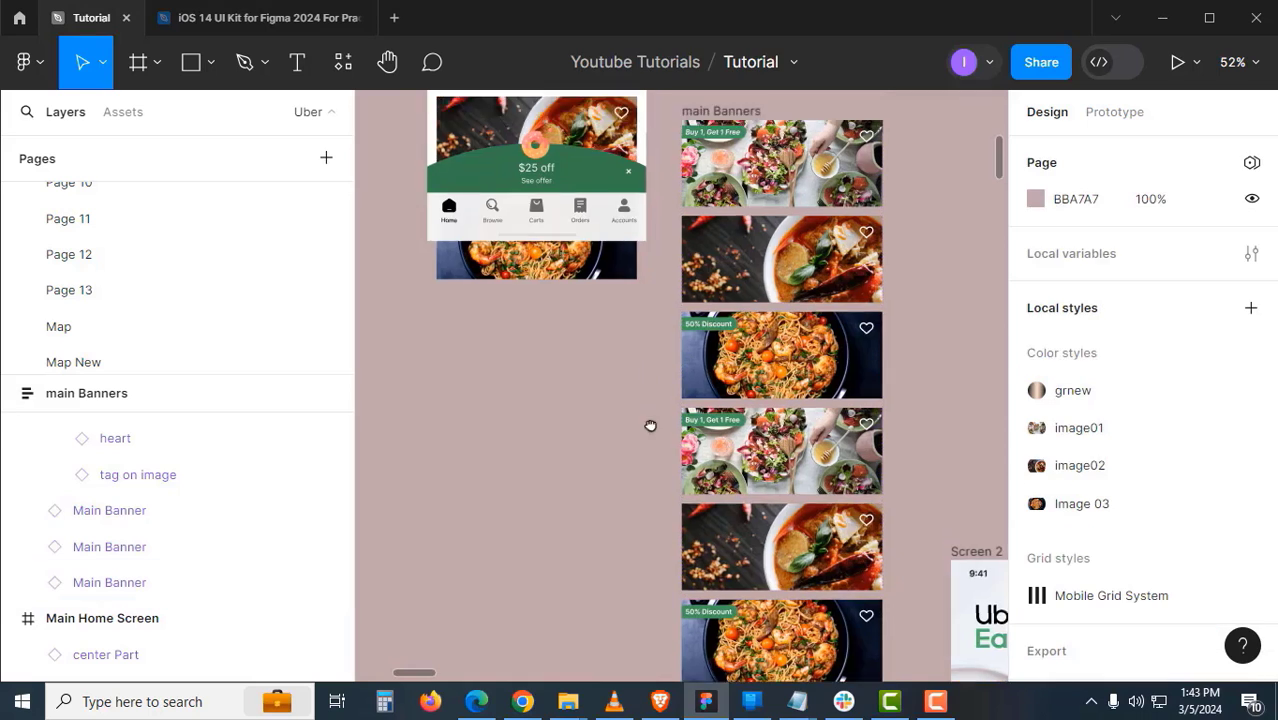
- Cut the six-banner stack and paste it to replace the home screen's main Banners stack
click(732, 297)
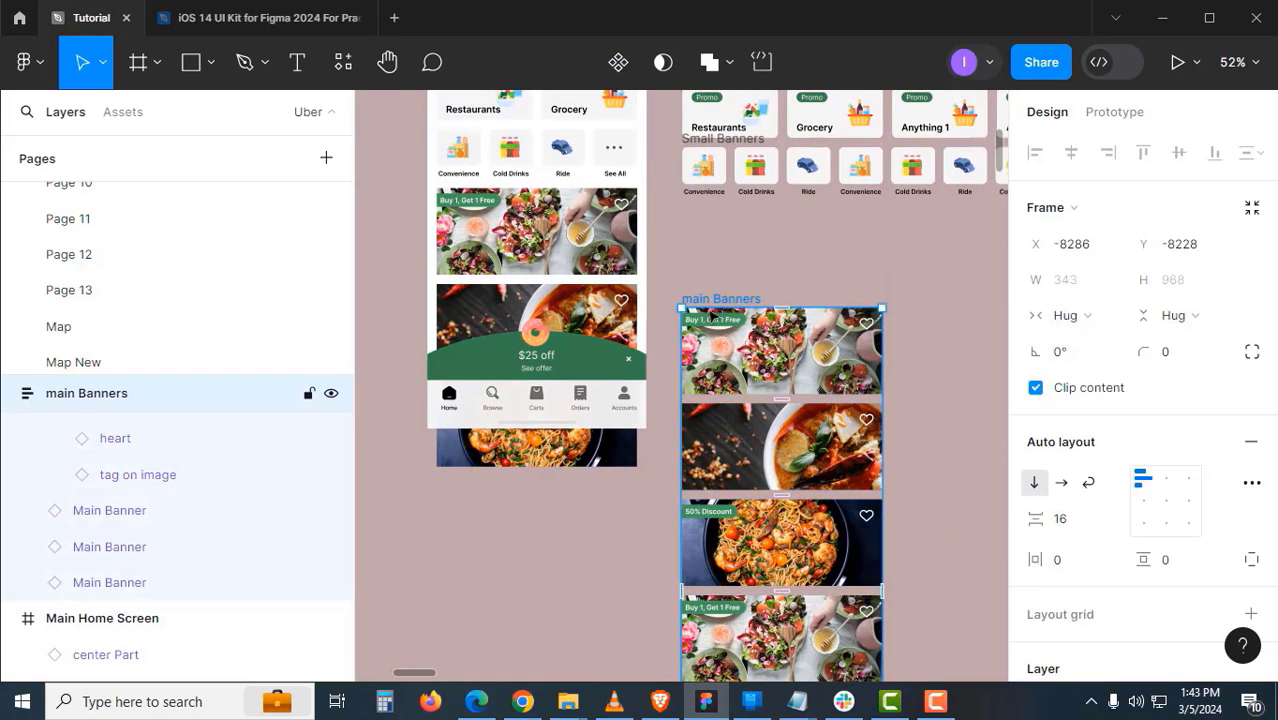
key(ctrl+x)
click(597, 249)
right_click(580, 249)
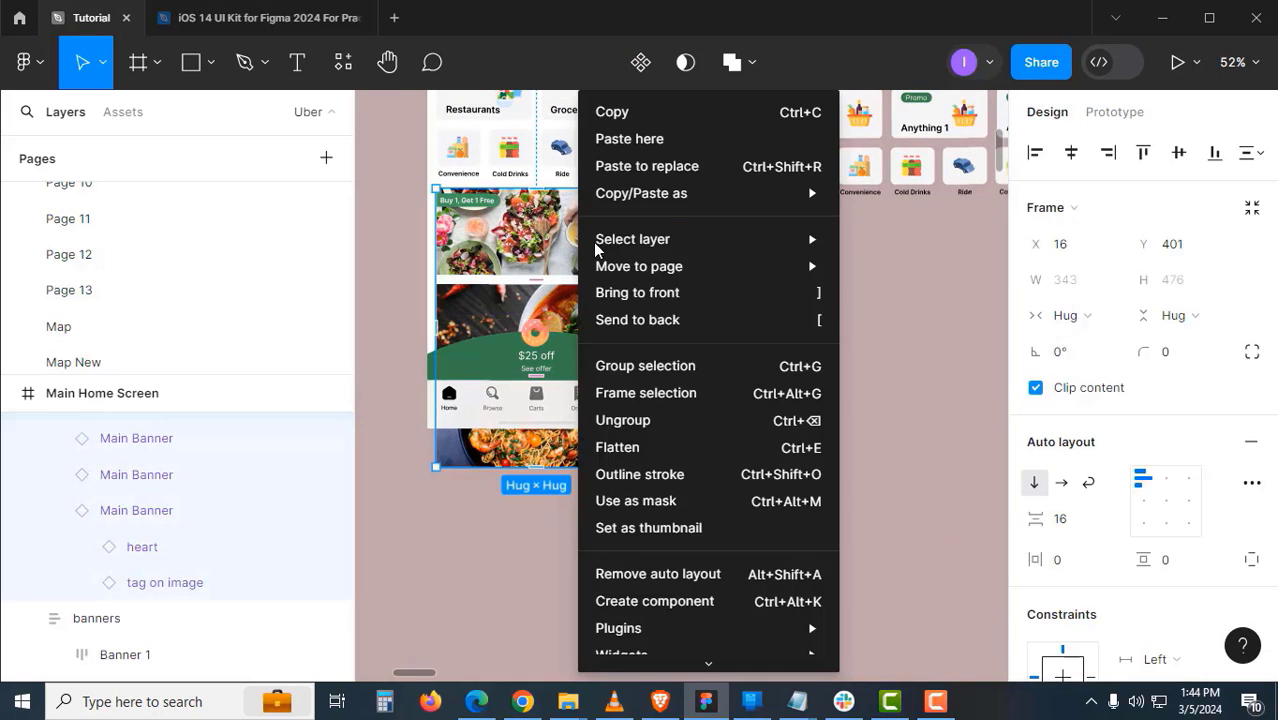
click(641, 172)
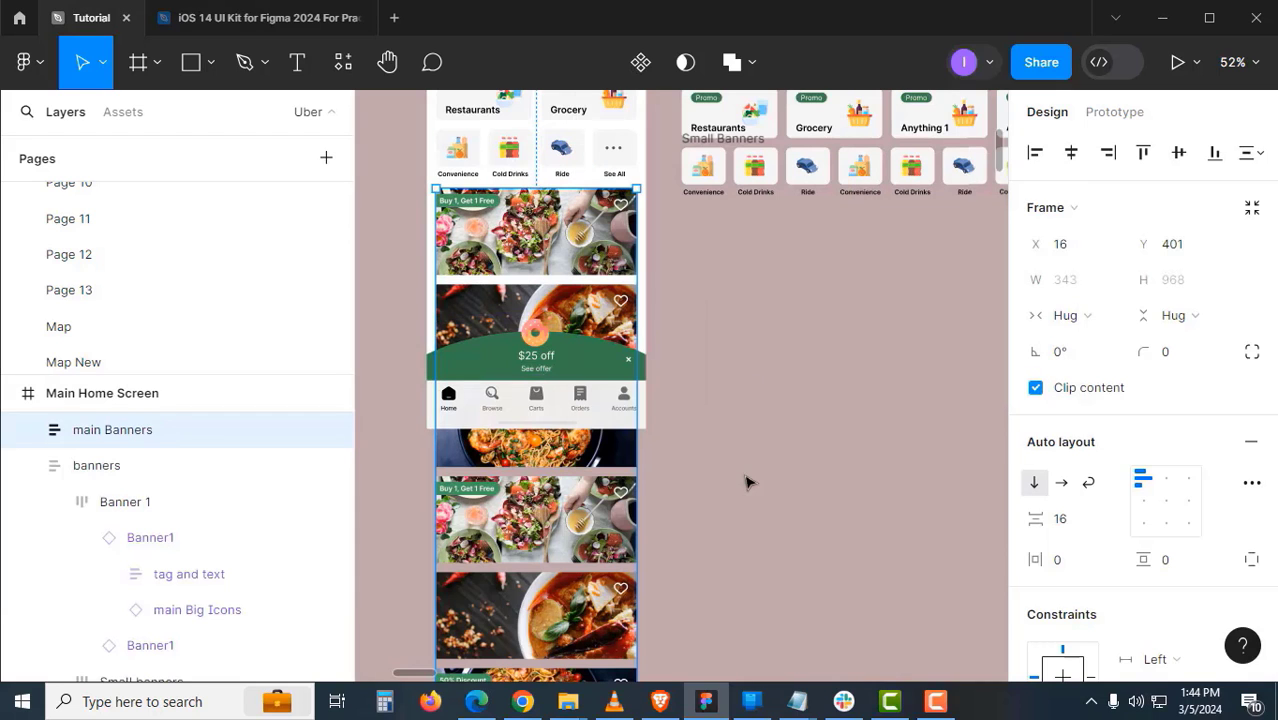
click(726, 514)
click(622, 303)
- Shorten main Banners to a fixed 381 height so only salad and soup show
drag(715, 630, 822, 446)
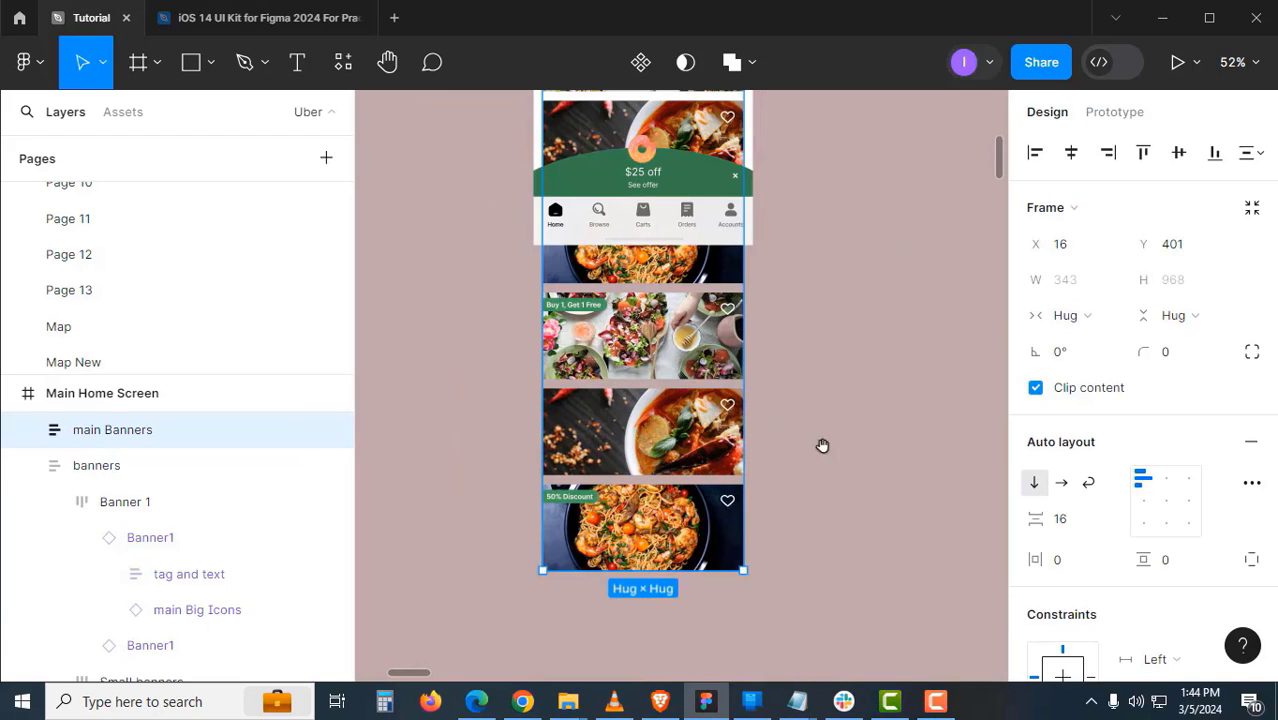
drag(728, 571, 728, 228)
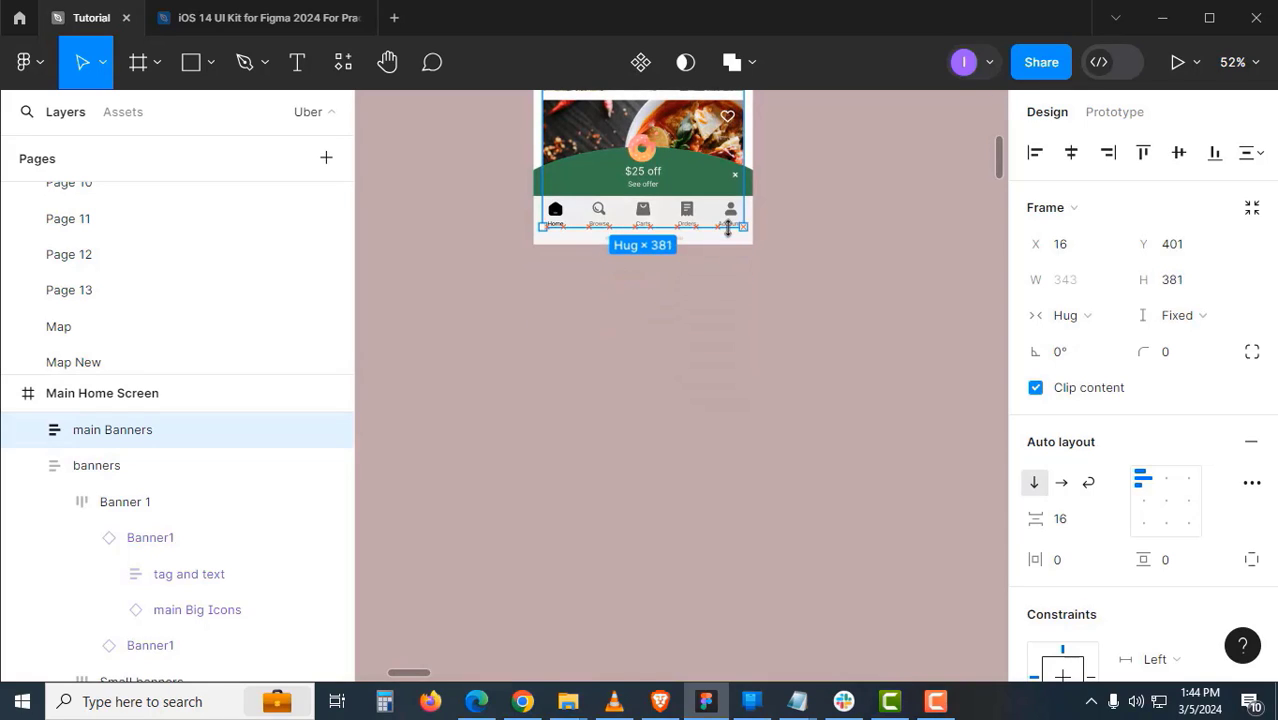
click(893, 371)
drag(841, 182, 829, 508)
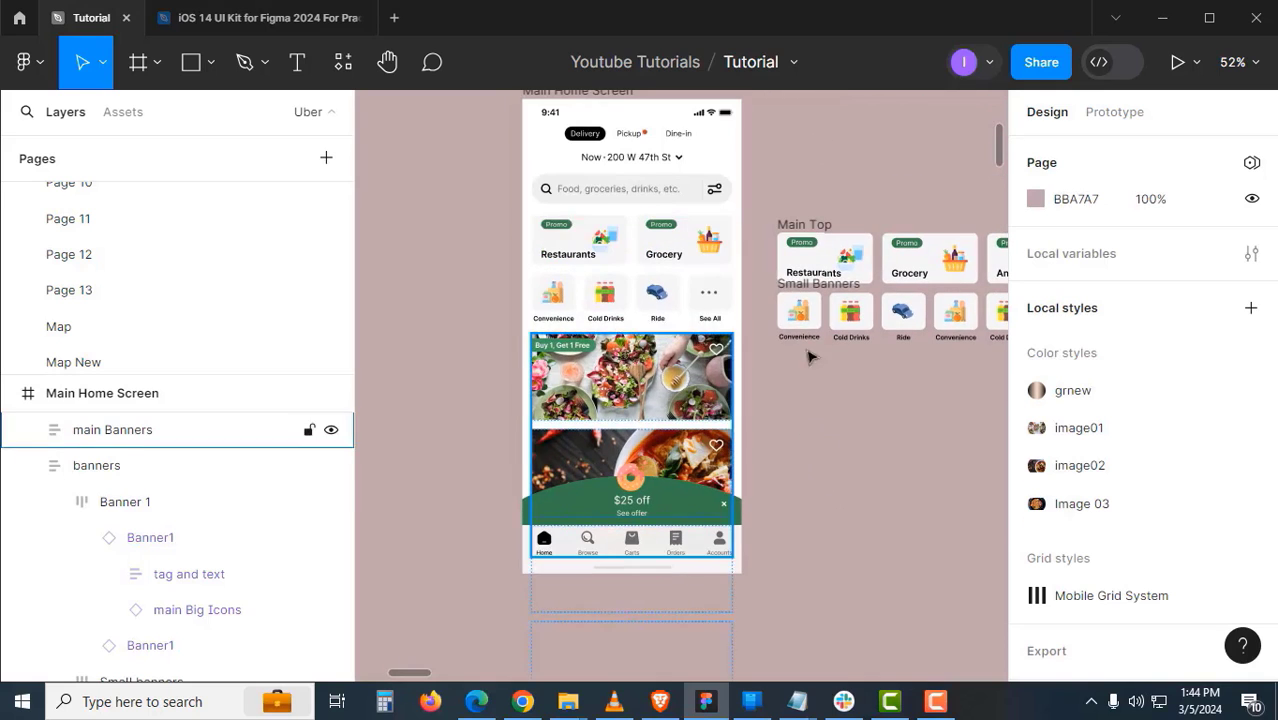
- Ungroup the banners container inside the home screen
right_click(706, 300)
click(565, 297)
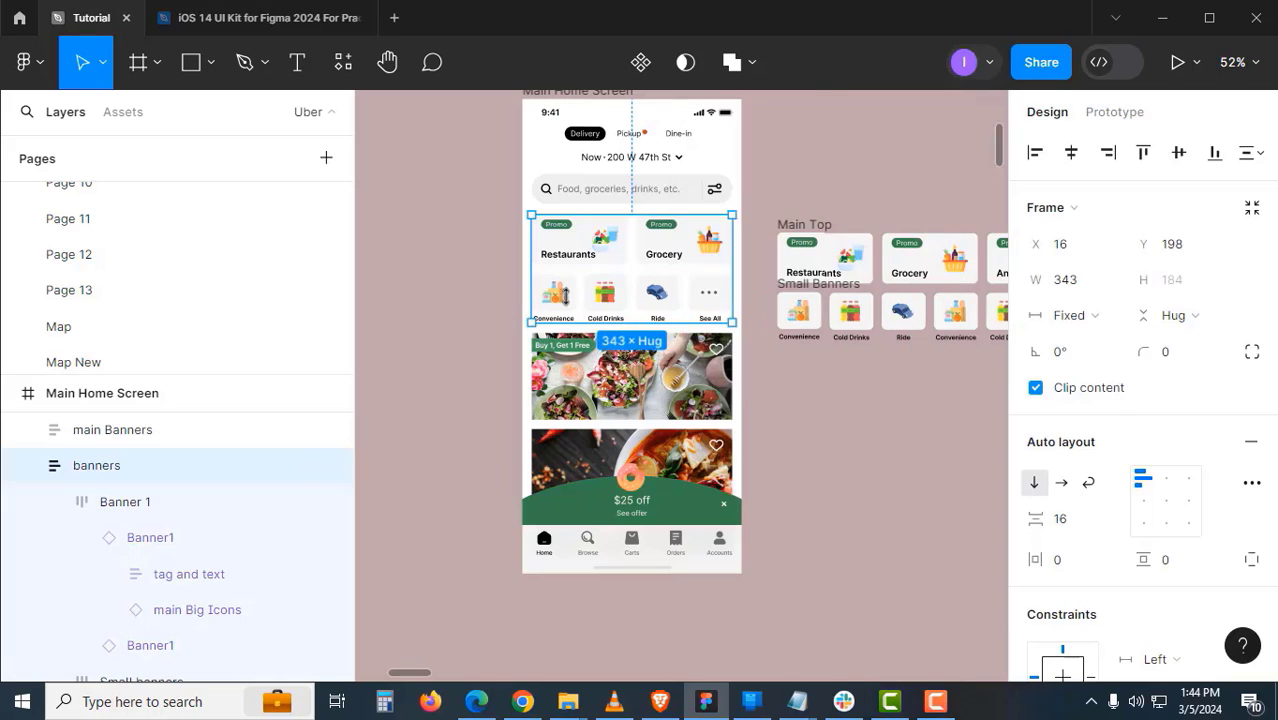
right_click(580, 294)
click(763, 421)
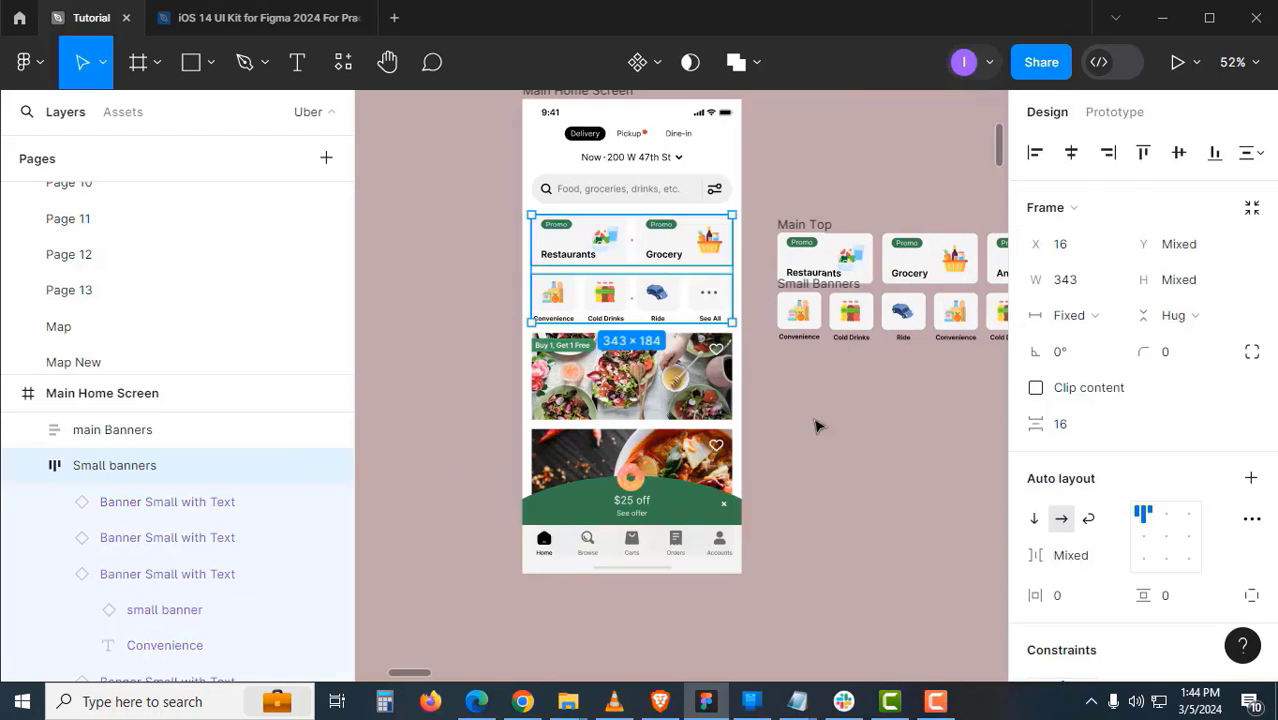
click(815, 420)
- Cut the Main Top frame and paste it to replace the phone's promo banner row
drag(814, 403, 790, 451)
click(790, 278)
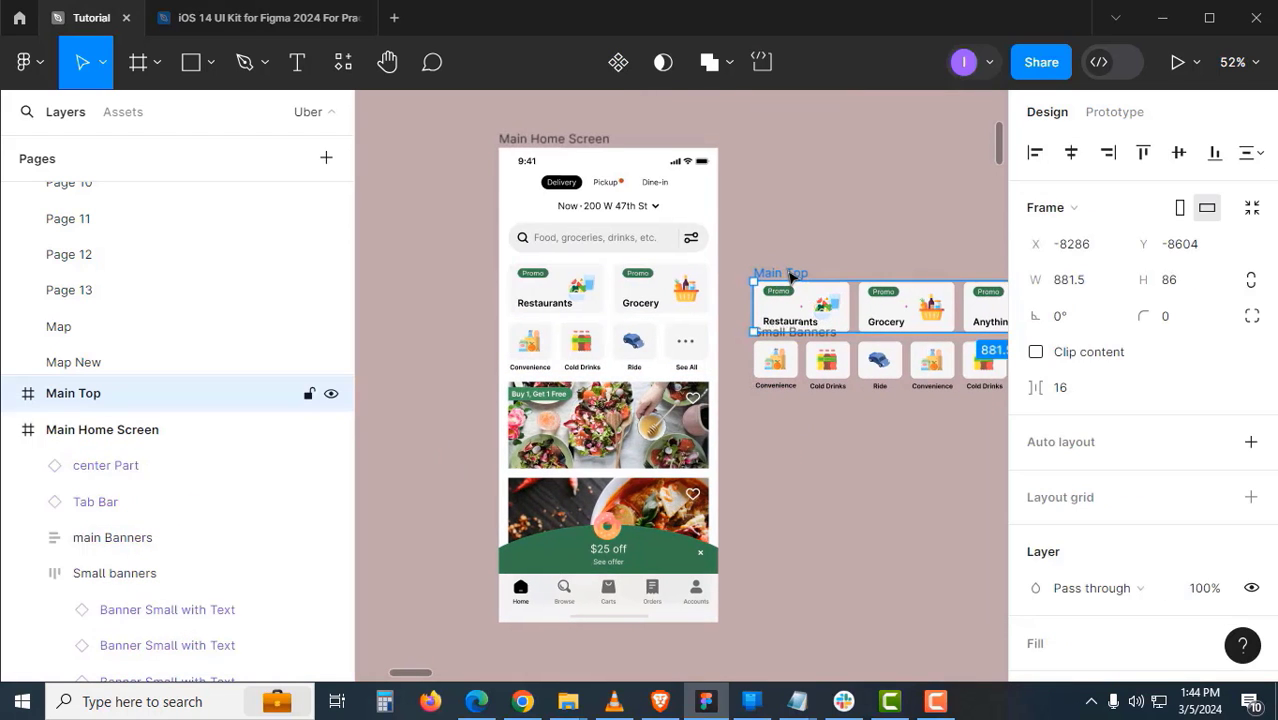
key(Delete)
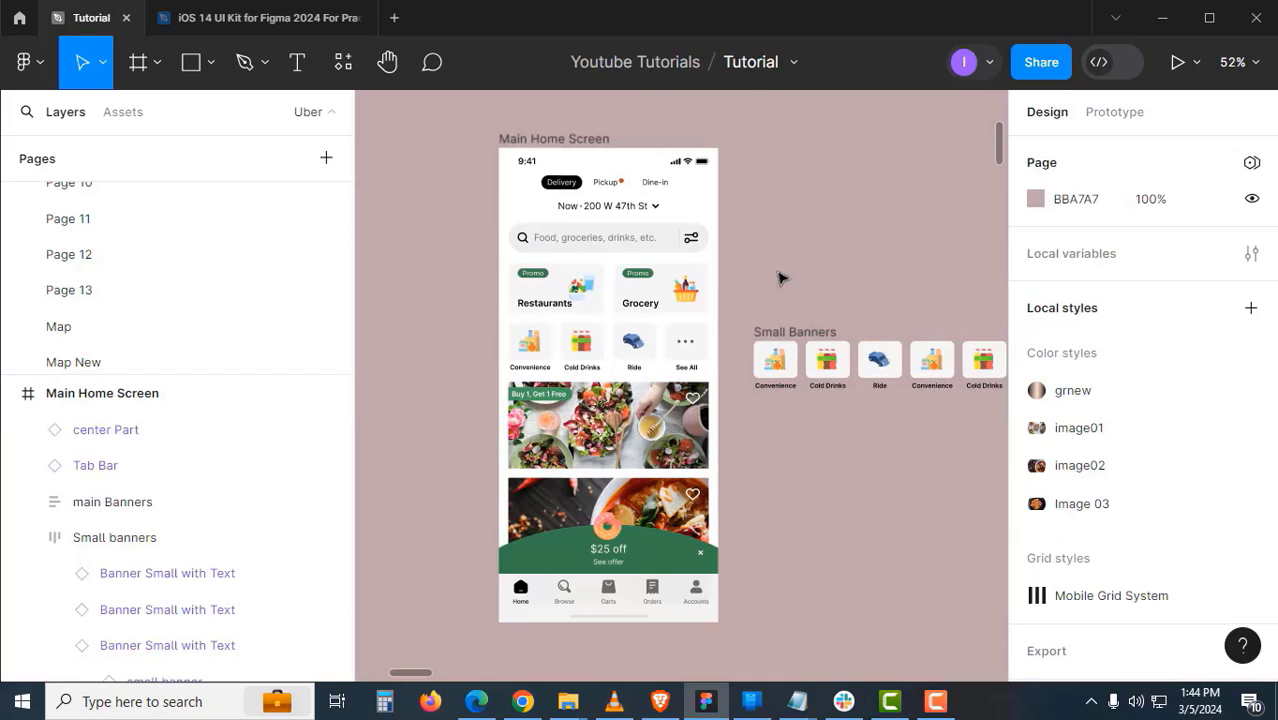
click(670, 302)
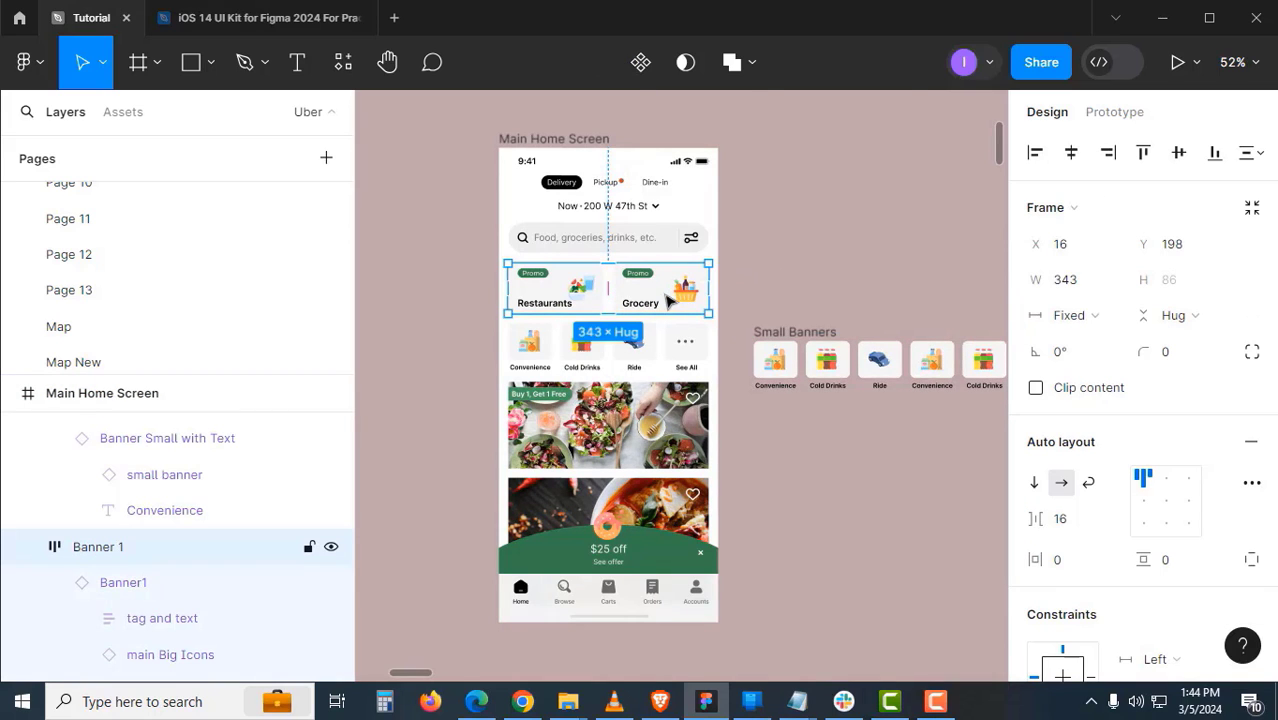
right_click(668, 300)
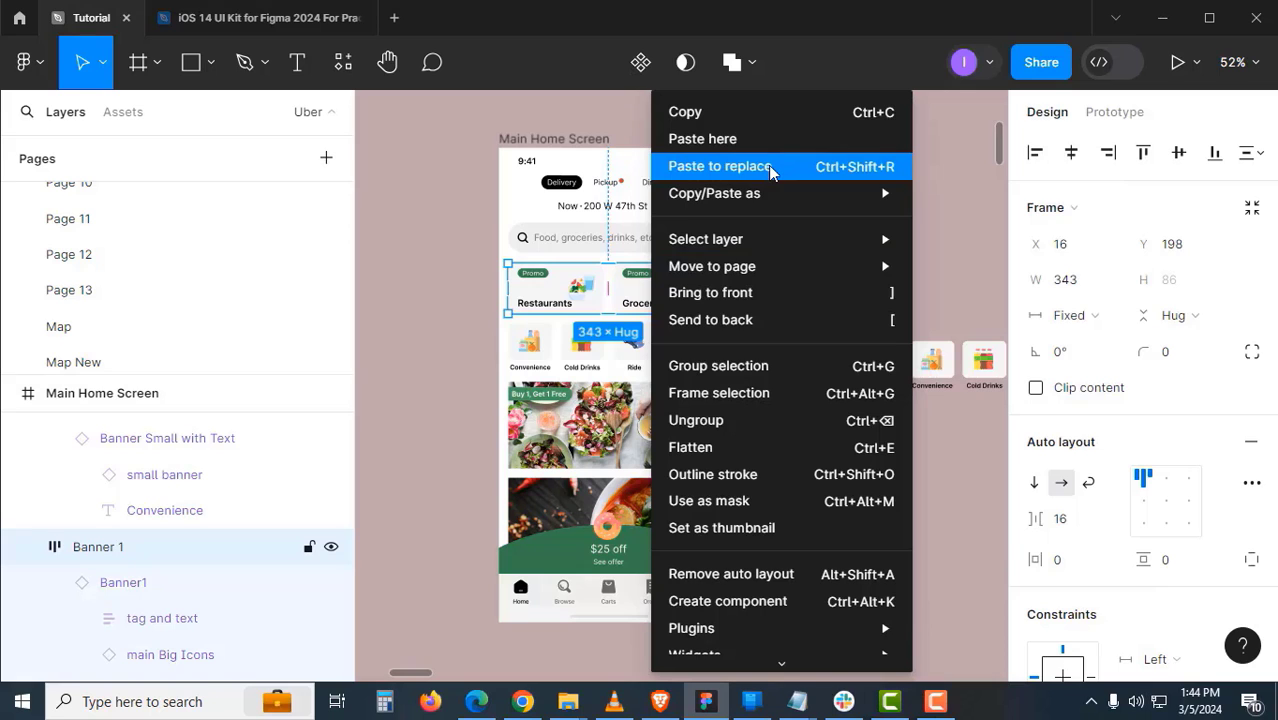
click(768, 165)
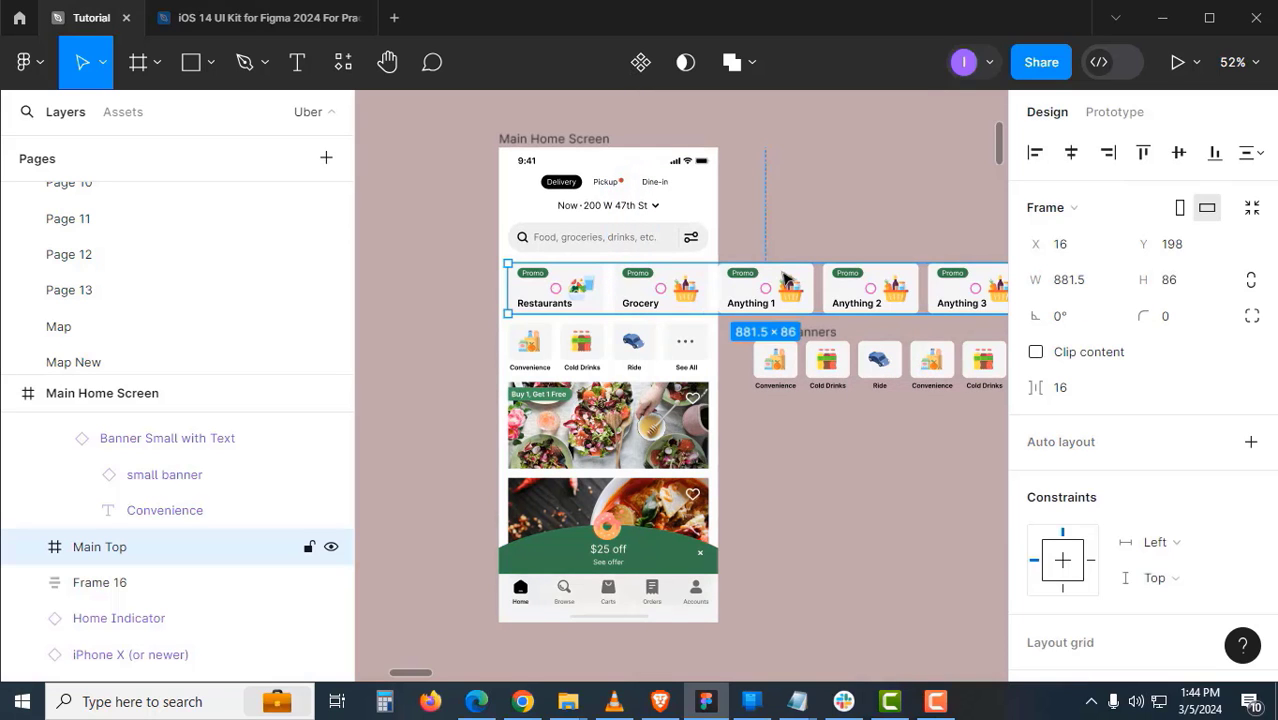
- Narrow Main Top to the 359 phone width and turn on Clip content
click(758, 462)
click(735, 297)
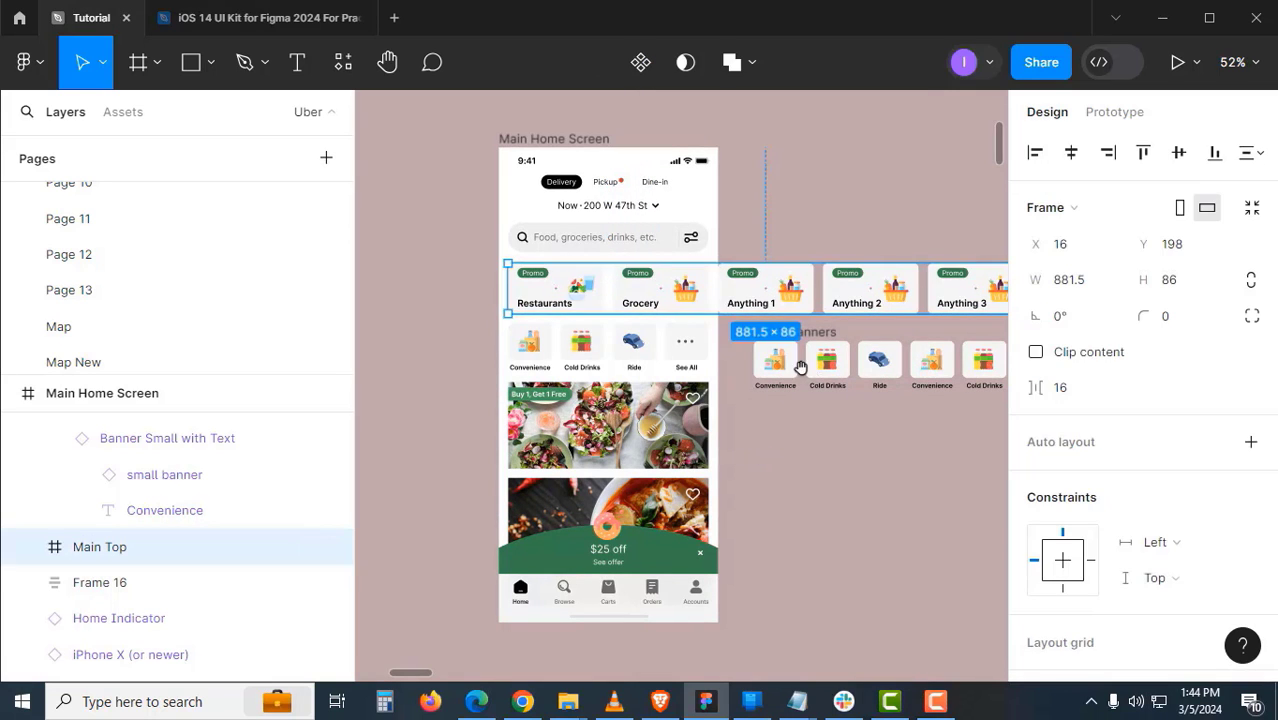
drag(804, 367, 628, 412)
drag(848, 340, 539, 347)
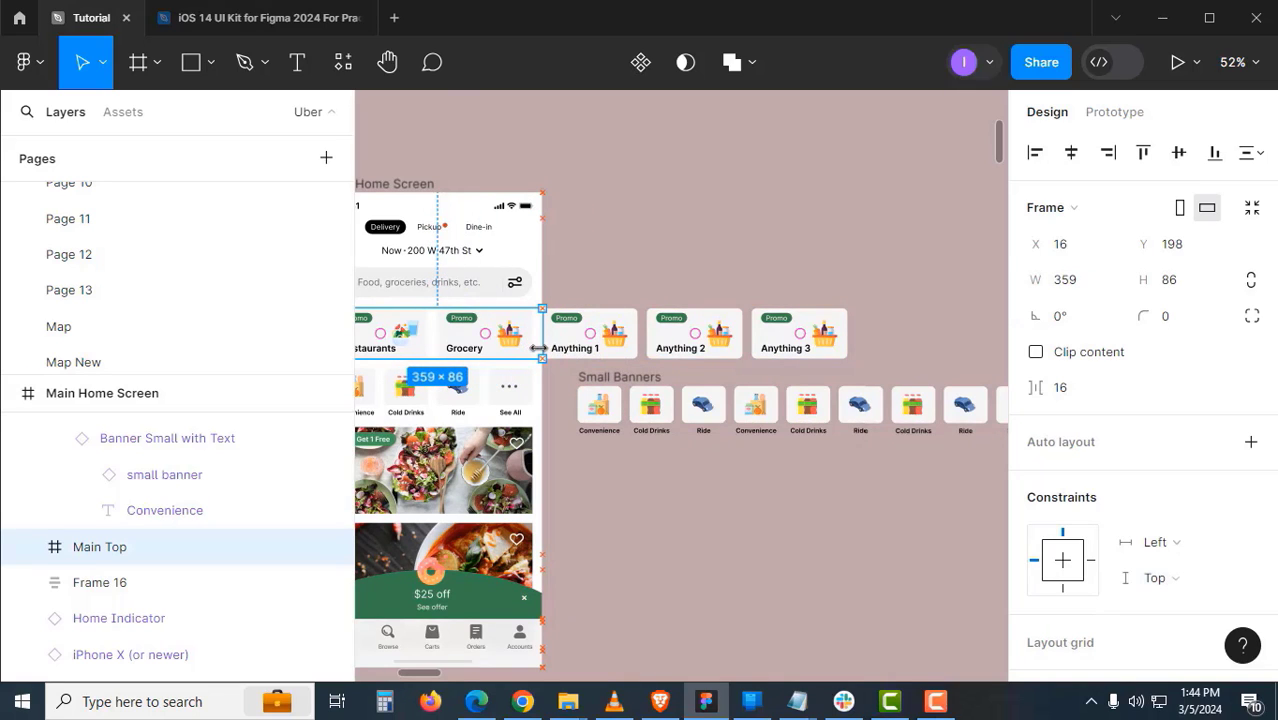
click(683, 269)
drag(778, 264, 911, 249)
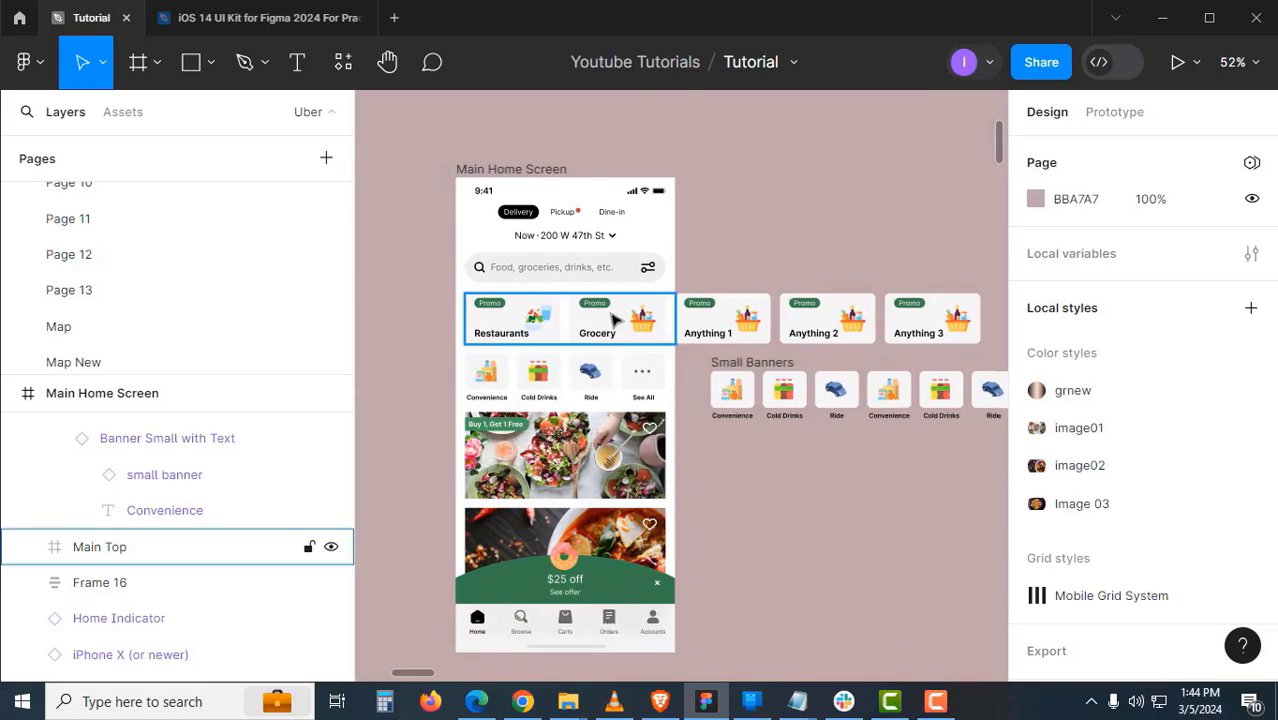
click(613, 317)
click(1036, 352)
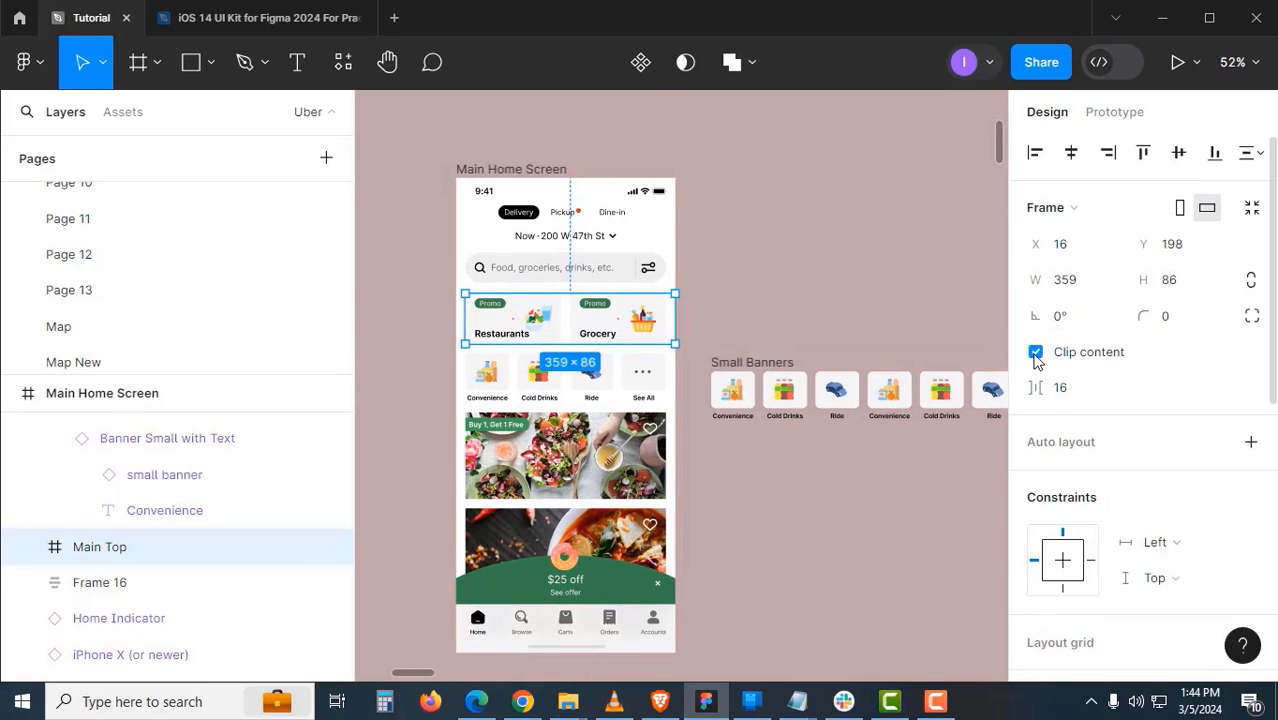
click(822, 477)
- Replace the small banners row with the cut Small Banners frame, narrowed to 359 width
drag(776, 461, 826, 459)
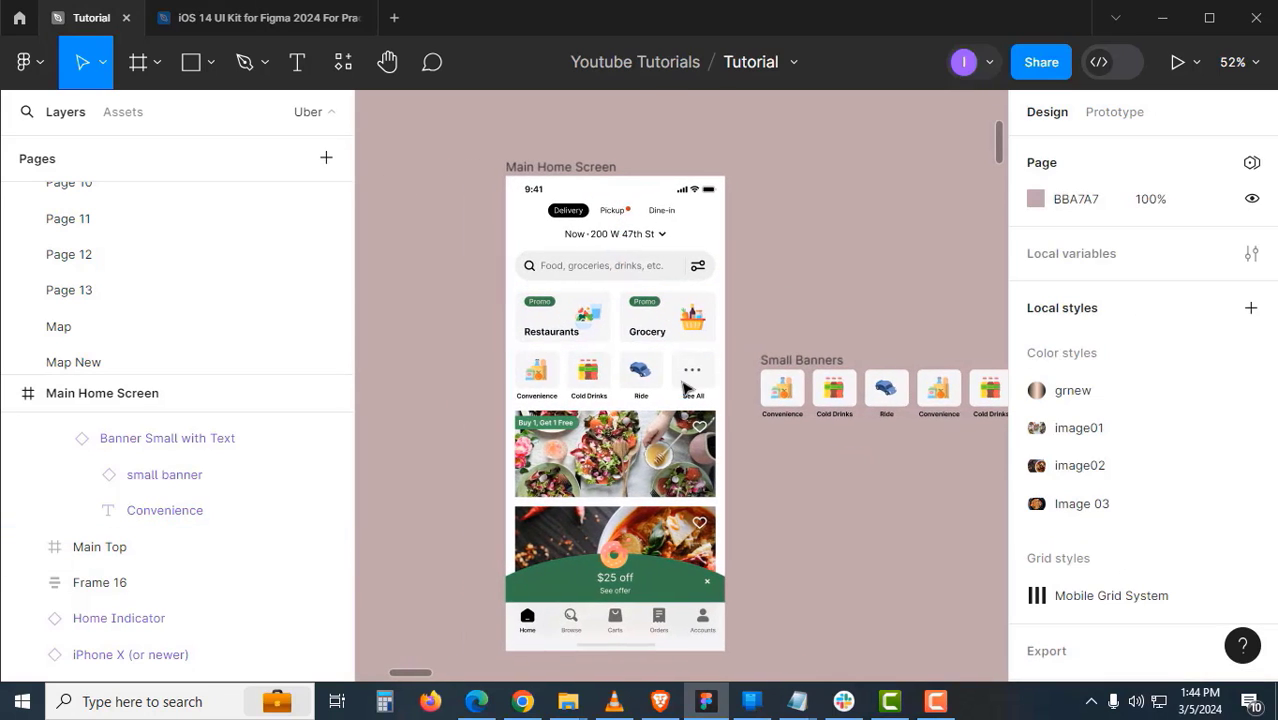
click(671, 362)
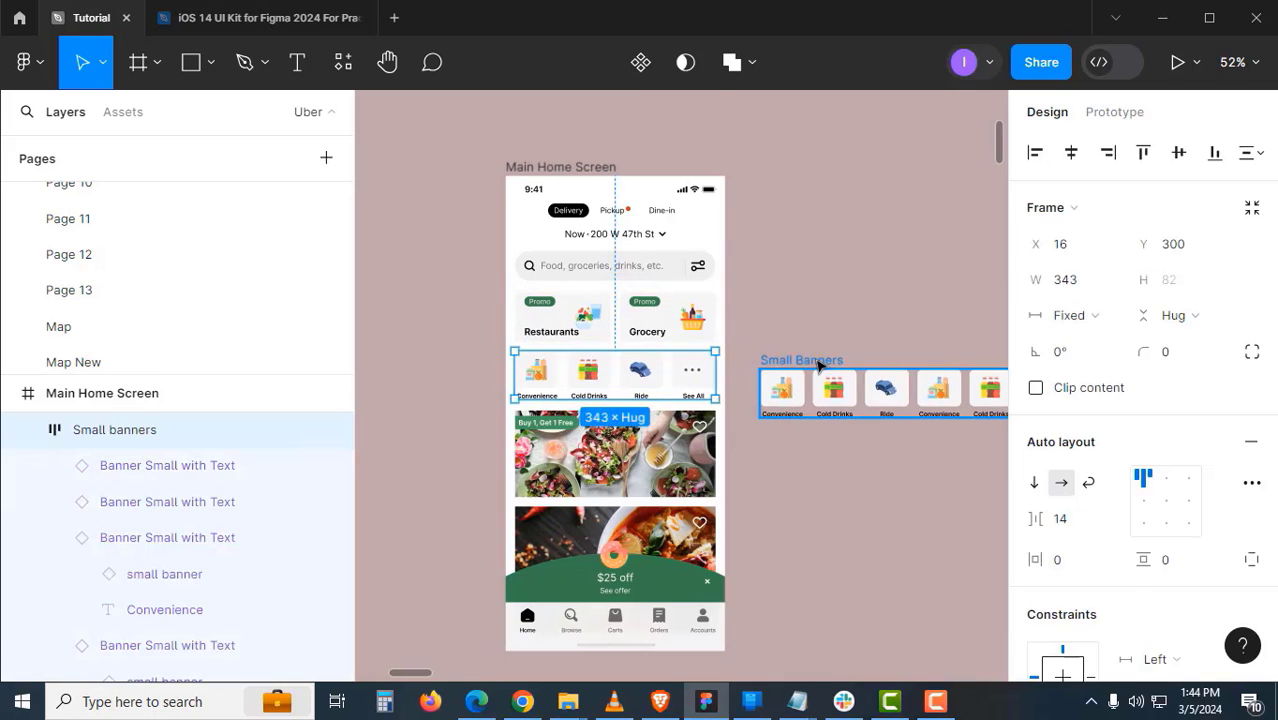
click(818, 366)
key(ctrl+x)
right_click(684, 372)
click(730, 166)
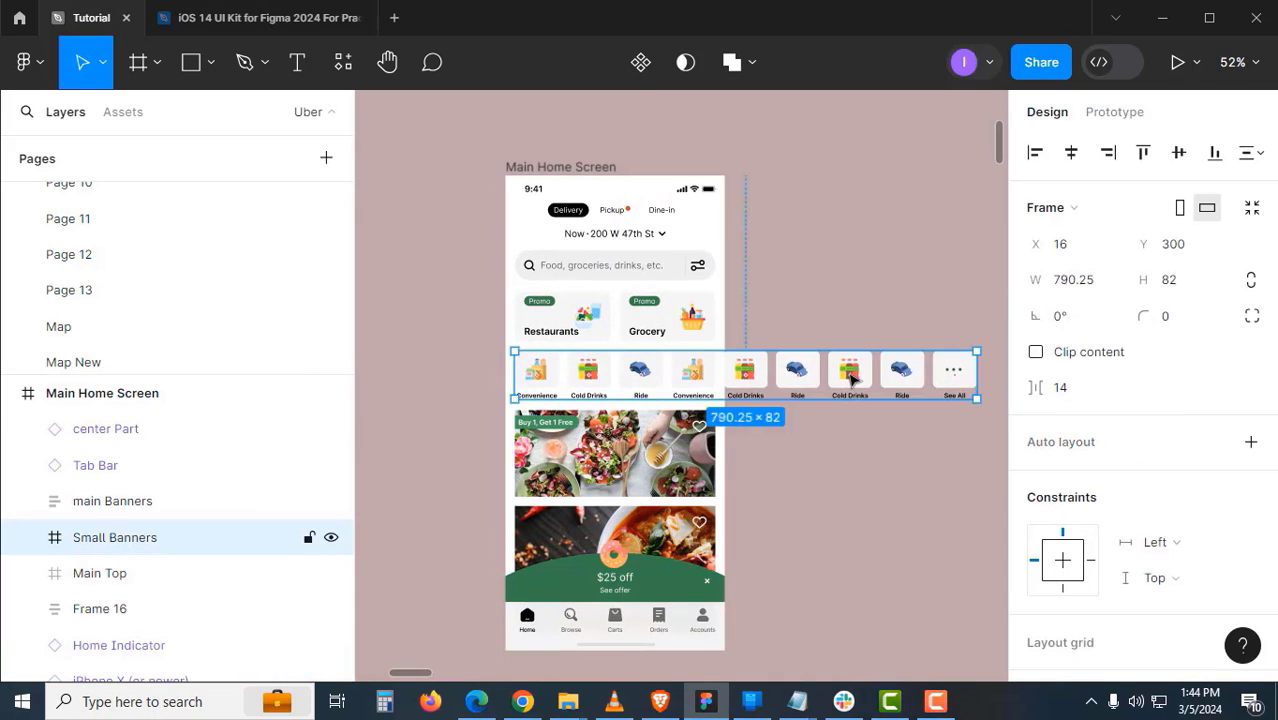
drag(978, 392, 725, 396)
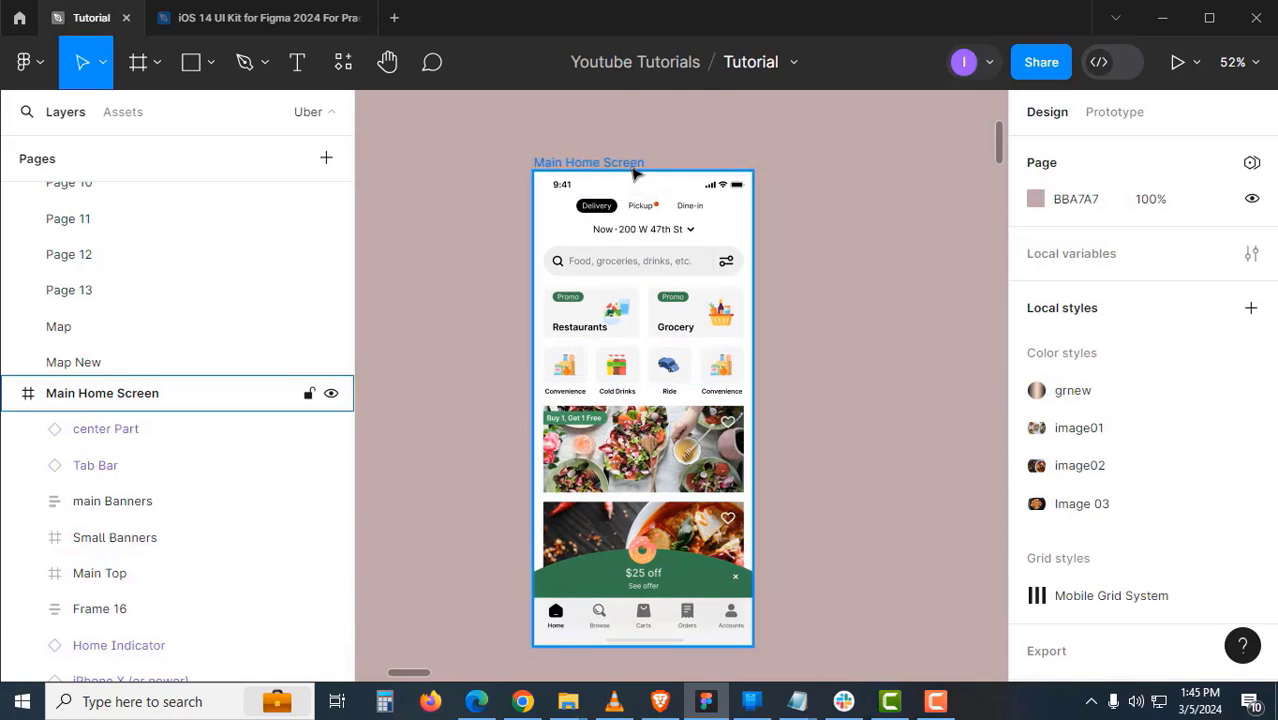
click(634, 166)
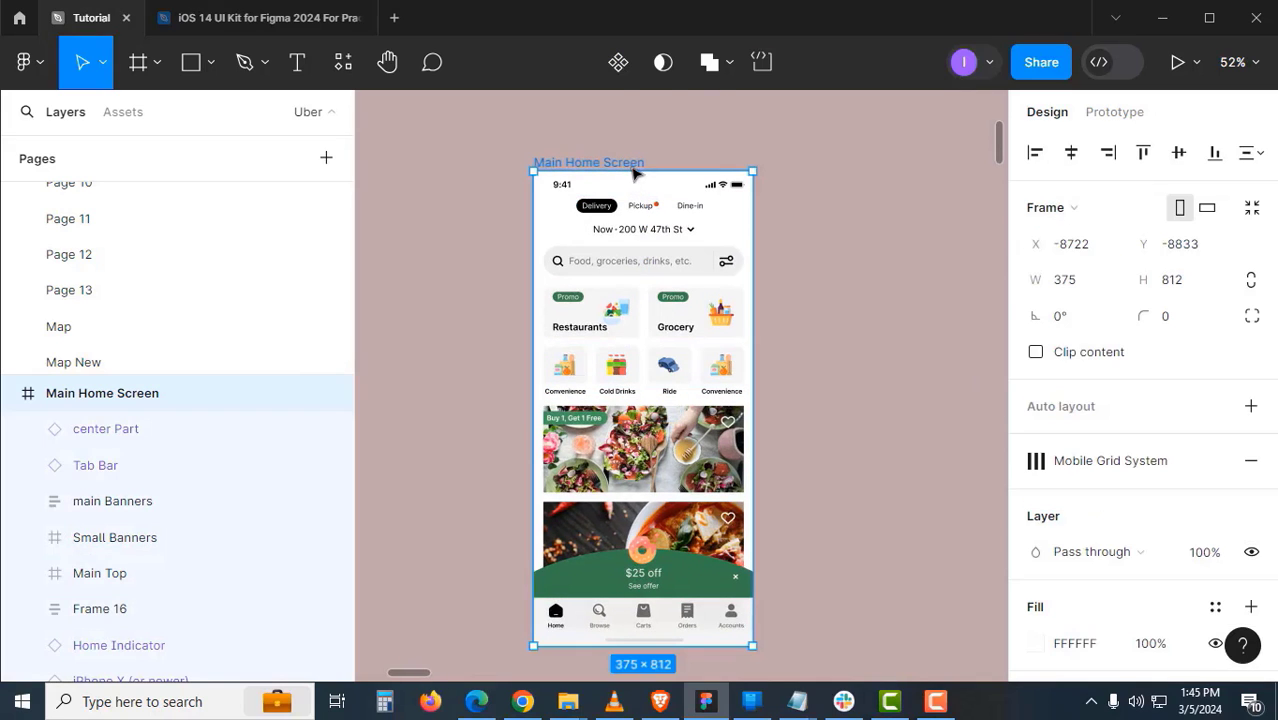
- Set prototype Overflow to Horizontal for both Main Top and Small Banners
click(1120, 114)
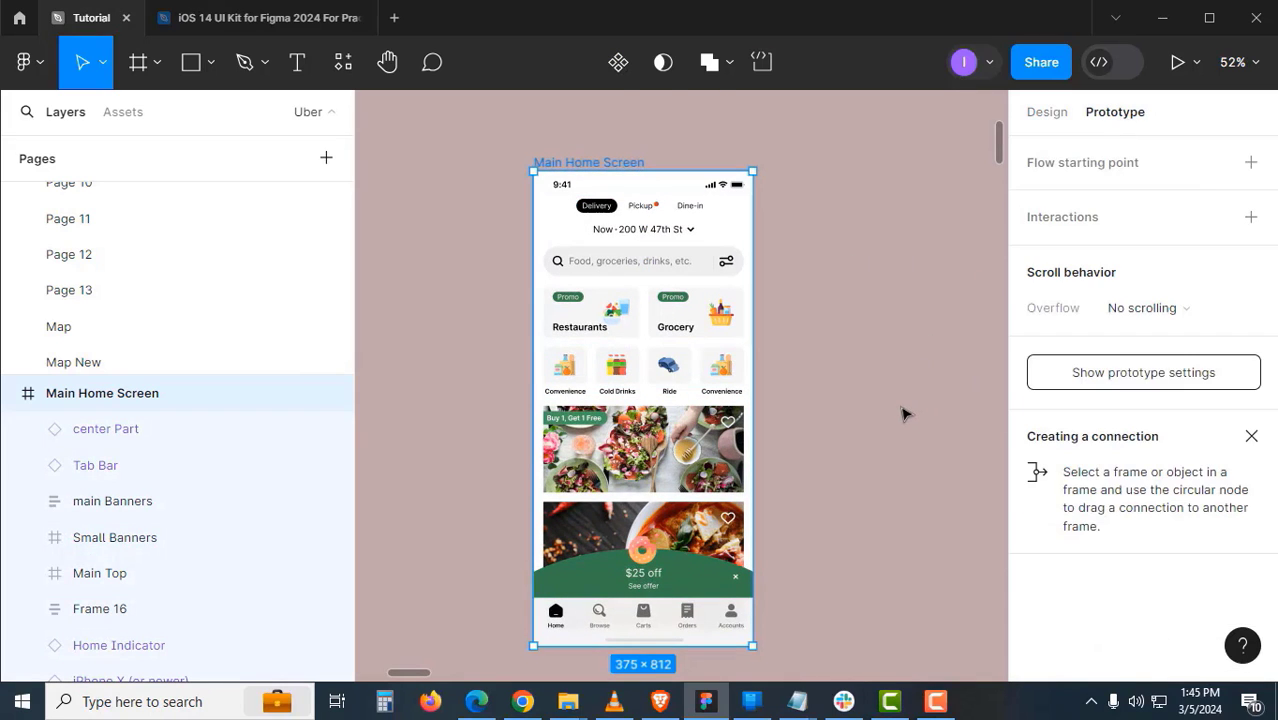
click(717, 326)
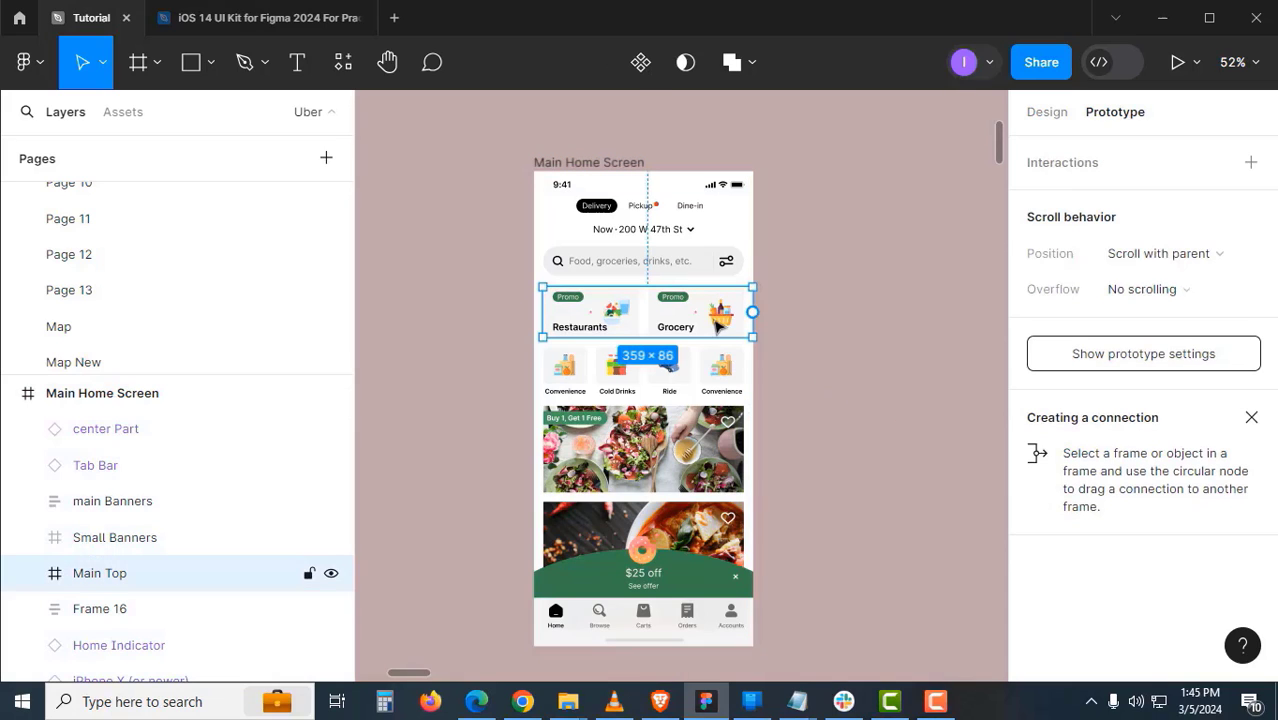
click(1145, 291)
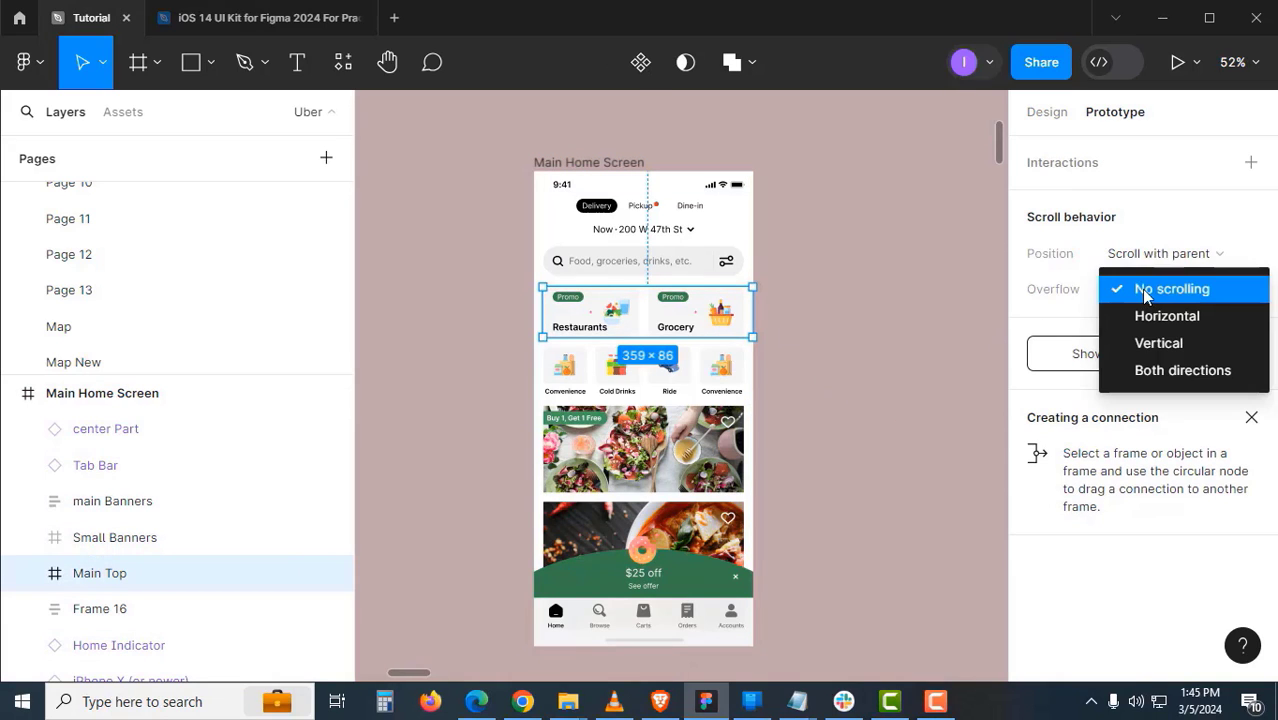
click(1150, 316)
key(shift+Tab)
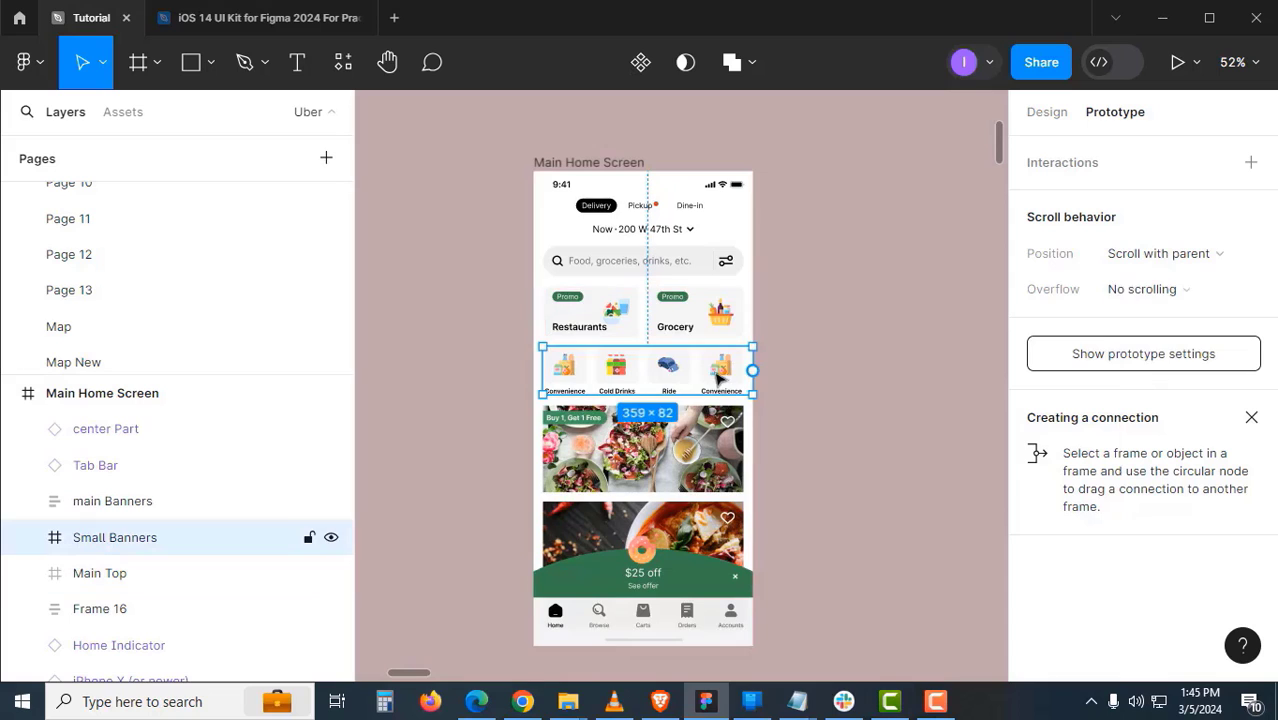
click(1140, 290)
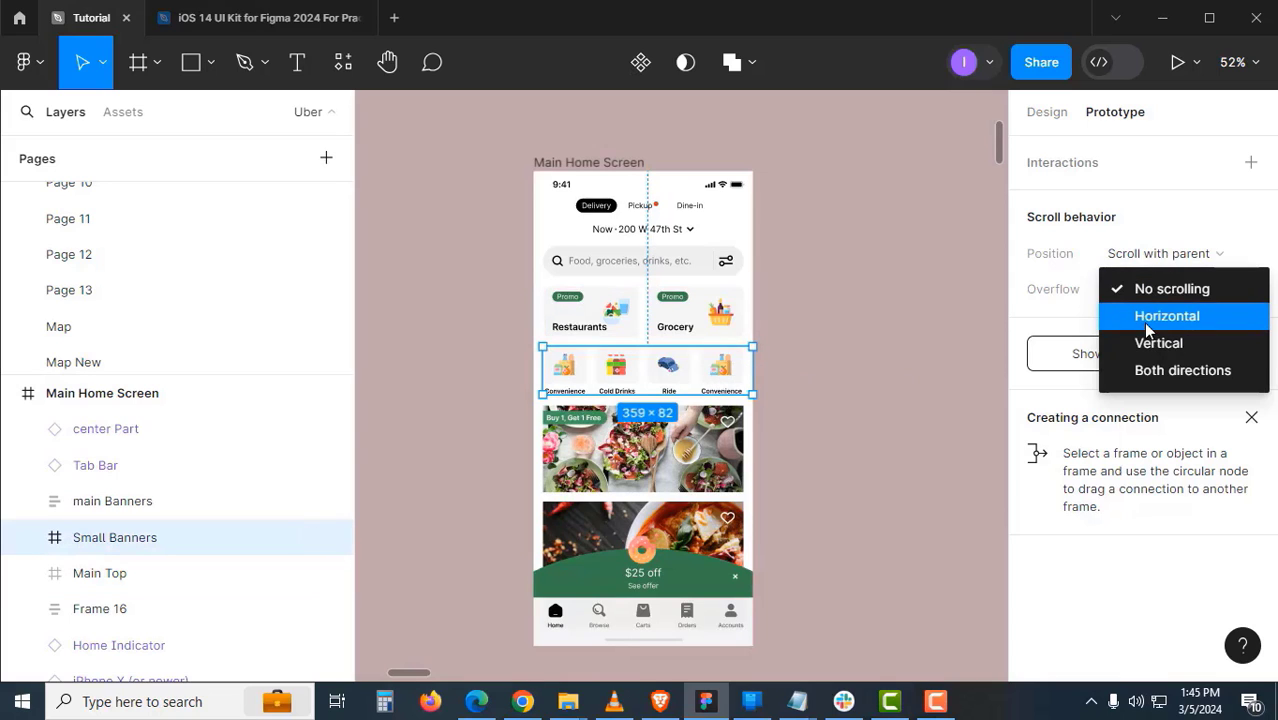
click(1145, 322)
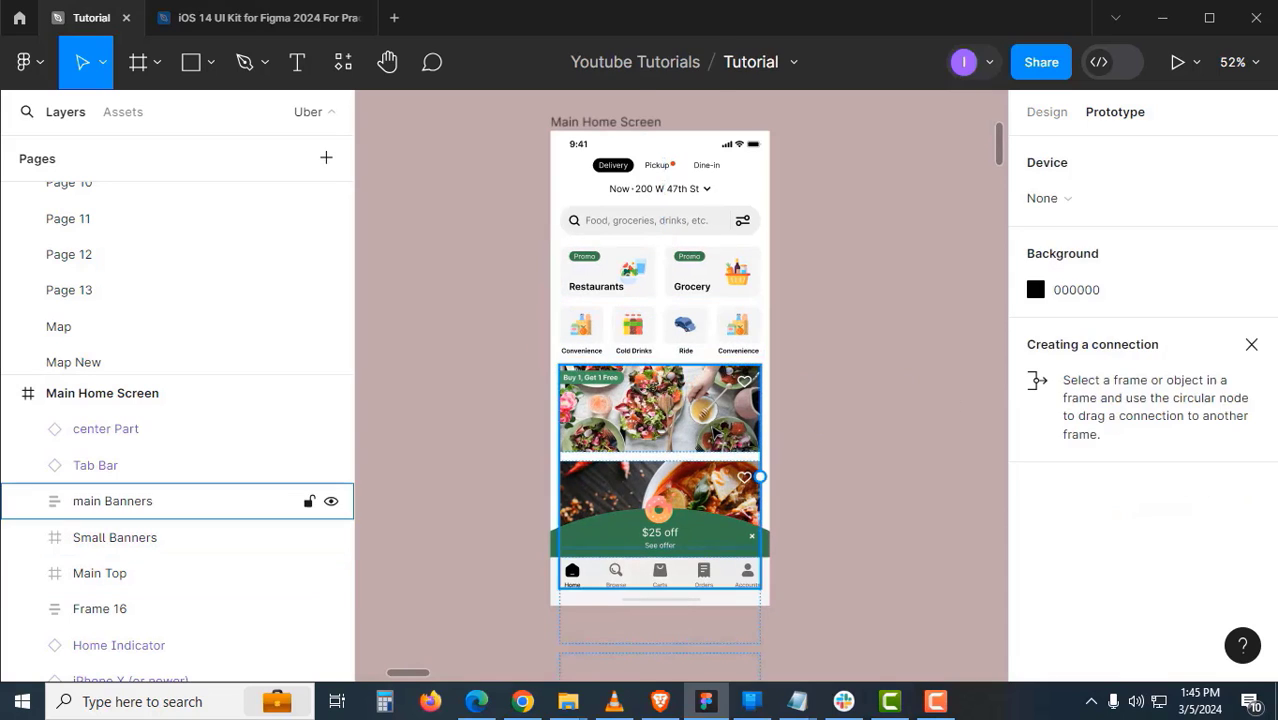
- Set main Banners Overflow to Vertical and check the settings on Main Top and the home screen
click(710, 427)
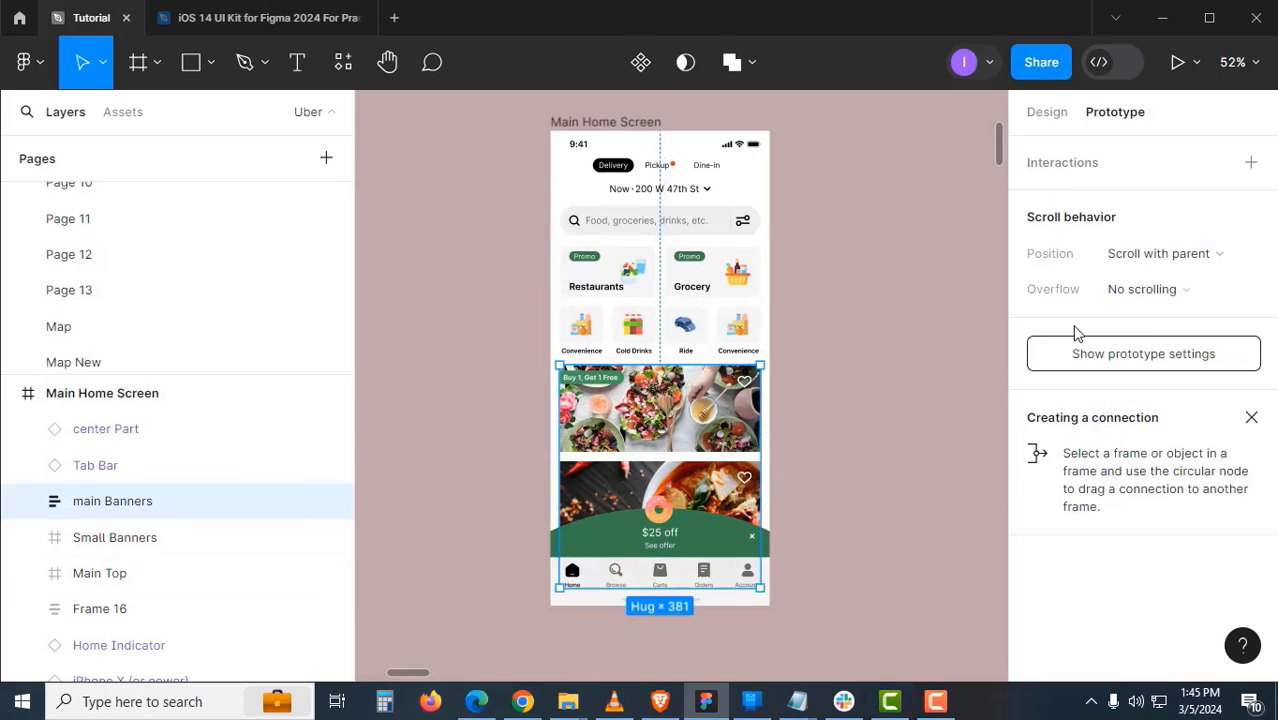
click(1144, 300)
click(1150, 342)
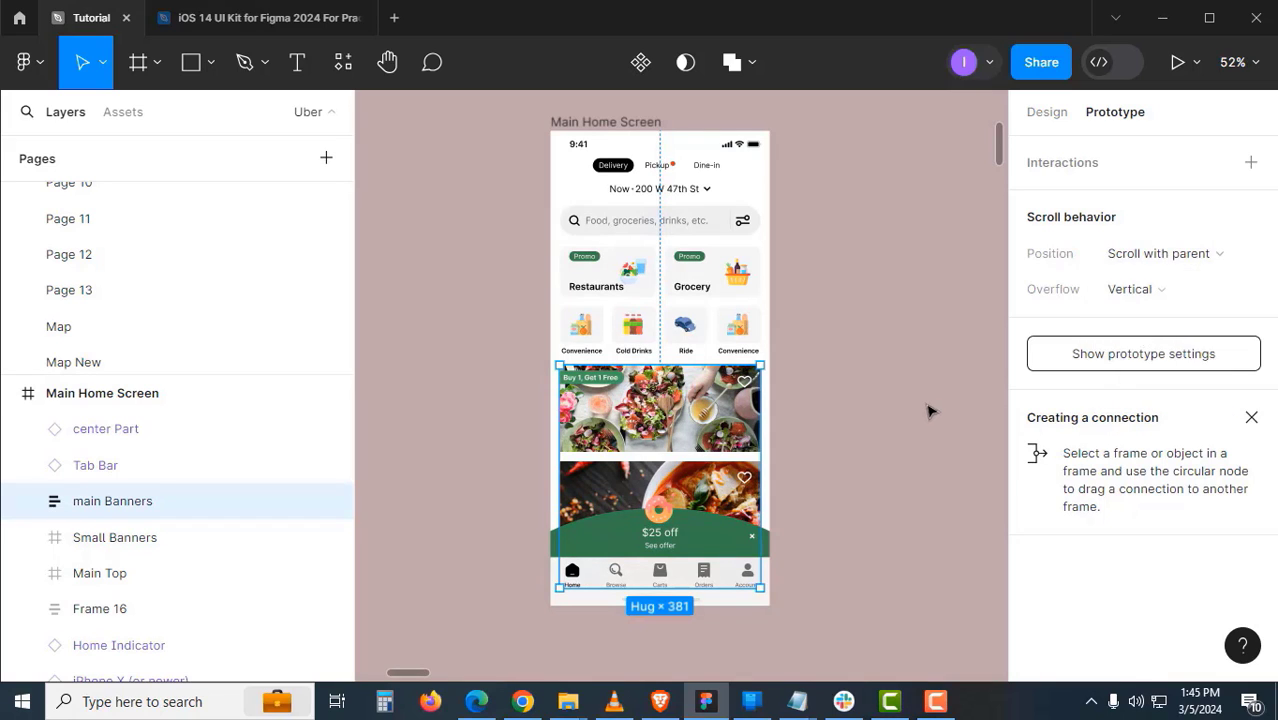
click(927, 408)
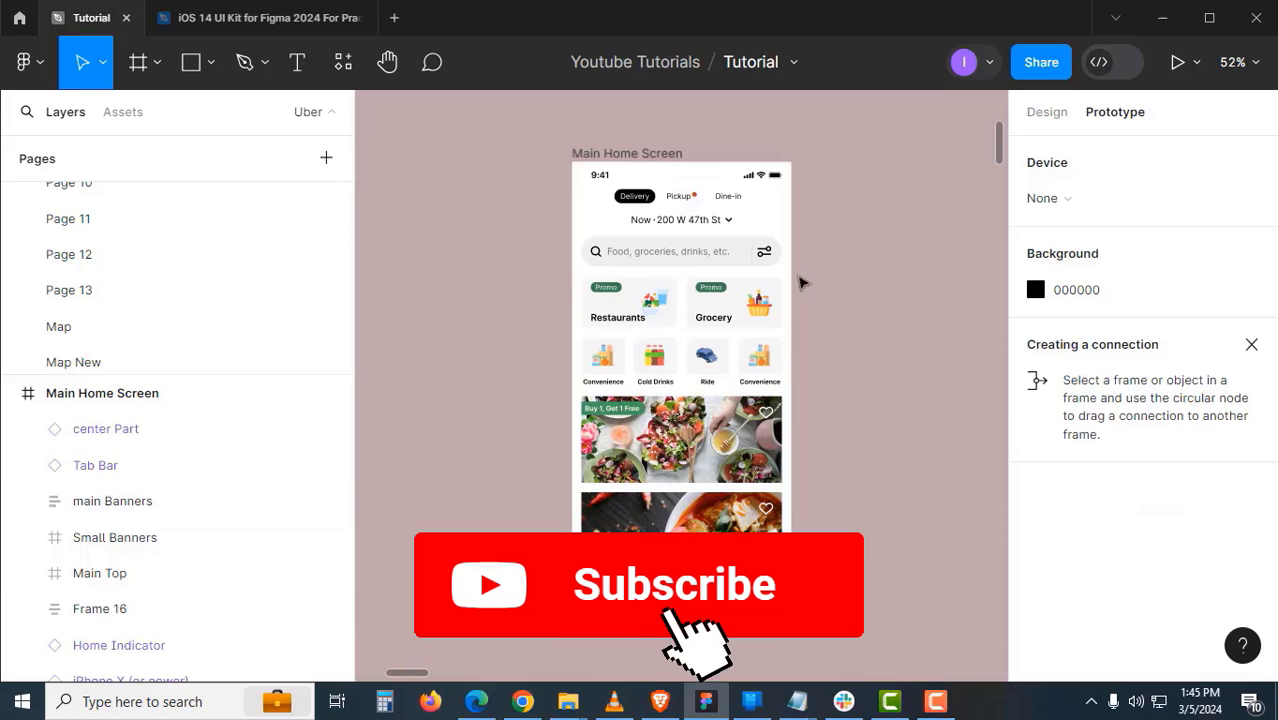
click(793, 292)
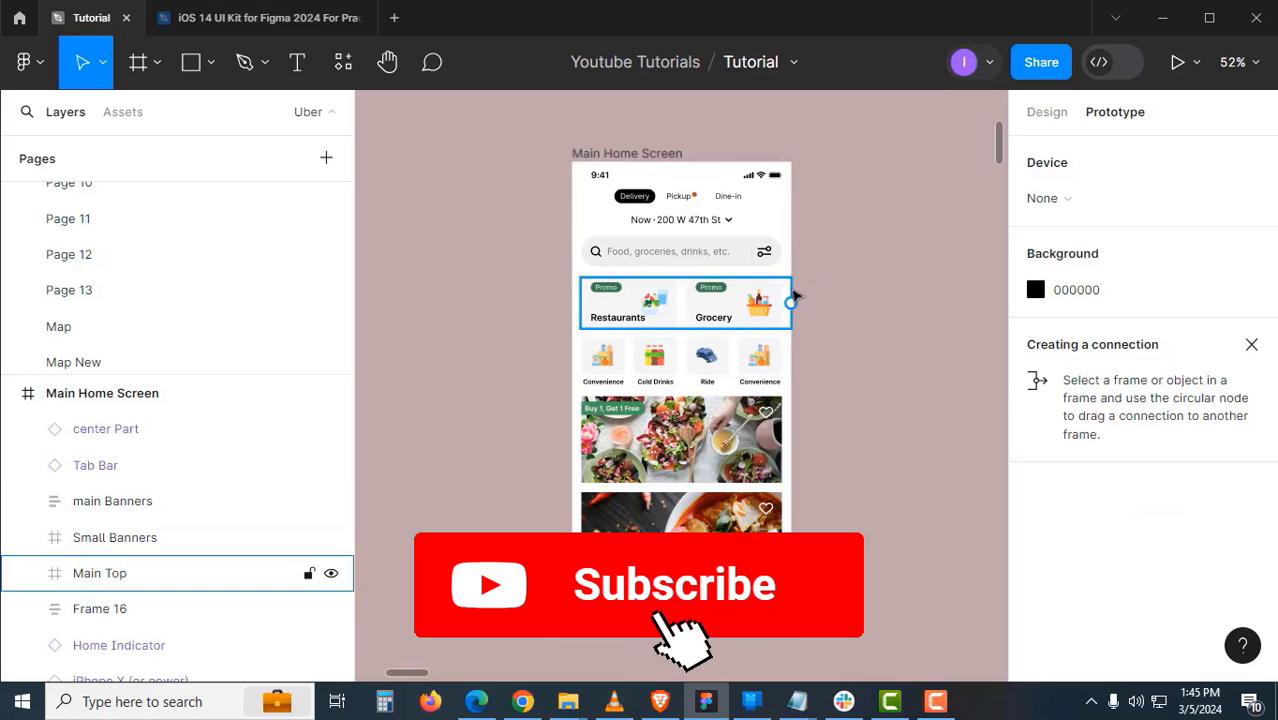
click(919, 274)
click(1044, 113)
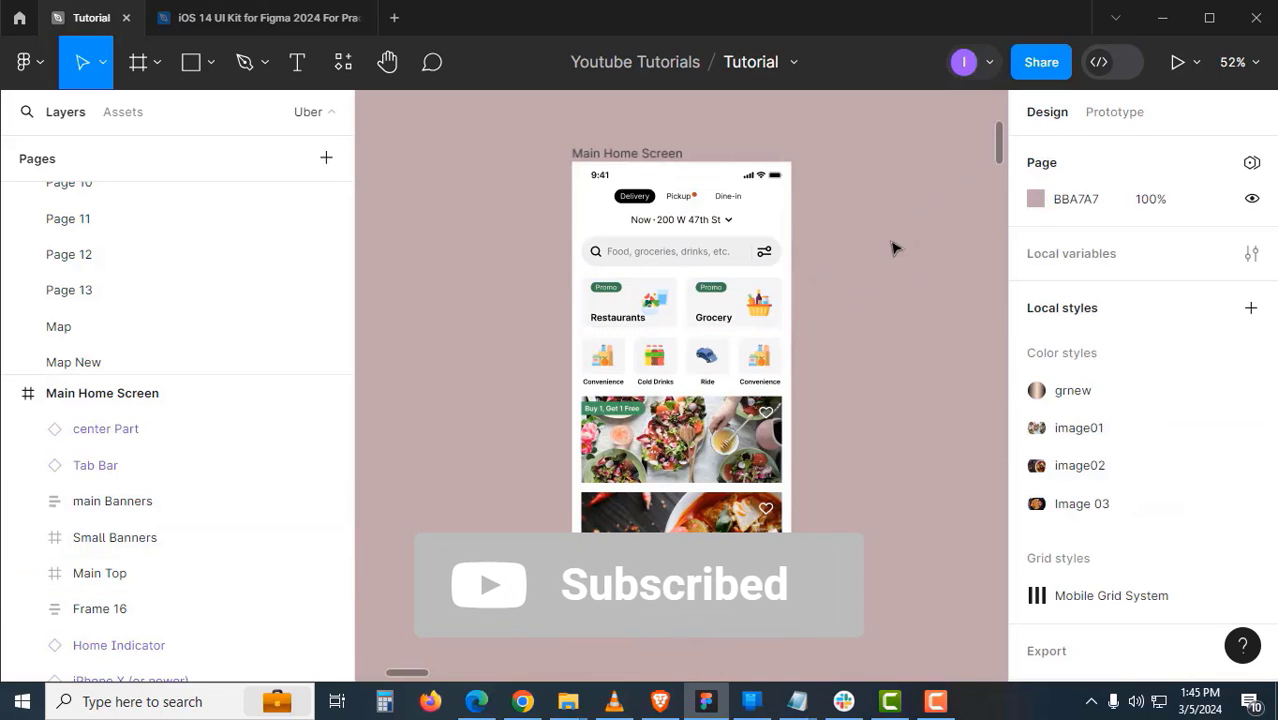
click(635, 153)
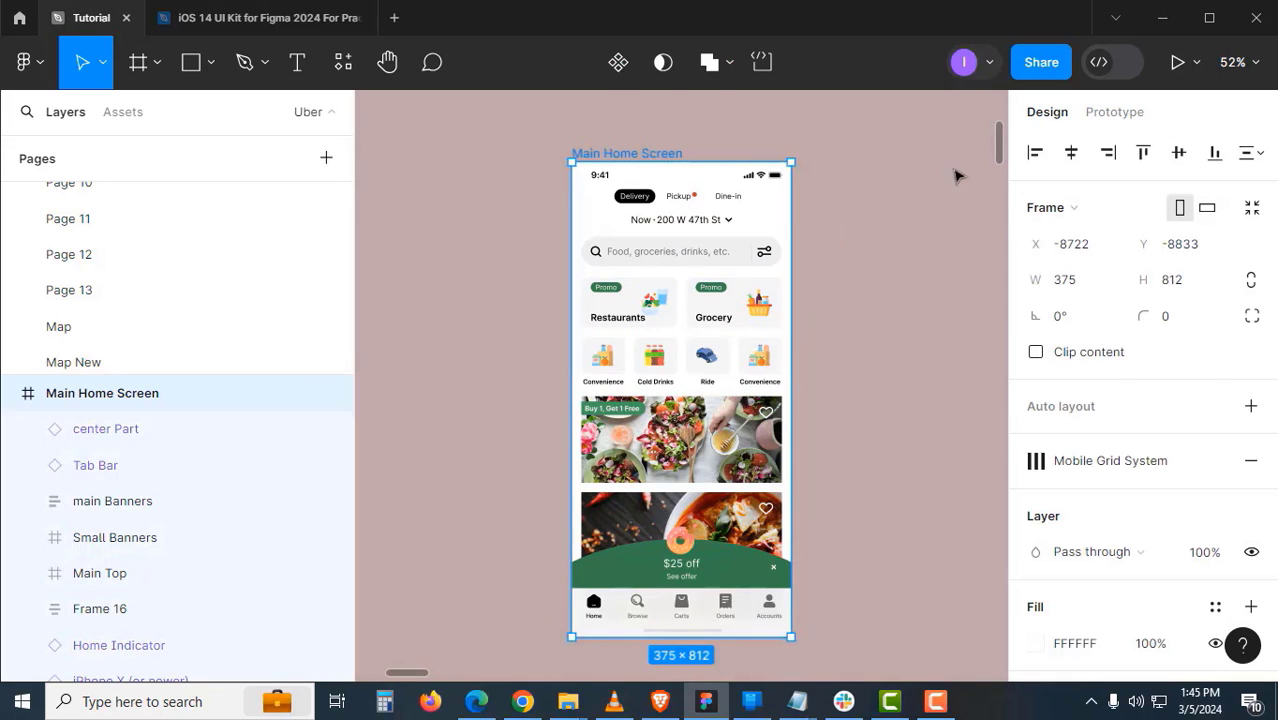
click(1114, 118)
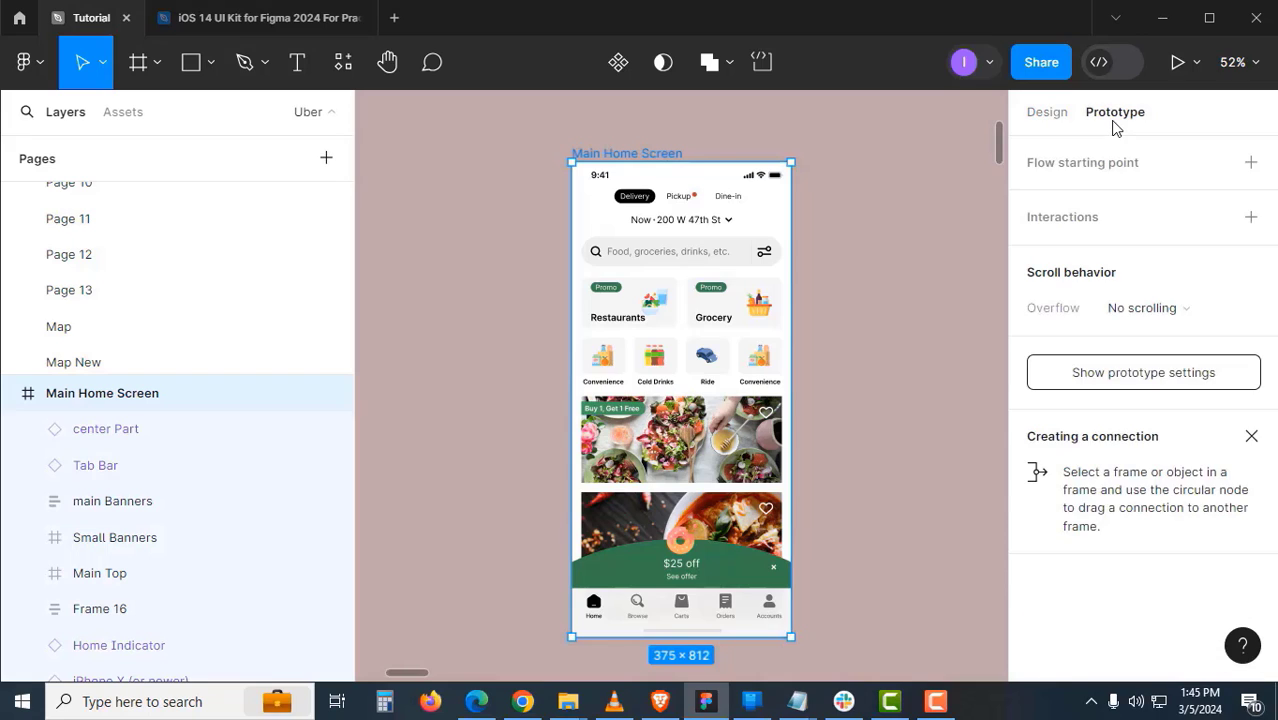
- Add a flow named 'testing' on the home screen and present it in a new tab, fit to screen
click(1251, 163)
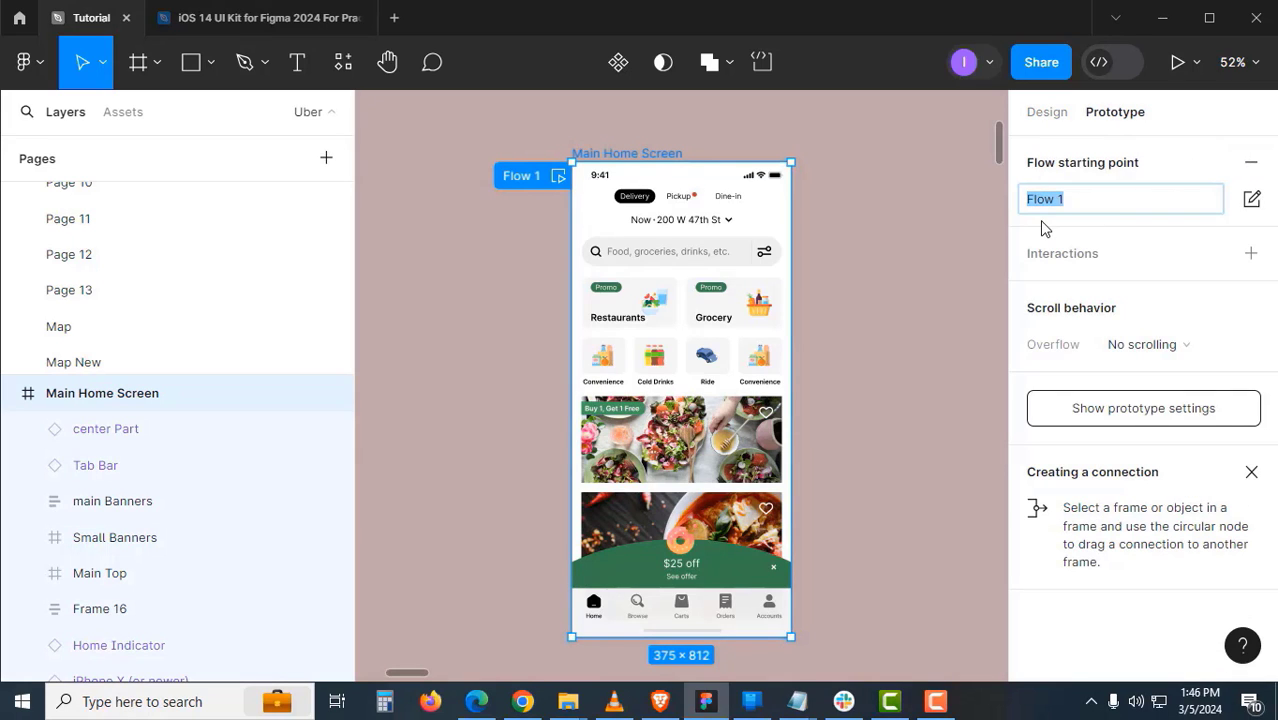
text(testing)
key(Return)
click(1187, 71)
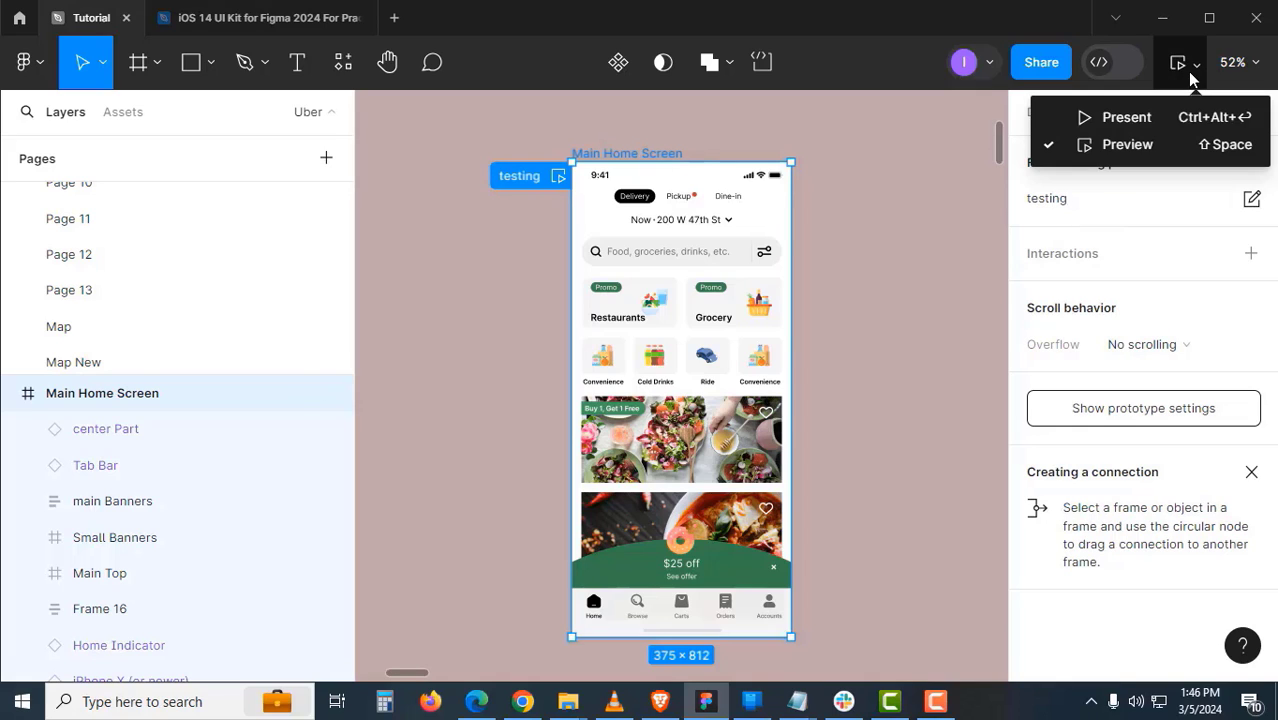
click(1127, 117)
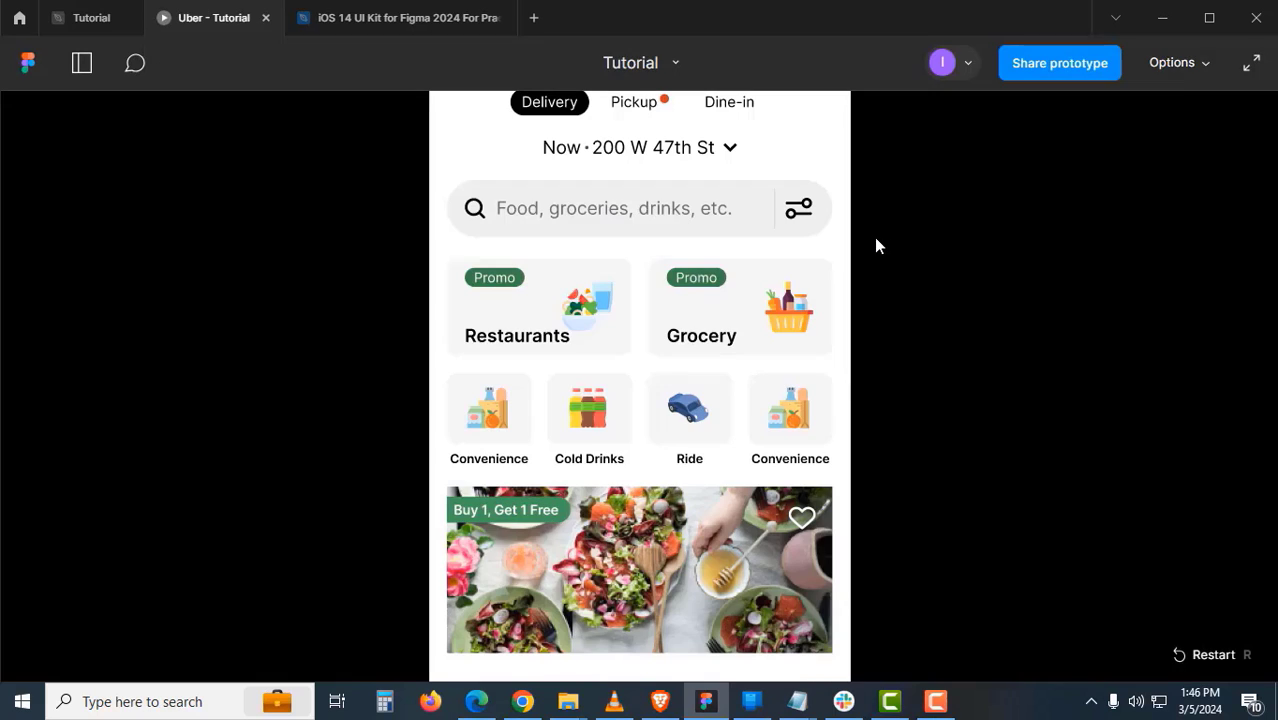
click(1175, 65)
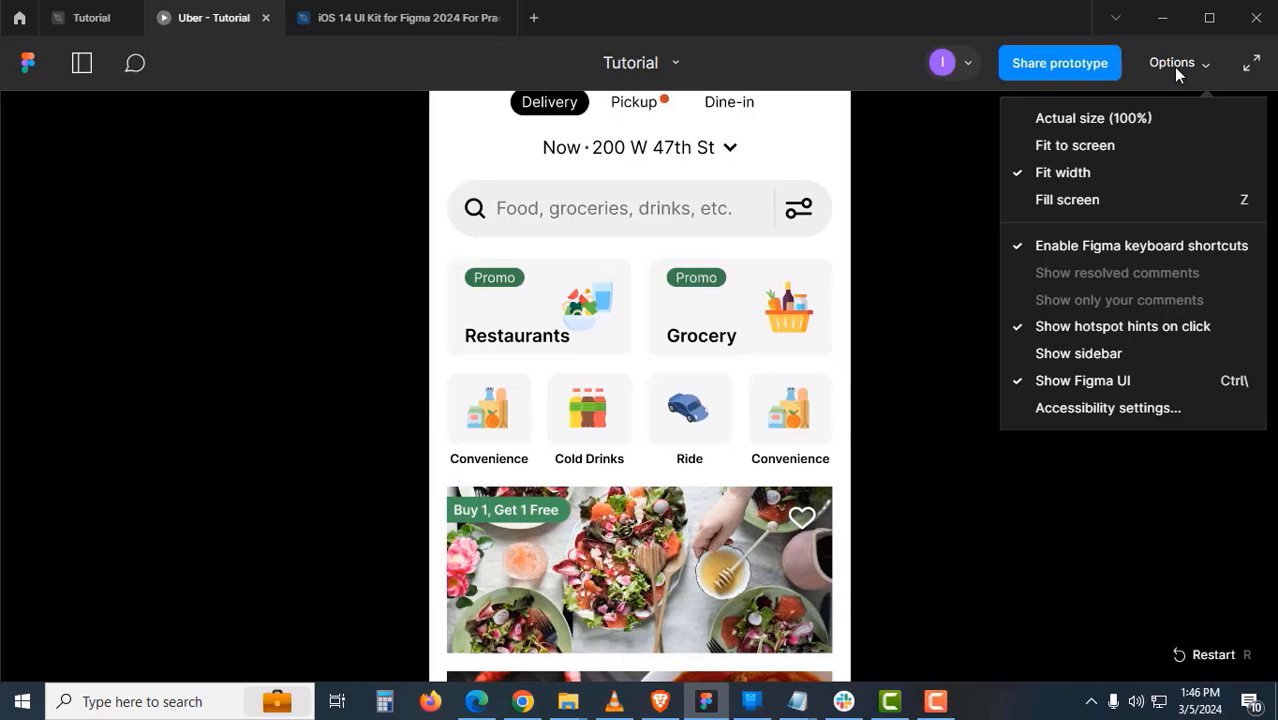
click(1131, 148)
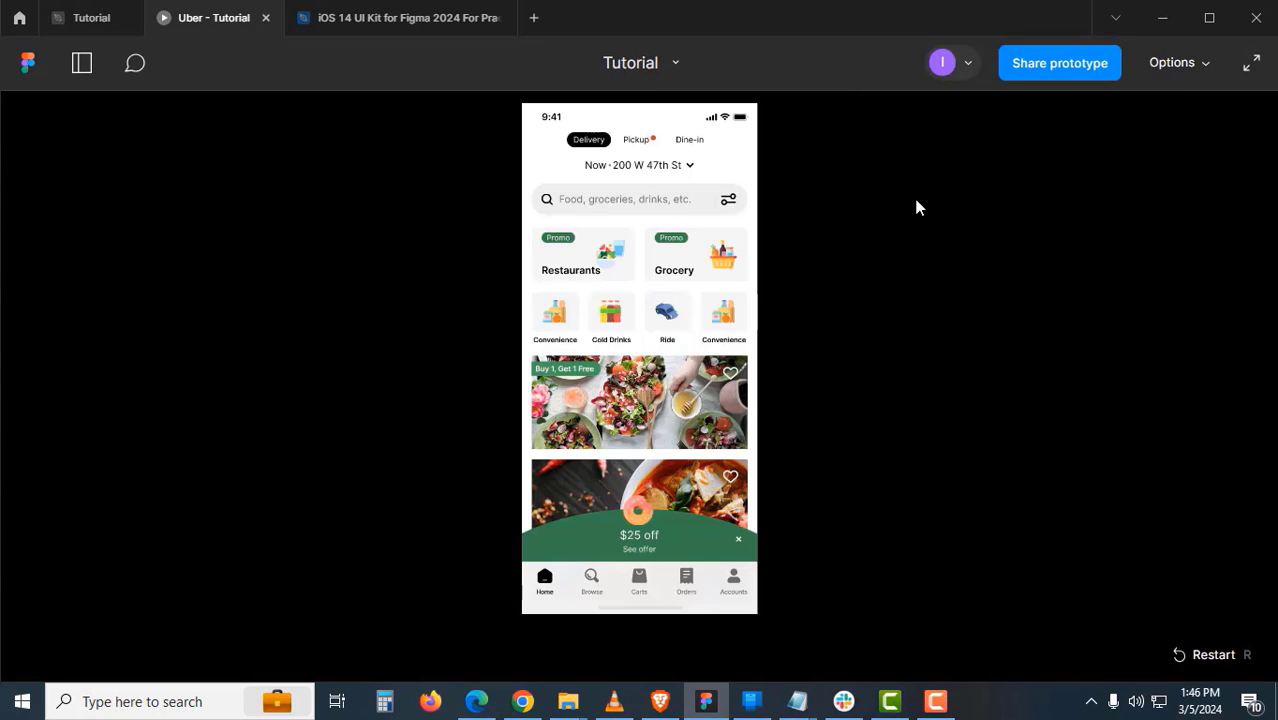
- Open the flows list and swipe the promo cards and category icon row sideways and back
click(82, 64)
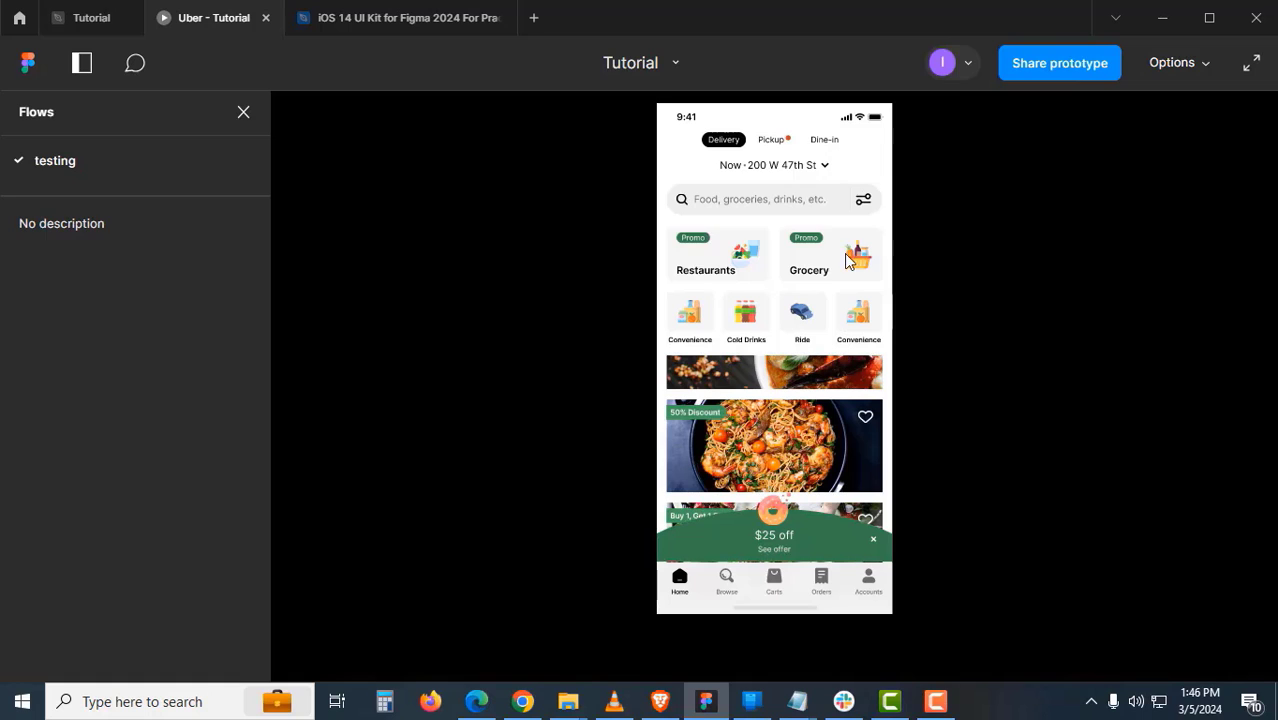
drag(846, 254, 780, 250)
drag(702, 246, 797, 269)
drag(838, 307, 861, 320)
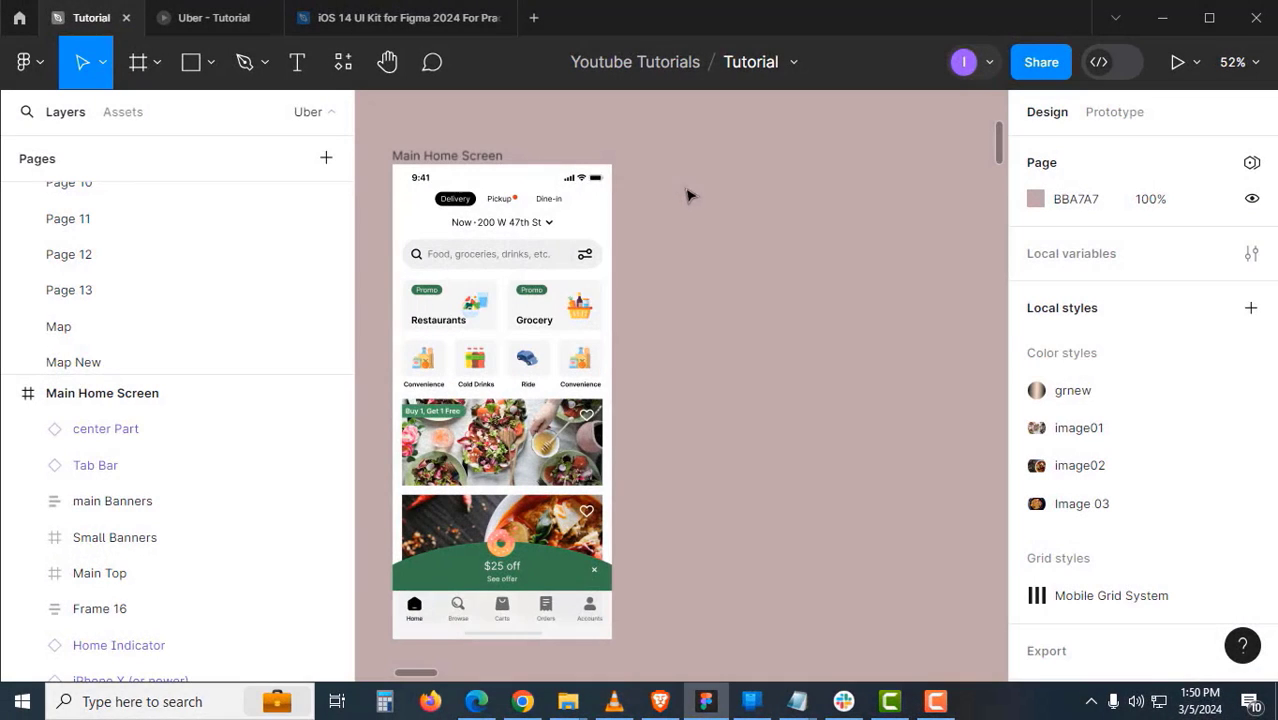
- Duplicate Main Home Screen, then frame Frame 16, Main Top, Small Banners and main Banners together
click(480, 158)
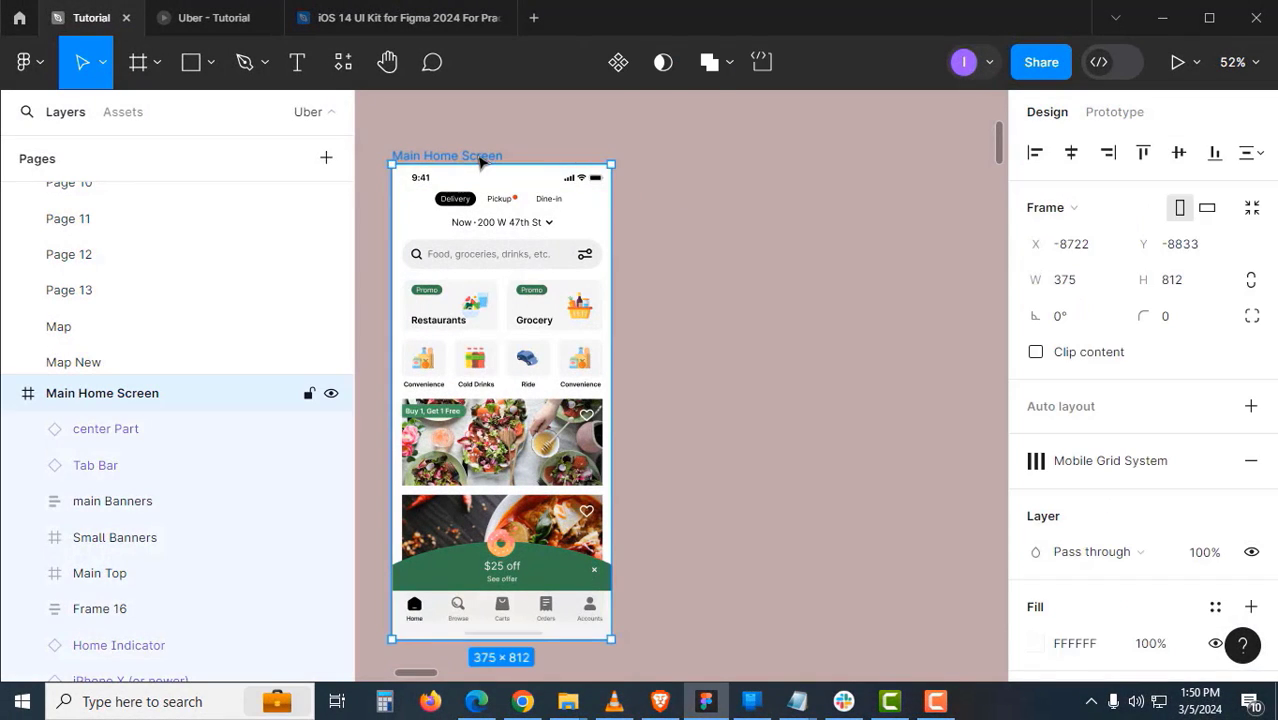
key(ctrl+d)
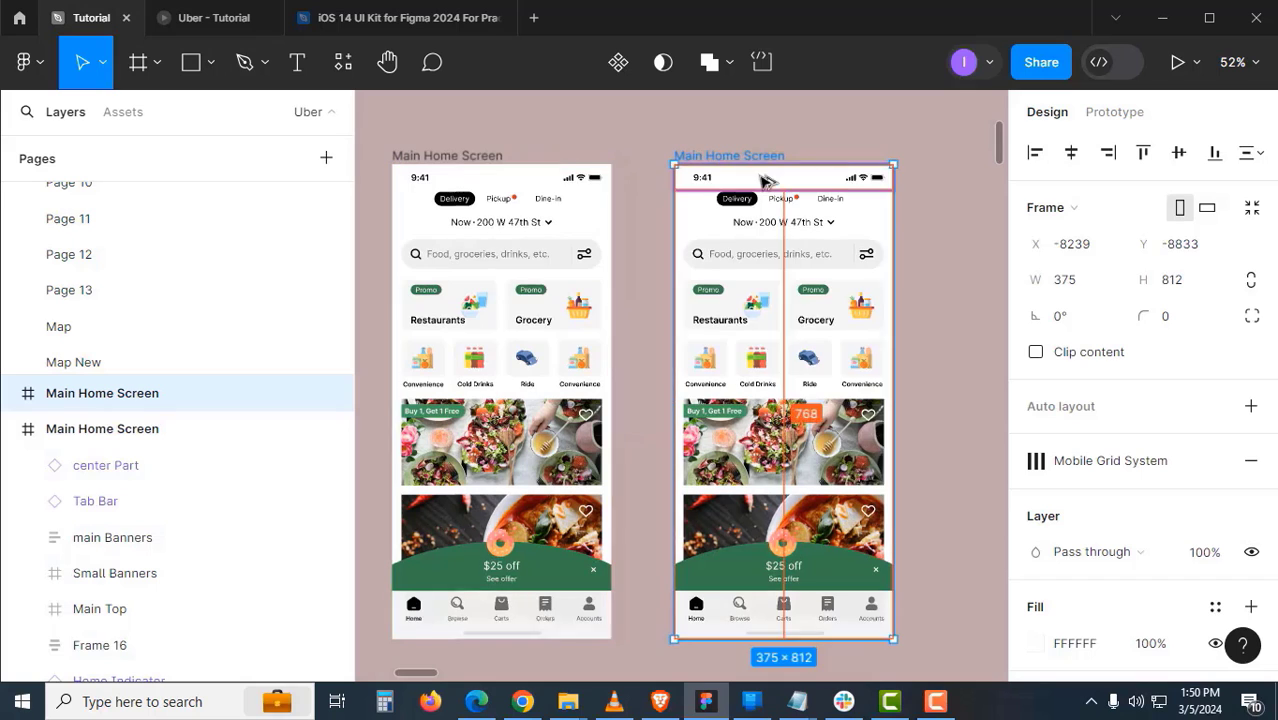
click(760, 133)
scroll(700, 170, right, 3)
scroll(700, 170, down, 2)
click(673, 248)
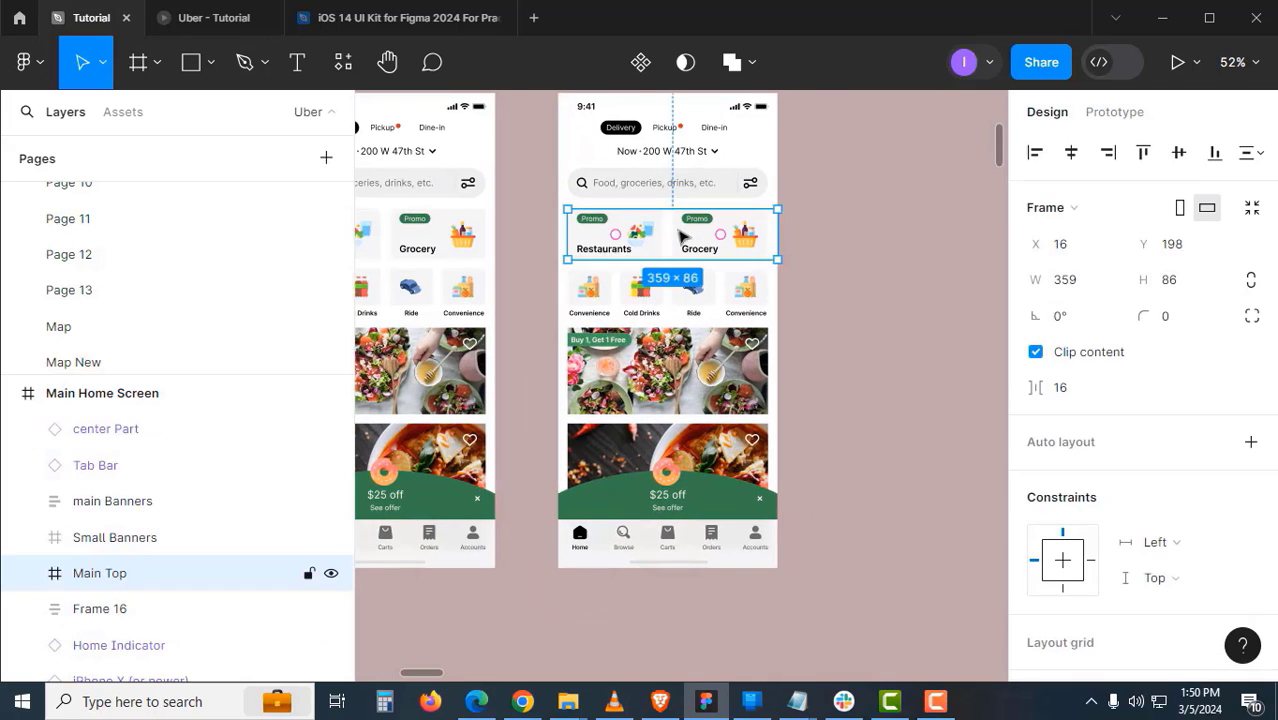
click(841, 233)
click(653, 163)
scroll(653, 165, up, 1)
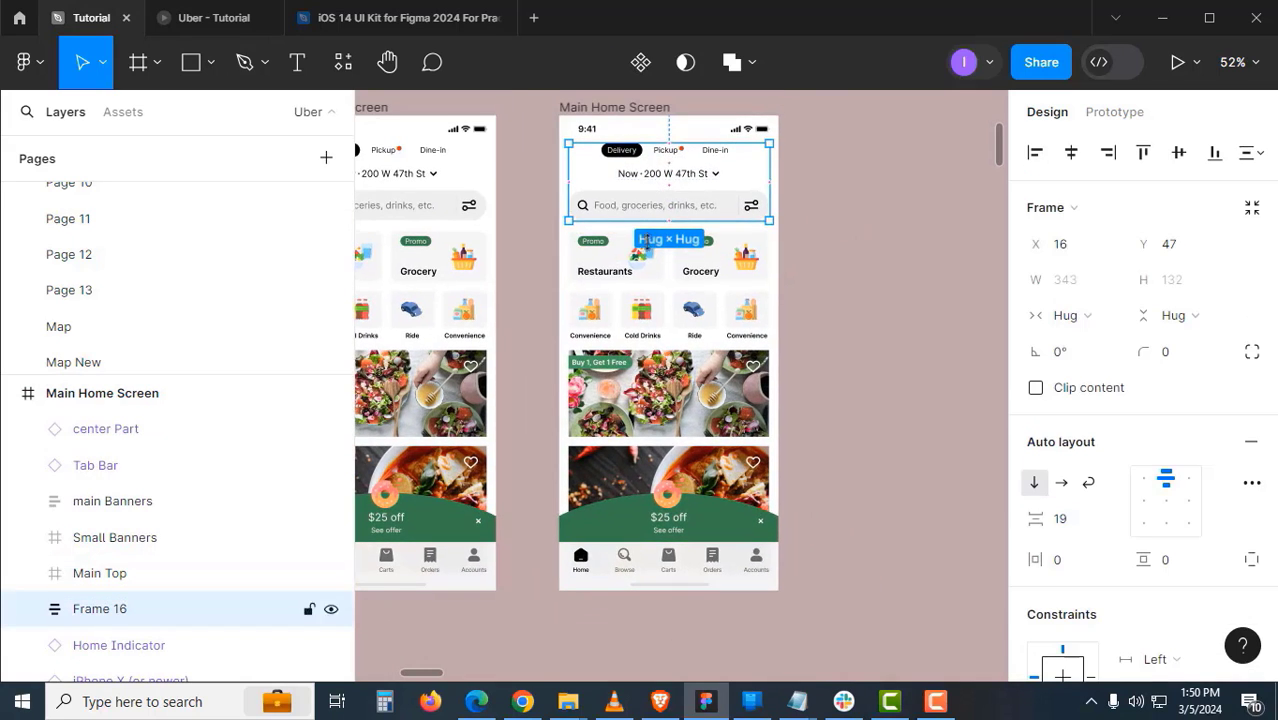
shift+click(651, 252)
shift+click(650, 315)
shift+click(660, 400)
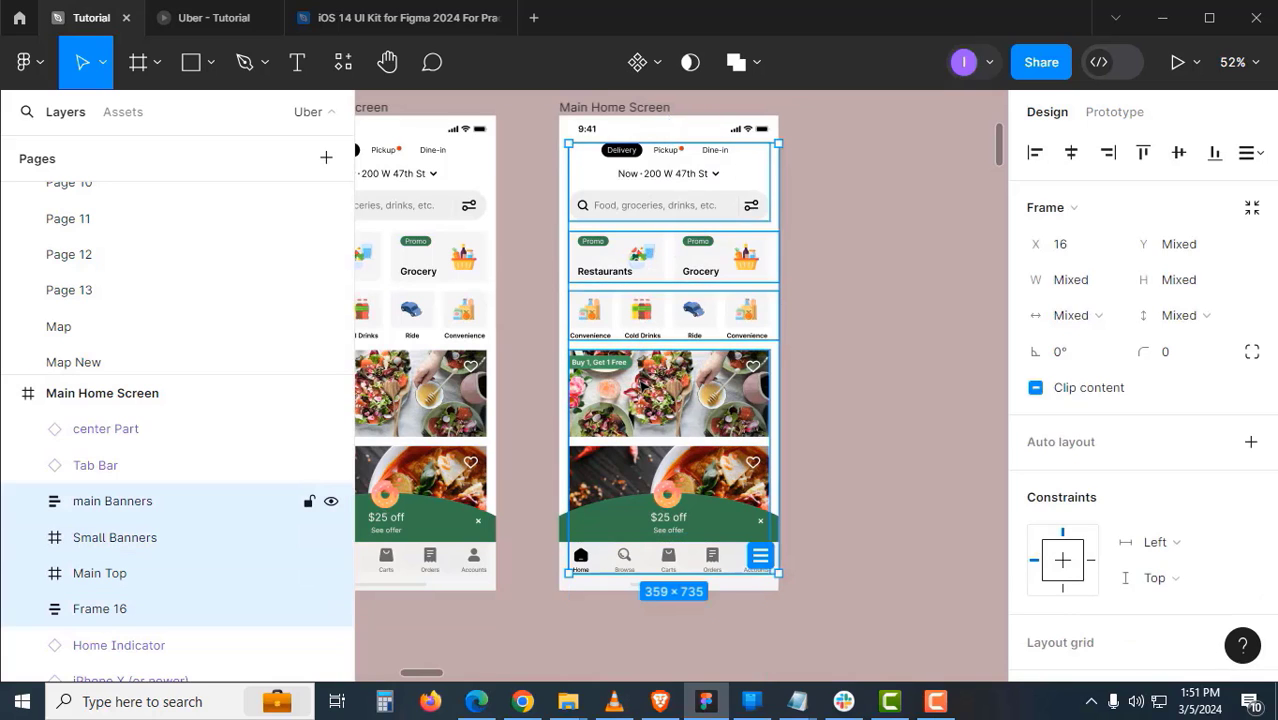
key(ctrl+alt+g)
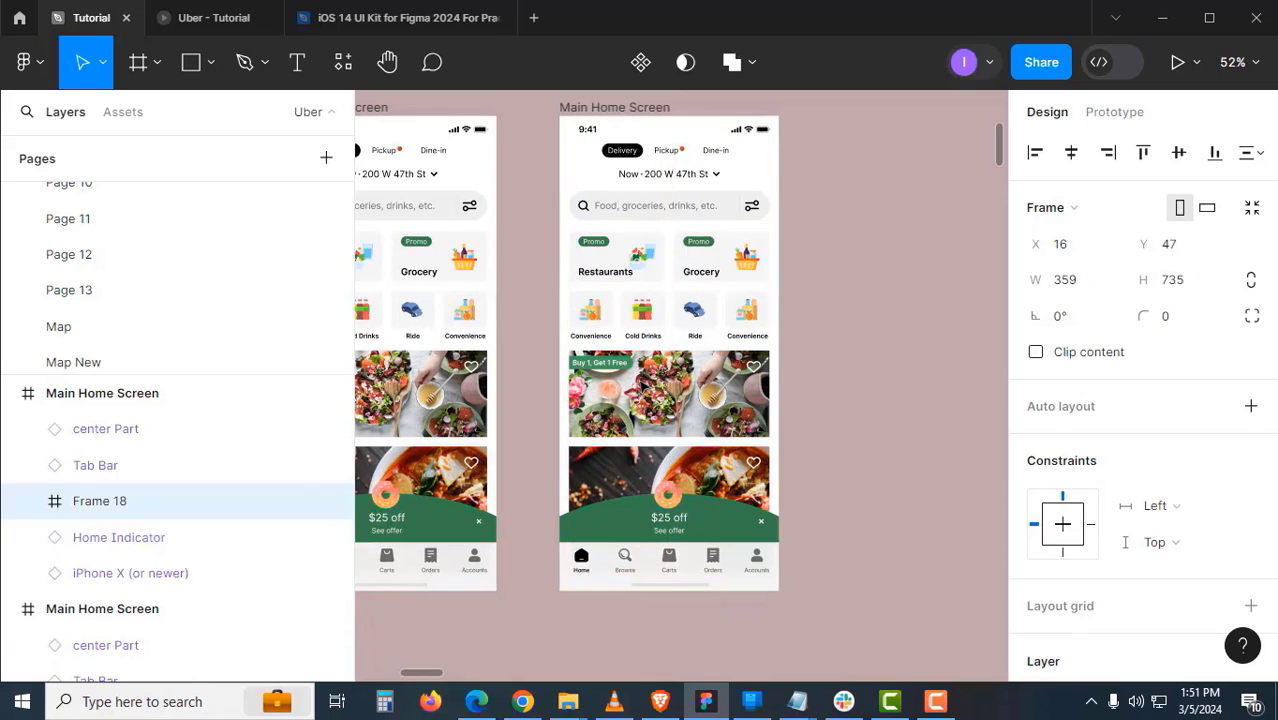
- Rename the new wrapping frame to 'container'
double_click(145, 501)
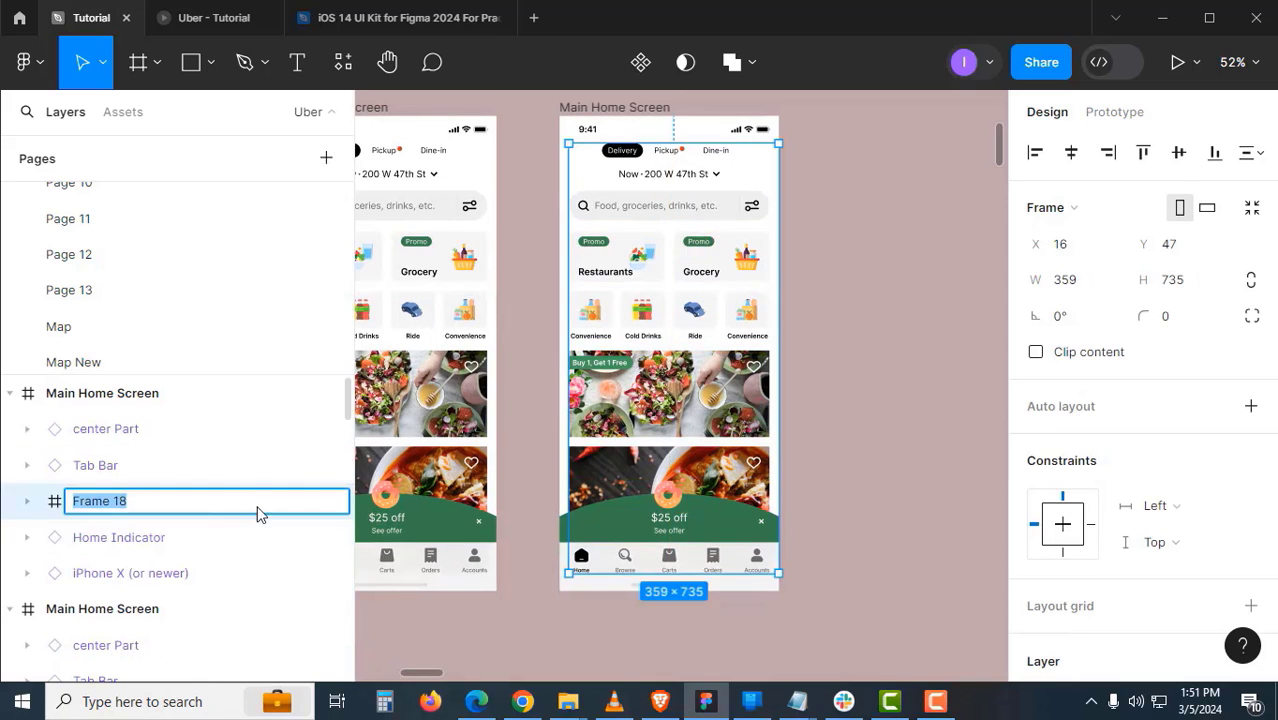
text(container)
key(Return)
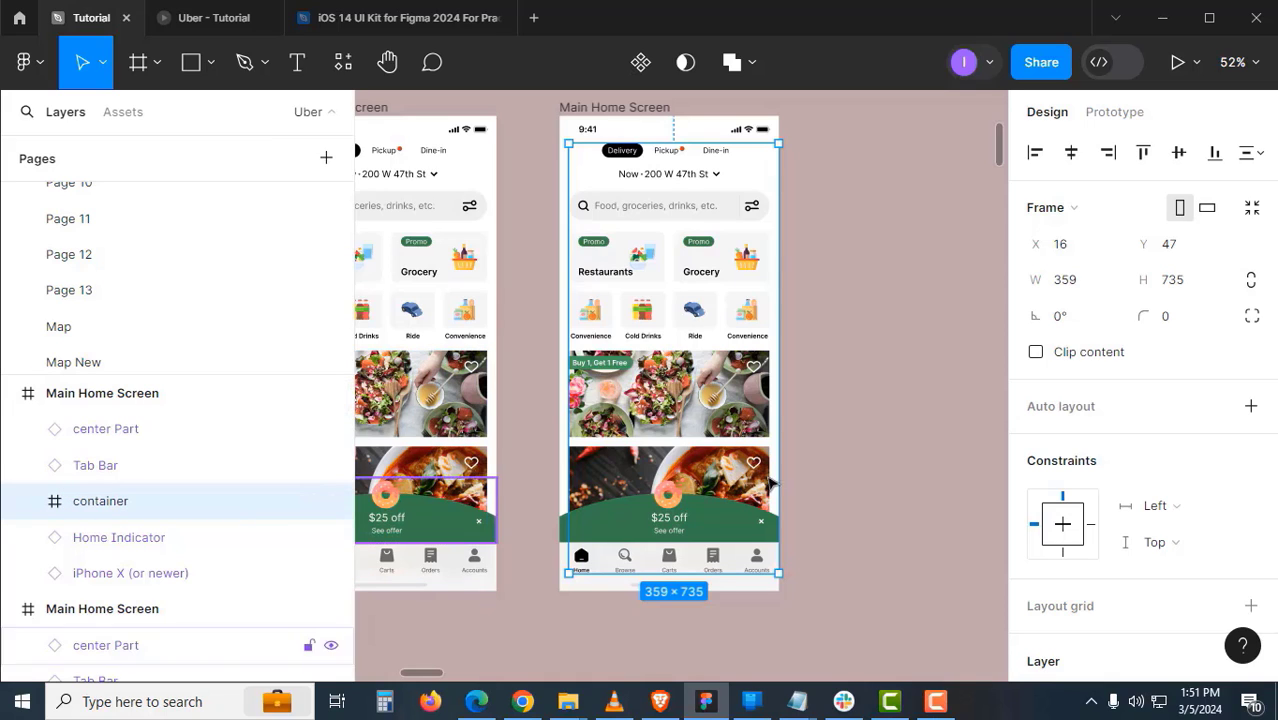
- Turn off clipping on main Banners, enable Clip content on container, and shorten it to 682 tall
click(870, 438)
click(748, 403)
double_click(735, 398)
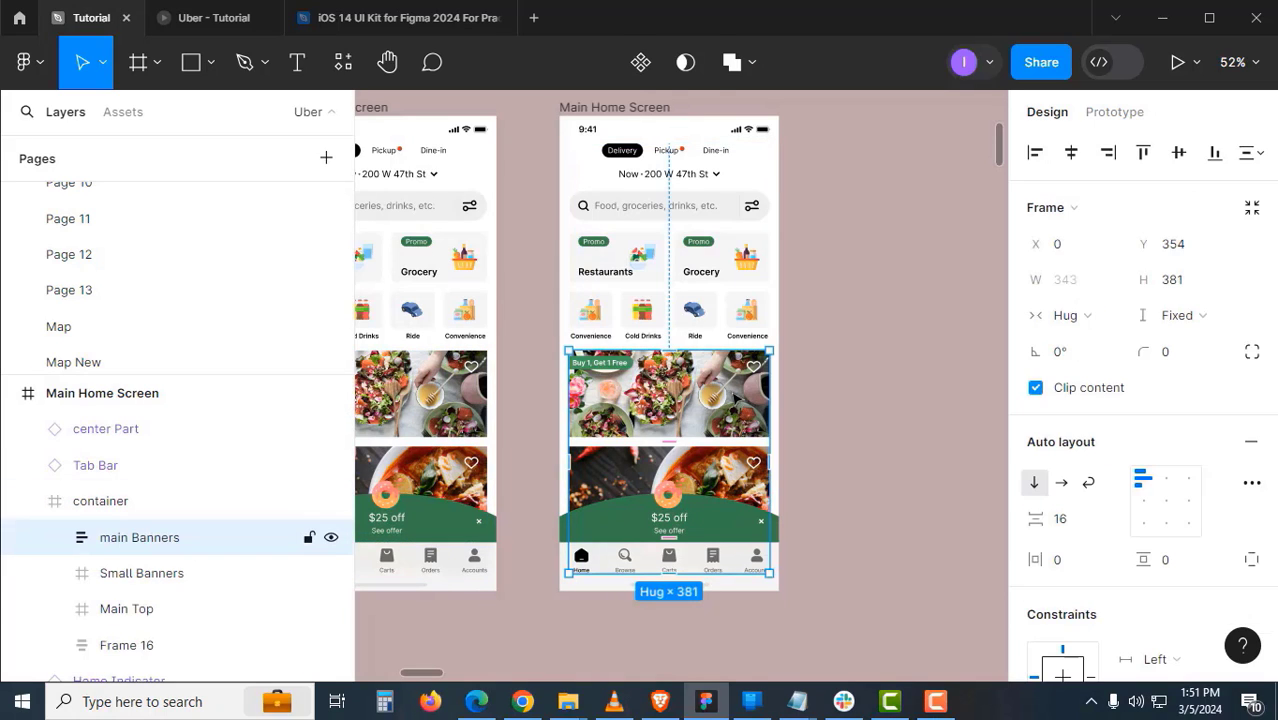
click(1077, 393)
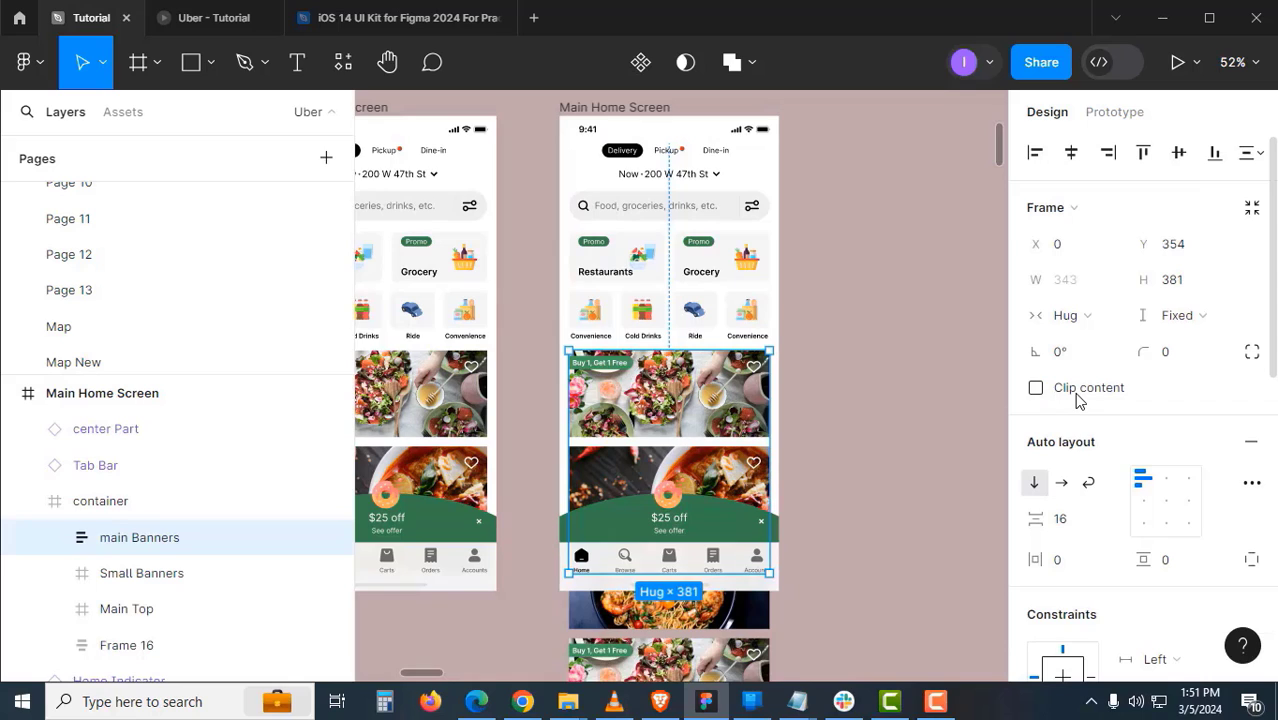
click(840, 519)
click(120, 500)
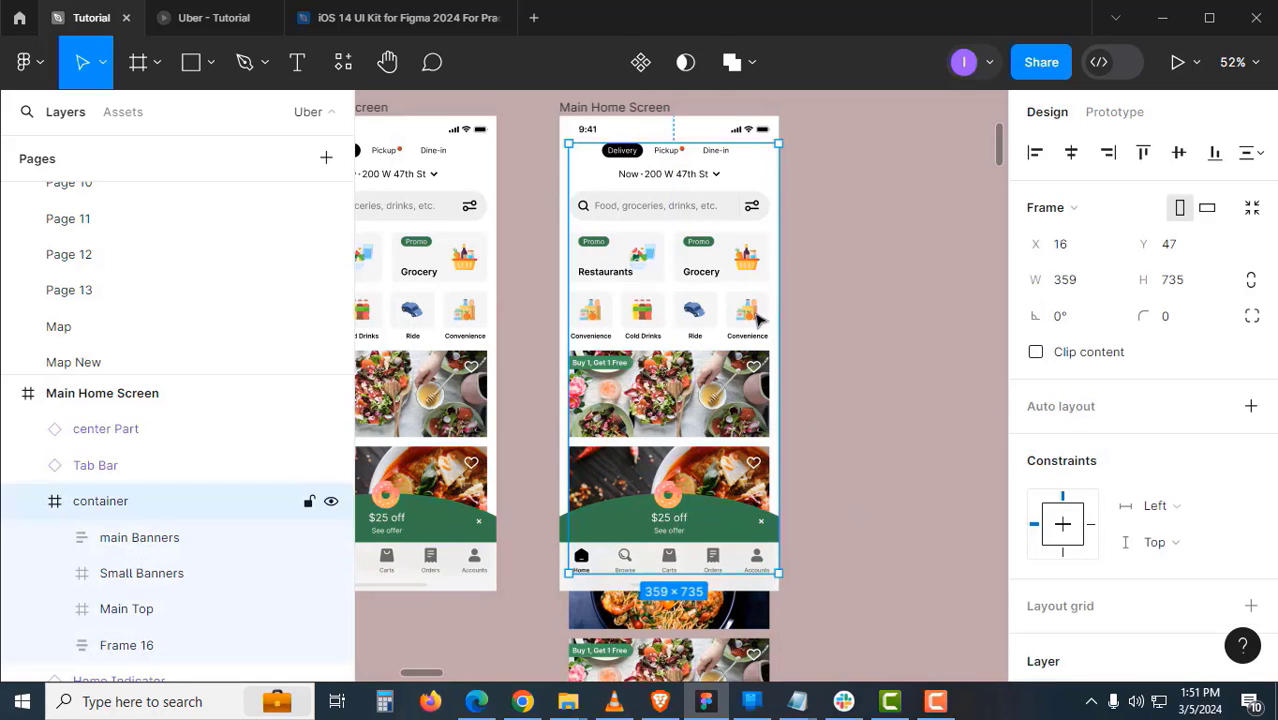
click(1100, 355)
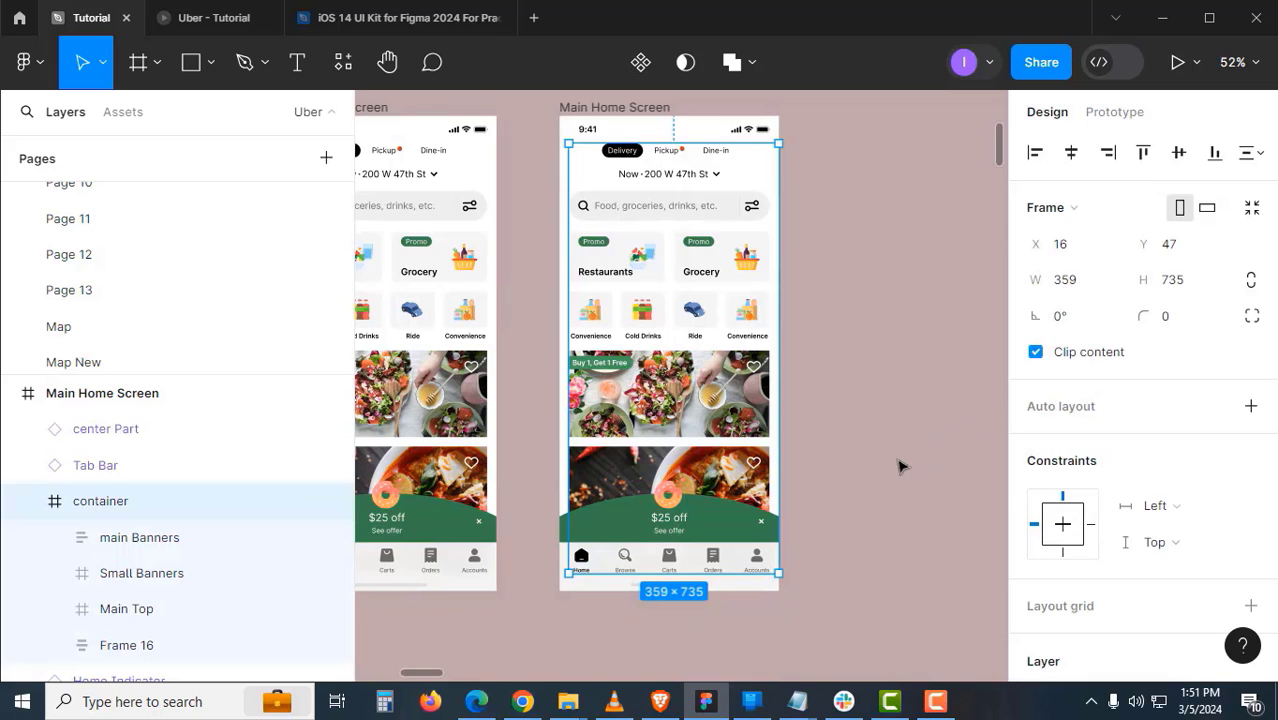
drag(757, 573, 760, 541)
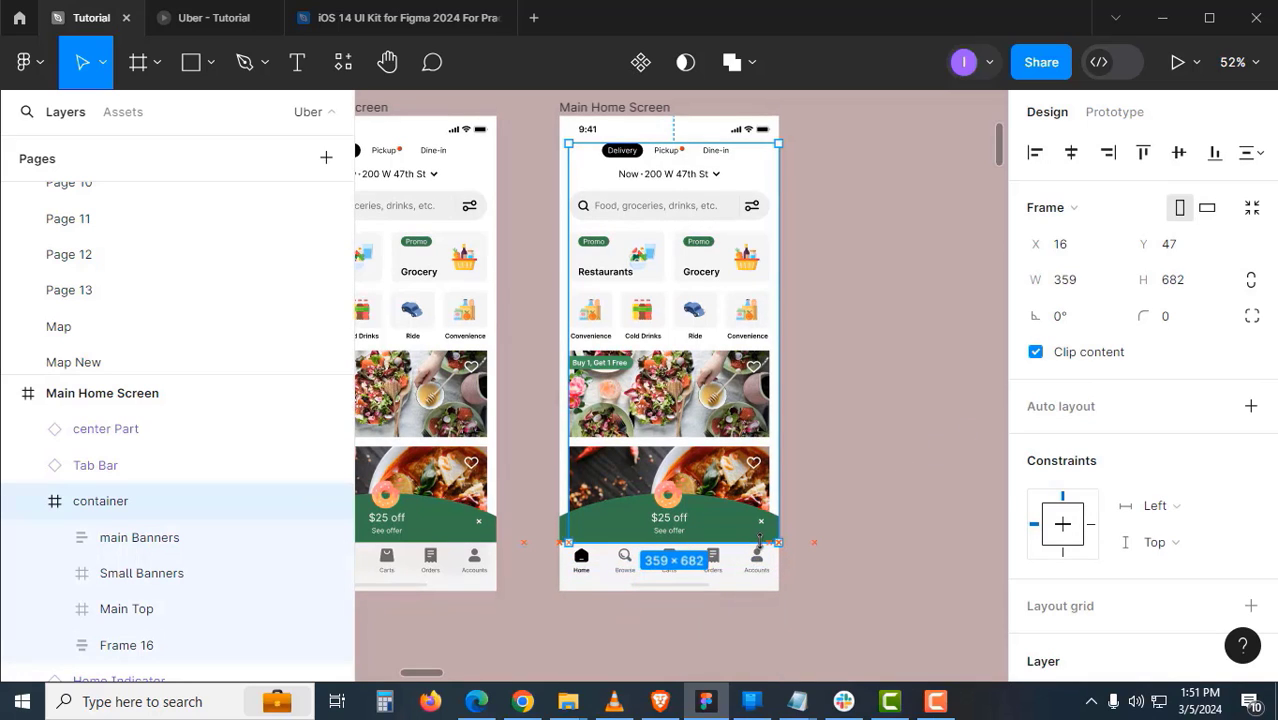
click(880, 508)
scroll(728, 448, up, 1)
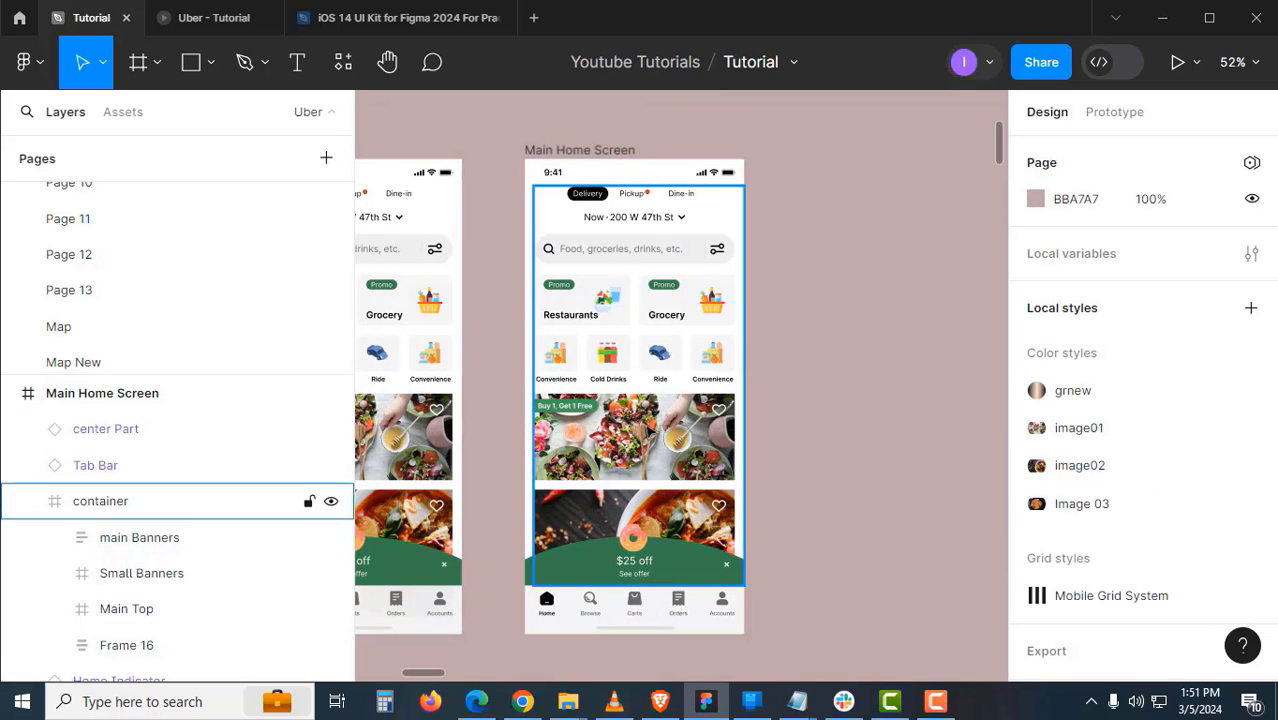
- Set main Banners to no scrolling and make the container scroll vertically
double_click(648, 428)
click(1112, 112)
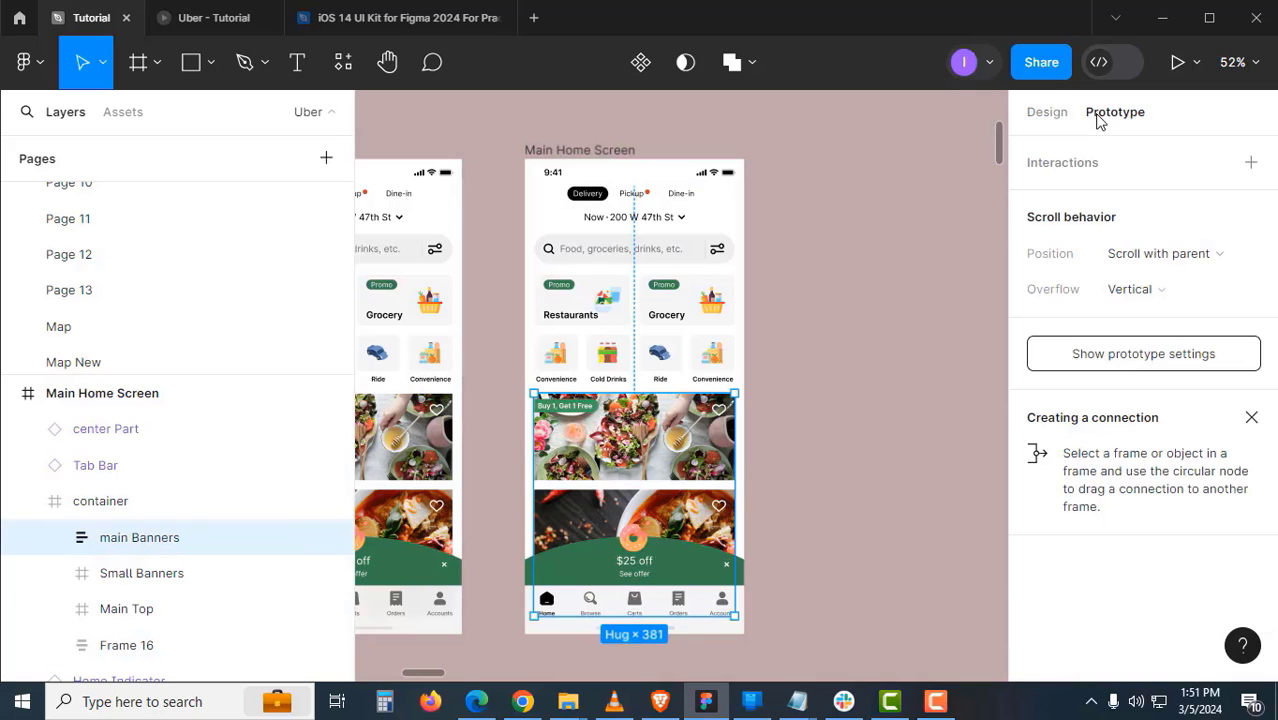
click(1130, 289)
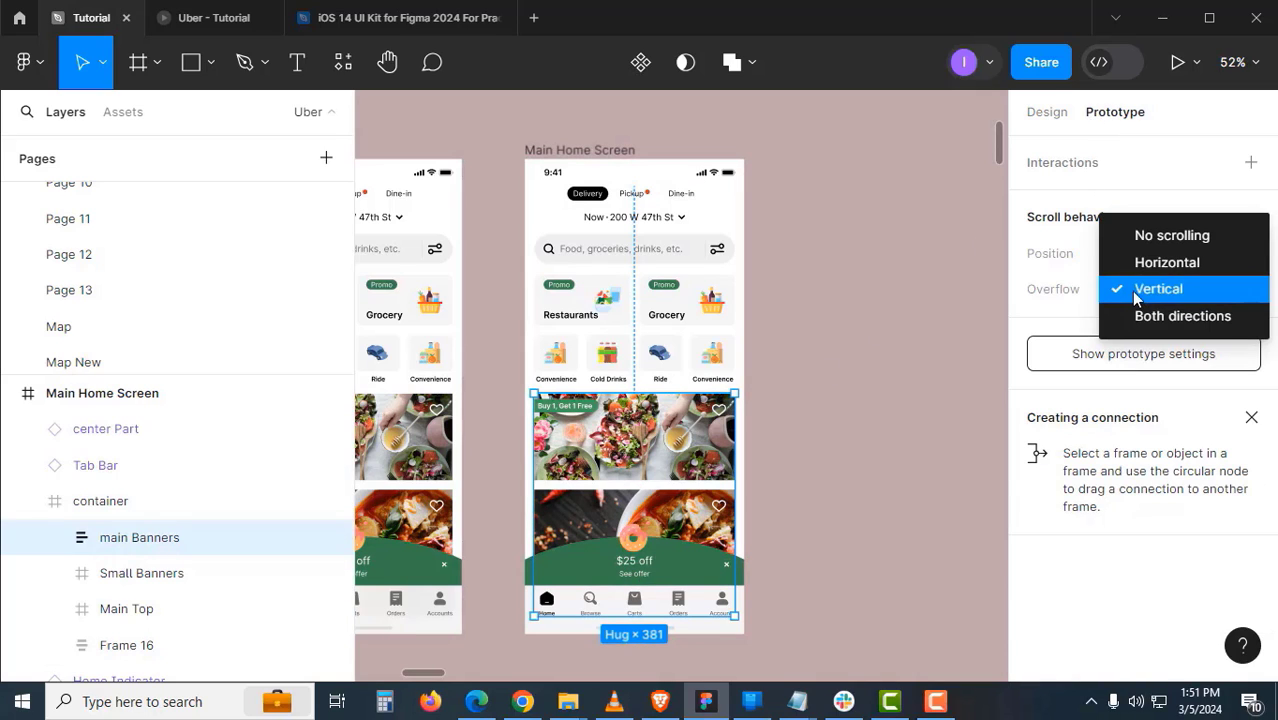
click(1161, 236)
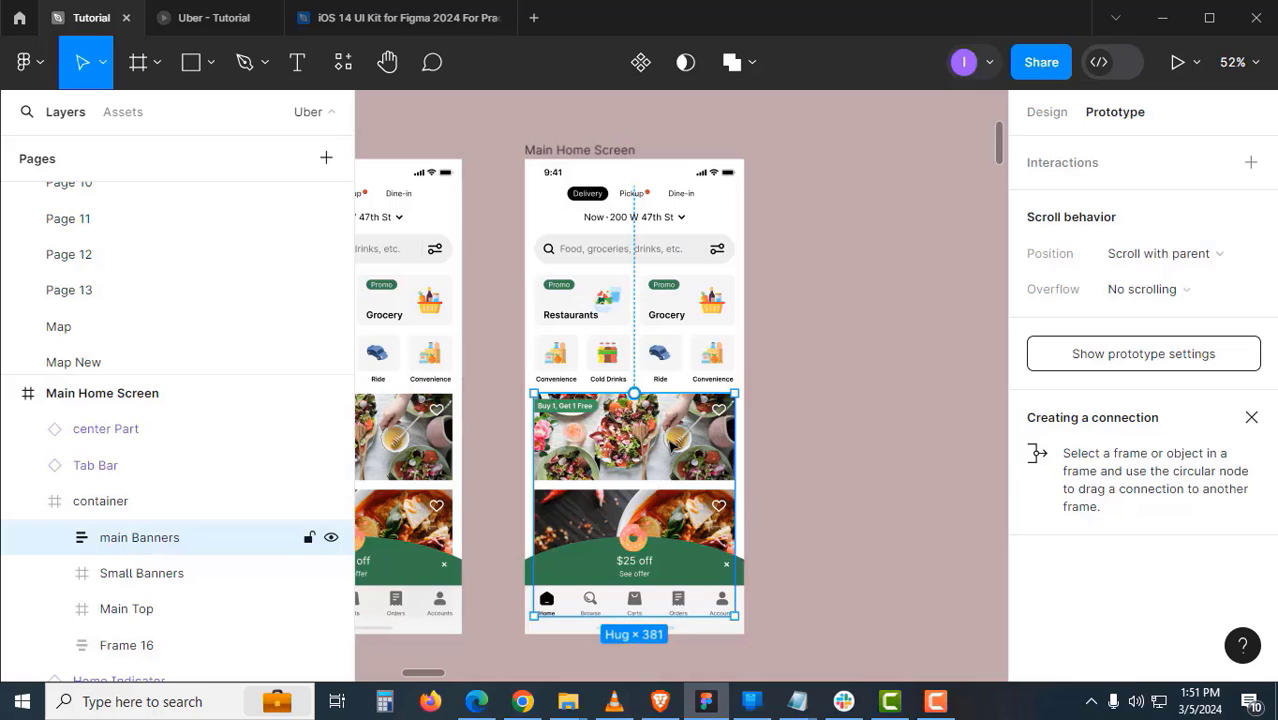
click(717, 345)
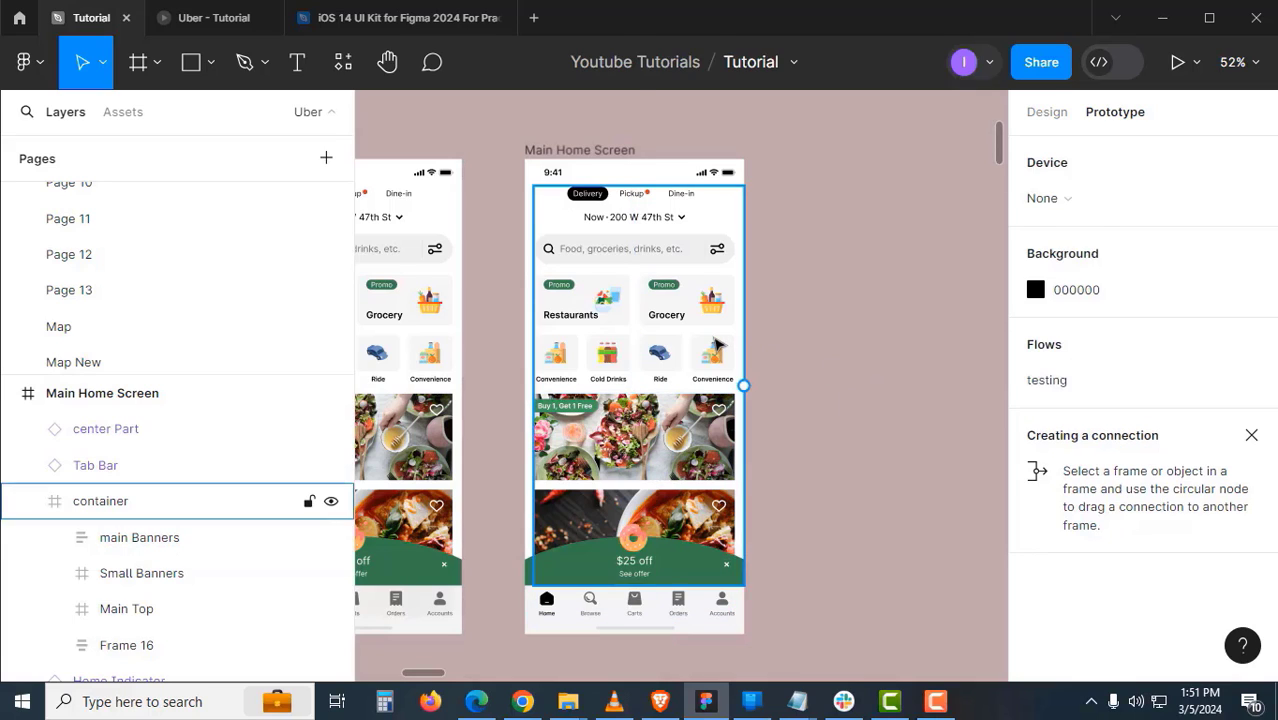
click(717, 345)
click(1141, 292)
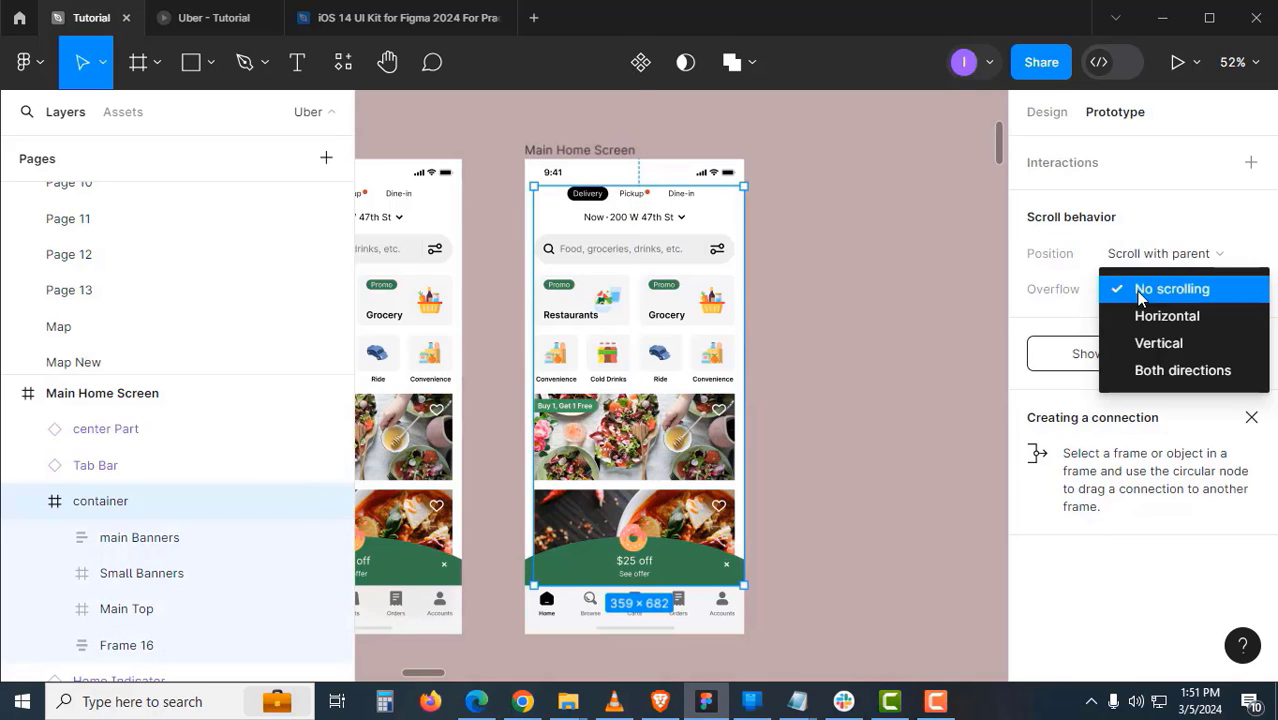
click(1150, 343)
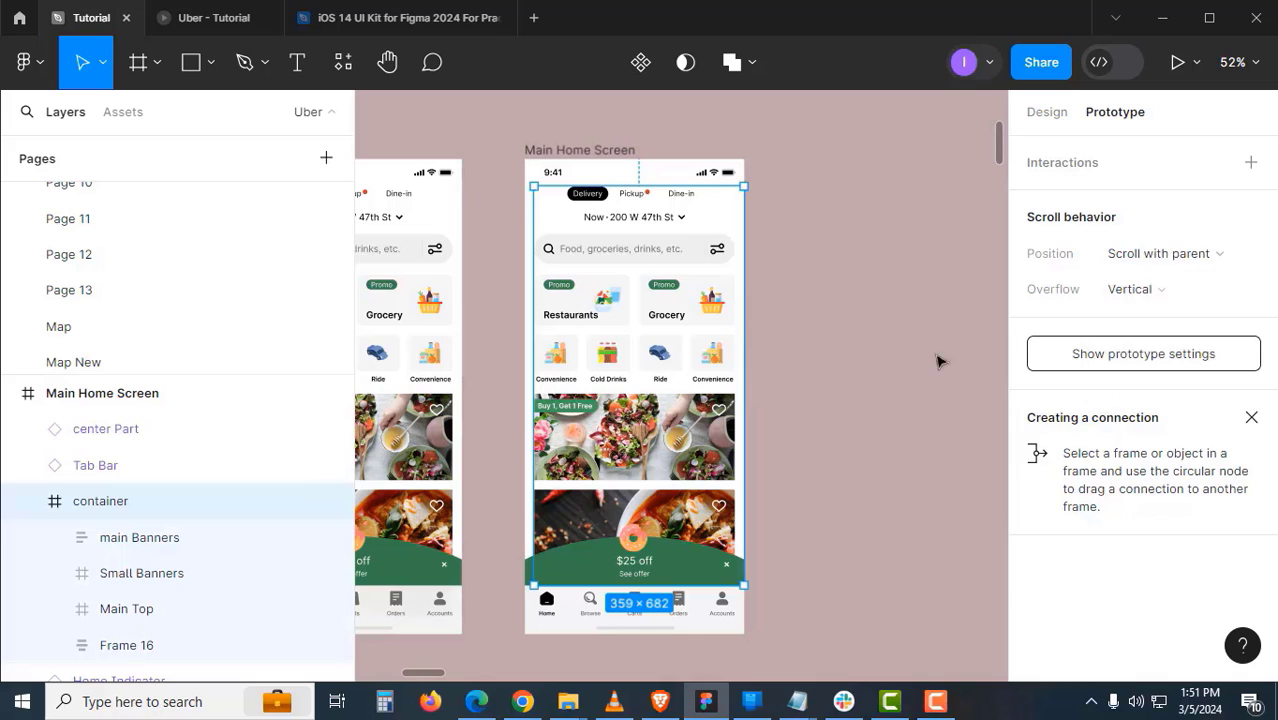
click(810, 366)
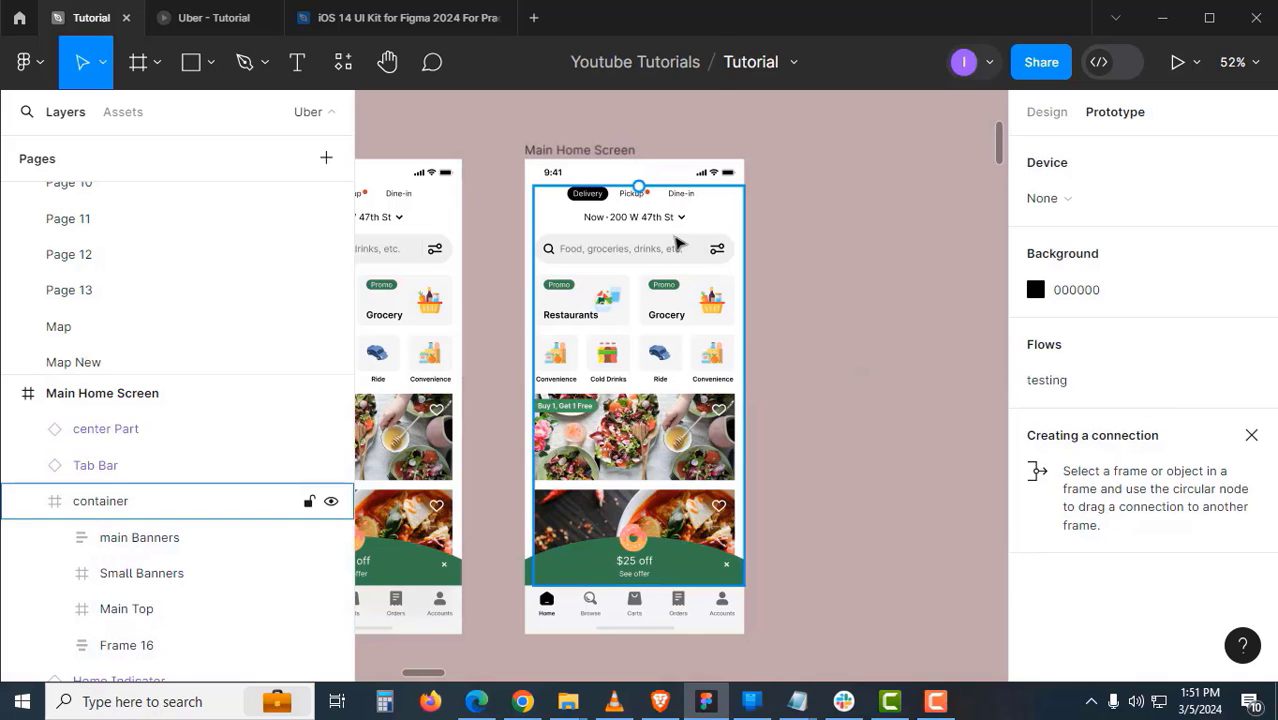
- Name the duplicated home frame Main Home Screen-02
click(625, 151)
key(Right)
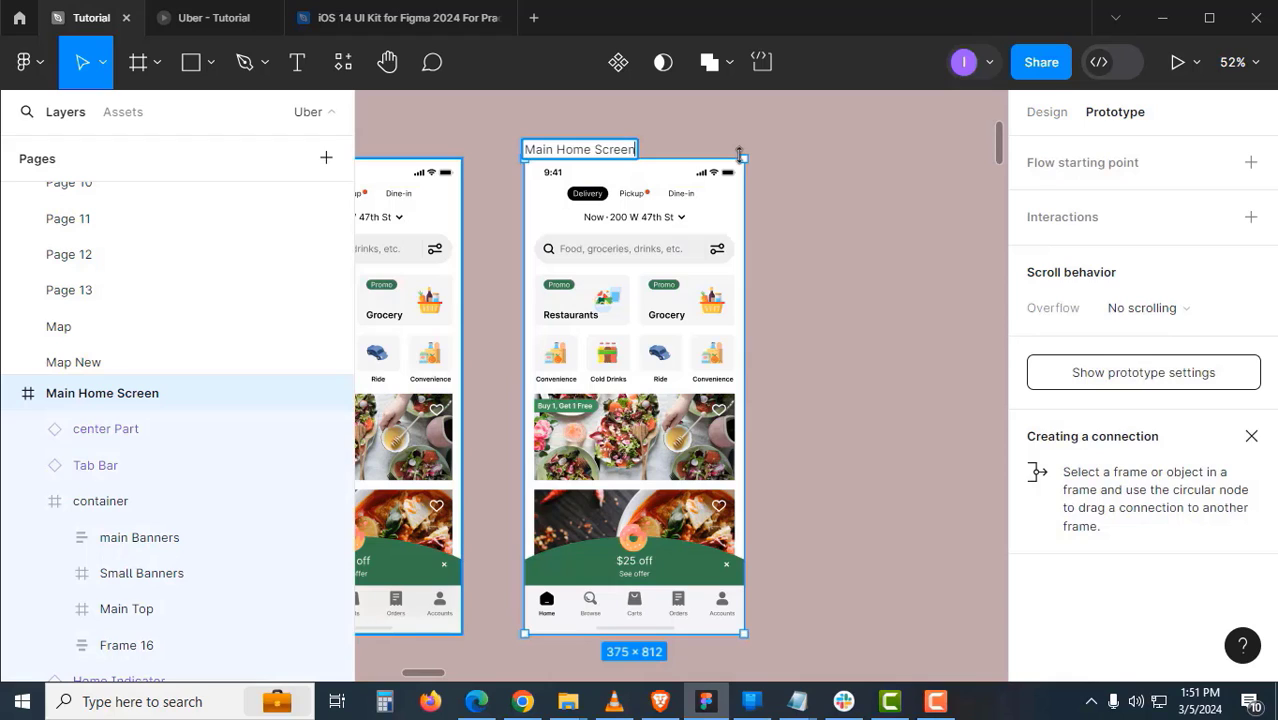
key(Return)
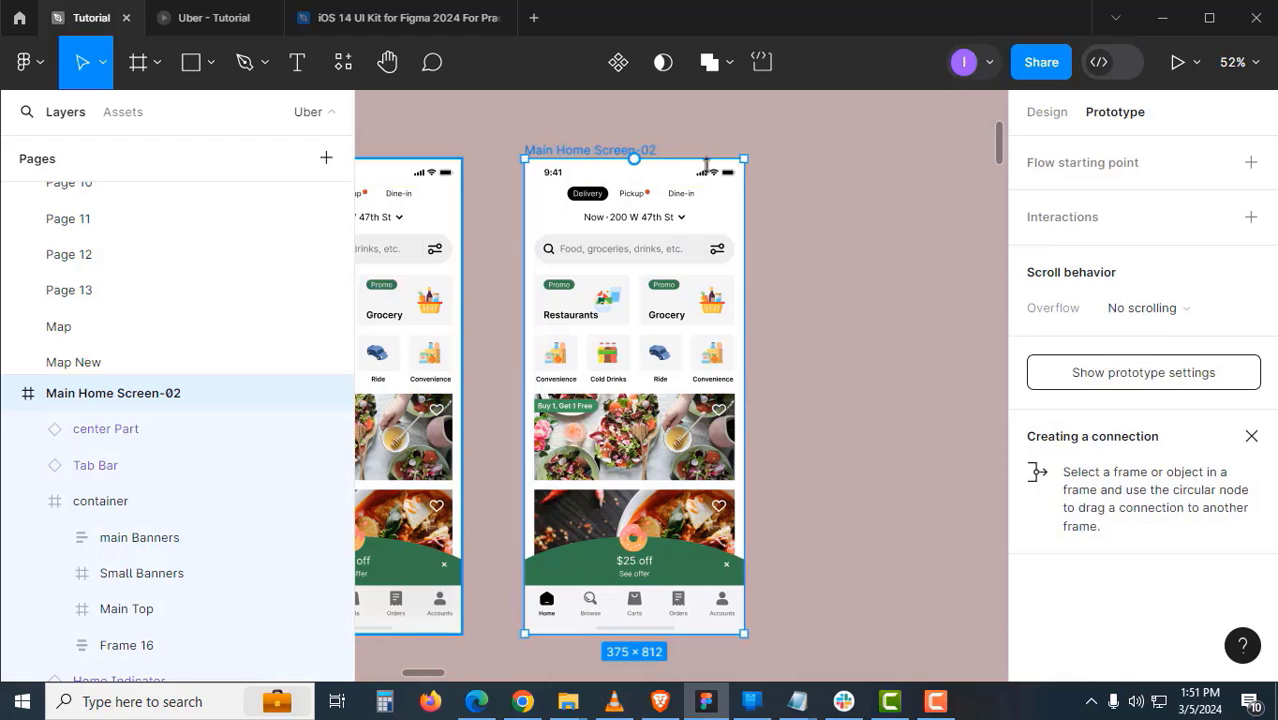
click(265, 17)
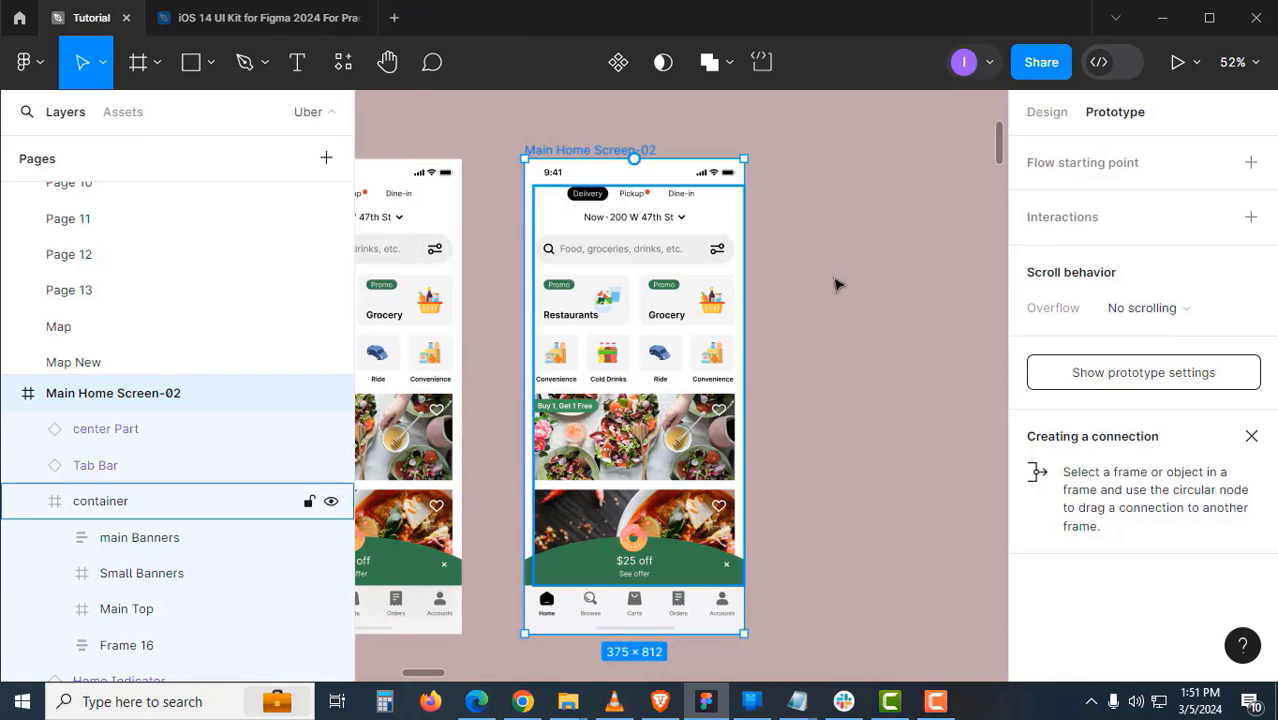
click(841, 282)
- Add a flow starting point named 'Testing 02' to Main Home Screen-02
click(632, 149)
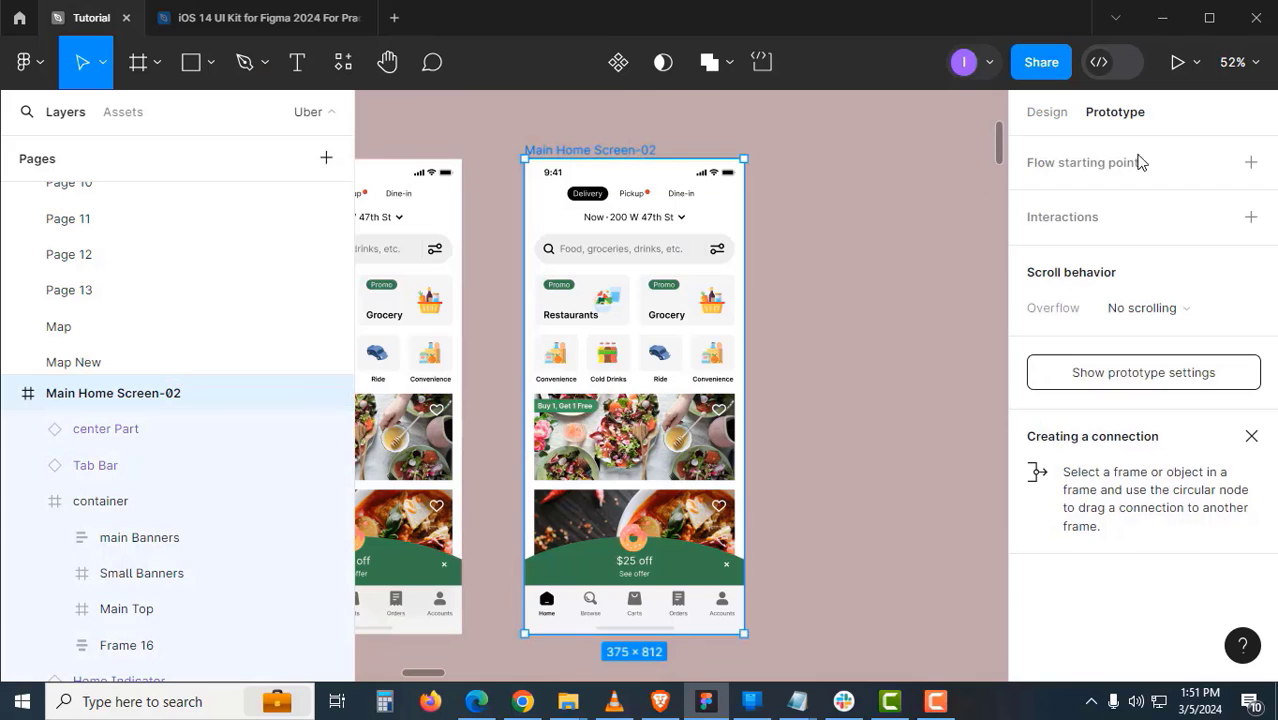
click(1251, 163)
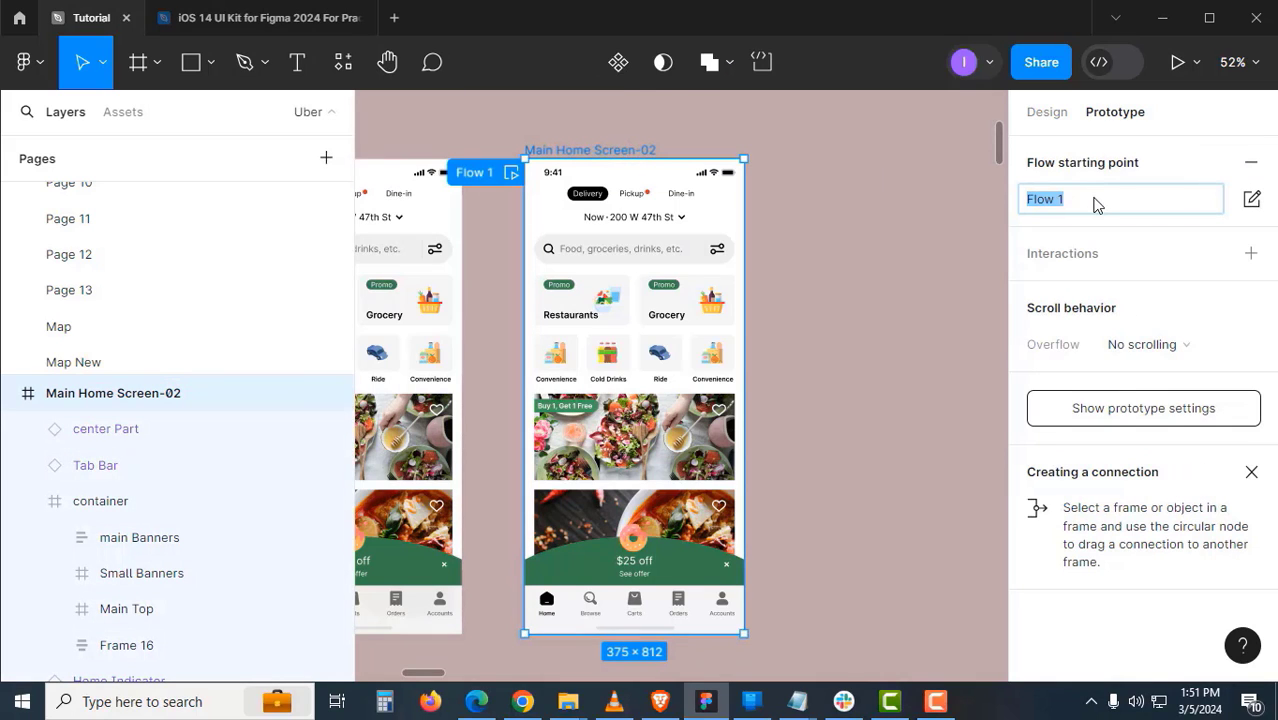
text(Testing 02)
key(Return)
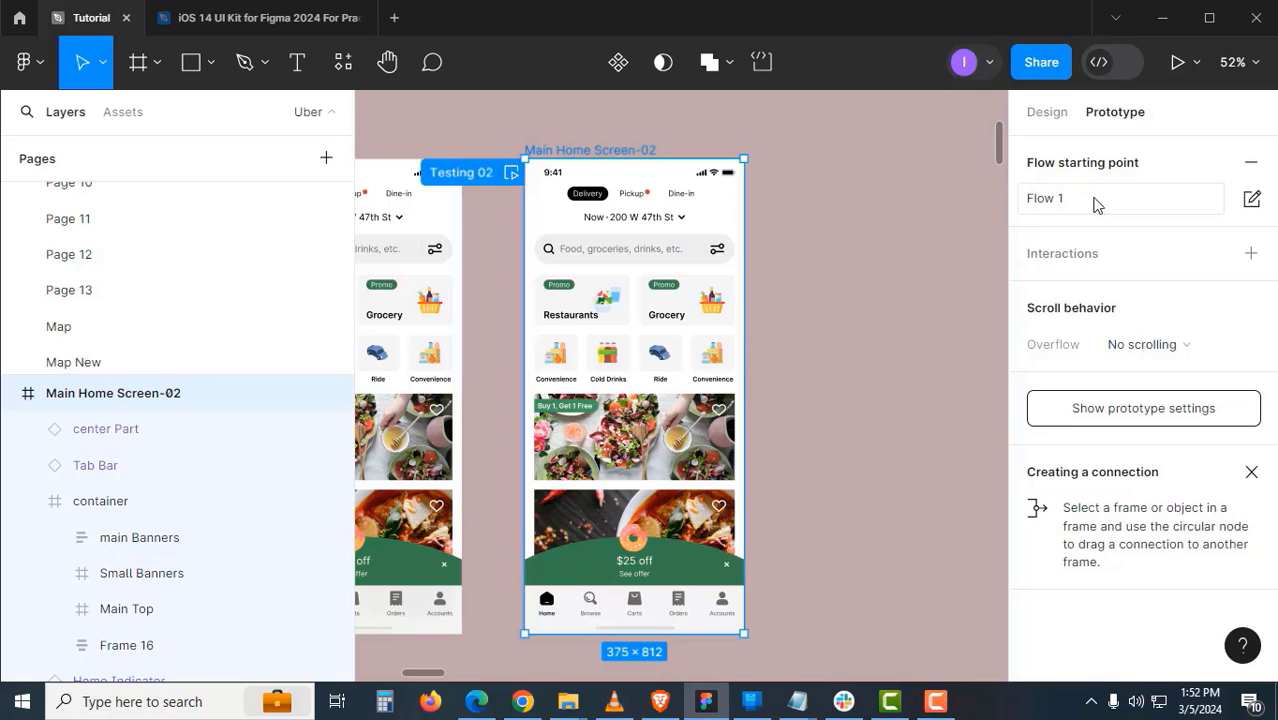
click(852, 234)
click(652, 151)
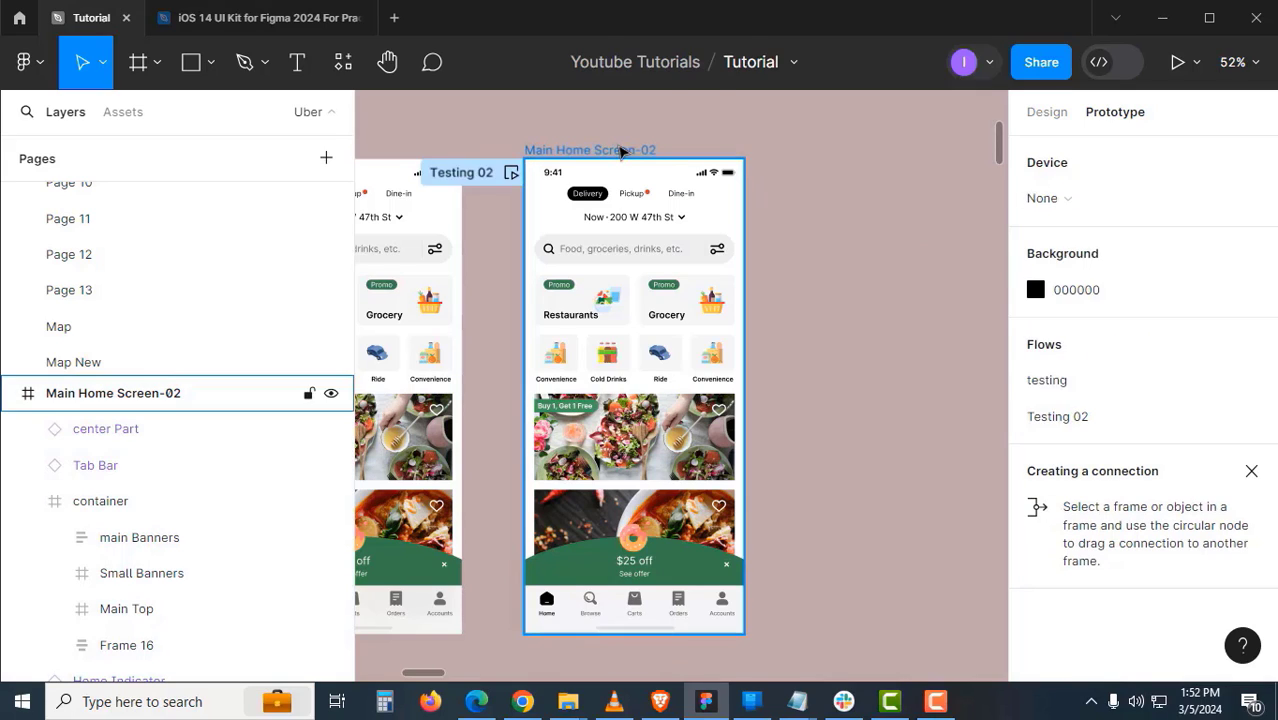
- Launch the prototype in presentation view and set it to Fit to screen
click(1177, 63)
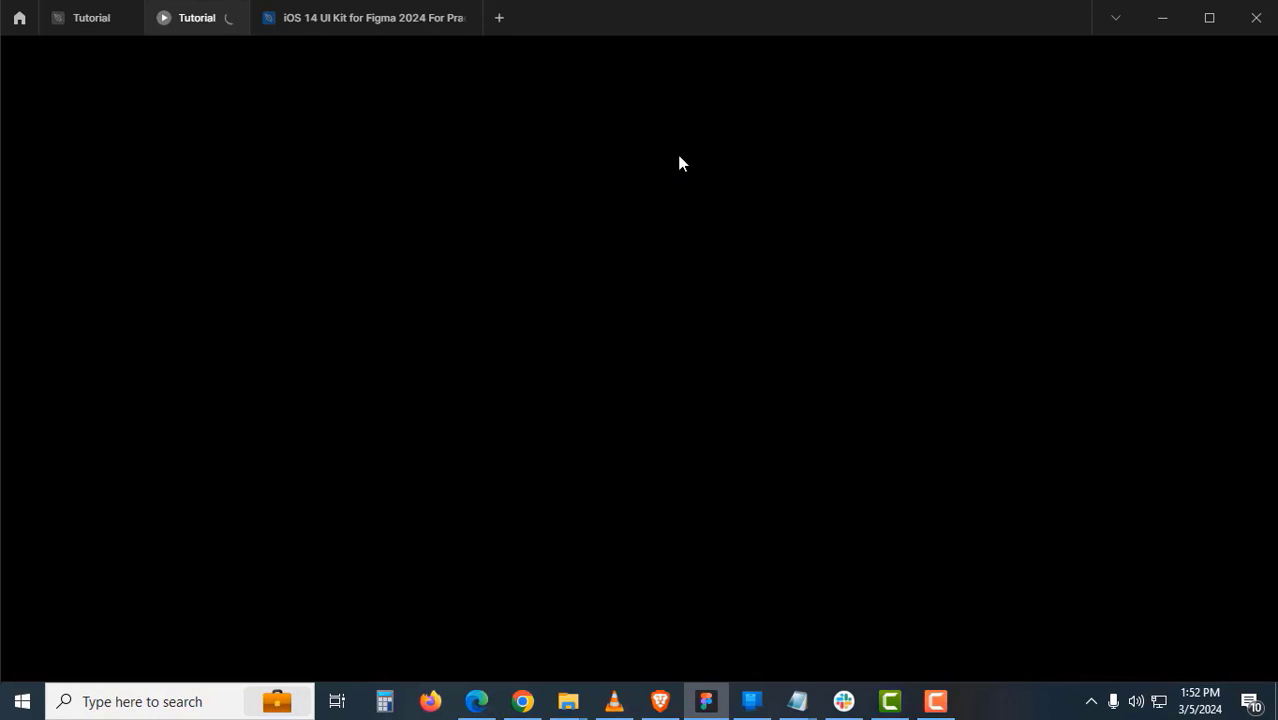
click(132, 166)
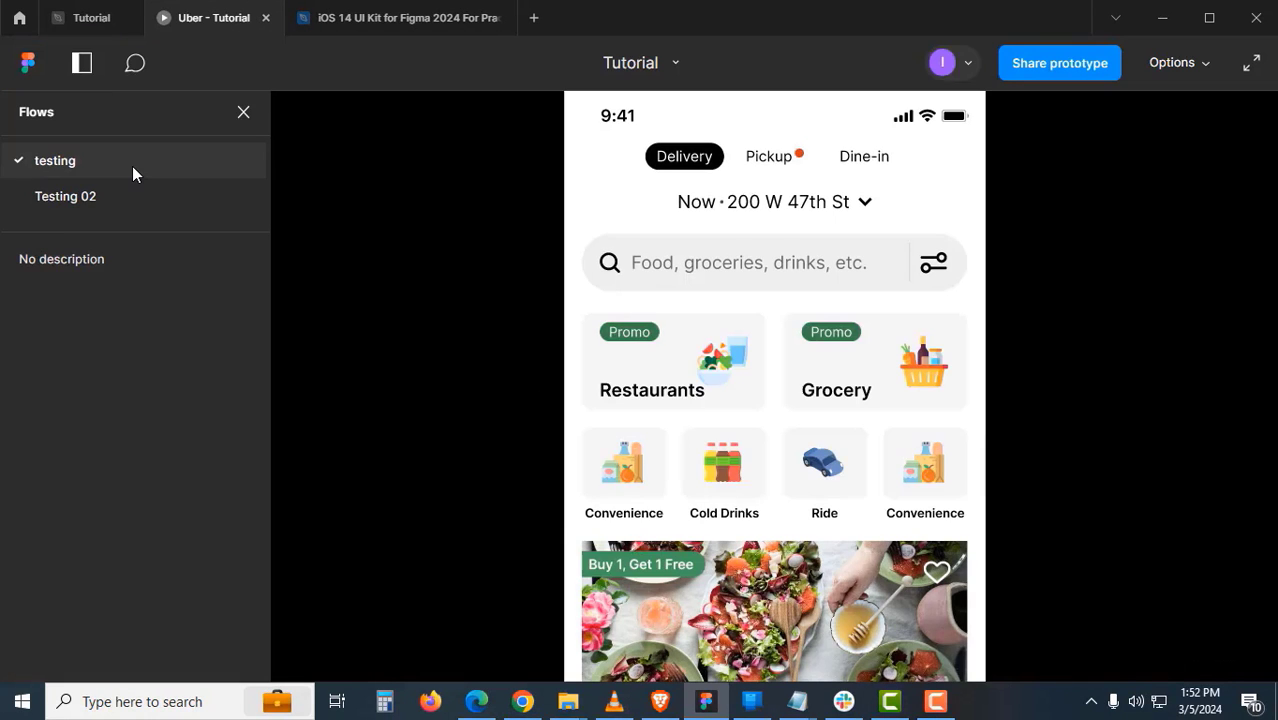
click(114, 194)
click(1180, 63)
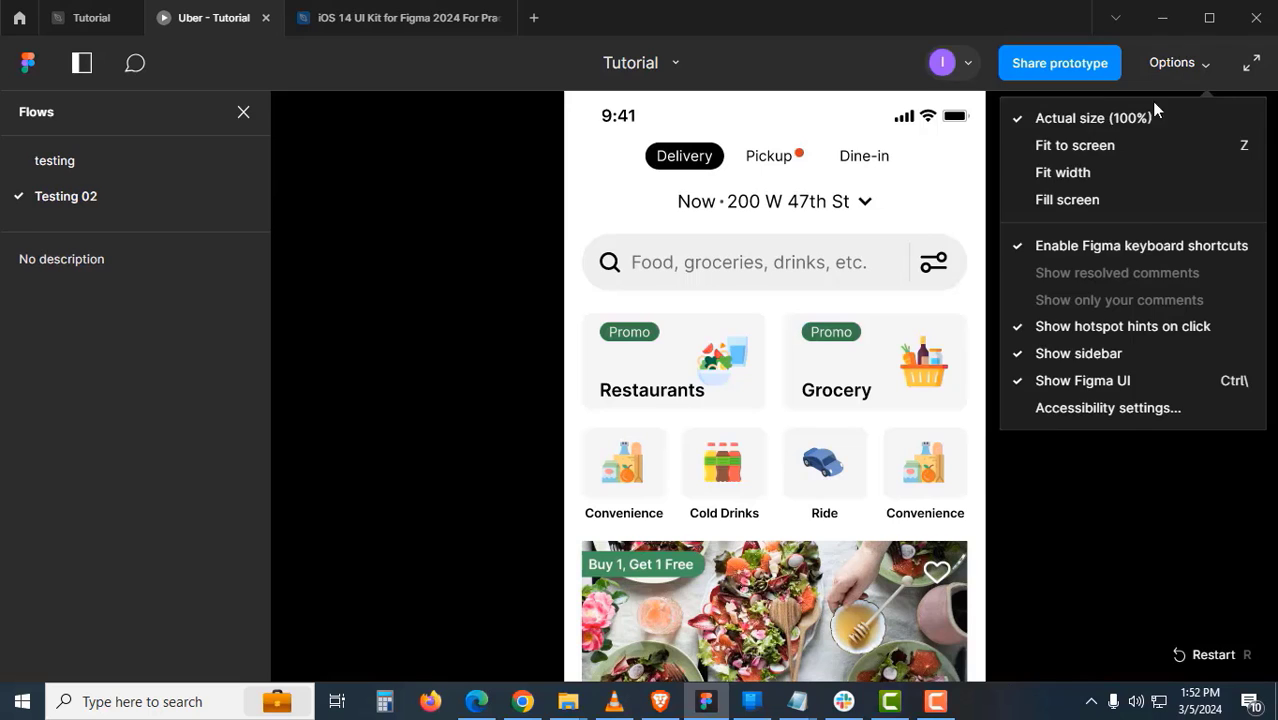
click(1101, 147)
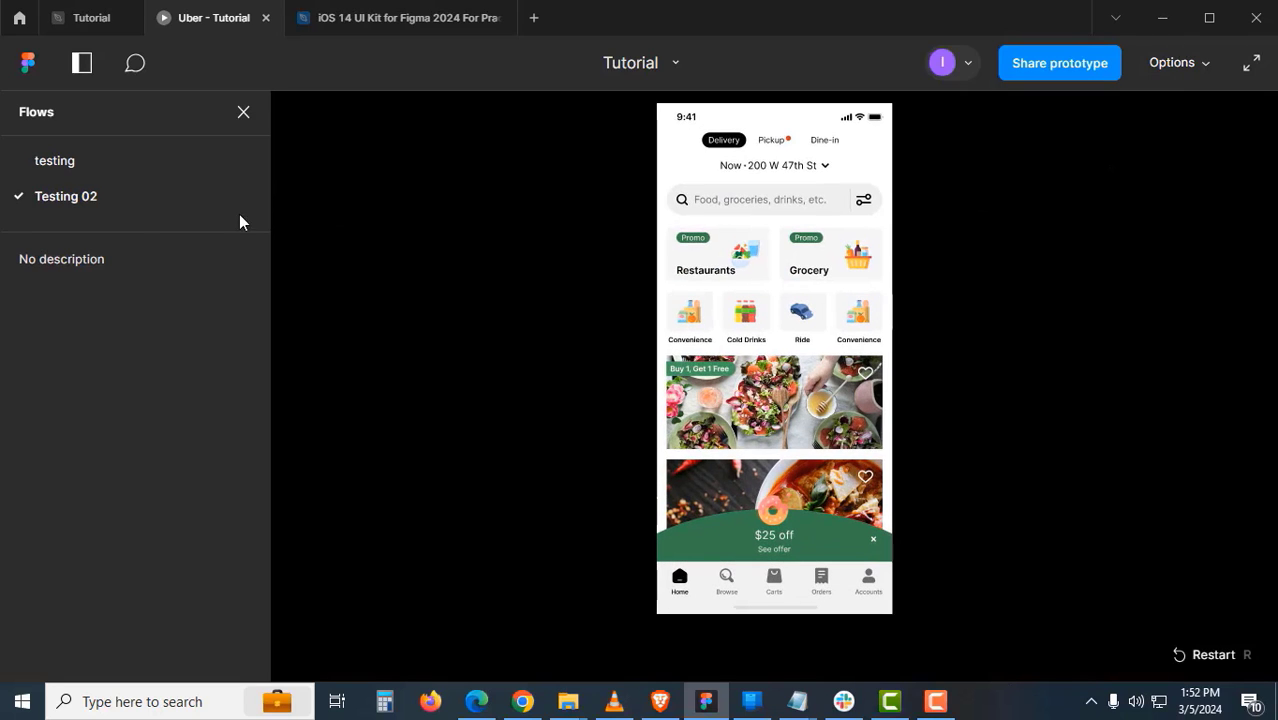
- Play the testing and Testing 02 flows, scrolling the feed vertically and promo row sideways
click(133, 169)
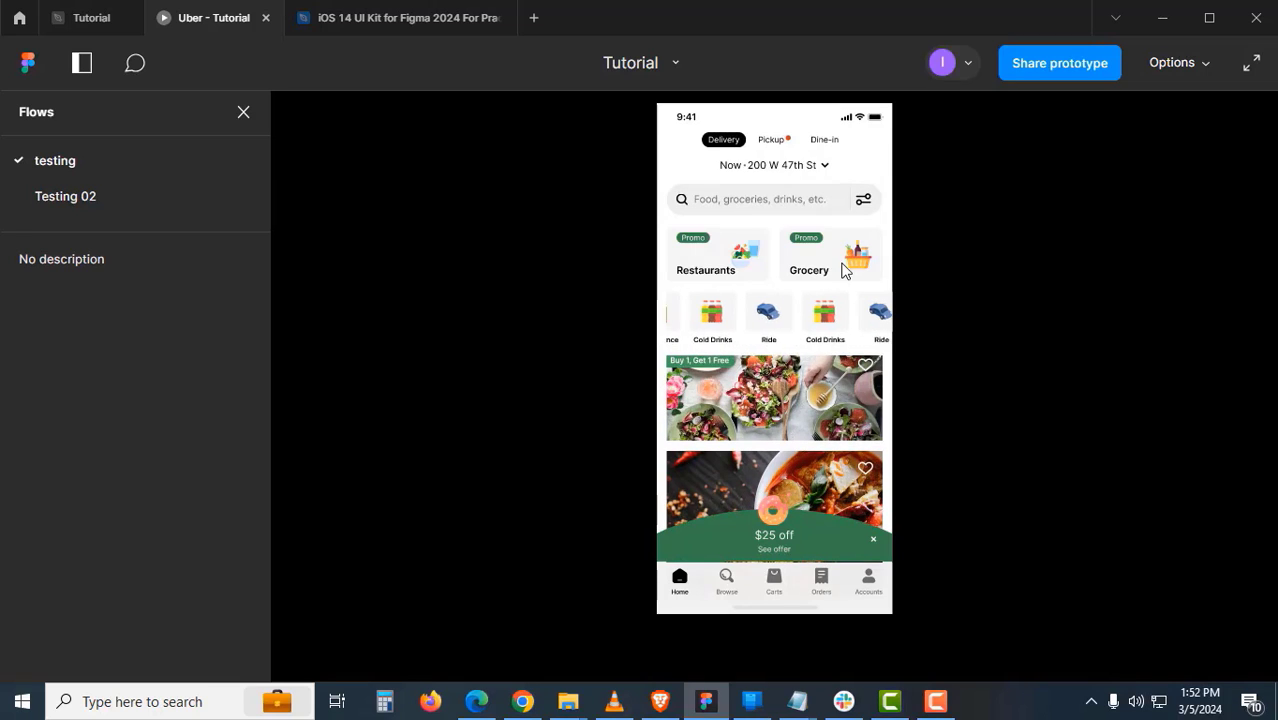
click(69, 197)
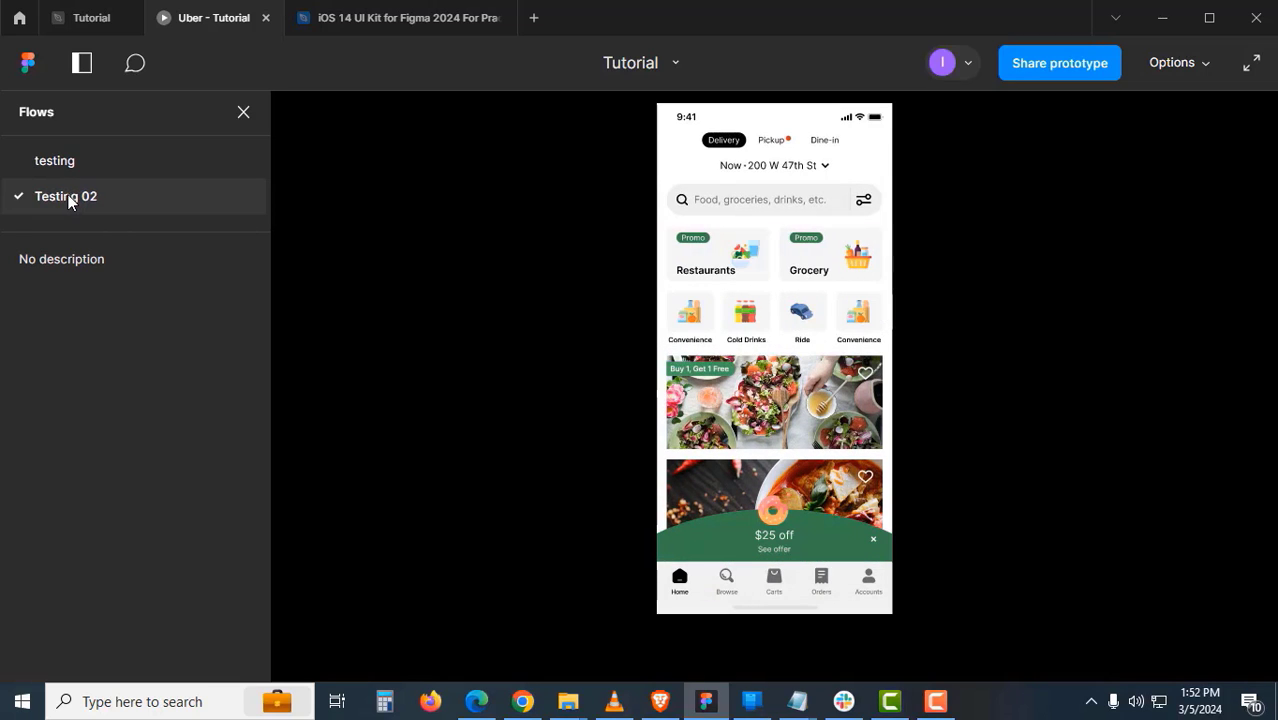
scroll(800, 340, down, 1)
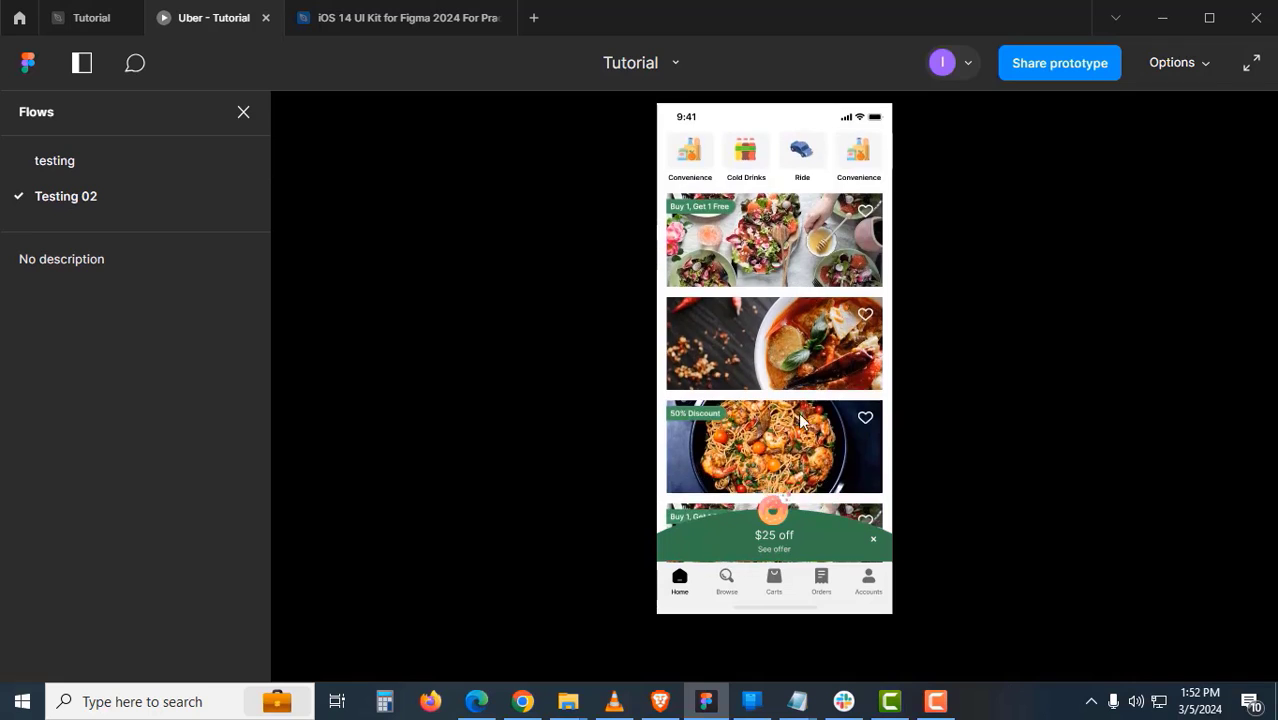
scroll(795, 325, up, 3)
scroll(790, 310, down, 3)
scroll(787, 301, down, 1)
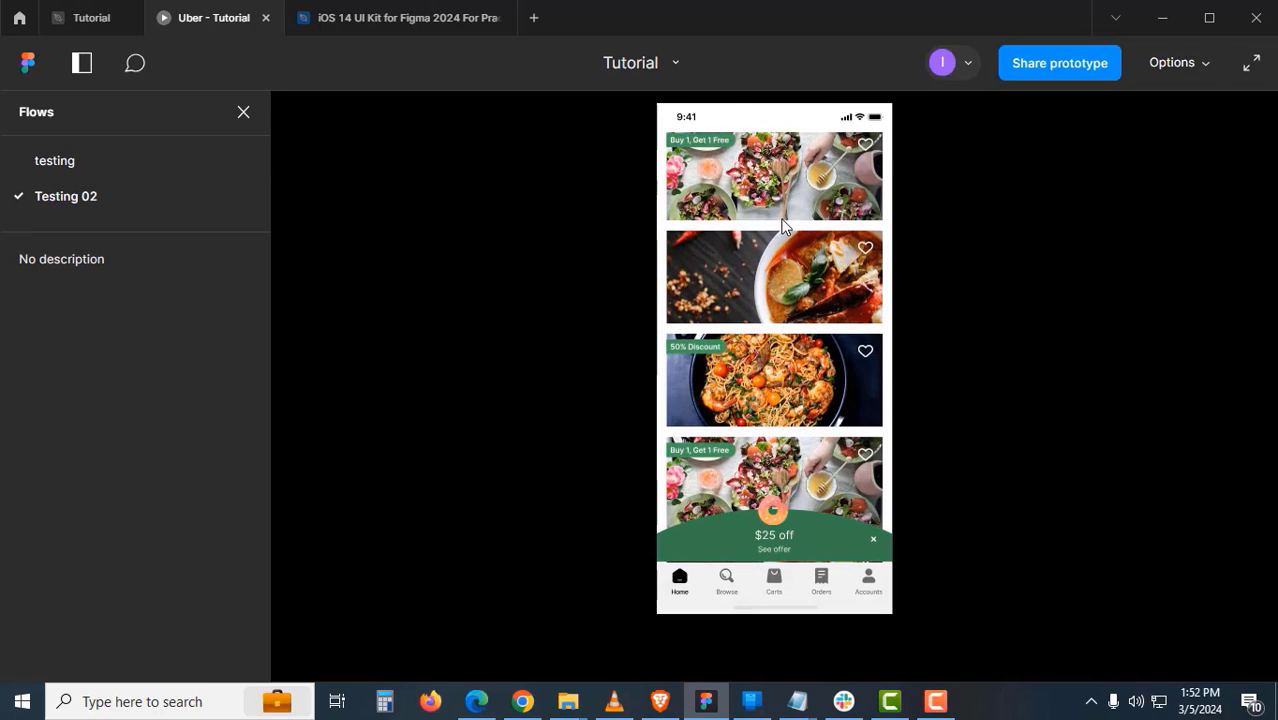
scroll(790, 380, up, 3)
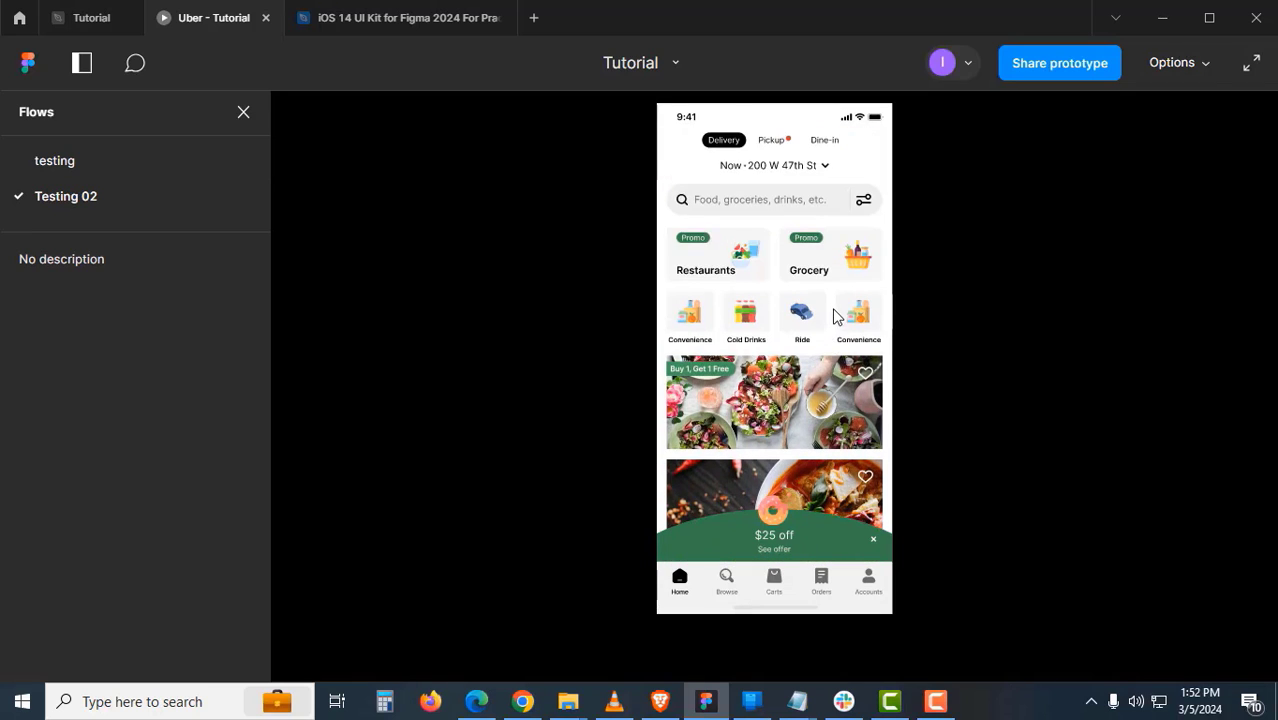
scroll(833, 316, right, 2)
scroll(693, 270, right, 2)
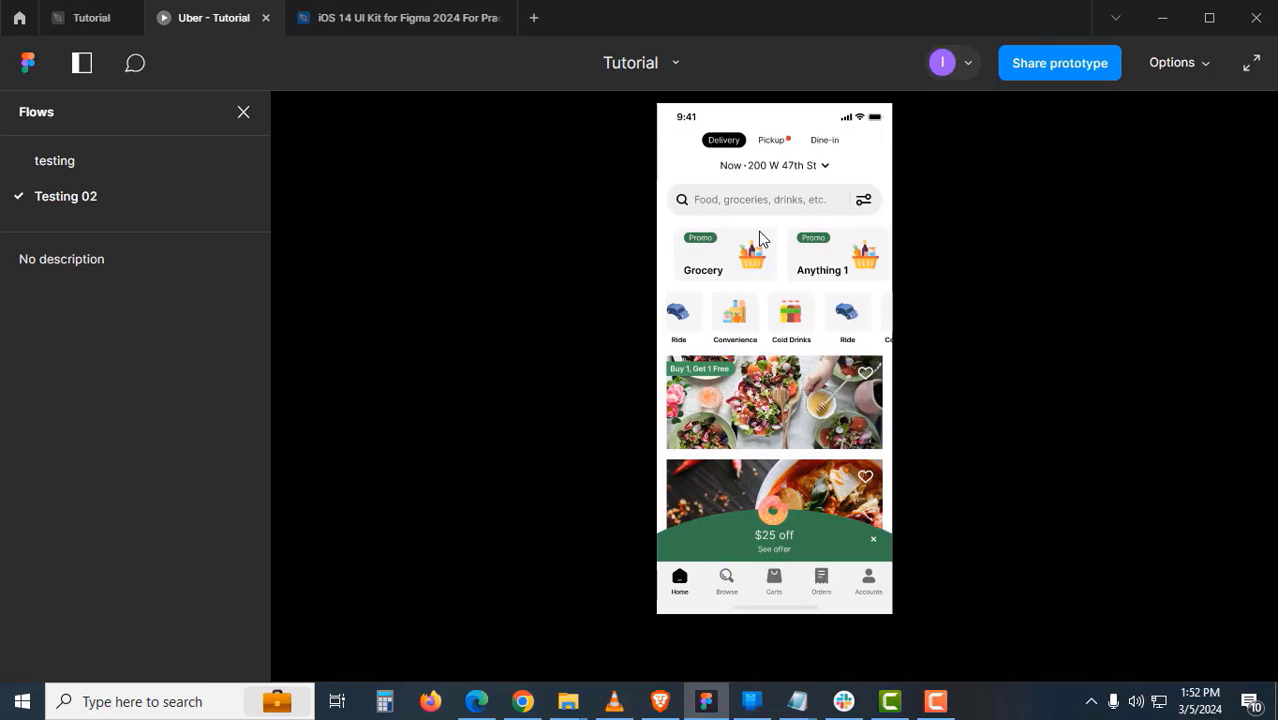
- Set the prototype device preset to iPhone 13 mini and return to the running prototype
click(110, 24)
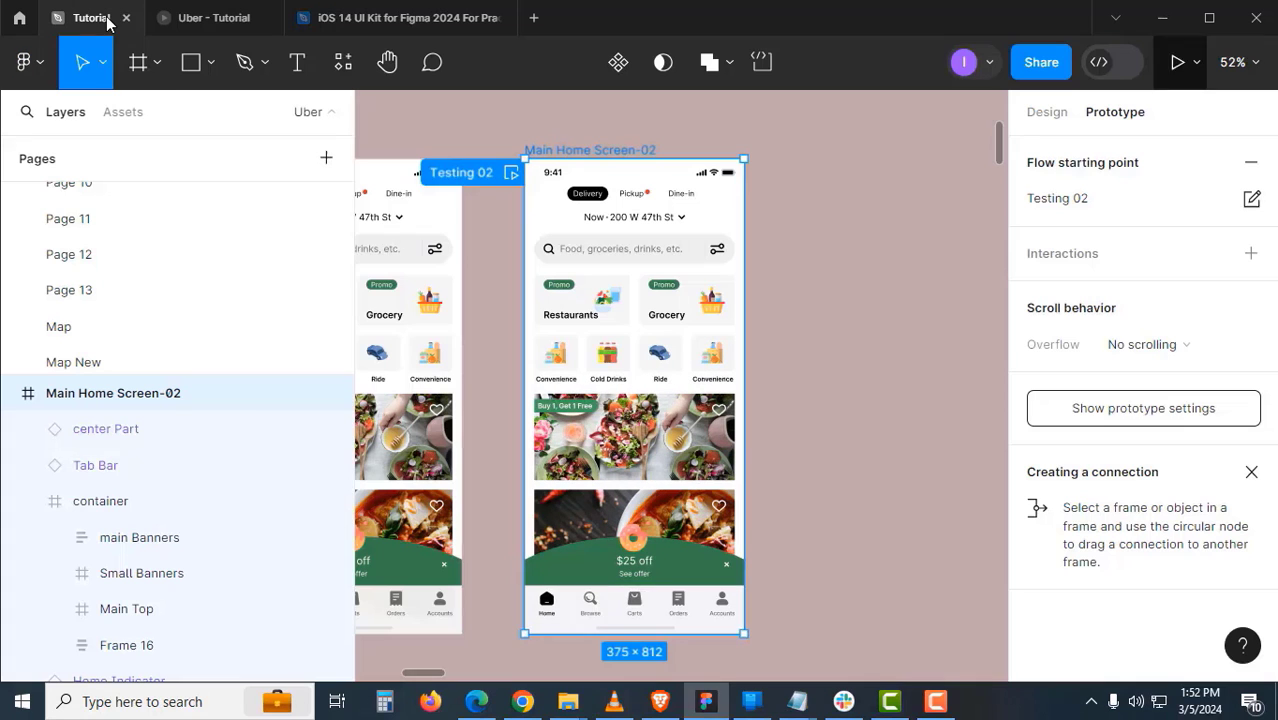
click(878, 292)
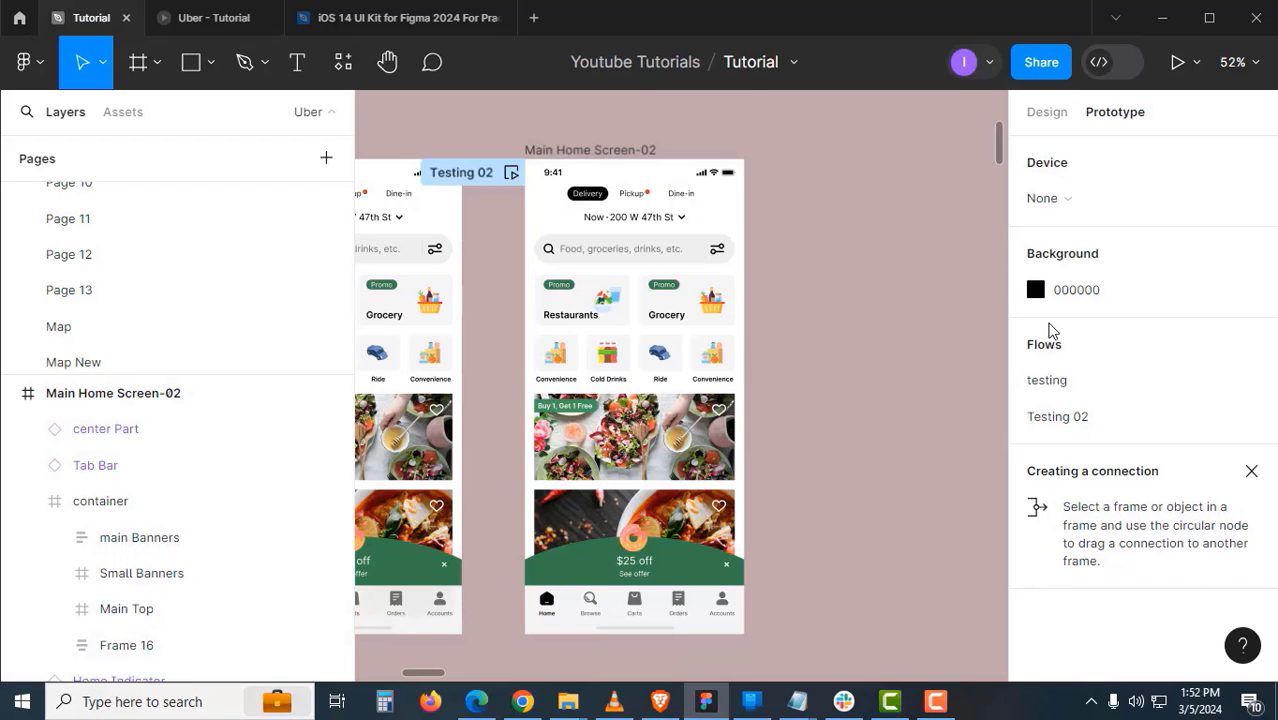
click(1097, 205)
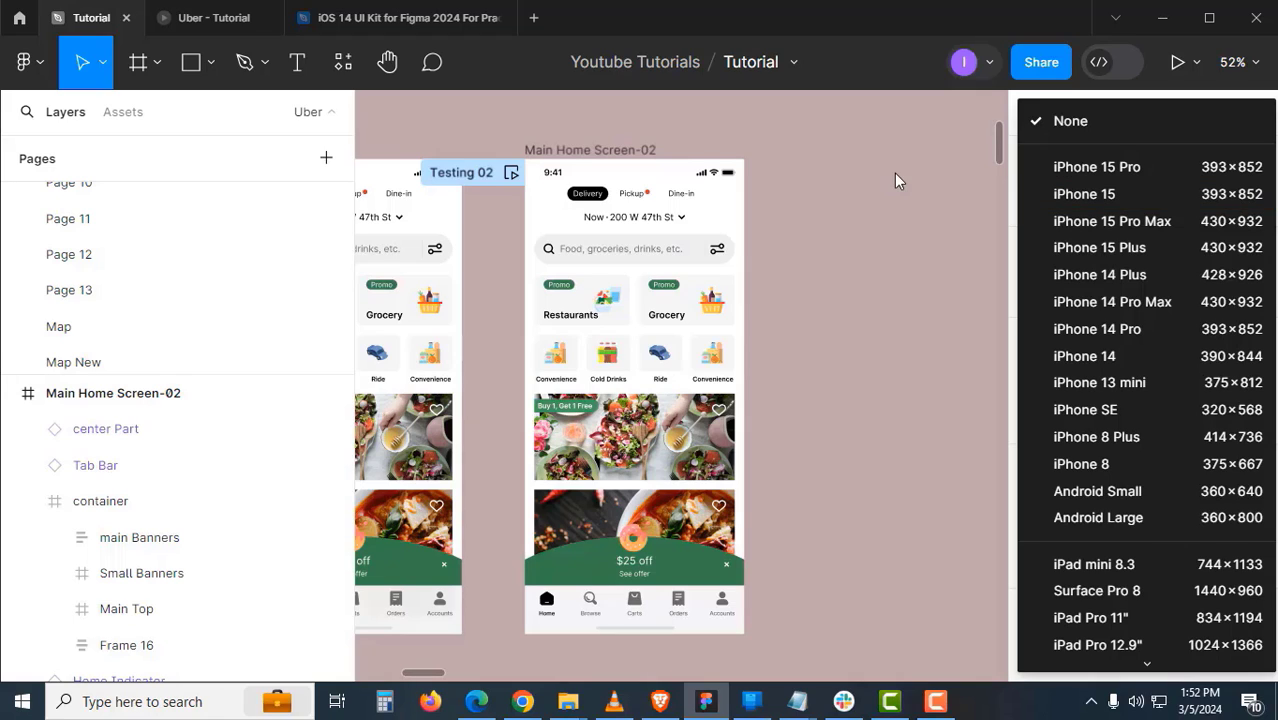
click(1150, 383)
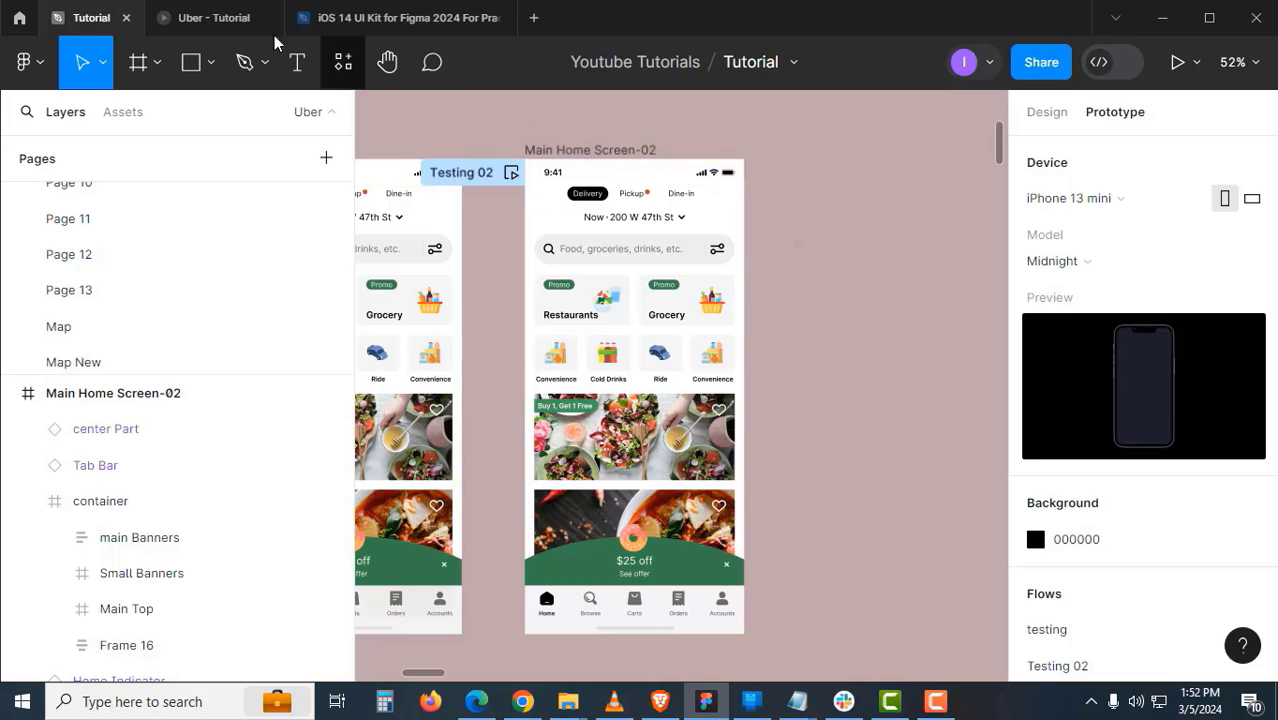
click(238, 24)
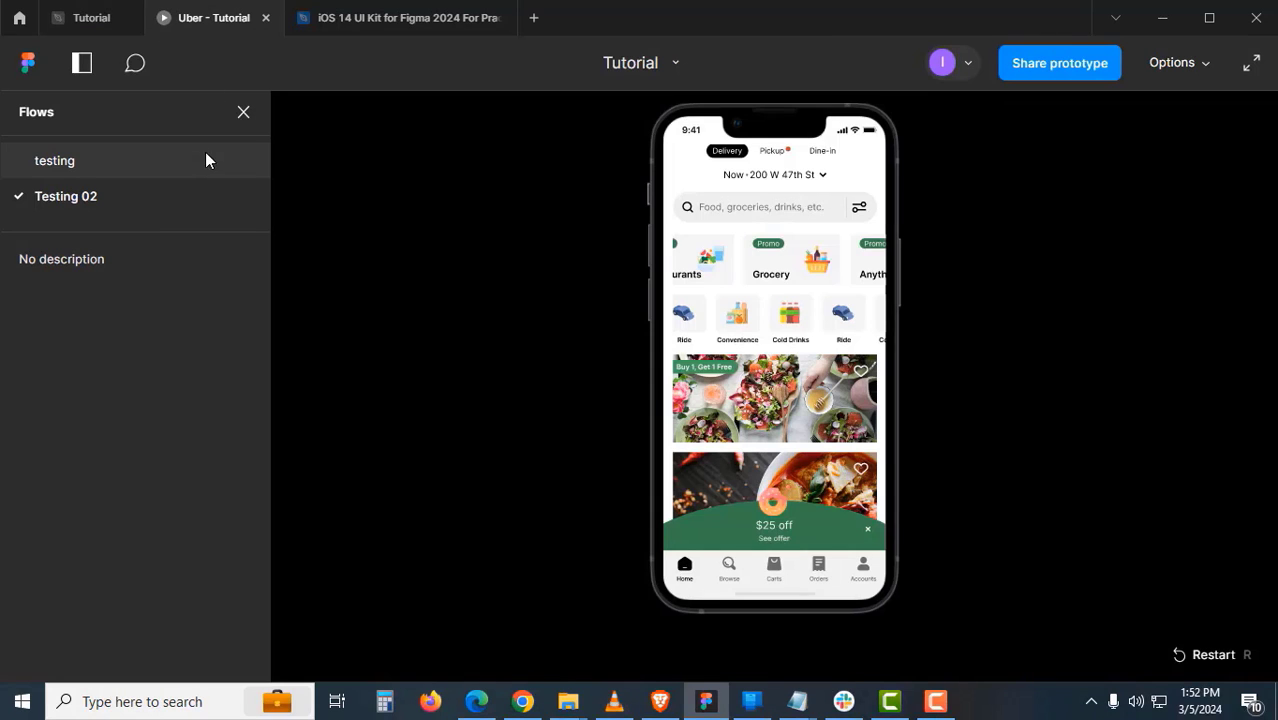
- Play testing then Testing 02, dragging the feed vertically and the promo row to Anything 2 and 3
click(195, 158)
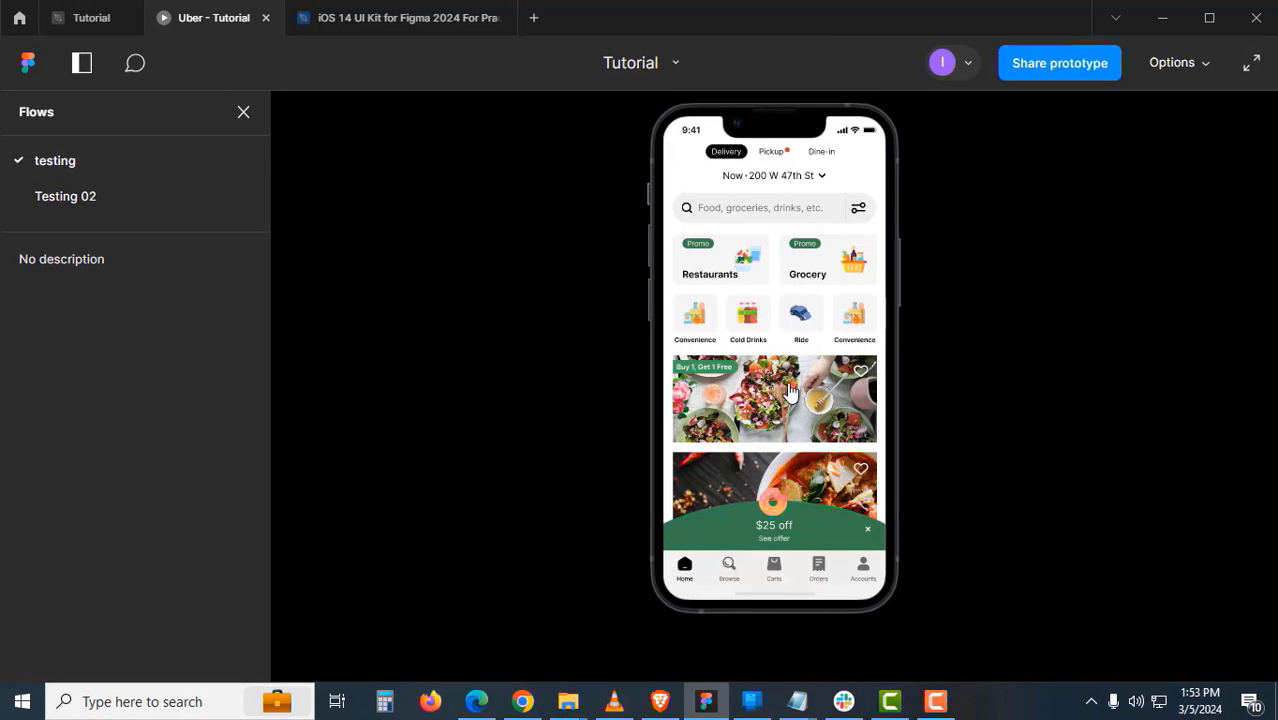
click(121, 199)
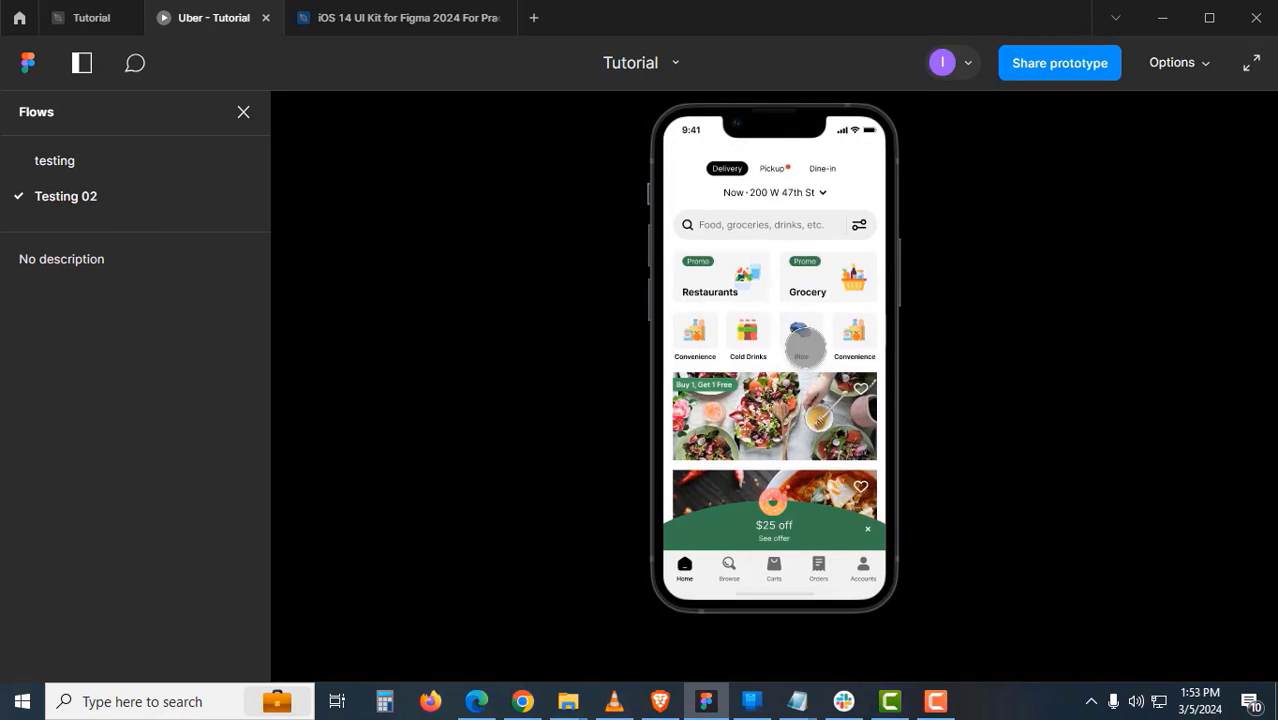
drag(805, 348, 801, 413)
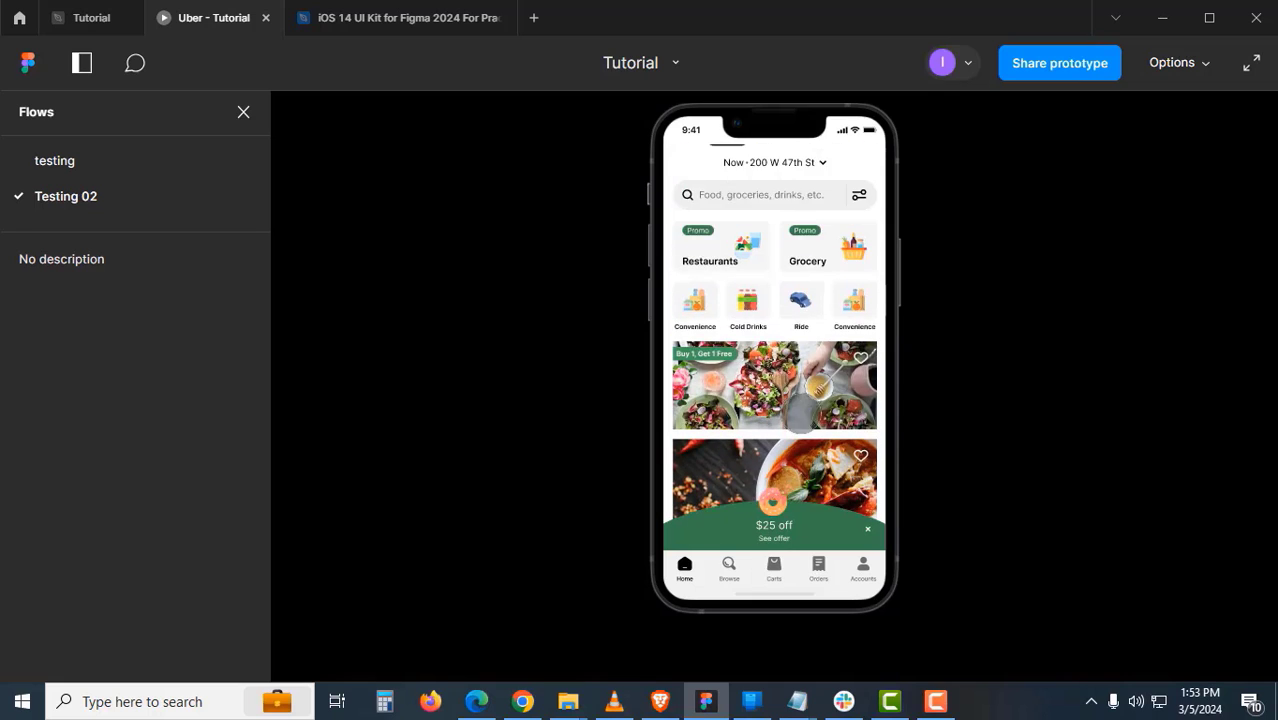
drag(839, 308, 740, 308)
drag(820, 248, 765, 260)
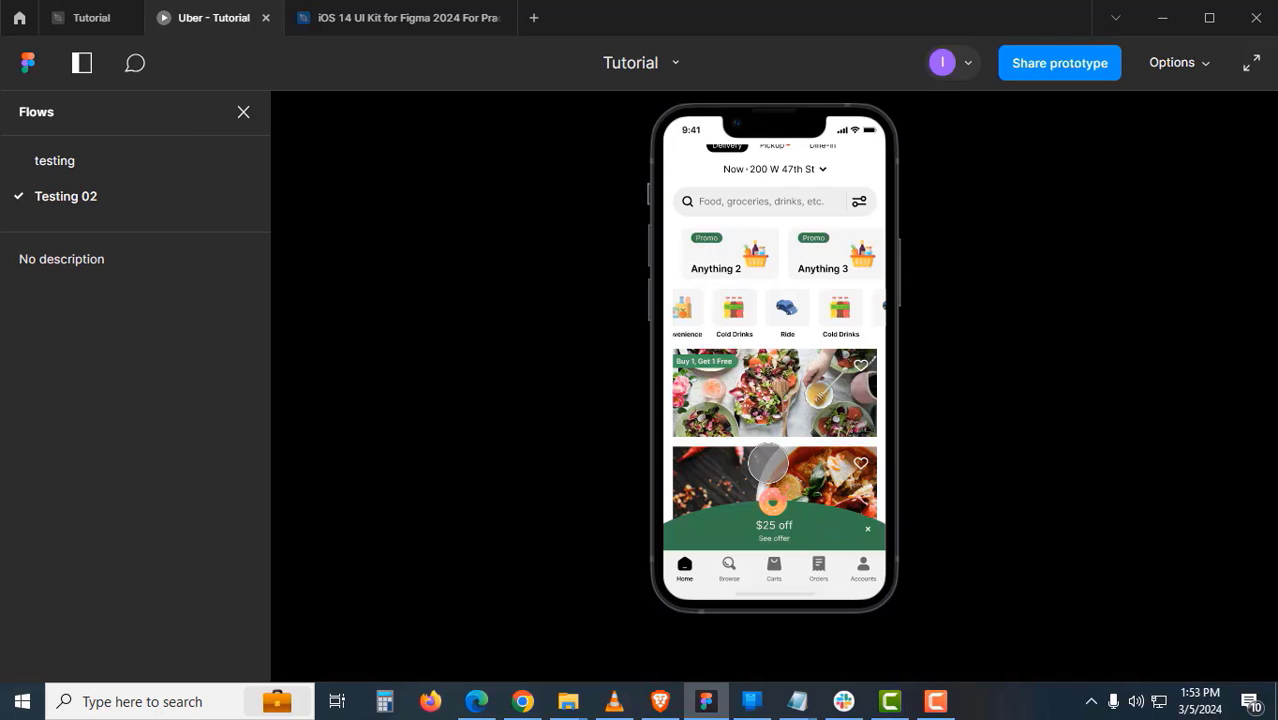
- Delete the Testing 02 flow from Main Home Screen-02 and testing from Main Home Screen
click(105, 20)
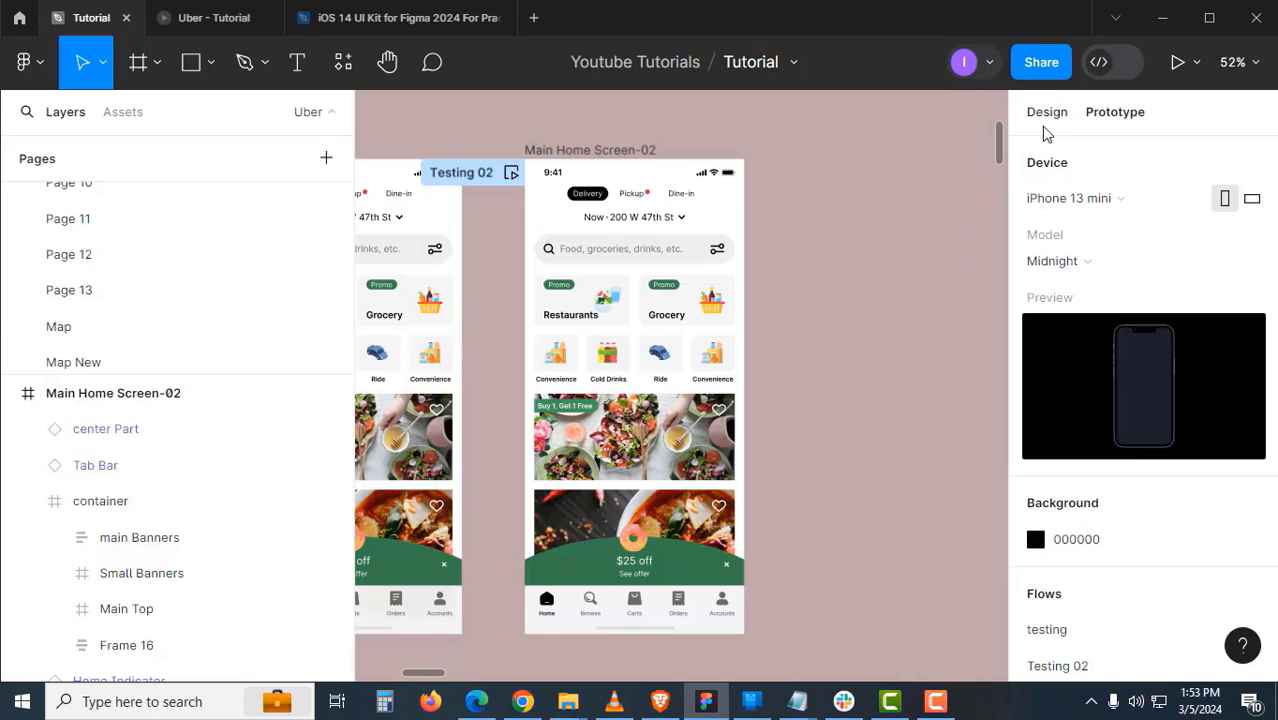
key(shift+e)
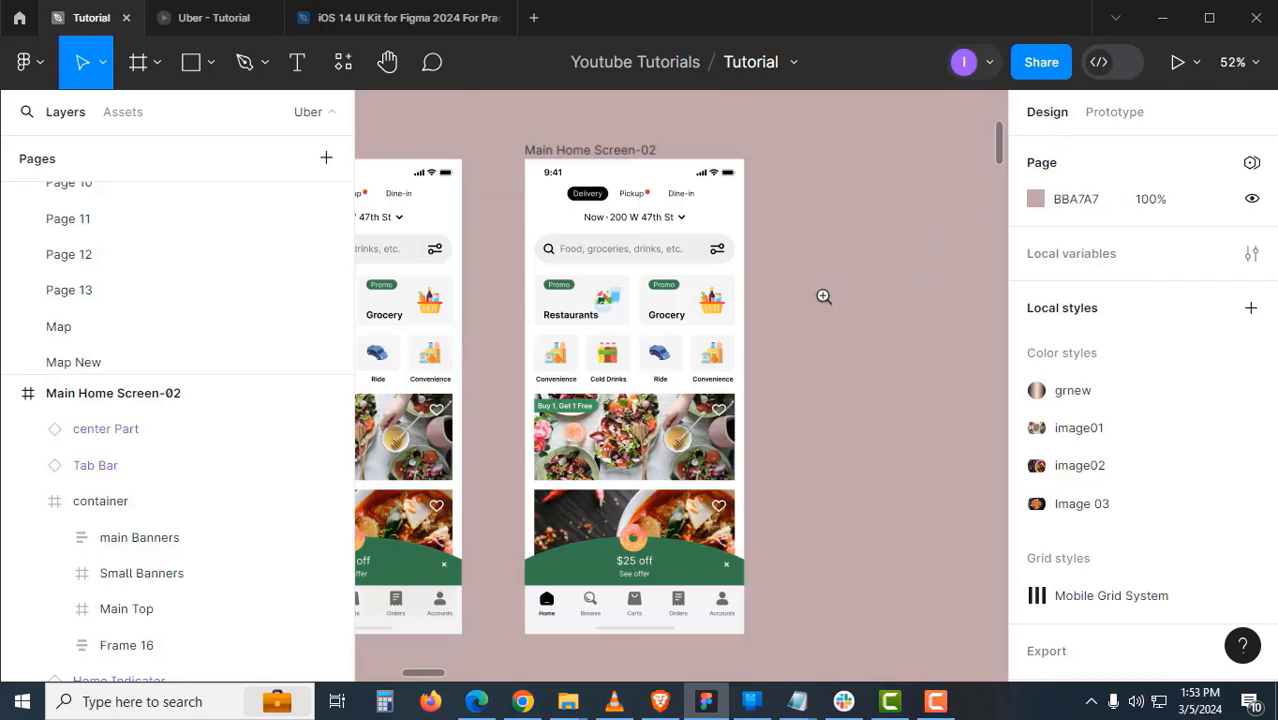
scroll(823, 297, down, 2)
drag(709, 297, 763, 302)
click(770, 224)
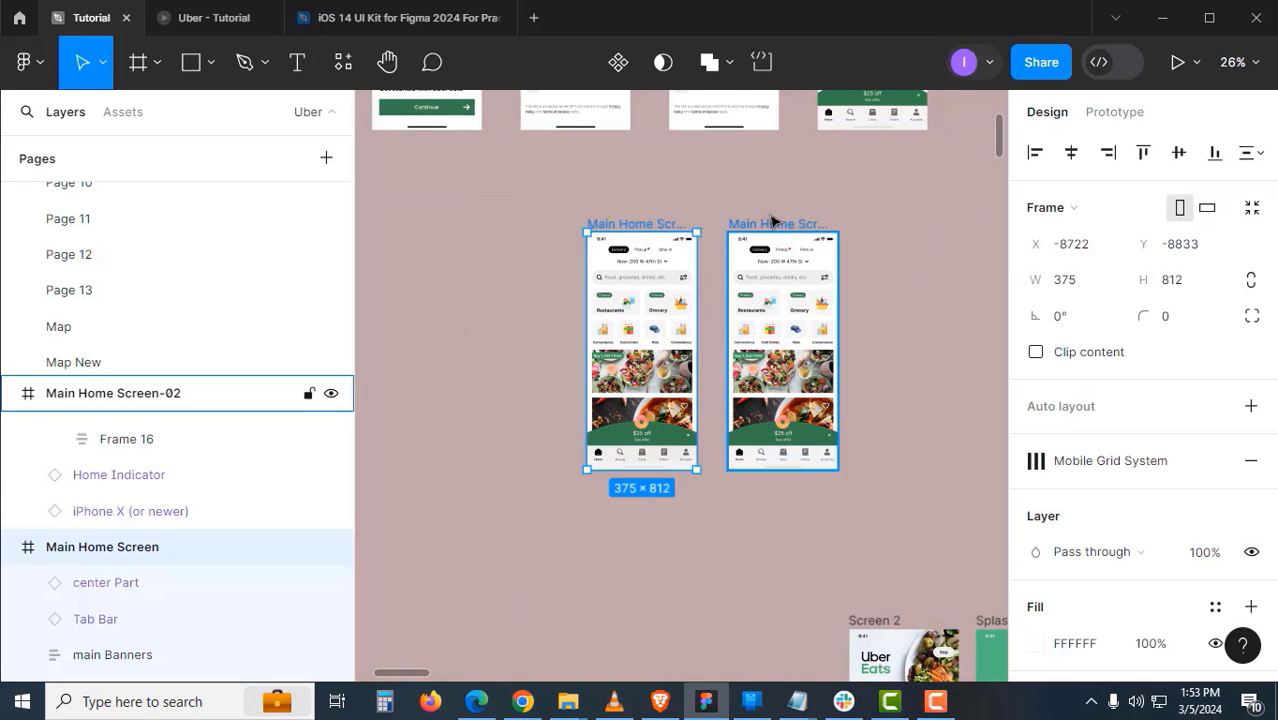
click(1137, 119)
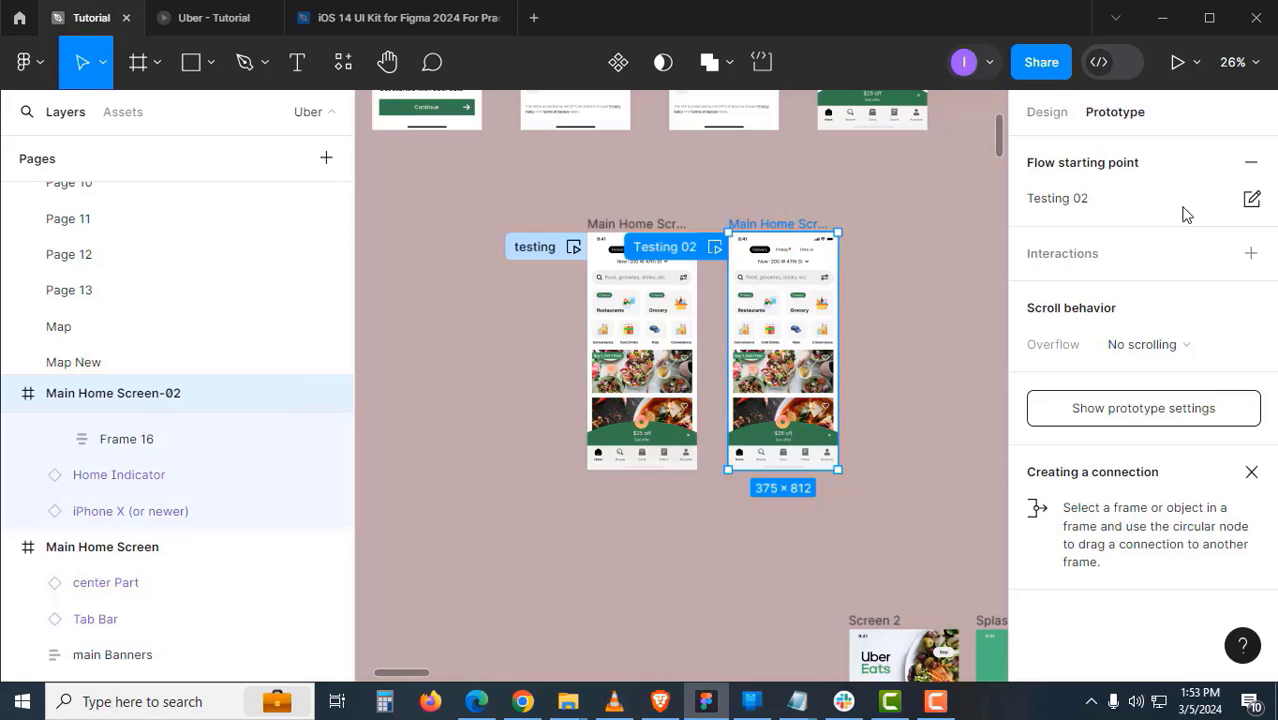
click(1252, 167)
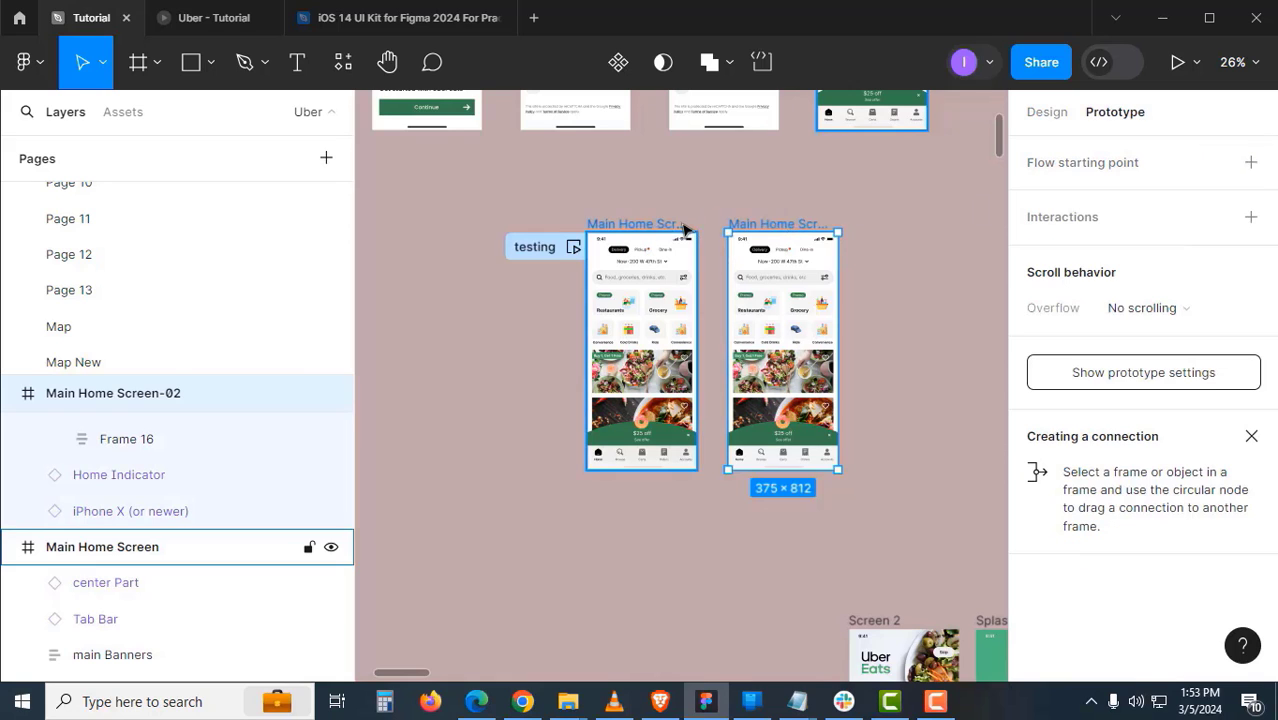
click(150, 546)
click(1251, 162)
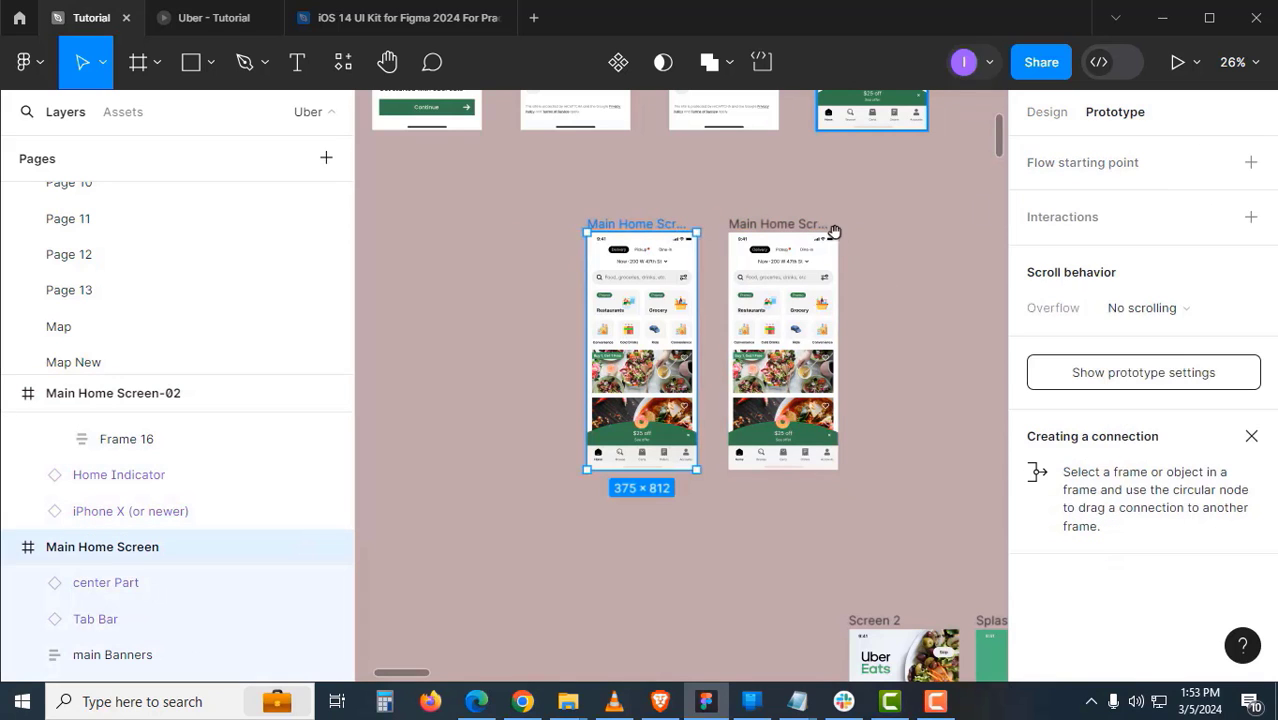
scroll(713, 408, up, 5)
drag(713, 408, 940, 456)
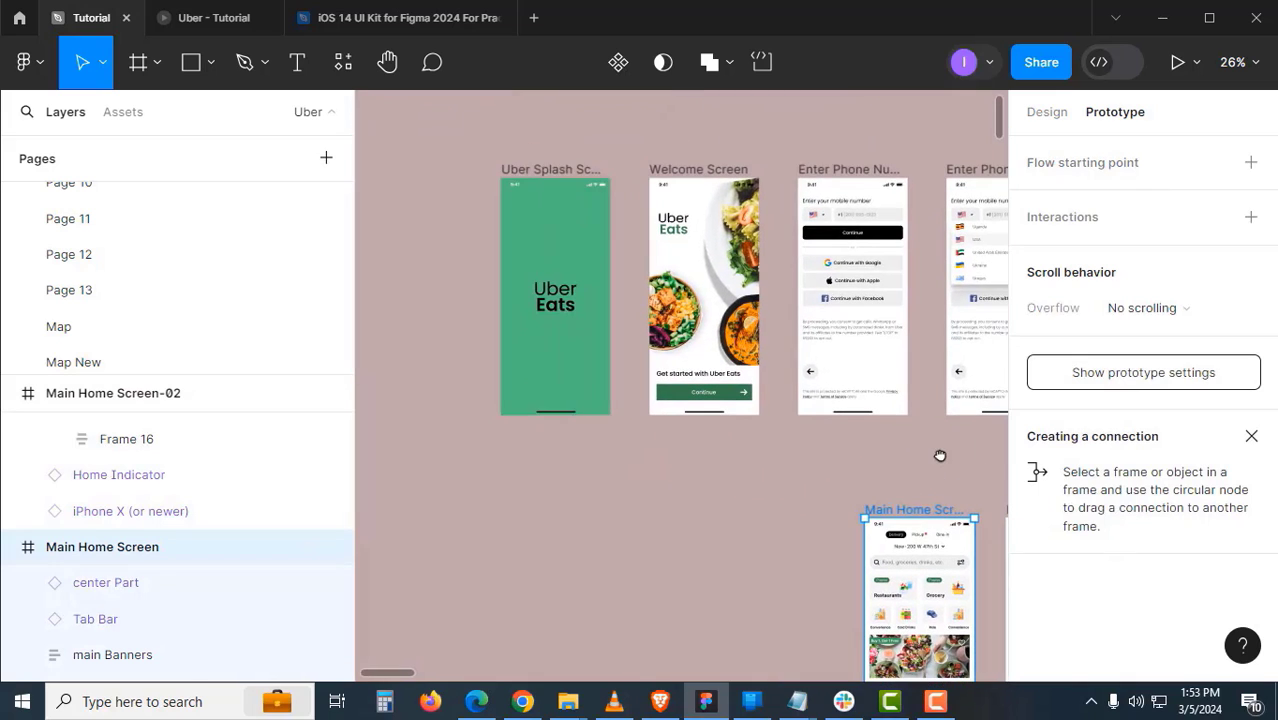
- Connect the Uber Splash Screen to the Welcome Screen with a prototype link
click(529, 168)
scroll(572, 157, right, 3)
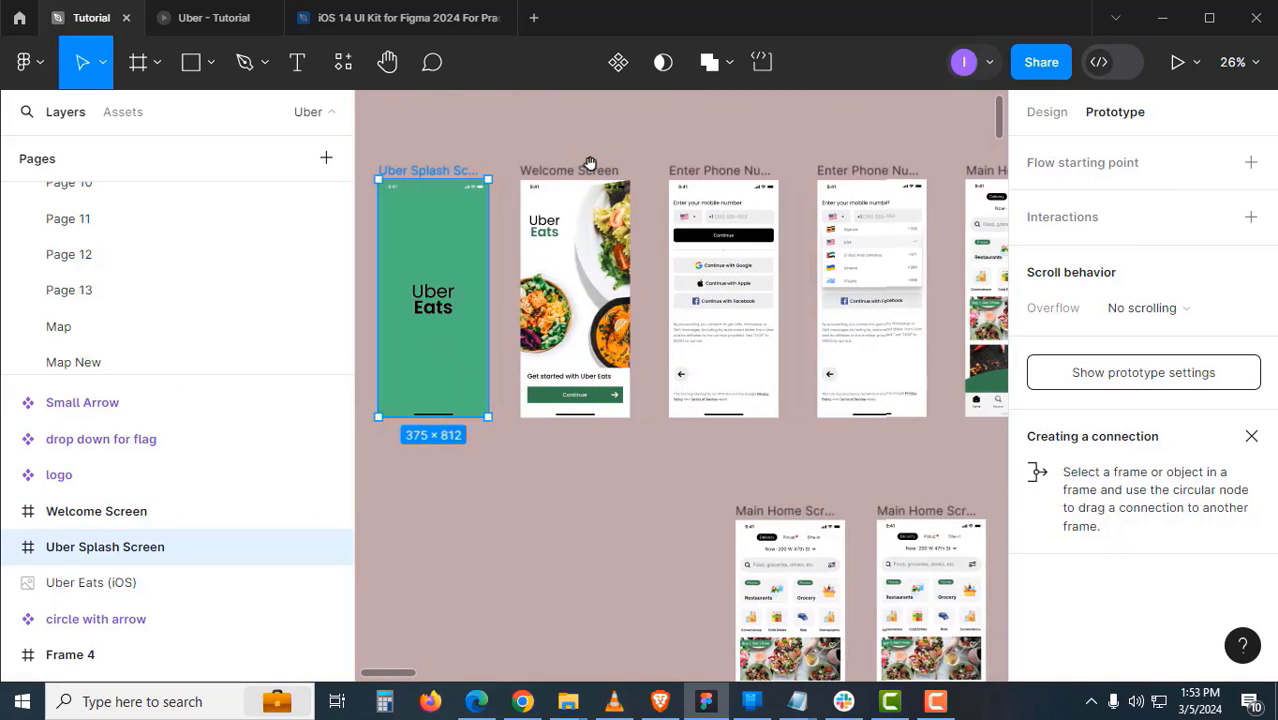
drag(590, 163, 703, 159)
scroll(605, 275, up, 1)
drag(579, 351, 621, 383)
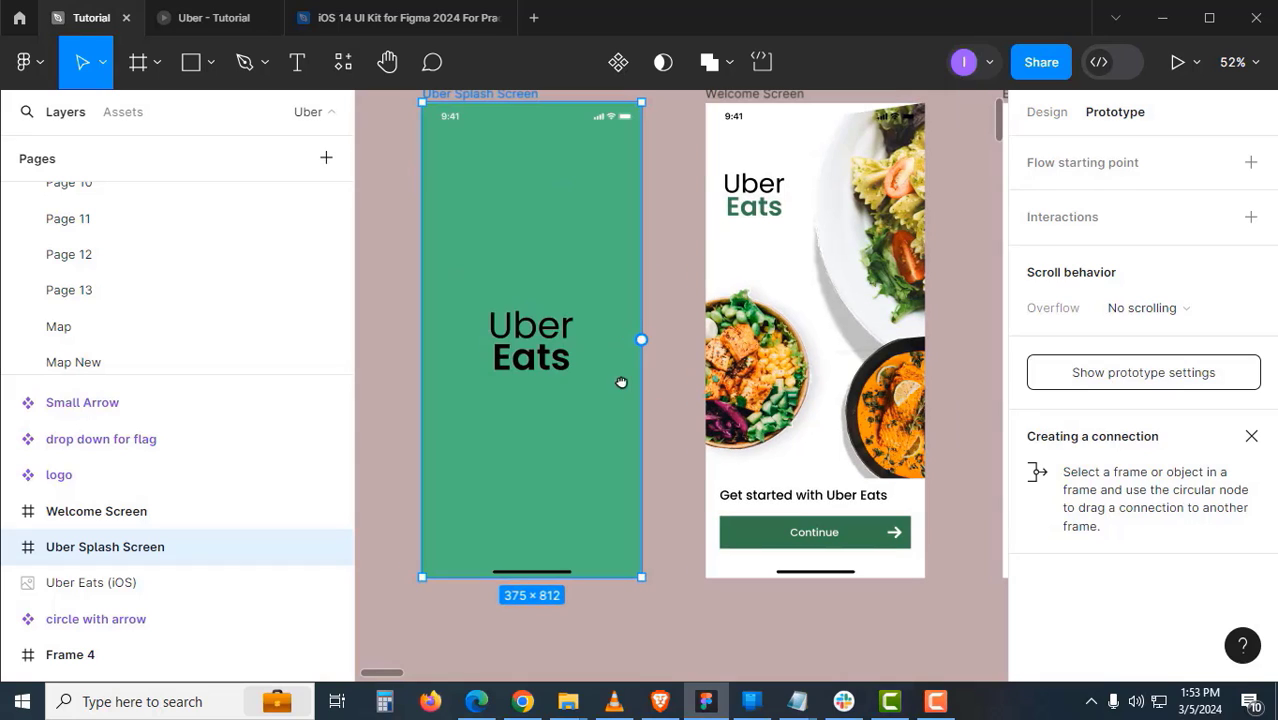
drag(641, 340, 716, 352)
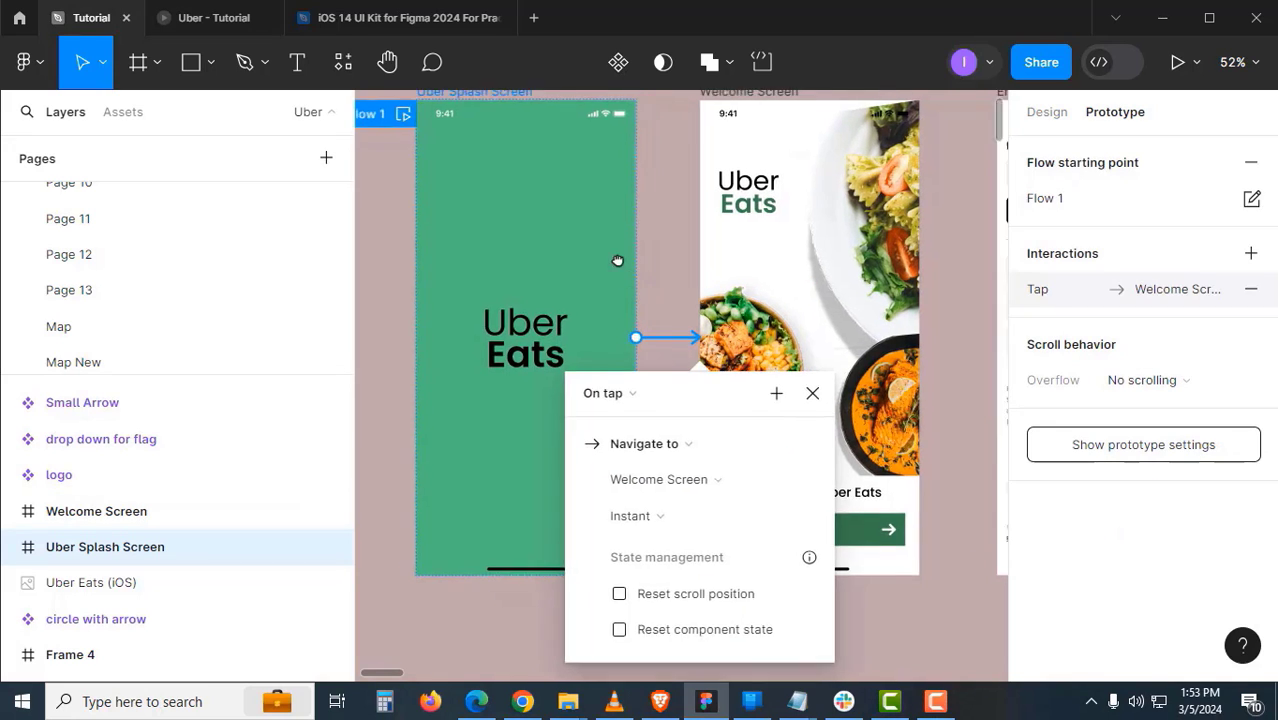
- Set the splash link to After delay 800ms with Smart animate, Ease out, 600ms
scroll(616, 320, down, 1)
scroll(616, 320, right, 1)
click(614, 374)
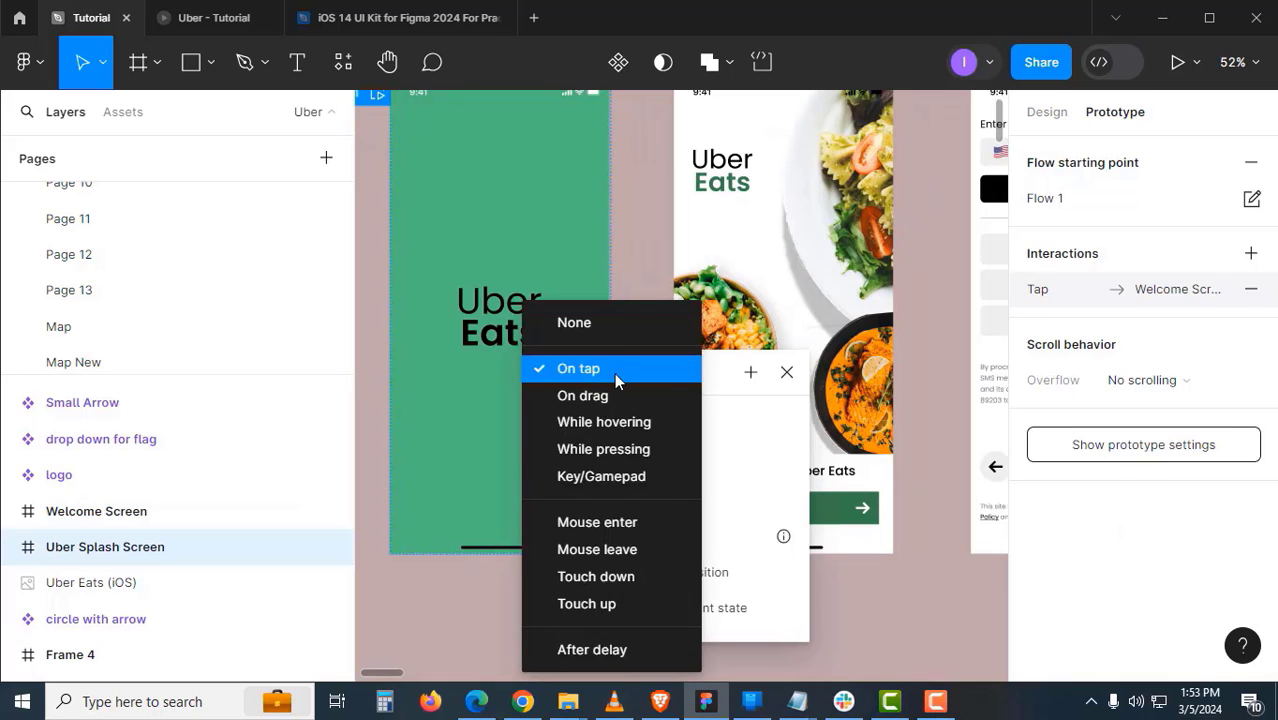
click(663, 656)
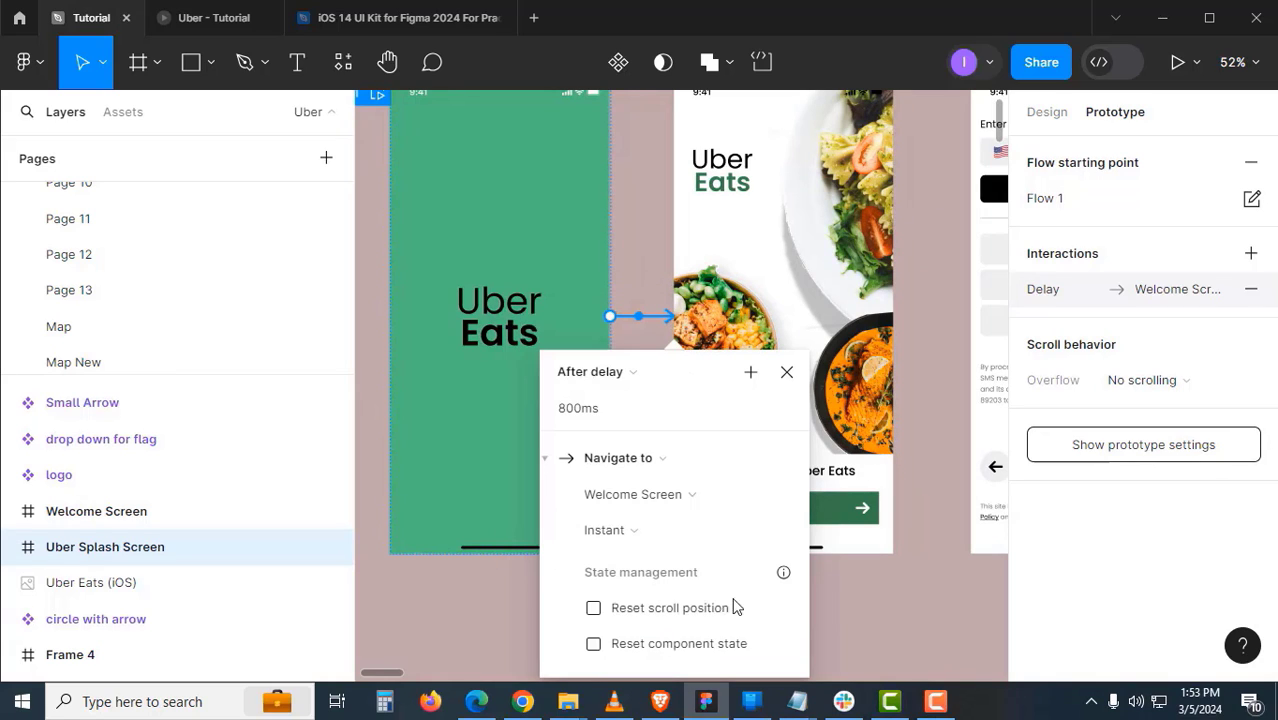
drag(707, 393, 817, 255)
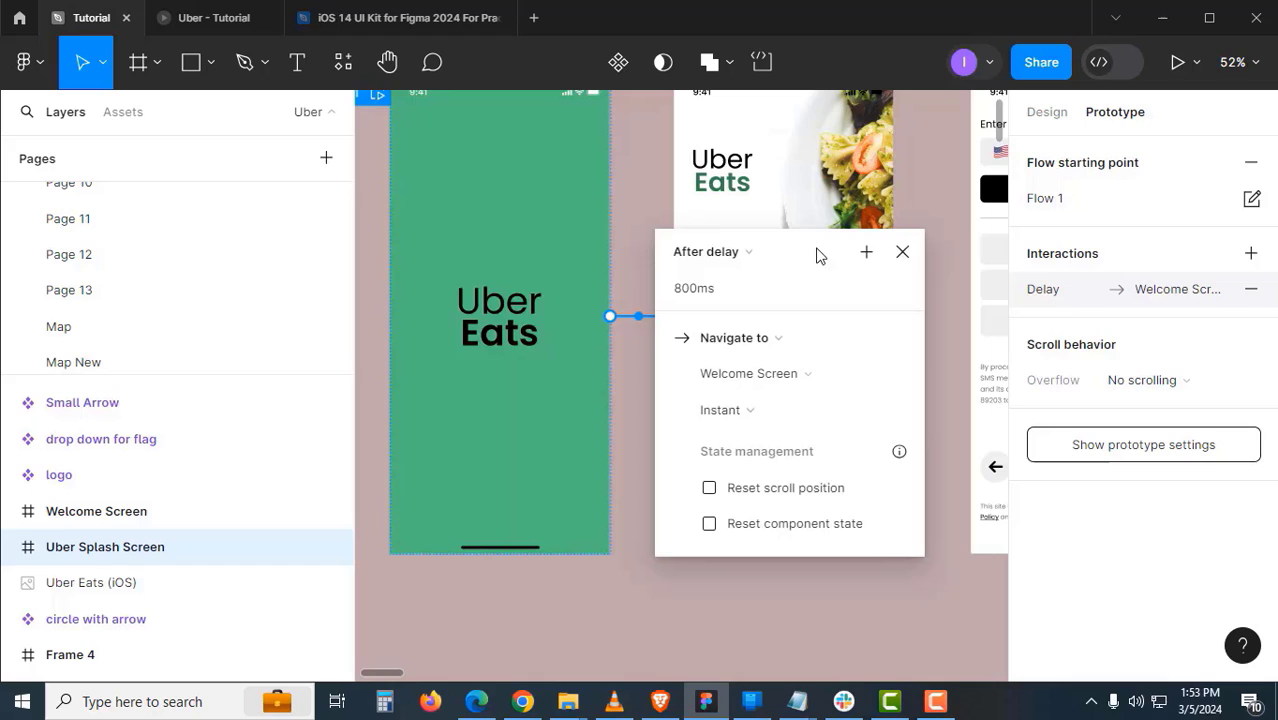
click(757, 419)
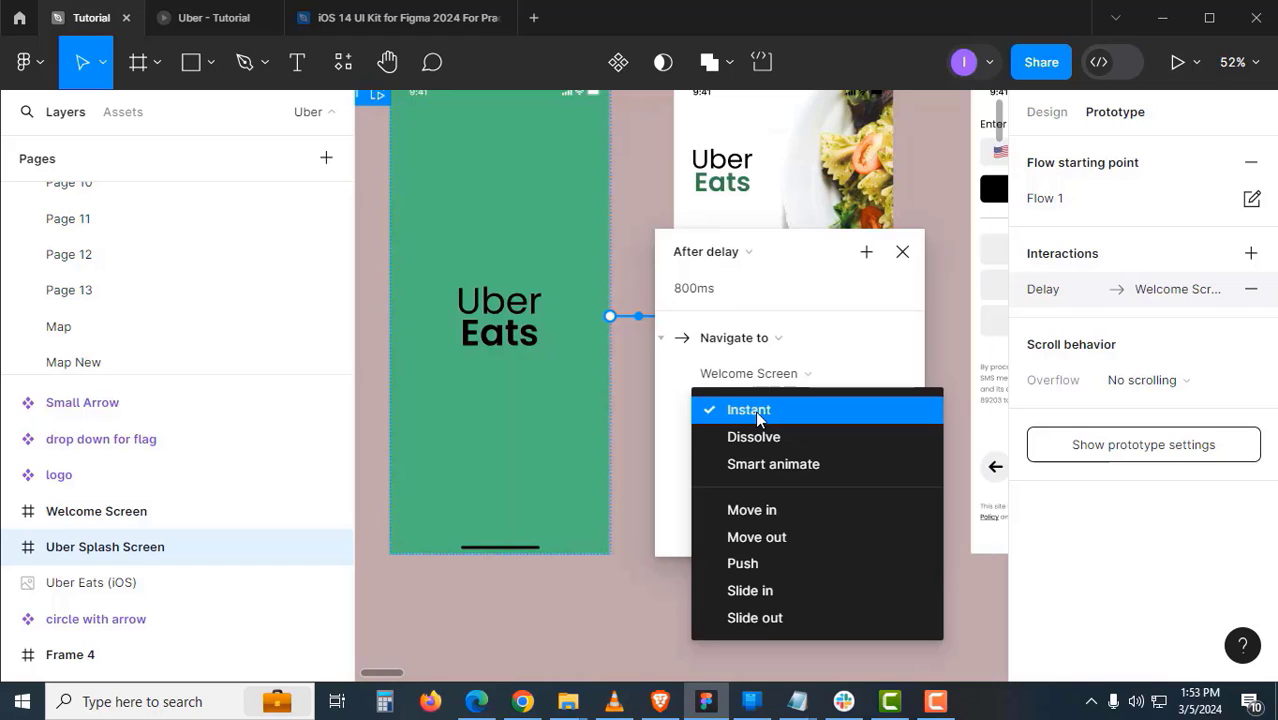
click(776, 466)
click(831, 449)
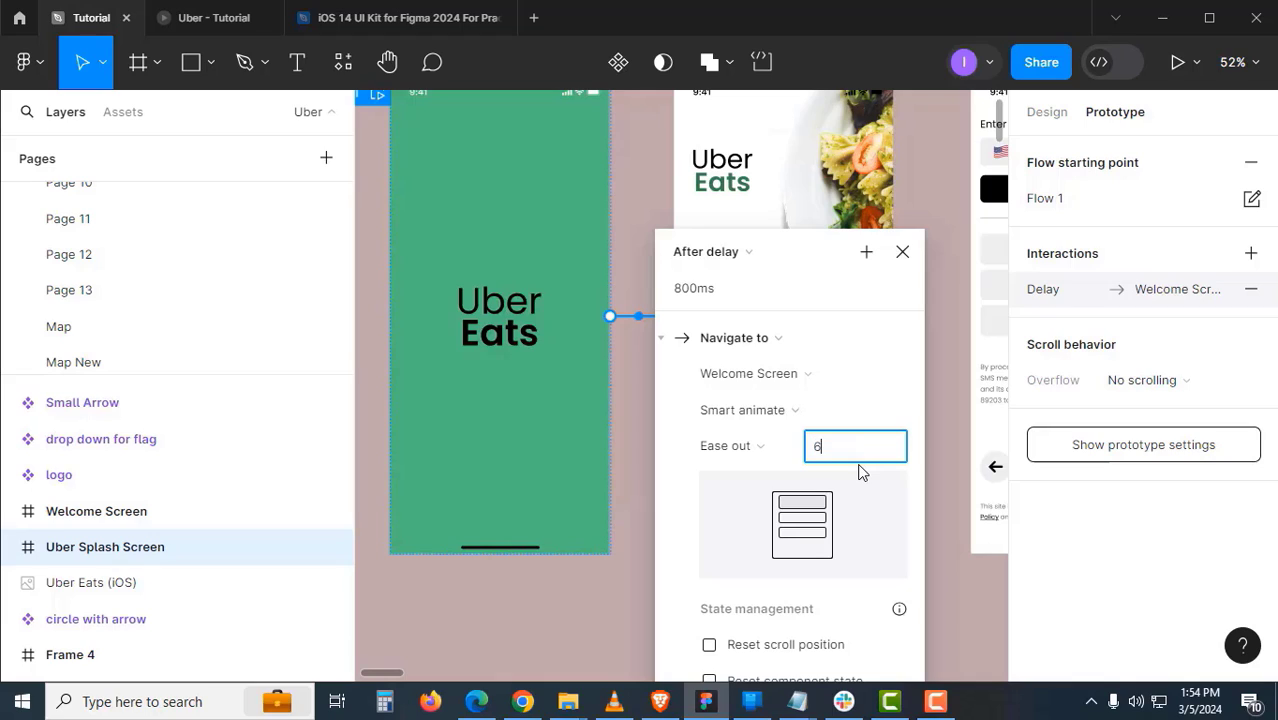
key(Return)
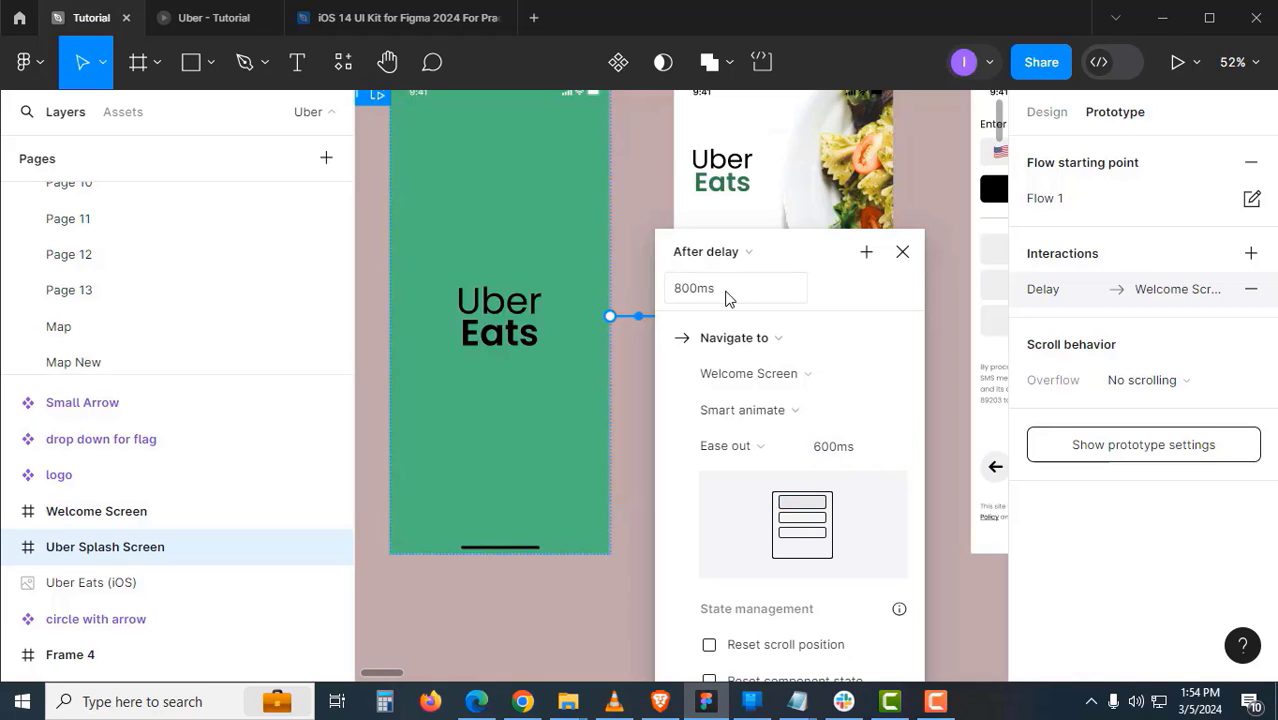
click(905, 256)
drag(839, 315, 718, 441)
click(626, 208)
- Link the Welcome Screen's Continue button to Enter Phone Number with an Instant transition
drag(728, 507, 713, 380)
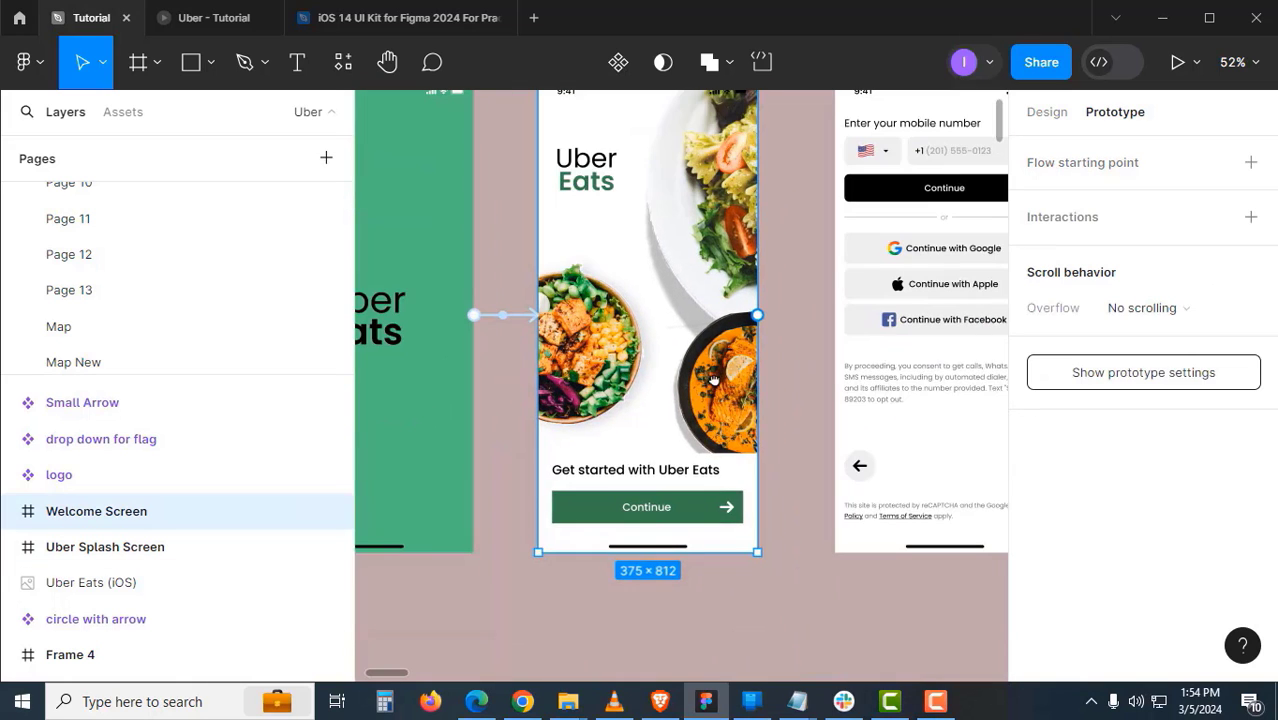
click(703, 518)
double_click(703, 518)
double_click(703, 518)
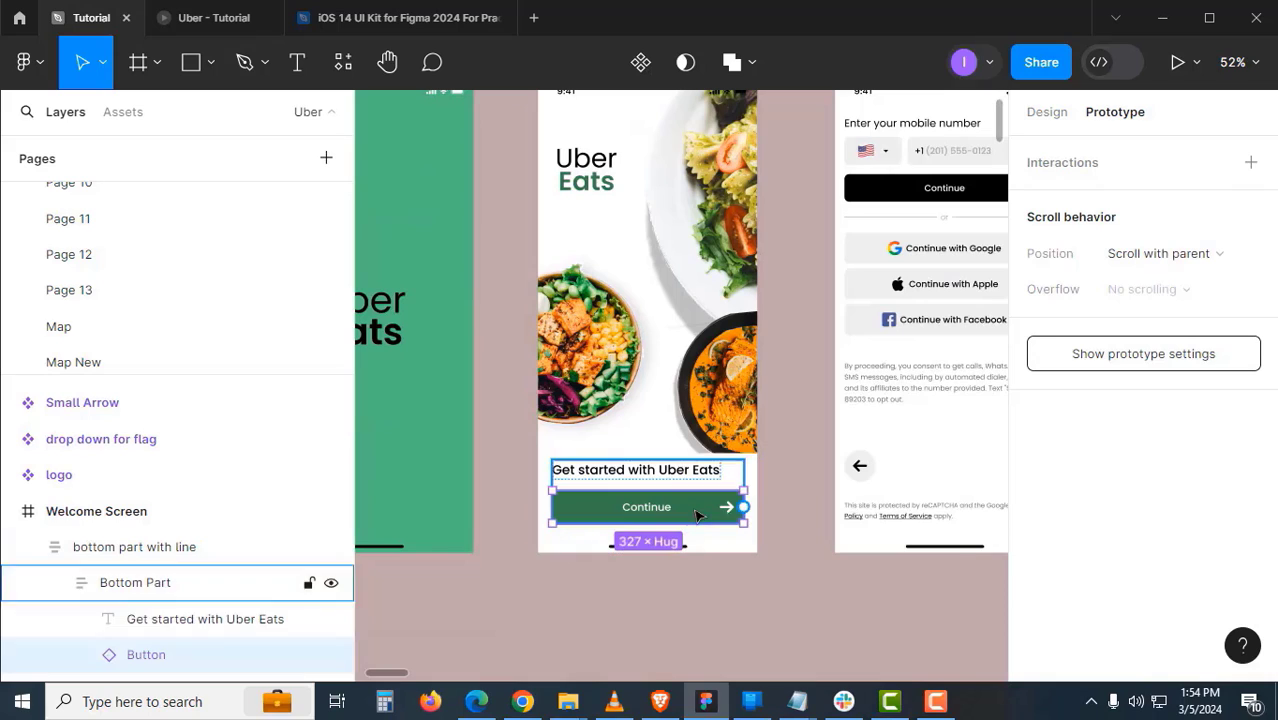
drag(745, 508, 864, 467)
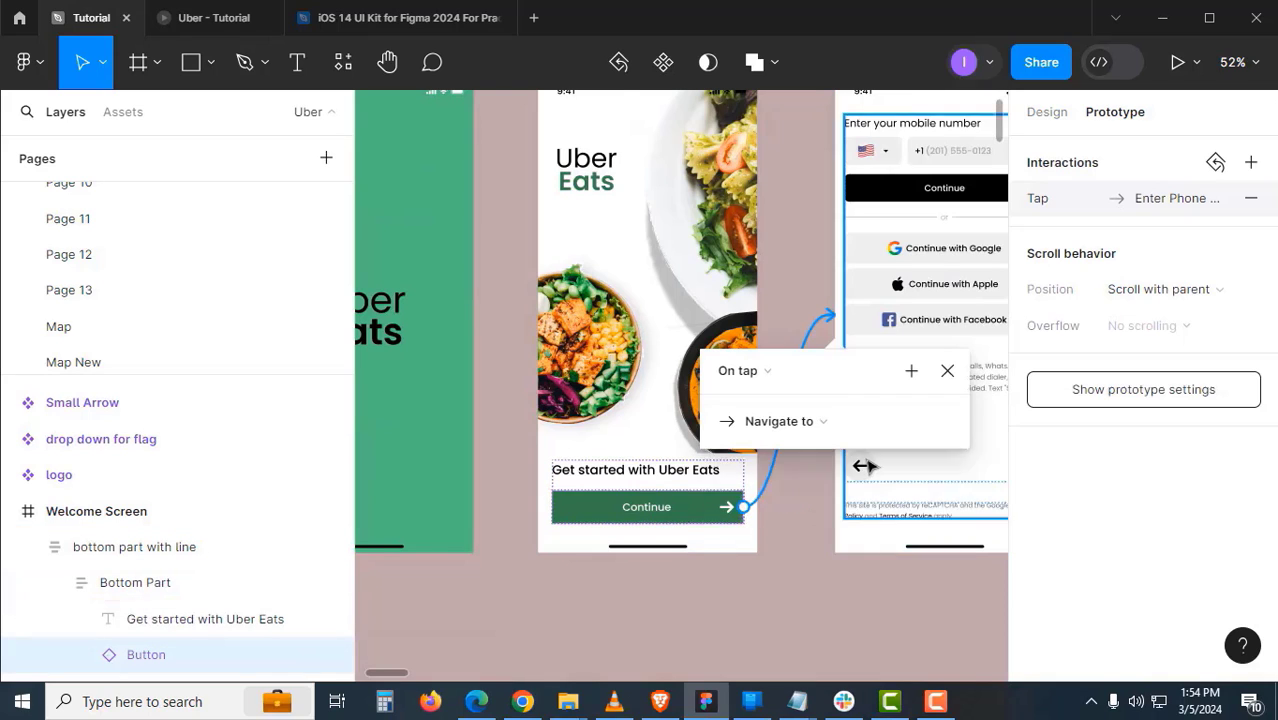
drag(858, 383, 693, 273)
click(626, 387)
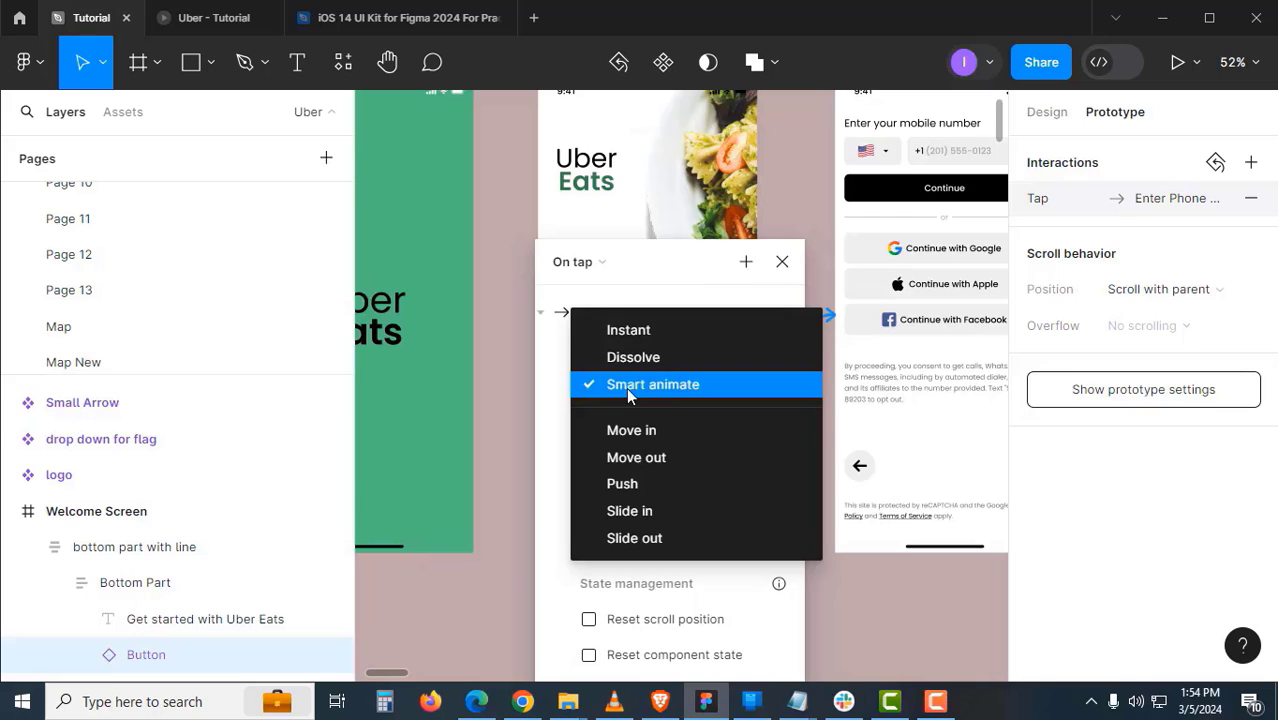
click(627, 331)
scroll(628, 585, right, 5)
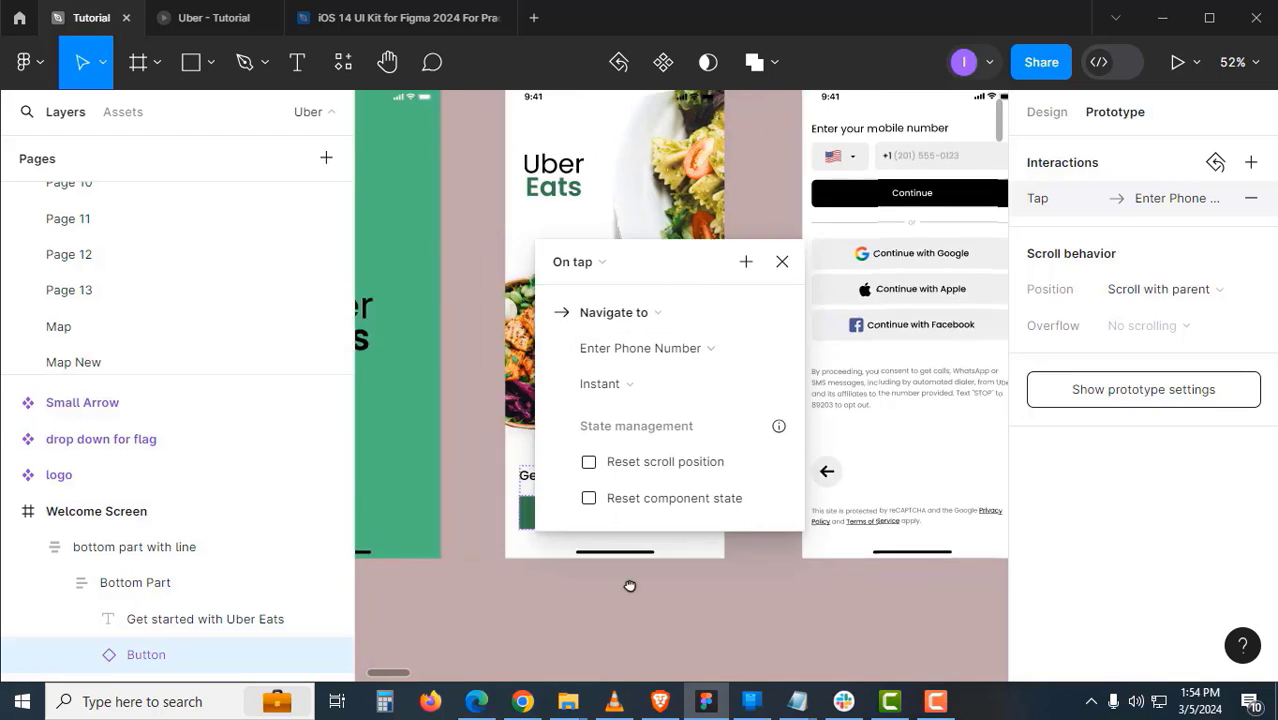
click(705, 96)
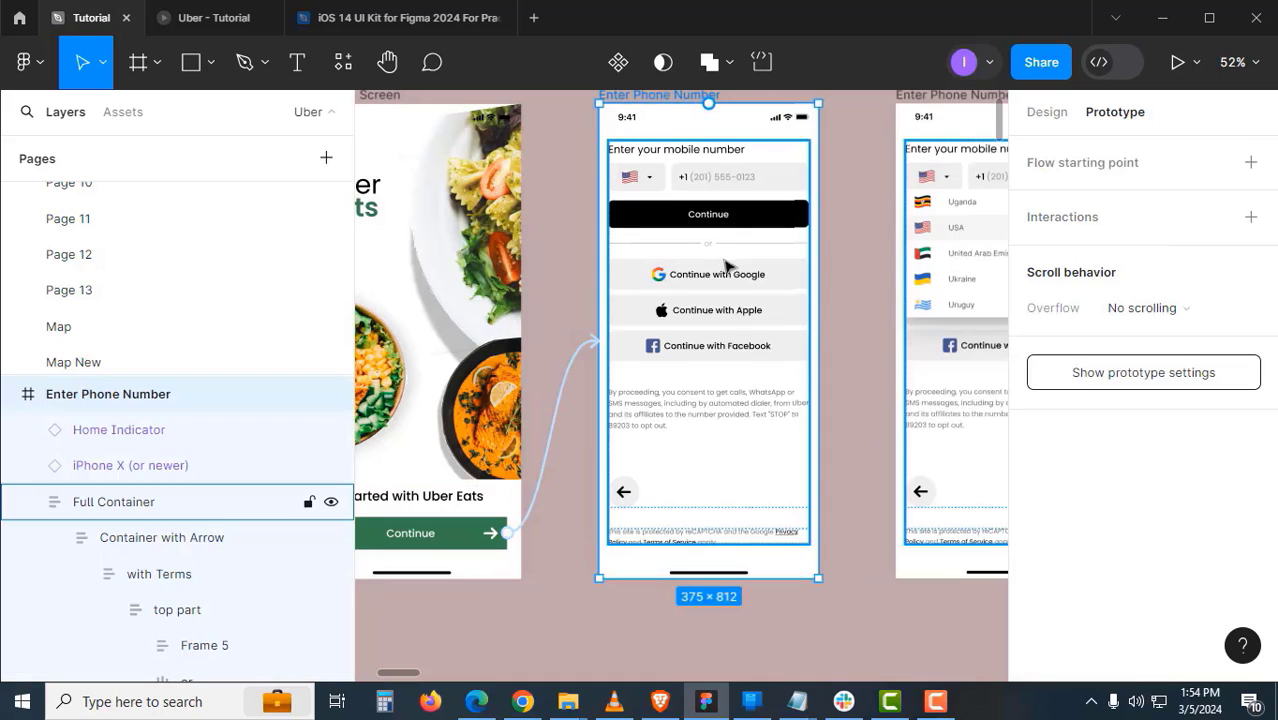
- Link the country flag selector to the Enter Phone Number Drop Down screen
scroll(757, 330, right, 3)
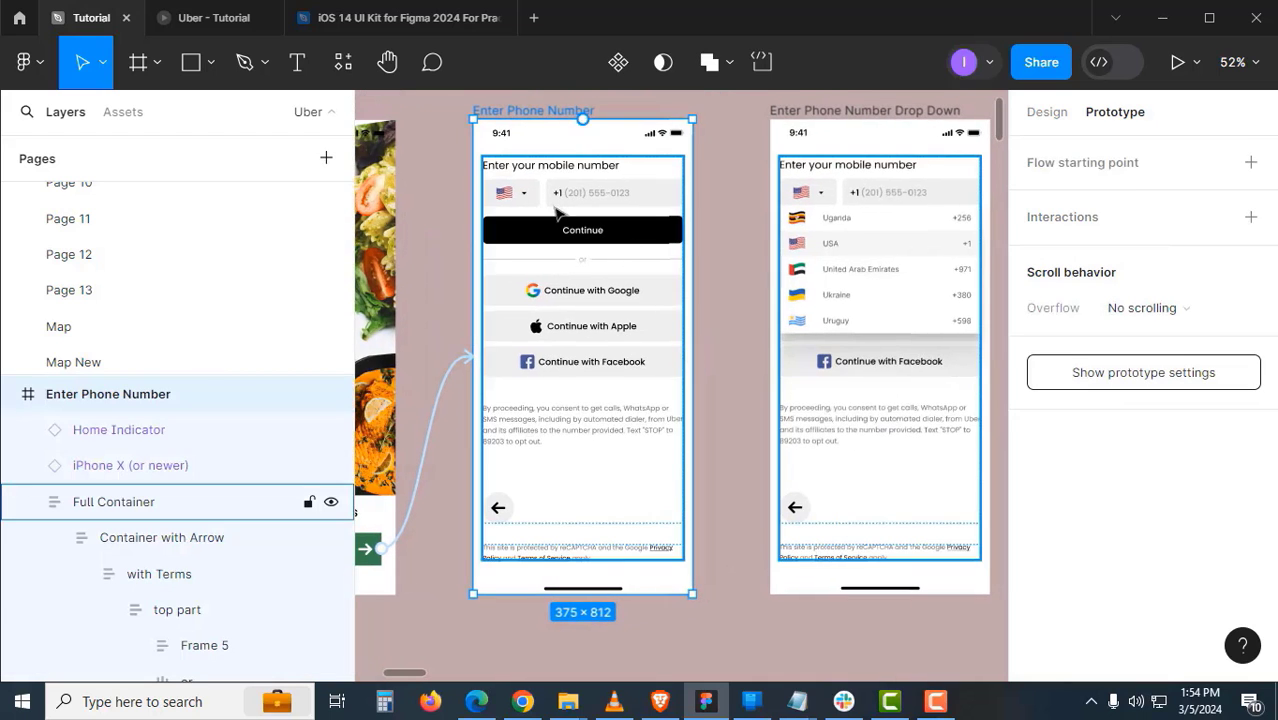
double_click(514, 196)
double_click(519, 195)
double_click(519, 195)
double_click(519, 195)
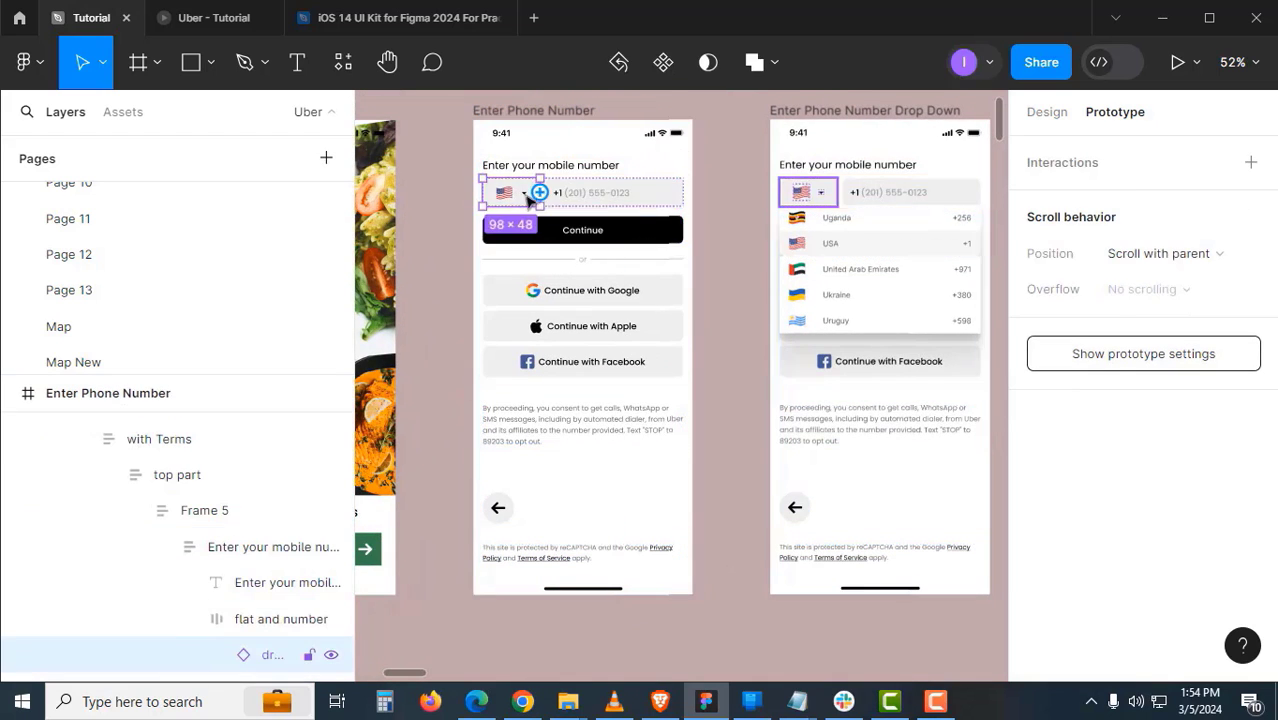
drag(540, 193, 799, 284)
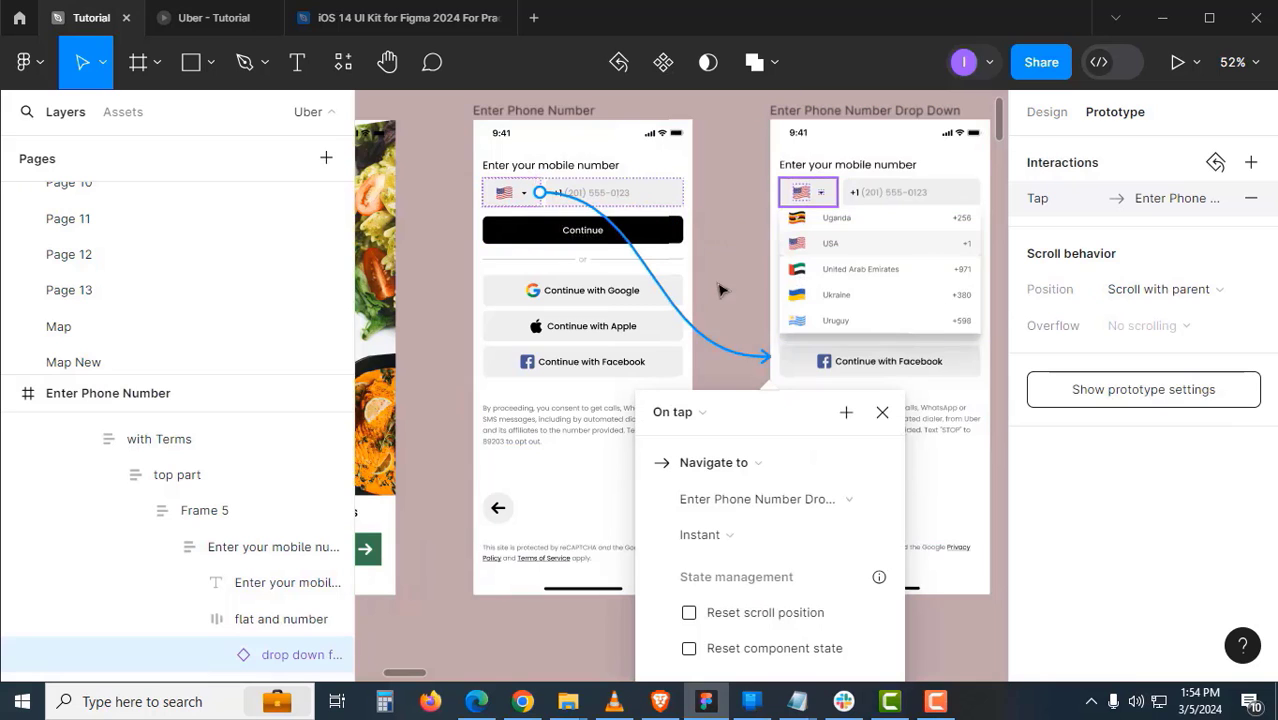
scroll(573, 313, right, 2)
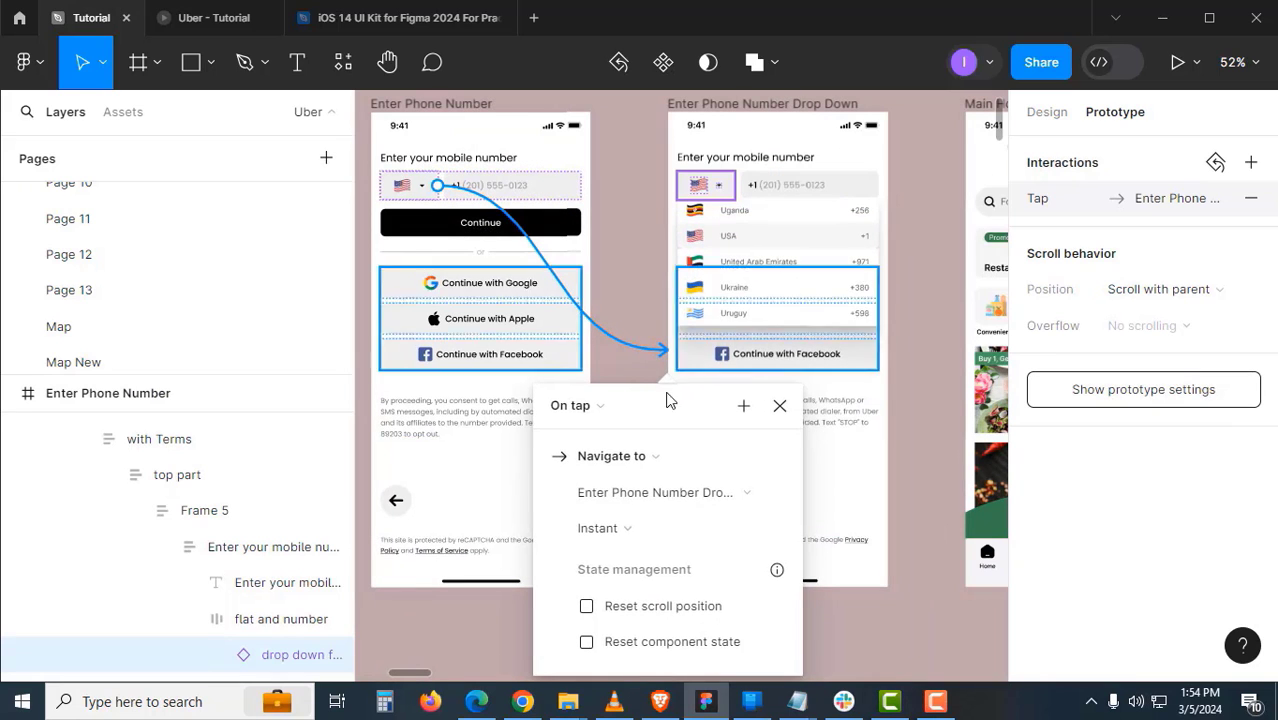
drag(681, 411, 729, 355)
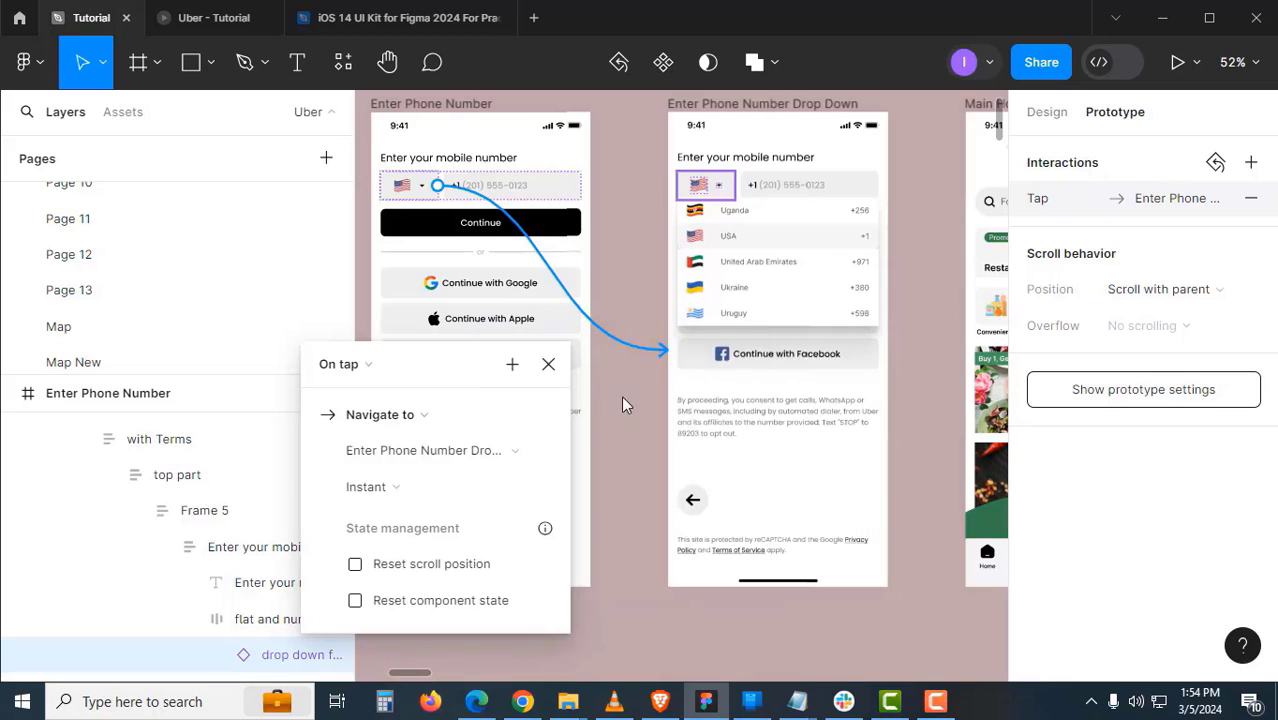
- Link the Enter Phone Number Drop Down frame to Main Home Screen on tap
scroll(700, 400, right, 3)
click(580, 131)
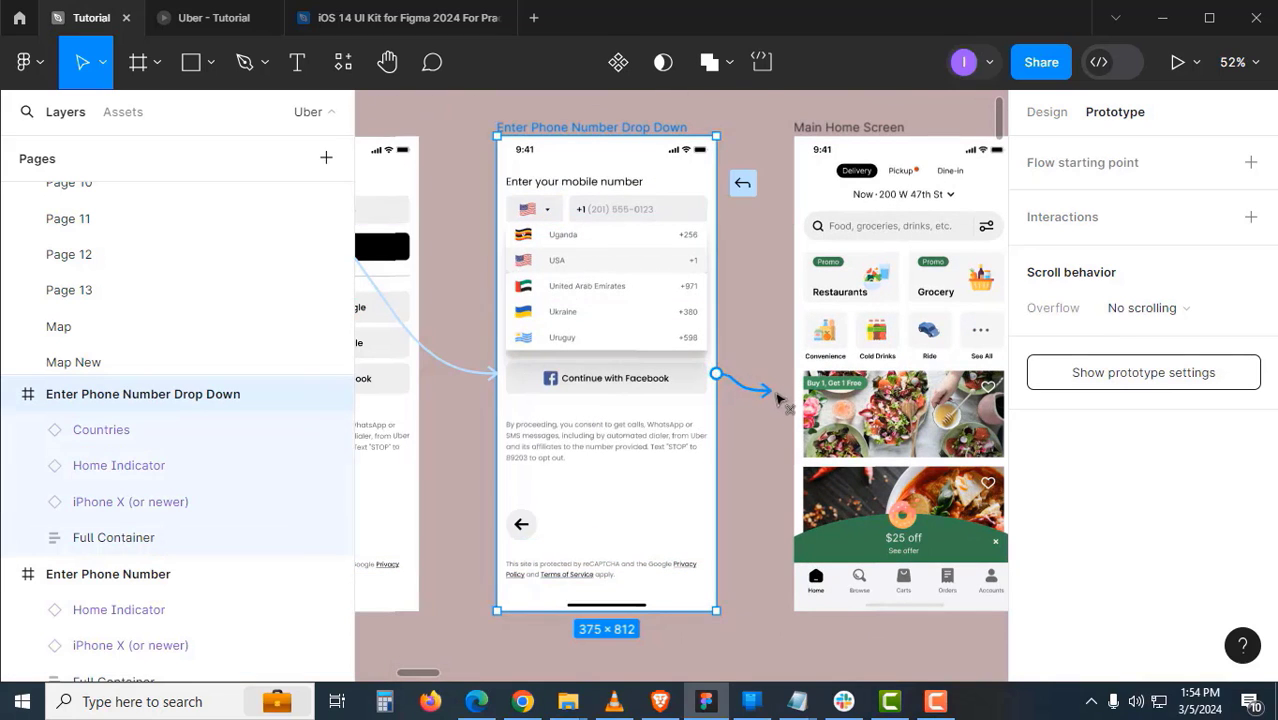
drag(804, 398, 850, 412)
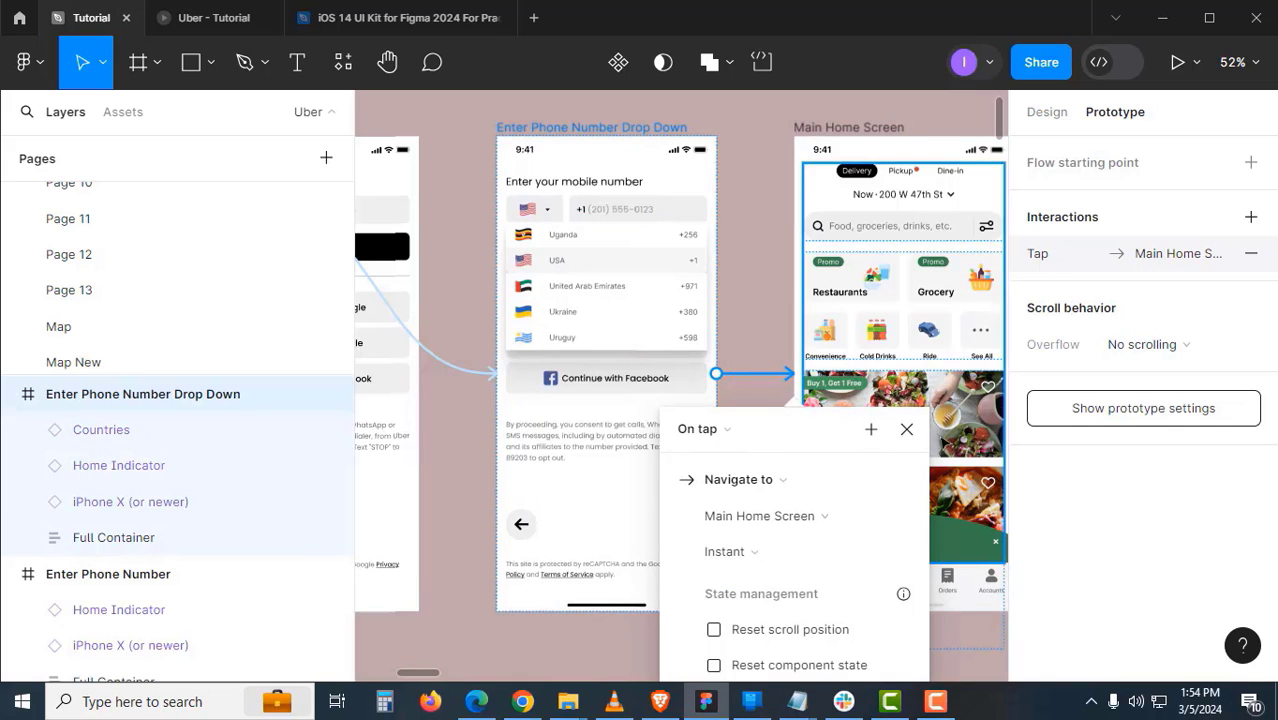
click(906, 429)
scroll(772, 432, down, 5)
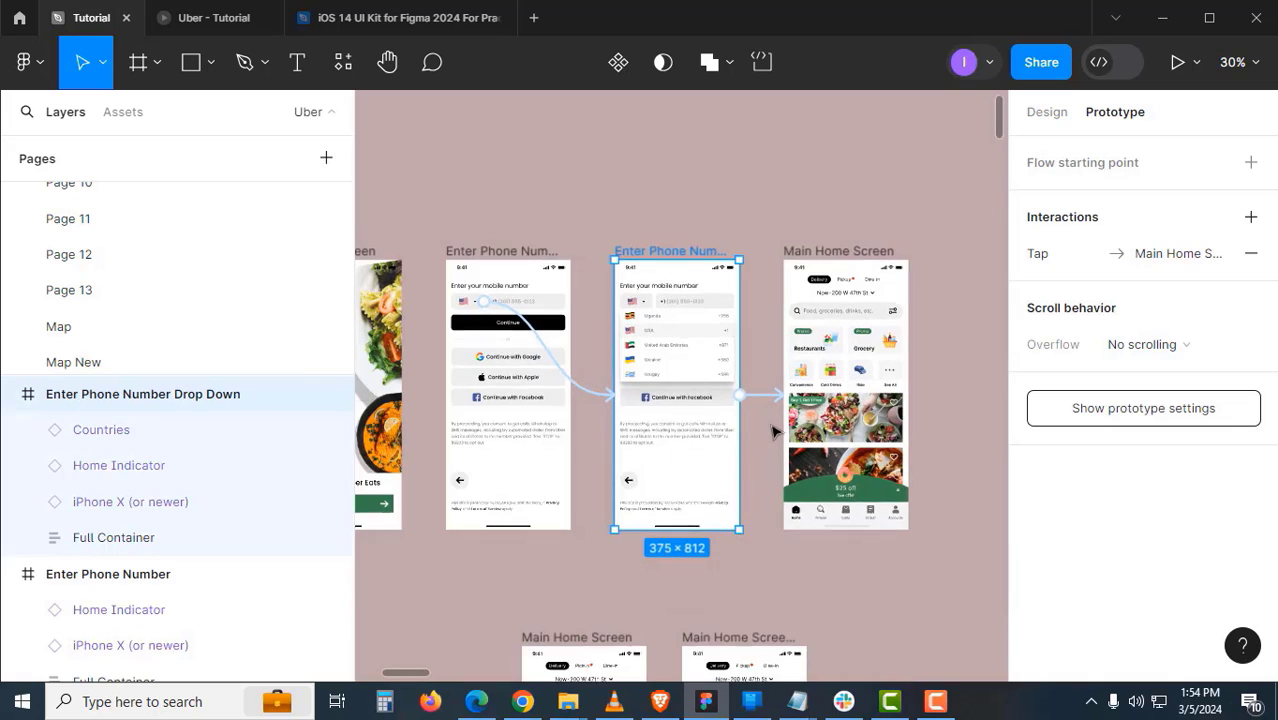
scroll(650, 430, left, 3)
scroll(648, 442, left, 2)
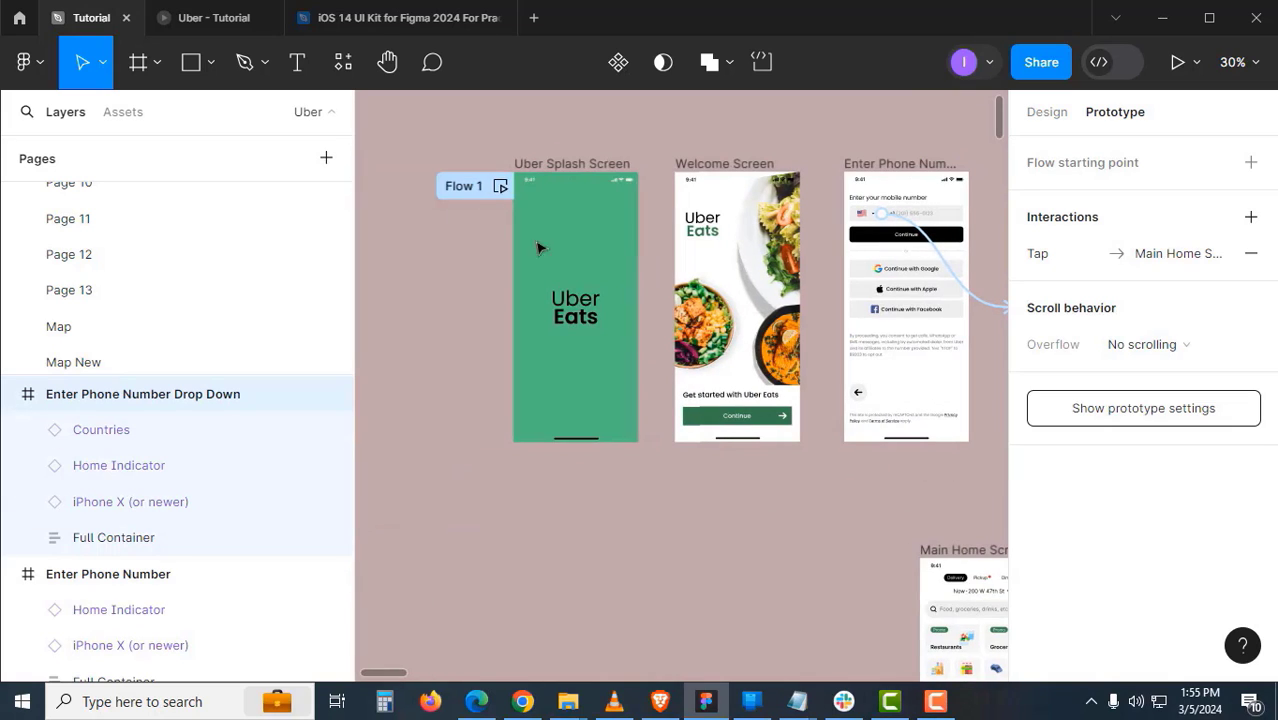
click(560, 170)
- Play Flow 1 from the splash screen through Continue to the phone screen's country list
click(217, 21)
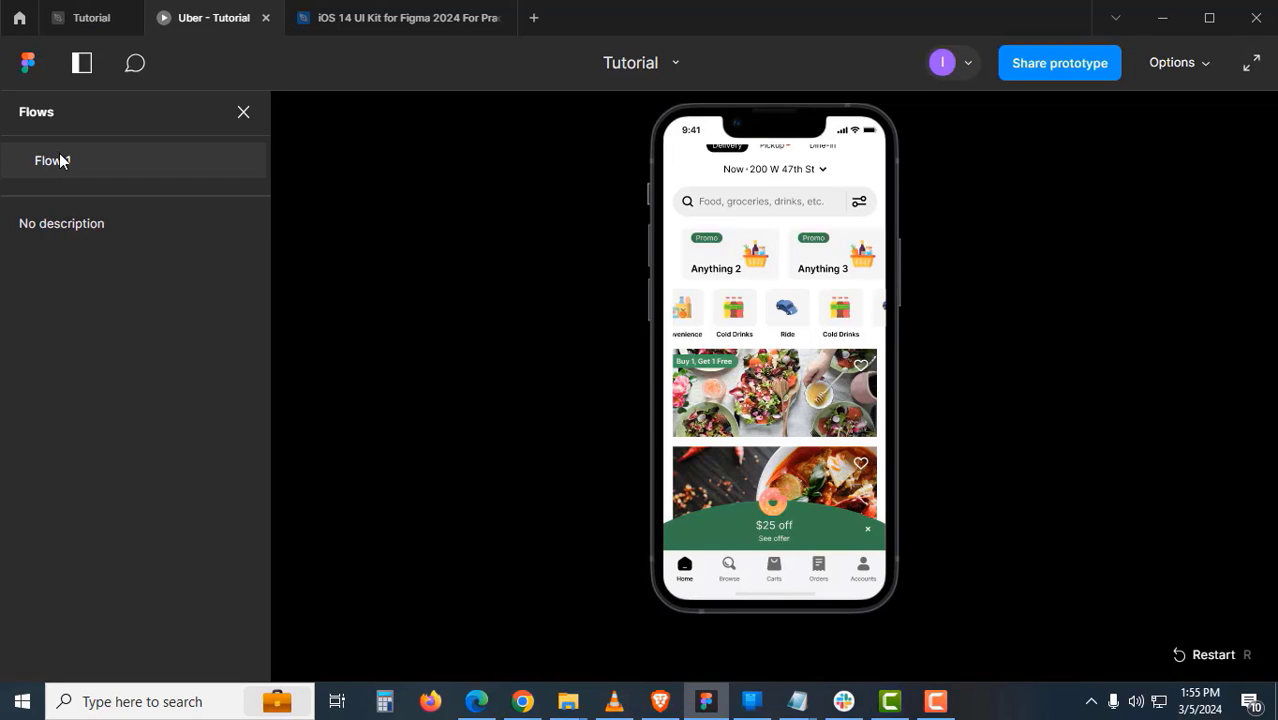
click(59, 157)
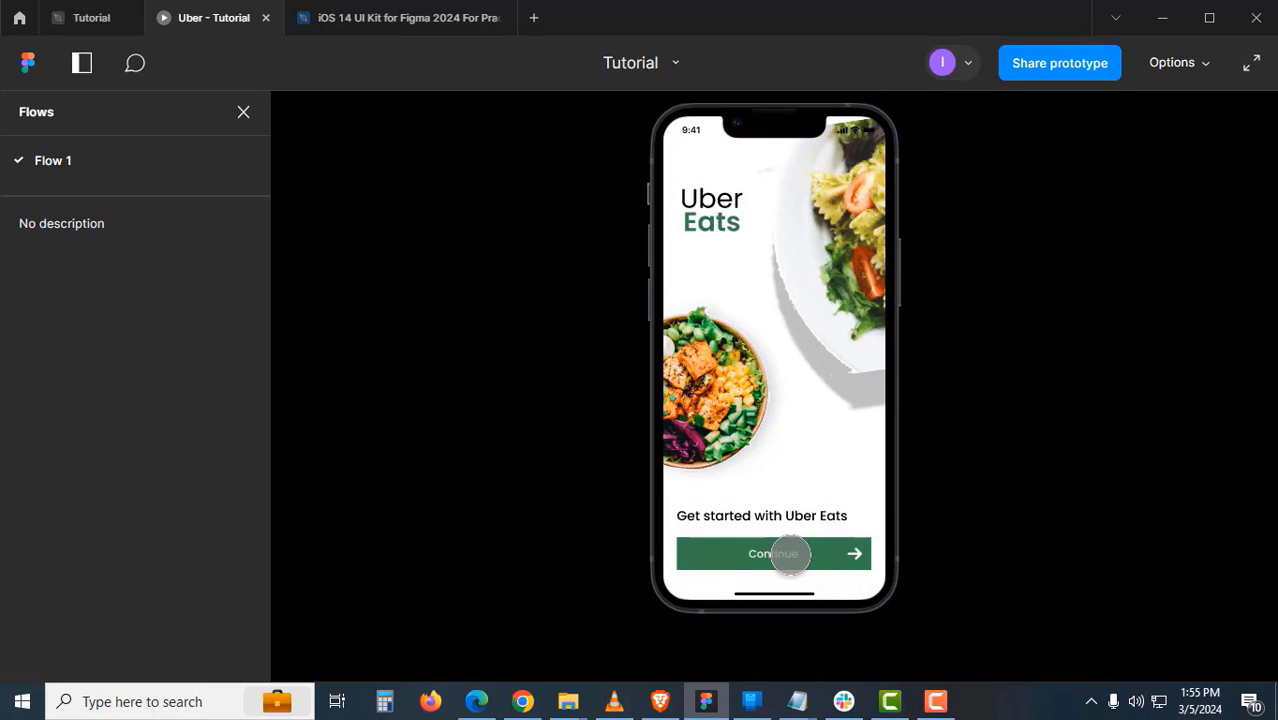
click(790, 555)
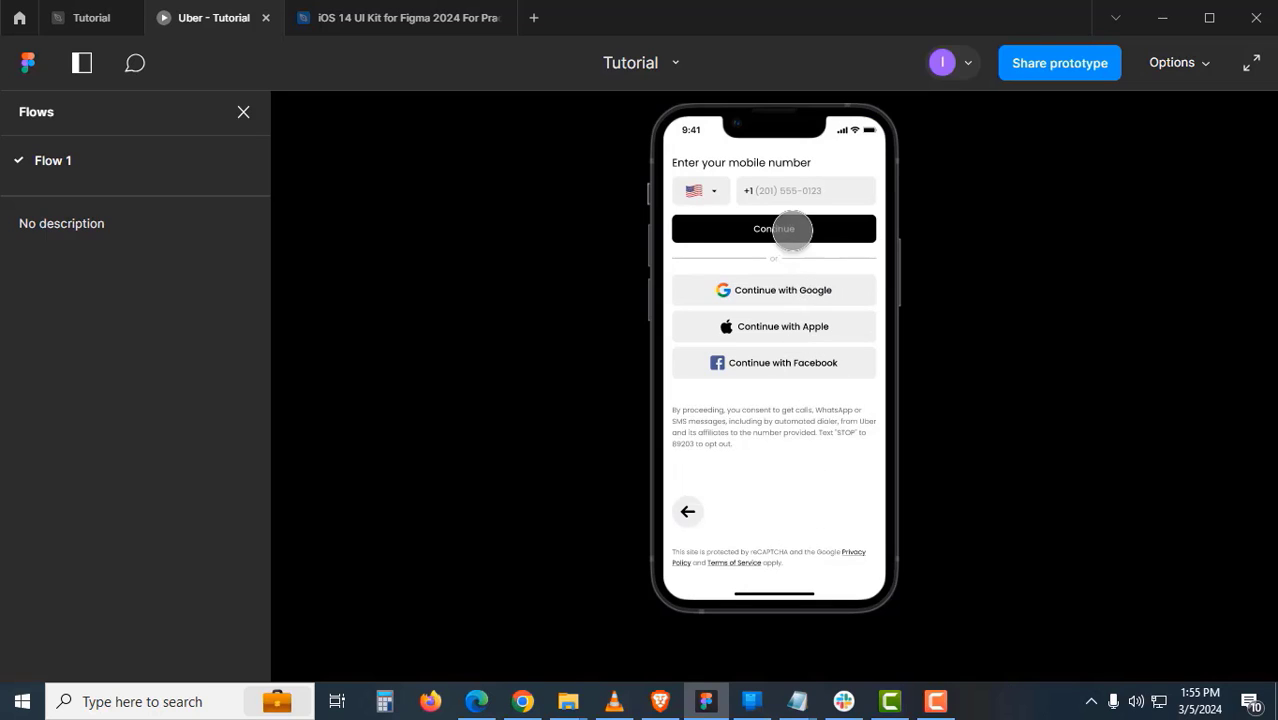
click(699, 187)
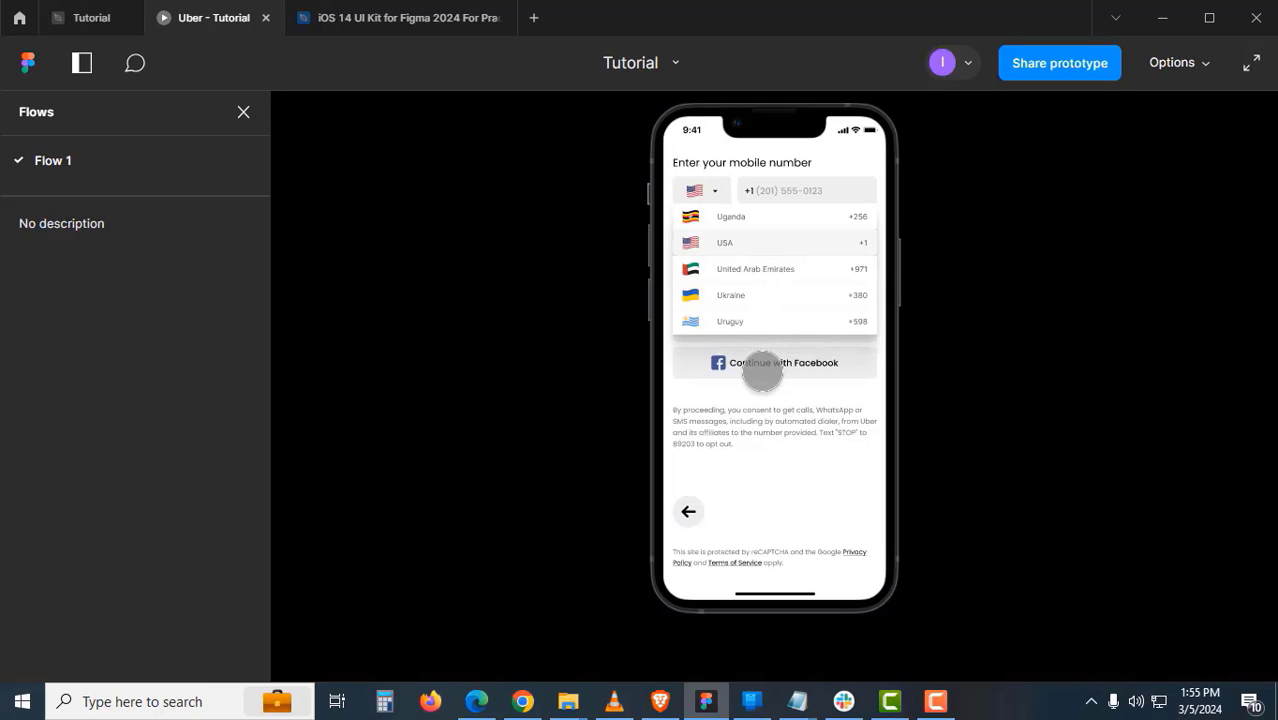
- Zoom in on the country list and phone number designs in the design file
click(80, 19)
click(702, 552)
drag(702, 552, 421, 543)
key(shift+e)
scroll(796, 262, up, 5)
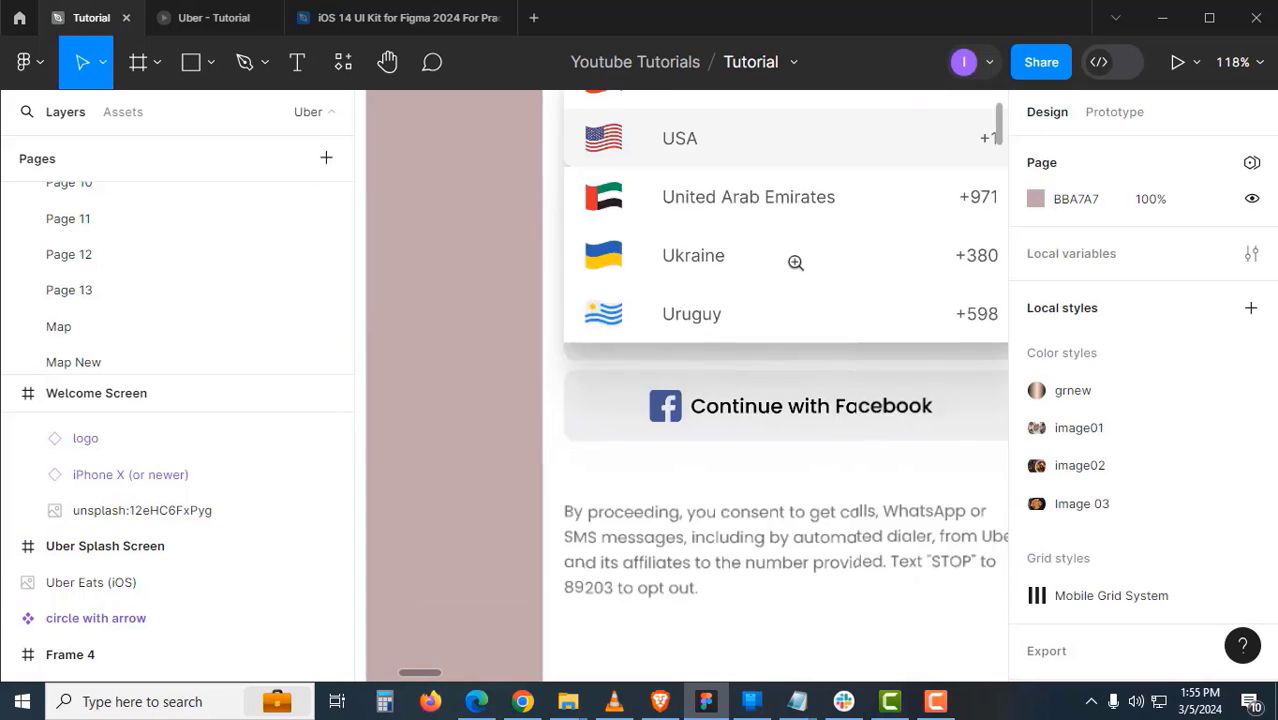
drag(796, 262, 749, 380)
drag(729, 303, 707, 325)
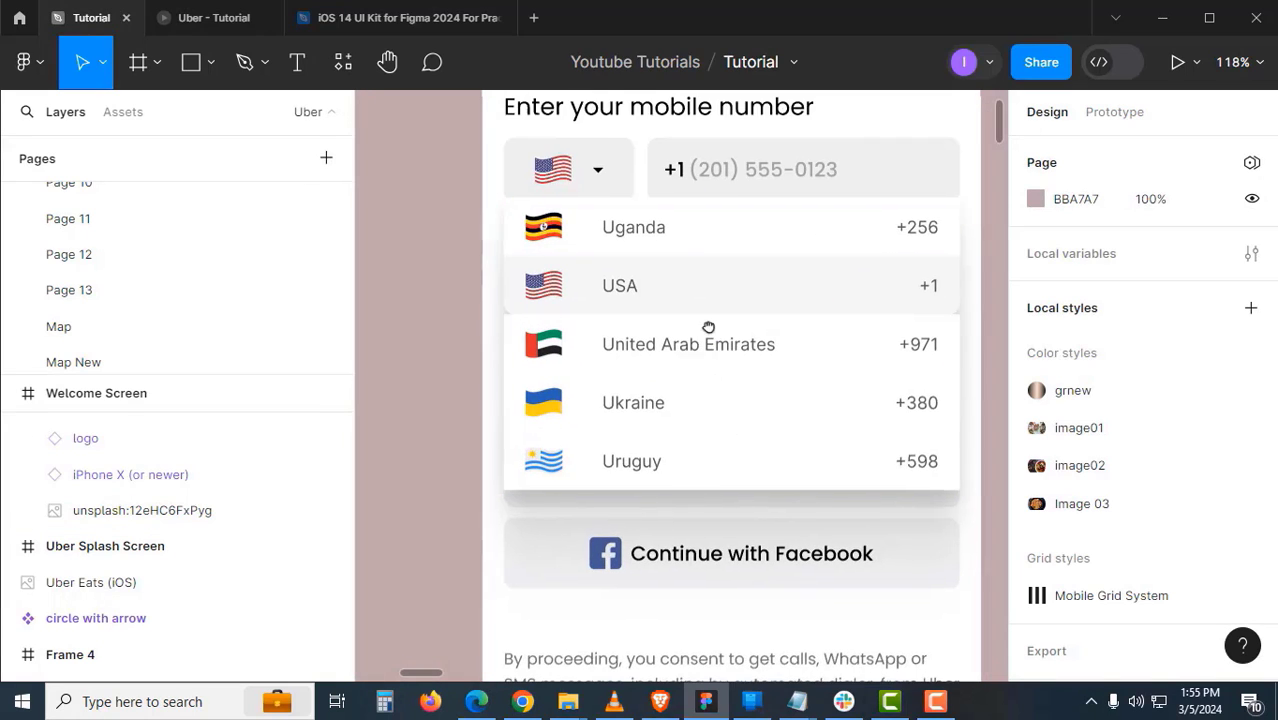
- Show the prototype at actual size, then fit it to the screen, and return to editing
click(185, 18)
click(1163, 68)
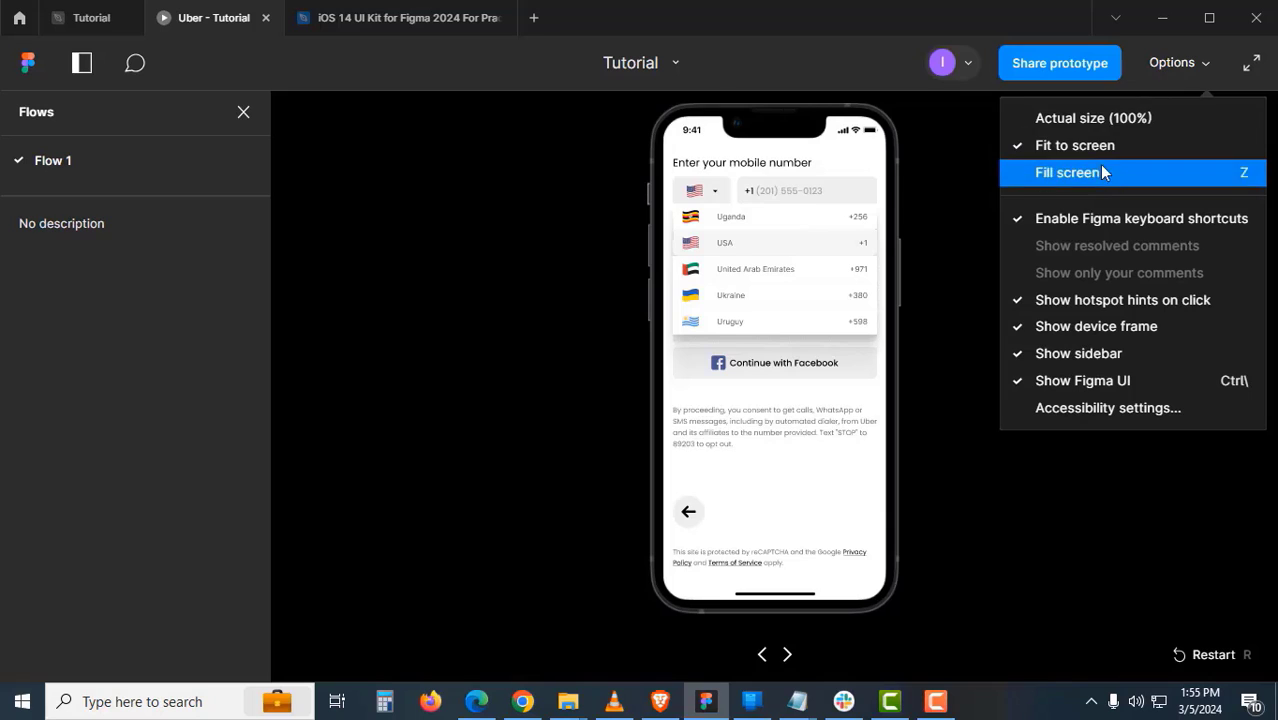
click(1104, 118)
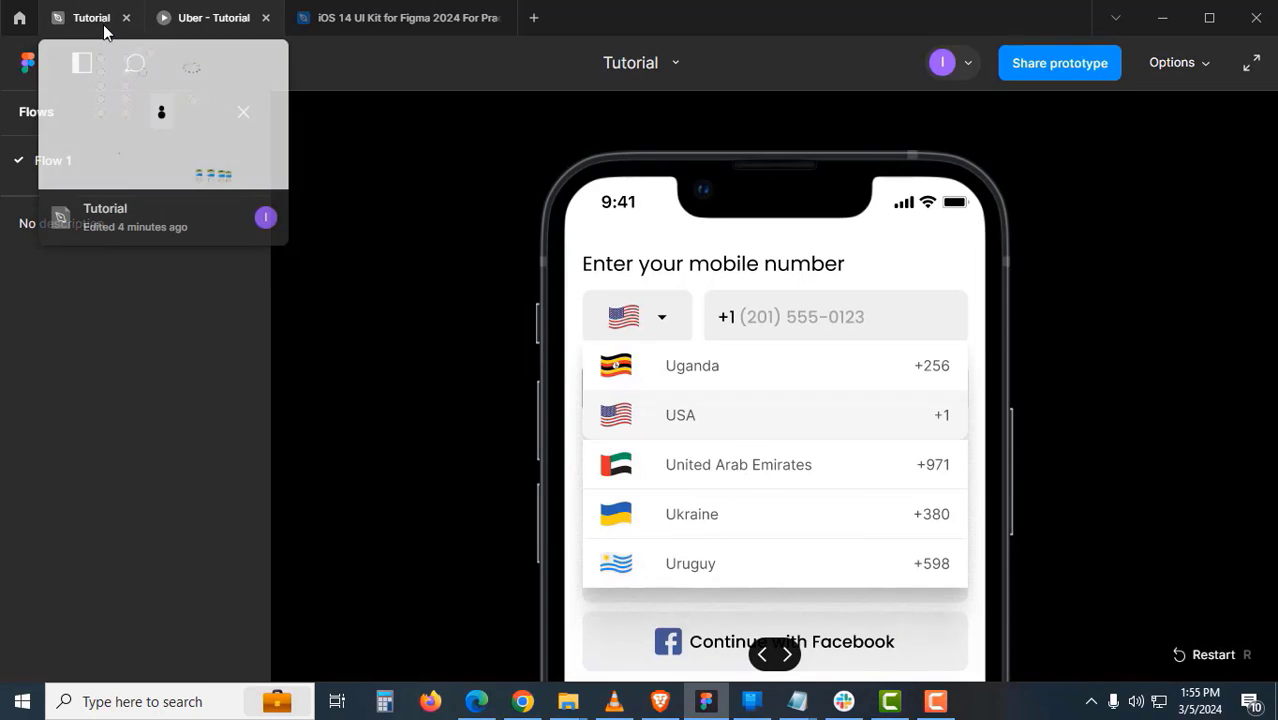
click(1155, 66)
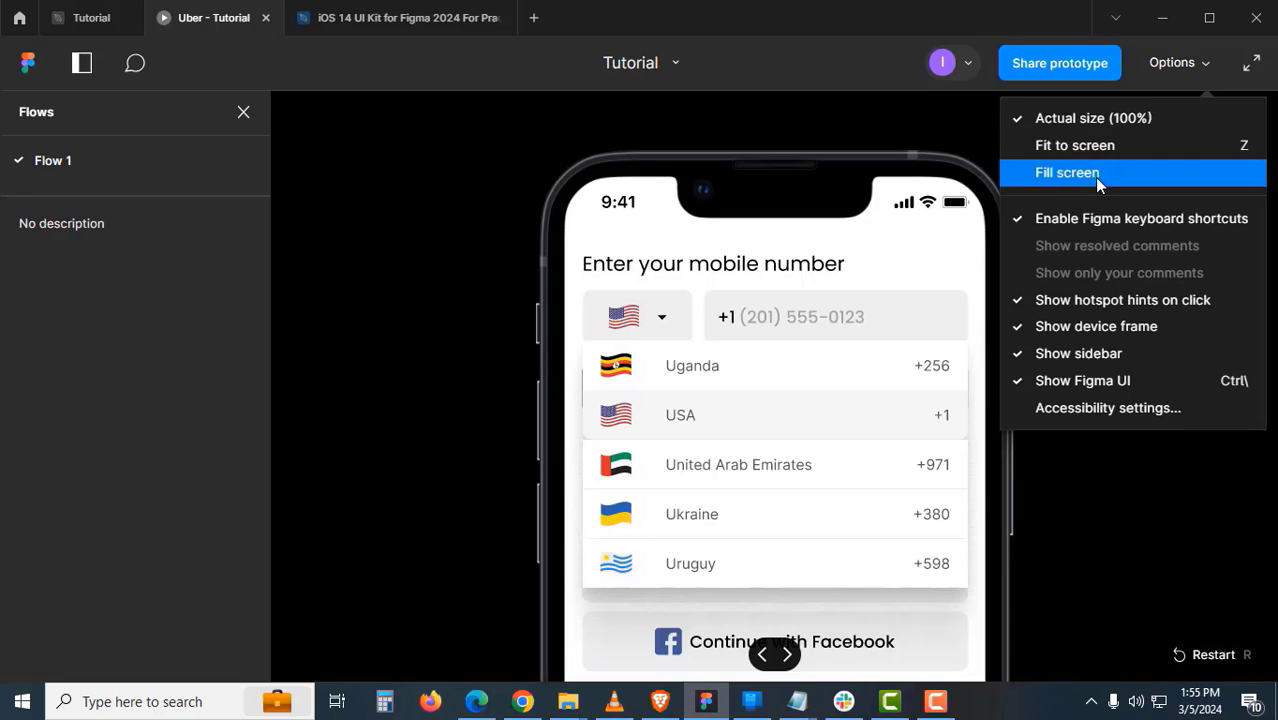
click(1108, 149)
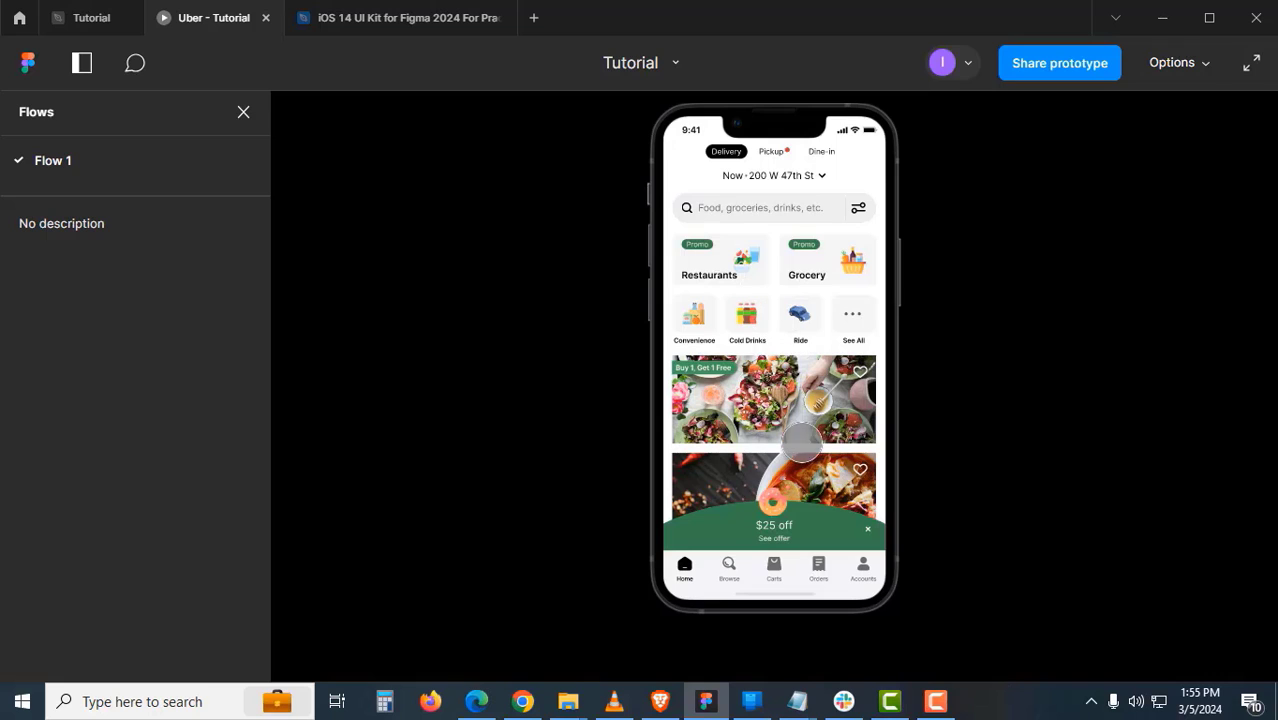
click(100, 20)
scroll(656, 299, down, 8)
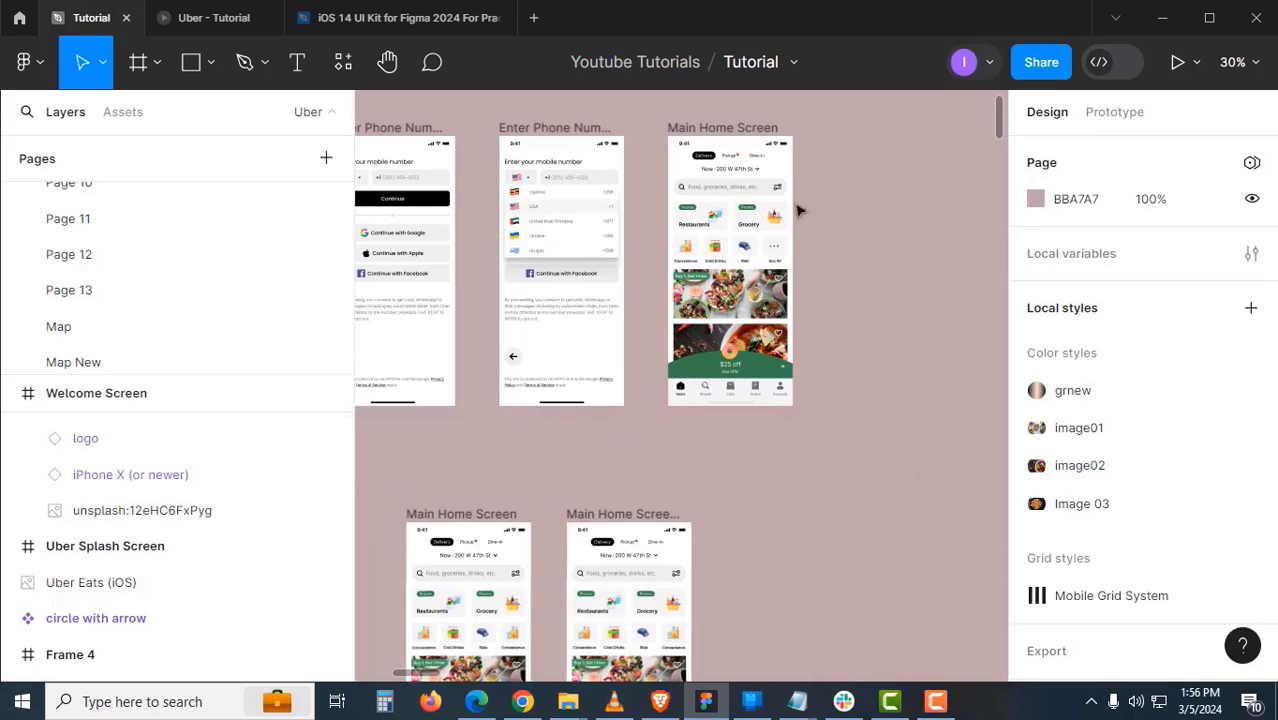
- Delete the old tap connection and place Main Home Screen and Main Home Screen-02 beside the phone frames
drag(748, 140, 877, 479)
click(1110, 113)
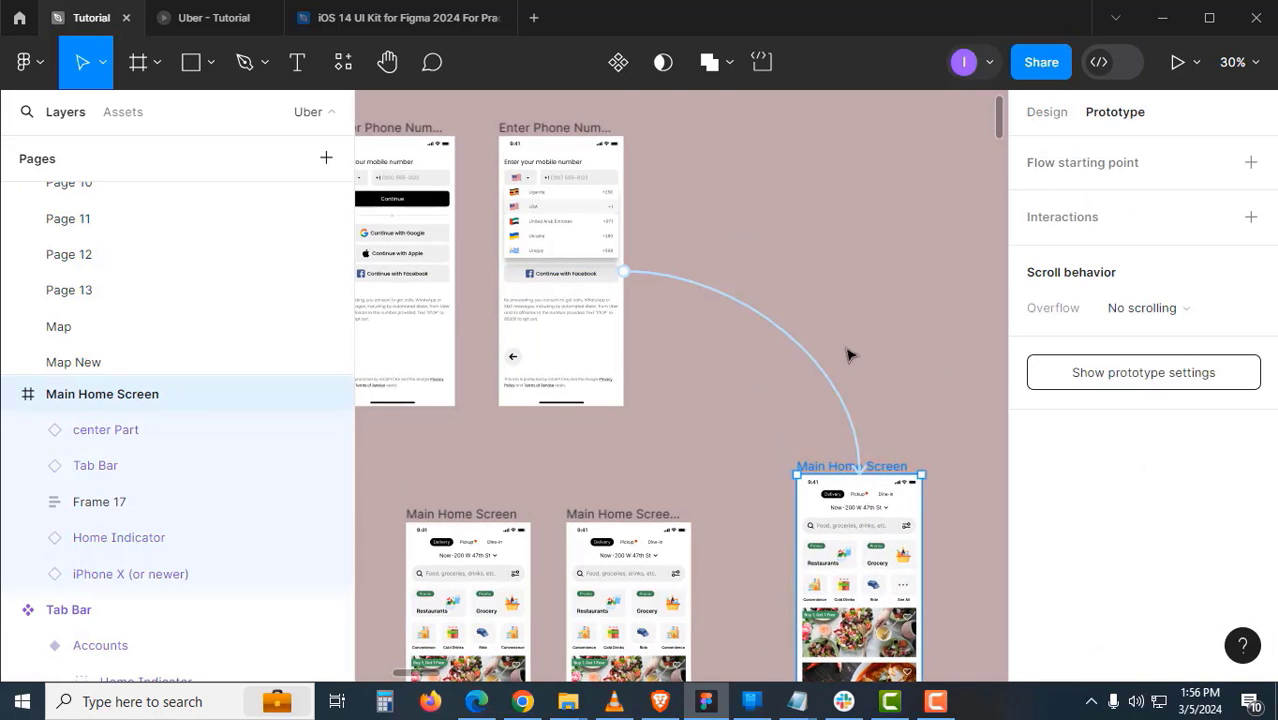
click(823, 372)
key(Delete)
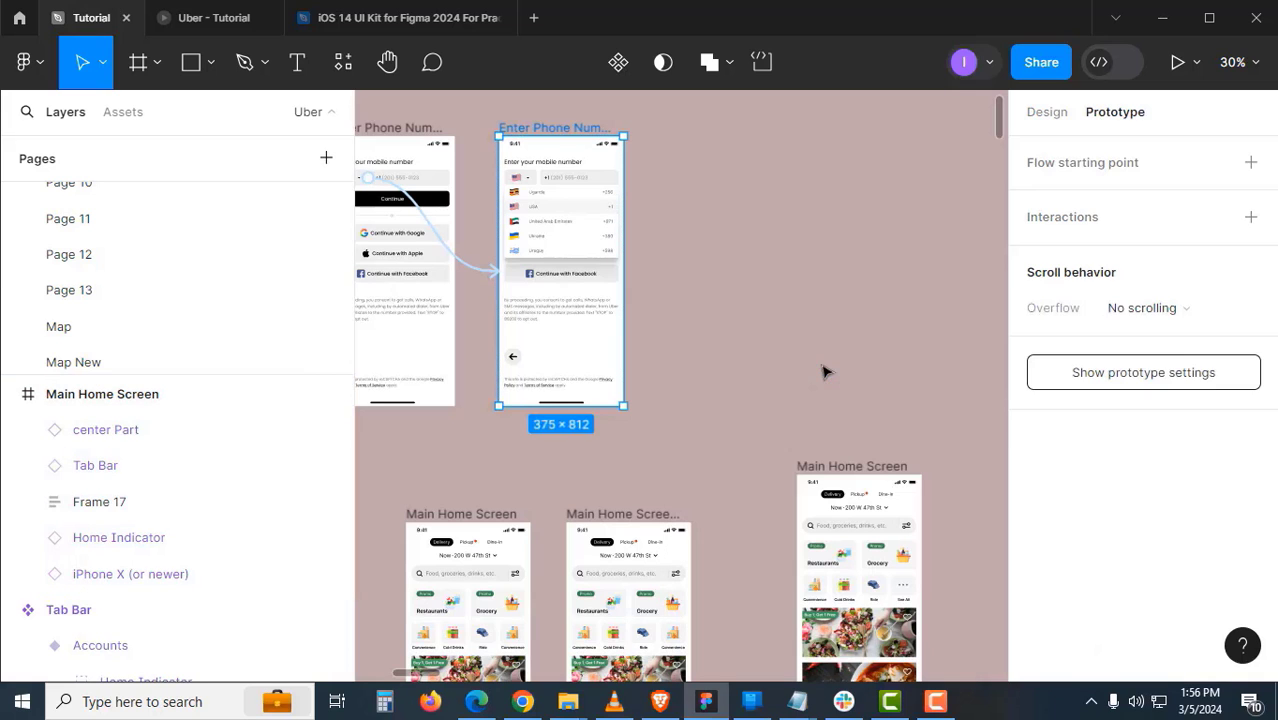
click(727, 404)
drag(505, 519, 772, 130)
drag(630, 512, 882, 131)
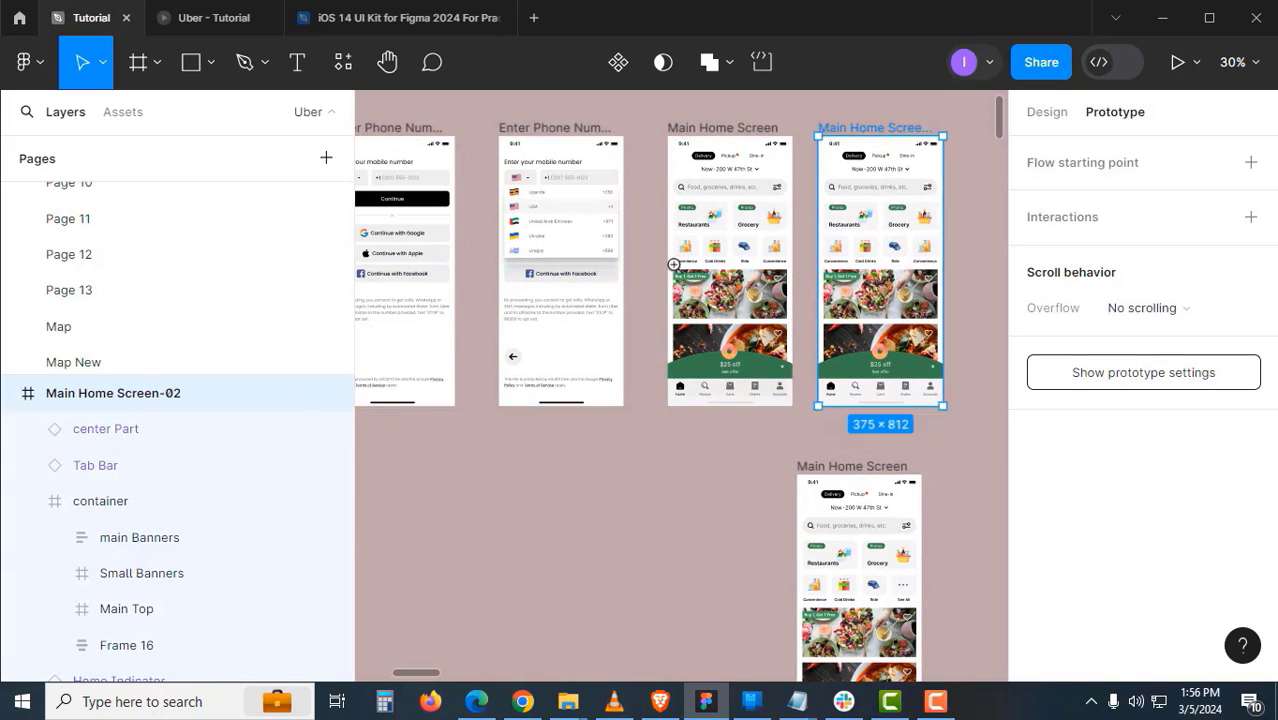
- Link taps from the Countries list to Main Home Screen, then to Main Home Screen-02
scroll(674, 265, up, 3)
drag(626, 278, 776, 355)
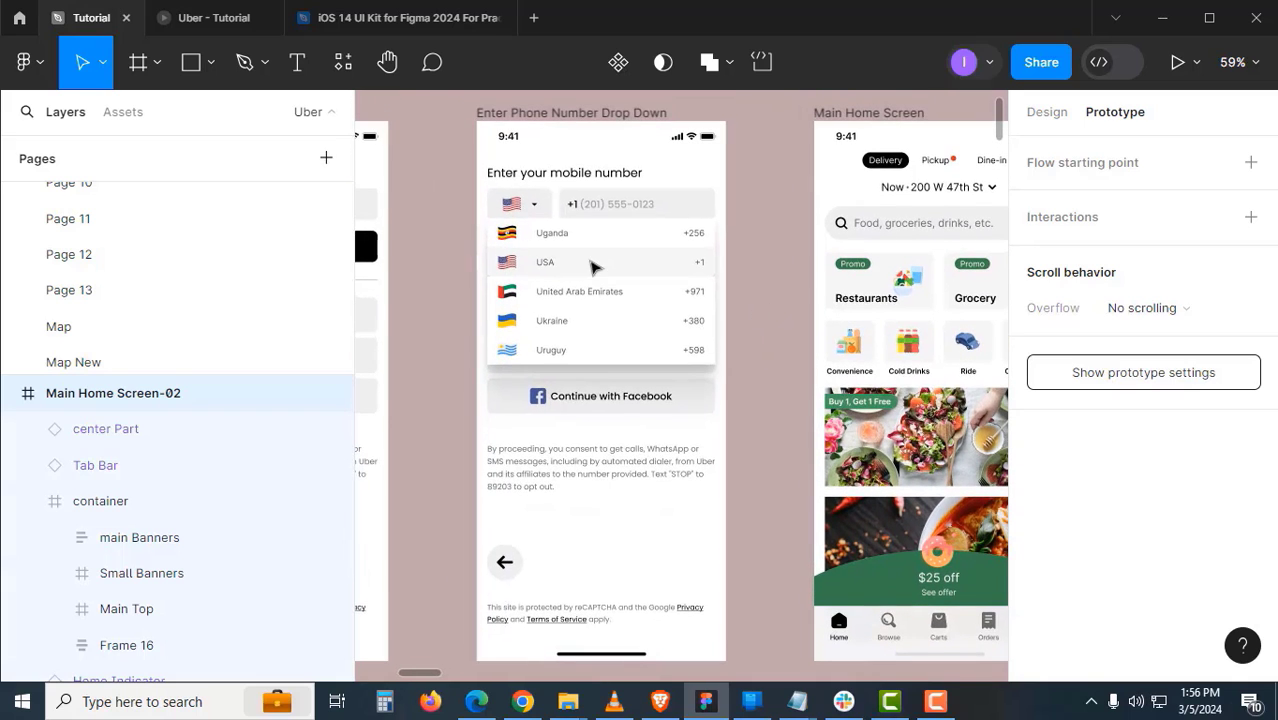
click(593, 263)
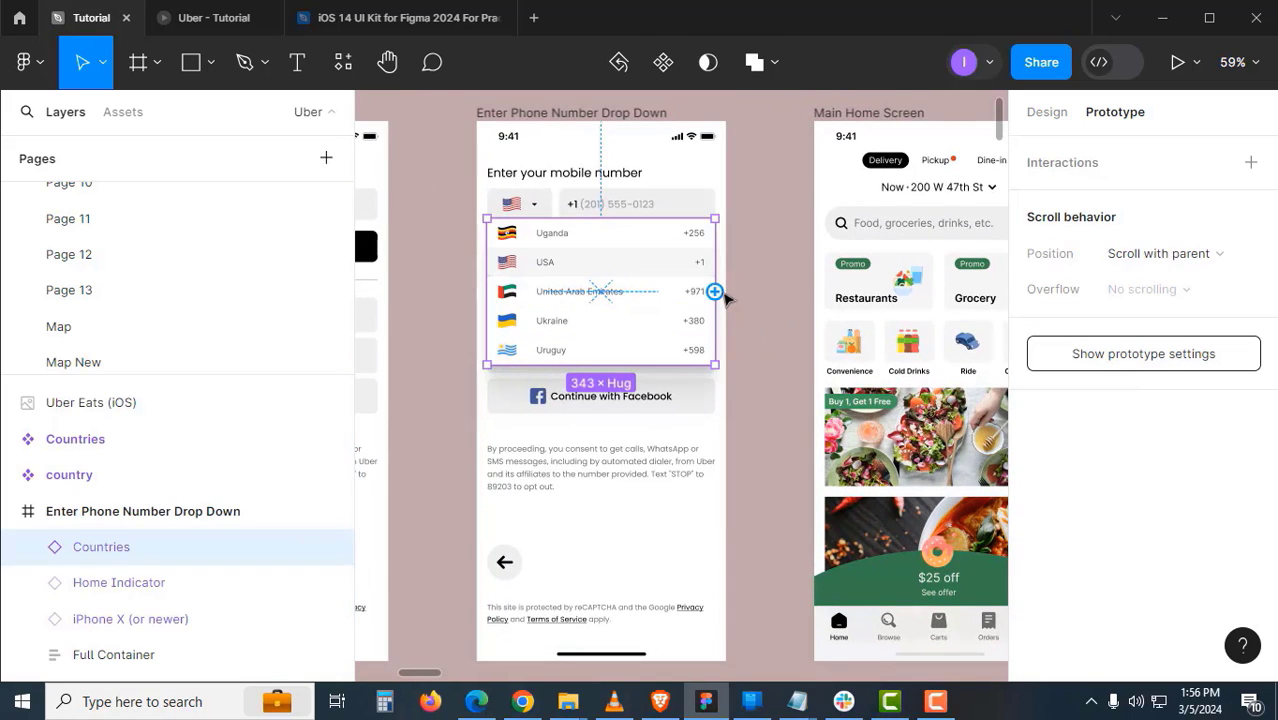
drag(714, 291, 870, 305)
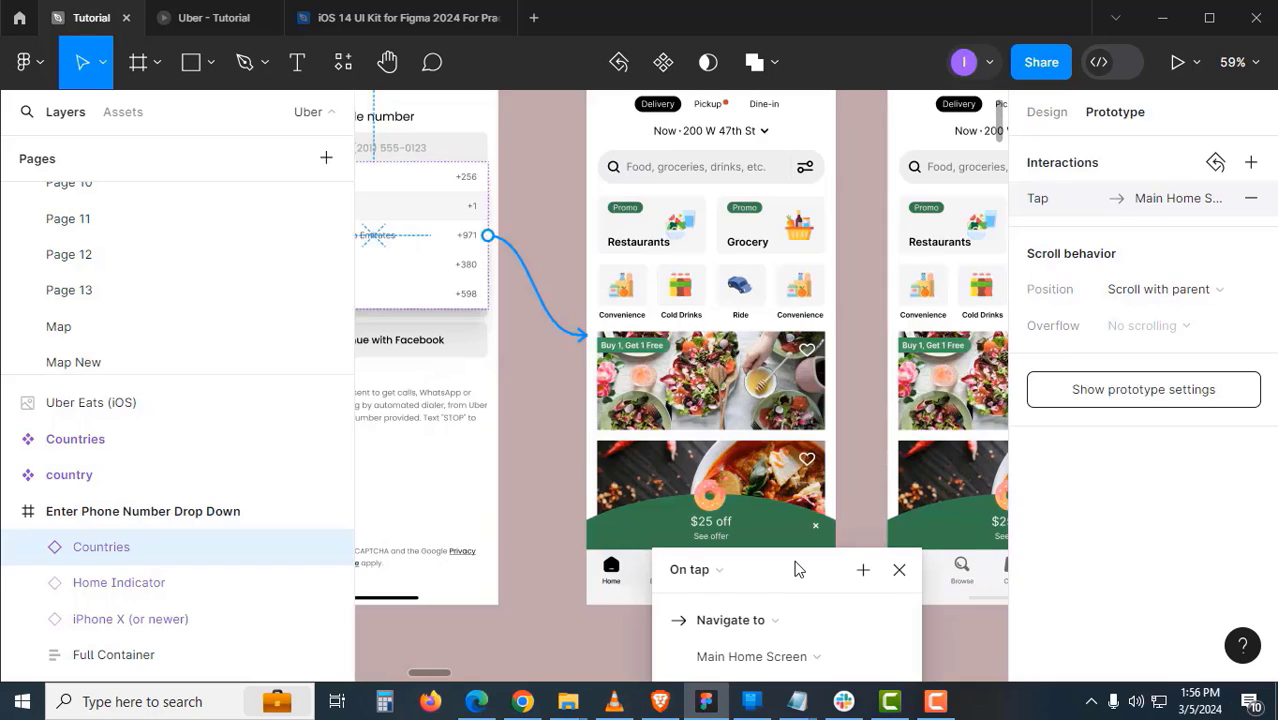
scroll(765, 376, up, 1)
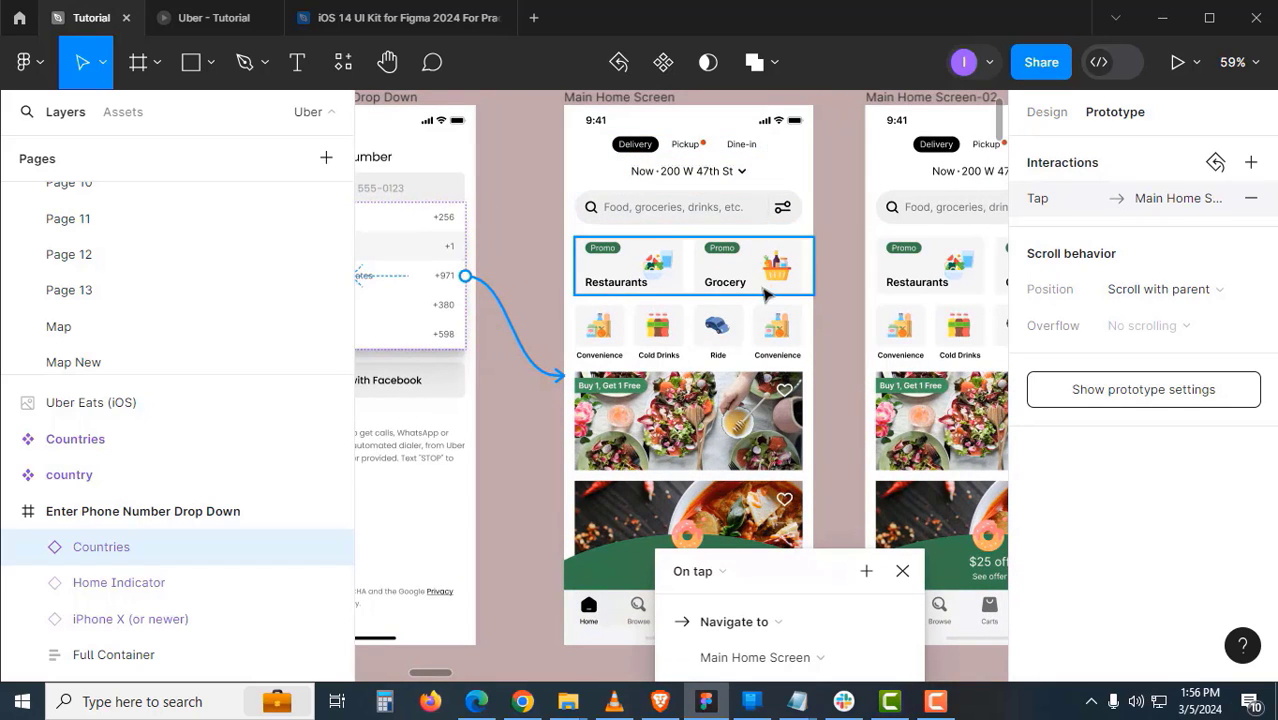
click(813, 372)
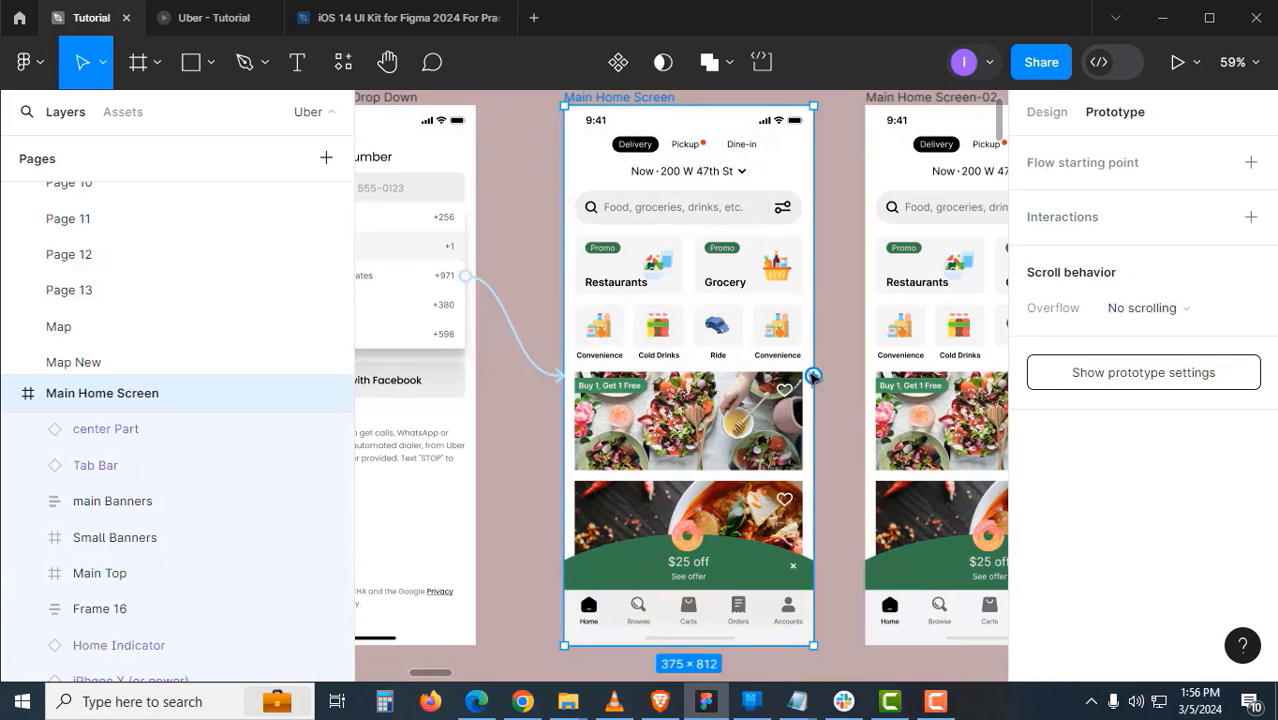
drag(816, 374, 944, 387)
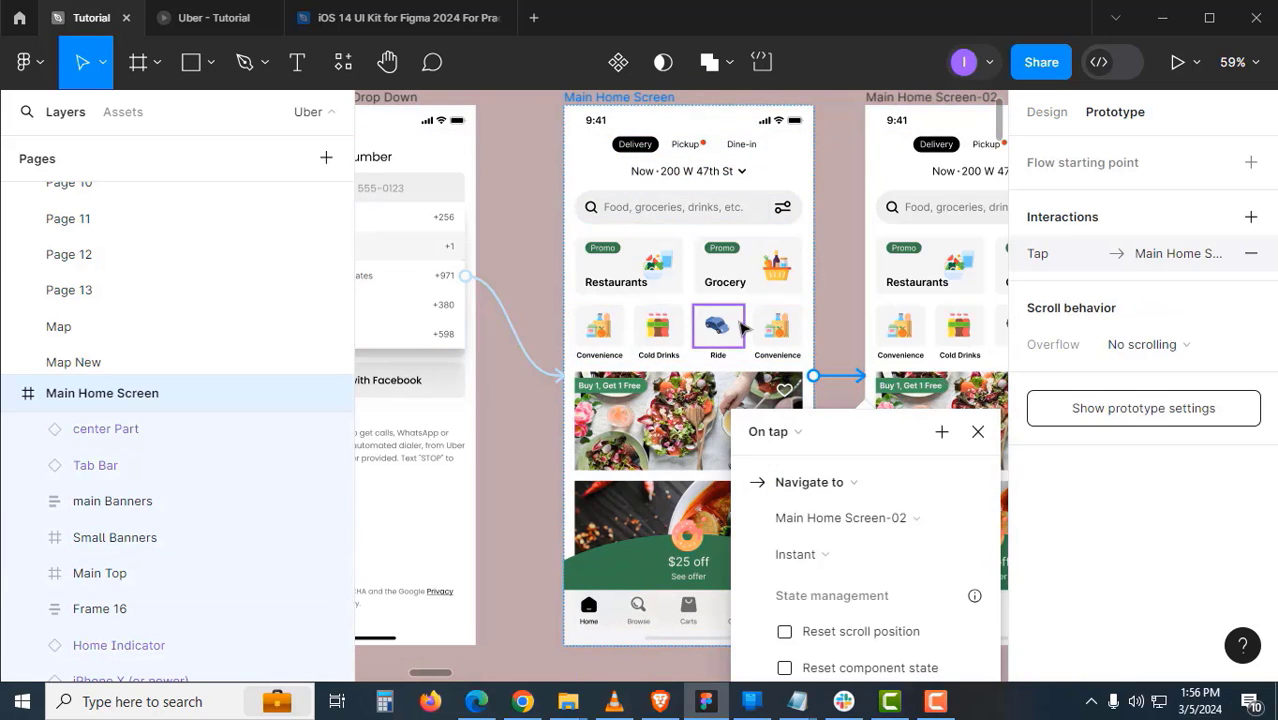
- Link a tap on Main Home Screen-02 back to Uber Splash Screen and close the interaction settings
scroll(743, 328, down, 3)
drag(810, 415, 910, 527)
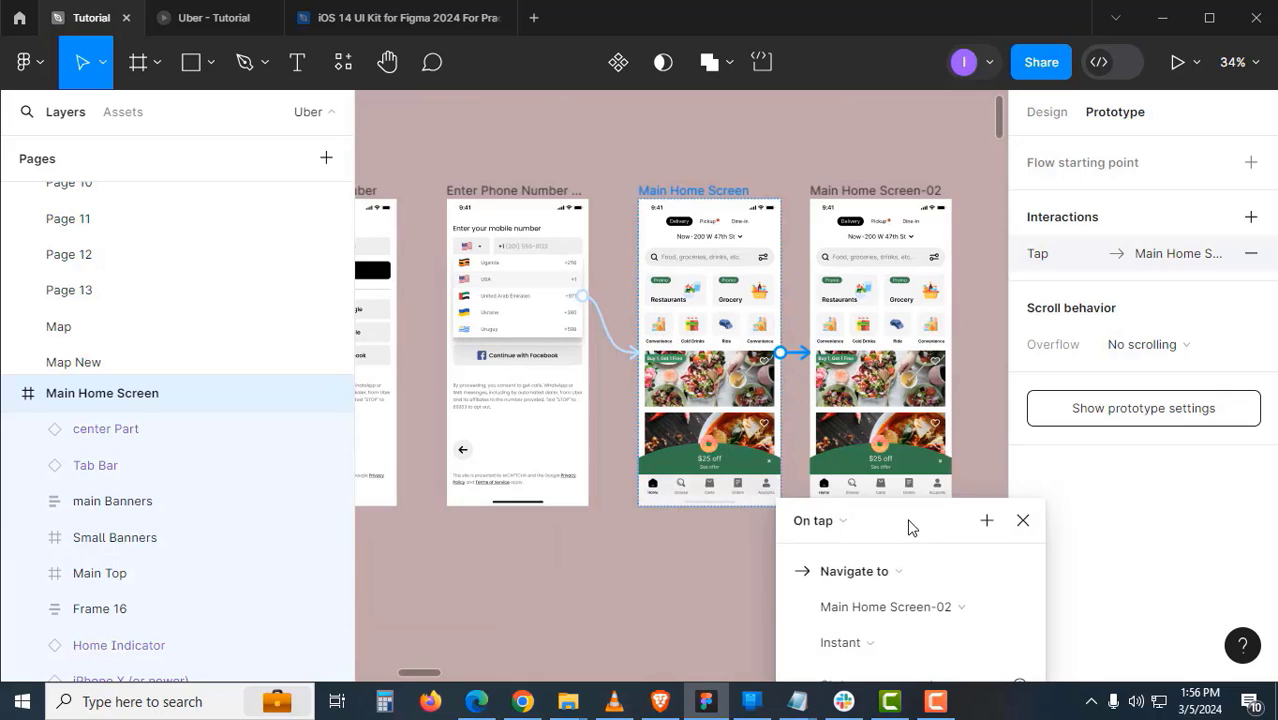
click(882, 191)
scroll(890, 480, down, 1)
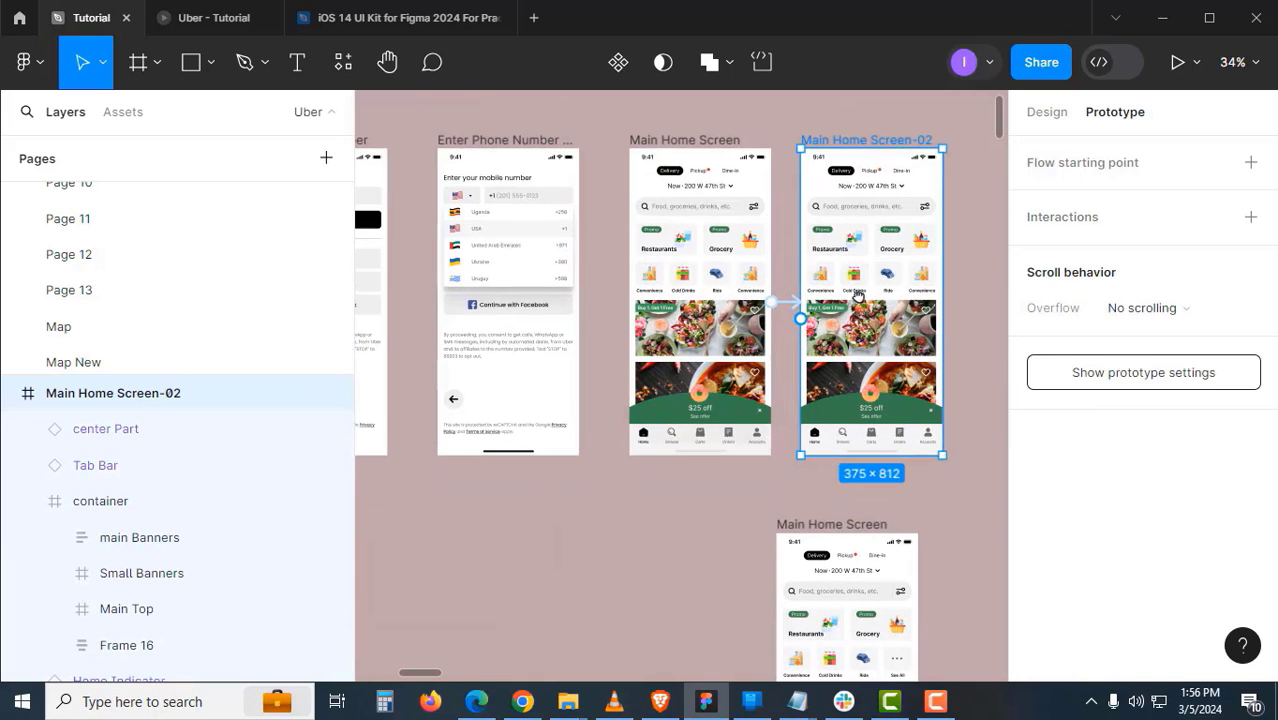
scroll(897, 477, up, 3)
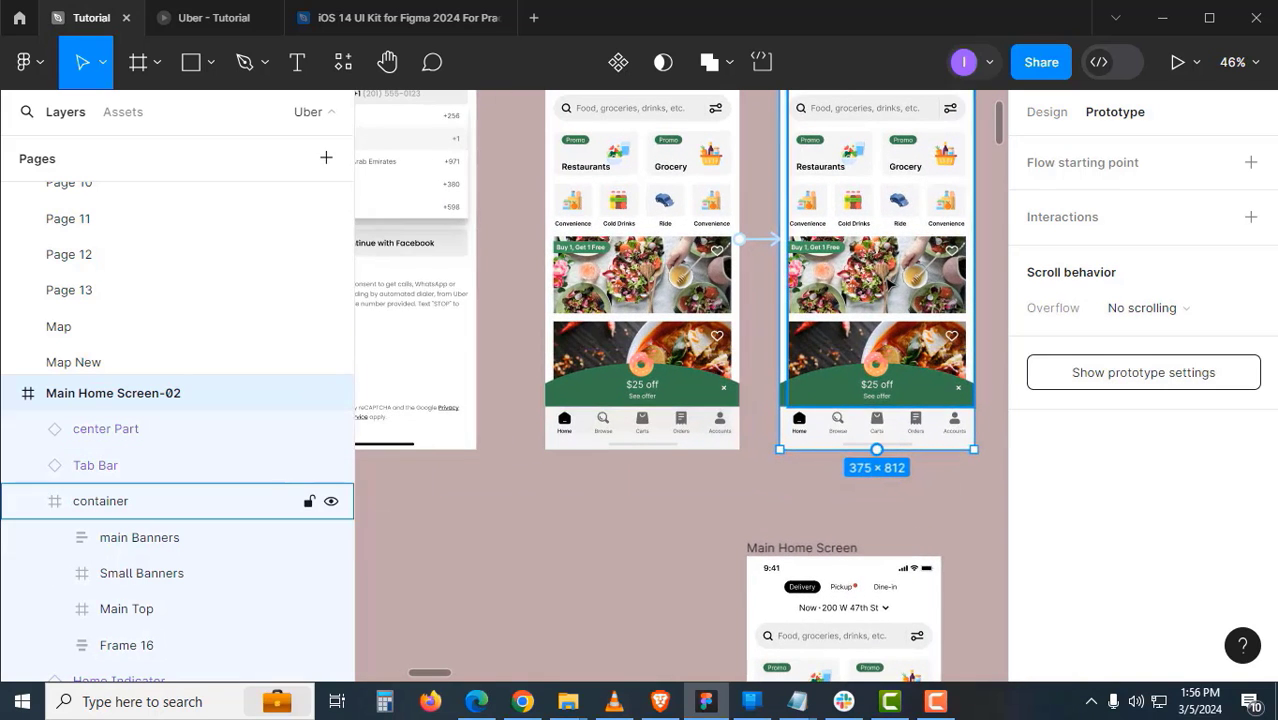
scroll(889, 305, up, 1)
drag(974, 289, 828, 464)
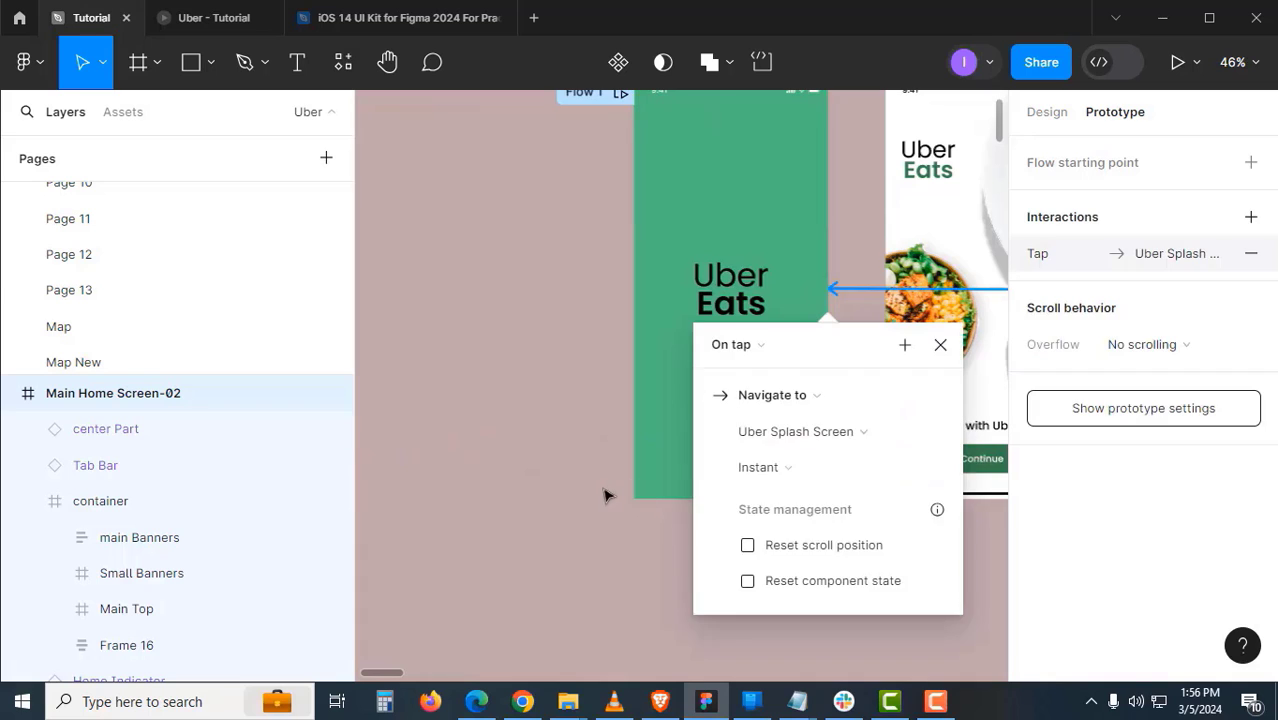
scroll(560, 492, right, 2)
click(805, 367)
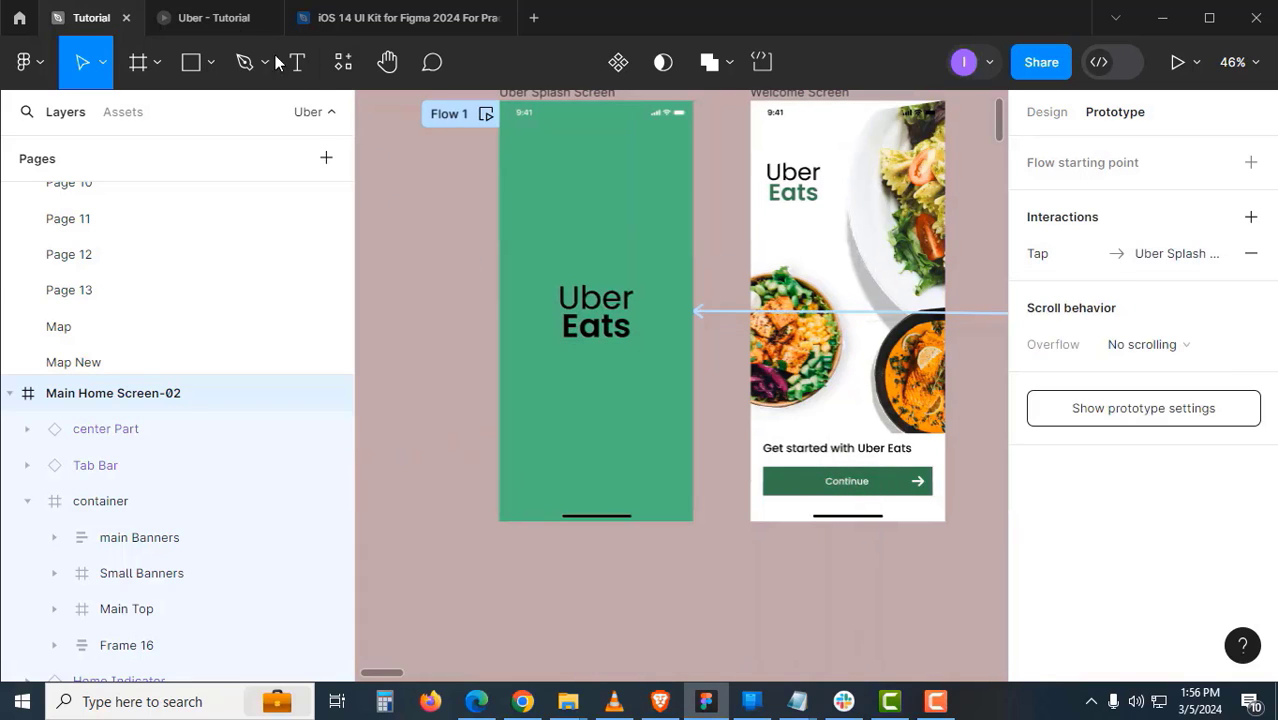
click(233, 25)
- Restart Flow 1 and go from welcome through phone entry and a country pick to the home screen
click(127, 155)
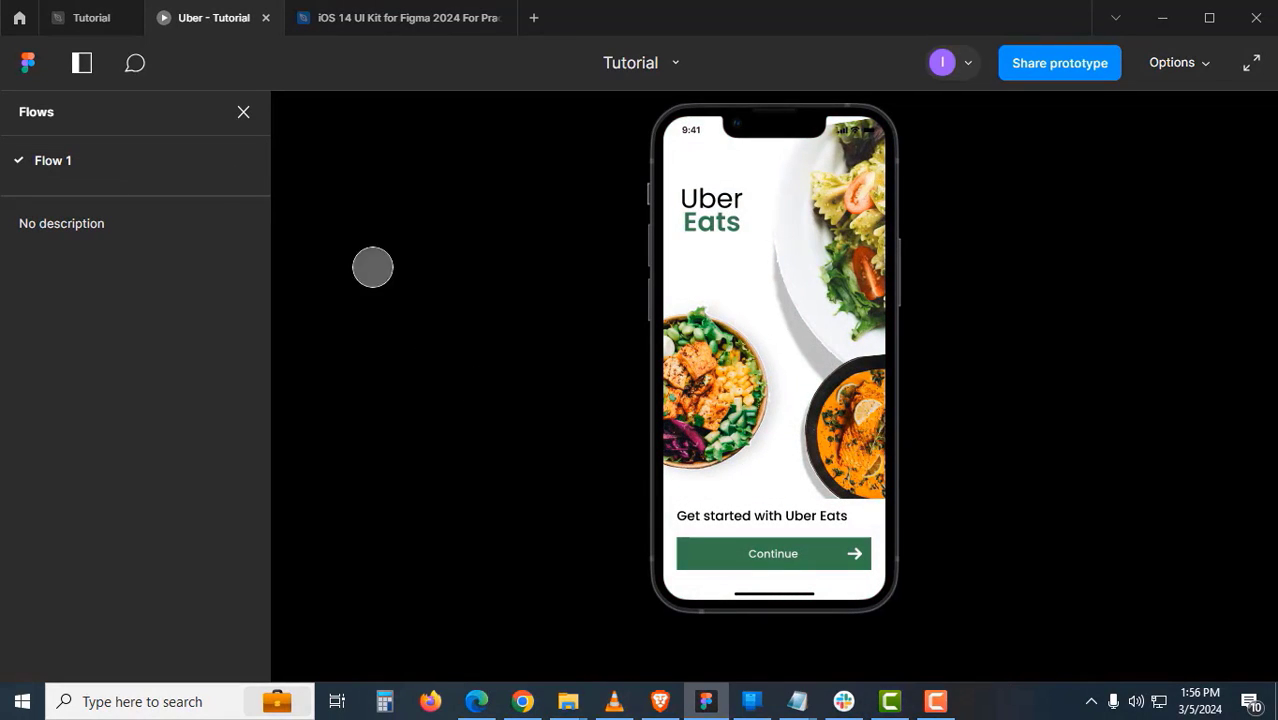
click(56, 164)
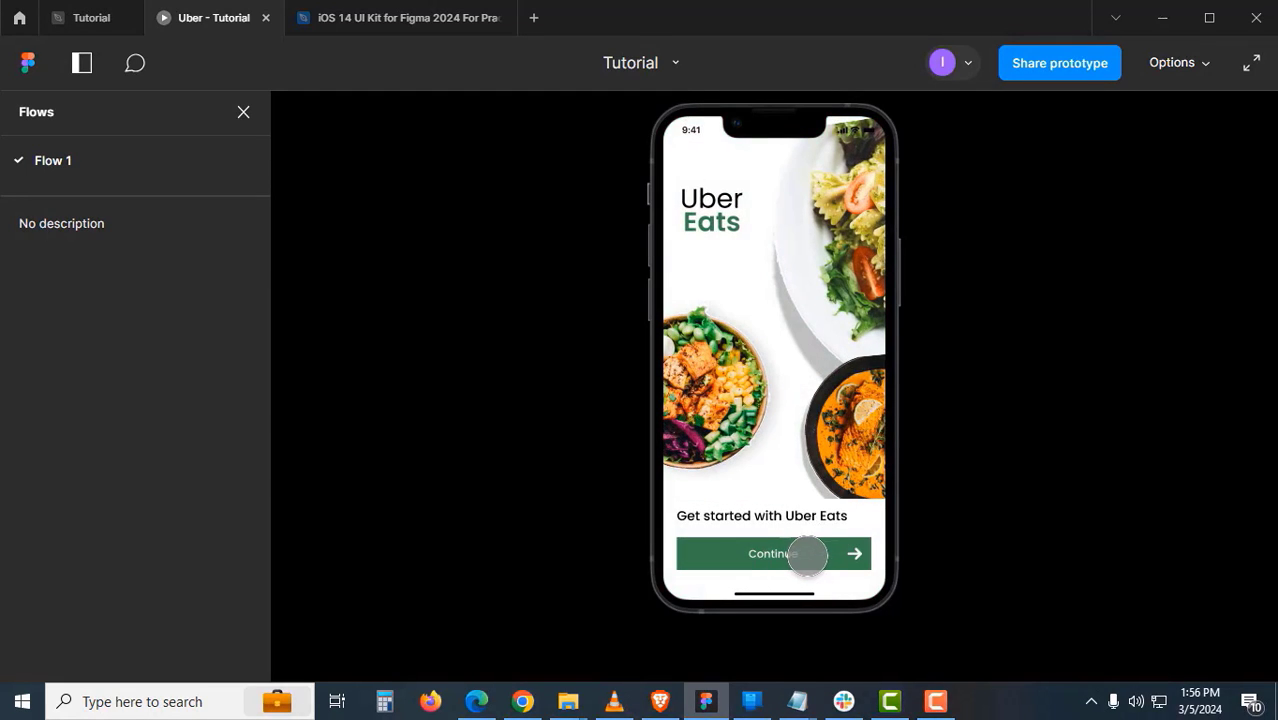
click(805, 555)
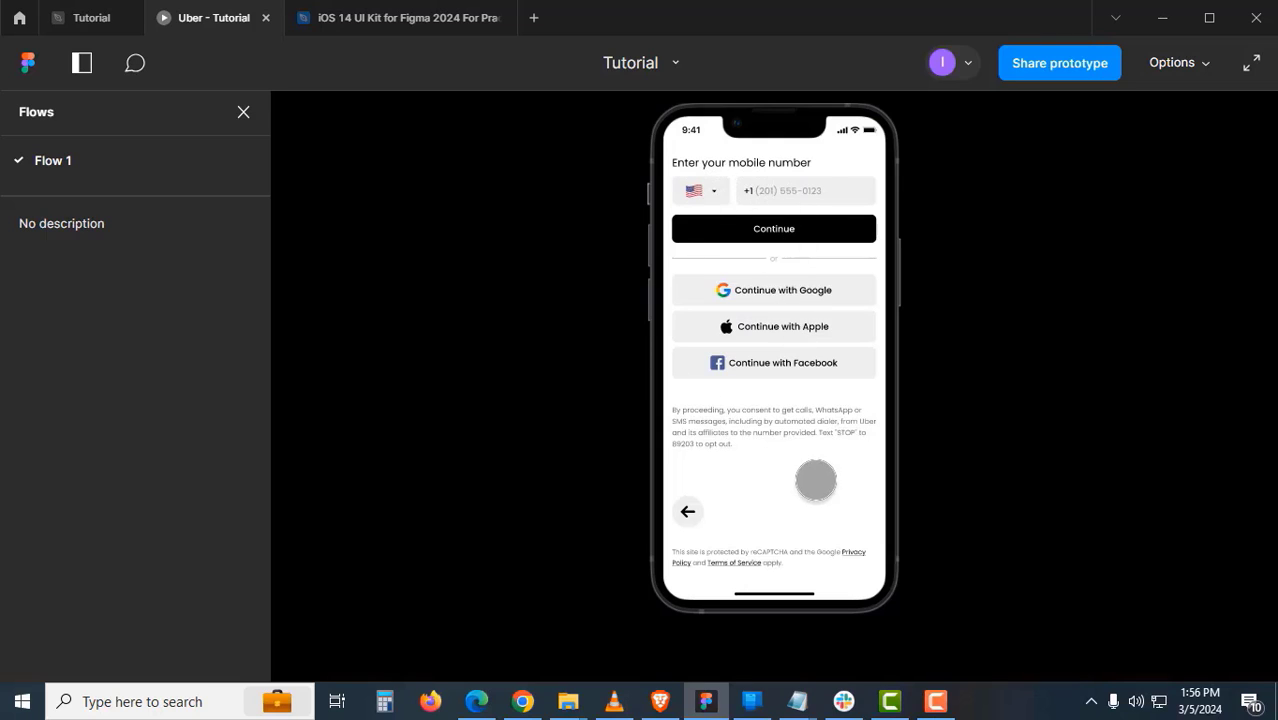
click(702, 190)
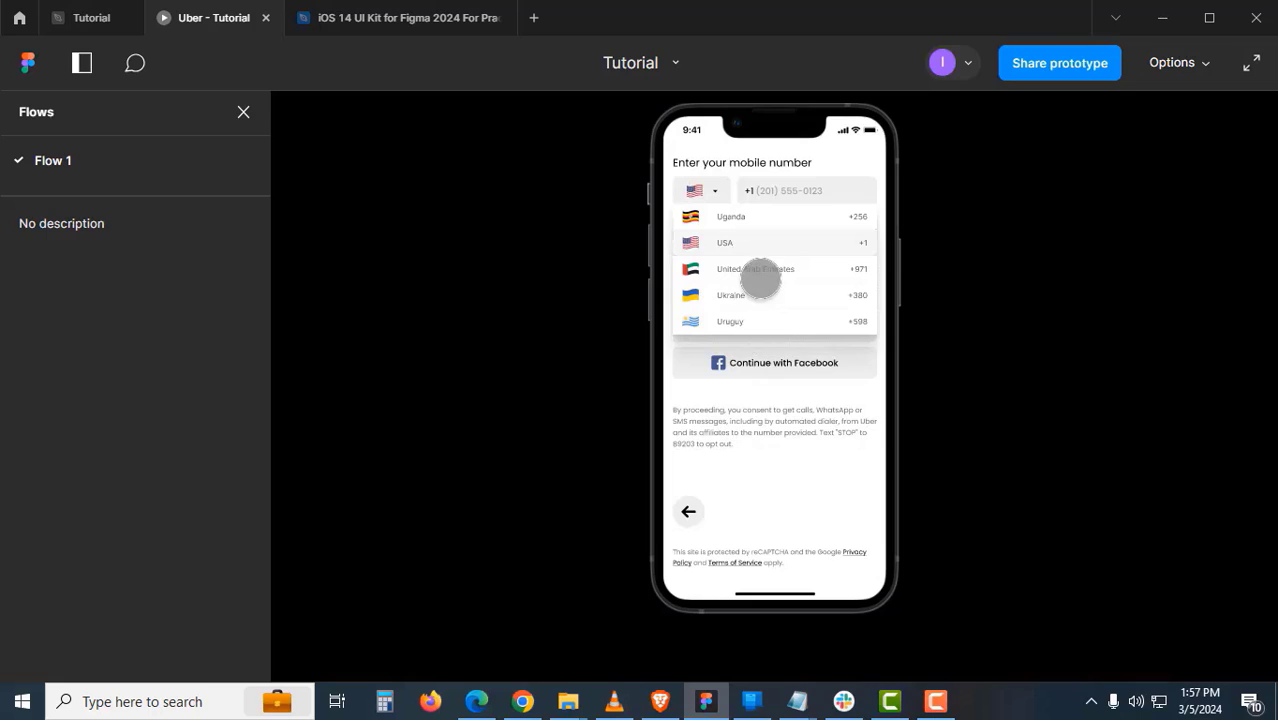
click(761, 277)
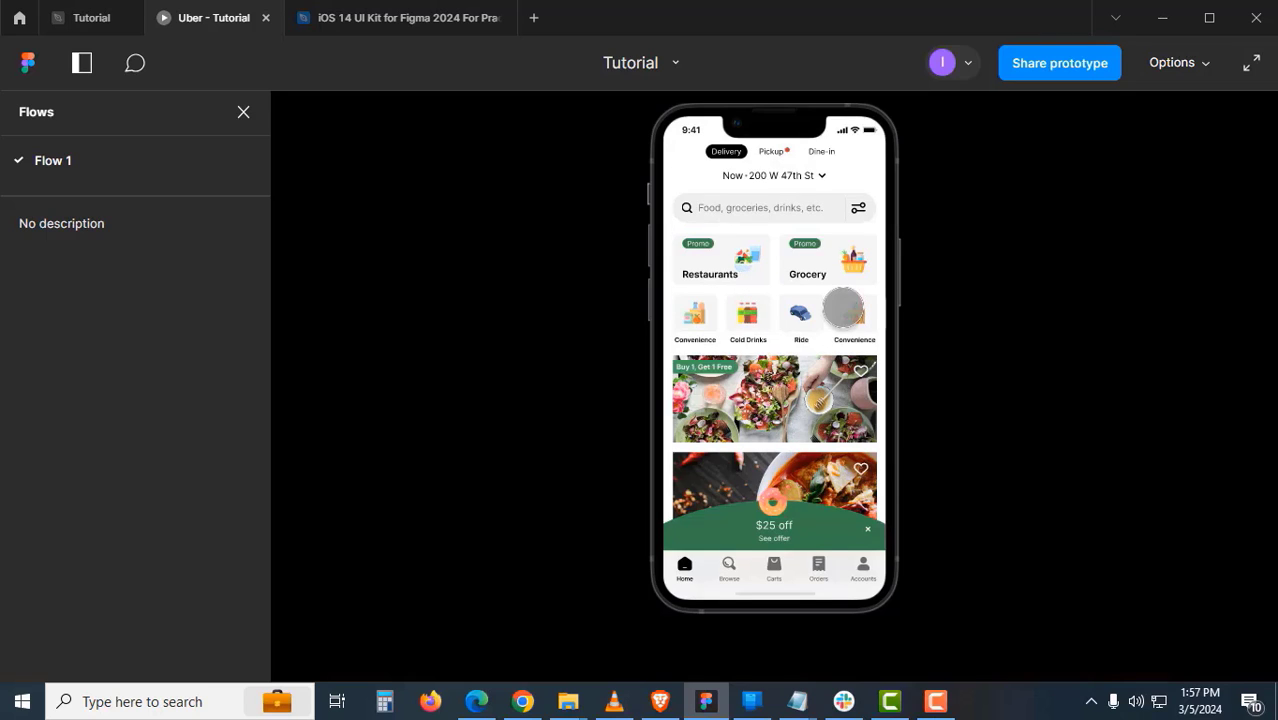
- Swipe the promo cards and category row, and scroll the home feed down past the banners
drag(848, 260, 736, 257)
drag(793, 305, 716, 305)
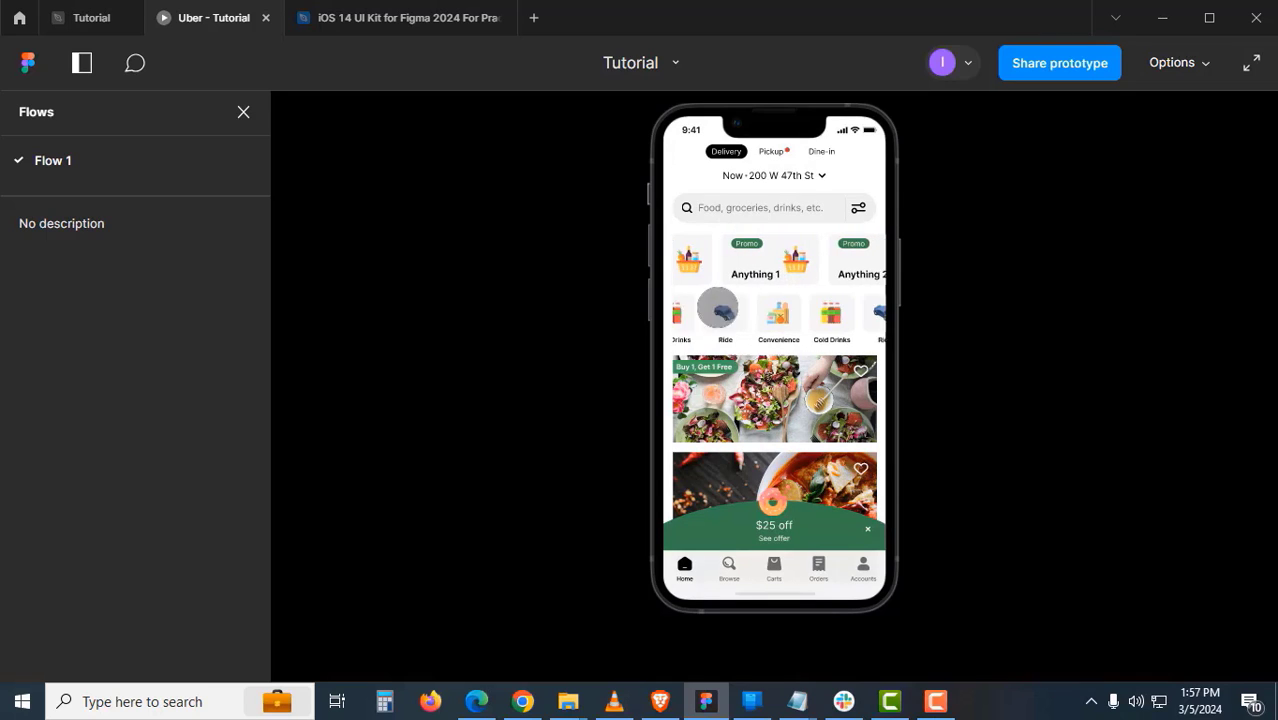
drag(810, 320, 742, 314)
scroll(797, 340, down, 3)
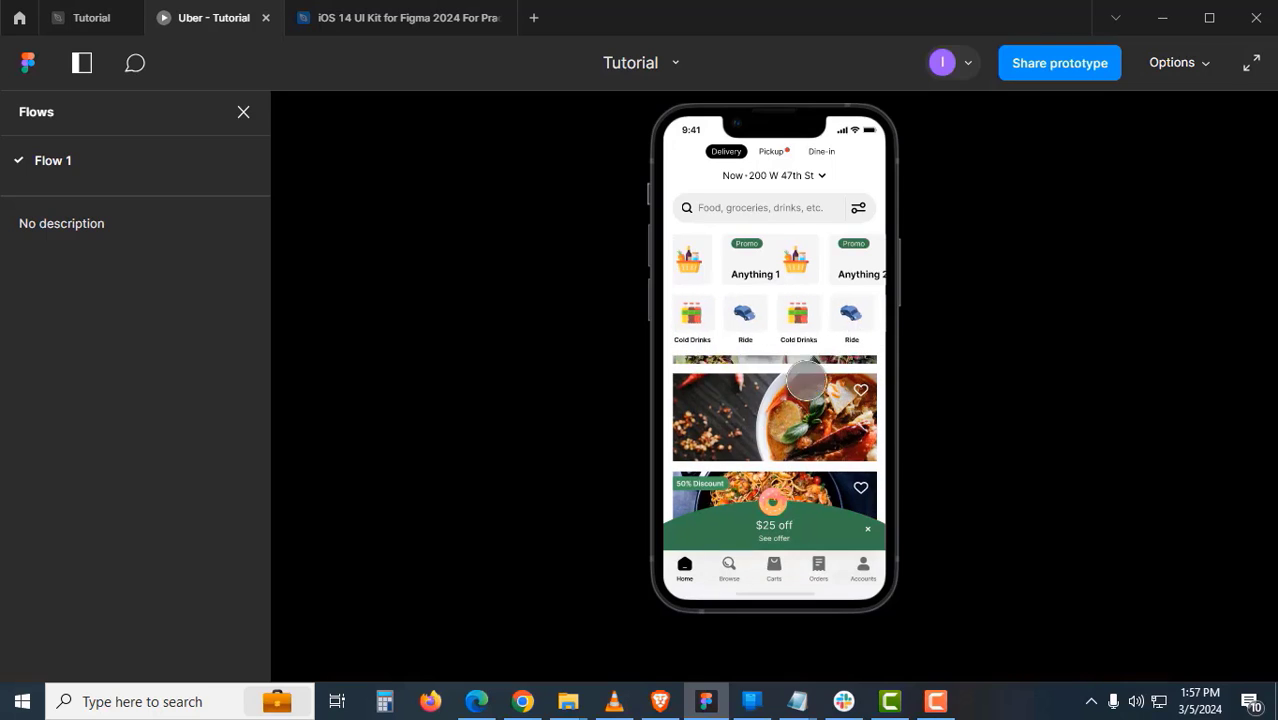
scroll(794, 348, down, 2)
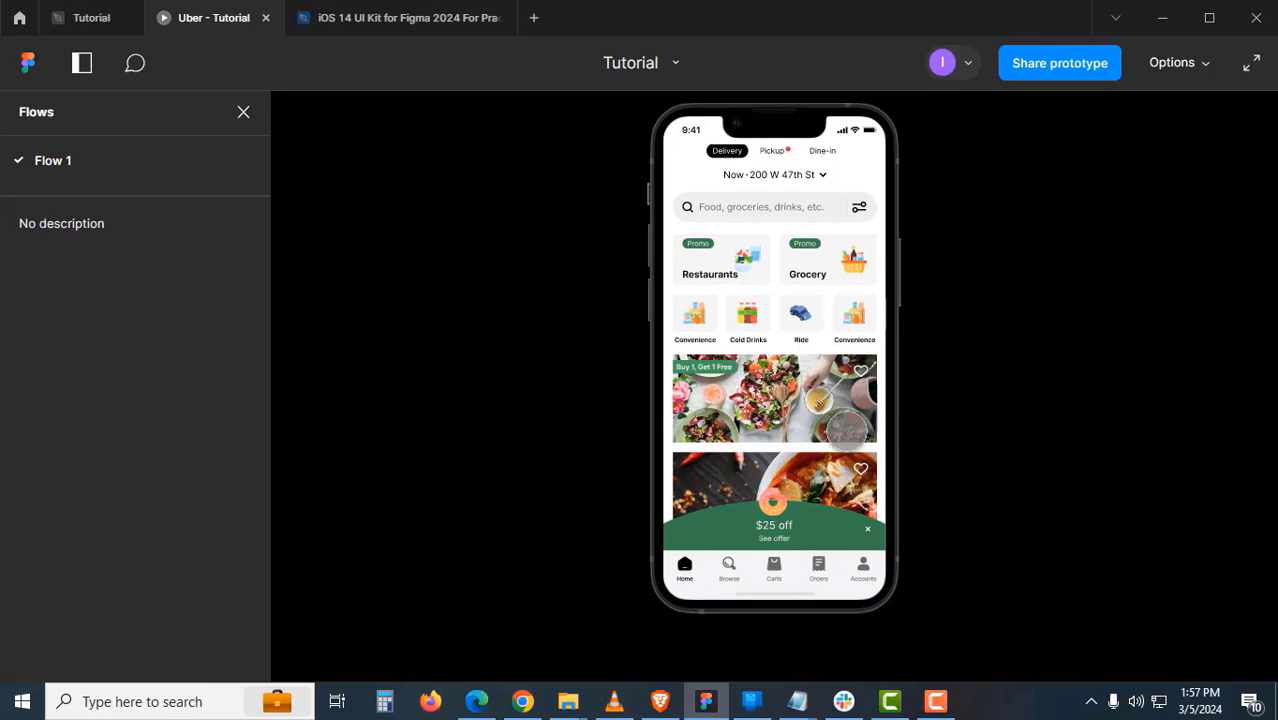
scroll(855, 398, down, 3)
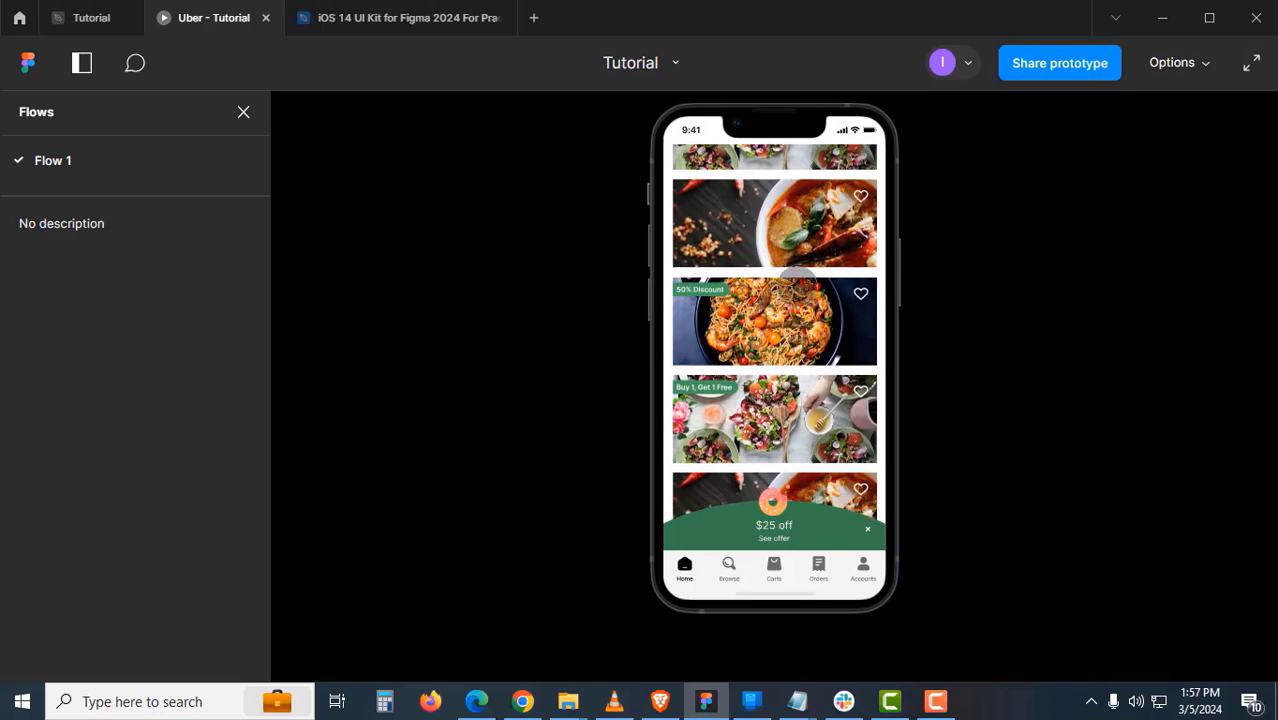
scroll(808, 320, up, 3)
drag(712, 336, 695, 329)
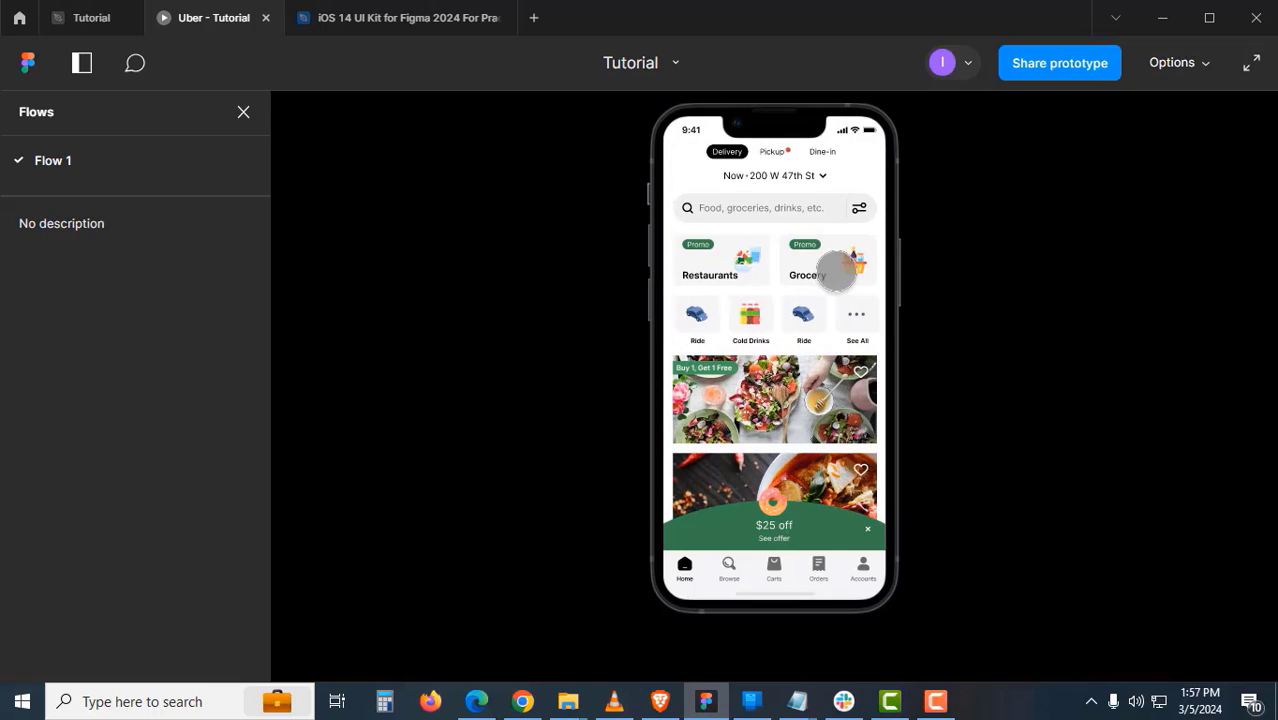
drag(836, 272, 756, 297)
drag(830, 444, 838, 310)
scroll(820, 414, down, 5)
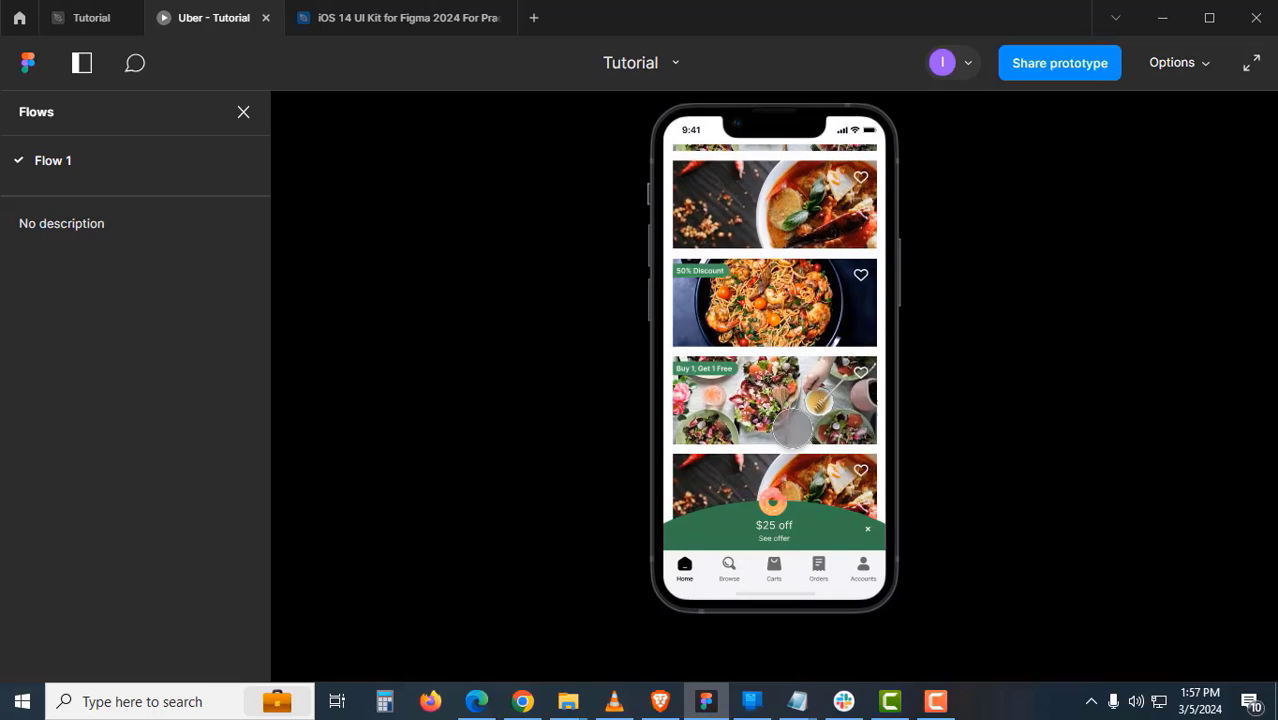
scroll(795, 480, up, 2)
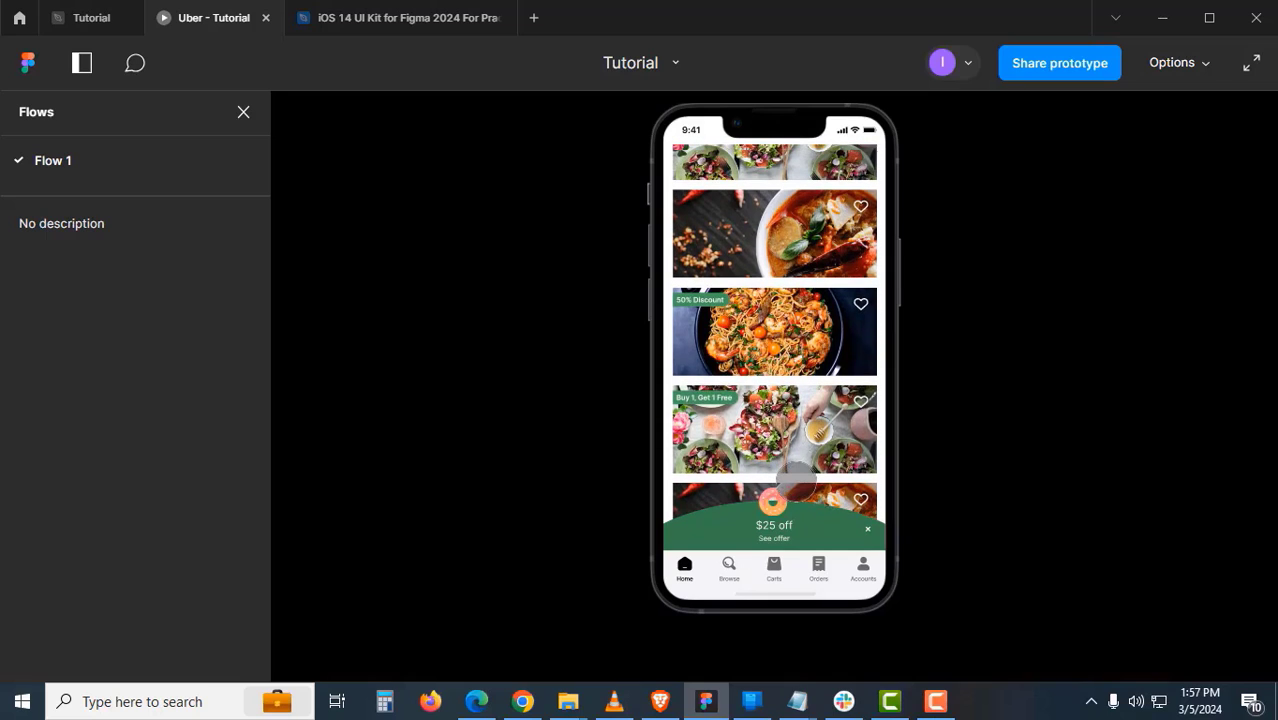